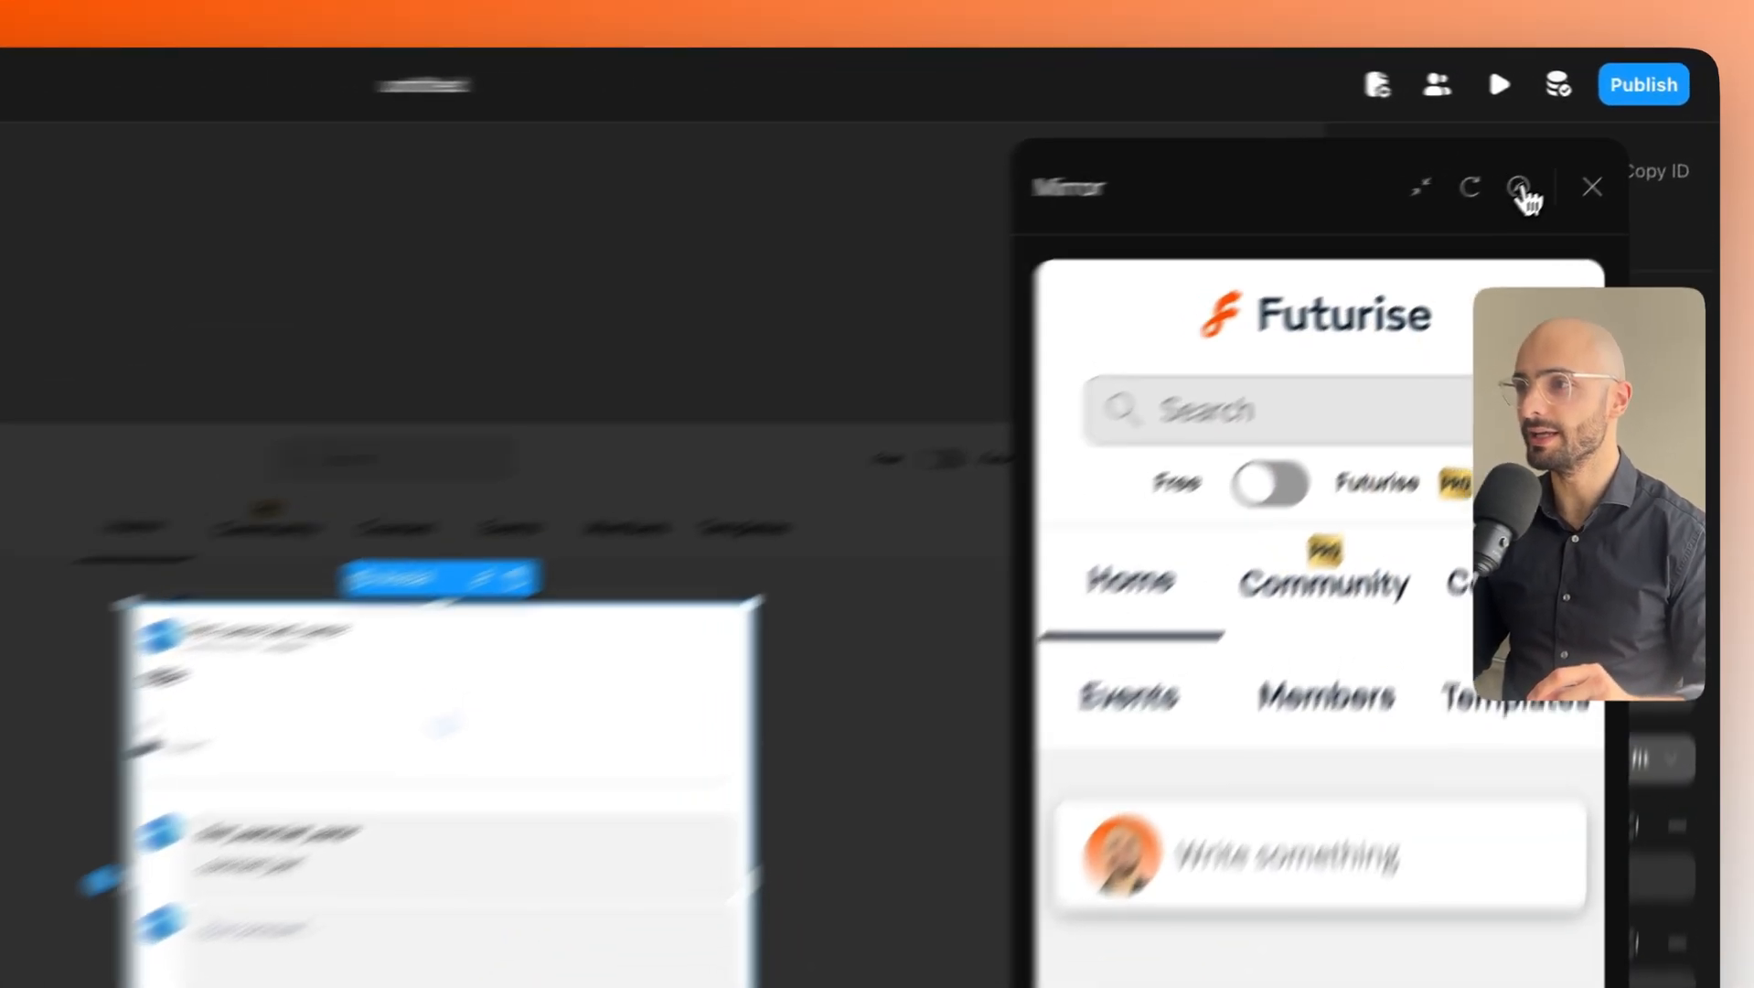
In the full-size app preview, write a post titled 'hello' with a short self-introduction body.
{"action": "left_click", "coordinate": [1589, 153]}
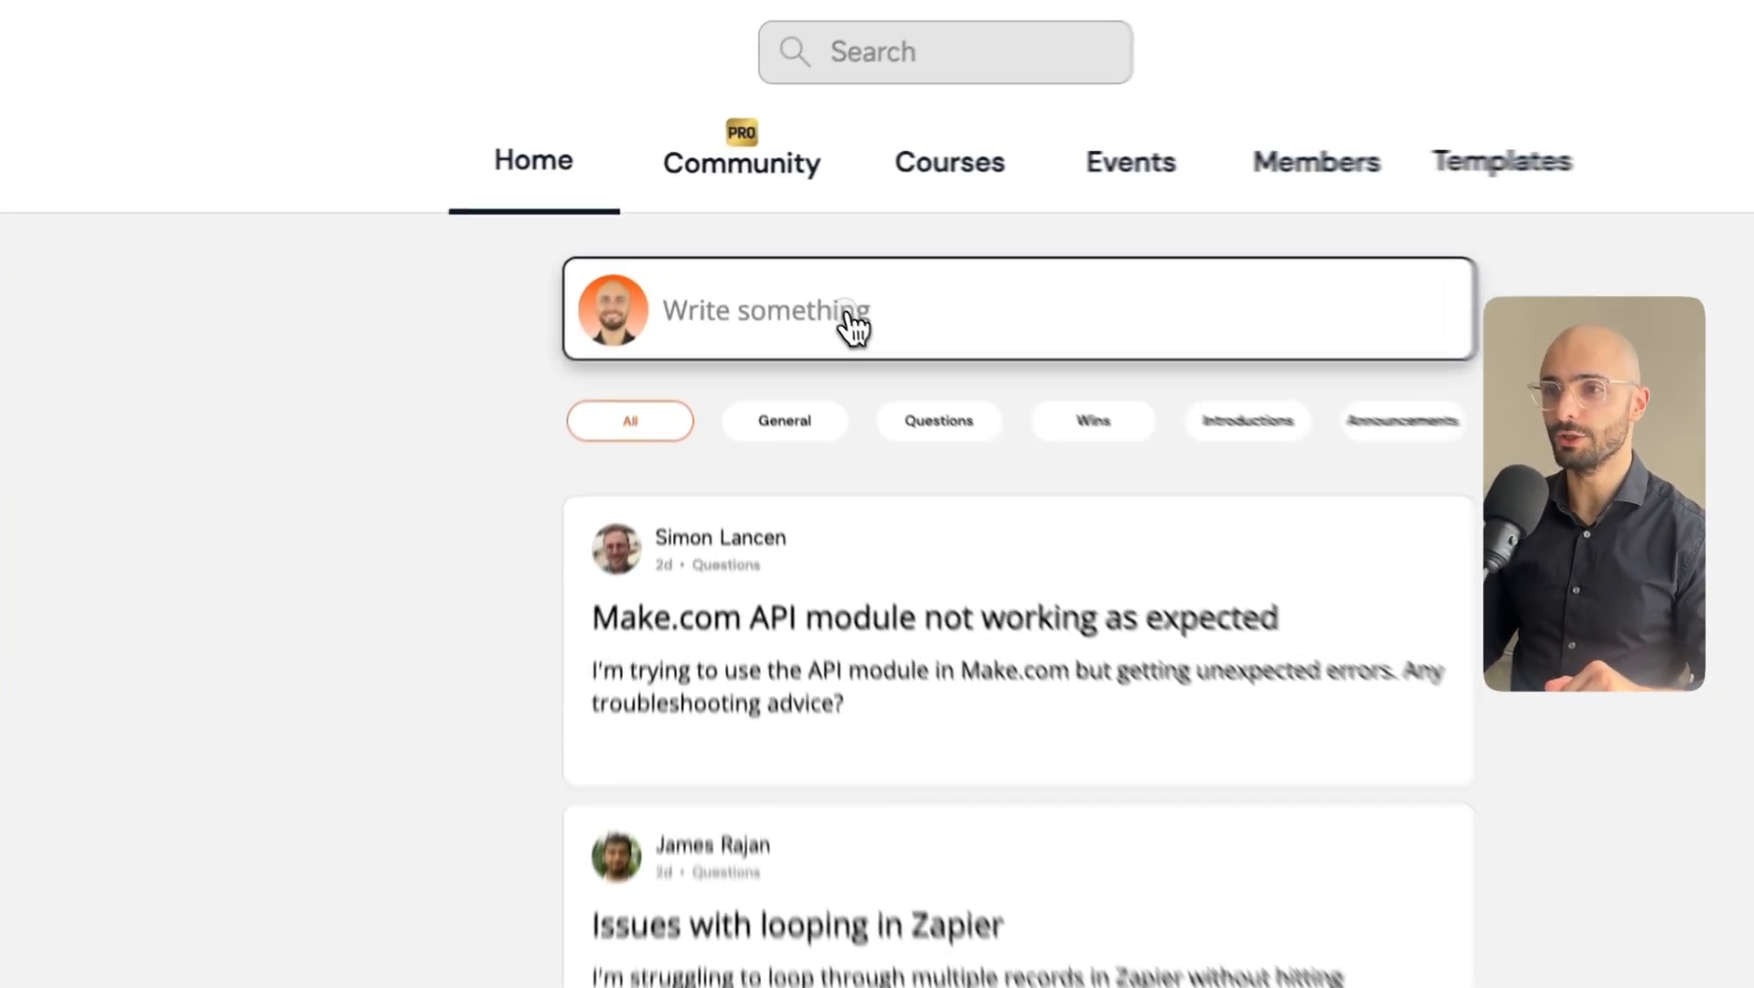
{"action": "left_click", "coordinate": [782, 247]}
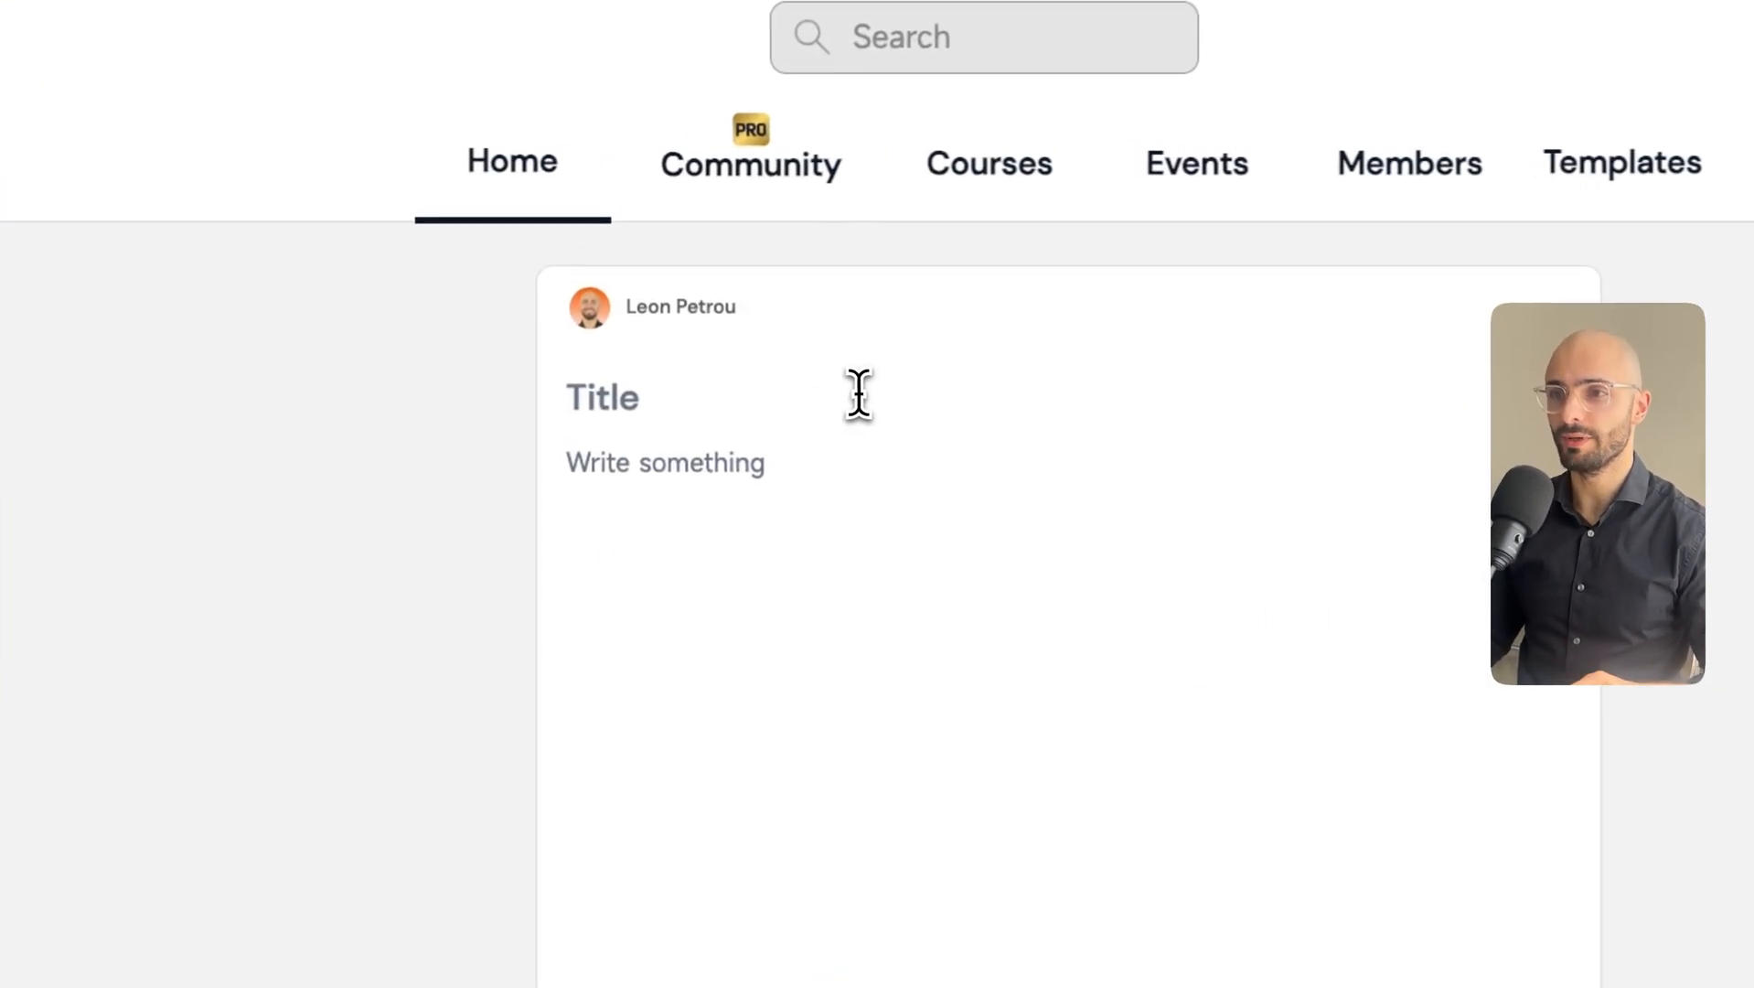
{"action": "type", "text": "hell"}
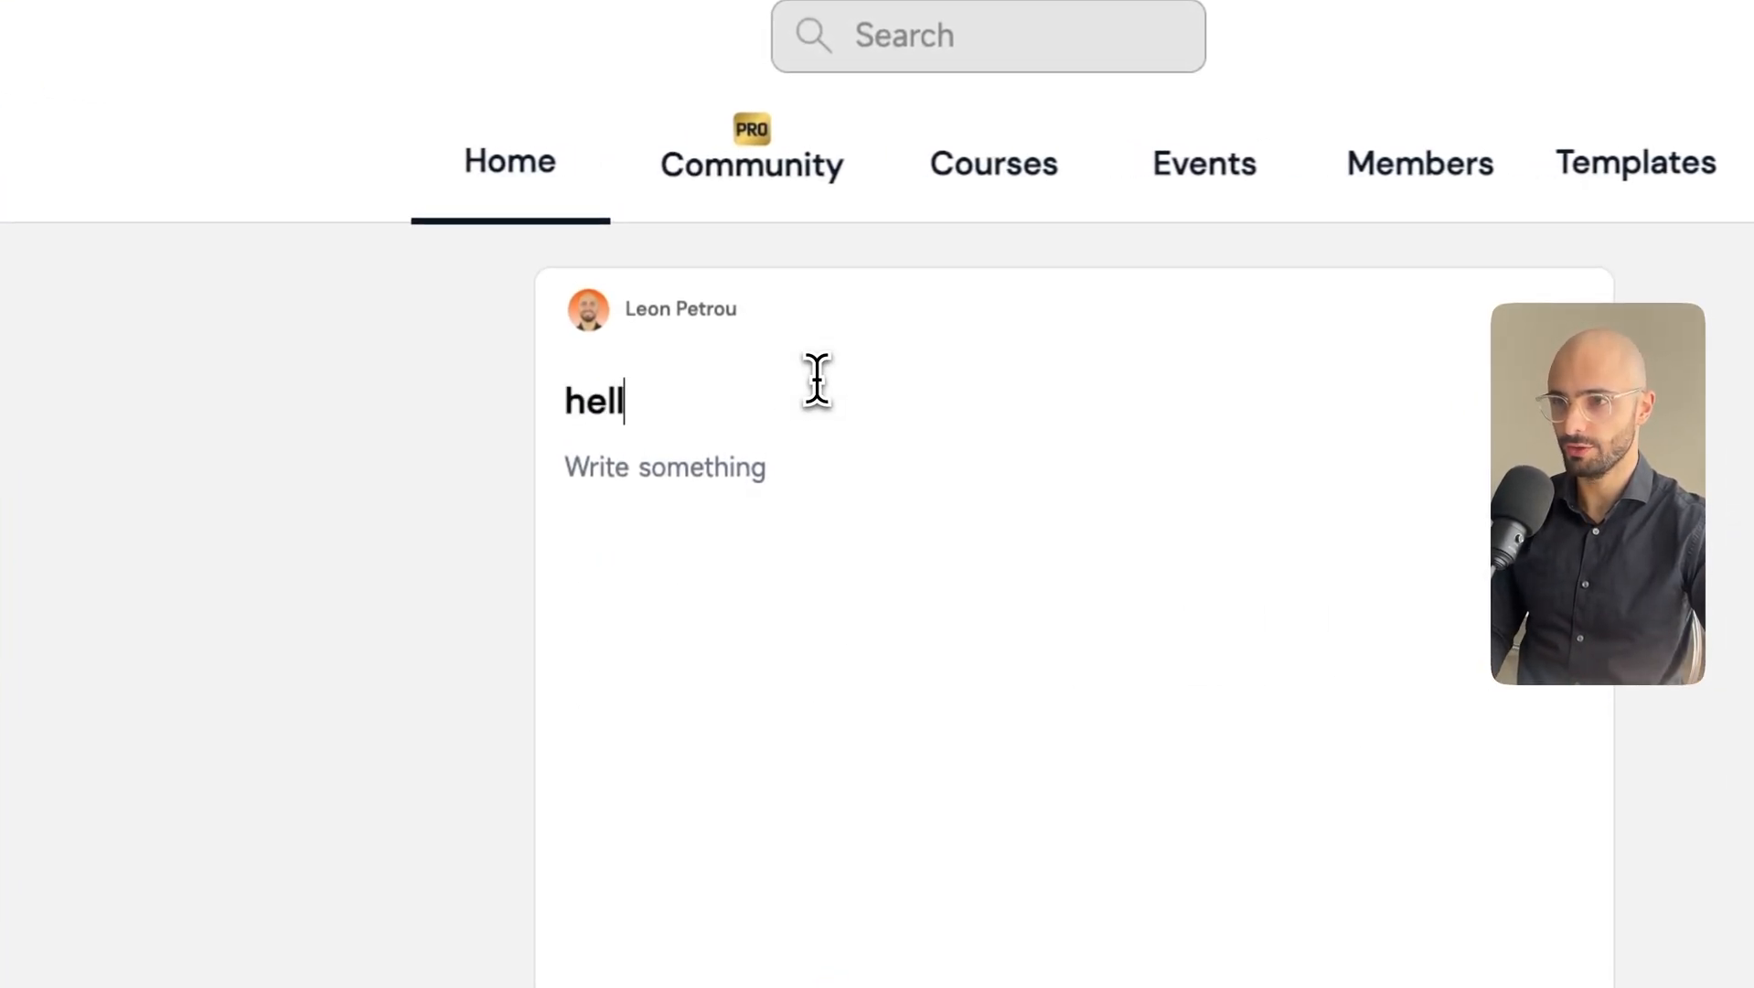
{"action": "type", "text": "o"}
{"action": "key", "text": "Return"}
{"action": "type", "text": "i'm leon petrou"}
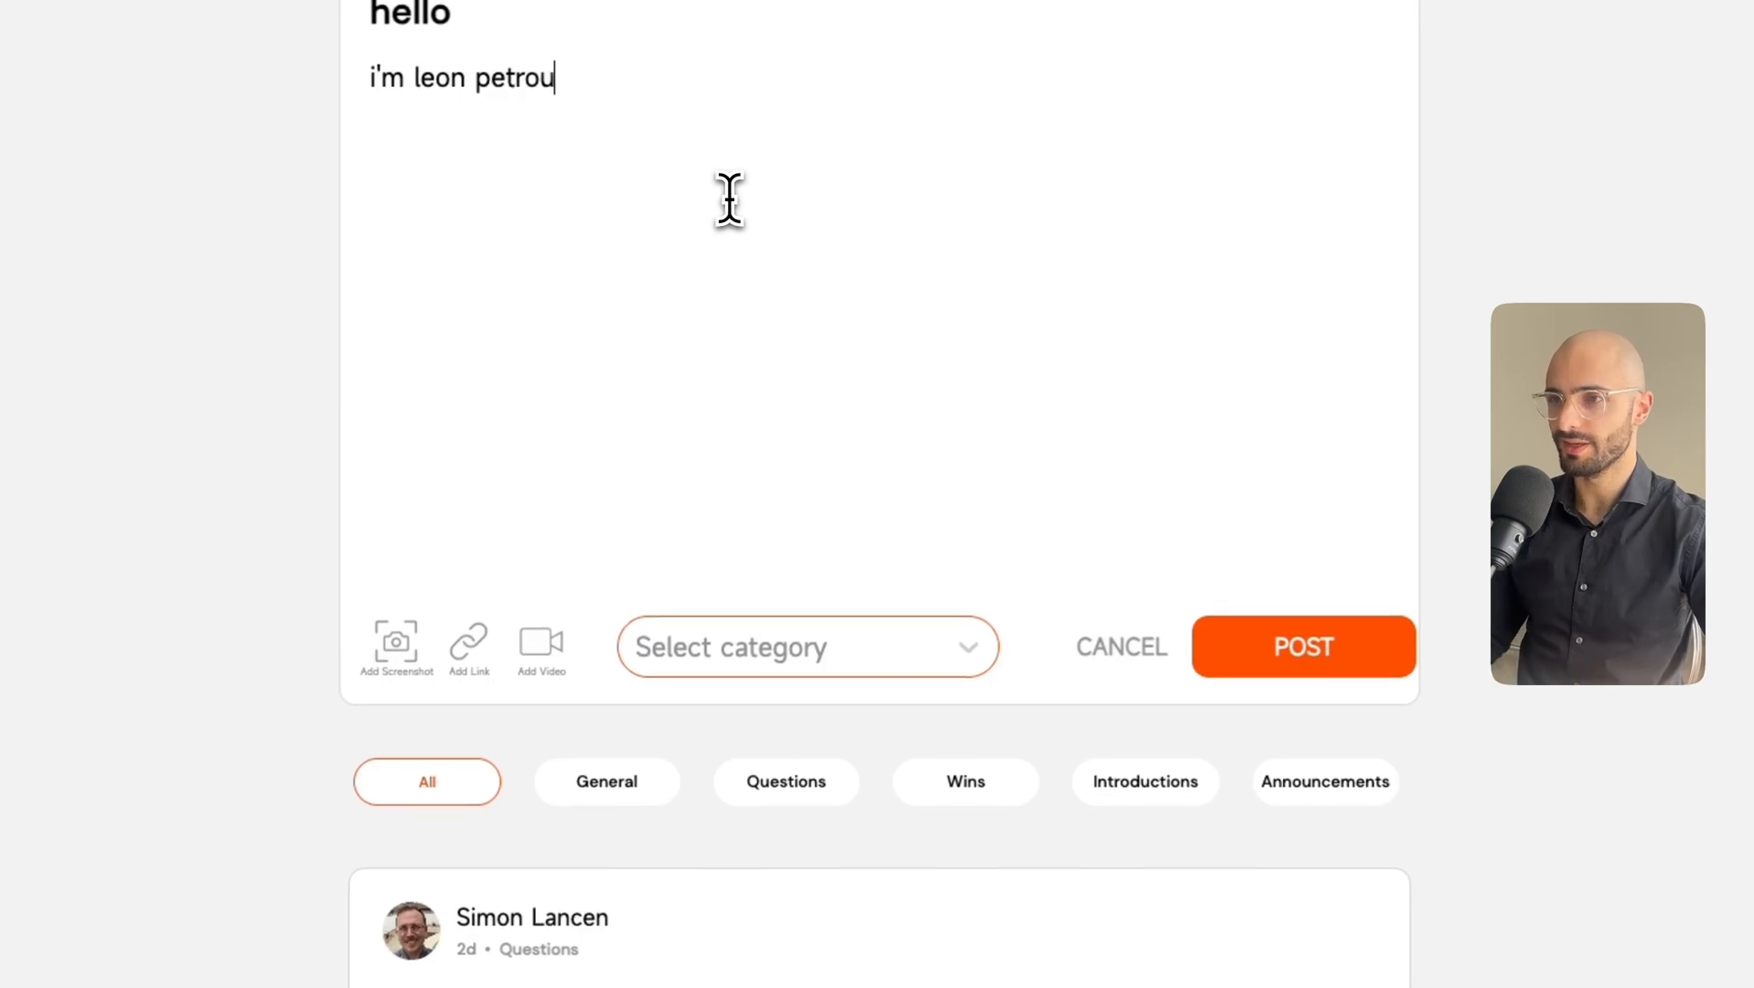
Set the post's category to Introductions and publish it without adding a link.
{"action": "left_click", "coordinate": [855, 652]}
{"action": "left_click", "coordinate": [783, 827]}
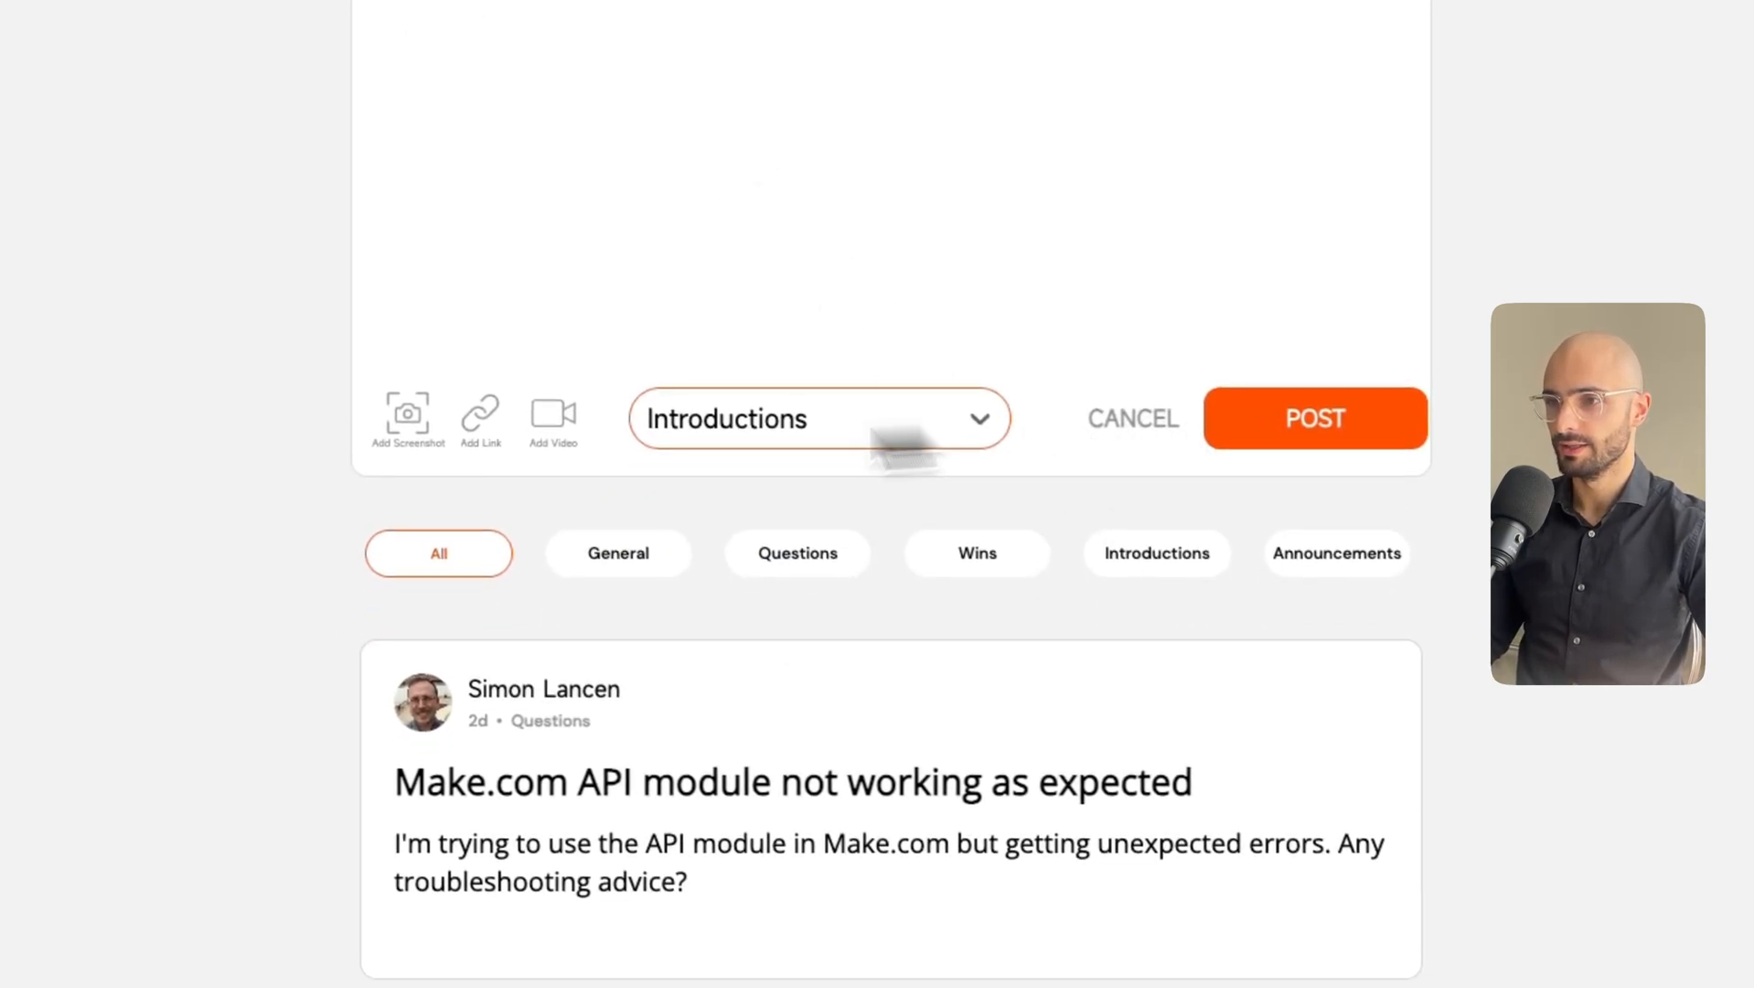
{"action": "left_click", "coordinate": [480, 413]}
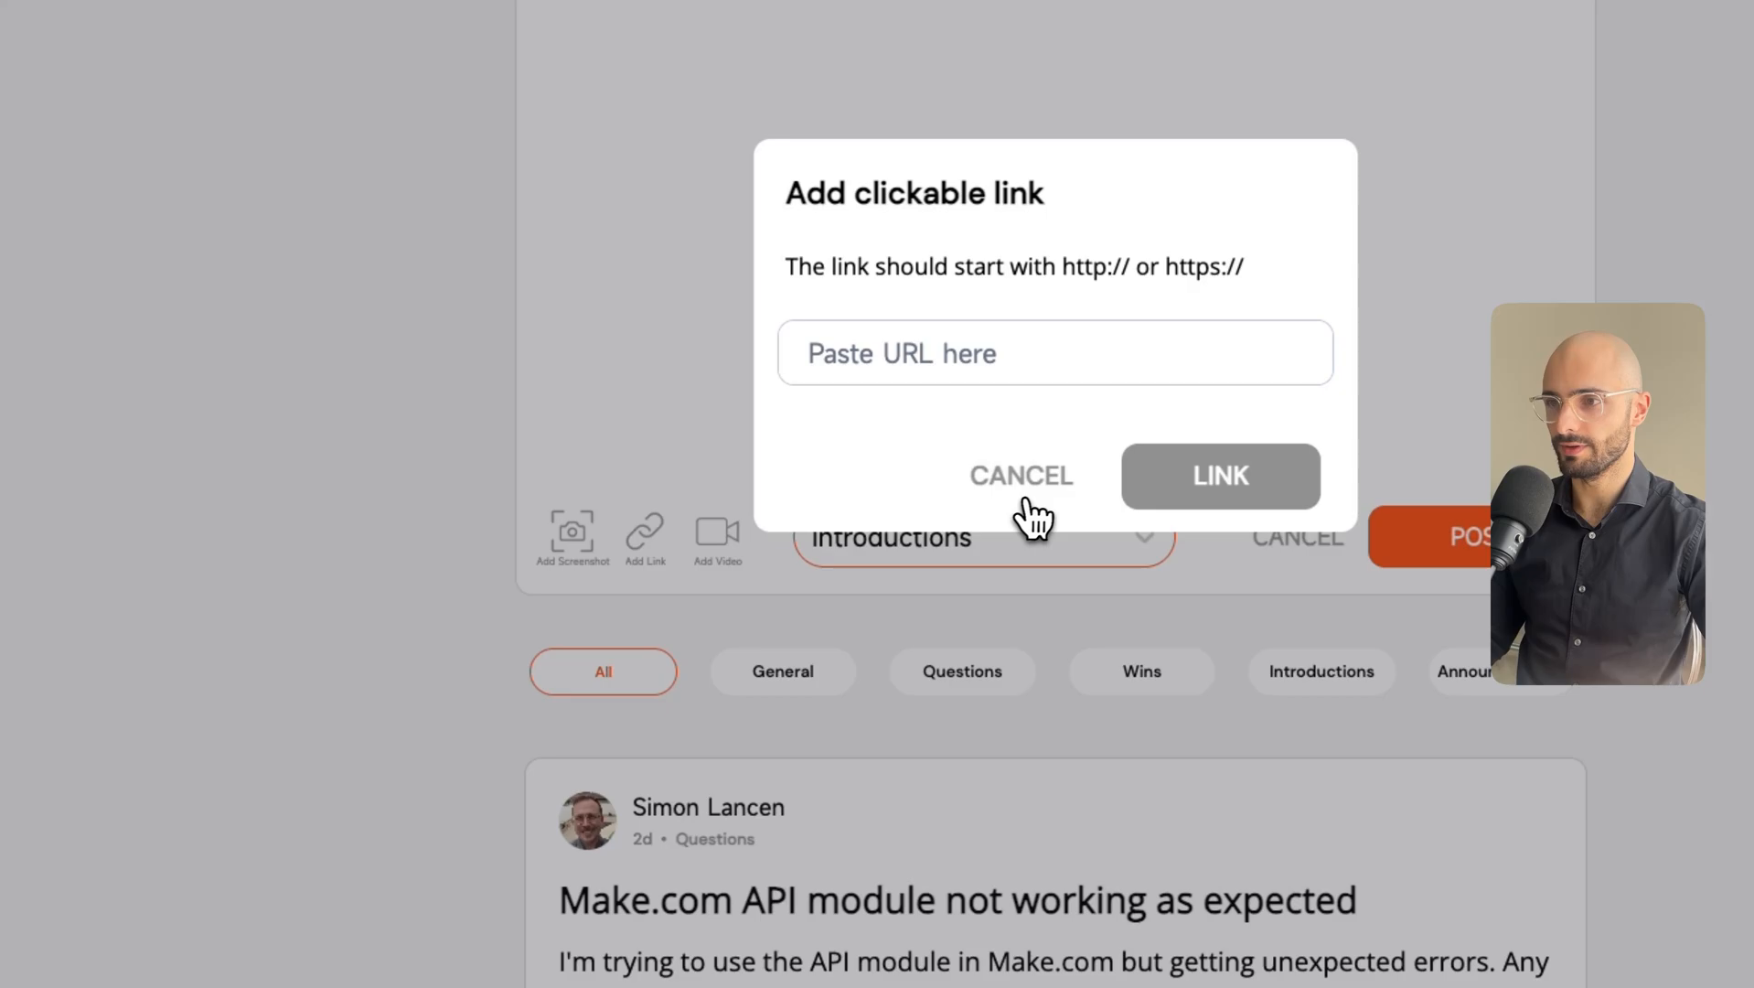
{"action": "left_click", "coordinate": [1021, 475]}
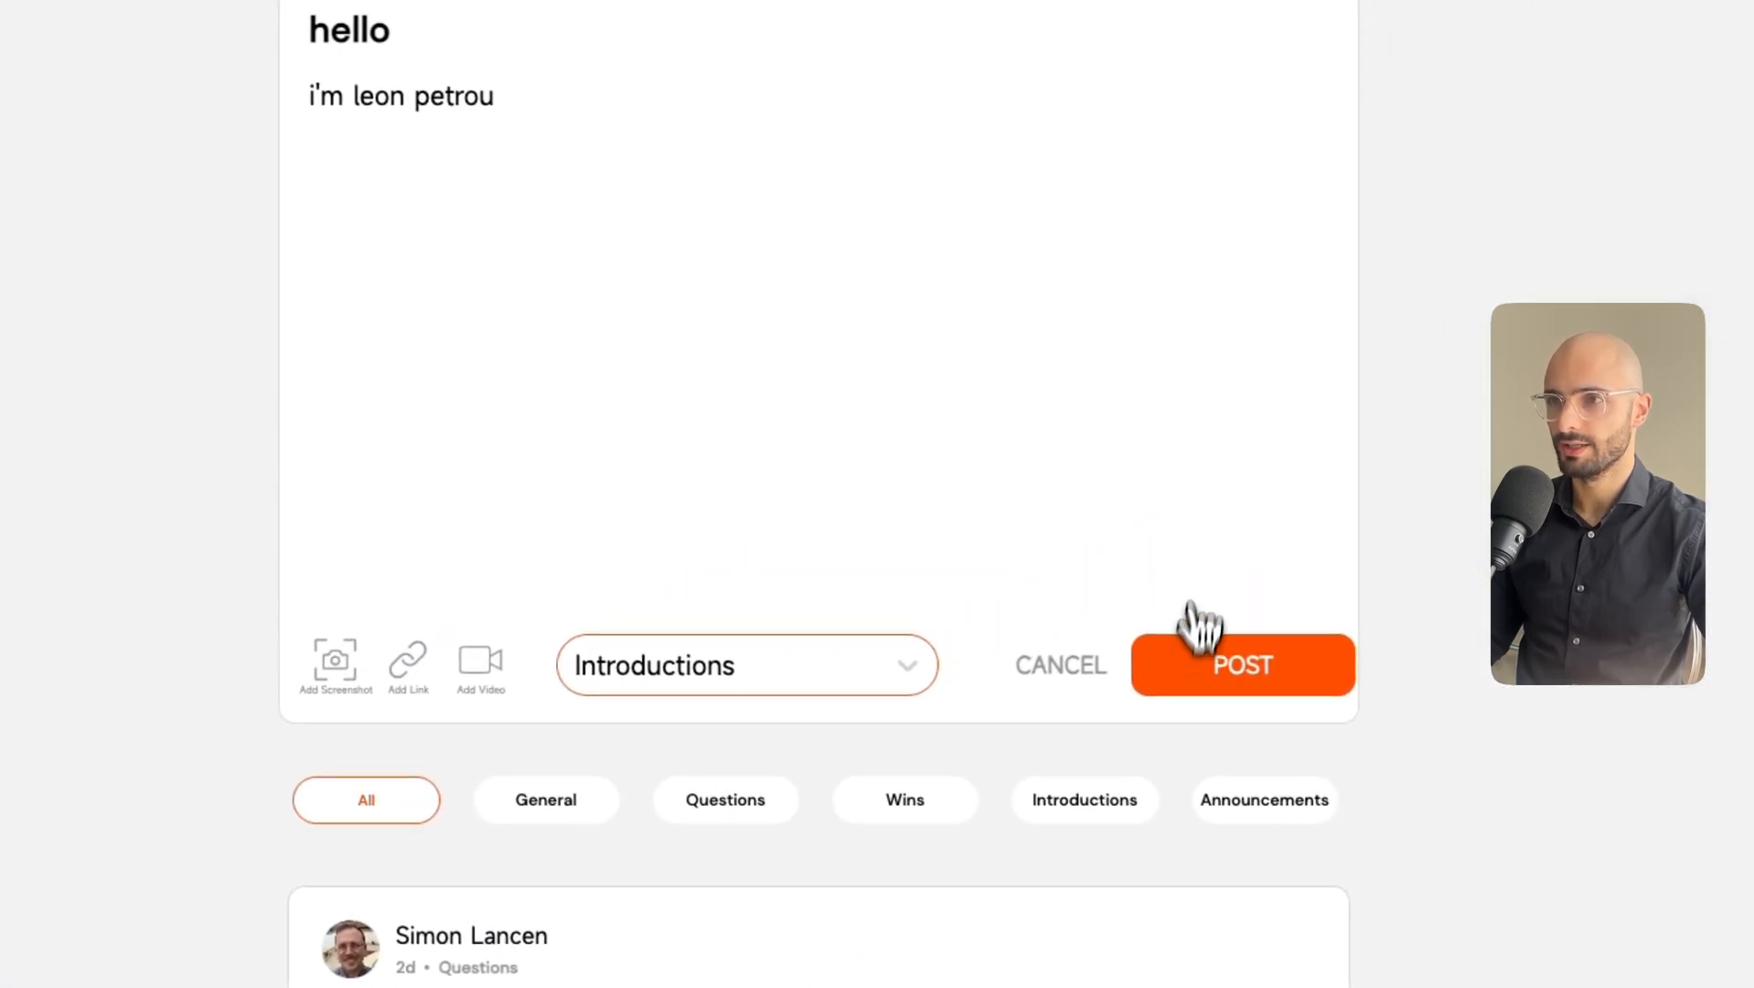
{"action": "left_click", "coordinate": [1196, 656]}
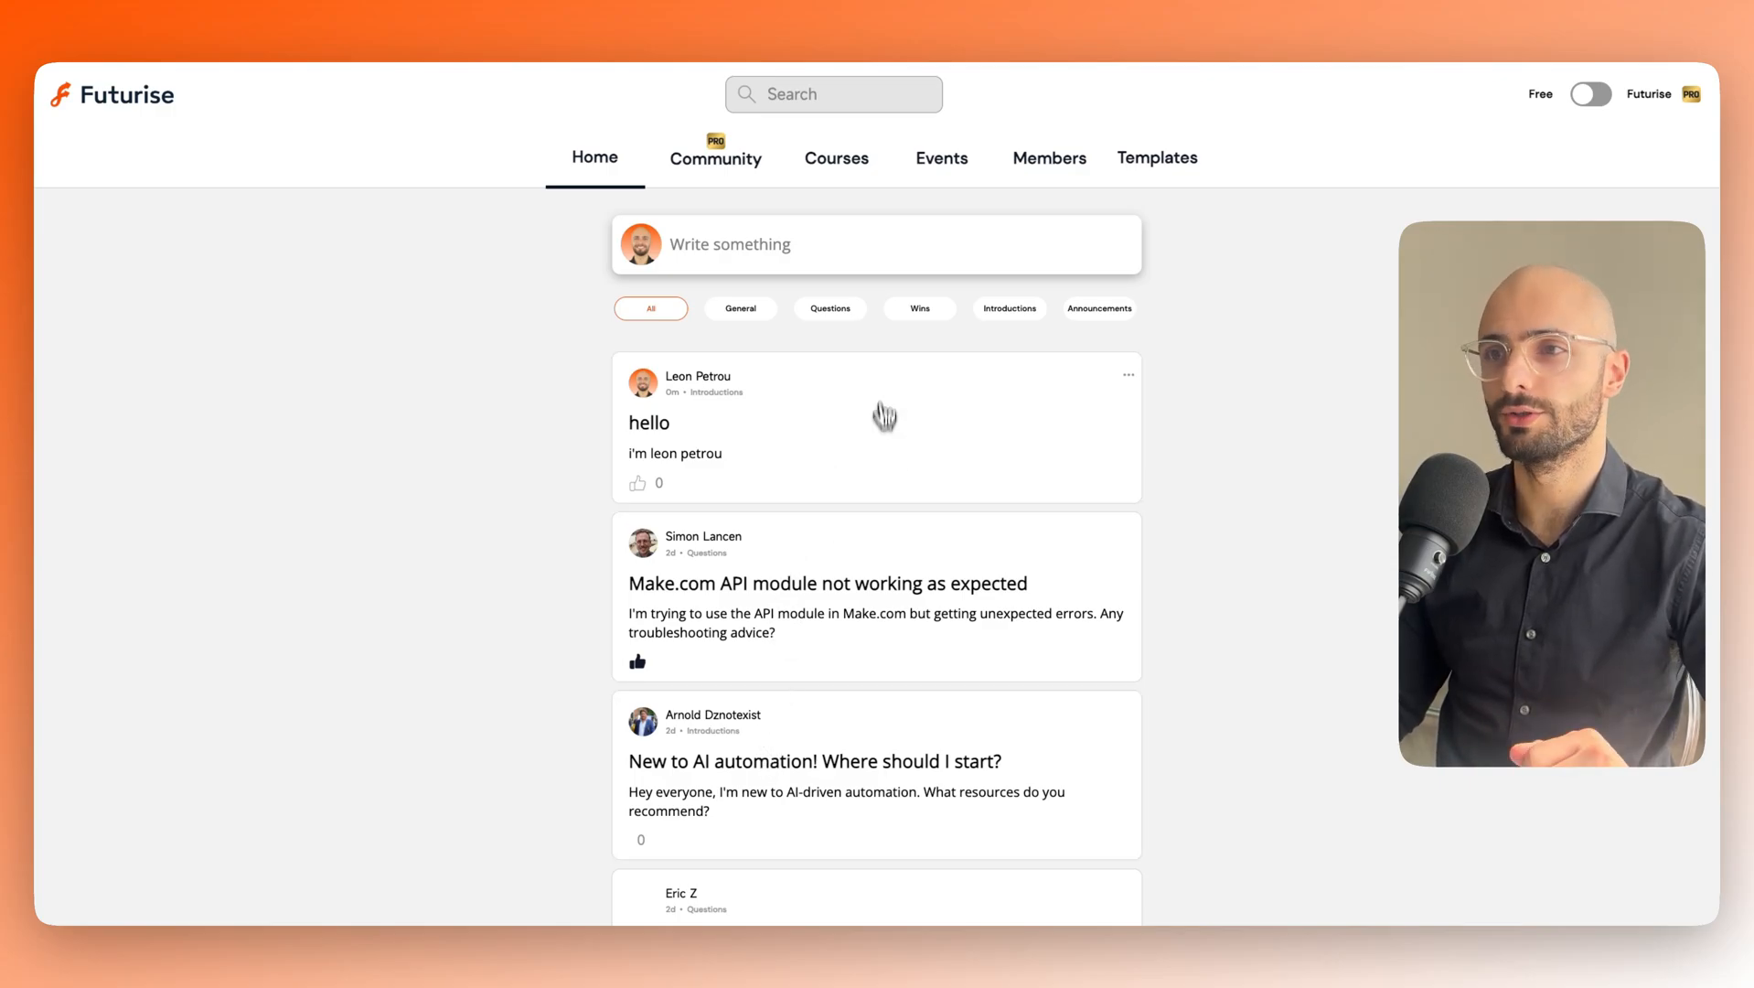
Ask the AI search 'what are some usecases for RPA', replacing the earlier 'RPA' query.
{"action": "left_click", "coordinate": [792, 97]}
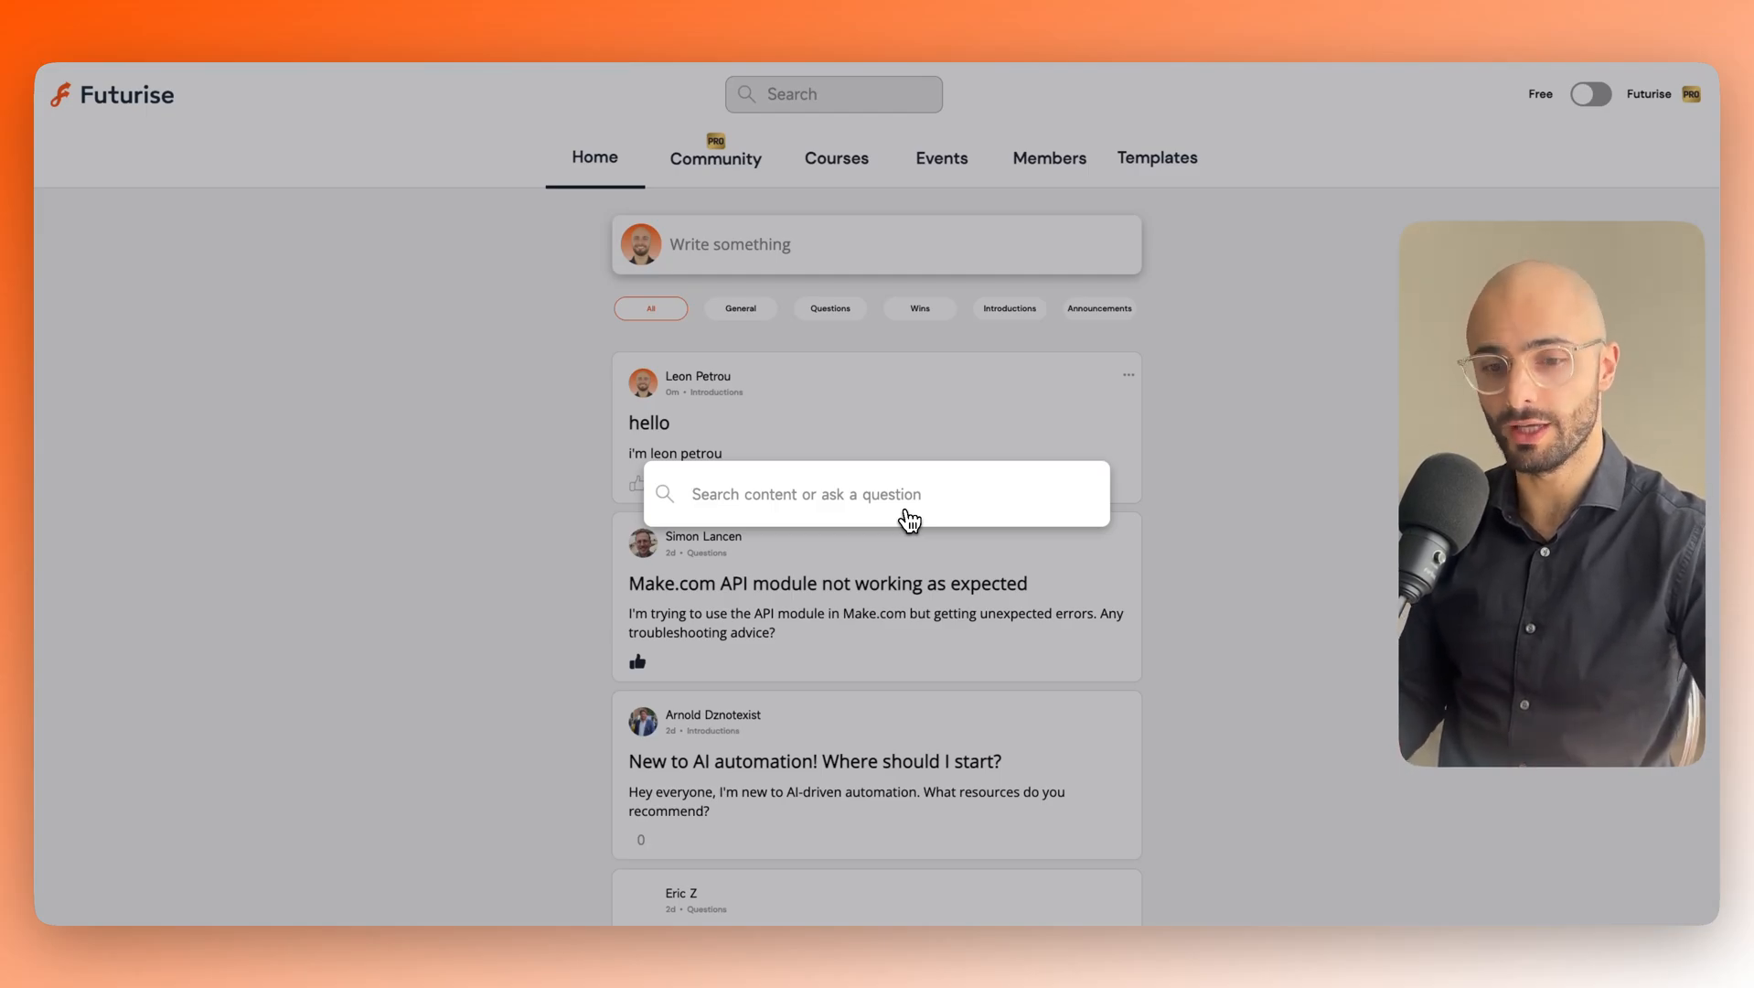
{"action": "type", "text": "RPA"}
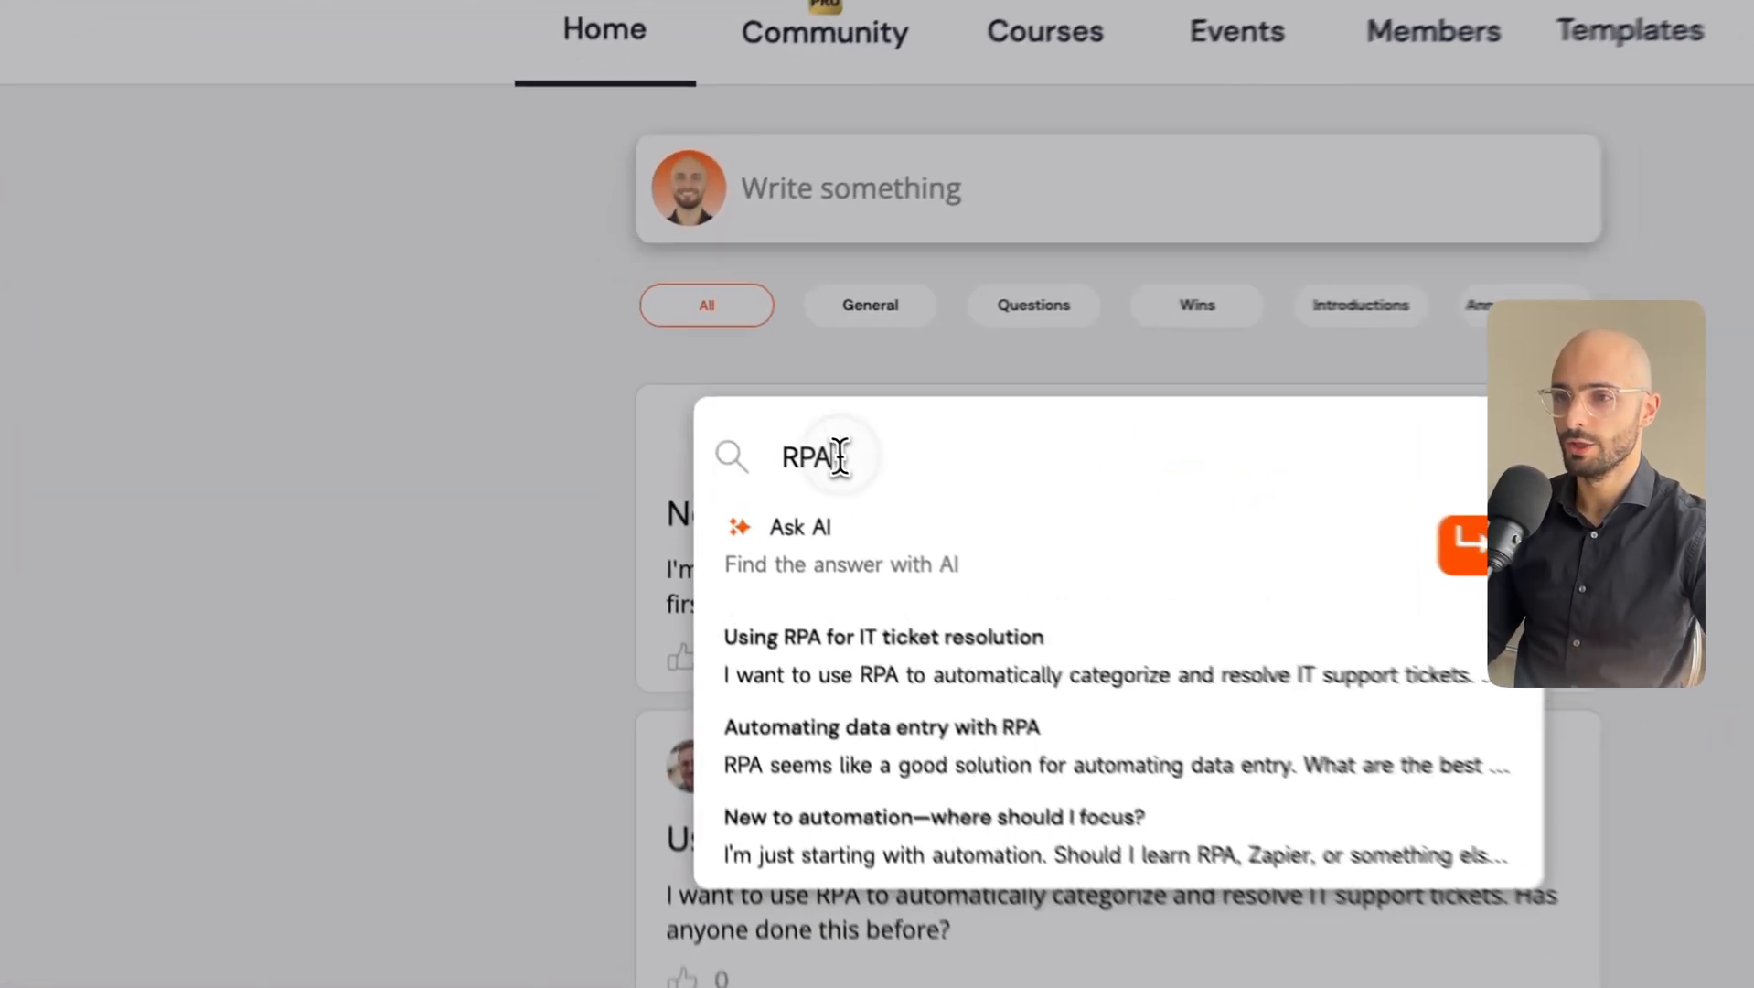
{"action": "double_click", "coordinate": [722, 392]}
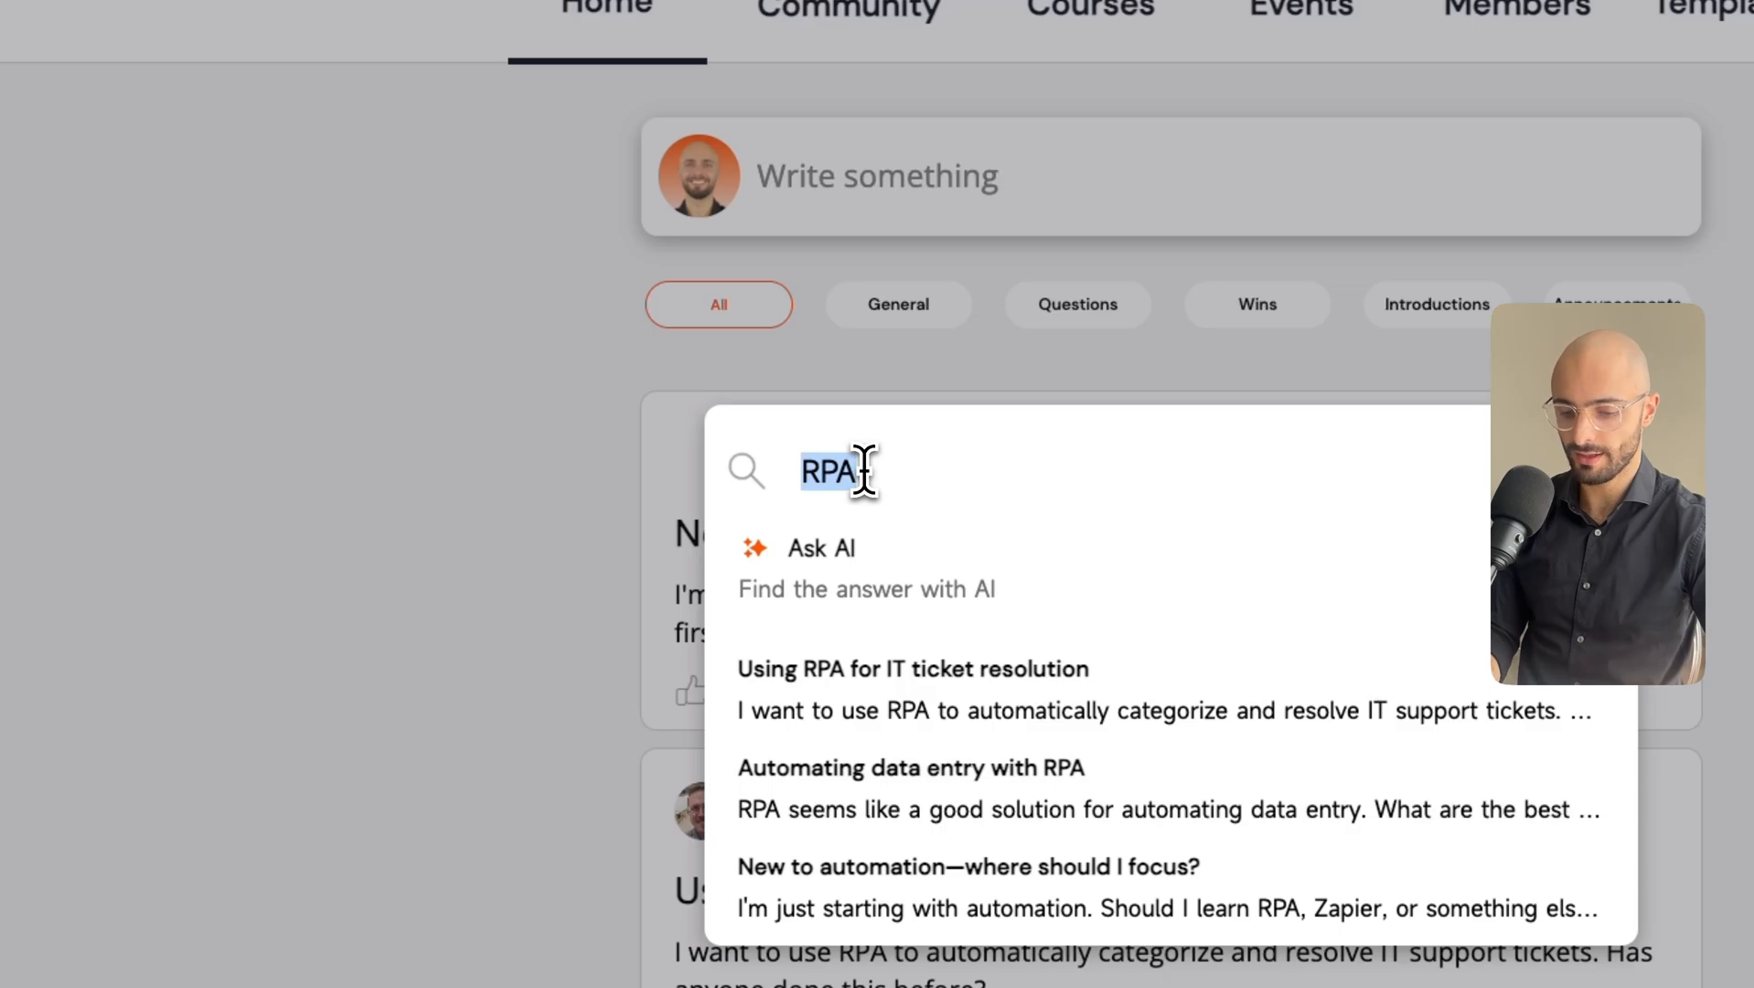
{"action": "type", "text": "what are some "}
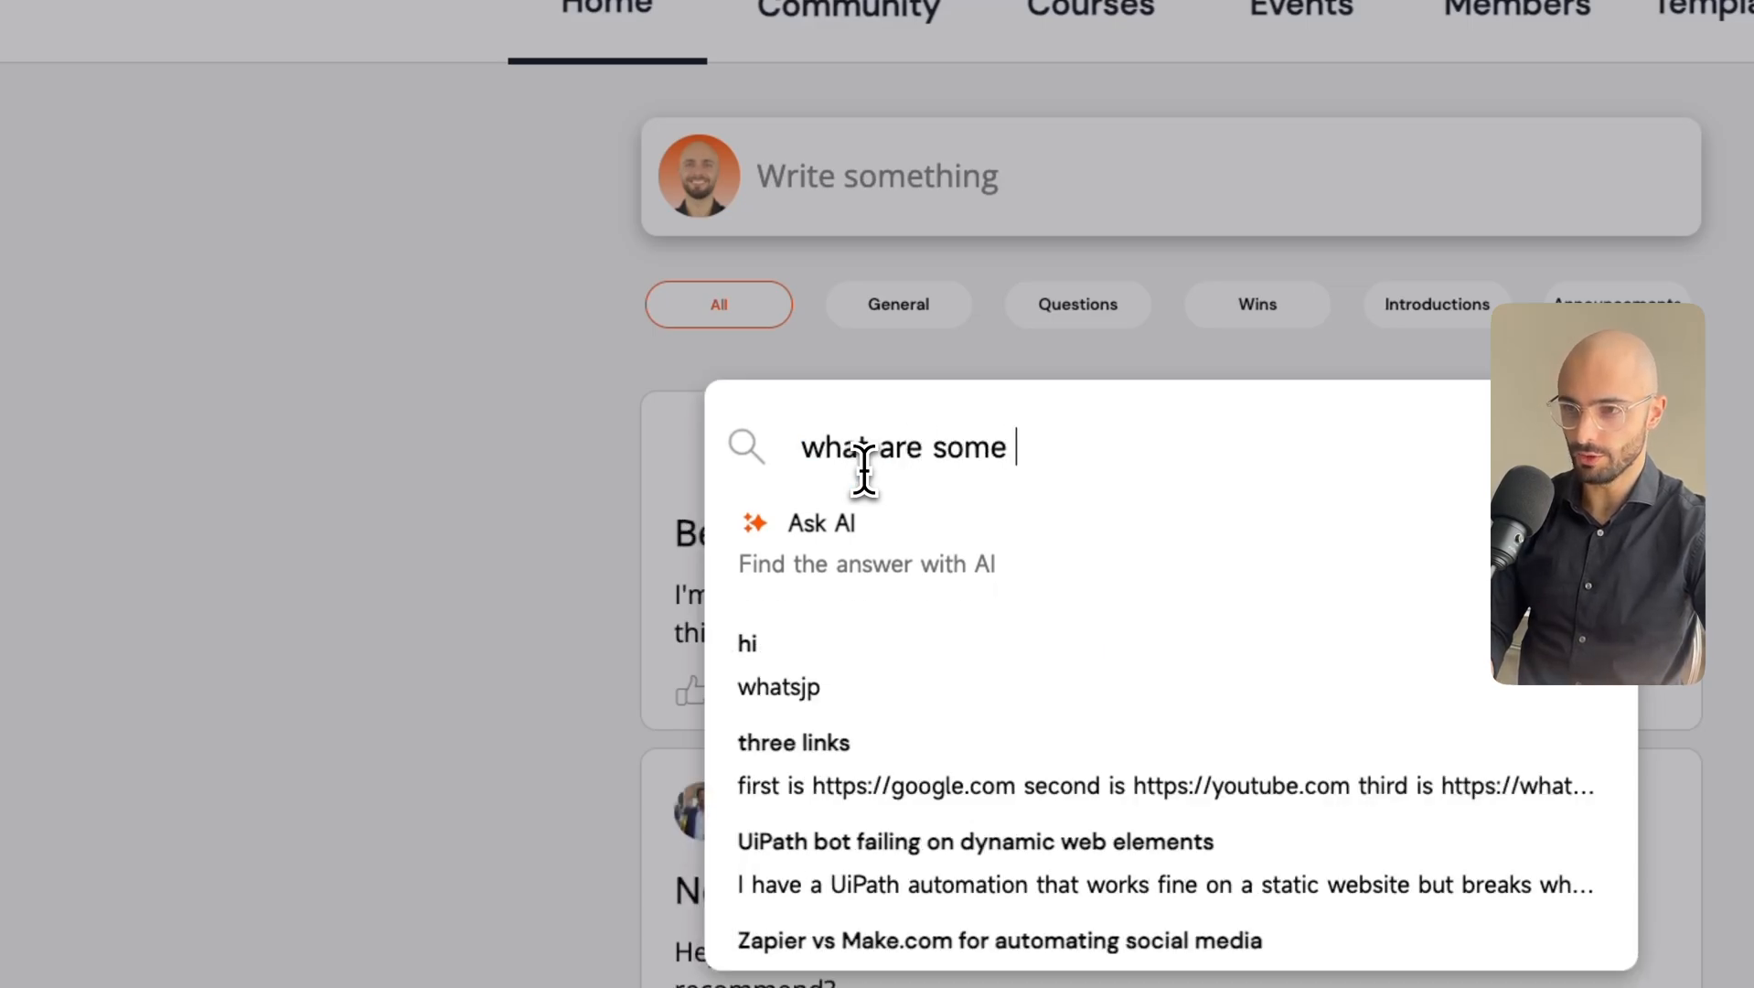
{"action": "type", "text": "usecases for RP"}
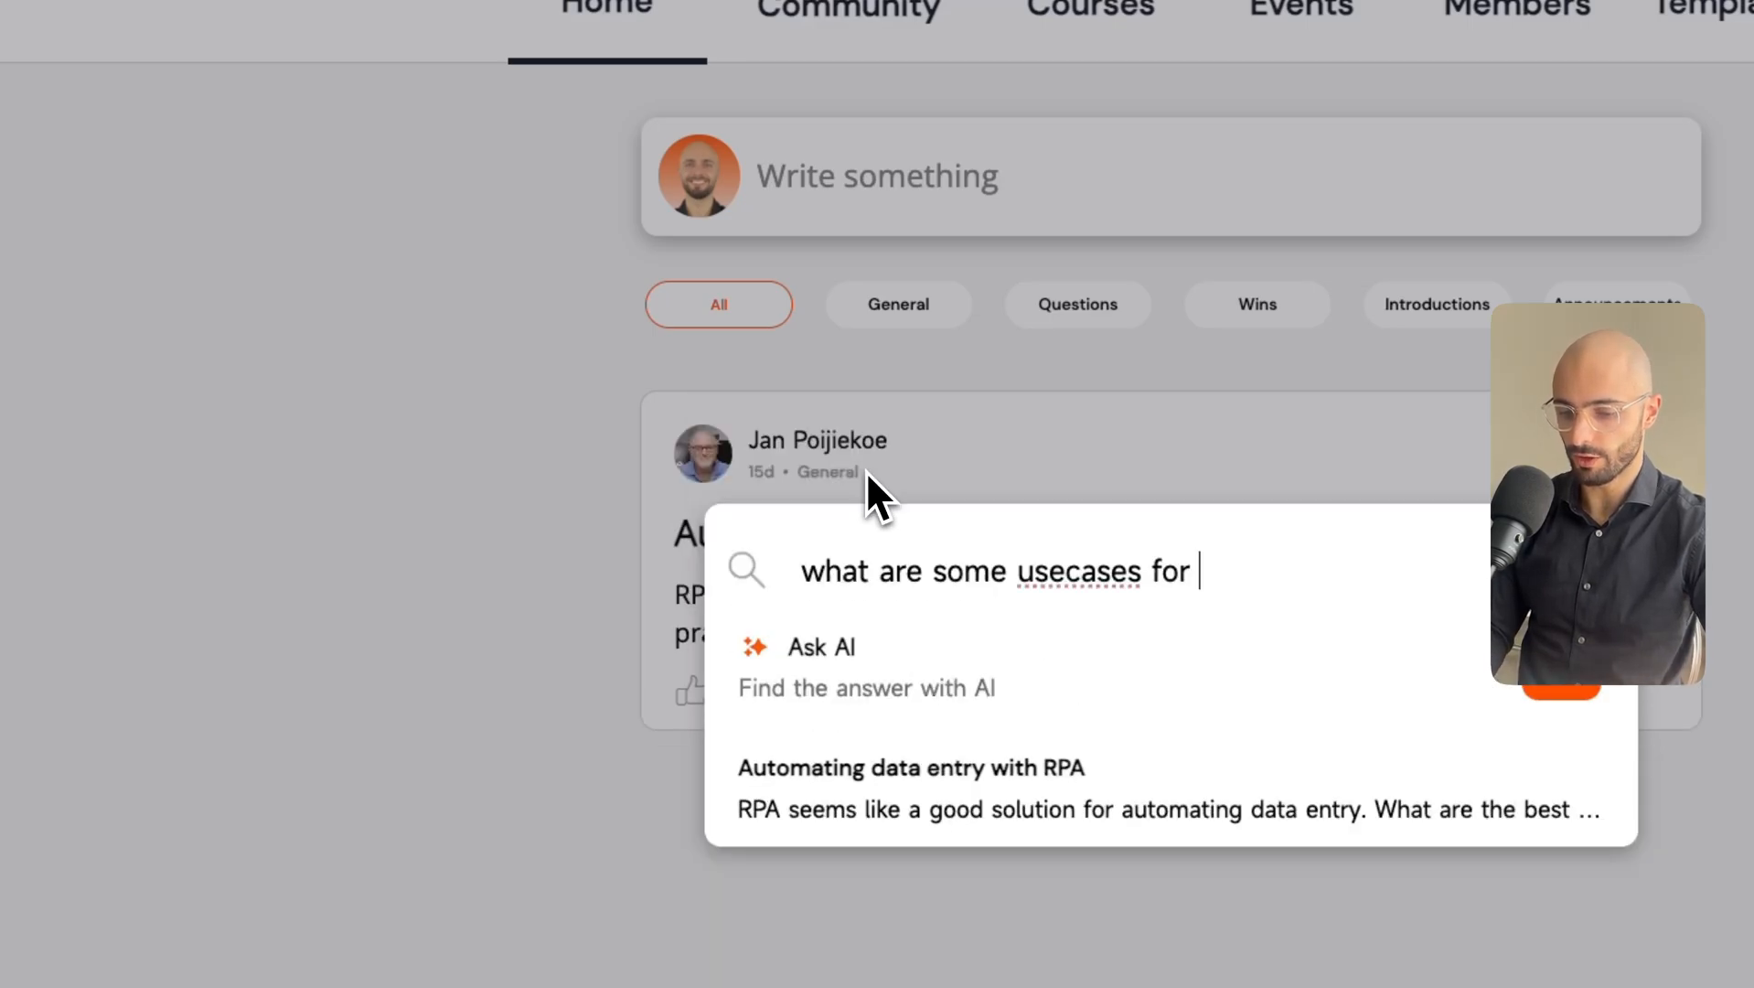
{"action": "type", "text": "A"}
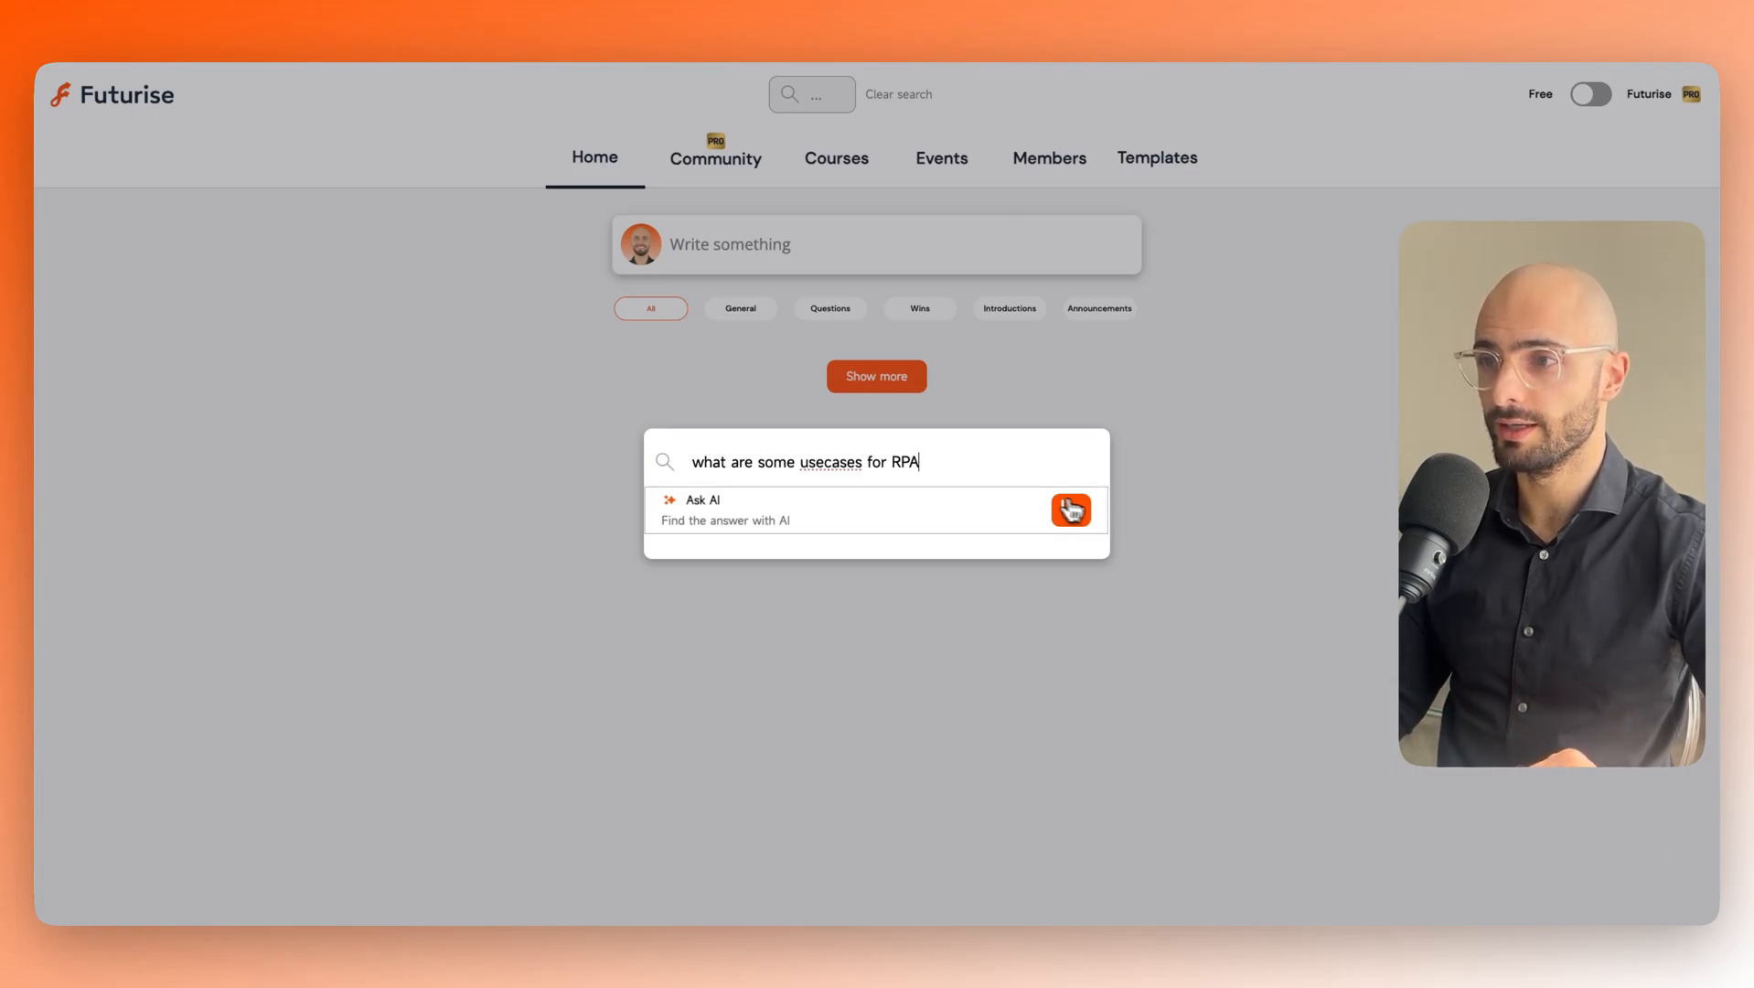
{"action": "left_click", "coordinate": [1071, 510]}
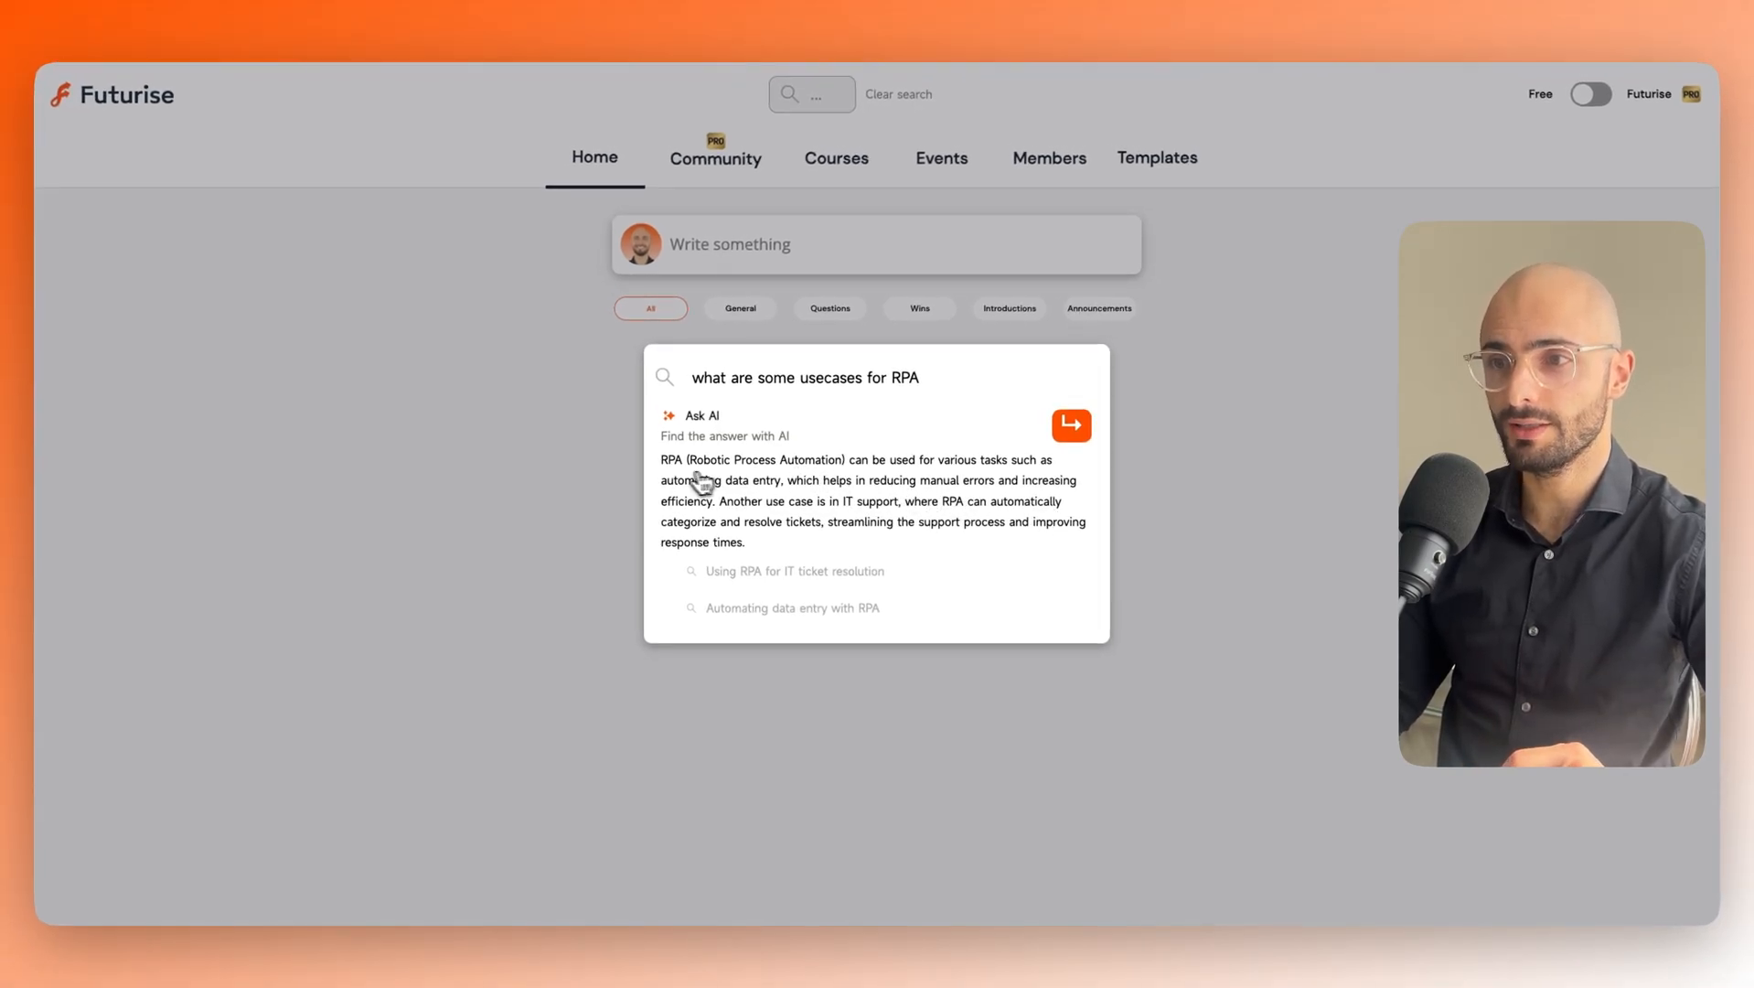
Read through the AI answer and open the 'Using RPA for IT ticket resolution' result.
{"action": "left_click_drag", "start_coordinate": [661, 459], "coordinate": [746, 539]}
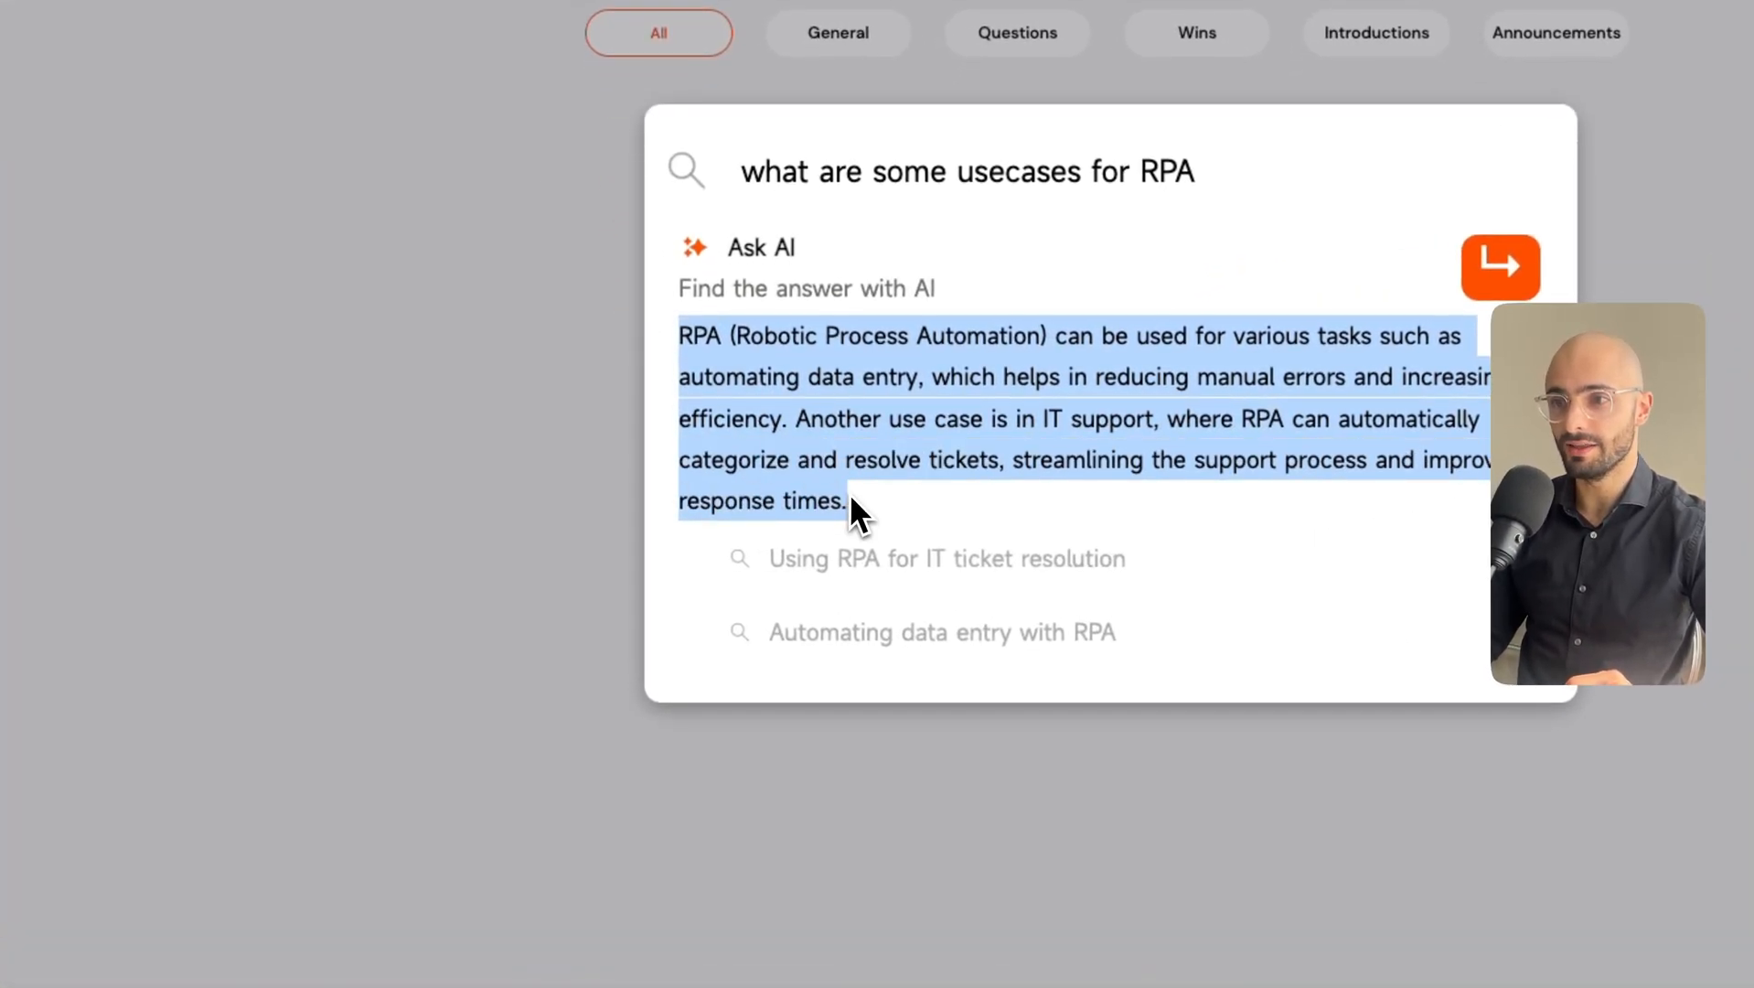
{"action": "left_click", "coordinate": [874, 513]}
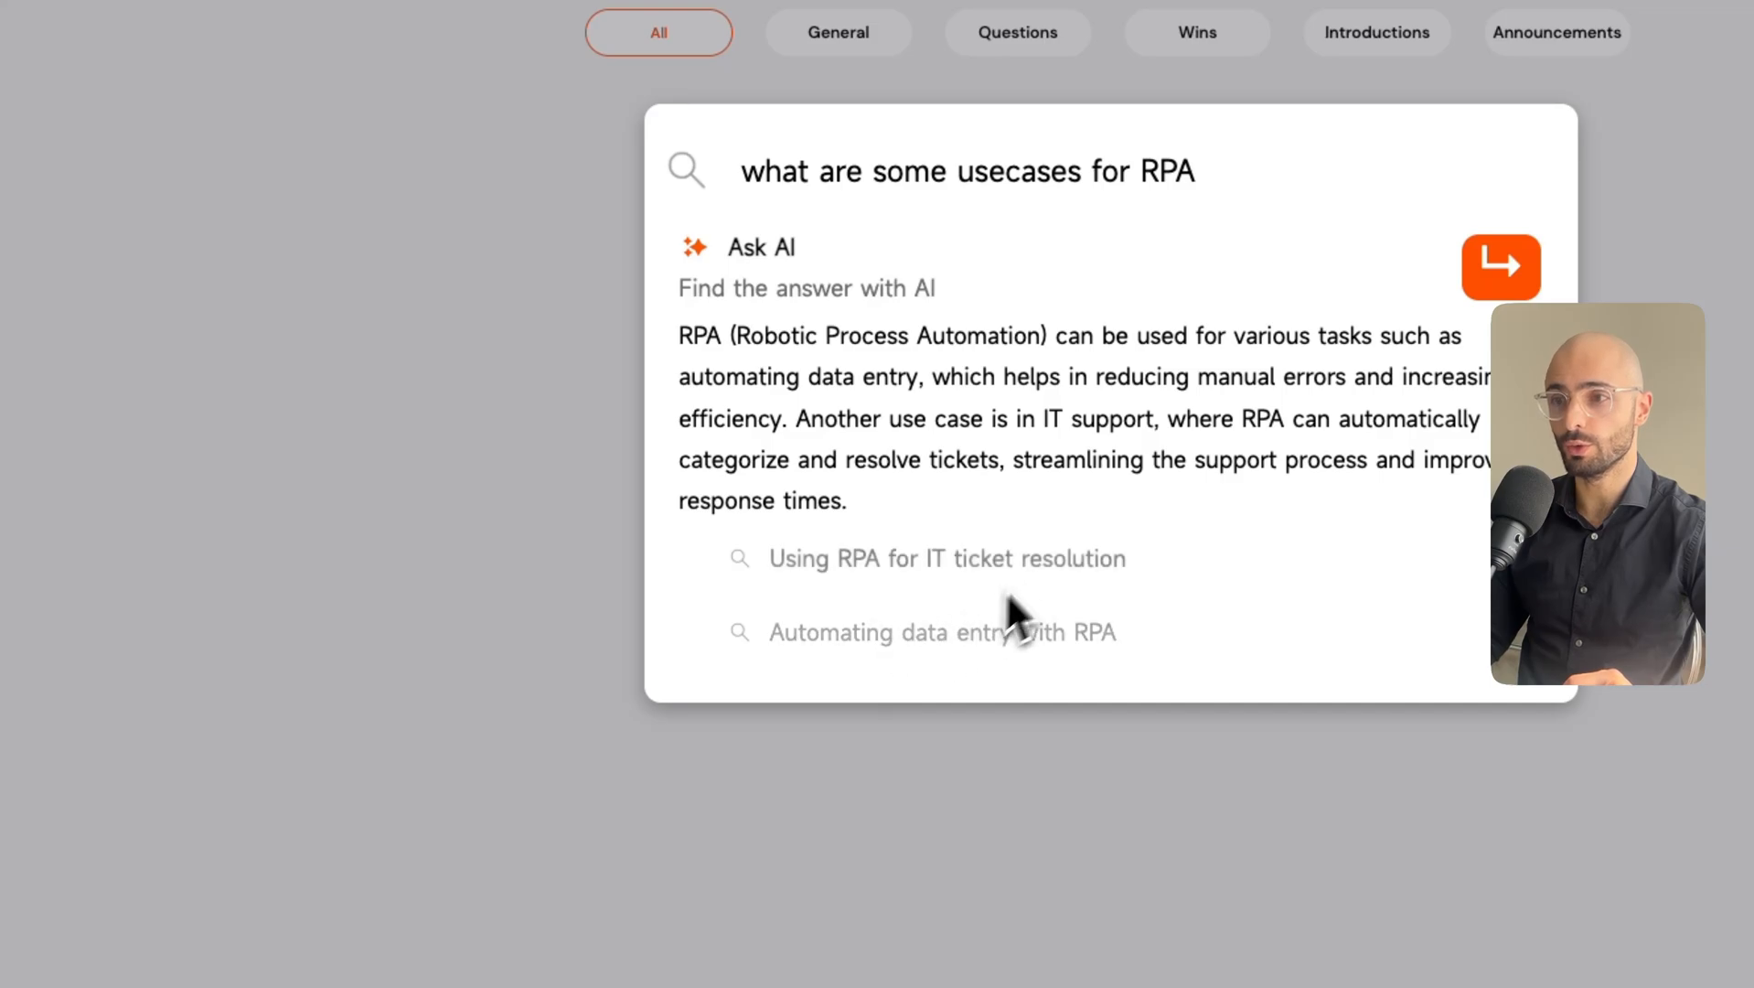
{"action": "mouse_move", "coordinate": [765, 337]}
{"action": "left_mouse_down"}
{"action": "mouse_move", "coordinate": [680, 336]}
{"action": "mouse_move", "coordinate": [737, 338]}
{"action": "left_mouse_up"}
{"action": "left_click", "coordinate": [709, 339]}
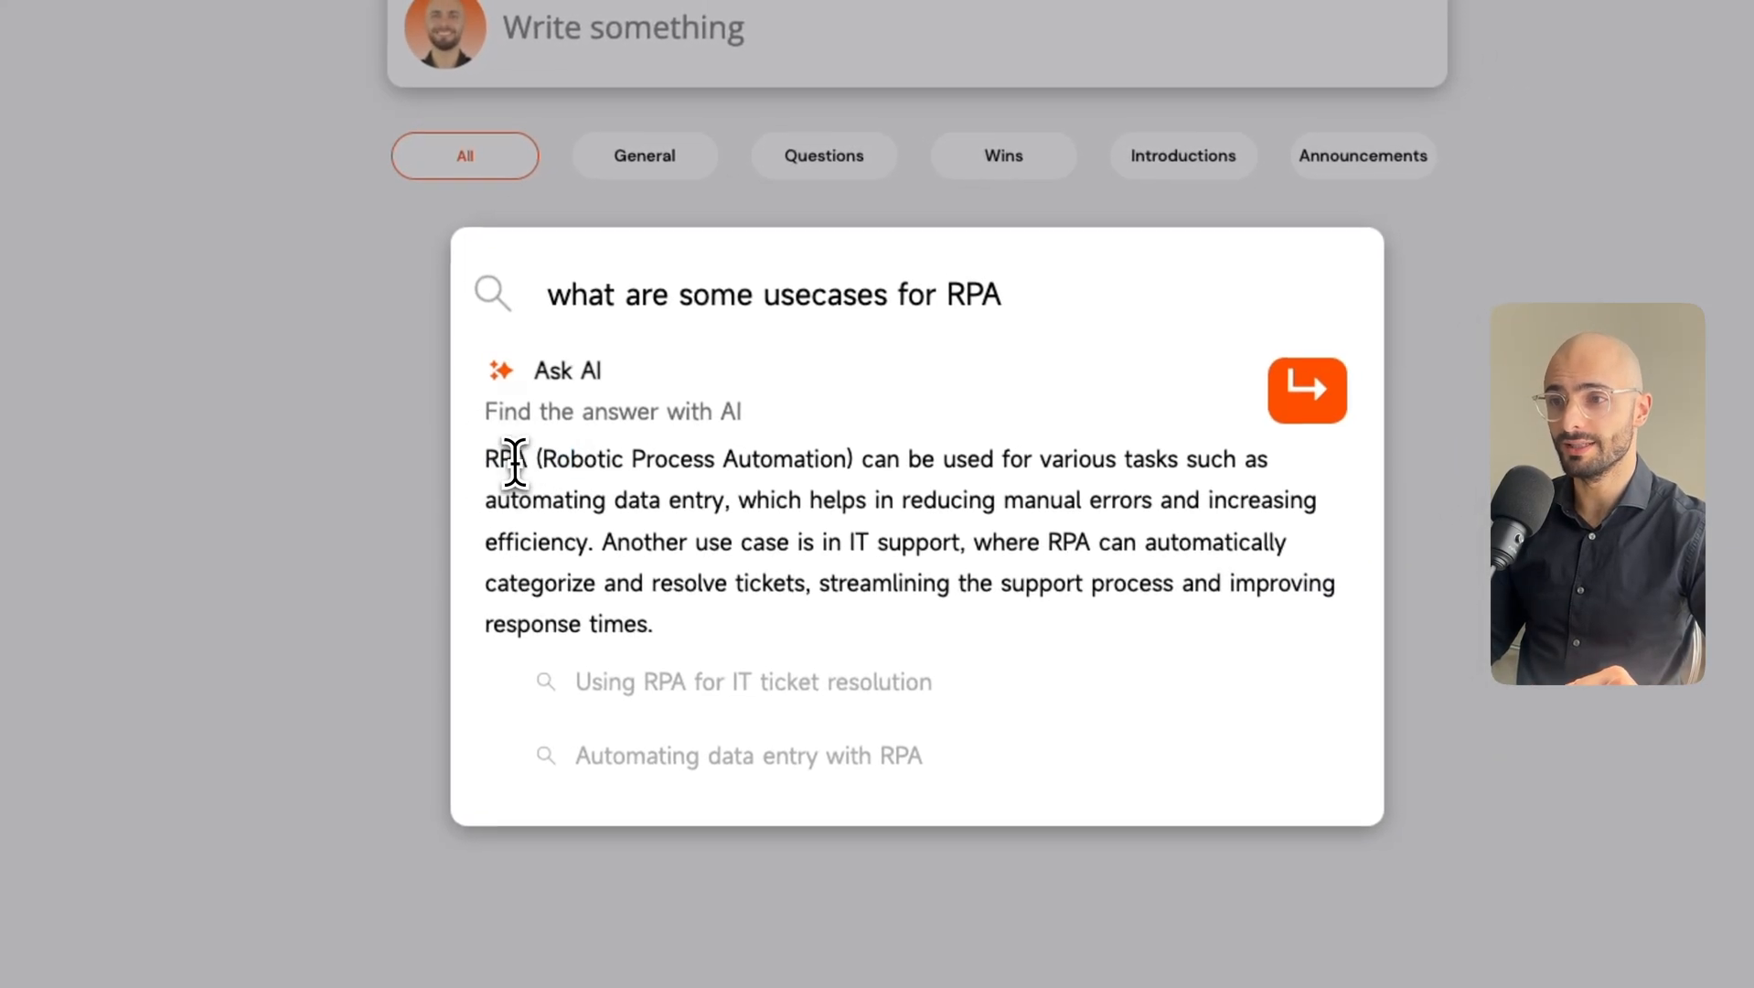
{"action": "left_click_drag", "start_coordinate": [489, 450], "coordinate": [880, 549]}
{"action": "left_click_drag", "start_coordinate": [764, 540], "coordinate": [951, 547]}
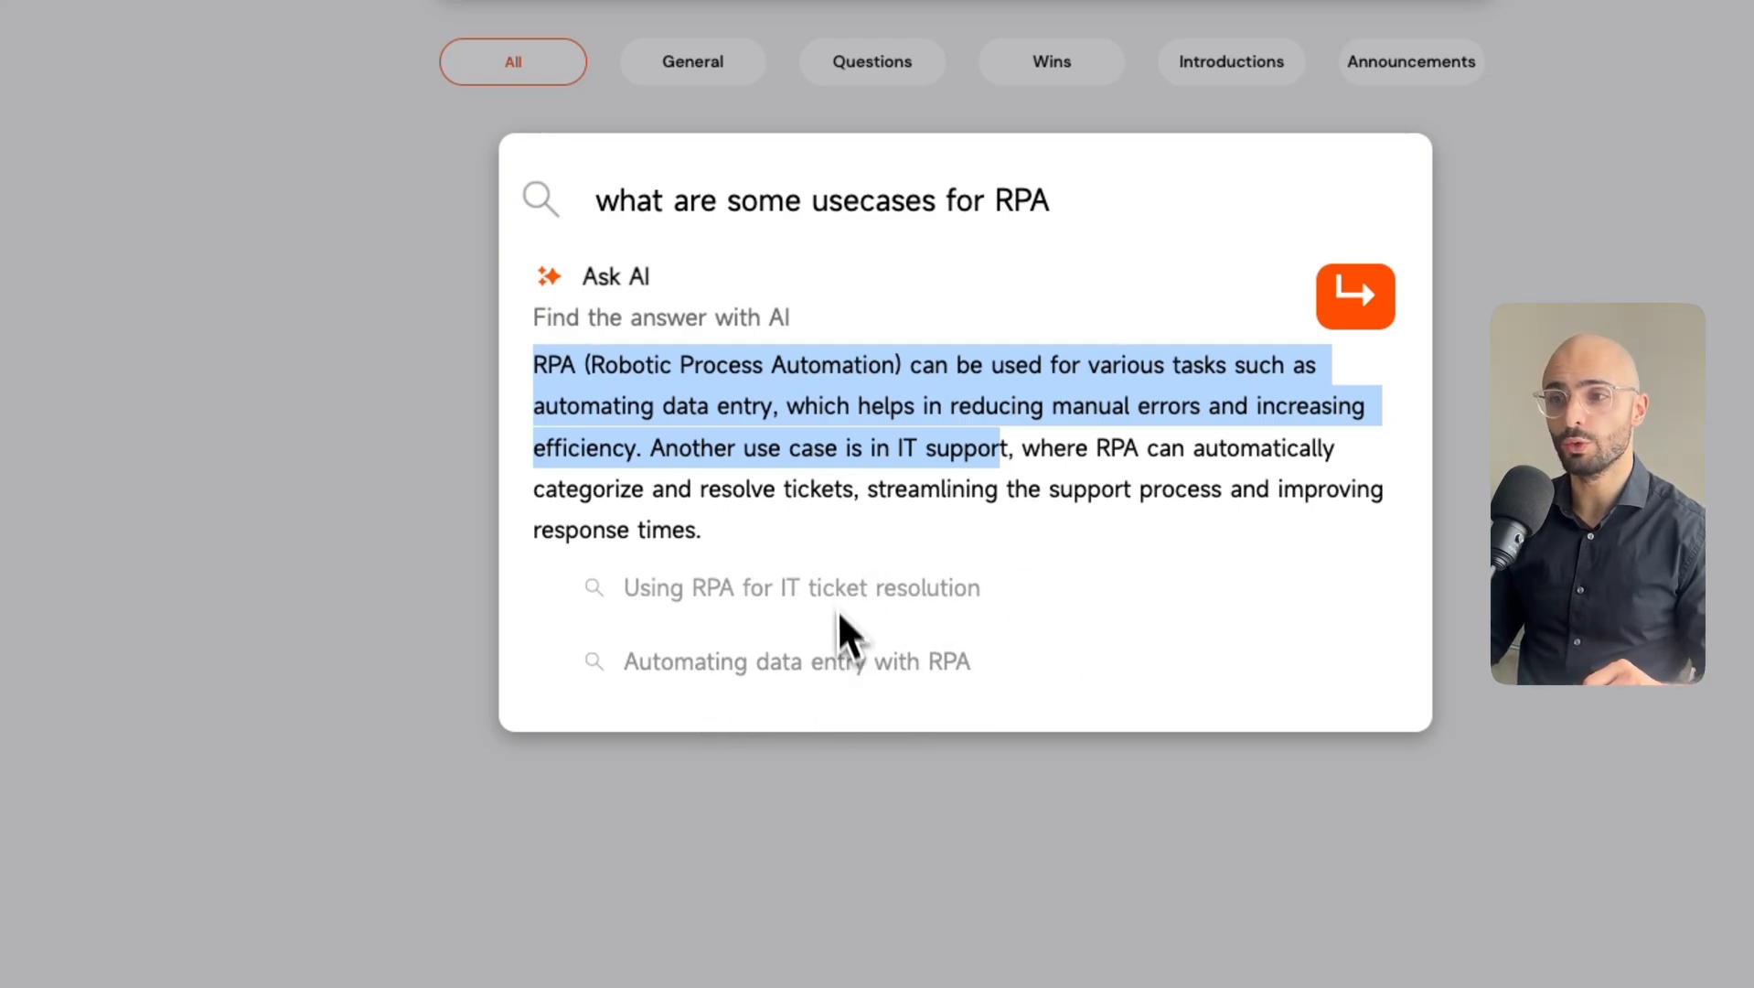
{"action": "left_click", "coordinate": [711, 599]}
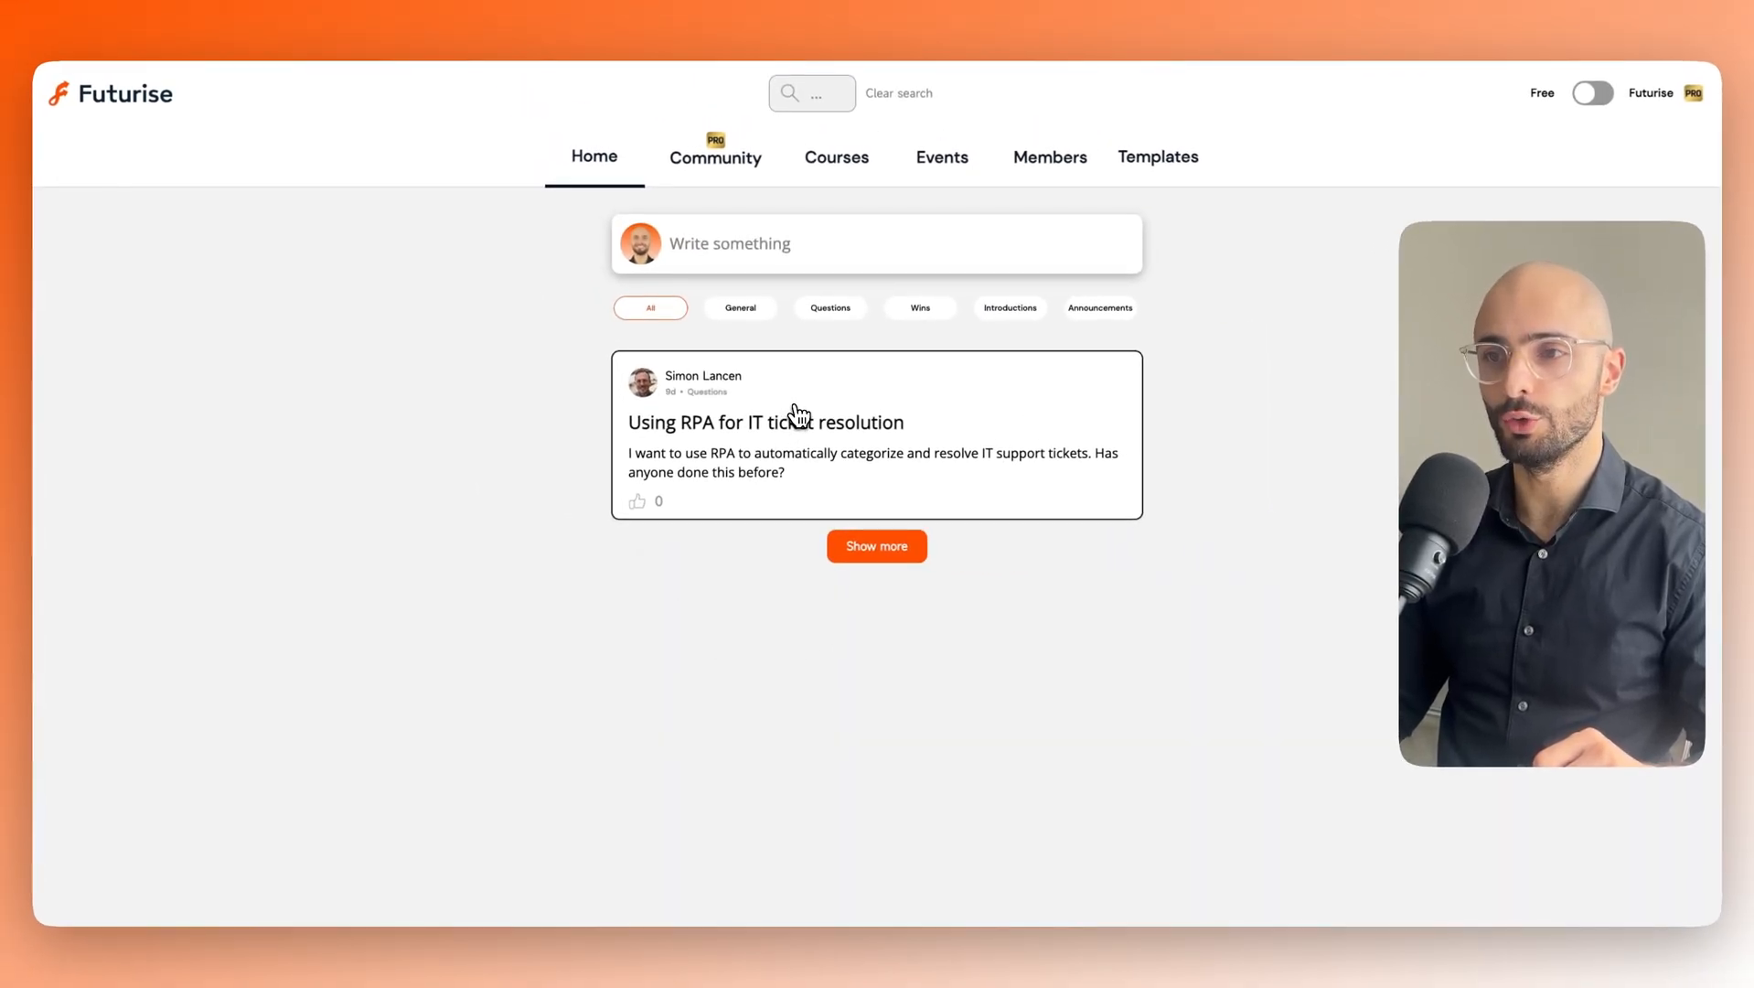
Open the 'Using RPA for IT ticket resolution' post and post the comment 'com'.
{"action": "left_click", "coordinate": [796, 411]}
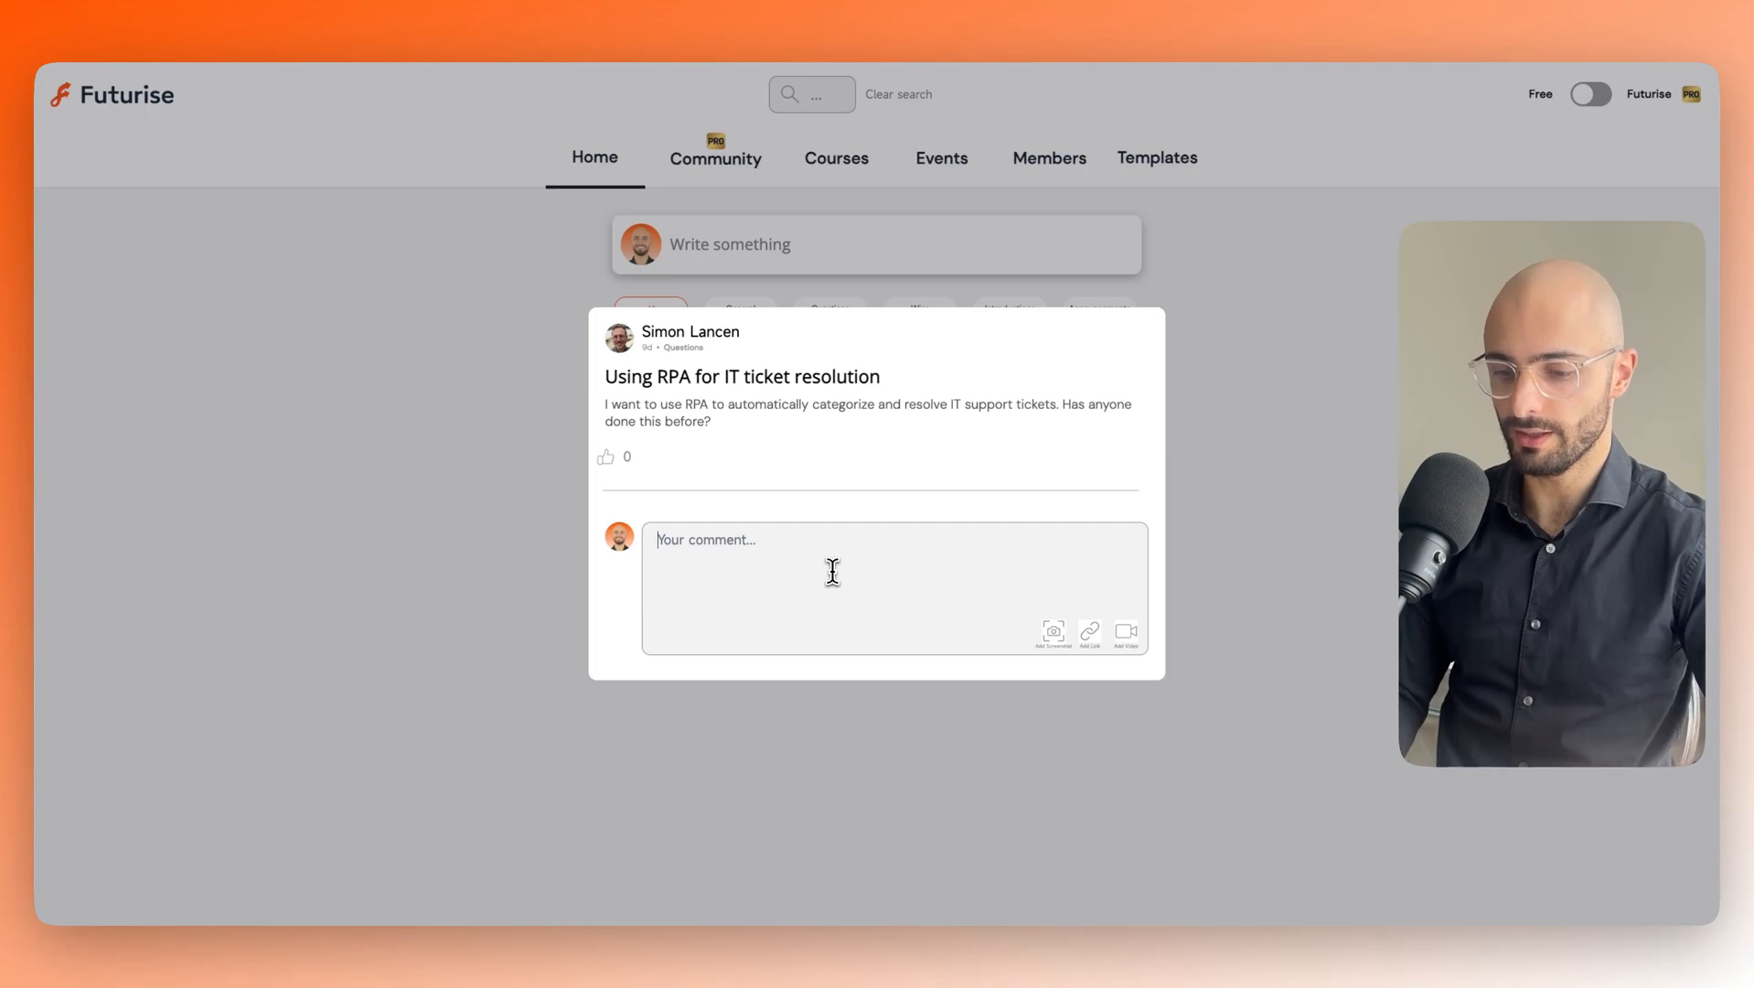
{"action": "type", "text": "comment"}
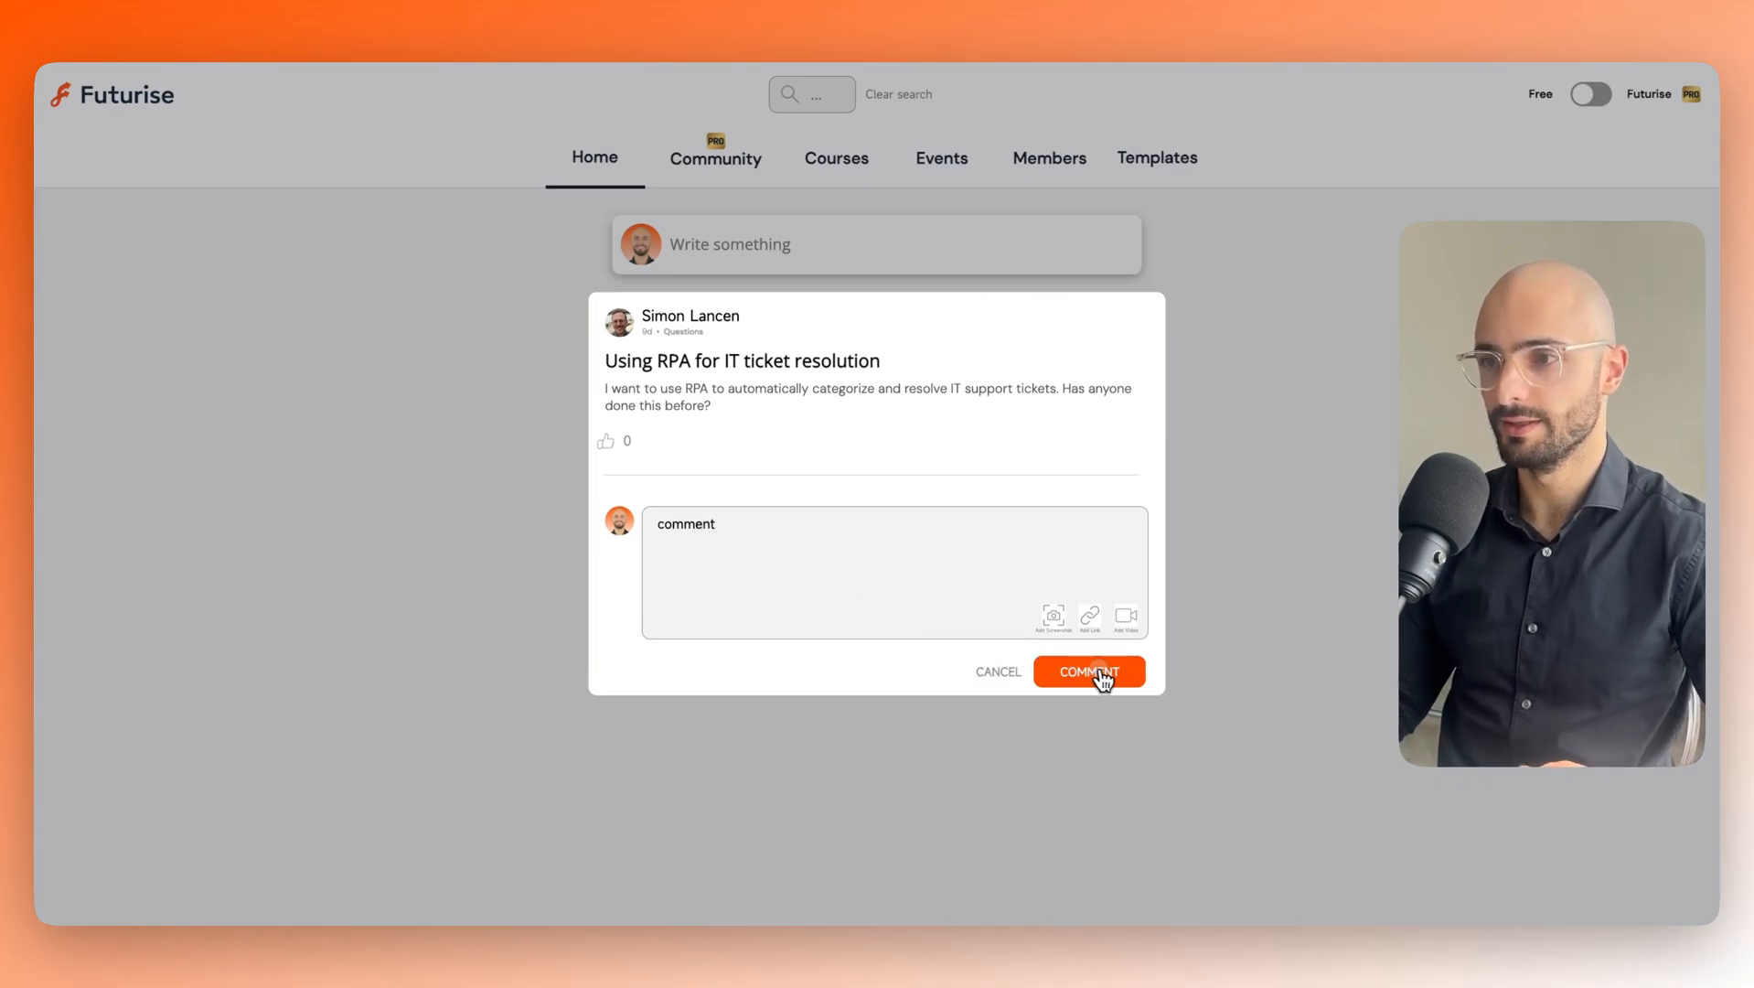
{"action": "left_click", "coordinate": [1100, 673]}
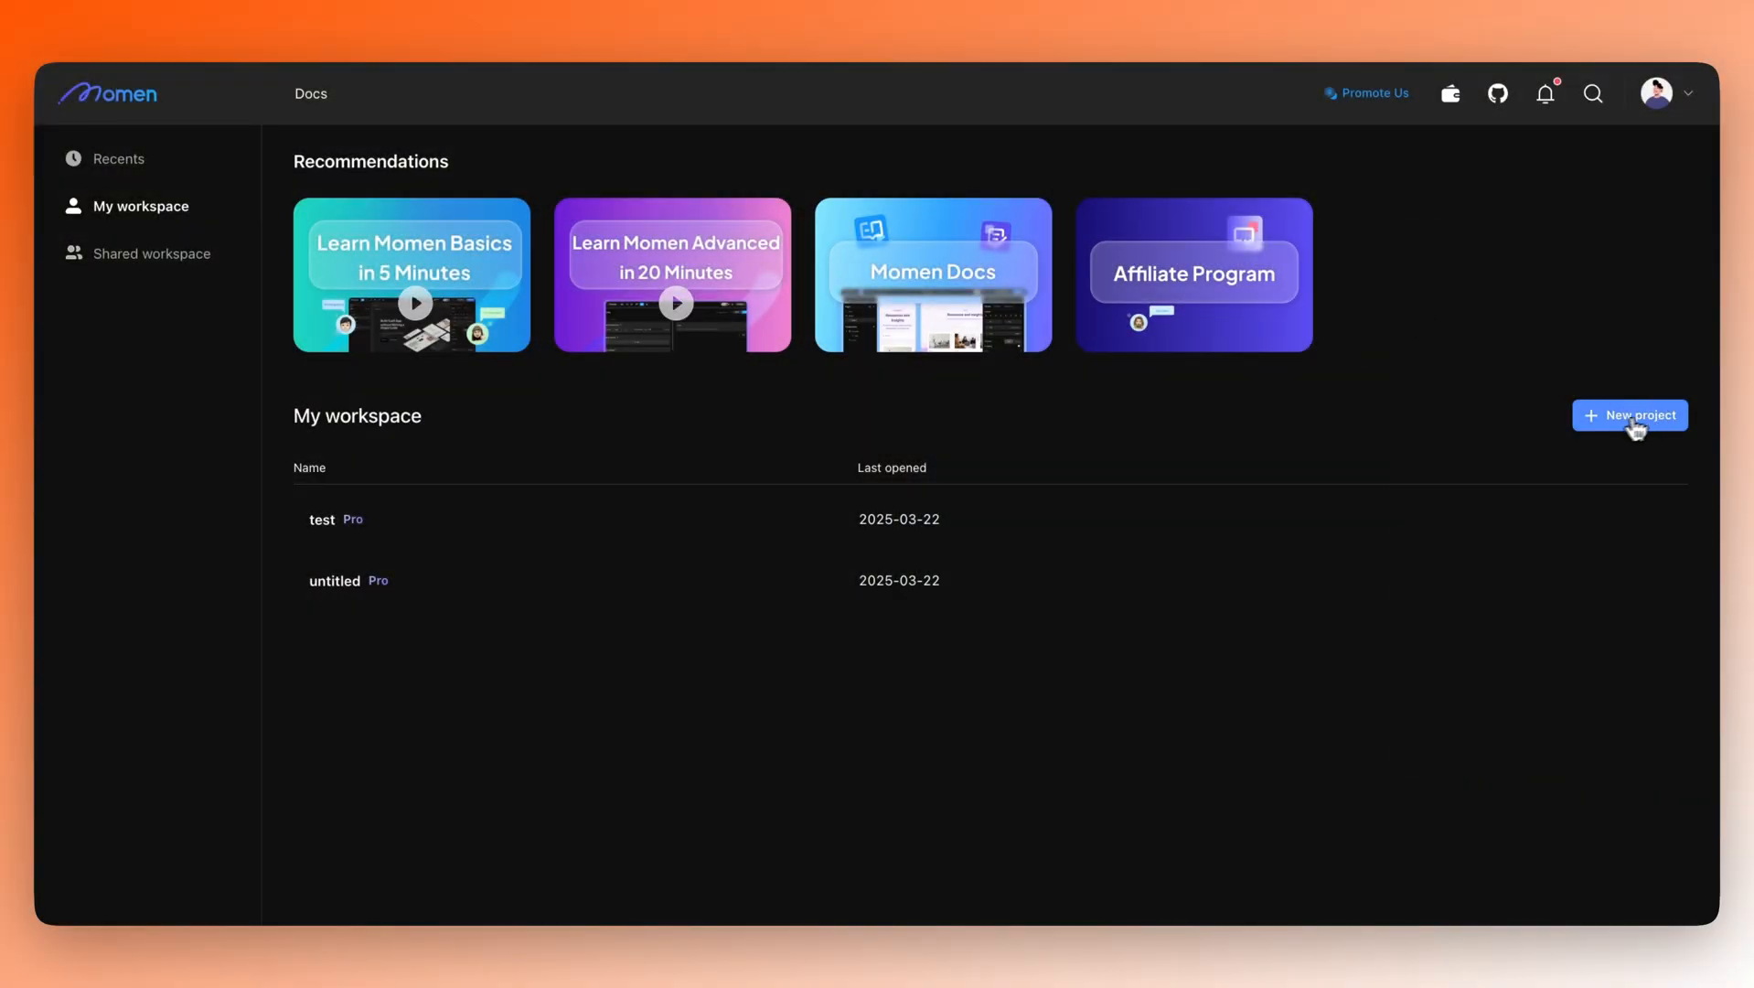
Abandon the blank new-project form and open the existing 'test' project from My workspace.
{"action": "left_click", "coordinate": [1636, 417]}
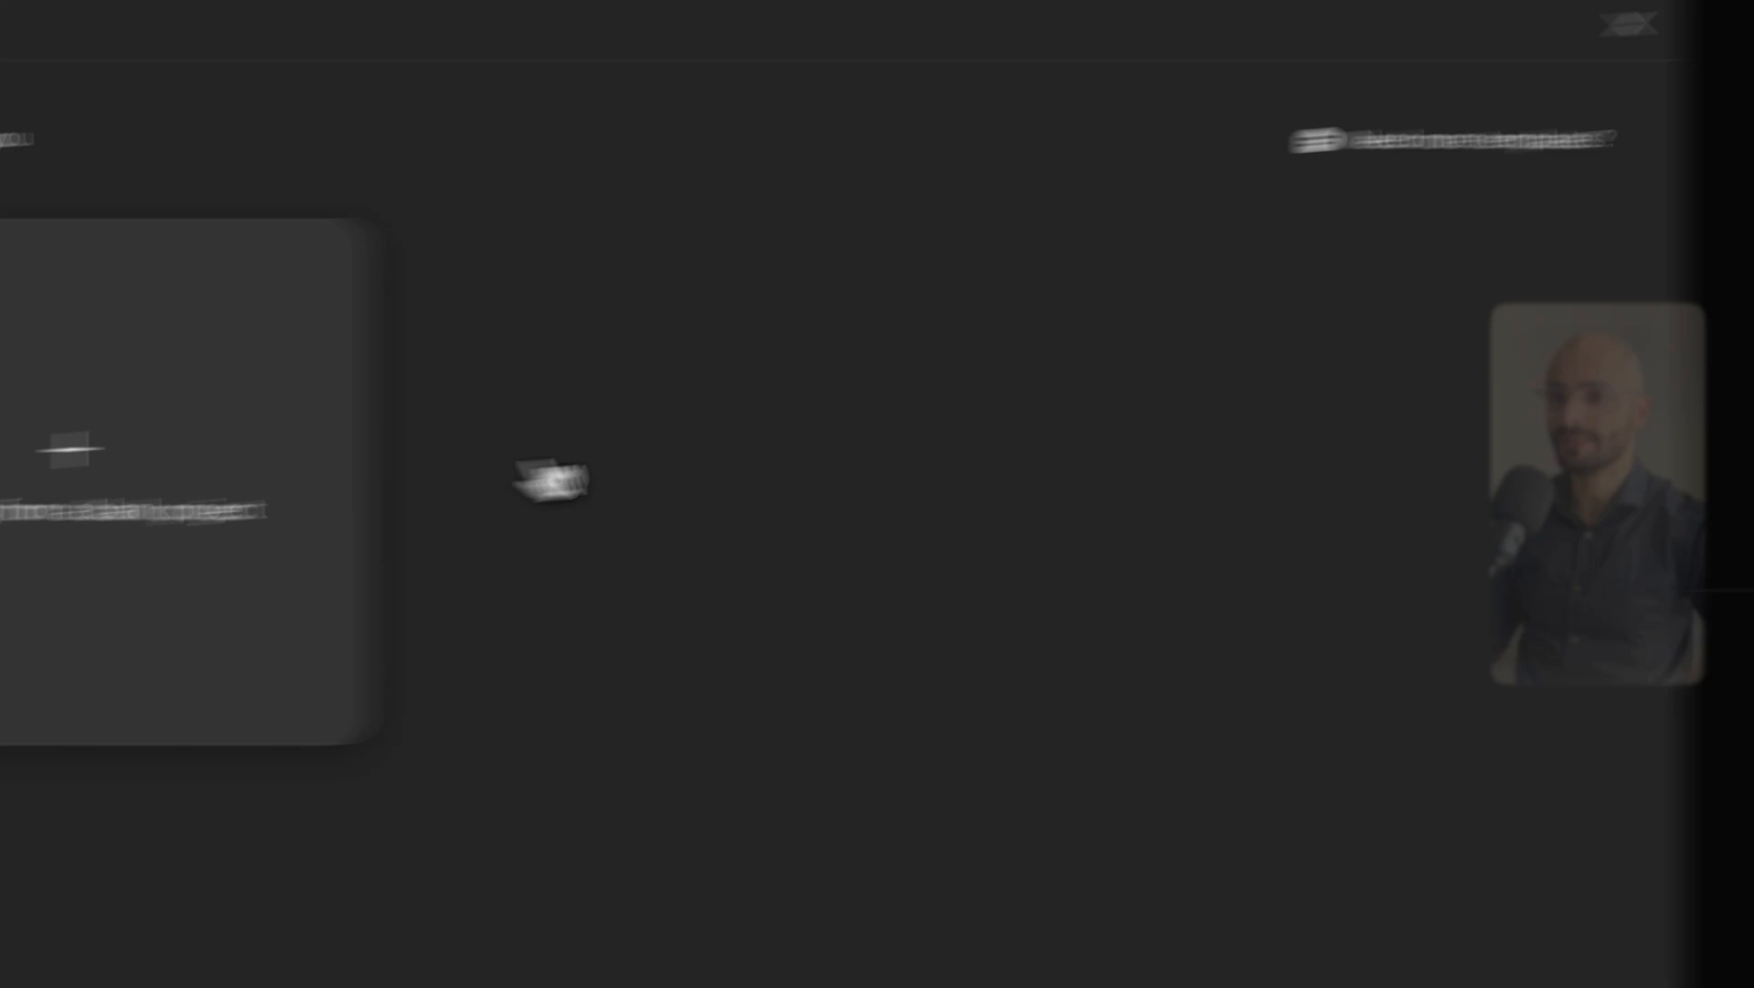
{"action": "left_click", "coordinate": [164, 479]}
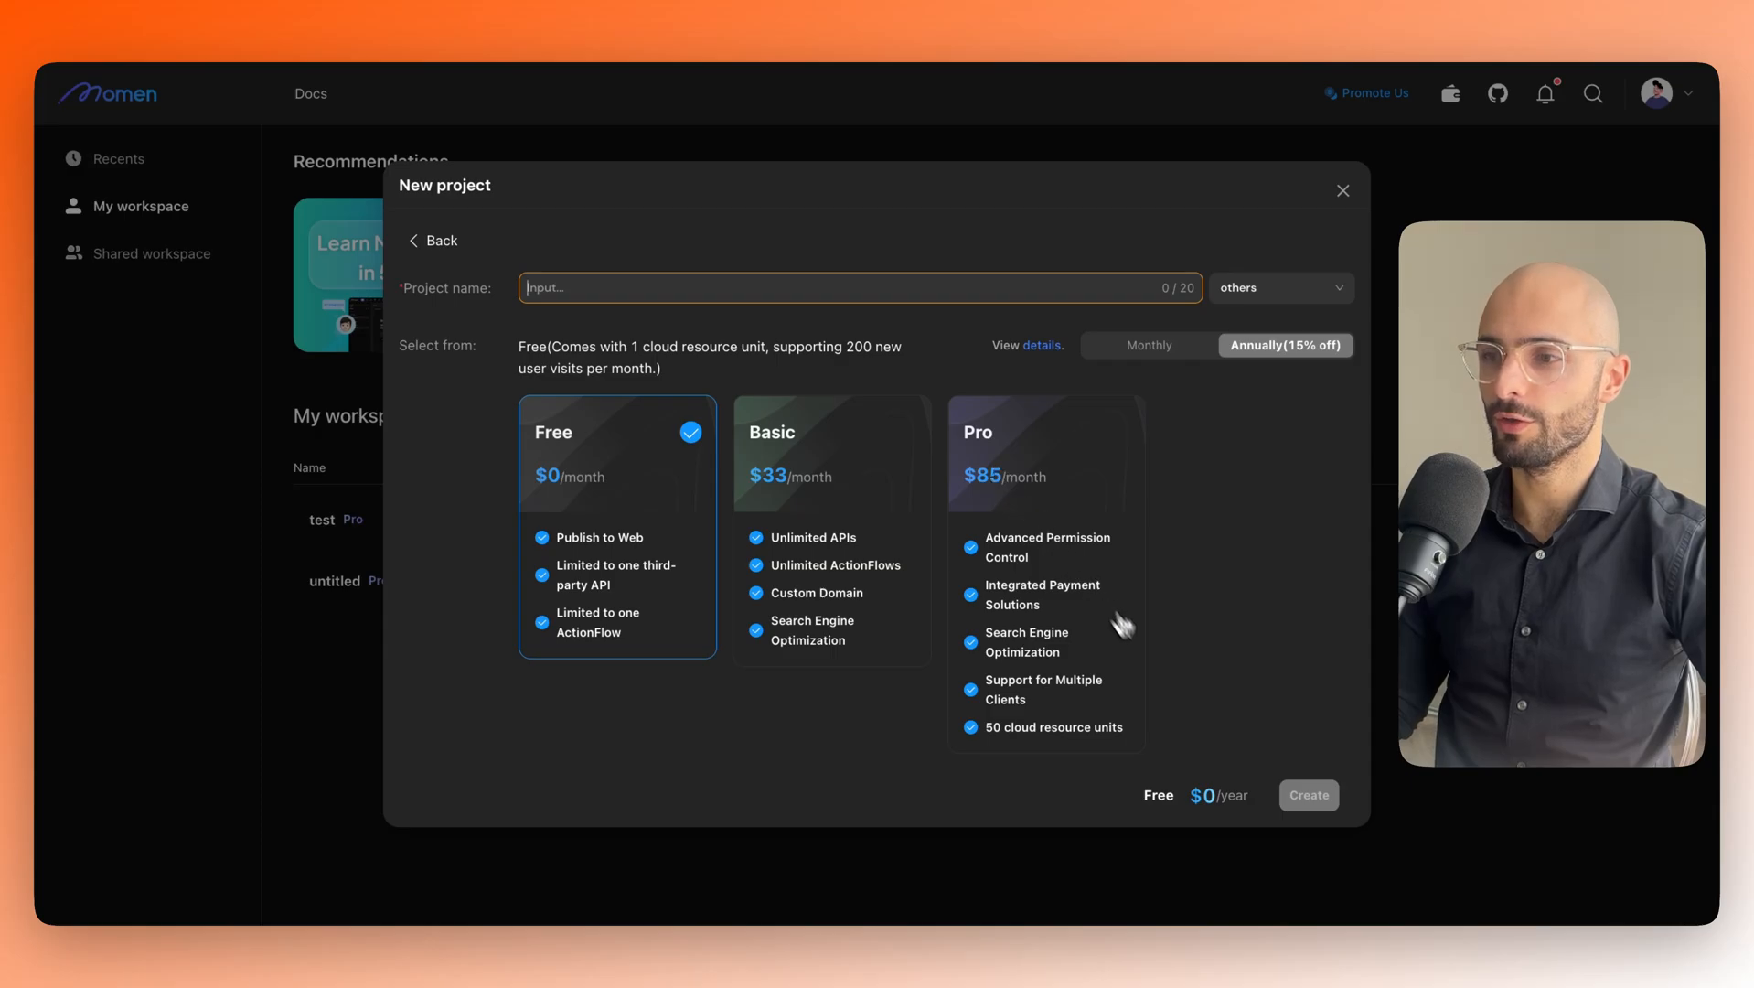
{"action": "left_click", "coordinate": [1342, 190]}
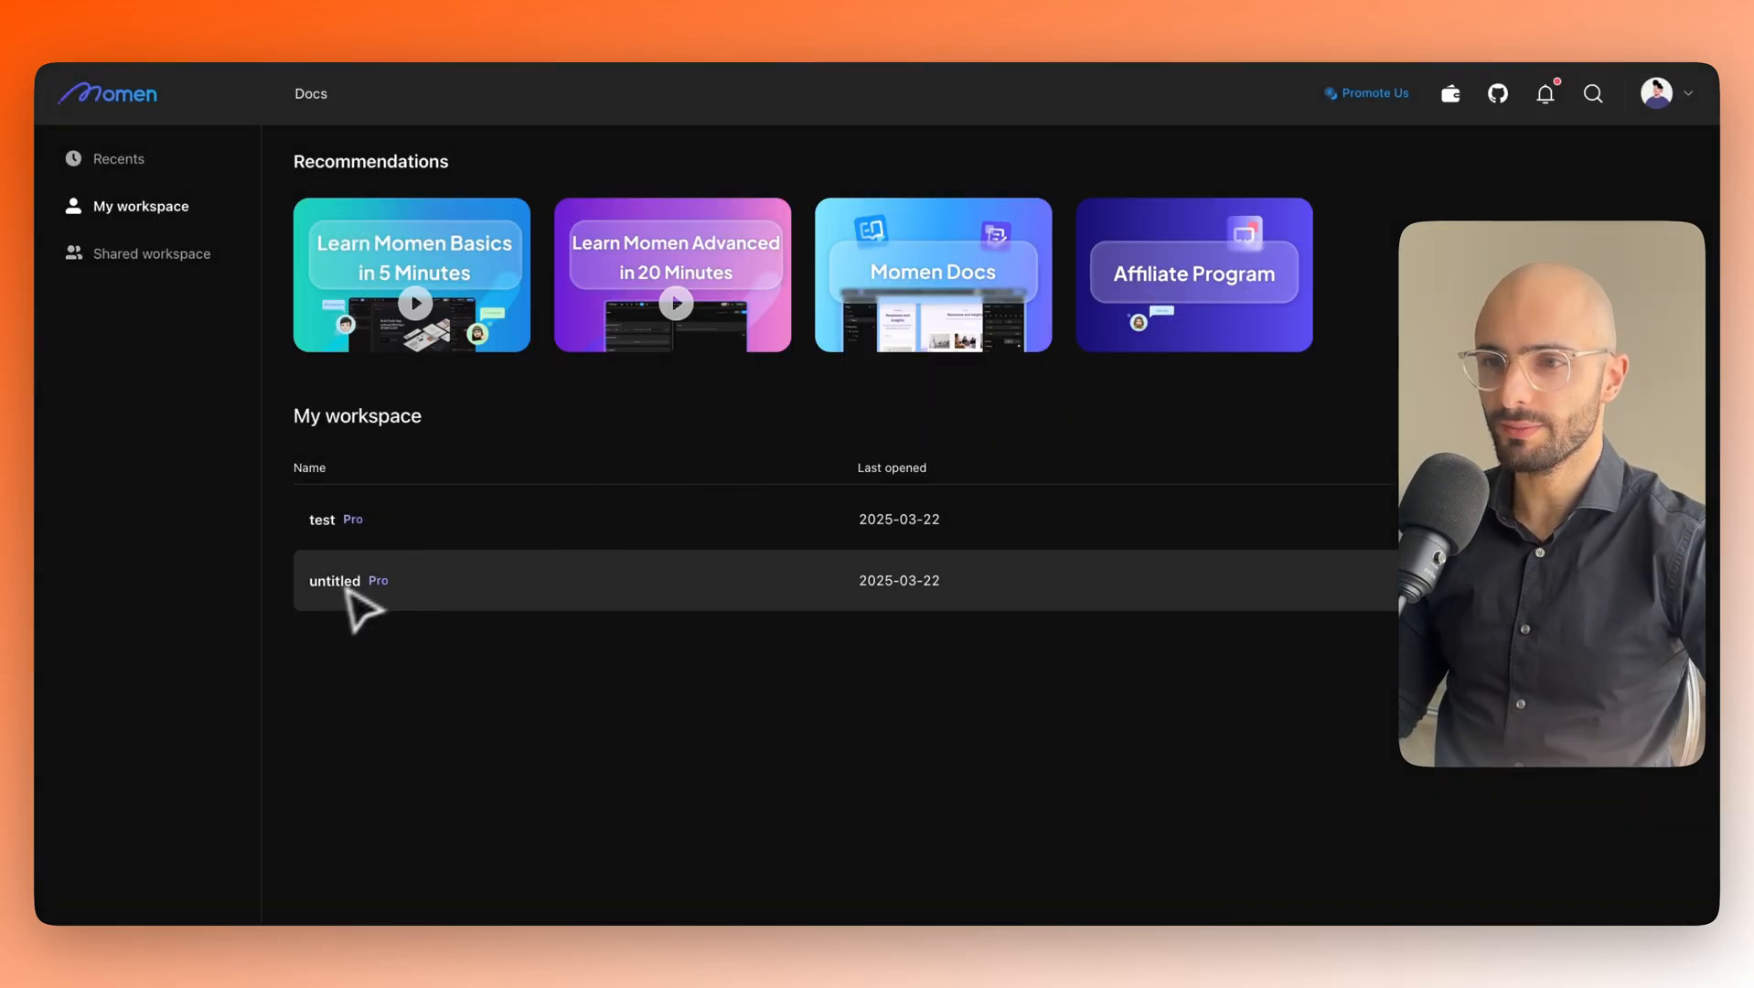
{"action": "left_click", "coordinate": [340, 530]}
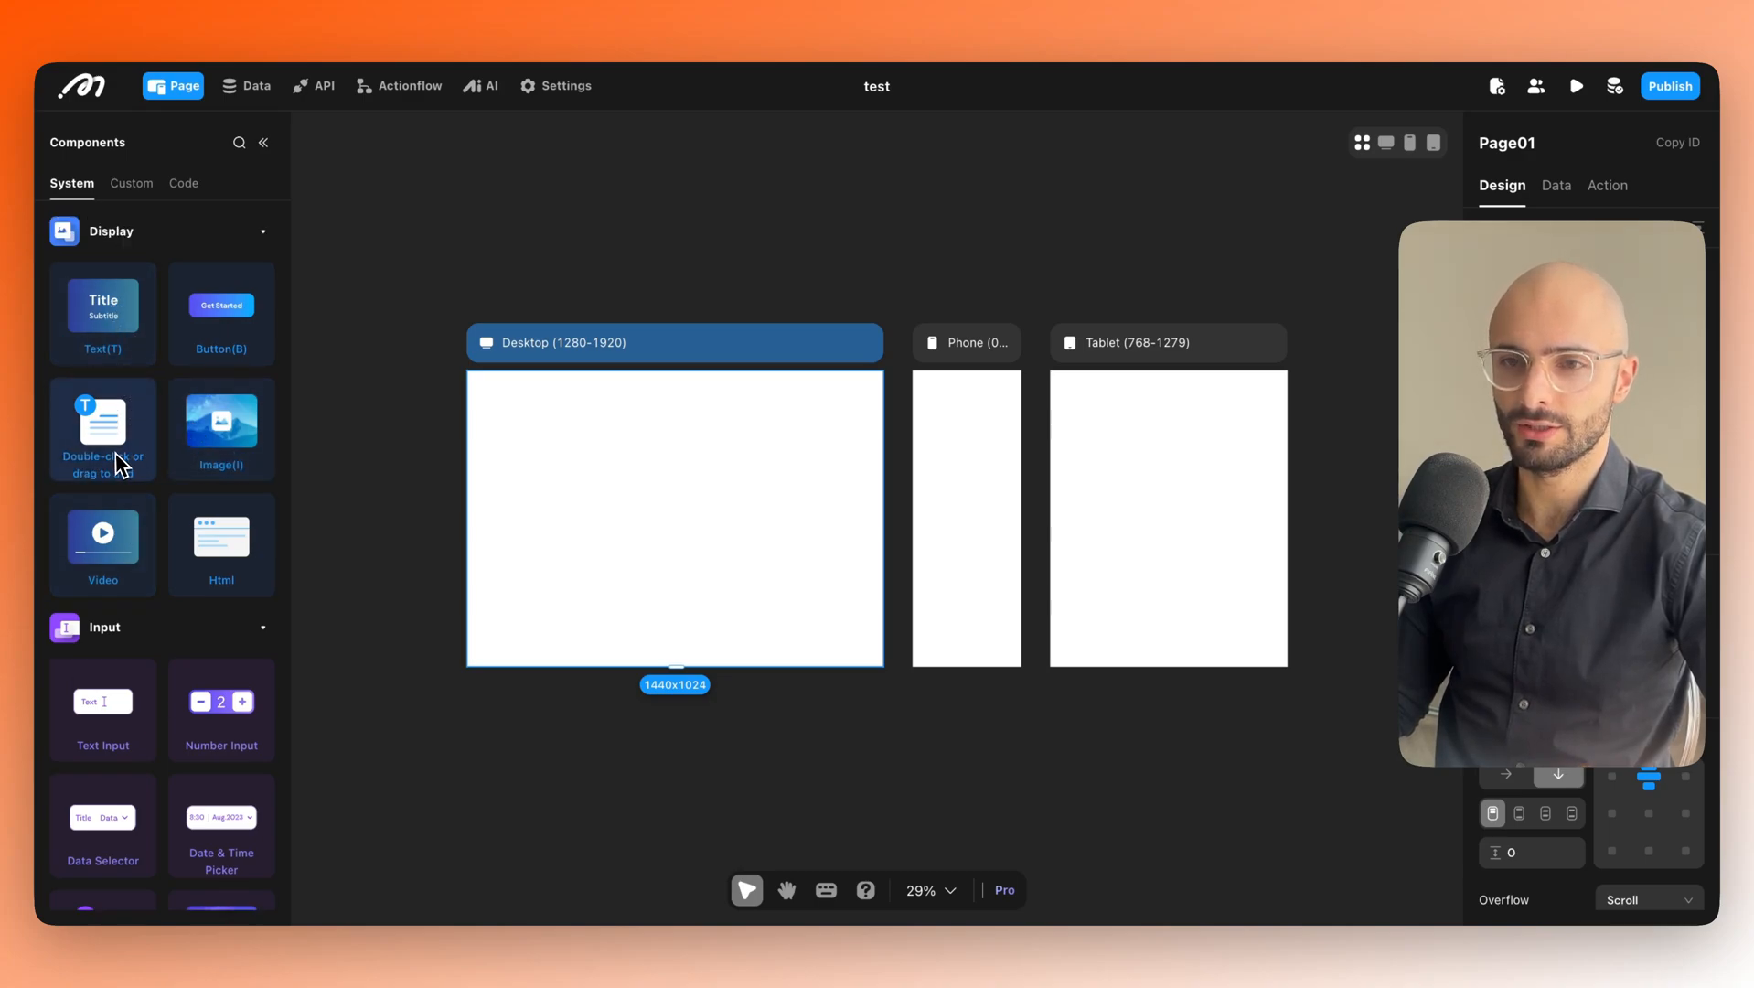
{"action": "scroll", "coordinate": [164, 567], "scroll_direction": "down", "scroll_amount": 3}
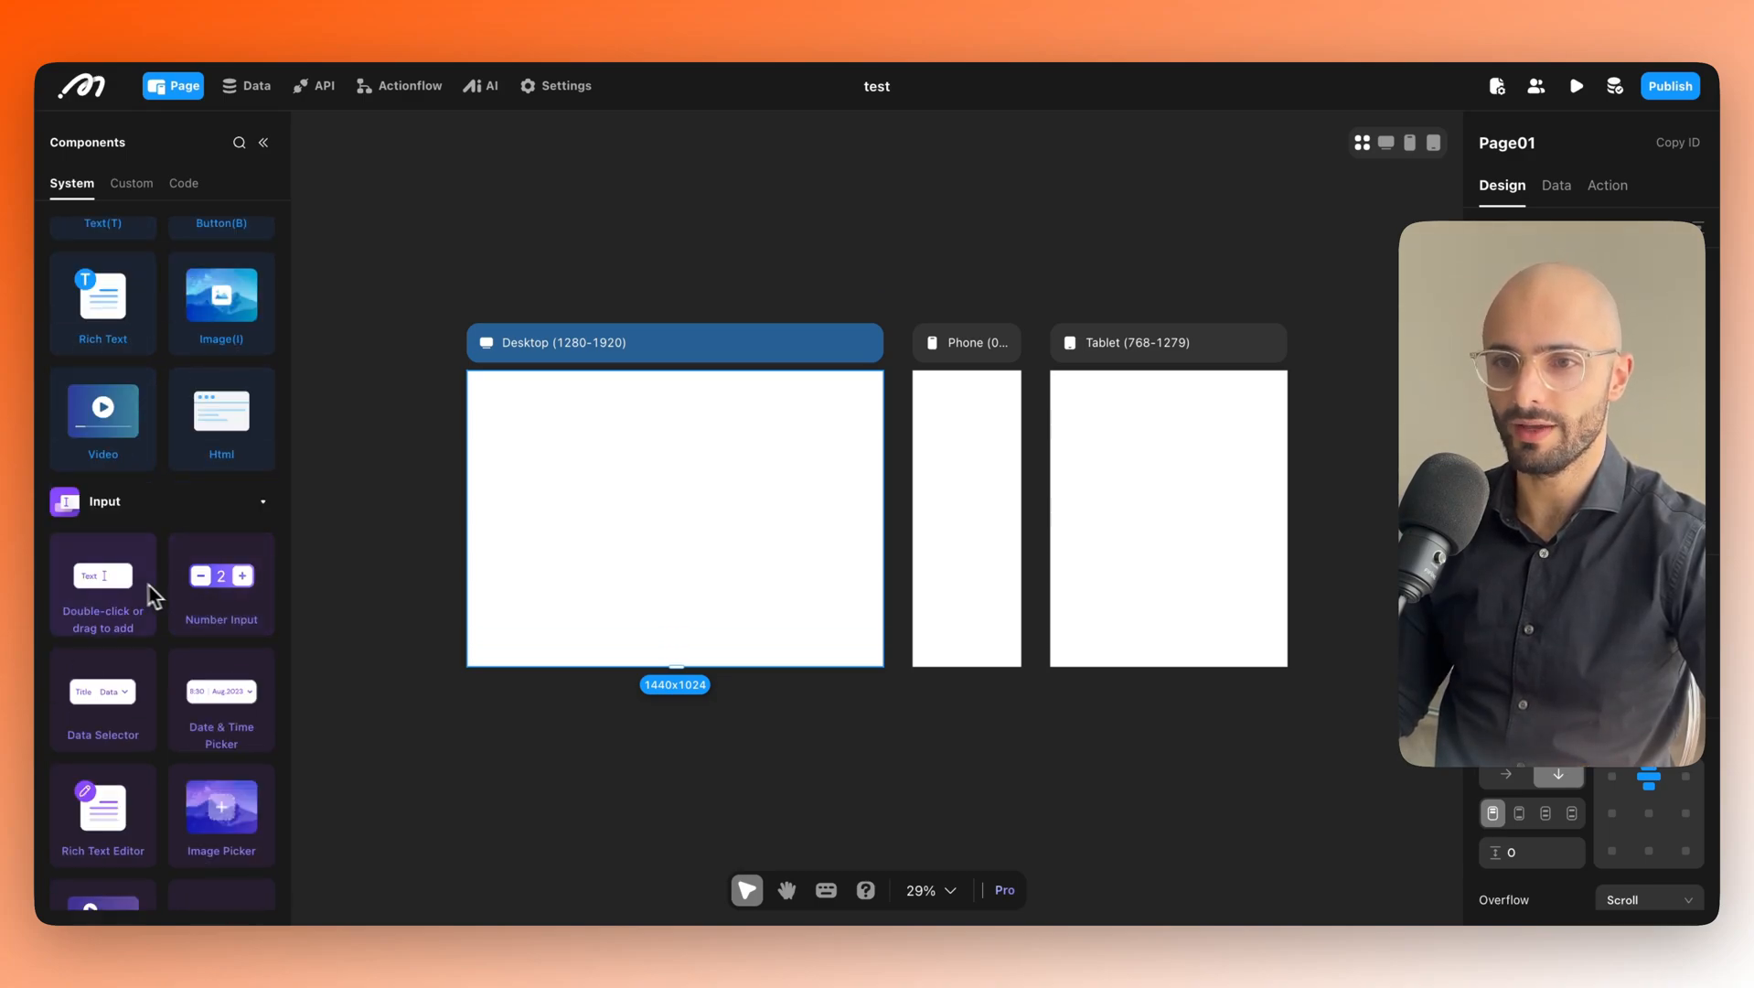
{"action": "scroll", "coordinate": [153, 622], "scroll_direction": "down", "scroll_amount": 10}
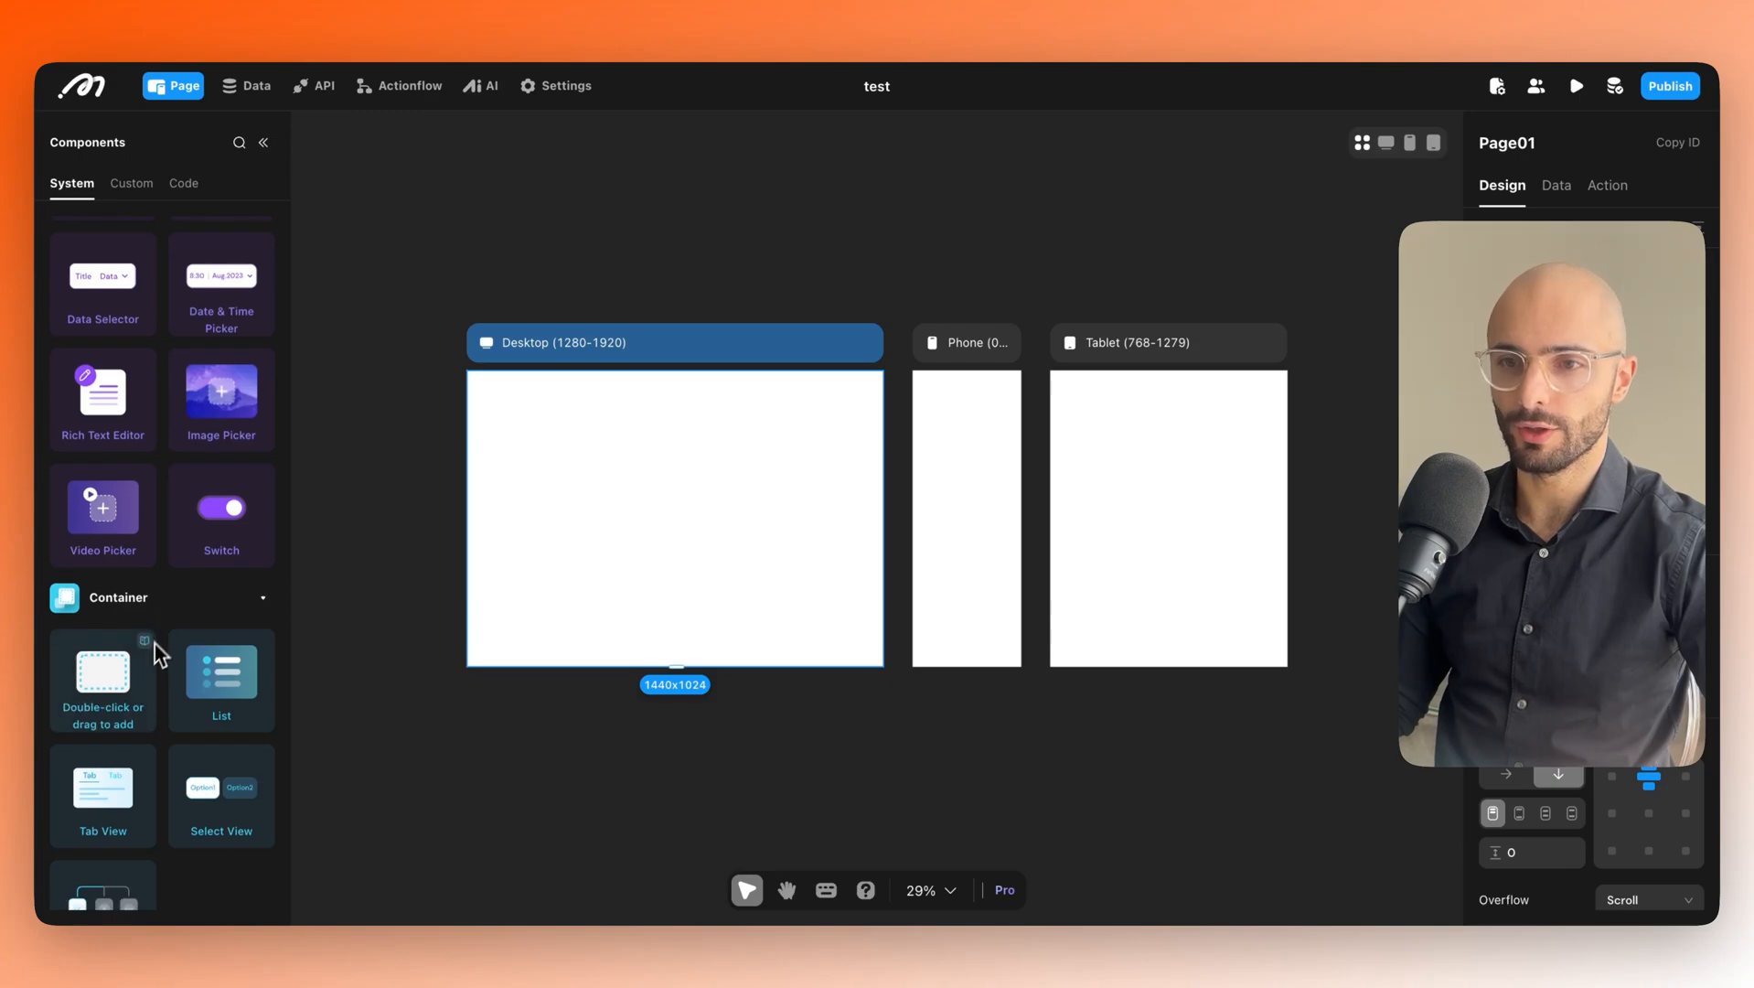
{"action": "scroll", "coordinate": [153, 659], "scroll_direction": "down", "scroll_amount": 10}
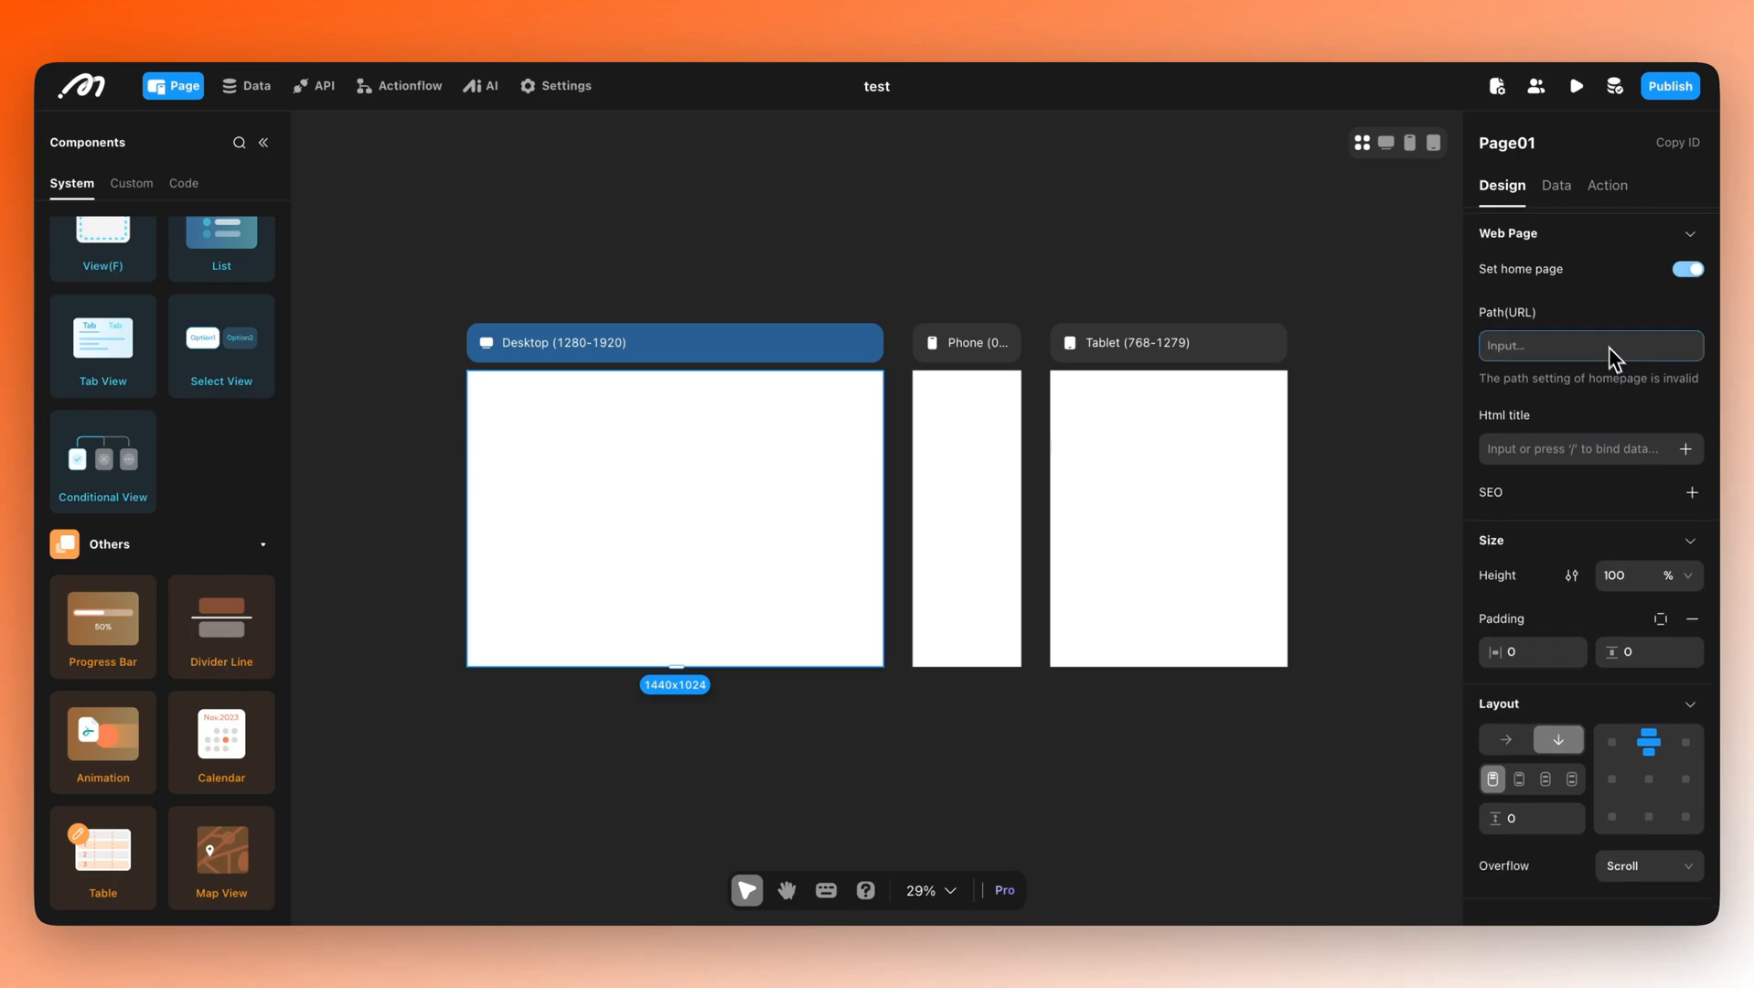
{"action": "scroll", "coordinate": [1615, 366], "scroll_direction": "down", "scroll_amount": 3}
{"action": "scroll", "coordinate": [1623, 373], "scroll_direction": "down", "scroll_amount": 1}
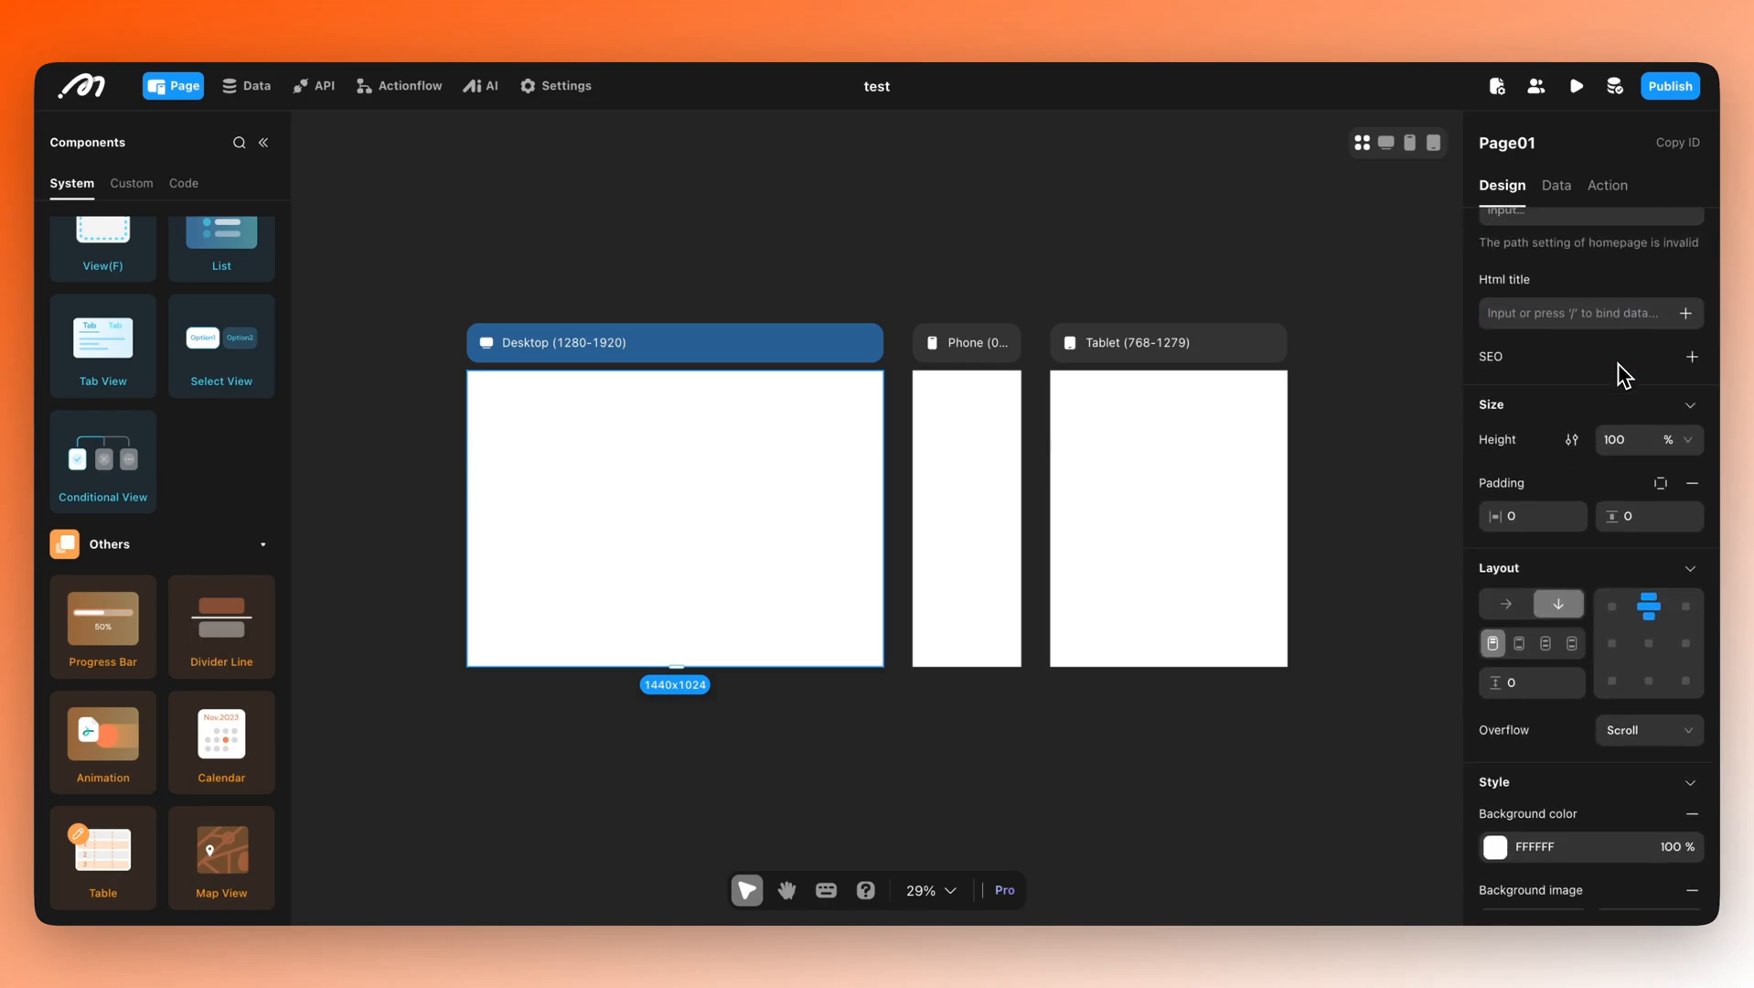
{"action": "scroll", "coordinate": [1623, 375], "scroll_direction": "down", "scroll_amount": 1}
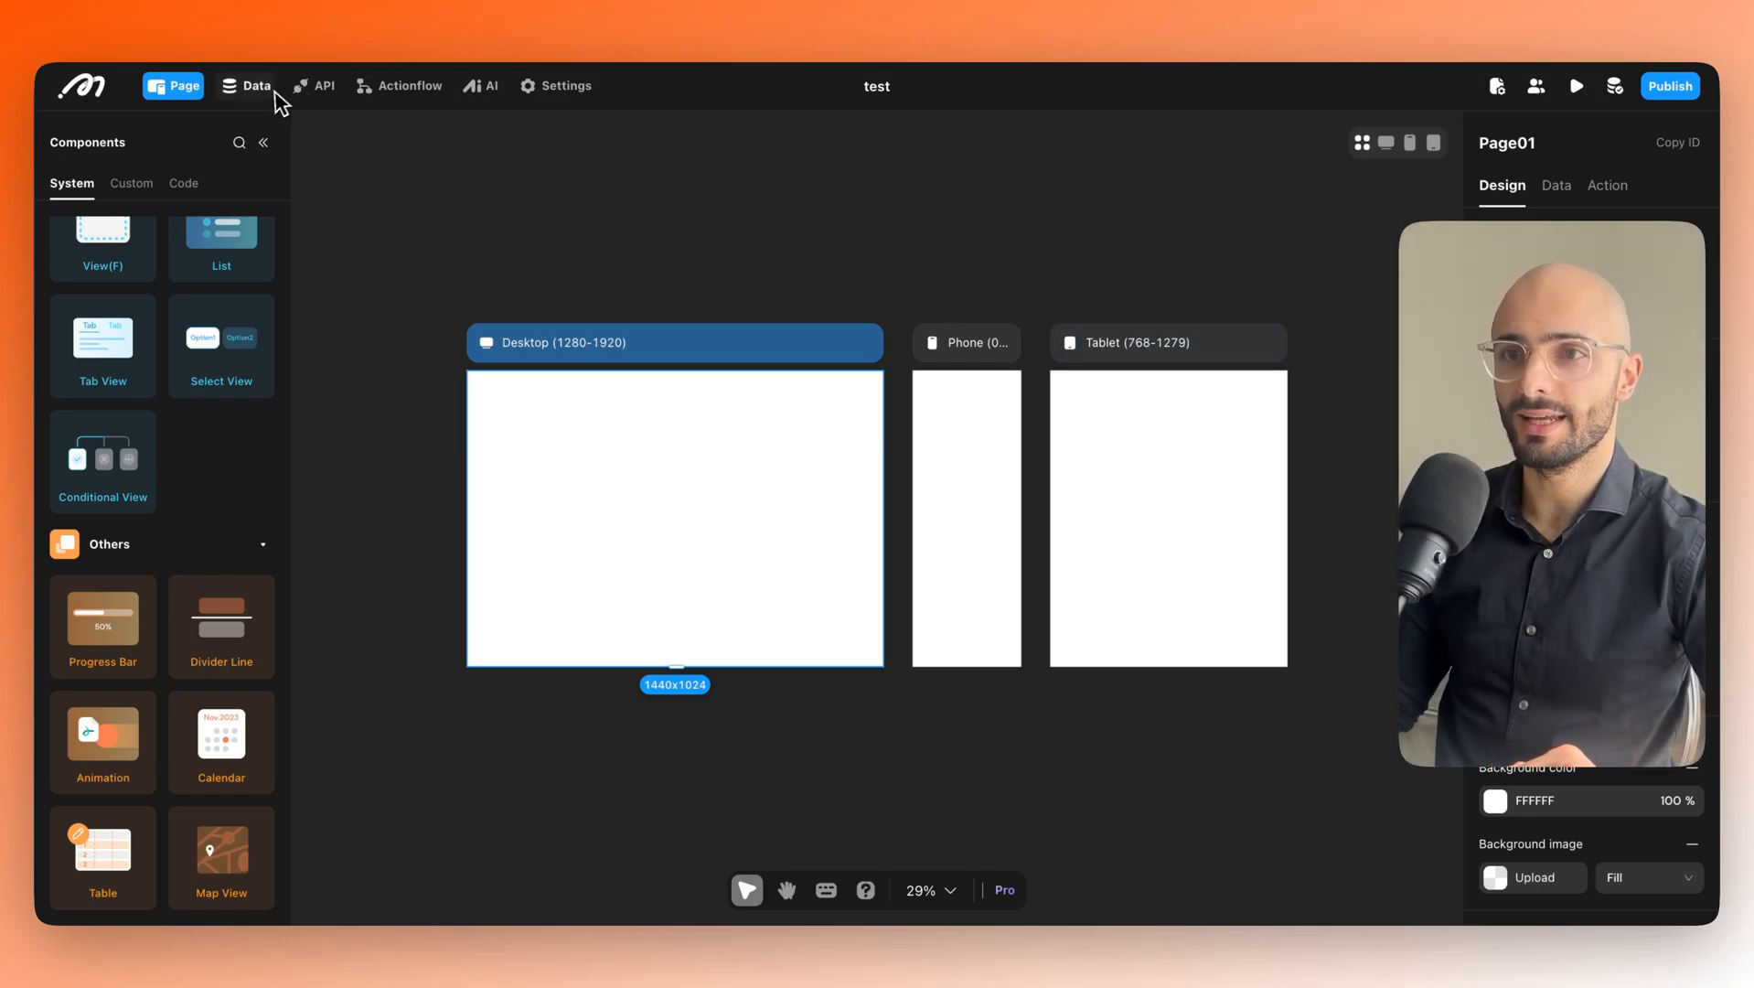
Show the pages list, then tour the Data, API, Actionflow, AI, Settings, custom domain and publish sections.
{"action": "left_click", "coordinate": [263, 145]}
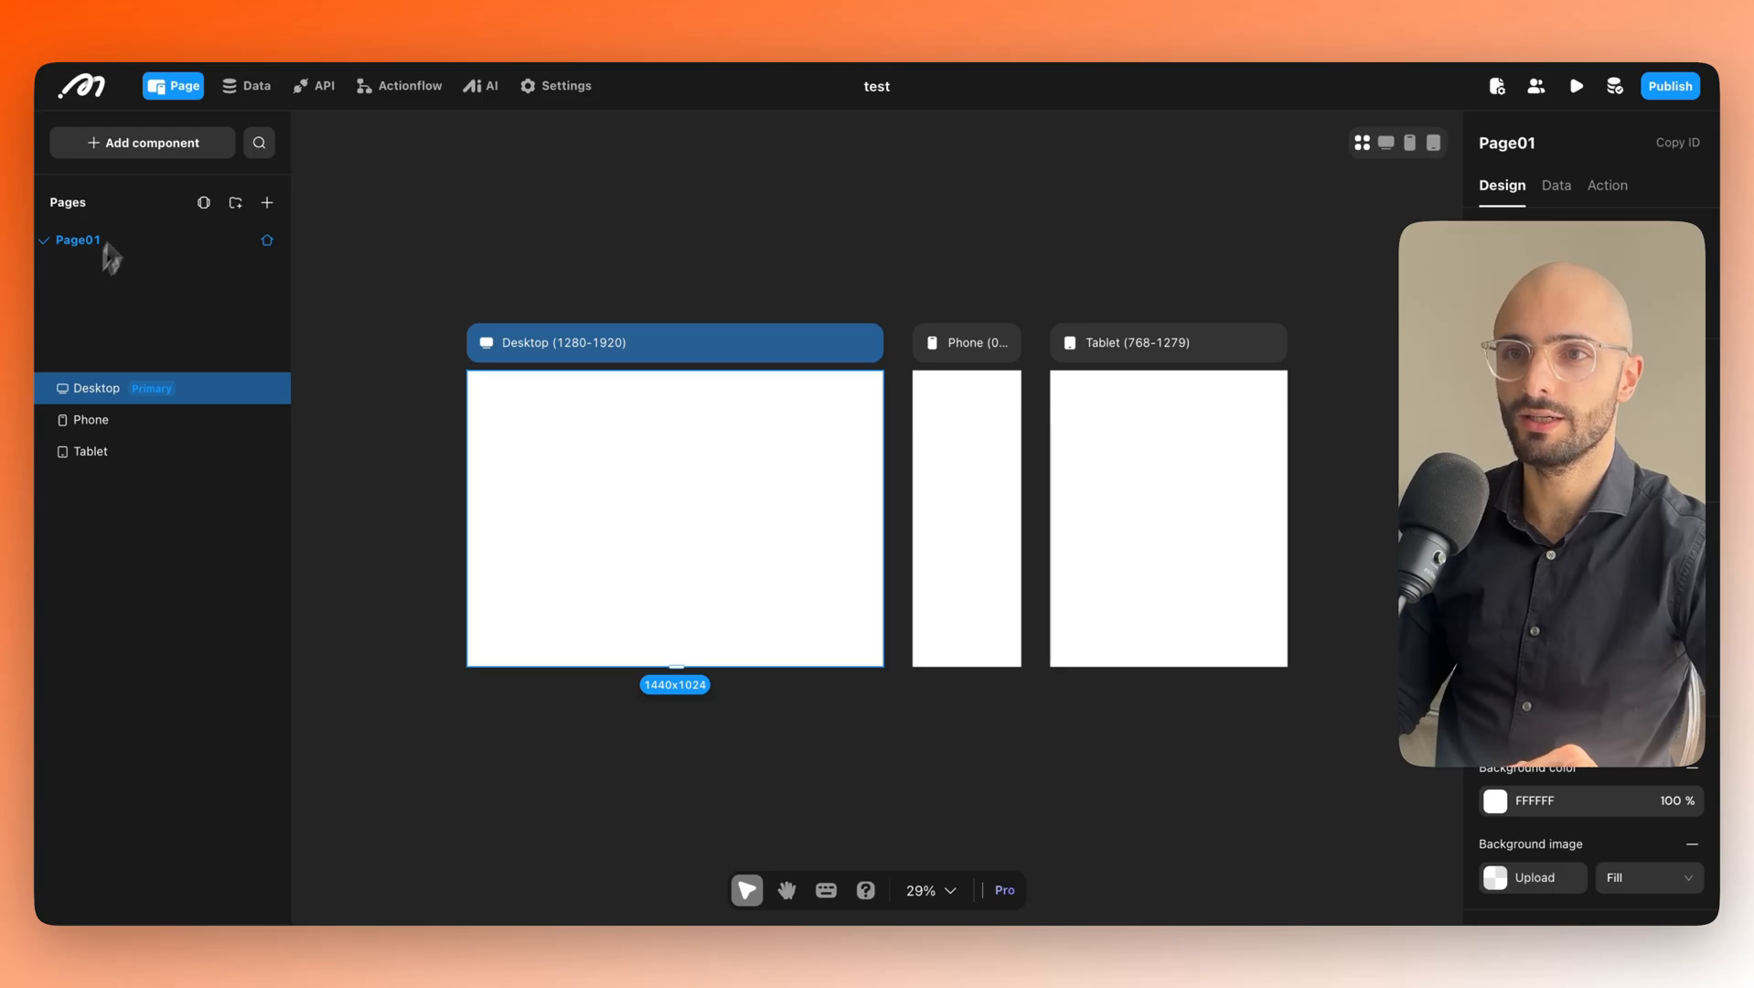
{"action": "left_click", "coordinate": [240, 88]}
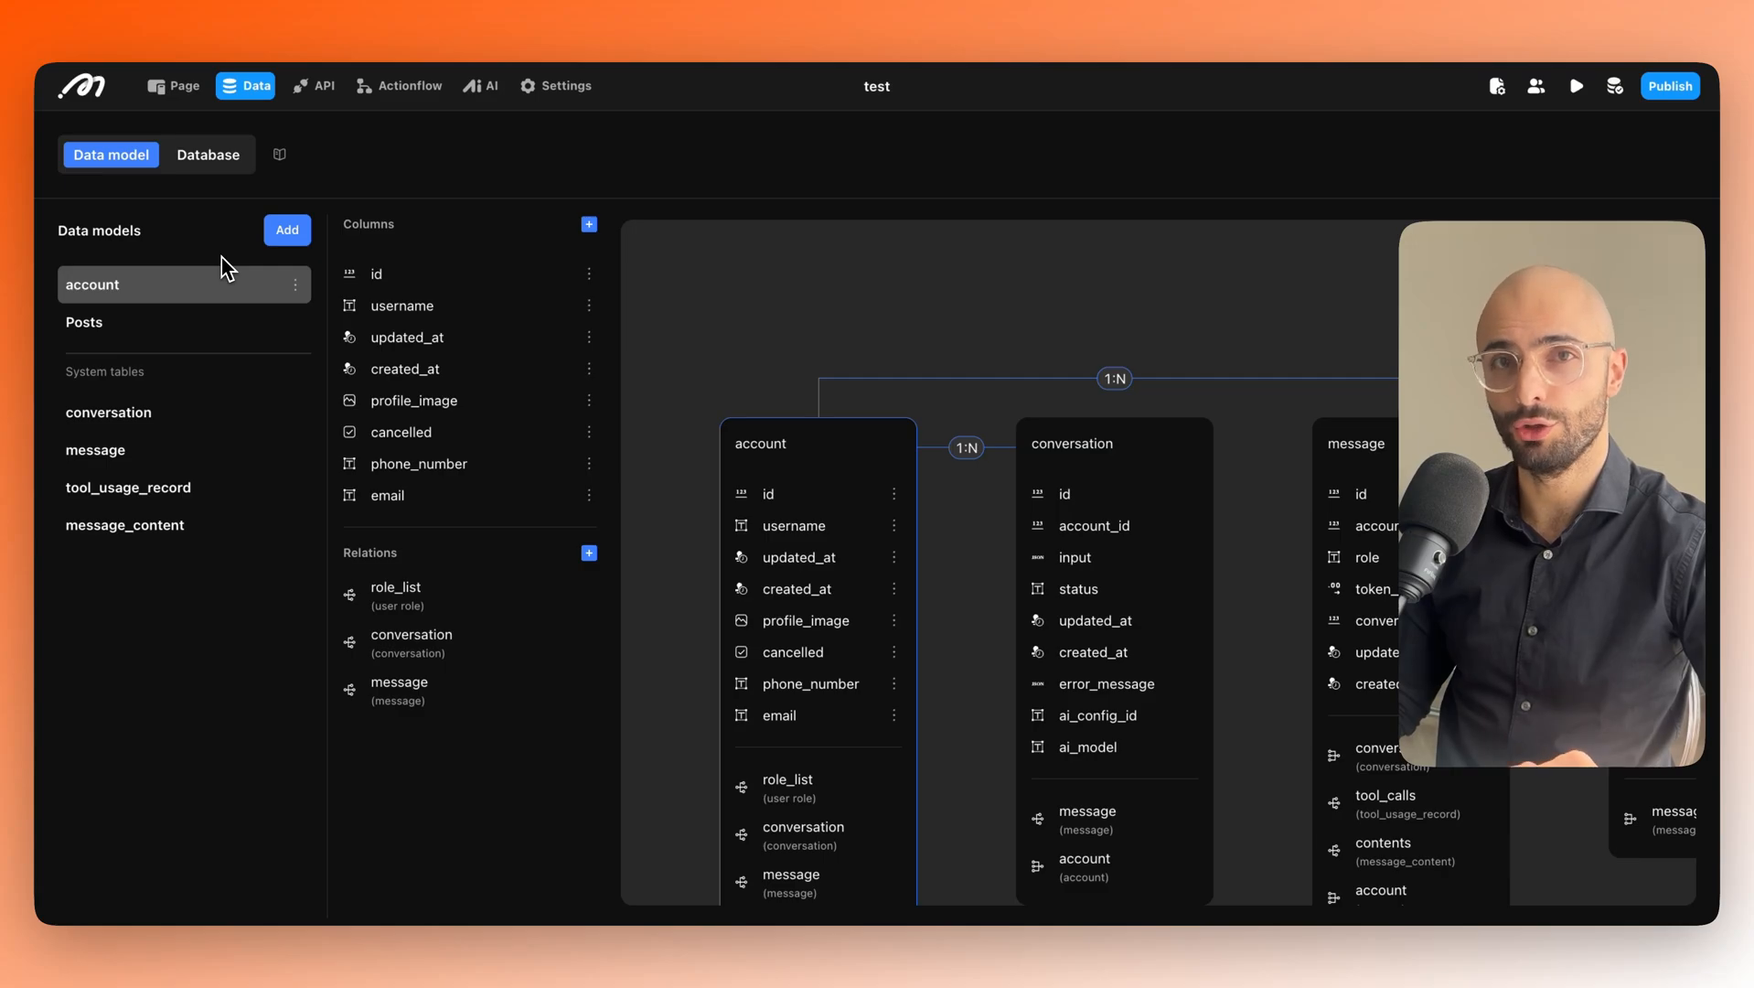
{"action": "left_click", "coordinate": [319, 91]}
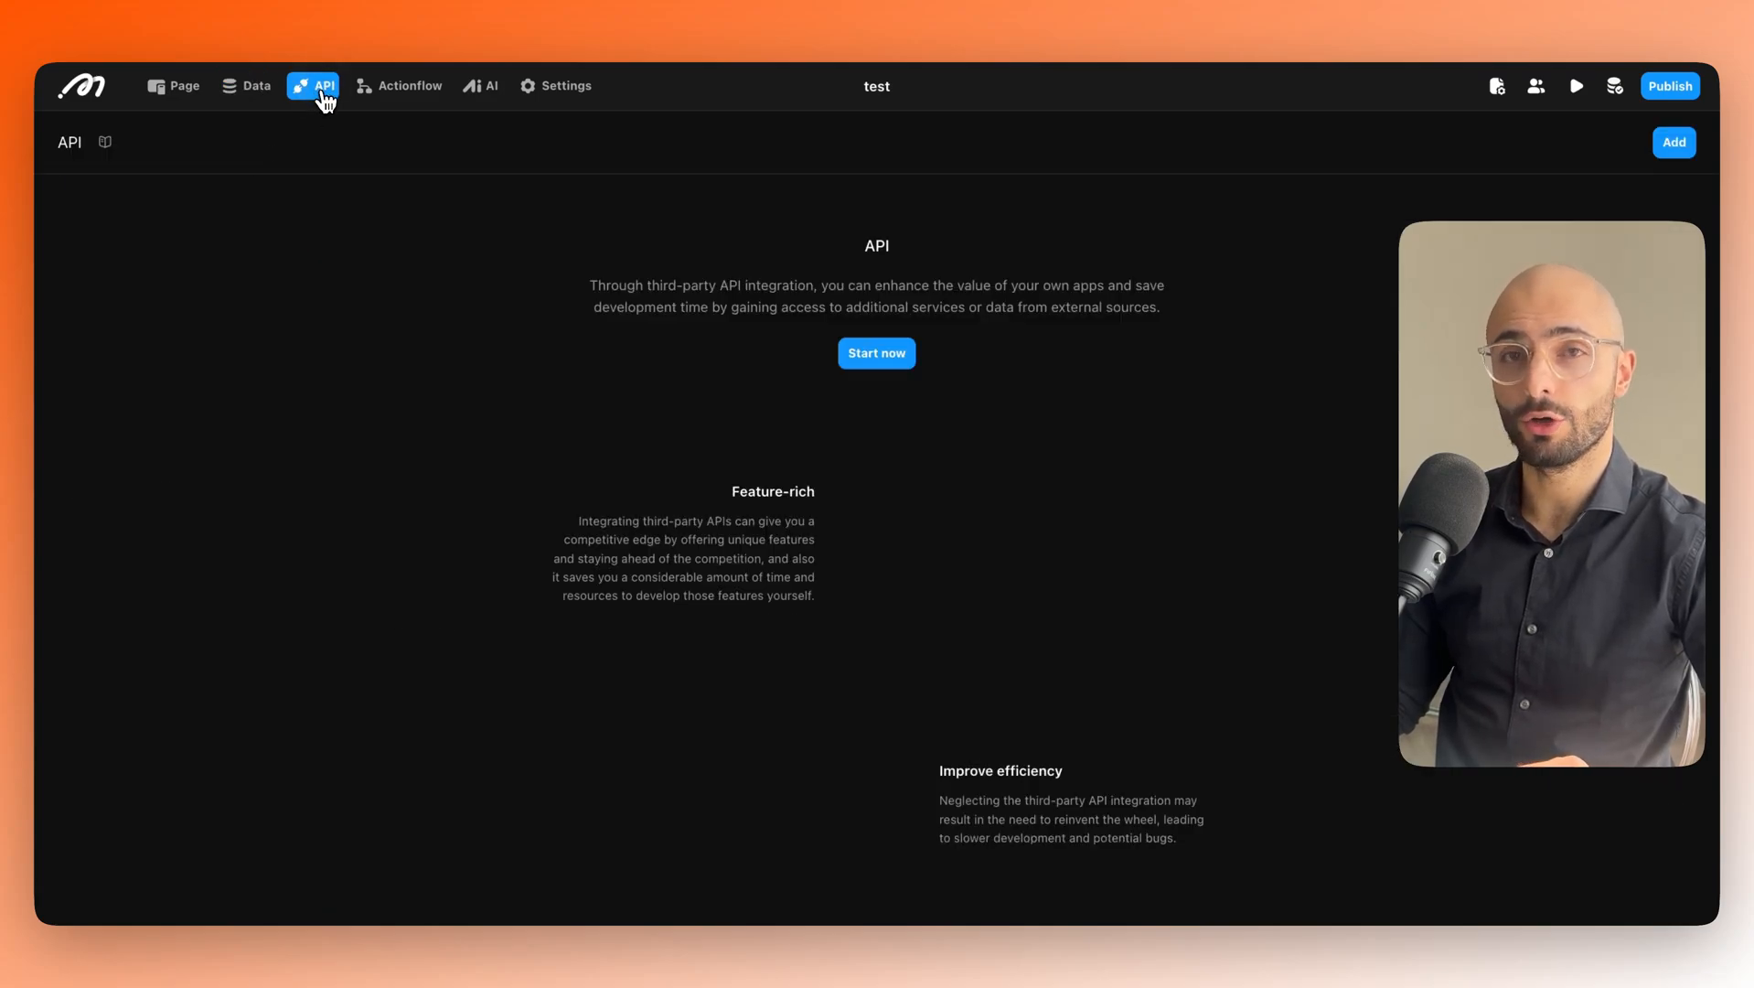
{"action": "left_click", "coordinate": [382, 91]}
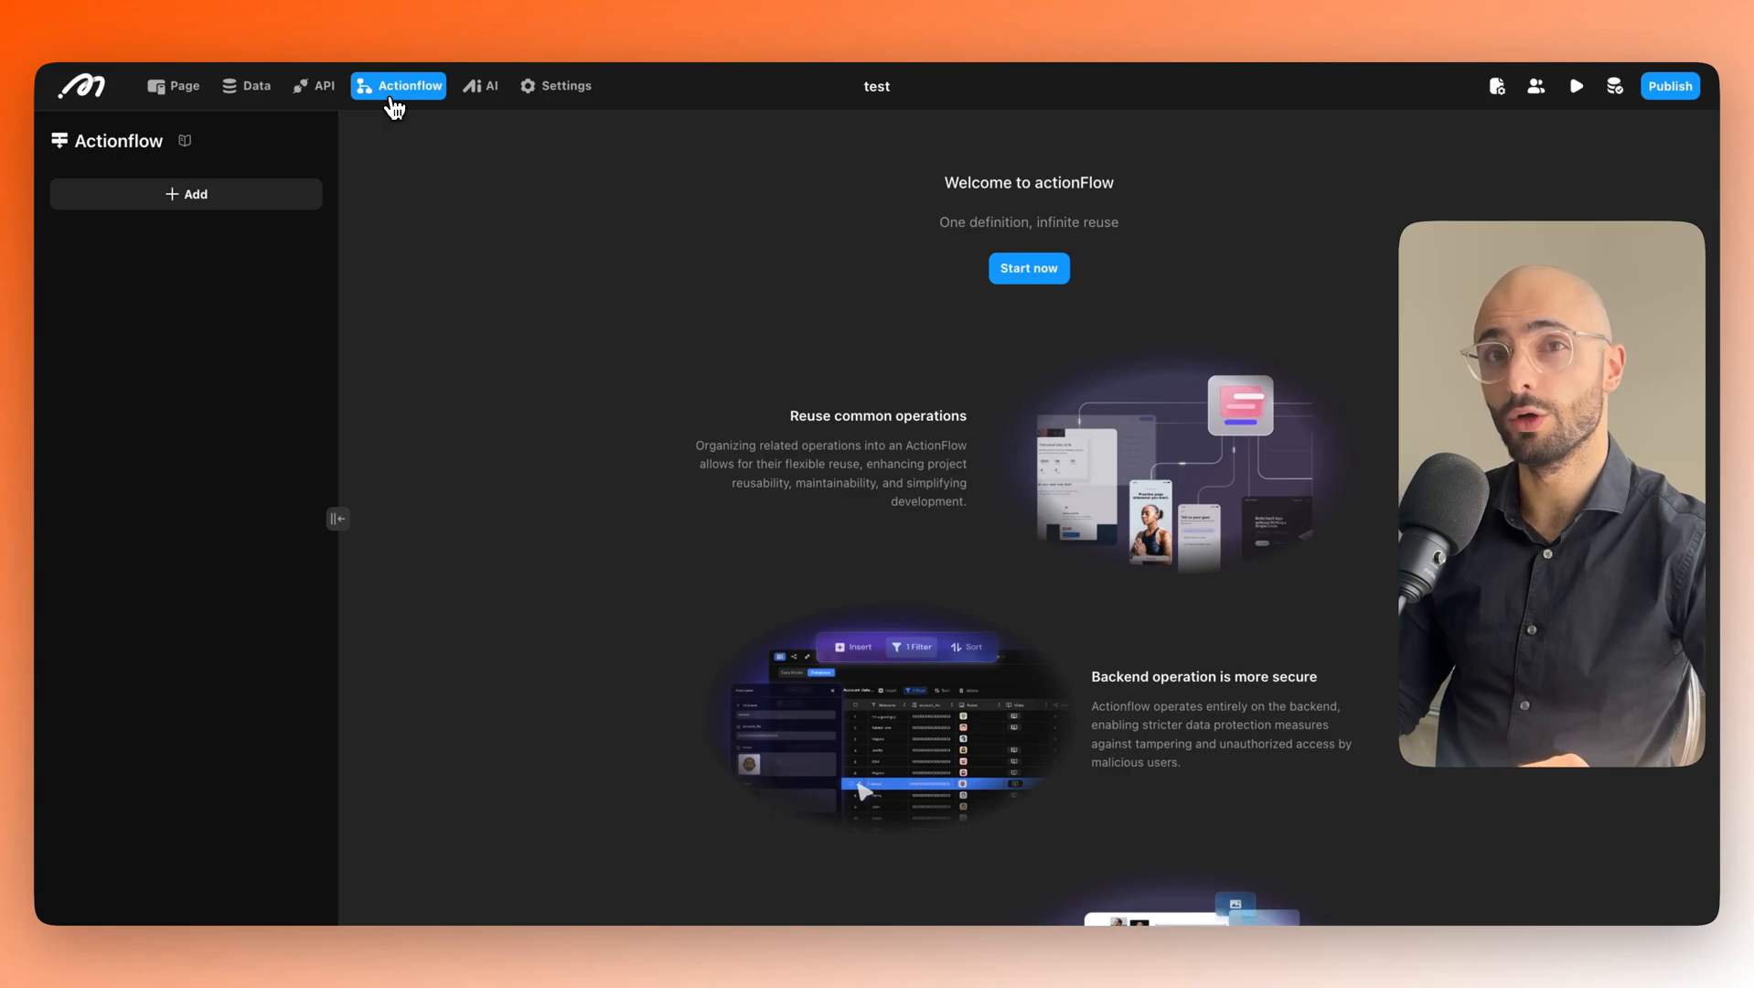
{"action": "left_click", "coordinate": [484, 94]}
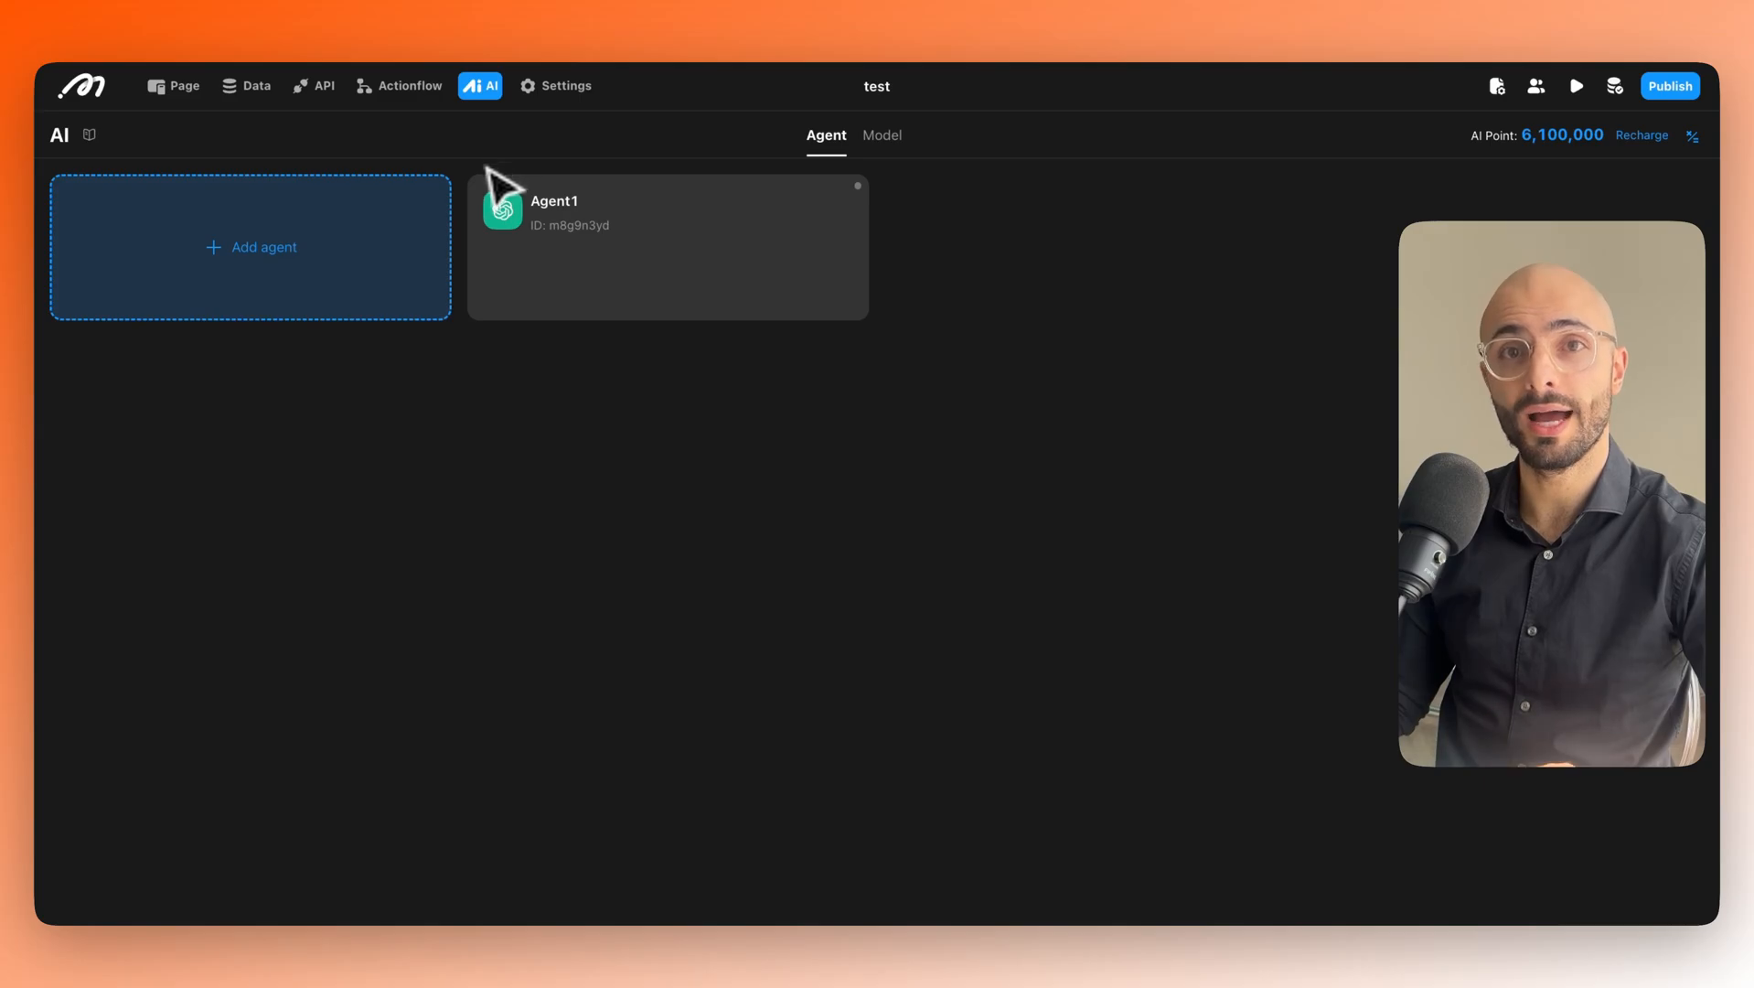
{"action": "left_click", "coordinate": [560, 85]}
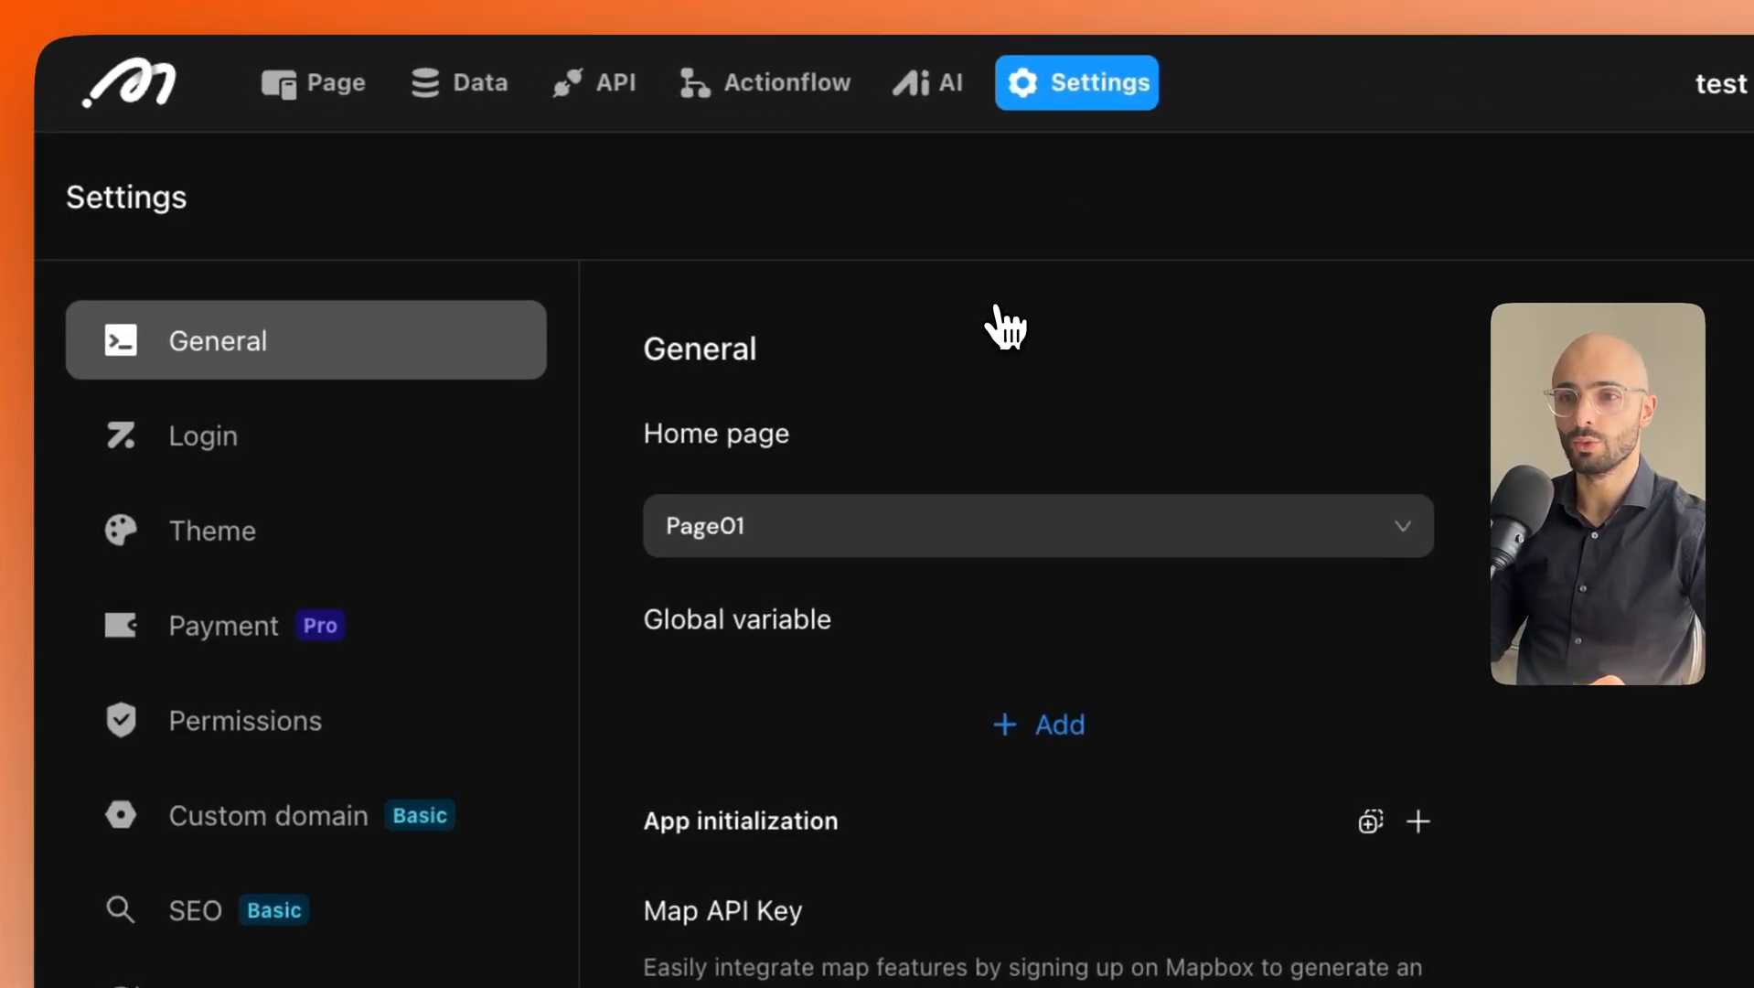
{"action": "left_click", "coordinate": [324, 815]}
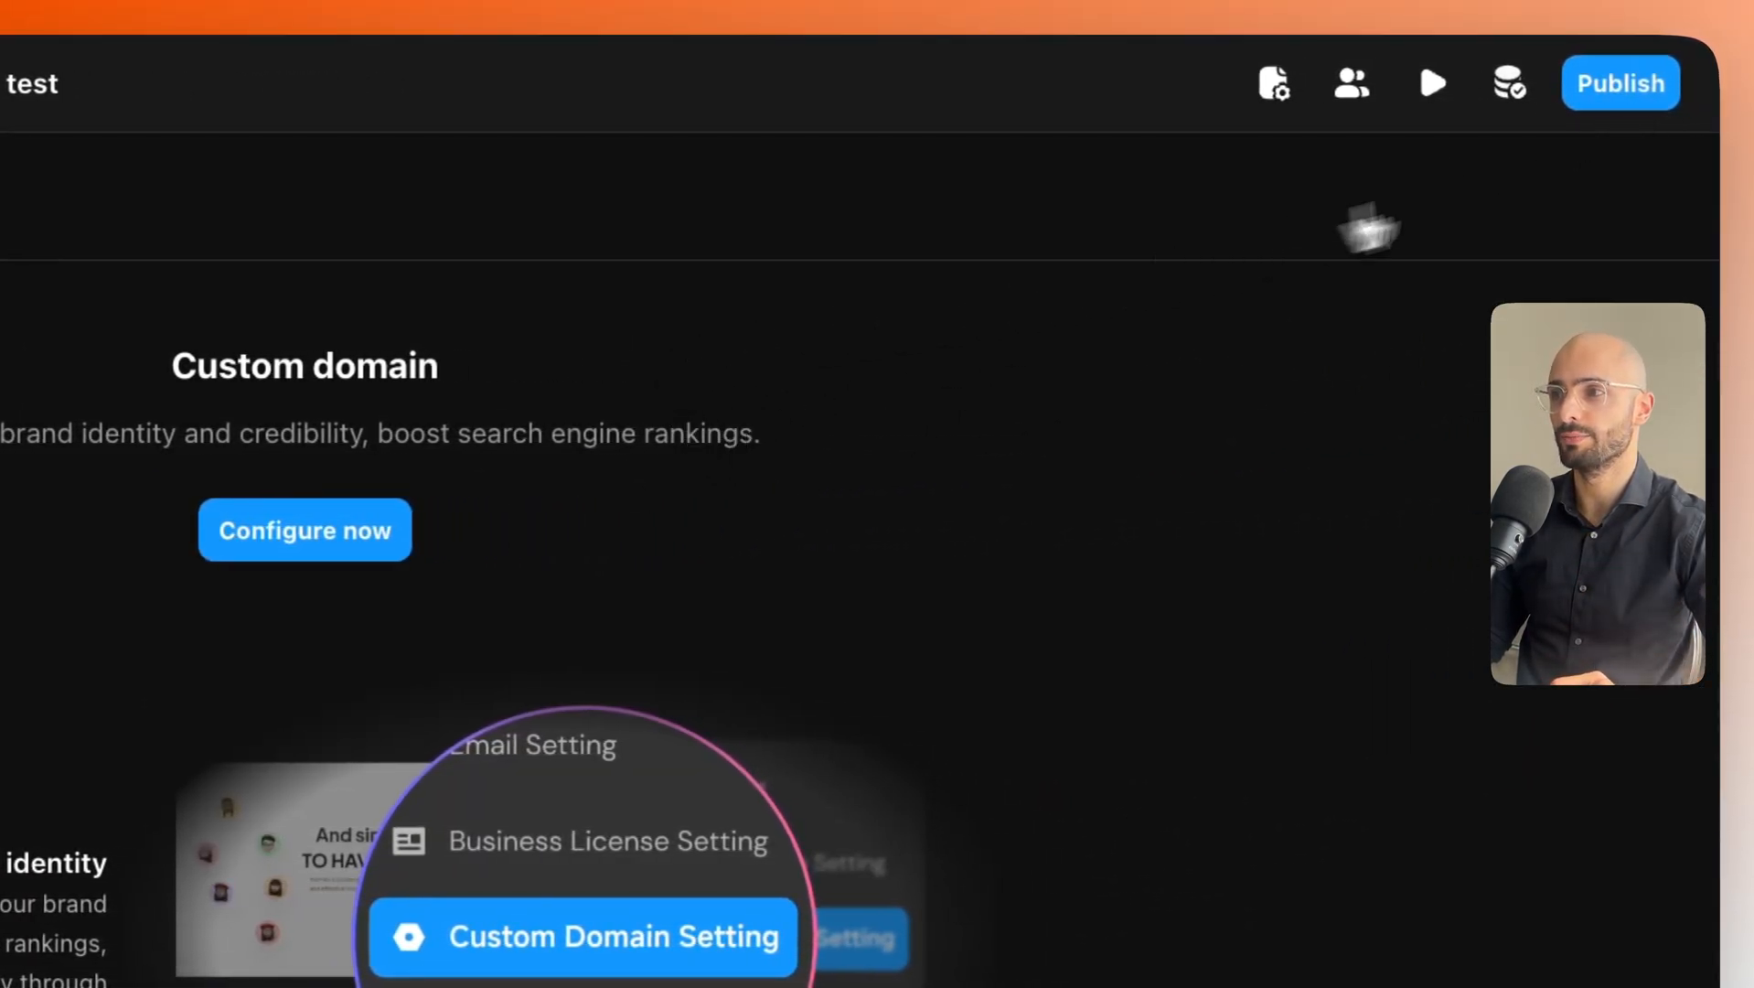
{"action": "left_click", "coordinate": [1606, 101]}
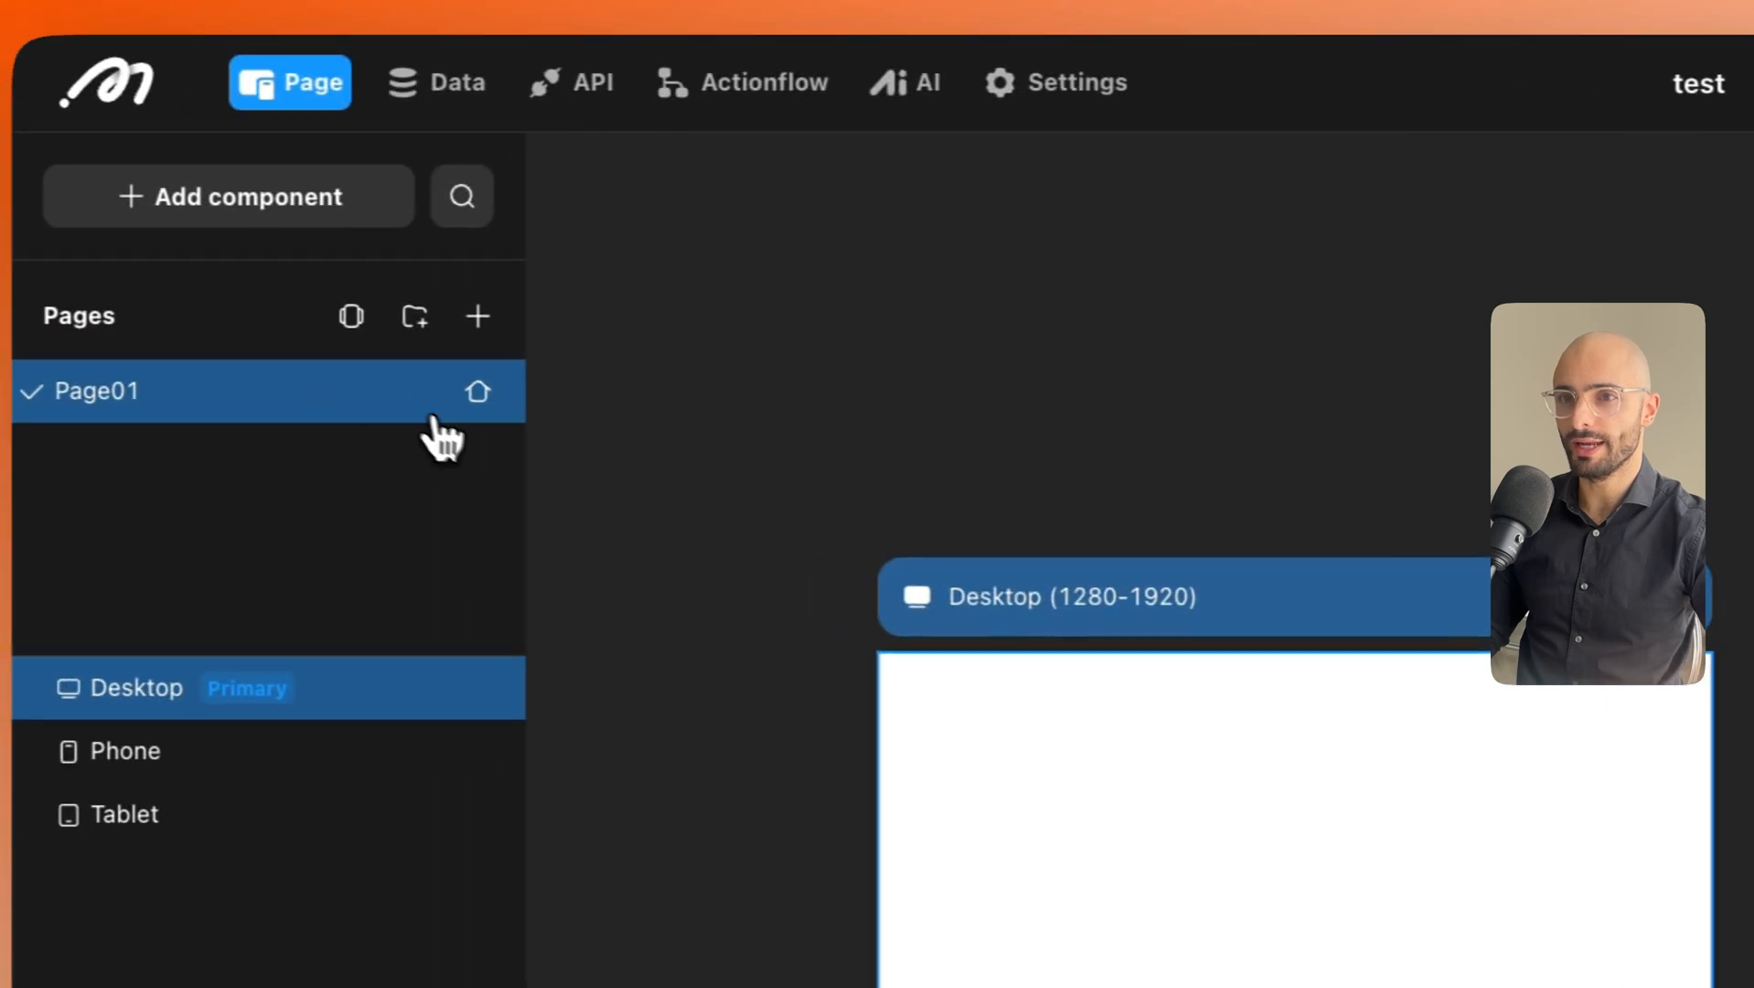
Rename Page01 to 'Home'.
{"action": "right_click", "coordinate": [229, 401]}
{"action": "left_click", "coordinate": [352, 495]}
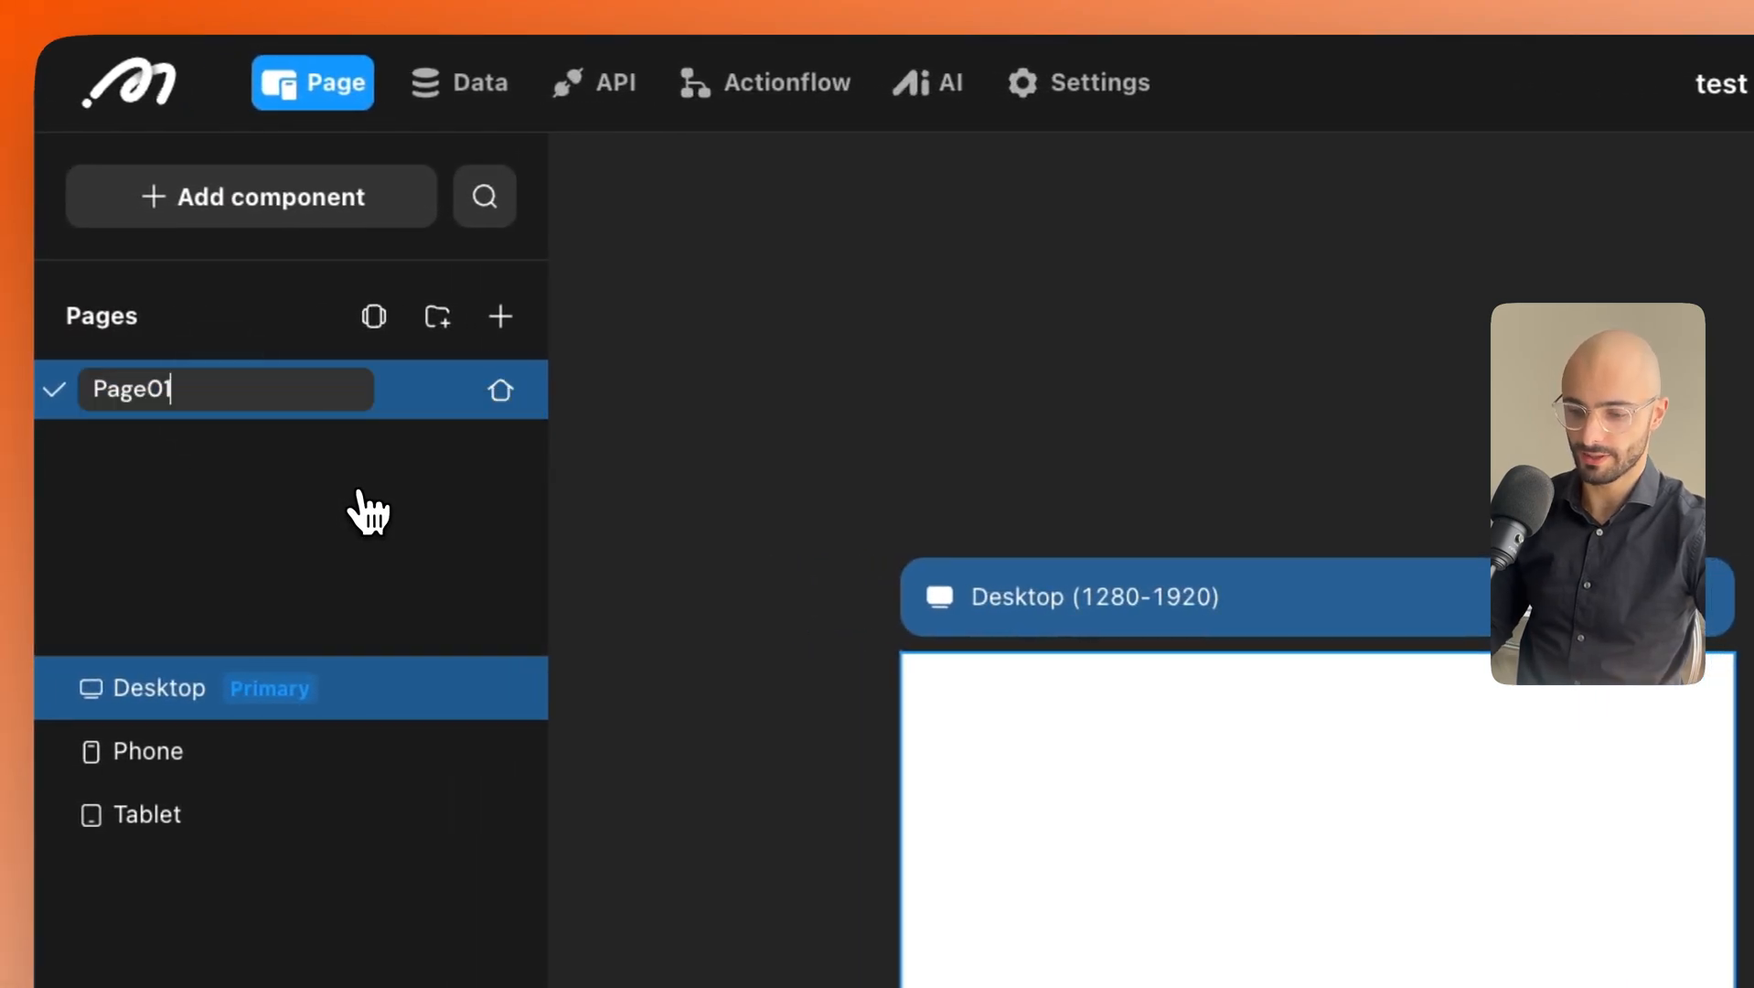
{"action": "key", "text": "BackSpace"}
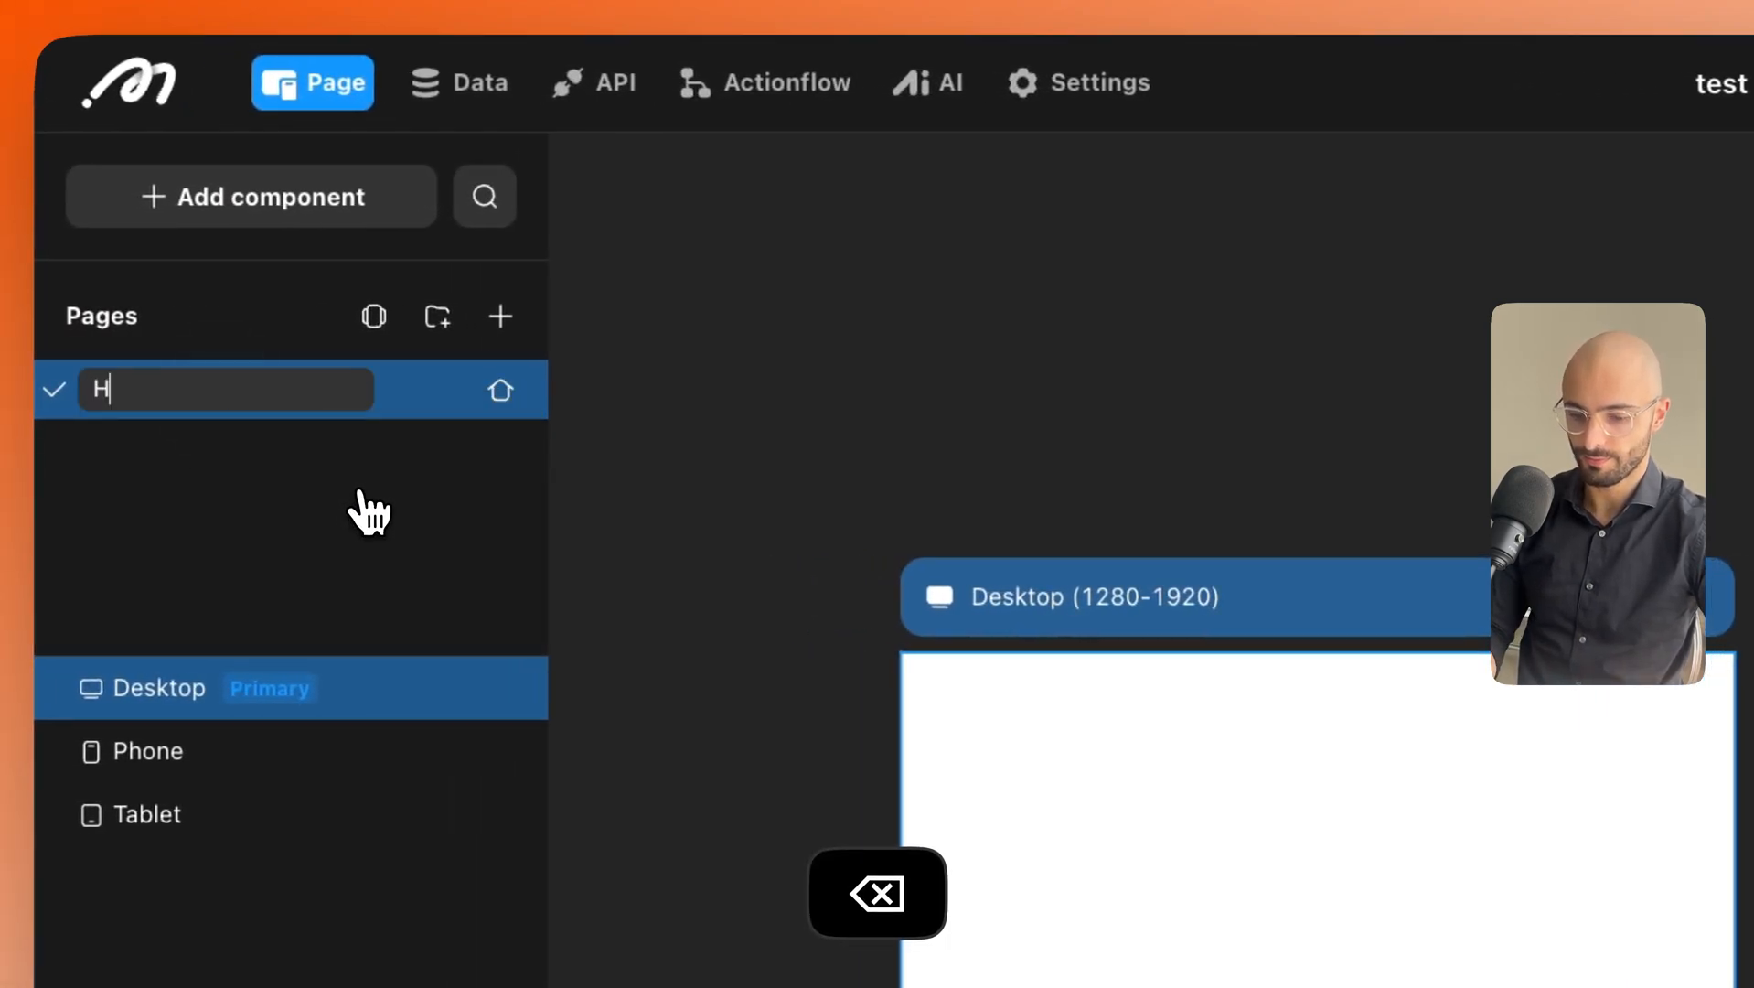
{"action": "type", "text": "Home"}
{"action": "key", "text": "Return"}
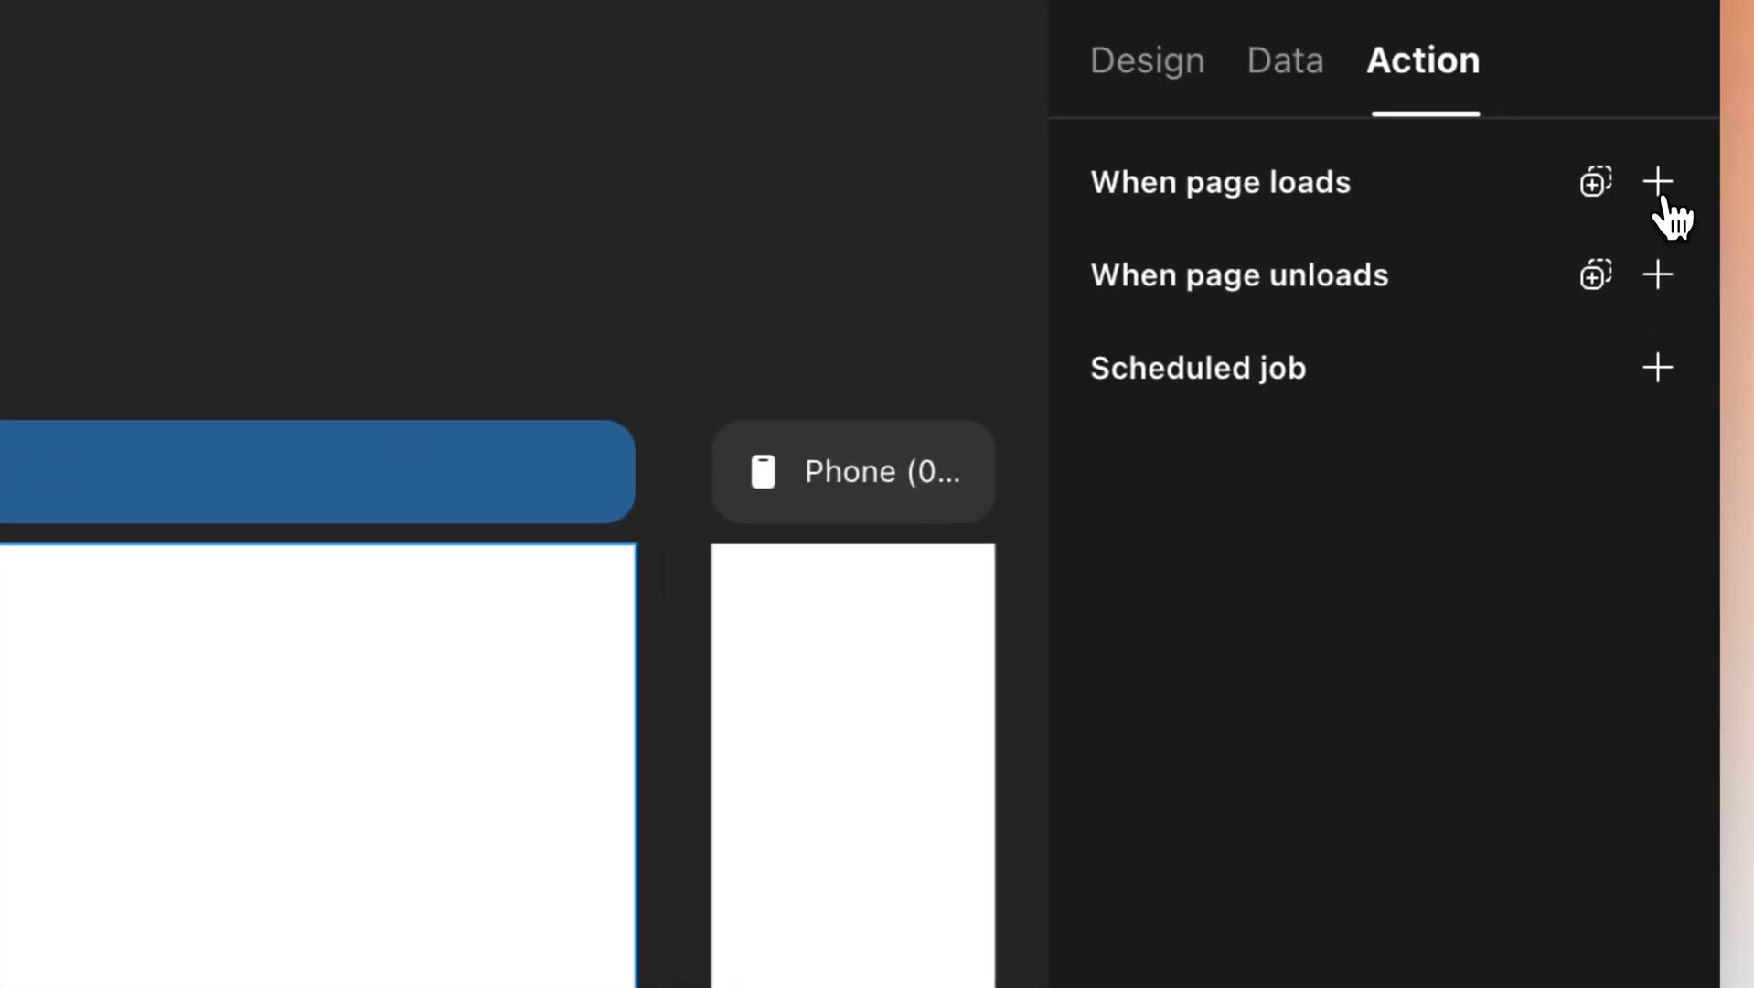
Add a page-load conditional whose Case 0 checks Is Logged In.
{"action": "left_click", "coordinate": [1656, 178]}
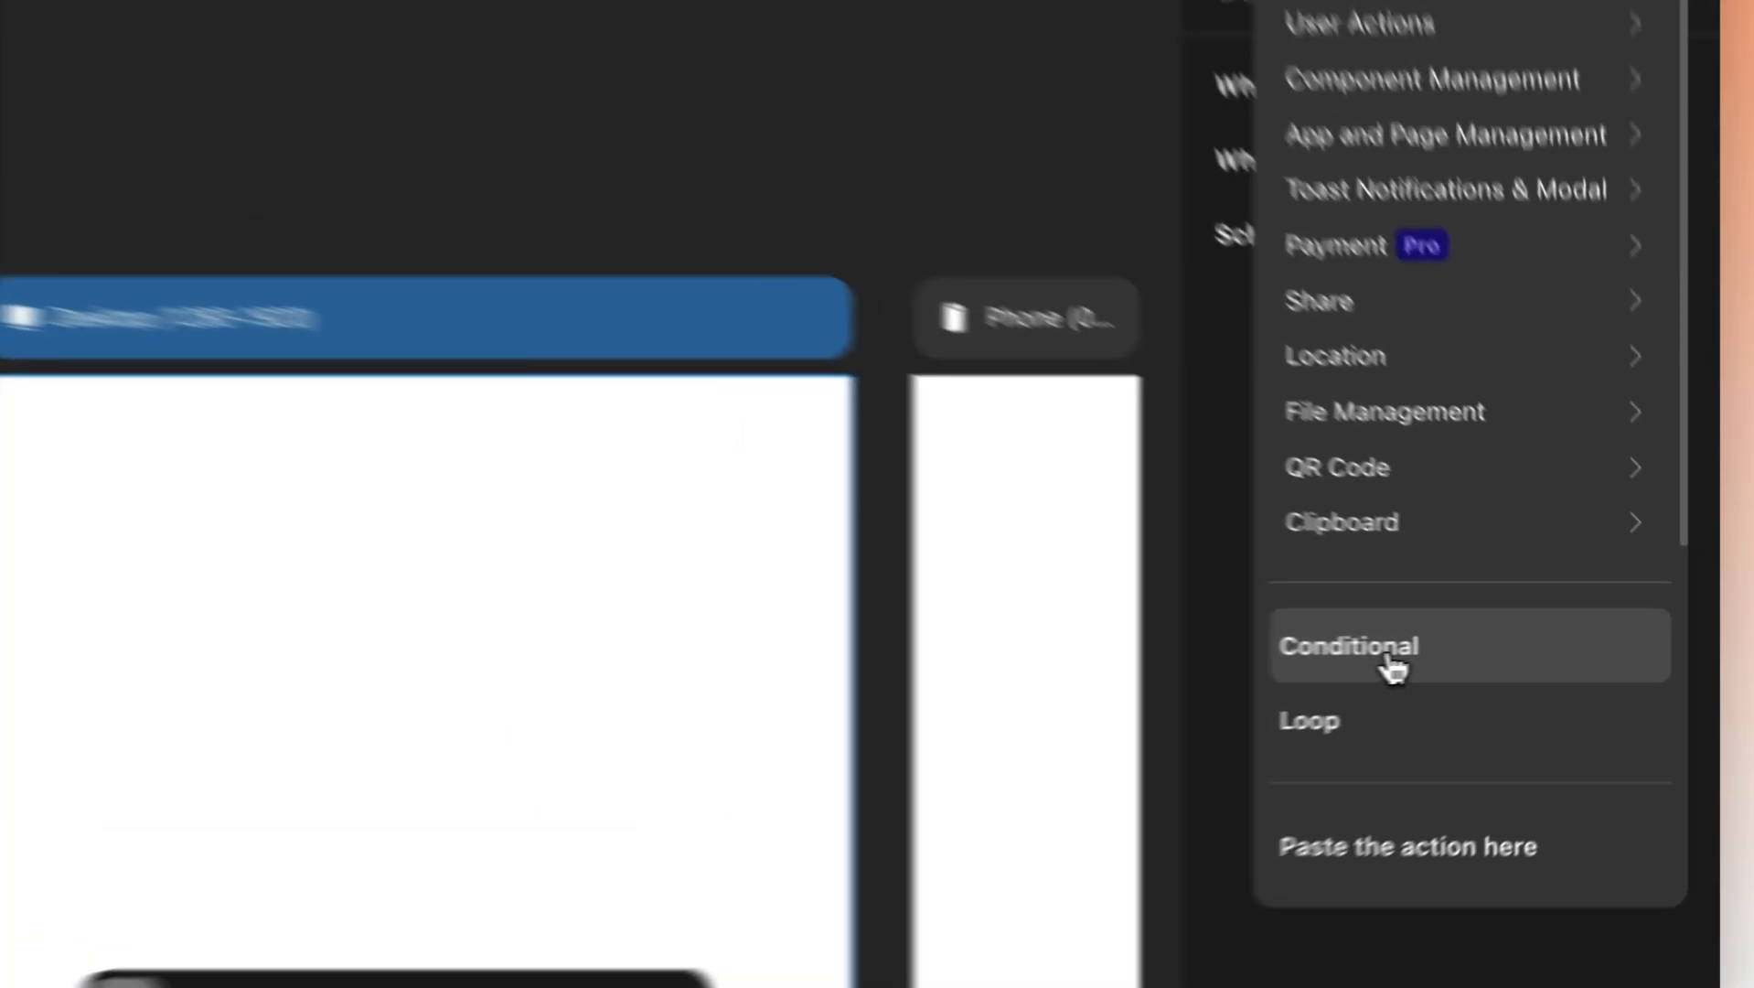
{"action": "left_click", "coordinate": [1510, 660]}
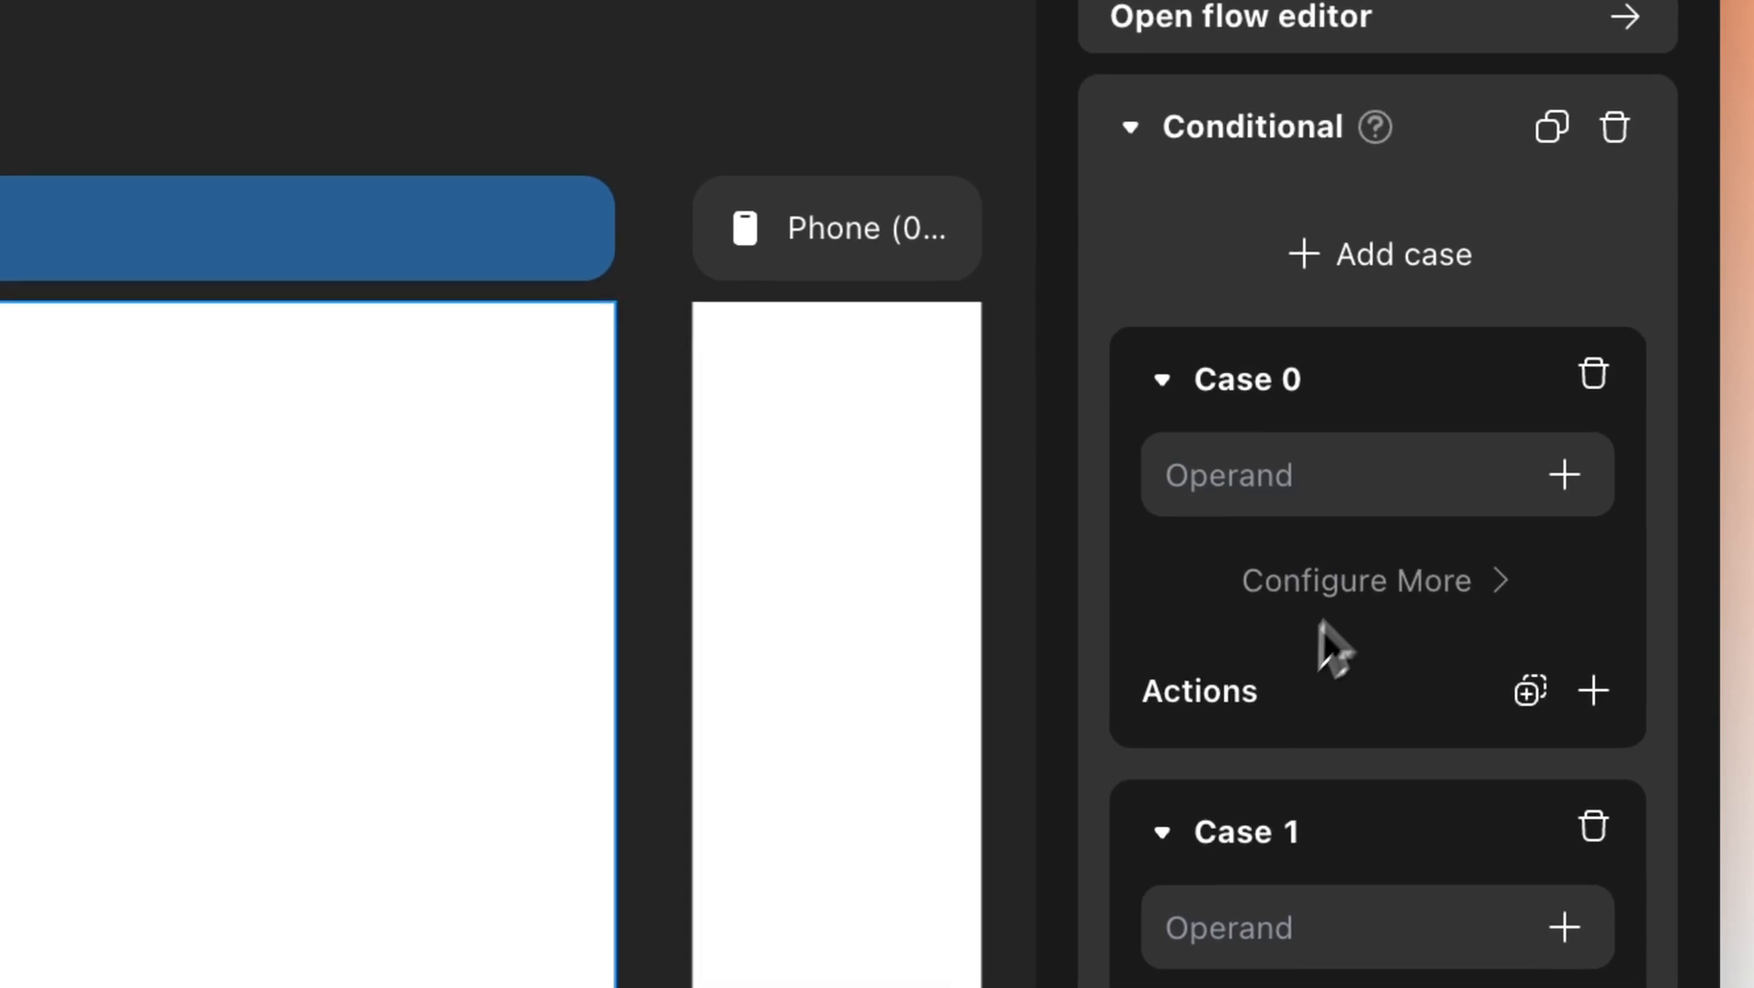
{"action": "scroll", "coordinate": [1381, 421], "scroll_direction": "down", "scroll_amount": 2}
{"action": "left_click", "coordinate": [1370, 412]}
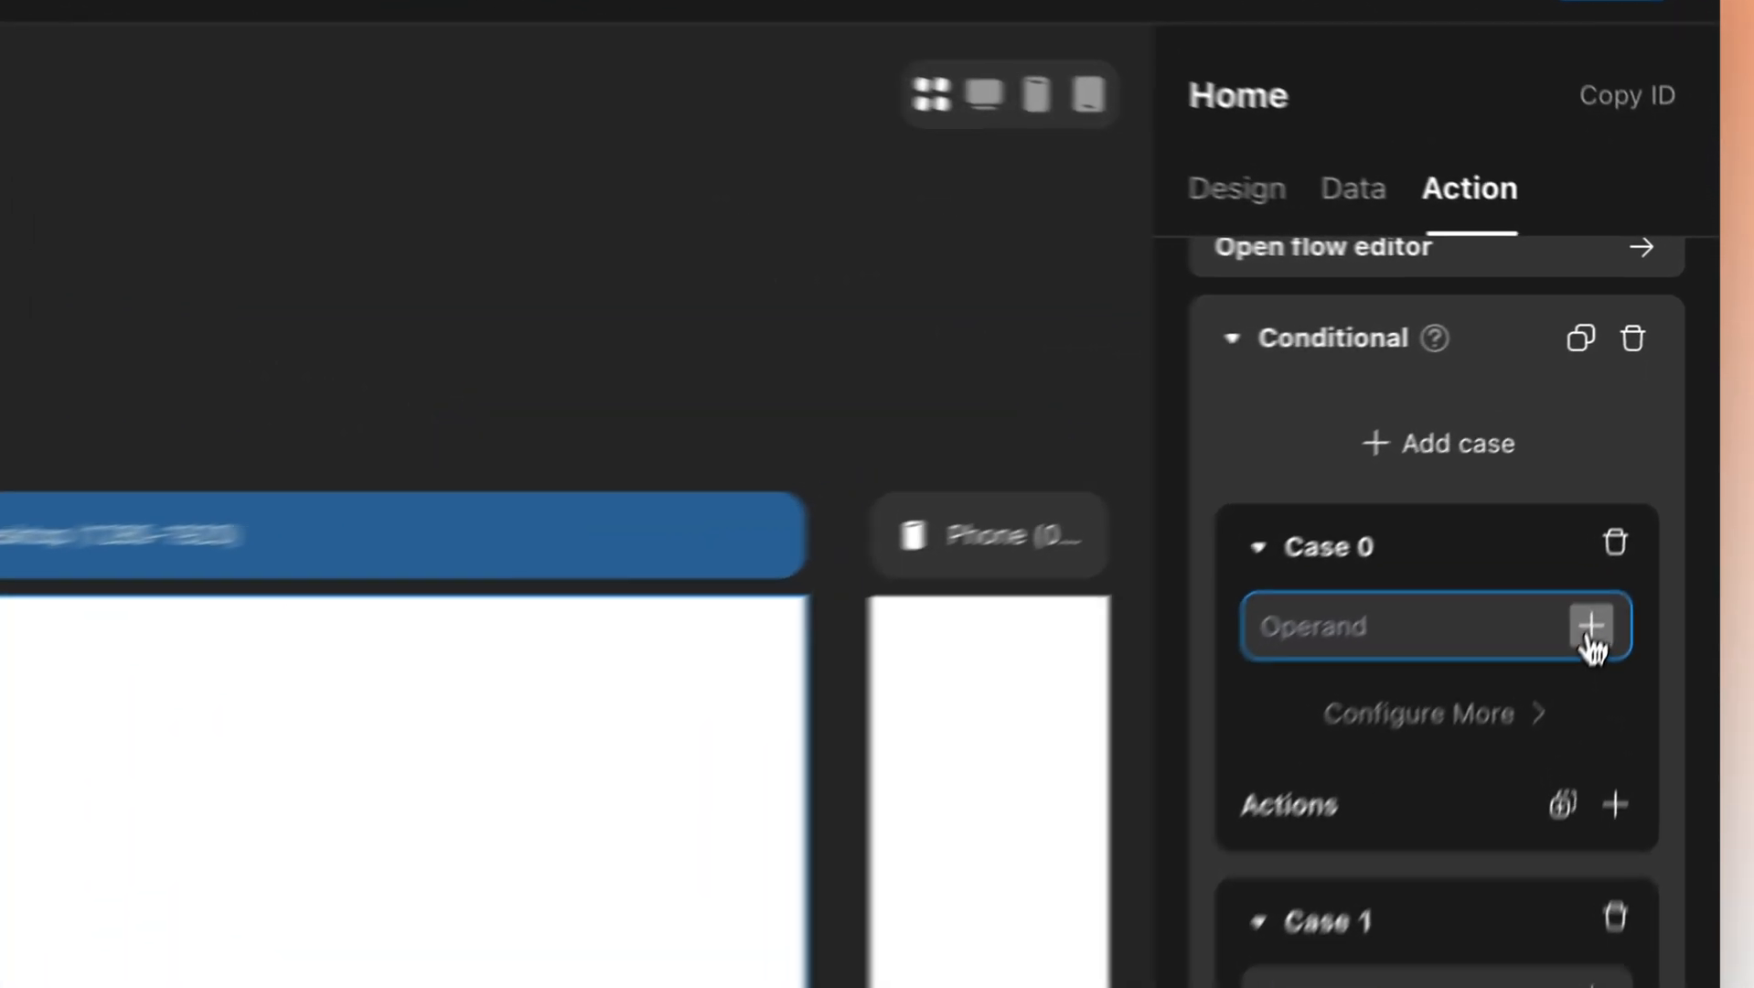
{"action": "left_click", "coordinate": [1641, 493]}
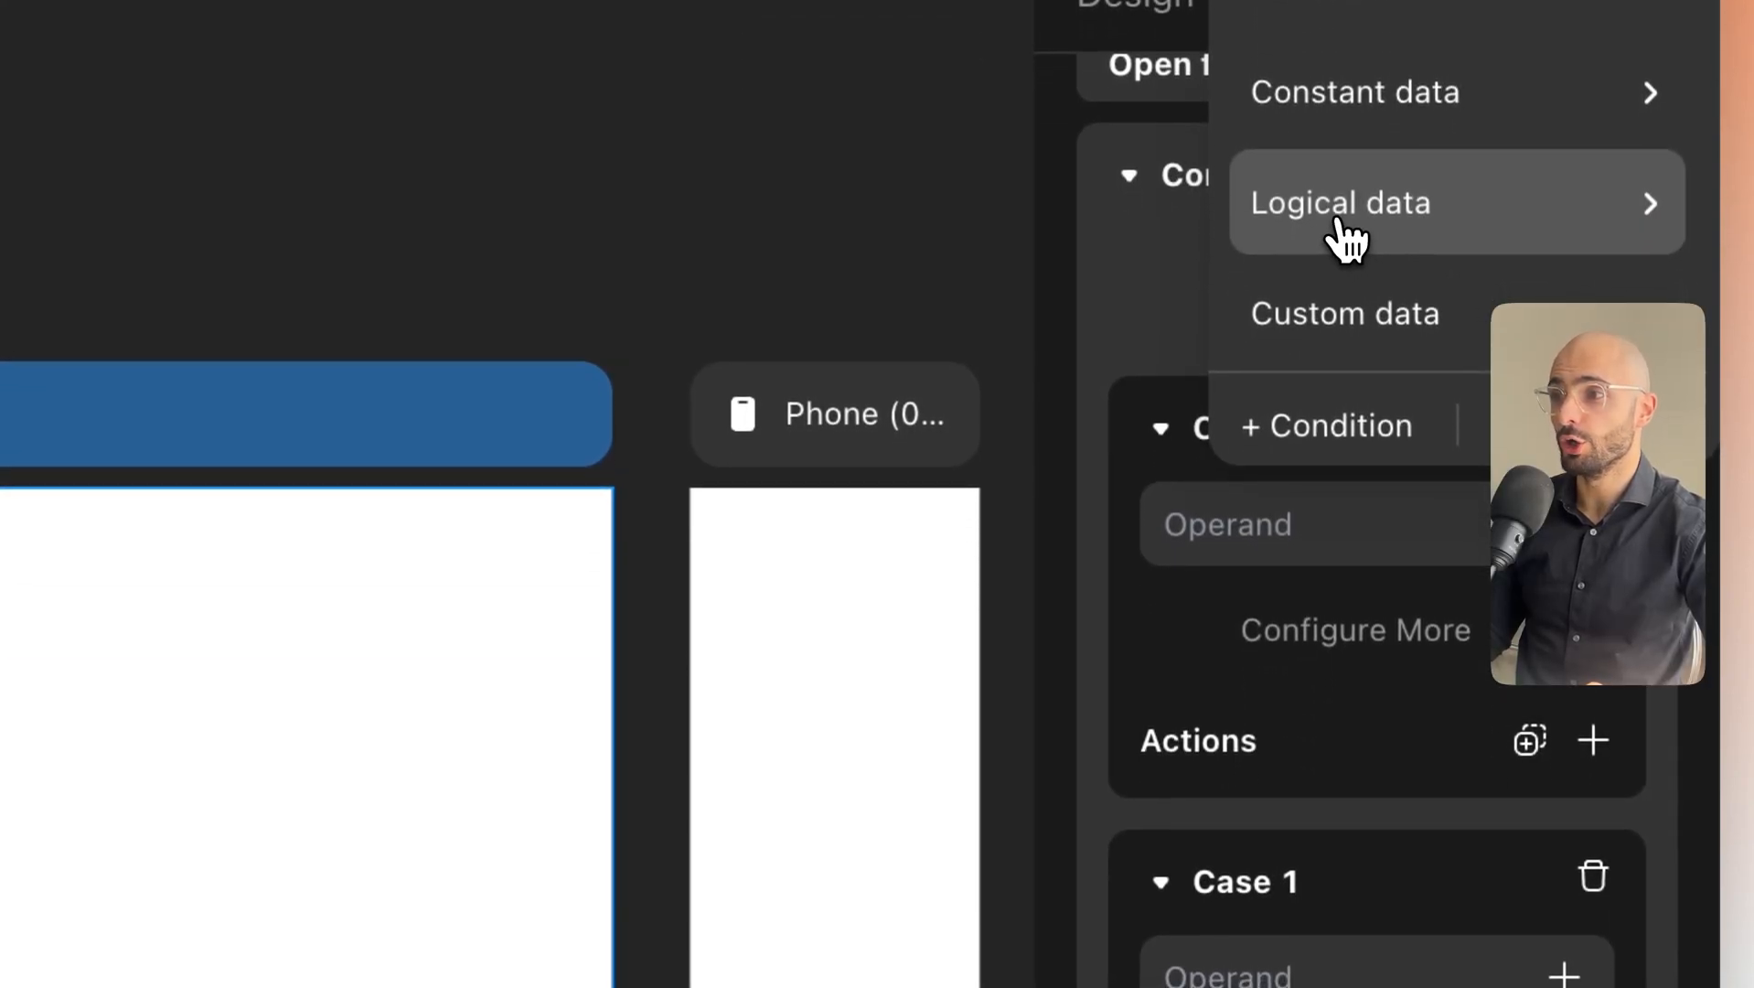
{"action": "mouse_move", "coordinate": [1244, 227]}
{"action": "left_click", "coordinate": [1080, 236]}
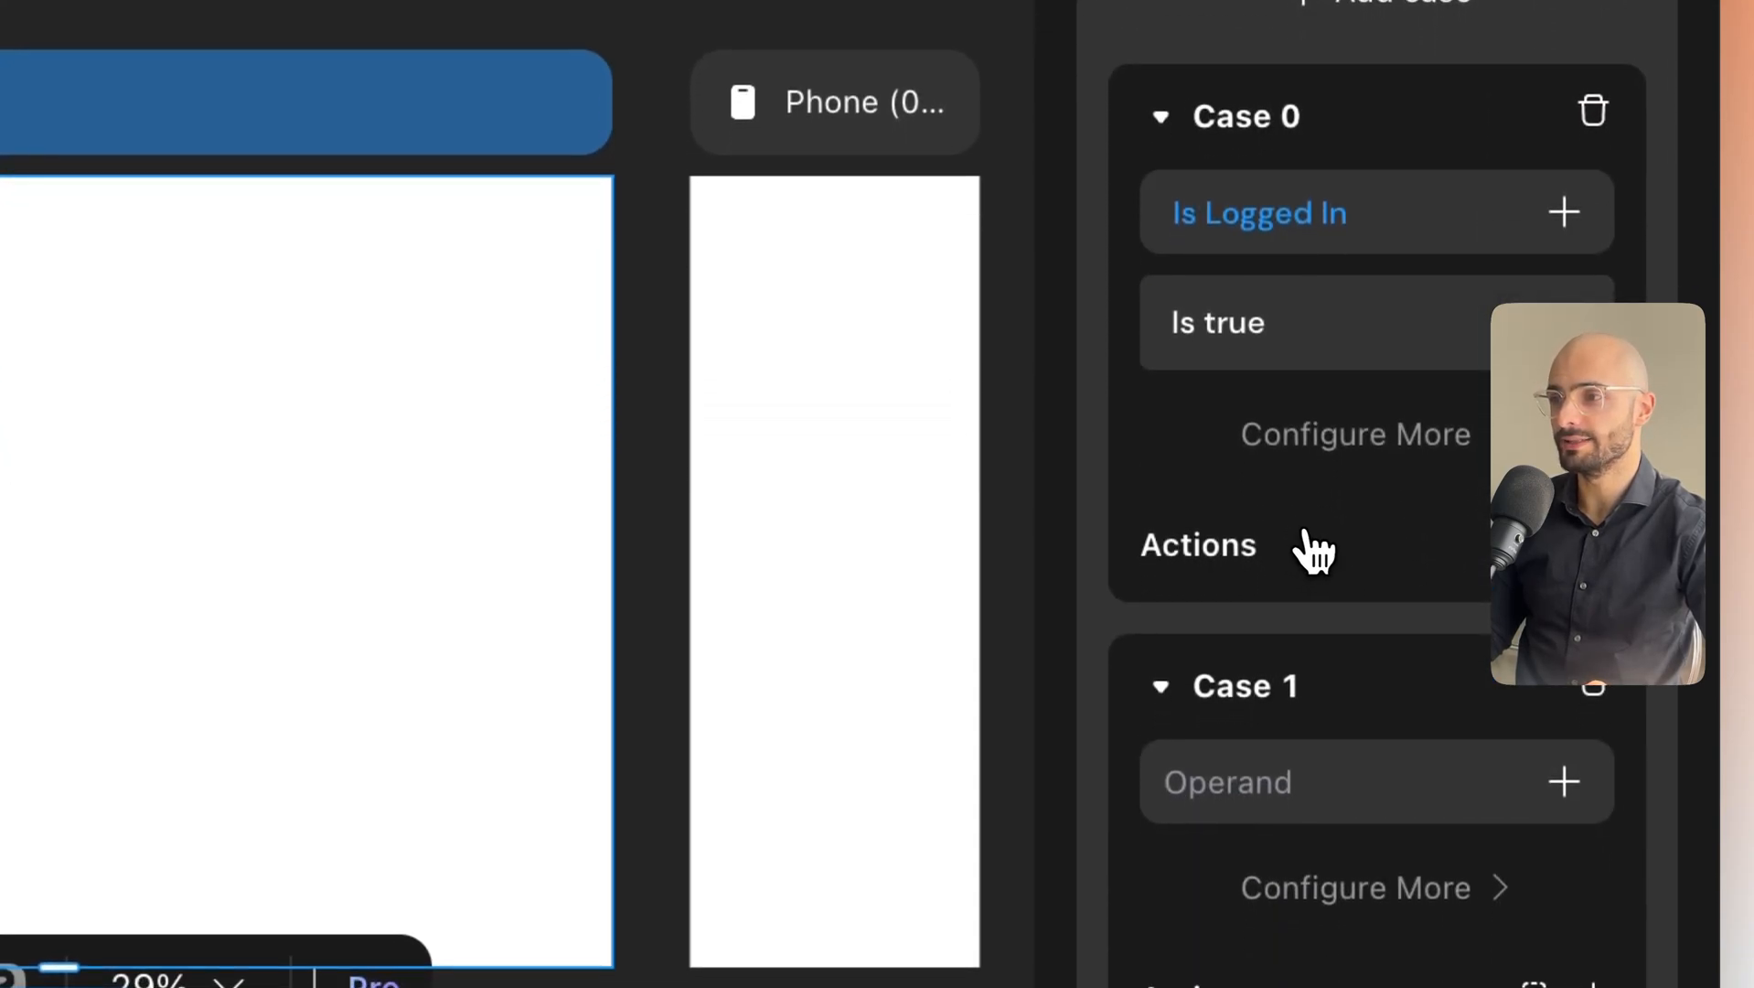
Make Case 1 apply when Is Logged In is false.
{"action": "scroll", "coordinate": [1417, 535], "scroll_direction": "down", "scroll_amount": 5}
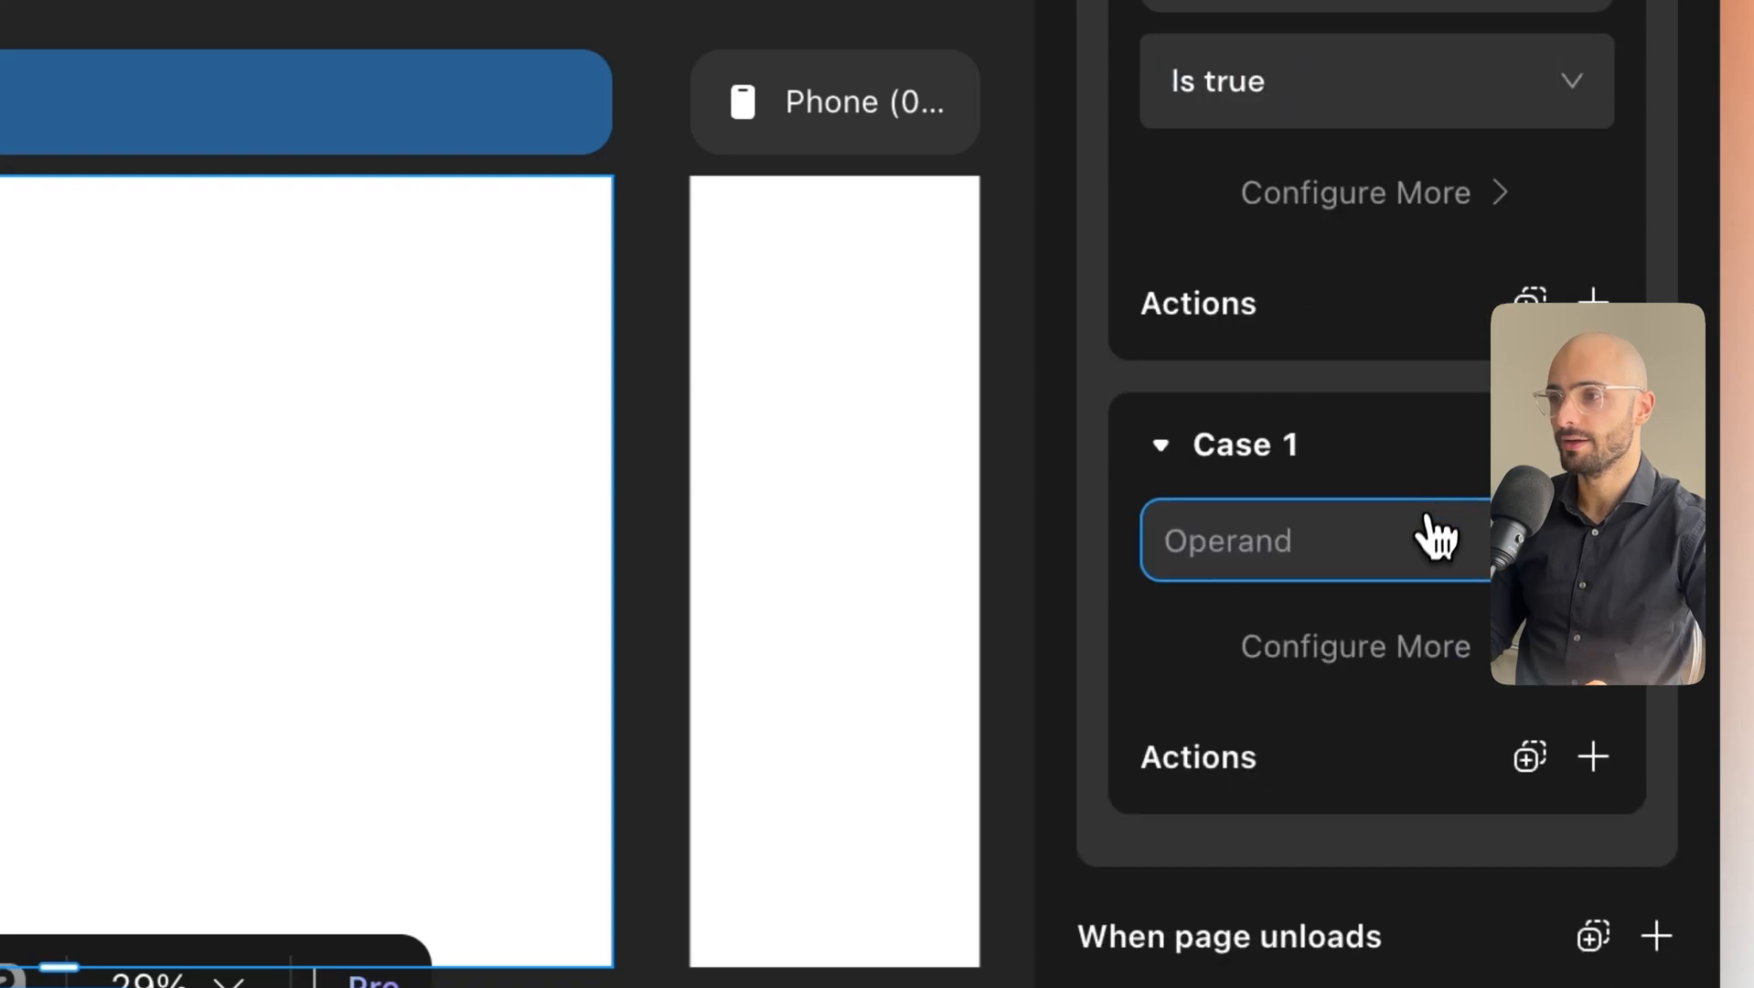
{"action": "left_click", "coordinate": [1545, 583]}
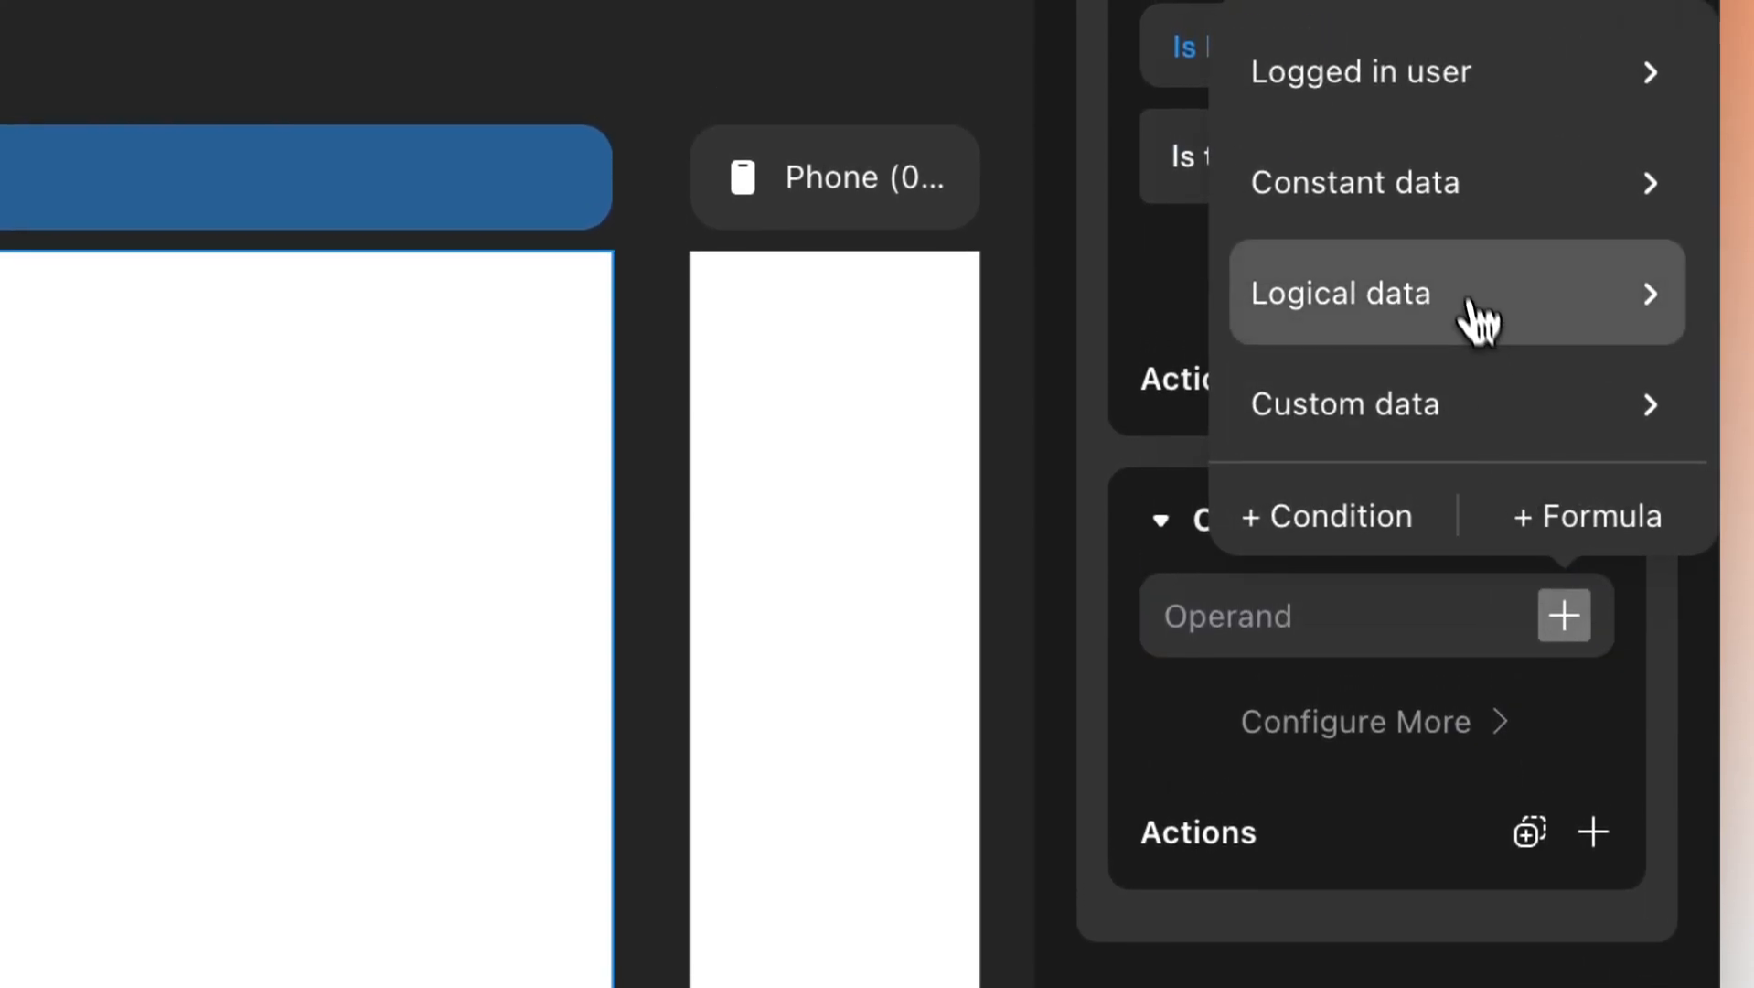
{"action": "mouse_move", "coordinate": [1474, 279]}
{"action": "left_click", "coordinate": [1057, 314]}
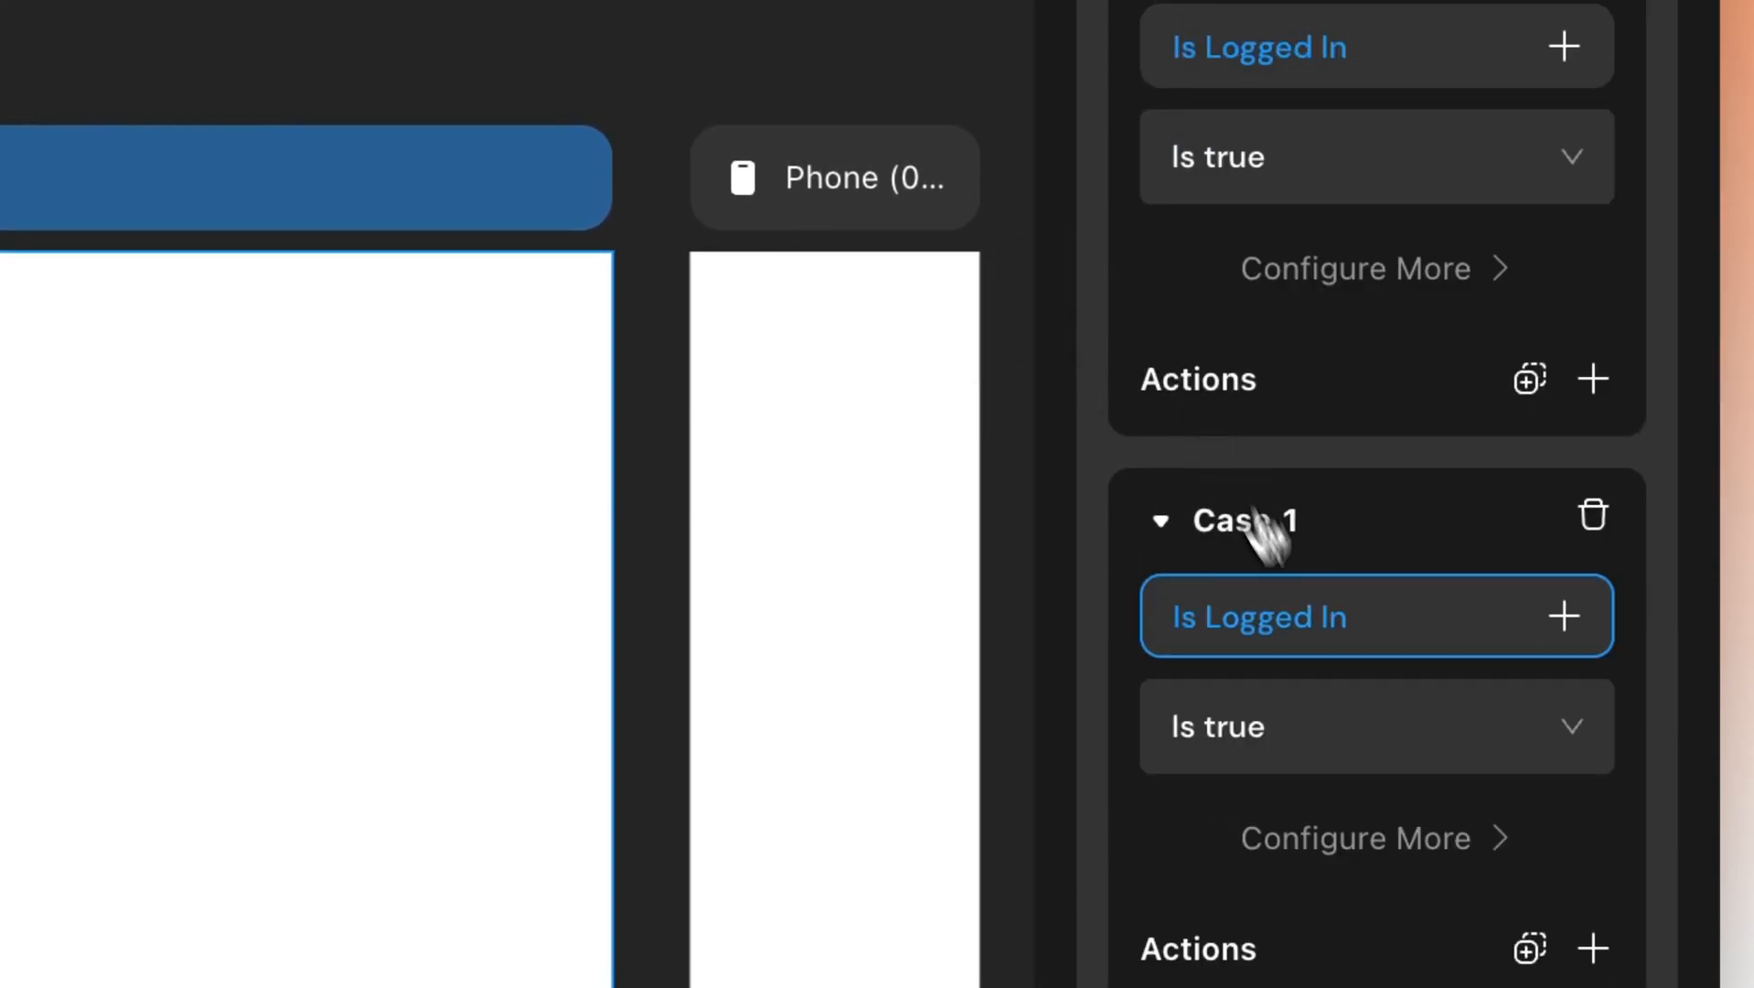
{"action": "left_click", "coordinate": [1302, 727]}
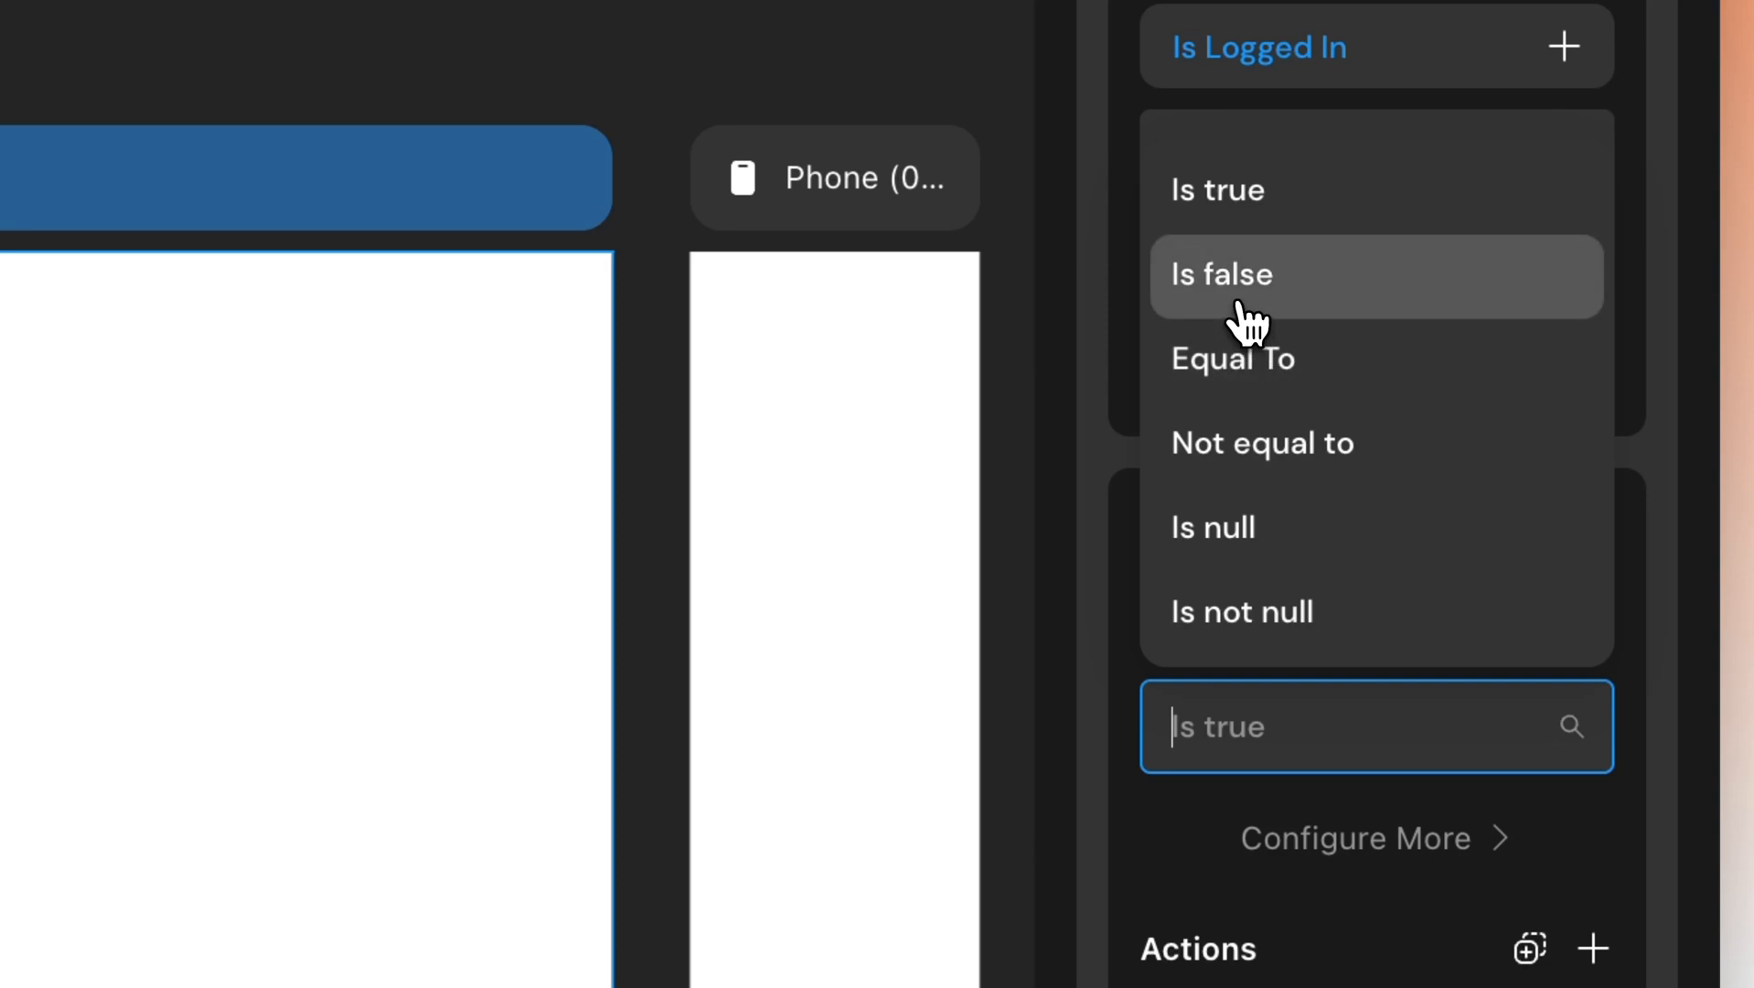
{"action": "left_click", "coordinate": [1243, 309]}
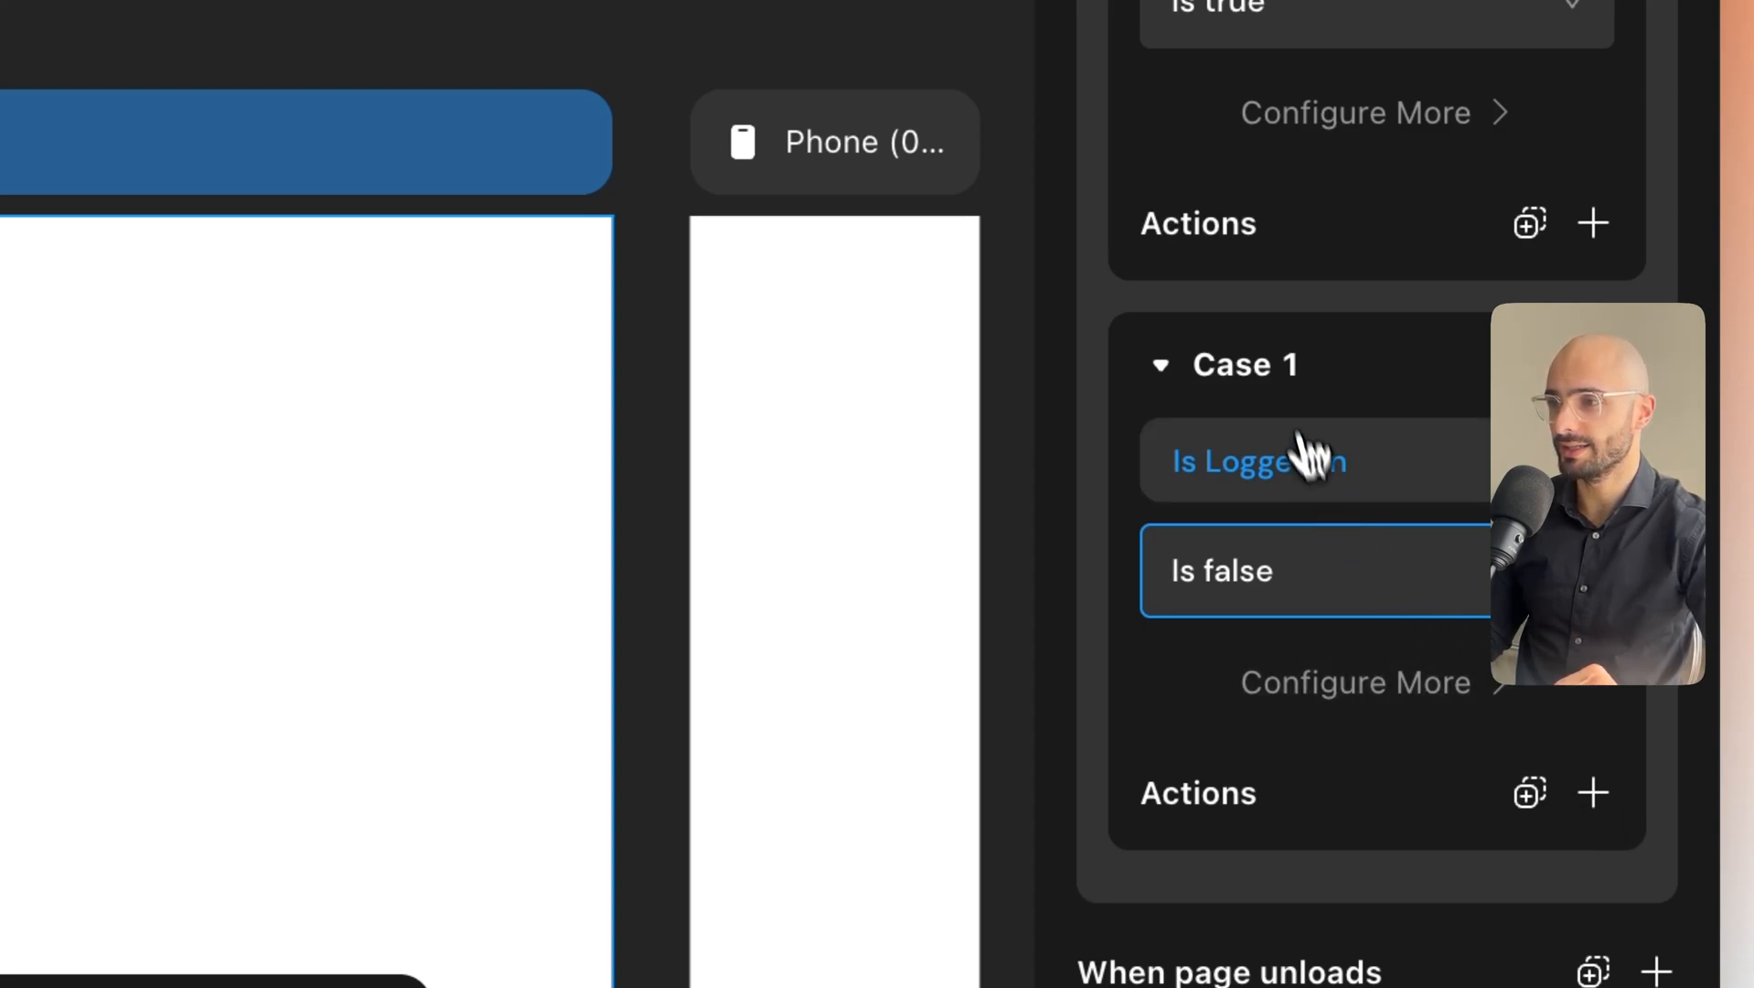
Add a Show Modal action to Case 1 and set its mode to custom.
{"action": "left_click", "coordinate": [1596, 796]}
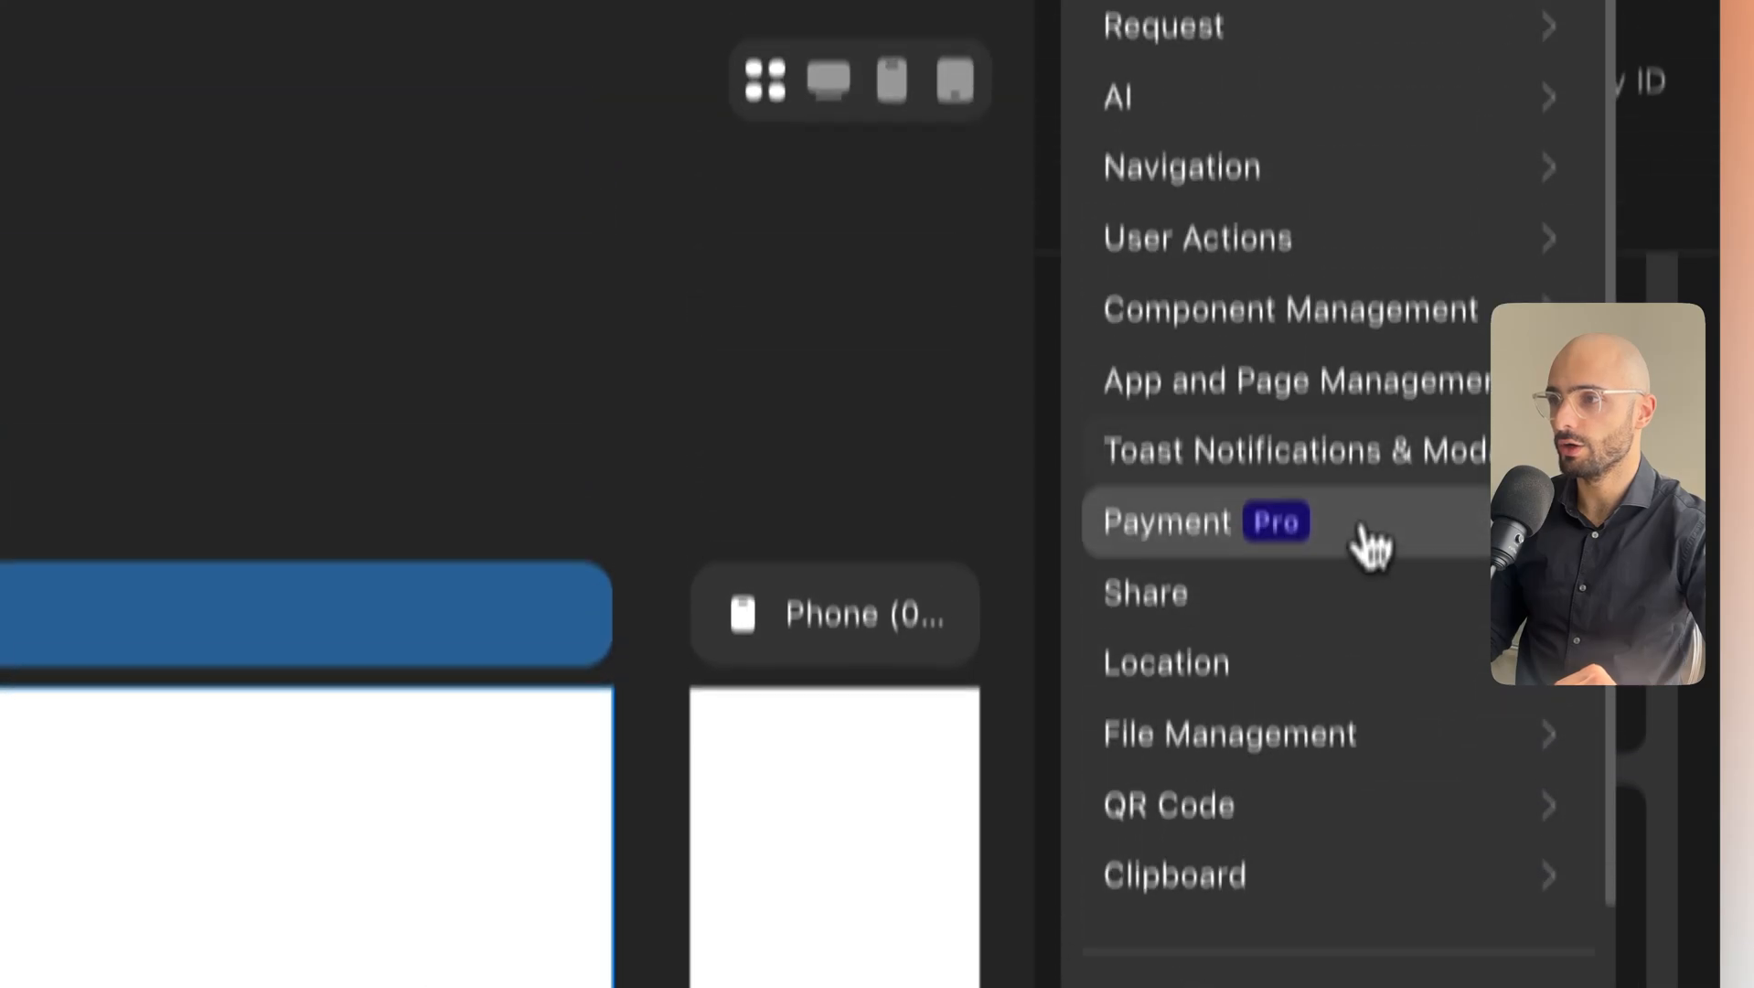
{"action": "left_click", "coordinate": [1239, 576]}
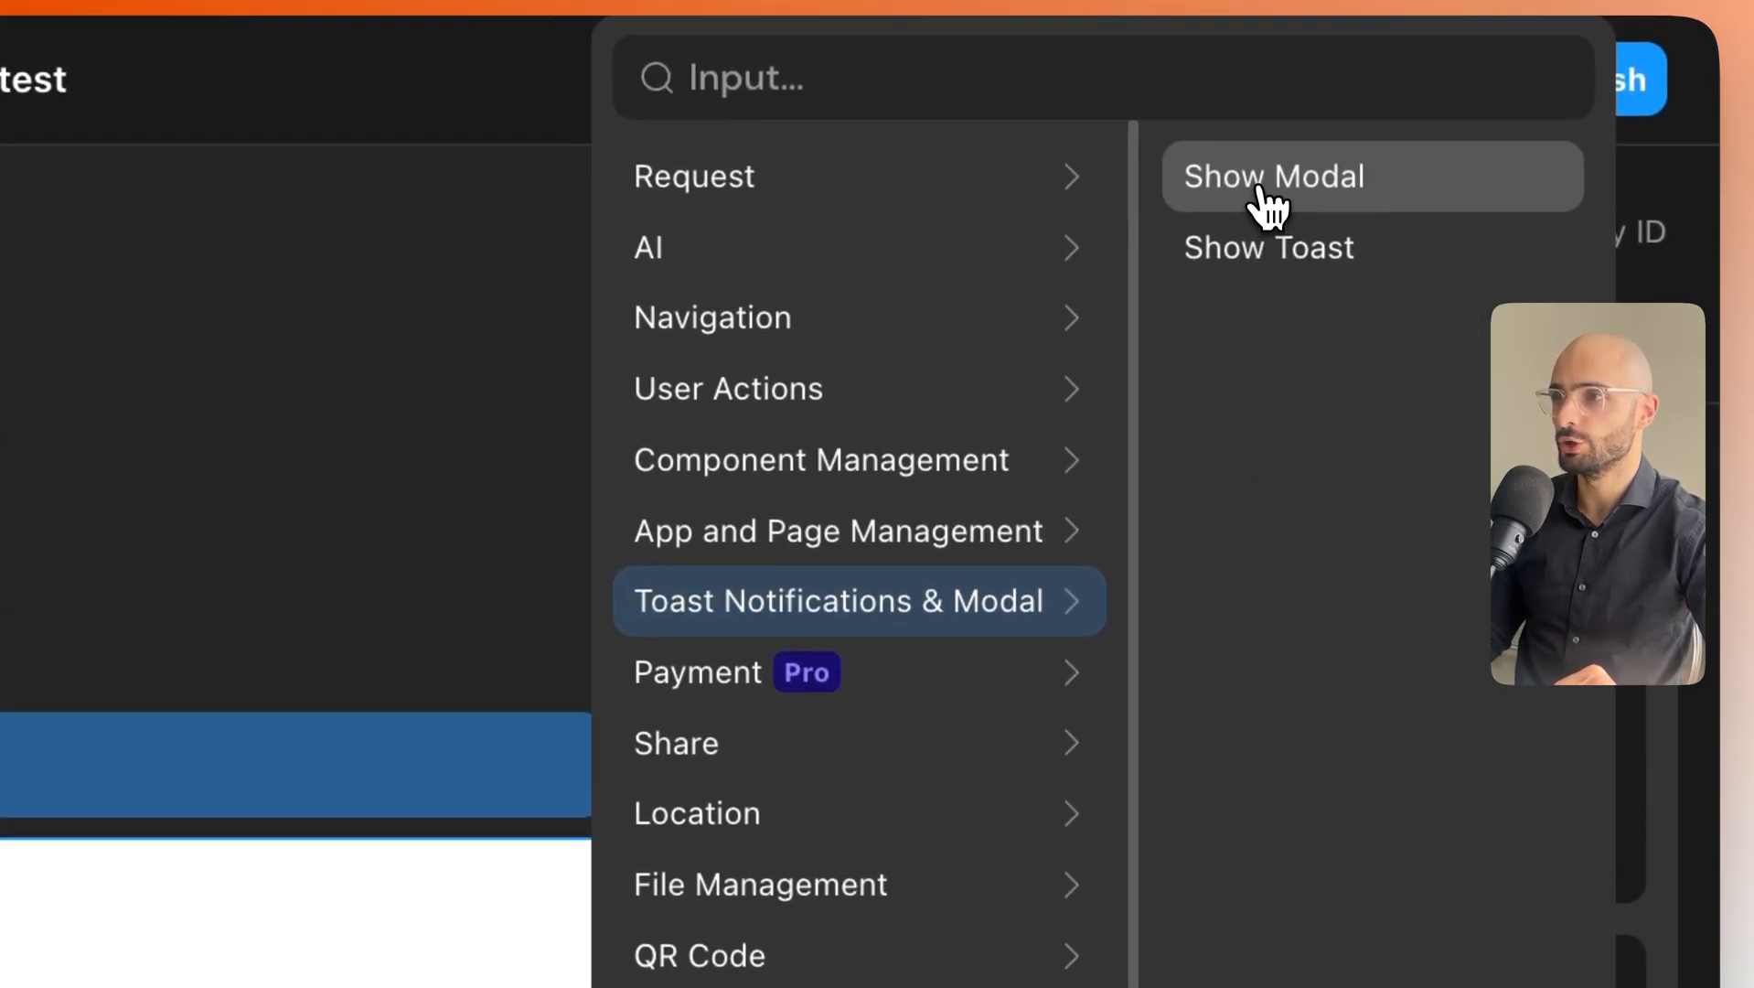
{"action": "left_click", "coordinate": [1262, 192]}
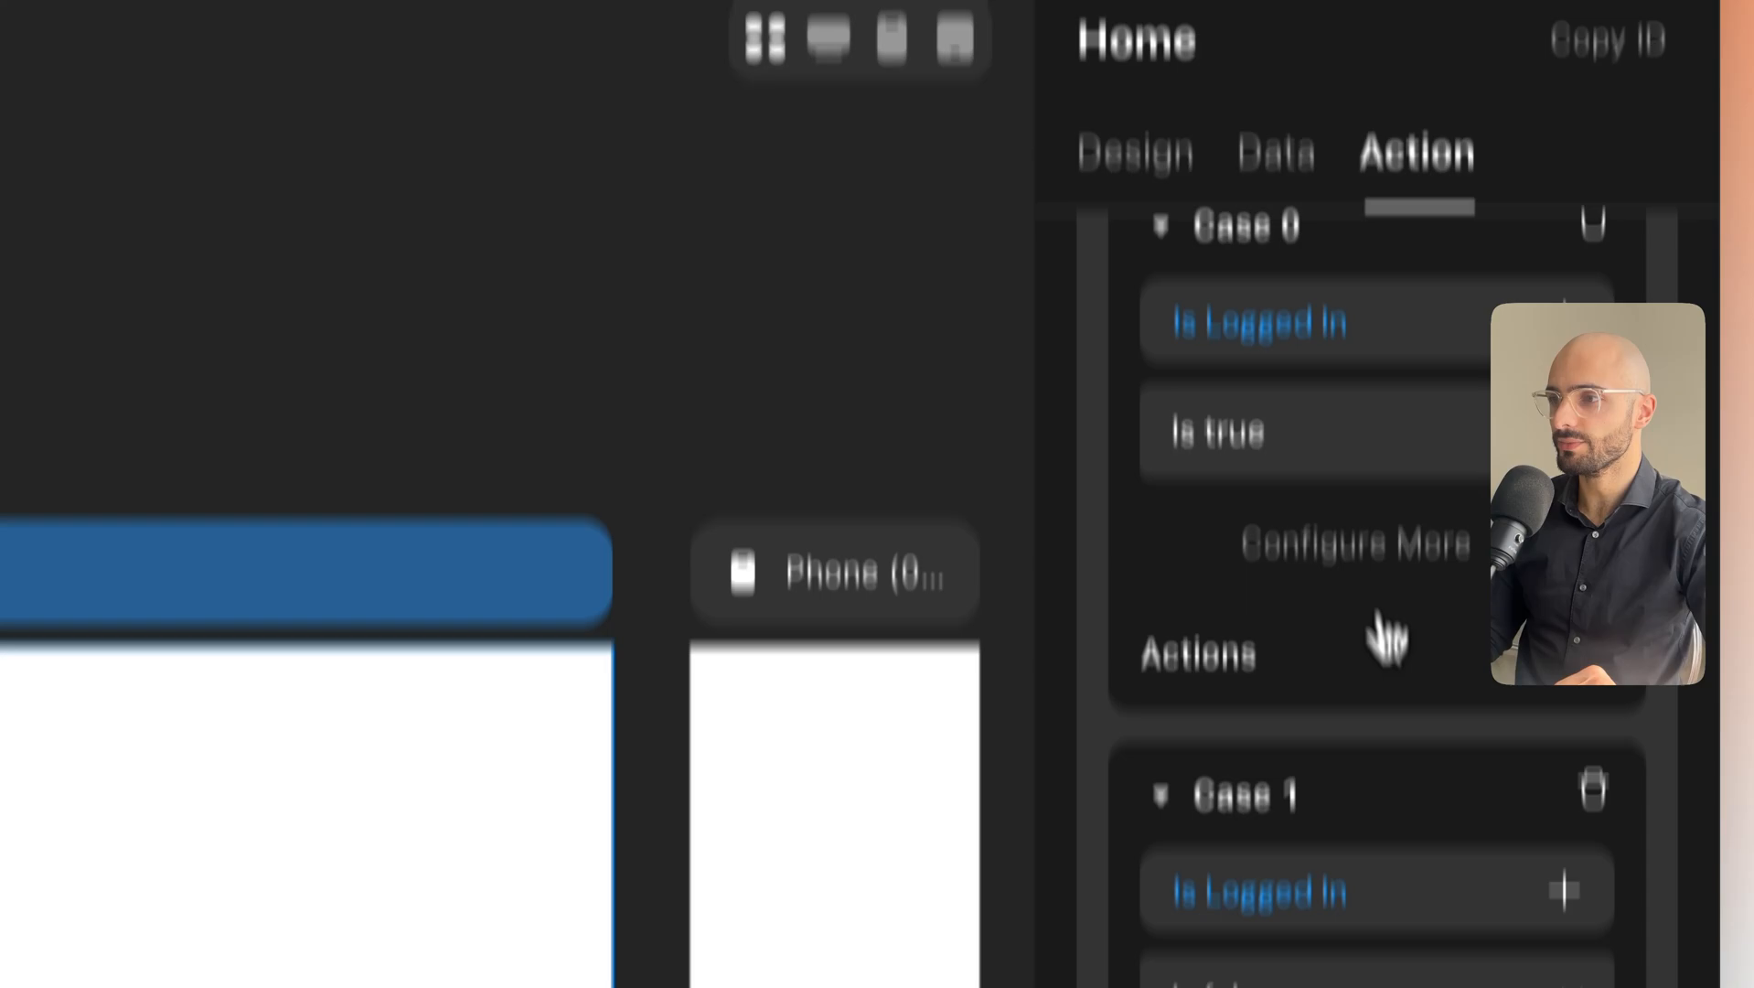
{"action": "scroll", "coordinate": [1378, 823], "scroll_direction": "down", "scroll_amount": 5}
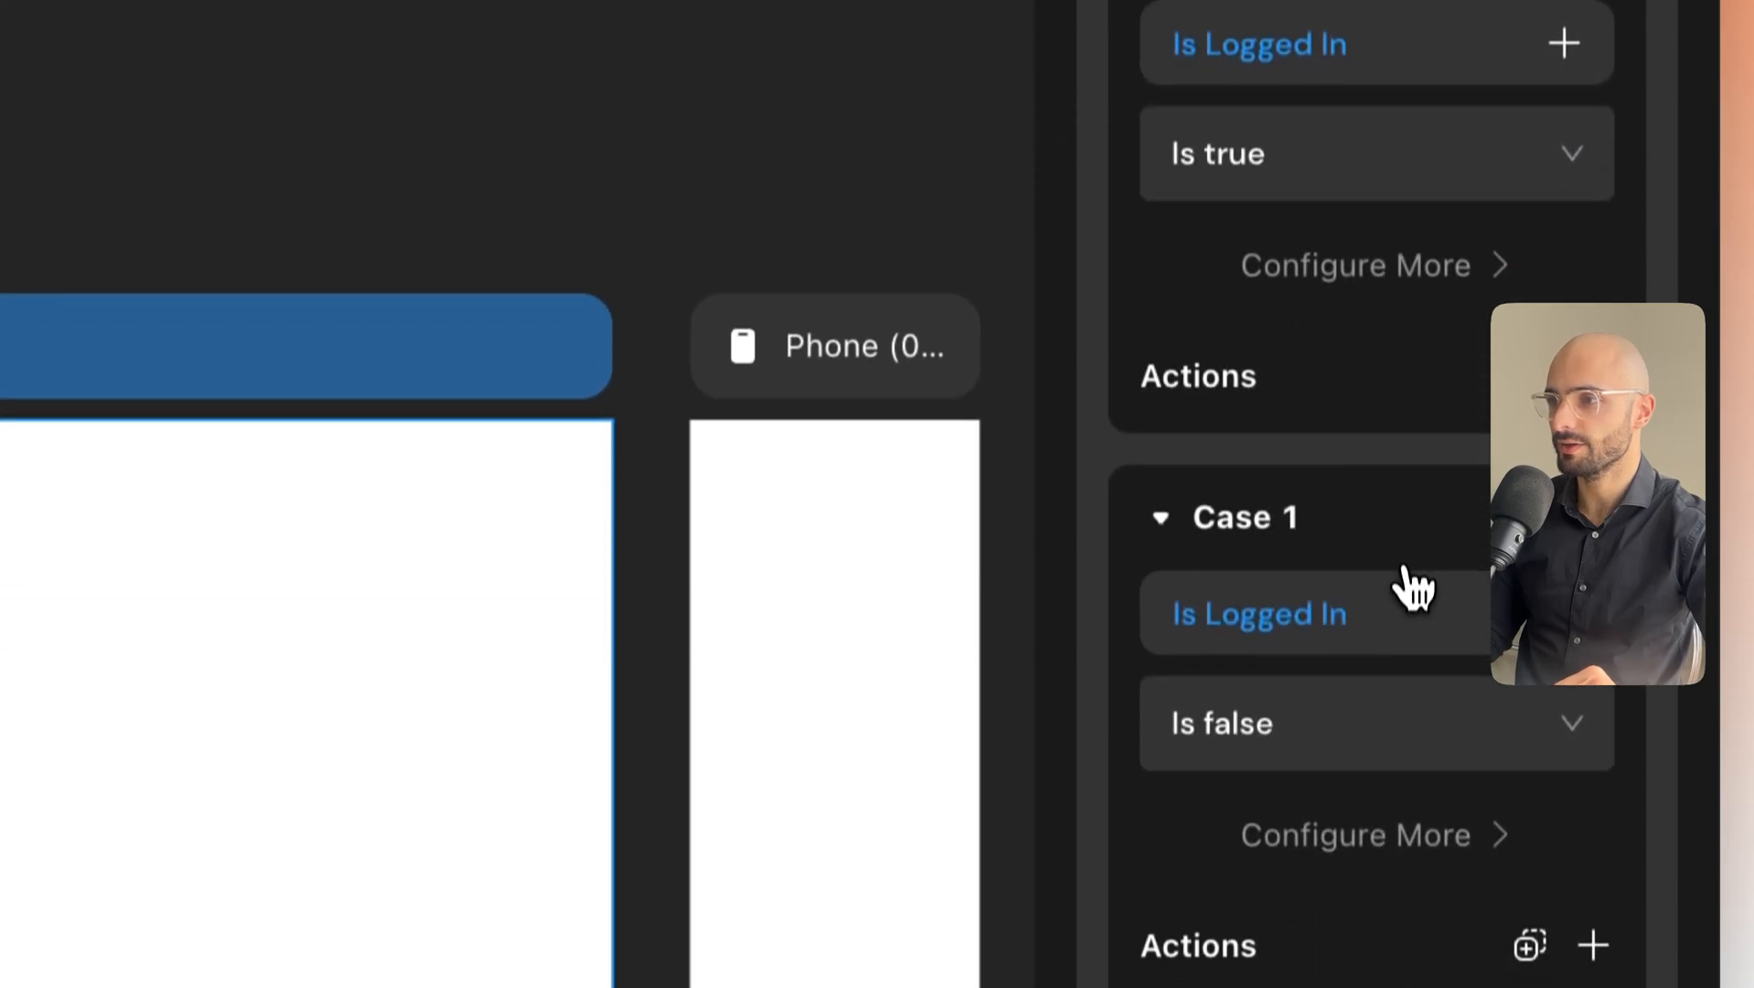
{"action": "scroll", "coordinate": [1416, 569], "scroll_direction": "down", "scroll_amount": 5}
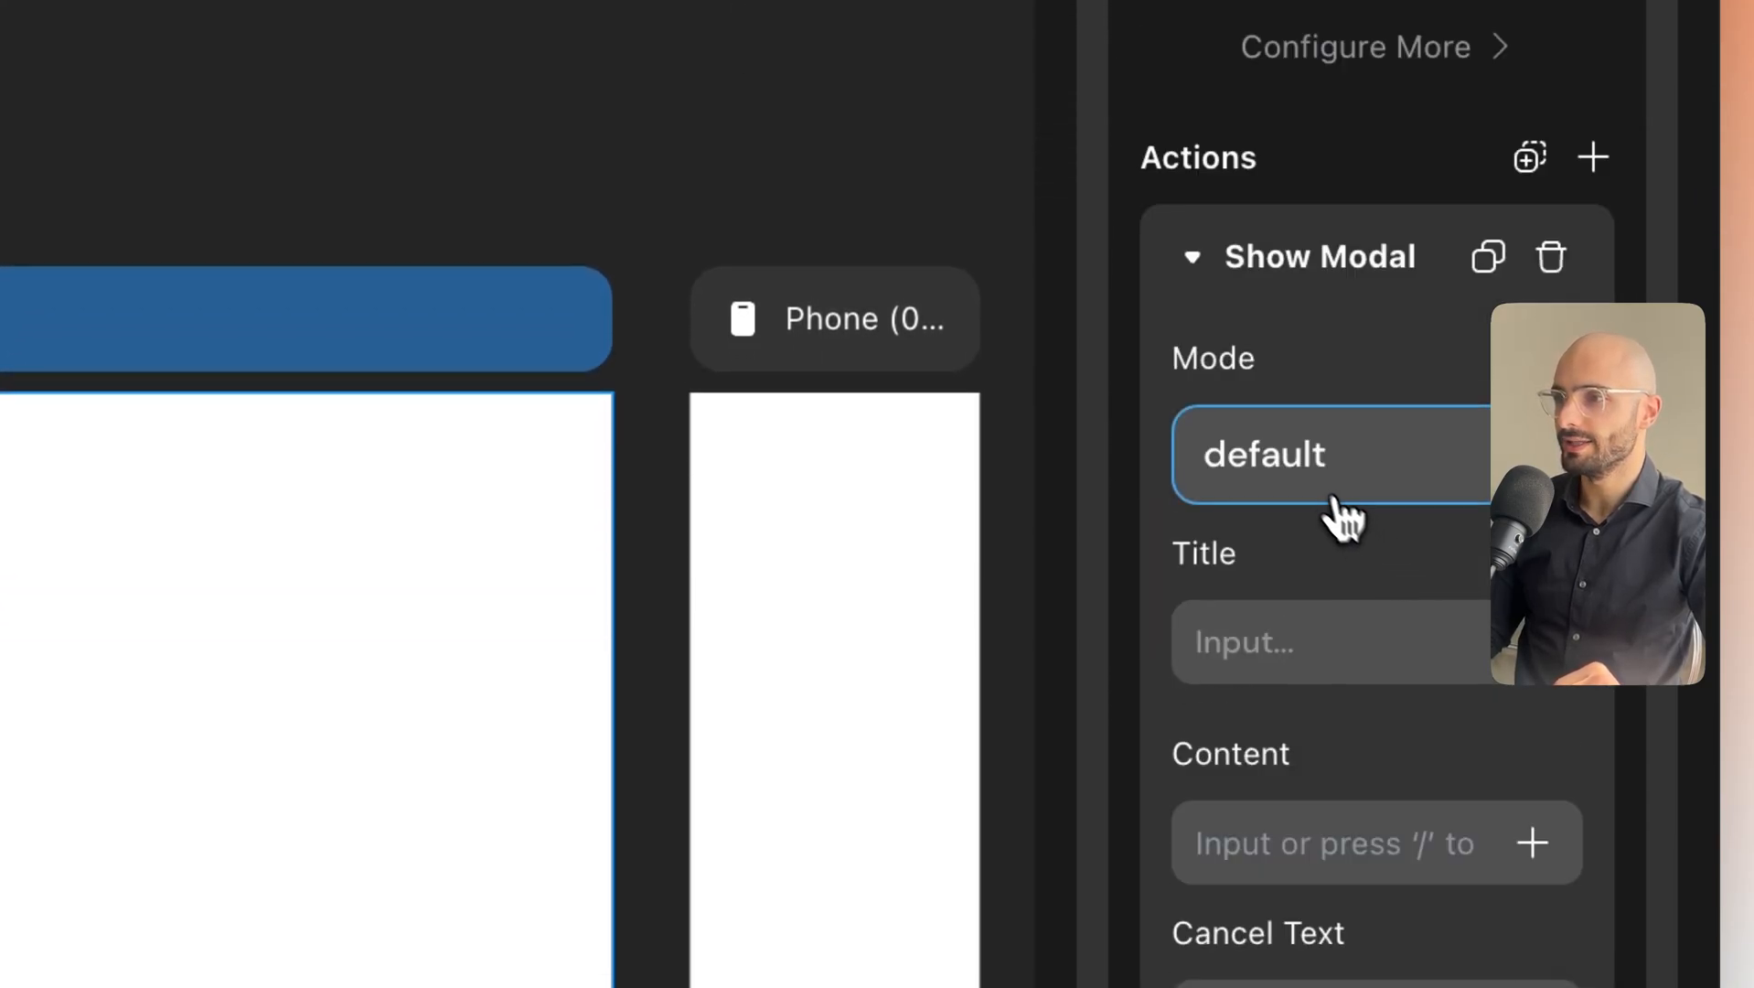
{"action": "left_click", "coordinate": [1308, 462]}
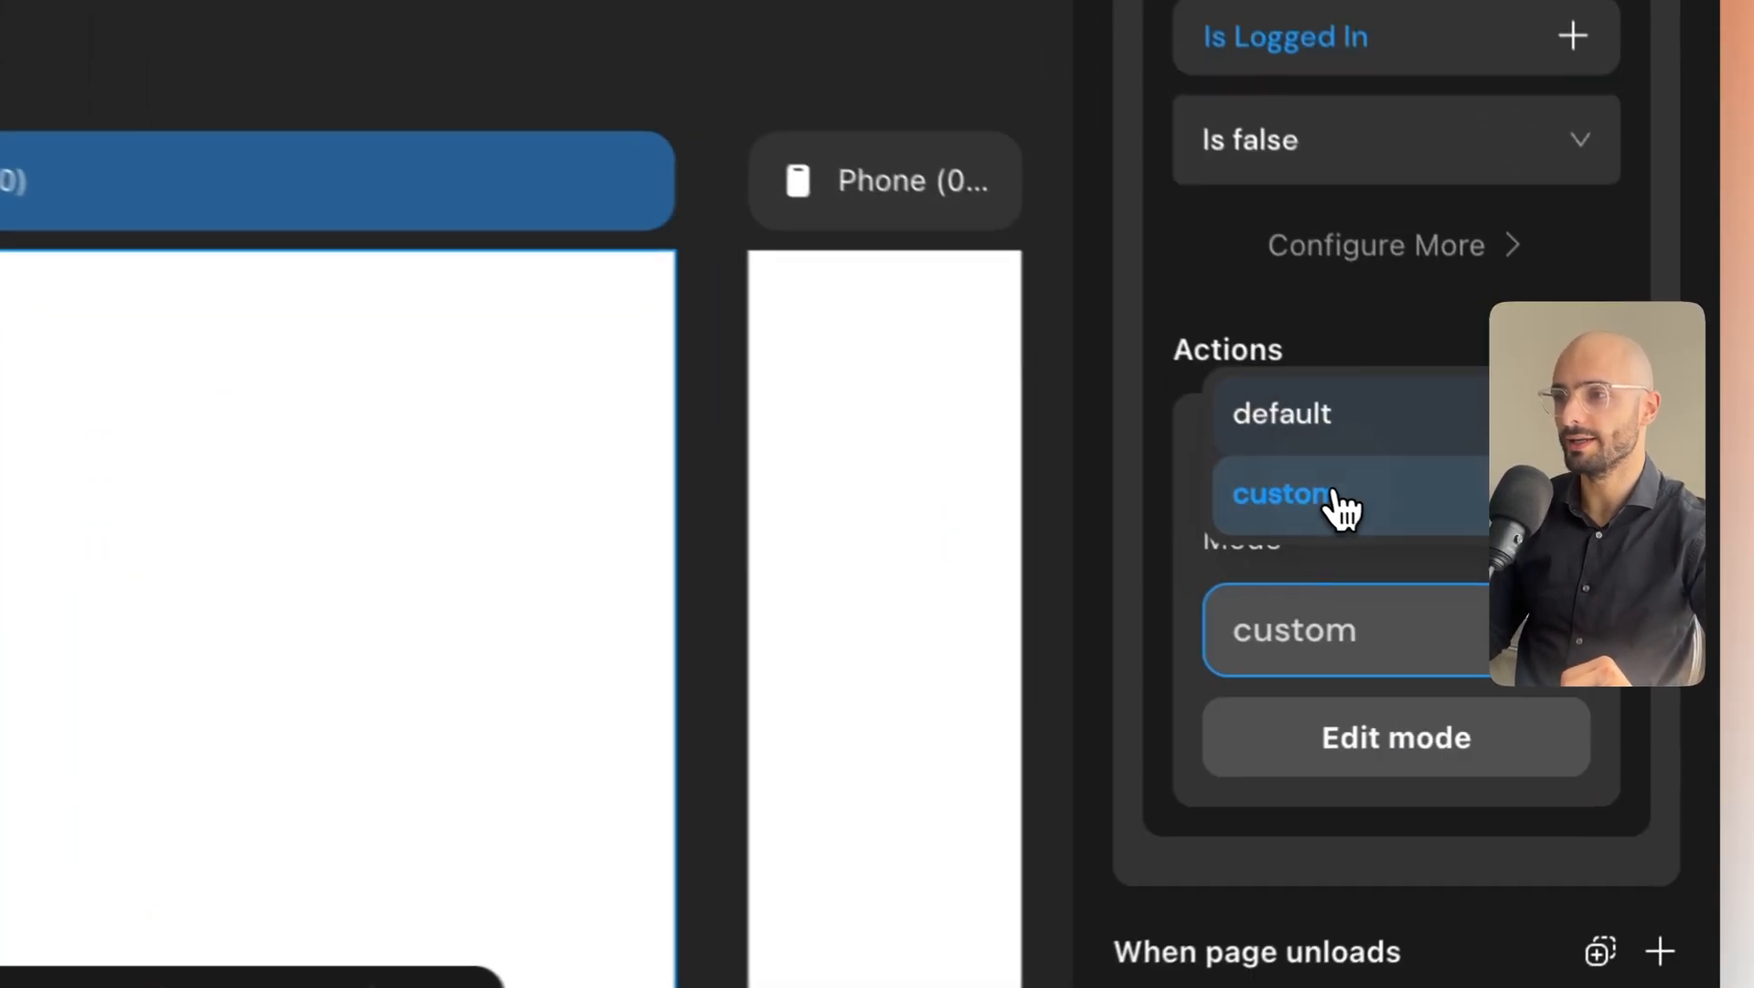
{"action": "left_click", "coordinate": [1331, 501]}
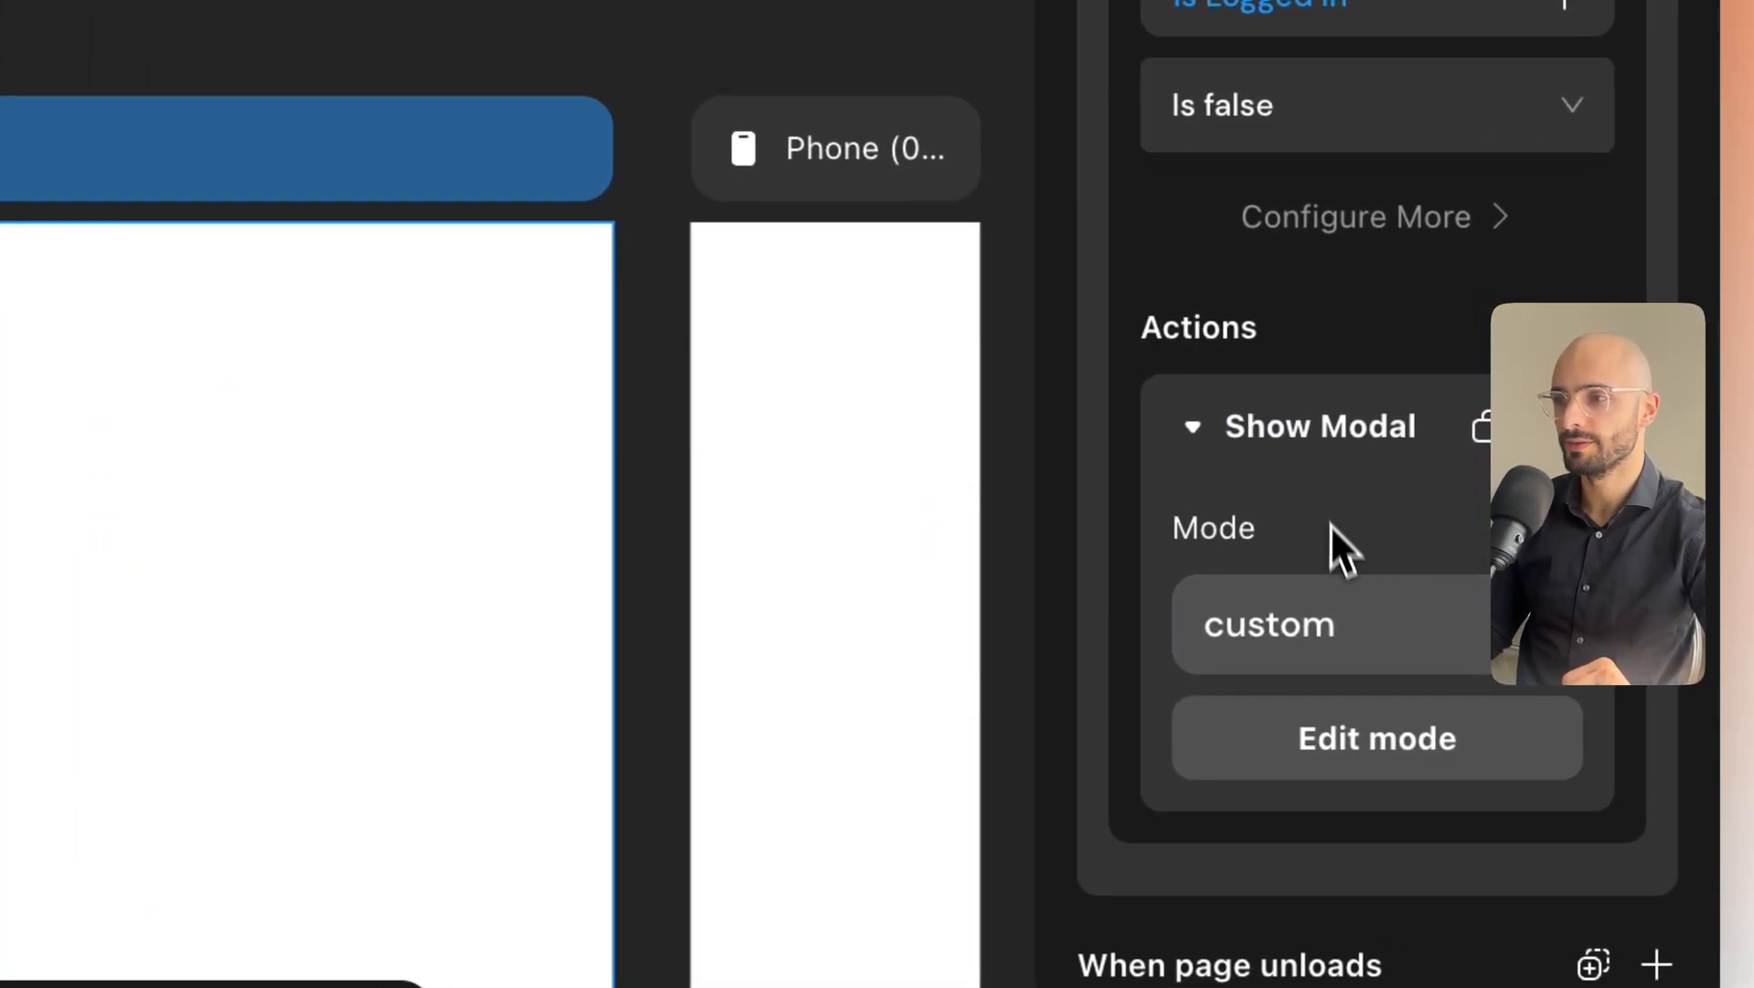
Enter the custom modal's edit mode and drag a title Text component into it.
{"action": "left_click", "coordinate": [1372, 762]}
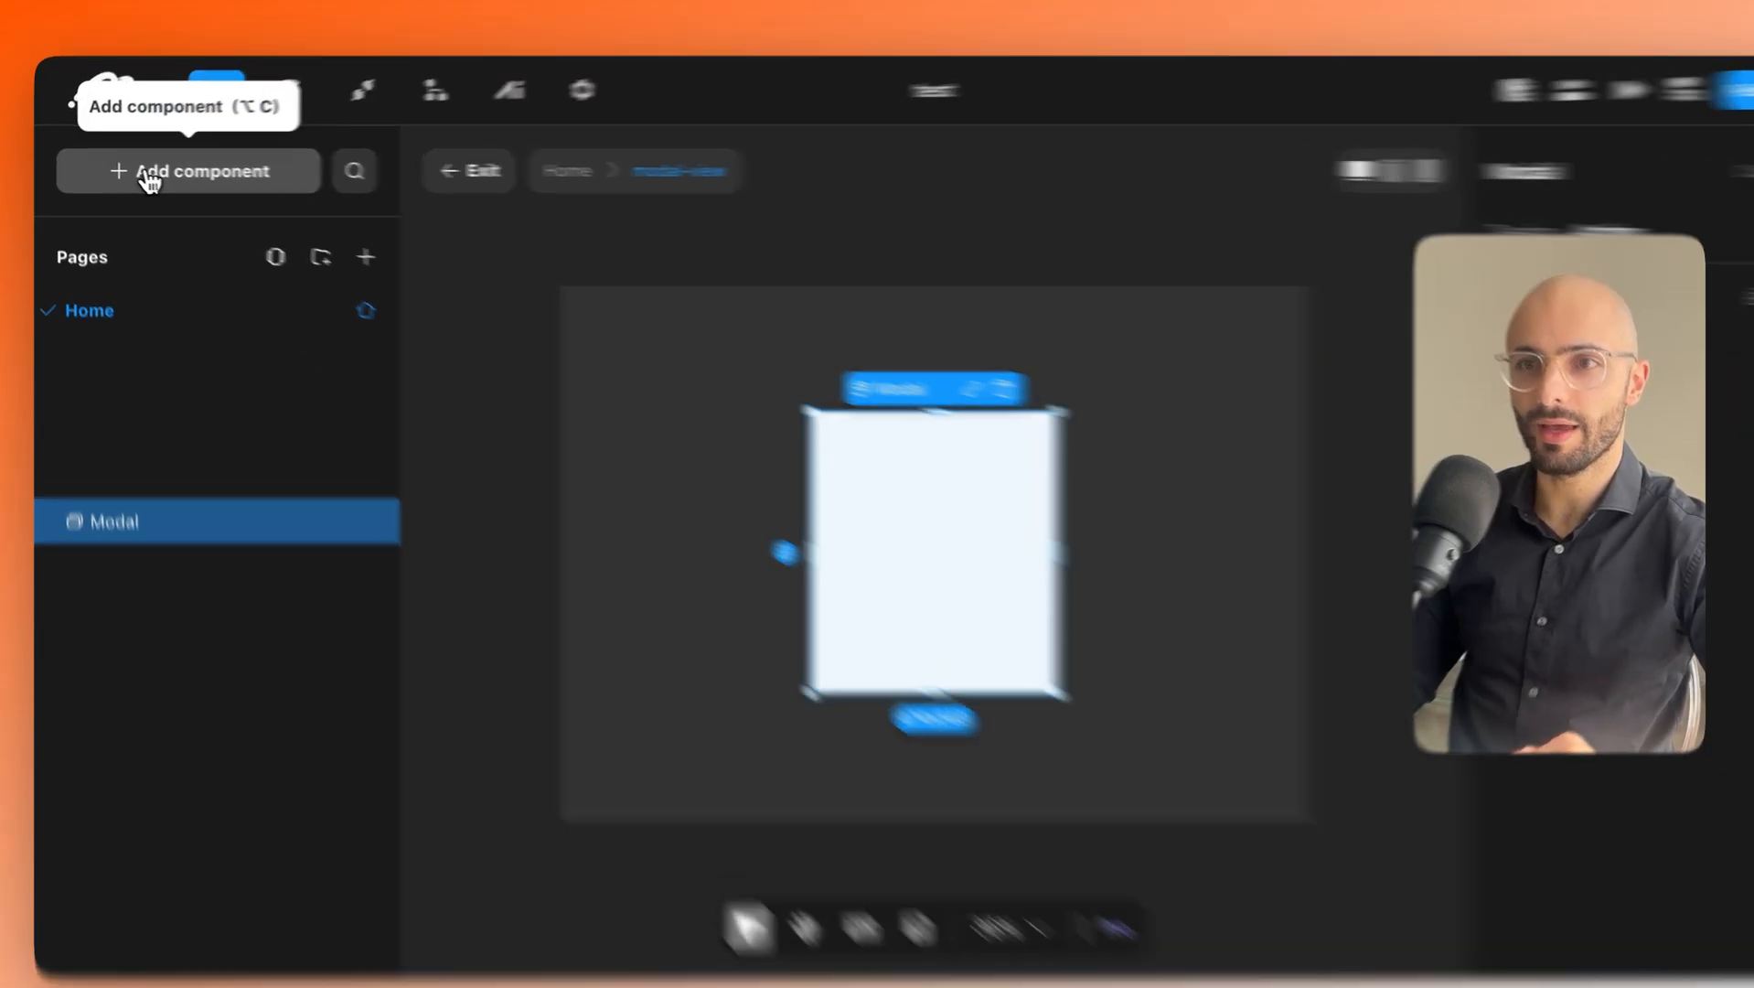
{"action": "left_click", "coordinate": [154, 171]}
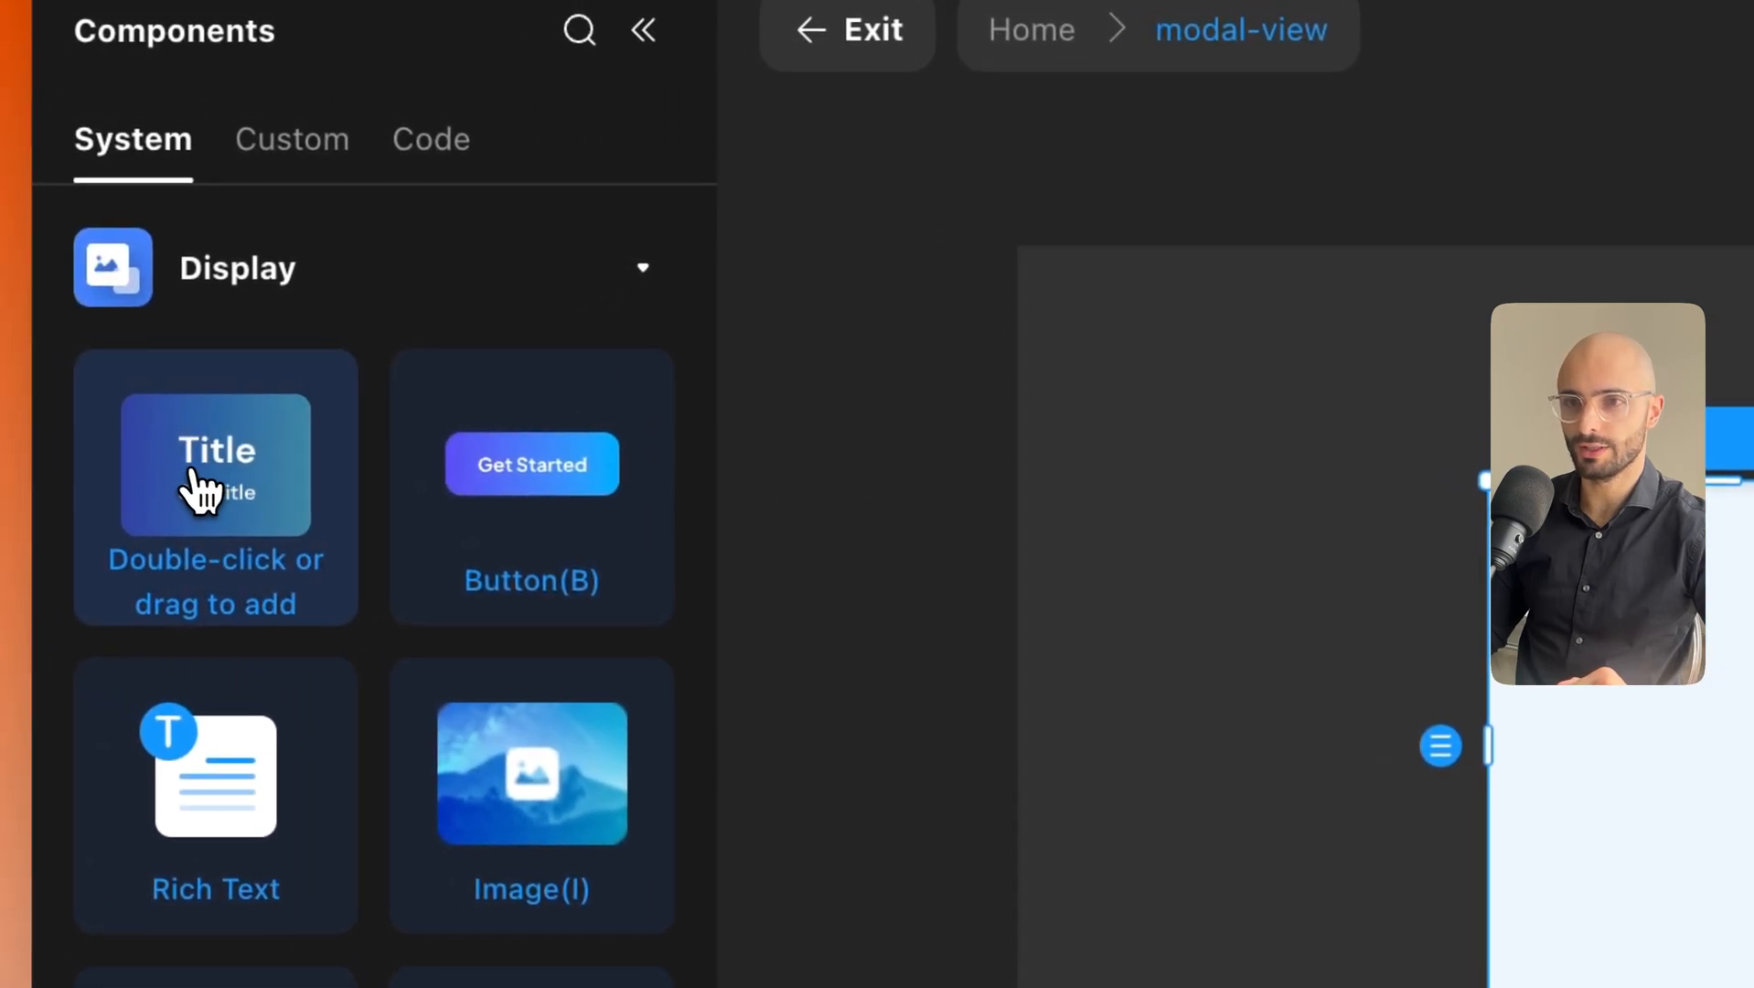
{"action": "left_click_drag", "start_coordinate": [196, 476], "coordinate": [1753, 891]}
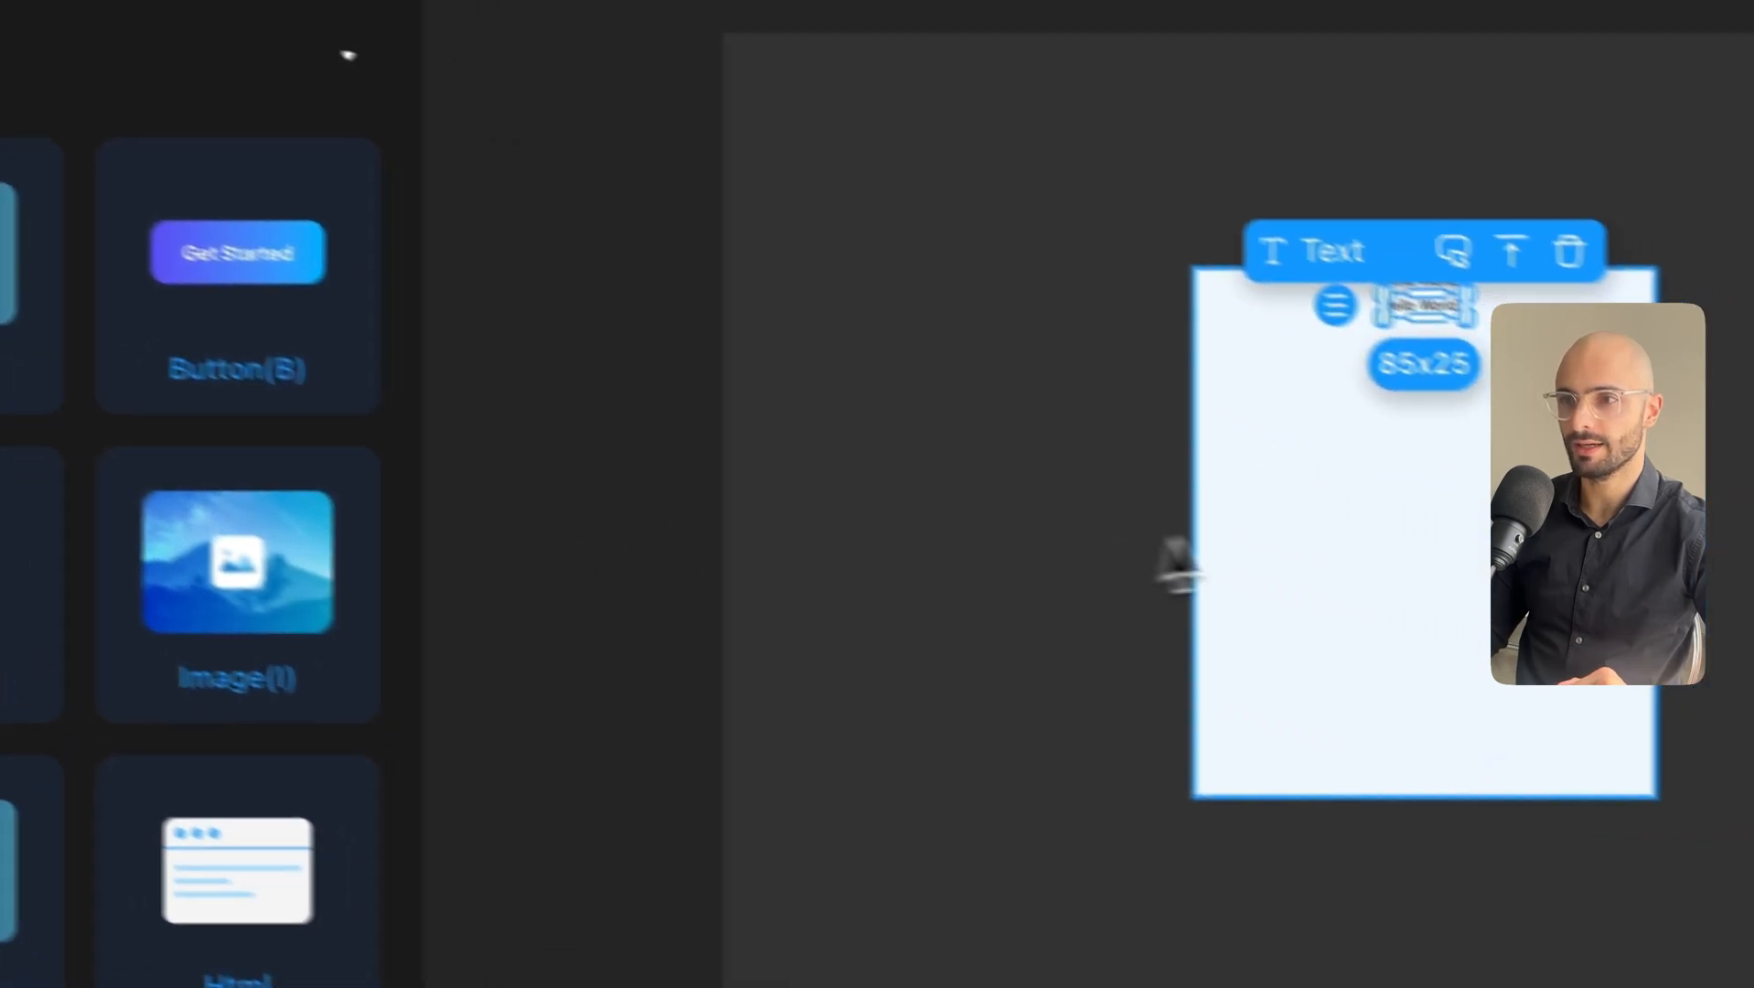
Delete the duplicate Hello World text, keeping a single one selected.
{"action": "left_click", "coordinate": [1731, 516]}
{"action": "left_click", "coordinate": [1728, 411]}
{"action": "right_click", "coordinate": [833, 224]}
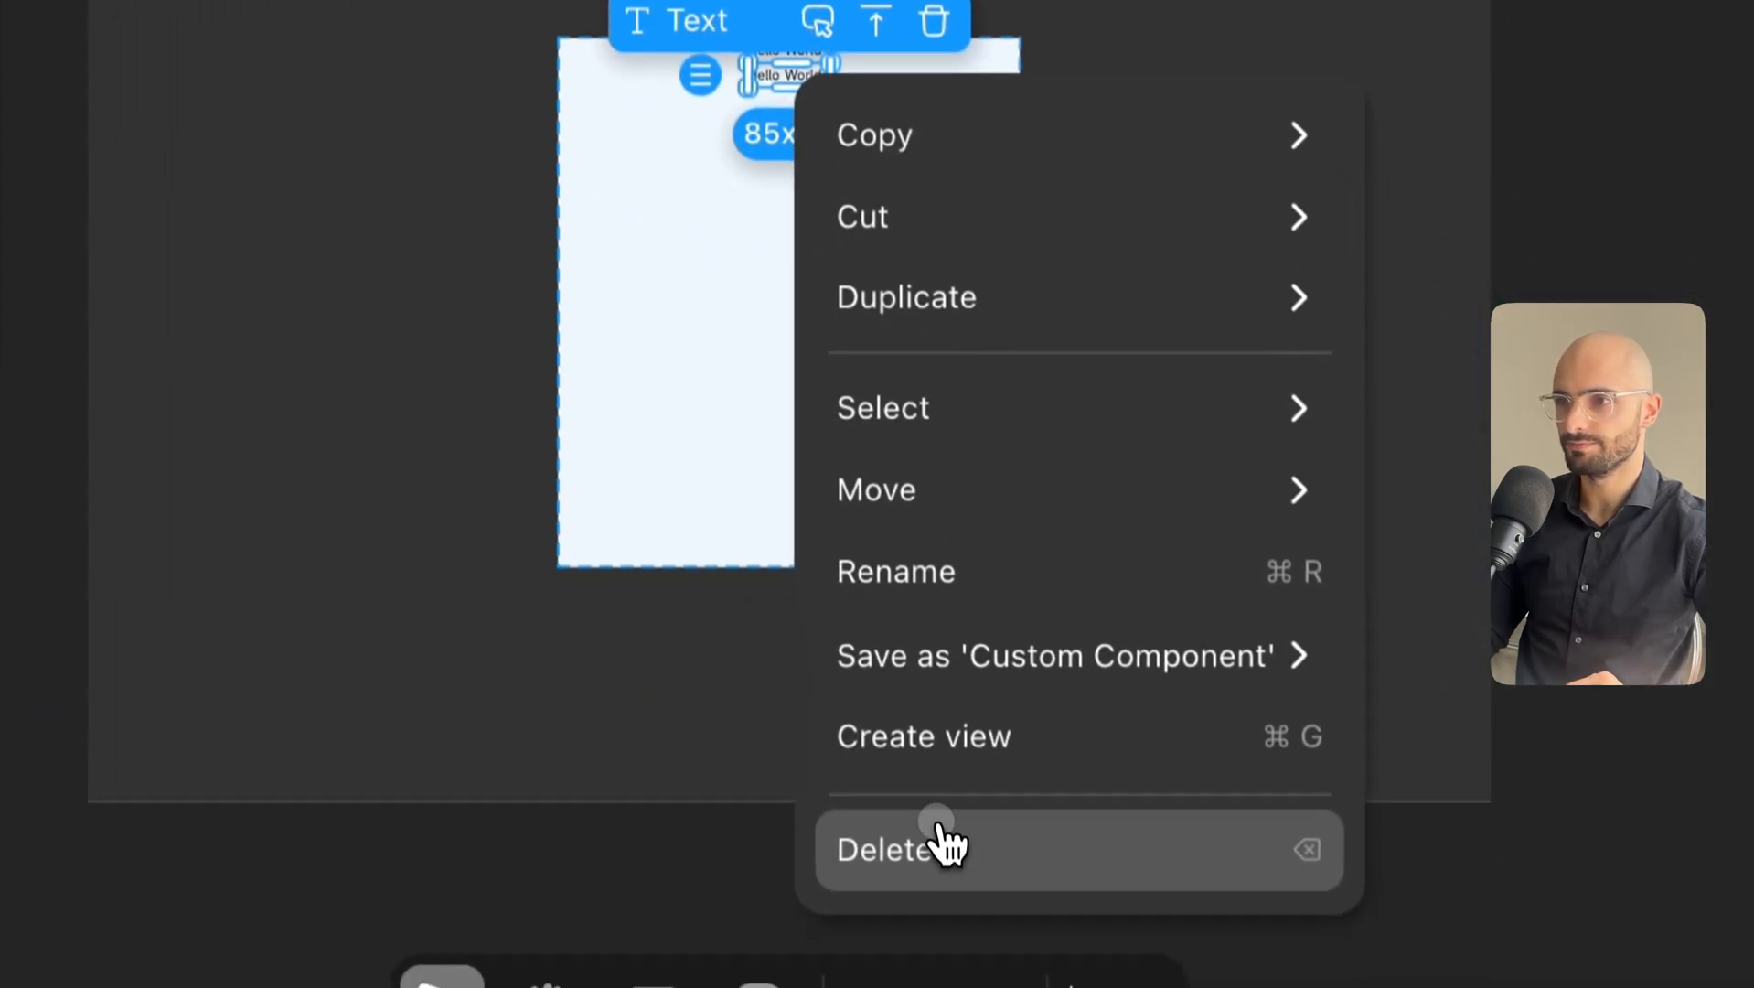
{"action": "left_click", "coordinate": [940, 832]}
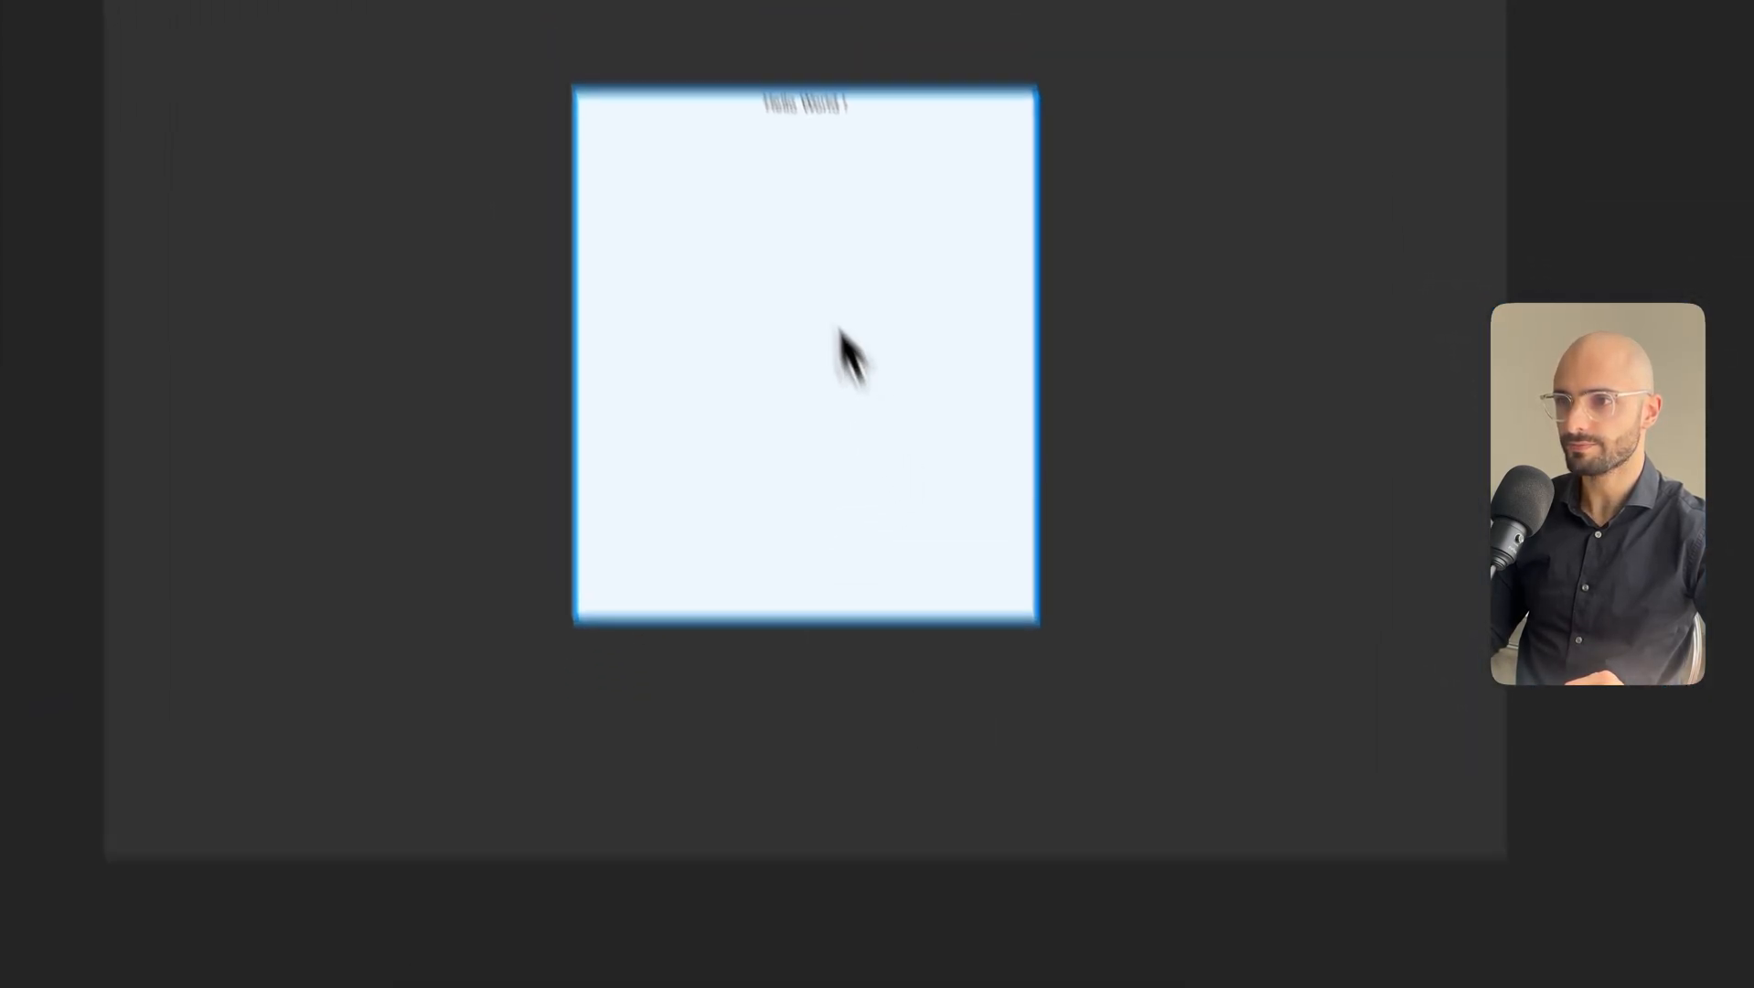
{"action": "left_click", "coordinate": [892, 411]}
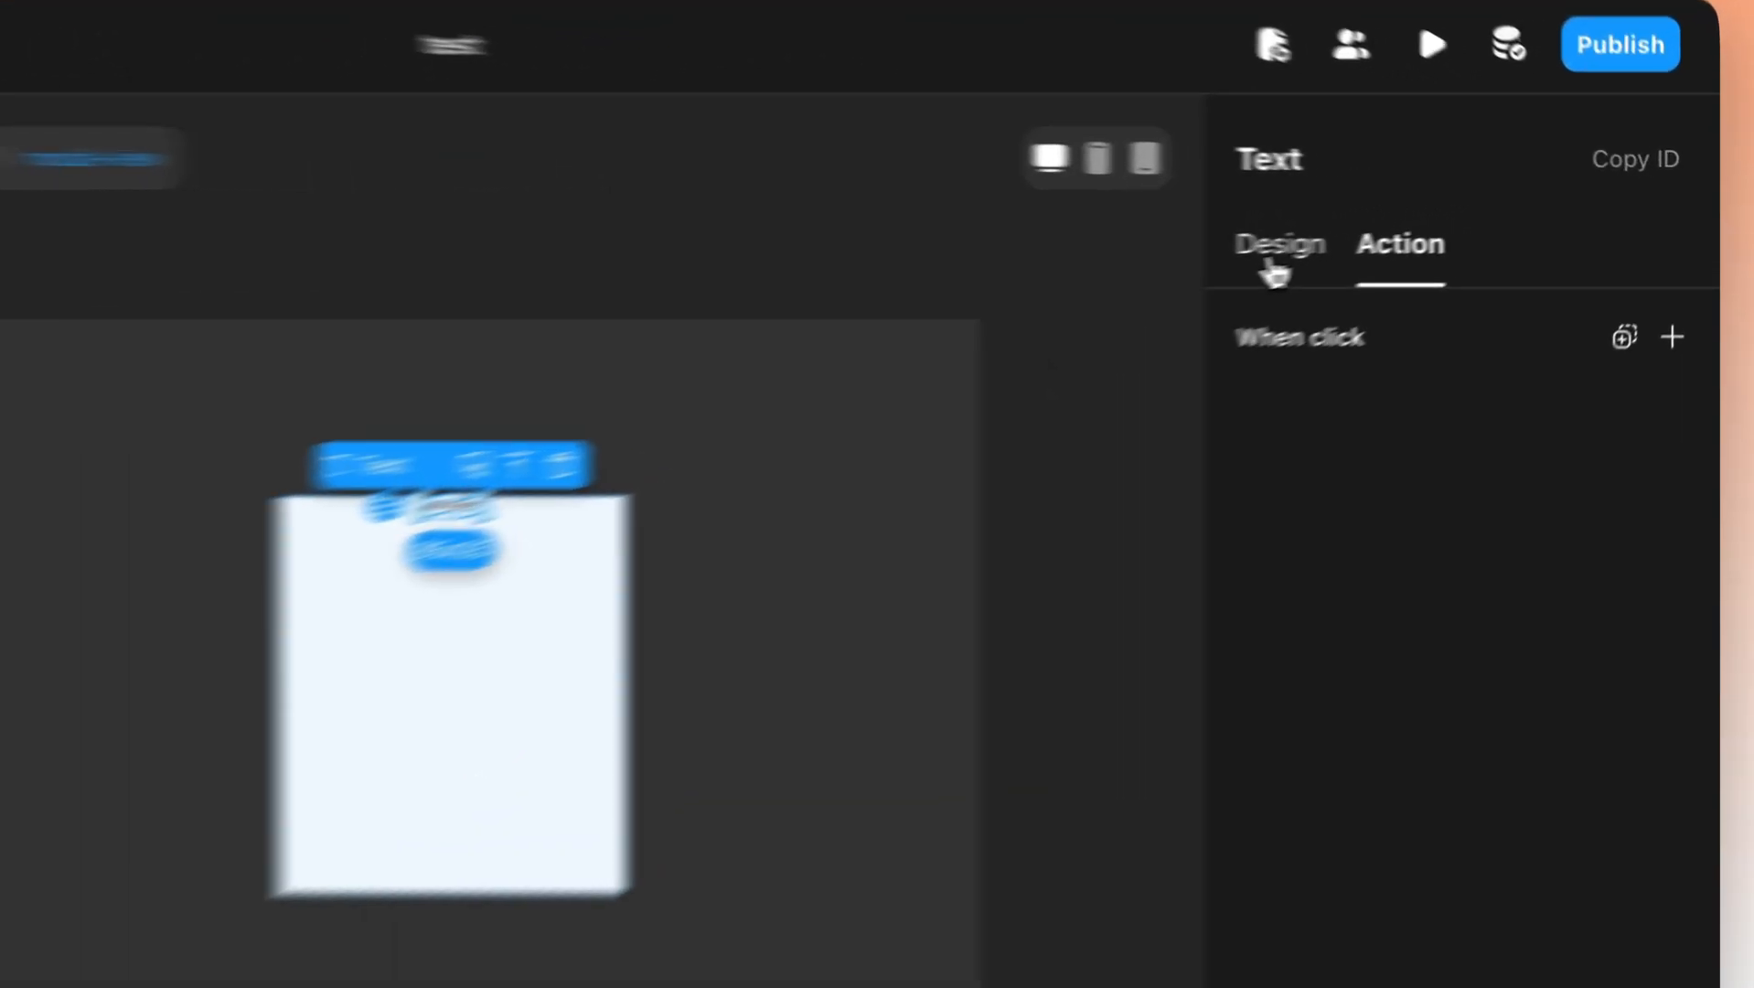
Replace the text's content with 'Create your account' in its Design properties.
{"action": "left_click", "coordinate": [1422, 246]}
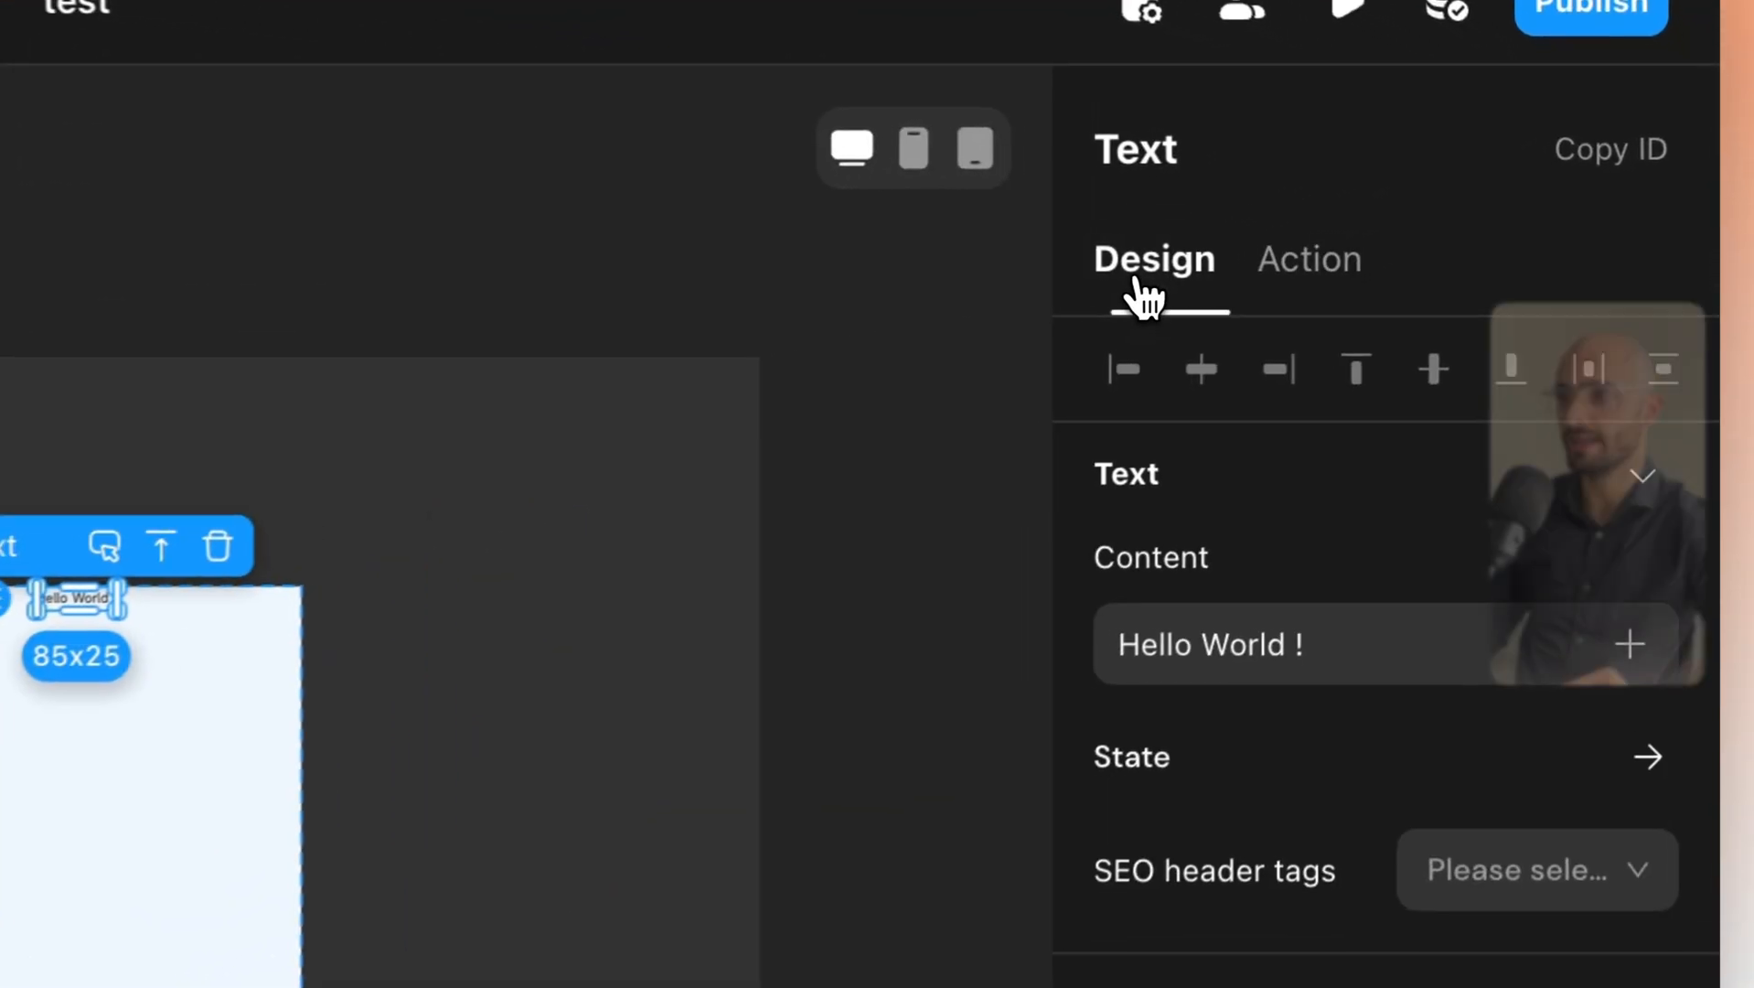
{"action": "left_click", "coordinate": [1186, 629]}
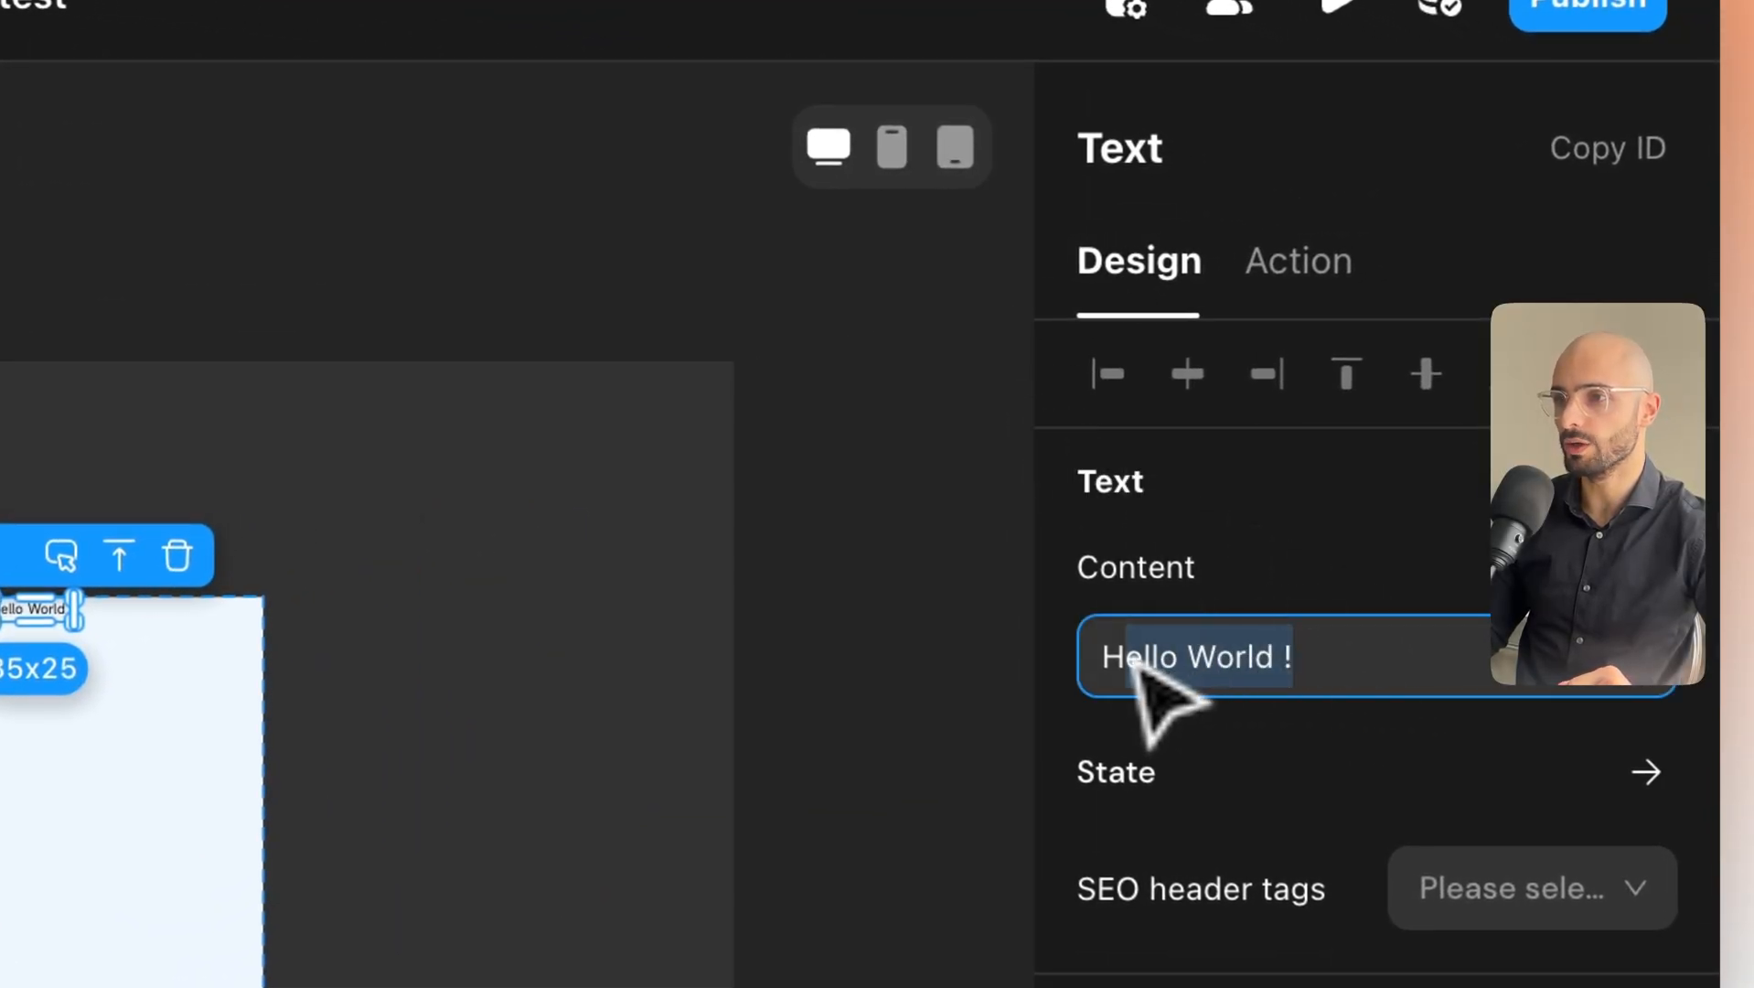
{"action": "left_click", "coordinate": [579, 564]}
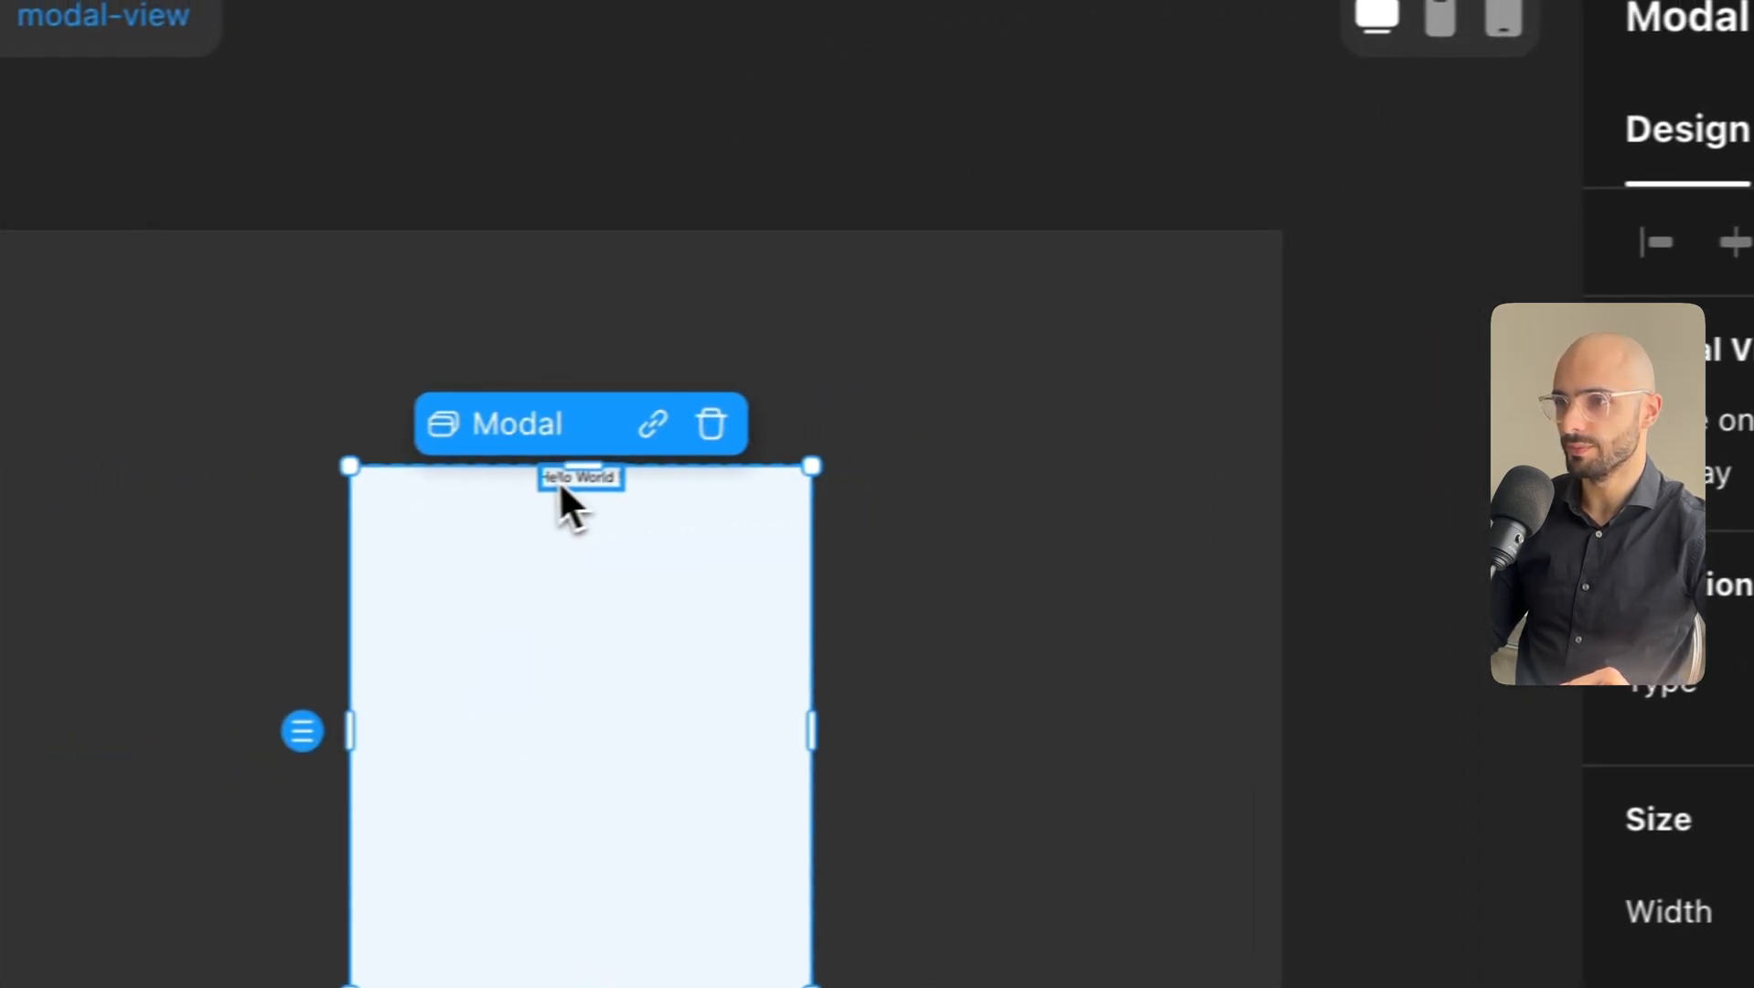
{"action": "left_click", "coordinate": [563, 490]}
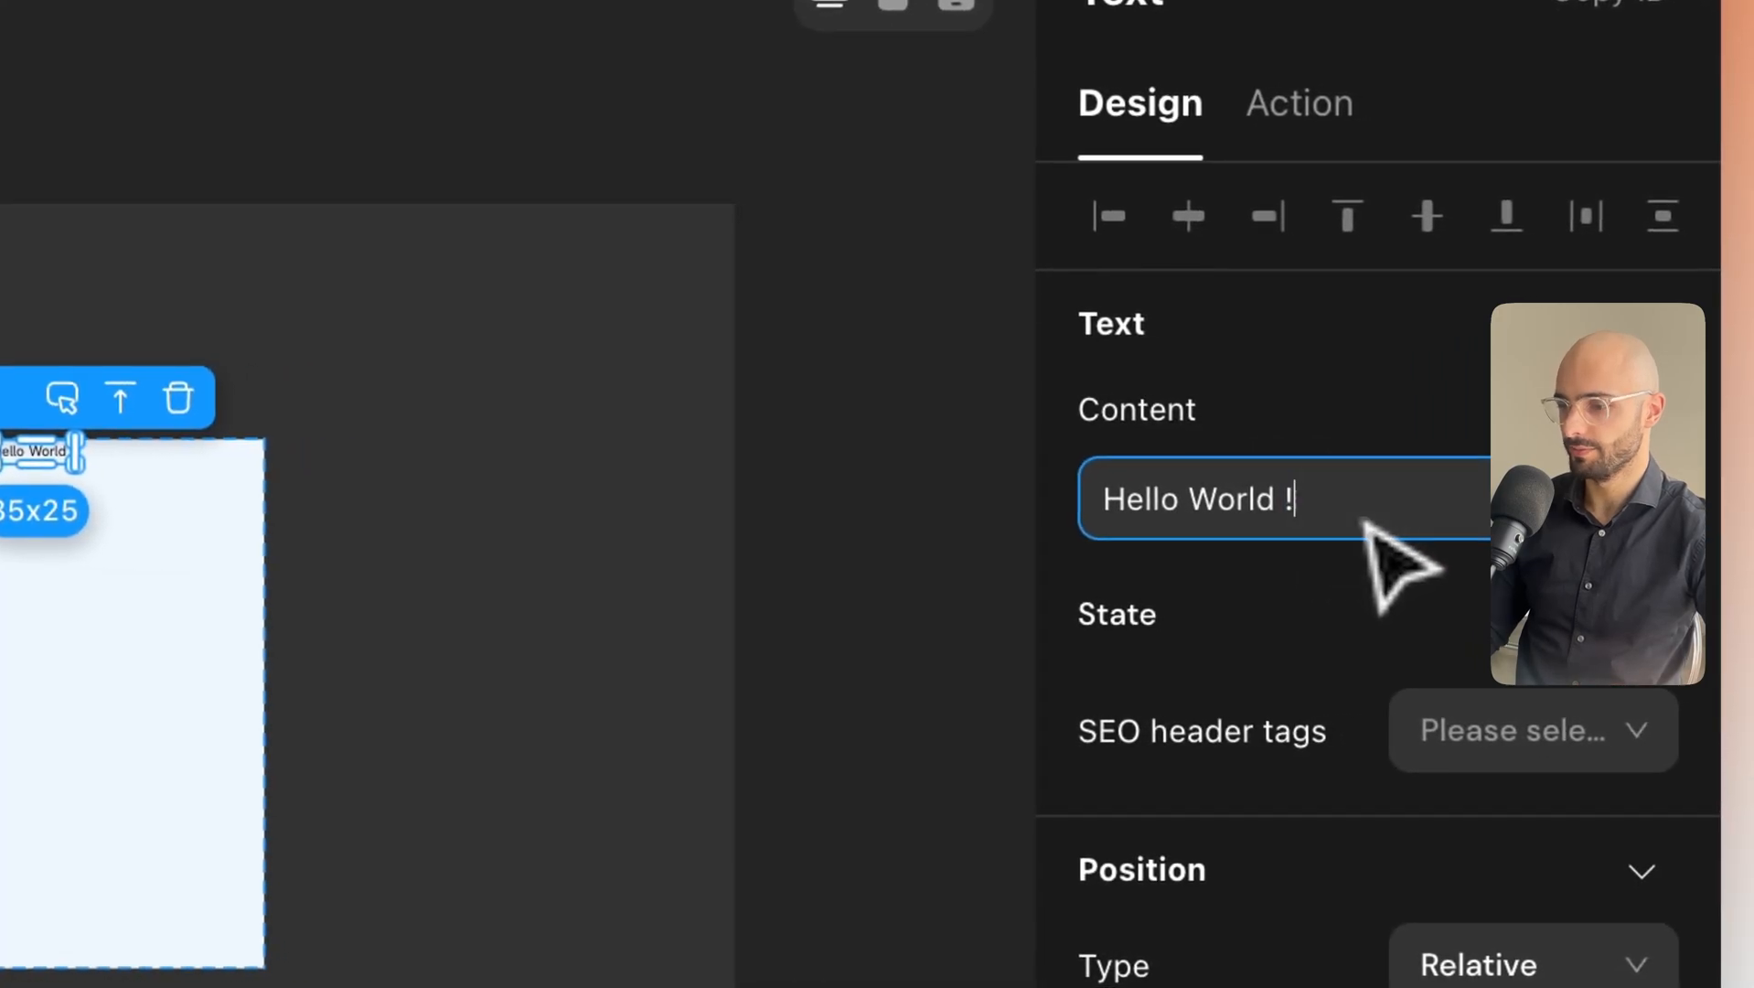
{"action": "key", "text": "BackSpace"}
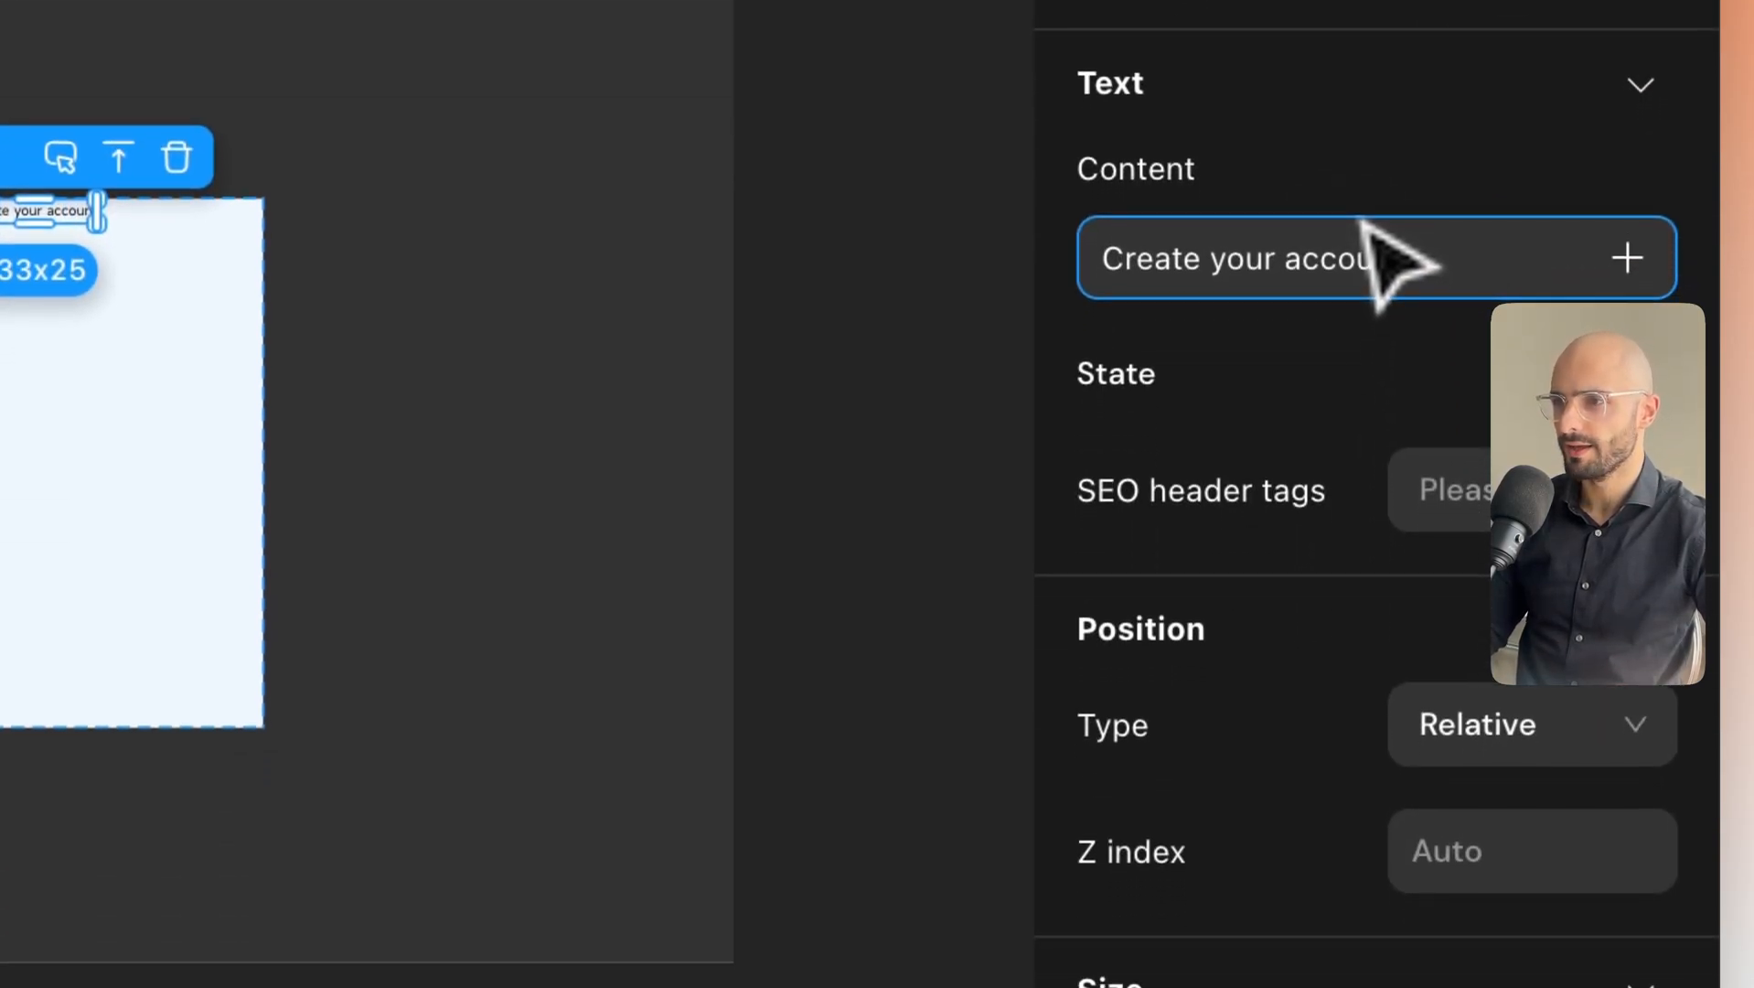
Increase the heading's font size by three steps.
{"action": "scroll", "coordinate": [1349, 549], "scroll_direction": "down", "scroll_amount": 6}
{"action": "scroll", "coordinate": [1369, 692], "scroll_direction": "down", "scroll_amount": 8}
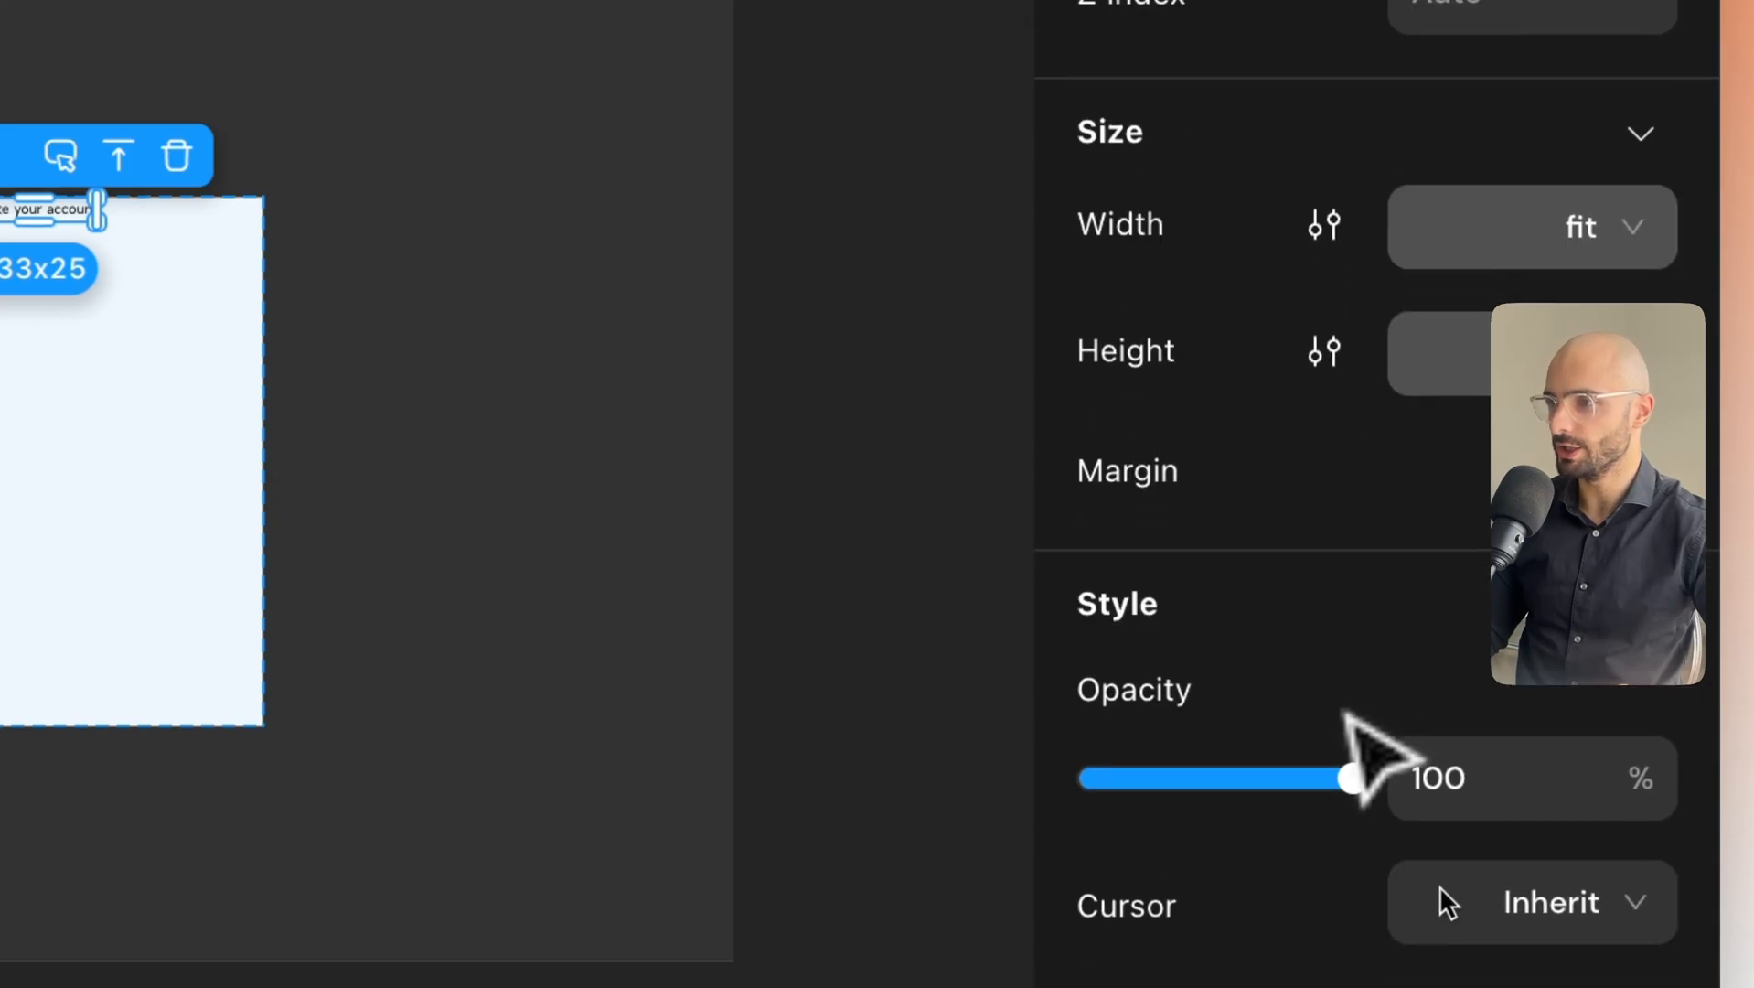
{"action": "left_click", "coordinate": [1644, 666]}
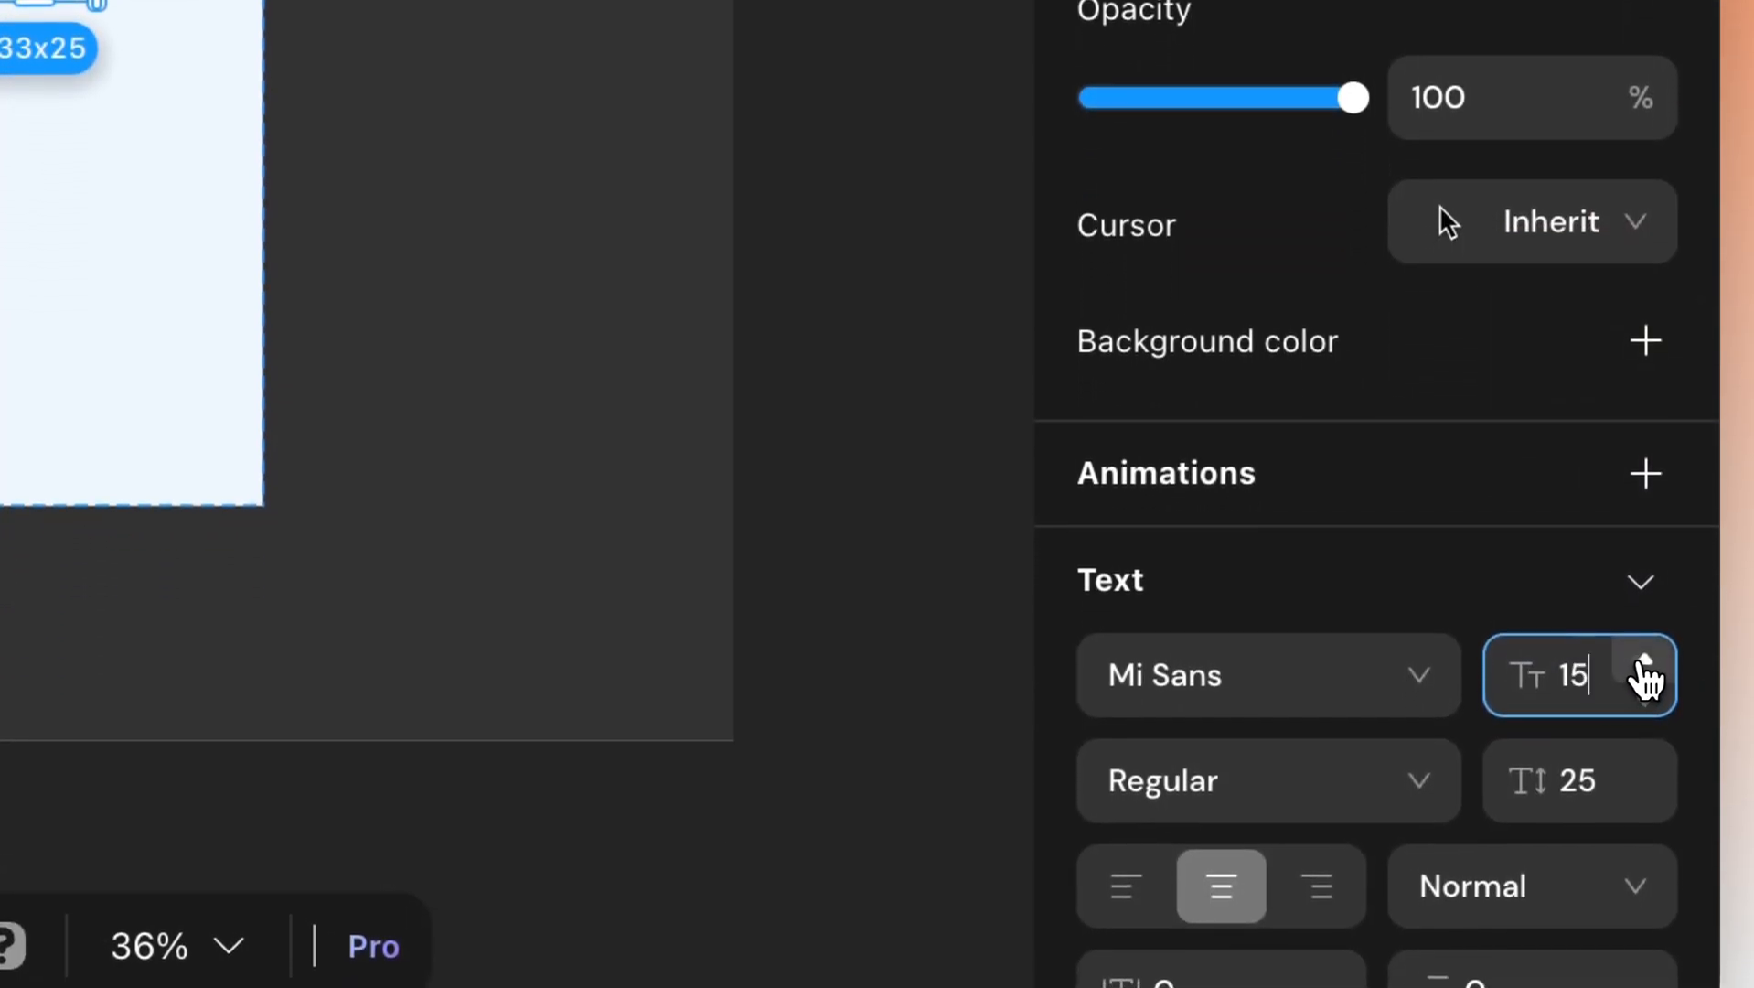
{"action": "left_click", "coordinate": [1644, 666]}
{"action": "left_click", "coordinate": [1644, 665]}
{"action": "left_click", "coordinate": [1644, 666]}
{"action": "left_click", "coordinate": [1644, 665]}
{"action": "left_click", "coordinate": [1644, 666]}
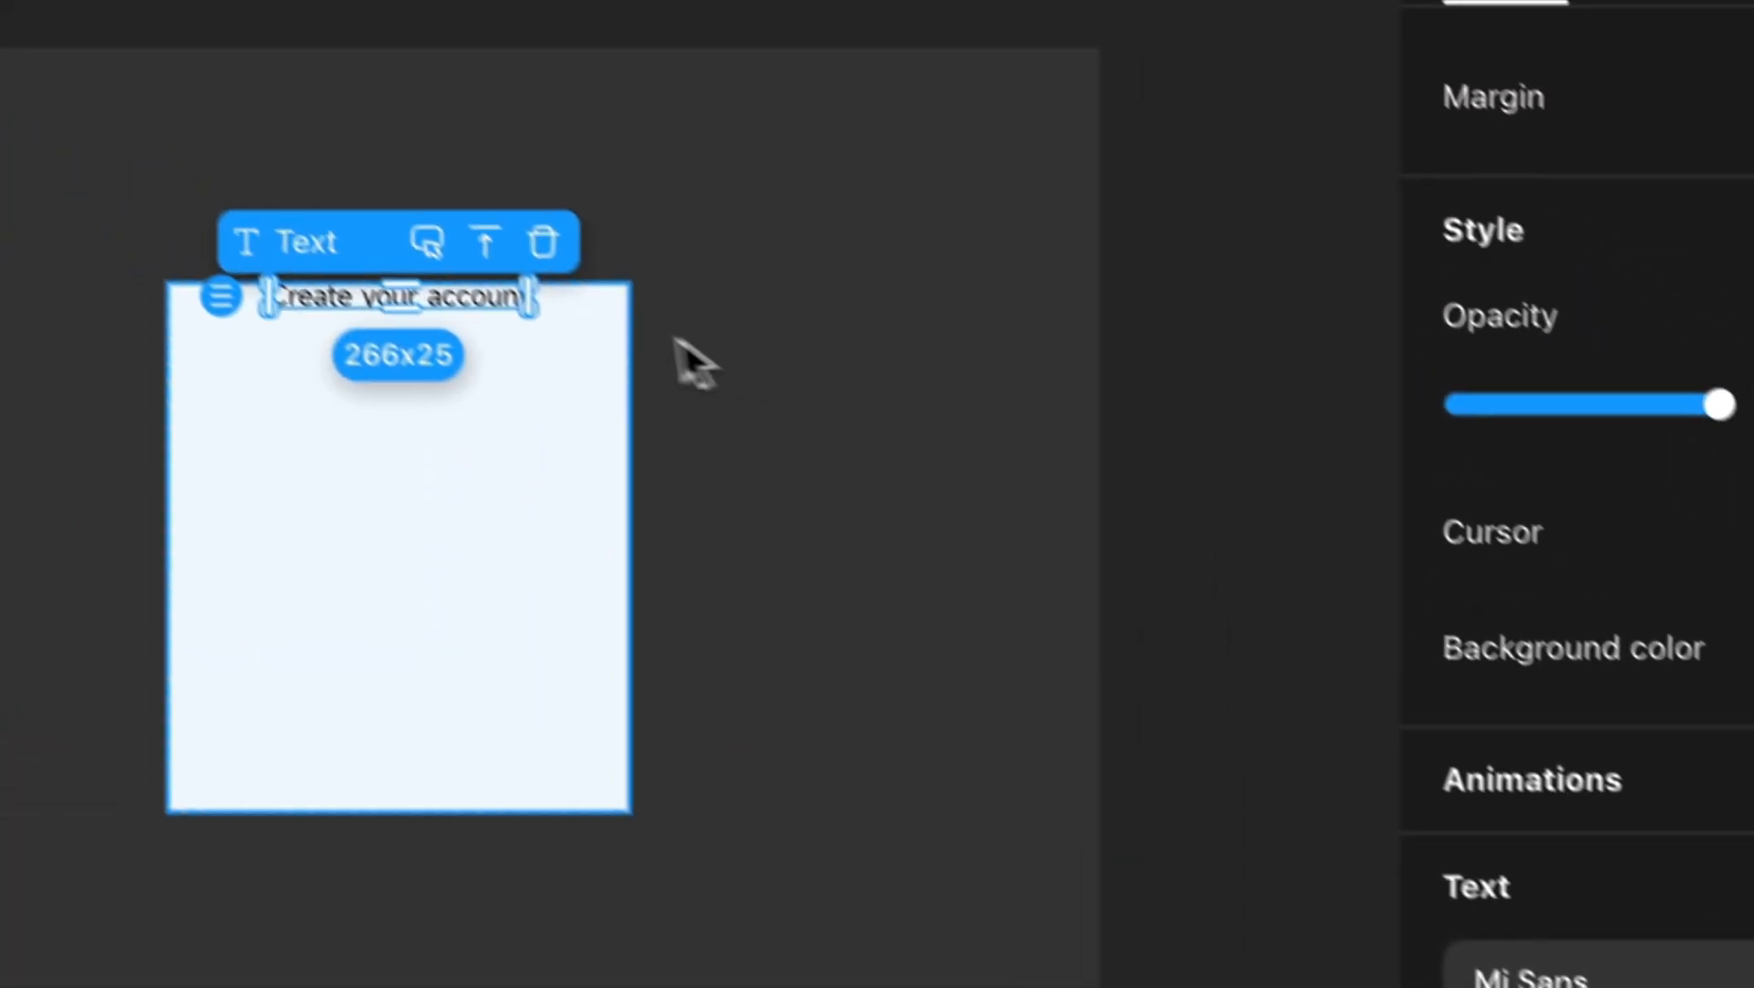
{"action": "left_click", "coordinate": [546, 420]}
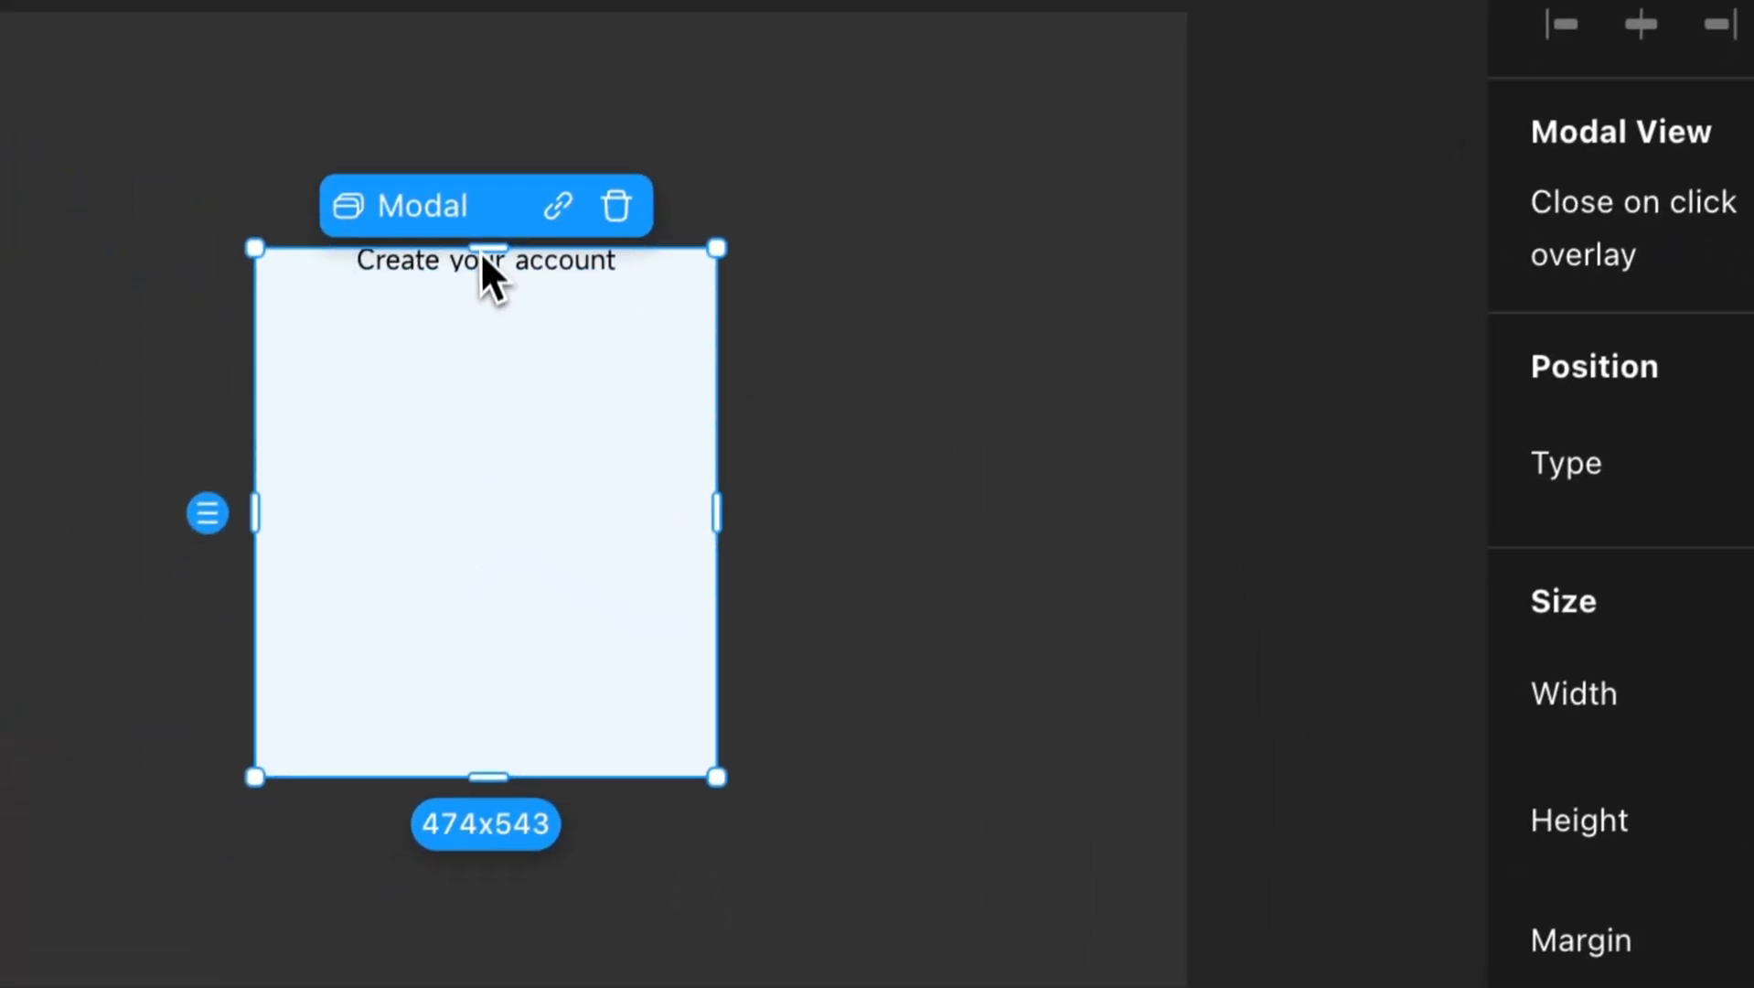
{"action": "left_click", "coordinate": [467, 346]}
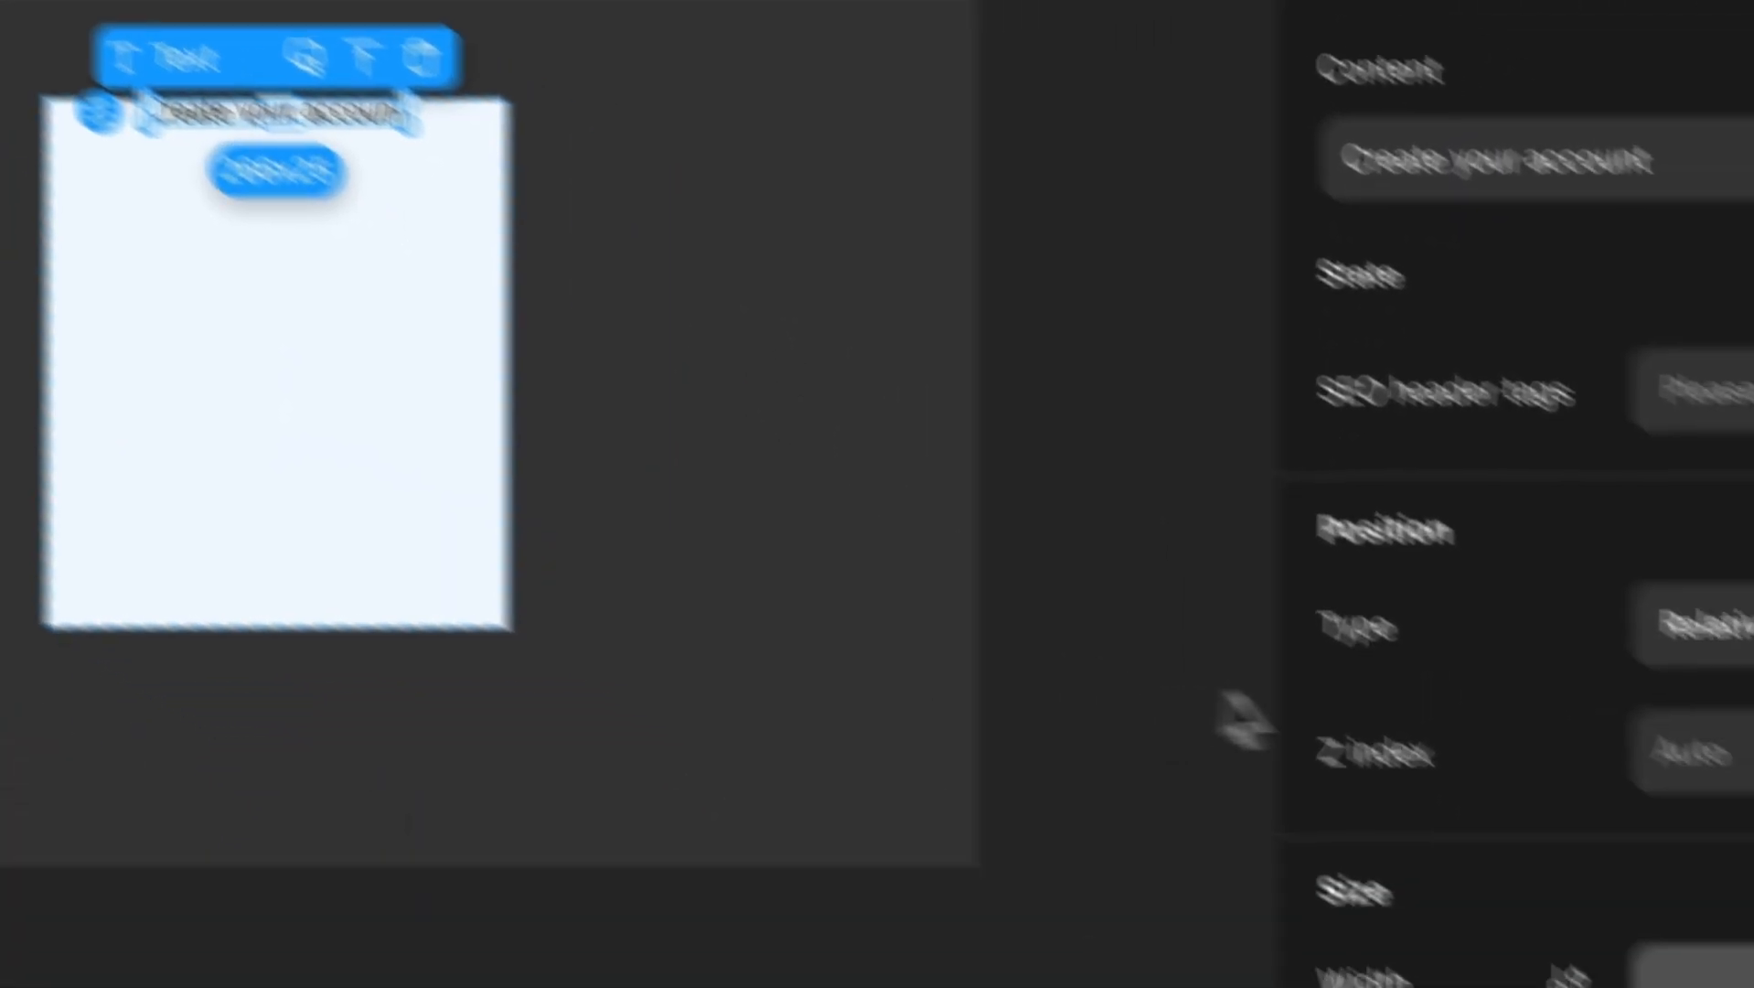
Give the heading a per-side margin with the top margin set to 30.
{"action": "scroll", "coordinate": [1432, 567], "scroll_direction": "down", "scroll_amount": 4}
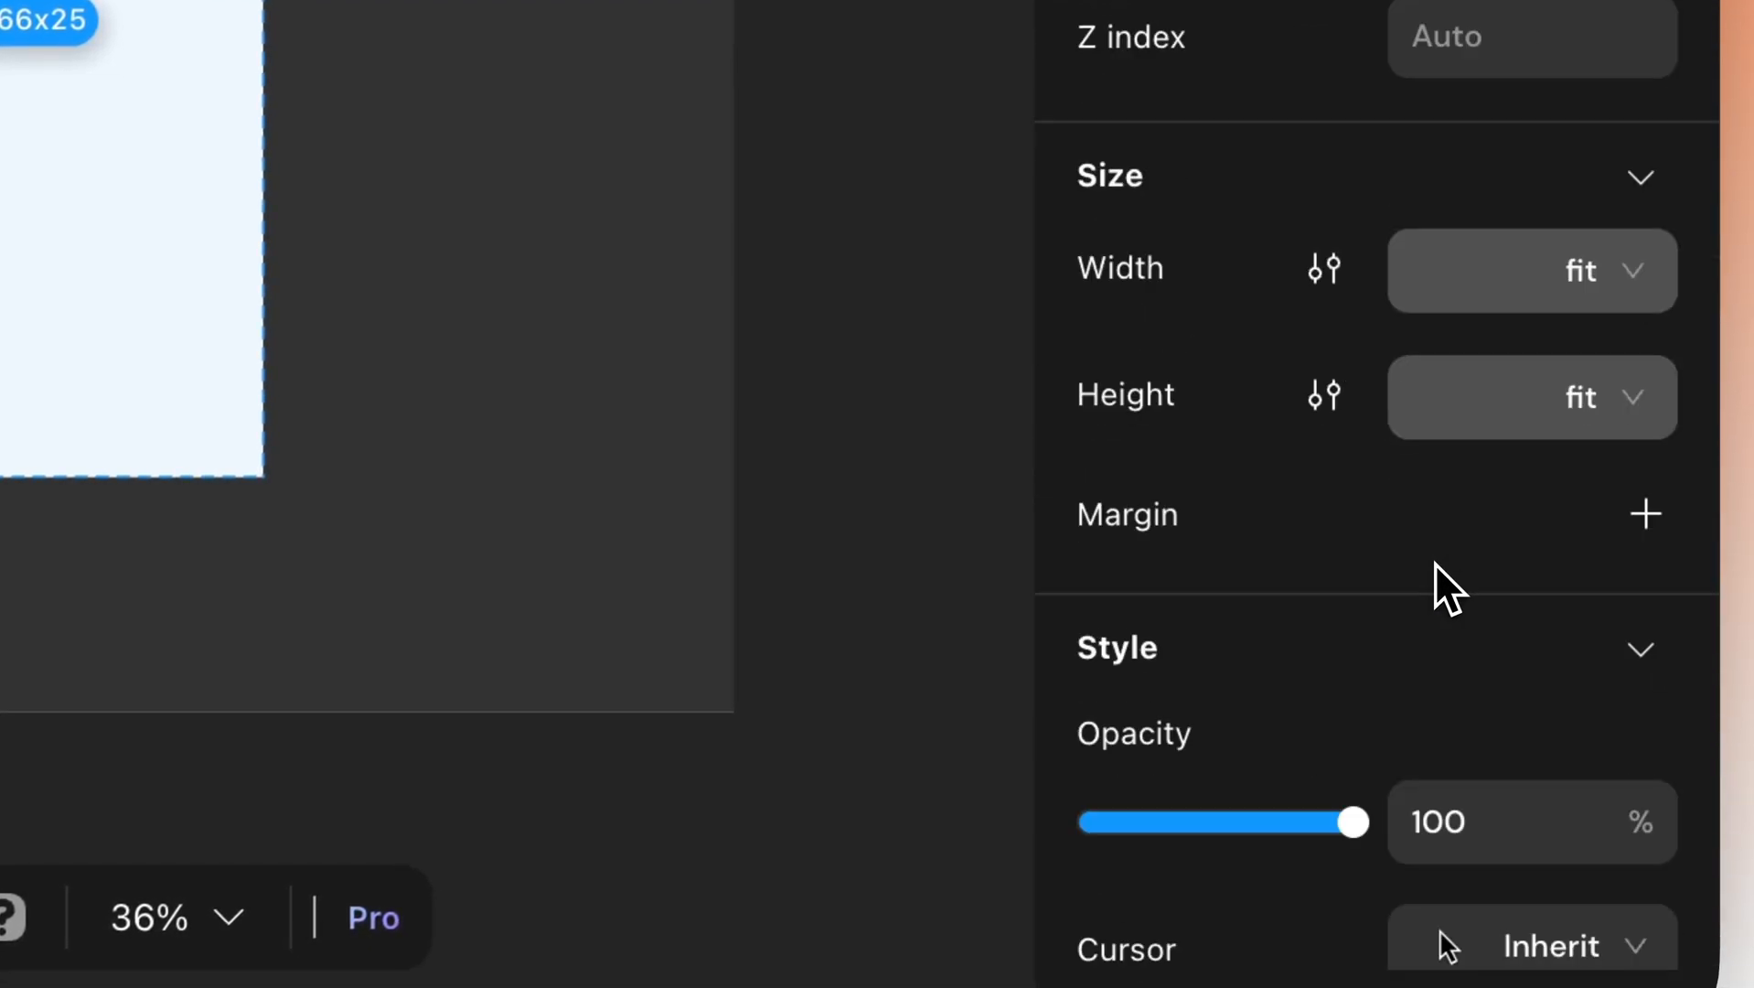
{"action": "left_click", "coordinate": [1646, 519]}
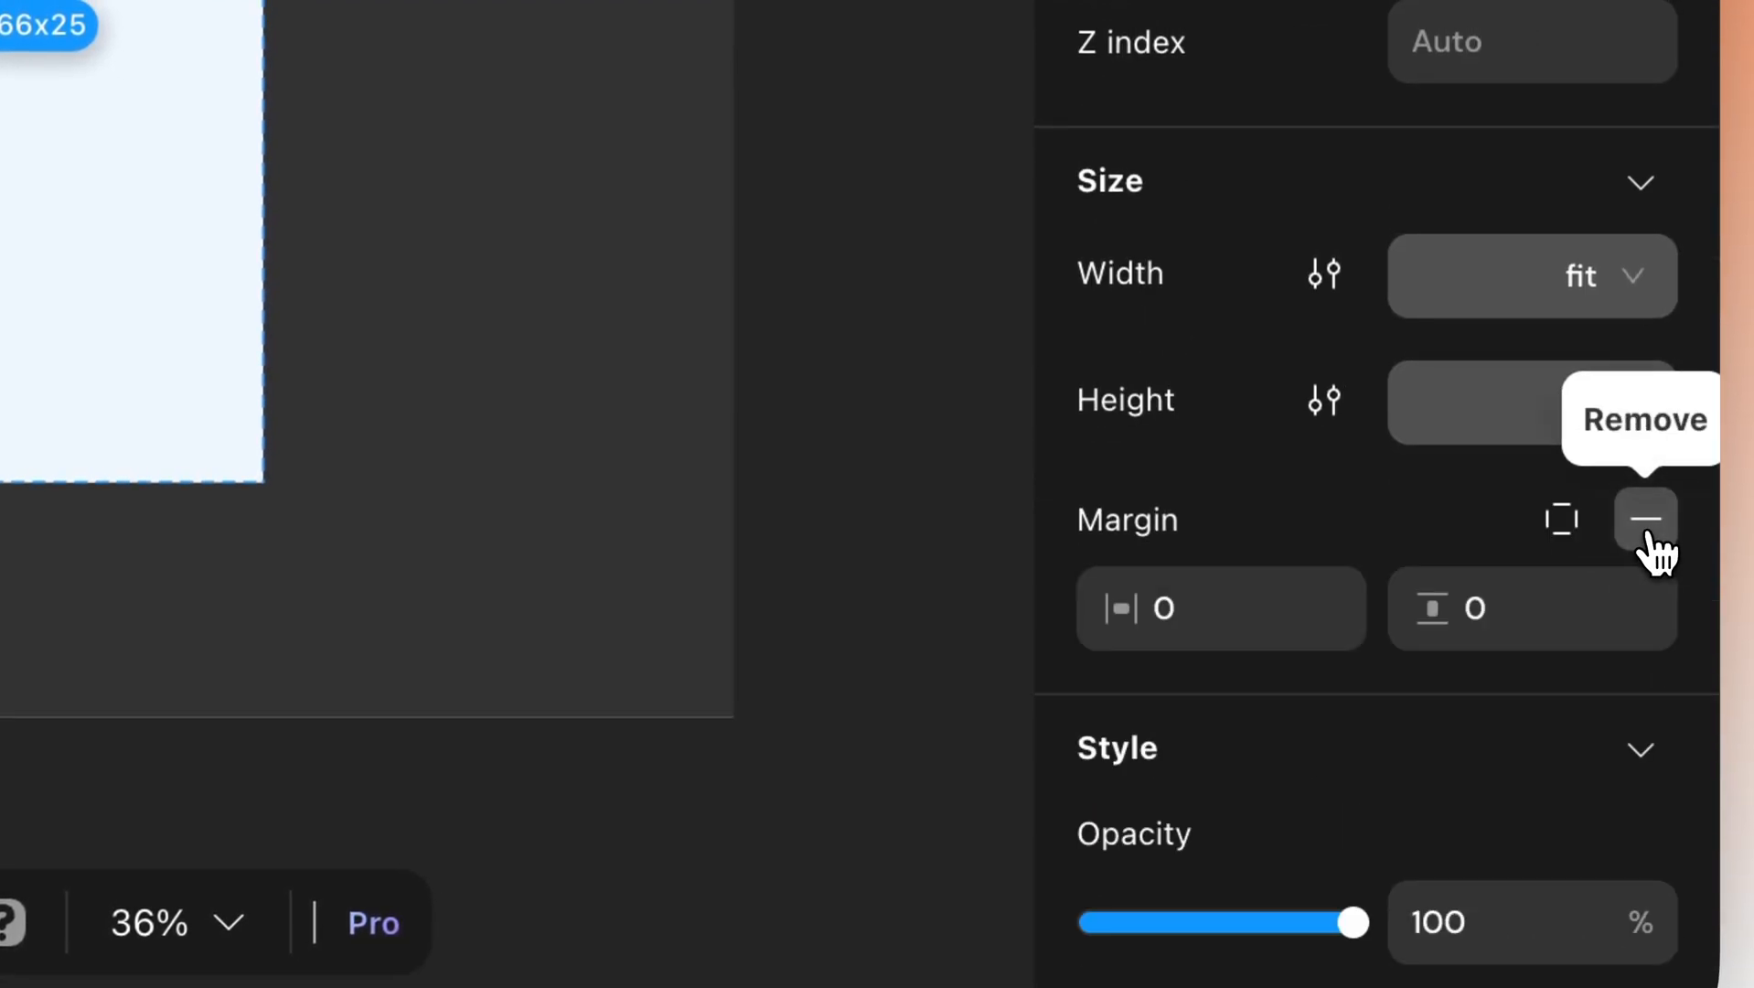
{"action": "left_click", "coordinate": [1561, 535]}
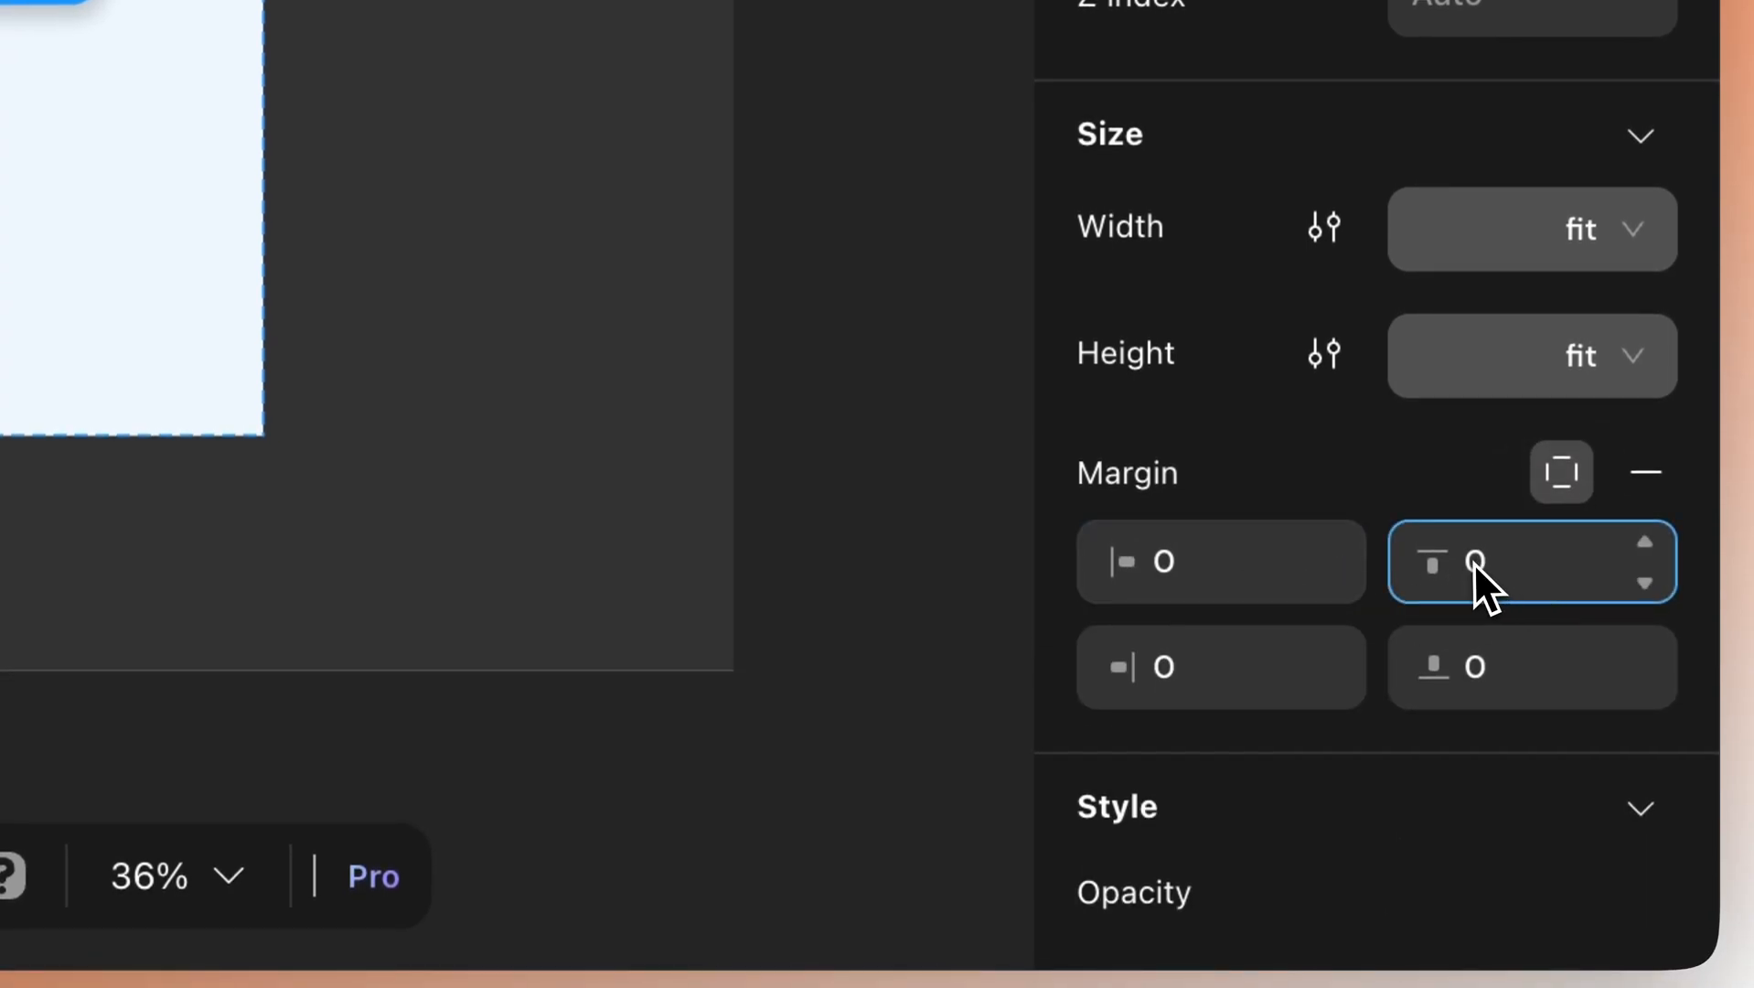
{"action": "left_click", "coordinate": [1645, 543]}
{"action": "left_click", "coordinate": [1645, 547]}
{"action": "left_click", "coordinate": [1646, 547]}
{"action": "left_click", "coordinate": [1645, 547]}
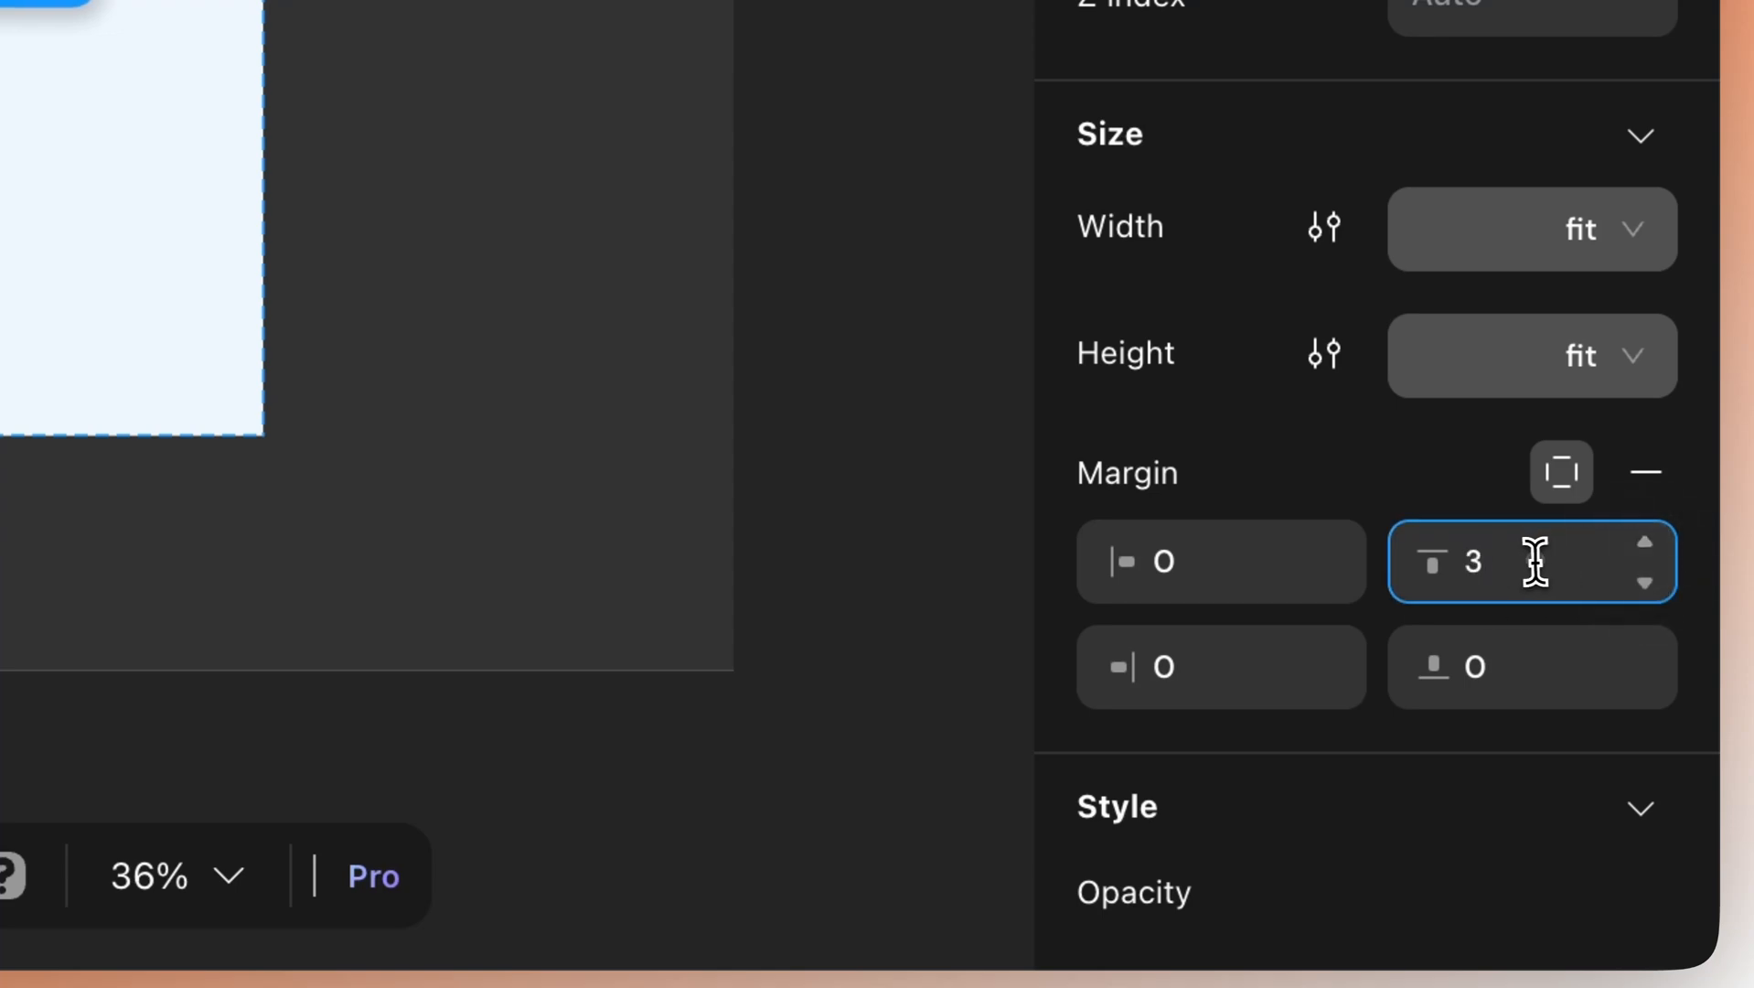
{"action": "key", "text": "BackSpace"}
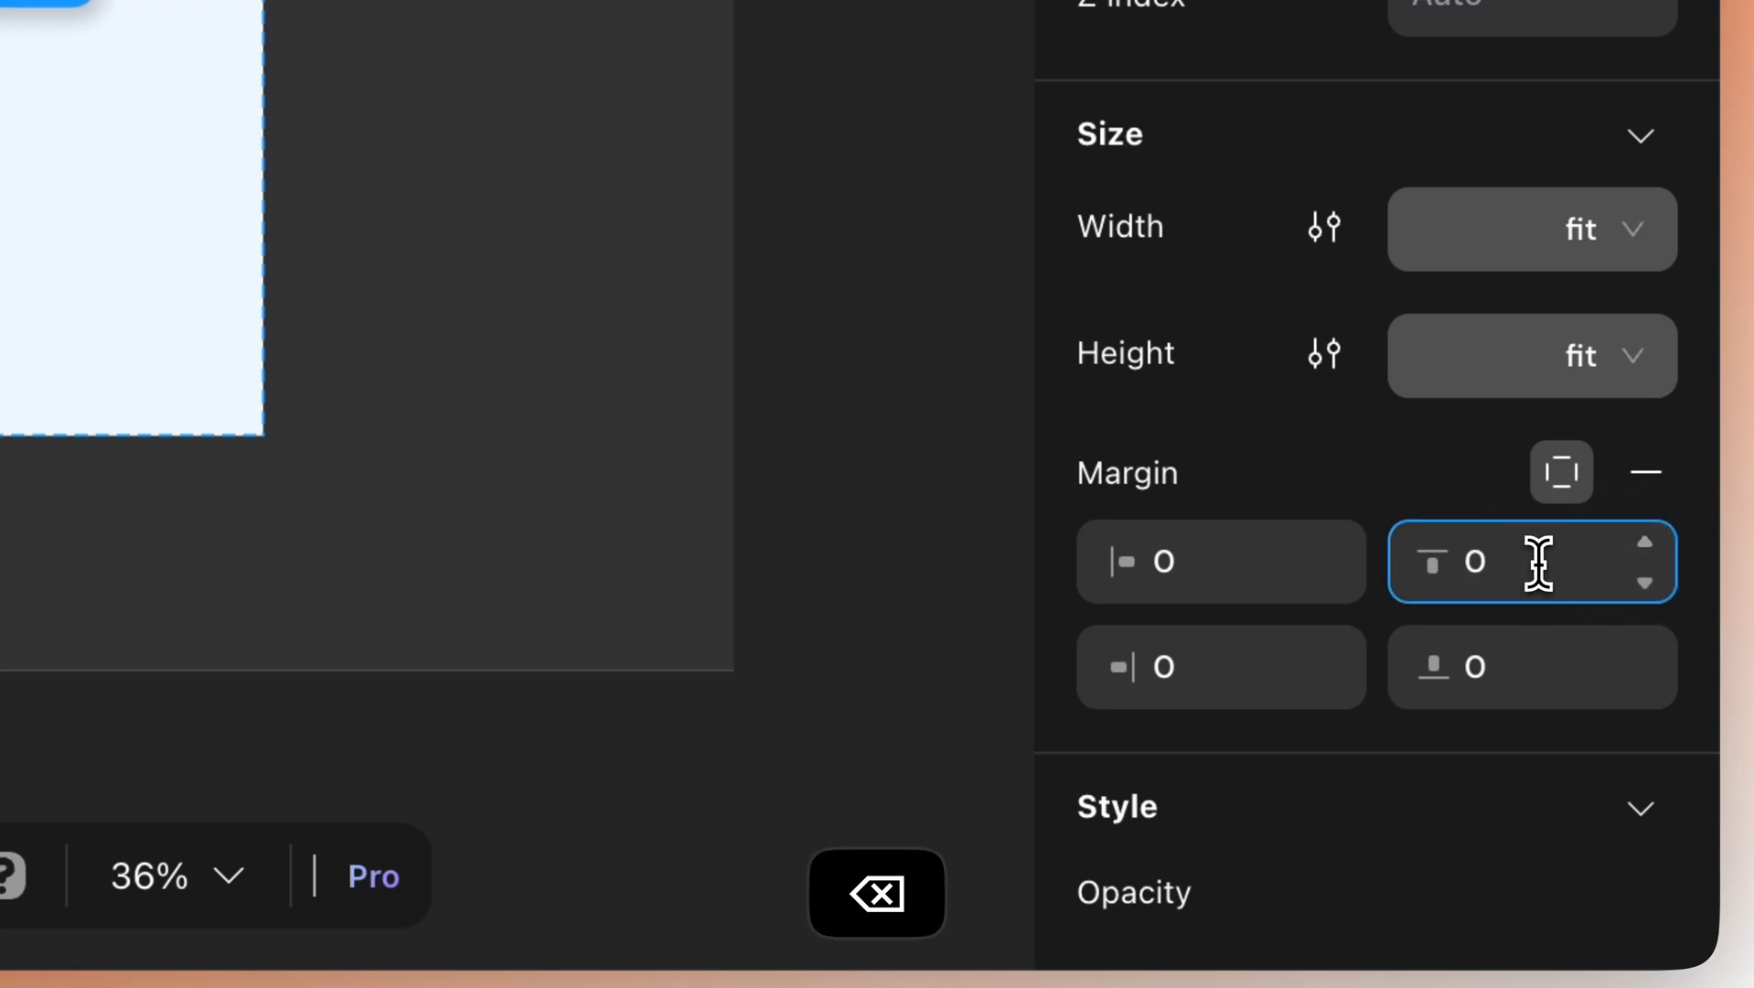
{"action": "type", "text": "30"}
{"action": "key", "text": "Return"}
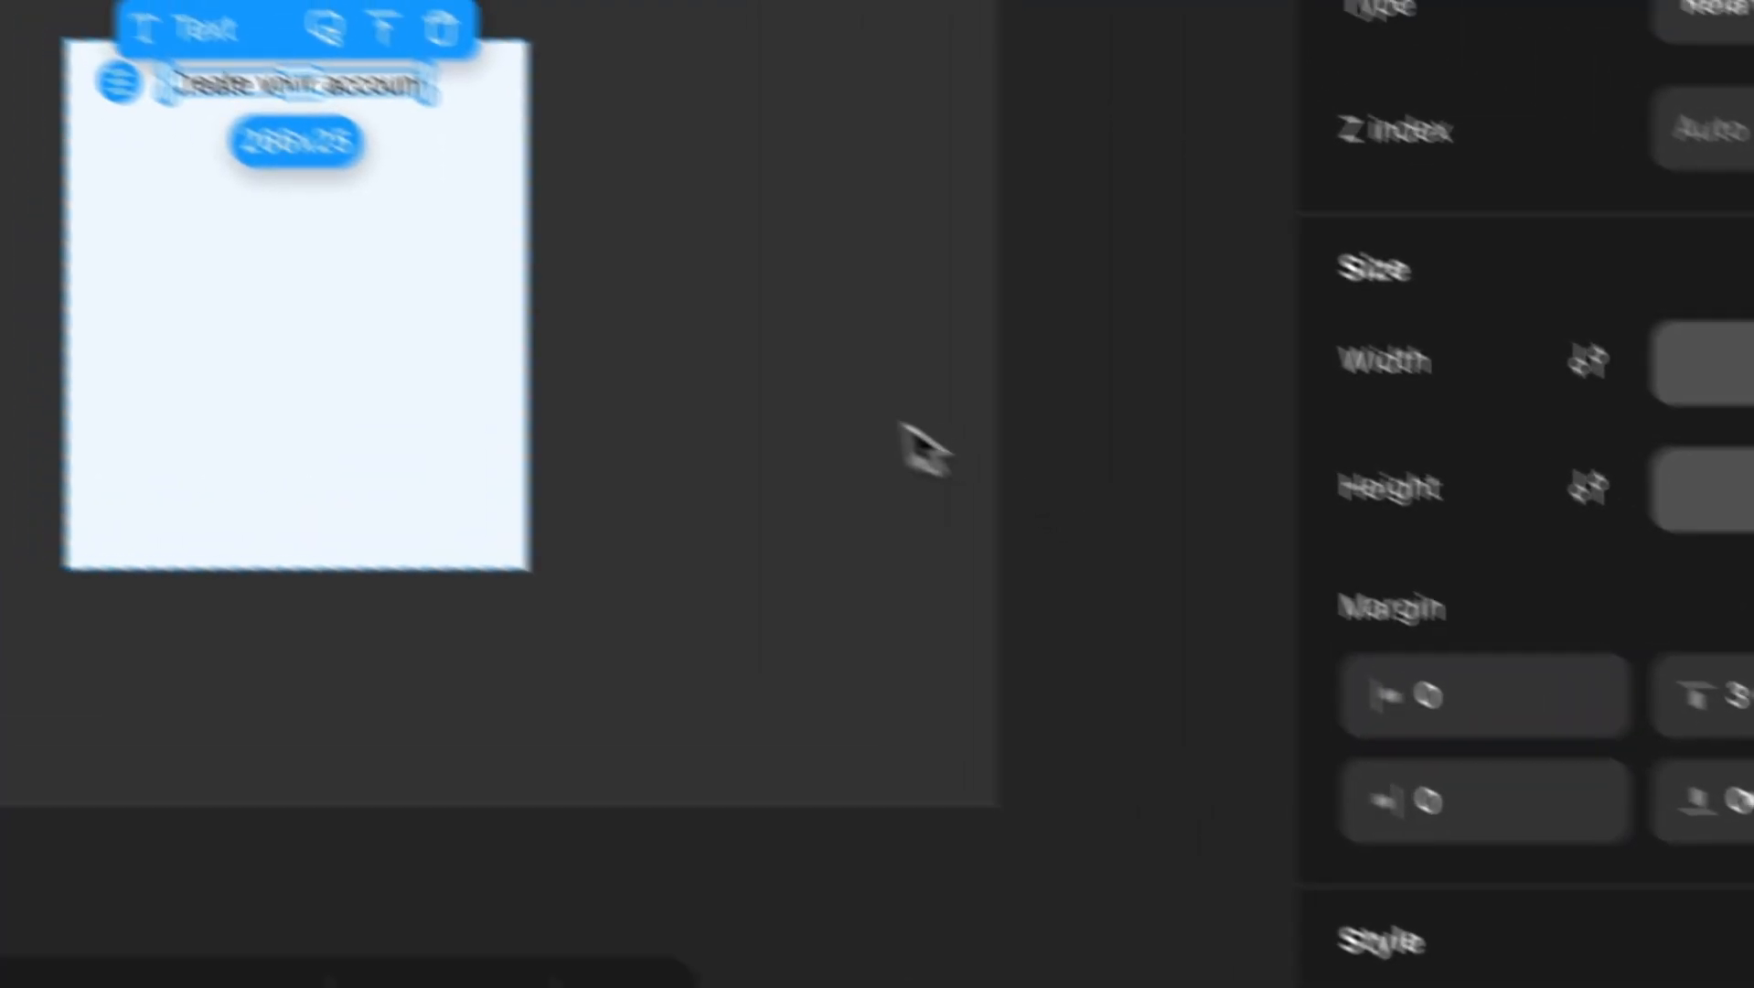
{"action": "left_click", "coordinate": [27, 227]}
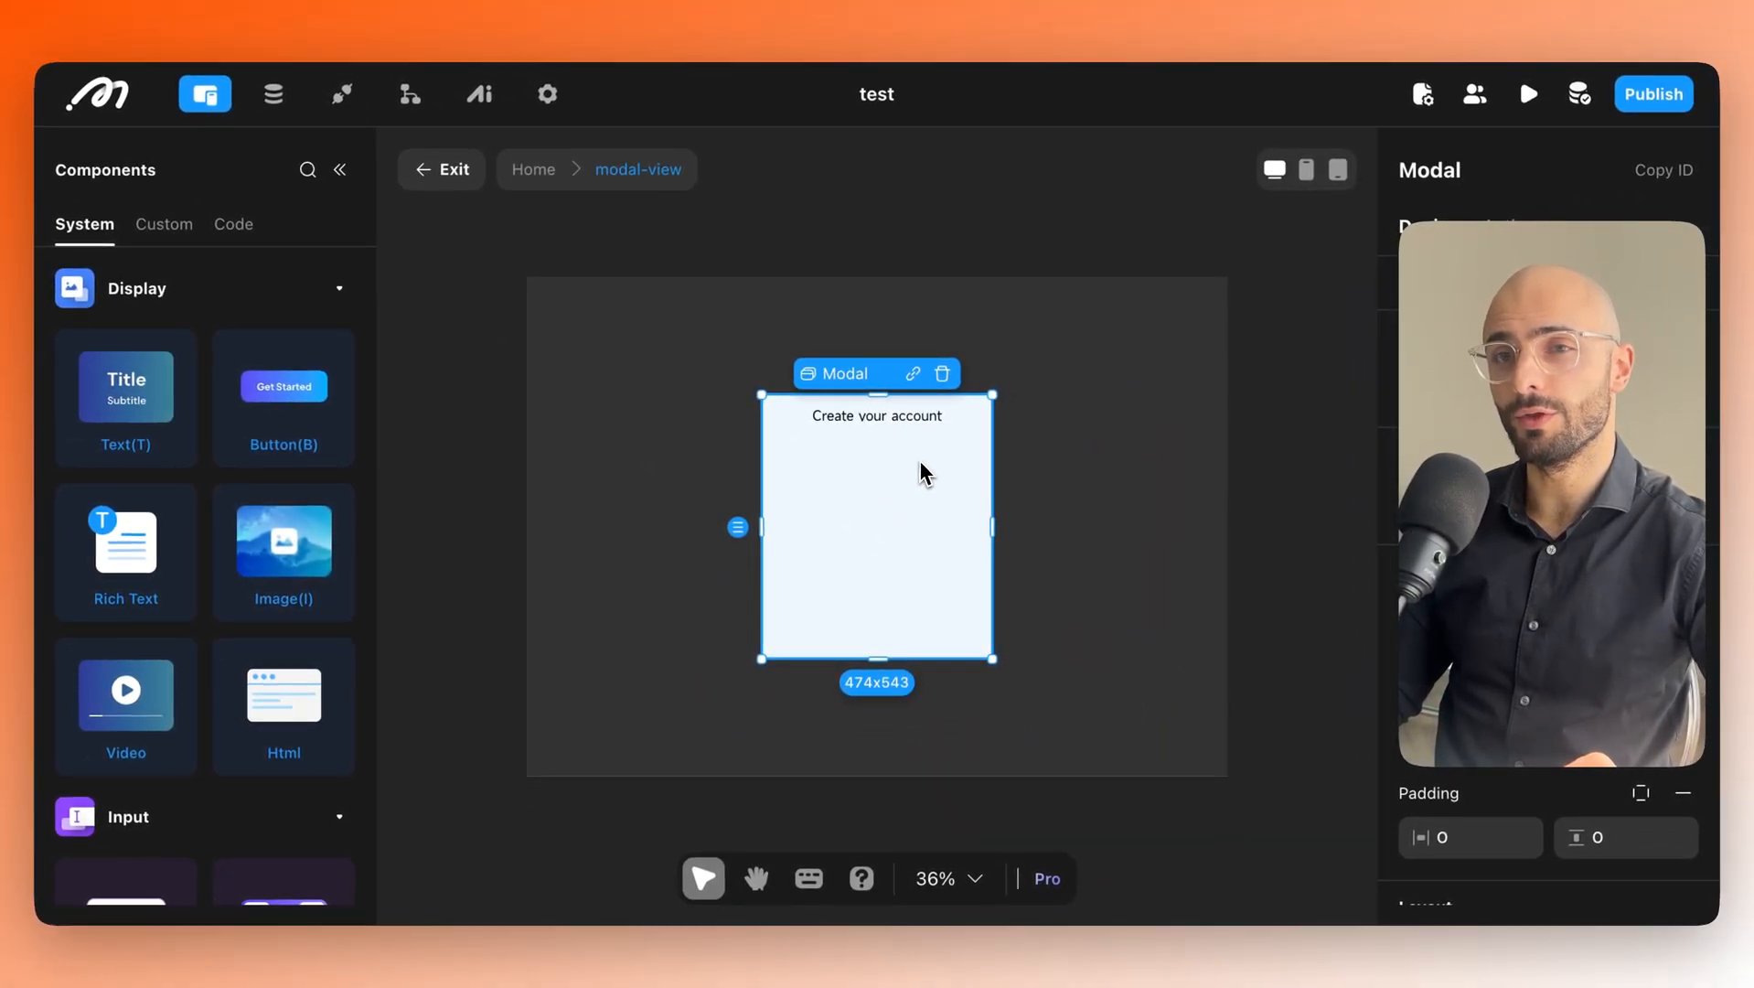
Add two text input fields beneath the 'Create your account' heading.
{"action": "scroll", "coordinate": [208, 366], "scroll_direction": "down", "scroll_amount": 5}
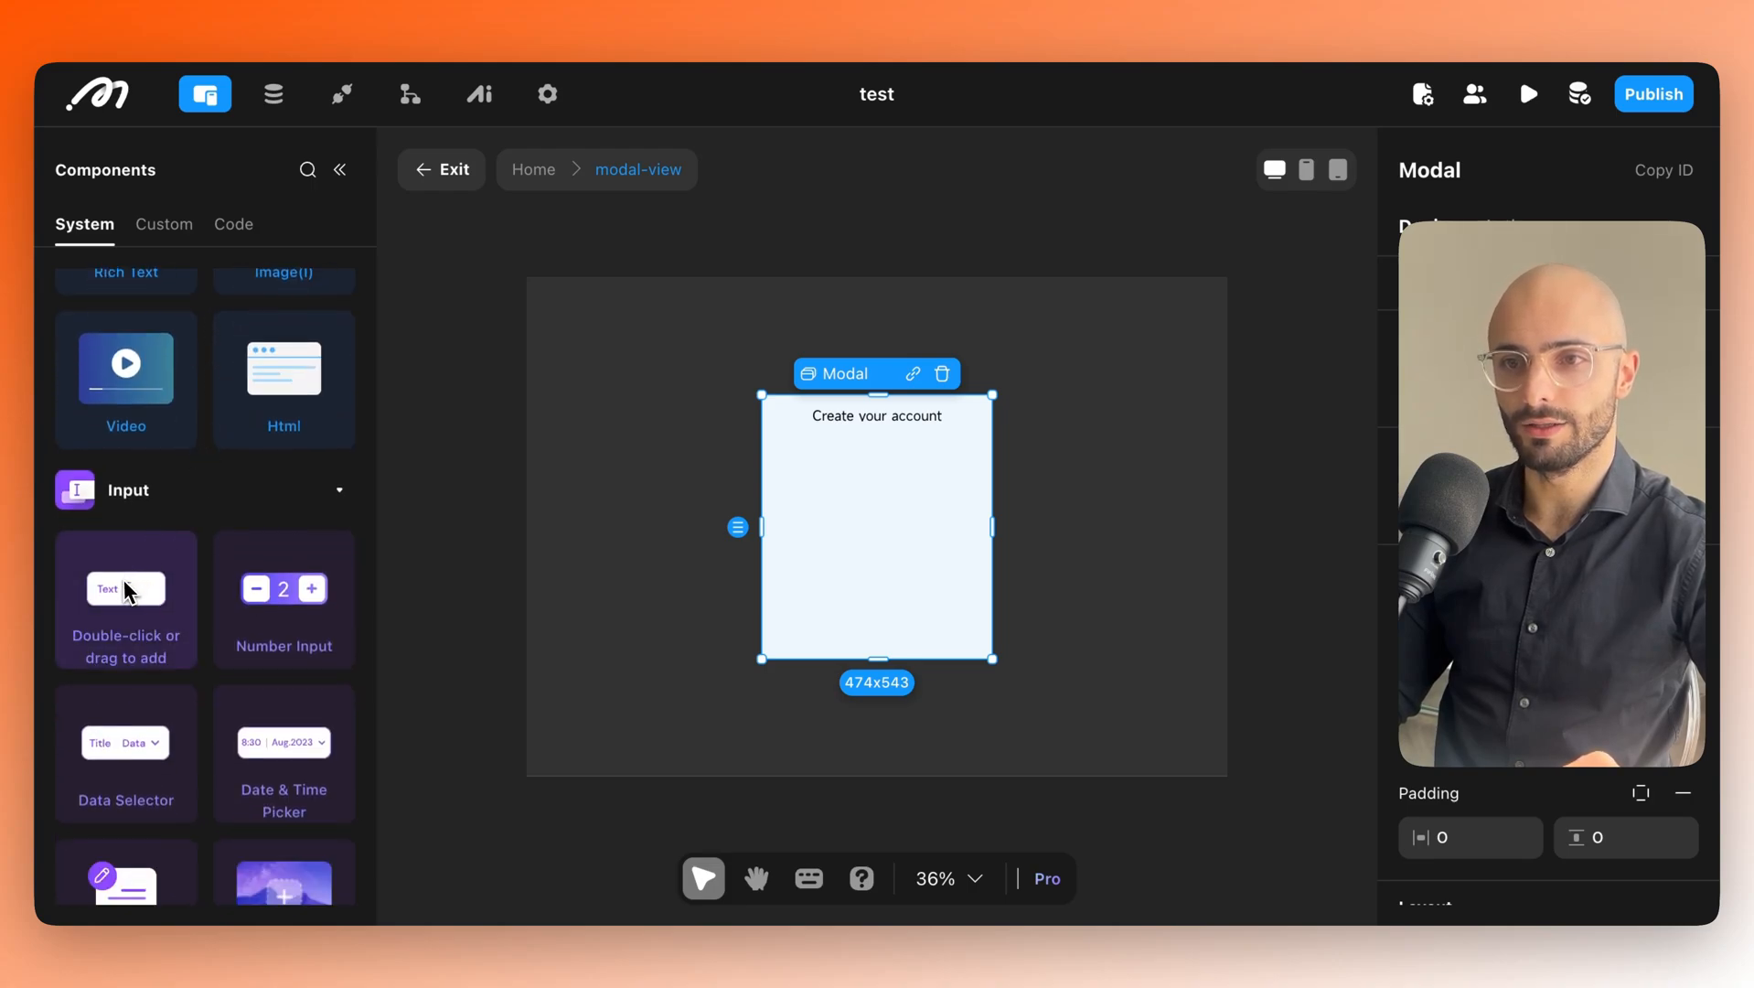
{"action": "left_click_drag", "start_coordinate": [114, 586], "coordinate": [878, 529]}
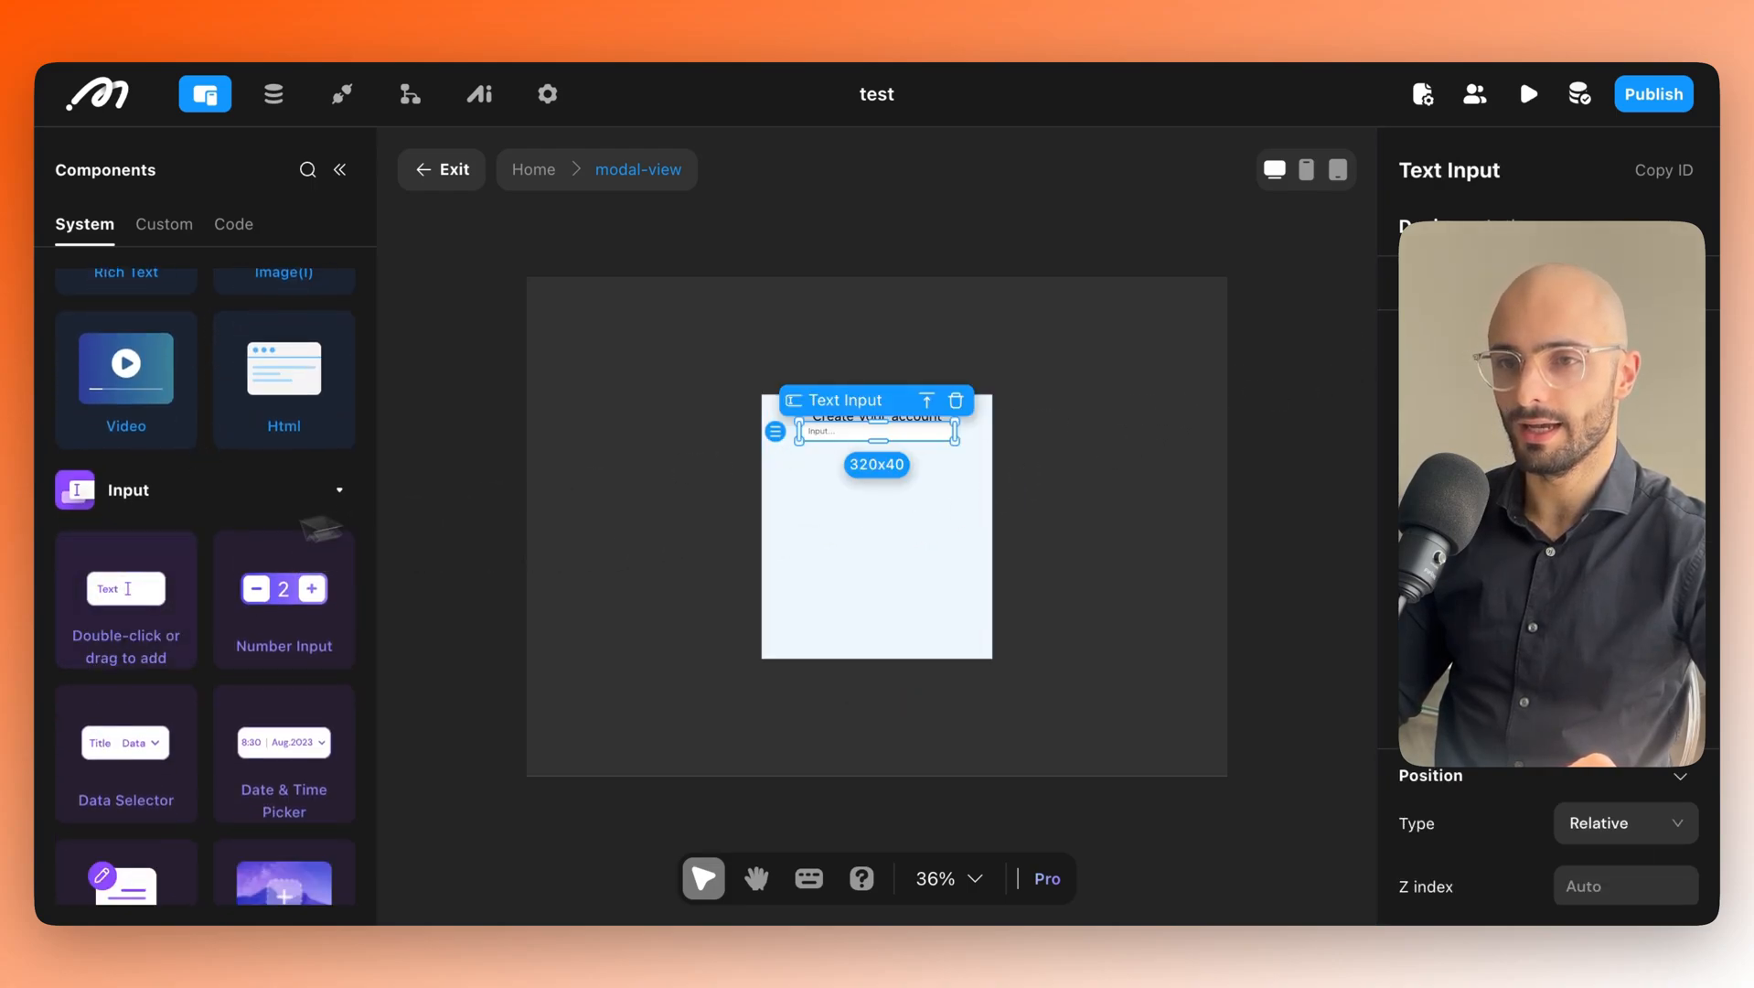
{"action": "left_click_drag", "start_coordinate": [134, 612], "coordinate": [874, 463]}
Inspect the layout by selecting the heading, first text input and modal container.
{"action": "left_click", "coordinate": [863, 432]}
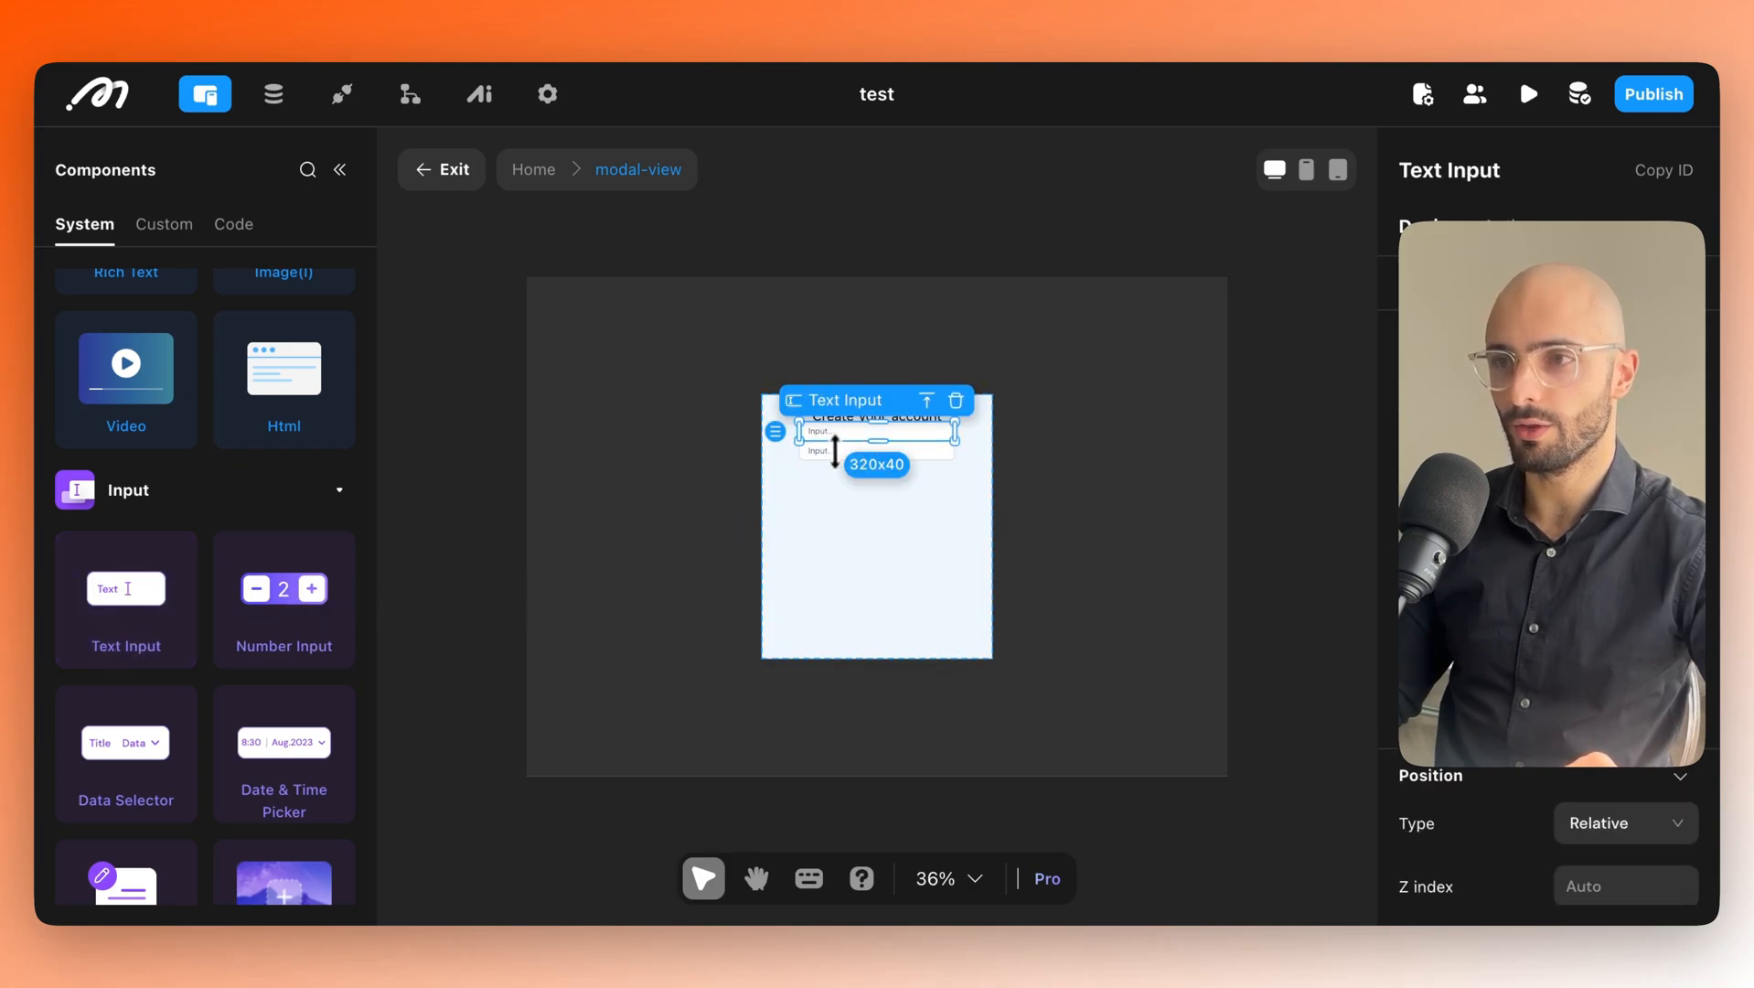
{"action": "left_click", "coordinate": [857, 531]}
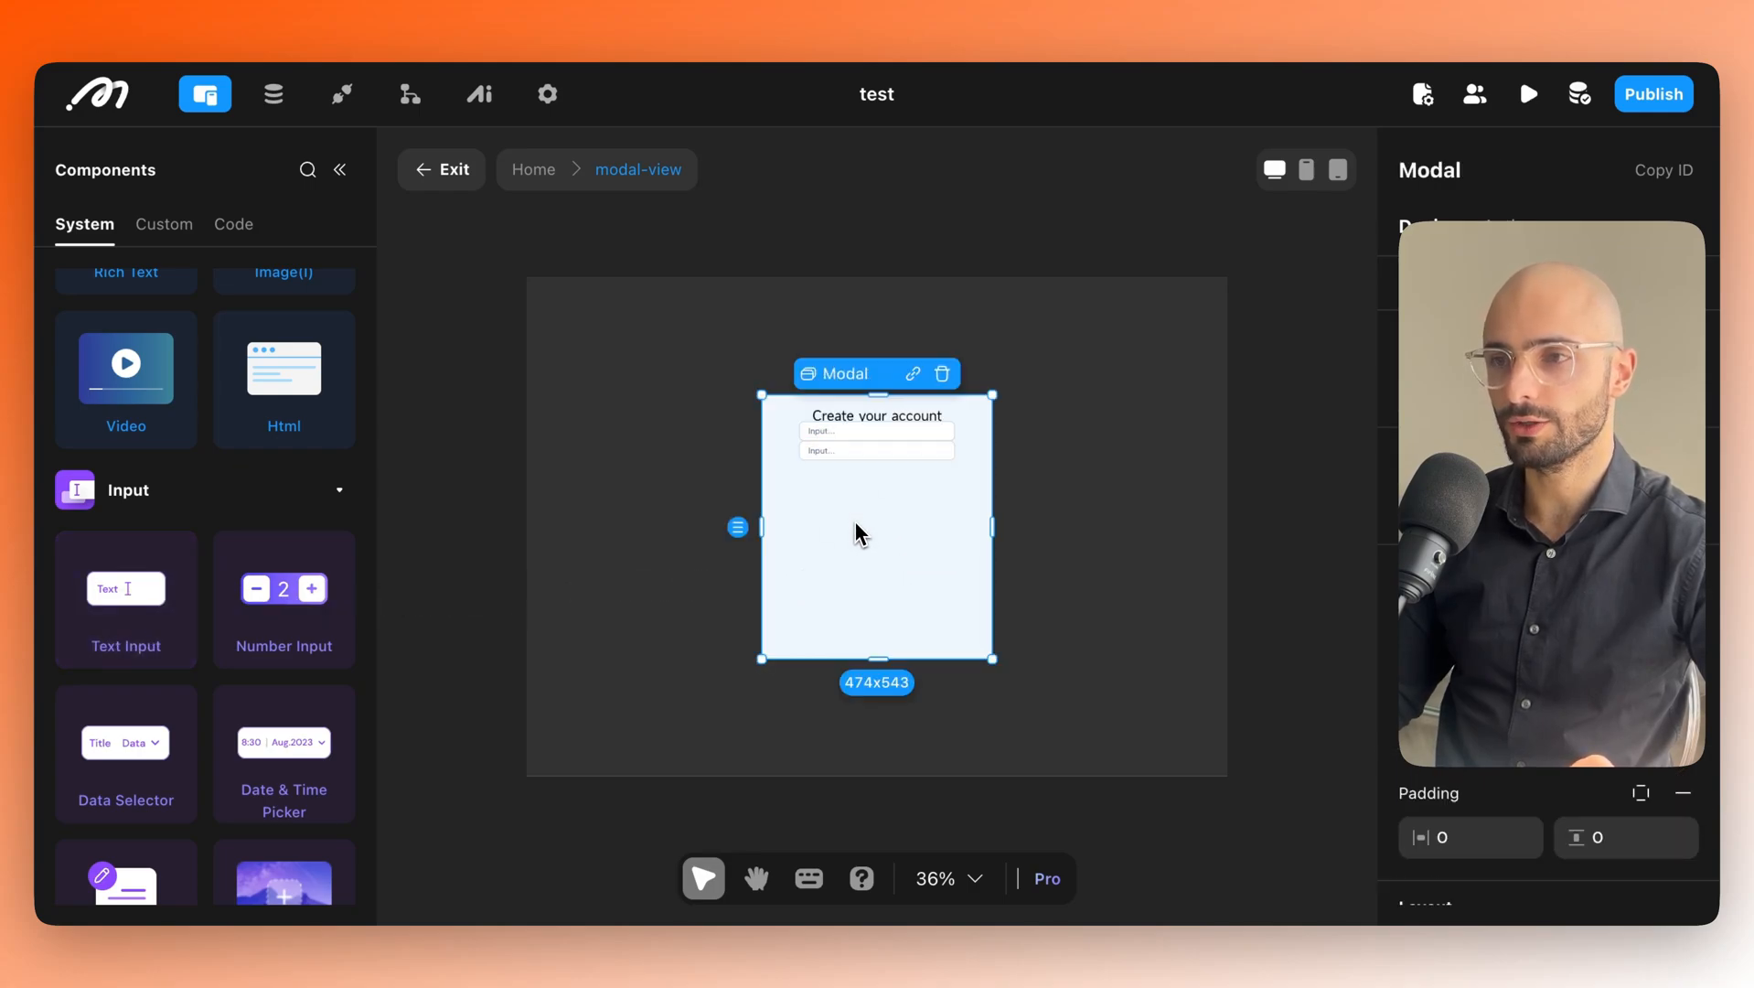
{"action": "left_click", "coordinate": [839, 422]}
{"action": "left_click", "coordinate": [834, 437]}
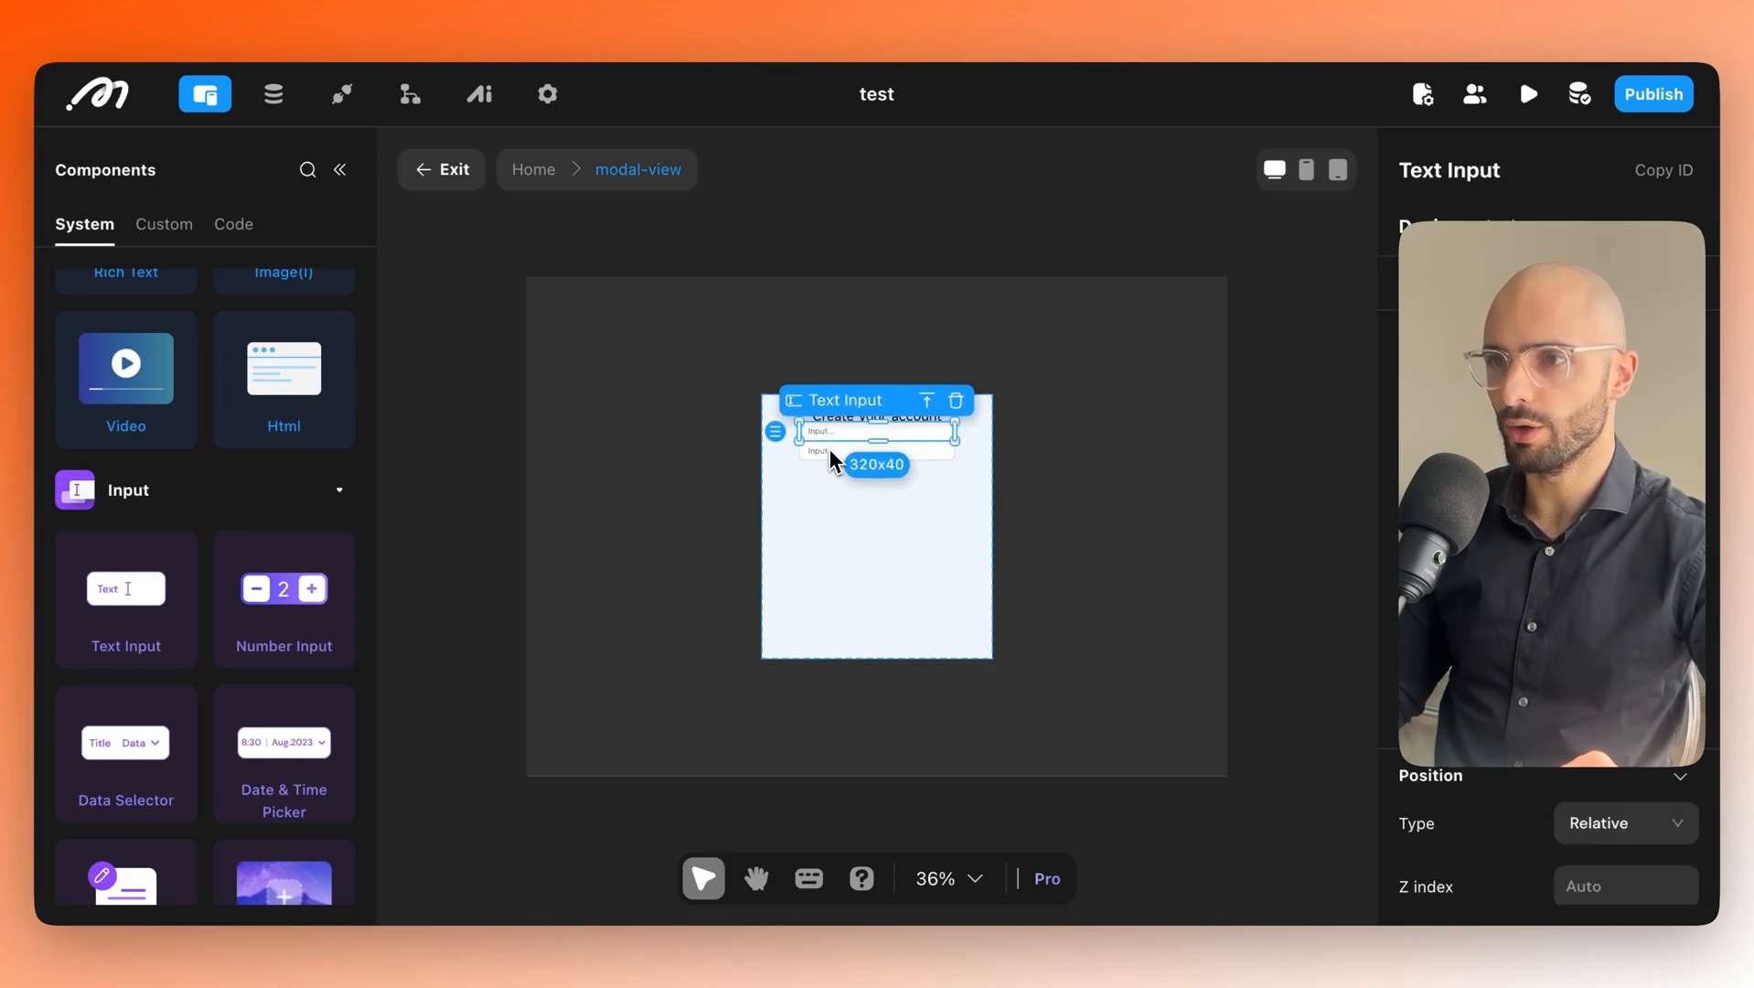
{"action": "left_click", "coordinate": [855, 528]}
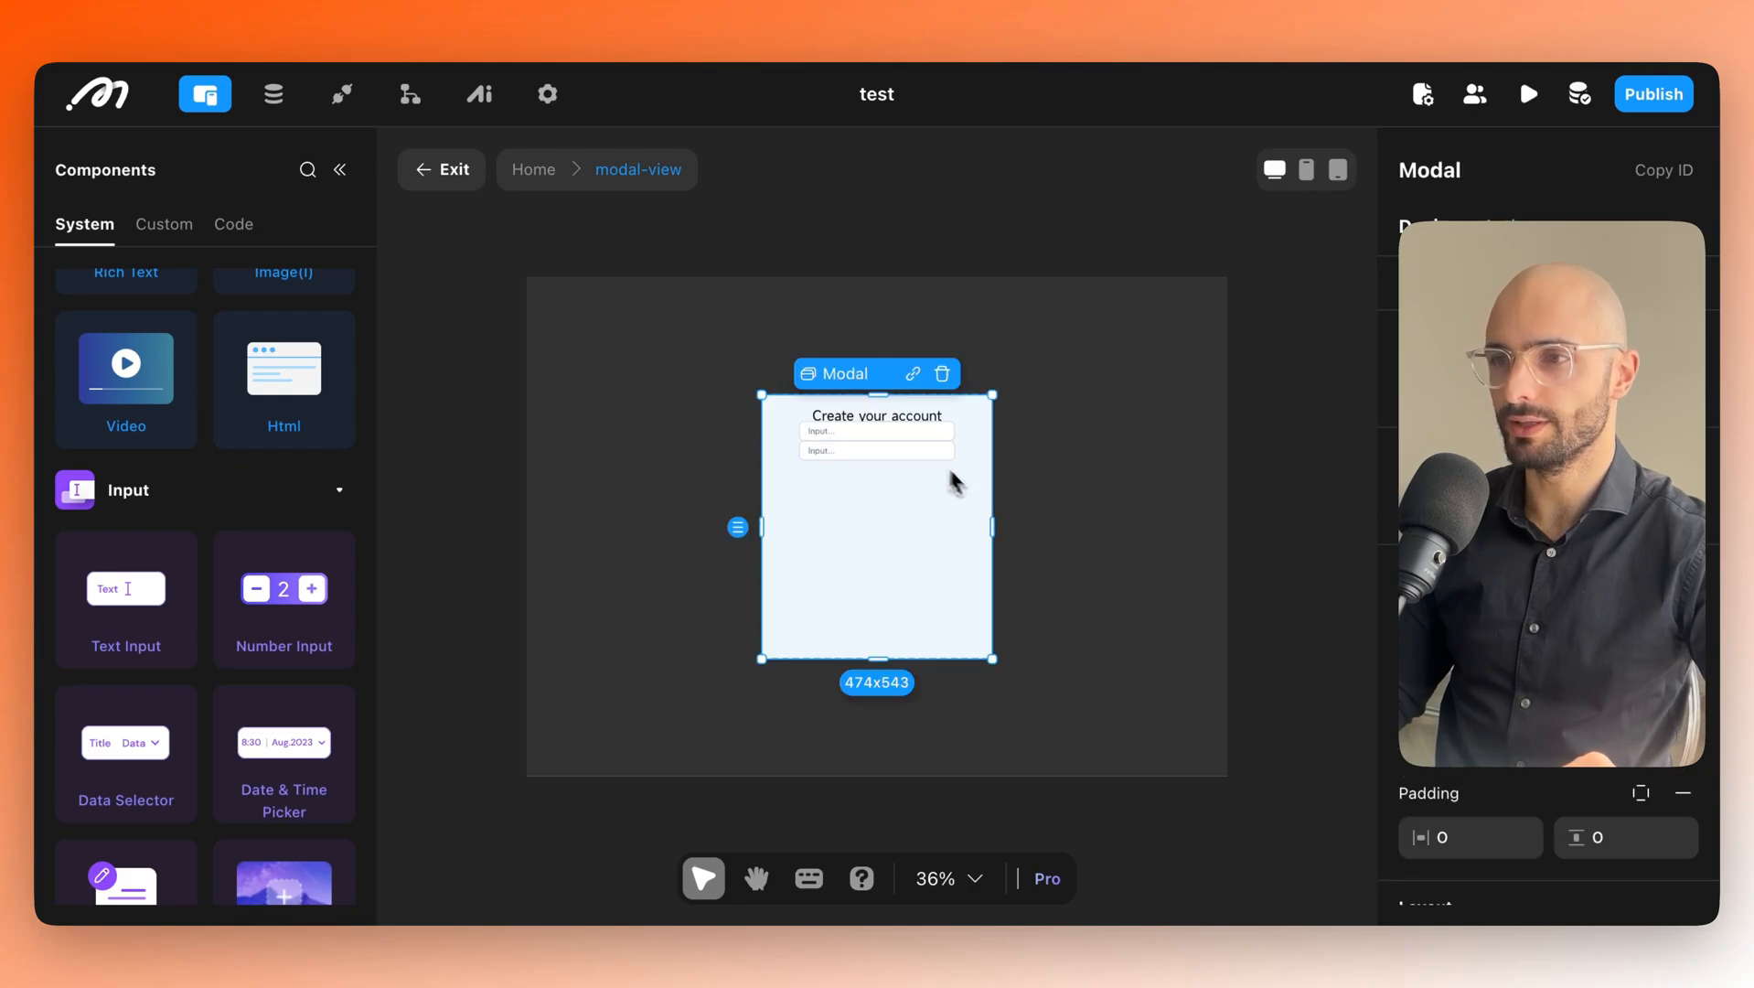
{"action": "left_click", "coordinate": [896, 437]}
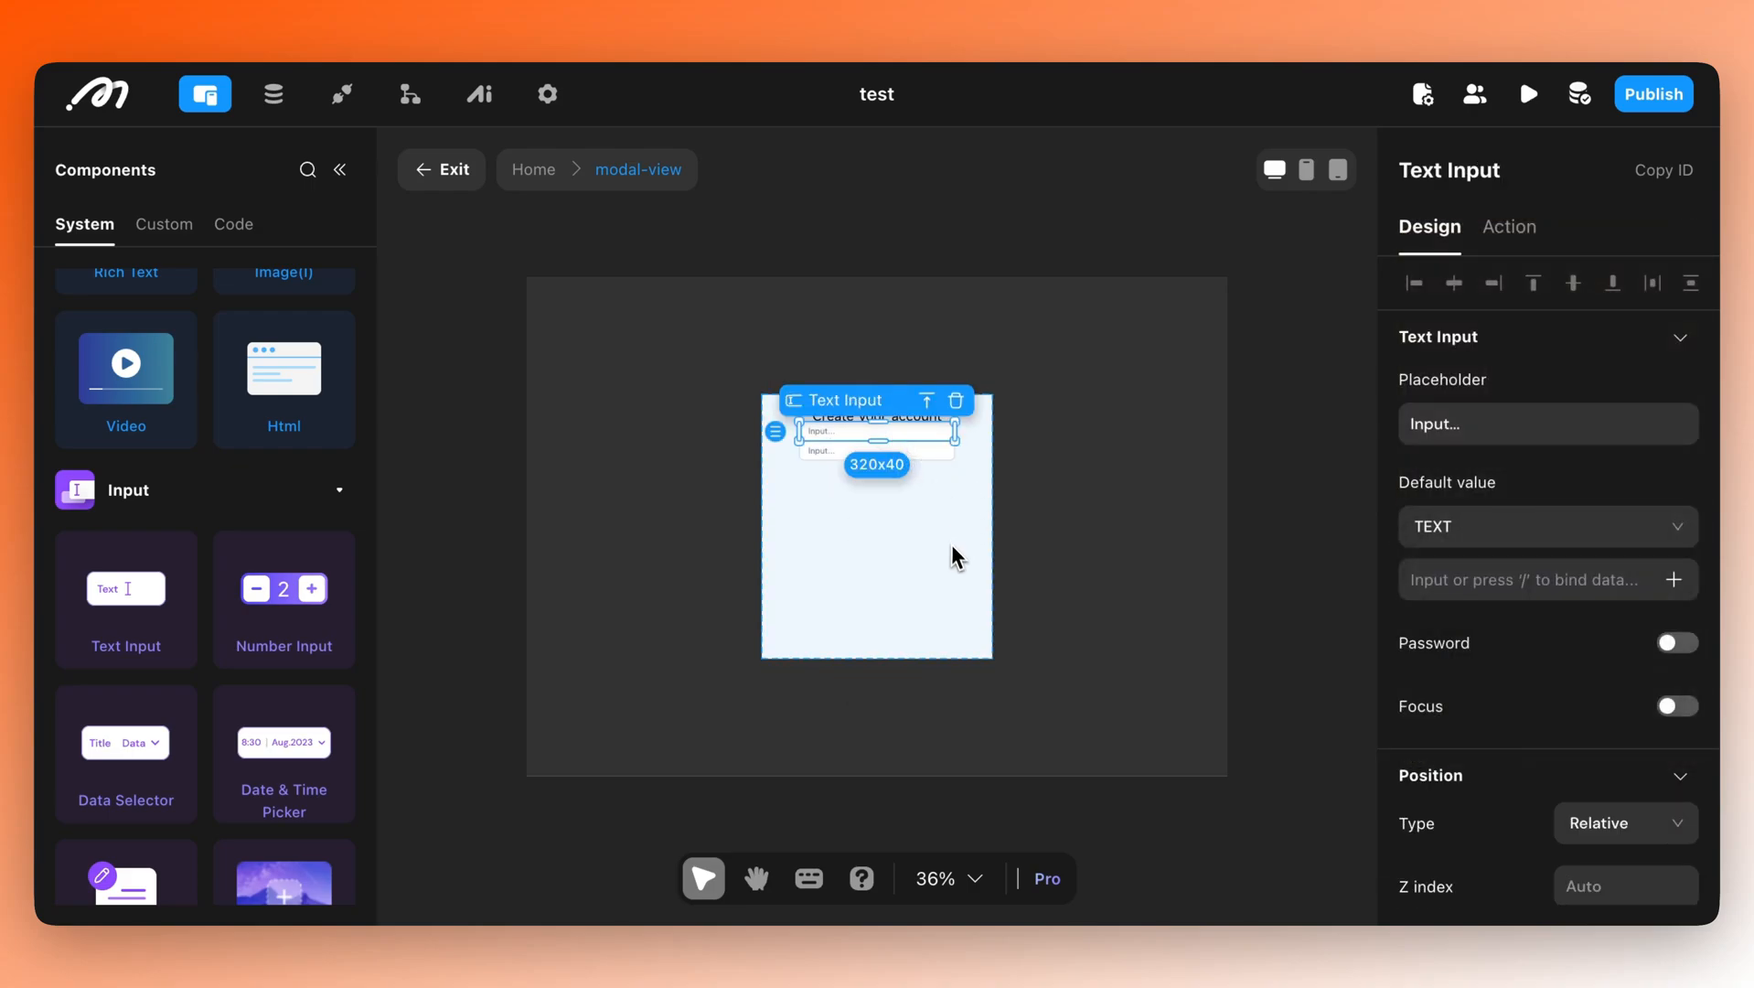
{"action": "left_click", "coordinate": [957, 561]}
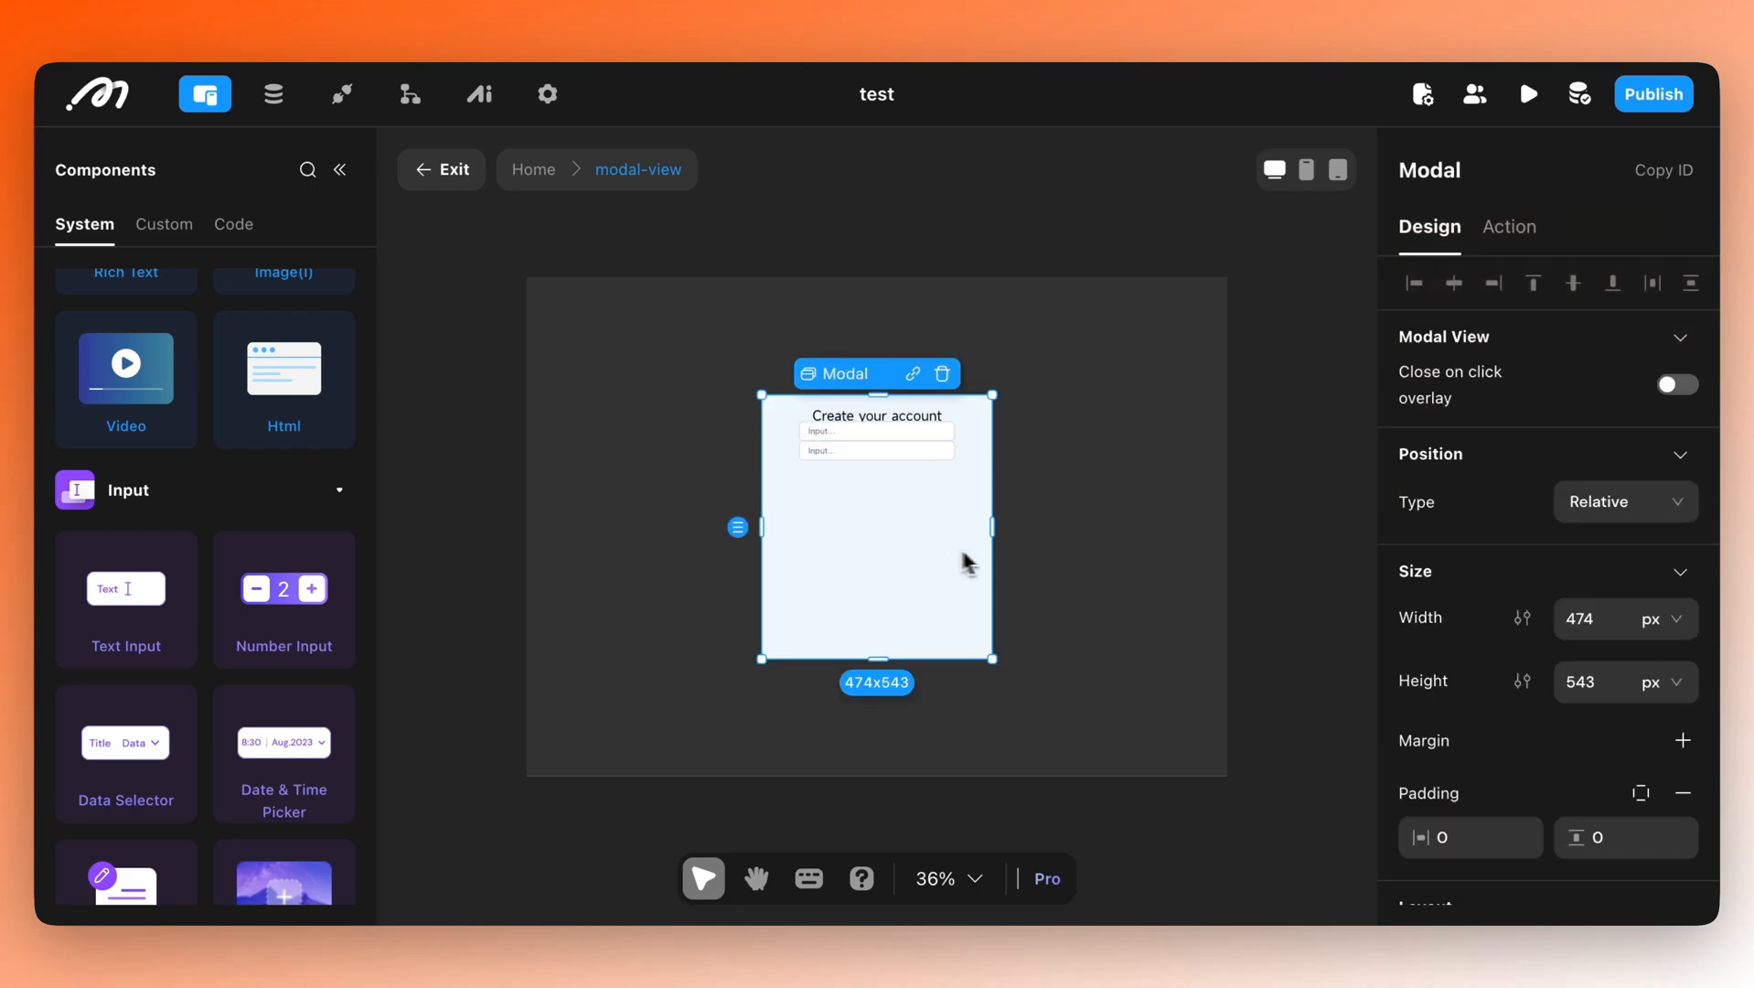
Browse the Components panel and open its search to look for a button.
{"action": "scroll", "coordinate": [1509, 631], "scroll_direction": "down", "scroll_amount": 4}
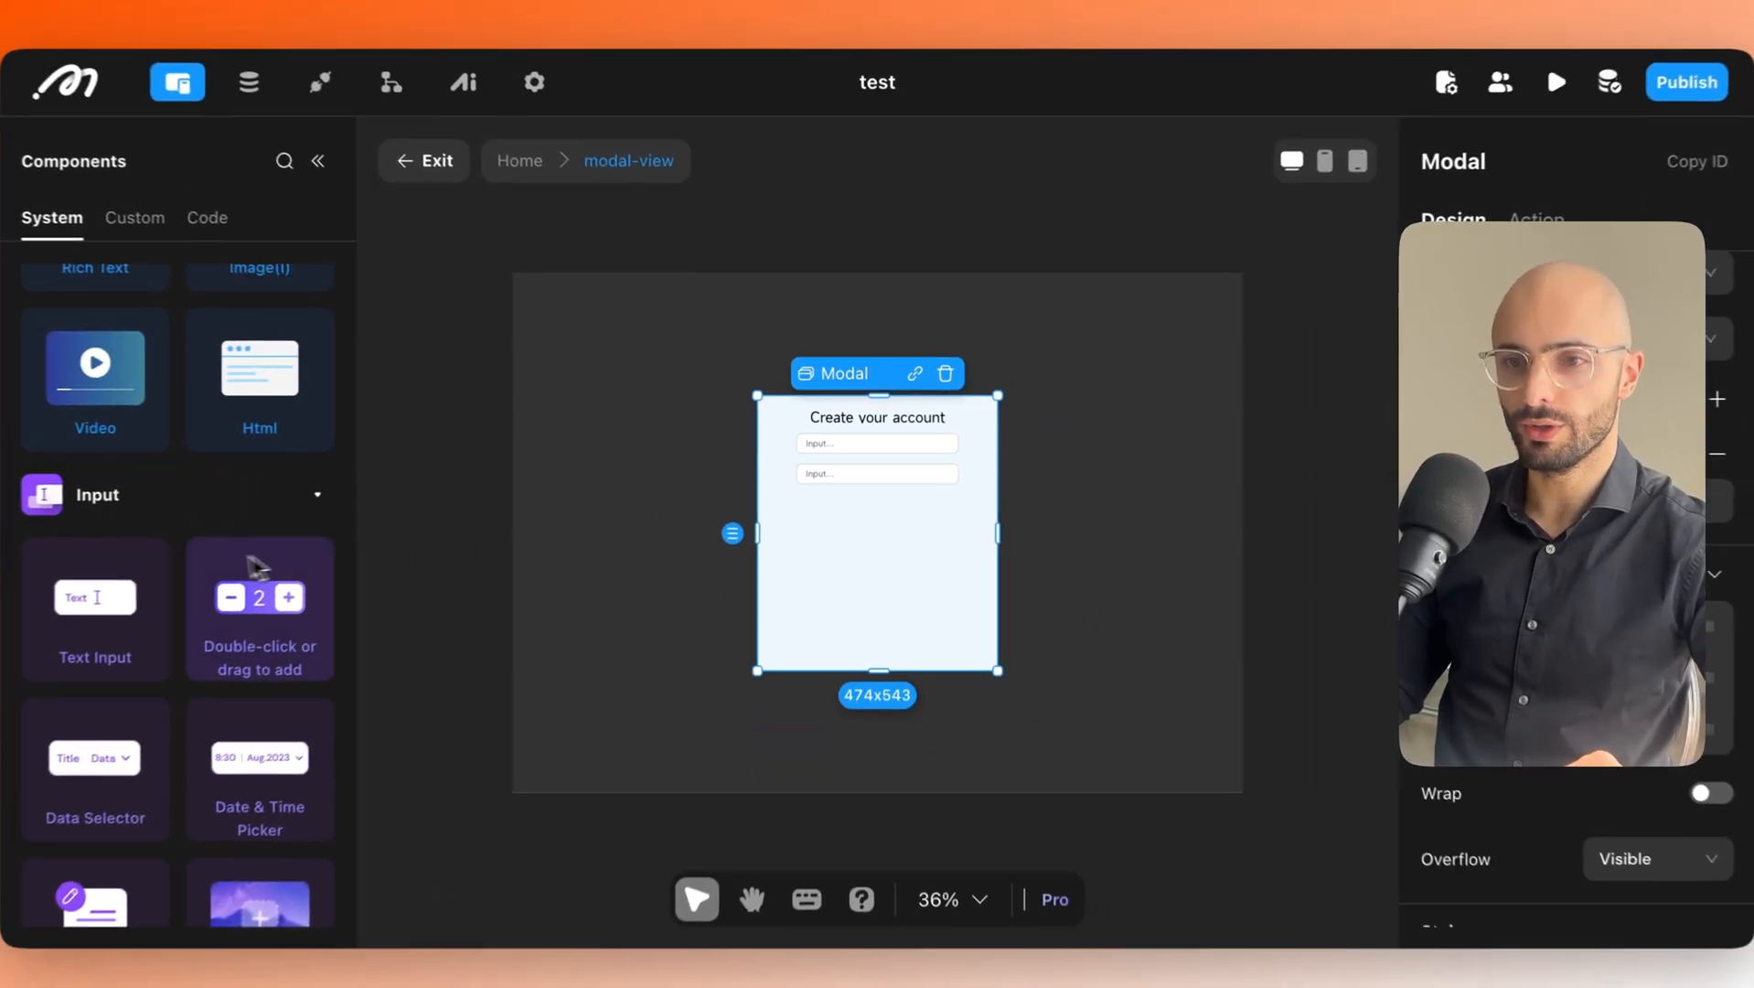
{"action": "scroll", "coordinate": [240, 574], "scroll_direction": "down", "scroll_amount": 7}
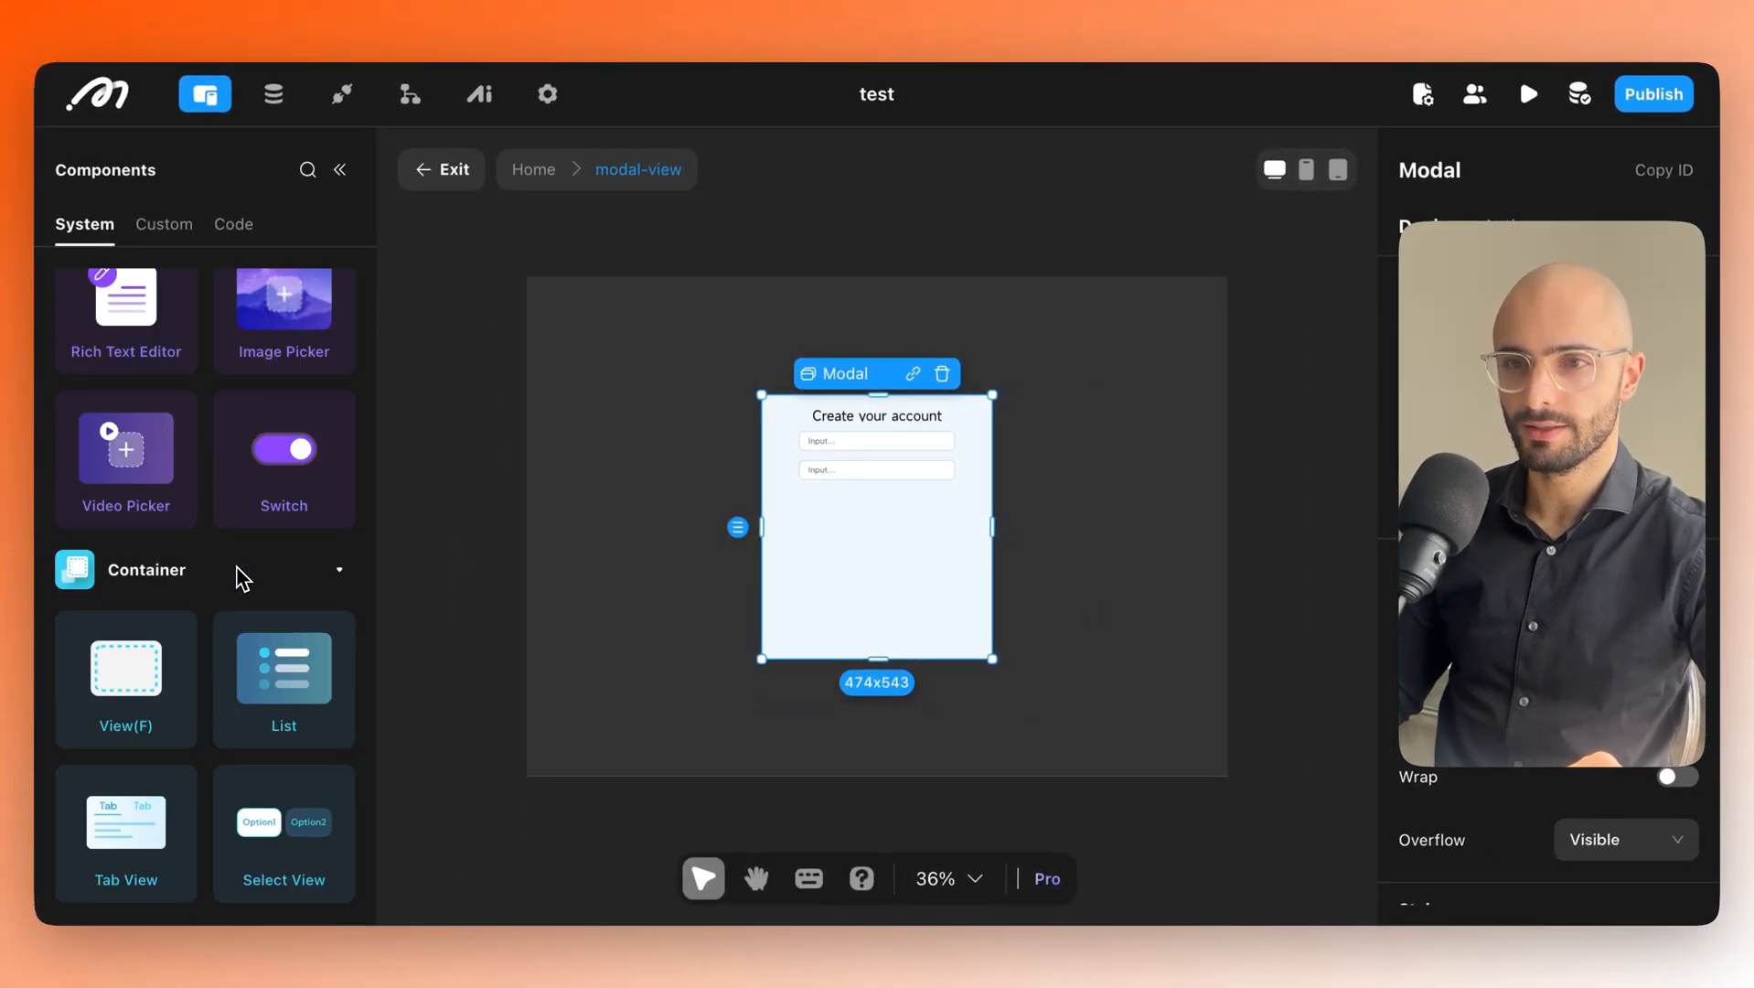
{"action": "scroll", "coordinate": [239, 578], "scroll_direction": "up", "scroll_amount": 8}
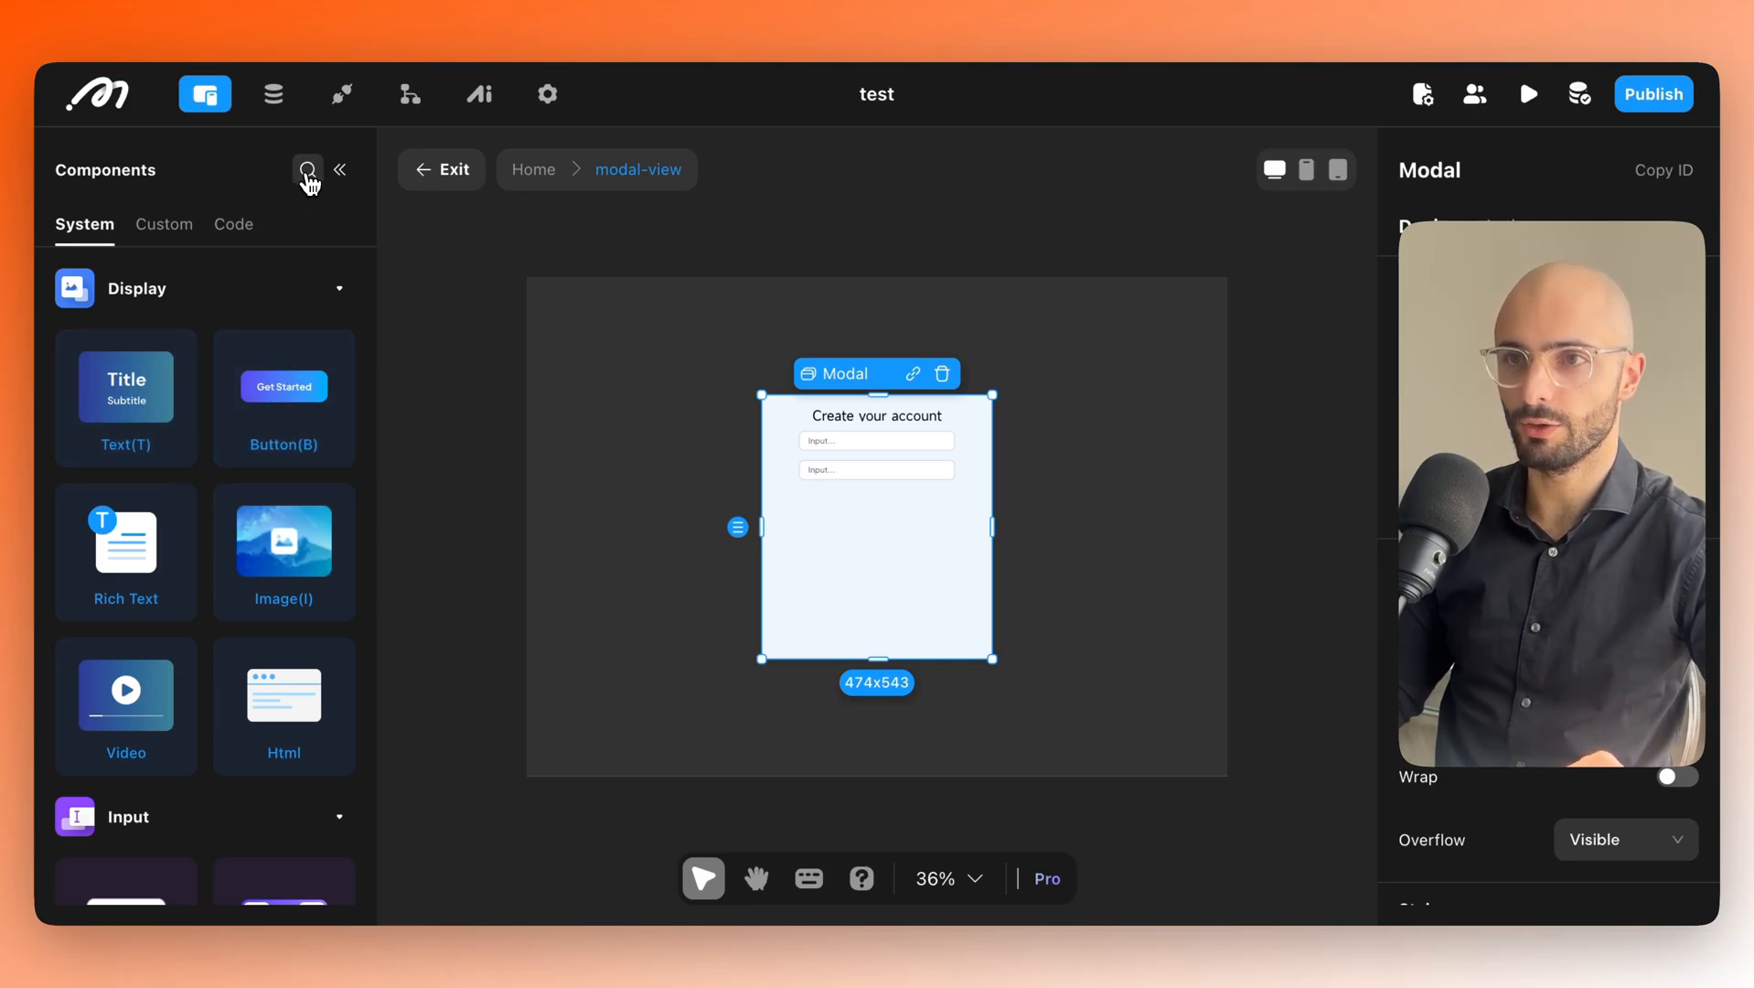
{"action": "left_click", "coordinate": [307, 172]}
Add a Get Started button below the two inputs and shorten the modal to 474x294.
{"action": "type", "text": "button"}
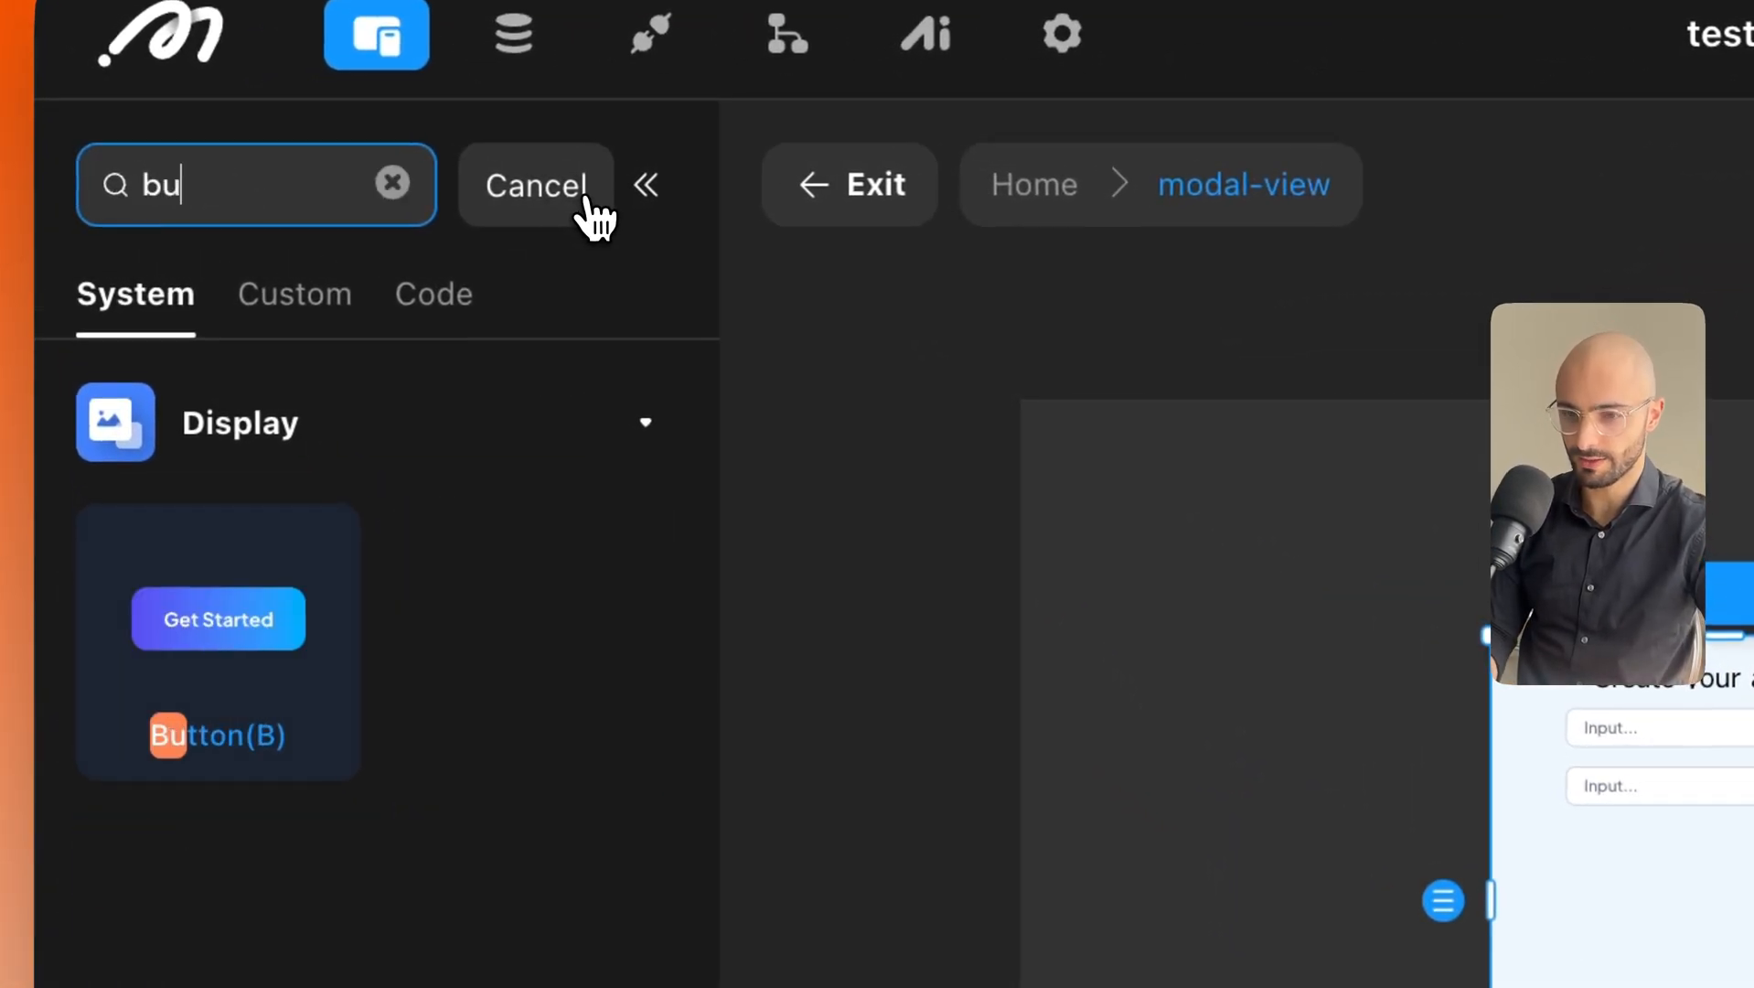
{"action": "double_click", "coordinate": [211, 633]}
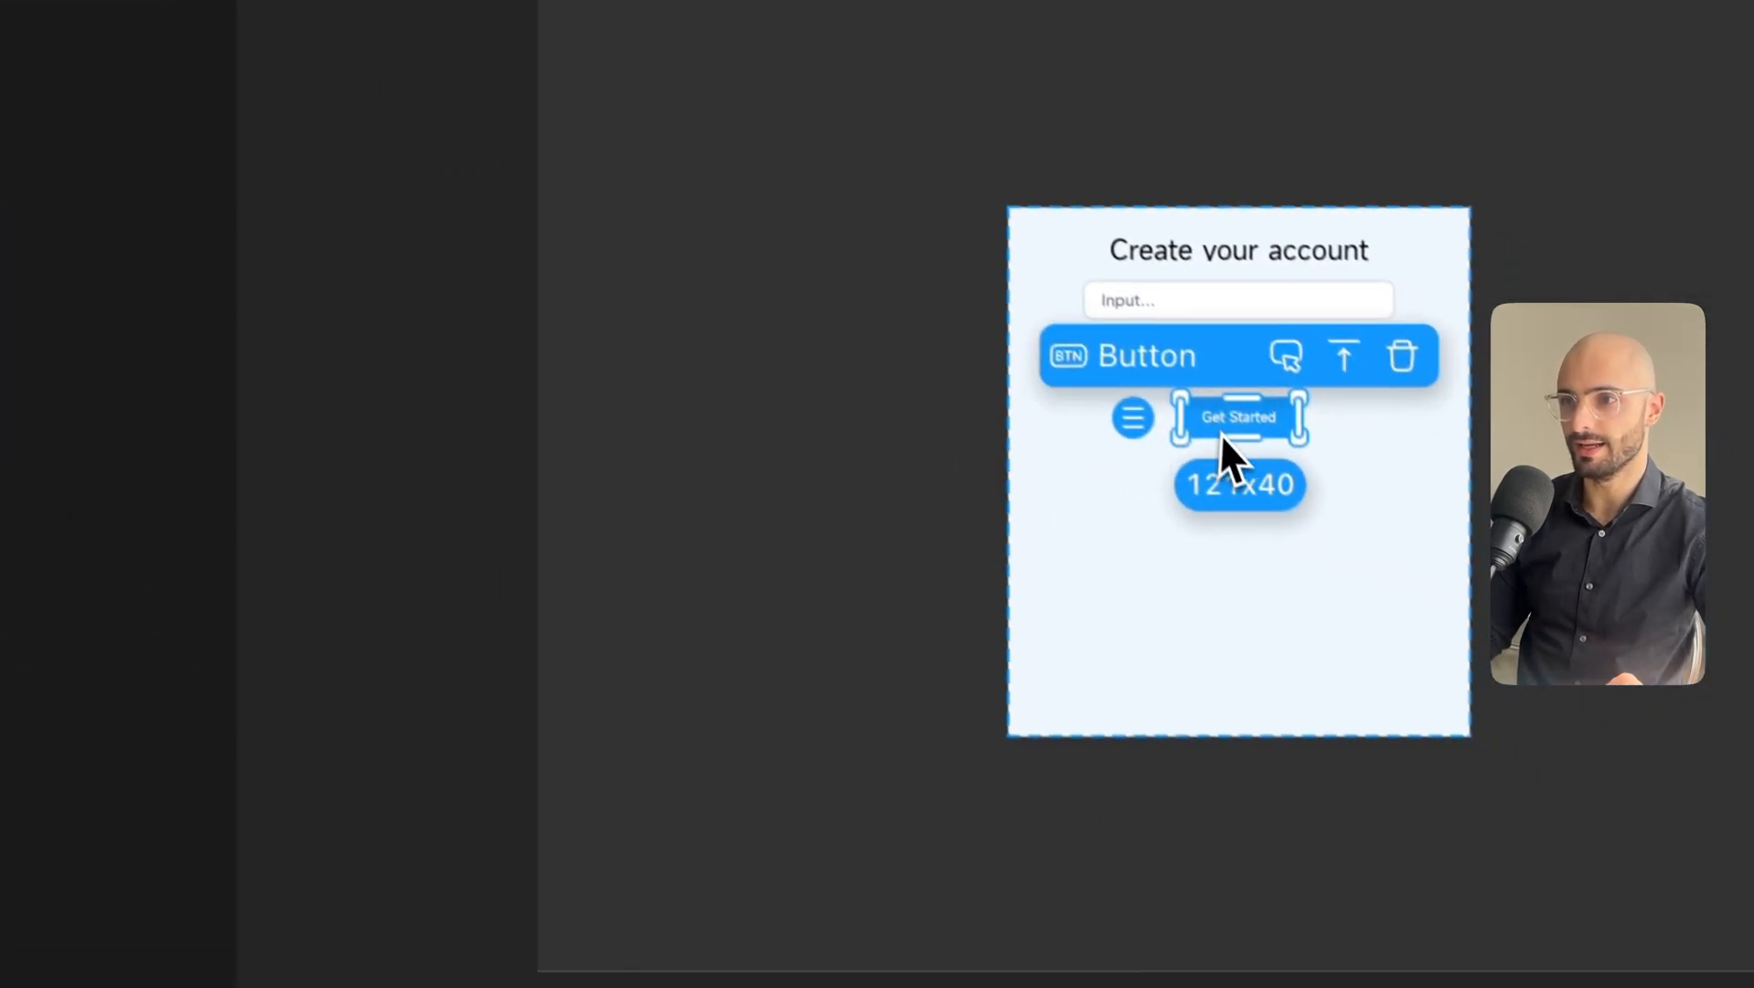
{"action": "left_click", "coordinate": [1160, 560]}
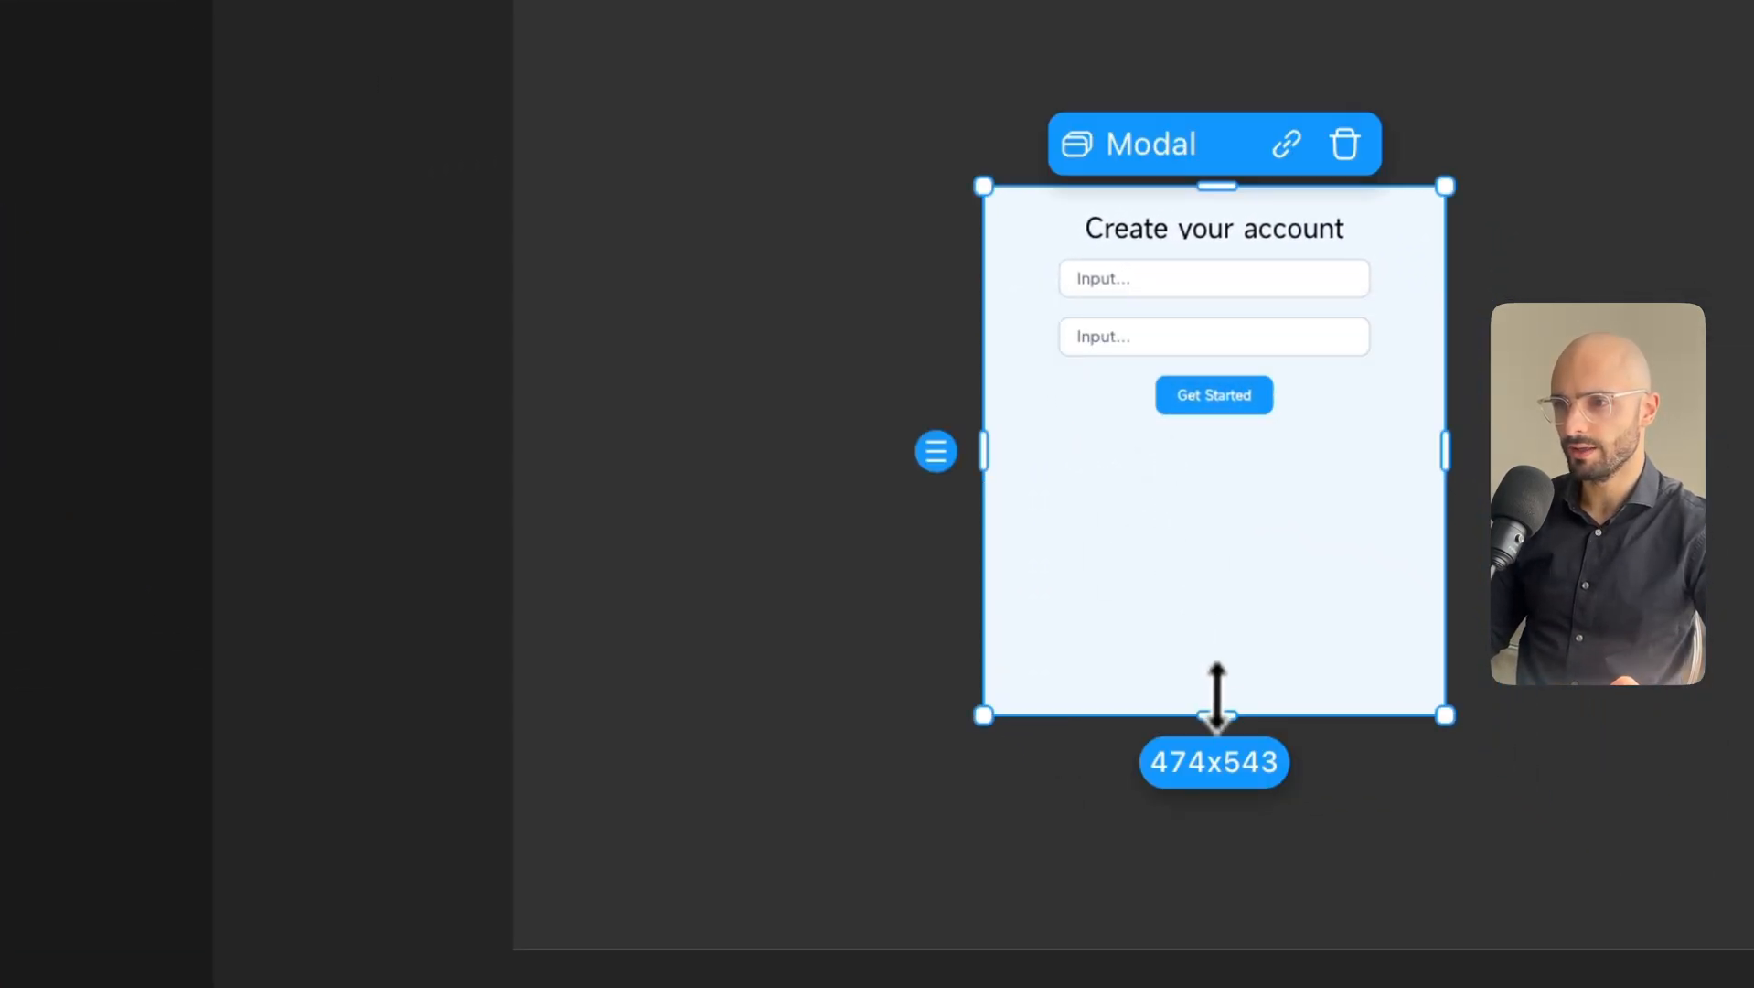
{"action": "left_click_drag", "start_coordinate": [1223, 718], "coordinate": [1231, 479]}
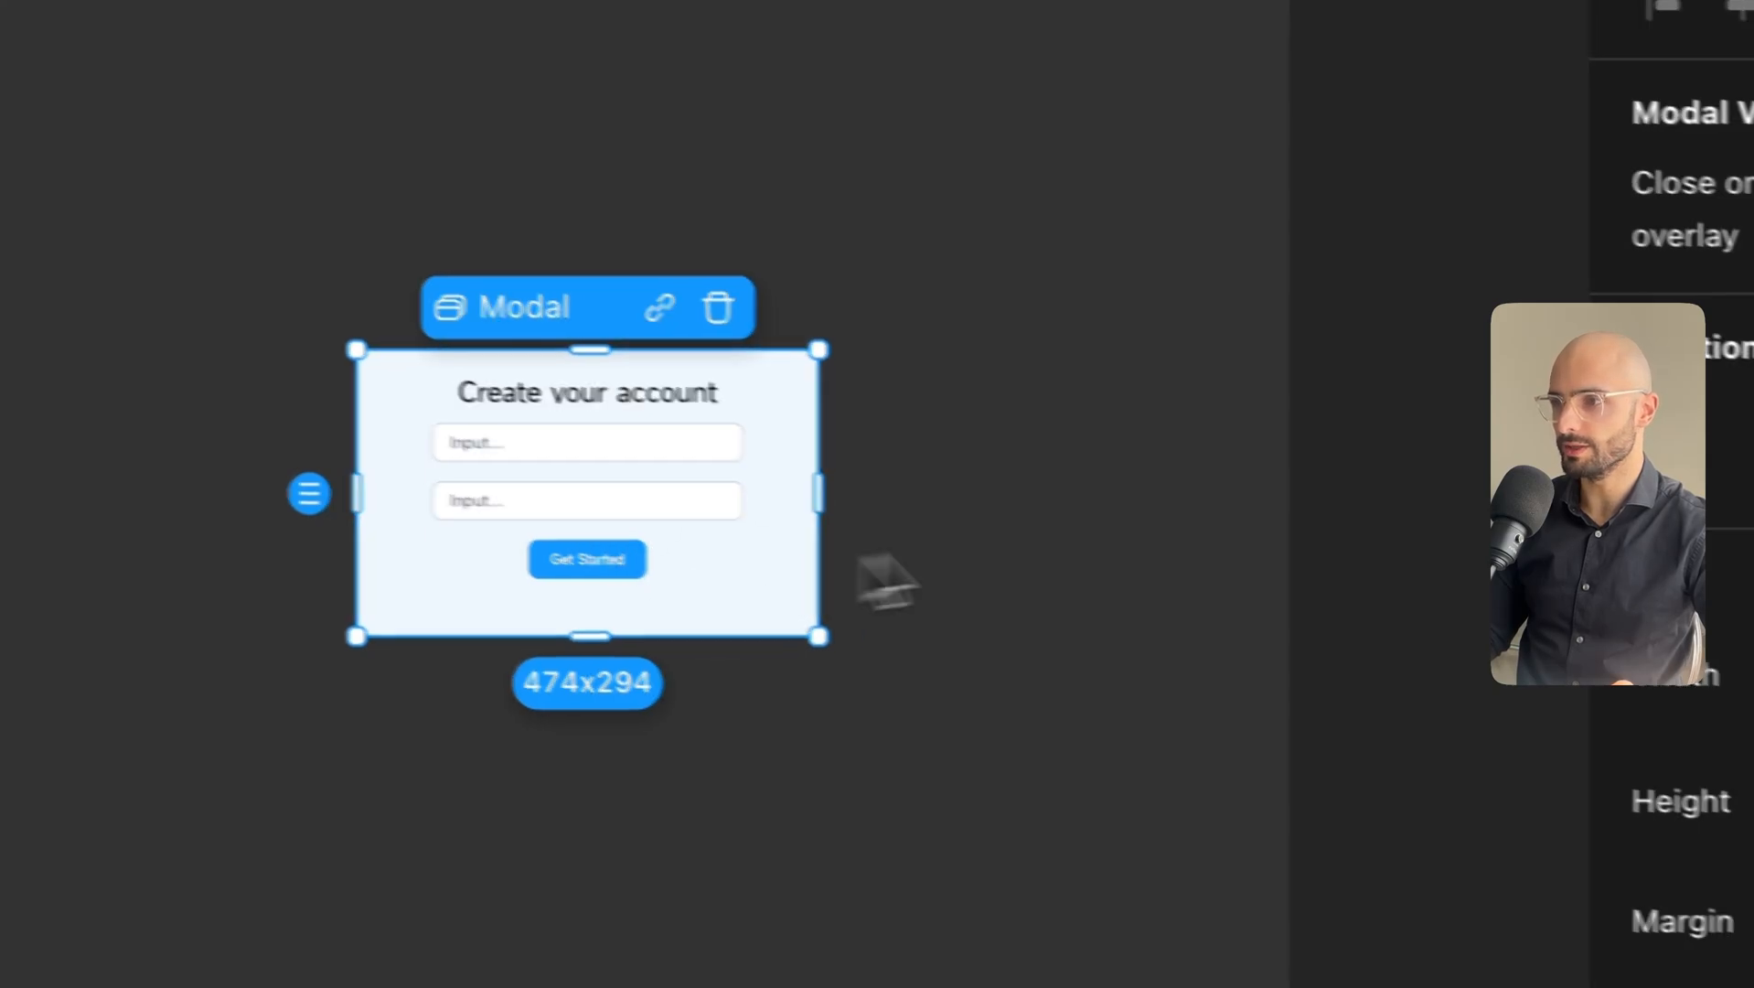
Give the modal a light grey EBEBEB background.
{"action": "scroll", "coordinate": [1193, 443], "scroll_direction": "down", "scroll_amount": 10}
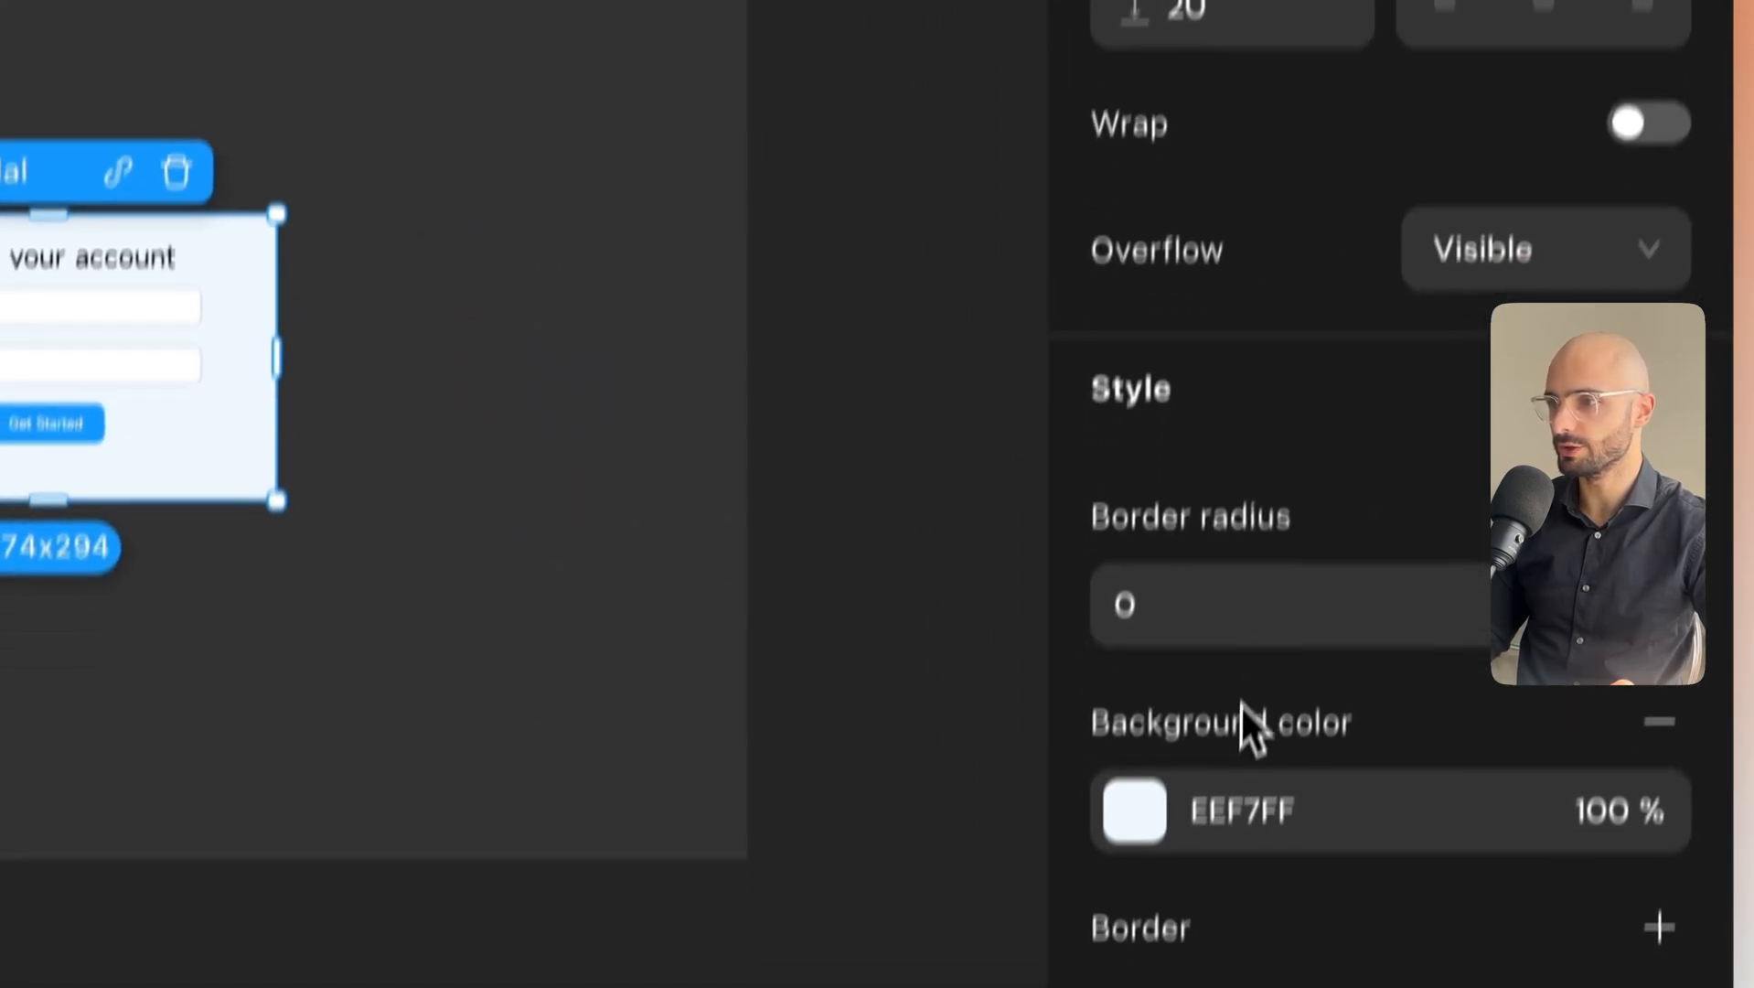
{"action": "left_click", "coordinate": [1149, 706]}
{"action": "left_click_drag", "start_coordinate": [429, 316], "coordinate": [319, 241]}
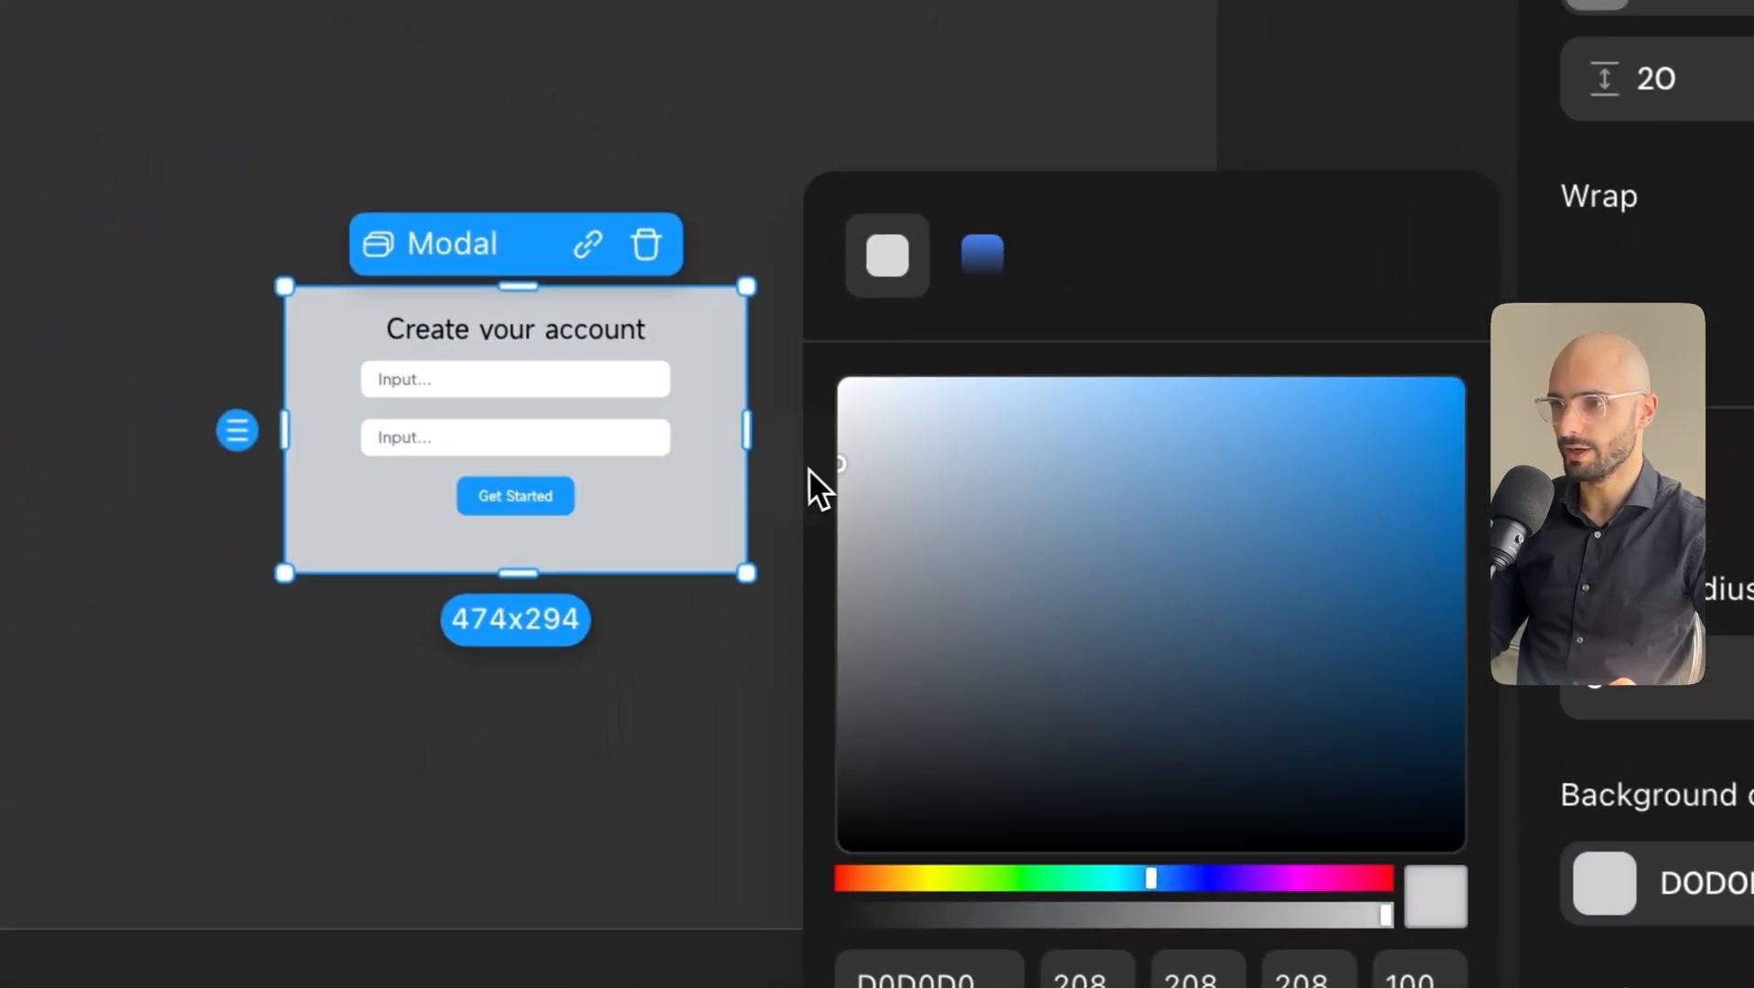
{"action": "left_click_drag", "start_coordinate": [788, 436], "coordinate": [785, 416]}
{"action": "left_click", "coordinate": [677, 561]}
{"action": "left_click", "coordinate": [523, 516]}
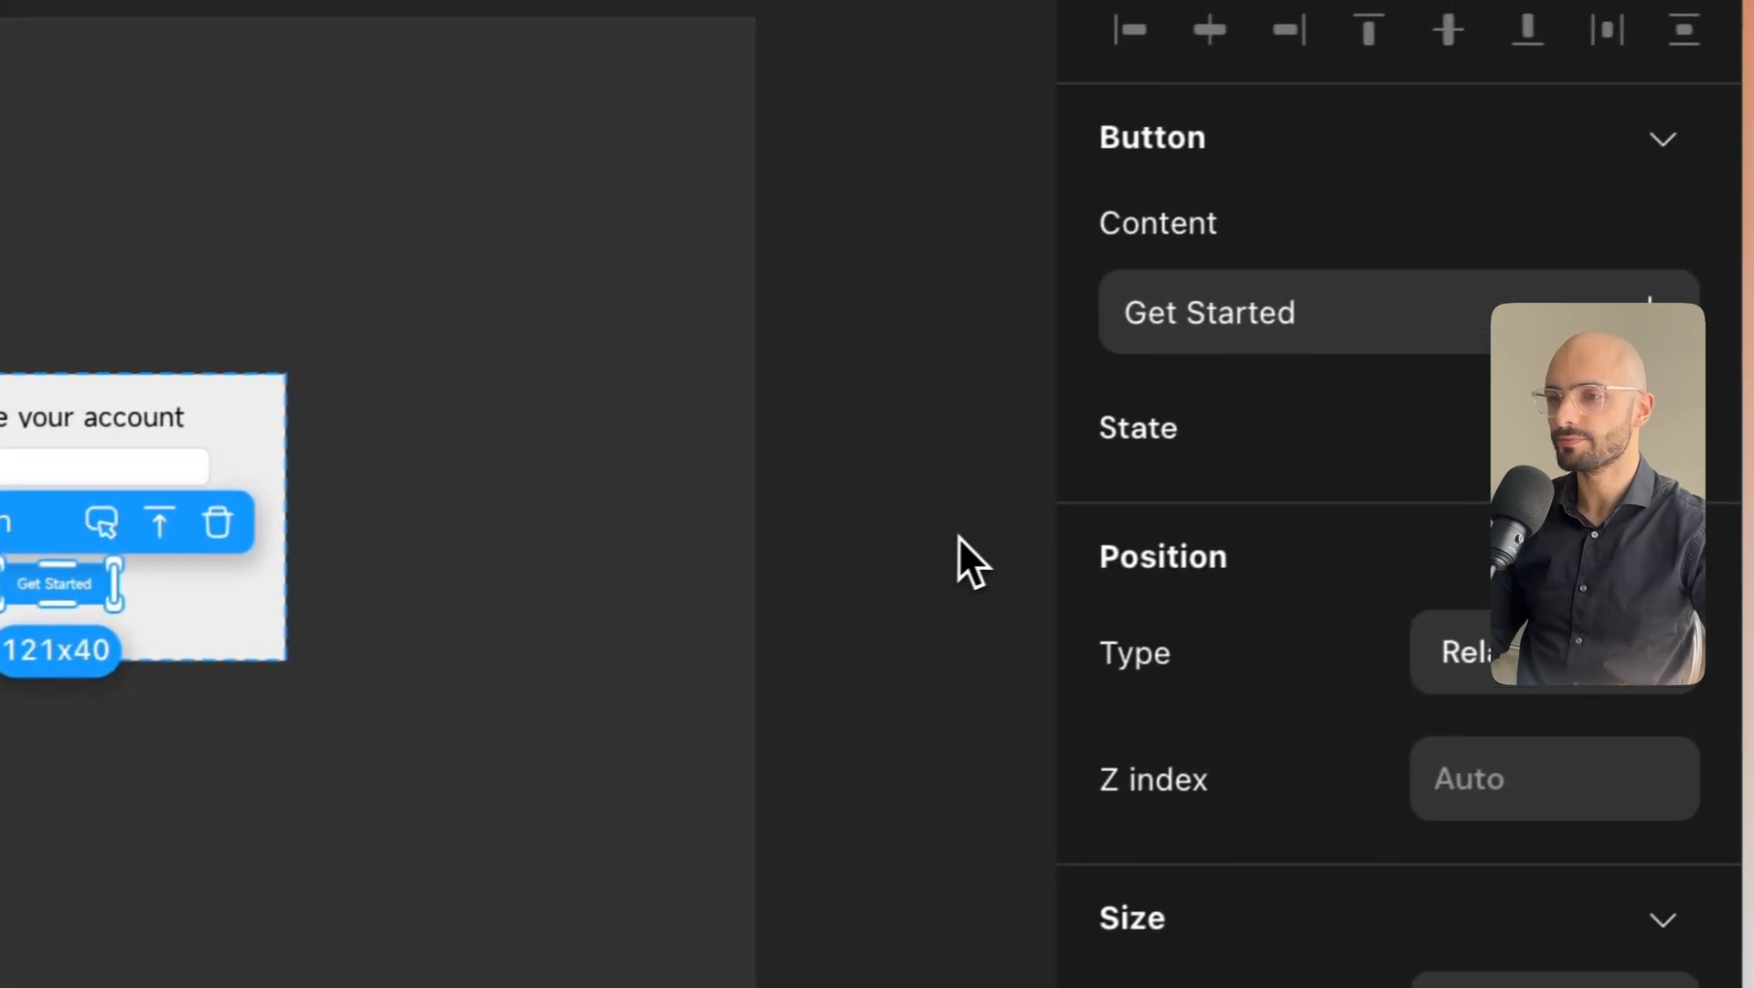
Change the button's label from Get Started to 'Sign up'.
{"action": "left_click", "coordinate": [1170, 341]}
{"action": "type", "text": "Sign up"}
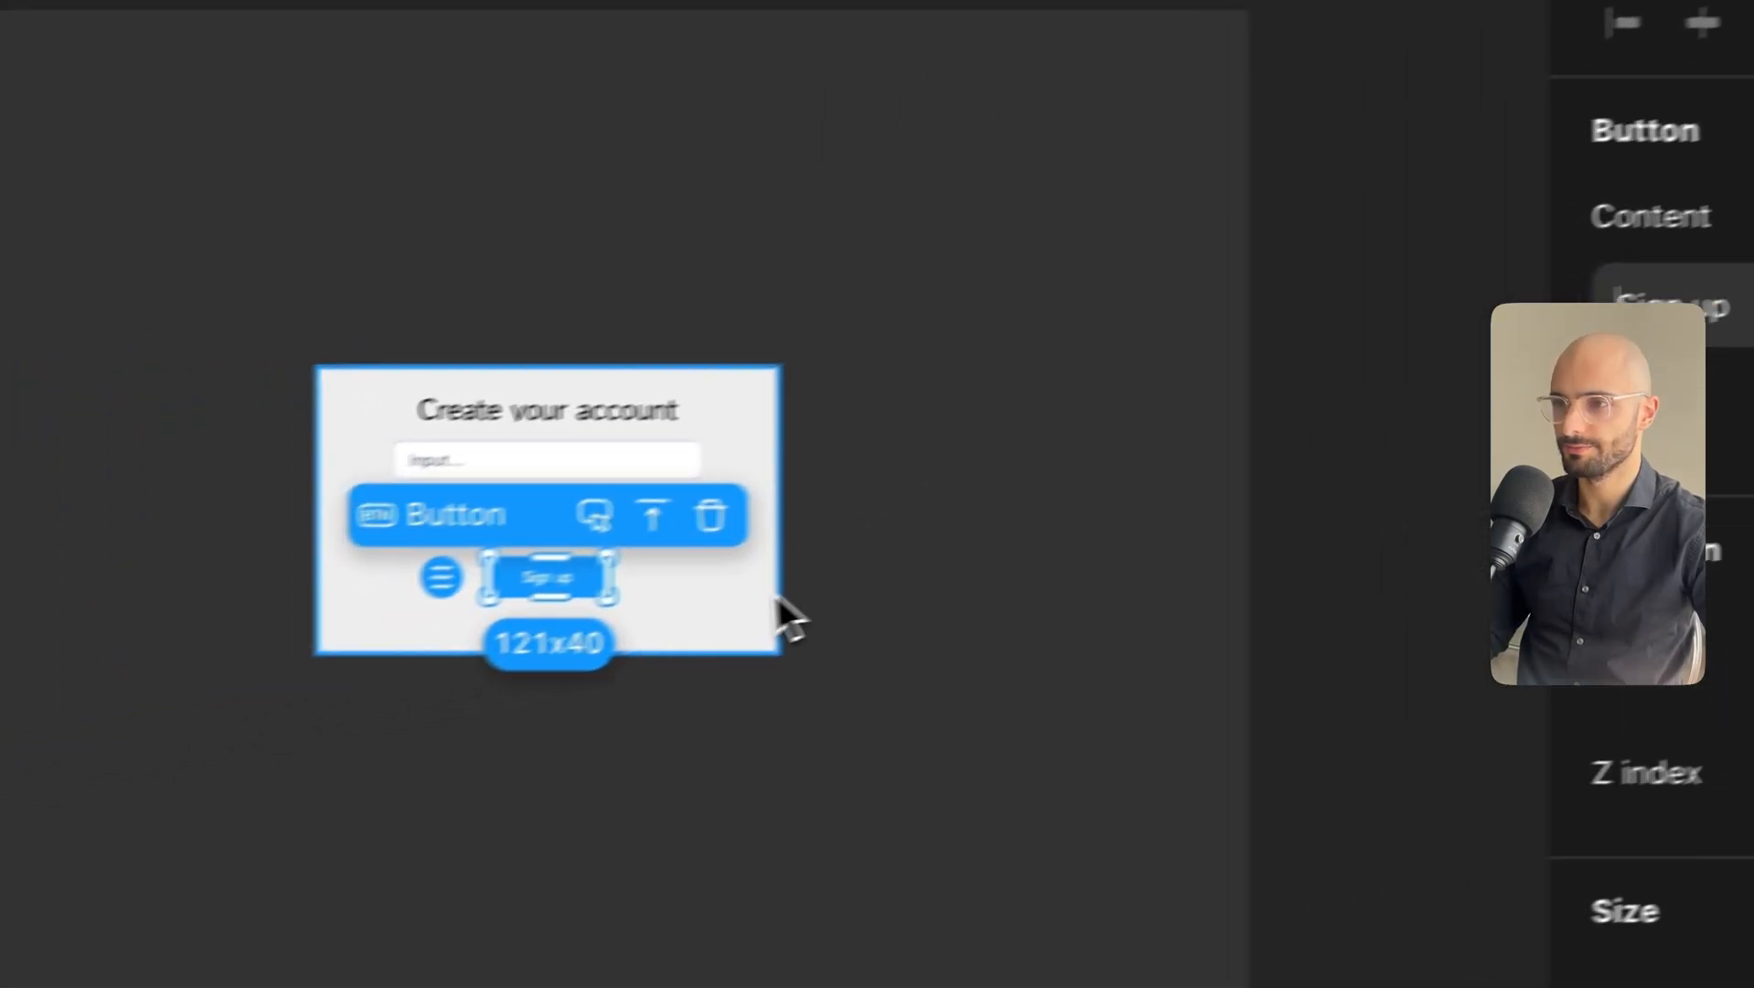
{"action": "left_click", "coordinate": [228, 602]}
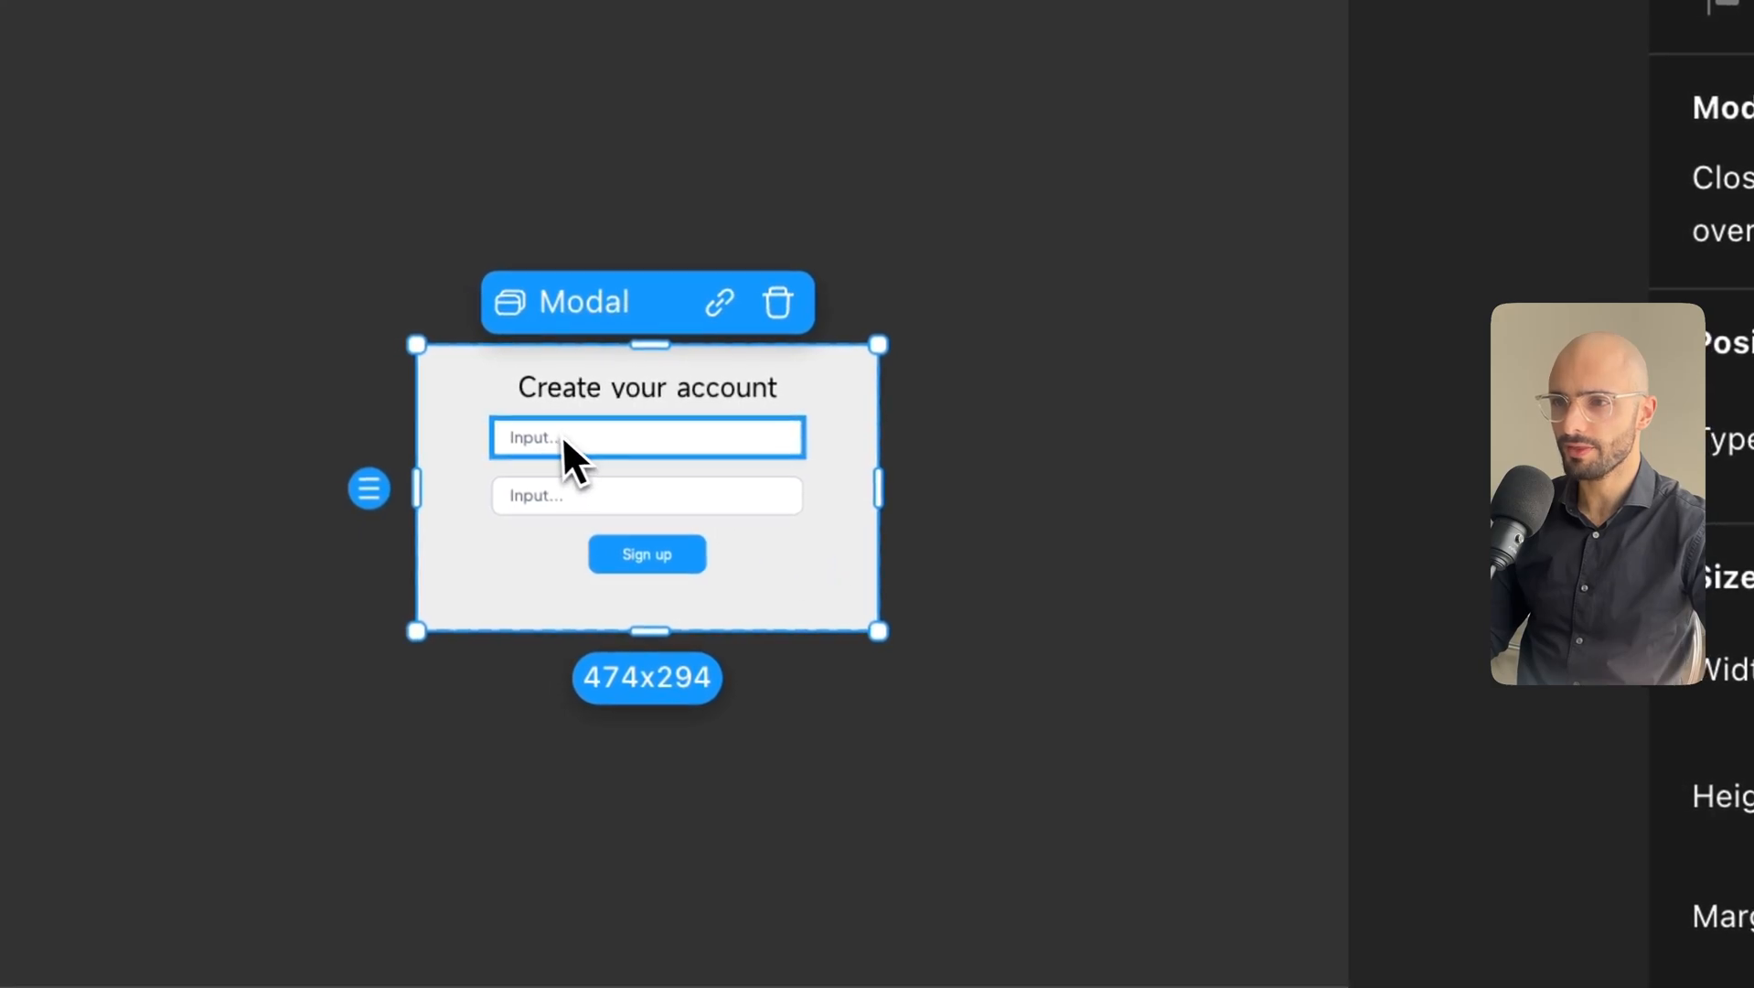
Set the two input placeholders to 'Enter username' and 'Create password'.
{"action": "left_click", "coordinate": [527, 441]}
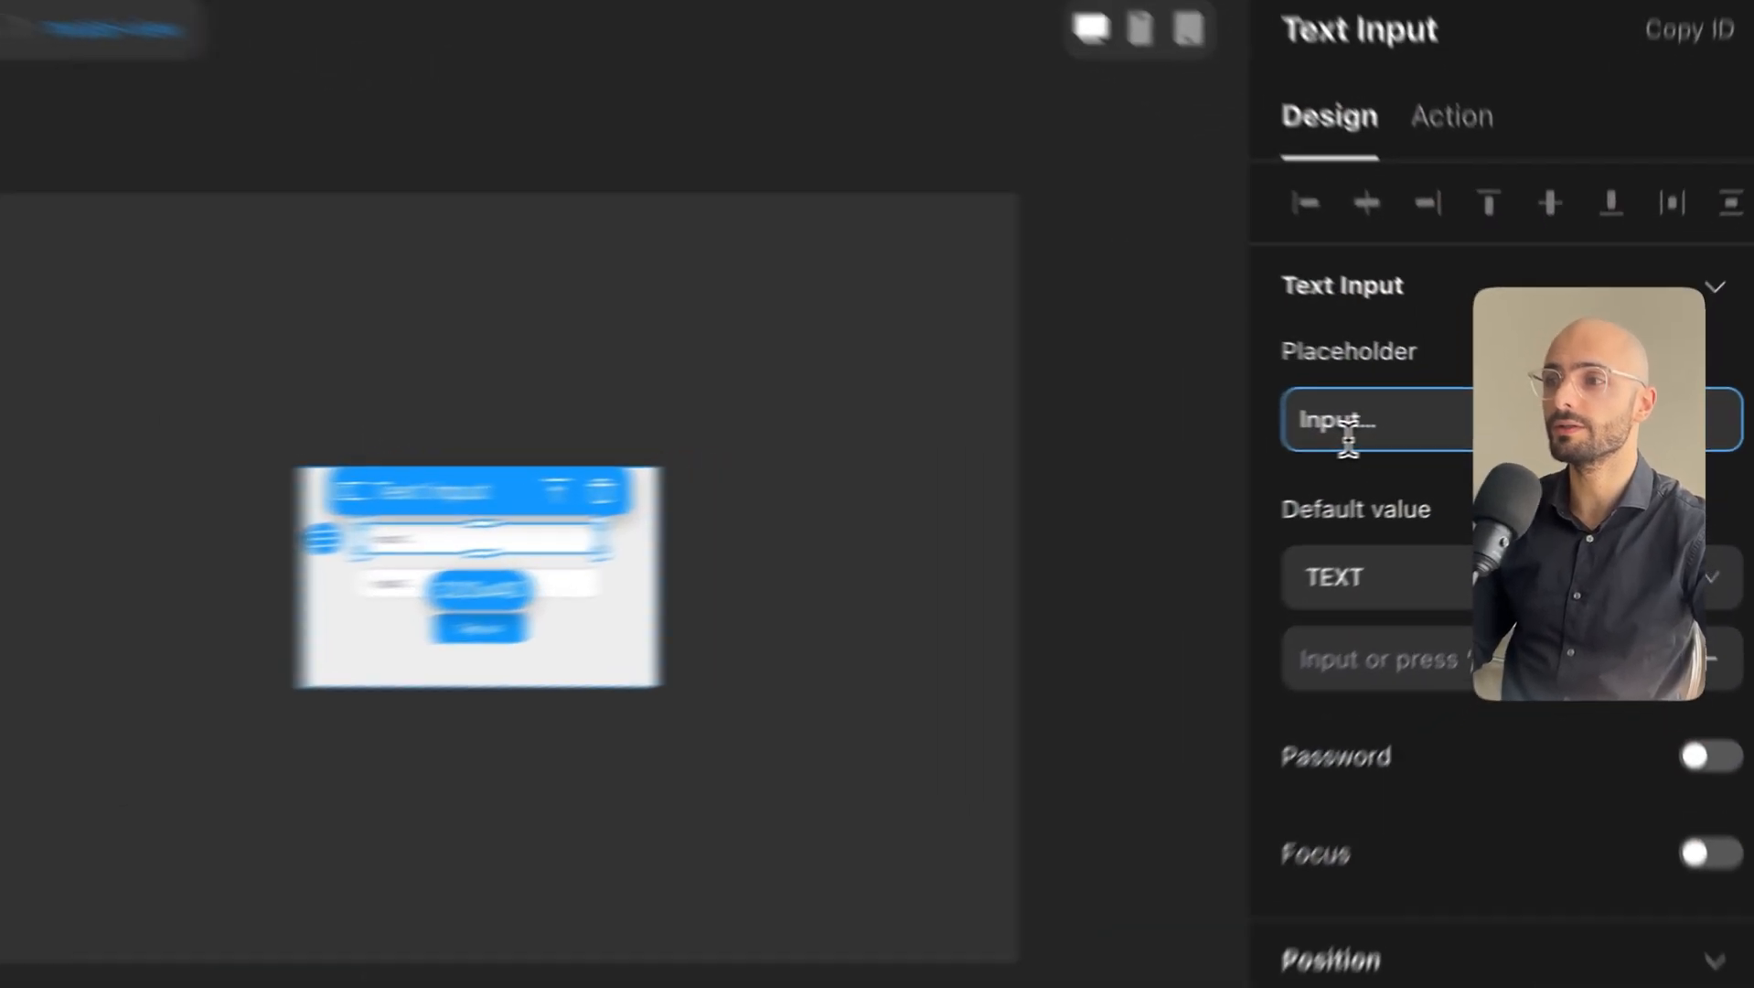
{"action": "triple_click", "coordinate": [1449, 451]}
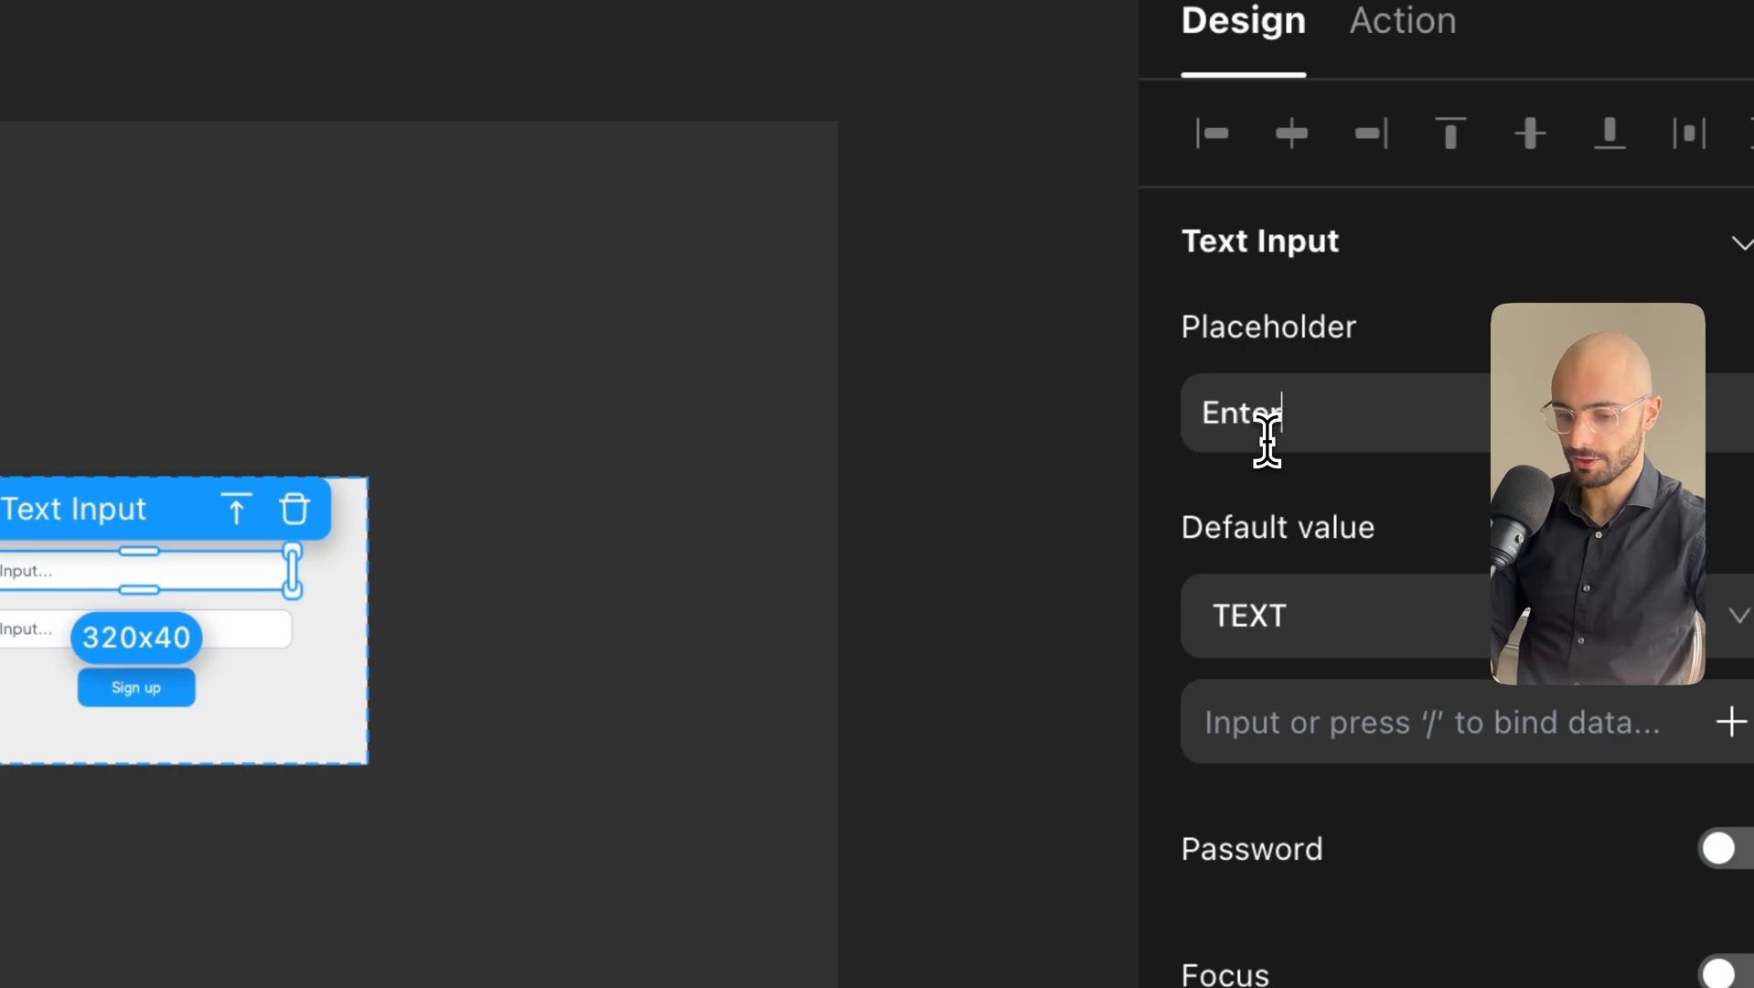
{"action": "type", "text": "Enter username"}
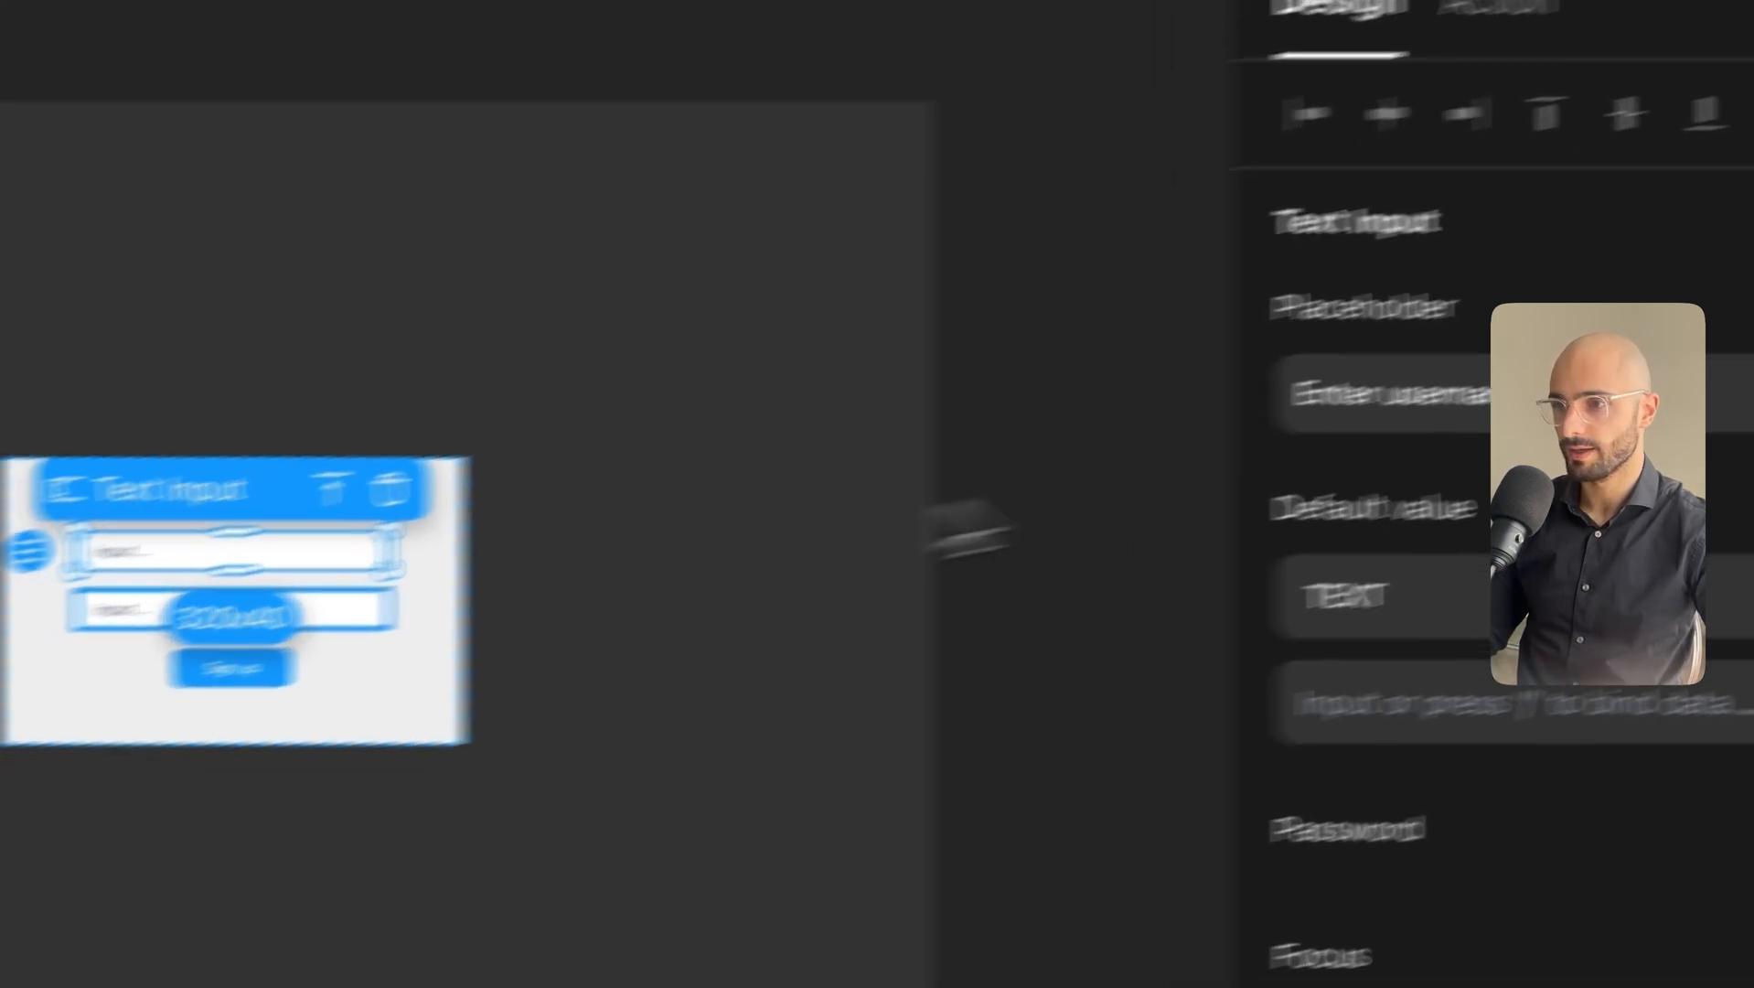
{"action": "left_click", "coordinate": [272, 633]}
{"action": "triple_click", "coordinate": [1252, 445]}
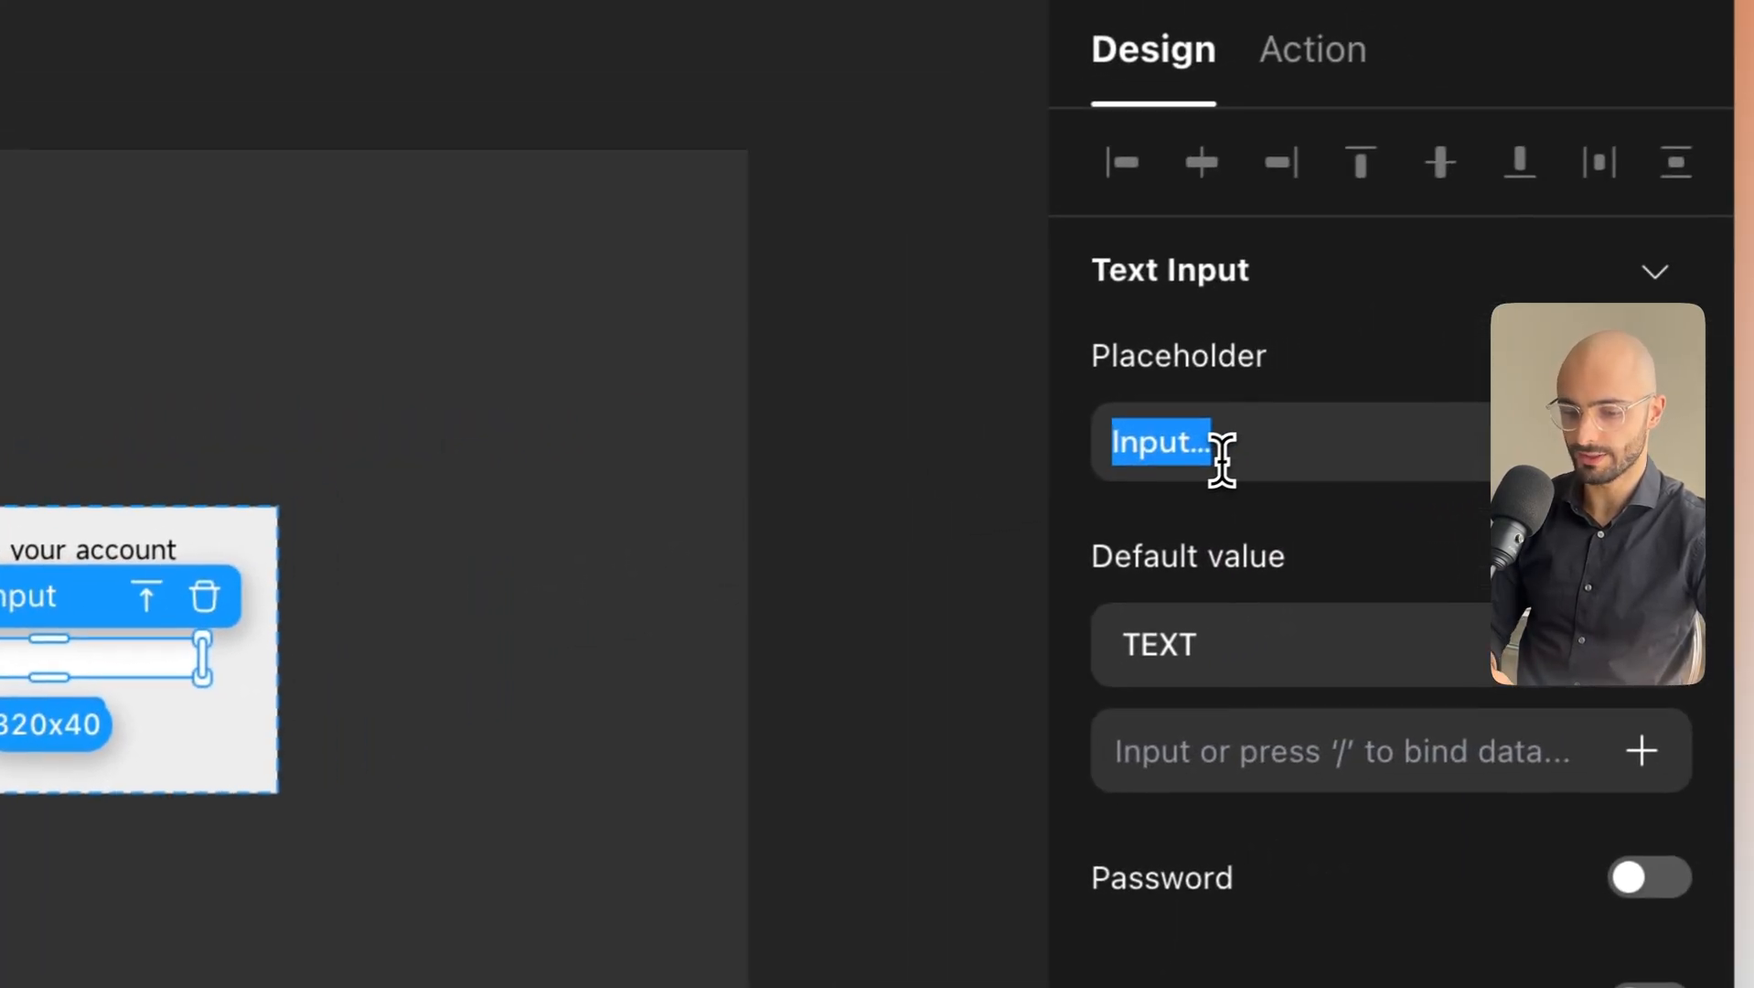
{"action": "type", "text": "Create p"}
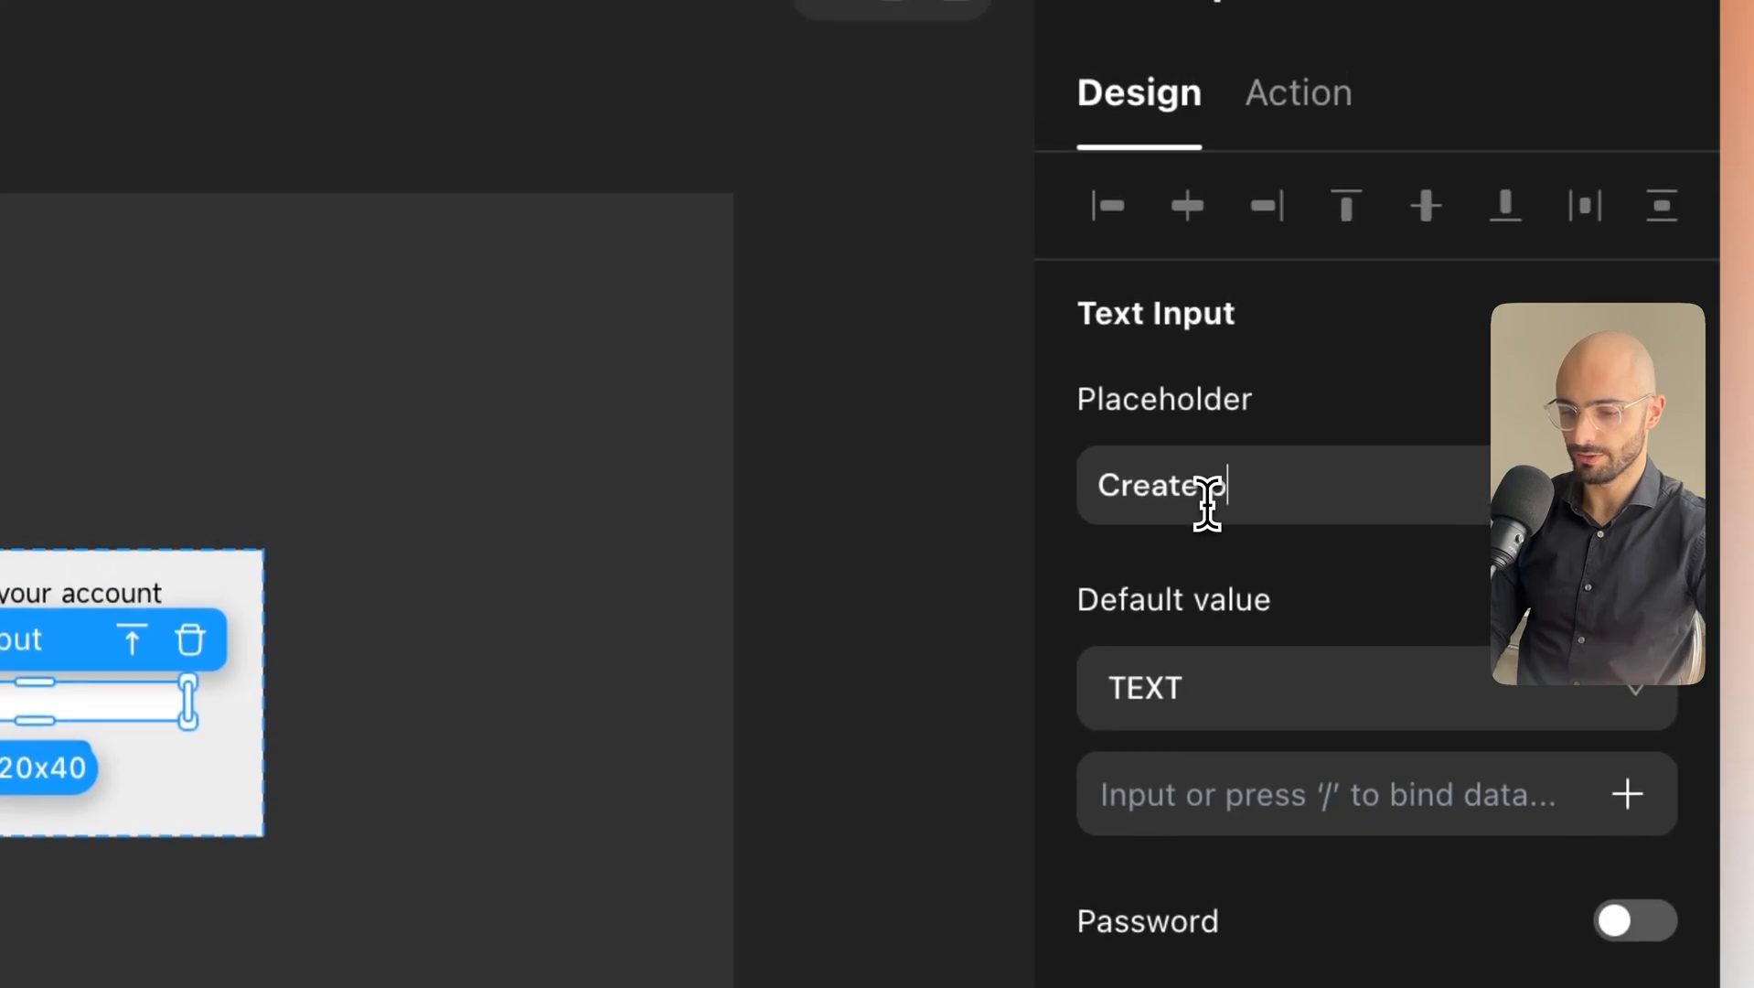
{"action": "type", "text": "assword"}
{"action": "left_click", "coordinate": [89, 766]}
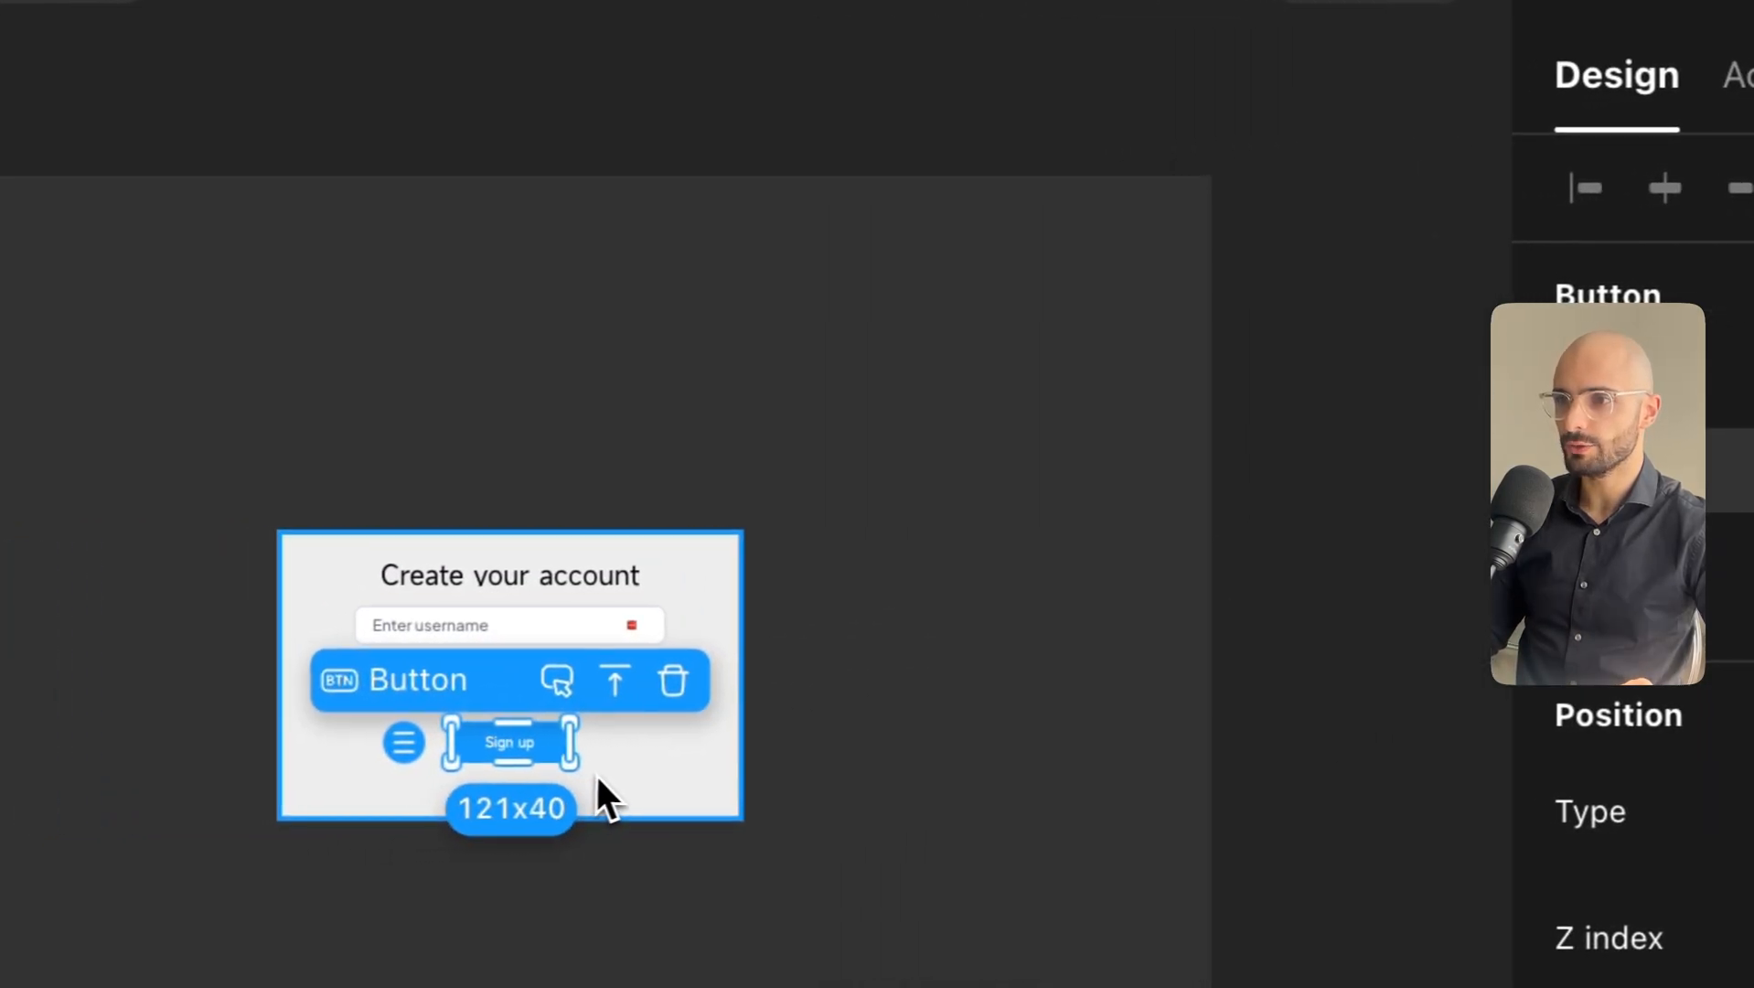
{"action": "left_click", "coordinate": [100, 789]}
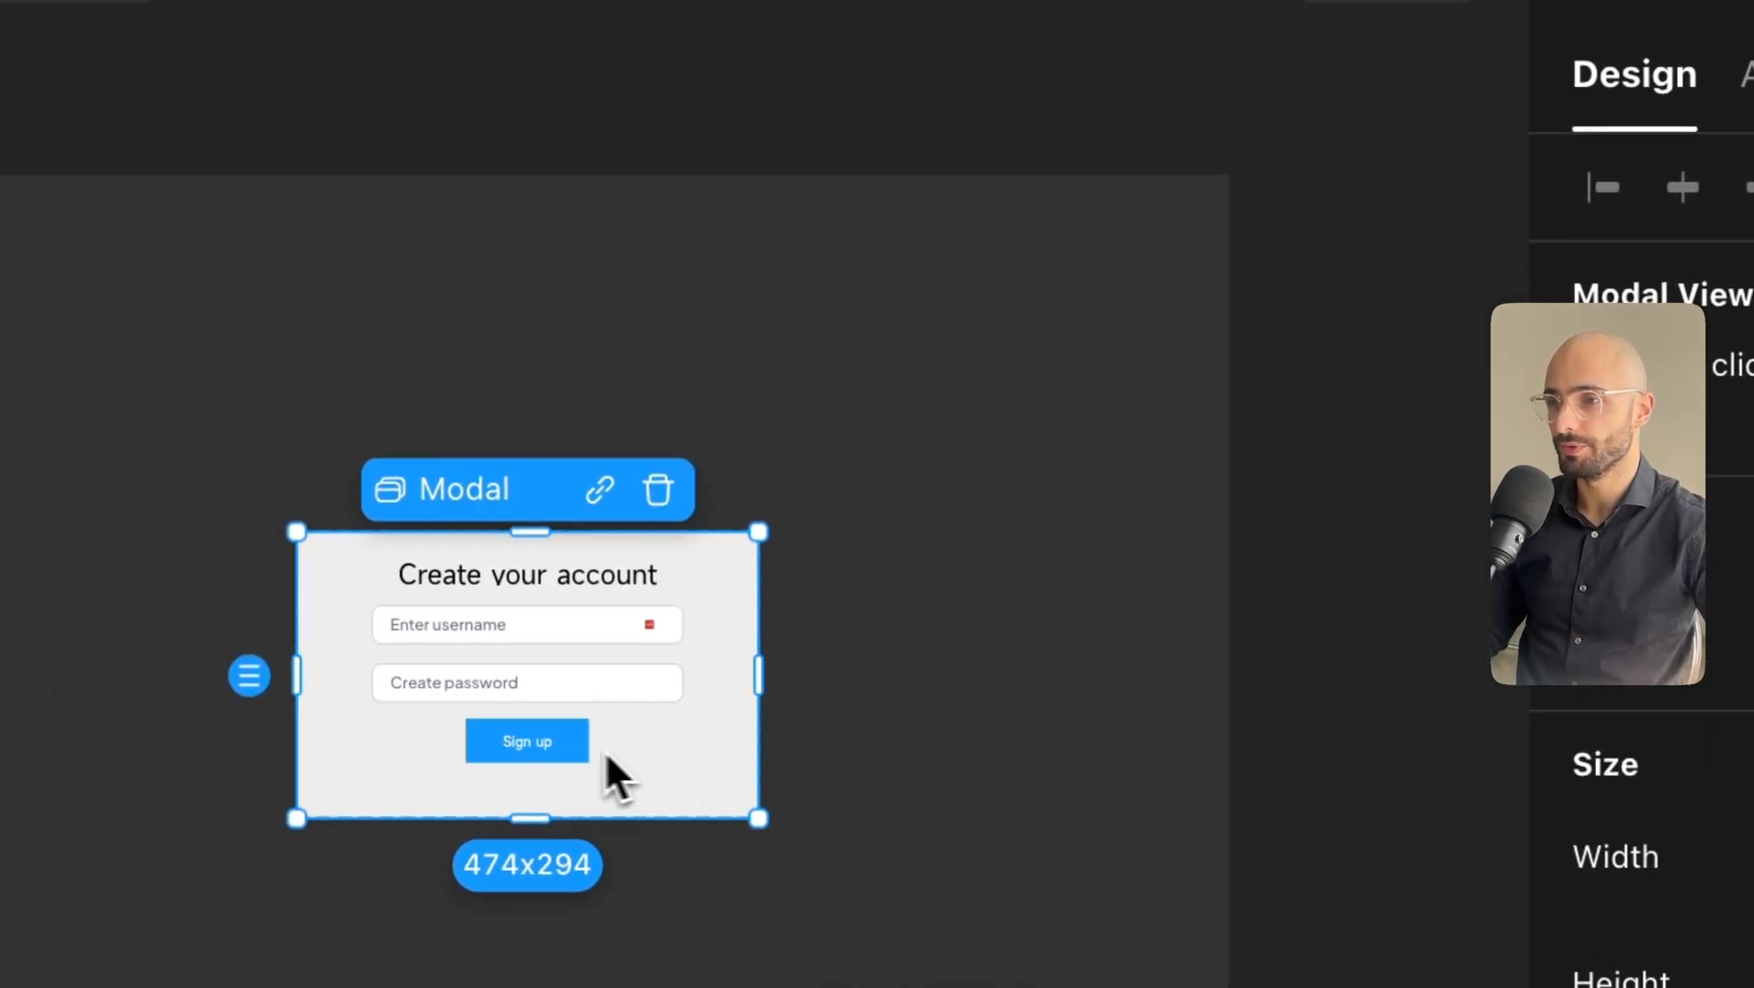
{"action": "left_click", "coordinate": [602, 750]}
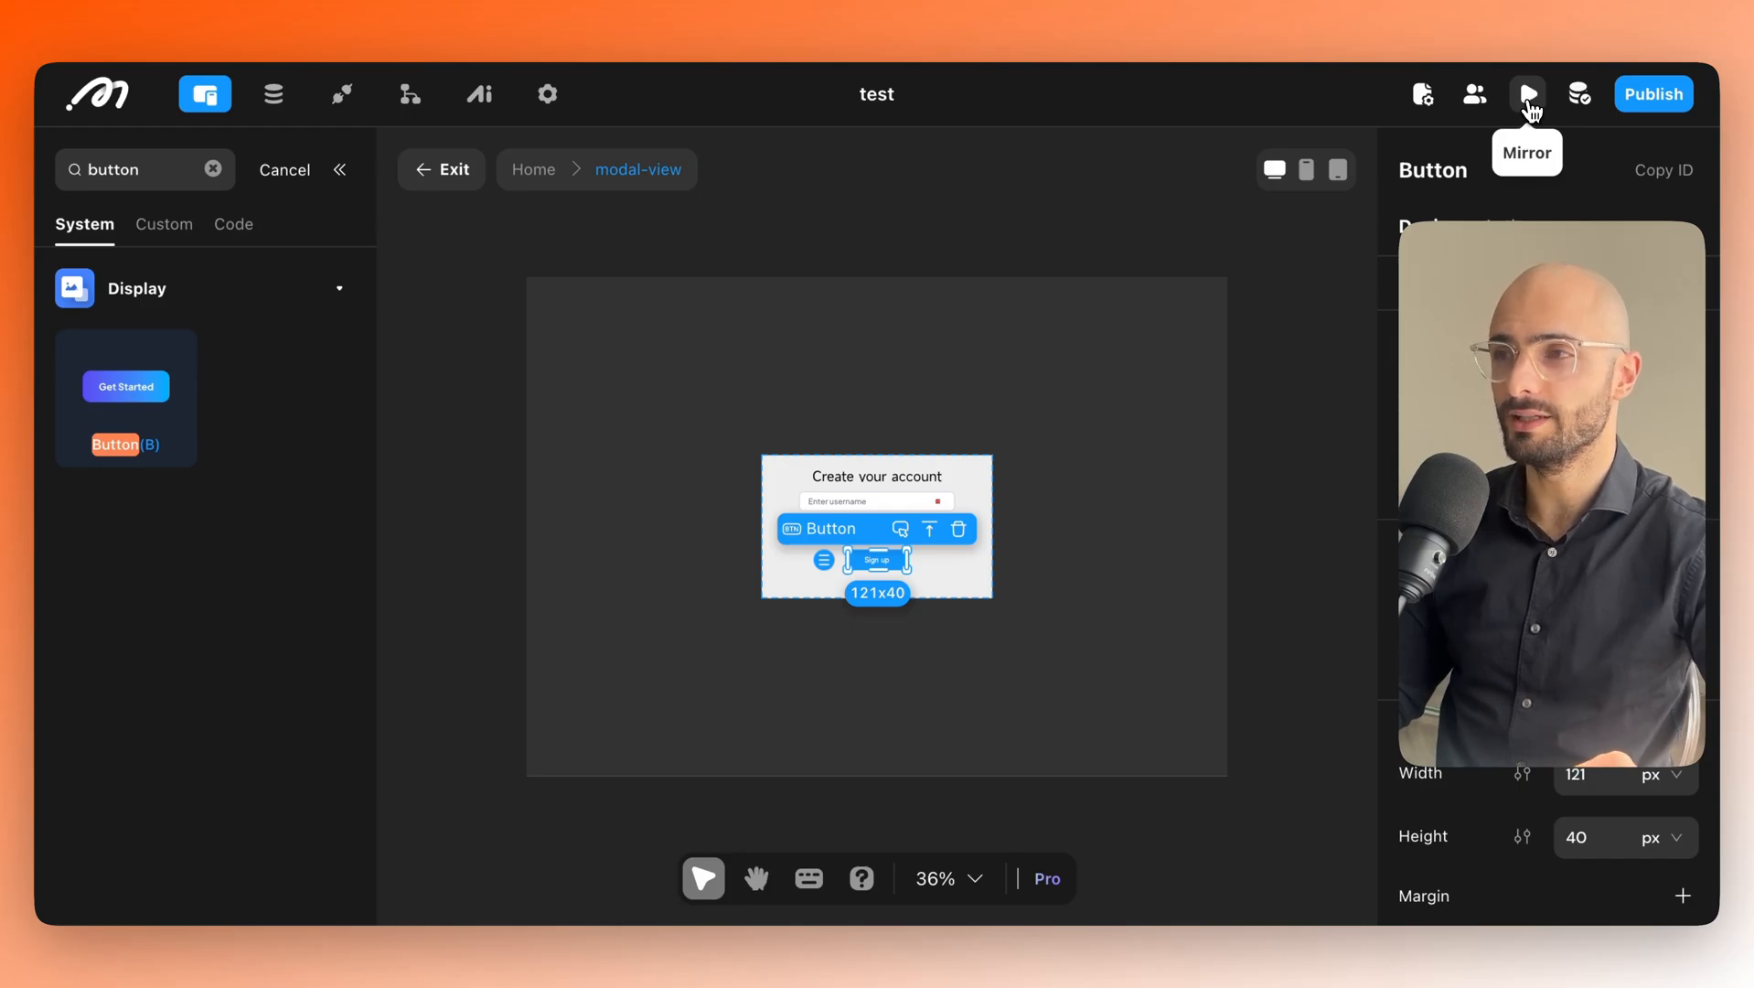
Open the Mirror preview and position it over the editor; the Sign up button is deleted and restored.
{"action": "left_click", "coordinate": [1528, 95]}
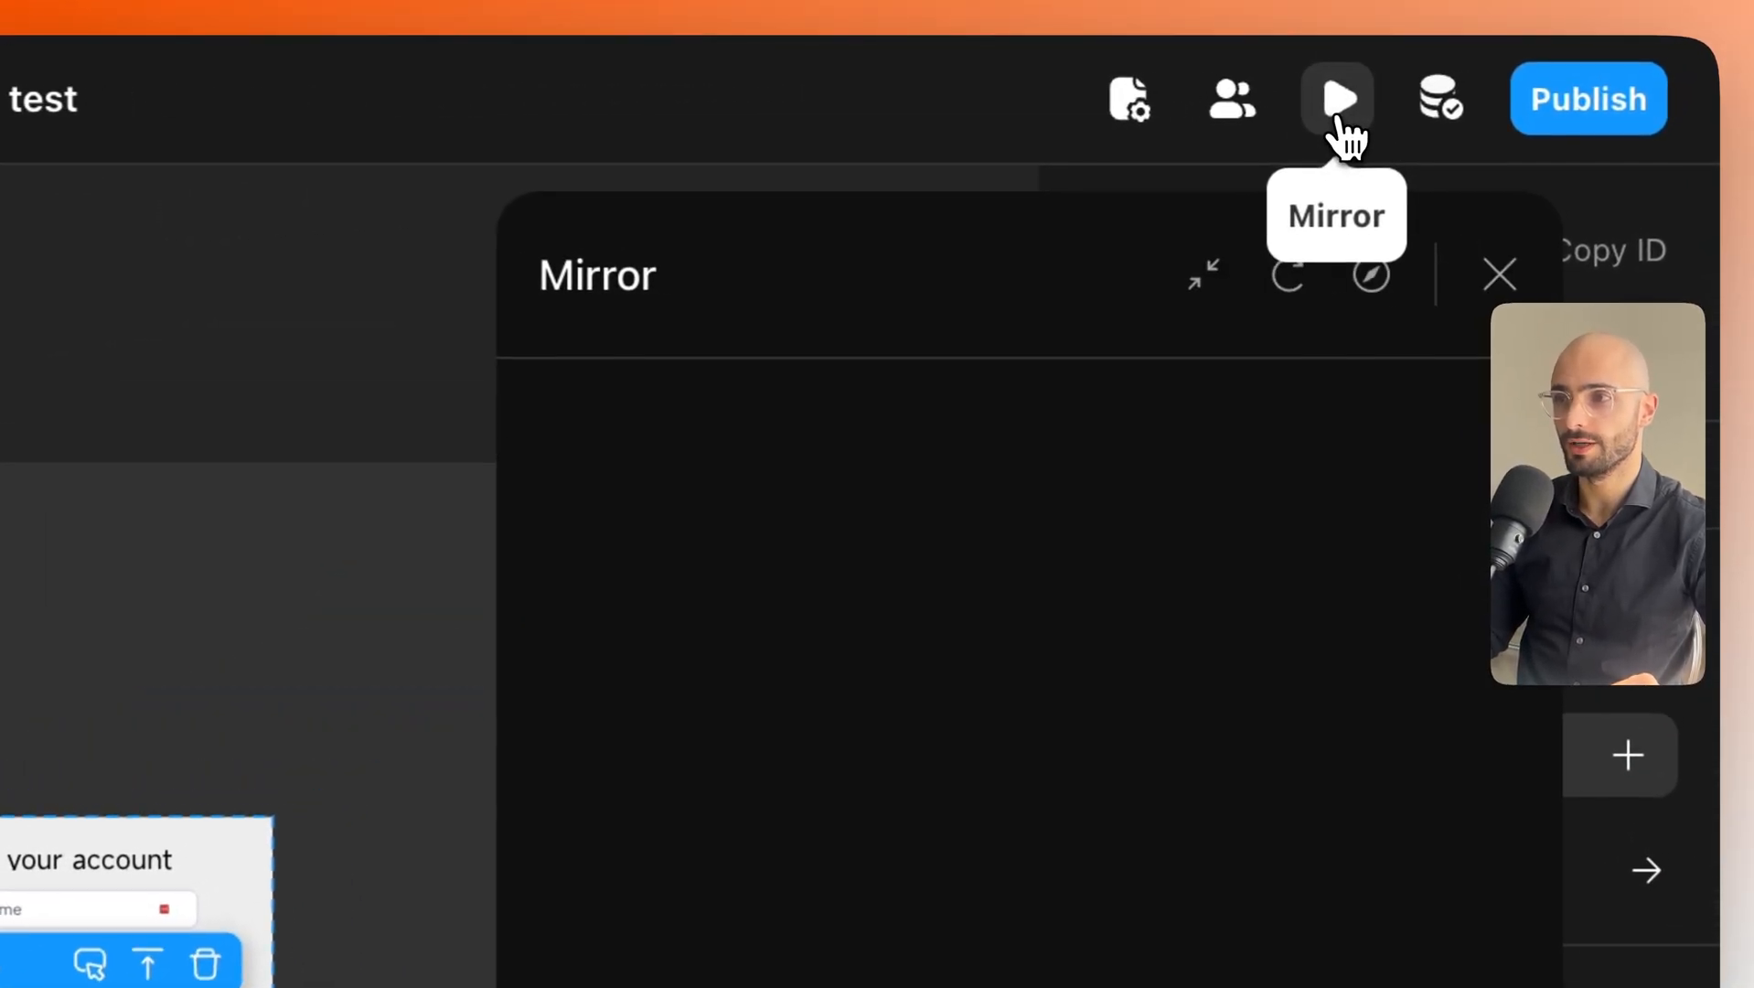
{"action": "left_click_drag", "start_coordinate": [1102, 262], "coordinate": [822, 199]}
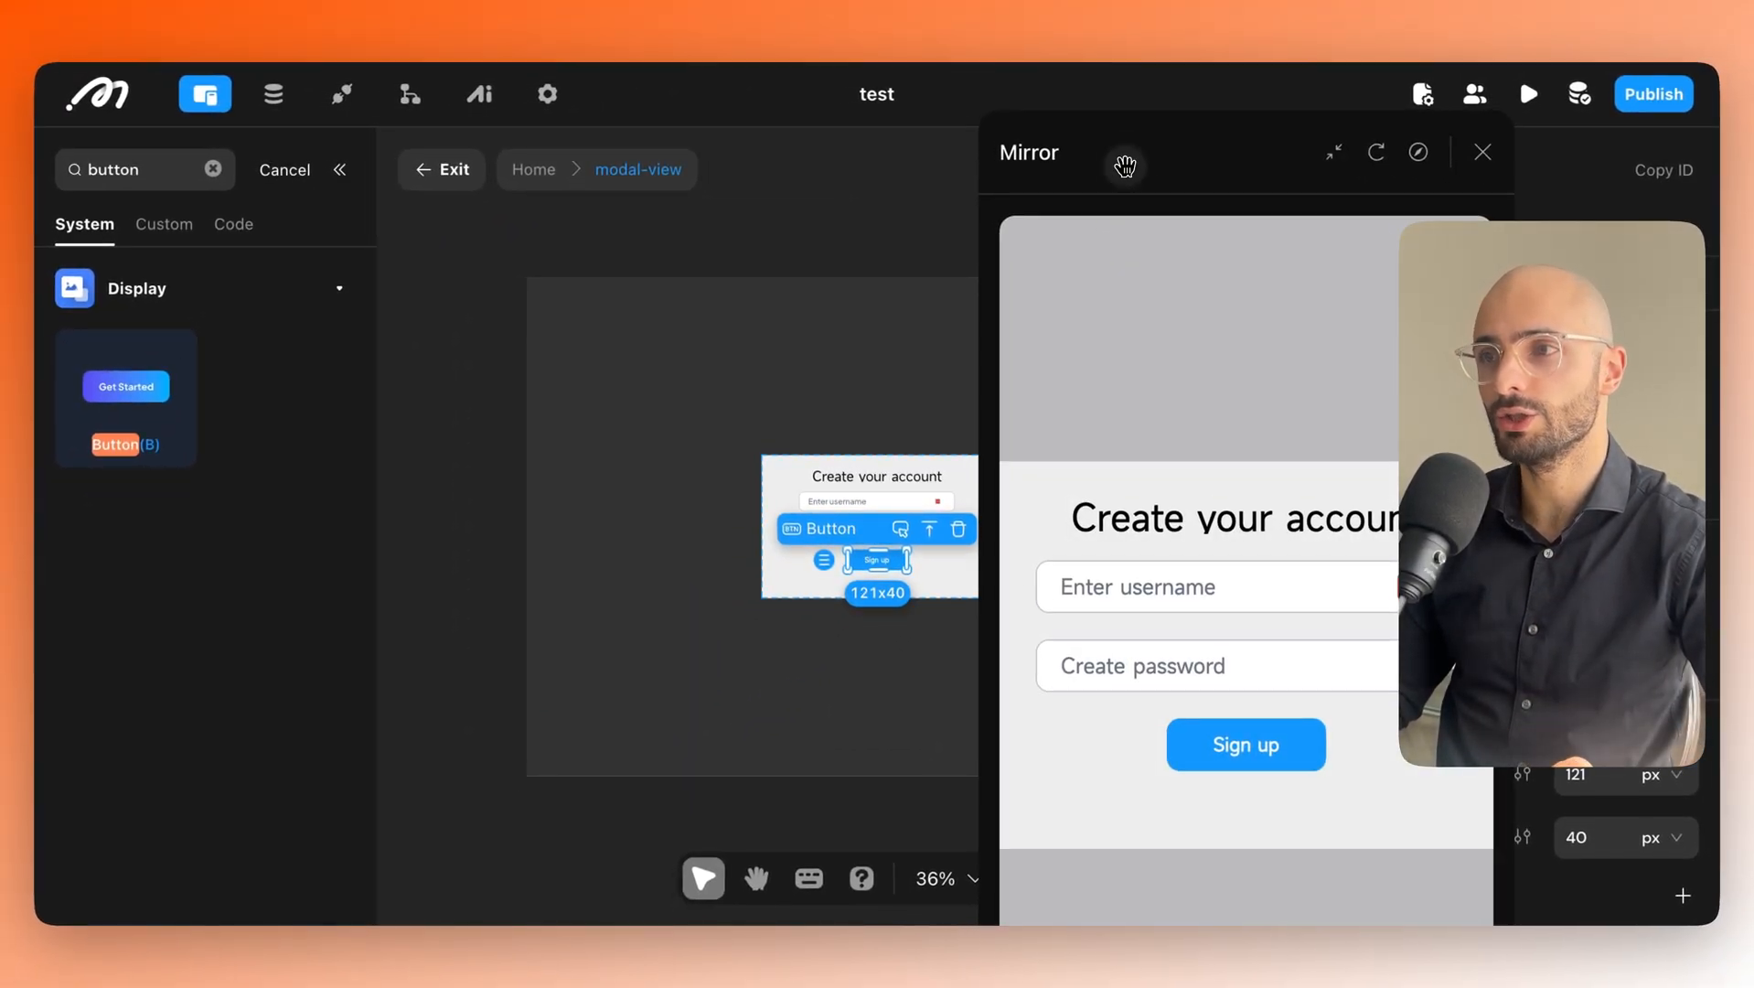
{"action": "left_click_drag", "start_coordinate": [1125, 165], "coordinate": [1244, 85]}
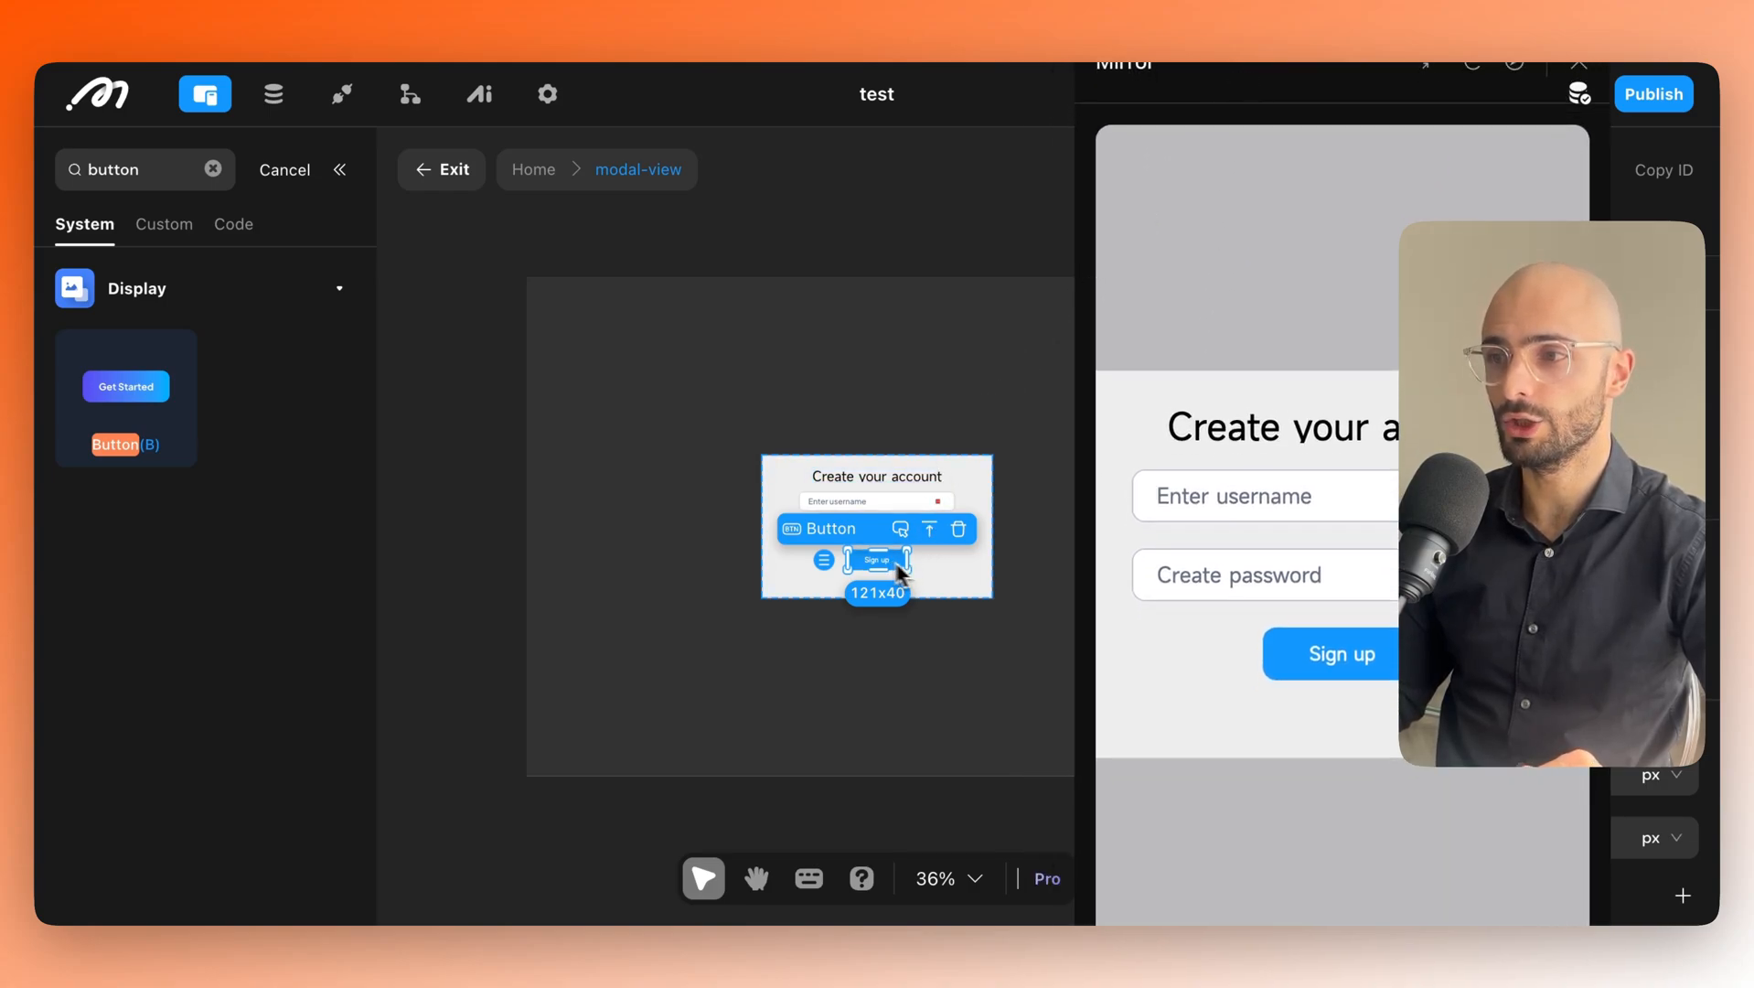
{"action": "key", "text": "BackSpace"}
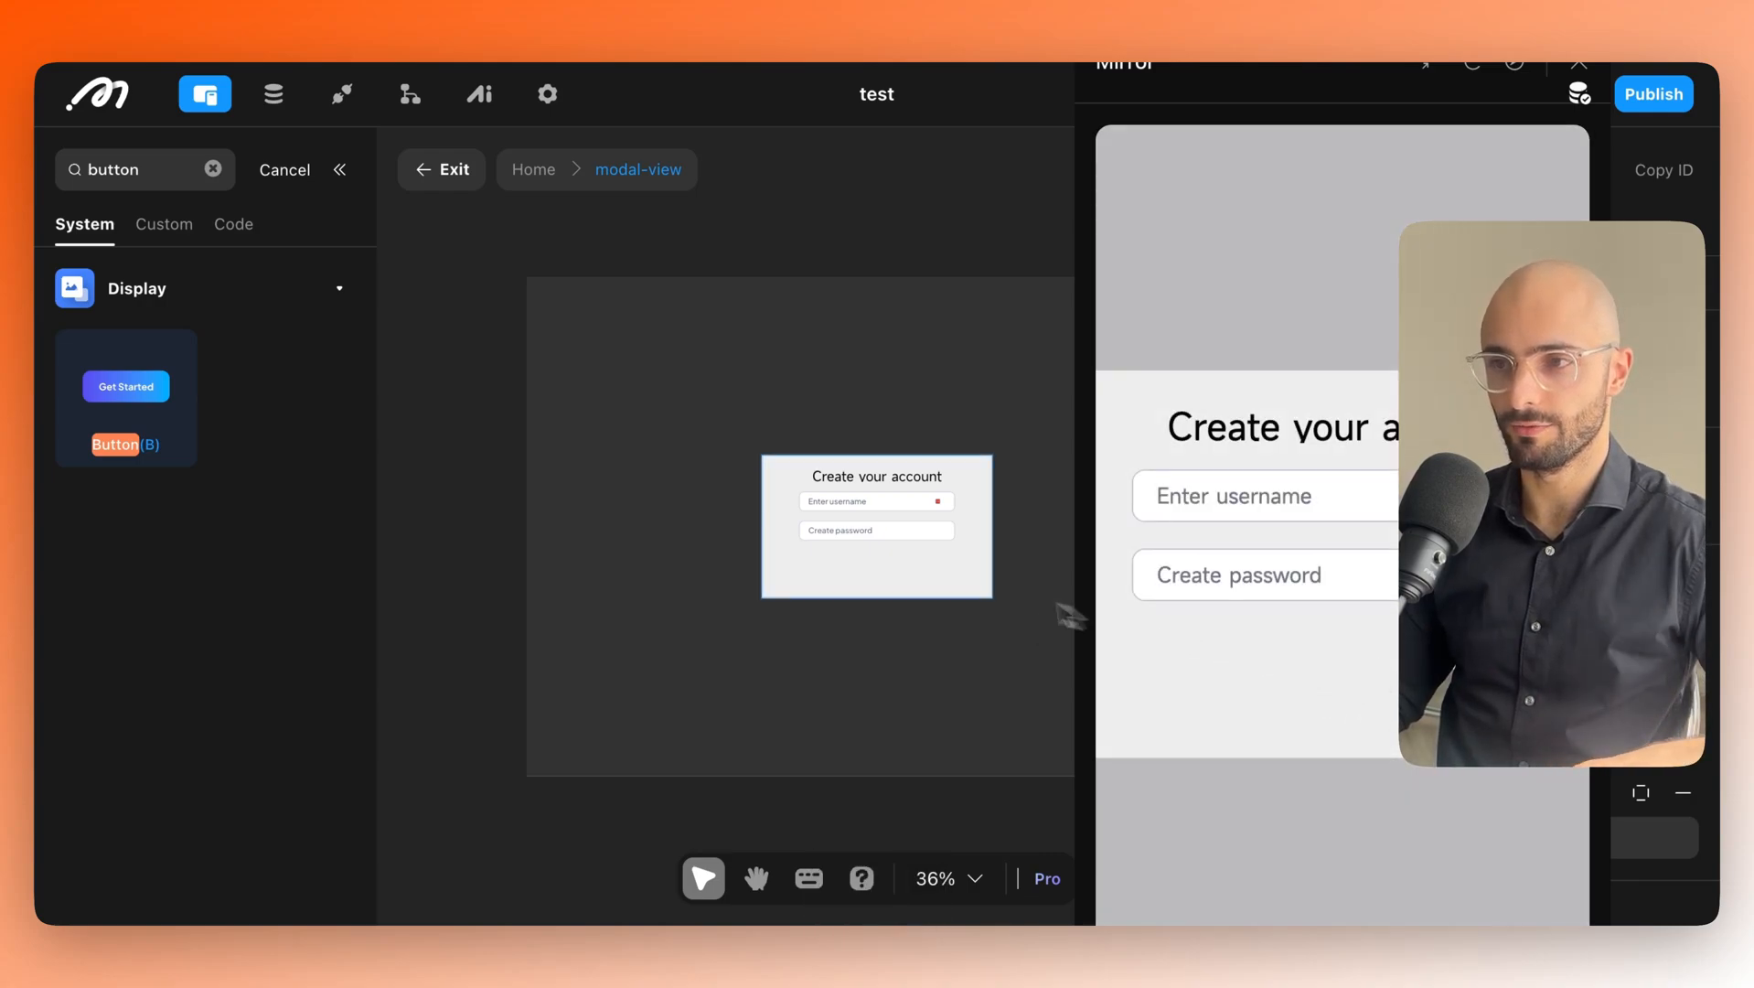
{"action": "key", "text": "super+z"}
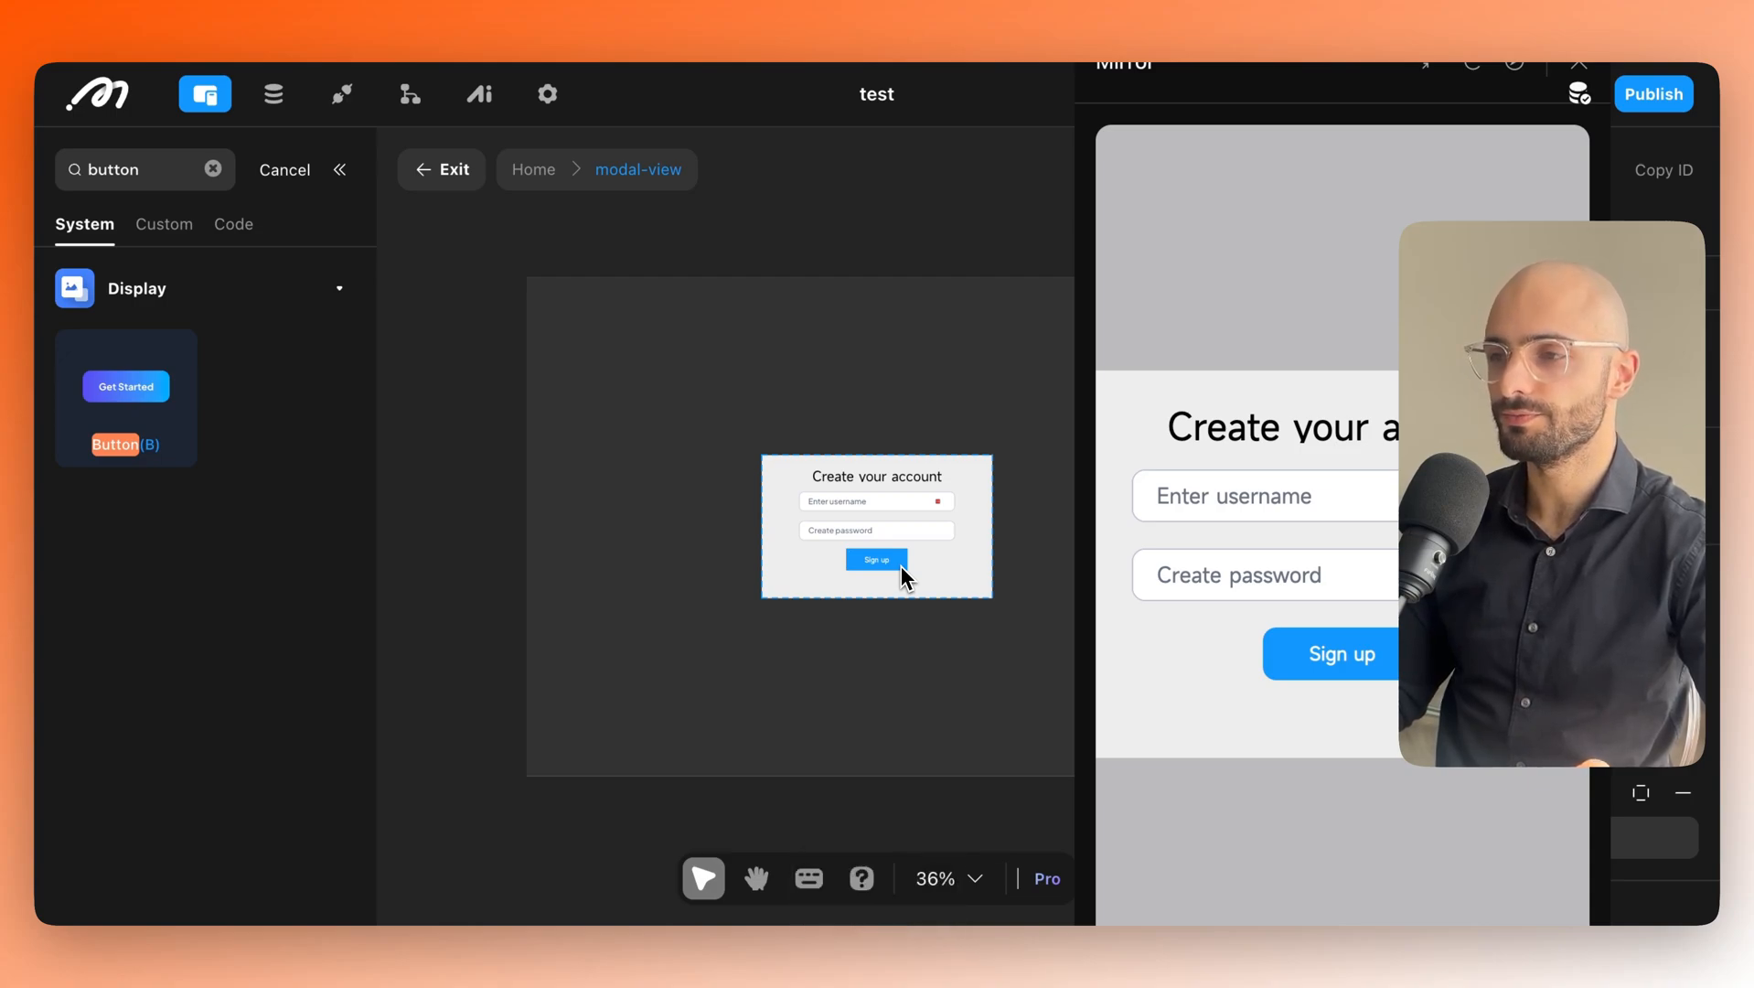
{"action": "left_click_drag", "start_coordinate": [1235, 75], "coordinate": [1416, 502]}
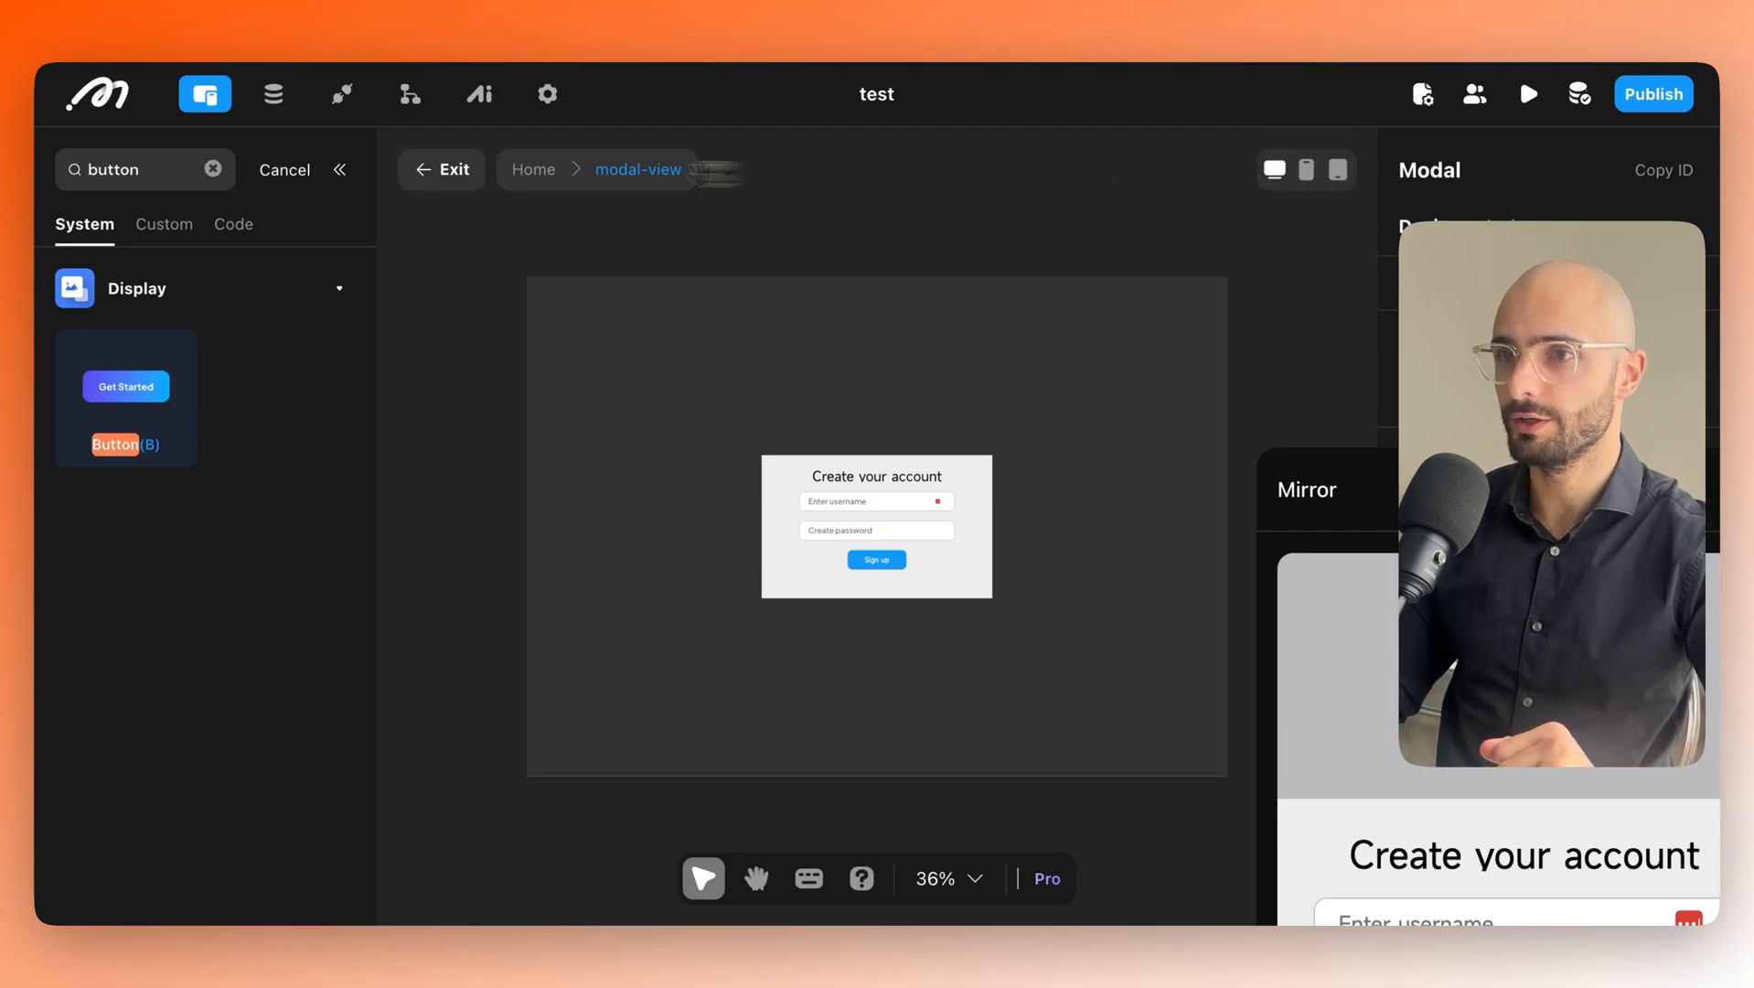
In phone view, drag the sign-up modal's side handle inward to narrow it.
{"action": "left_click", "coordinate": [491, 163]}
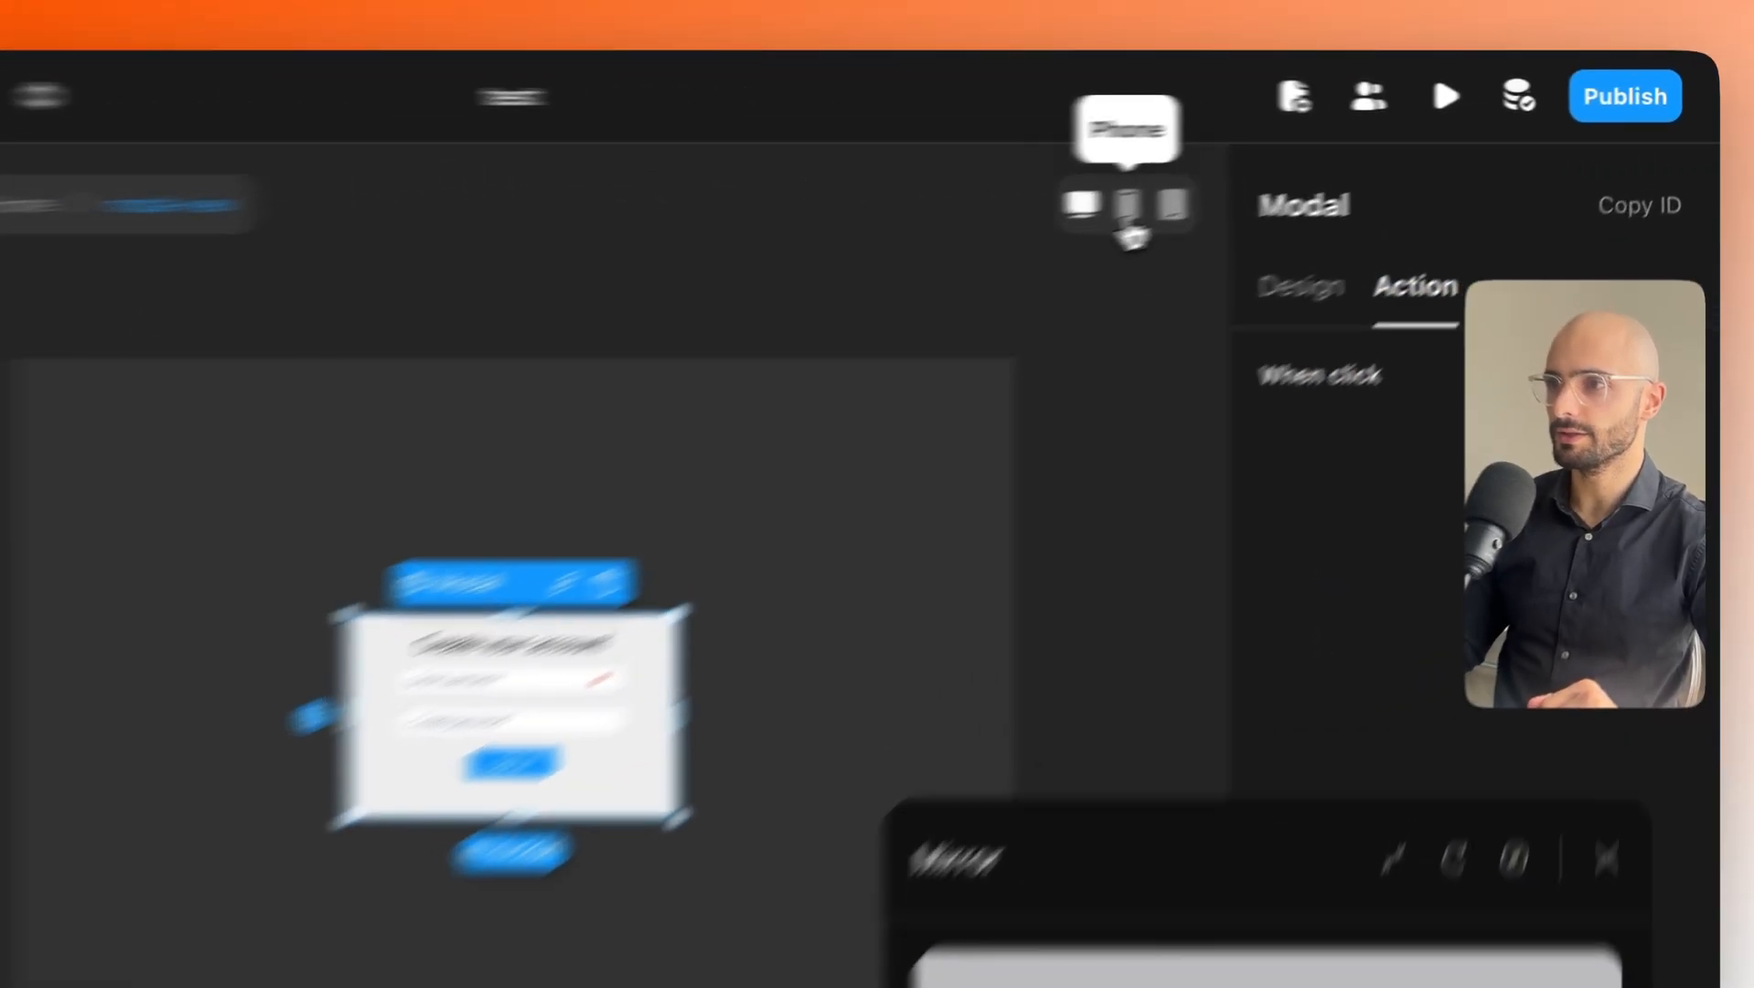
{"action": "left_click", "coordinate": [1305, 179]}
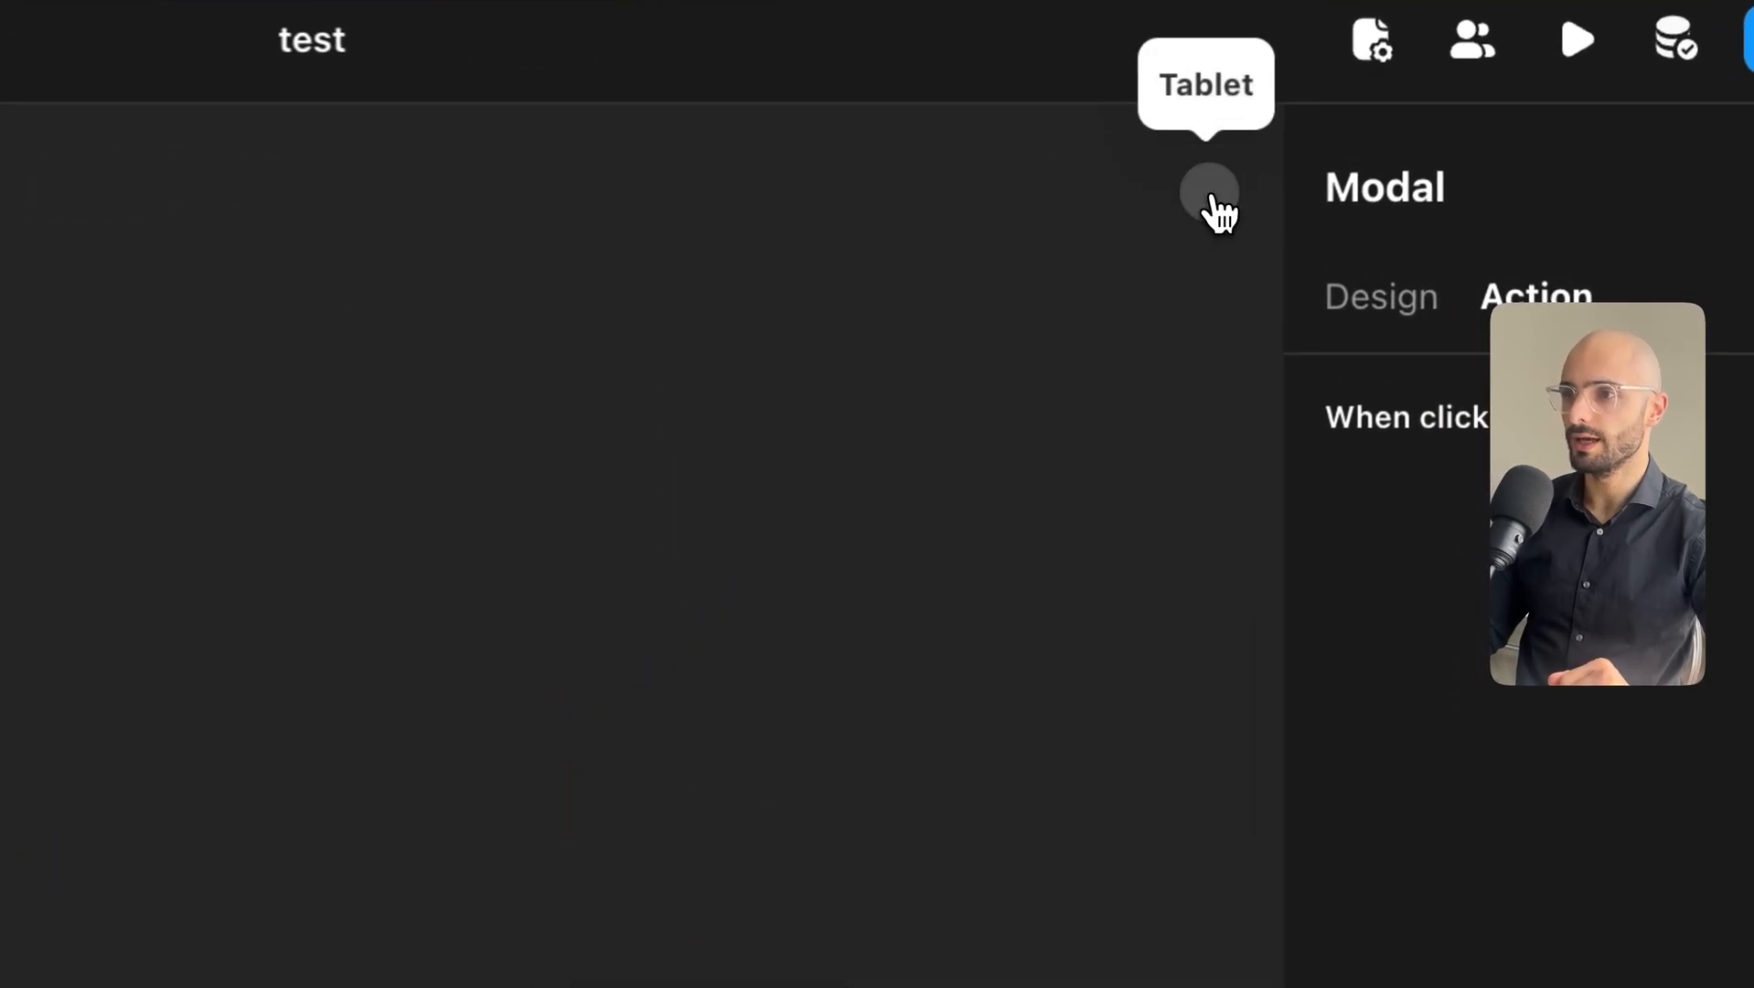
{"action": "left_click", "coordinate": [1336, 169]}
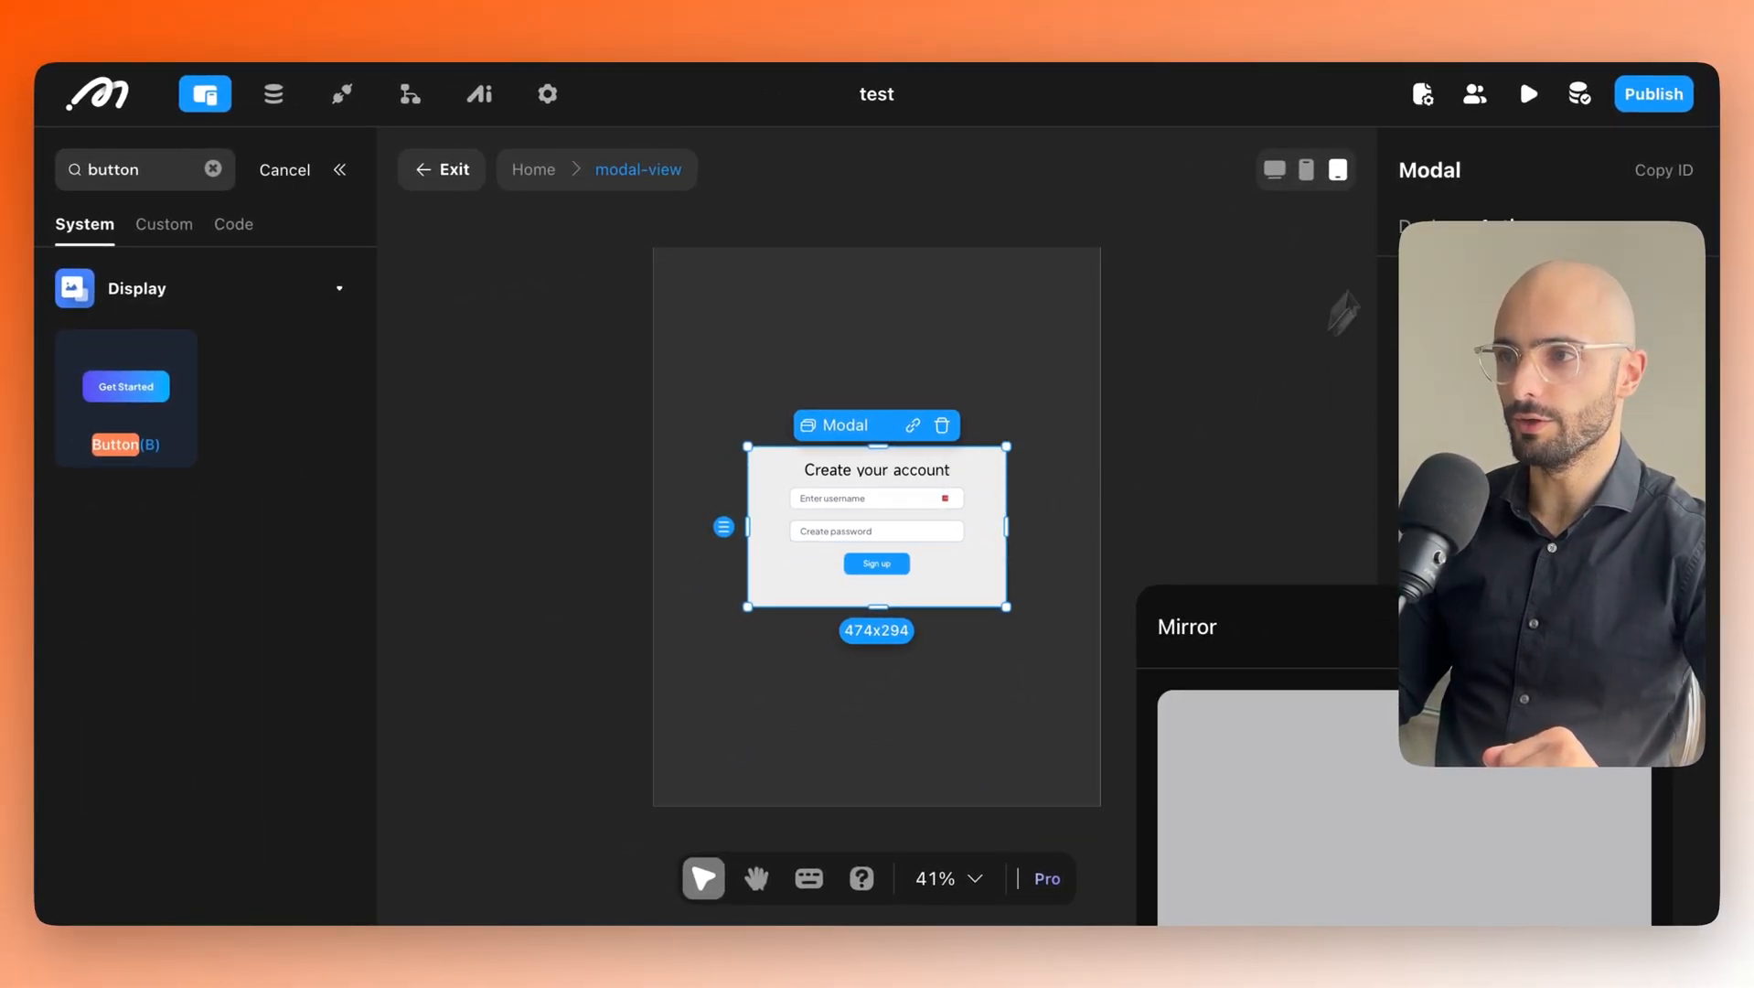
{"action": "left_click", "coordinate": [1307, 170]}
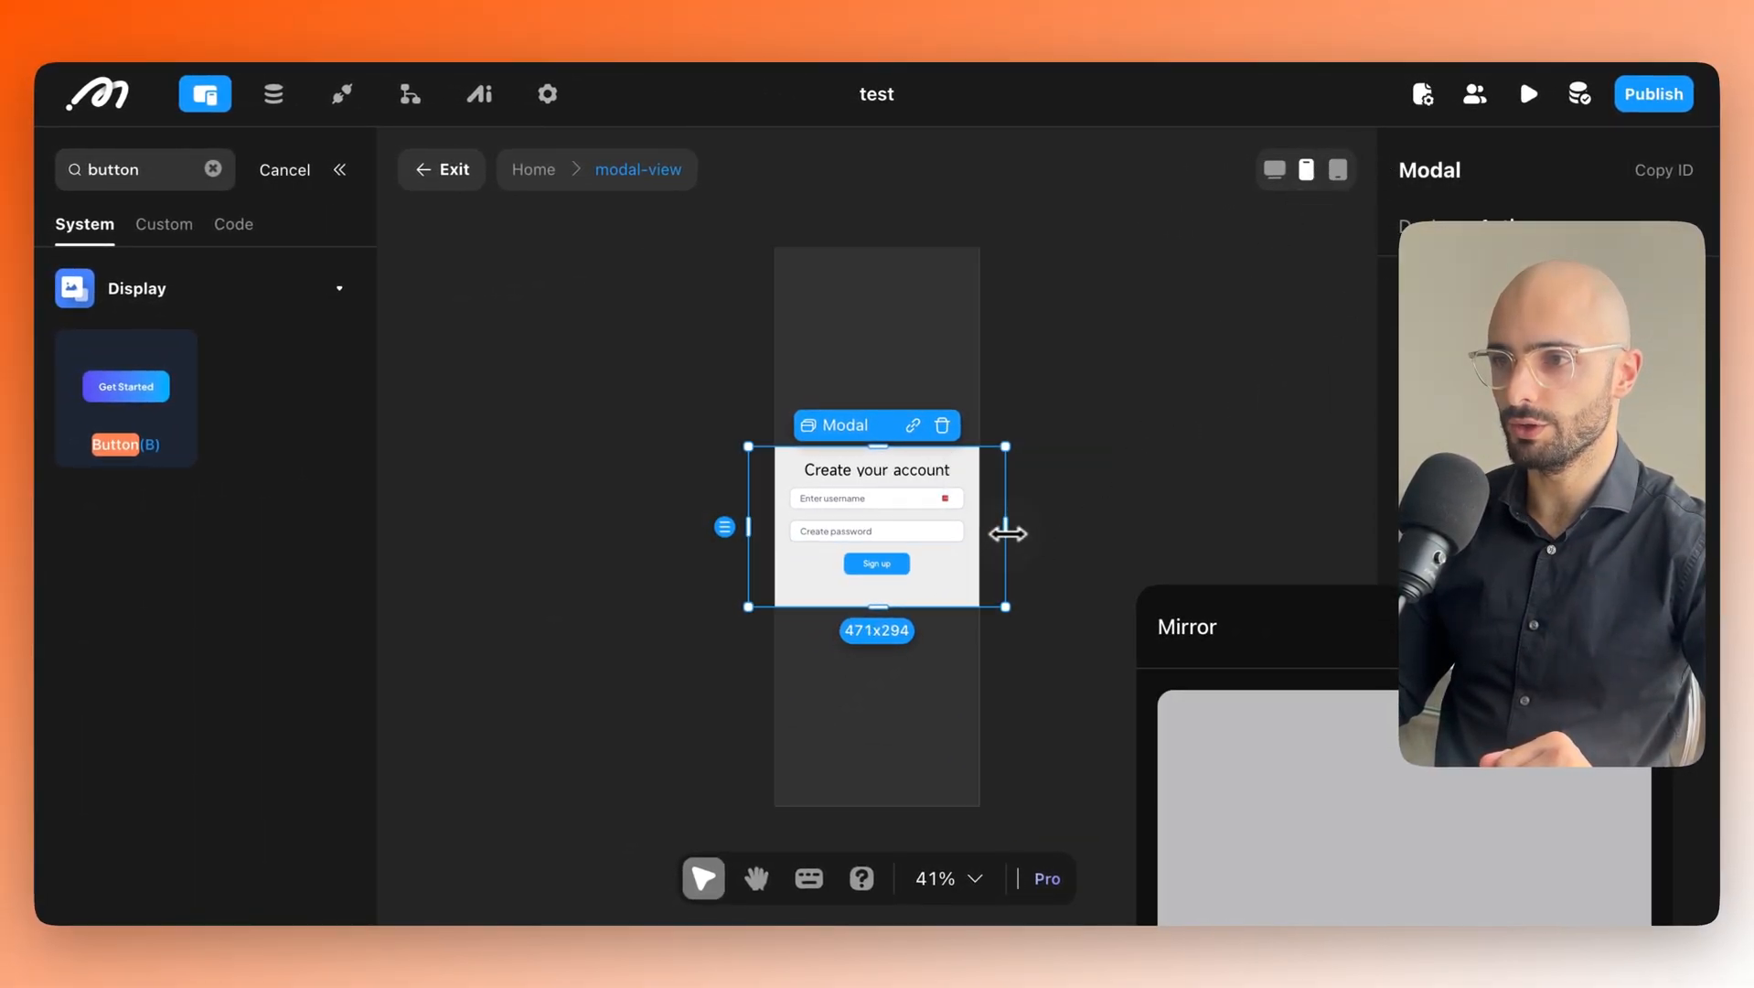
{"action": "left_click_drag", "start_coordinate": [985, 538], "coordinate": [960, 538]}
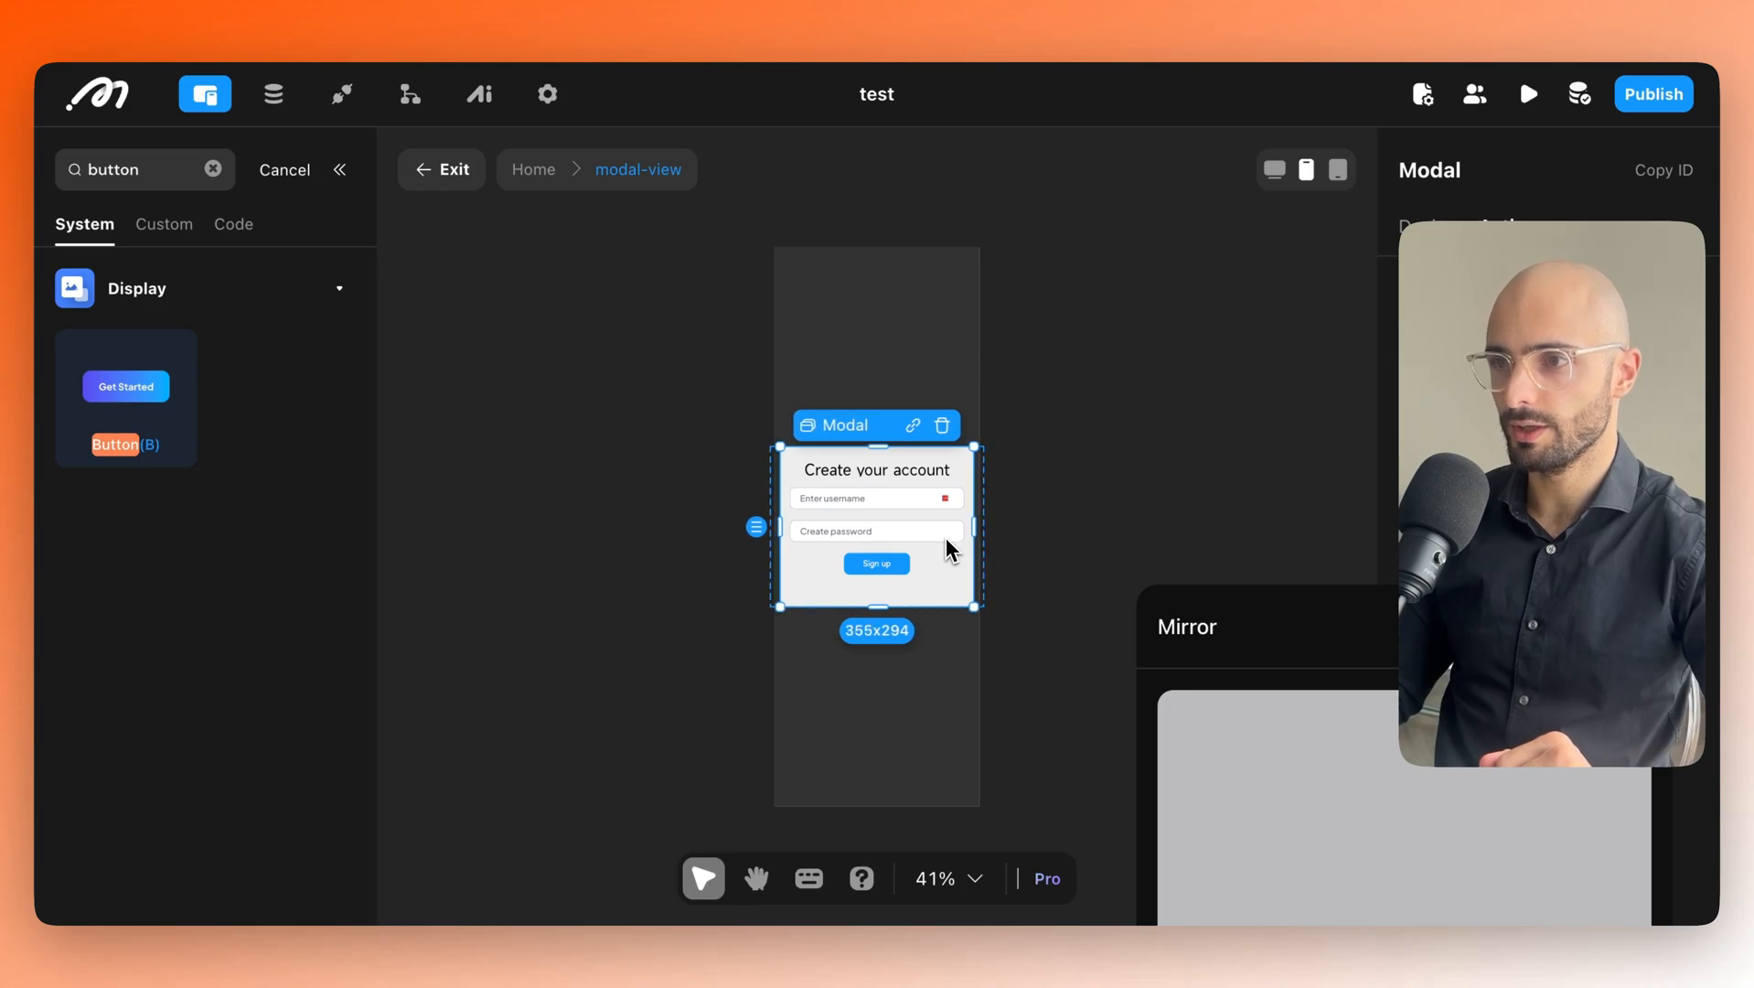
{"action": "left_click", "coordinate": [1075, 361]}
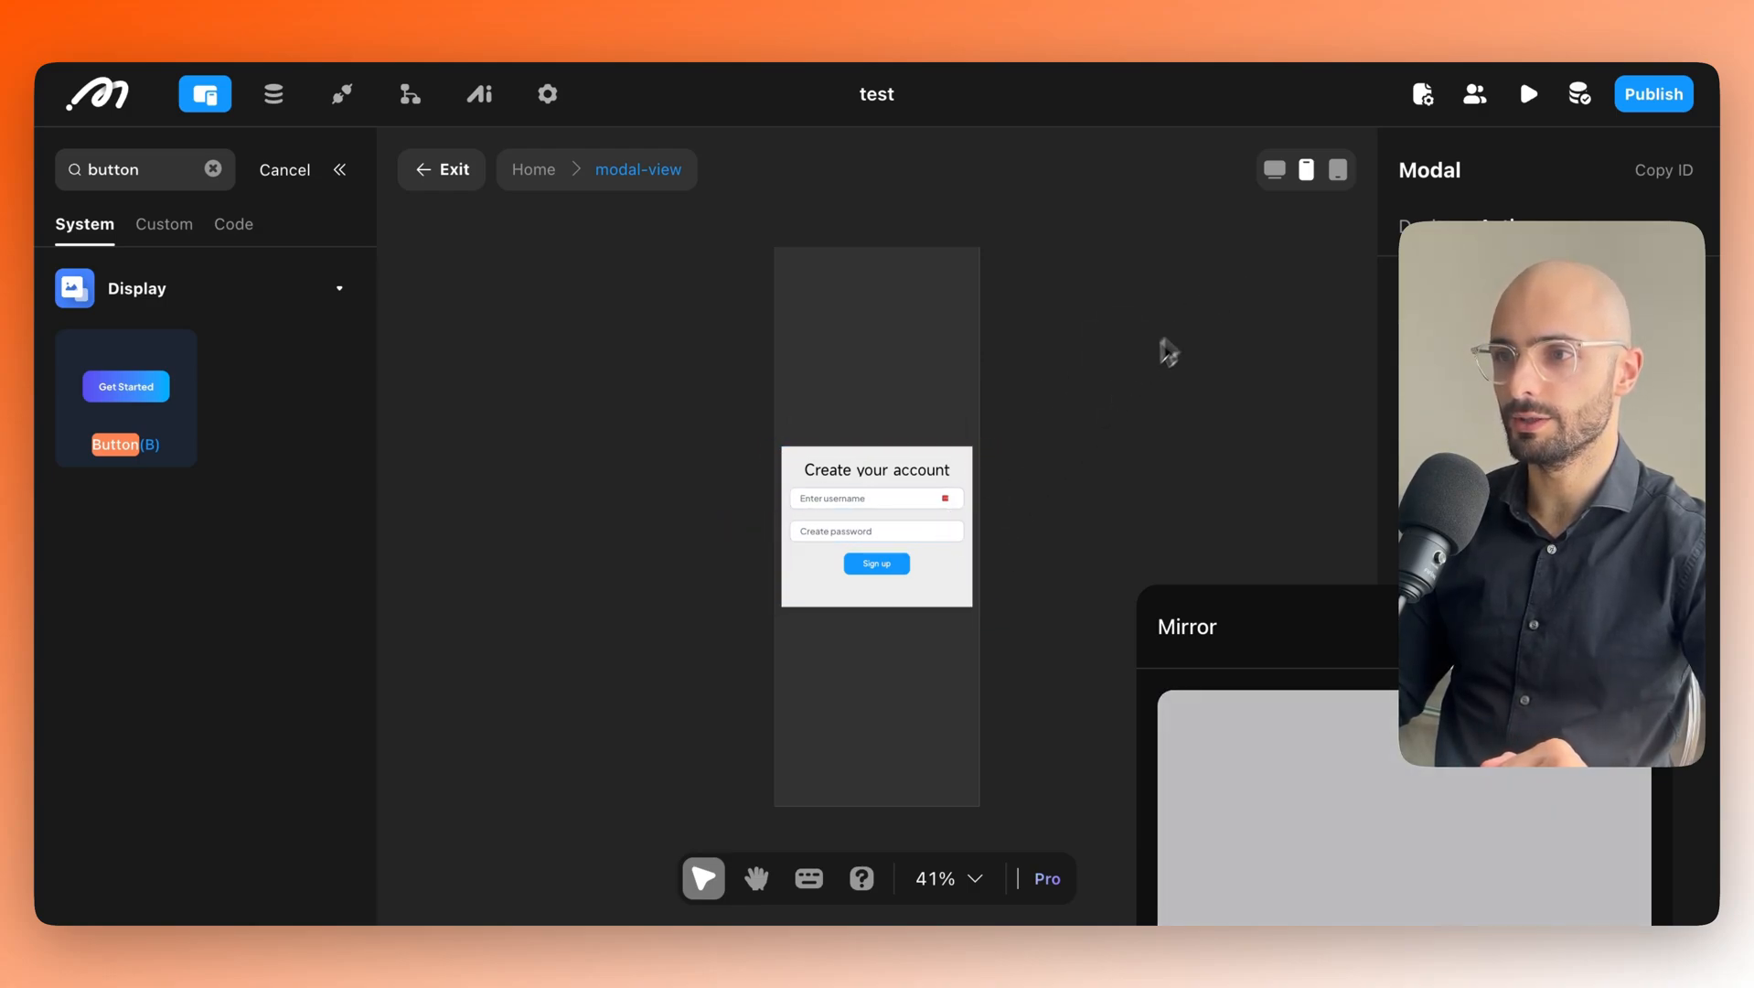
Return the canvas to desktop width, move the Mirror preview aside, and select the modal.
{"action": "left_click", "coordinate": [1278, 190]}
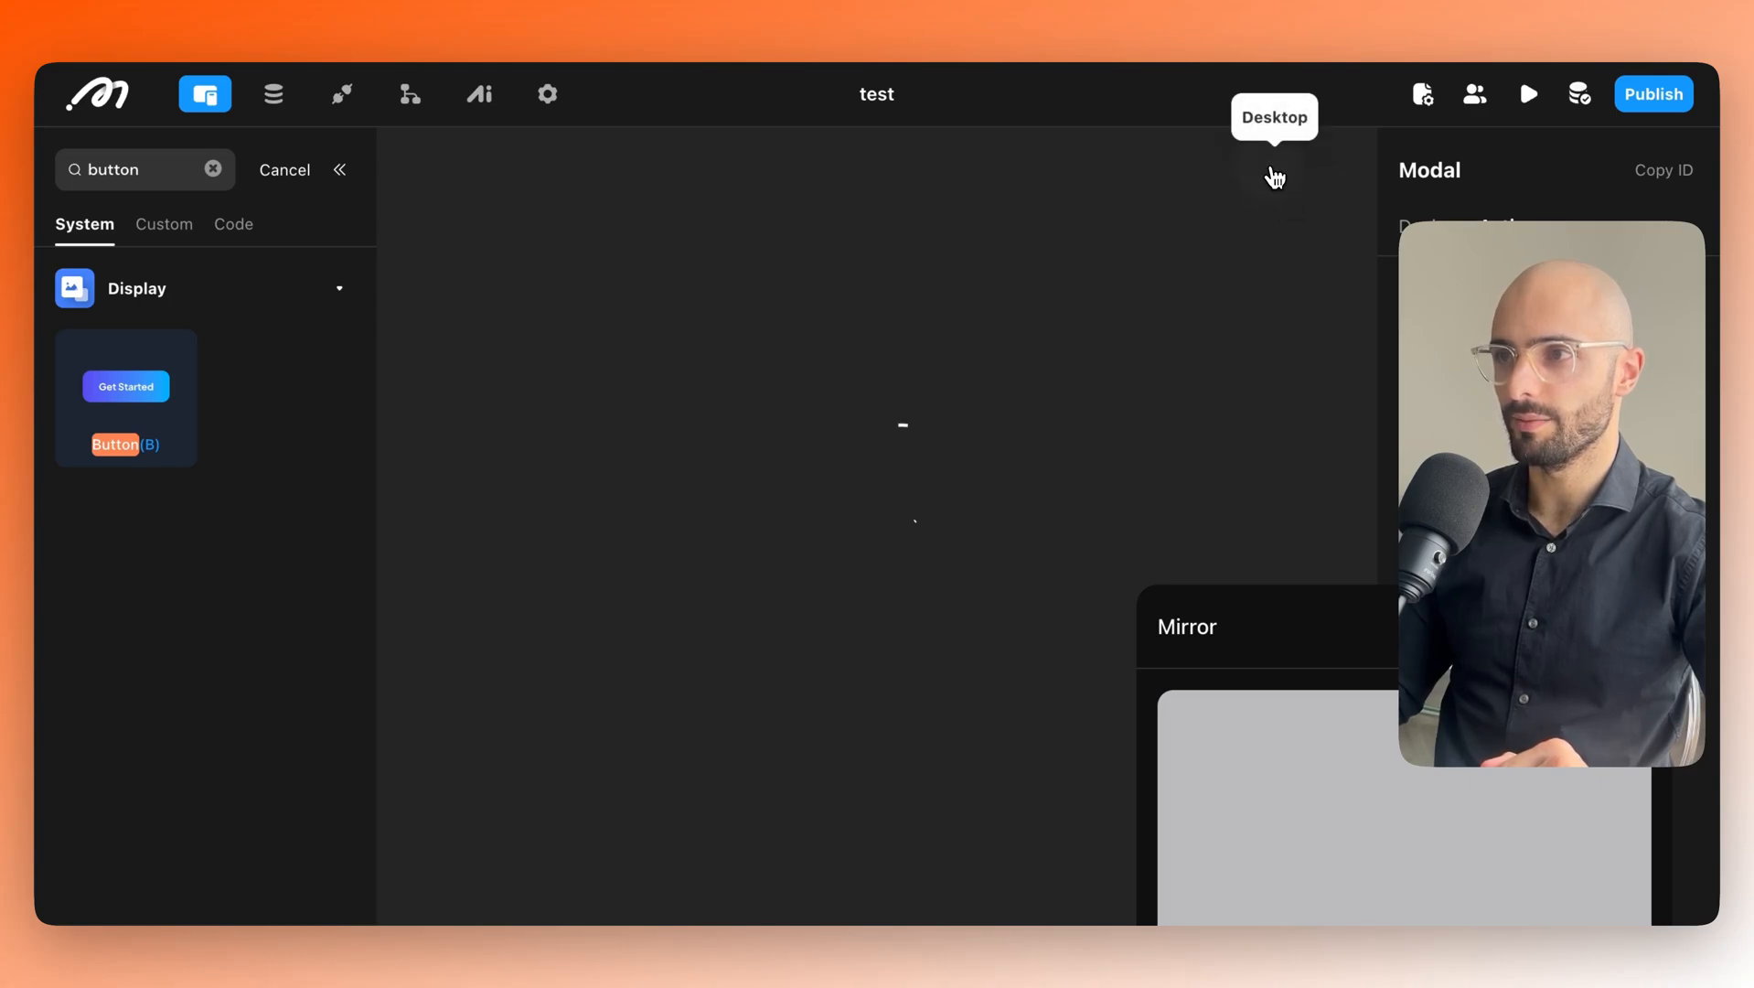
{"action": "left_click_drag", "start_coordinate": [1358, 604], "coordinate": [882, 256]}
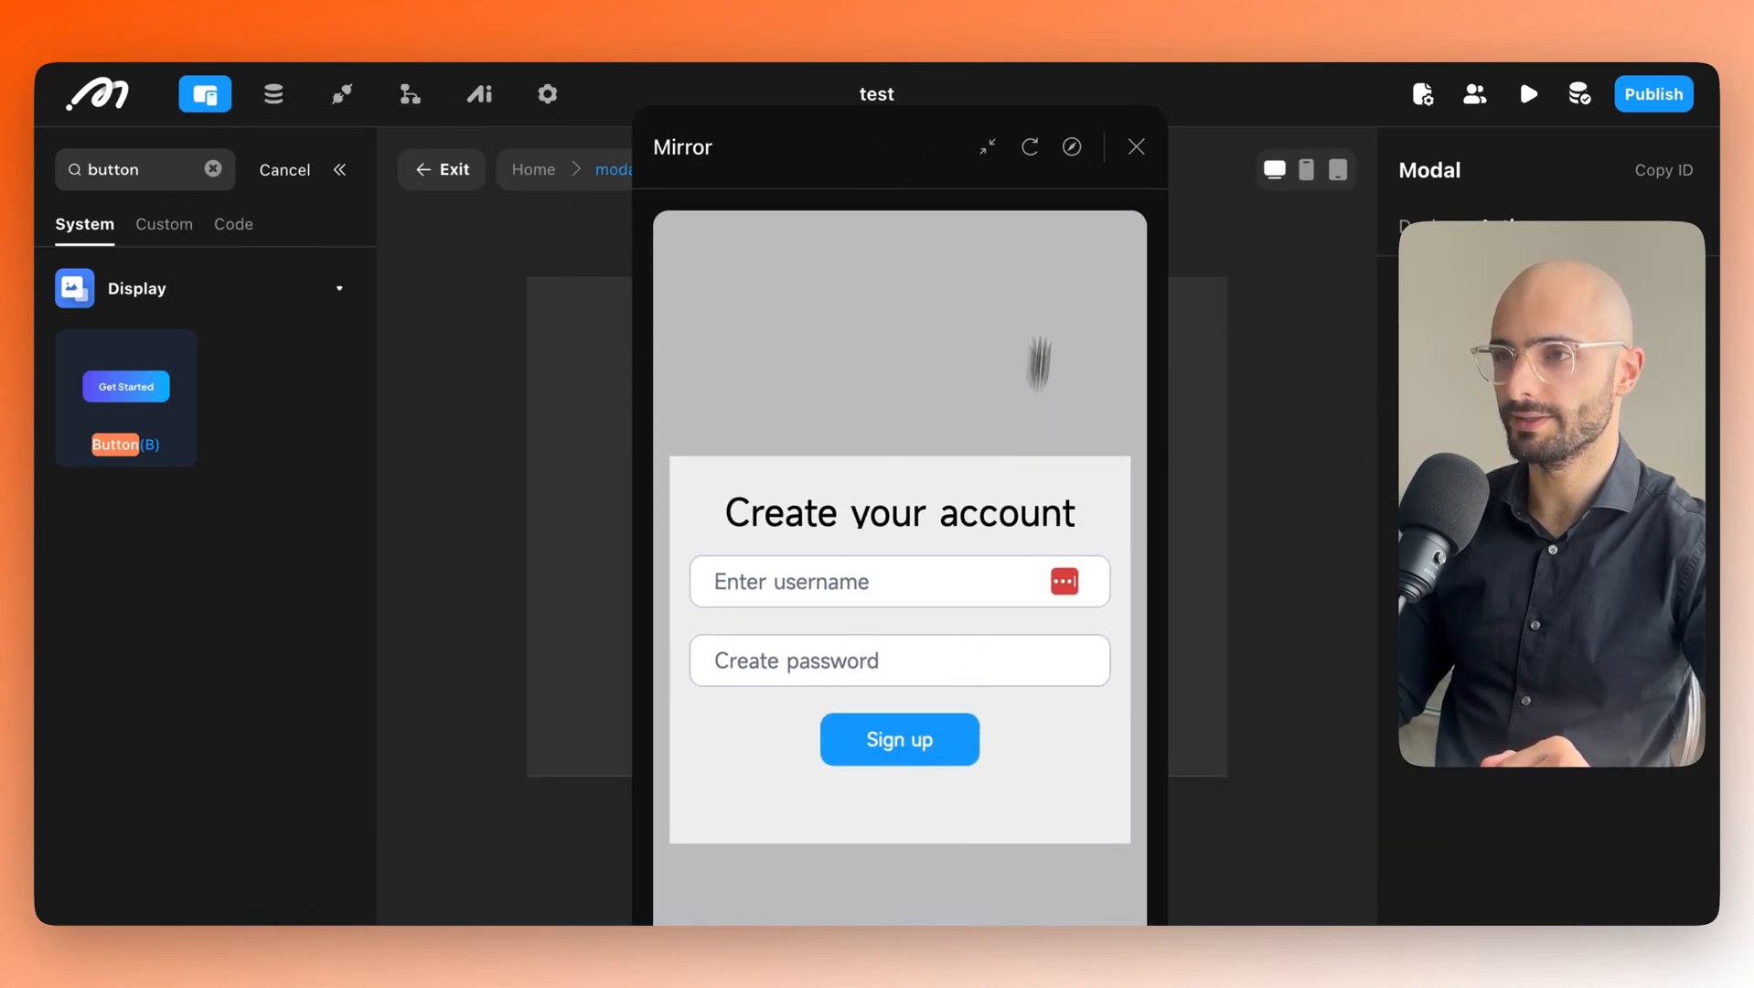
{"action": "left_click_drag", "start_coordinate": [919, 133], "coordinate": [394, 323]}
{"action": "left_click", "coordinate": [885, 567]}
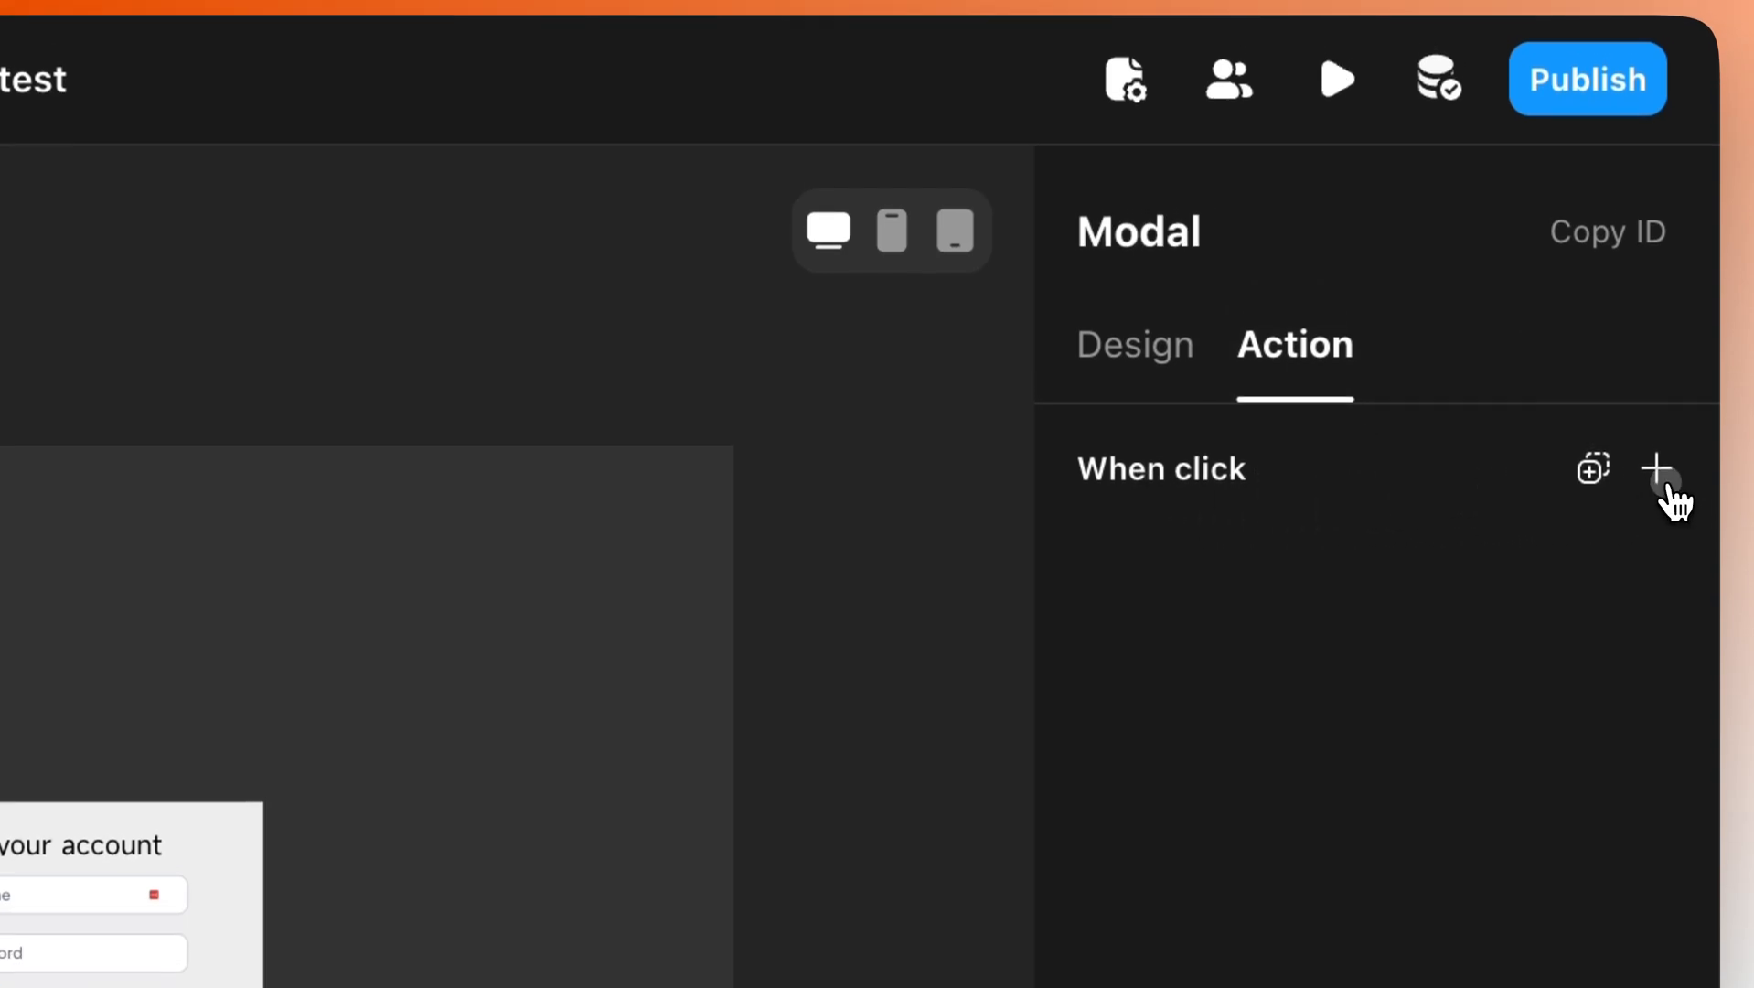
Add a User Actions > Registration > Username Register action to the modal's When click event.
{"action": "left_click", "coordinate": [1656, 448]}
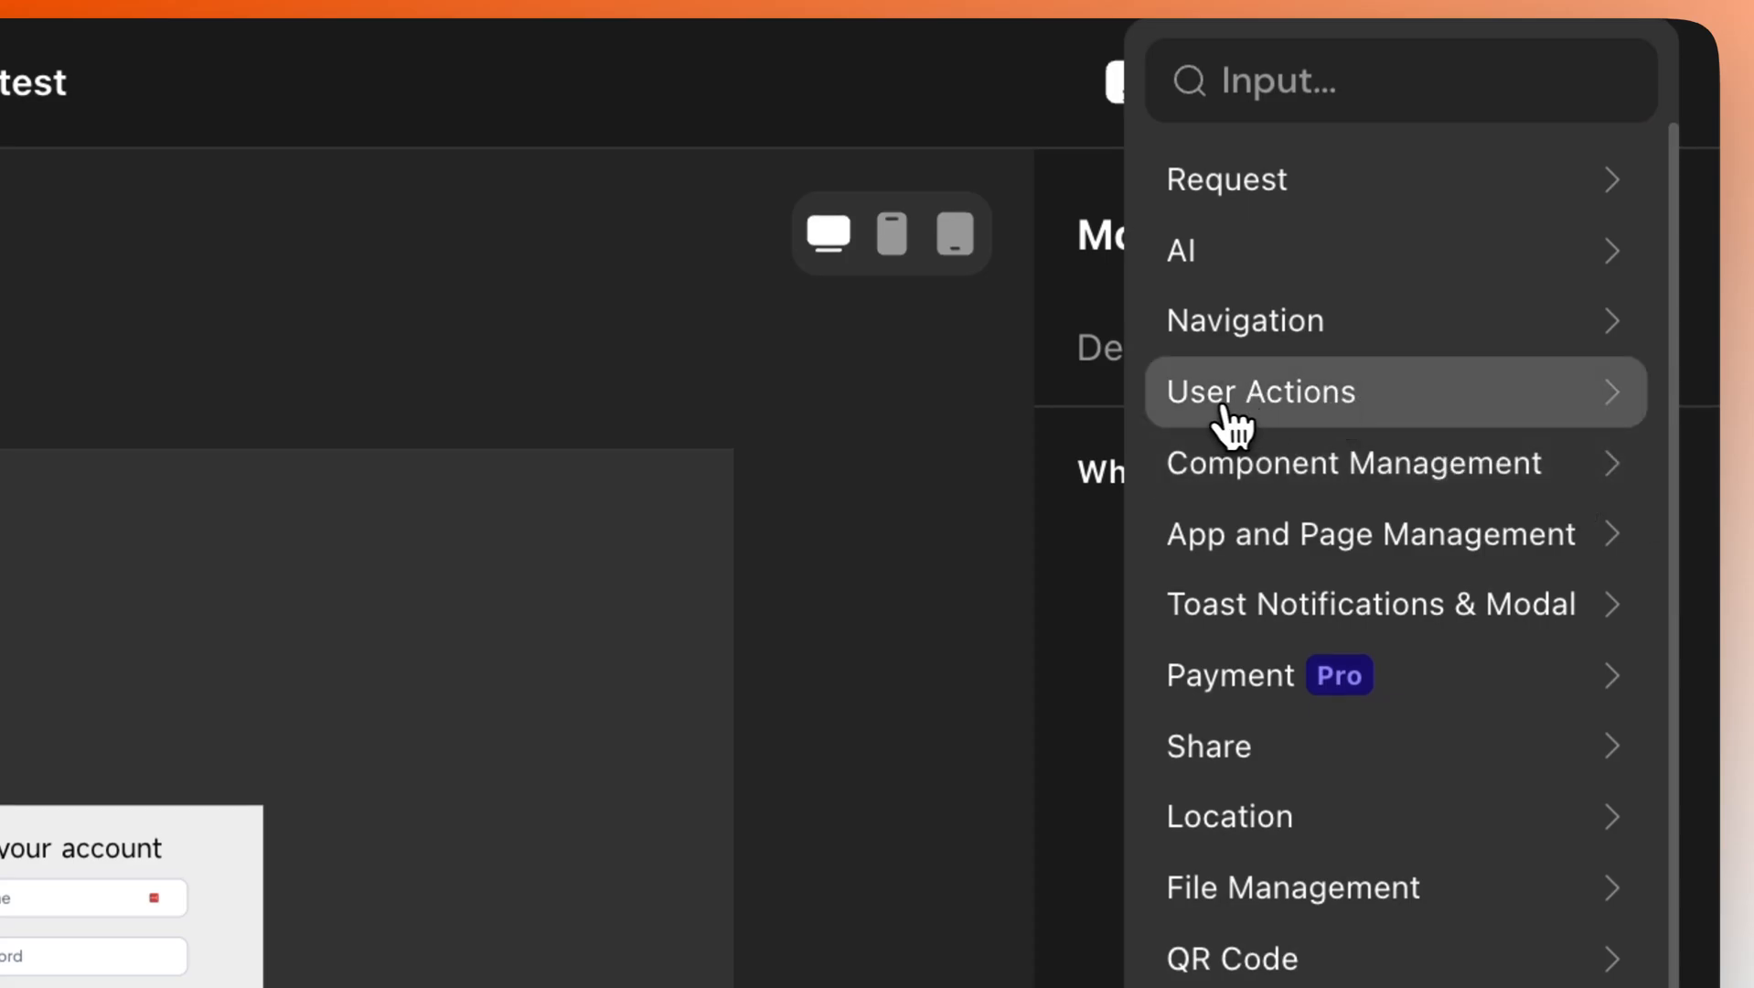
{"action": "left_click", "coordinate": [1270, 421]}
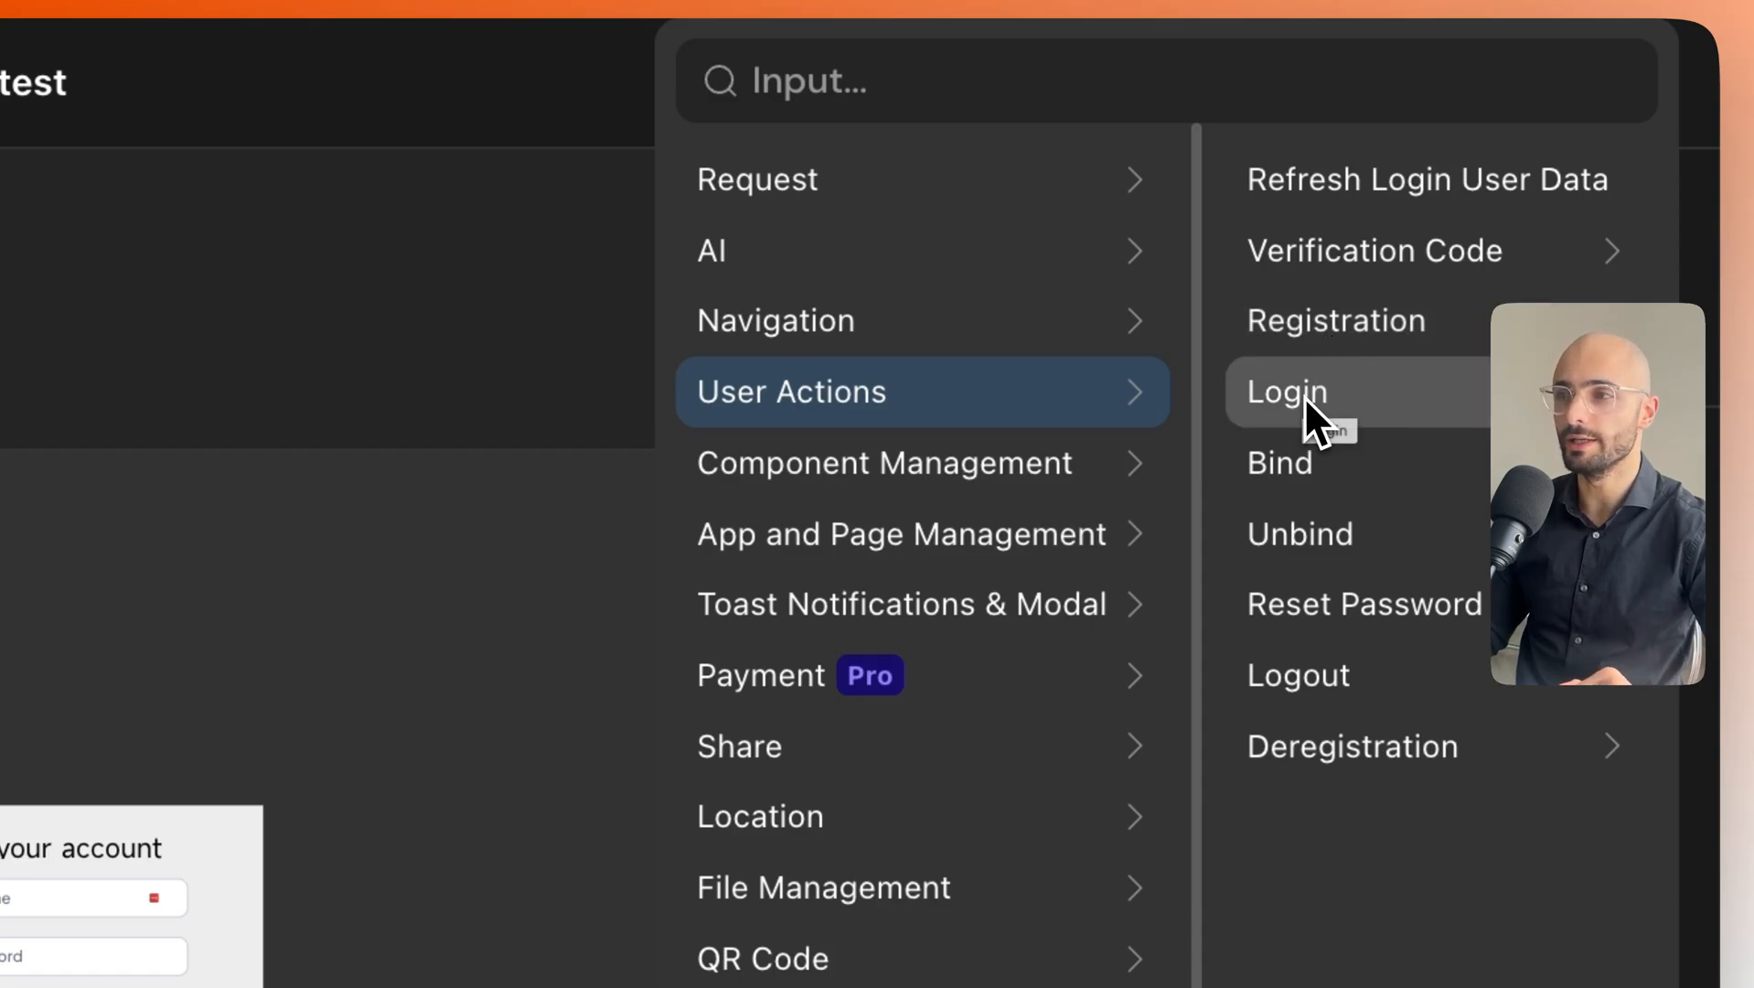
{"action": "left_click", "coordinate": [1365, 321]}
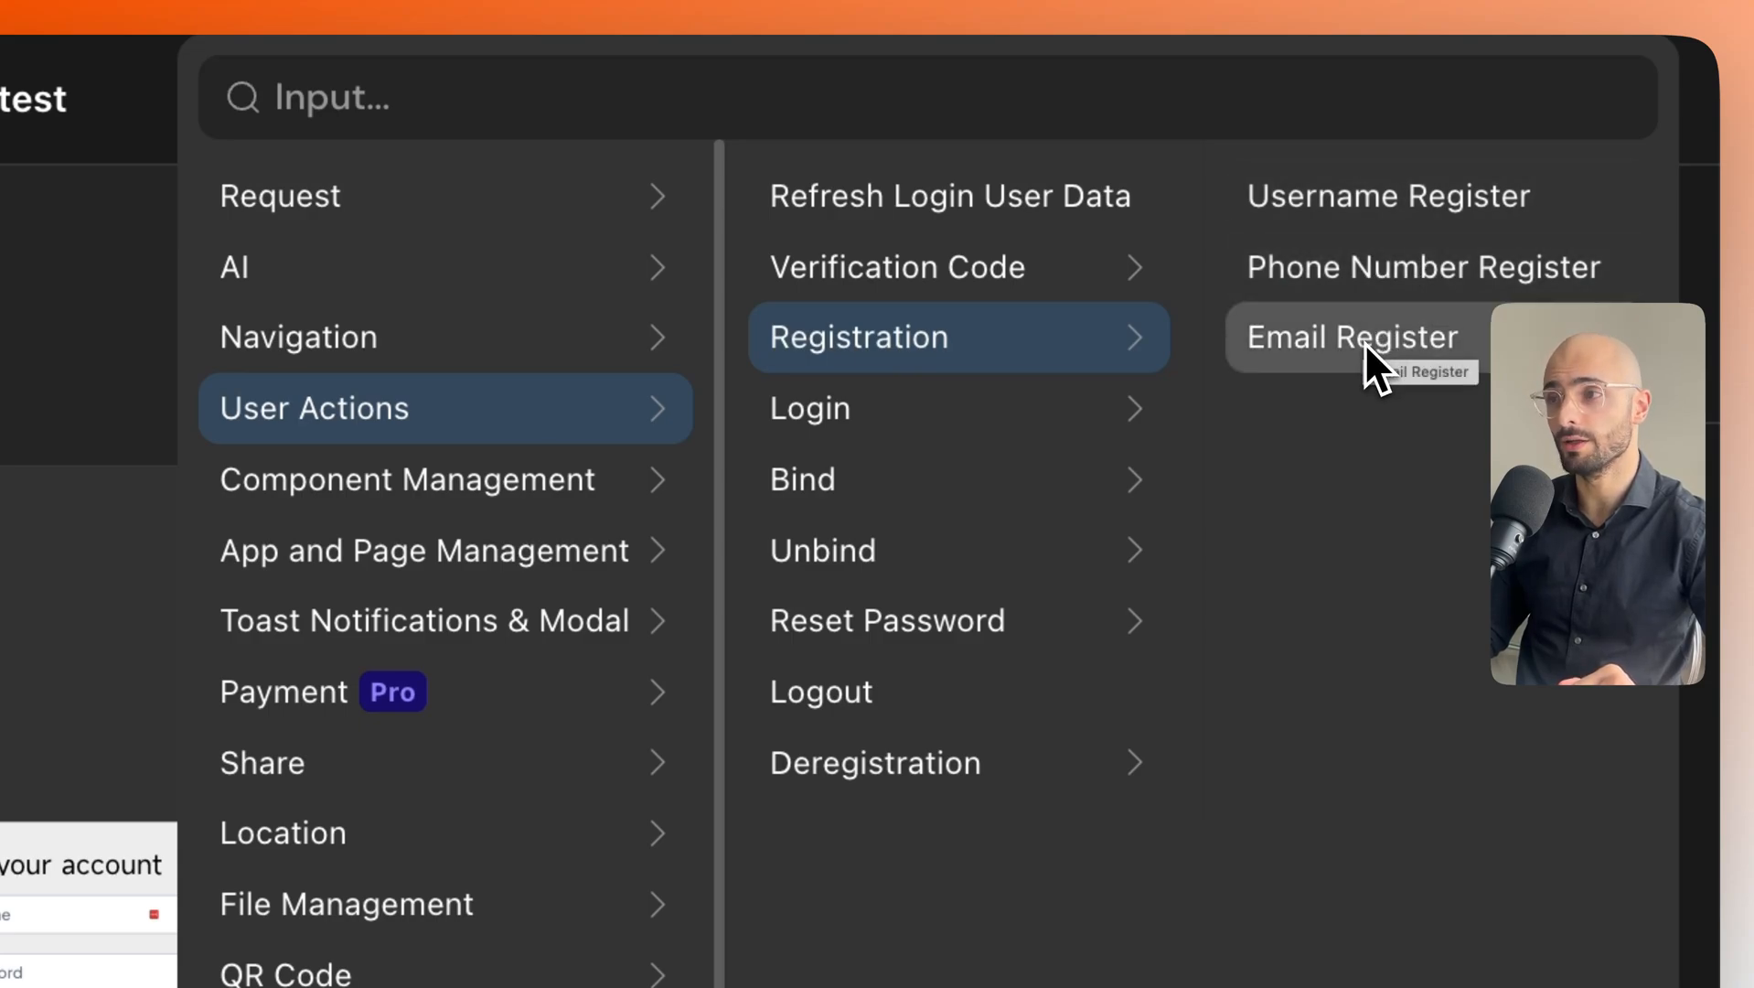
{"action": "left_click", "coordinate": [1348, 206]}
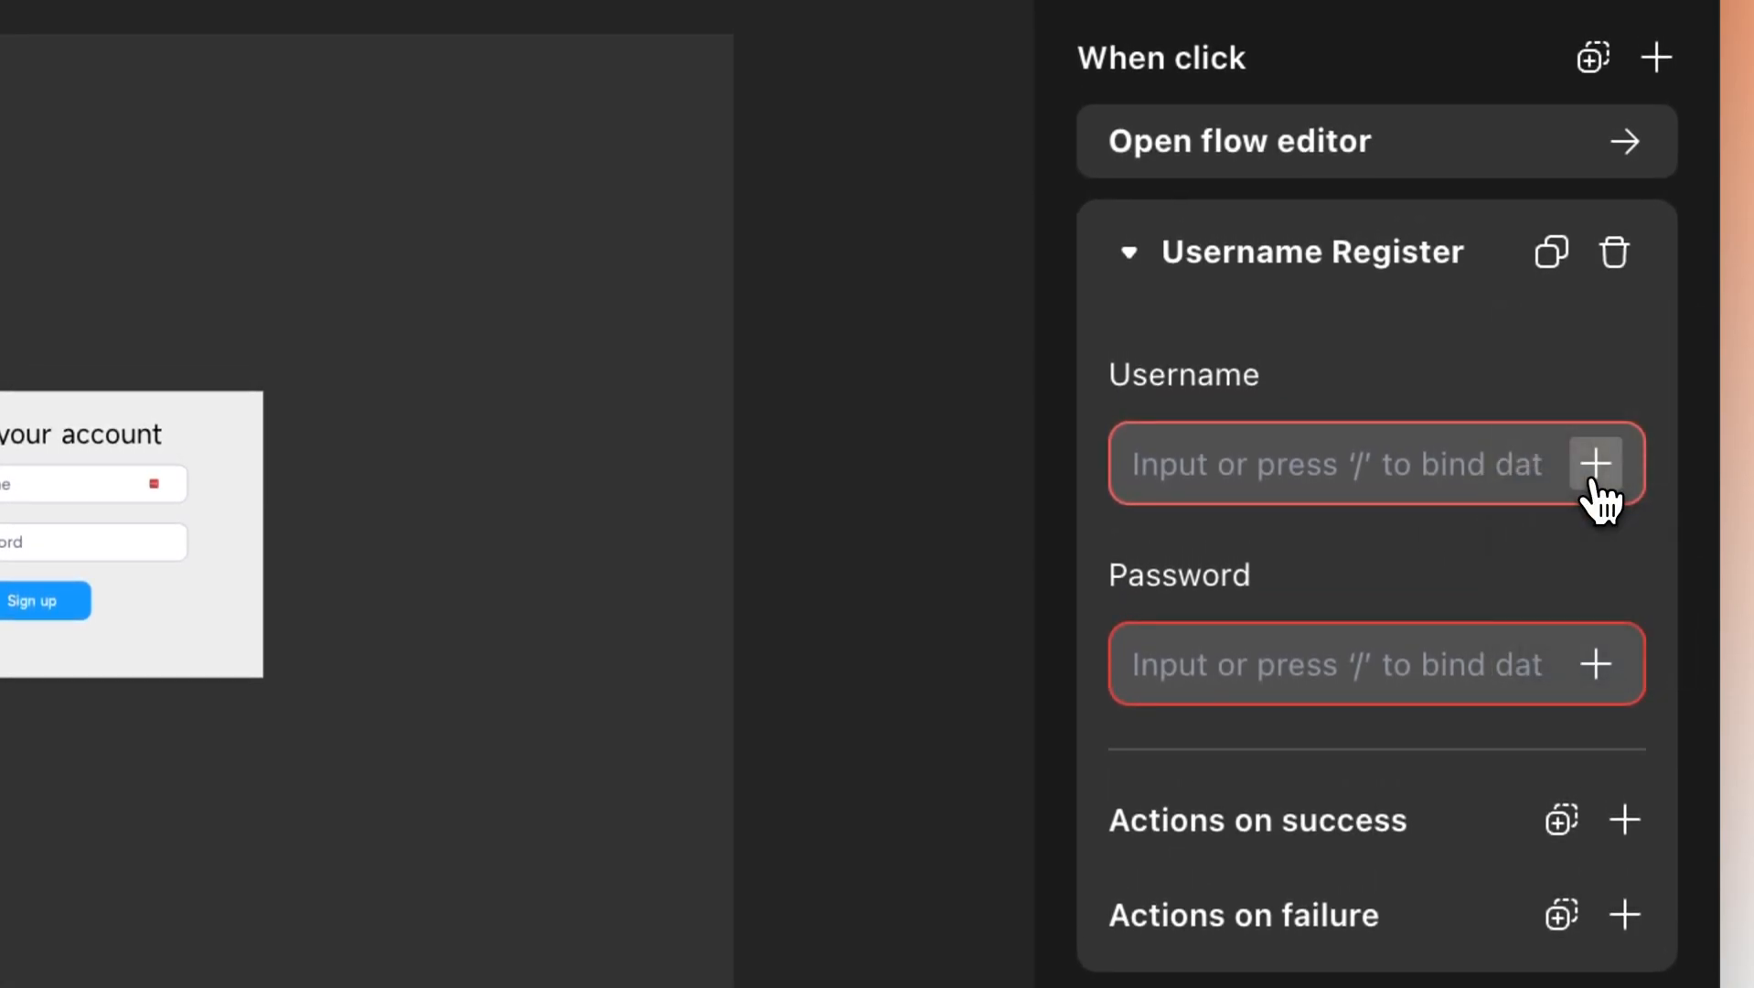
List the two Text Inputs for the Username field, then select the 'Enter username' input.
{"action": "left_click", "coordinate": [1595, 469]}
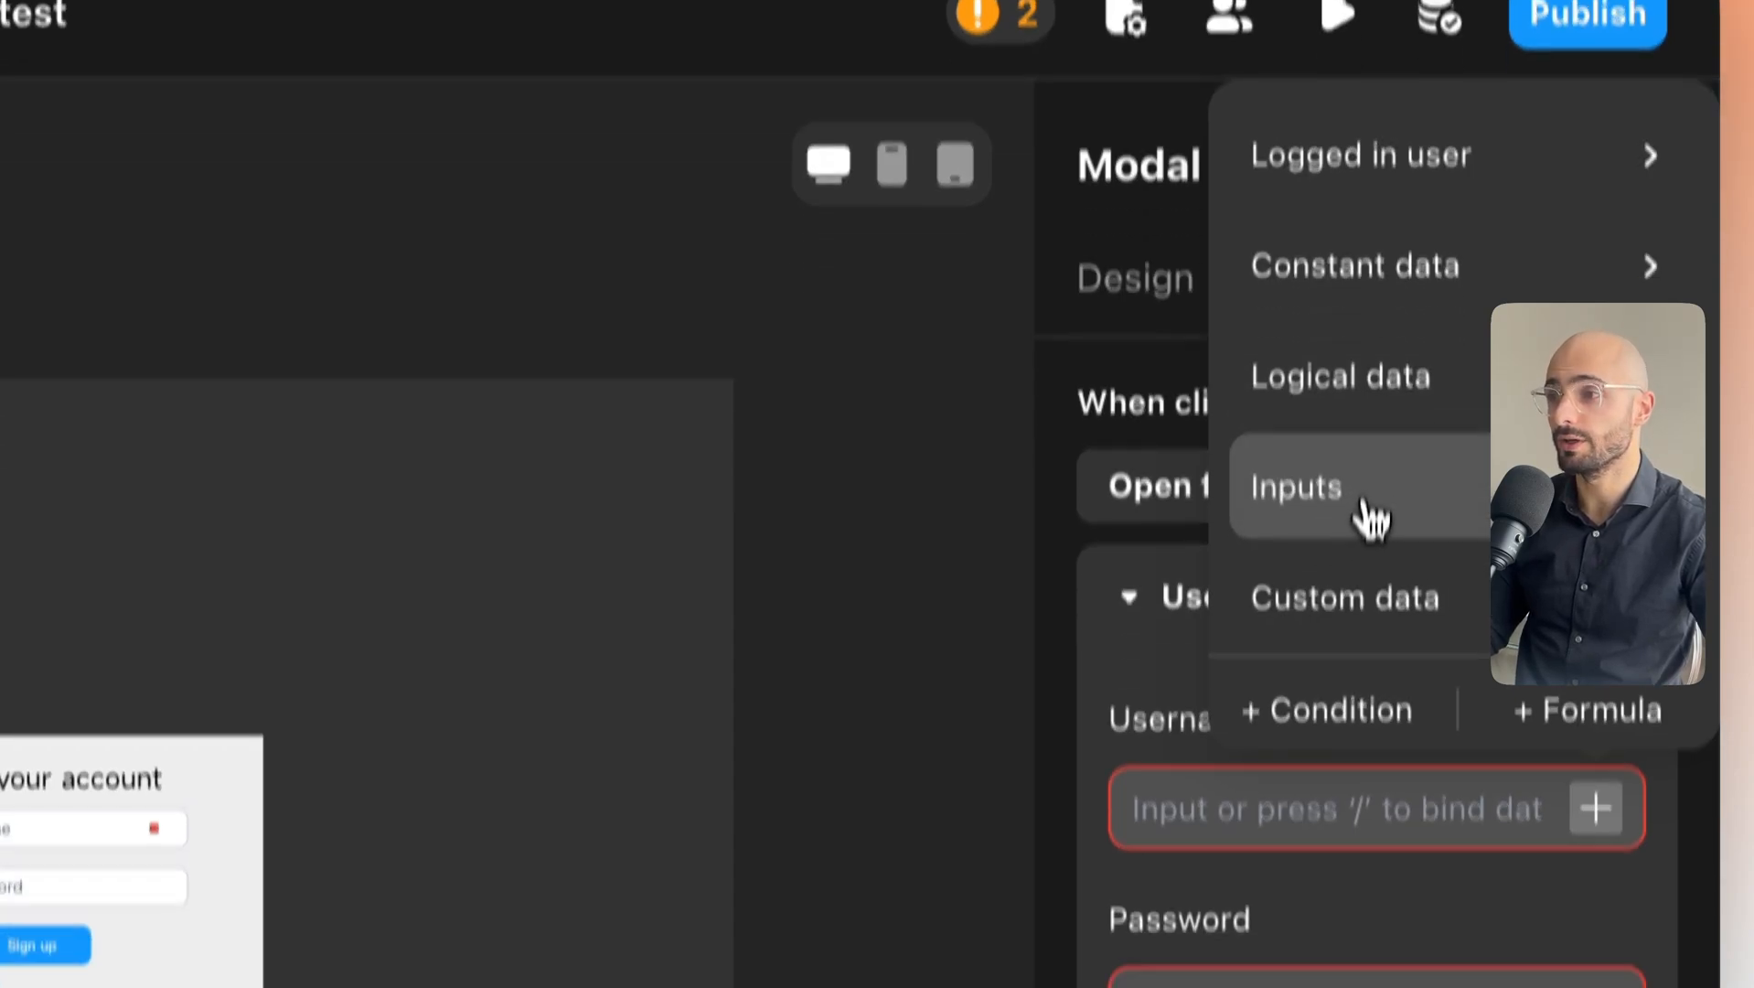
{"action": "left_click", "coordinate": [1326, 599]}
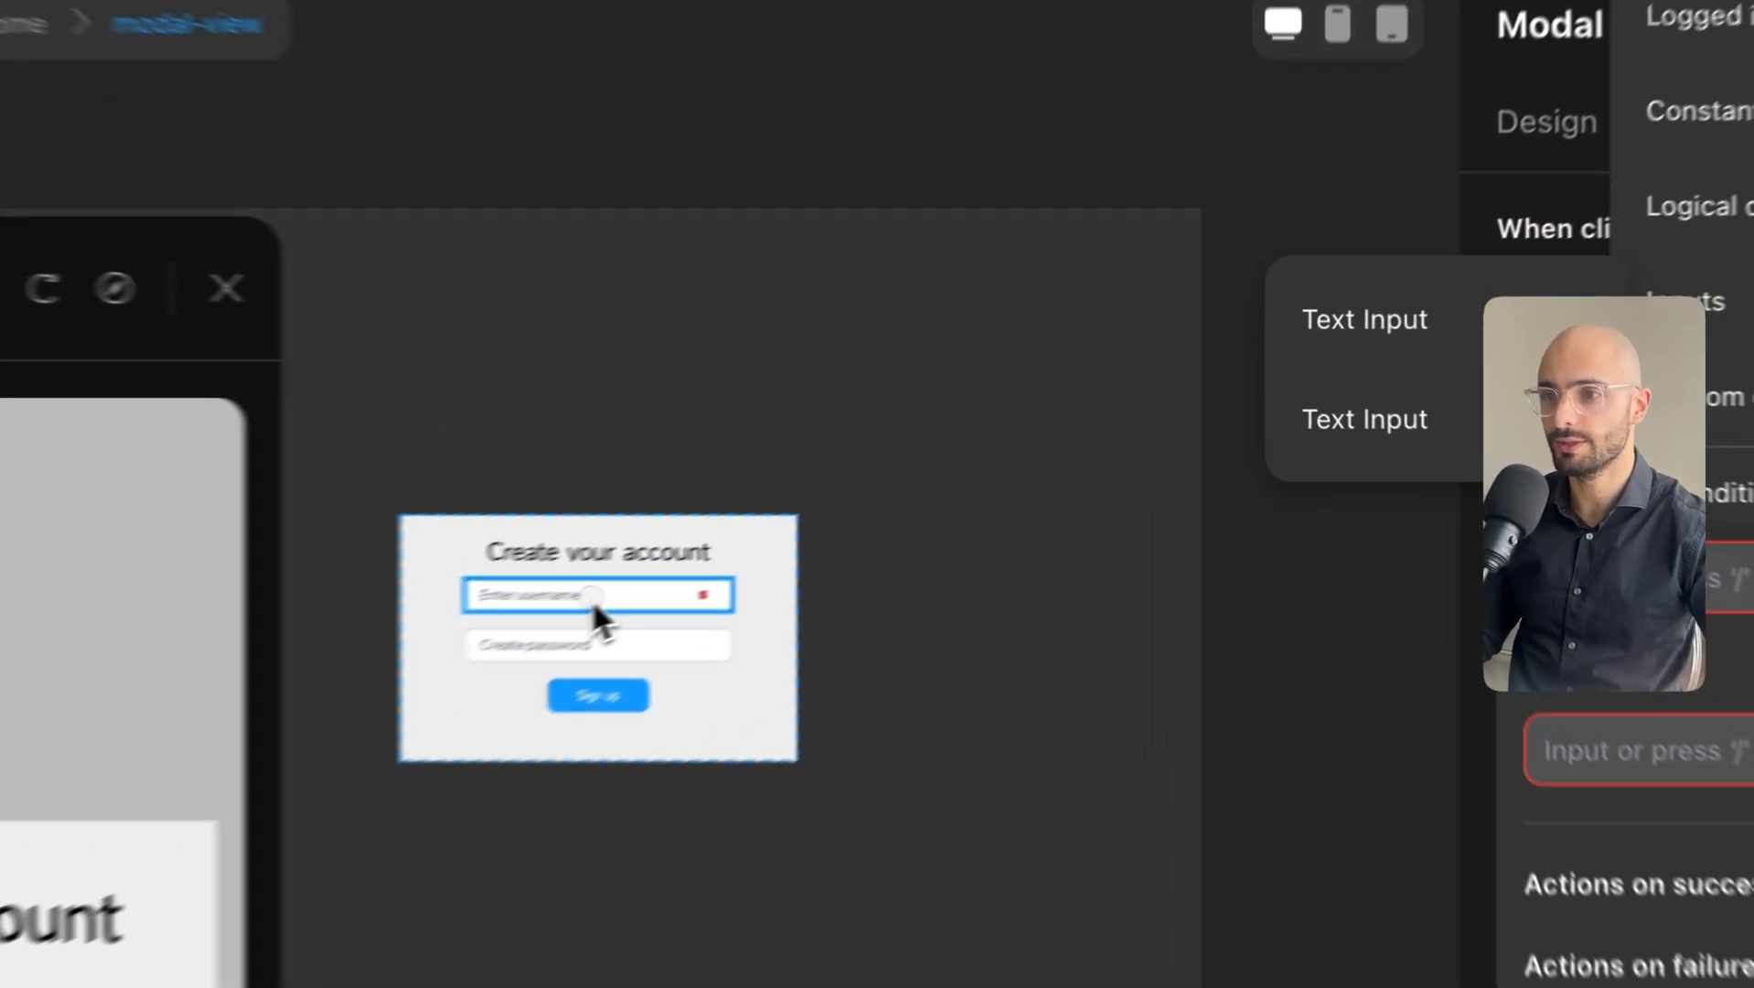
{"action": "left_click", "coordinate": [859, 509]}
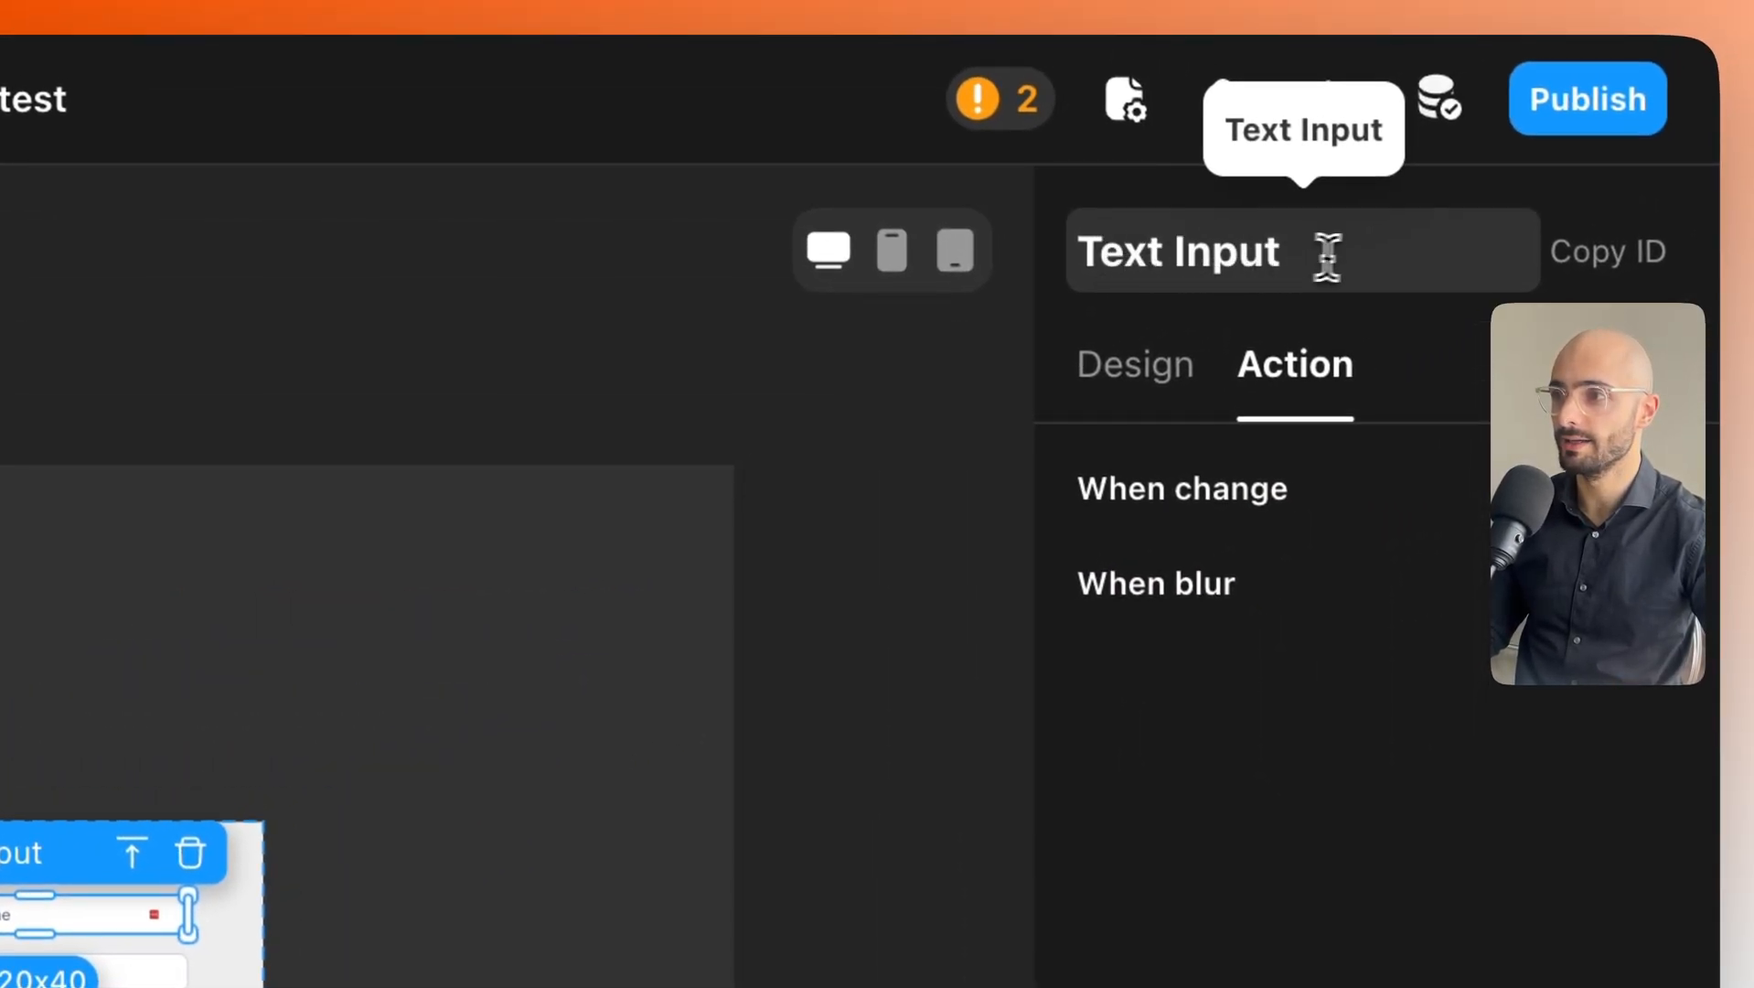
Rename the username text input to 'Input Username Sign Up'.
{"action": "left_click_drag", "start_coordinate": [1327, 256], "coordinate": [1114, 242]}
{"action": "left_click", "coordinate": [1261, 264]}
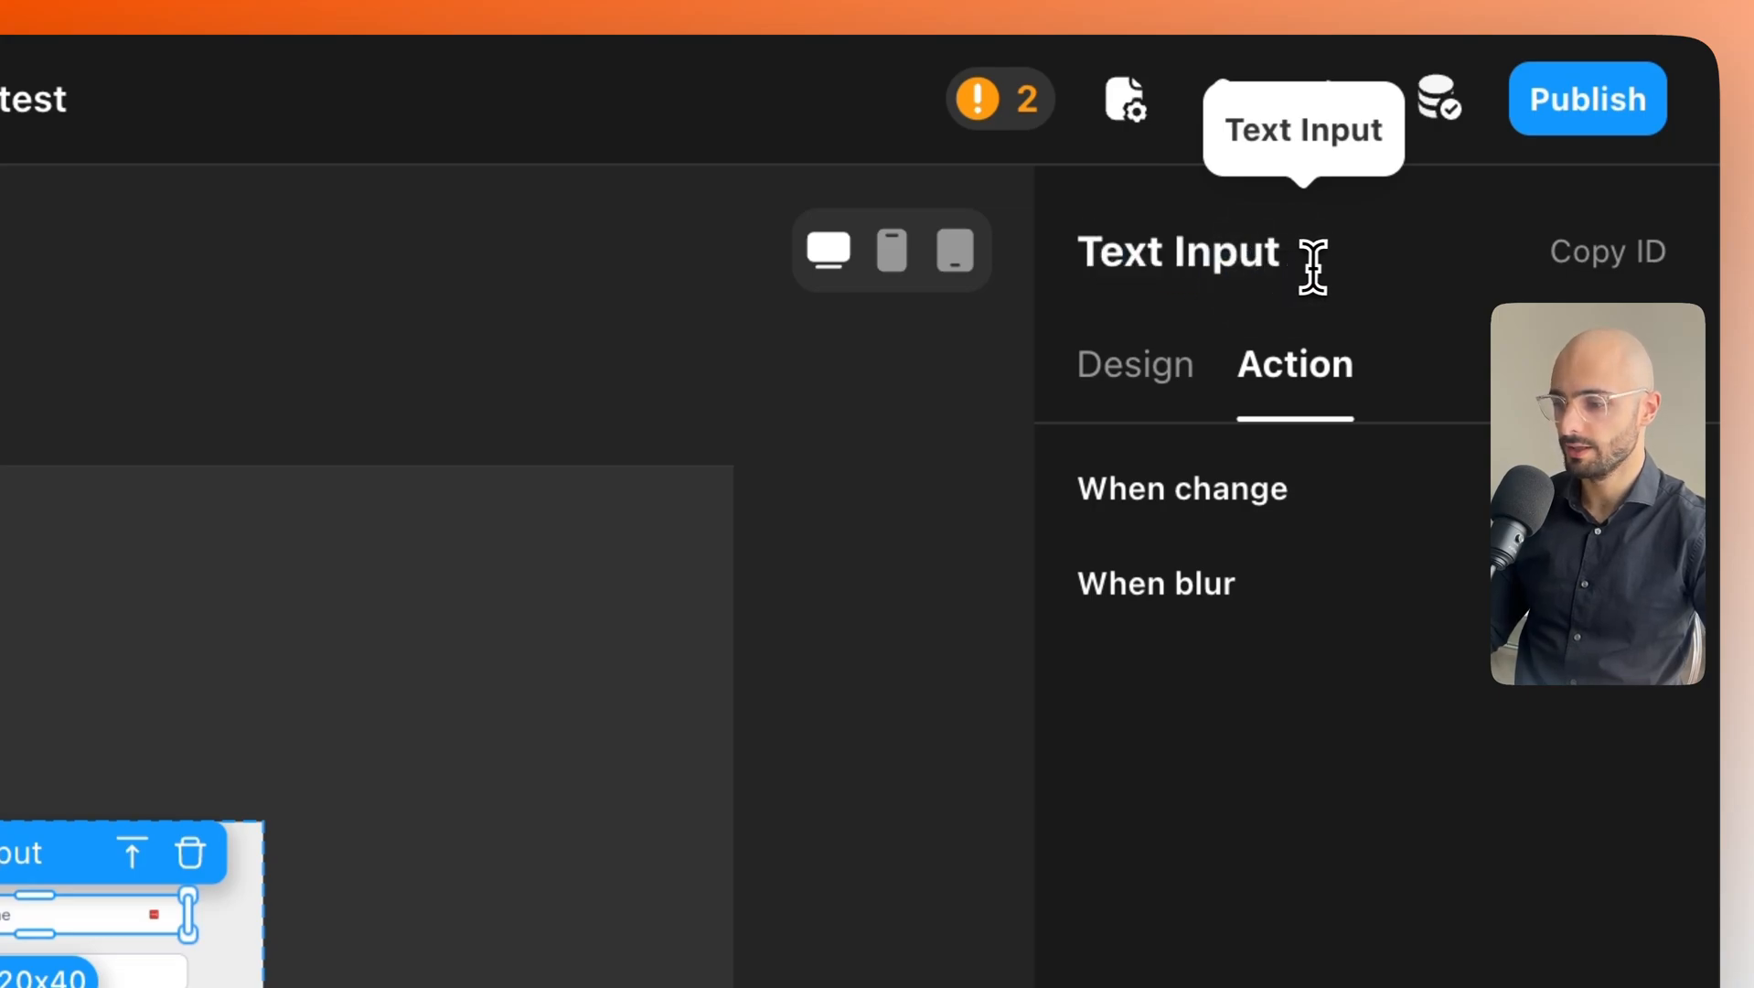
{"action": "left_click_drag", "start_coordinate": [1326, 267], "coordinate": [1021, 242]}
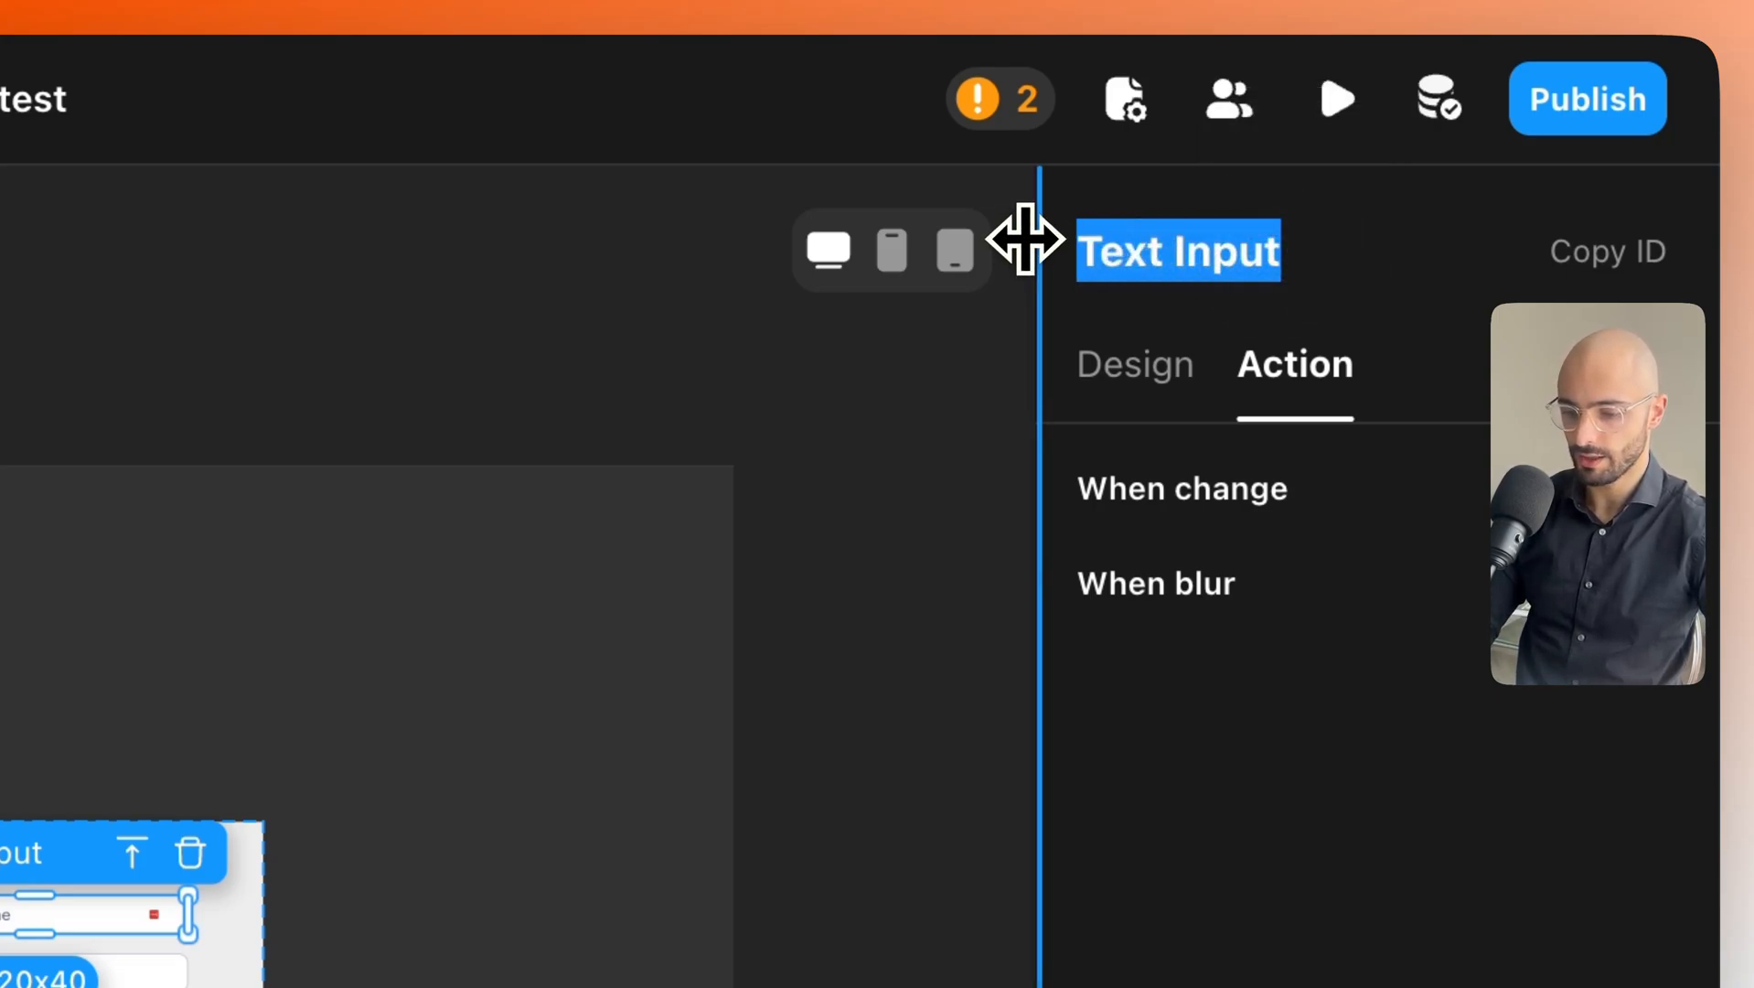
{"action": "type", "text": "Inp"}
{"action": "type", "text": "ut Use"}
{"action": "key", "text": "BackSpace"}
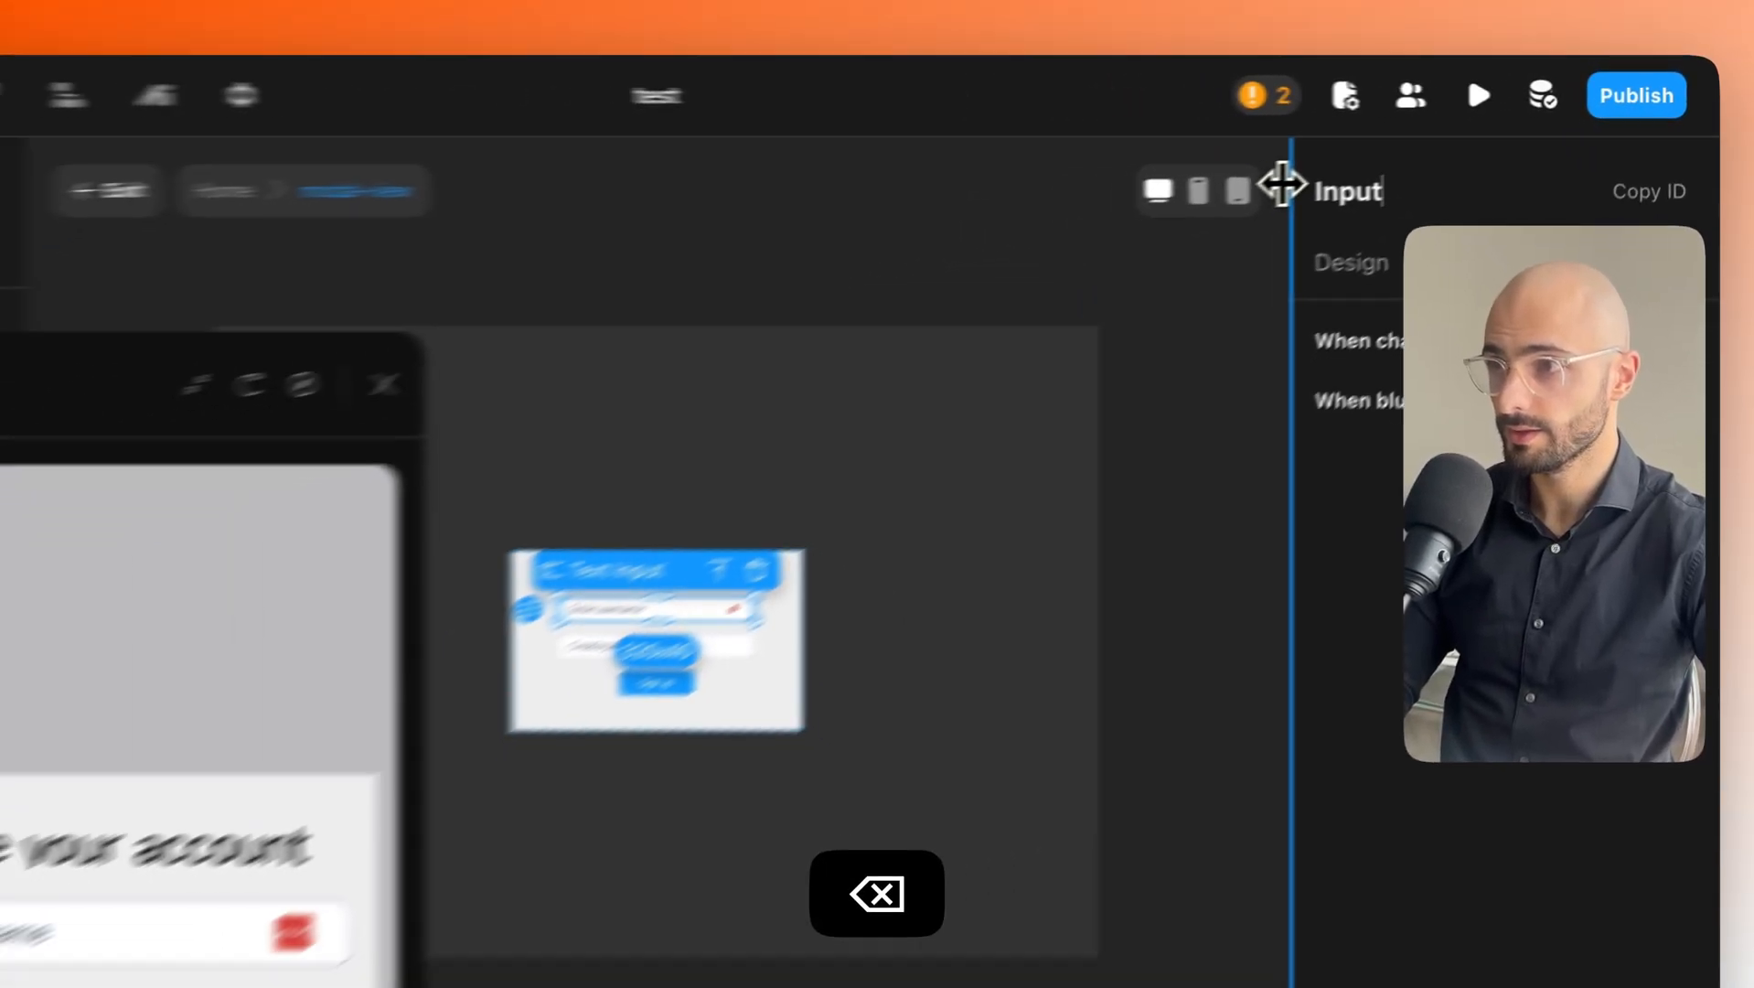
{"action": "type", "text": "User"}
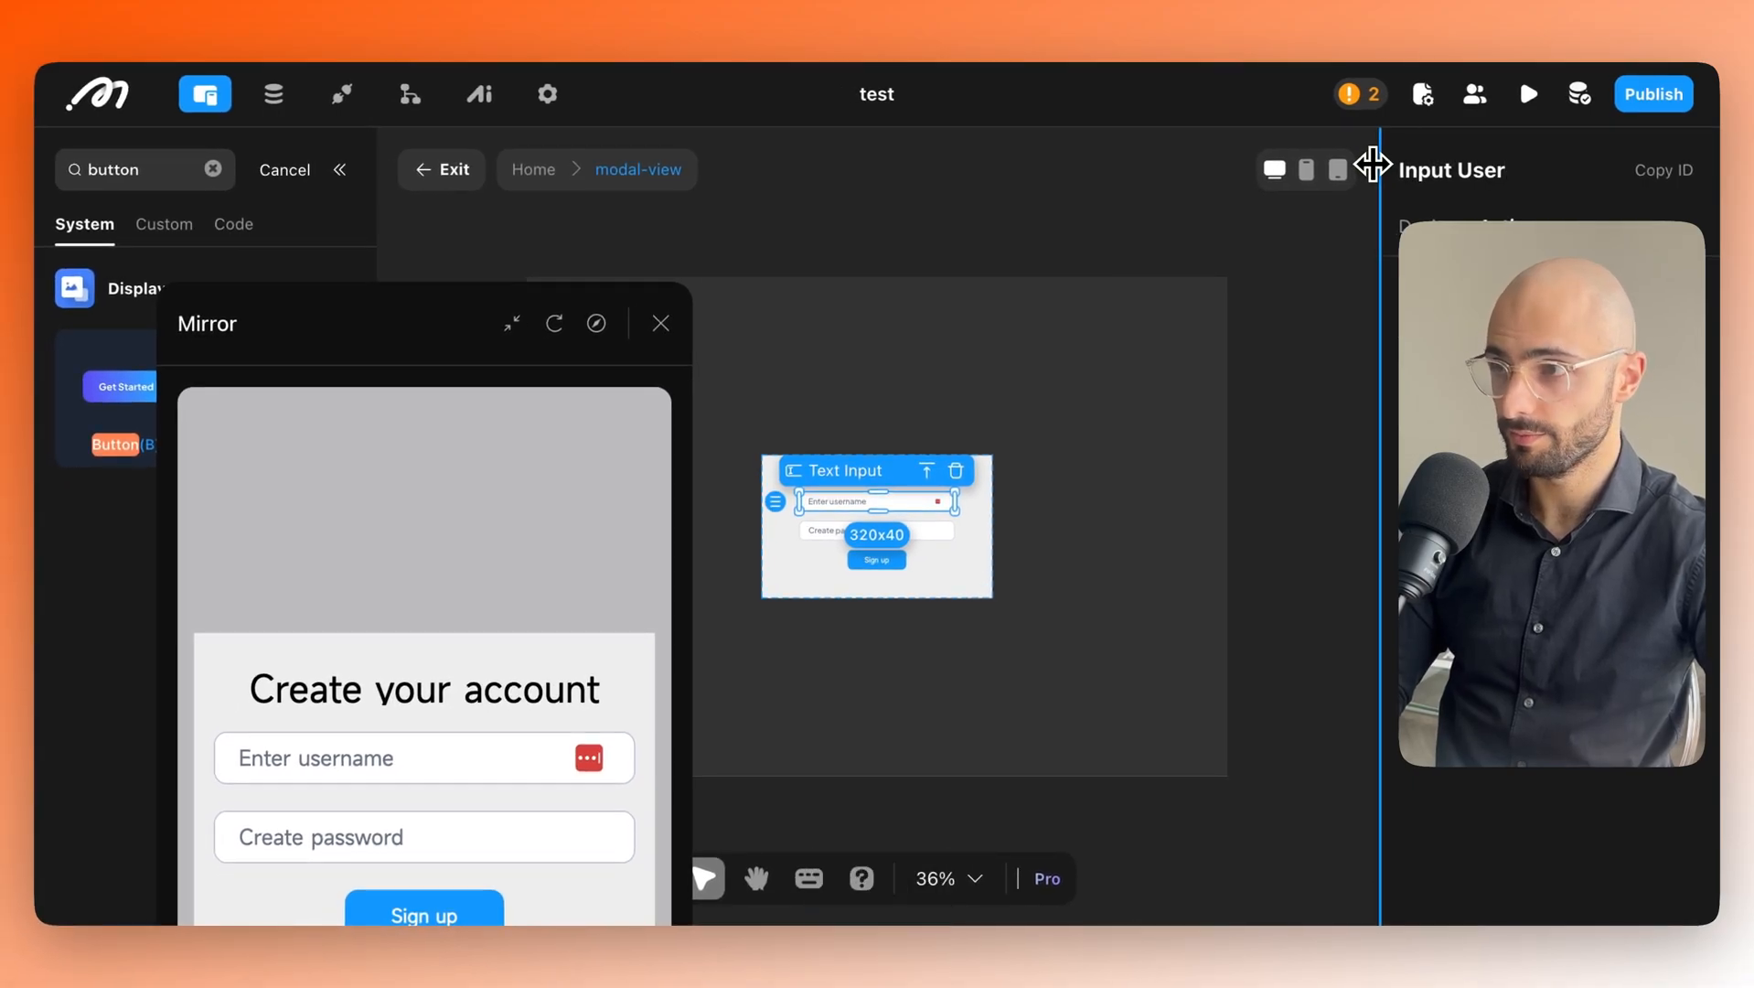
{"action": "type", "text": "name Sig"}
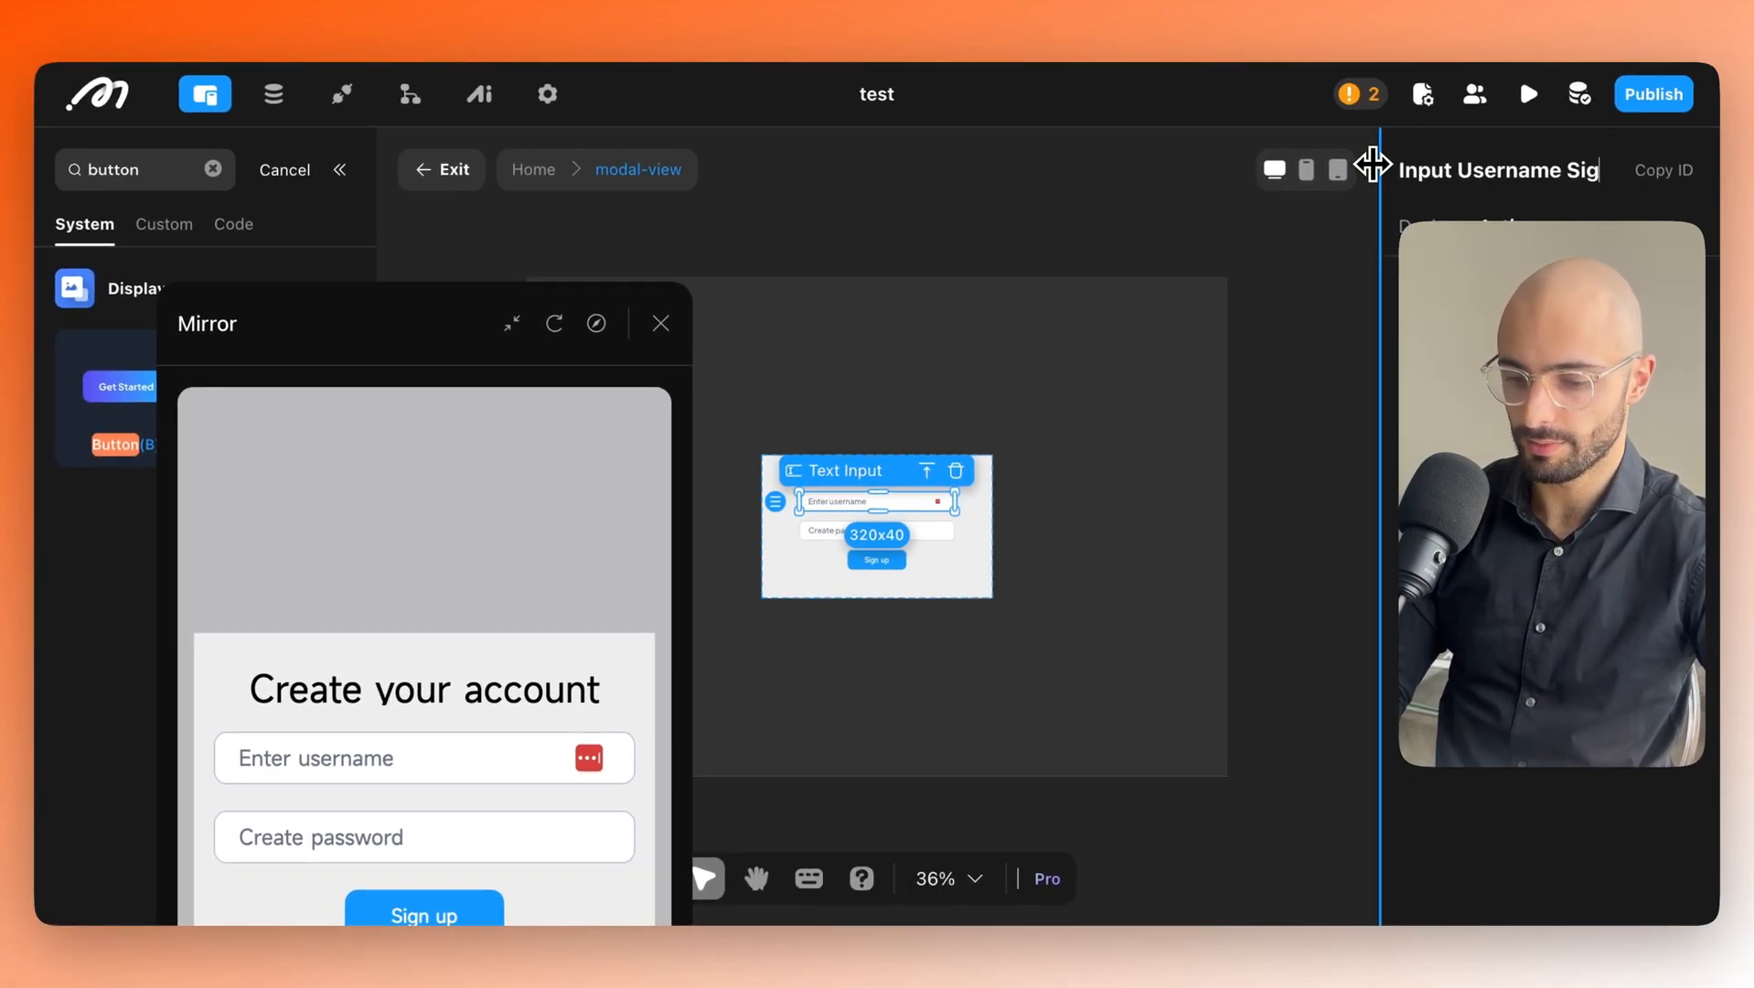
{"action": "type", "text": "n Up"}
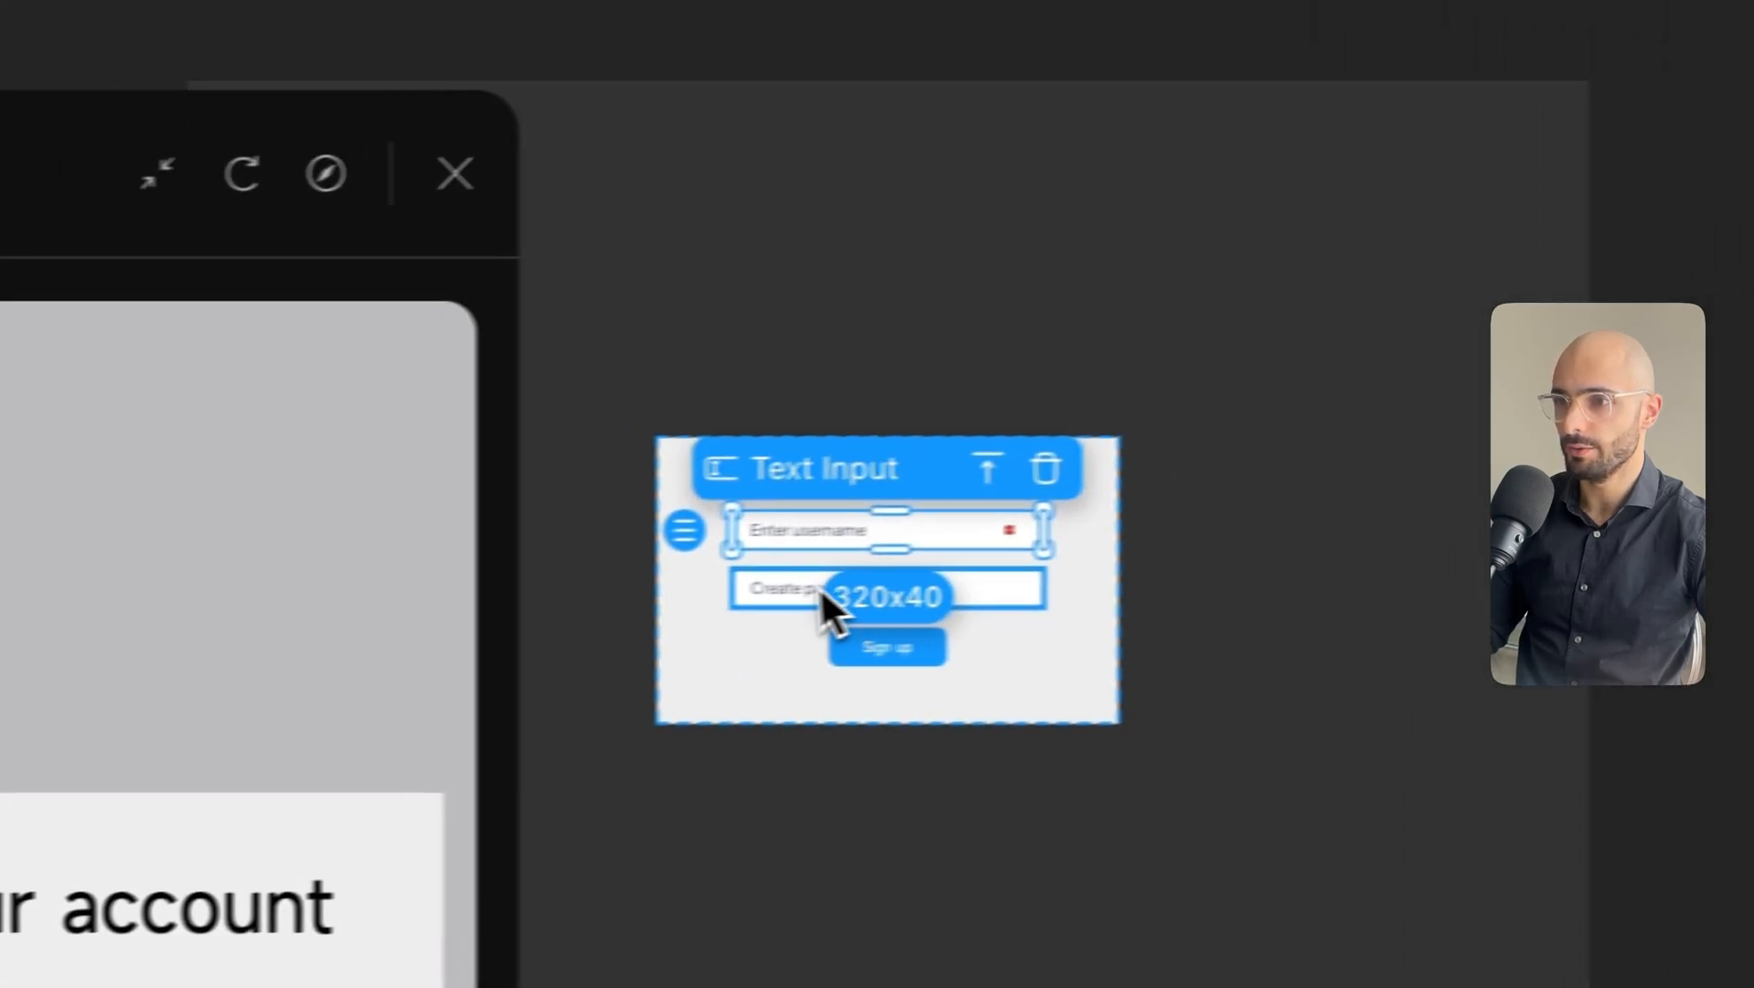
Rename the password text input to 'Enter Password Sign up'.
{"action": "left_click", "coordinate": [494, 584]}
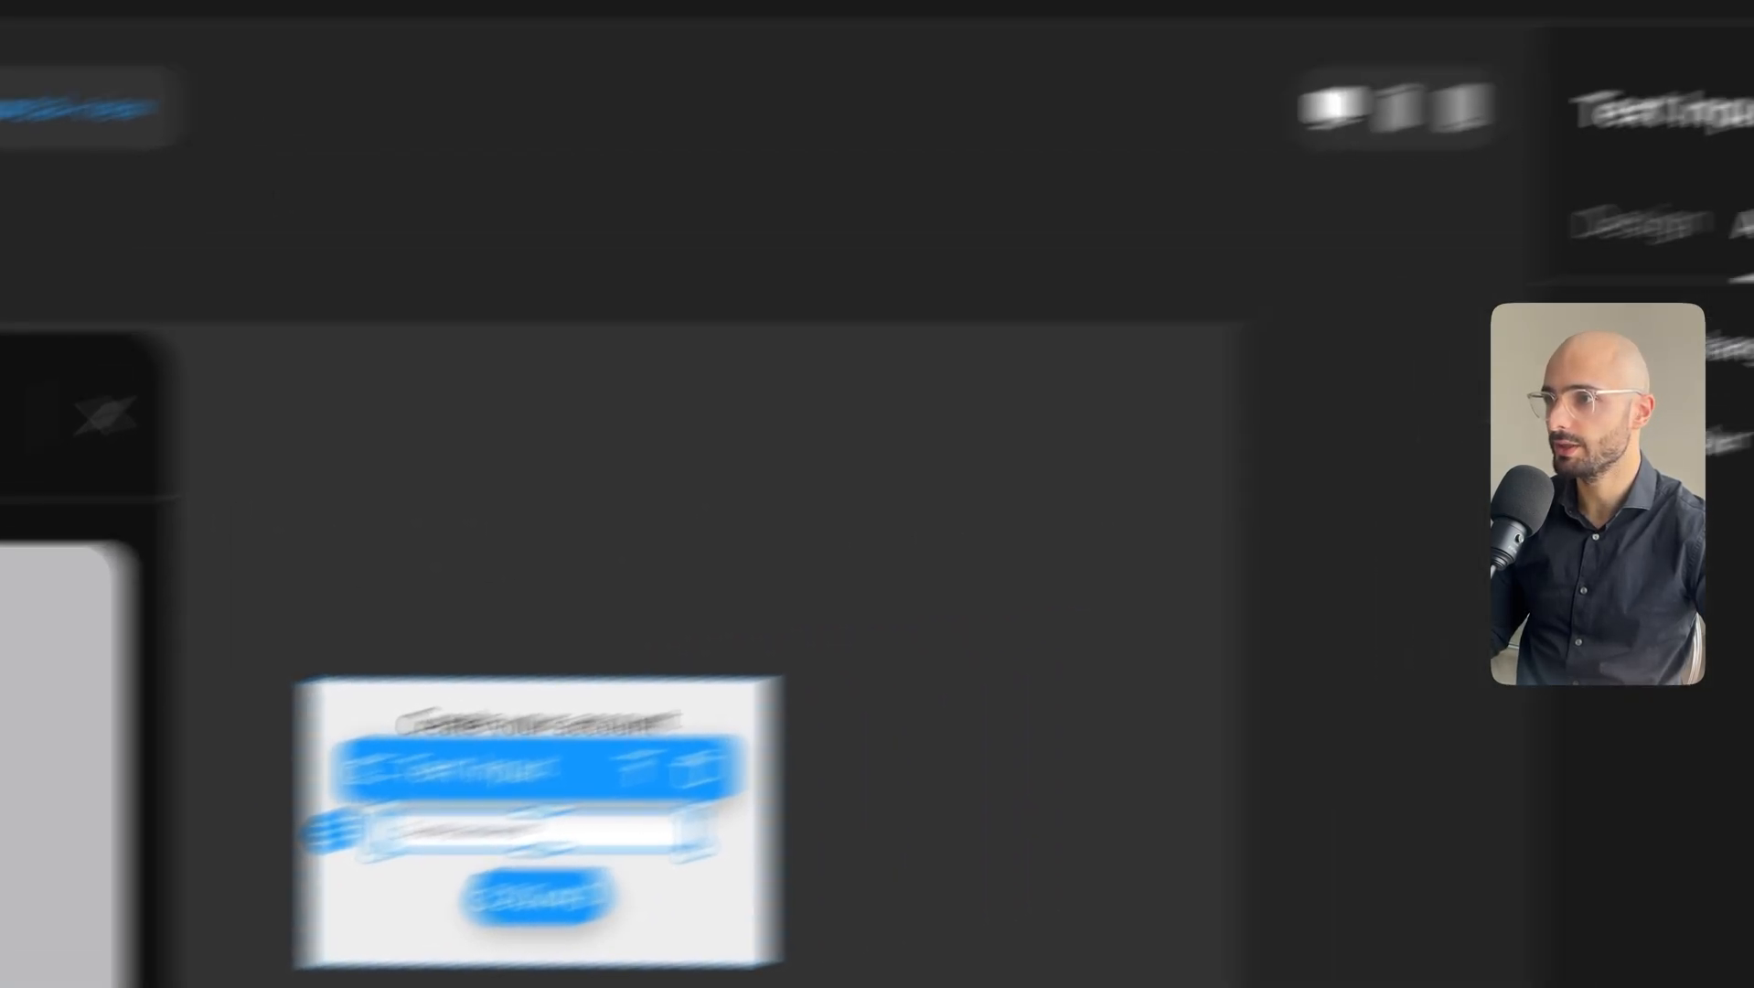
{"action": "triple_click", "coordinate": [1253, 266]}
{"action": "type", "text": "En"}
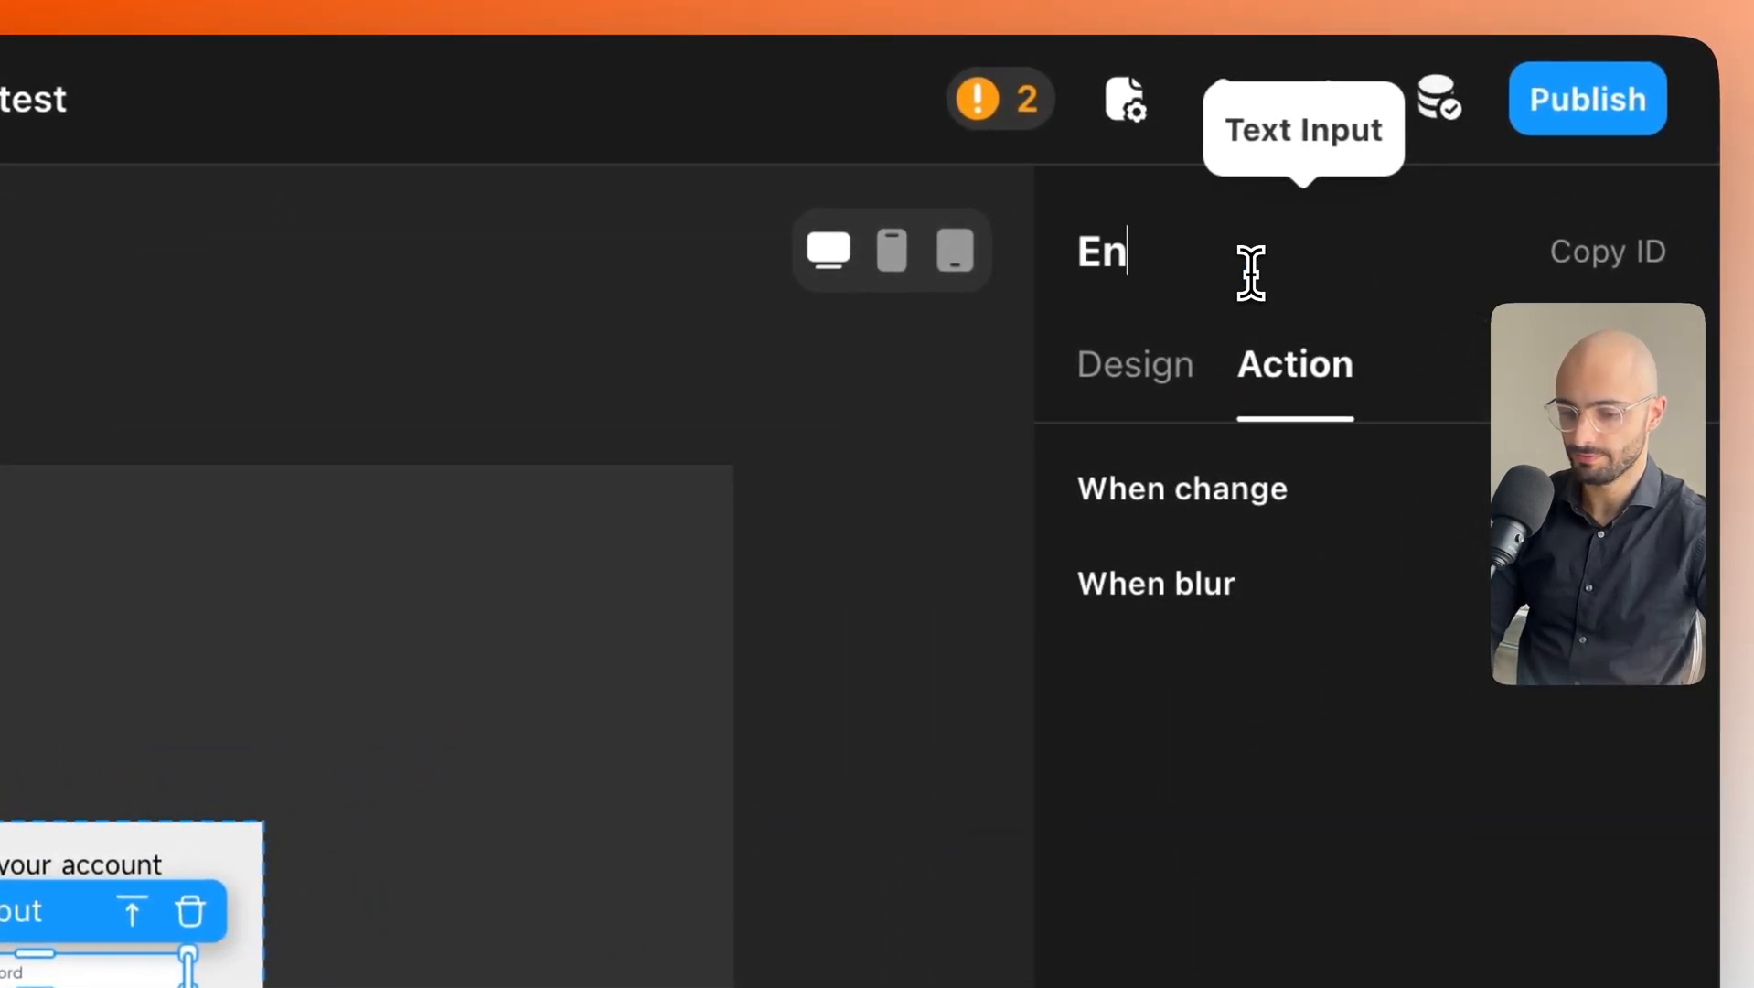
{"action": "type", "text": "ter"}
{"action": "key", "text": "BackSpace"}
{"action": "type", "text": "er Pass"}
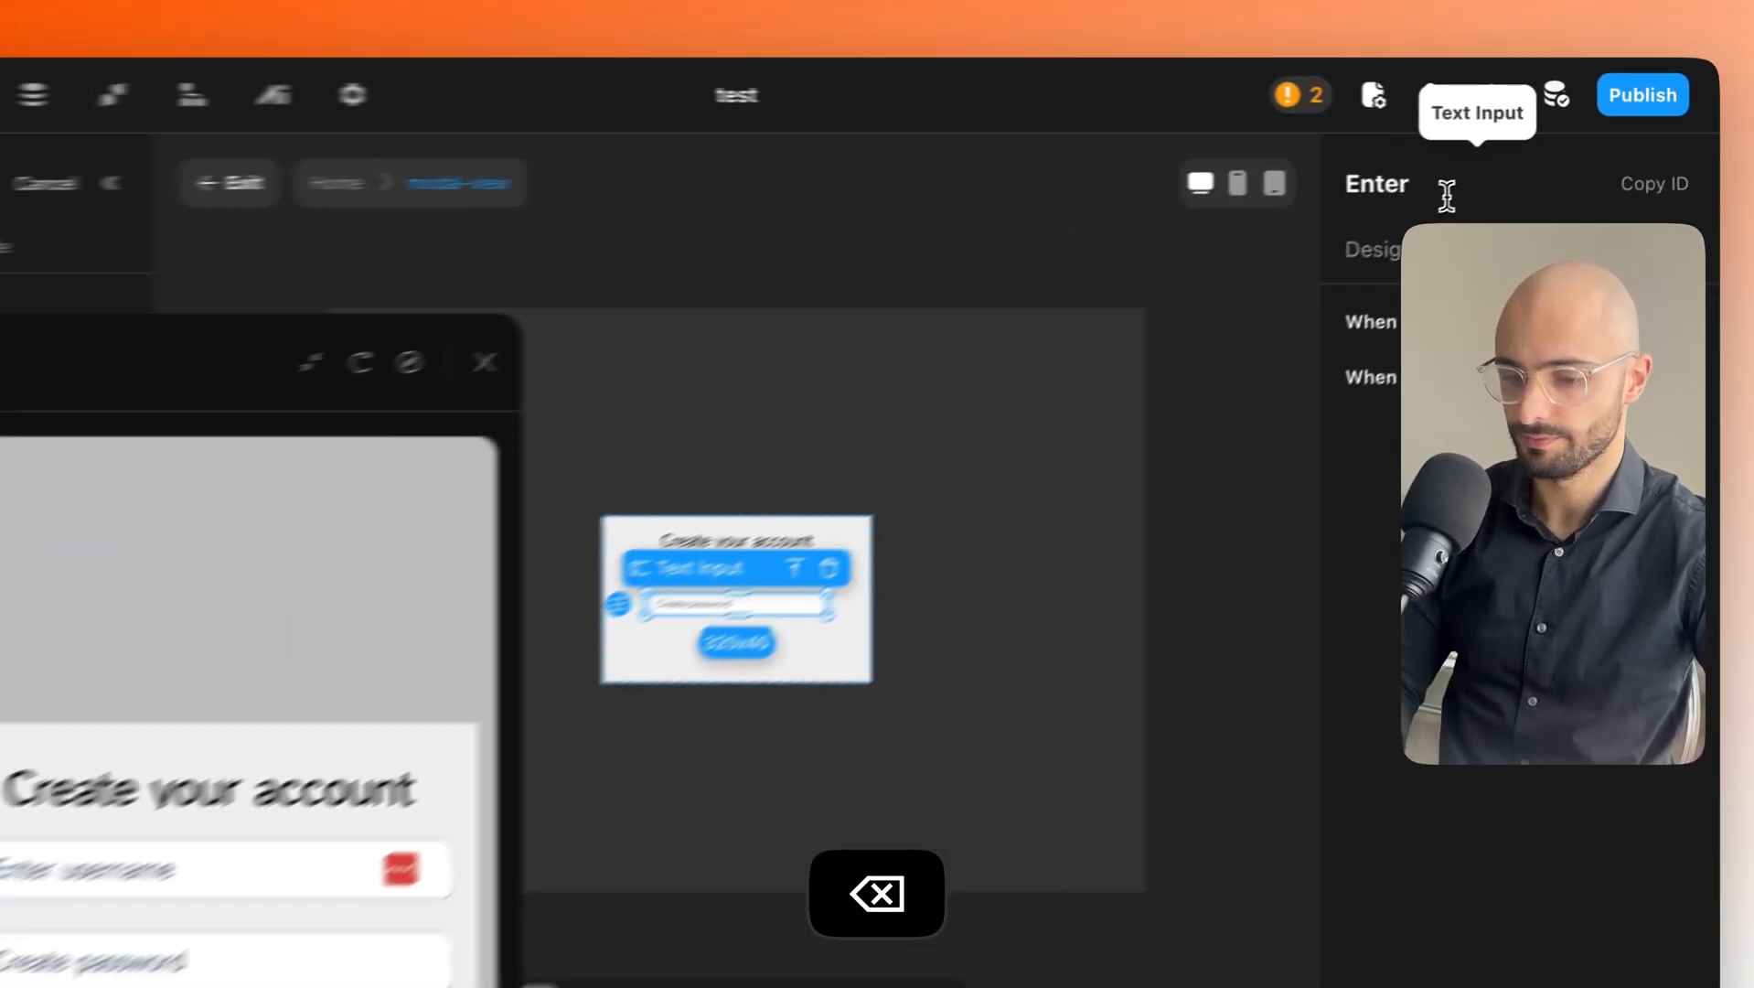
{"action": "type", "text": "word S"}
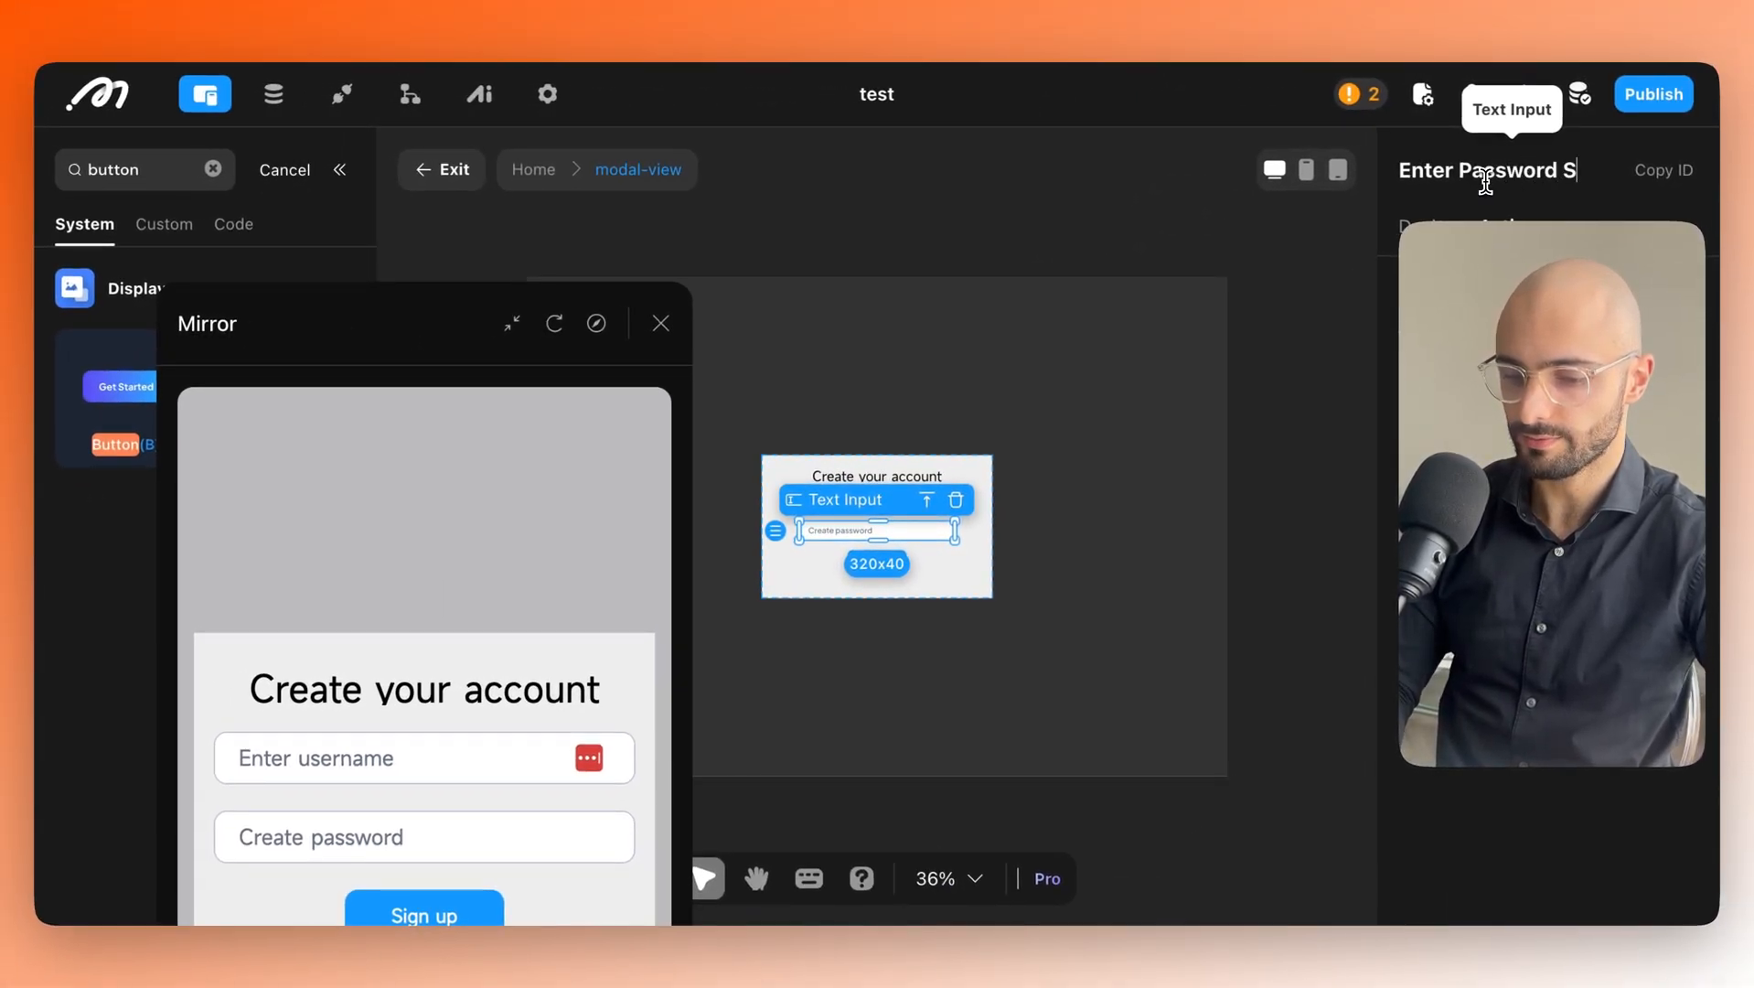
{"action": "type", "text": "ign up"}
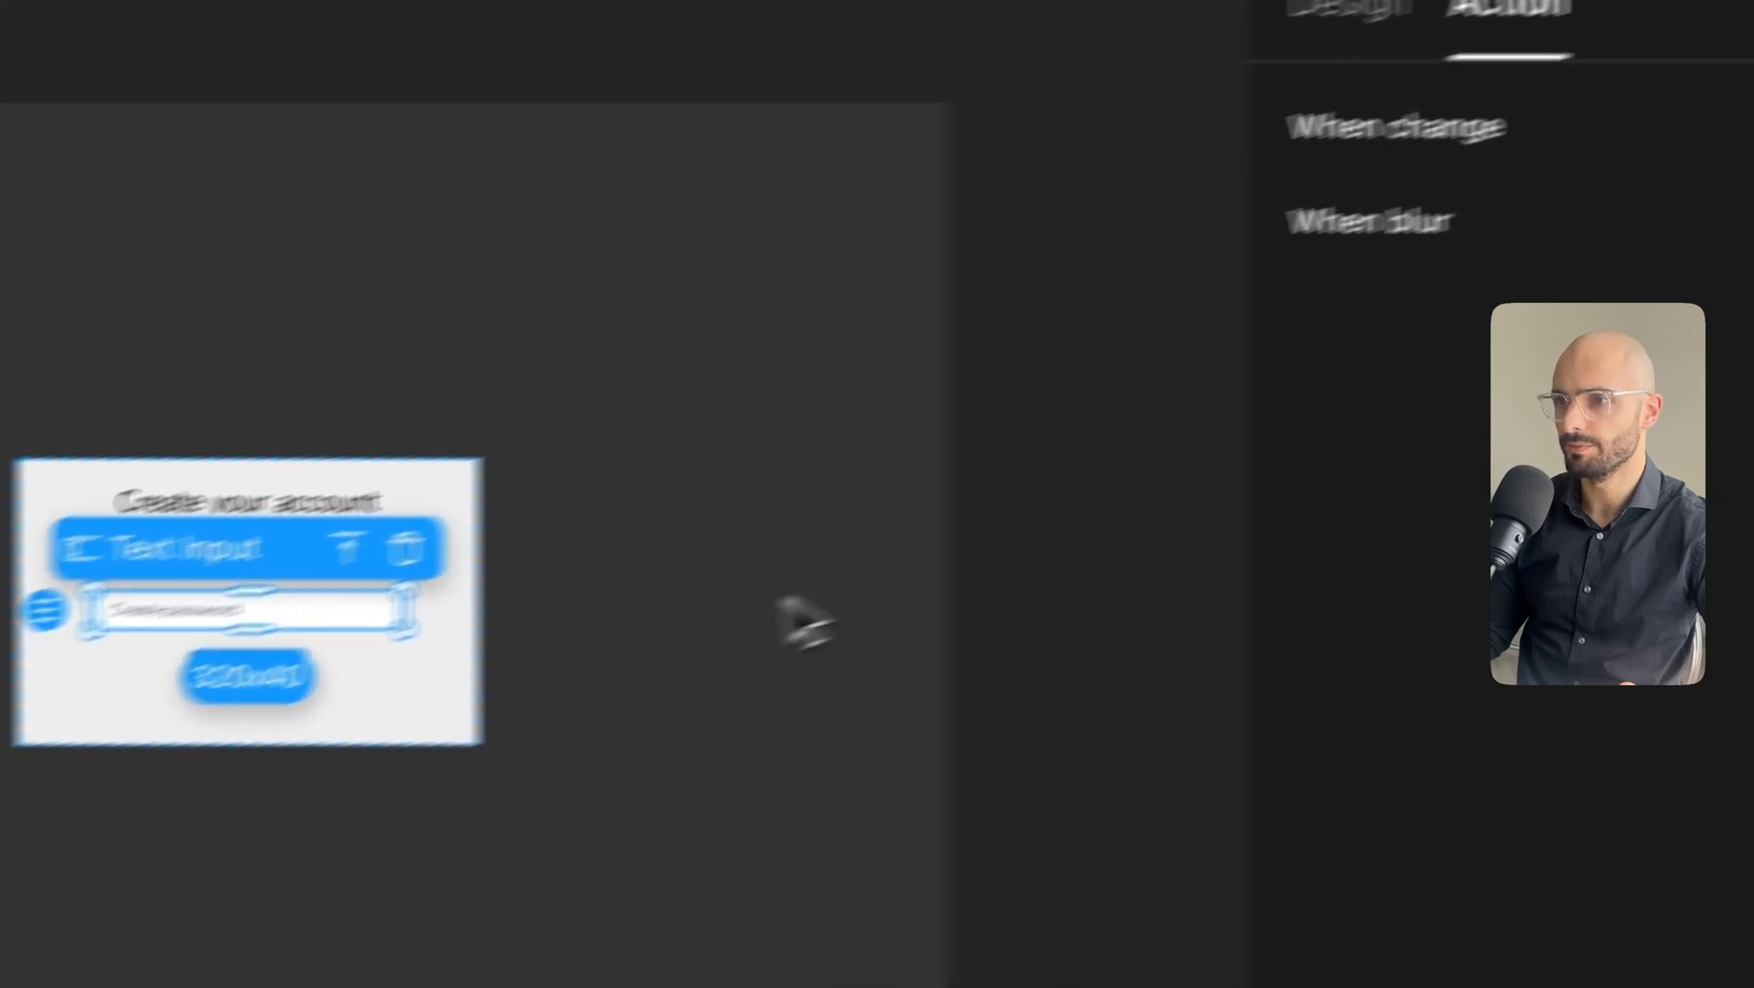
{"action": "left_click", "coordinate": [195, 738]}
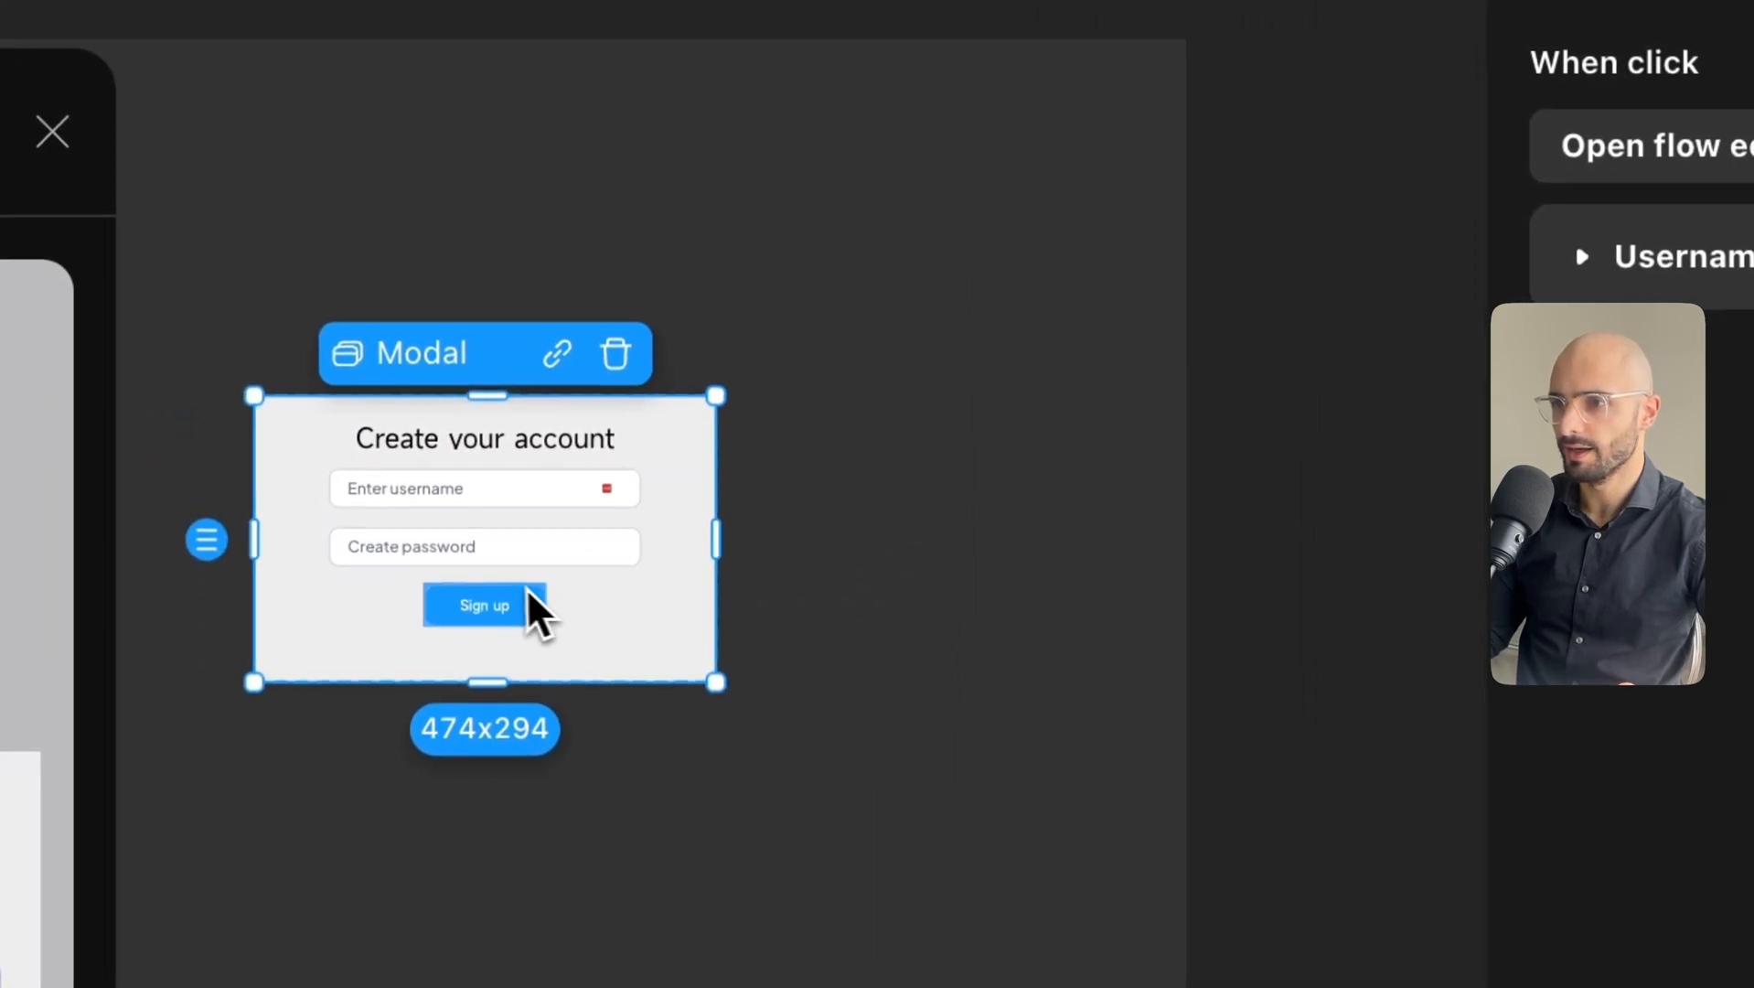
Give the Sign up button a Username Register click action.
{"action": "left_click", "coordinate": [80, 709]}
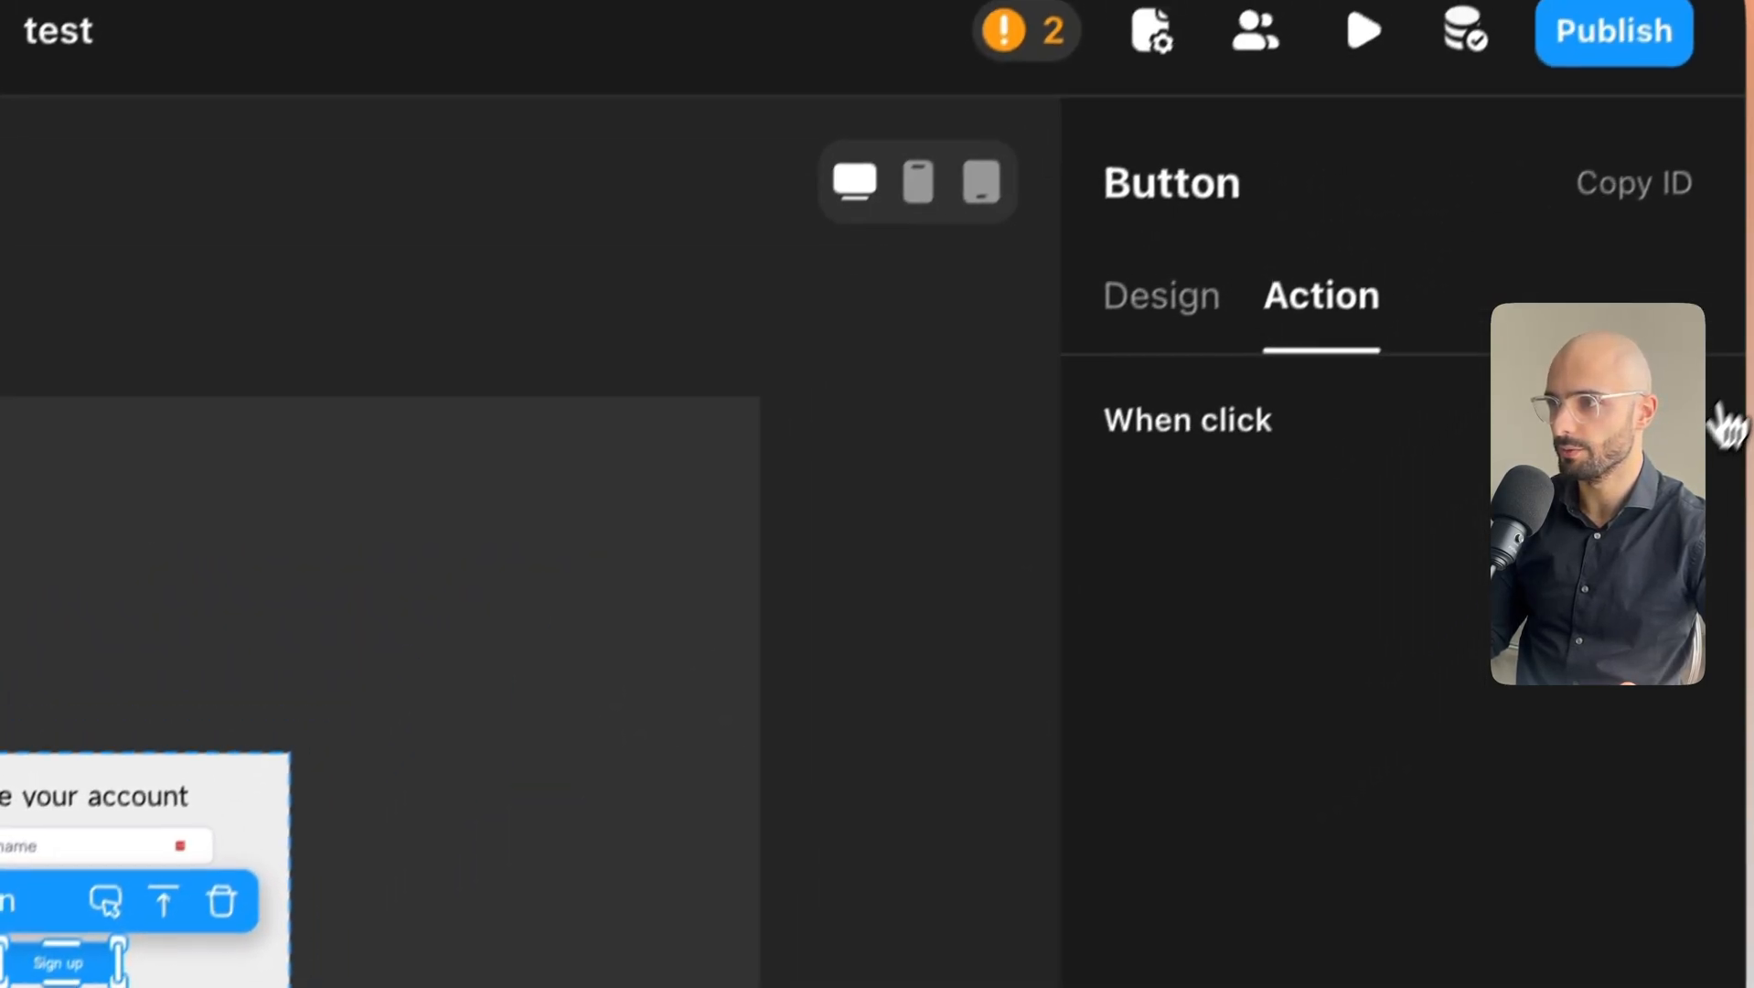
{"action": "left_click", "coordinate": [1653, 453]}
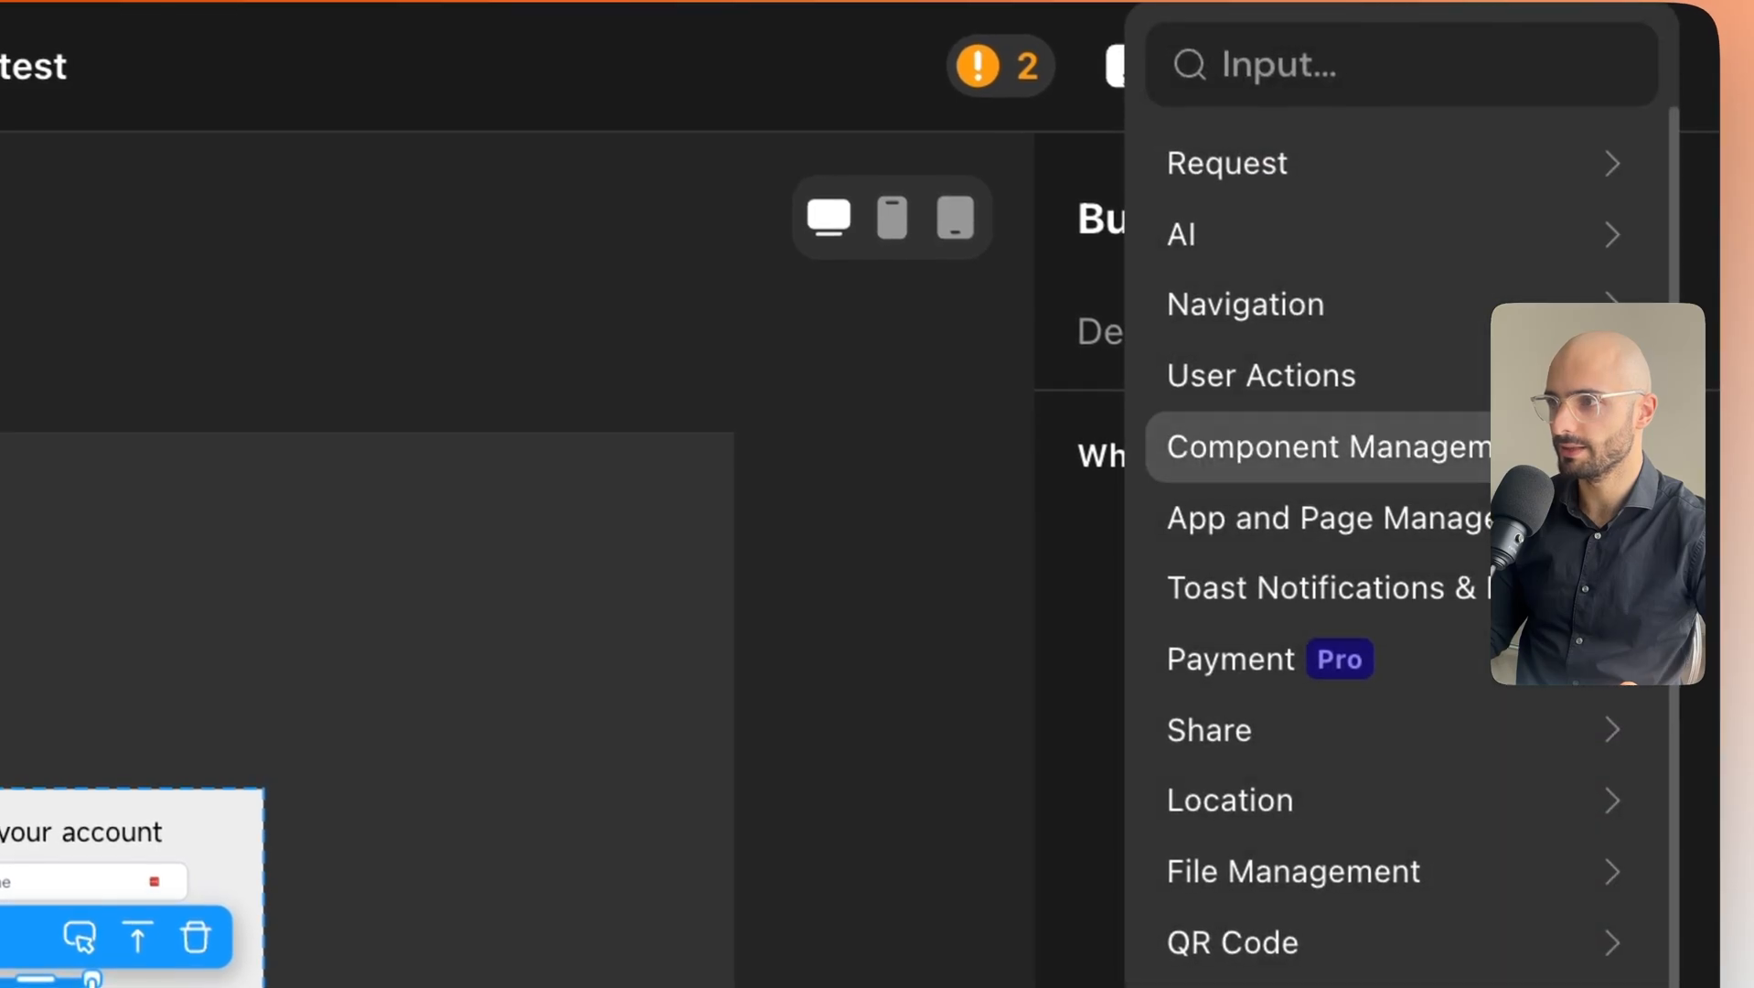
{"action": "left_click", "coordinate": [1396, 384]}
{"action": "left_click", "coordinate": [1380, 322]}
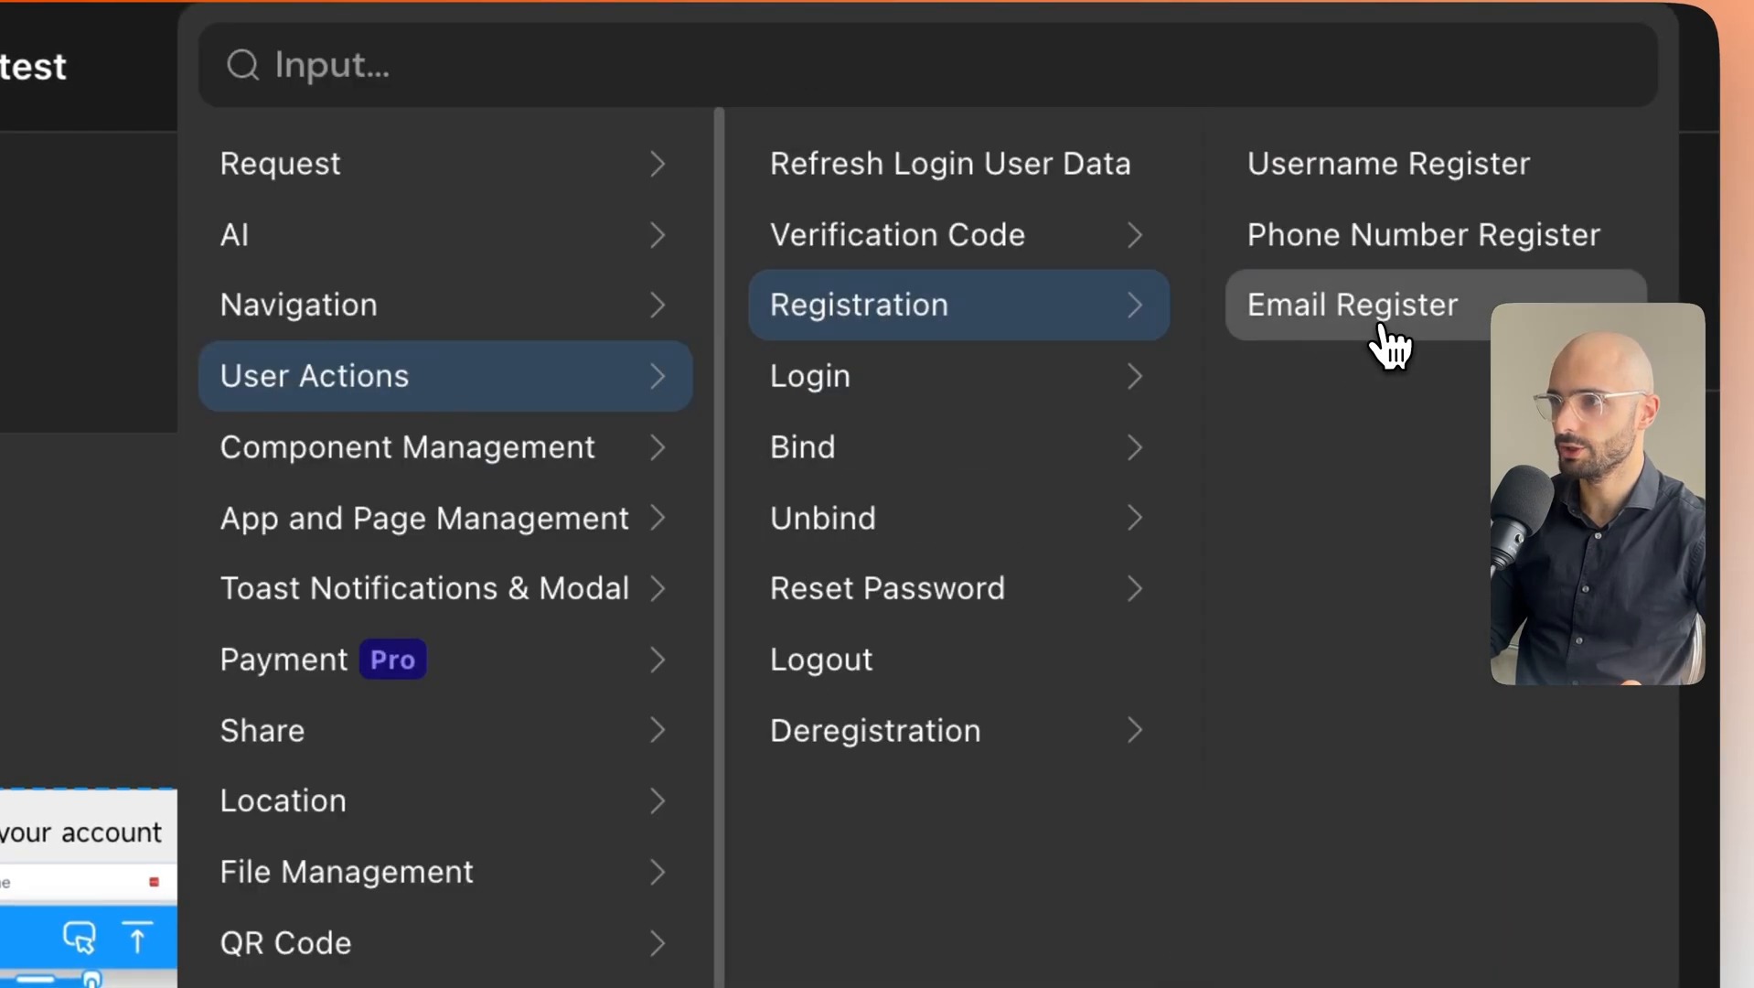
{"action": "left_click", "coordinate": [1321, 176]}
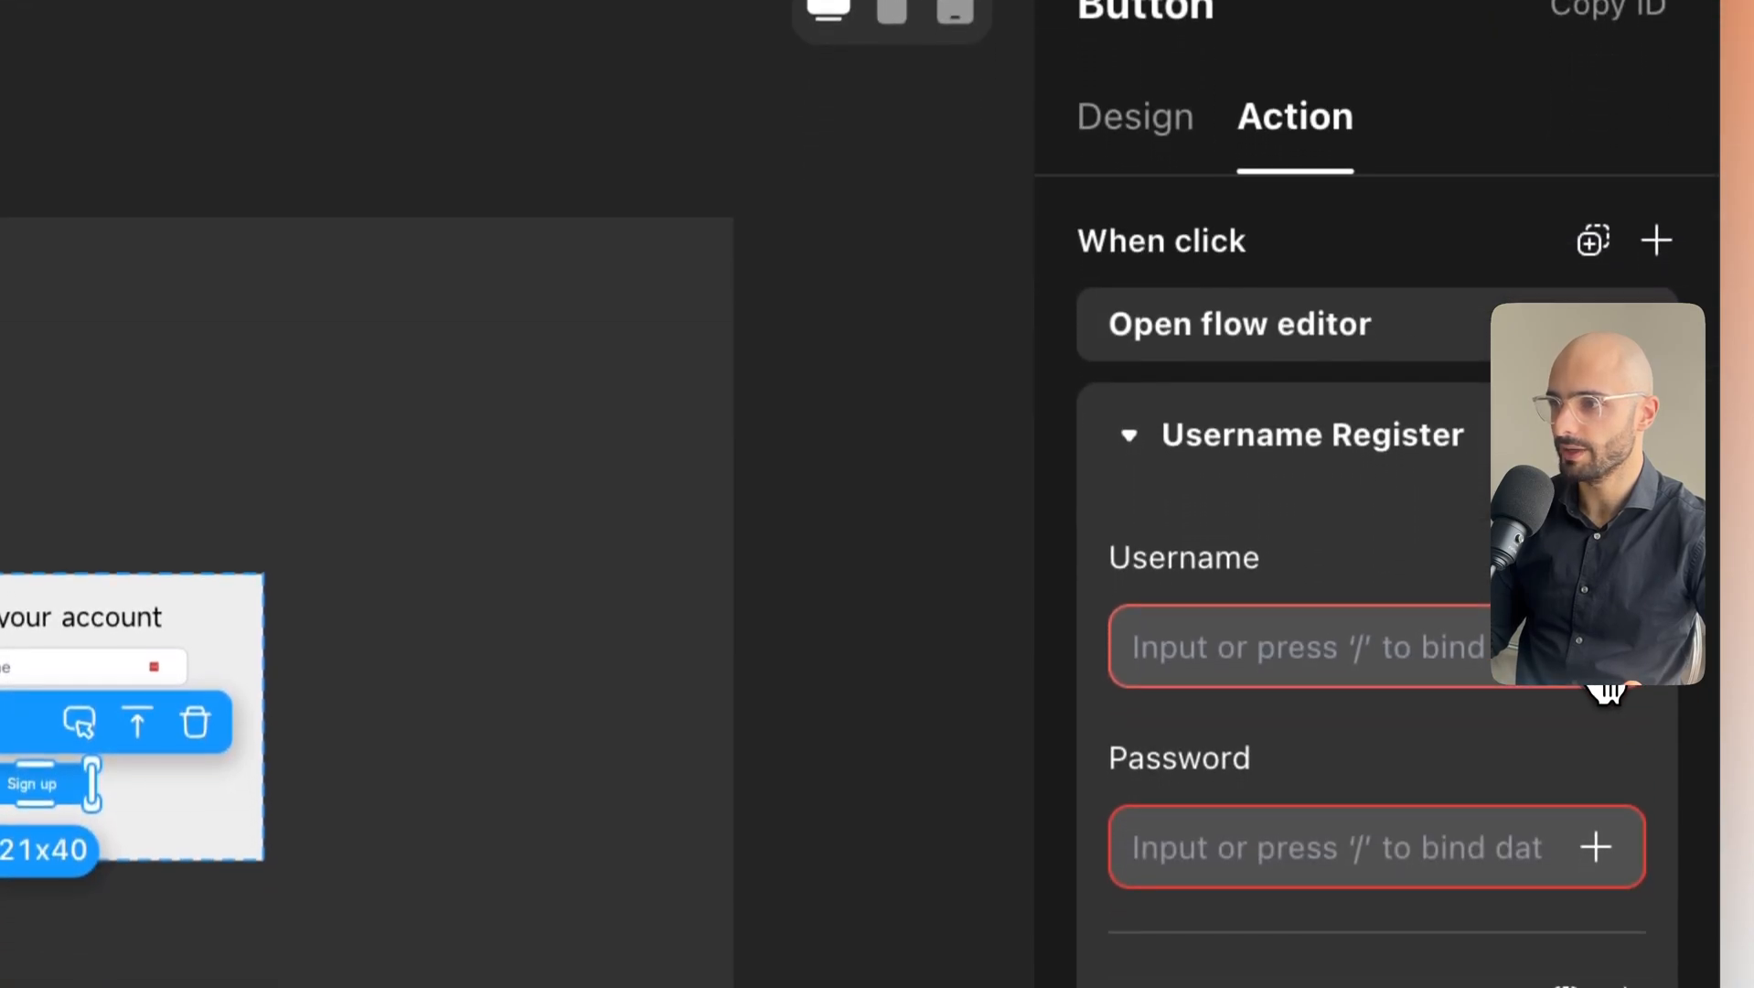
Bind the action's Username to the Input Username Sign Up field.
{"action": "left_click", "coordinate": [1596, 647]}
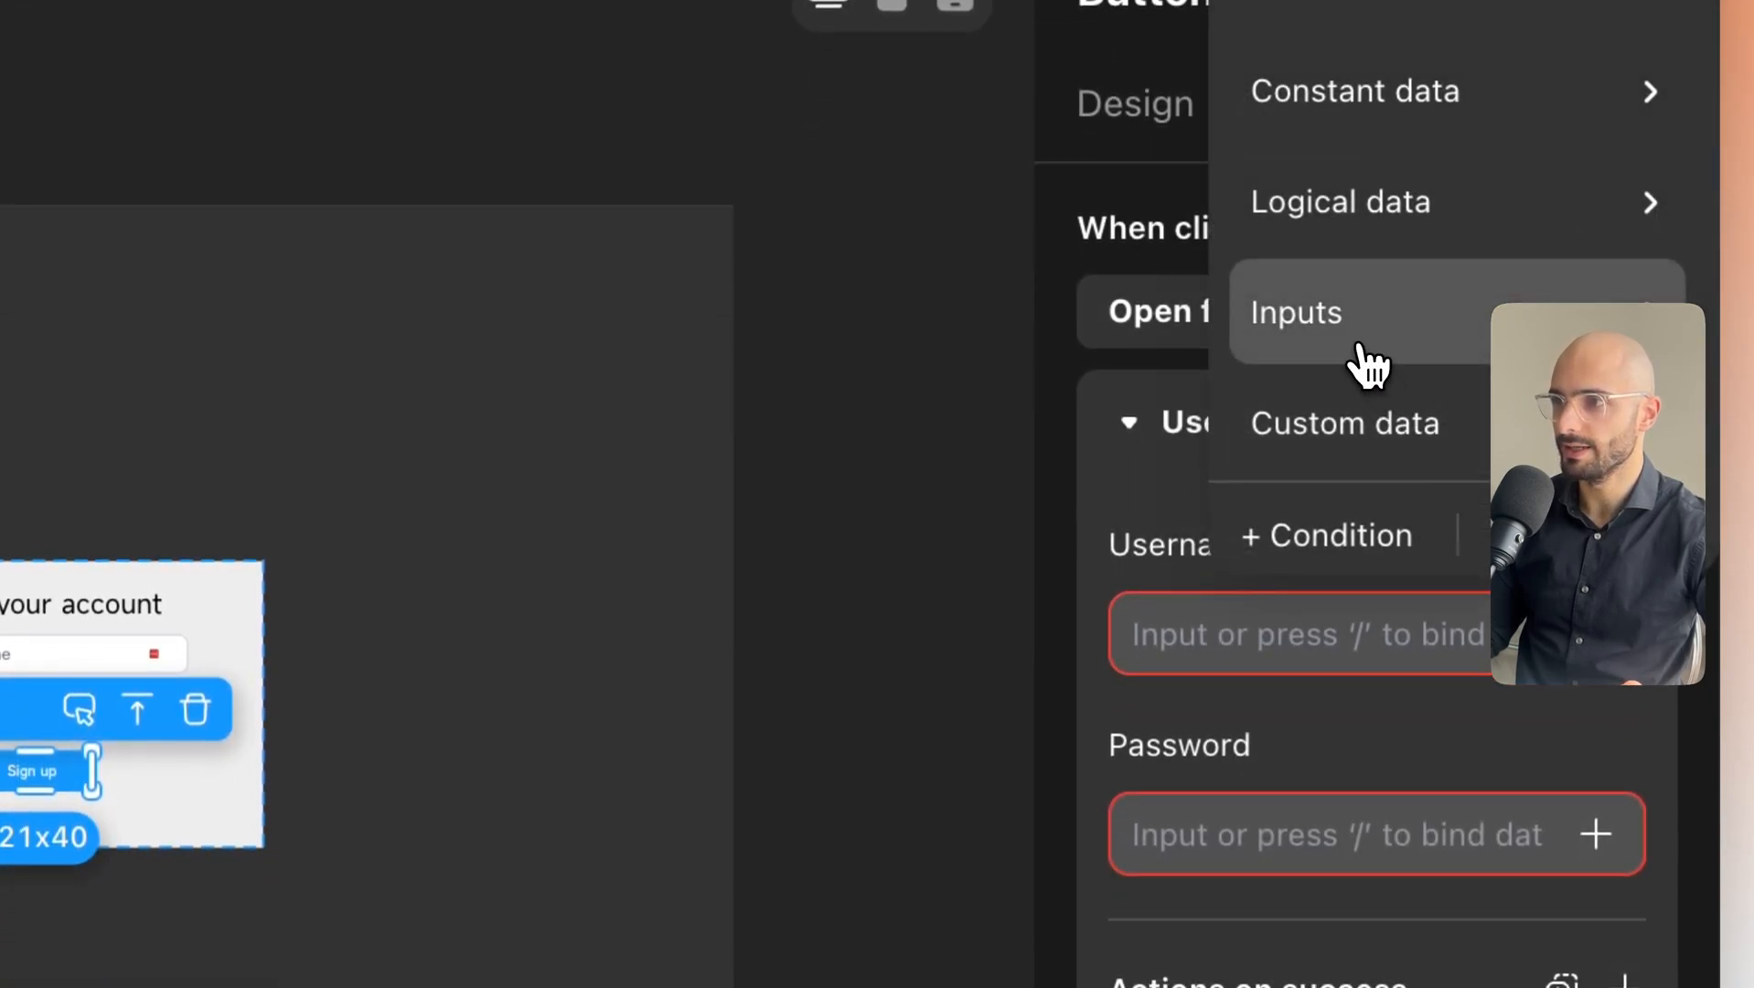
{"action": "mouse_move", "coordinate": [1367, 359]}
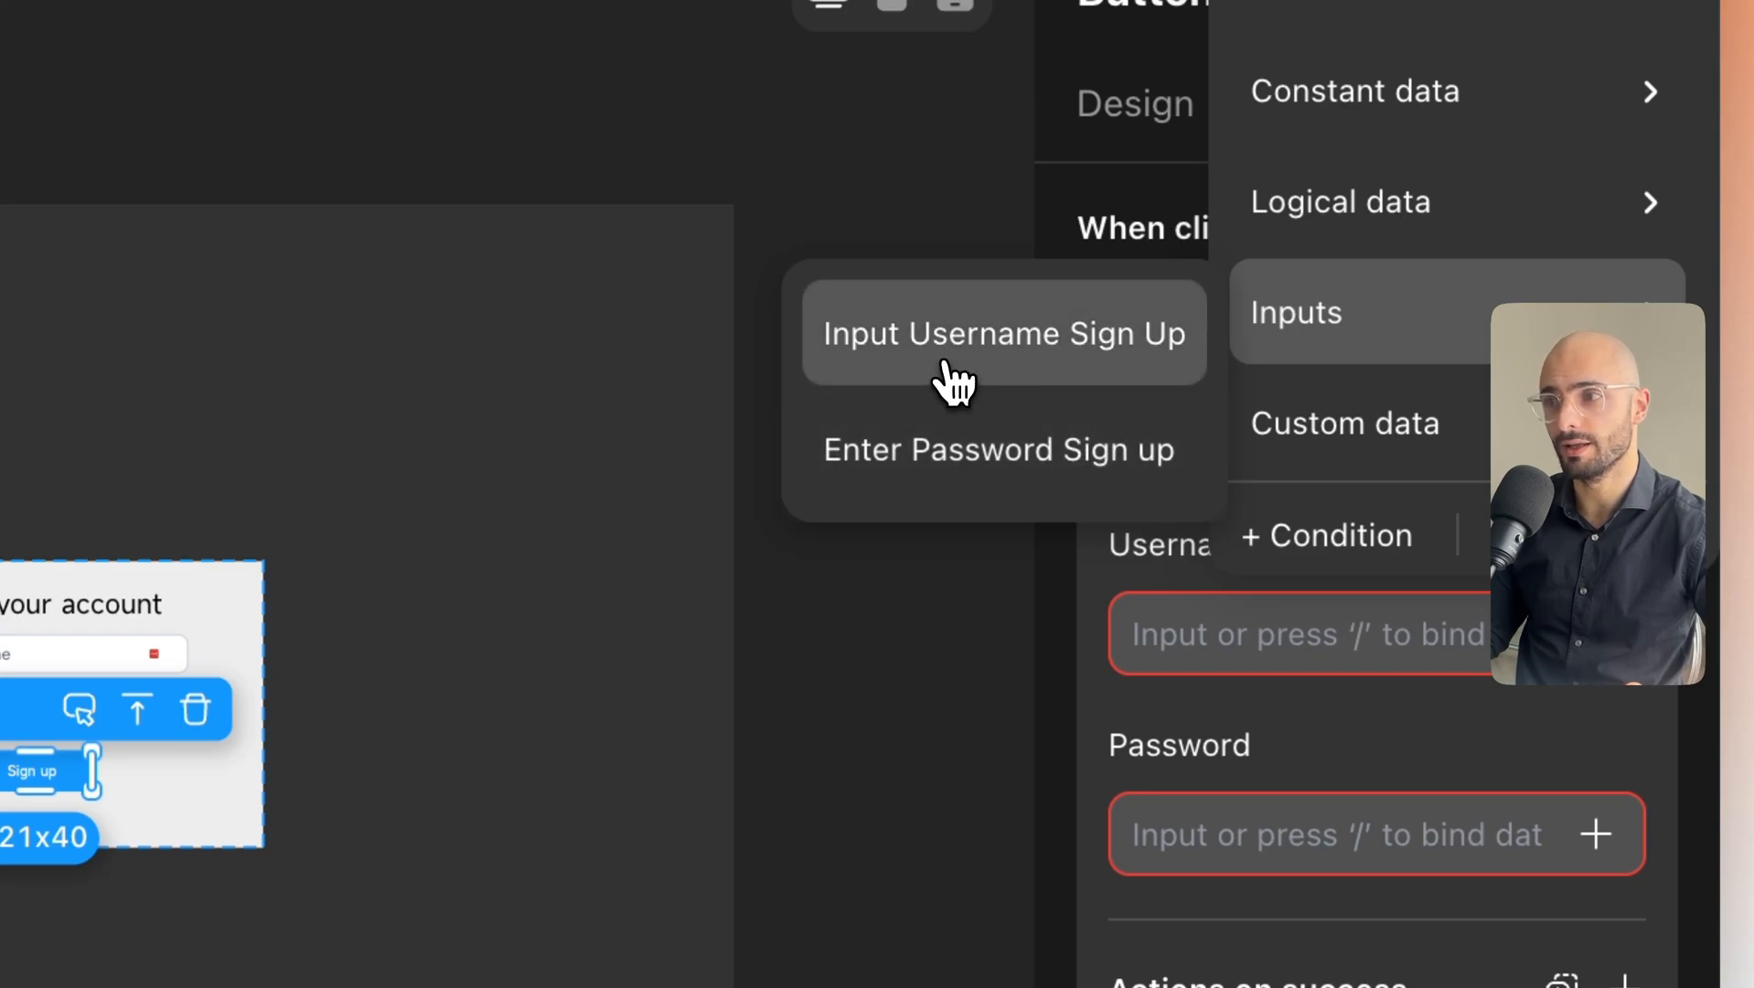
{"action": "left_click", "coordinate": [951, 380]}
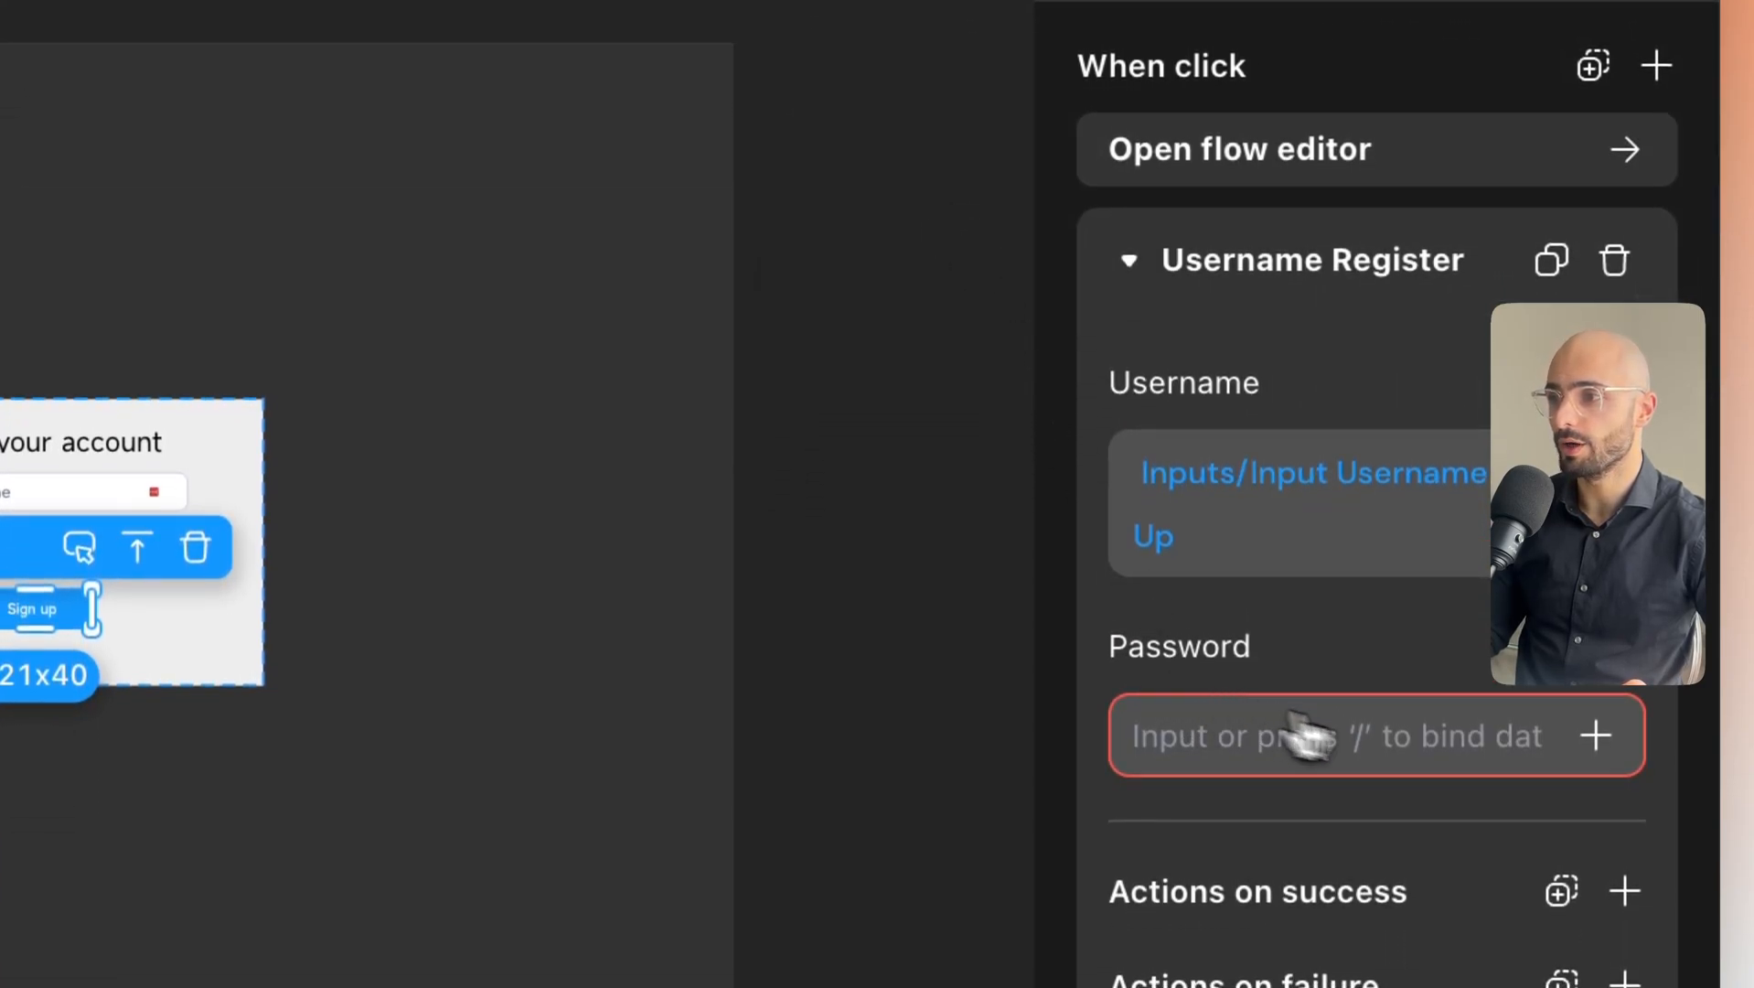
Bind the Username Register Password to the Enter Password Sign up input.
{"action": "left_click", "coordinate": [1596, 736]}
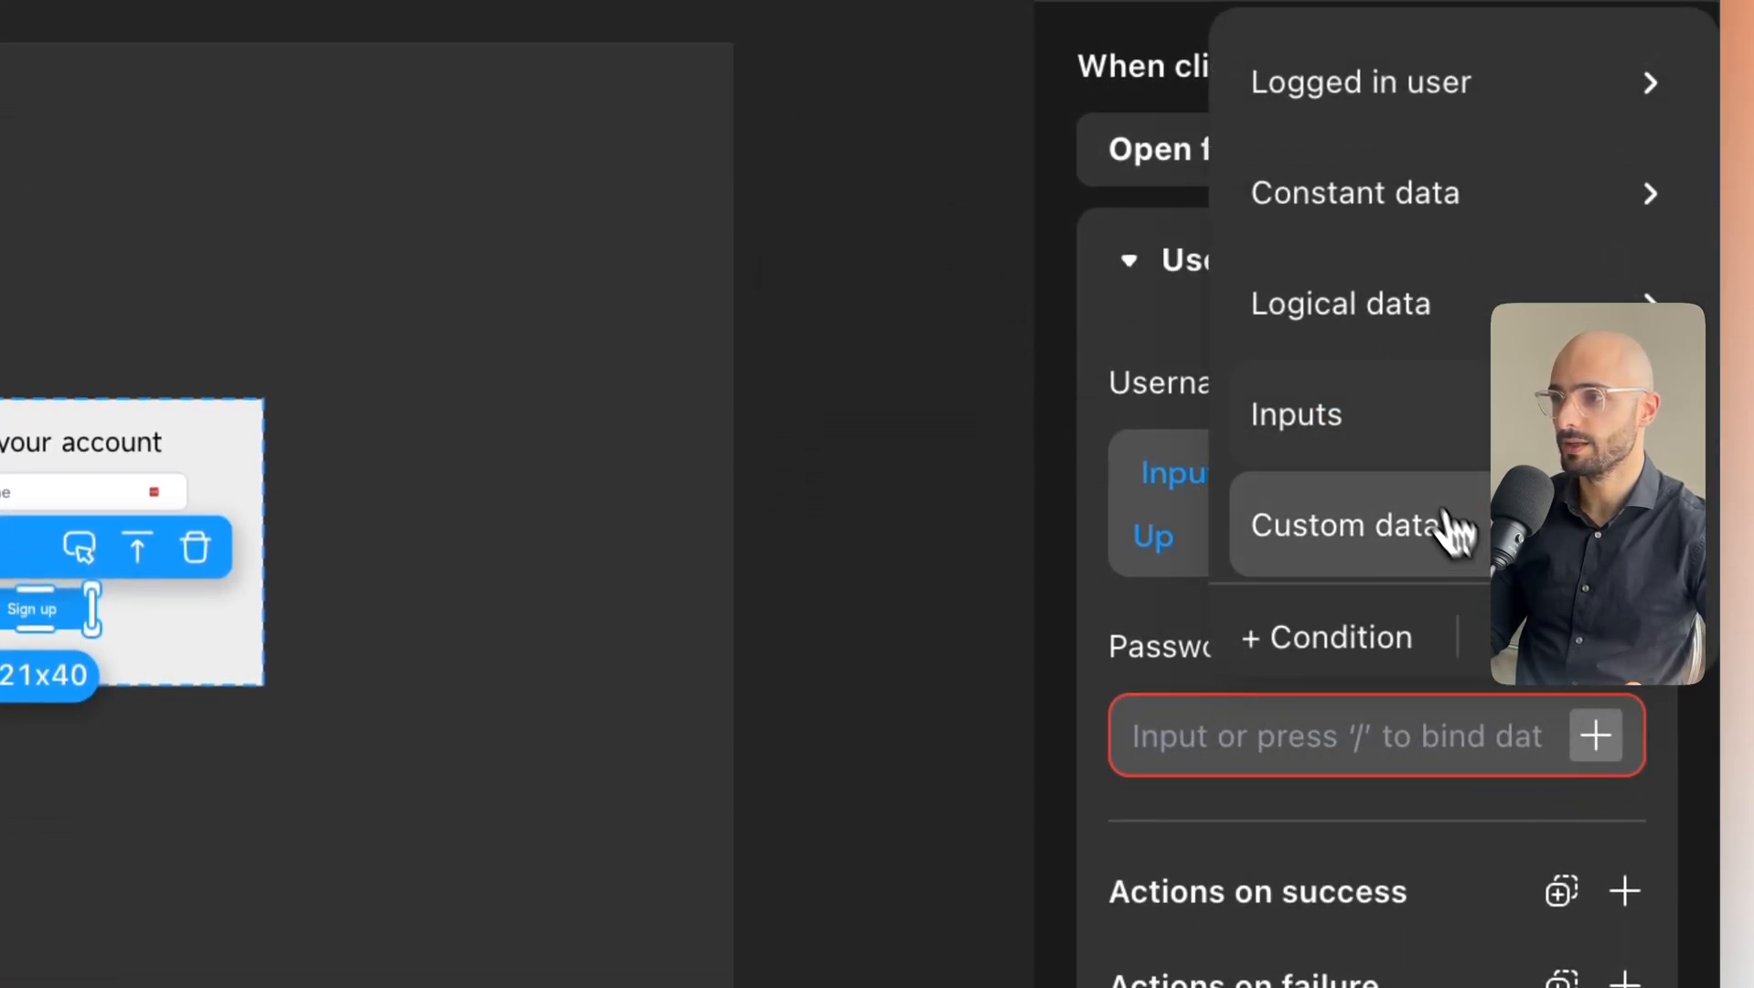
{"action": "mouse_move", "coordinate": [1391, 454]}
{"action": "left_click", "coordinate": [1120, 538]}
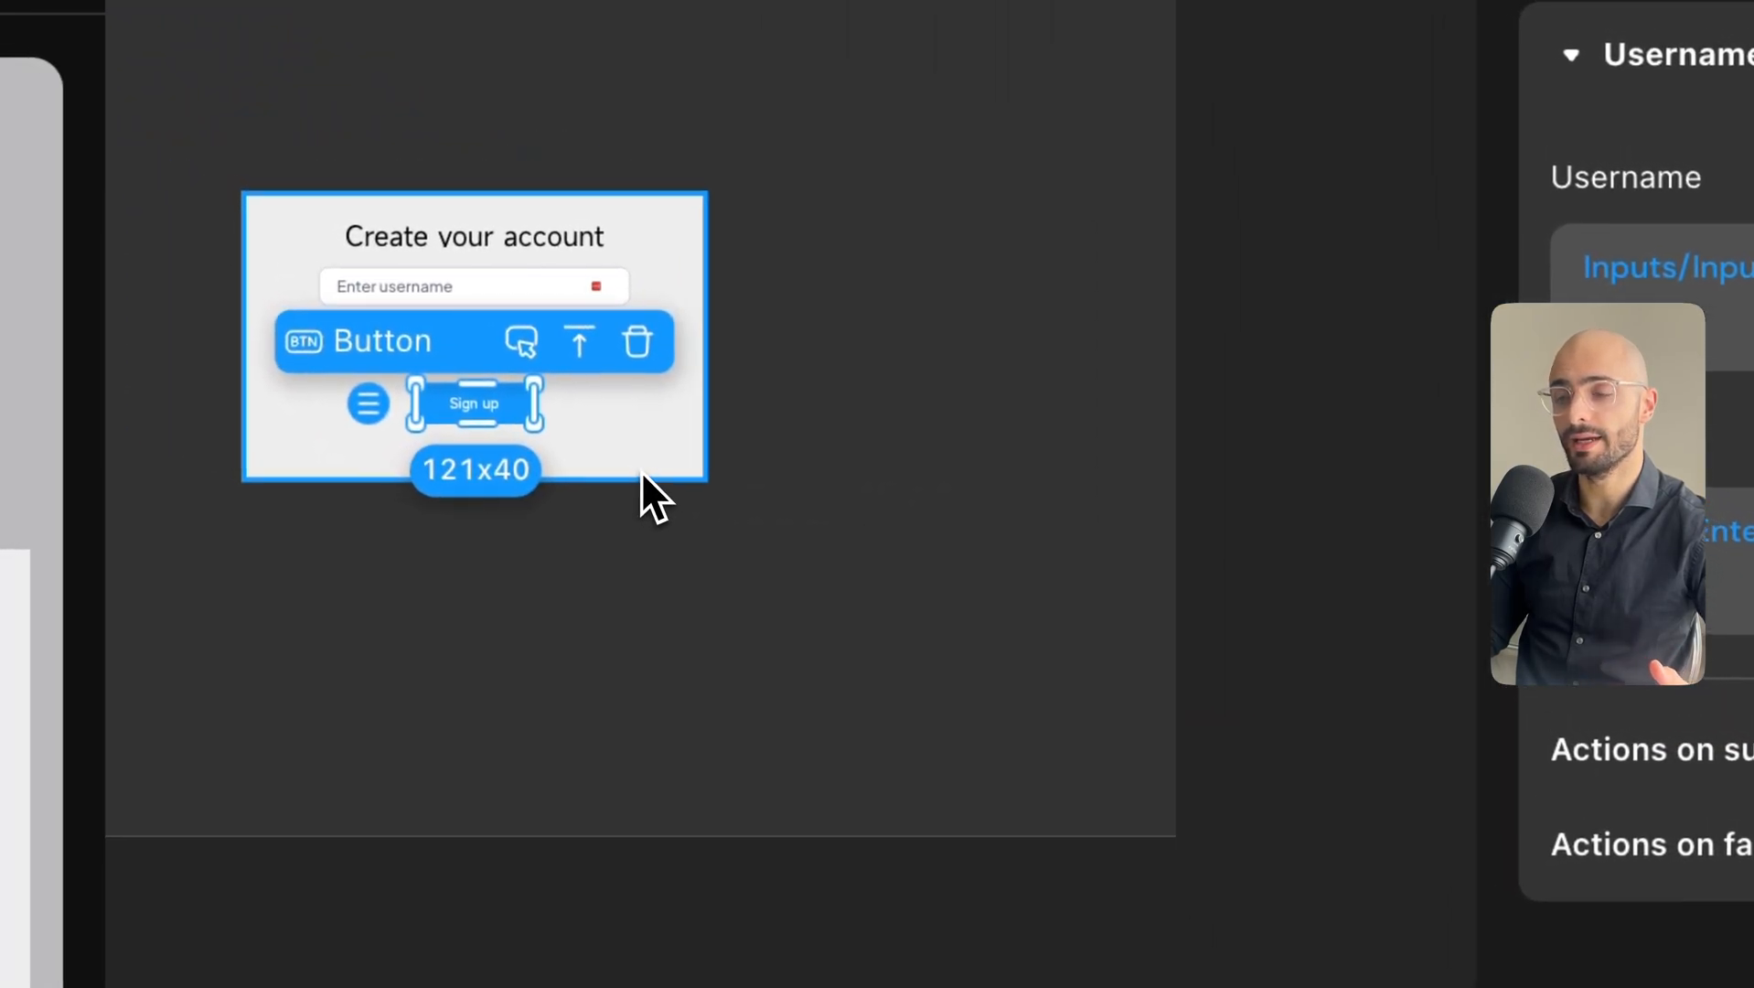
{"action": "left_click", "coordinate": [183, 267]}
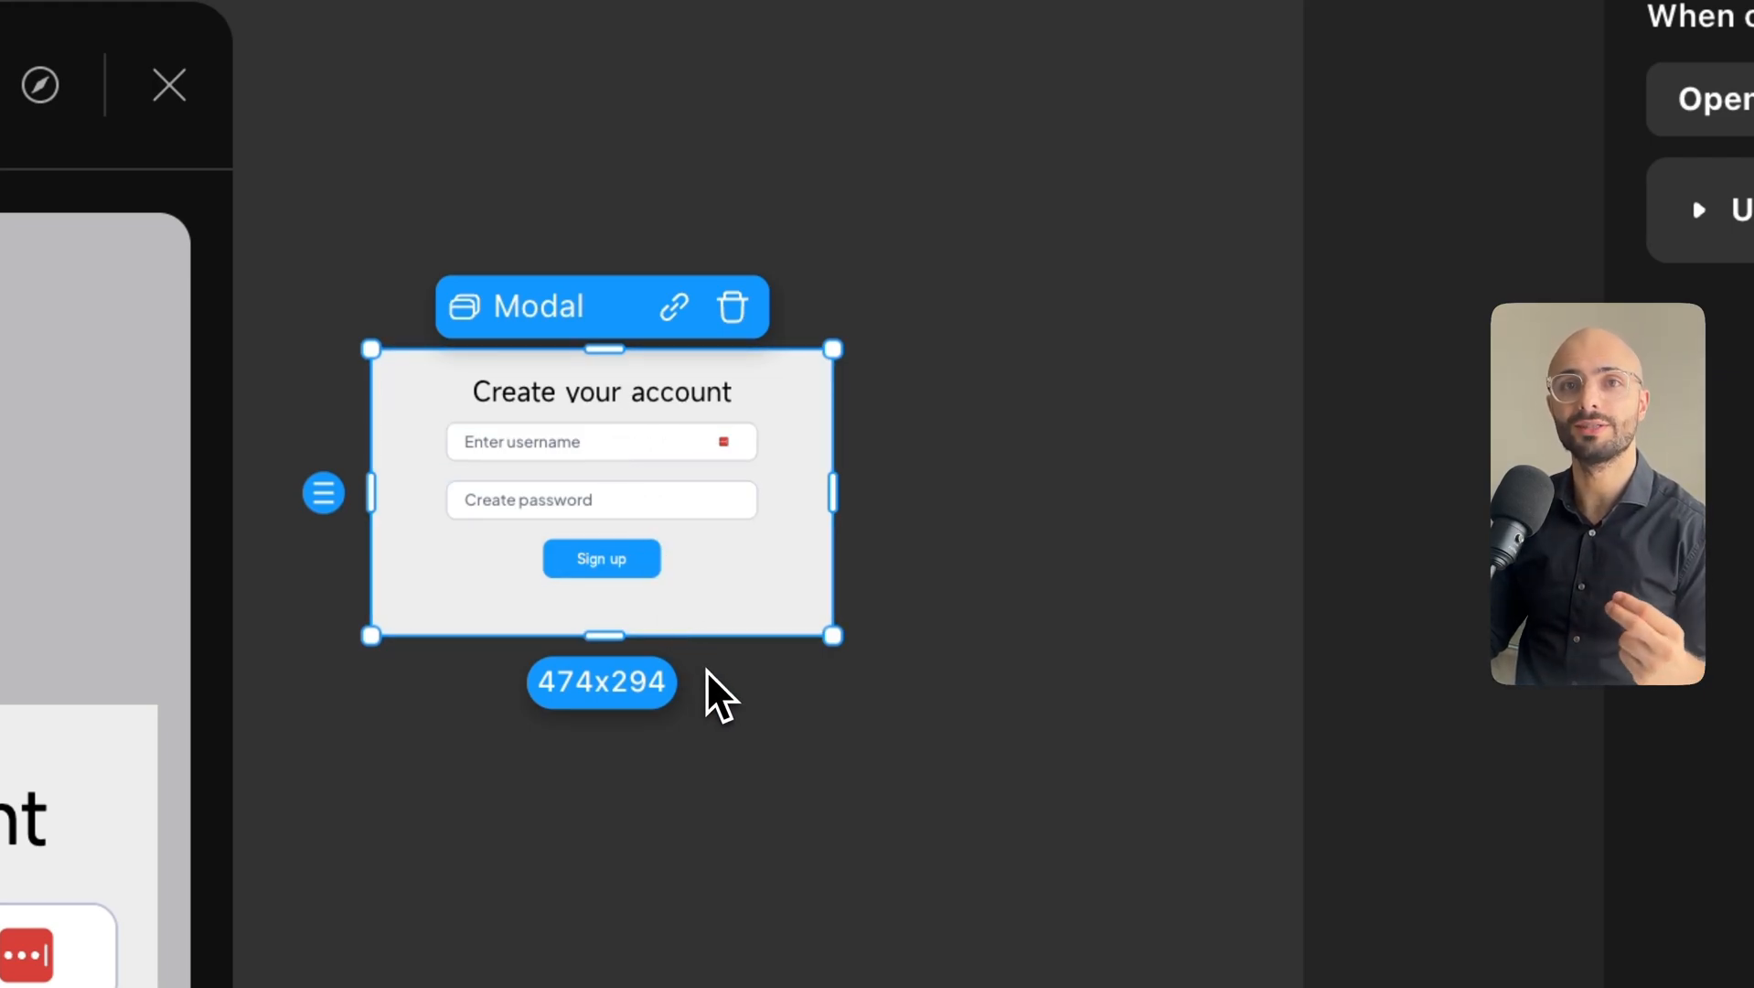
Add a Hide Modal action for modal-view under the Username Register's Actions on success.
{"action": "left_click", "coordinate": [608, 567]}
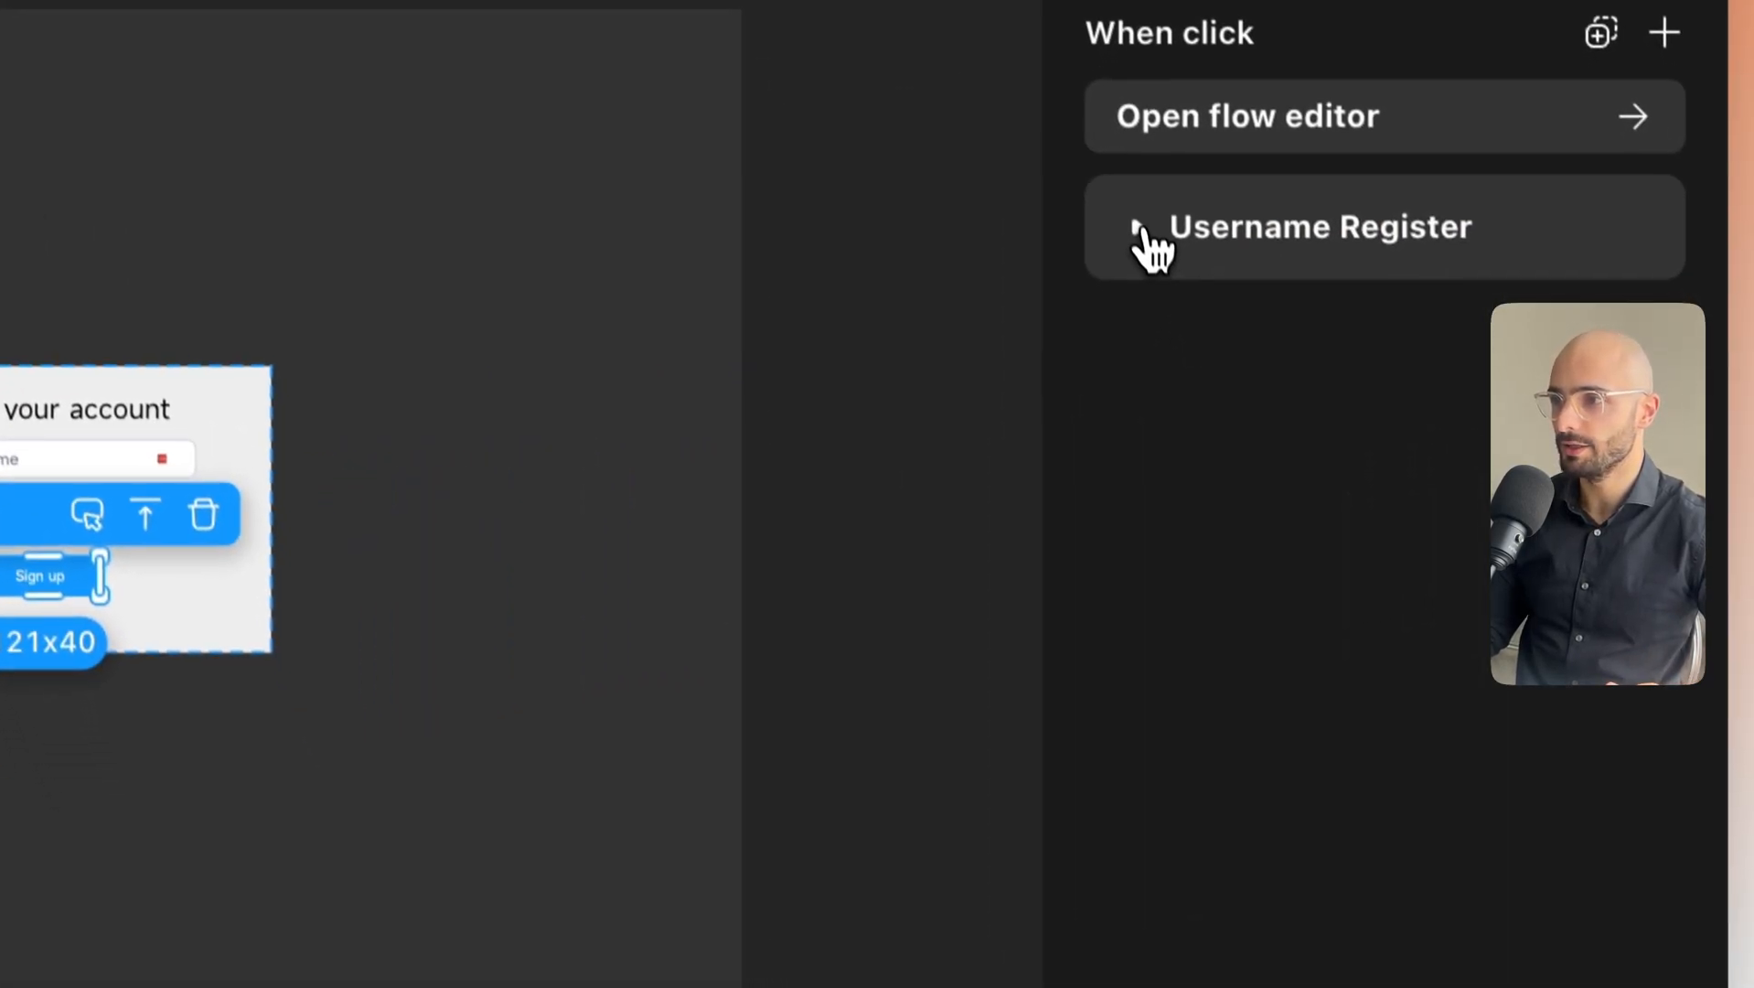
{"action": "left_click", "coordinate": [1208, 357]}
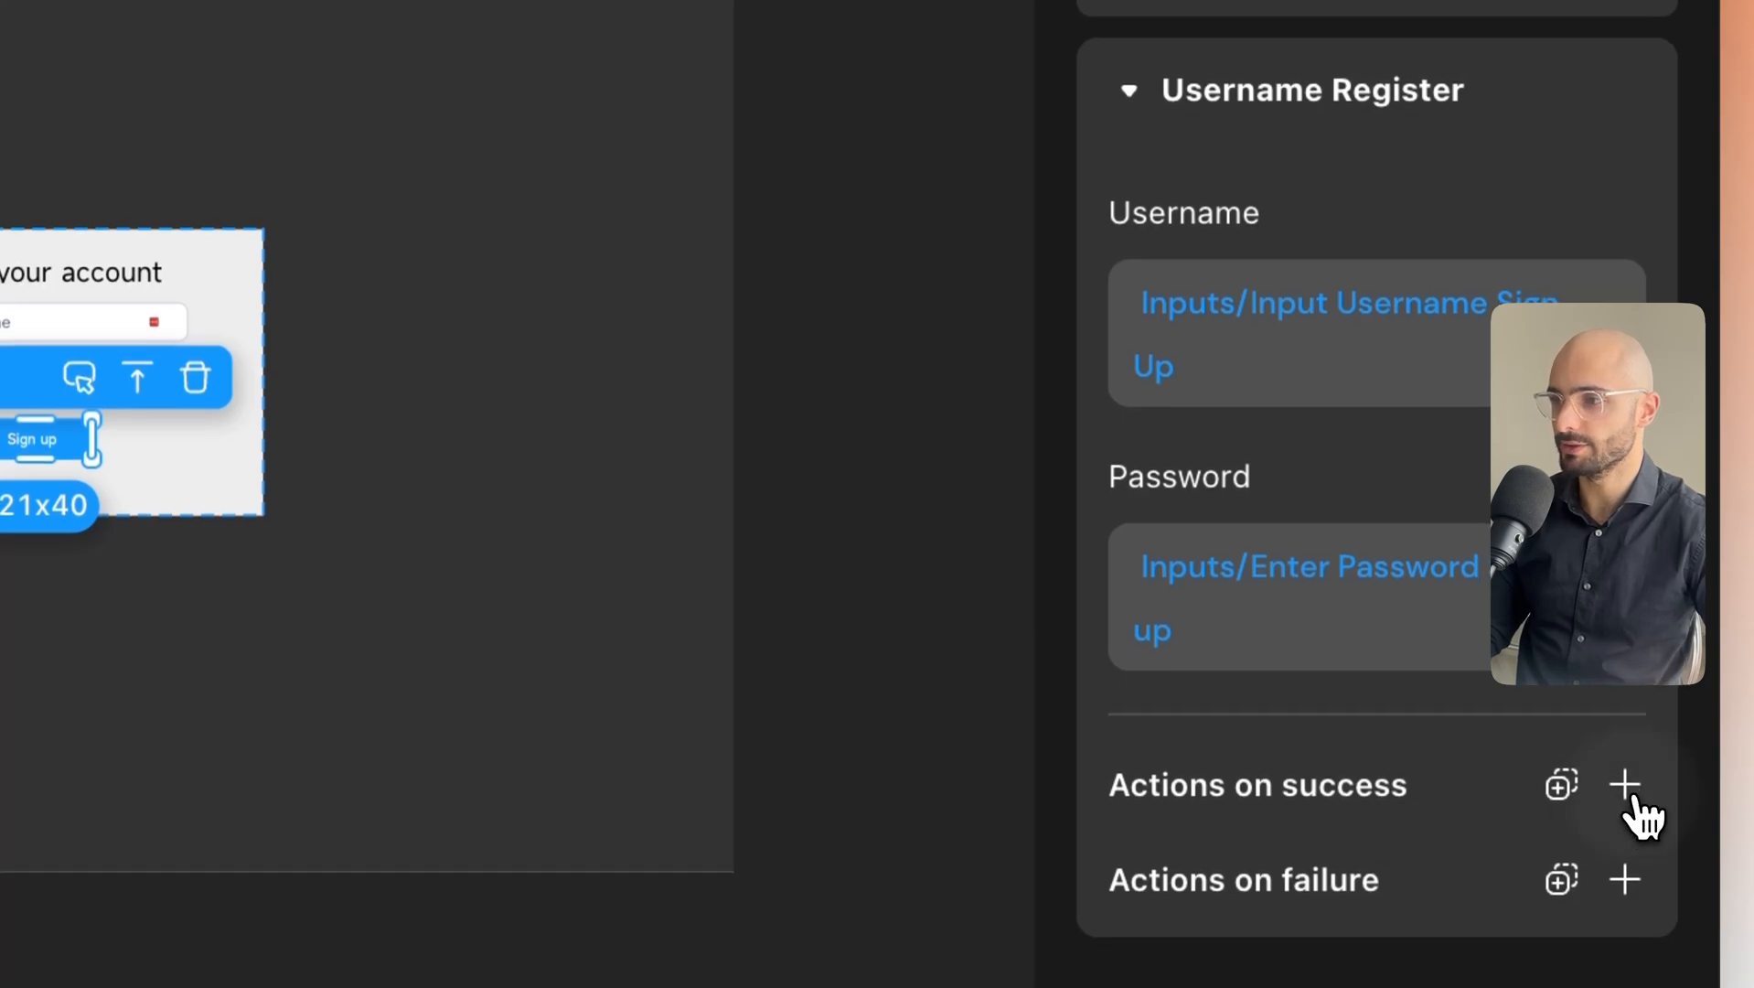
{"action": "left_click", "coordinate": [1643, 815]}
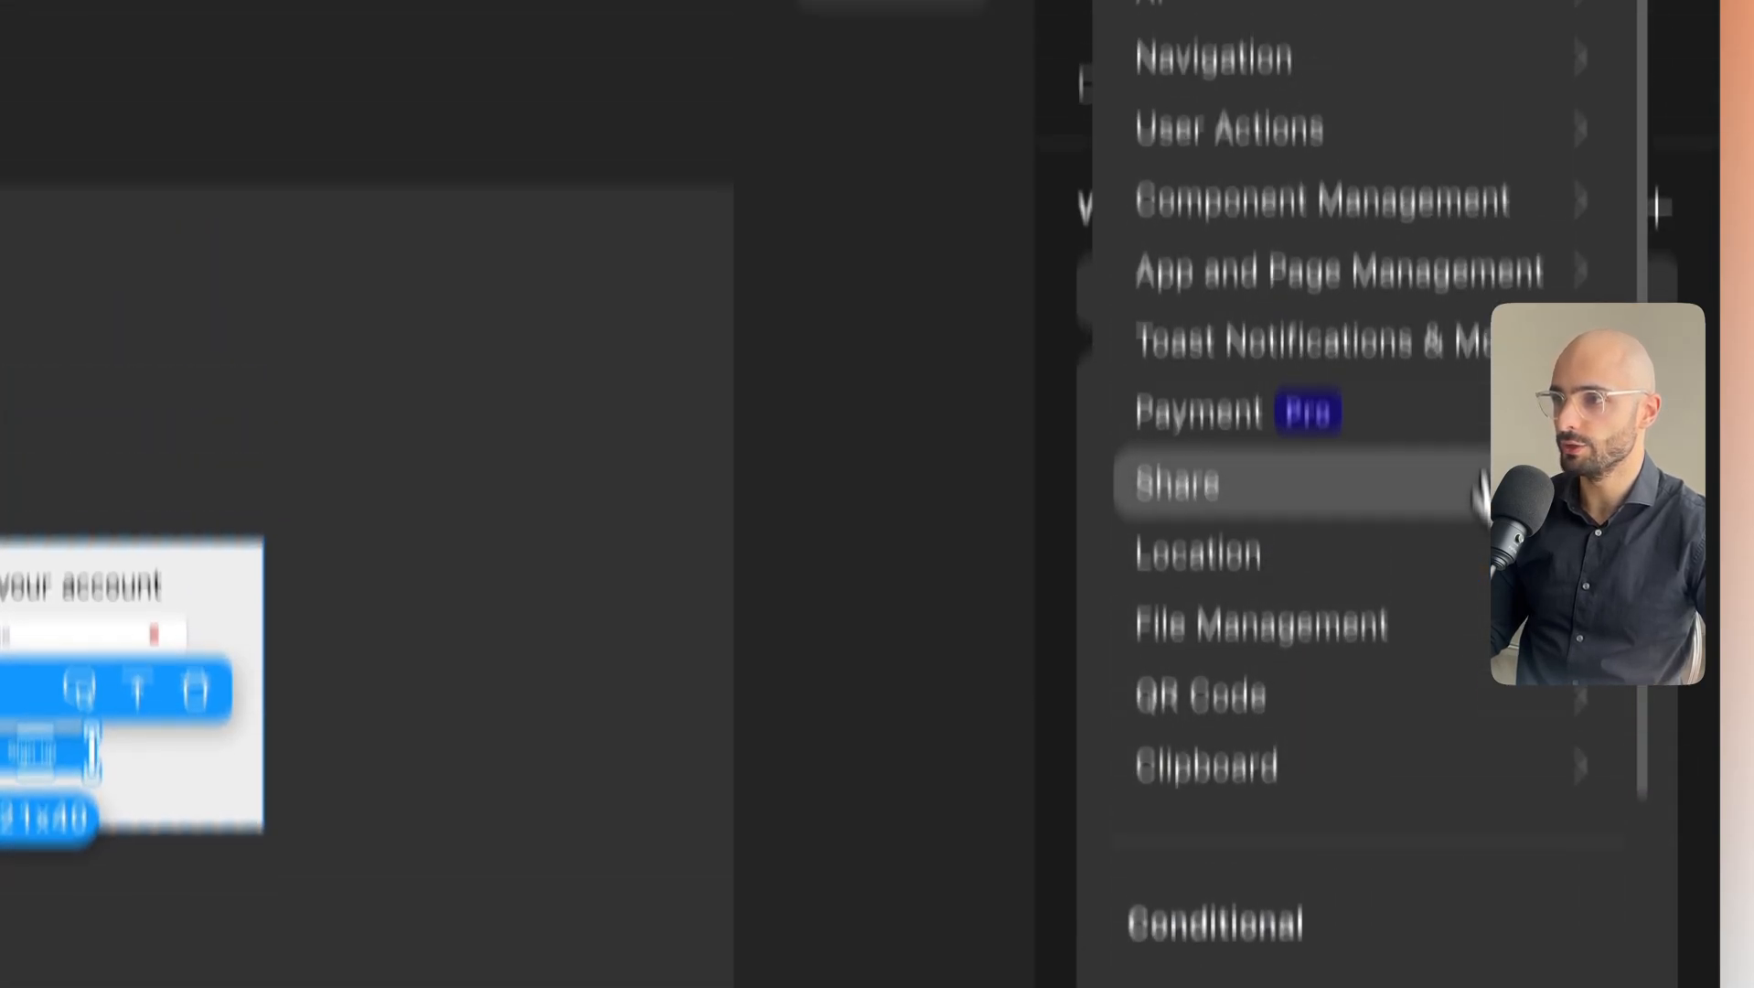
{"action": "left_click", "coordinate": [1393, 352]}
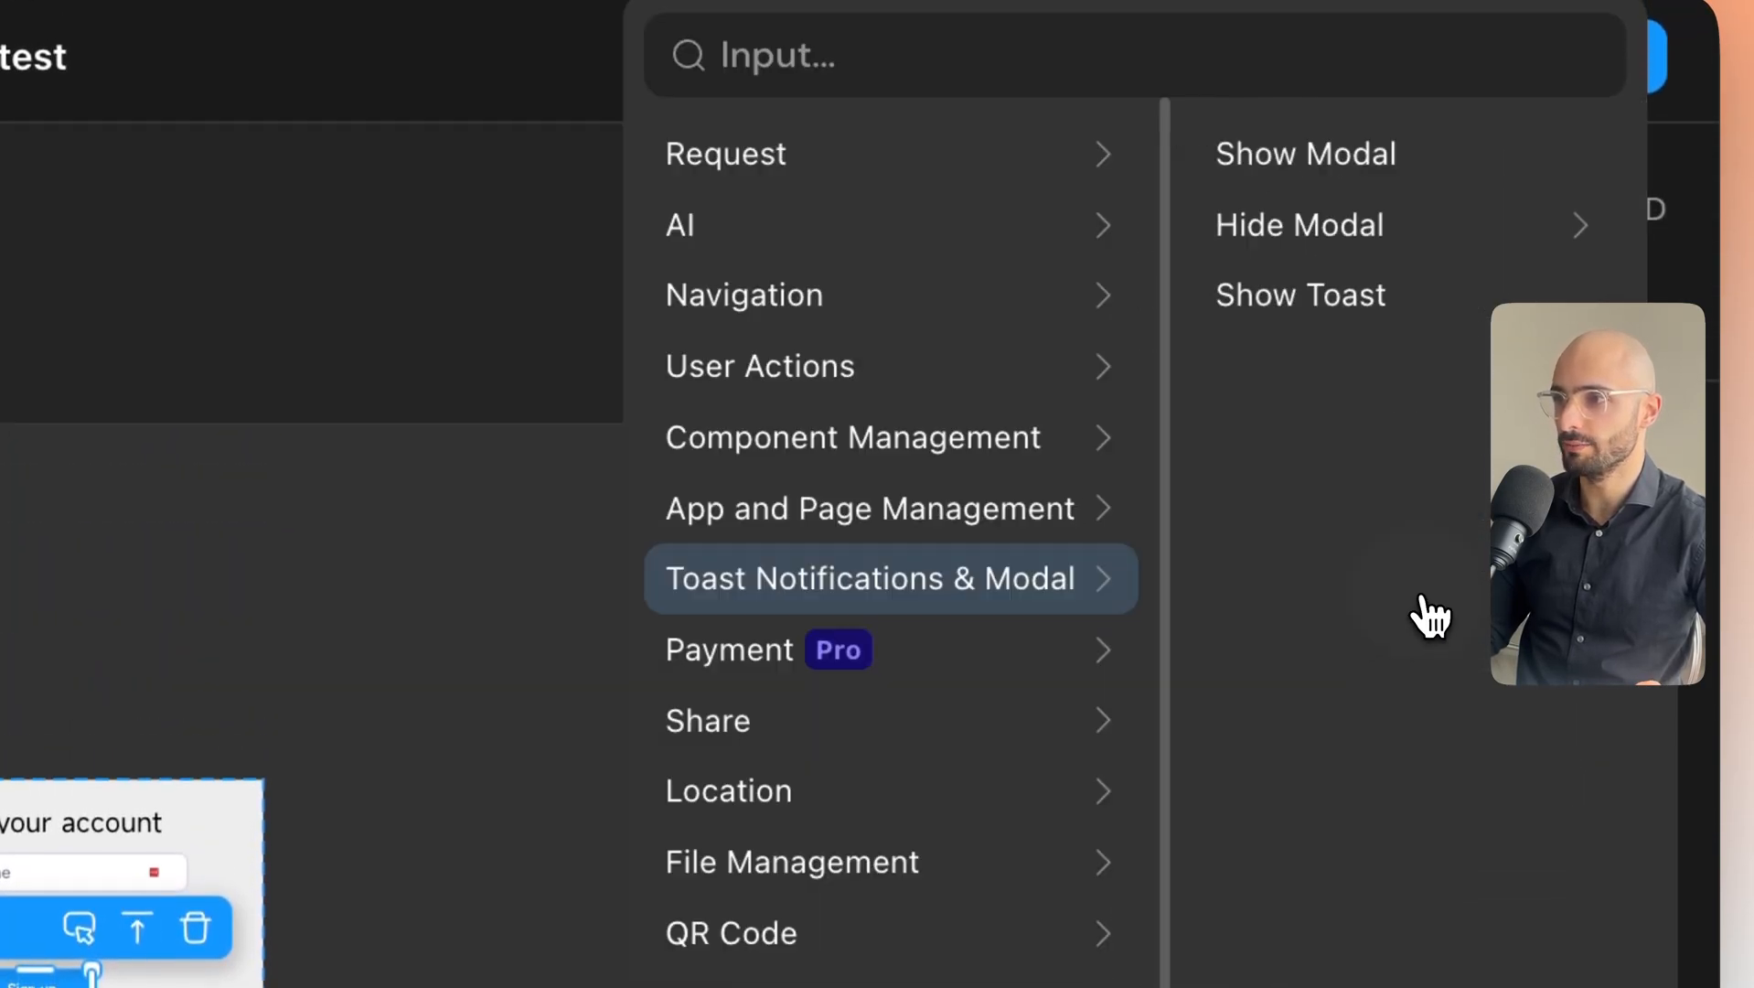
{"action": "left_click", "coordinate": [1331, 249]}
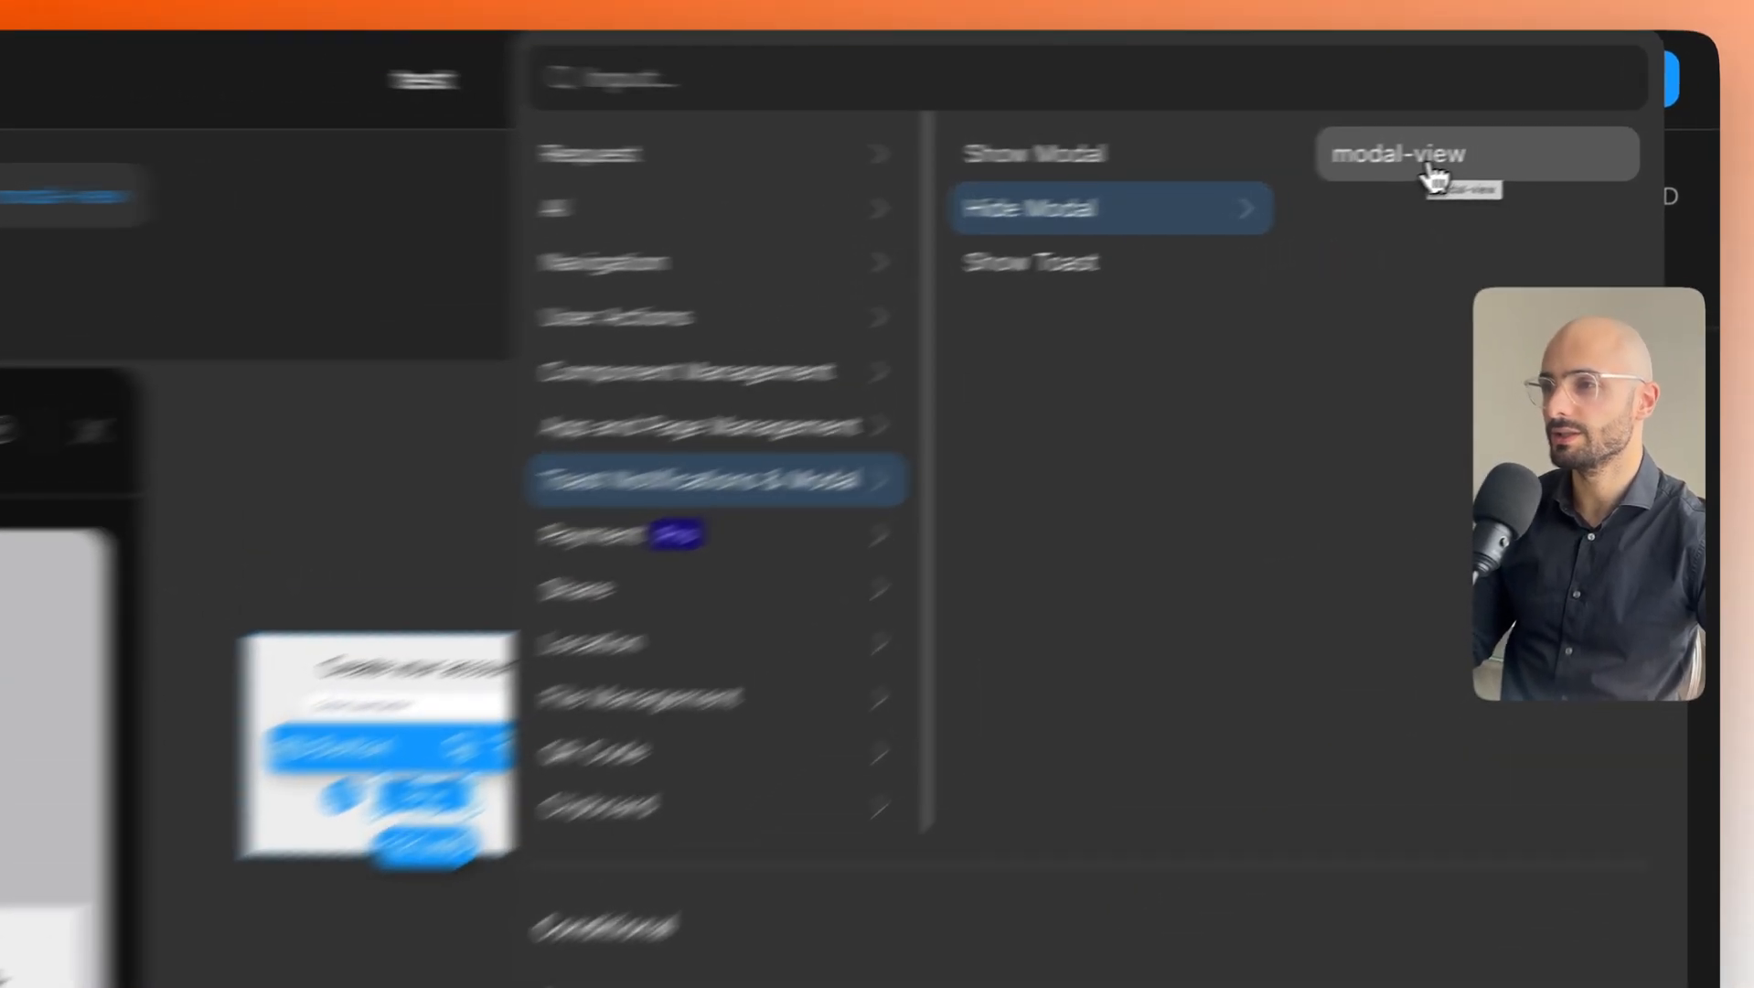
Point the Hide Modal action at the modal and rename the sign-up modal to 'Modal Sign Up'.
{"action": "left_click", "coordinate": [1520, 163]}
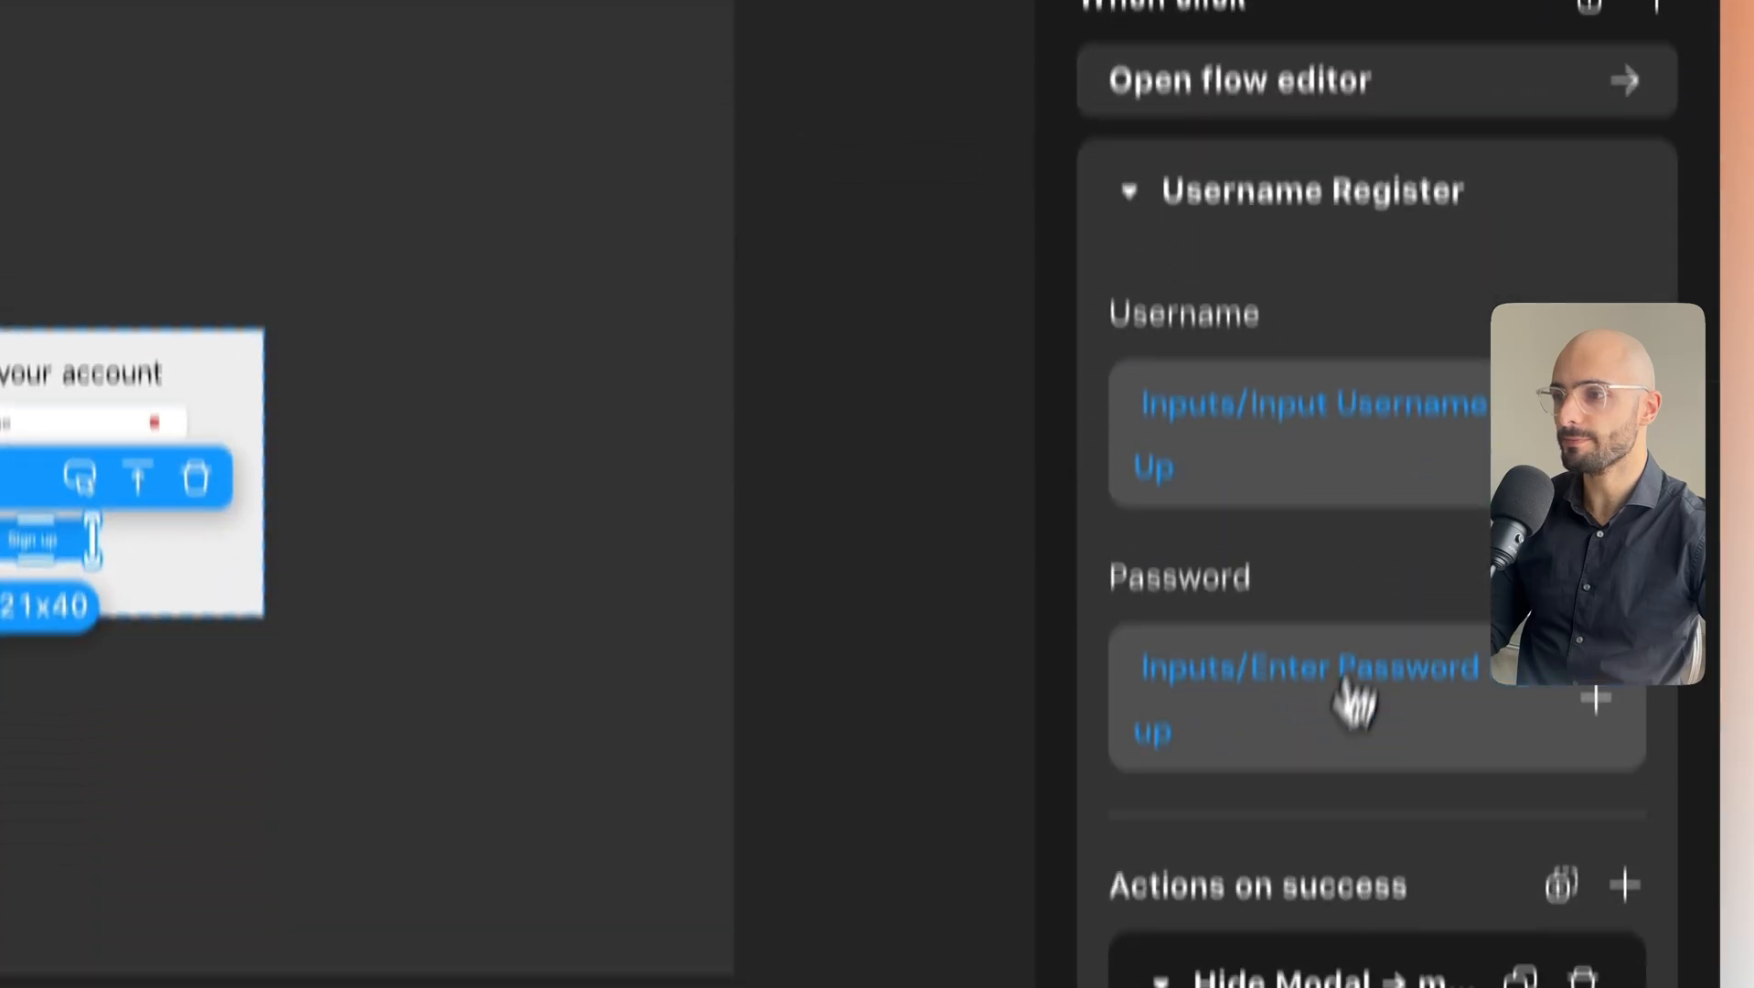
{"action": "scroll", "coordinate": [1346, 700], "scroll_direction": "down", "scroll_amount": 5}
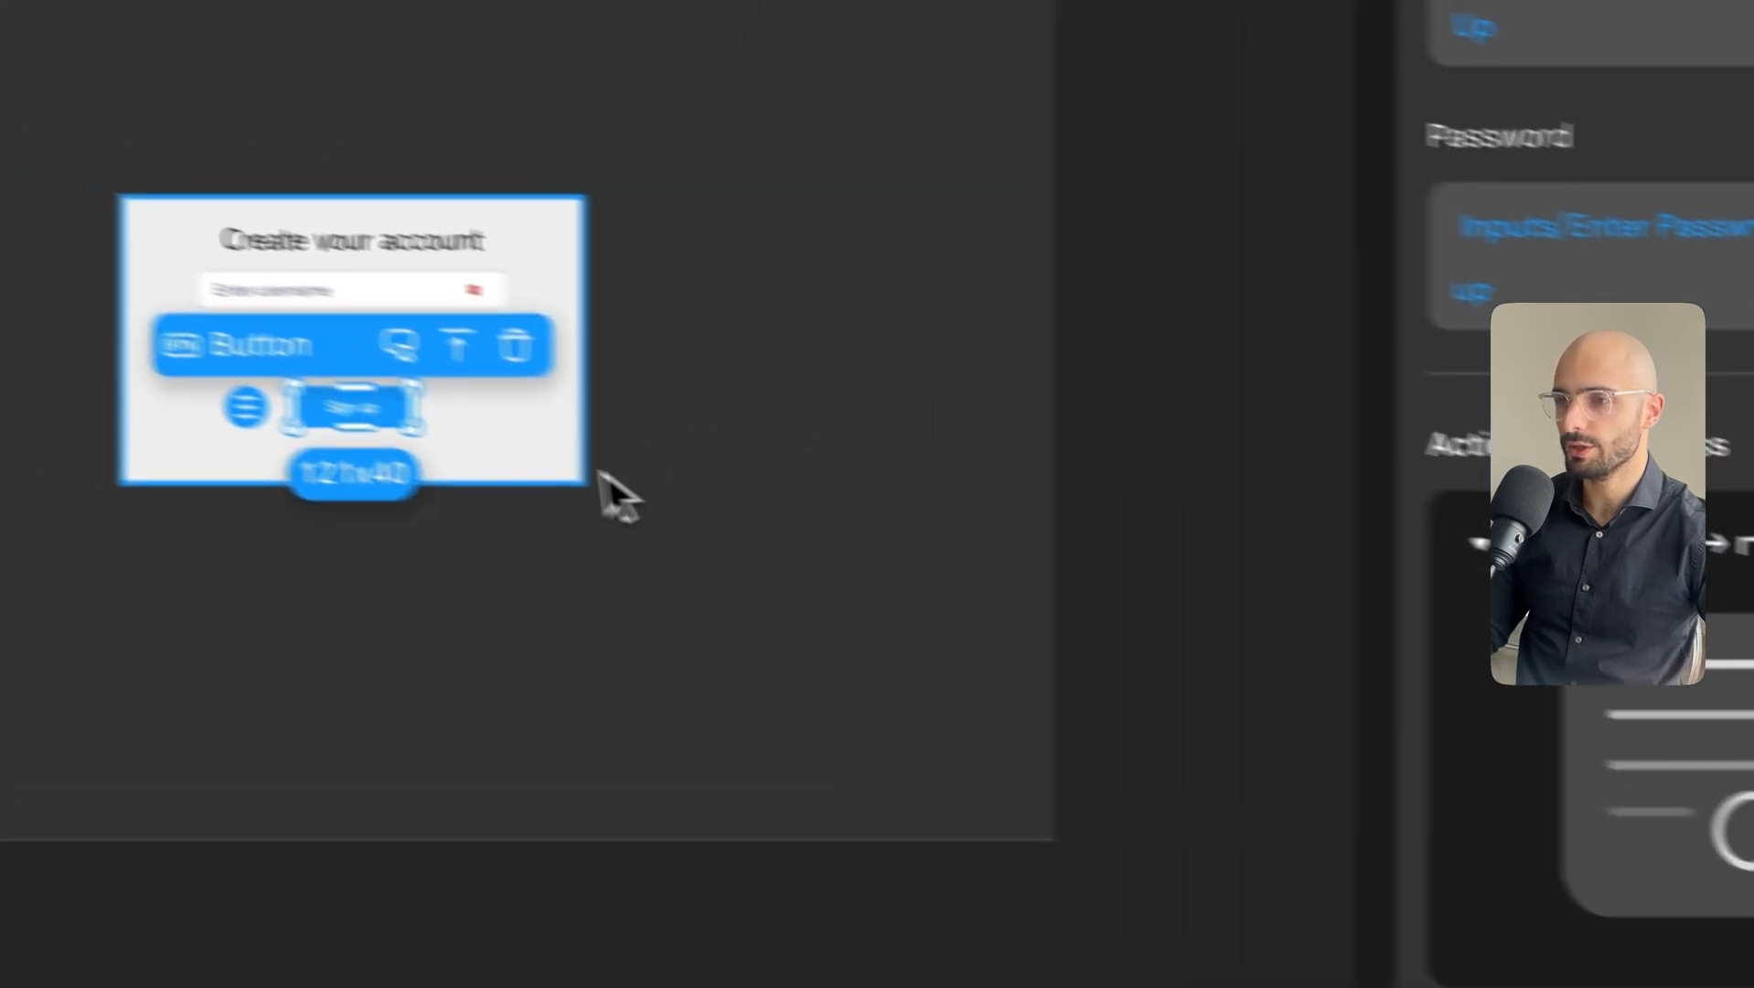
{"action": "left_click", "coordinate": [241, 392]}
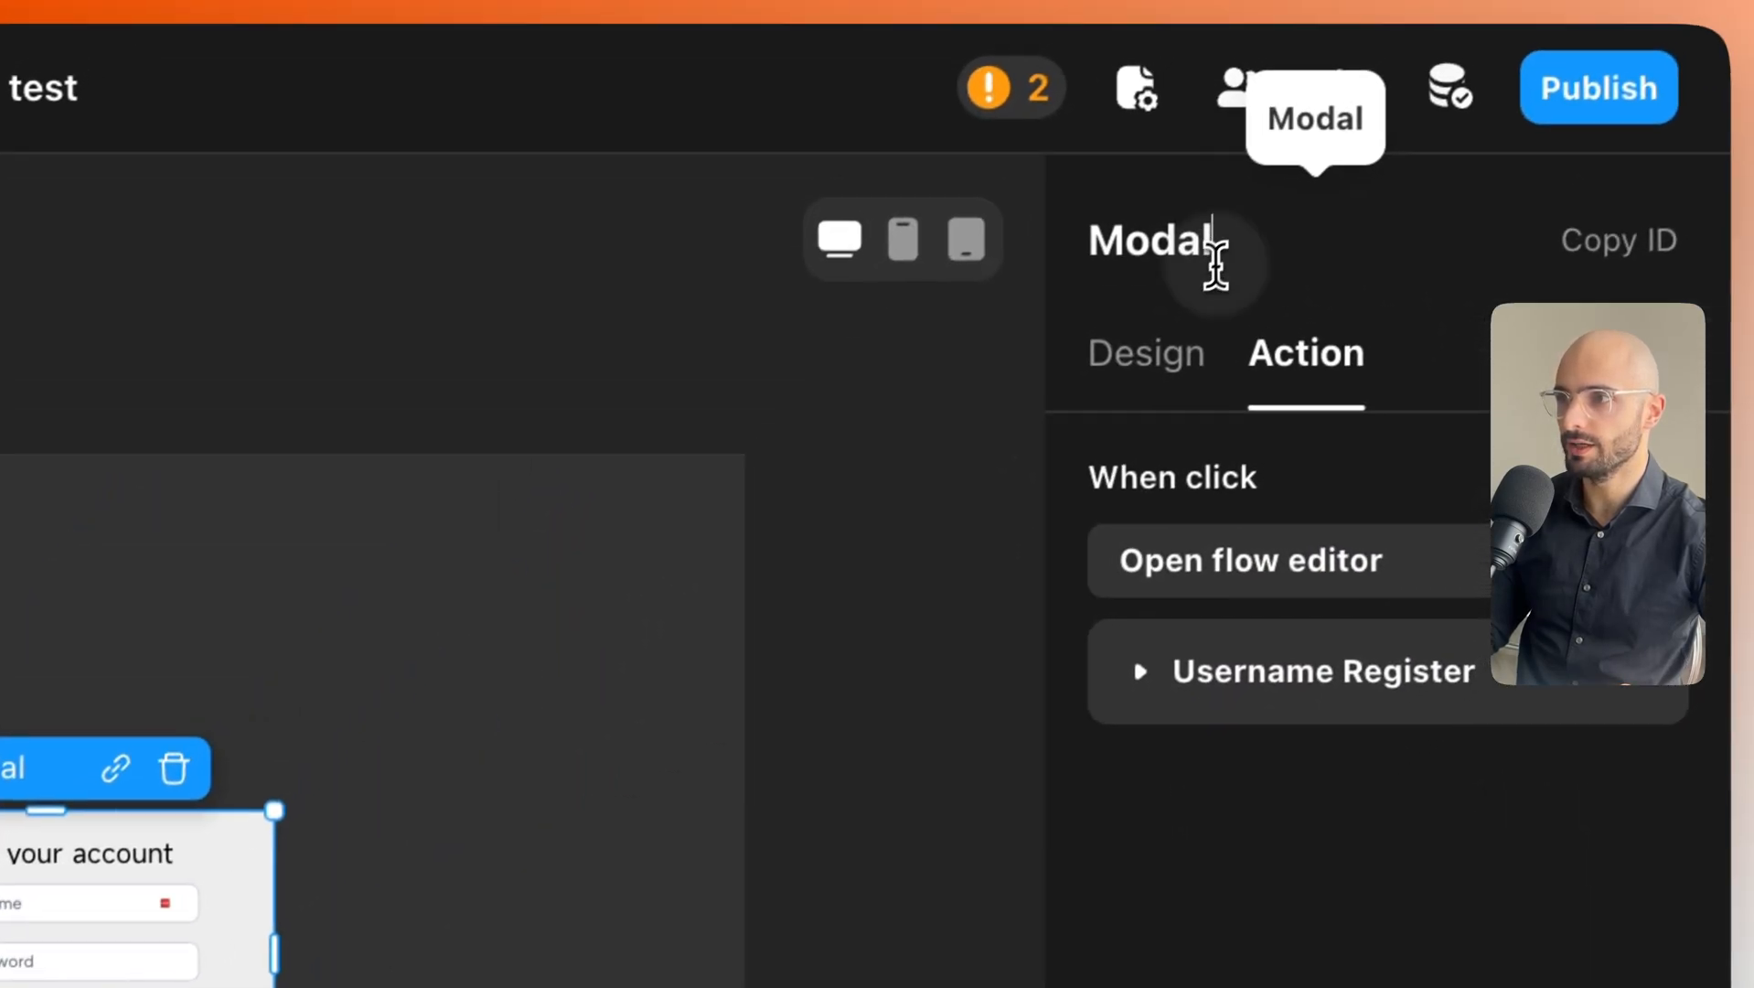
{"action": "double_click", "coordinate": [1209, 273]}
{"action": "left_click", "coordinate": [1207, 274]}
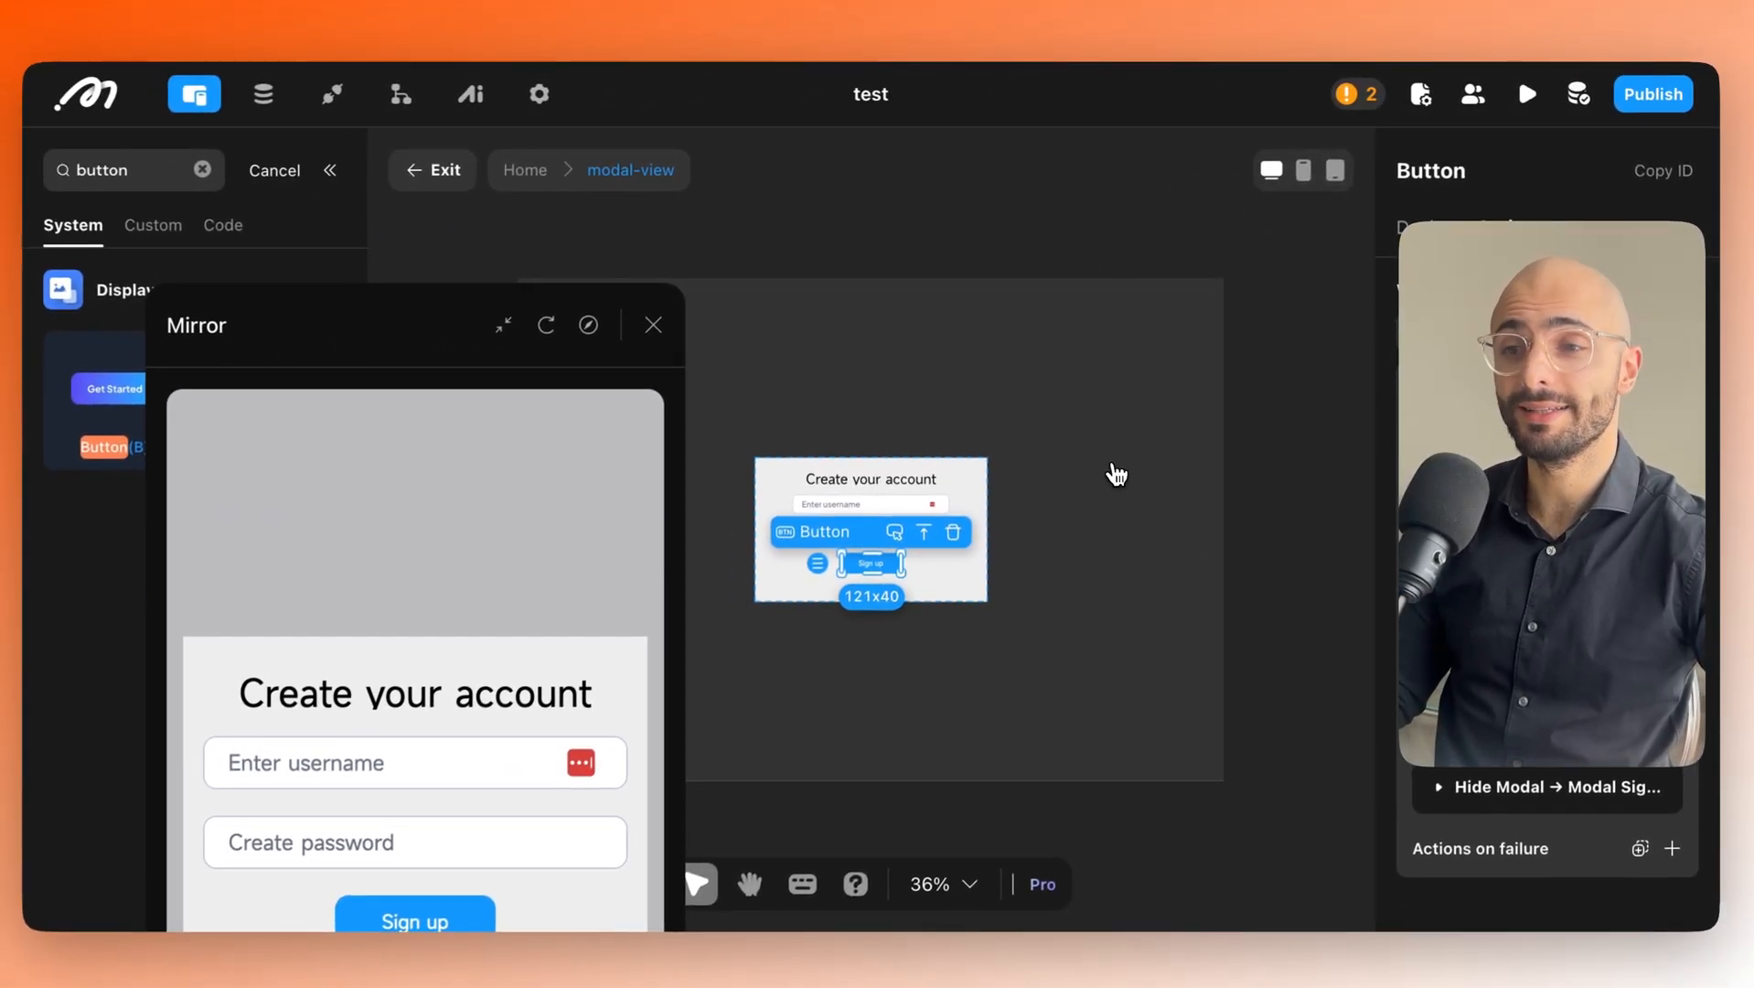
Enter a test username and a test password in the Mirror preview's sign-up fields.
{"action": "left_click_drag", "start_coordinate": [516, 337], "coordinate": [878, 119]}
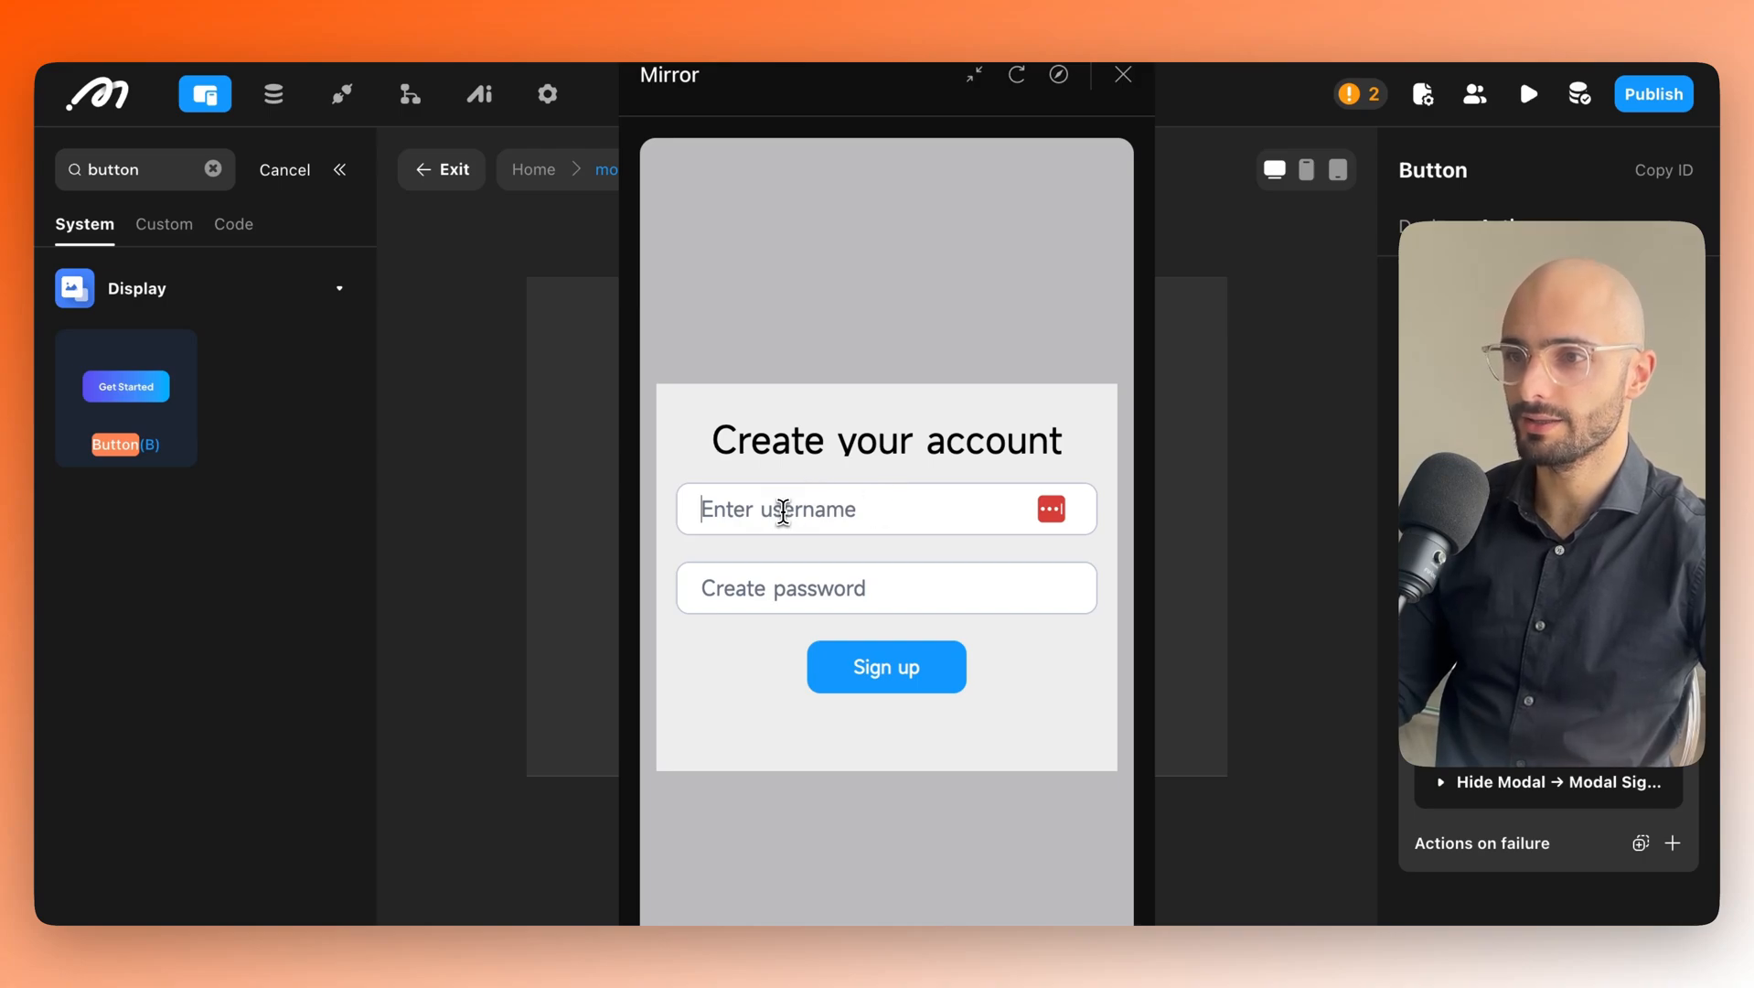
{"action": "left_click", "coordinate": [783, 508]}
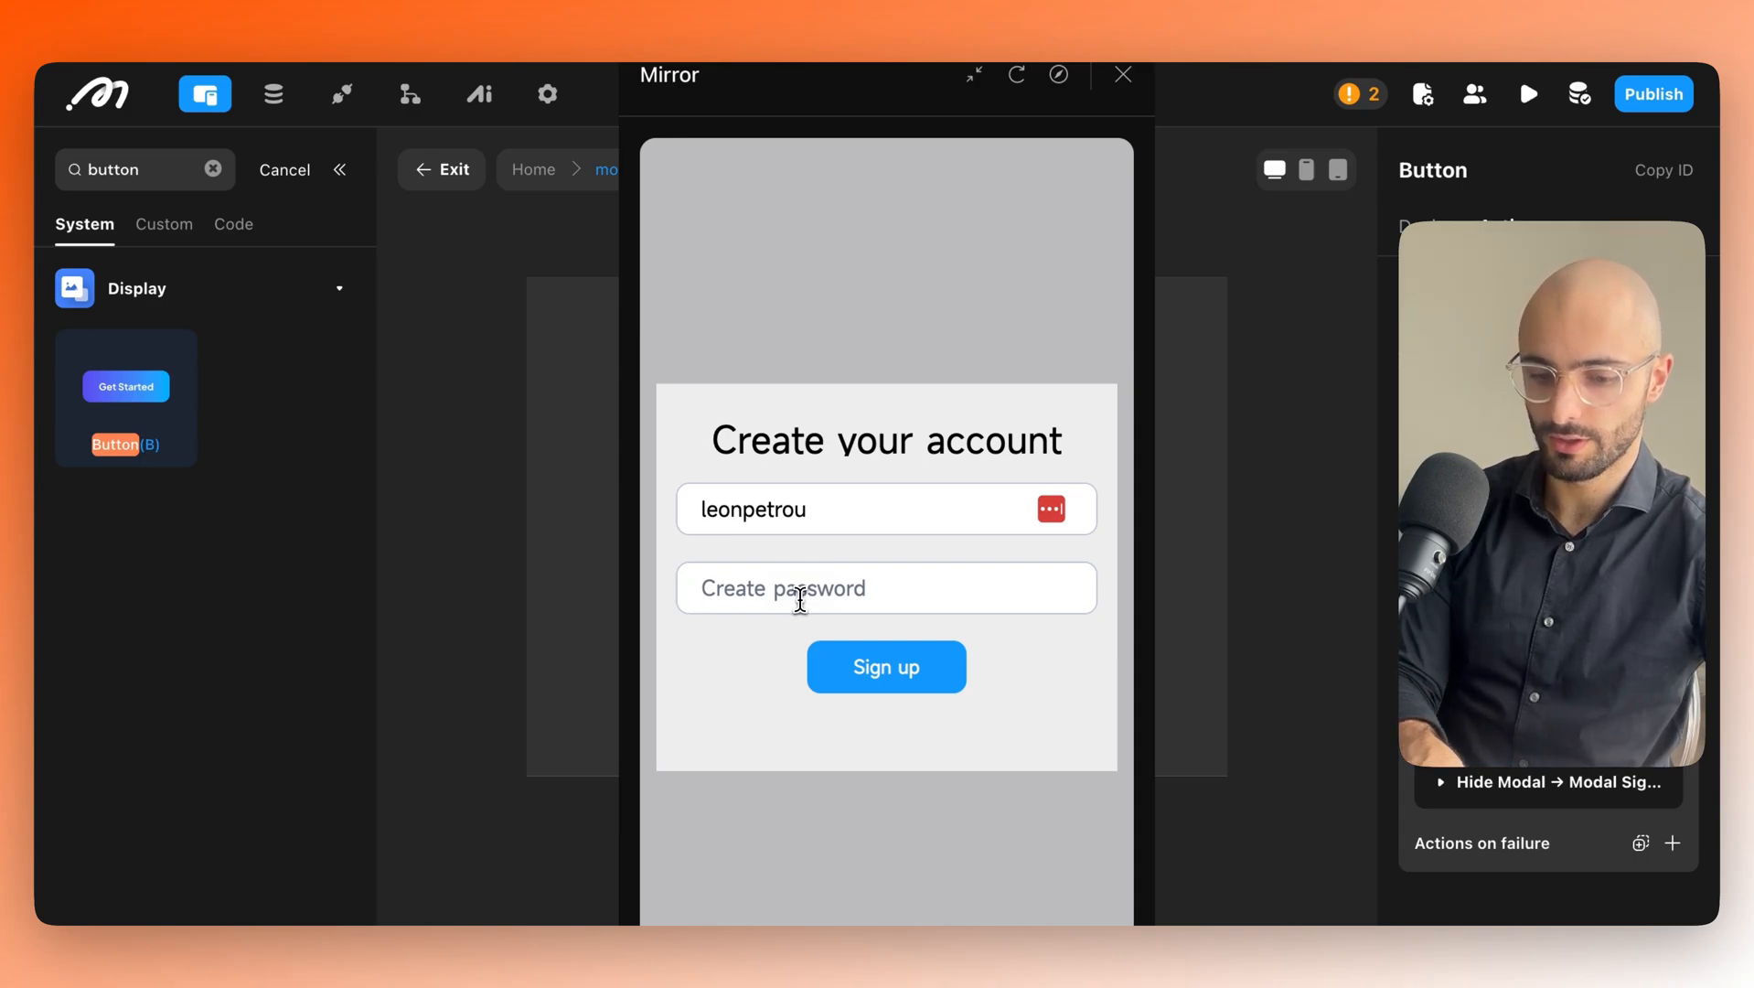
{"action": "left_click", "coordinate": [800, 599]}
{"action": "type", "text": "1234"}
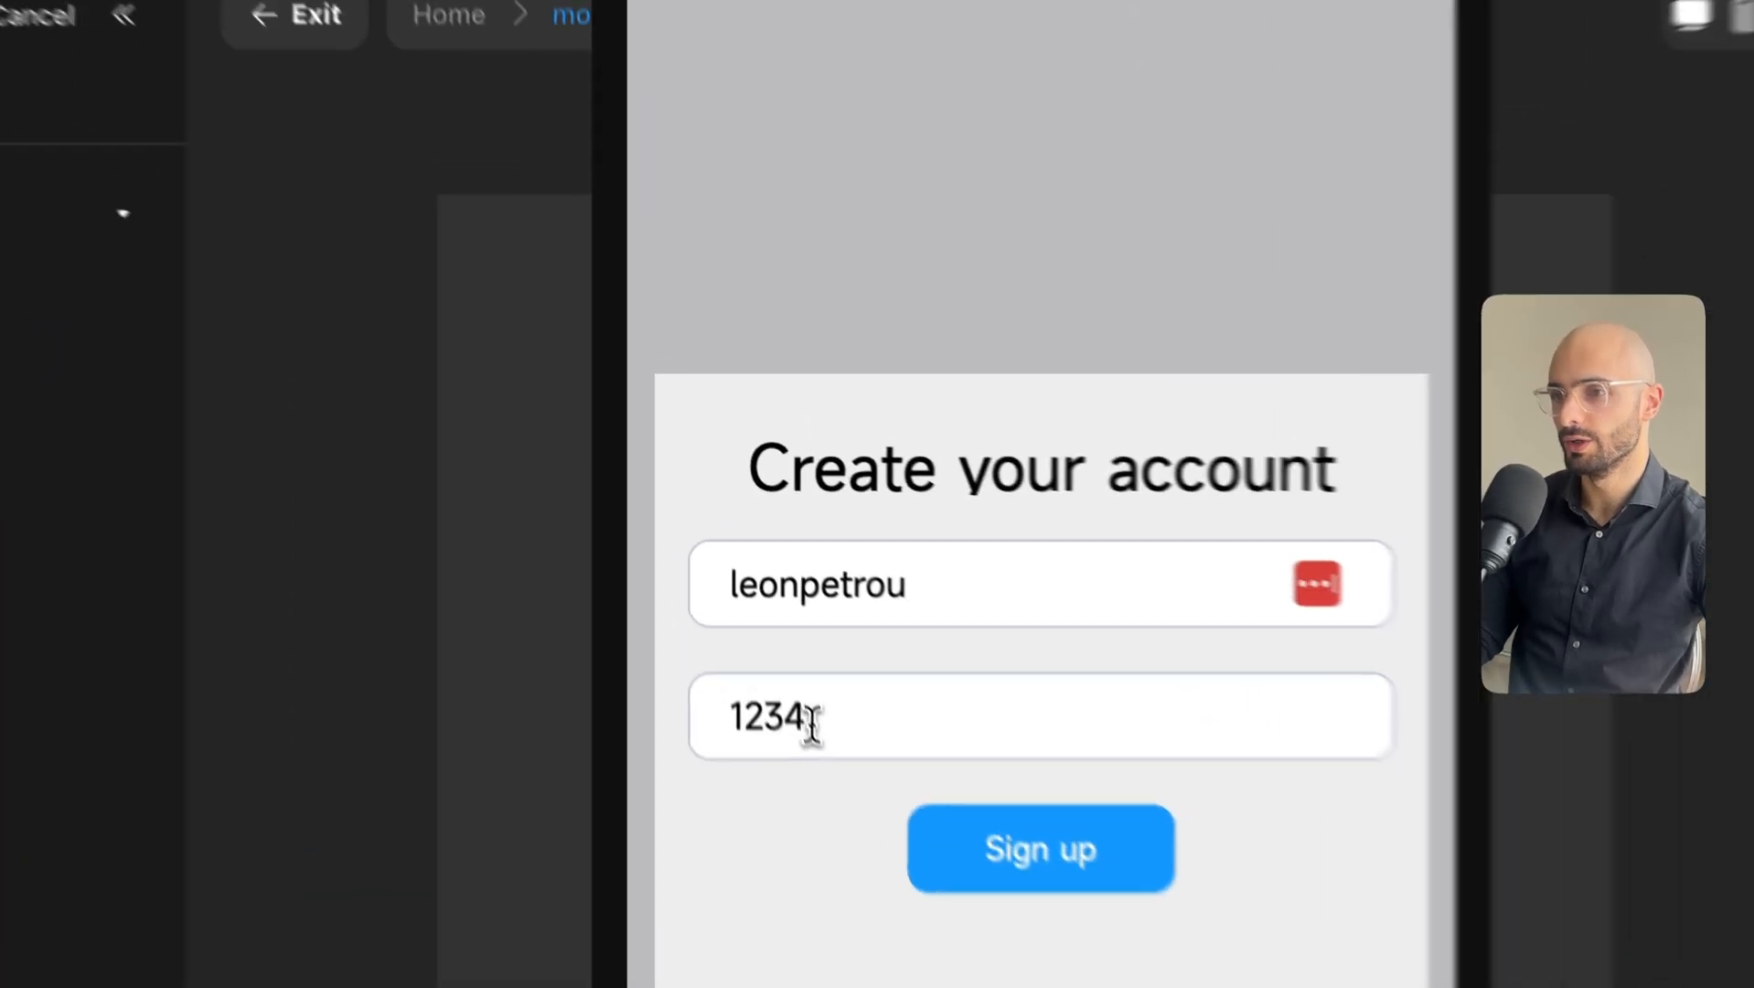
{"action": "left_click_drag", "start_coordinate": [752, 593], "coordinate": [687, 585]}
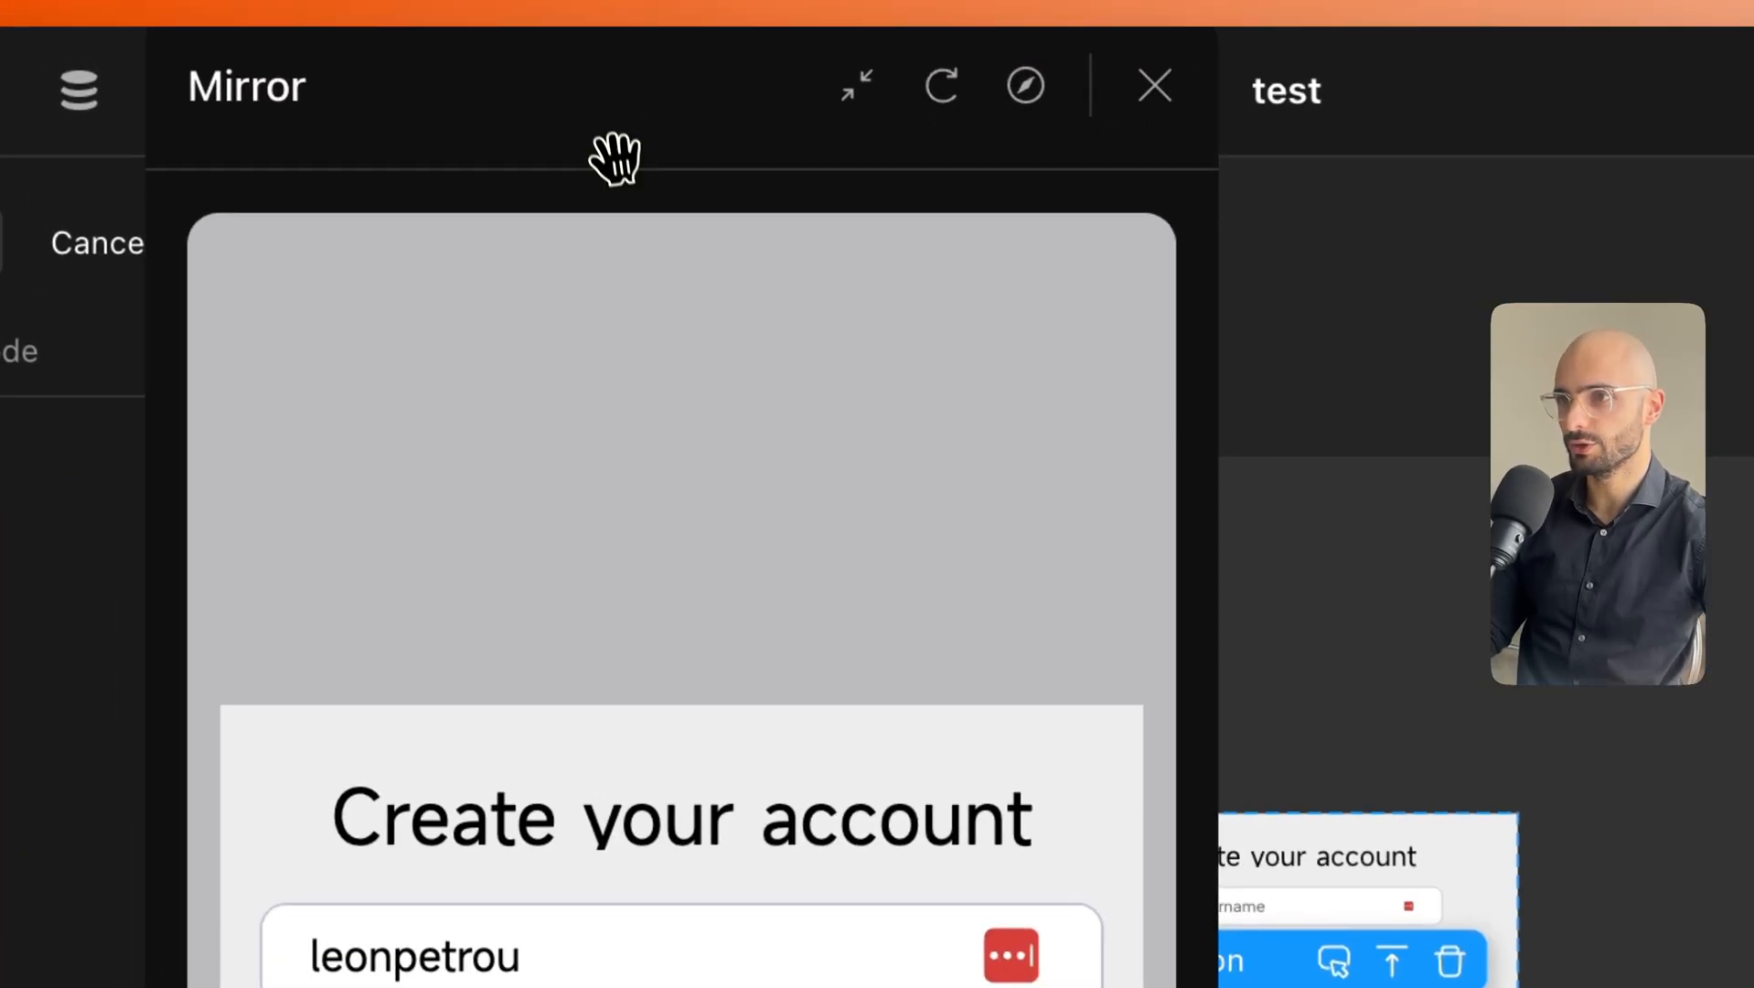
{"action": "left_click_drag", "start_coordinate": [615, 158], "coordinate": [404, 263]}
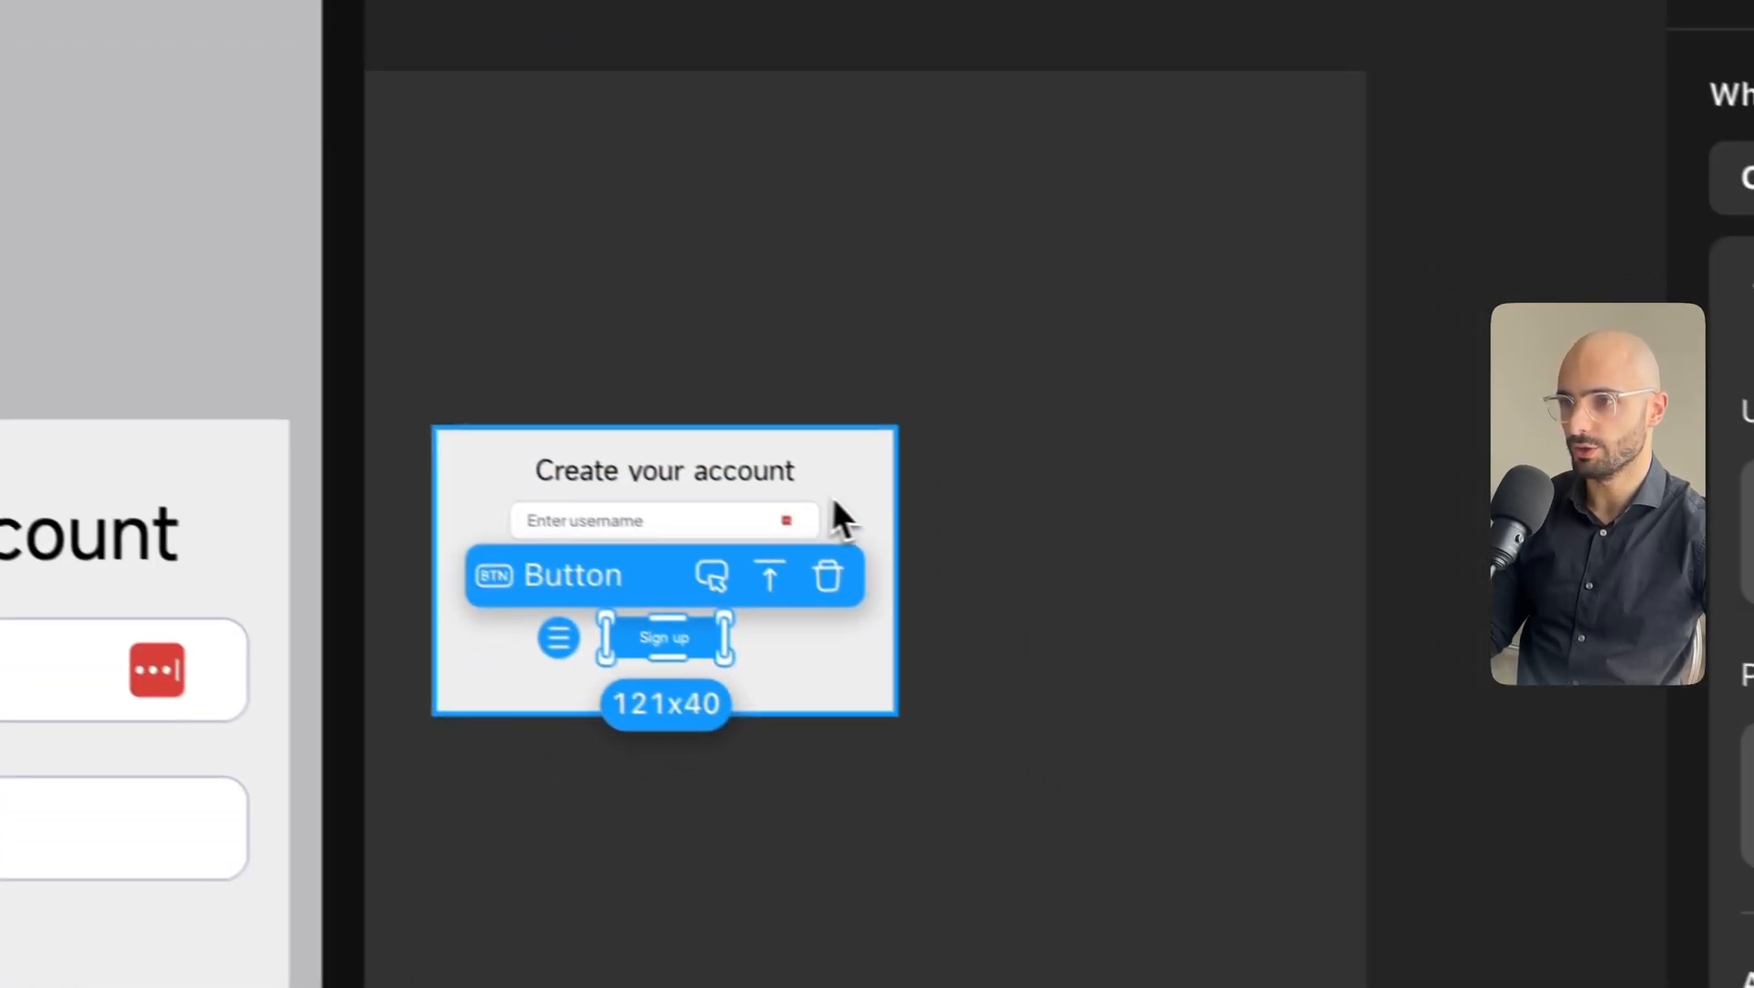
Enable the Password option on the Create password Text Input's Design tab.
{"action": "left_click", "coordinate": [1491, 893]}
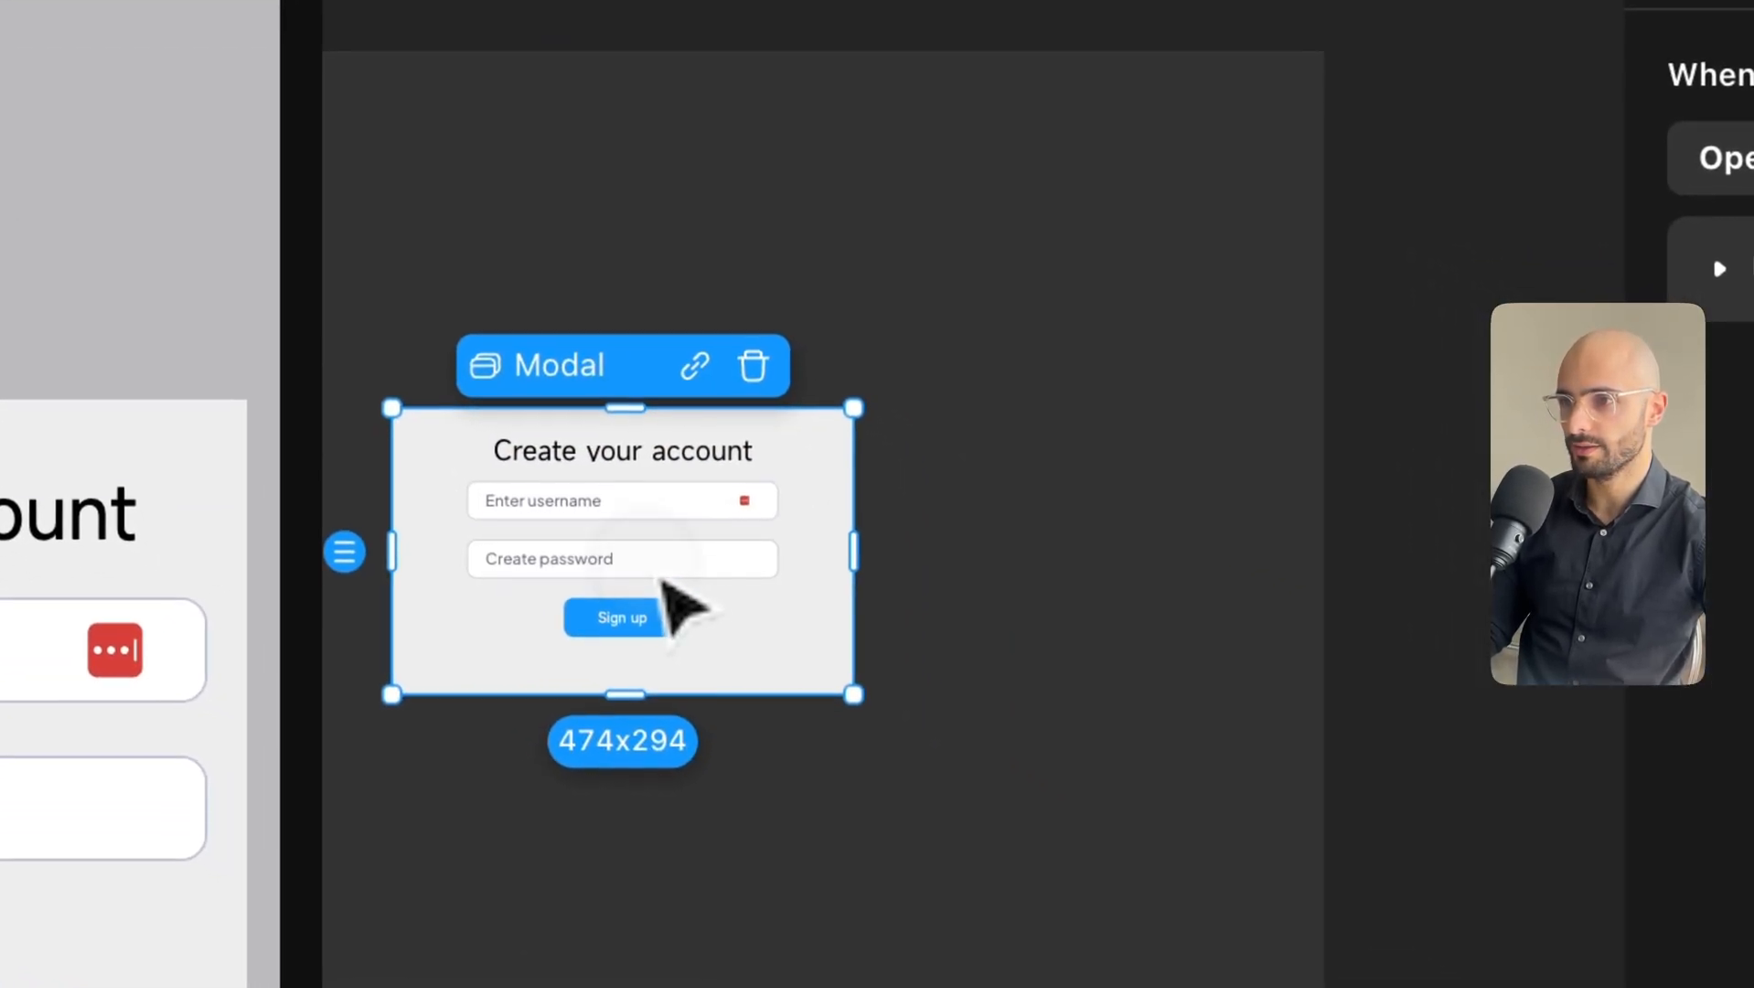
{"action": "left_click", "coordinate": [599, 572]}
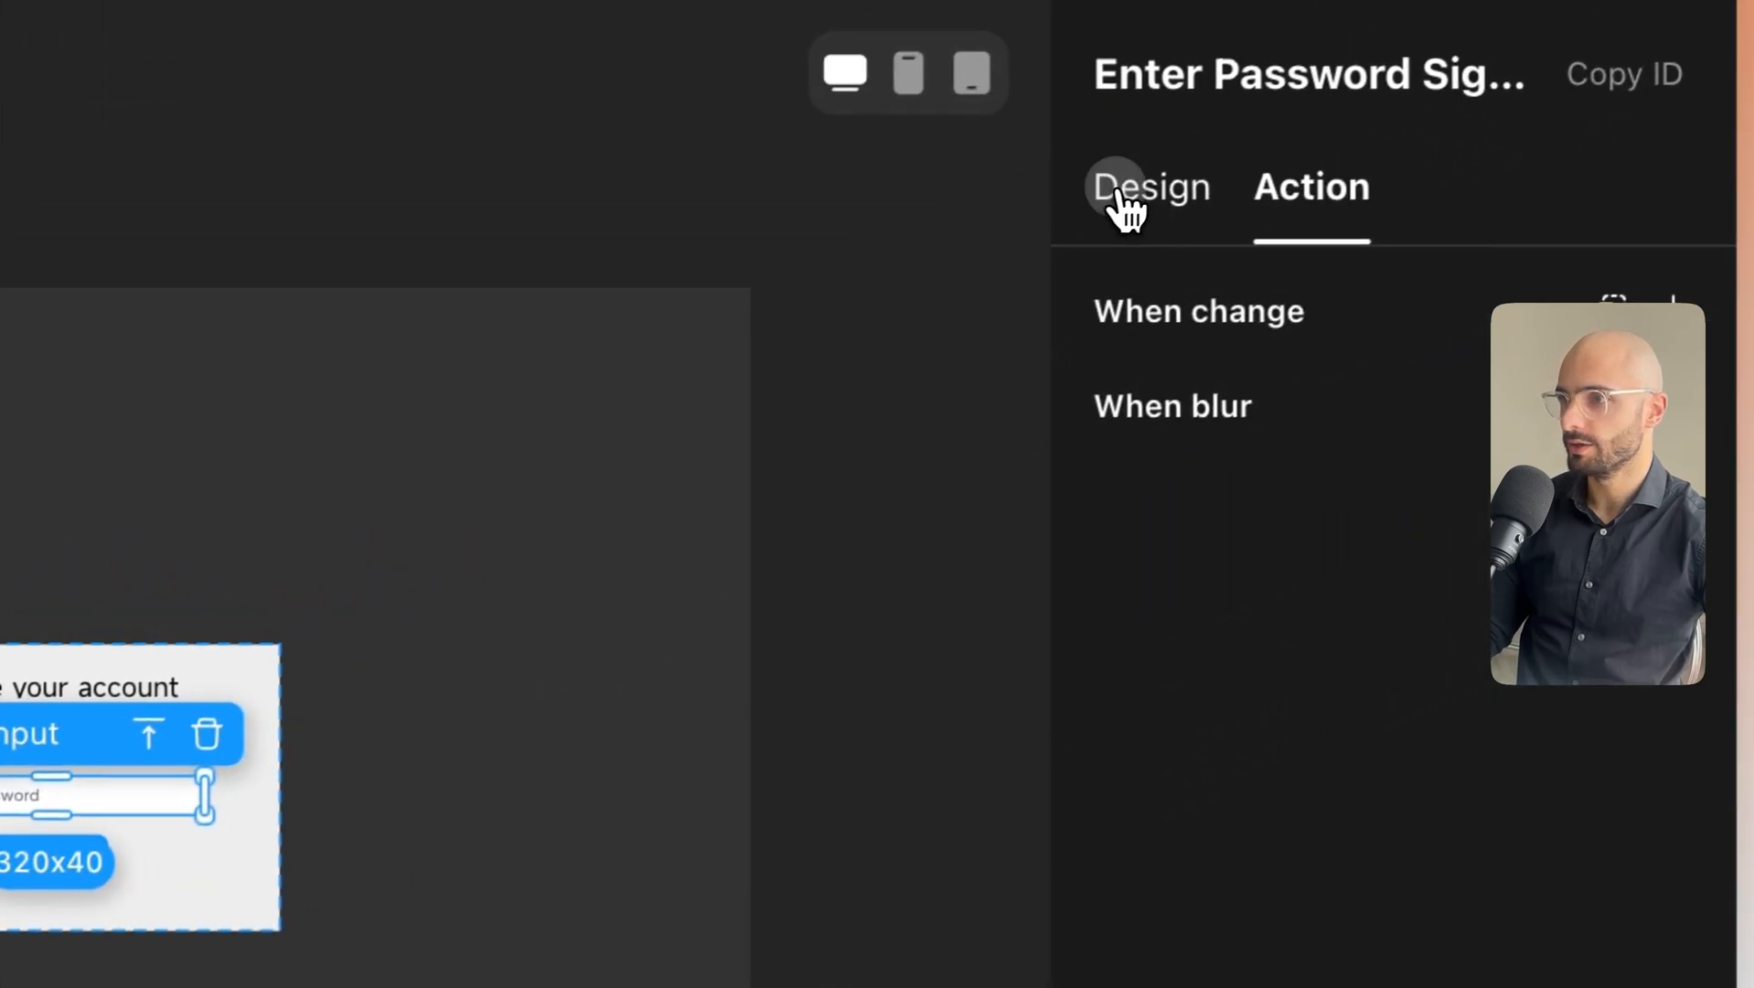
{"action": "left_click", "coordinate": [1276, 138]}
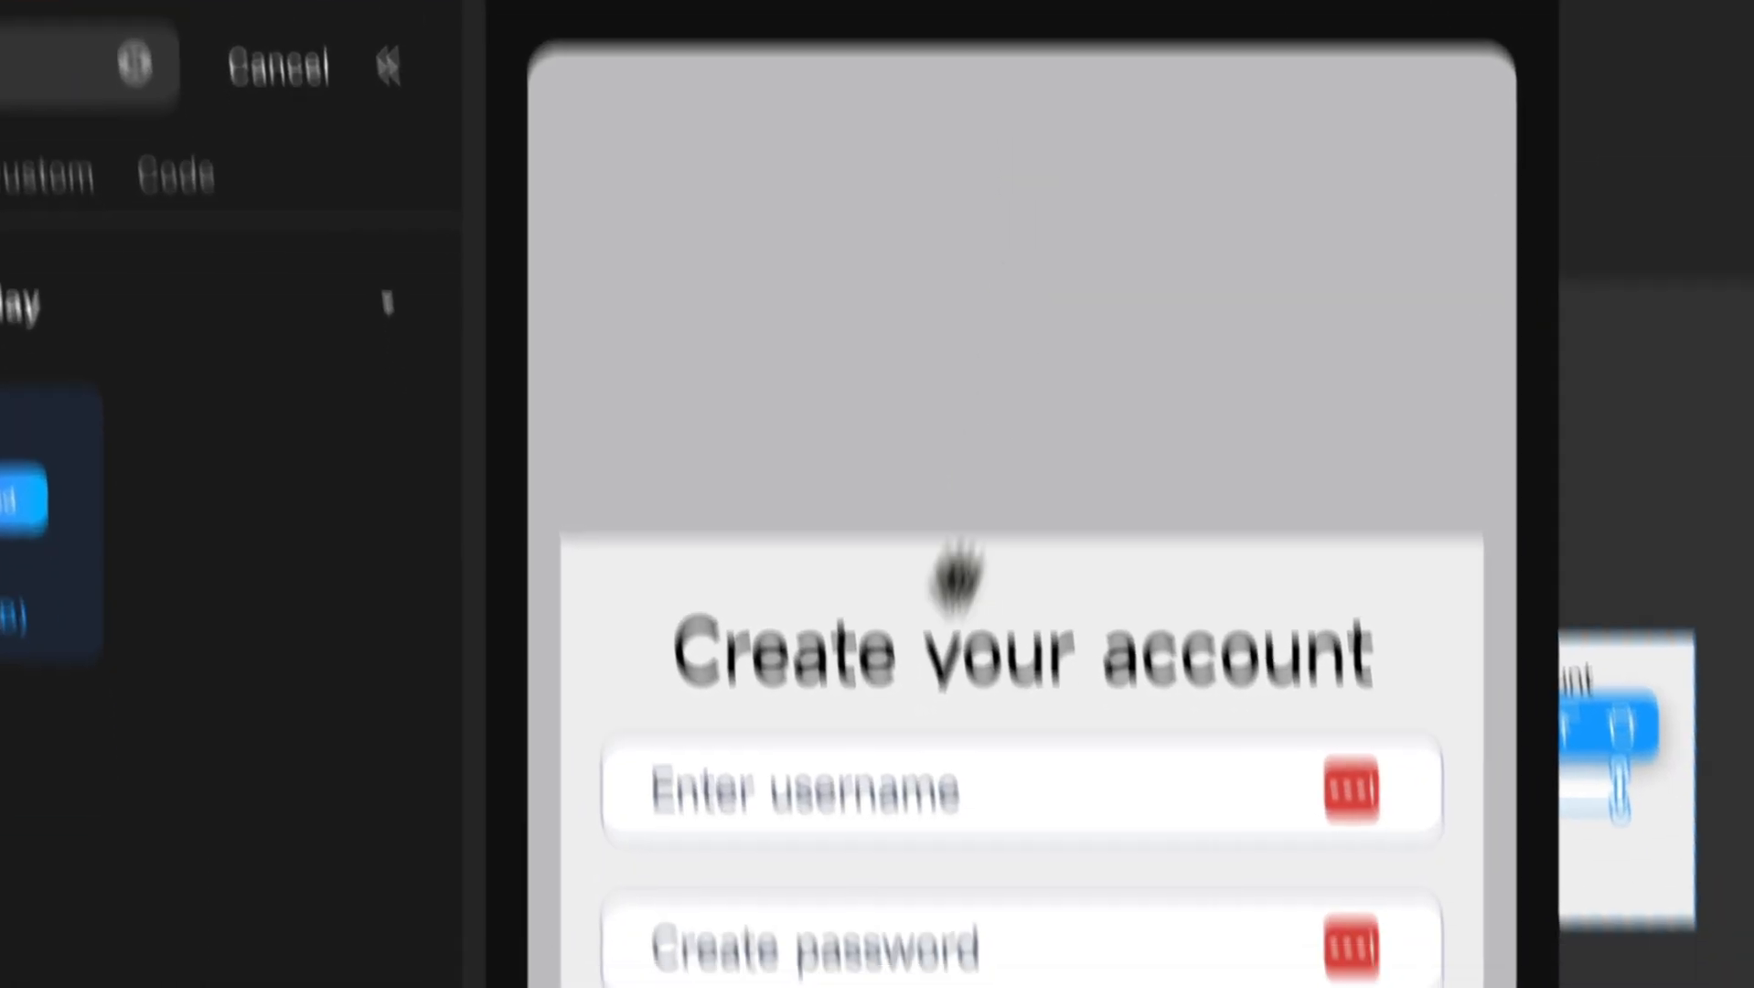
Type a test password in the preview to confirm masking, then clear both fields.
{"action": "left_click", "coordinate": [870, 962]}
{"action": "type", "text": "••••••••"}
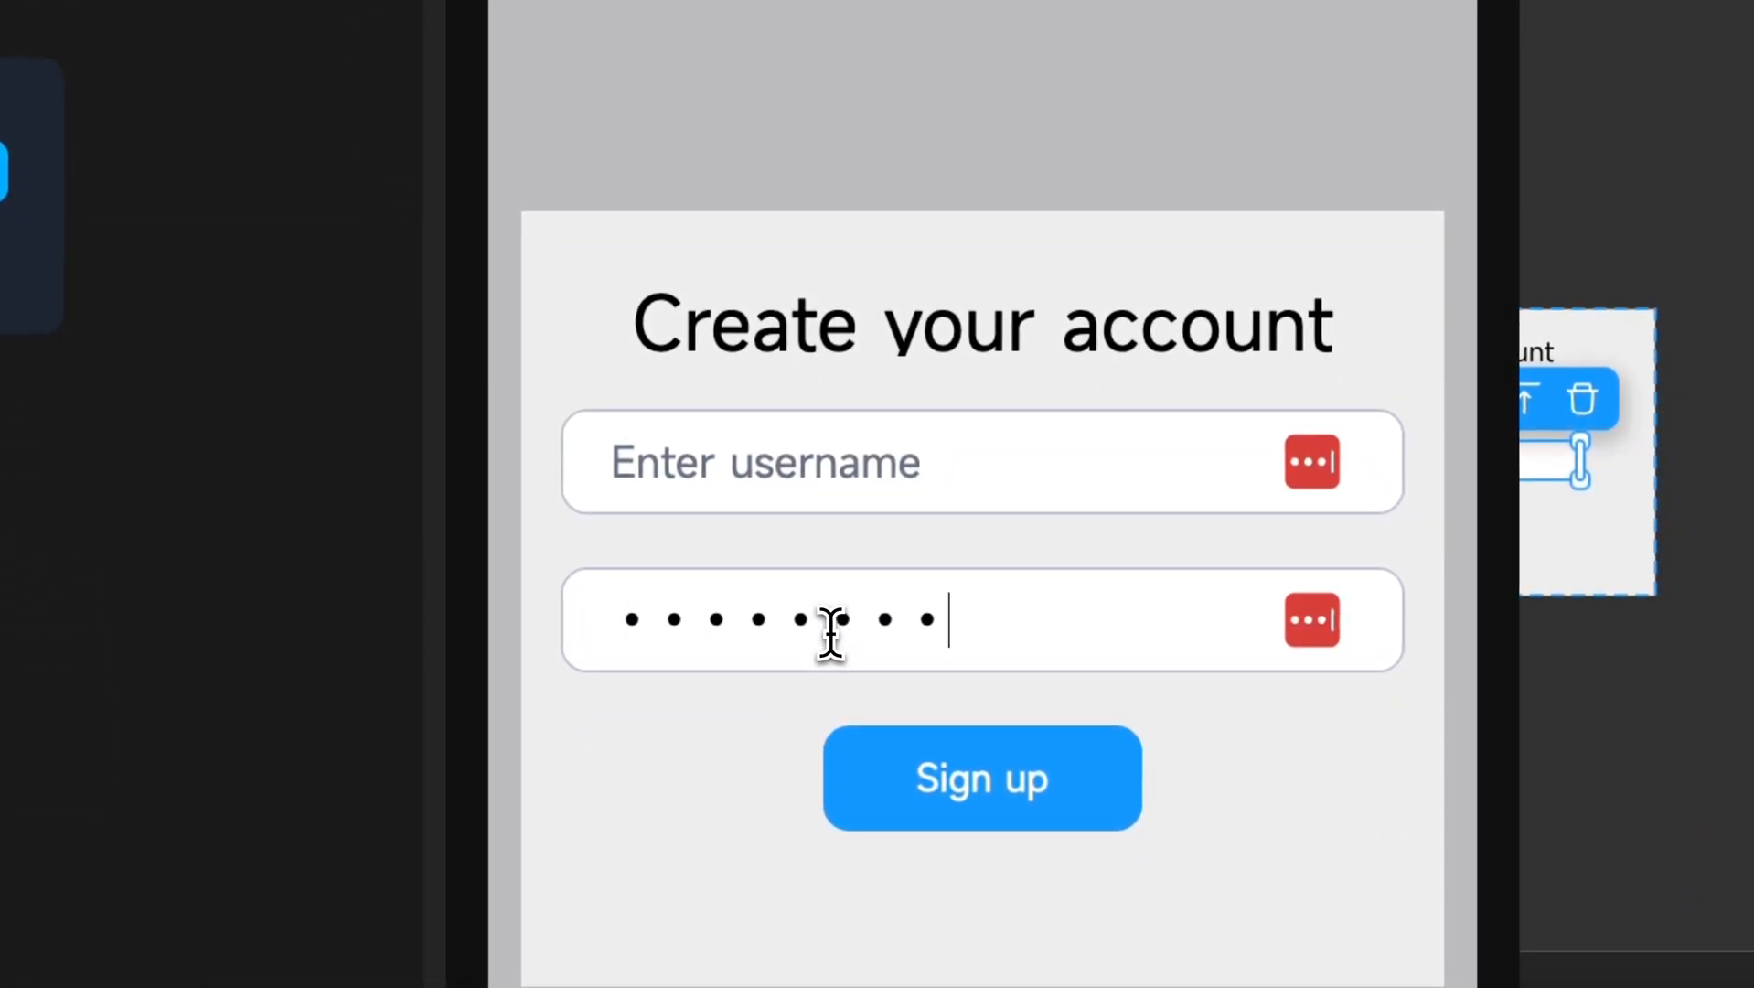
{"action": "key", "text": "BackSpace"}
{"action": "key", "text": "BackSpace"}
{"action": "key", "text": "BackSpace"}
{"action": "key", "text": "BackSpace"}
{"action": "key", "text": "BackSpace"}
{"action": "key", "text": "BackSpace"}
{"action": "key", "text": "BackSpace"}
{"action": "key", "text": "BackSpace"}
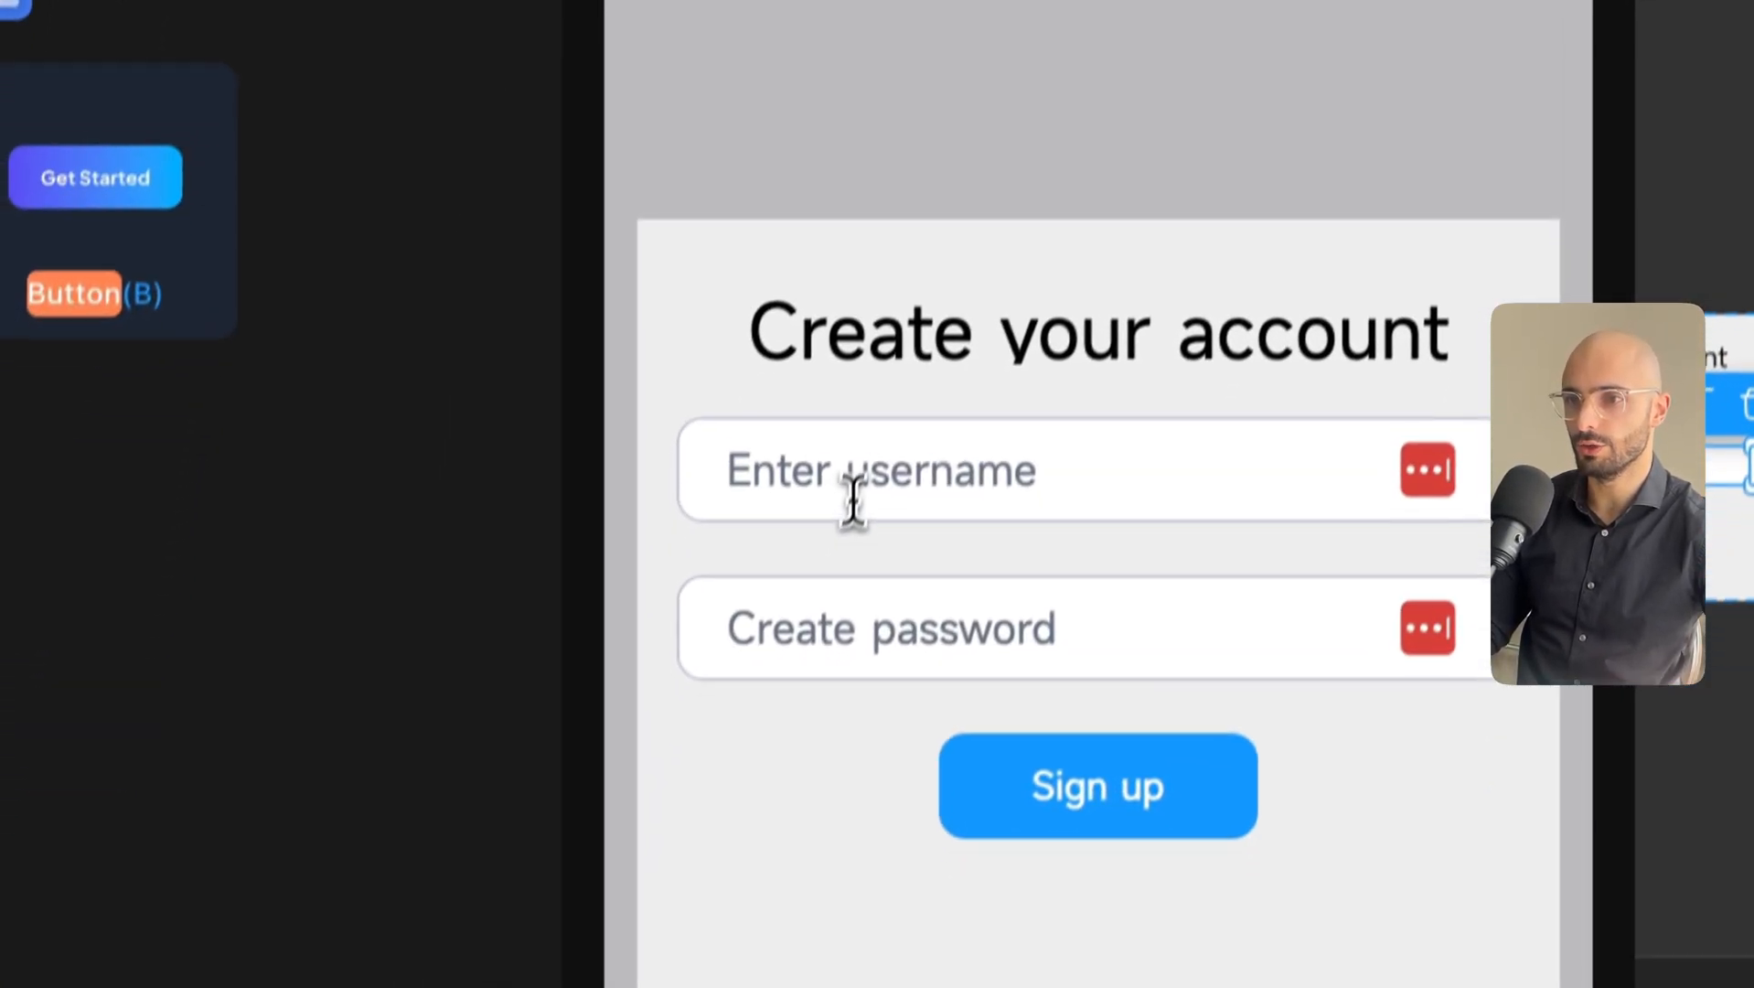
{"action": "left_click", "coordinate": [850, 485]}
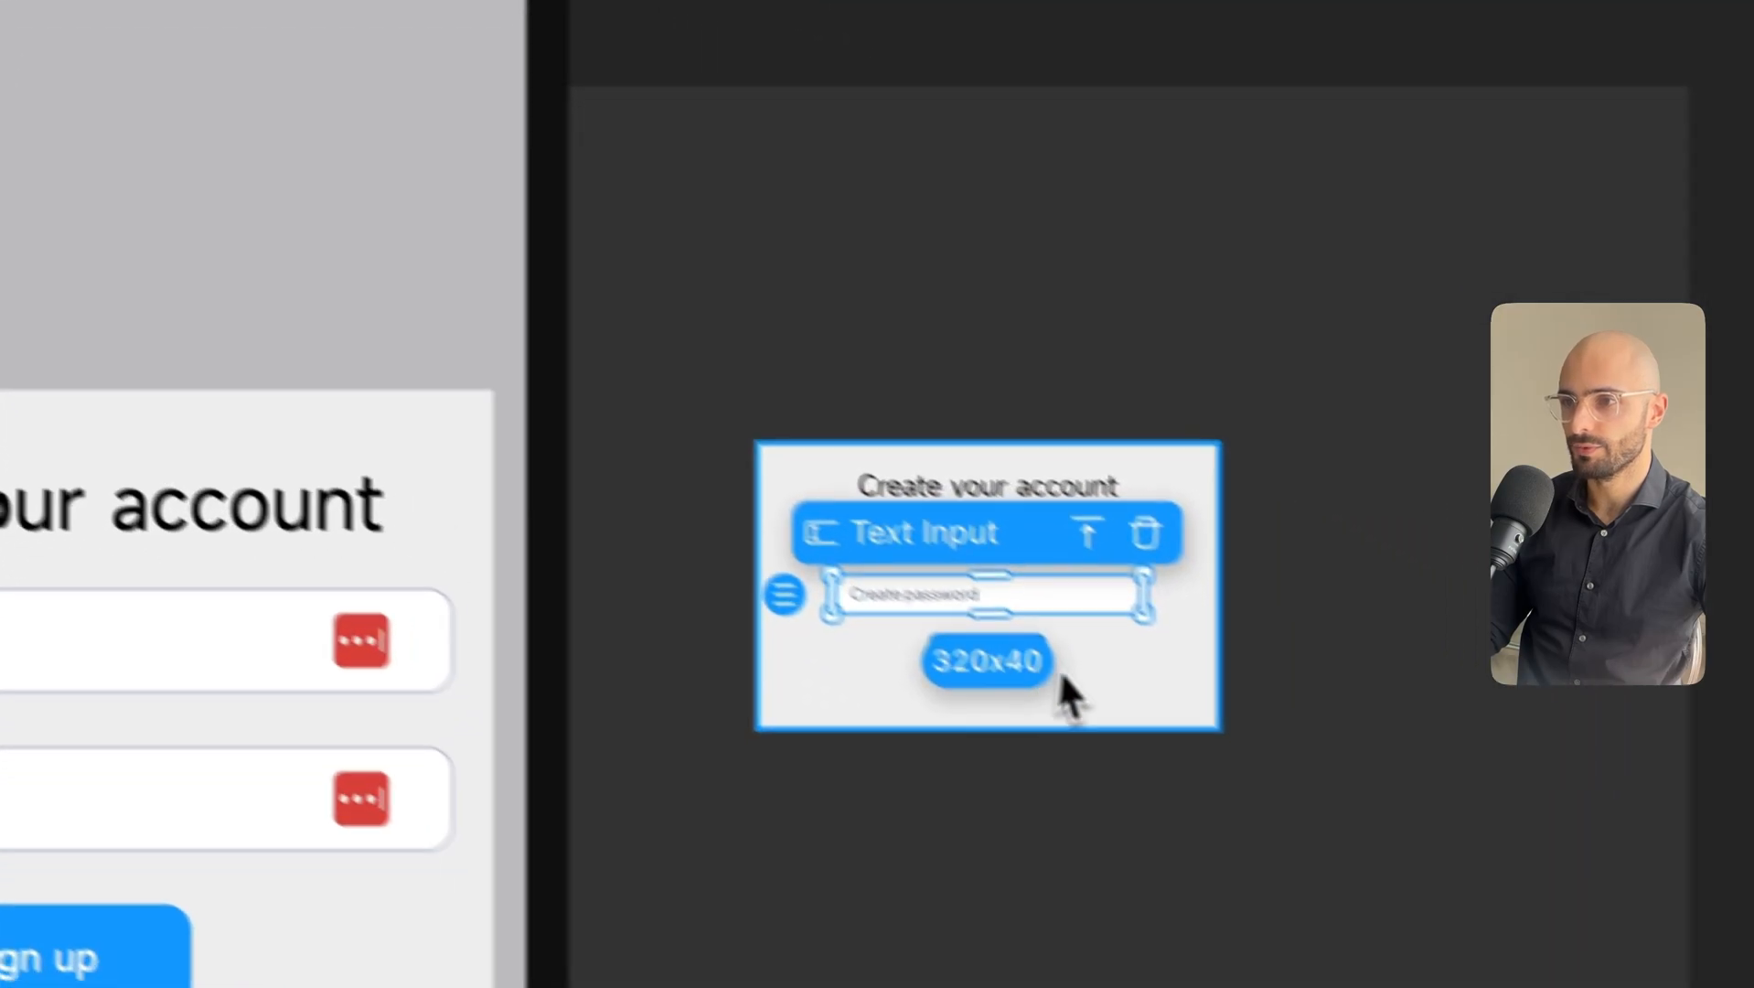
{"action": "left_click", "coordinate": [1673, 979]}
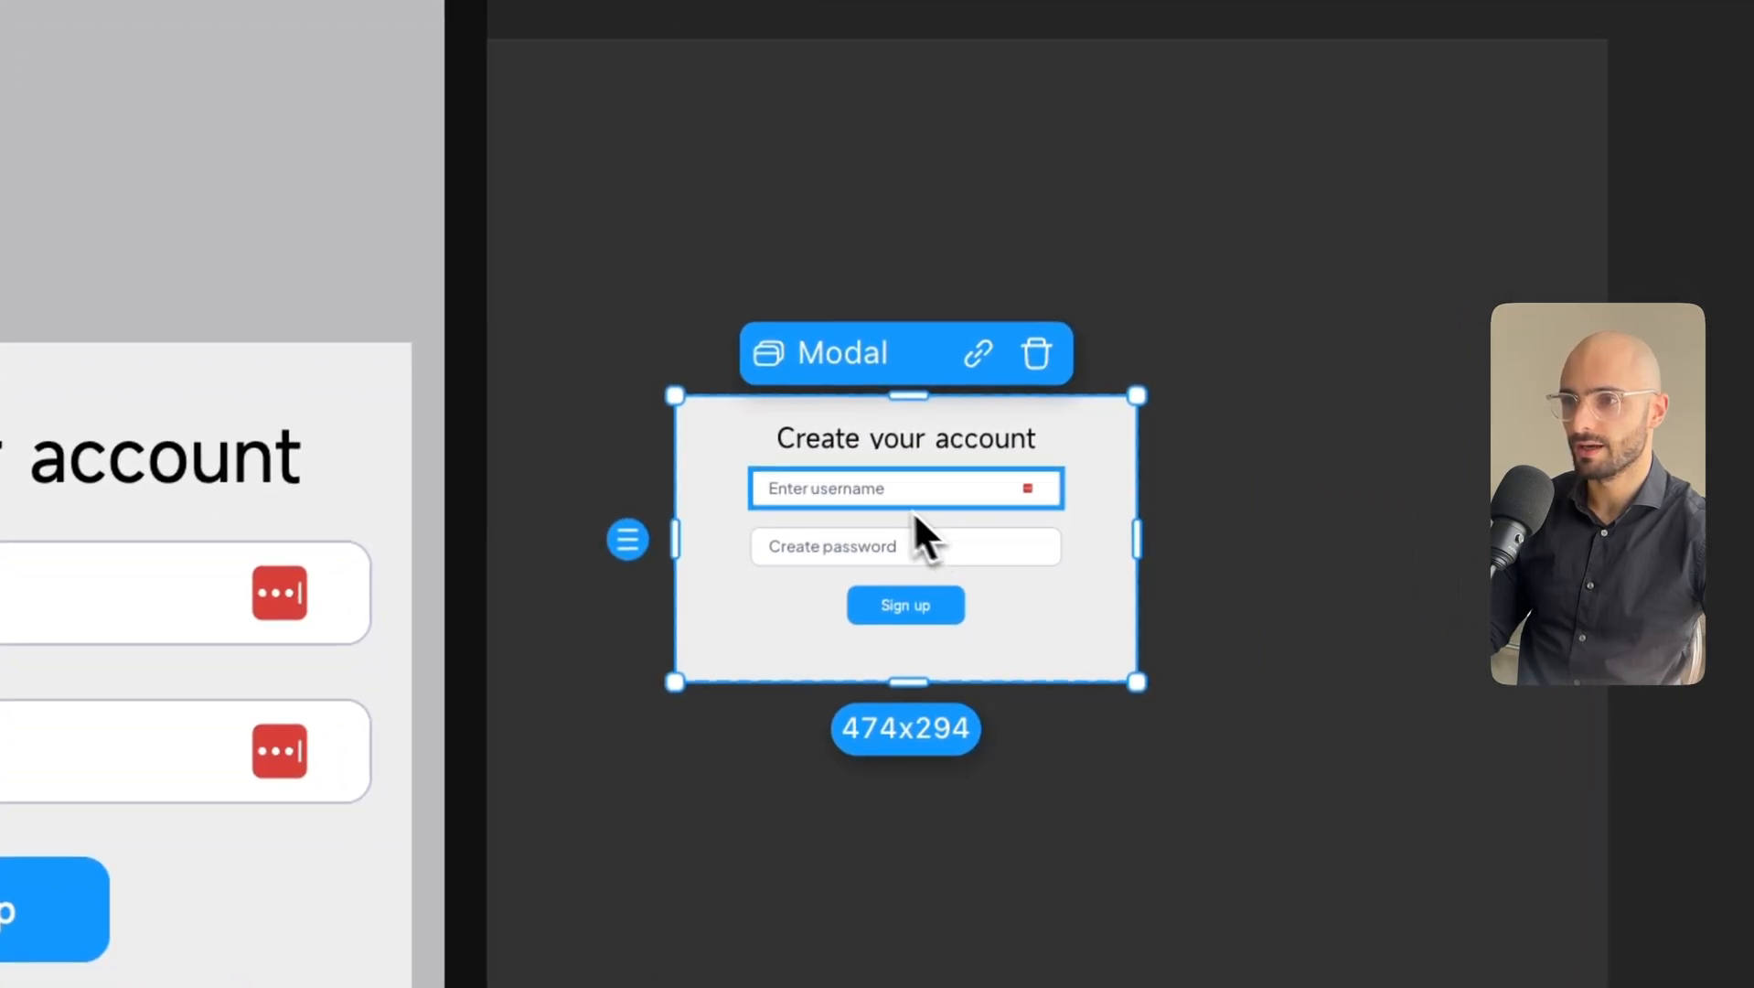
Make the Enter username input focus automatically and reload the preview.
{"action": "left_click", "coordinate": [1524, 875]}
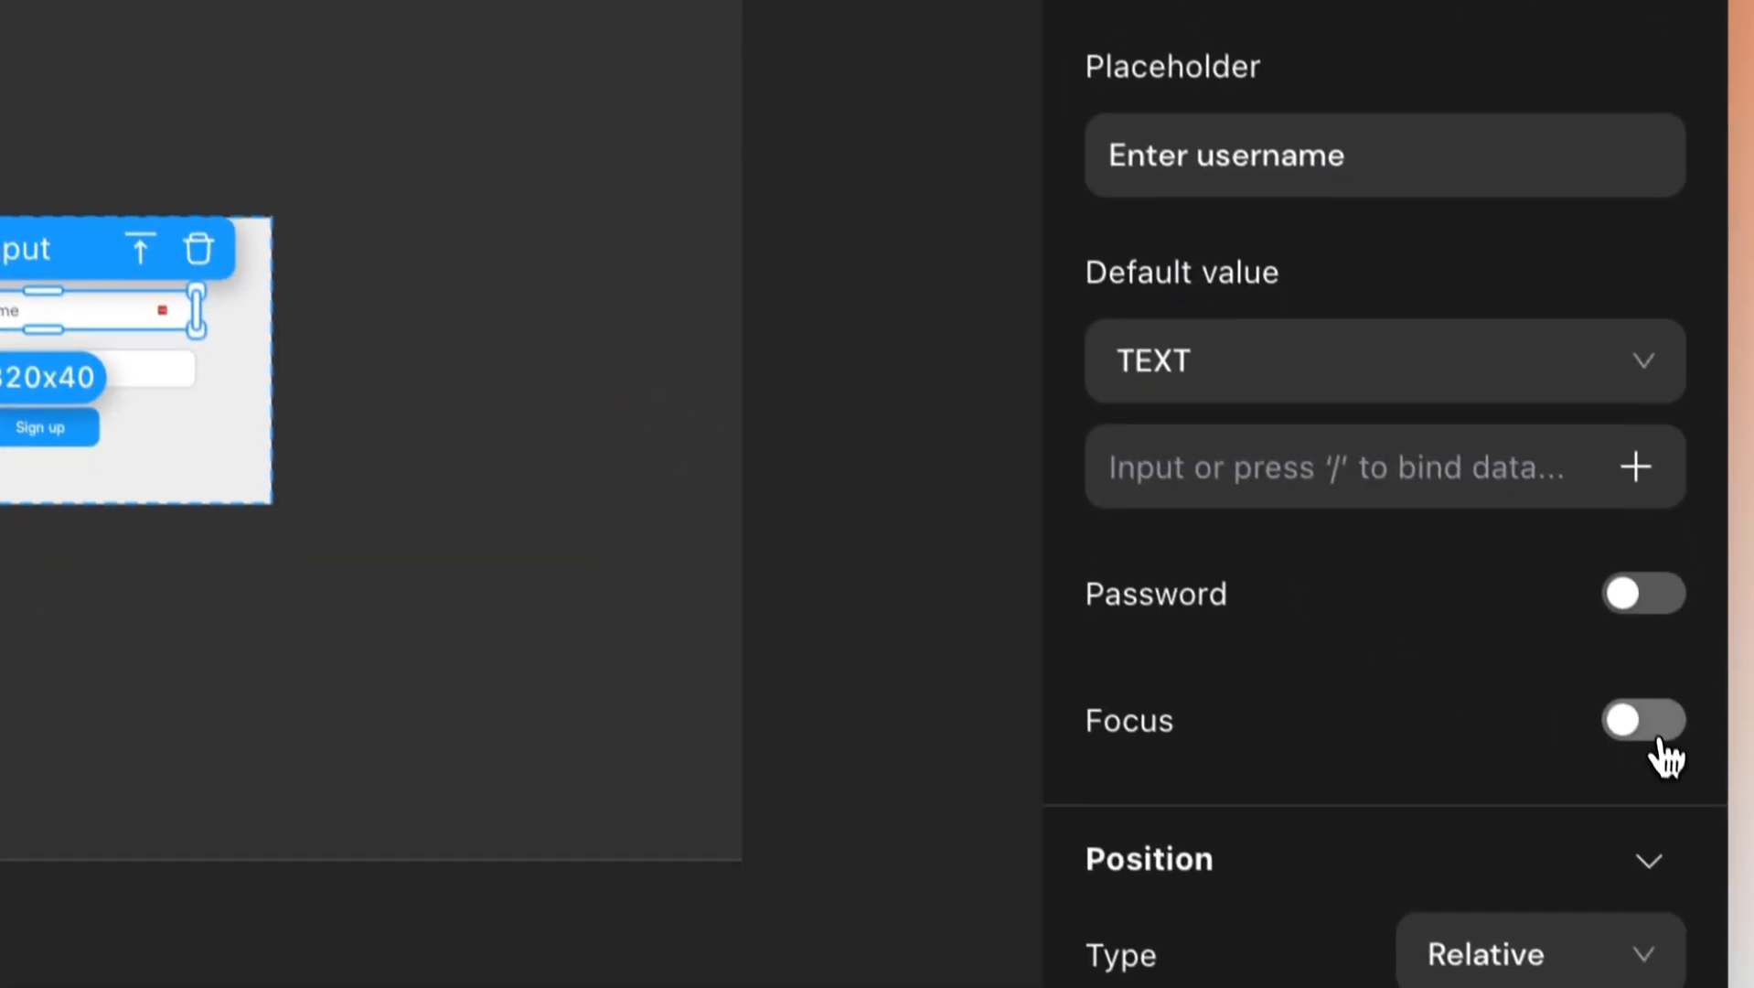
{"action": "left_click", "coordinate": [1700, 904]}
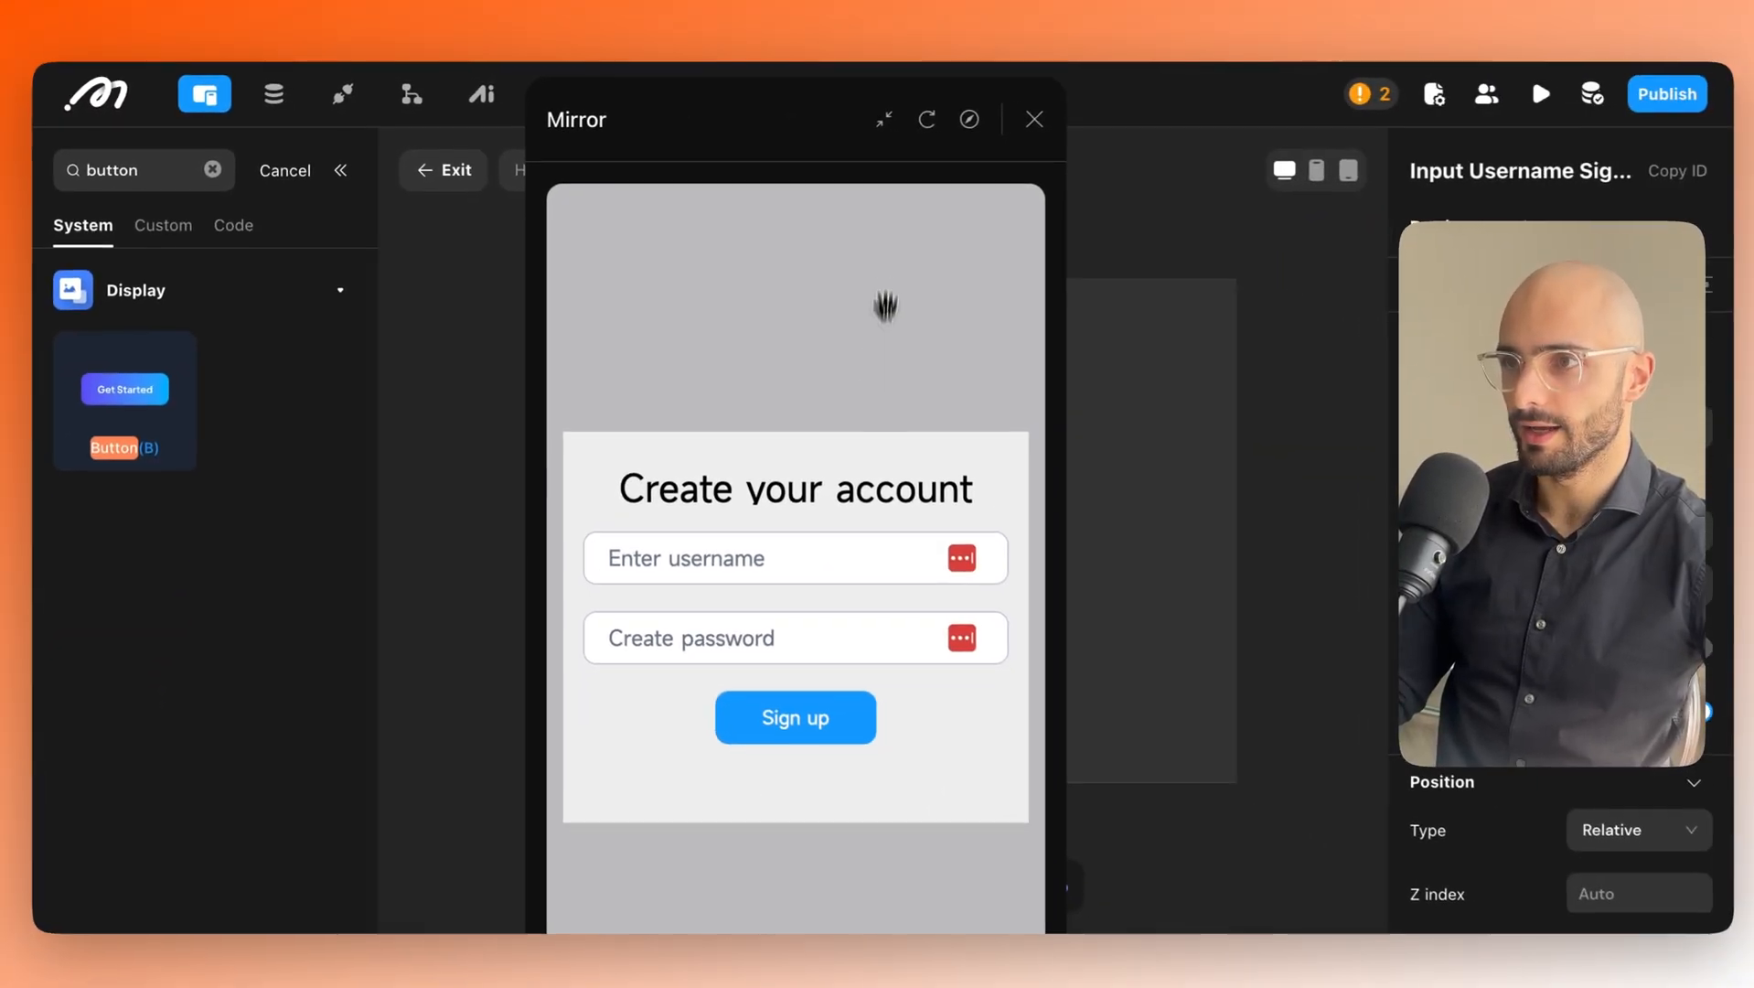
{"action": "left_click", "coordinate": [925, 122]}
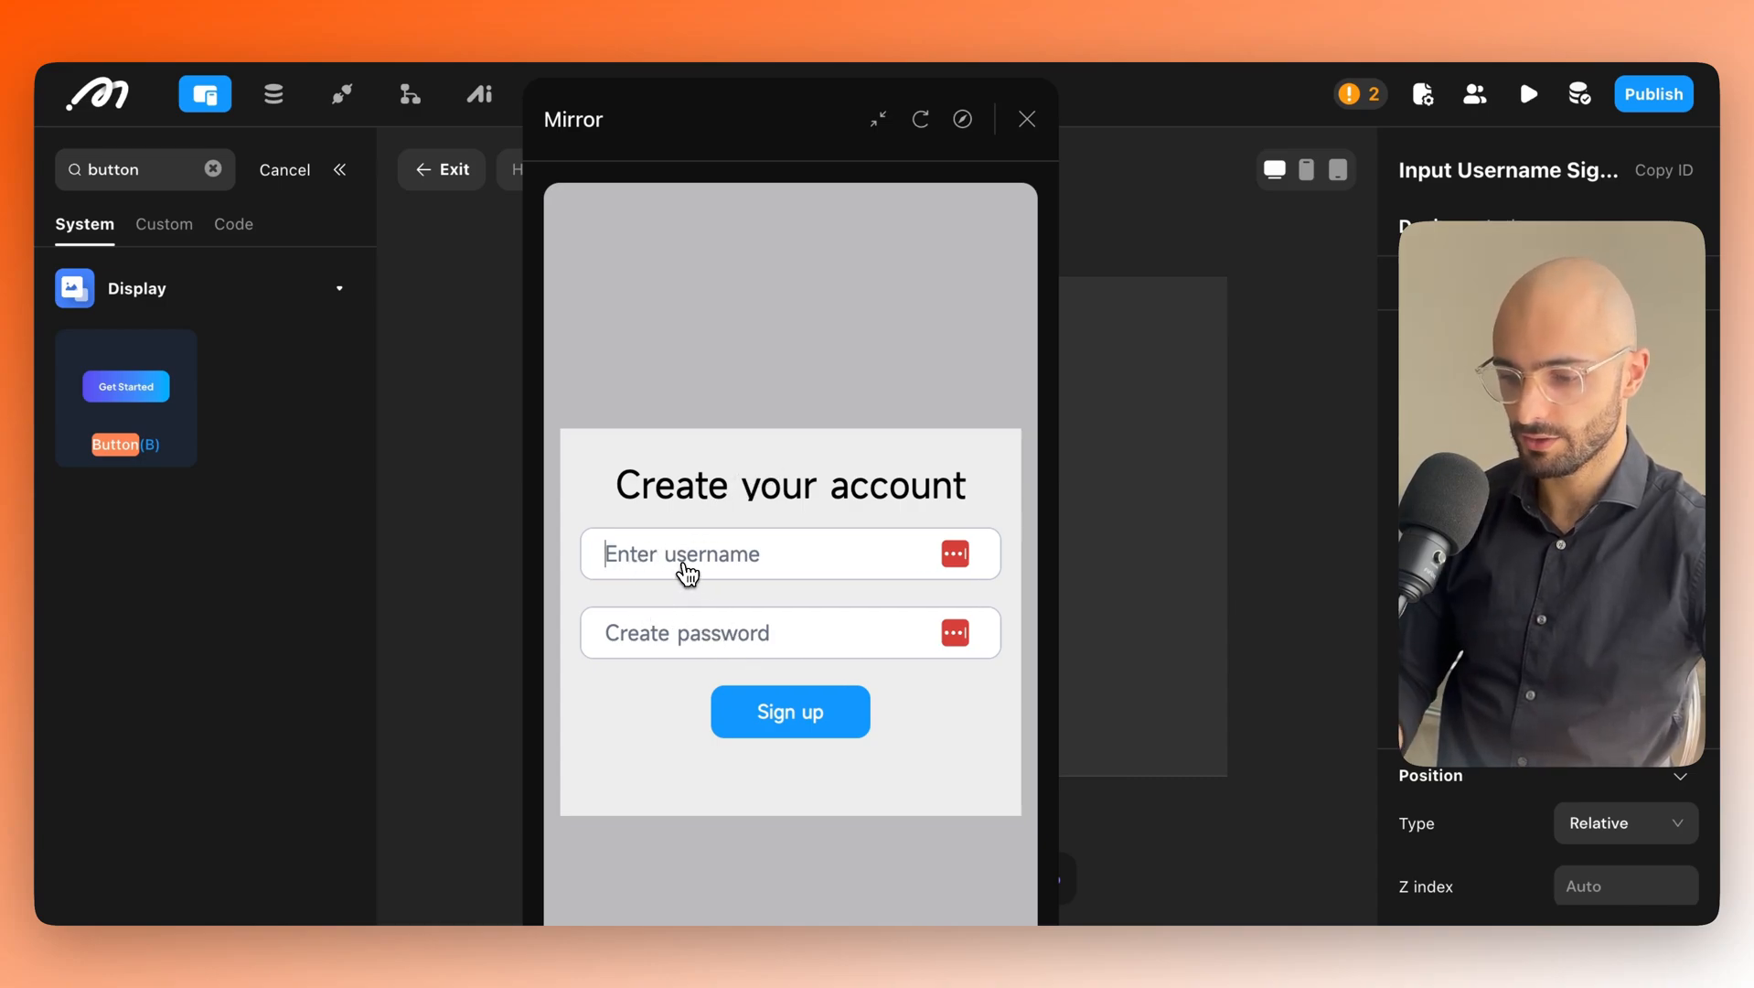
Register in the preview with a test username and password, submitting Sign up.
{"action": "type", "text": "pe"}
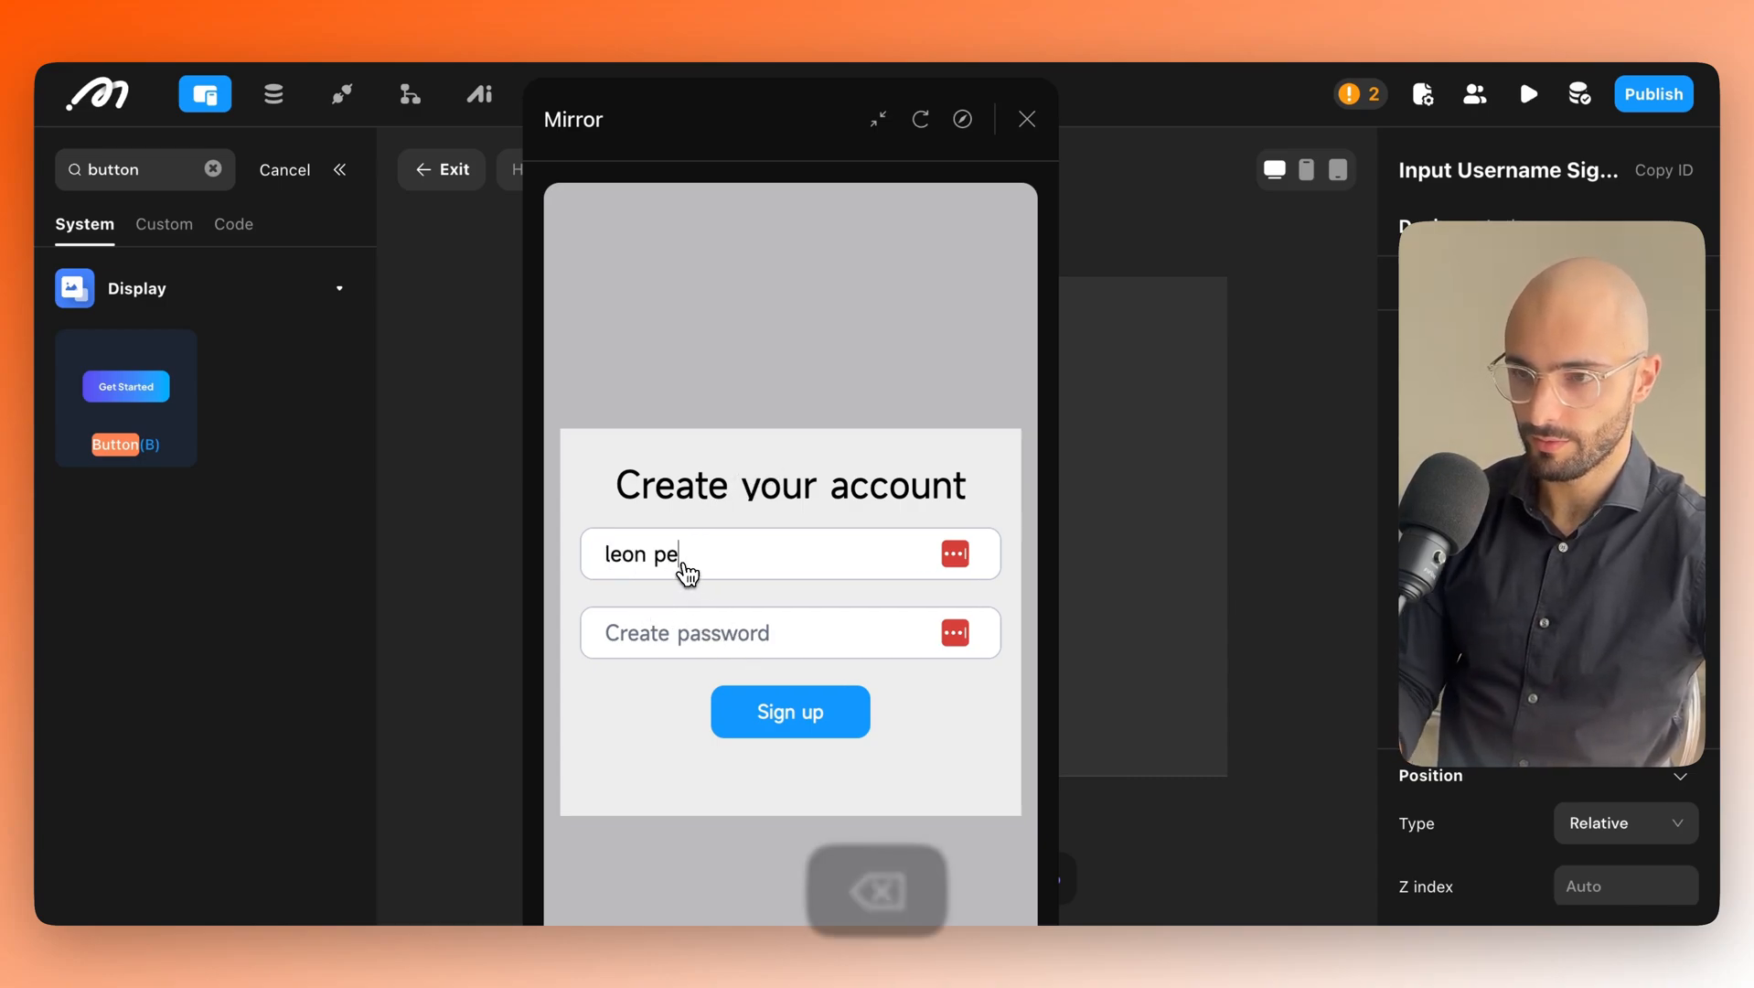
{"action": "key", "text": "BackSpace"}
{"action": "key", "text": "BackSpace"}
{"action": "type", "text": "etrou"}
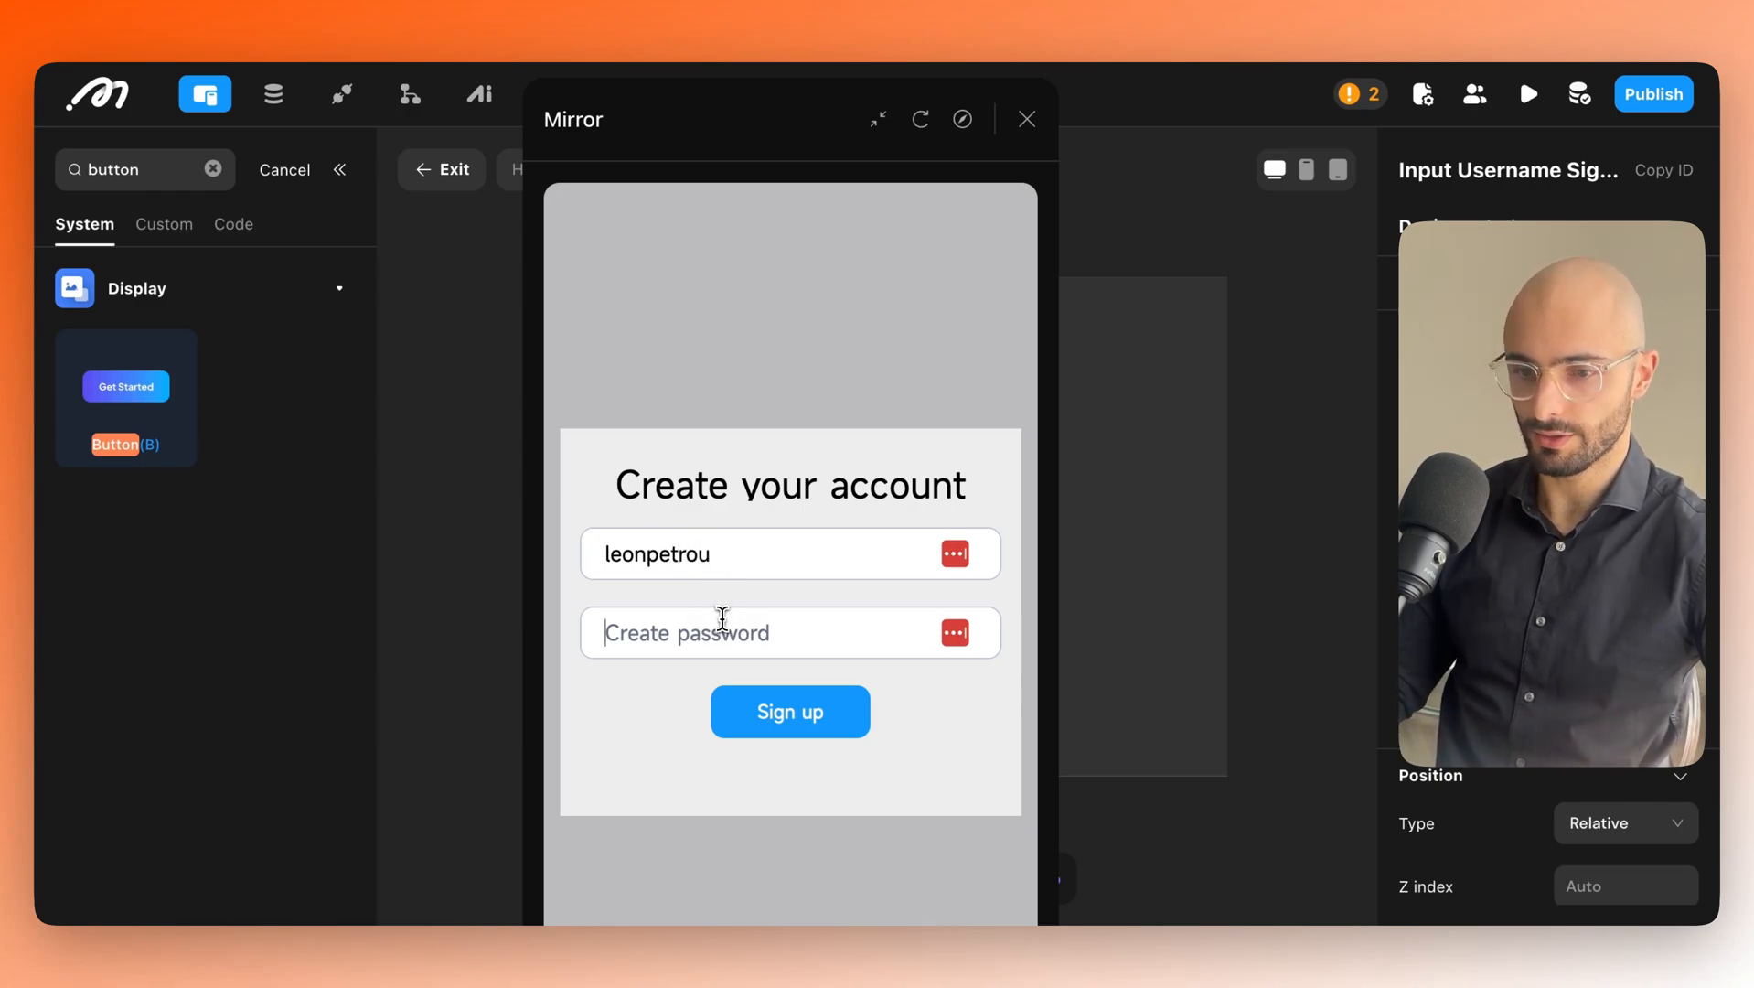
{"action": "left_click", "coordinate": [723, 621]}
{"action": "type", "text": "••••"}
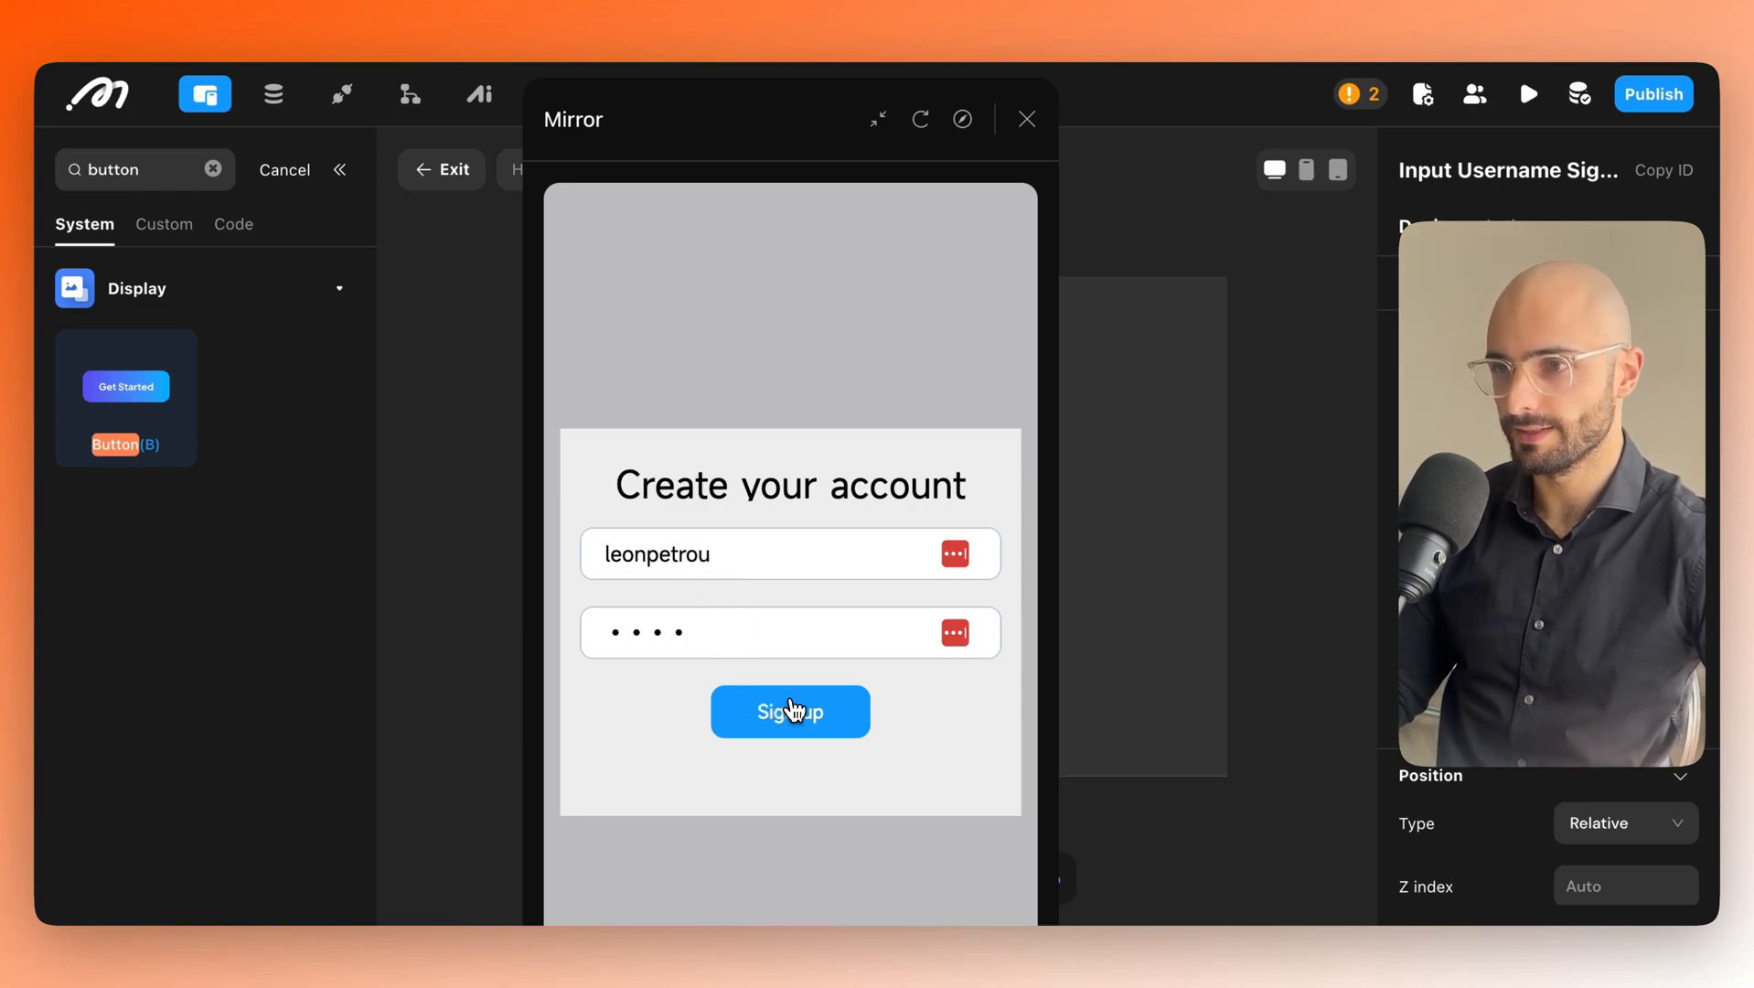
{"action": "left_click", "coordinate": [798, 713]}
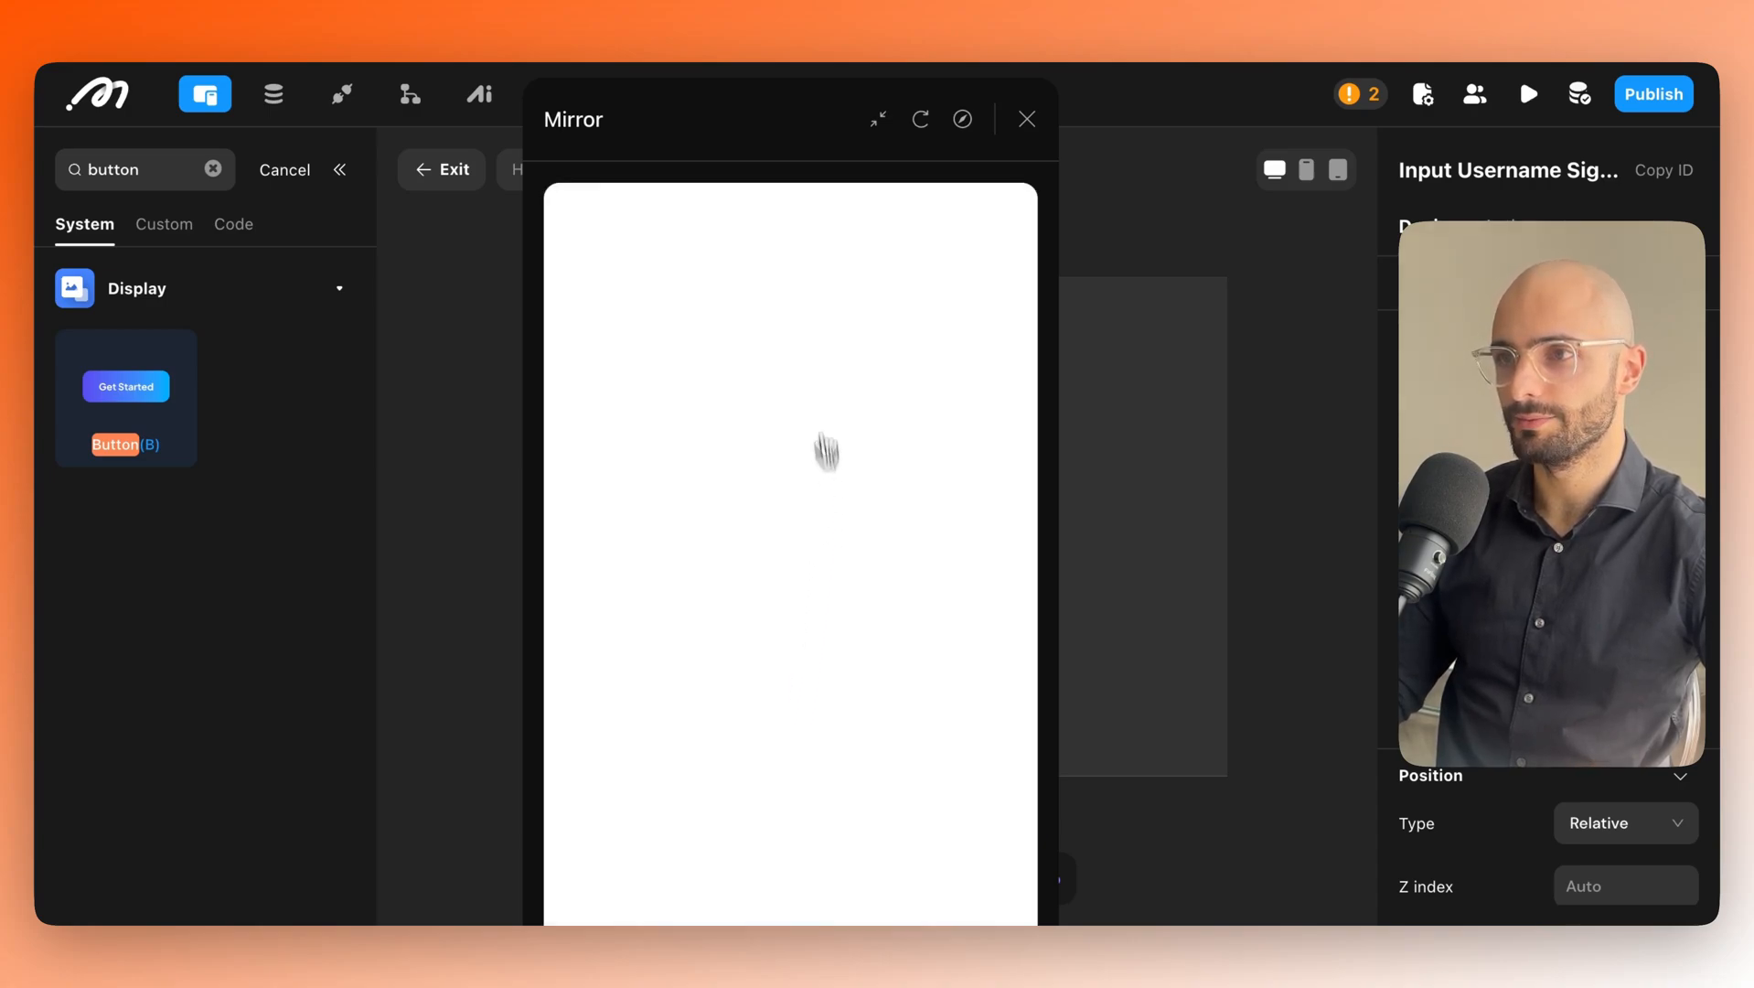
Reload the Mirror preview and reposition its window.
{"action": "left_click_drag", "start_coordinate": [718, 139], "coordinate": [627, 130]}
{"action": "left_click", "coordinate": [777, 106]}
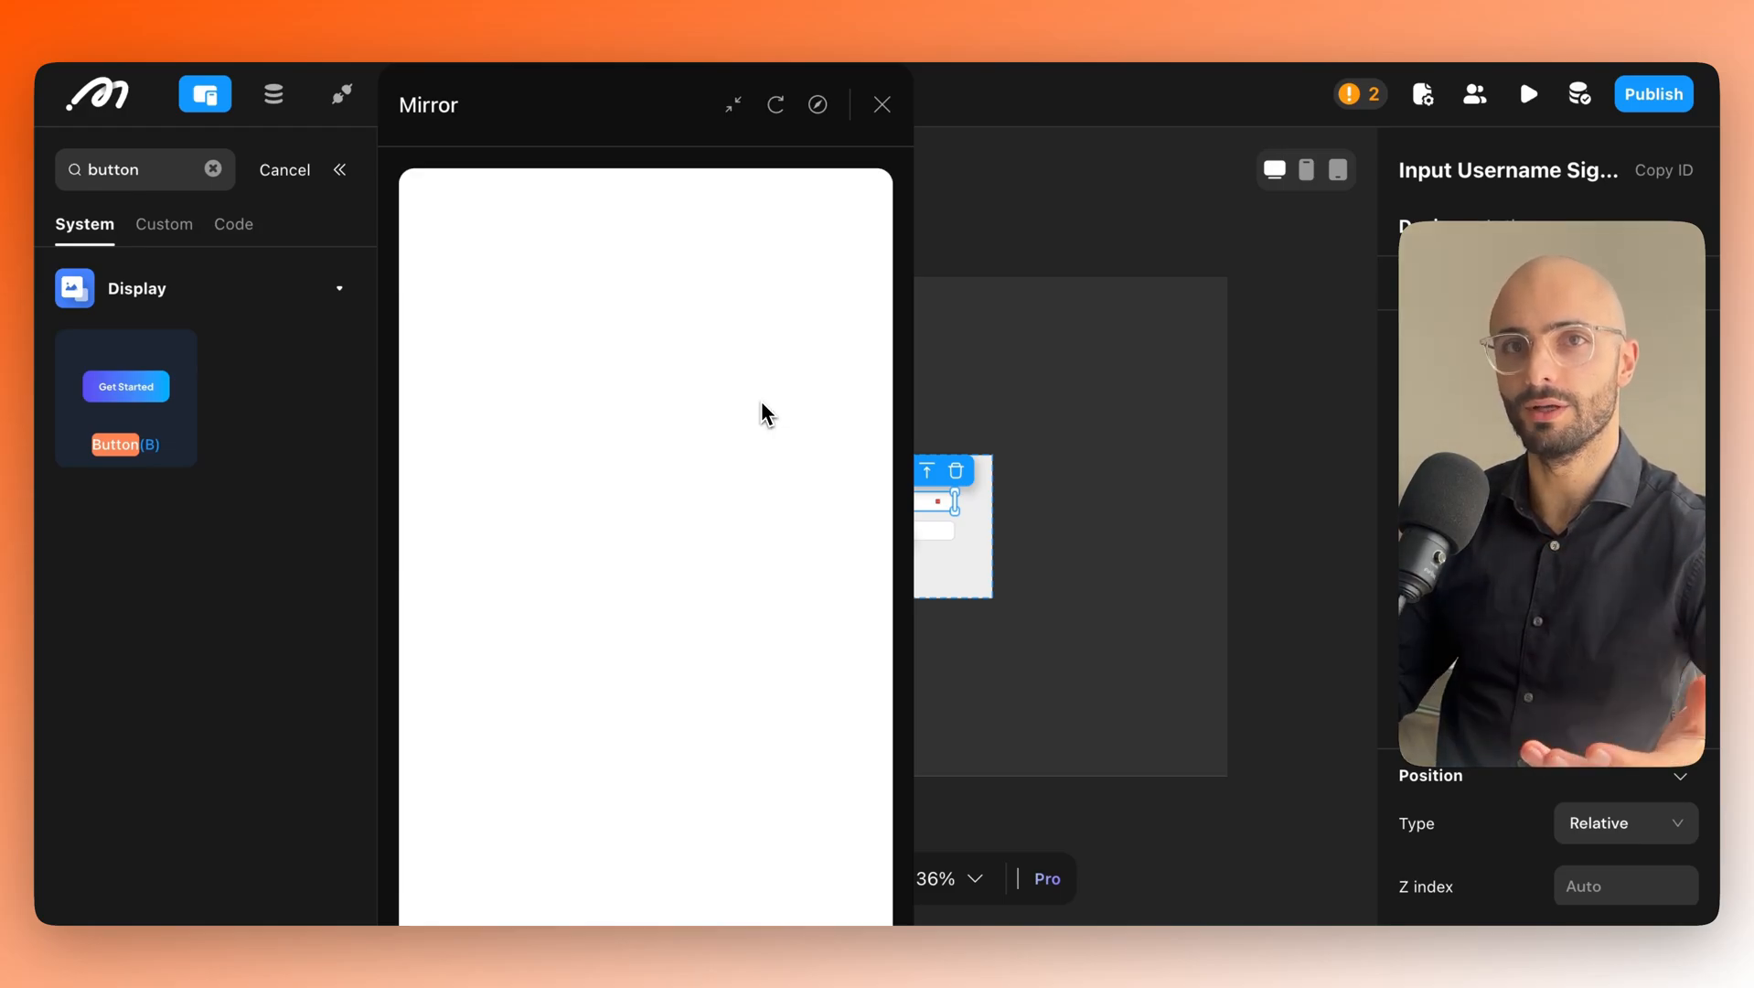
{"action": "left_click_drag", "start_coordinate": [604, 112], "coordinate": [605, 173]}
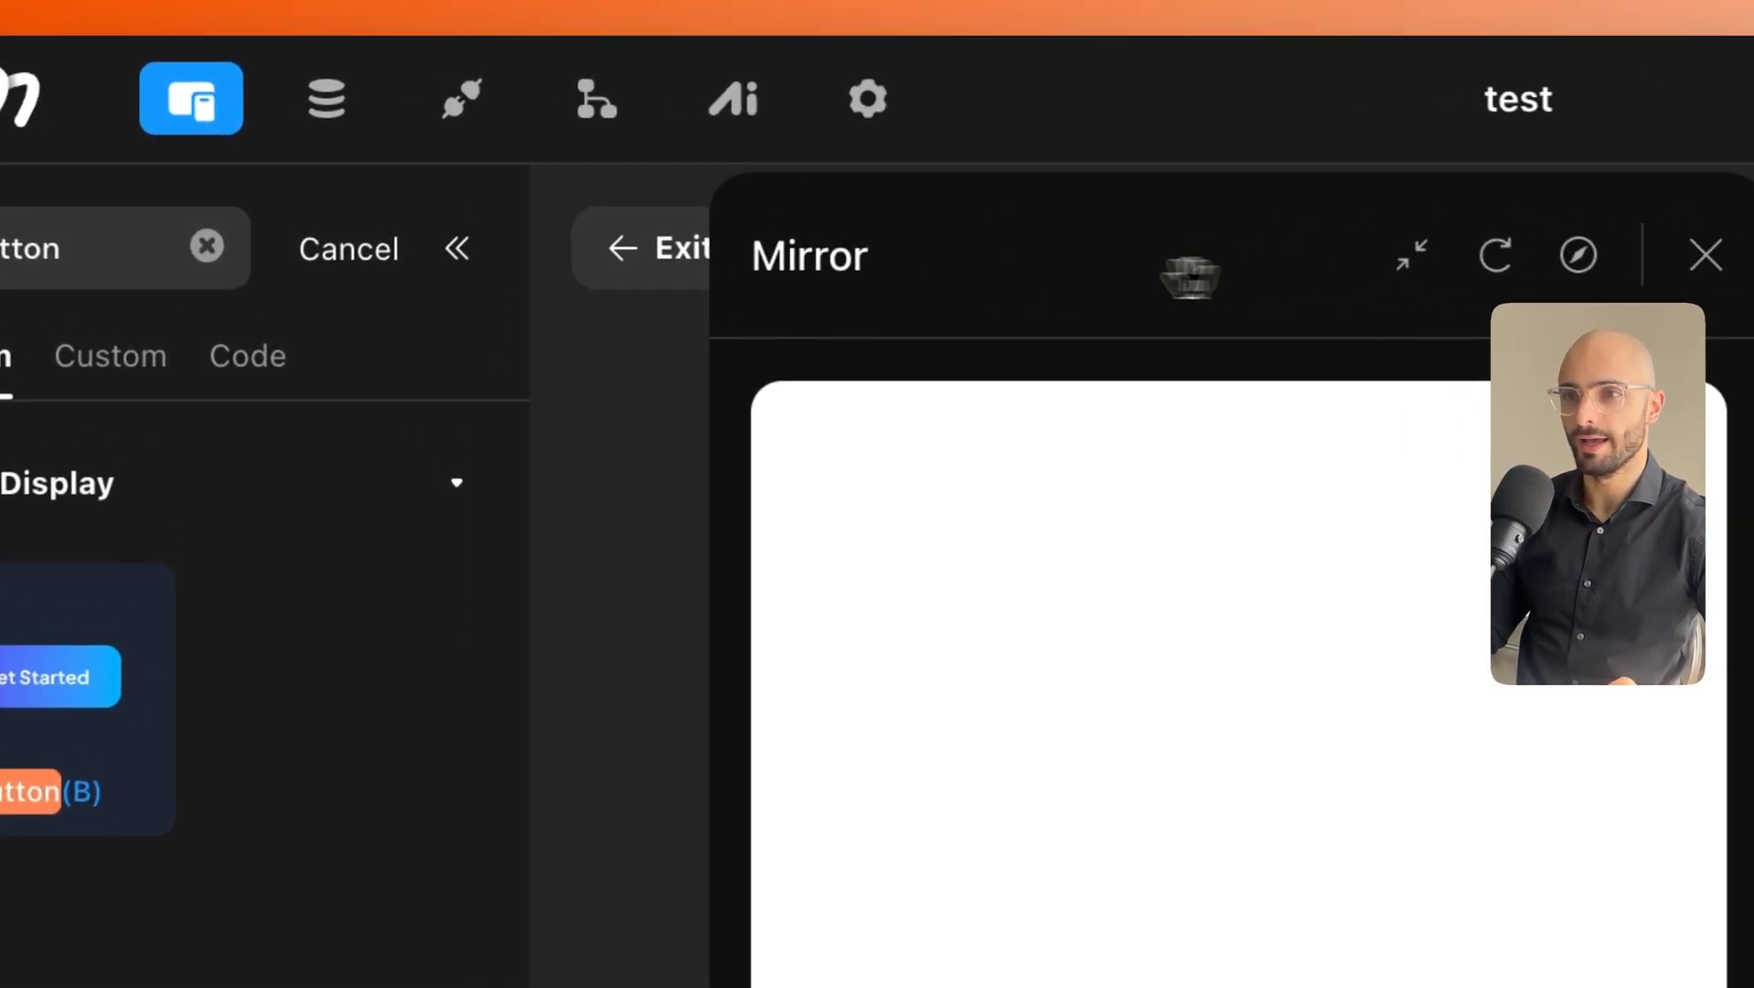
{"action": "left_click_drag", "start_coordinate": [992, 261], "coordinate": [371, 343]}
{"action": "left_click_drag", "start_coordinate": [521, 343], "coordinate": [919, 380]}
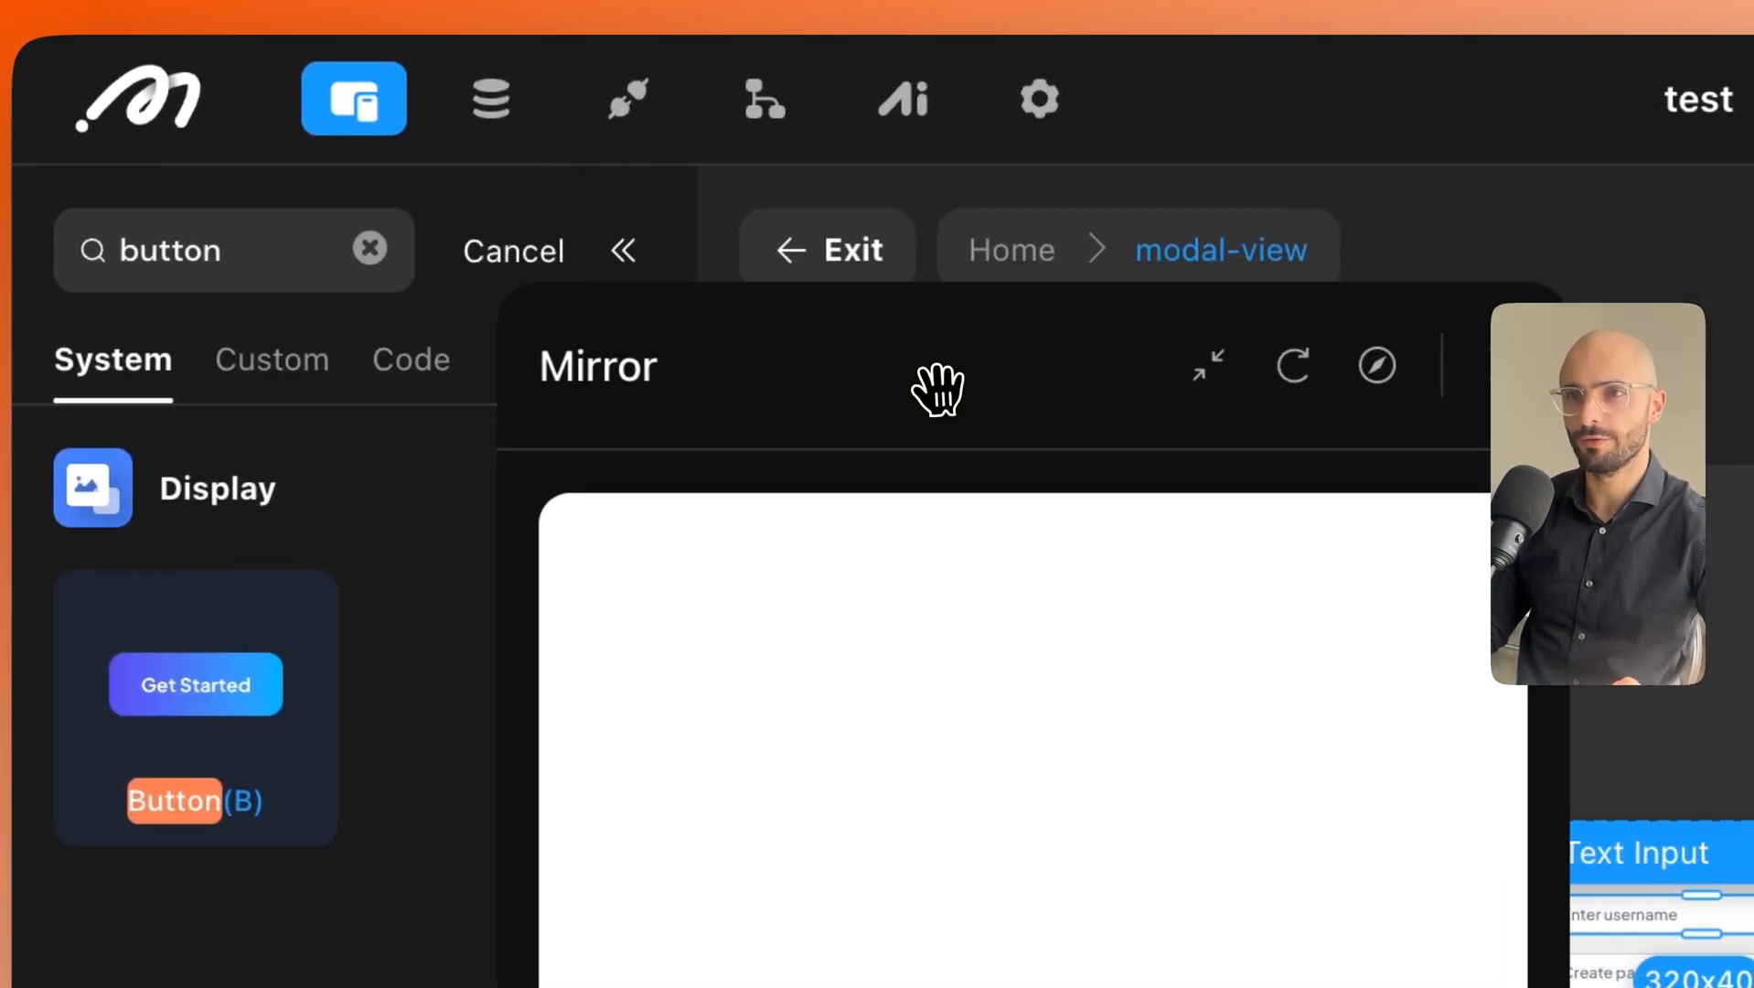
{"action": "left_click", "coordinate": [480, 109]}
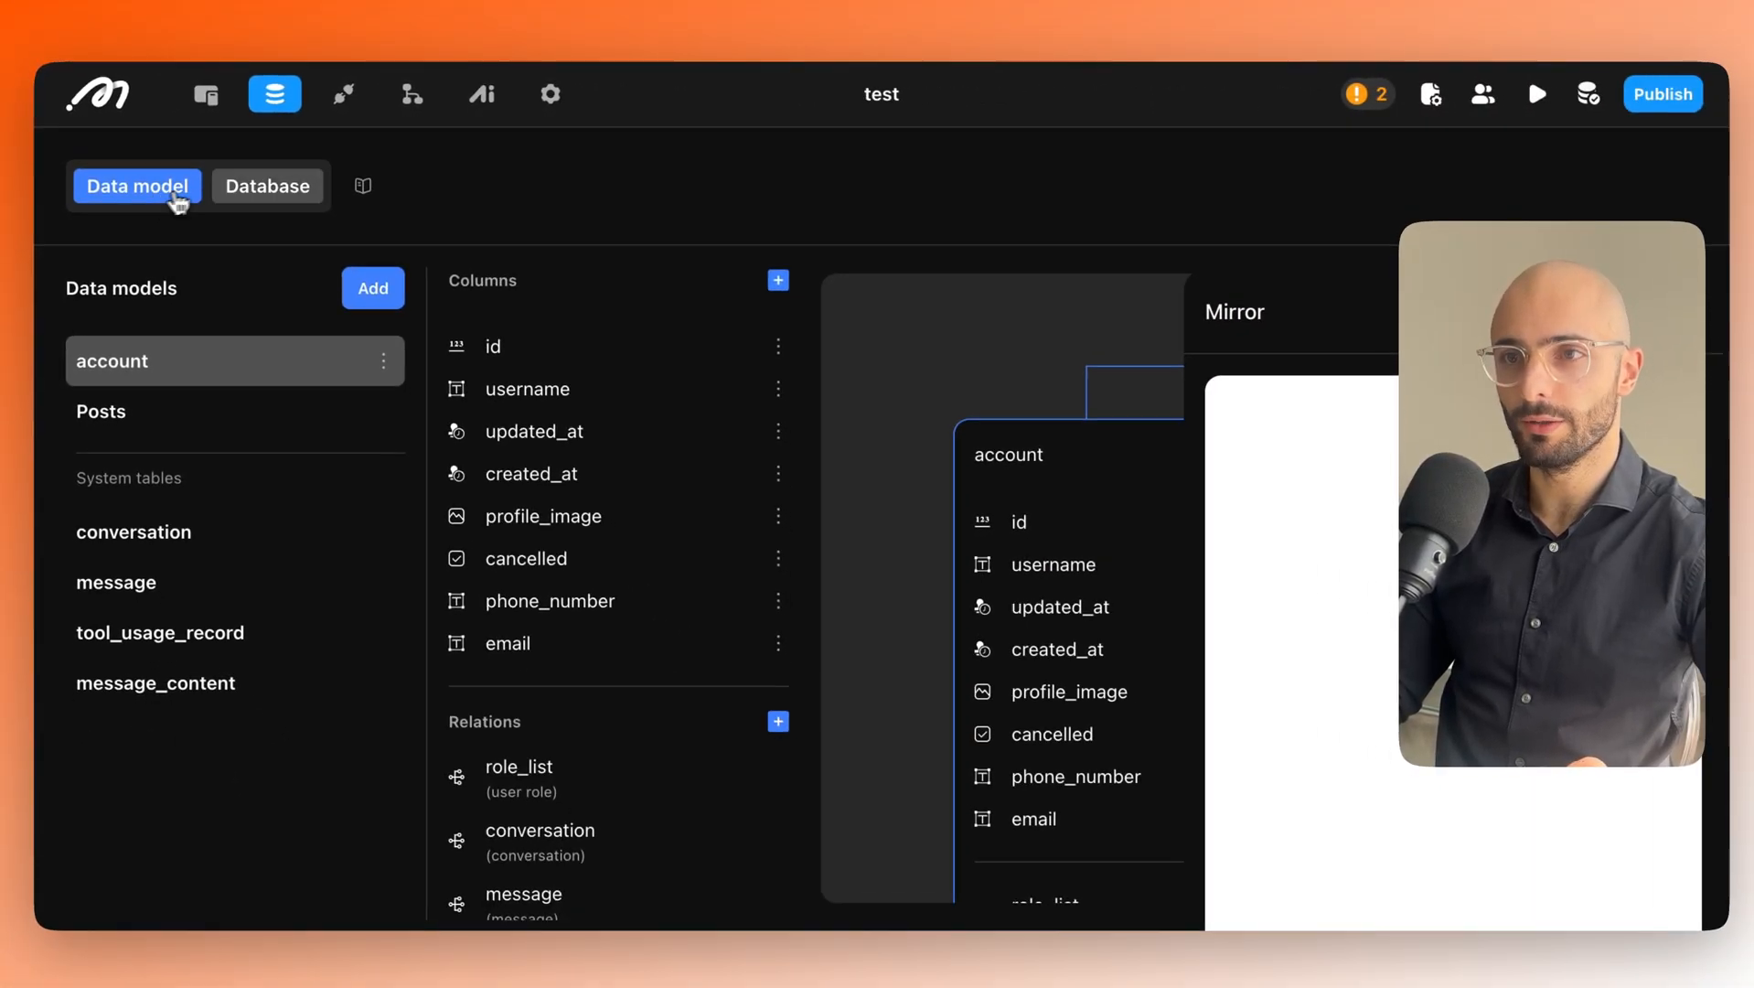
{"action": "left_click", "coordinate": [284, 188]}
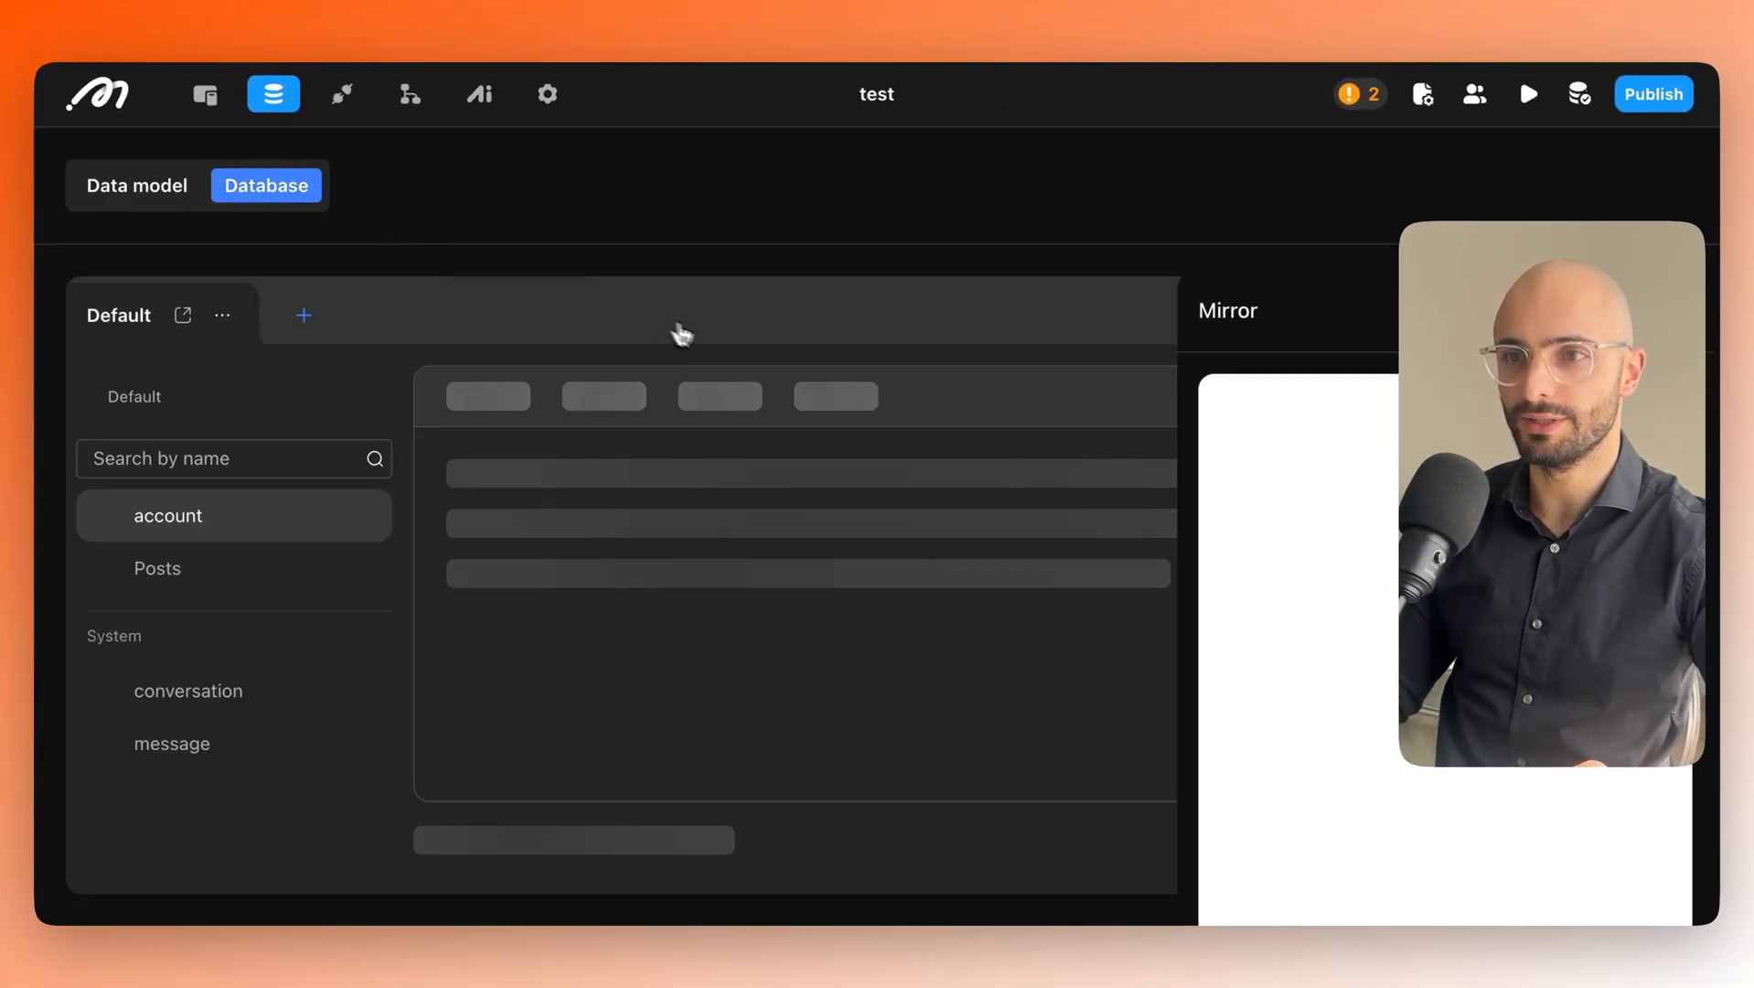
{"action": "left_click_drag", "start_coordinate": [1315, 316], "coordinate": [1049, 627]}
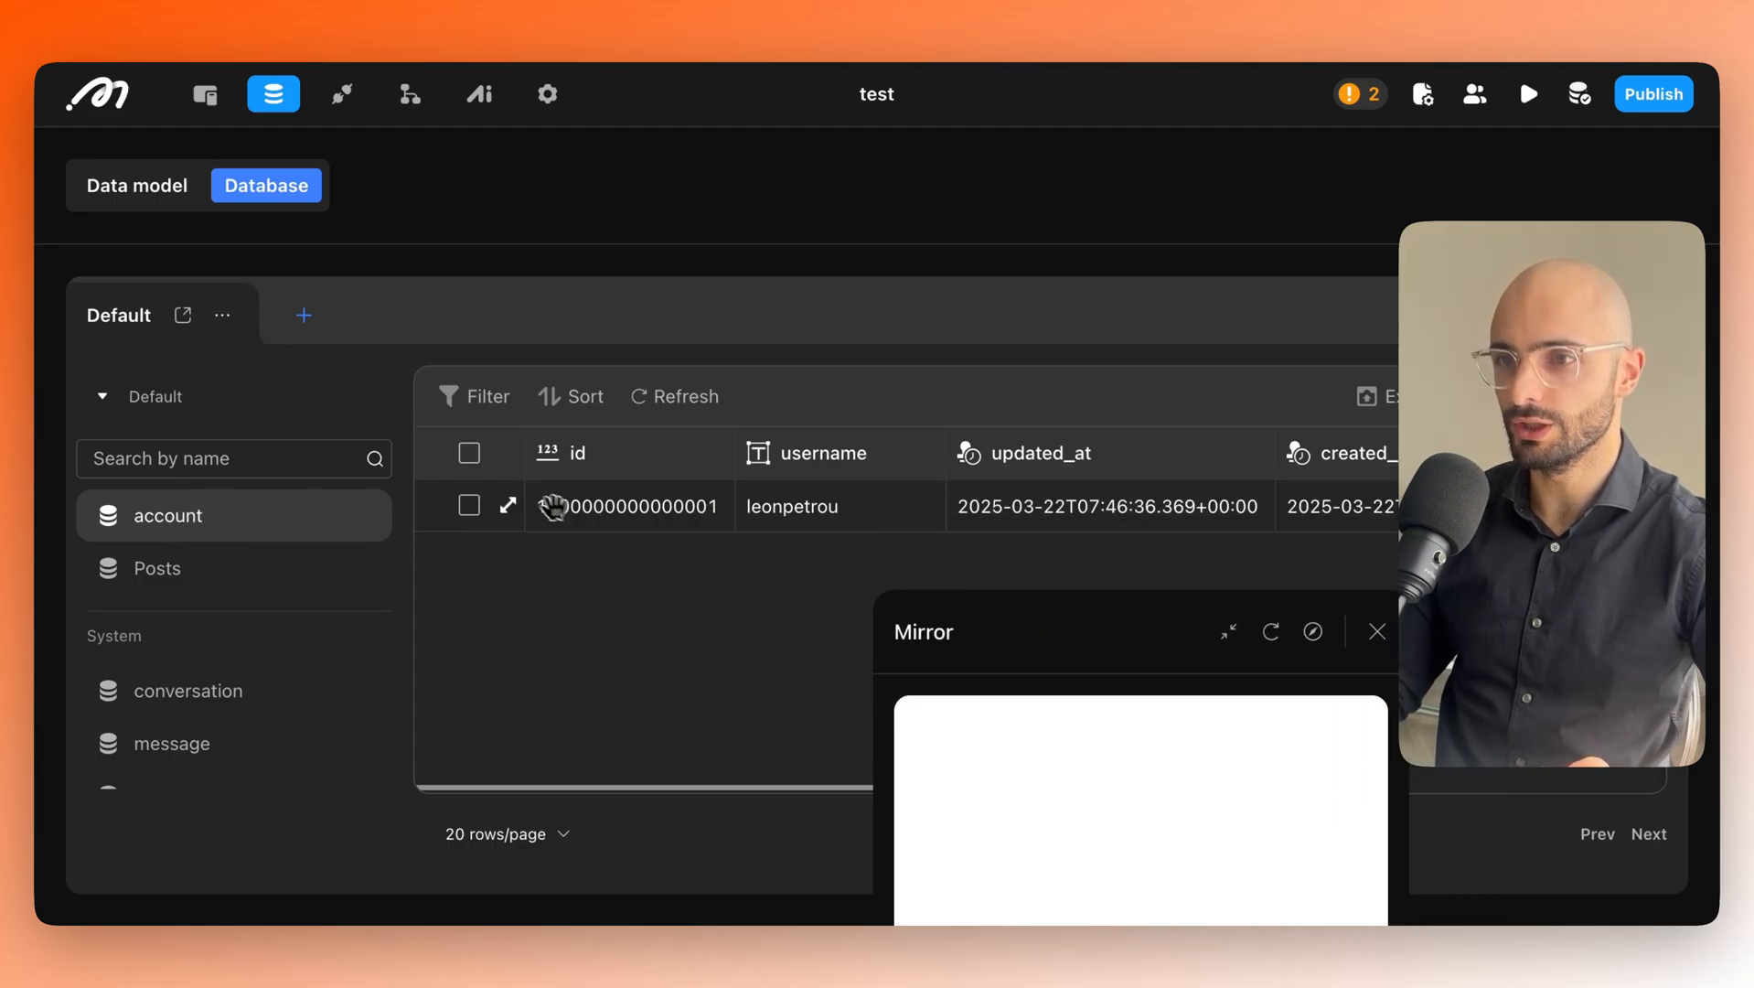
{"action": "left_click", "coordinate": [508, 506]}
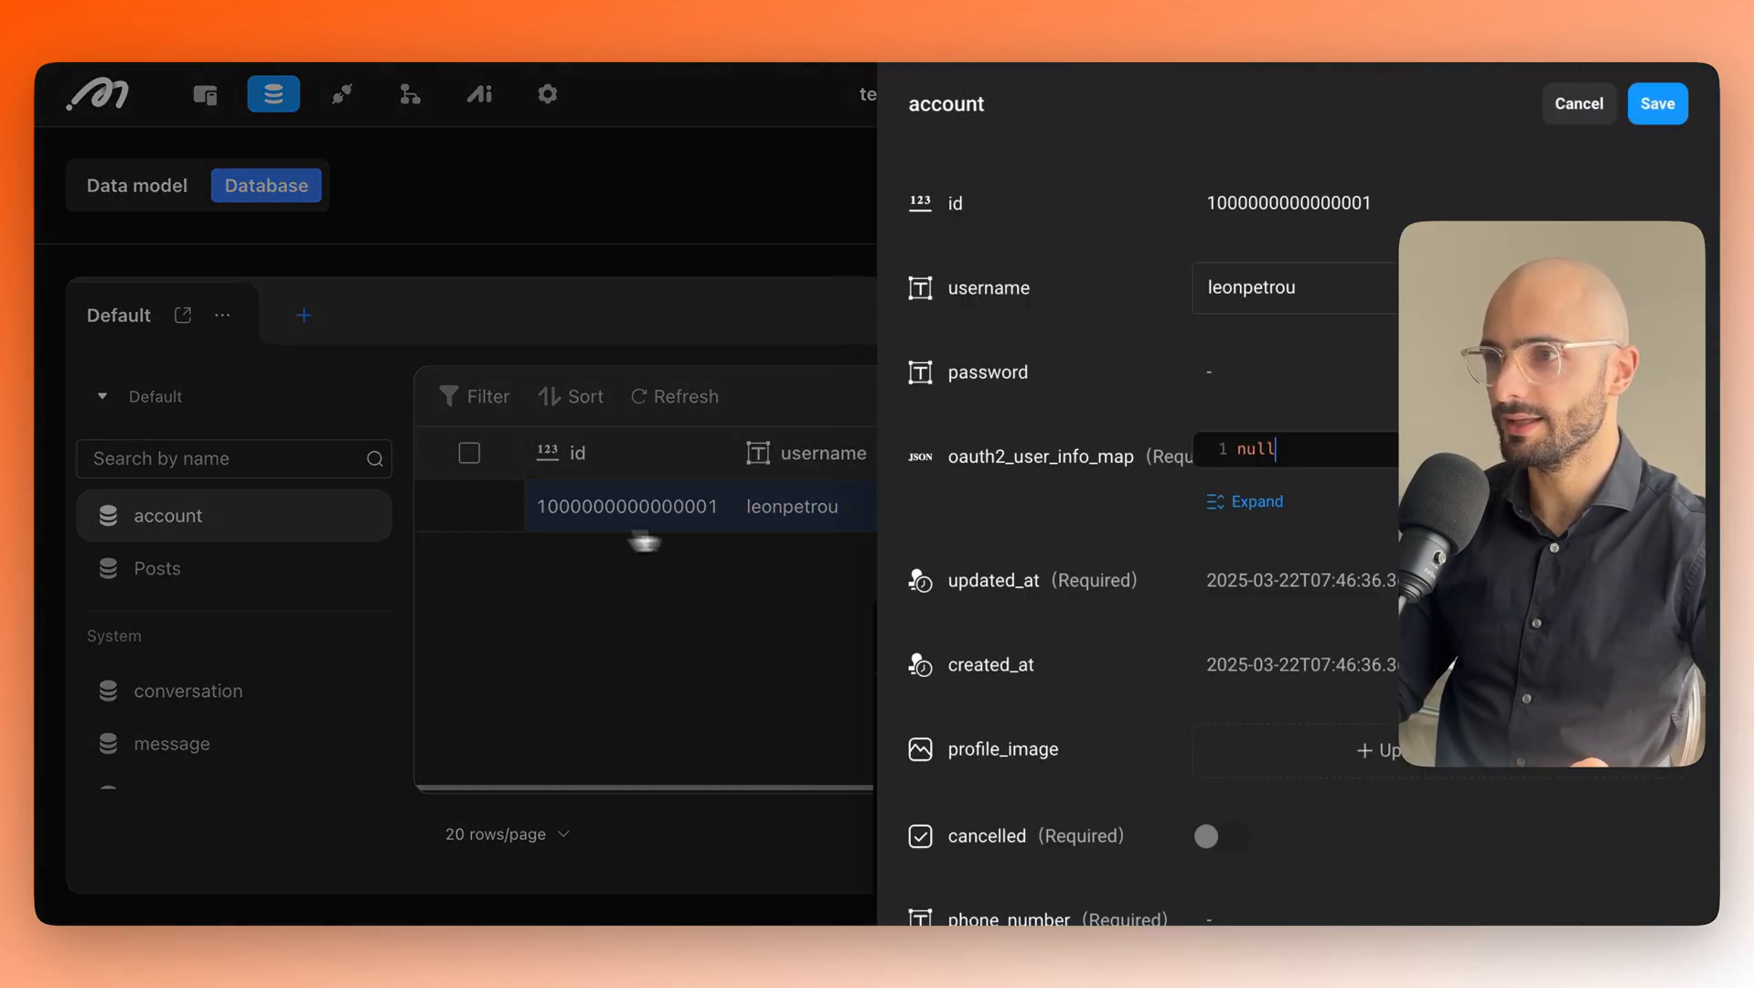
{"action": "left_click_drag", "start_coordinate": [1292, 290], "coordinate": [1167, 313]}
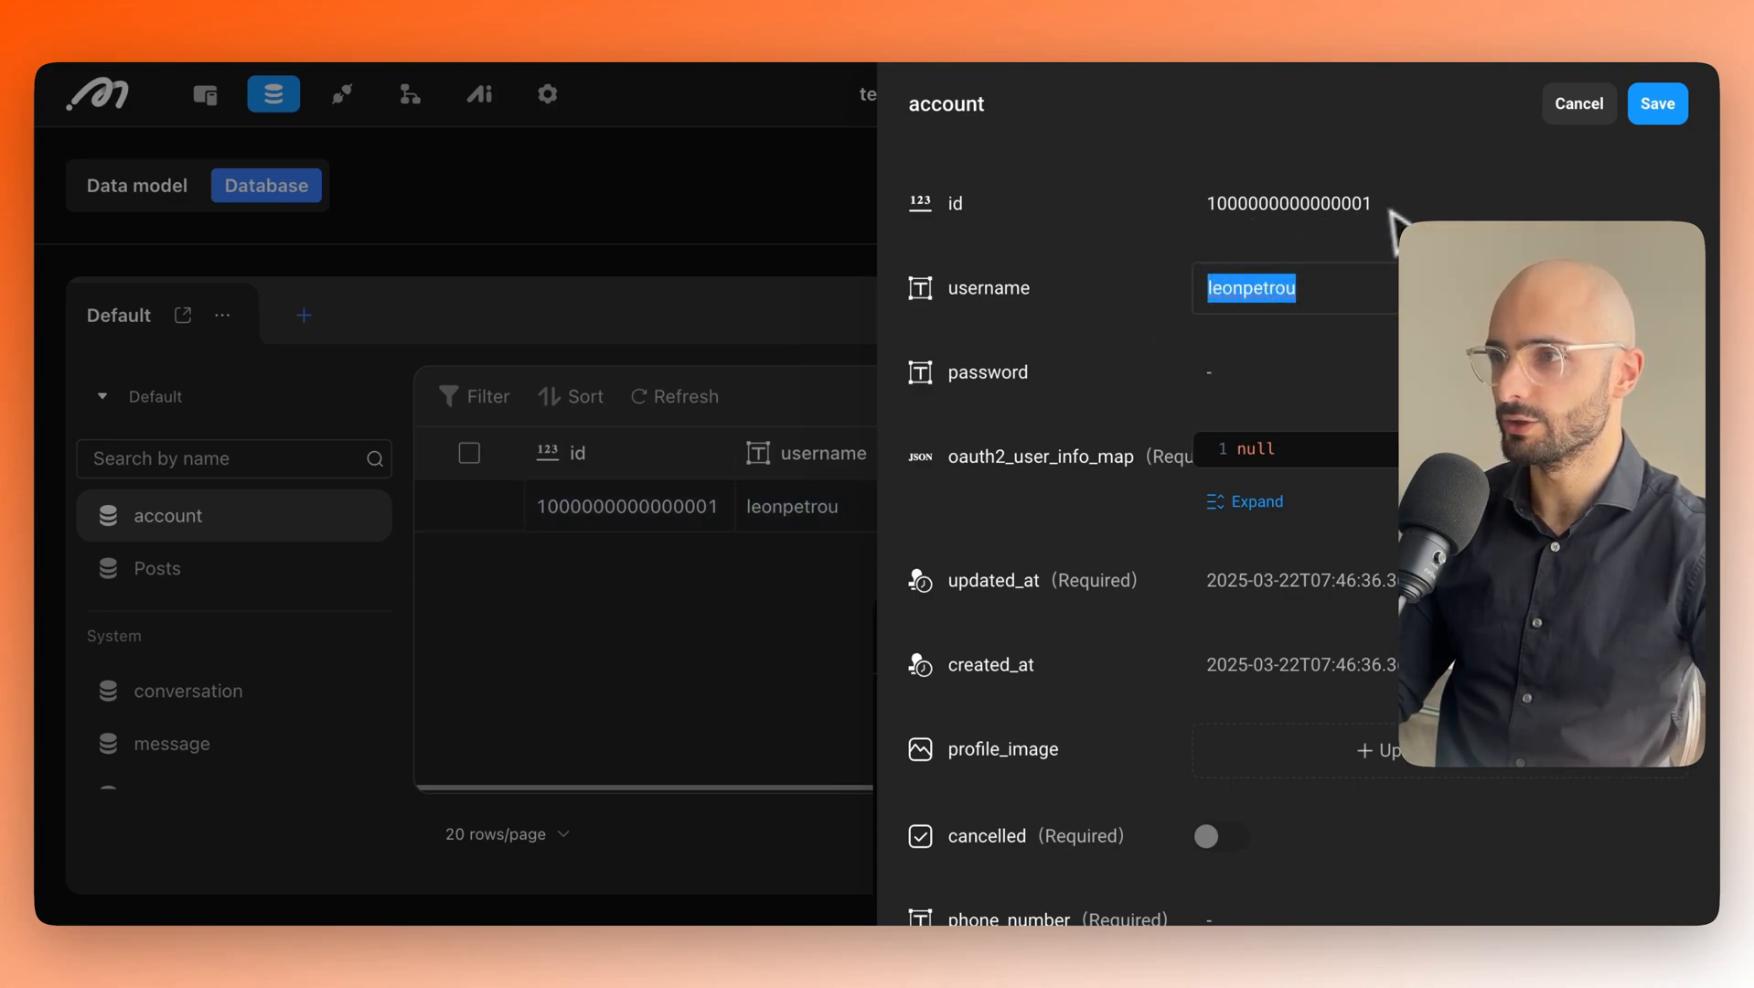
{"action": "scroll", "coordinate": [1376, 452], "scroll_direction": "down", "scroll_amount": 5}
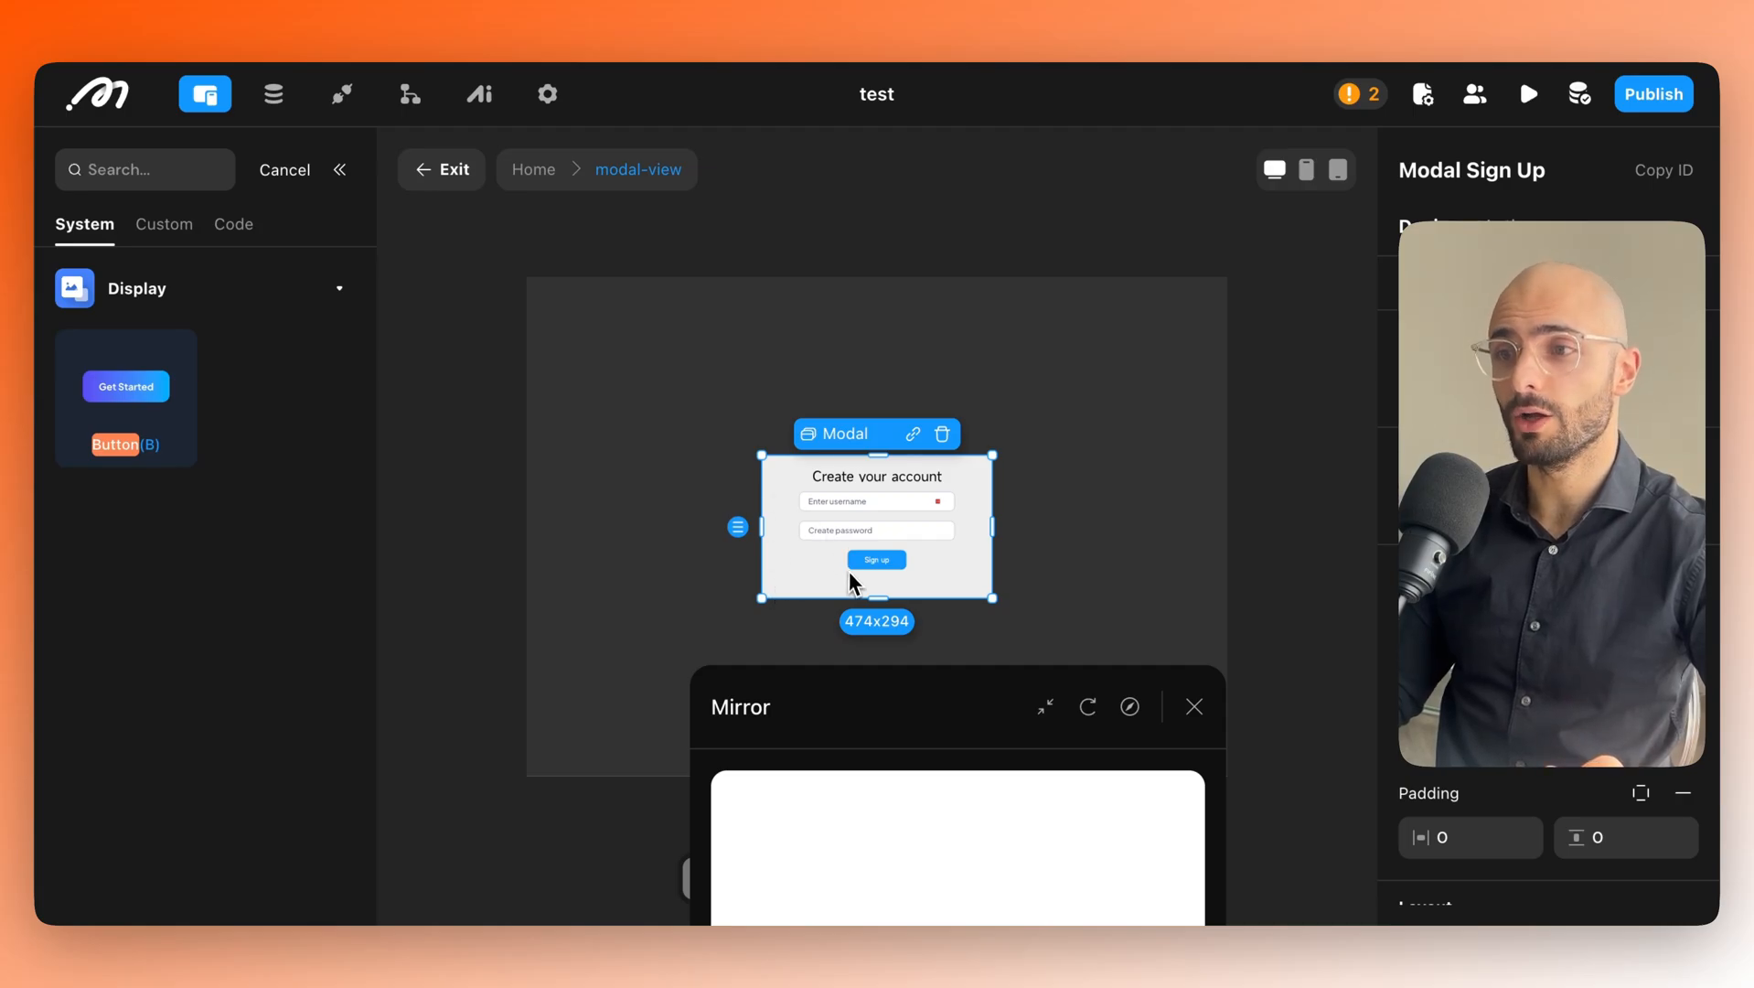
Add a Text under Sign up reading 'Already have an account? Log in'.
{"action": "left_click_drag", "start_coordinate": [970, 696], "coordinate": [1435, 648]}
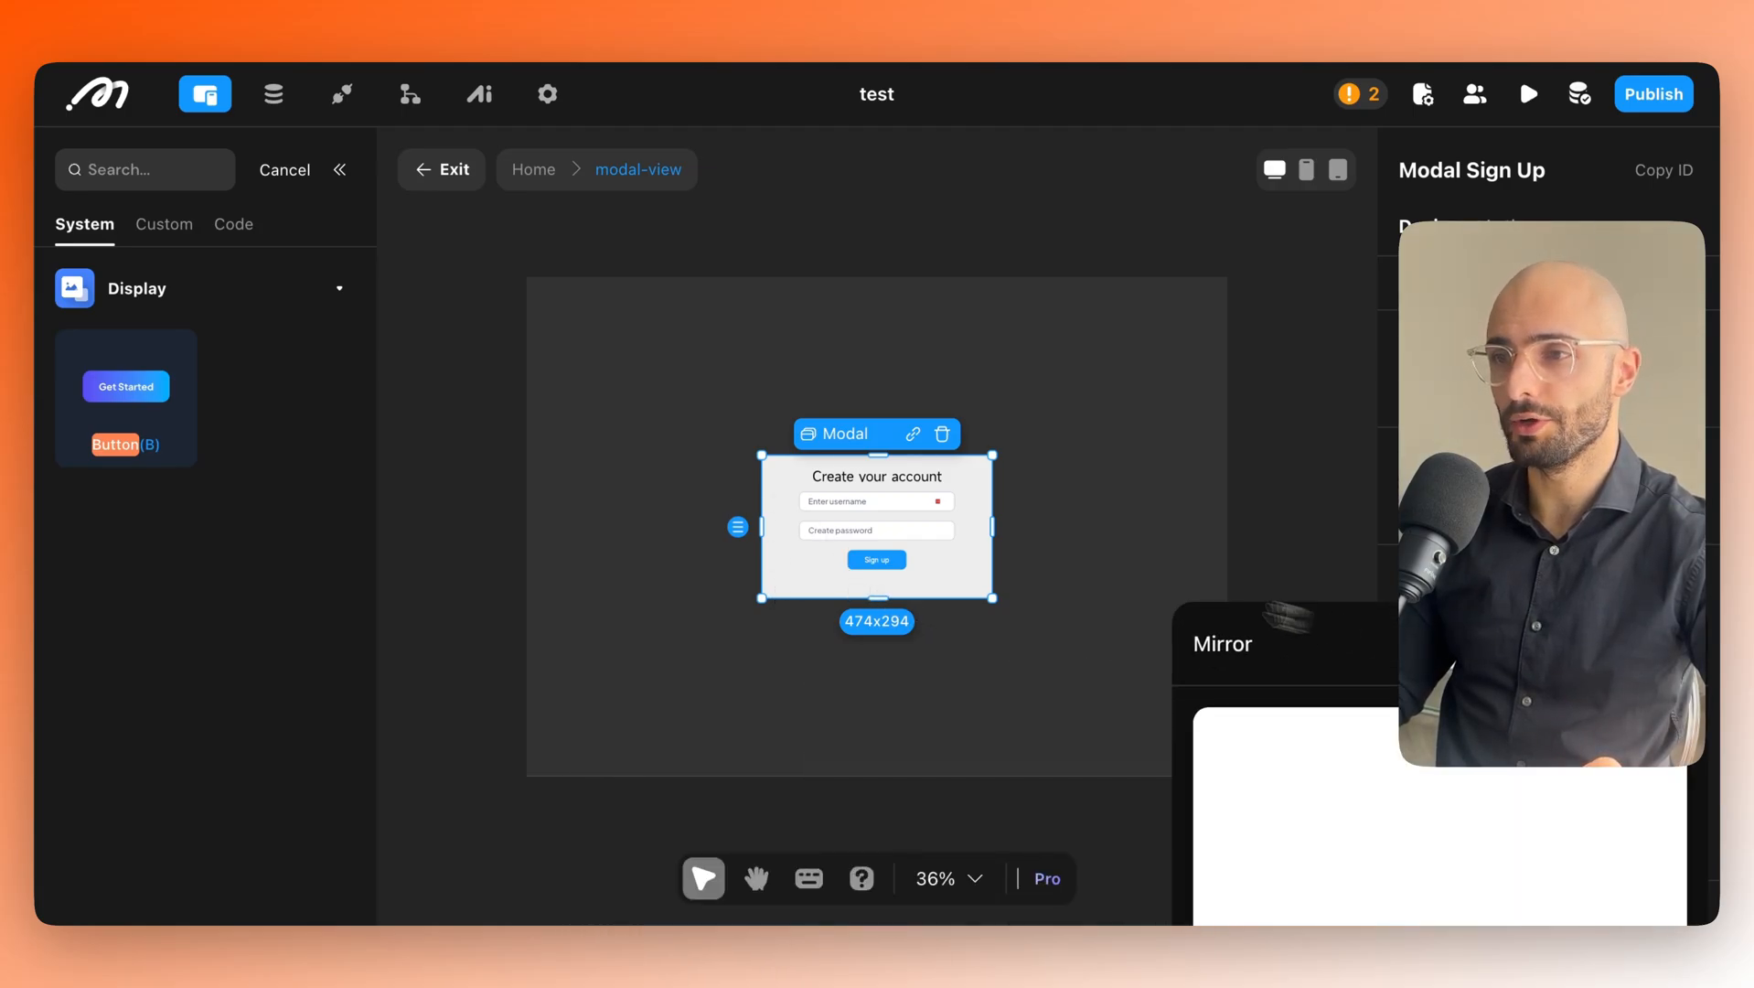
{"action": "left_click", "coordinate": [289, 173]}
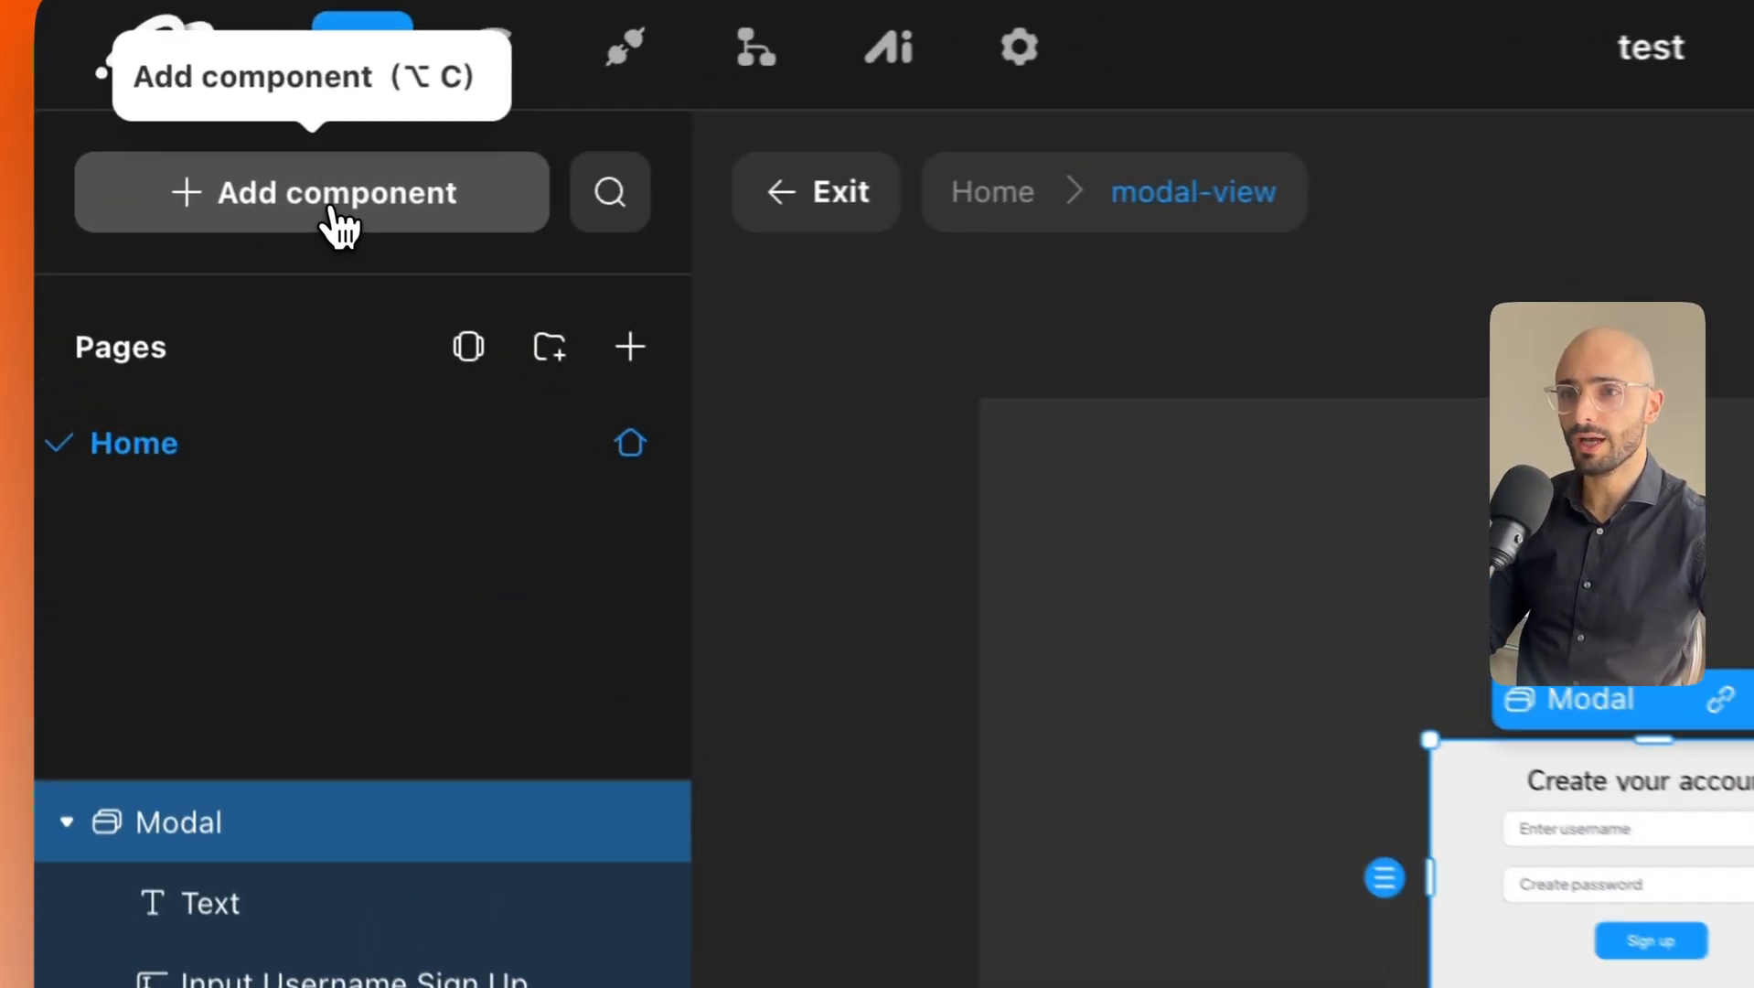
{"action": "left_click", "coordinate": [189, 174]}
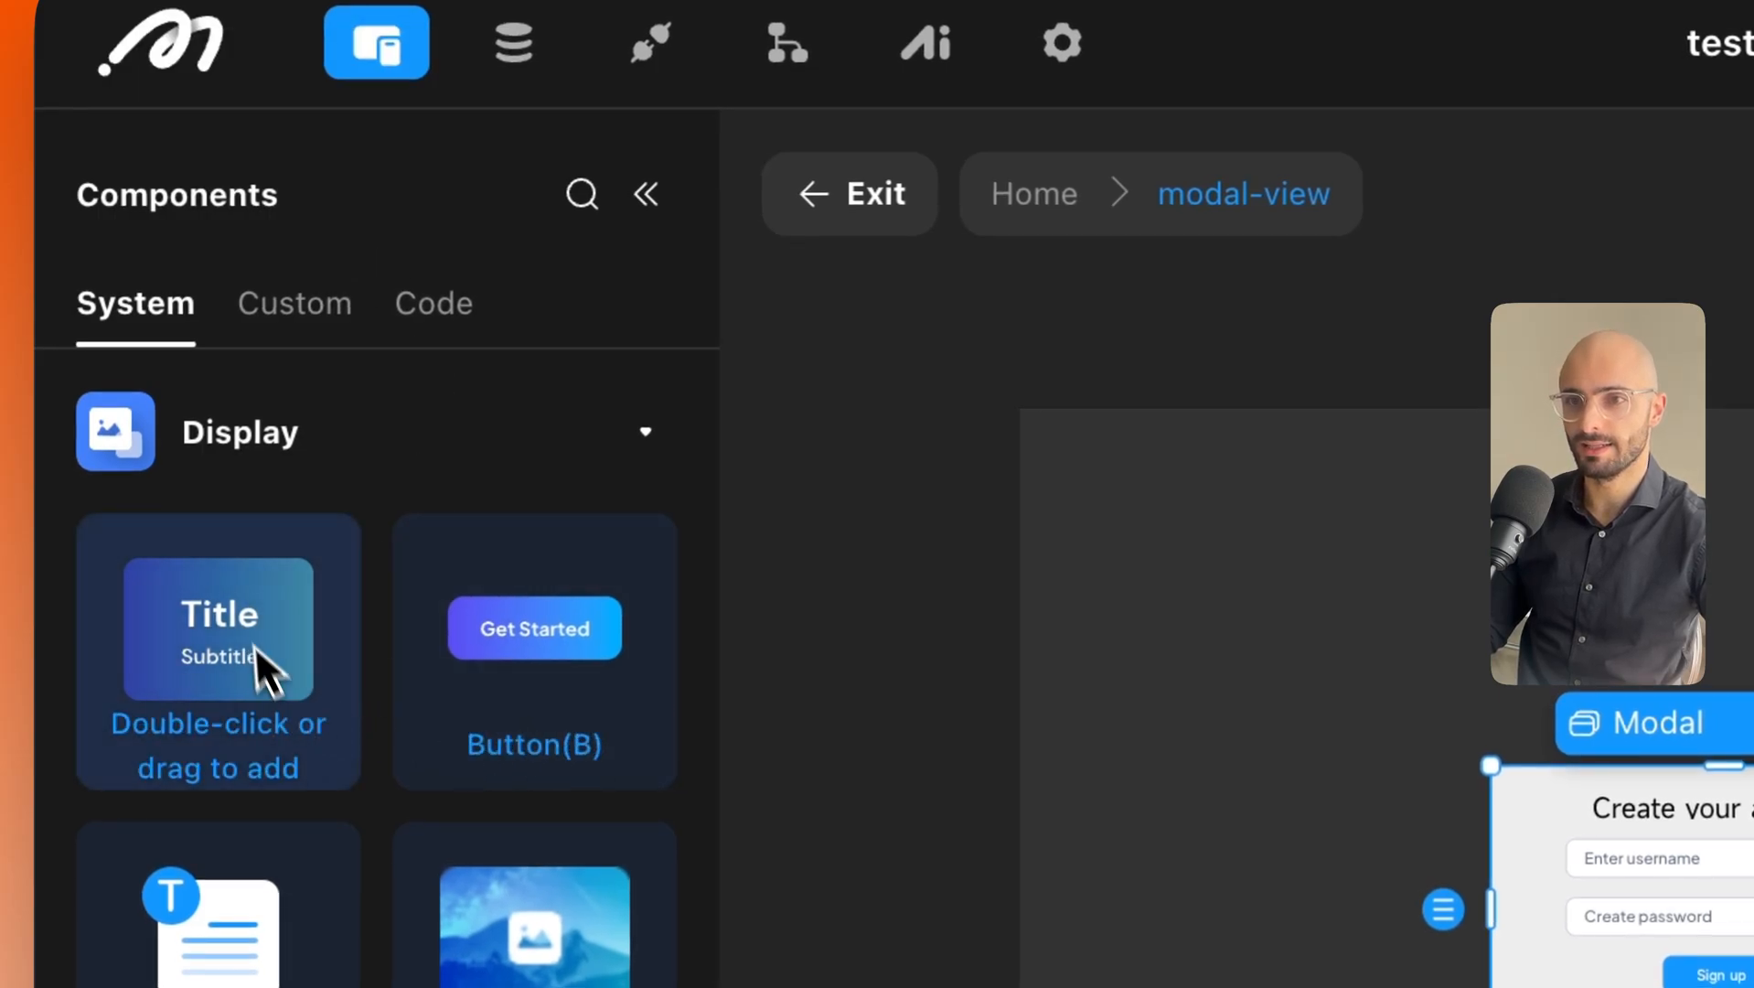
{"action": "left_click_drag", "start_coordinate": [231, 626], "coordinate": [560, 584]}
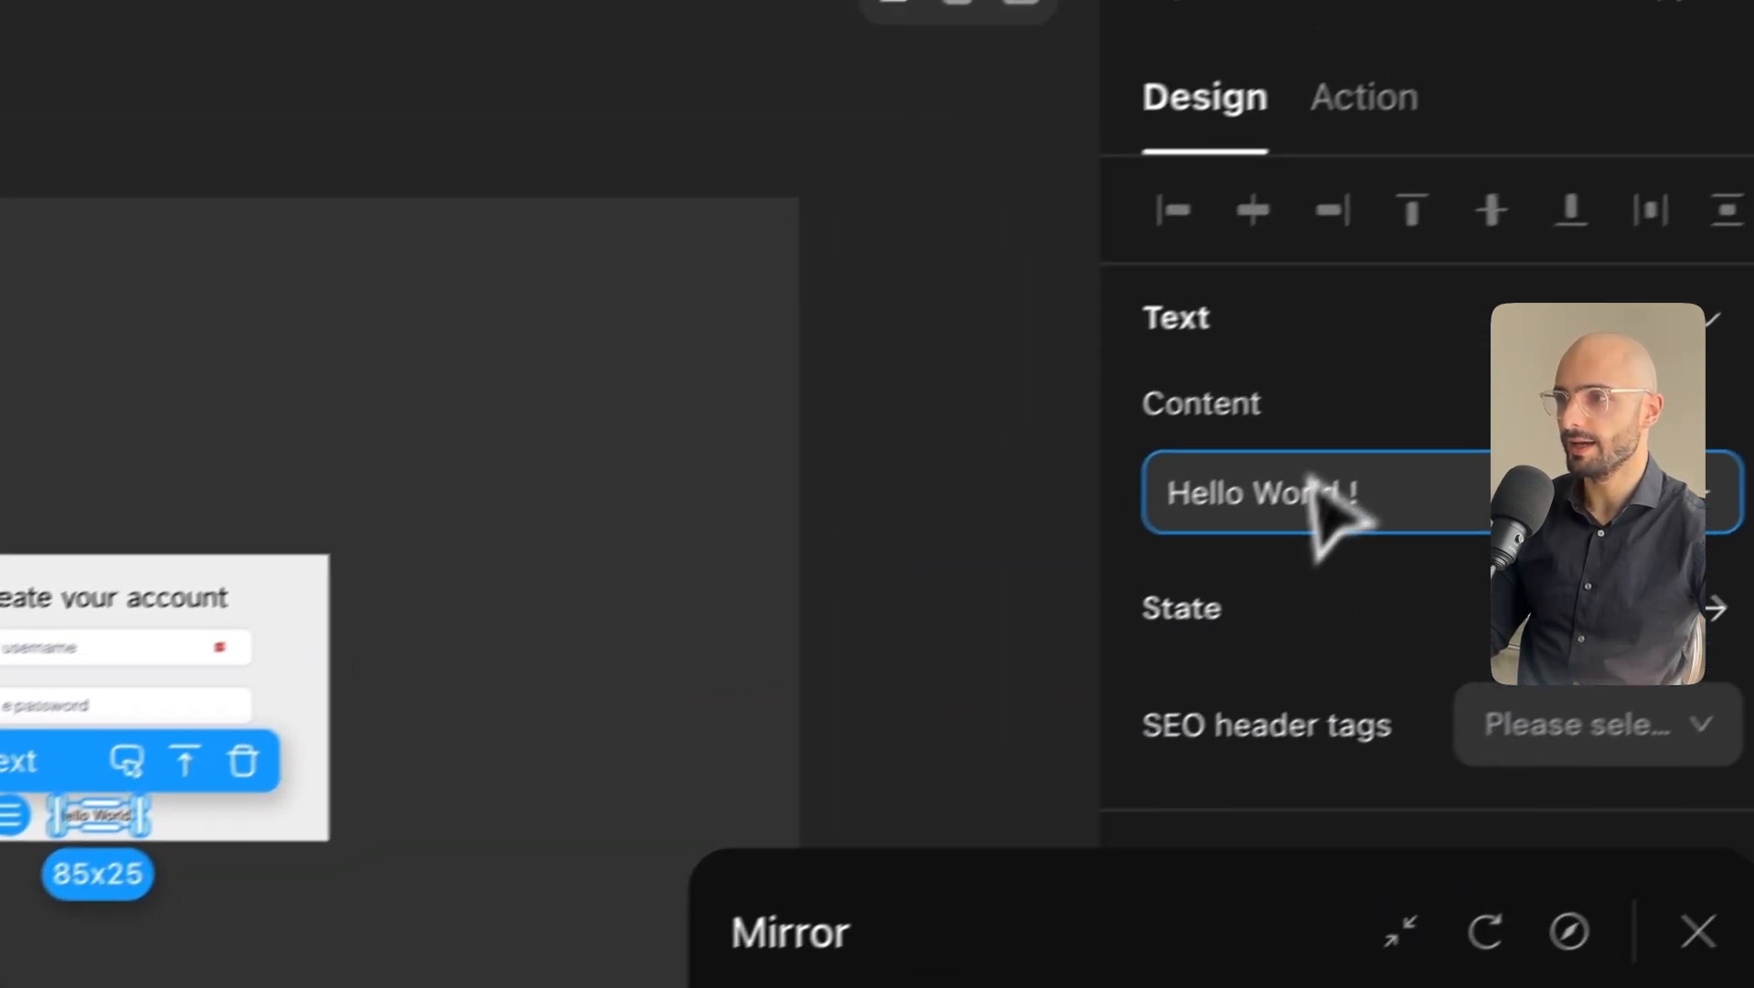
{"action": "triple_click", "coordinate": [1738, 259]}
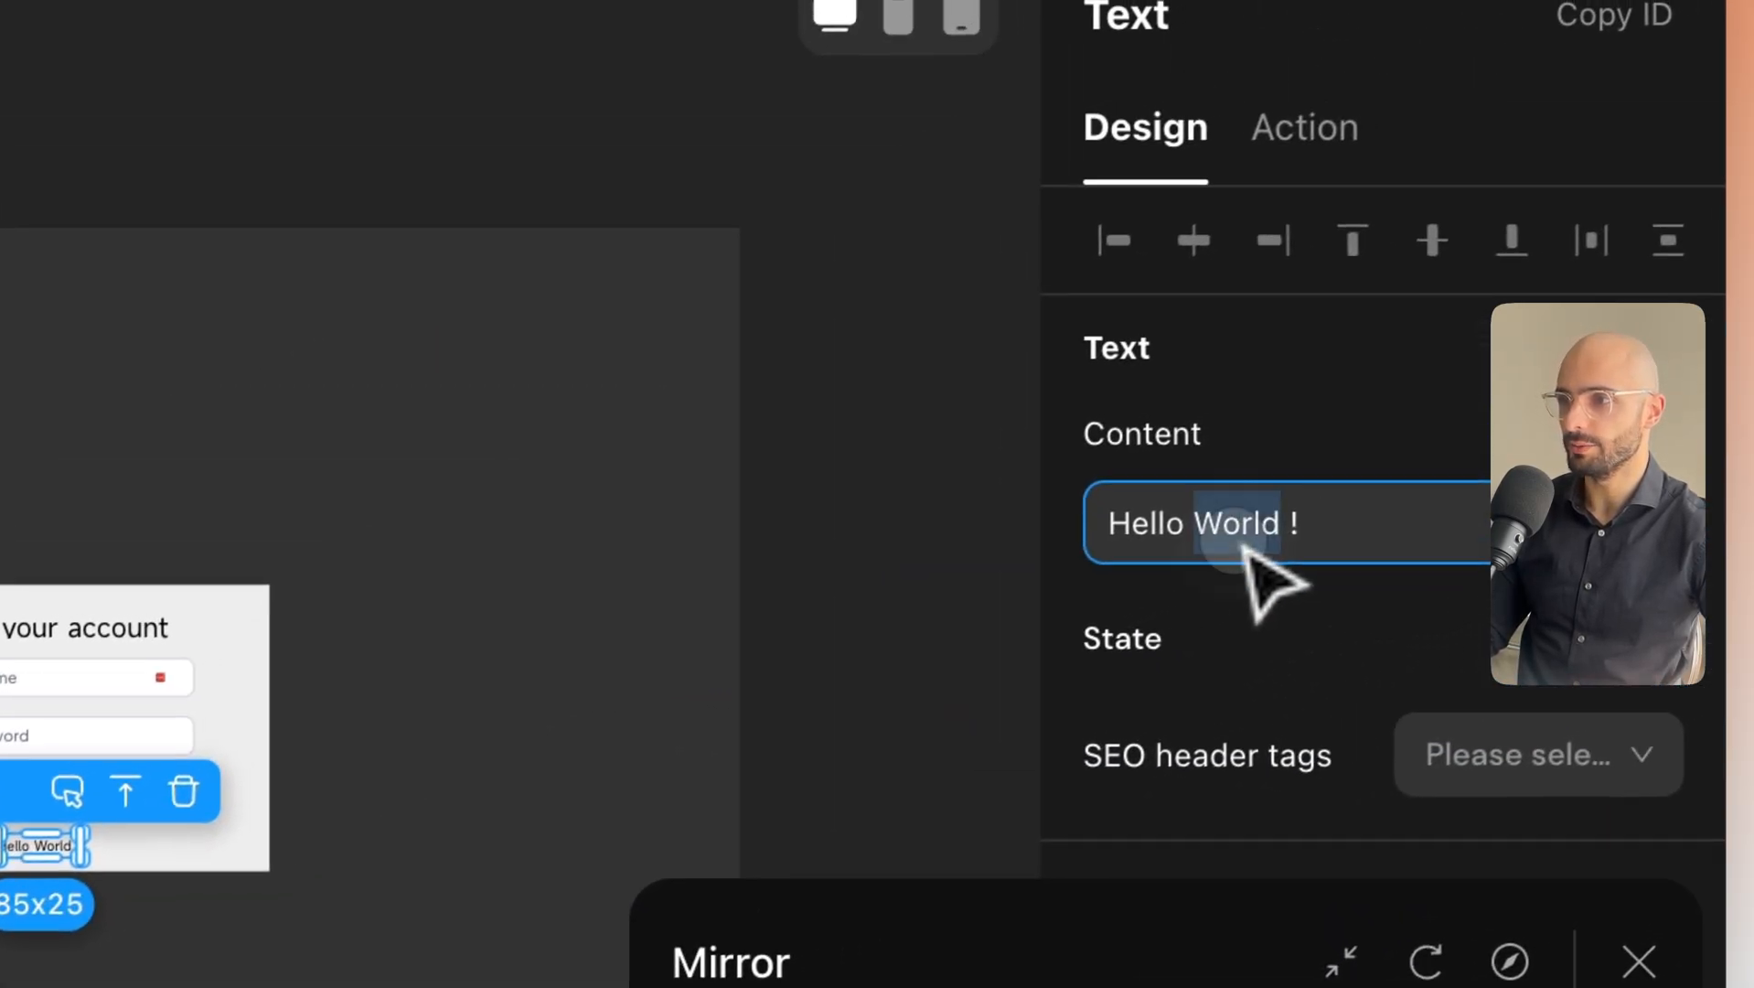
{"action": "type", "text": "A"}
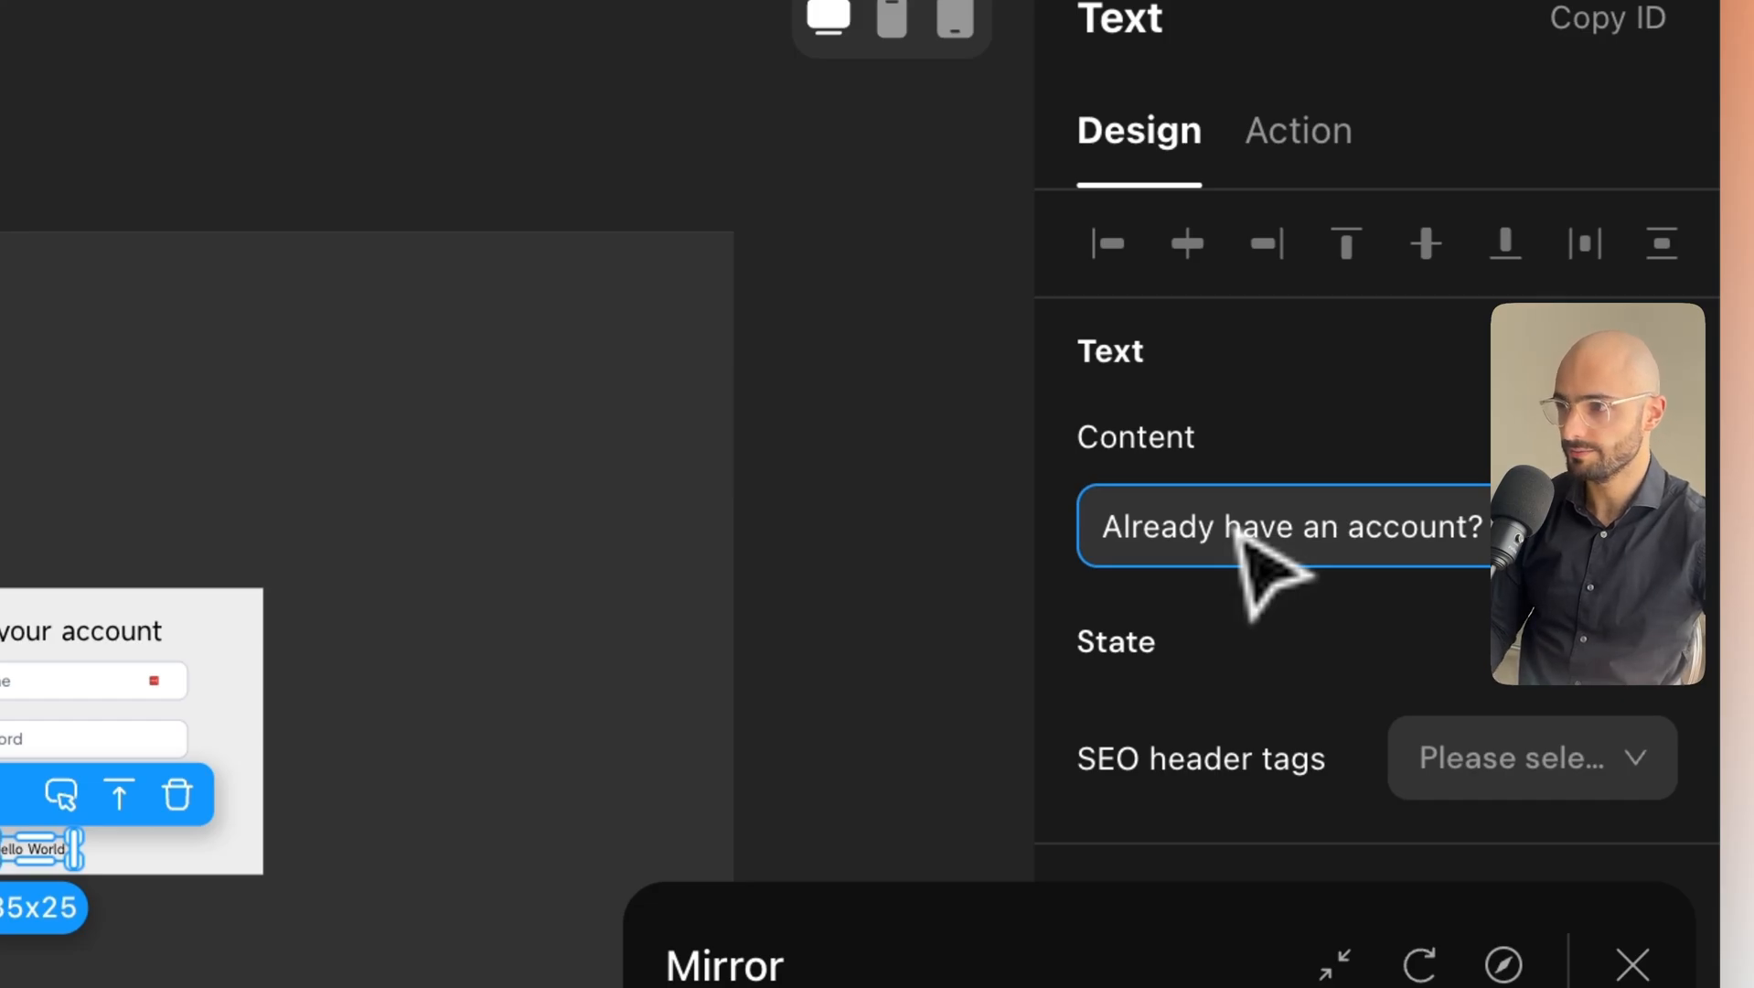
{"action": "left_click", "coordinate": [1500, 450]}
Set the new text's colour to blue 4081FF.
{"action": "left_click_drag", "start_coordinate": [1102, 915], "coordinate": [334, 270]}
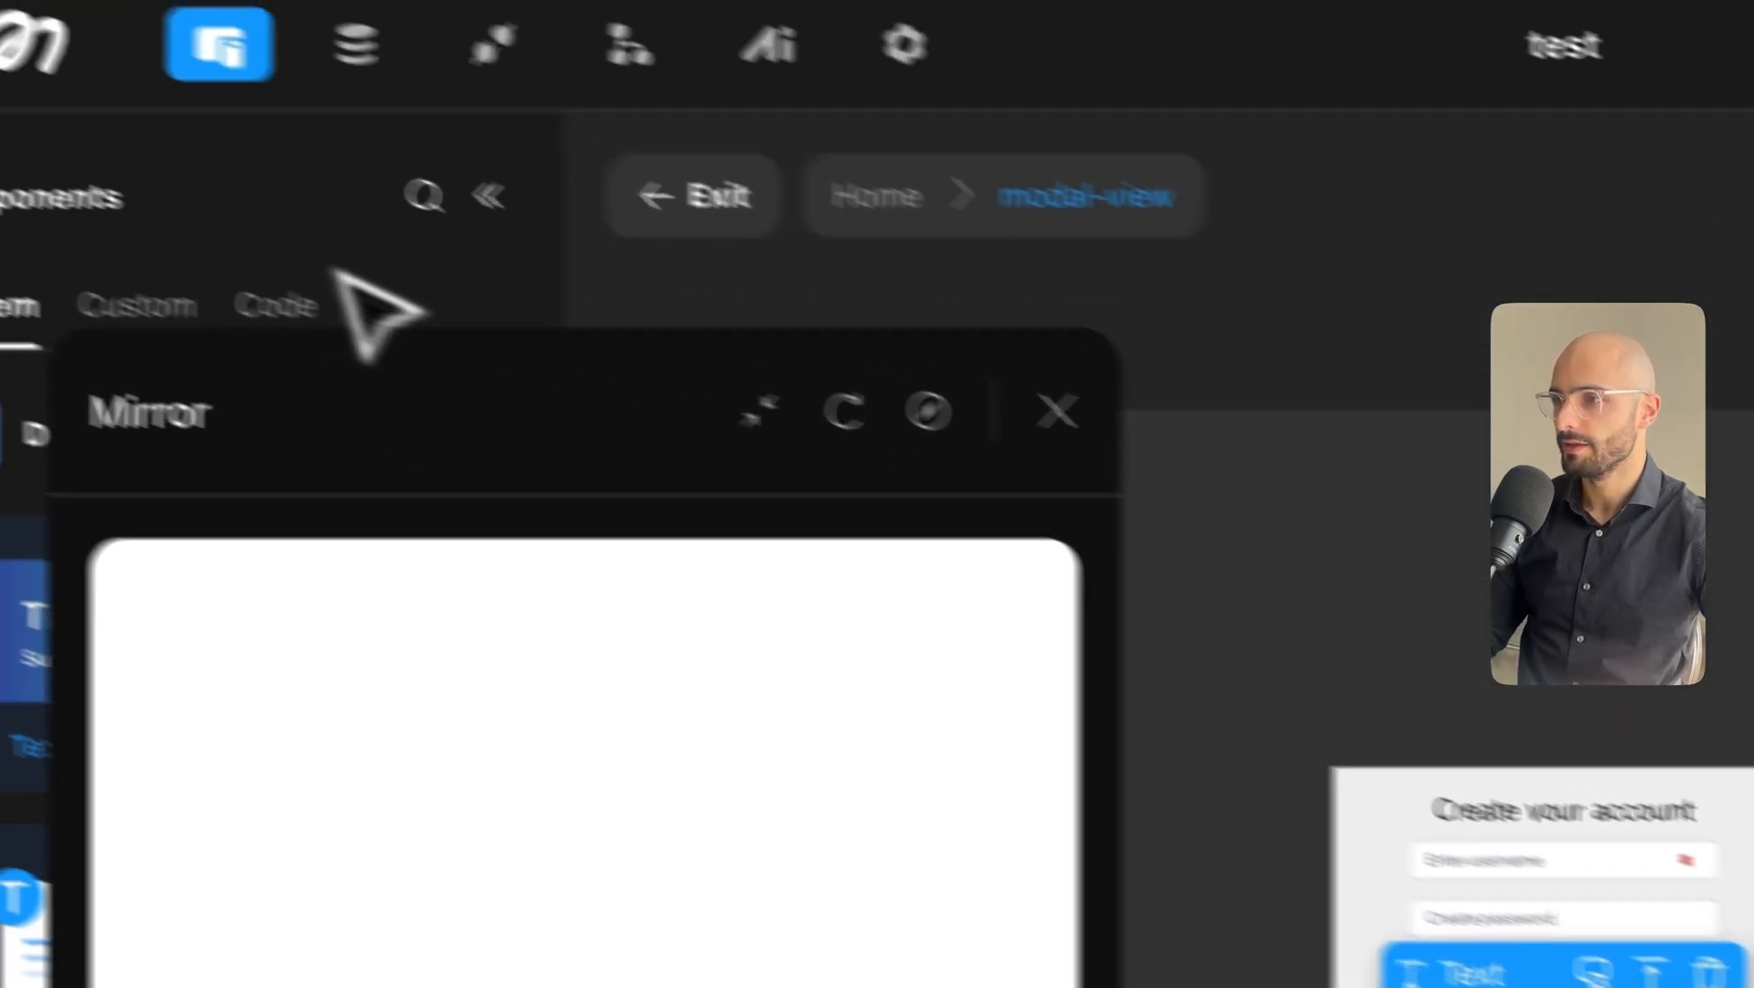
{"action": "scroll", "coordinate": [1422, 368], "scroll_direction": "down", "scroll_amount": 4}
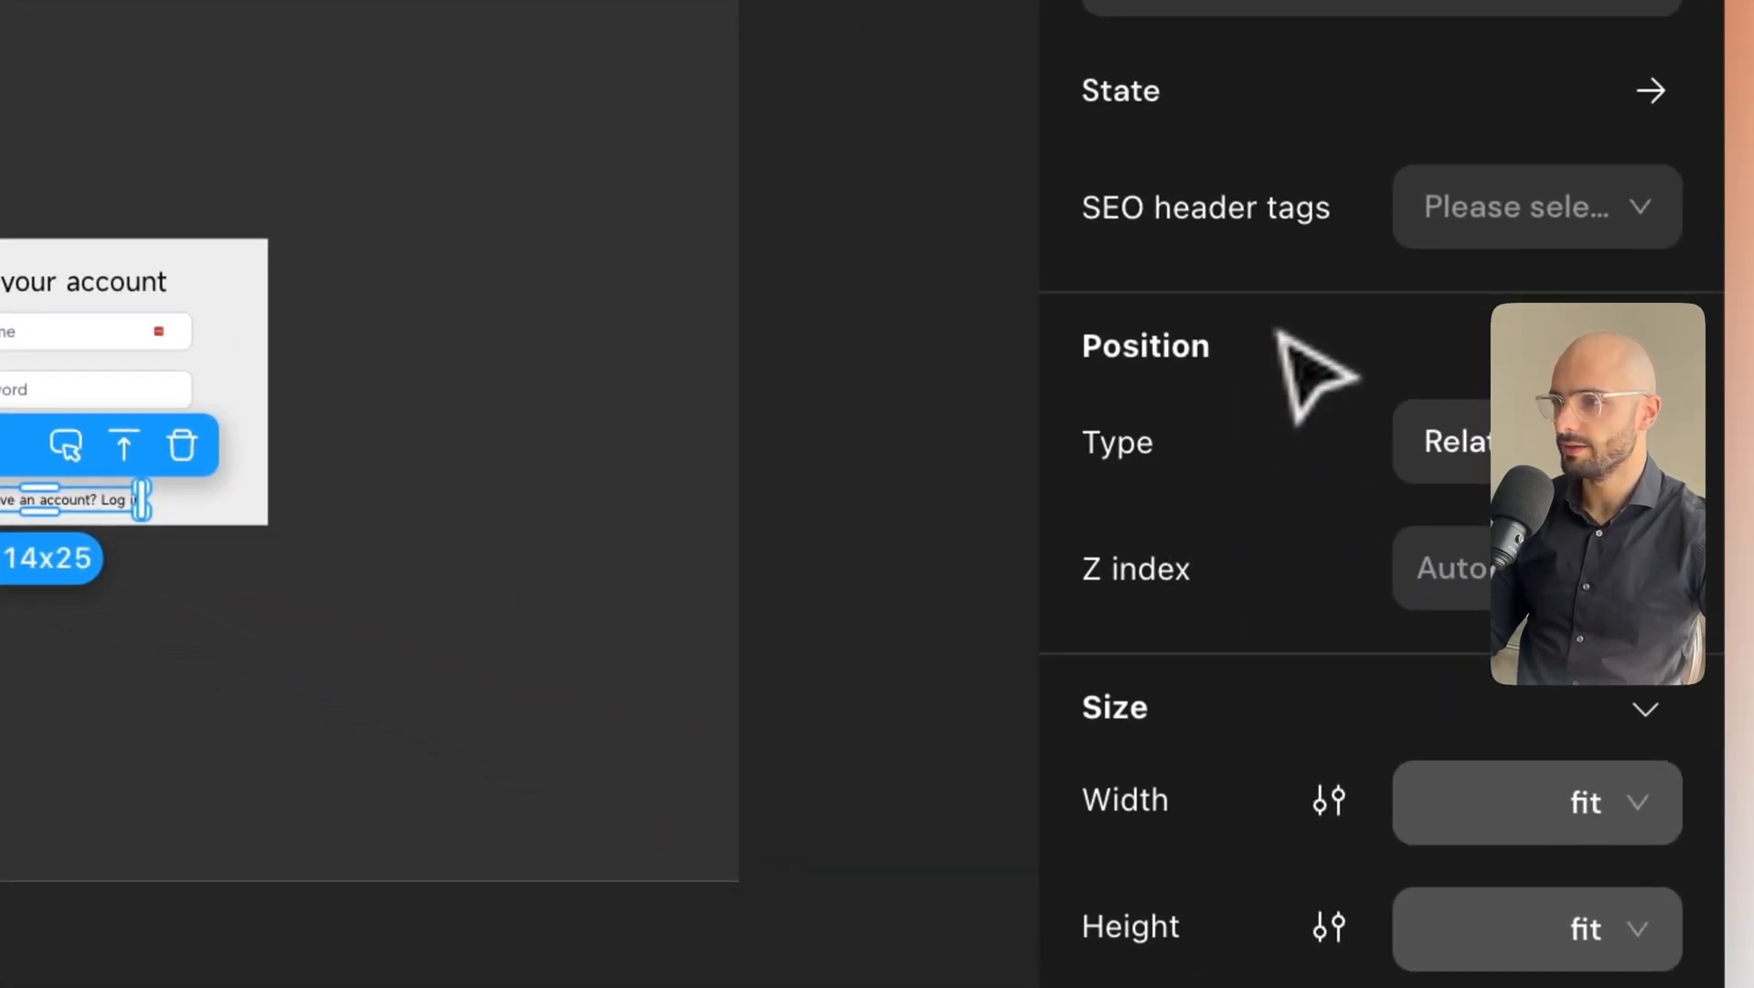
{"action": "scroll", "coordinate": [1353, 507], "scroll_direction": "down", "scroll_amount": 15}
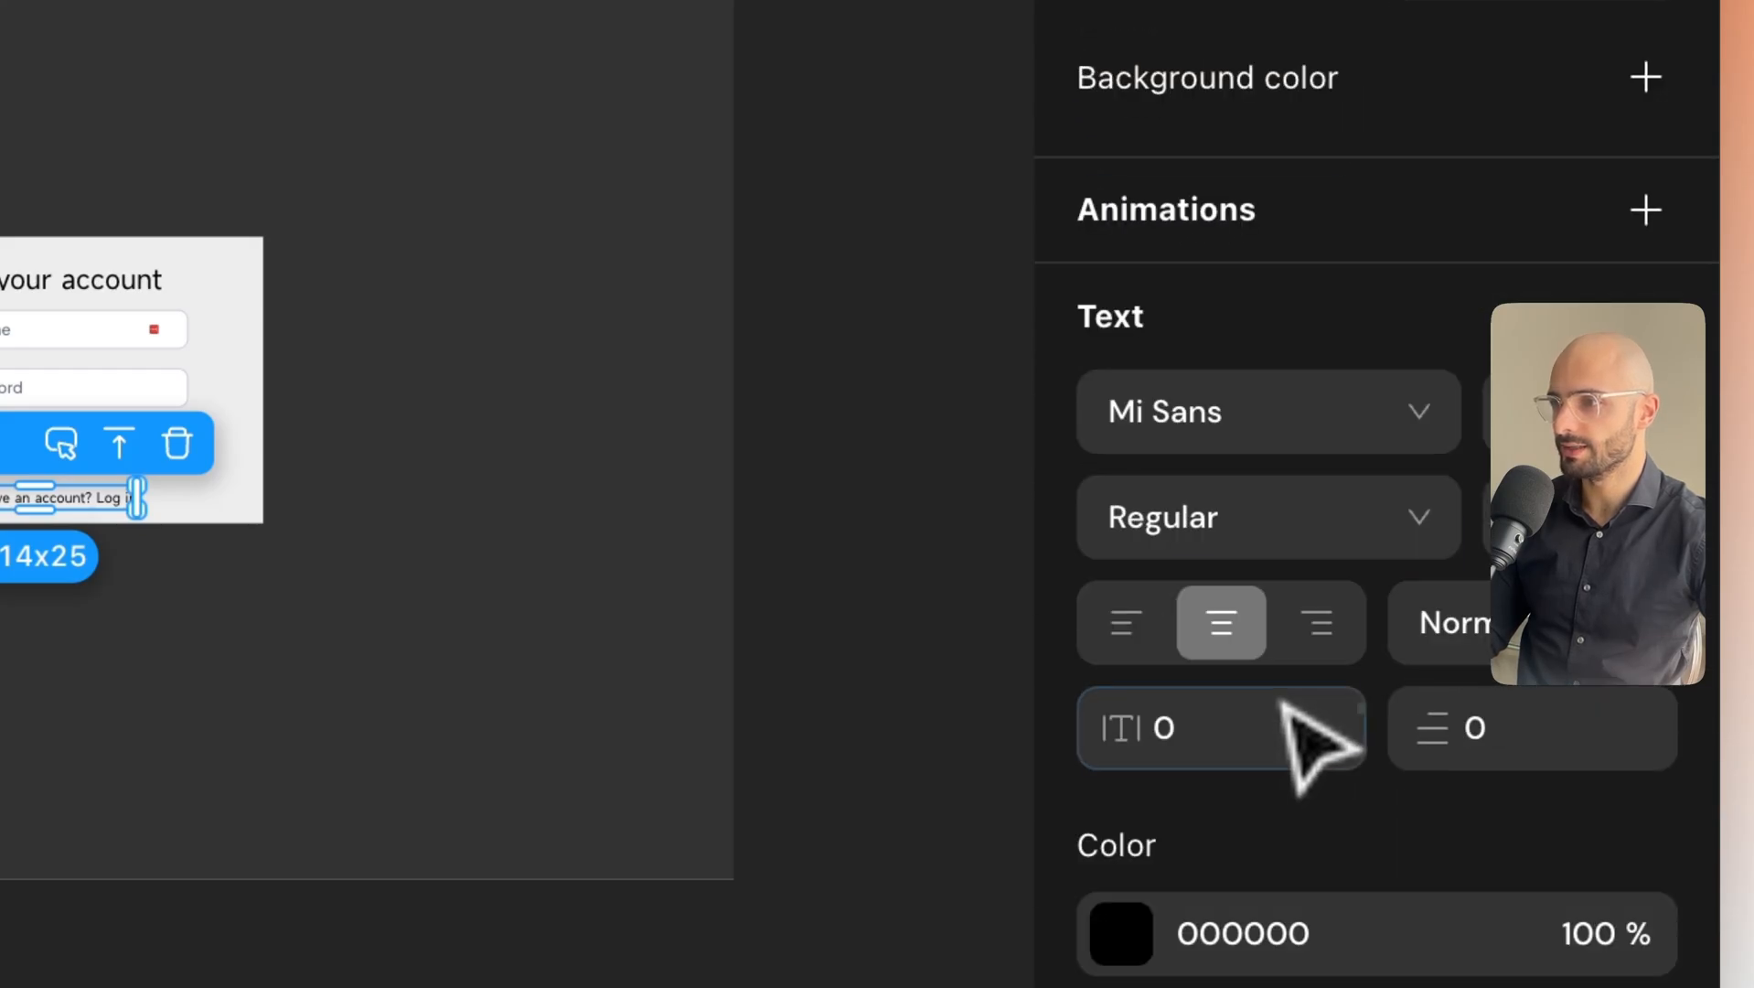
{"action": "left_click", "coordinate": [1123, 810]}
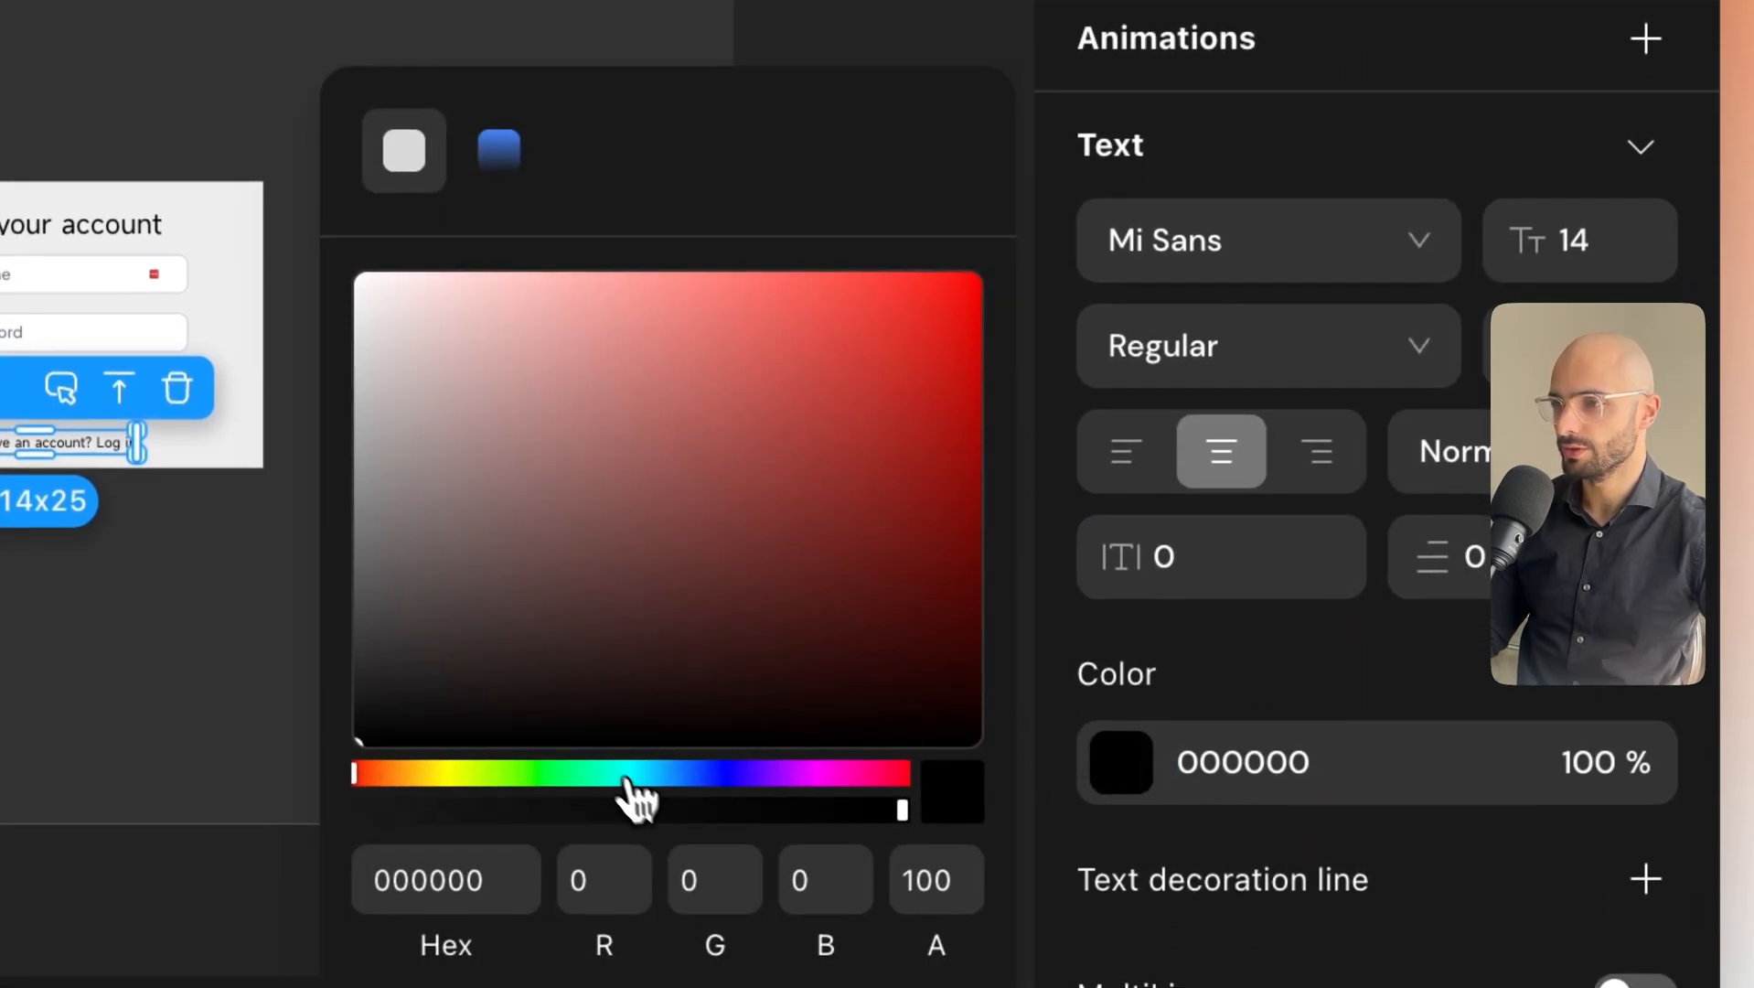
{"action": "left_click", "coordinate": [560, 905]}
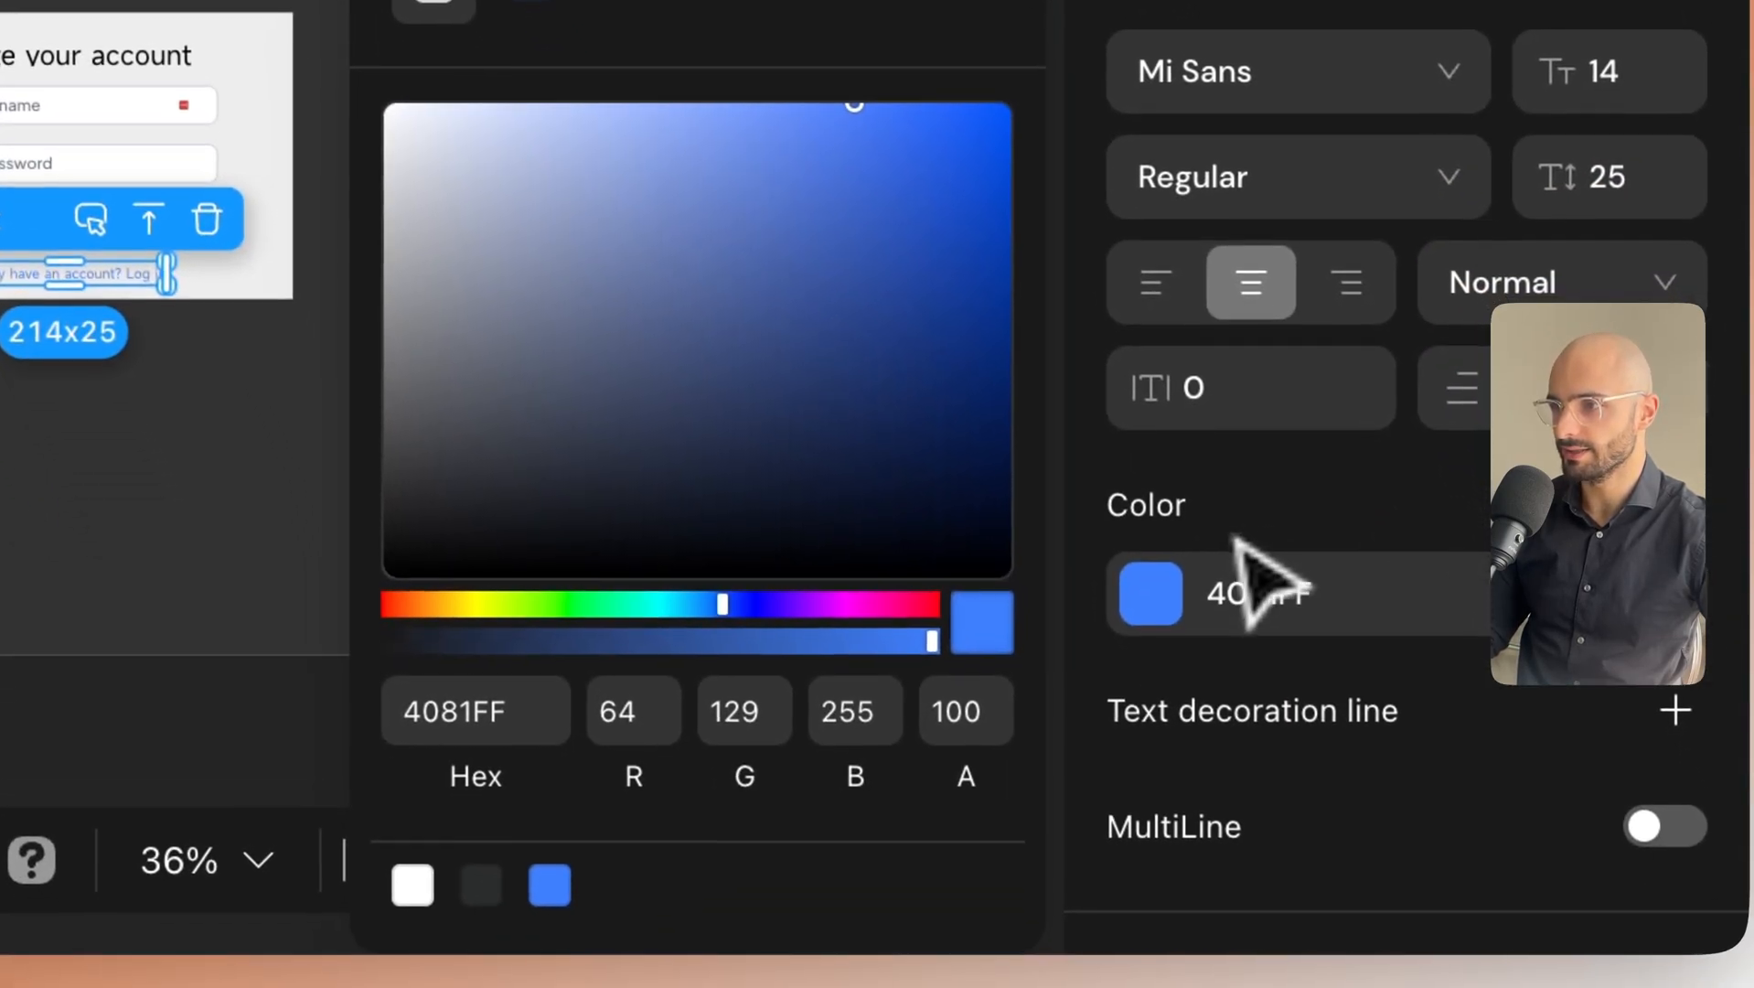
{"action": "left_click", "coordinate": [1209, 709]}
Reselect the 'Already have an account? Log in' text inside the sign-up modal.
{"action": "left_click", "coordinate": [645, 475]}
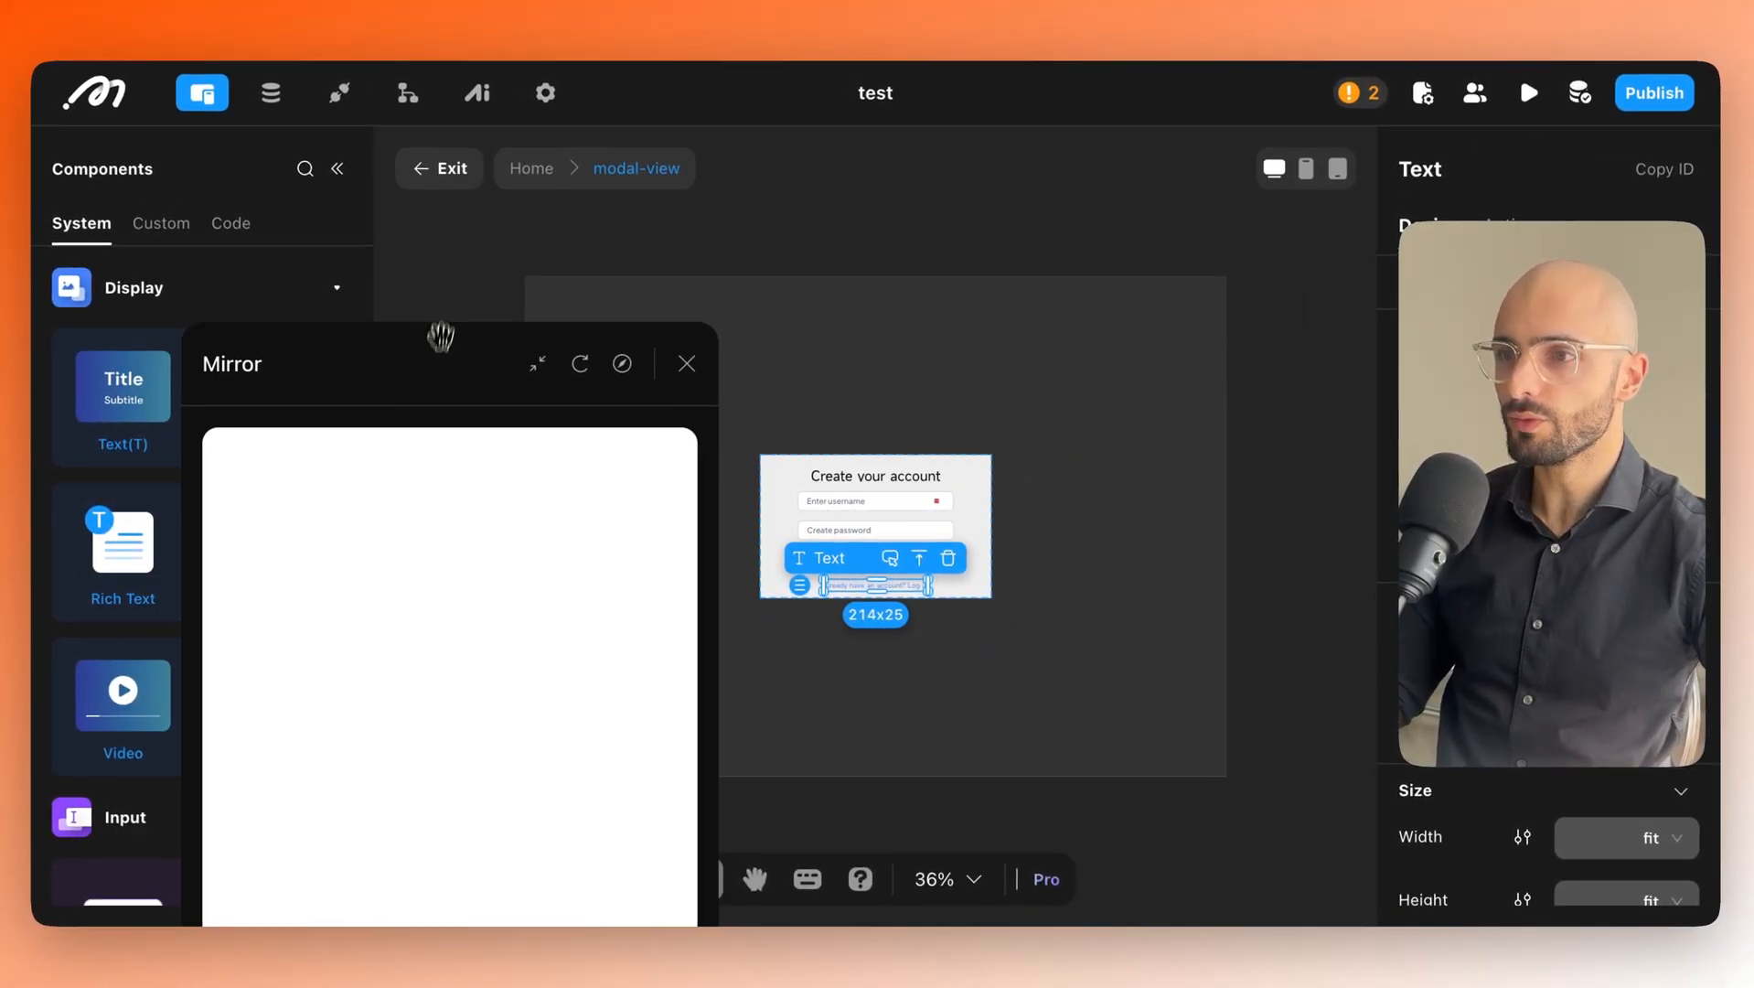
{"action": "left_click_drag", "start_coordinate": [440, 336], "coordinate": [396, 440]}
{"action": "left_click", "coordinate": [933, 599]}
{"action": "left_click", "coordinate": [894, 599]}
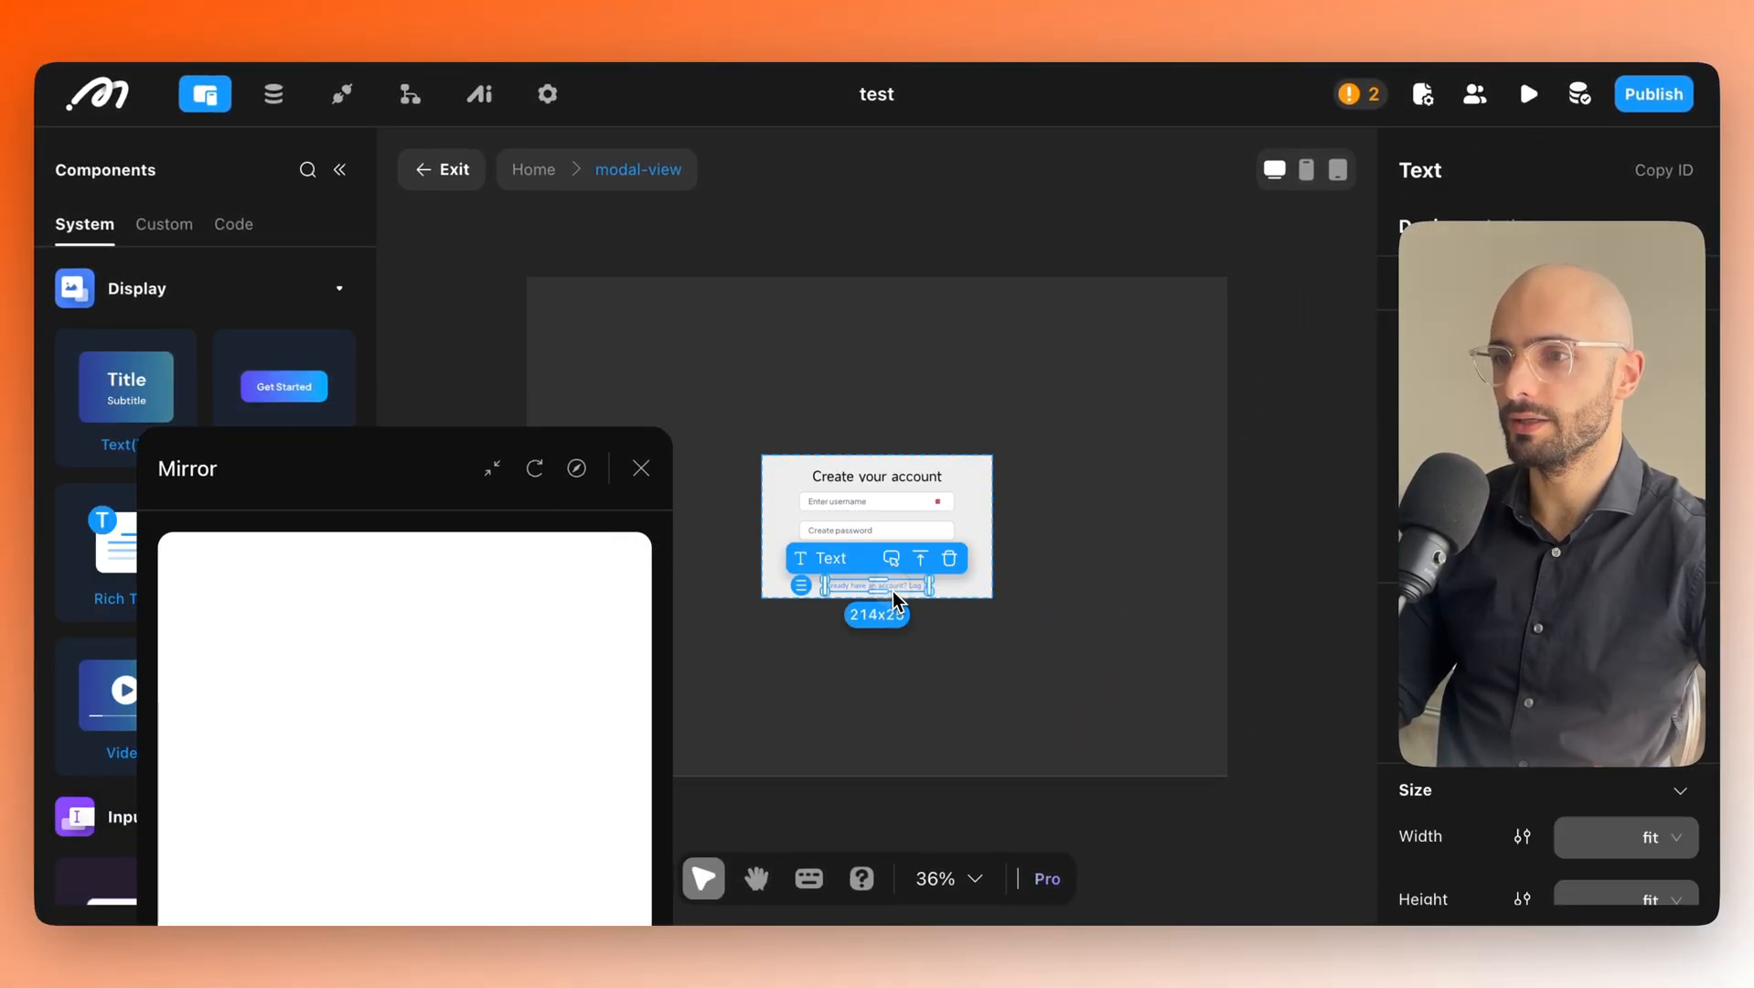
{"action": "left_click", "coordinate": [962, 530]}
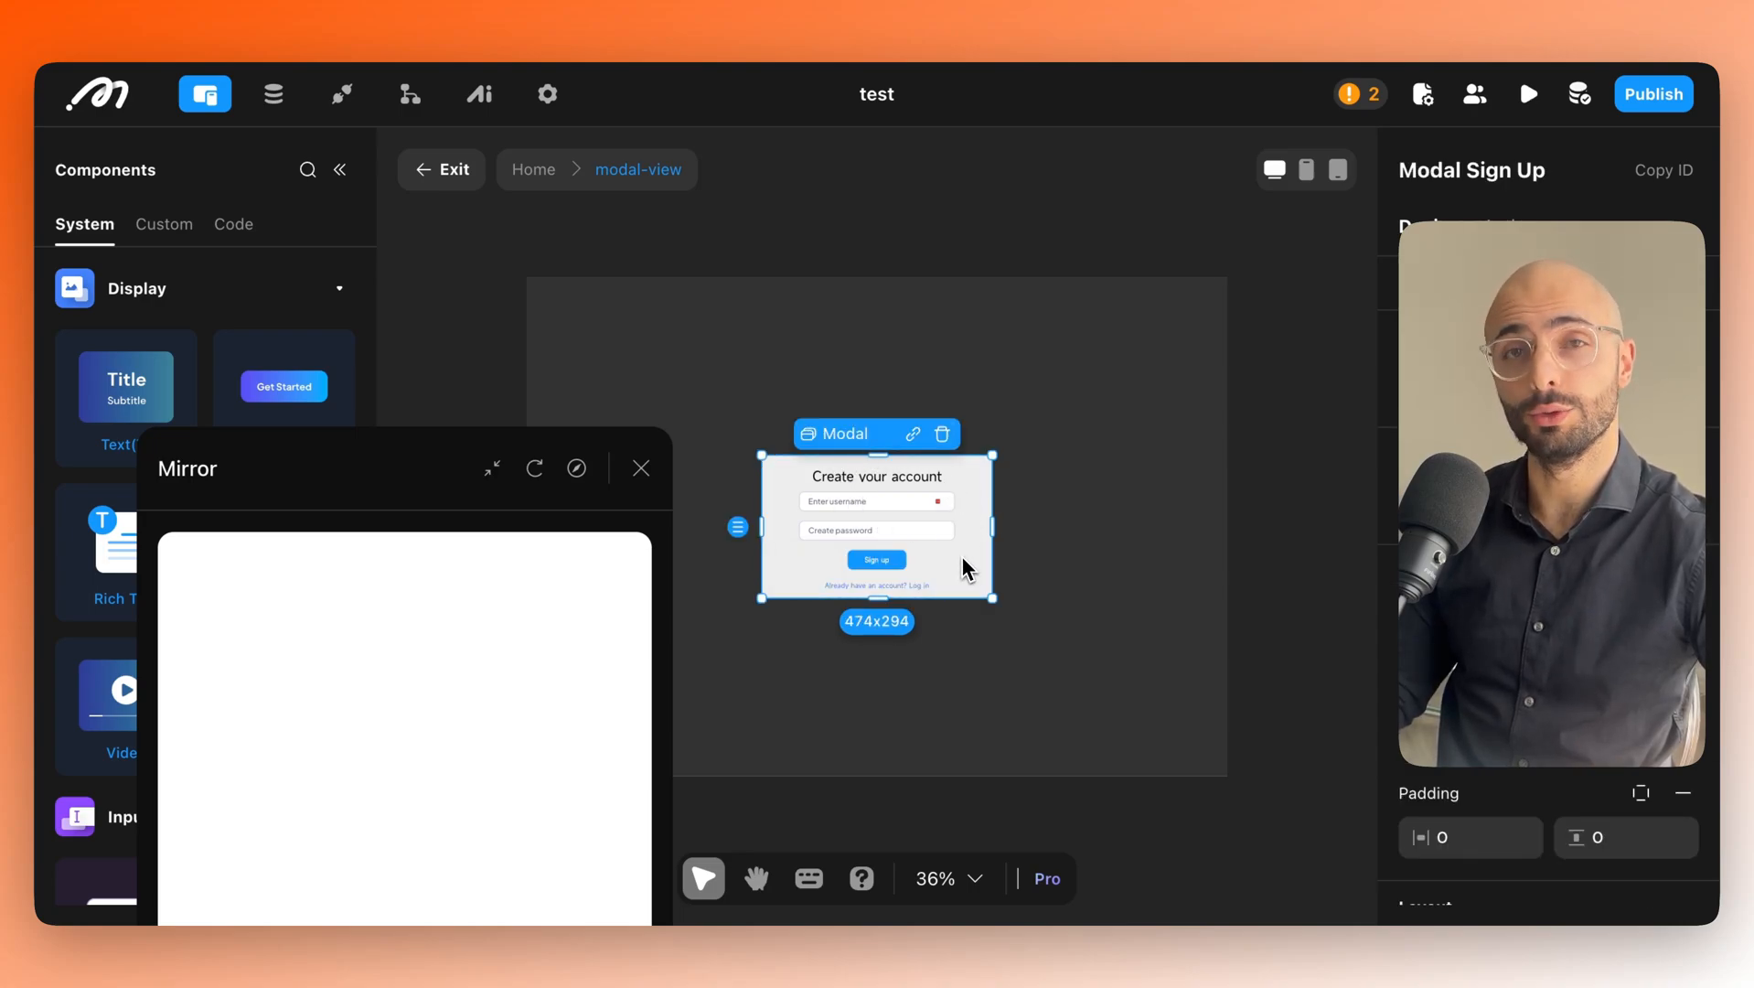
{"action": "left_click", "coordinate": [907, 595]}
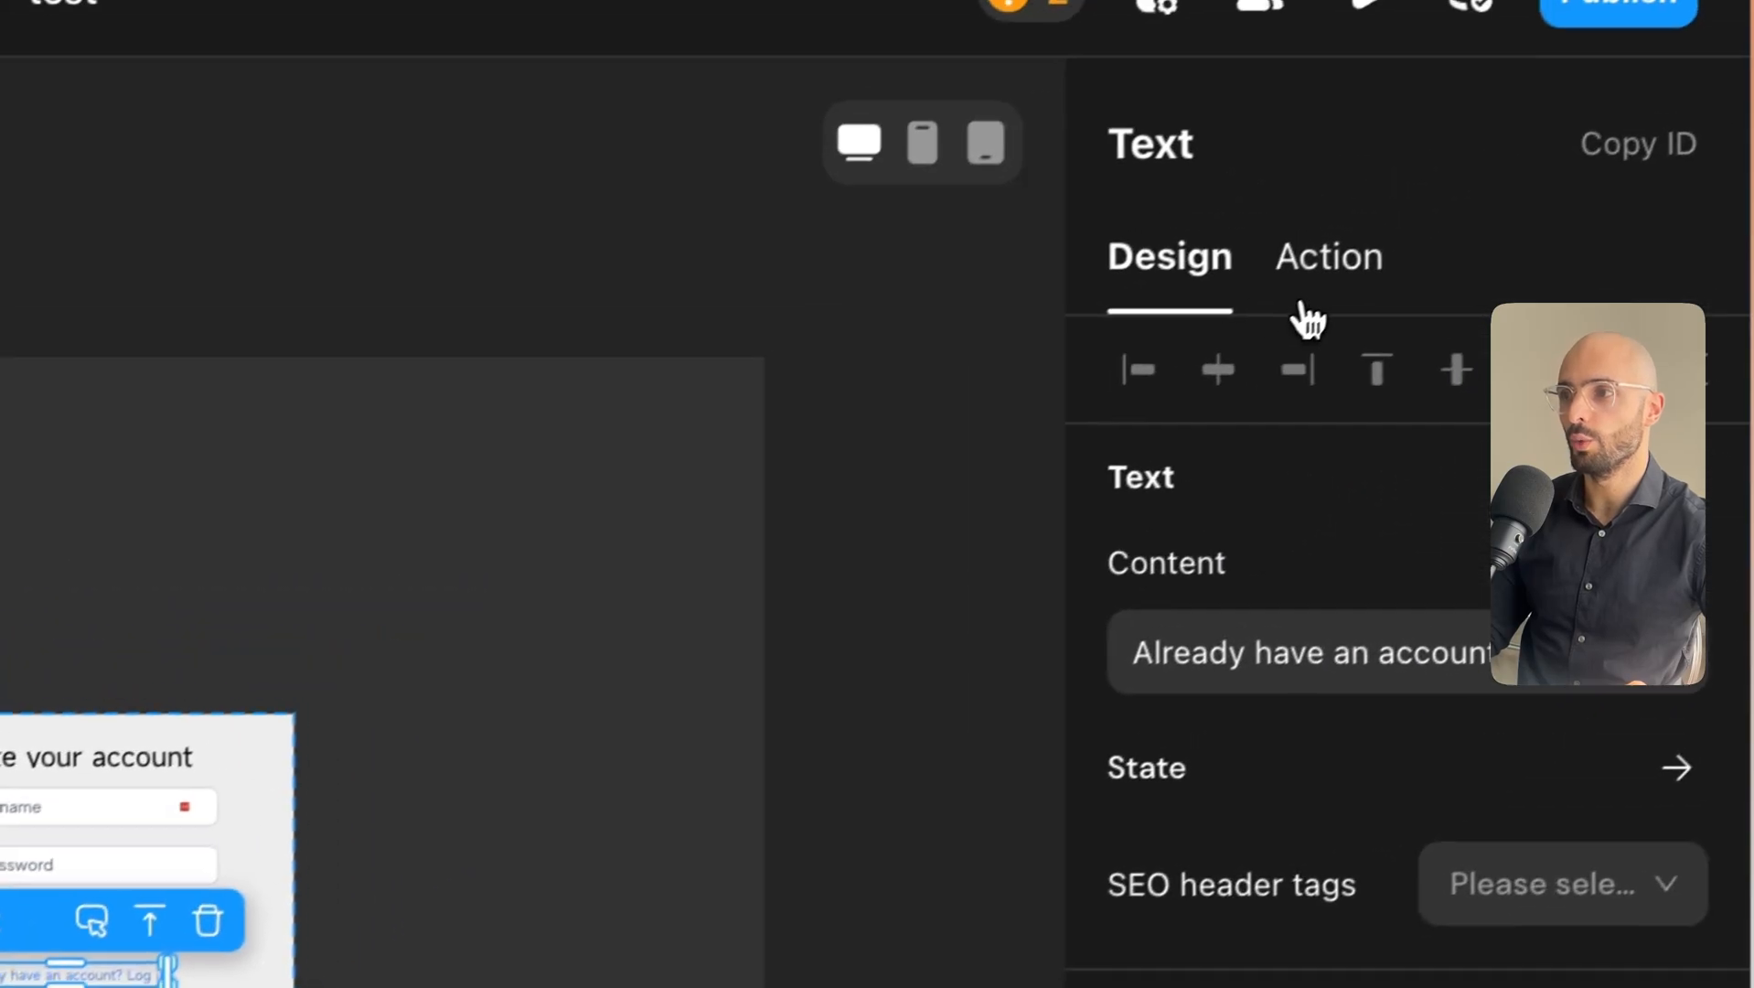
Give the Log in text a click action that hides Modal Sign Up.
{"action": "left_click", "coordinate": [1585, 90]}
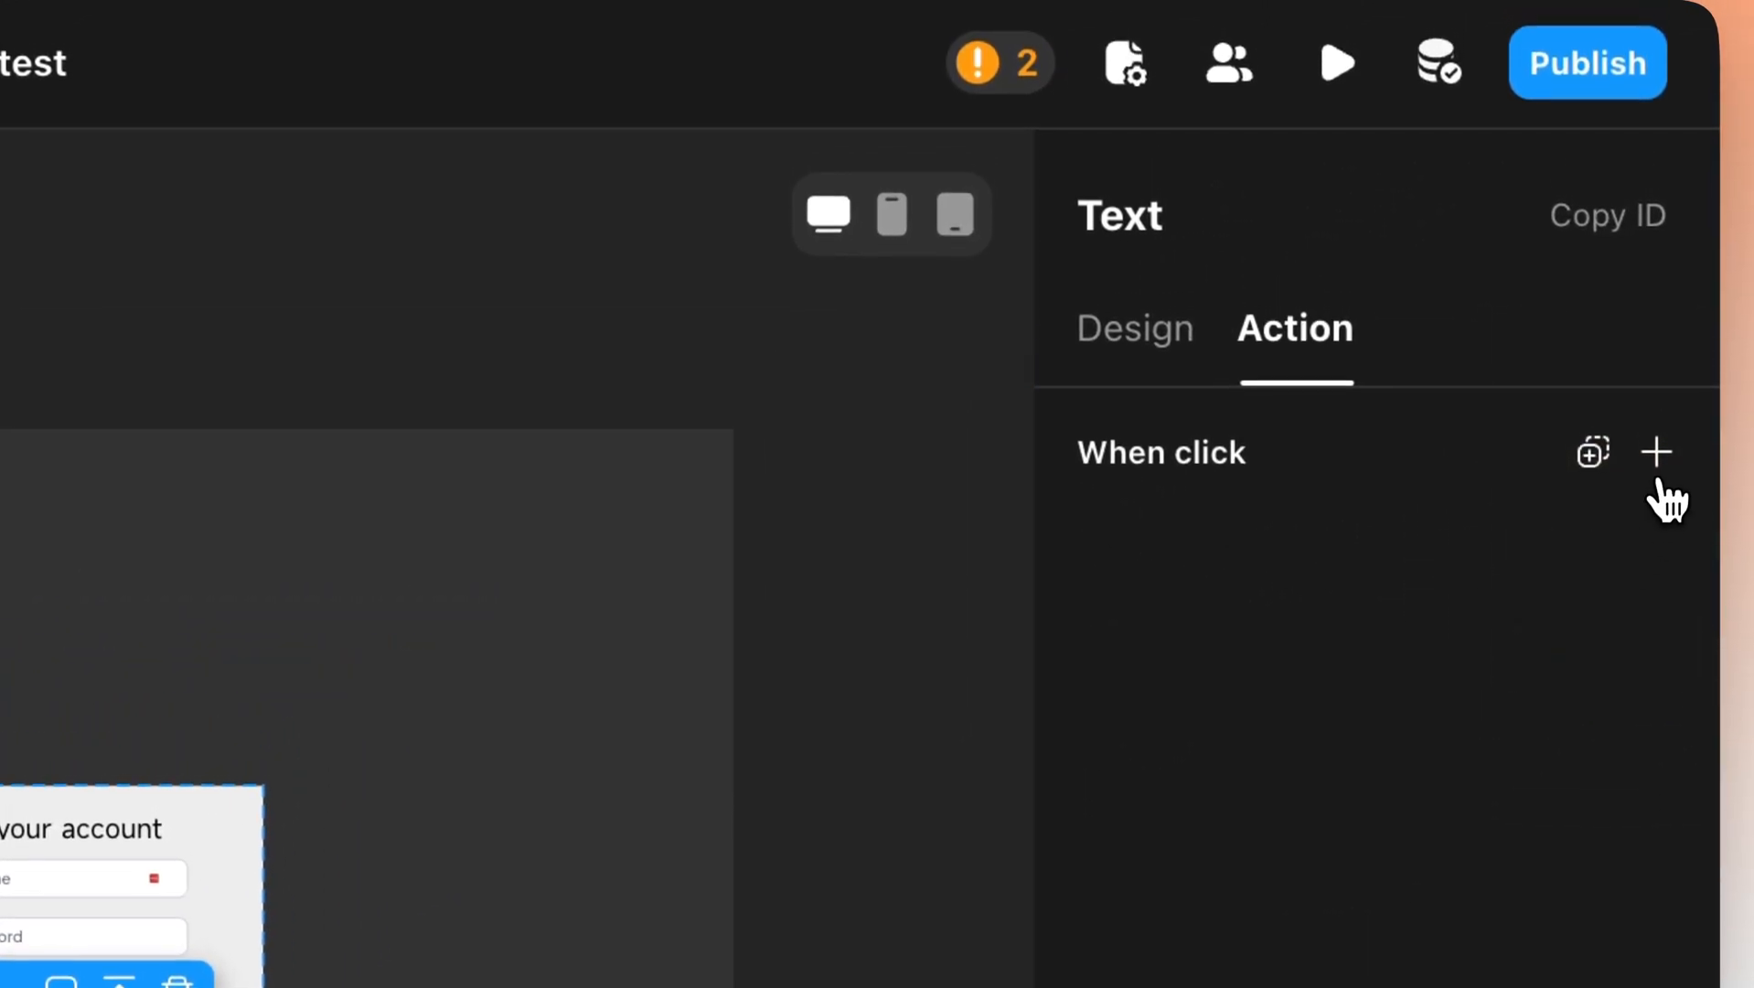
{"action": "left_click", "coordinate": [1658, 475]}
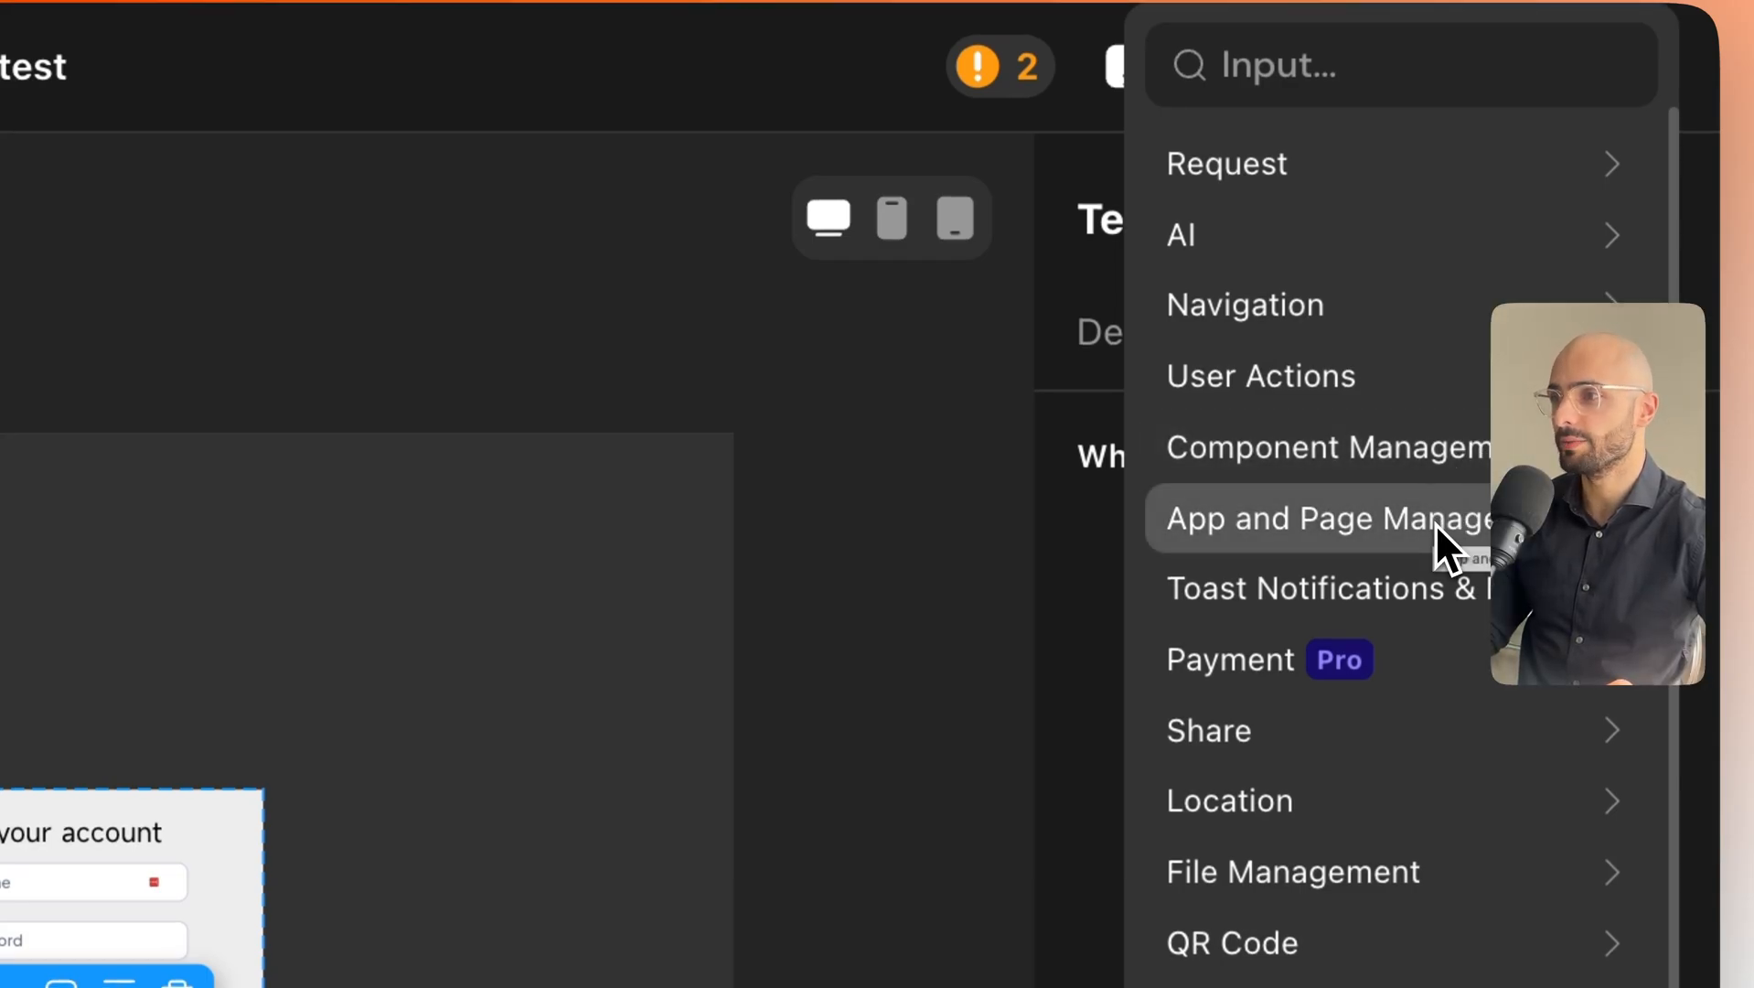
{"action": "left_click", "coordinate": [1322, 591]}
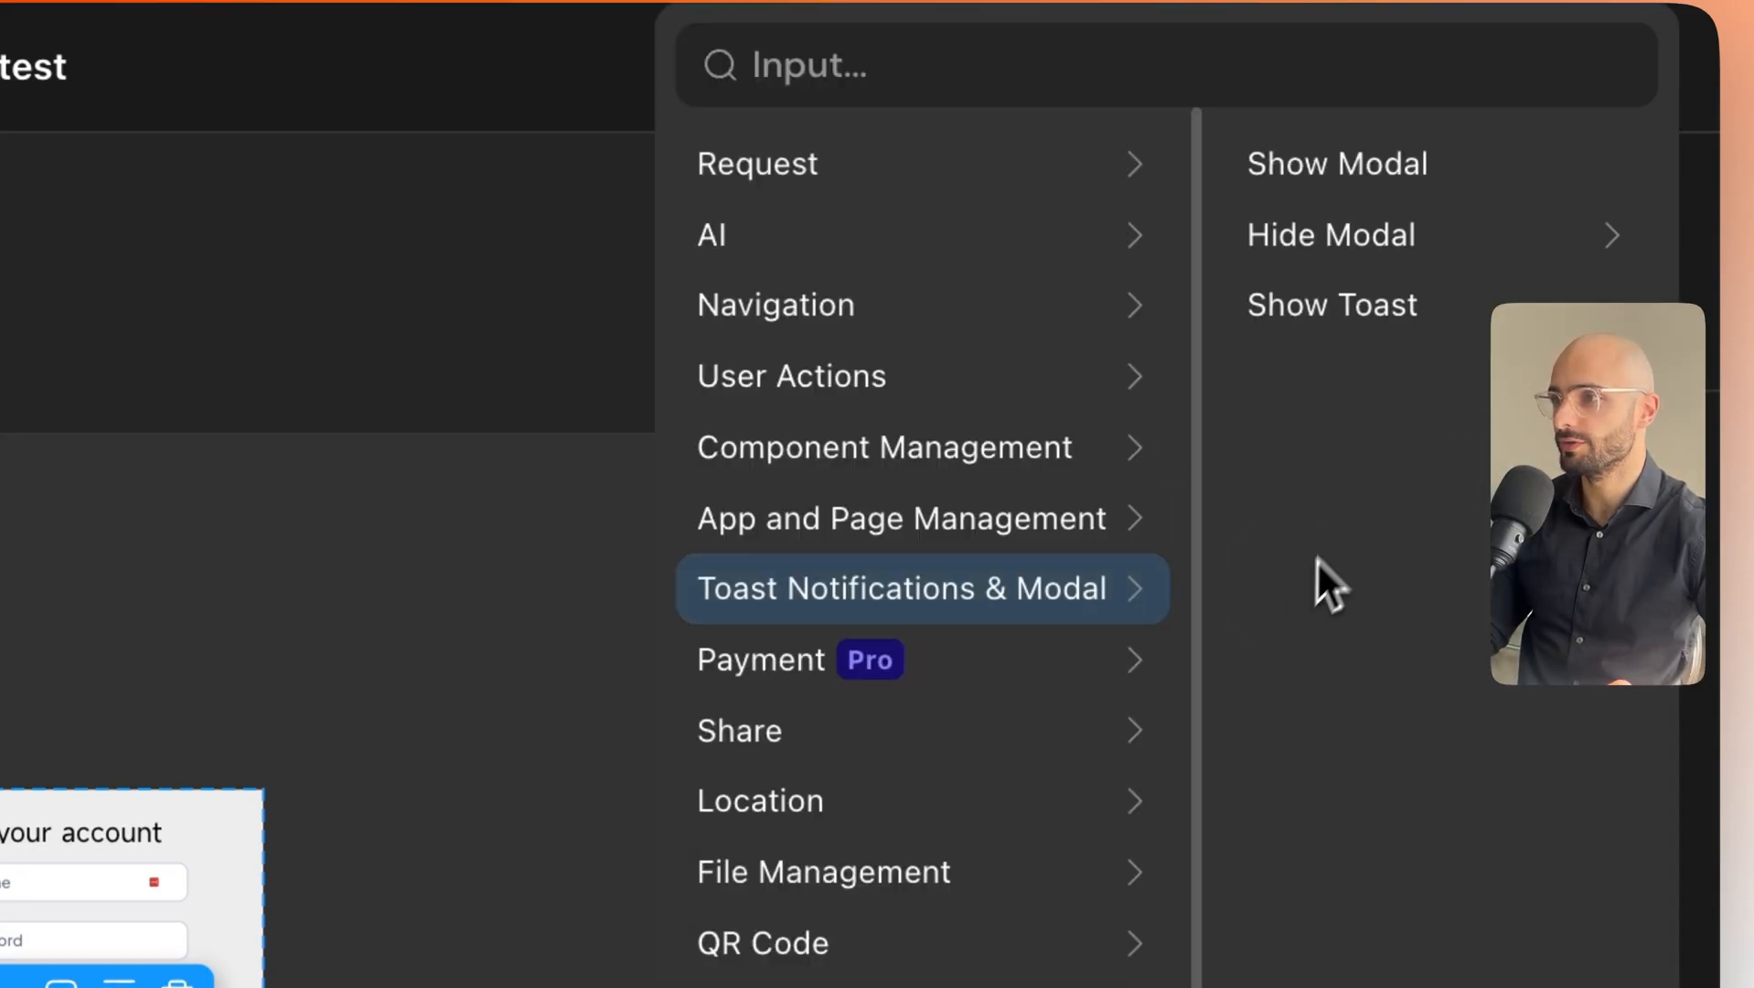
{"action": "left_click", "coordinate": [1337, 236]}
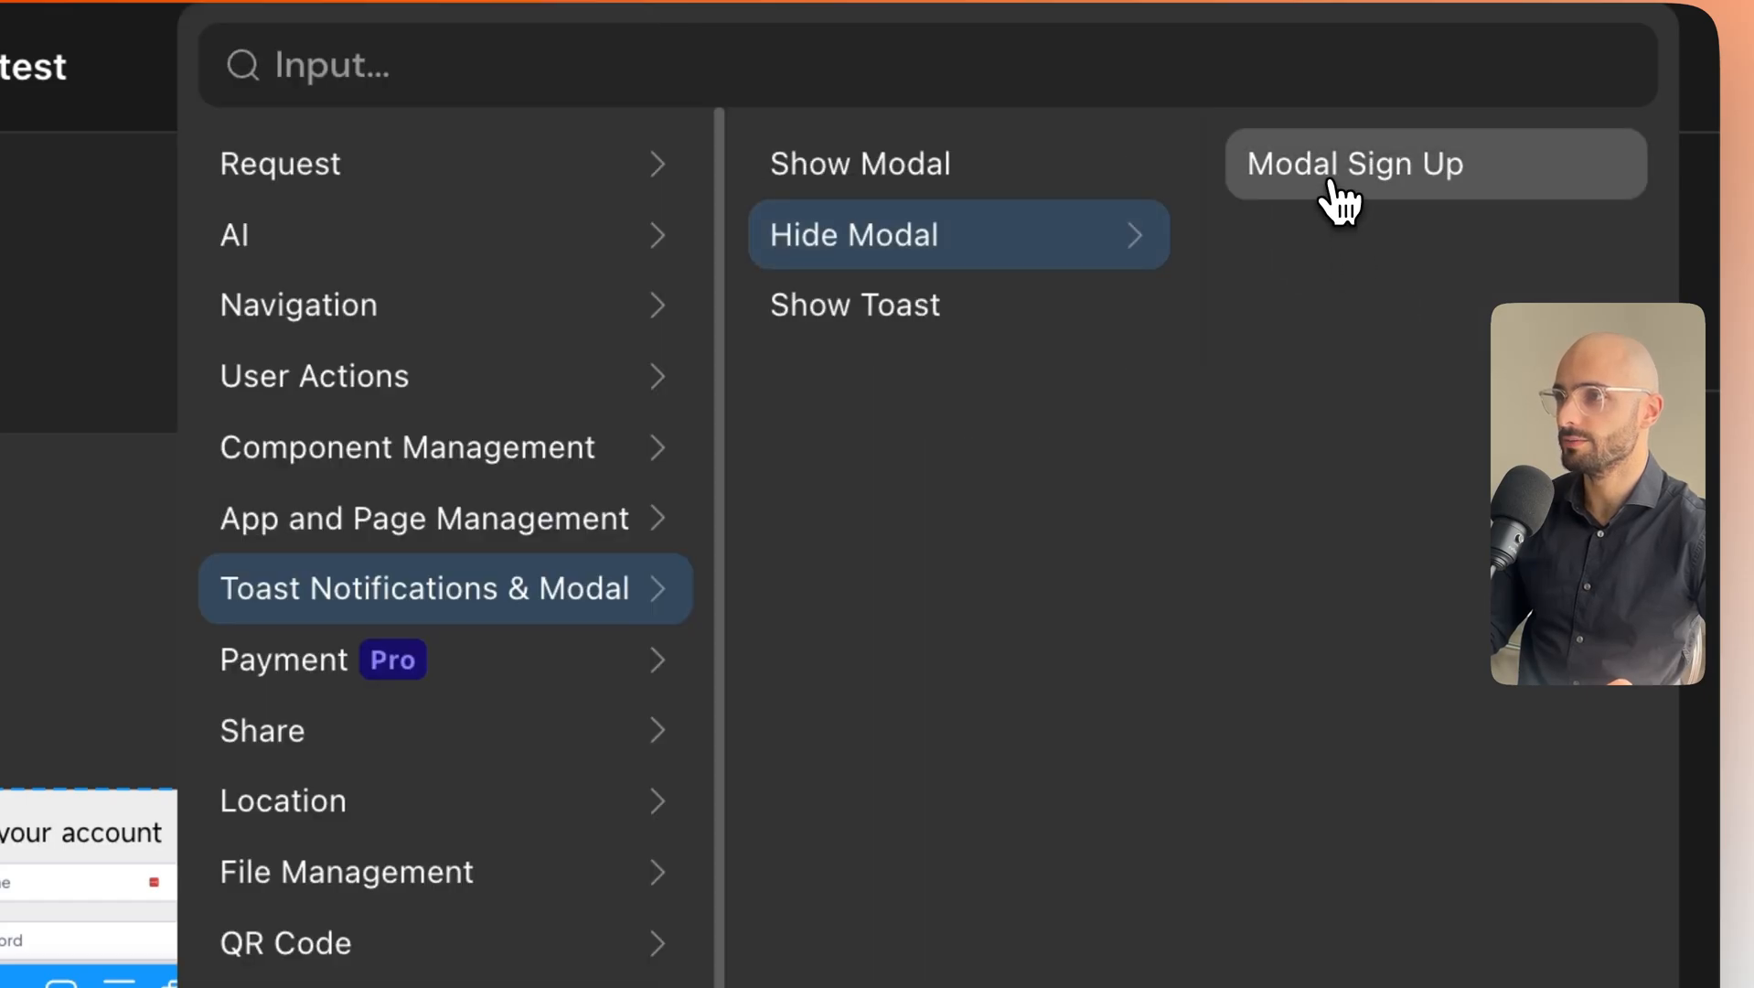
{"action": "left_click", "coordinate": [1339, 201]}
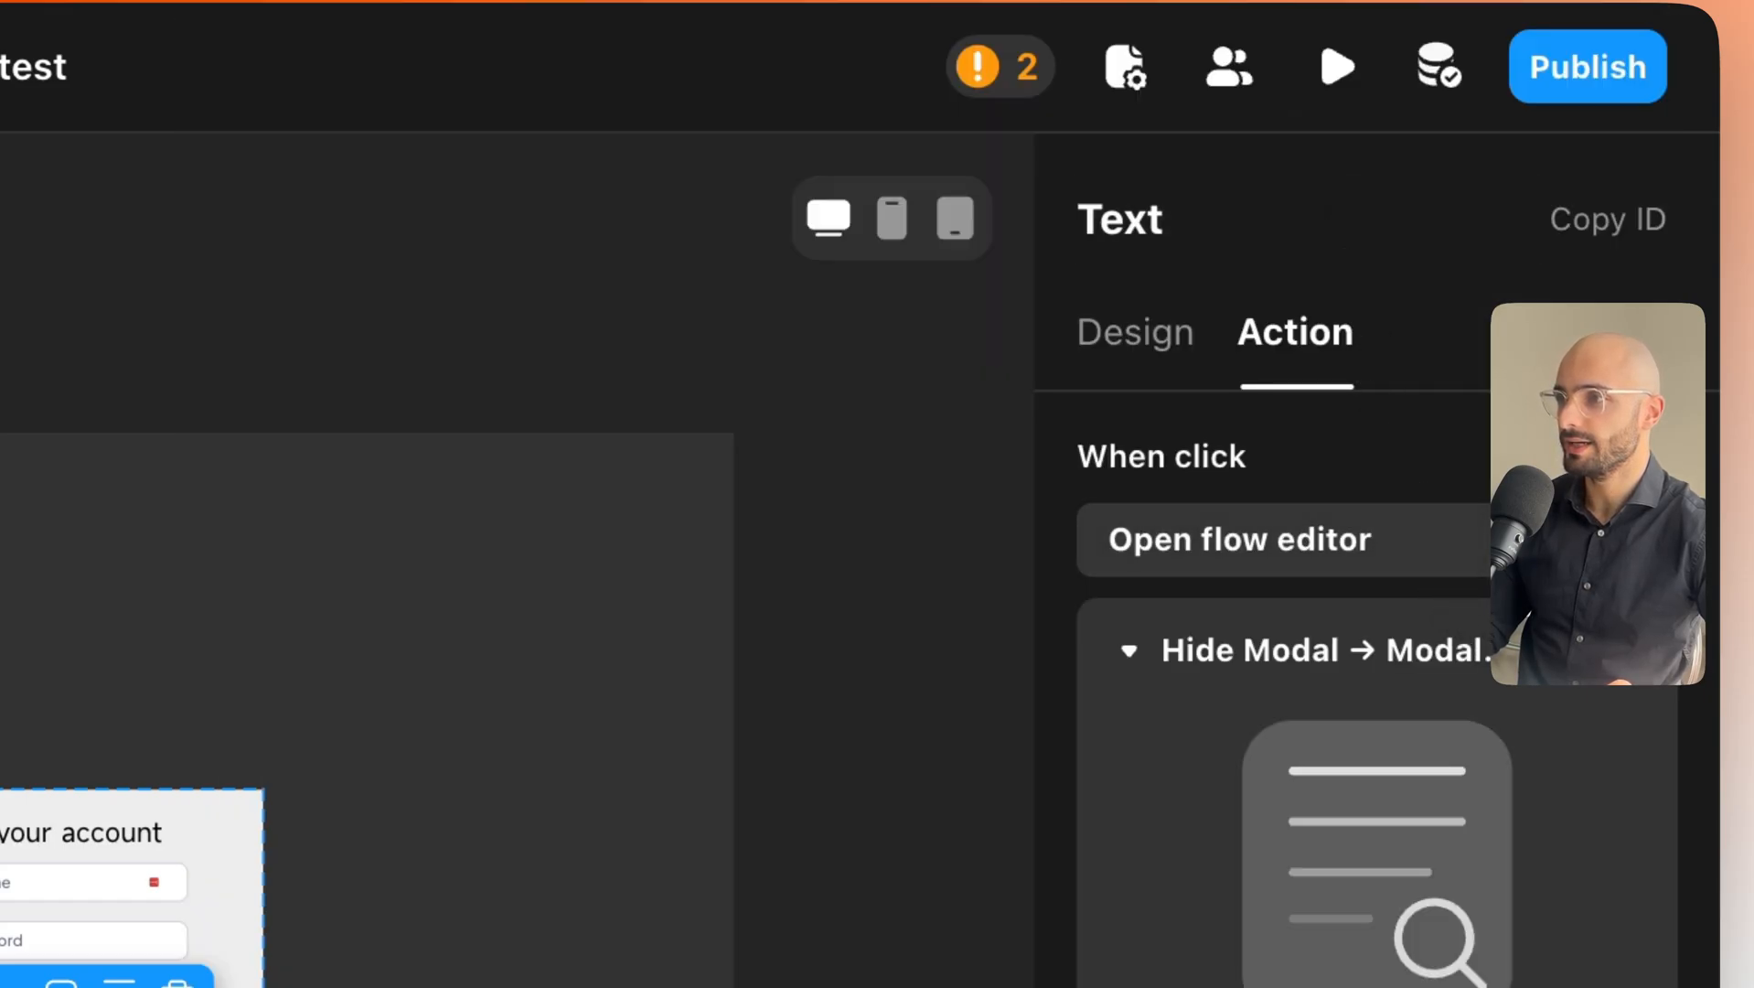
Add a Show Modal action in custom mode and open the new modal in Edit mode.
{"action": "left_click", "coordinate": [1163, 670]}
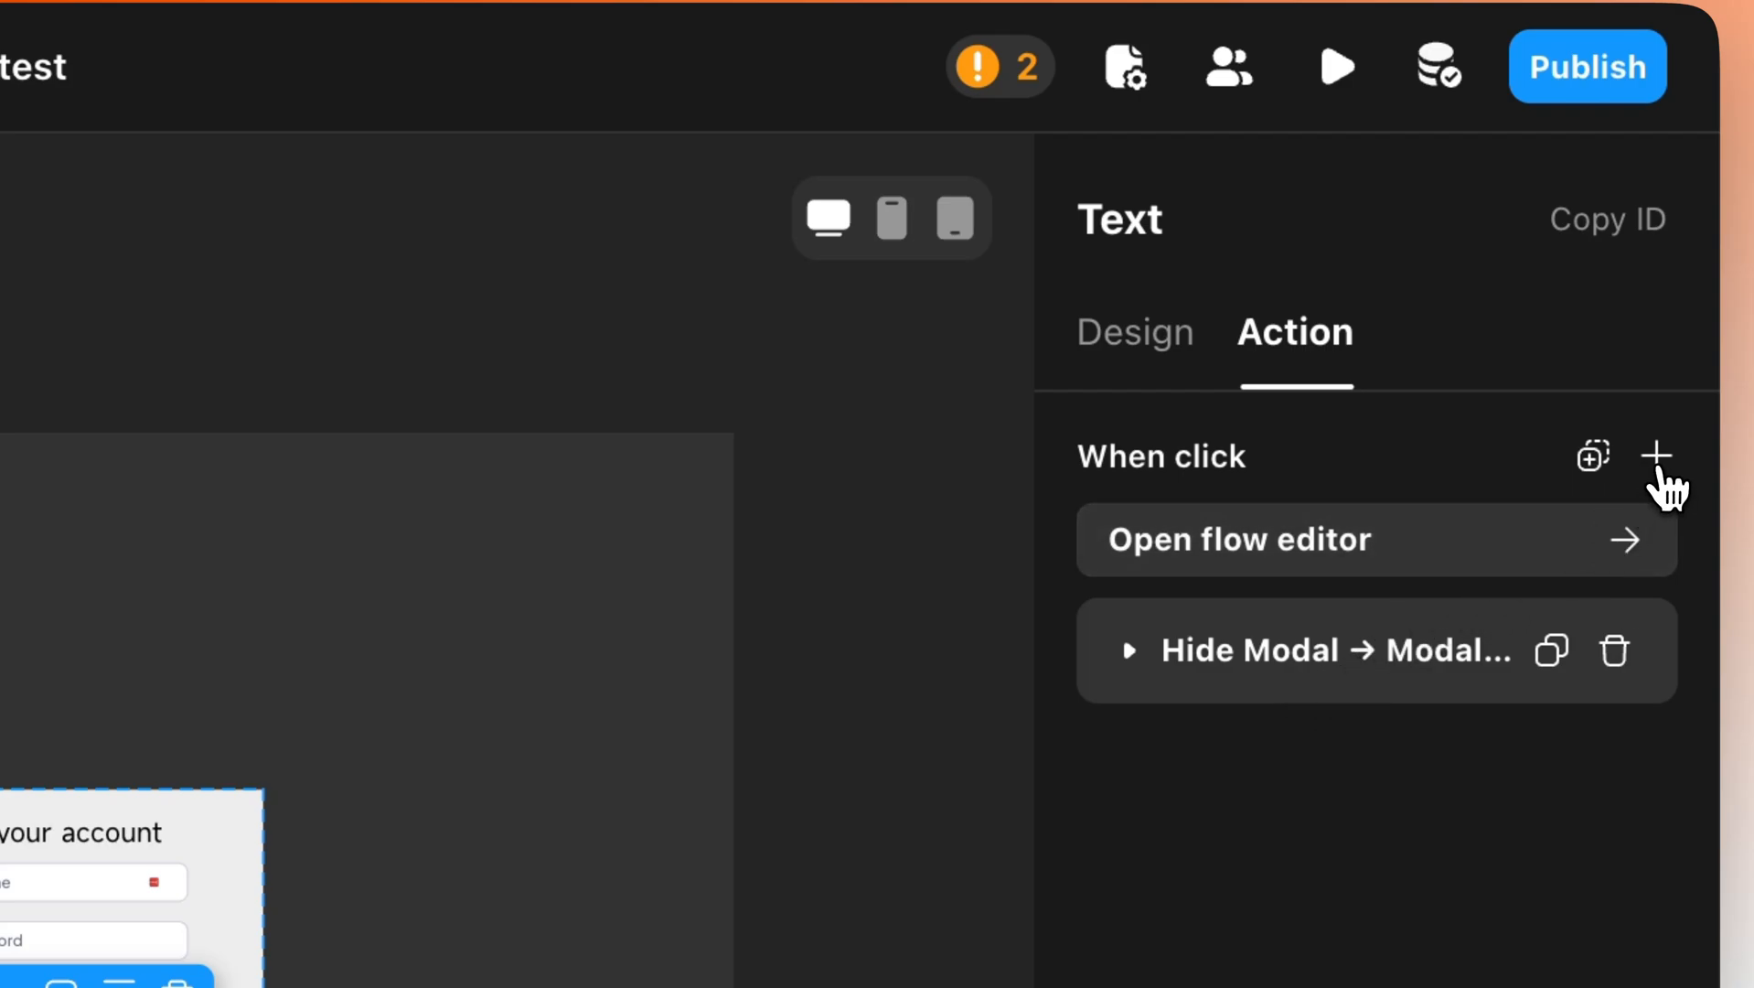
{"action": "left_click", "coordinate": [1657, 457]}
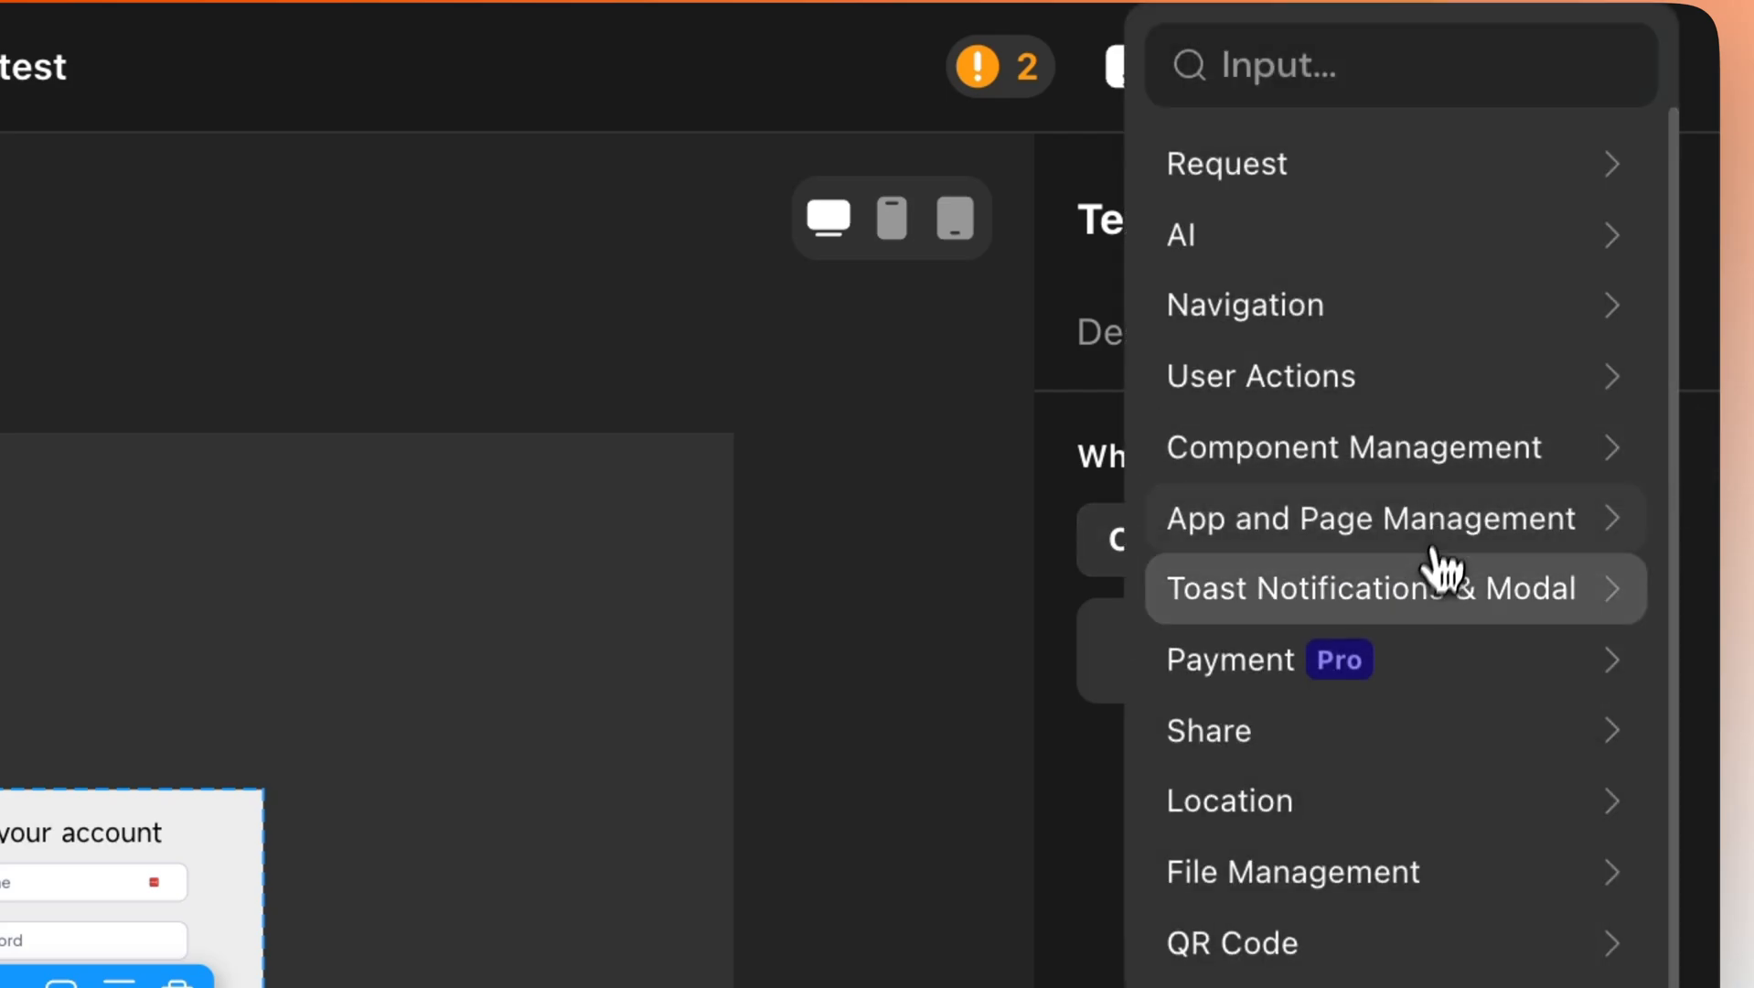
{"action": "left_click", "coordinate": [1331, 603]}
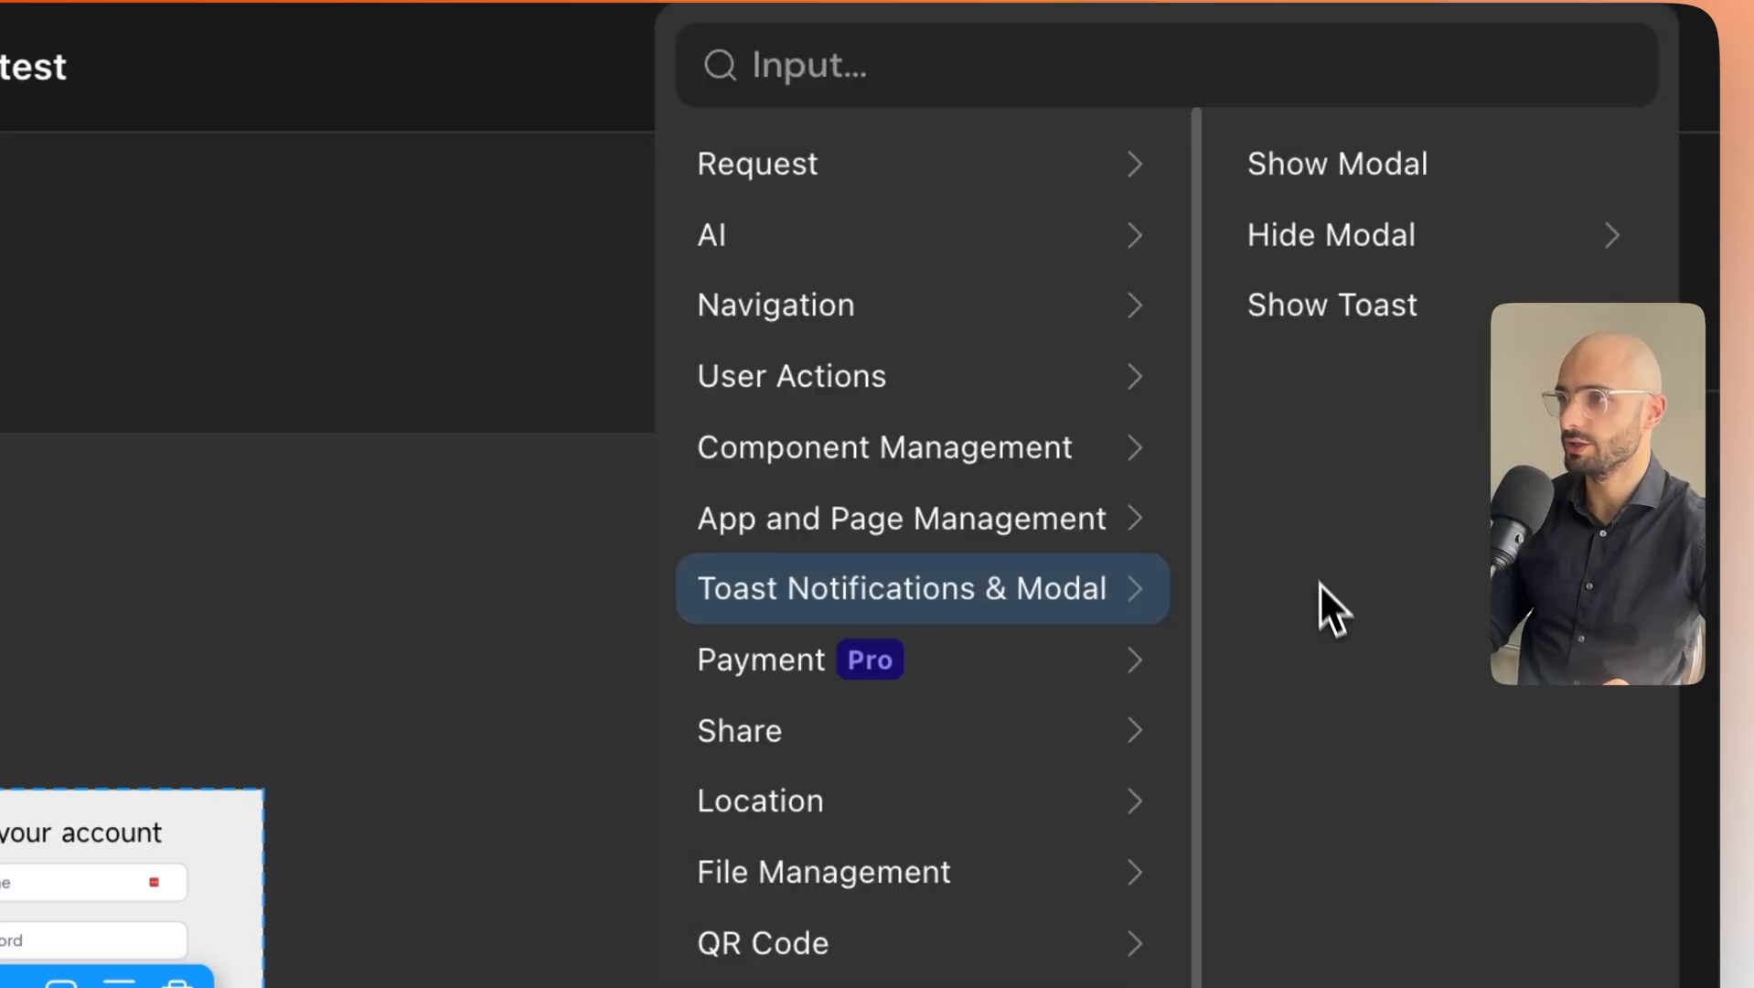
{"action": "left_click", "coordinate": [1323, 169]}
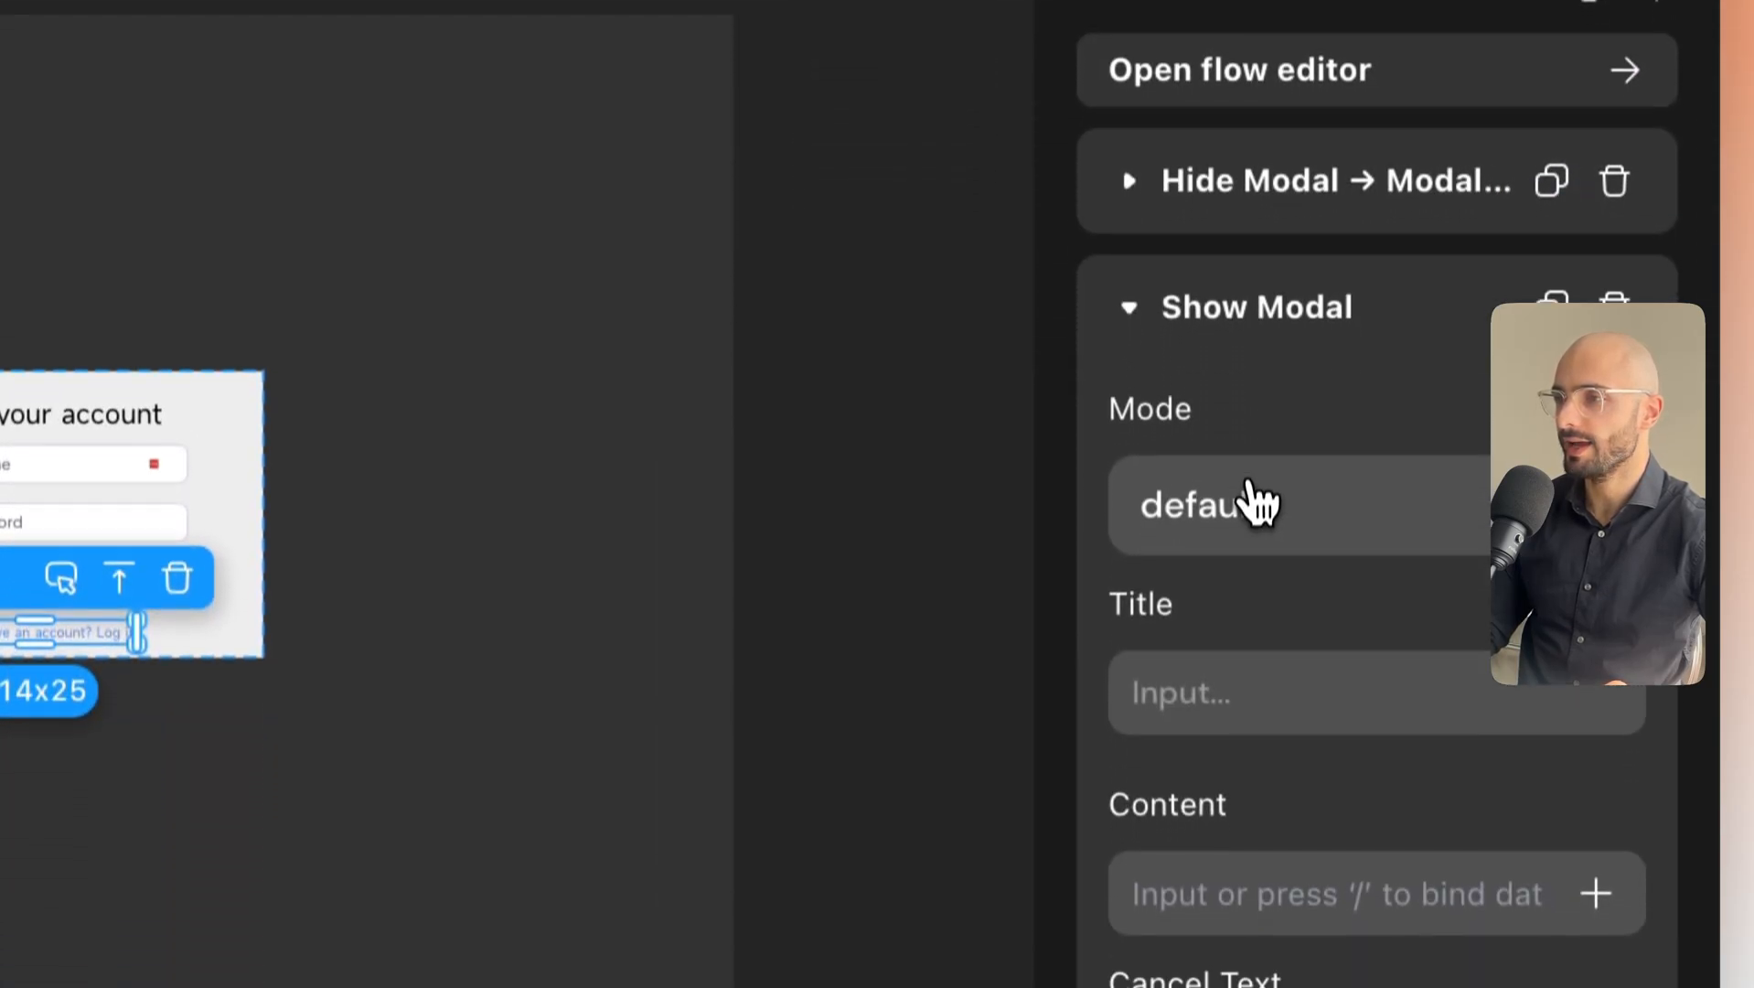
{"action": "scroll", "coordinate": [1258, 503], "scroll_direction": "down", "scroll_amount": 3}
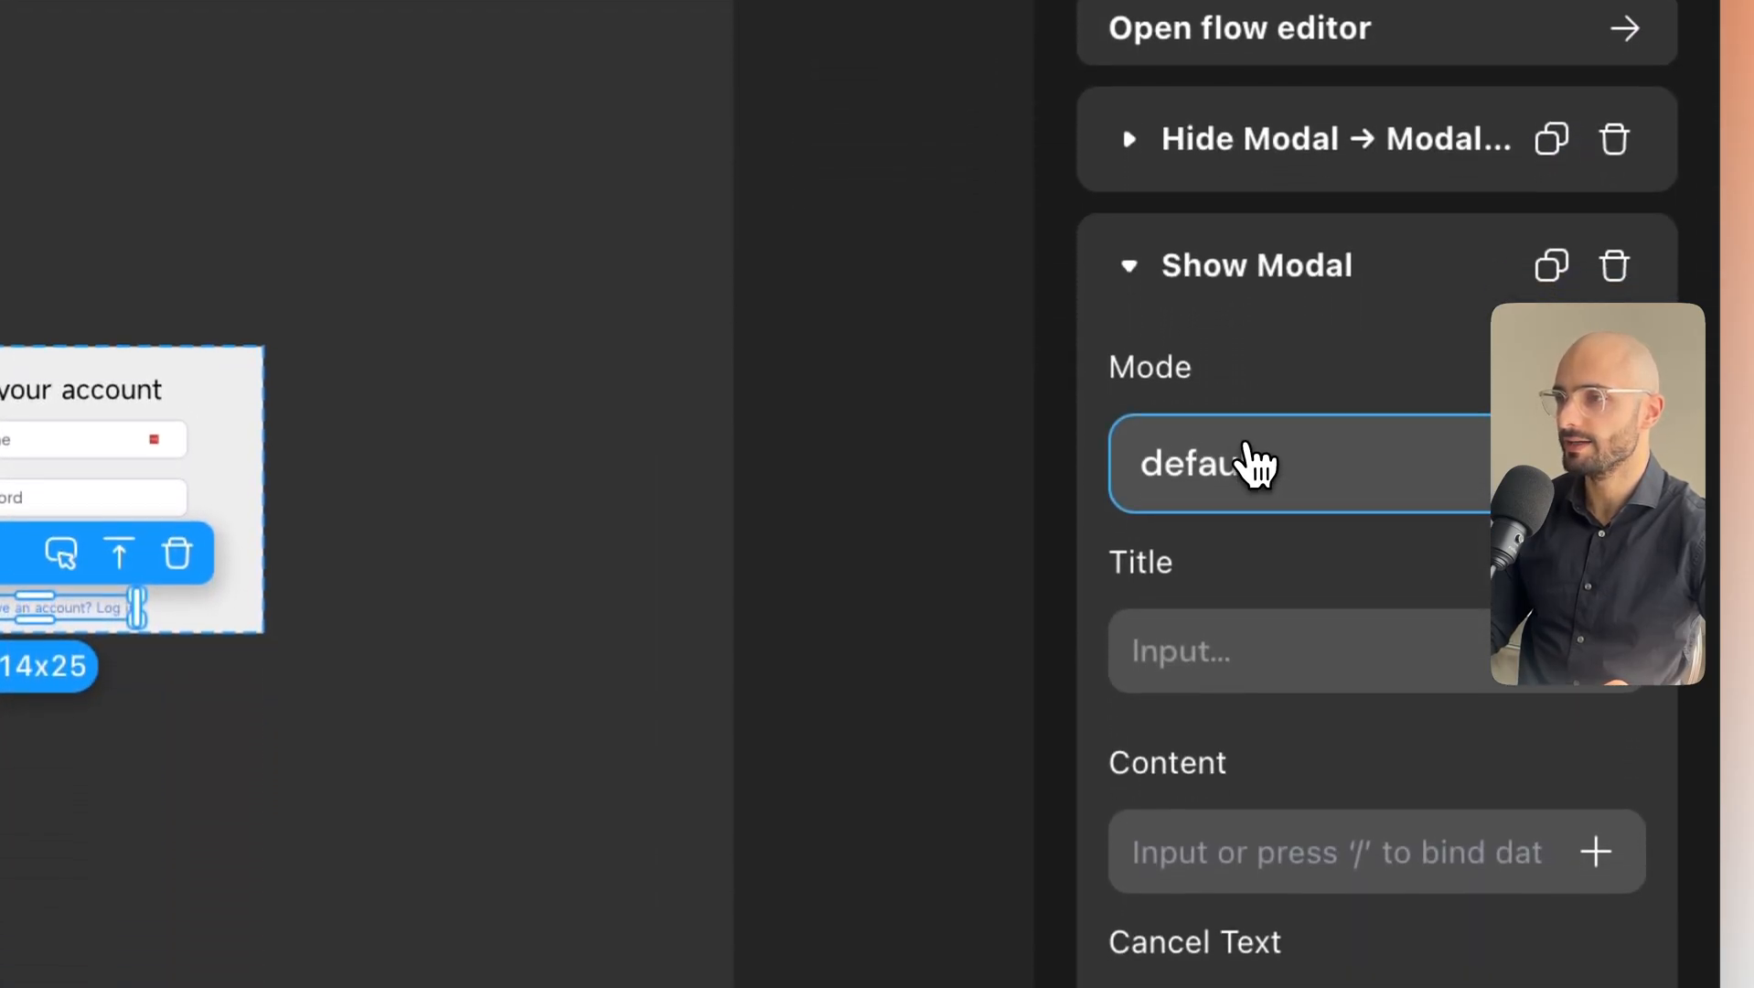
{"action": "left_click", "coordinate": [1248, 359]}
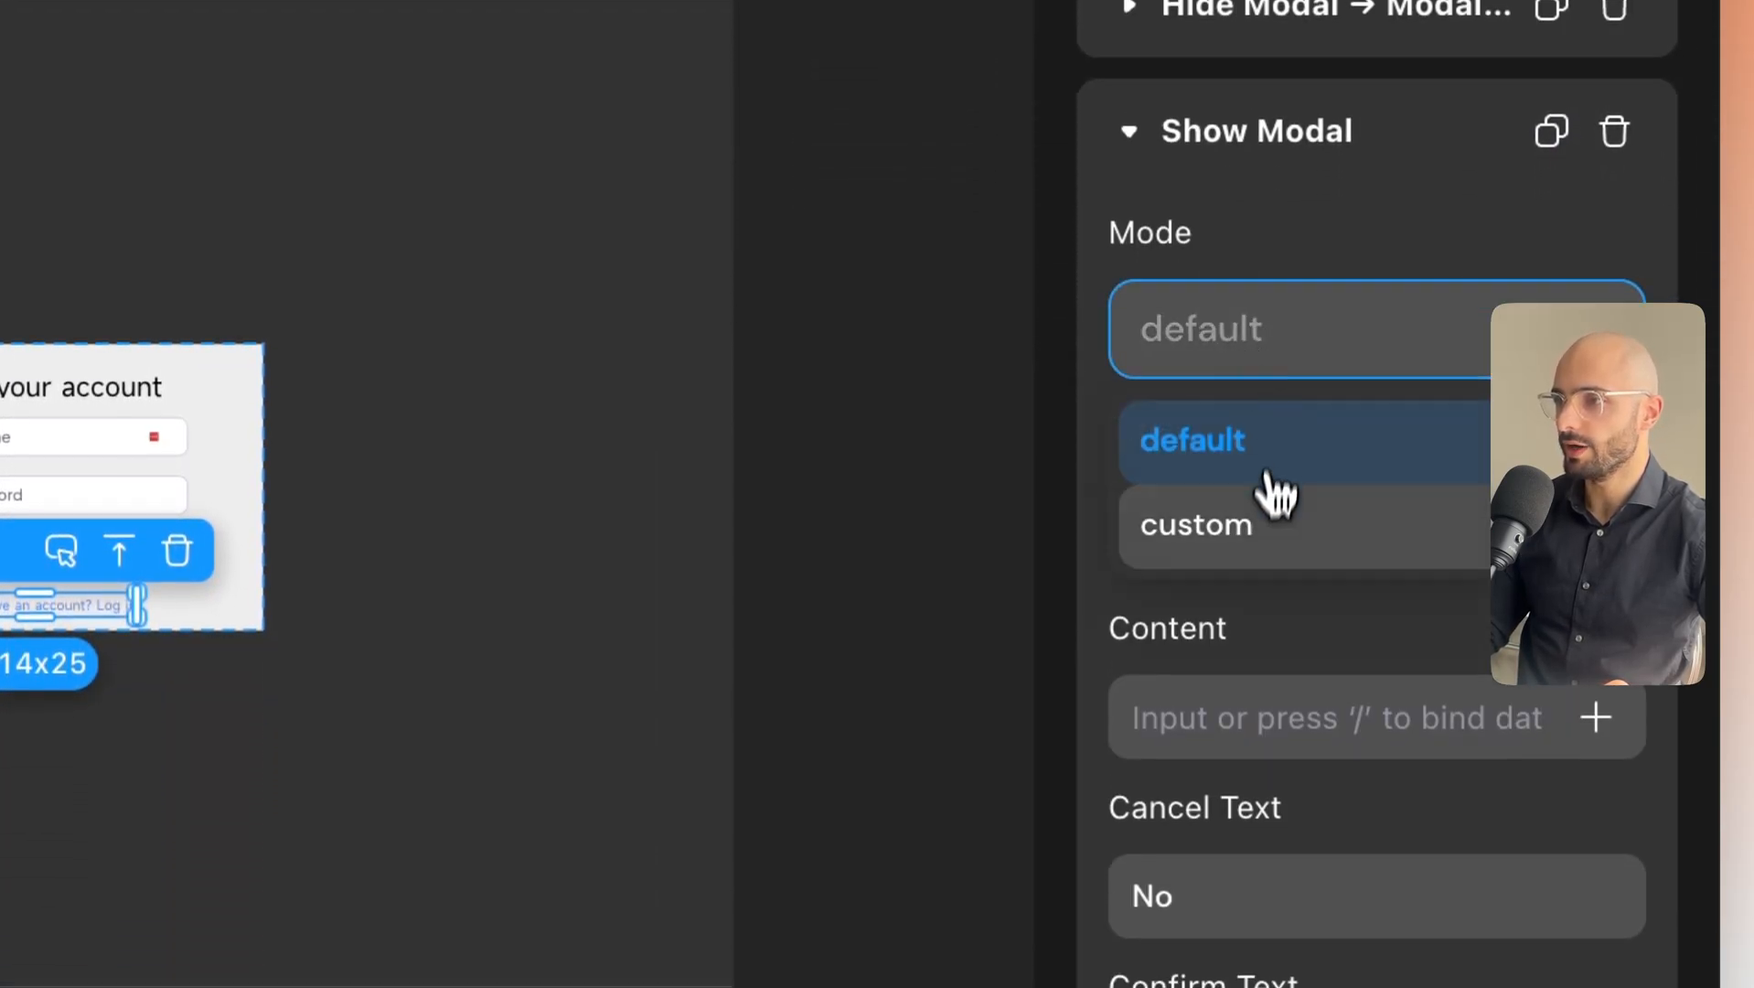
{"action": "left_click", "coordinate": [1265, 542]}
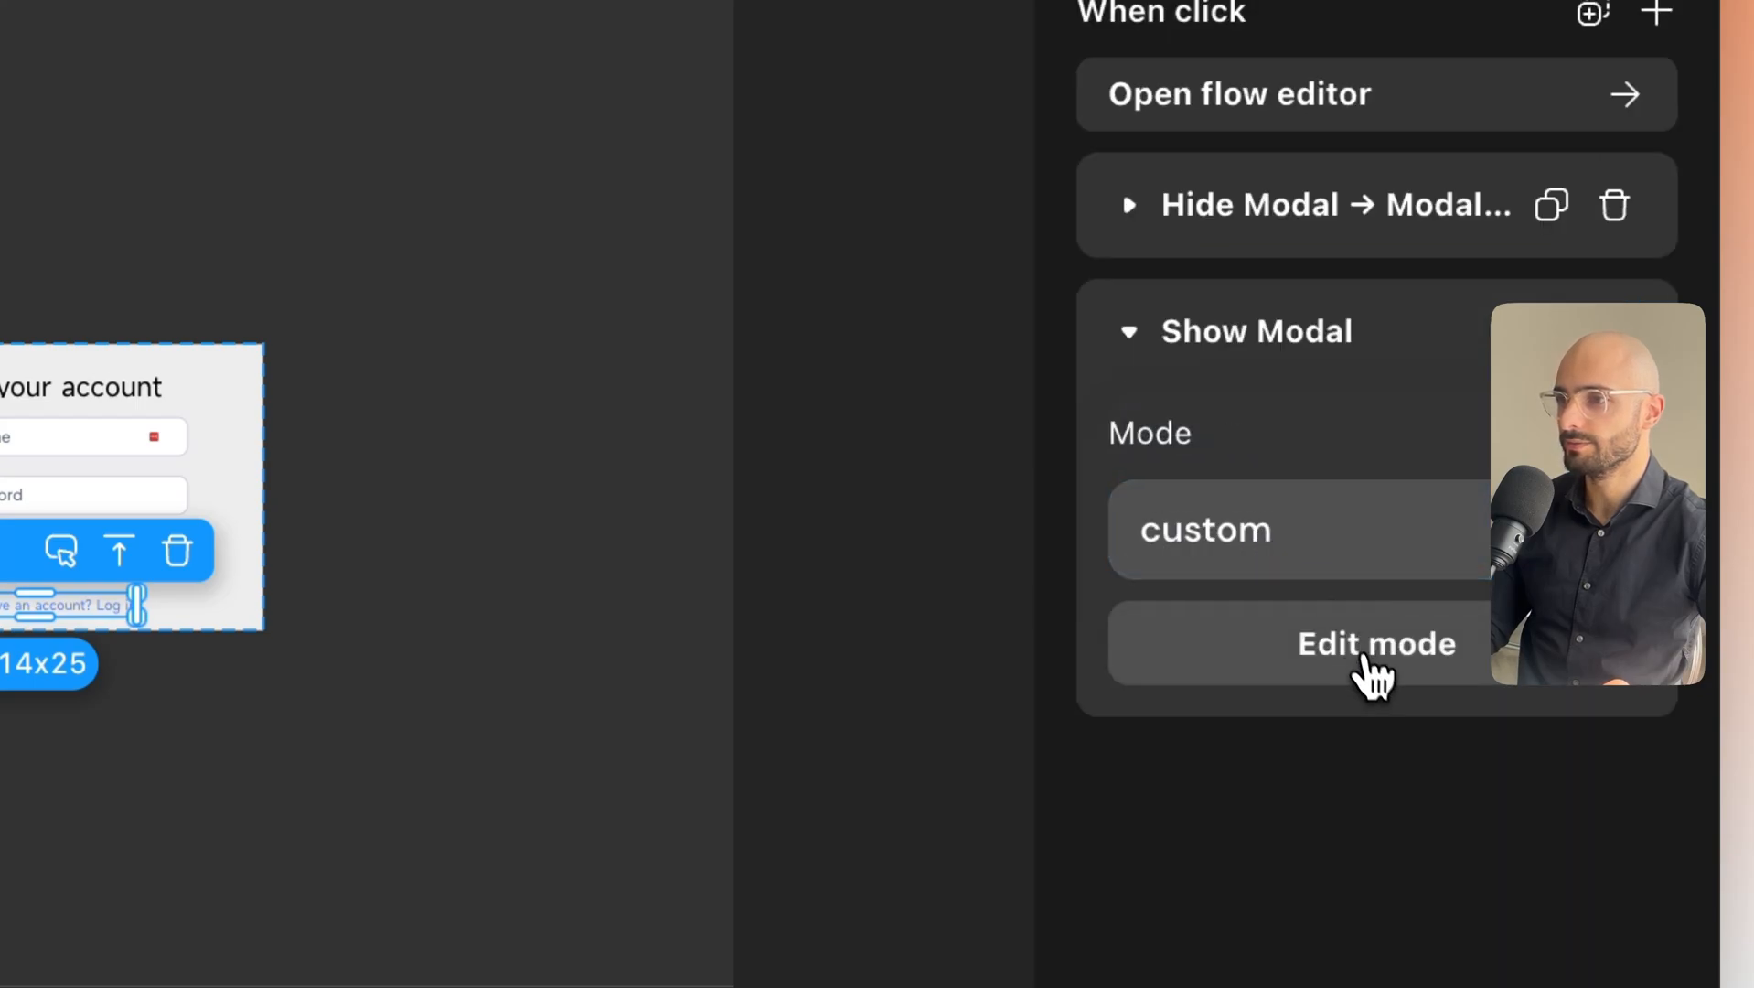
{"action": "left_click", "coordinate": [1378, 682]}
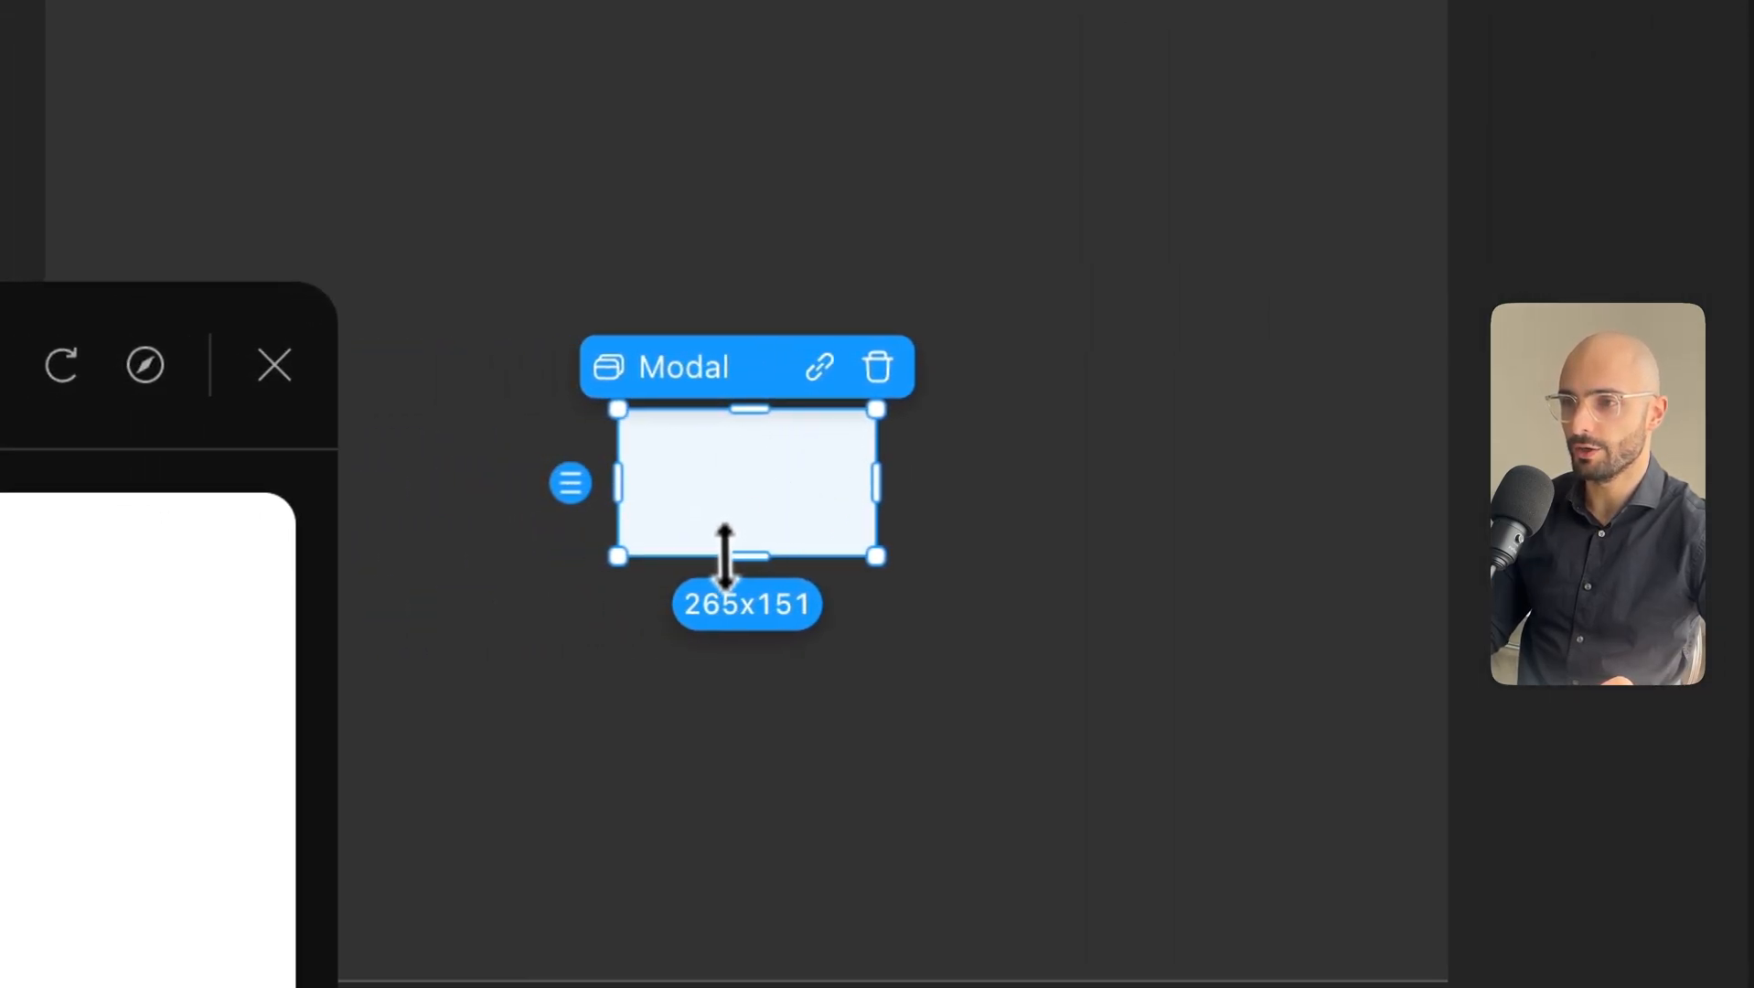
Resize the modal to 324x287 and add a Log in heading text.
{"action": "left_click_drag", "start_coordinate": [742, 557], "coordinate": [756, 696]}
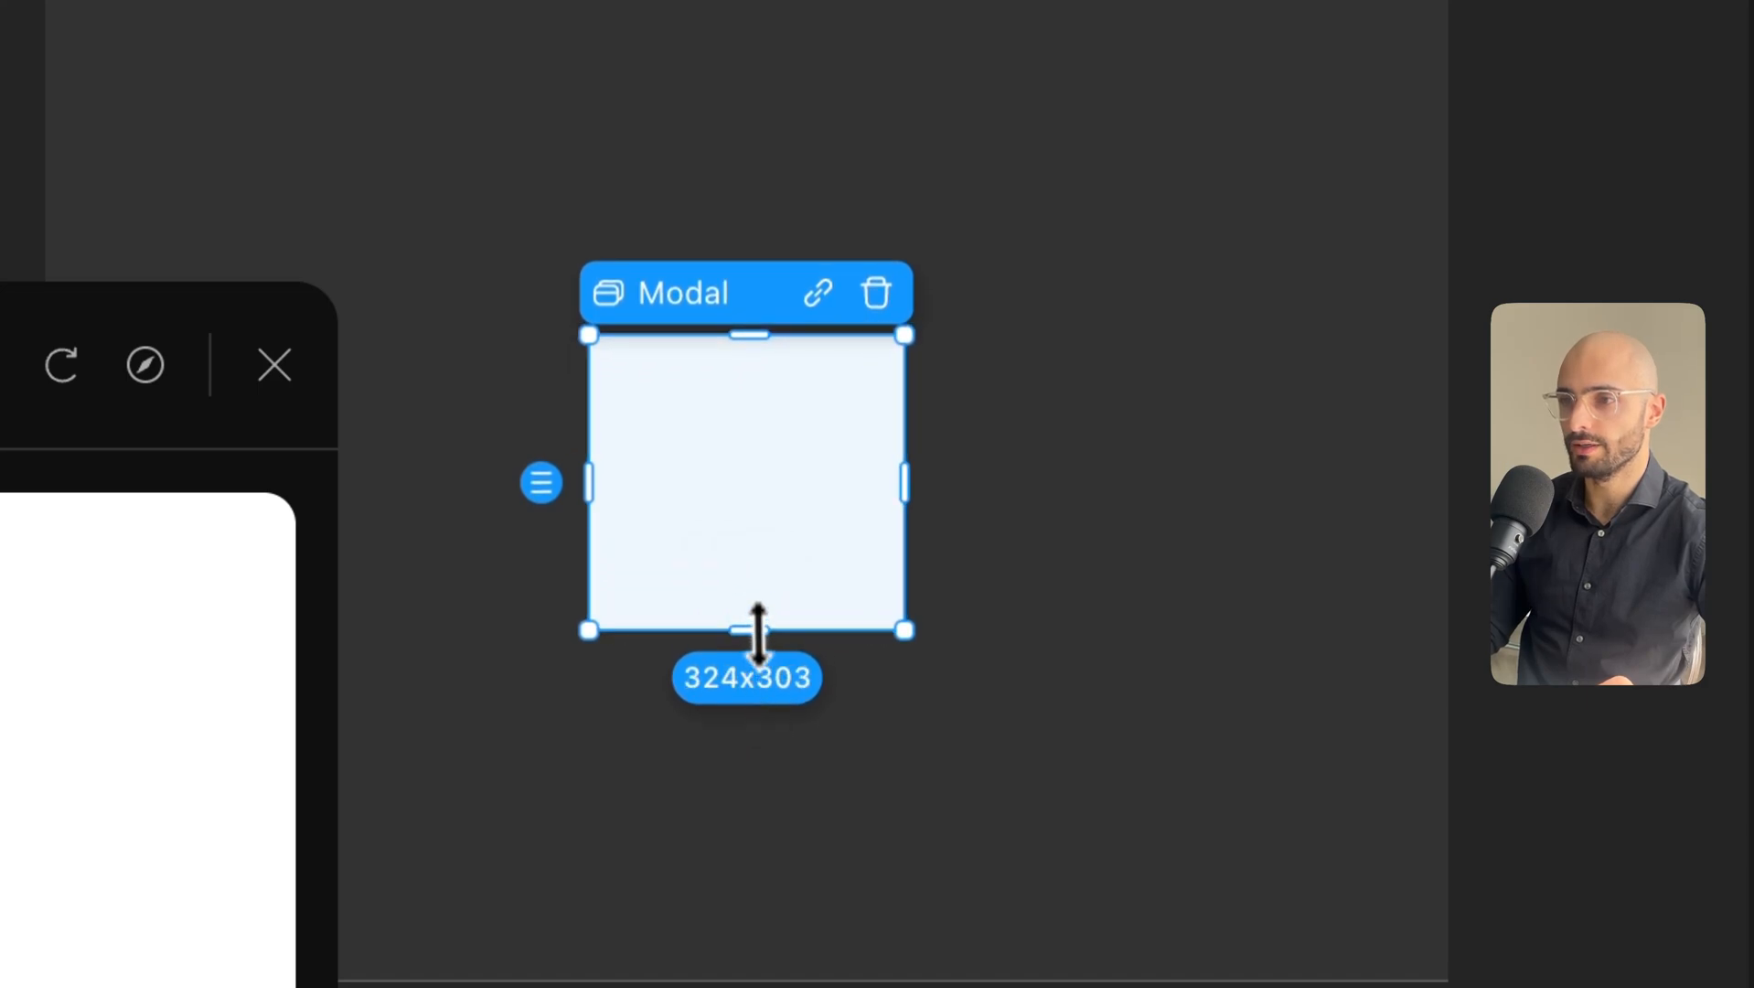
{"action": "mouse_move", "coordinate": [758, 633]}
{"action": "left_mouse_down"}
{"action": "mouse_move", "coordinate": [756, 567]}
{"action": "mouse_move", "coordinate": [757, 617]}
{"action": "left_mouse_up"}
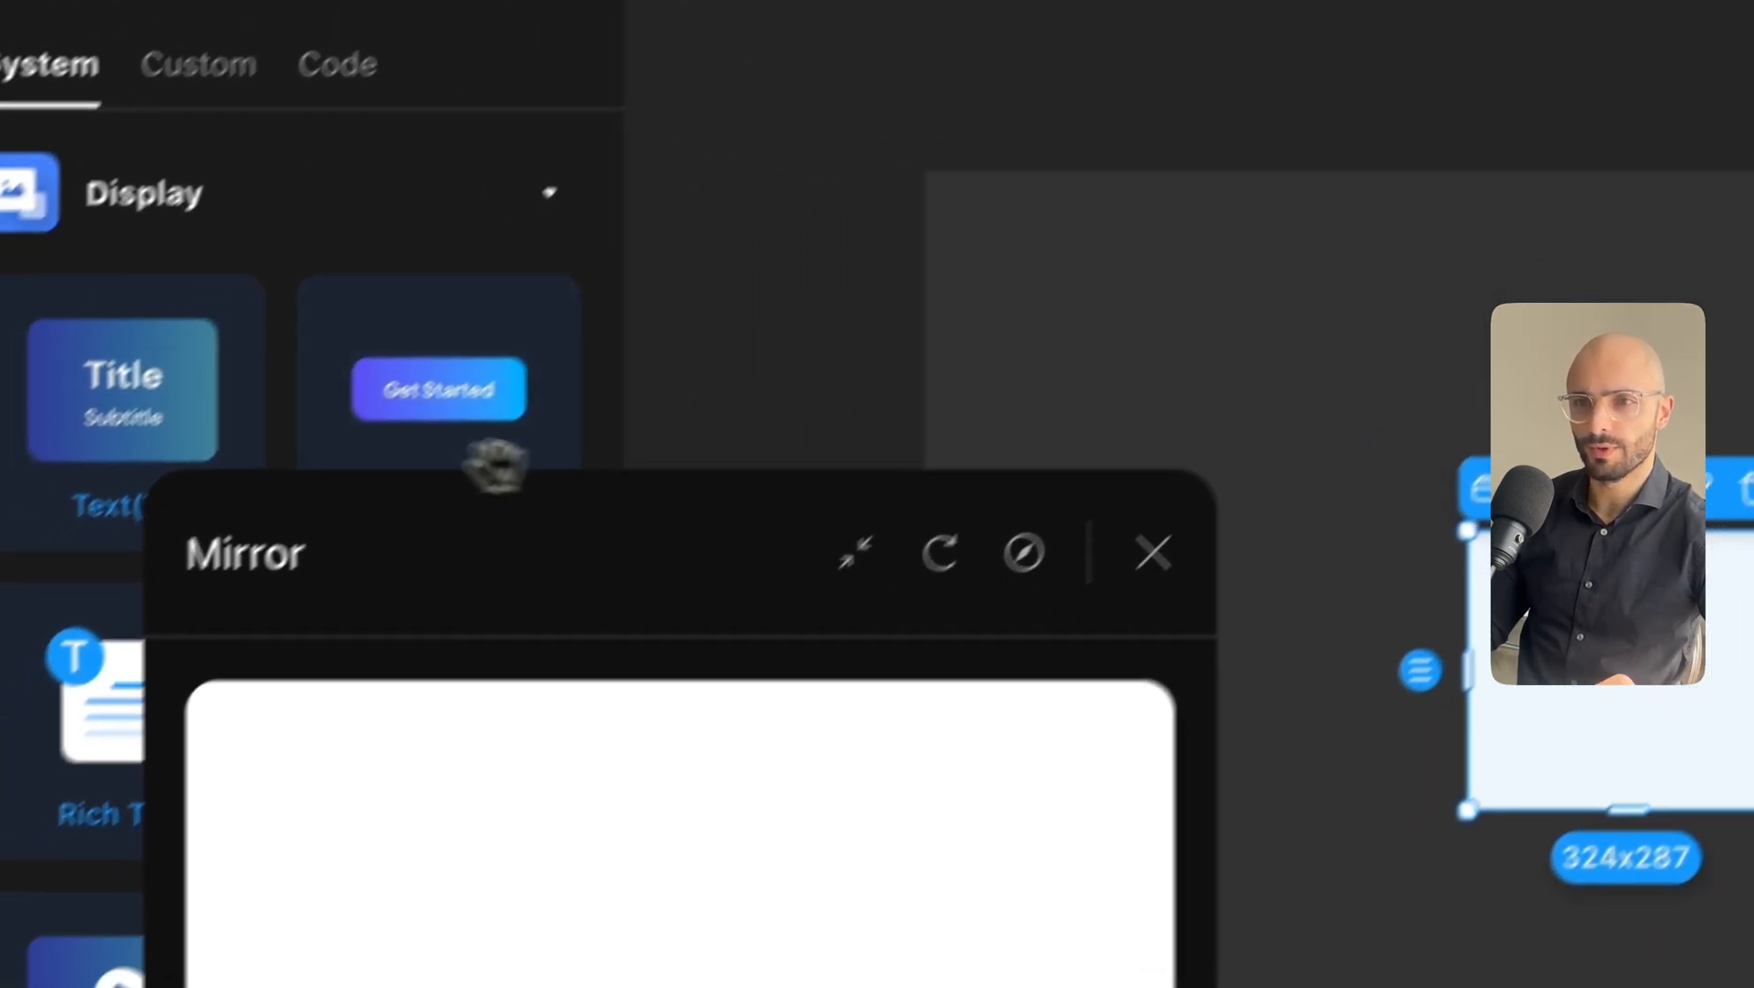
{"action": "left_click_drag", "start_coordinate": [288, 521], "coordinate": [380, 635]}
{"action": "left_click_drag", "start_coordinate": [208, 320], "coordinate": [1202, 556]}
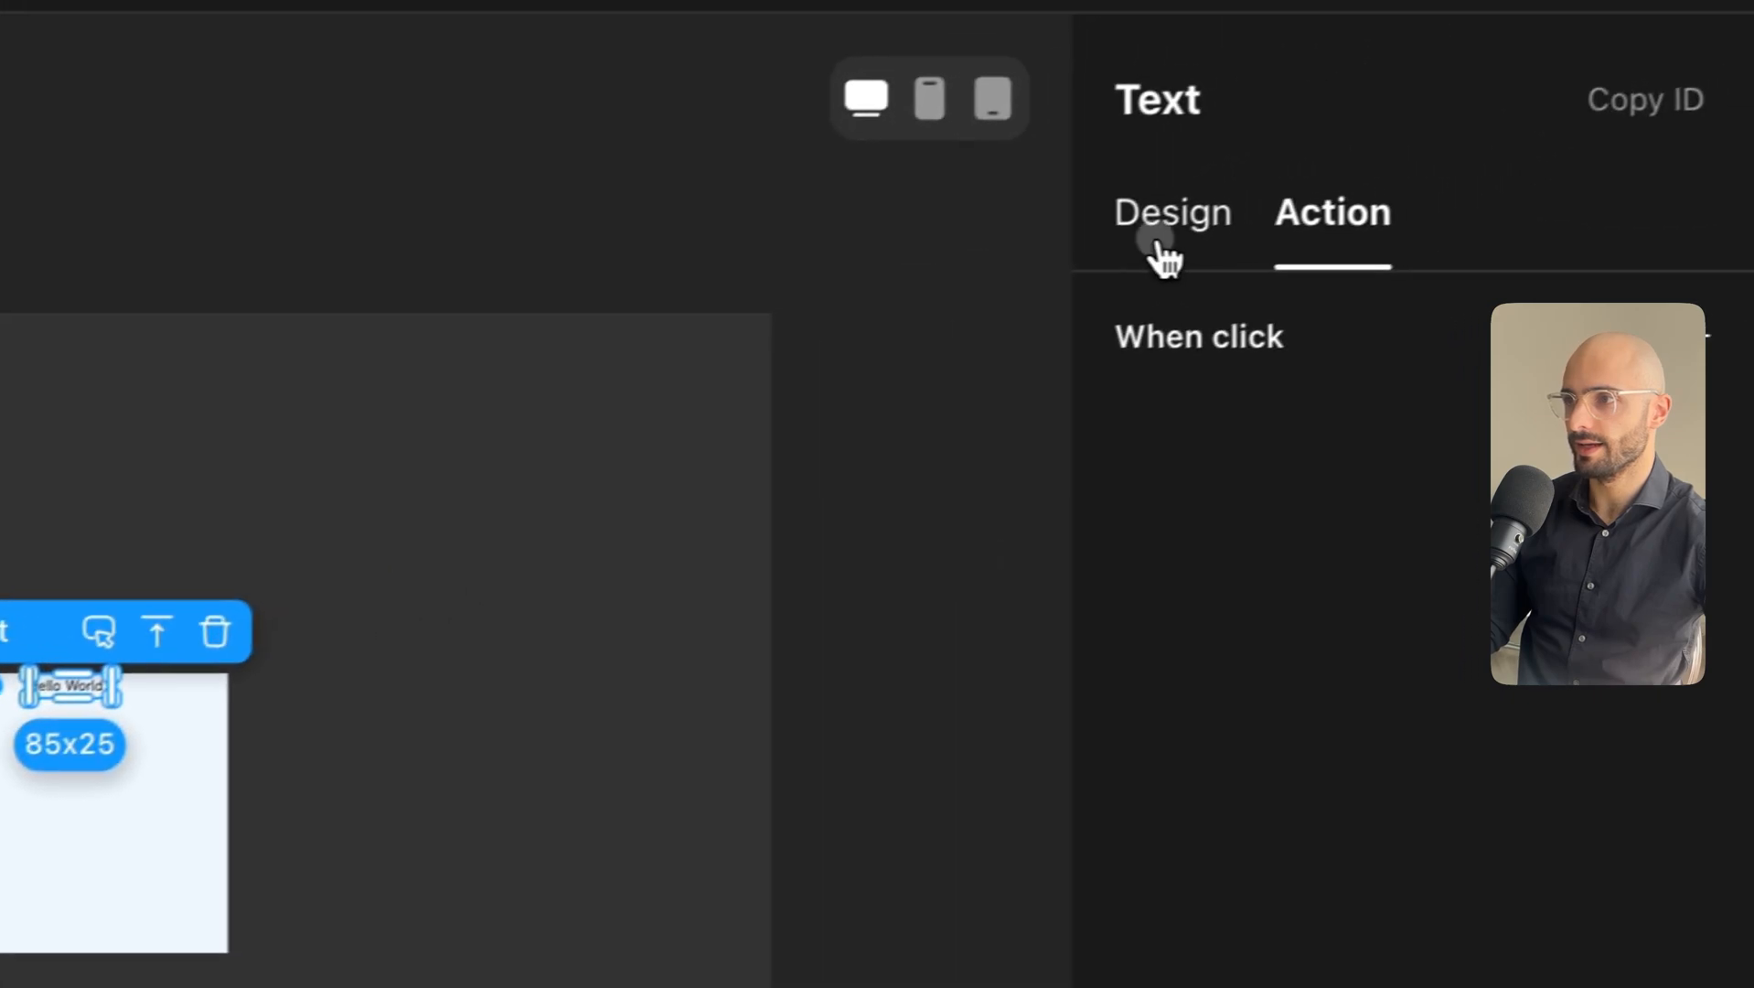
{"action": "left_click", "coordinate": [1489, 133]}
{"action": "left_click", "coordinate": [1657, 535]}
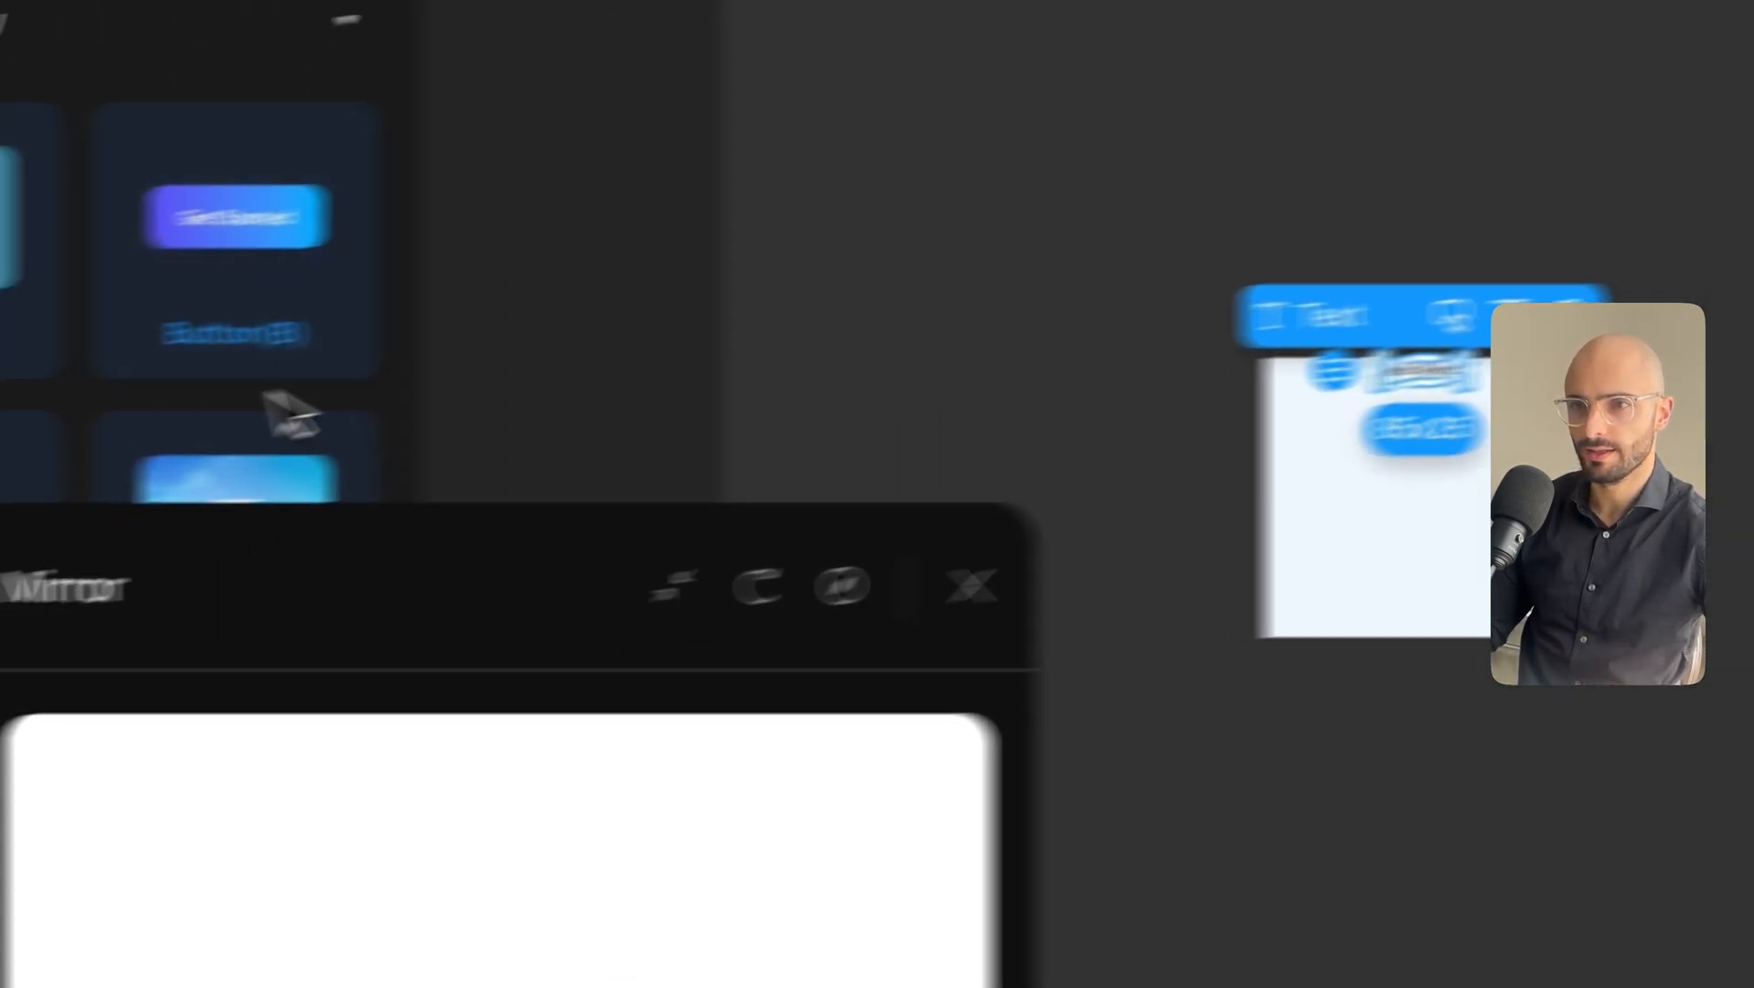
{"action": "scroll", "coordinate": [412, 366], "scroll_direction": "down", "scroll_amount": 5}
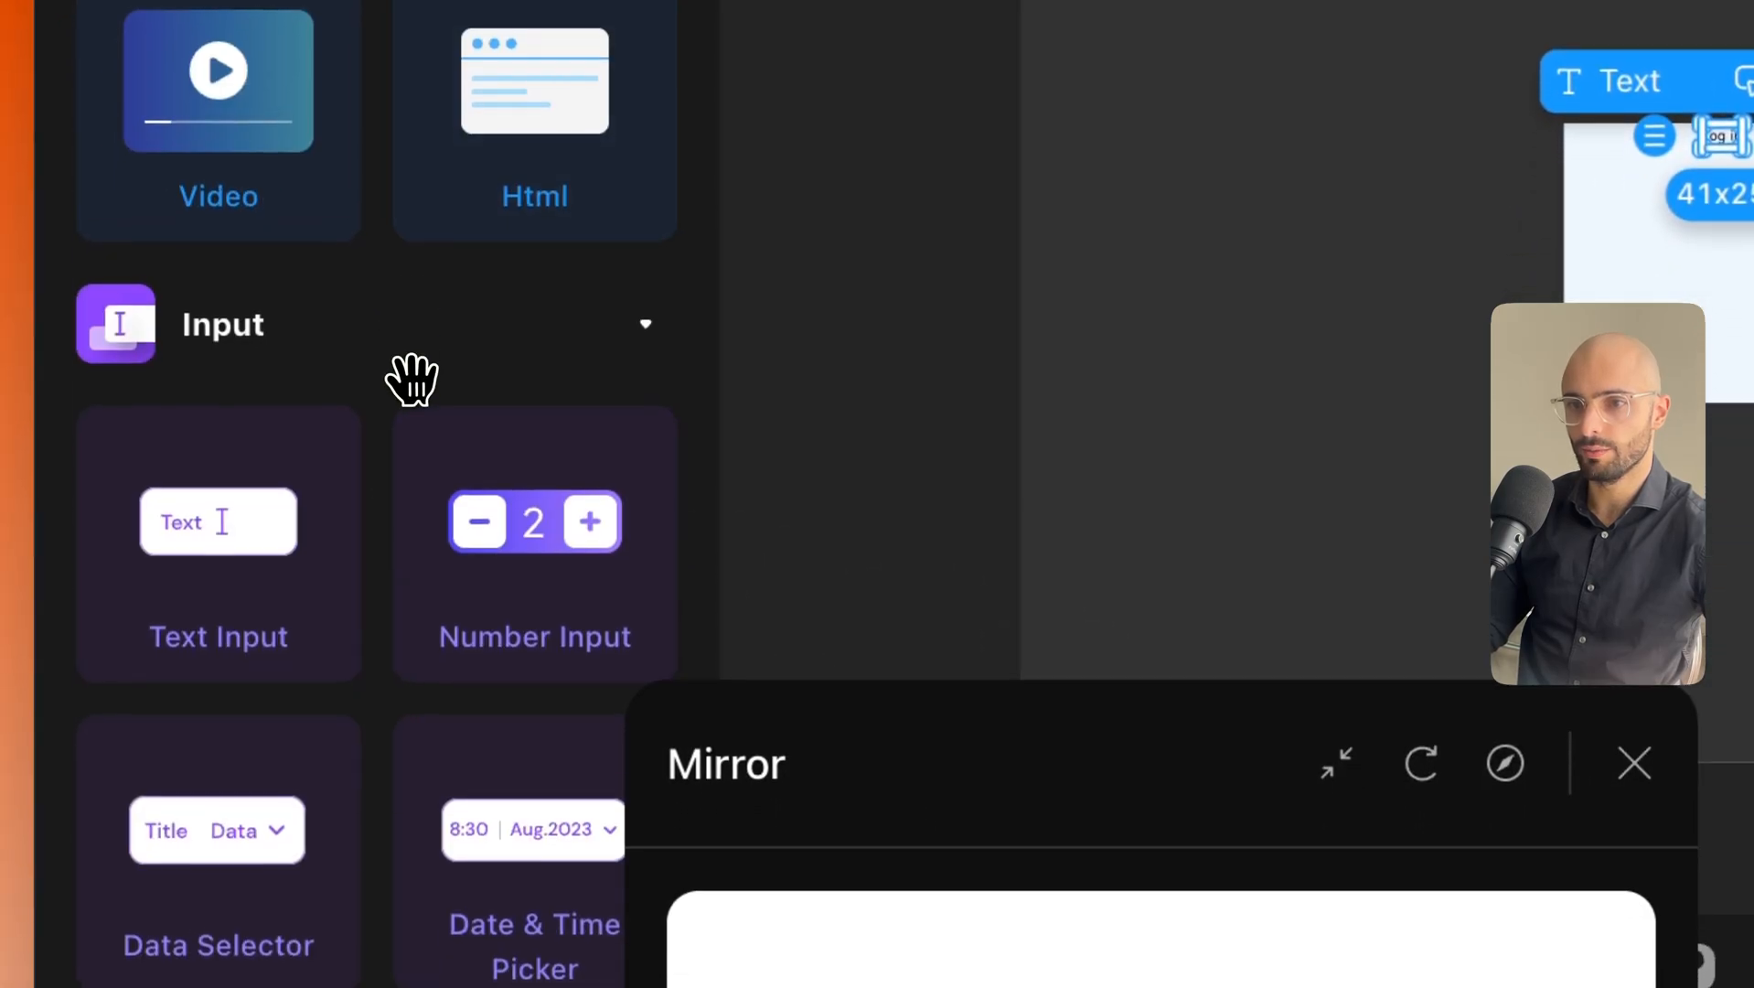
Add two text inputs and a button, relabelling the button 'Log in'.
{"action": "left_click_drag", "start_coordinate": [224, 548], "coordinate": [1280, 402]}
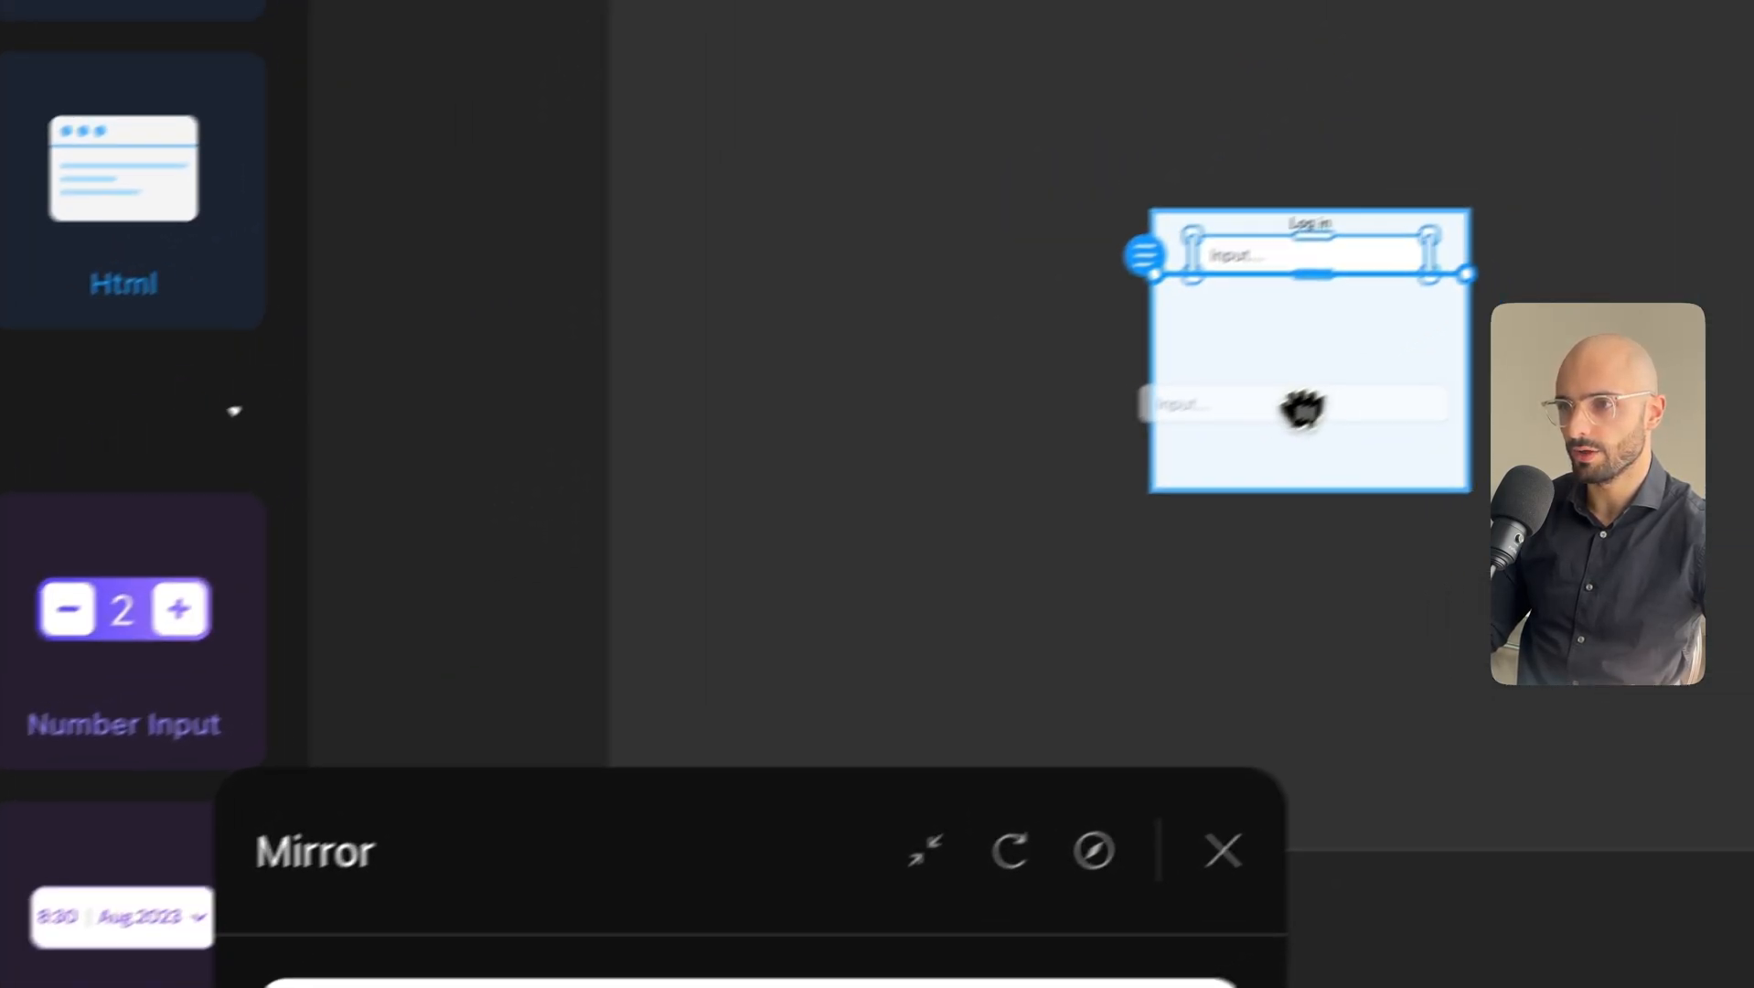
{"action": "left_click", "coordinate": [1252, 465]}
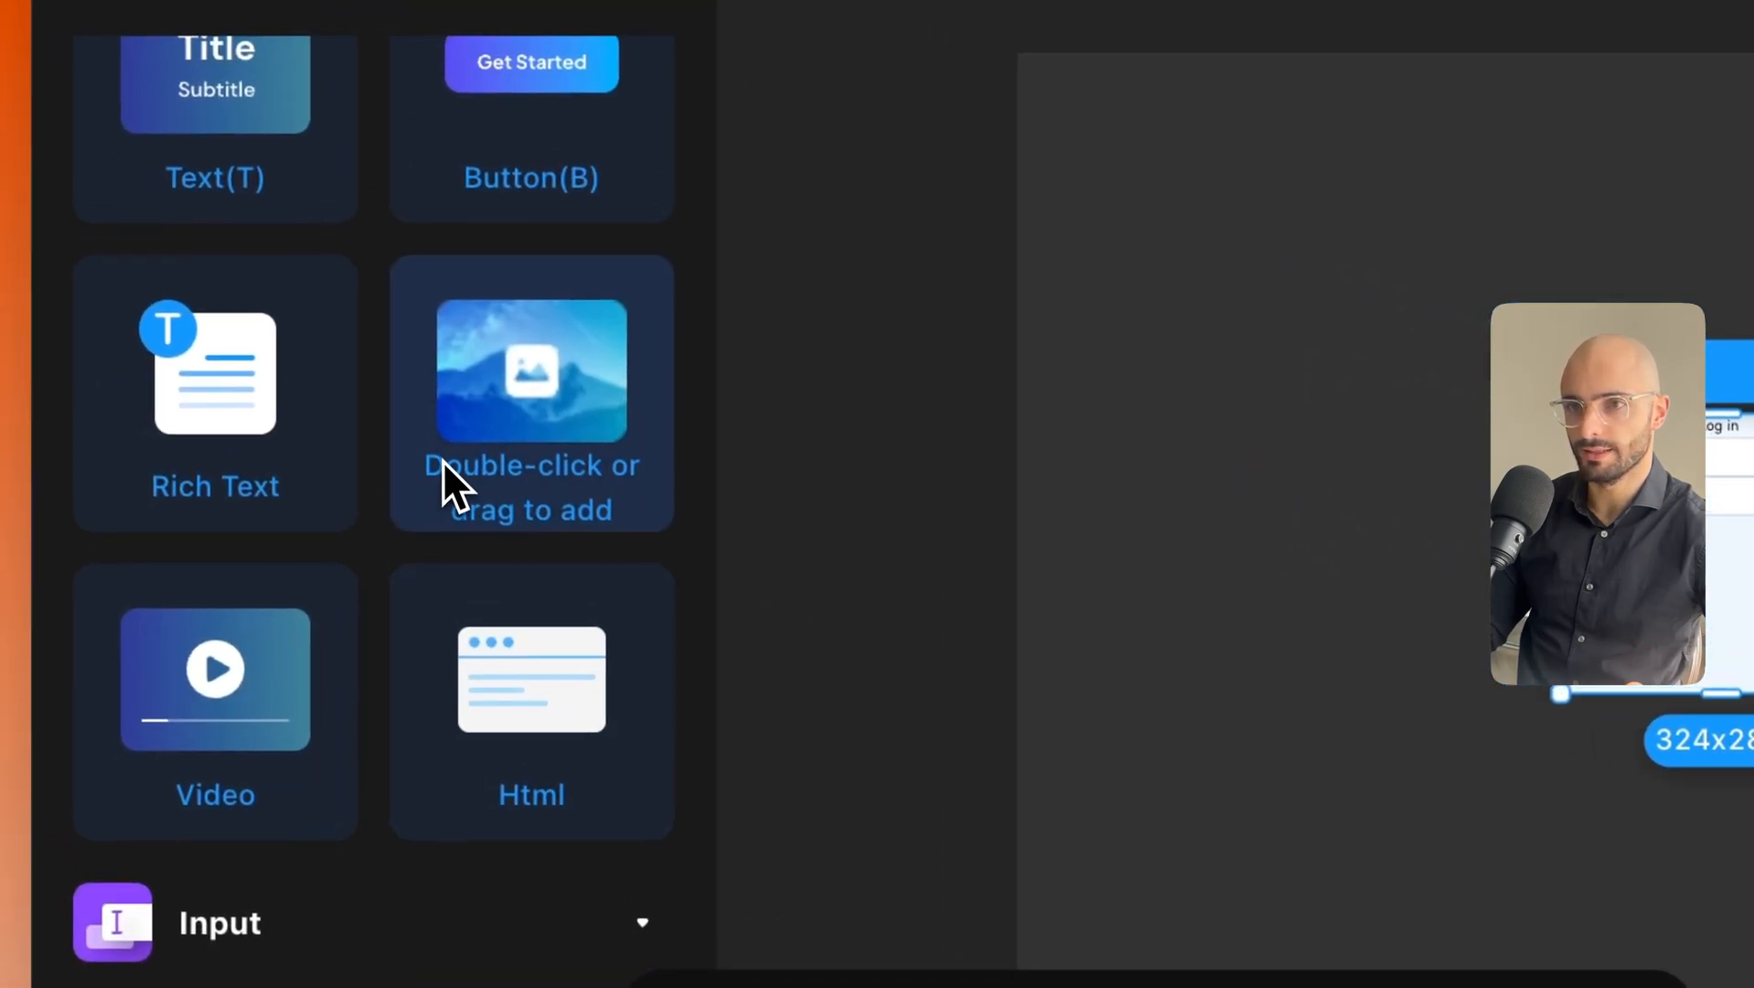
{"action": "scroll", "coordinate": [443, 460], "scroll_direction": "up", "scroll_amount": 2}
{"action": "left_click_drag", "start_coordinate": [500, 364], "coordinate": [1092, 559]}
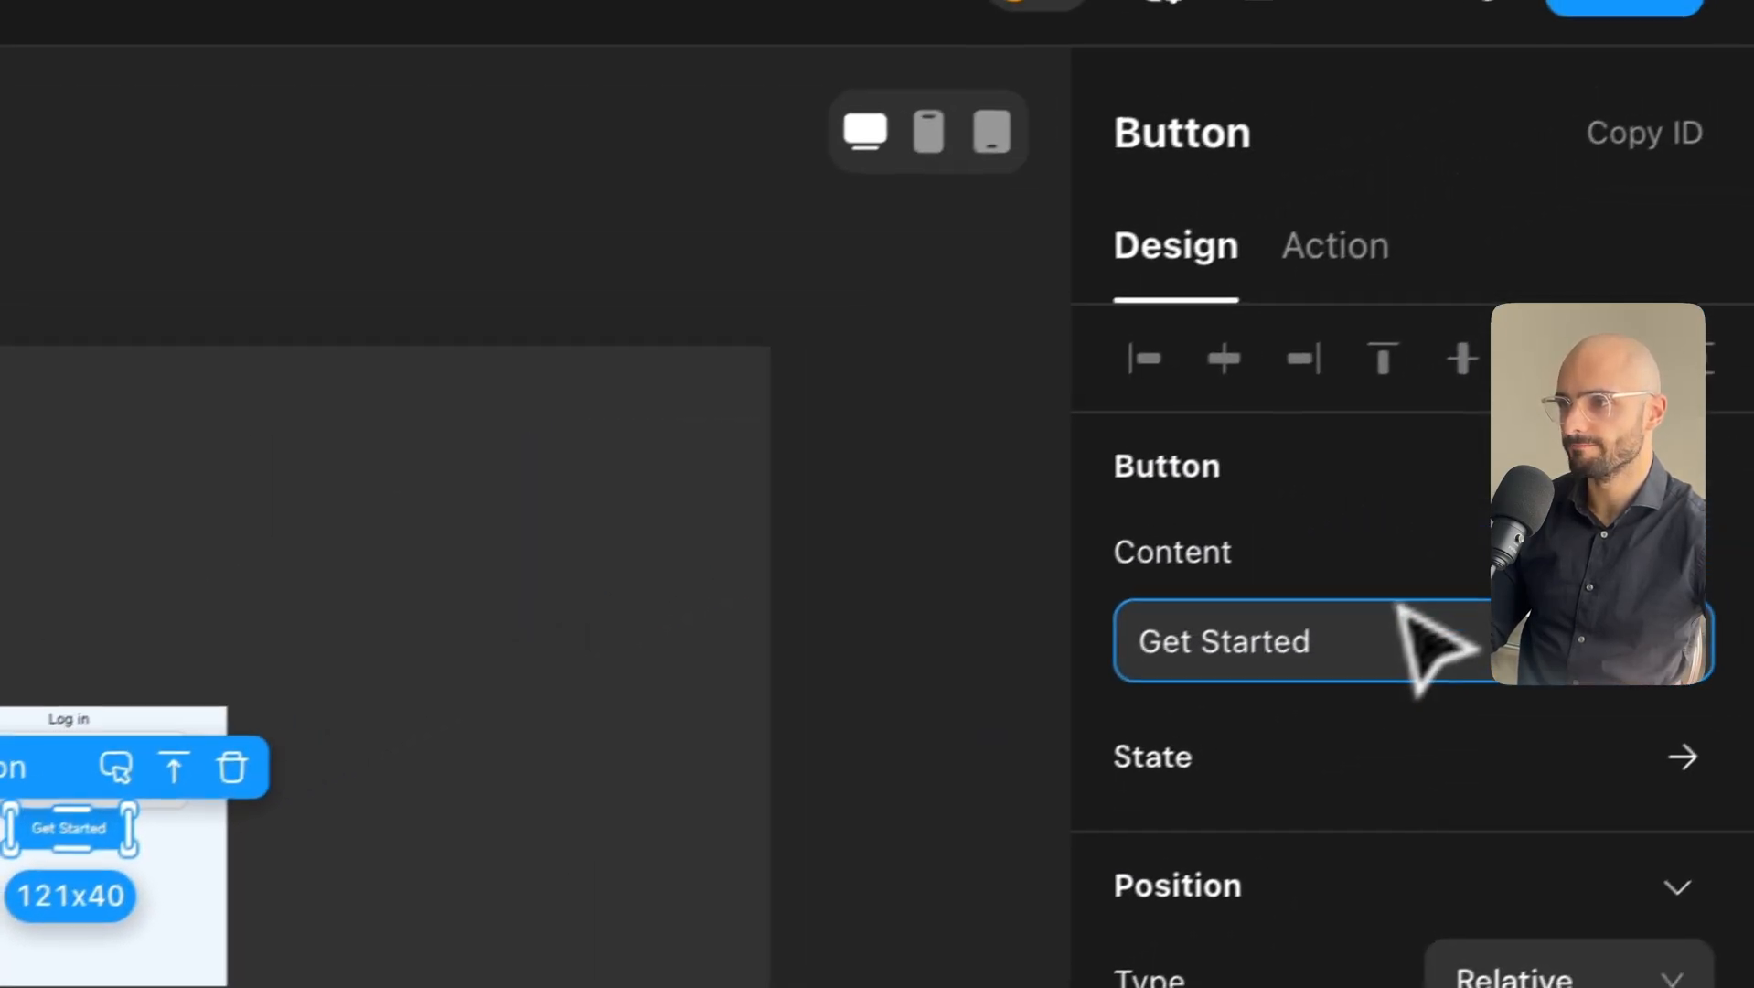
{"action": "triple_click", "coordinate": [1333, 675]}
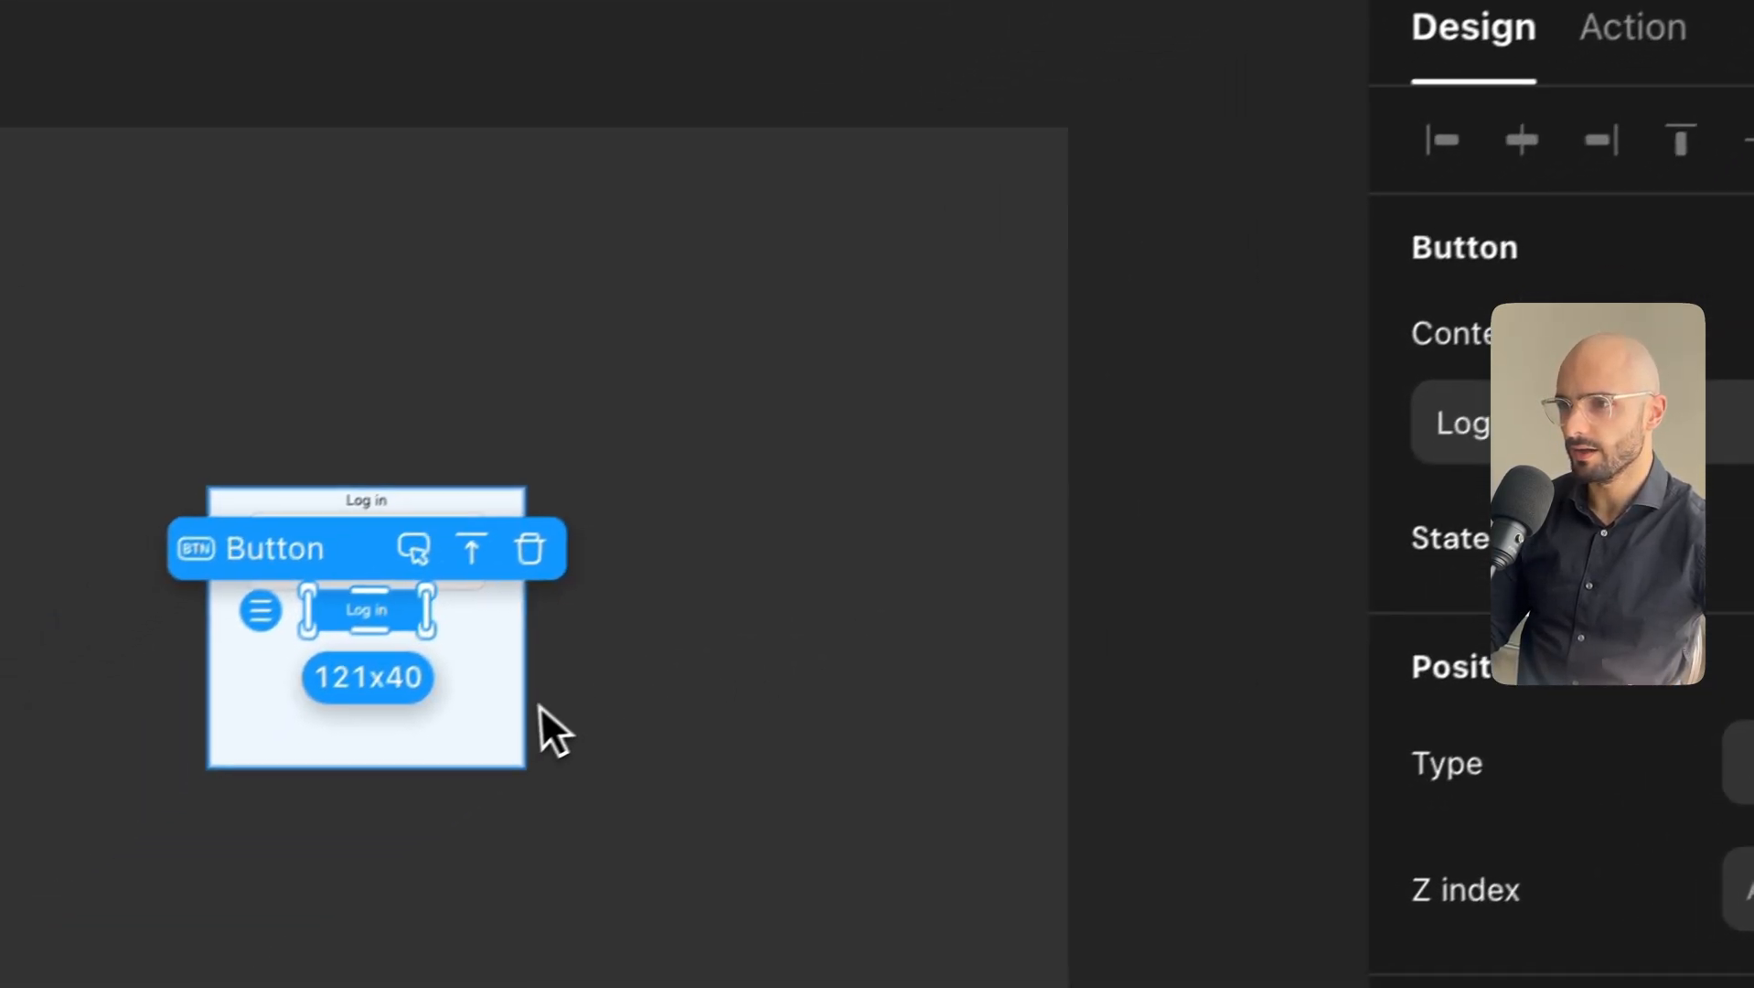
{"action": "left_click", "coordinate": [161, 940]}
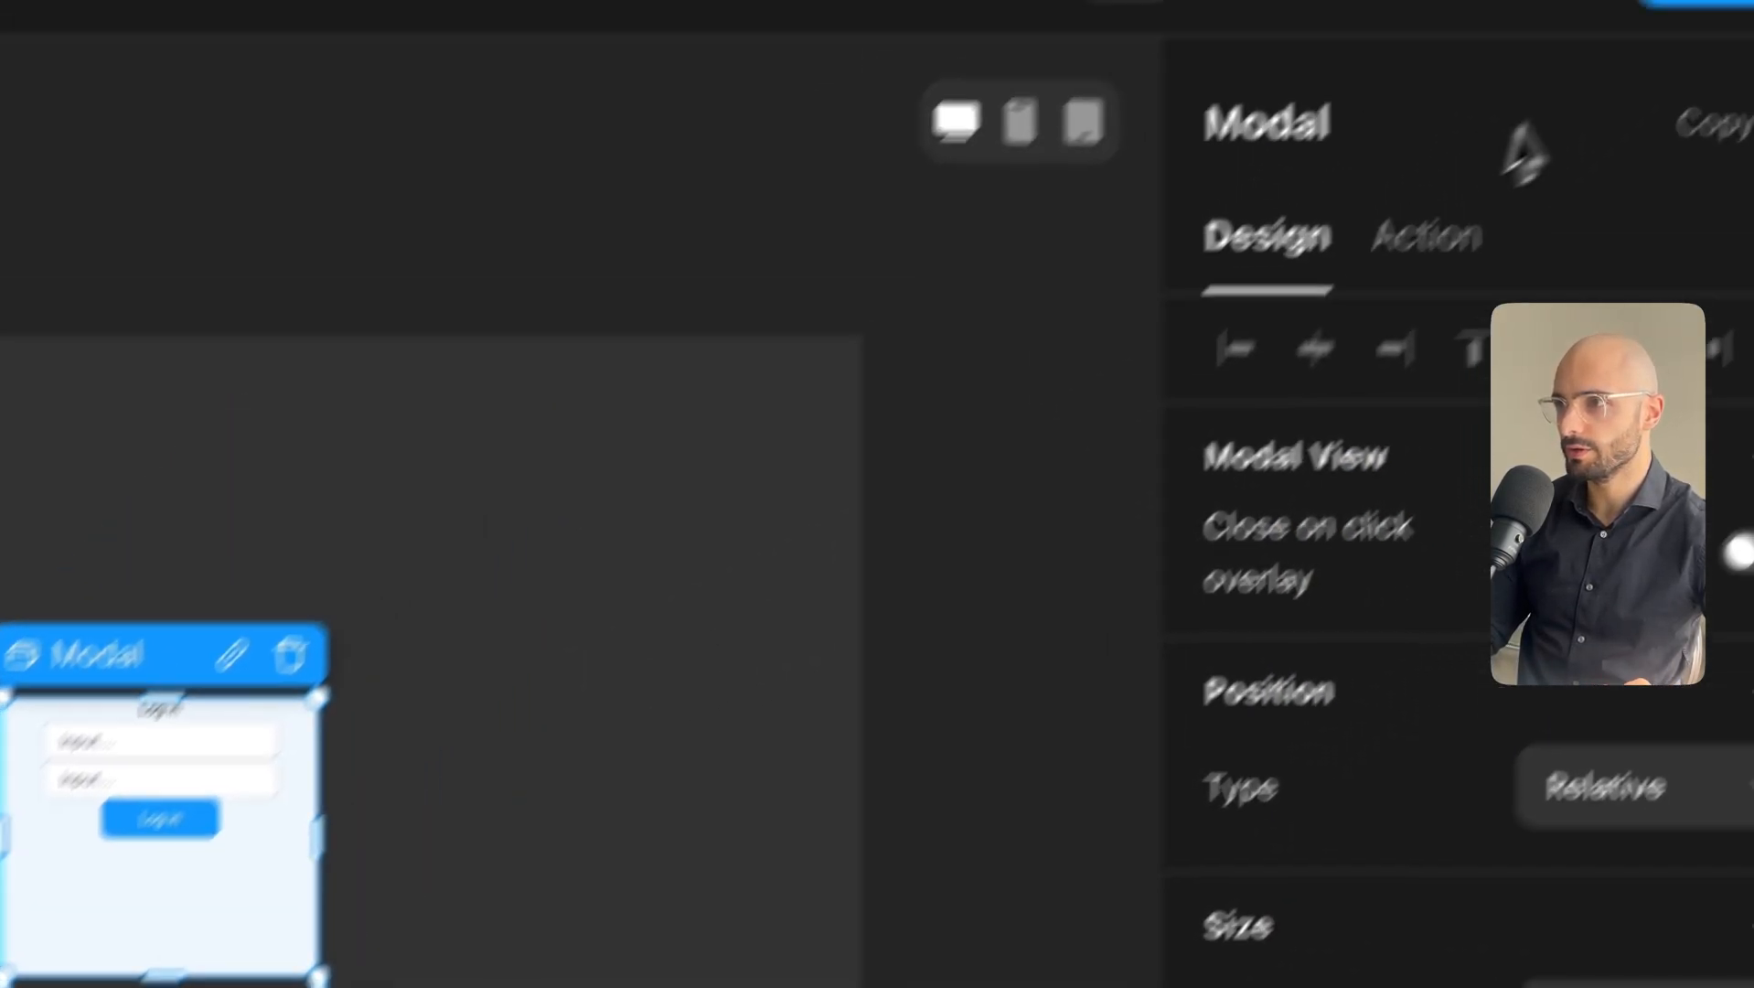
Rename the modal for login and set its Layout Gap to 20.
{"action": "left_click", "coordinate": [1378, 240]}
{"action": "type", "text": "Log in"}
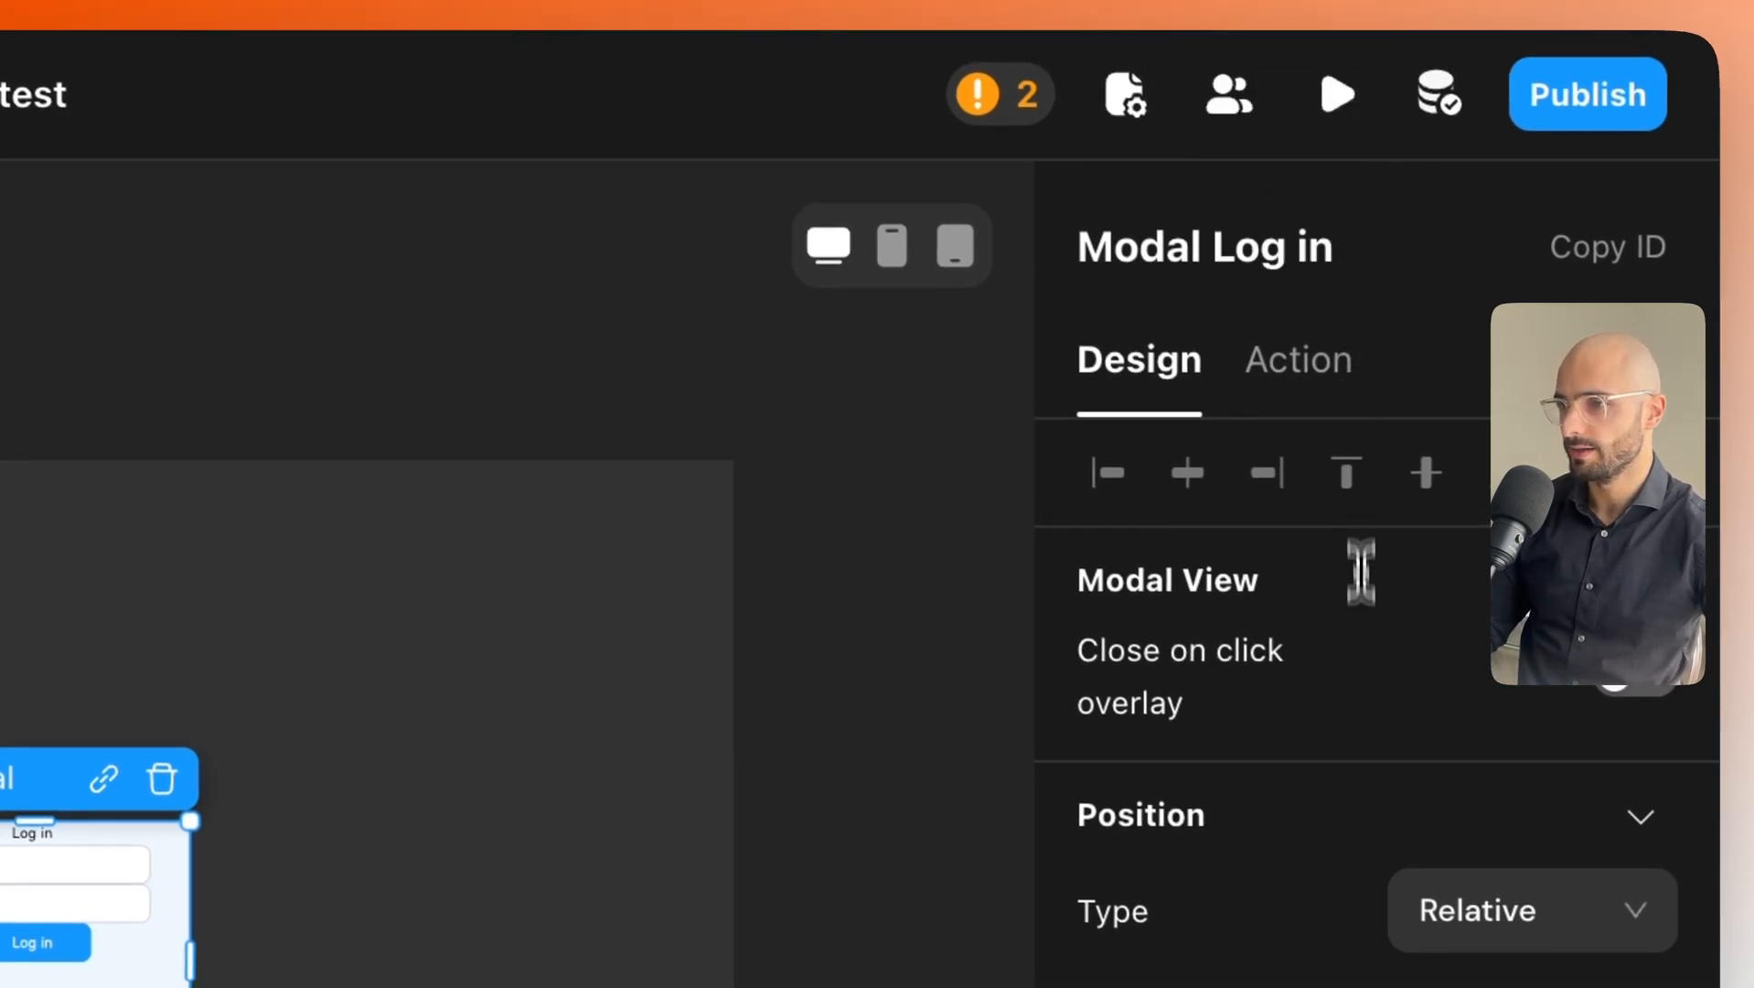
{"action": "scroll", "coordinate": [1360, 572], "scroll_direction": "down", "scroll_amount": 10}
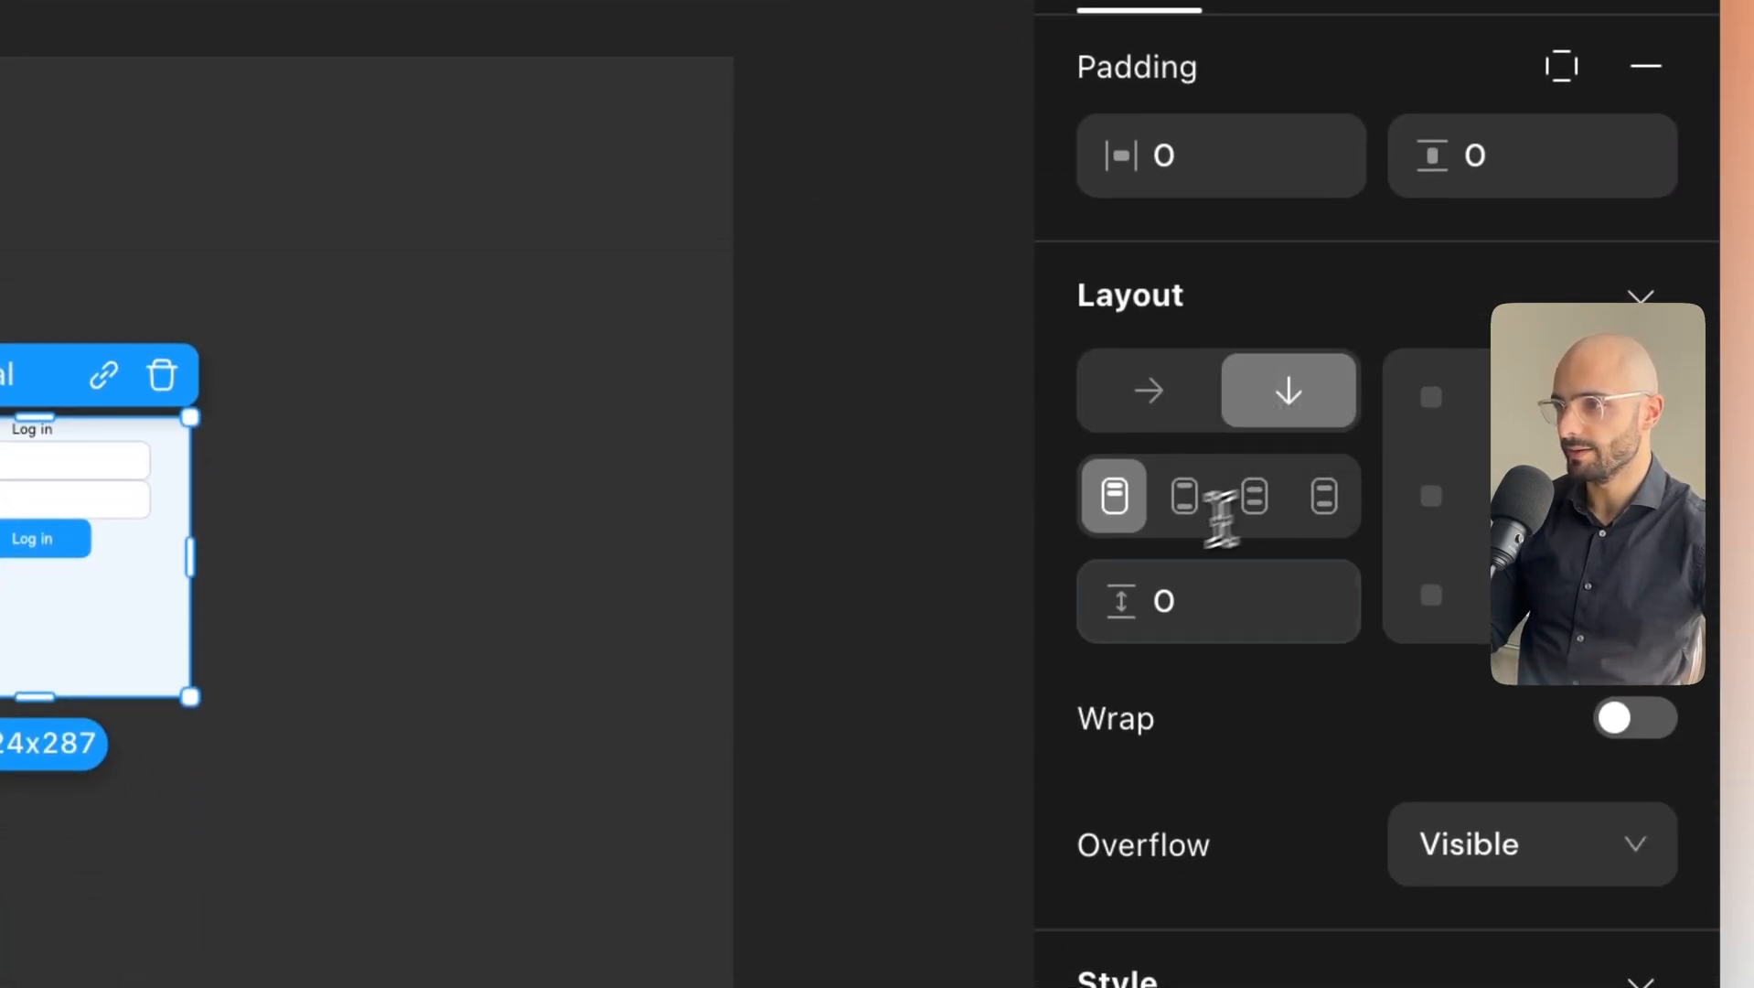
{"action": "left_click", "coordinate": [1159, 596]}
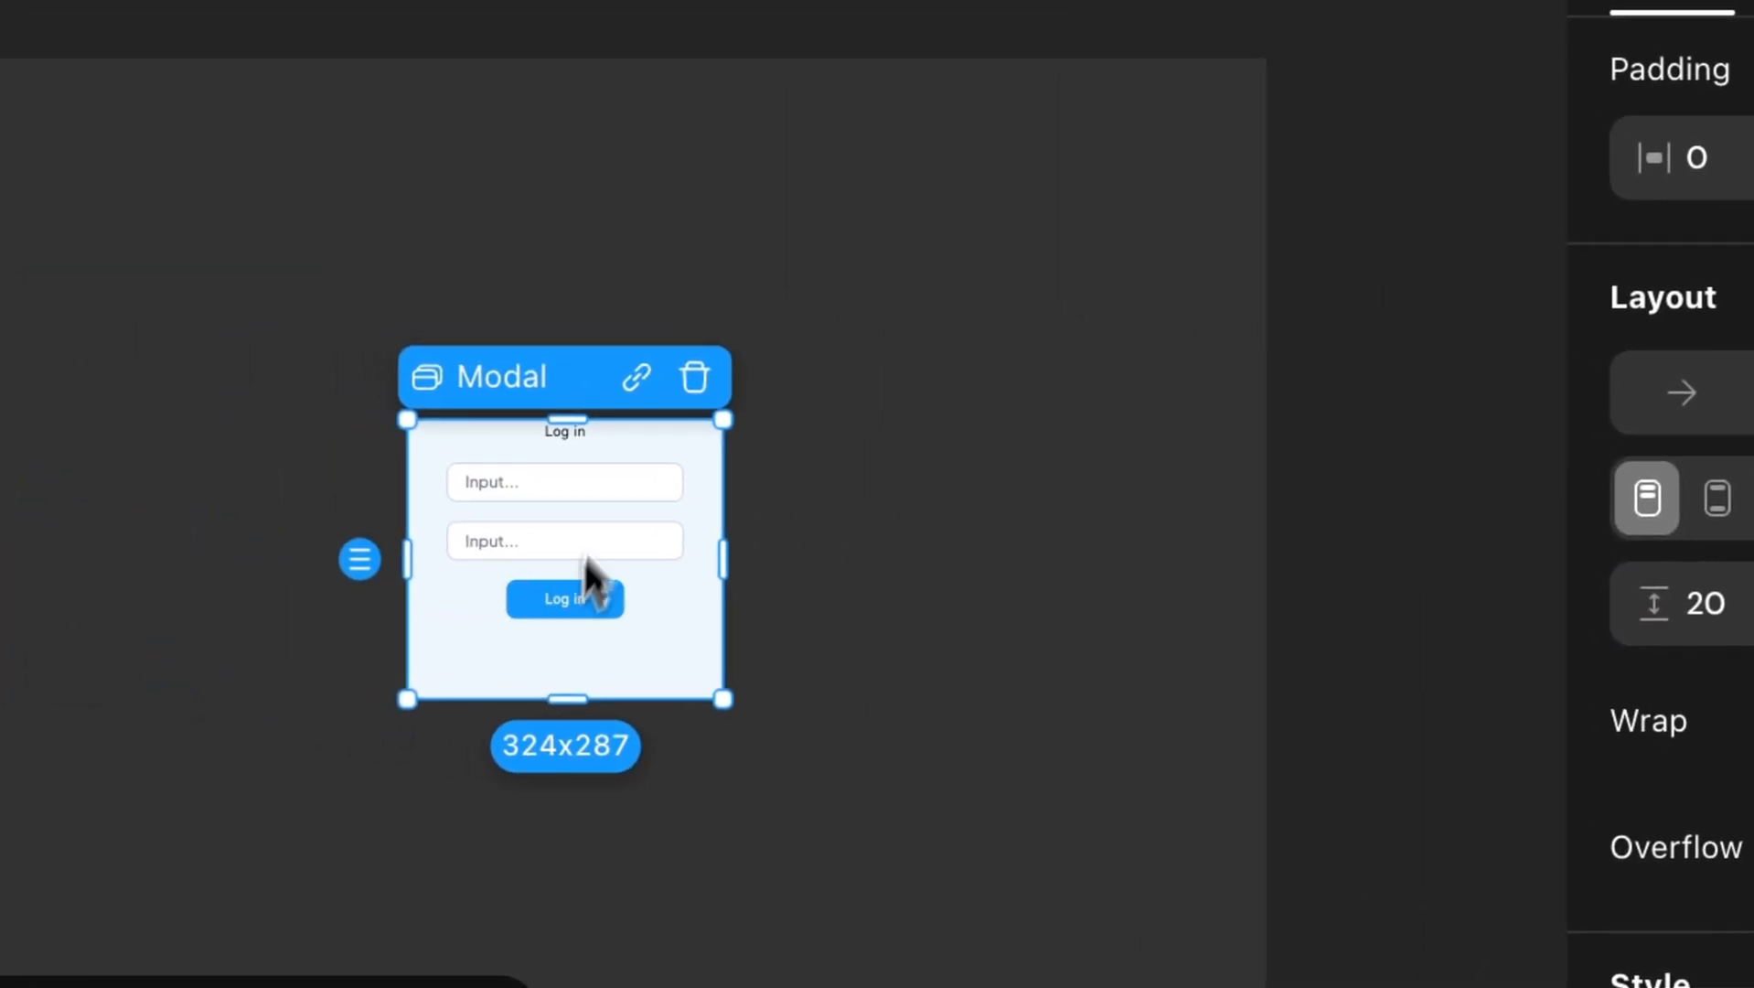
Add per-side margin settings, all at 0, to the Log in heading.
{"action": "left_click", "coordinate": [573, 433]}
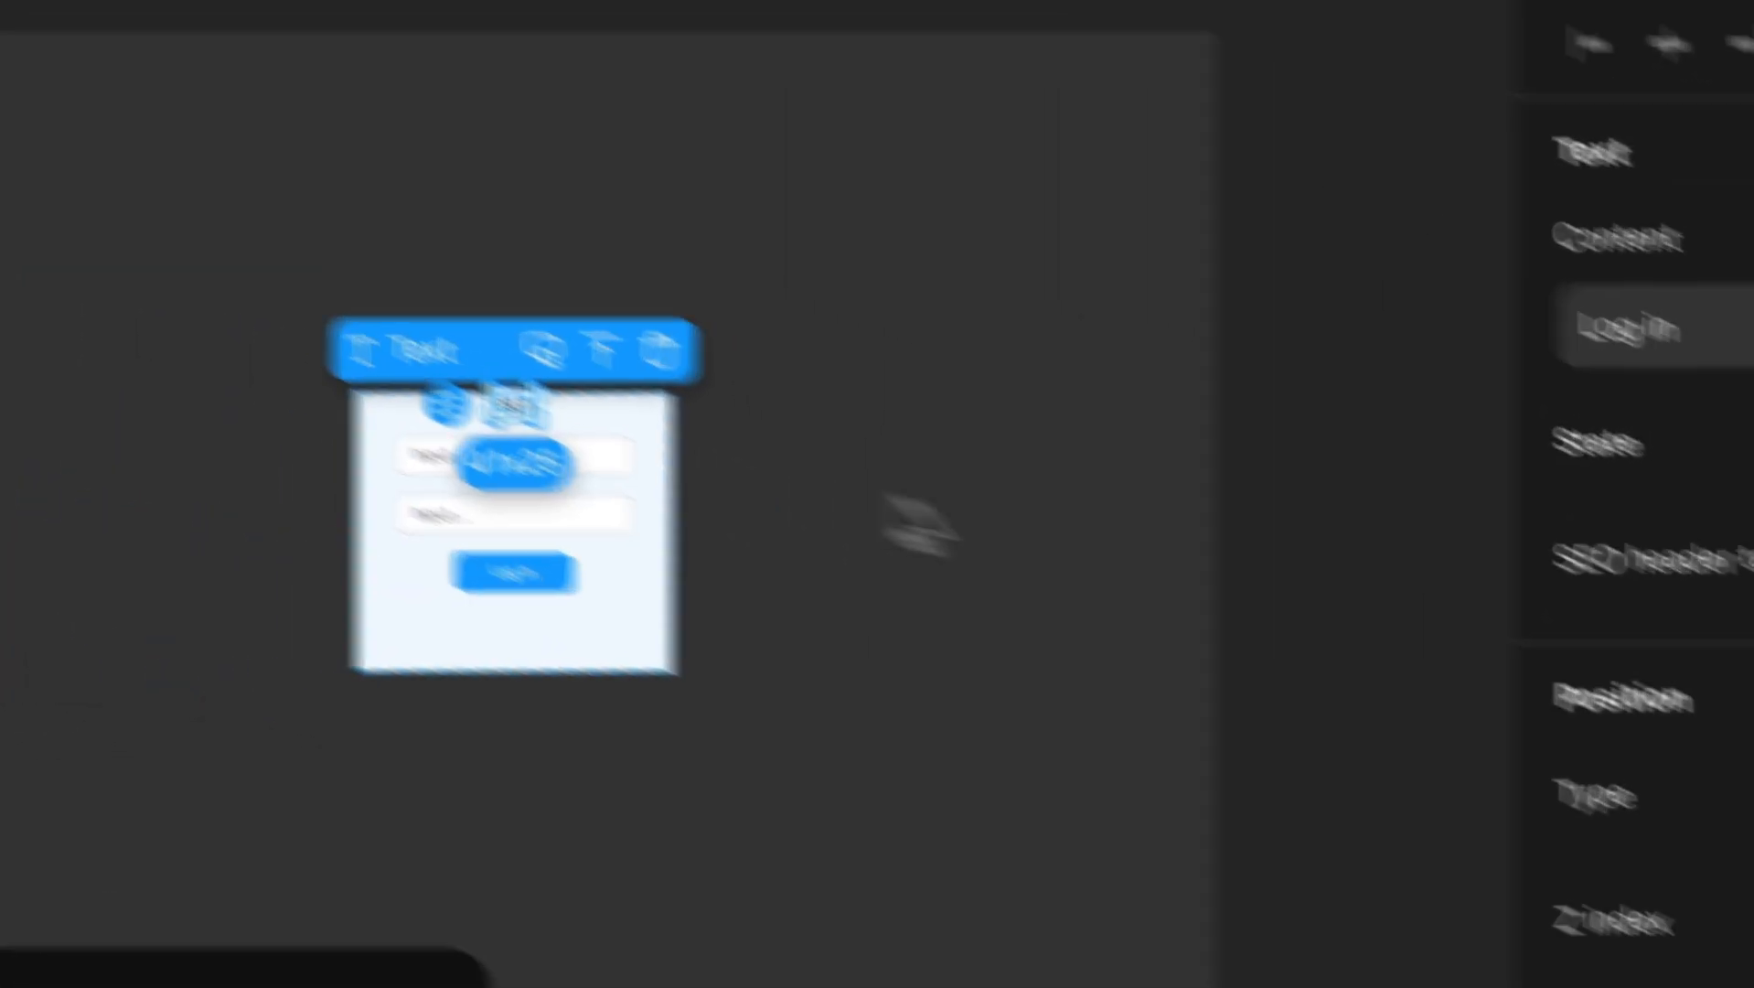
{"action": "scroll", "coordinate": [1280, 685], "scroll_direction": "down", "scroll_amount": 3}
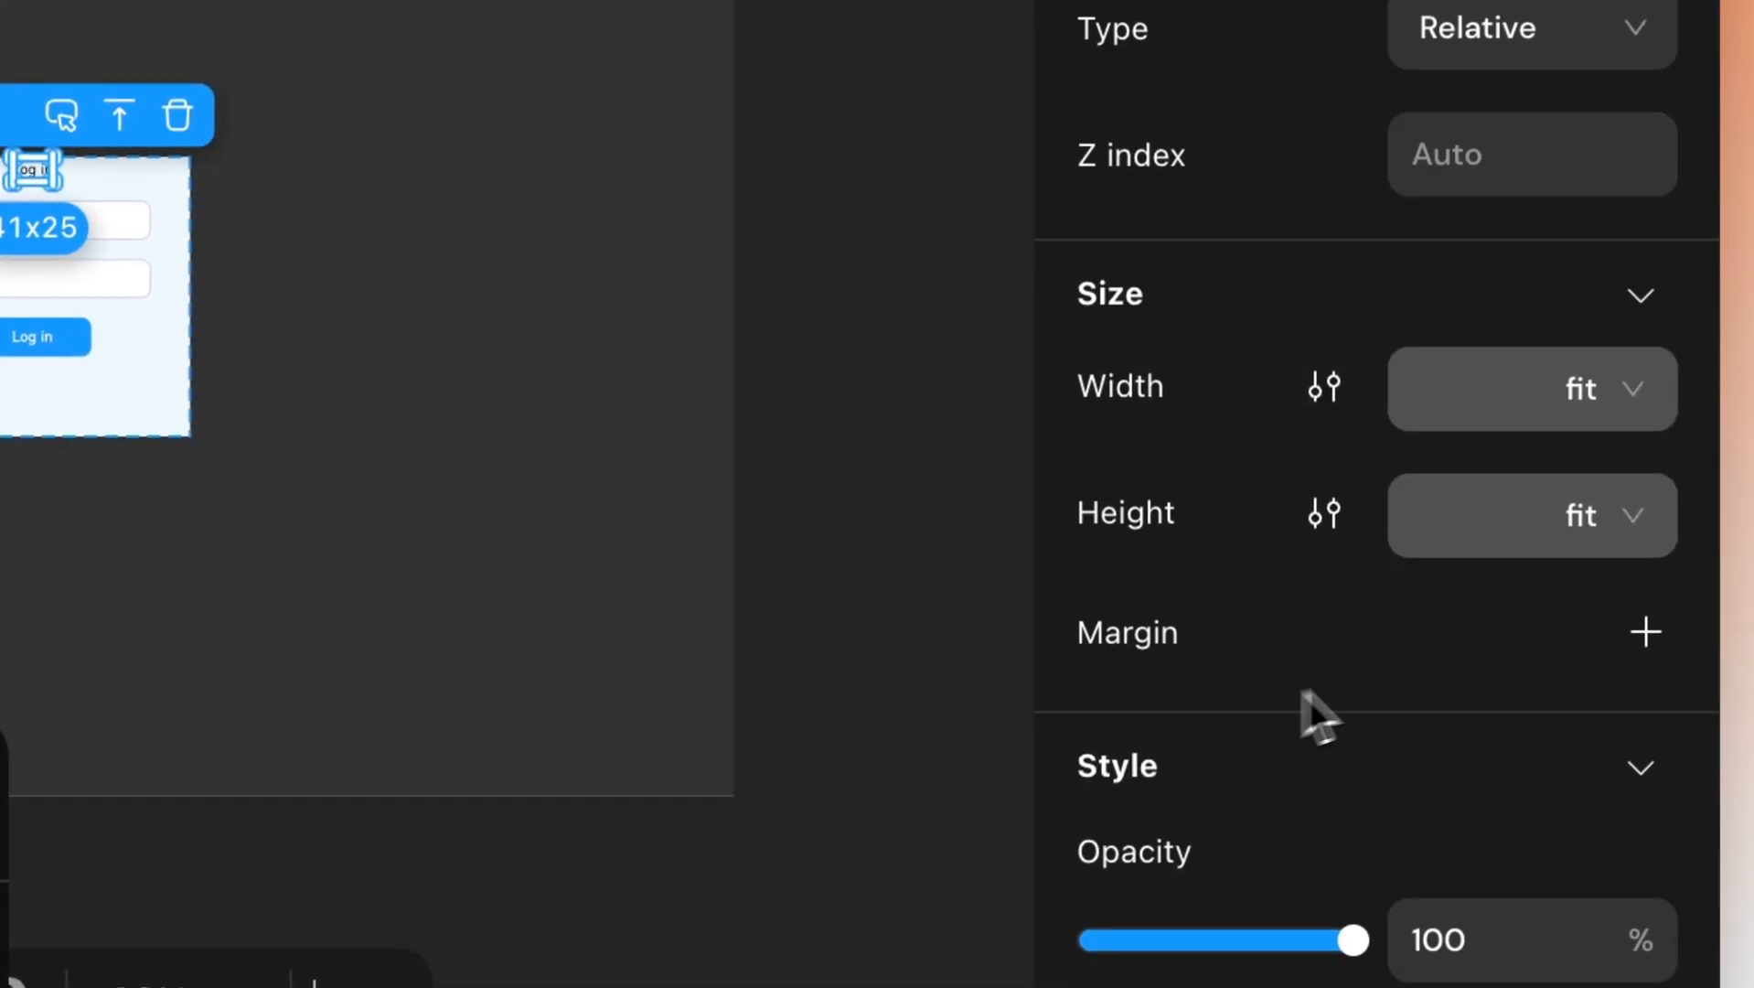
{"action": "left_click", "coordinate": [1644, 620]}
{"action": "left_click", "coordinate": [1566, 559]}
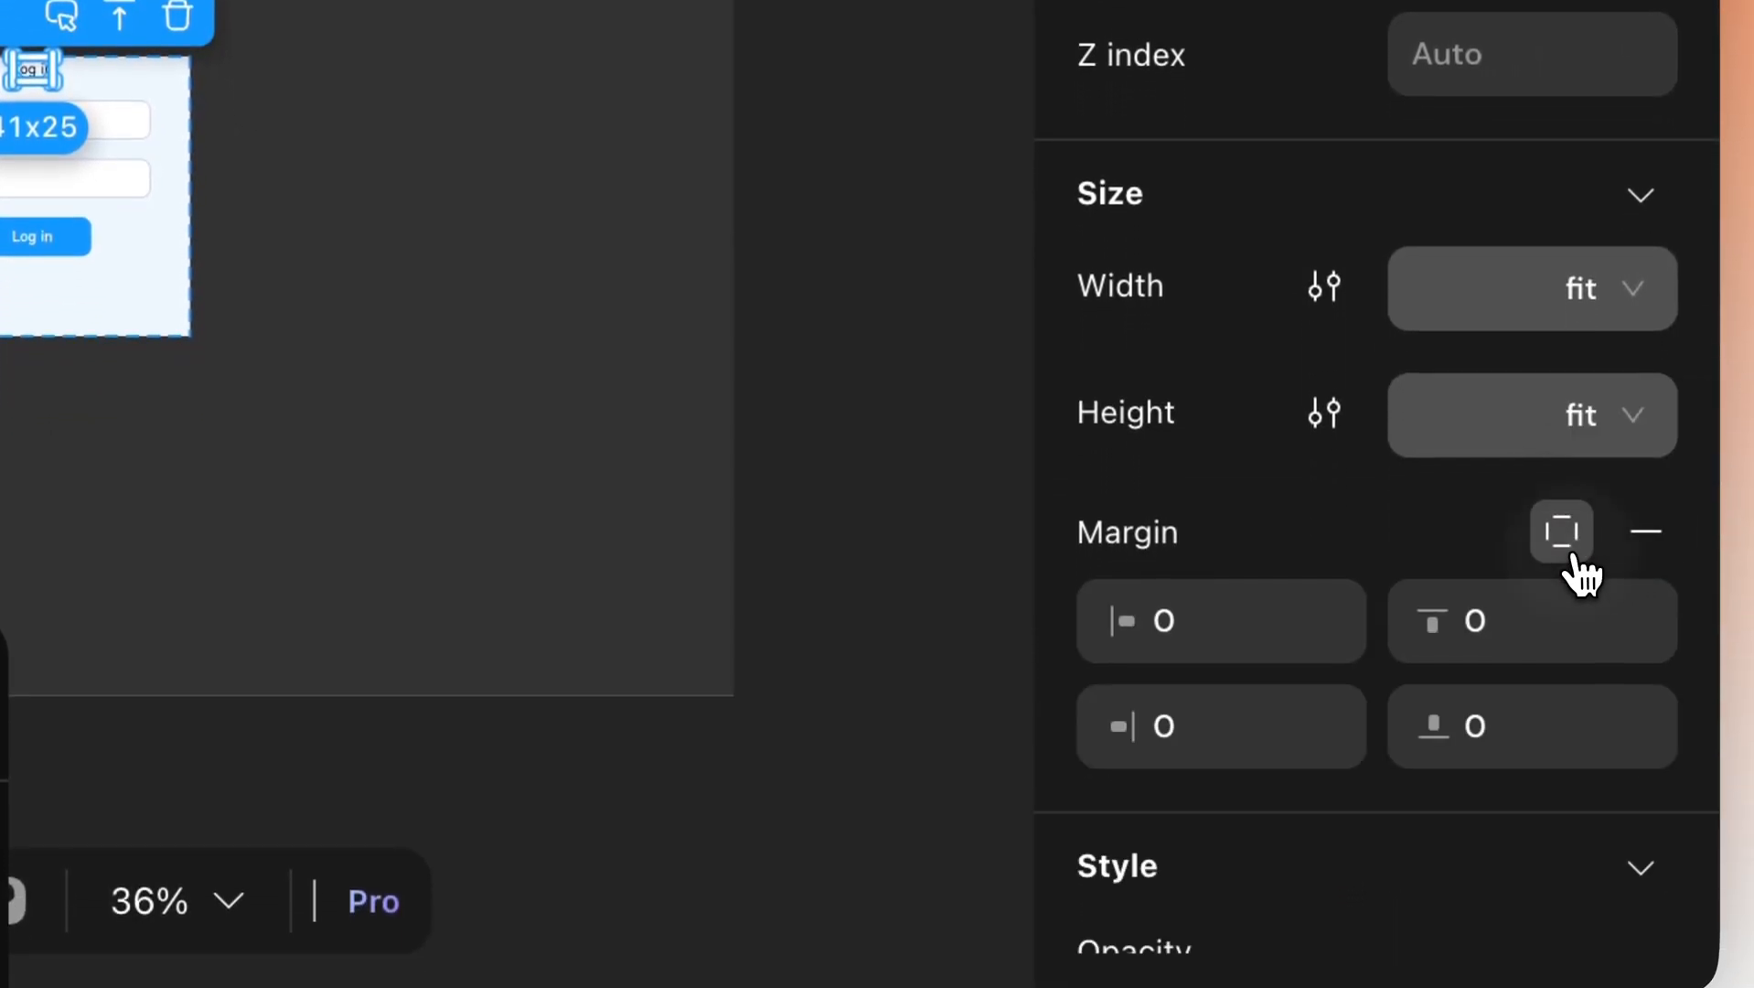
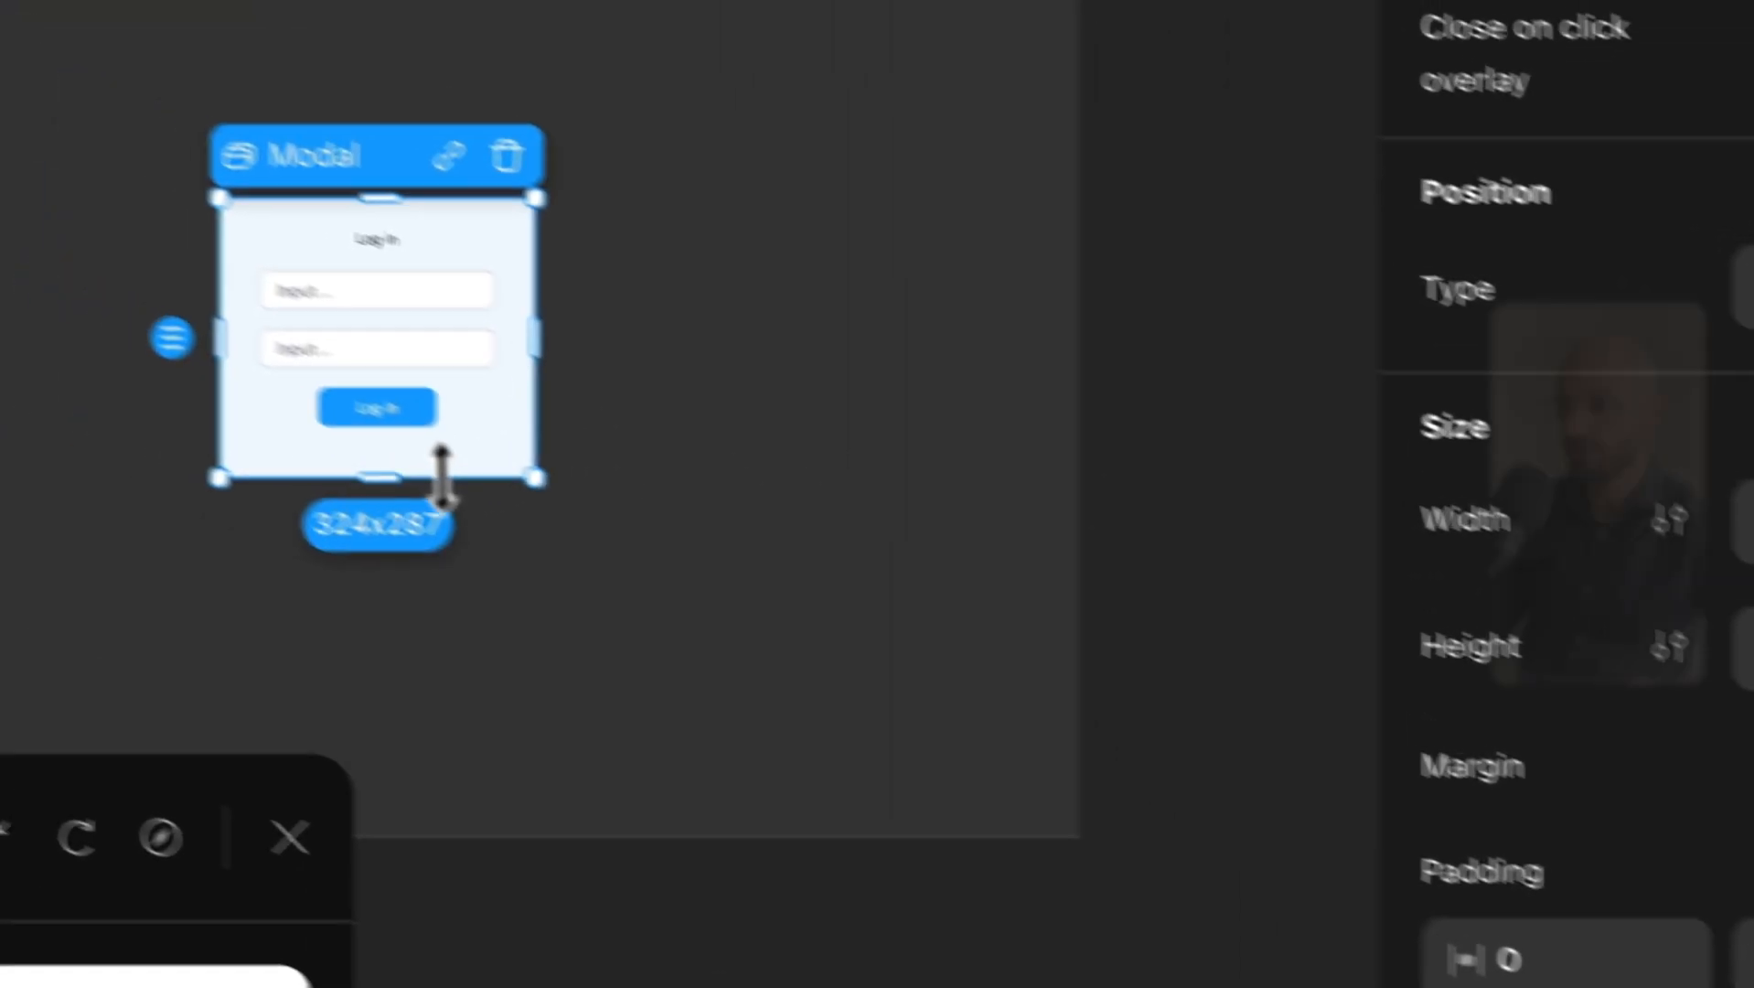
Resize the login modal to 324x271 and give it a light grey E4E4E4 background.
{"action": "left_click_drag", "start_coordinate": [443, 470], "coordinate": [510, 512]}
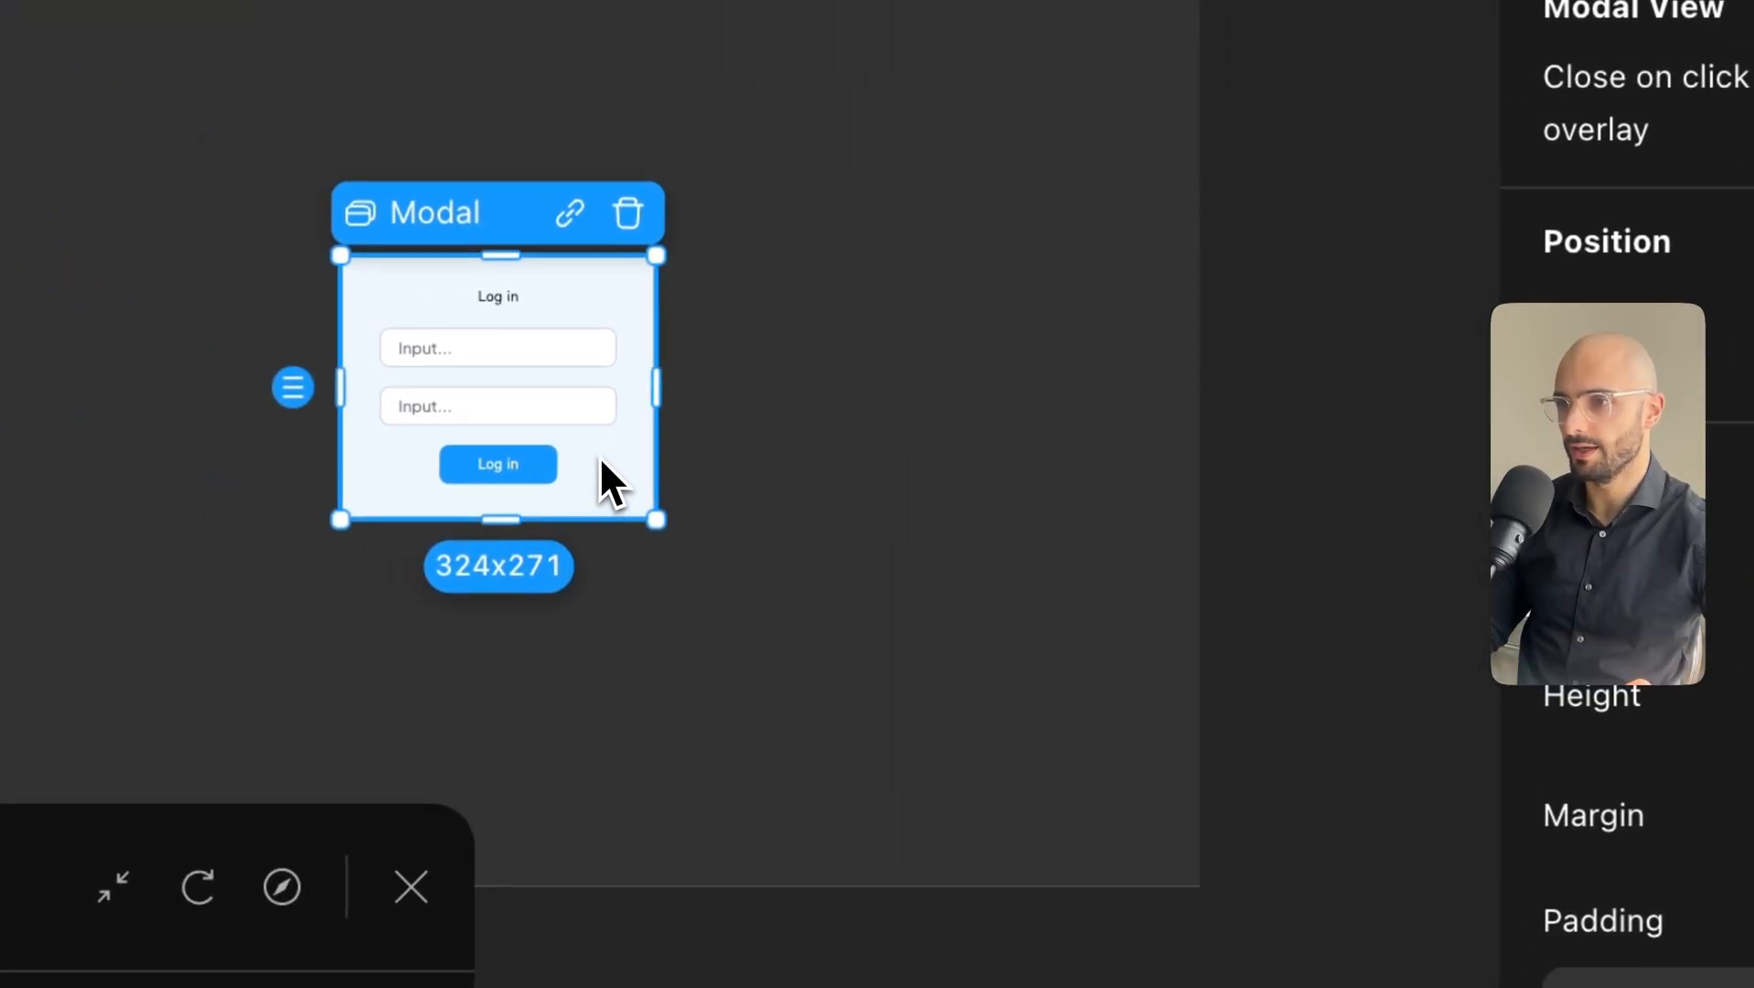
{"action": "scroll", "coordinate": [1338, 489], "scroll_direction": "down", "scroll_amount": 5}
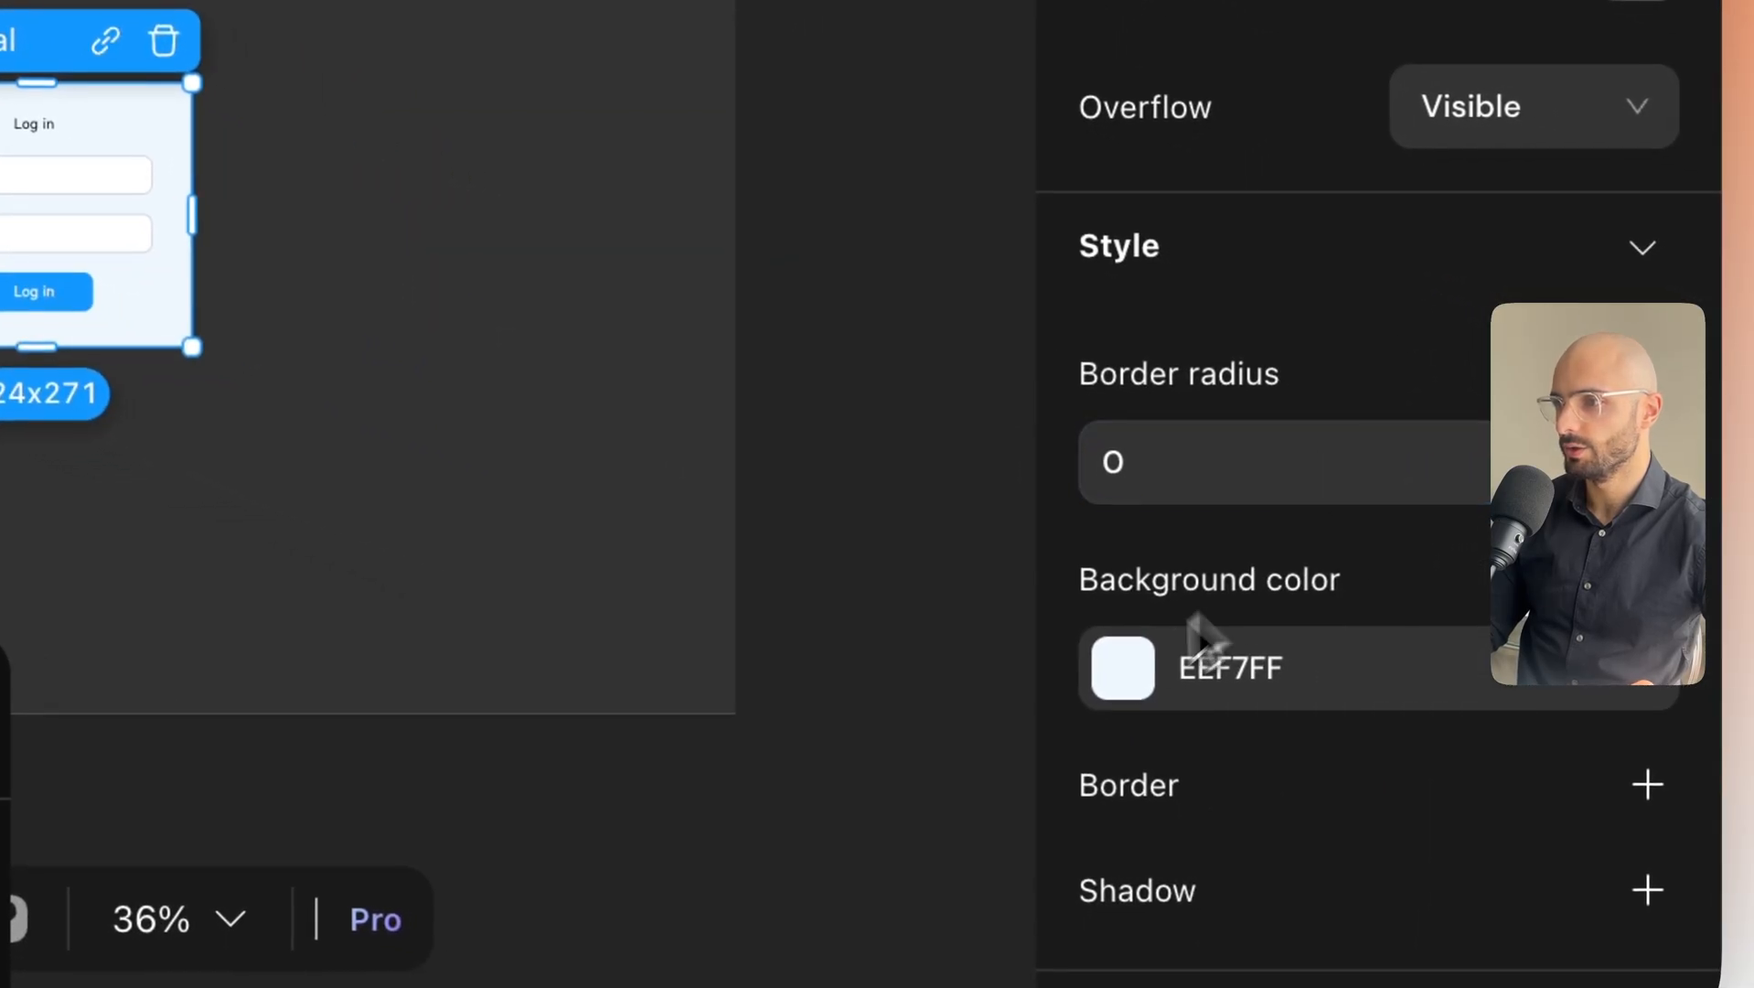
{"action": "left_click", "coordinate": [1120, 699]}
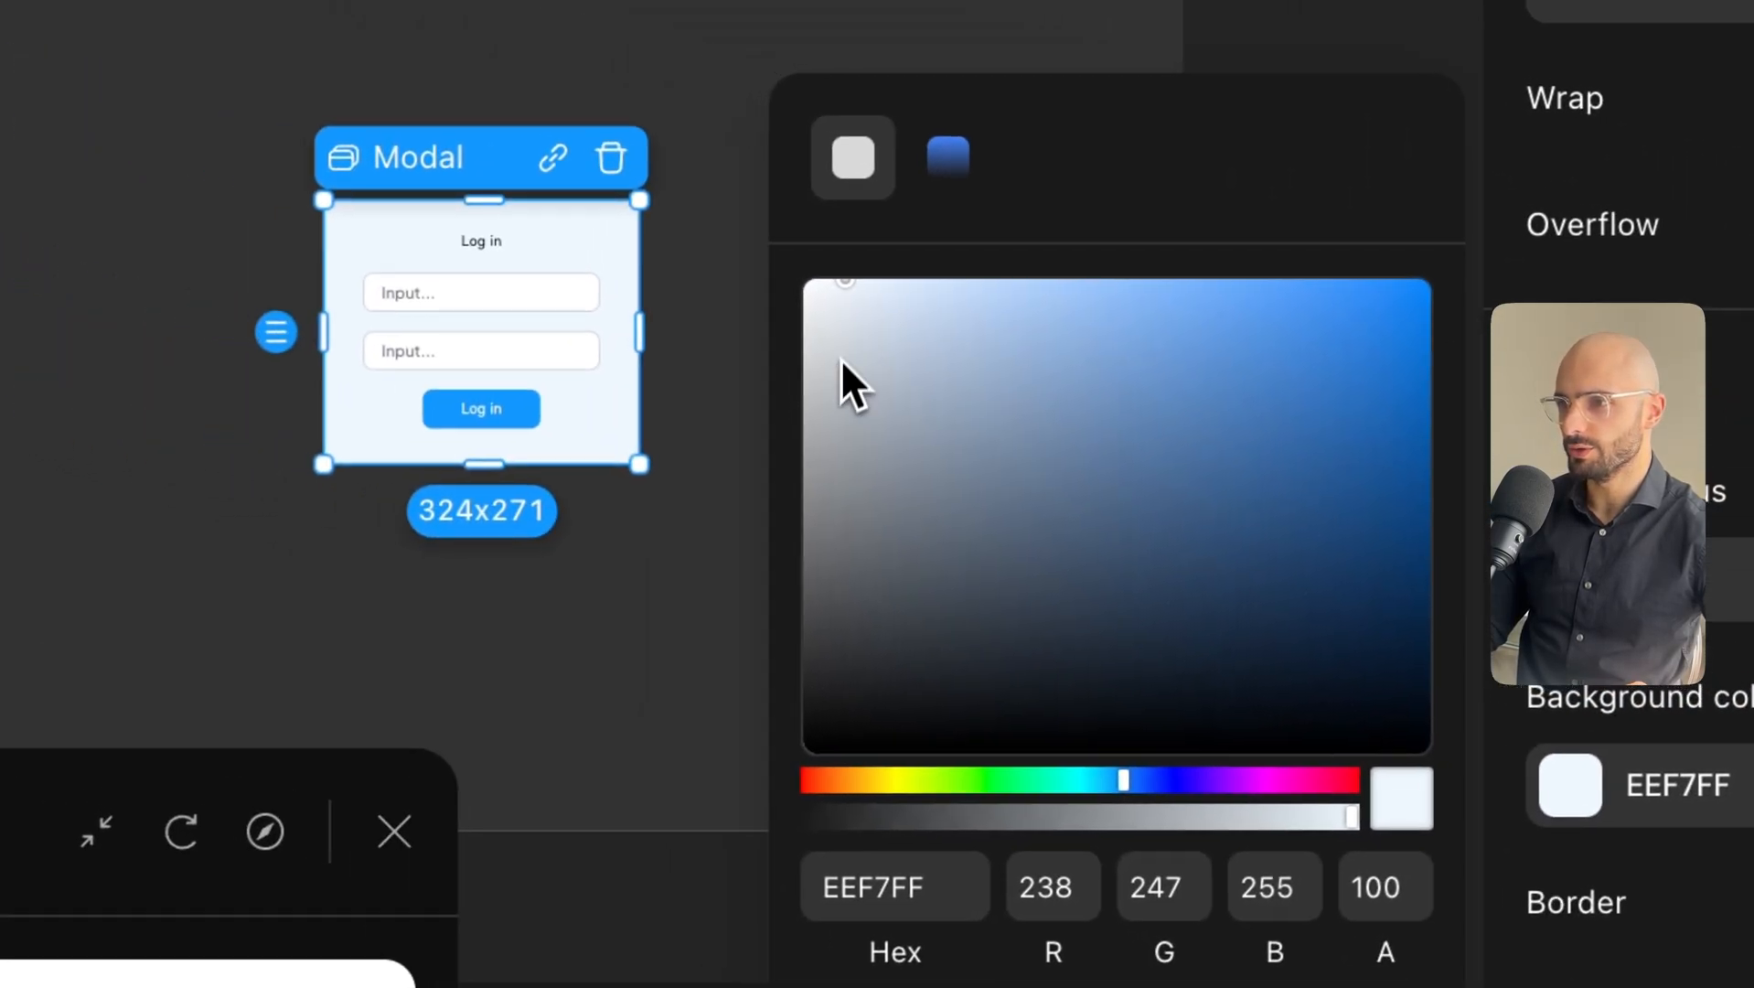
{"action": "left_click_drag", "start_coordinate": [841, 359], "coordinate": [790, 339]}
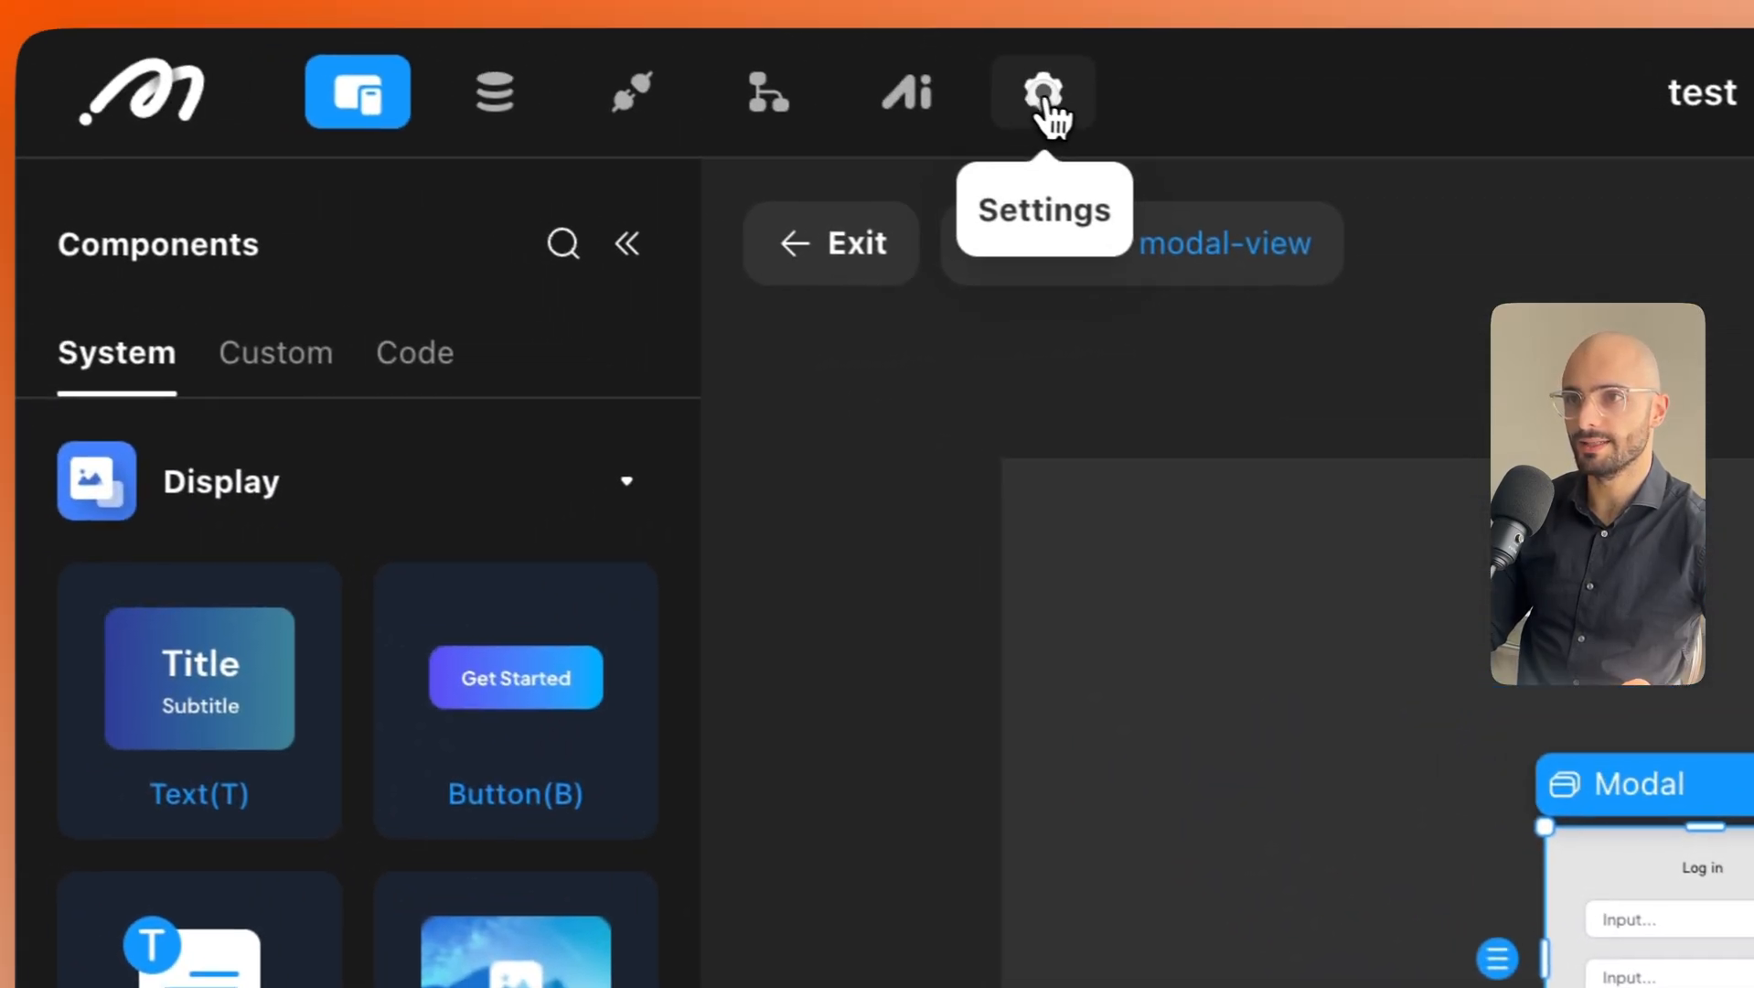
In Settings > Theme, add a #3 Custom Color theme colour set to DEDEDE.
{"action": "left_click", "coordinate": [1045, 96]}
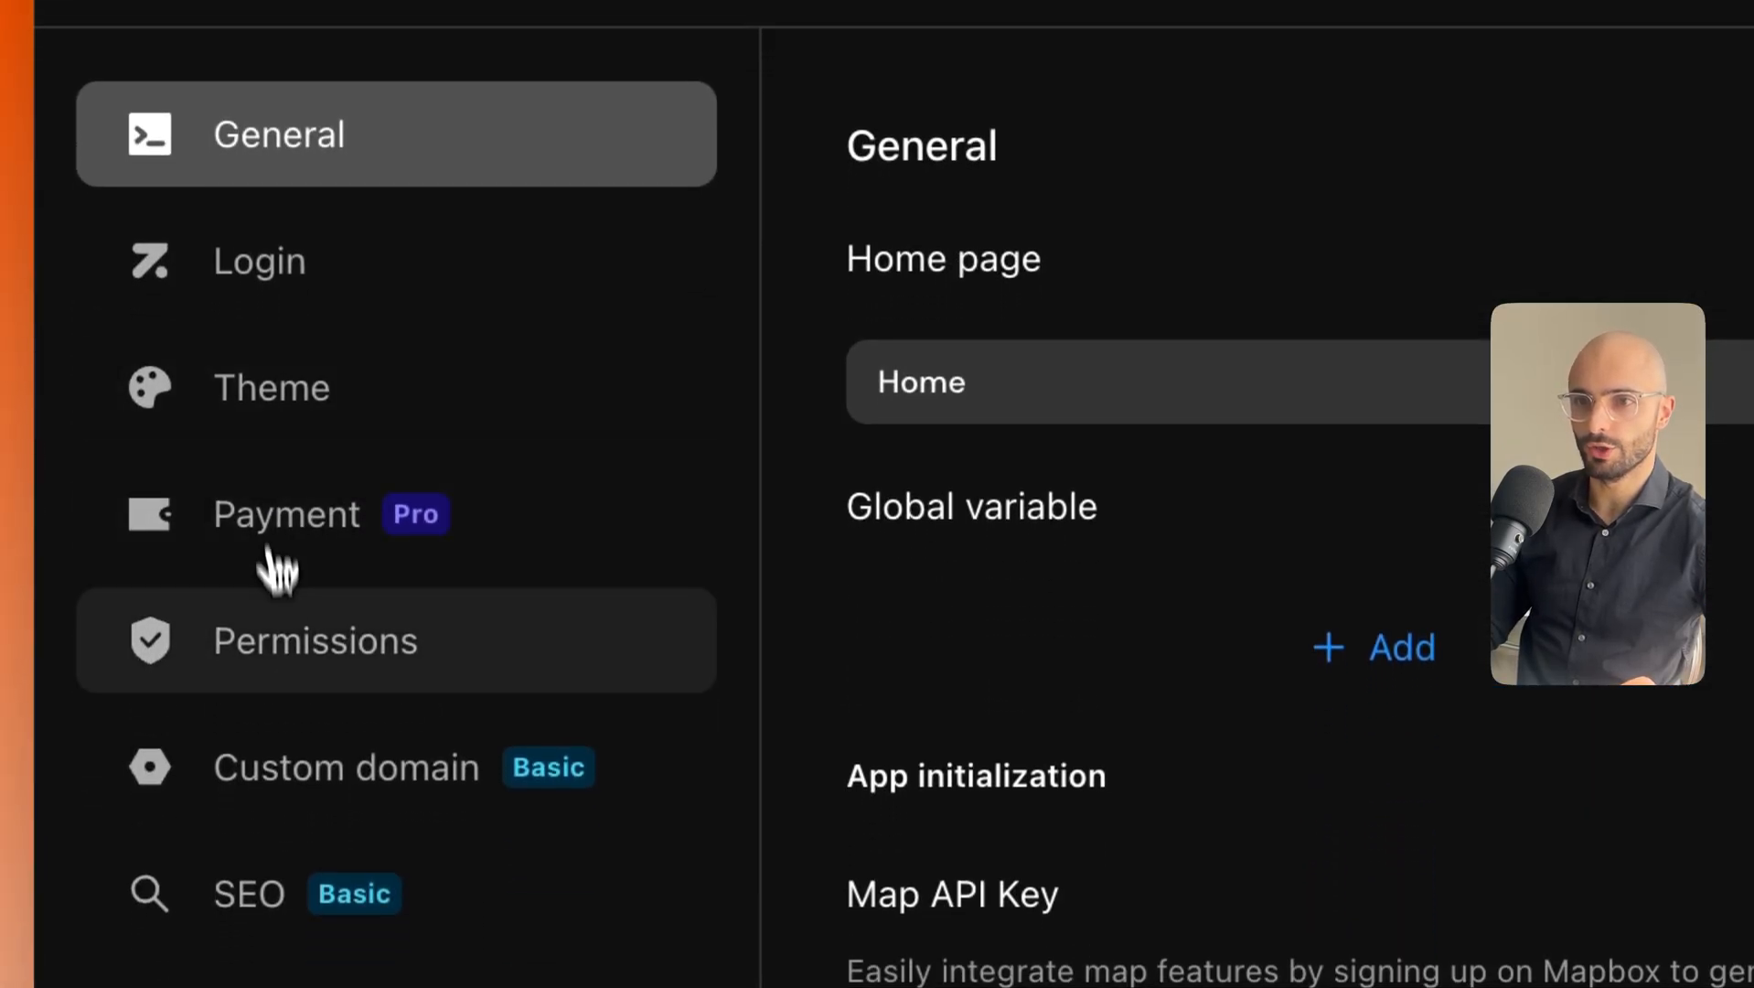
{"action": "left_click", "coordinate": [258, 388]}
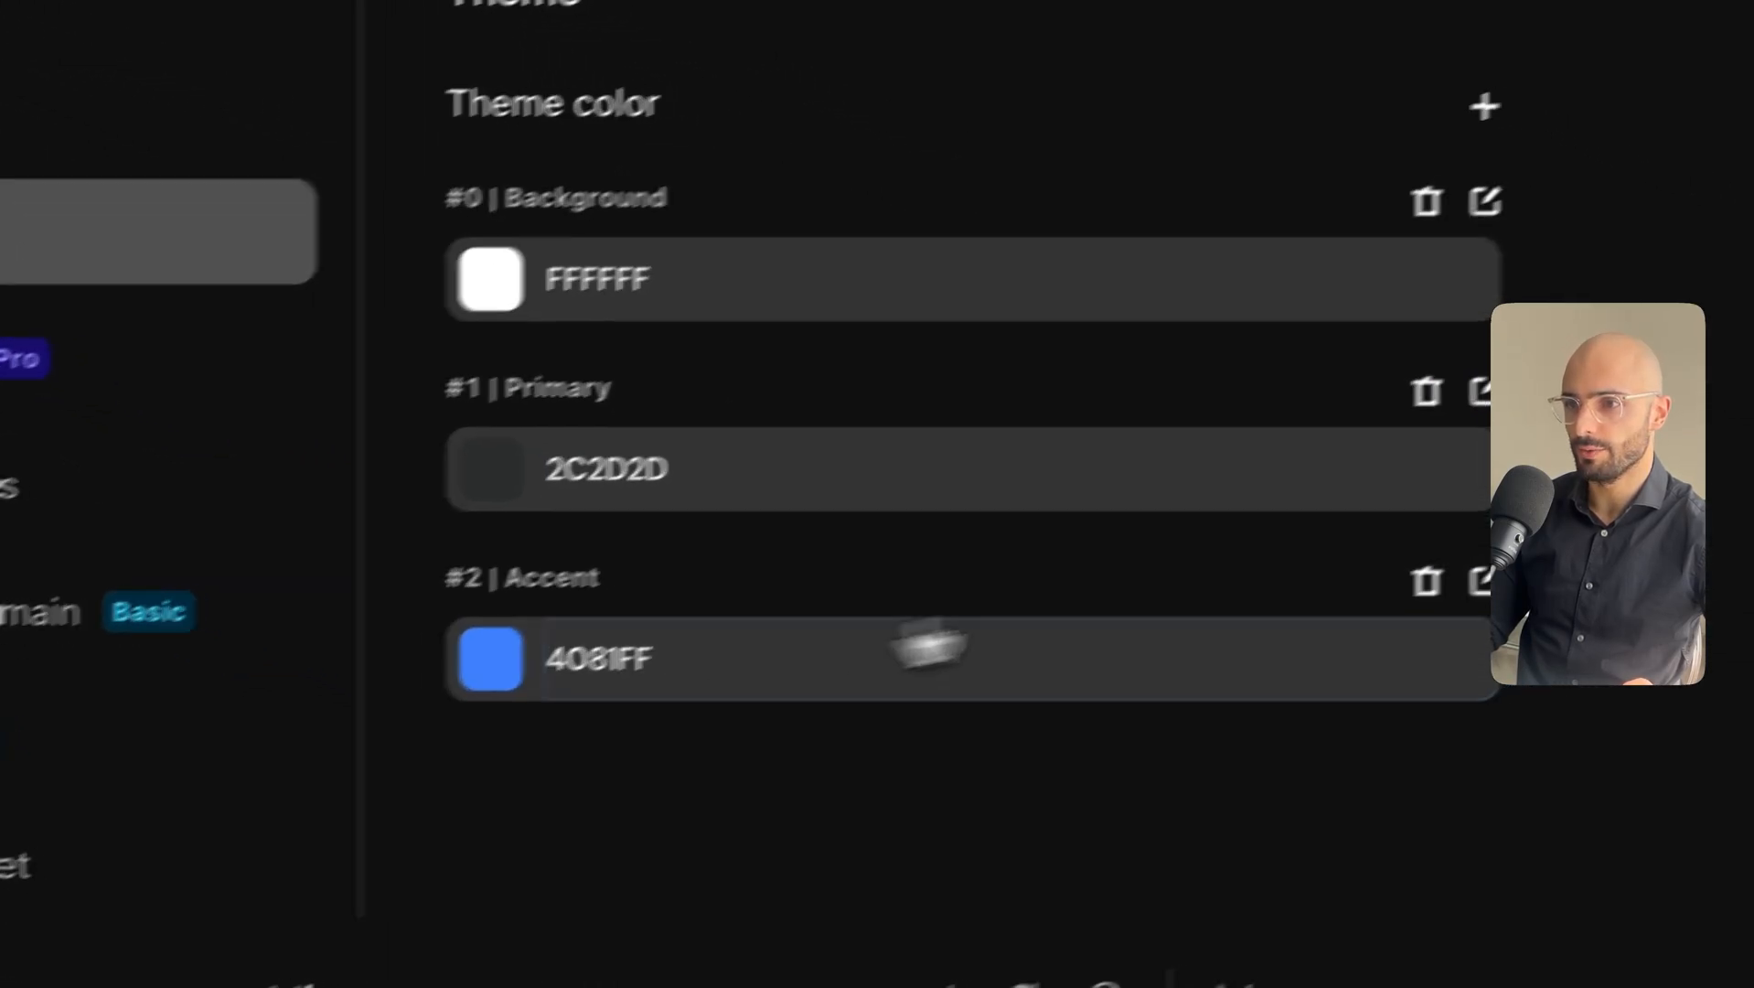
{"action": "left_click", "coordinate": [1484, 106]}
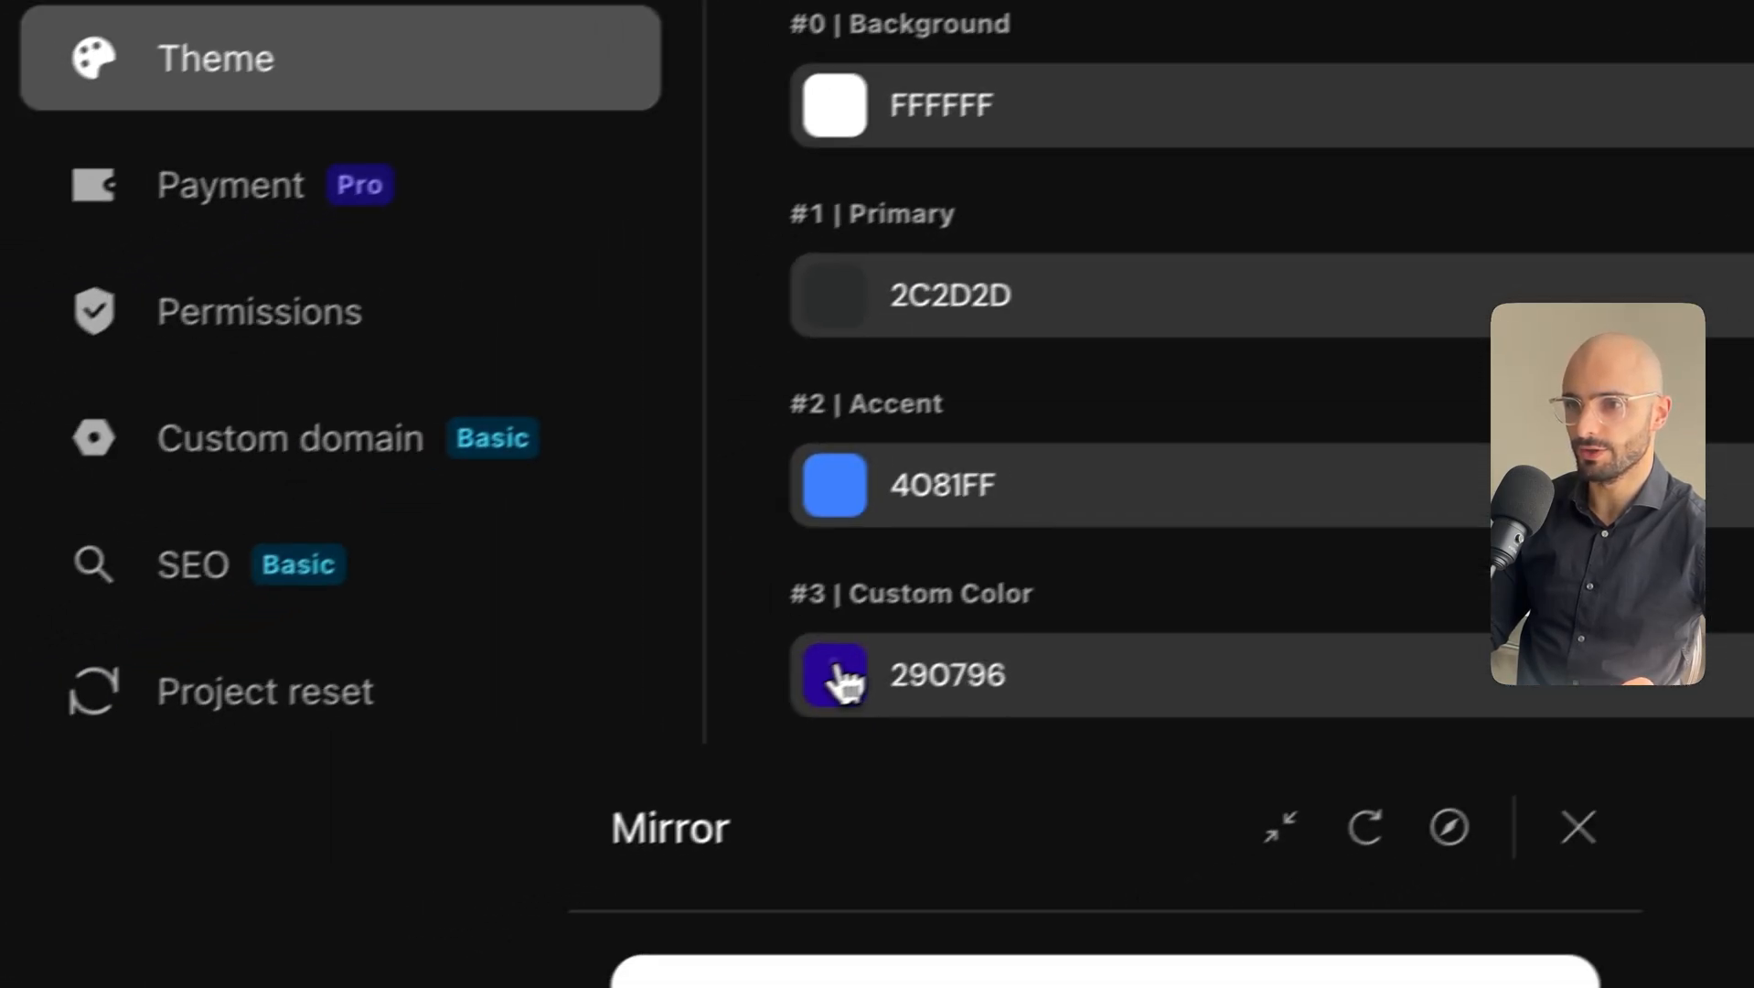
{"action": "left_click", "coordinate": [834, 677]}
{"action": "left_click_drag", "start_coordinate": [87, 450], "coordinate": [52, 406]}
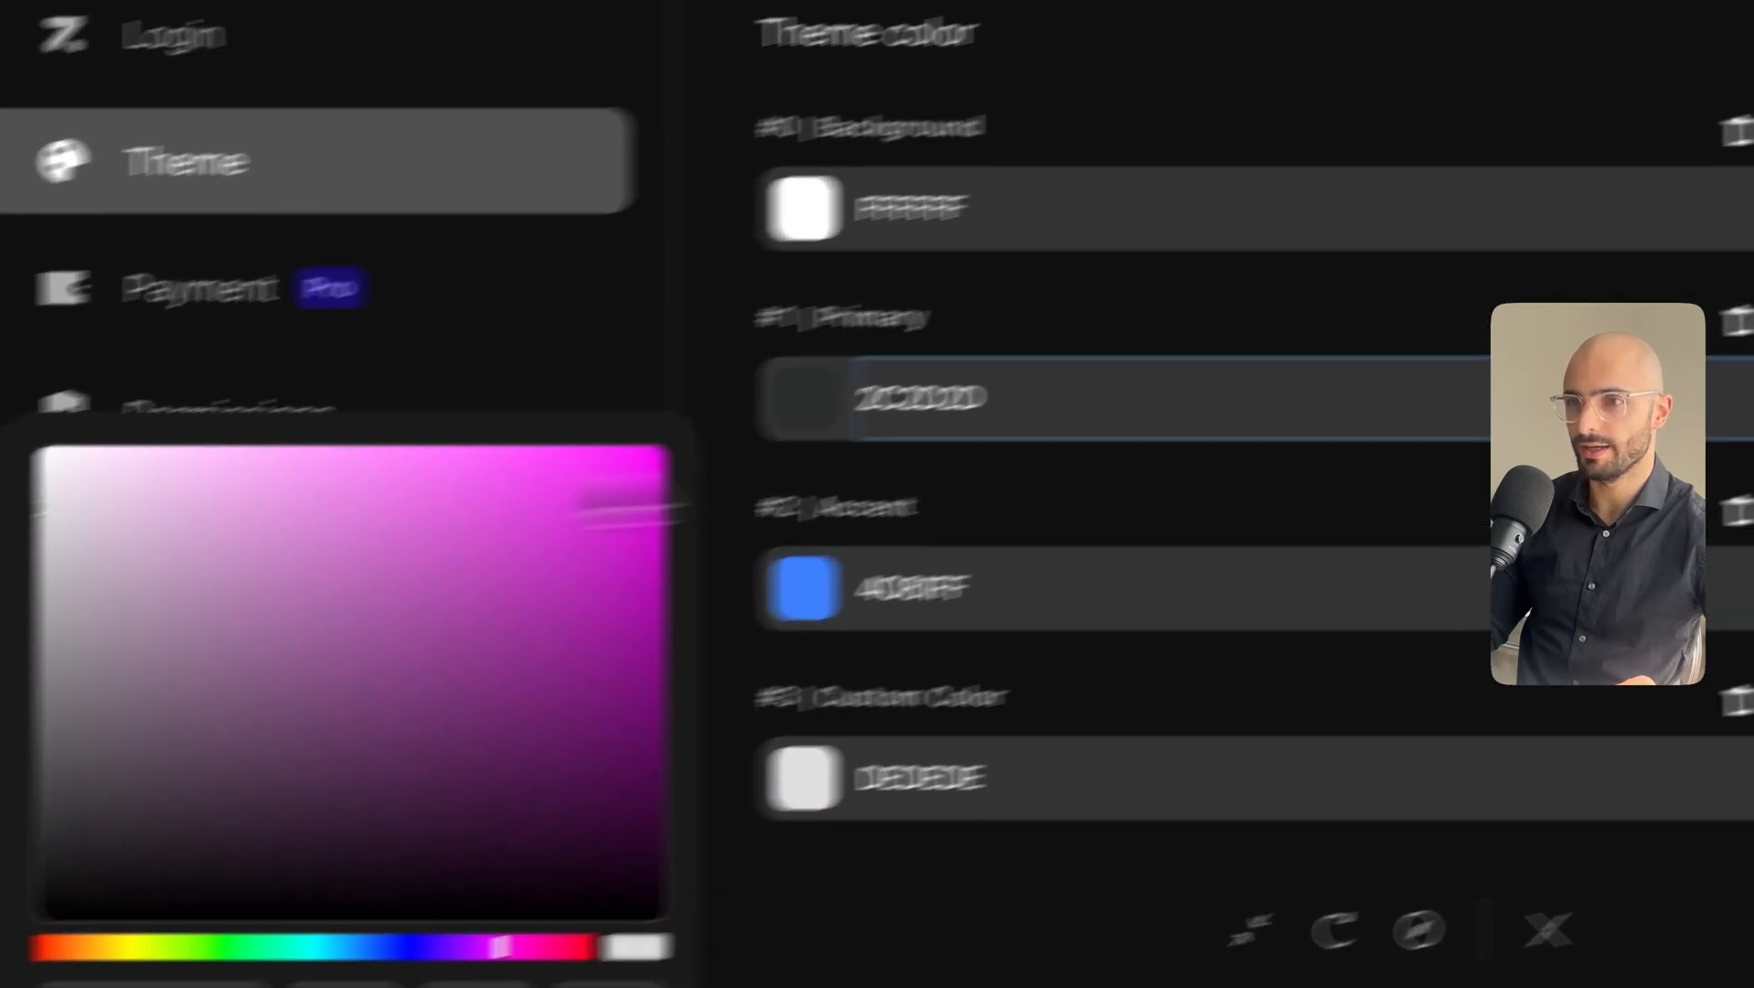
{"action": "left_click", "coordinate": [1378, 458]}
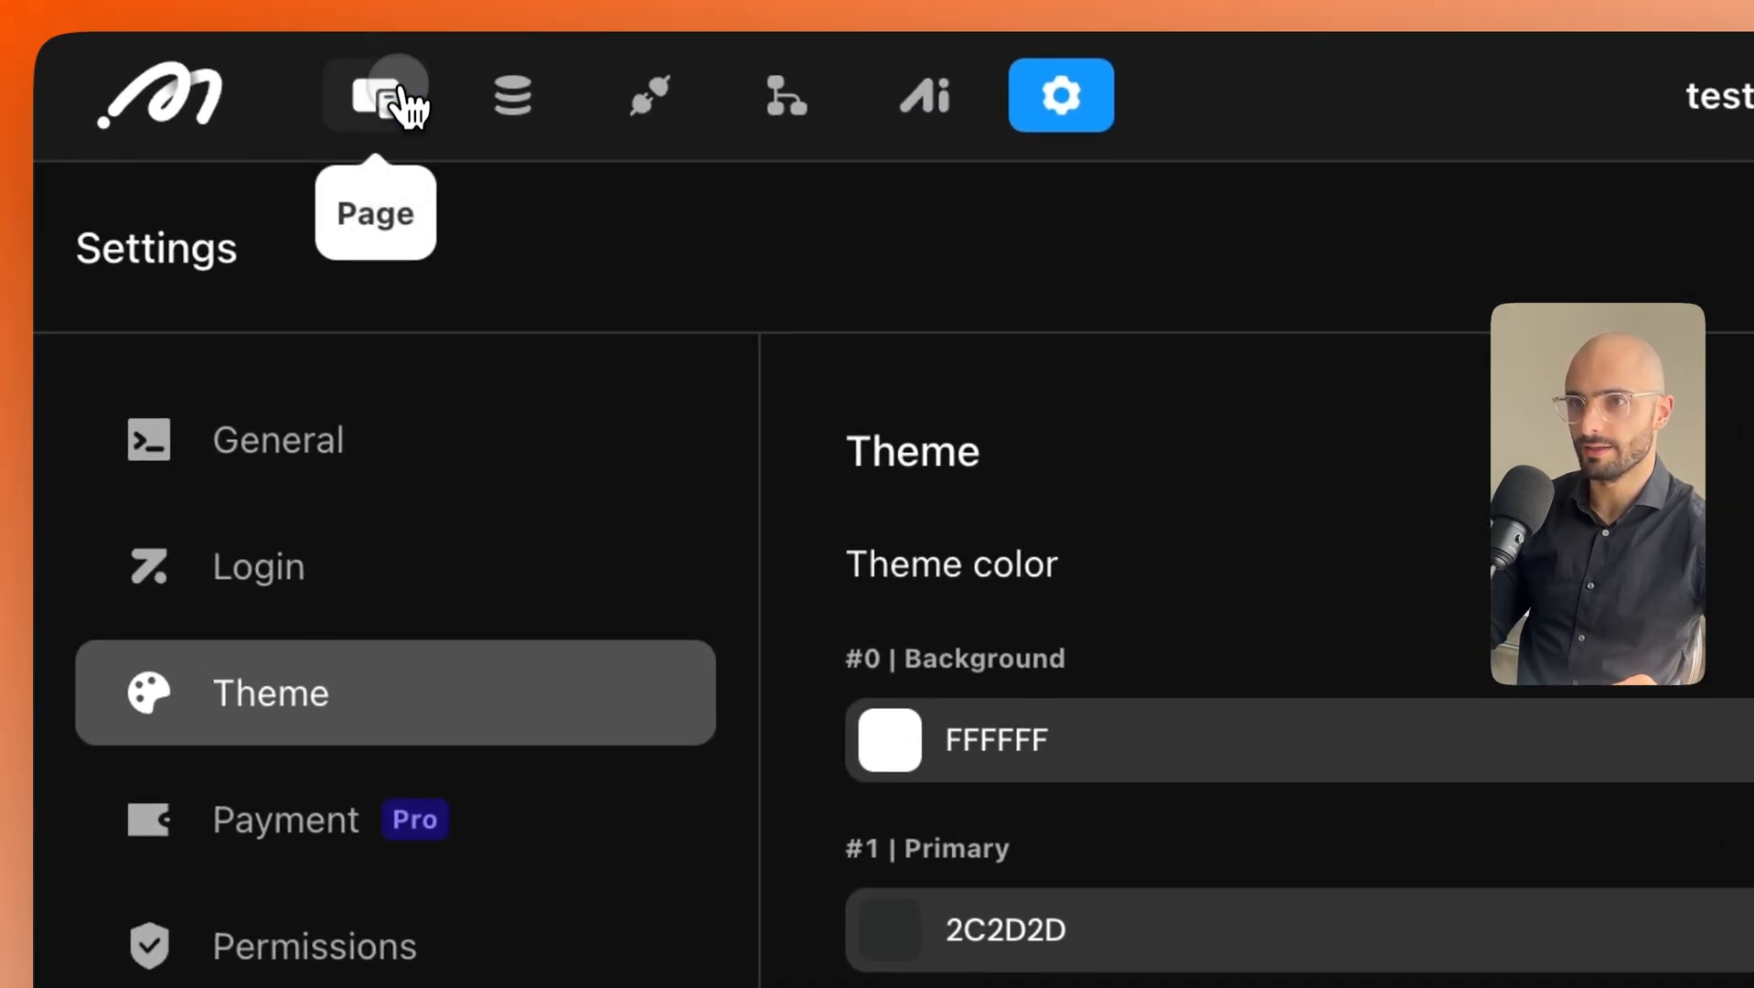
Apply the DEDEDE theme swatch as the login modal's background colour.
{"action": "left_click", "coordinate": [384, 91]}
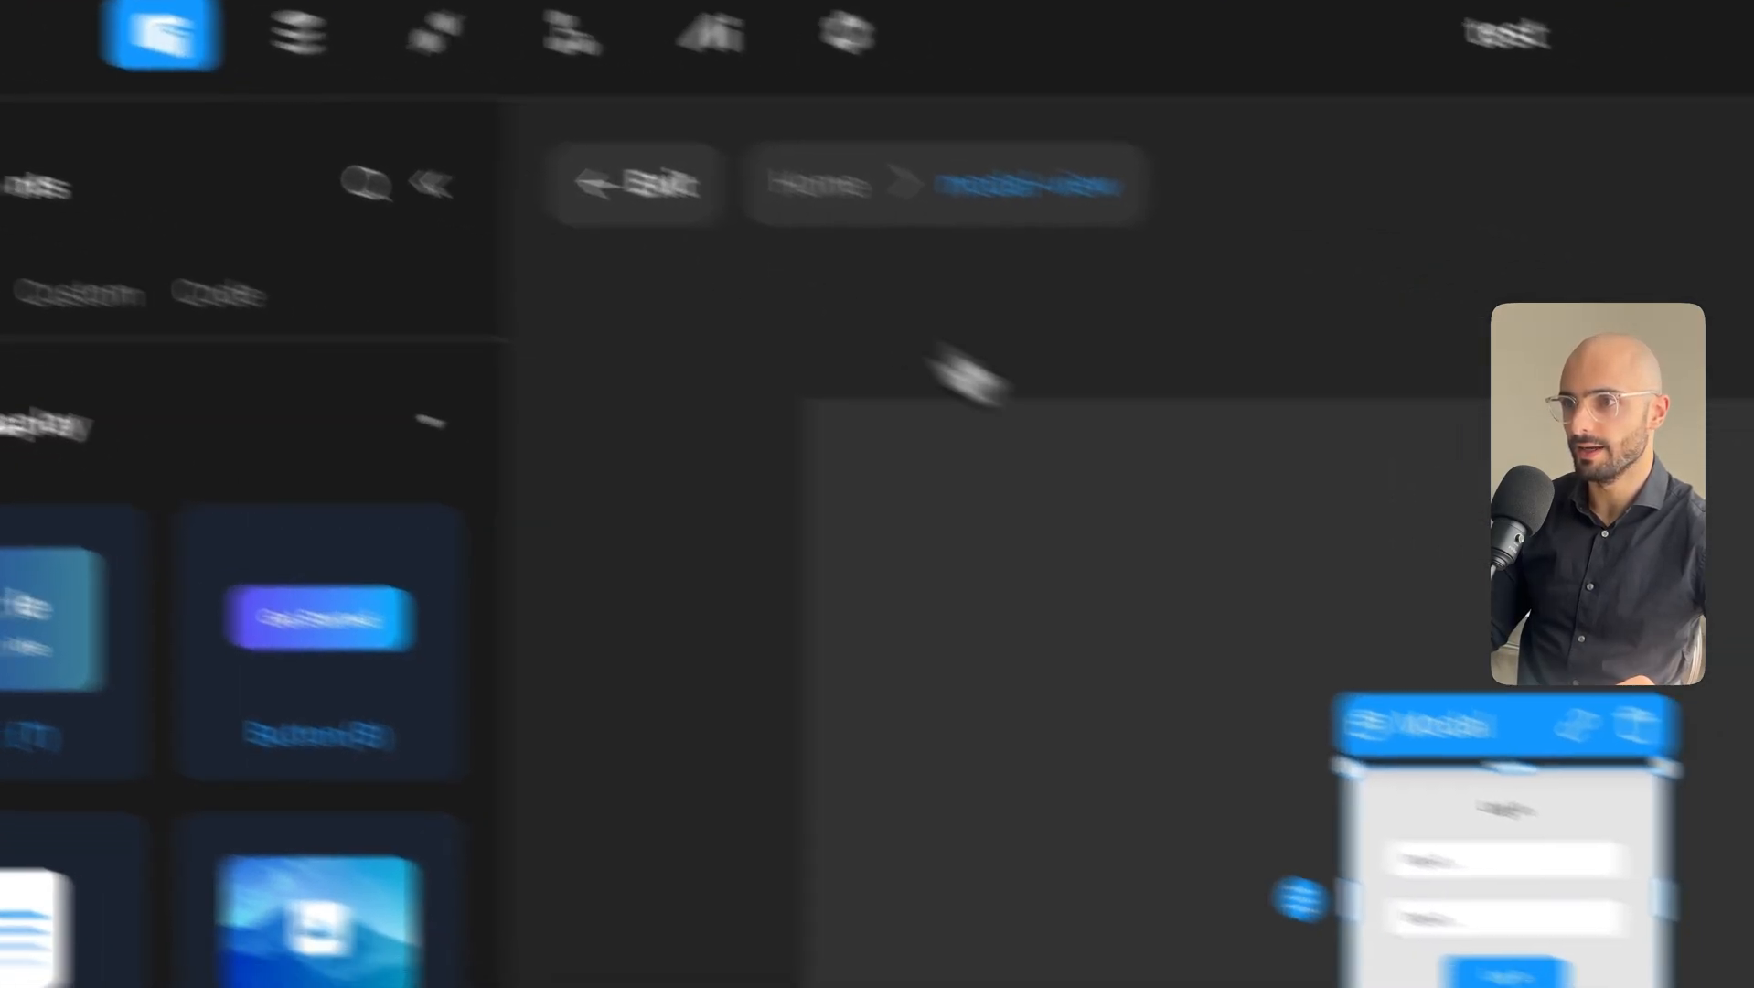
{"action": "left_click", "coordinate": [667, 486]}
{"action": "left_click", "coordinate": [1215, 631]}
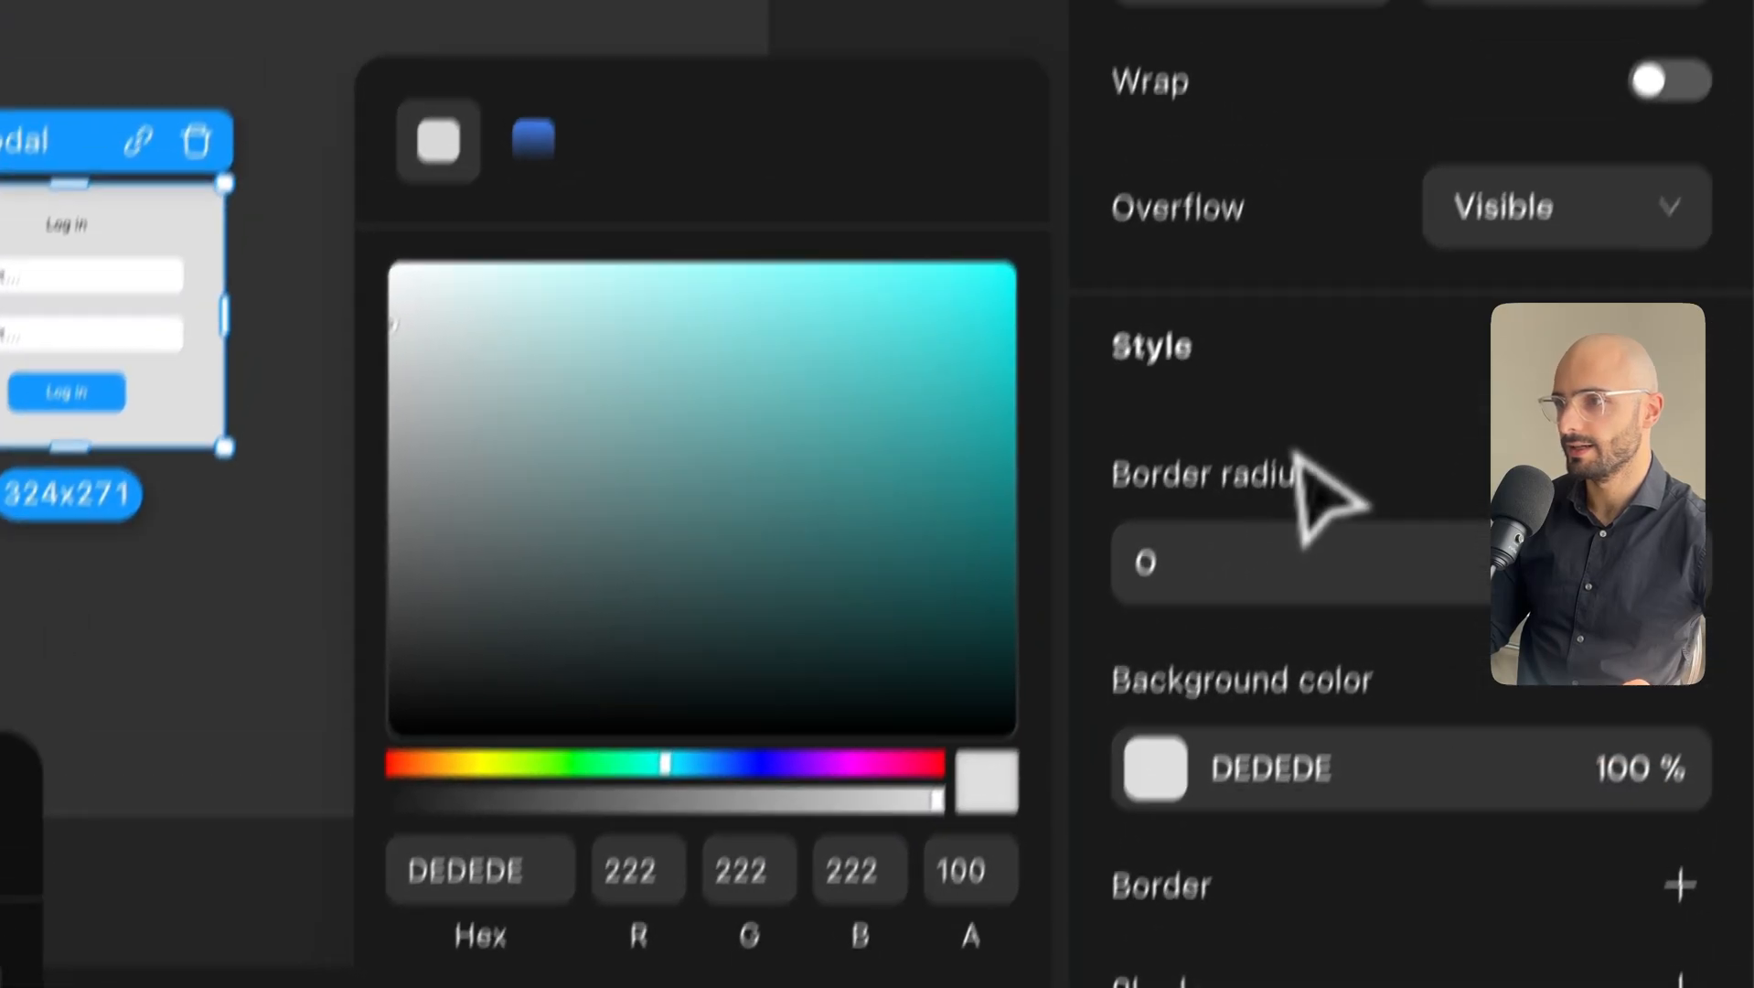
{"action": "left_click", "coordinate": [1346, 288]}
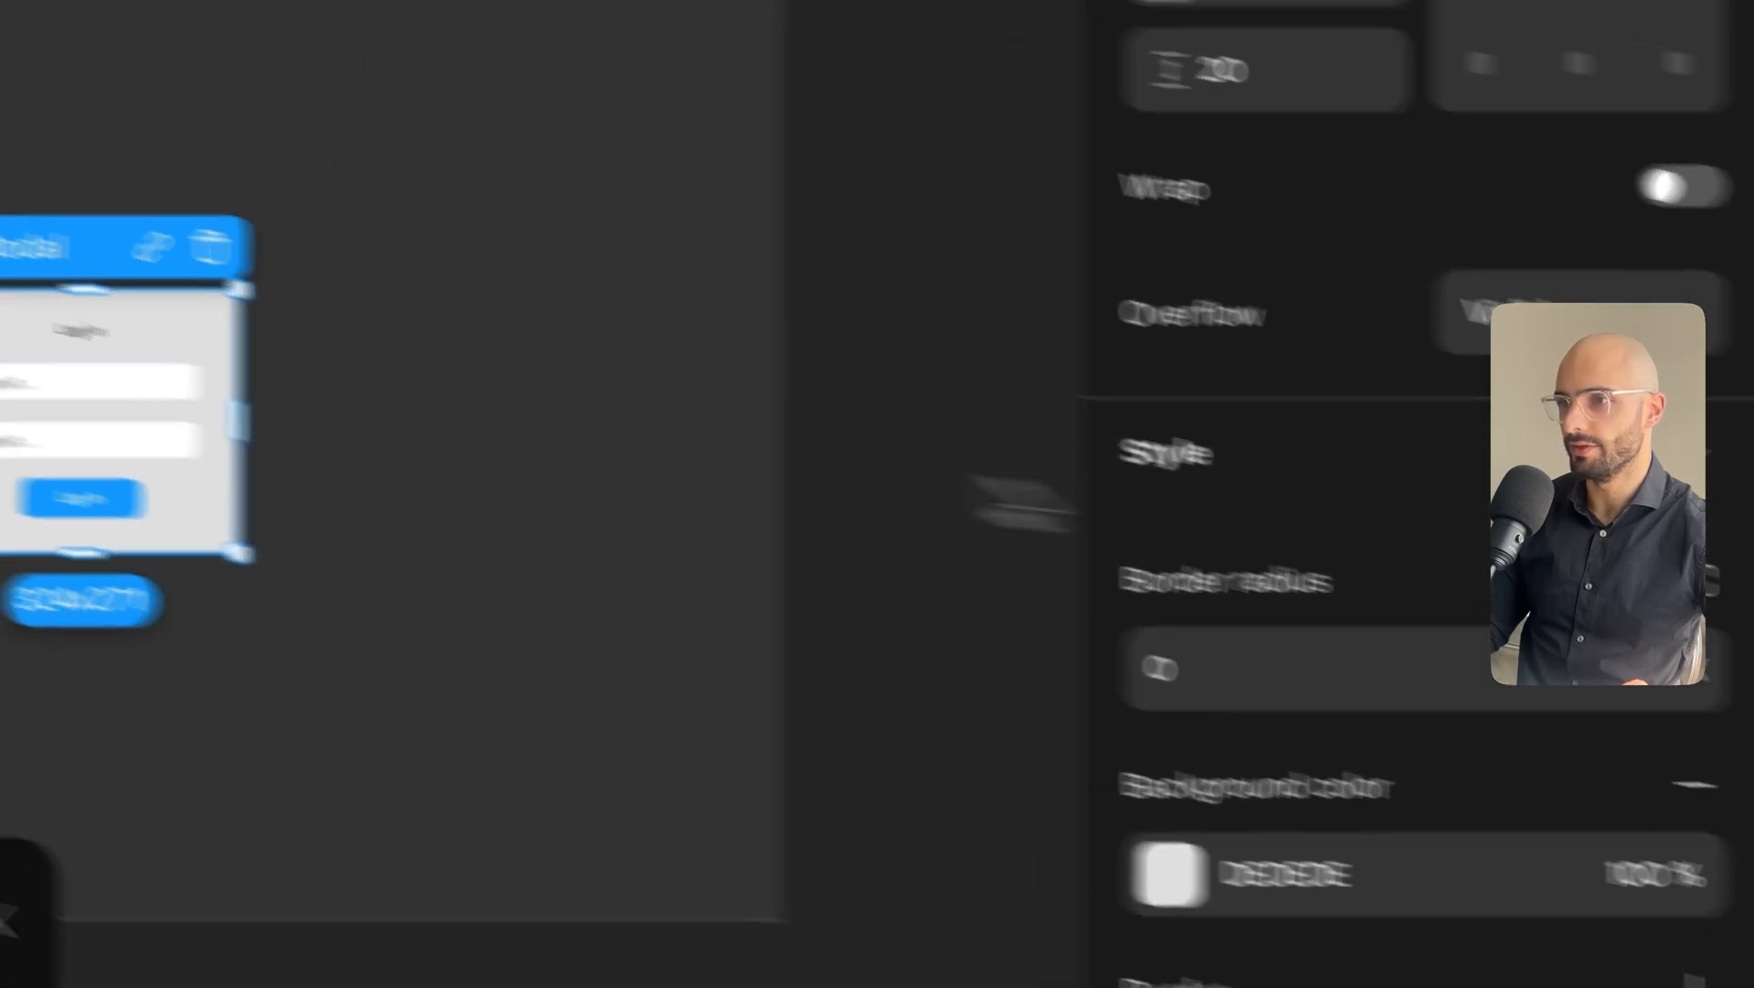
Enlarge the Log in heading text to font size 22.
{"action": "left_click", "coordinate": [117, 64]}
{"action": "scroll", "coordinate": [1719, 823], "scroll_direction": "down", "scroll_amount": 15}
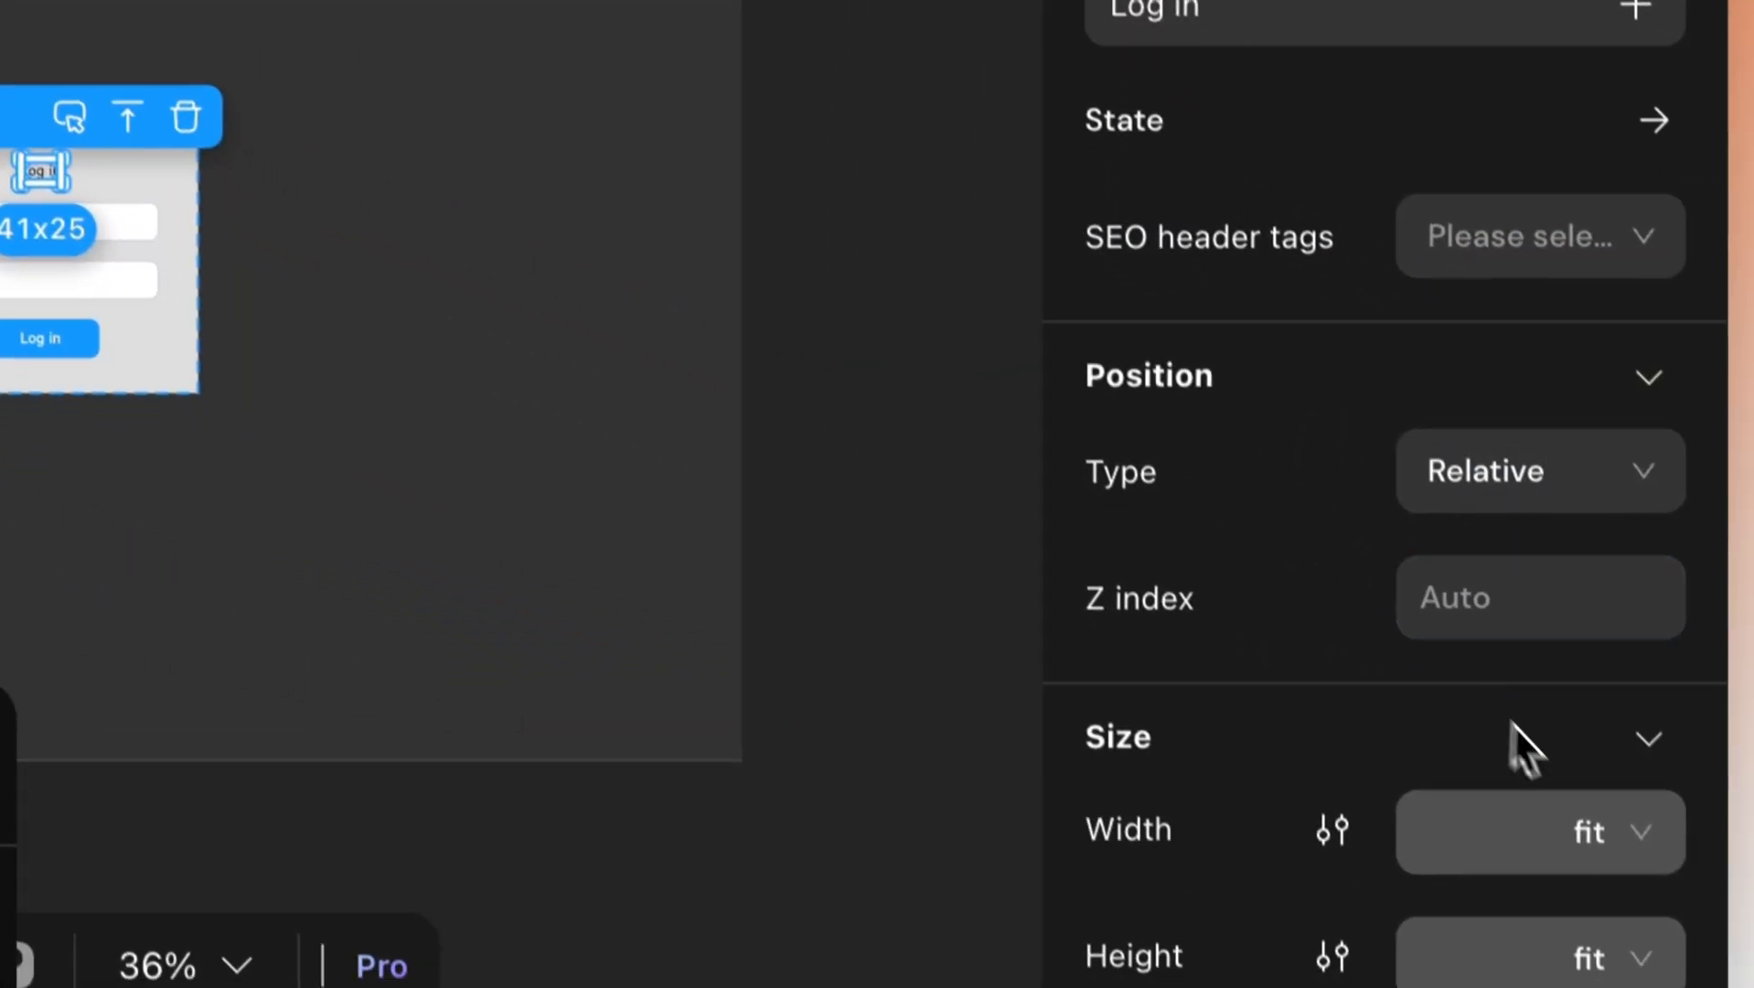
{"action": "scroll", "coordinate": [1555, 723], "scroll_direction": "down", "scroll_amount": 3}
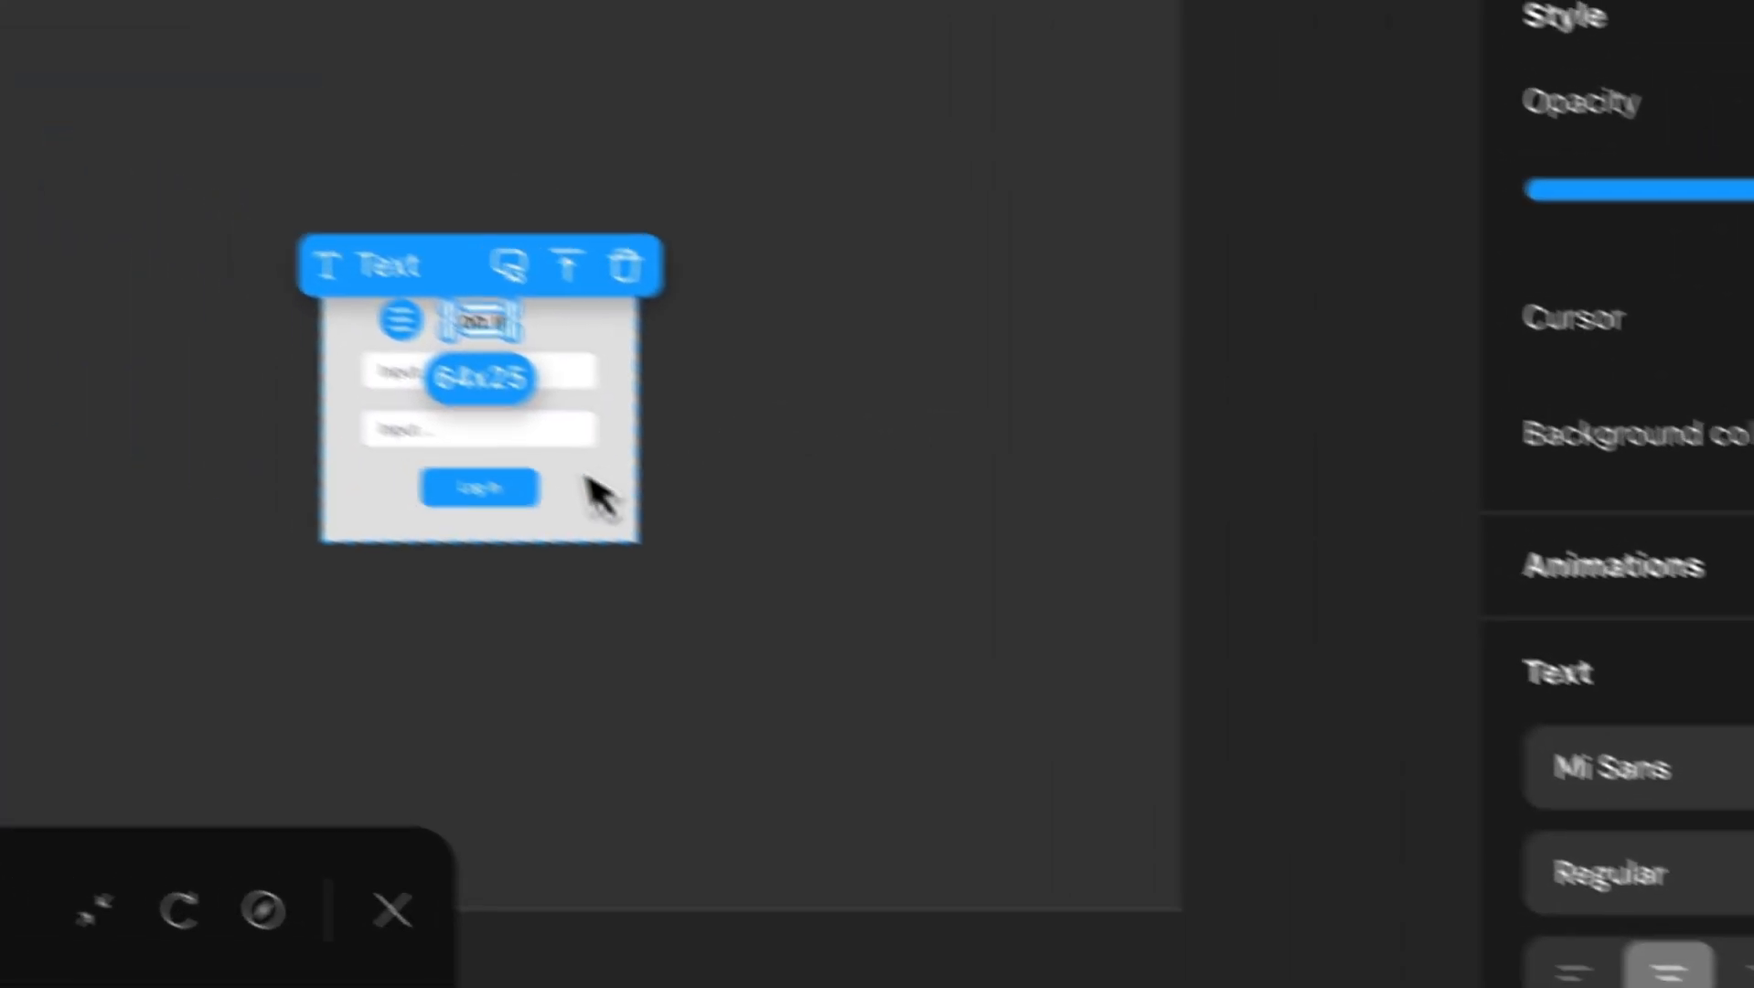
{"action": "left_click", "coordinate": [158, 294]}
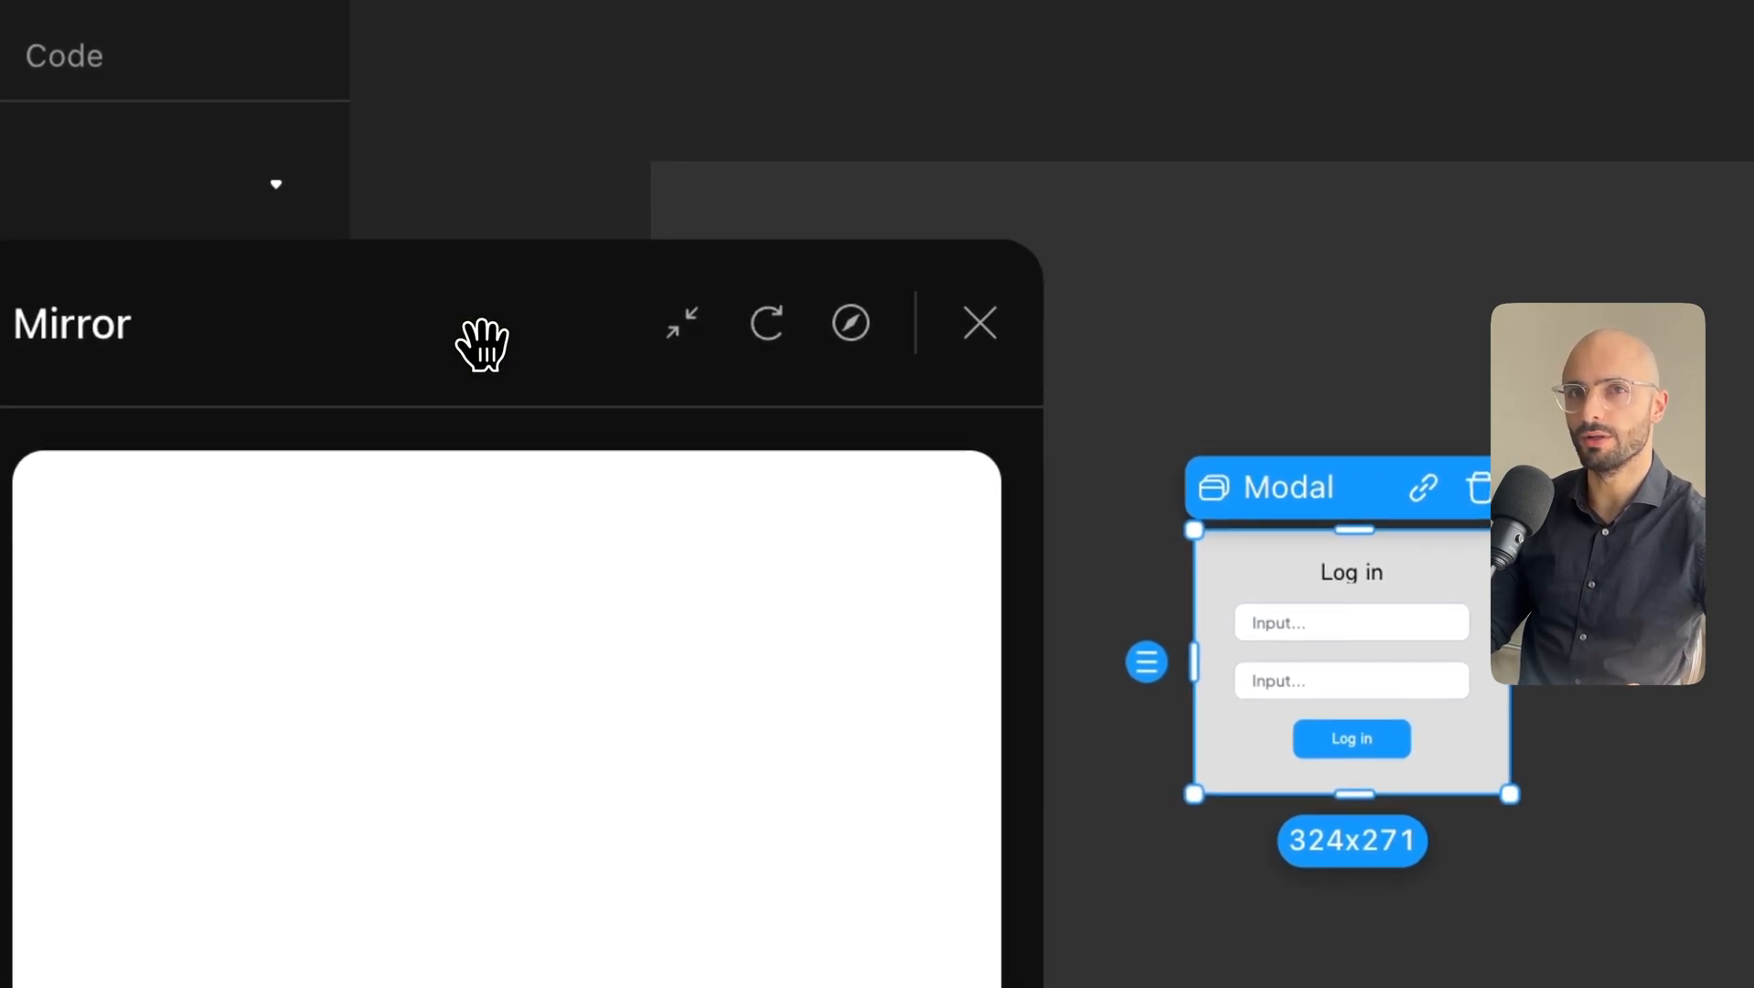
Set the first input's placeholder to 'Your username'.
{"action": "left_click", "coordinate": [1352, 623]}
{"action": "triple_click", "coordinate": [1315, 411]}
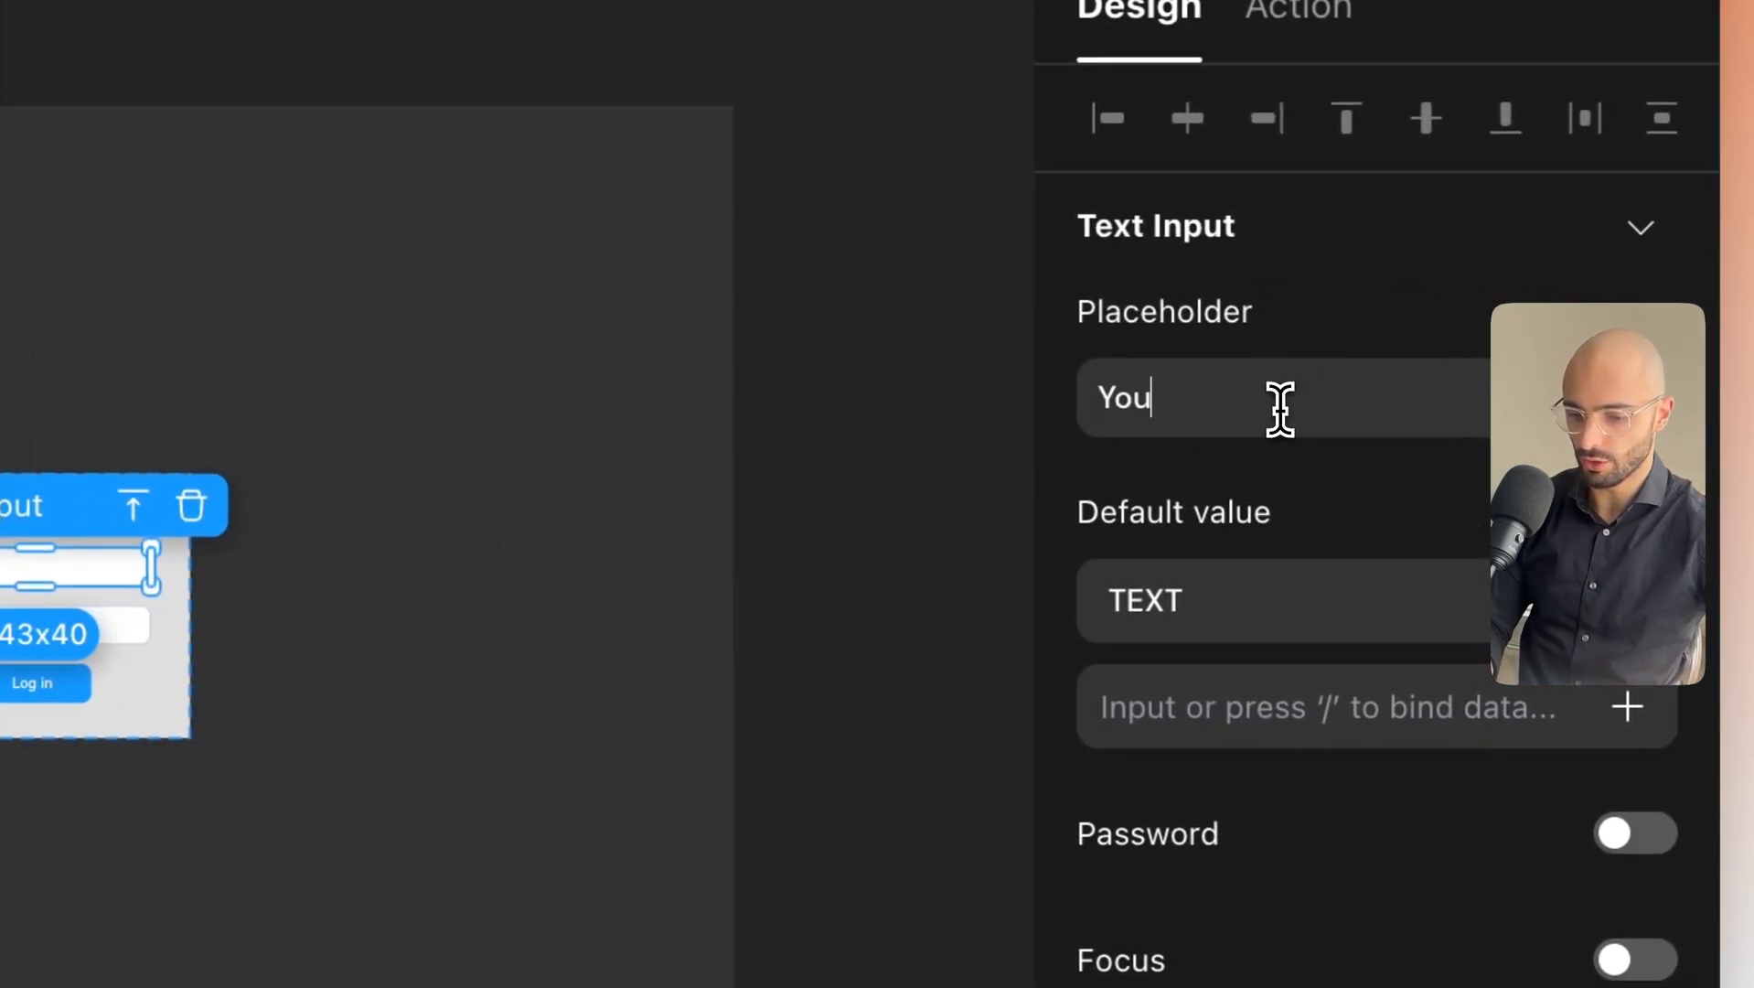
{"action": "type", "text": "Your username"}
{"action": "left_click", "coordinate": [1235, 510]}
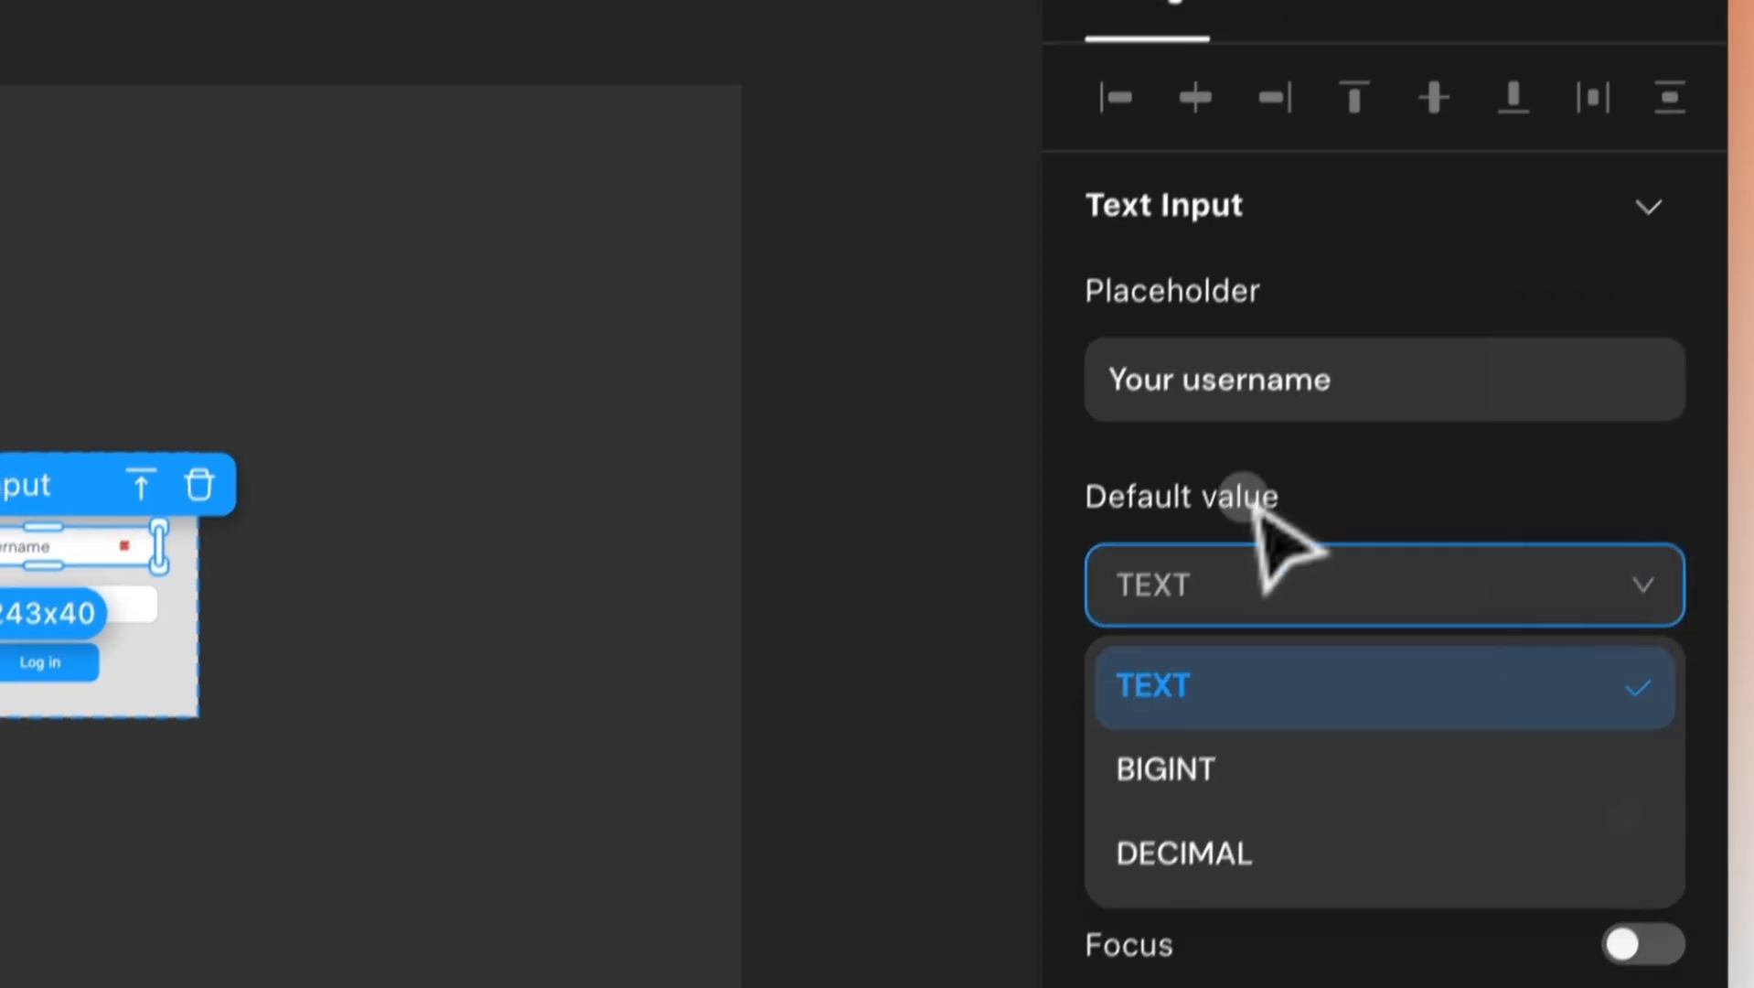
{"action": "left_click", "coordinate": [1624, 961]}
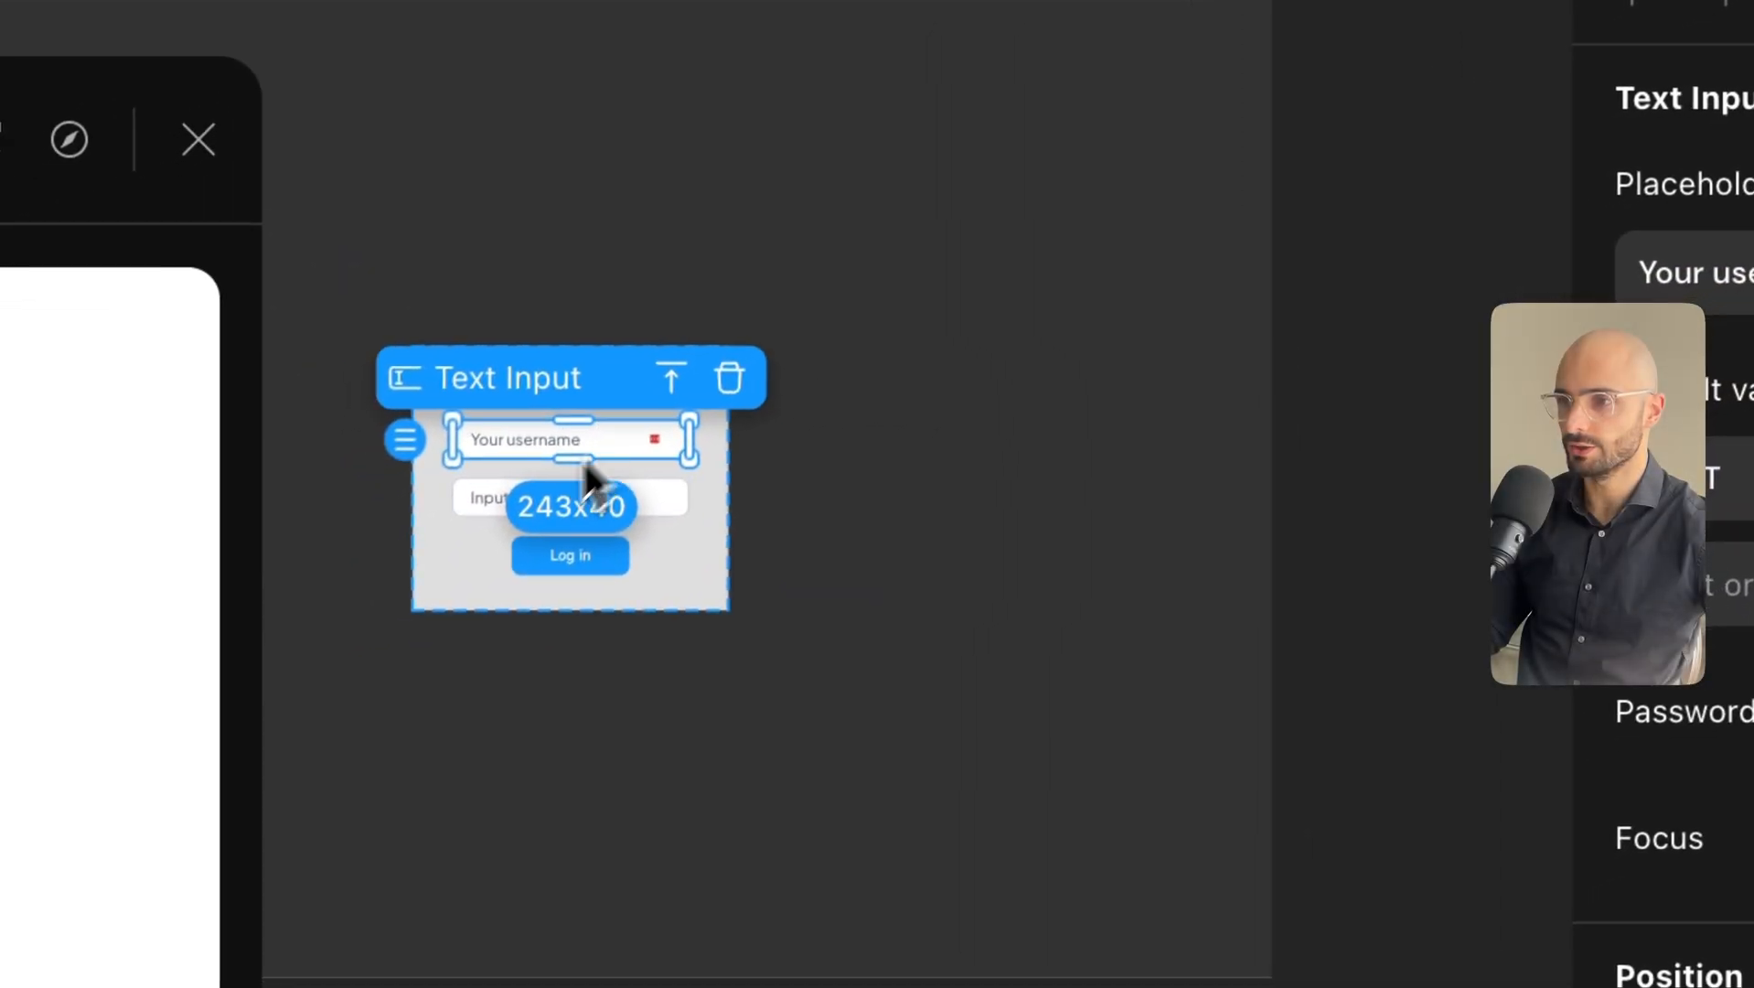
Turn Password on for the second input and set its placeholder to 'Your password'.
{"action": "left_click", "coordinate": [484, 501]}
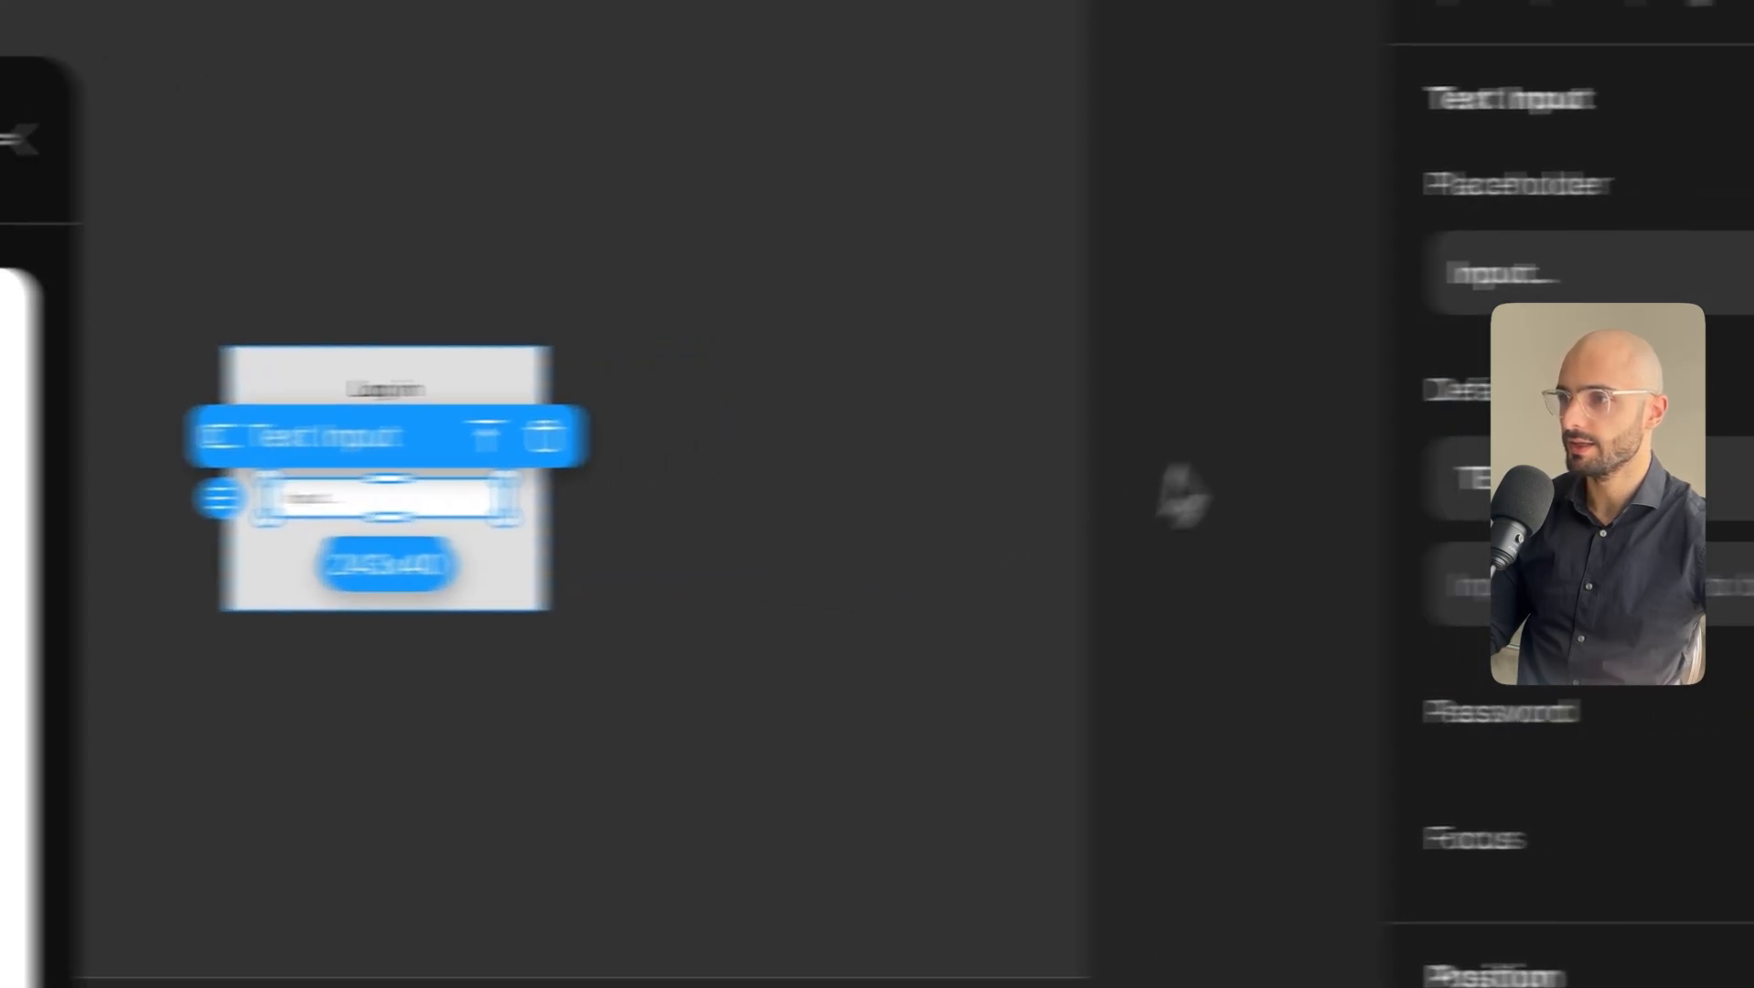
{"action": "left_click", "coordinate": [1723, 286]}
{"action": "left_click", "coordinate": [1674, 718]}
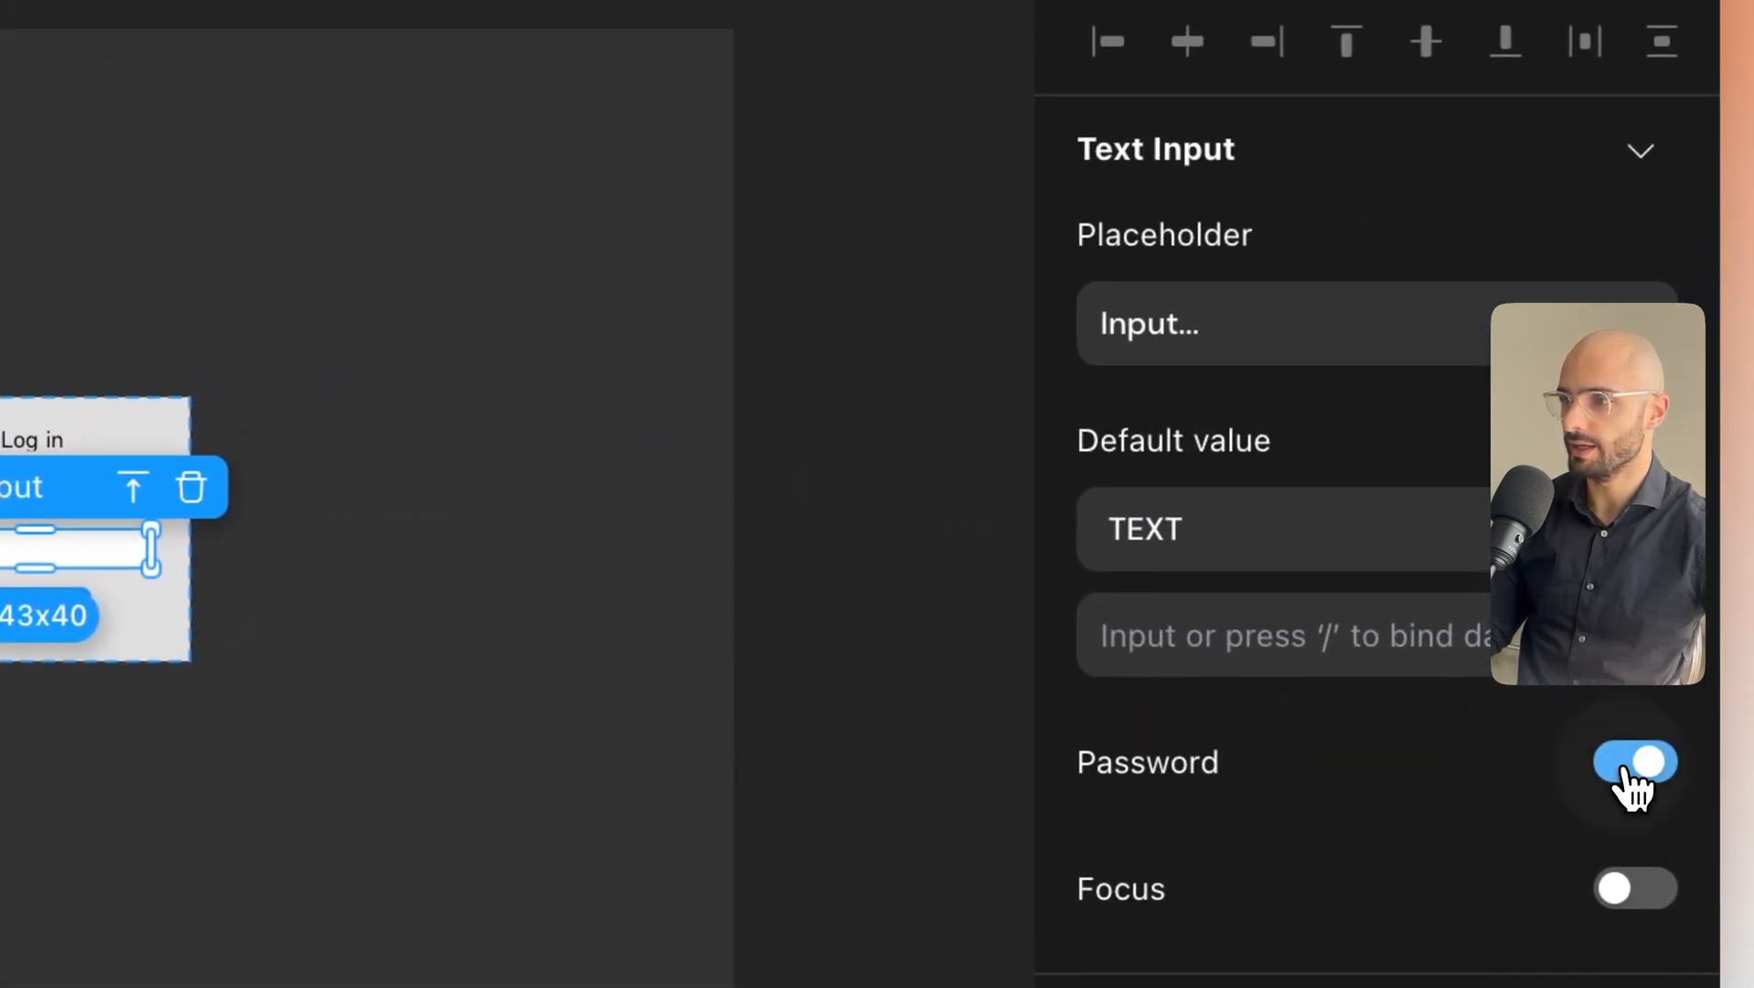
{"action": "left_click", "coordinate": [1242, 331]}
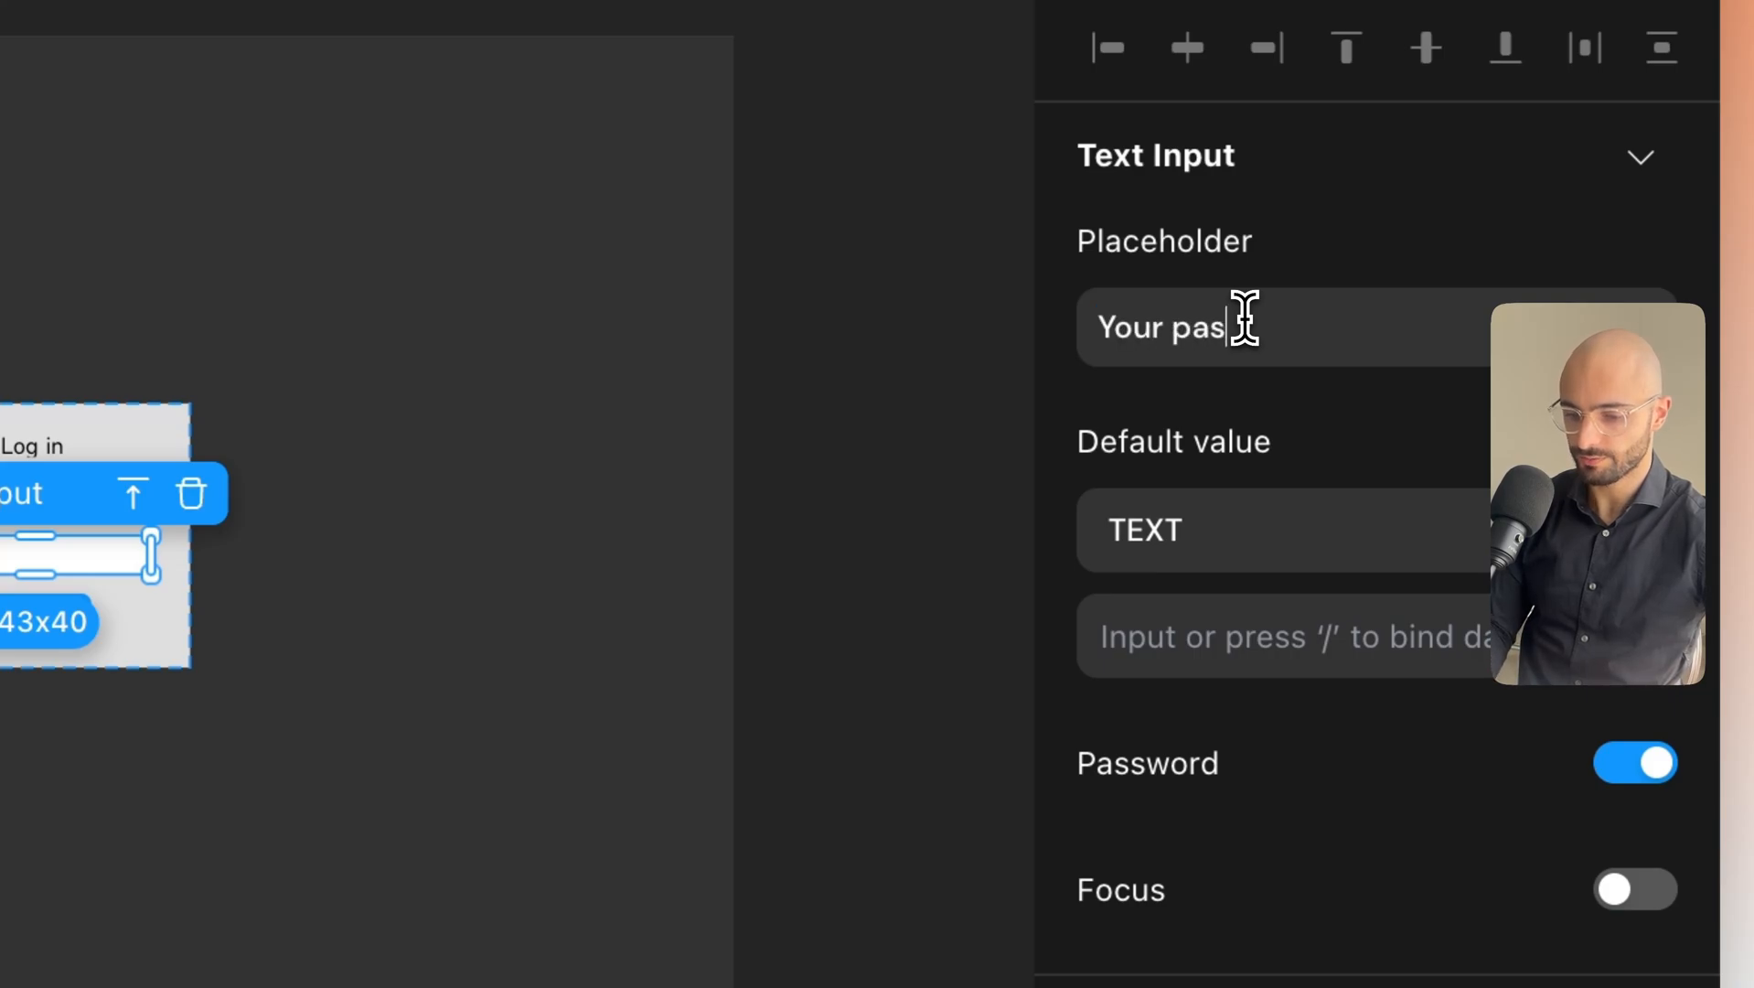
{"action": "left_click", "coordinate": [666, 489]}
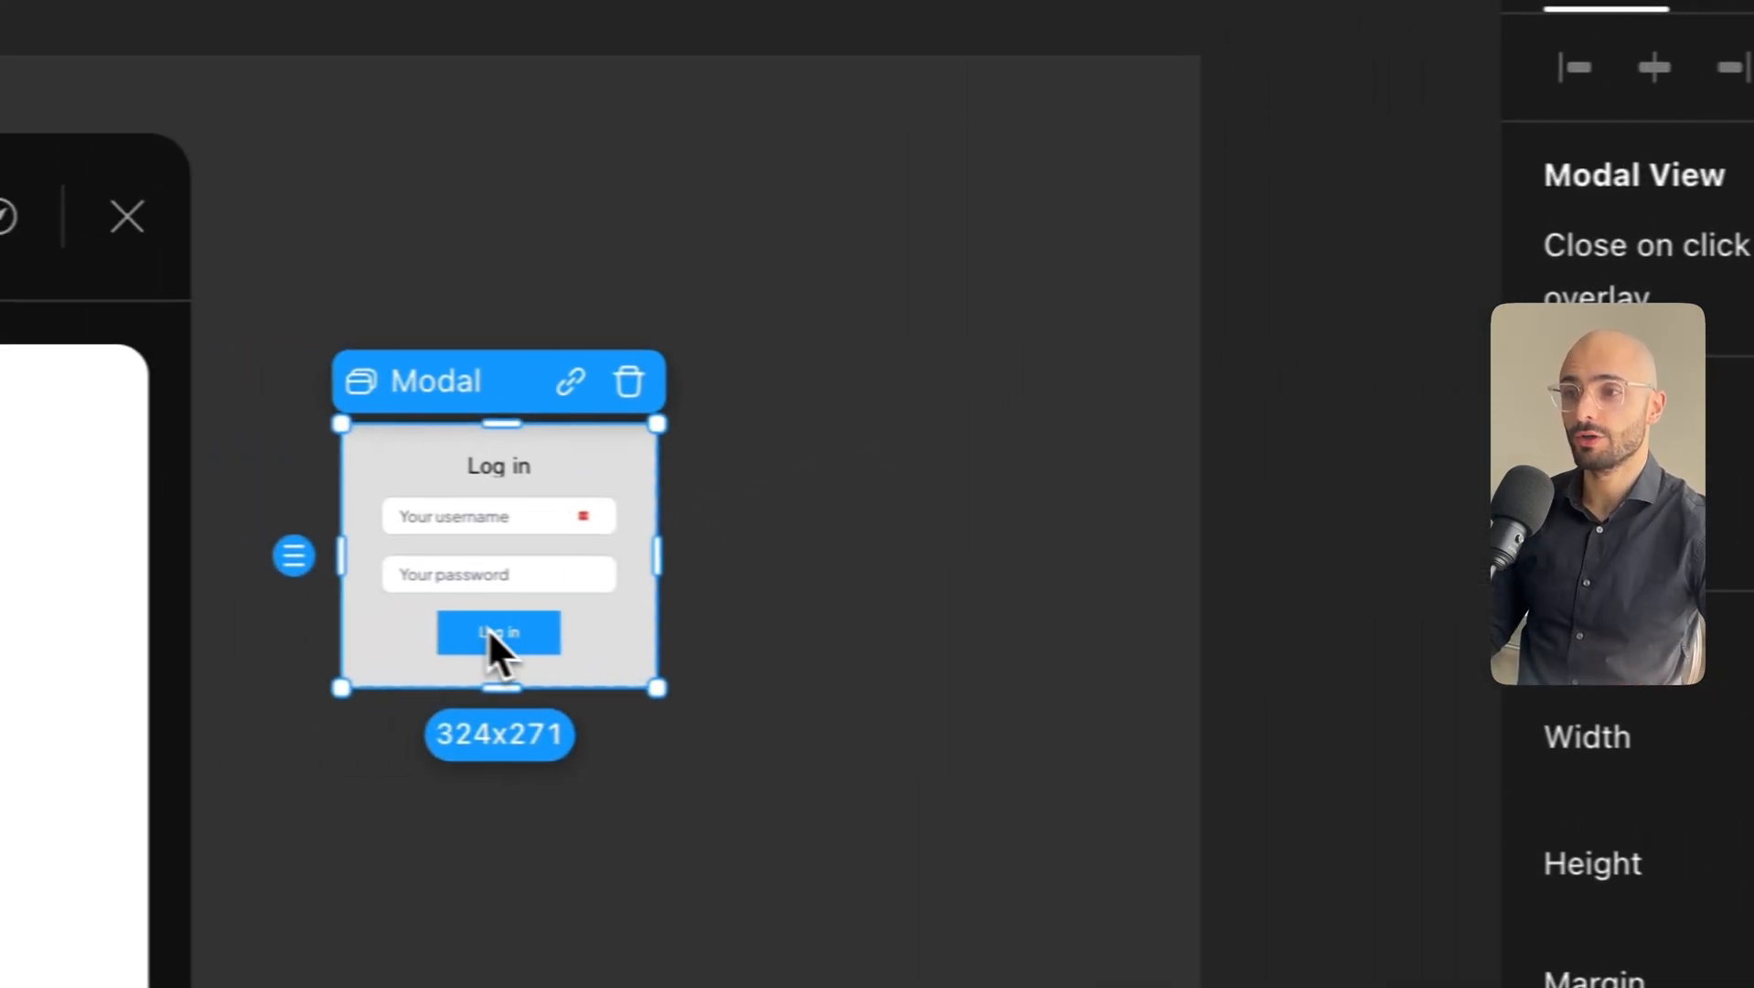
Give the Log in button a When click action of User Actions > Login > Username Login.
{"action": "left_click", "coordinate": [556, 640]}
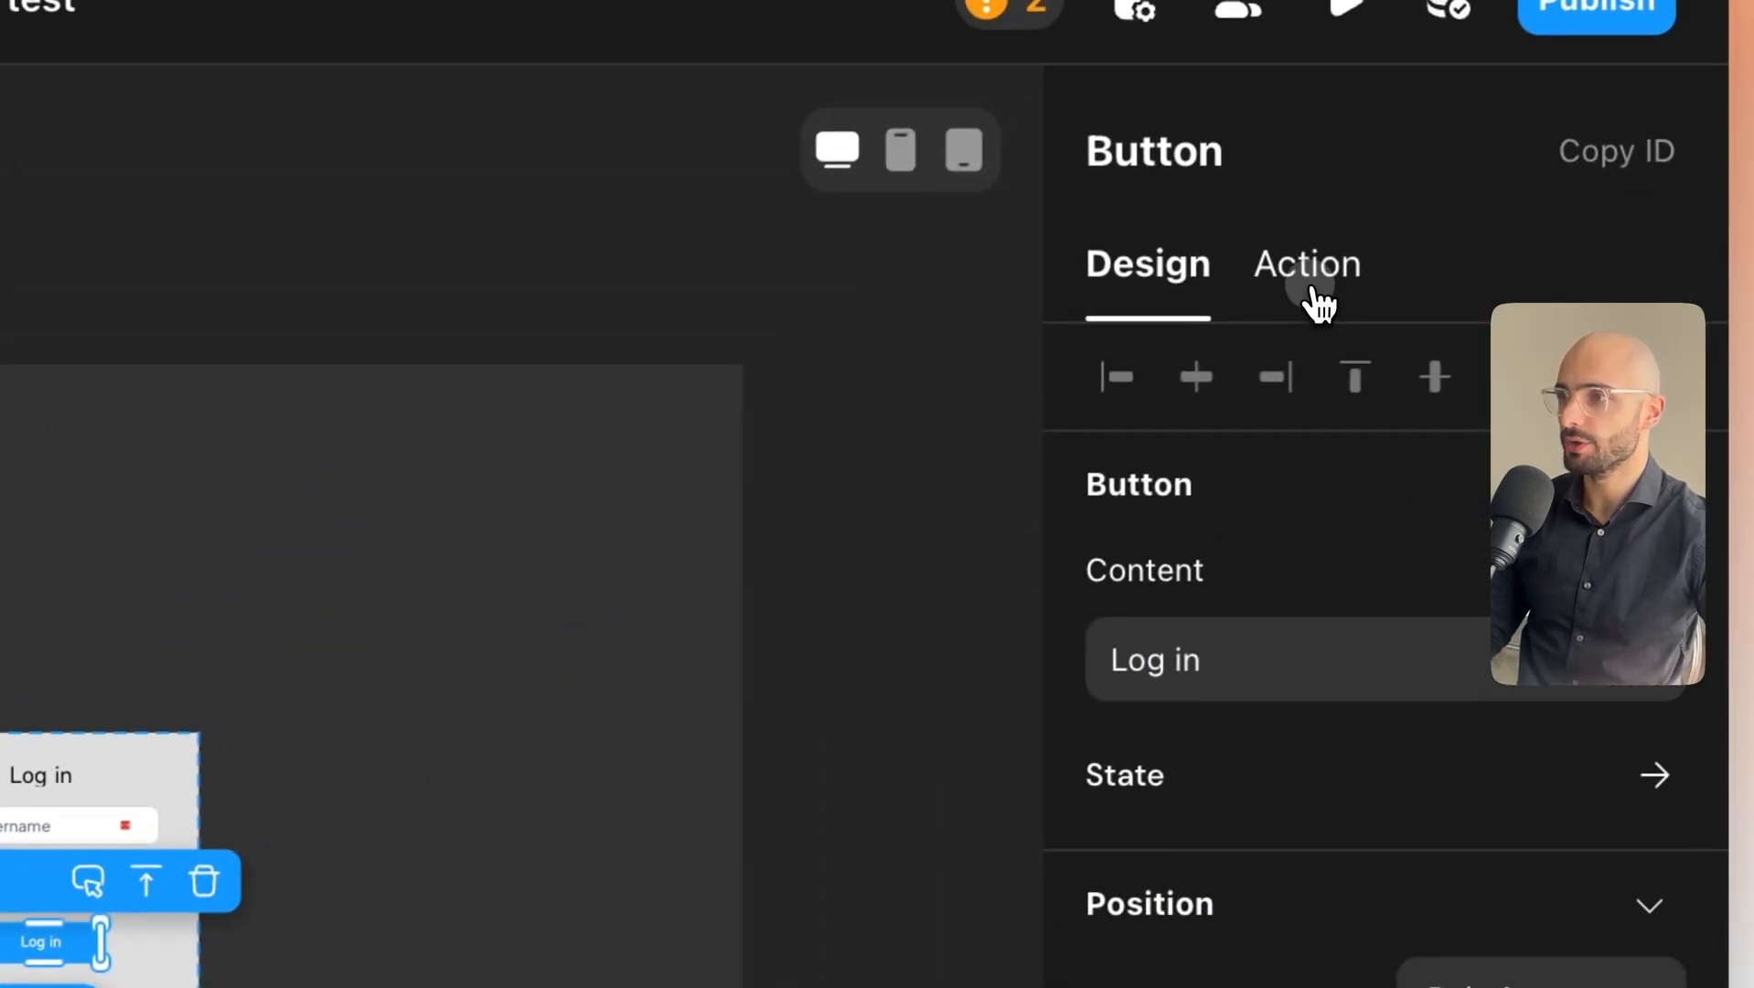
{"action": "left_click", "coordinate": [1308, 288]}
{"action": "left_click", "coordinate": [1655, 422]}
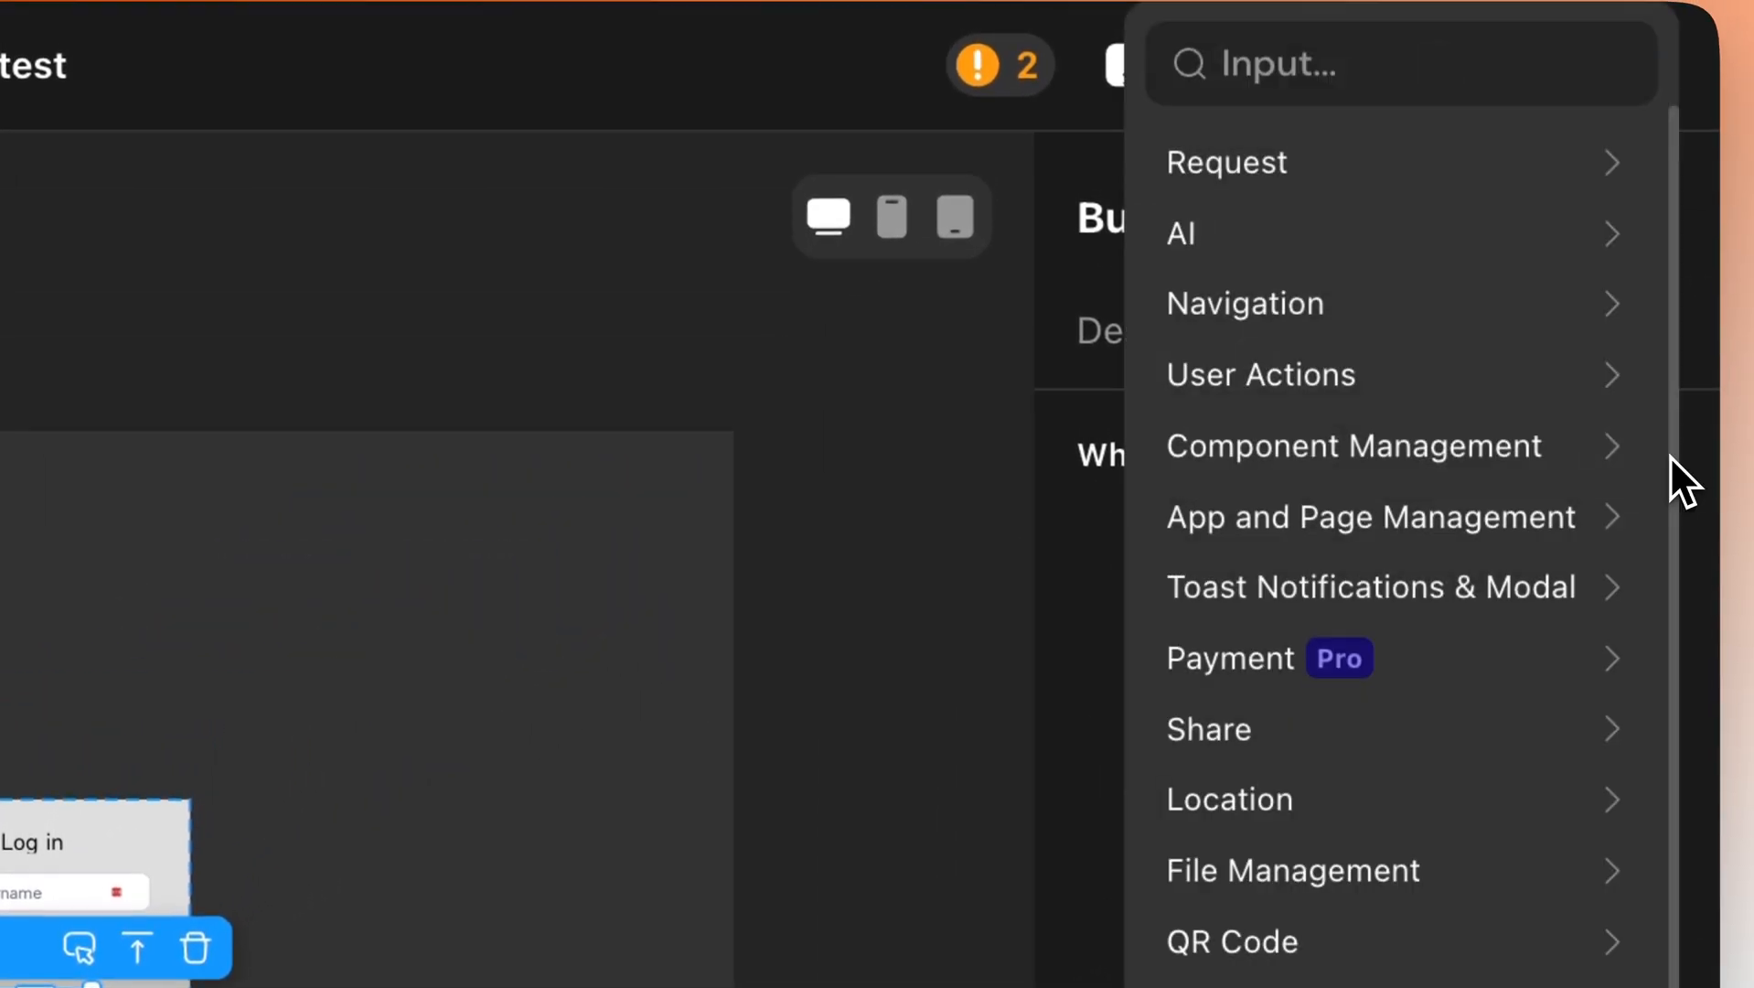
{"action": "left_click", "coordinate": [1450, 409]}
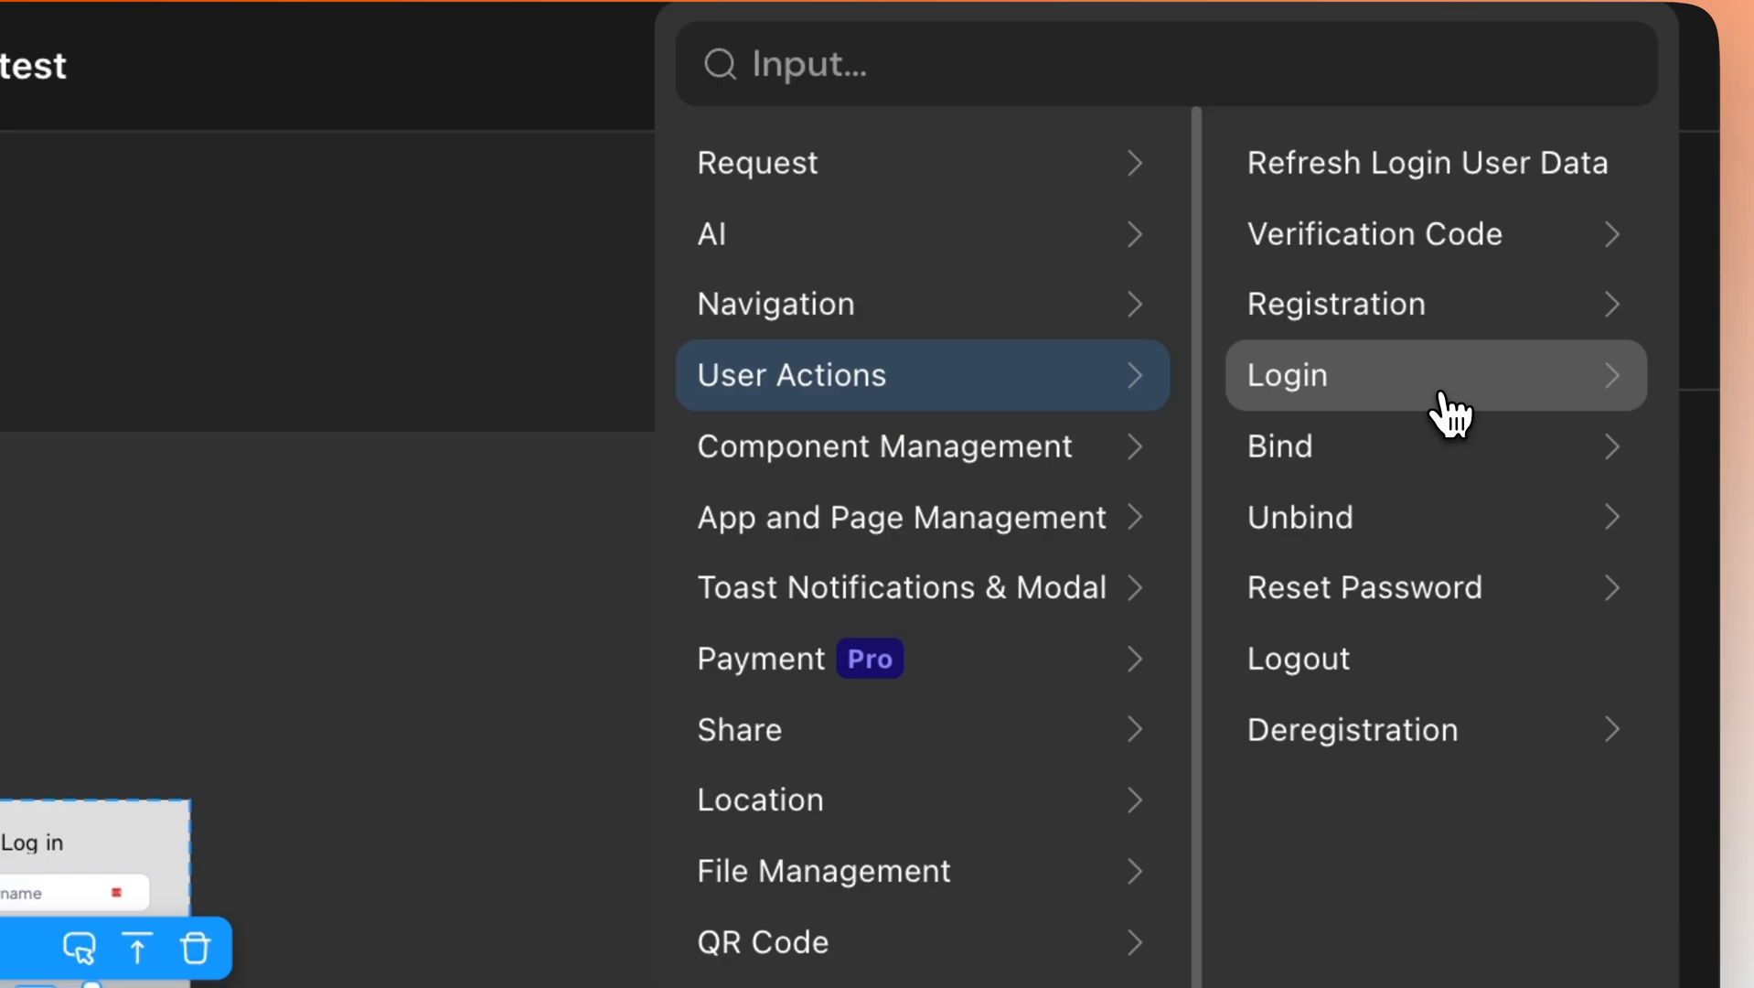
{"action": "left_click", "coordinate": [1302, 385]}
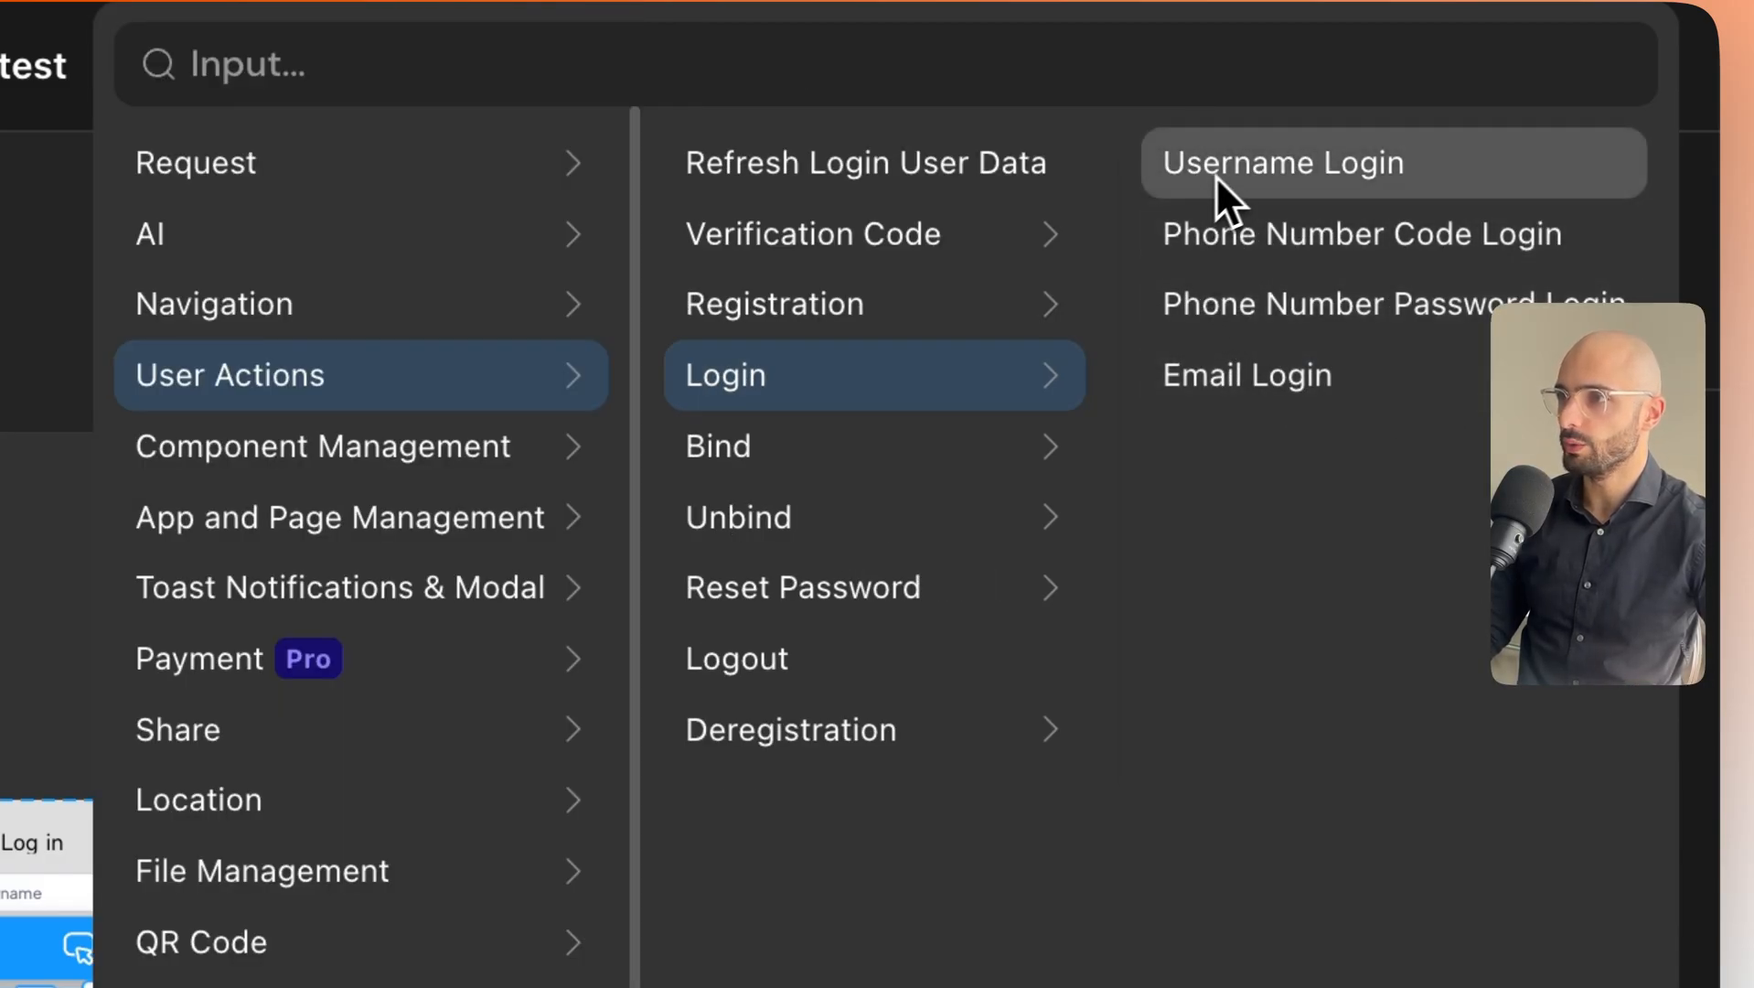
{"action": "left_click", "coordinate": [1300, 173]}
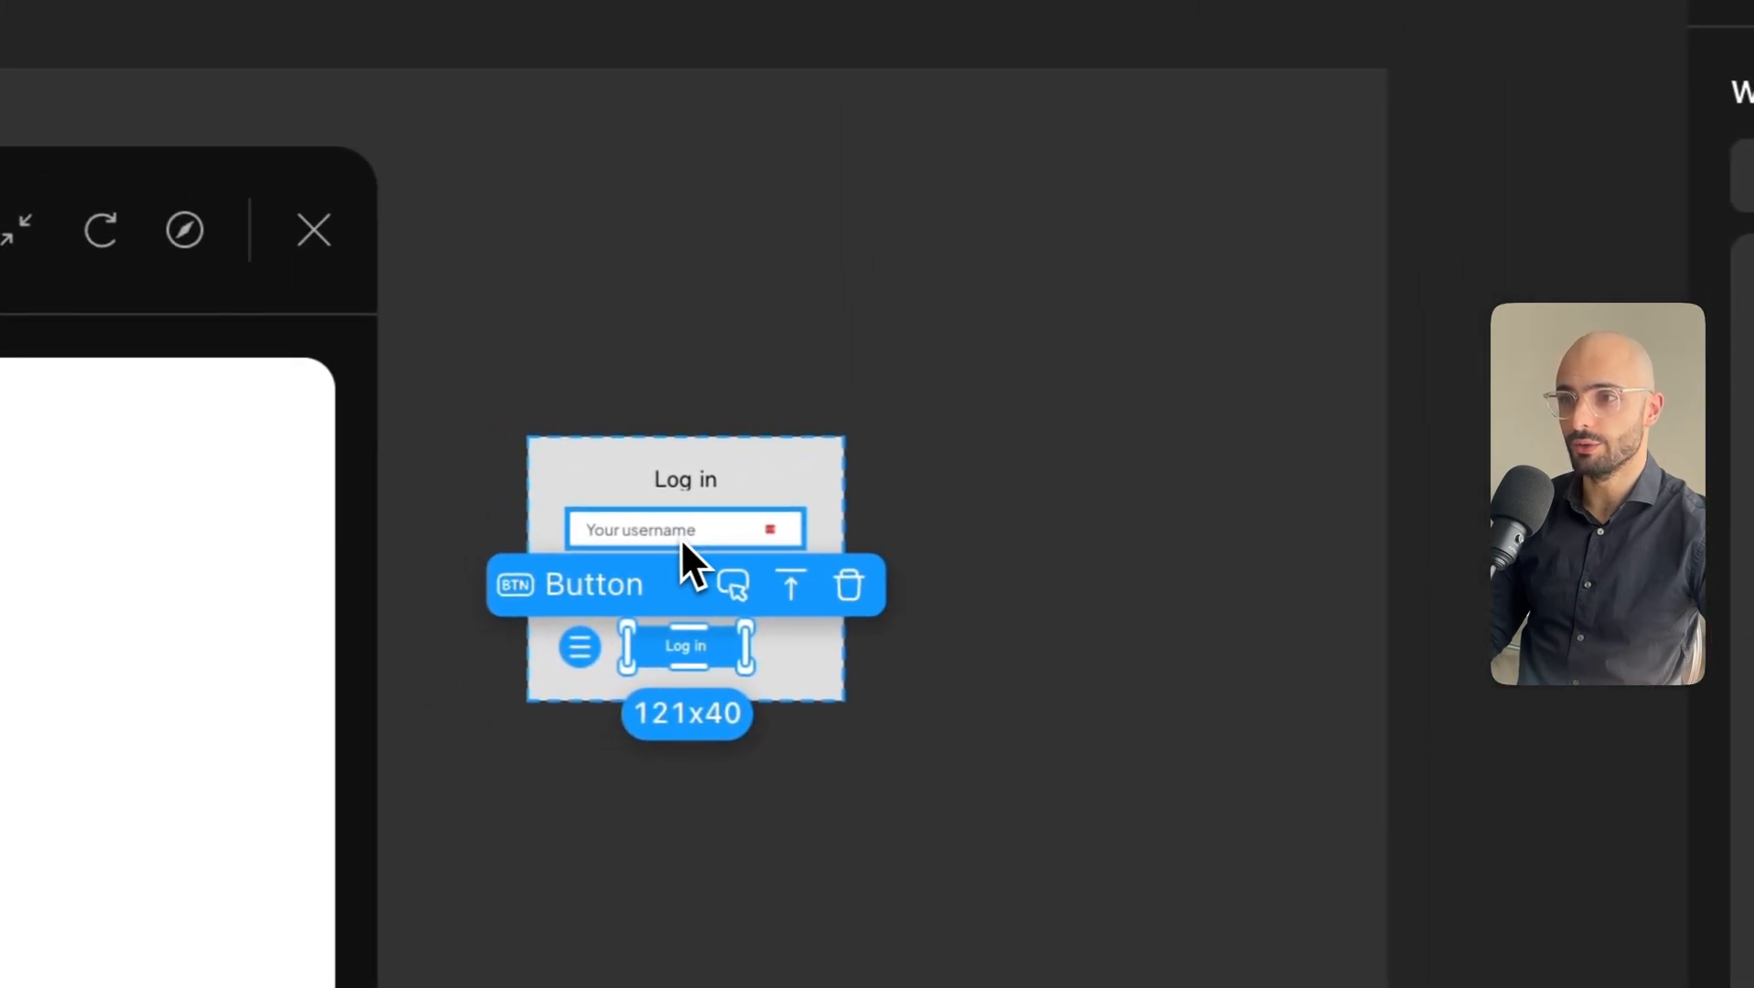
Rename the username input to 'Text Input Email Log In'.
{"action": "left_click", "coordinate": [28, 457]}
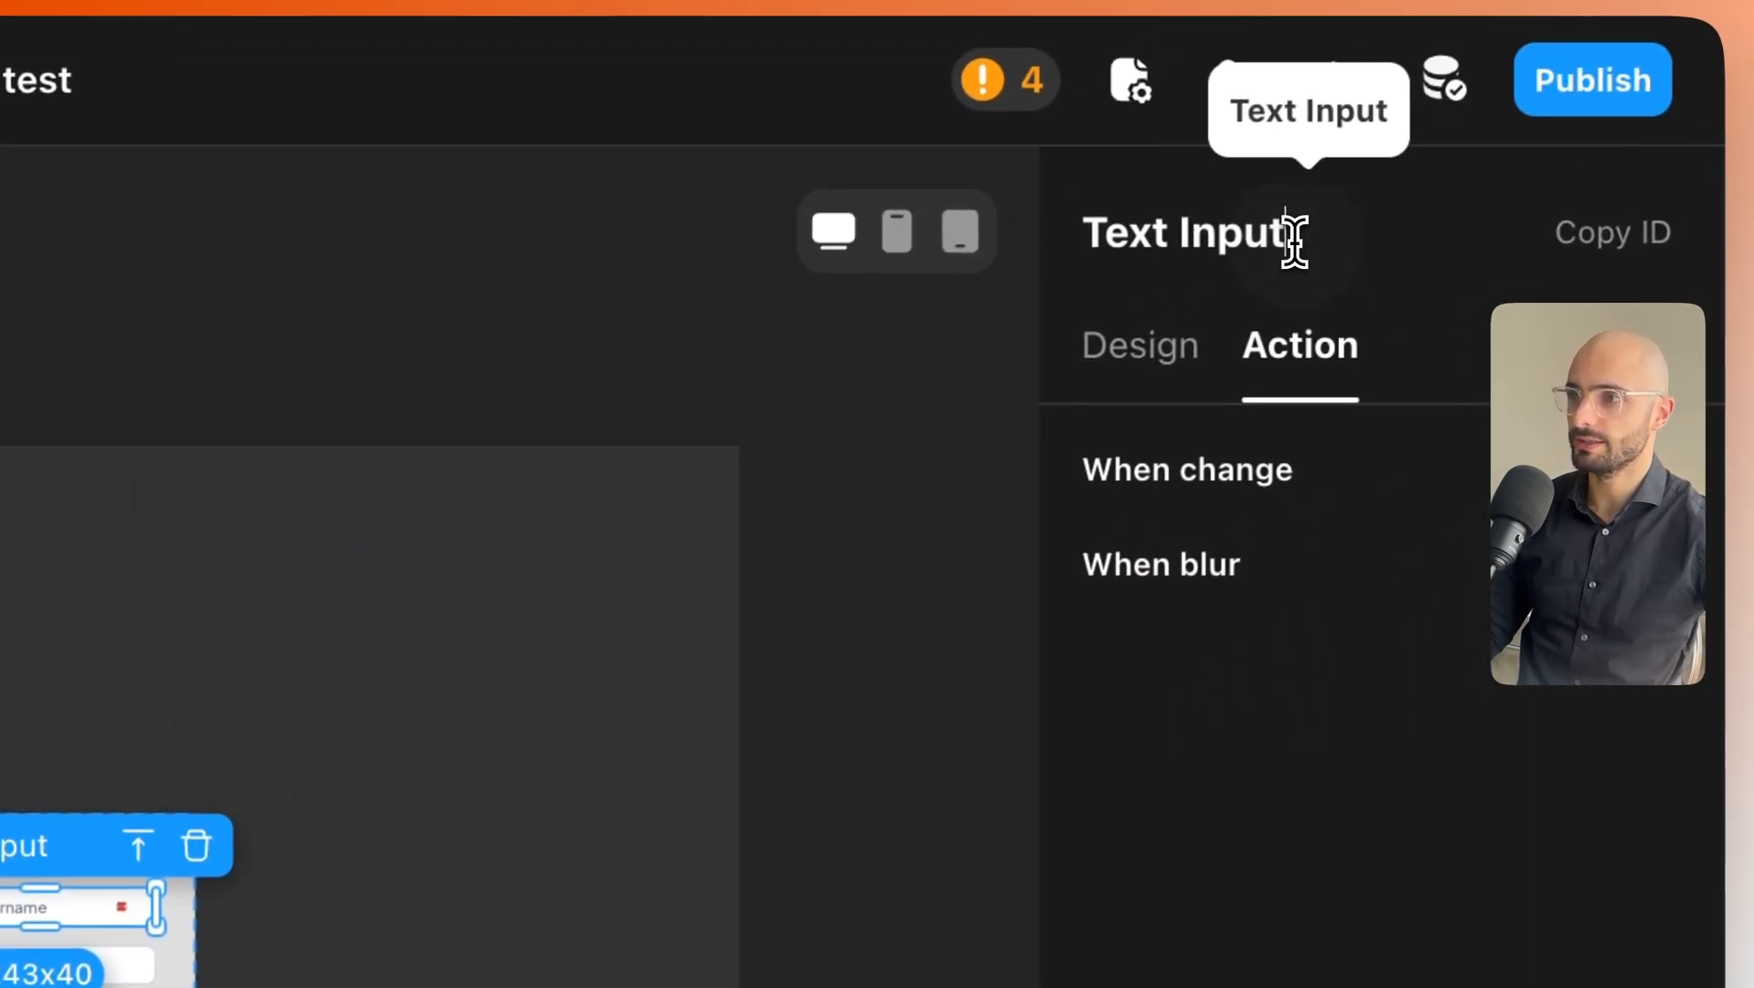
{"action": "left_click_drag", "start_coordinate": [1291, 235], "coordinate": [1049, 251]}
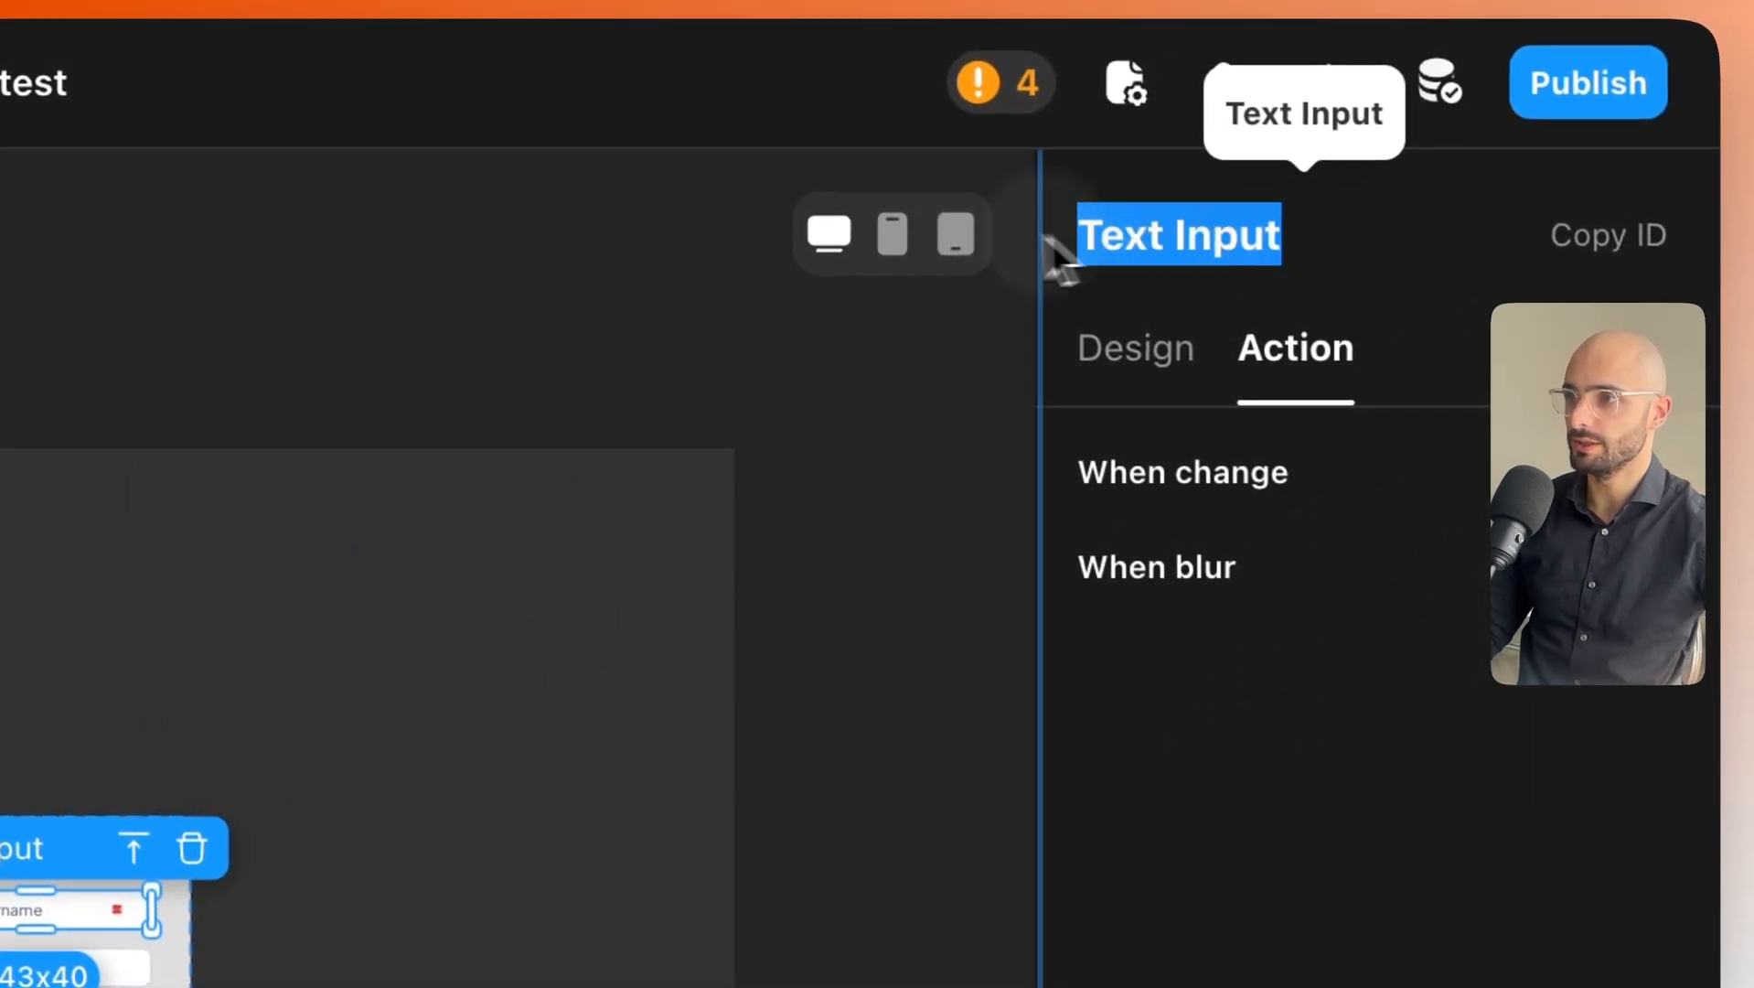
{"action": "key", "text": "Right"}
{"action": "type", "text": "Email Log I"}
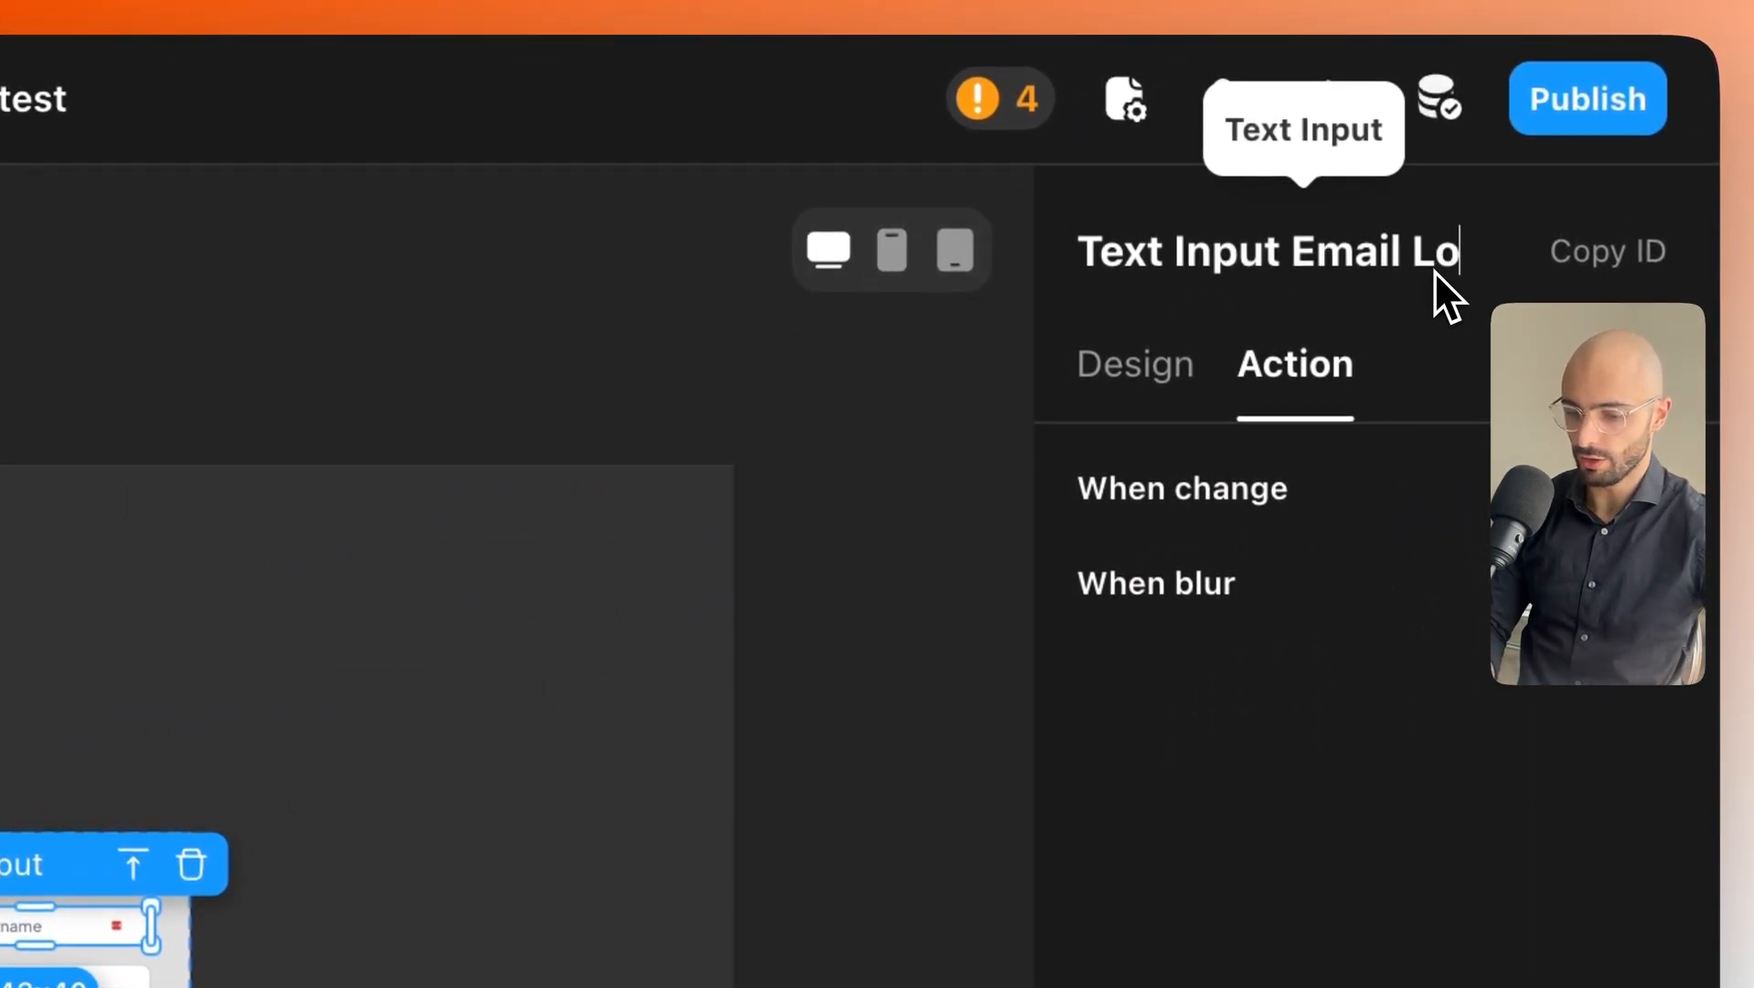
{"action": "type", "text": "n"}
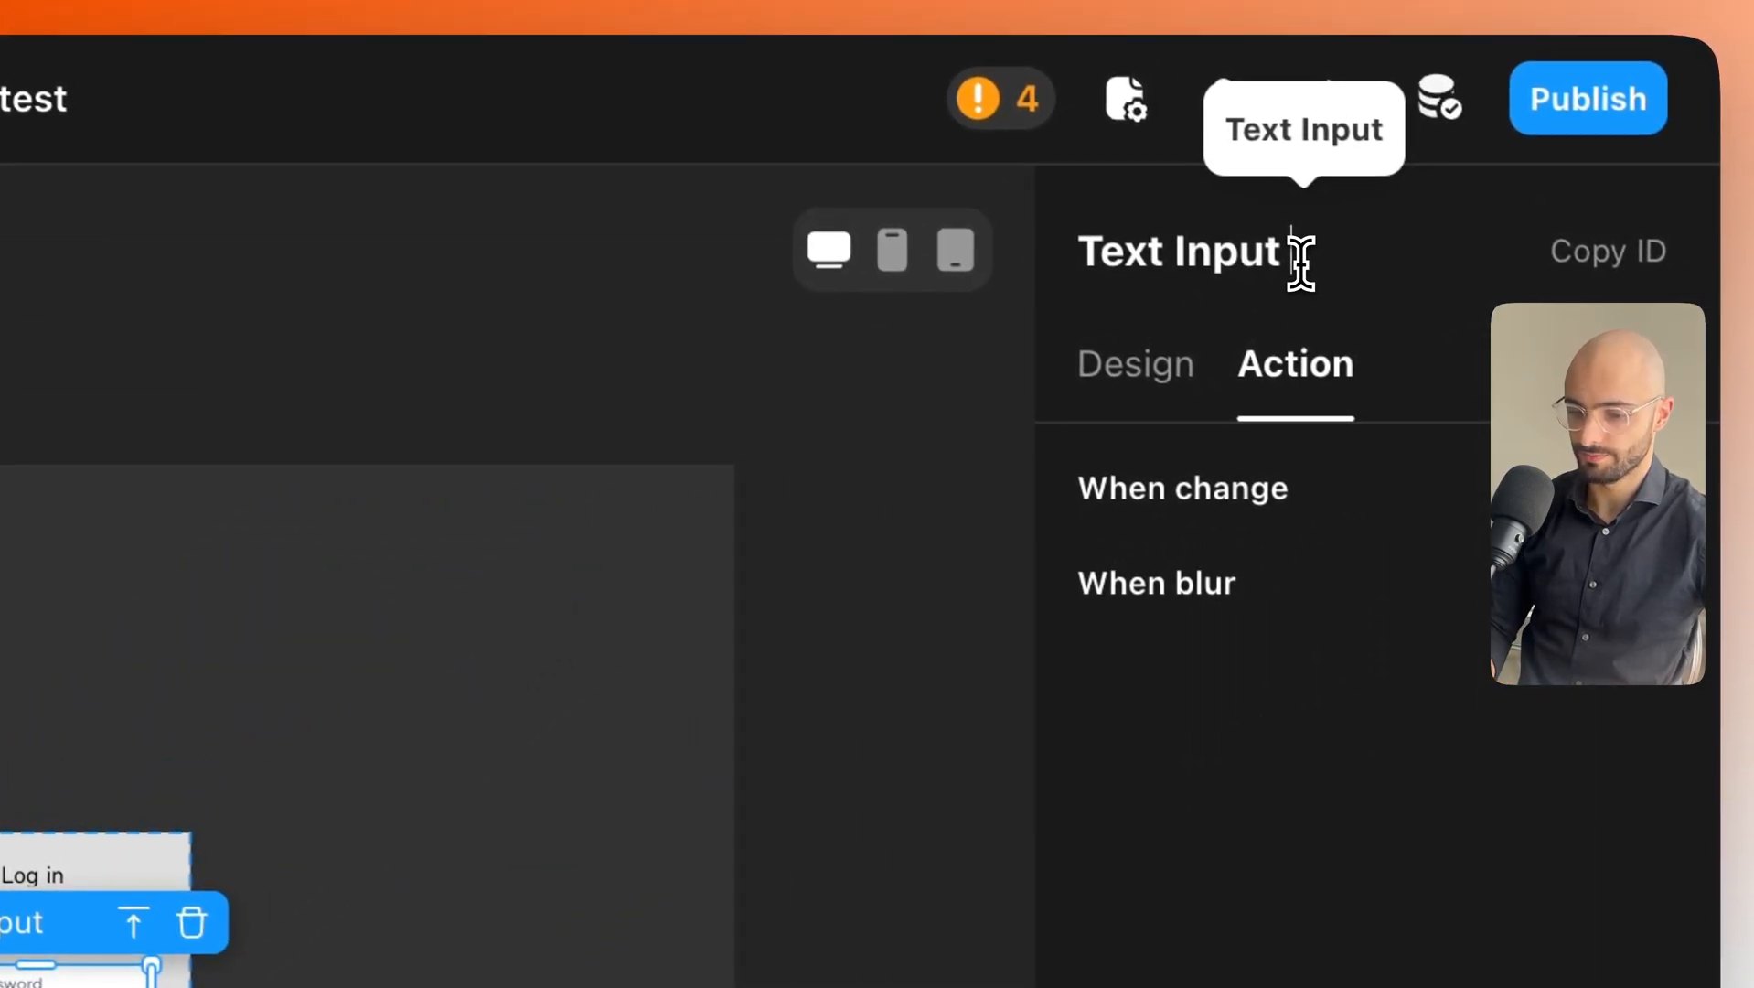
Rename the password input to 'Text Input Password Login', correcting the typo.
{"action": "type", "text": "Password Loigin"}
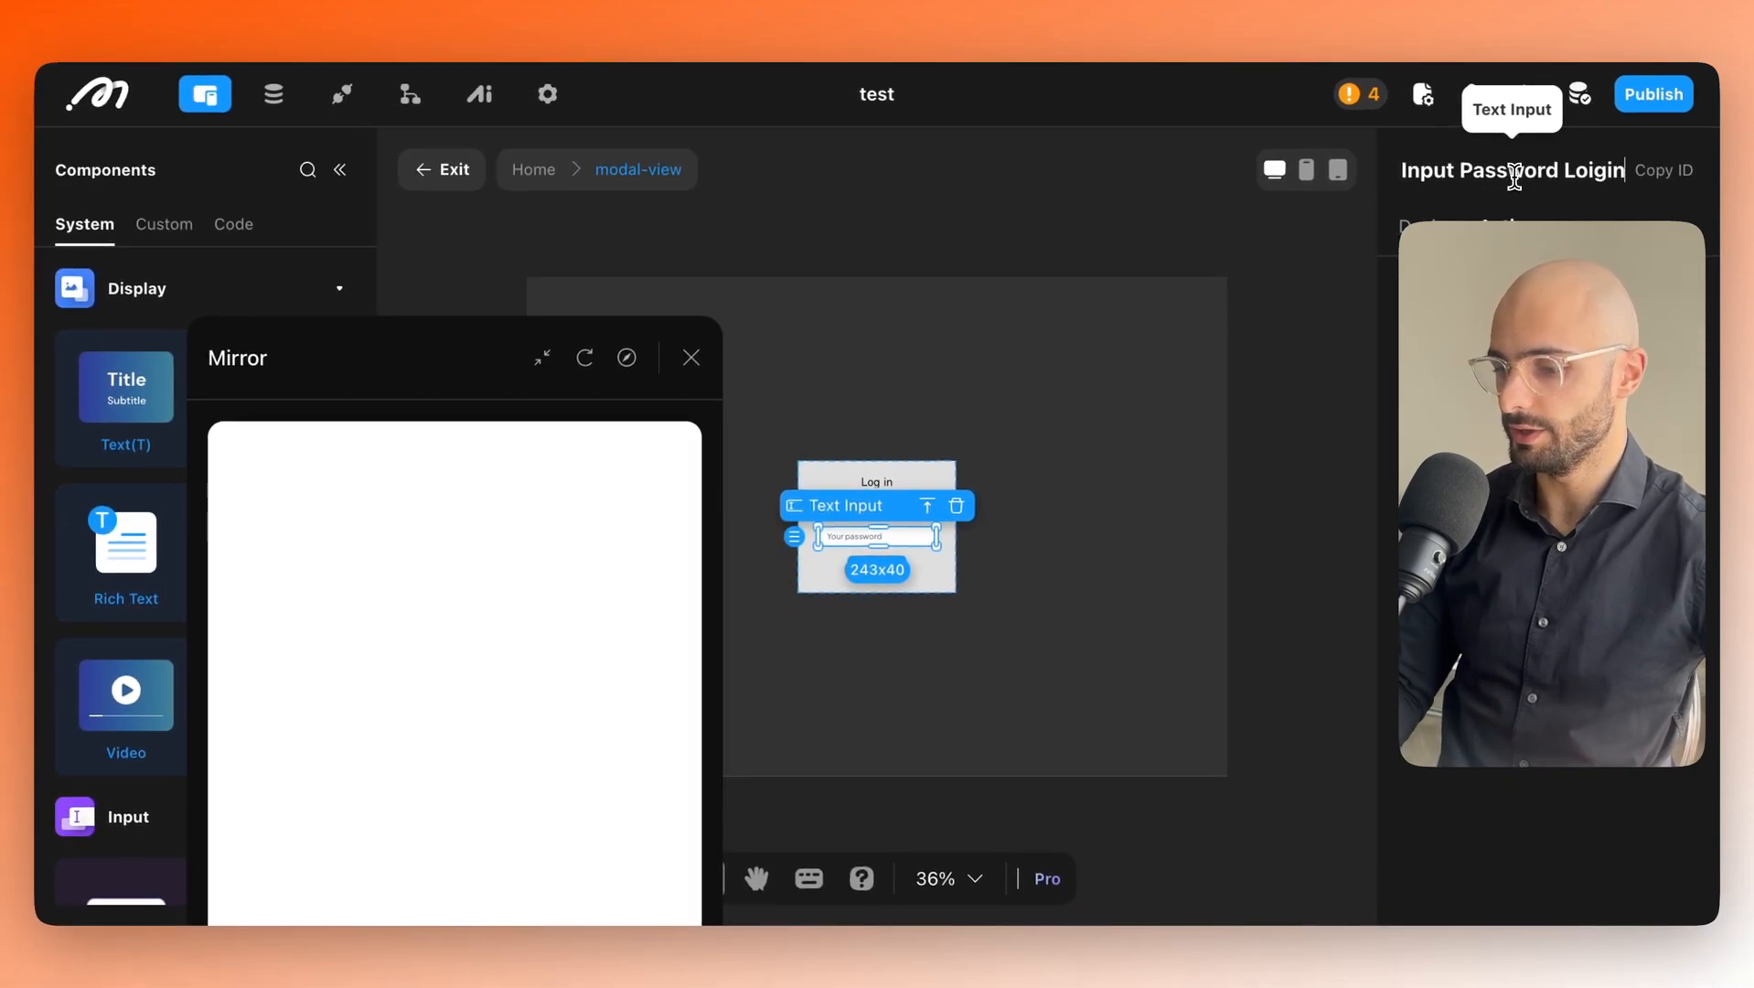
{"action": "key", "text": "BackSpace"}
{"action": "key", "text": "BackSpace"}
{"action": "key", "text": "BackSpace"}
{"action": "key", "text": "BackSpace"}
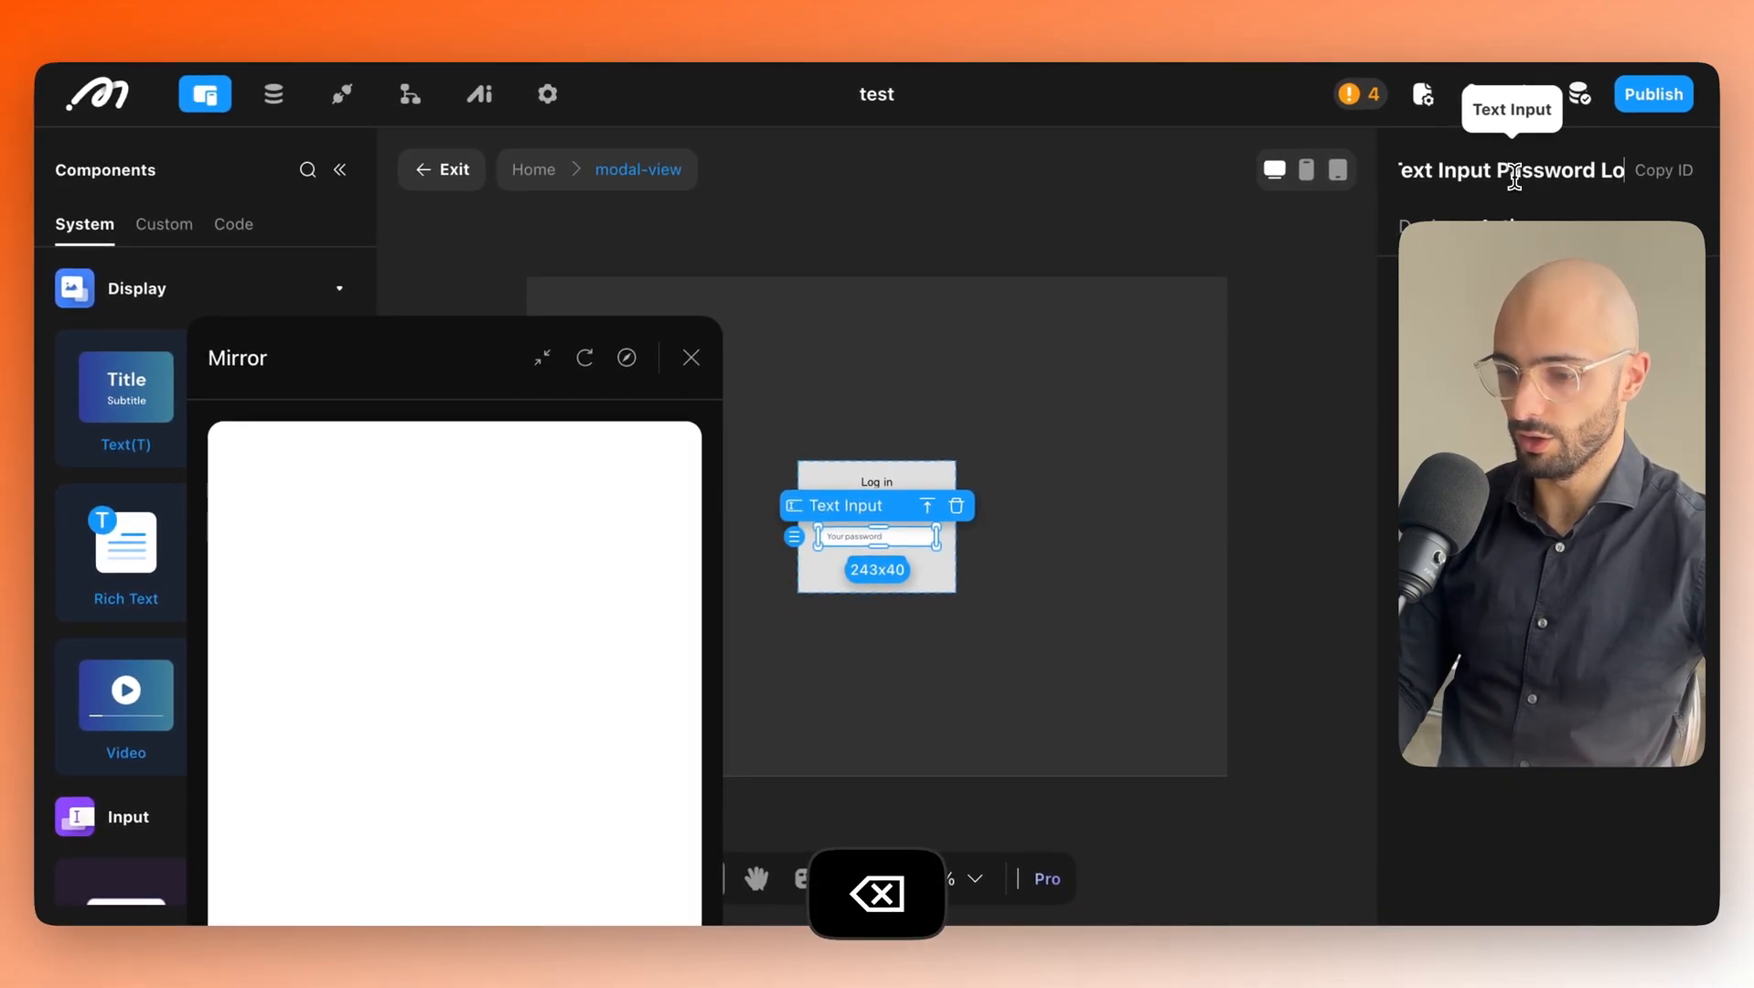
{"action": "type", "text": "gin"}
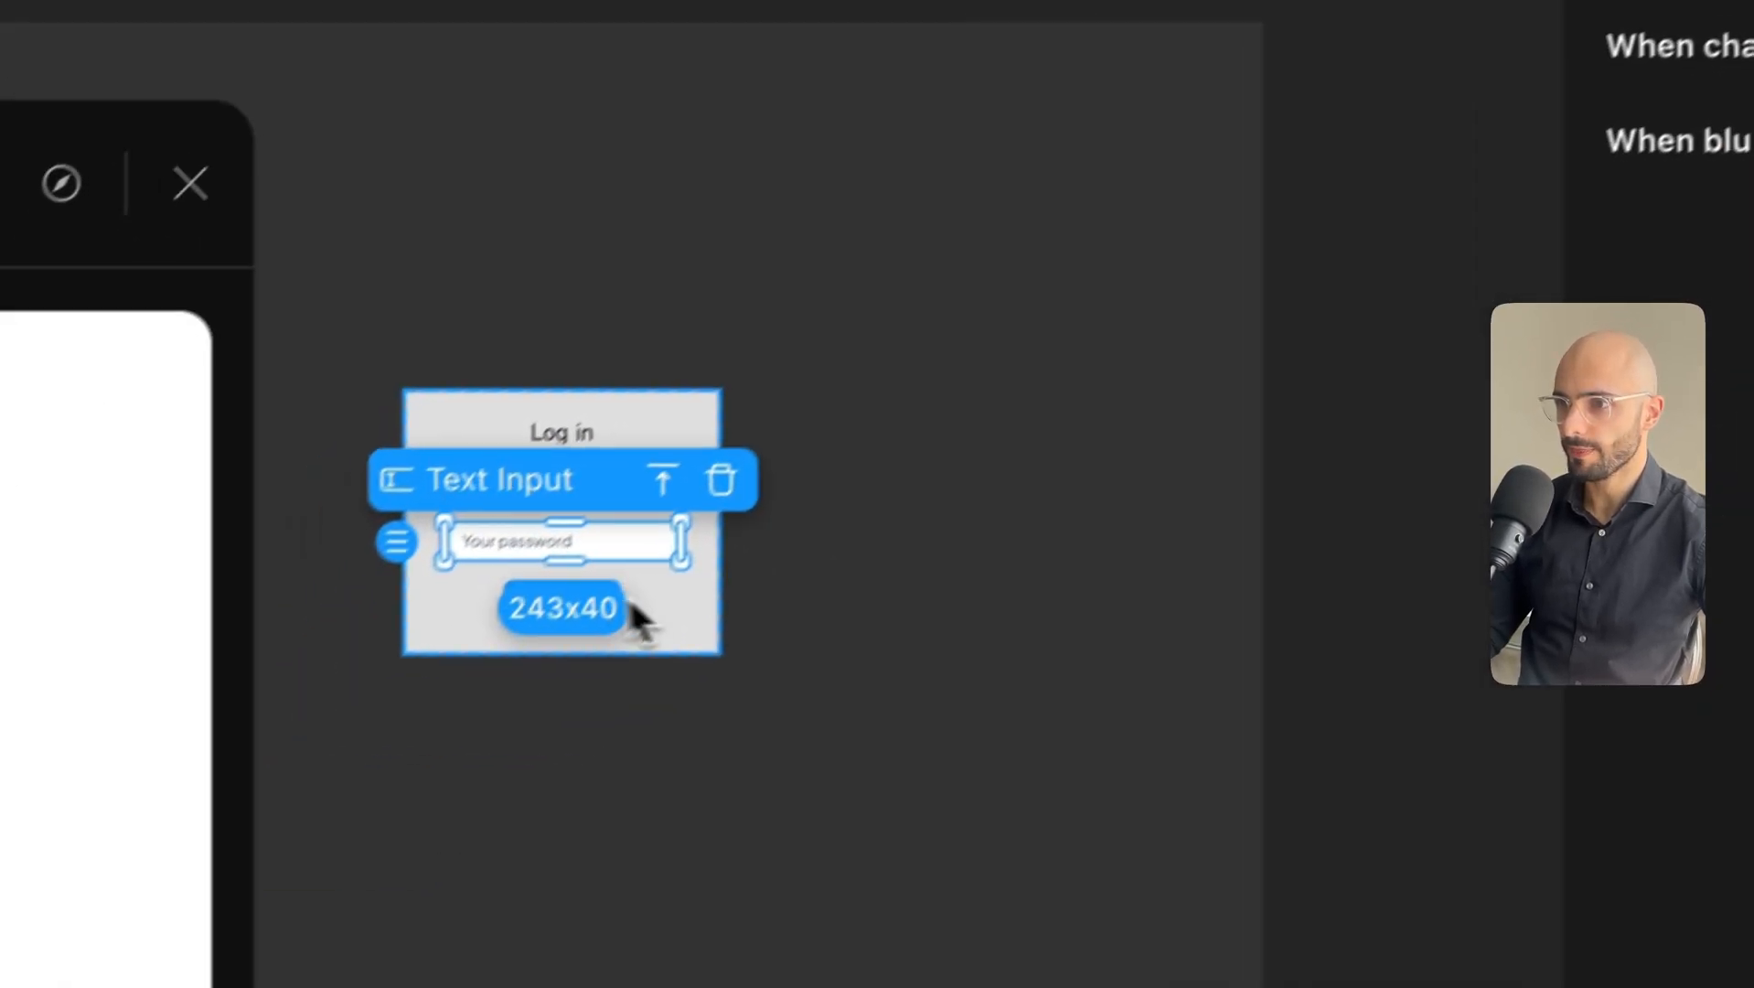
Bind Username to Inputs/Text Input Email Log In and Password to Inputs/Text Input Password Login.
{"action": "left_click", "coordinate": [236, 912]}
{"action": "left_click", "coordinate": [209, 914]}
{"action": "left_click", "coordinate": [1189, 380]}
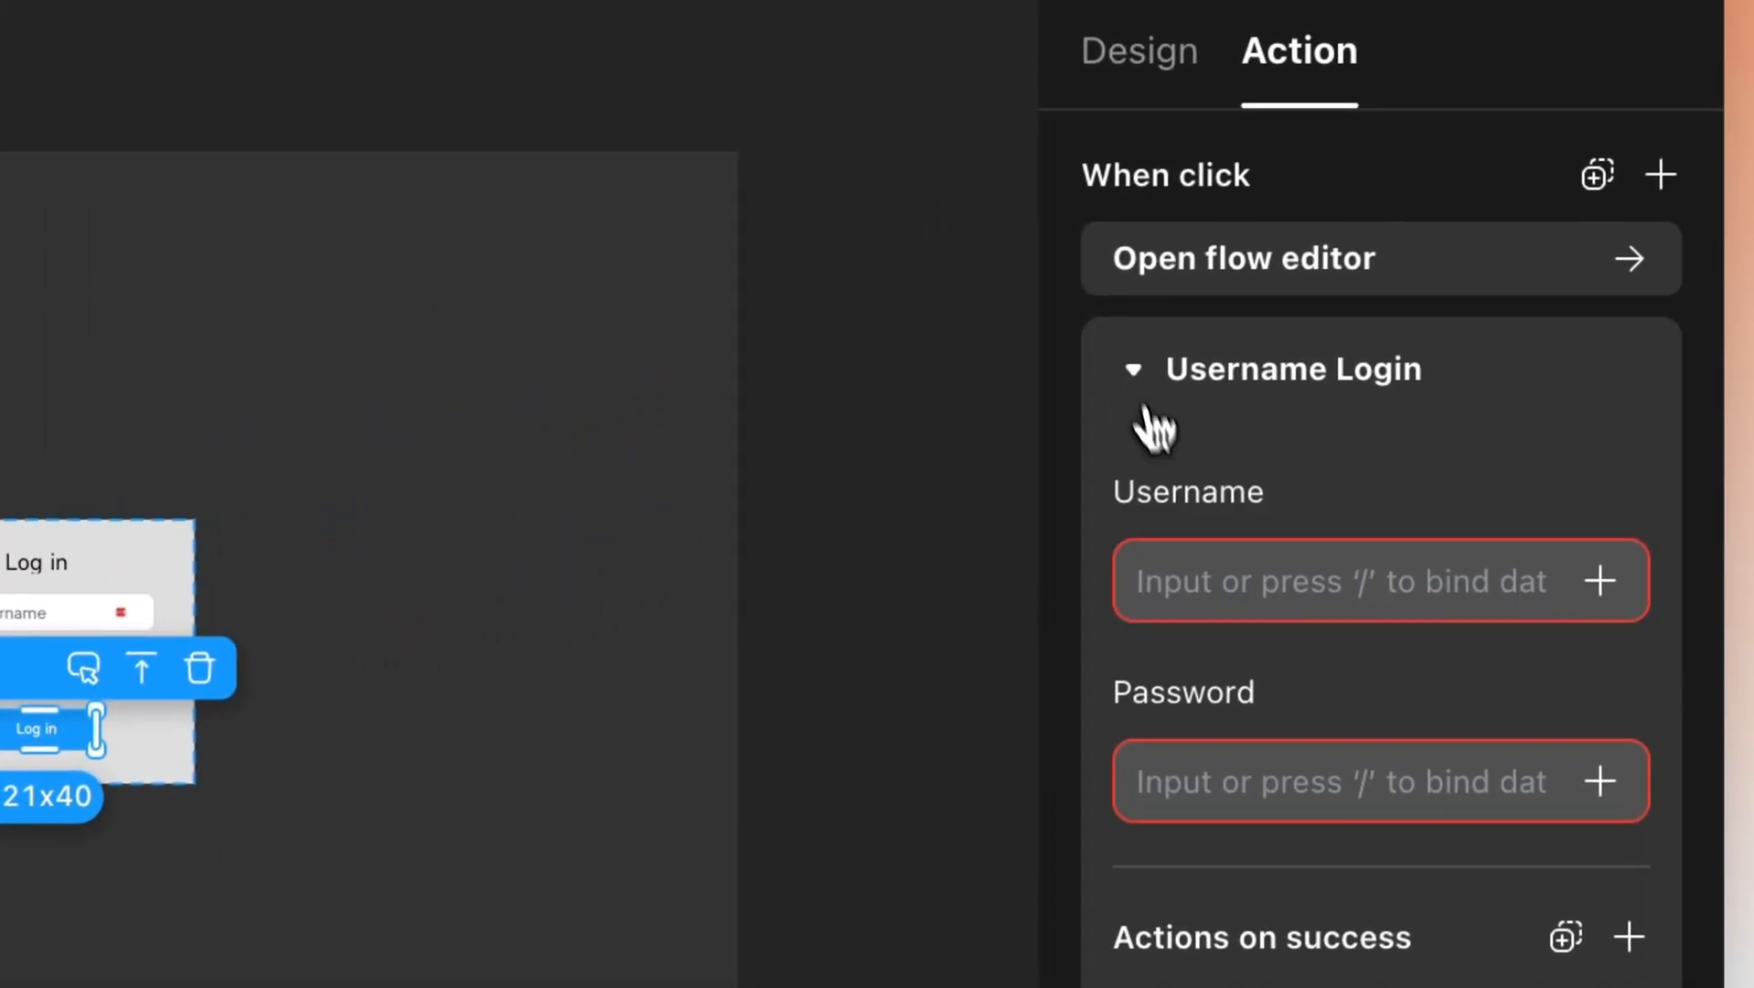
{"action": "left_click", "coordinate": [1642, 570]}
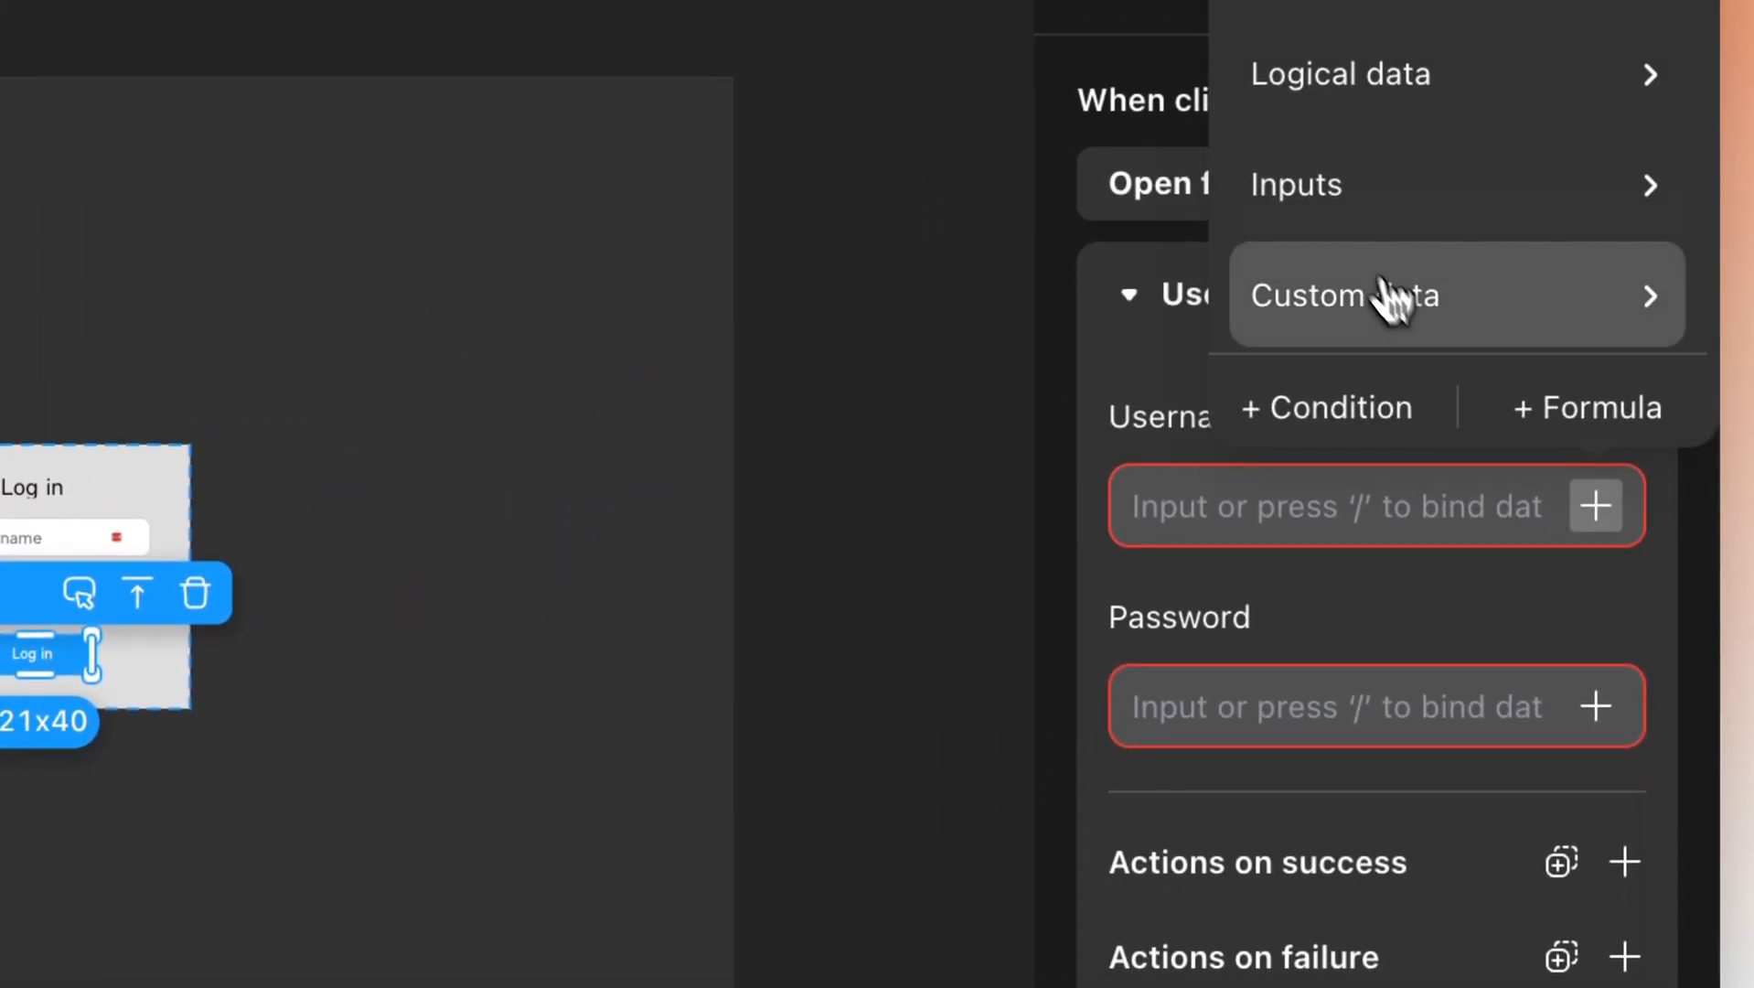
{"action": "left_click", "coordinate": [1339, 208]}
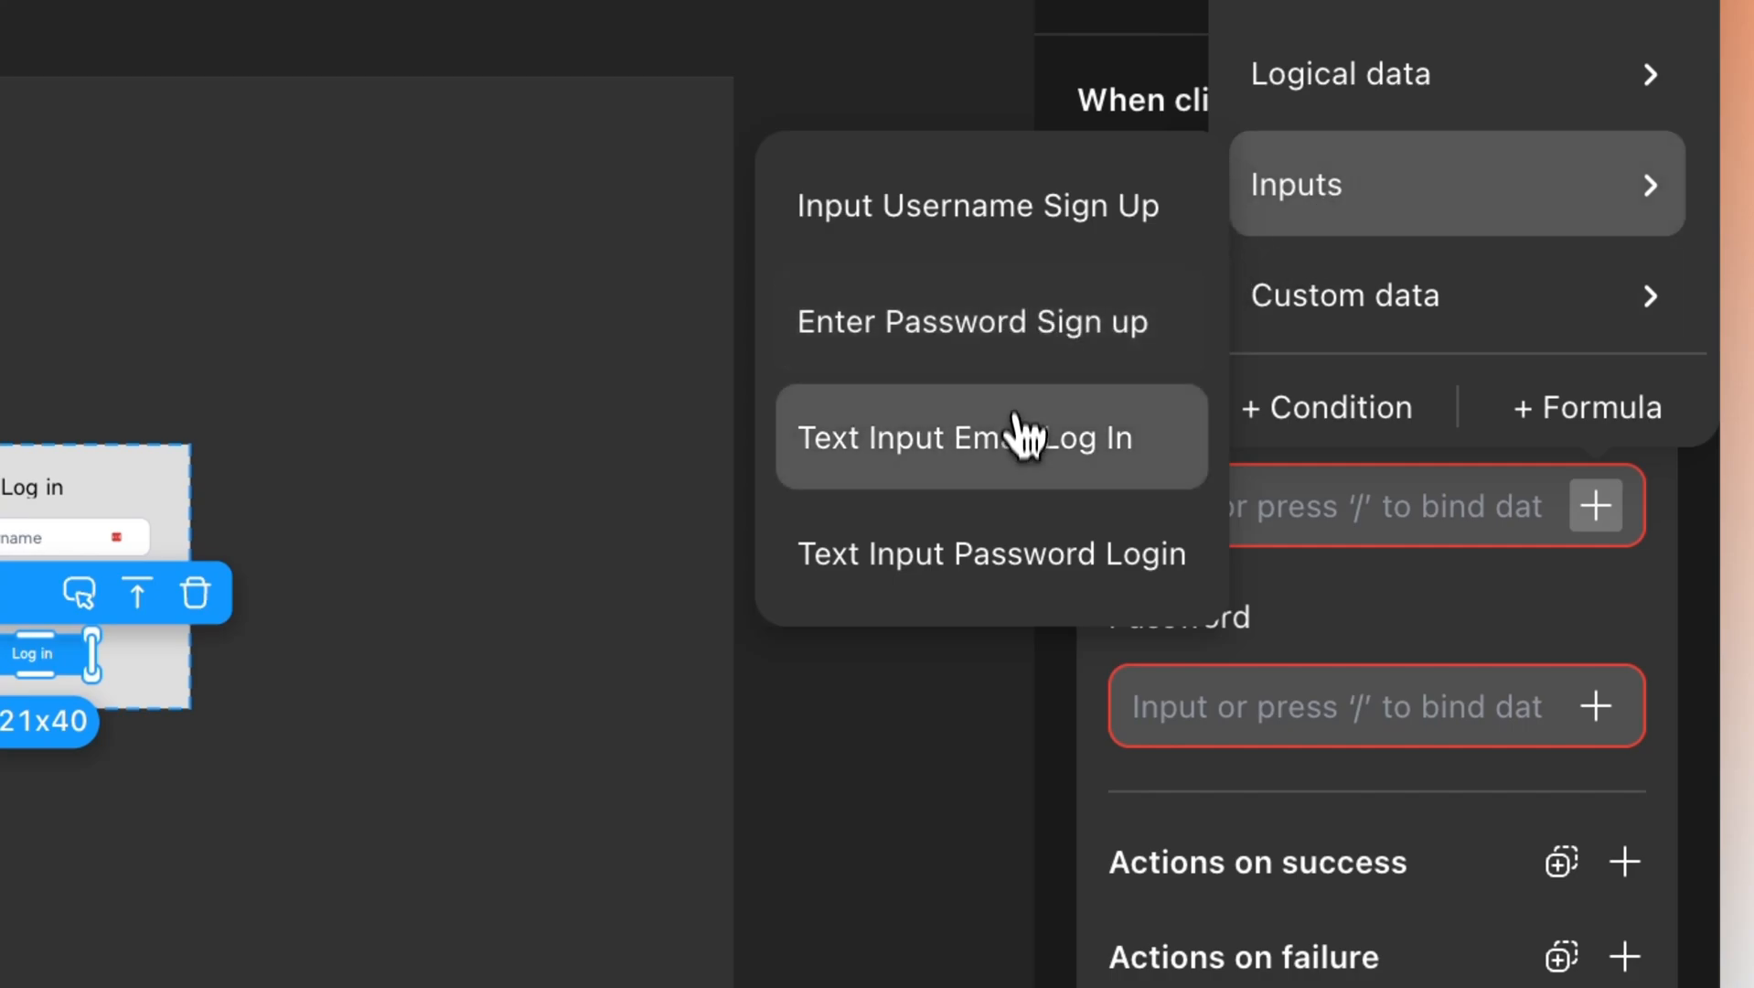
{"action": "left_click", "coordinate": [993, 448]}
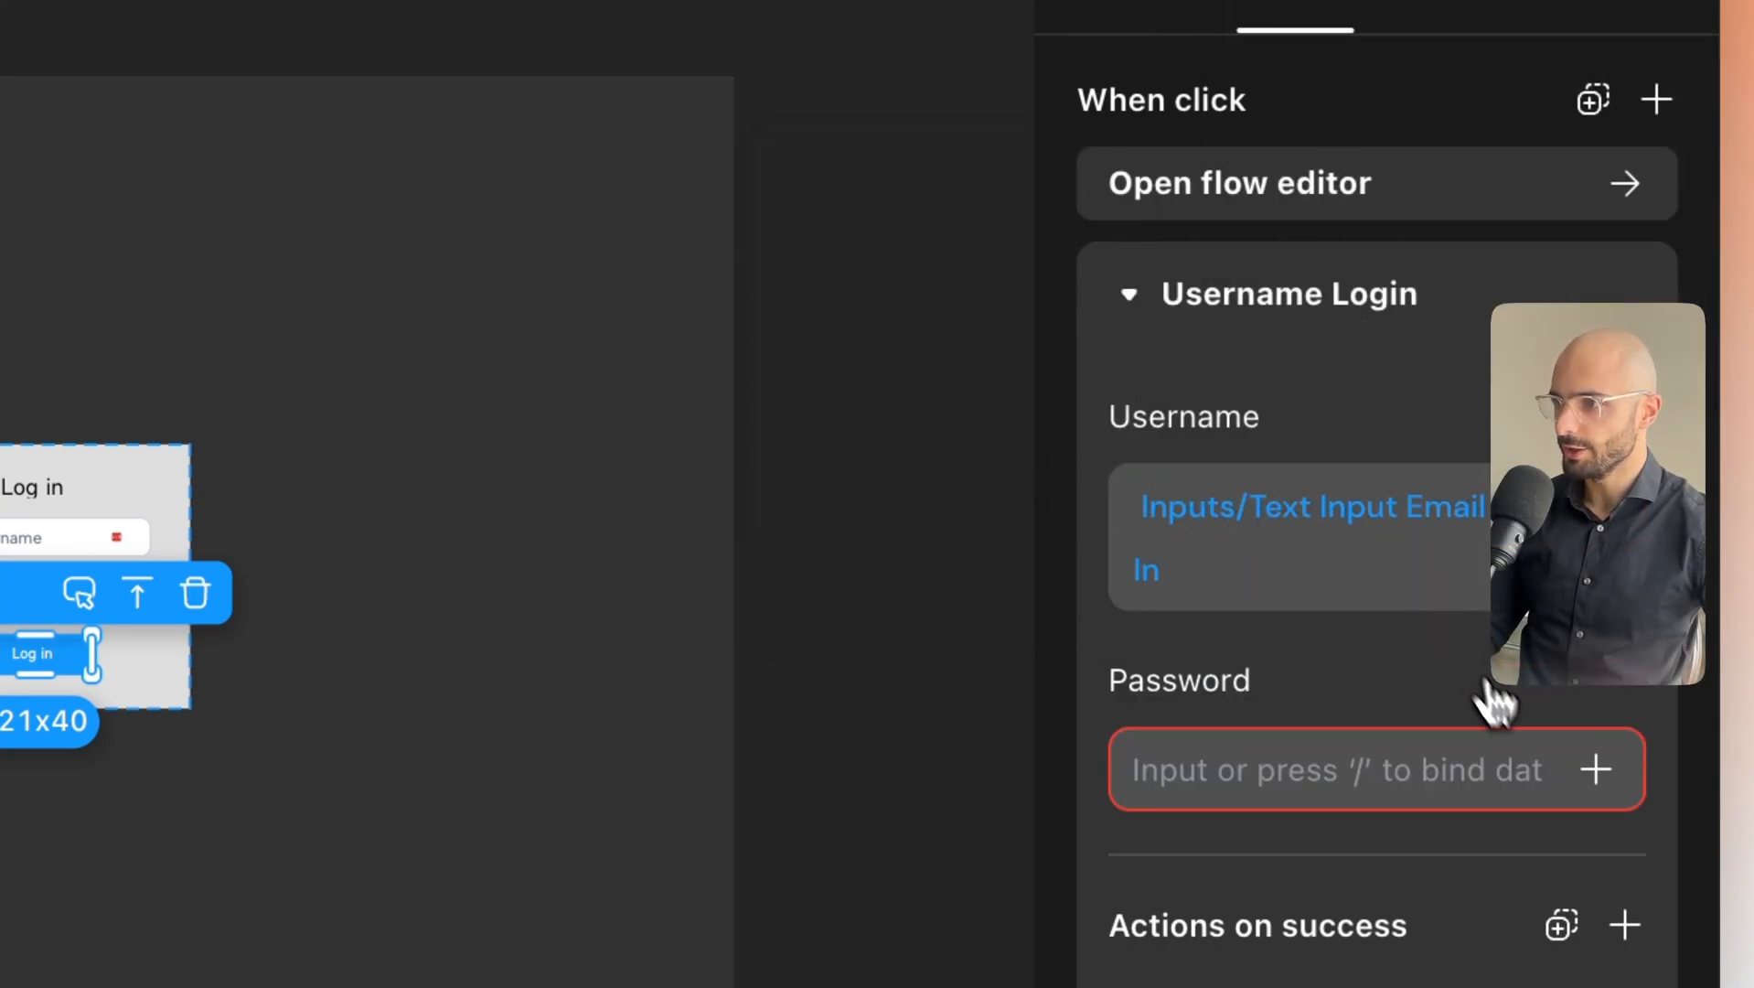
{"action": "left_click", "coordinate": [1596, 768]}
{"action": "left_click", "coordinate": [1463, 457]}
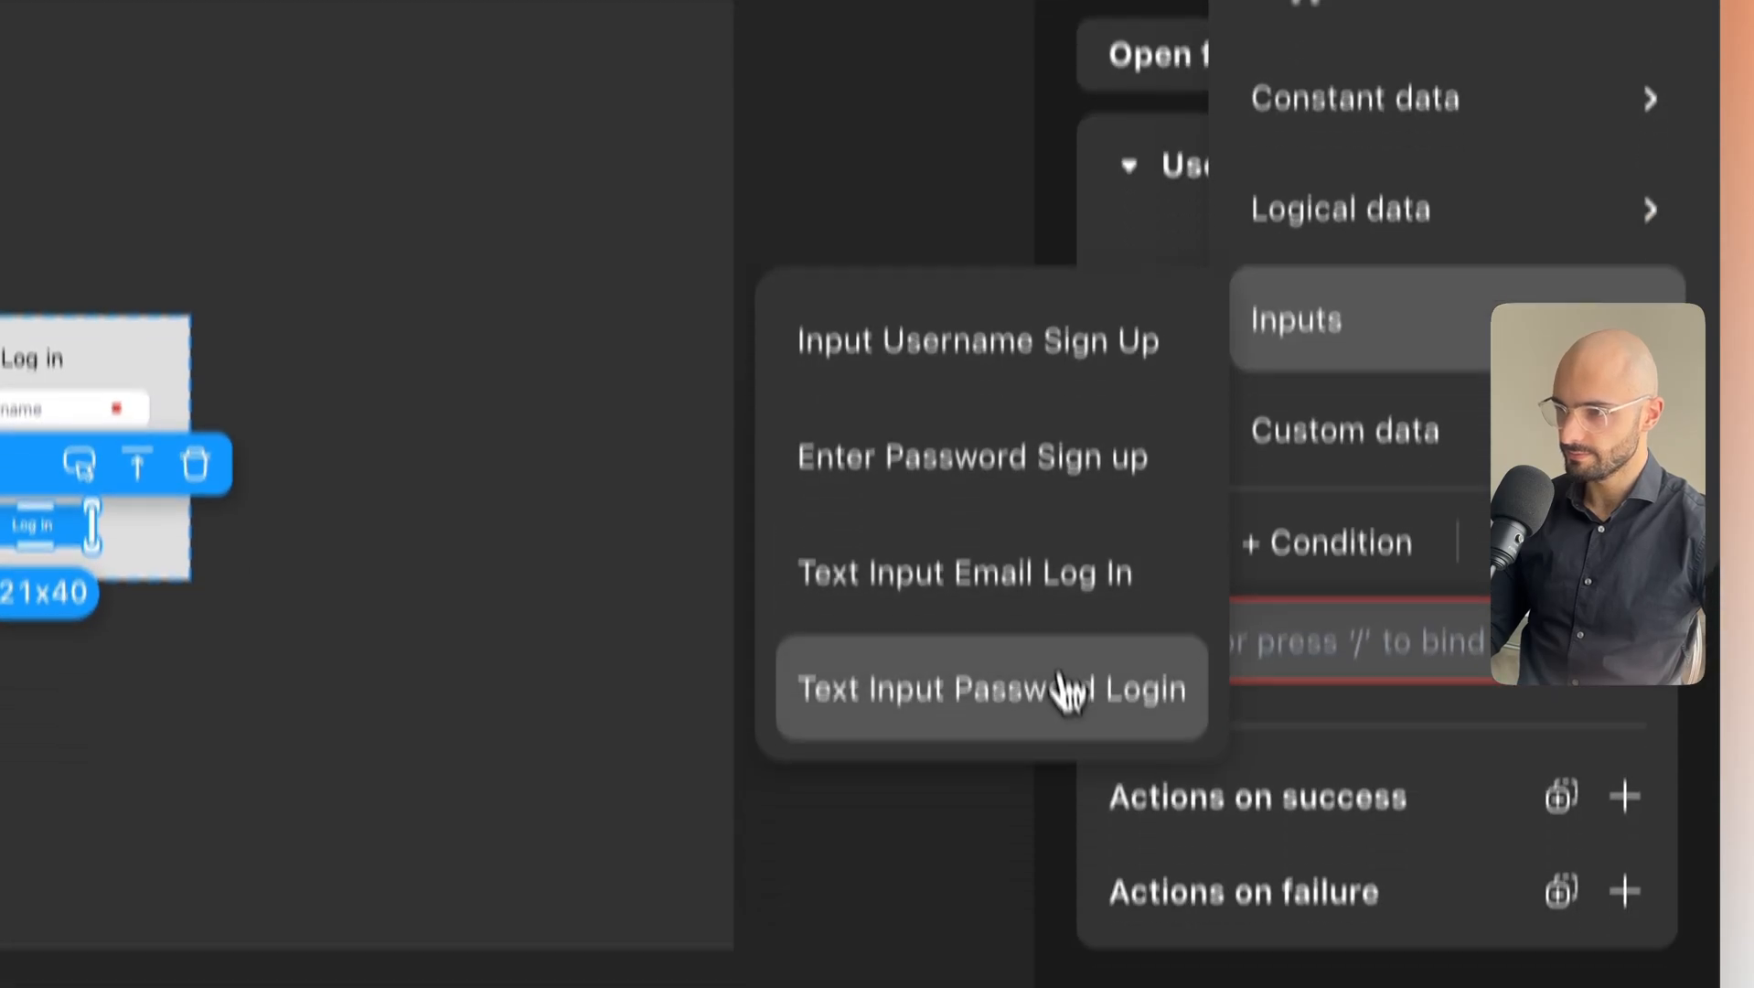
{"action": "left_click", "coordinate": [1065, 687]}
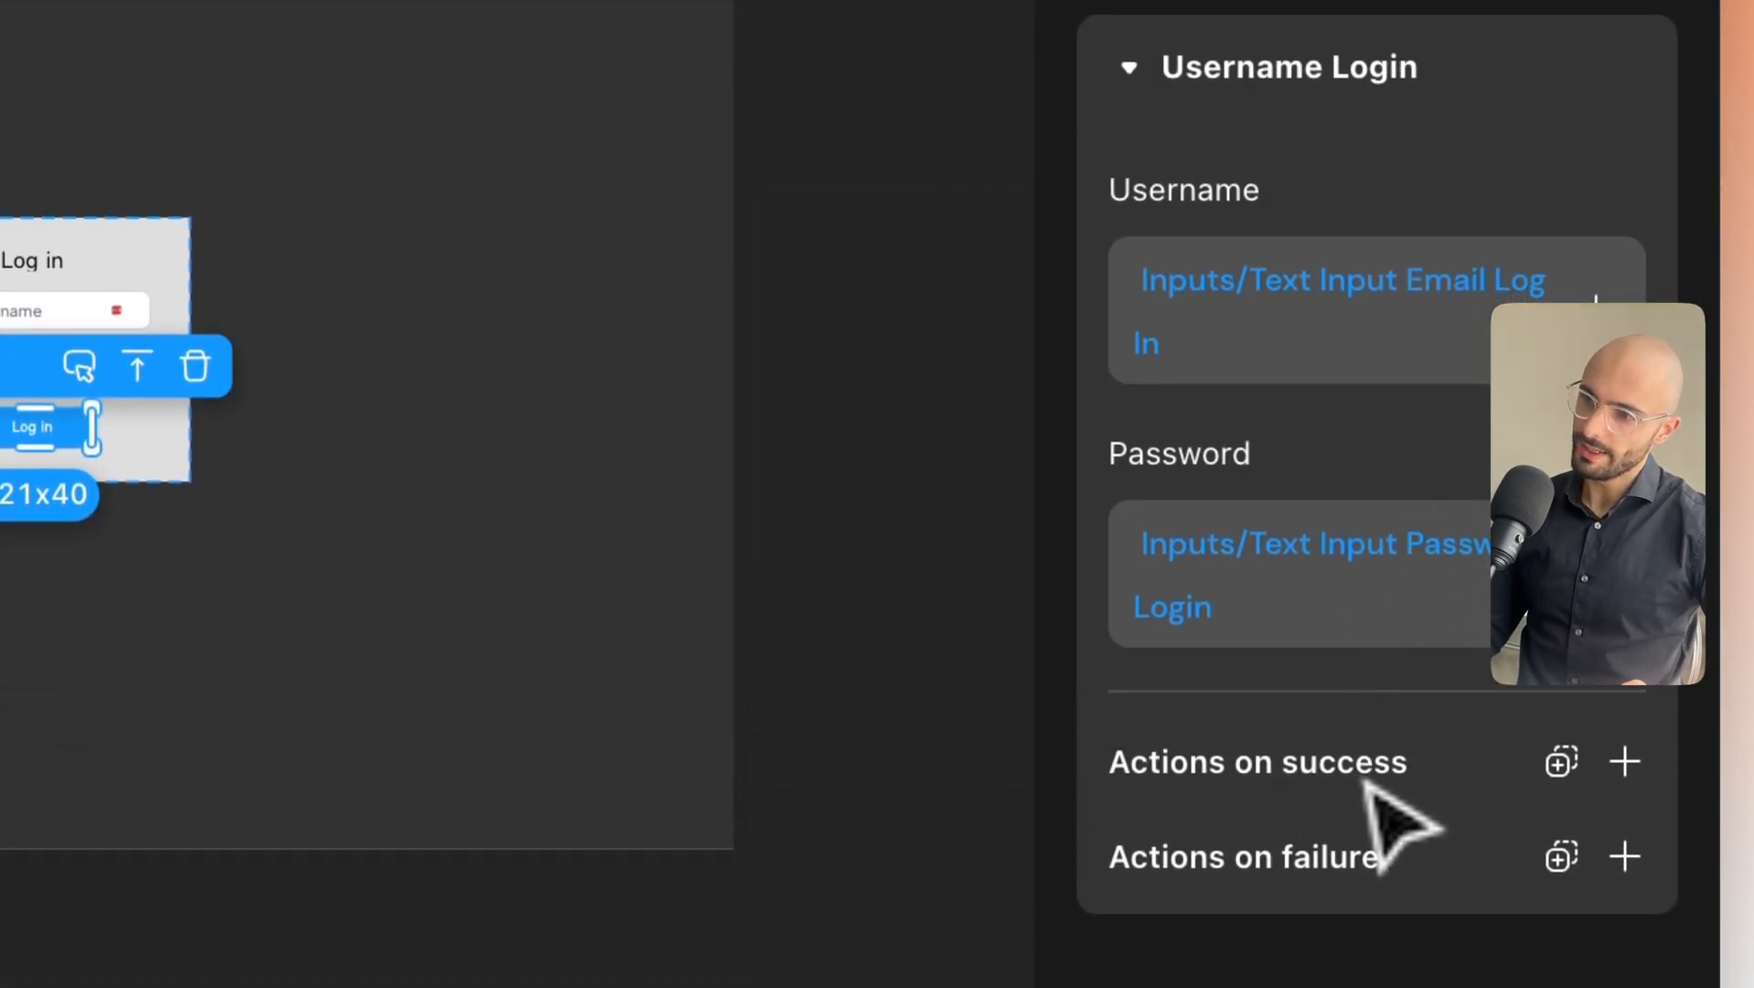
Add a success action that hides Modal Log in.
{"action": "left_click", "coordinate": [1627, 767]}
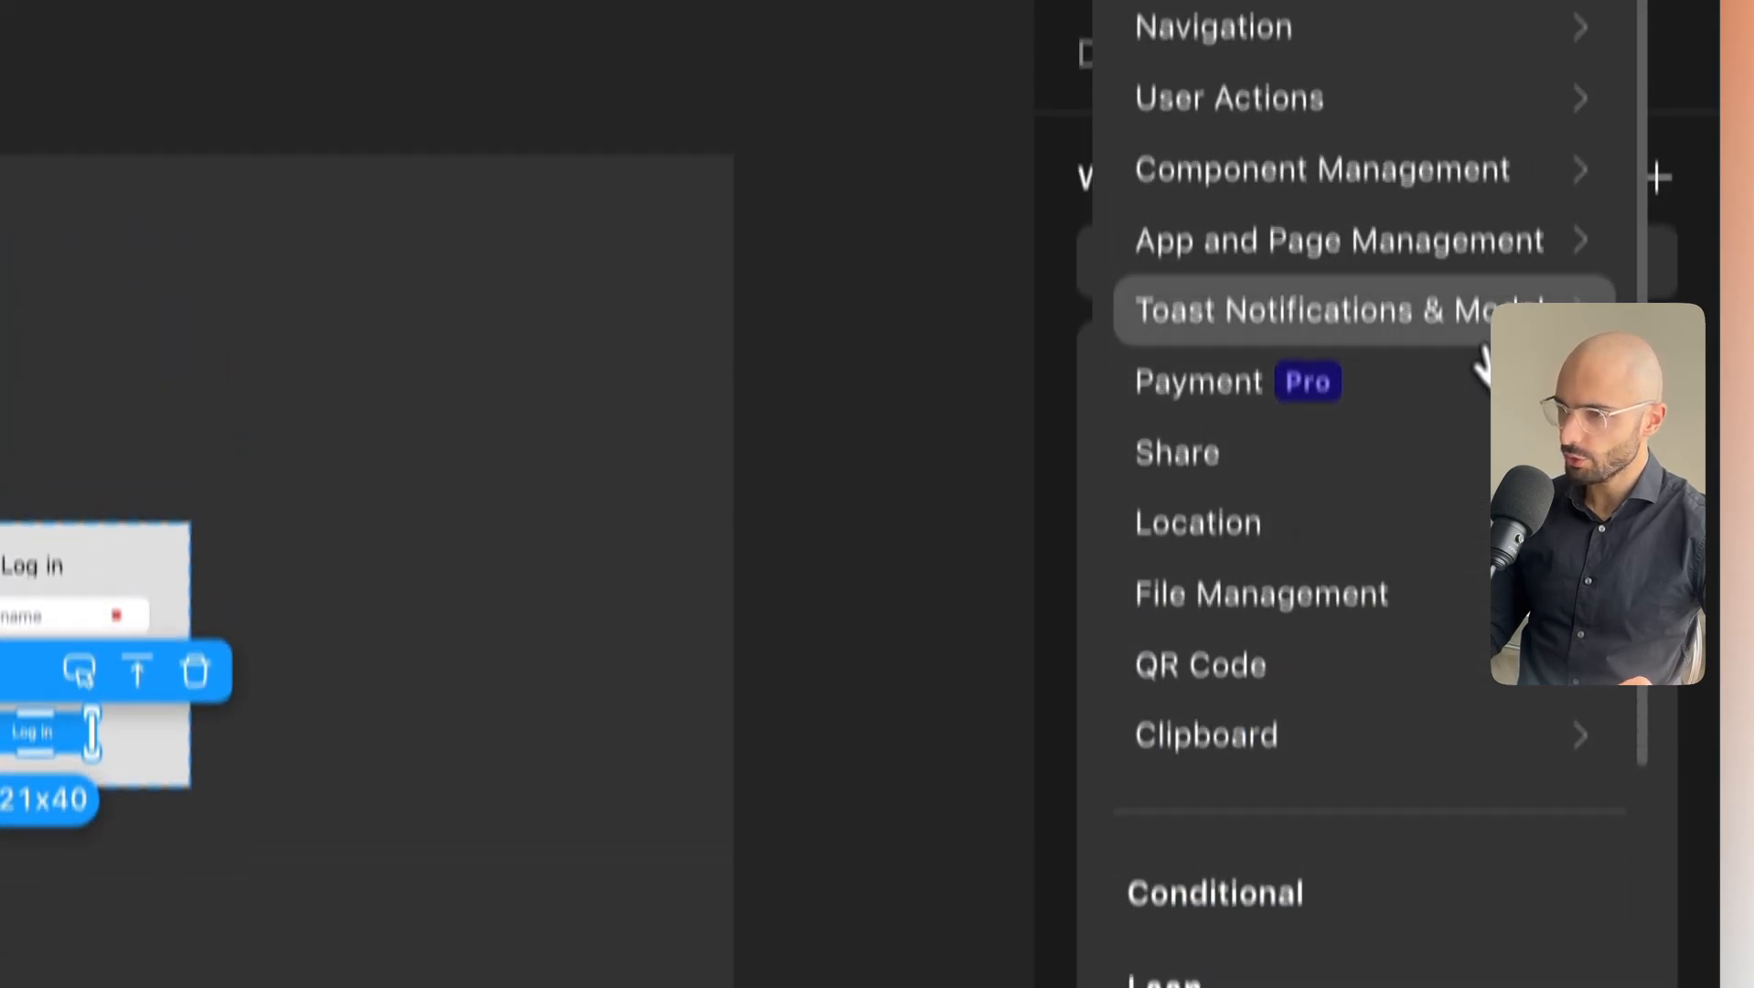
{"action": "left_click", "coordinate": [1468, 25]}
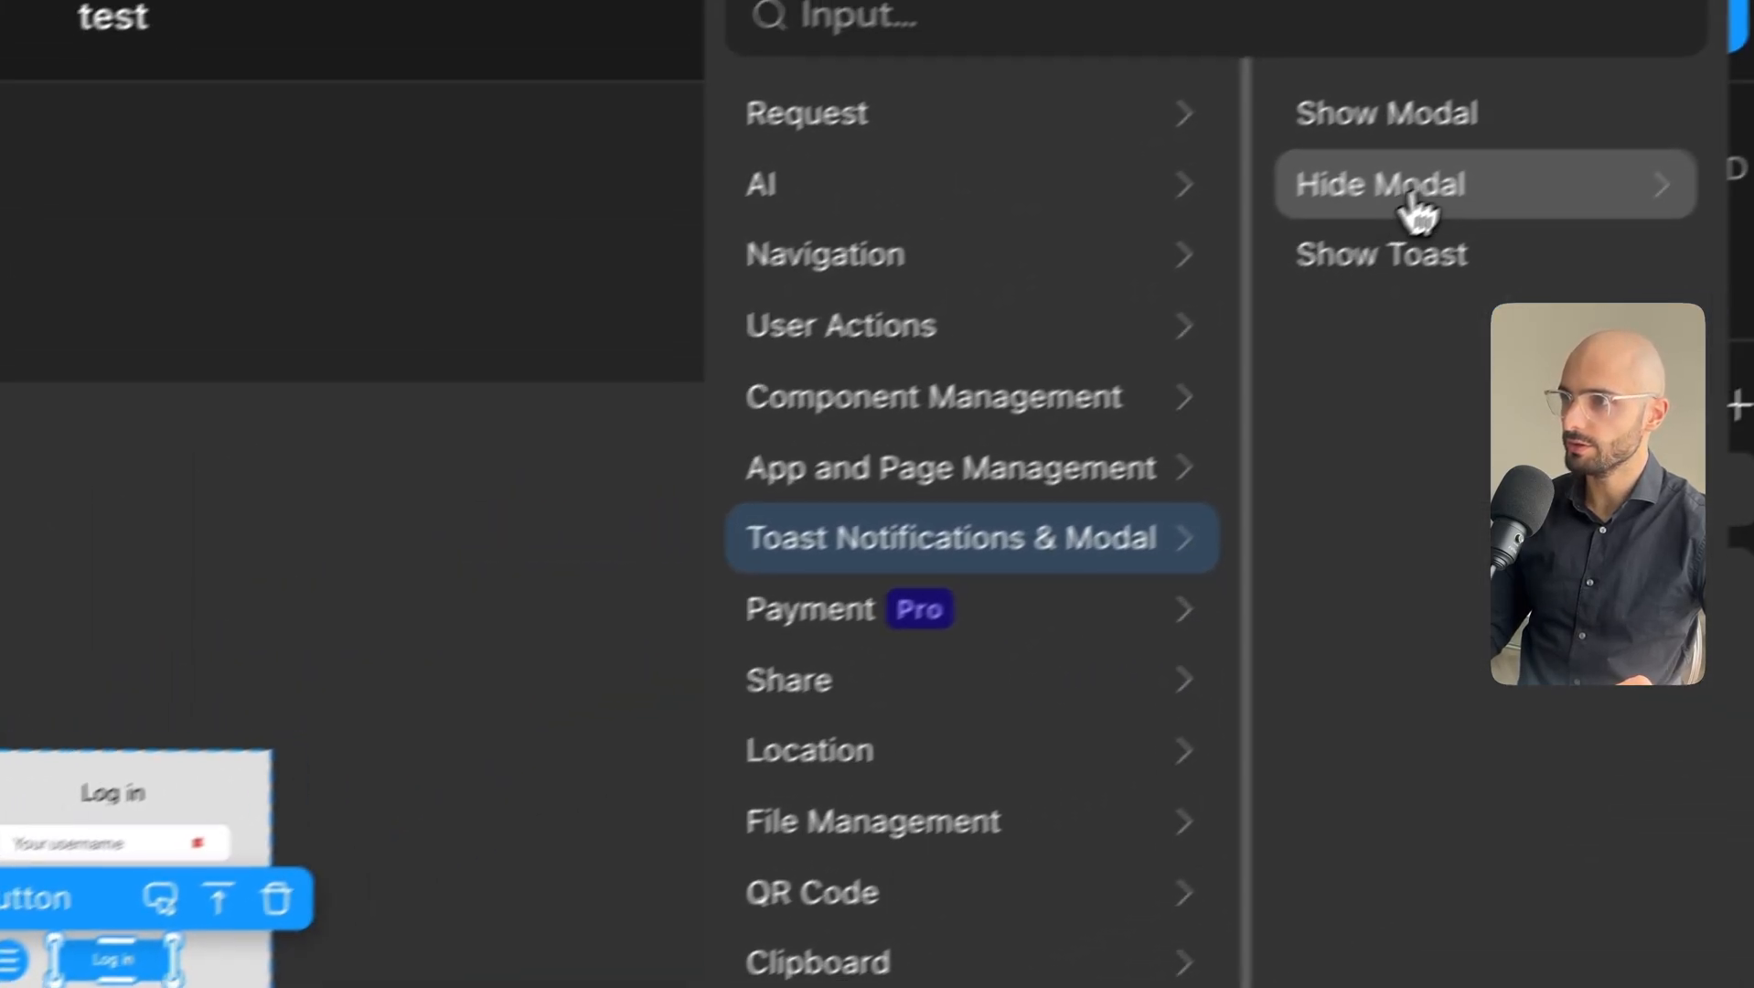
{"action": "left_click", "coordinate": [1416, 187]}
{"action": "left_click", "coordinate": [1337, 187]}
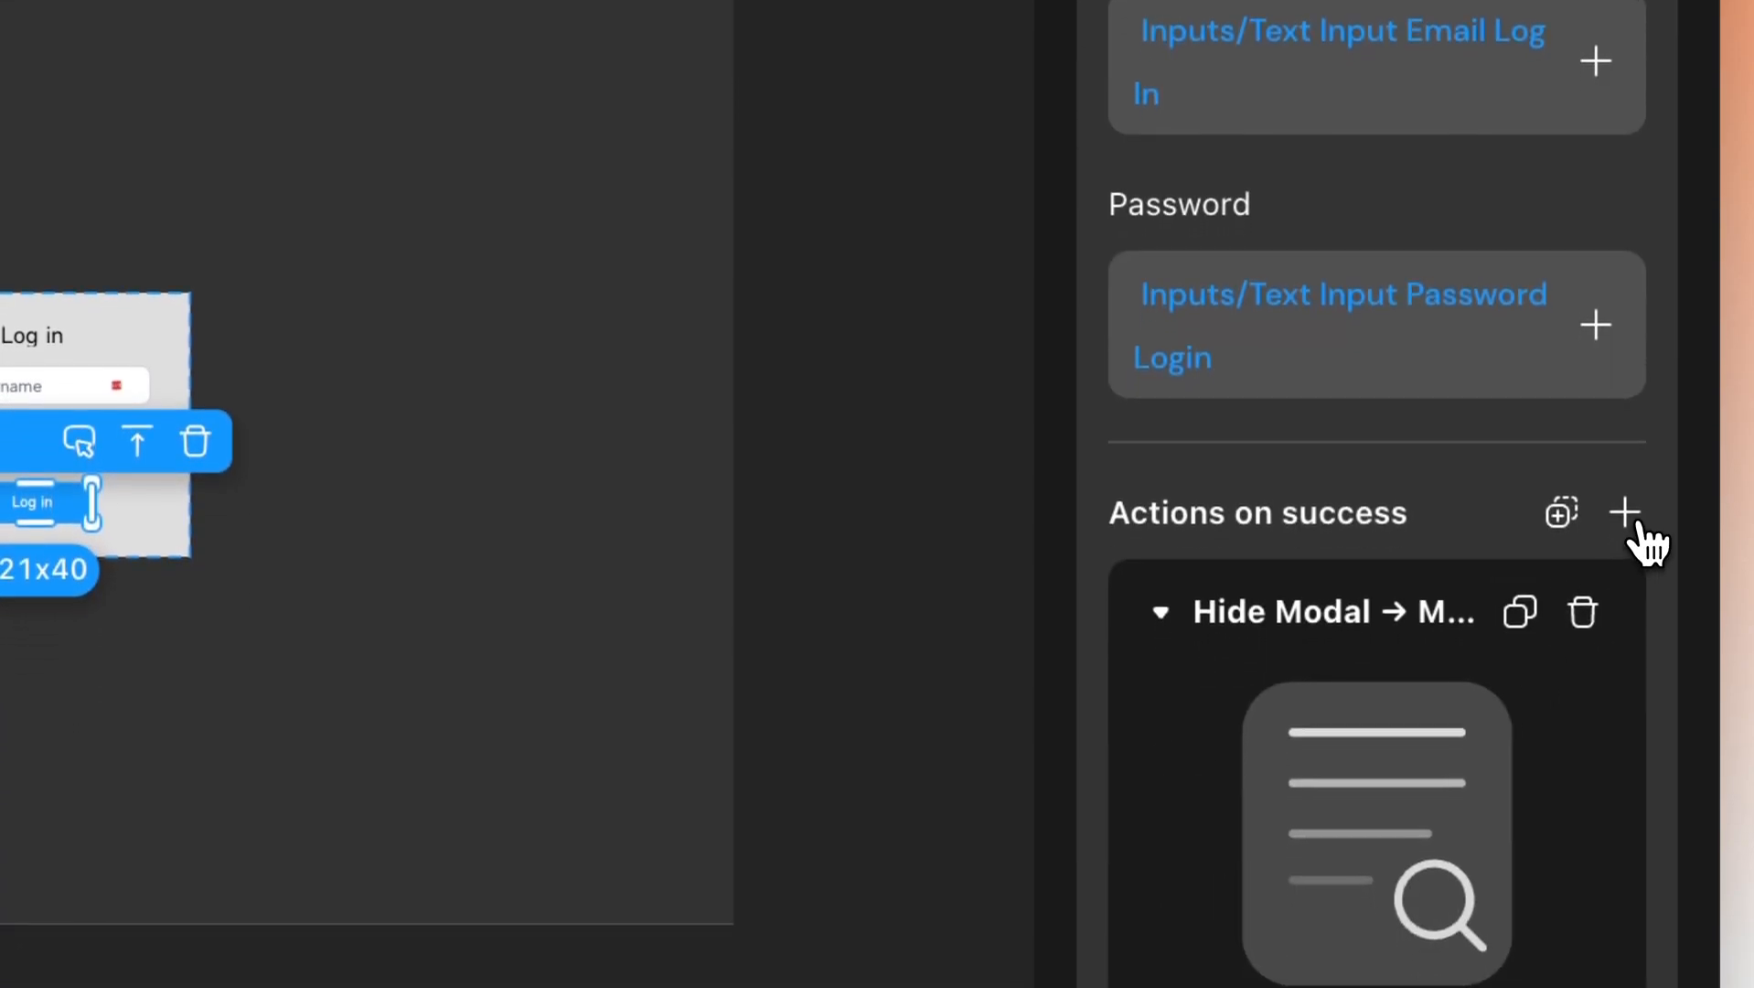
Add a Show Toast success action titled 'Successfully logged in' and copy it.
{"action": "left_click", "coordinate": [1634, 517]}
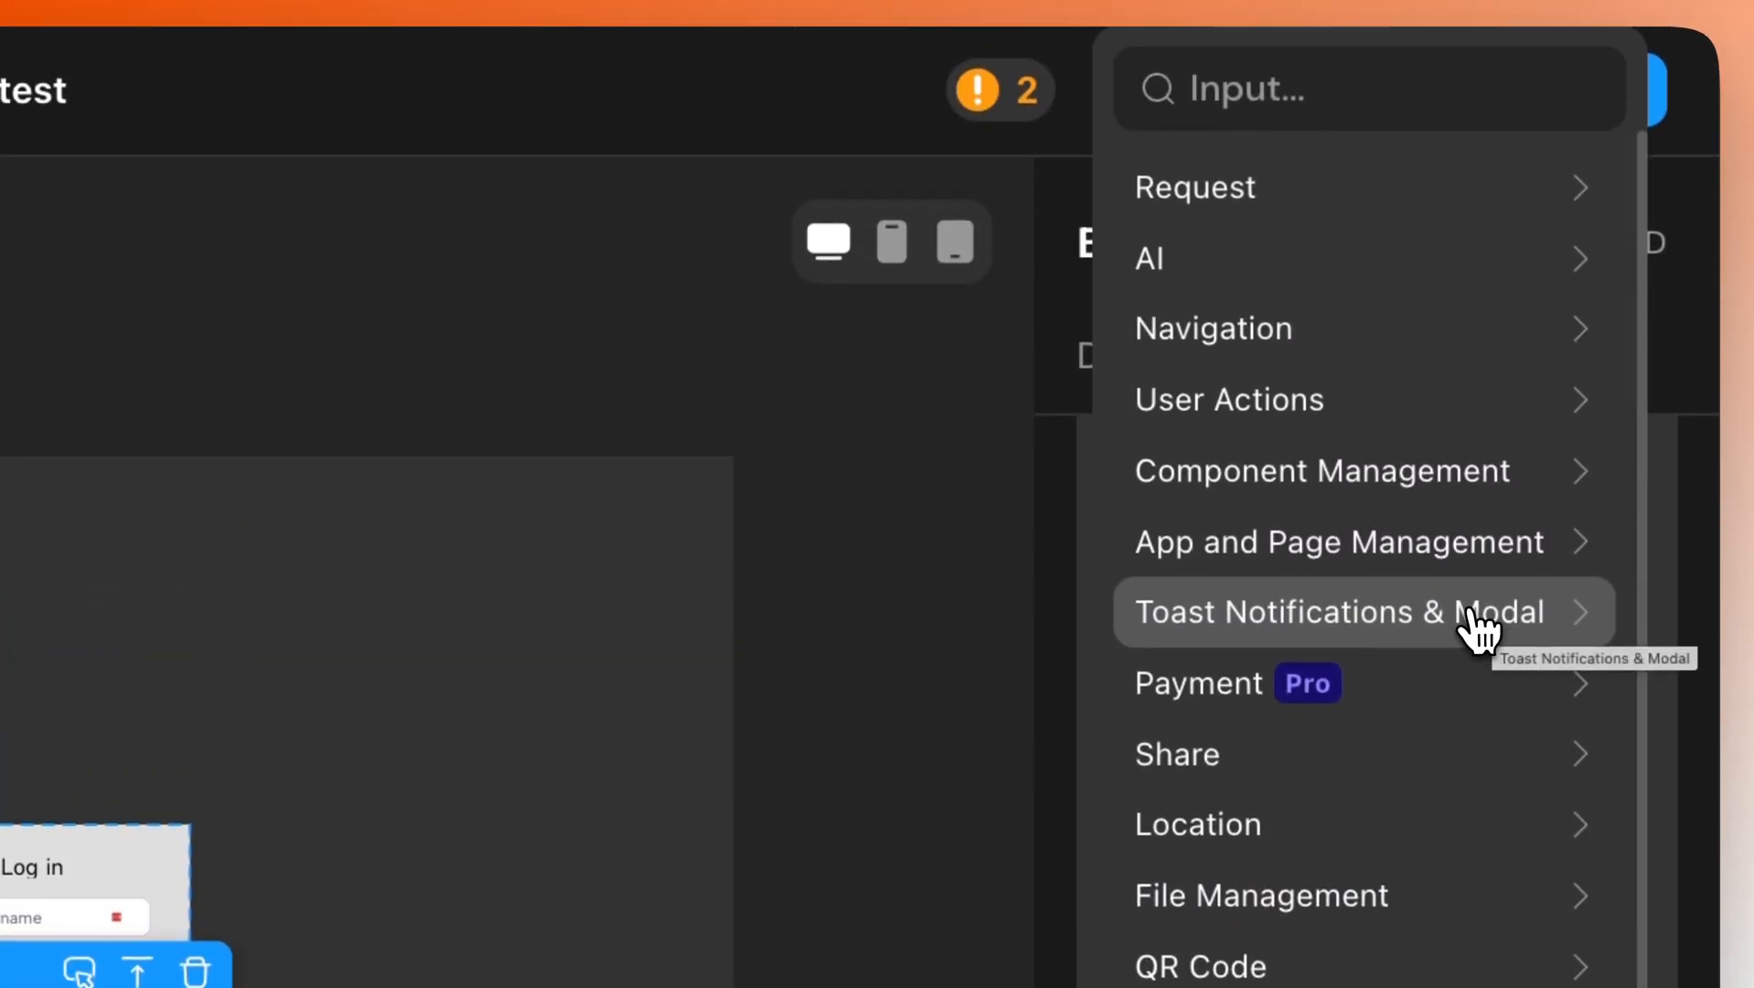
{"action": "left_click", "coordinate": [1468, 614]}
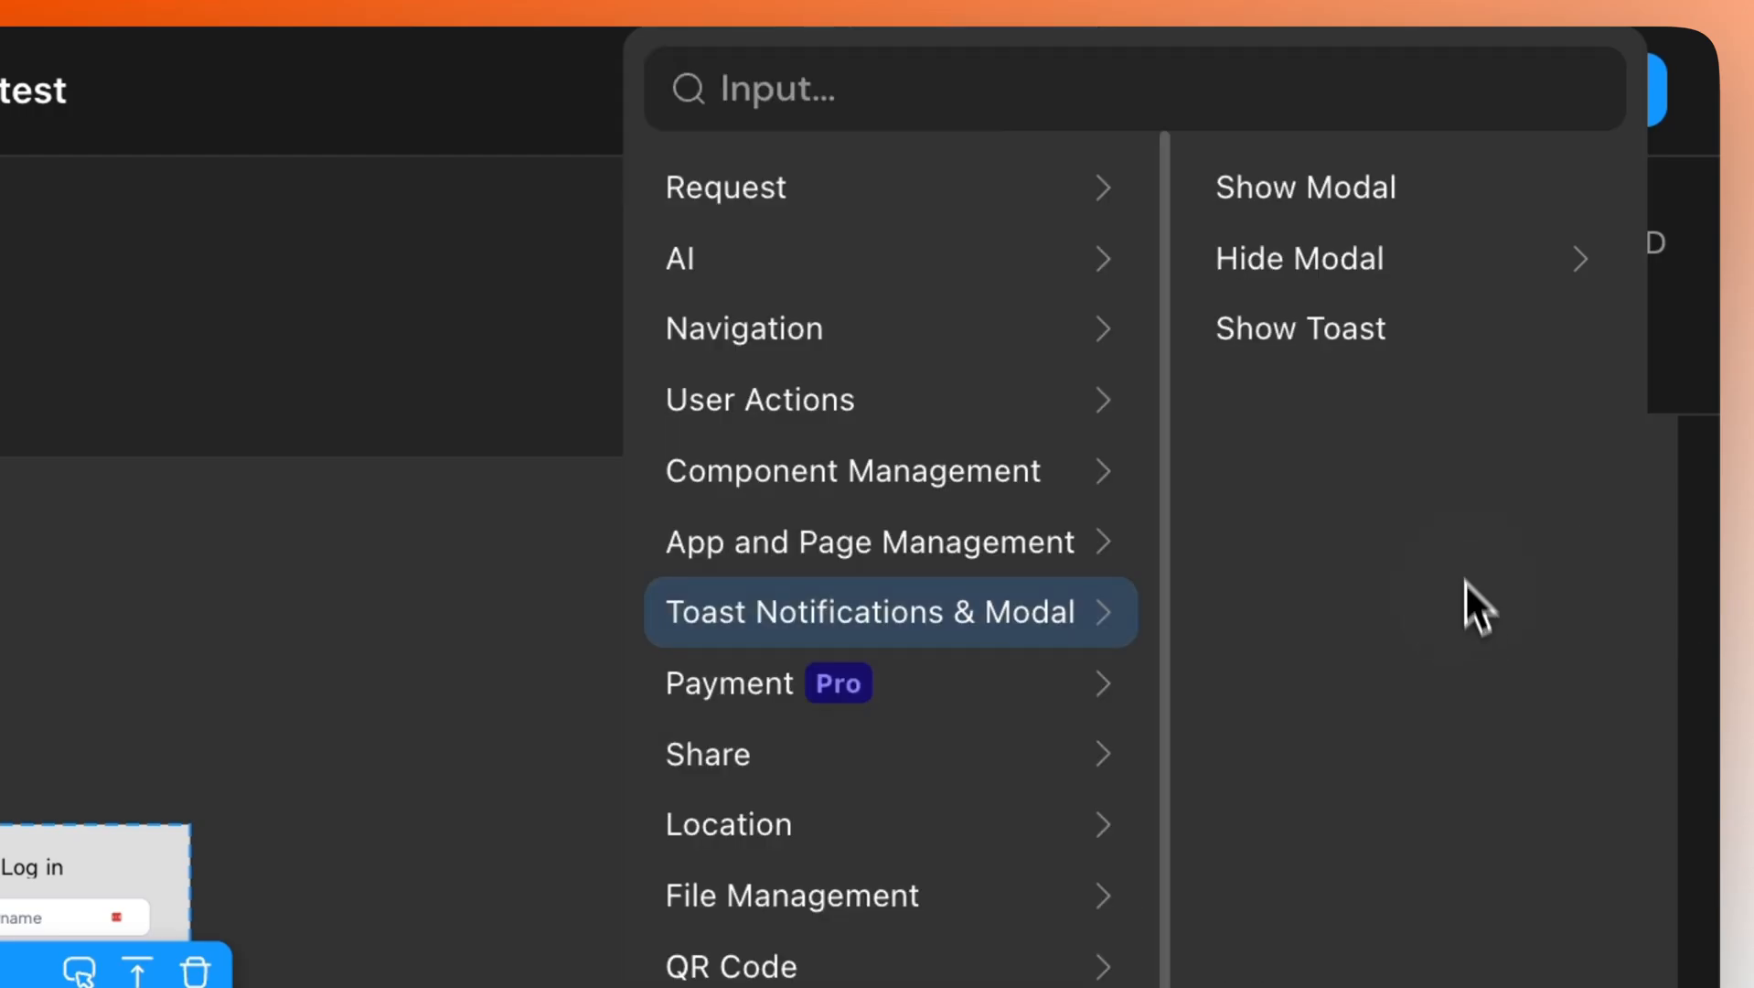
{"action": "left_click", "coordinate": [1309, 336]}
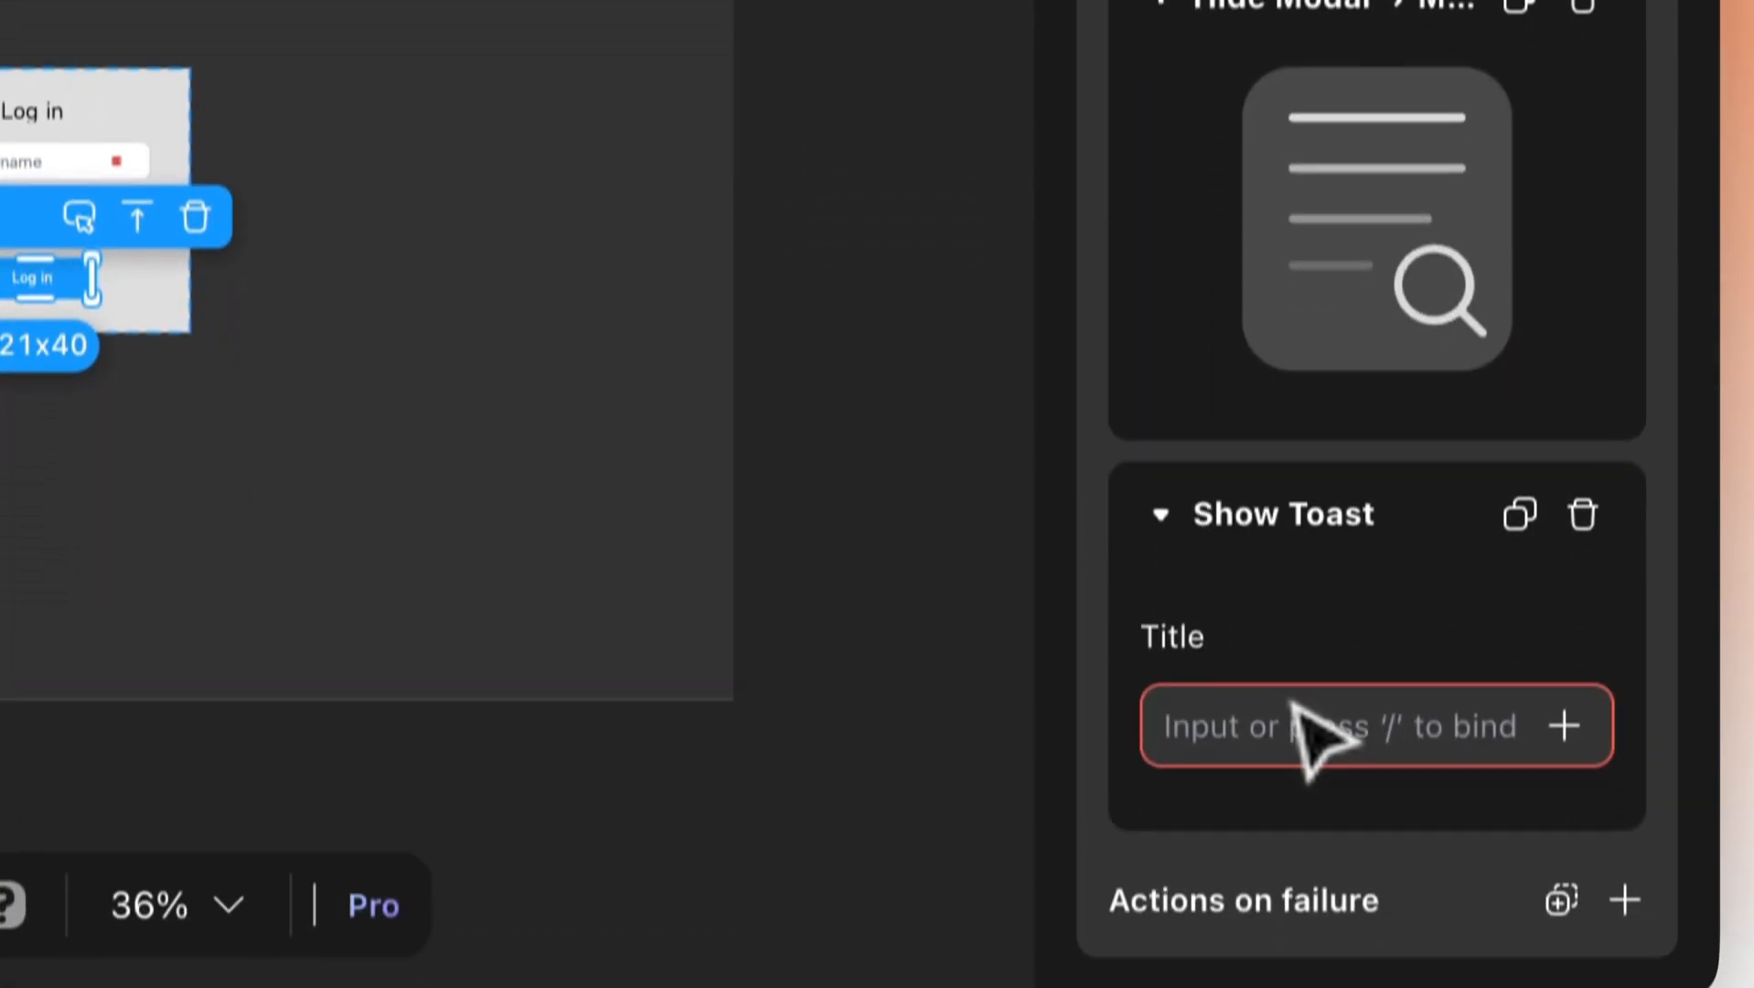
{"action": "type", "text": "Succe"}
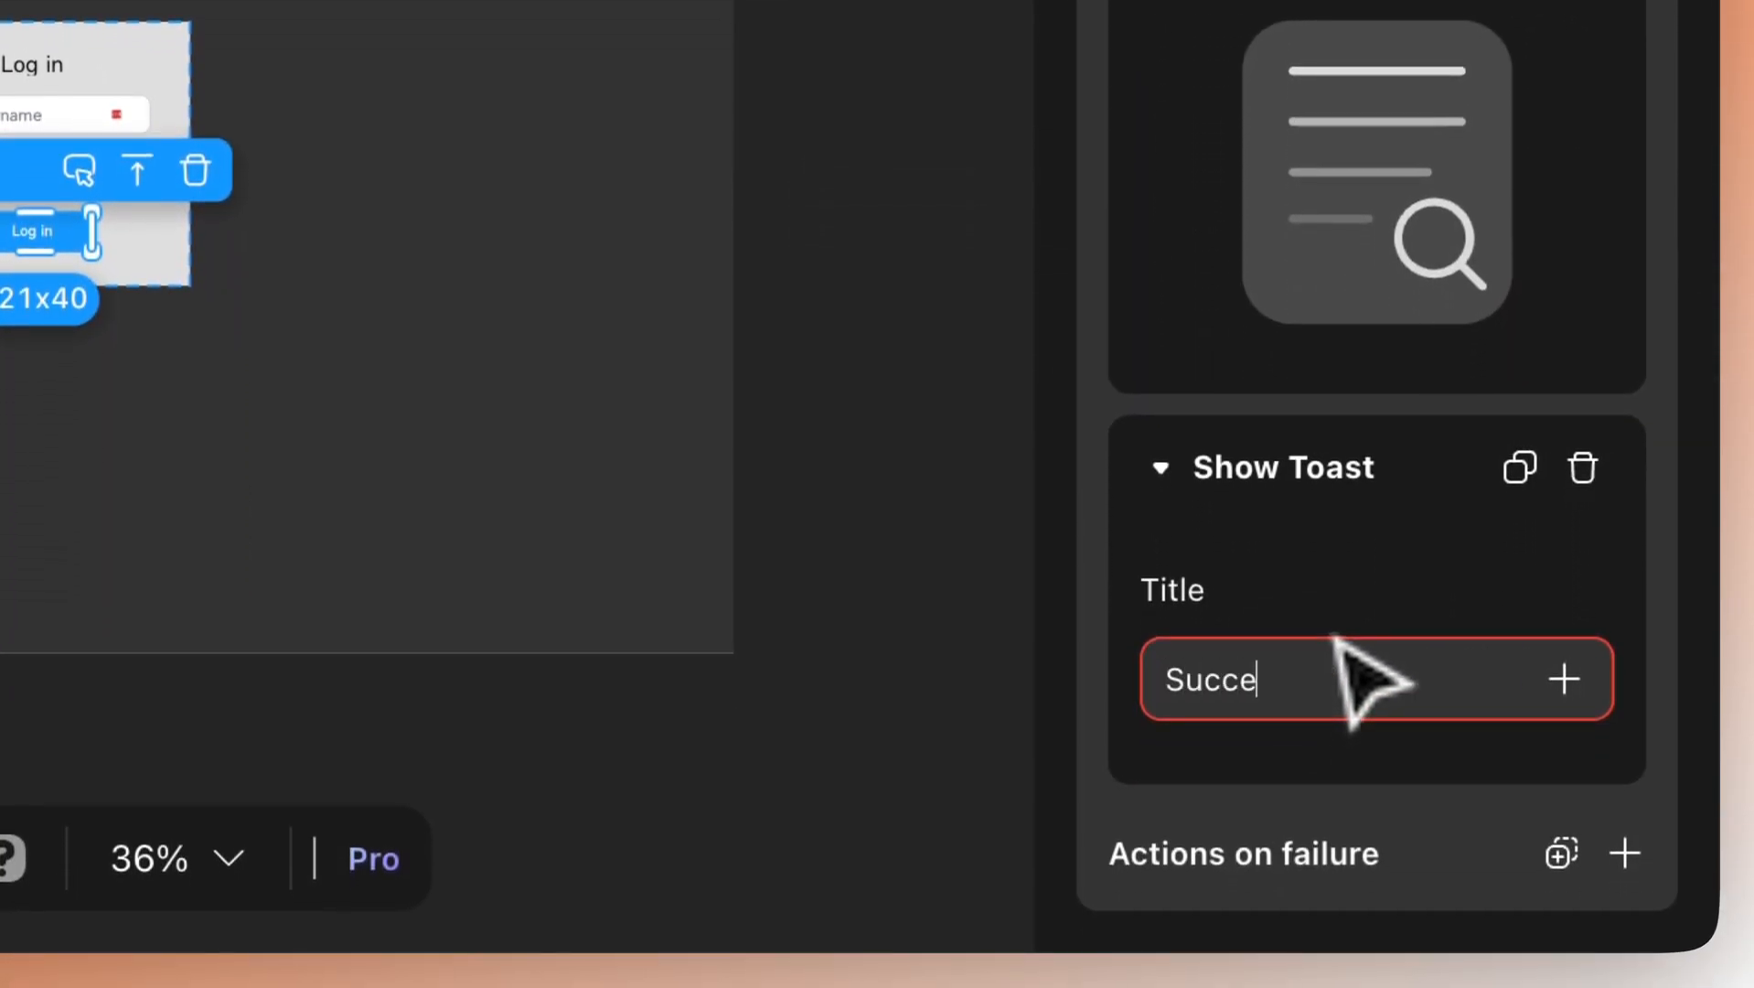
{"action": "type", "text": "ssfully logged in"}
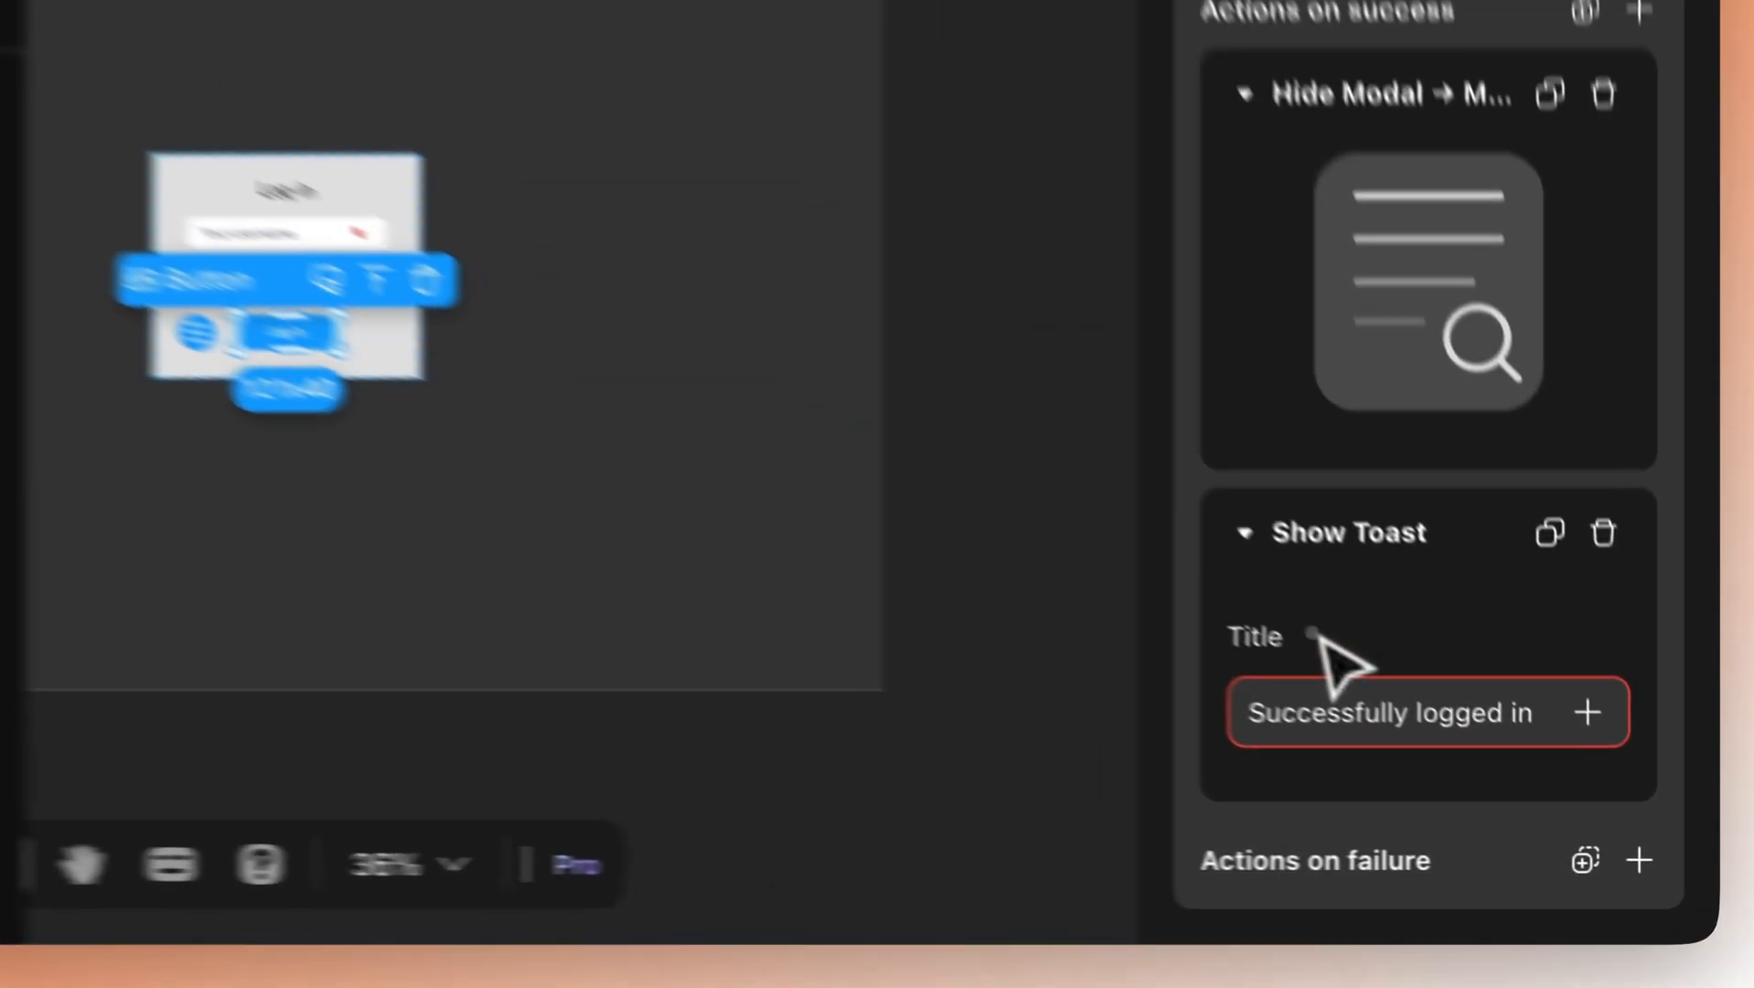
{"action": "left_click", "coordinate": [1488, 742]}
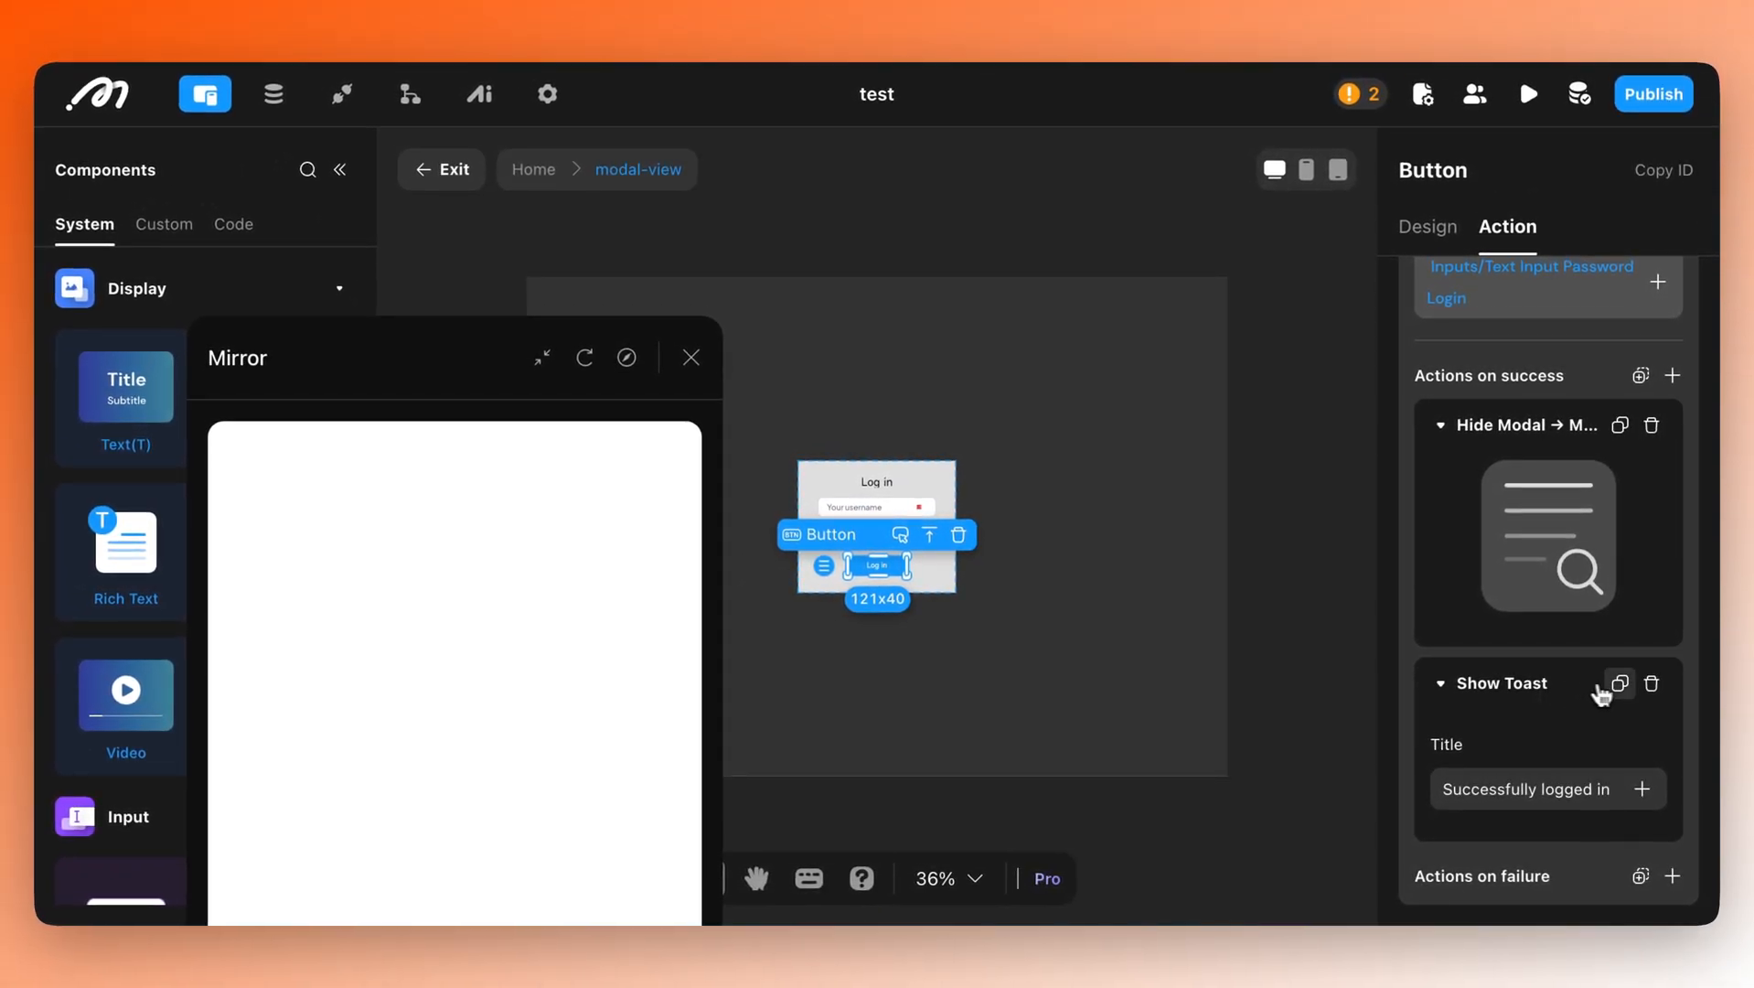
{"action": "left_click", "coordinate": [1622, 689]}
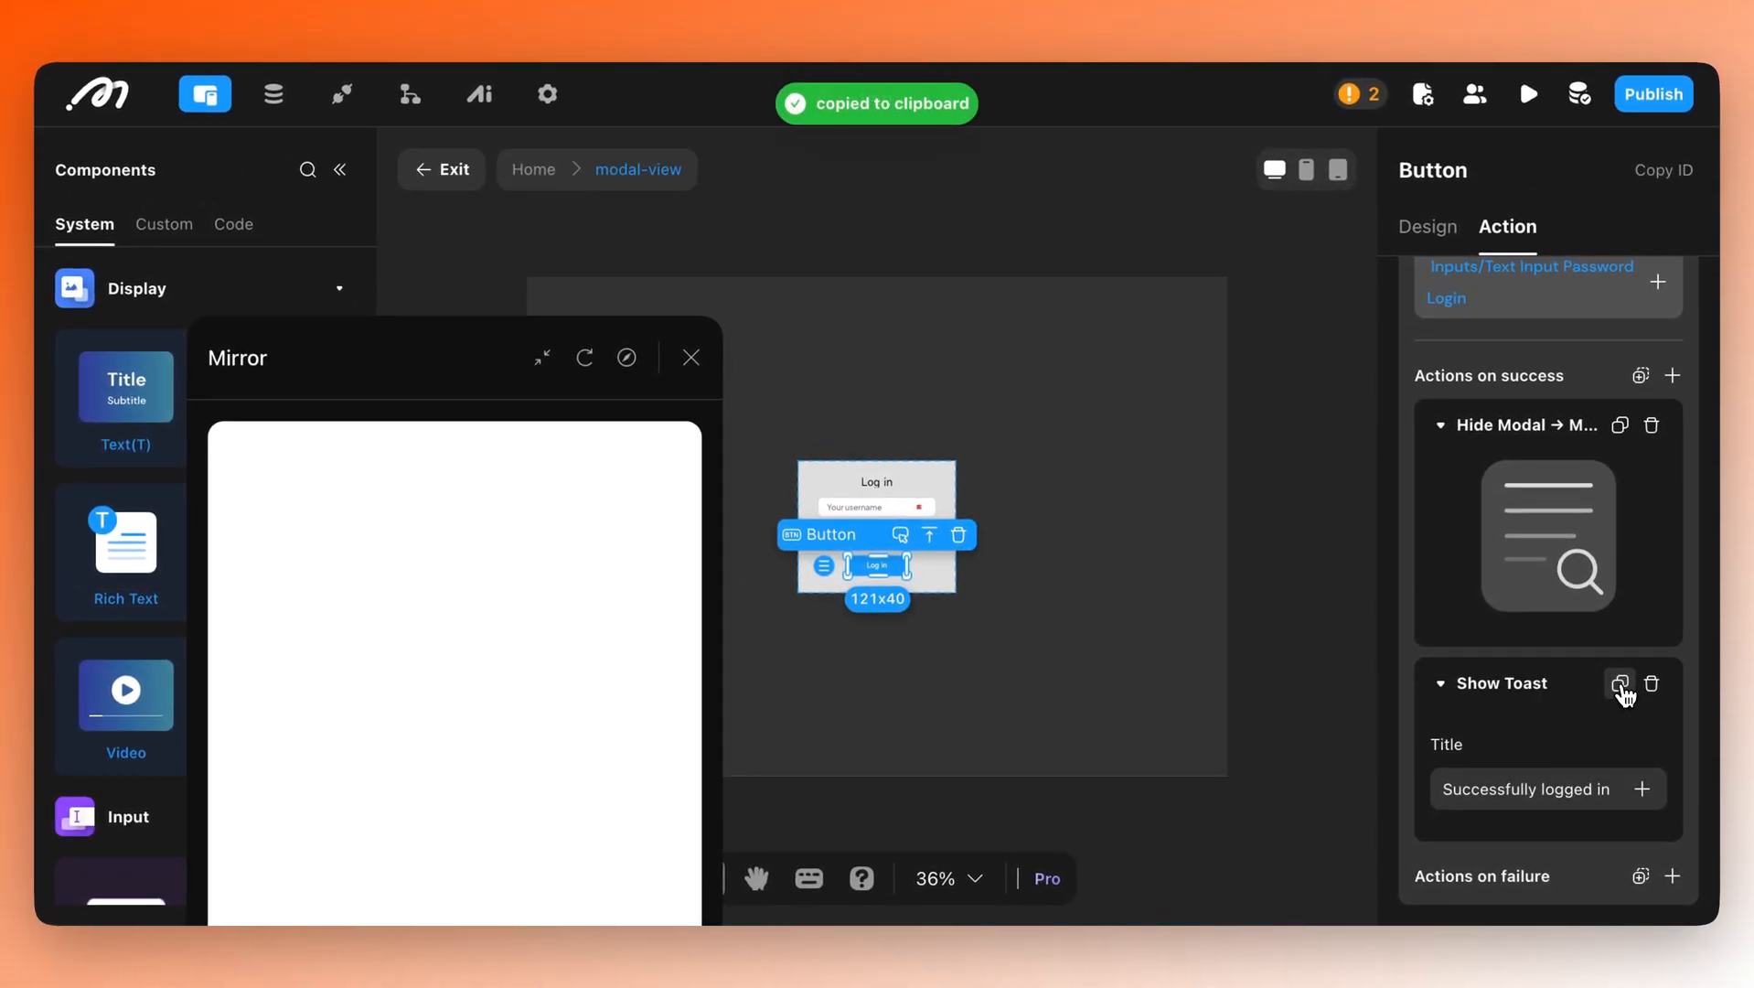
Return to Home and open Modal Sign Up from the page-load conditional actions.
{"action": "double_click", "coordinate": [1055, 547]}
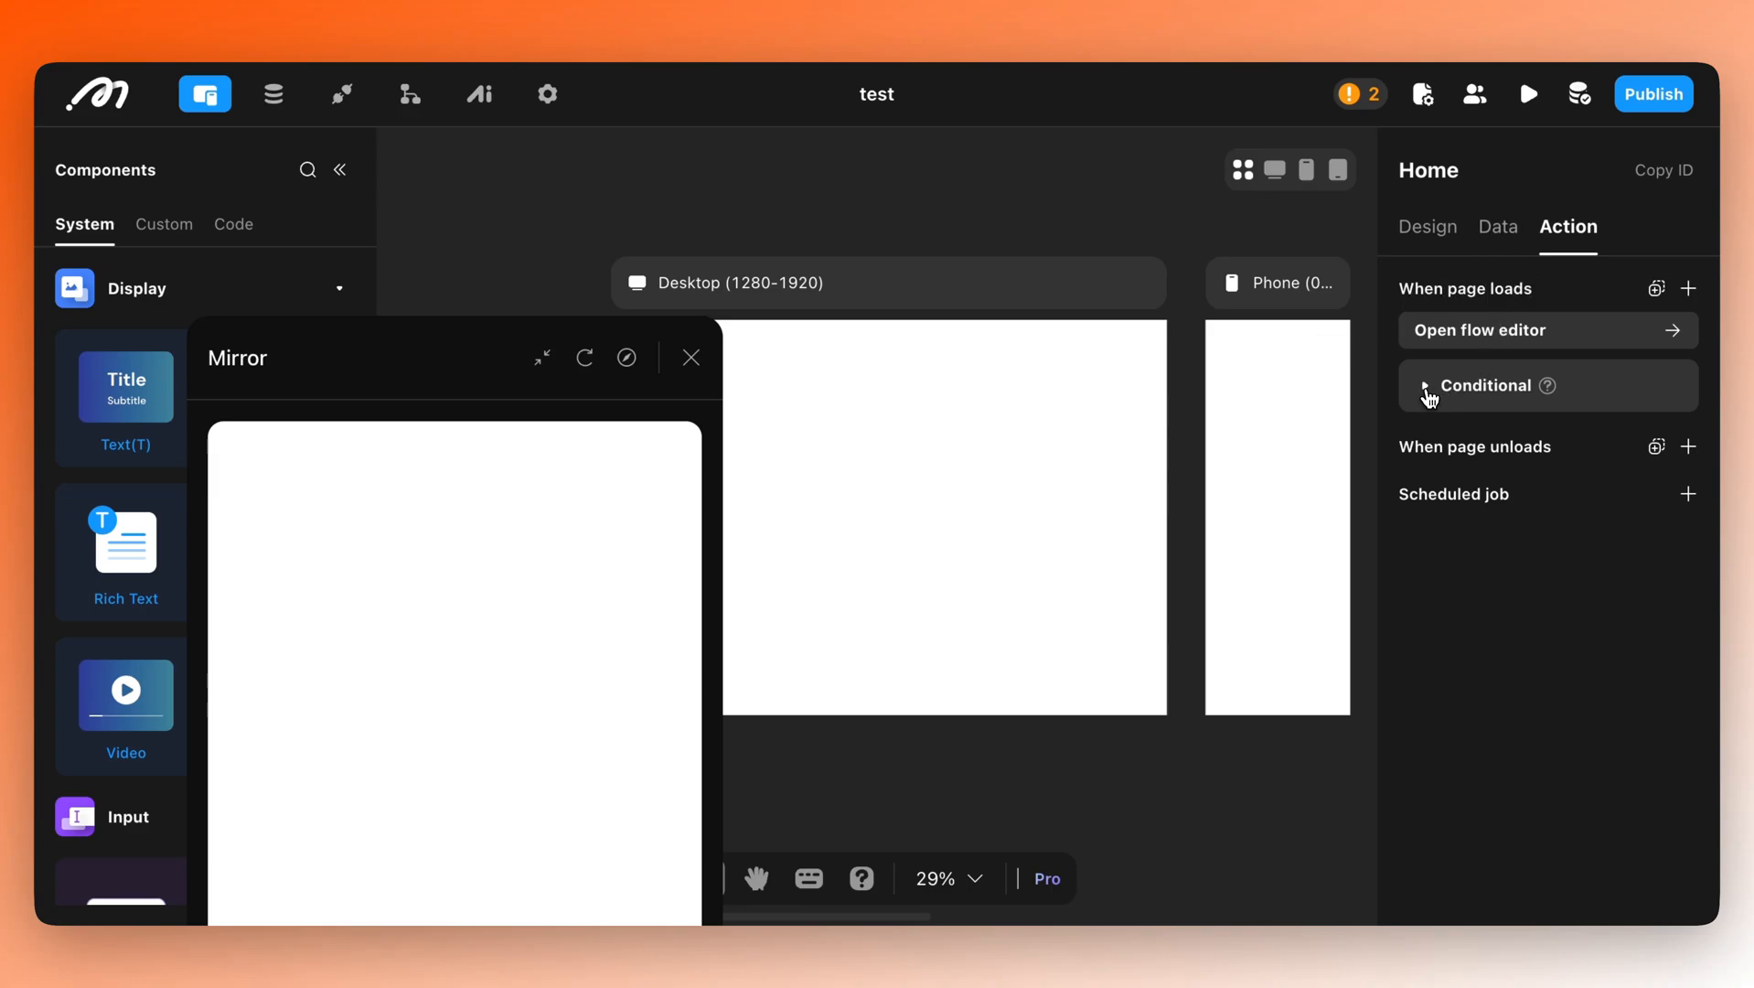
{"action": "left_click", "coordinate": [1429, 395]}
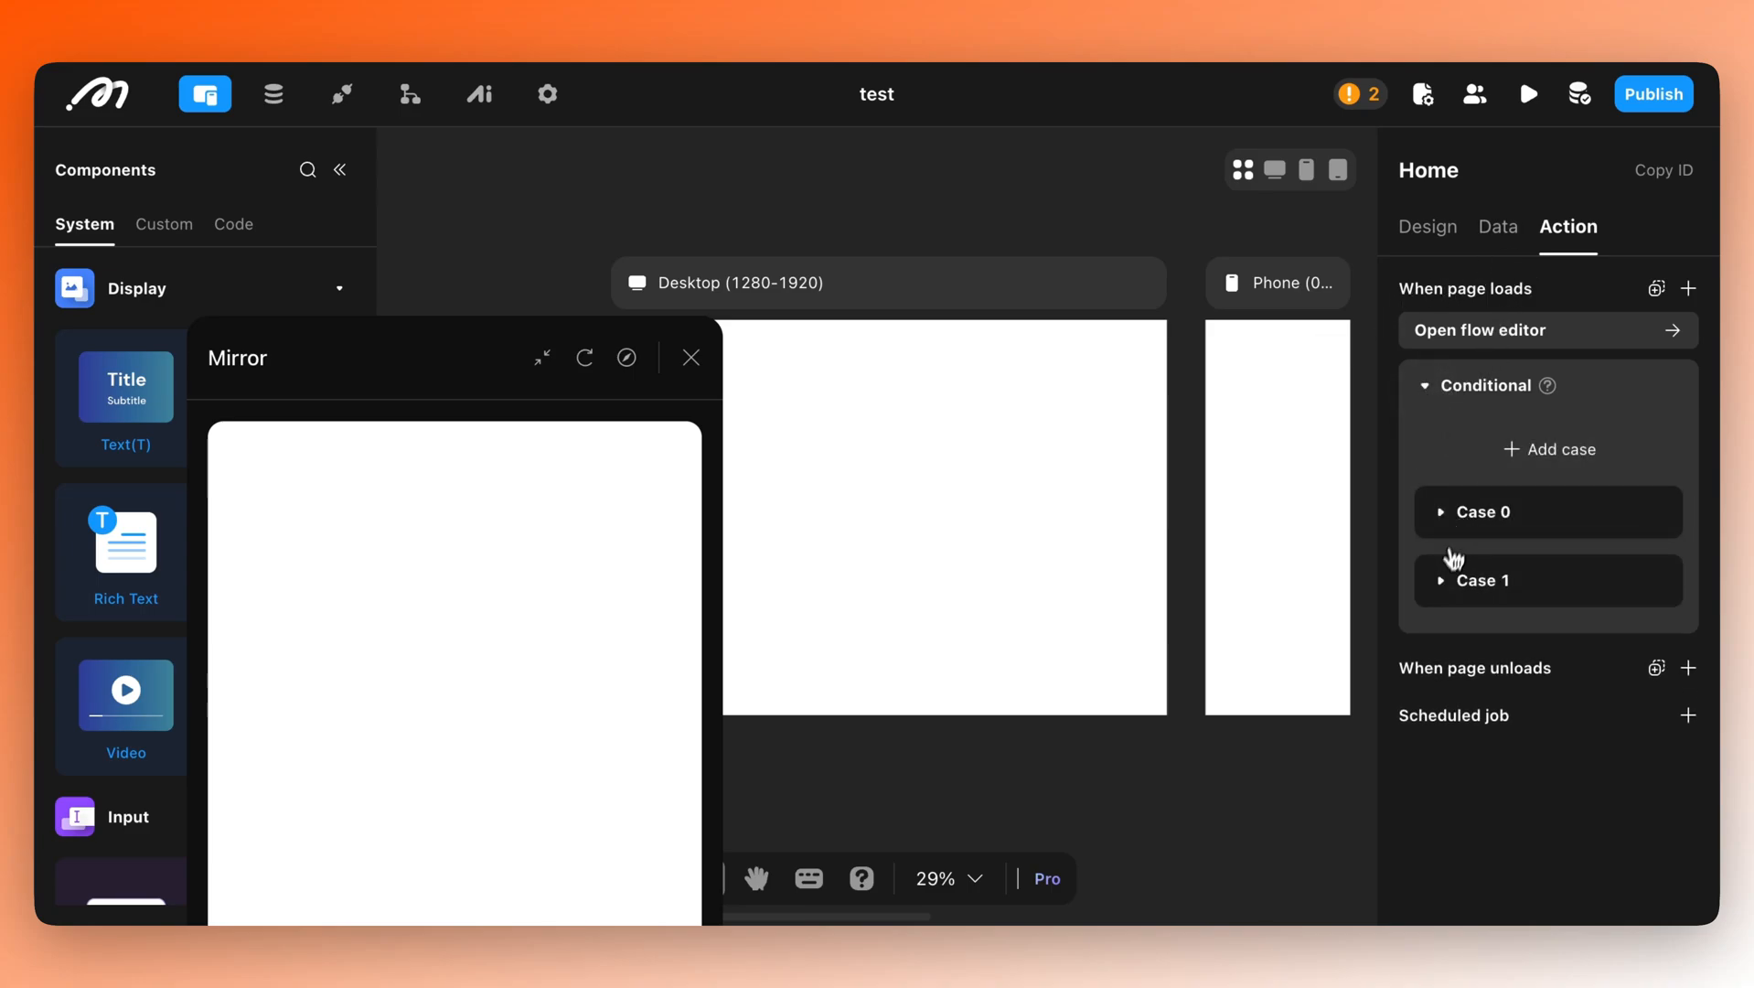
{"action": "left_click", "coordinate": [1453, 561]}
{"action": "scroll", "coordinate": [1487, 654], "scroll_direction": "down", "scroll_amount": 1}
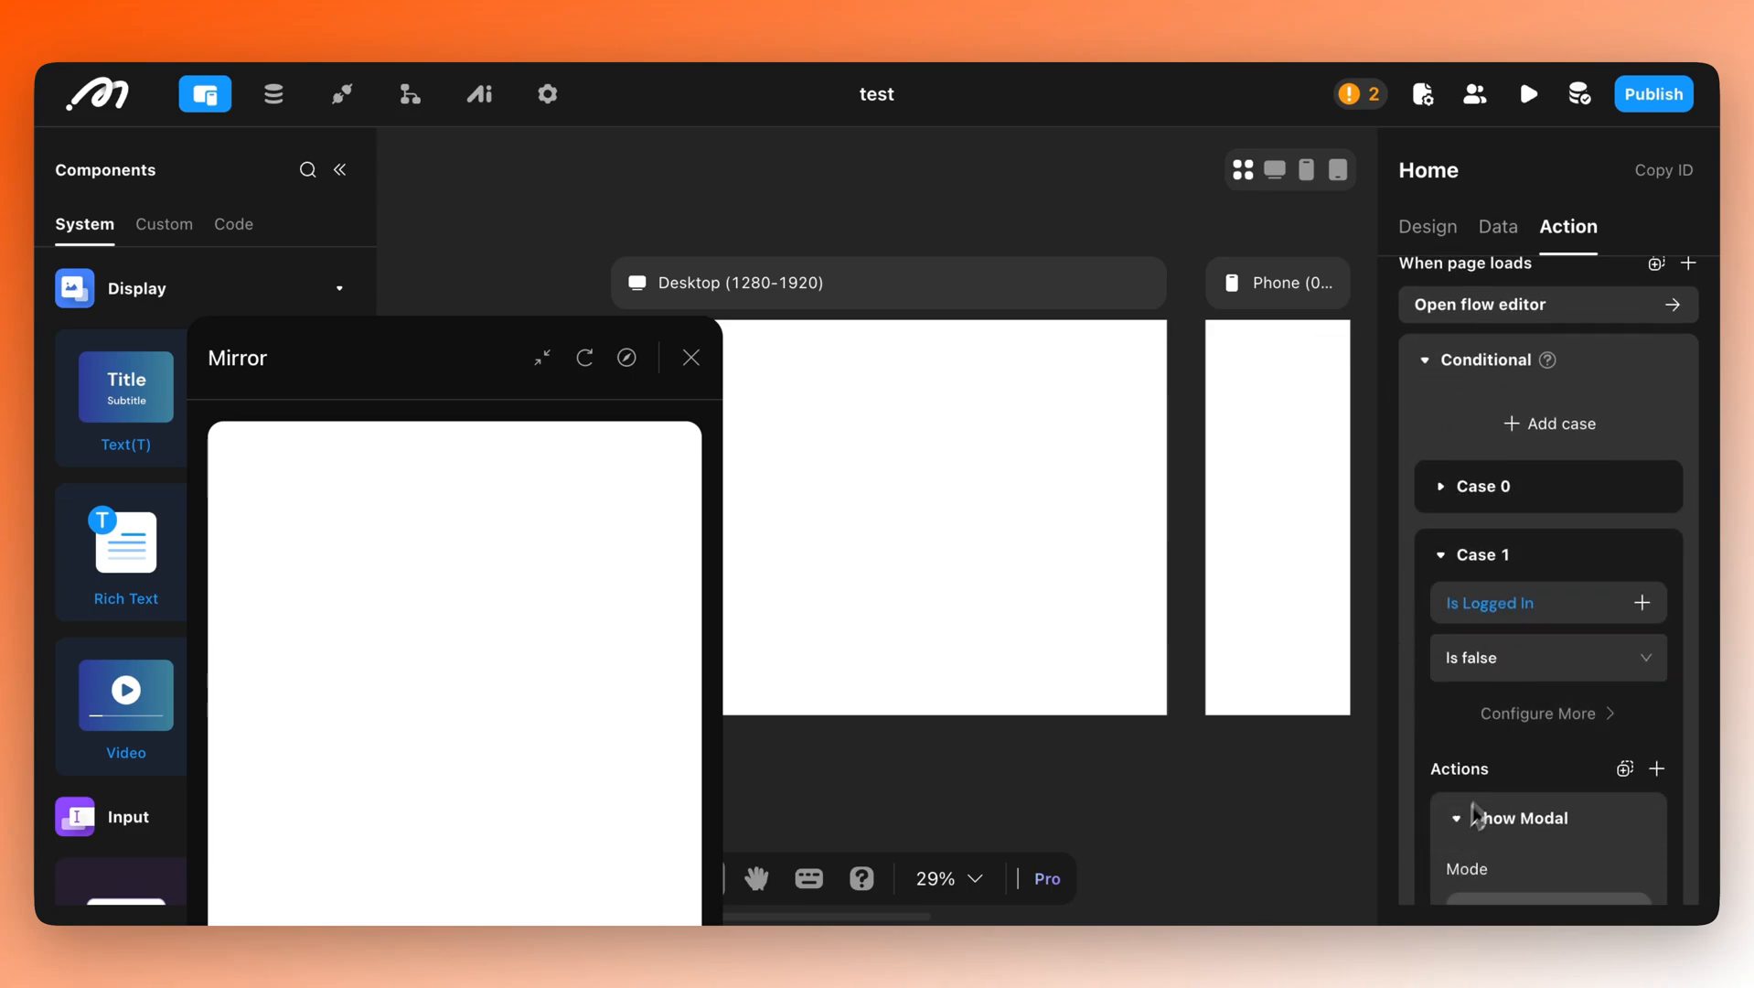
{"action": "scroll", "coordinate": [1518, 766], "scroll_direction": "down", "scroll_amount": 5}
{"action": "left_click", "coordinate": [1515, 744]}
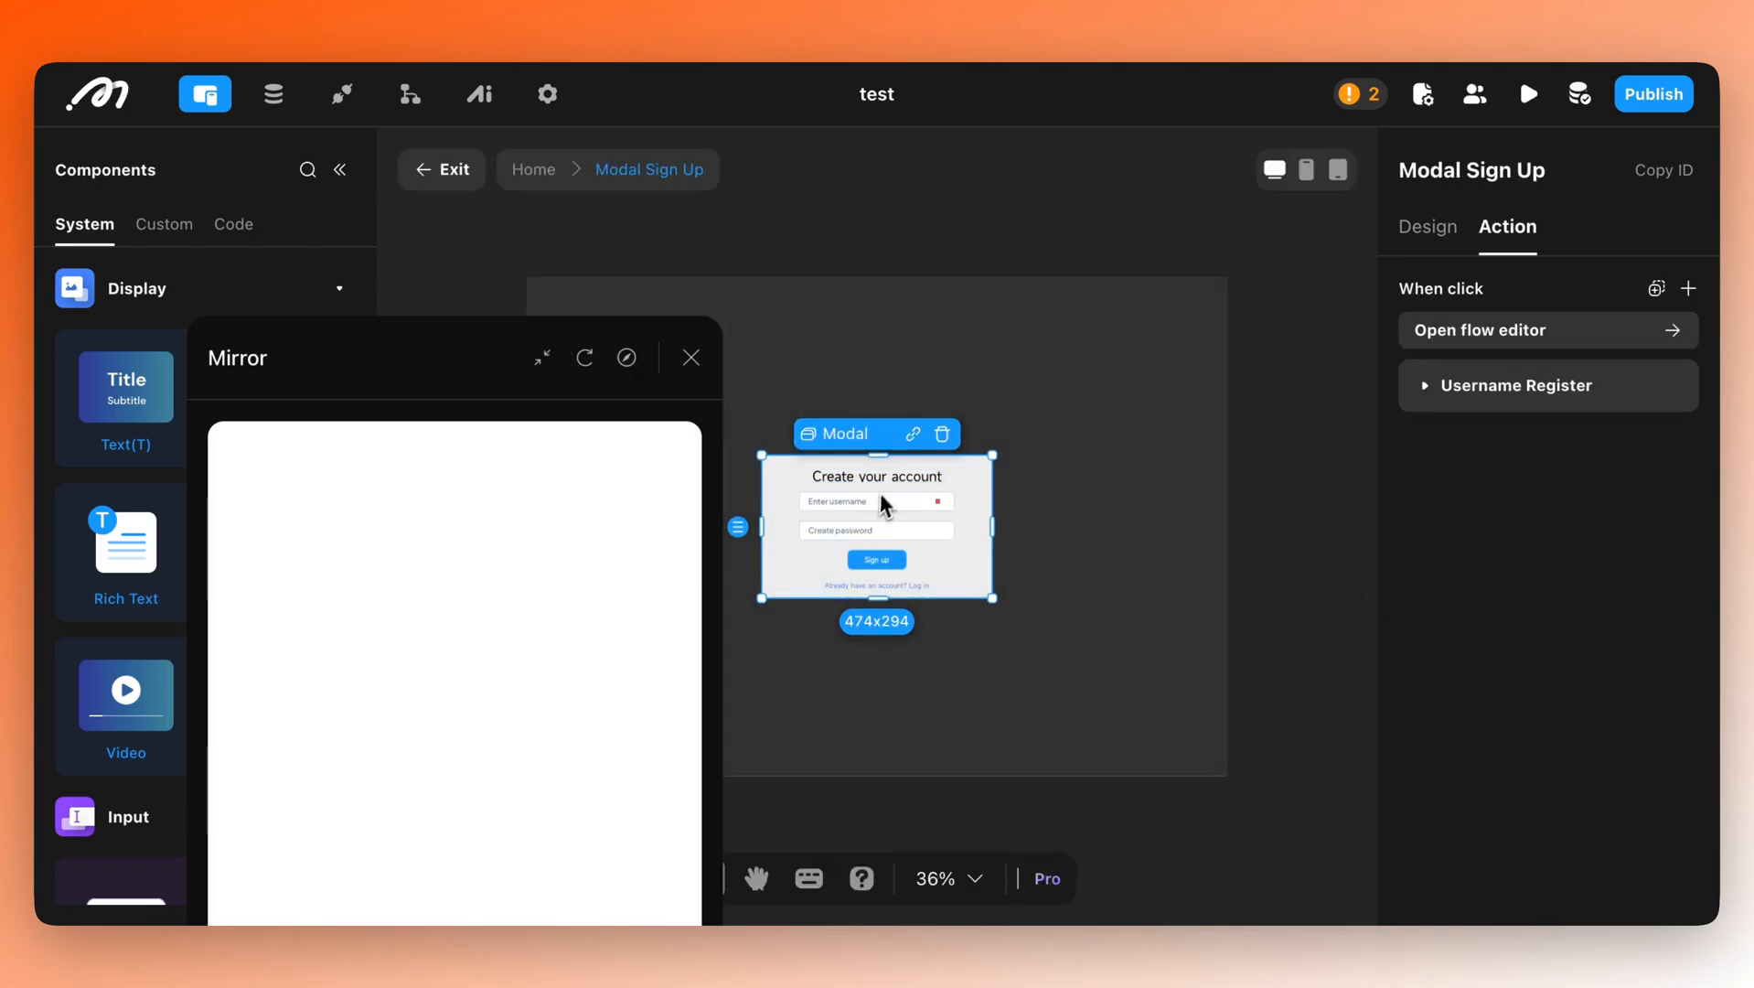
Paste the copied Show Toast into the Sign up button's Username Register success actions.
{"action": "left_click", "coordinate": [880, 569]}
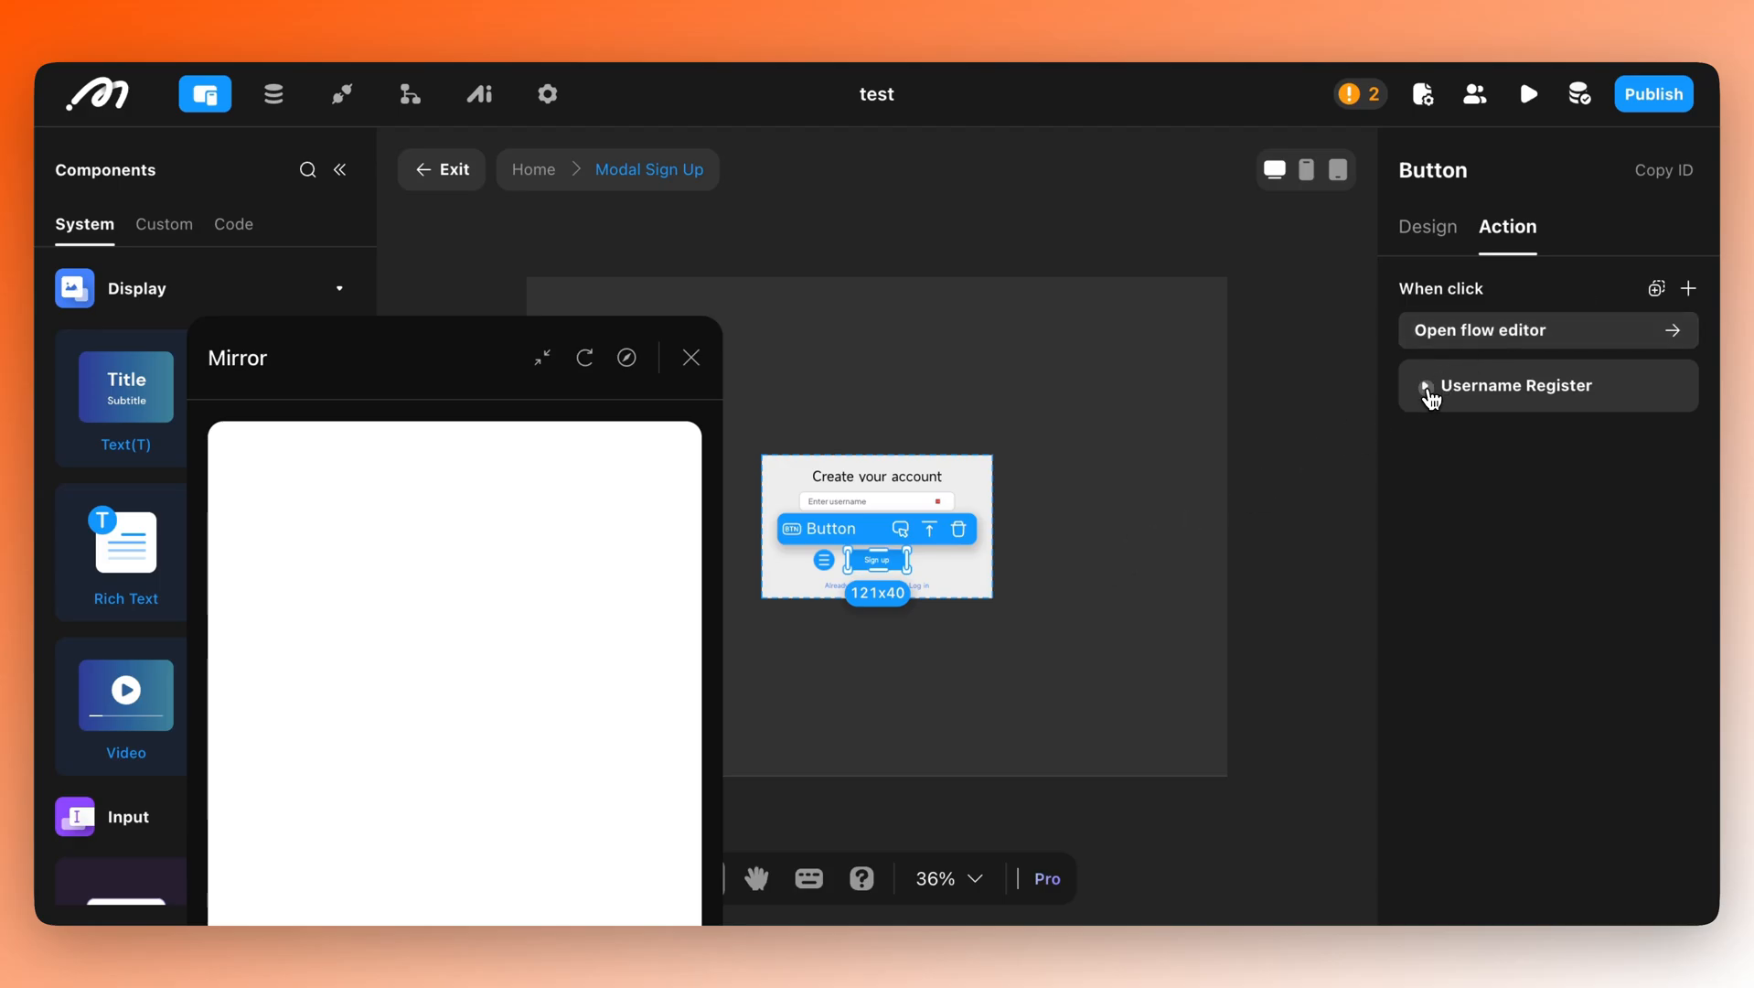
{"action": "left_click", "coordinate": [1426, 386]}
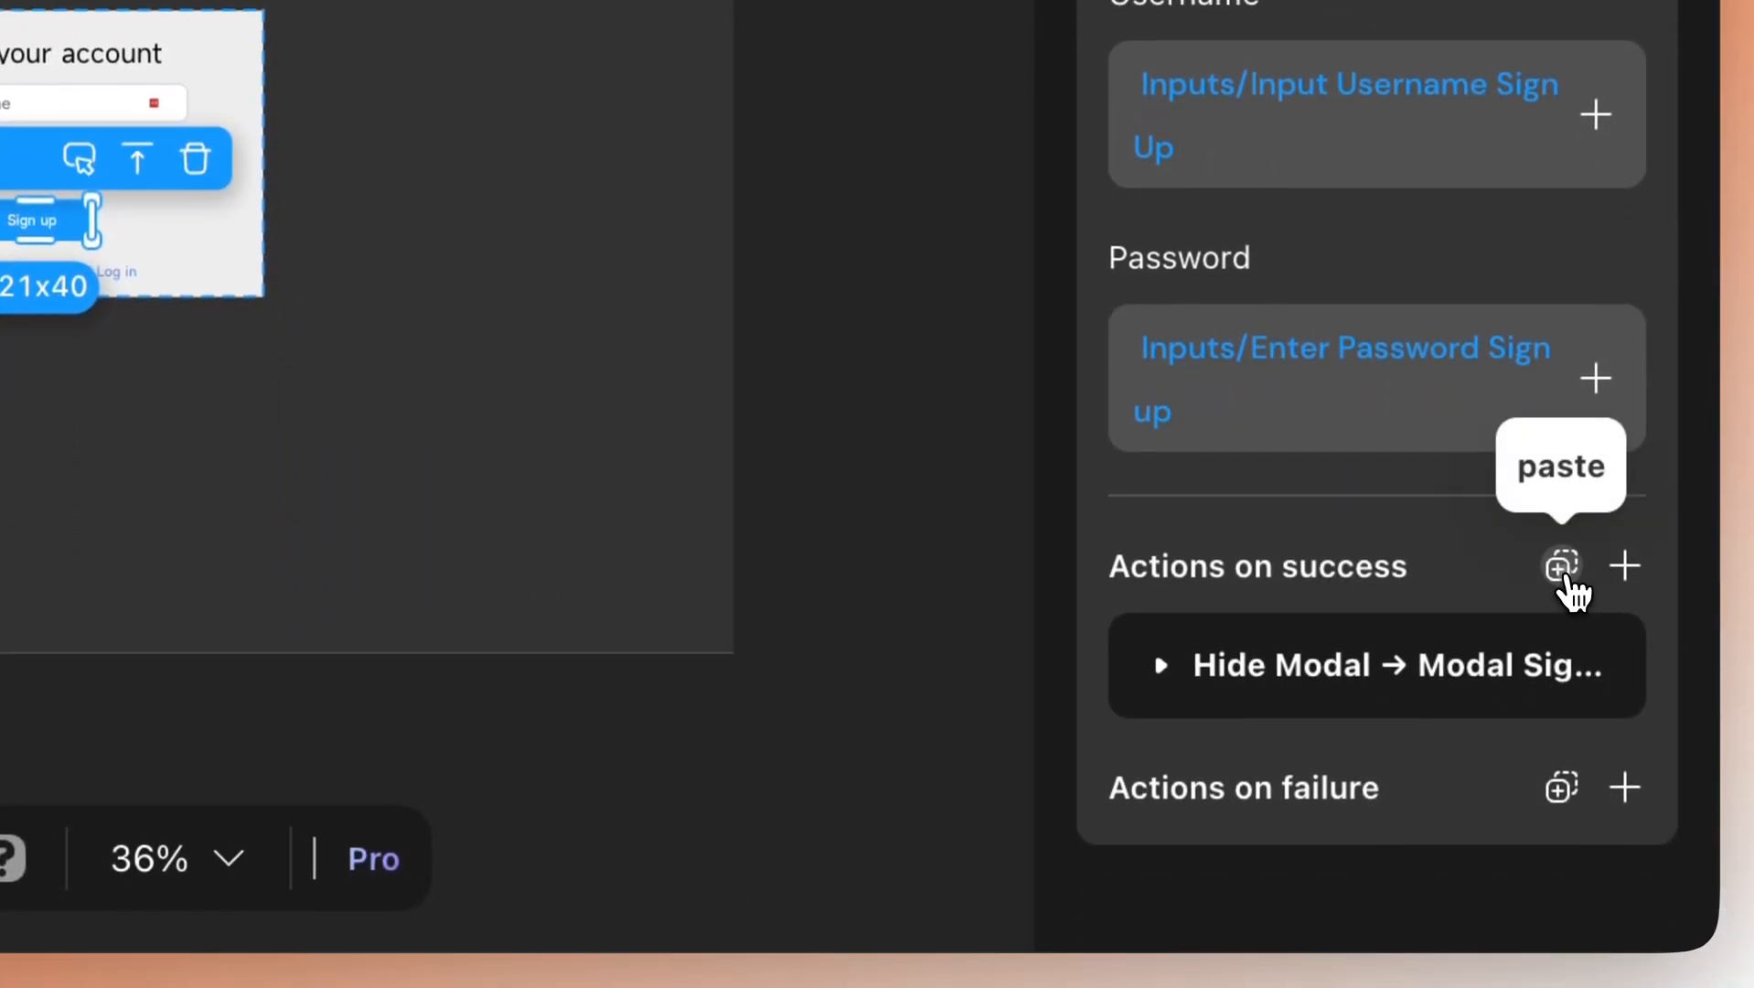
{"action": "left_click", "coordinate": [1563, 569]}
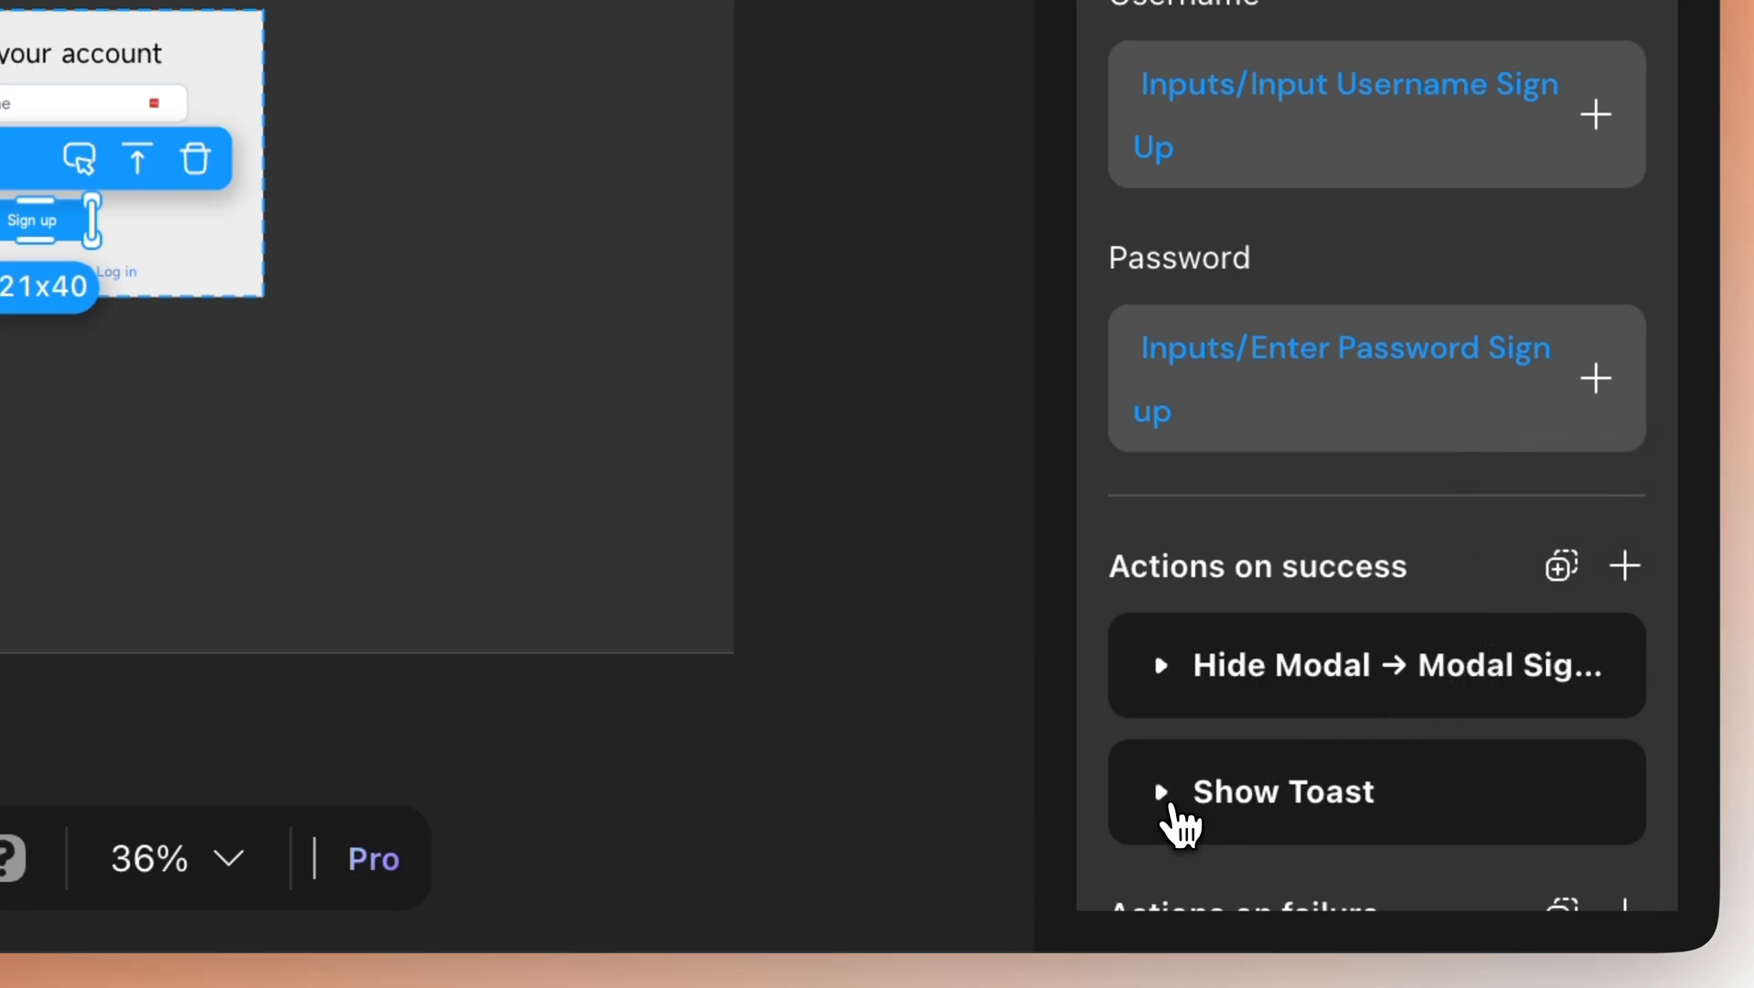
Retitle the pasted toast 'Successfully signed up' and open the Mirror live preview.
{"action": "left_click", "coordinate": [1188, 813]}
{"action": "scroll", "coordinate": [1271, 709], "scroll_direction": "down", "scroll_amount": 3}
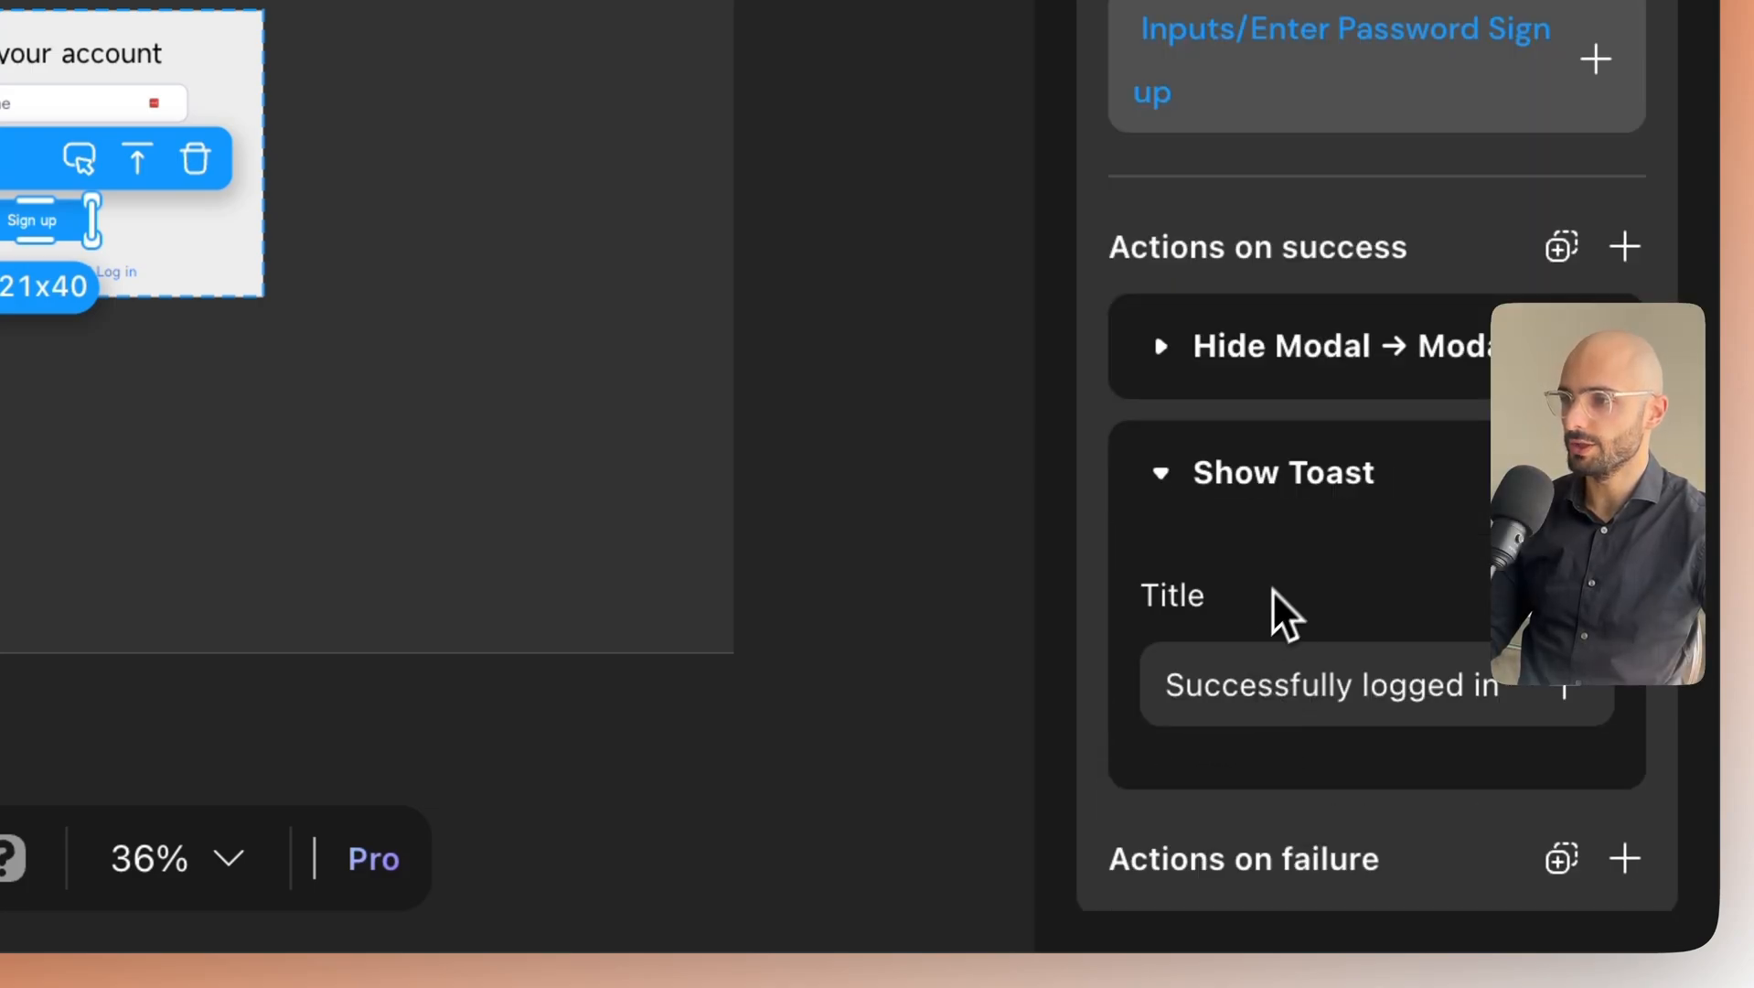
{"action": "scroll", "coordinate": [1362, 549], "scroll_direction": "down", "scroll_amount": 1}
{"action": "left_click", "coordinate": [1375, 692]}
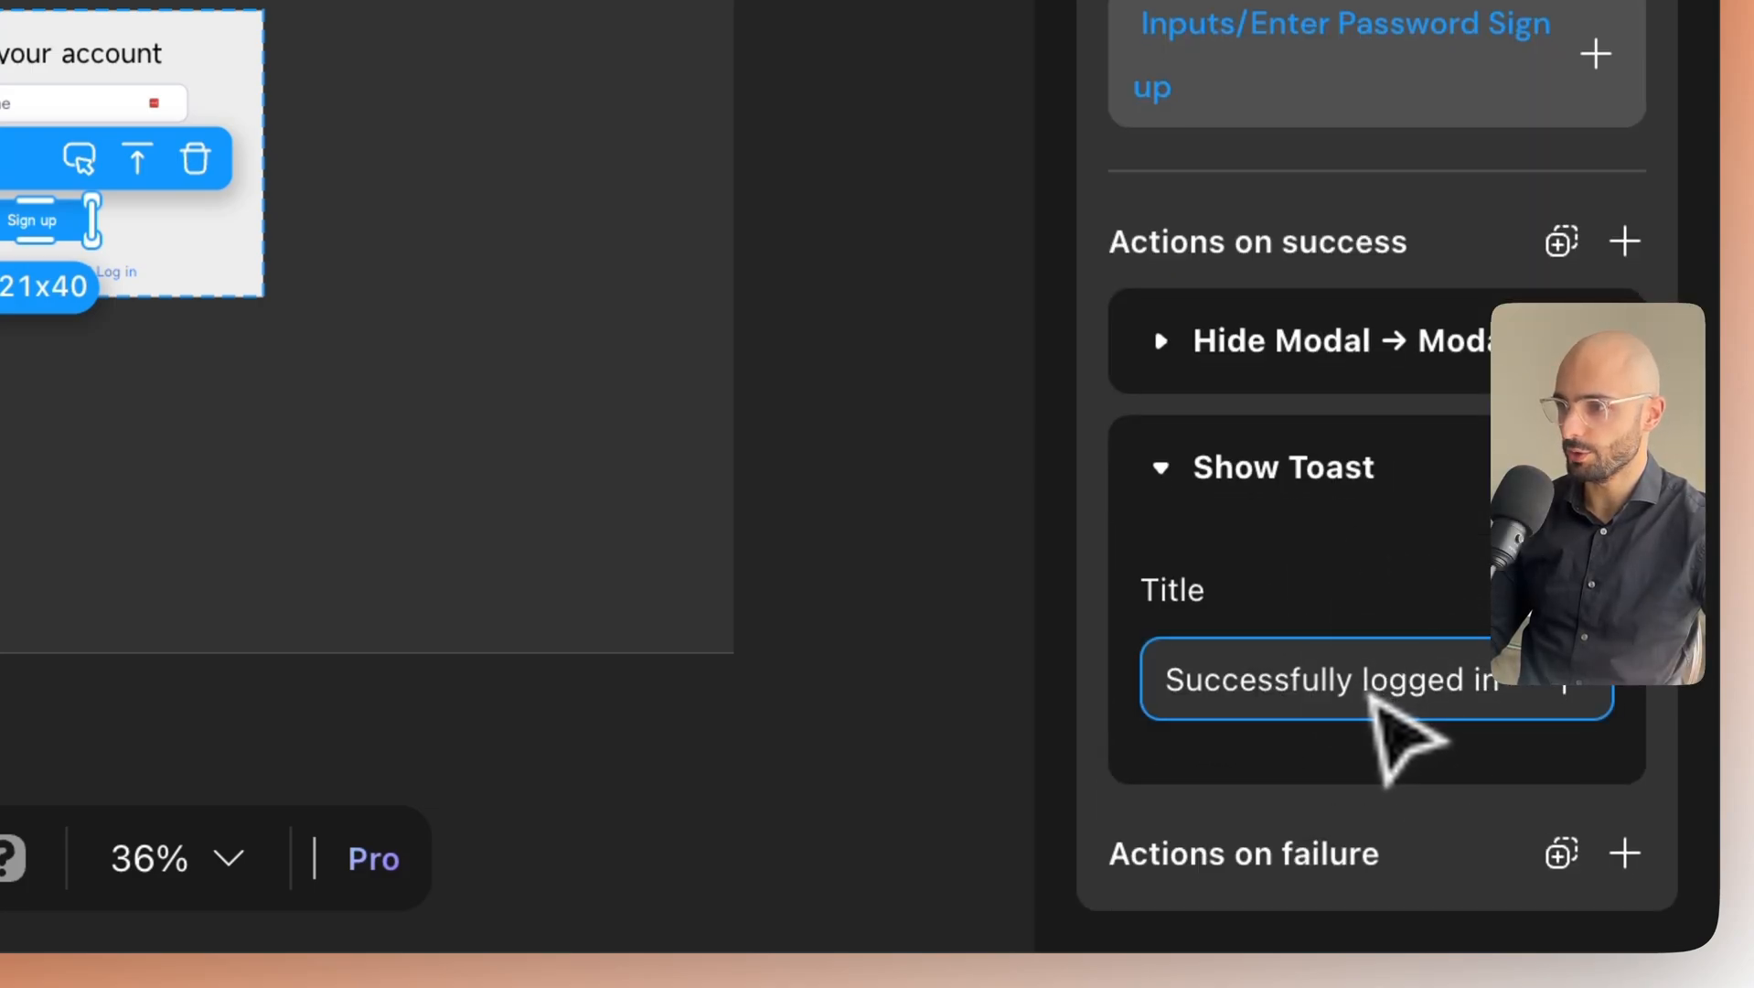
{"action": "left_click_drag", "start_coordinate": [1357, 695], "coordinate": [1538, 704]}
{"action": "type", "text": "sign"}
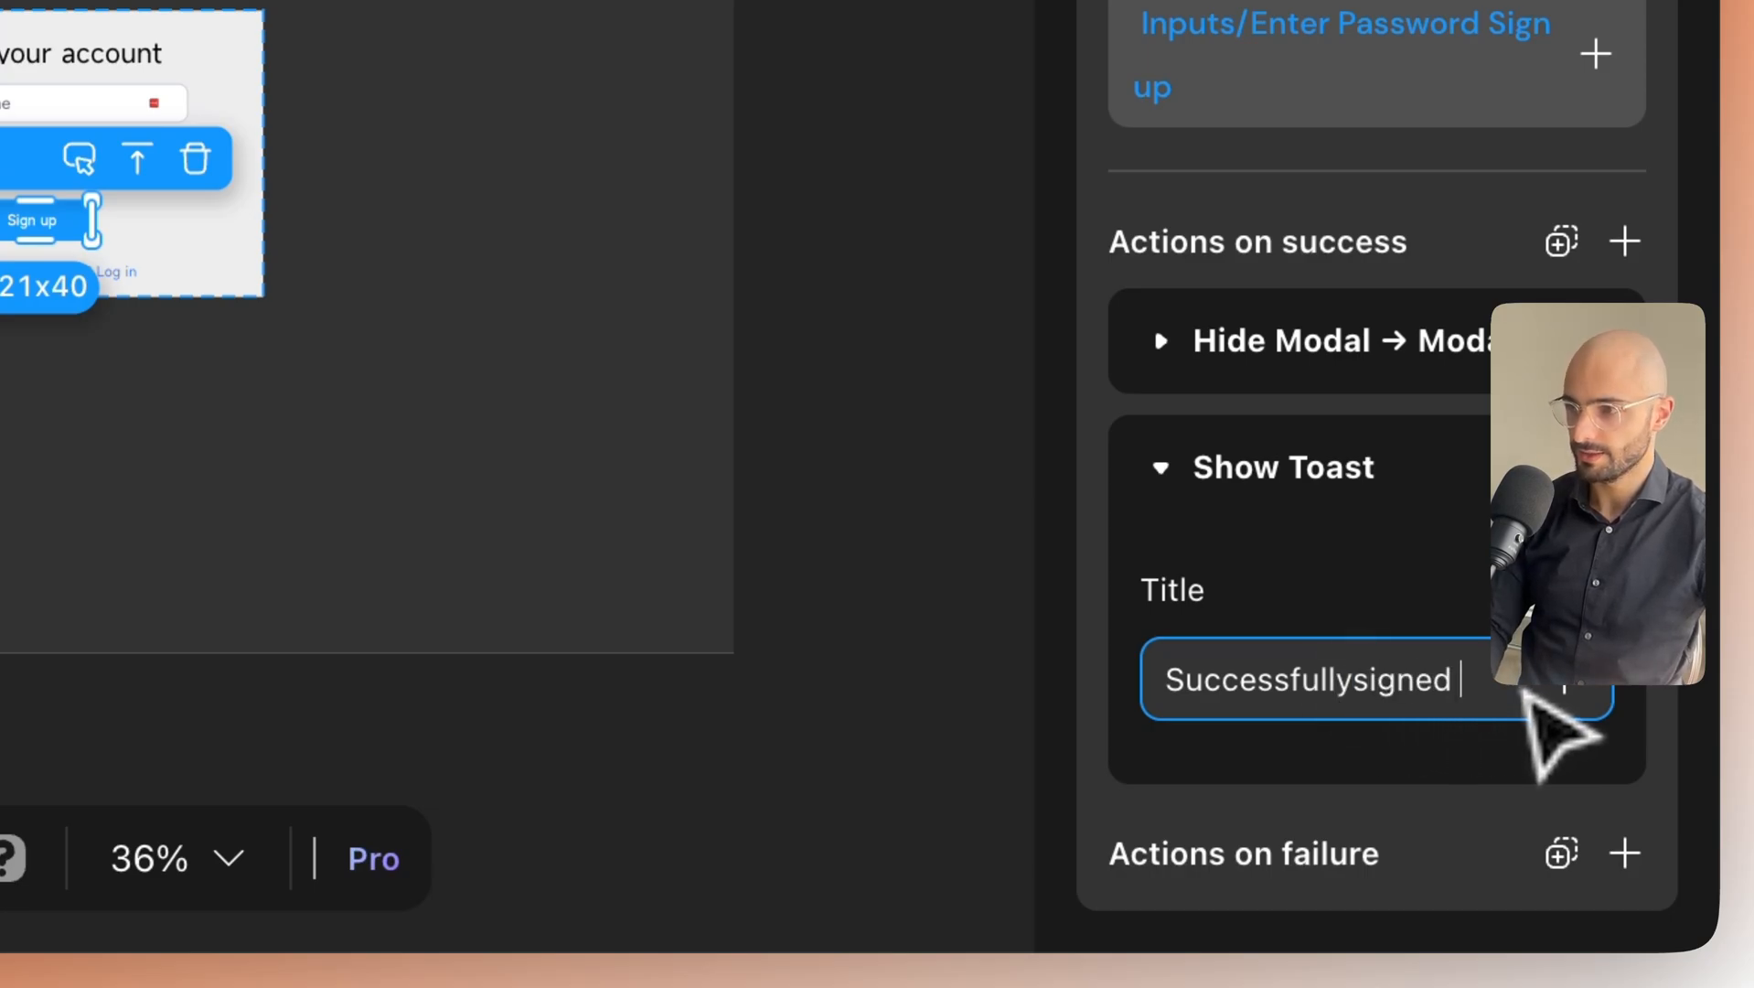
{"action": "key", "text": "super+p"}
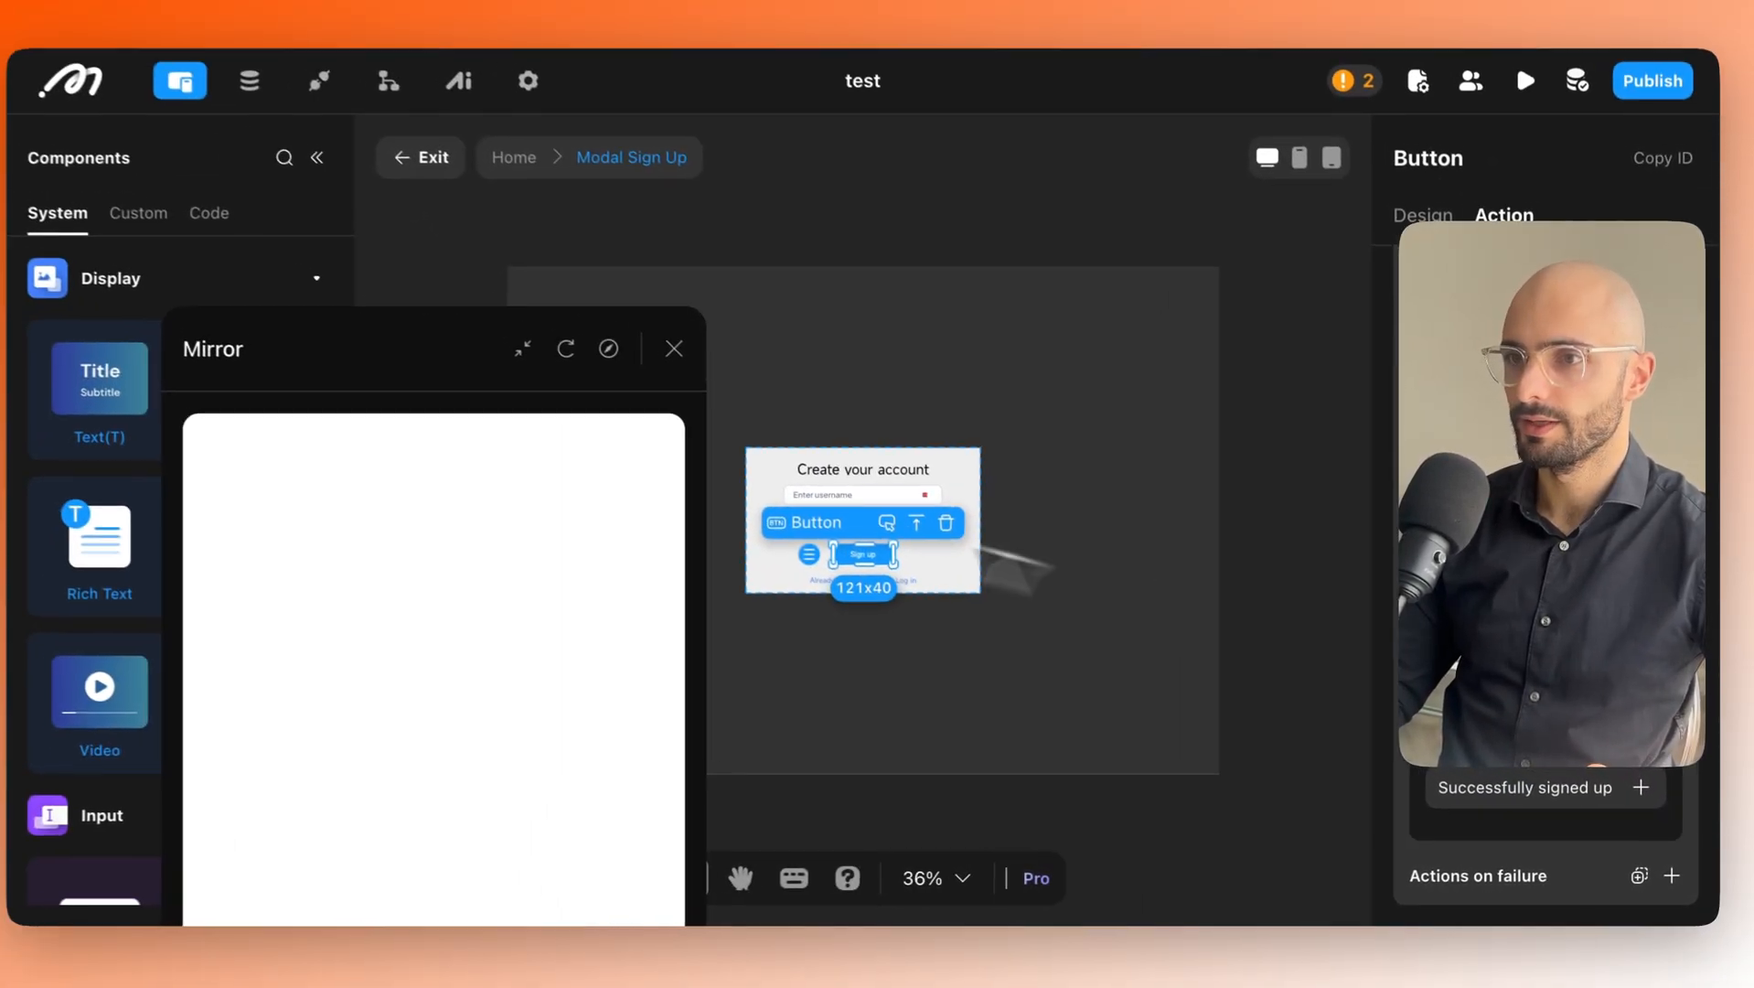
{"action": "left_click_drag", "start_coordinate": [455, 390], "coordinate": [476, 215]}
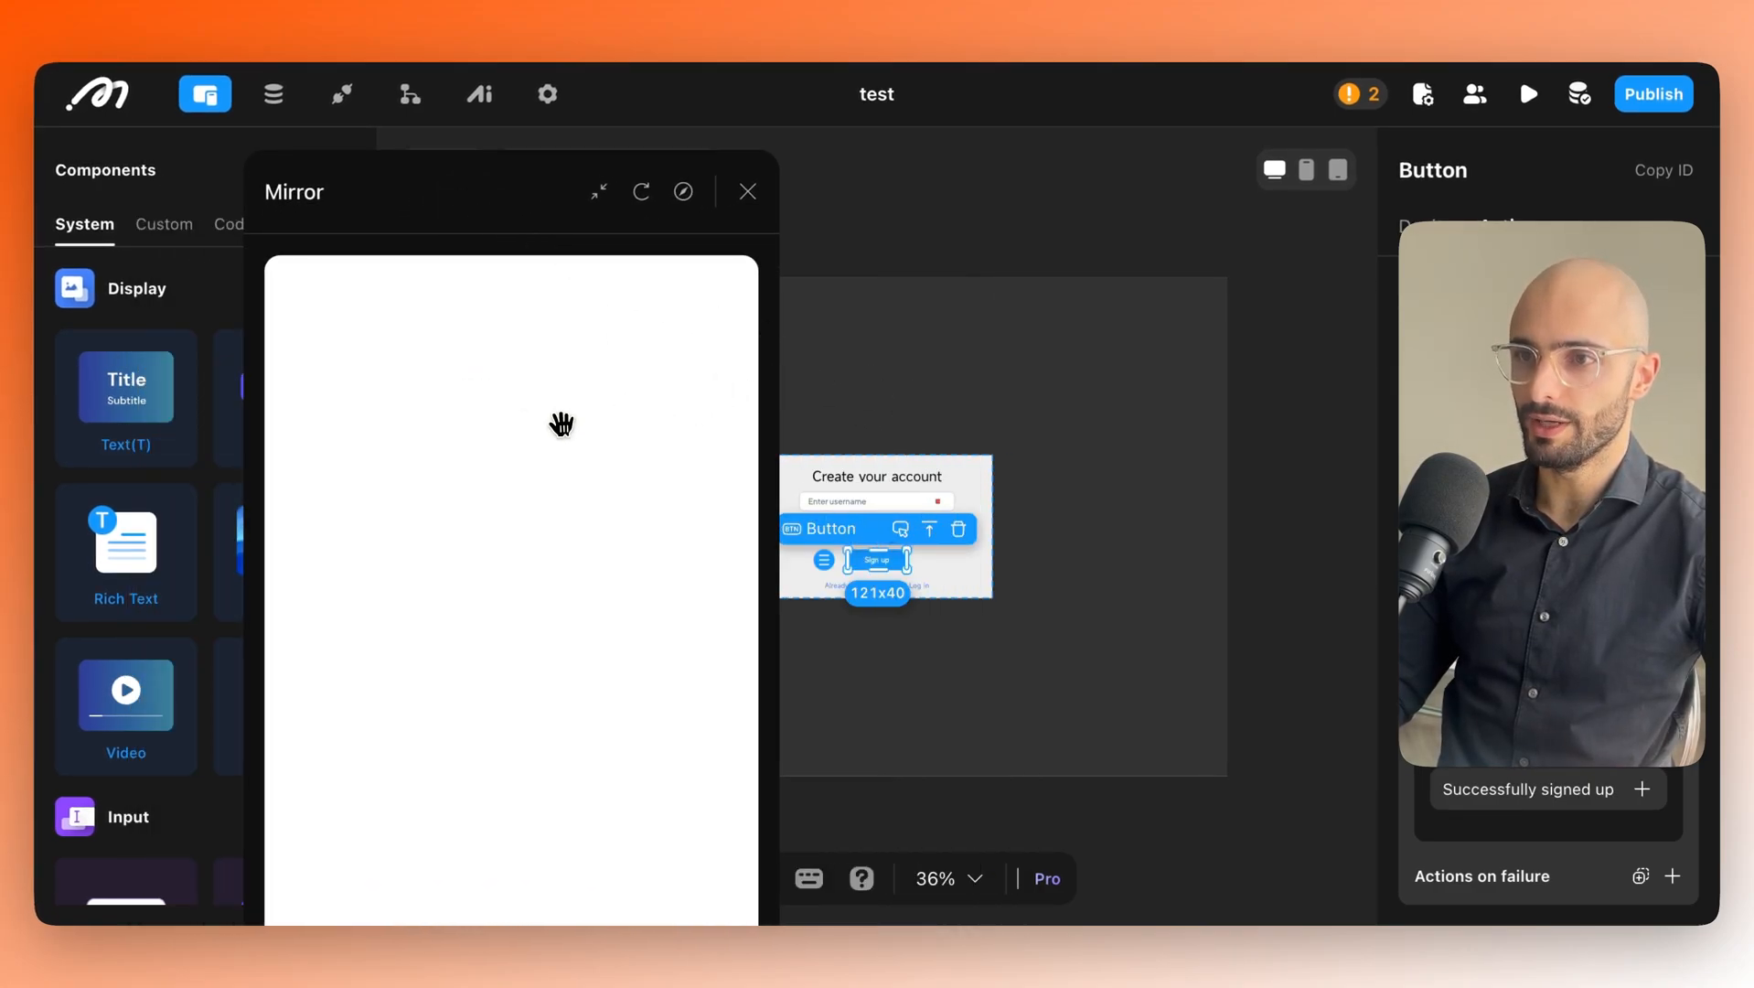
Add a new button at the top of Home labelled 'log out'.
{"action": "left_click", "coordinate": [1092, 401]}
{"action": "left_click_drag", "start_coordinate": [479, 222], "coordinate": [415, 536]}
{"action": "left_click", "coordinate": [1157, 436]}
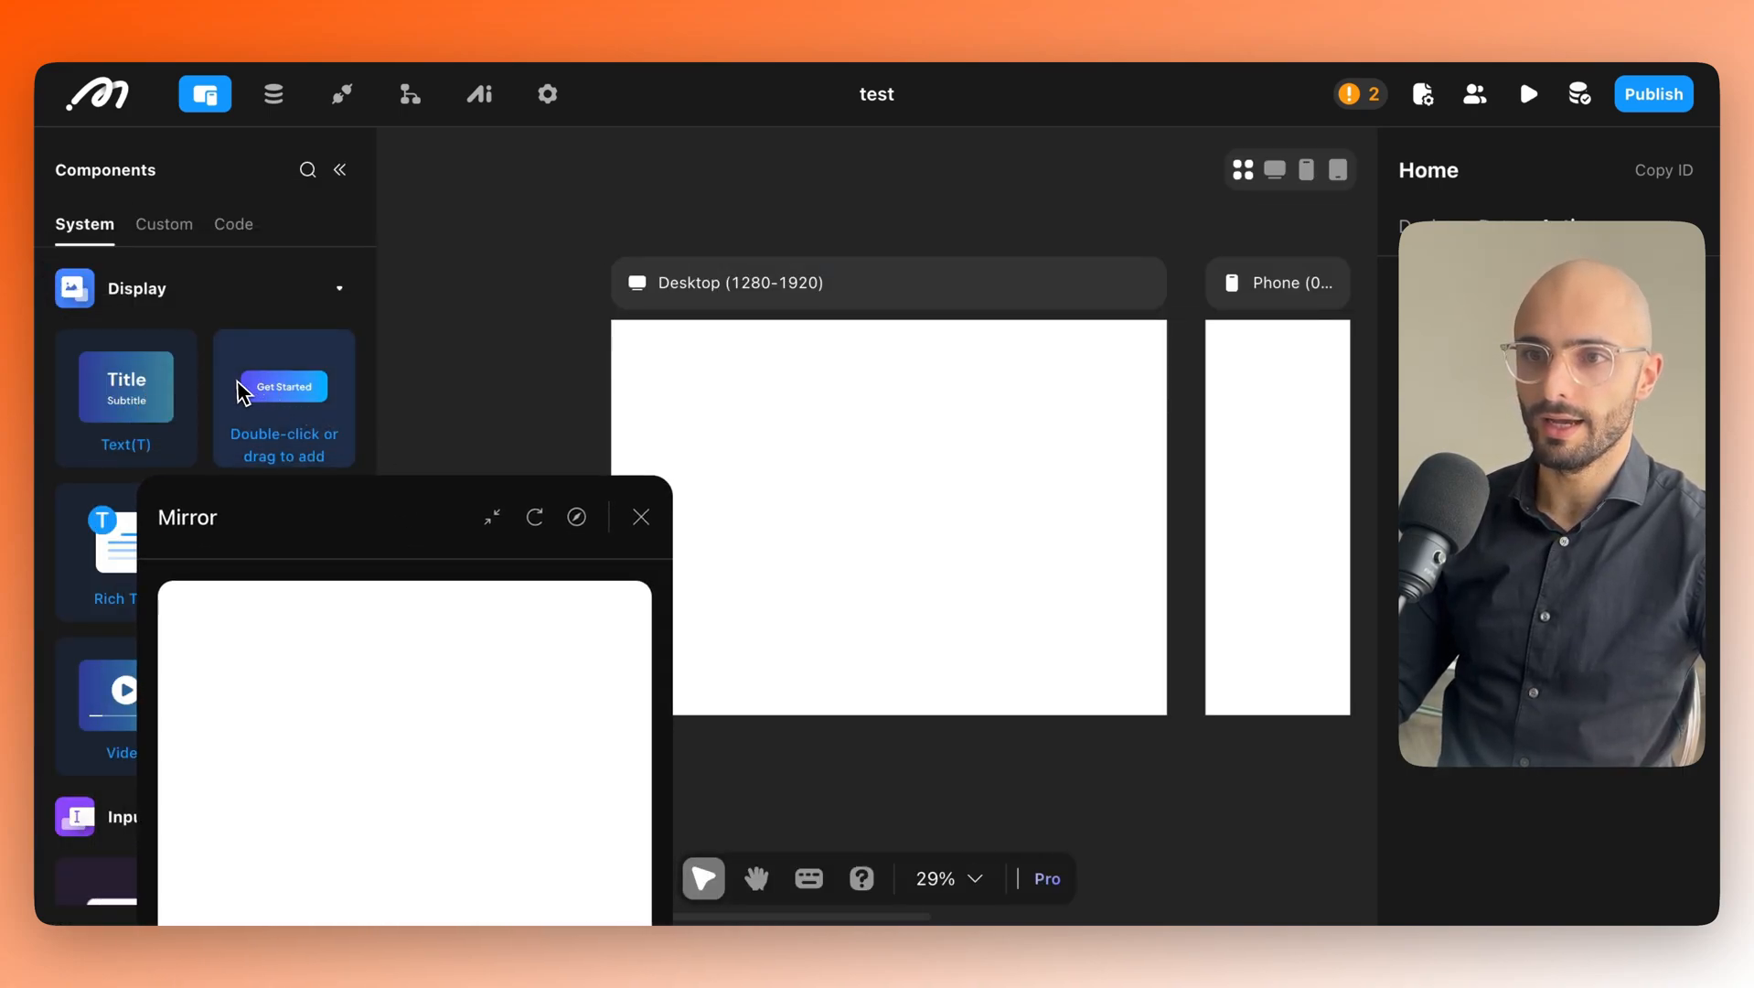
{"action": "left_click_drag", "start_coordinate": [312, 396], "coordinate": [975, 388]}
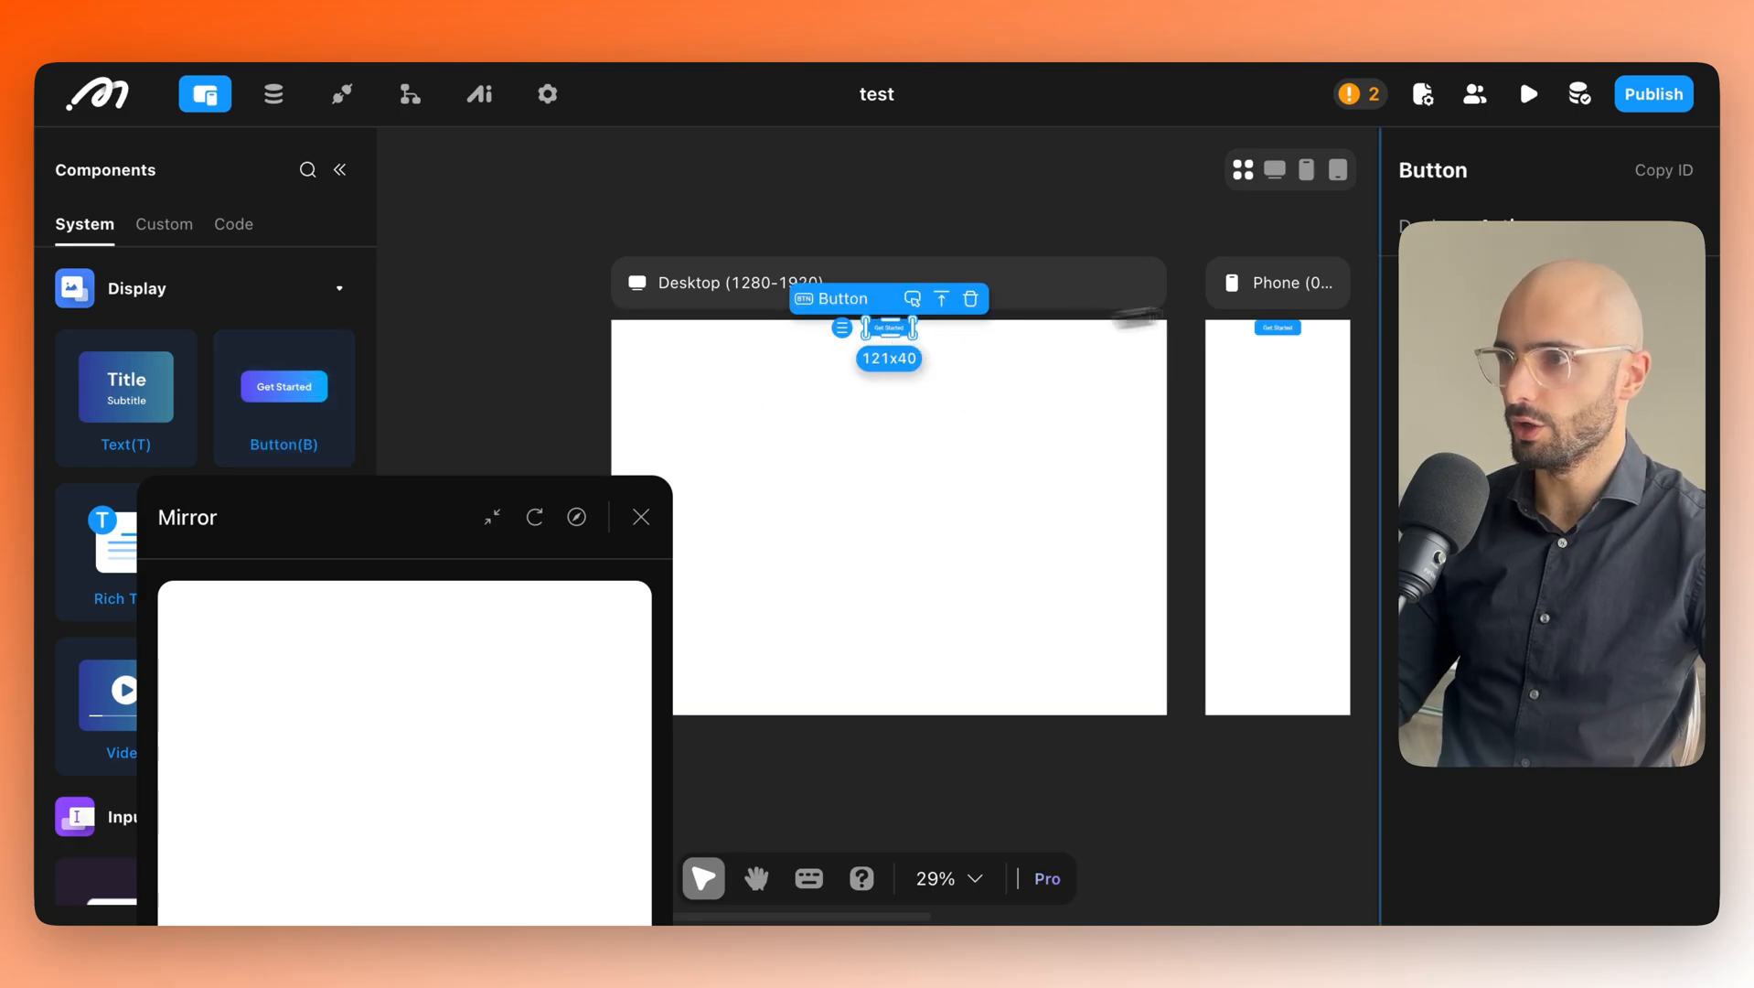
{"action": "triple_click", "coordinate": [1492, 419]}
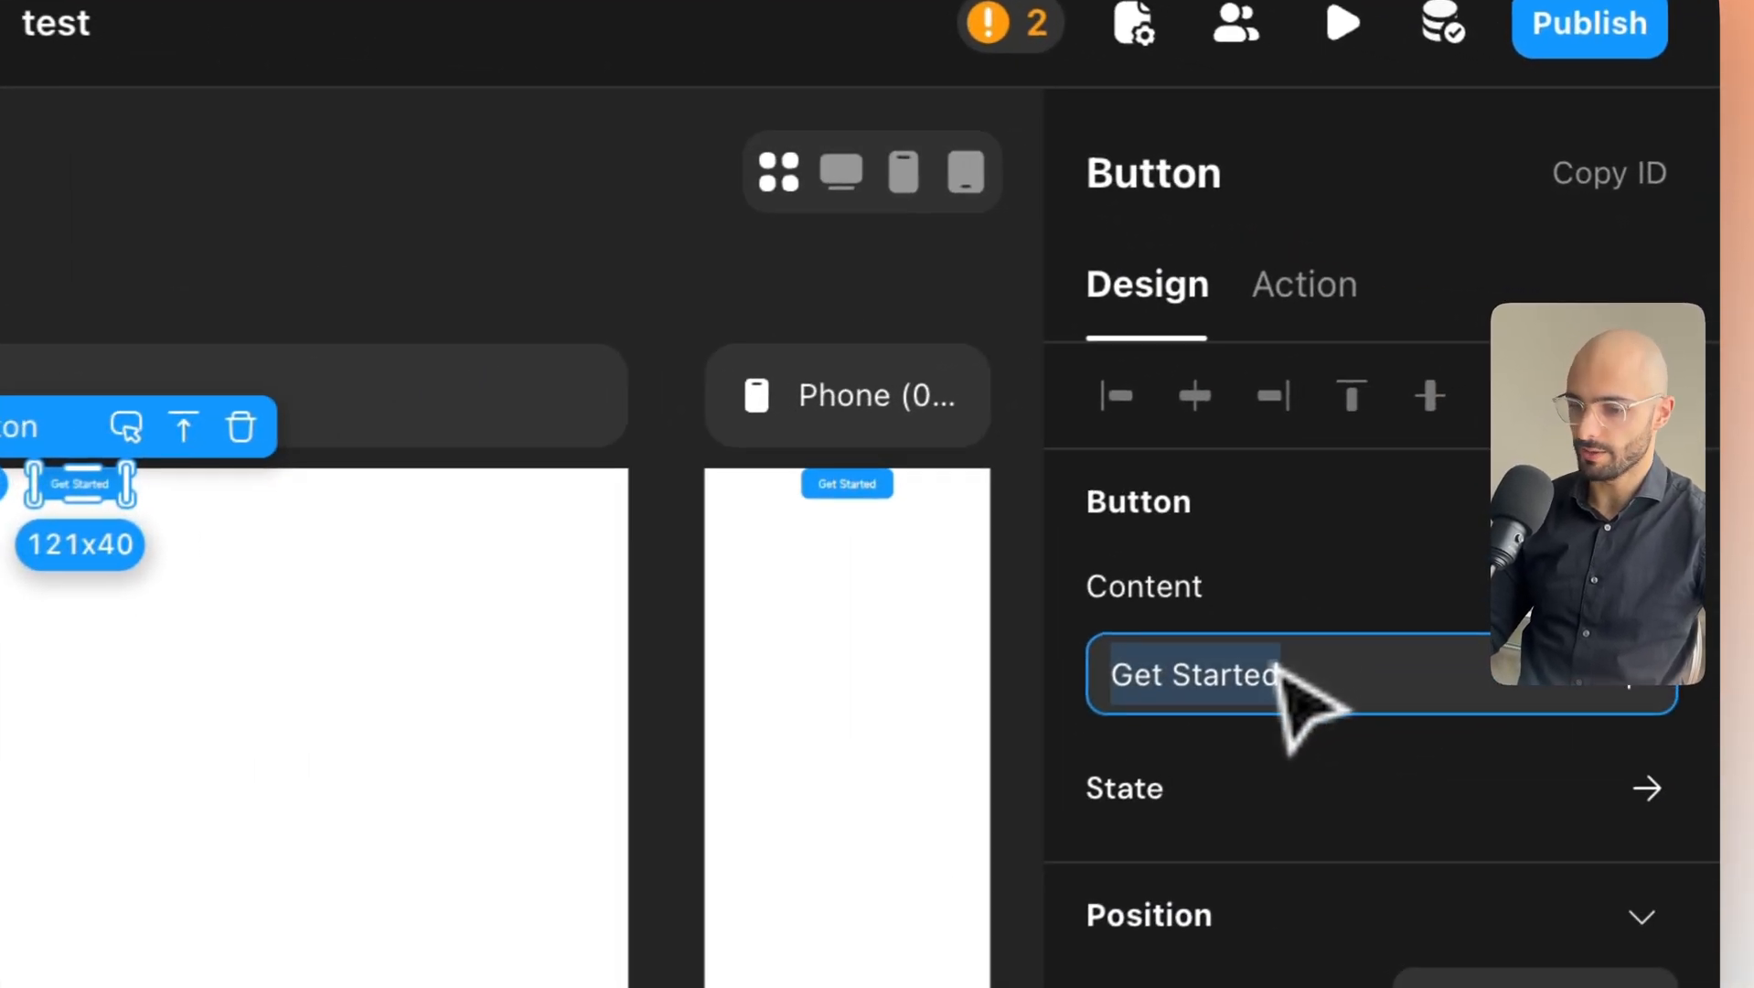
{"action": "type", "text": "log out"}
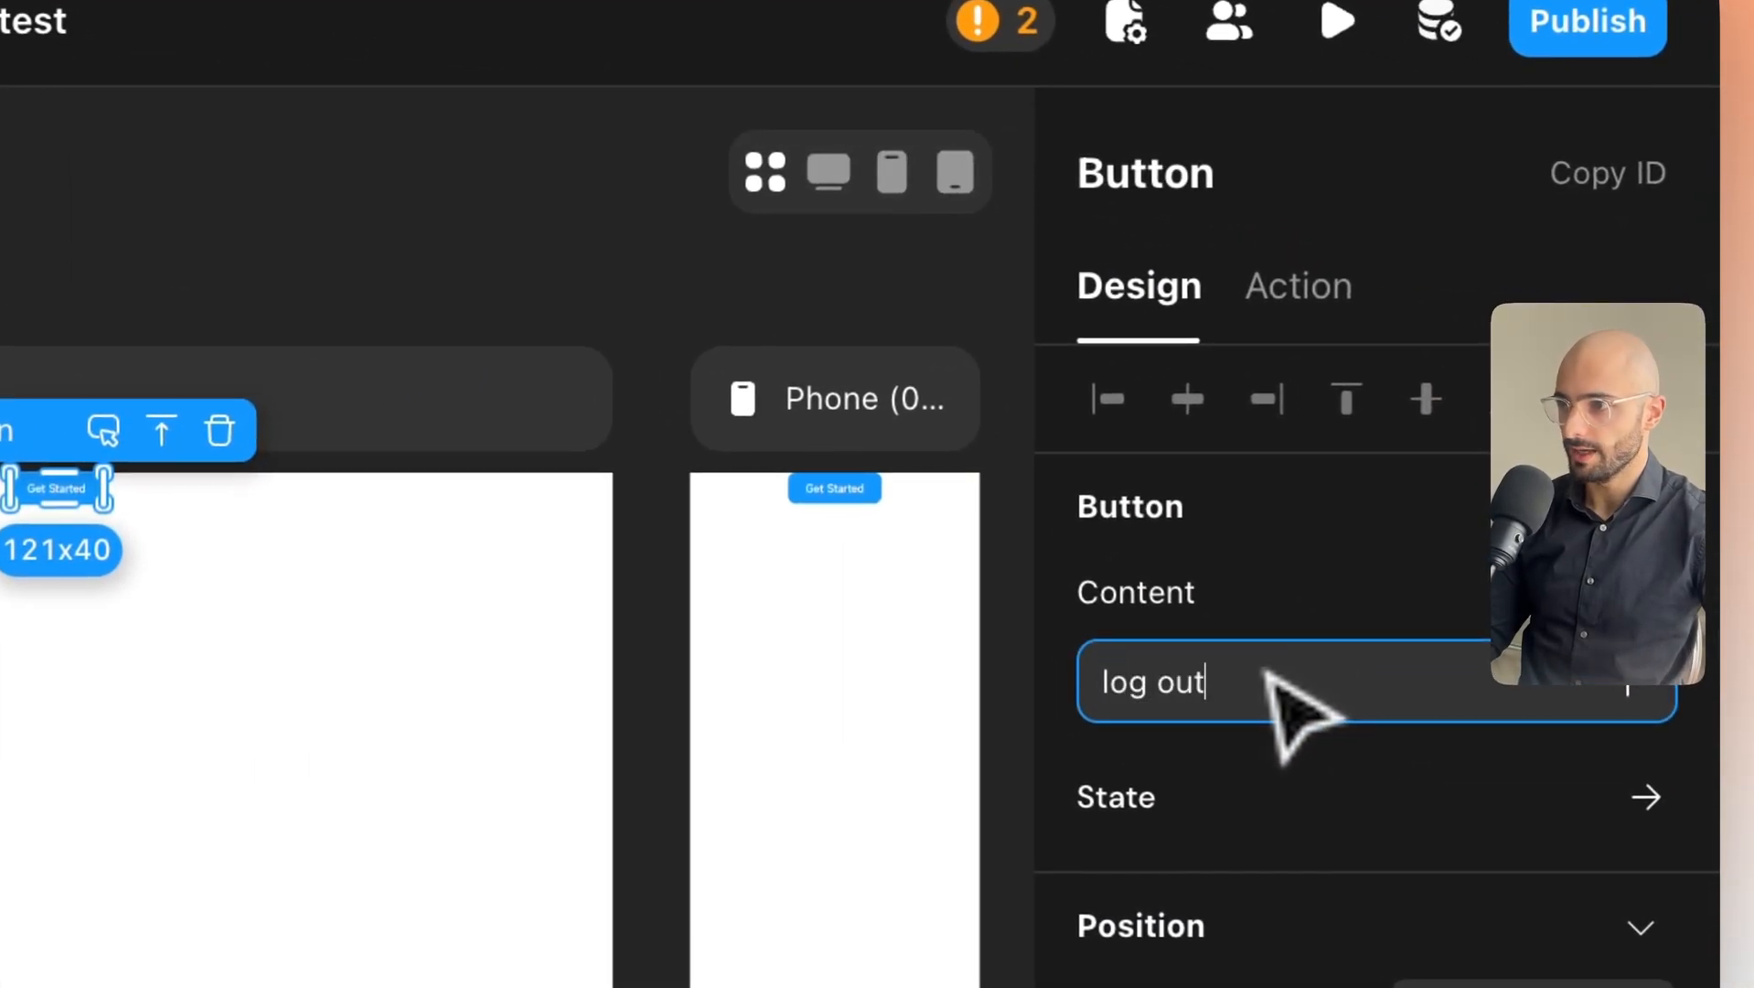
{"action": "key", "text": "Return"}
Make the log out button run User Actions > Logout on click.
{"action": "left_click", "coordinate": [1301, 287]}
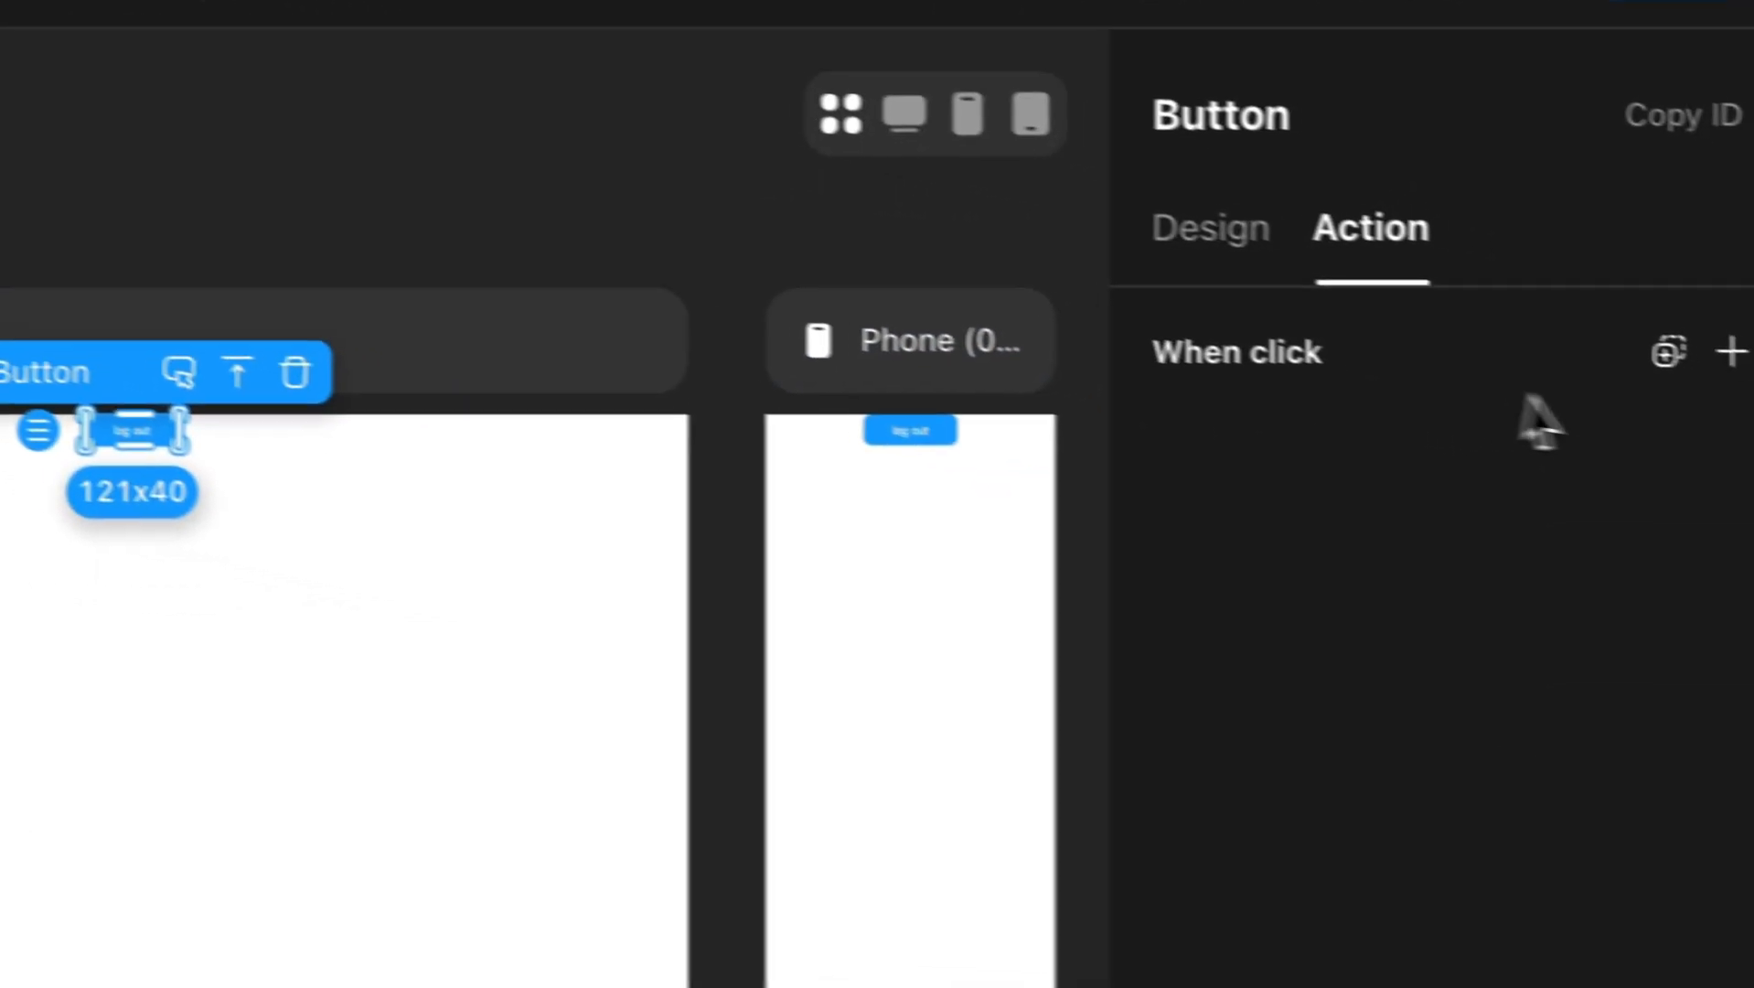
{"action": "left_click", "coordinate": [1728, 353]}
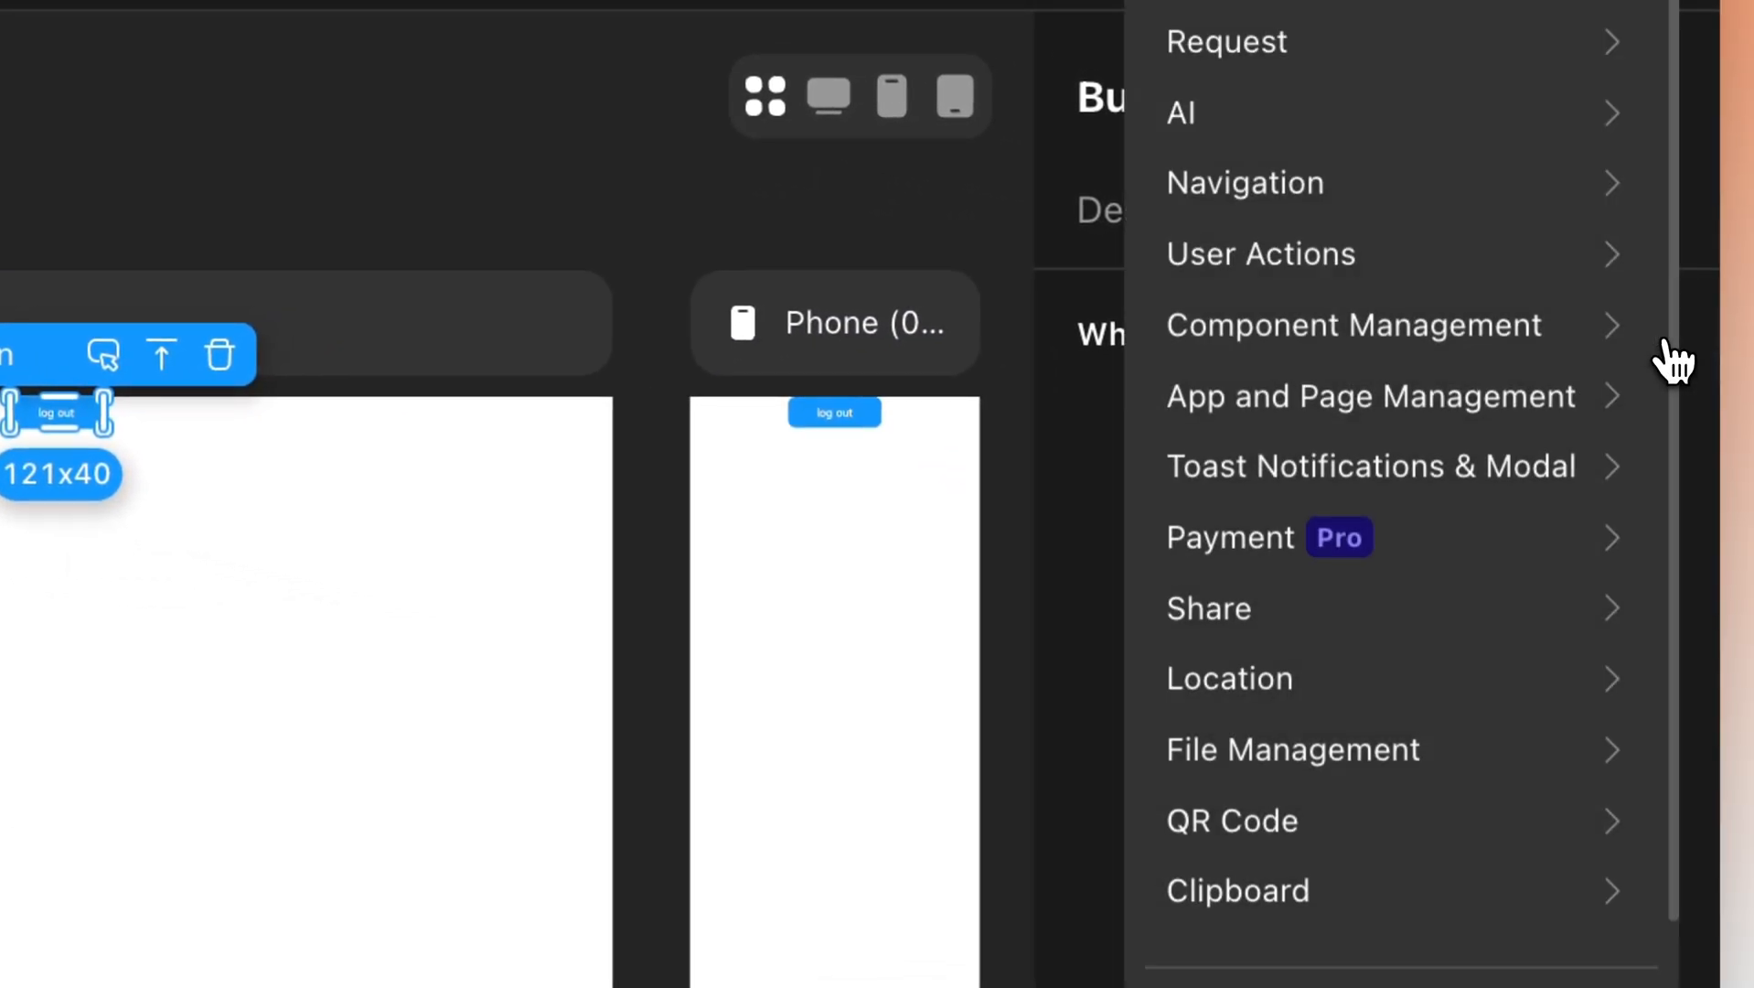
{"action": "left_click", "coordinate": [1468, 262]}
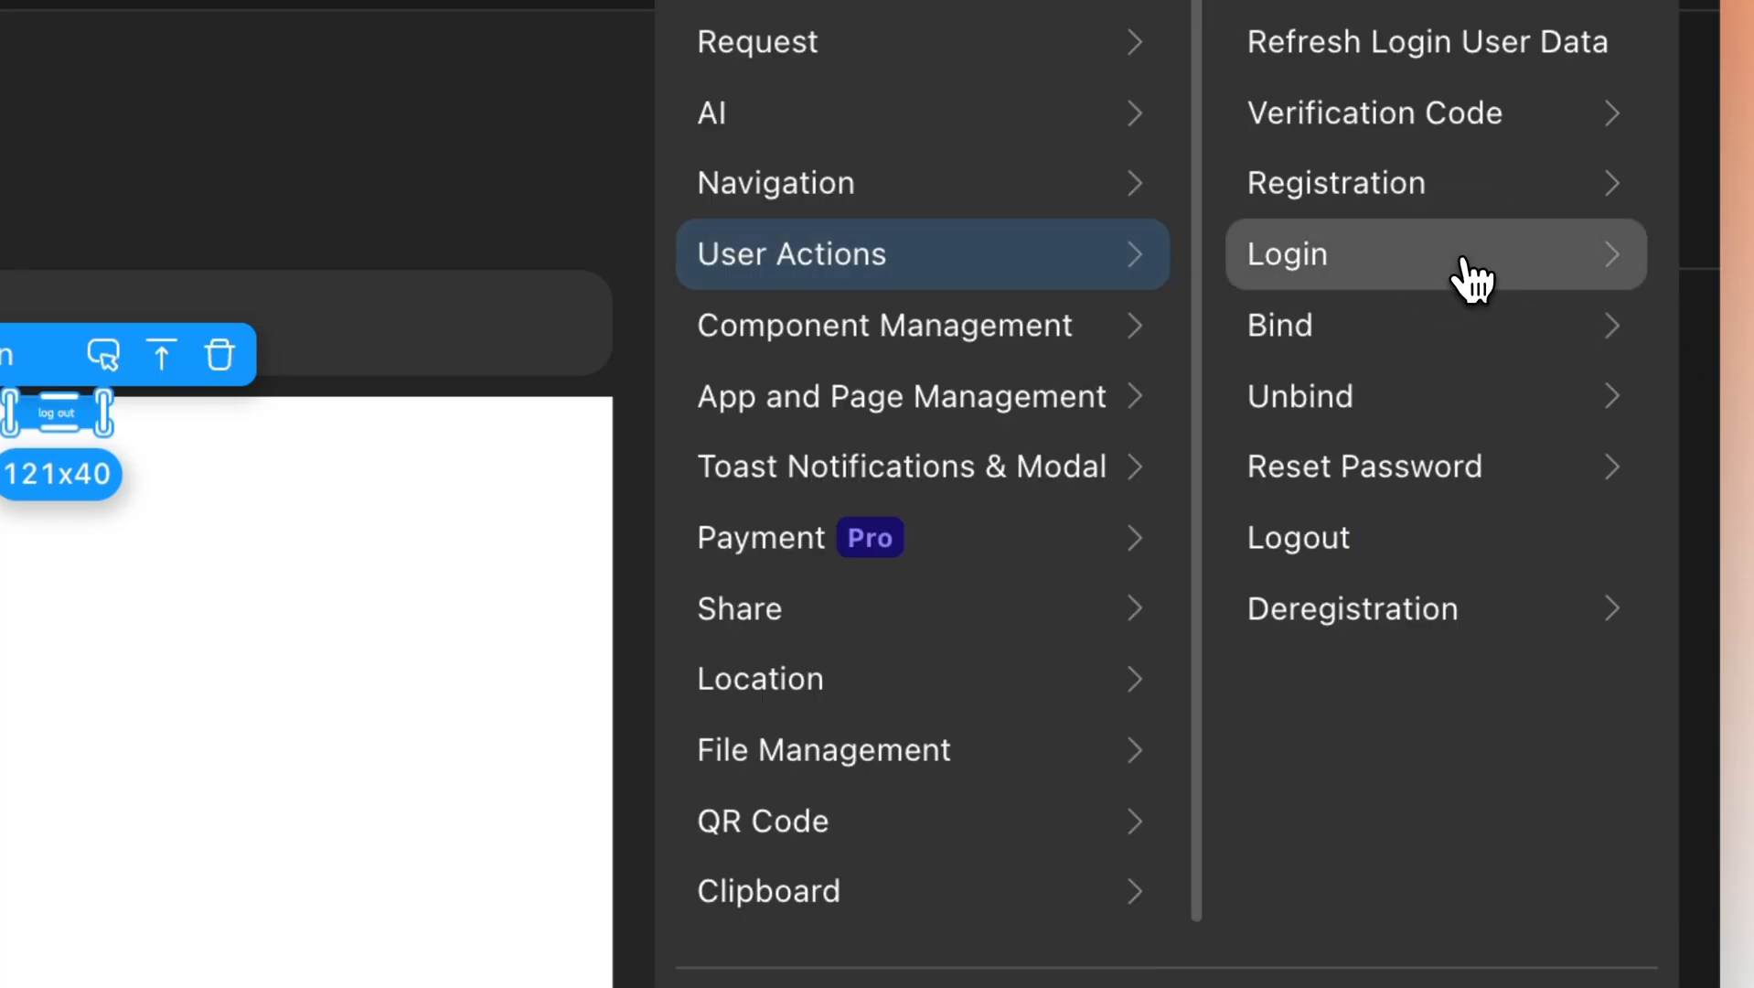
{"action": "left_click", "coordinate": [1346, 545]}
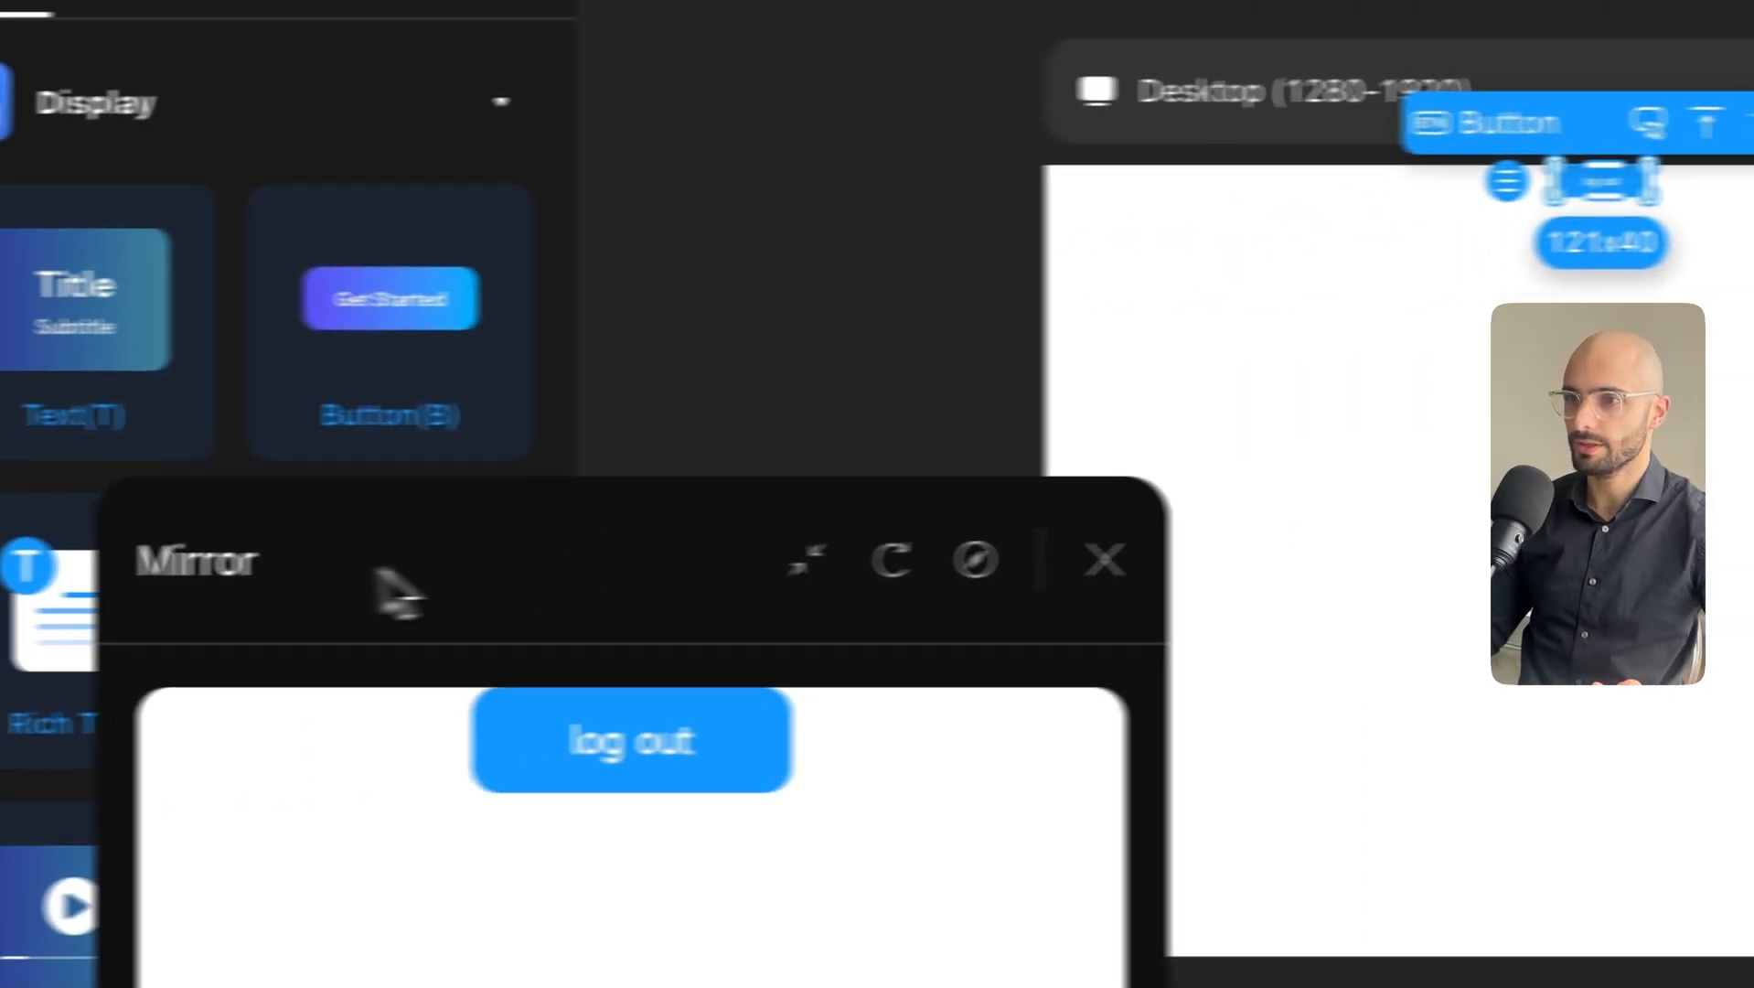
Add a Refresh page action after Logout on the log out button.
{"action": "left_click_drag", "start_coordinate": [391, 587], "coordinate": [868, 187]}
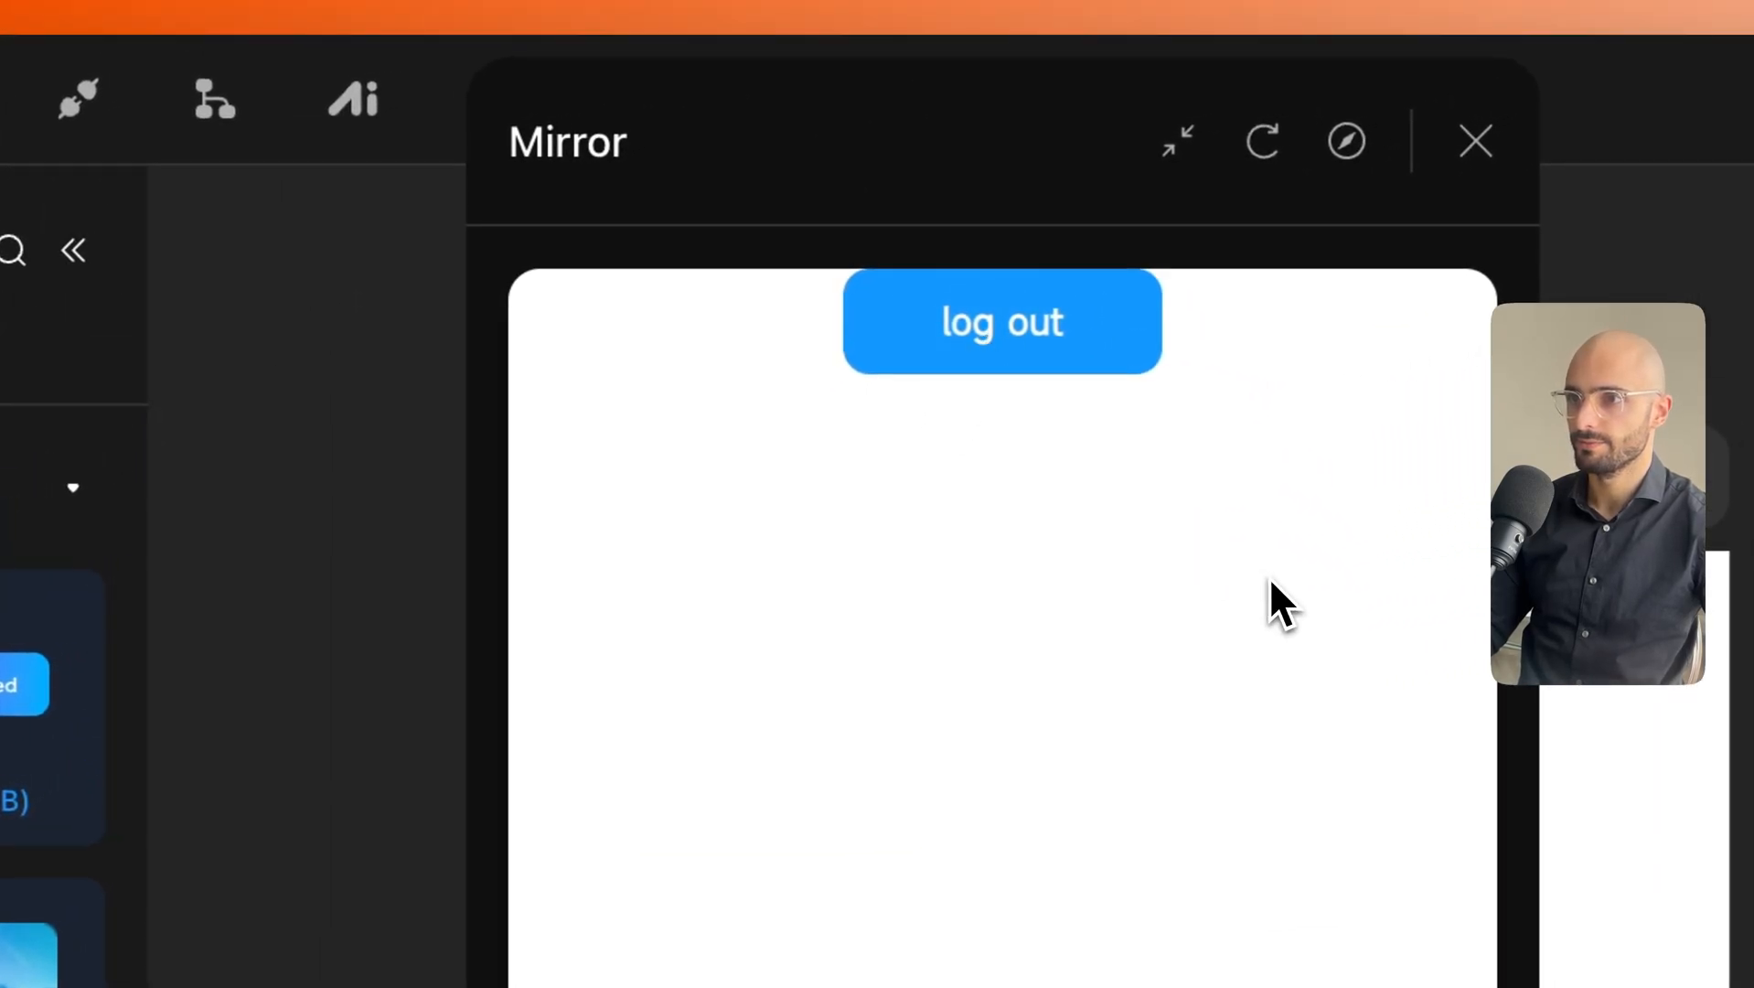
{"action": "left_click_drag", "start_coordinate": [1023, 186], "coordinate": [547, 183]}
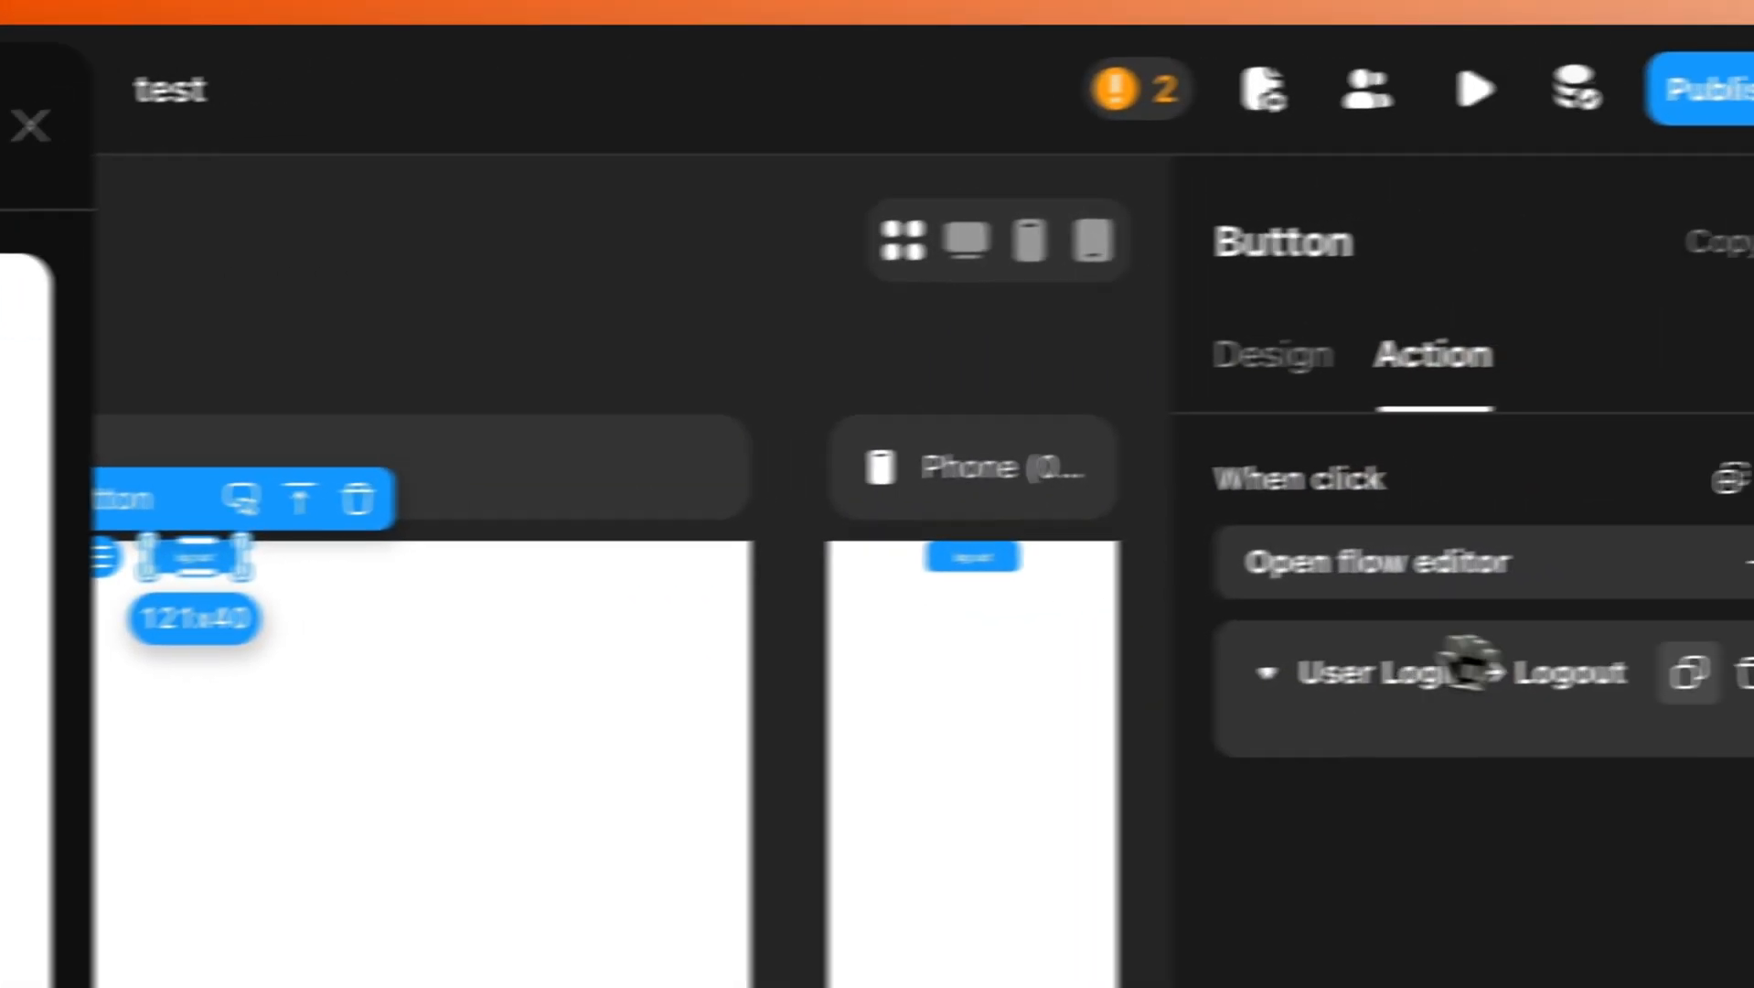
{"action": "left_click", "coordinate": [1670, 484]}
{"action": "type", "text": "ref"}
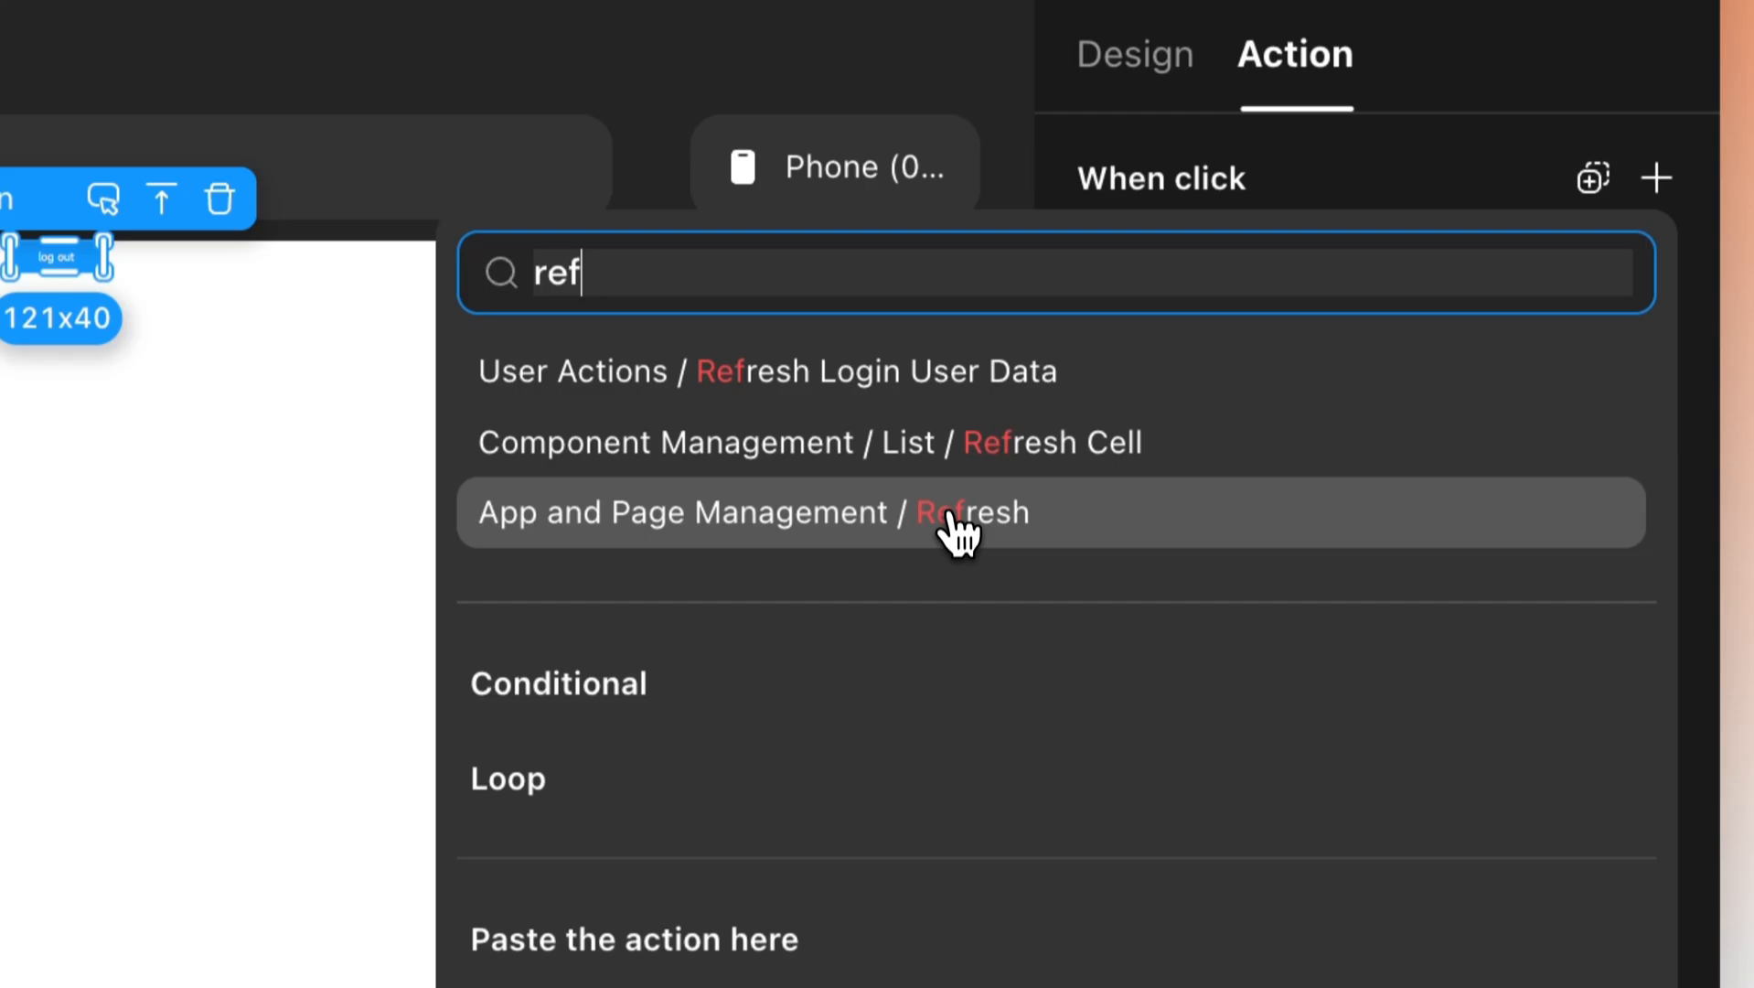
{"action": "left_click", "coordinate": [951, 822]}
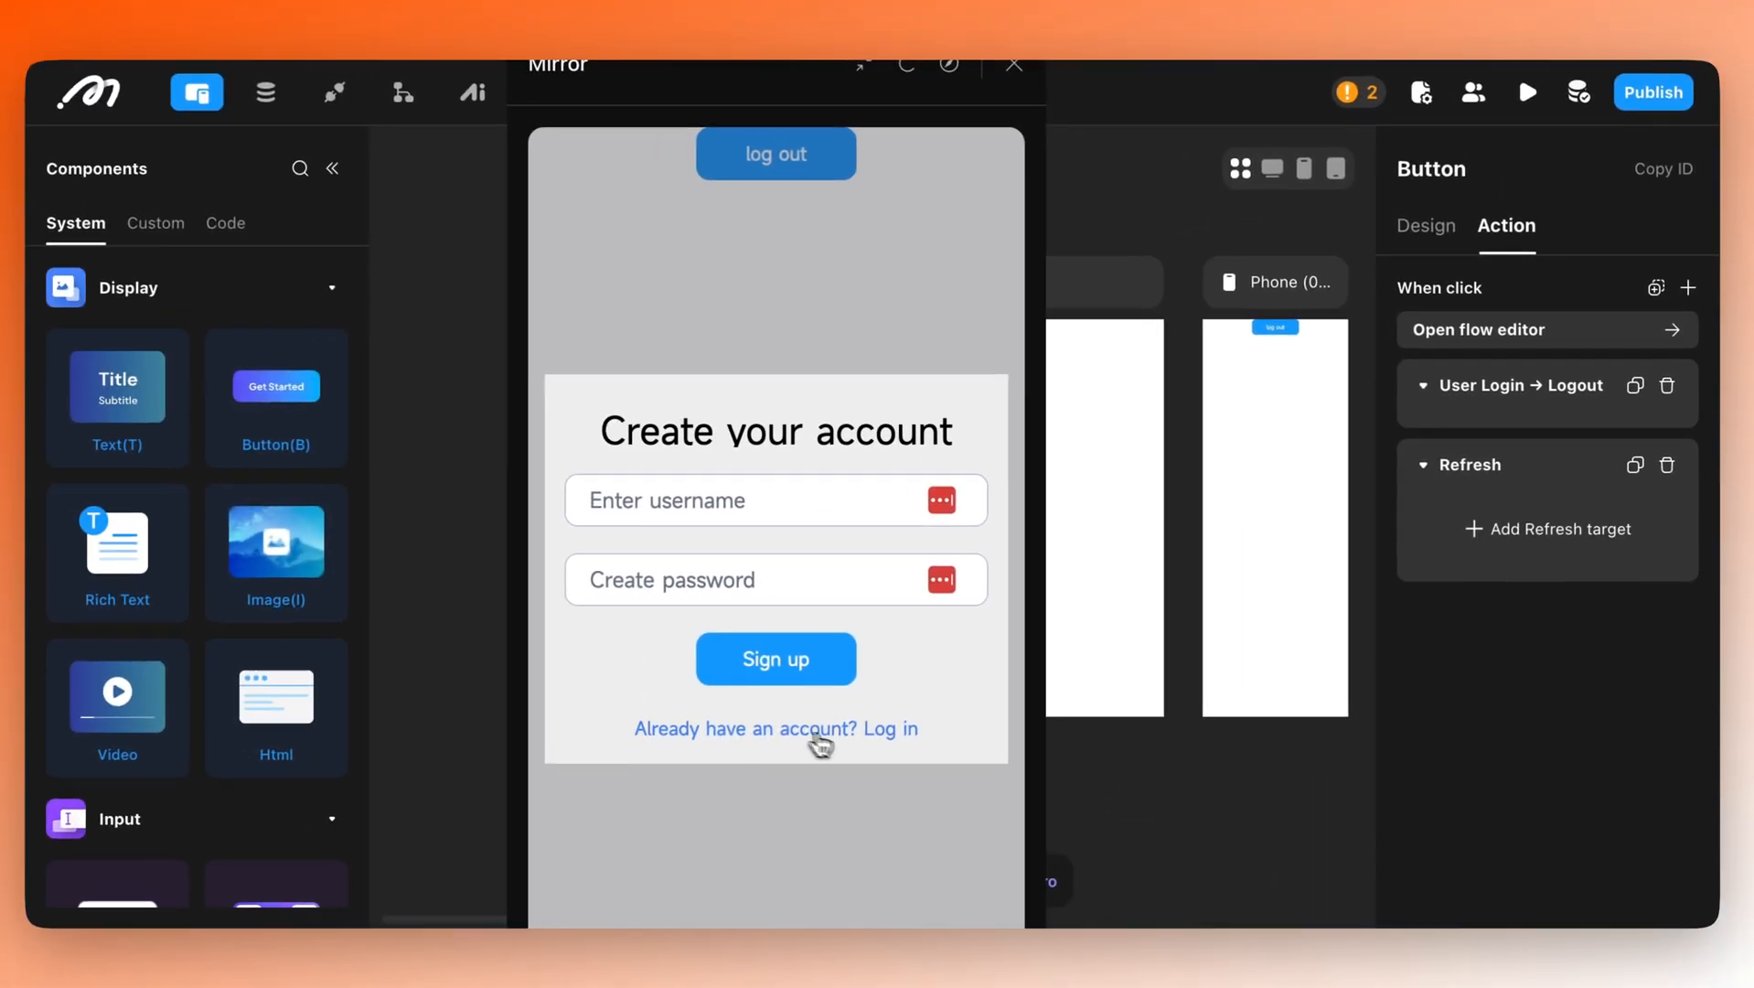
Switch the Mirror preview to the log in form and sign in with the existing account's username.
{"action": "left_click", "coordinate": [808, 730]}
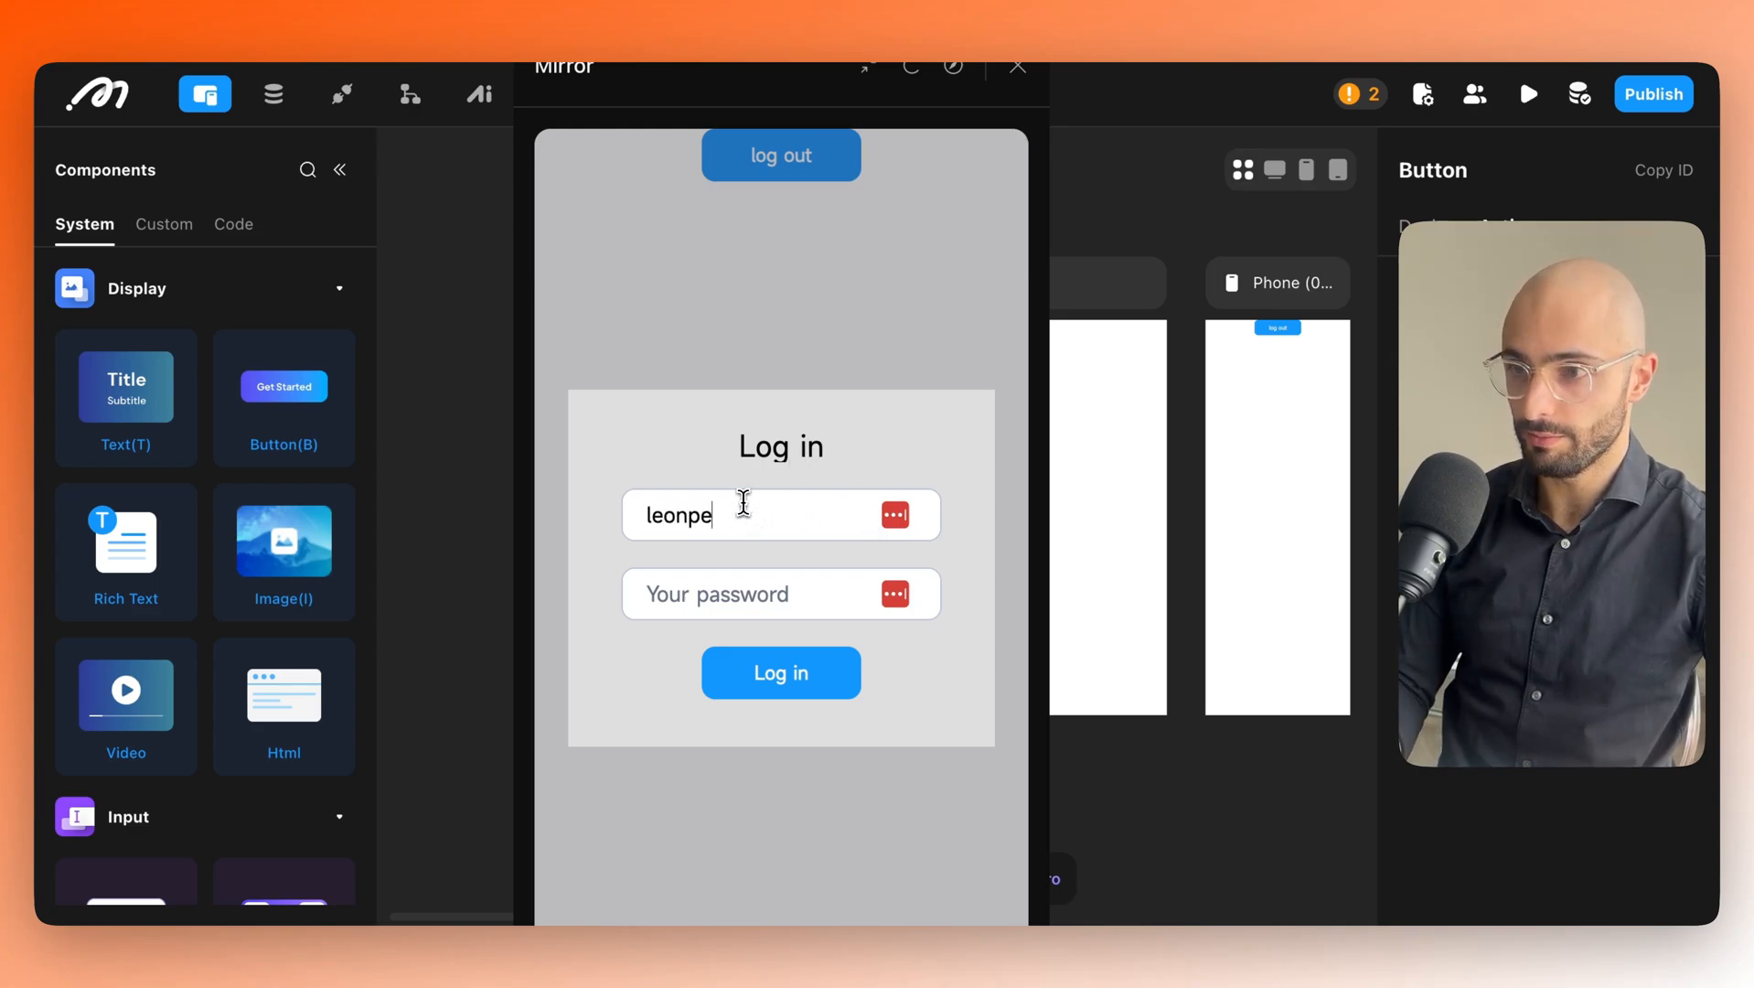
{"action": "left_click", "coordinate": [744, 502]}
{"action": "type", "text": "leonpetrou"}
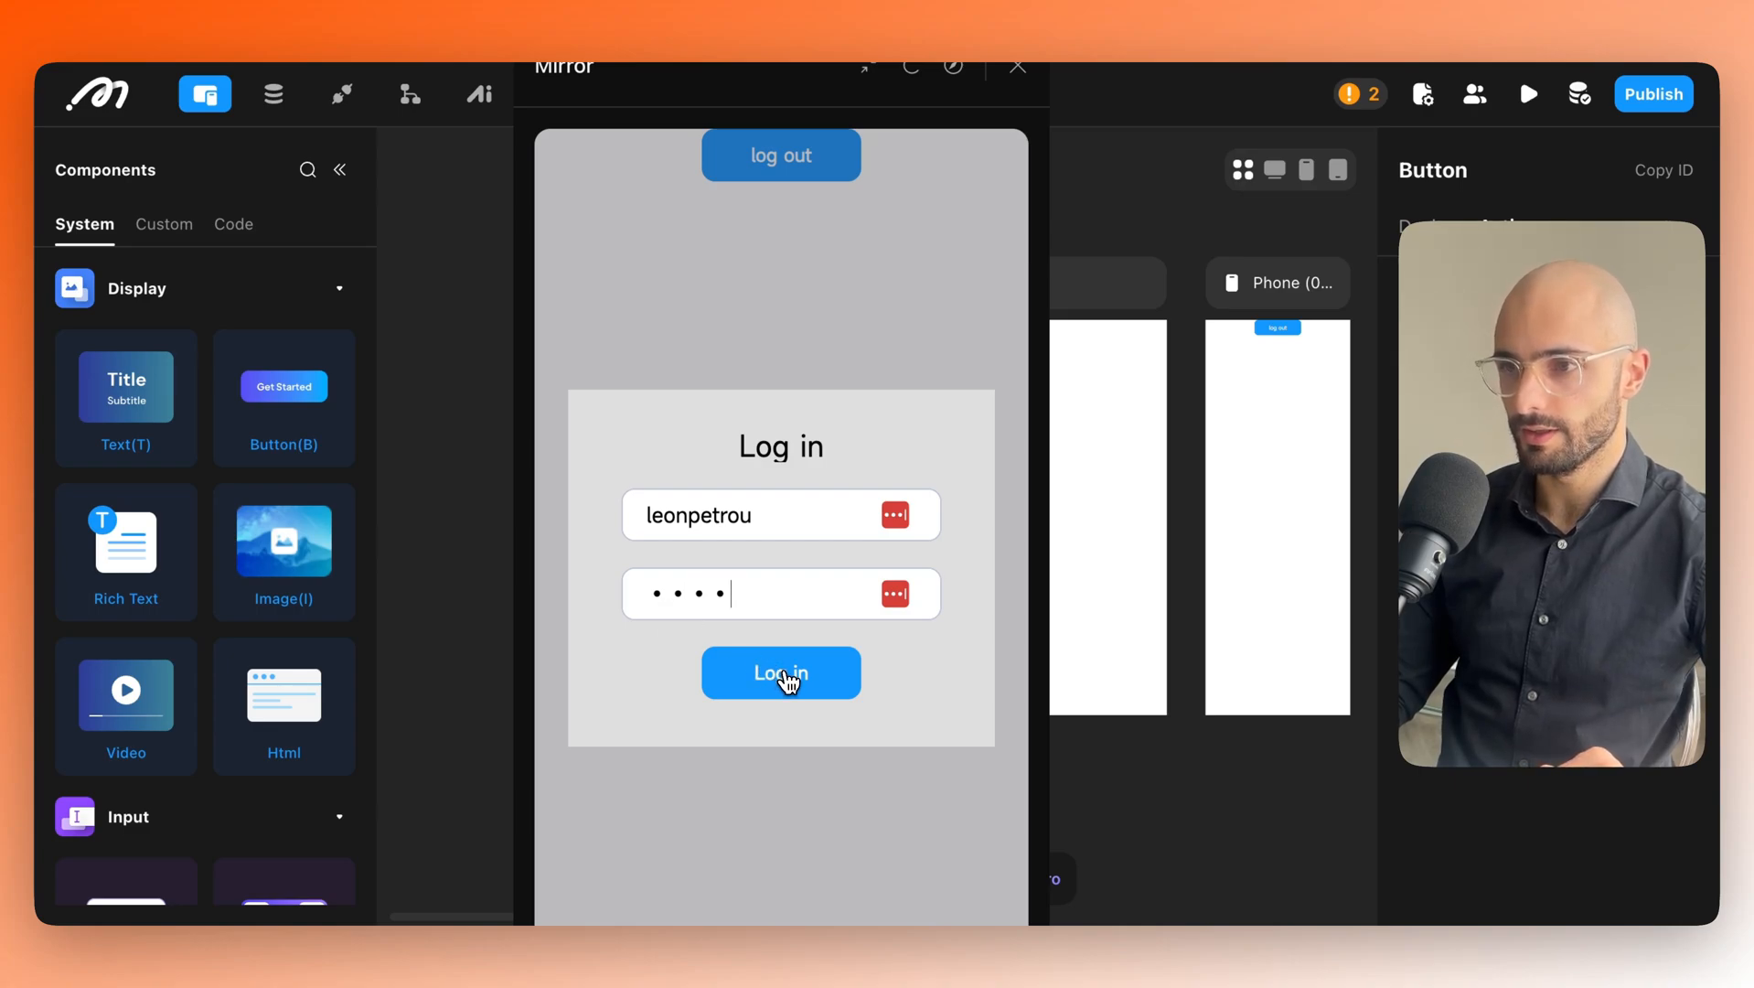
{"action": "left_click", "coordinate": [785, 679]}
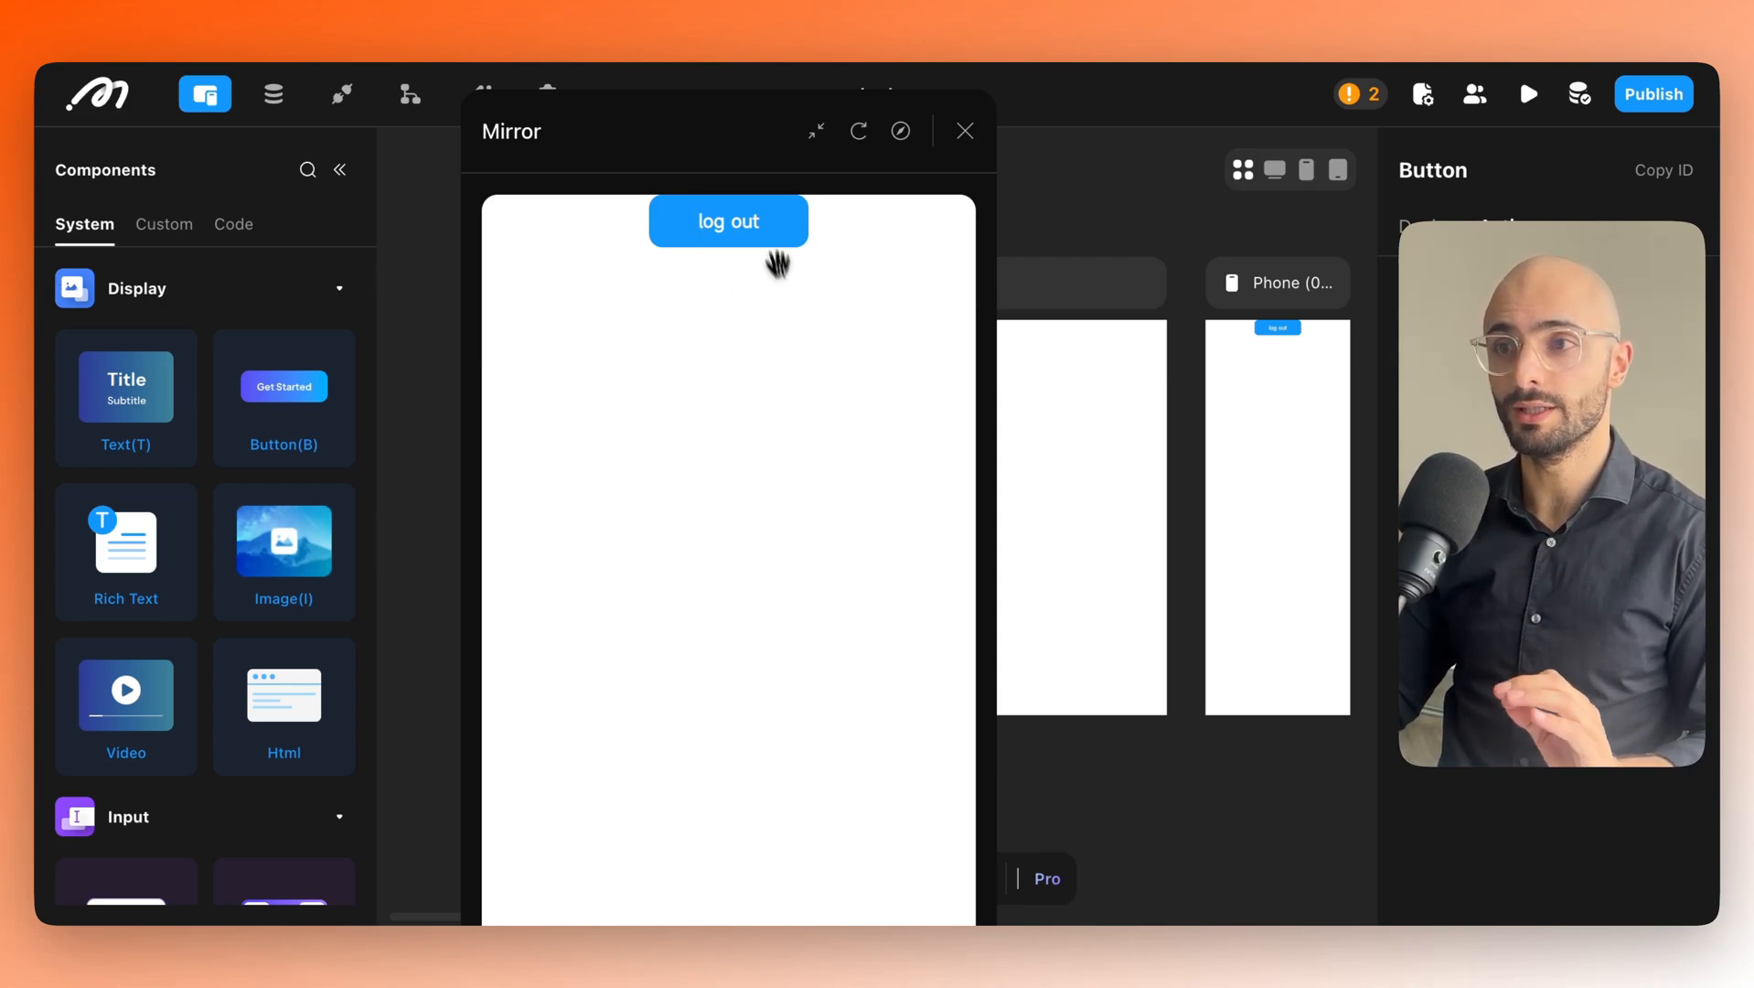
{"action": "left_click_drag", "start_coordinate": [706, 149], "coordinate": [707, 155]}
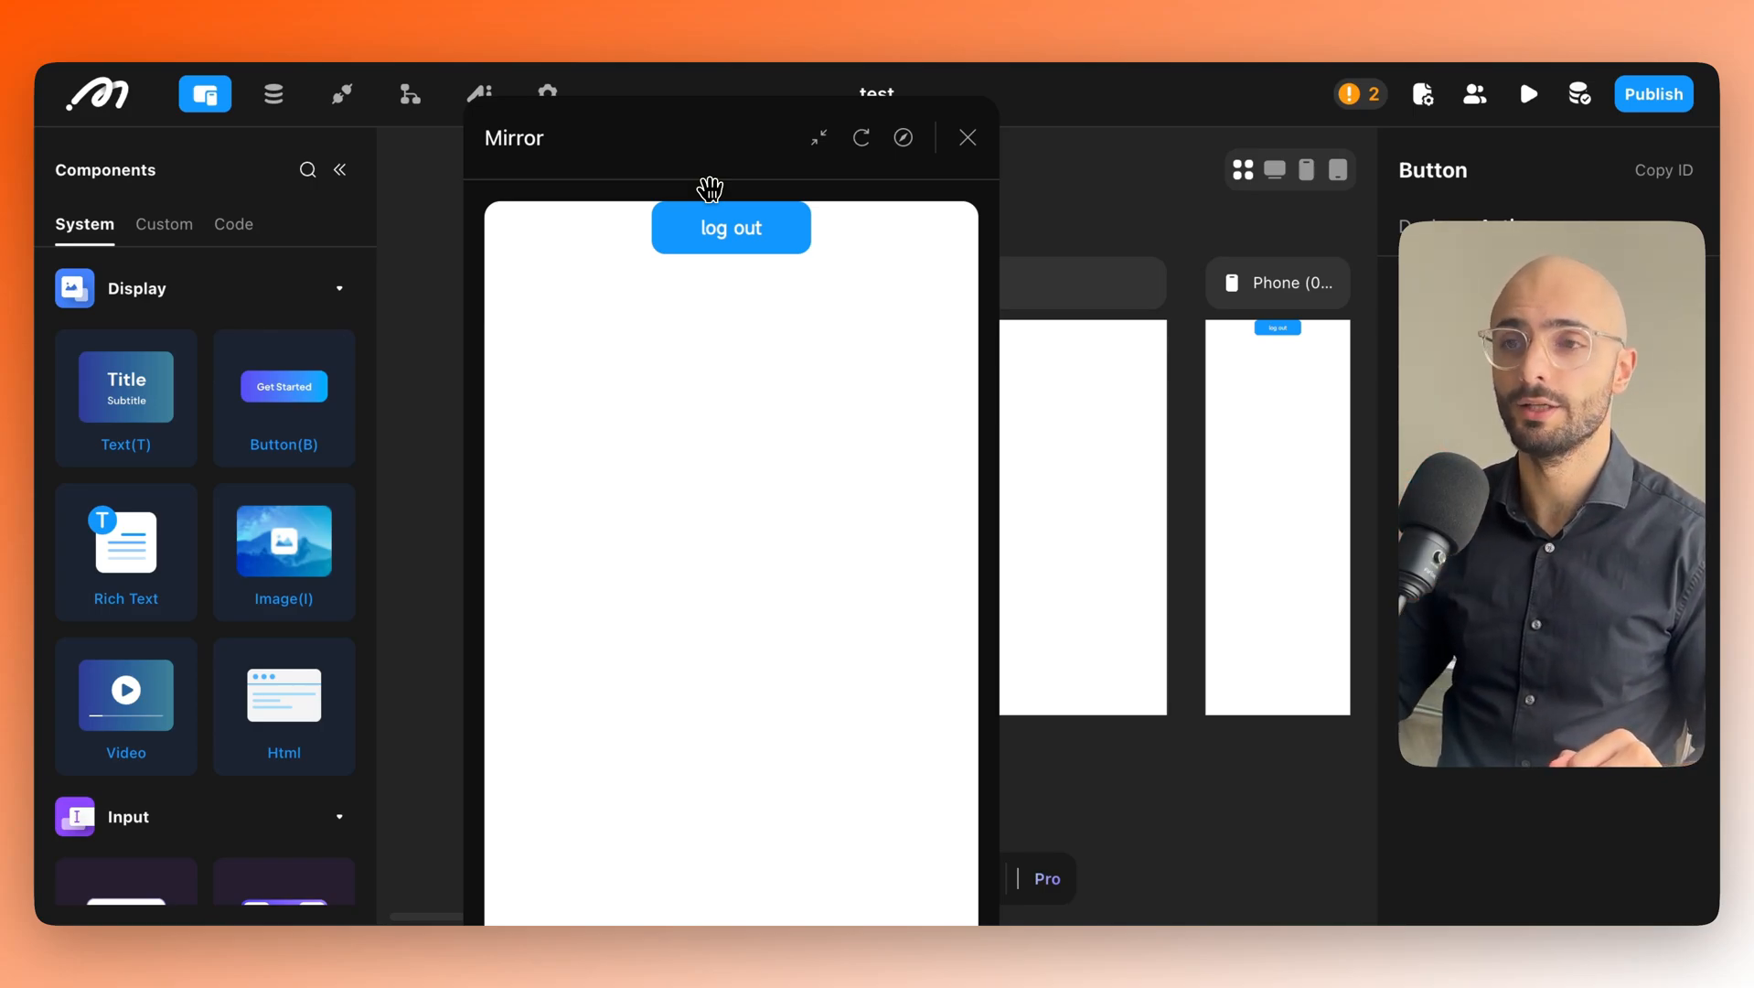
{"action": "left_click_drag", "start_coordinate": [710, 188], "coordinate": [716, 129]}
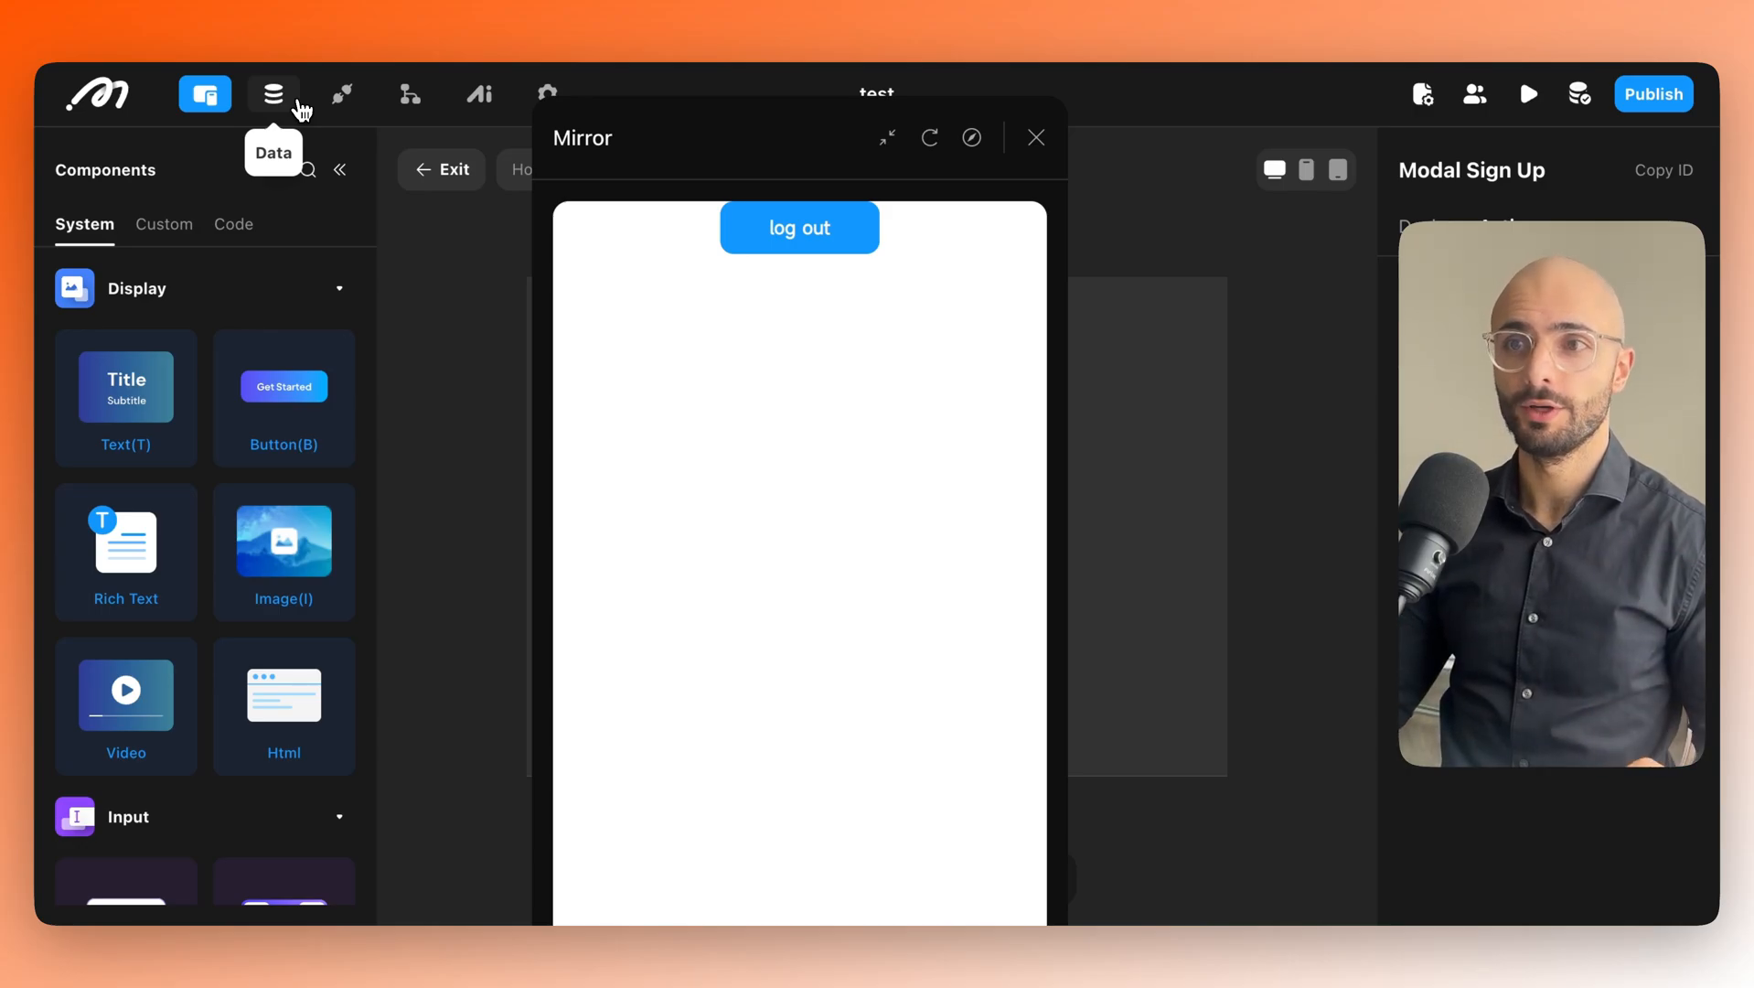
Close the Mirror preview, check the stored account row in Database, and return to Data model.
{"action": "left_click", "coordinate": [284, 101]}
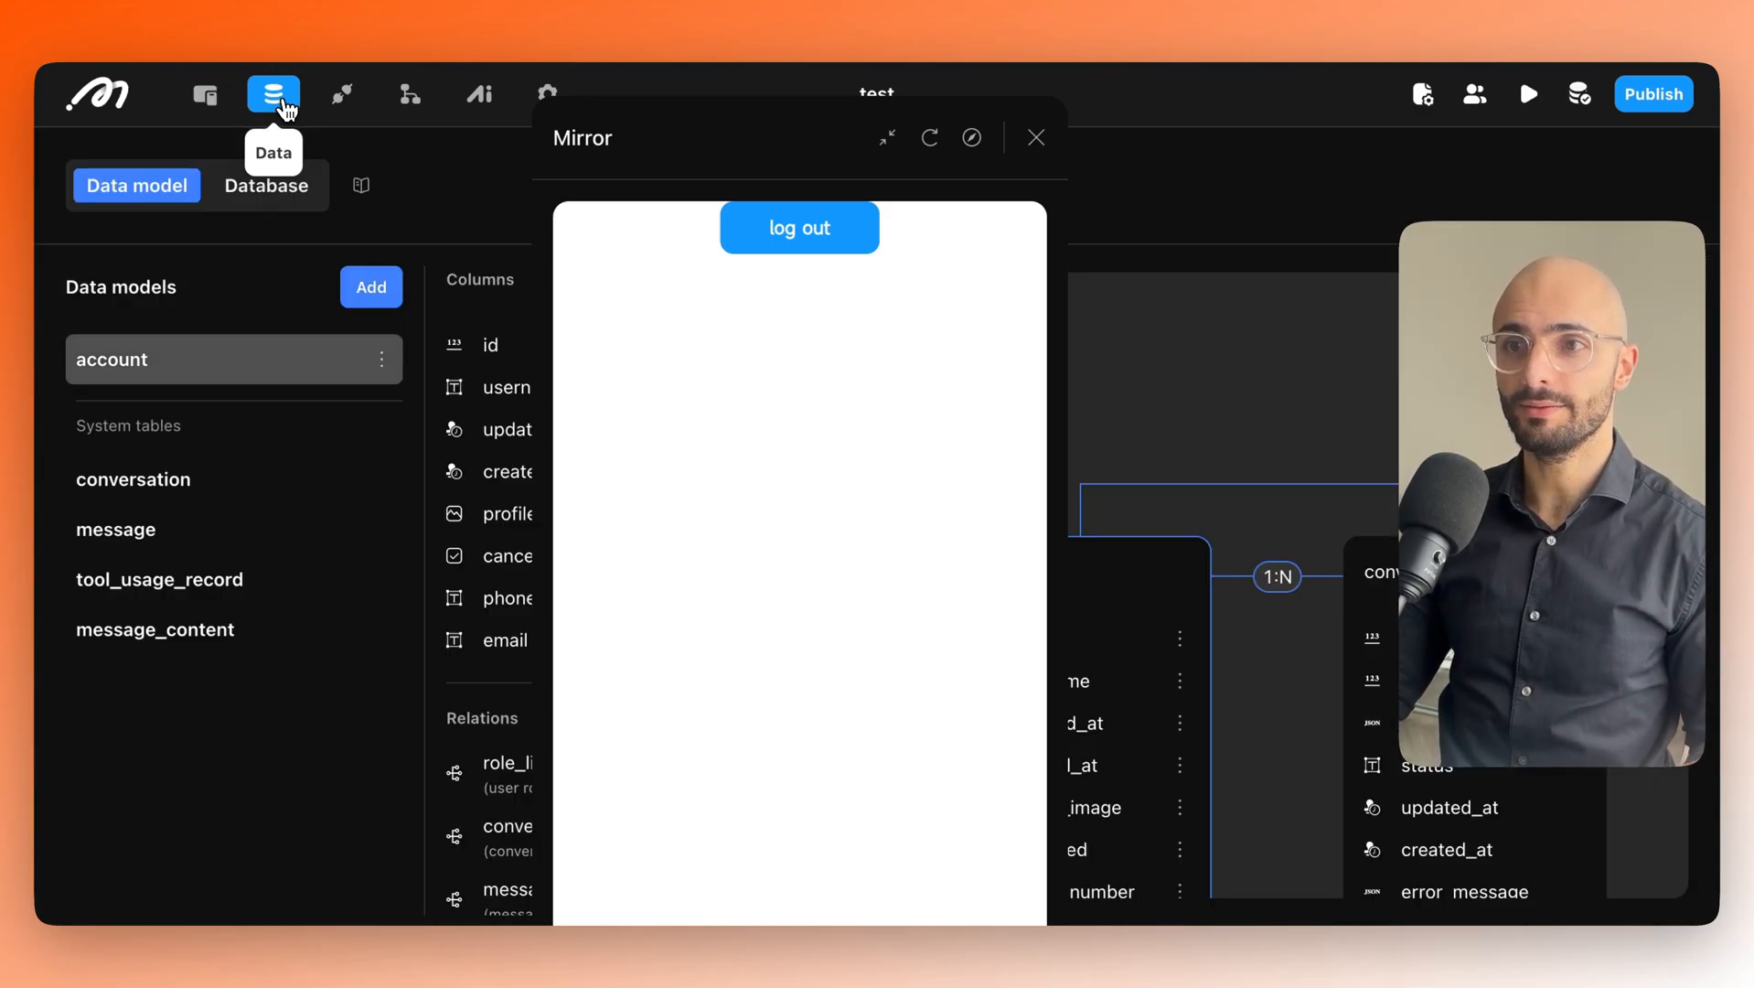
{"action": "left_click_drag", "start_coordinate": [625, 170], "coordinate": [824, 153]}
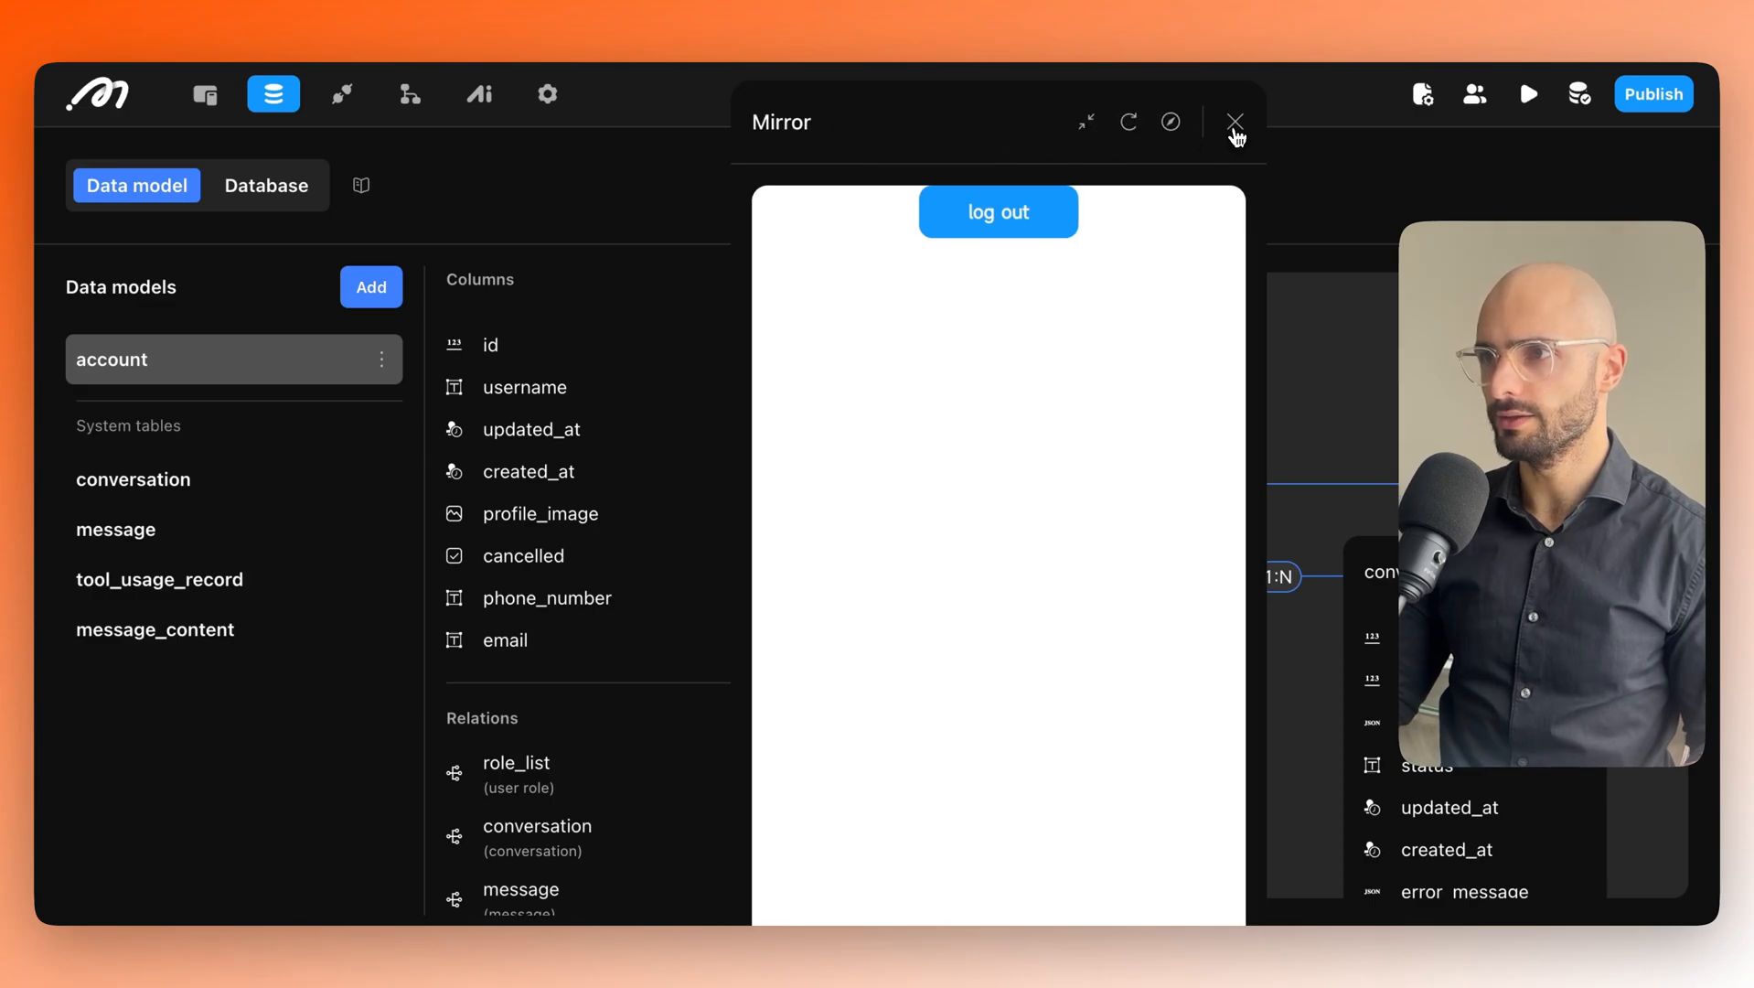
{"action": "left_click", "coordinate": [1235, 121]}
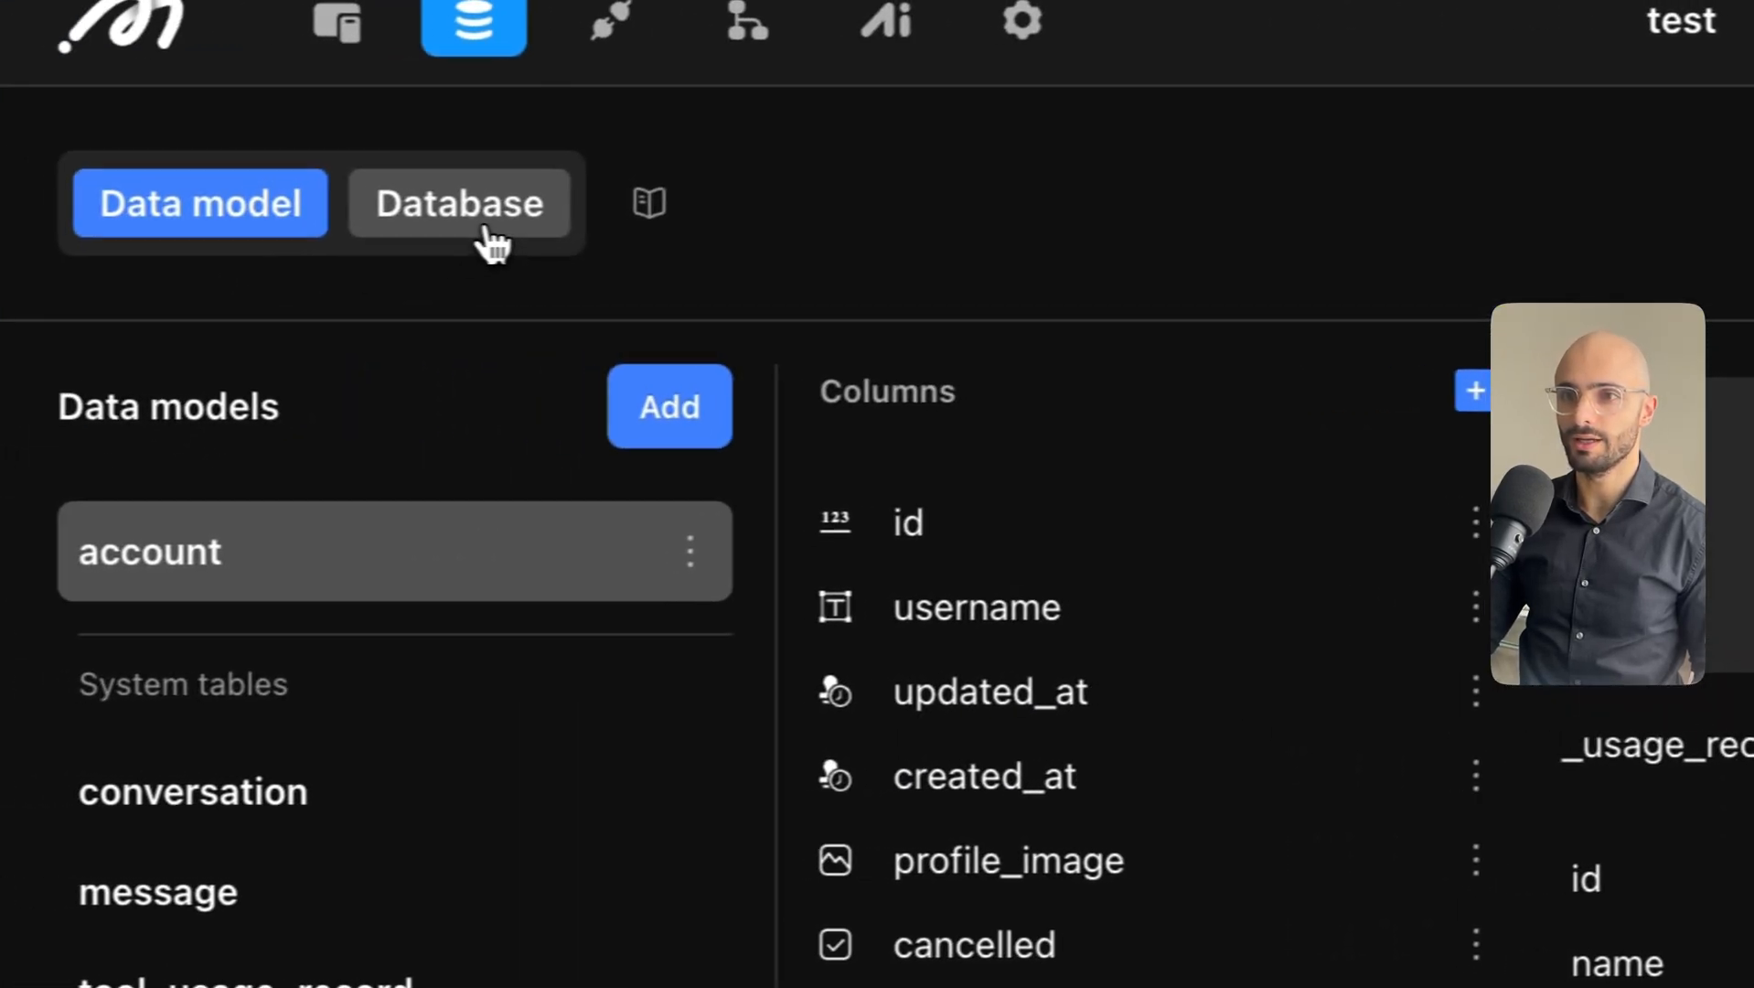
{"action": "left_click", "coordinate": [491, 236]}
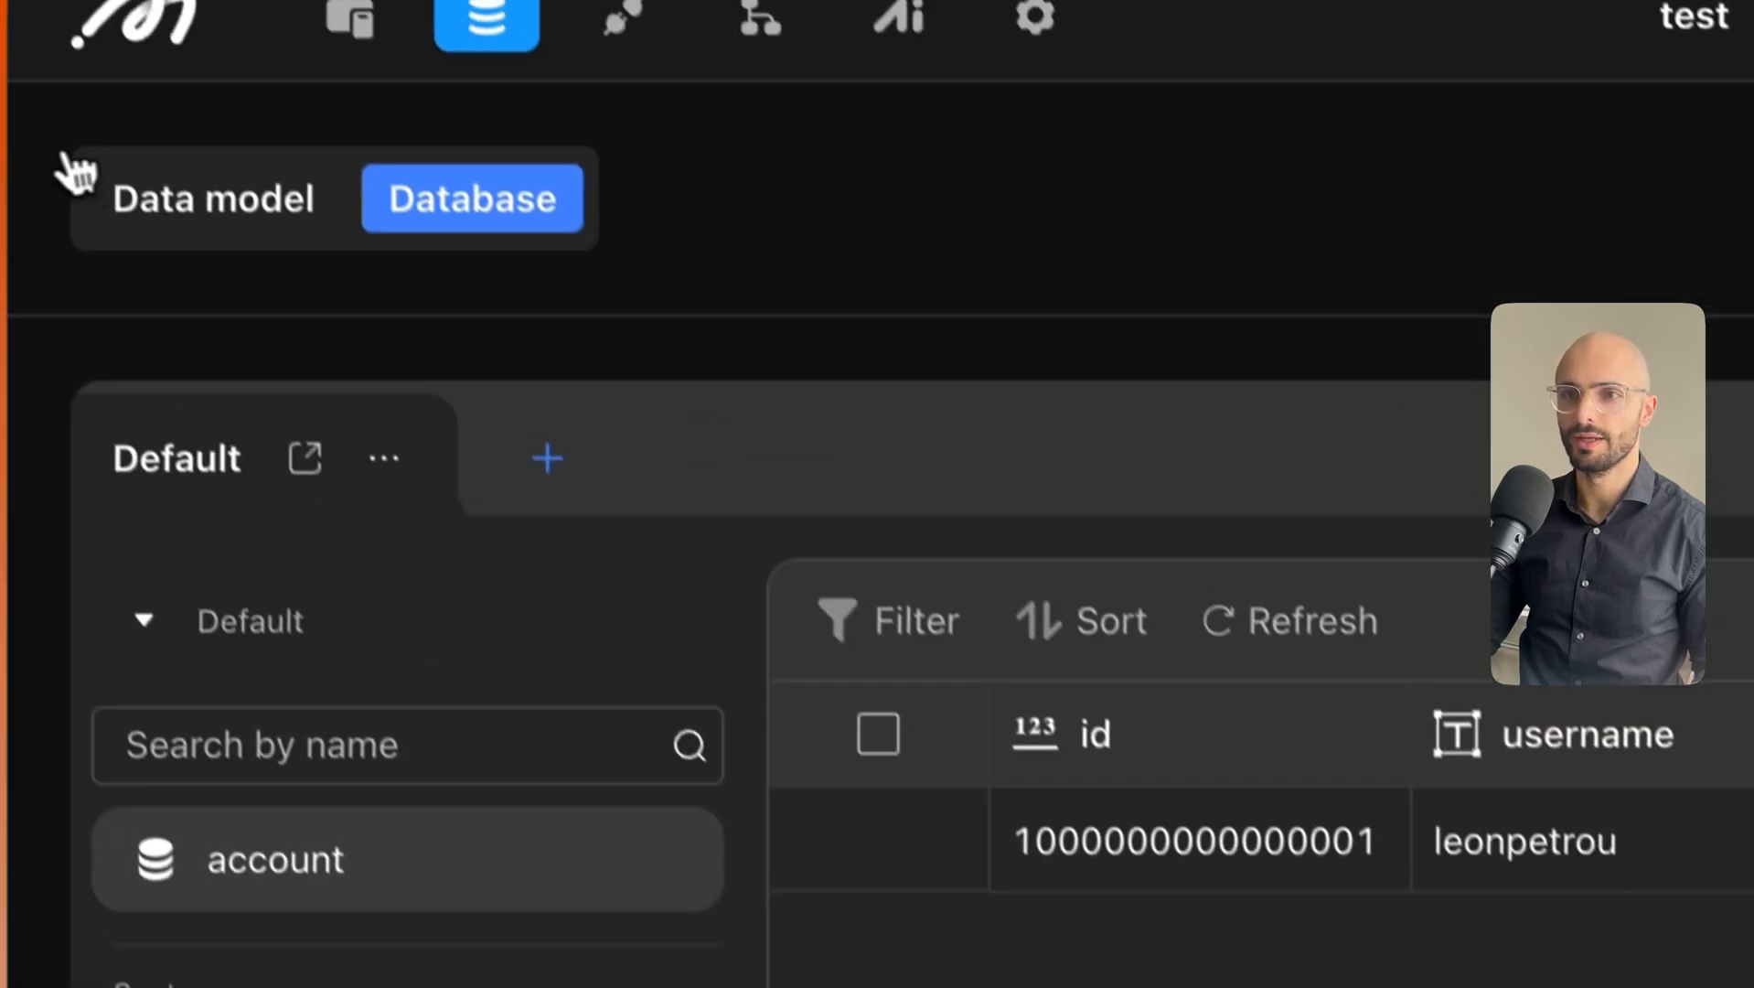
{"action": "left_click", "coordinate": [73, 16]}
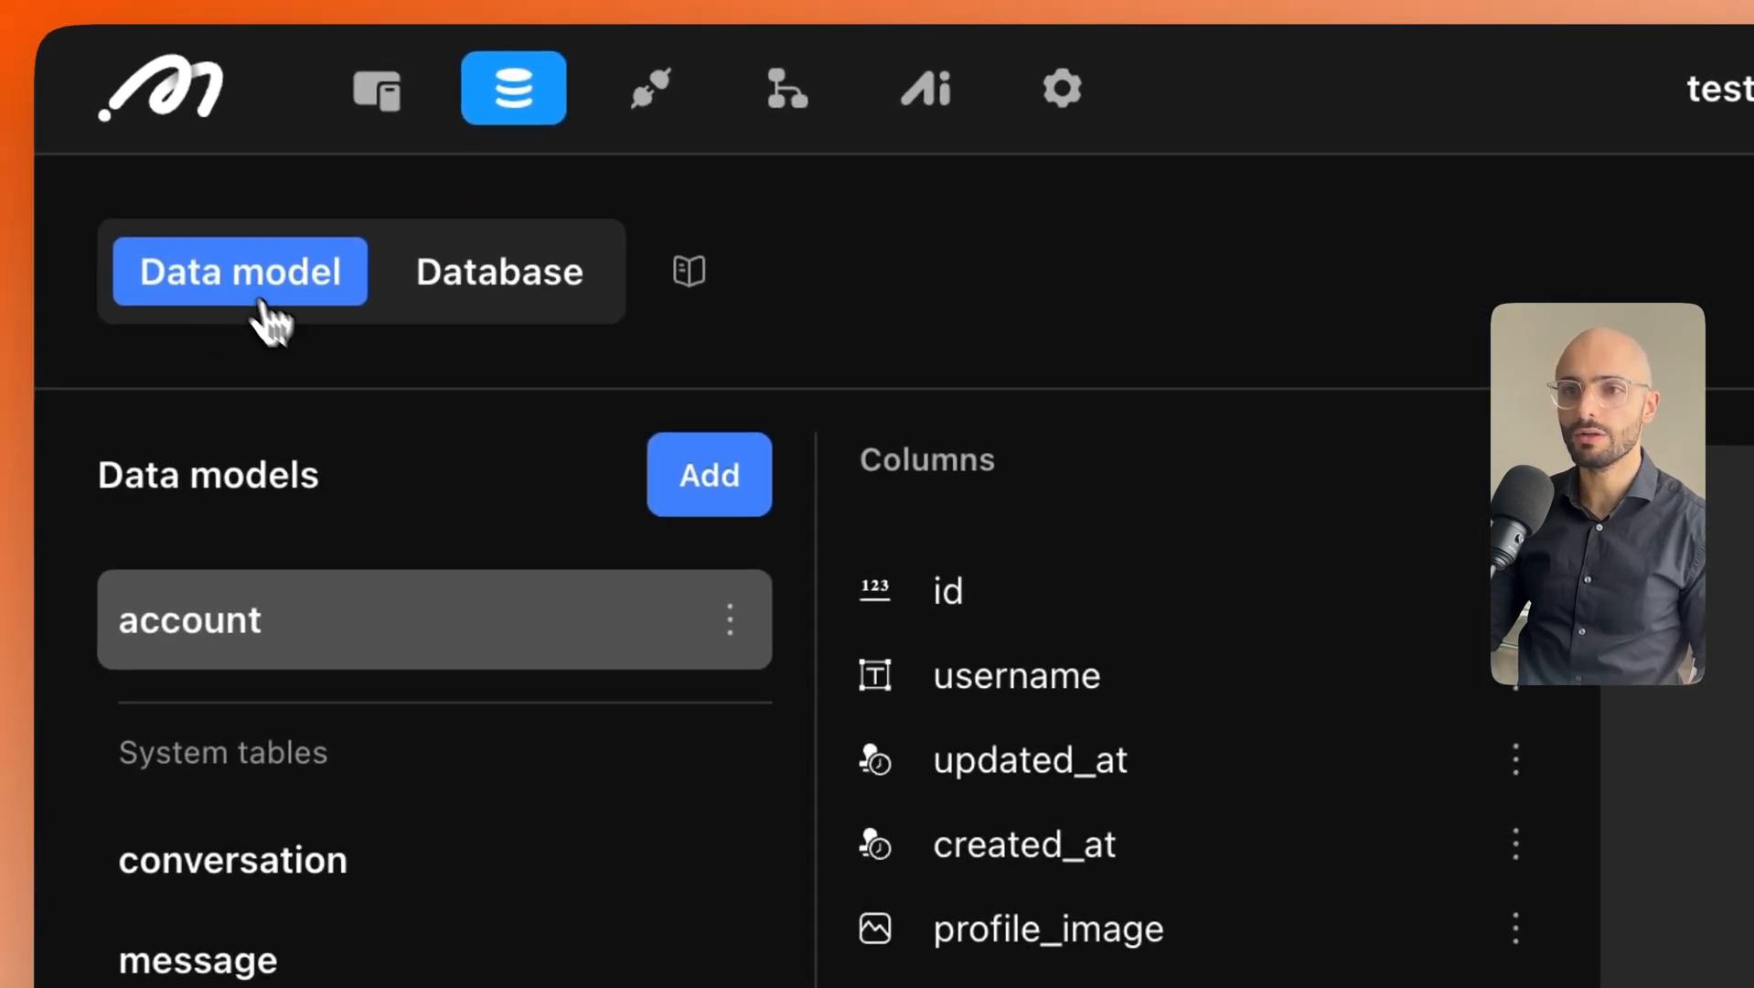
Create a 'posts' data model with the description 'forum posts created by users'.
{"action": "left_click", "coordinate": [710, 513]}
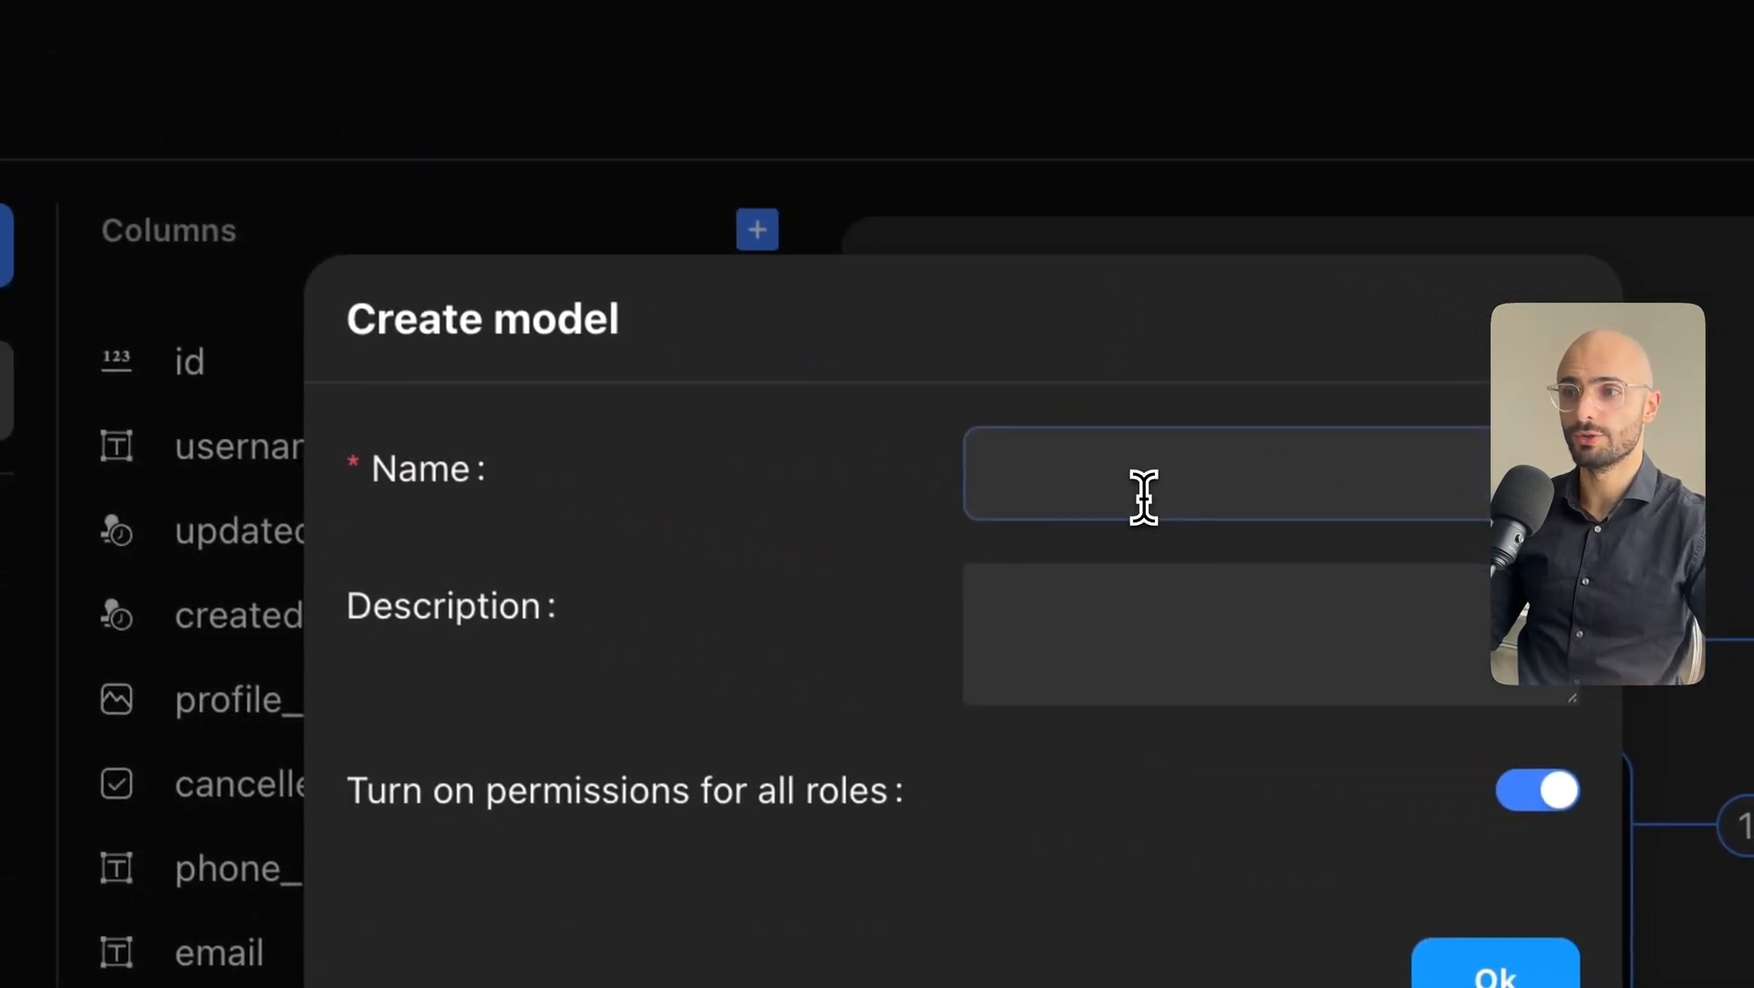
{"action": "left_click", "coordinate": [1143, 496]}
{"action": "type", "text": "posts"}
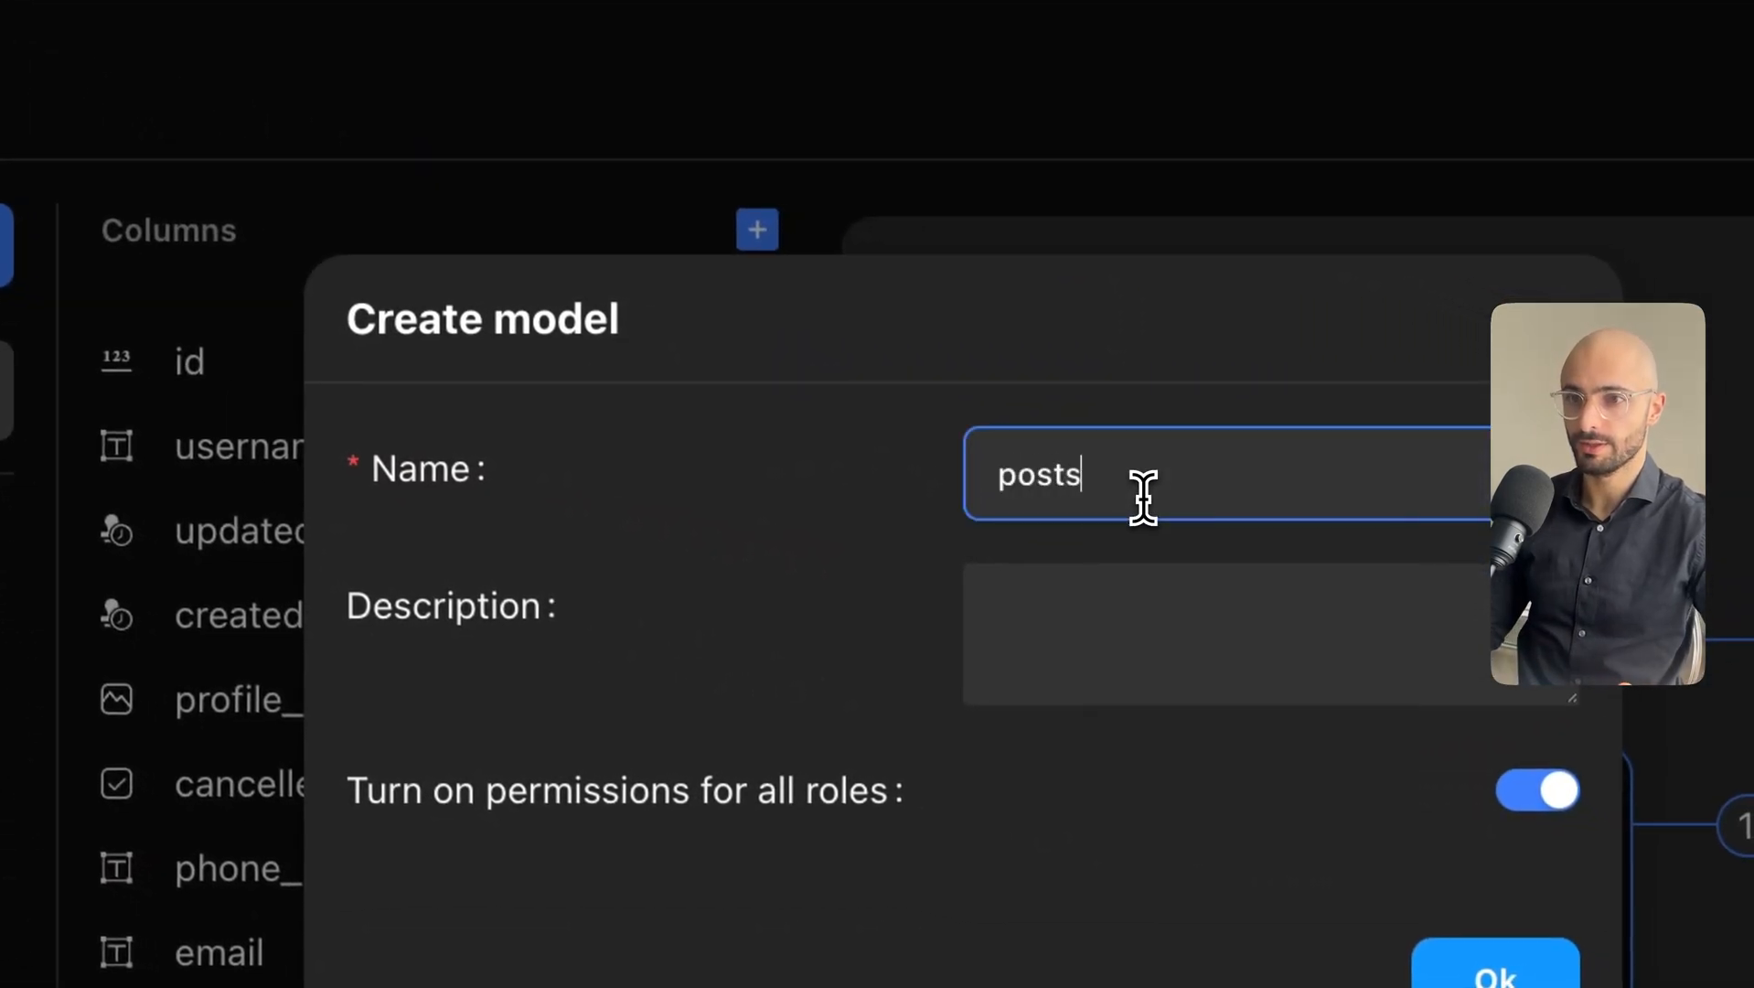
{"action": "left_click", "coordinate": [987, 402]}
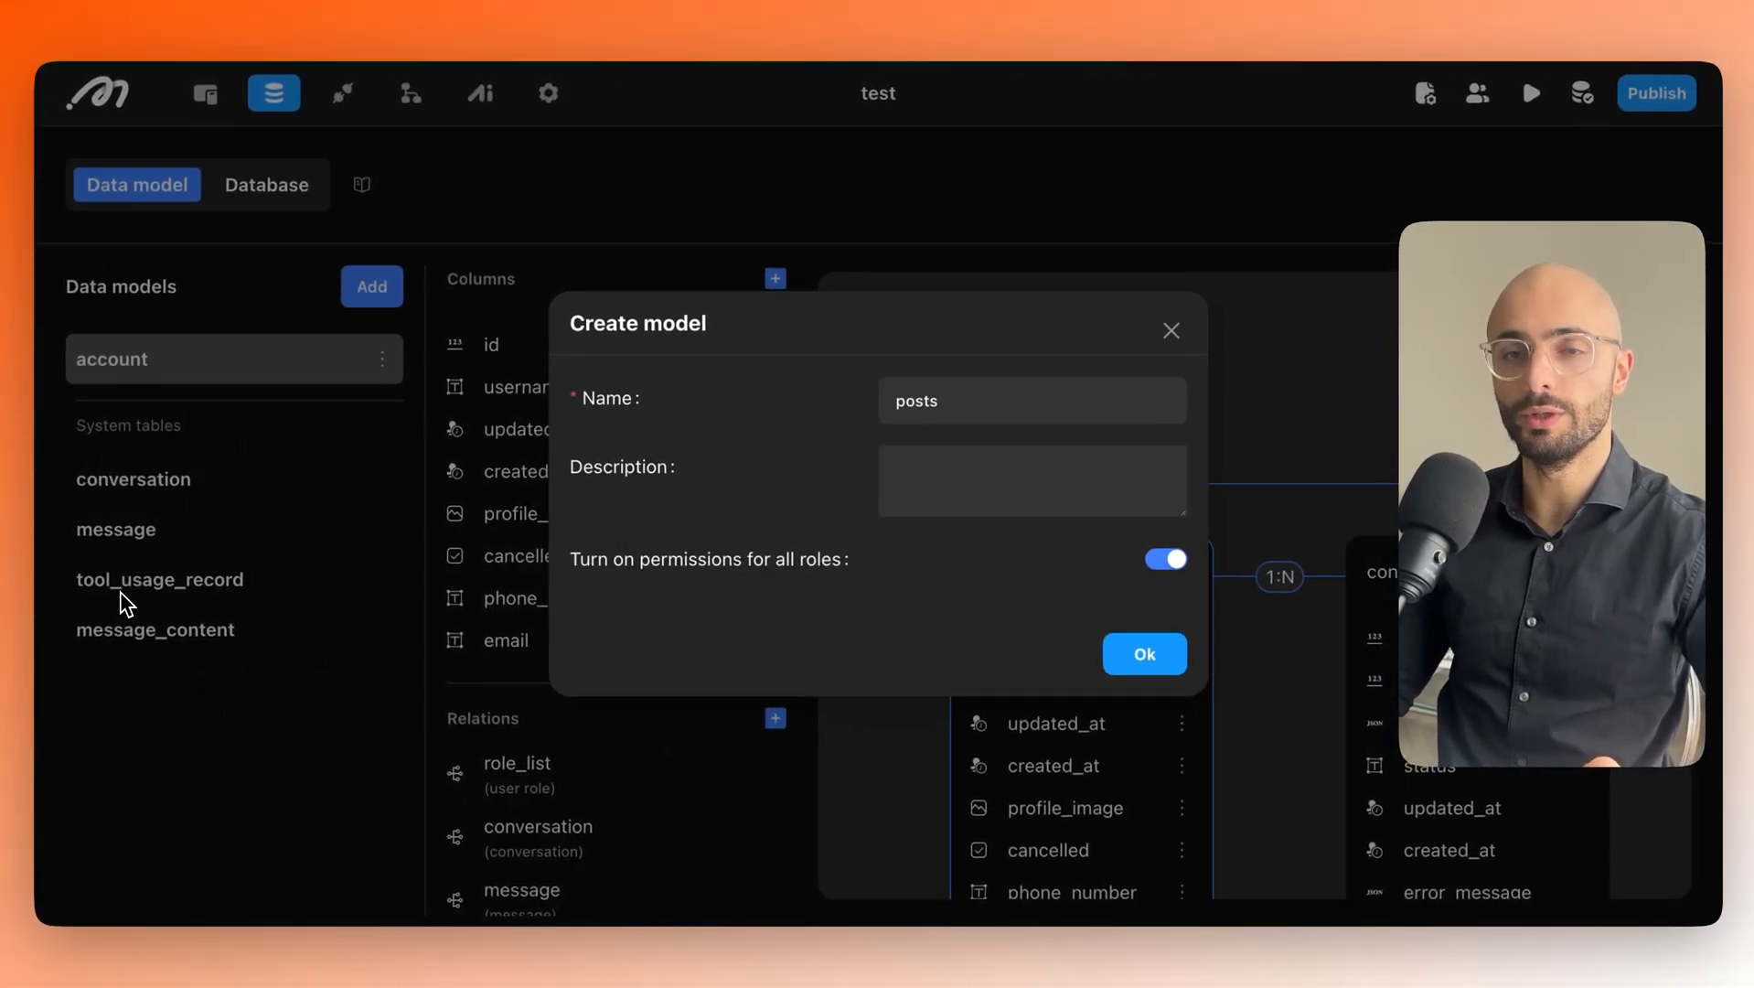
{"action": "left_click", "coordinate": [950, 471]}
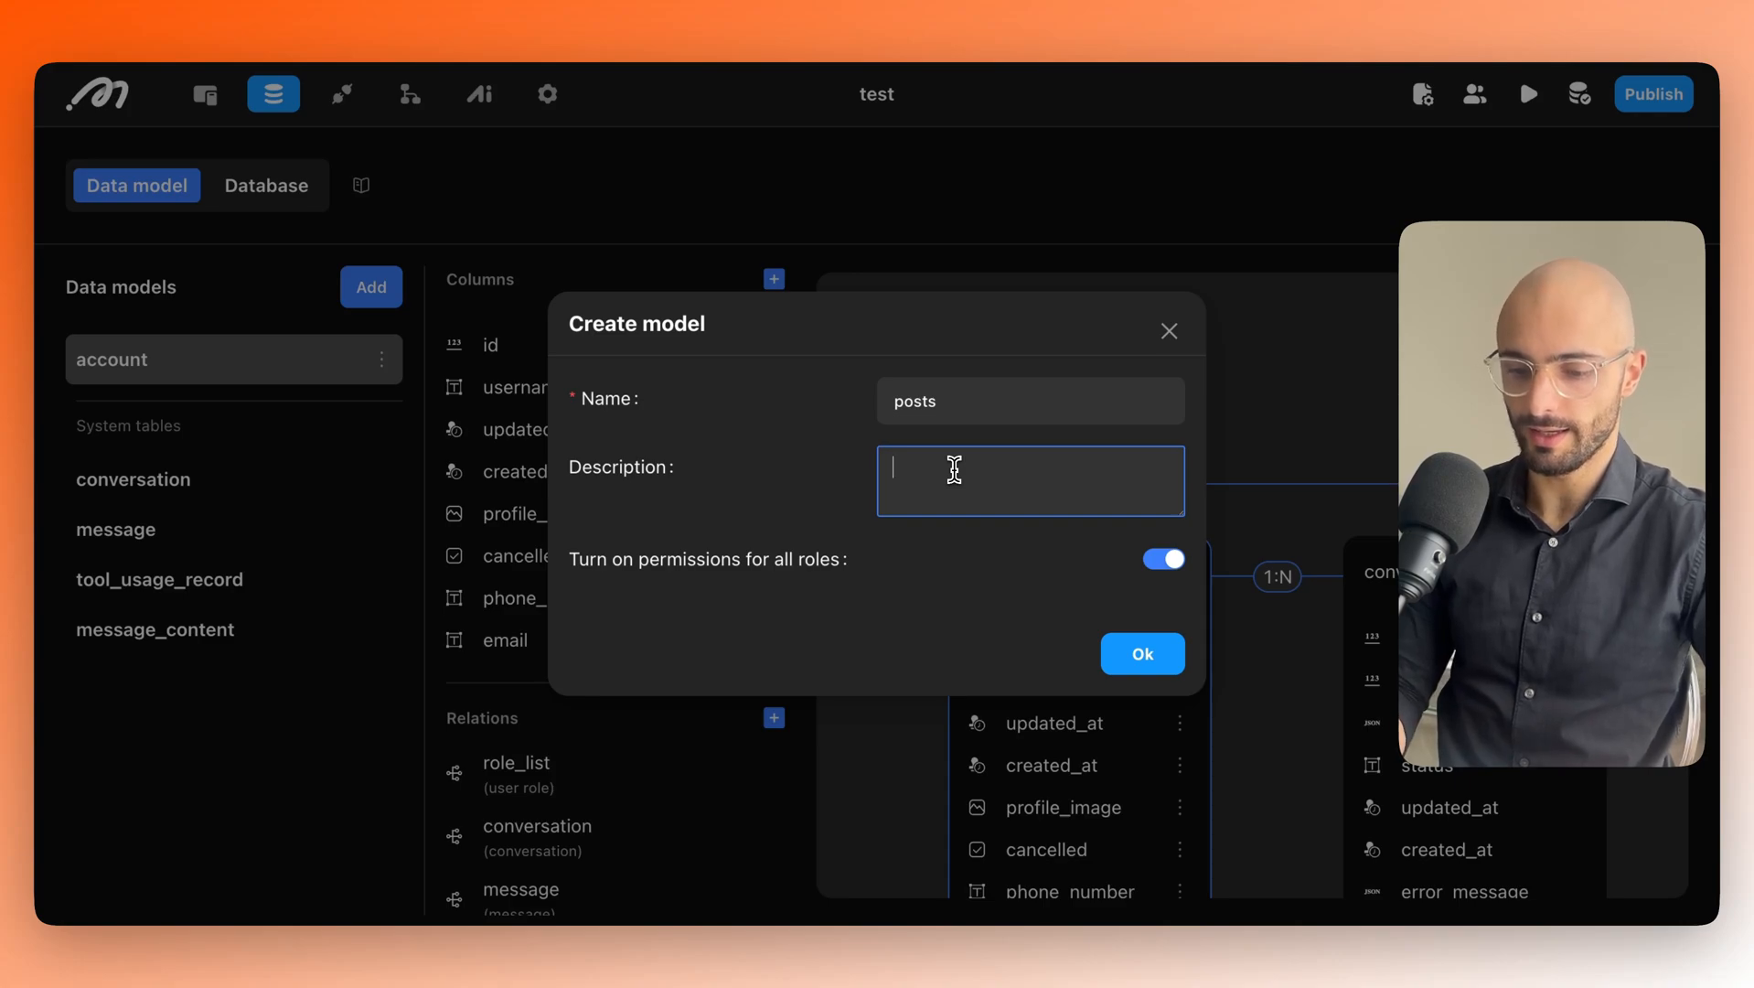
{"action": "type", "text": "forum"}
{"action": "key", "text": "BackSpace"}
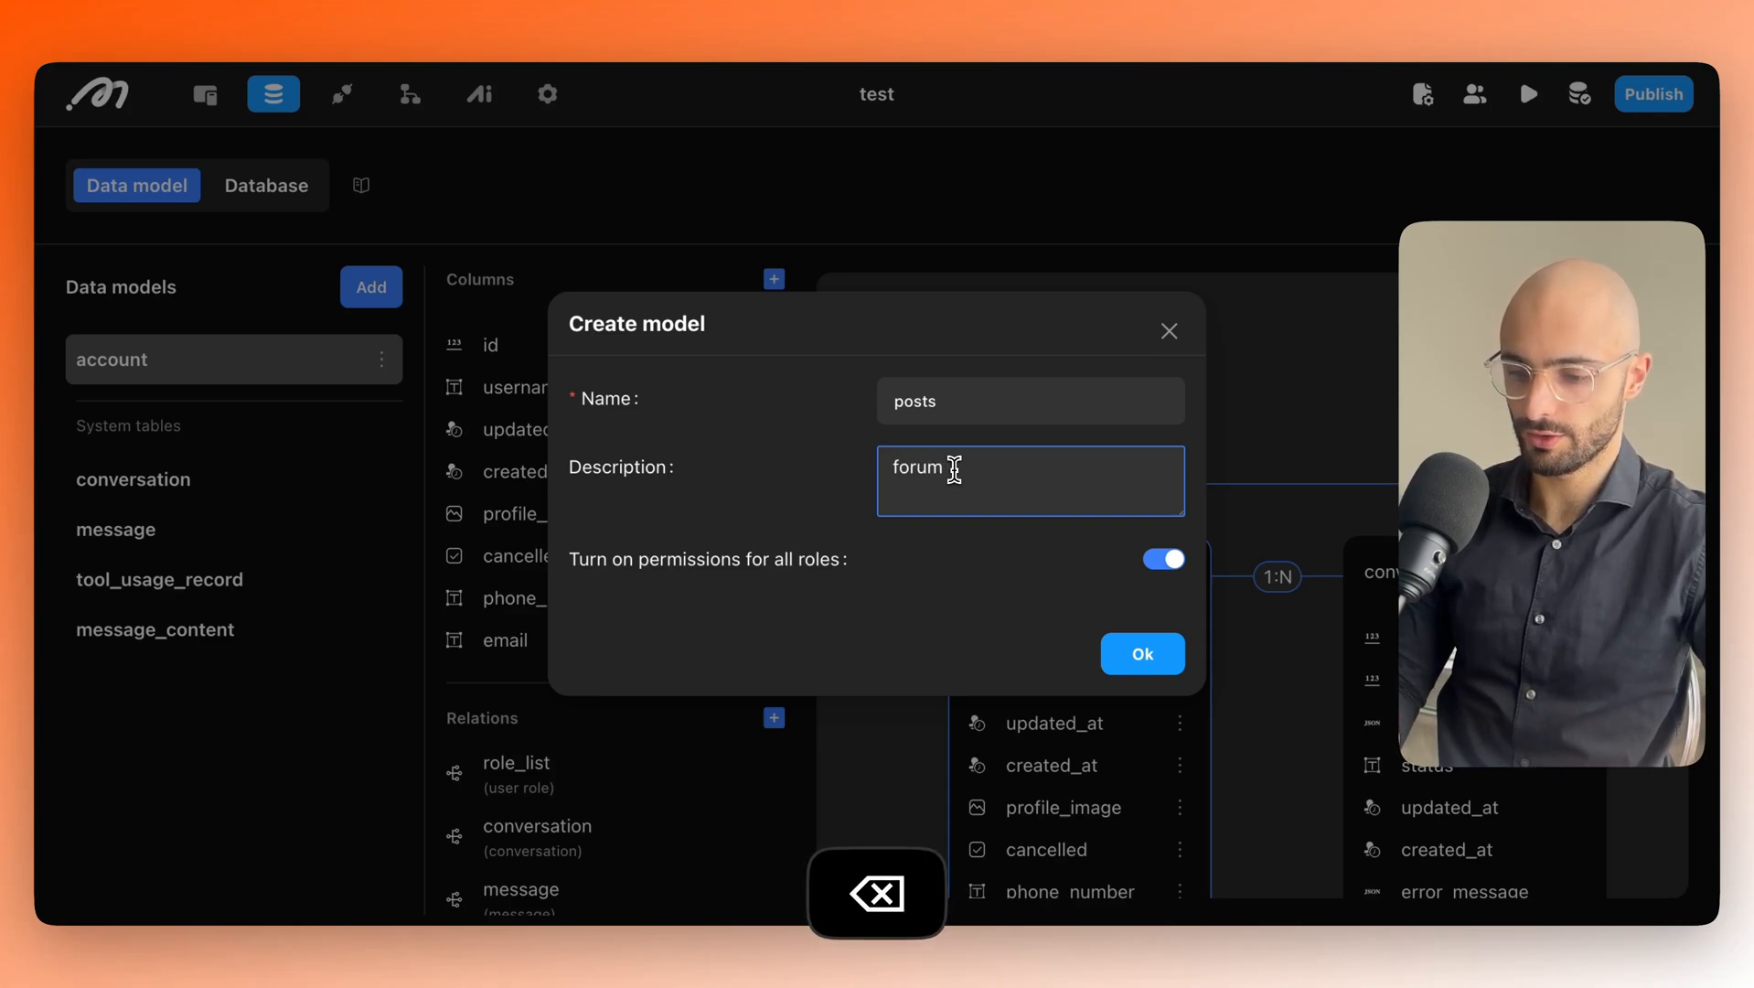
{"action": "type", "text": "posts crea"}
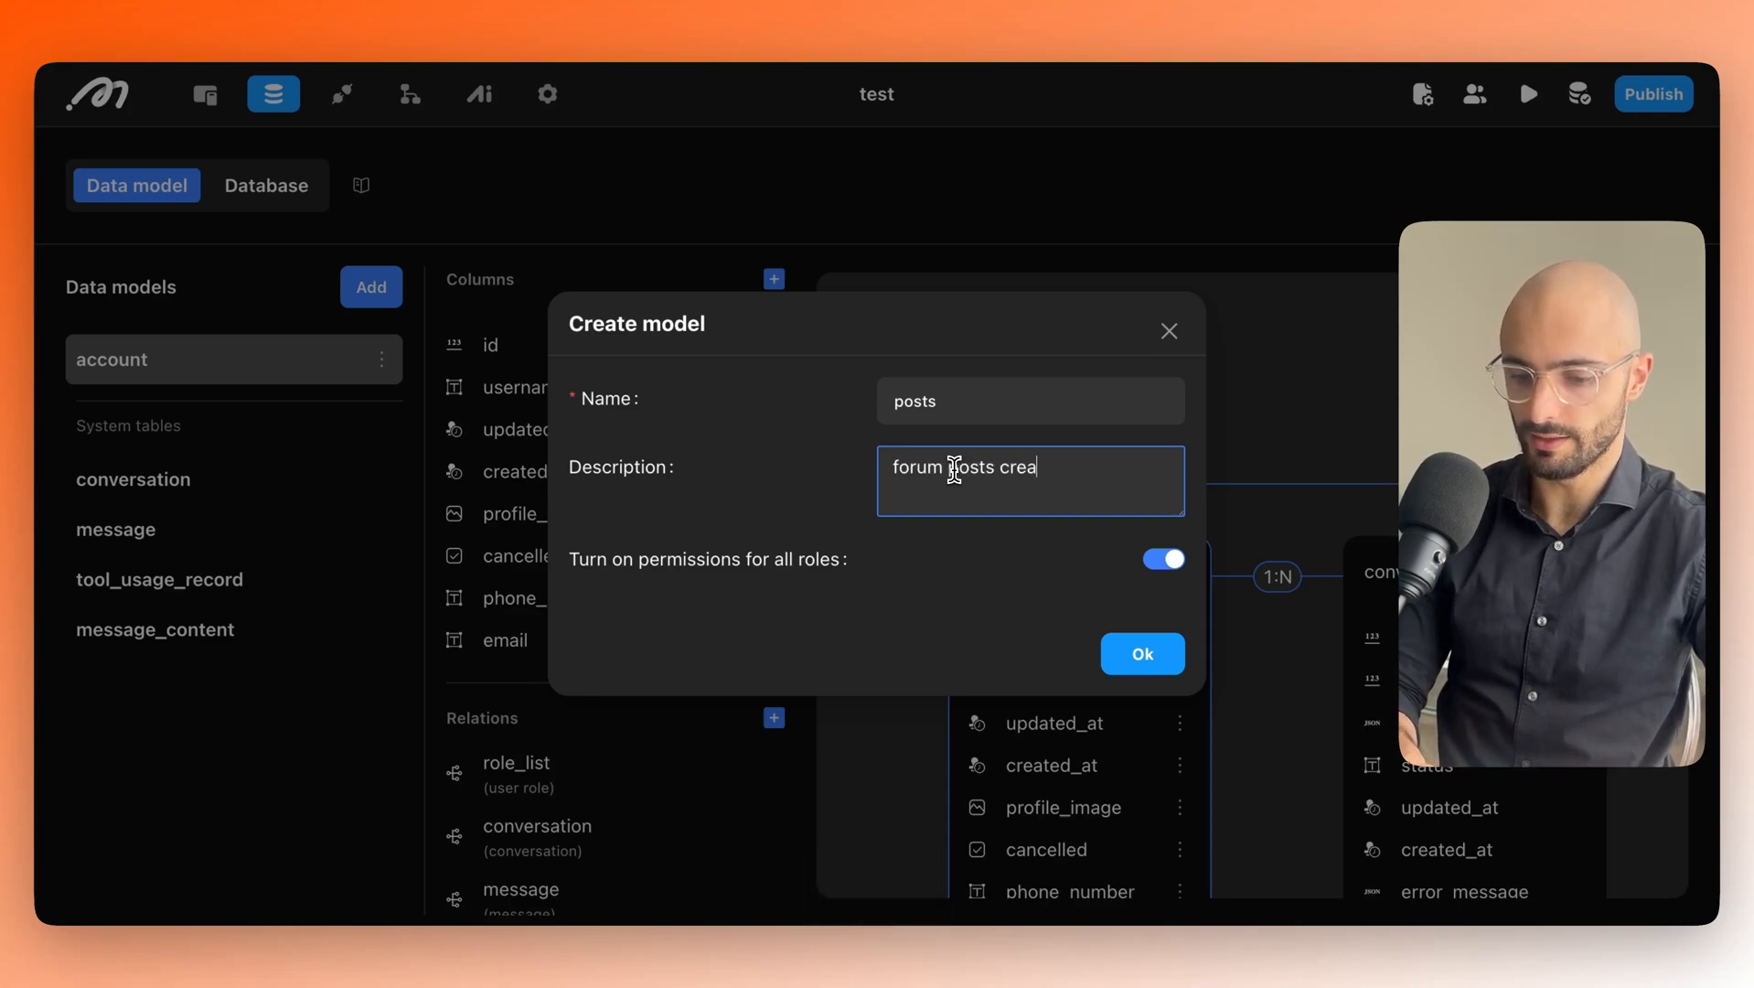
{"action": "type", "text": "ted by use"}
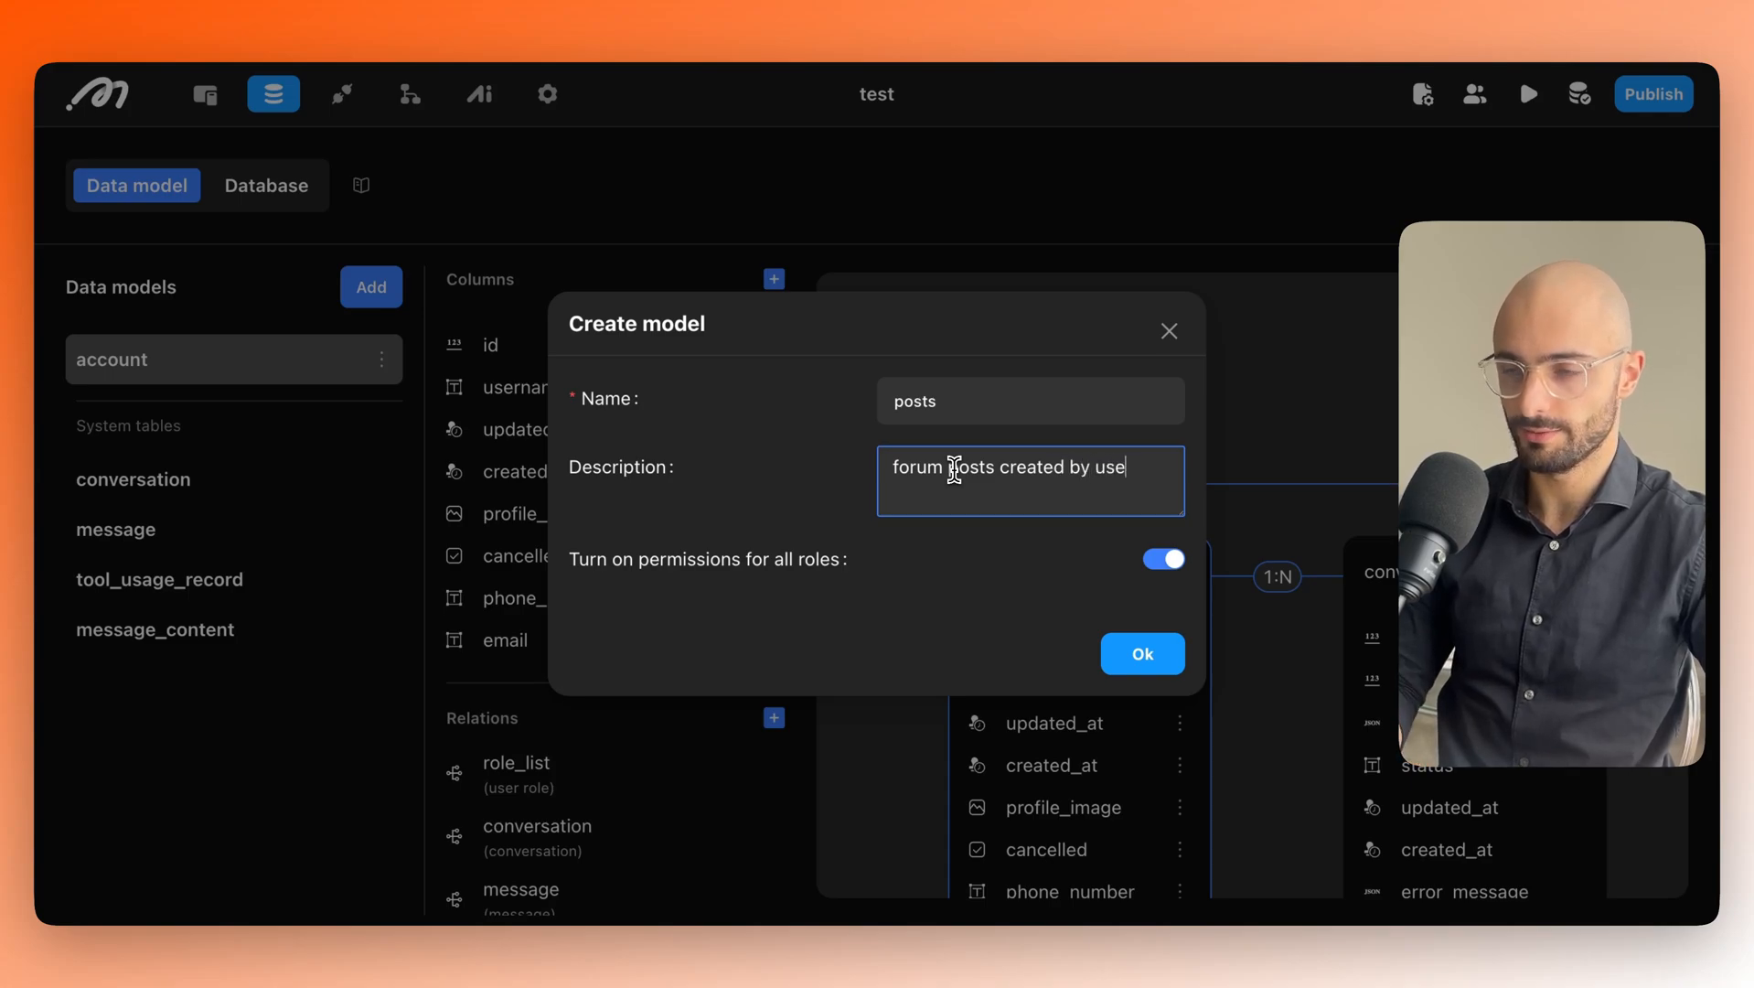
{"action": "type", "text": "rs"}
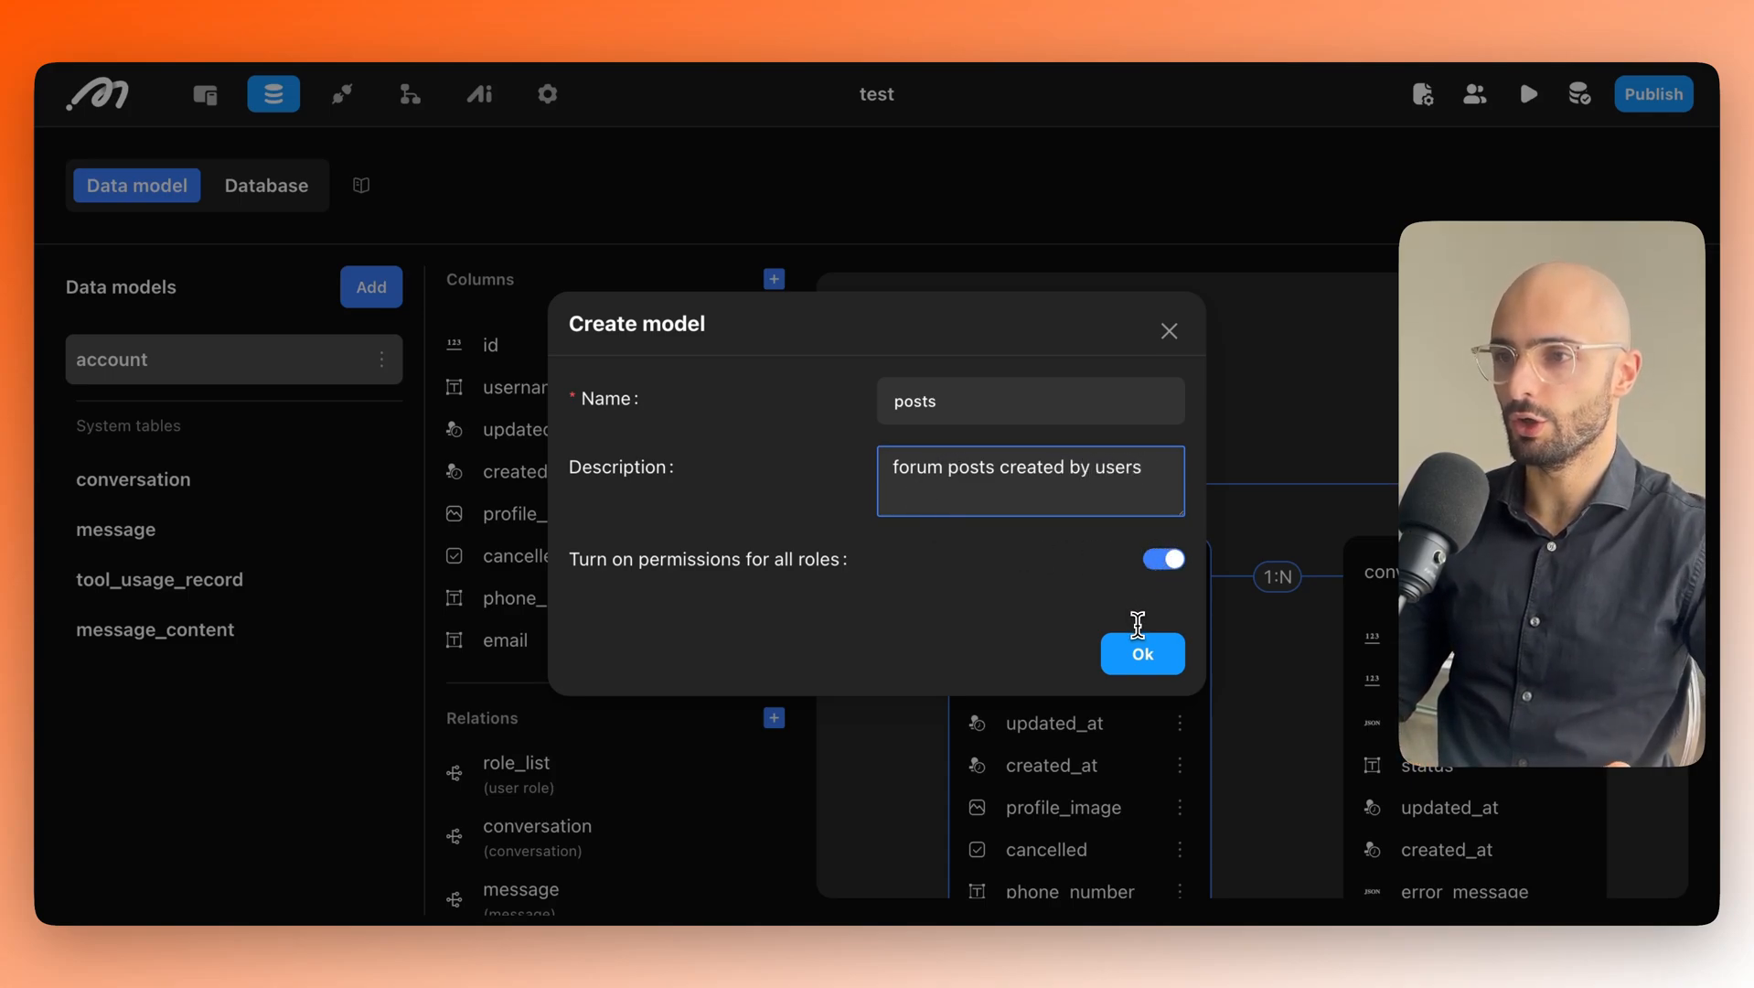
{"action": "left_click", "coordinate": [1143, 654]}
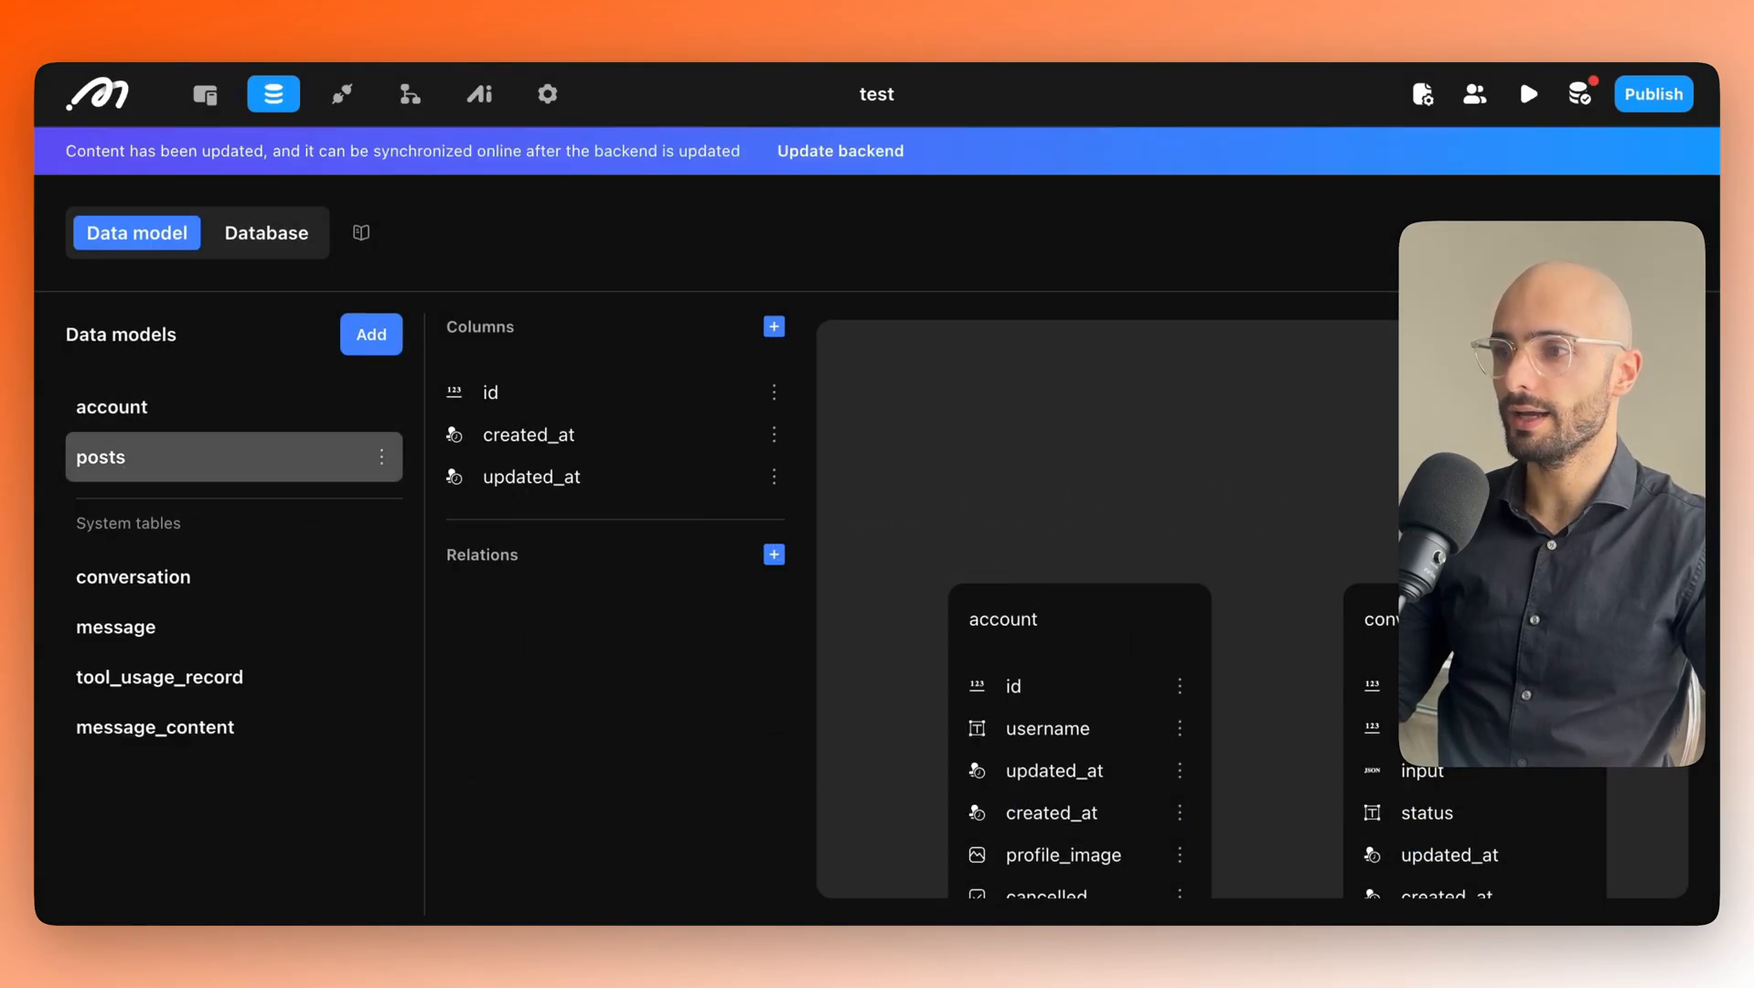
Pan to the posts card and compare the account and posts columns, ending on account.
{"action": "left_click_drag", "start_coordinate": [1515, 492], "coordinate": [1096, 451]}
{"action": "left_click_drag", "start_coordinate": [1446, 437], "coordinate": [1005, 446]}
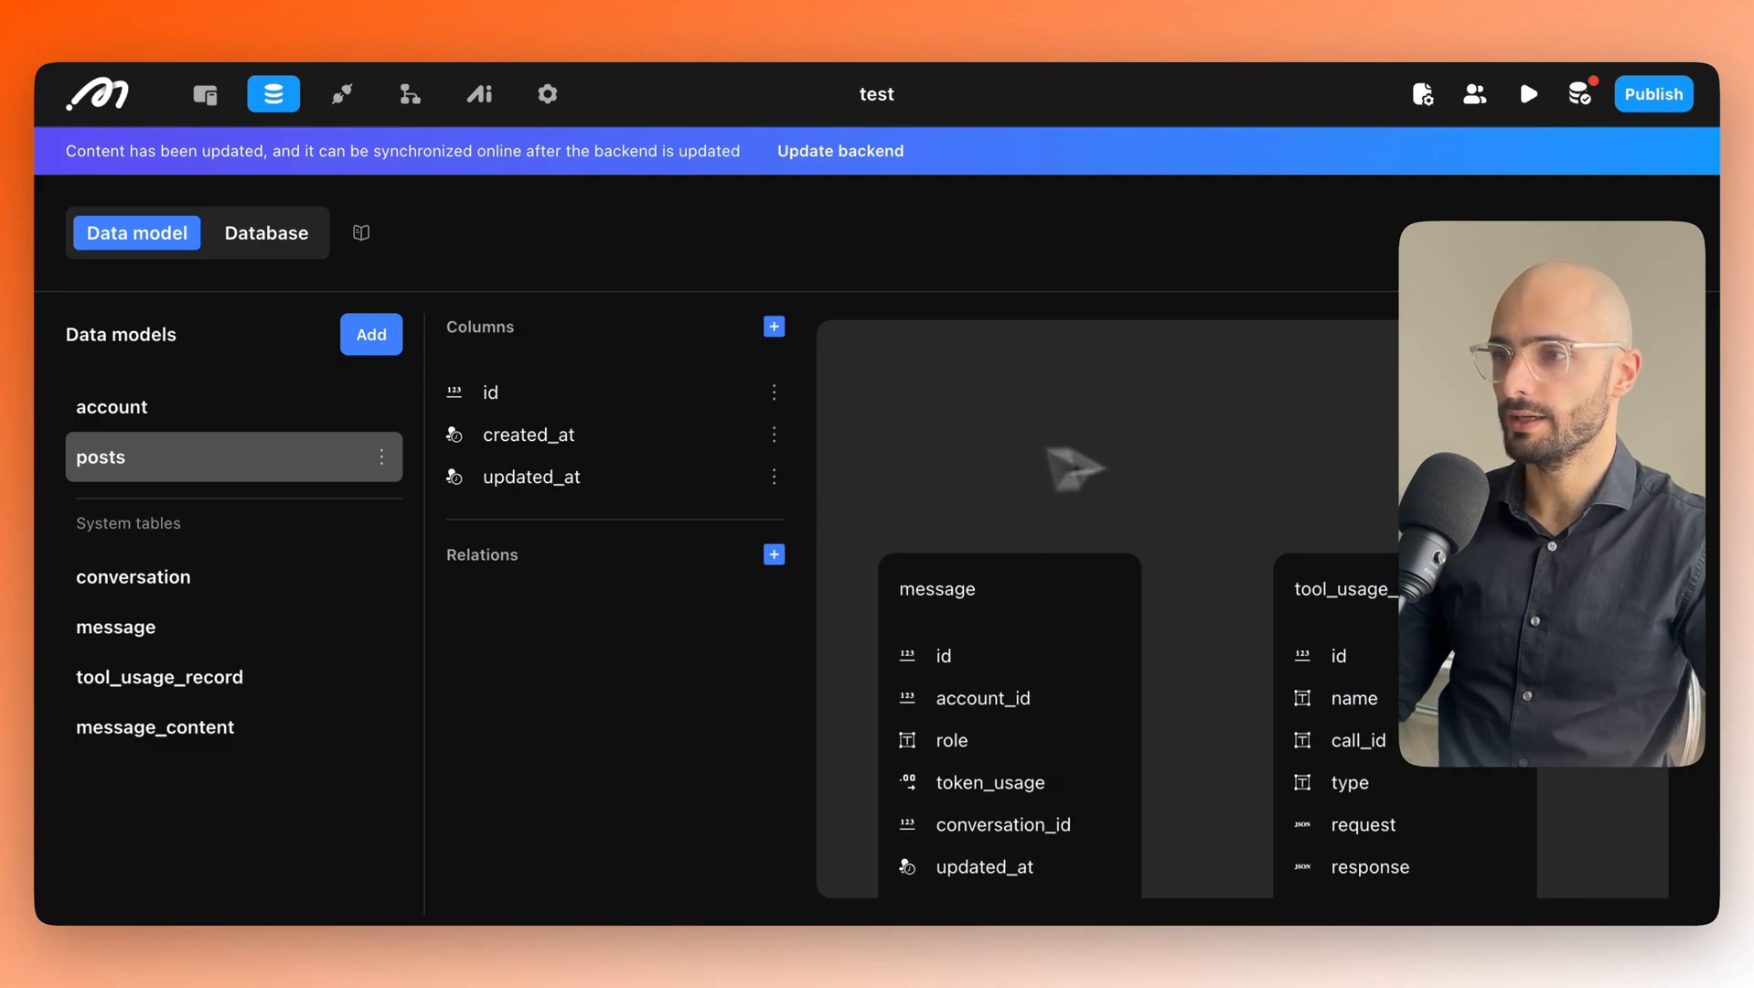
{"action": "left_click_drag", "start_coordinate": [1494, 412], "coordinate": [1041, 351]}
{"action": "left_click_drag", "start_coordinate": [1374, 402], "coordinate": [1212, 405]}
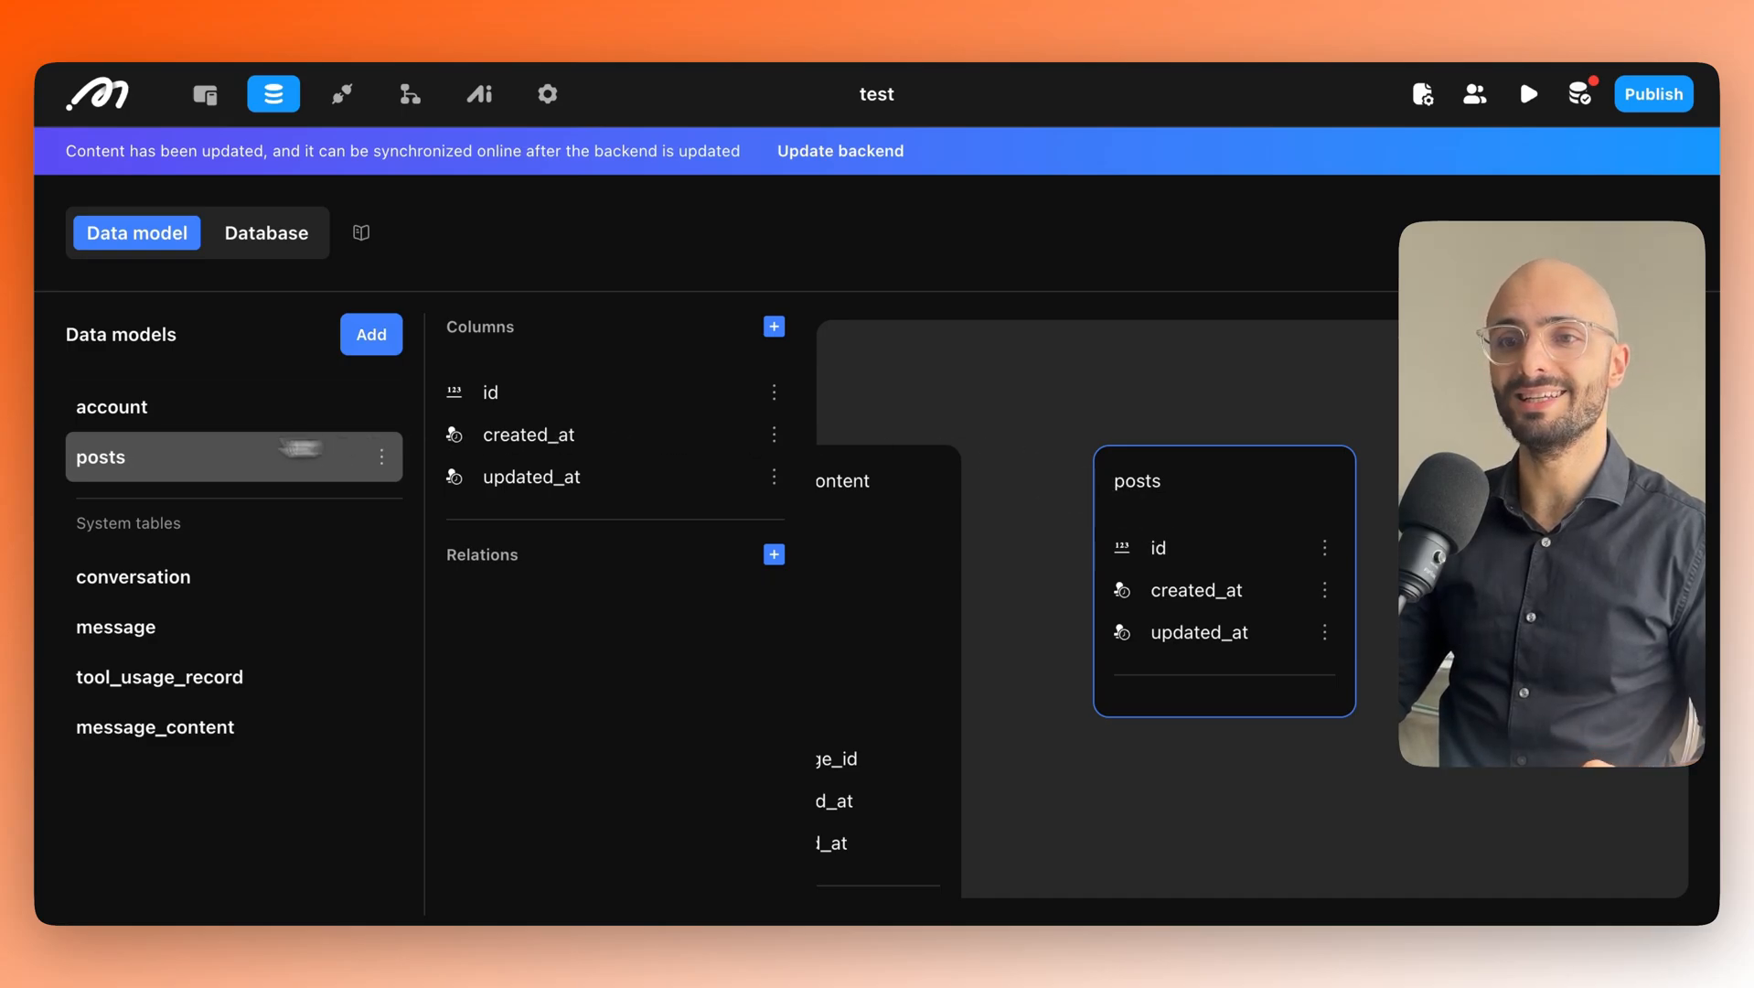
{"action": "left_click", "coordinate": [119, 419]}
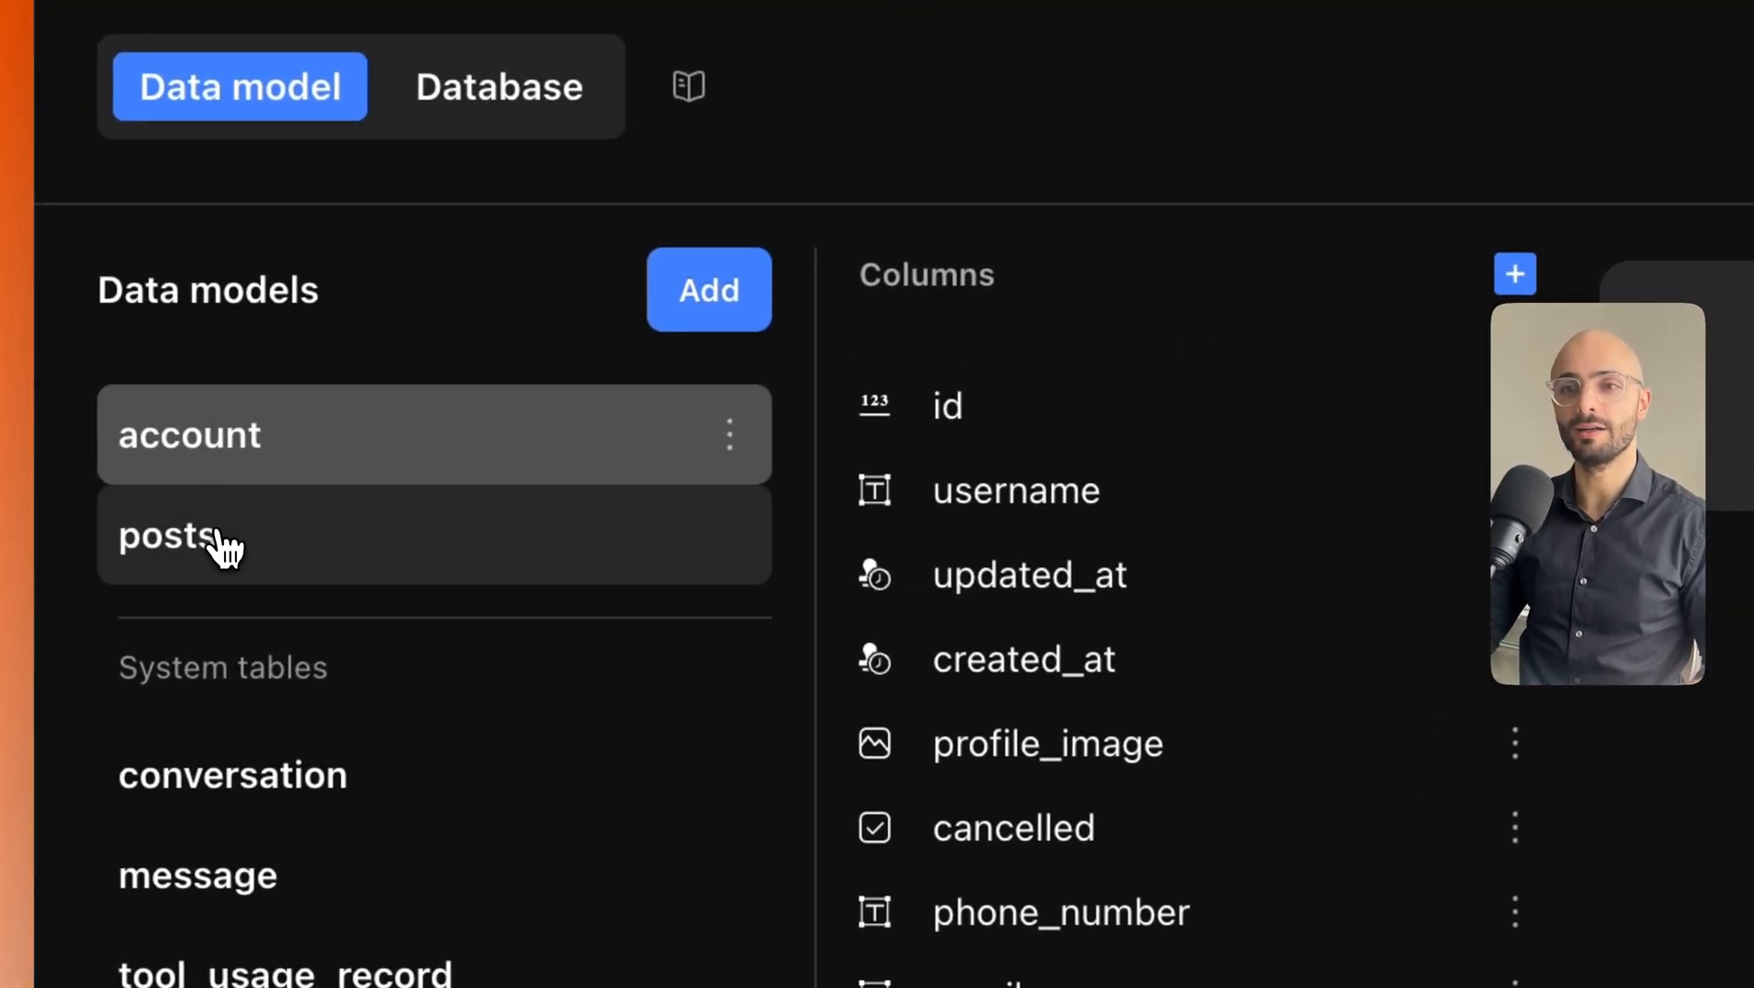
{"action": "left_click", "coordinate": [218, 538]}
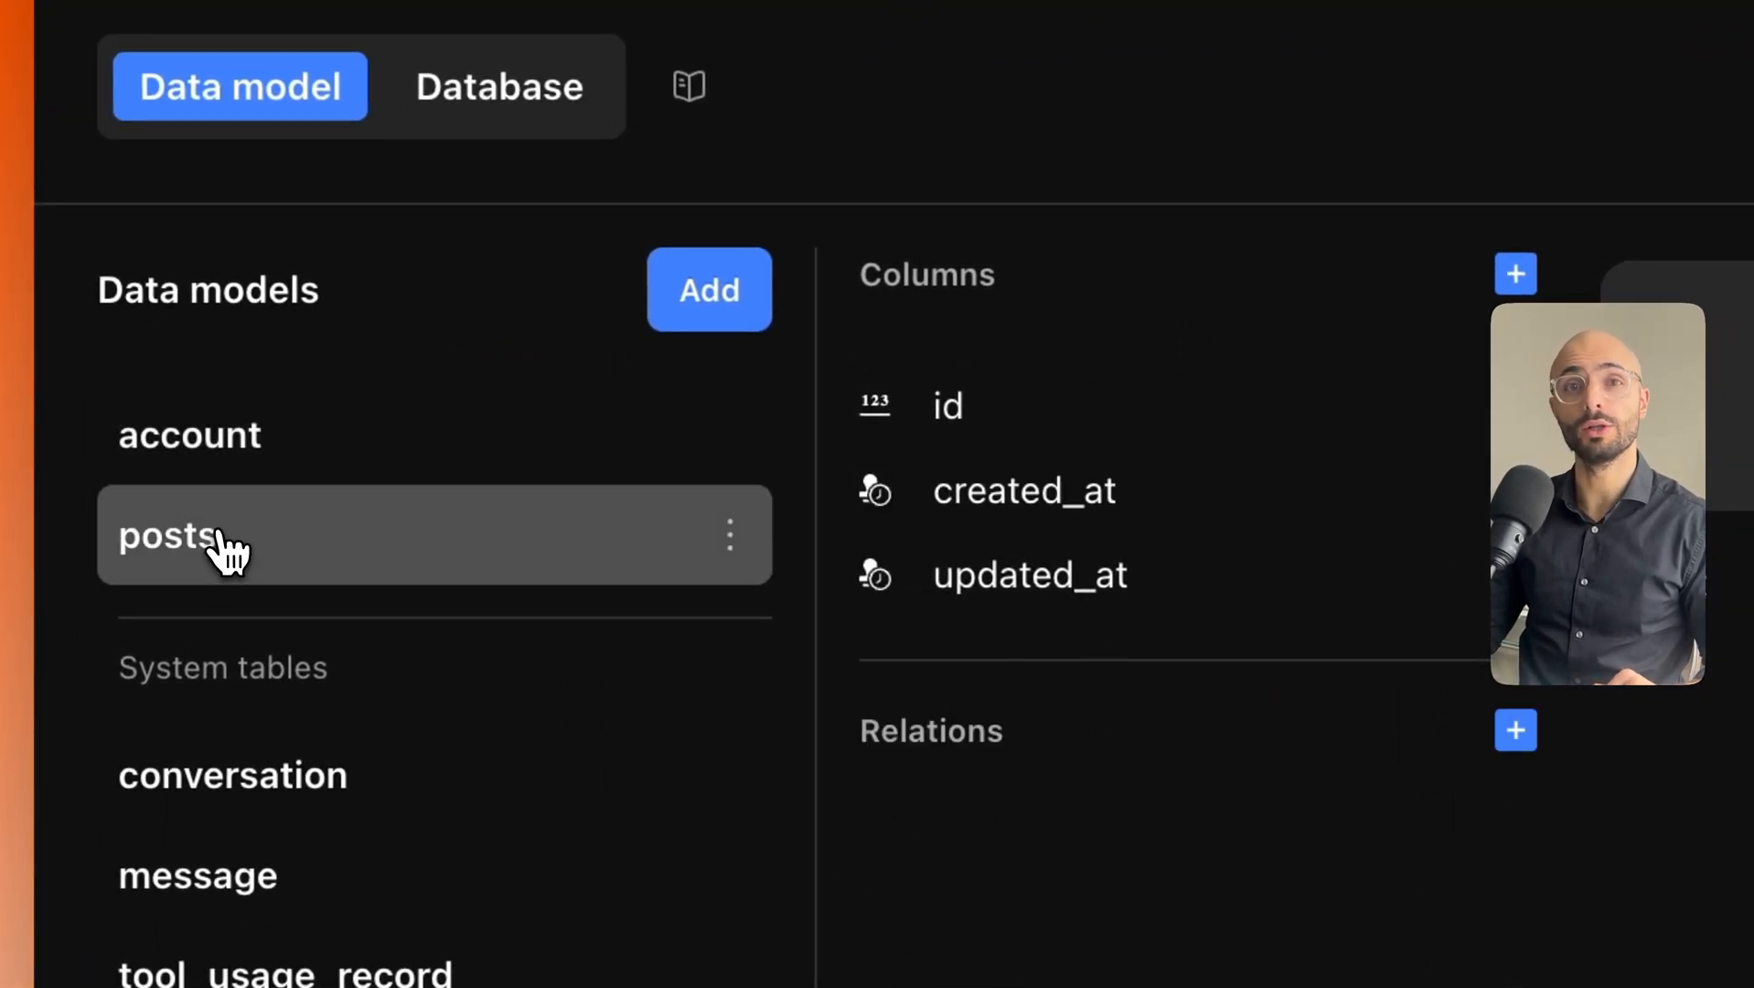
{"action": "left_click", "coordinate": [215, 476]}
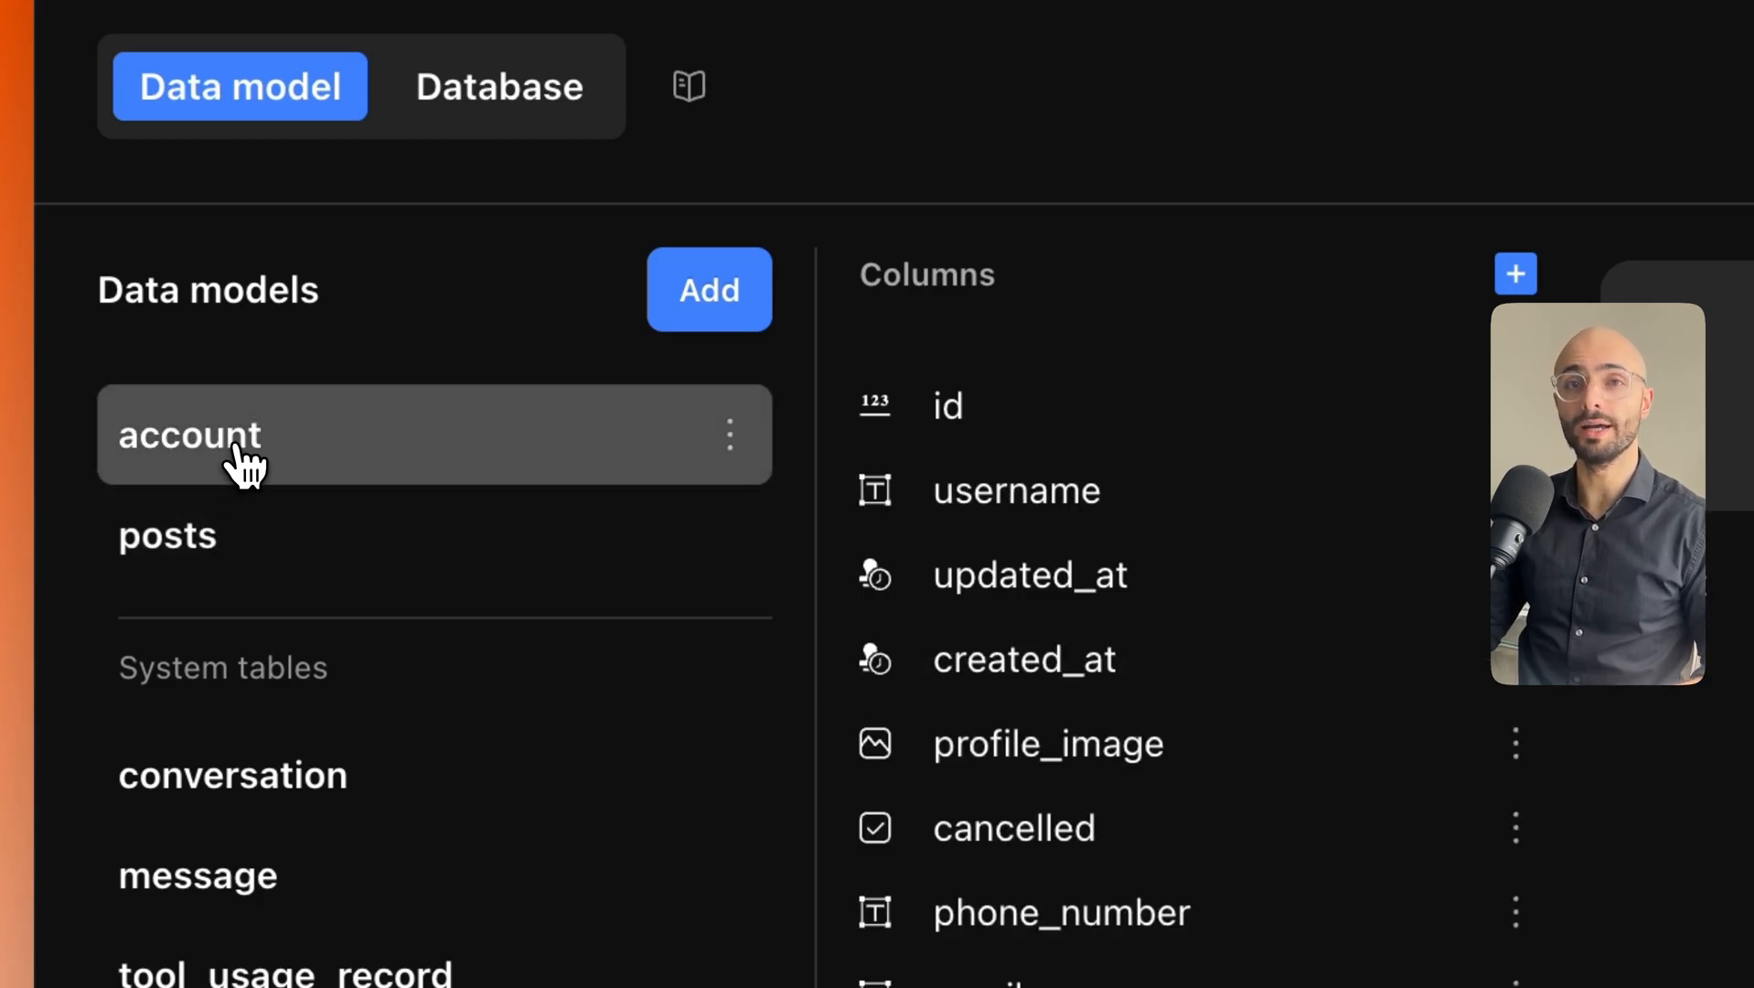
{"action": "left_click", "coordinate": [220, 537]}
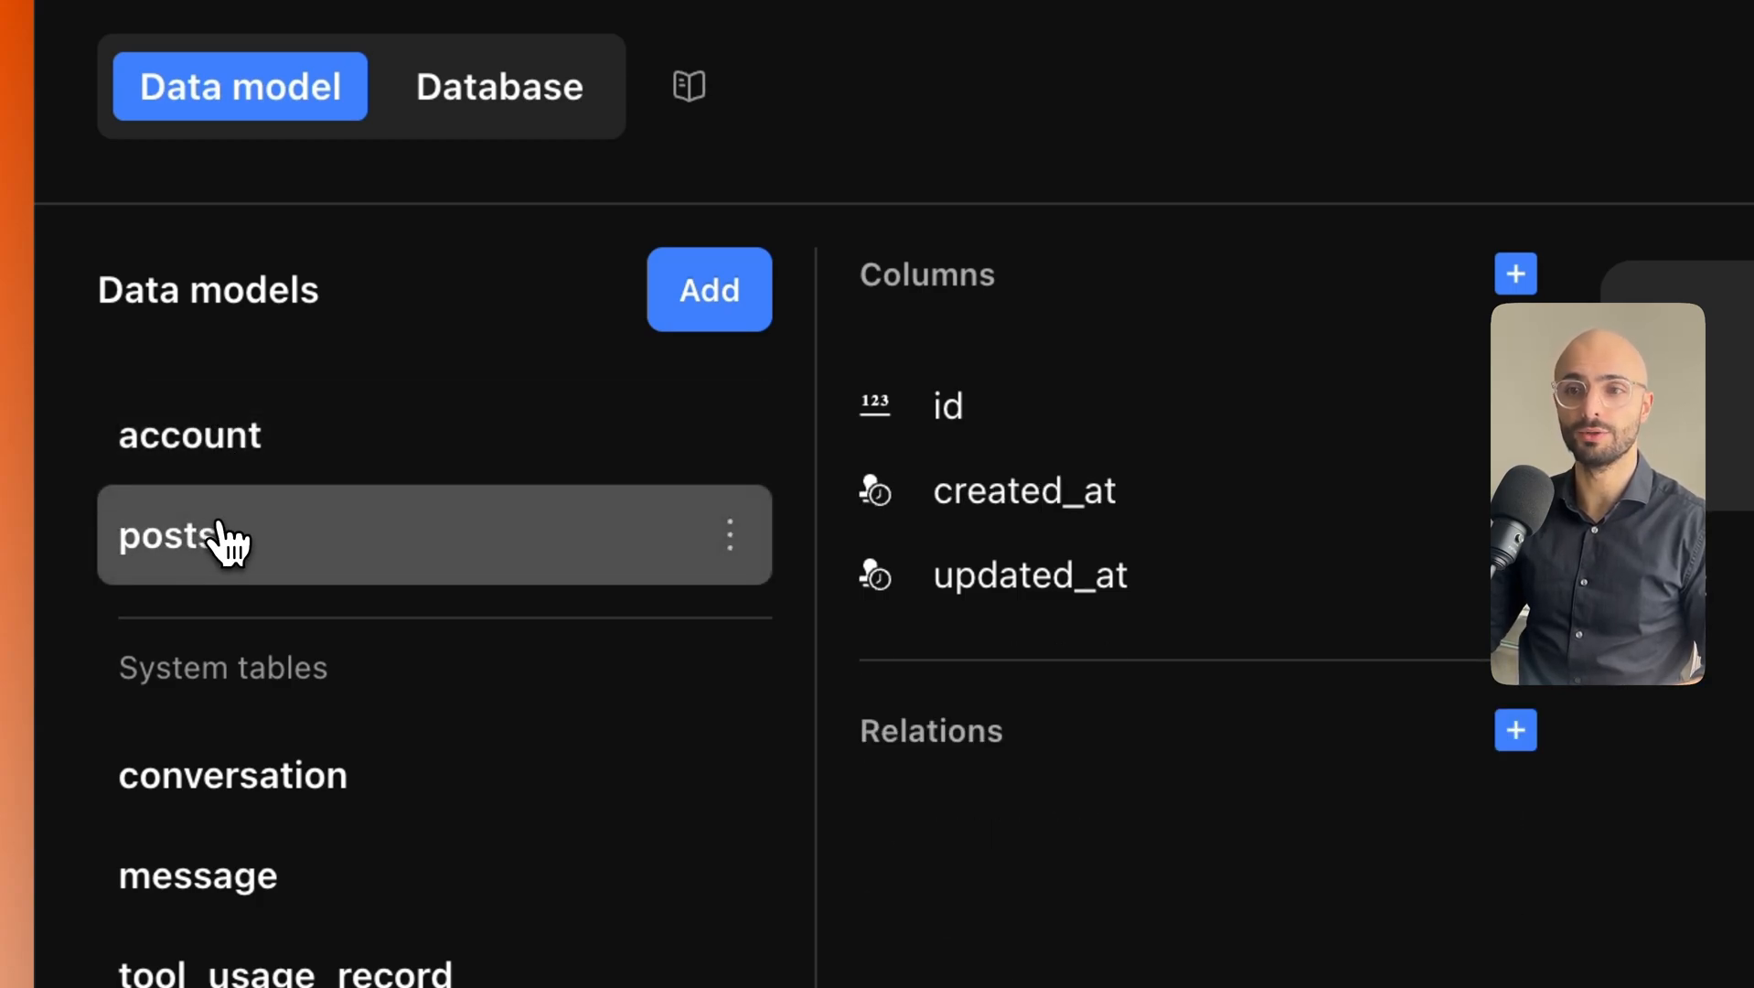
{"action": "left_click", "coordinate": [227, 449]}
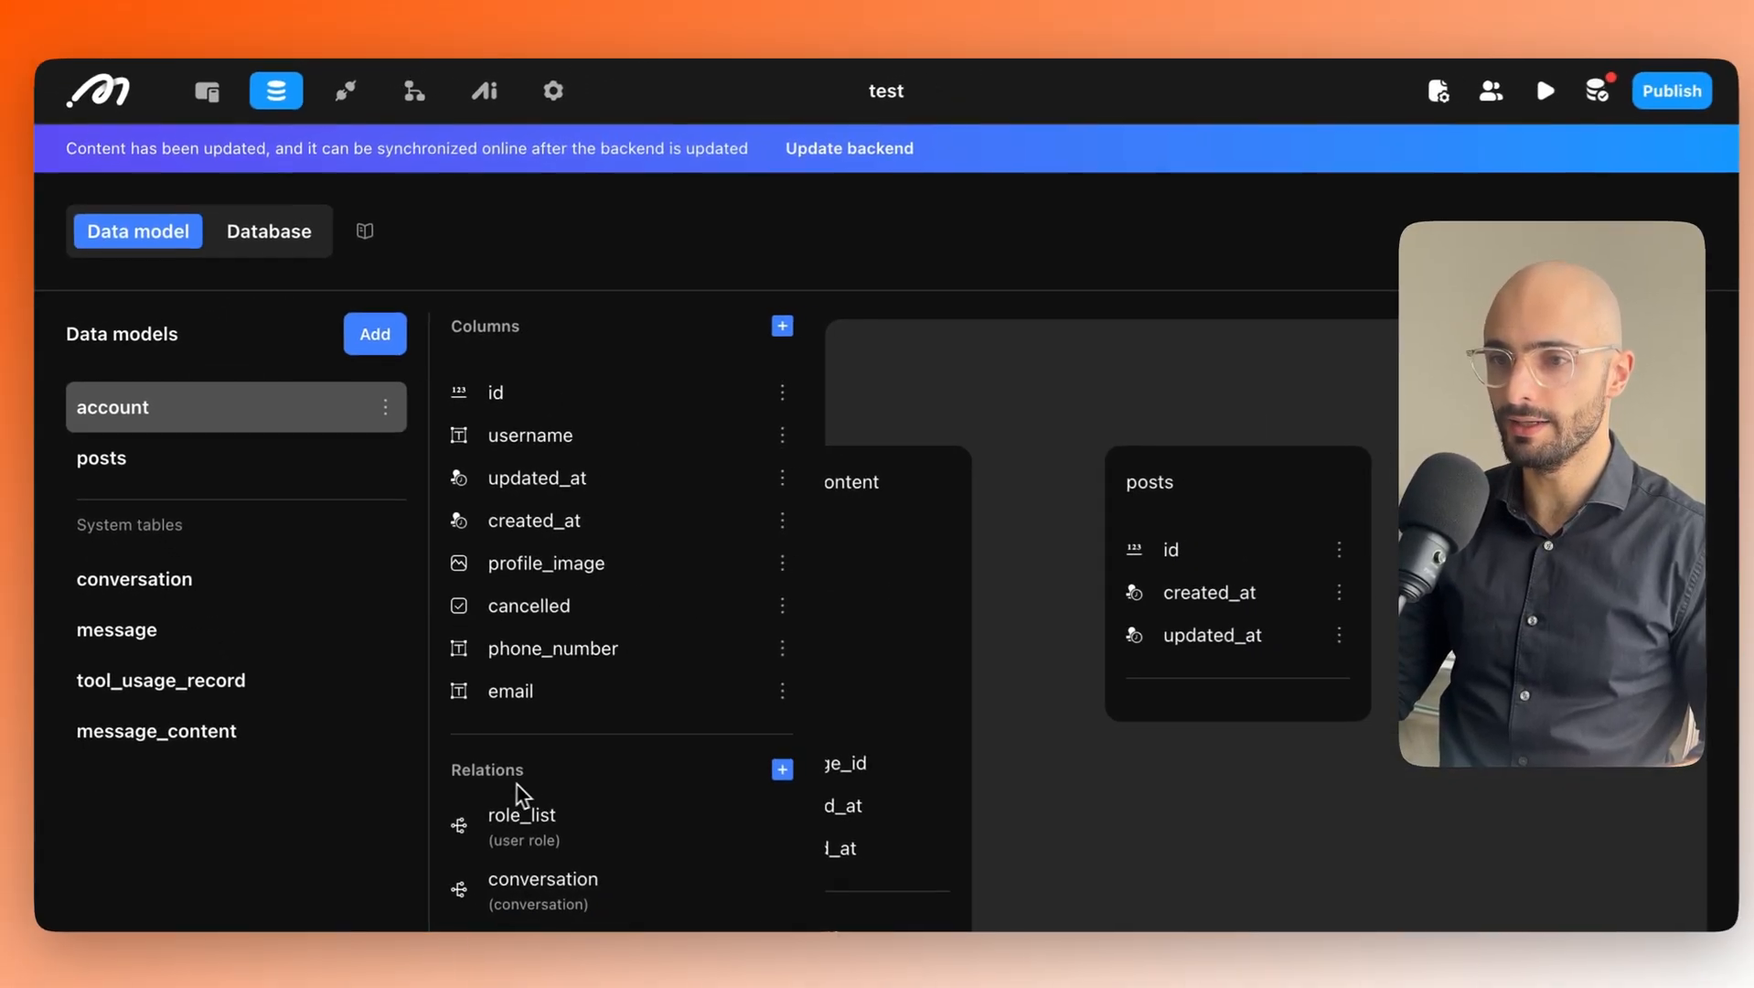
Add a One to many relation from account to target table posts, named account and posts.
{"action": "scroll", "coordinate": [703, 724], "scroll_direction": "down", "scroll_amount": 1}
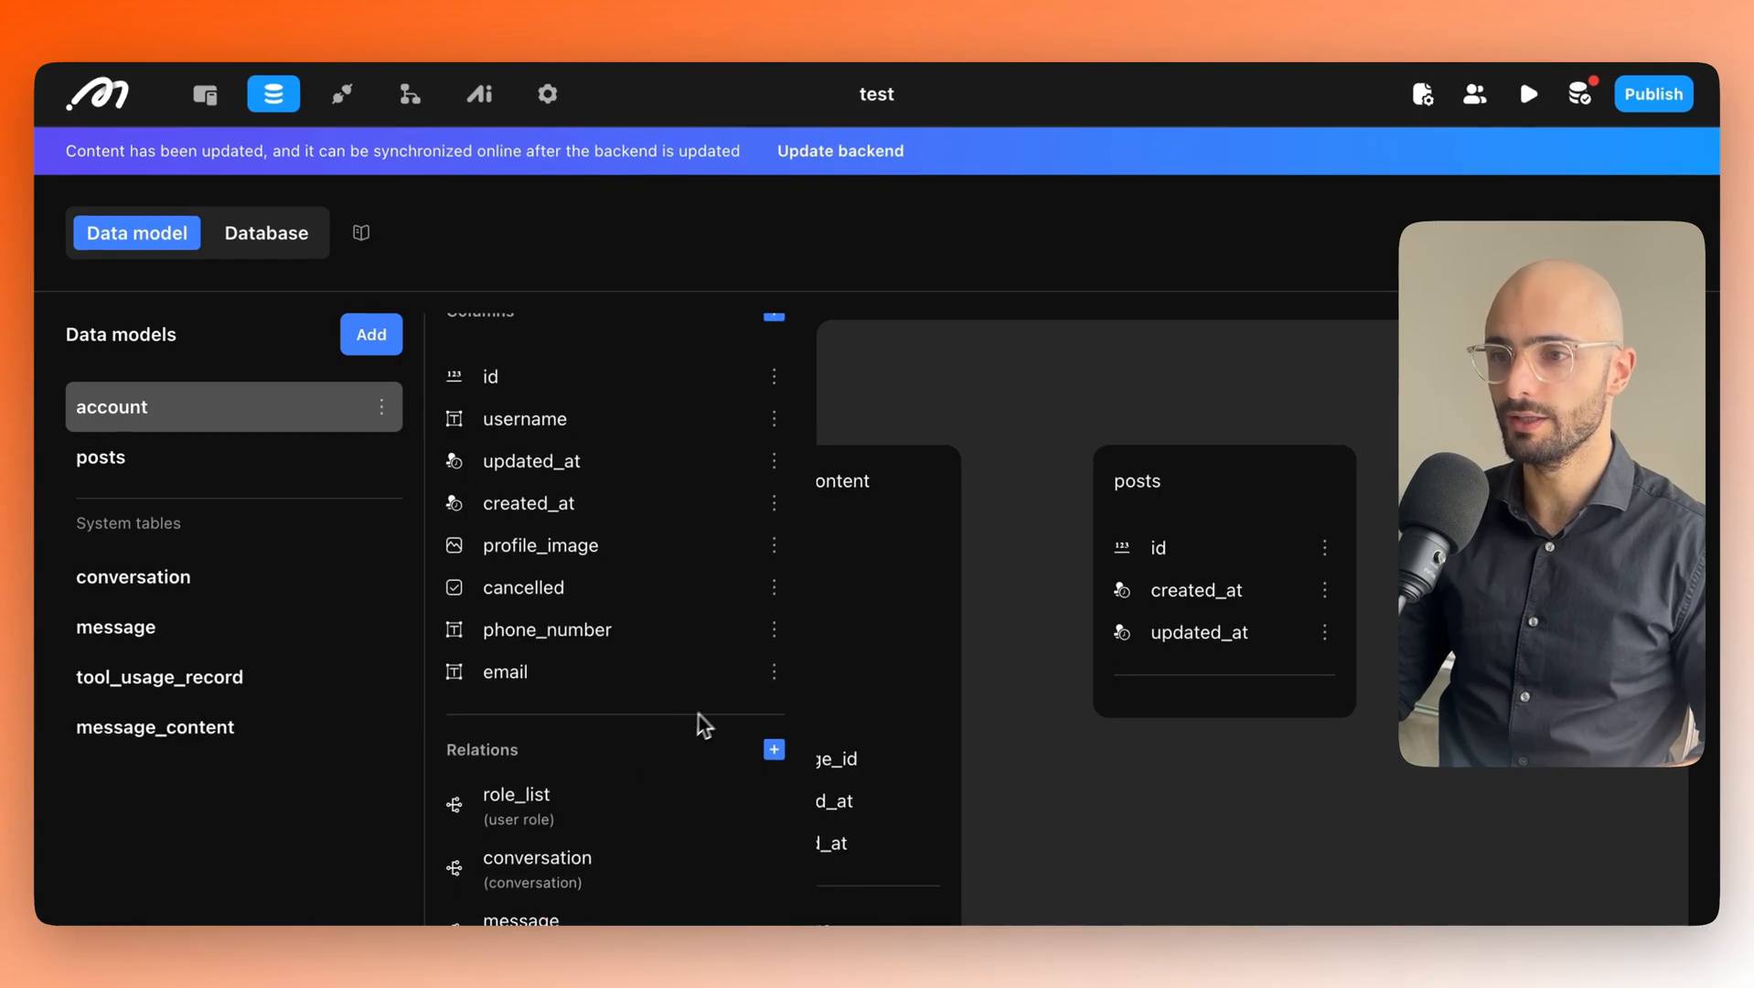
{"action": "left_click", "coordinate": [773, 750]}
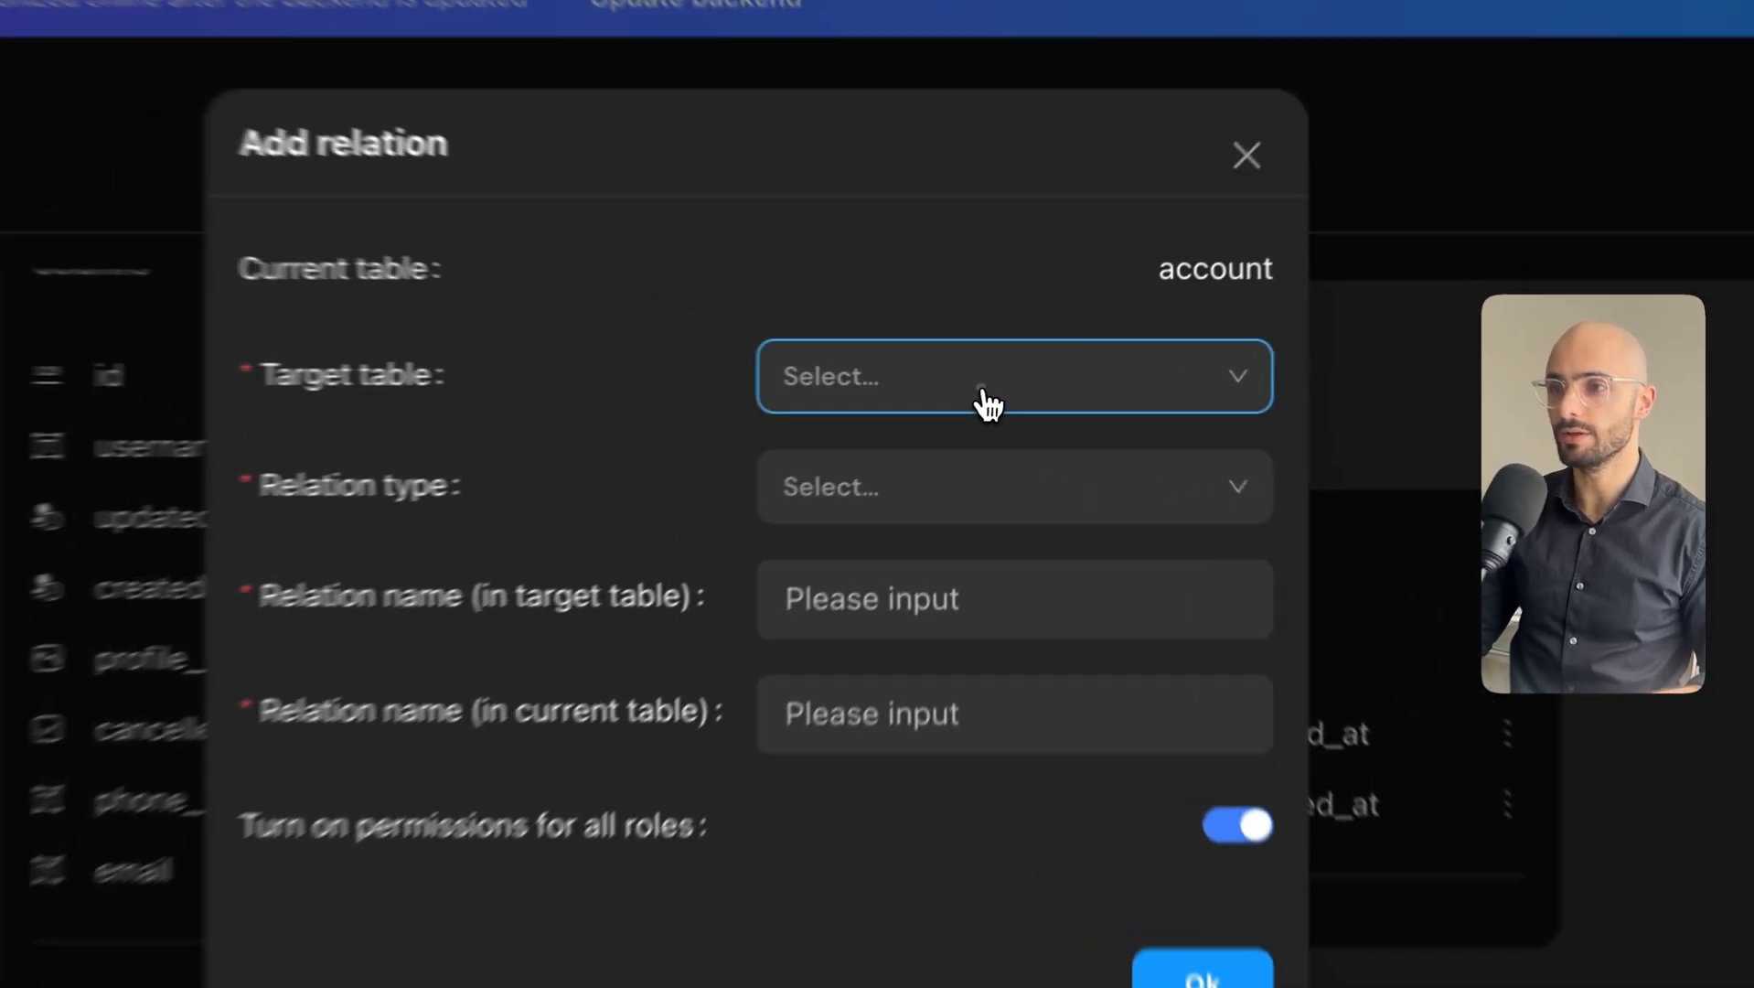
{"action": "left_click", "coordinate": [1013, 390]}
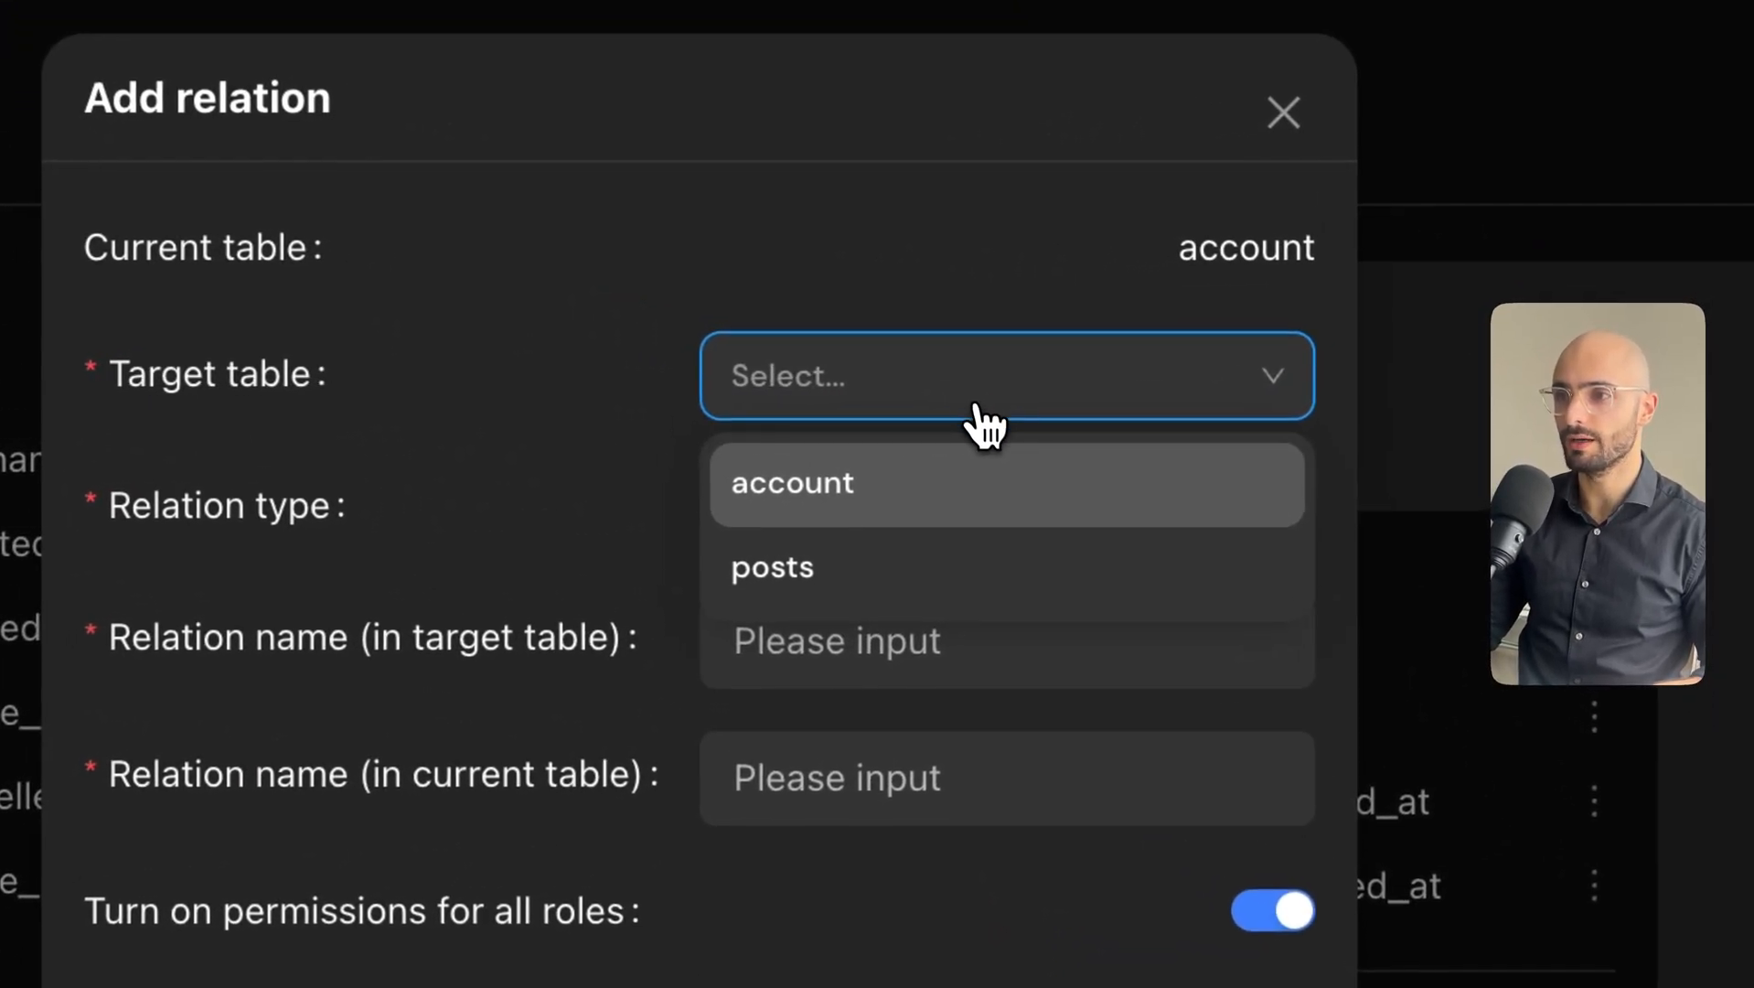
{"action": "left_click", "coordinate": [788, 586]}
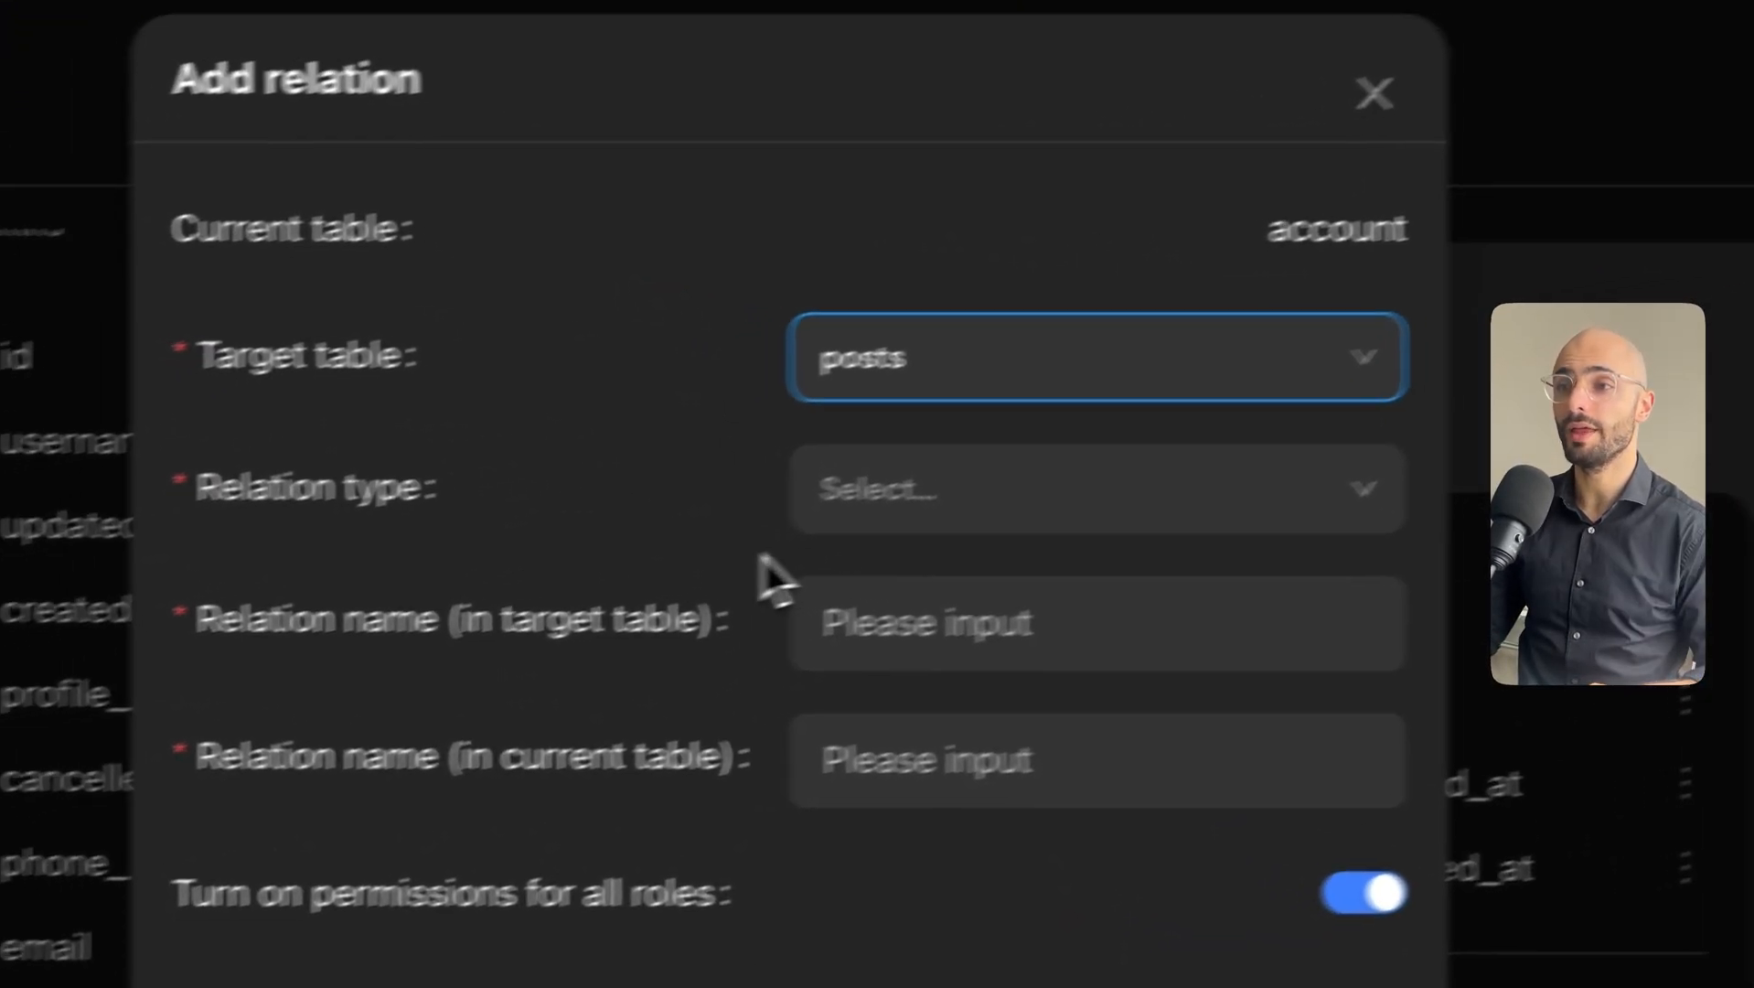
{"action": "left_click", "coordinate": [915, 517]}
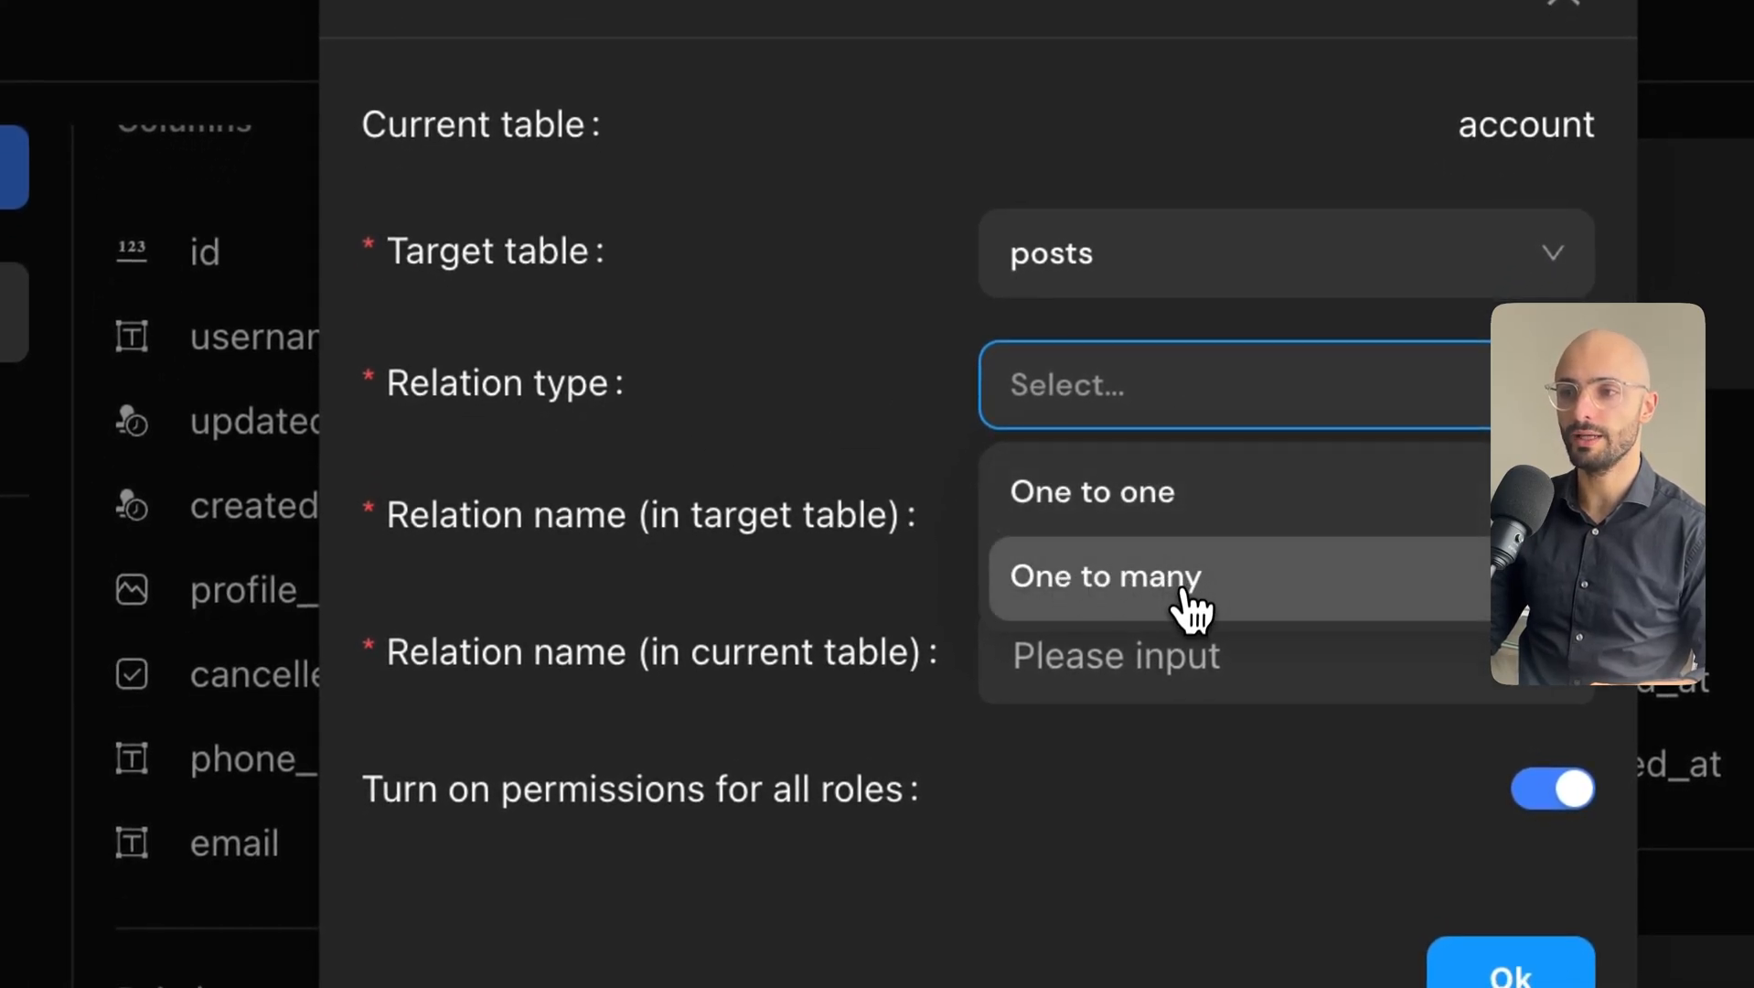
{"action": "left_click", "coordinate": [1131, 599]}
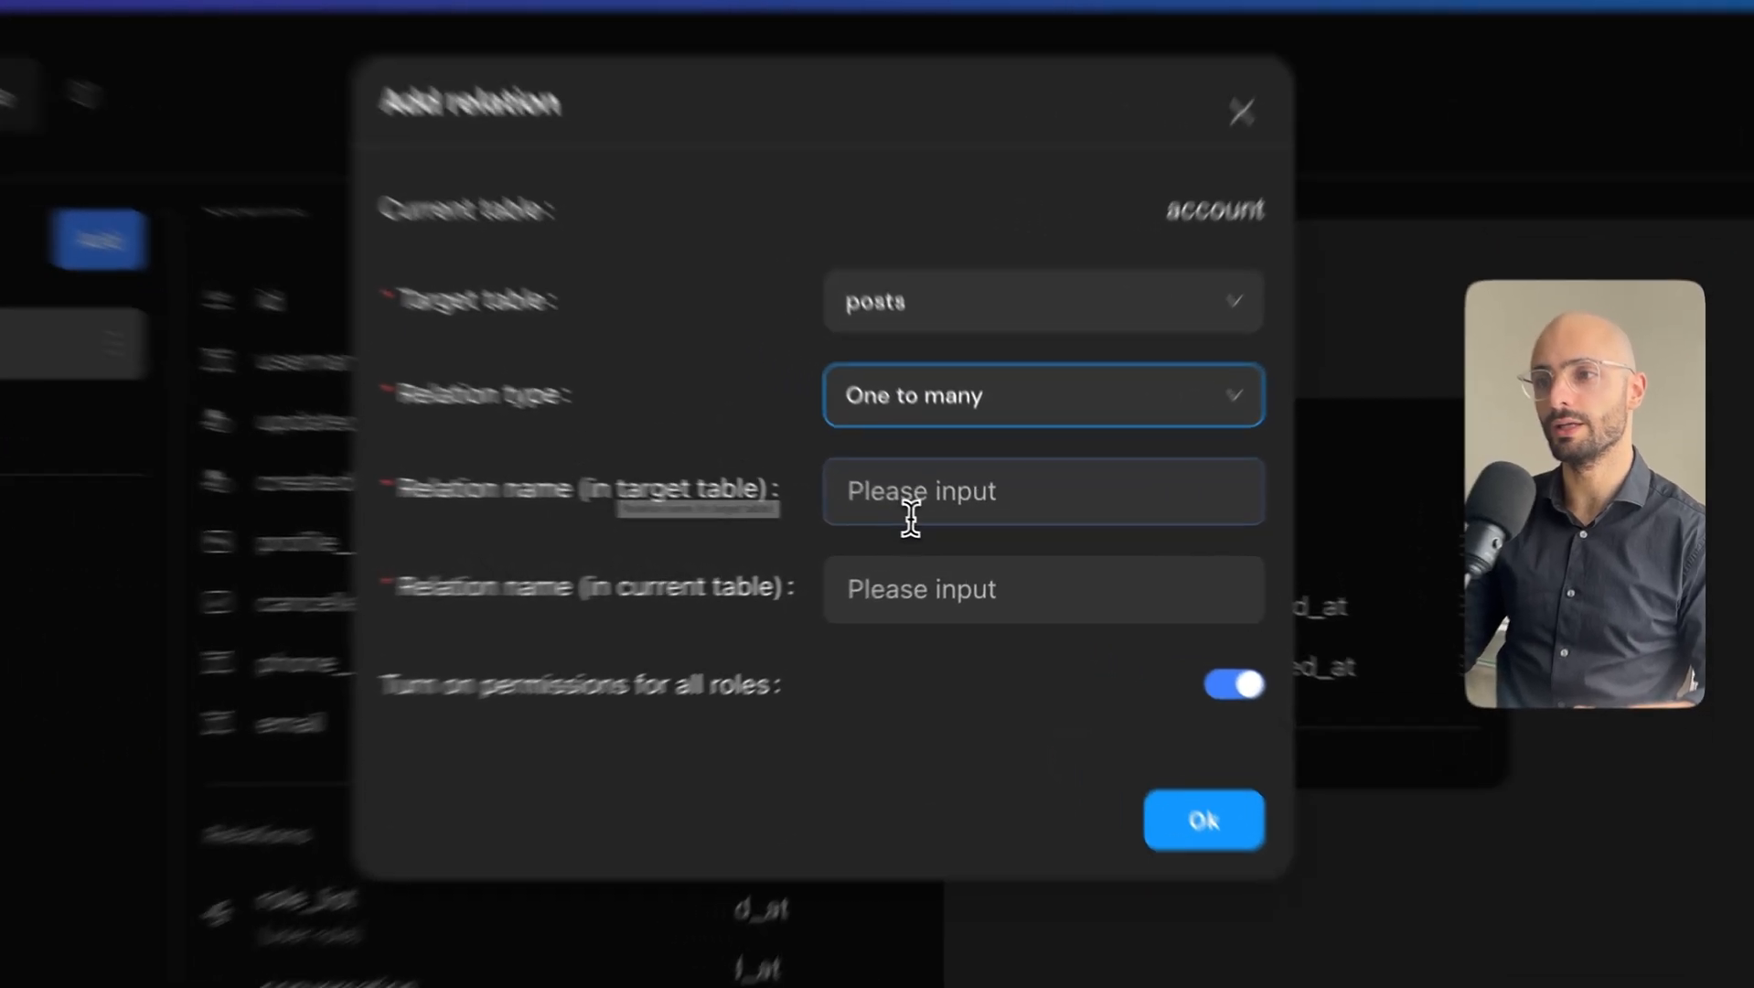
{"action": "left_click", "coordinate": [938, 520]}
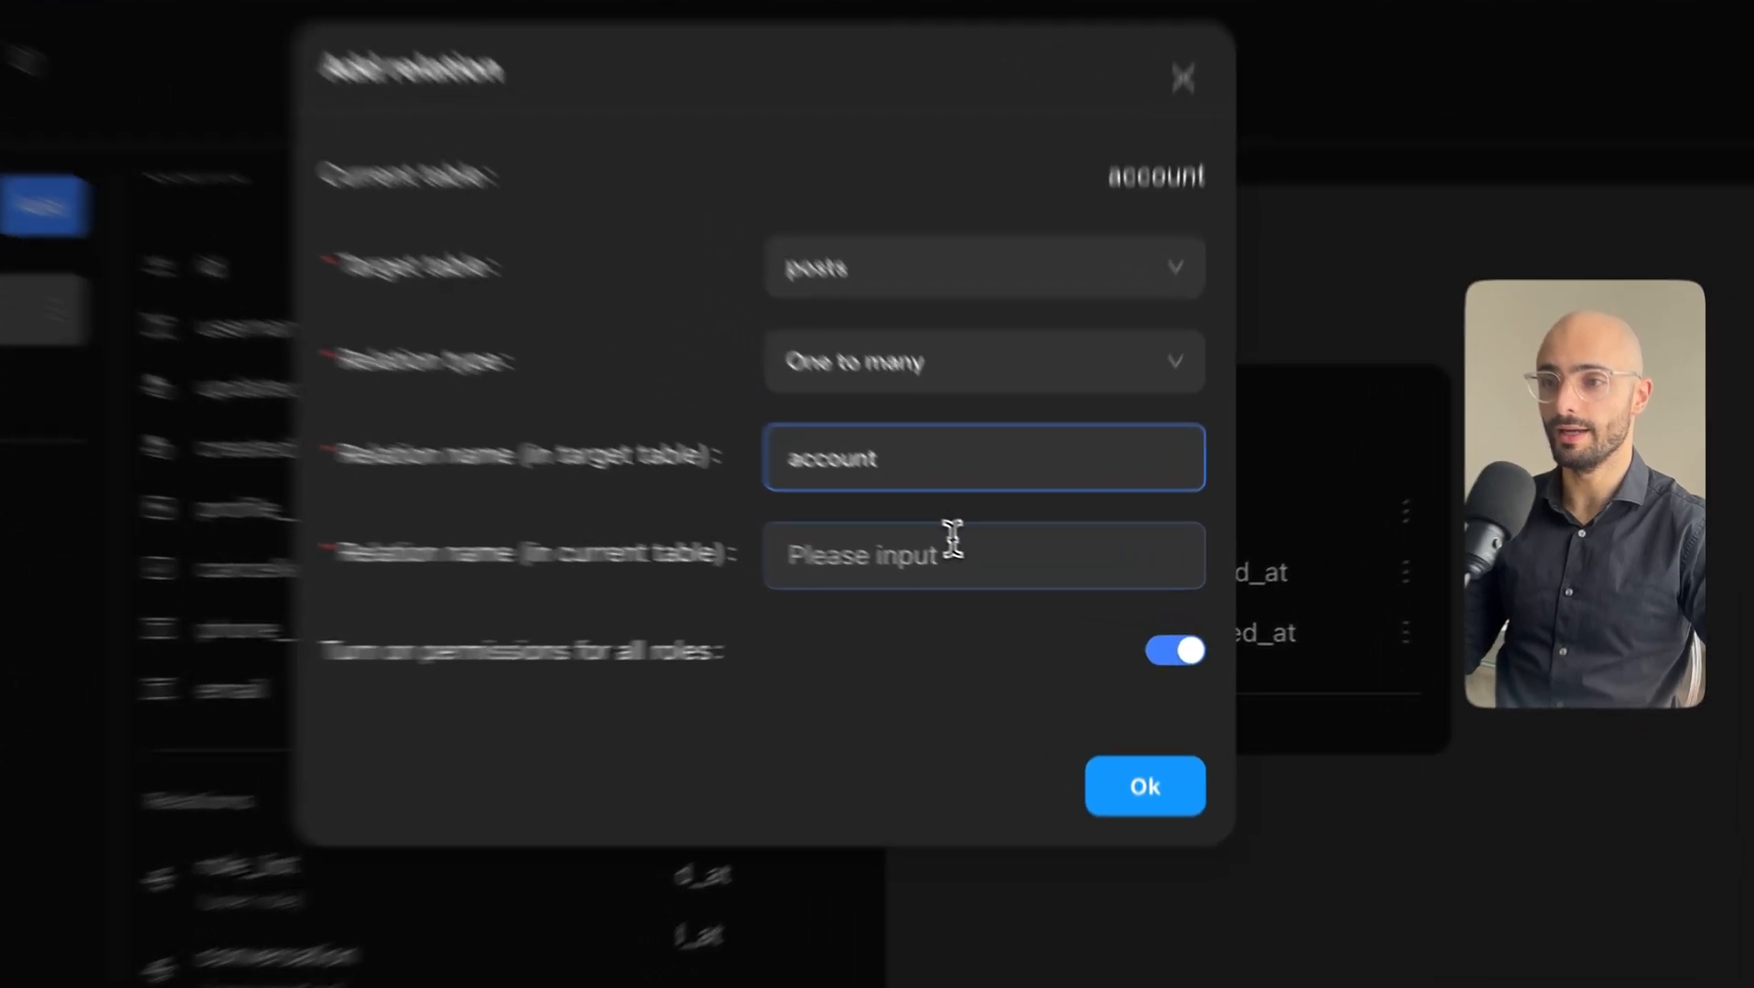
{"action": "left_click", "coordinate": [1004, 572]}
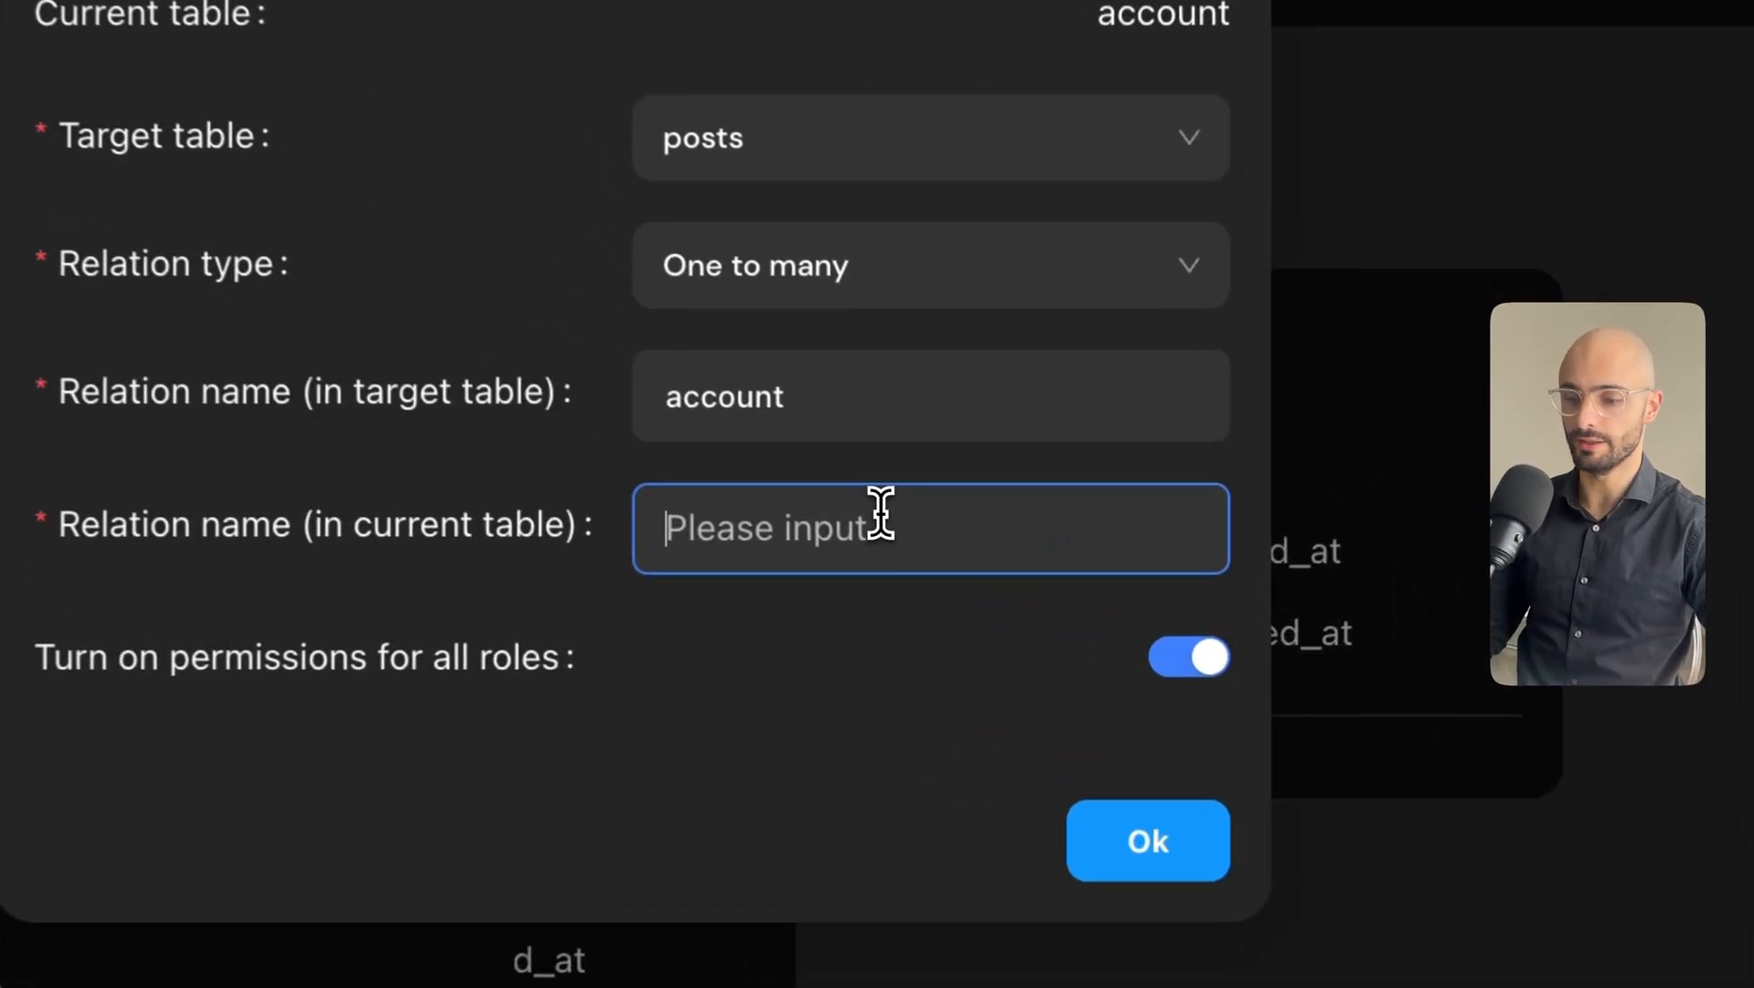
{"action": "type", "text": "post"}
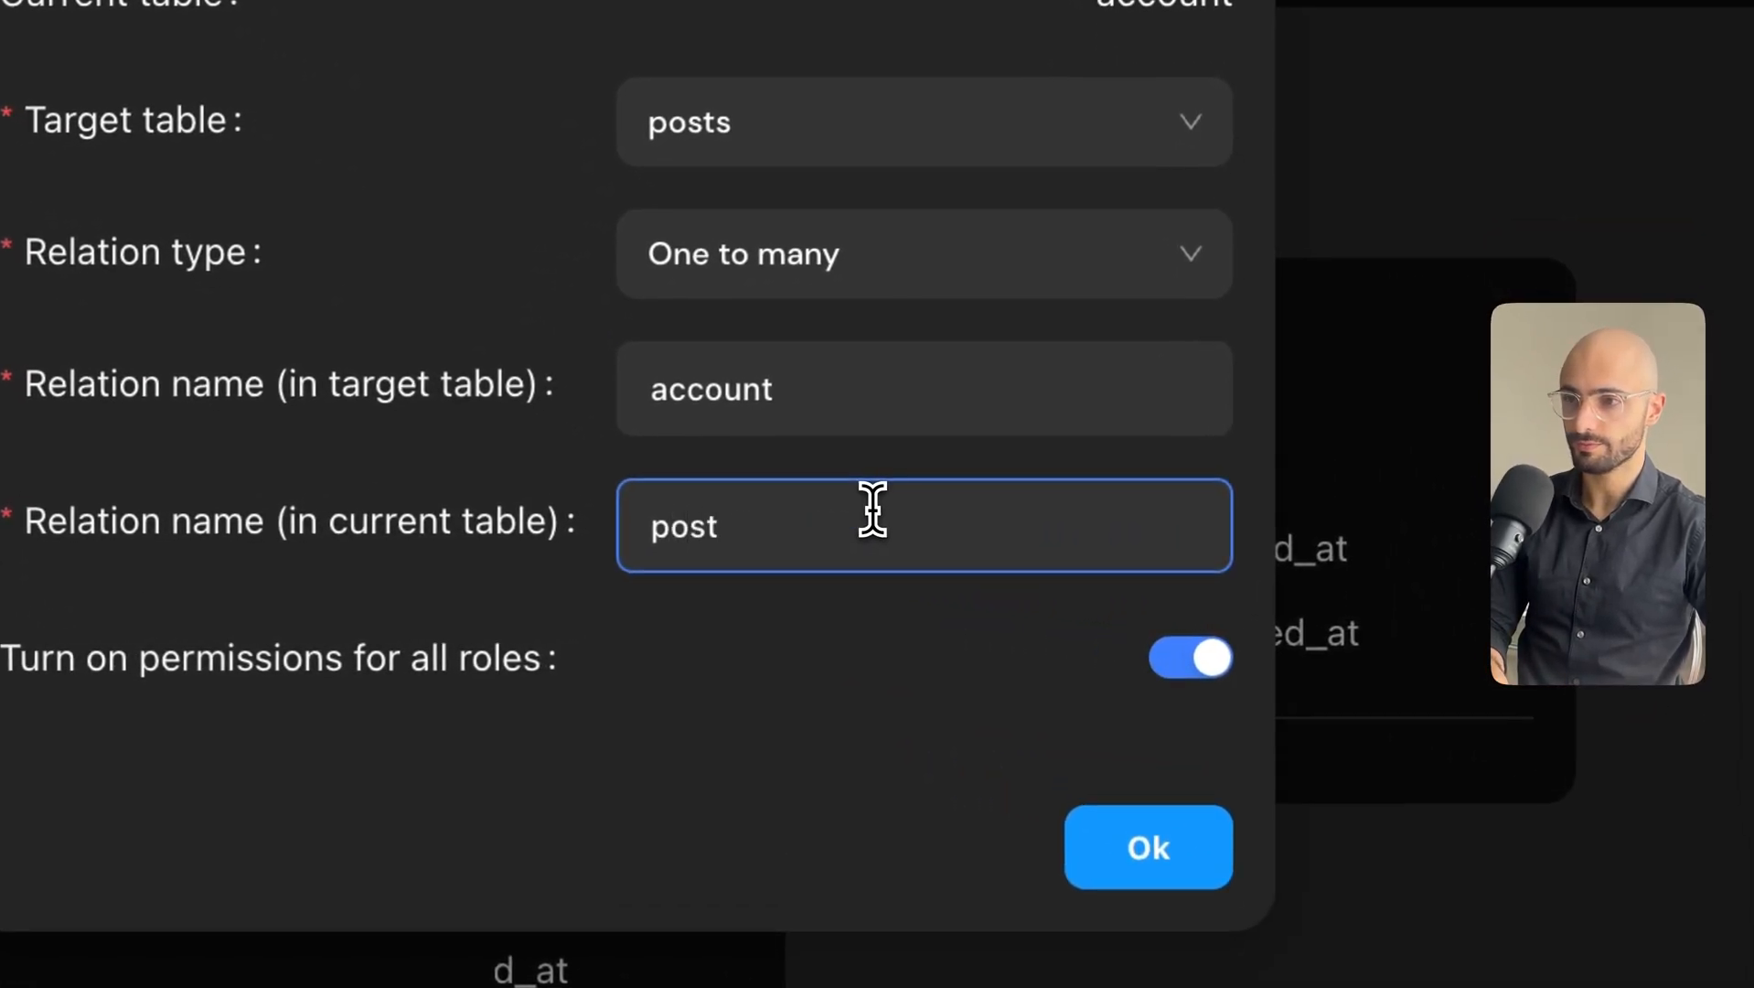
{"action": "type", "text": "s"}
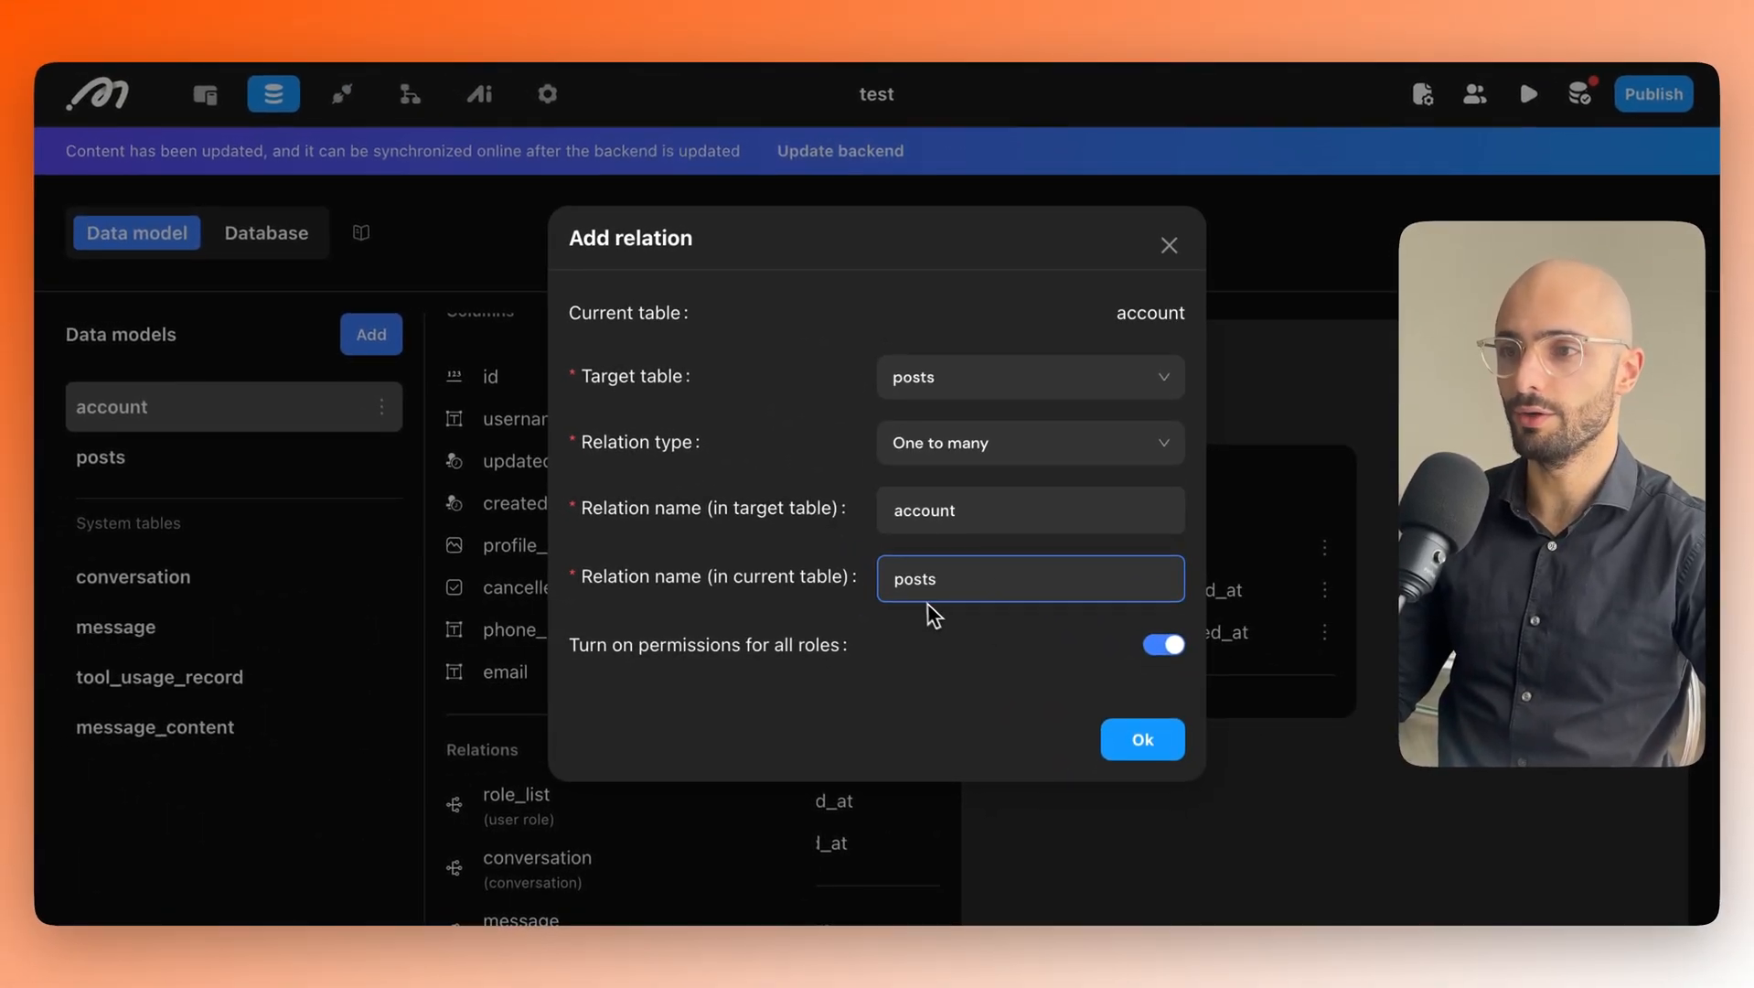
{"action": "left_click", "coordinate": [1111, 739]}
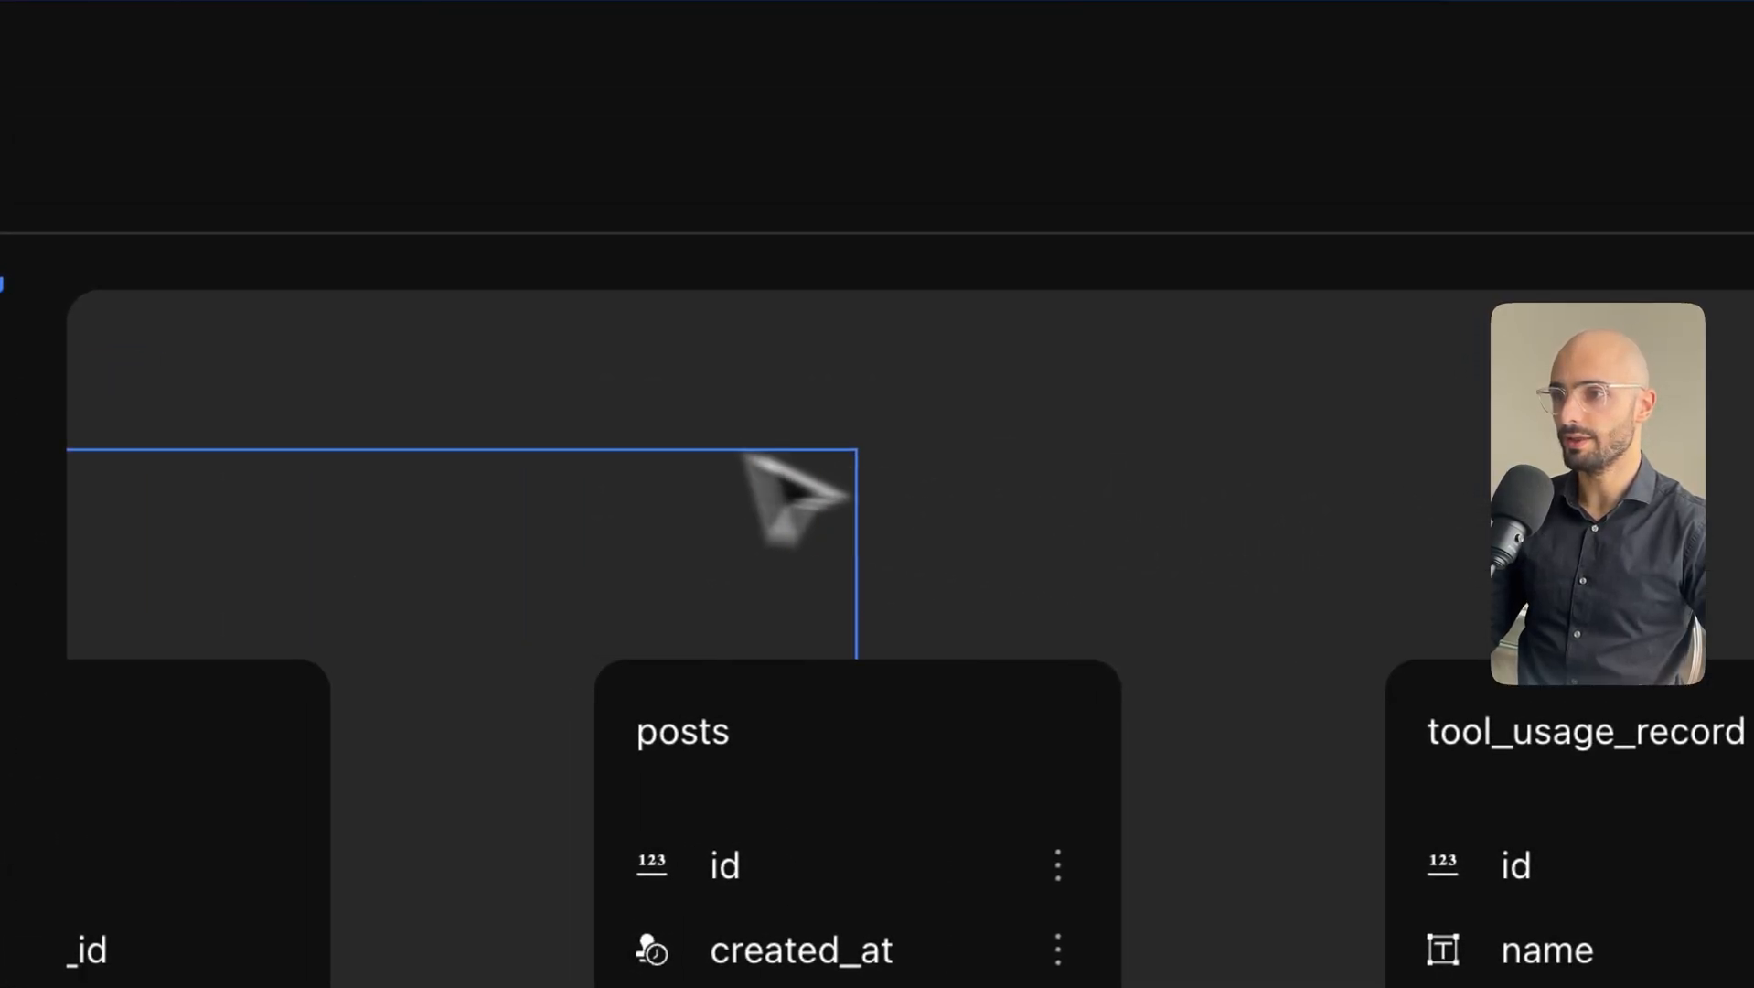
Pan the diagram to the posts card to inspect its account_account column and account relation.
{"action": "left_click_drag", "start_coordinate": [487, 568], "coordinate": [1234, 555]}
{"action": "left_click_drag", "start_coordinate": [747, 543], "coordinate": [1646, 653]}
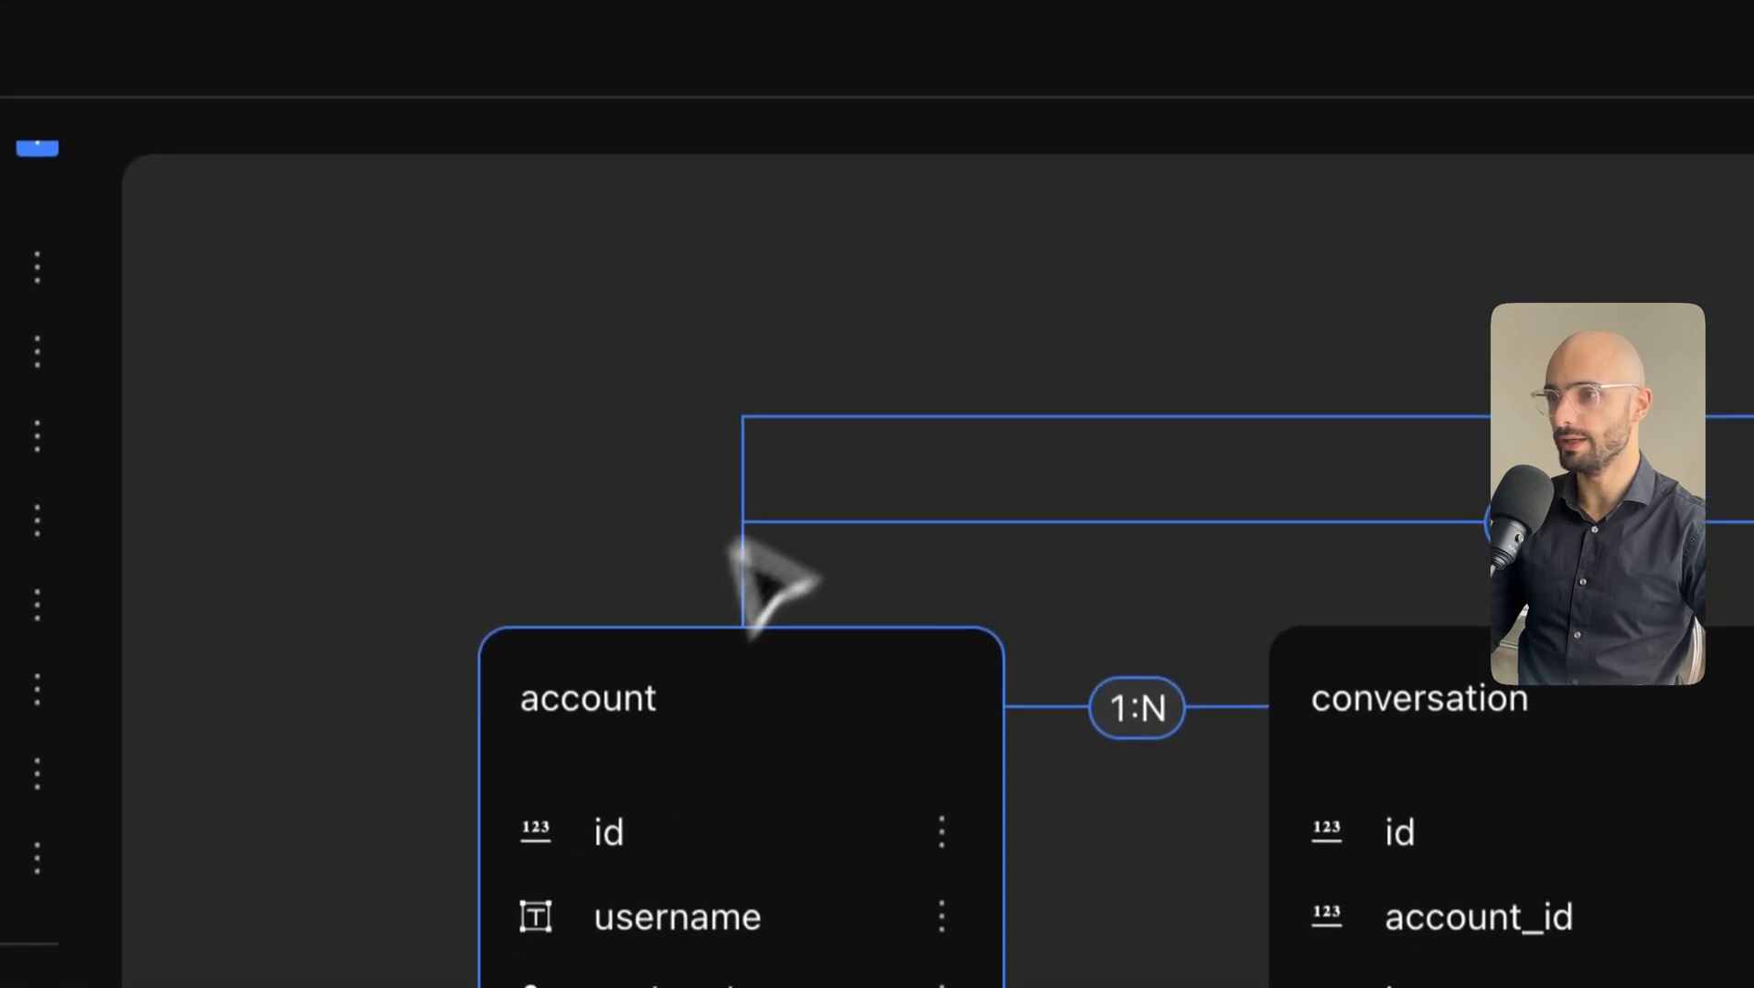
{"action": "left_click_drag", "start_coordinate": [1427, 306], "coordinate": [439, 288]}
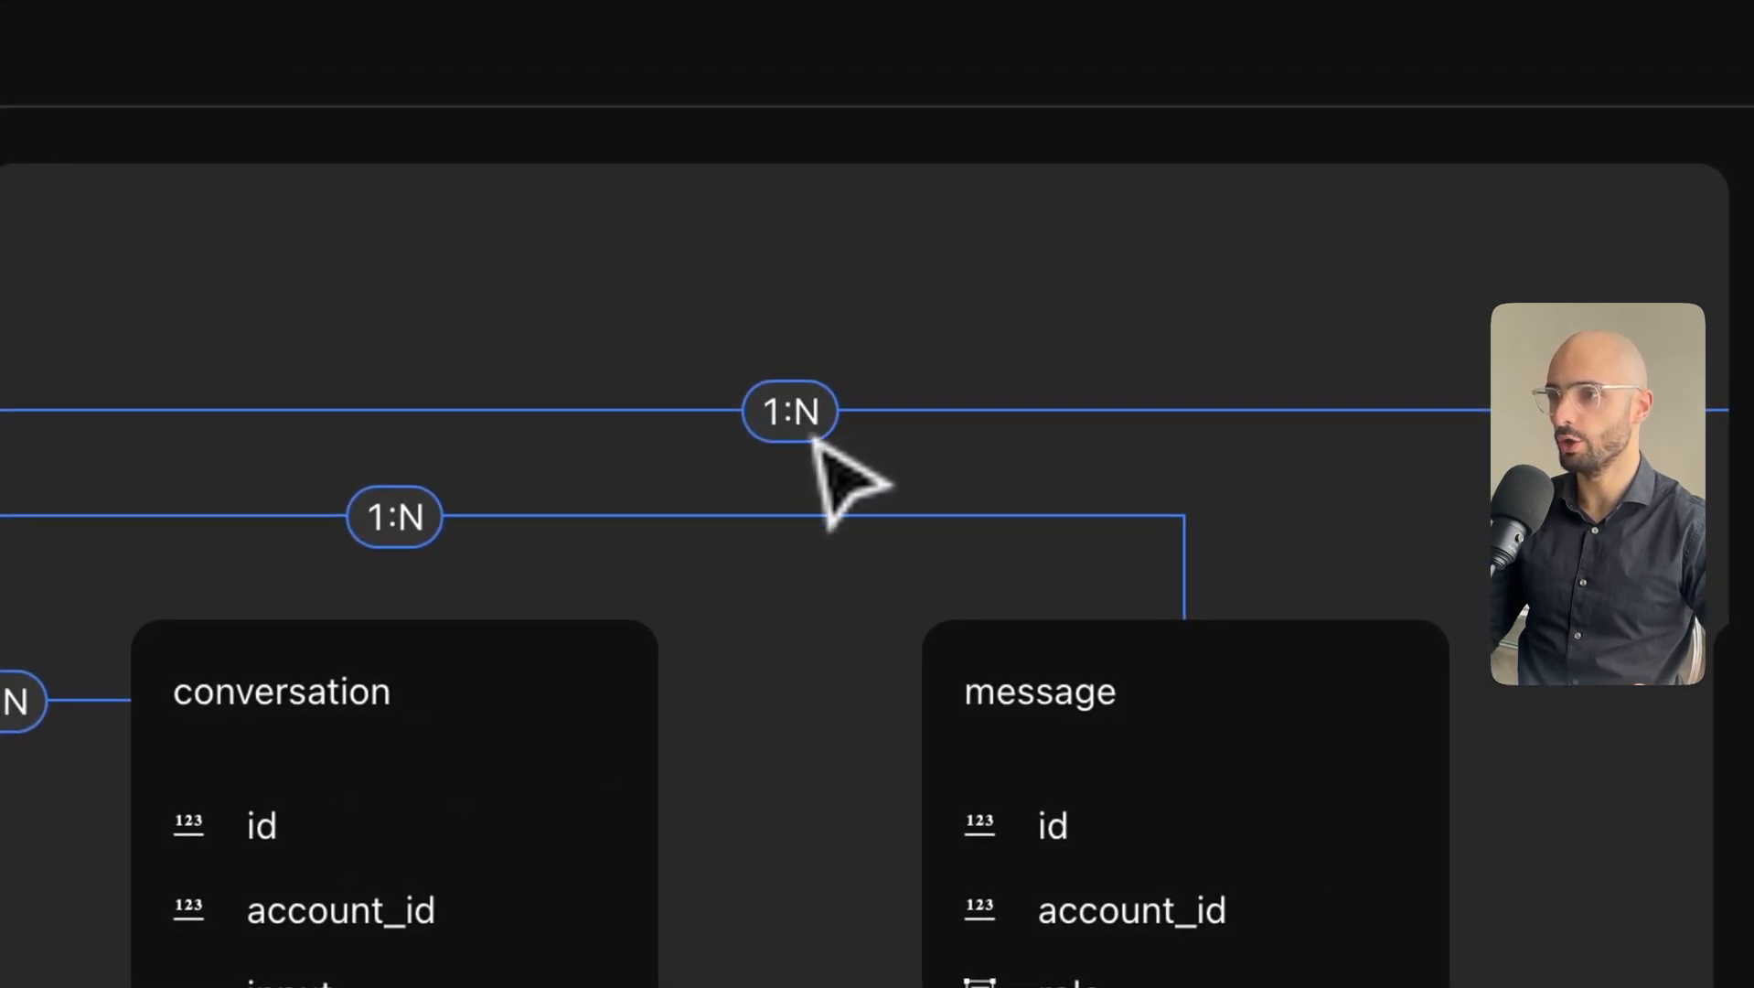
{"action": "left_click_drag", "start_coordinate": [1283, 291], "coordinate": [658, 297]}
{"action": "left_click_drag", "start_coordinate": [1275, 328], "coordinate": [901, 68]}
{"action": "left_click", "coordinate": [975, 421]}
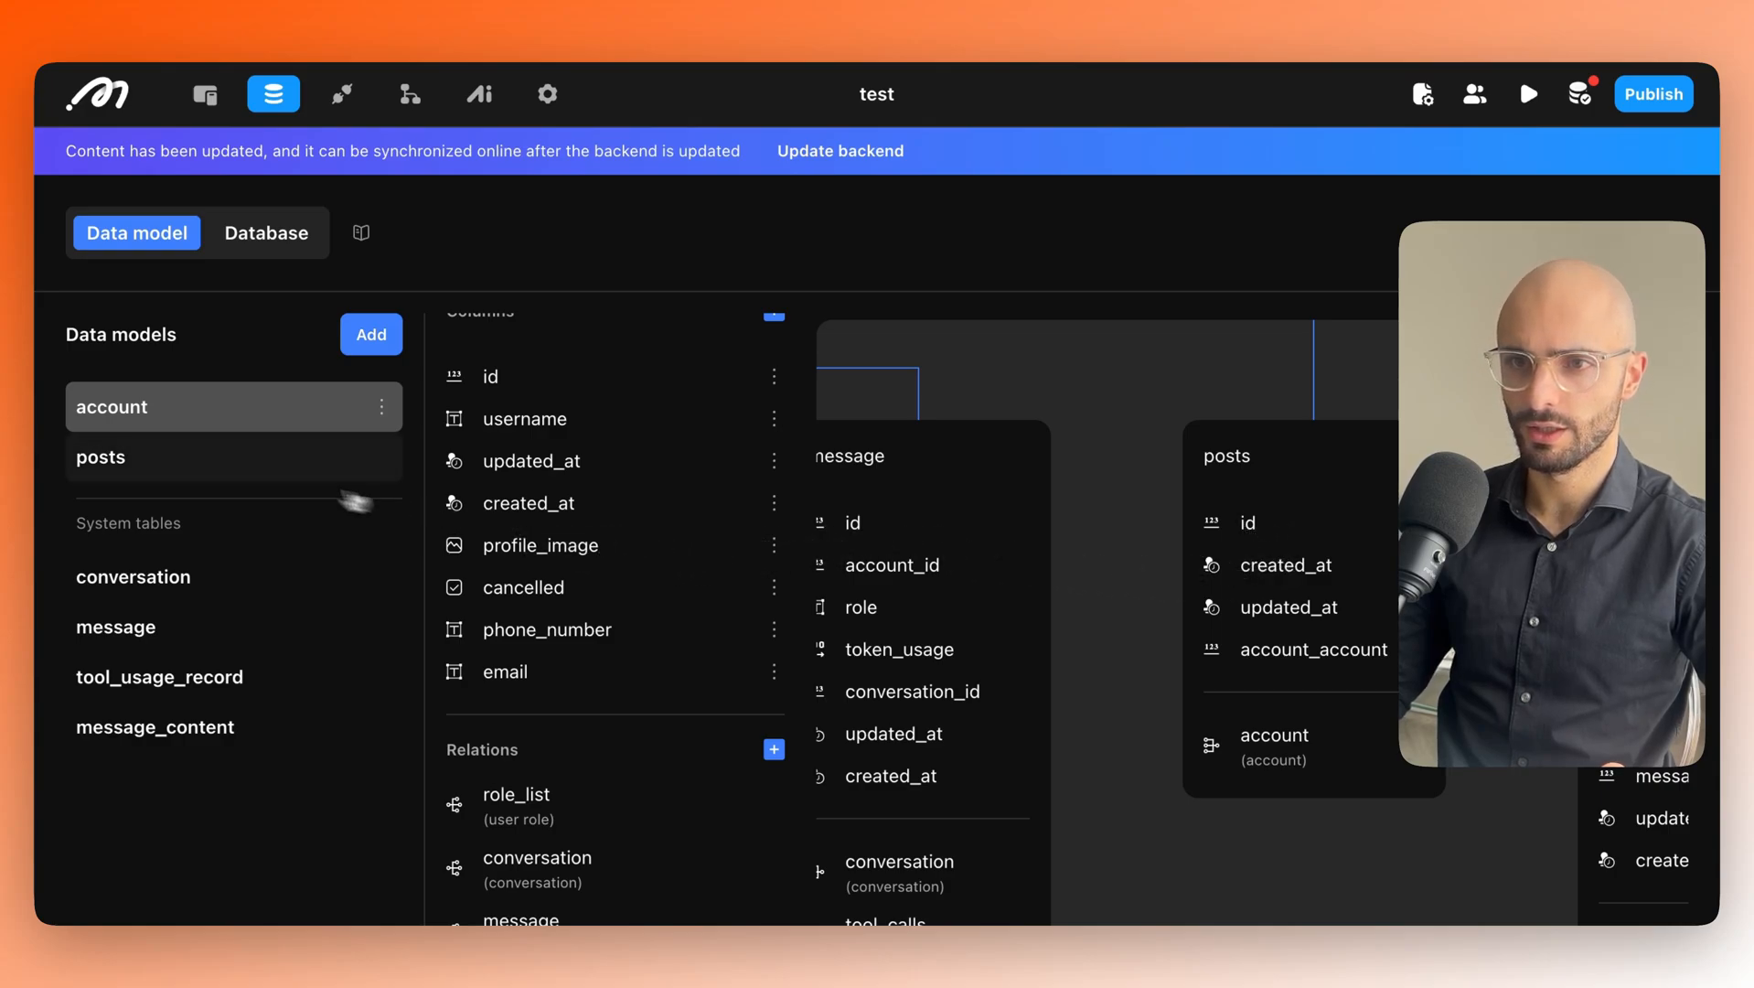
Start a new posts column named post_content and set its type to Text.
{"action": "left_click", "coordinate": [113, 470]}
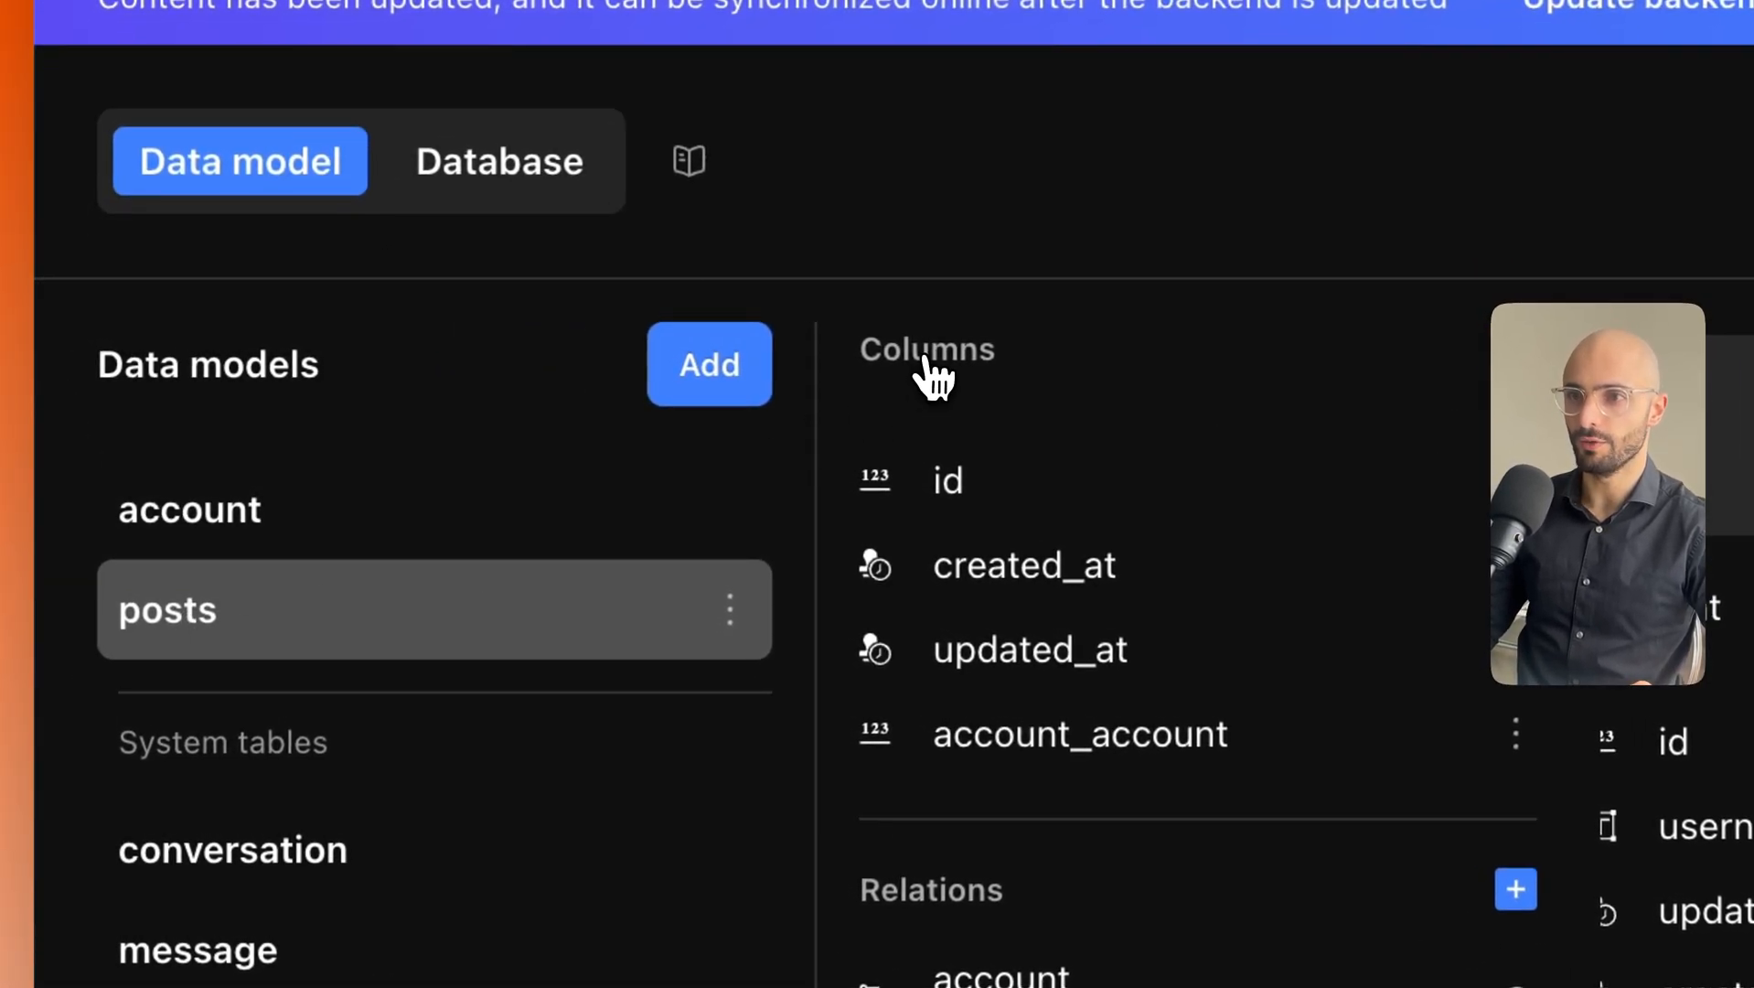
{"action": "left_click", "coordinate": [1515, 348]}
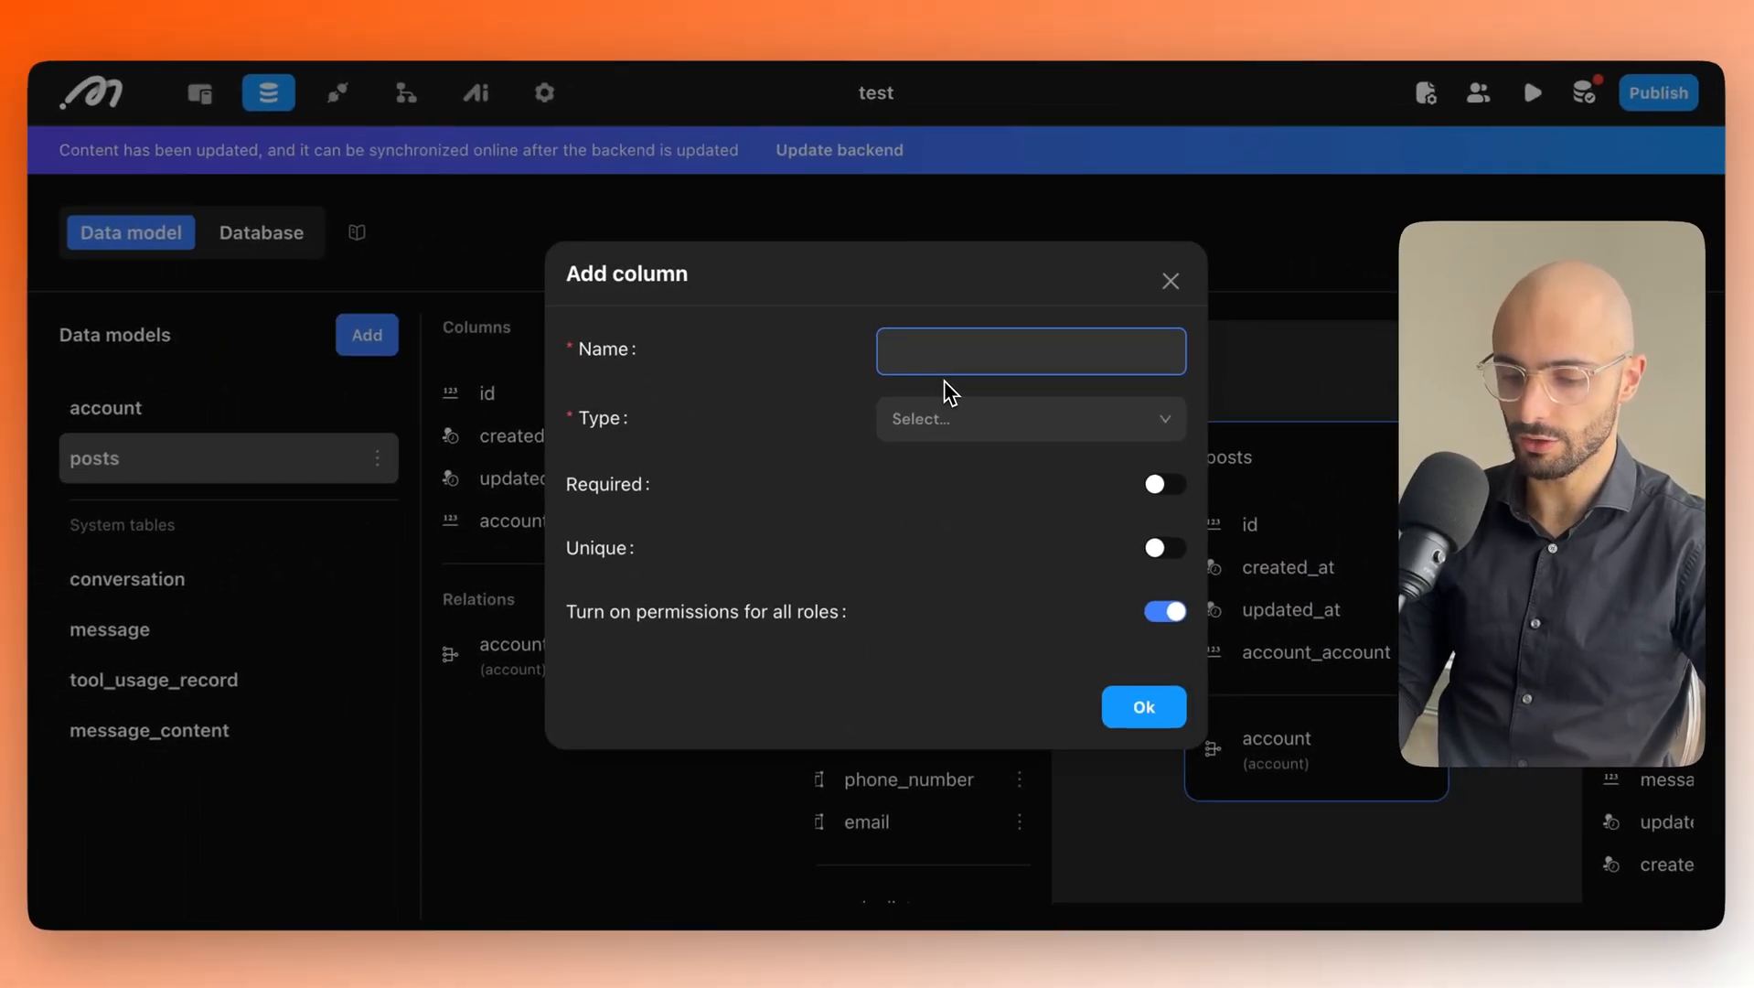
{"action": "type", "text": "post"}
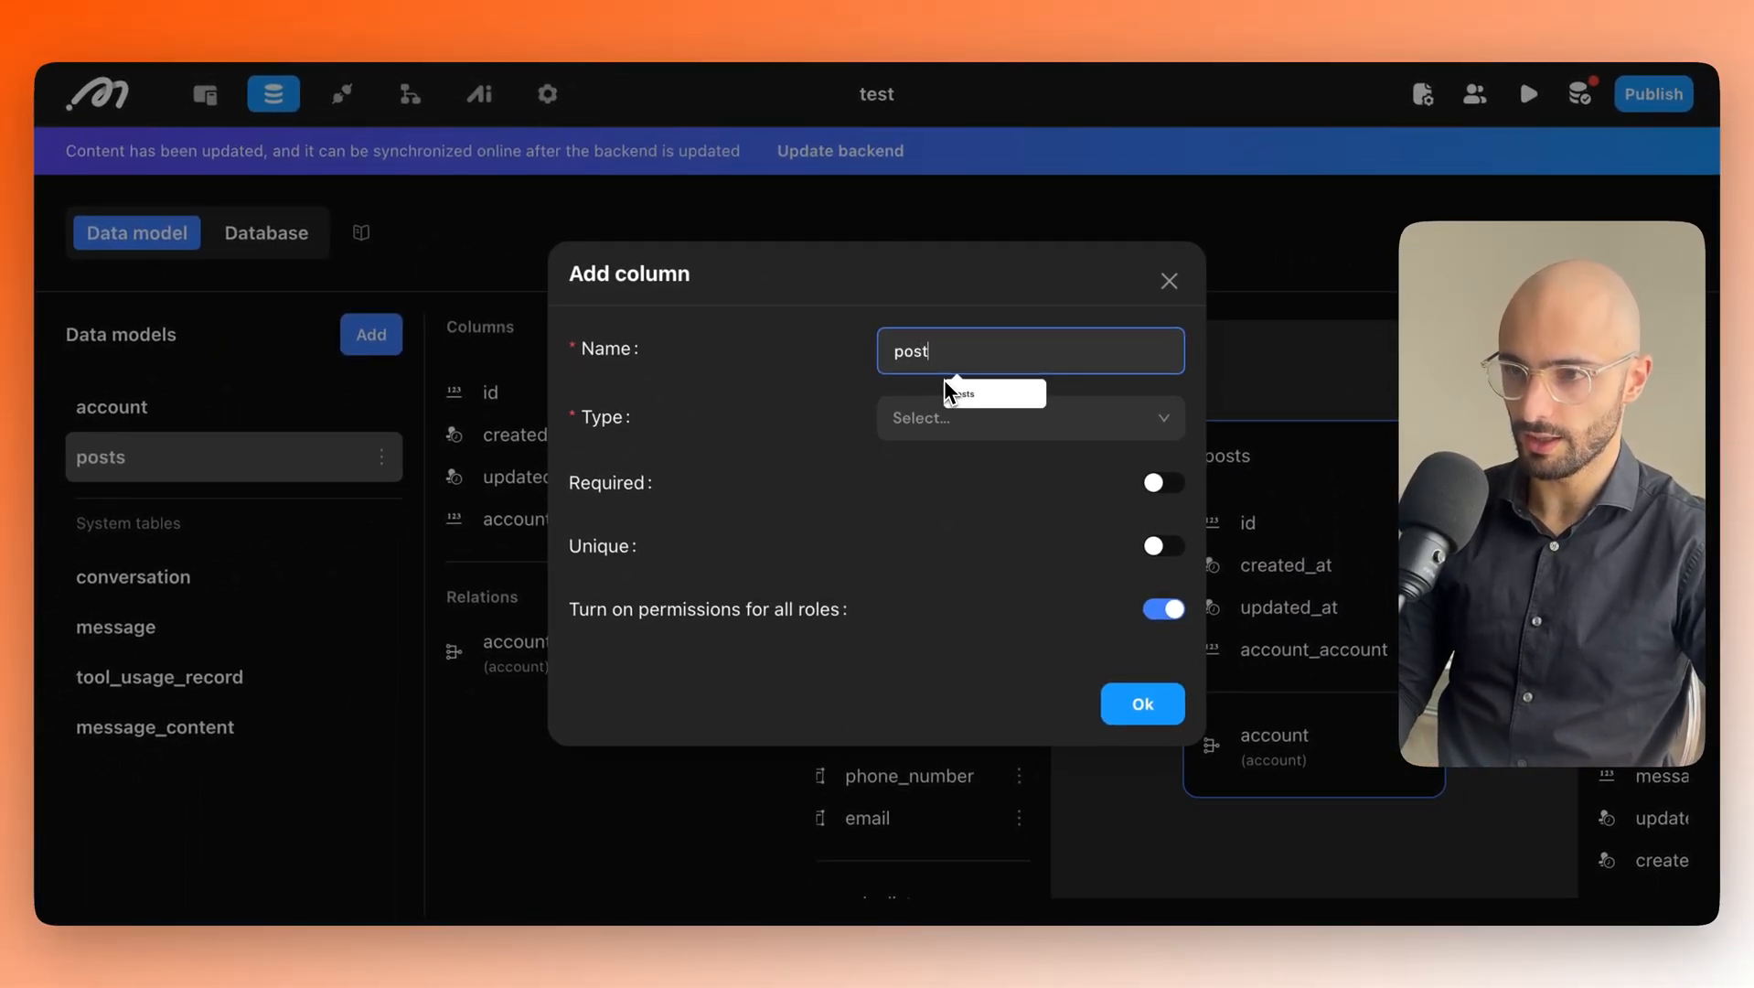
{"action": "type", "text": "_conten"}
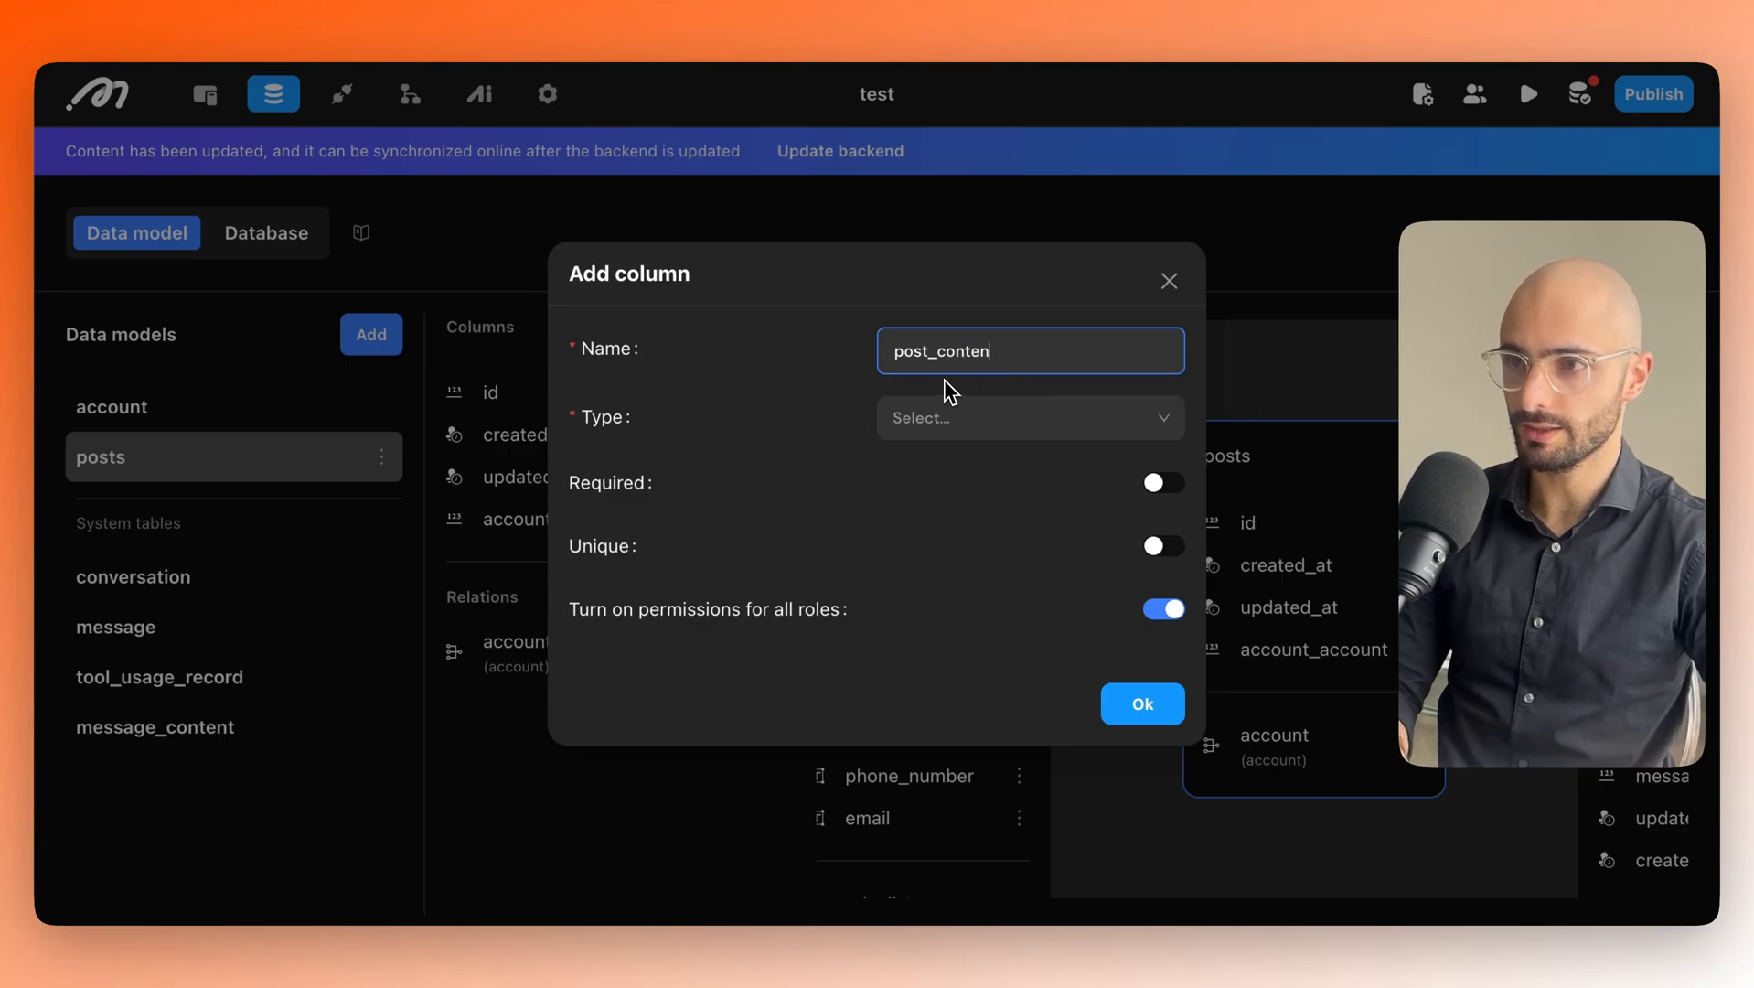
{"action": "type", "text": "t"}
{"action": "left_click", "coordinate": [955, 417]}
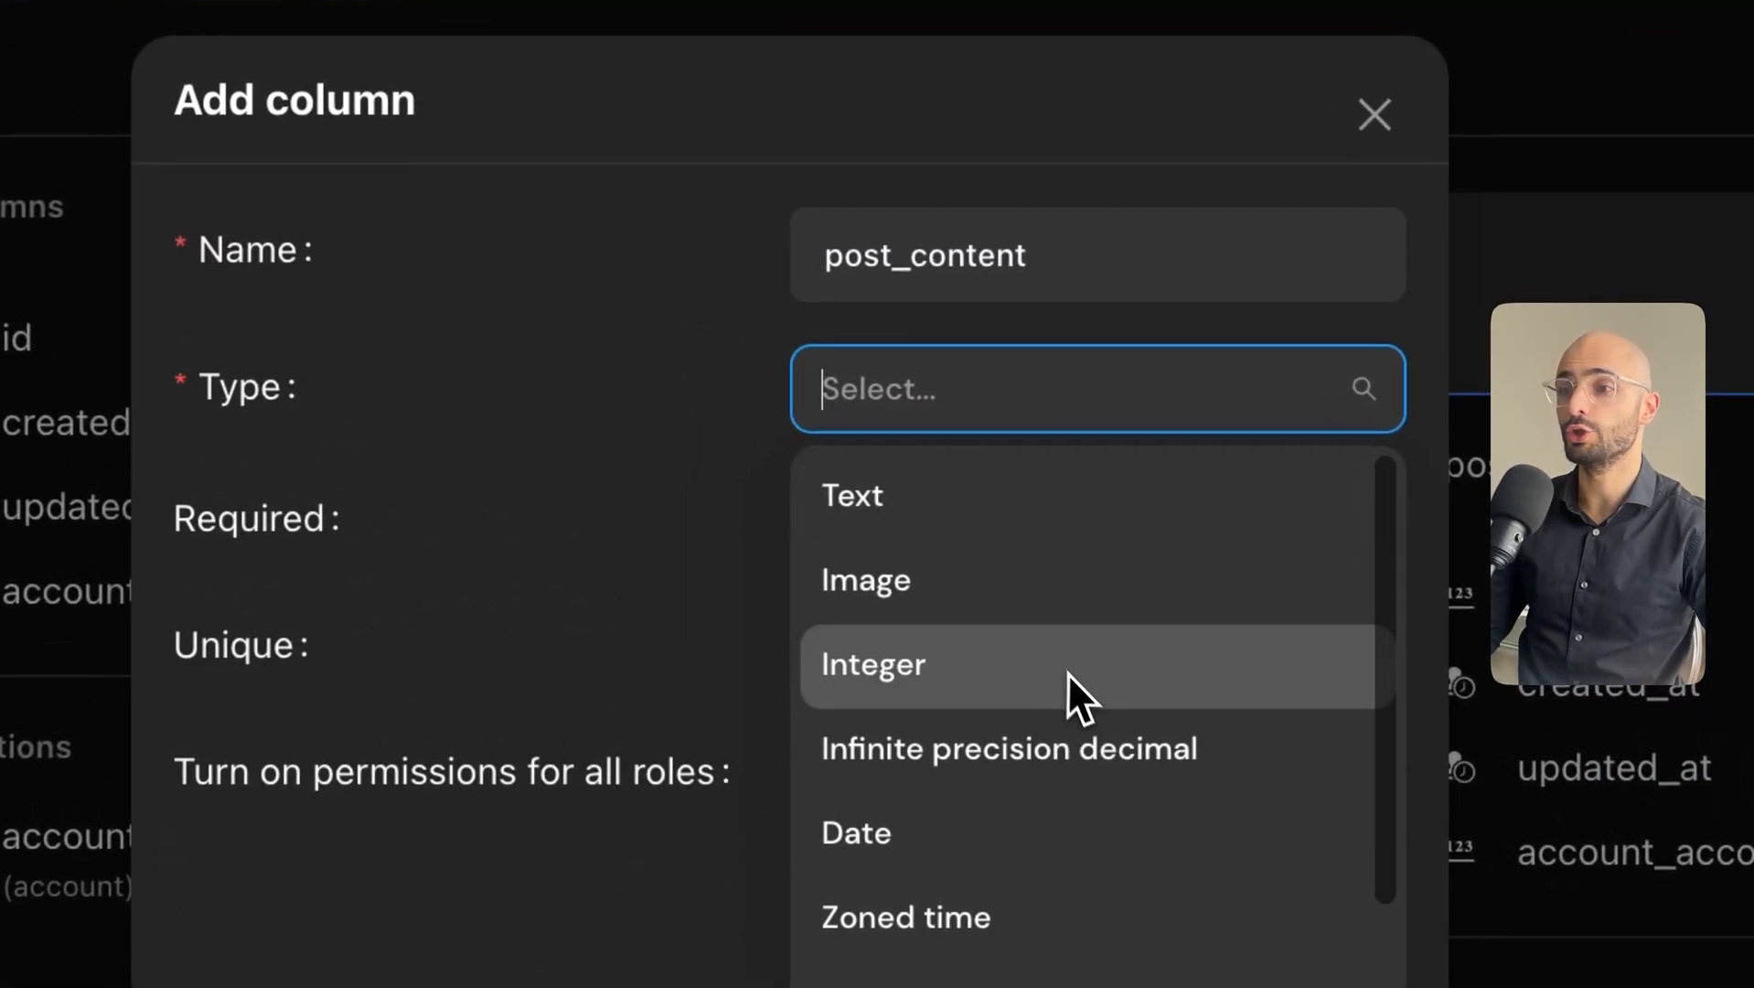
{"action": "scroll", "coordinate": [1097, 718], "scroll_direction": "down", "scroll_amount": 3}
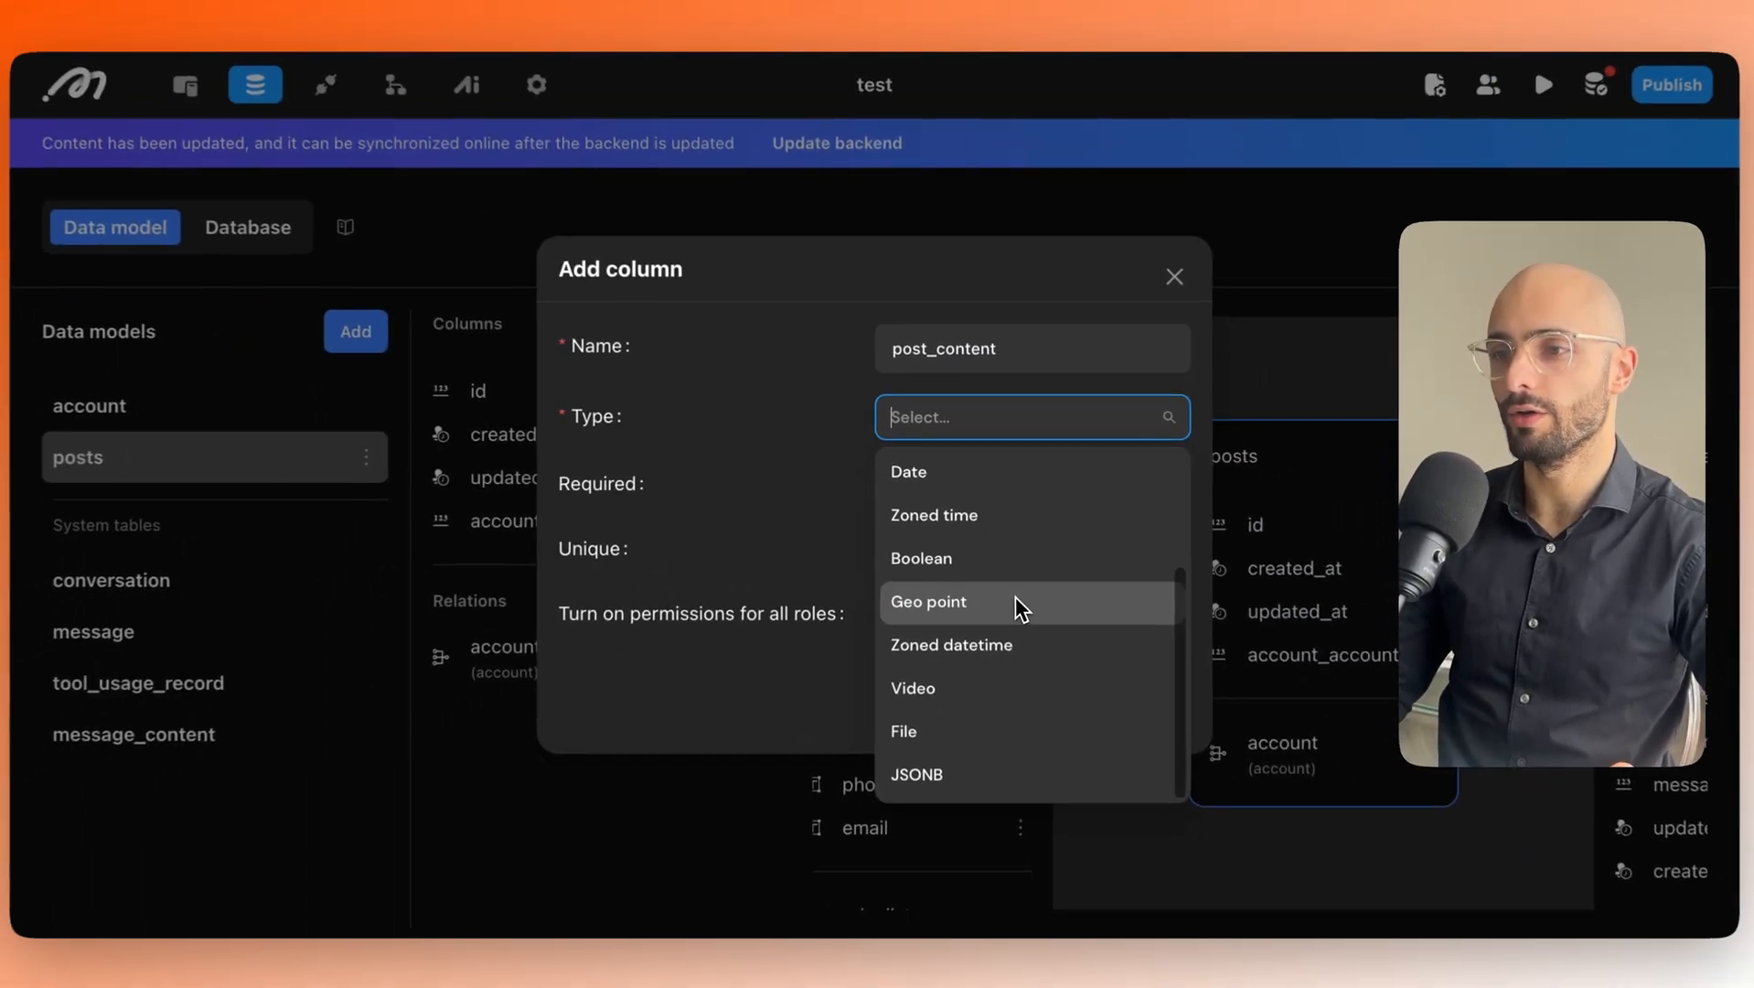
{"action": "scroll", "coordinate": [1015, 599], "scroll_direction": "up", "scroll_amount": 3}
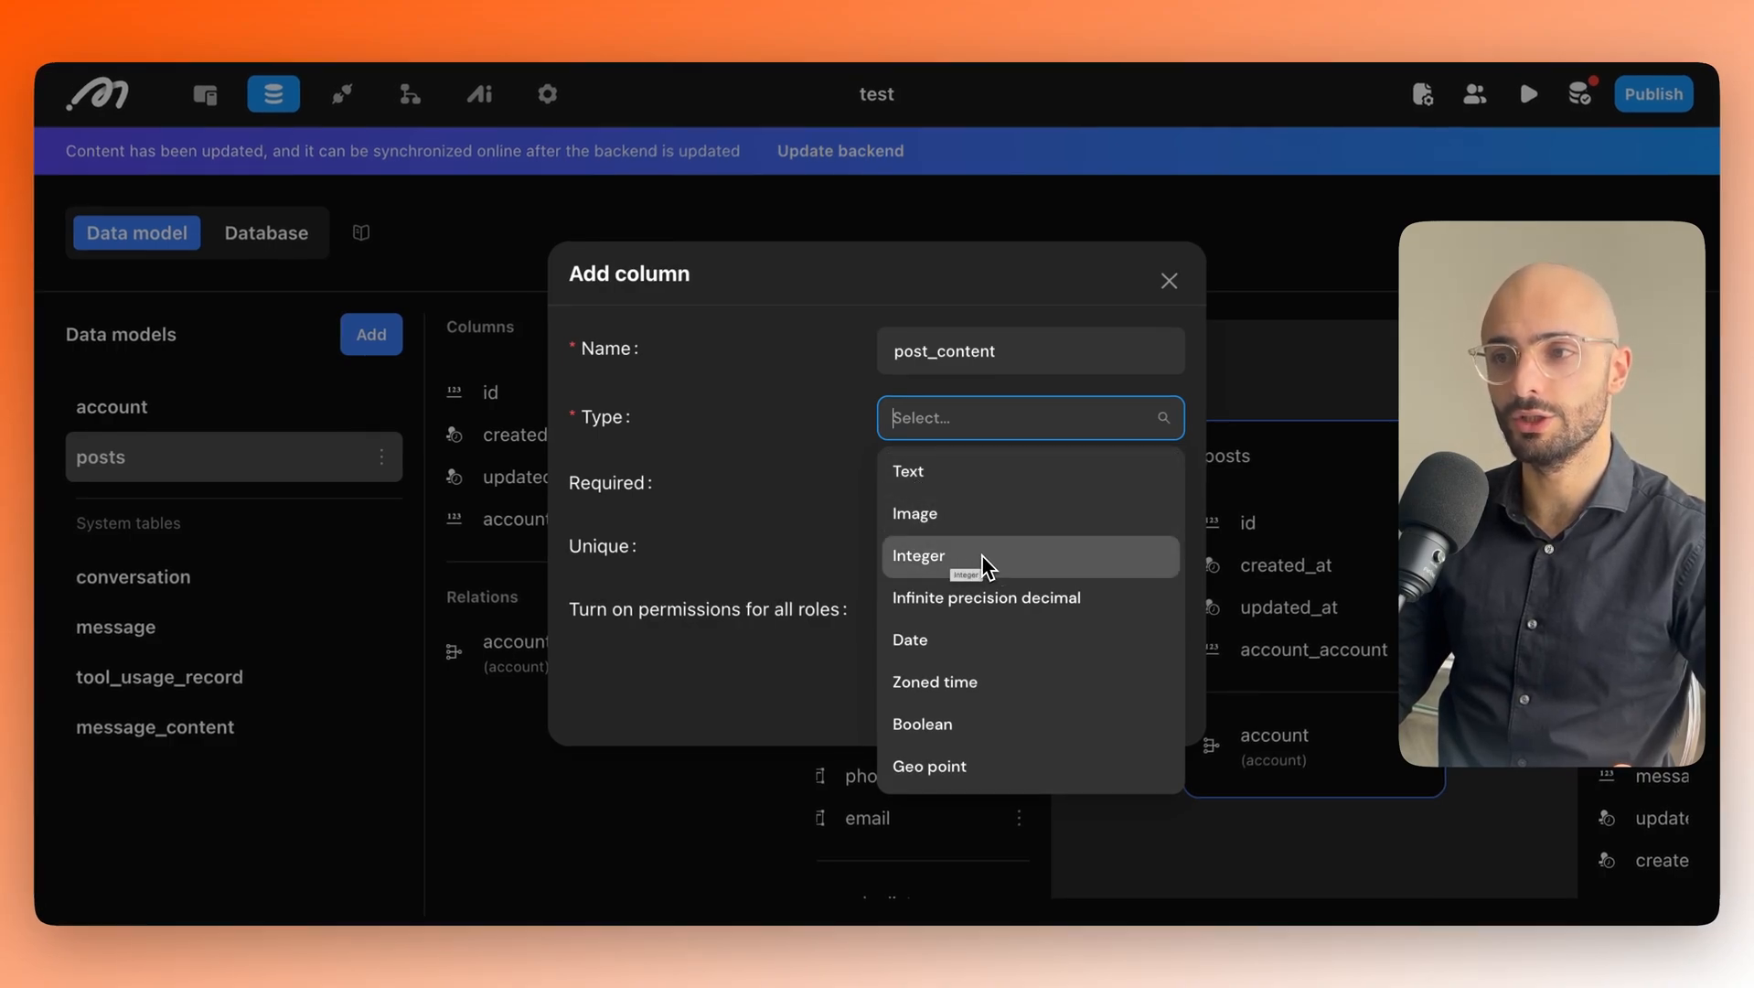
{"action": "scroll", "coordinate": [949, 619], "scroll_direction": "down", "scroll_amount": 1}
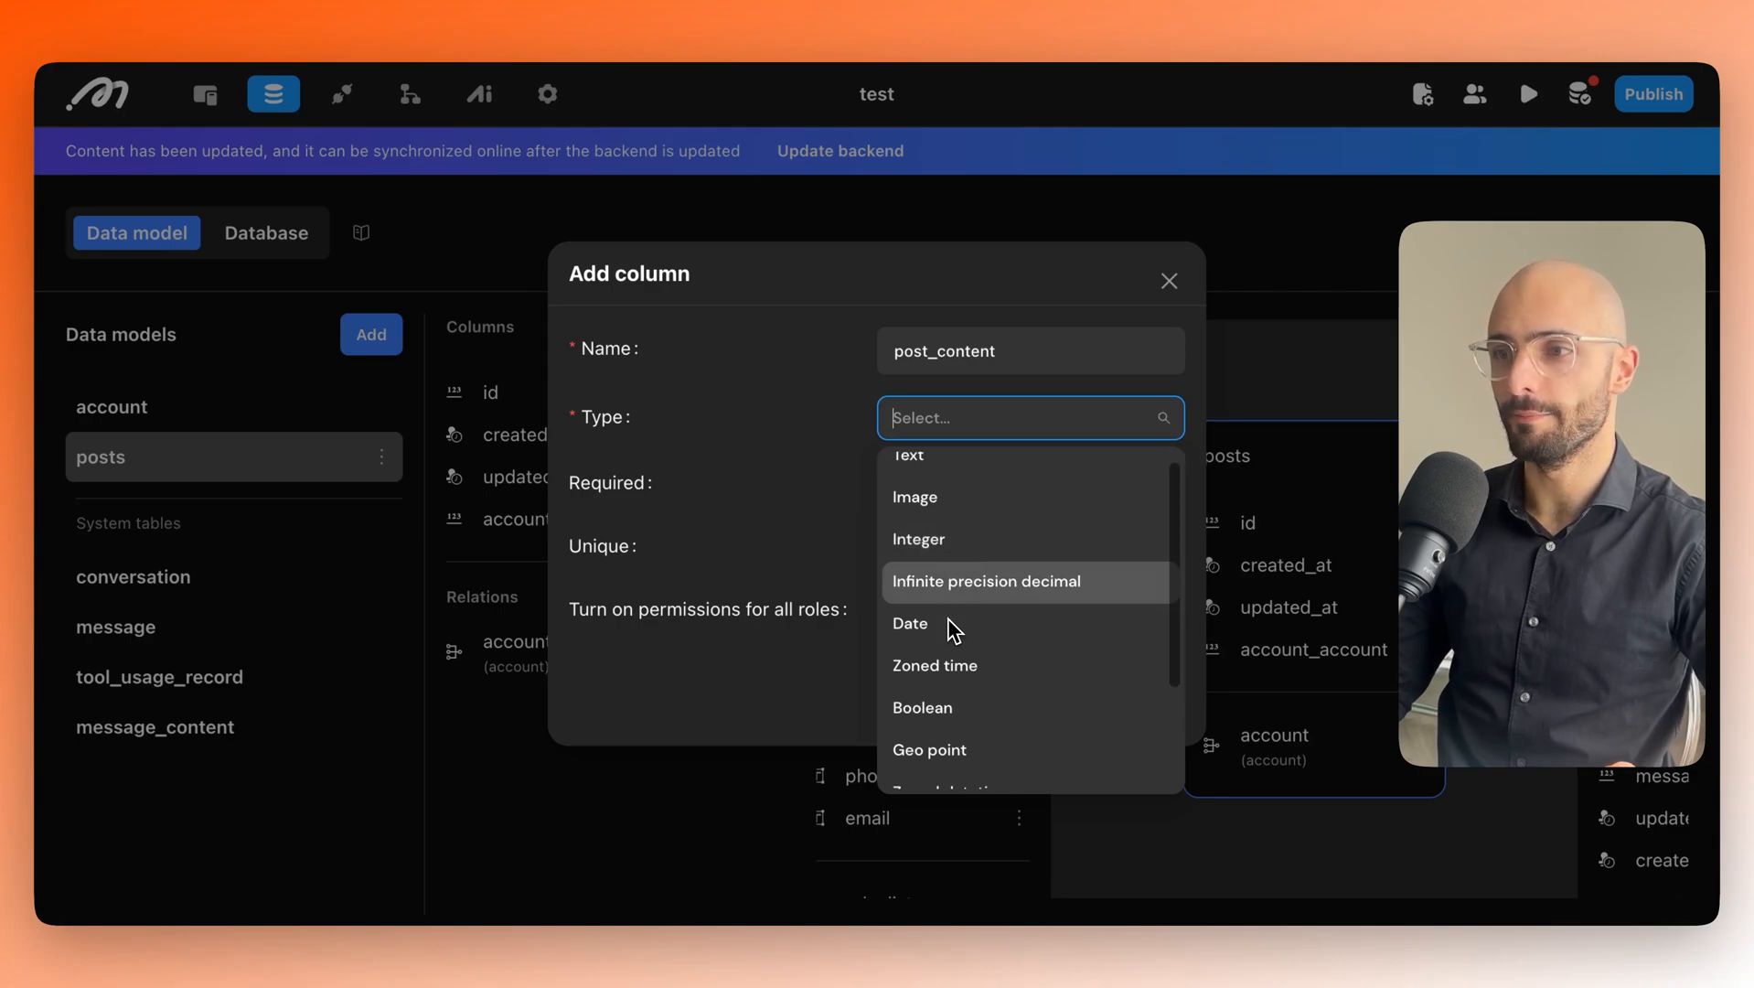
{"action": "scroll", "coordinate": [942, 640], "scroll_direction": "down", "scroll_amount": 3}
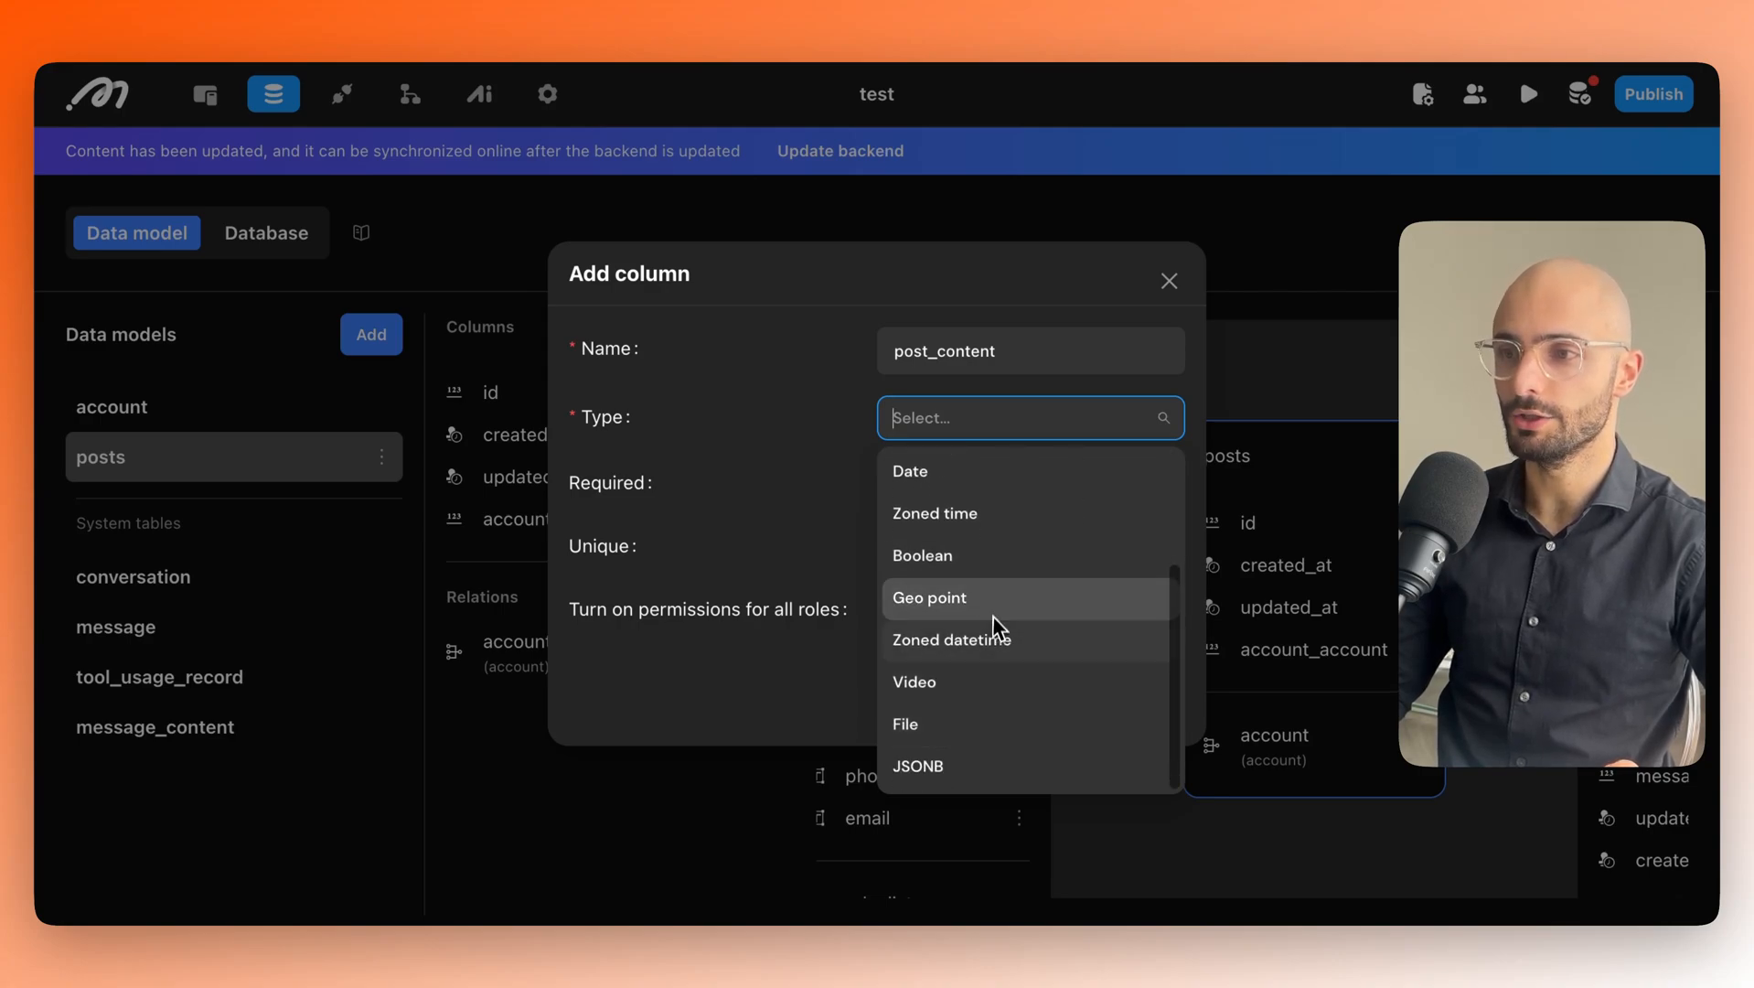
{"action": "scroll", "coordinate": [993, 547], "scroll_direction": "up", "scroll_amount": 4}
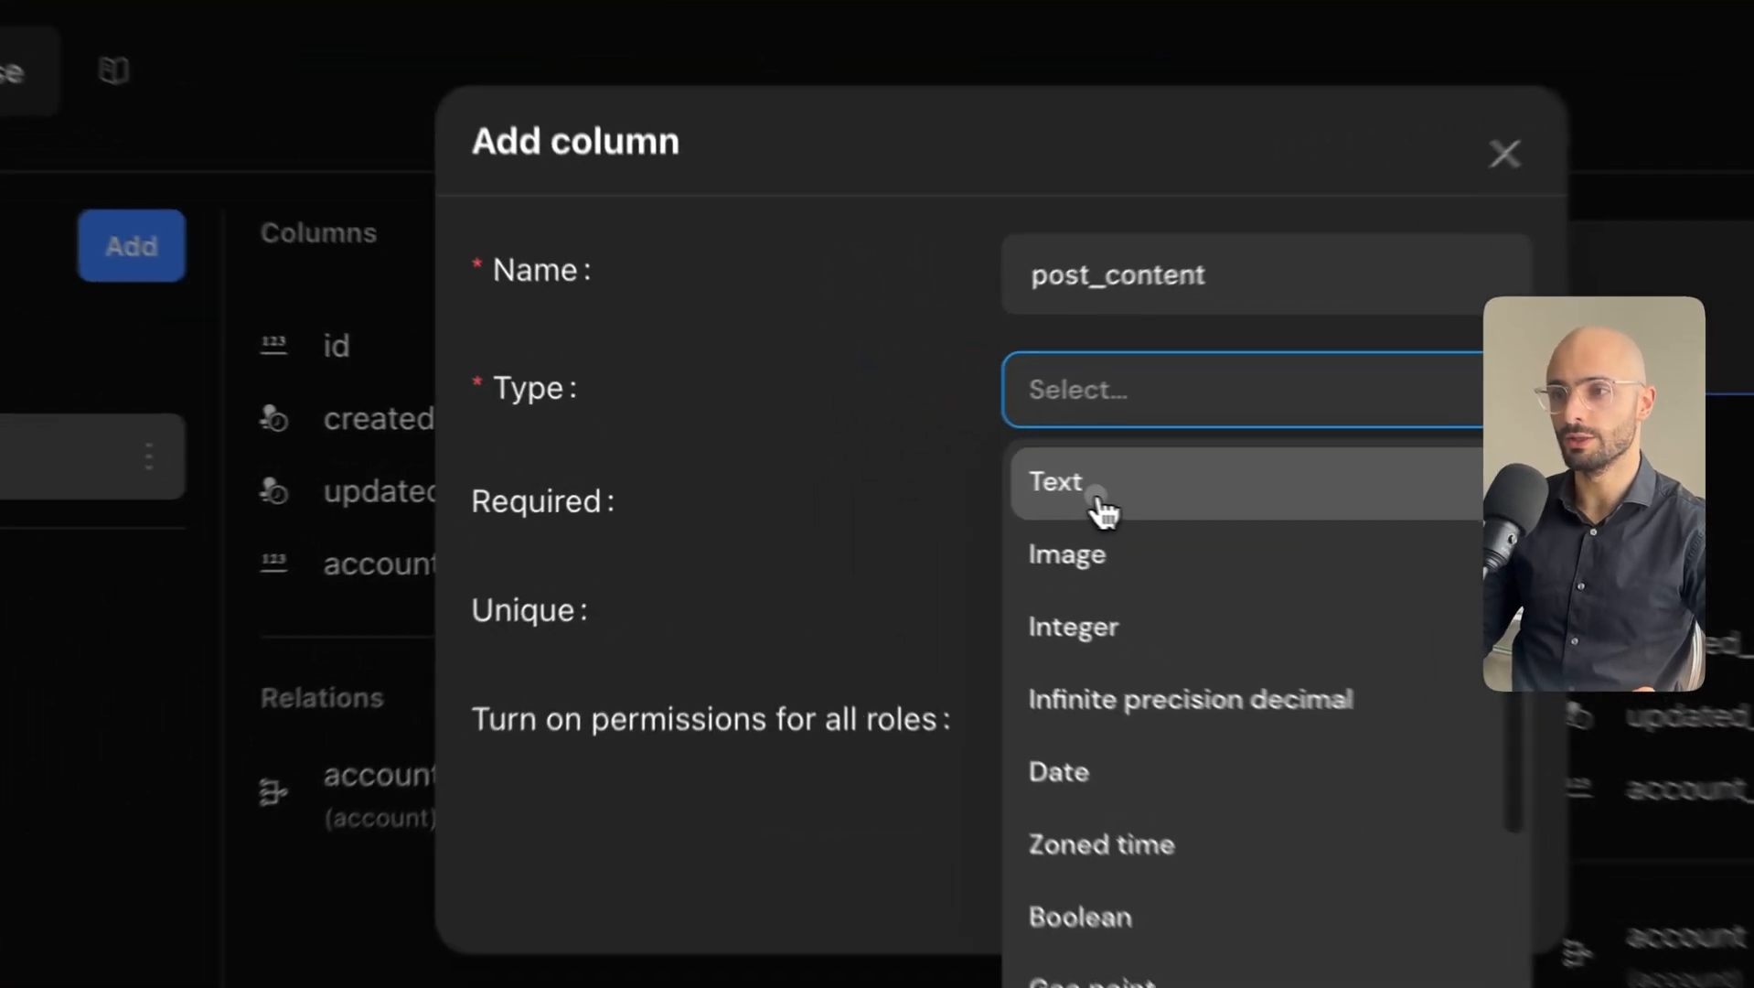
{"action": "left_click", "coordinate": [937, 469]}
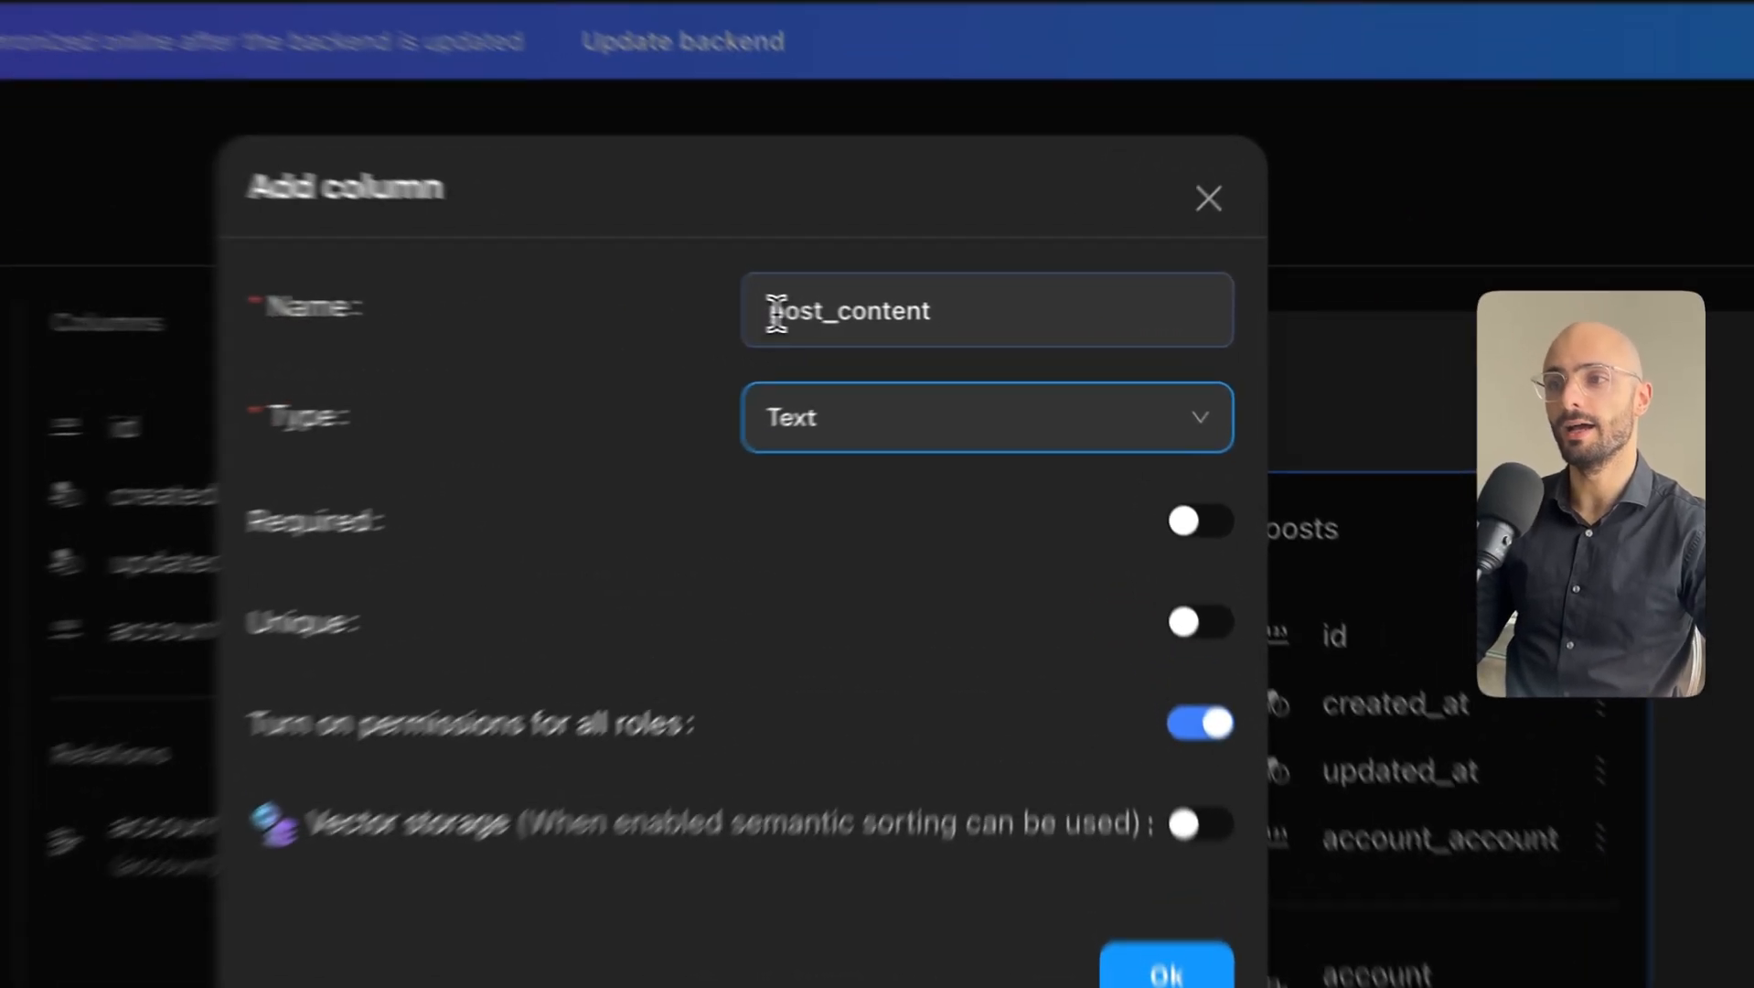
{"action": "left_click_drag", "start_coordinate": [900, 322], "coordinate": [992, 320]}
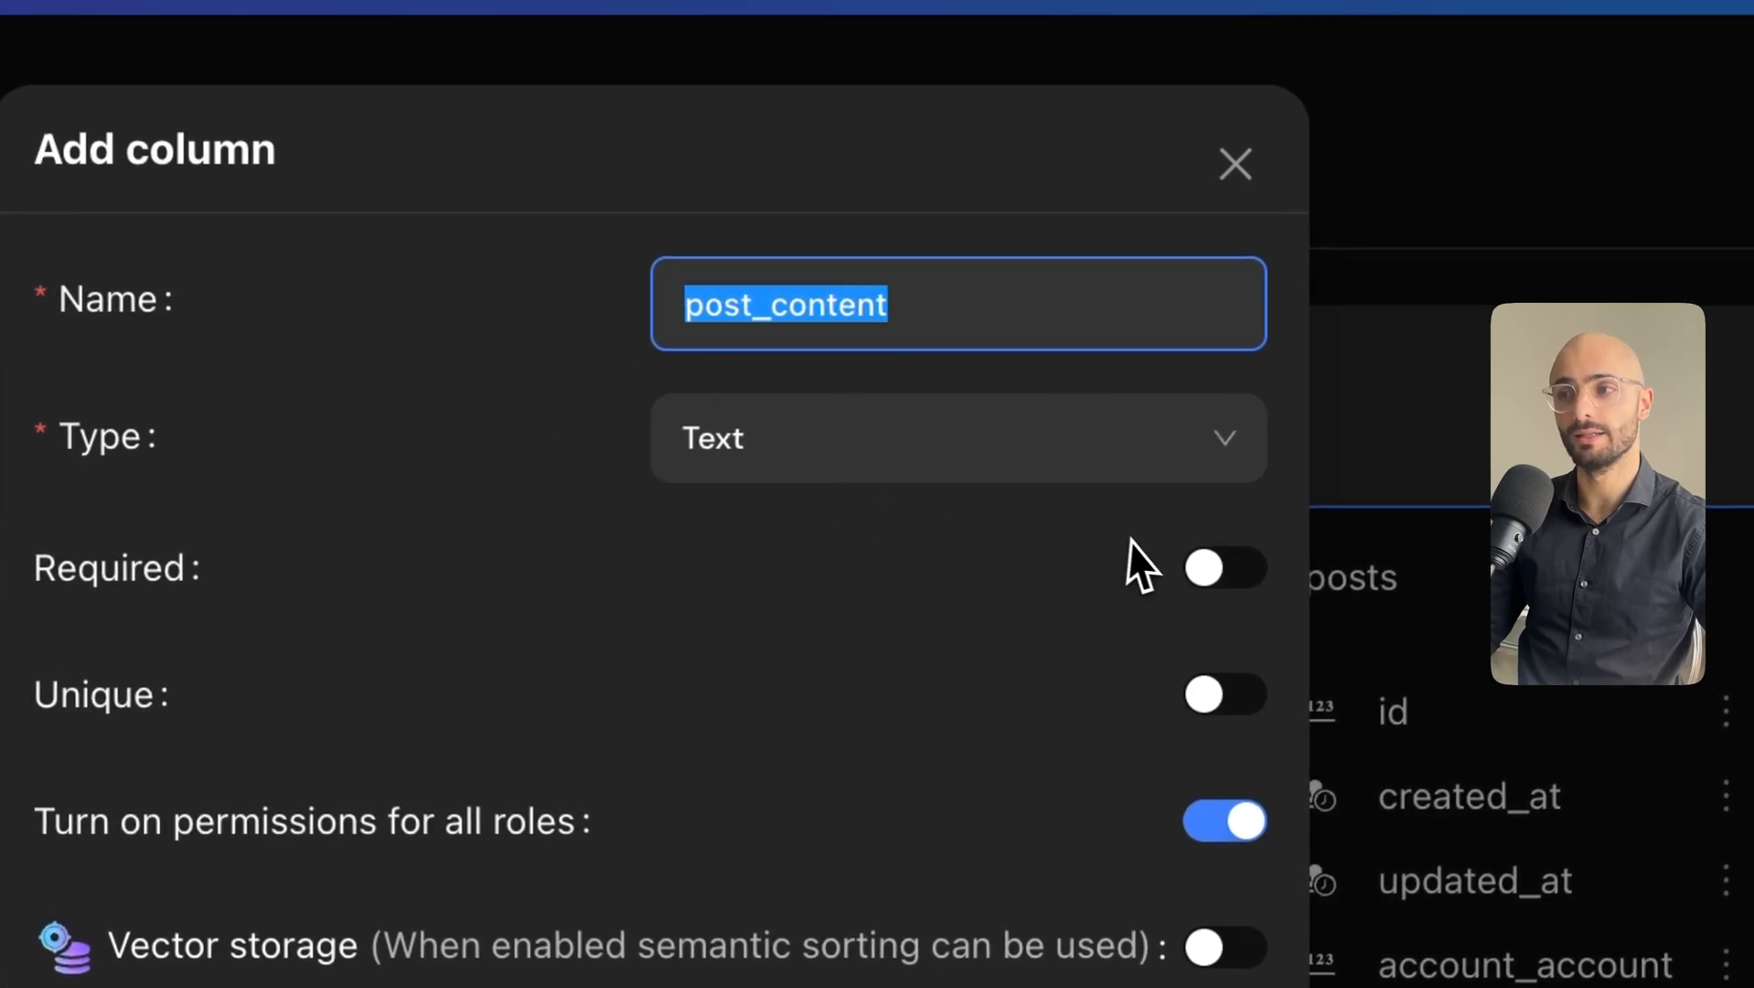
Turn on Required and Vector storage for post_content and choose Ada as the AI model.
{"action": "left_click", "coordinate": [1225, 569]}
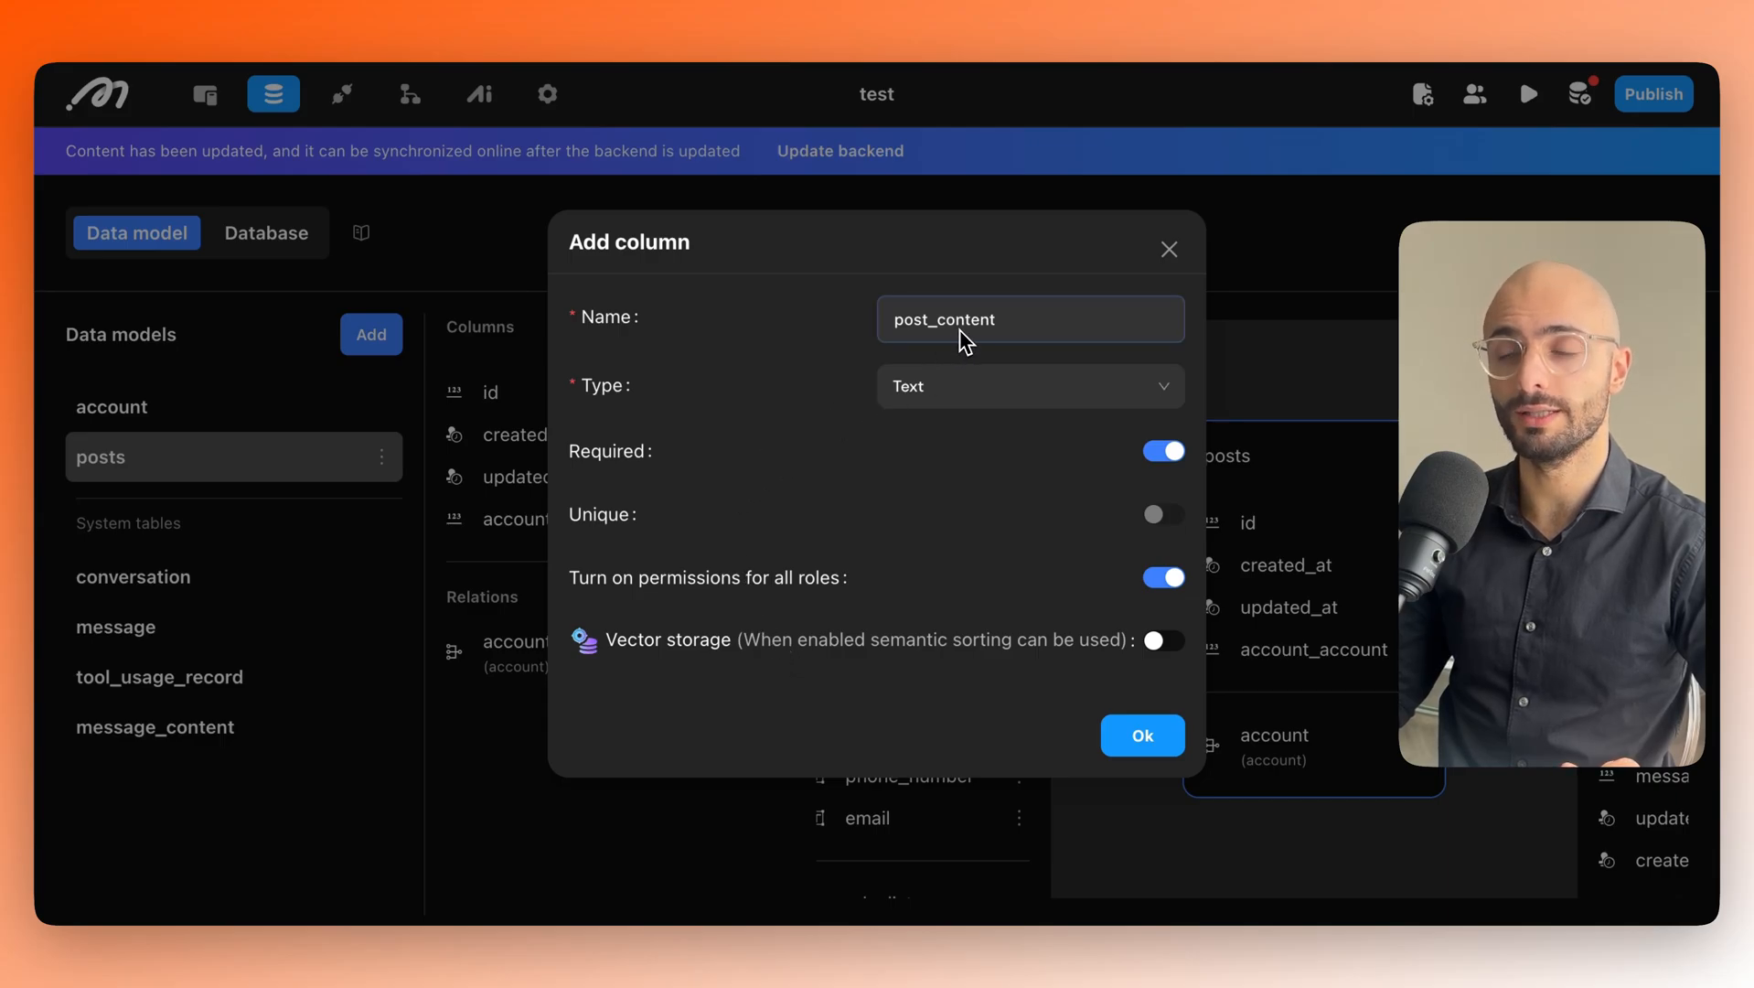
{"action": "left_click", "coordinate": [1163, 641]}
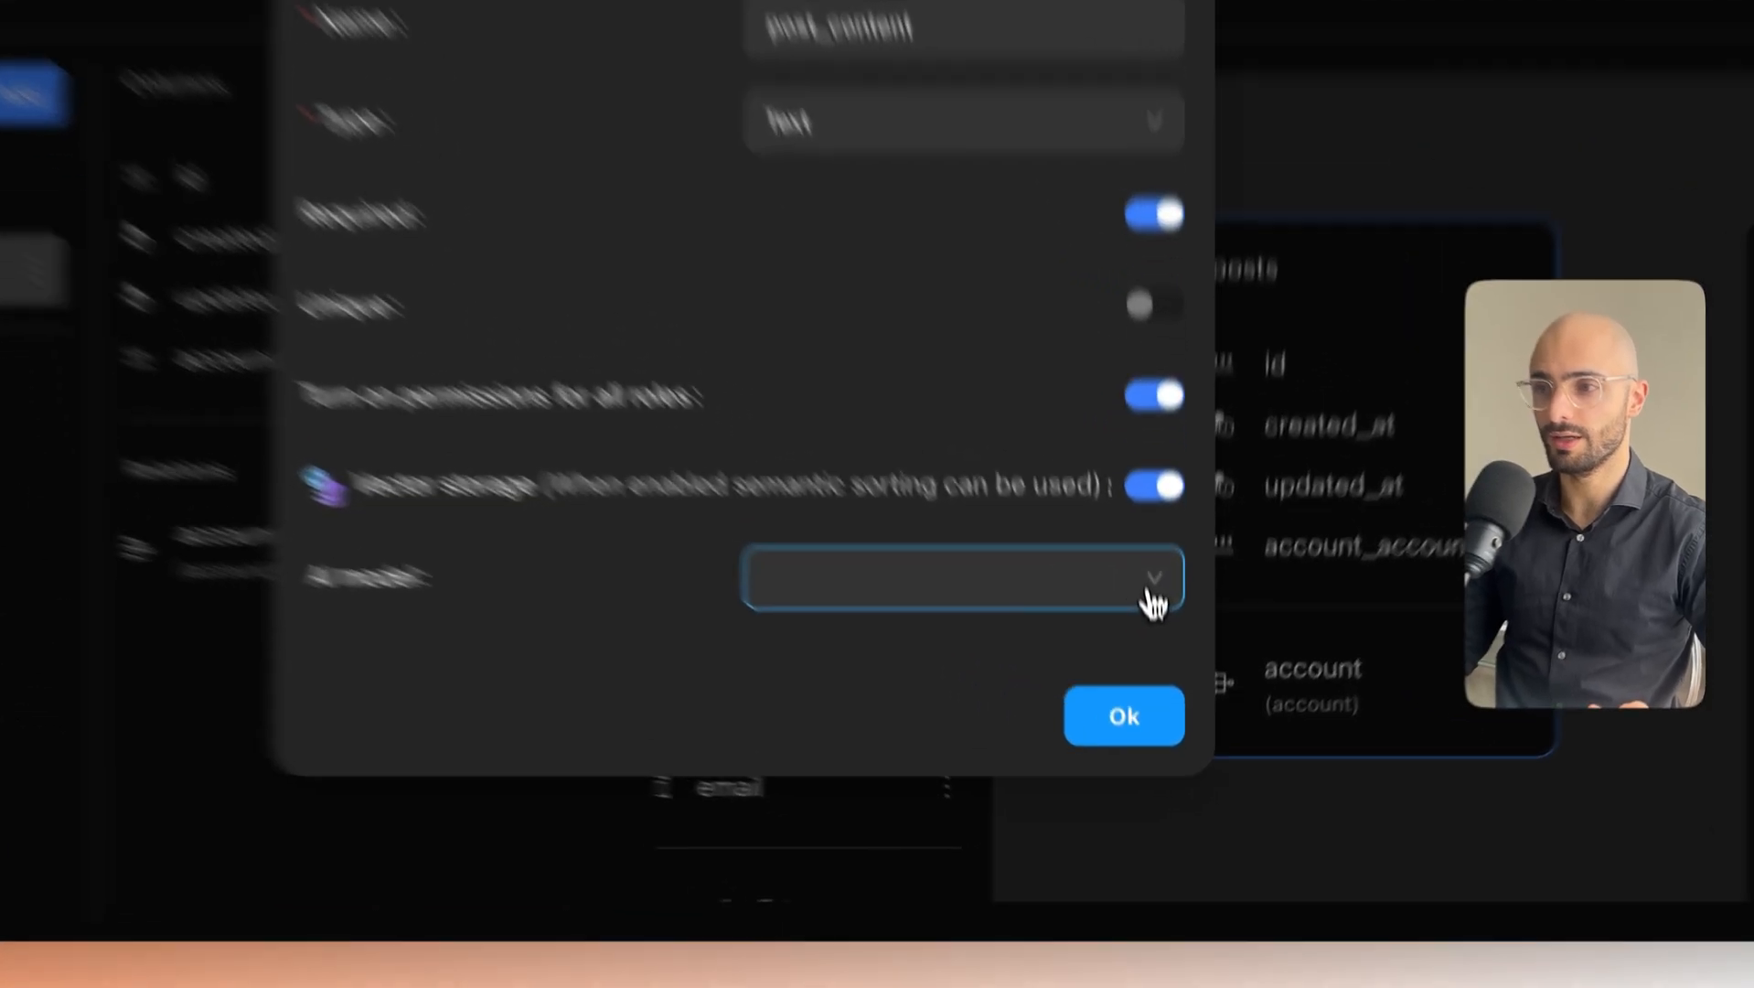
{"action": "left_click", "coordinate": [1146, 688]}
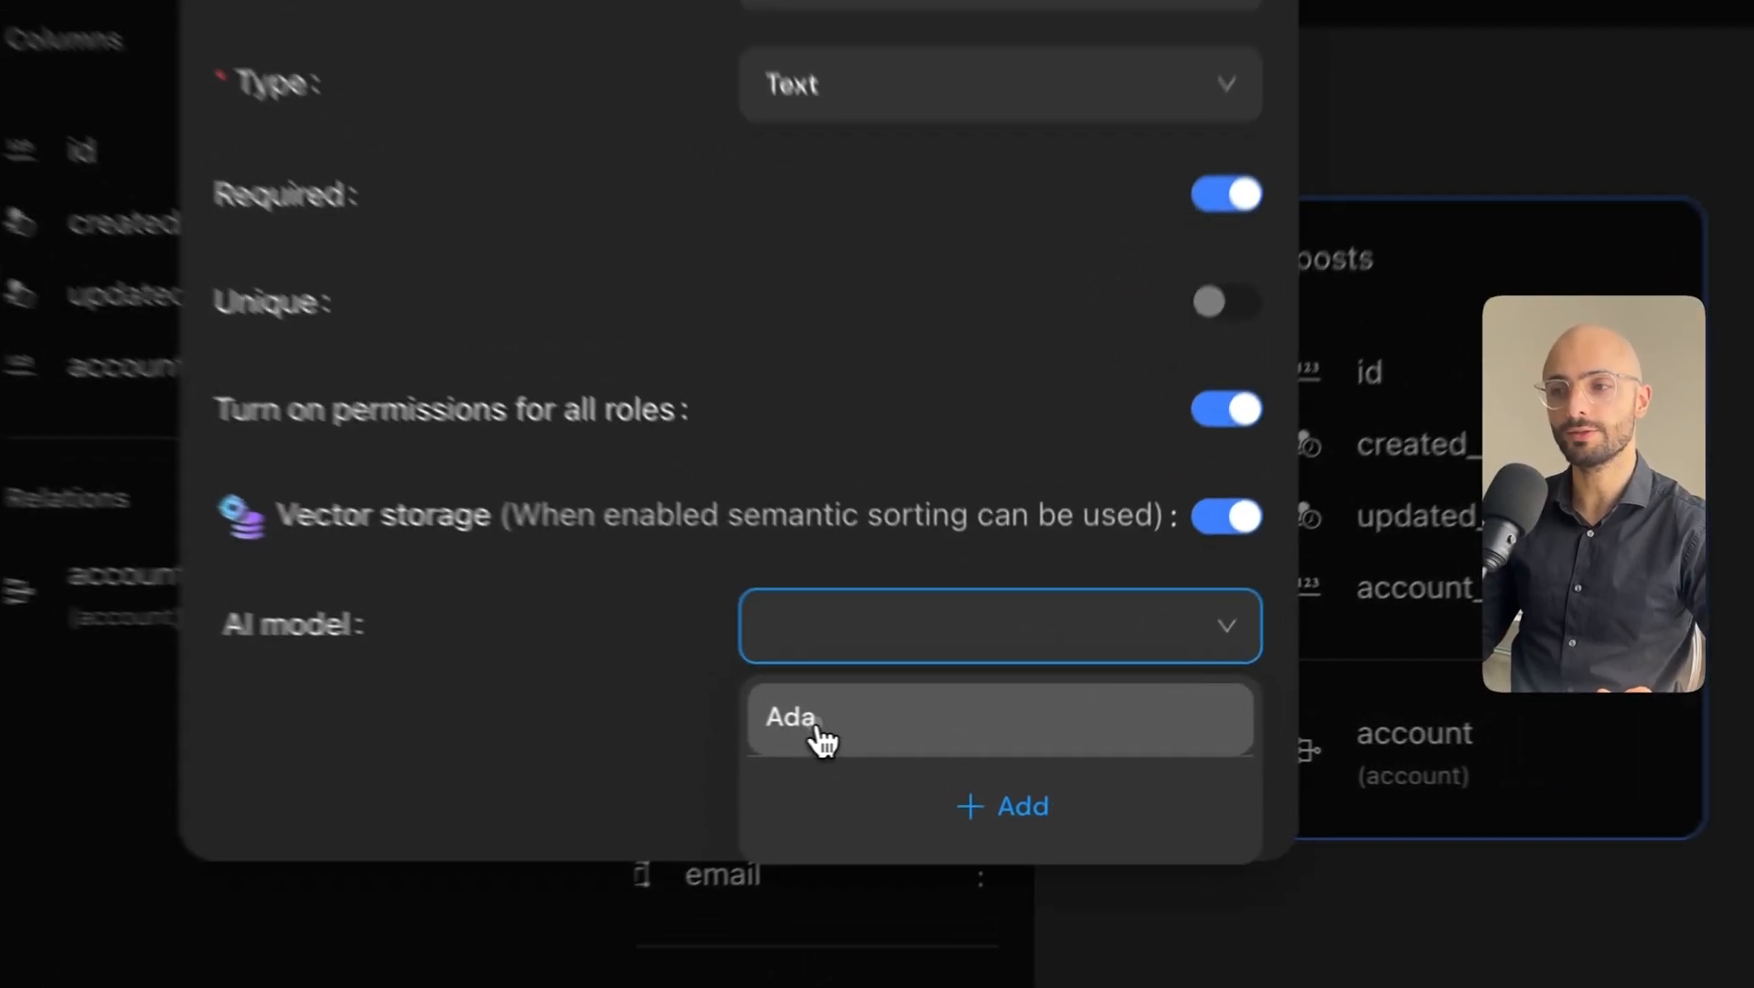
{"action": "left_click", "coordinate": [927, 731]}
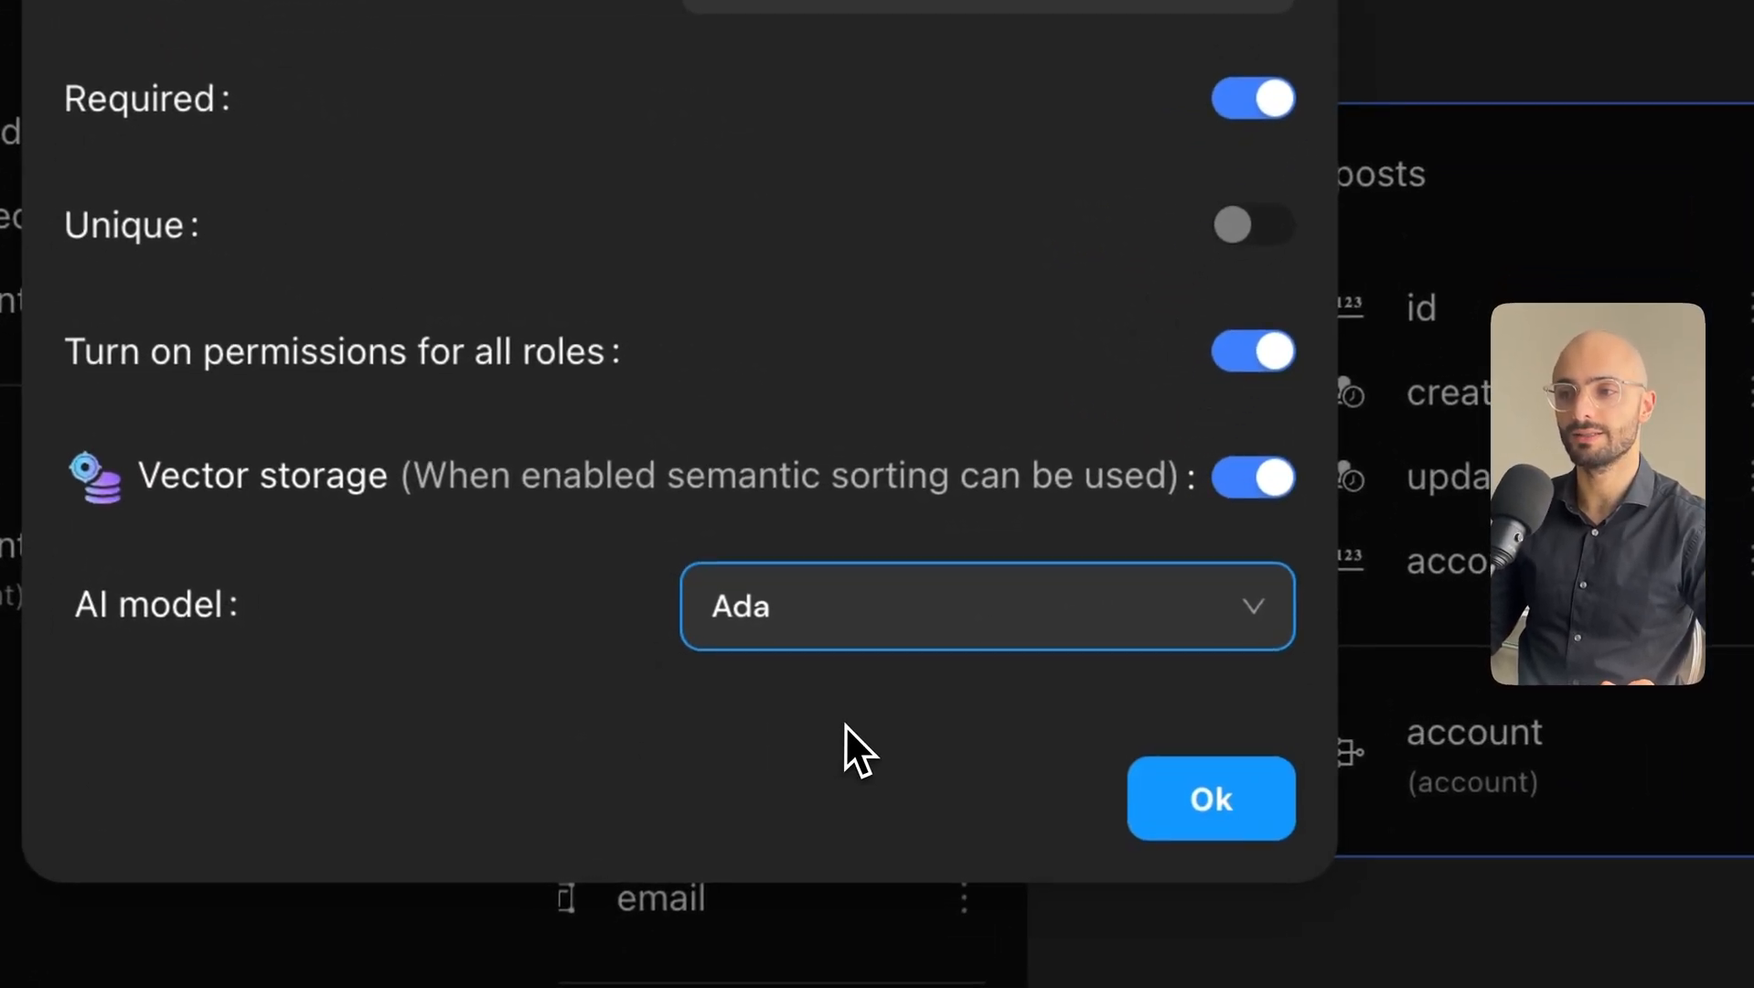
{"action": "left_click", "coordinate": [951, 640]}
Try adding an Embedding AI model from OpenAi, then discard it and return to Data model.
{"action": "left_click", "coordinate": [1008, 825]}
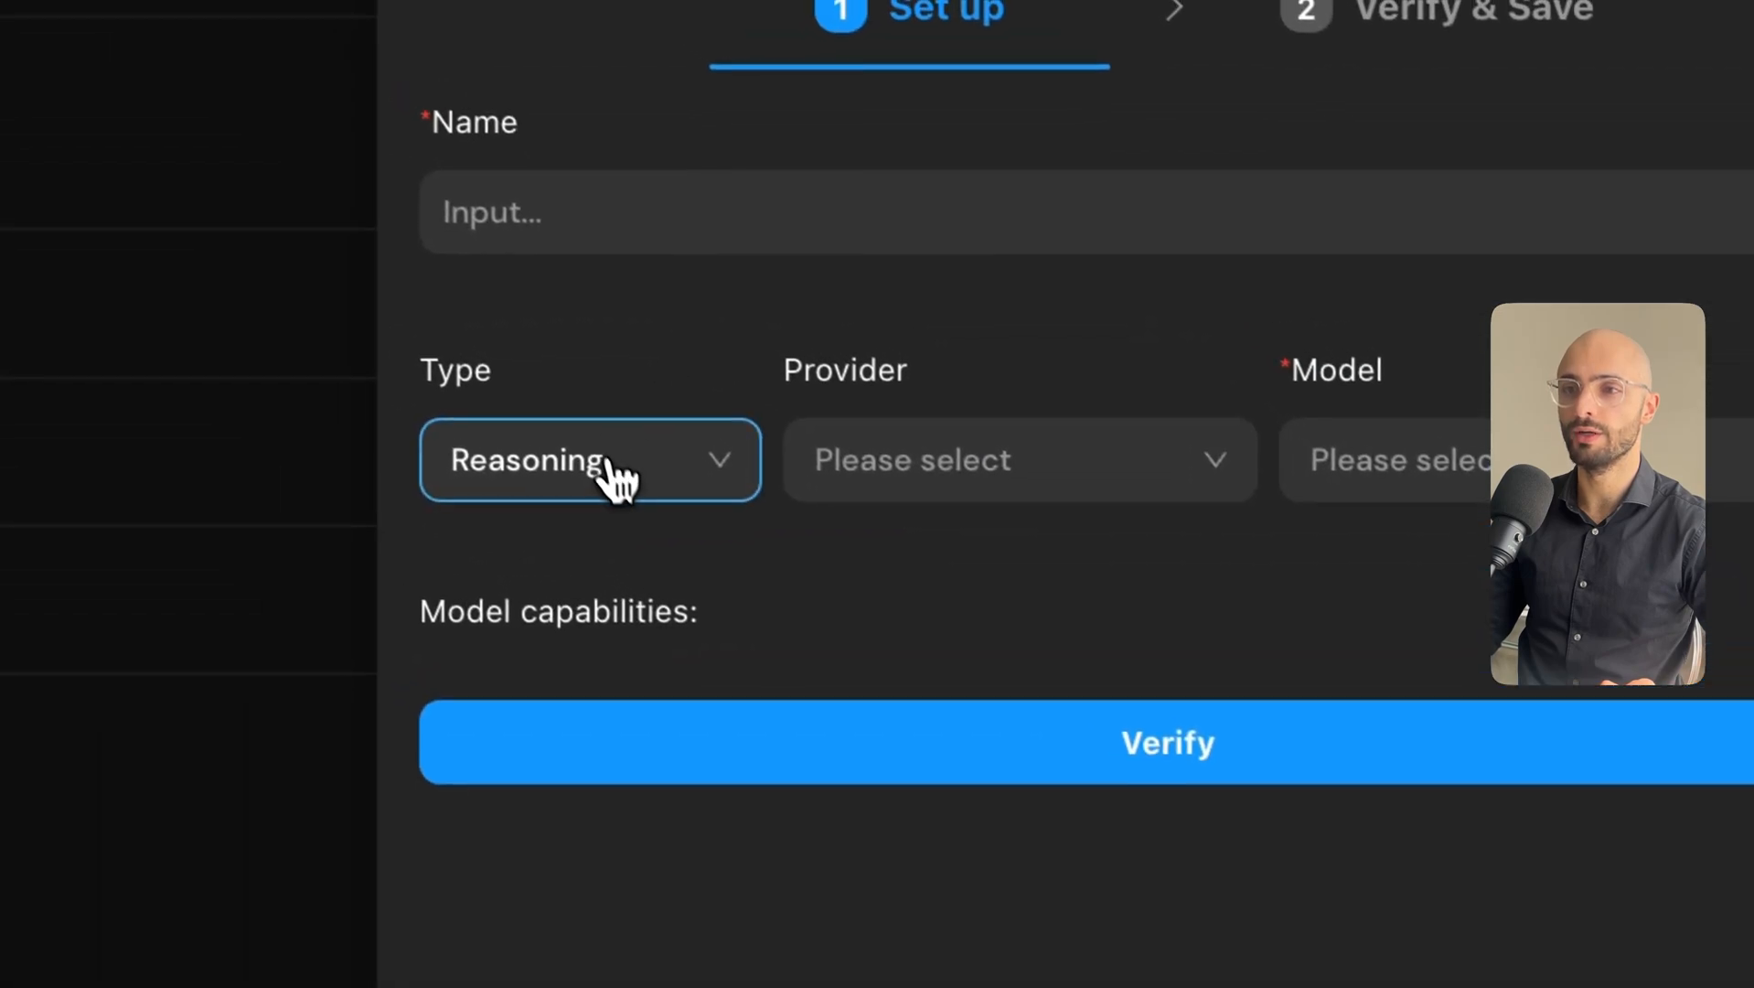
{"action": "left_click", "coordinate": [607, 465]}
{"action": "left_click", "coordinate": [607, 657]}
{"action": "left_click", "coordinate": [892, 470]}
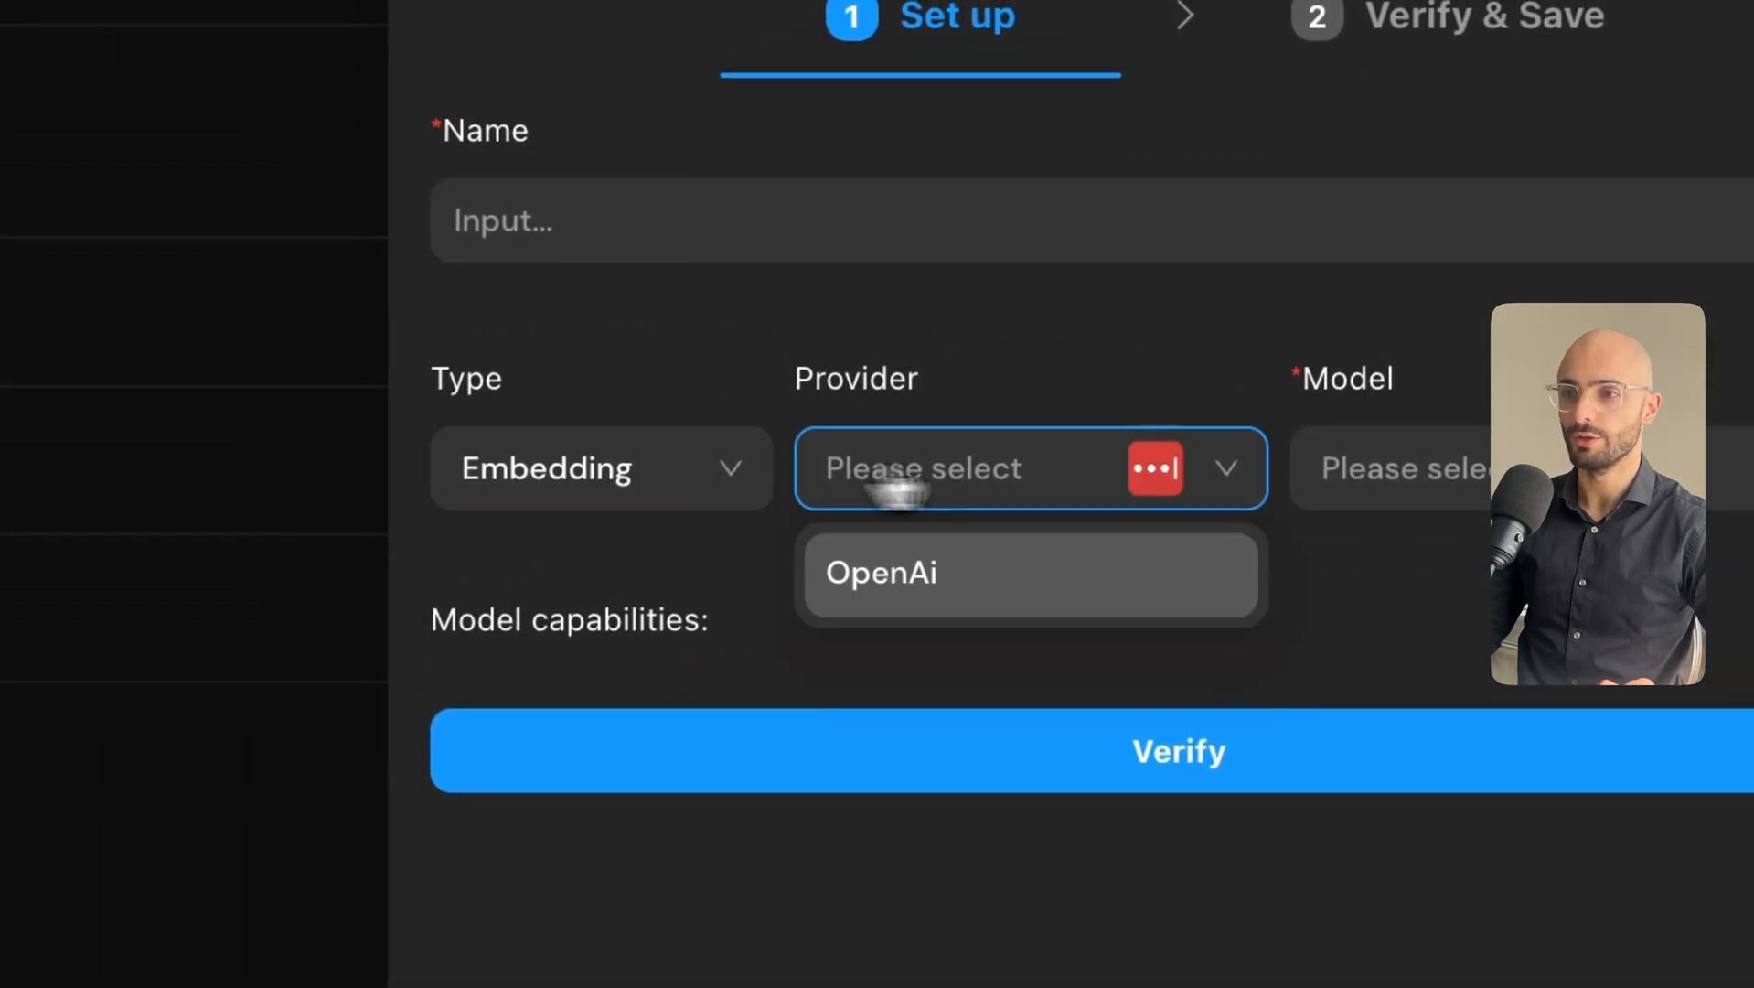
{"action": "left_click", "coordinate": [1513, 471]}
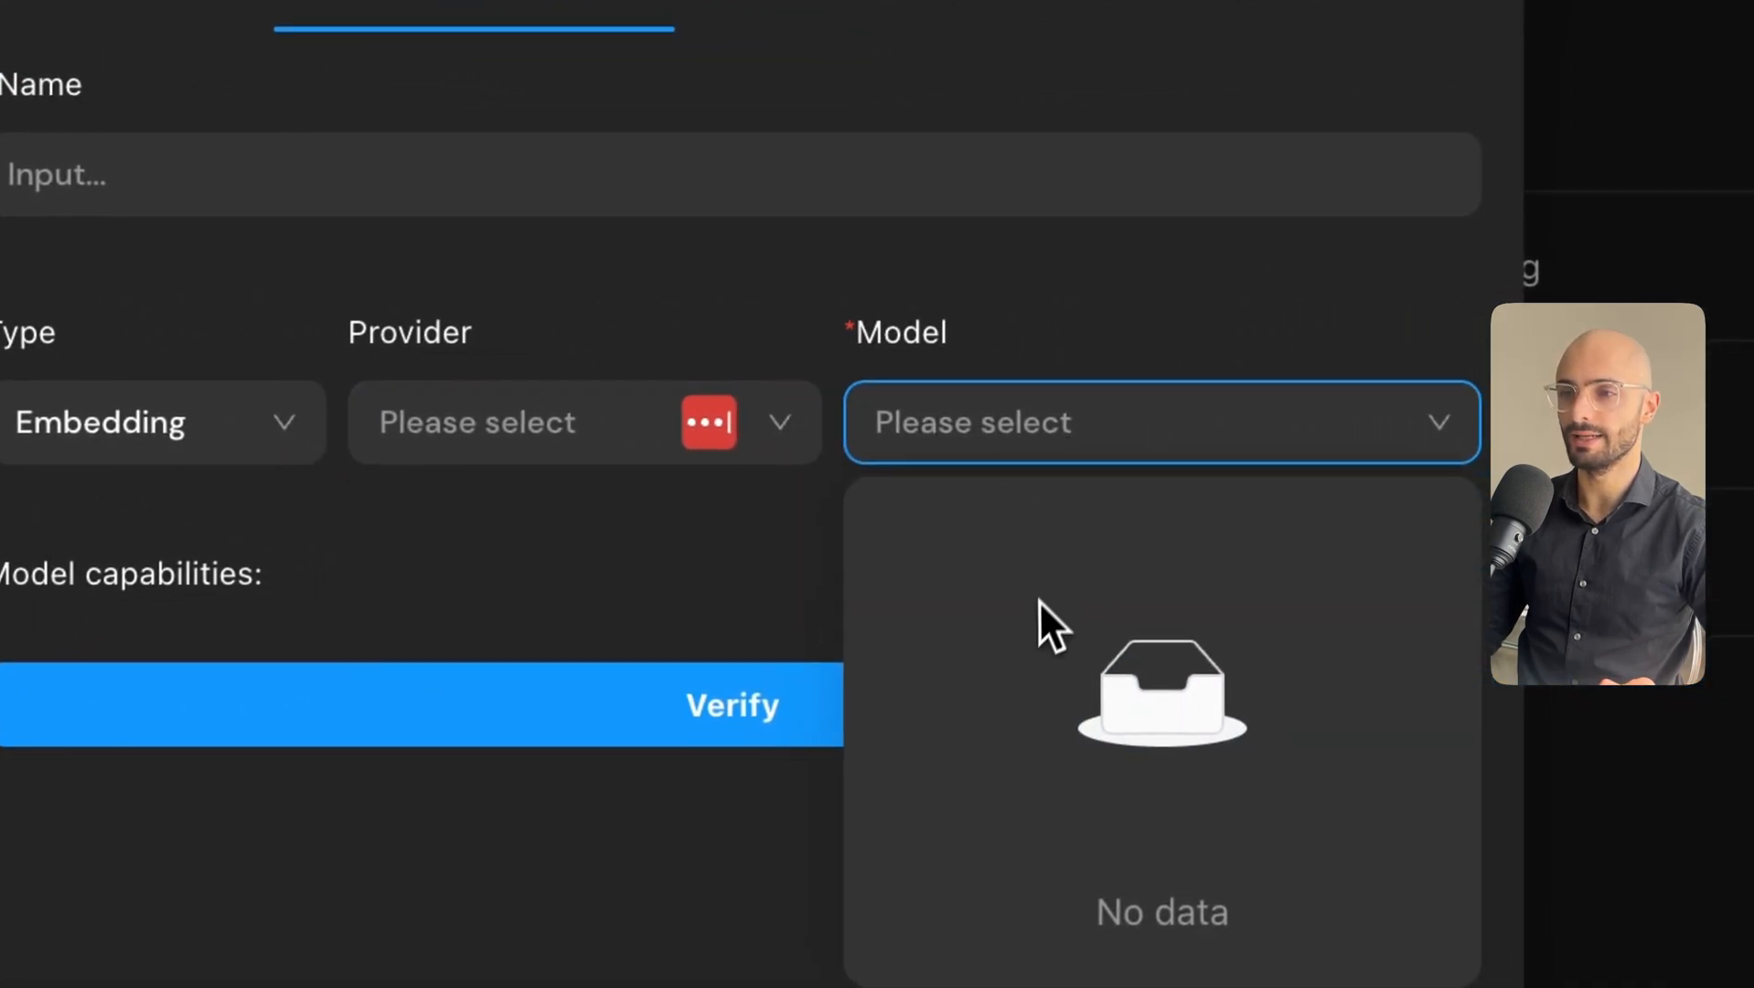
{"action": "left_click", "coordinate": [787, 453]}
{"action": "left_click", "coordinate": [737, 526]}
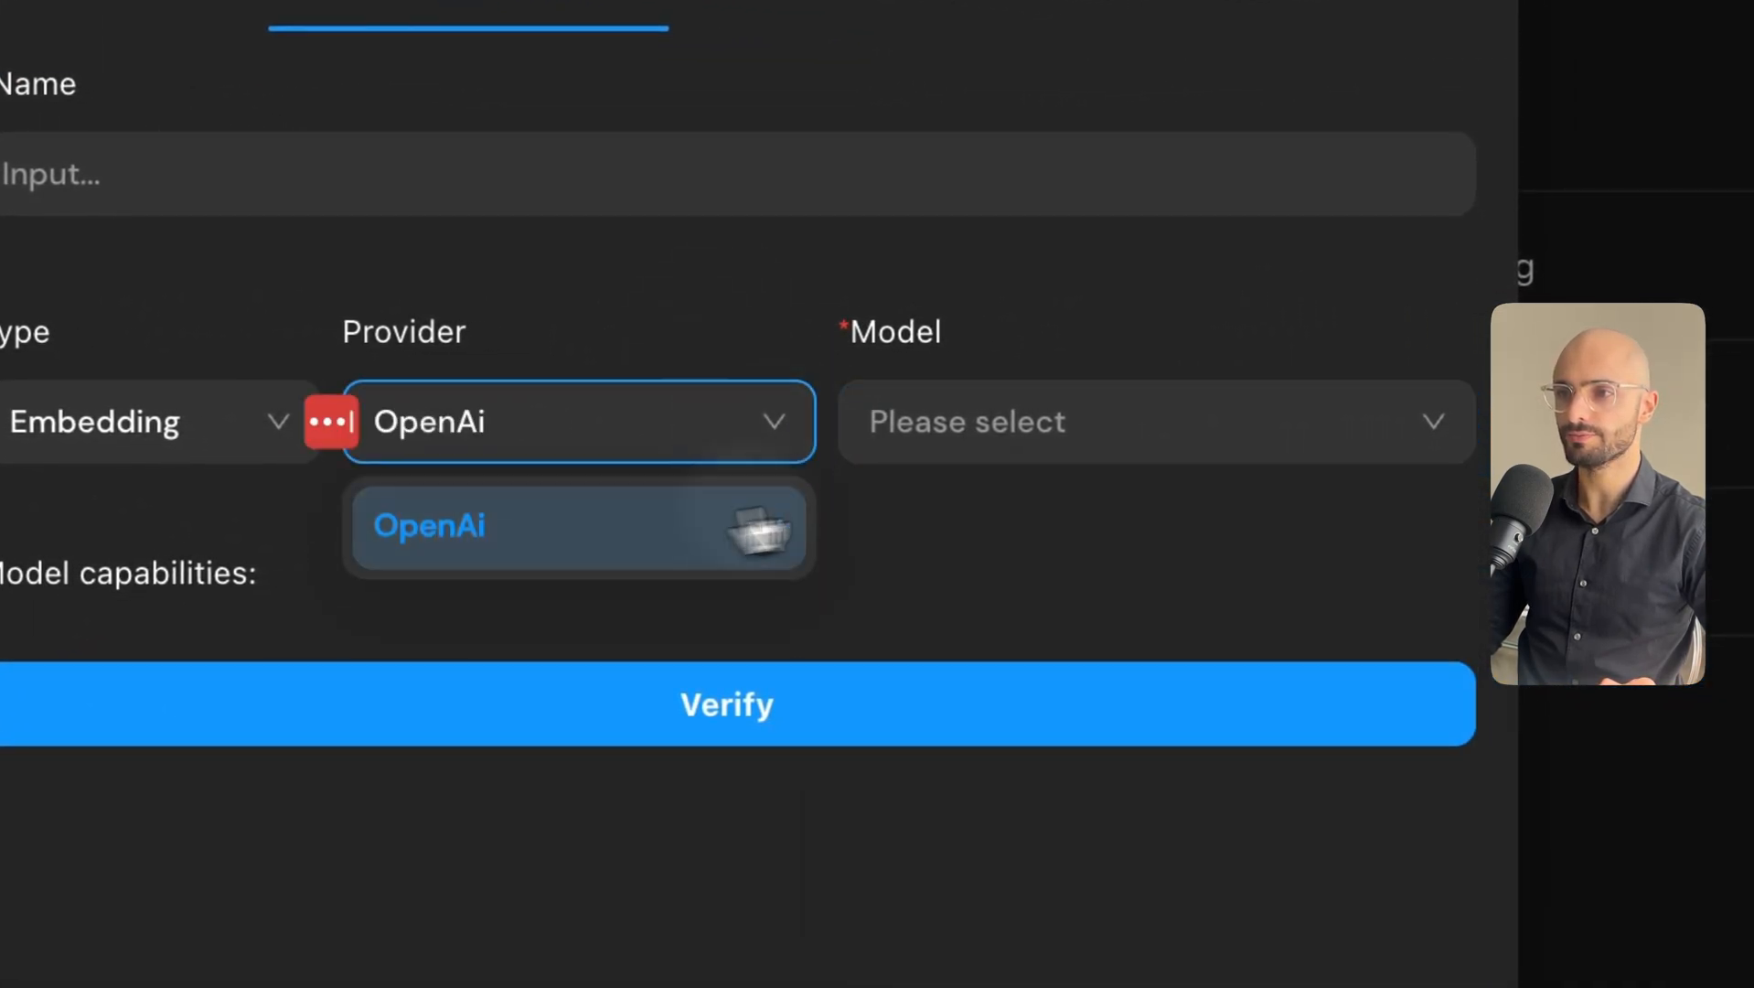
{"action": "left_click", "coordinate": [1136, 449]}
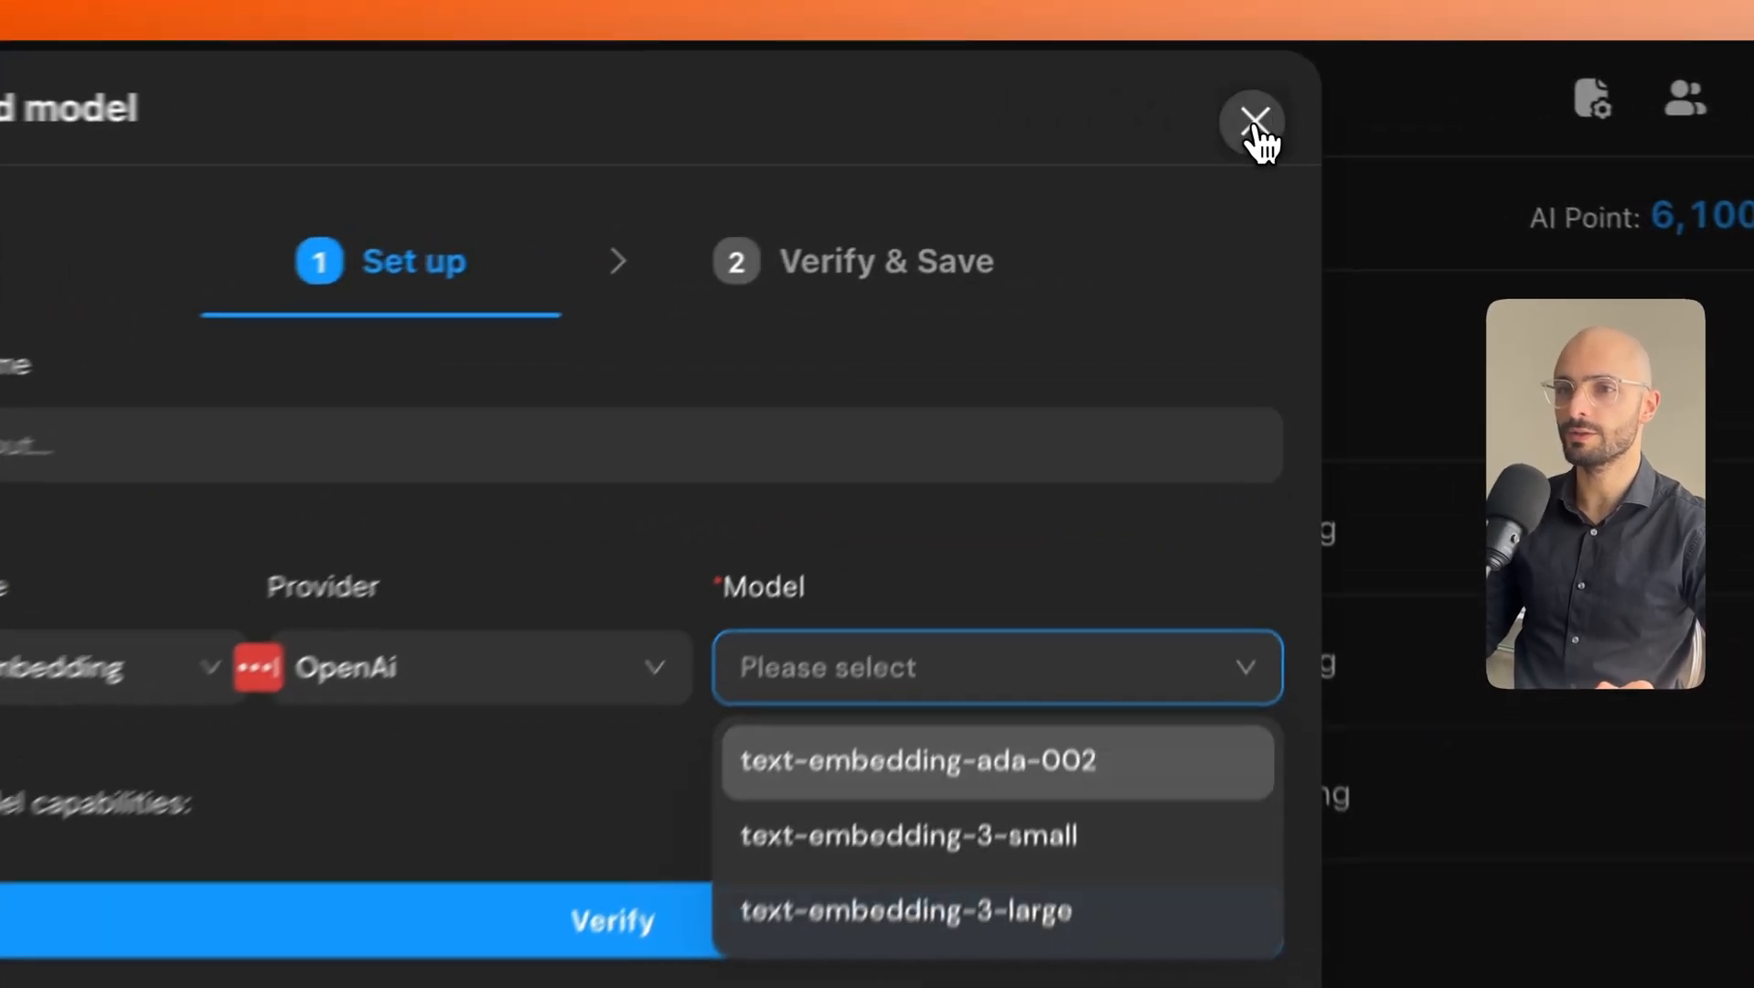
{"action": "left_click", "coordinate": [1235, 110]}
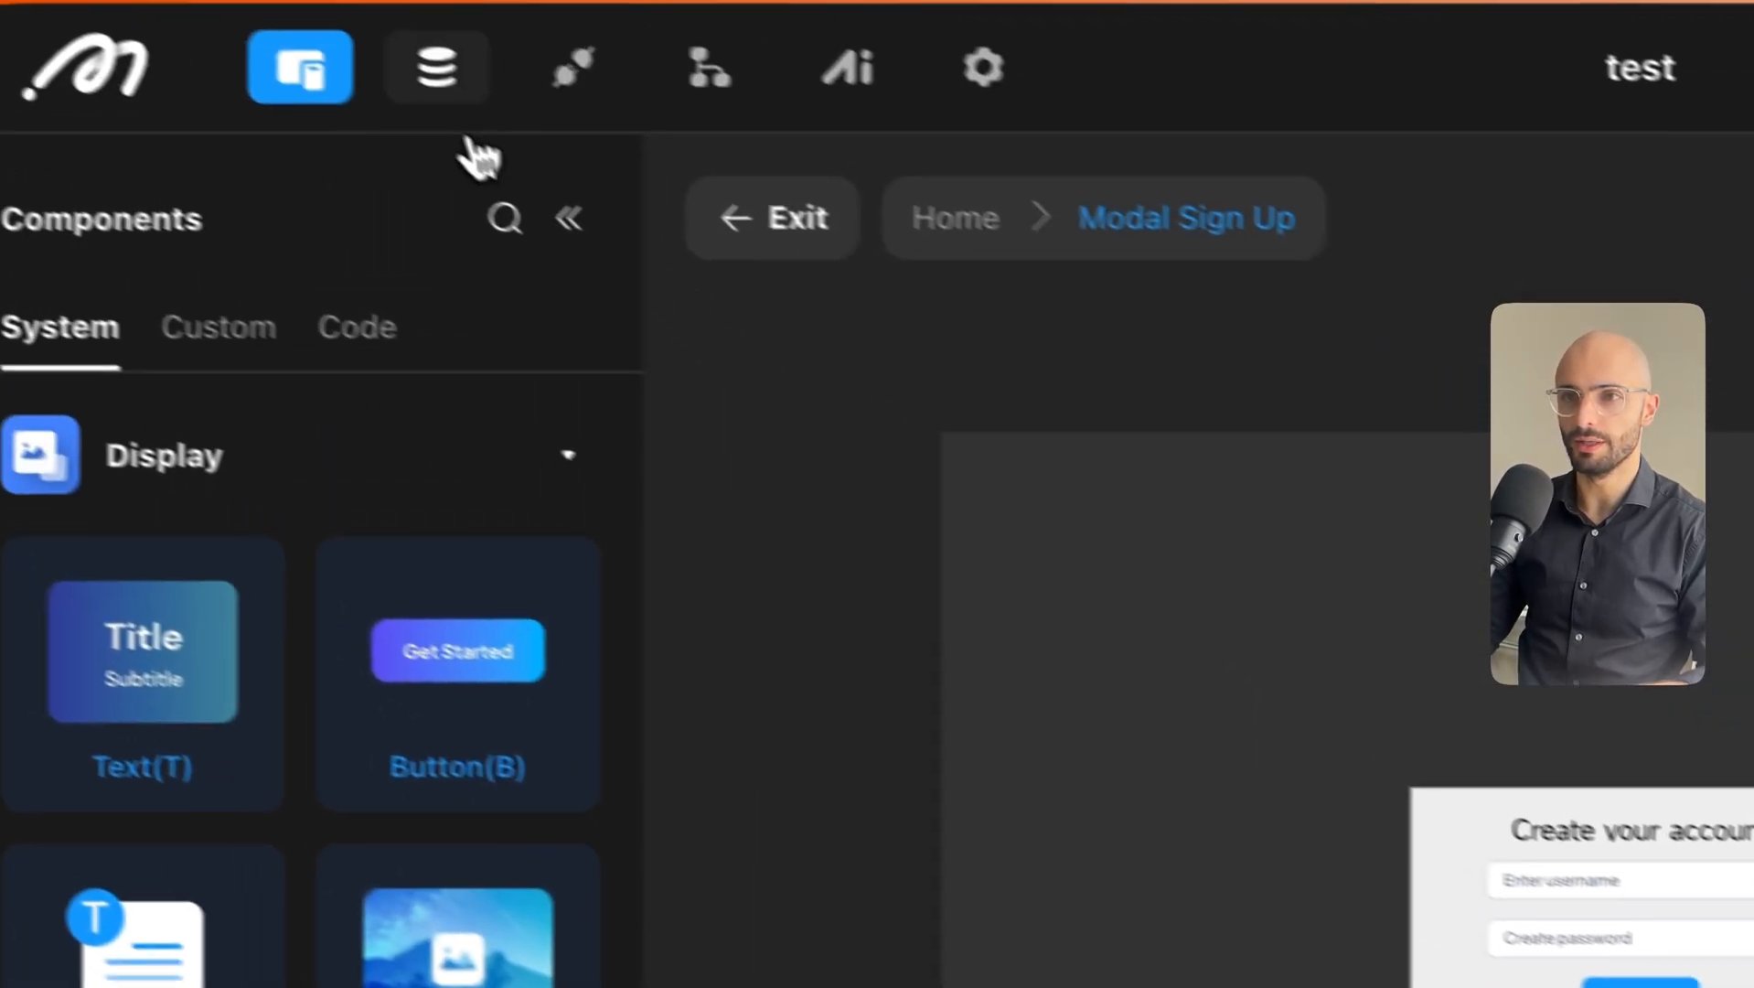
{"action": "left_click", "coordinate": [435, 69]}
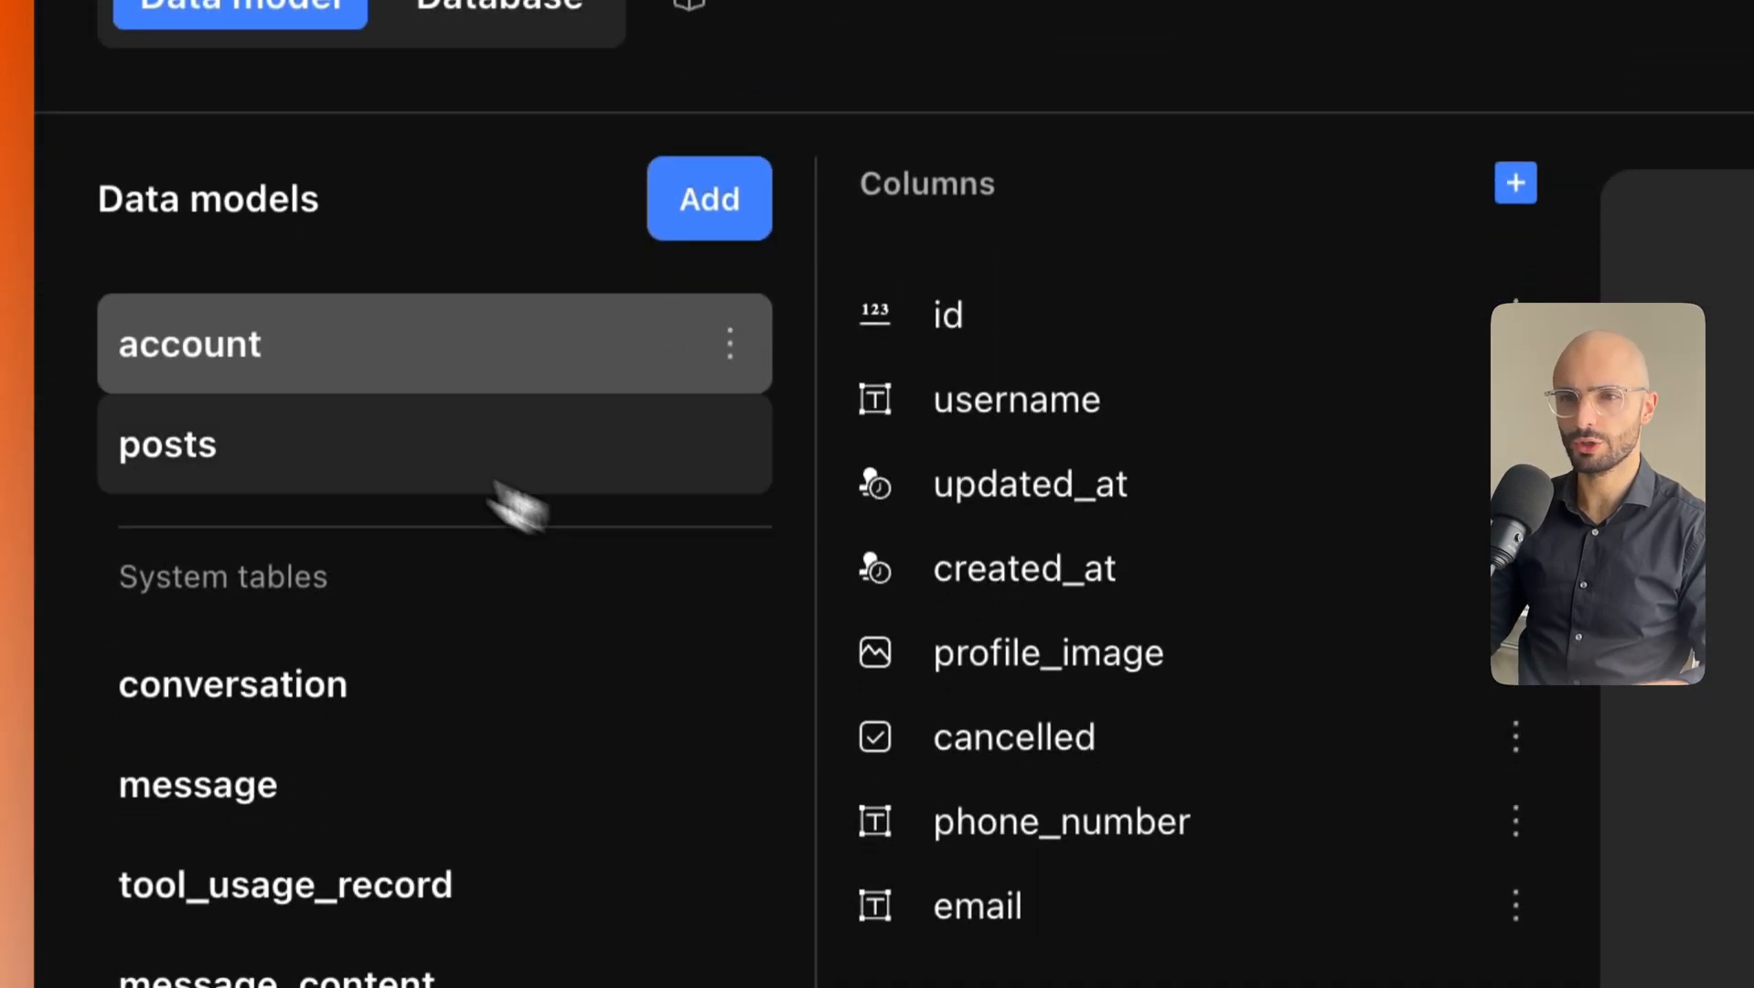
Add a new posts column named post_content with type Text.
{"action": "left_click", "coordinate": [301, 832]}
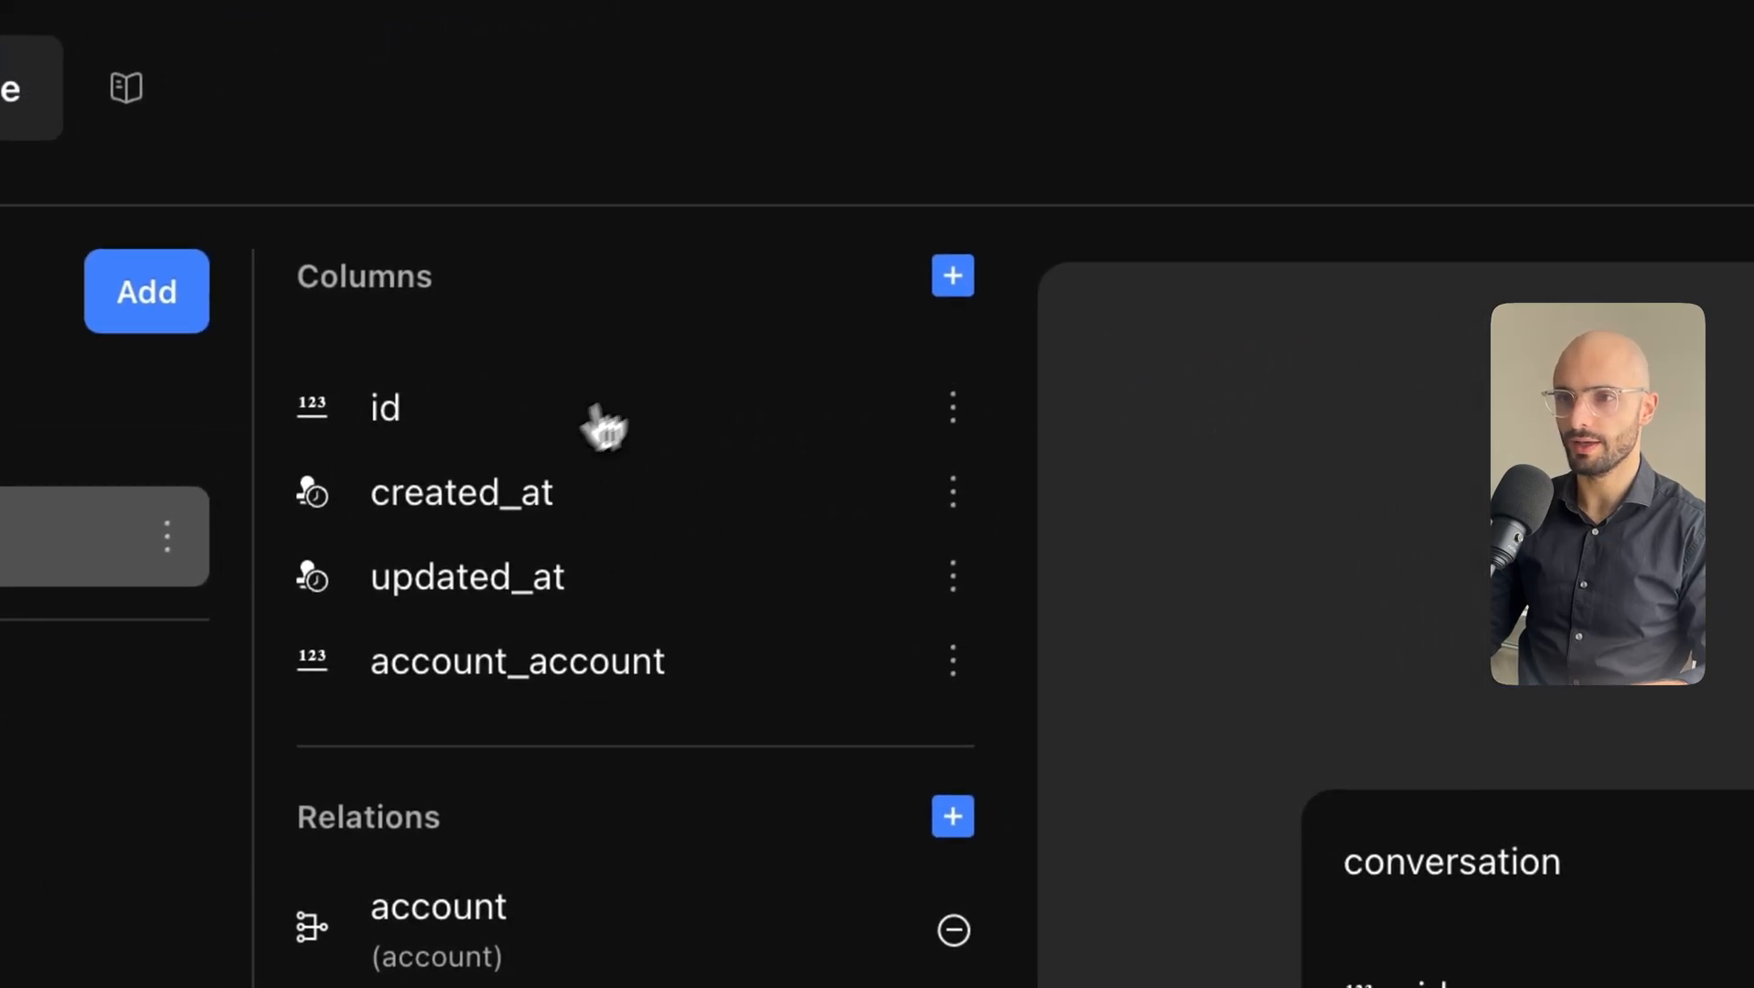
{"action": "left_click", "coordinate": [951, 277]}
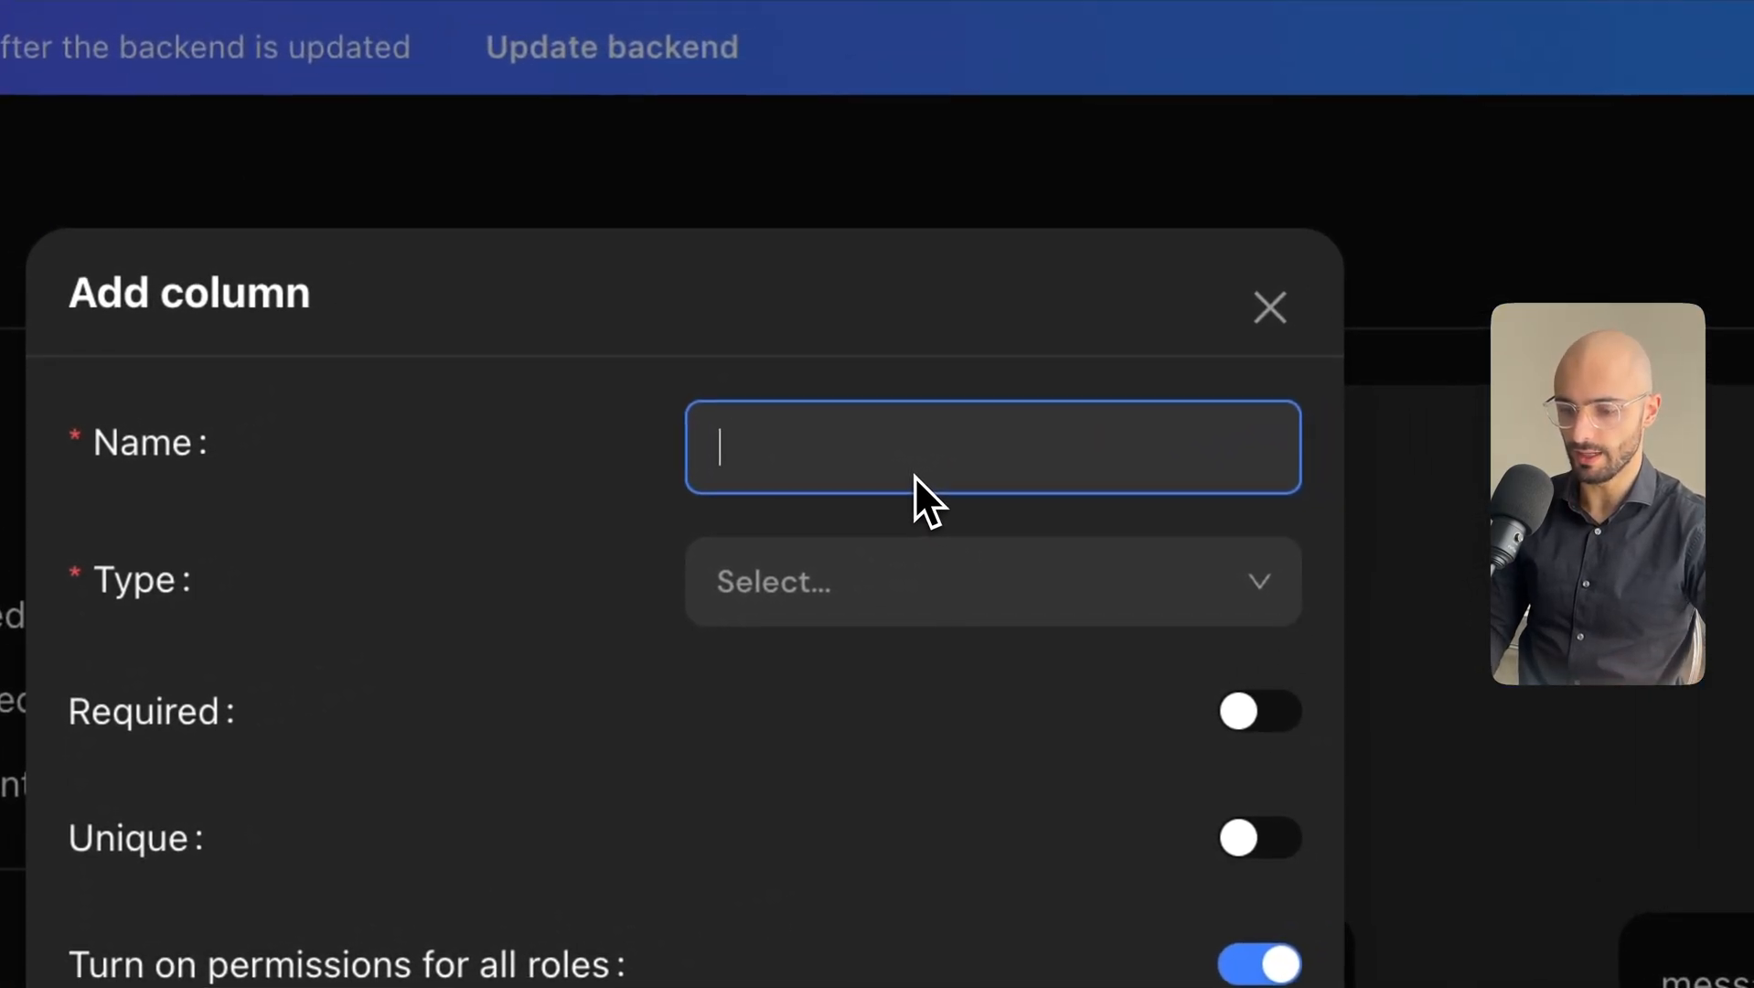
{"action": "type", "text": "post"}
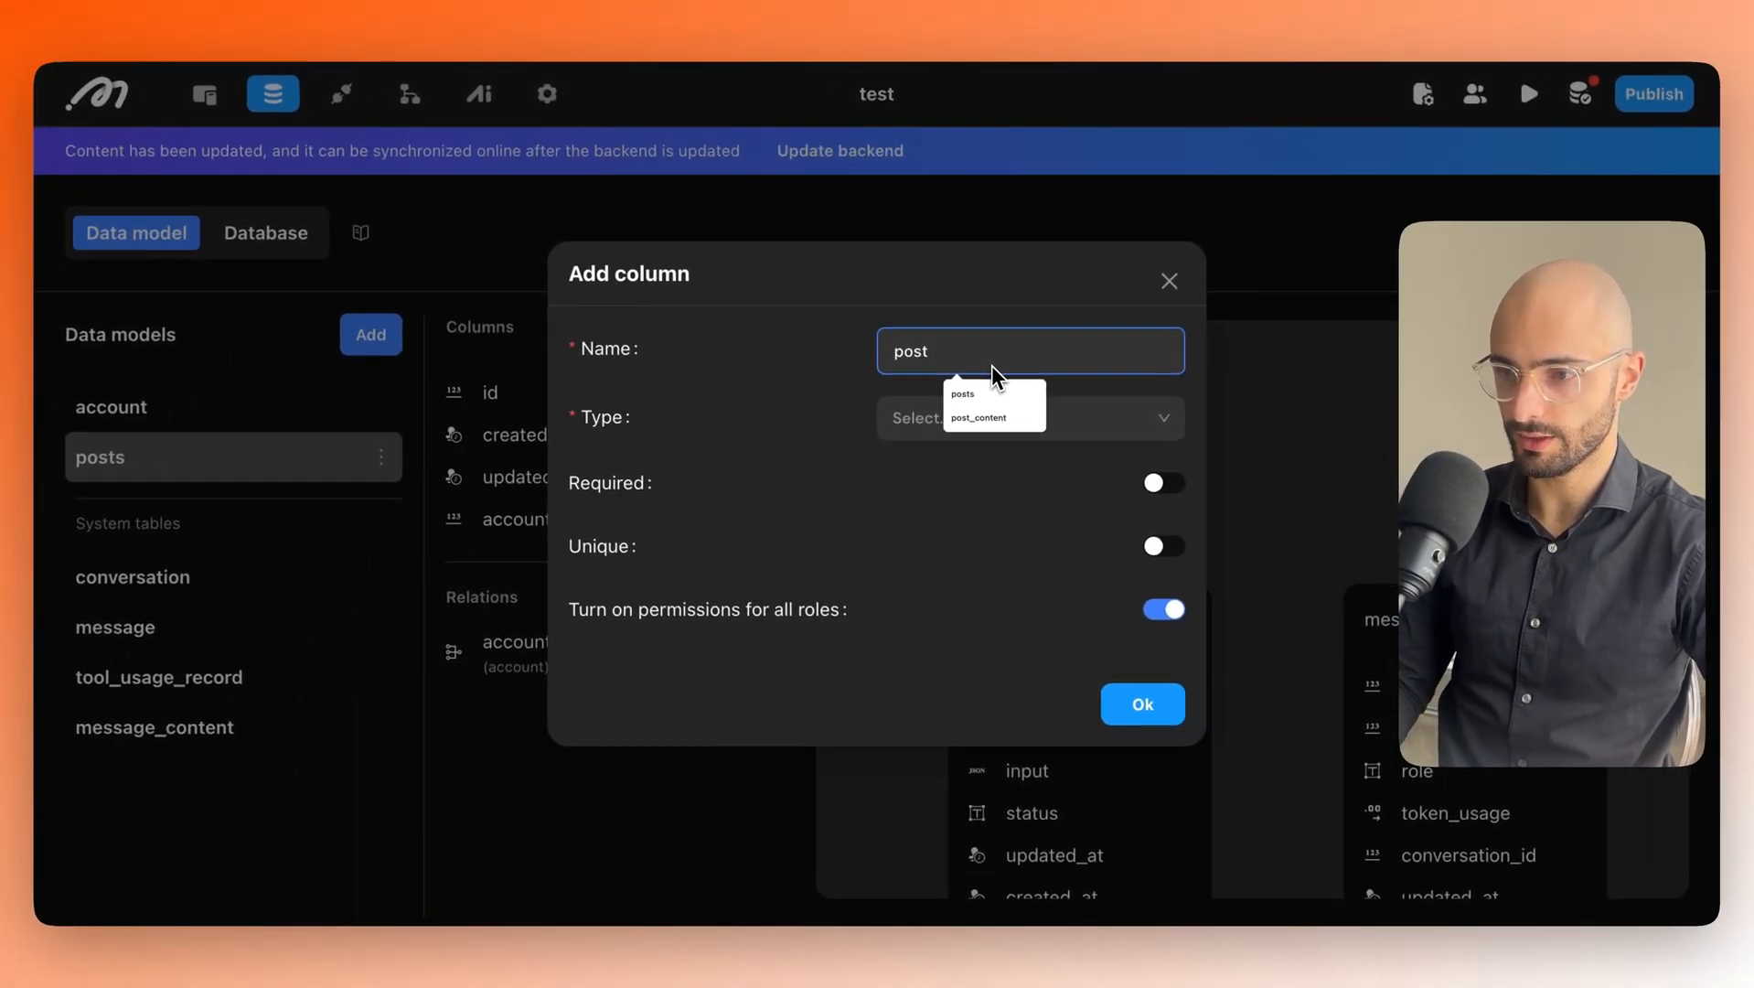
{"action": "key", "text": "Down"}
{"action": "key", "text": "Down"}
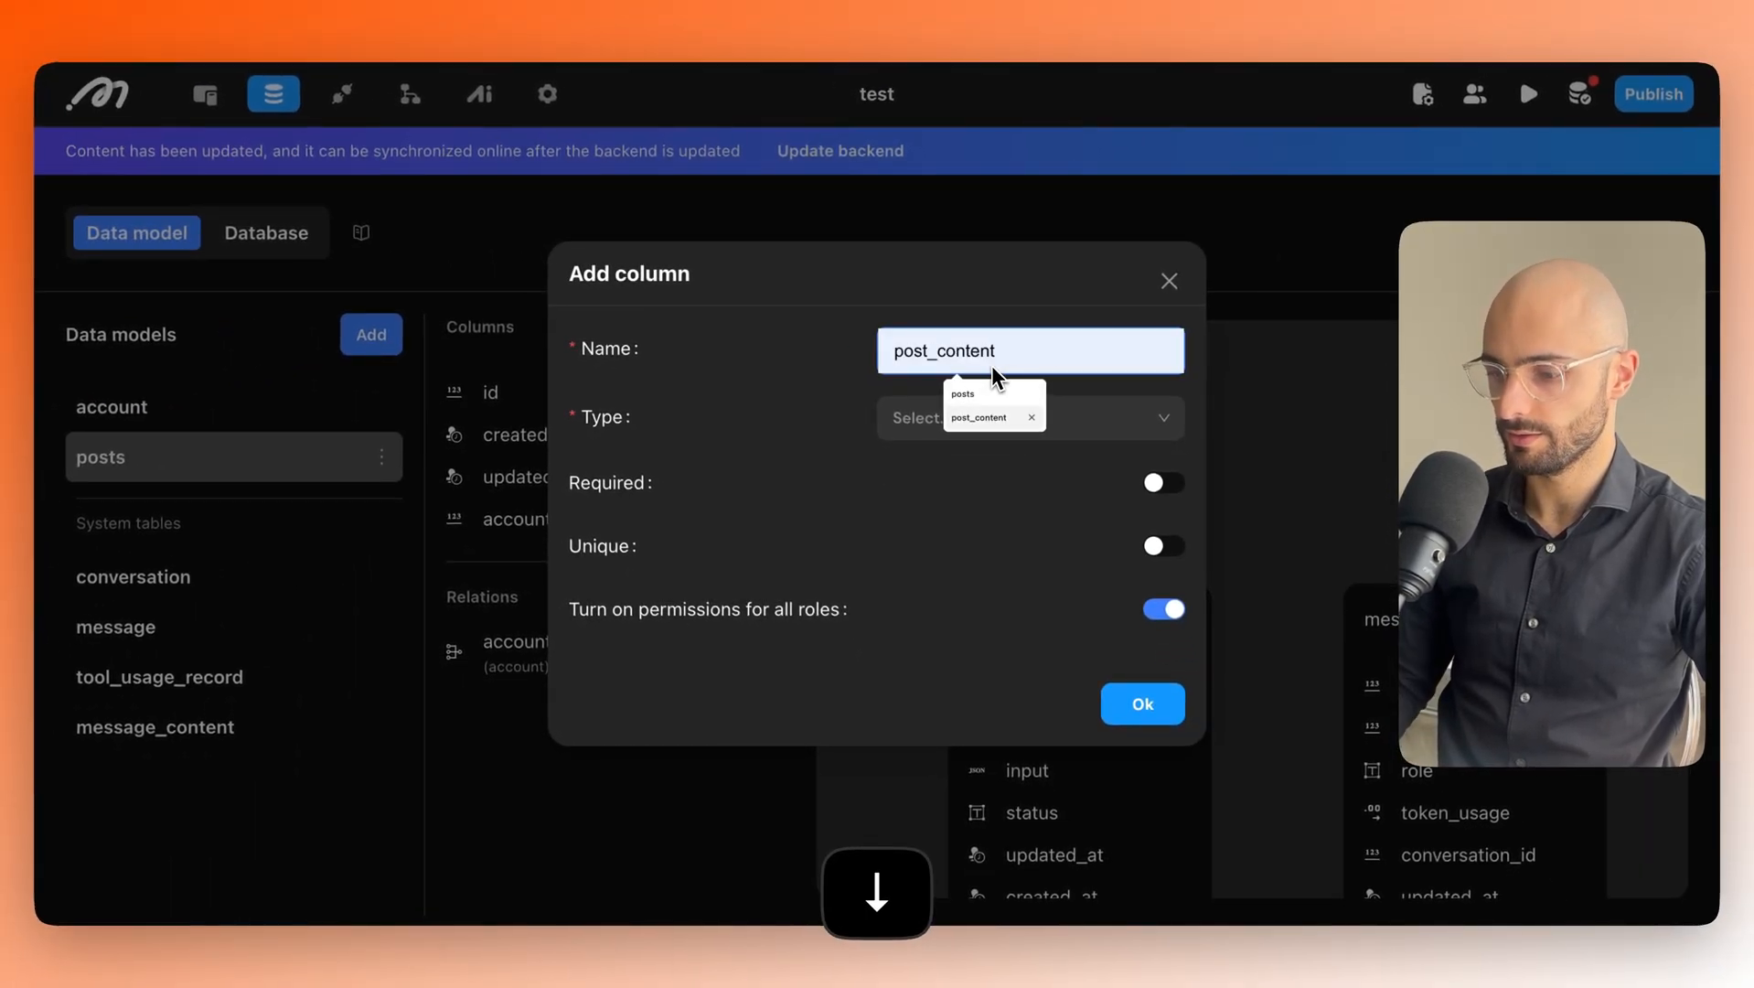
{"action": "key", "text": "Return"}
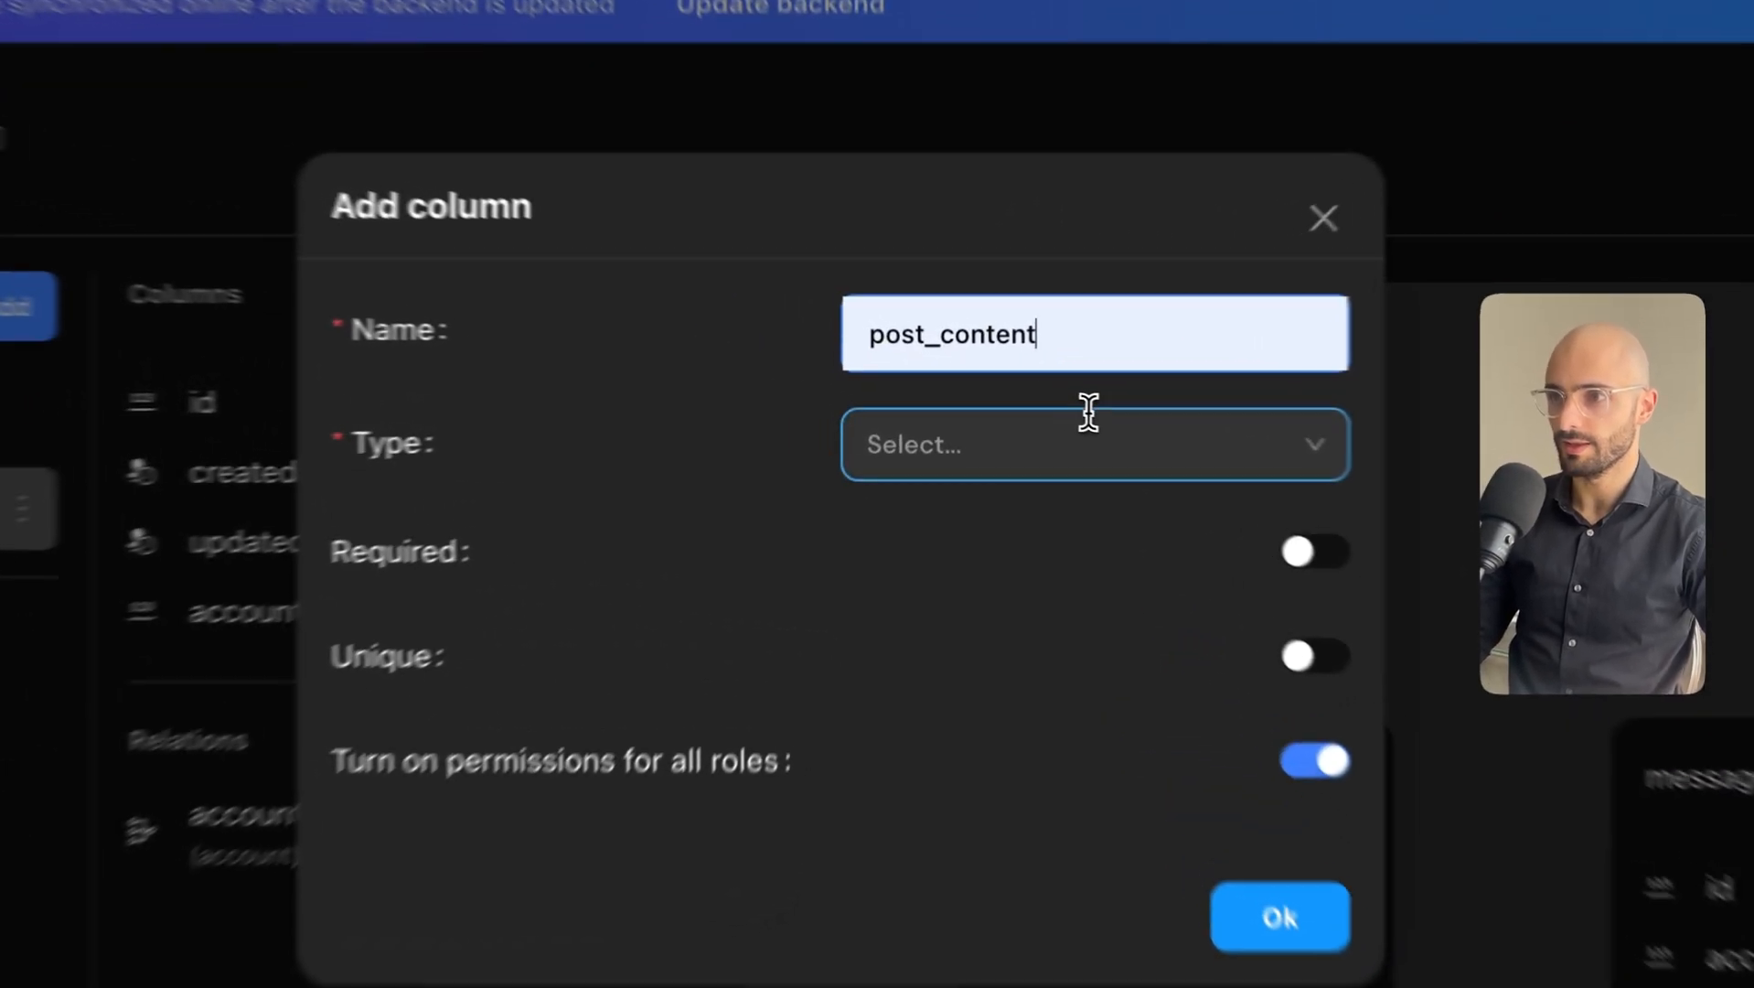
{"action": "left_click", "coordinate": [1011, 417]}
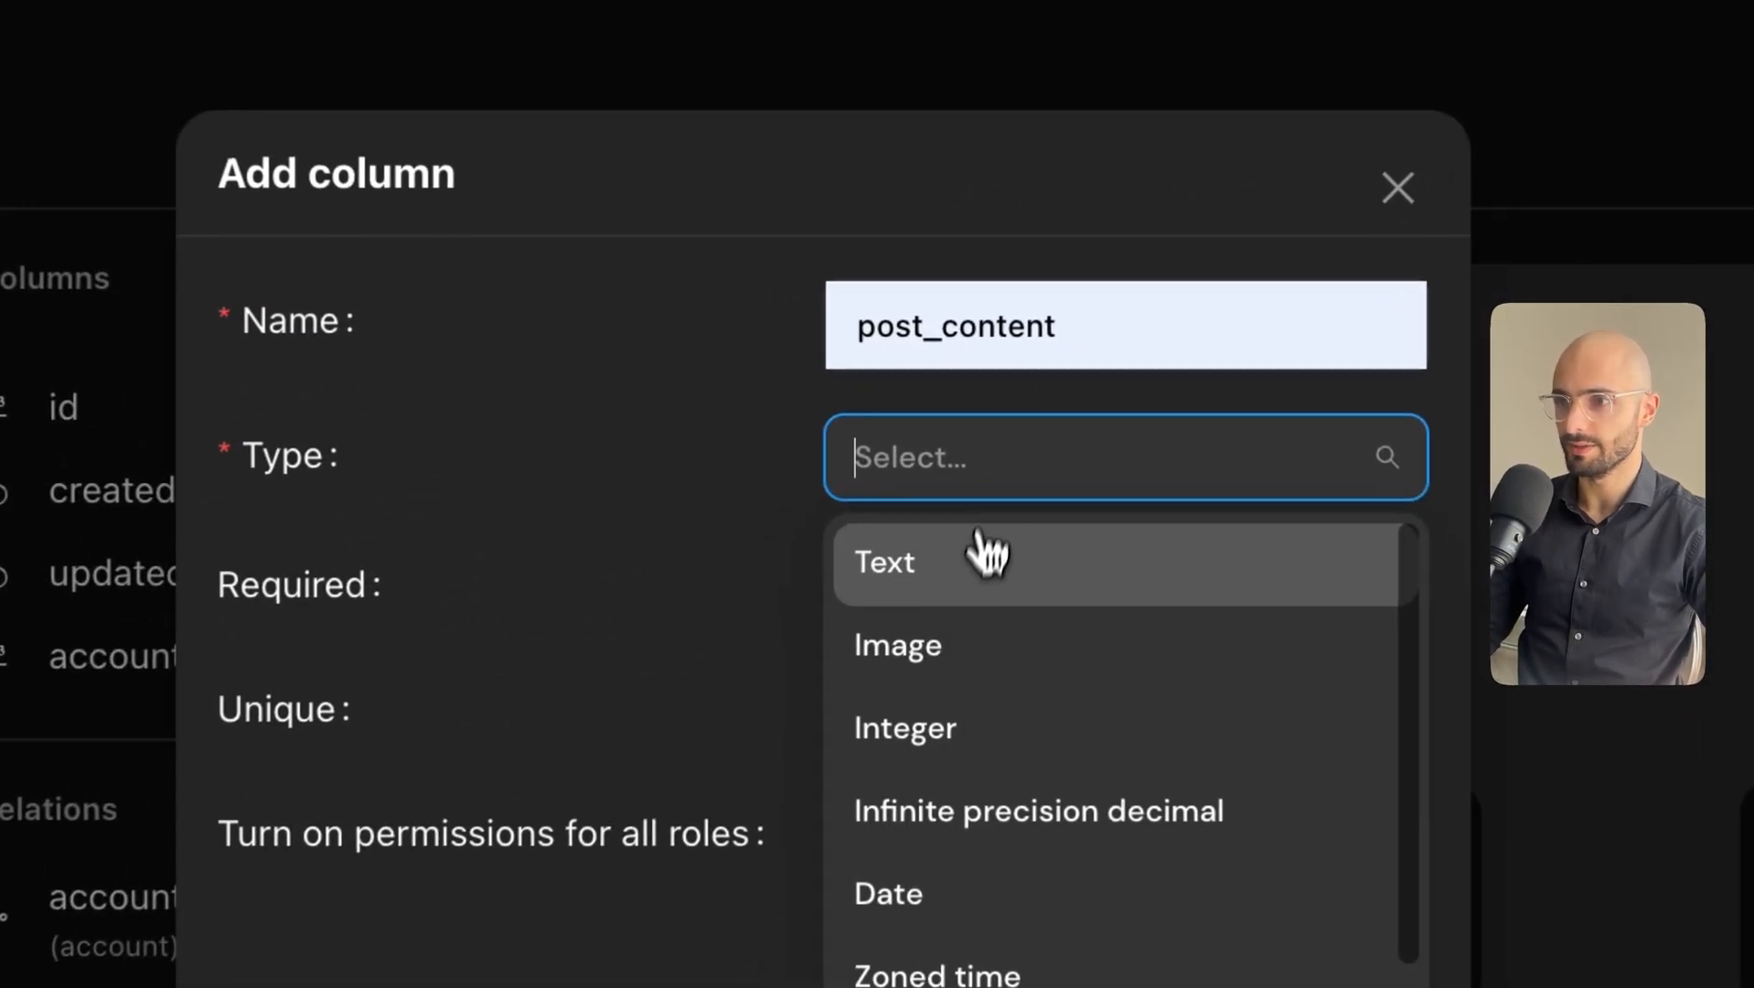
{"action": "left_click", "coordinate": [956, 485]}
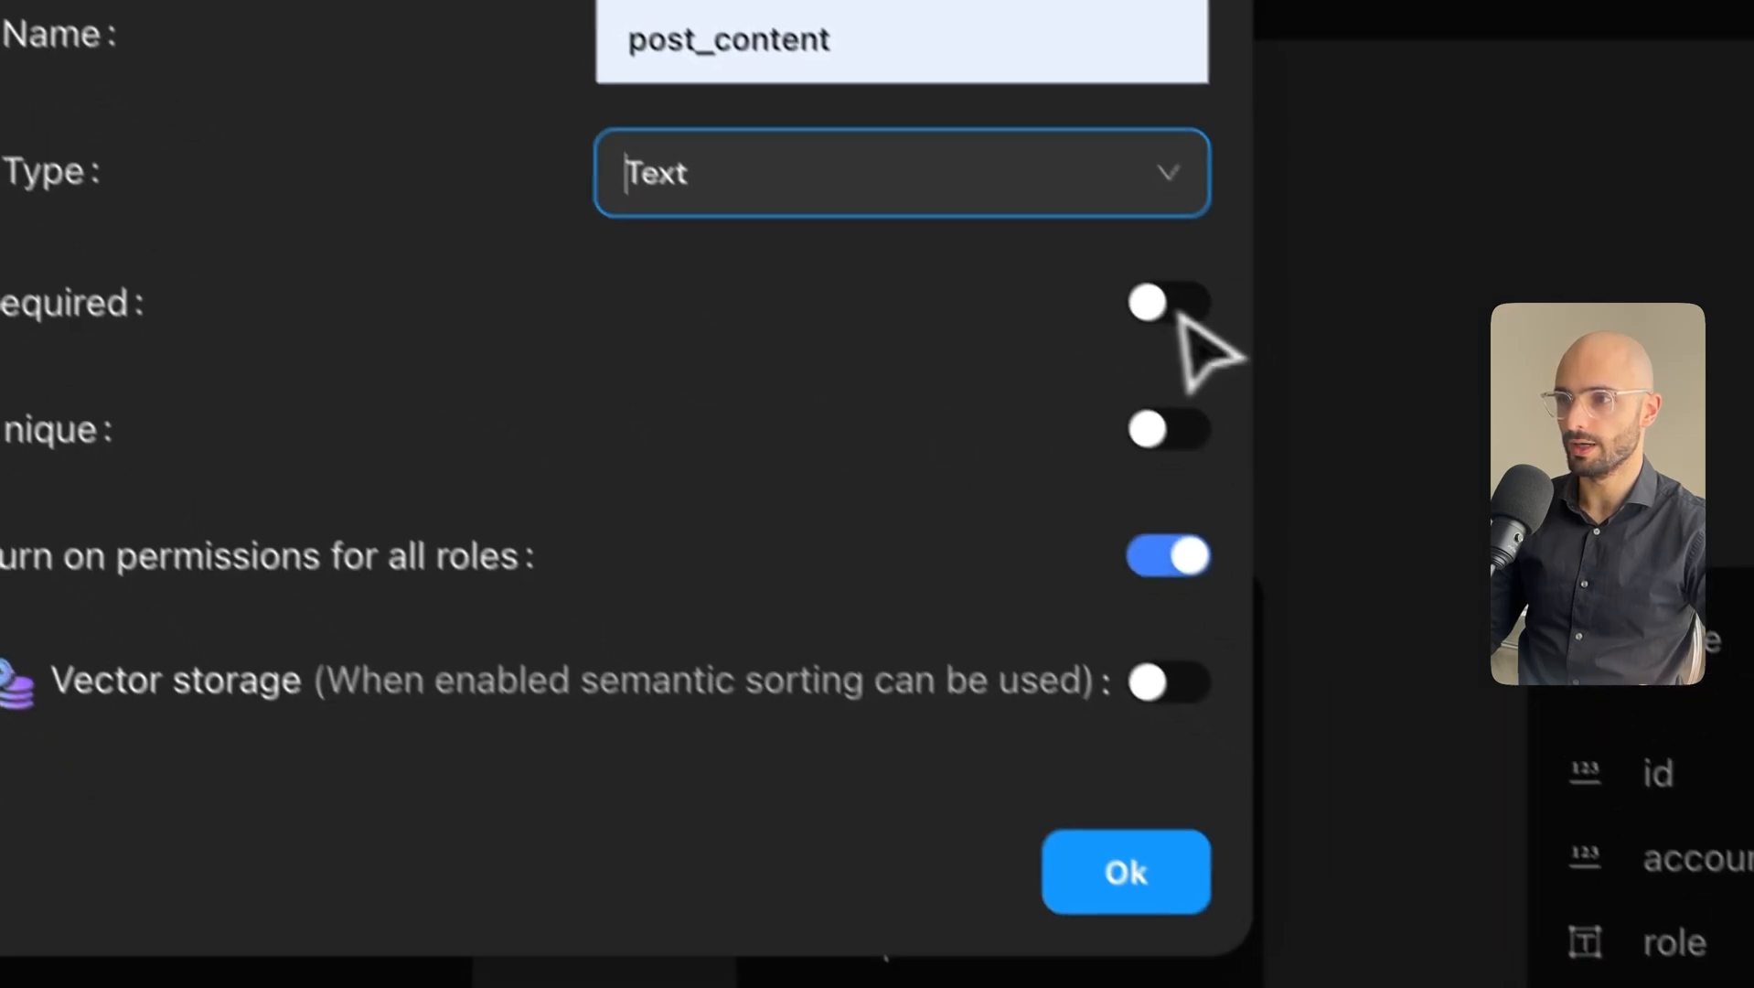
Make post_content required with vector storage on Ada, and save the column.
{"action": "left_click", "coordinate": [1114, 267]}
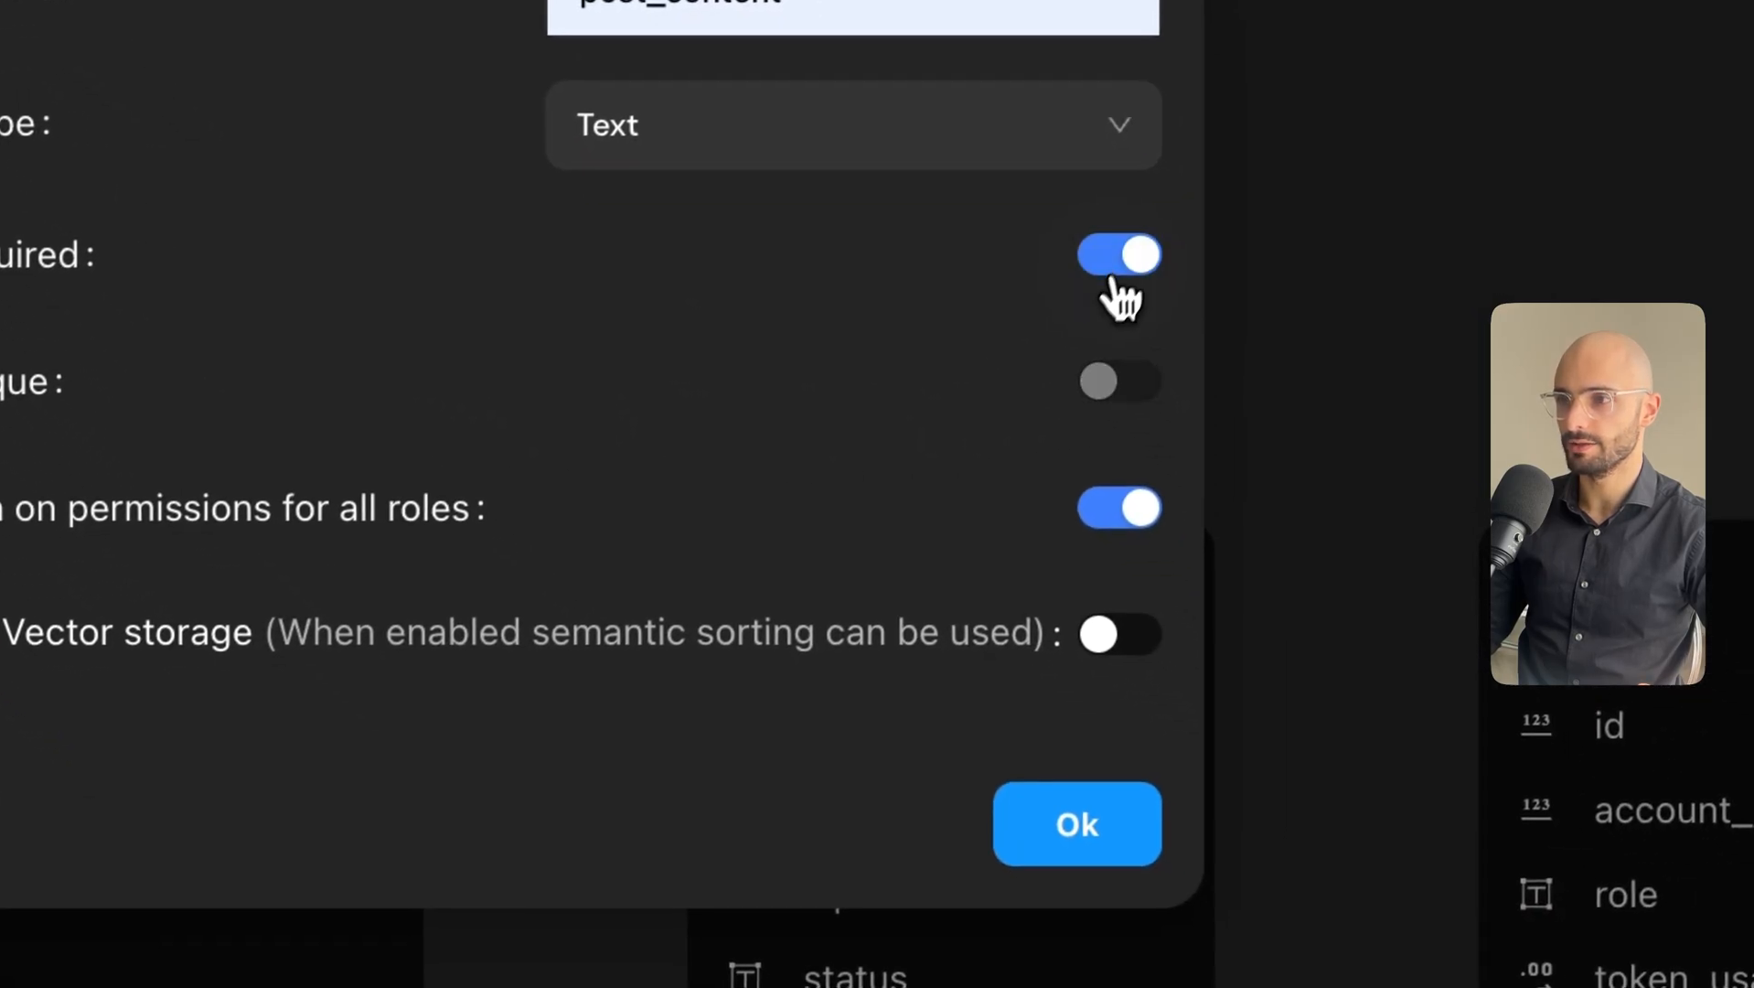
{"action": "left_click", "coordinate": [1114, 631]}
{"action": "left_click", "coordinate": [923, 710]}
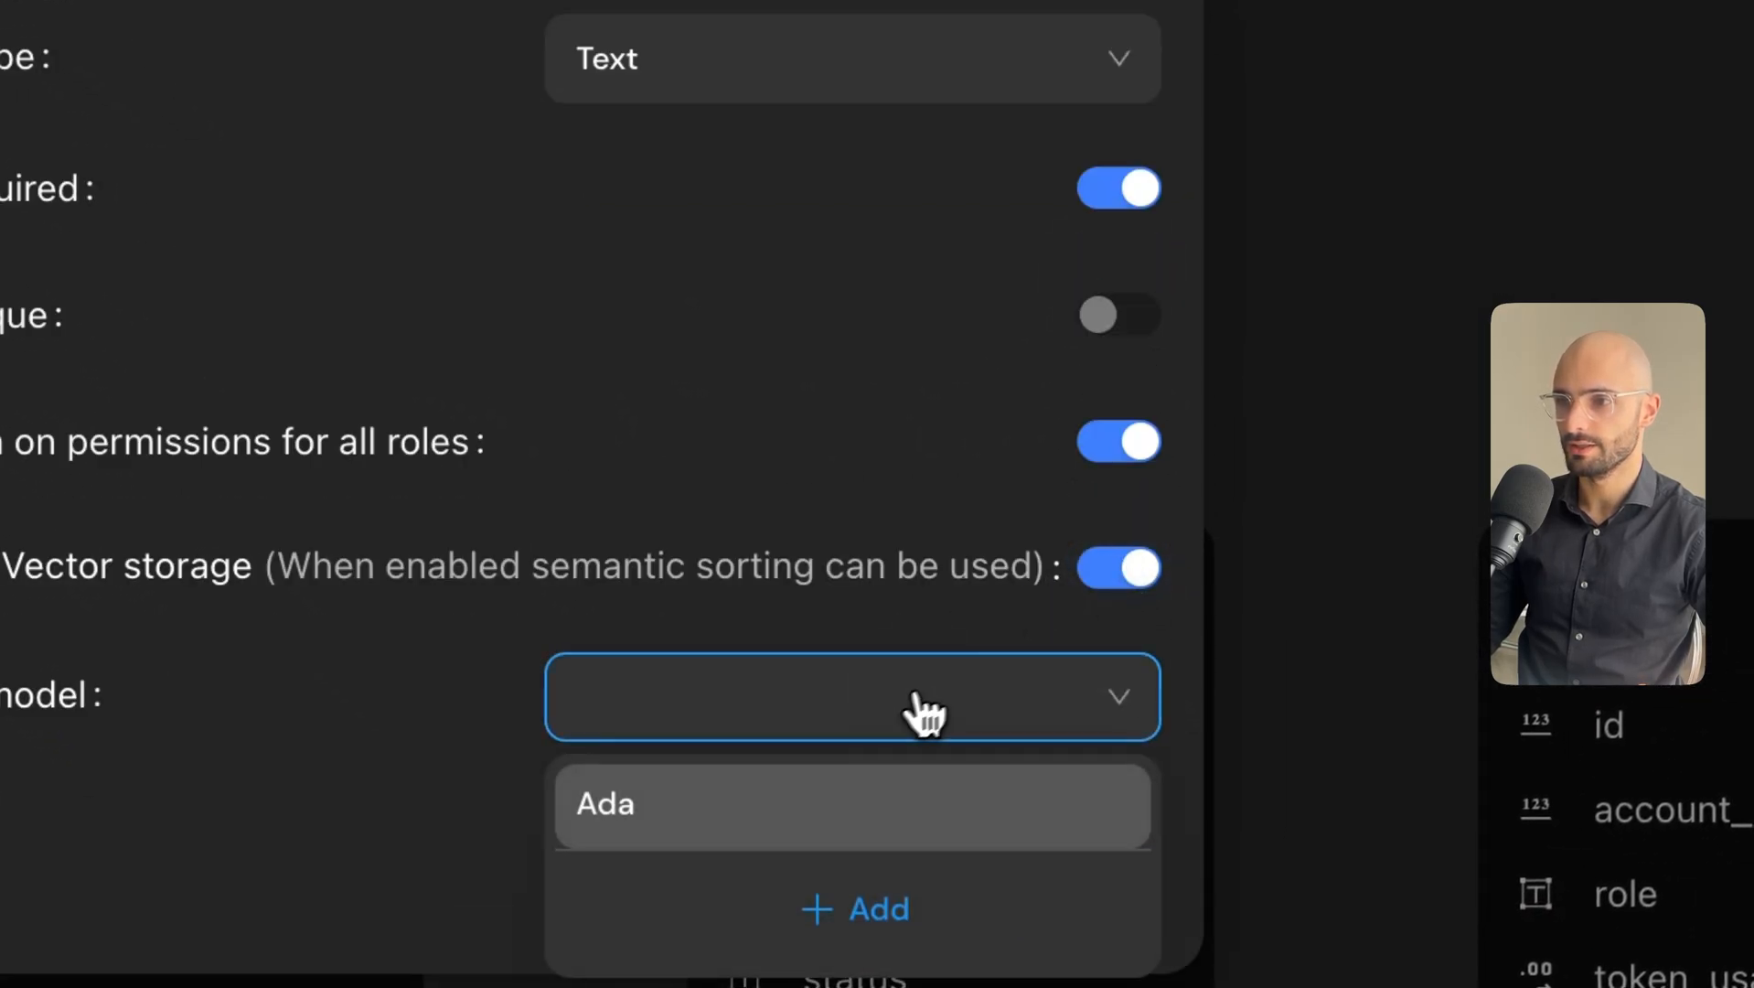
{"action": "left_click", "coordinate": [604, 801]}
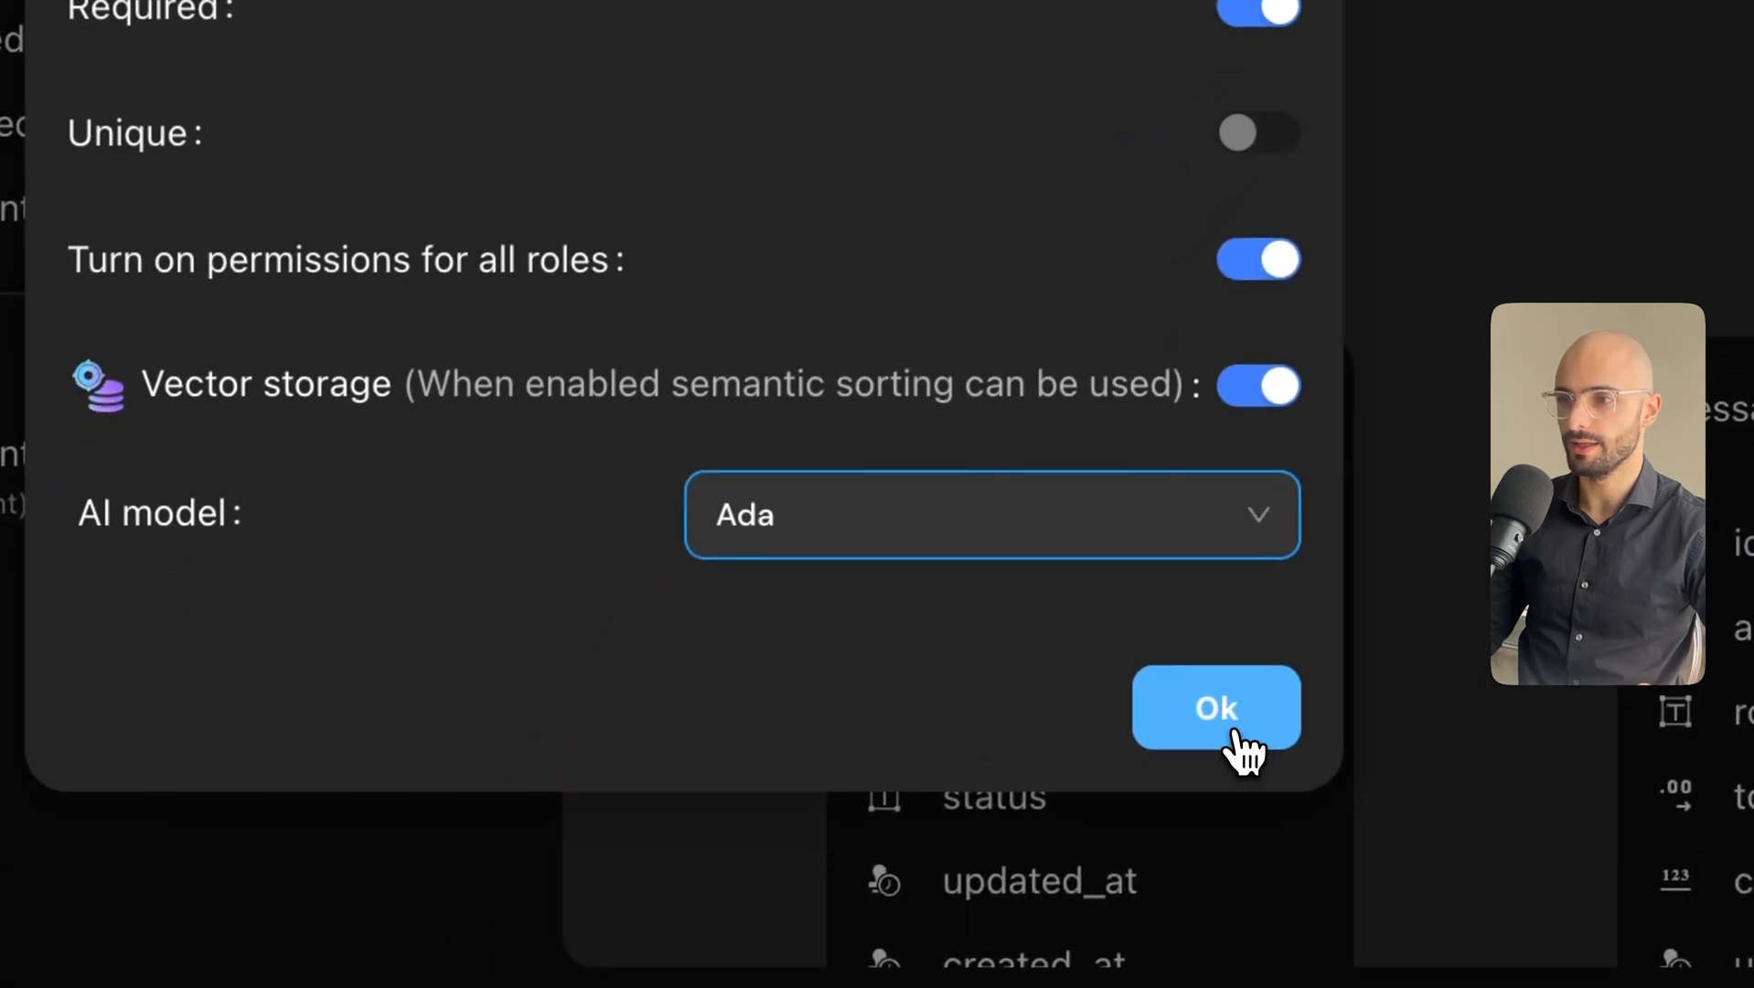
{"action": "left_click", "coordinate": [1234, 731]}
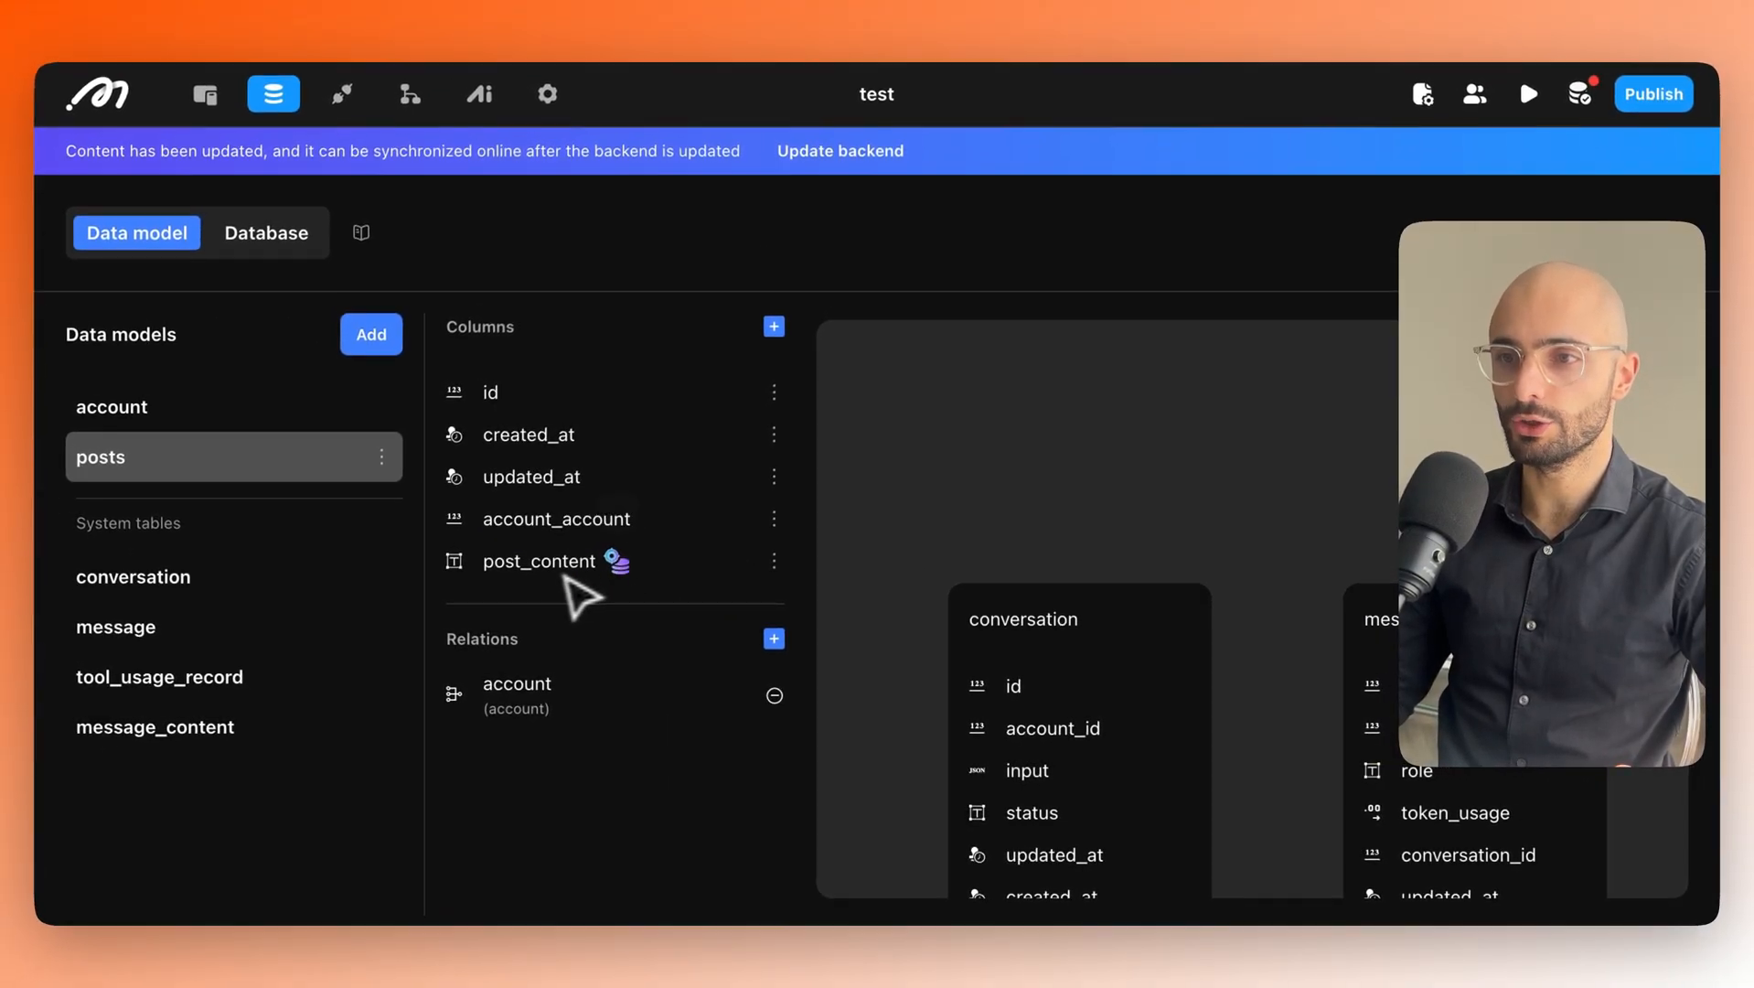
{"action": "mouse_move", "coordinate": [611, 587]}
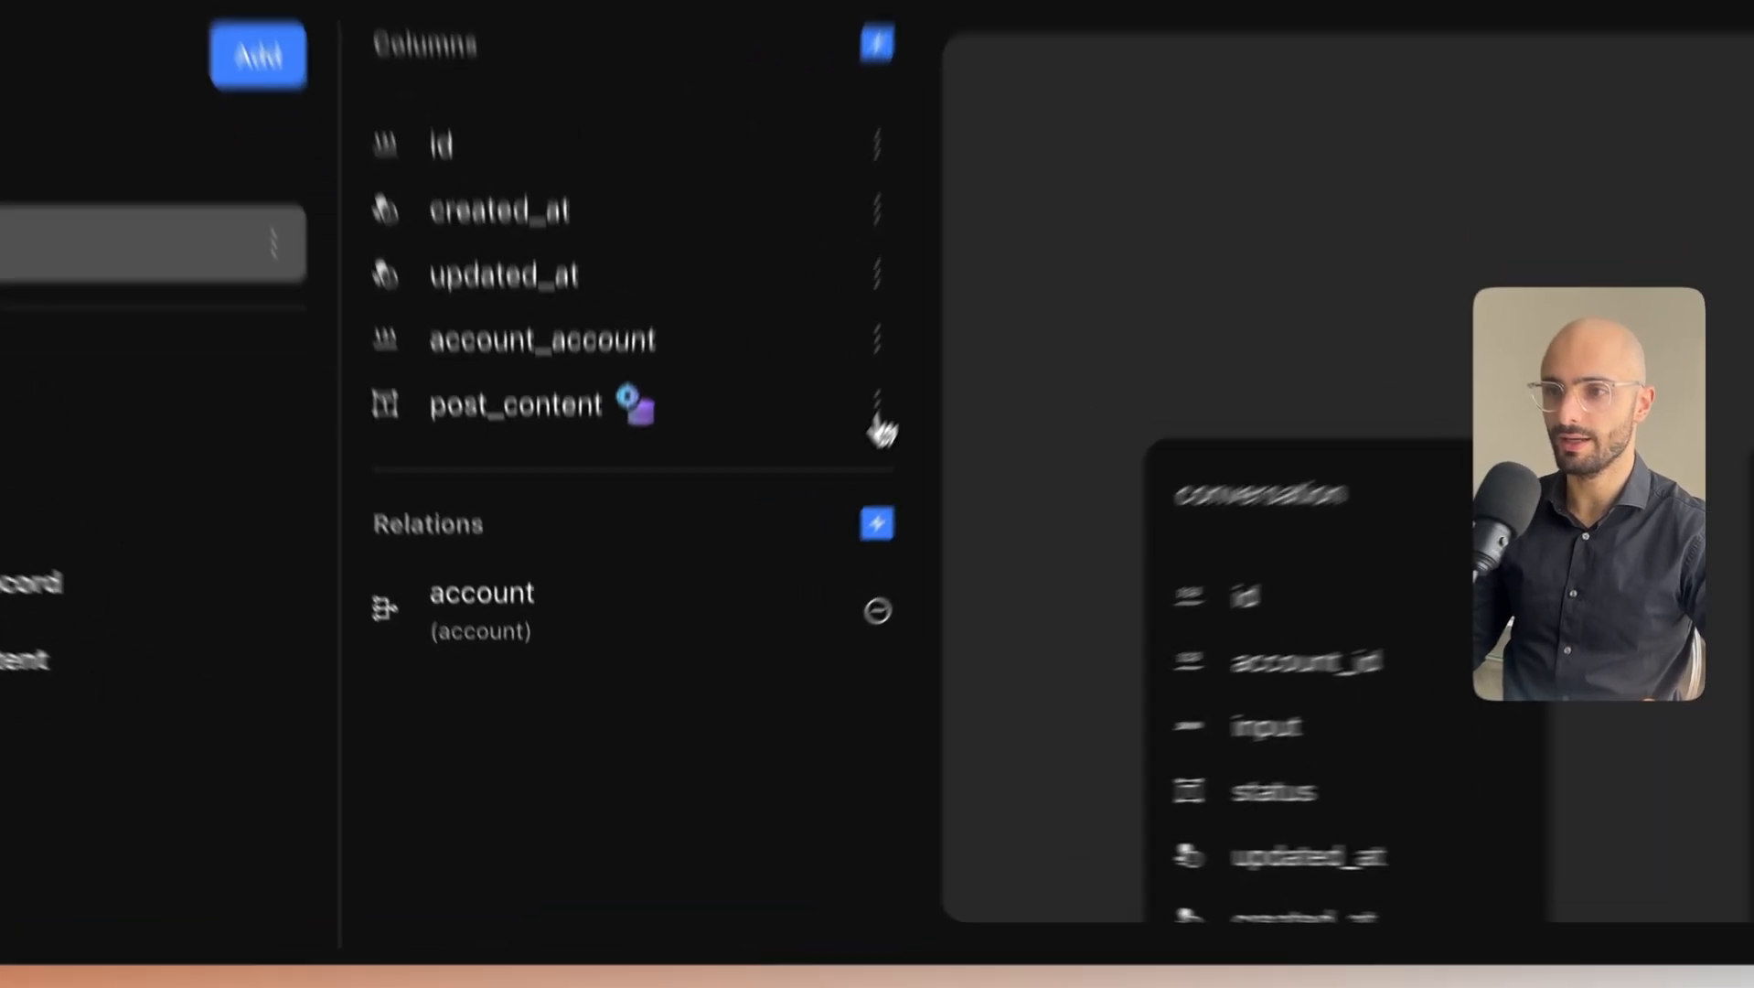
{"action": "left_click", "coordinate": [774, 561]}
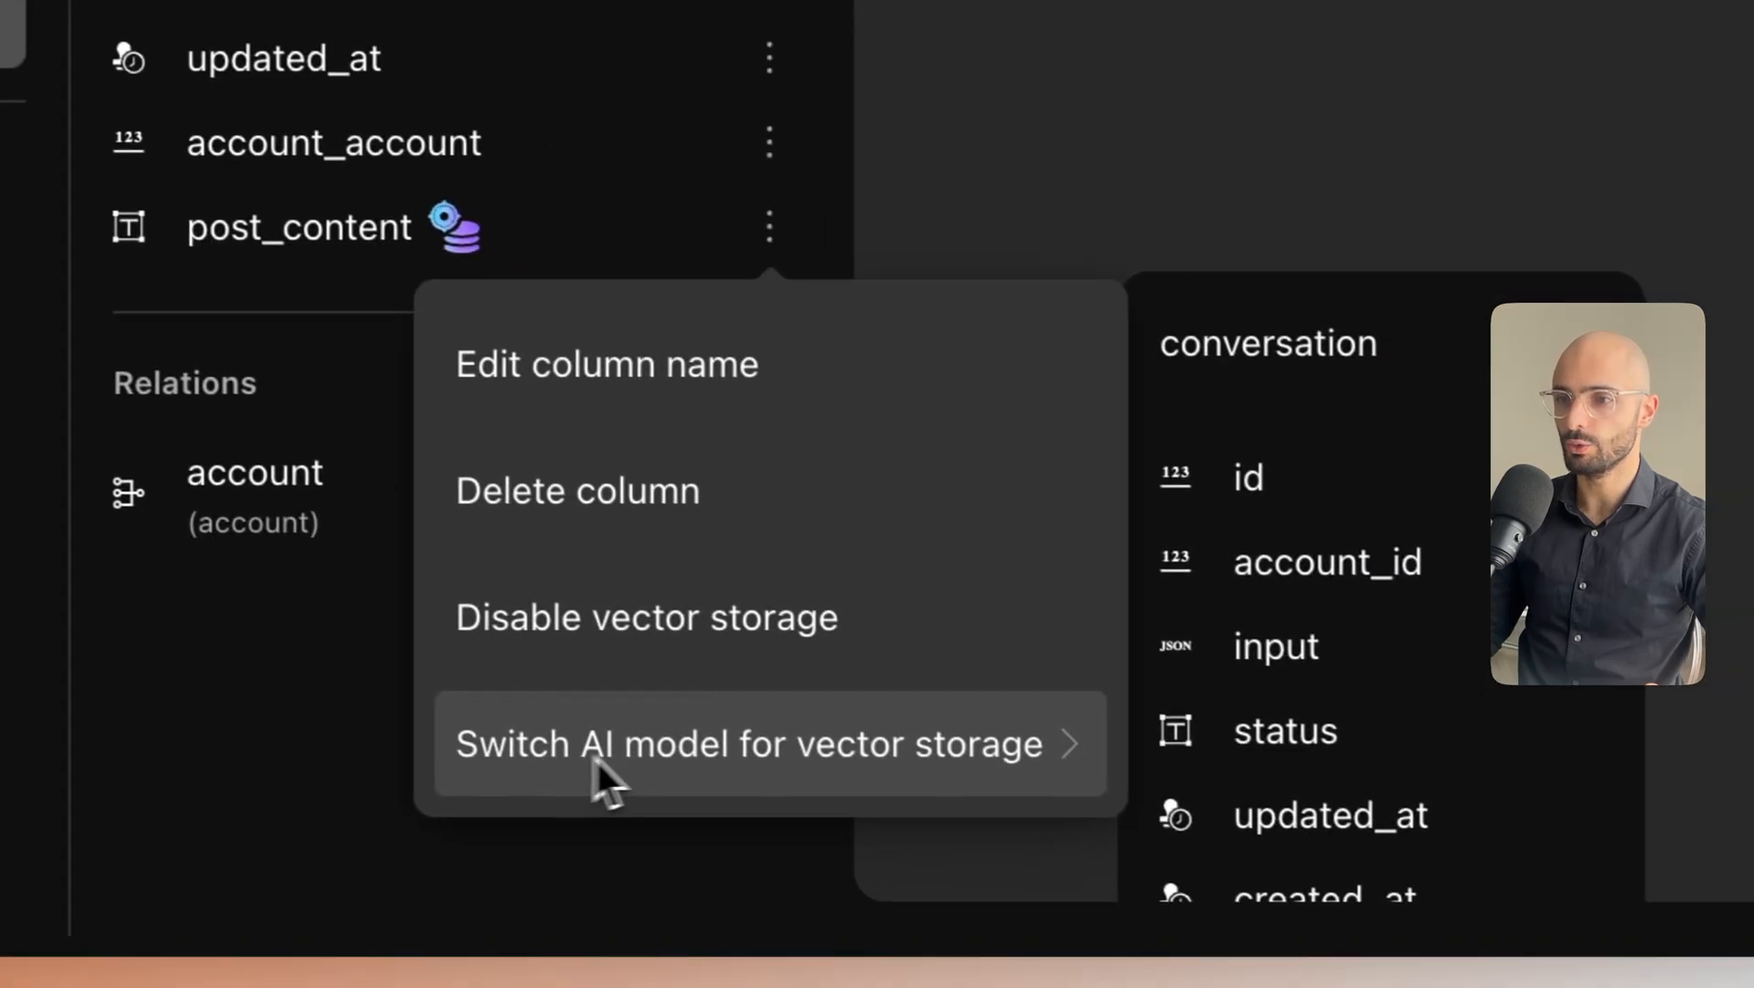
{"action": "left_click", "coordinate": [998, 798]}
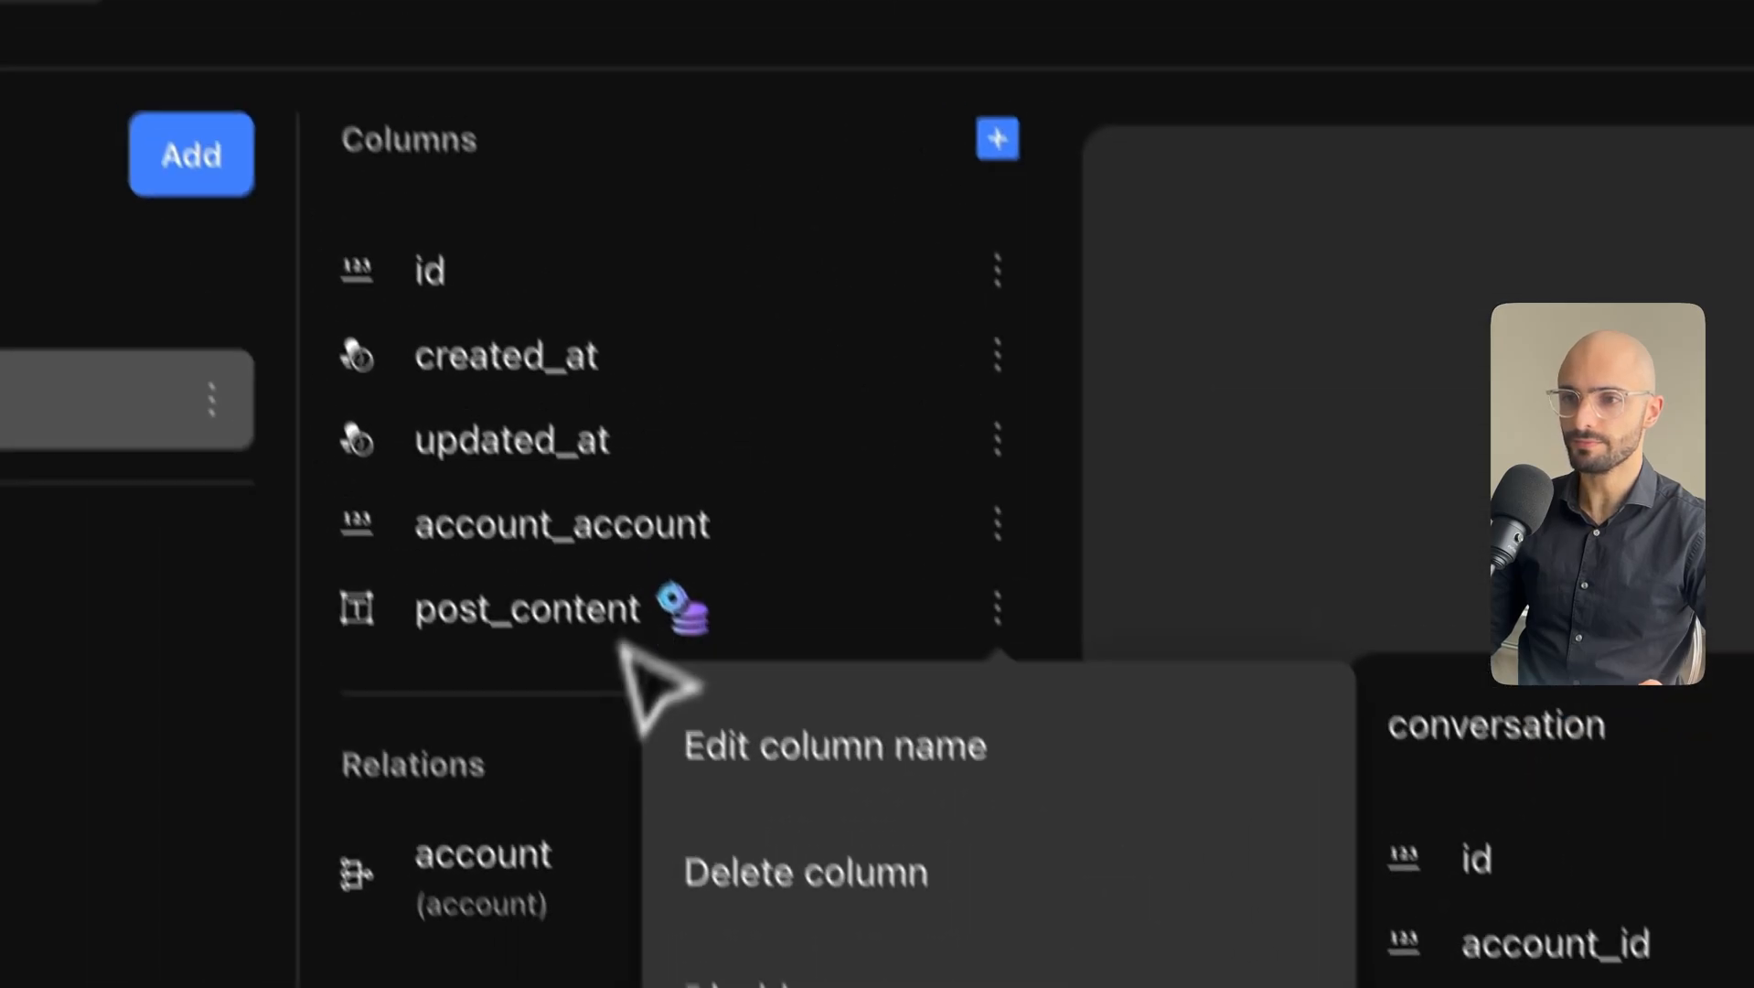
{"action": "left_click", "coordinate": [316, 308]}
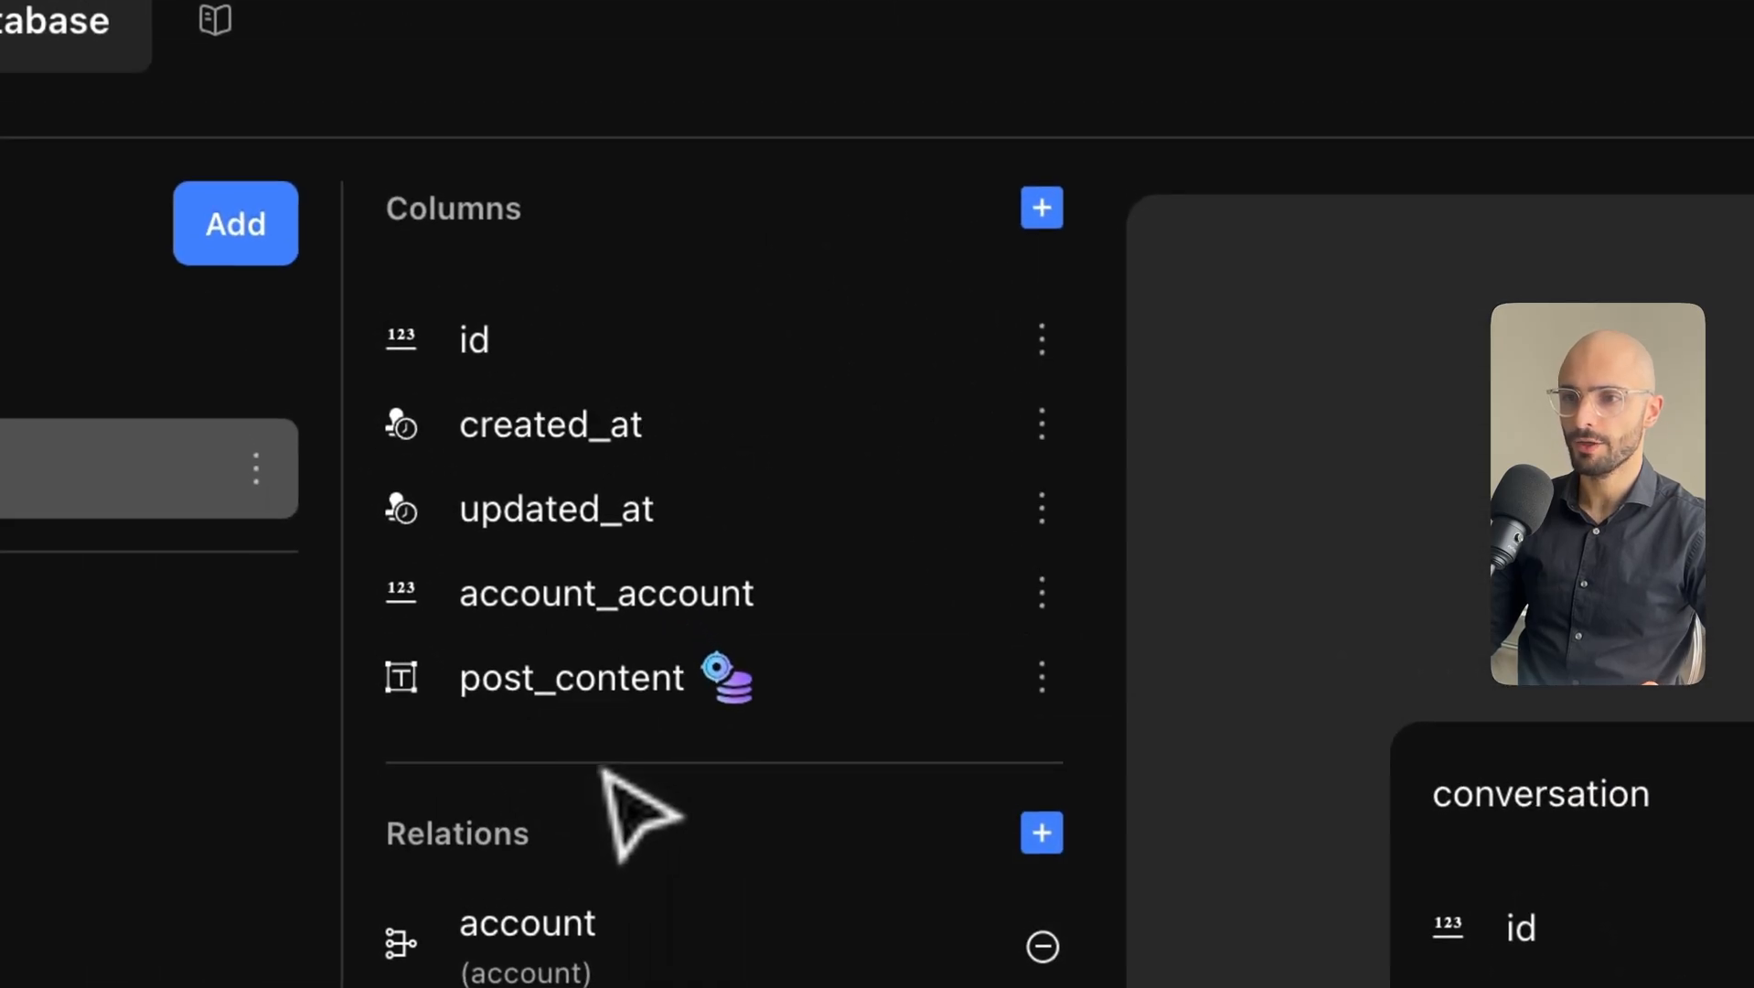
Add post_title to posts as a required Text column with Ada vector storage.
{"action": "left_click", "coordinate": [1048, 223]}
{"action": "type", "text": "po"}
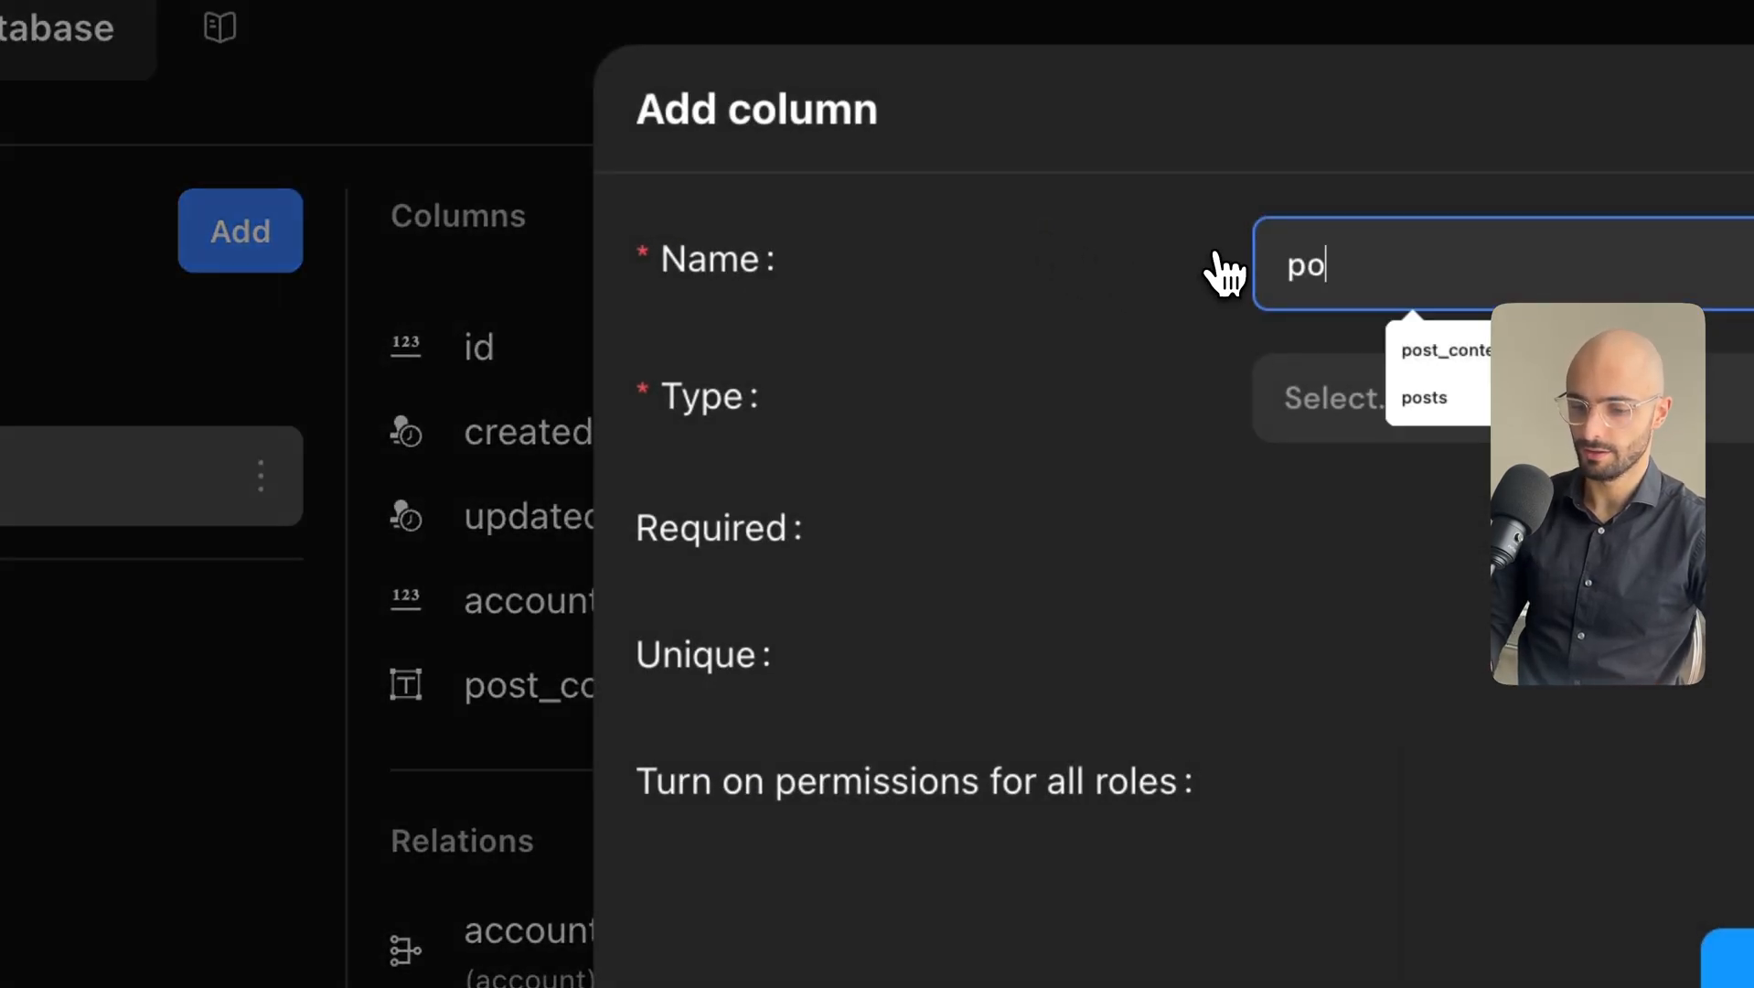
{"action": "type", "text": "st_title"}
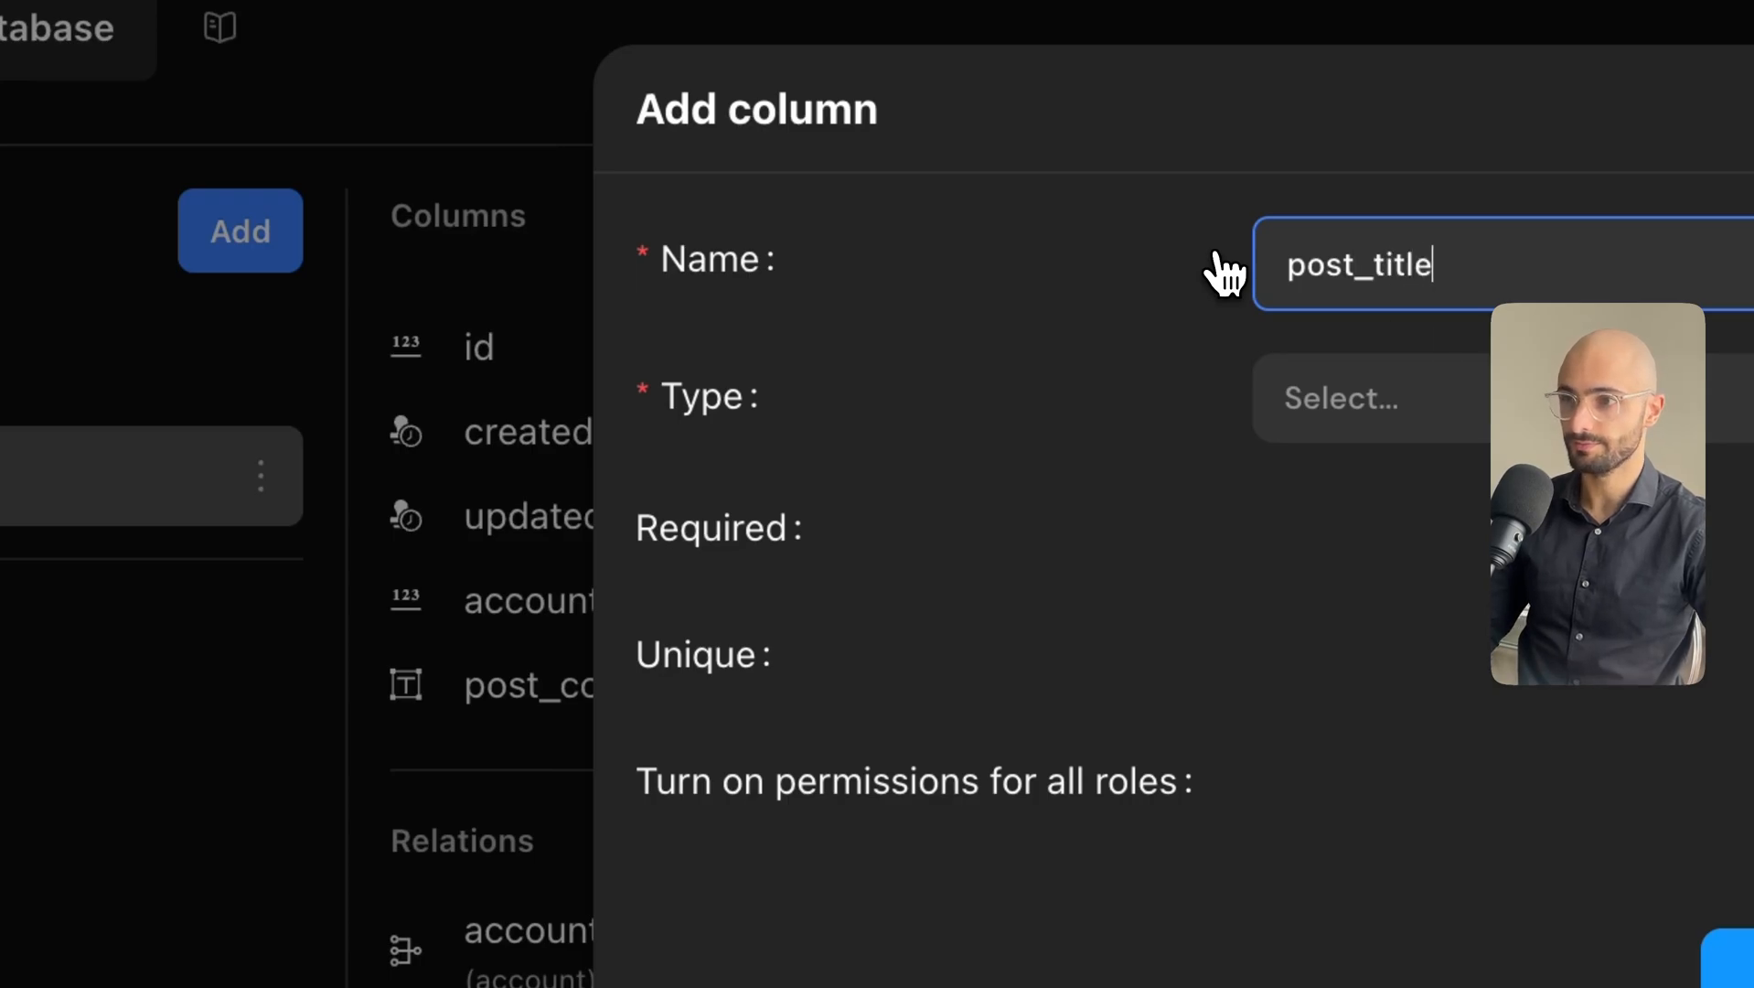
{"action": "left_click", "coordinate": [1463, 400]}
{"action": "left_click", "coordinate": [1353, 533]}
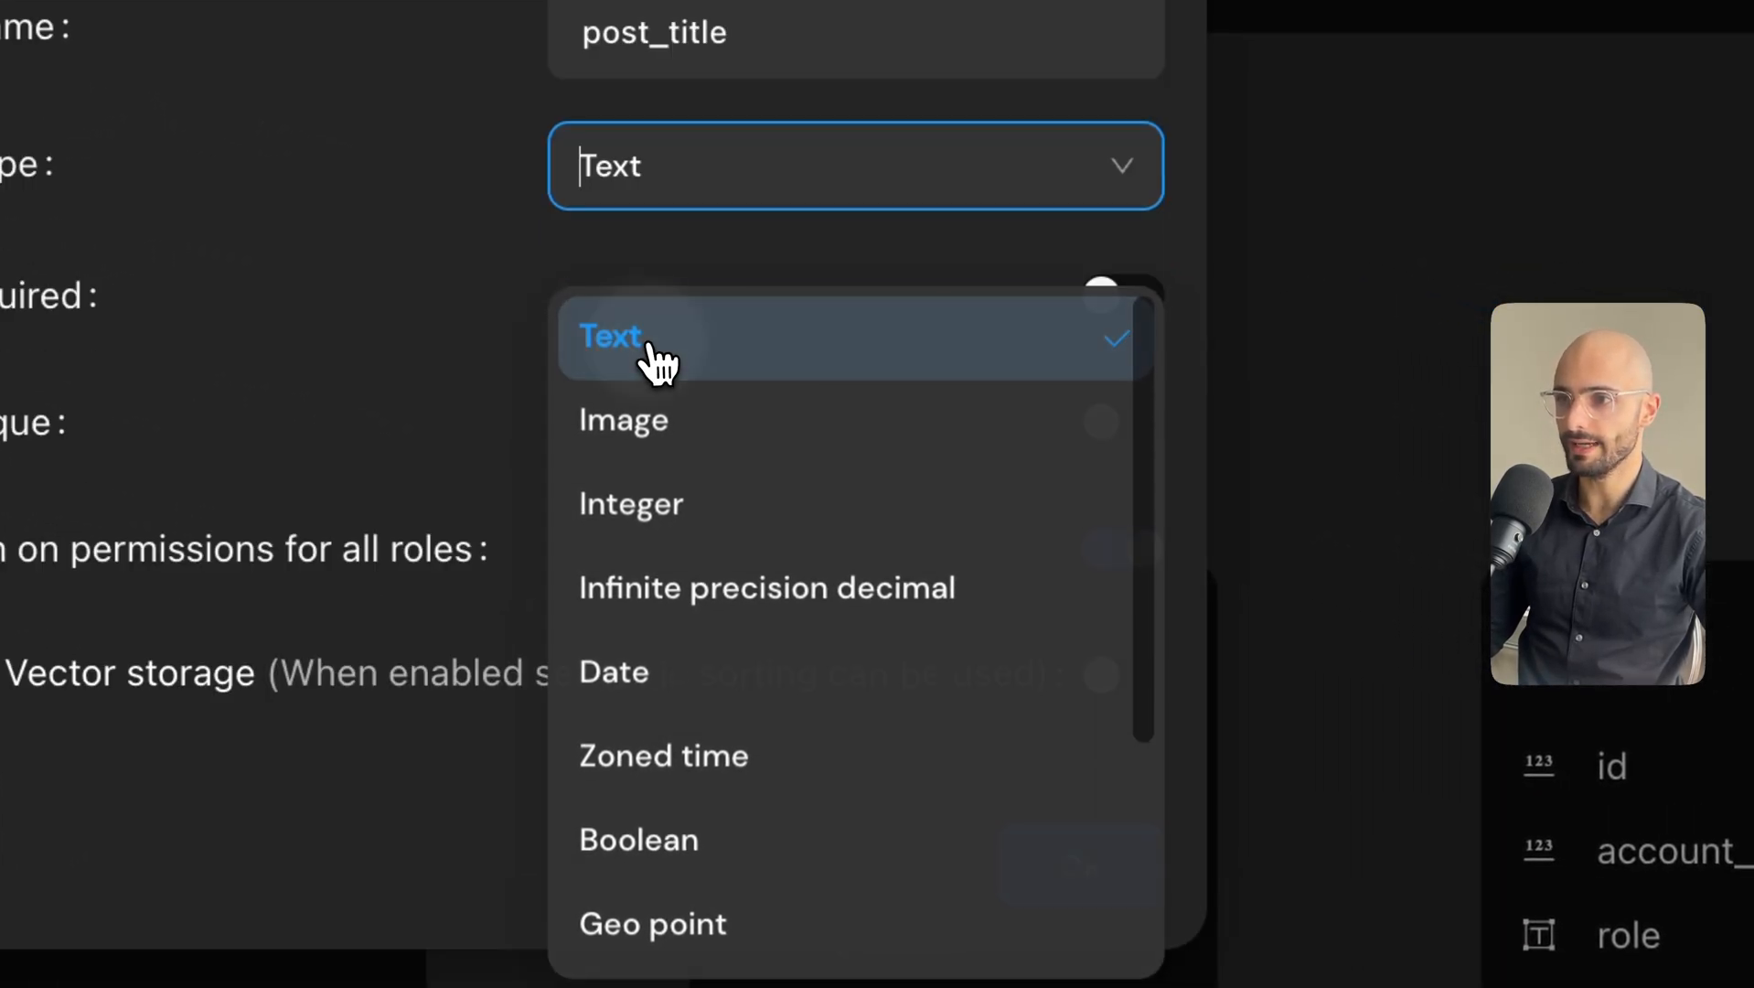
{"action": "left_click", "coordinate": [656, 362]}
{"action": "left_click", "coordinate": [1143, 311]}
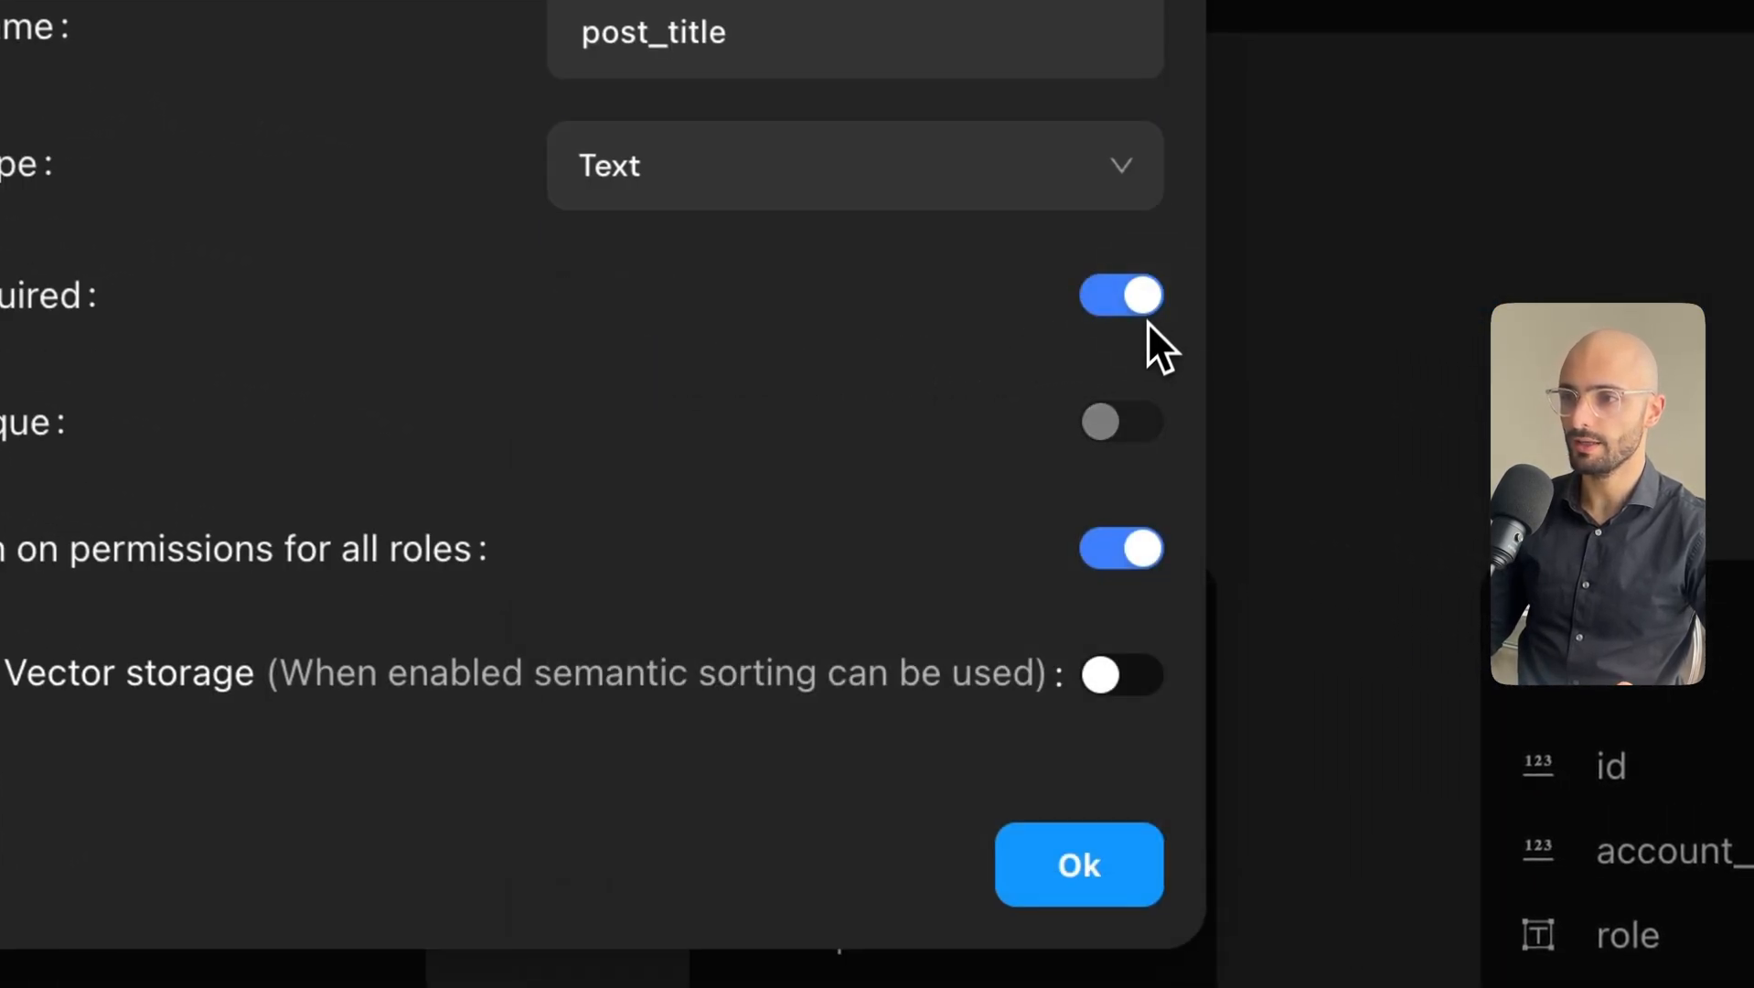
{"action": "left_click", "coordinate": [1128, 700]}
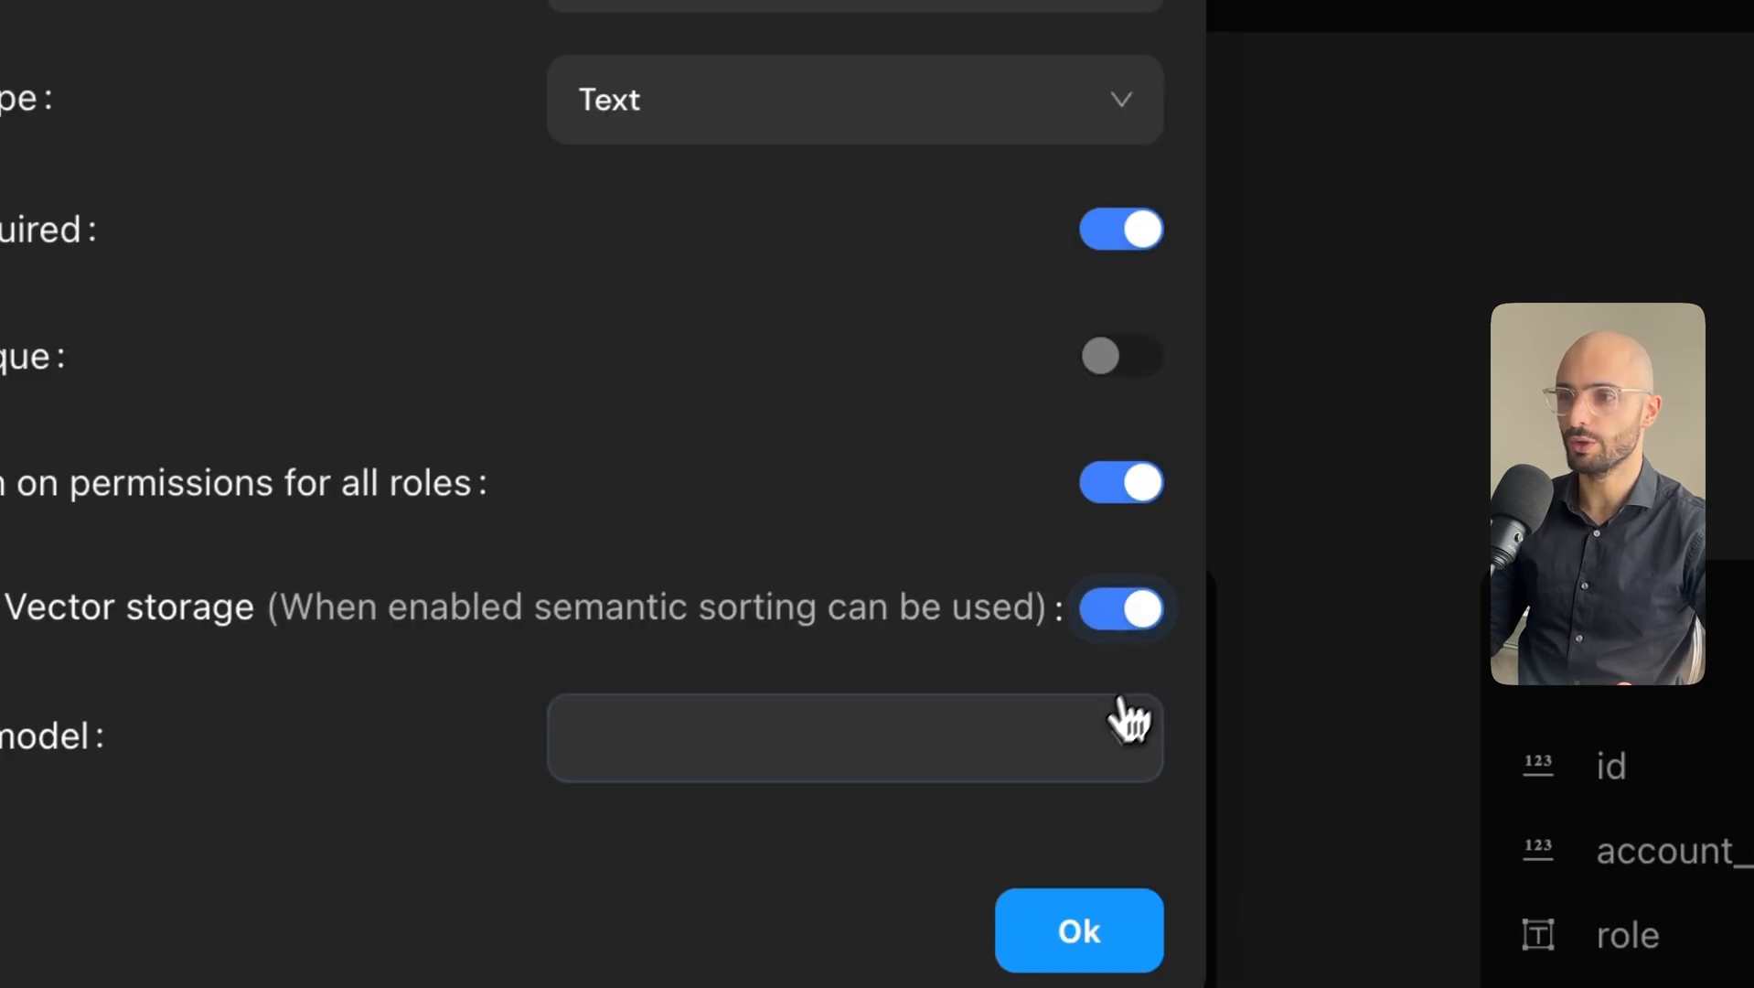
{"action": "left_click", "coordinate": [869, 751]}
{"action": "left_click", "coordinate": [629, 854]}
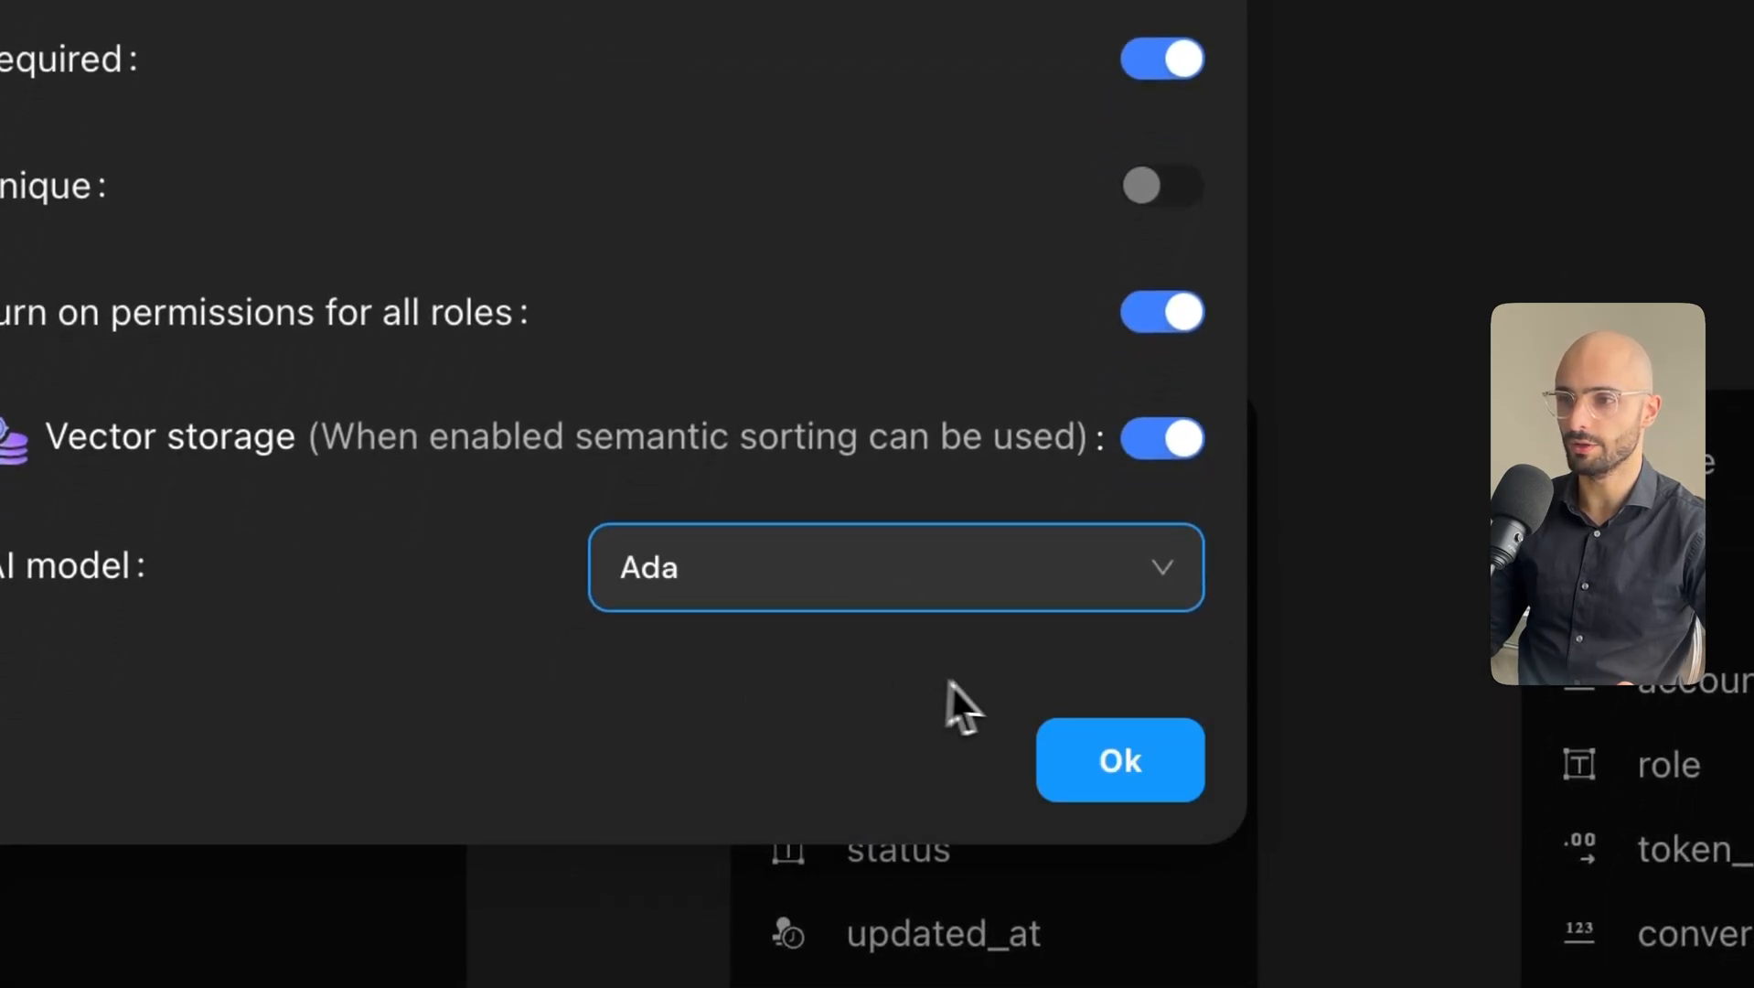
{"action": "left_click", "coordinate": [1104, 759]}
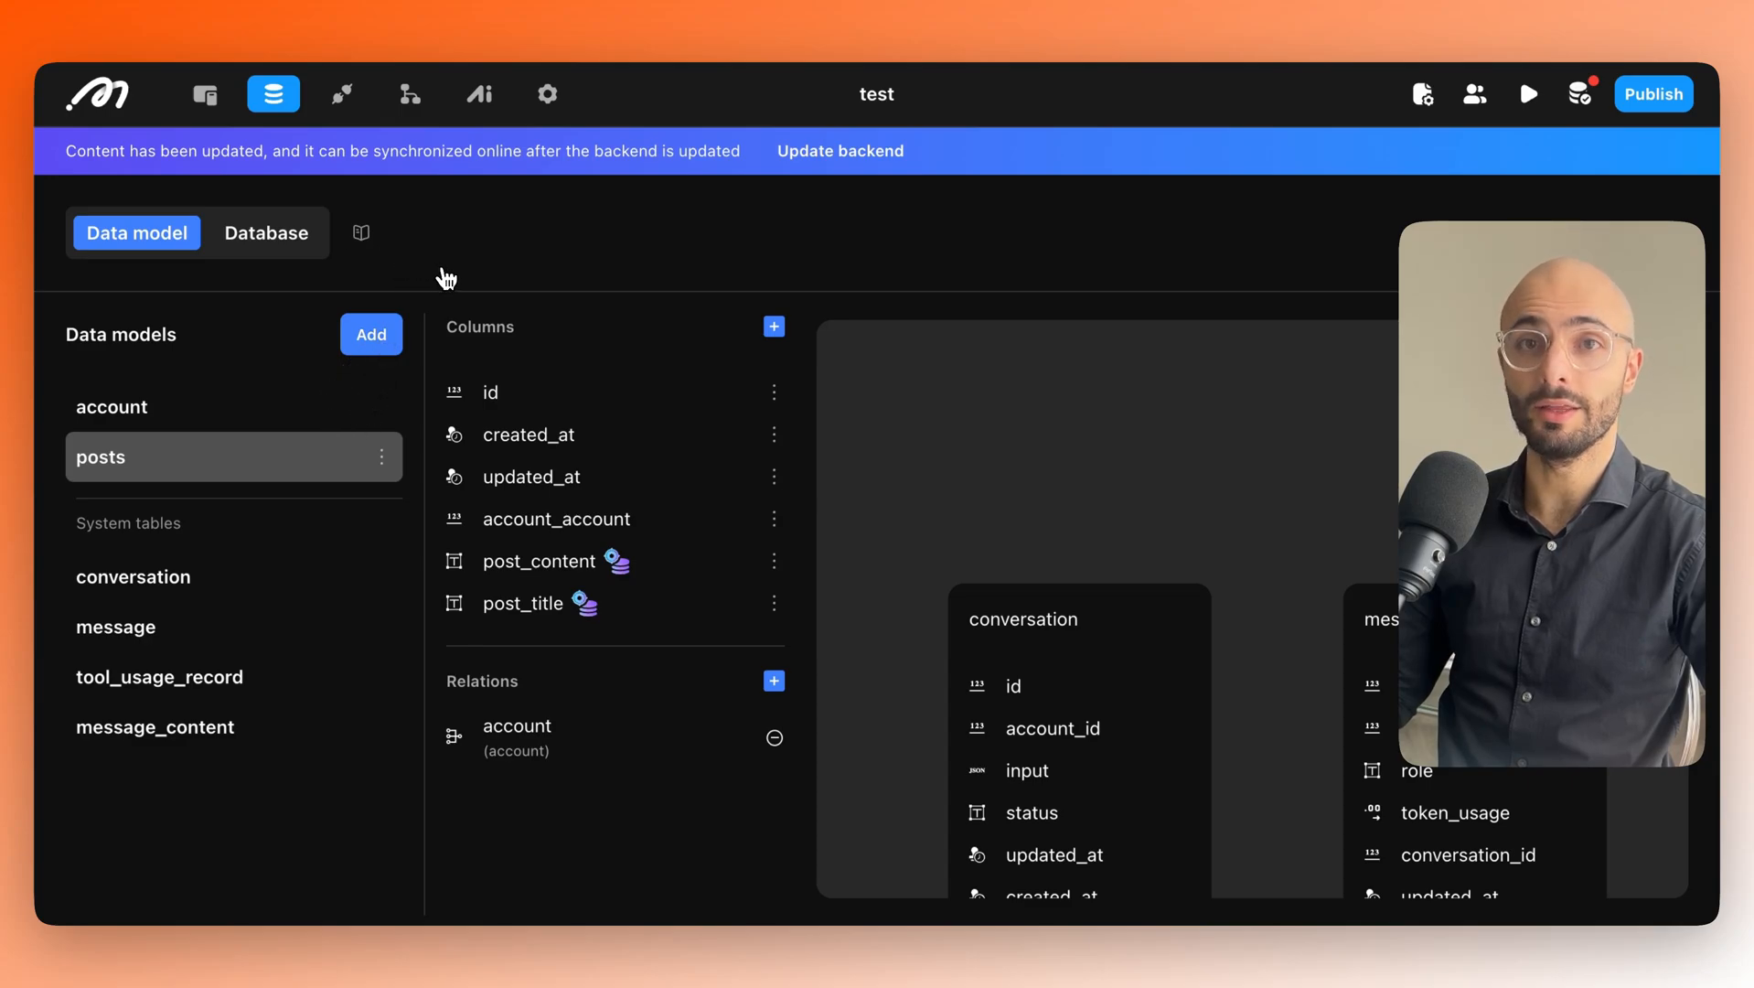
Update the backend with the data model changes and return to the Home page in the page editor.
{"action": "left_click", "coordinate": [841, 156]}
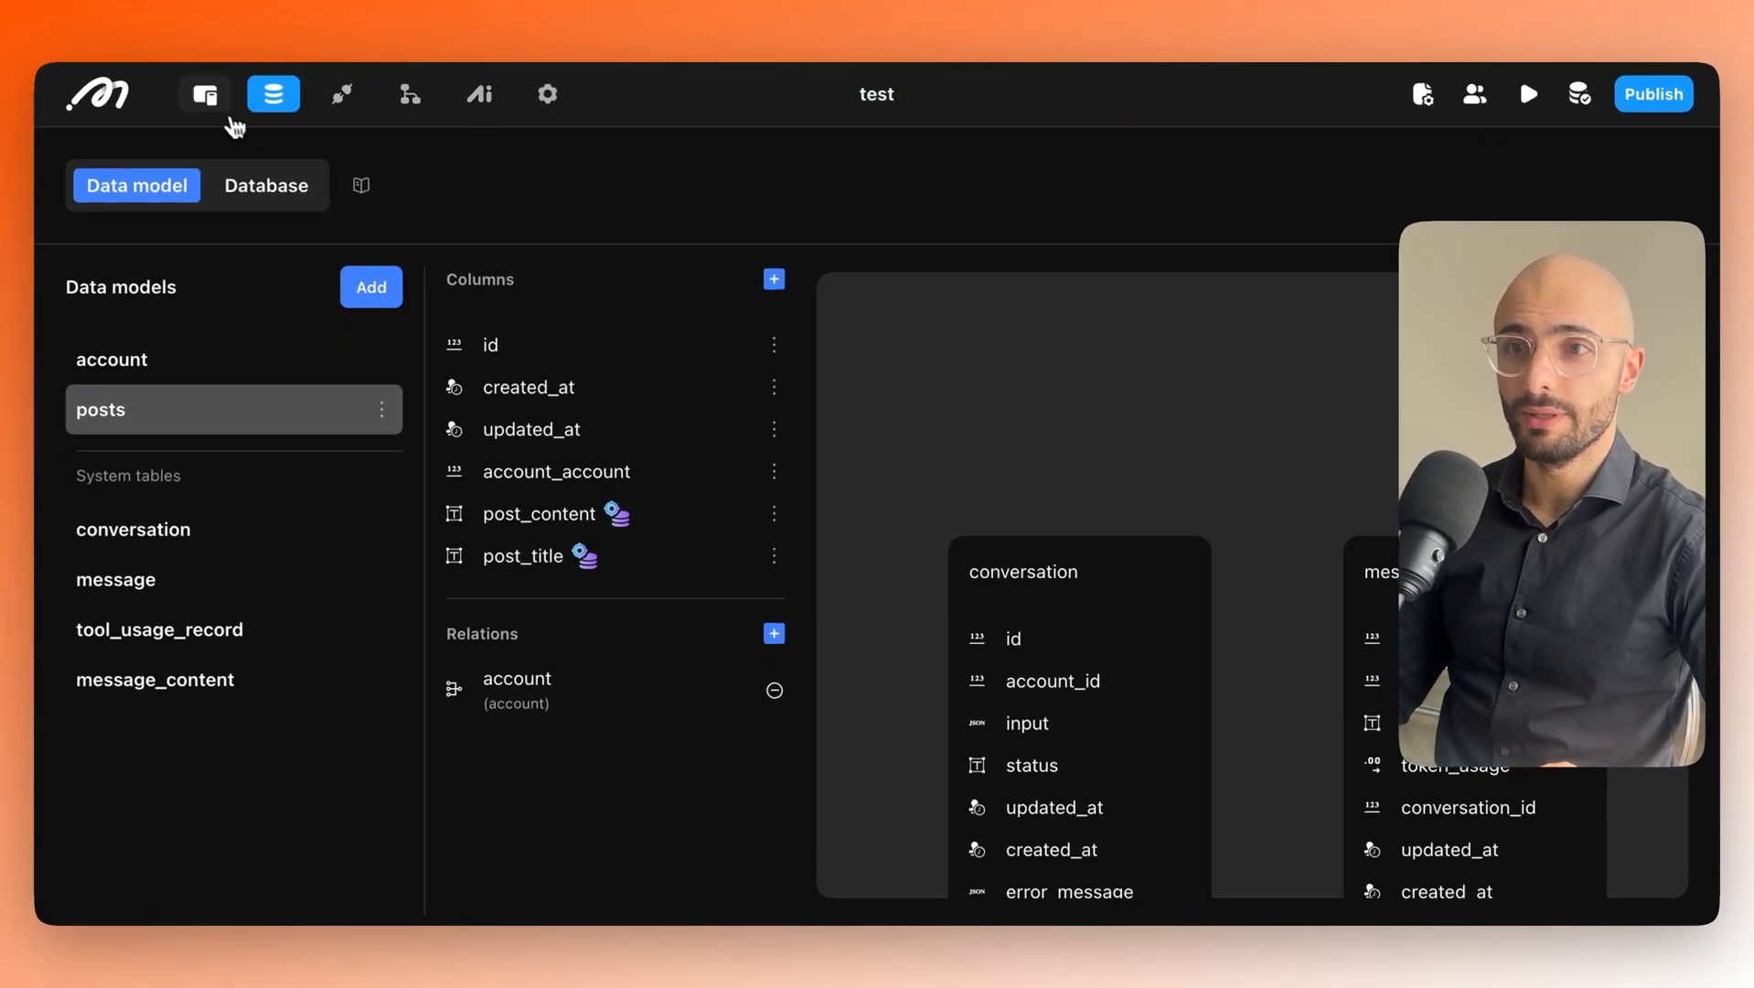
{"action": "left_click", "coordinate": [209, 97]}
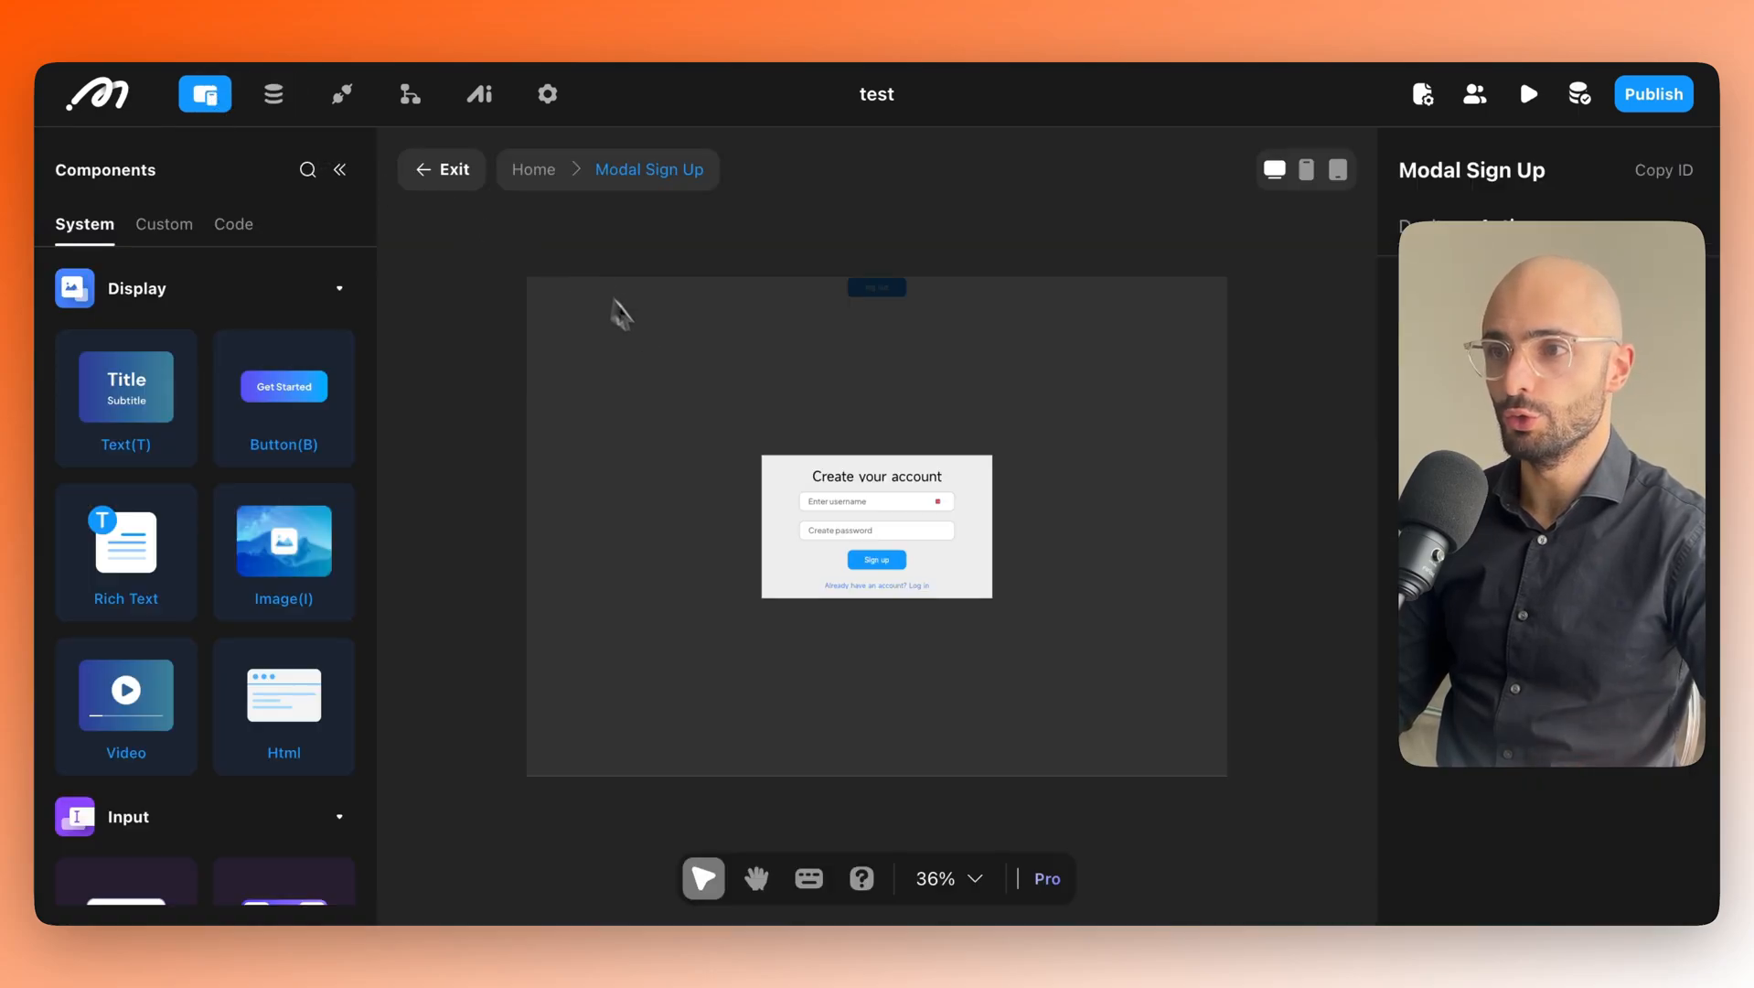
{"action": "left_click", "coordinate": [960, 419]}
Delete the log out button from the Home page.
{"action": "left_click", "coordinate": [893, 329]}
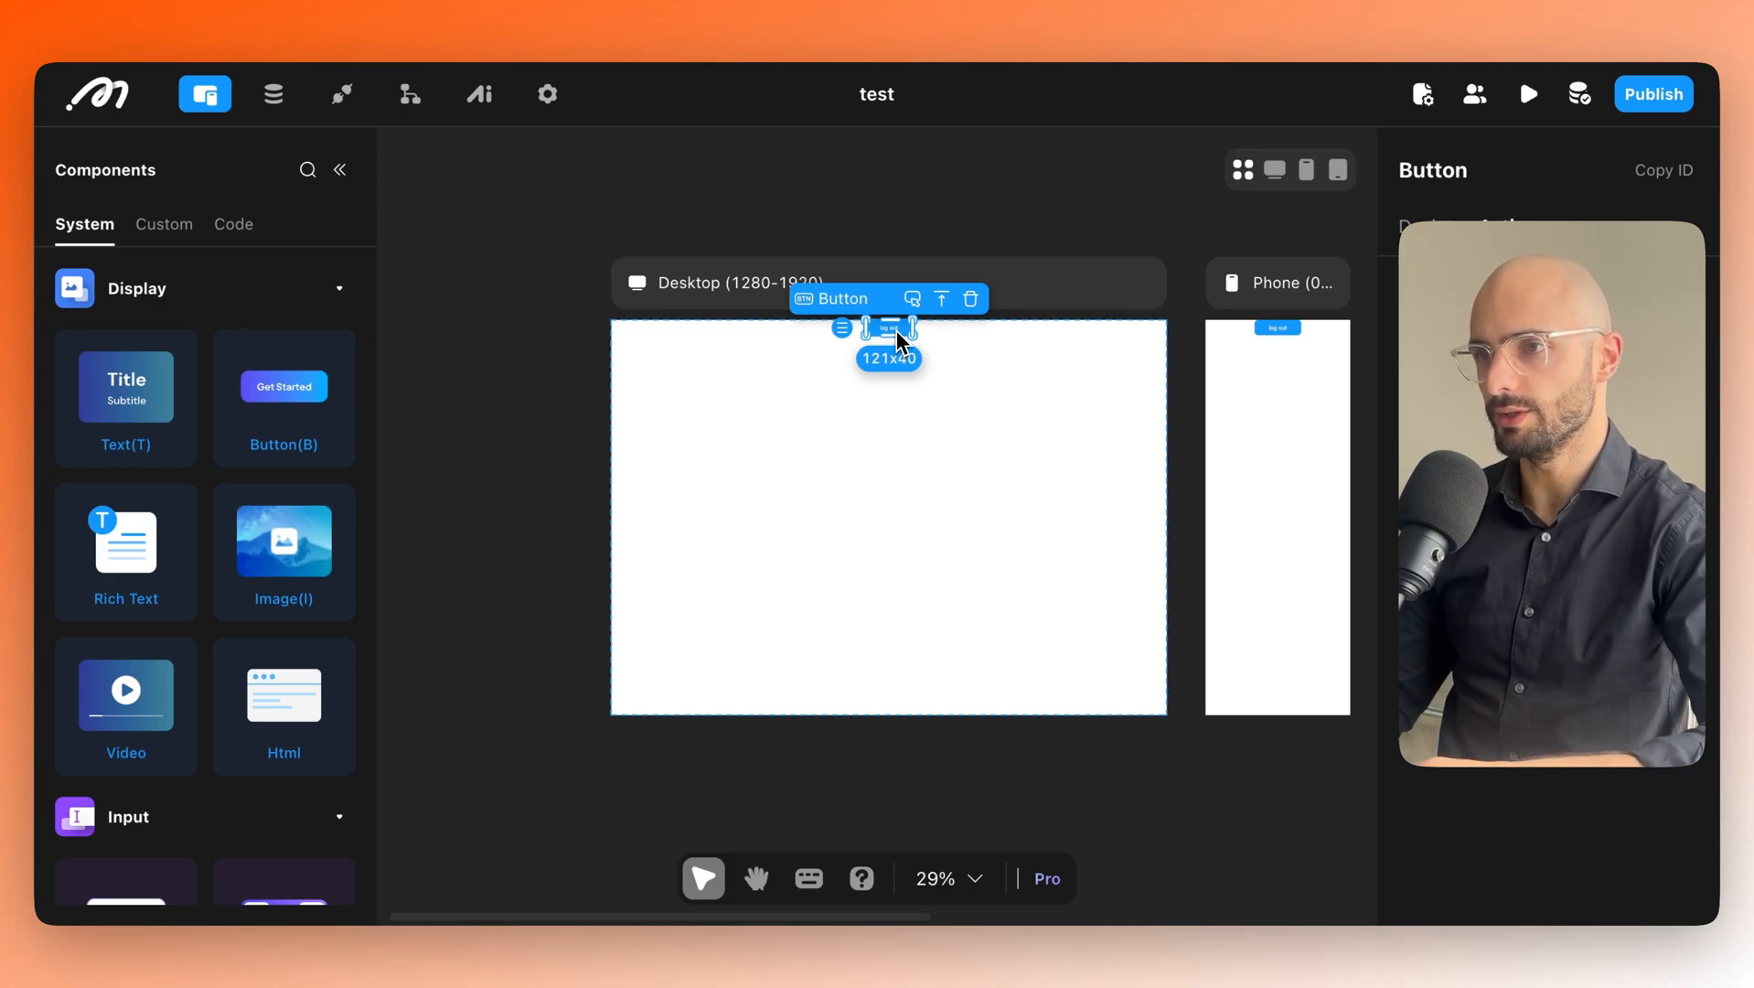
{"action": "right_click", "coordinate": [896, 339]}
{"action": "left_click", "coordinate": [942, 718]}
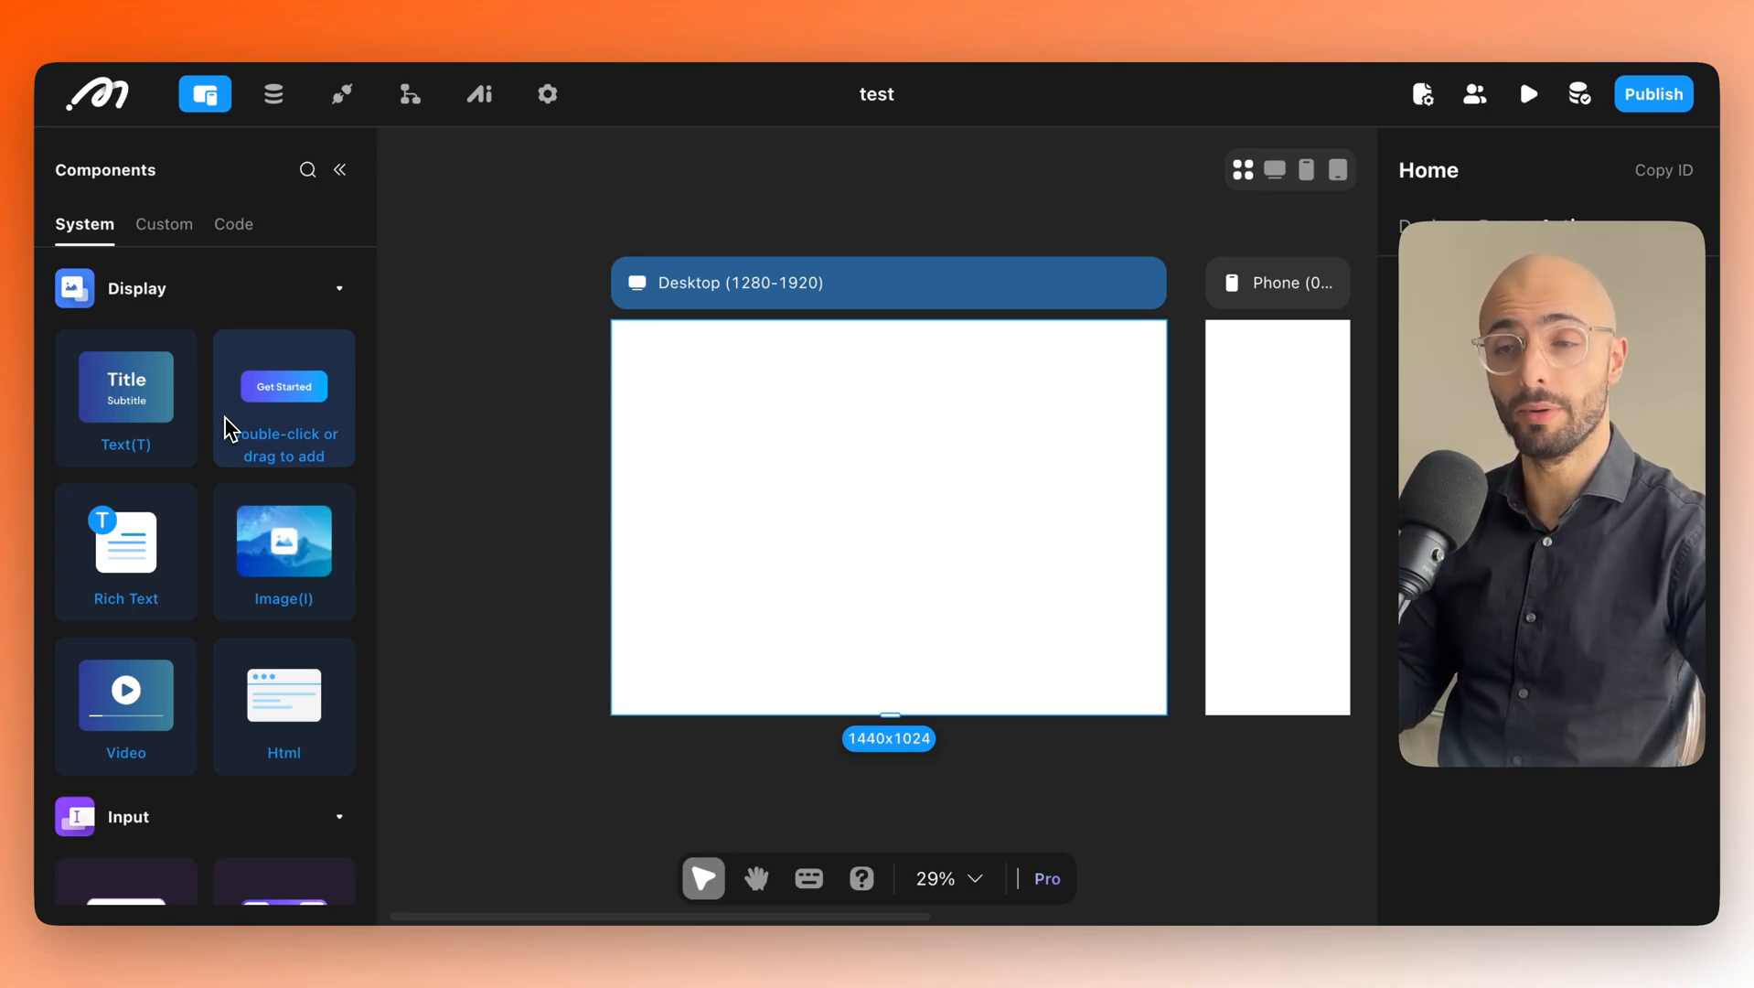
Place a View container at the top of Home, size it 837×200, and name it View Create Post.
{"action": "scroll", "coordinate": [205, 544], "scroll_direction": "down", "scroll_amount": 3}
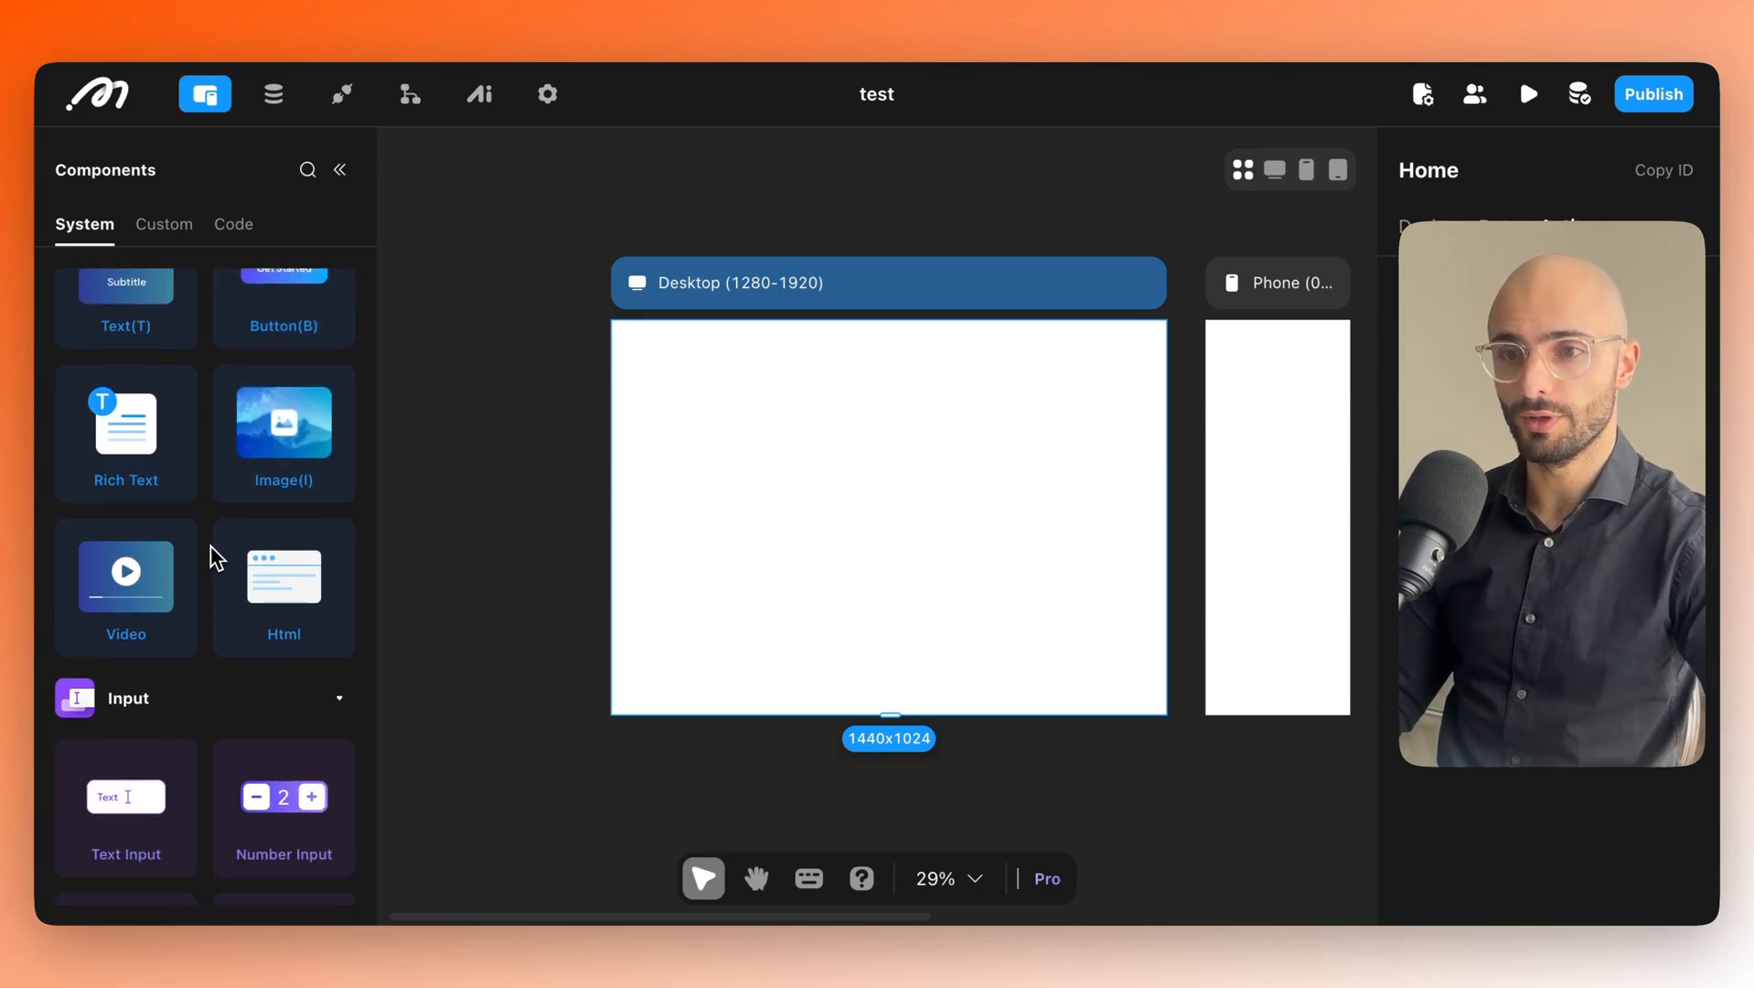
{"action": "scroll", "coordinate": [179, 571], "scroll_direction": "down", "scroll_amount": 8}
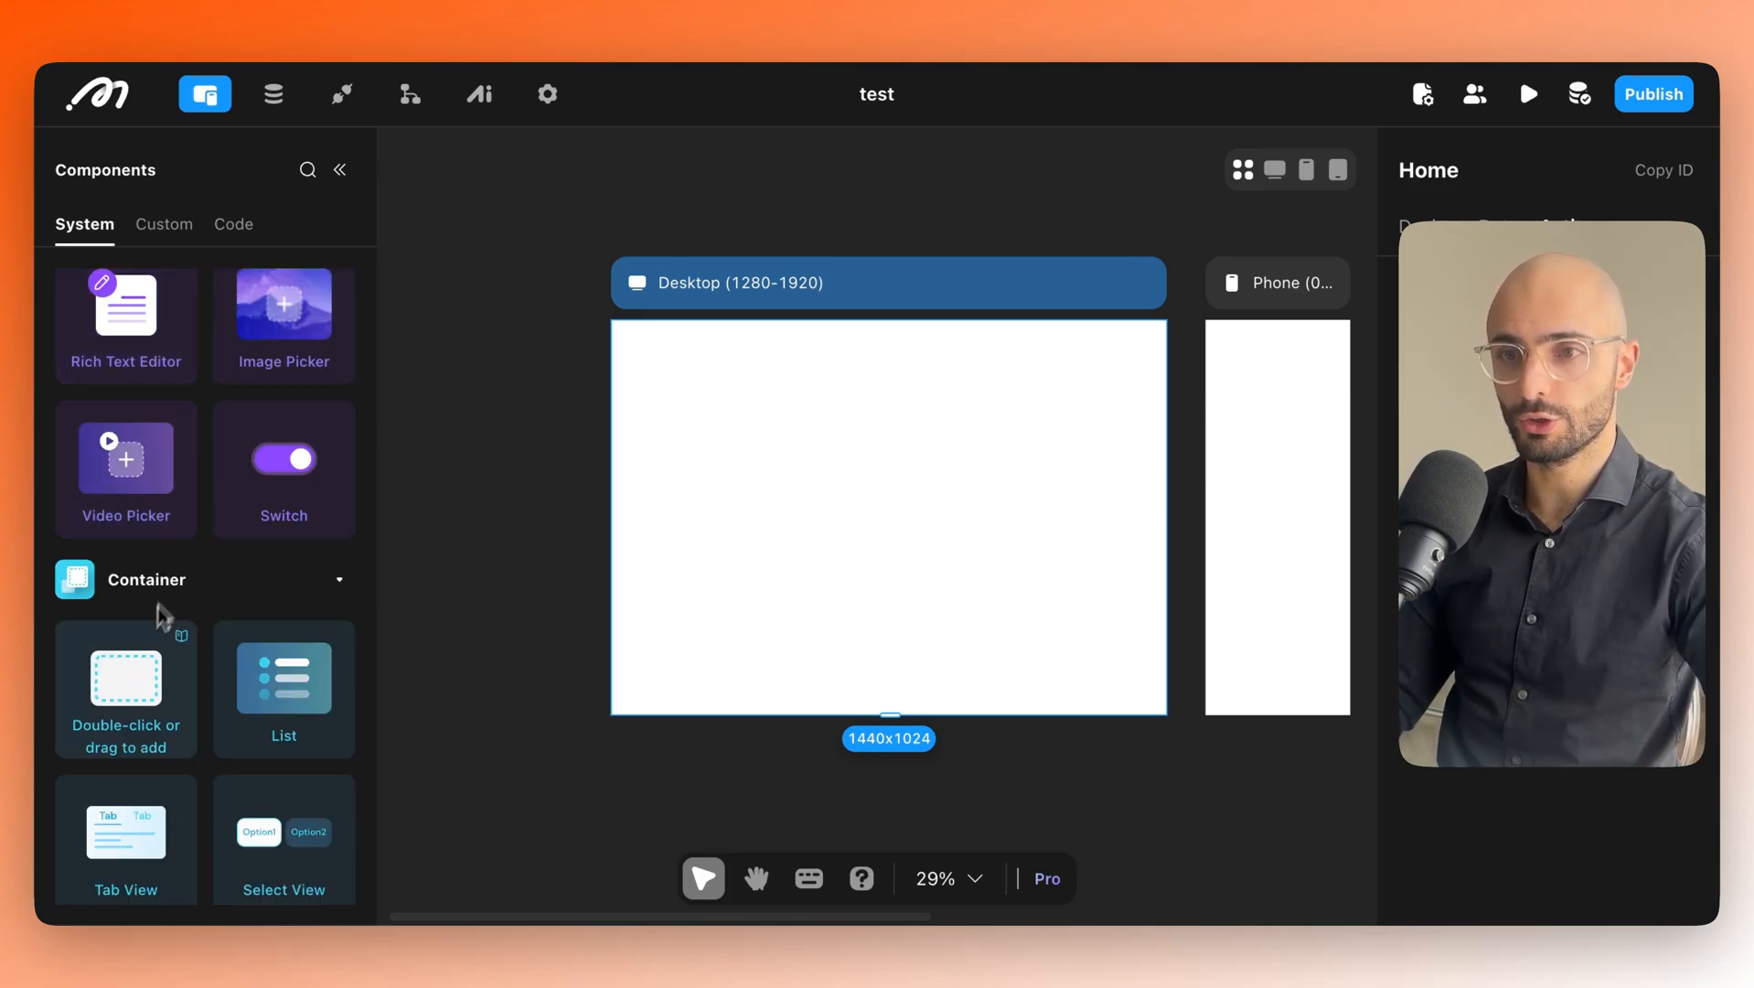
{"action": "left_click_drag", "start_coordinate": [126, 690], "coordinate": [832, 493]}
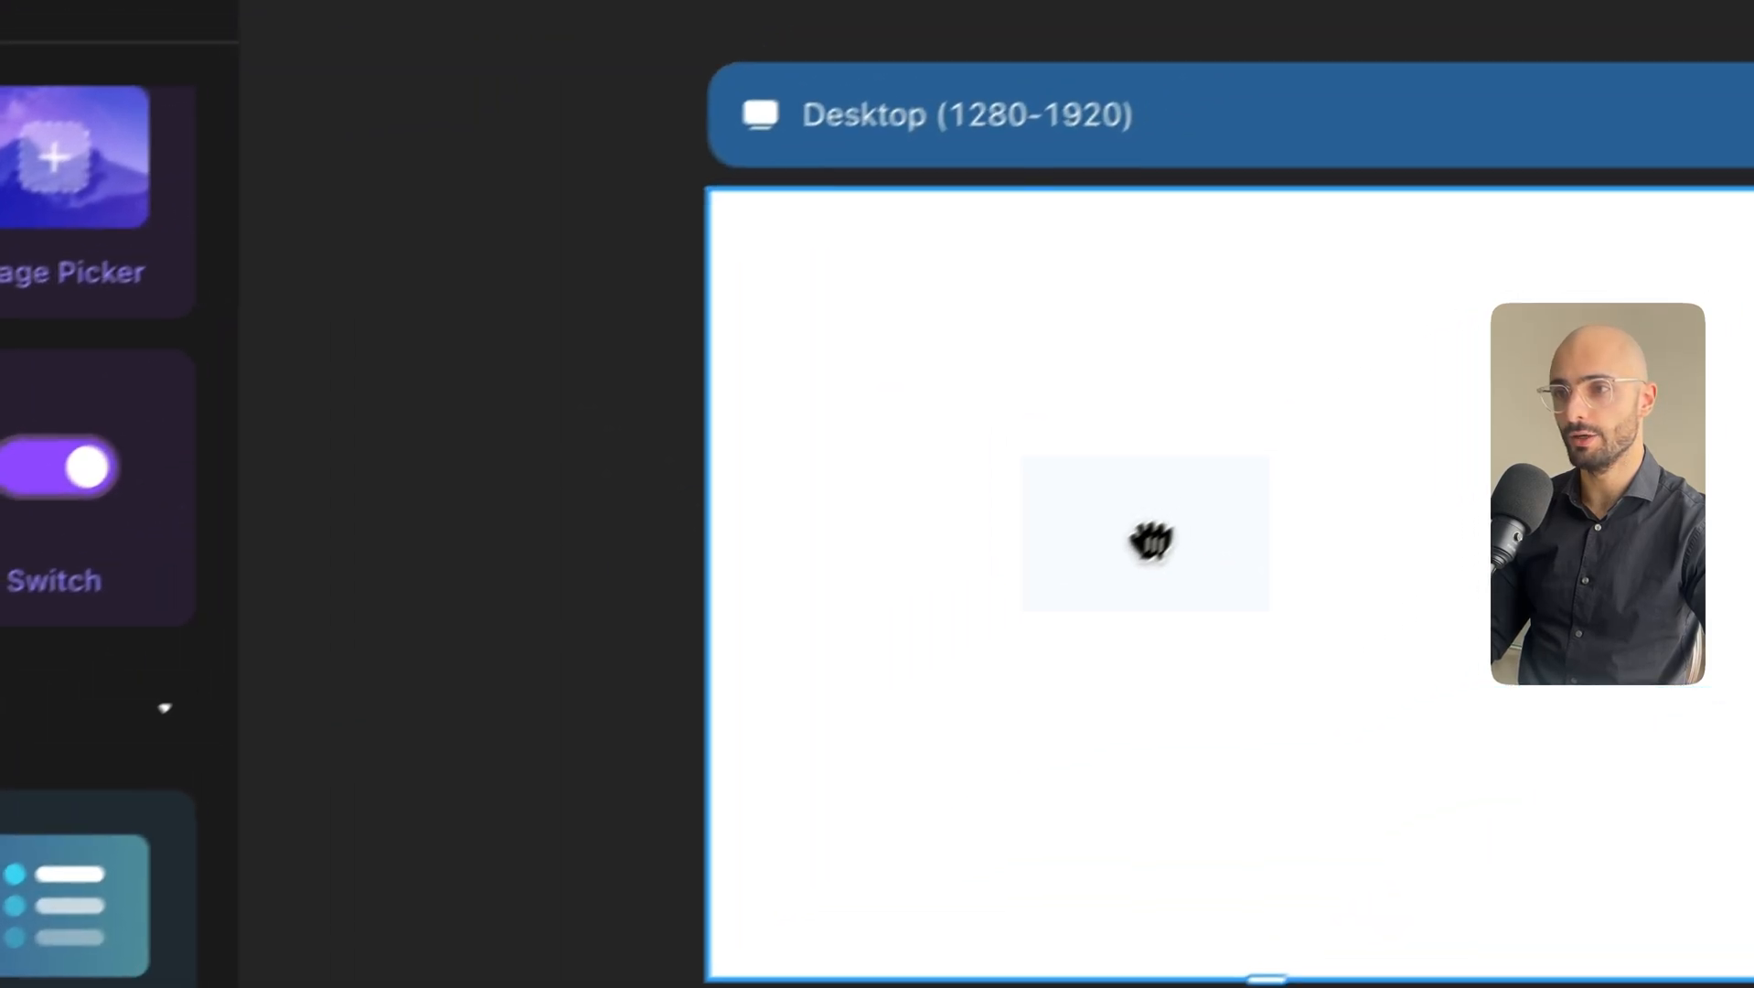
{"action": "left_click_drag", "start_coordinate": [1151, 541], "coordinate": [1267, 679]}
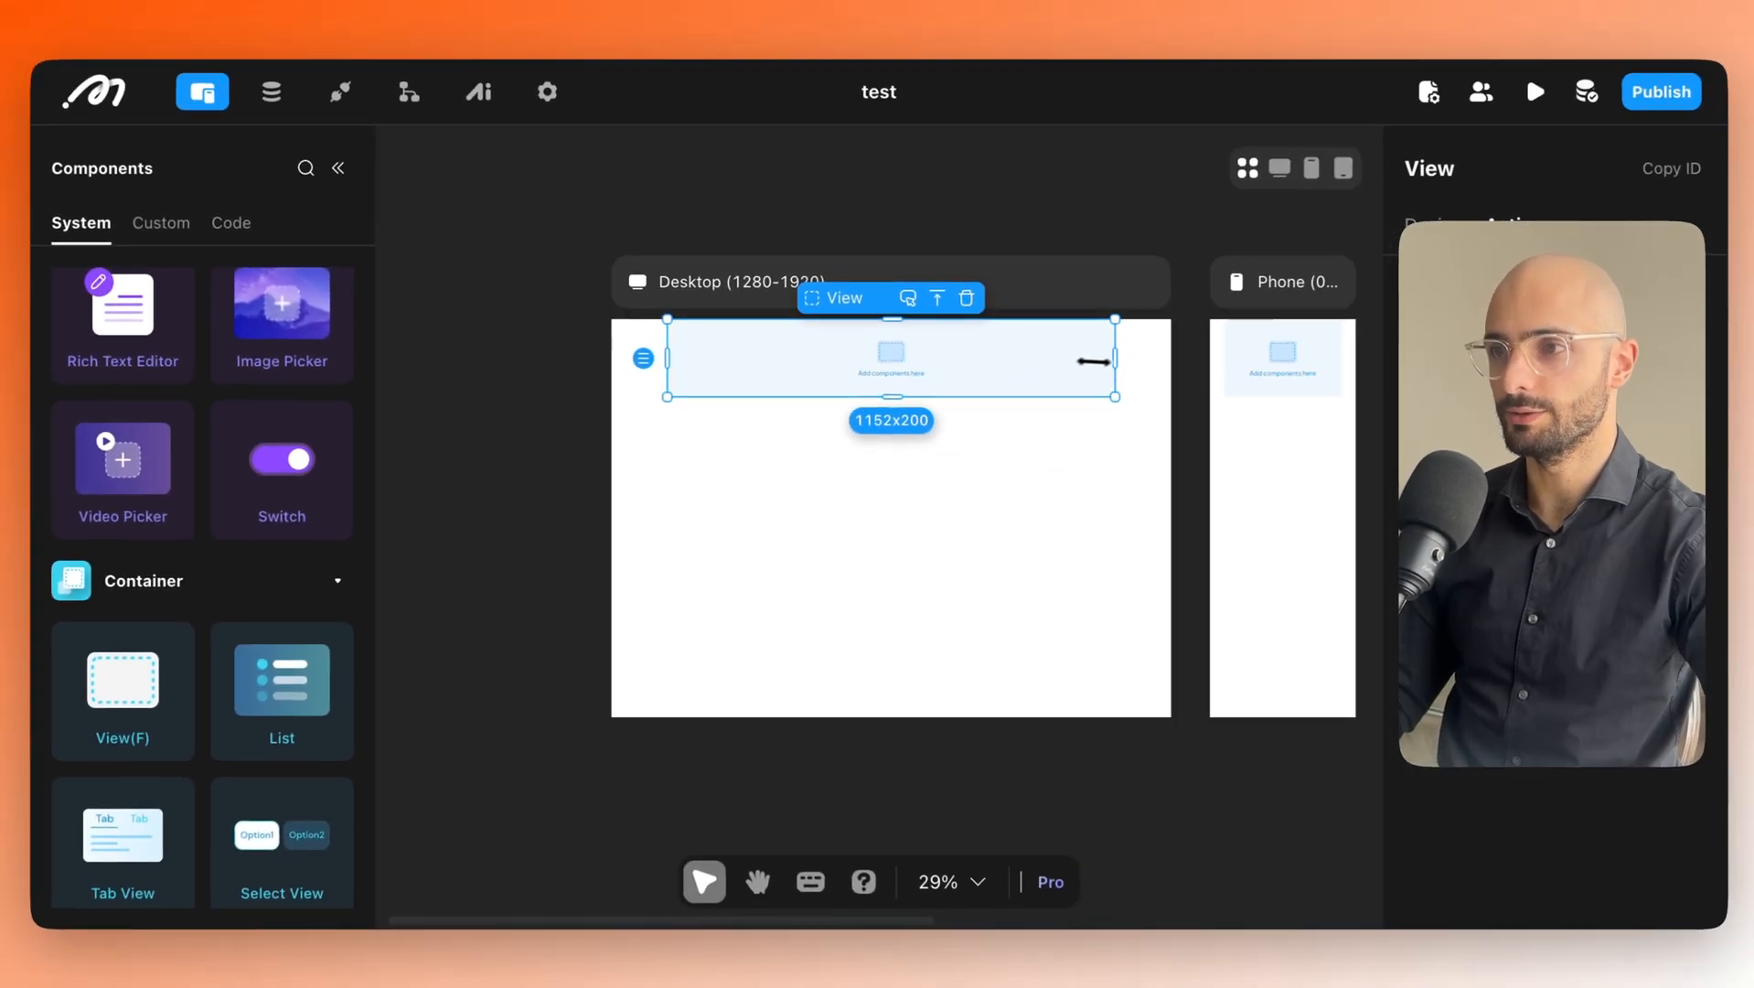
{"action": "left_click_drag", "start_coordinate": [1107, 372], "coordinate": [944, 370]}
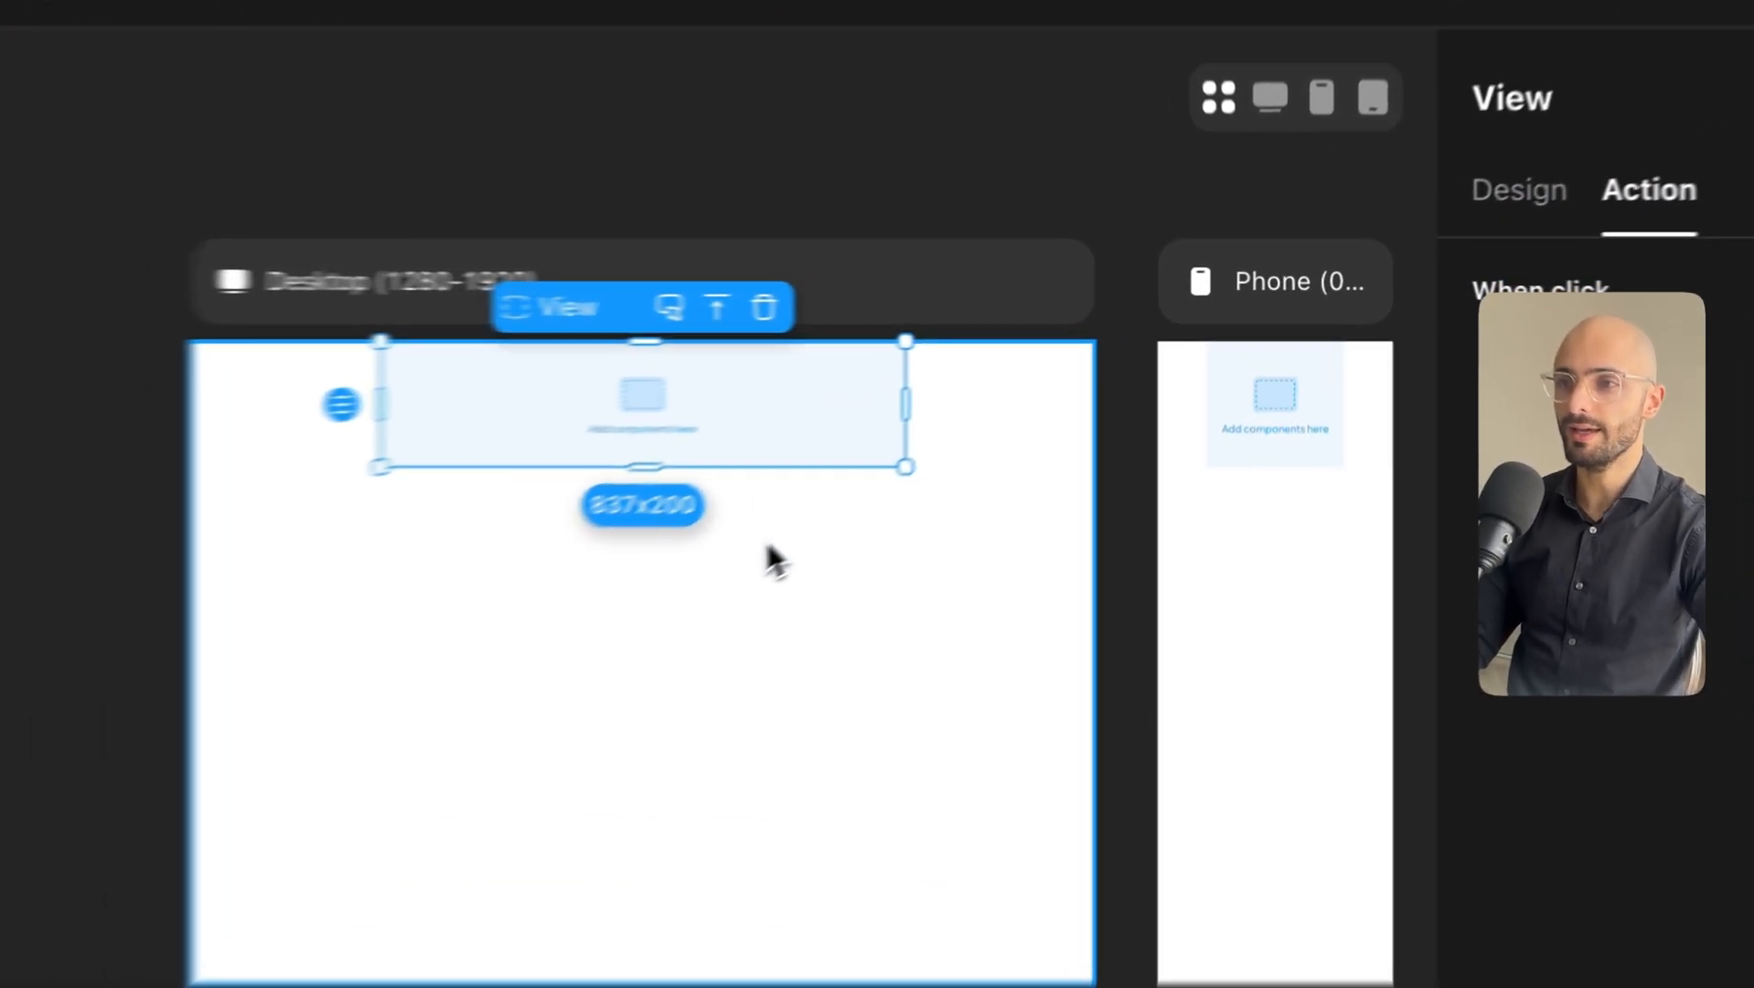
{"action": "left_click", "coordinate": [968, 452]}
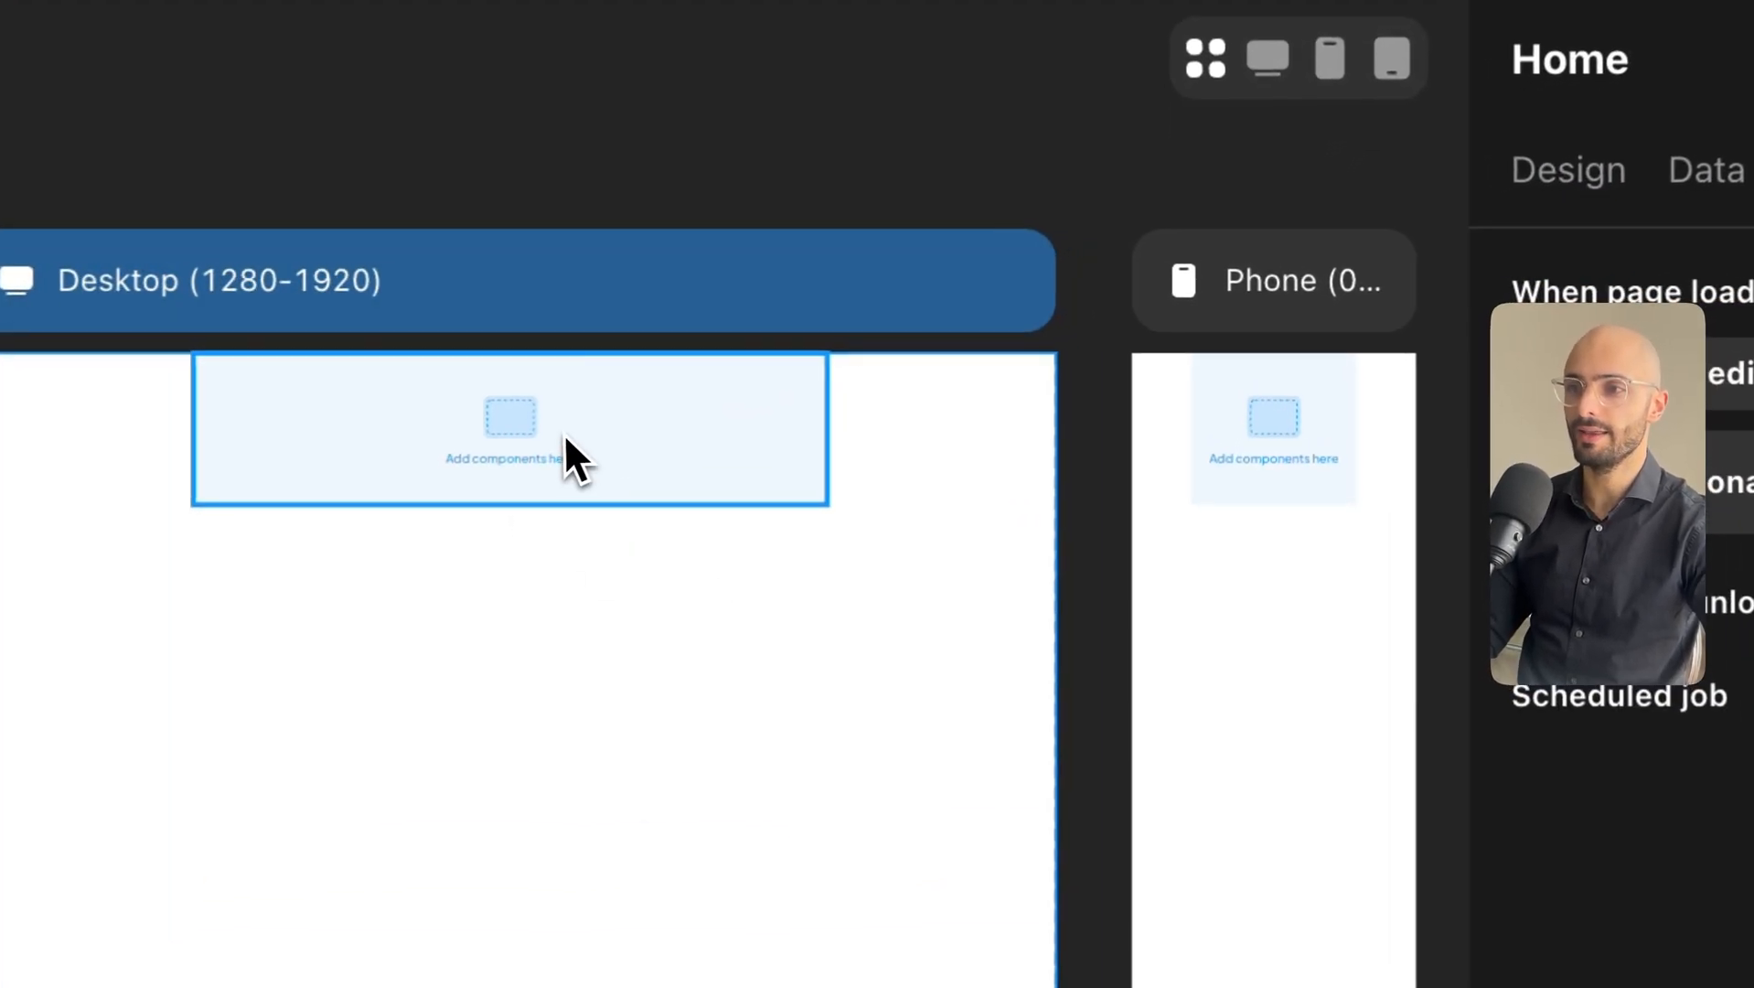
{"action": "left_click", "coordinate": [890, 372]}
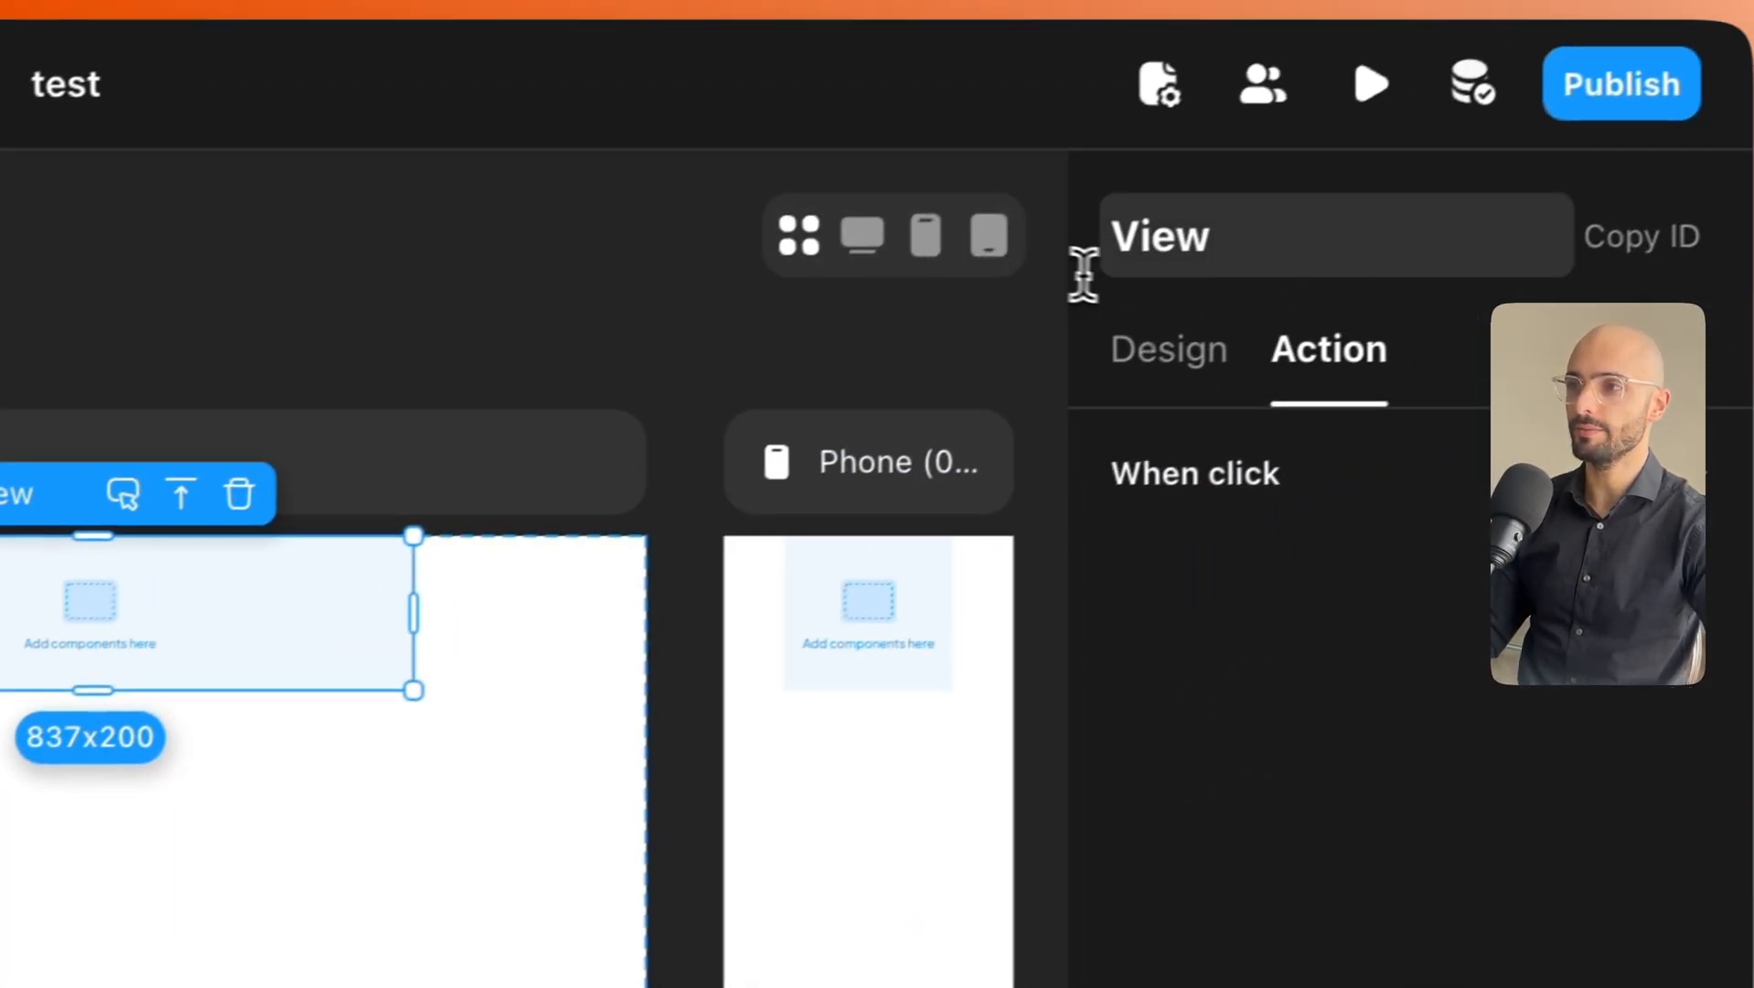
{"action": "left_click", "coordinate": [1698, 73]}
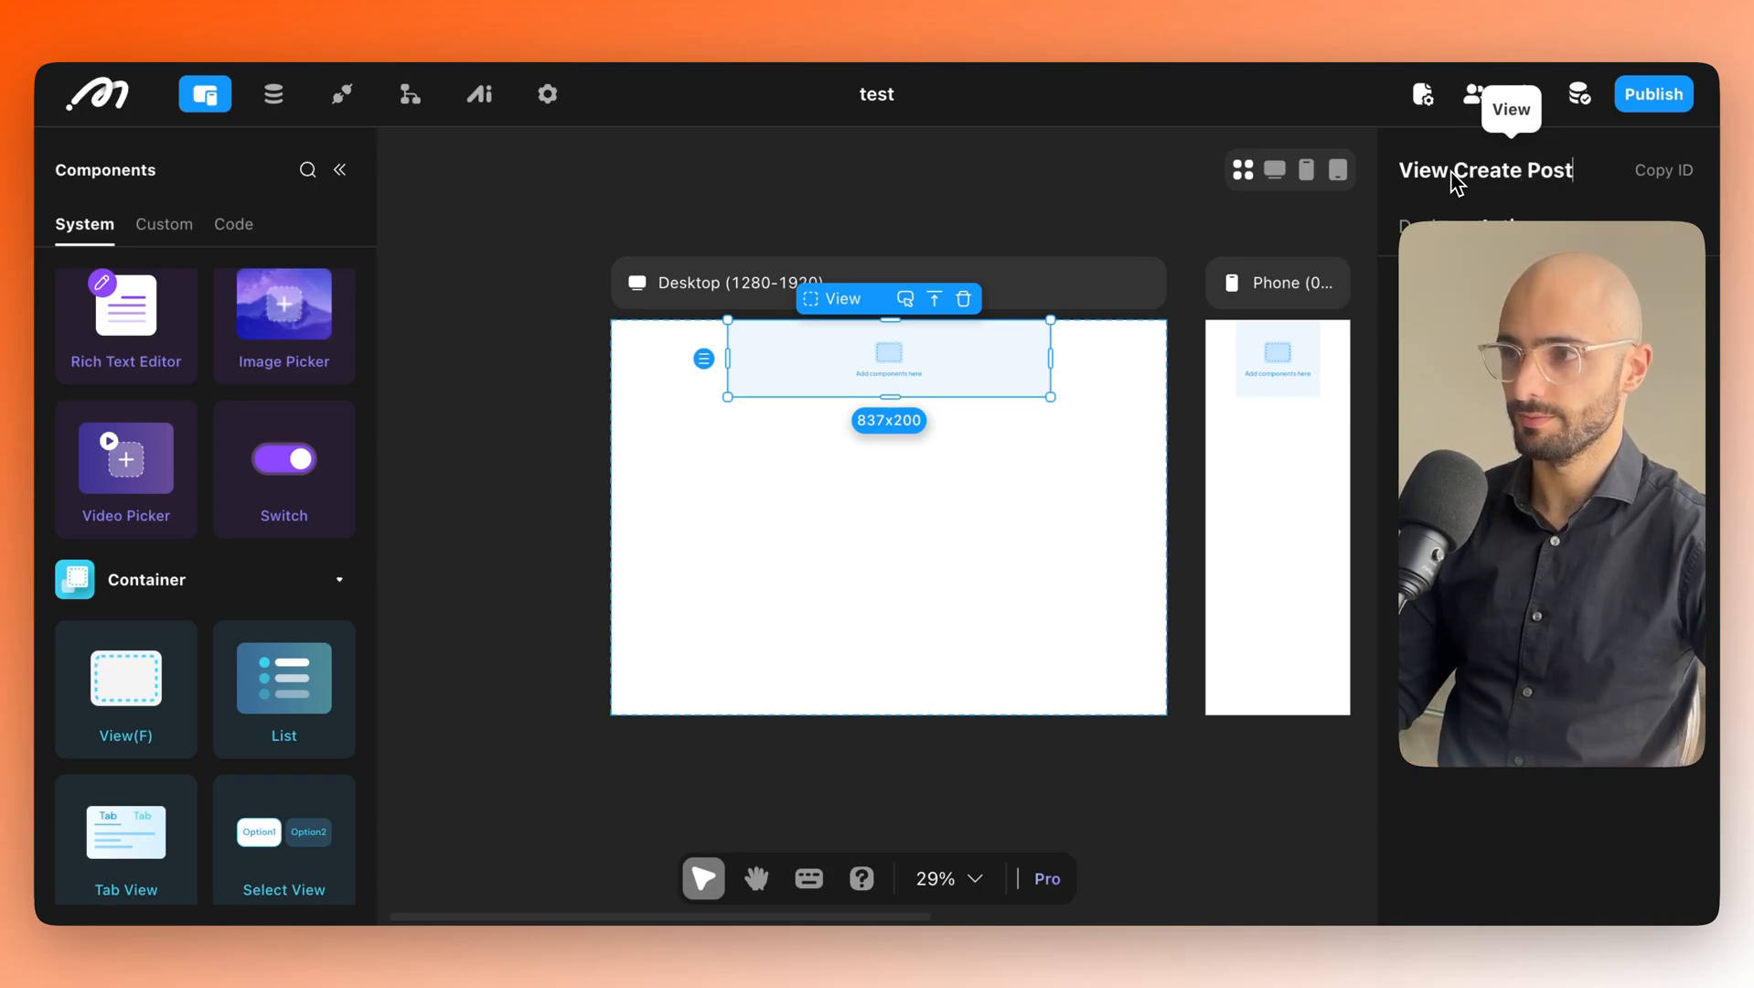
{"action": "scroll", "coordinate": [151, 444], "scroll_direction": "up", "scroll_amount": 10}
Add a heading reading "Create a new post" inside the View Create Post container.
{"action": "left_click_drag", "start_coordinate": [132, 420], "coordinate": [888, 355]}
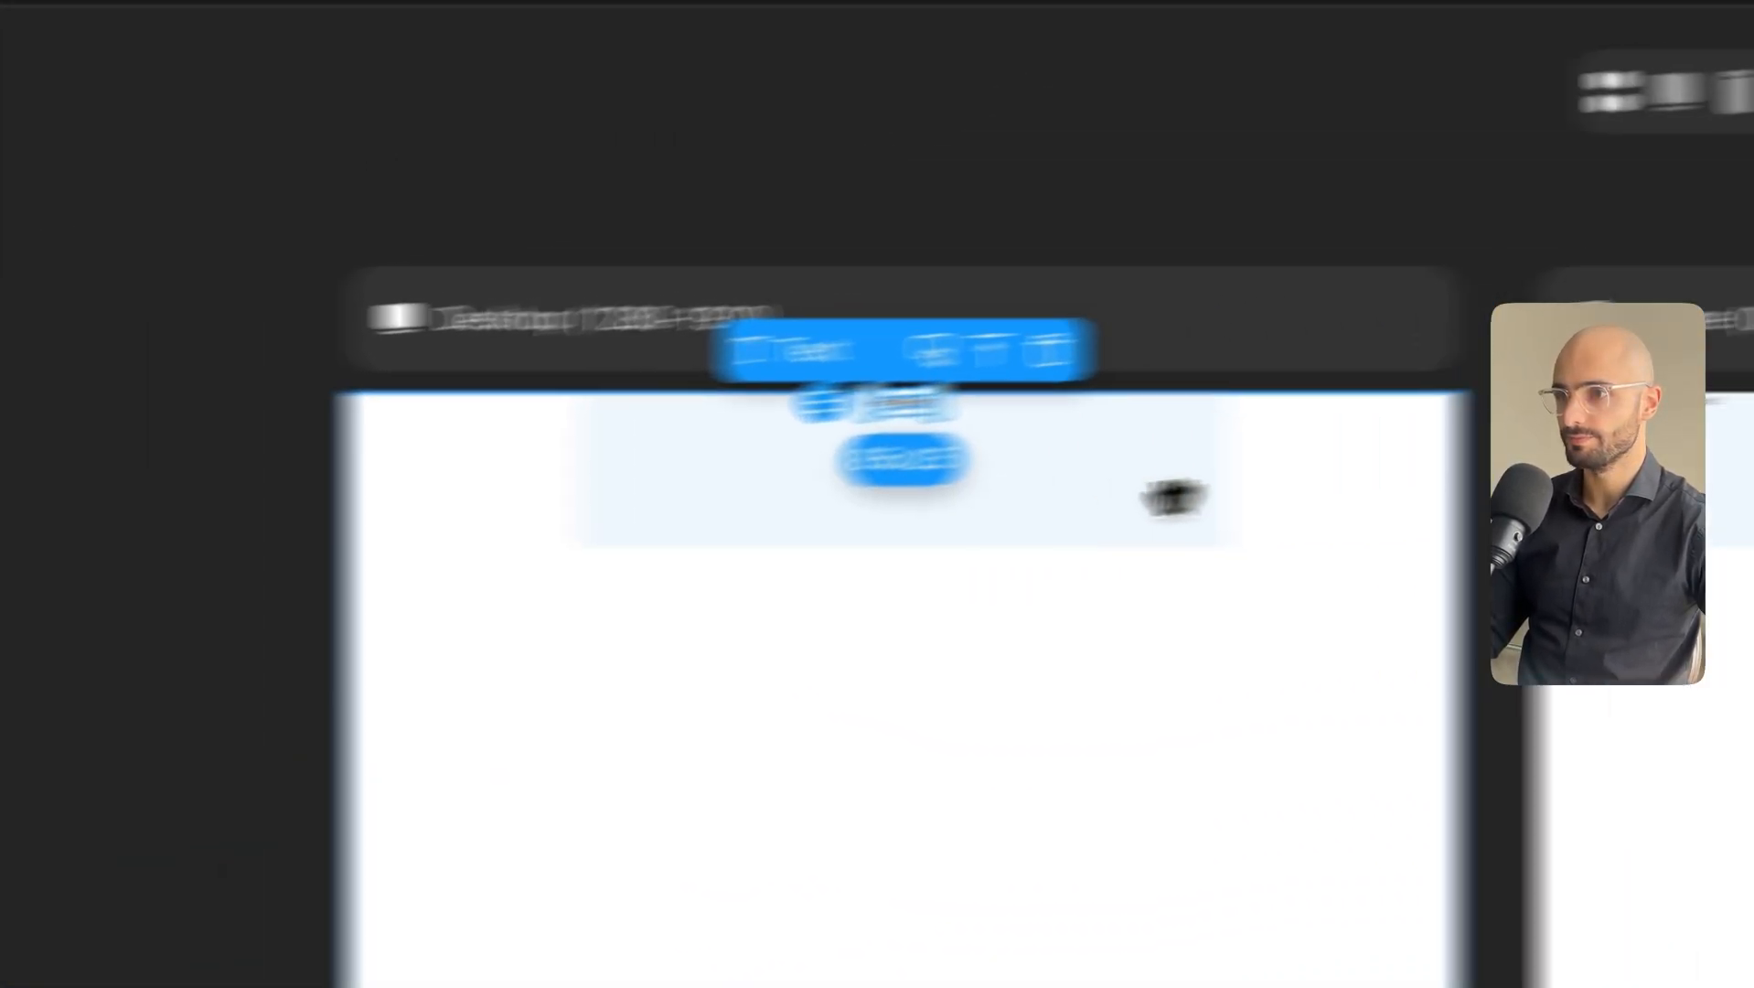
{"action": "left_click", "coordinate": [1175, 243]}
{"action": "left_click", "coordinate": [1248, 622]}
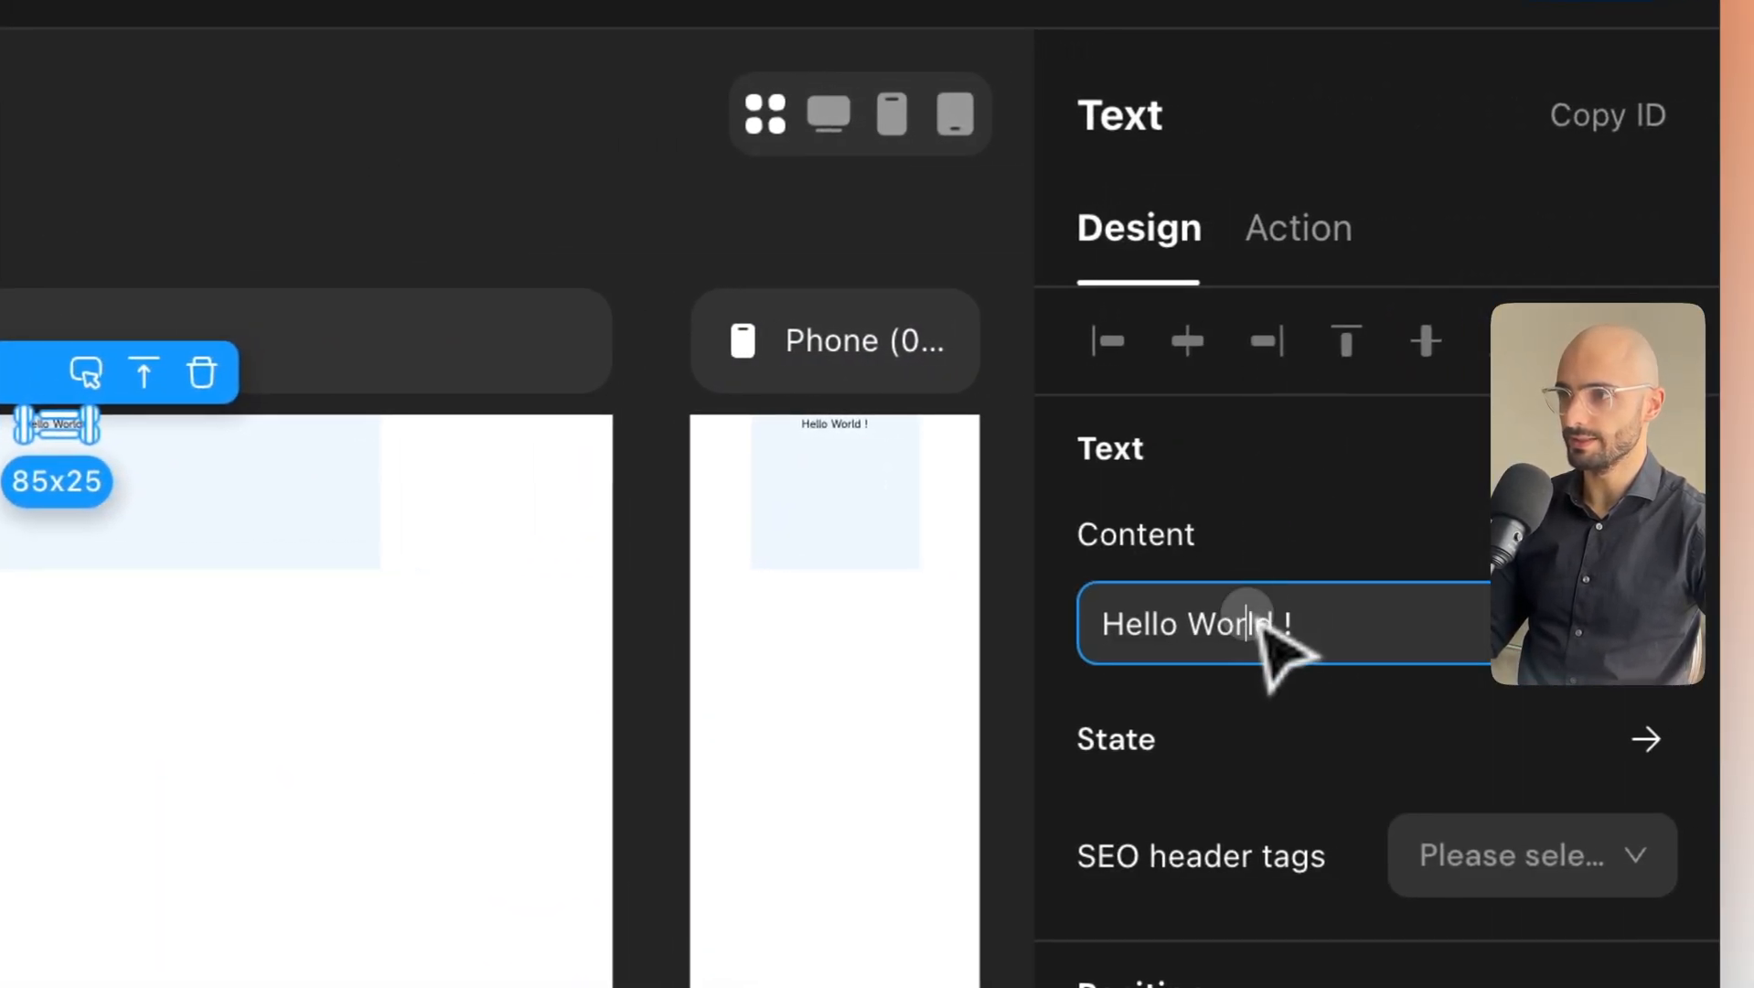
{"action": "key", "text": "ctrl+a"}
{"action": "type", "text": "C"}
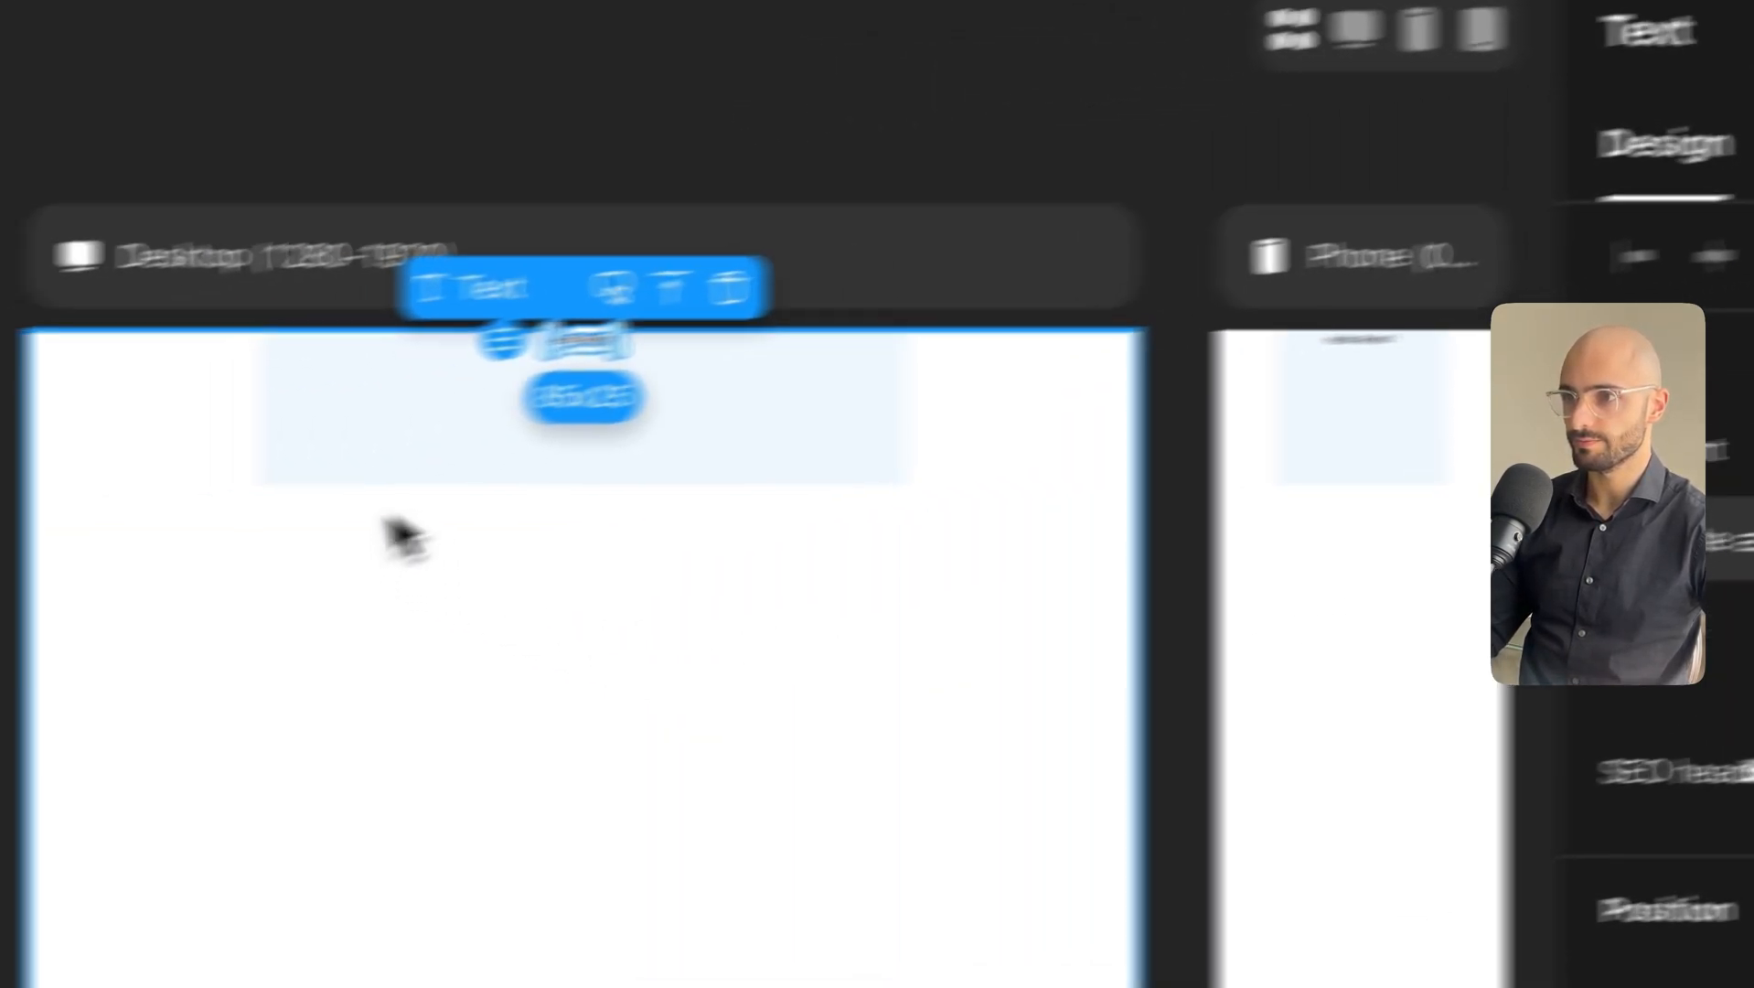
{"action": "left_click", "coordinate": [996, 532]}
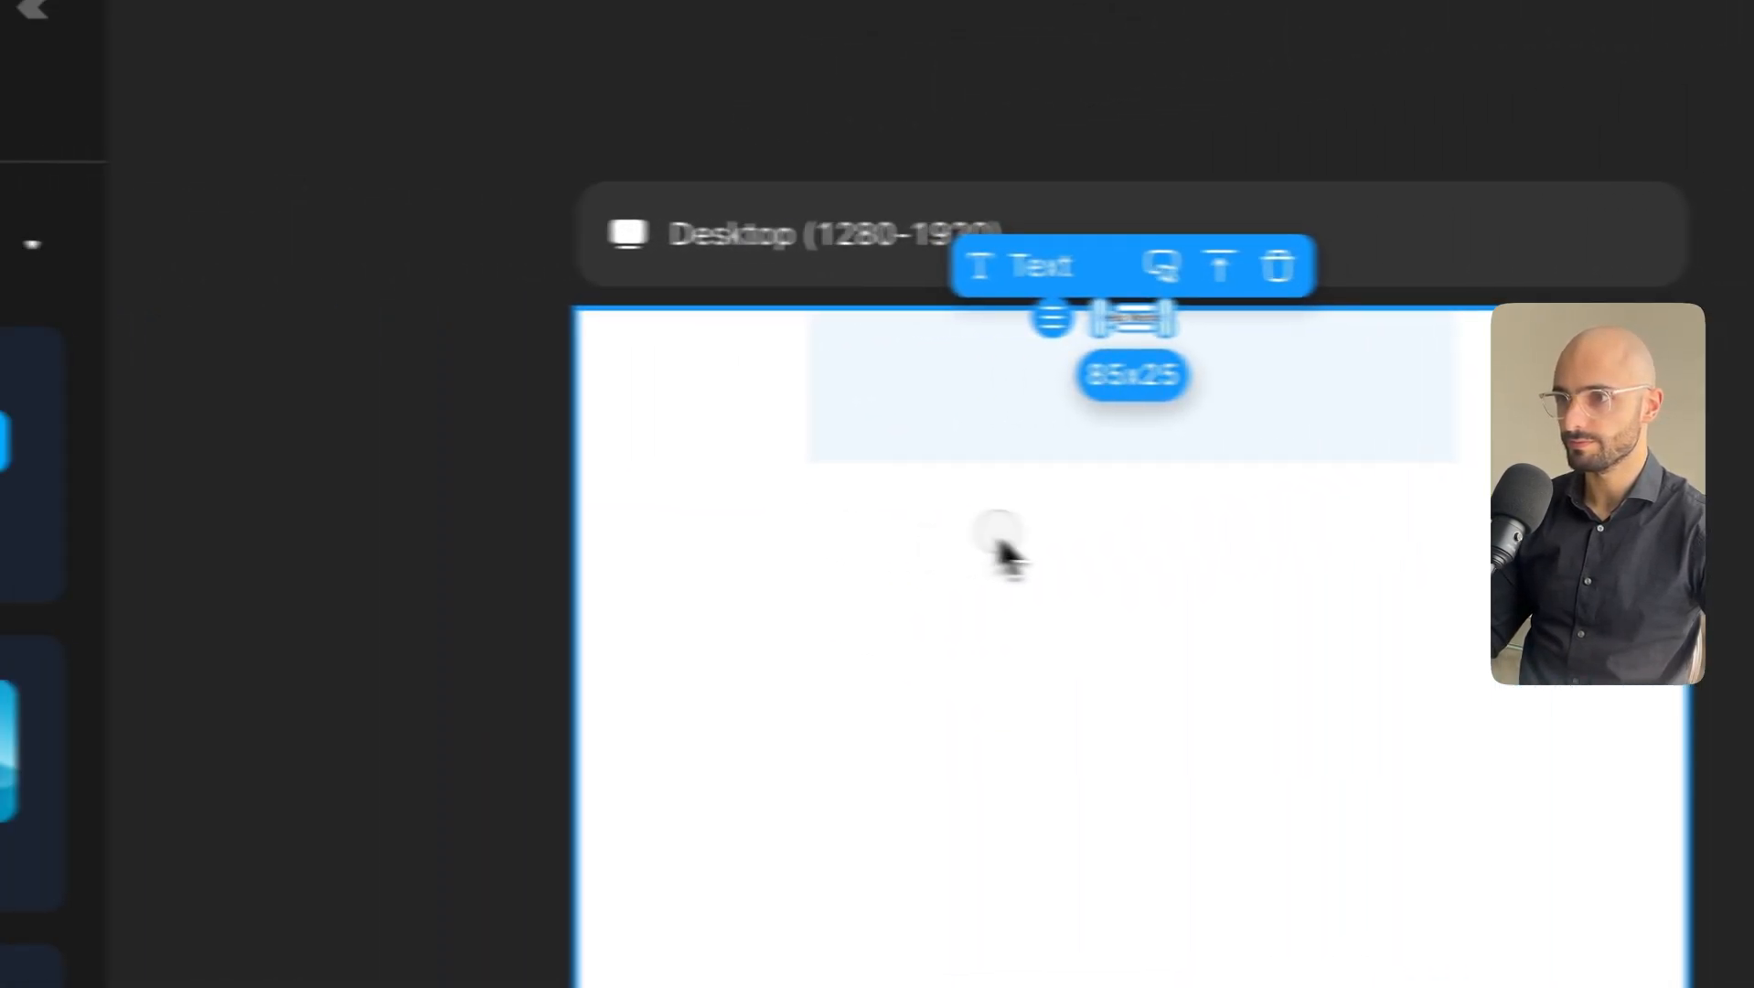
{"action": "left_click", "coordinate": [1178, 446]}
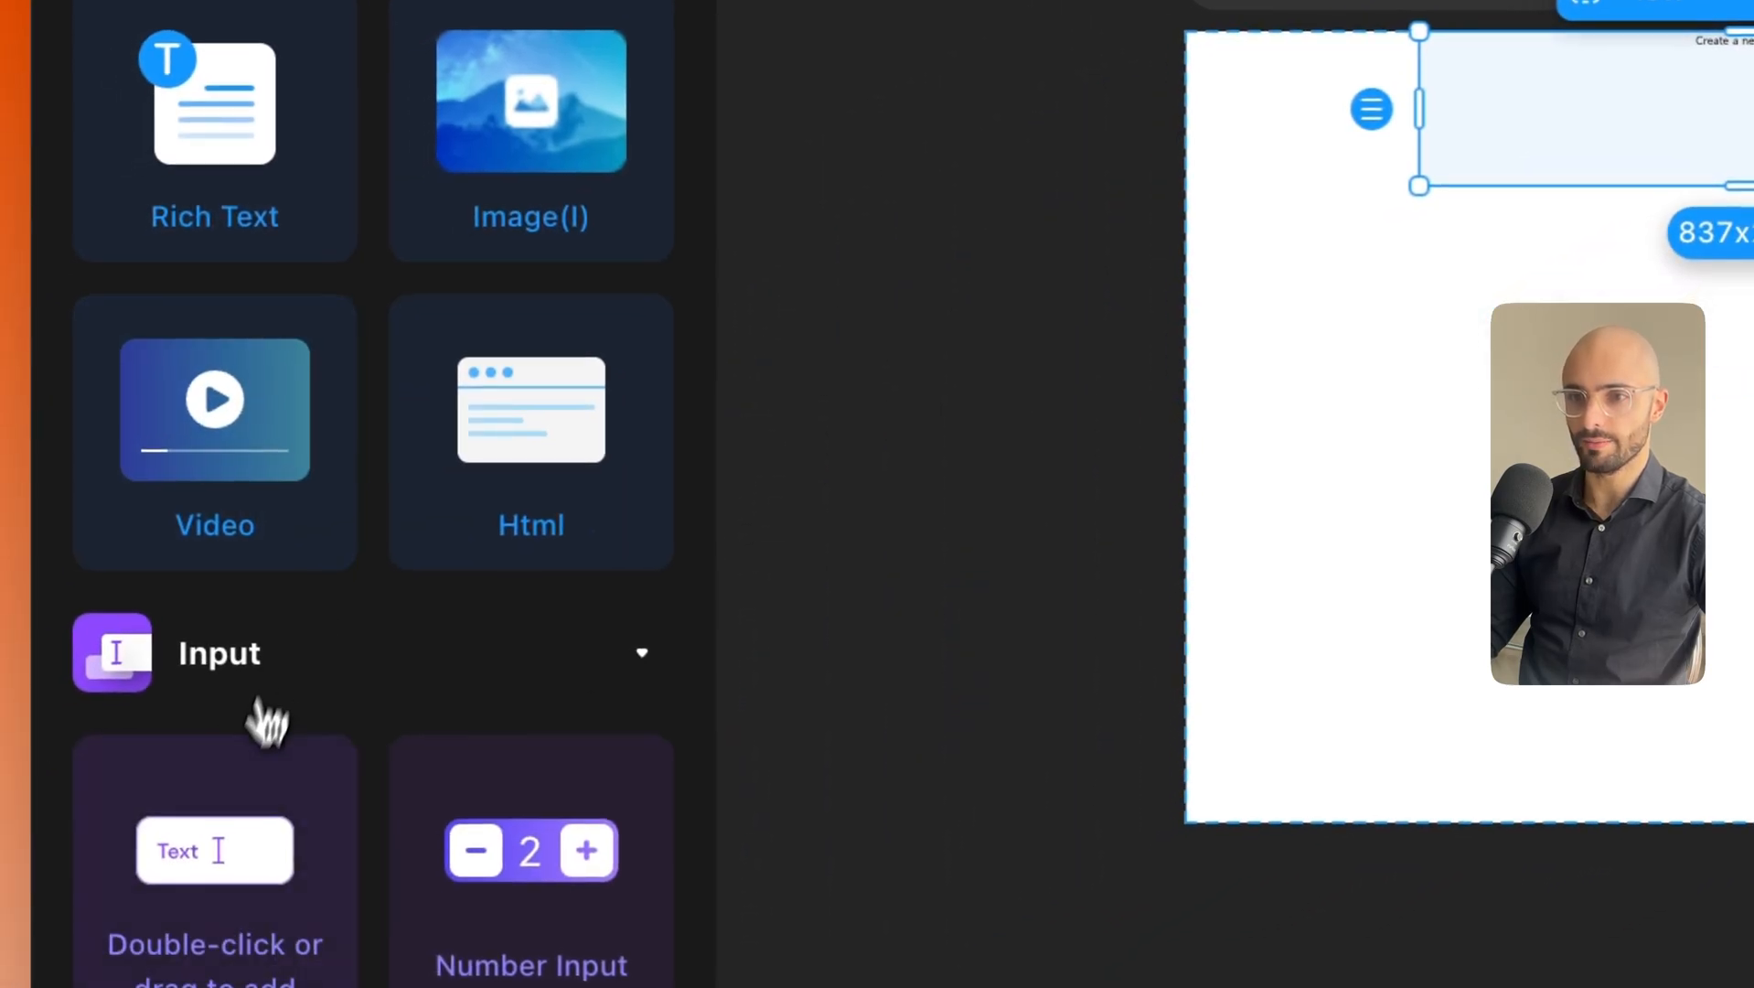
Add two Text Inputs and a Get Started button below the heading in the container.
{"action": "left_click_drag", "start_coordinate": [1066, 298], "coordinate": [1591, 45]}
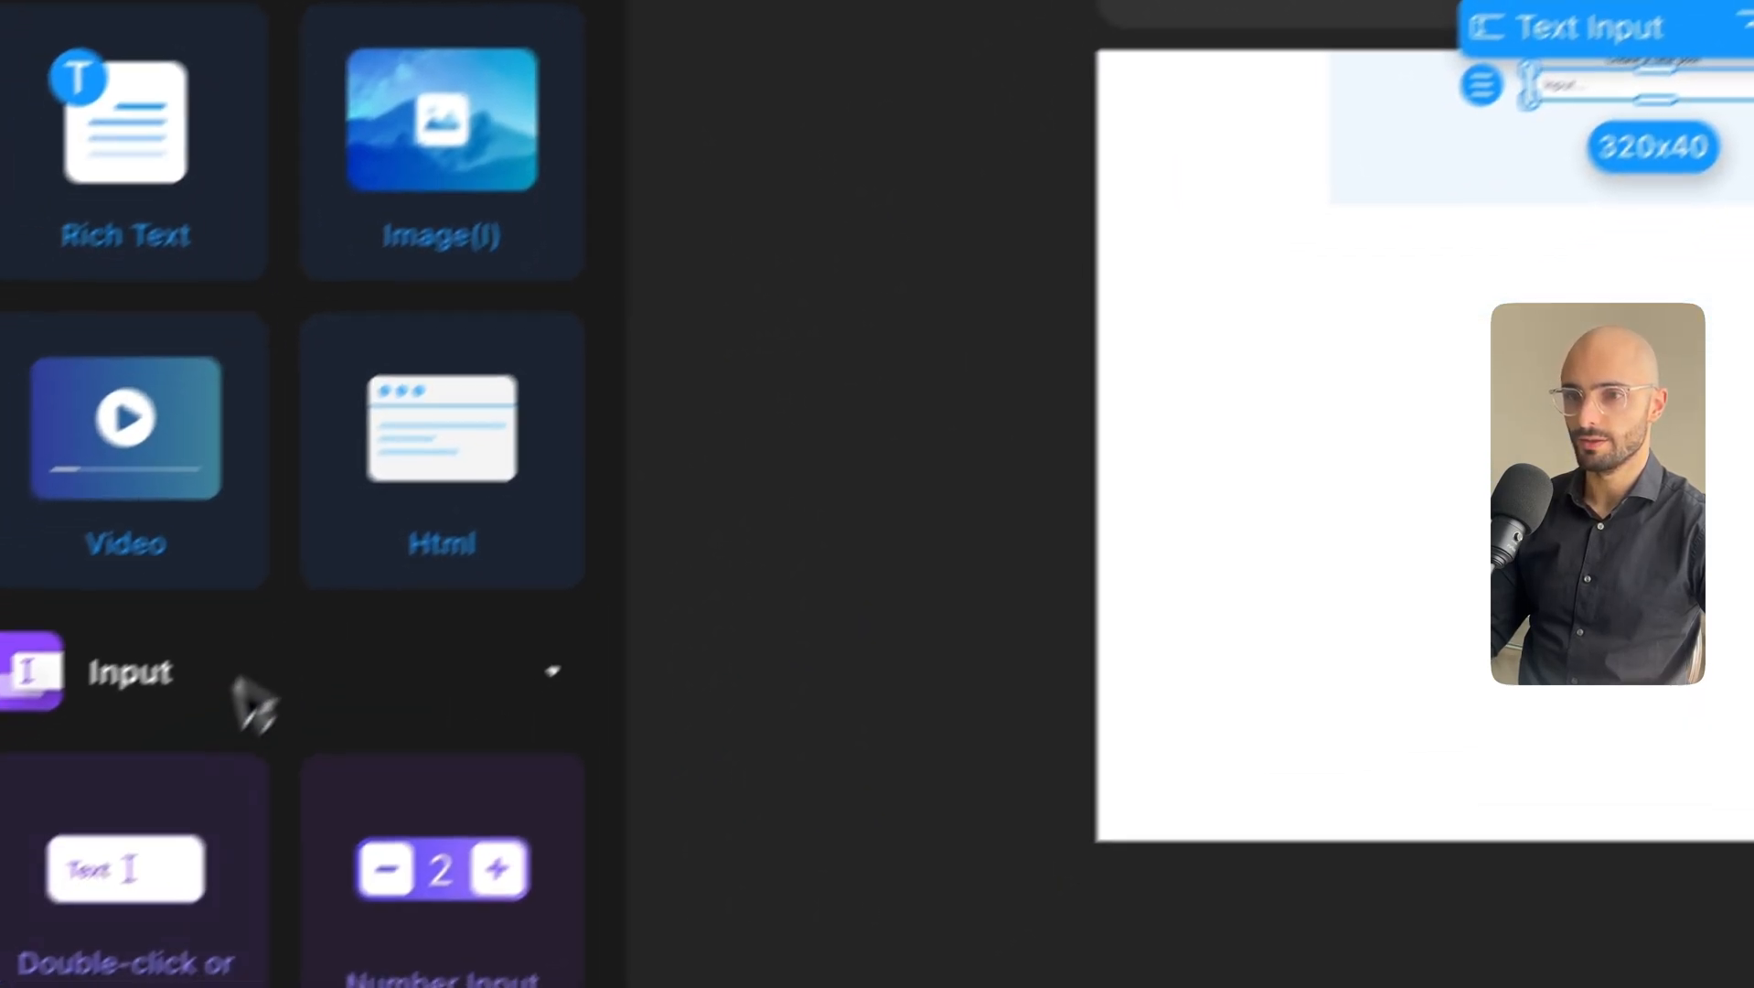
{"action": "left_click_drag", "start_coordinate": [193, 768], "coordinate": [1451, 21]}
{"action": "left_click_drag", "start_coordinate": [1366, 91], "coordinate": [1623, 114]}
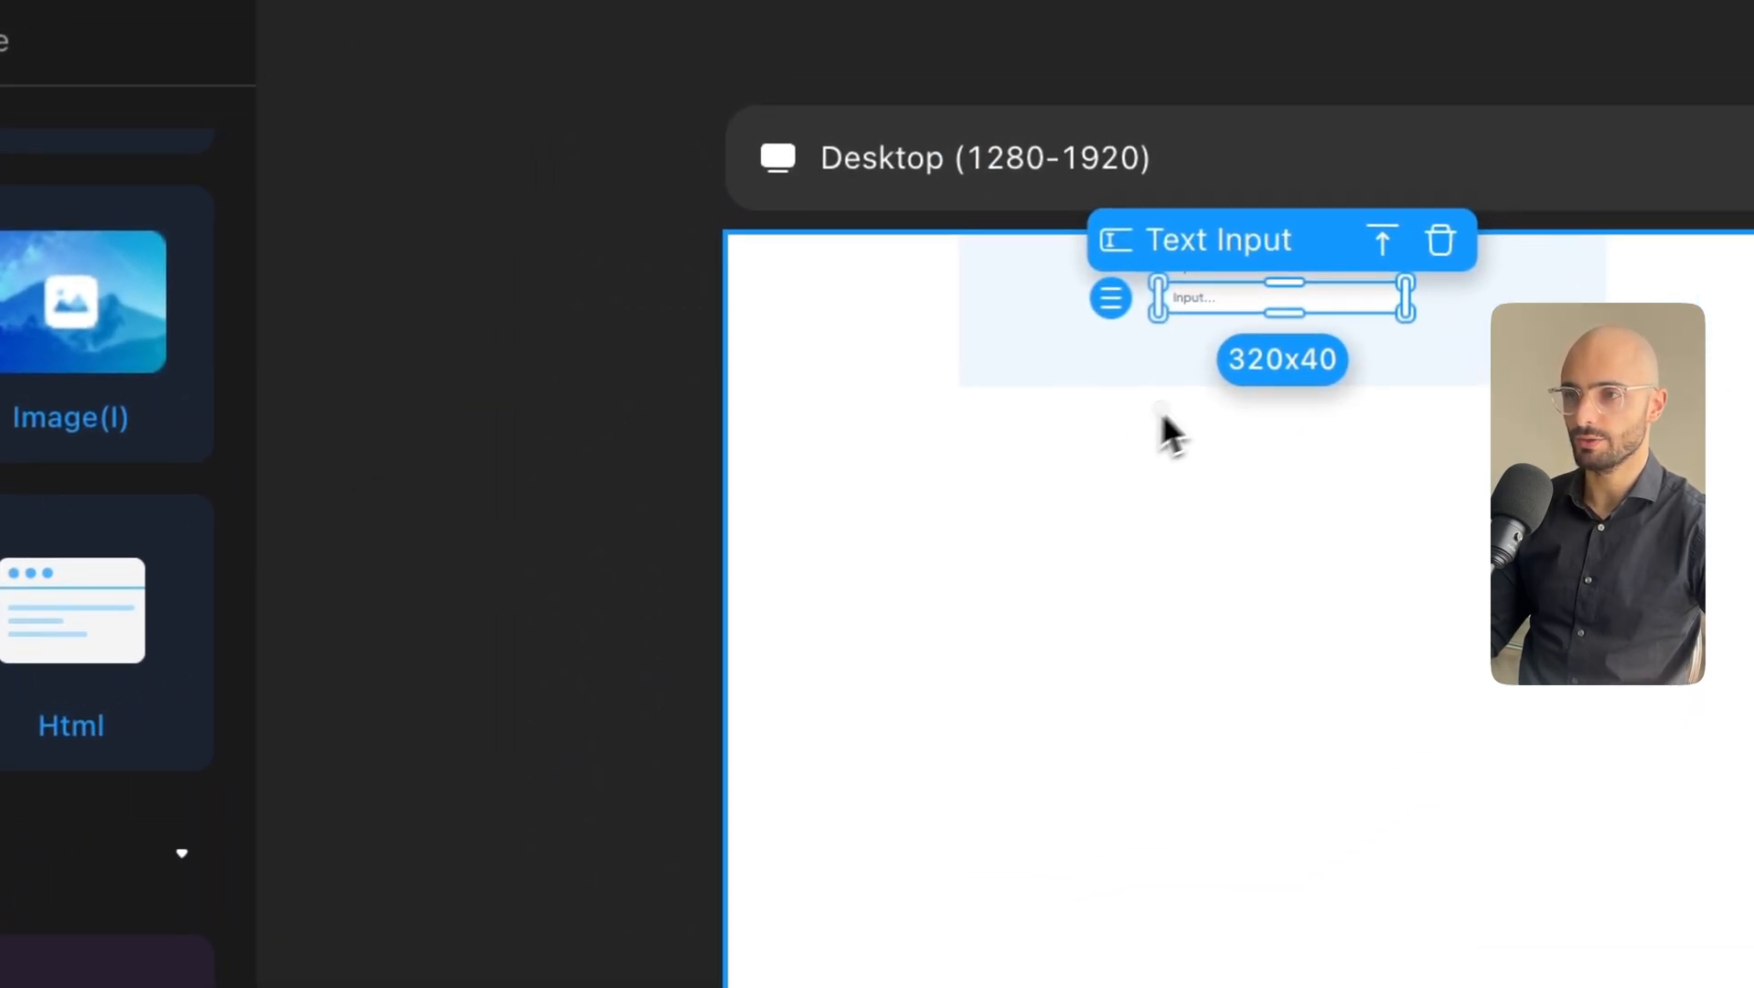
{"action": "left_click", "coordinate": [1509, 175]}
{"action": "left_click", "coordinate": [1224, 295]}
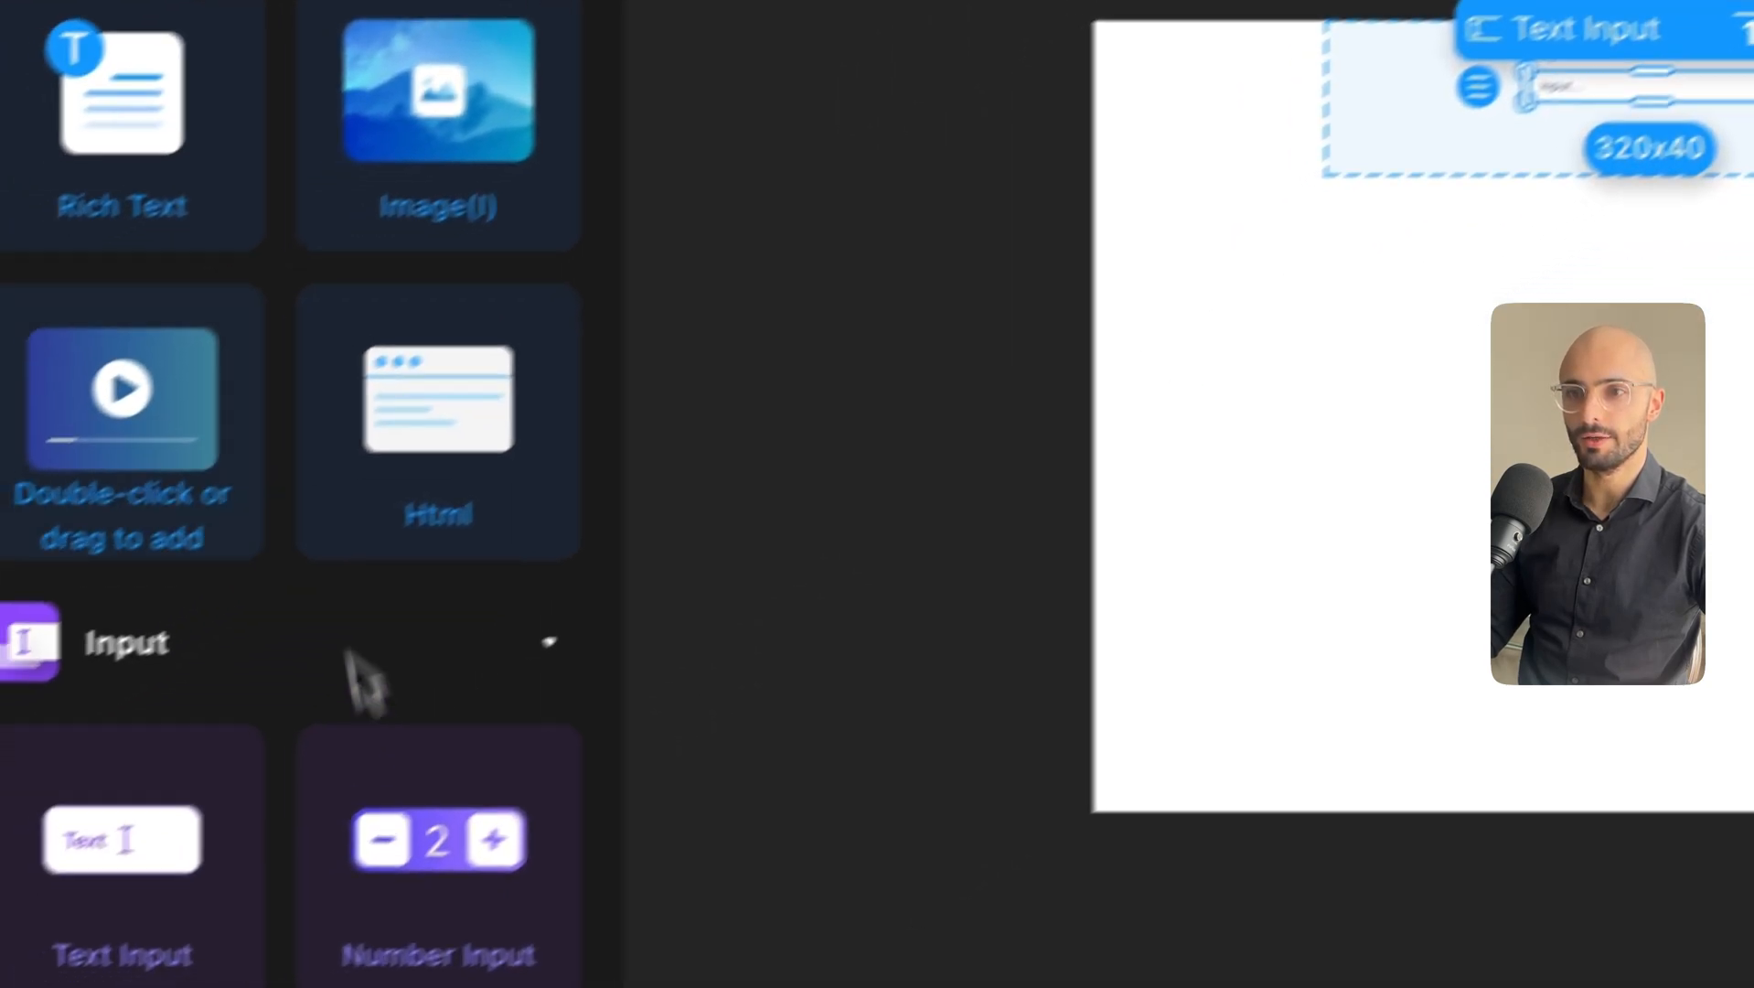
{"action": "scroll", "coordinate": [458, 283], "scroll_direction": "down", "scroll_amount": 3}
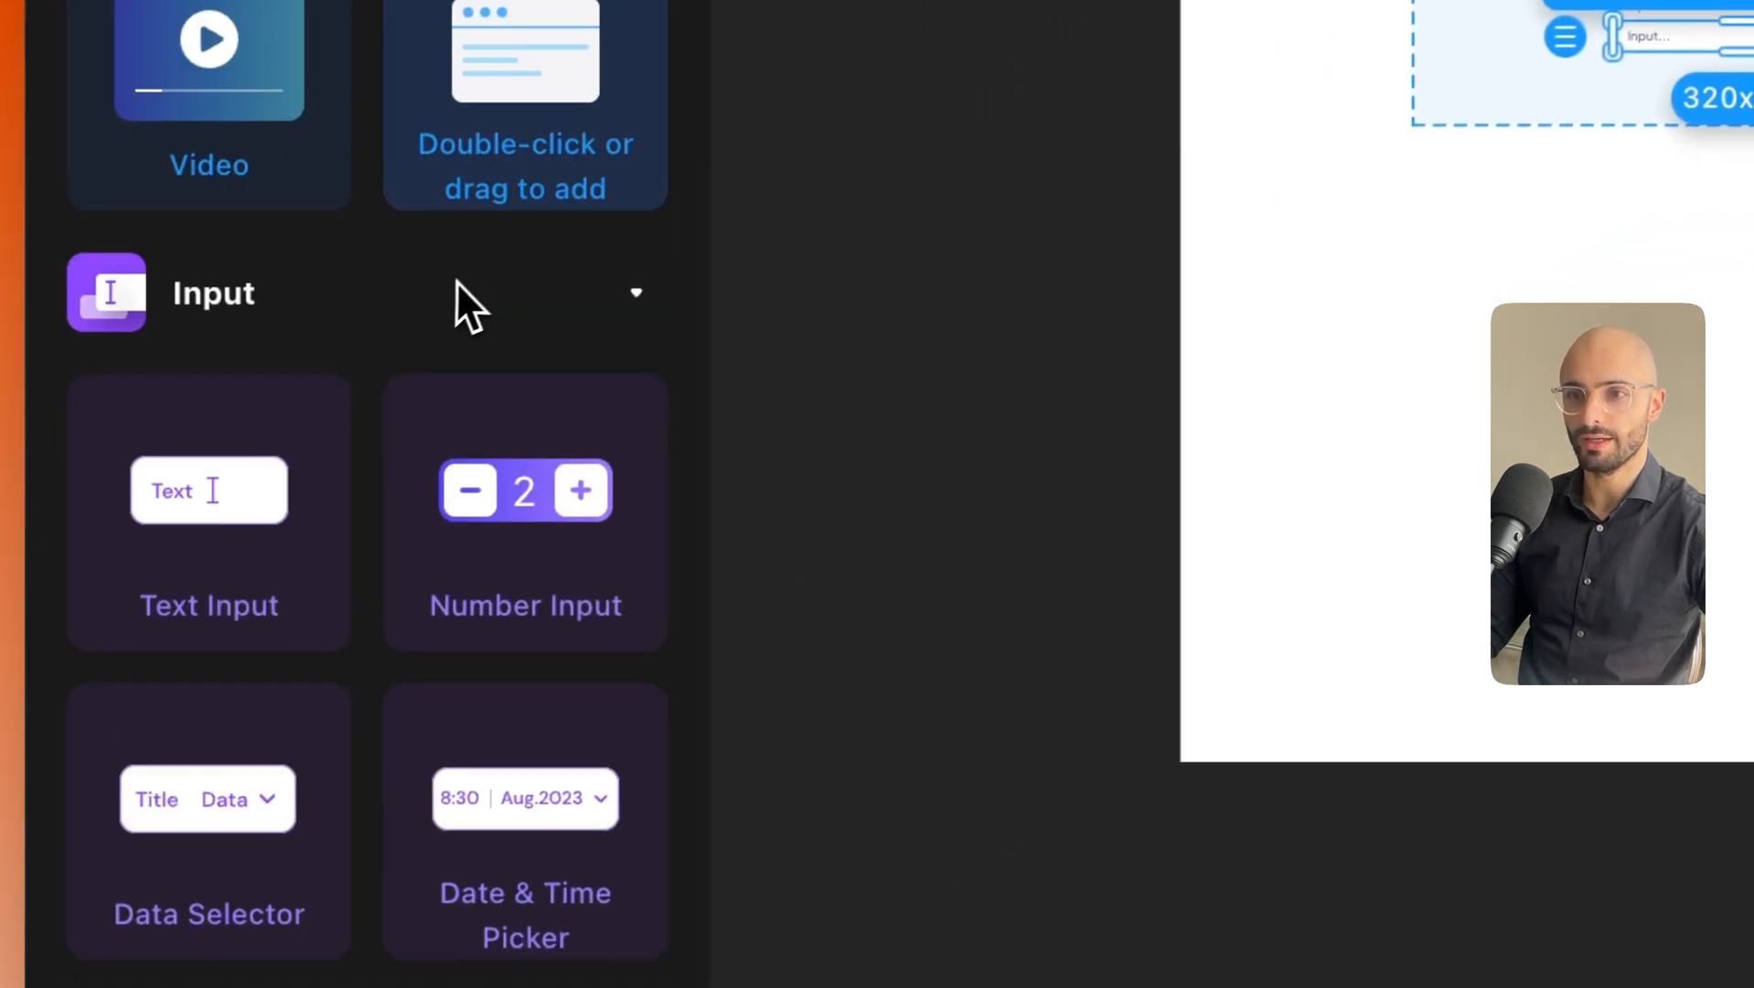
{"action": "scroll", "coordinate": [466, 284], "scroll_direction": "up", "scroll_amount": 5}
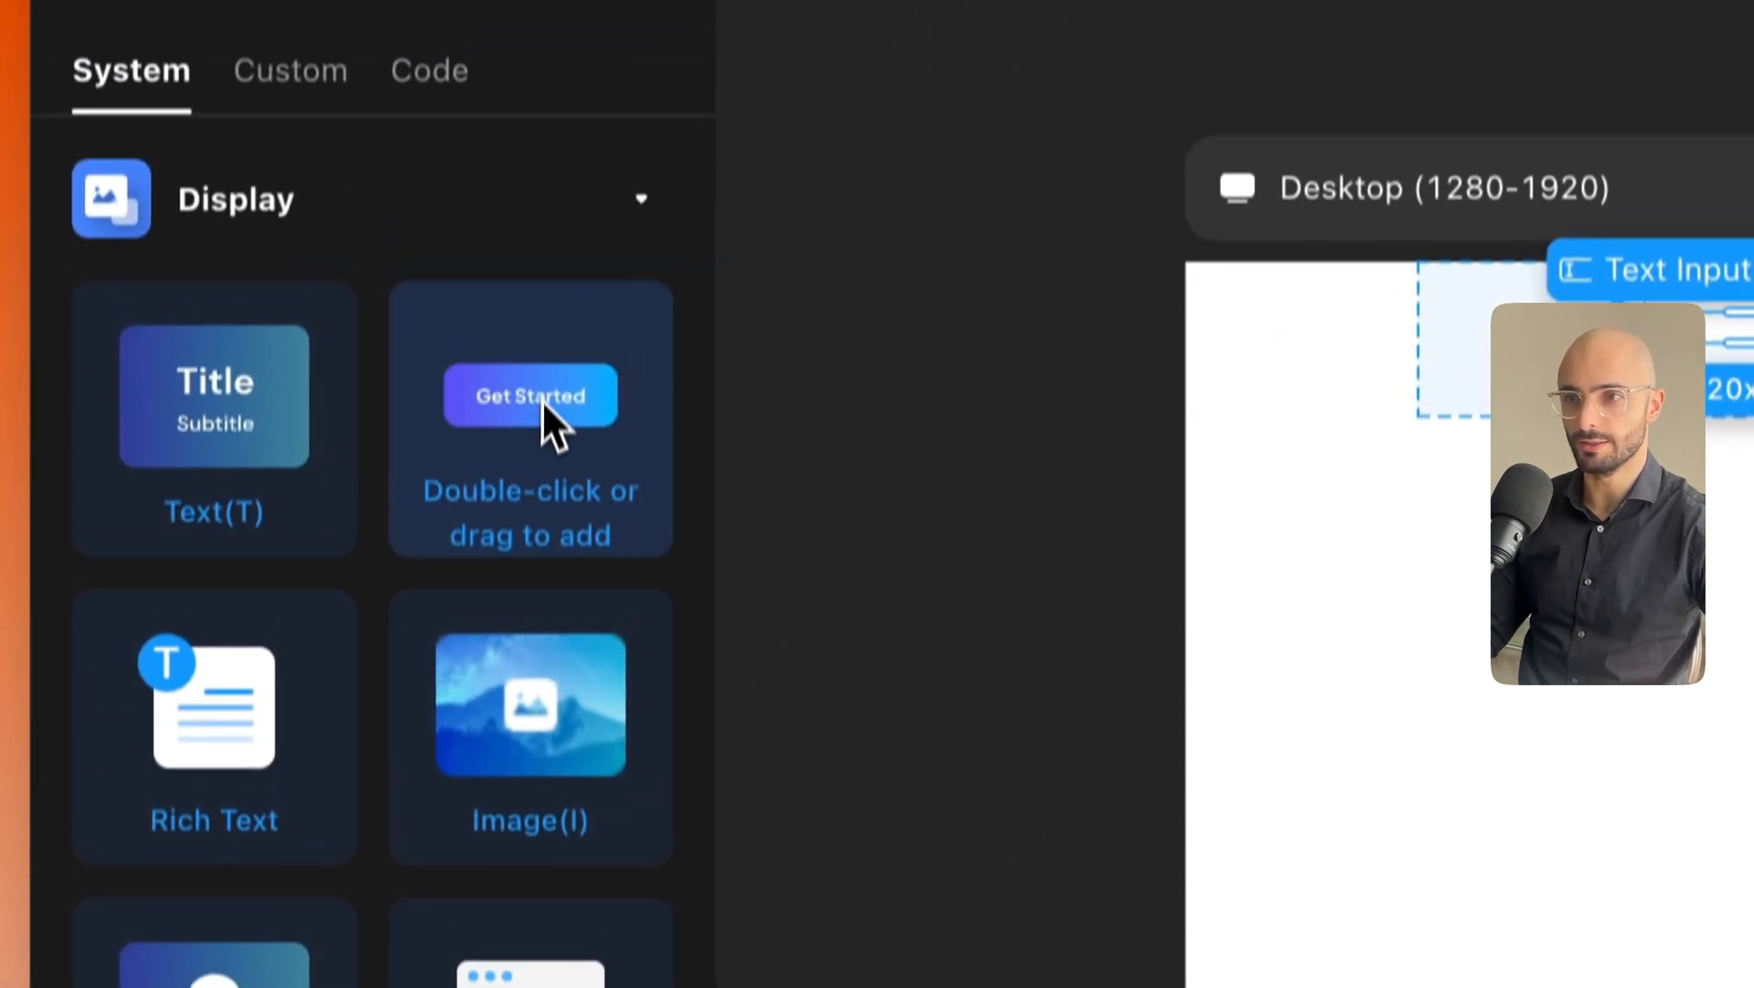
{"action": "left_click_drag", "start_coordinate": [549, 128], "coordinate": [1646, 137]}
Left-align the container, resize it to about 536×330, set gap 20, and remove its background.
{"action": "left_click", "coordinate": [1154, 388]}
{"action": "left_click", "coordinate": [1479, 812]}
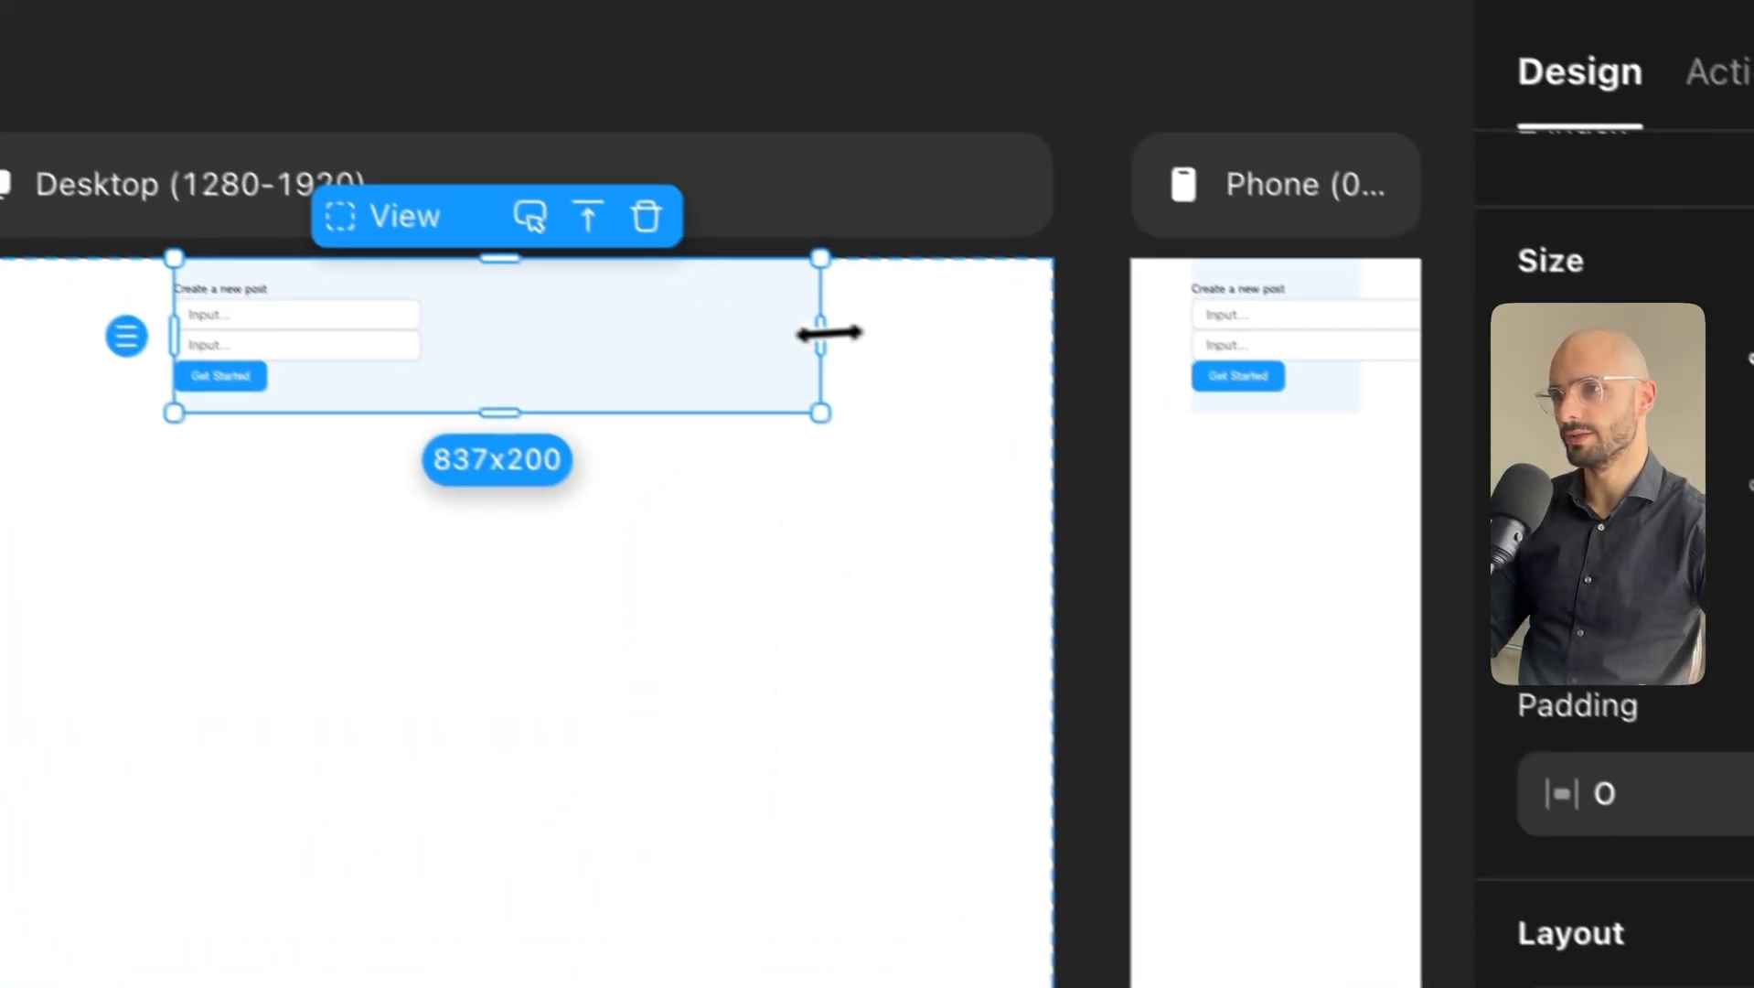
{"action": "left_click_drag", "start_coordinate": [828, 333], "coordinate": [611, 386]}
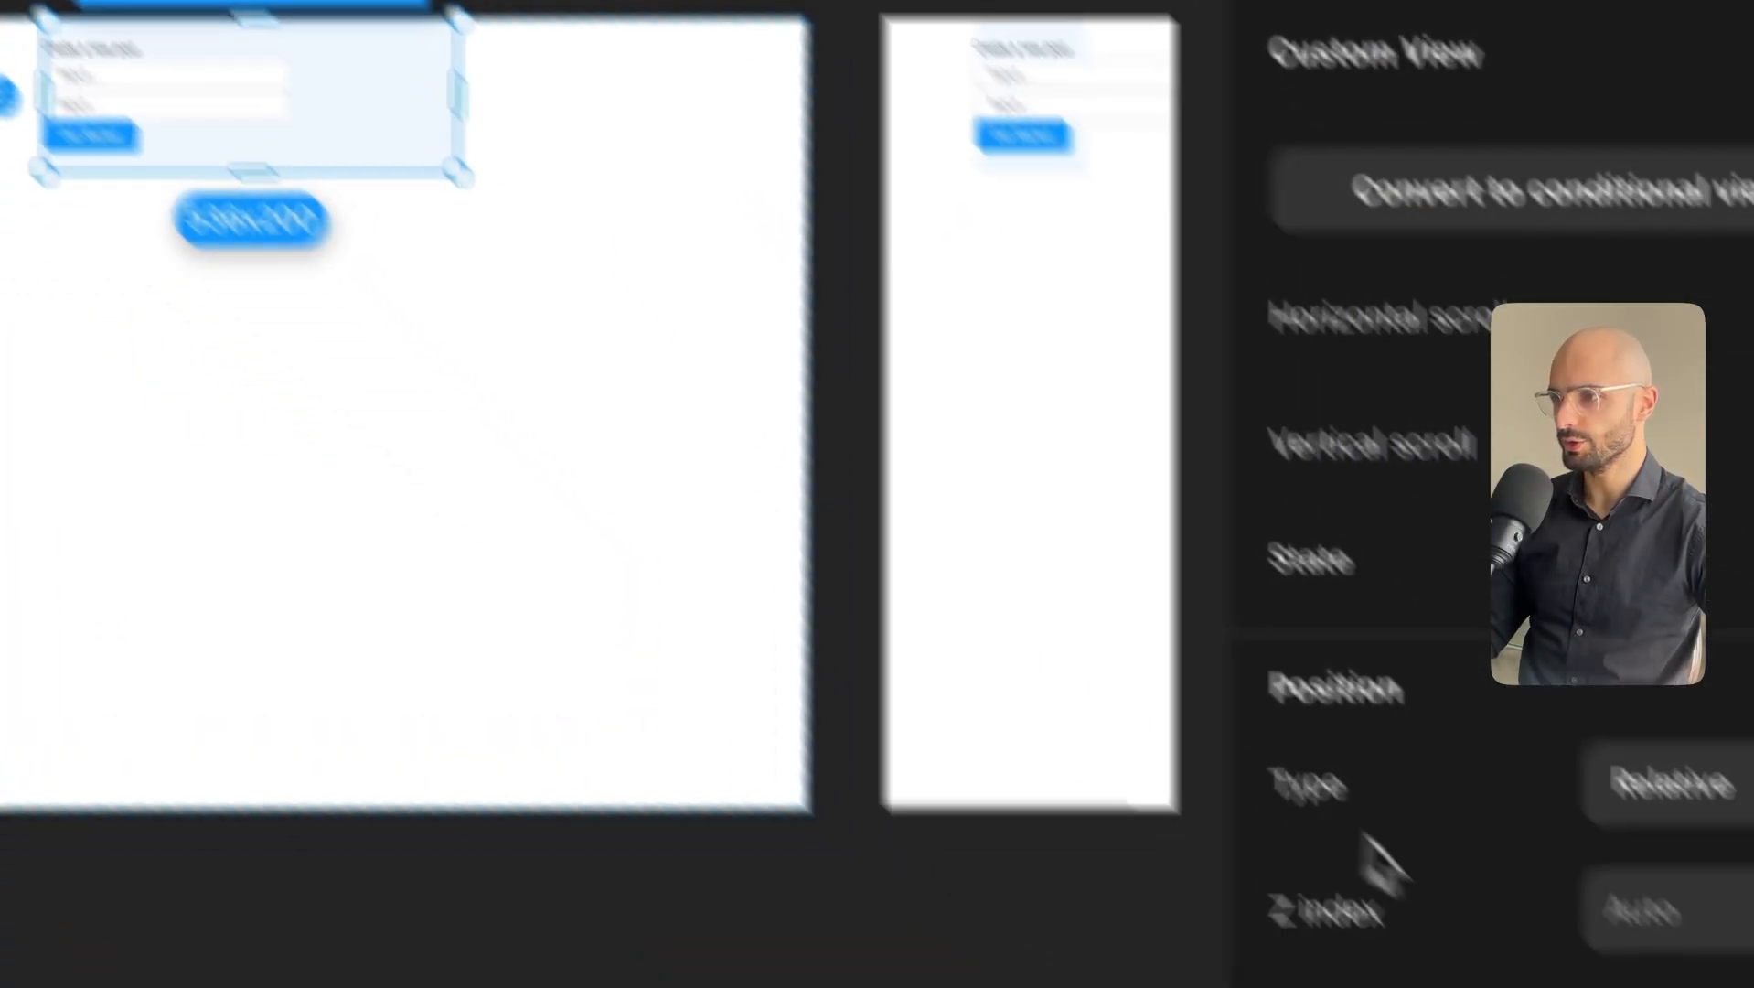
{"action": "scroll", "coordinate": [1377, 851], "scroll_direction": "down", "scroll_amount": 5}
{"action": "left_click", "coordinate": [1186, 483]}
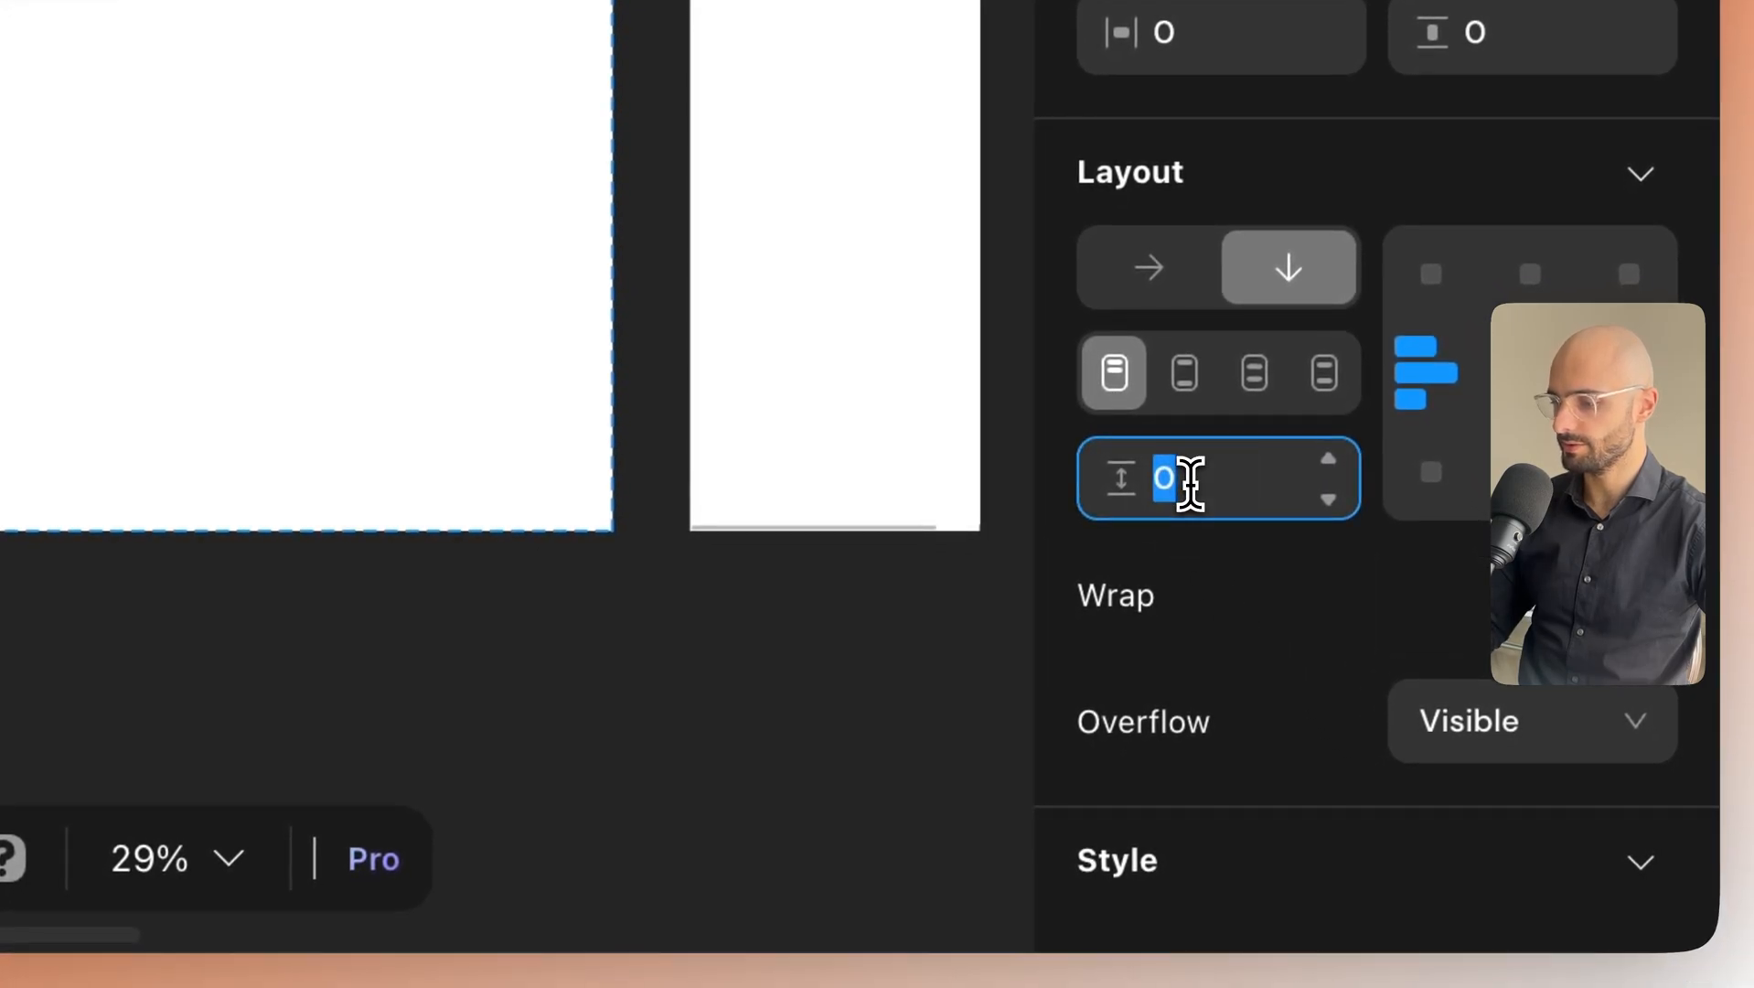
{"action": "type", "text": "20"}
{"action": "key", "text": "Return"}
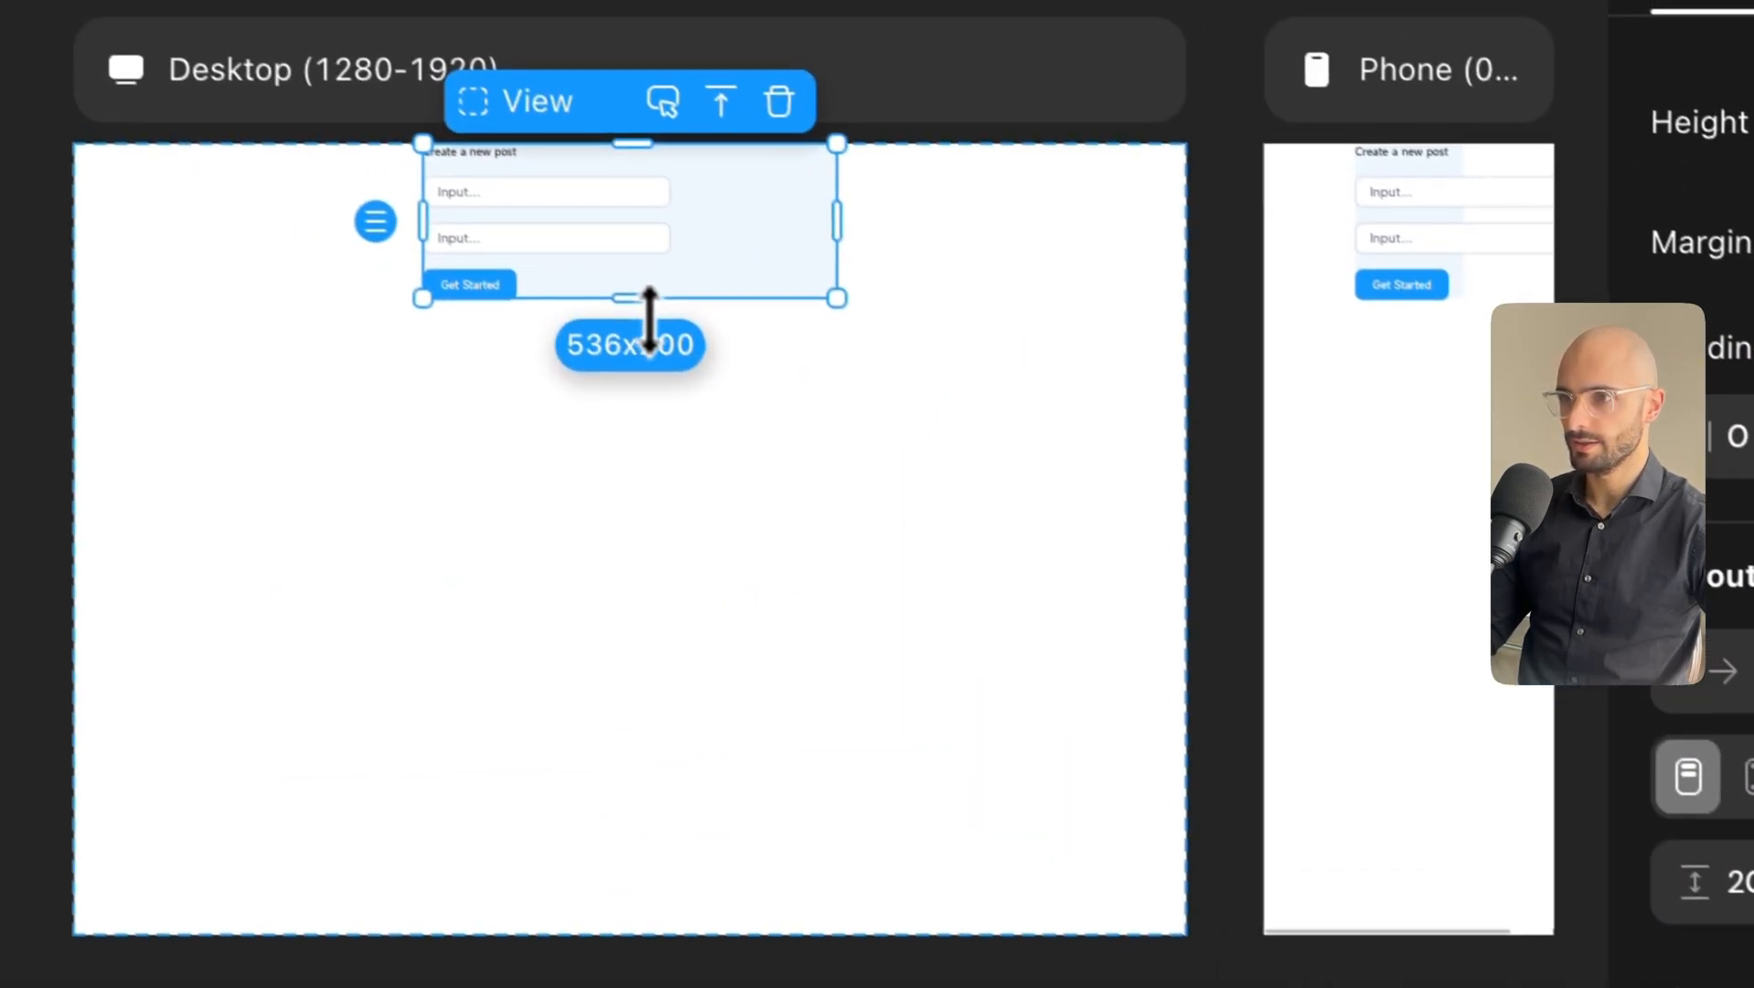
{"action": "left_click_drag", "start_coordinate": [648, 307], "coordinate": [690, 457]}
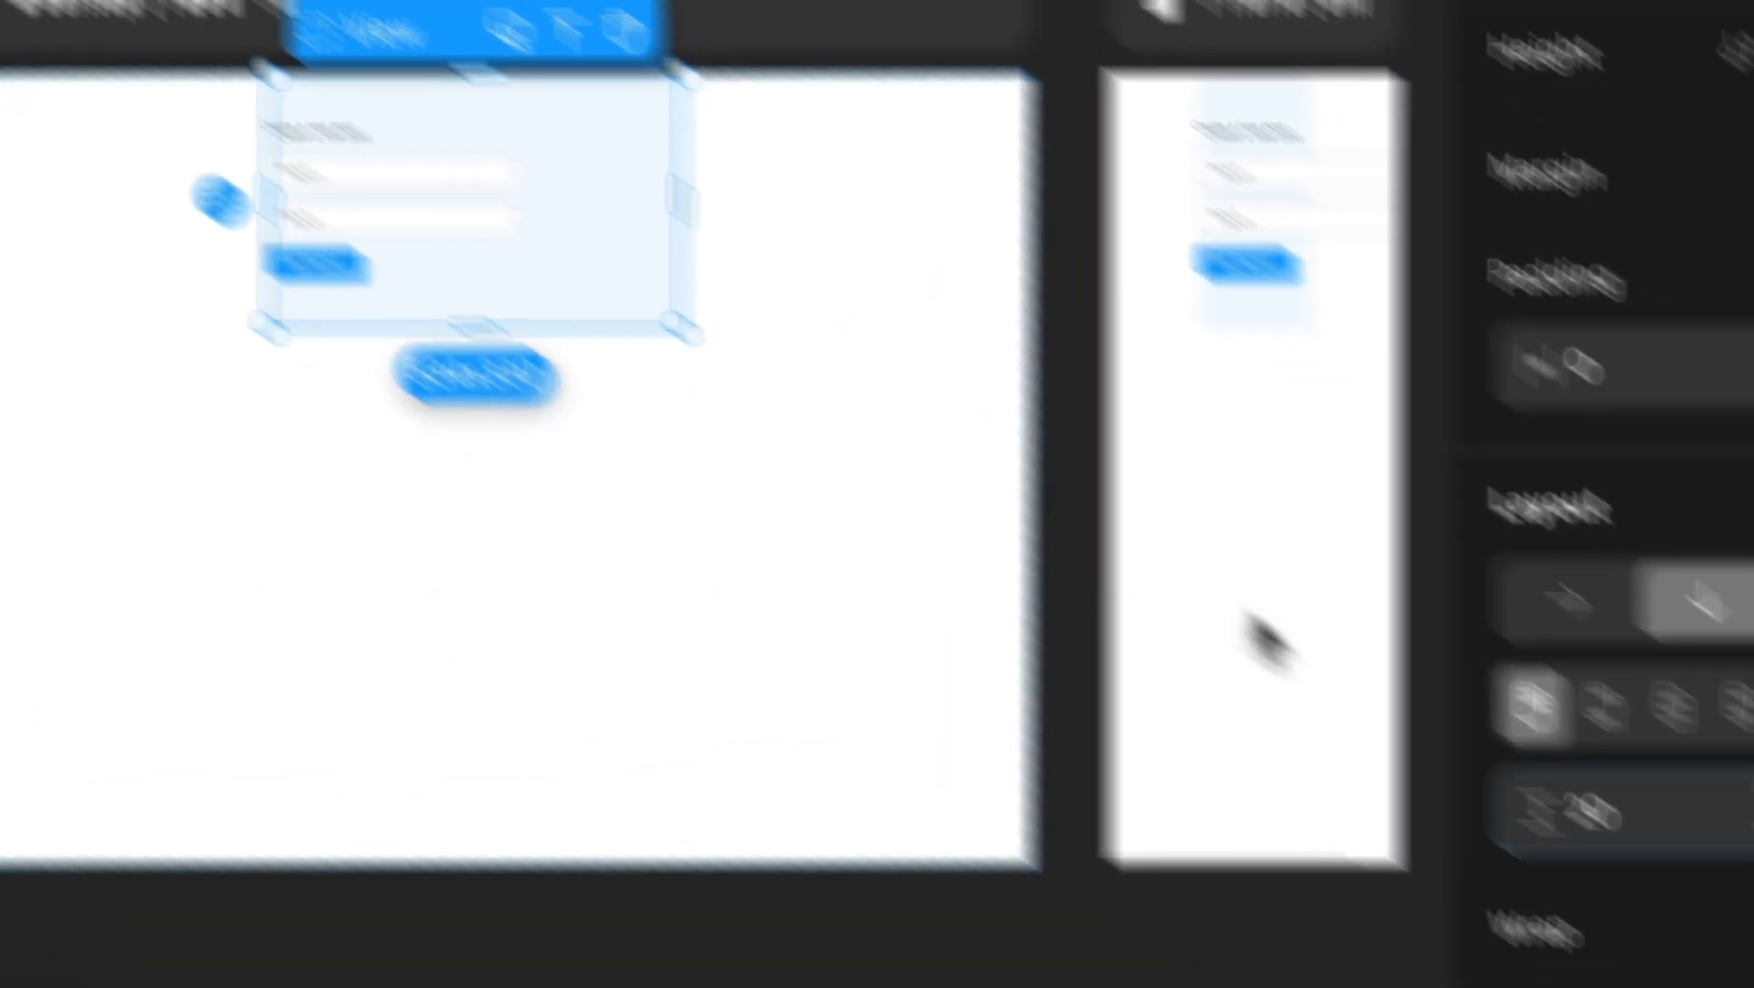
{"action": "scroll", "coordinate": [1359, 744], "scroll_direction": "down", "scroll_amount": 10}
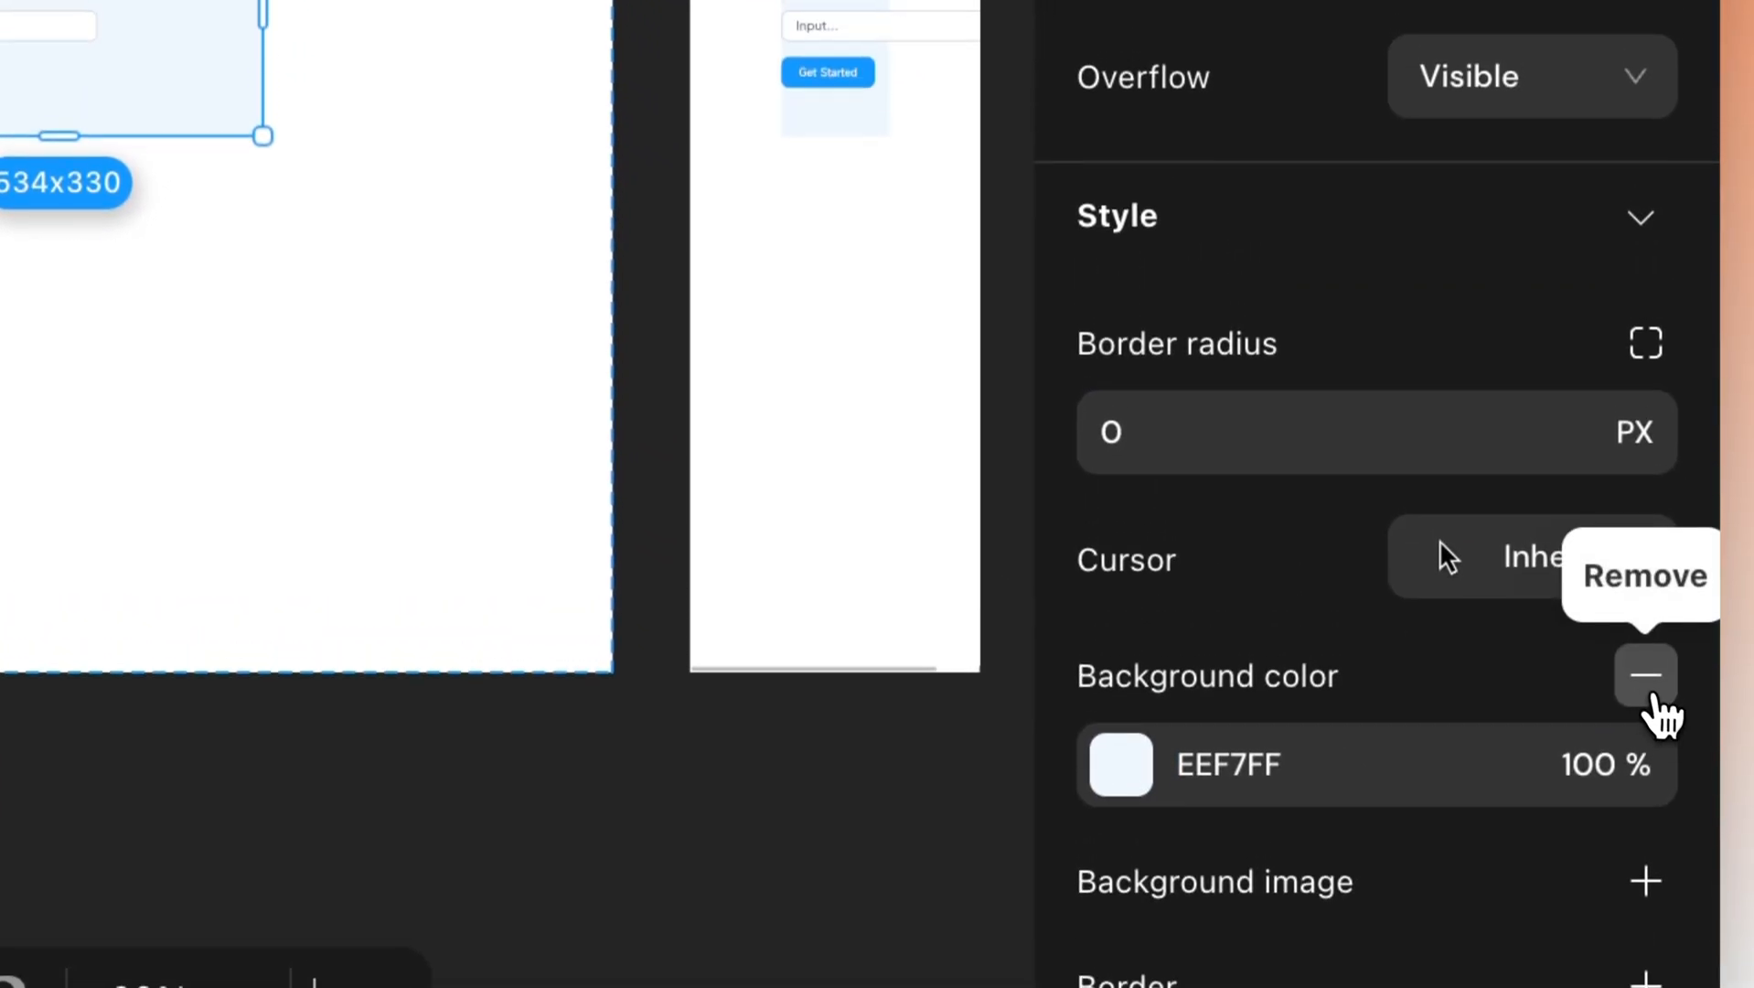
{"action": "left_click", "coordinate": [1647, 702]}
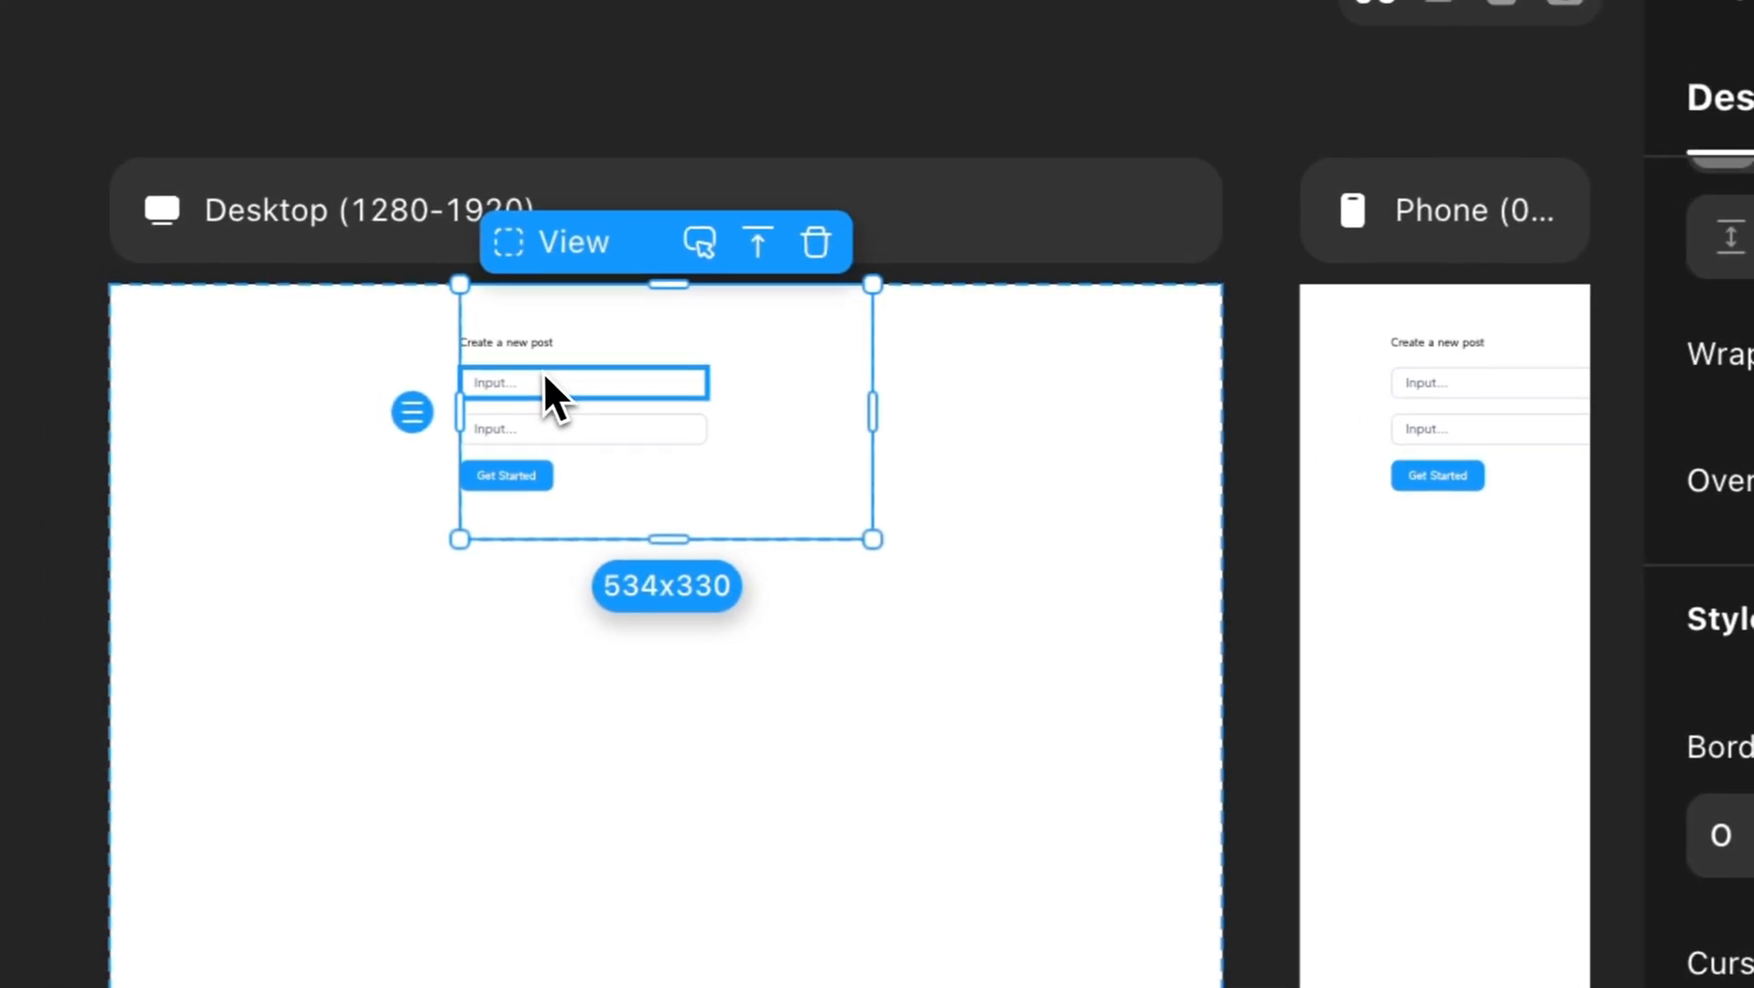
Widen both inputs to the container width, make the second 100 tall and MultiLine.
{"action": "left_click", "coordinate": [549, 382]}
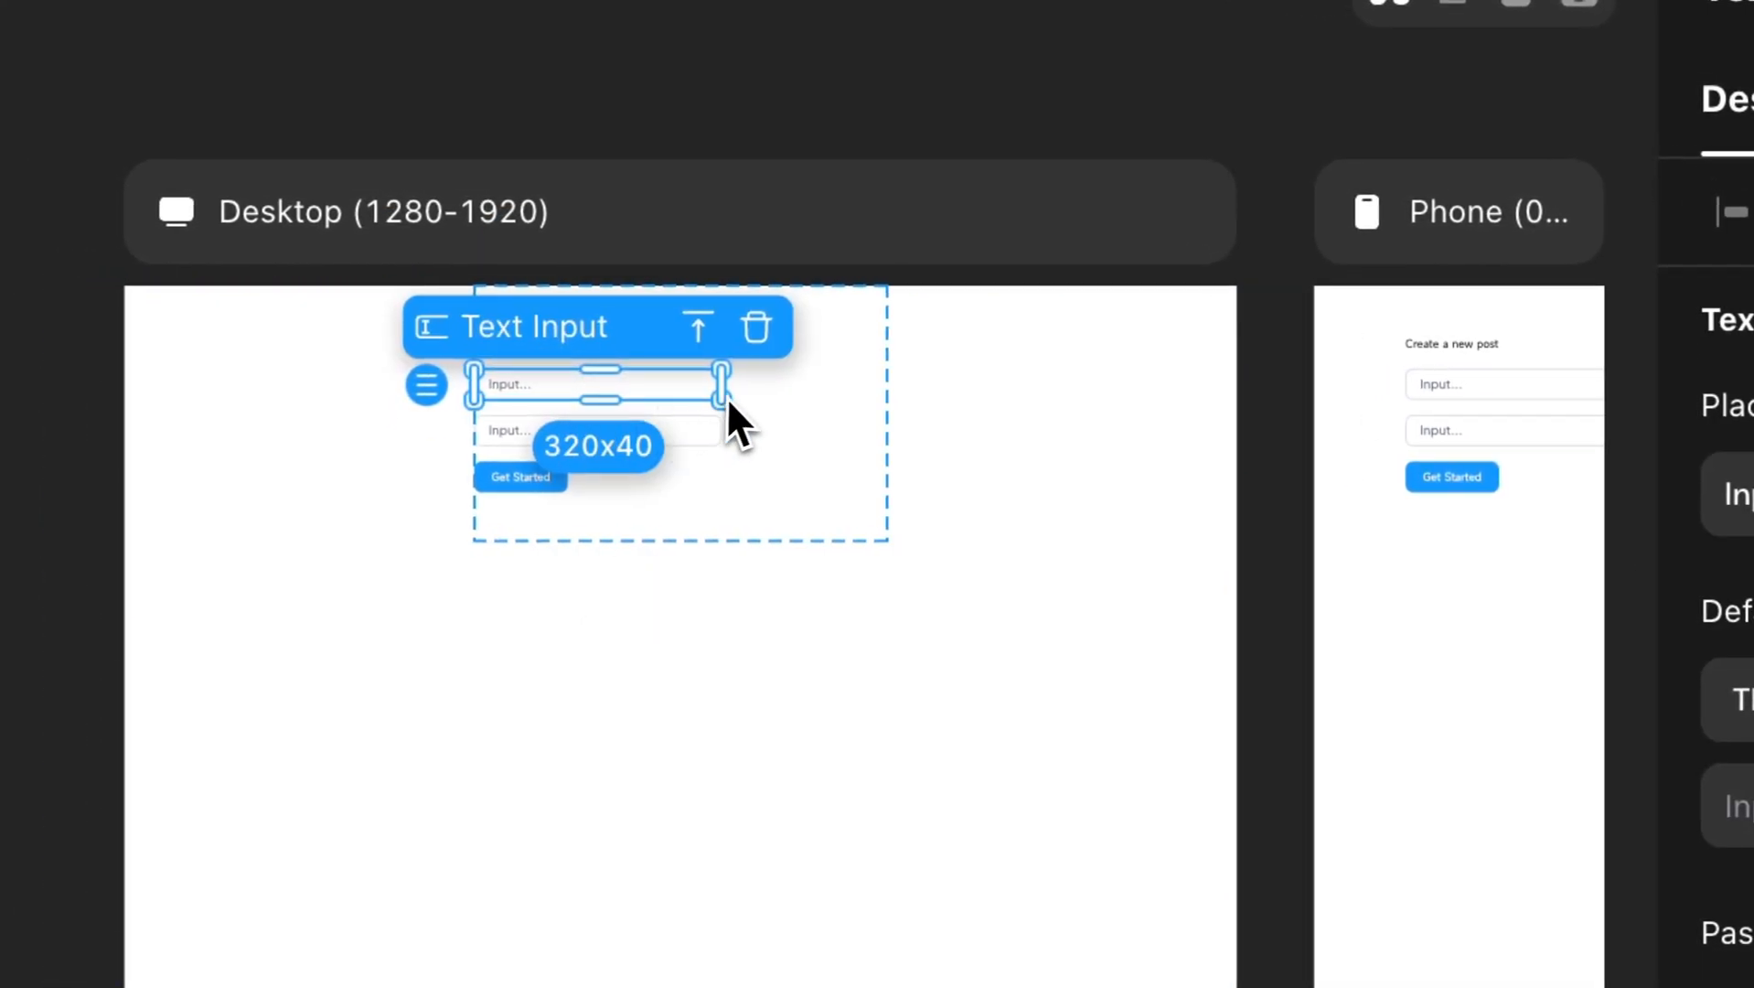
{"action": "left_click_drag", "start_coordinate": [725, 388], "coordinate": [885, 389]}
{"action": "left_click", "coordinate": [550, 434]}
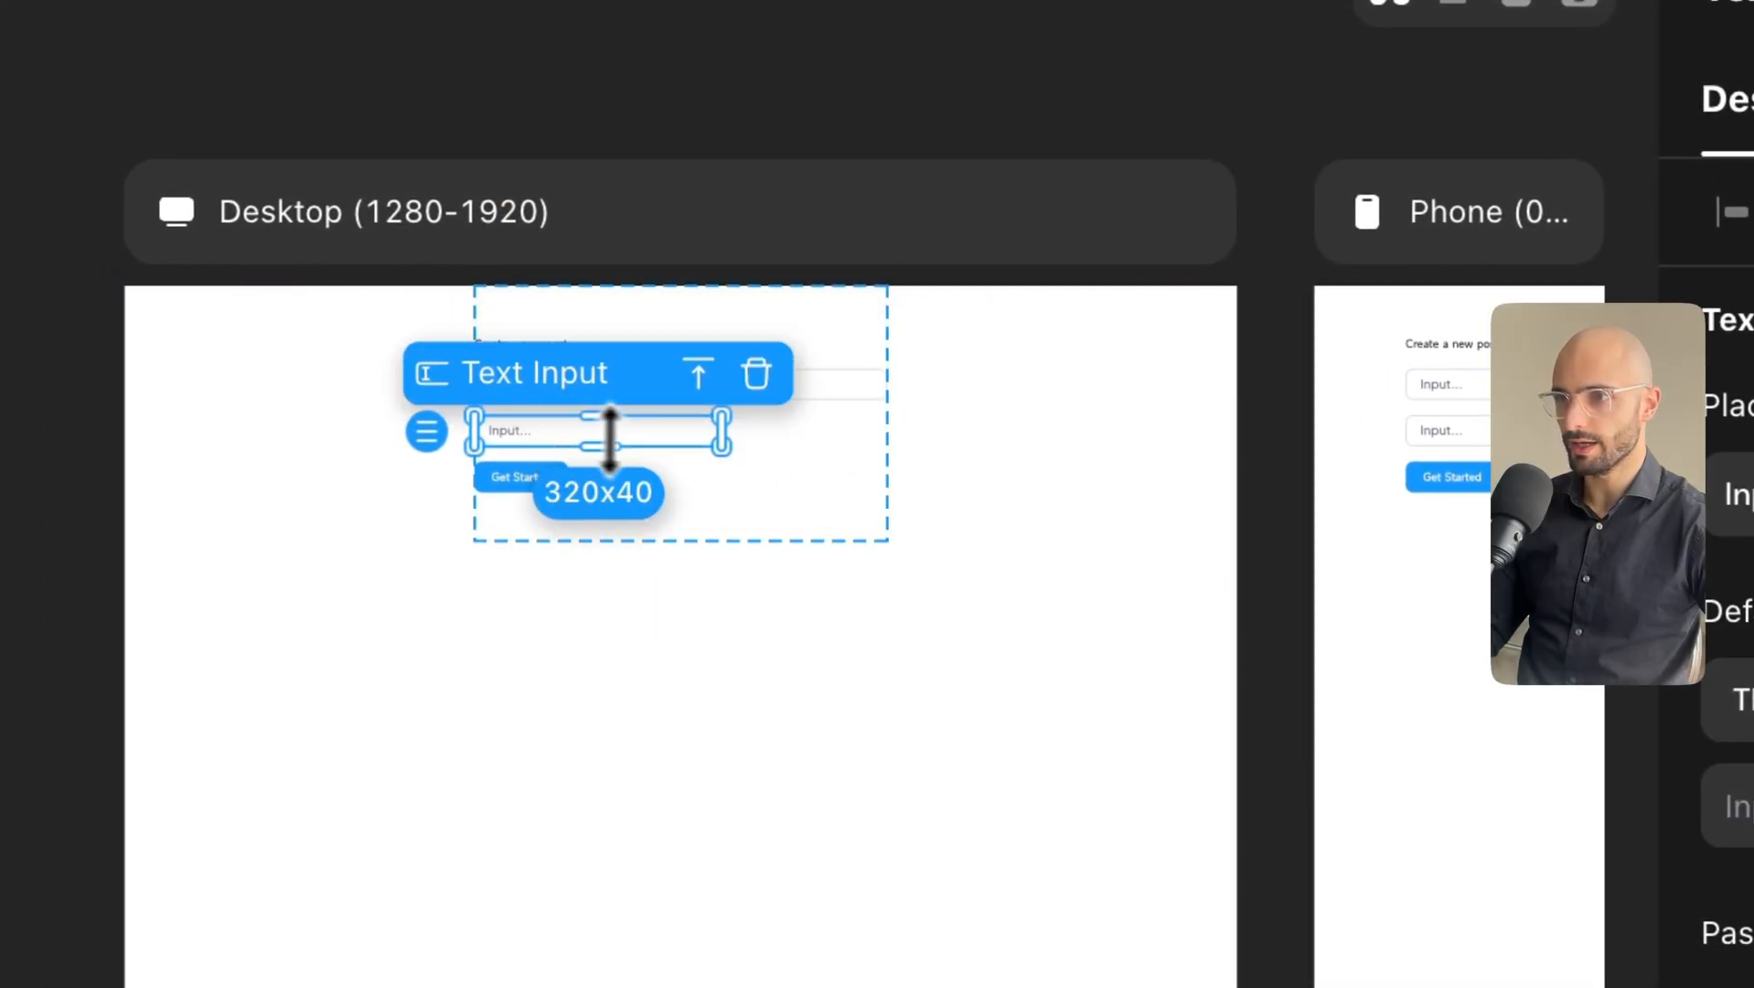
{"action": "left_click_drag", "start_coordinate": [602, 448], "coordinate": [599, 478]}
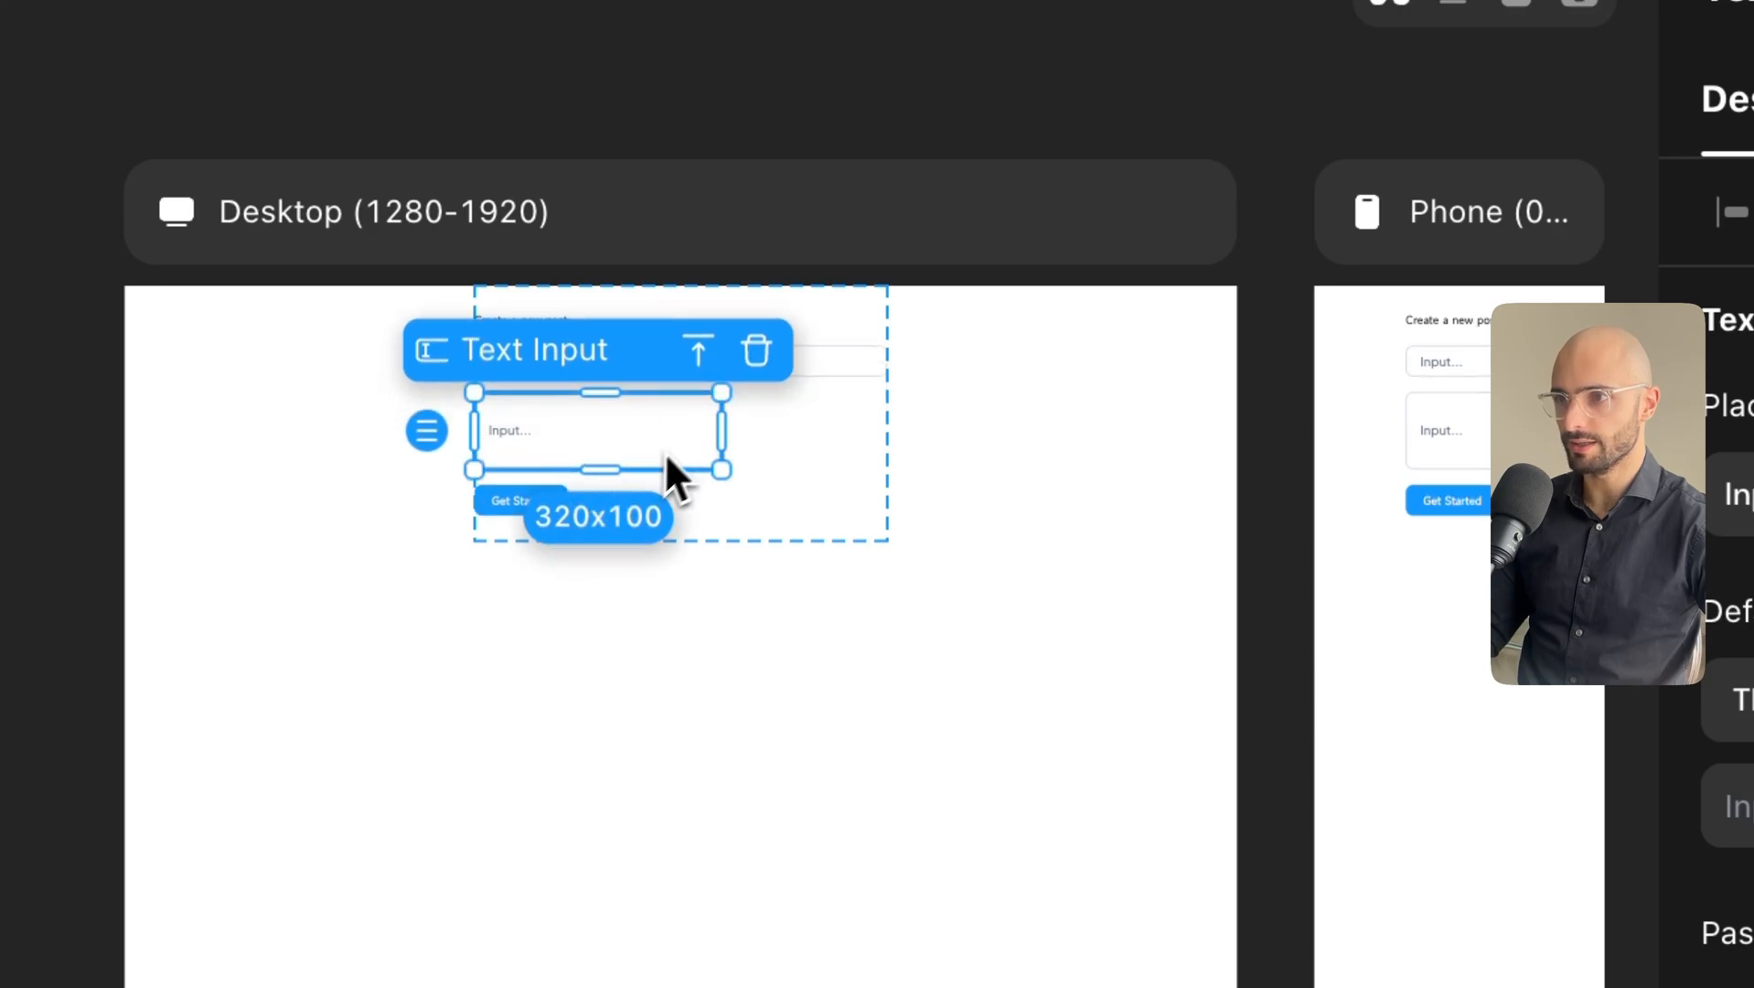
{"action": "left_click_drag", "start_coordinate": [719, 430], "coordinate": [884, 430]}
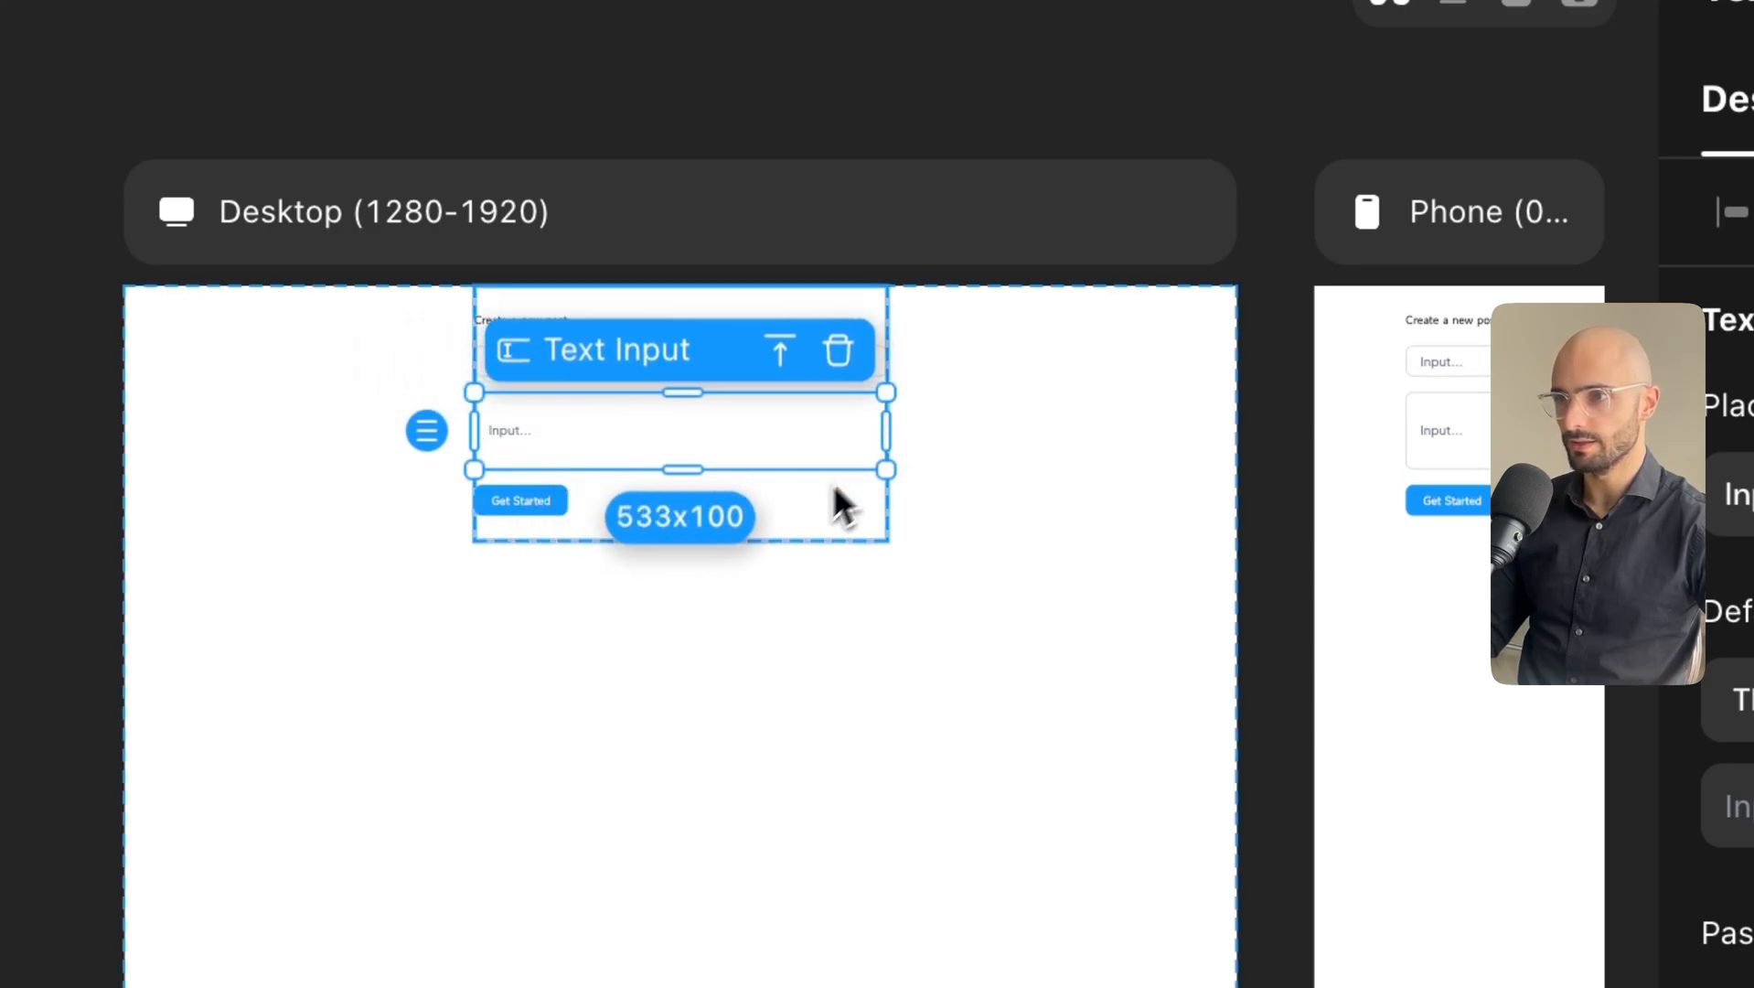
{"action": "left_click", "coordinate": [655, 445]}
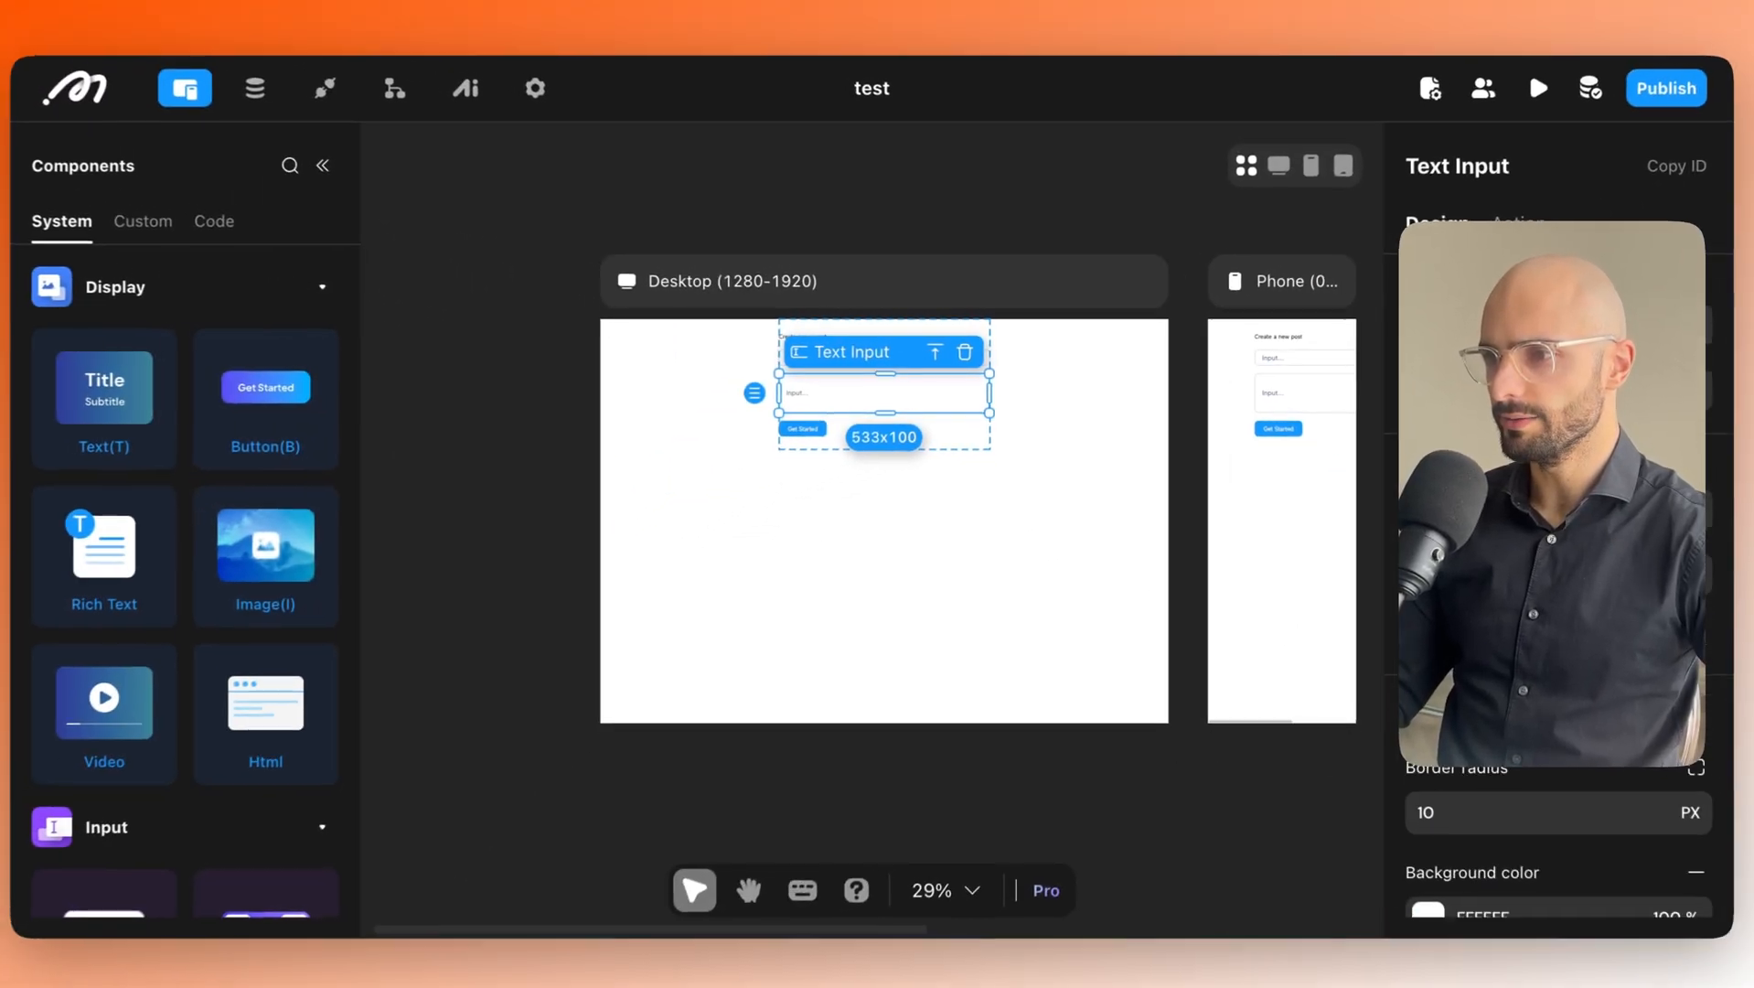
{"action": "scroll", "coordinate": [1548, 823], "scroll_direction": "down", "scroll_amount": 1}
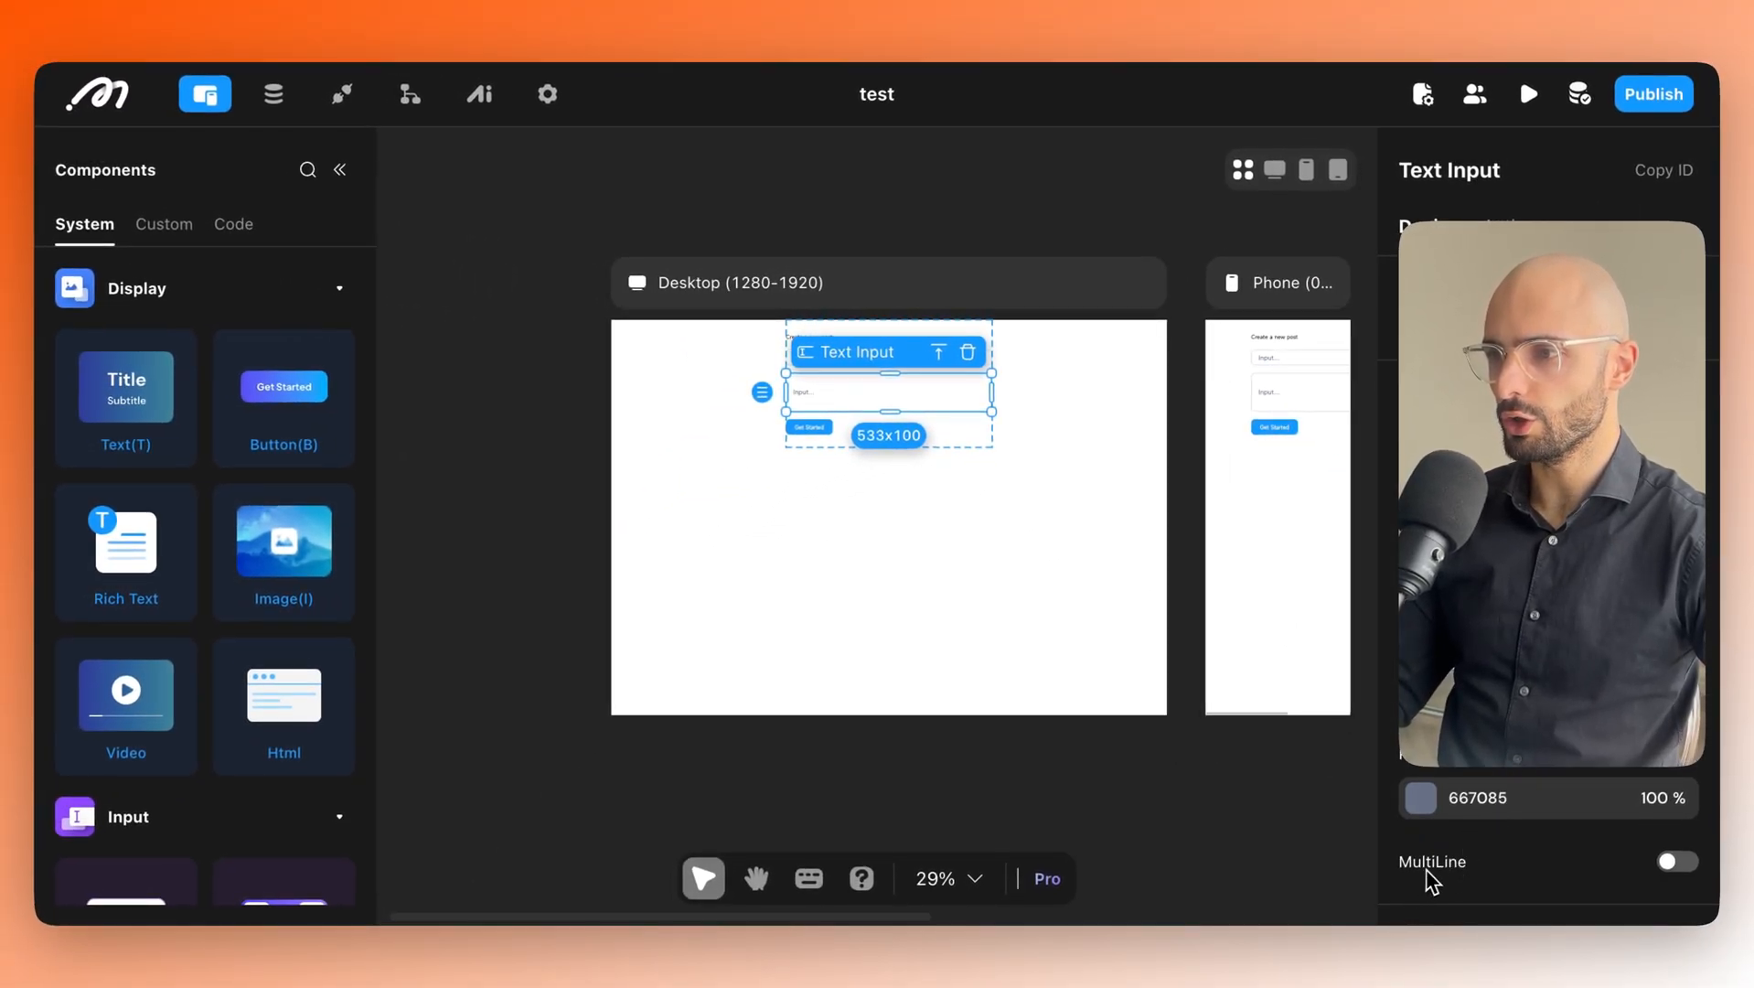
{"action": "left_click", "coordinate": [1678, 873]}
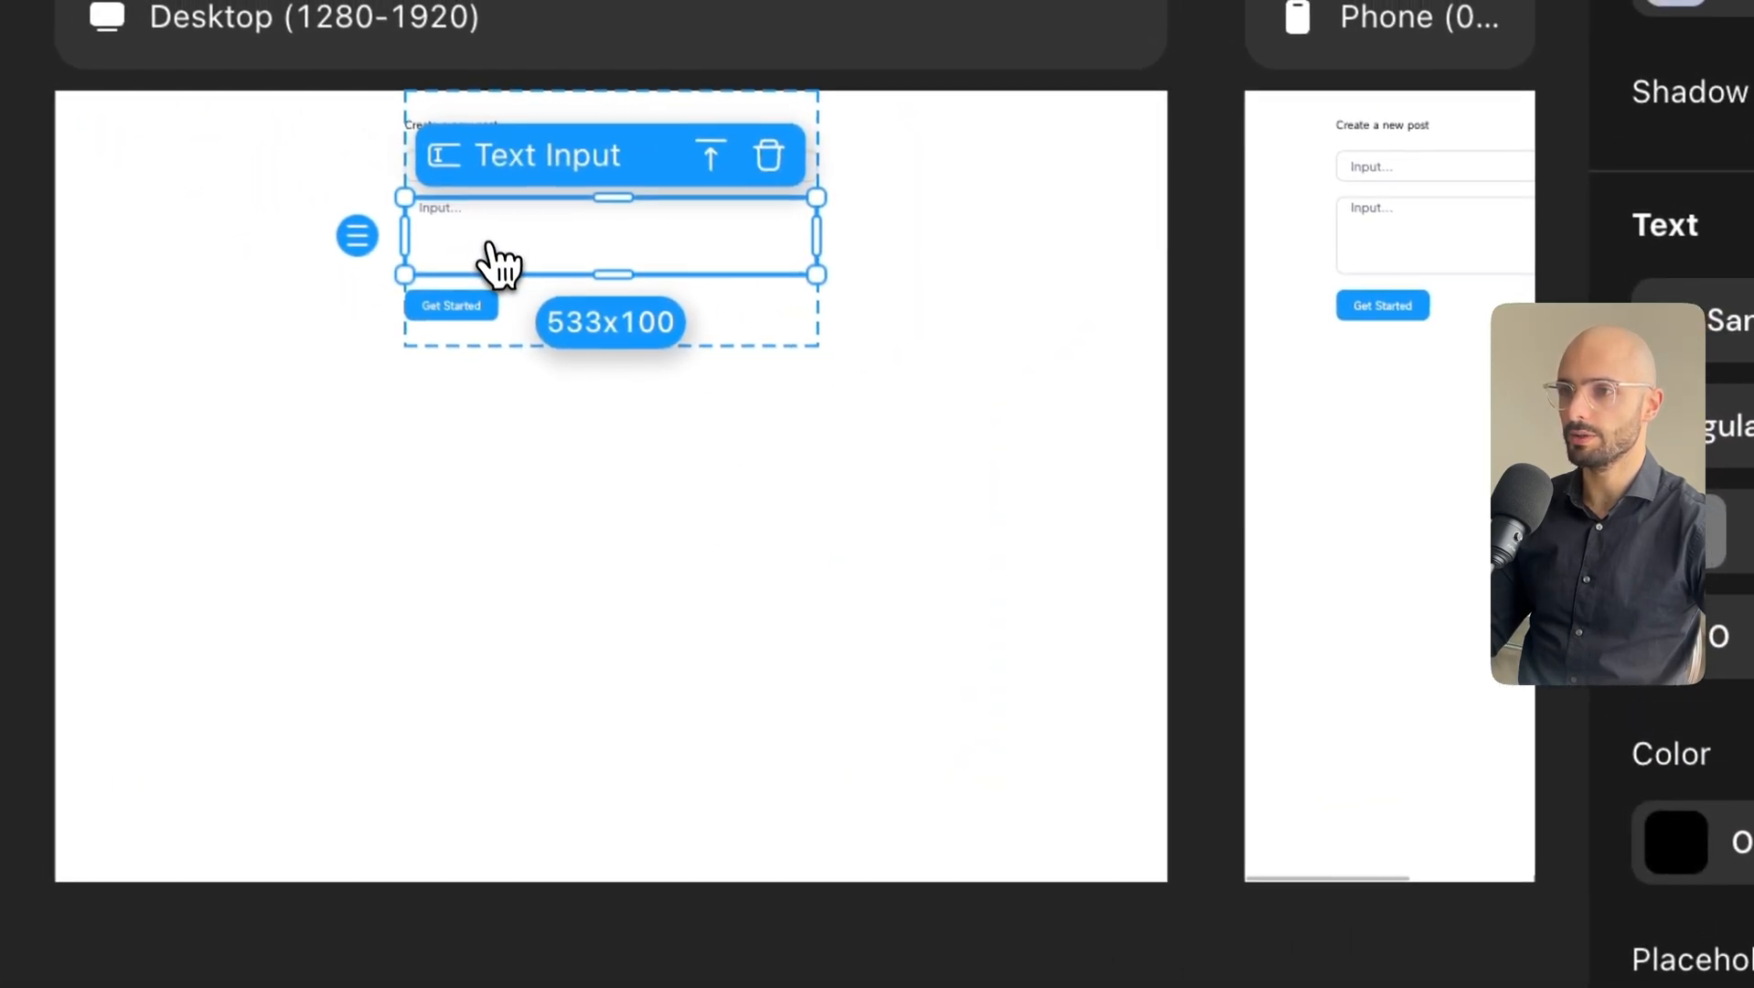
{"action": "left_click", "coordinate": [662, 362]}
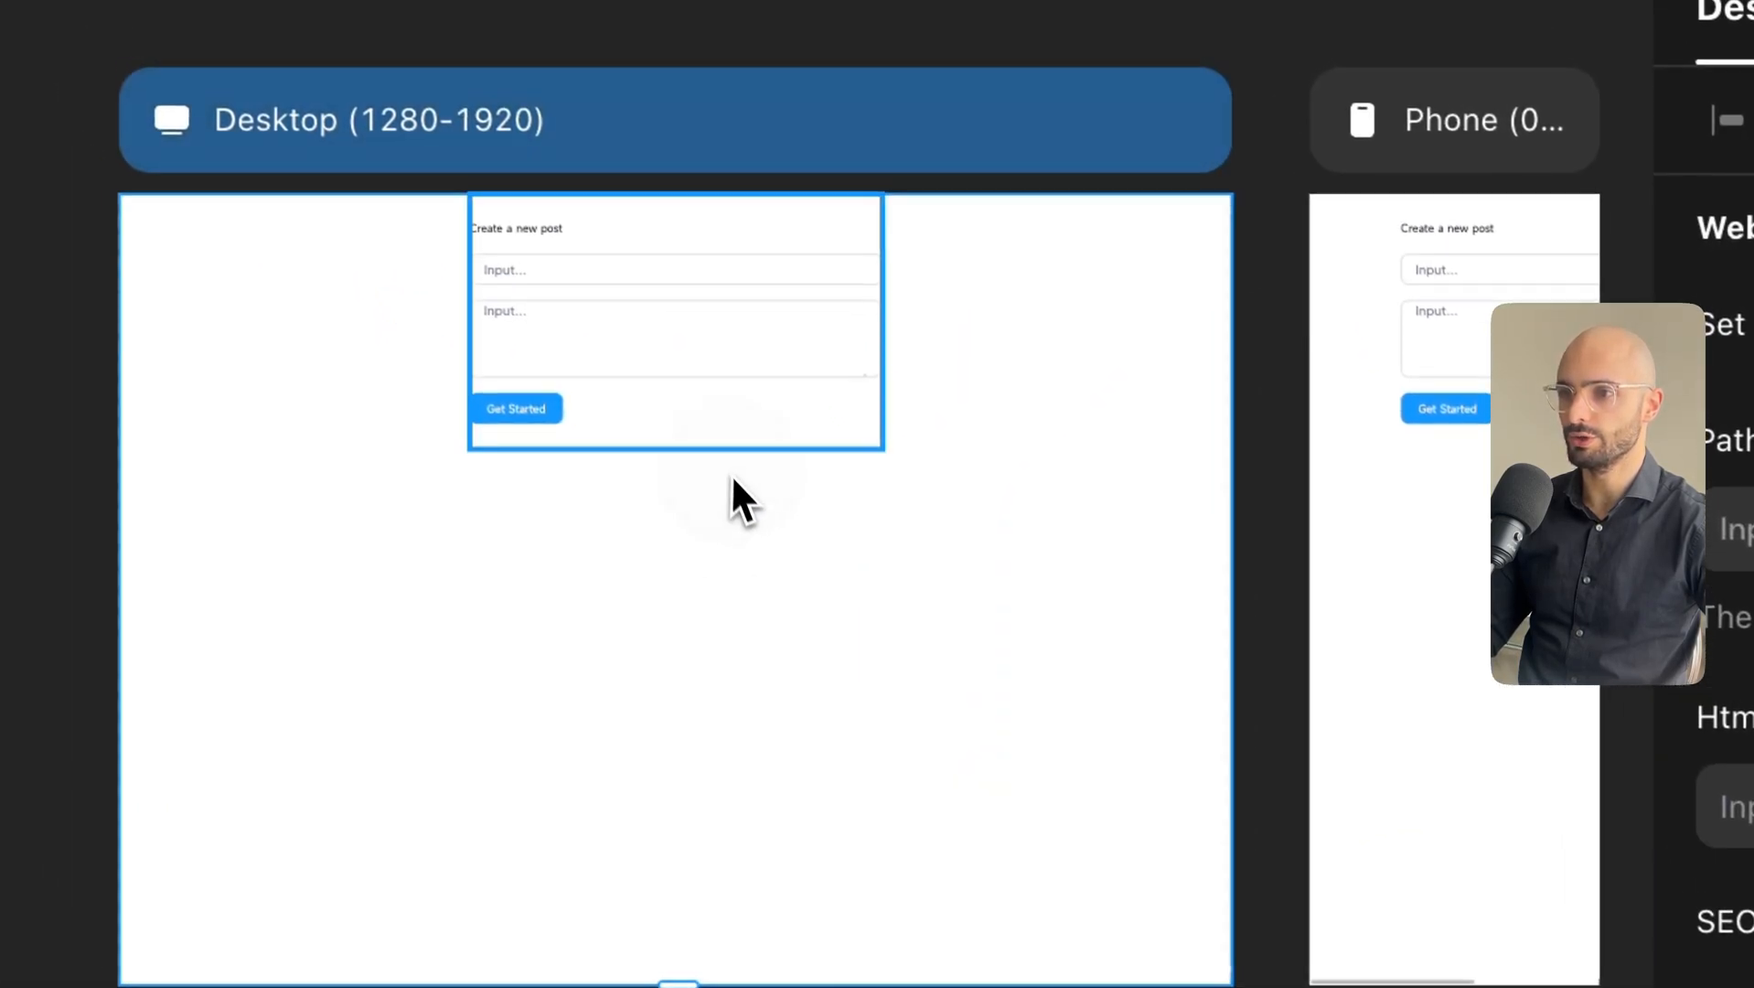
{"action": "left_click", "coordinate": [634, 275]}
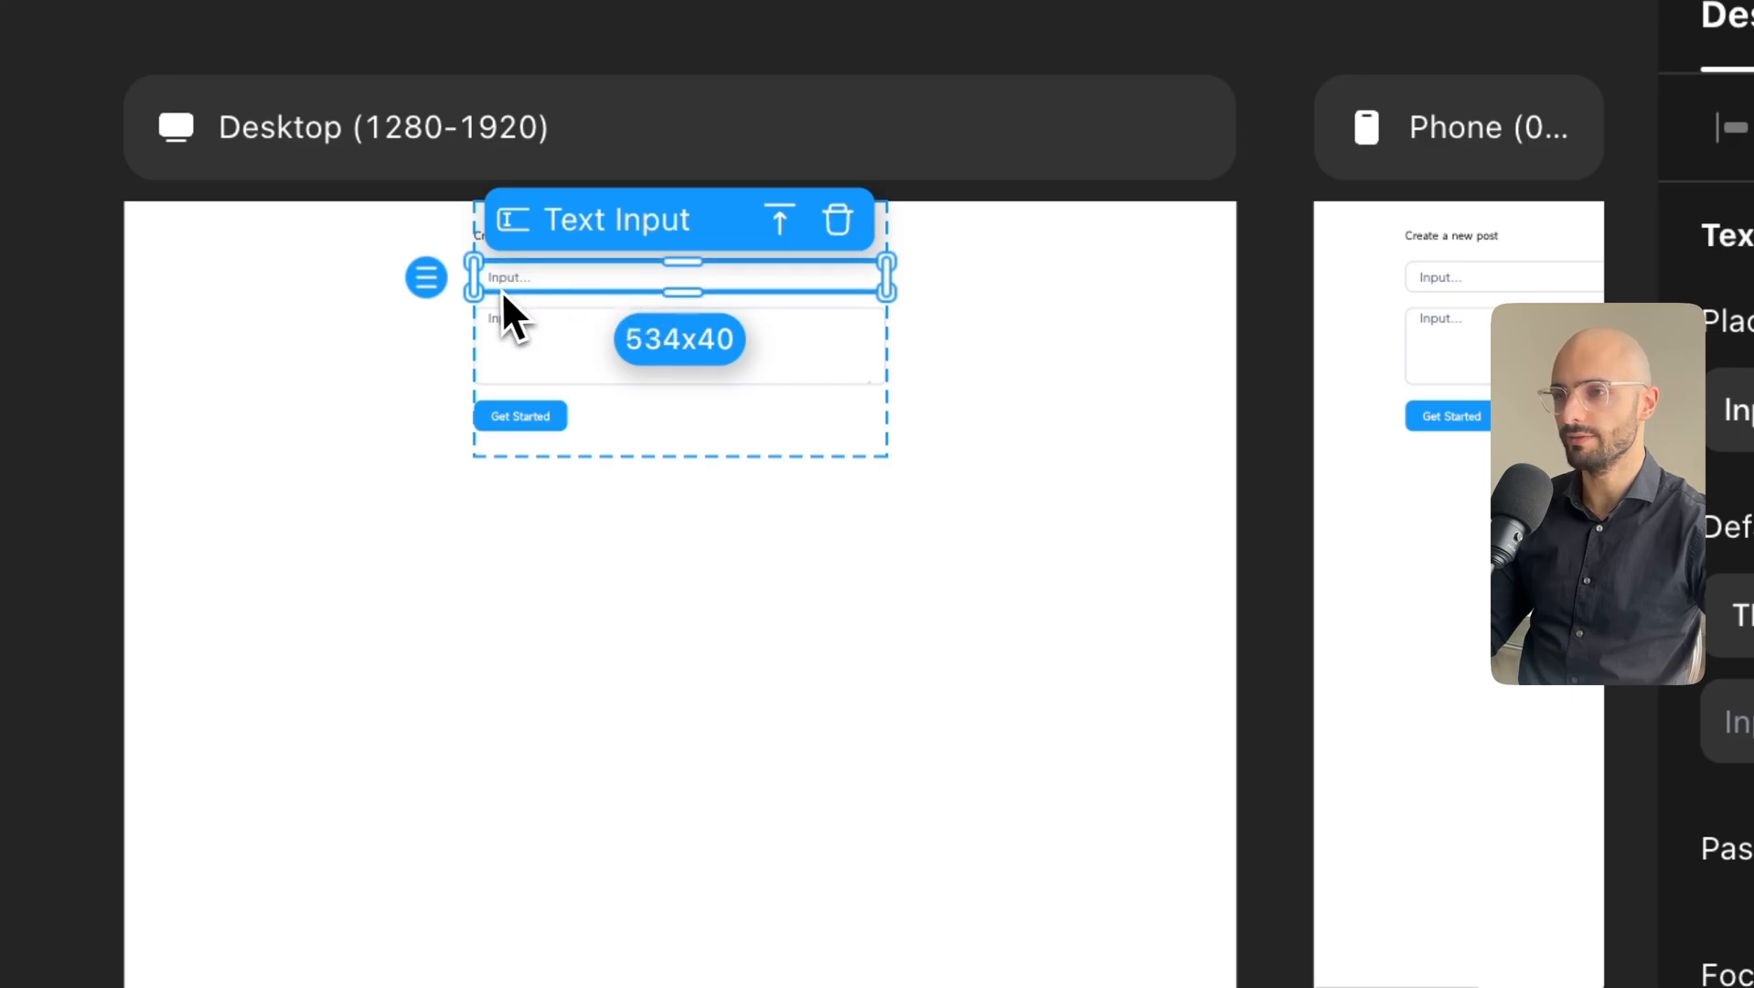
{"action": "left_click", "coordinate": [562, 368]}
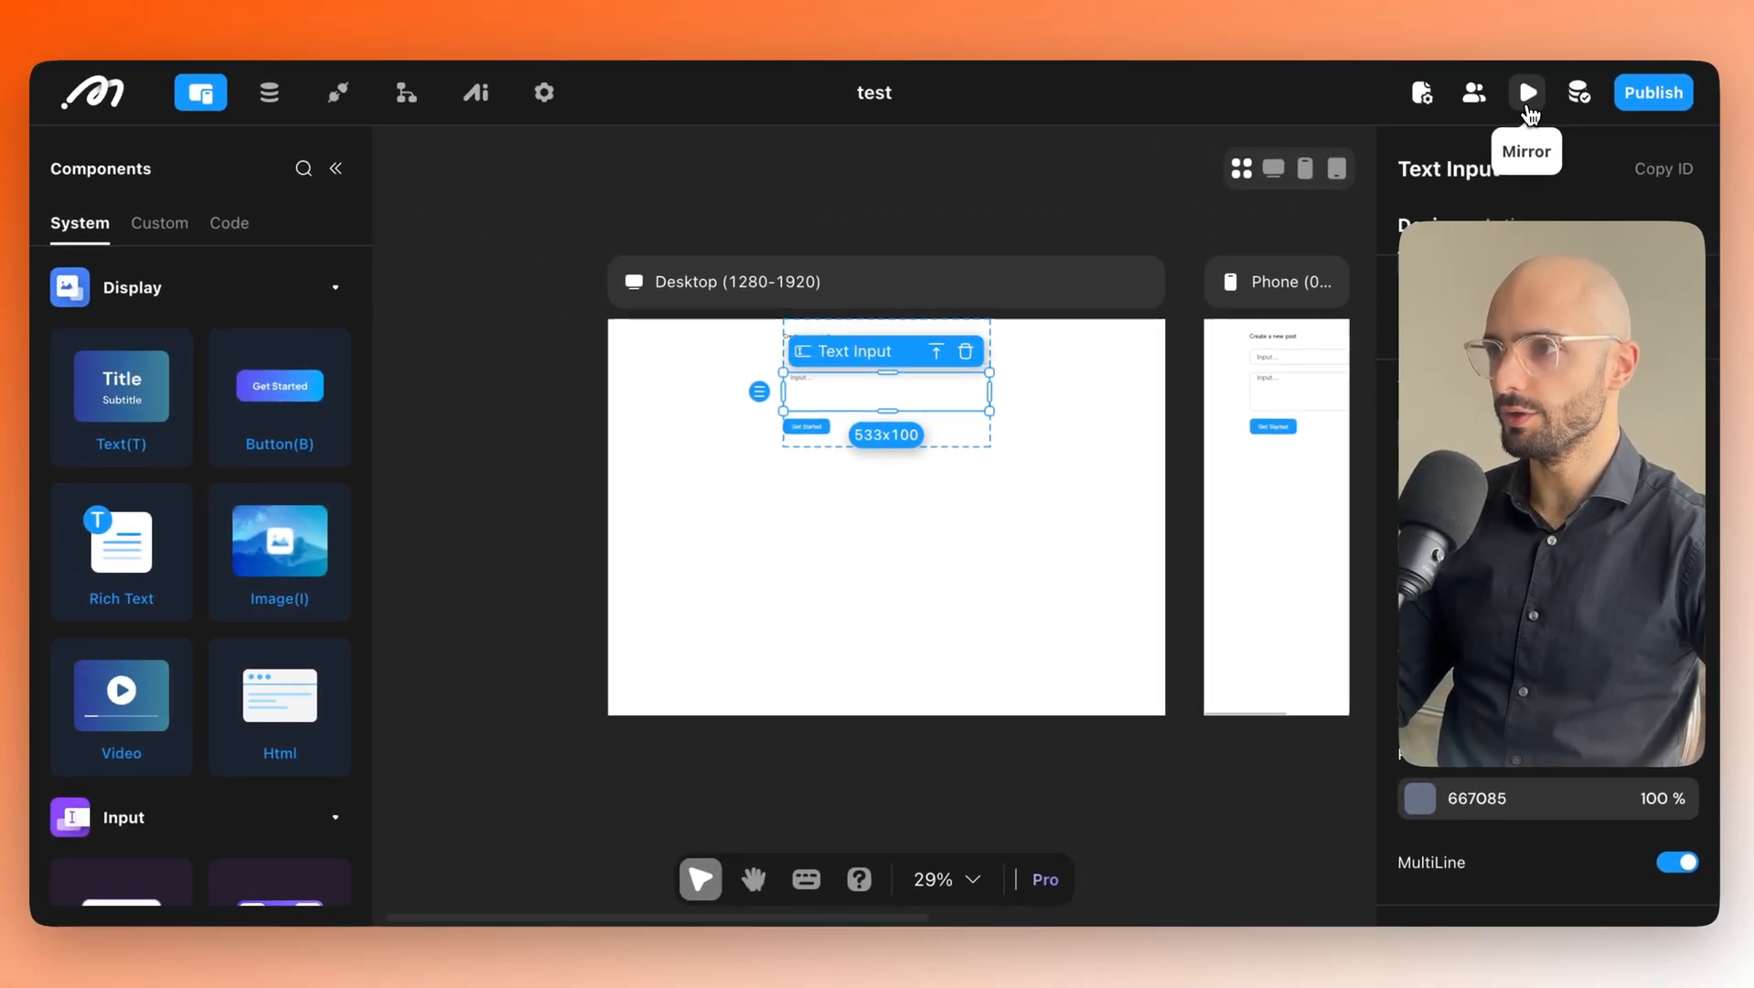
Open the Mirror preview and enlarge its panel to inspect the Create a new post form.
{"action": "left_click", "coordinate": [1527, 95]}
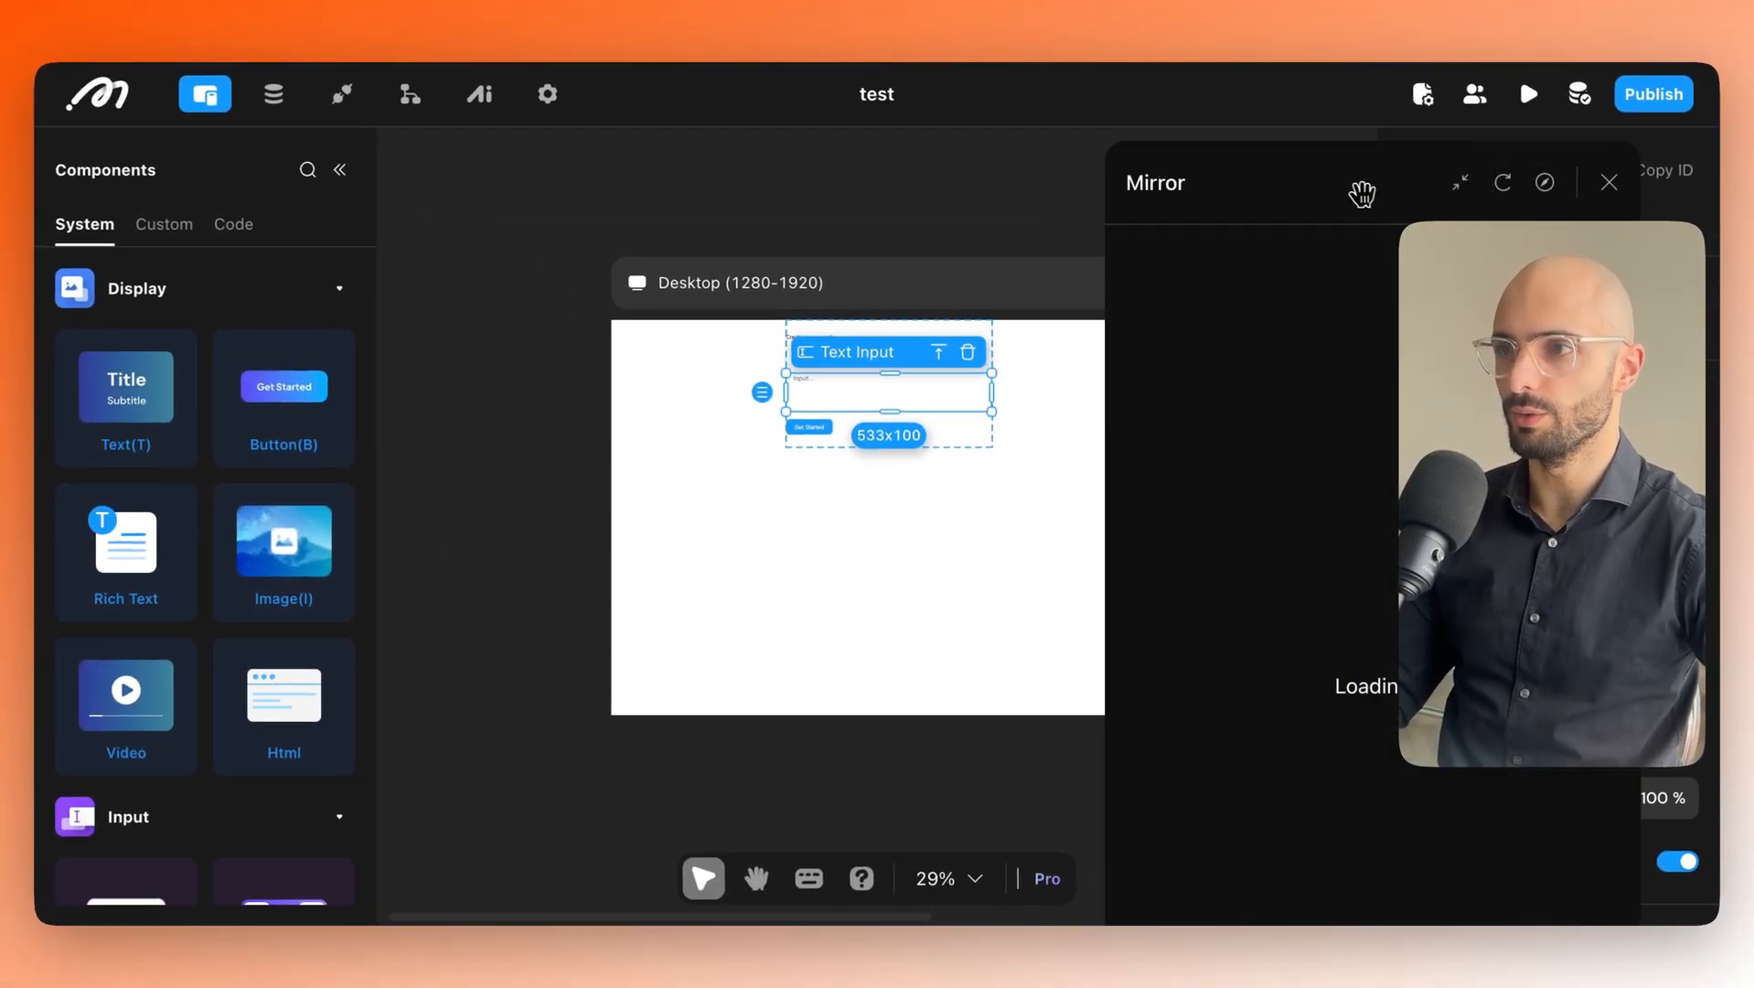
{"action": "left_click_drag", "start_coordinate": [1362, 193], "coordinate": [1031, 178]}
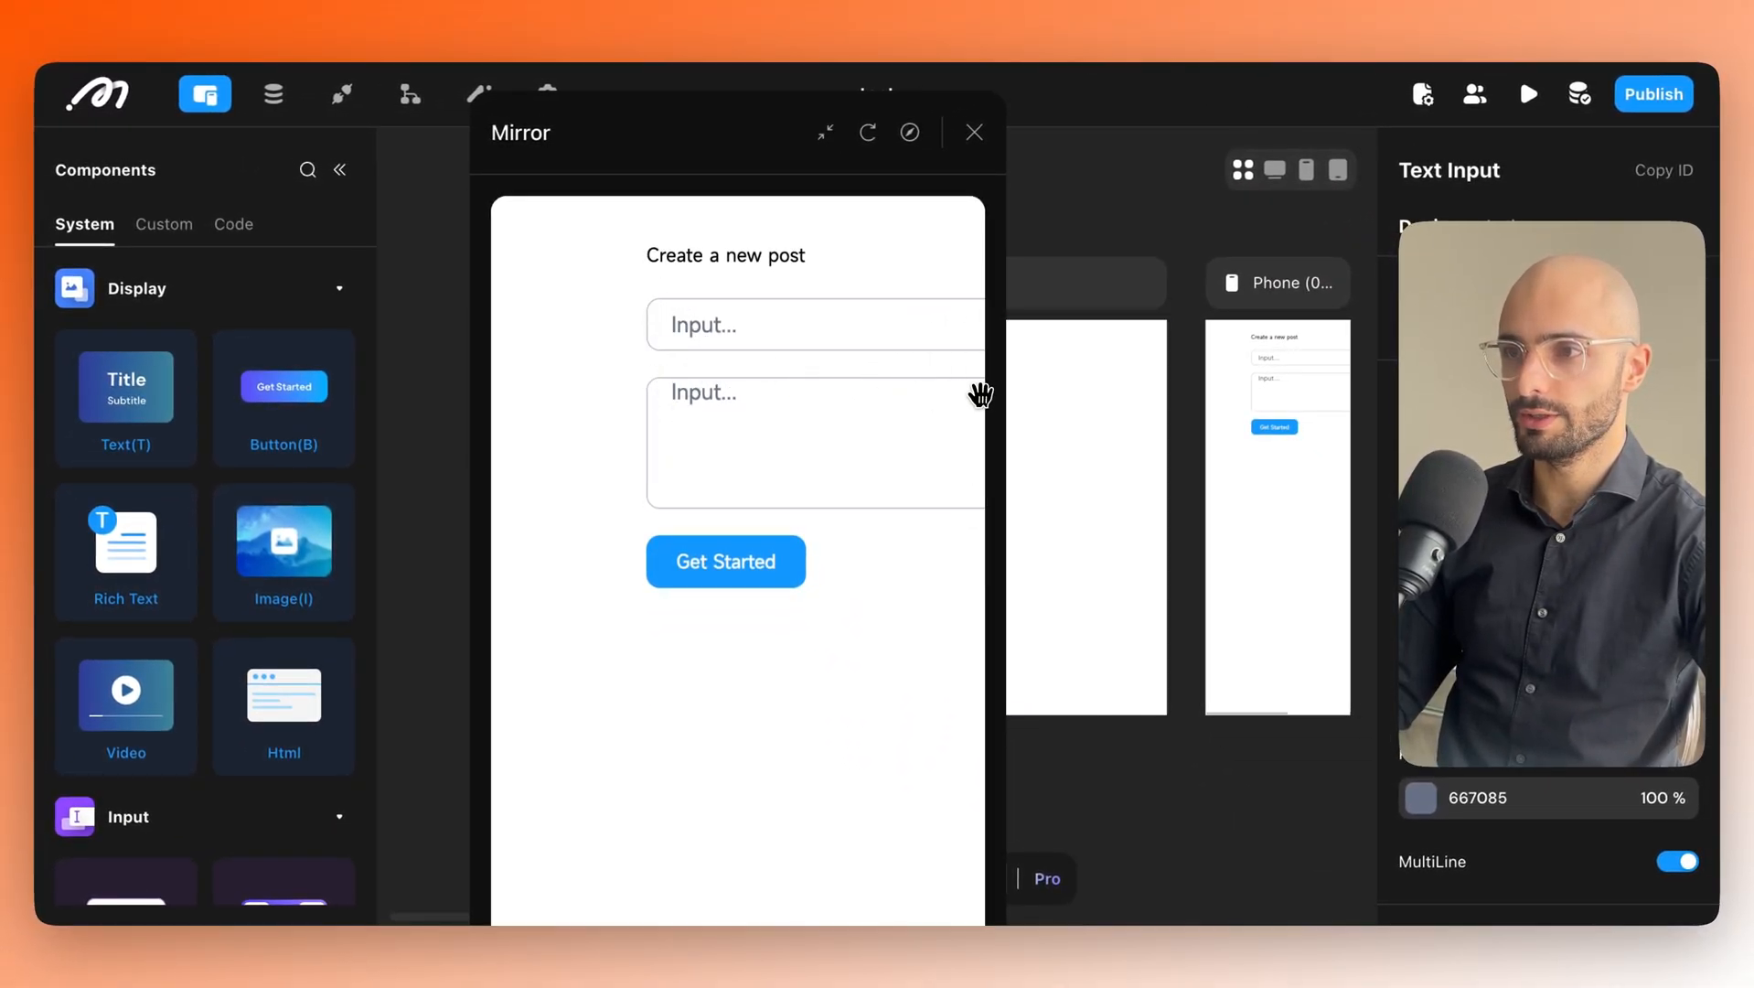
{"action": "left_click_drag", "start_coordinate": [980, 391], "coordinate": [989, 393]}
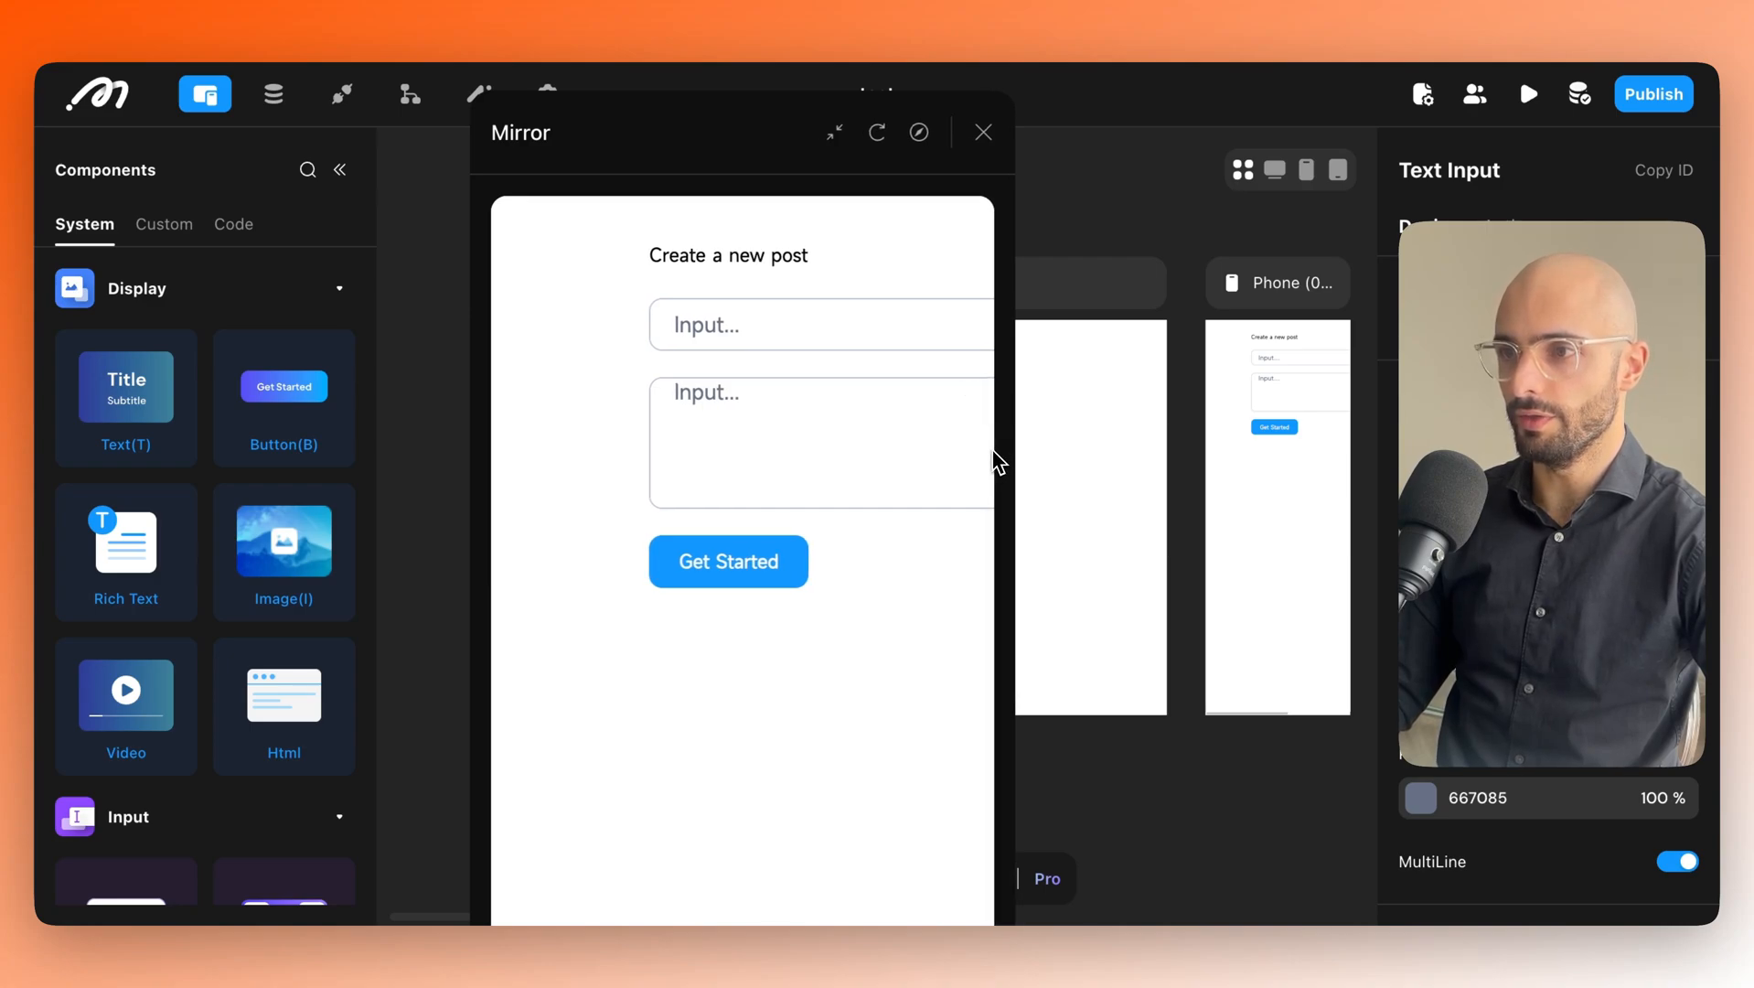
{"action": "left_click_drag", "start_coordinate": [995, 460], "coordinate": [1678, 452]}
{"action": "left_click_drag", "start_coordinate": [1143, 139], "coordinate": [675, 142]}
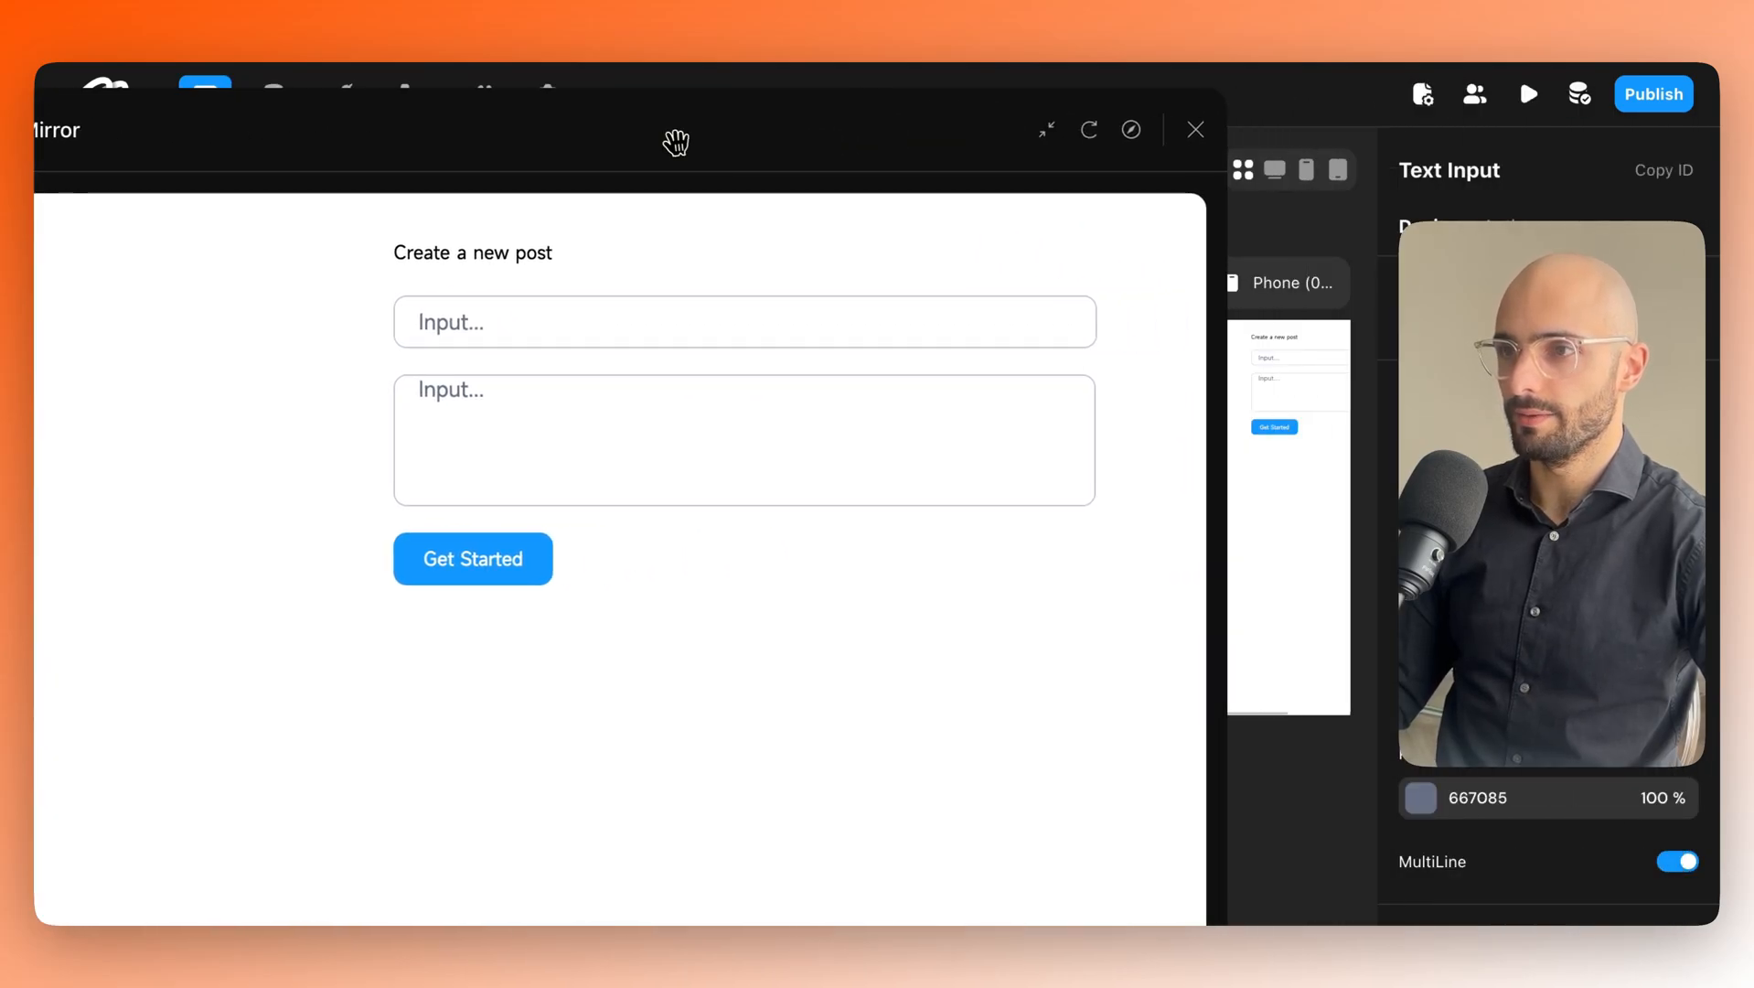
{"action": "left_click_drag", "start_coordinate": [1206, 339], "coordinate": [1544, 341]}
{"action": "left_click_drag", "start_coordinate": [1088, 143], "coordinate": [1193, 594]}
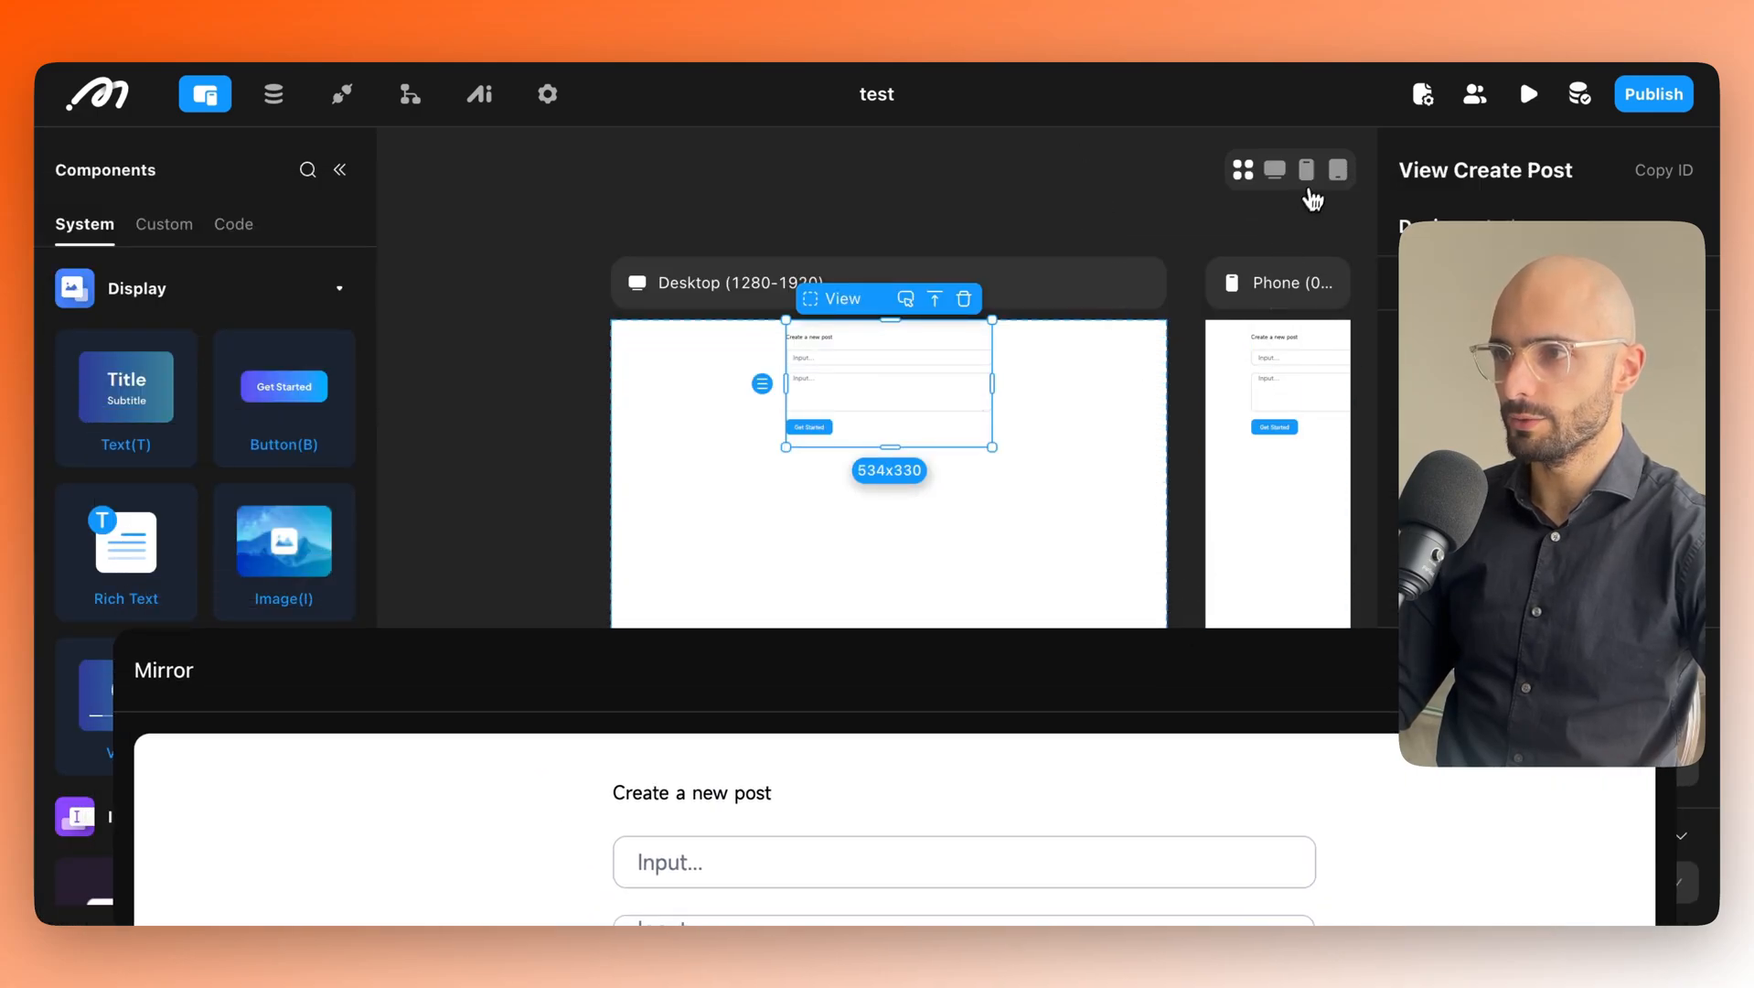
In the Phone layout, narrow the title input to 304 and the content input to 353.
{"action": "left_click", "coordinate": [1309, 183]}
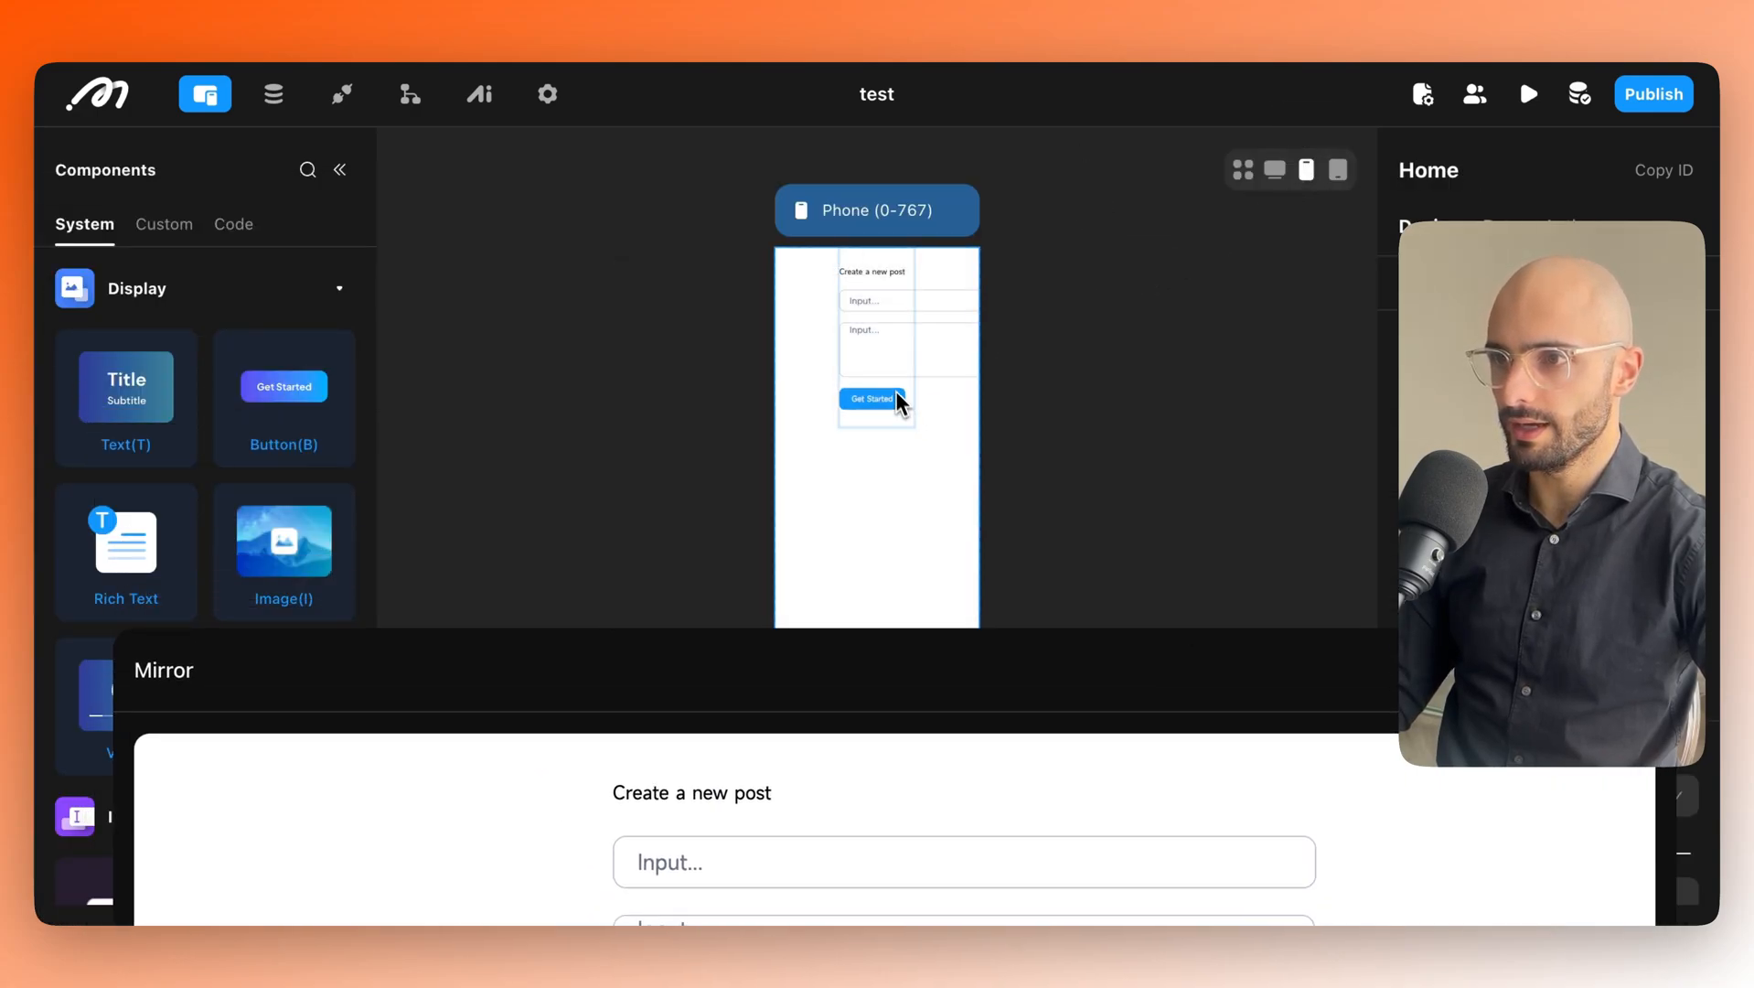
{"action": "left_click", "coordinate": [878, 345]}
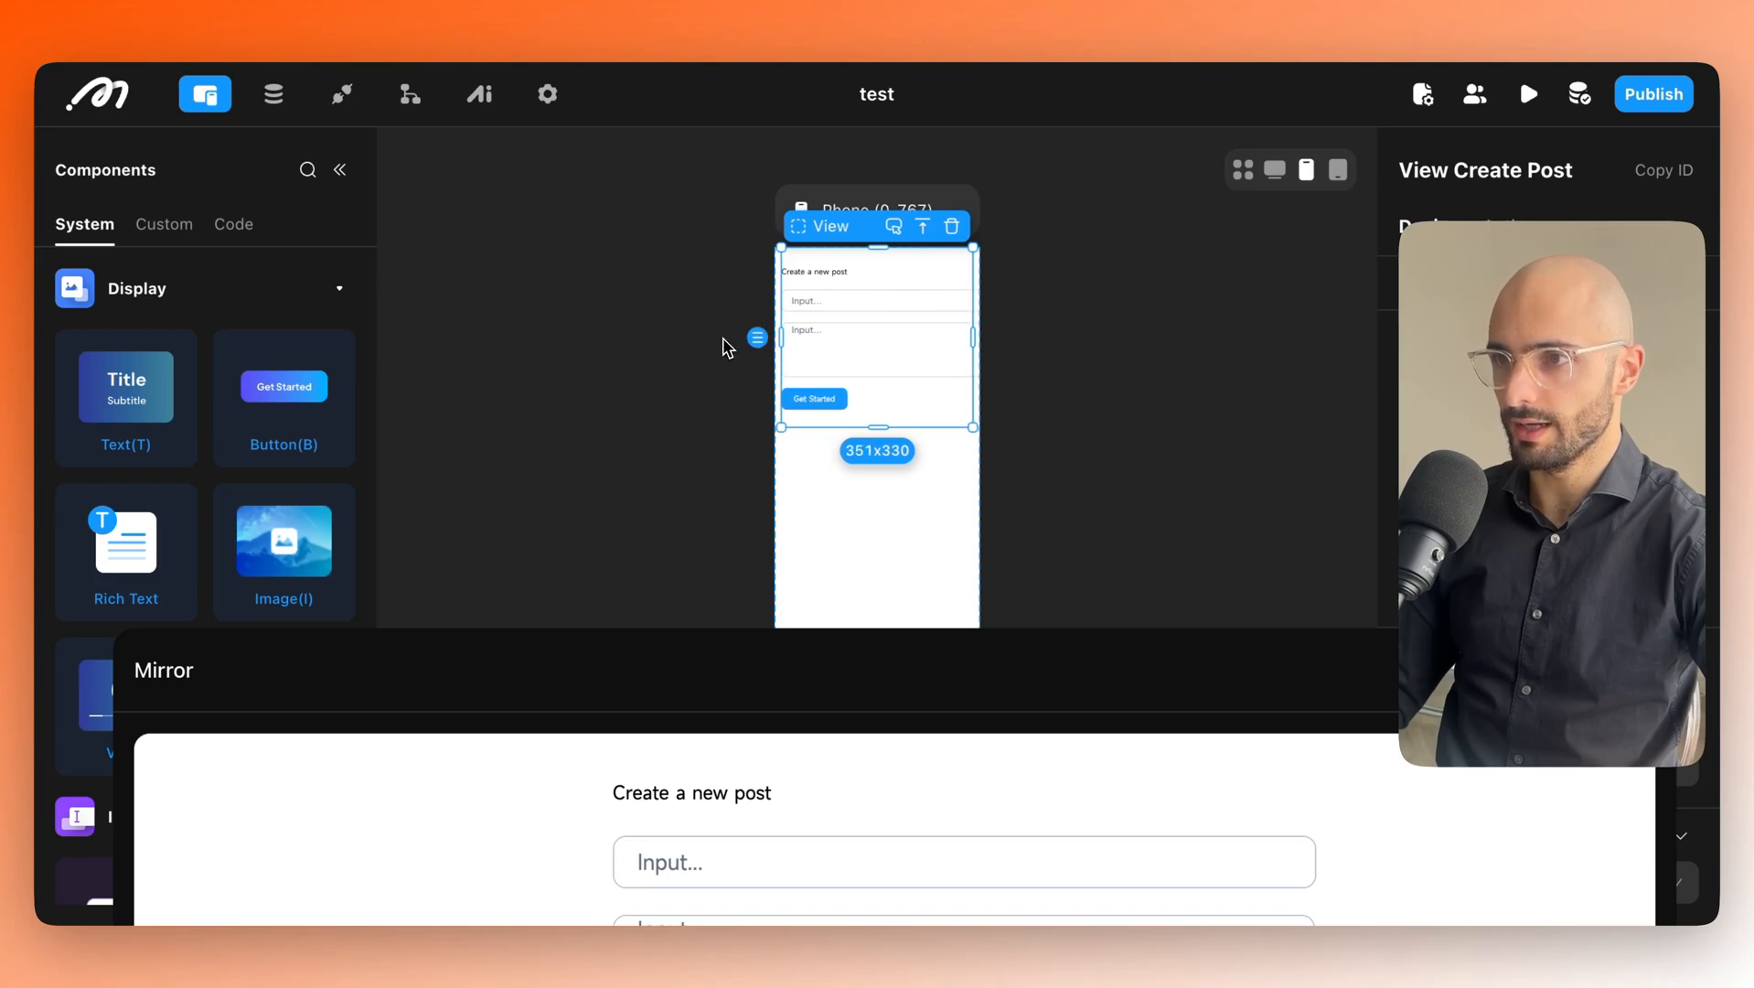
{"action": "left_click", "coordinate": [869, 304]}
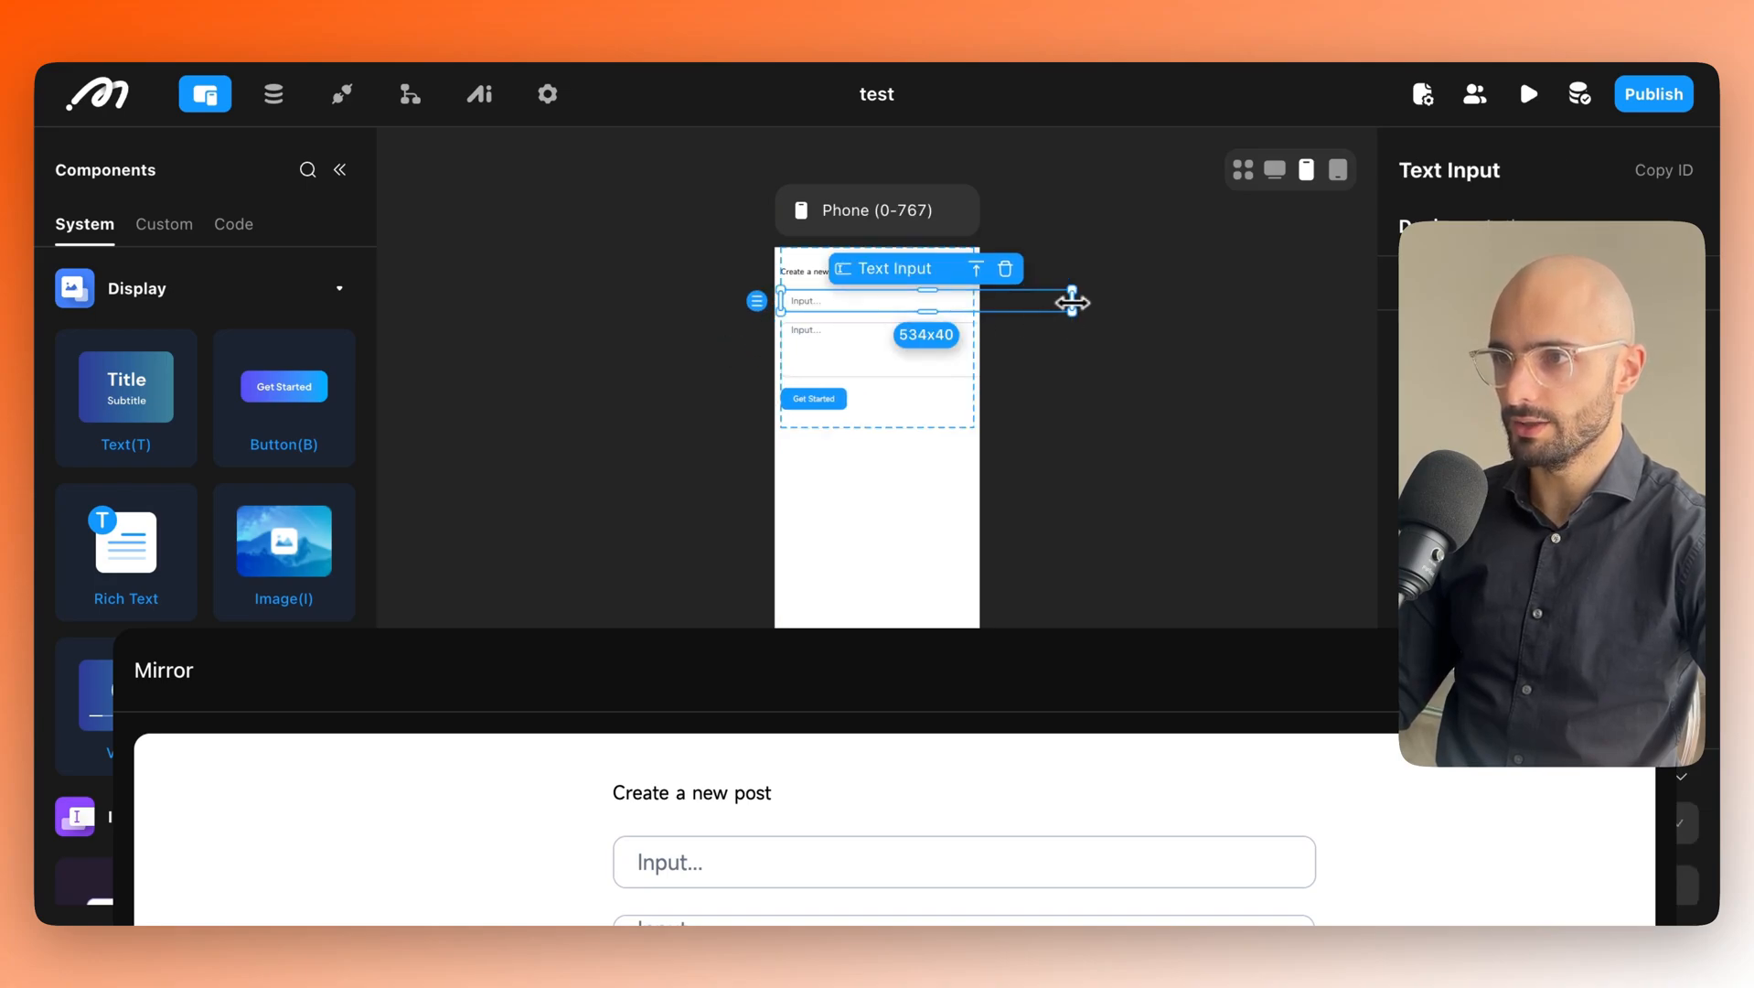
{"action": "left_click_drag", "start_coordinate": [1072, 302], "coordinate": [951, 303]}
{"action": "left_click", "coordinate": [954, 361]}
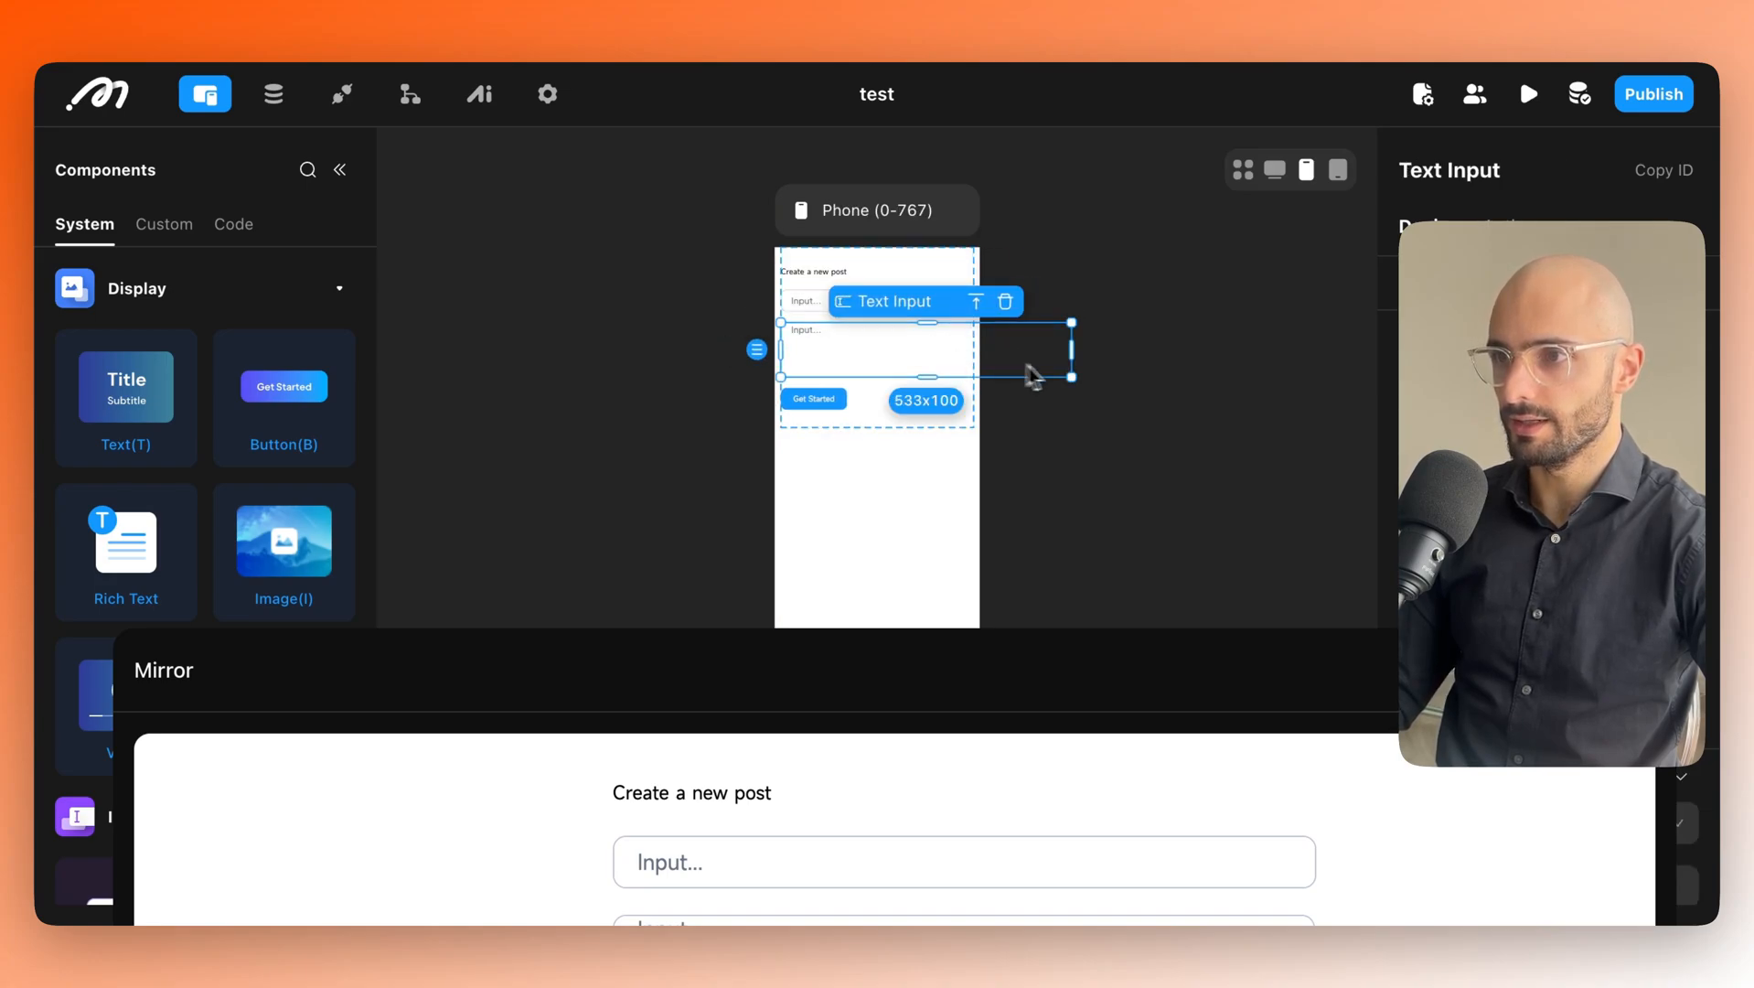
{"action": "left_click_drag", "start_coordinate": [1071, 353], "coordinate": [975, 354]}
{"action": "left_click", "coordinate": [944, 414]}
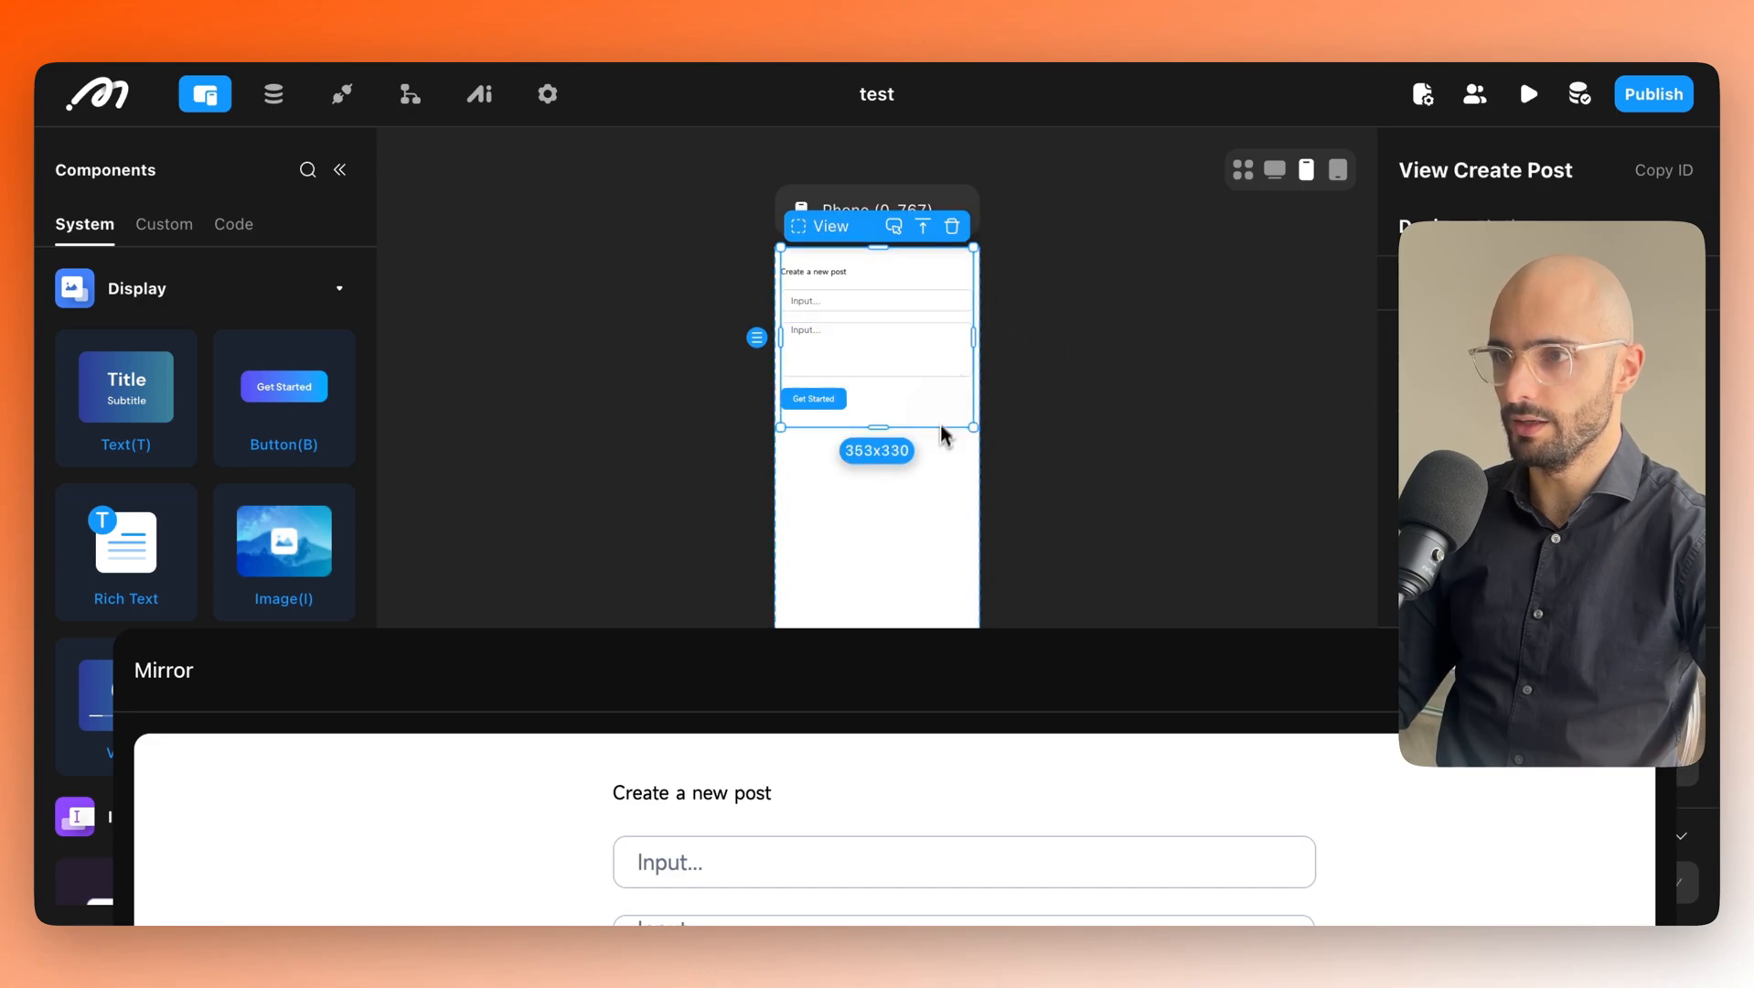
{"action": "left_click", "coordinate": [936, 471]}
In the Tablet layout, widen the View Create Post container to about 548 pixels.
{"action": "left_click", "coordinate": [1337, 171]}
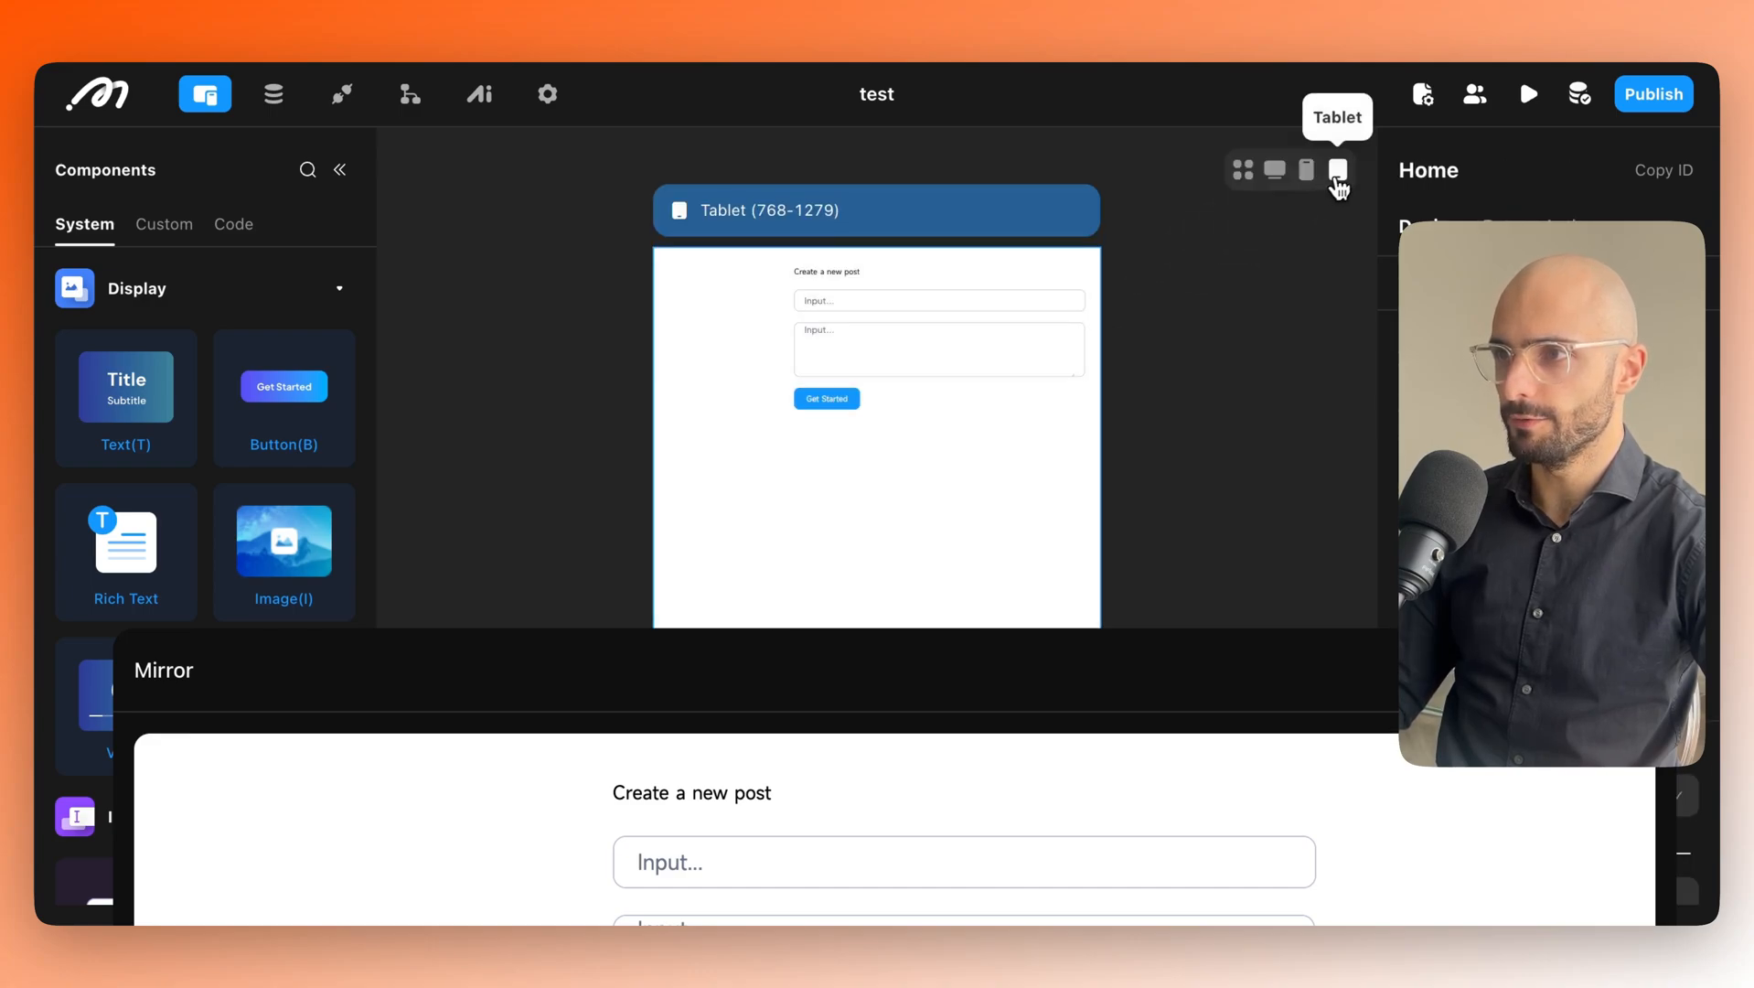
{"action": "left_click", "coordinate": [912, 407]}
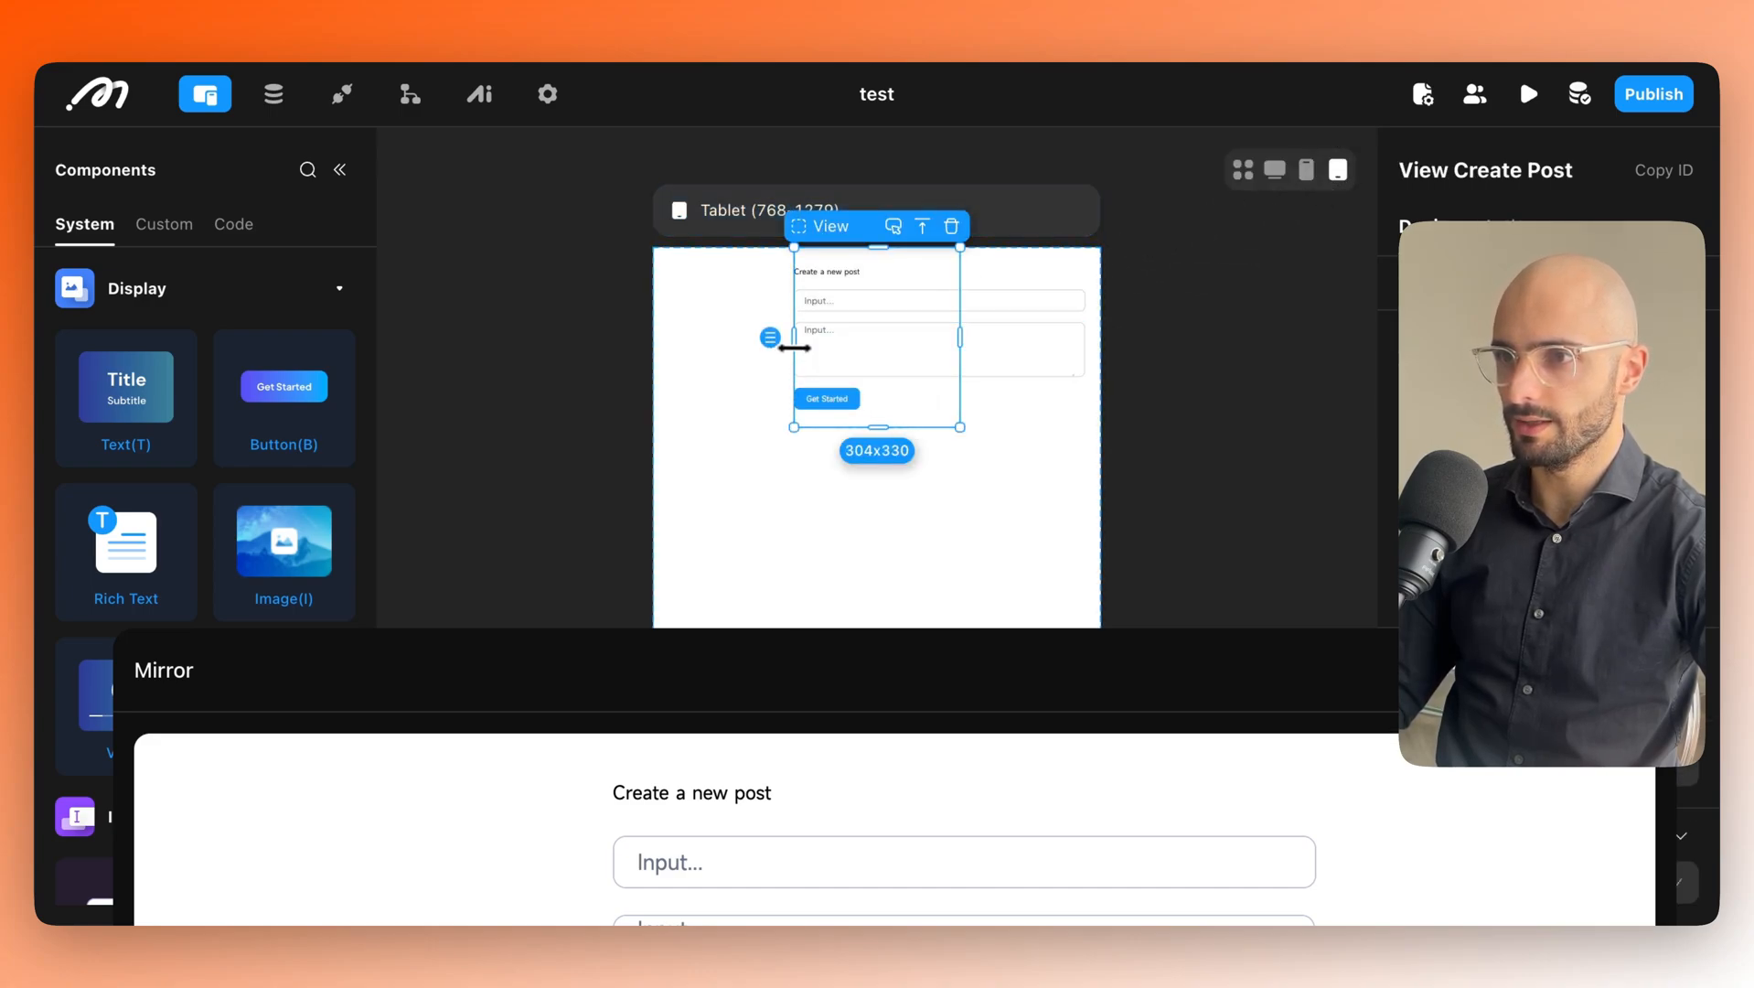
{"action": "left_click_drag", "start_coordinate": [794, 348], "coordinate": [657, 352]}
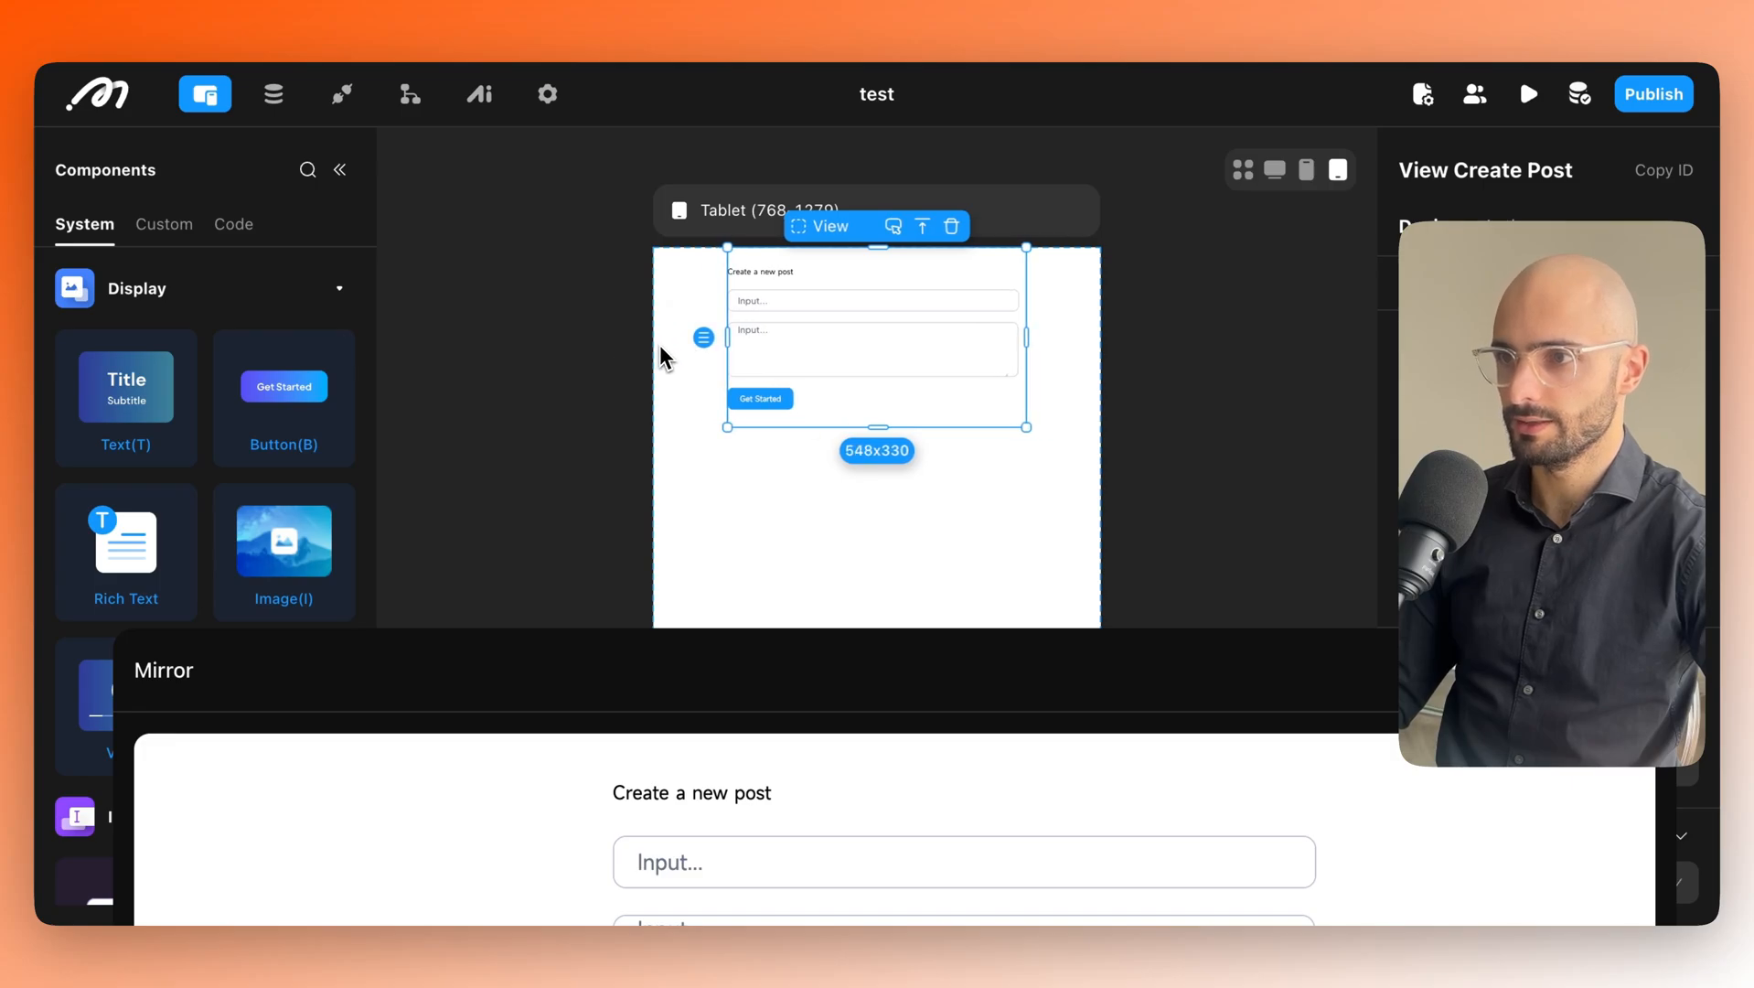
{"action": "left_click", "coordinate": [877, 512]}
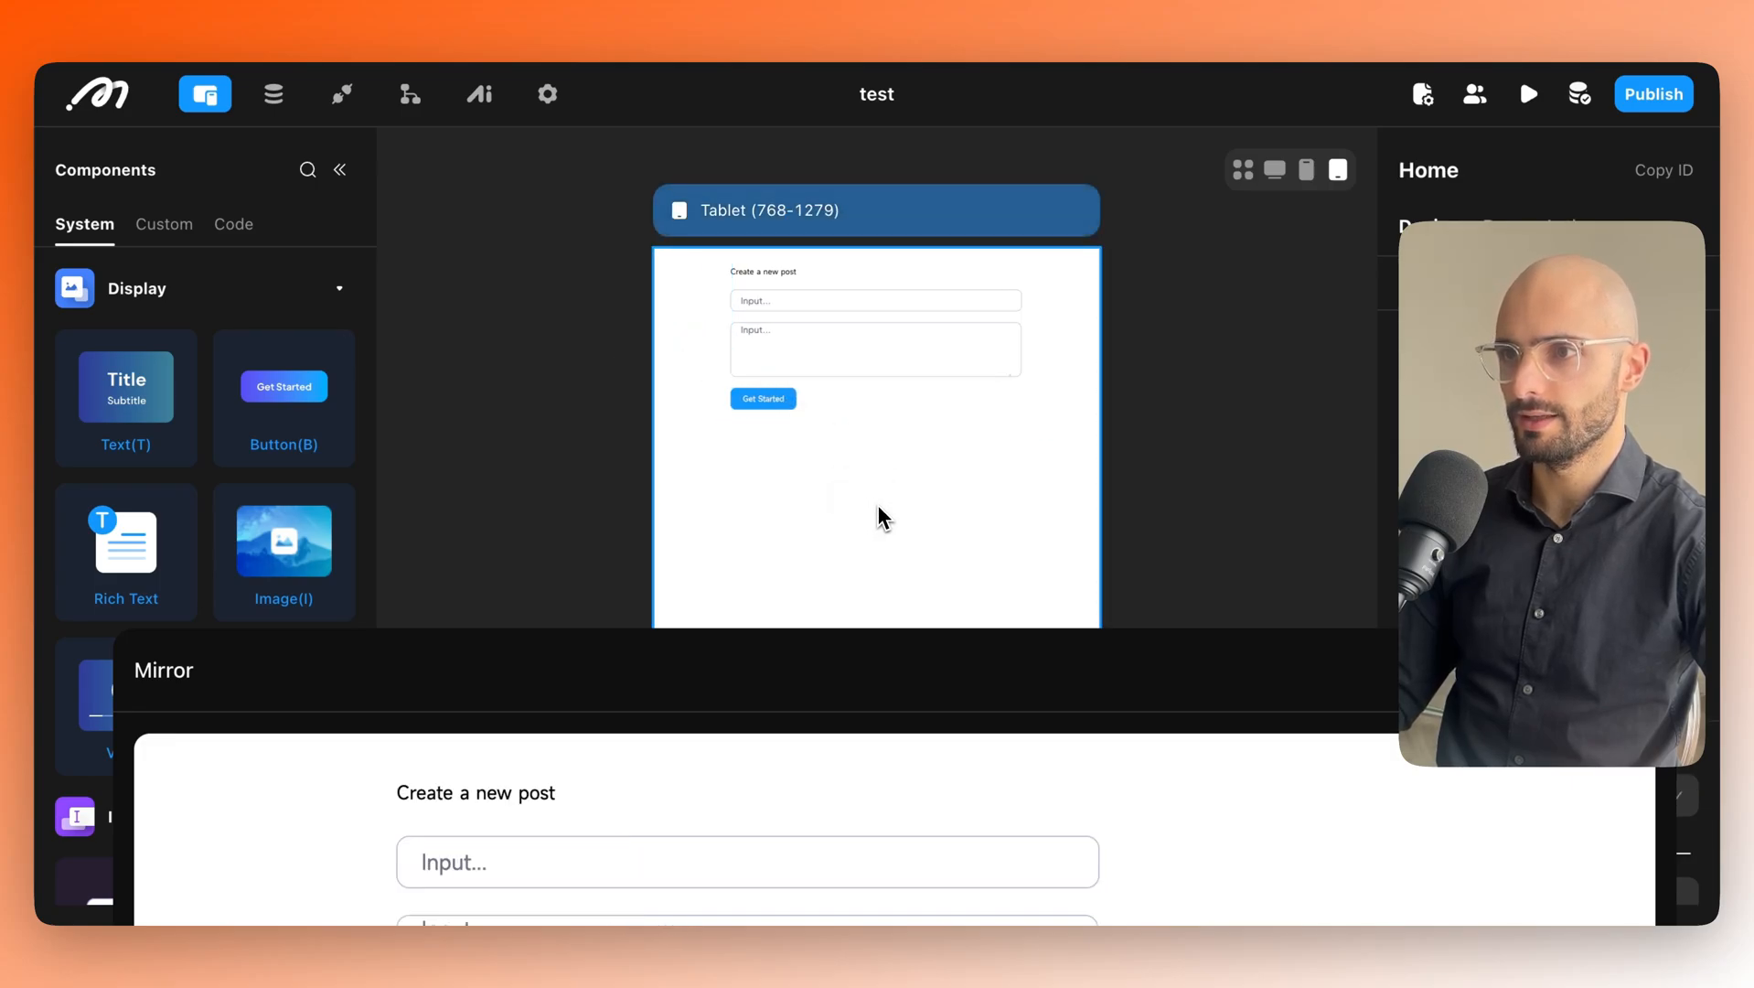
On Desktop, set the input placeholders to "Type post title" and "Type post content".
{"action": "left_click", "coordinate": [1274, 169]}
{"action": "left_click", "coordinate": [773, 307]}
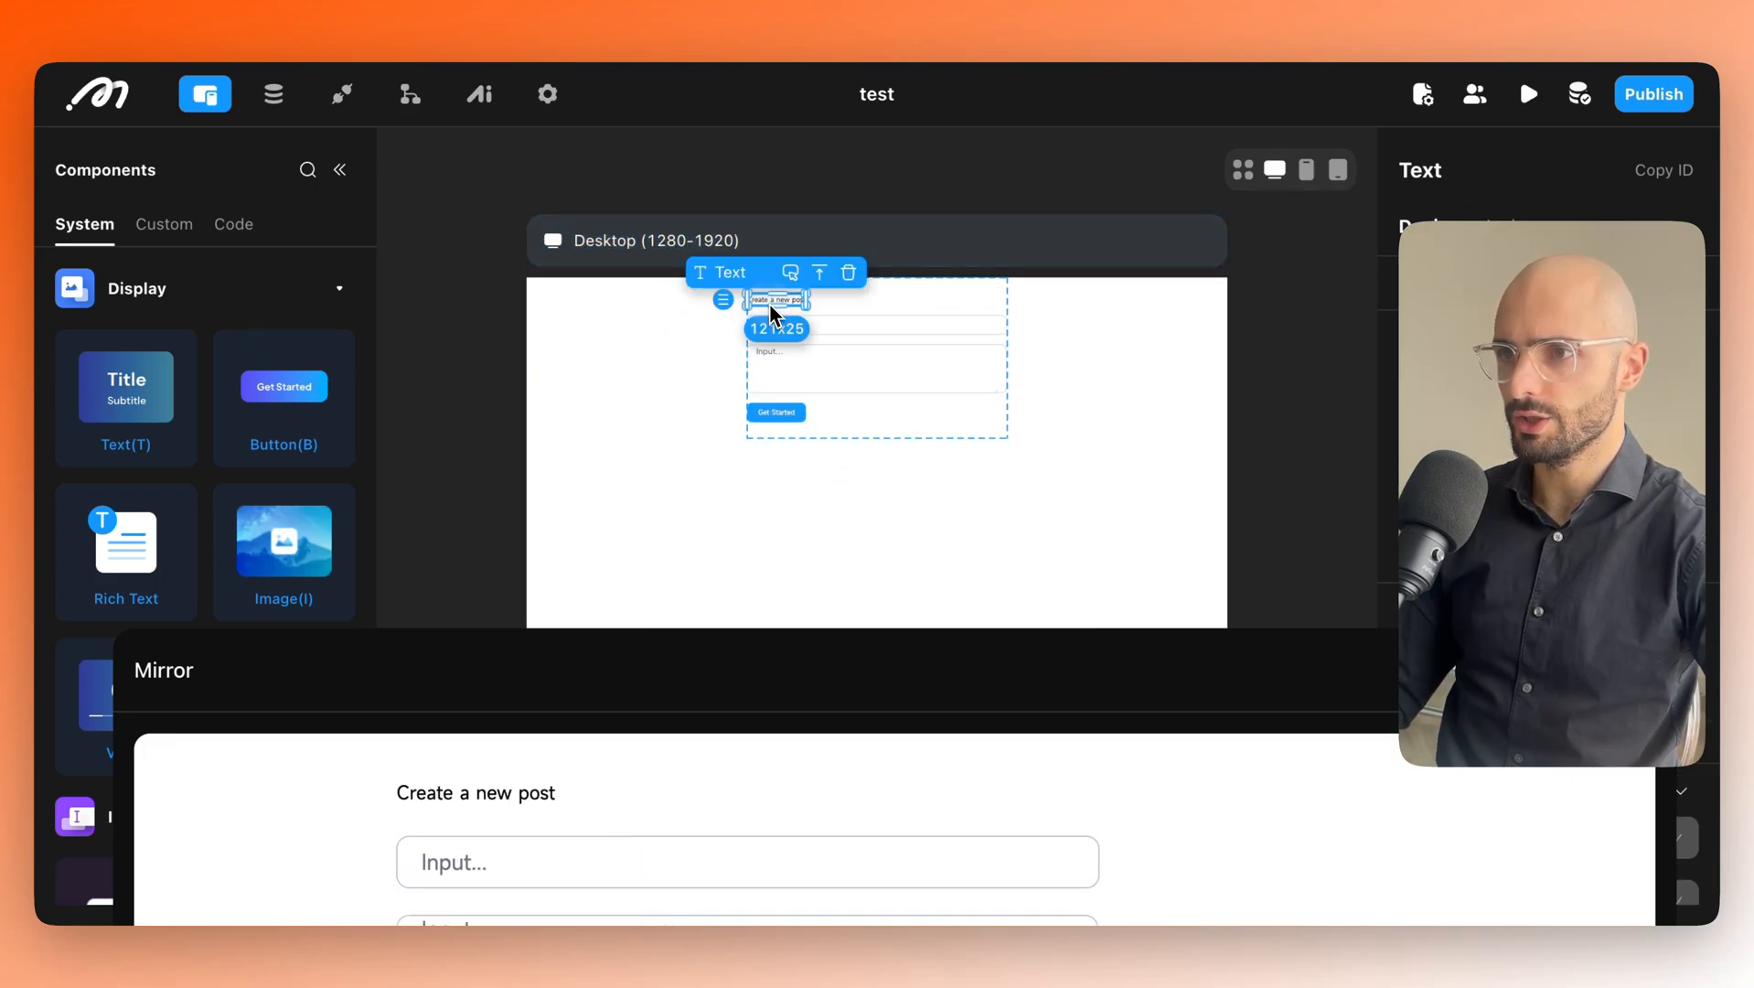
{"action": "left_click", "coordinate": [796, 328]}
{"action": "triple_click", "coordinate": [1494, 419]}
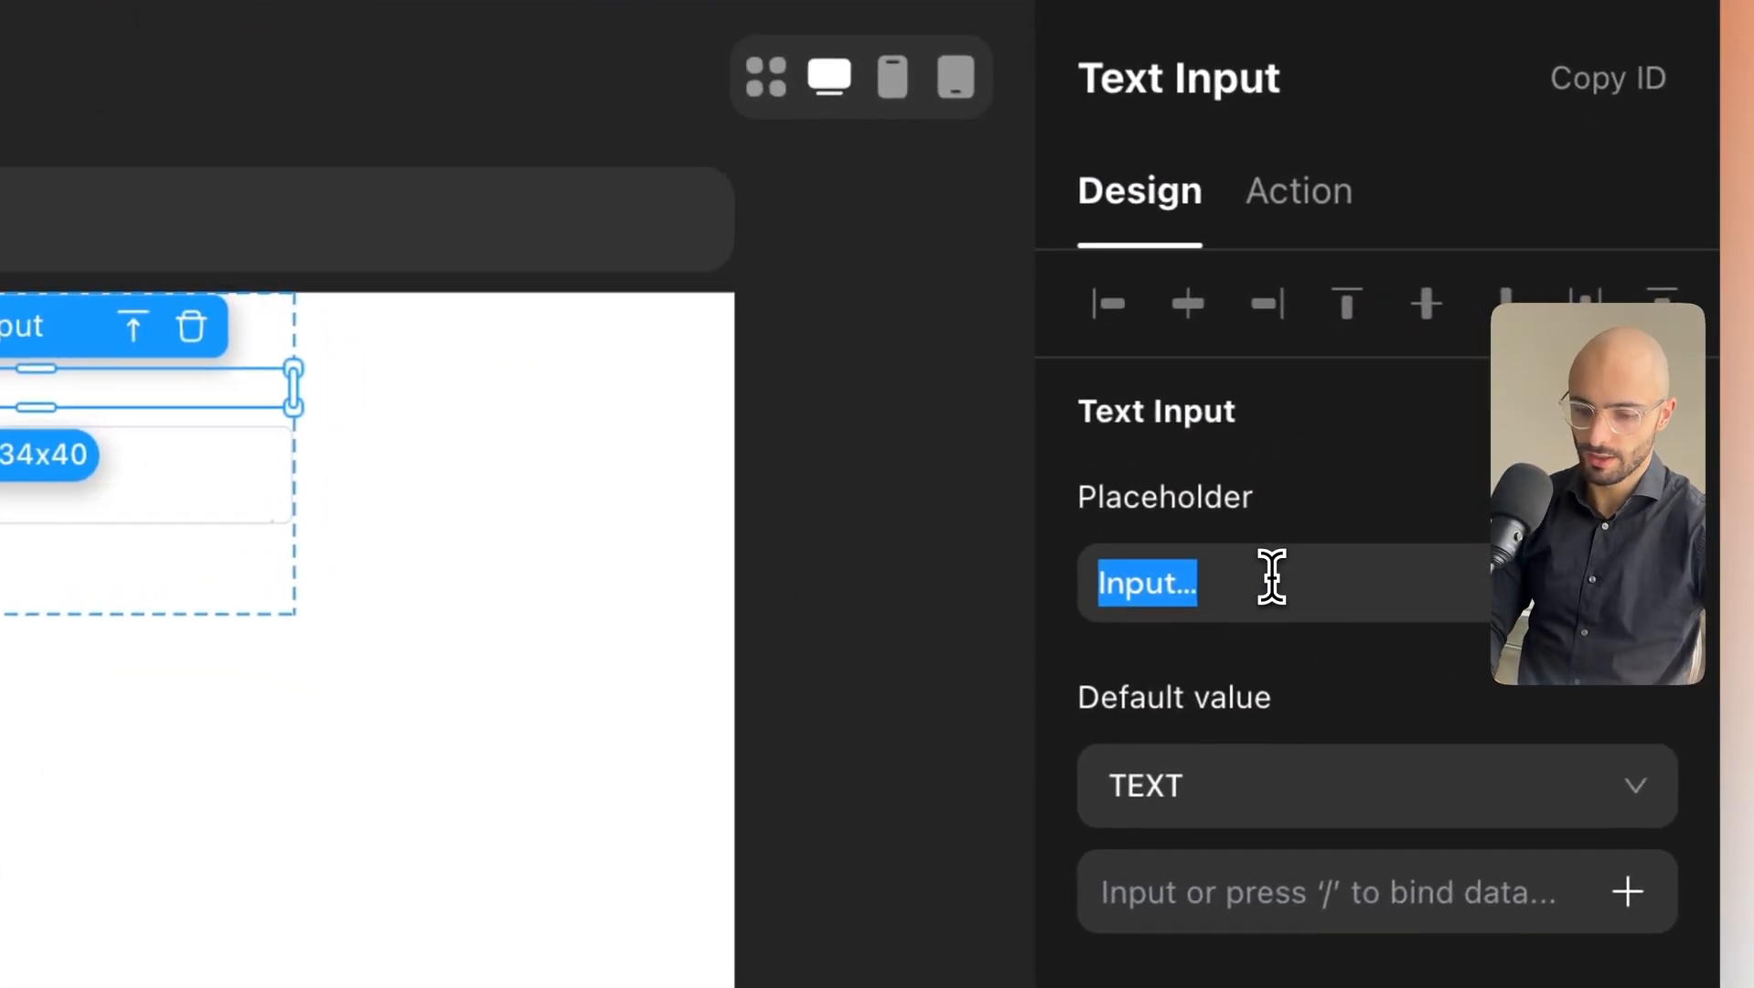
{"action": "key", "text": "super+a"}
{"action": "type", "text": "Type"}
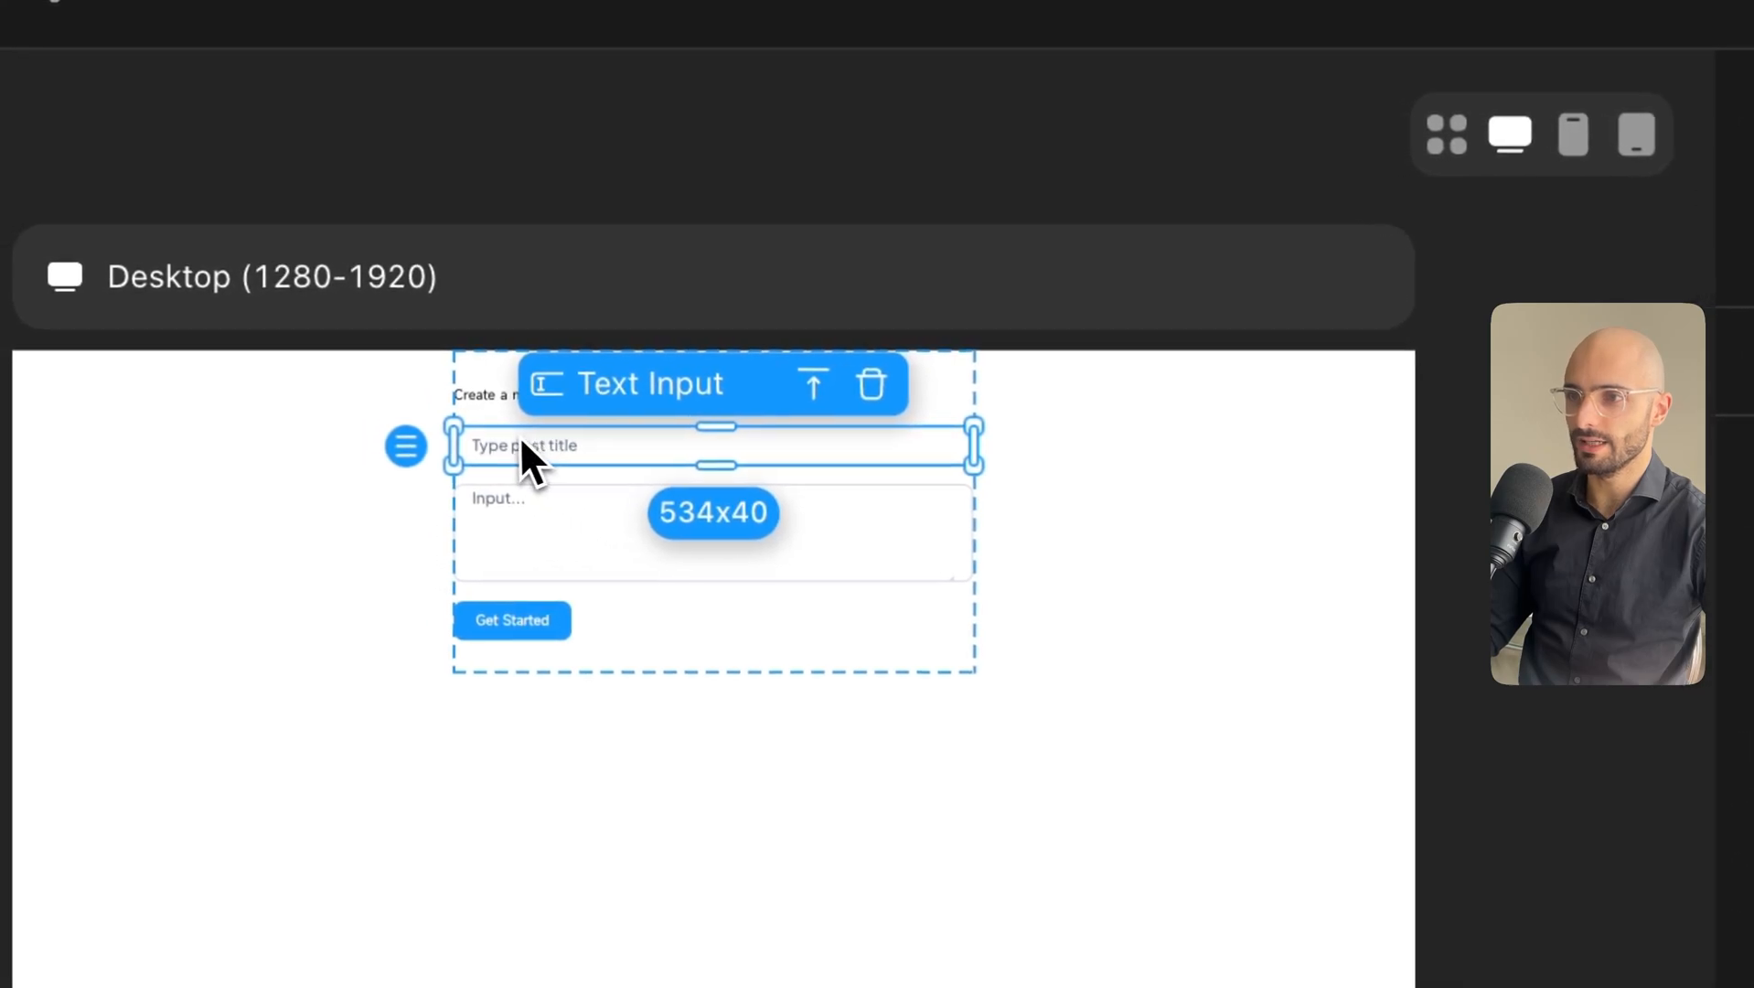
{"action": "left_click", "coordinate": [520, 493]}
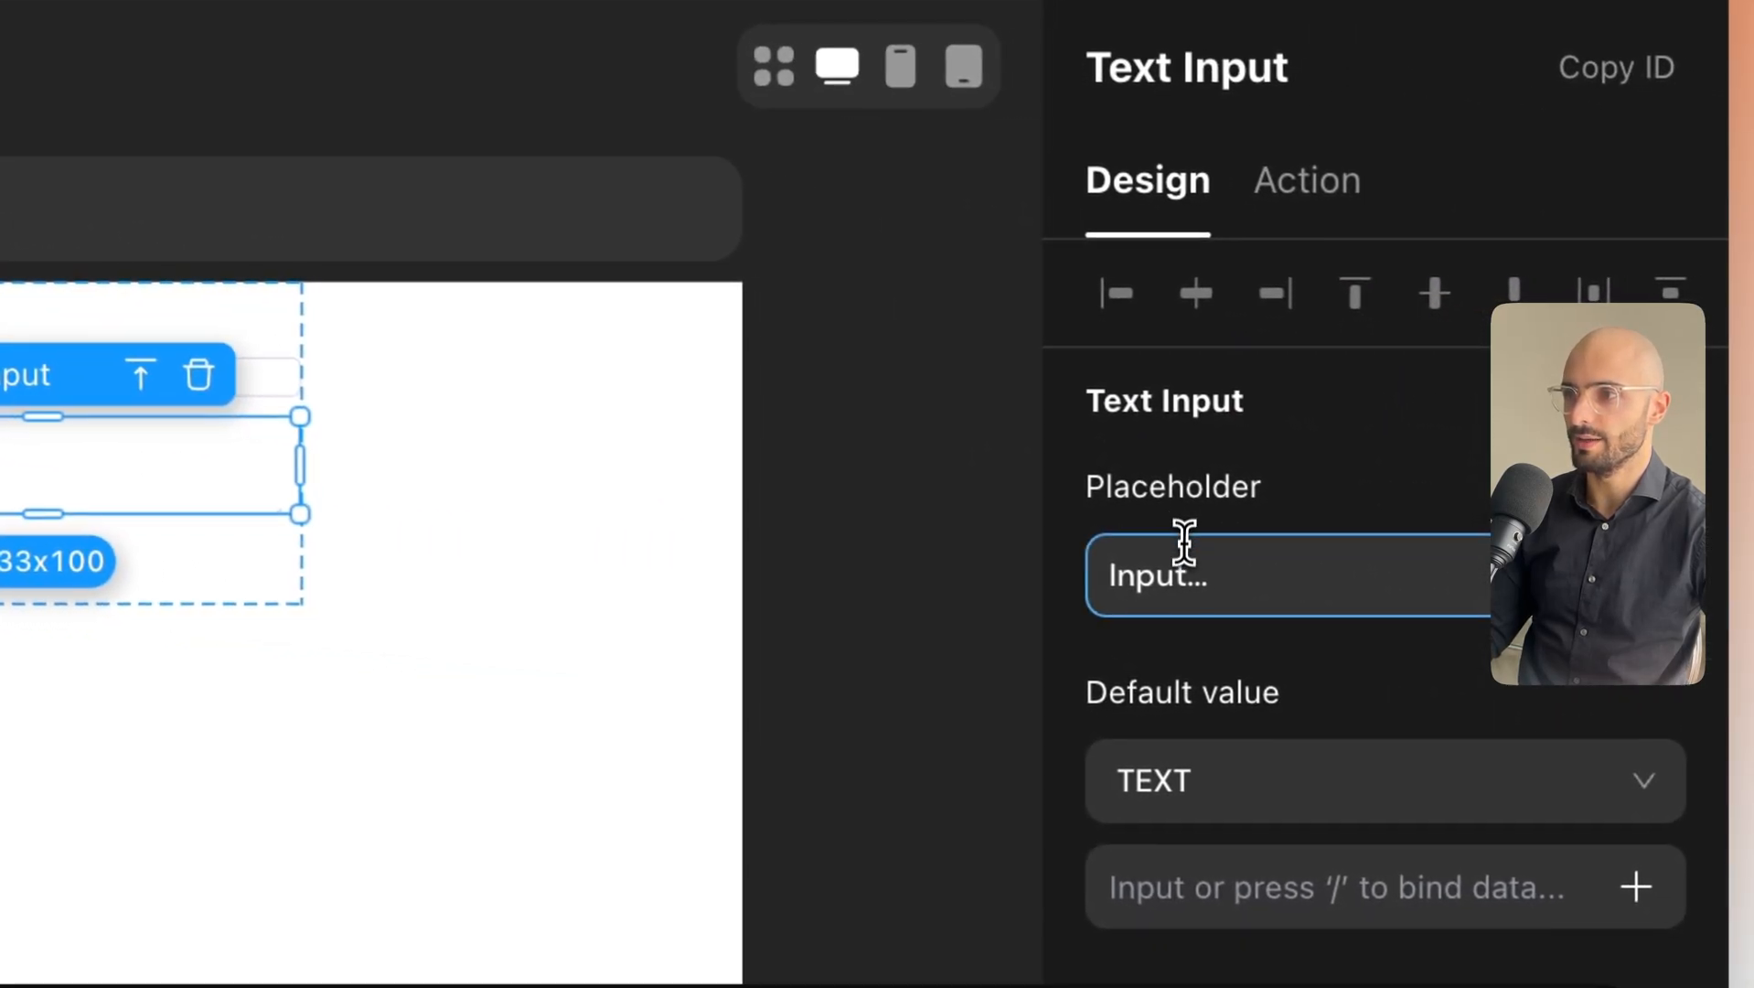
{"action": "double_click", "coordinate": [1178, 567]}
{"action": "double_click", "coordinate": [1179, 562]}
{"action": "type", "text": "Type "}
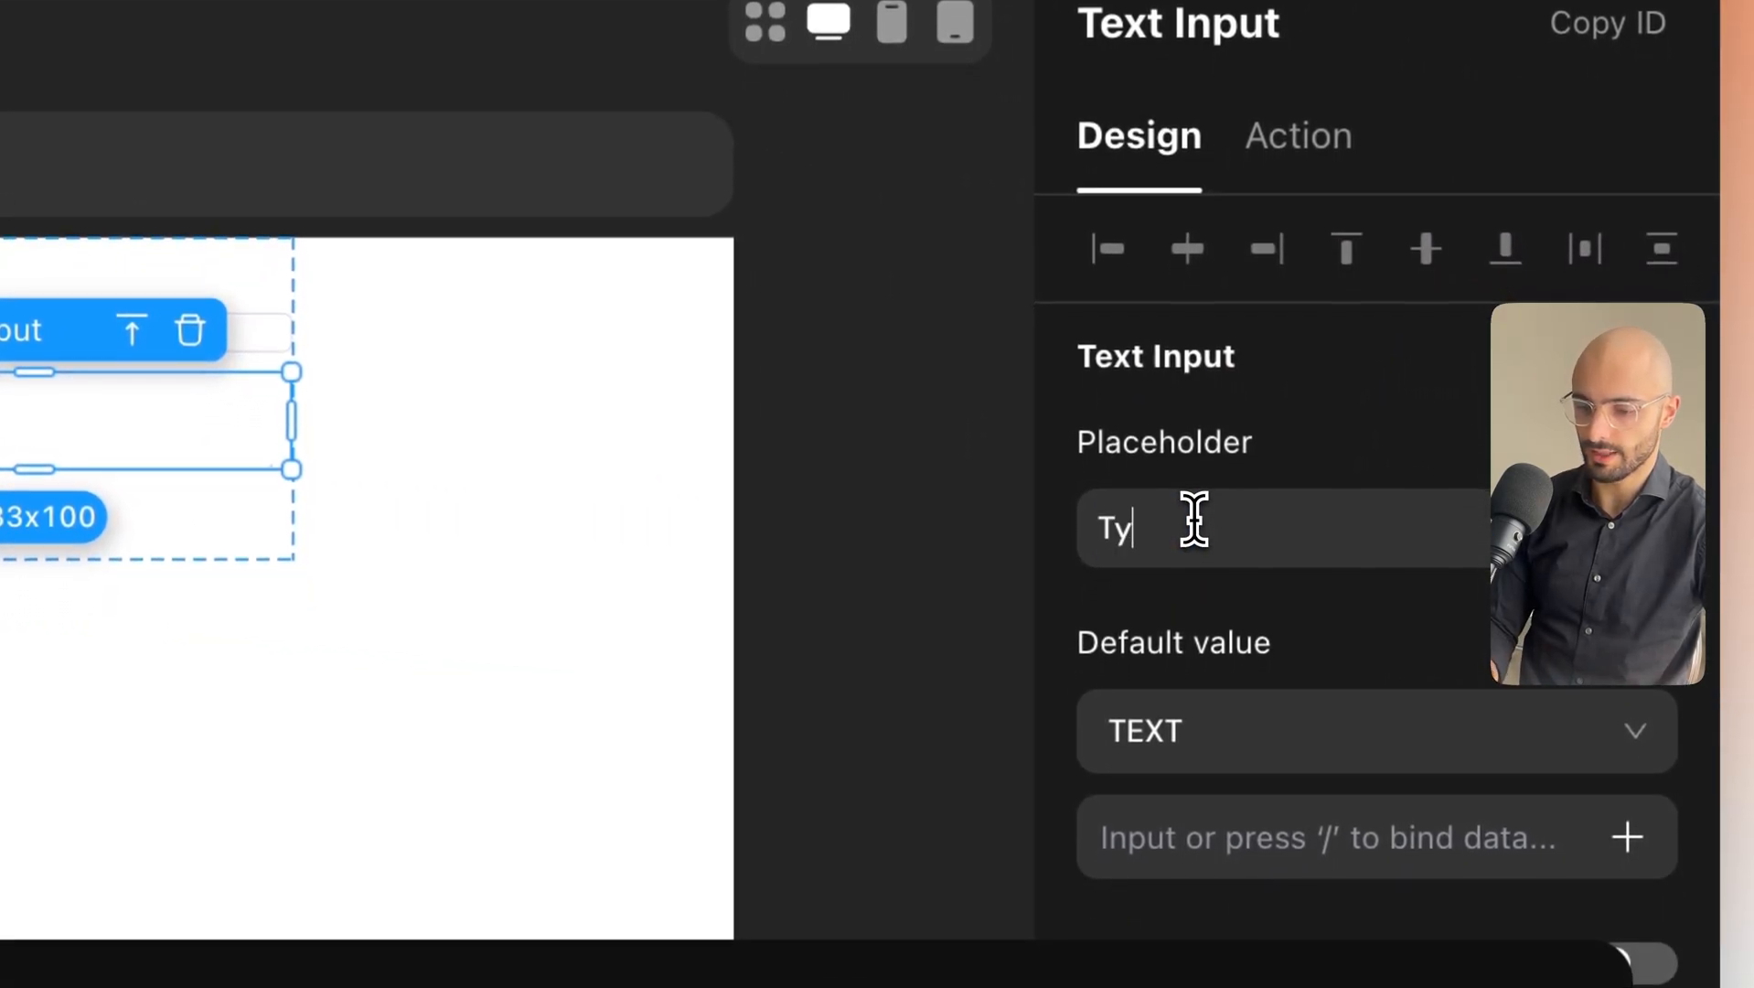
{"action": "type", "text": "p"}
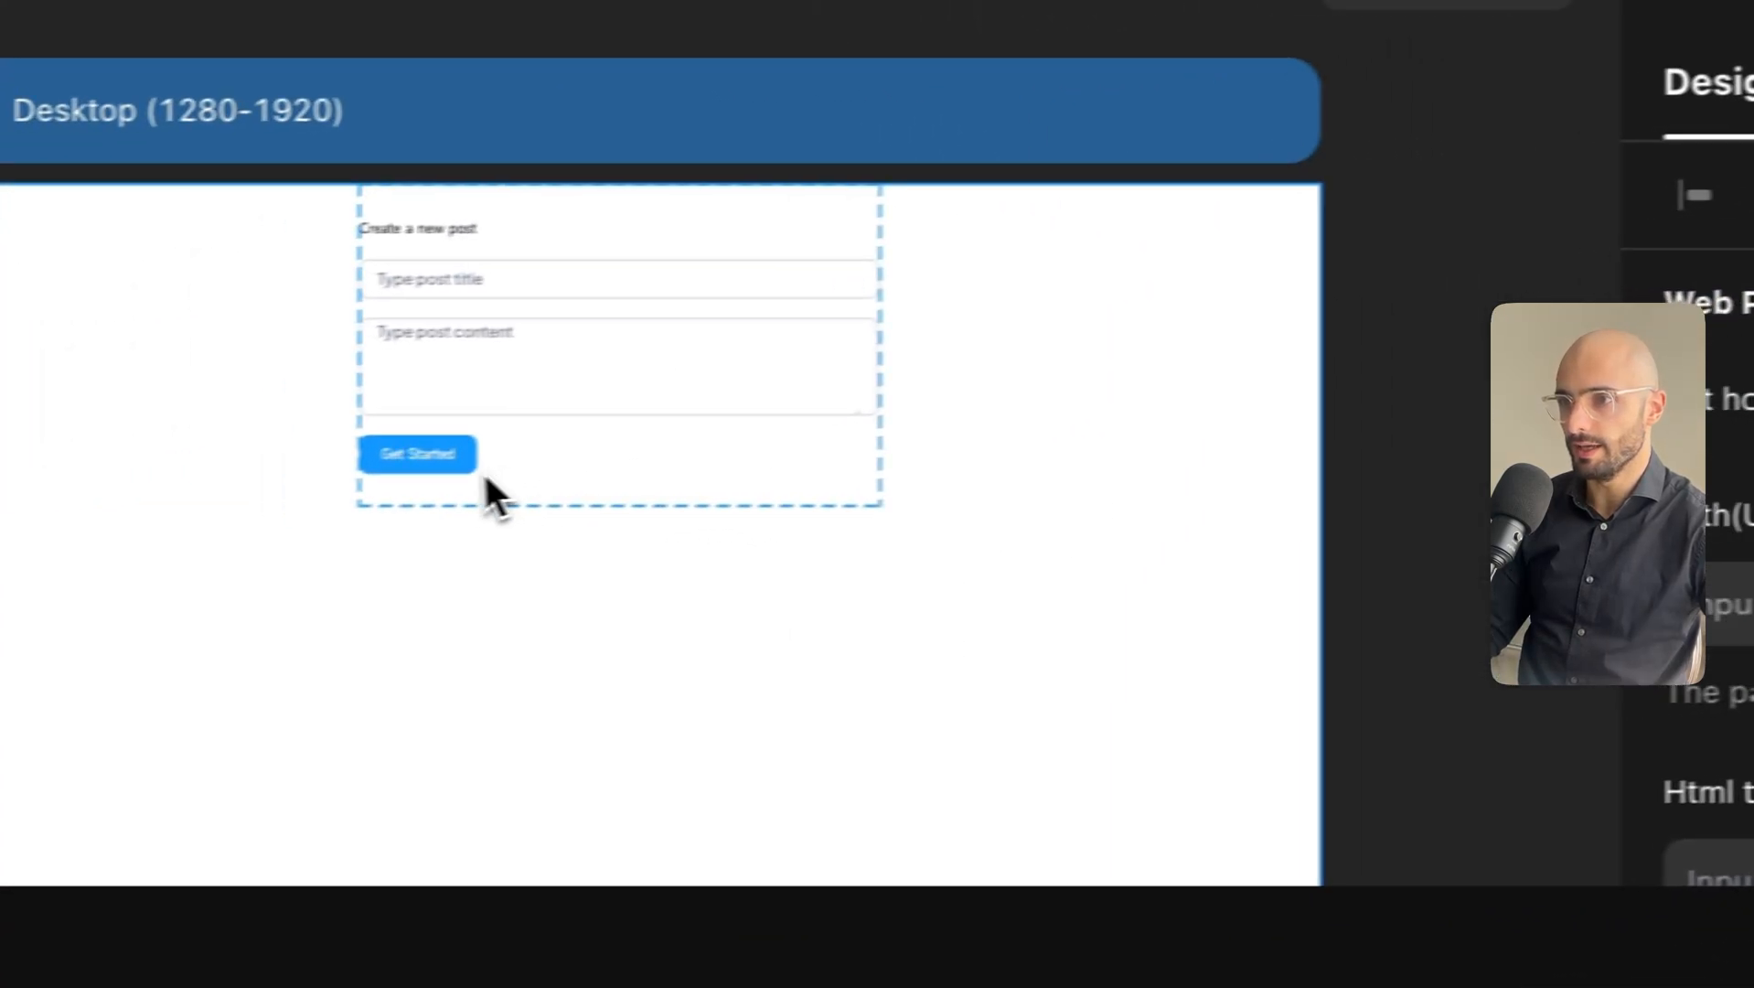
Change the button label from Get Started to "Create post".
{"action": "left_click", "coordinate": [508, 457]}
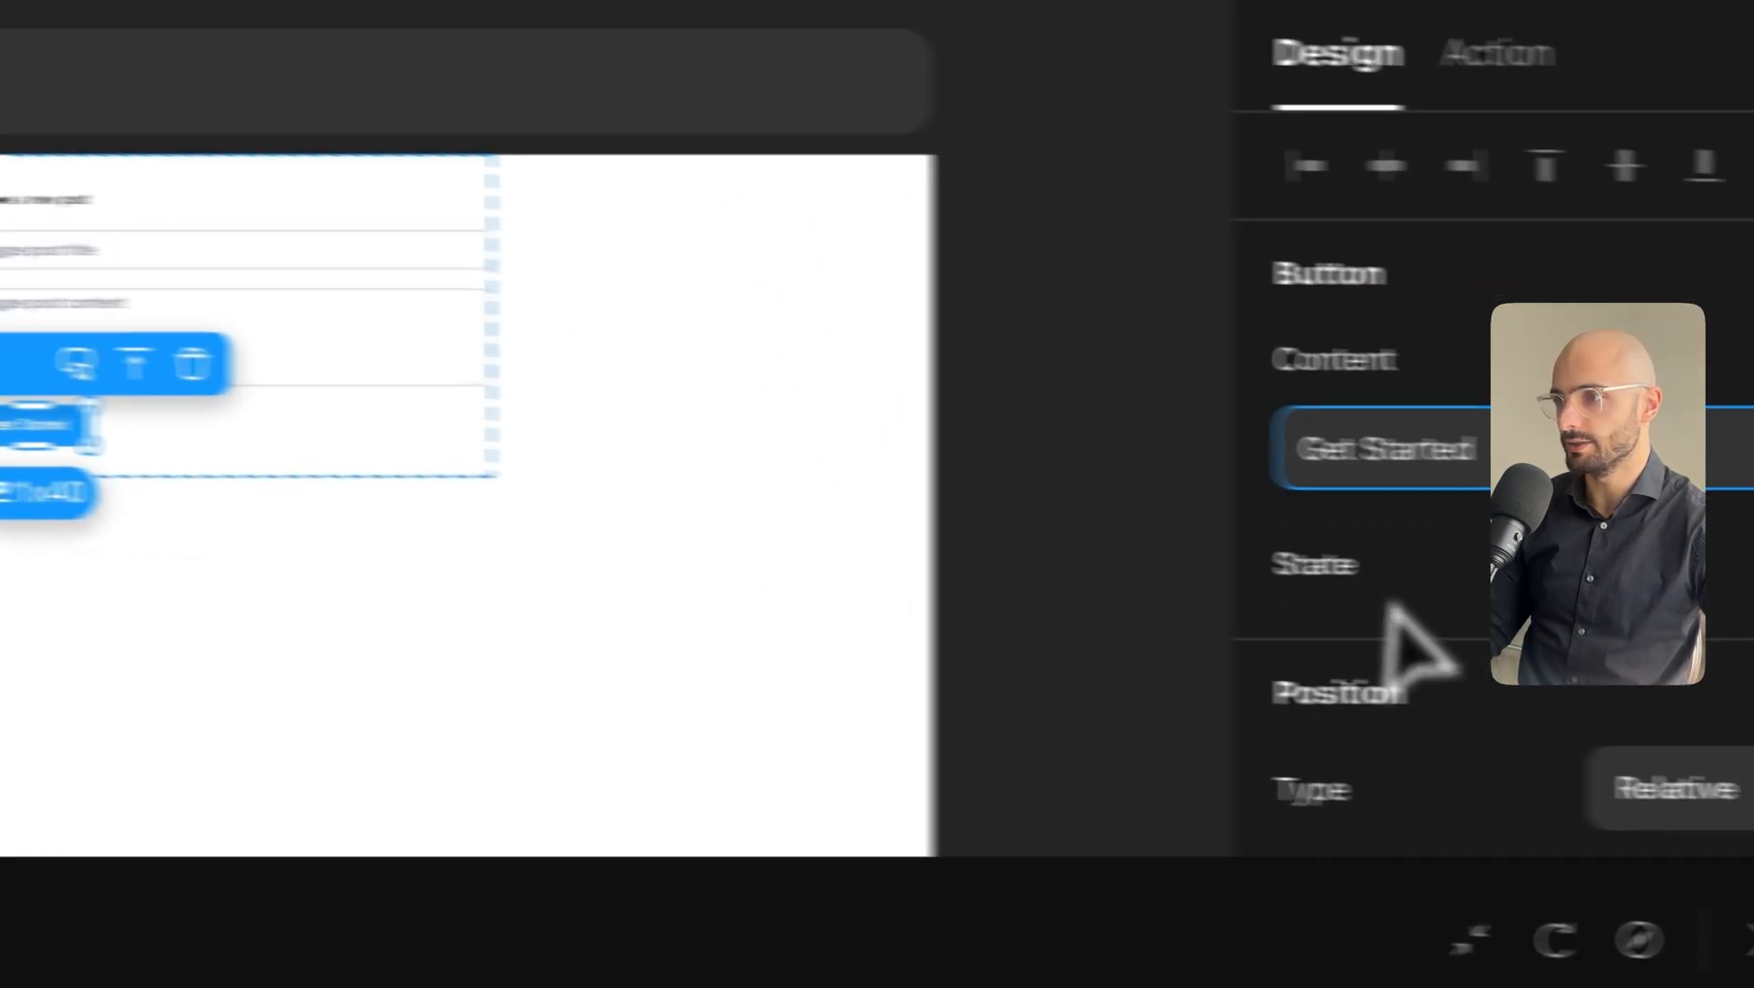
{"action": "triple_click", "coordinate": [1445, 459]}
{"action": "type", "text": "Create post"}
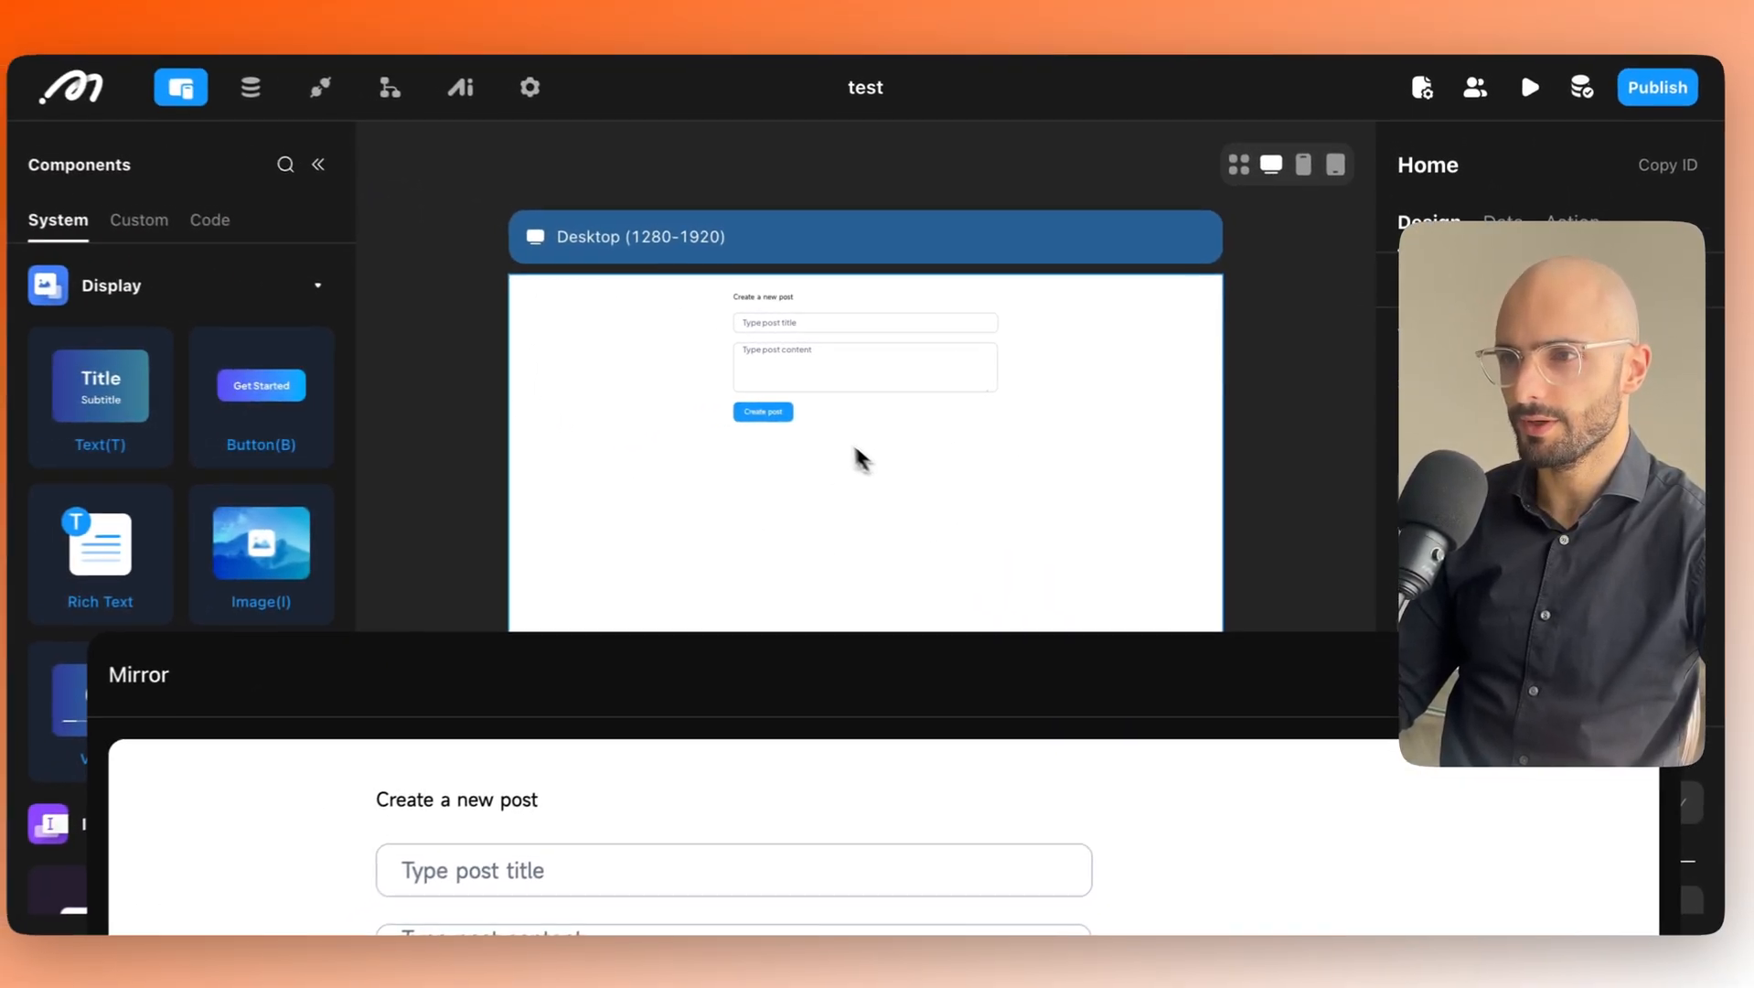
Rename the inputs to "Text Input - Post title" and "Text Input - Post Content".
{"action": "left_click", "coordinate": [786, 323]}
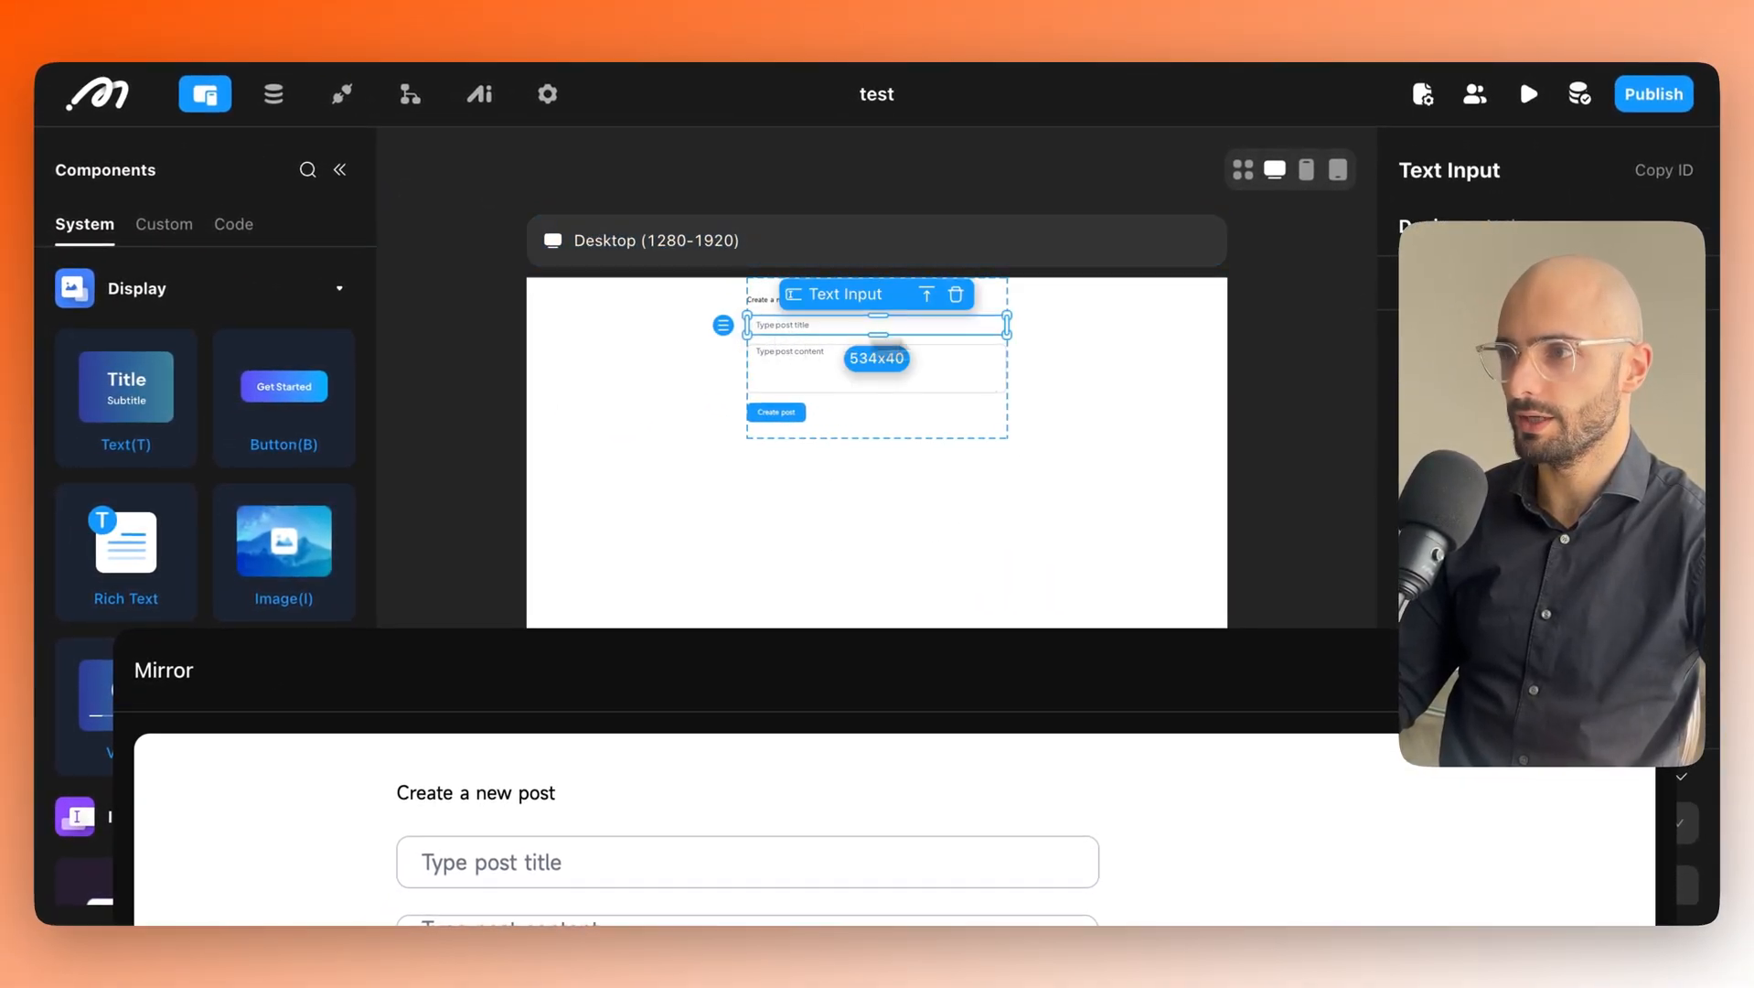
{"action": "left_click", "coordinate": [1514, 168]}
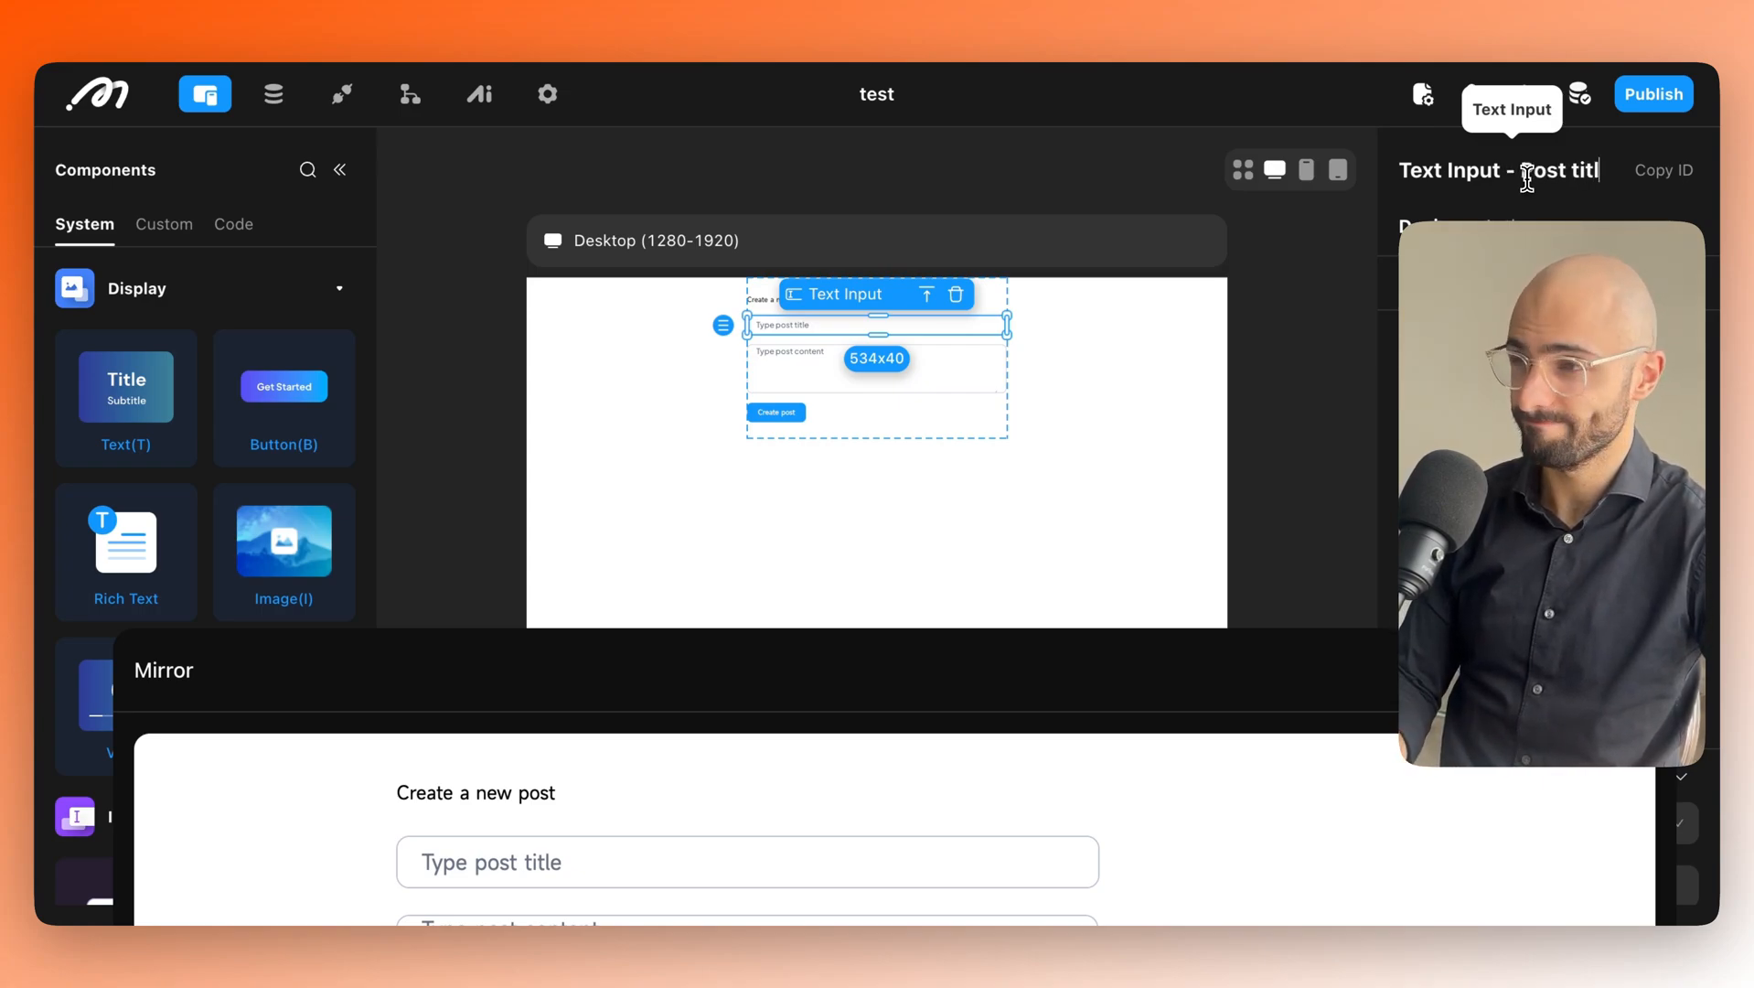
{"action": "left_click", "coordinate": [882, 375]}
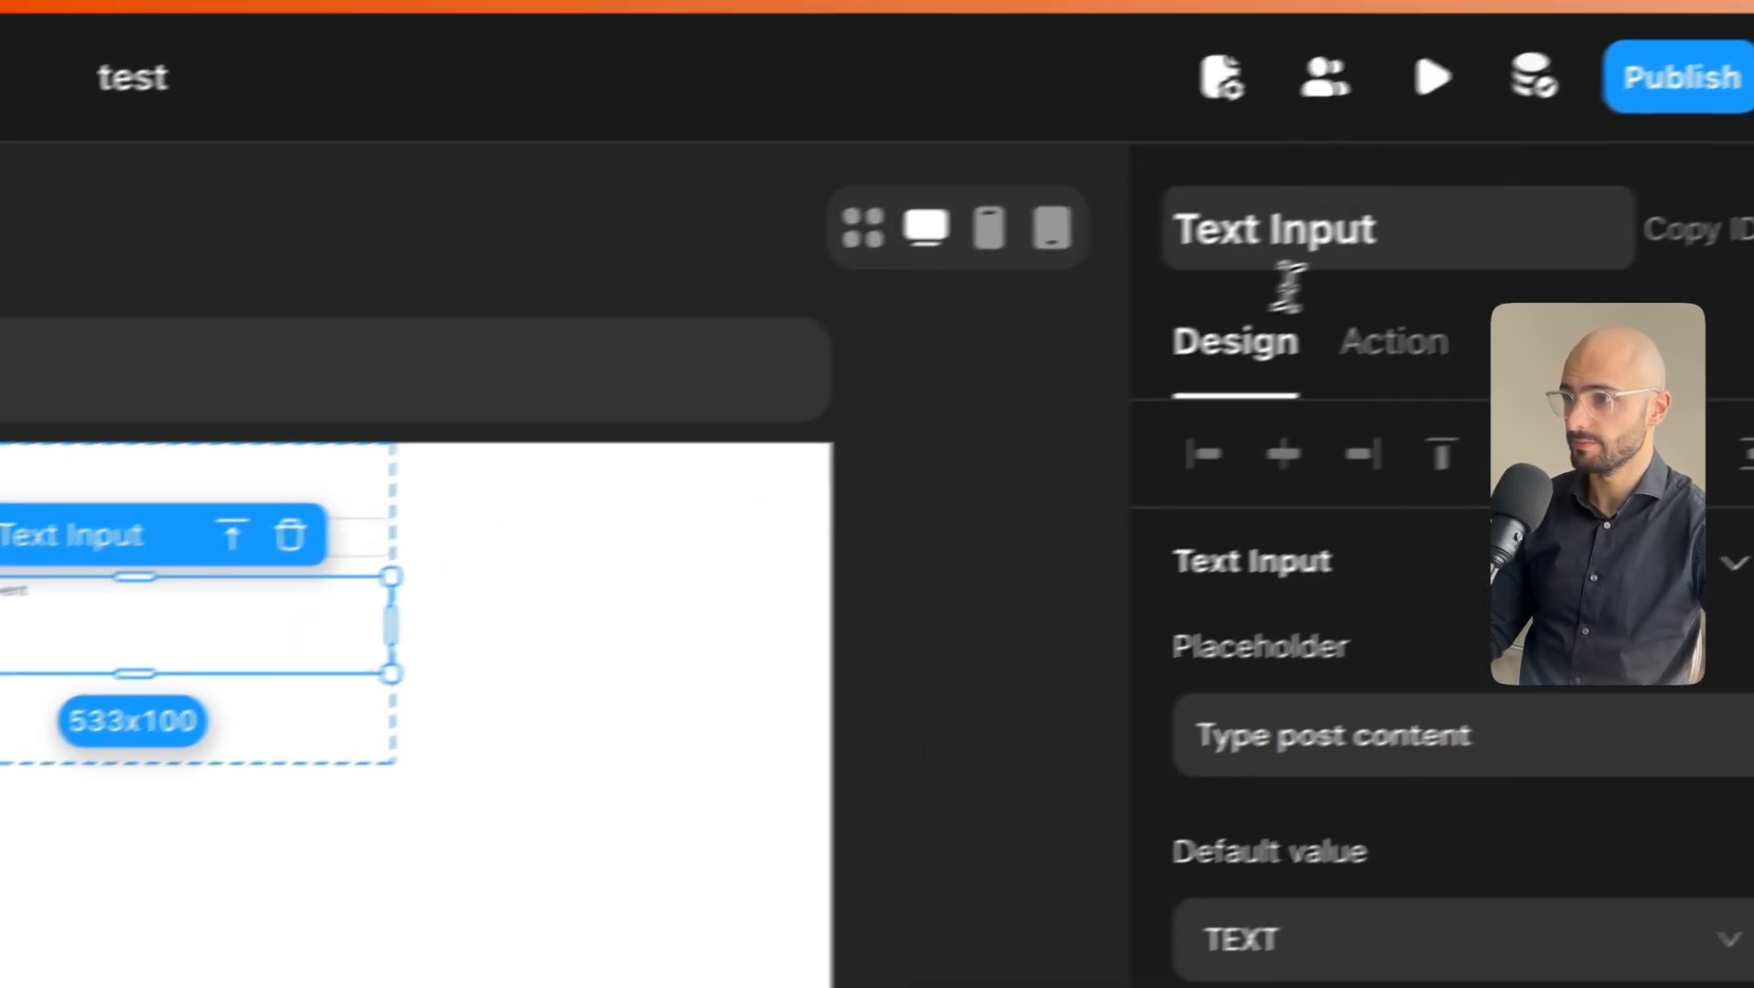
{"action": "left_click", "coordinate": [1415, 252]}
{"action": "type", "text": "-"}
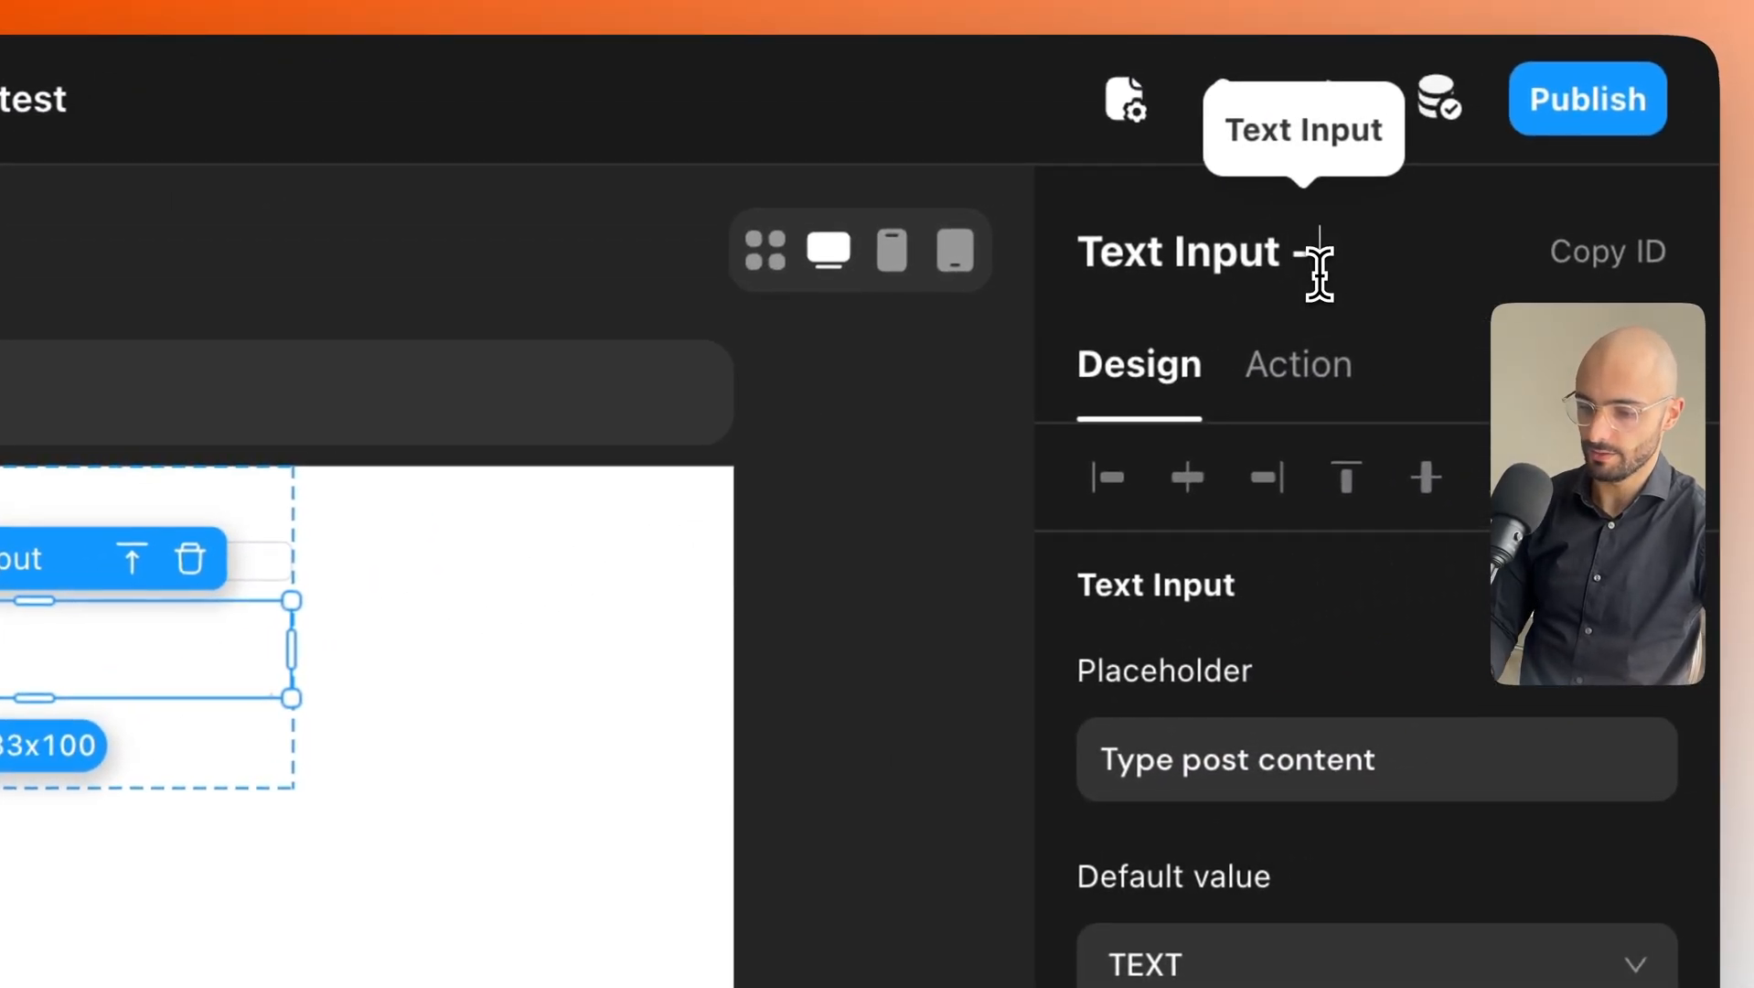
{"action": "type", "text": " Post Content"}
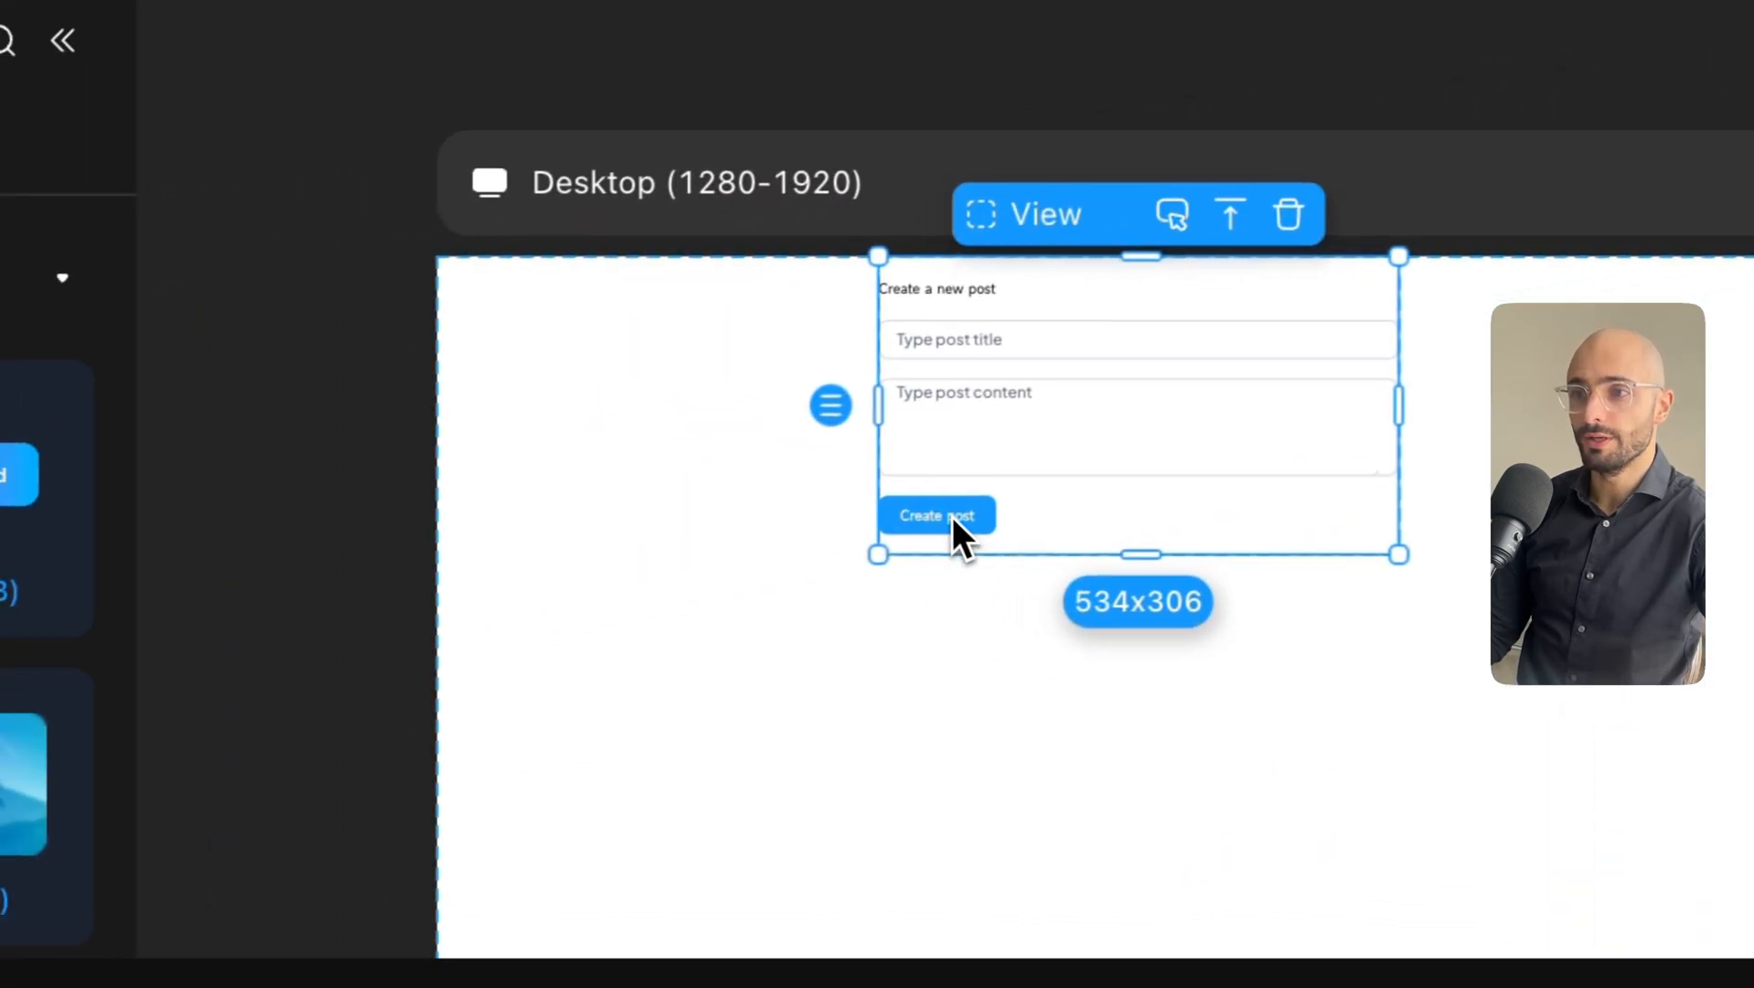
{"action": "left_click", "coordinate": [952, 515]}
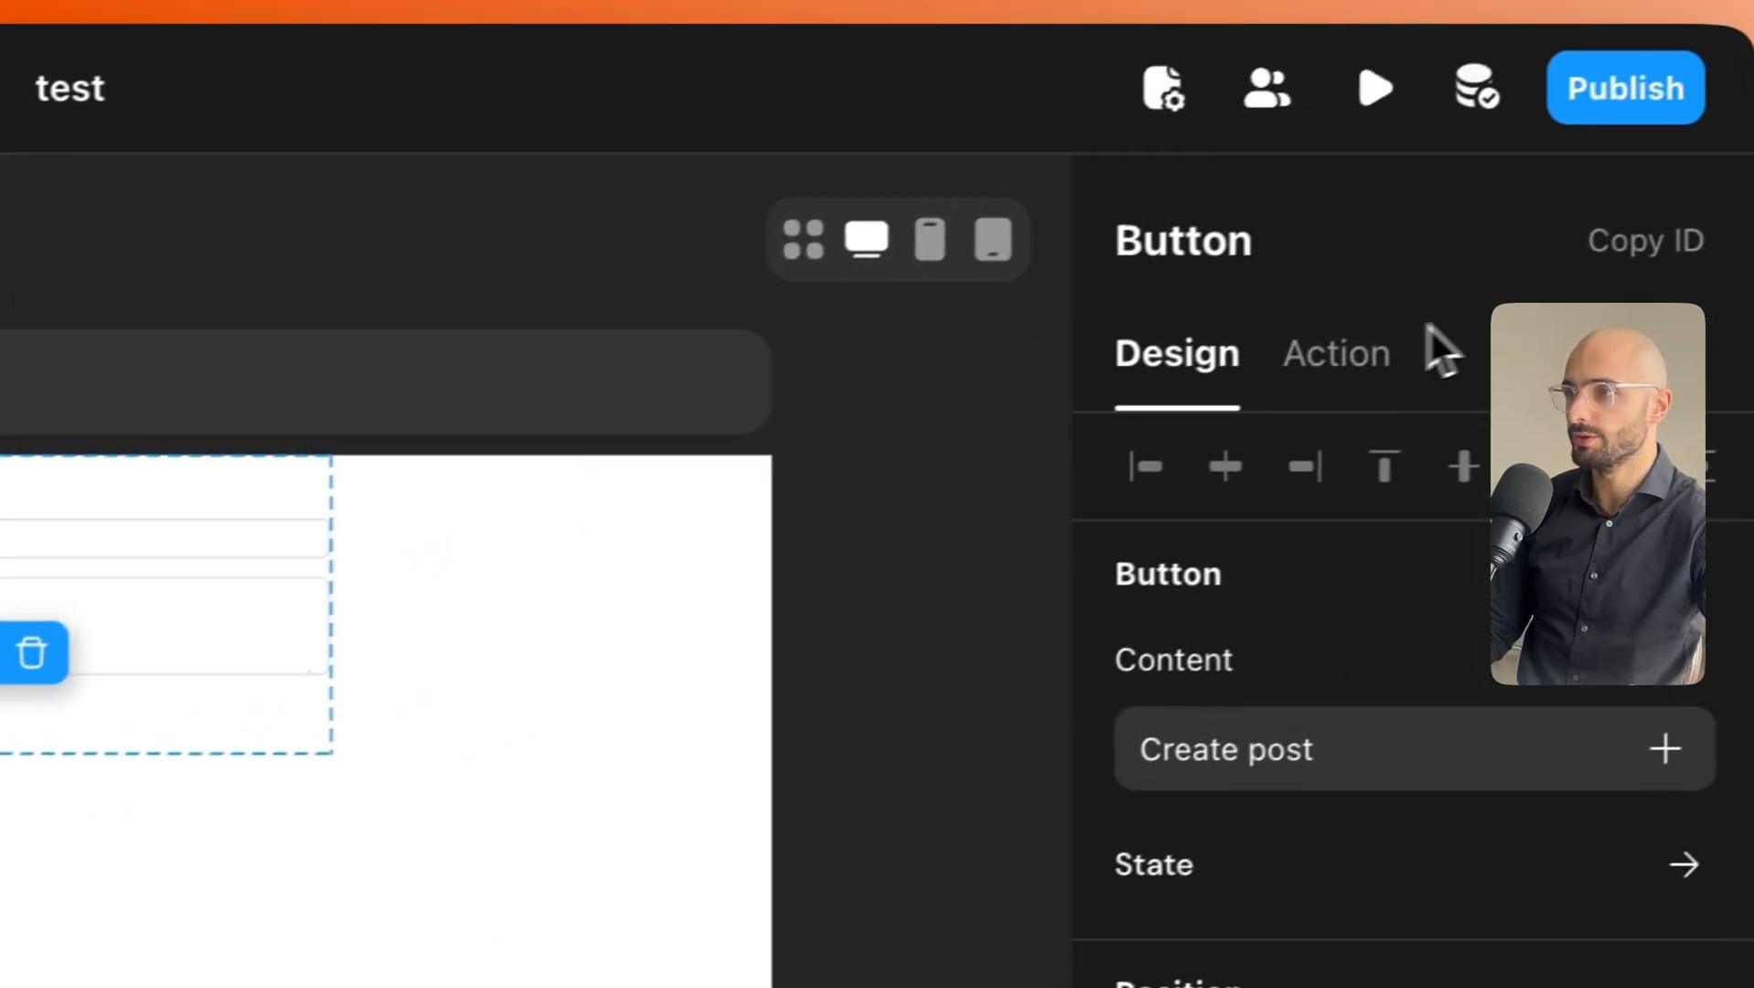
Add a When click action to the Create post button and show Request > Data Mutation options.
{"action": "left_click", "coordinate": [1642, 267]}
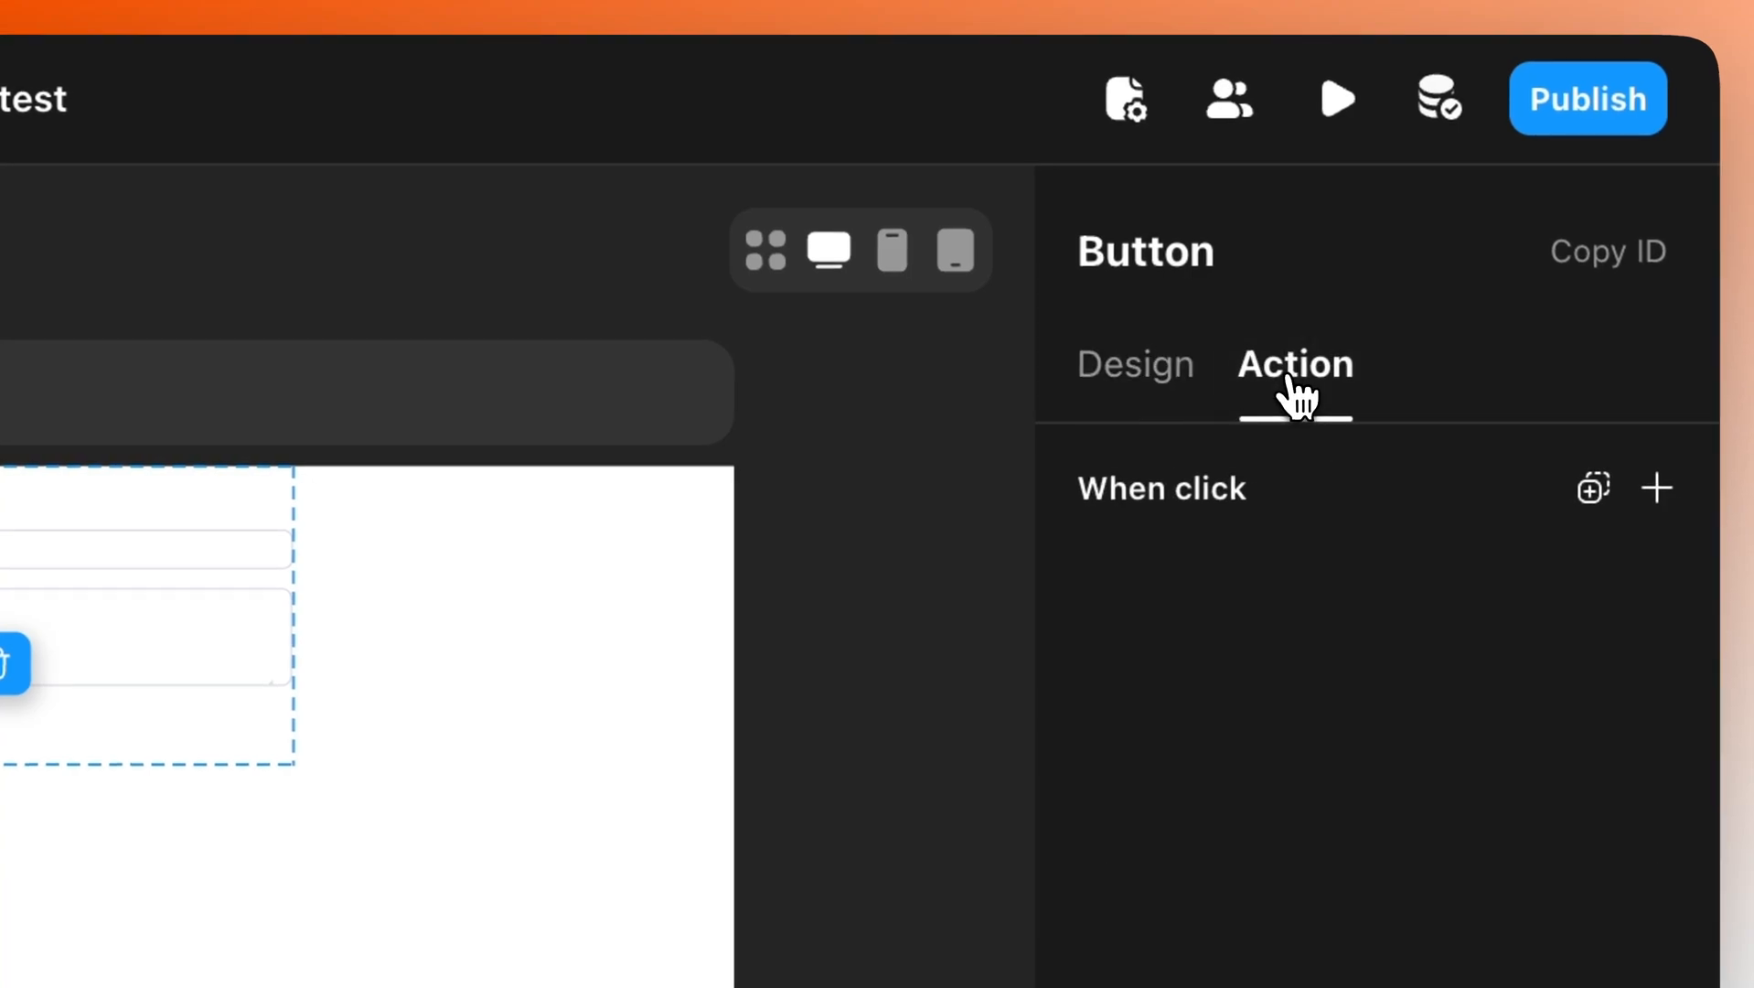
{"action": "left_click", "coordinate": [1657, 489]}
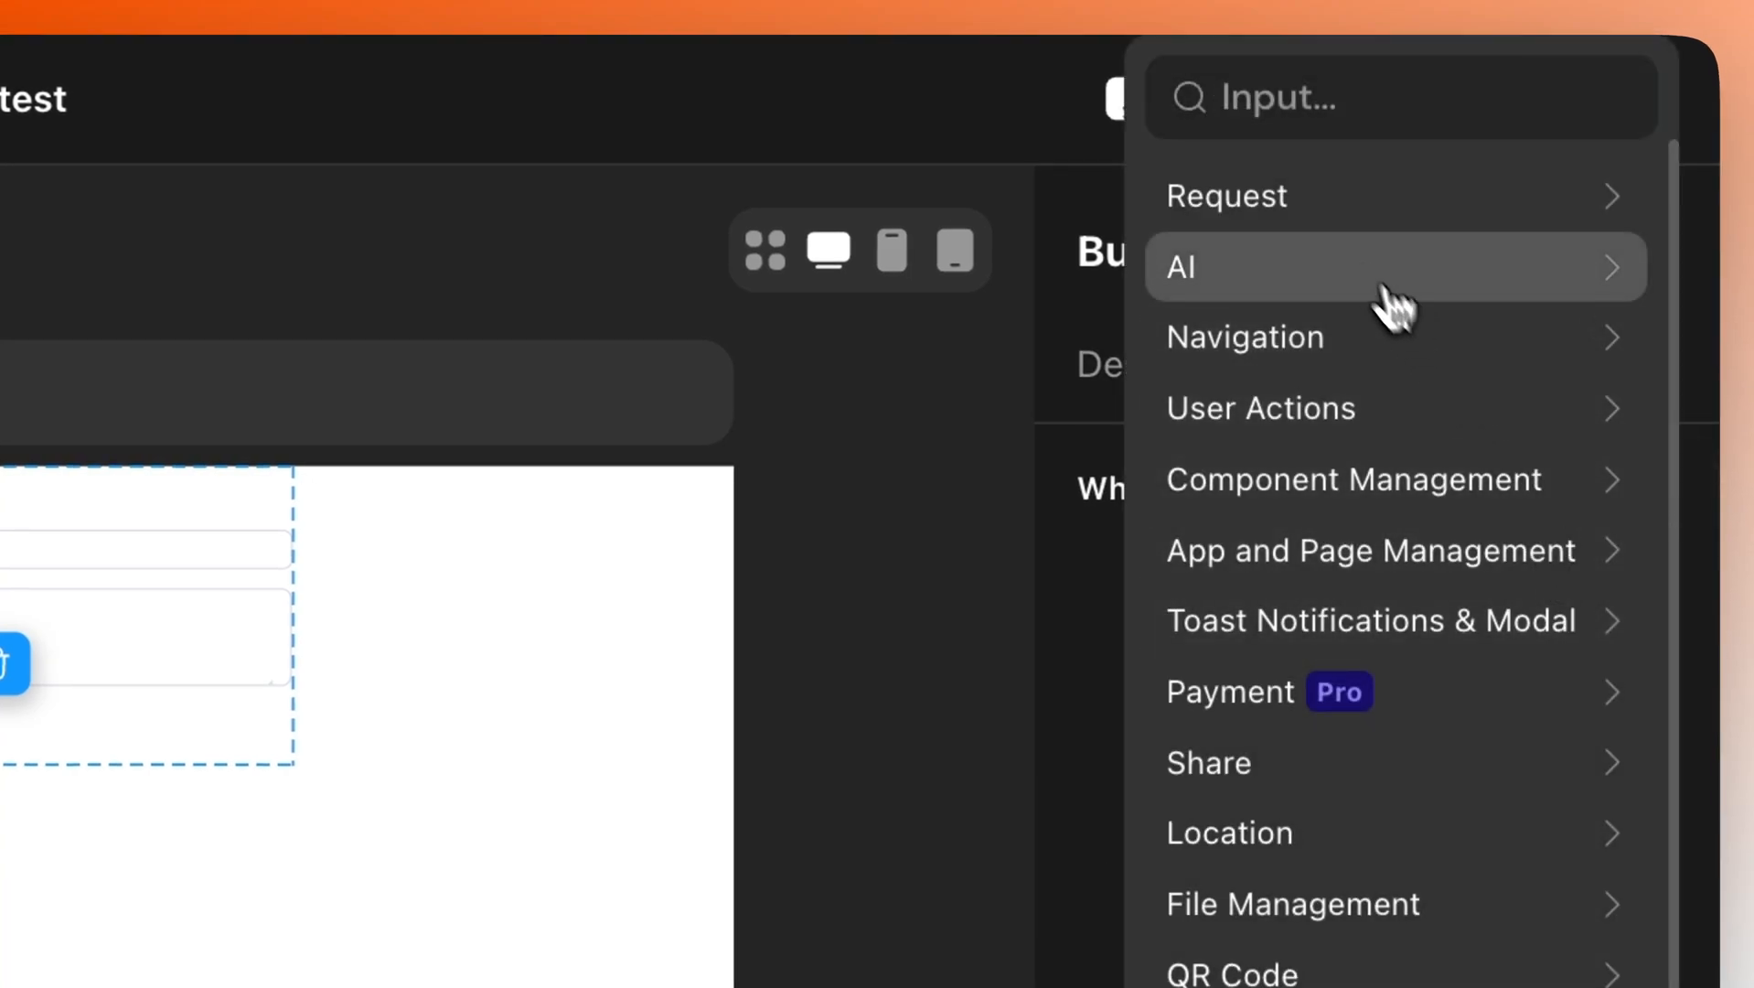
{"action": "left_click", "coordinate": [1285, 219]}
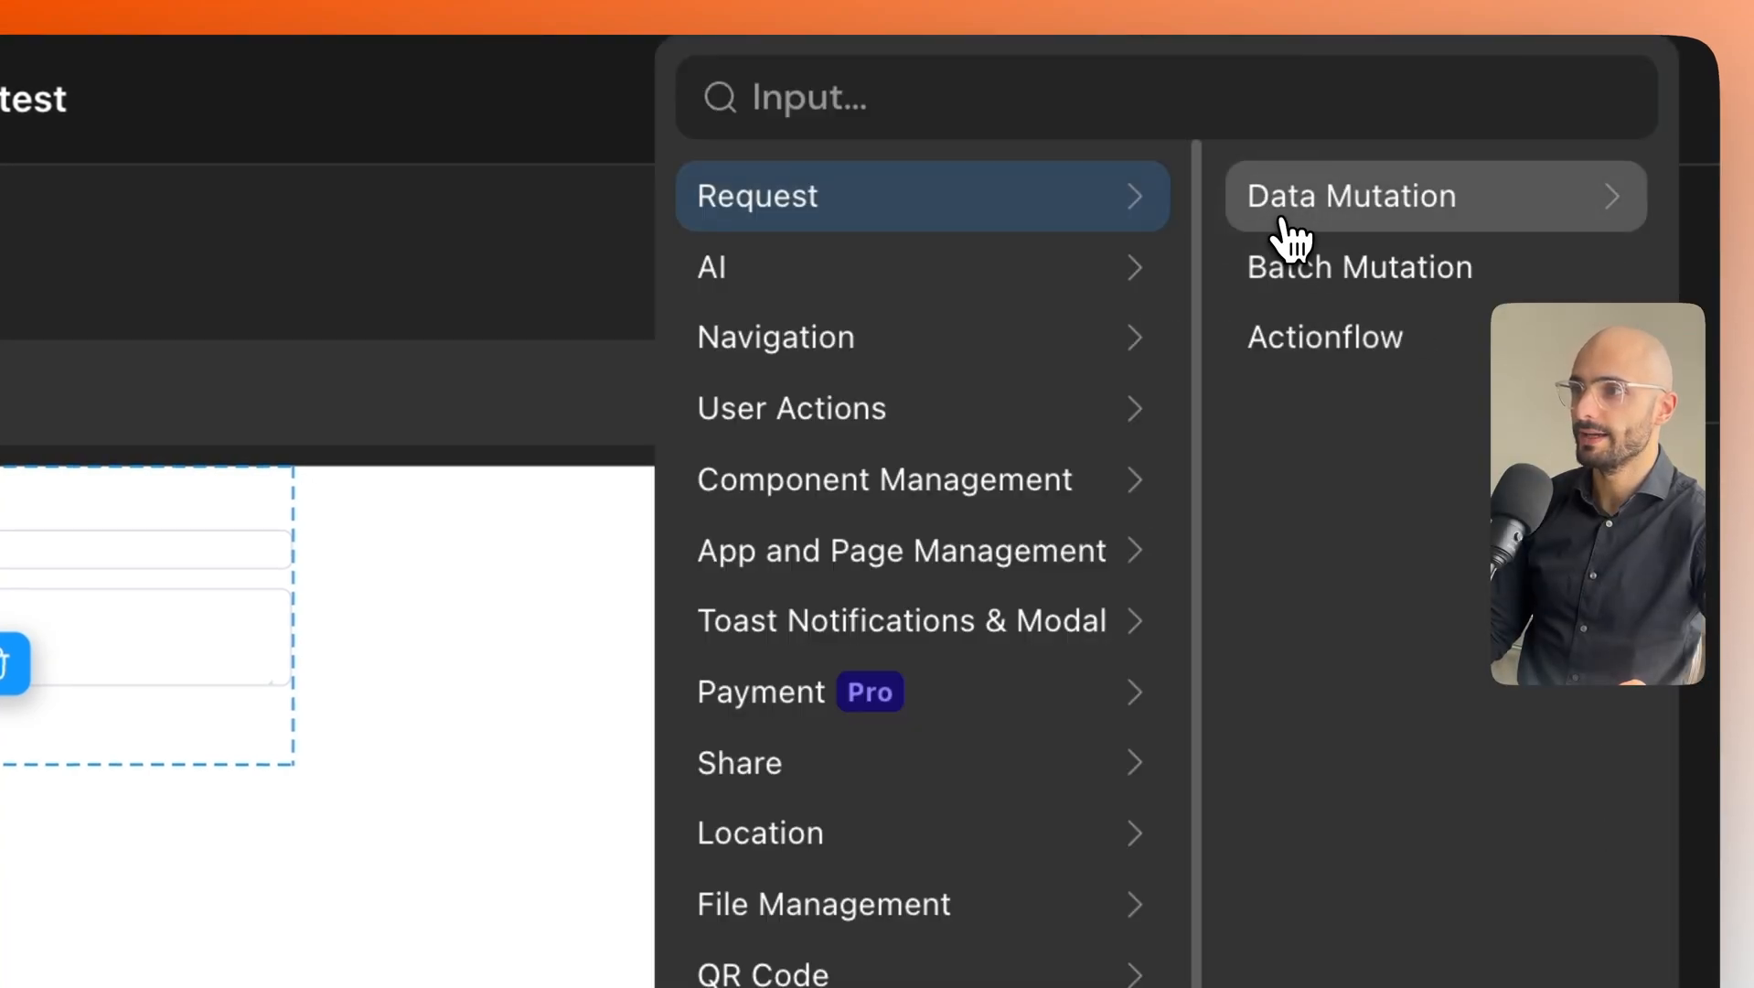
{"action": "left_click", "coordinate": [1448, 201]}
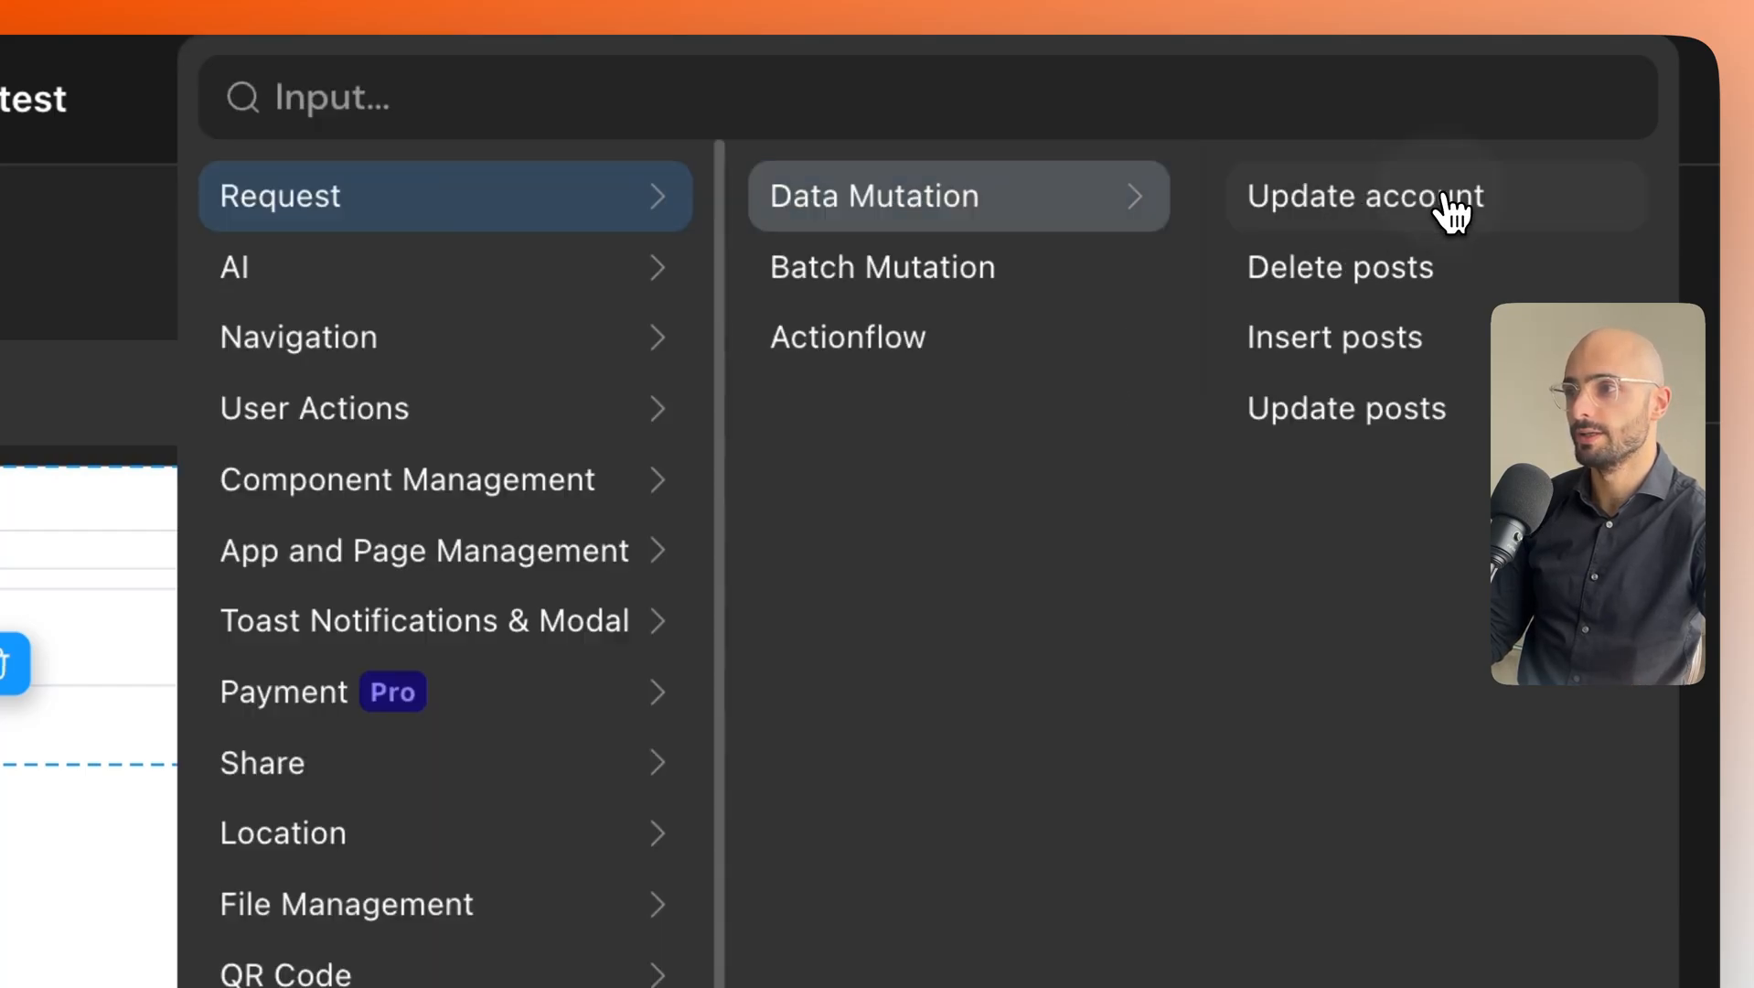
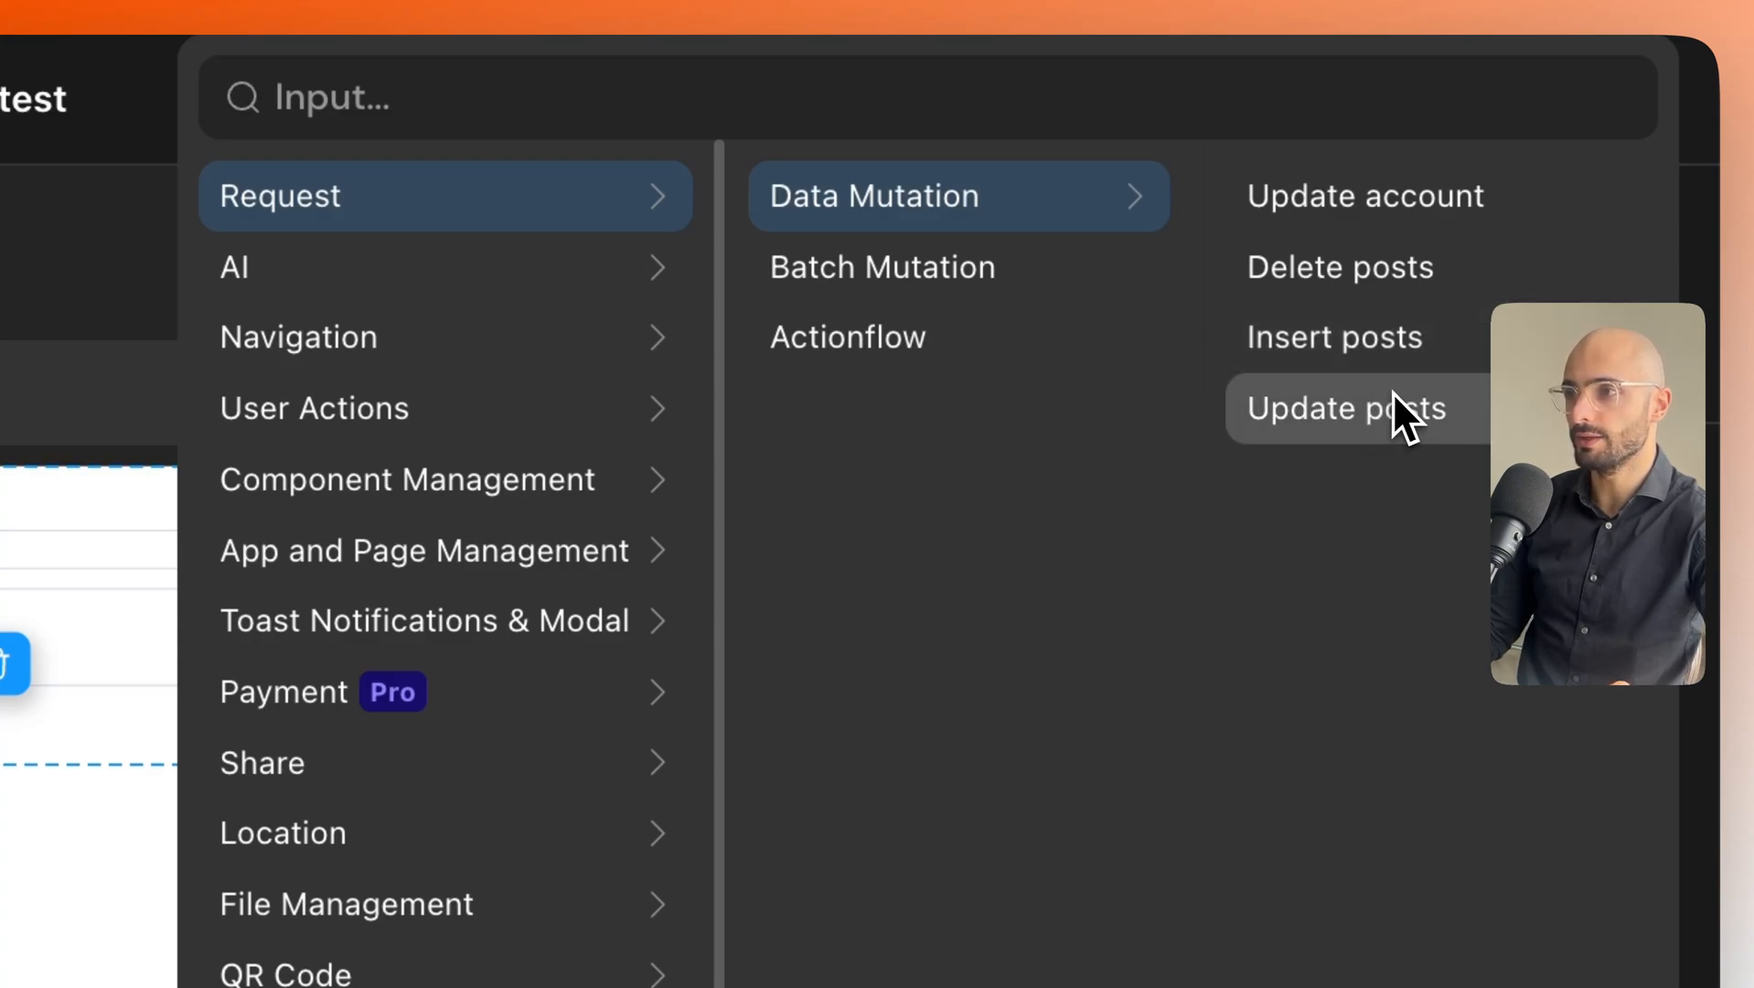
Choose Request > Data Mutation > Insert posts for the Create post button and begin its account_account input.
{"action": "left_click", "coordinate": [1330, 343]}
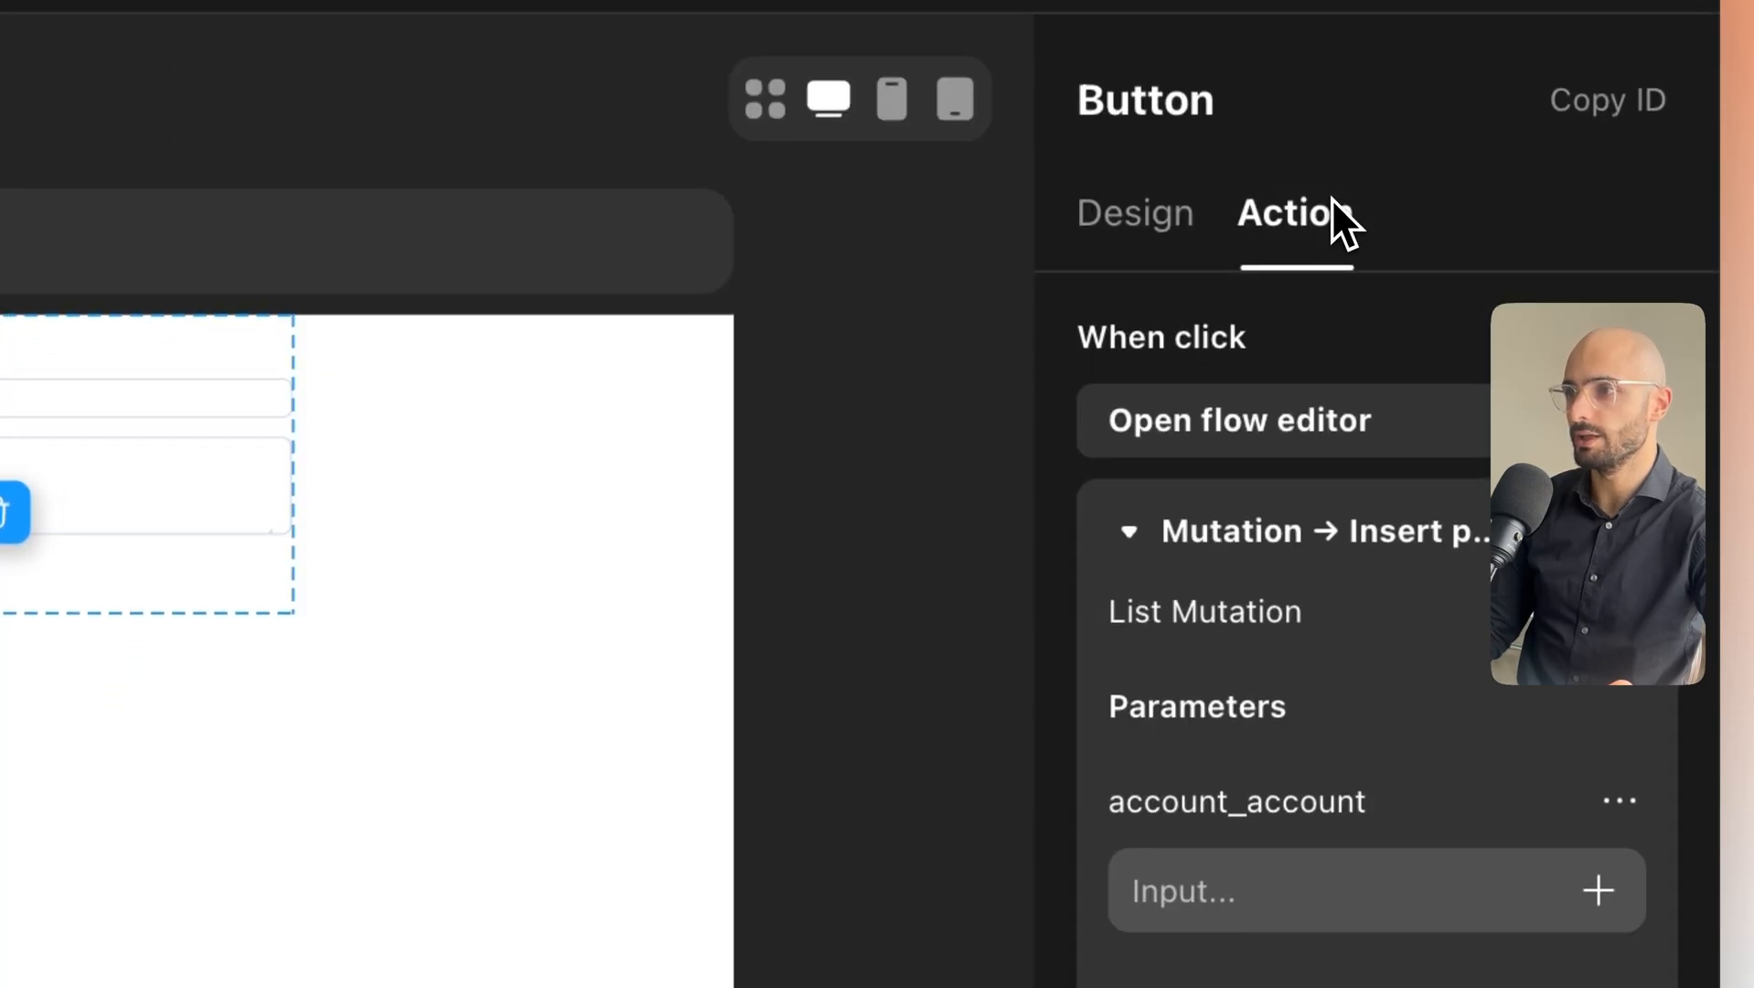
{"action": "scroll", "coordinate": [1330, 676], "scroll_direction": "down", "scroll_amount": 2}
{"action": "left_click_drag", "start_coordinate": [1135, 685], "coordinate": [551, 721]}
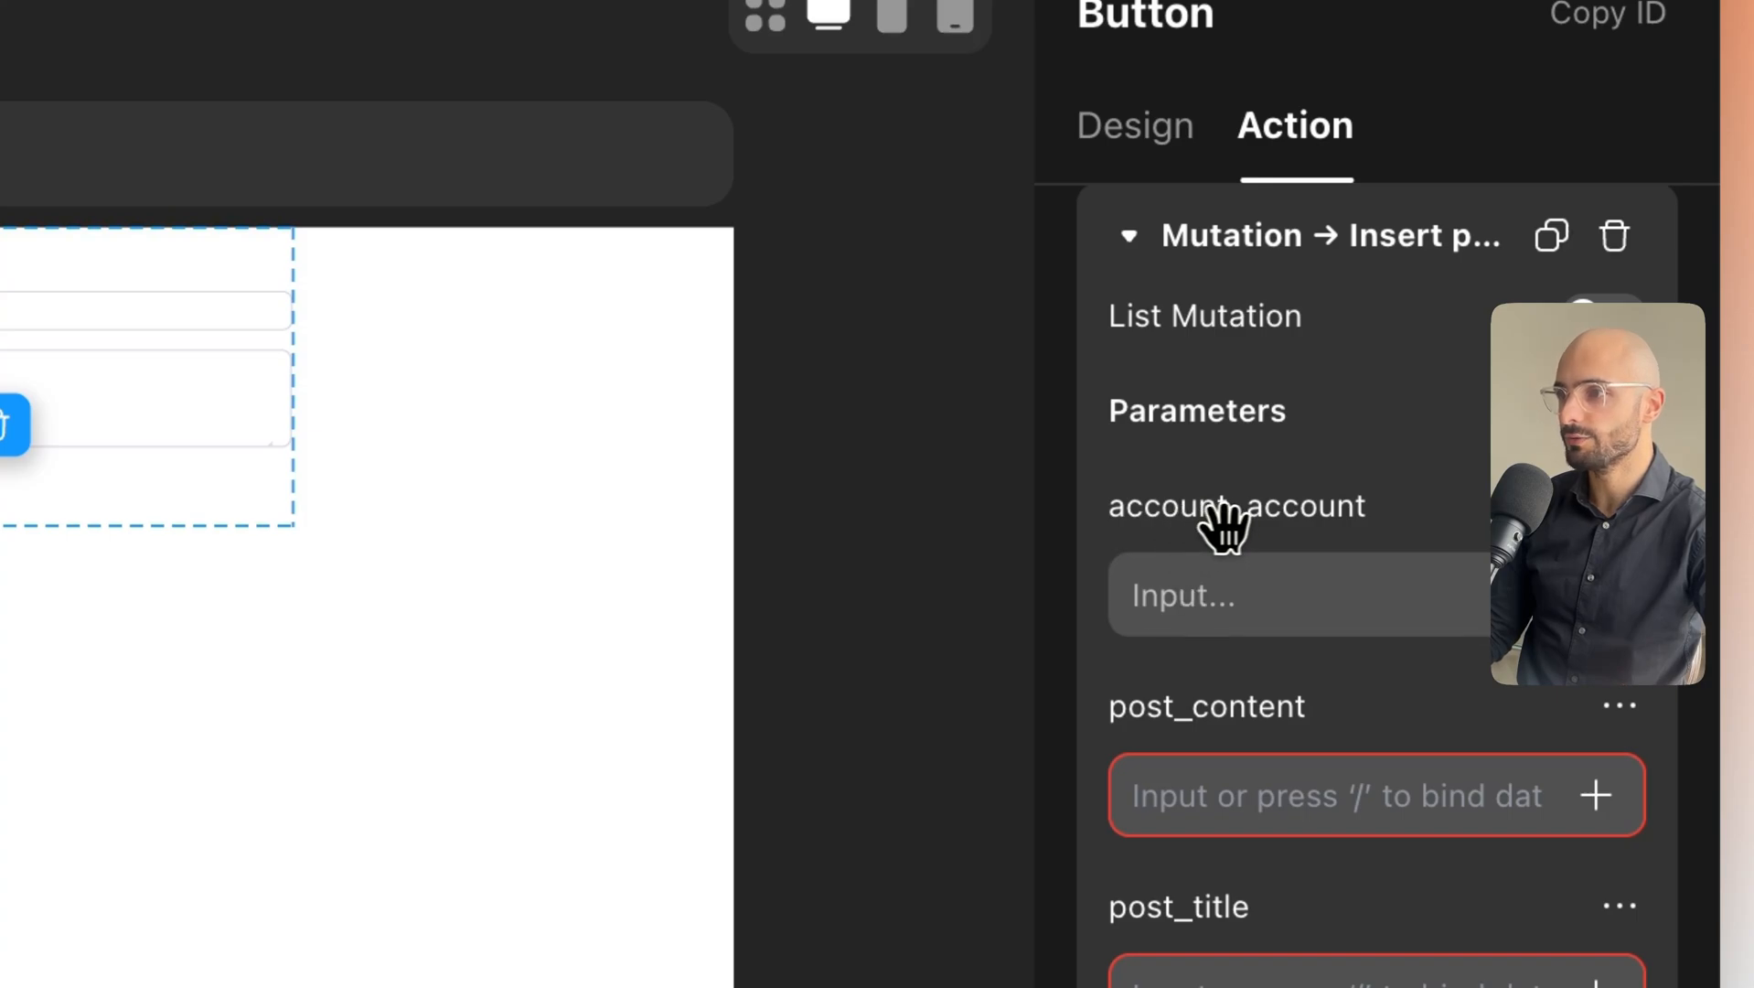
{"action": "left_click", "coordinate": [1253, 571]}
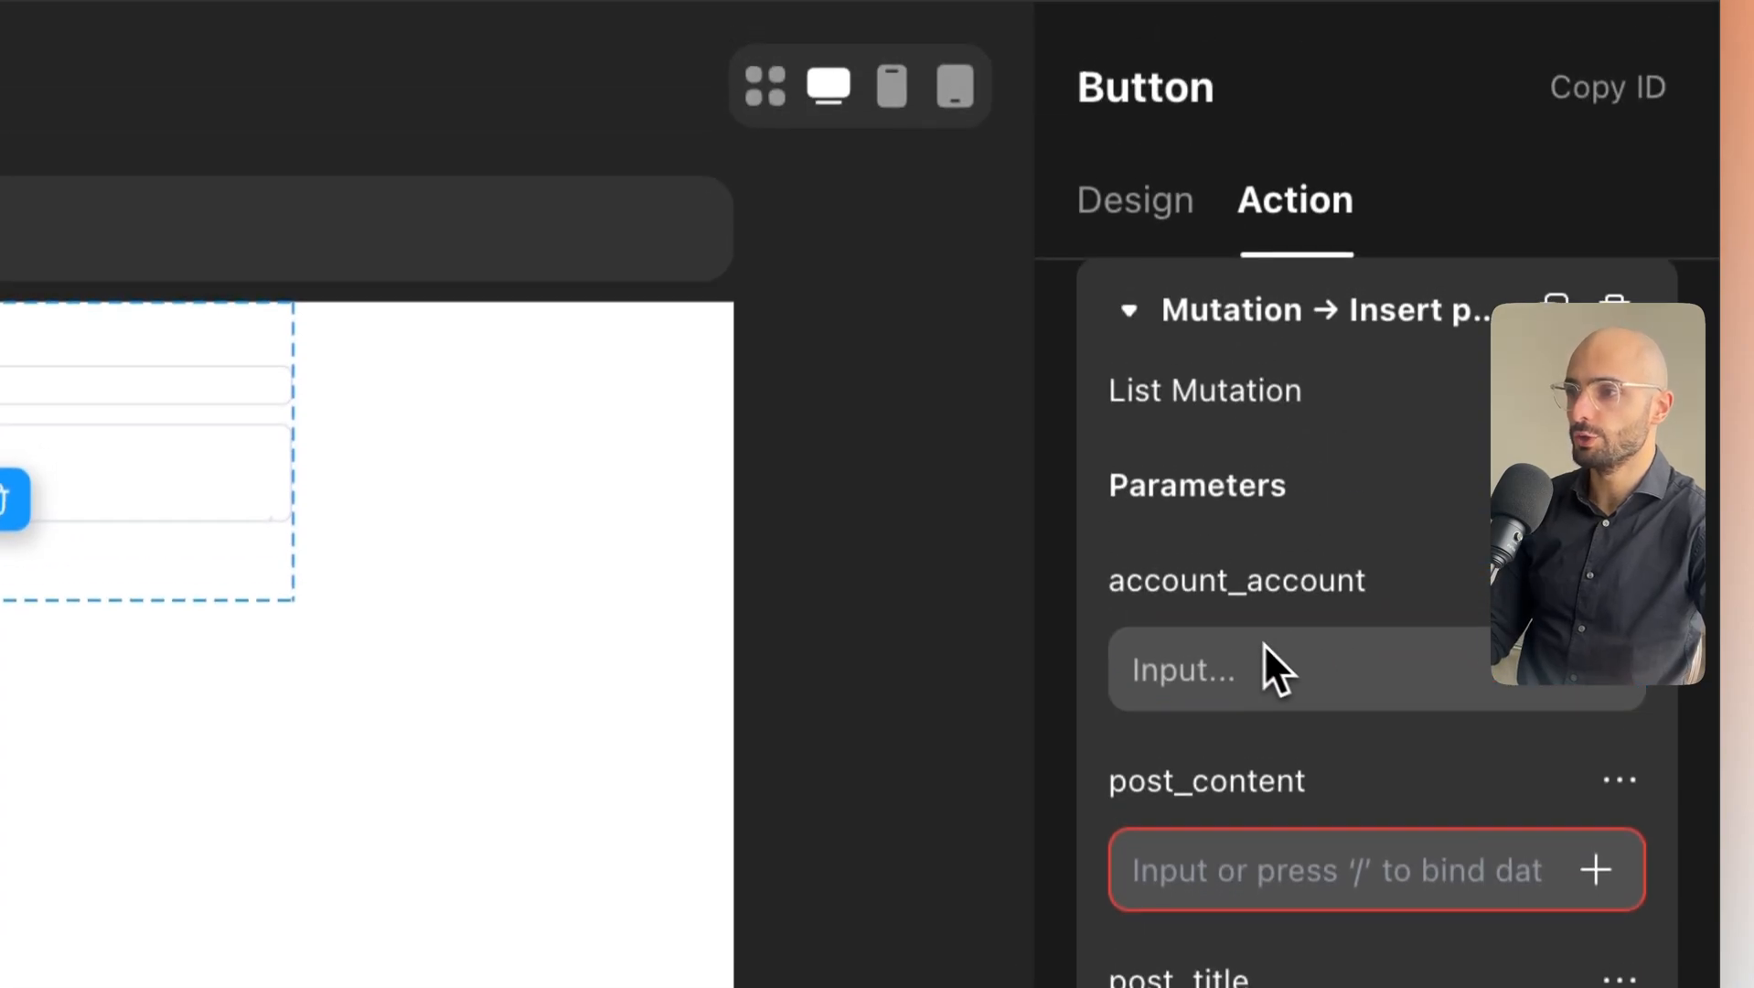
Bind account_account to Logged in user > id, then glance at the Data model and Database pages.
{"action": "left_click", "coordinate": [1624, 710]}
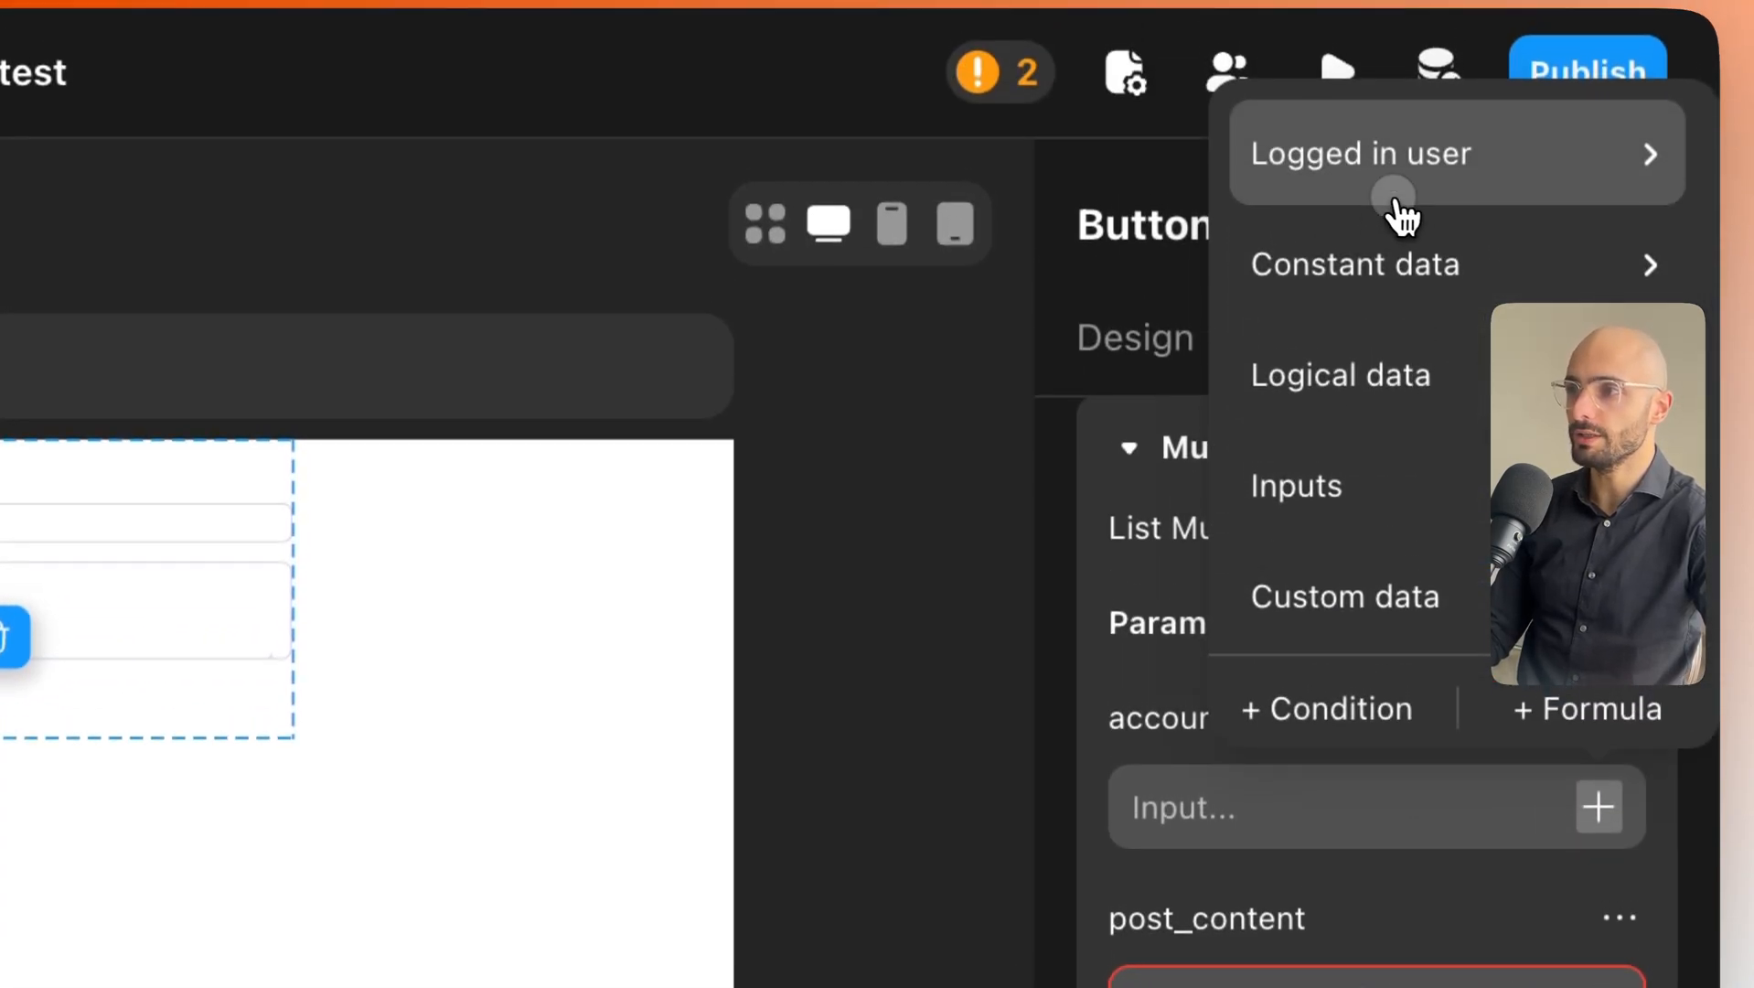
{"action": "left_click", "coordinate": [1399, 64]}
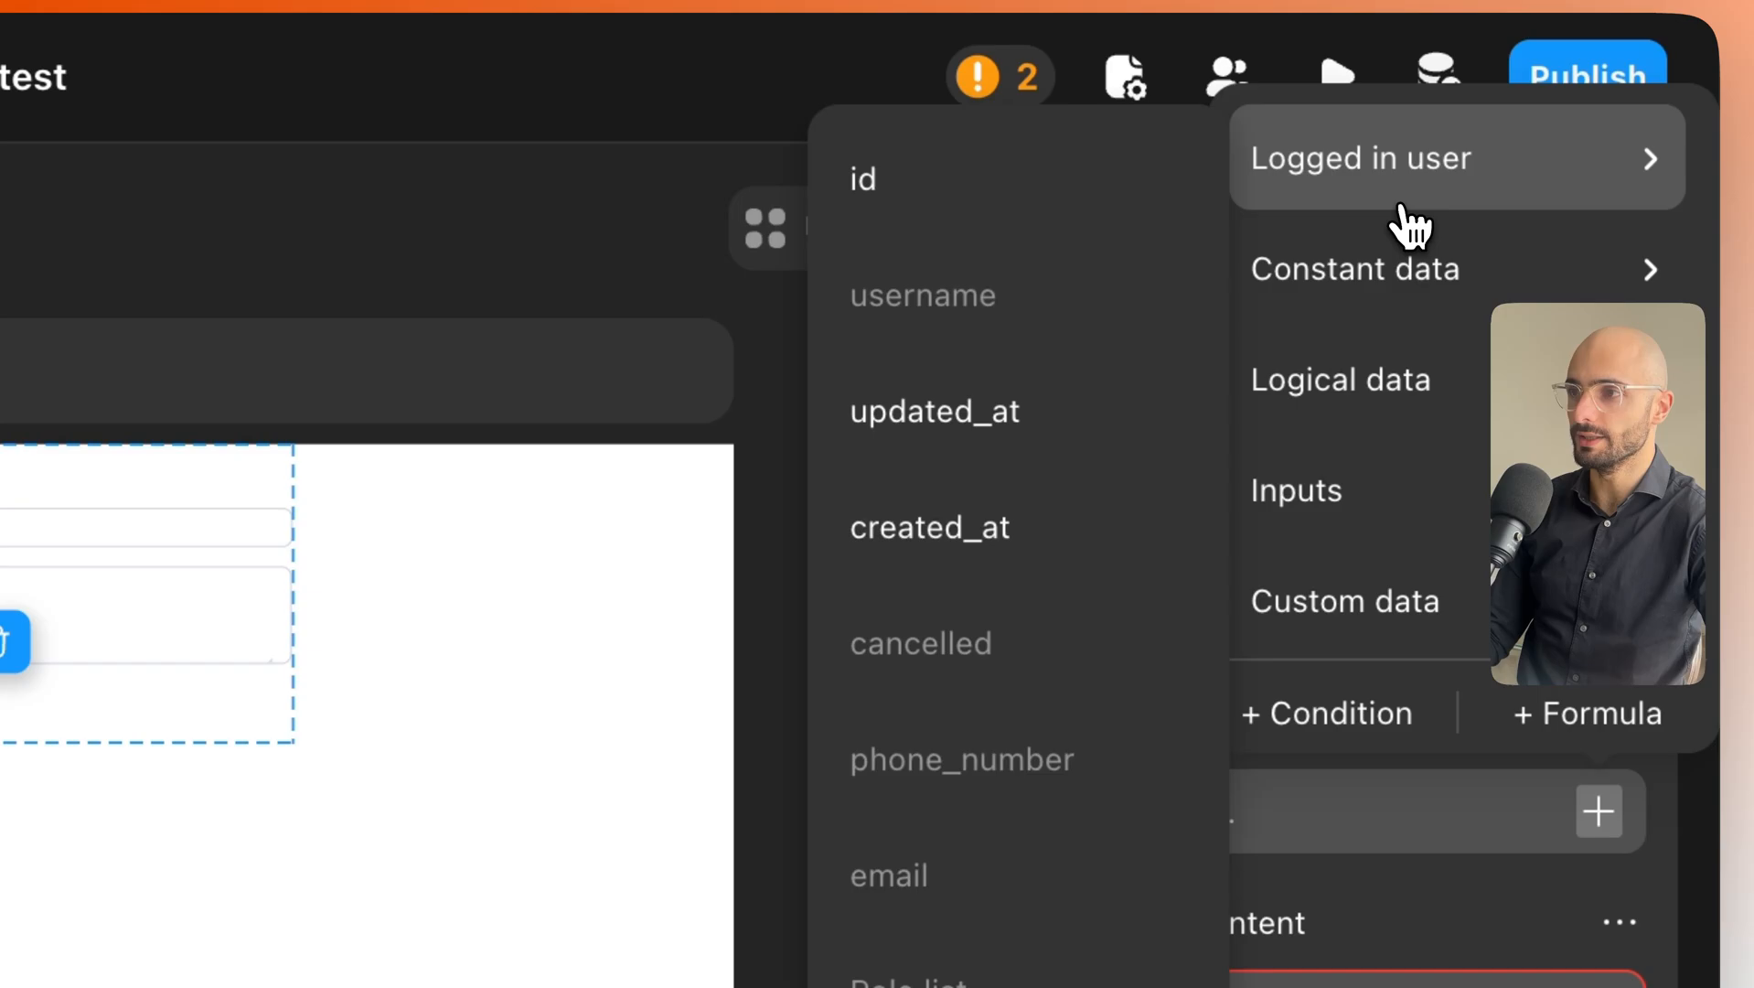
{"action": "left_click", "coordinate": [956, 192]}
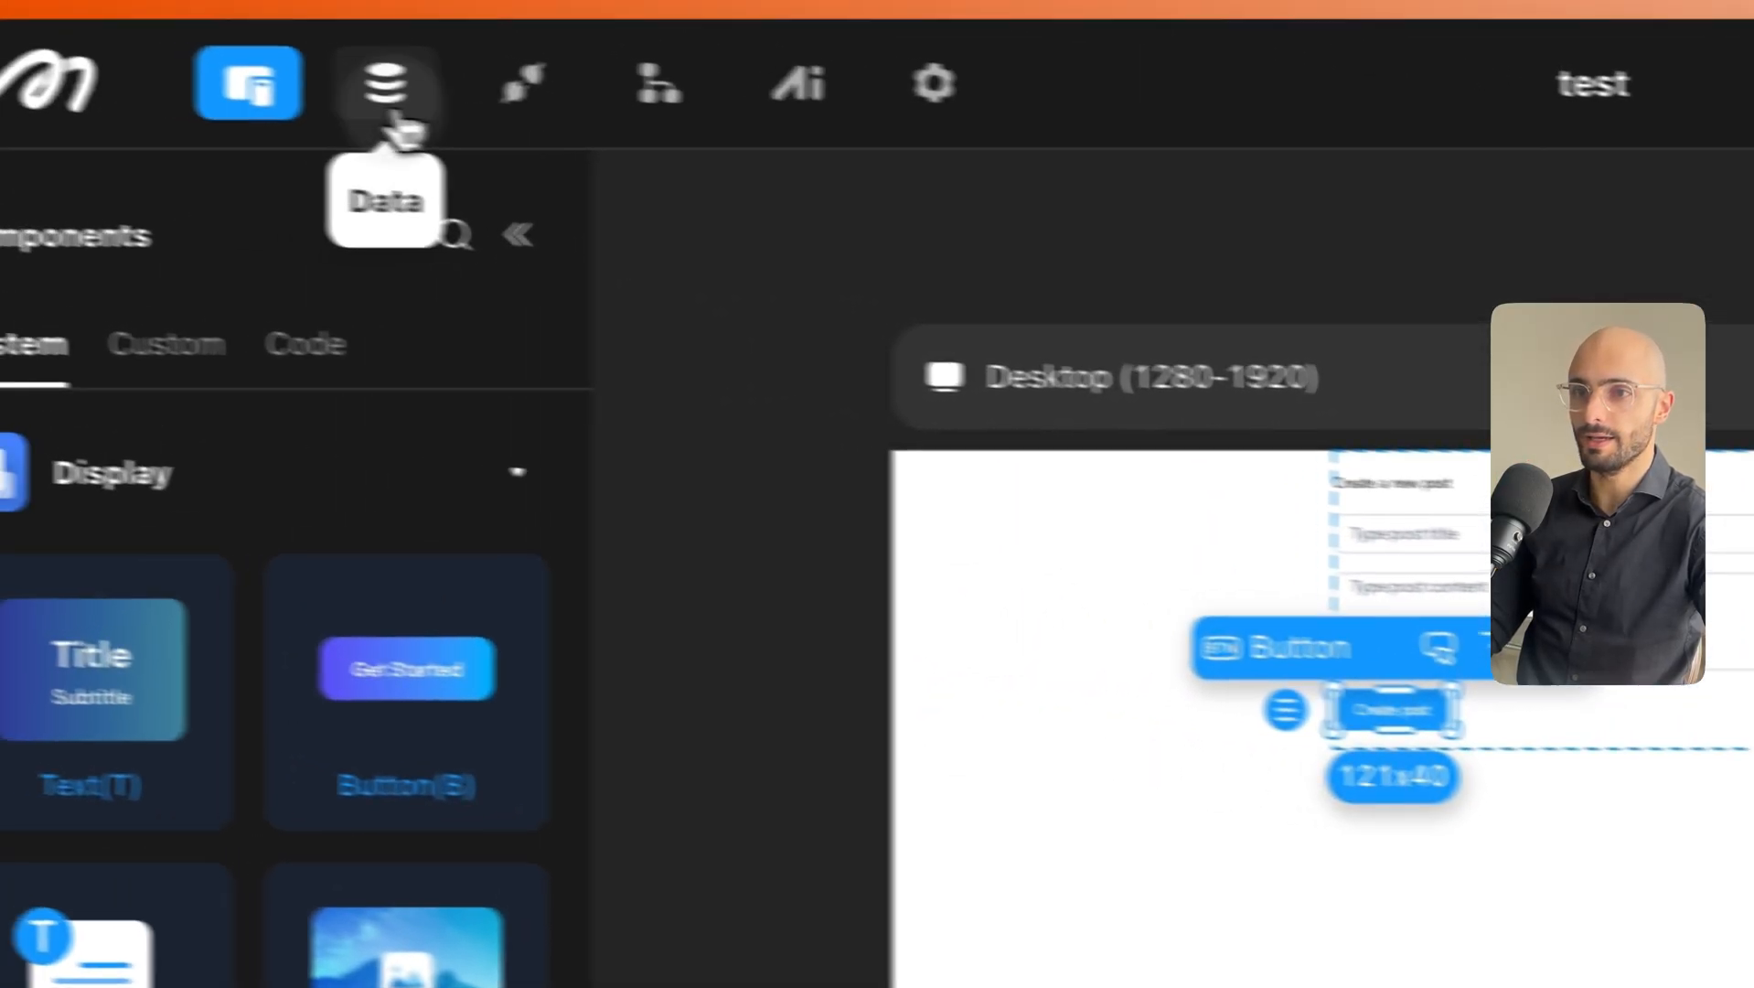
{"action": "left_click", "coordinate": [384, 82]}
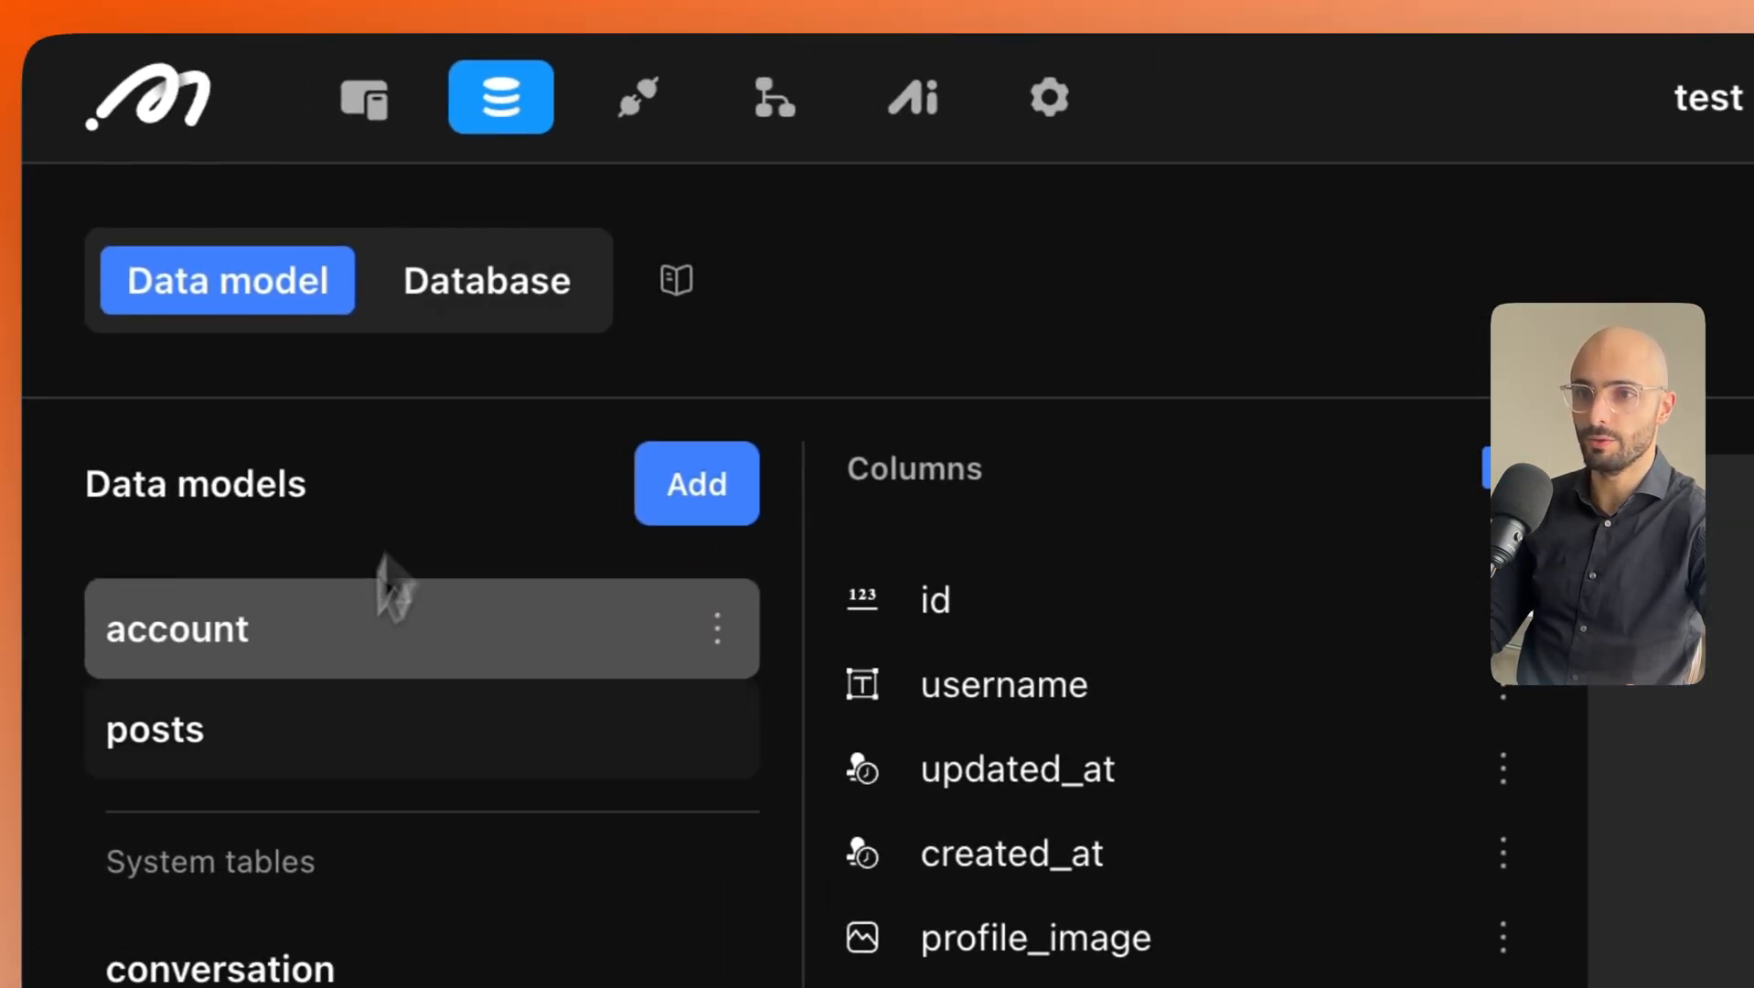
{"action": "left_click", "coordinate": [448, 151]}
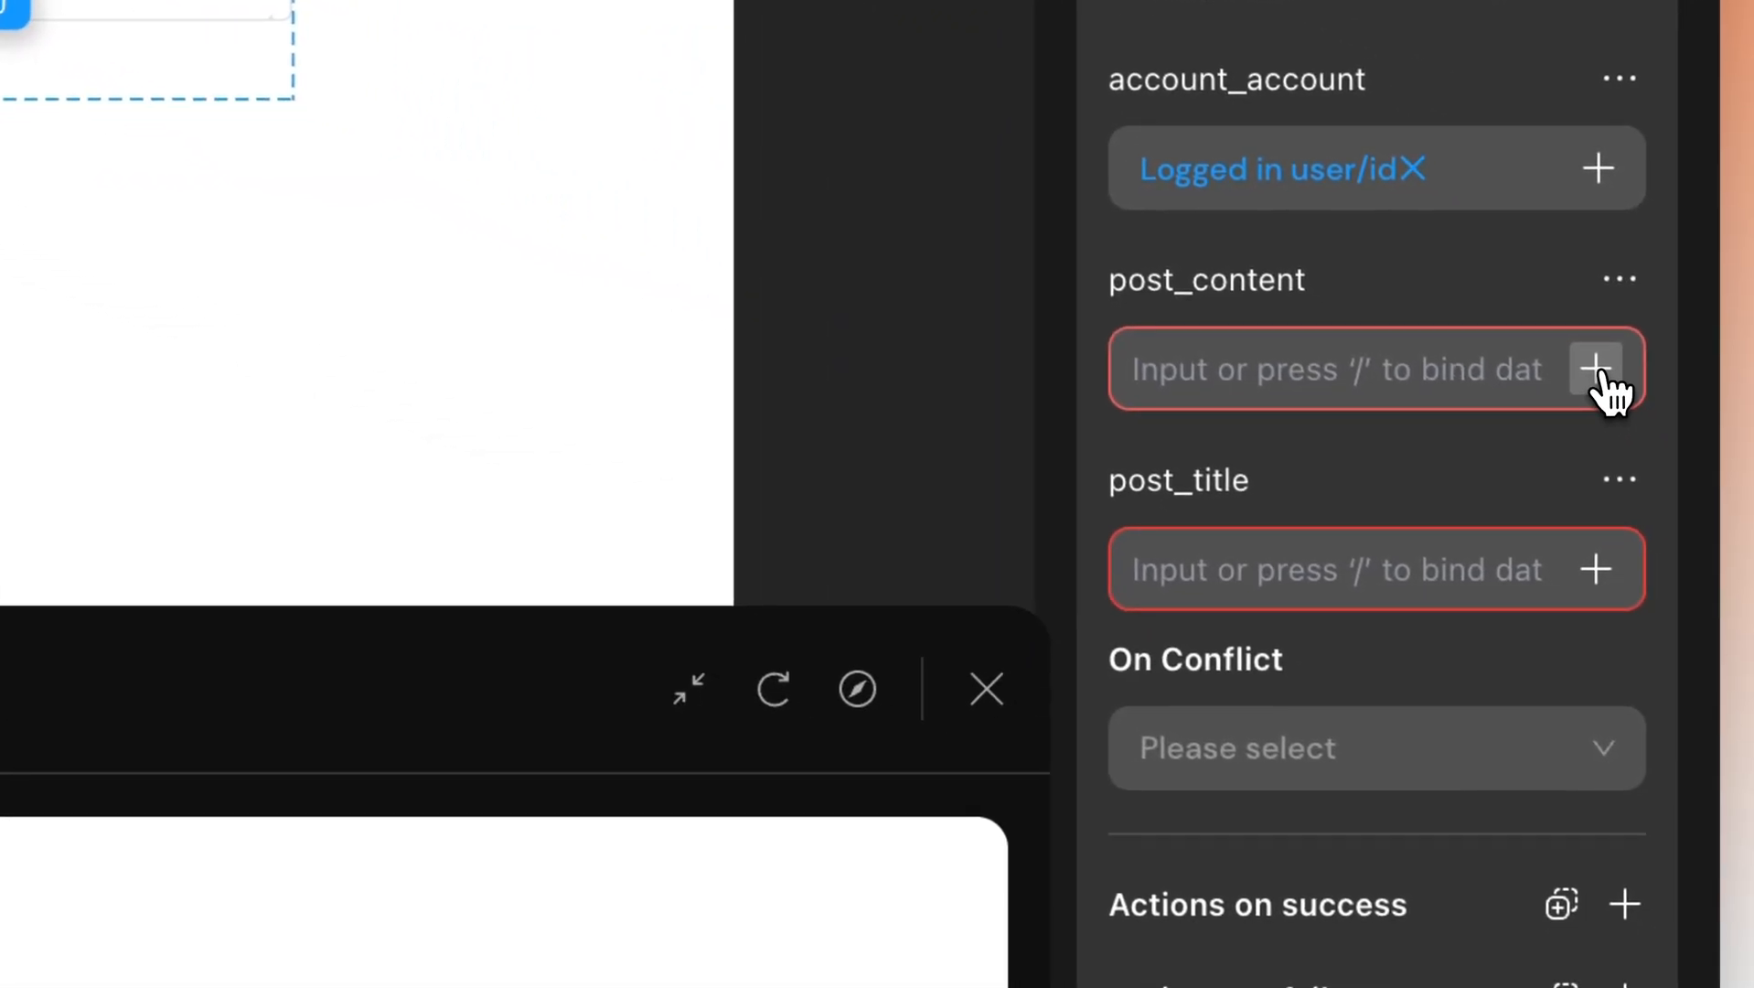
Bind post_content to Text Input - Post Content, correcting an initial wrong pick of Post title.
{"action": "left_click", "coordinate": [1412, 393]}
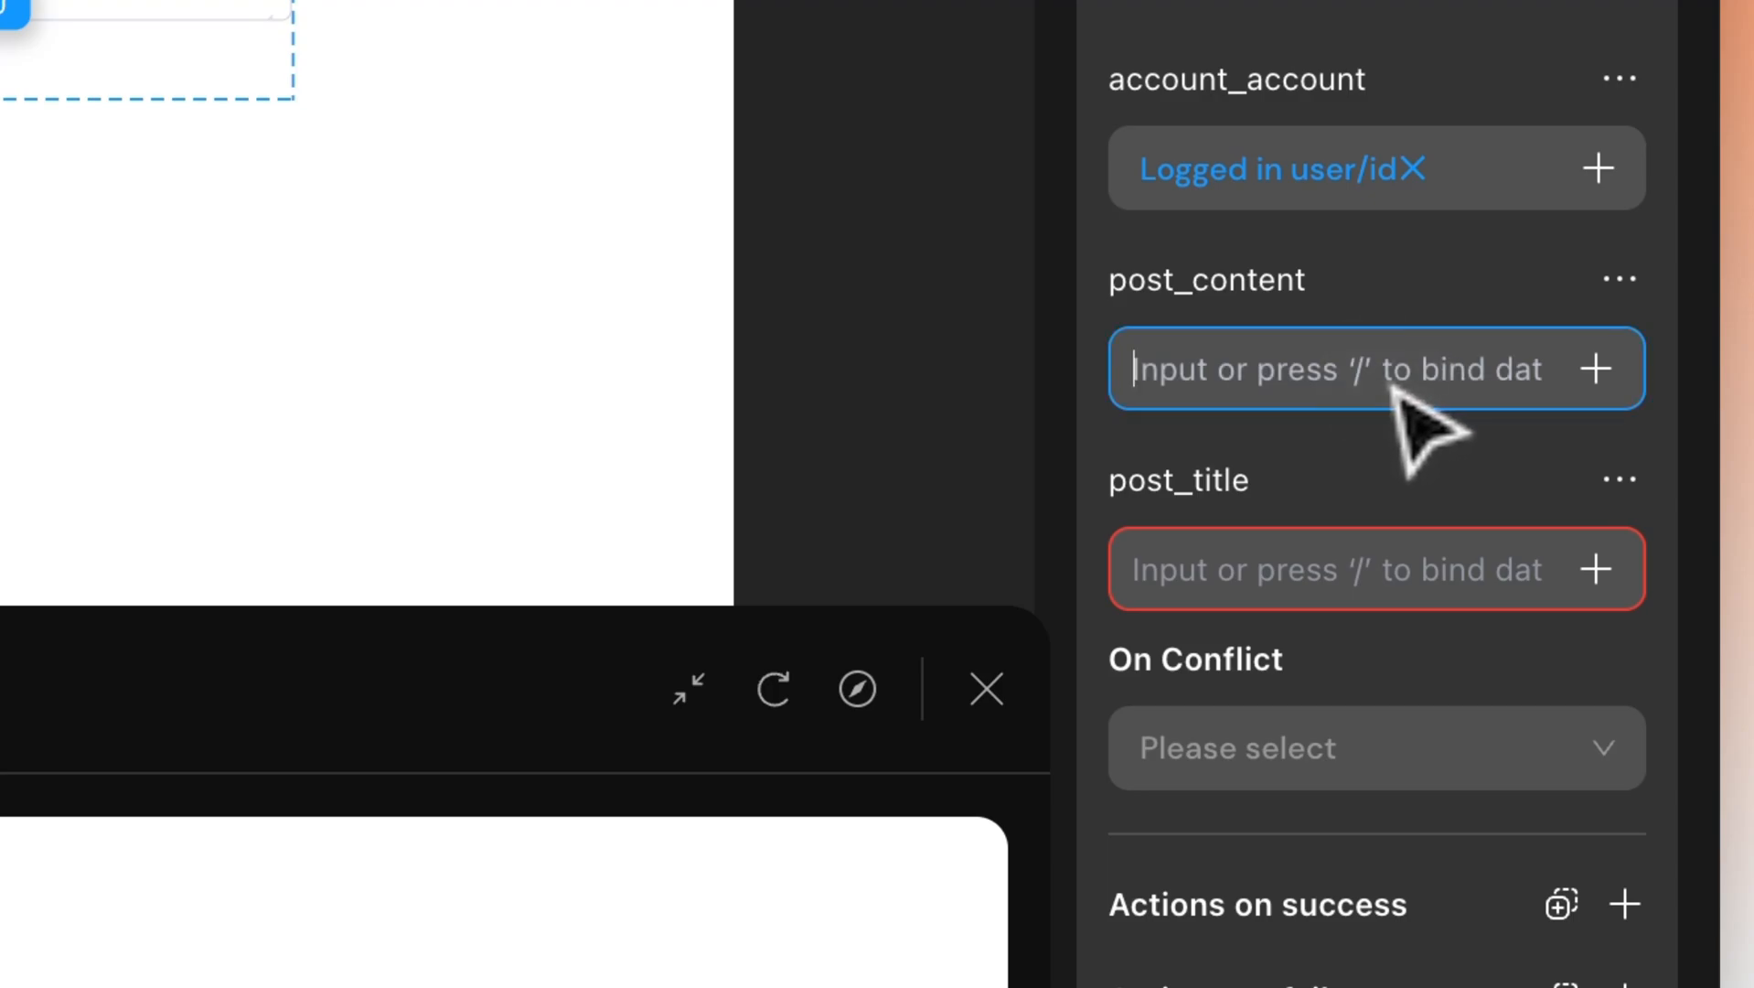
{"action": "type", "text": "/"}
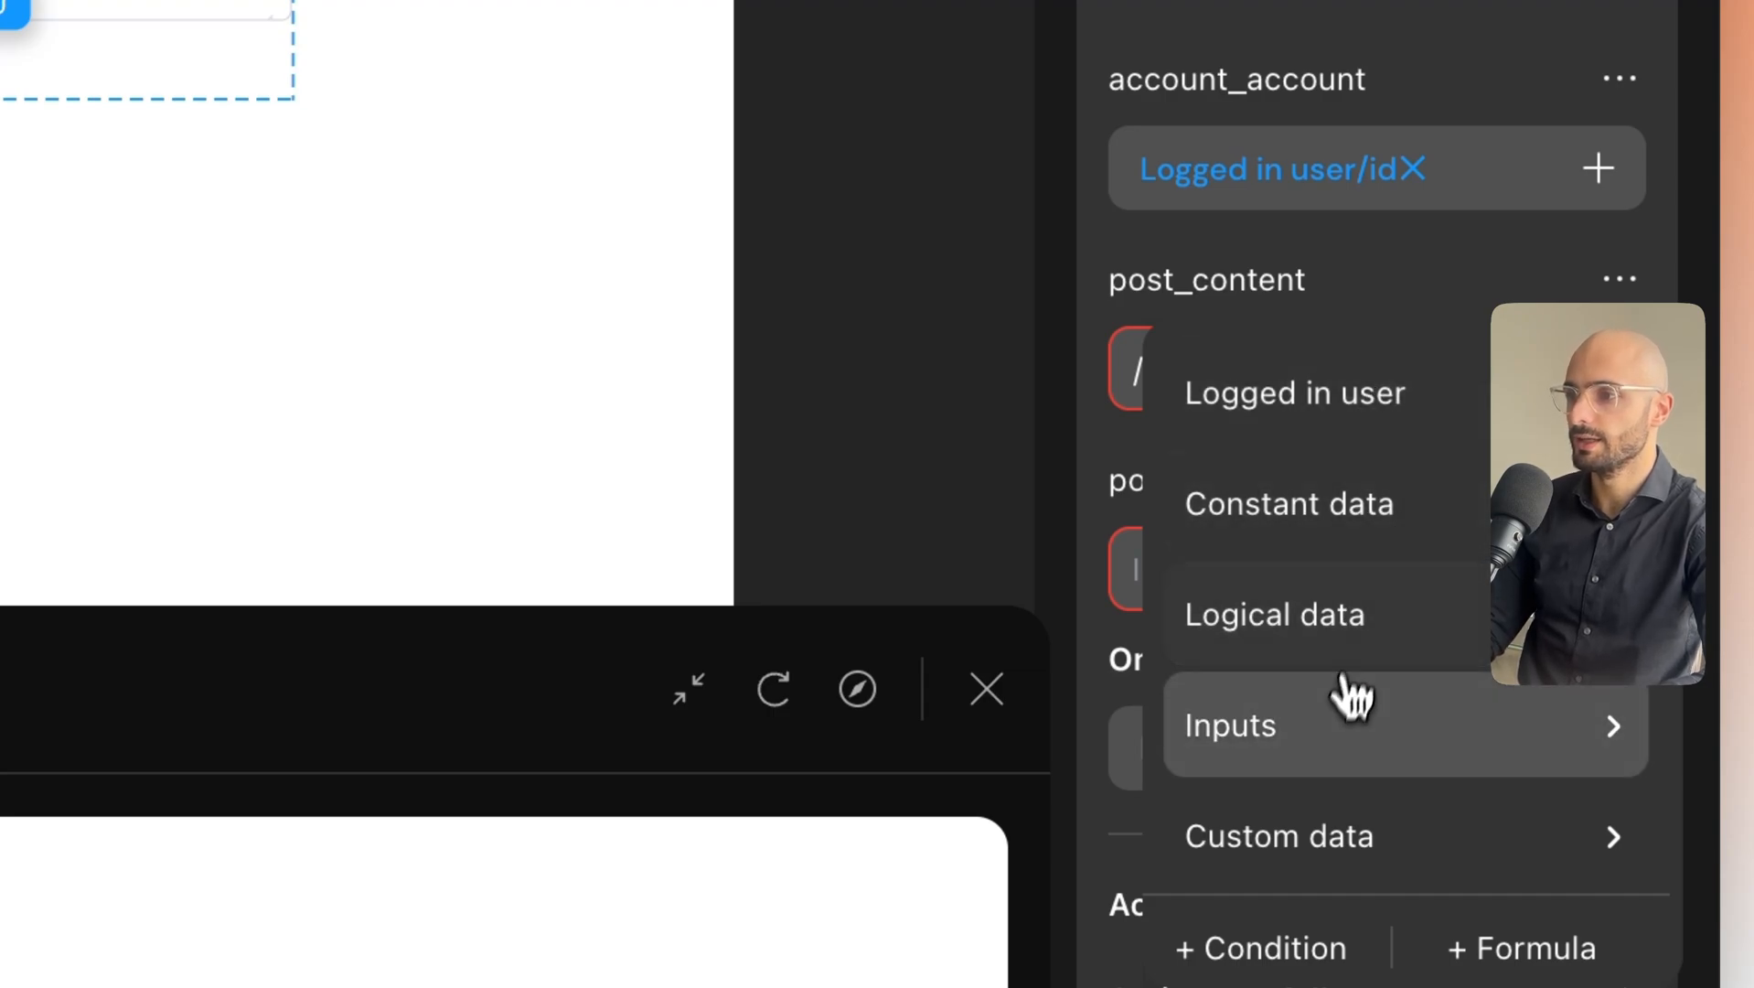
{"action": "left_click", "coordinate": [1271, 745]}
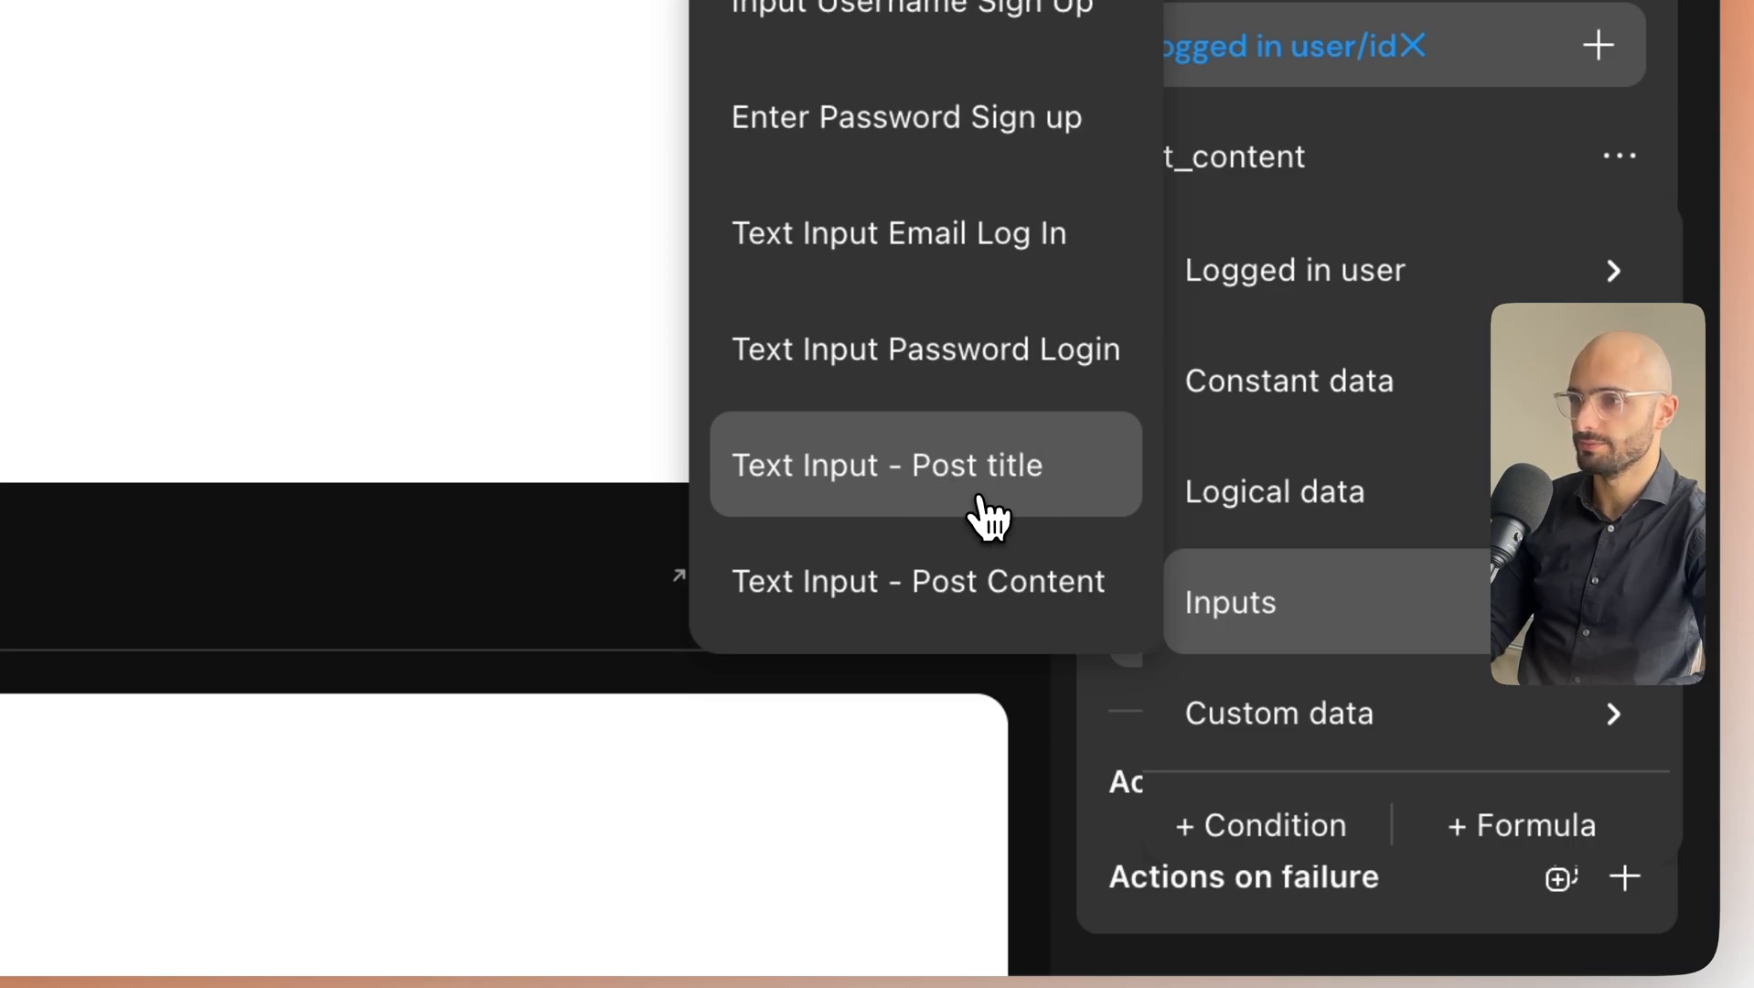
{"action": "left_click", "coordinate": [978, 513]}
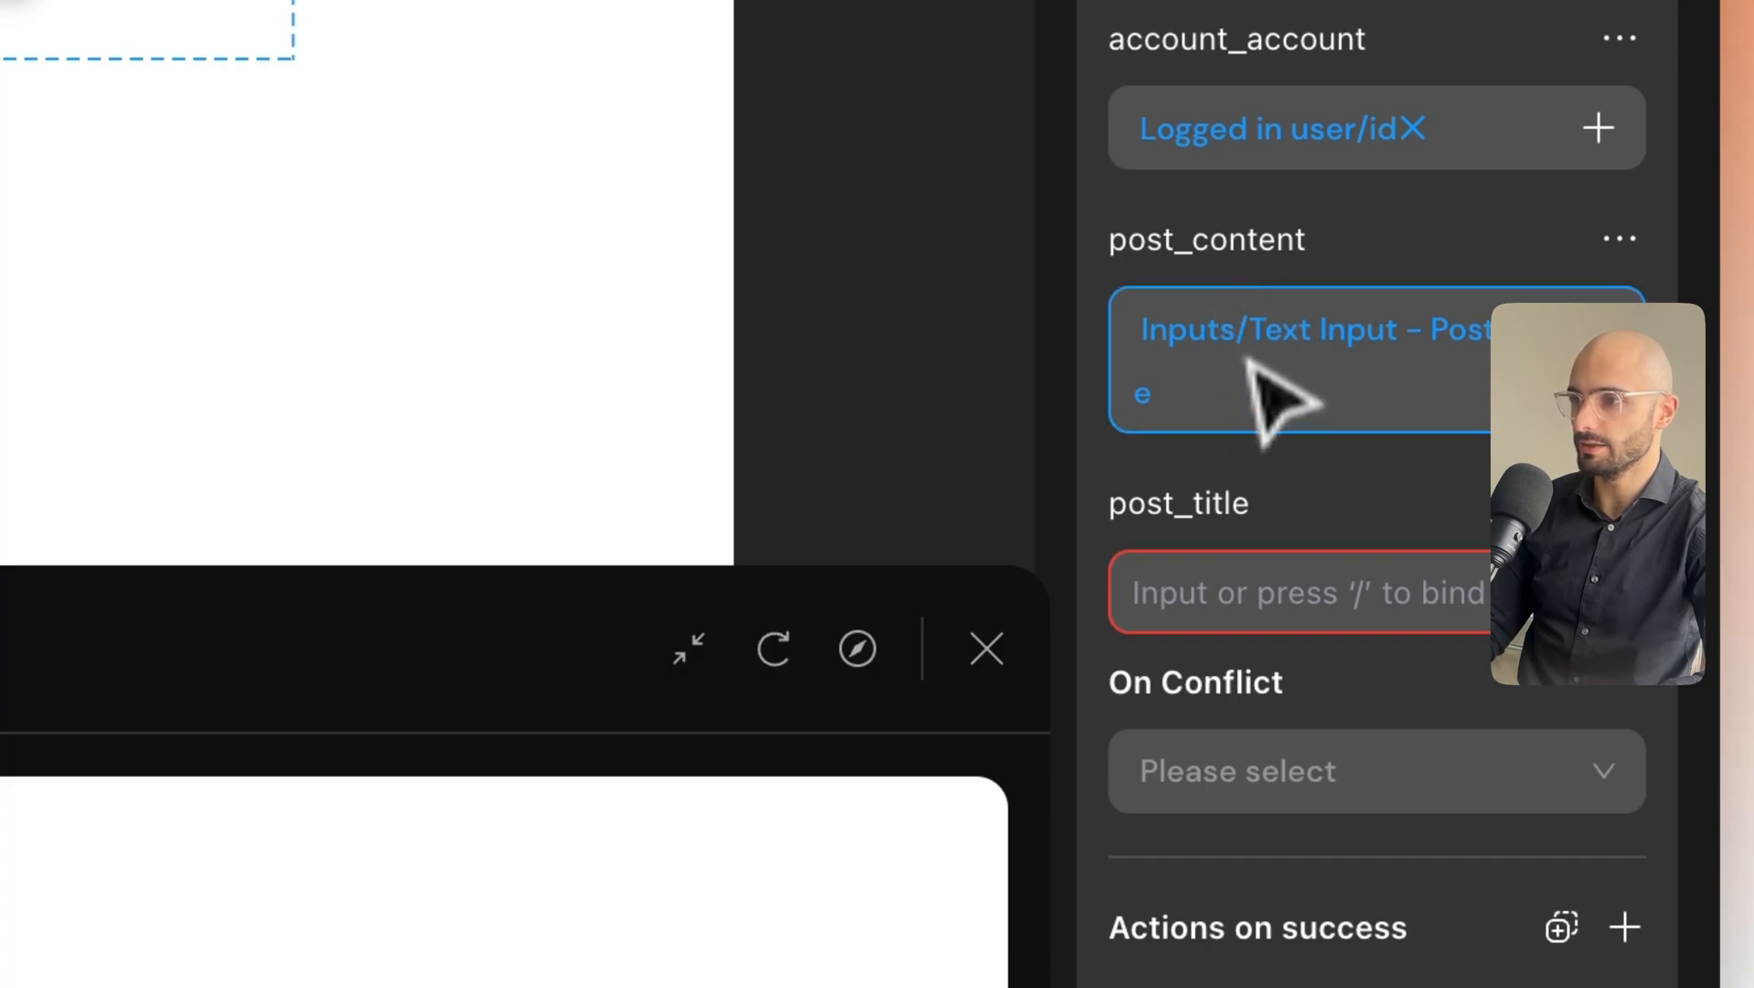
{"action": "key", "text": "BackSpace"}
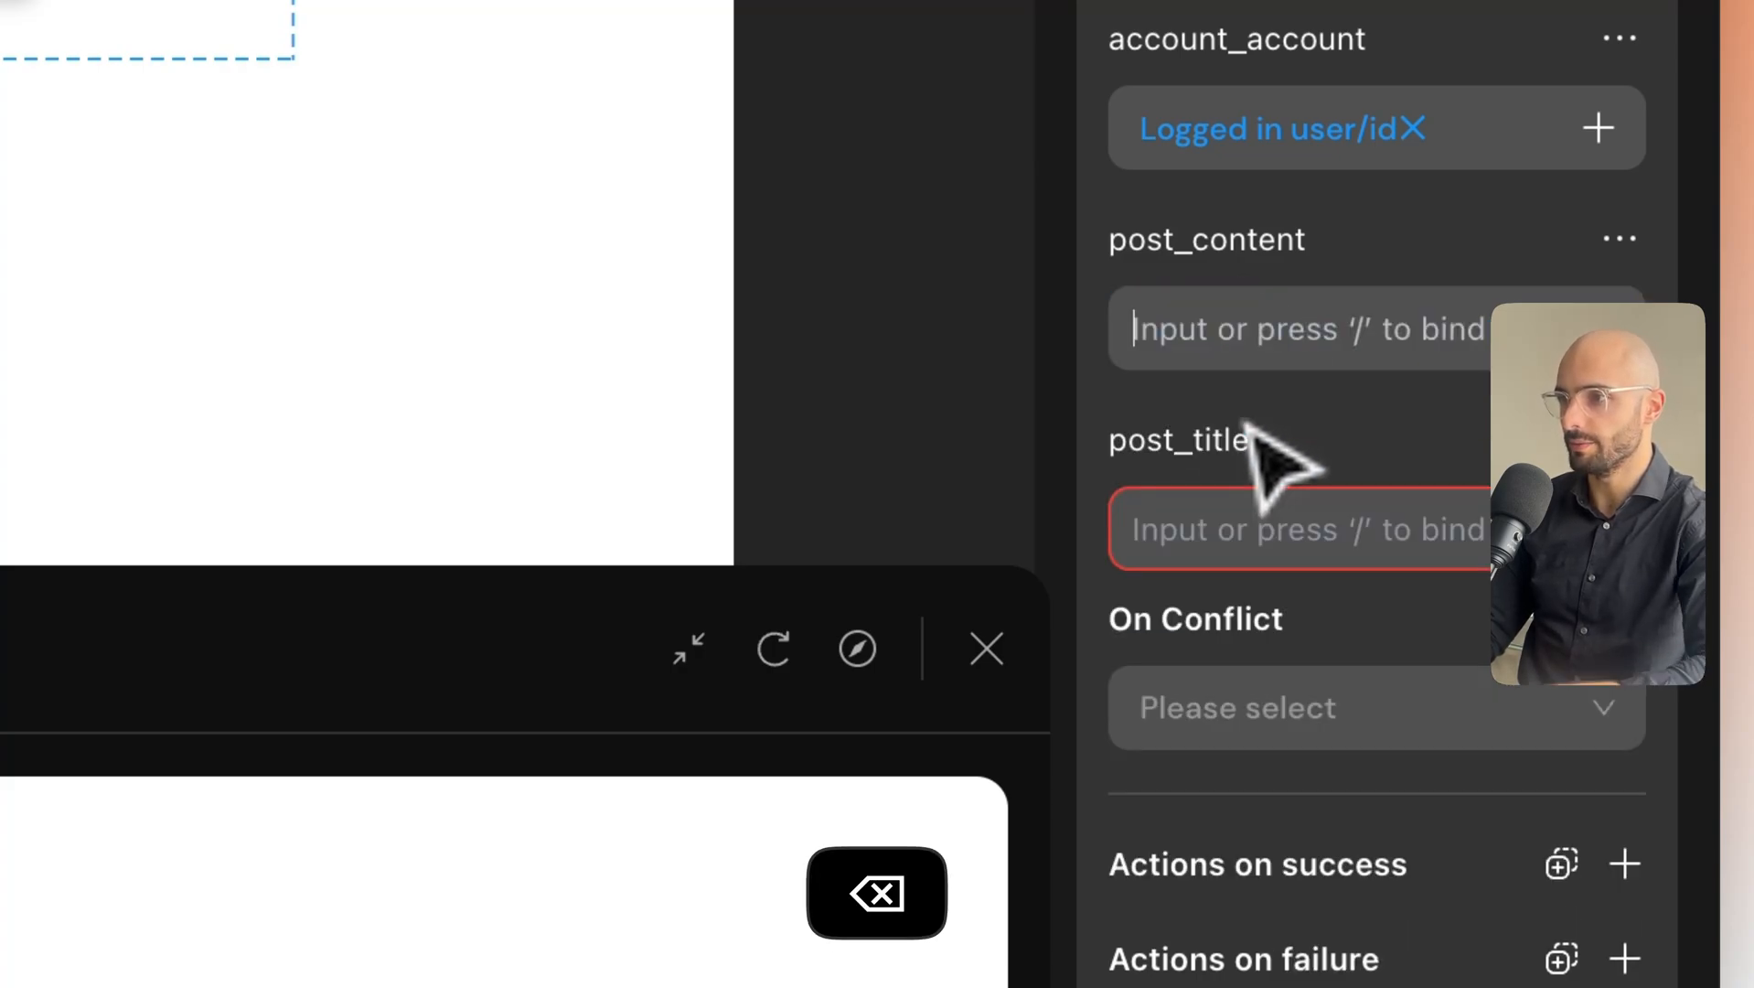
{"action": "type", "text": "/"}
{"action": "mouse_move", "coordinate": [1323, 697]}
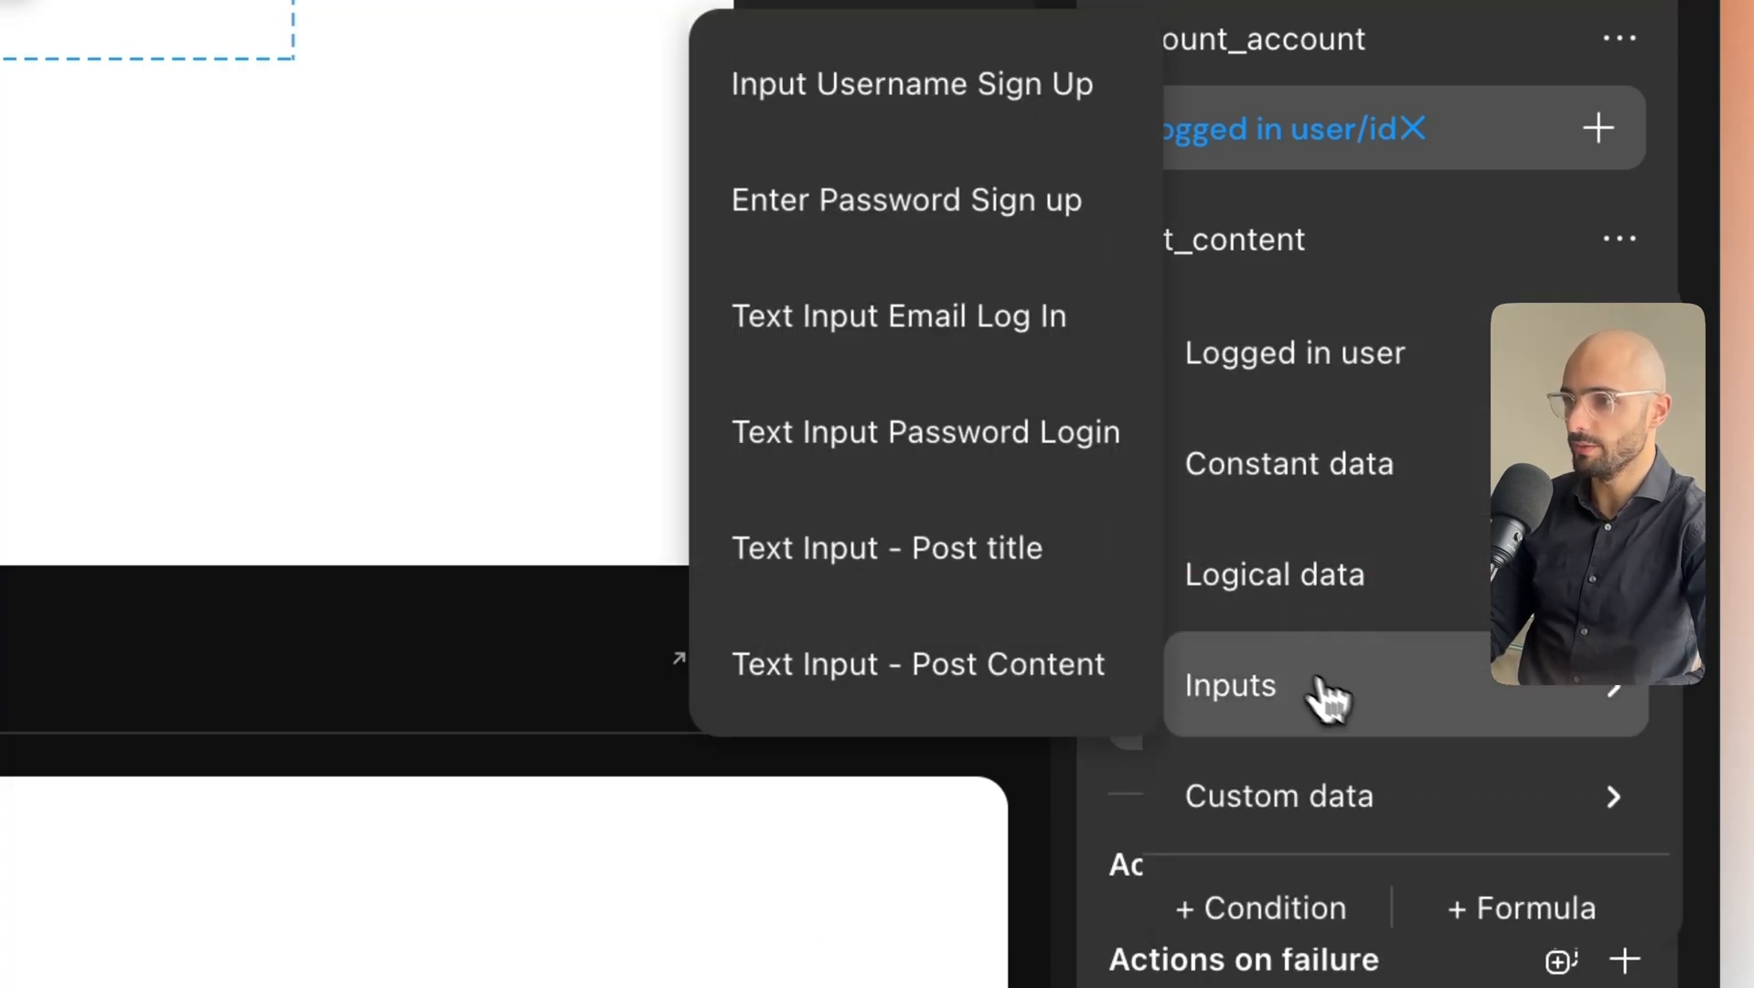
{"action": "left_click", "coordinate": [1064, 693]}
{"action": "left_click", "coordinate": [1262, 614]}
Bind post_title to Inputs > Text Input - Post title.
{"action": "type", "text": "/"}
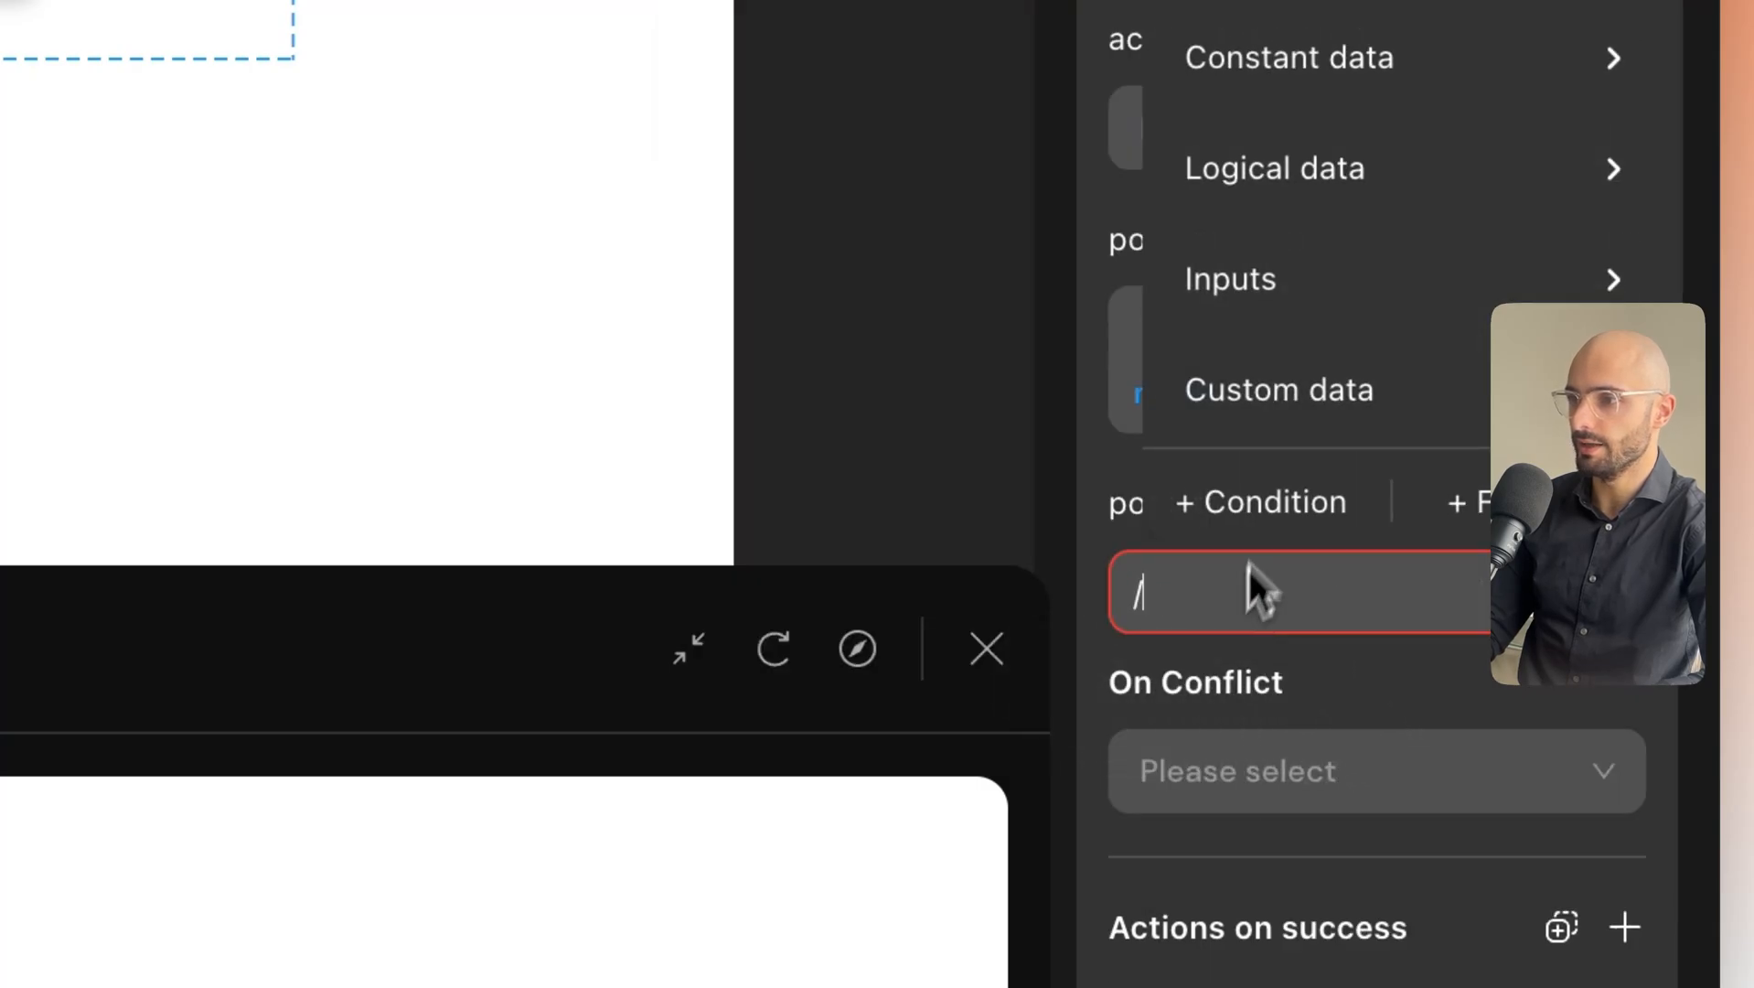
{"action": "mouse_move", "coordinate": [1180, 352]}
{"action": "left_click", "coordinate": [999, 757]}
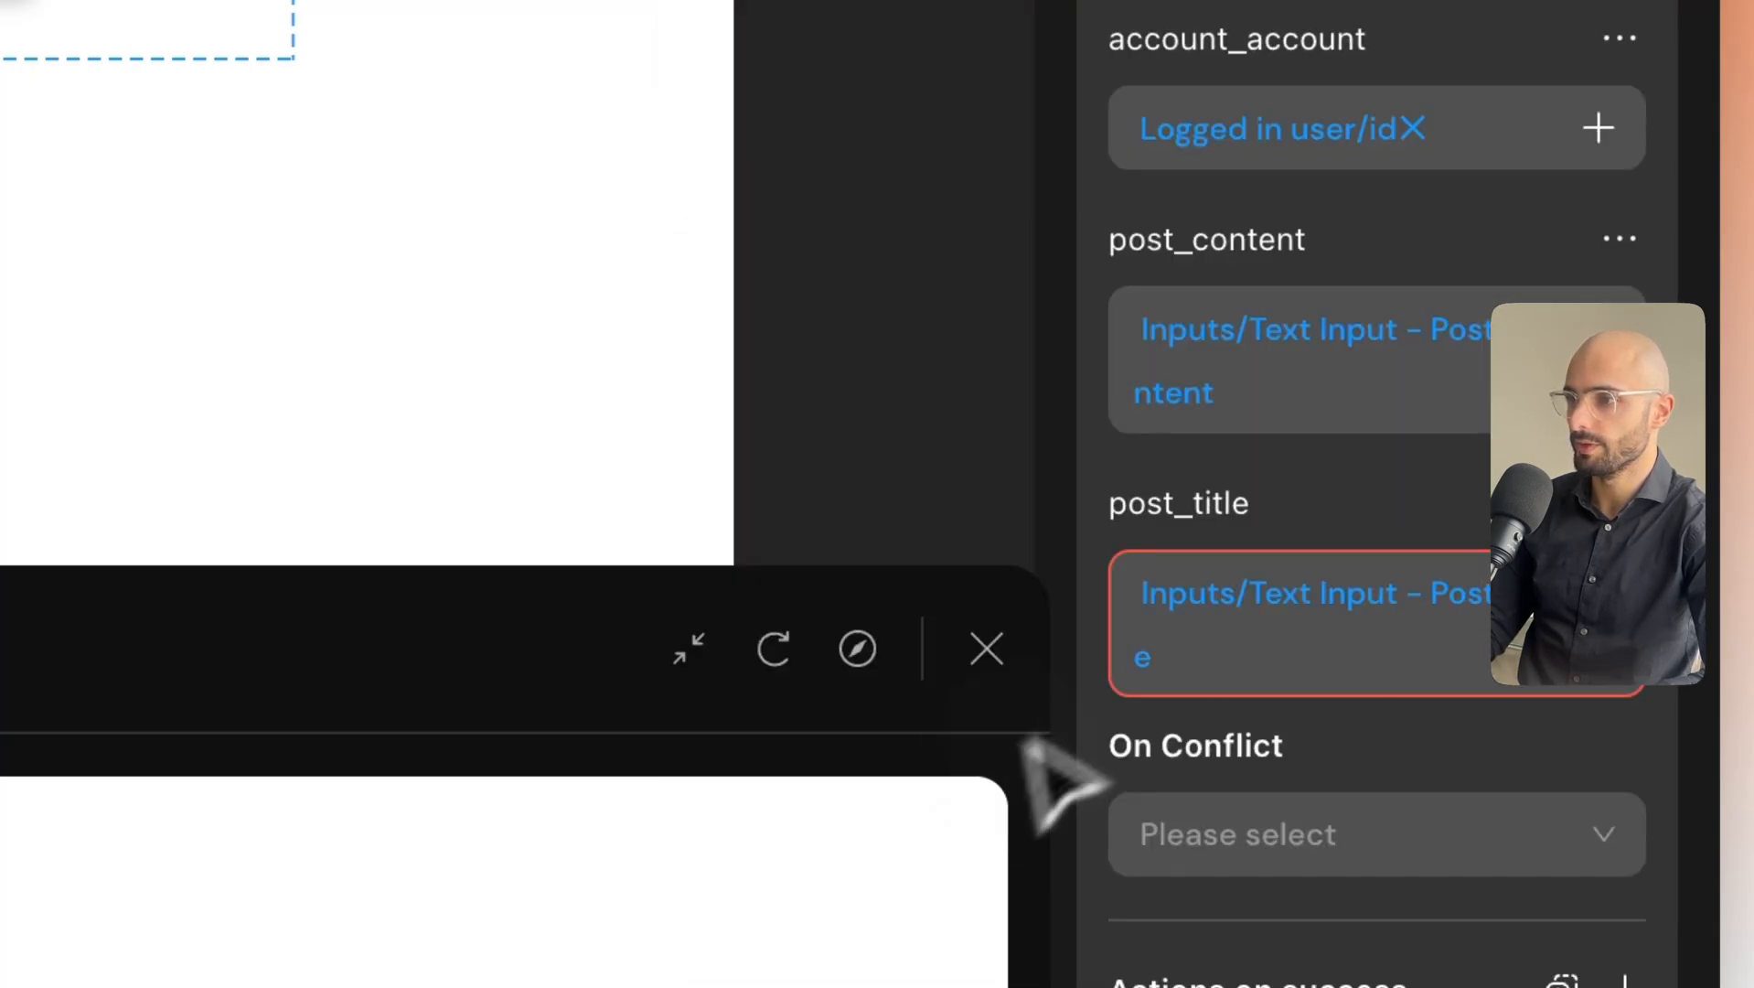
{"action": "scroll", "coordinate": [1359, 672], "scroll_direction": "down", "scroll_amount": 3}
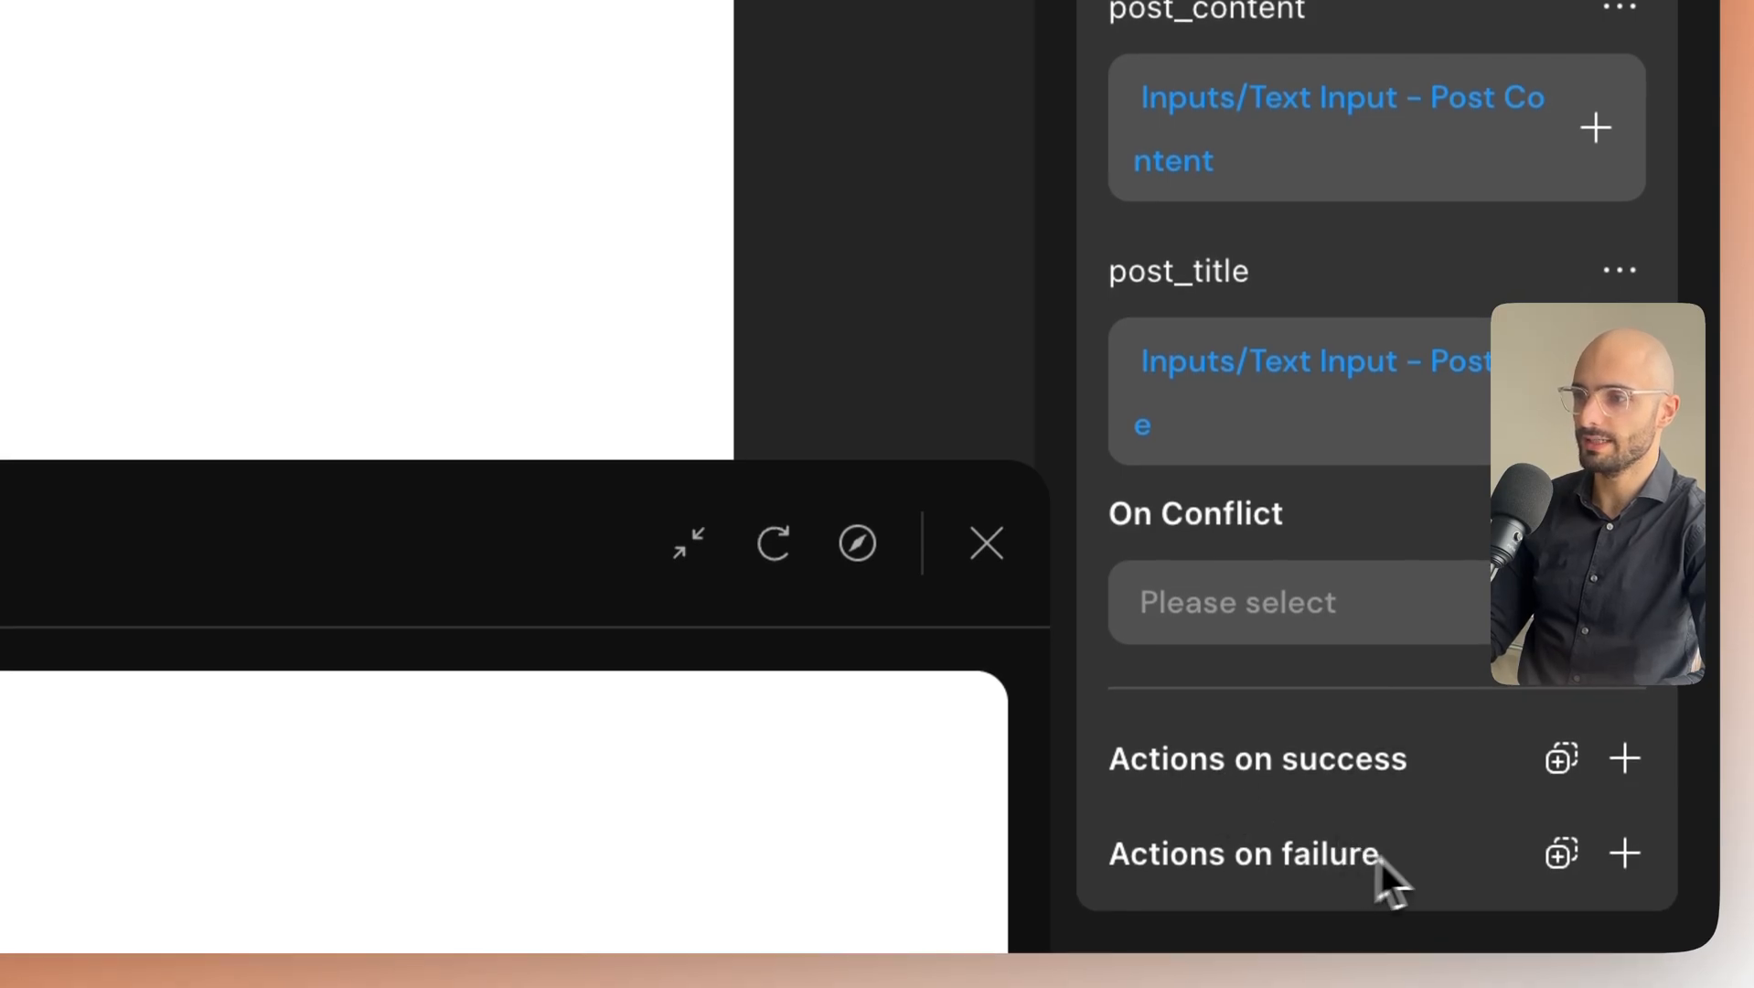
Add a Show Toast titled 'Post created' to Actions on success.
{"action": "left_click", "coordinate": [1627, 764]}
{"action": "mouse_move", "coordinate": [1449, 376]}
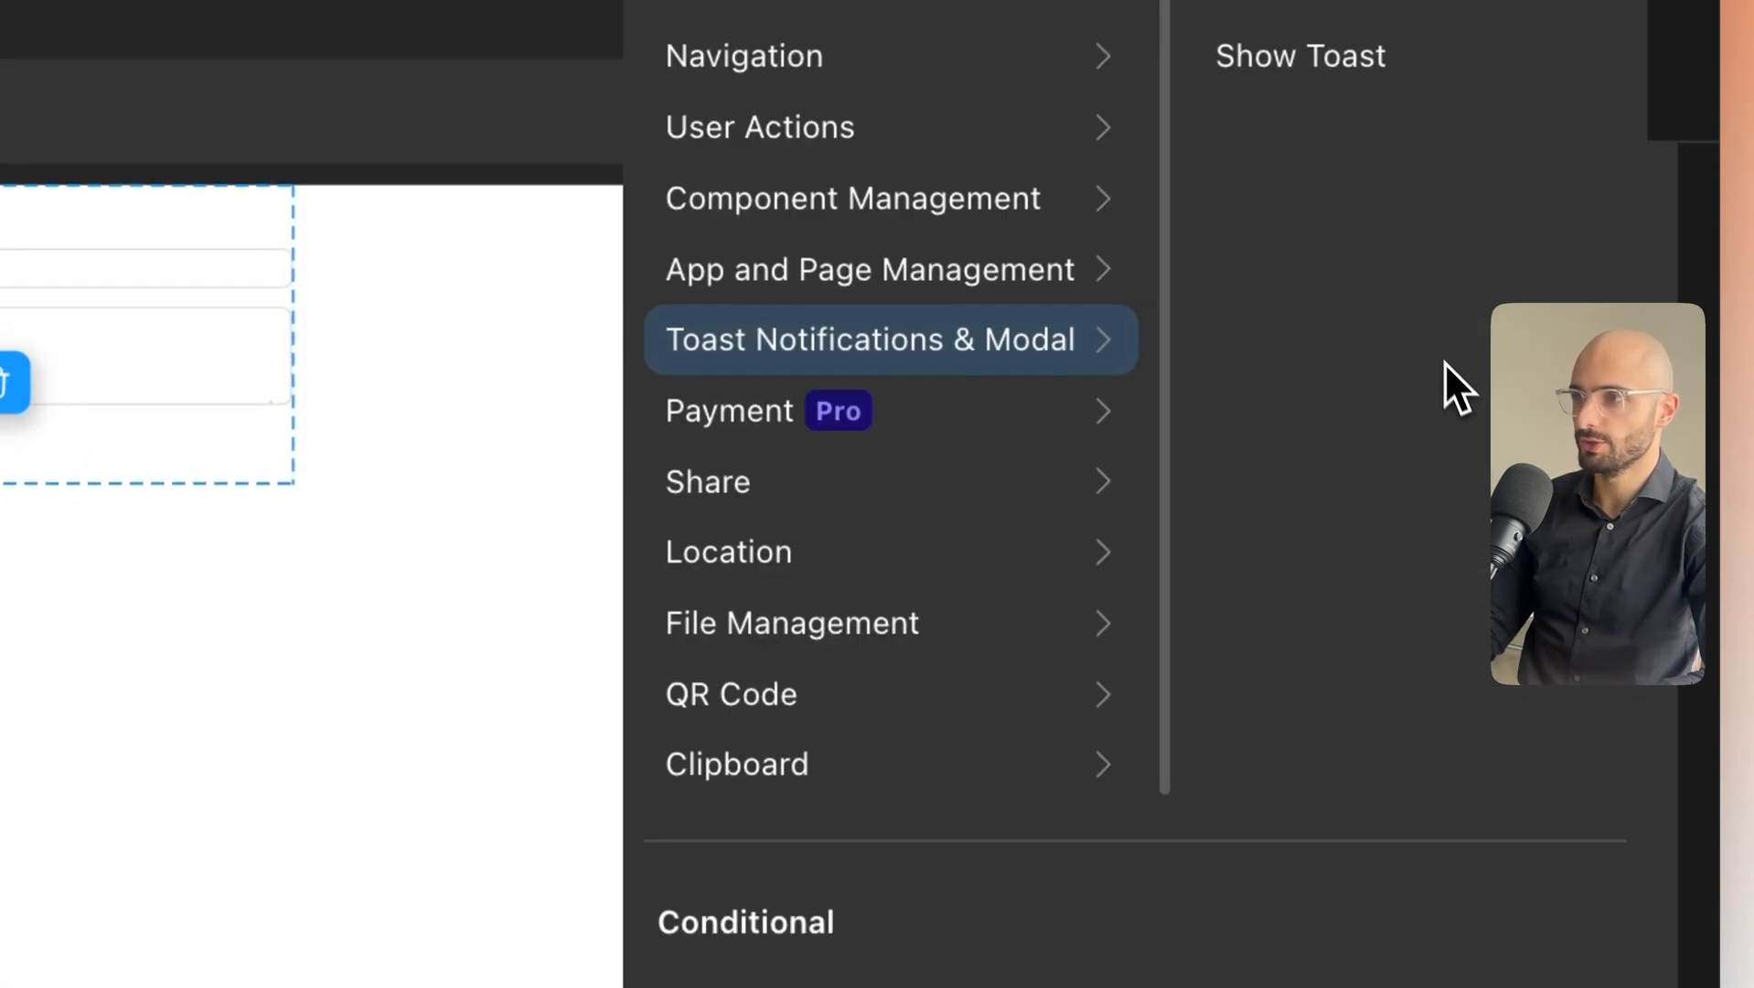
{"action": "left_click", "coordinate": [1300, 55]}
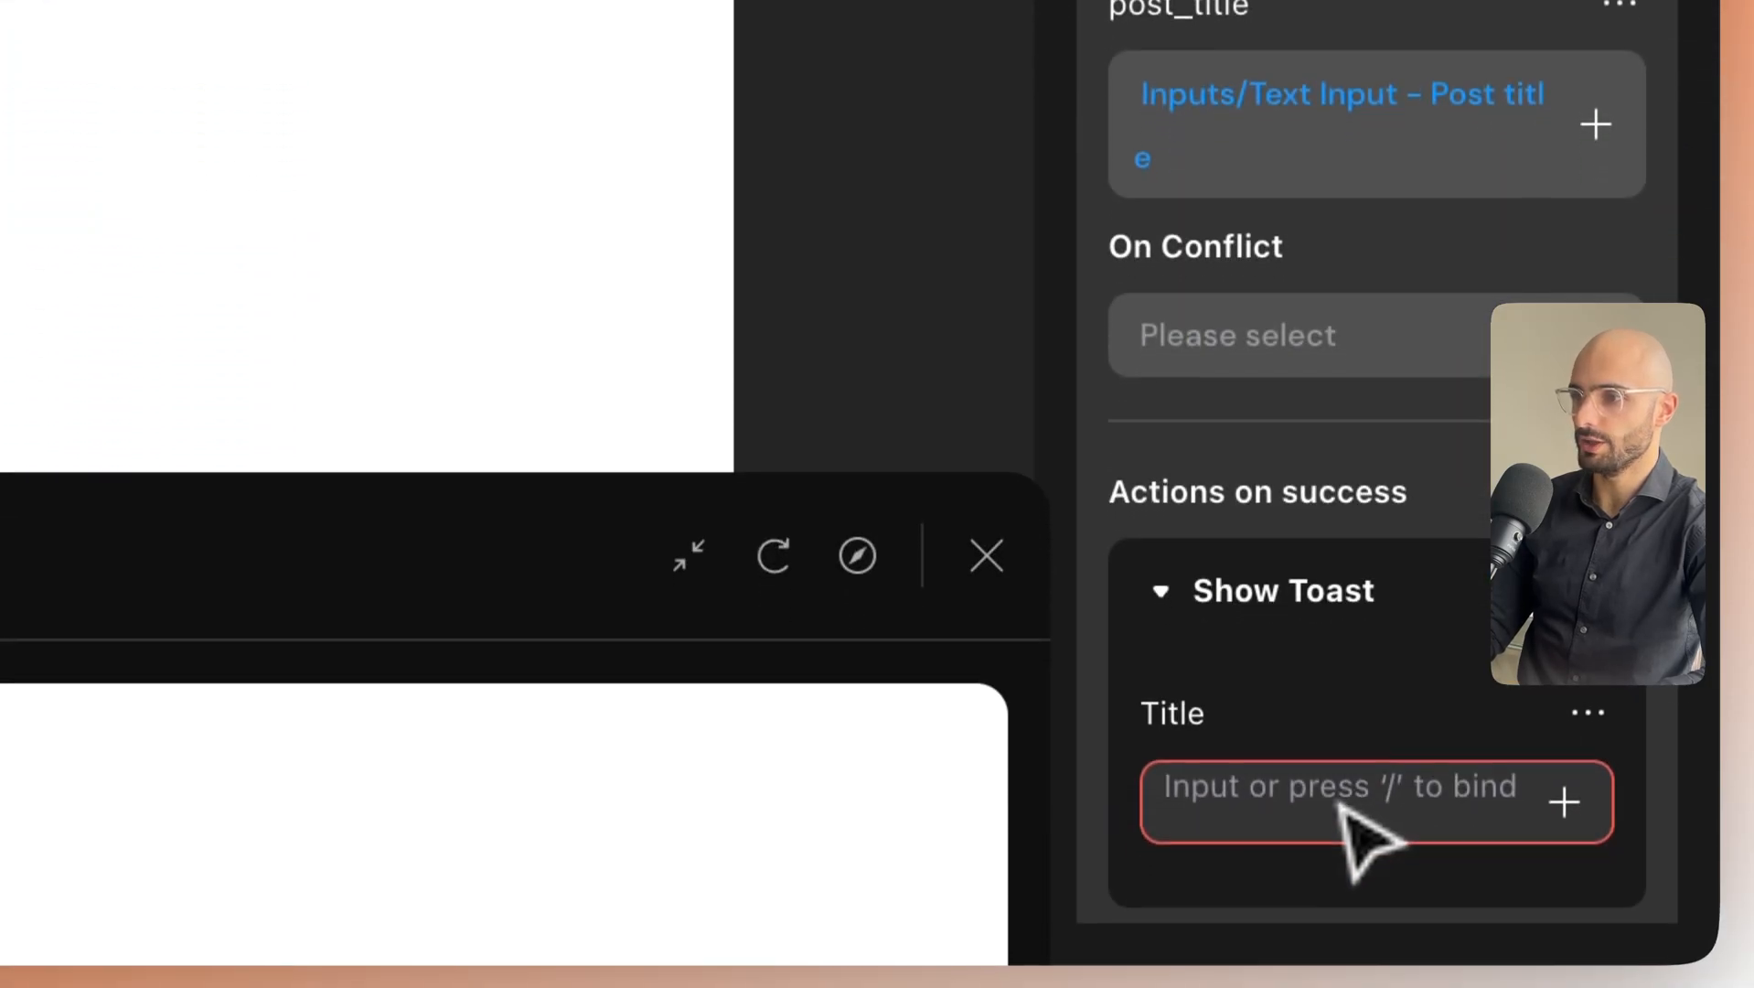
{"action": "left_click", "coordinate": [1340, 919]}
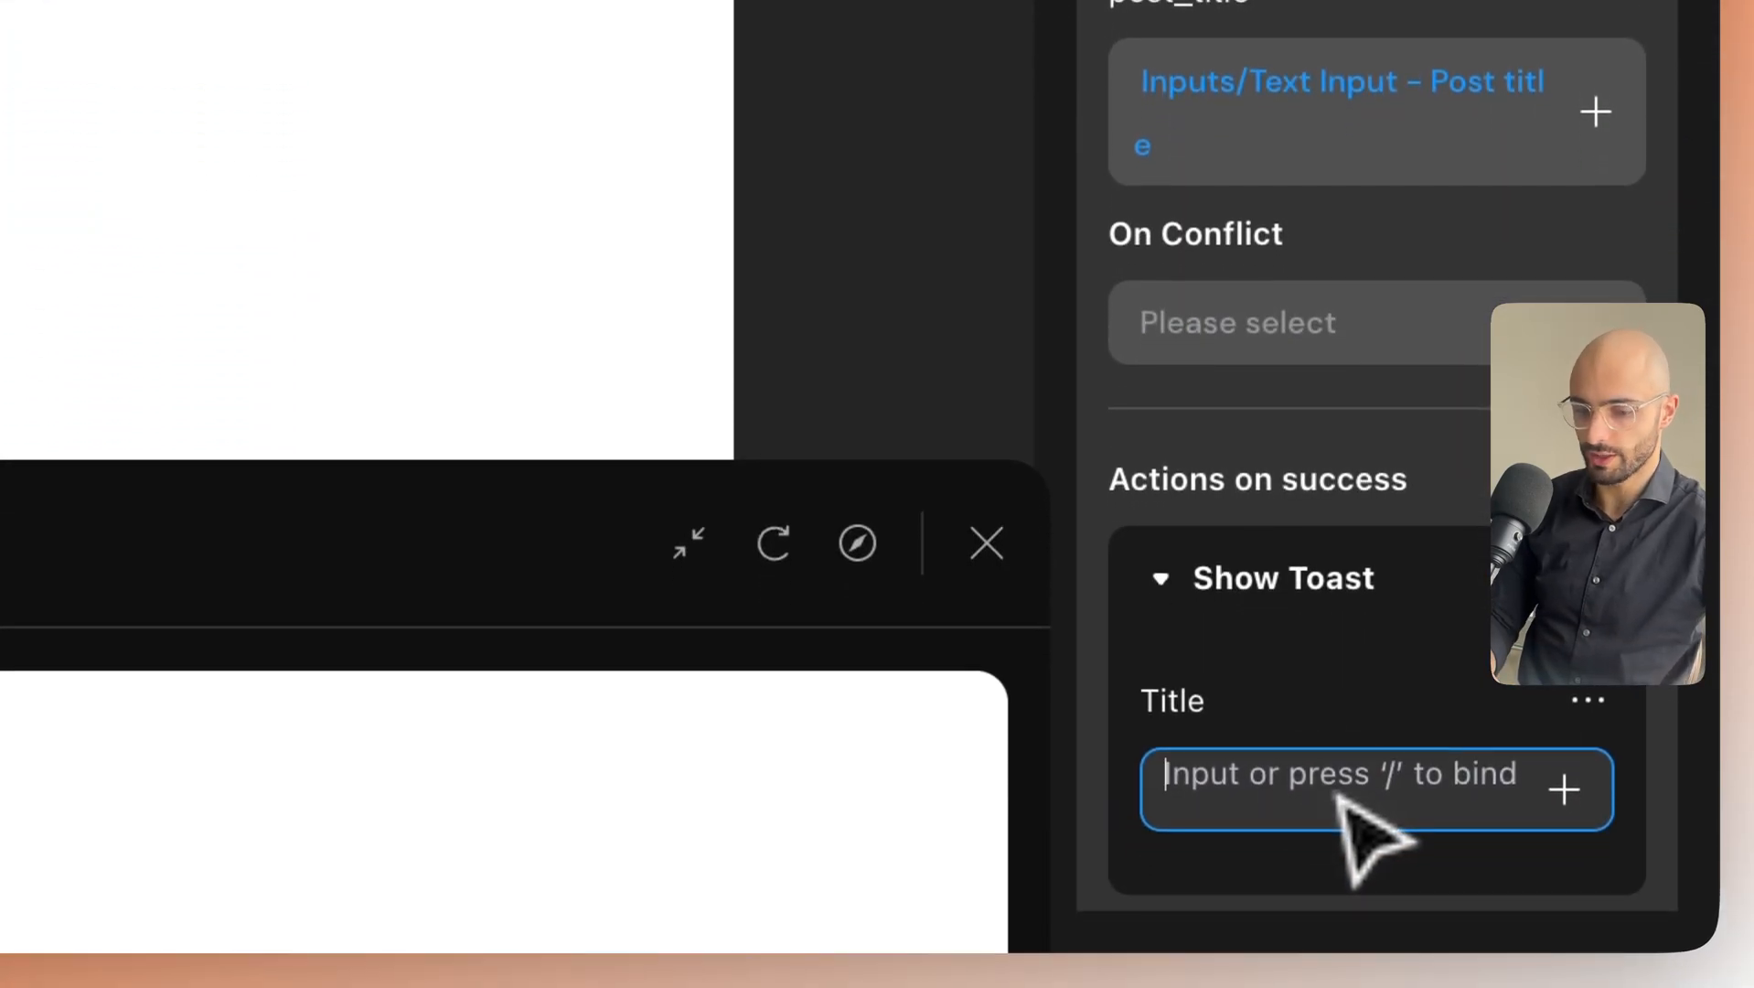
{"action": "type", "text": "Post creat"}
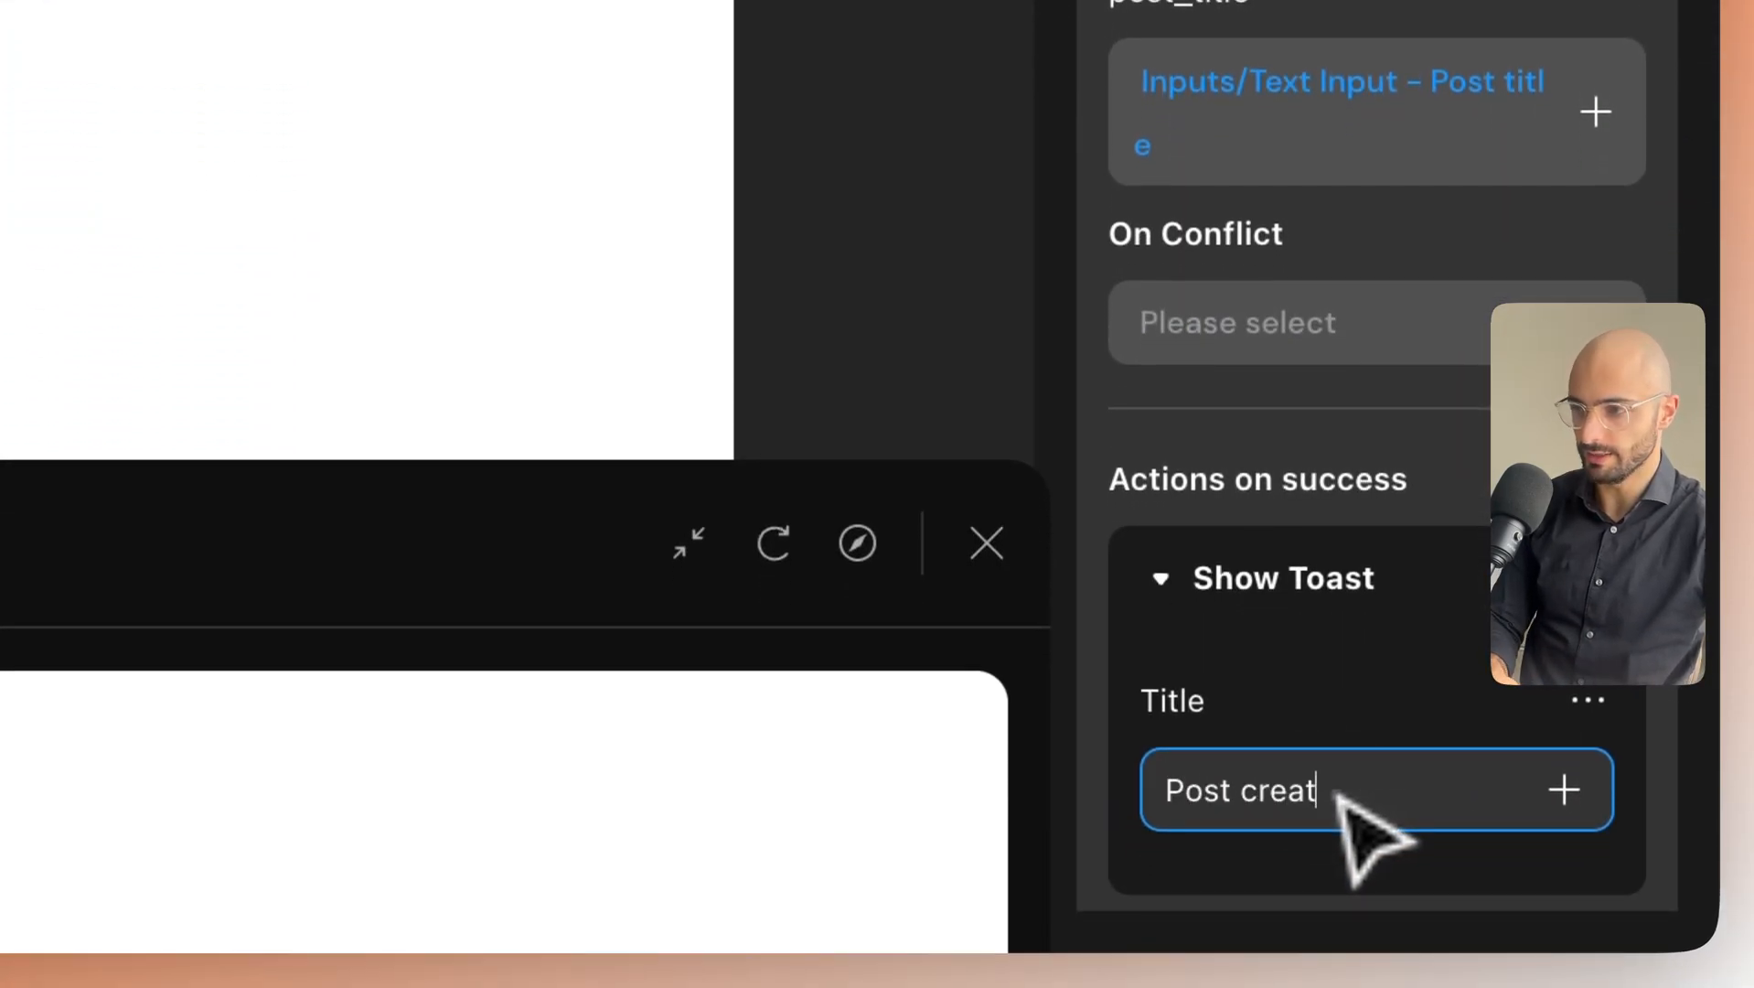
{"action": "type", "text": "ed"}
{"action": "scroll", "coordinate": [1363, 837], "scroll_direction": "down", "scroll_amount": 2}
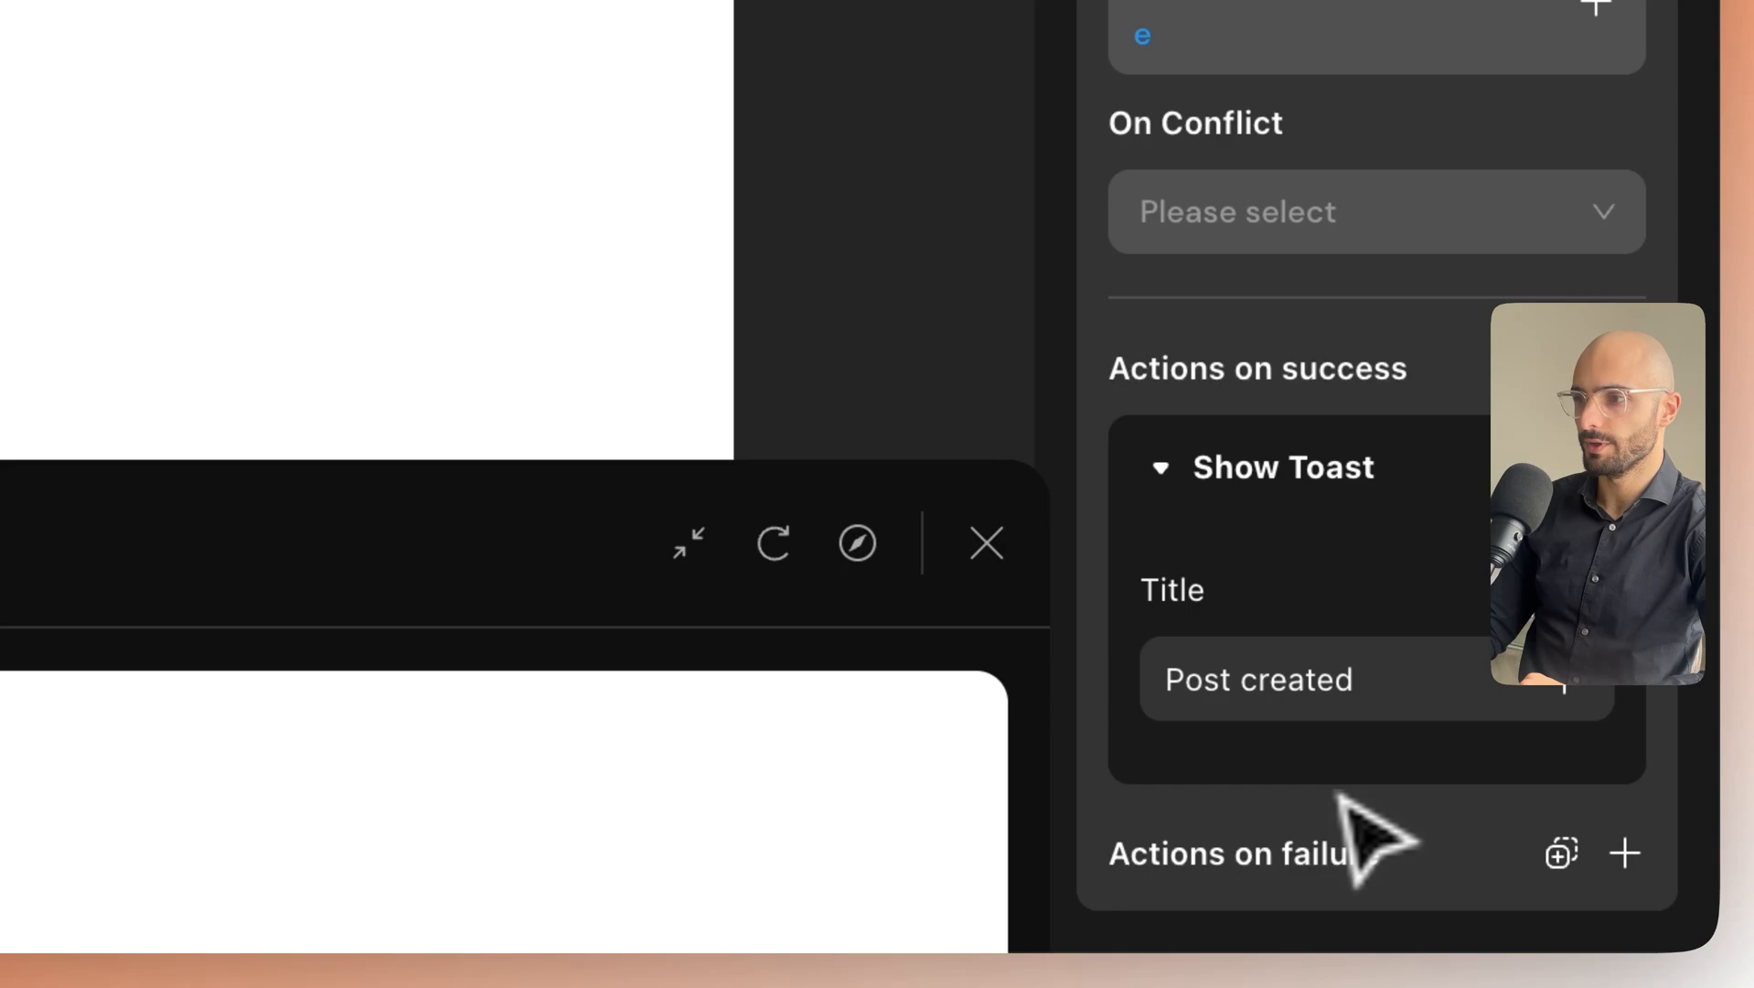
Add a Show Toast titled 'Error' to Actions on failure.
{"action": "left_click", "coordinate": [1627, 856]}
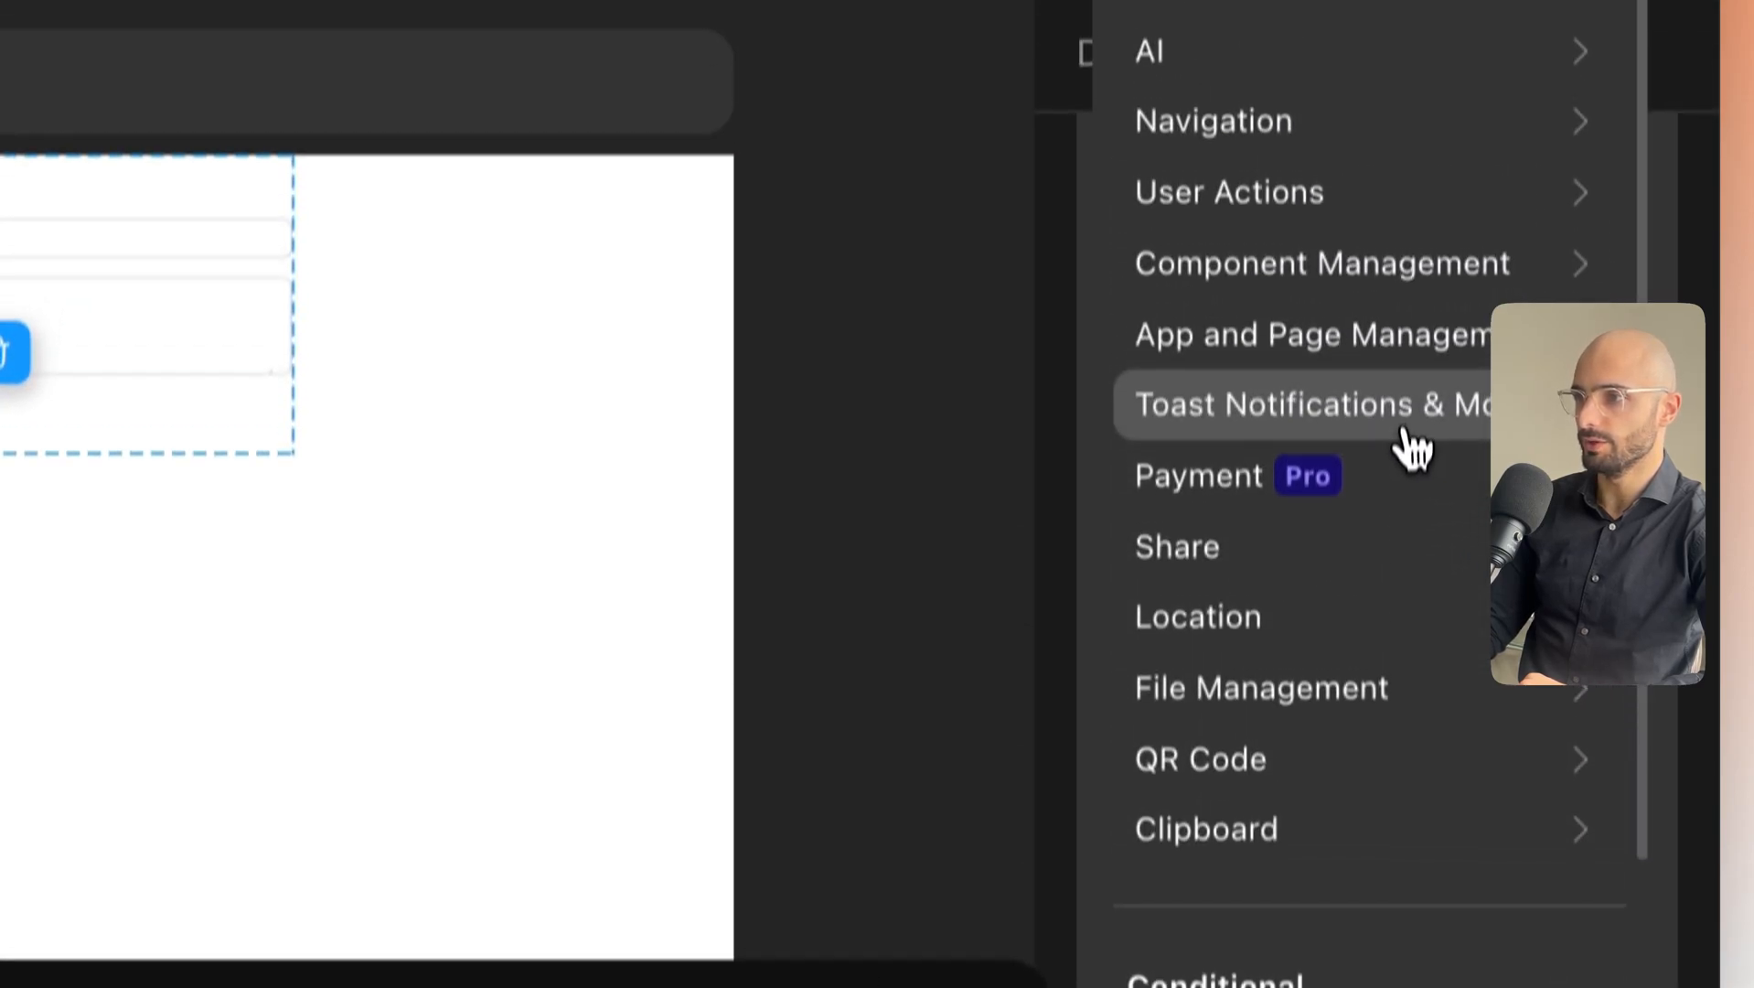
{"action": "mouse_move", "coordinate": [1409, 443]}
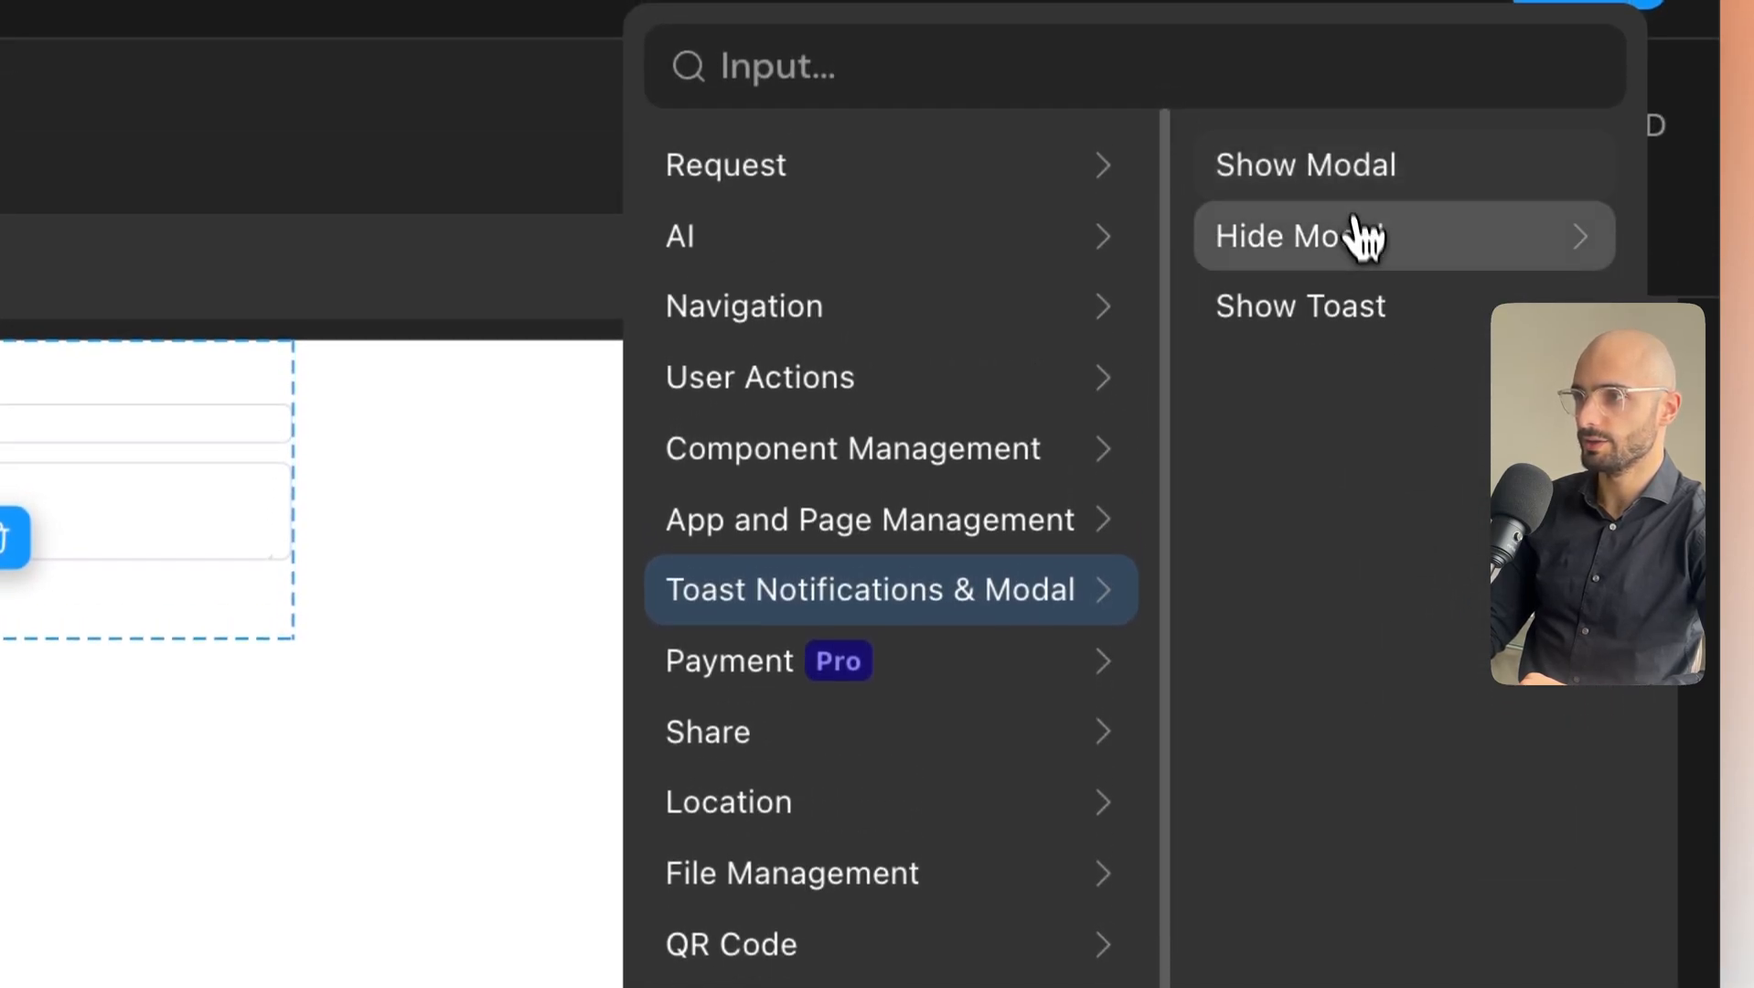
{"action": "left_click", "coordinate": [1372, 174]}
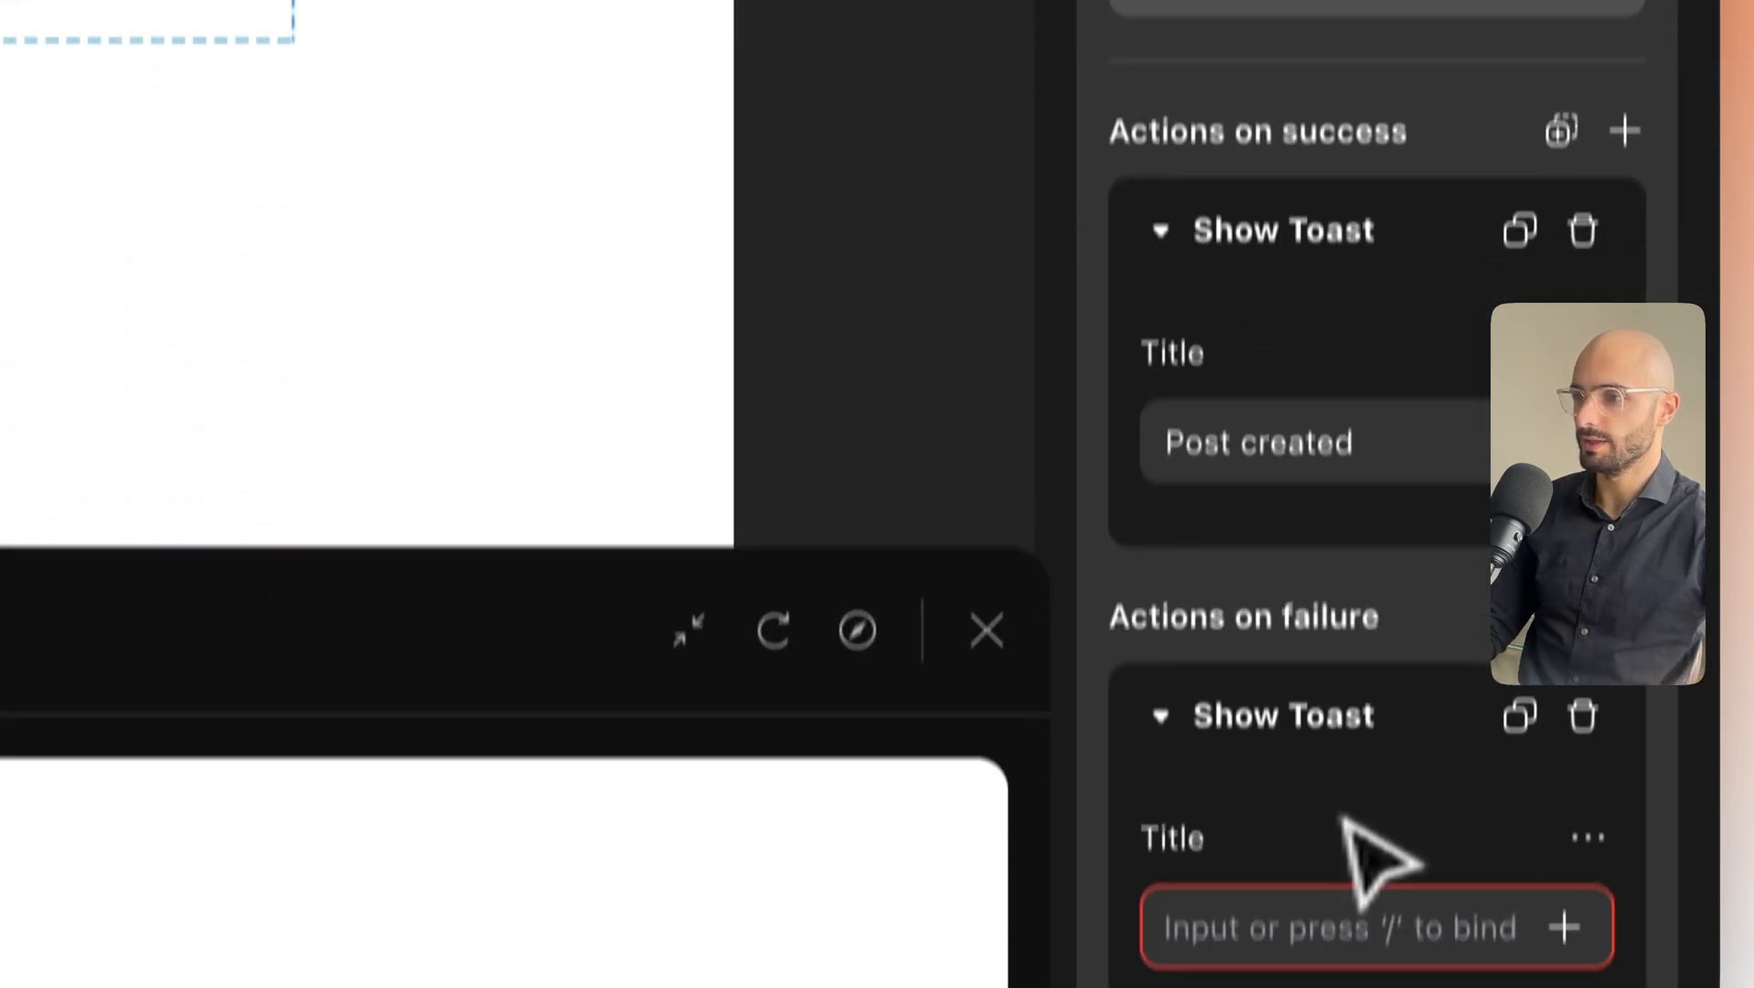
{"action": "left_click", "coordinate": [1317, 842]}
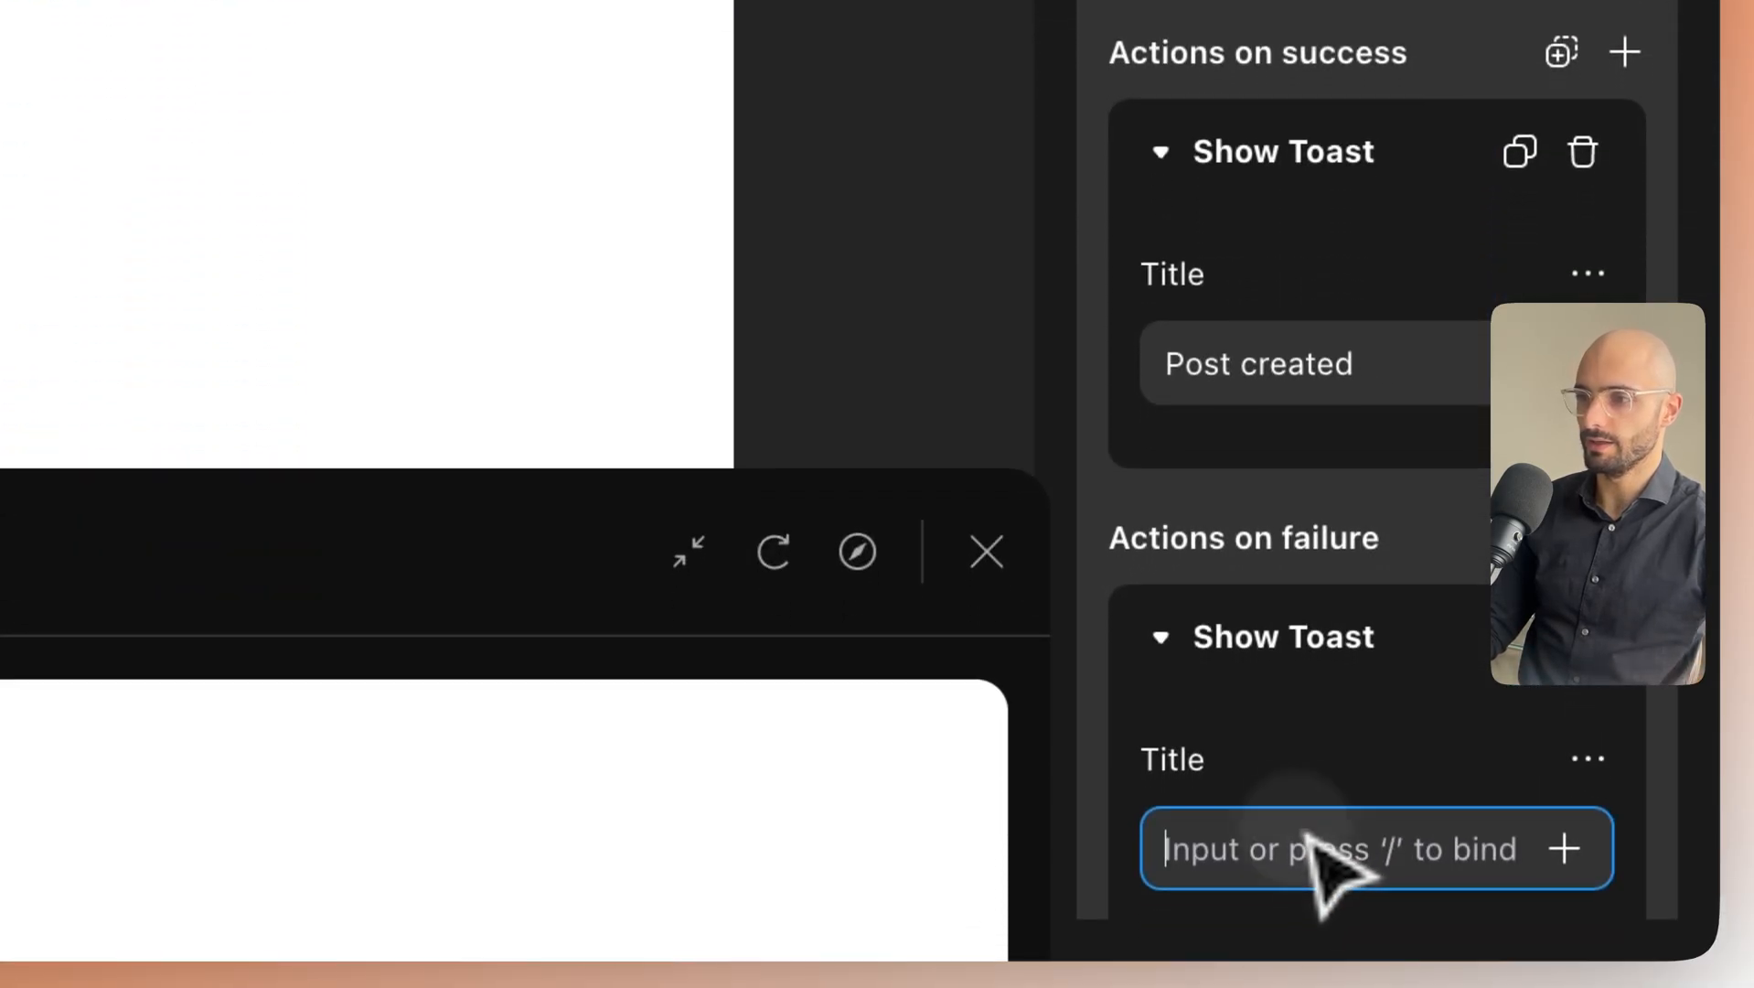
{"action": "type", "text": "Error"}
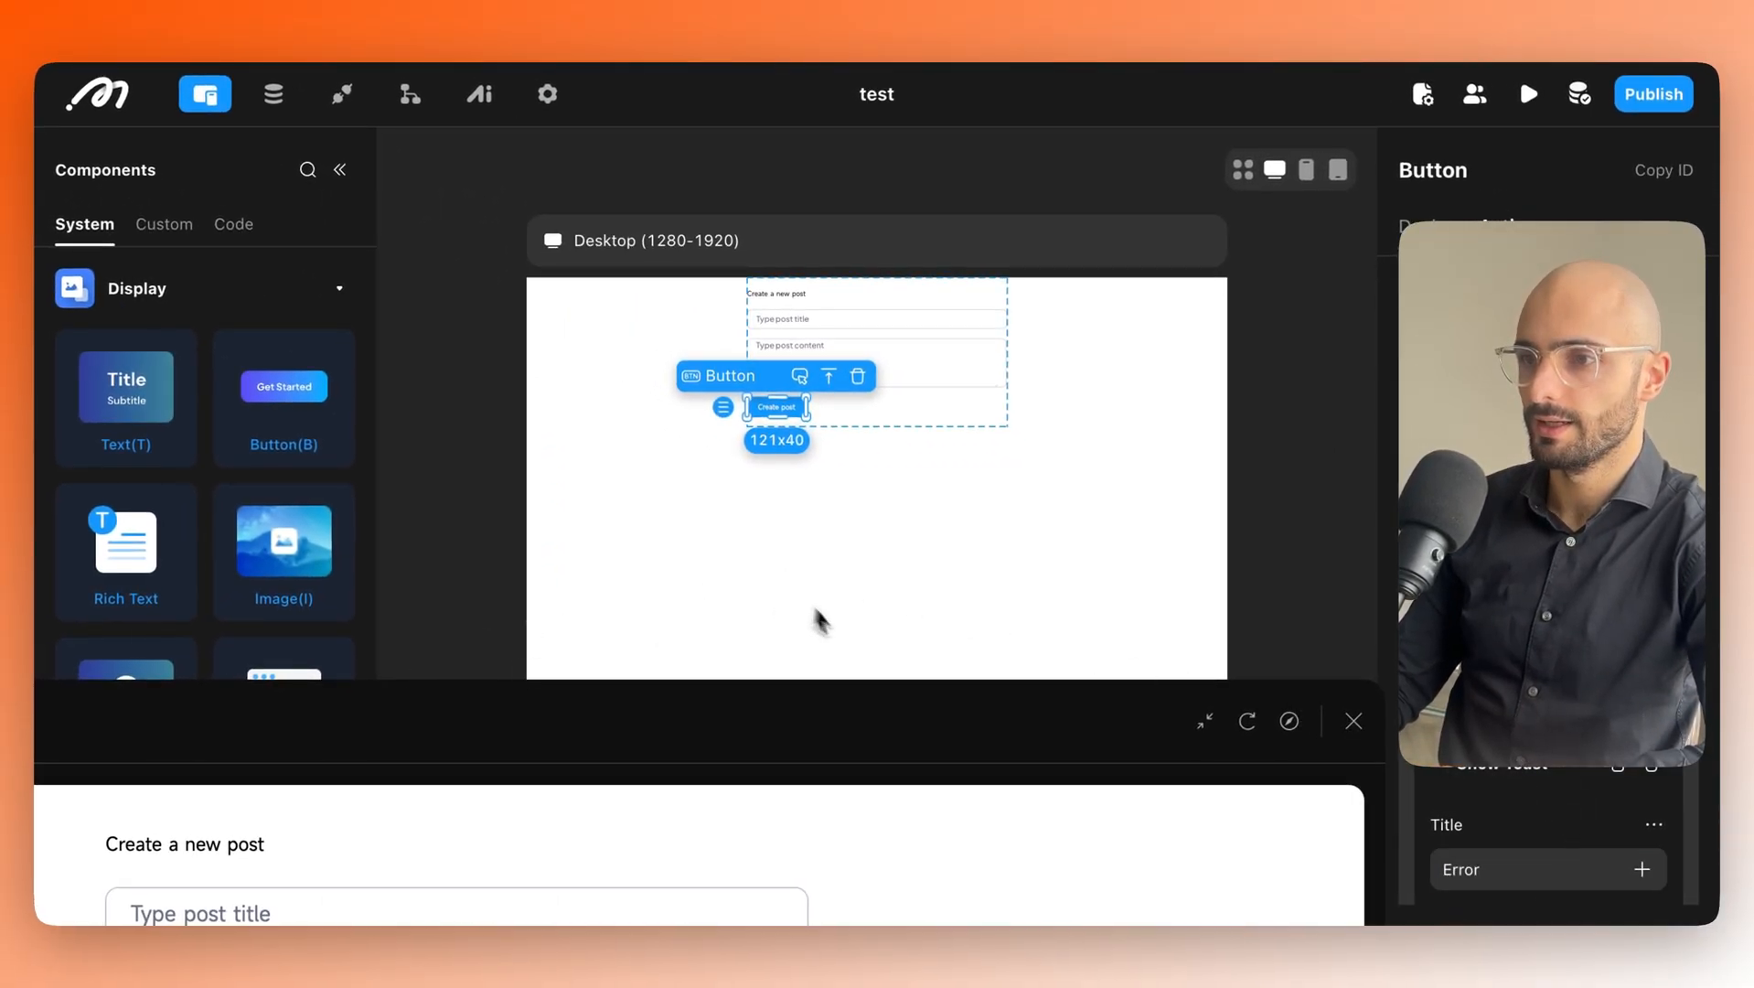
Bring the Mirror preview over the editor and test-submit the empty form.
{"action": "left_click_drag", "start_coordinate": [805, 698], "coordinate": [1113, 39]}
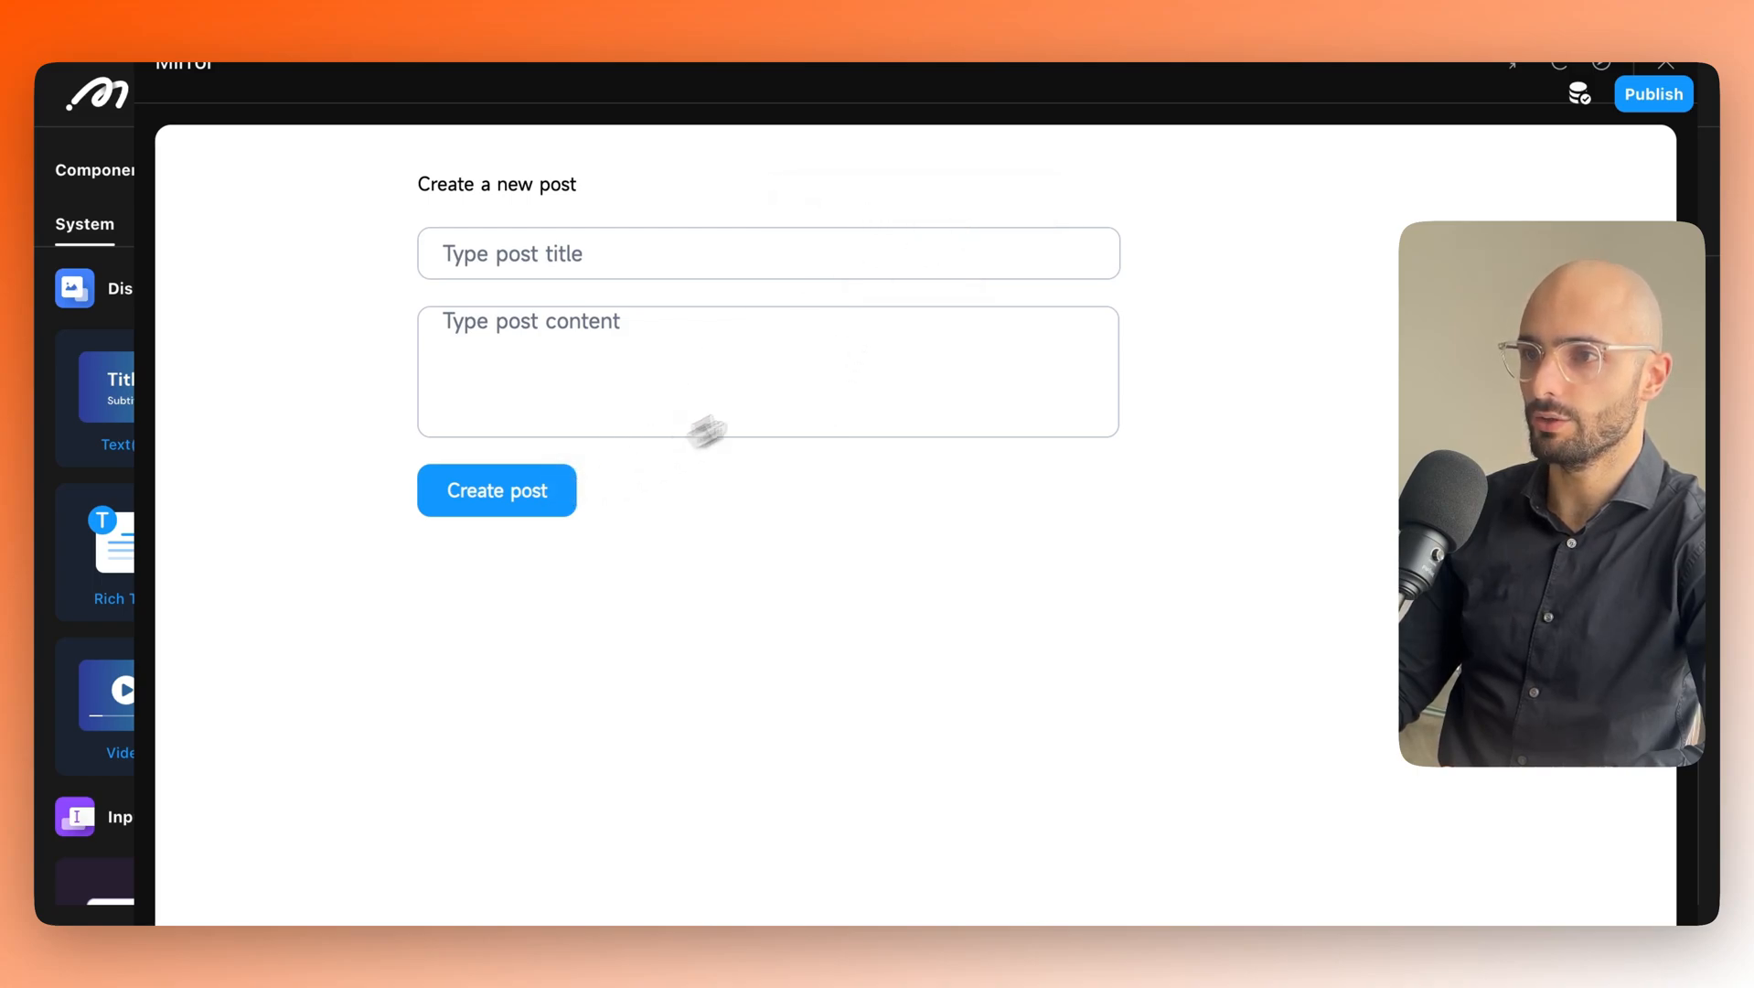
{"action": "left_click_drag", "start_coordinate": [1191, 98], "coordinate": [734, 135]}
{"action": "scroll", "coordinate": [1573, 704], "scroll_direction": "down", "scroll_amount": 1}
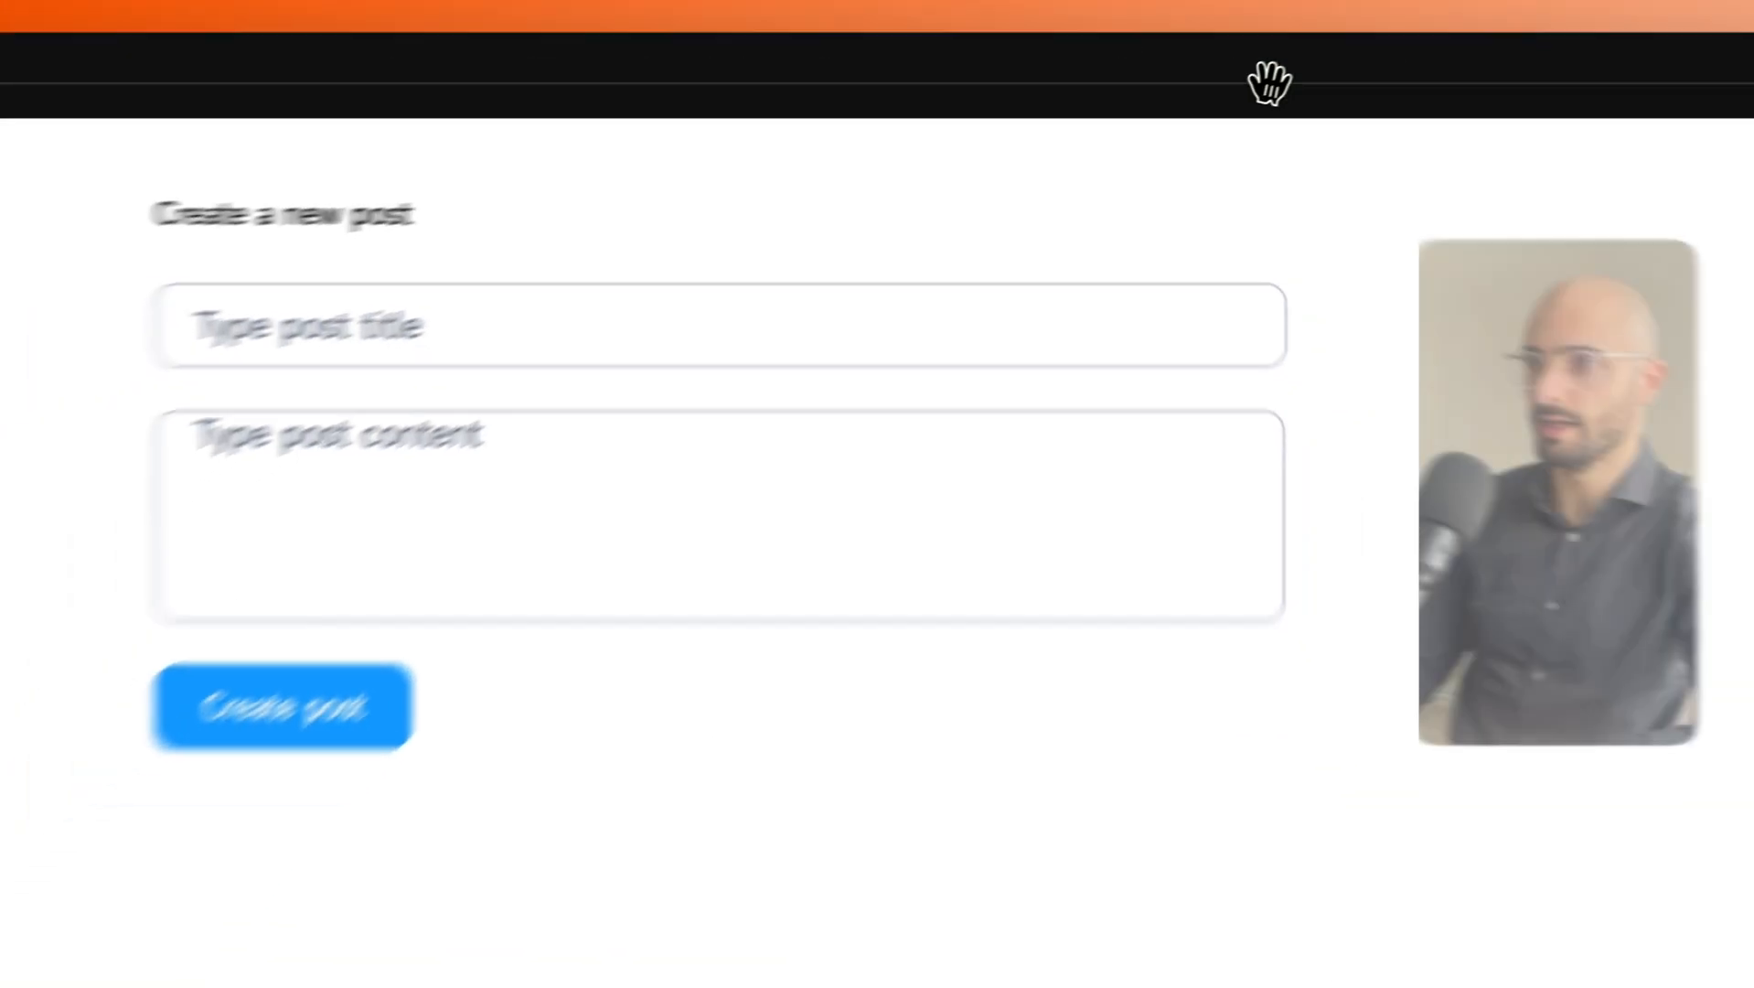
{"action": "left_click", "coordinate": [329, 731]}
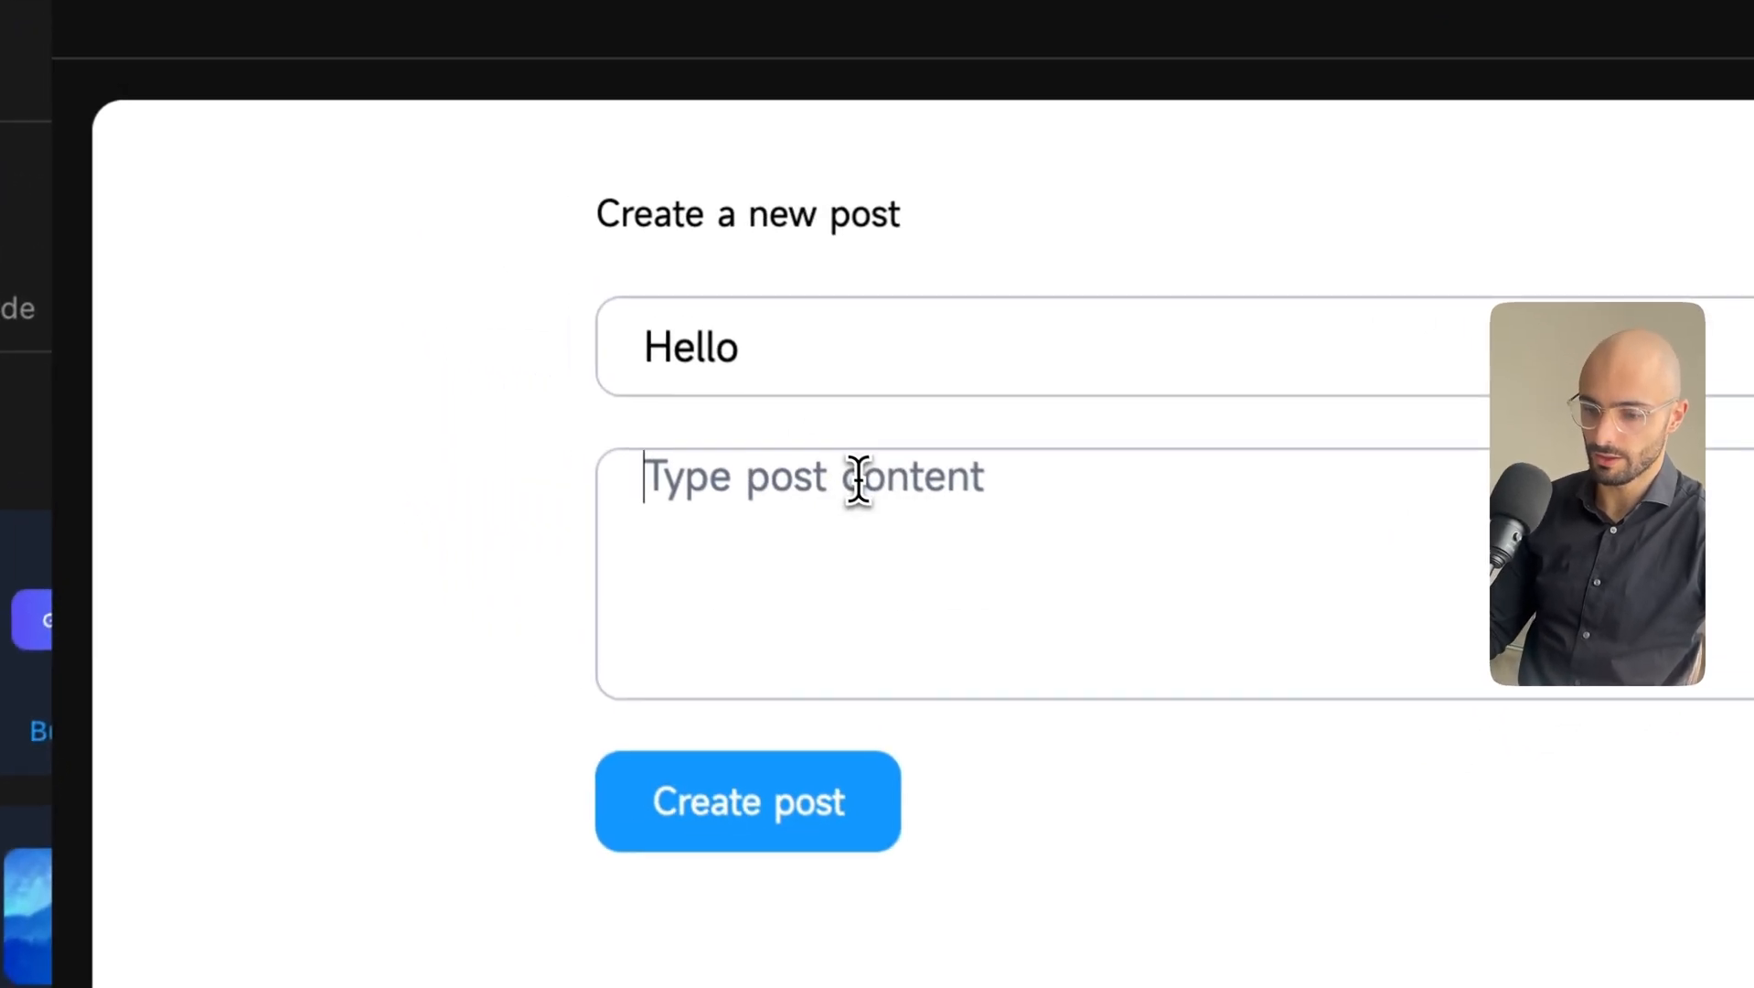
Enter a short self-introduction as the content, submit the 'Hello' post, and move the preview down.
{"action": "left_click", "coordinate": [683, 313]}
{"action": "type", "text": "i'm leon, nice yo"}
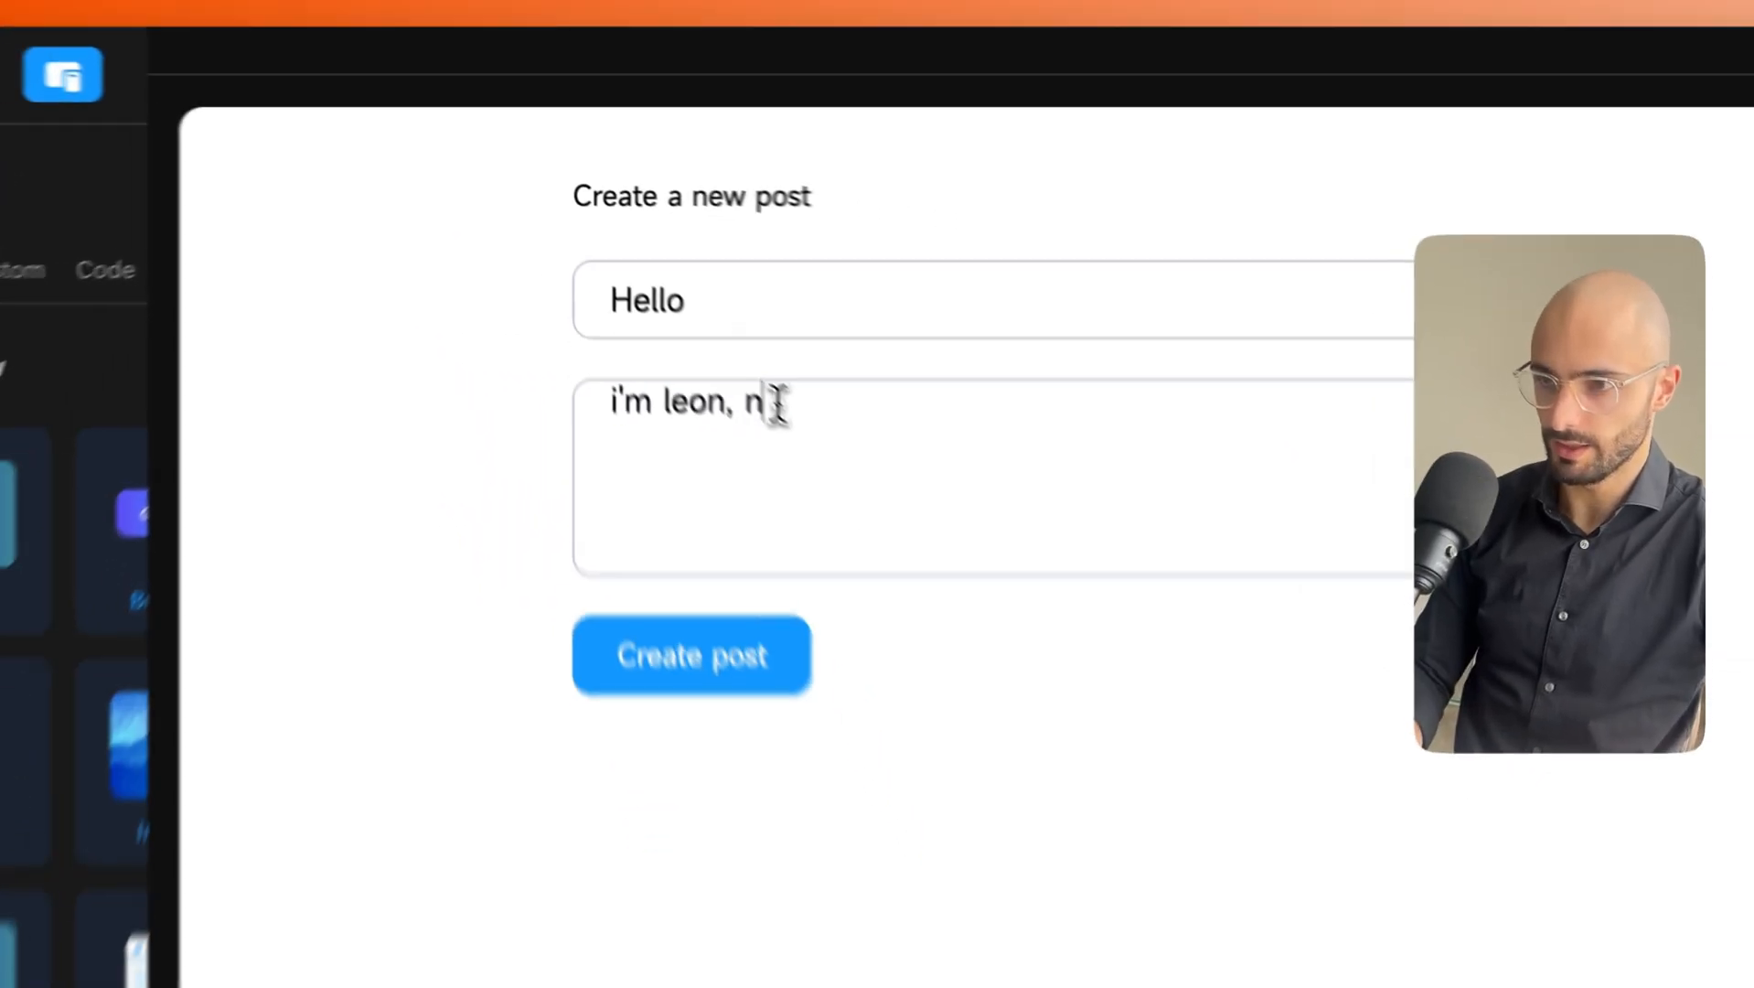
{"action": "key", "text": "BackSpace"}
{"action": "key", "text": "BackSpace"}
{"action": "key", "text": "BackSpace"}
{"action": "type", "text": "to meet you all!"}
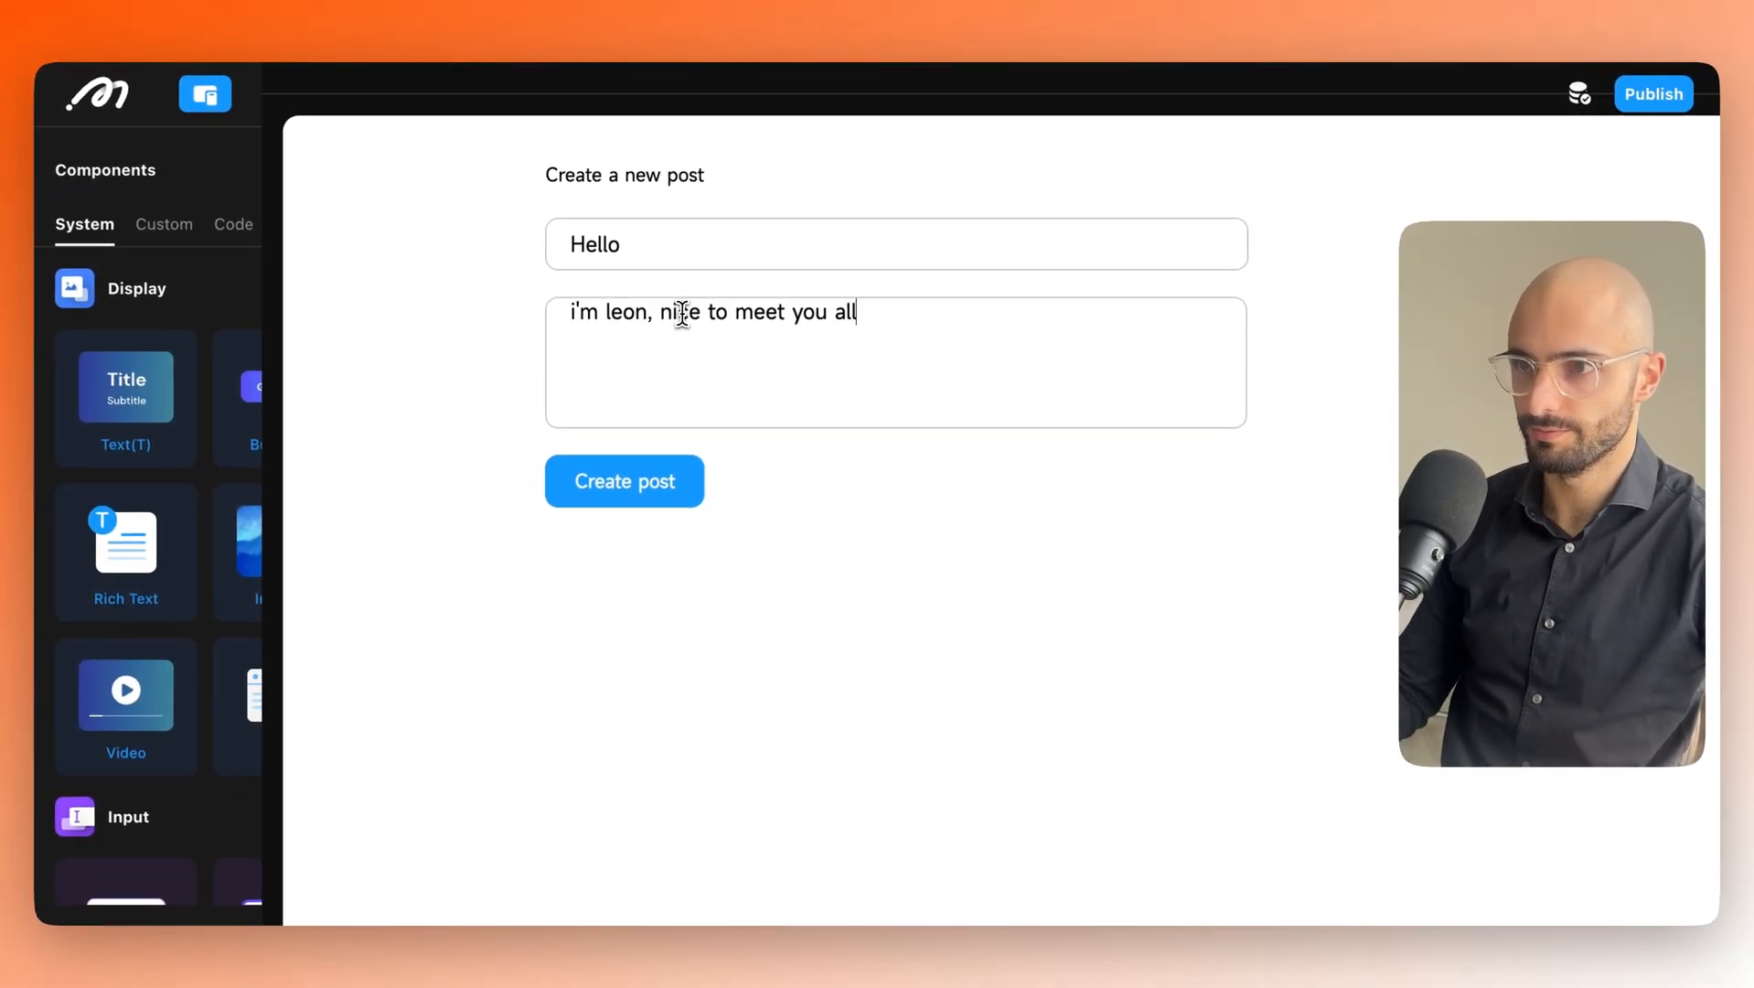
{"action": "left_click", "coordinate": [626, 486]}
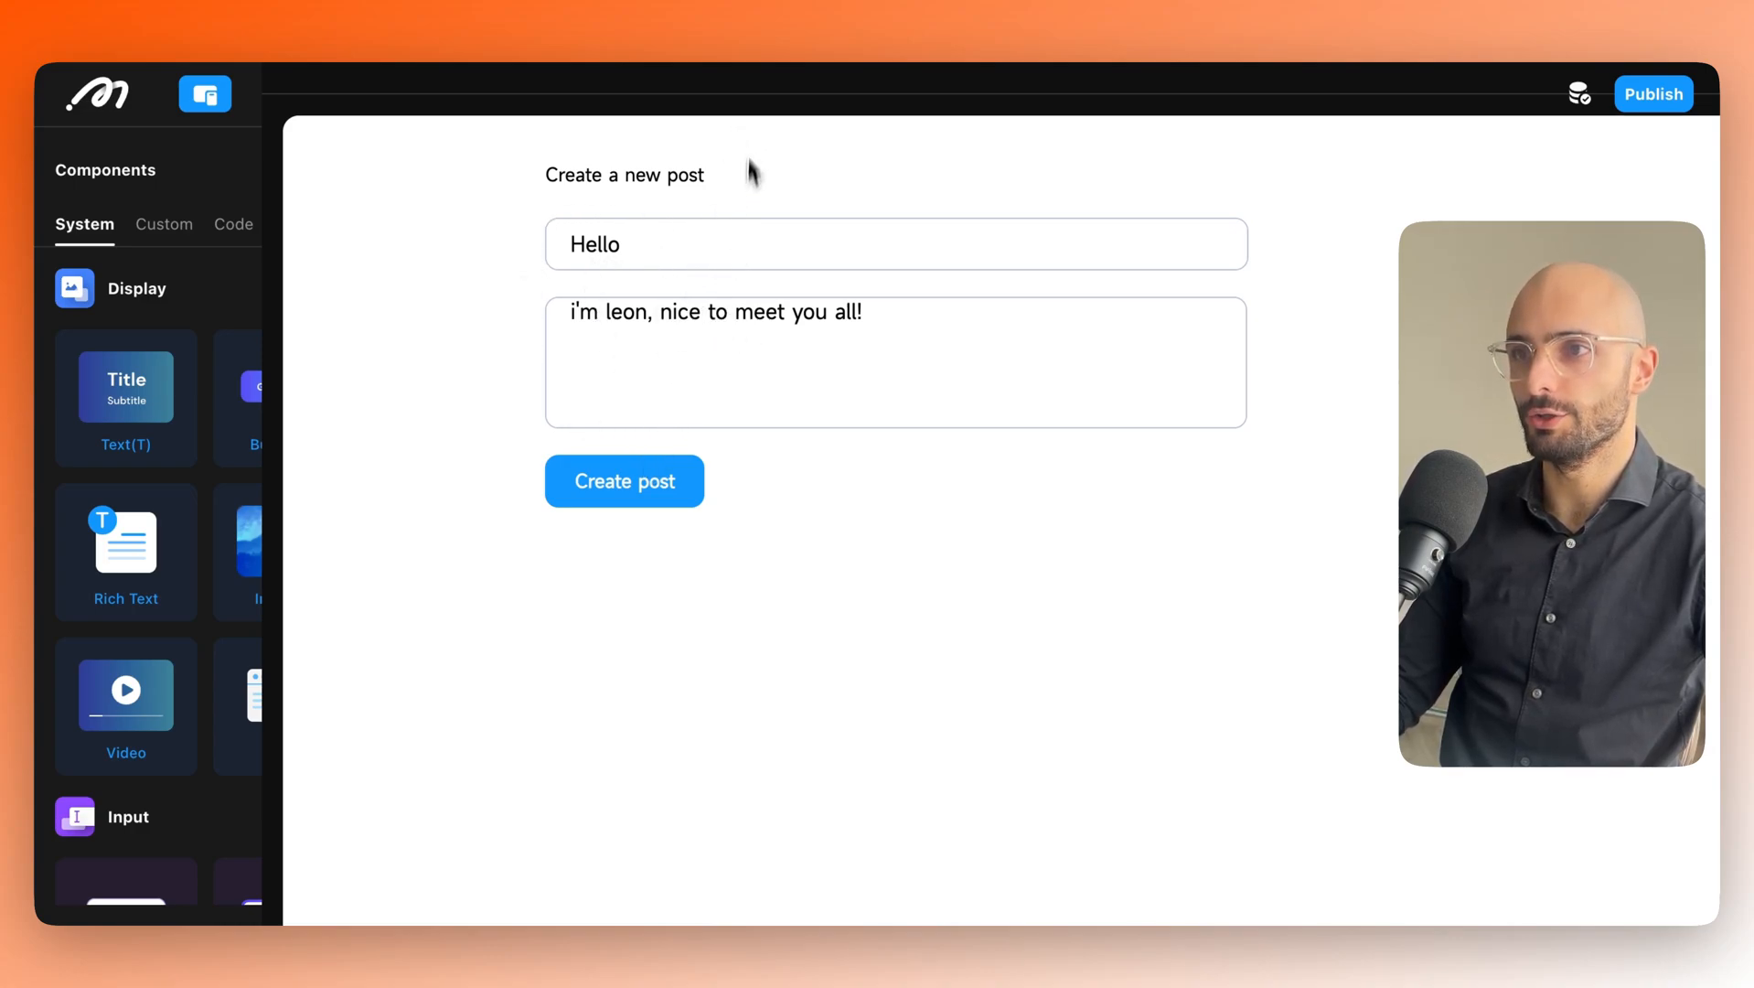
{"action": "left_click_drag", "start_coordinate": [743, 102], "coordinate": [719, 416]}
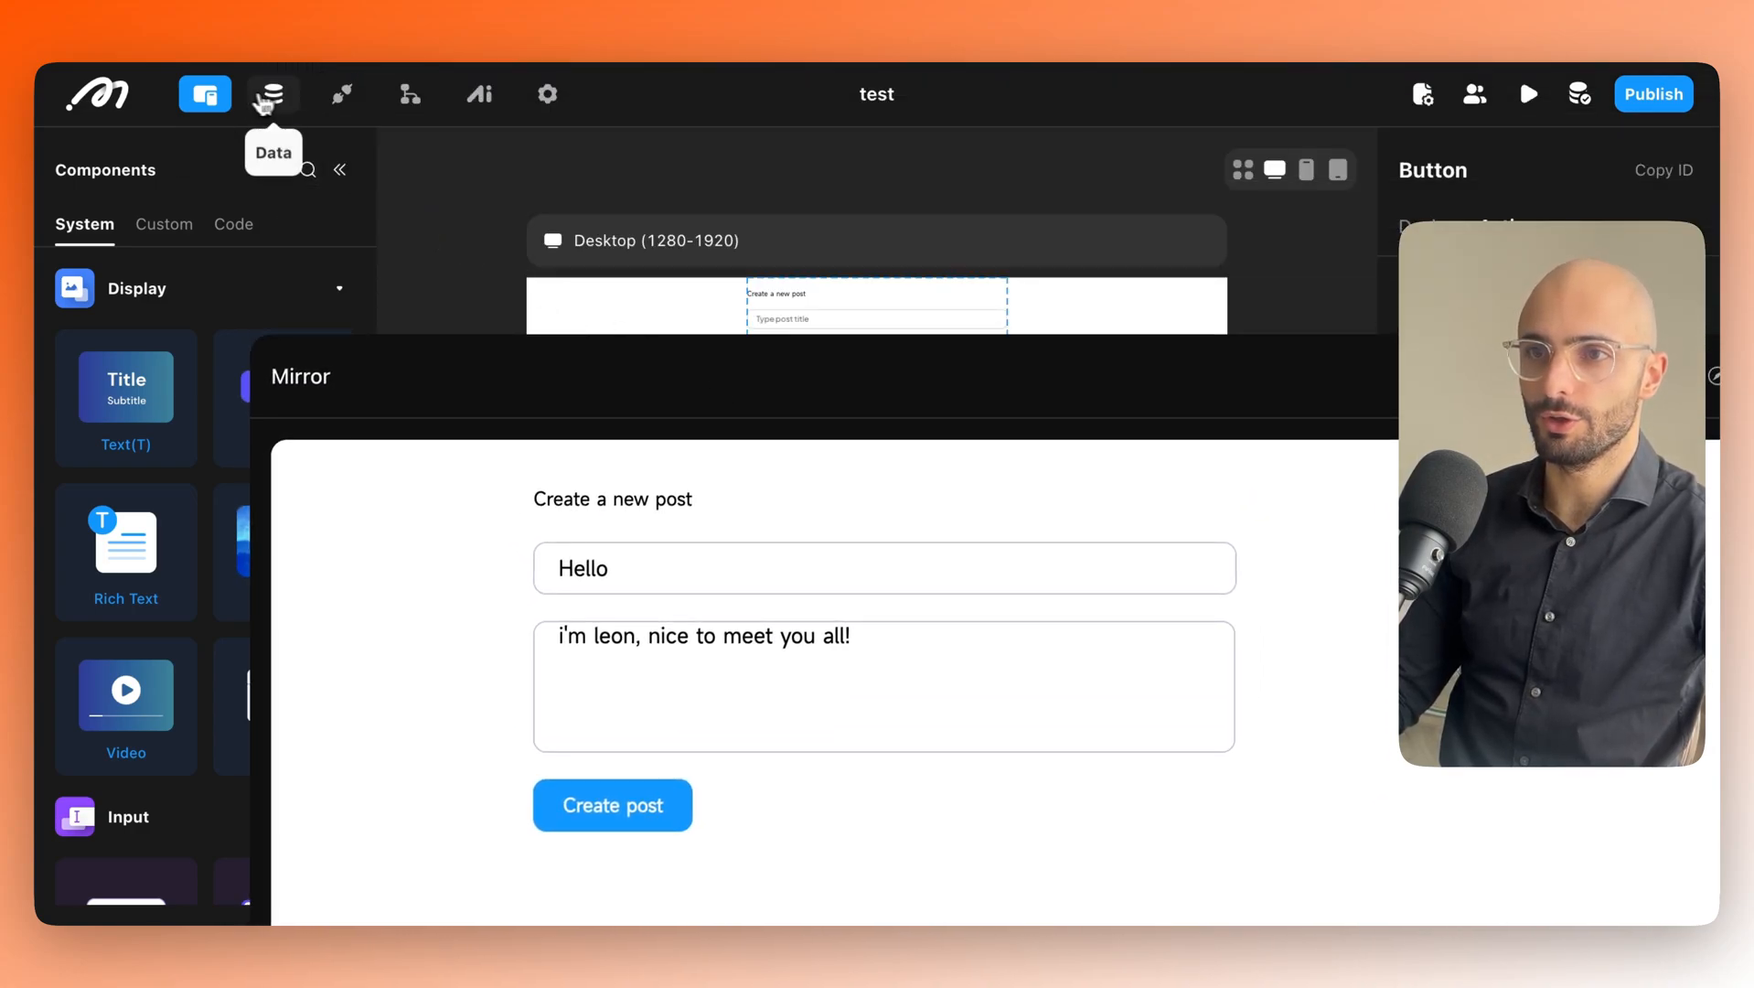
{"action": "left_click", "coordinate": [279, 94]}
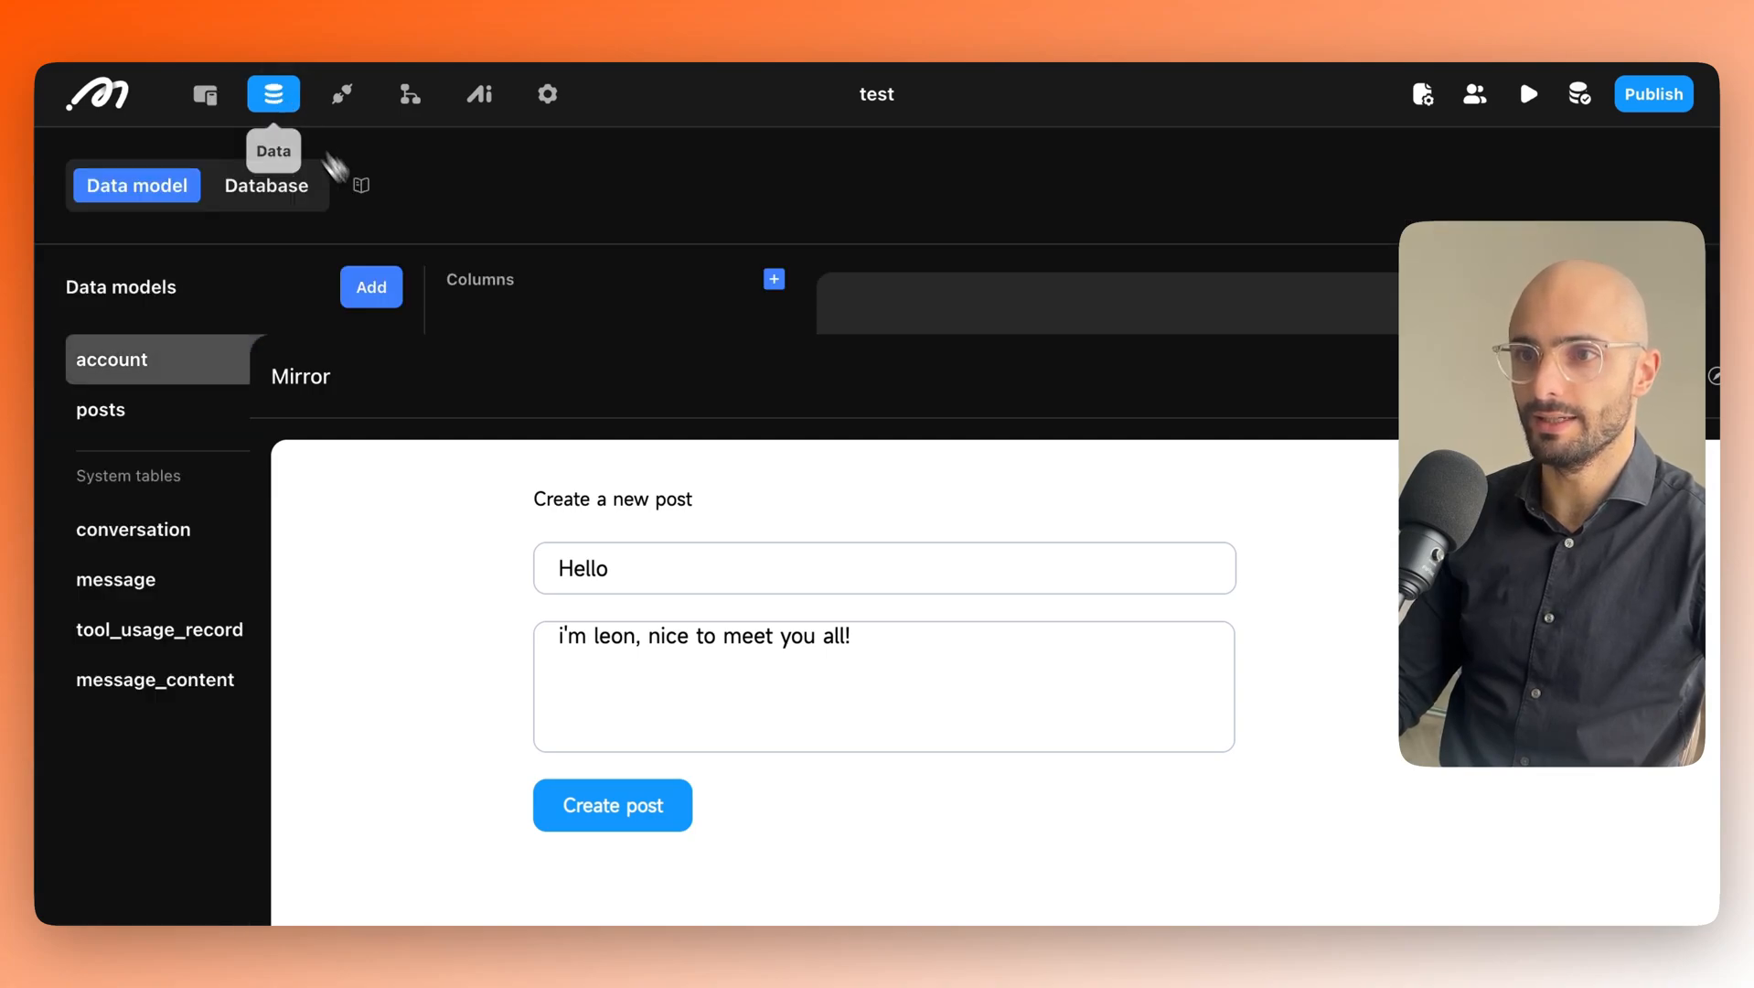
{"action": "left_click_drag", "start_coordinate": [450, 368], "coordinate": [858, 387]}
{"action": "left_click", "coordinate": [251, 190]}
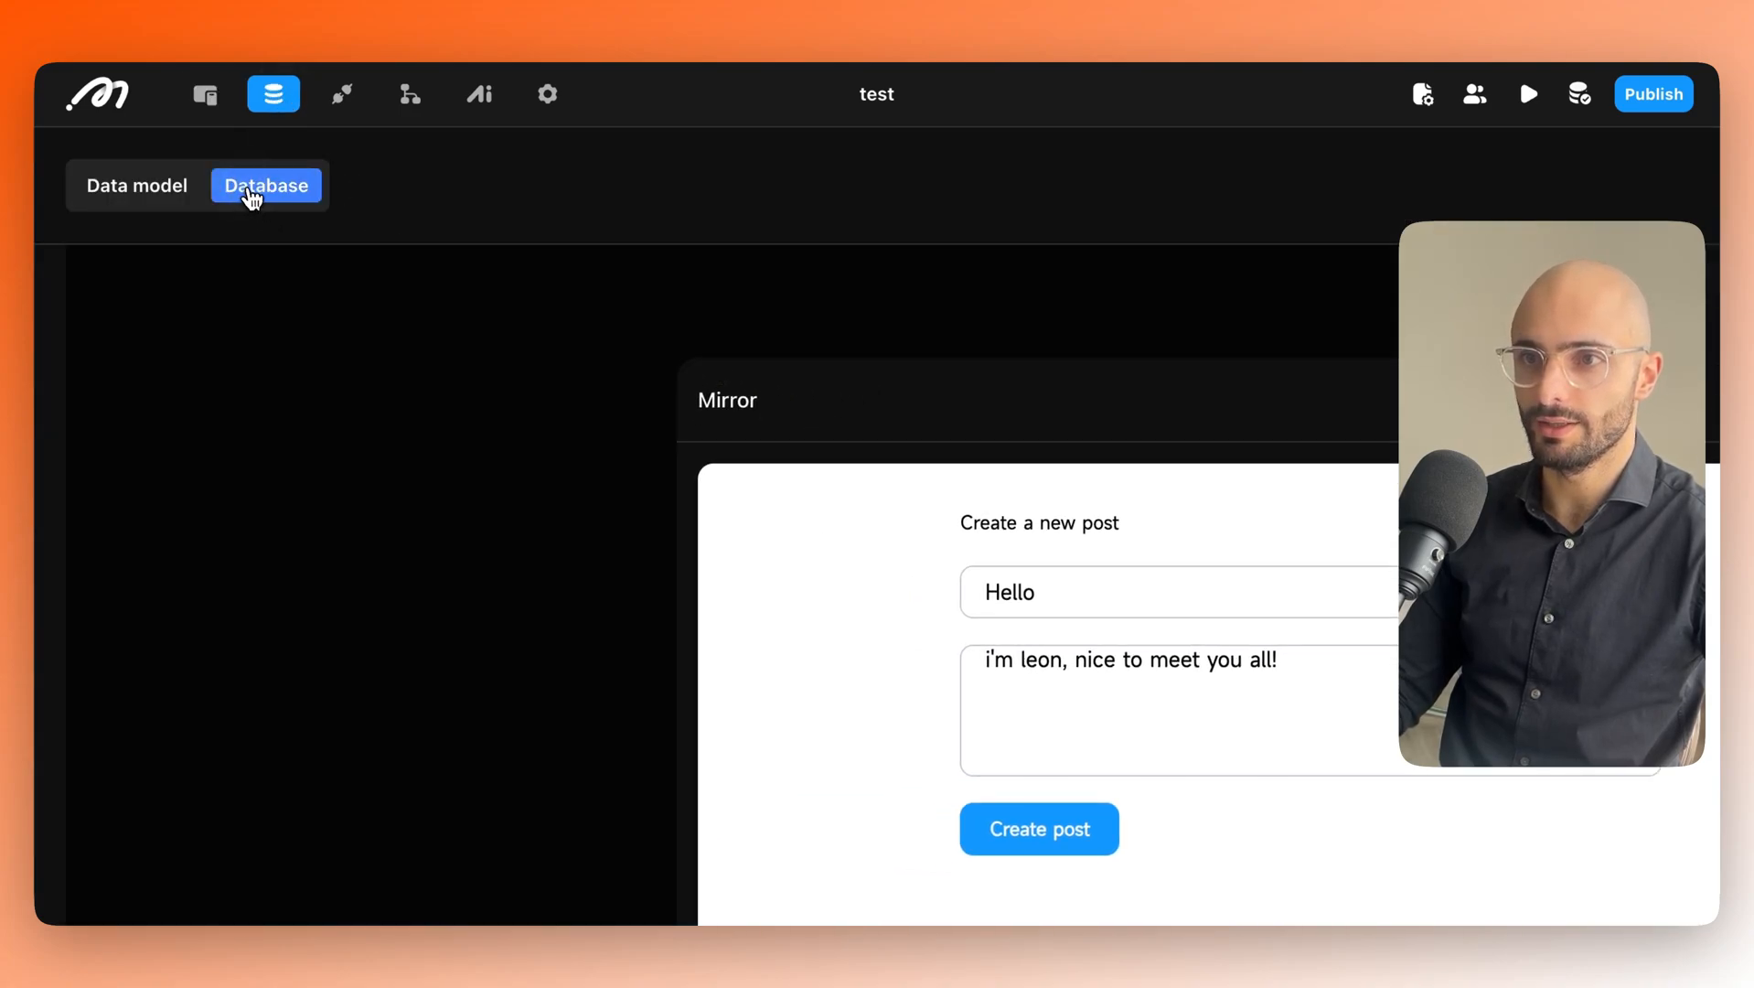
{"action": "left_click", "coordinate": [149, 568]}
{"action": "left_click_drag", "start_coordinate": [709, 423], "coordinate": [502, 633]}
{"action": "left_click", "coordinate": [510, 509]}
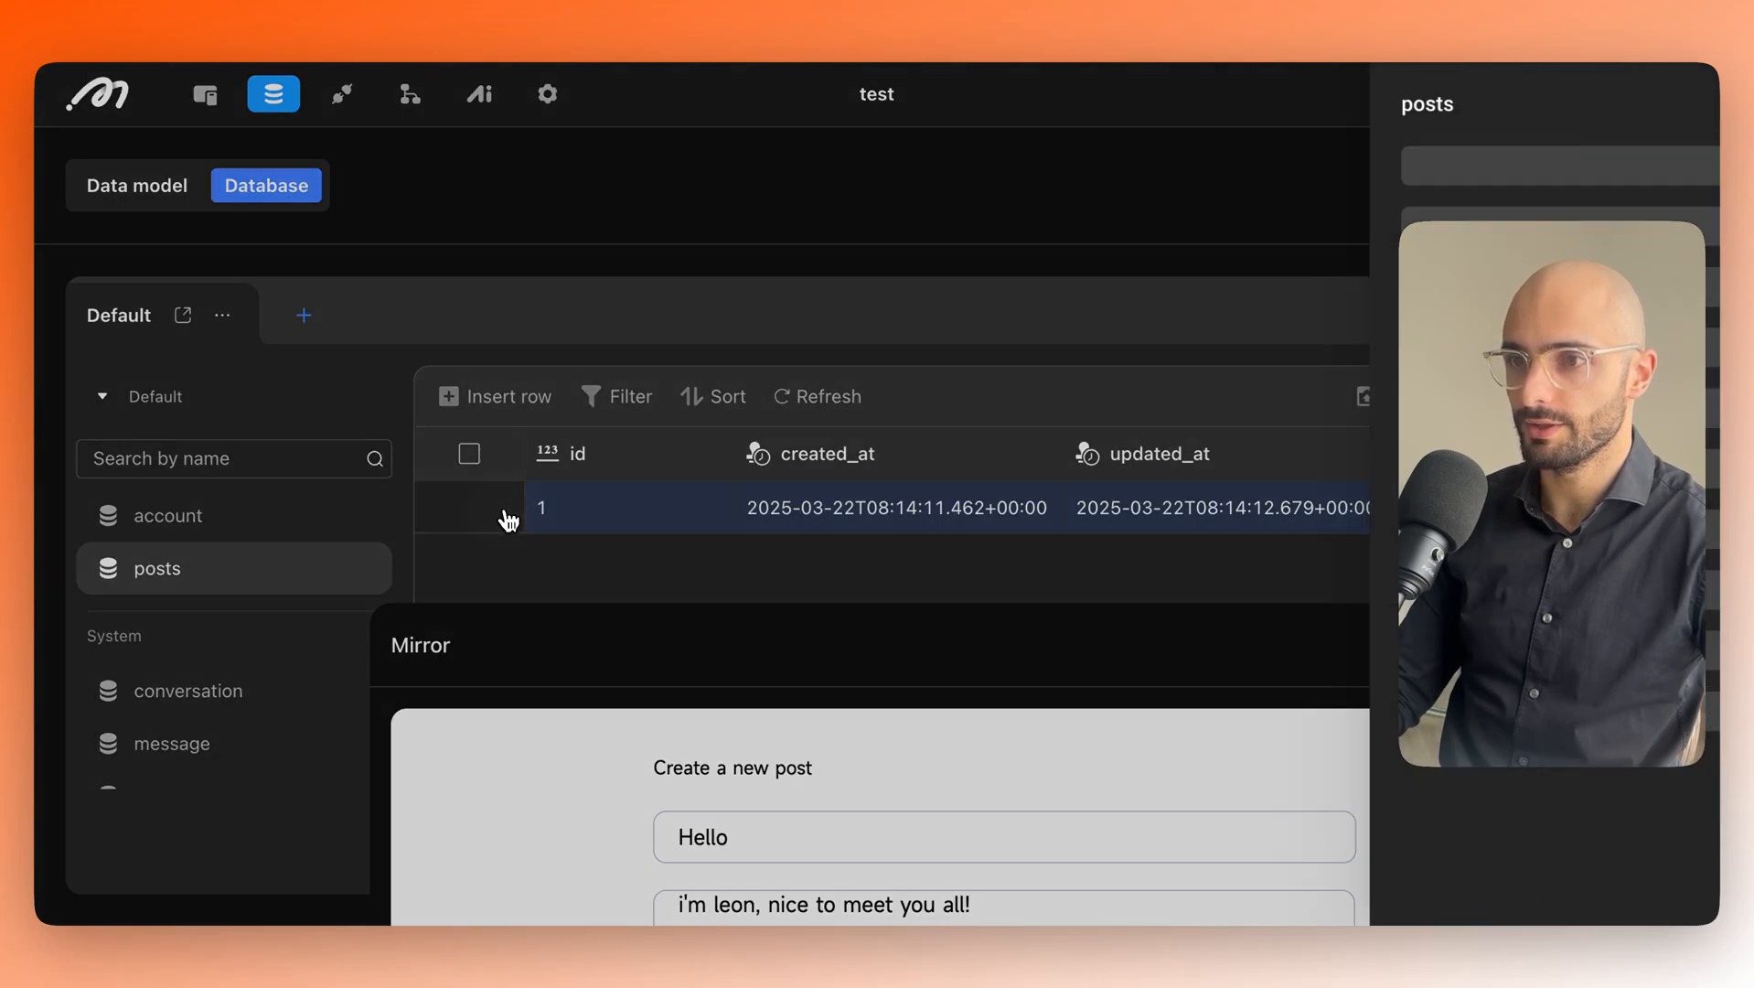
{"action": "left_click", "coordinate": [1214, 628]}
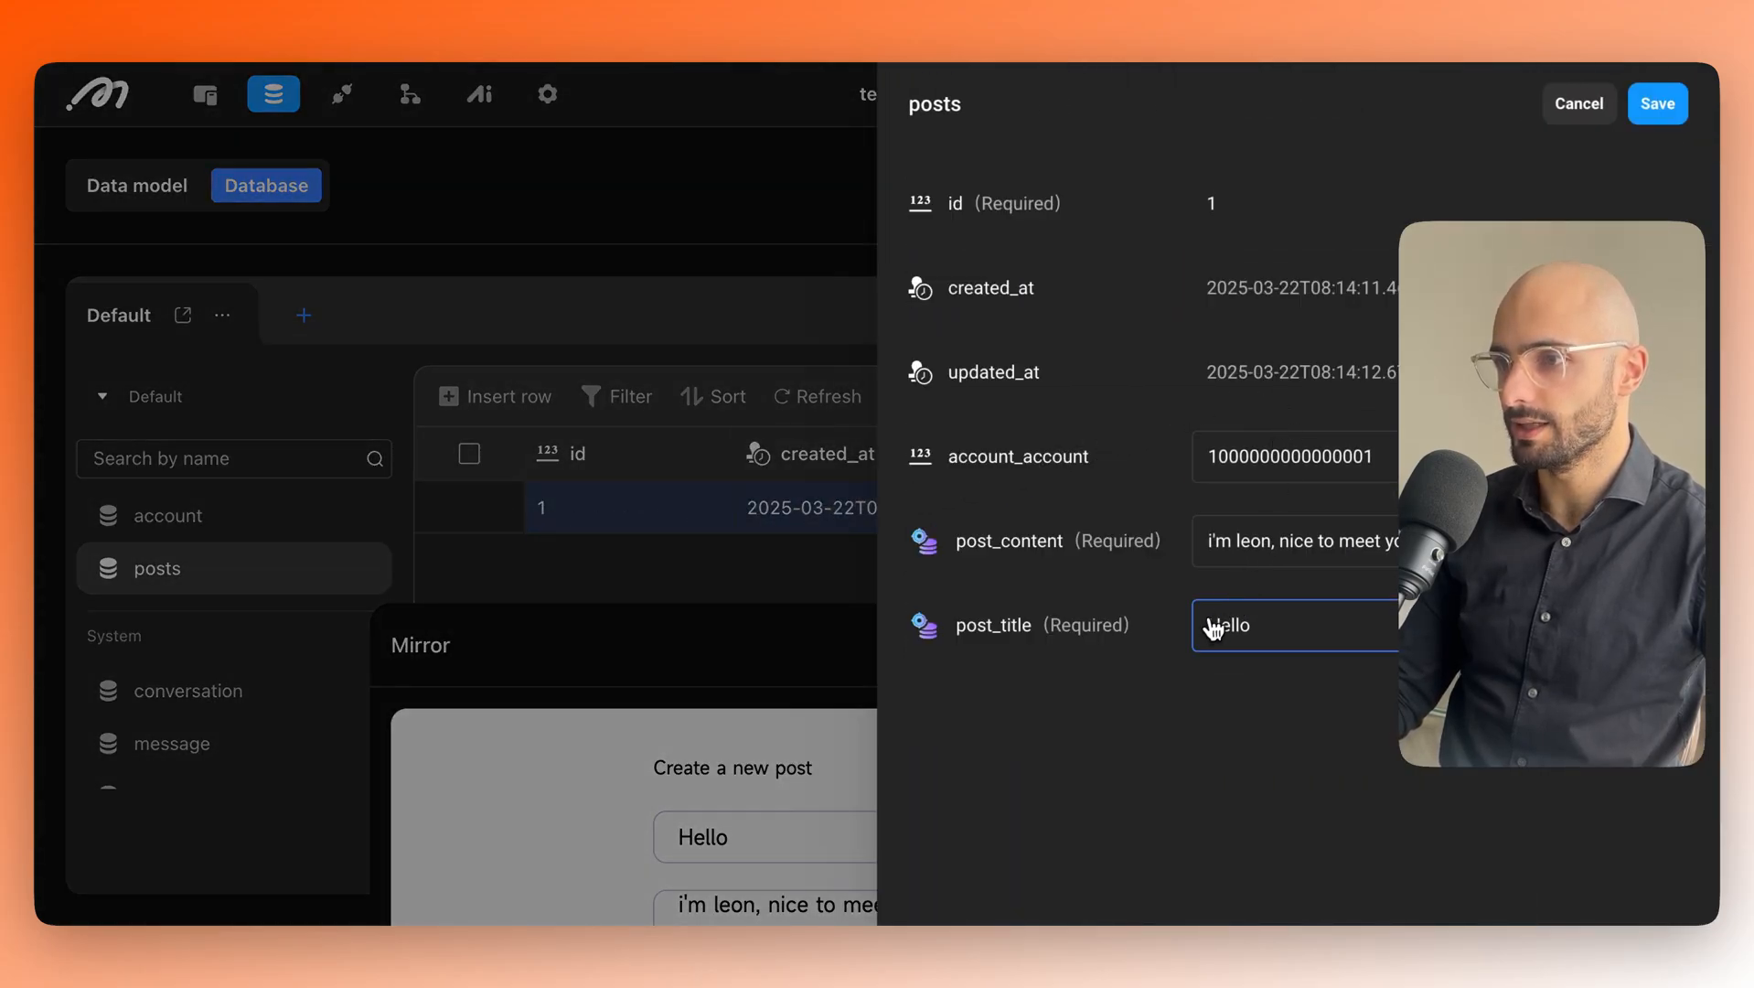
{"action": "left_click", "coordinate": [1227, 563]}
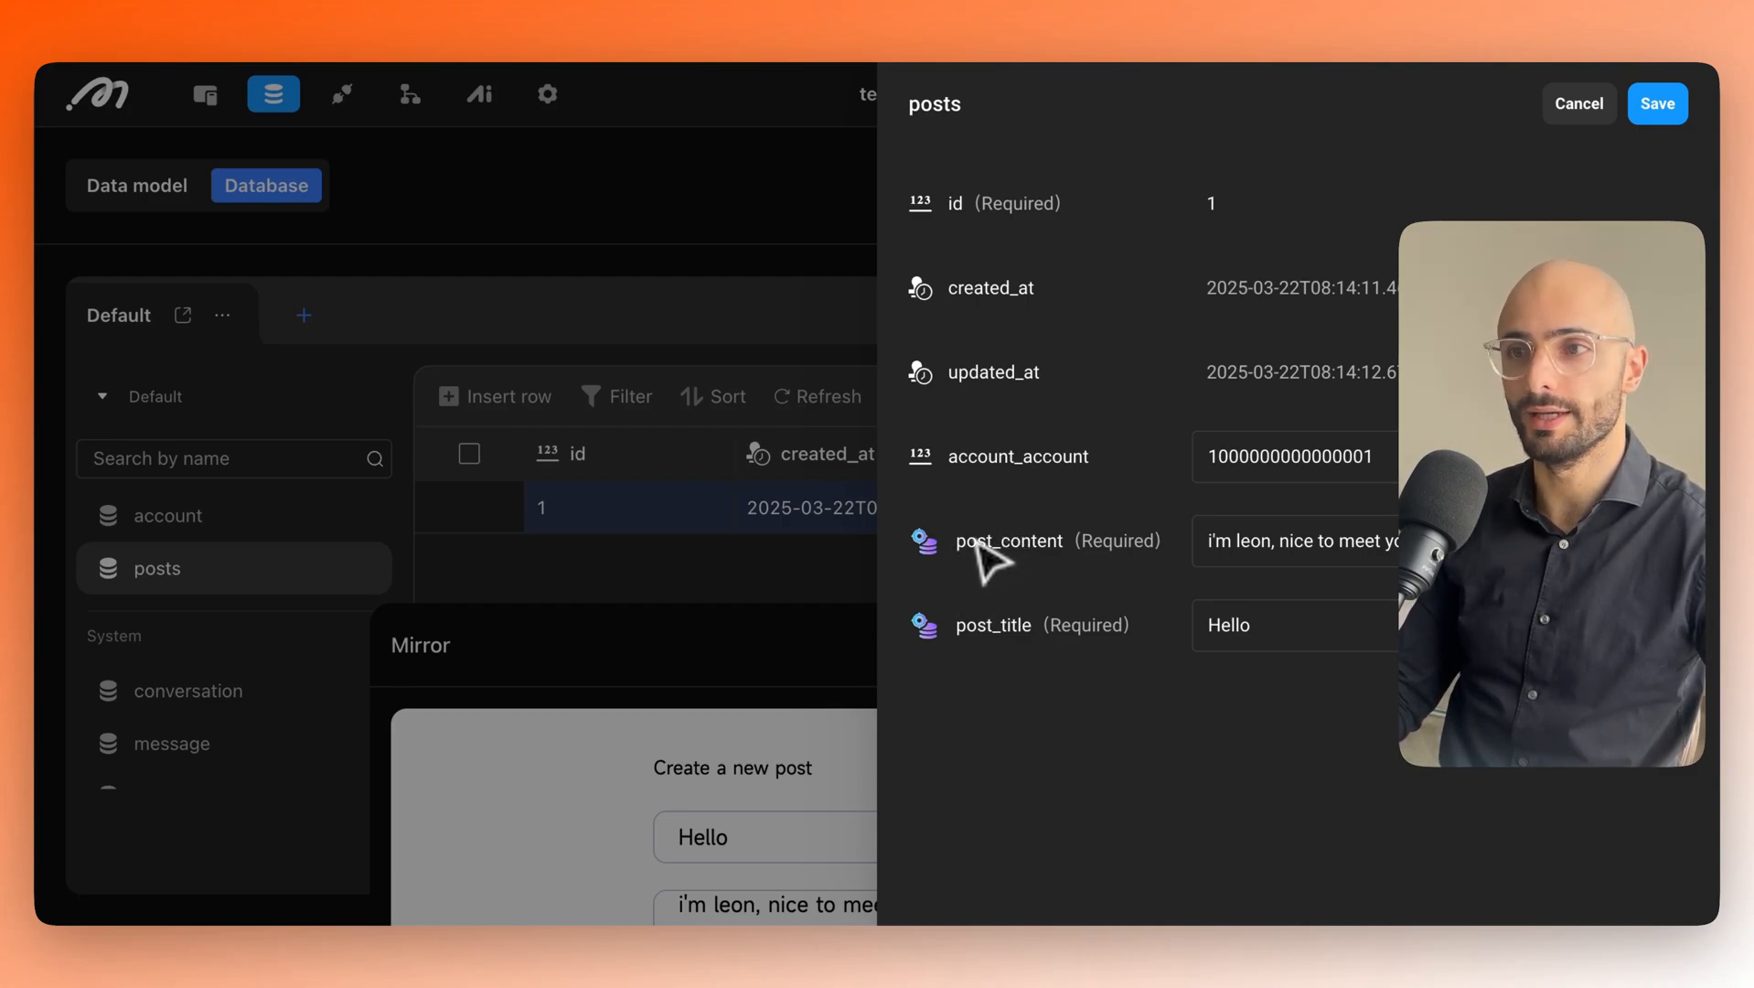
{"action": "left_click", "coordinate": [725, 242]}
Add a Reset Input Component Value success action targeting the Post title input.
{"action": "left_click", "coordinate": [205, 100]}
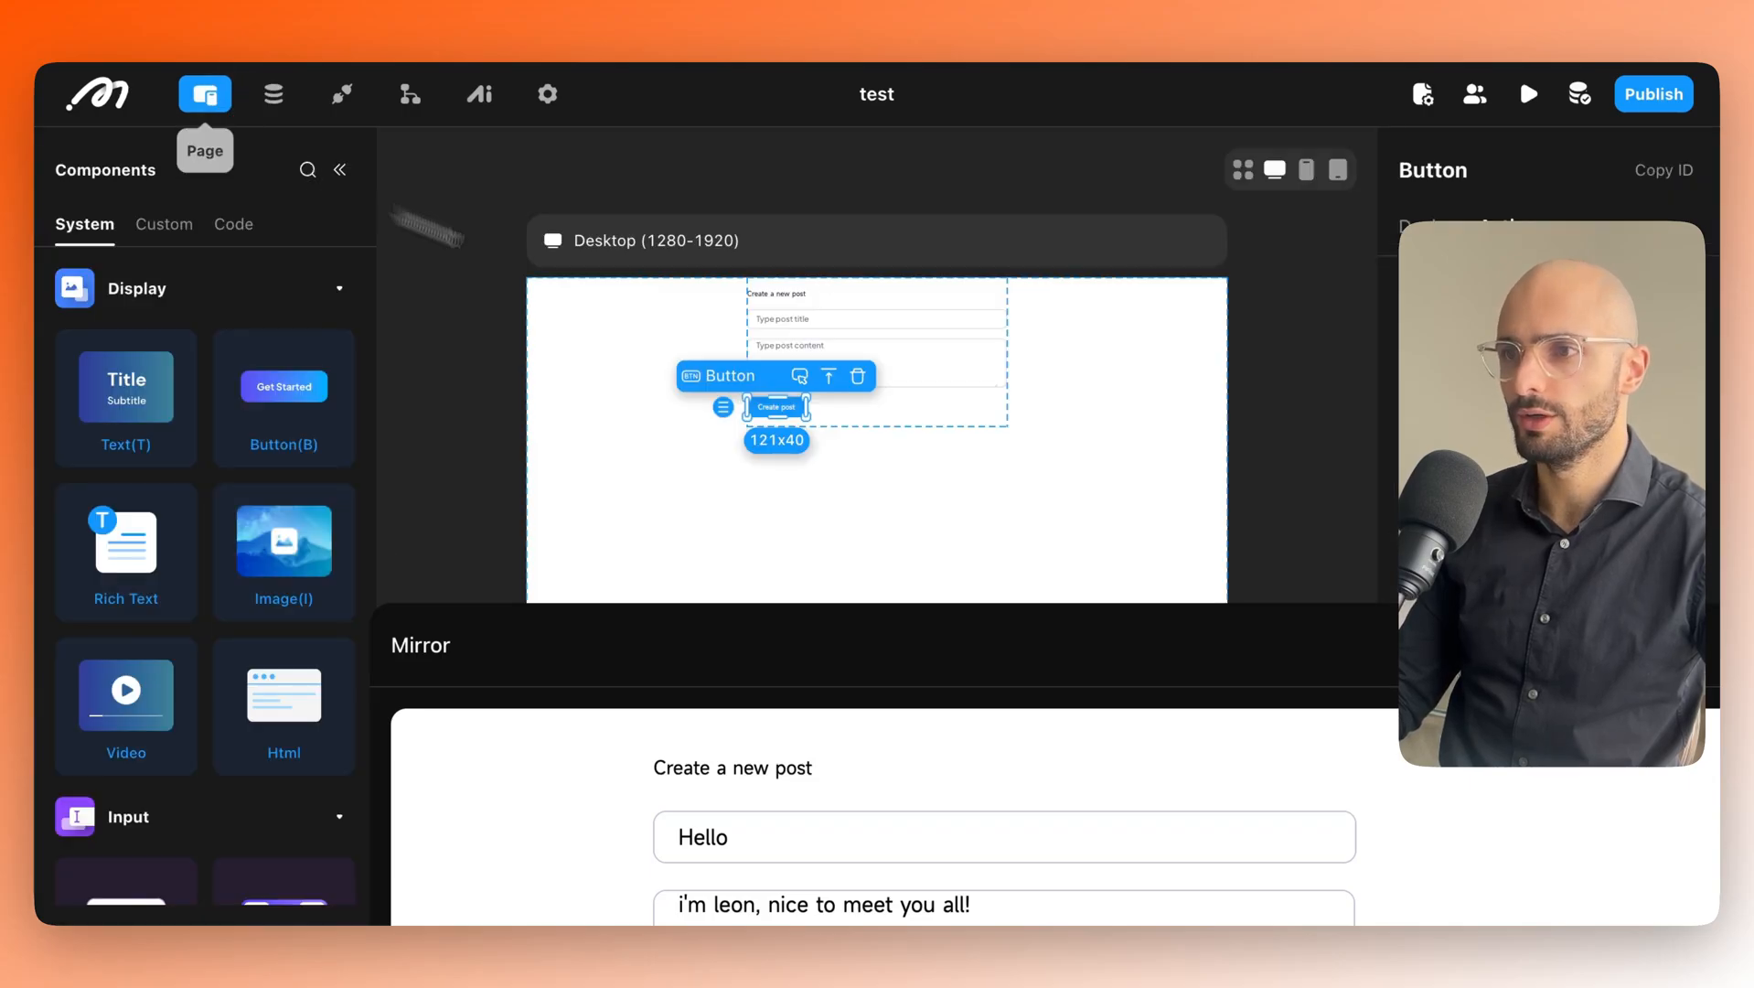
{"action": "left_click_drag", "start_coordinate": [1440, 655], "coordinate": [955, 638]}
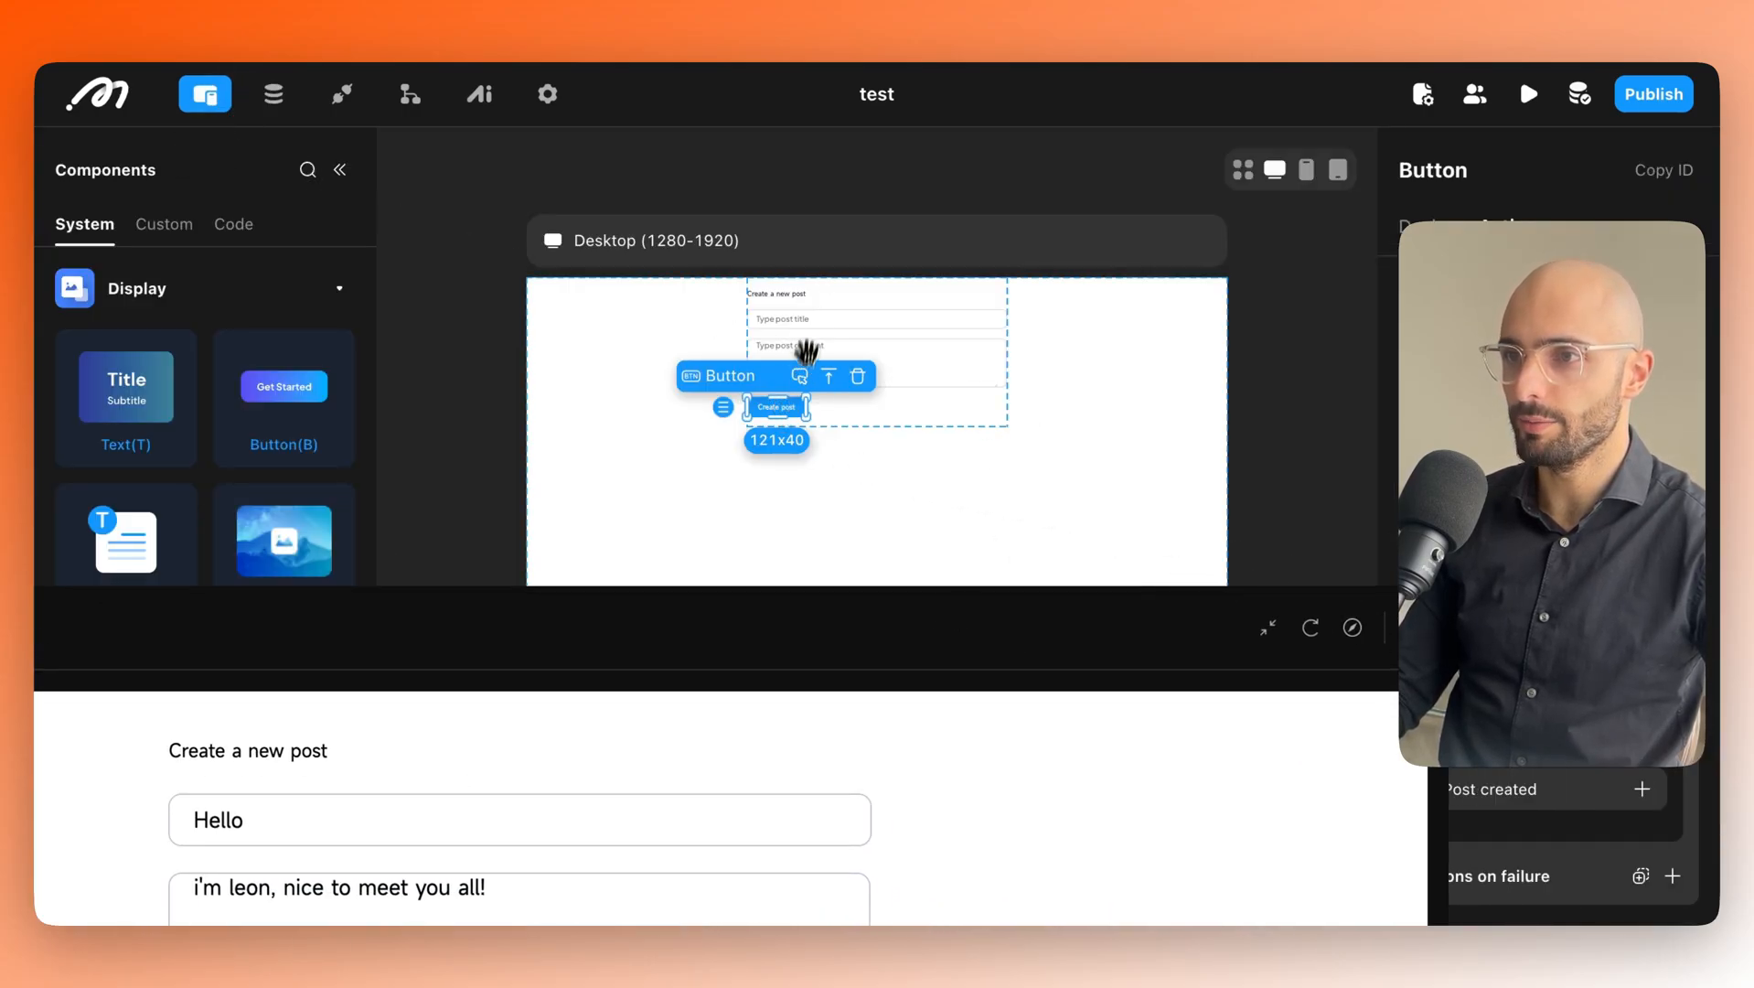
{"action": "left_click_drag", "start_coordinate": [709, 564], "coordinate": [733, 503]}
{"action": "left_click_drag", "start_coordinate": [1046, 516], "coordinate": [660, 507]}
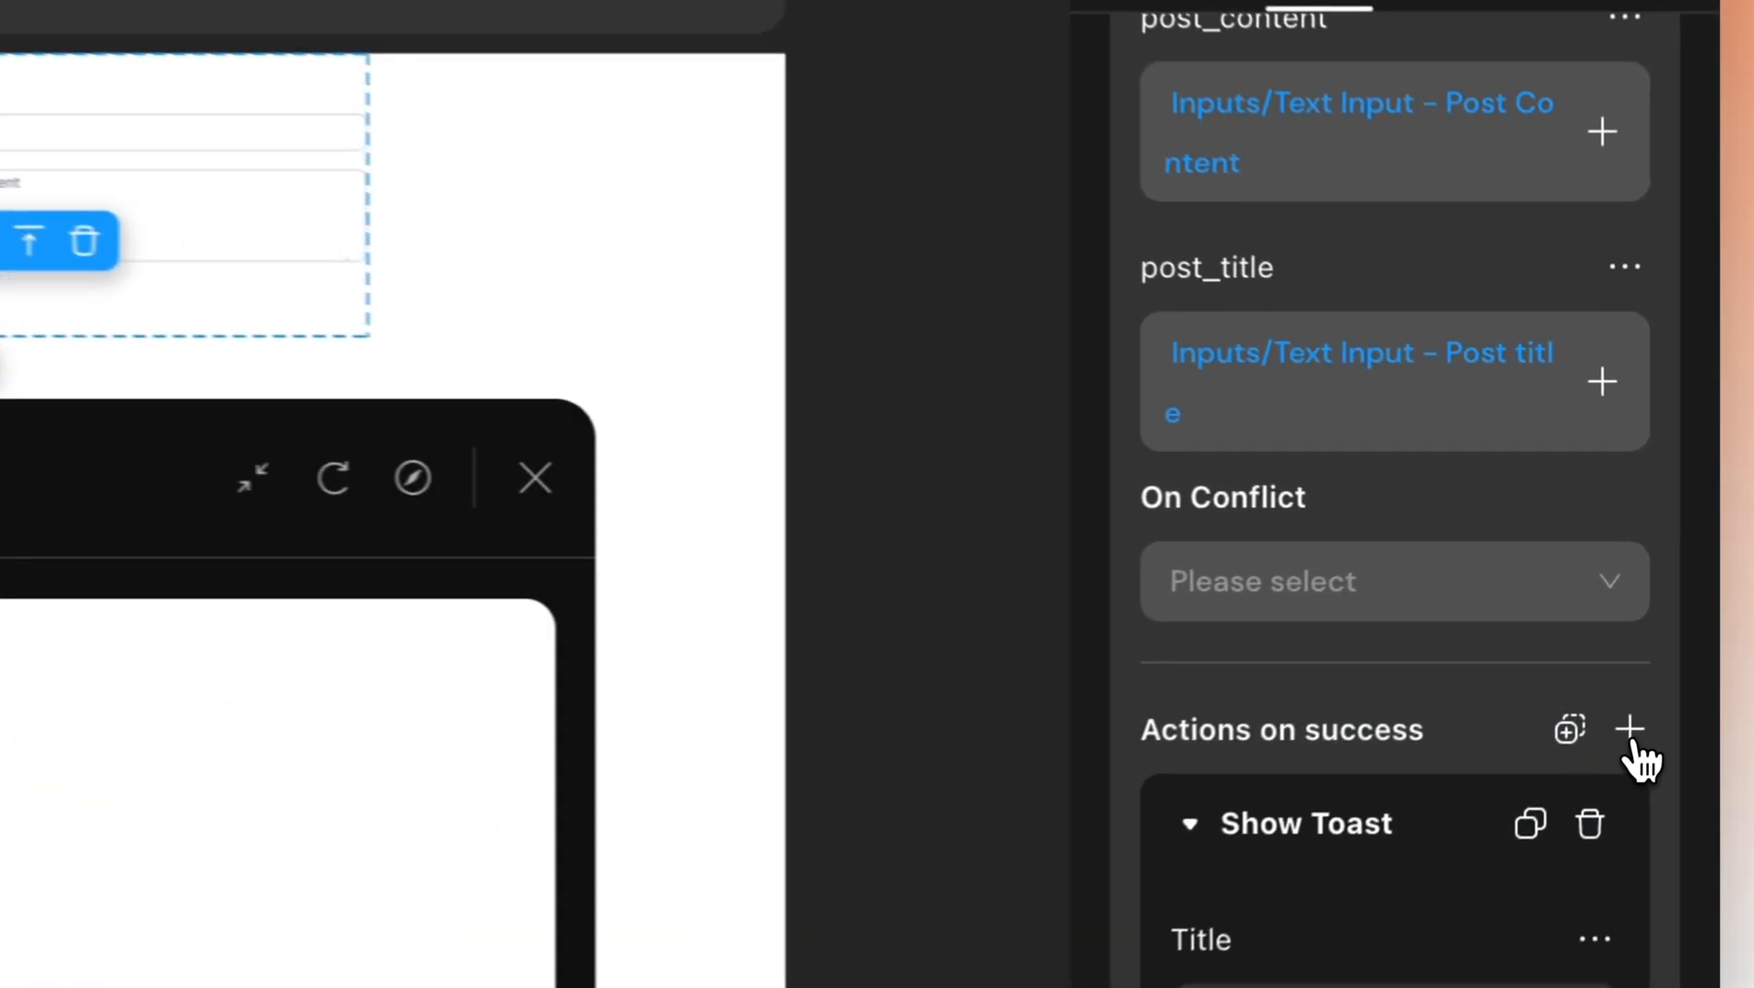
{"action": "left_click", "coordinate": [1671, 633]}
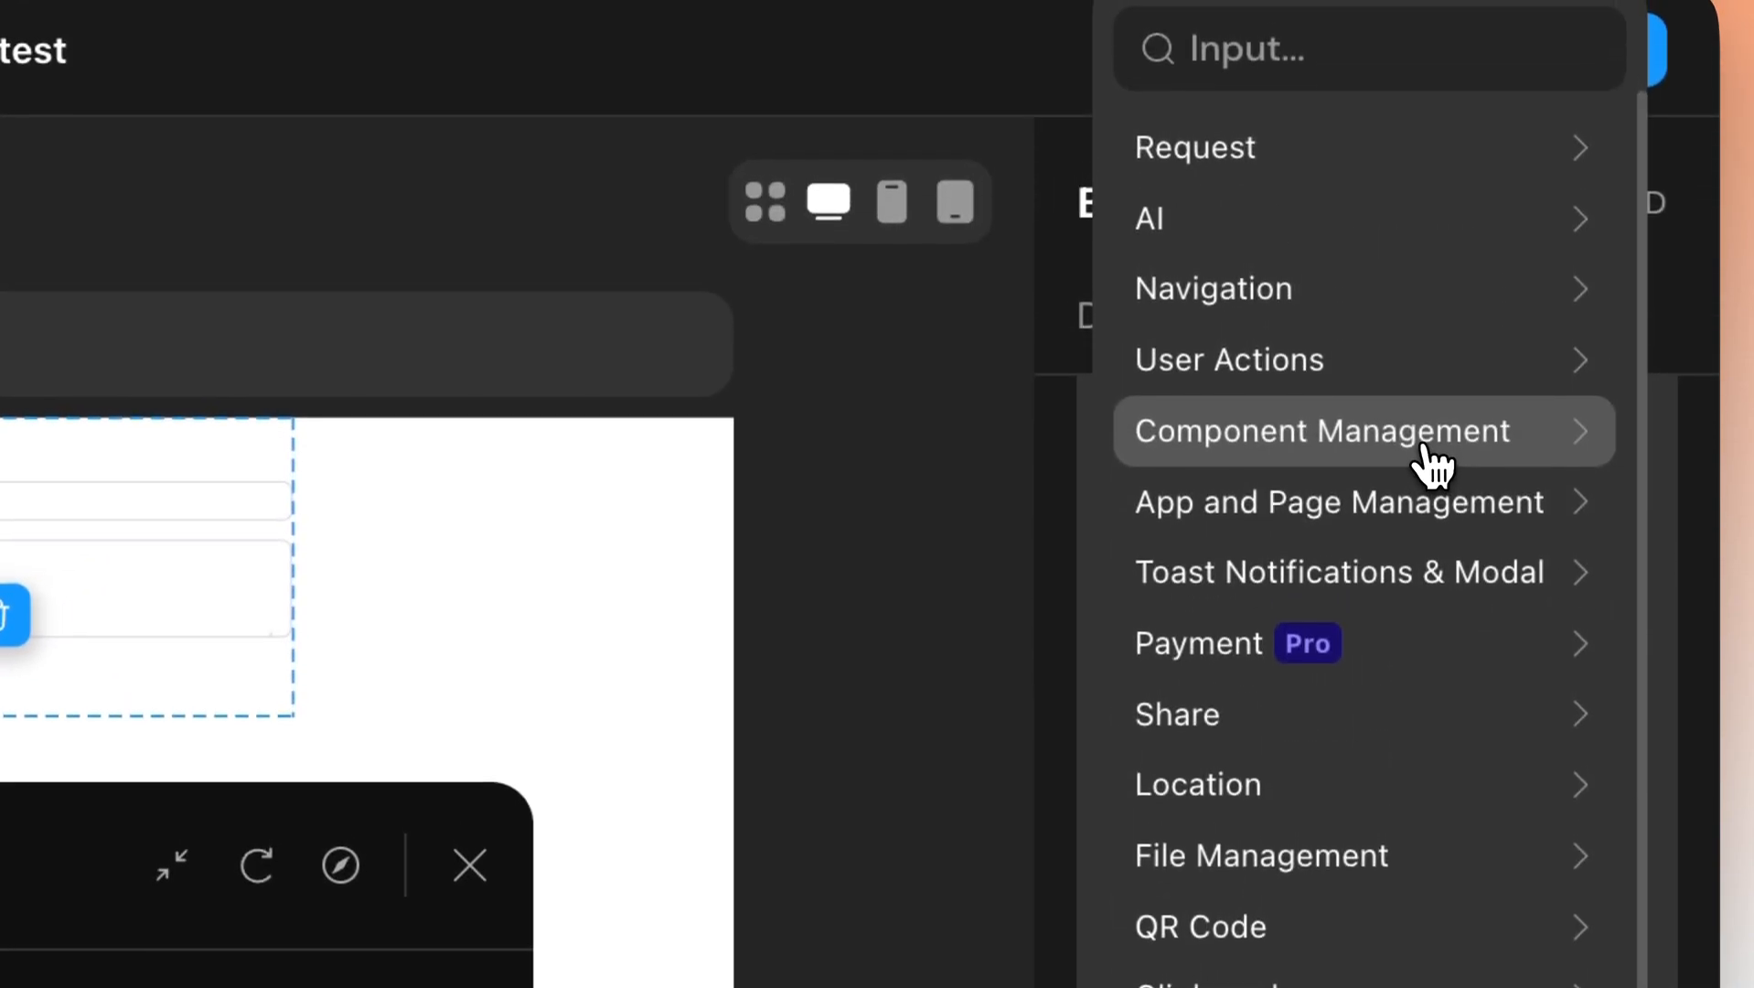
{"action": "left_click", "coordinate": [1431, 466]}
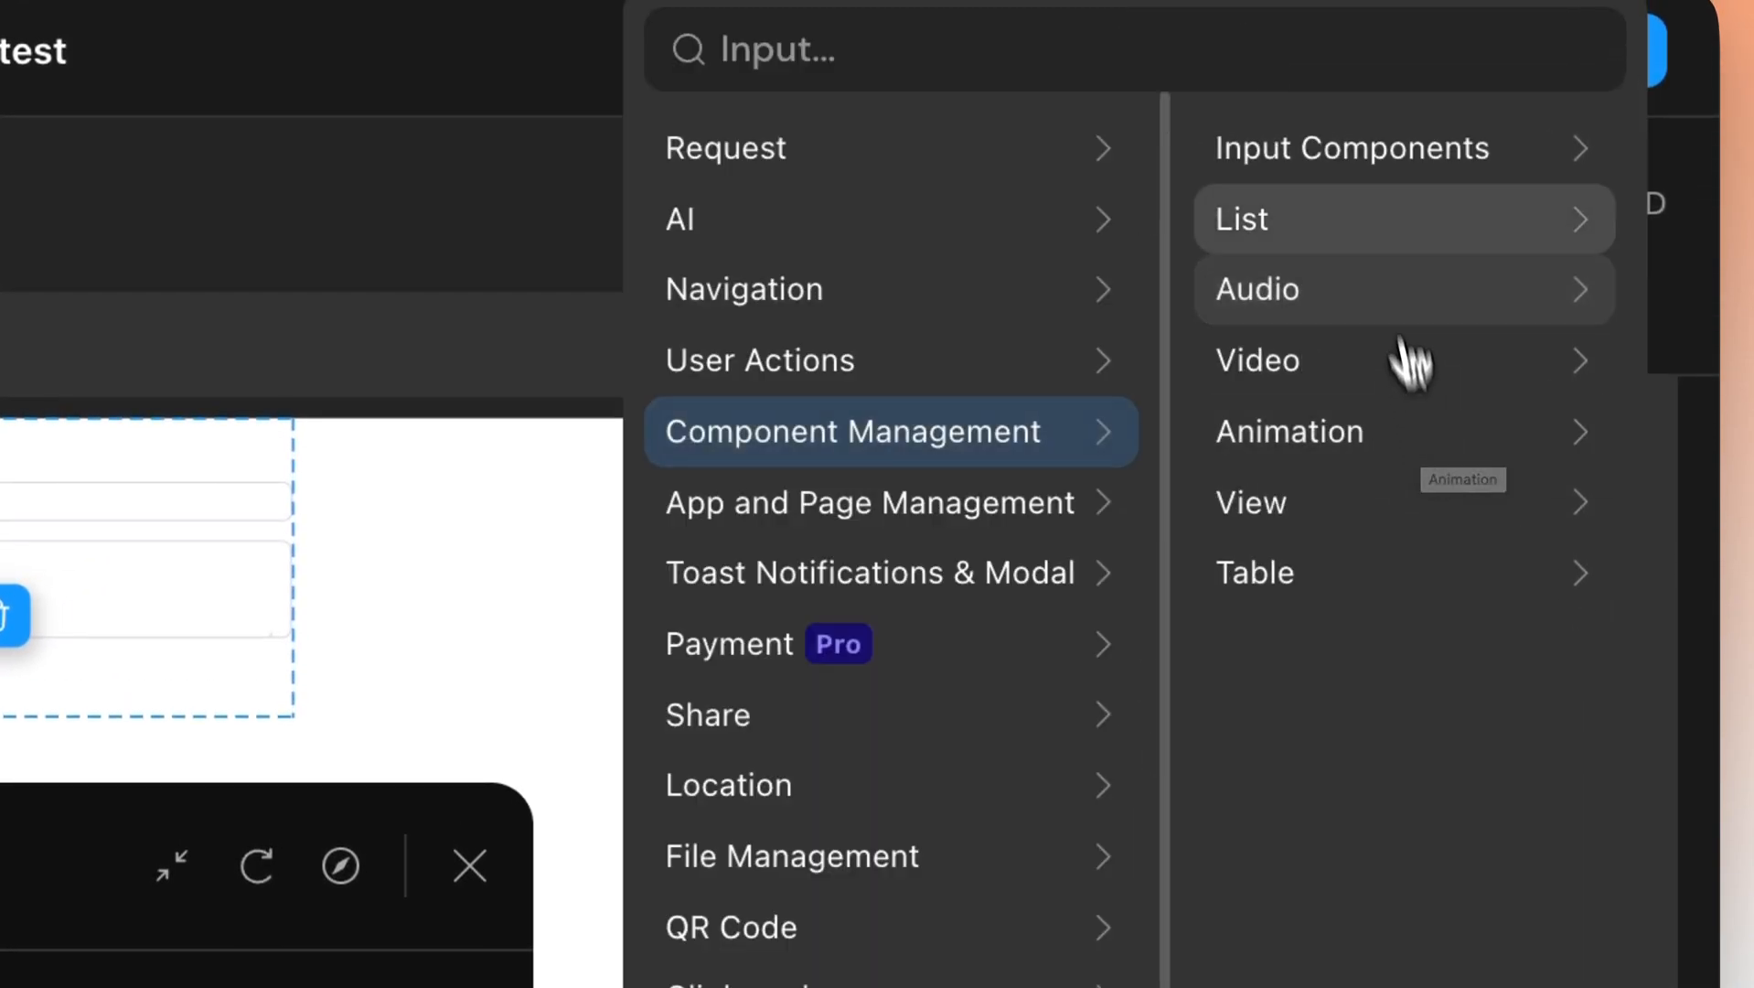
{"action": "left_click", "coordinate": [1367, 173]}
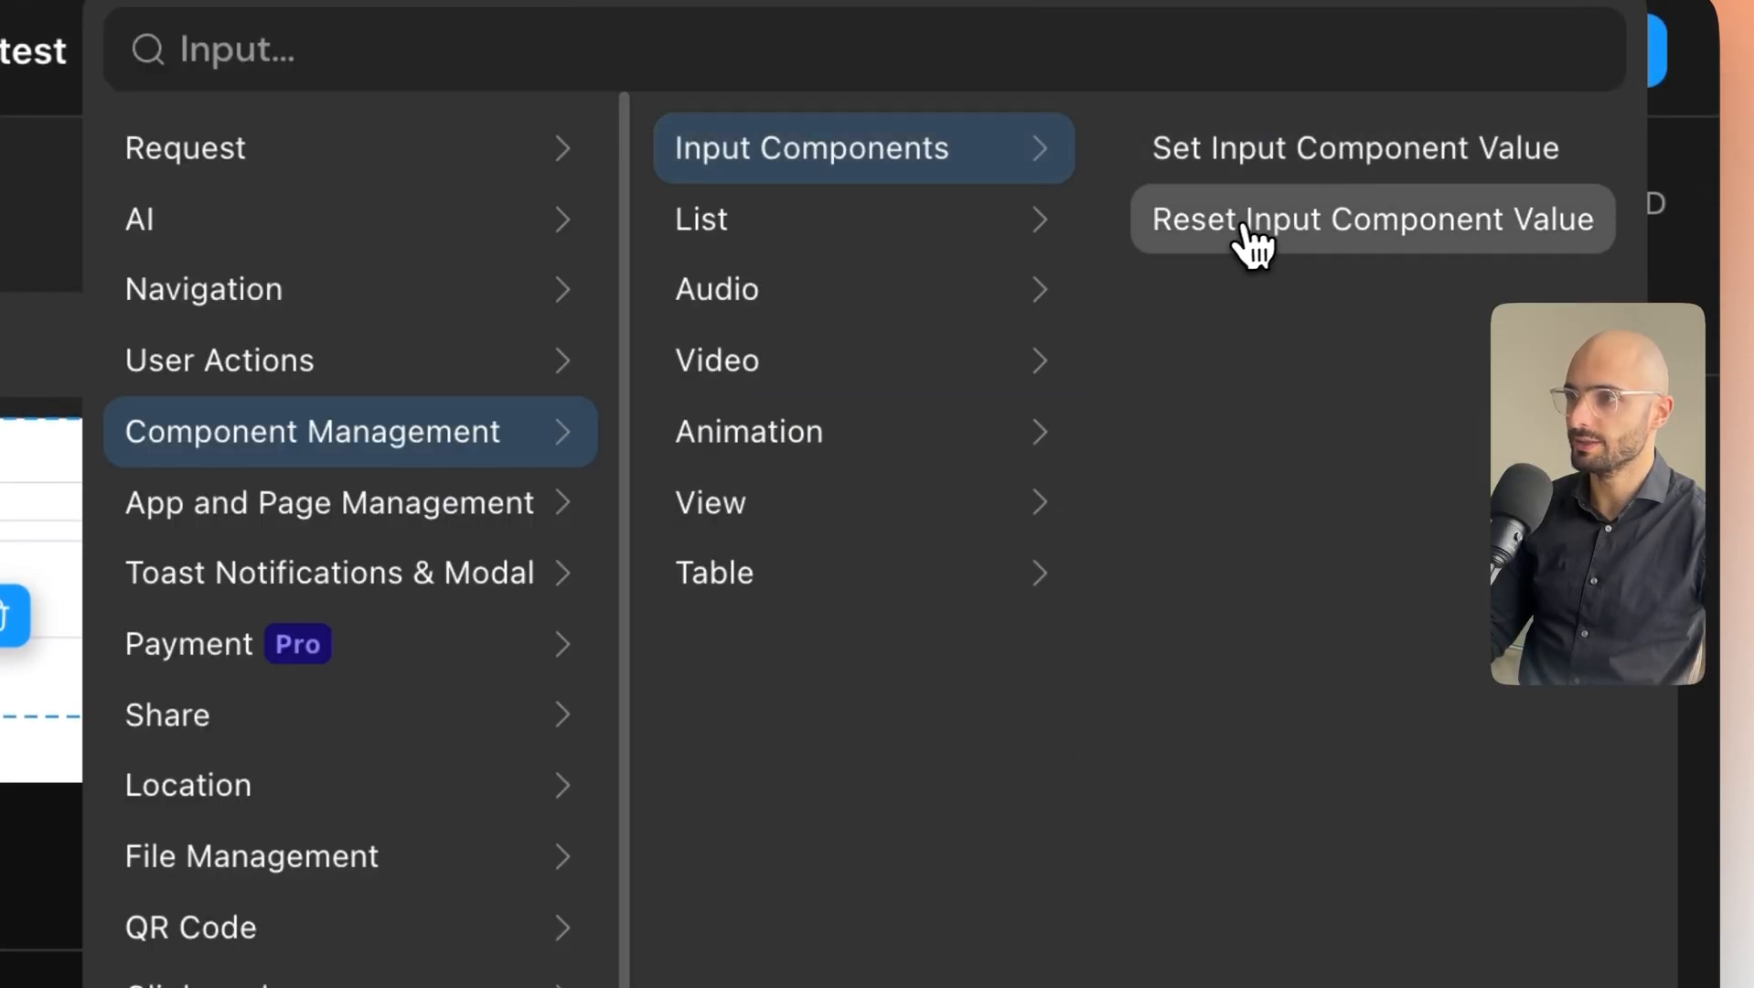
{"action": "left_click", "coordinate": [1386, 236]}
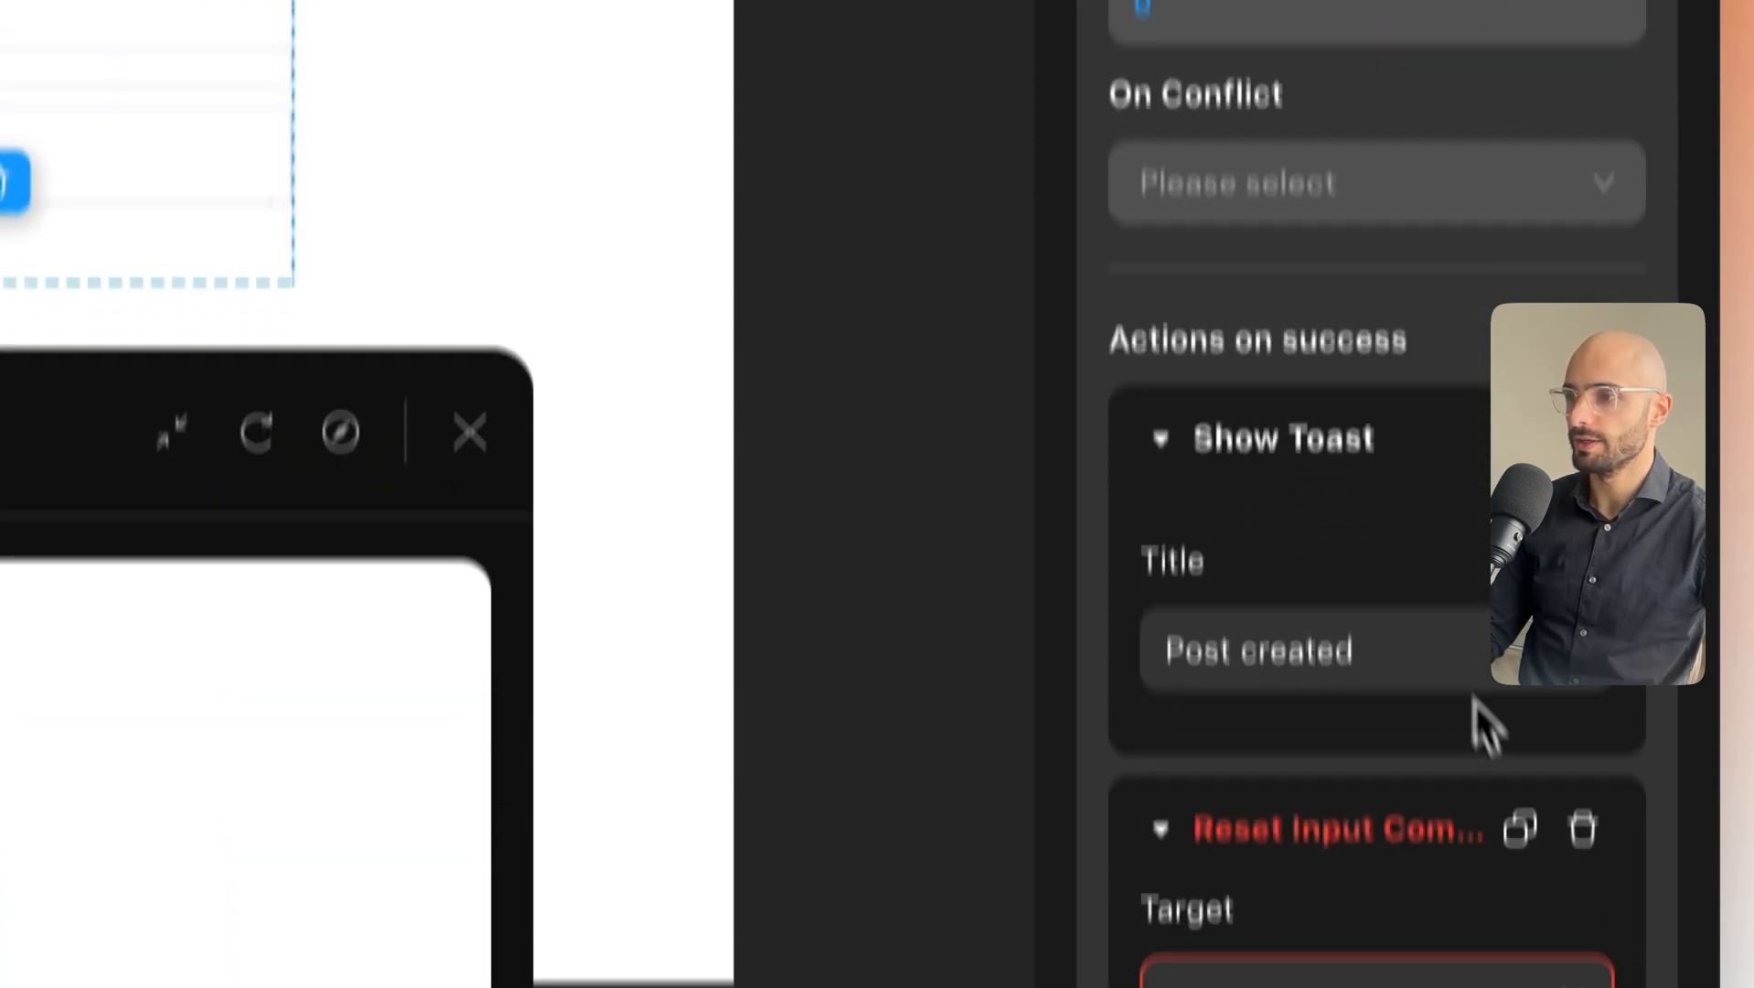
{"action": "left_click", "coordinate": [1554, 811]}
{"action": "left_click", "coordinate": [1565, 771]}
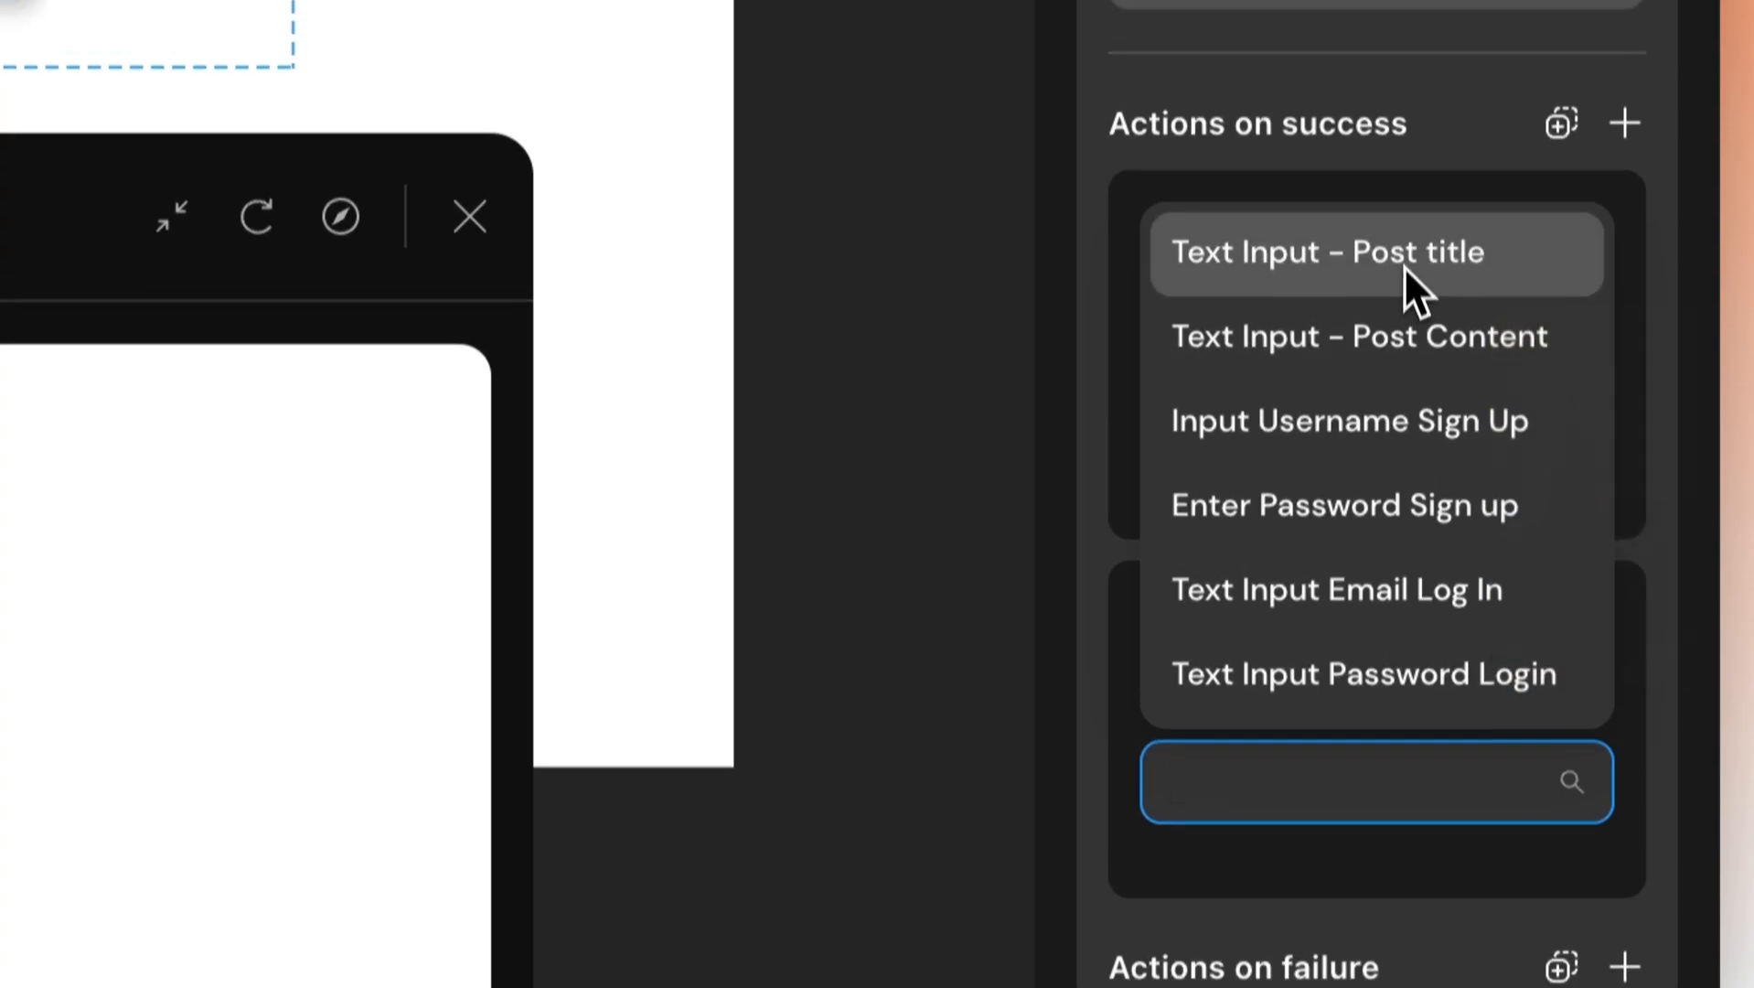
{"action": "left_click", "coordinate": [1401, 261]}
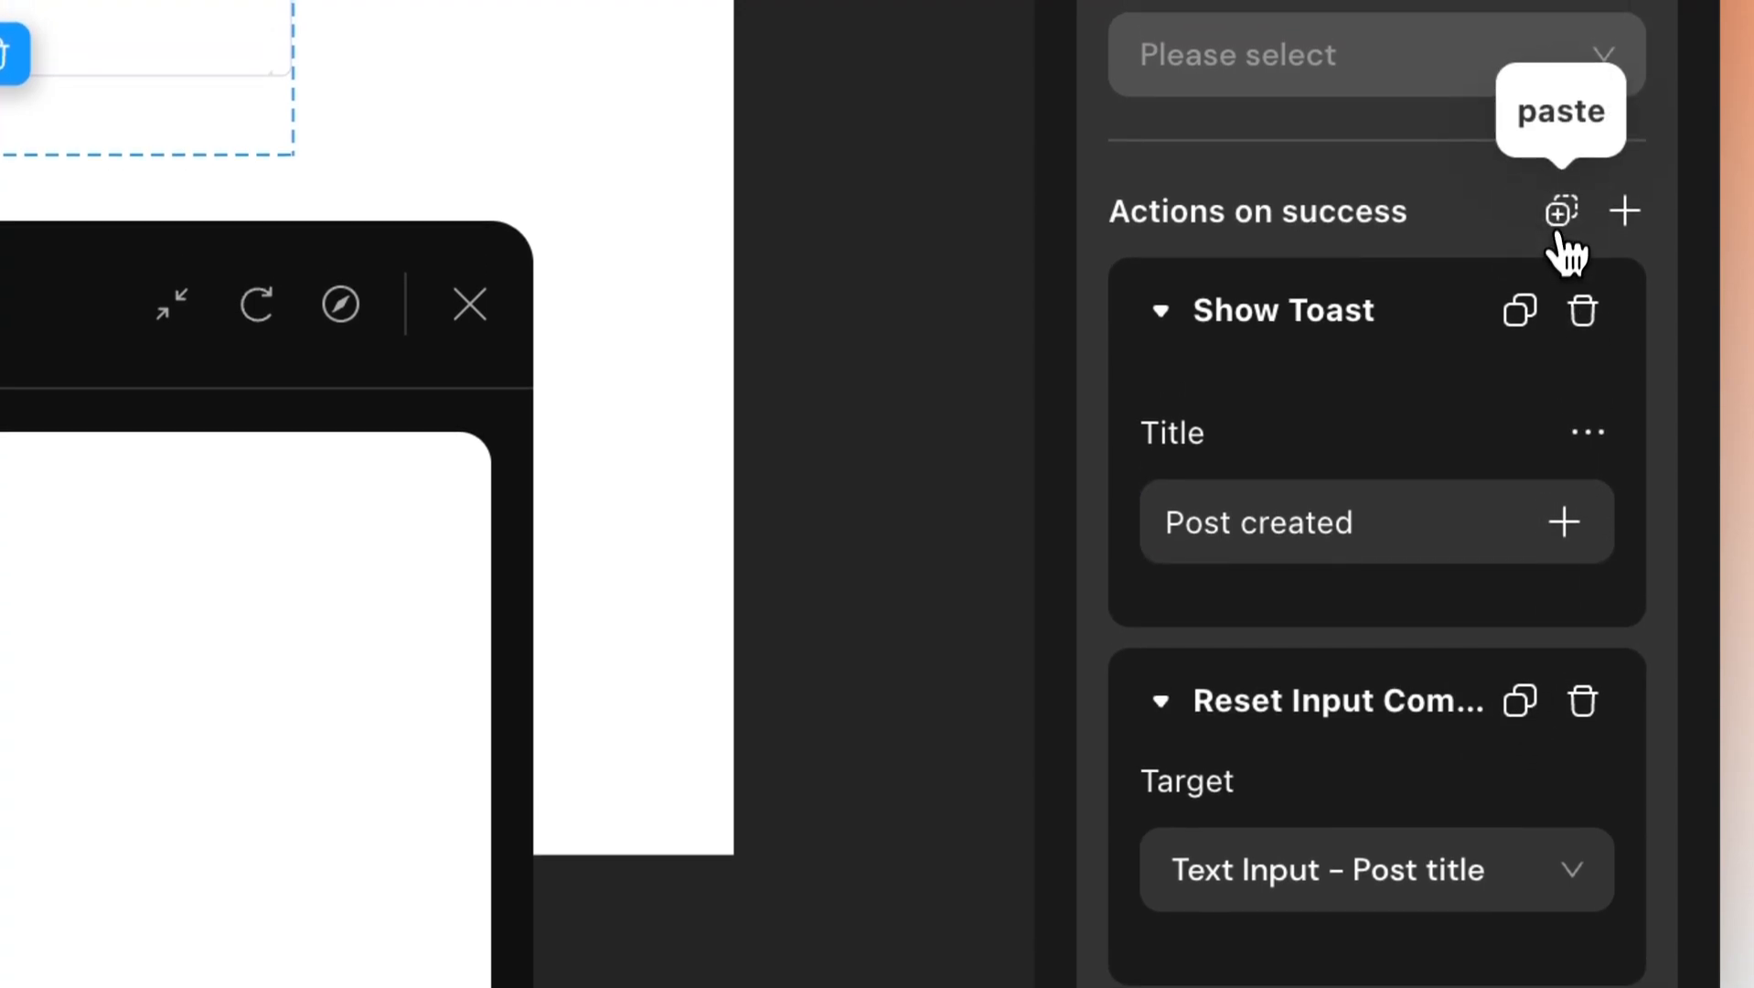
Paste a copy of the reset action and retarget it to the Post Content input.
{"action": "left_click", "coordinate": [1561, 169]}
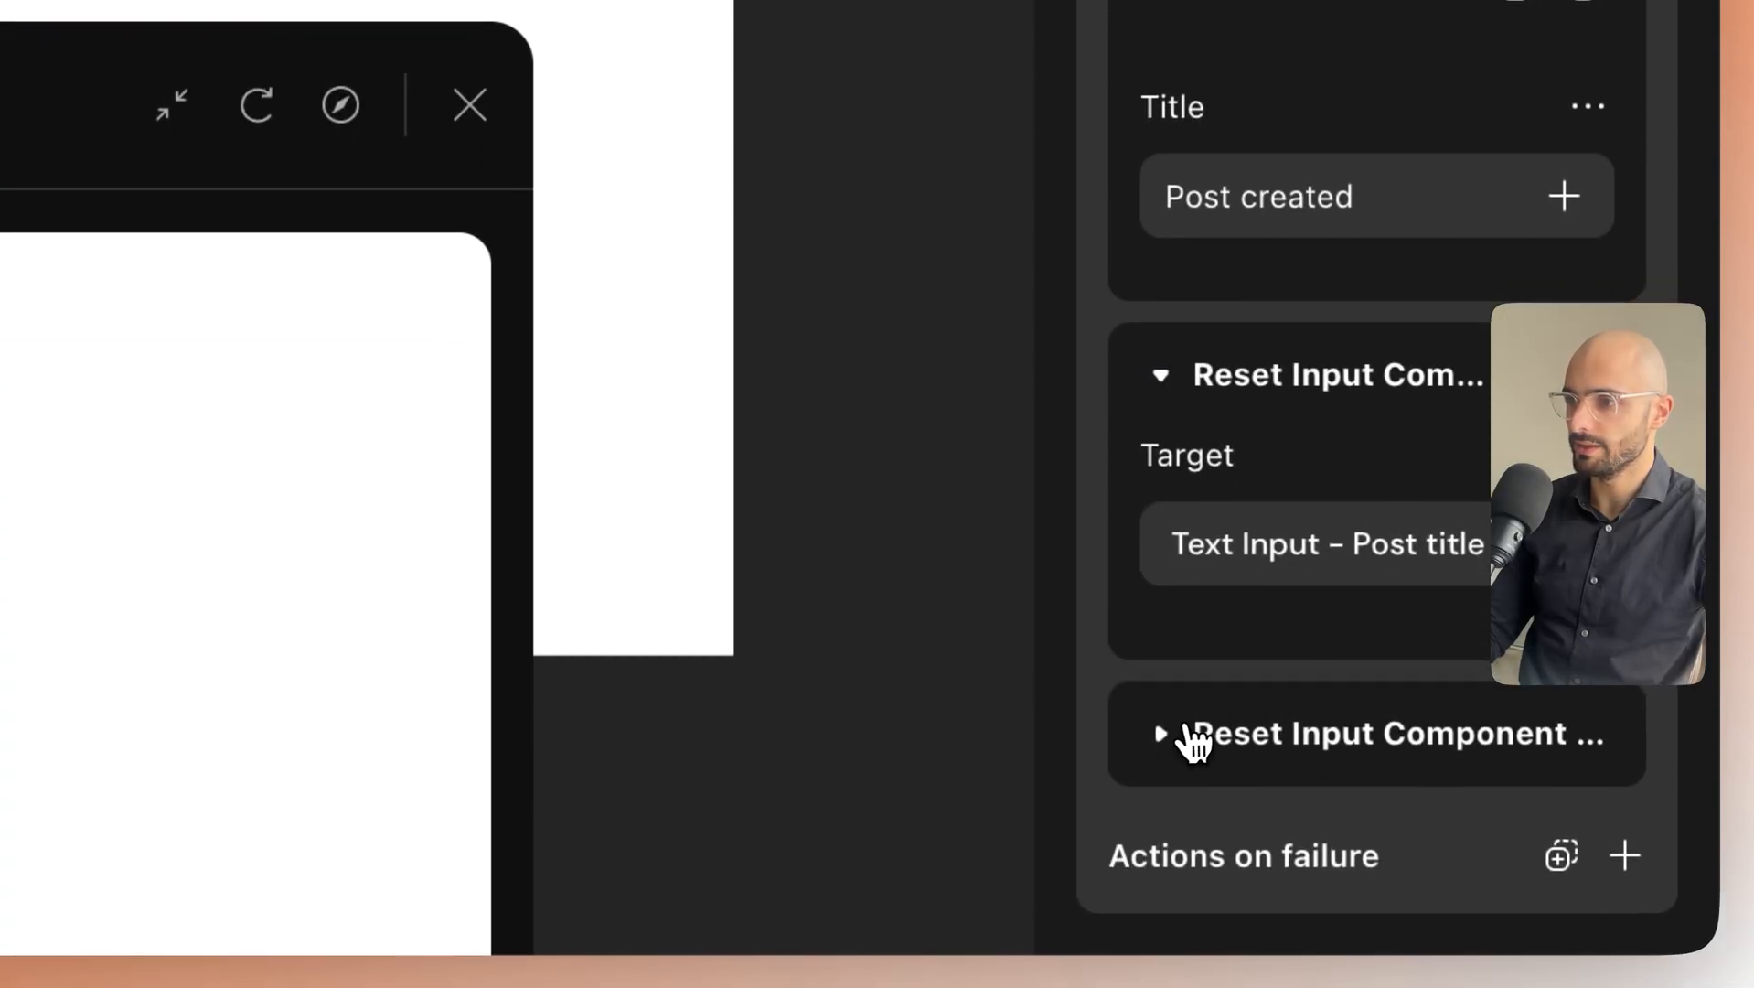
{"action": "left_click", "coordinate": [1195, 933]}
{"action": "scroll", "coordinate": [1358, 644], "scroll_direction": "down", "scroll_amount": 3}
{"action": "left_click", "coordinate": [1475, 704]}
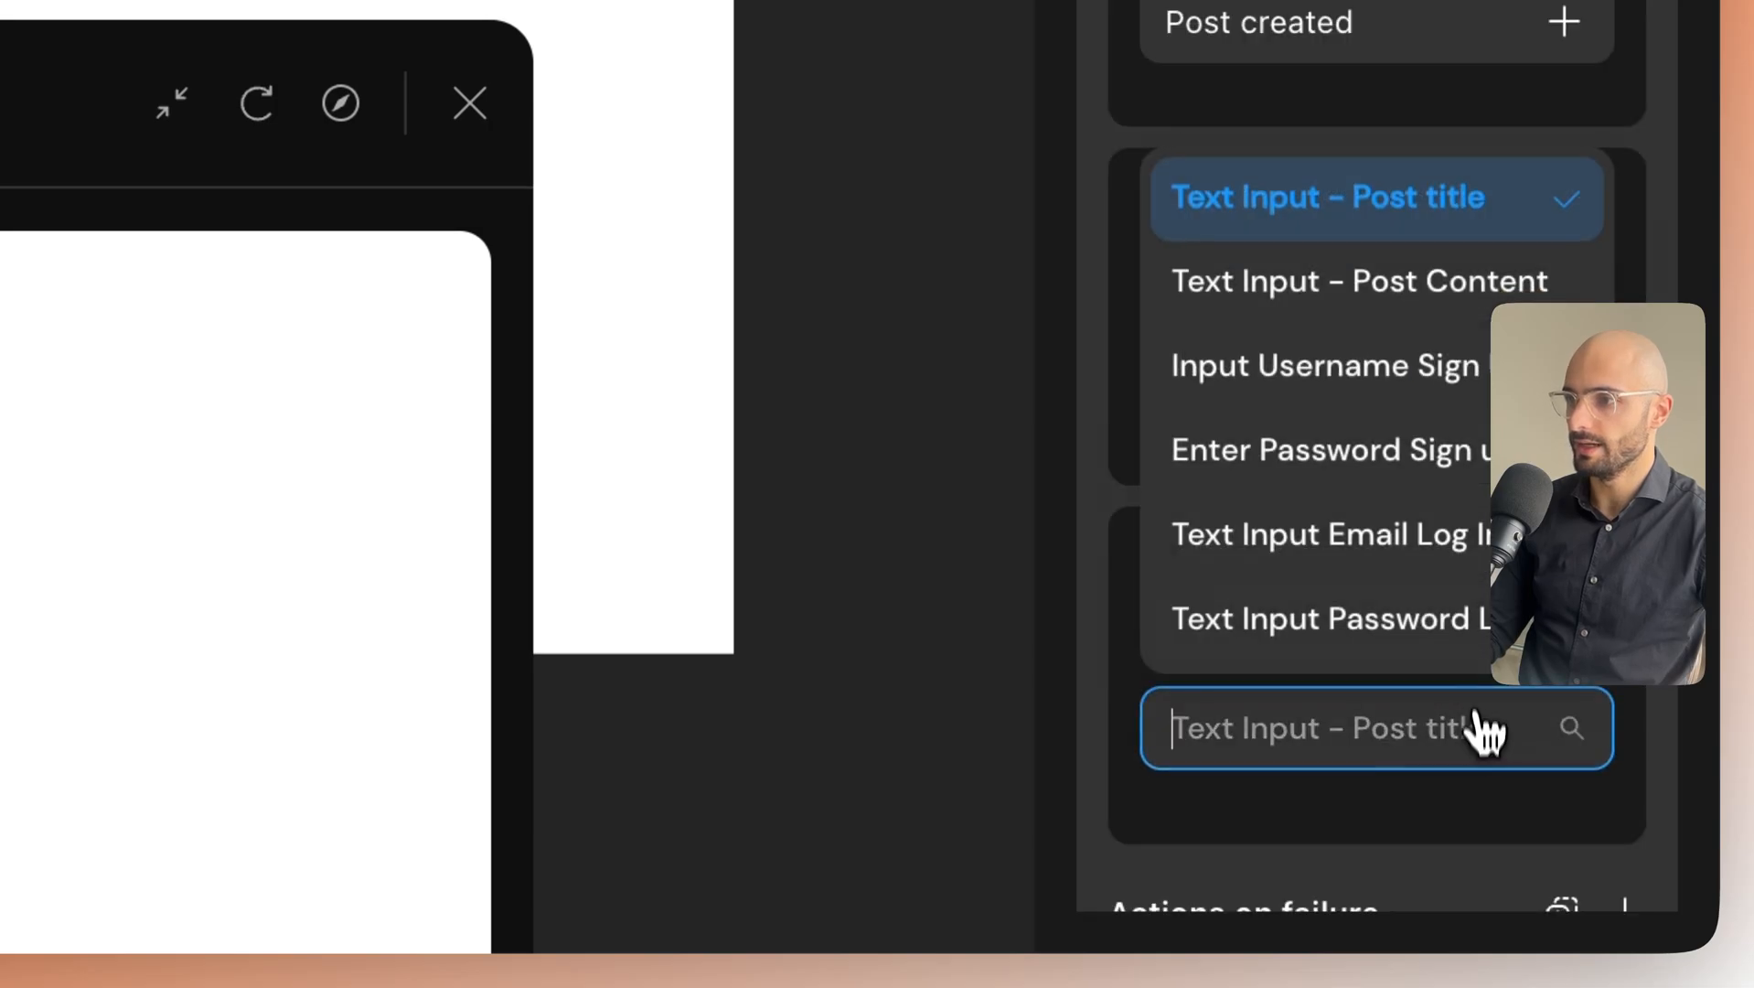
{"action": "left_click", "coordinate": [1403, 304]}
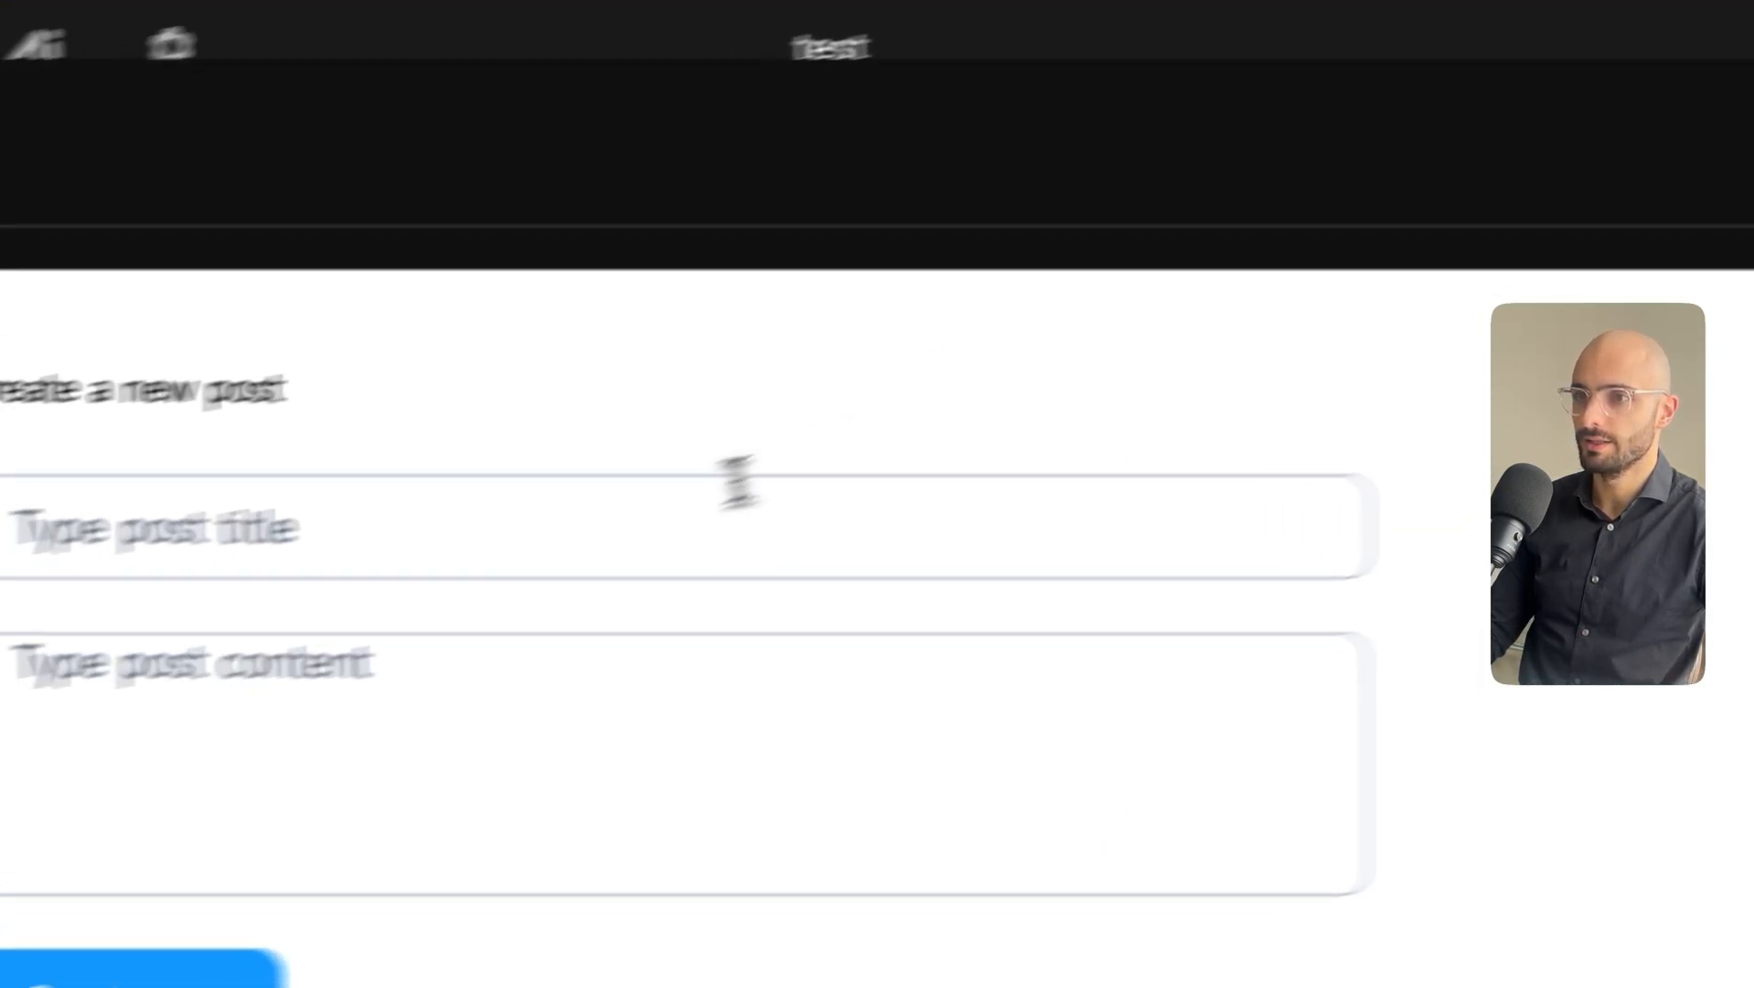
Type 'hey again' as a preview post title, then shrink the Mirror window into the bottom-right corner.
{"action": "left_click", "coordinate": [737, 483]}
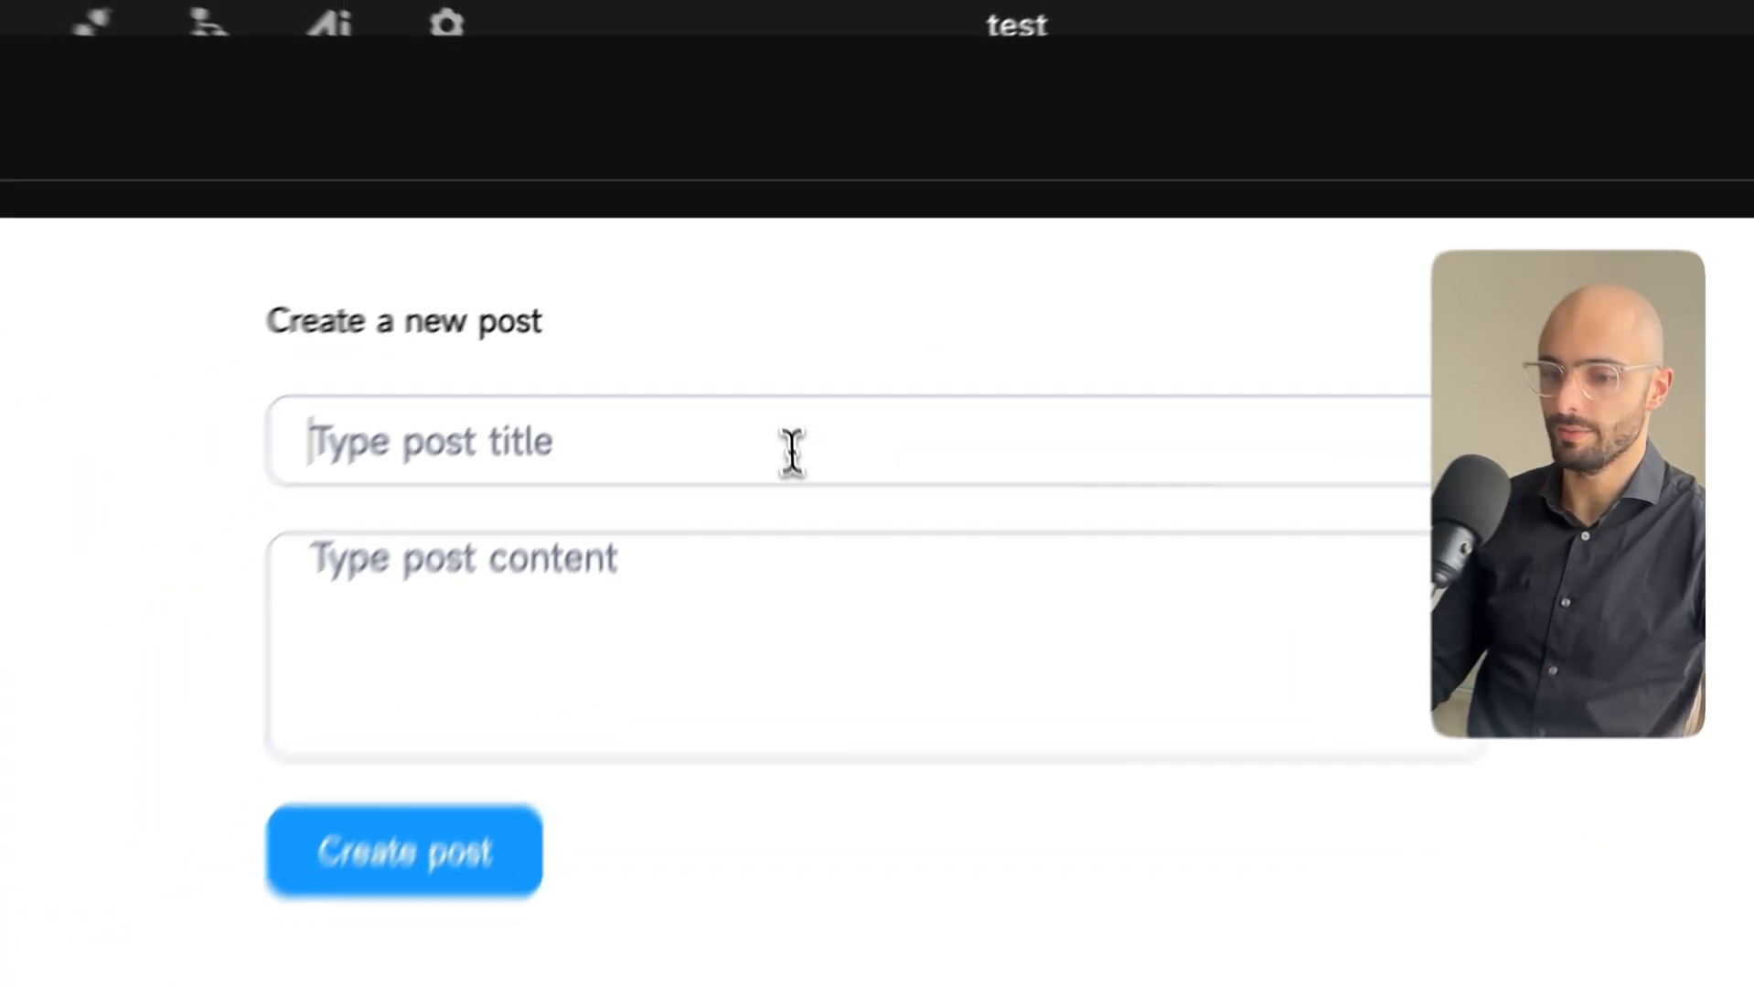
{"action": "type", "text": "hey again"}
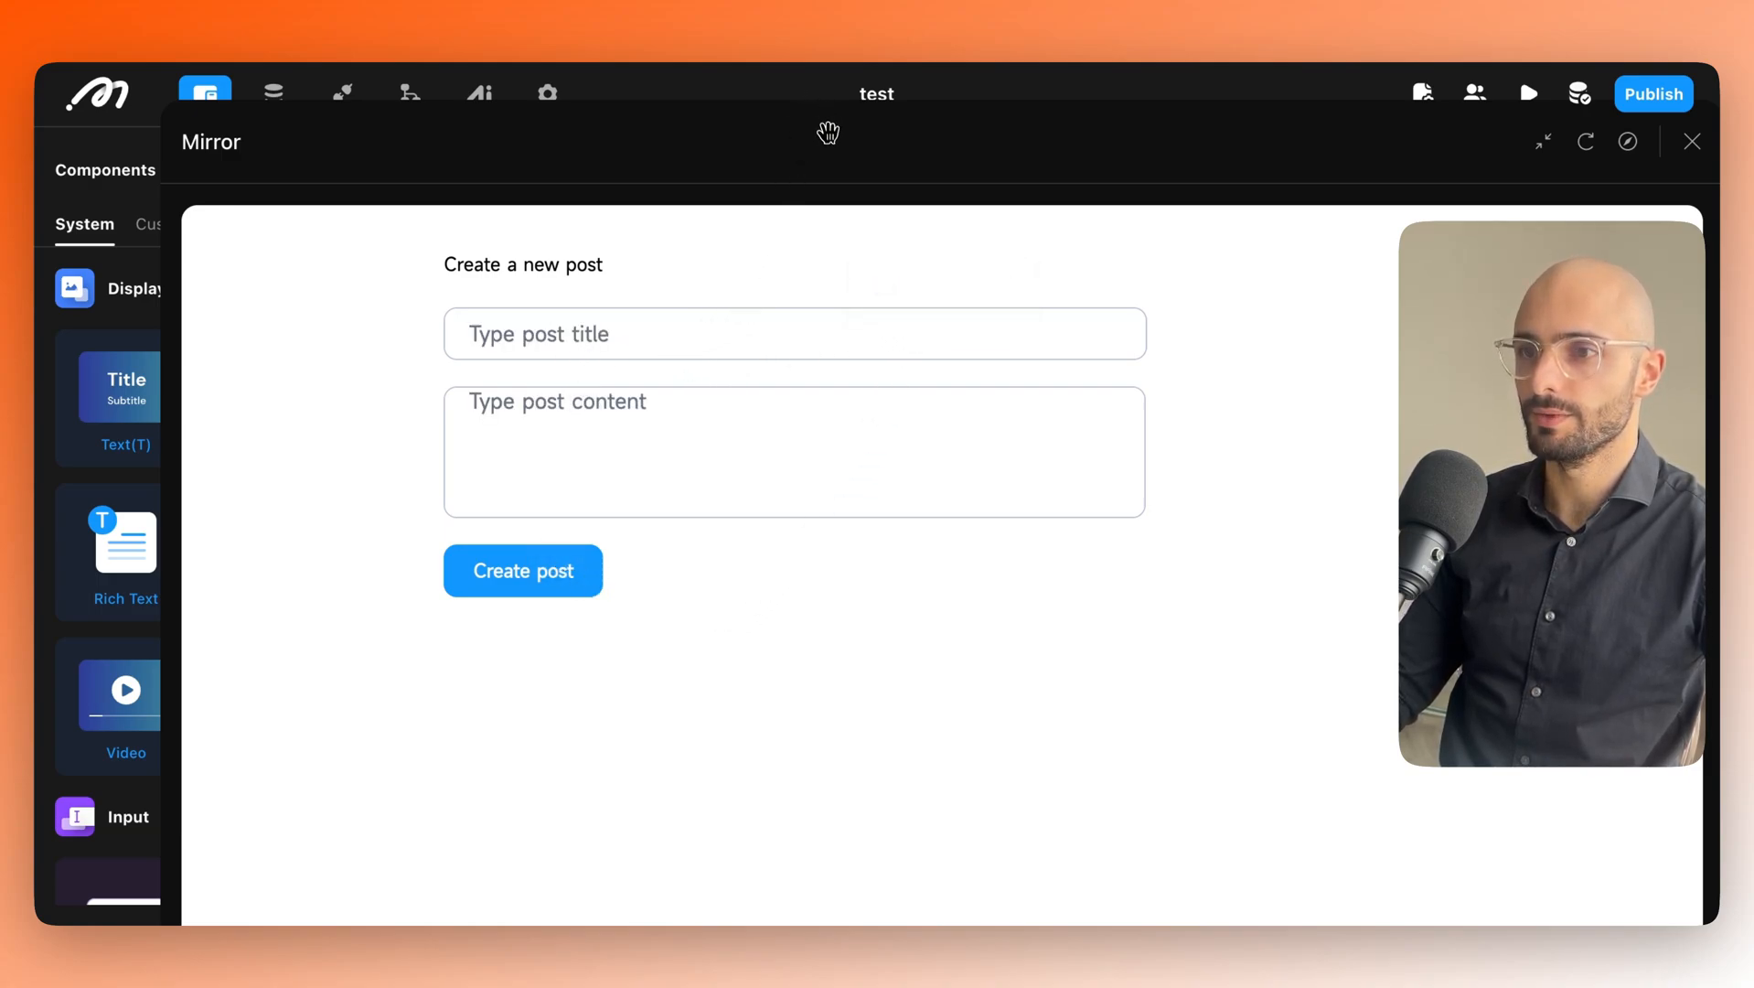
{"action": "left_click_drag", "start_coordinate": [827, 133], "coordinate": [765, 43]}
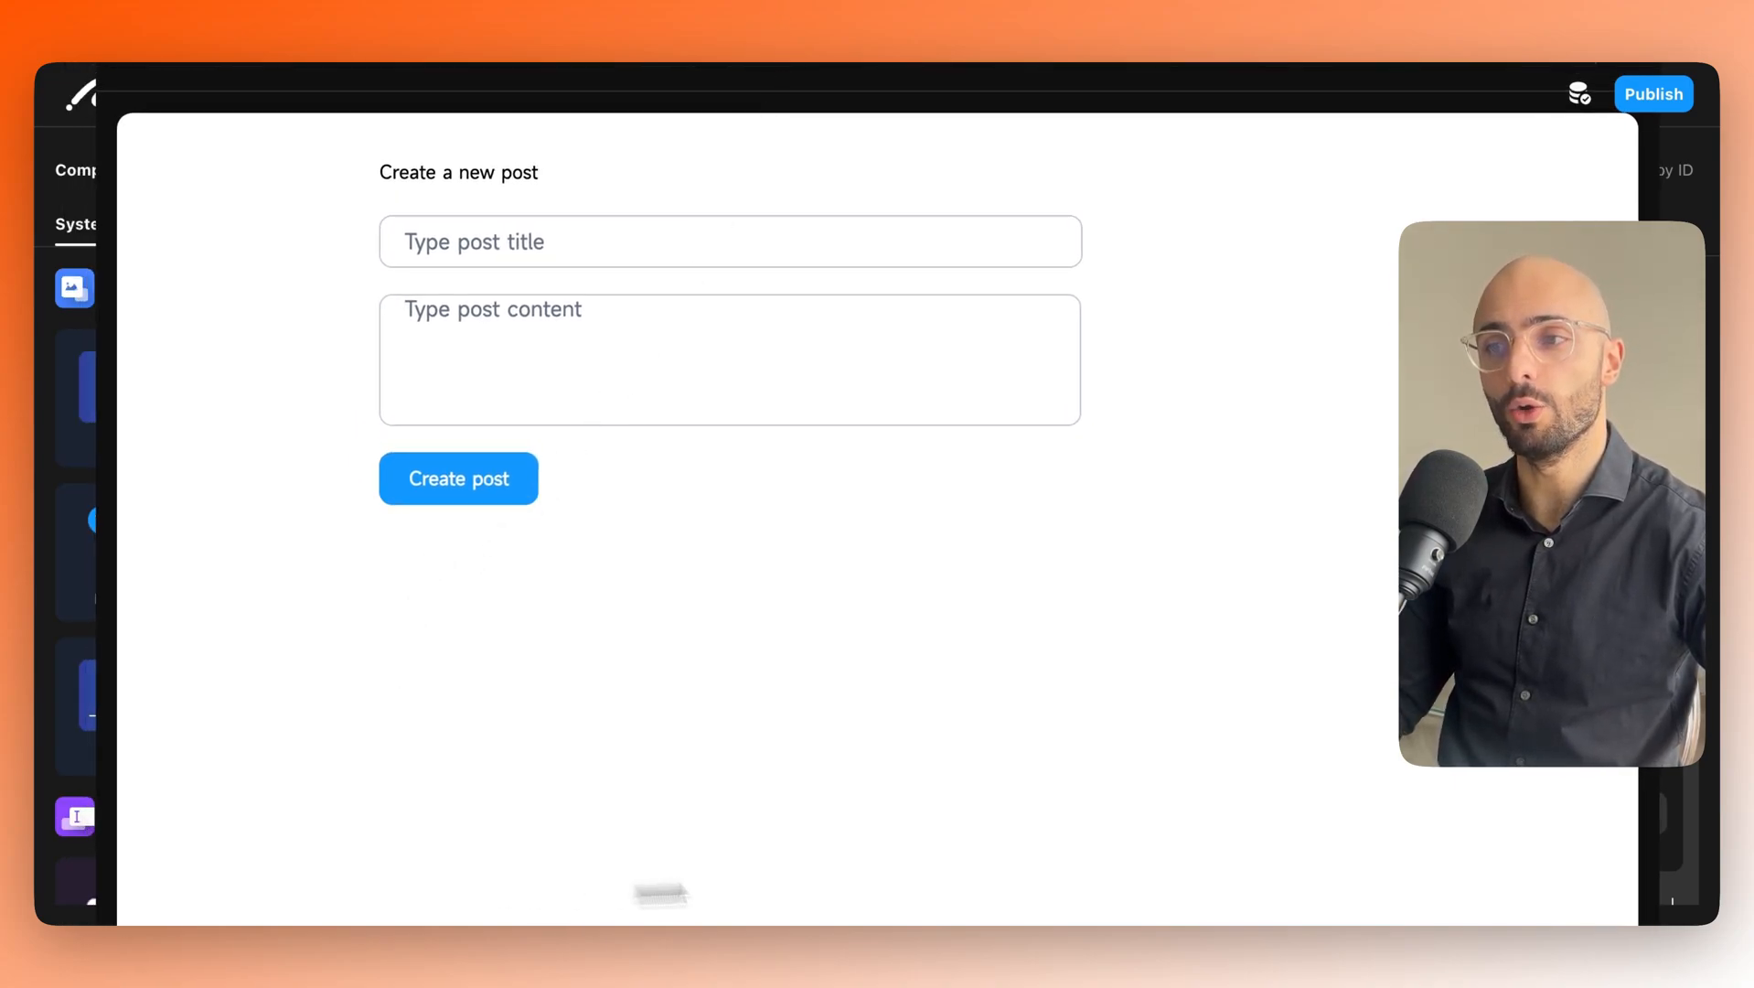
{"action": "left_click_drag", "start_coordinate": [610, 80], "coordinate": [699, 63]}
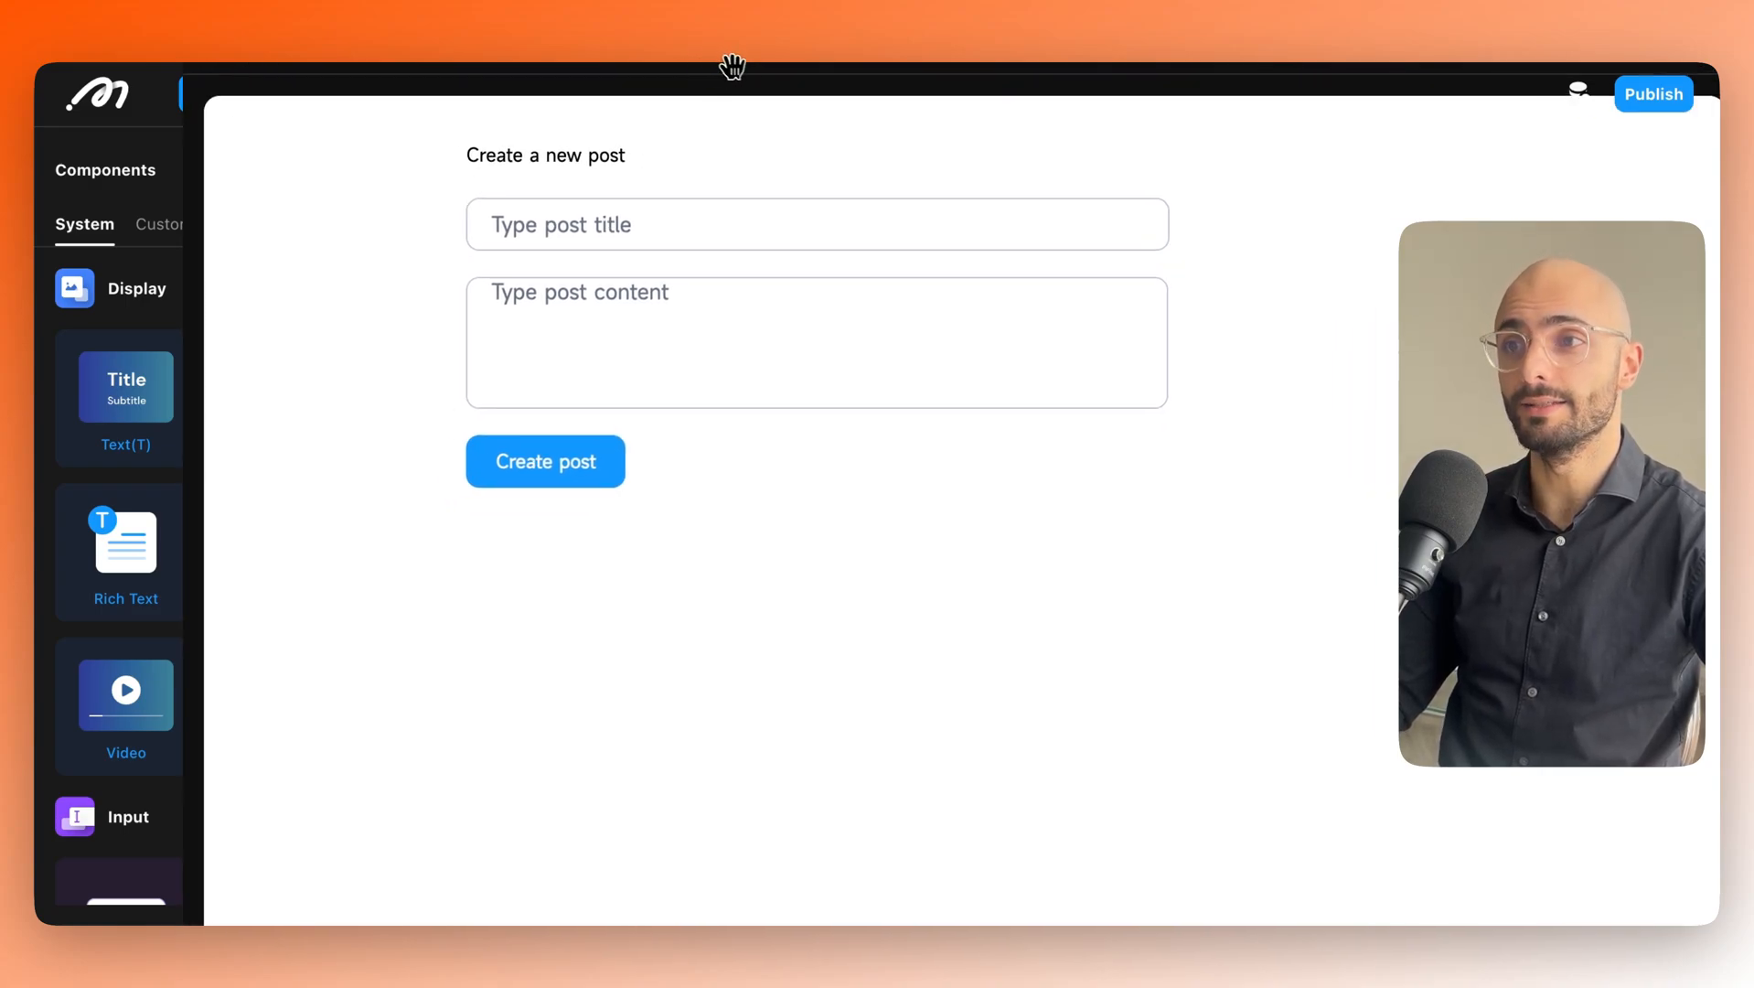
{"action": "left_click_drag", "start_coordinate": [732, 66], "coordinate": [468, 87]}
{"action": "left_click_drag", "start_coordinate": [155, 148], "coordinate": [731, 262]}
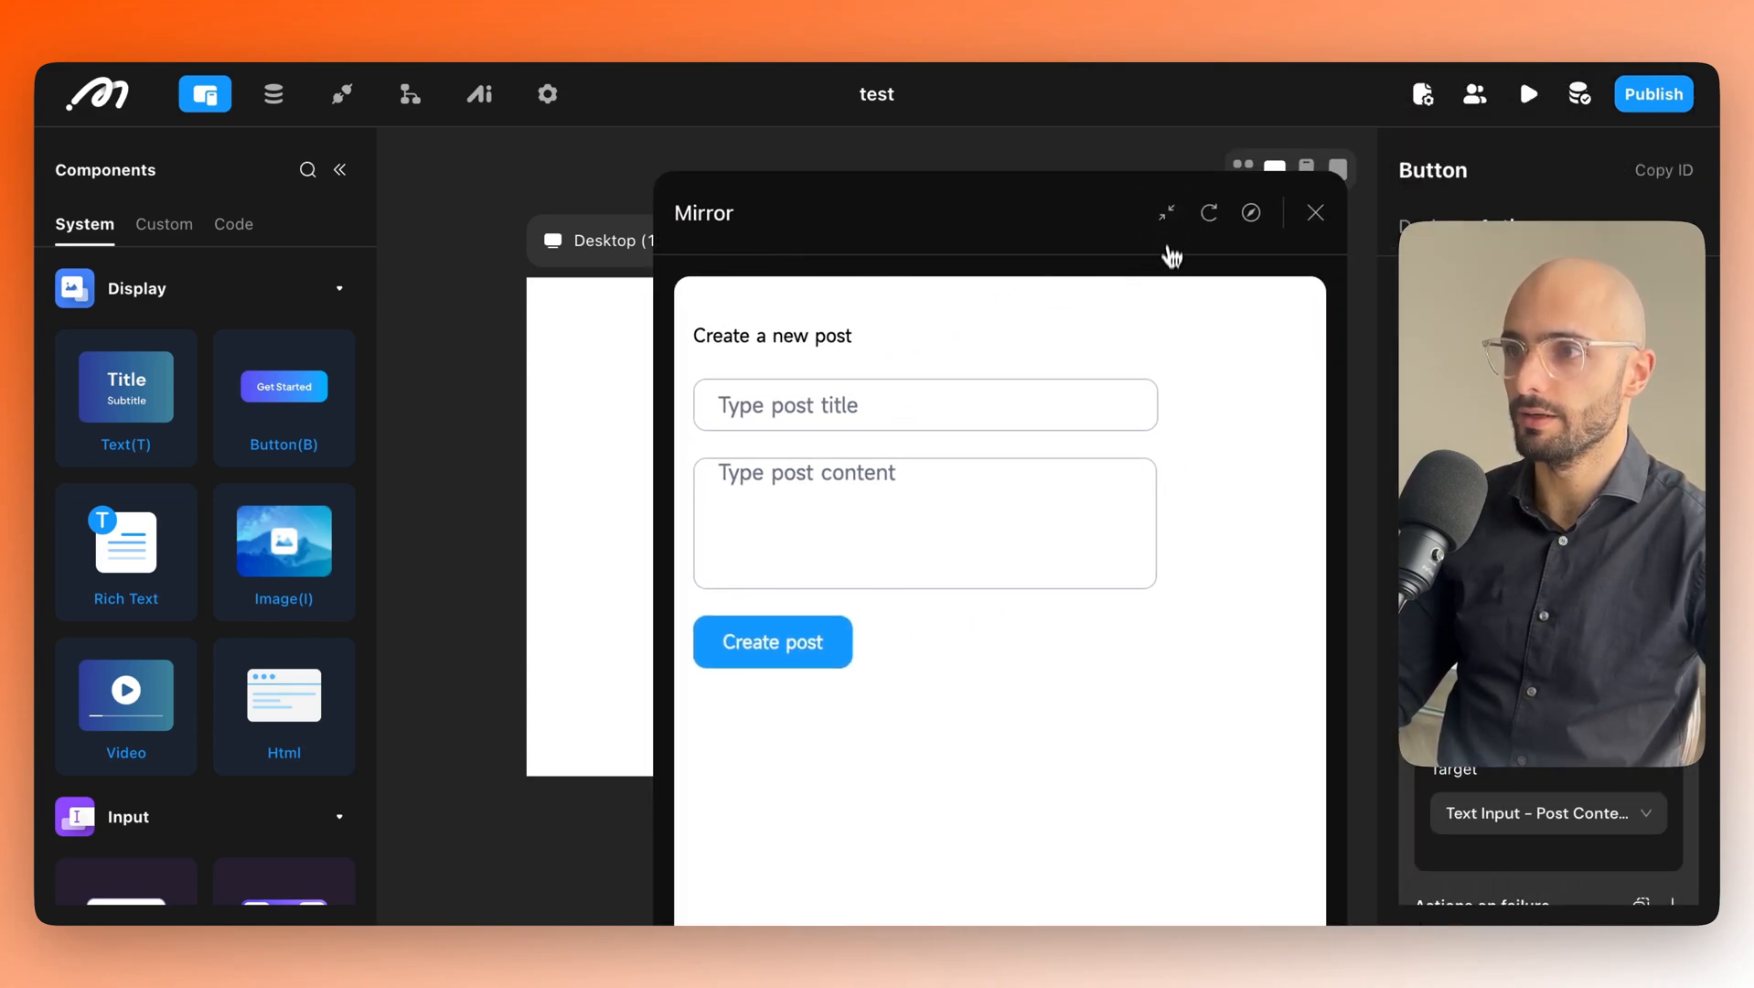
{"action": "left_click_drag", "start_coordinate": [1176, 267], "coordinate": [747, 320]}
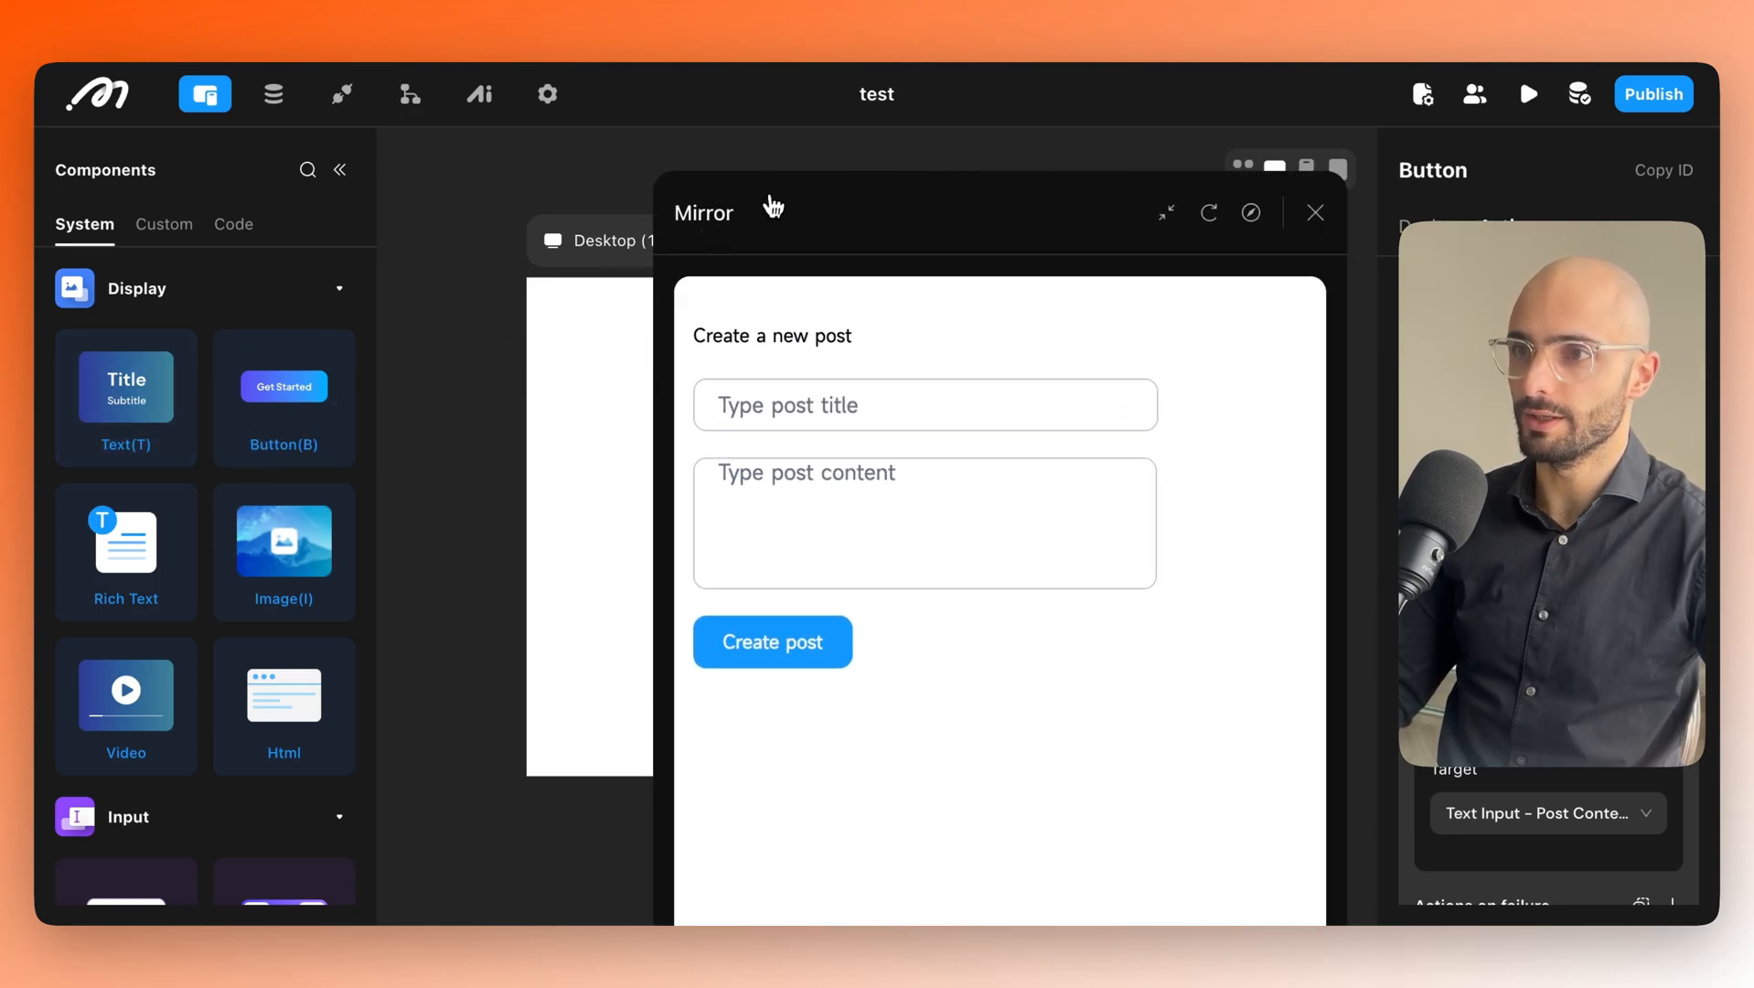
{"action": "left_click_drag", "start_coordinate": [762, 201], "coordinate": [1376, 765]}
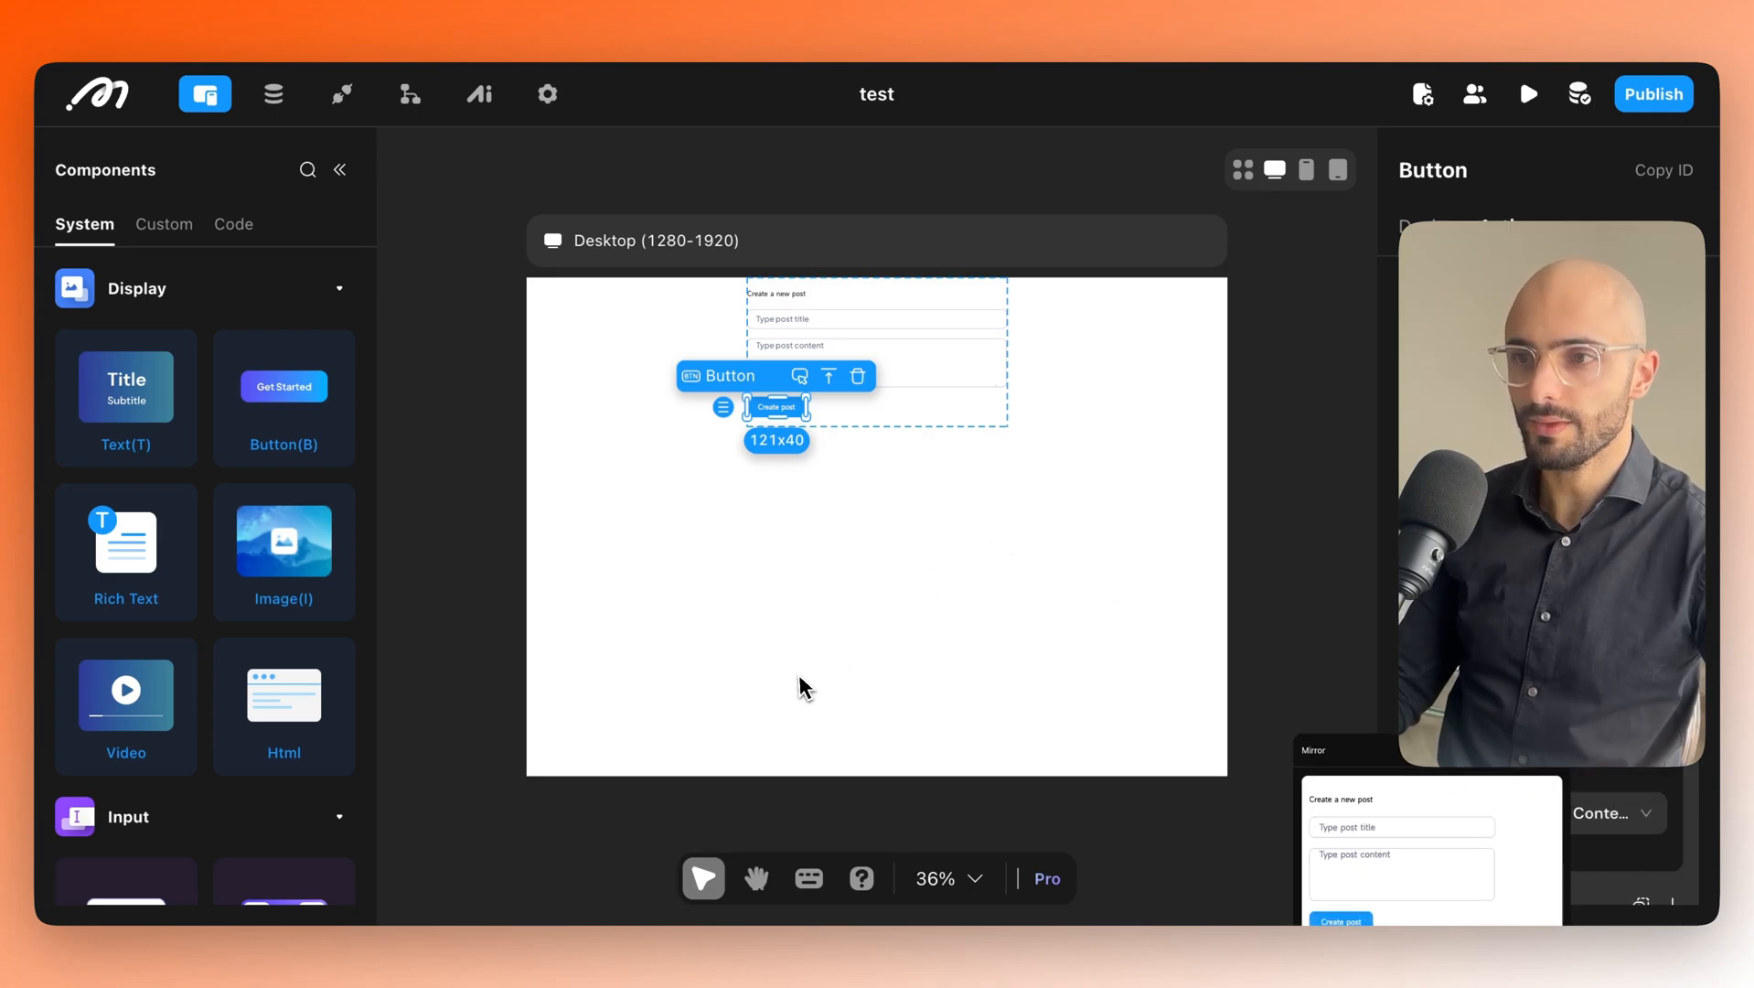
Drop a List under the Create post form and resize it to 523x527.
{"action": "left_click", "coordinate": [808, 603]}
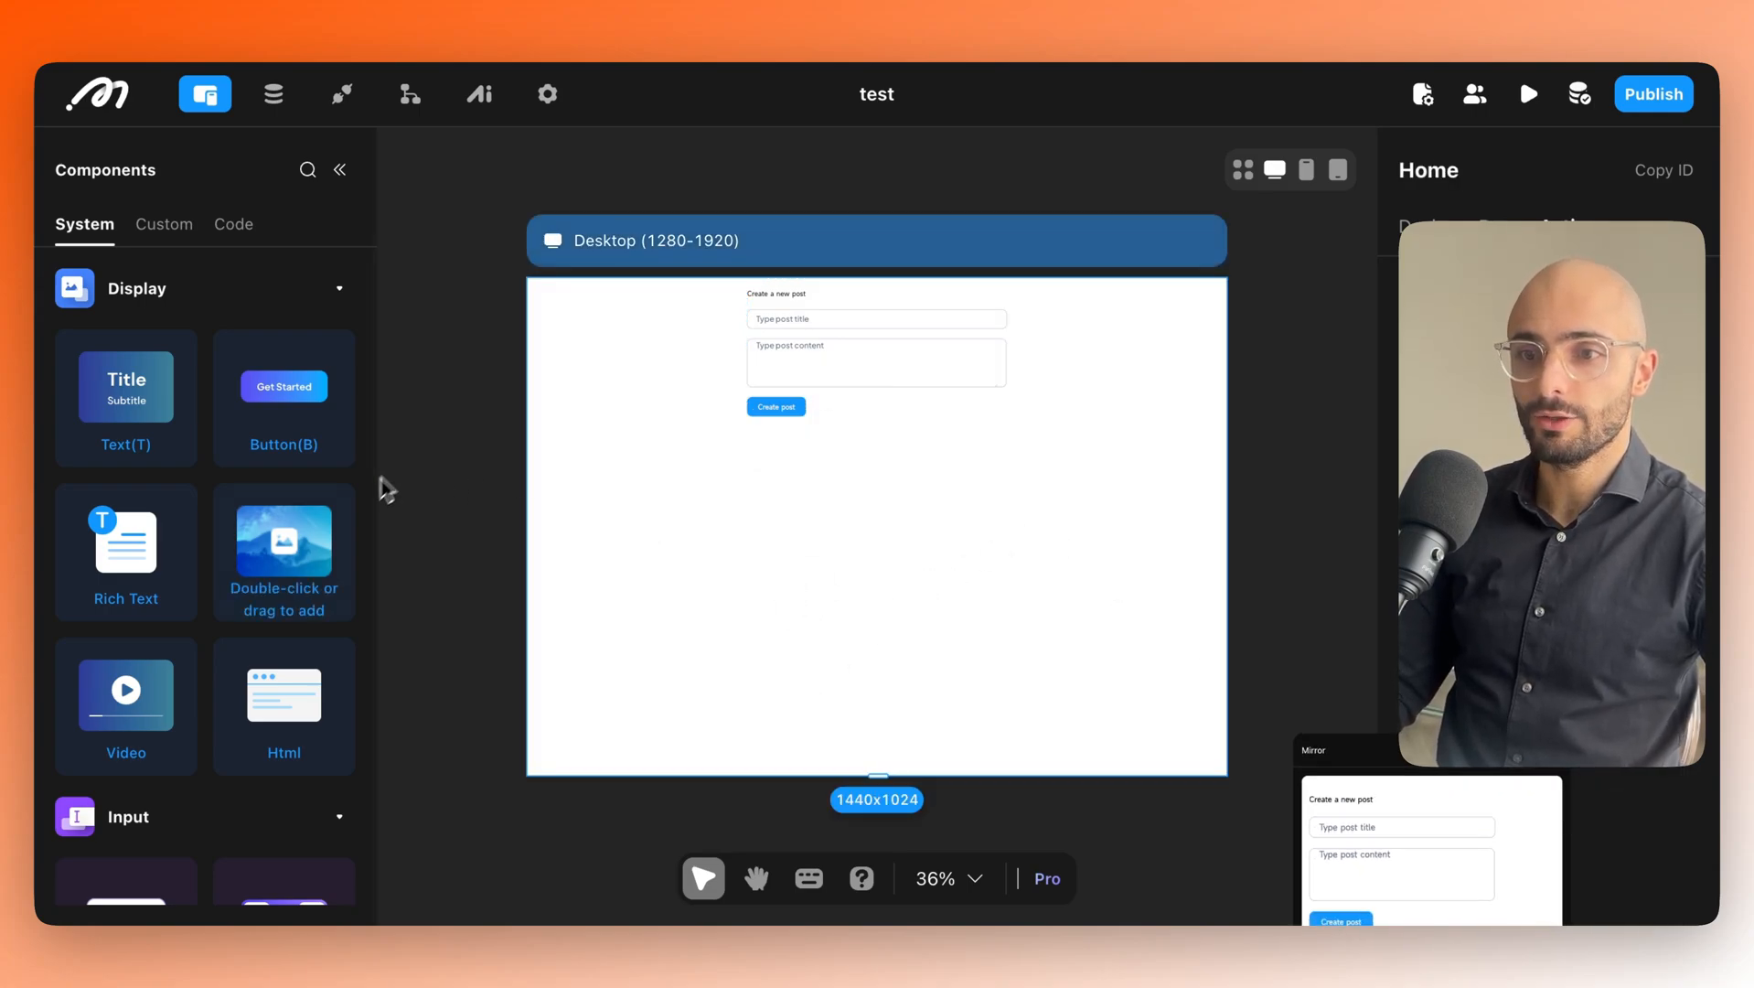
{"action": "scroll", "coordinate": [301, 531], "scroll_direction": "down", "scroll_amount": 5}
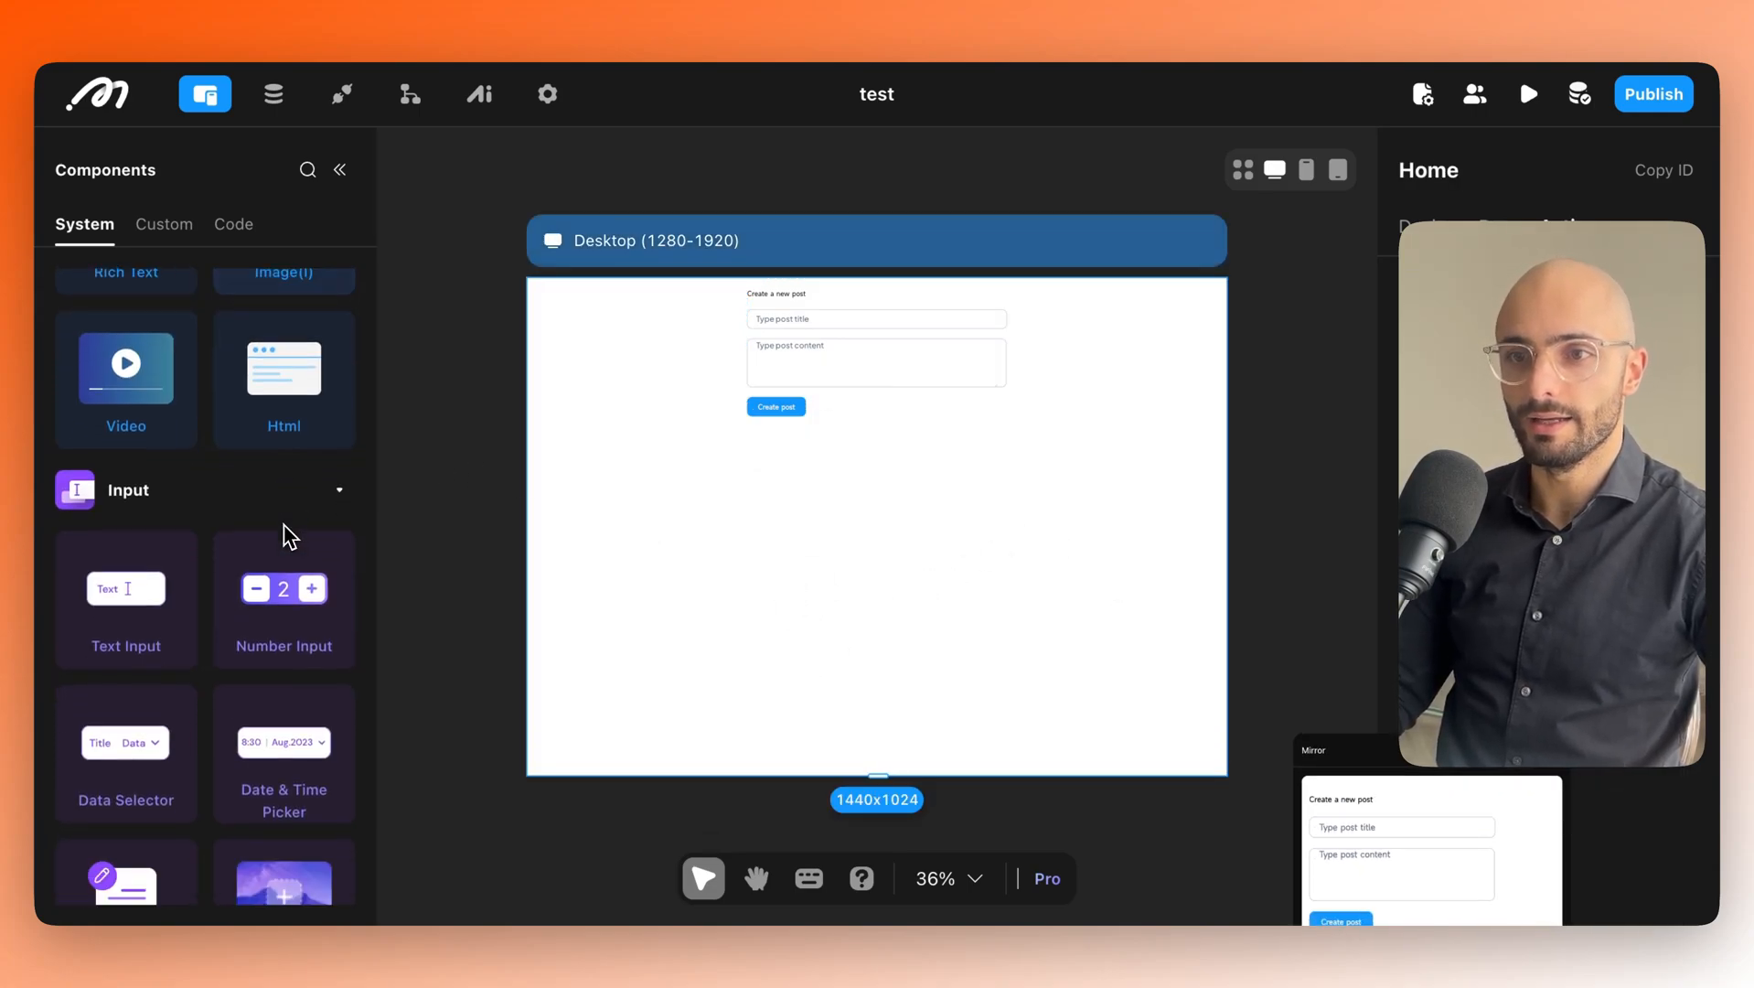
{"action": "scroll", "coordinate": [274, 521], "scroll_direction": "down", "scroll_amount": 8}
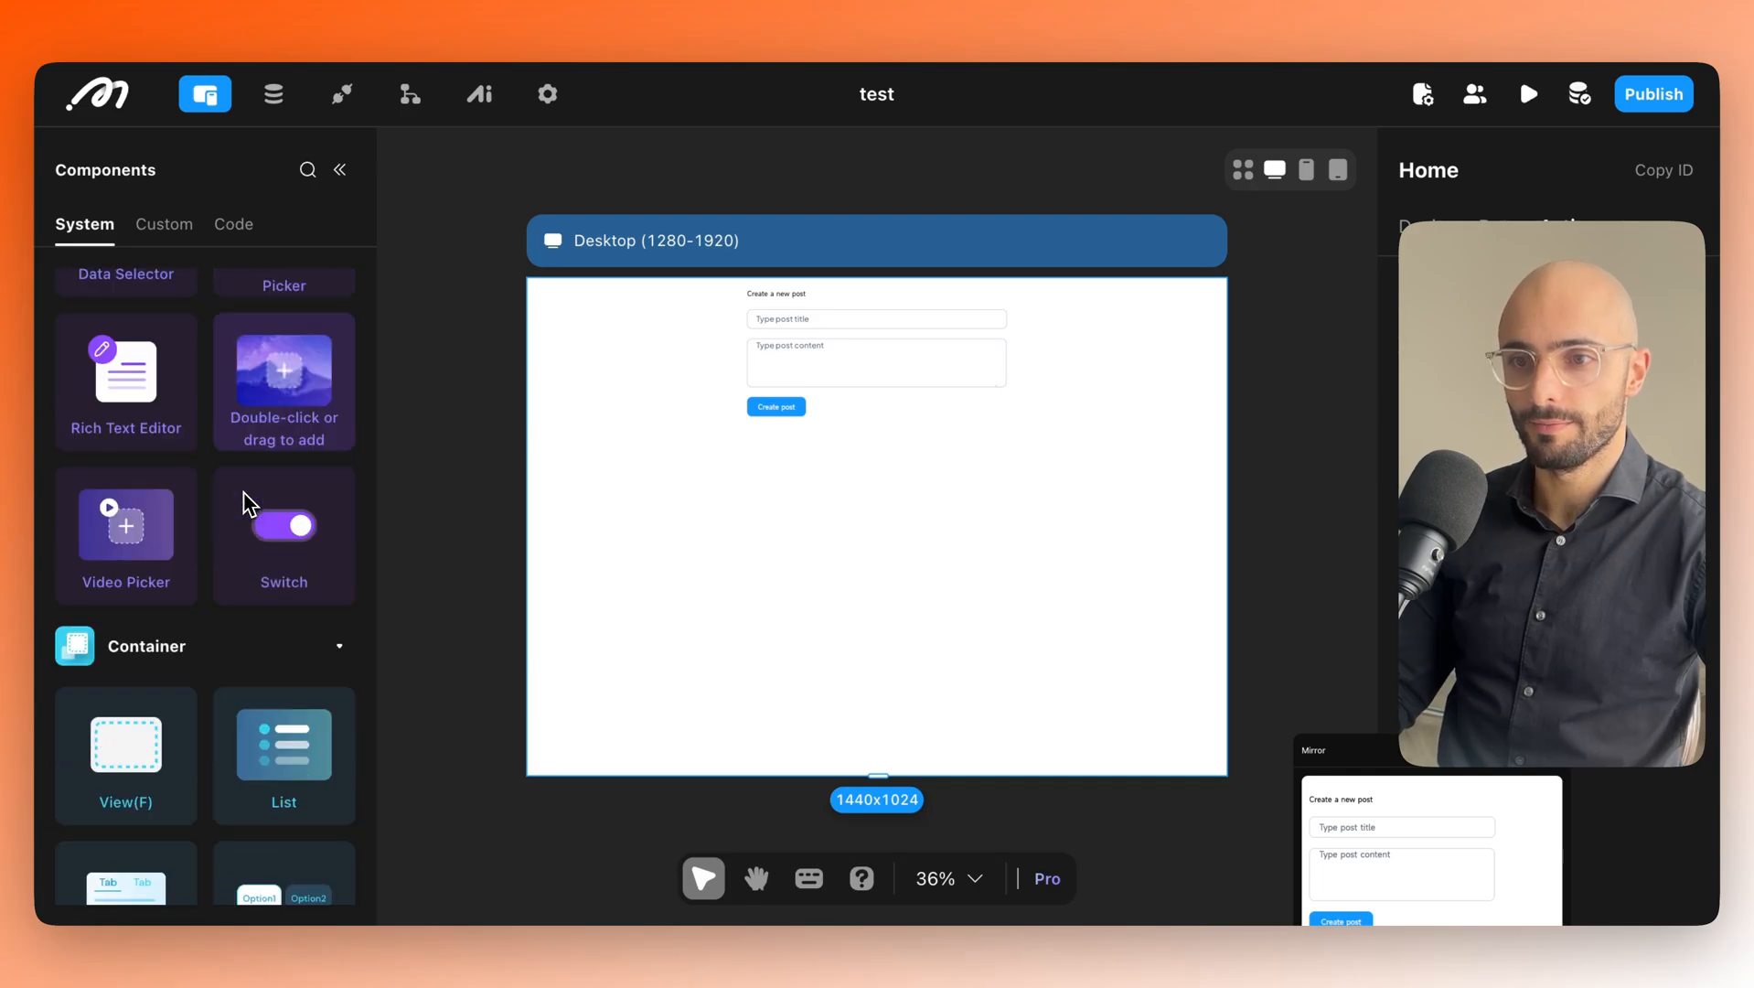
{"action": "scroll", "coordinate": [238, 498], "scroll_direction": "down", "scroll_amount": 4}
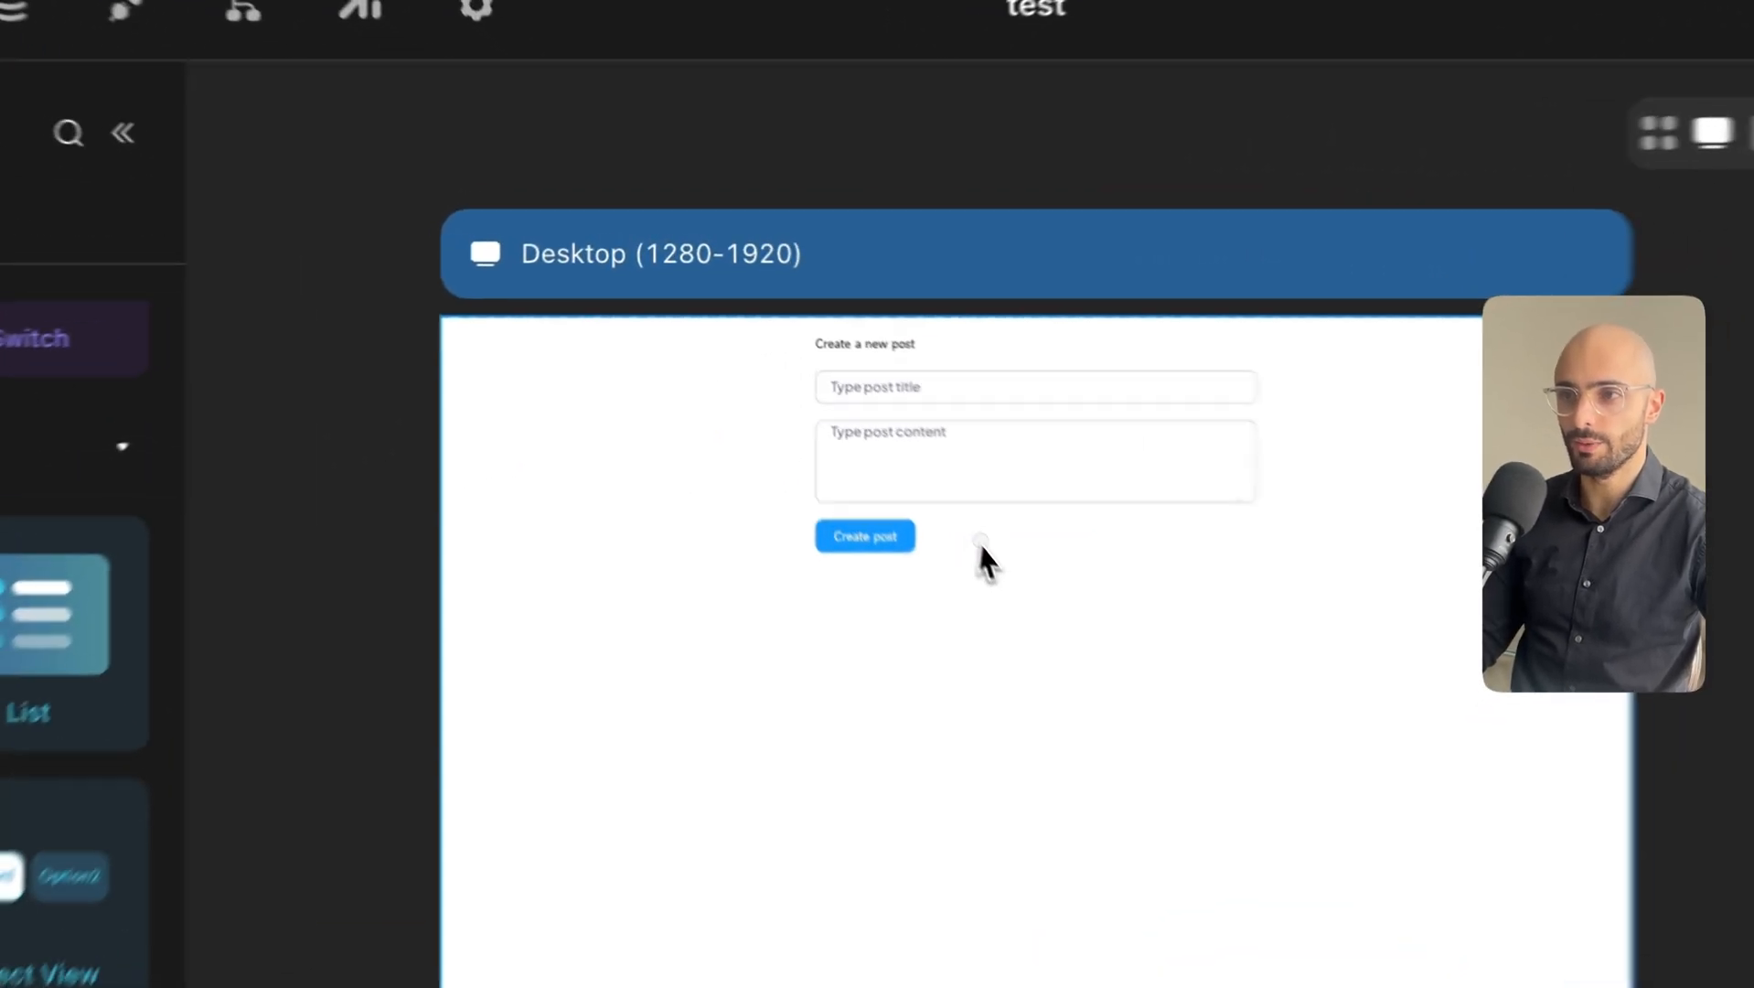
{"action": "left_click", "coordinate": [844, 399]}
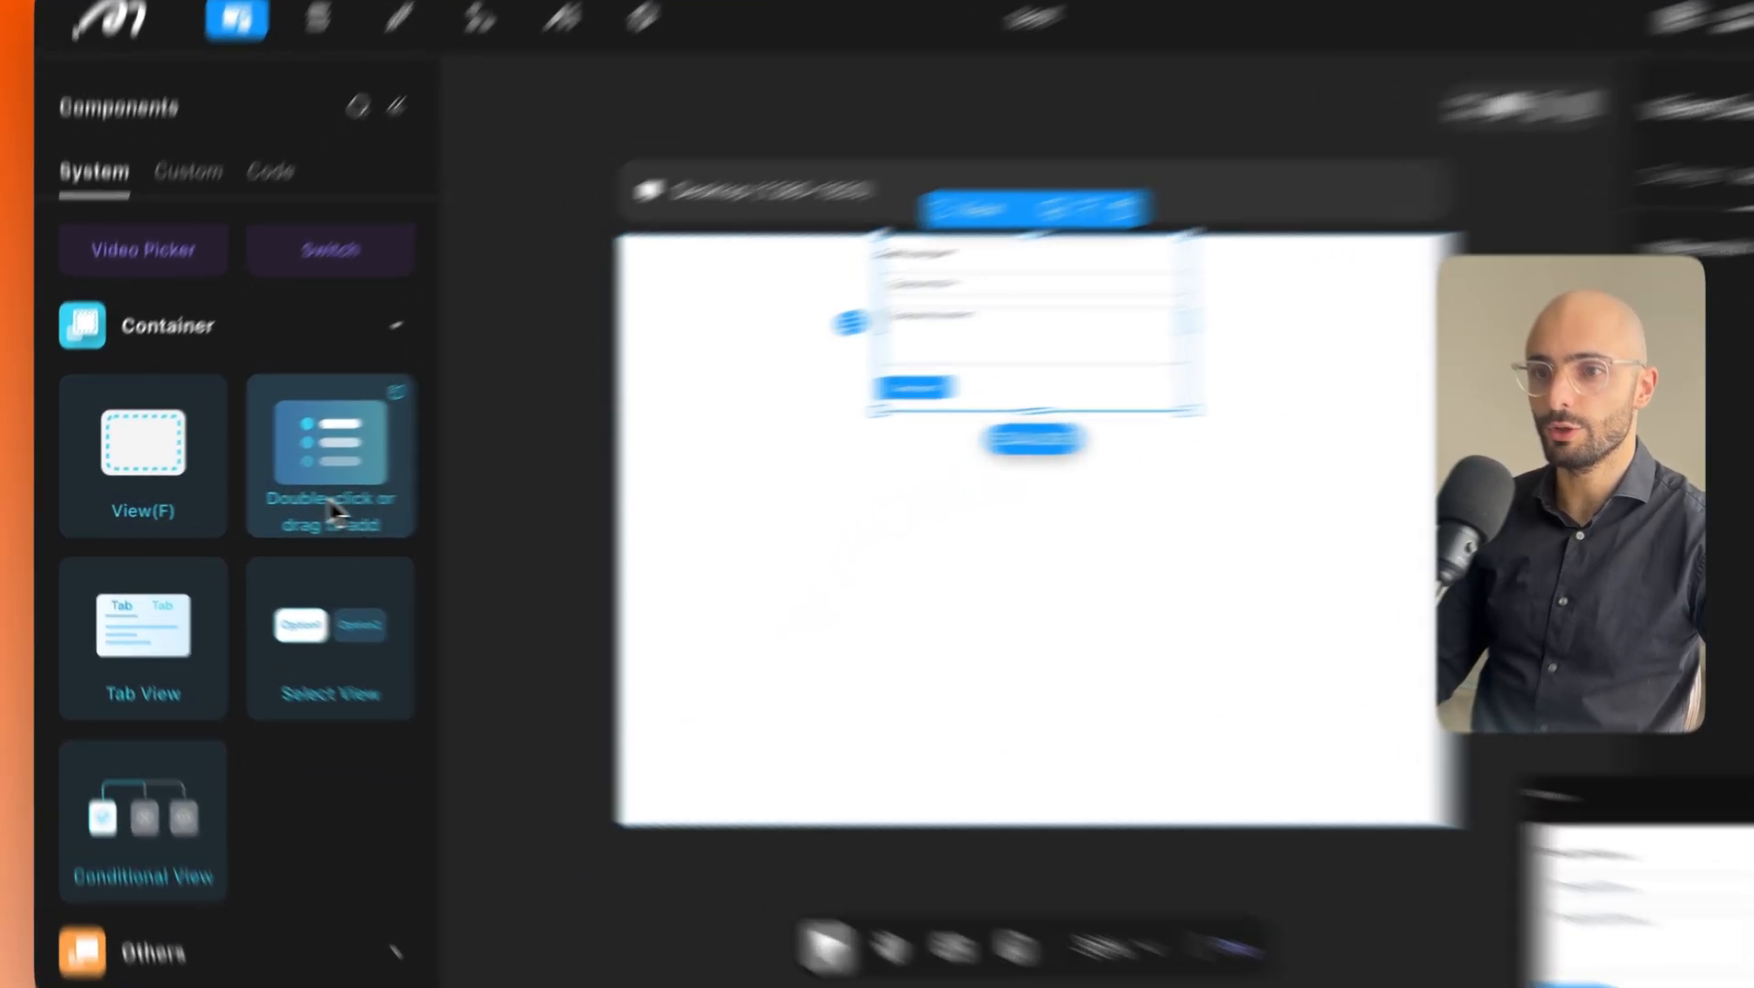
{"action": "left_click_drag", "start_coordinate": [284, 494], "coordinate": [950, 583]}
{"action": "left_click_drag", "start_coordinate": [1105, 421], "coordinate": [1098, 722]}
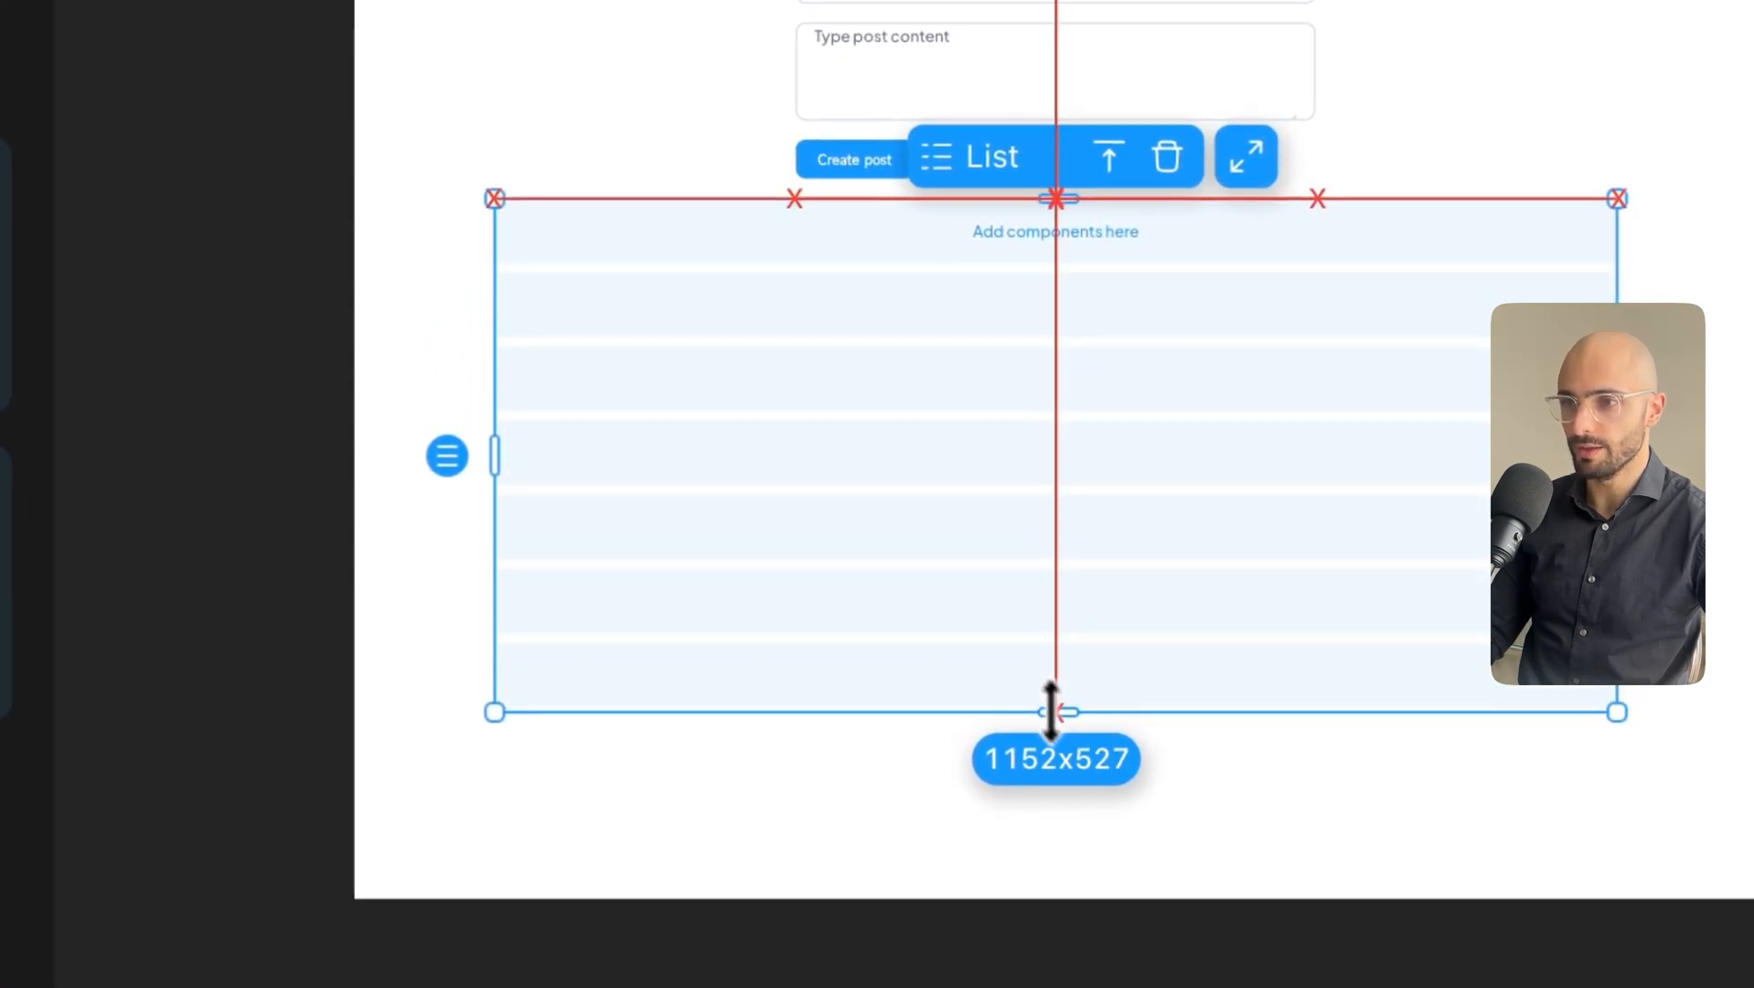
{"action": "left_click_drag", "start_coordinate": [498, 454], "coordinate": [1108, 464]}
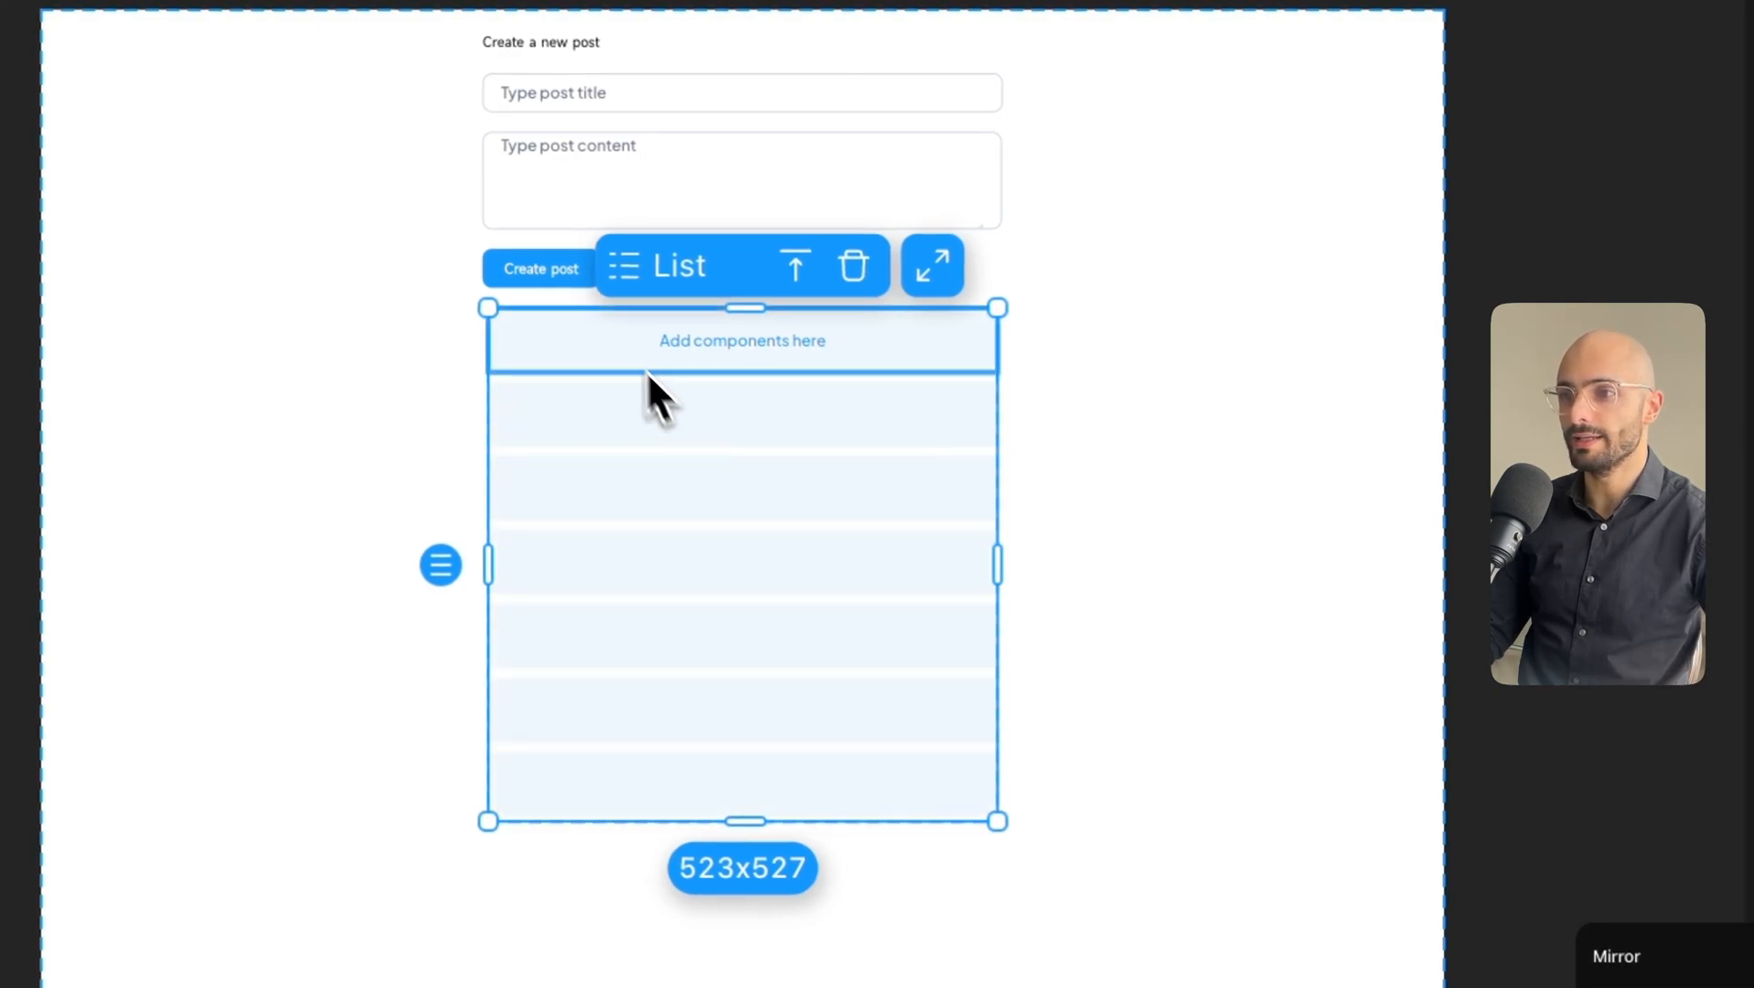
Drop a Hello World ! text into the first list item and duplicate it with Cmd+D.
{"action": "left_click", "coordinate": [652, 406]}
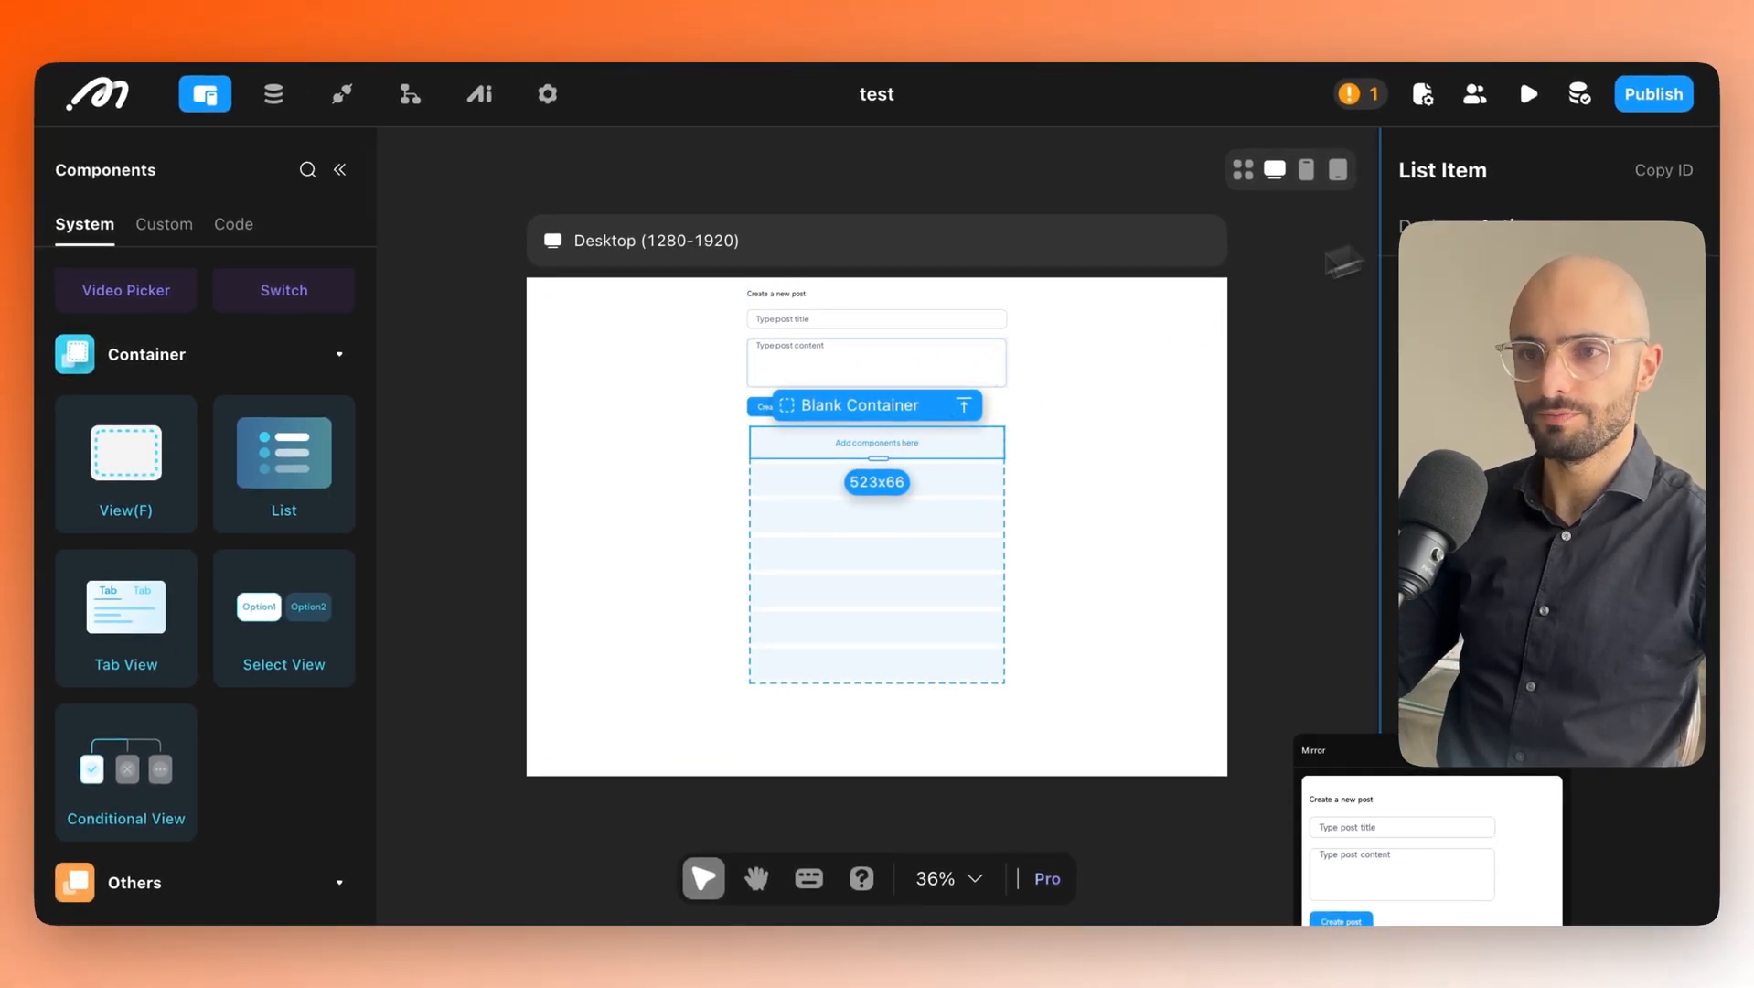
{"action": "scroll", "coordinate": [242, 388], "scroll_direction": "up", "scroll_amount": 5}
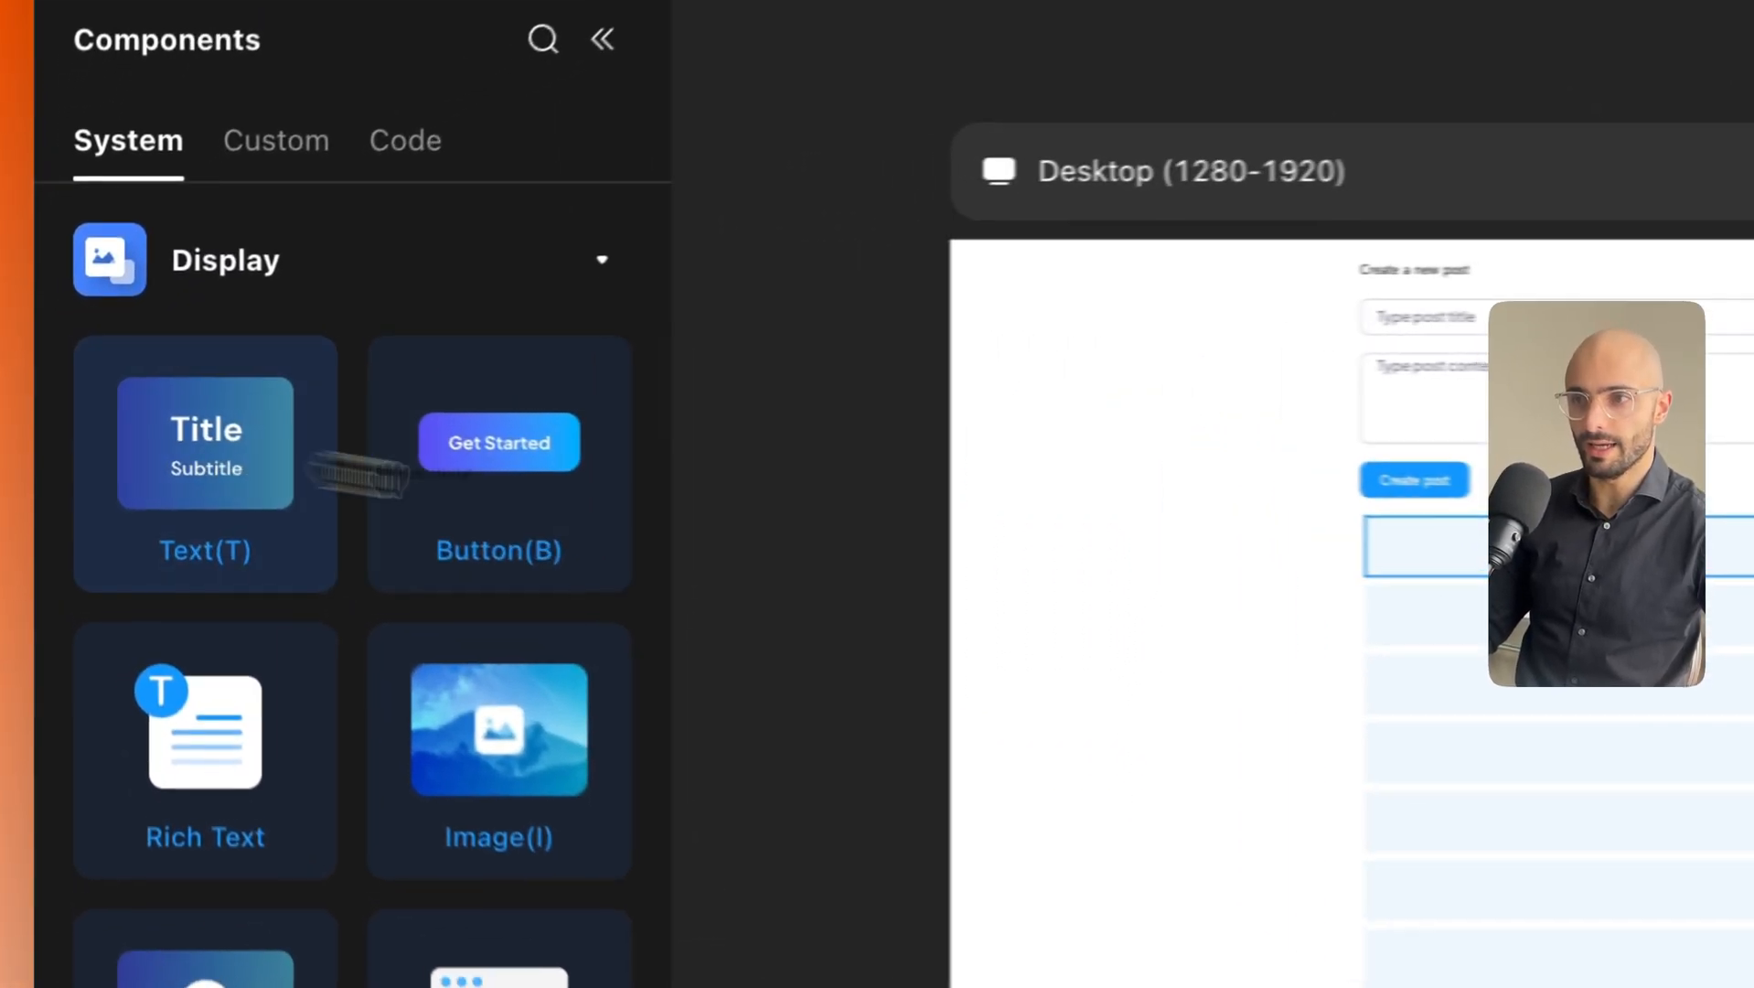
{"action": "left_click_drag", "start_coordinate": [361, 474], "coordinate": [1578, 626]}
{"action": "left_click_drag", "start_coordinate": [1134, 533], "coordinate": [1139, 465]}
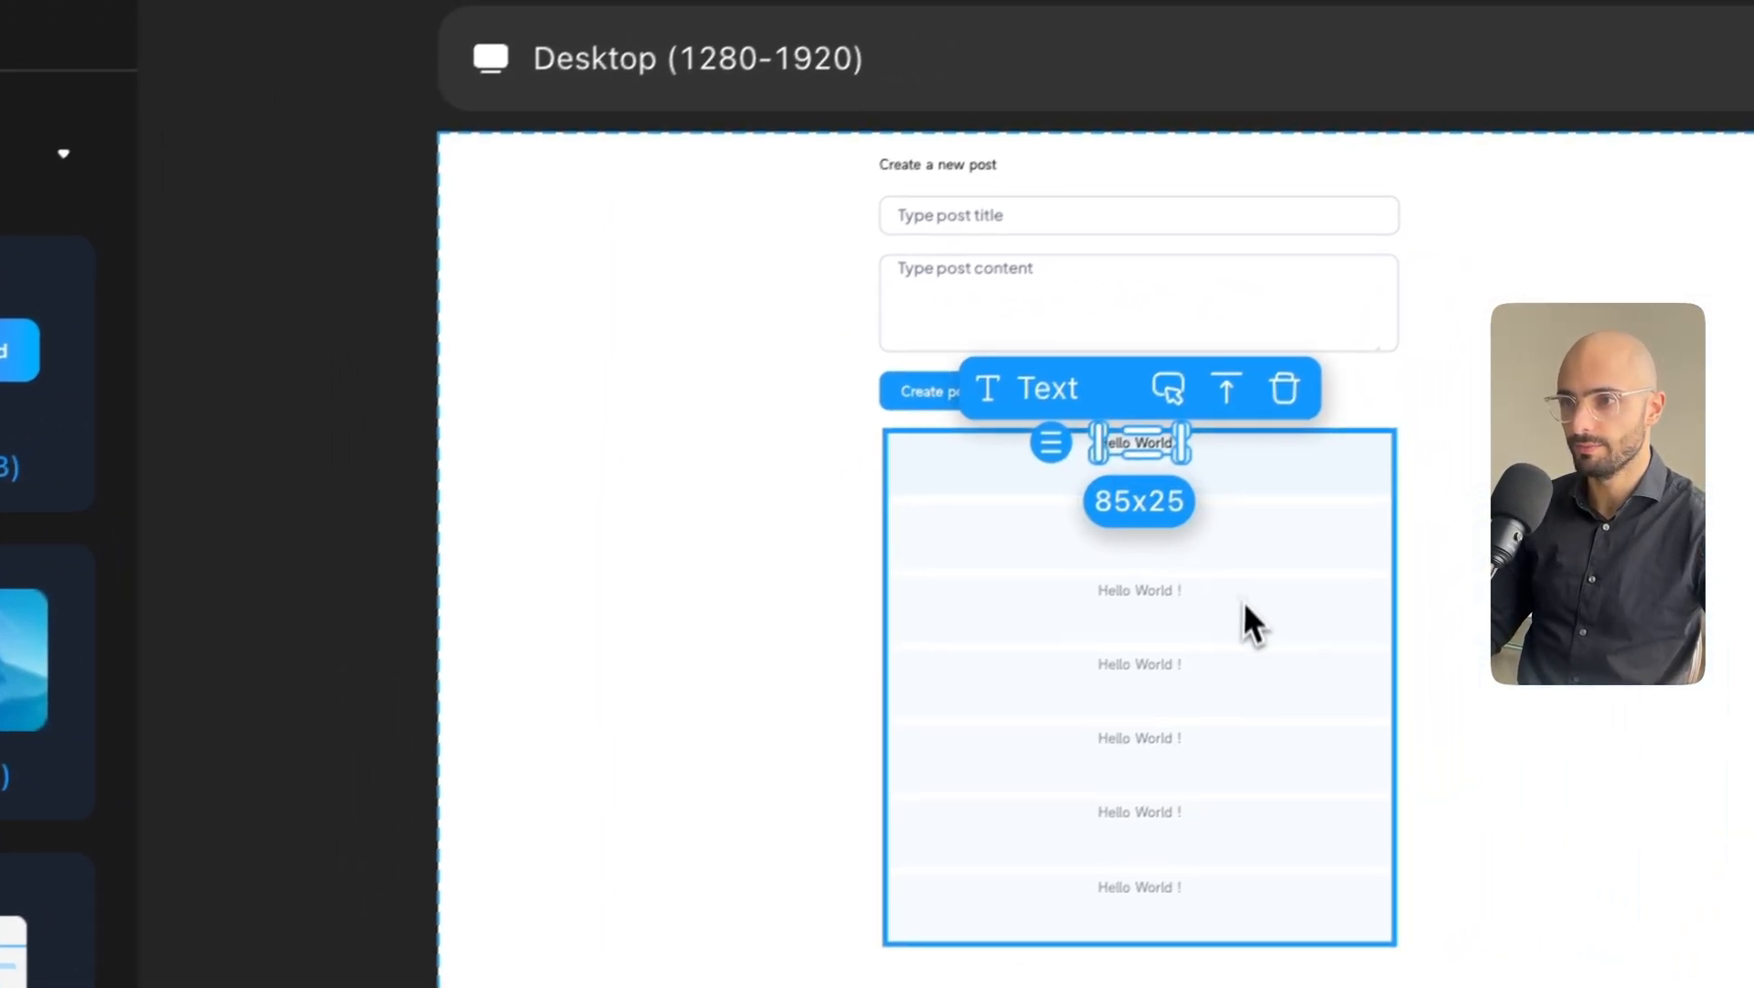
{"action": "left_click", "coordinate": [1277, 599]}
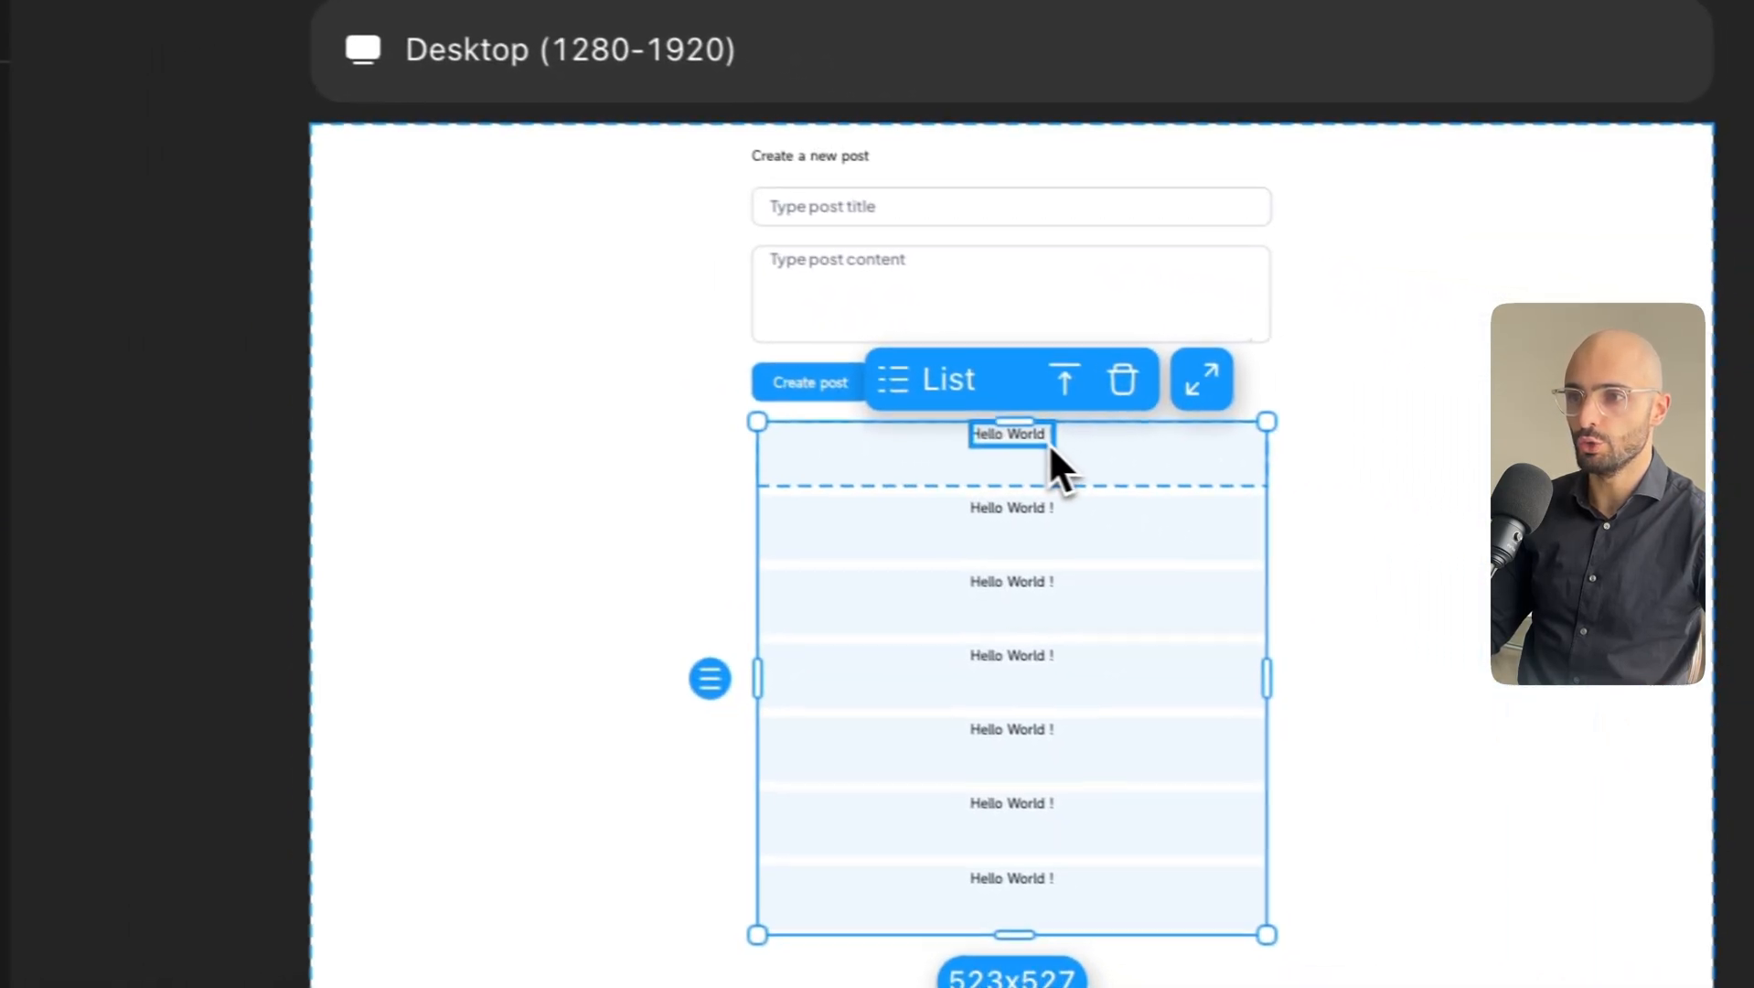
{"action": "left_click", "coordinate": [1742, 565]}
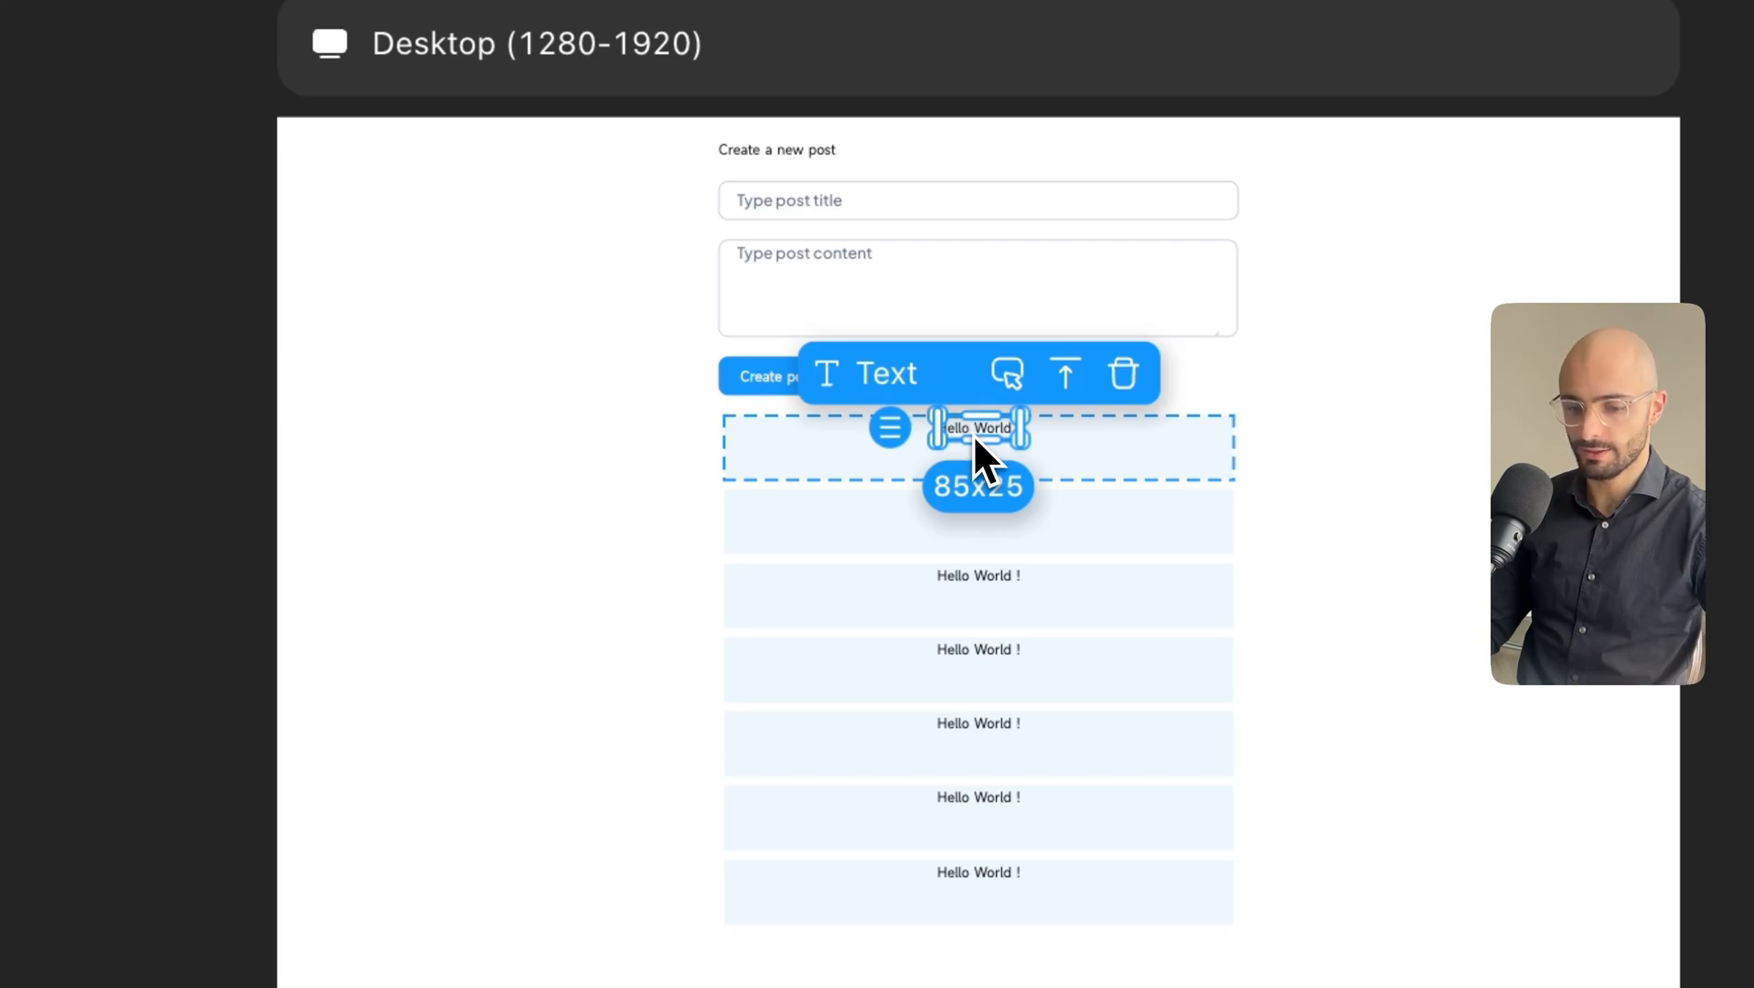
{"action": "key", "text": "super+d"}
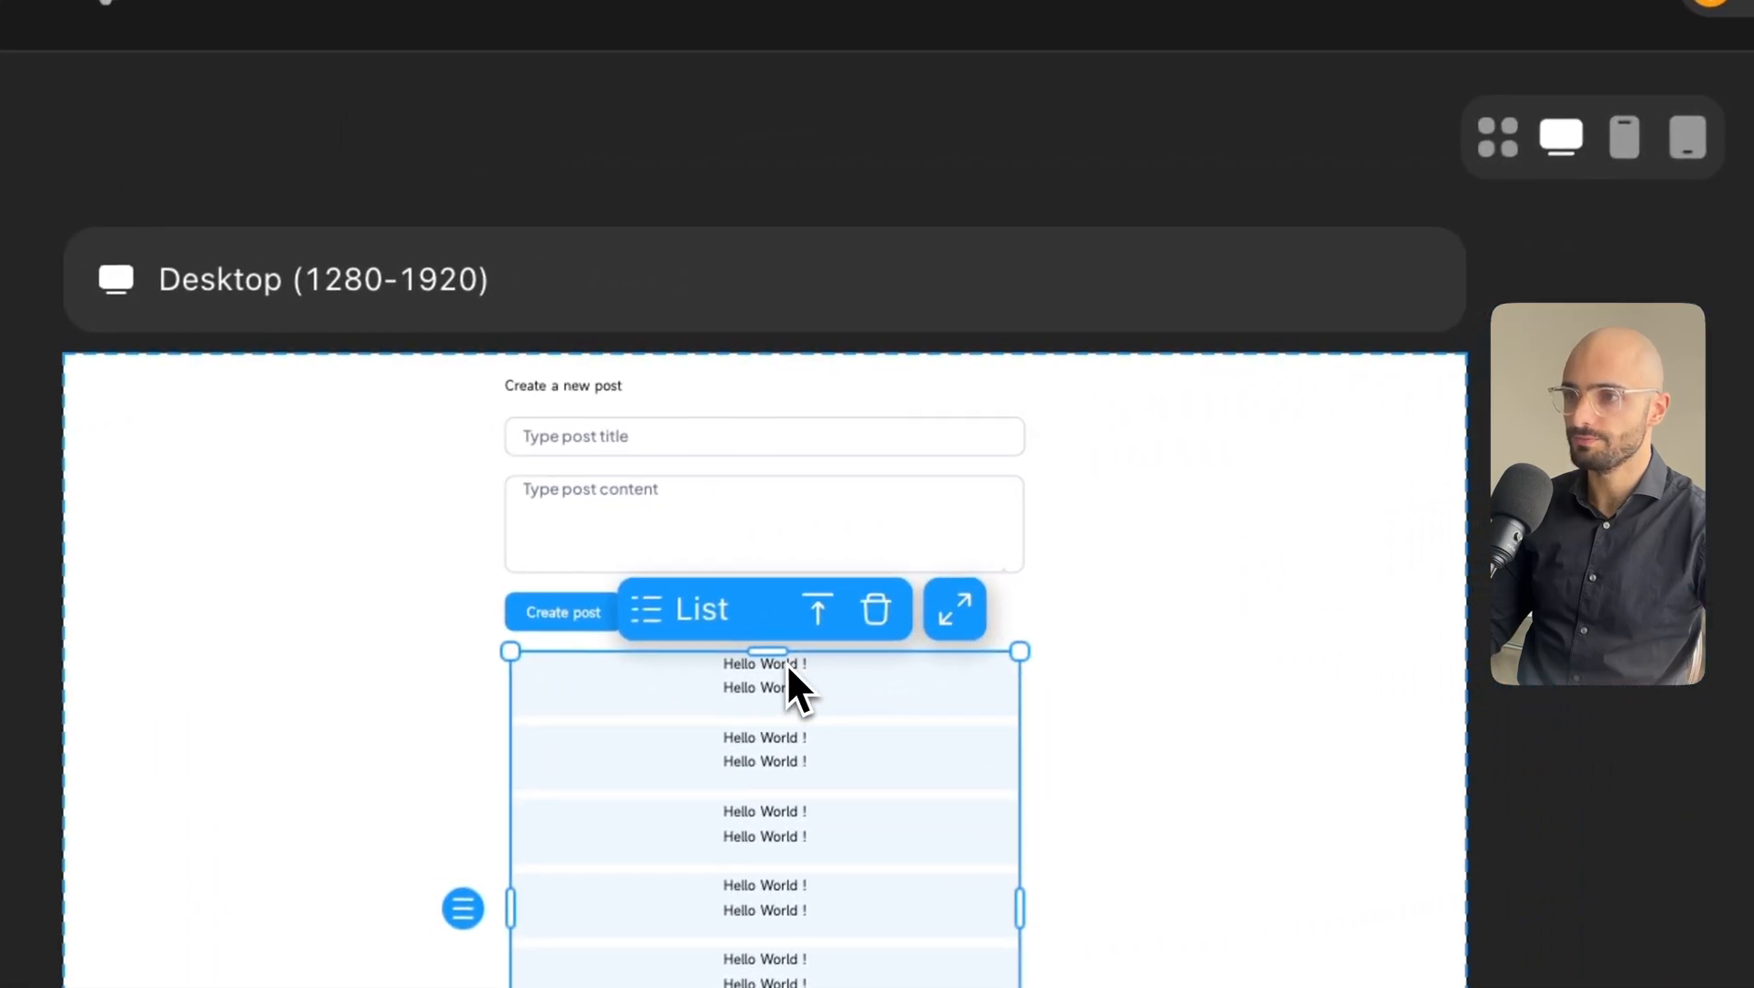
{"action": "left_click", "coordinate": [828, 657]}
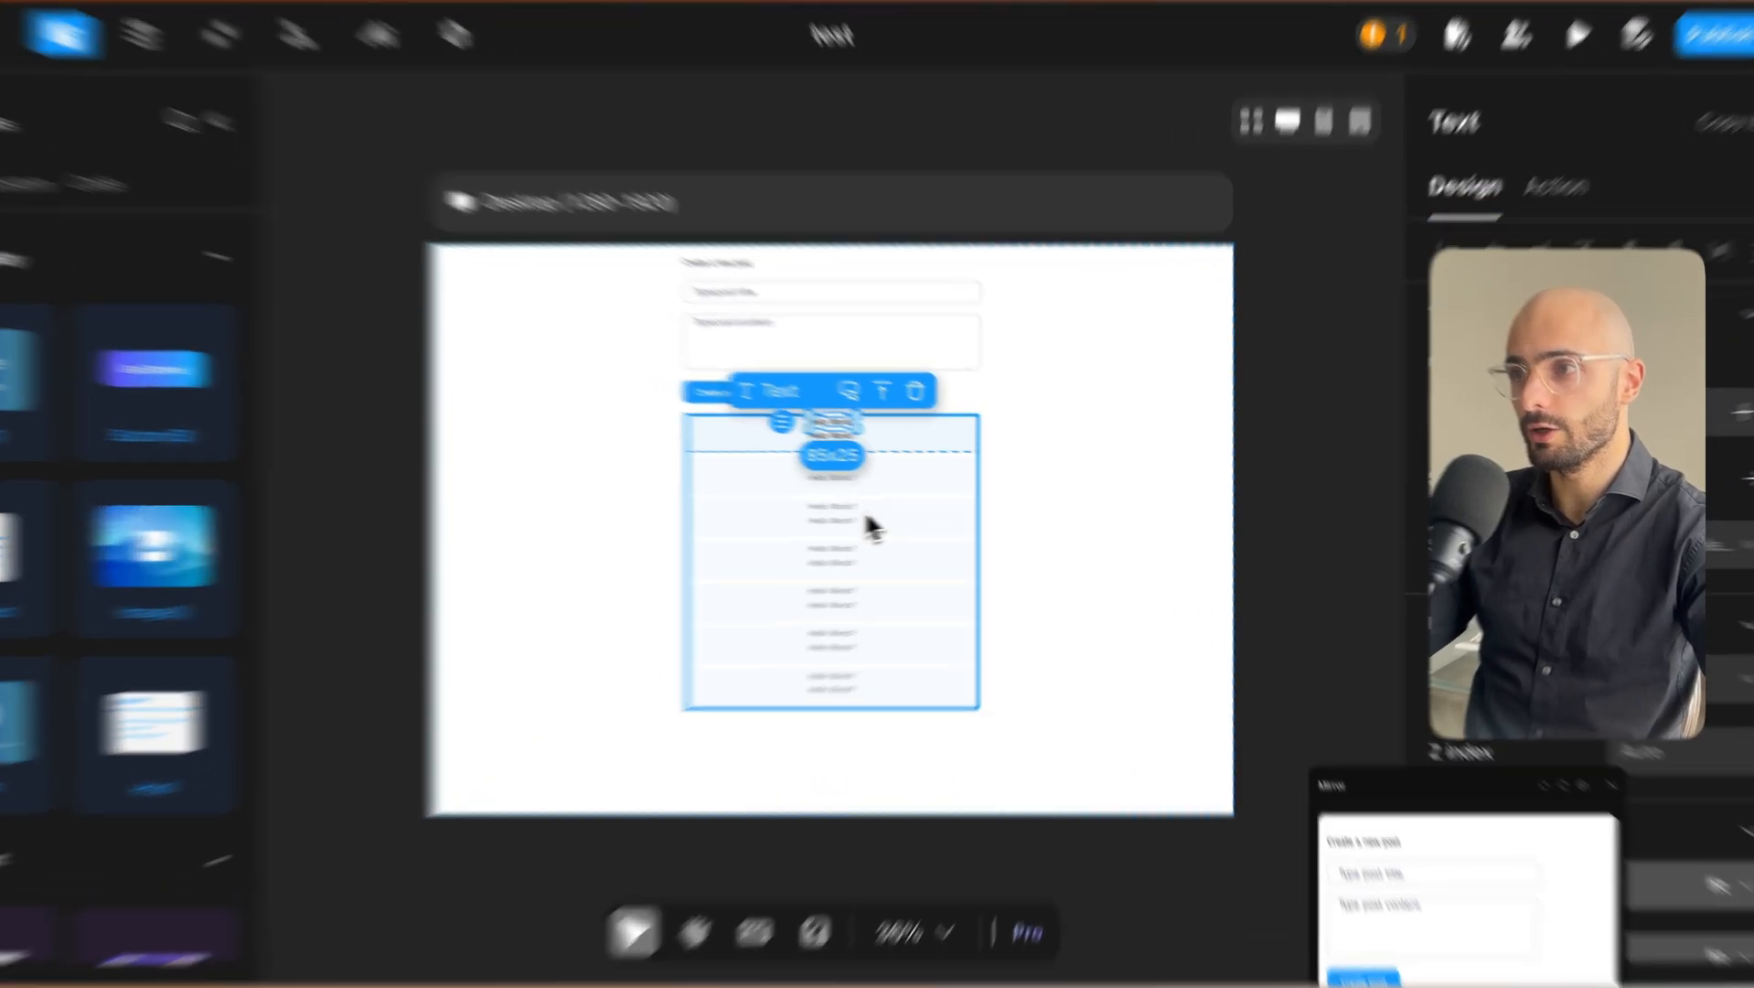
{"action": "left_click", "coordinate": [910, 523]}
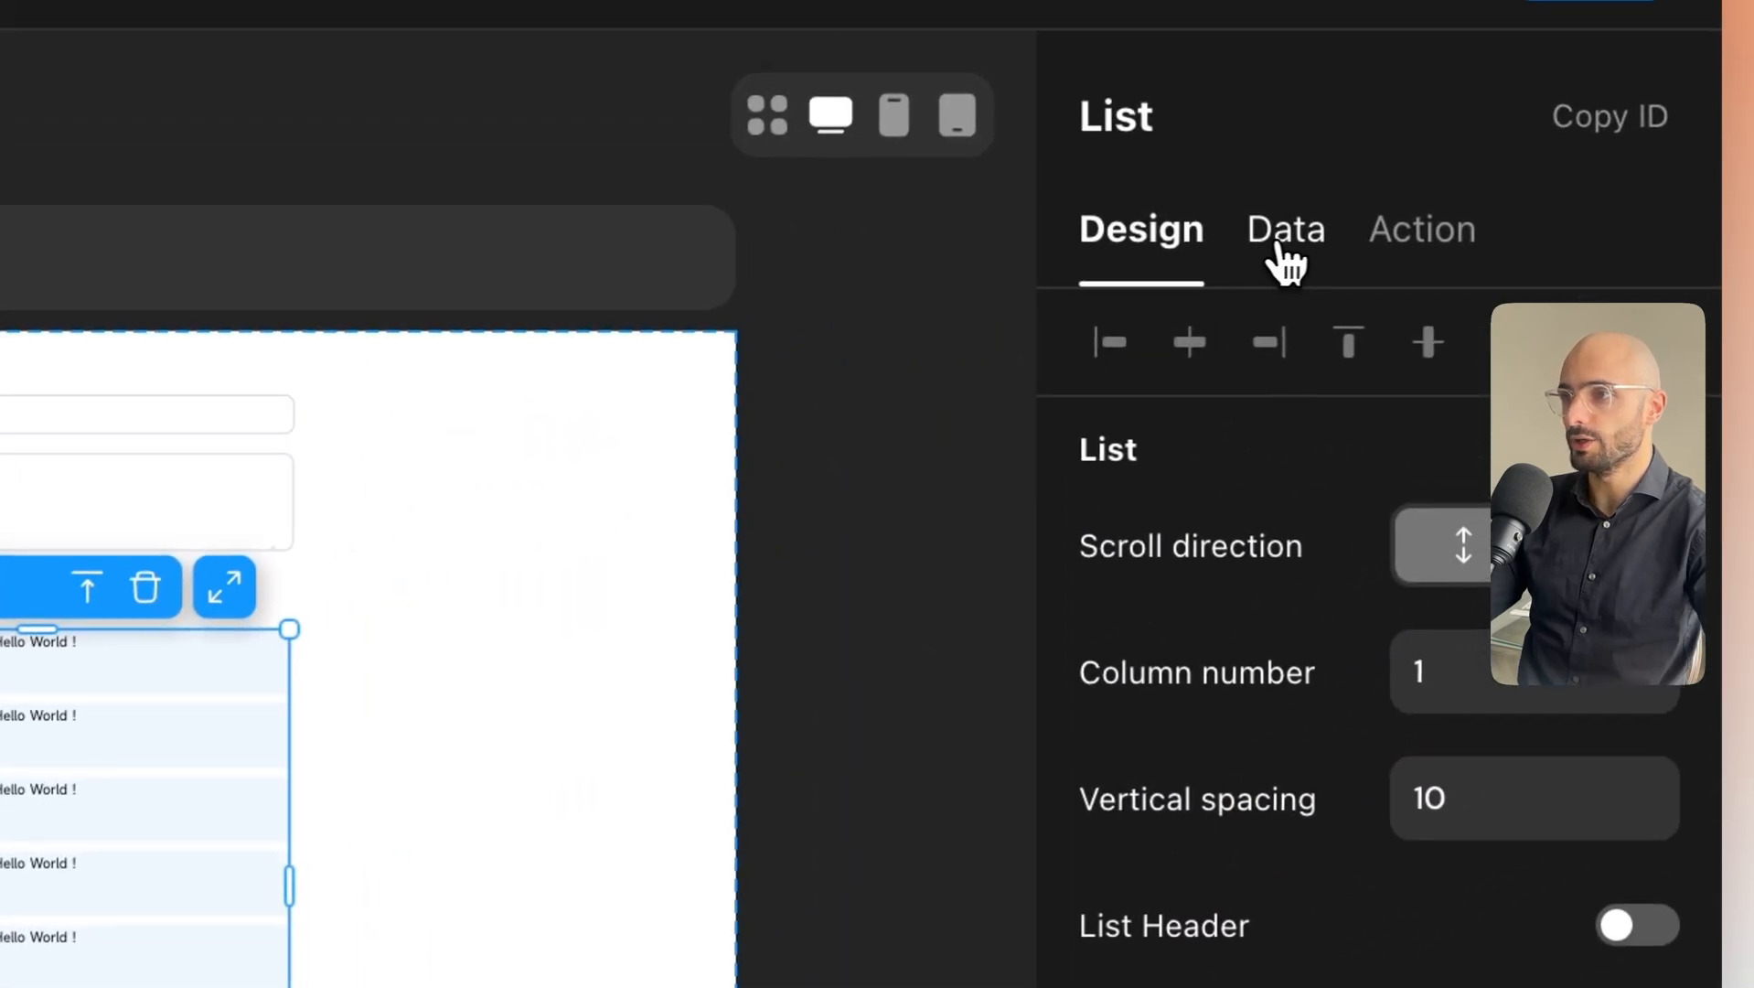
Keep the list's data source Remote and set its data model to posts.
{"action": "left_click", "coordinate": [1284, 246]}
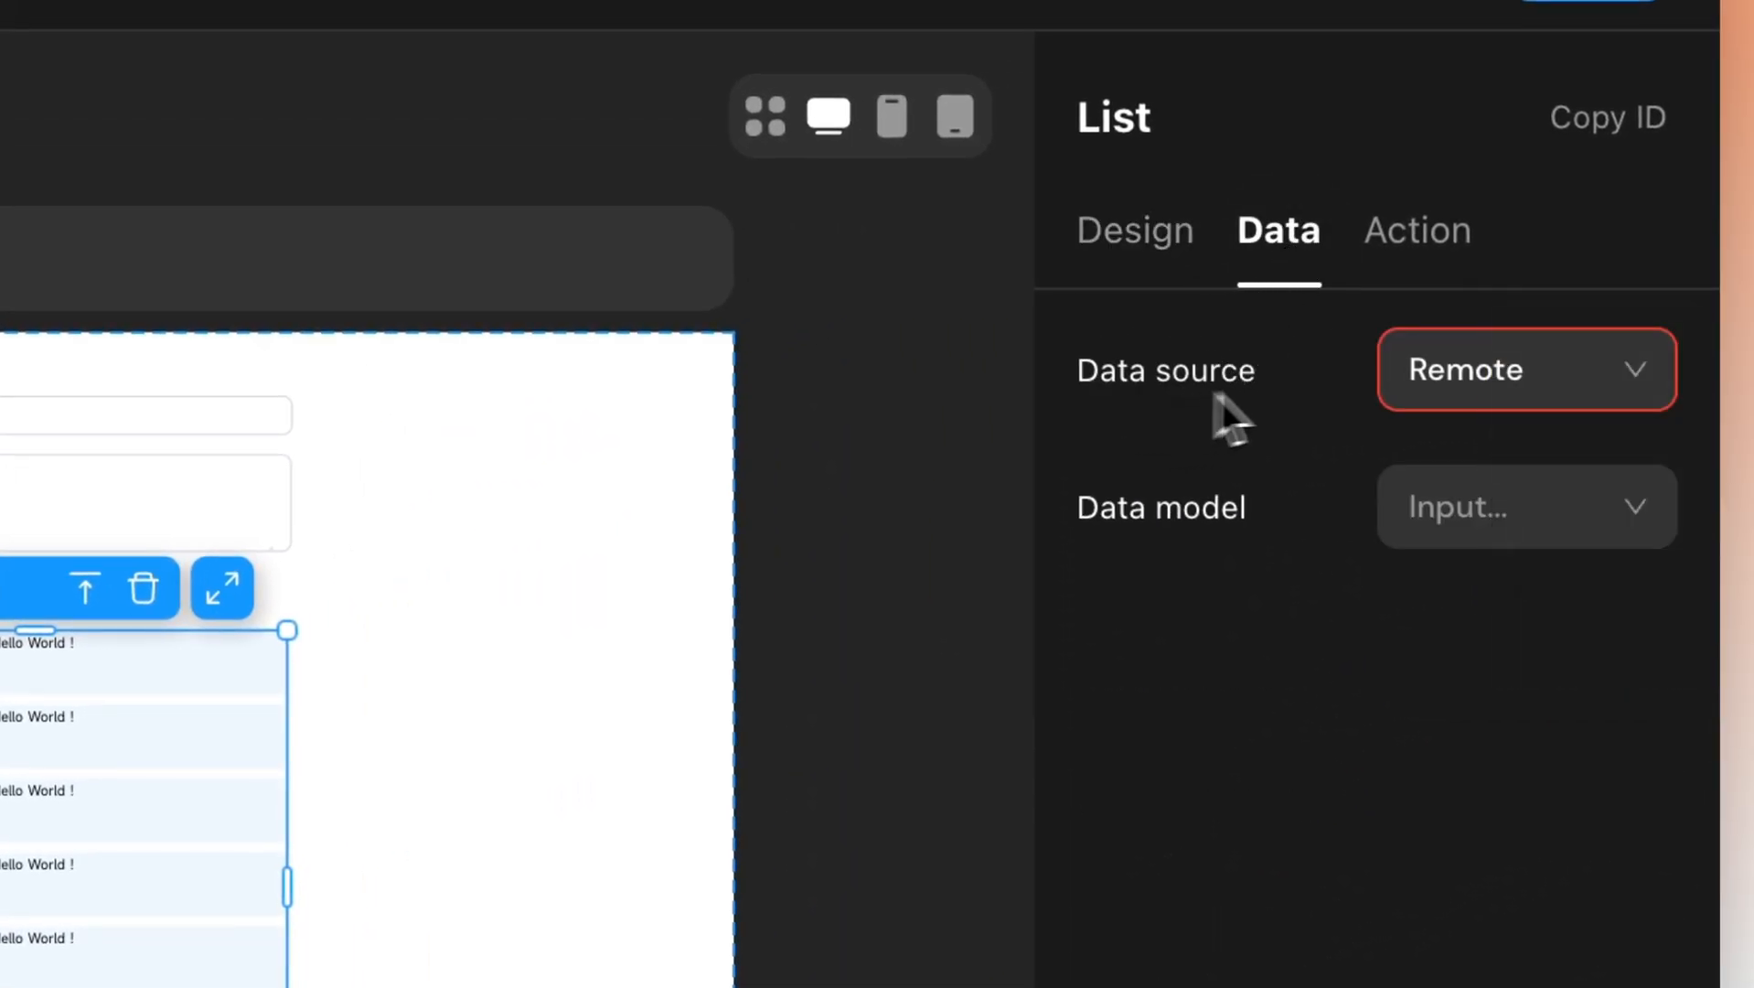
{"action": "left_click", "coordinate": [1542, 393]}
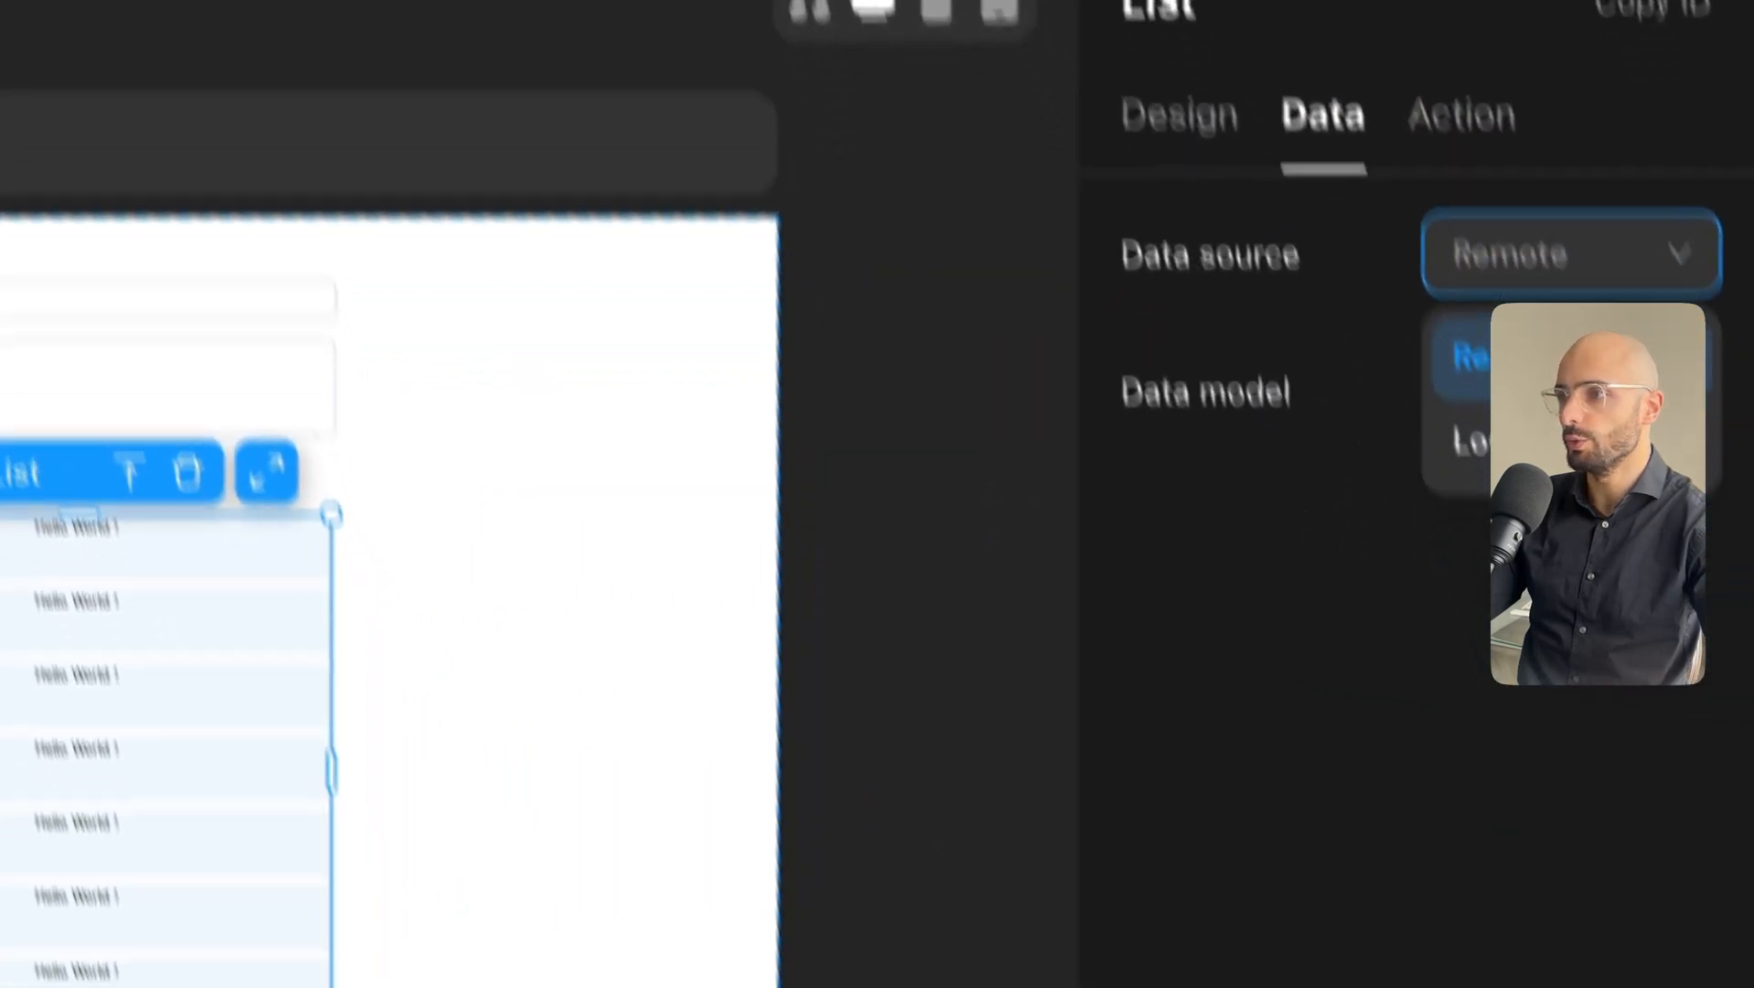
{"action": "left_click", "coordinate": [1543, 364]}
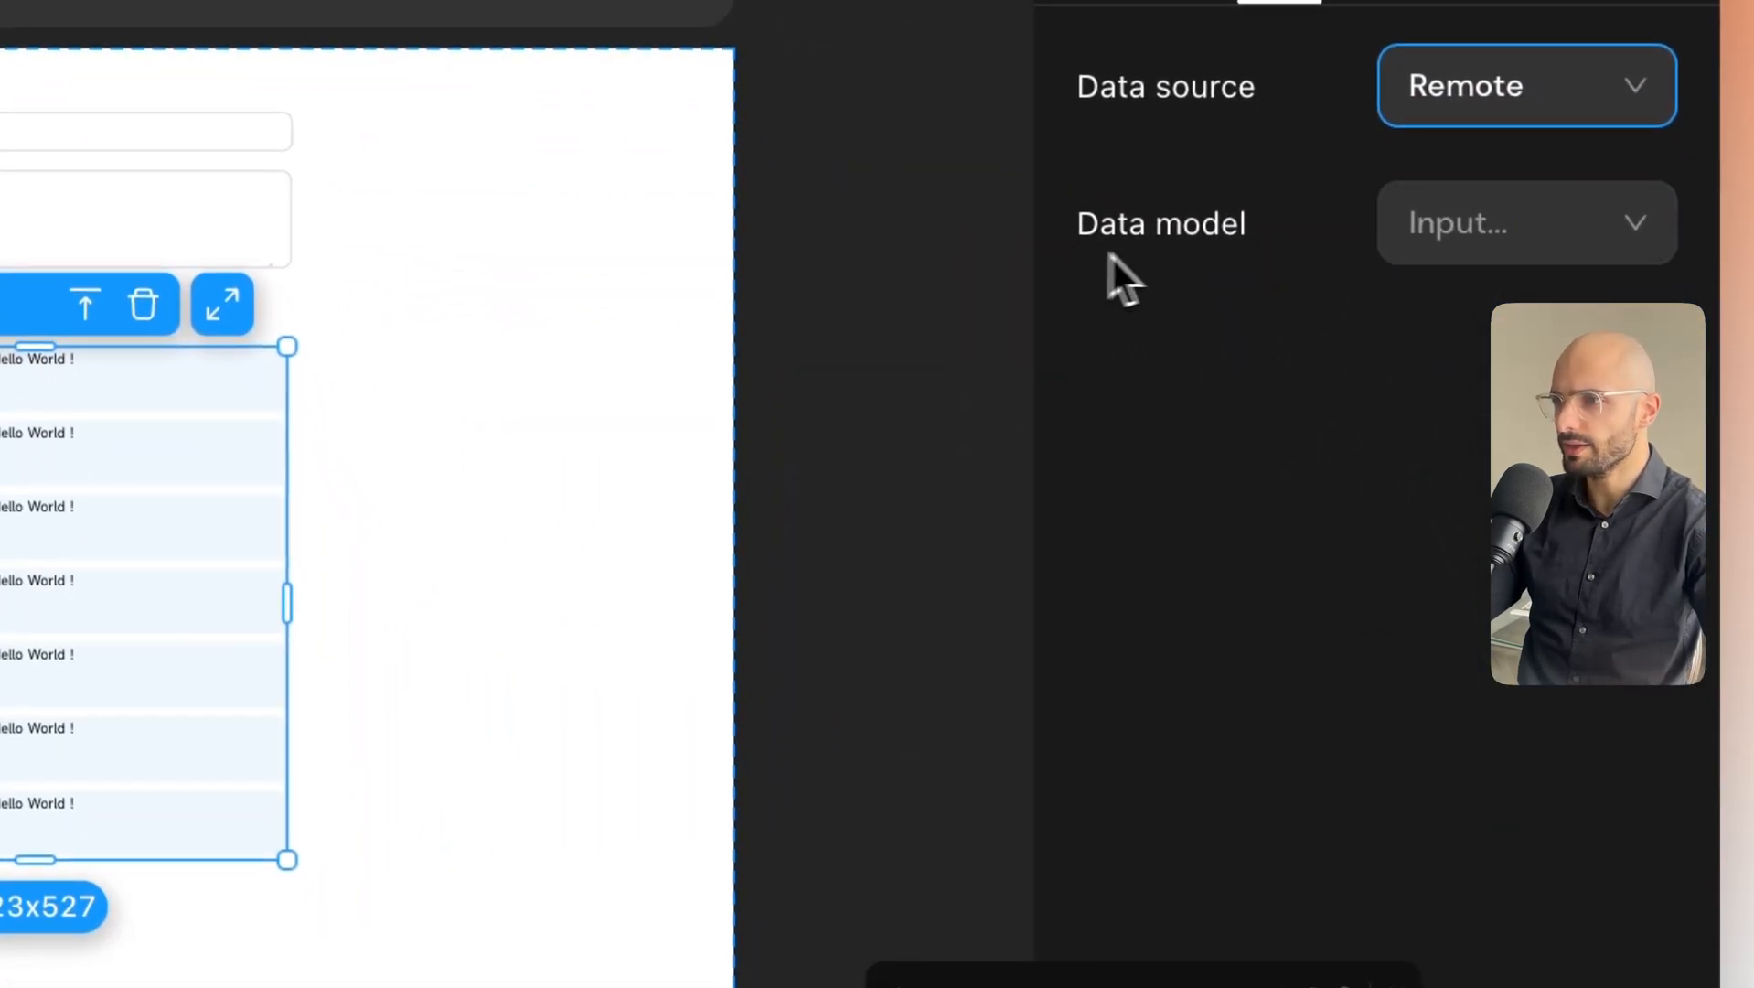
{"action": "left_click", "coordinate": [1591, 247]}
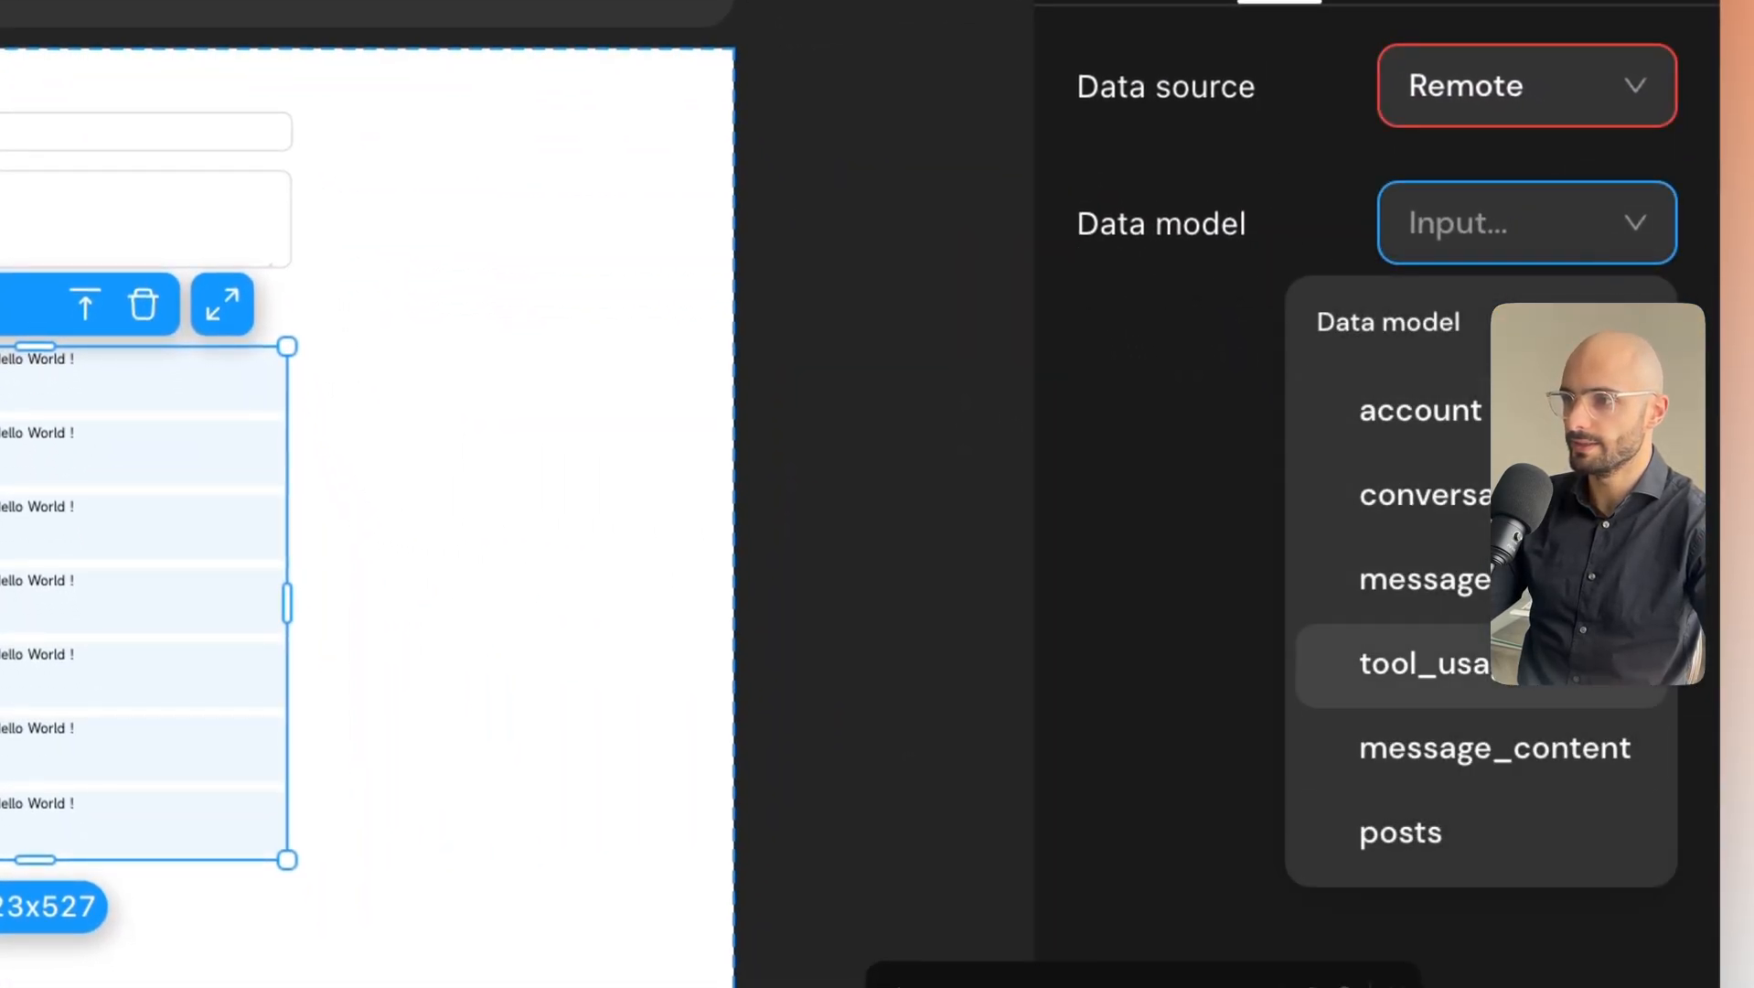
{"action": "left_click", "coordinate": [1417, 837]}
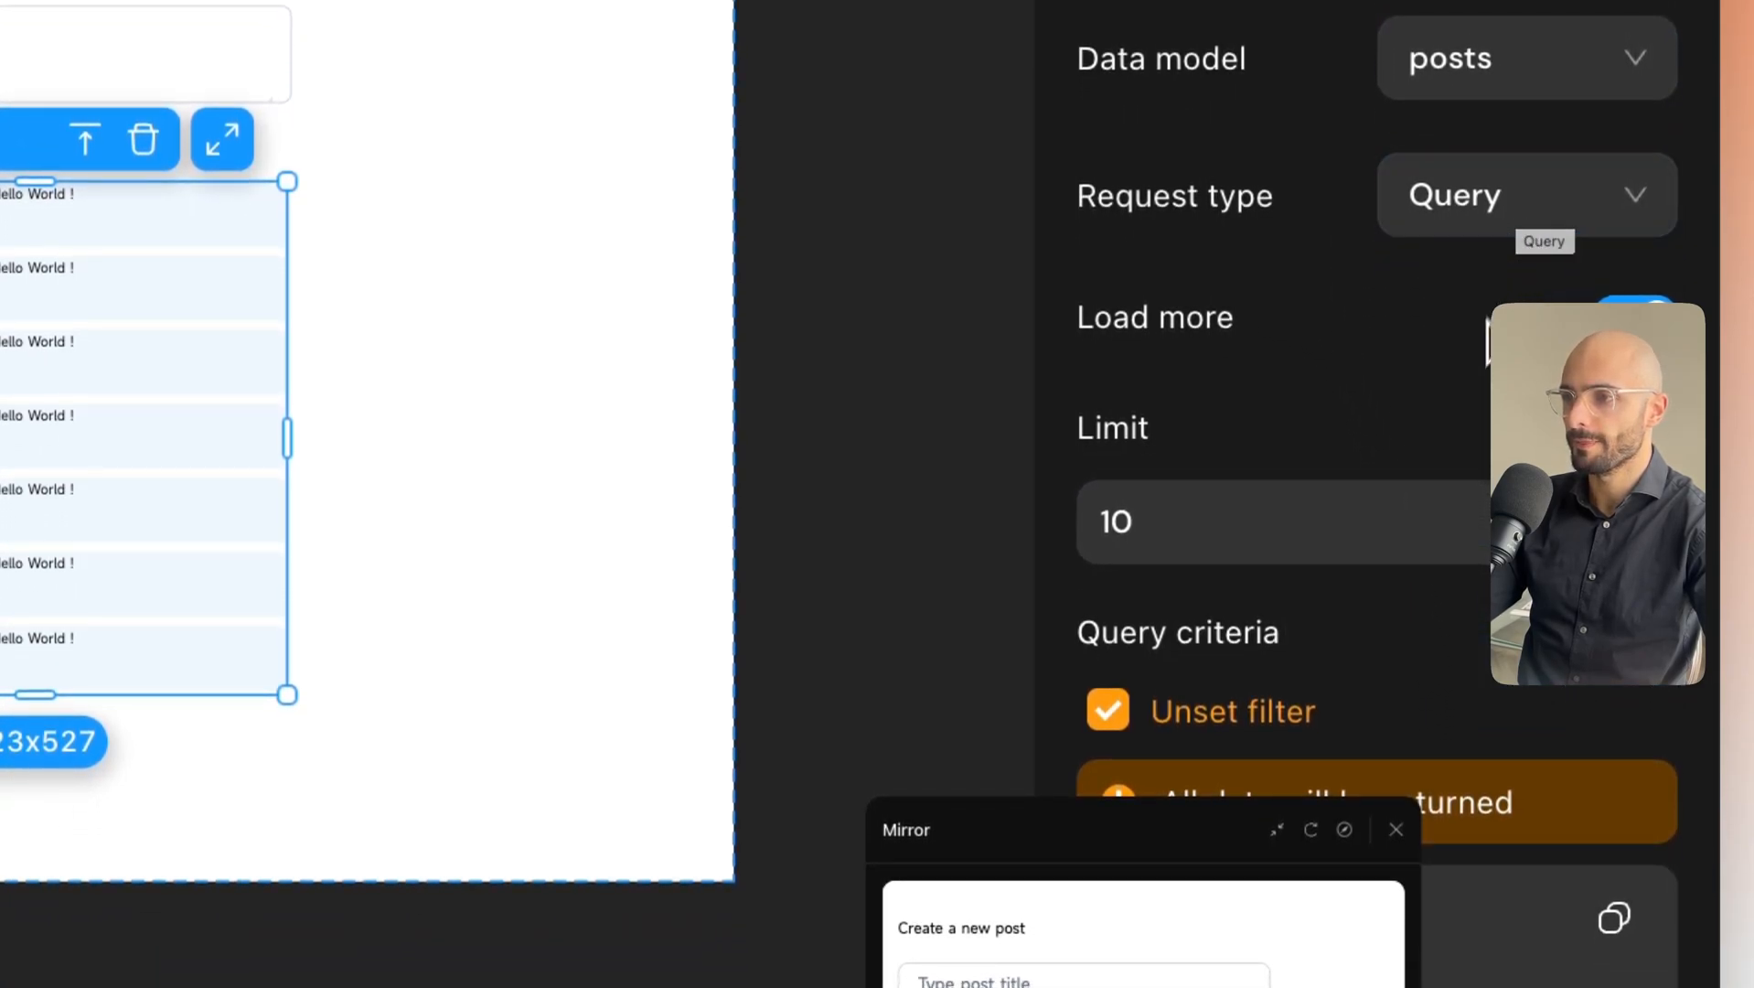
Remove the Limit from the list's posts query.
{"action": "scroll", "coordinate": [1473, 359], "scroll_direction": "down", "scroll_amount": 4}
{"action": "left_click_drag", "start_coordinate": [1214, 851], "coordinate": [314, 978]}
{"action": "scroll", "coordinate": [1349, 268], "scroll_direction": "down", "scroll_amount": 1}
{"action": "scroll", "coordinate": [1351, 403], "scroll_direction": "down", "scroll_amount": 3}
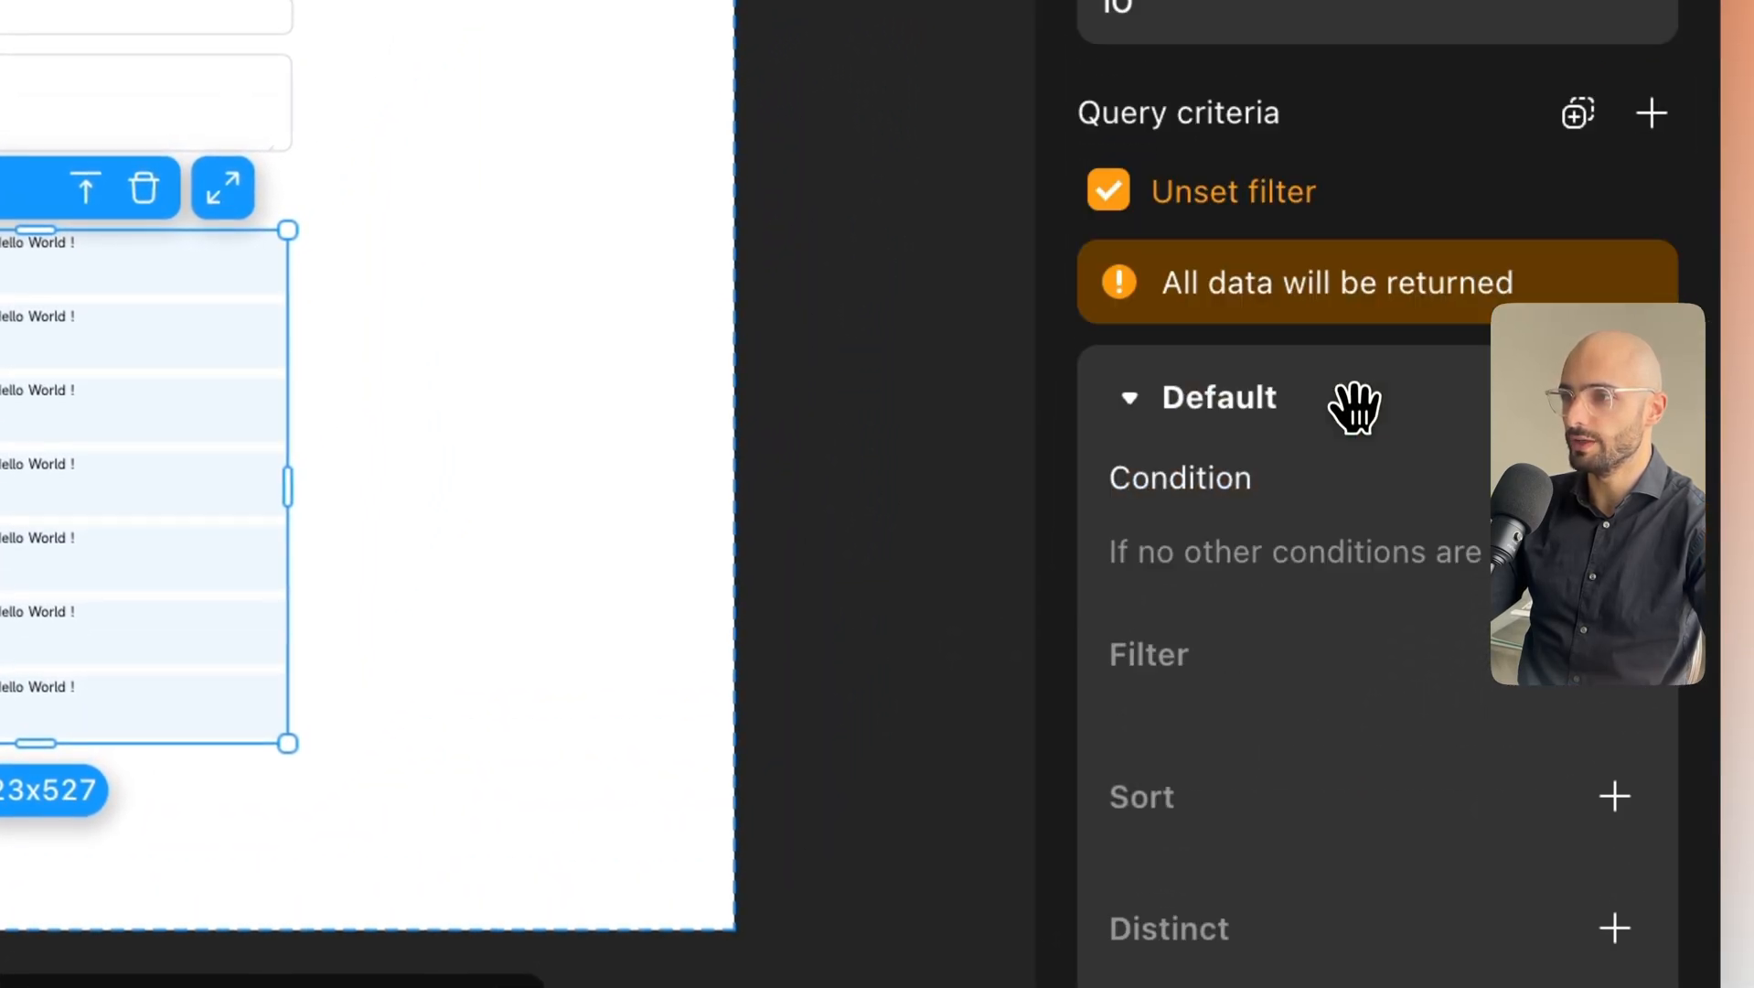
{"action": "scroll", "coordinate": [1362, 372], "scroll_direction": "up", "scroll_amount": 6}
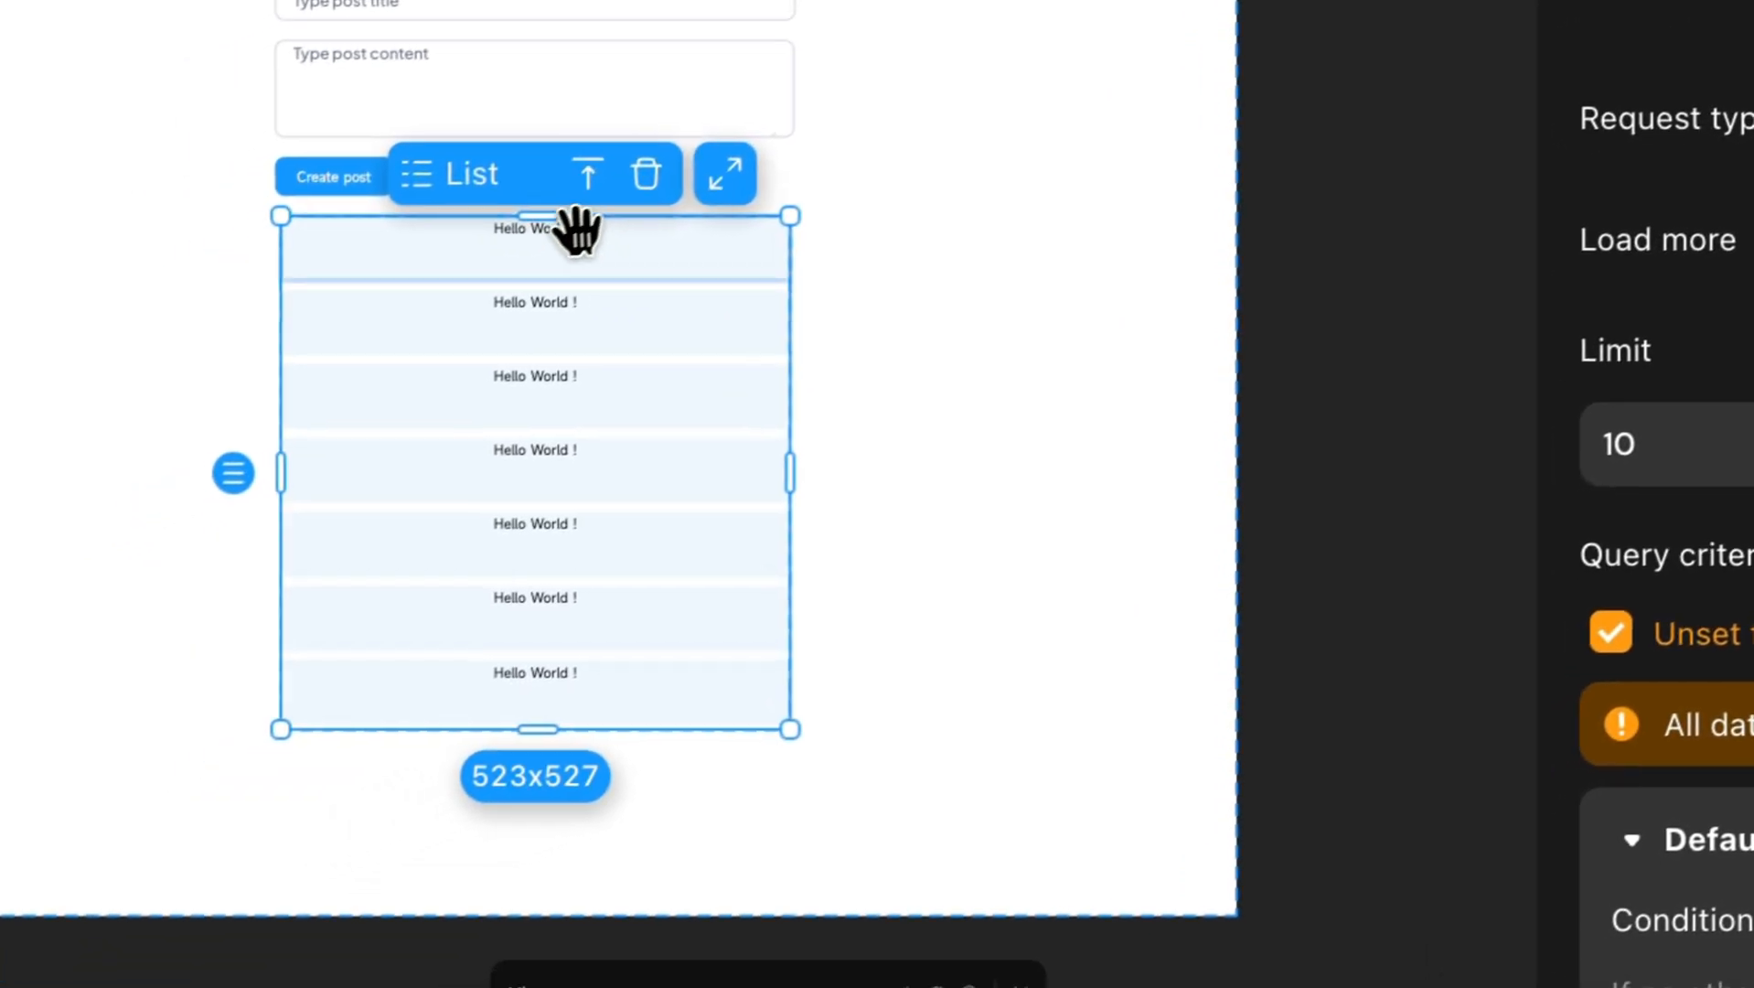
{"action": "scroll", "coordinate": [245, 495], "scroll_direction": "down", "scroll_amount": 1}
{"action": "left_click", "coordinate": [748, 311]}
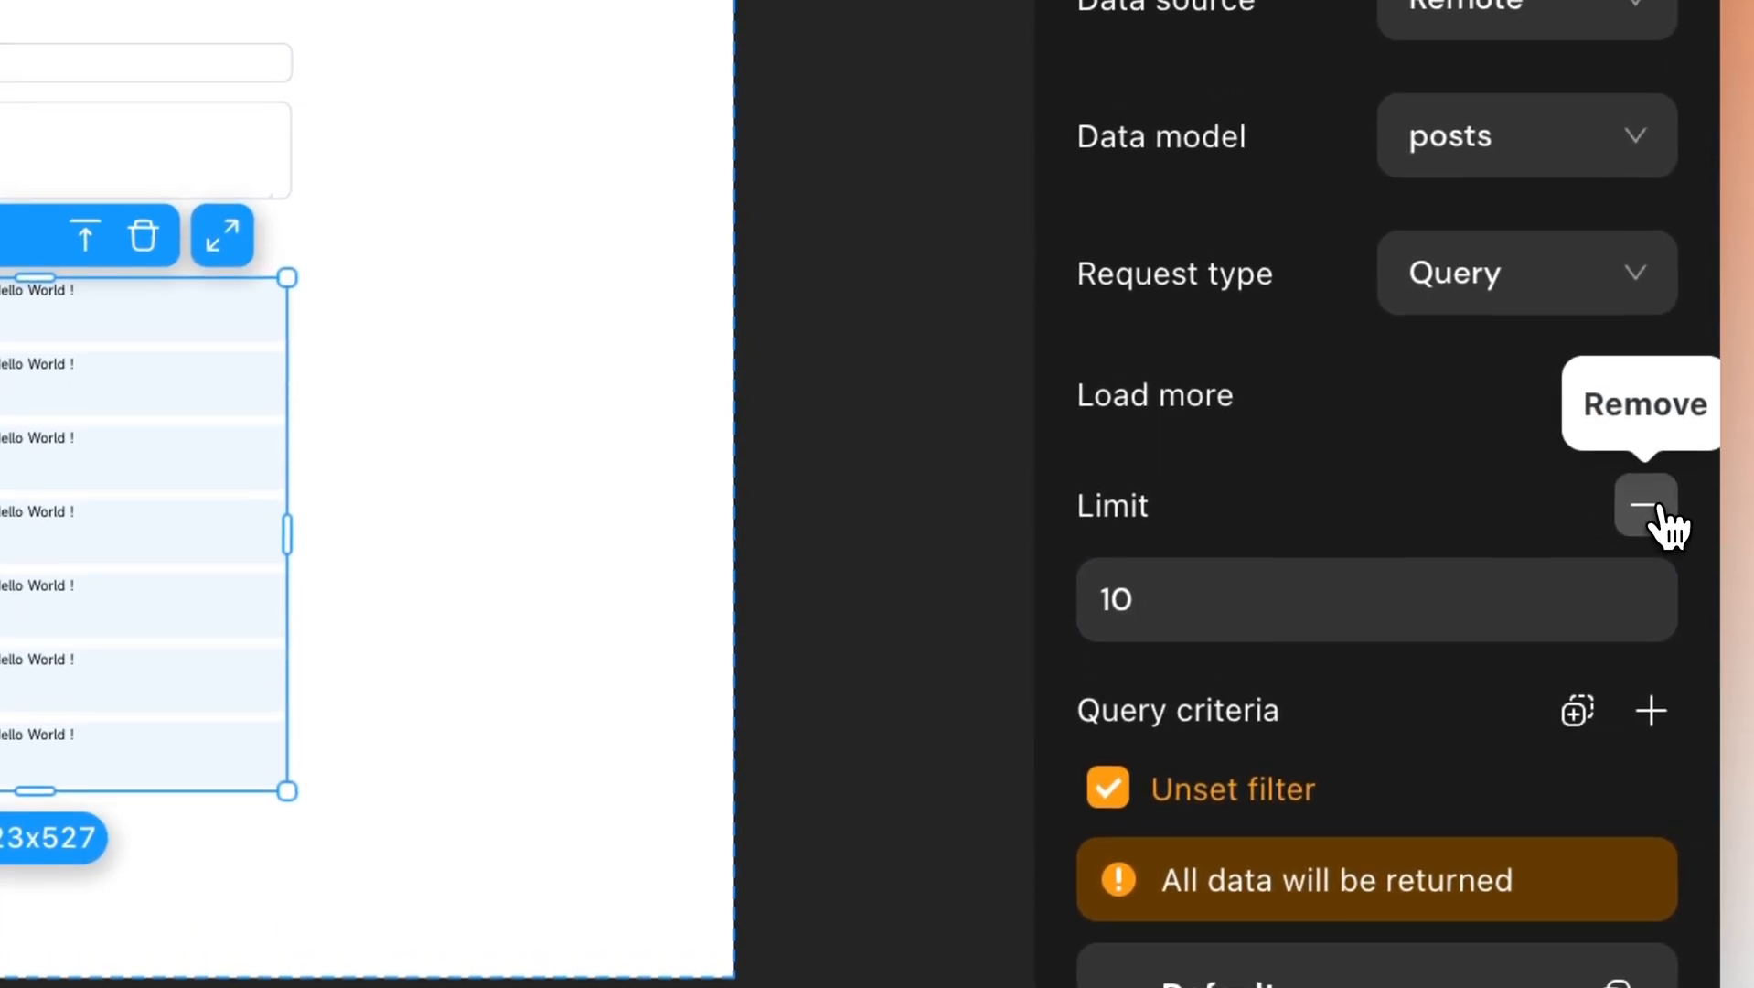
{"action": "left_click", "coordinate": [1657, 505]}
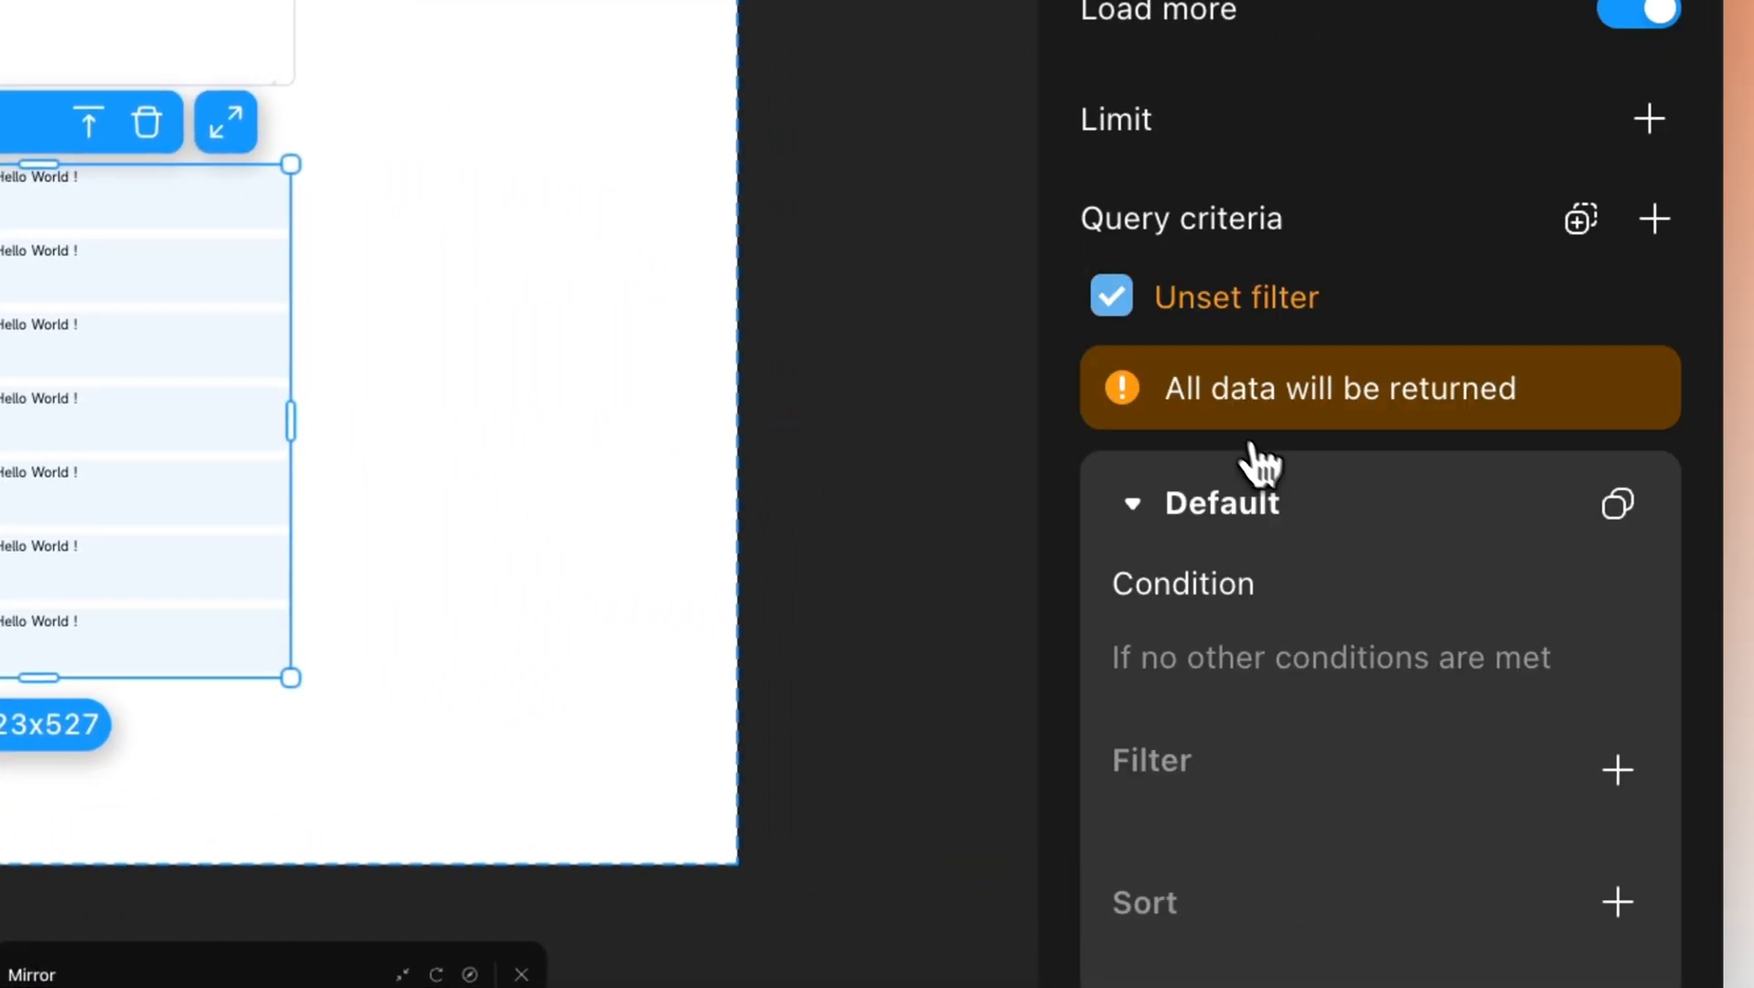
In the layers panel, name the list item's texts Text Title and Text Content, with Text Title on top.
{"action": "scroll", "coordinate": [1260, 467], "scroll_direction": "down", "scroll_amount": 3}
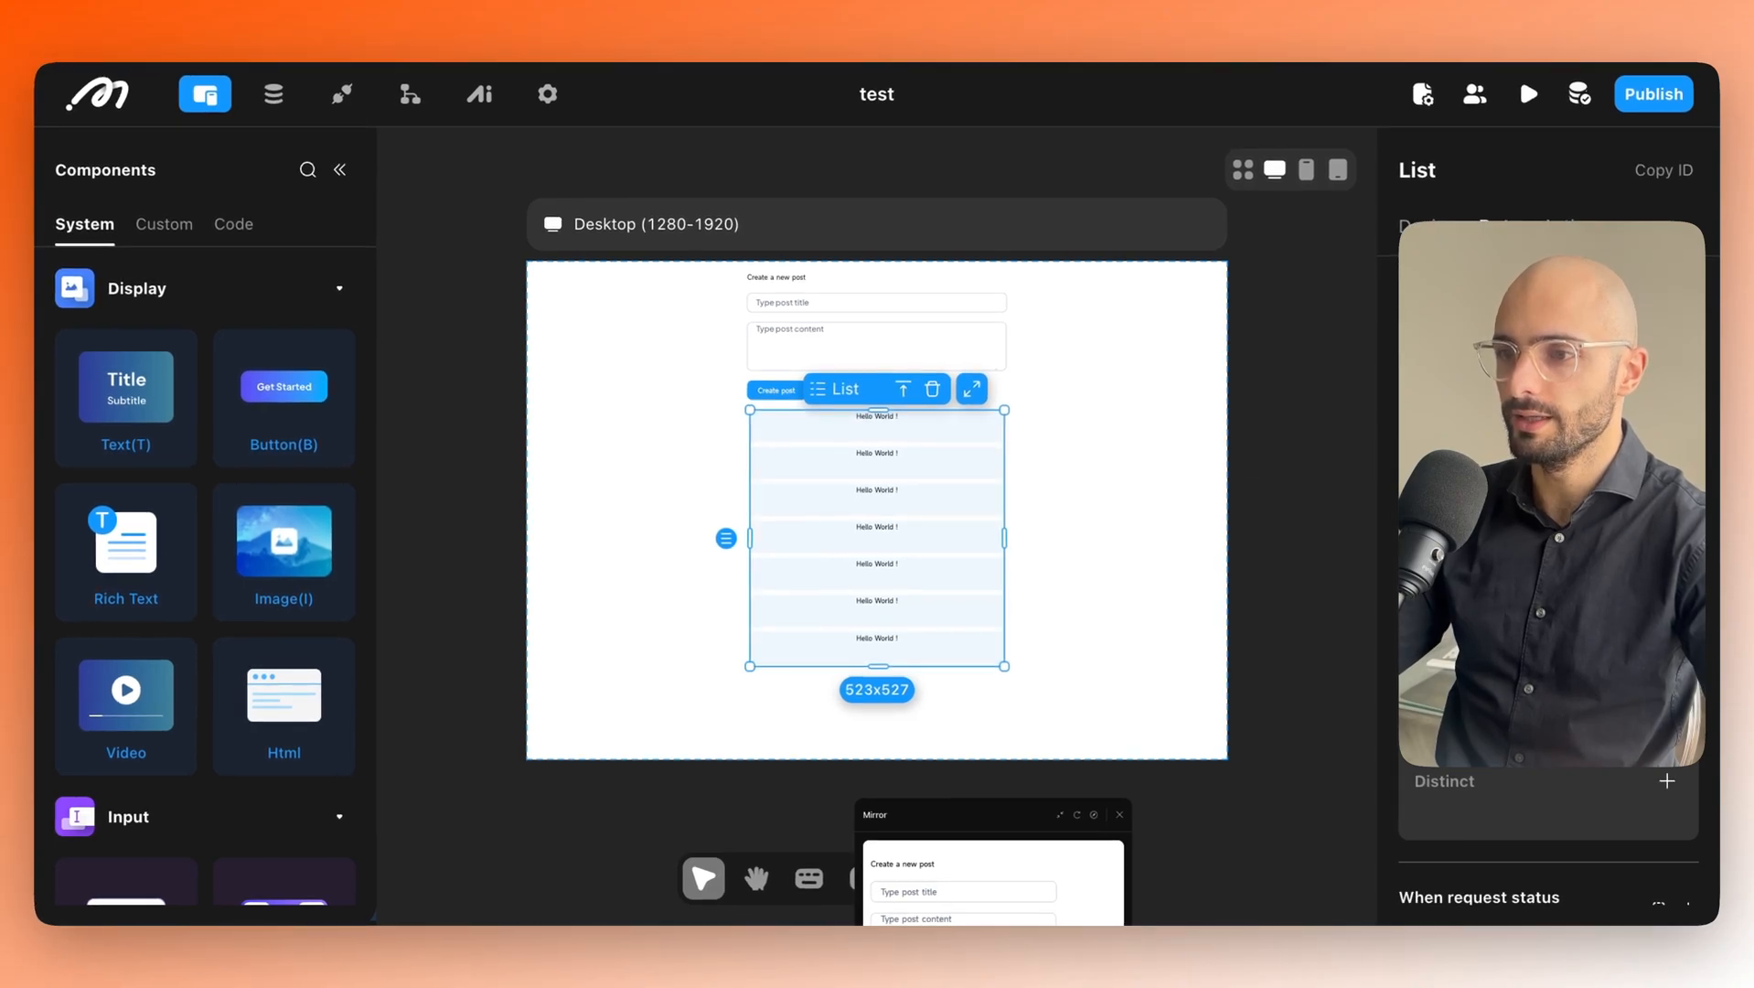
{"action": "left_click", "coordinate": [875, 433]}
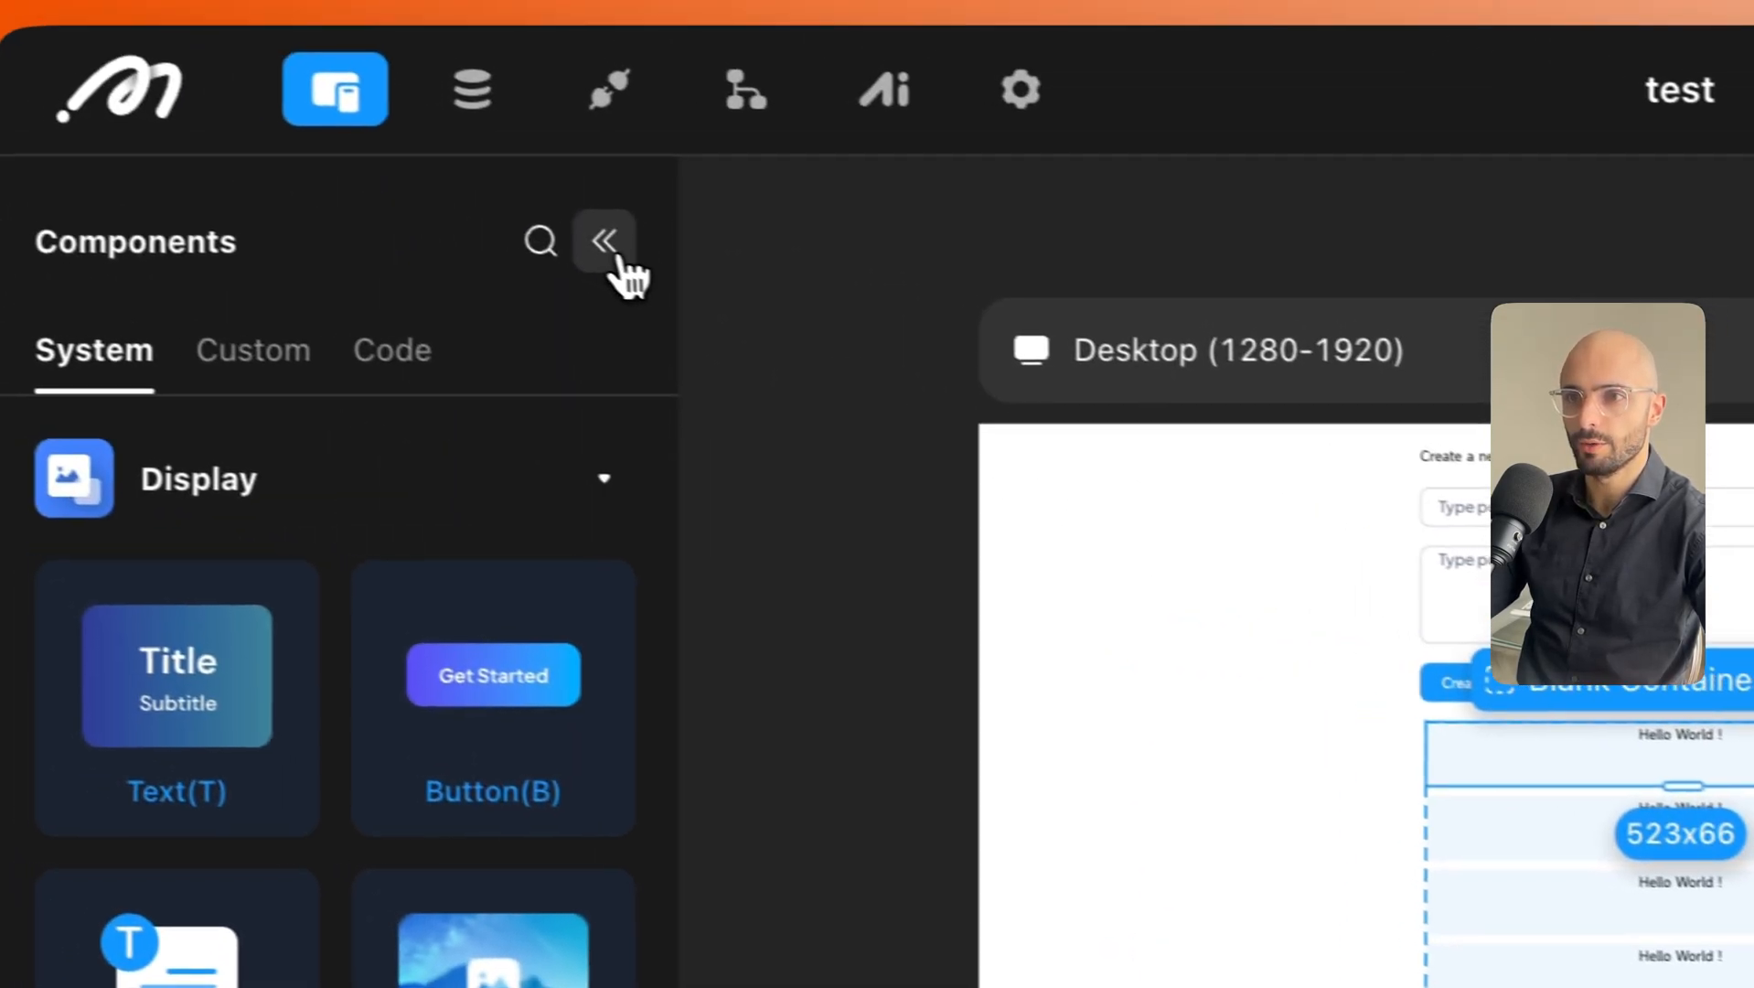
{"action": "left_click", "coordinate": [611, 251]}
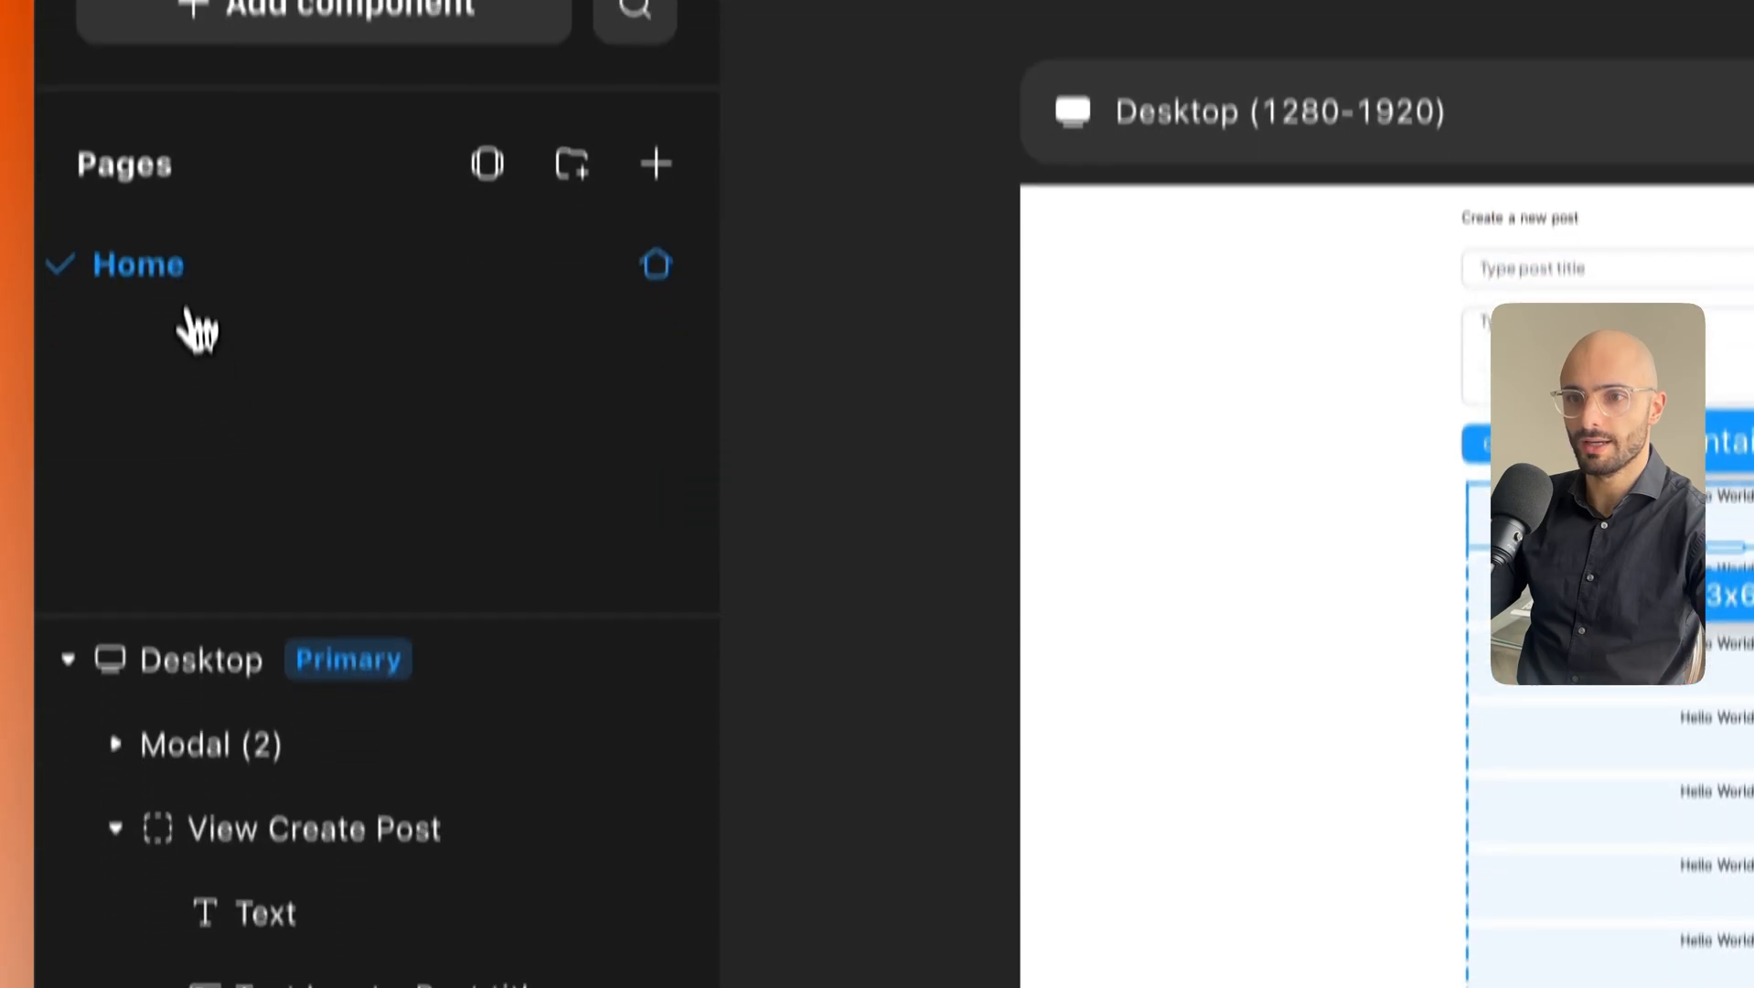
{"action": "scroll", "coordinate": [322, 970], "scroll_direction": "down", "scroll_amount": 1}
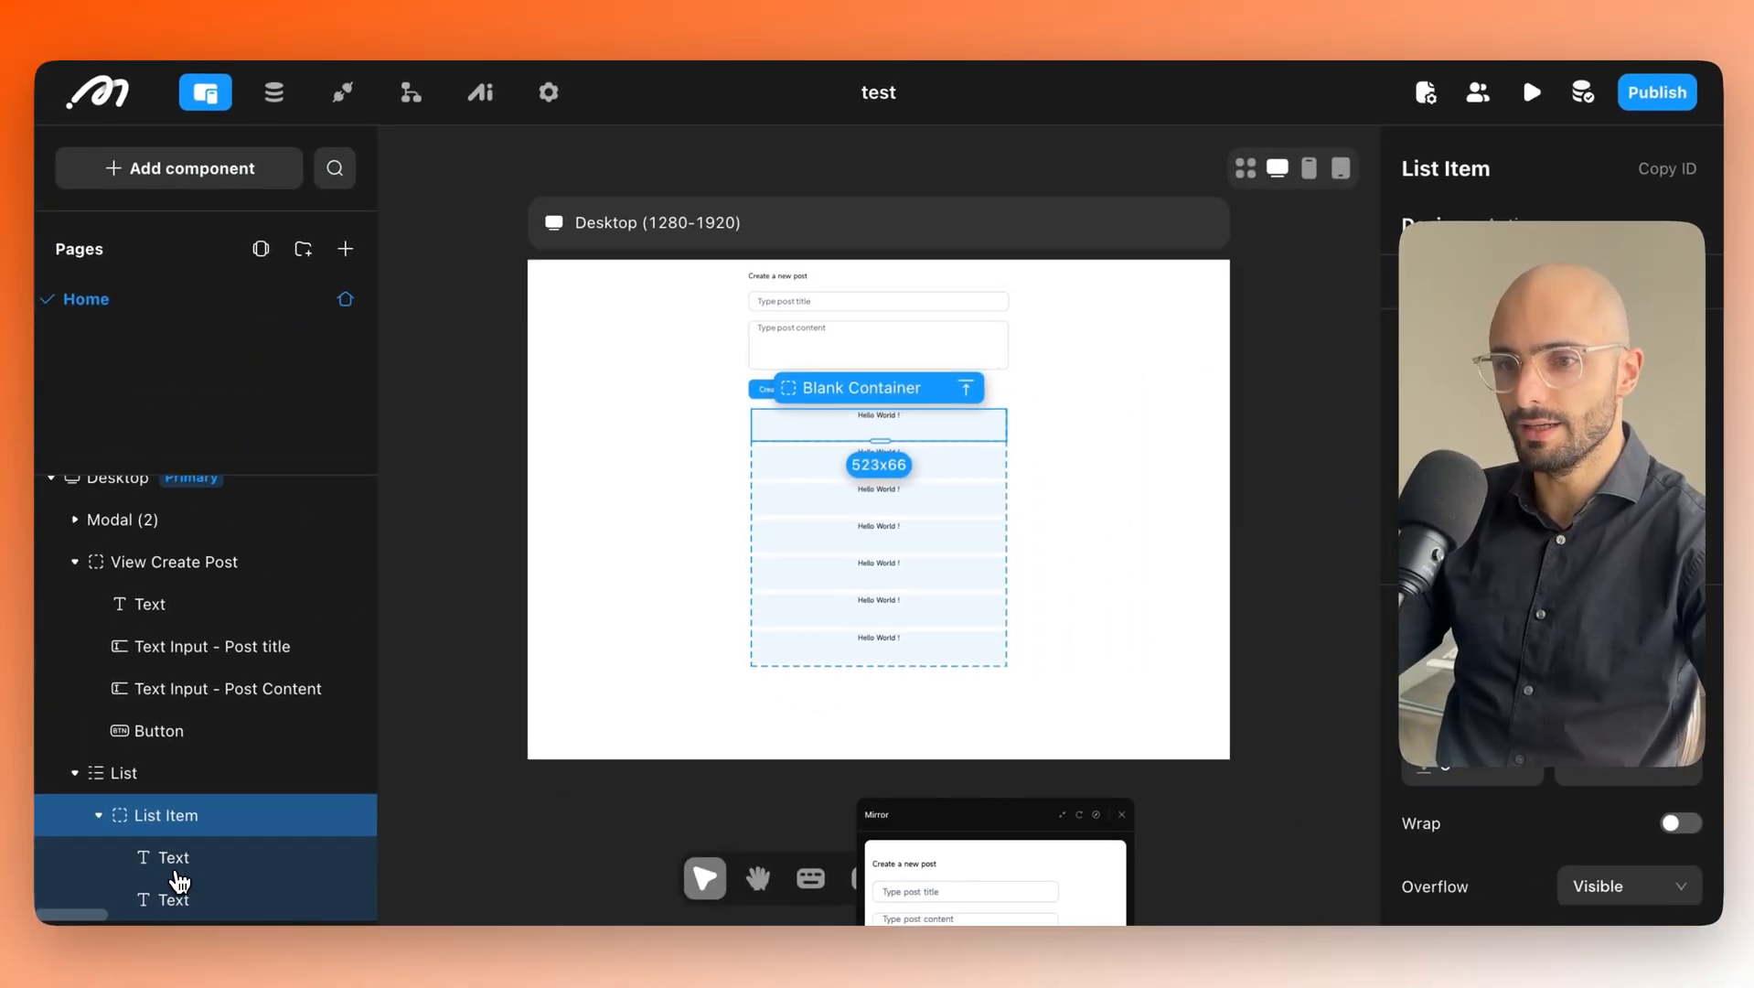
{"action": "left_click", "coordinate": [173, 857]}
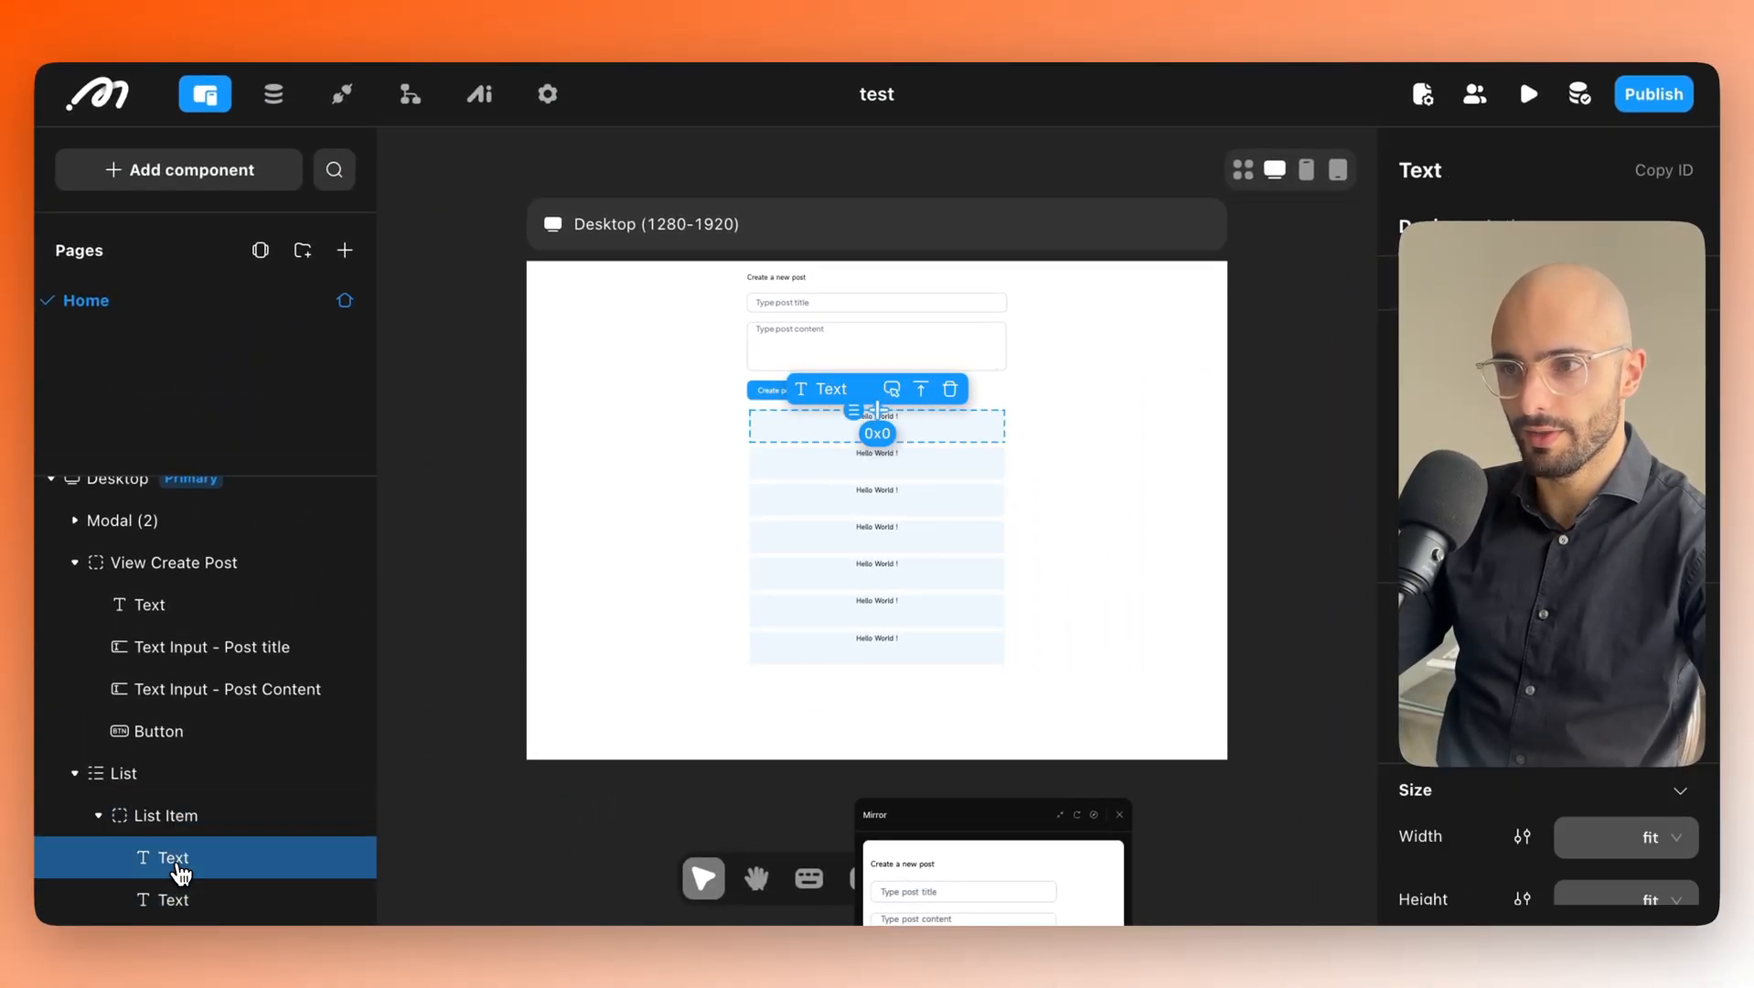
{"action": "left_click_drag", "start_coordinate": [861, 444], "coordinate": [357, 826]}
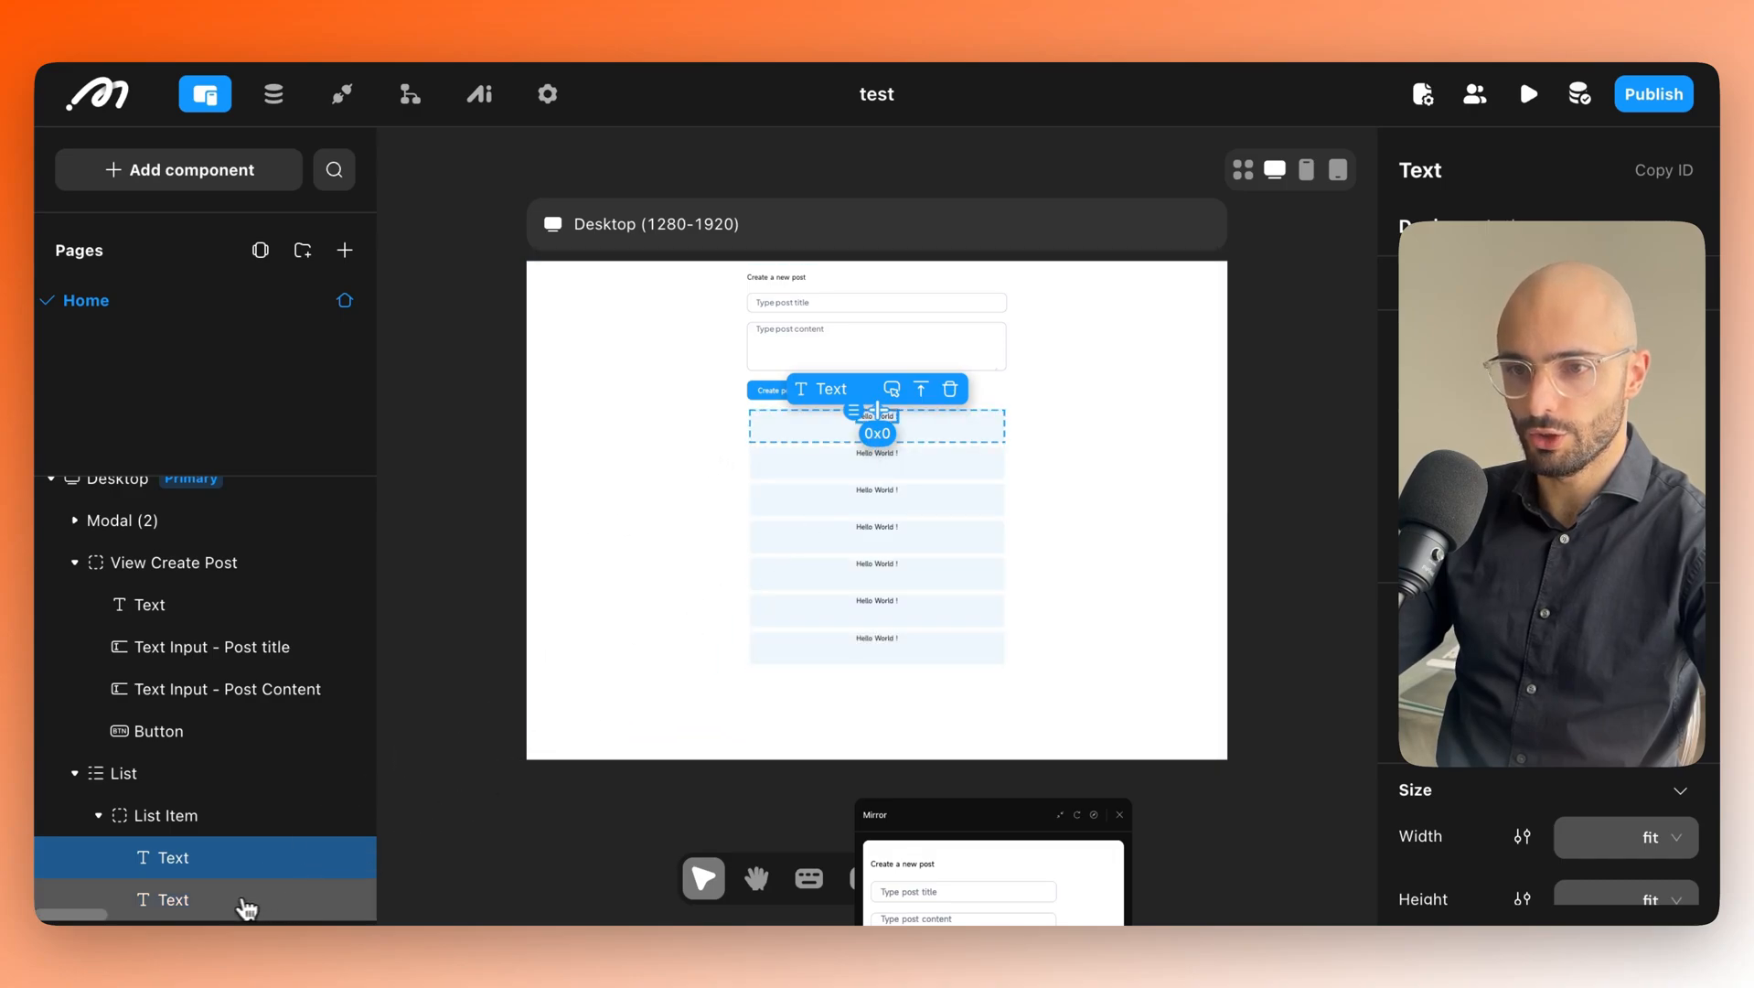
{"action": "left_click", "coordinate": [216, 903]}
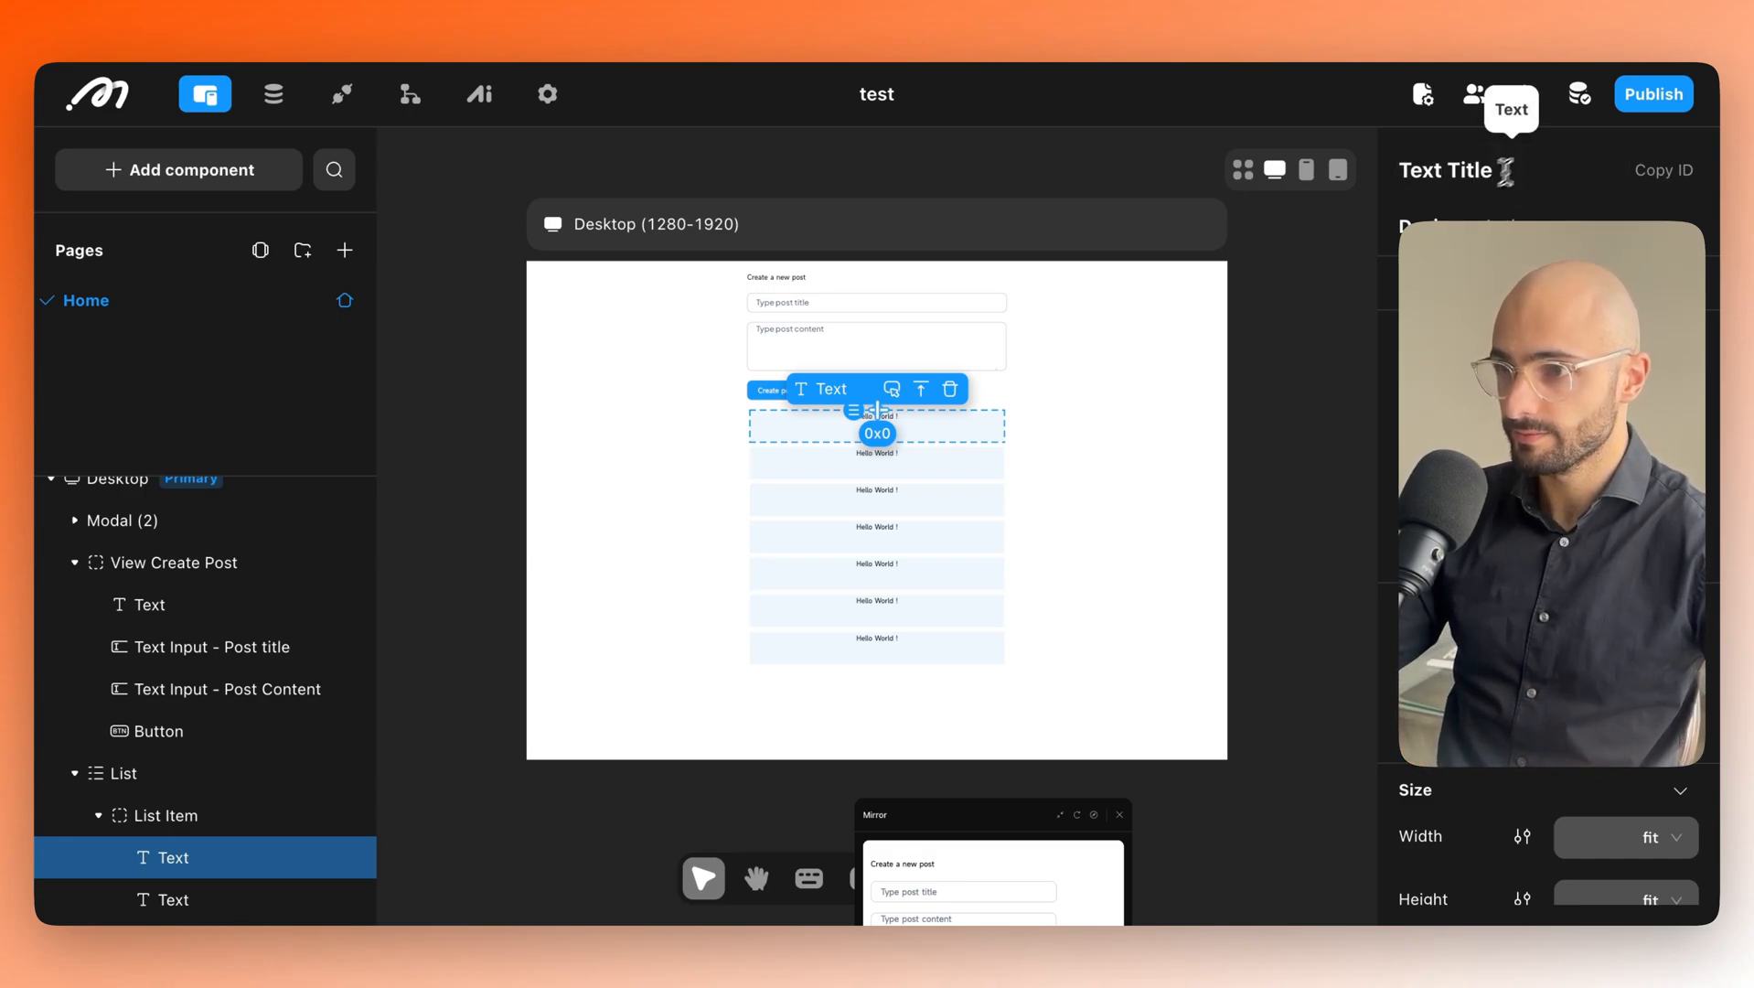
{"action": "left_click", "coordinate": [169, 910]}
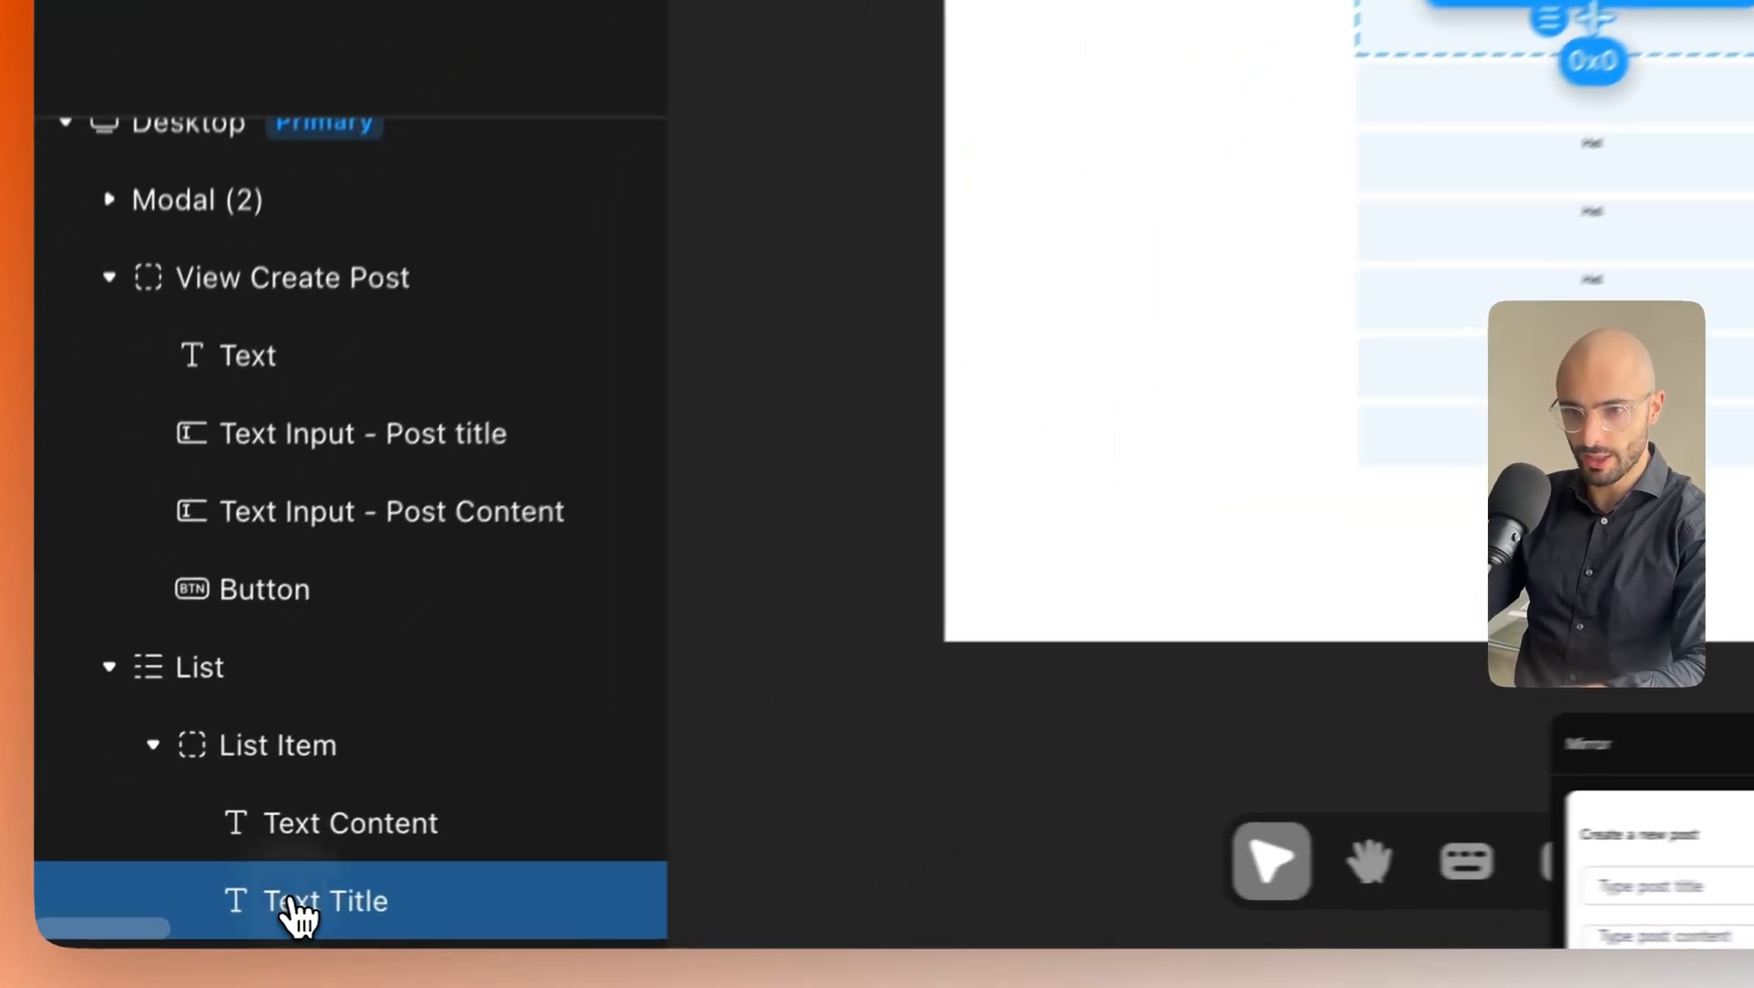
{"action": "left_click_drag", "start_coordinate": [176, 905], "coordinate": [172, 872]}
{"action": "left_click_drag", "start_coordinate": [310, 849], "coordinate": [315, 801]}
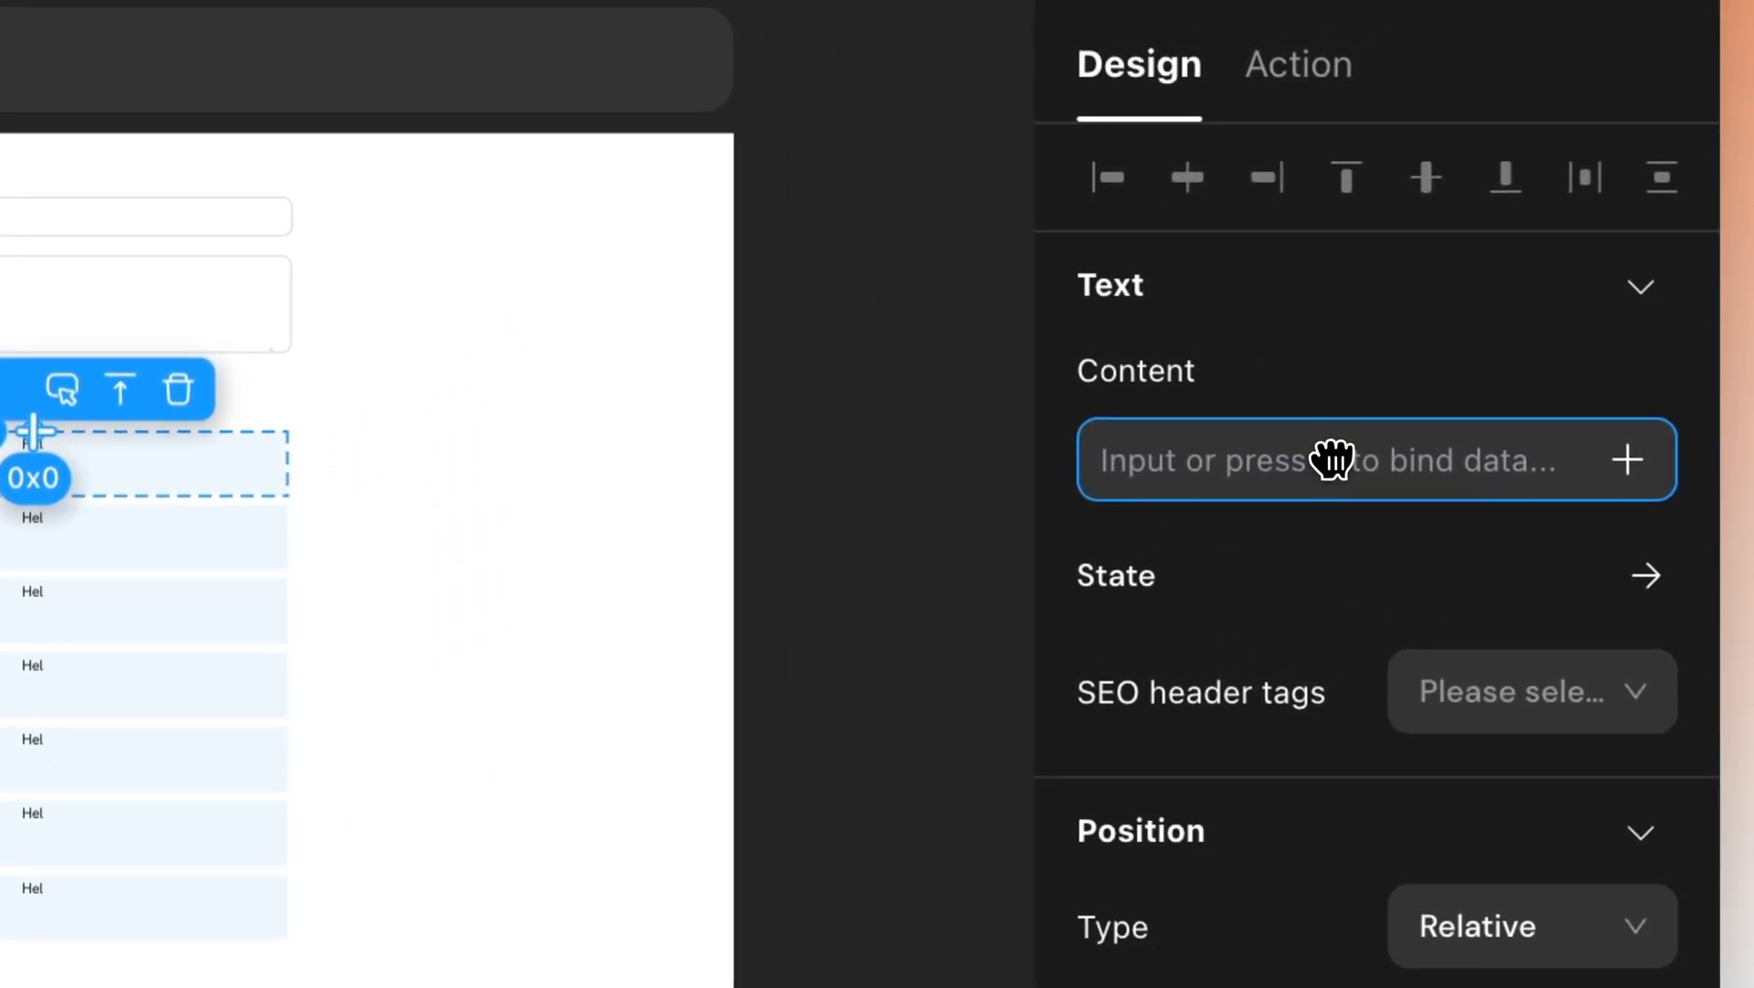
Bind Text Title to the list item's post_title and make it Medium weight.
{"action": "left_click", "coordinate": [1628, 460]}
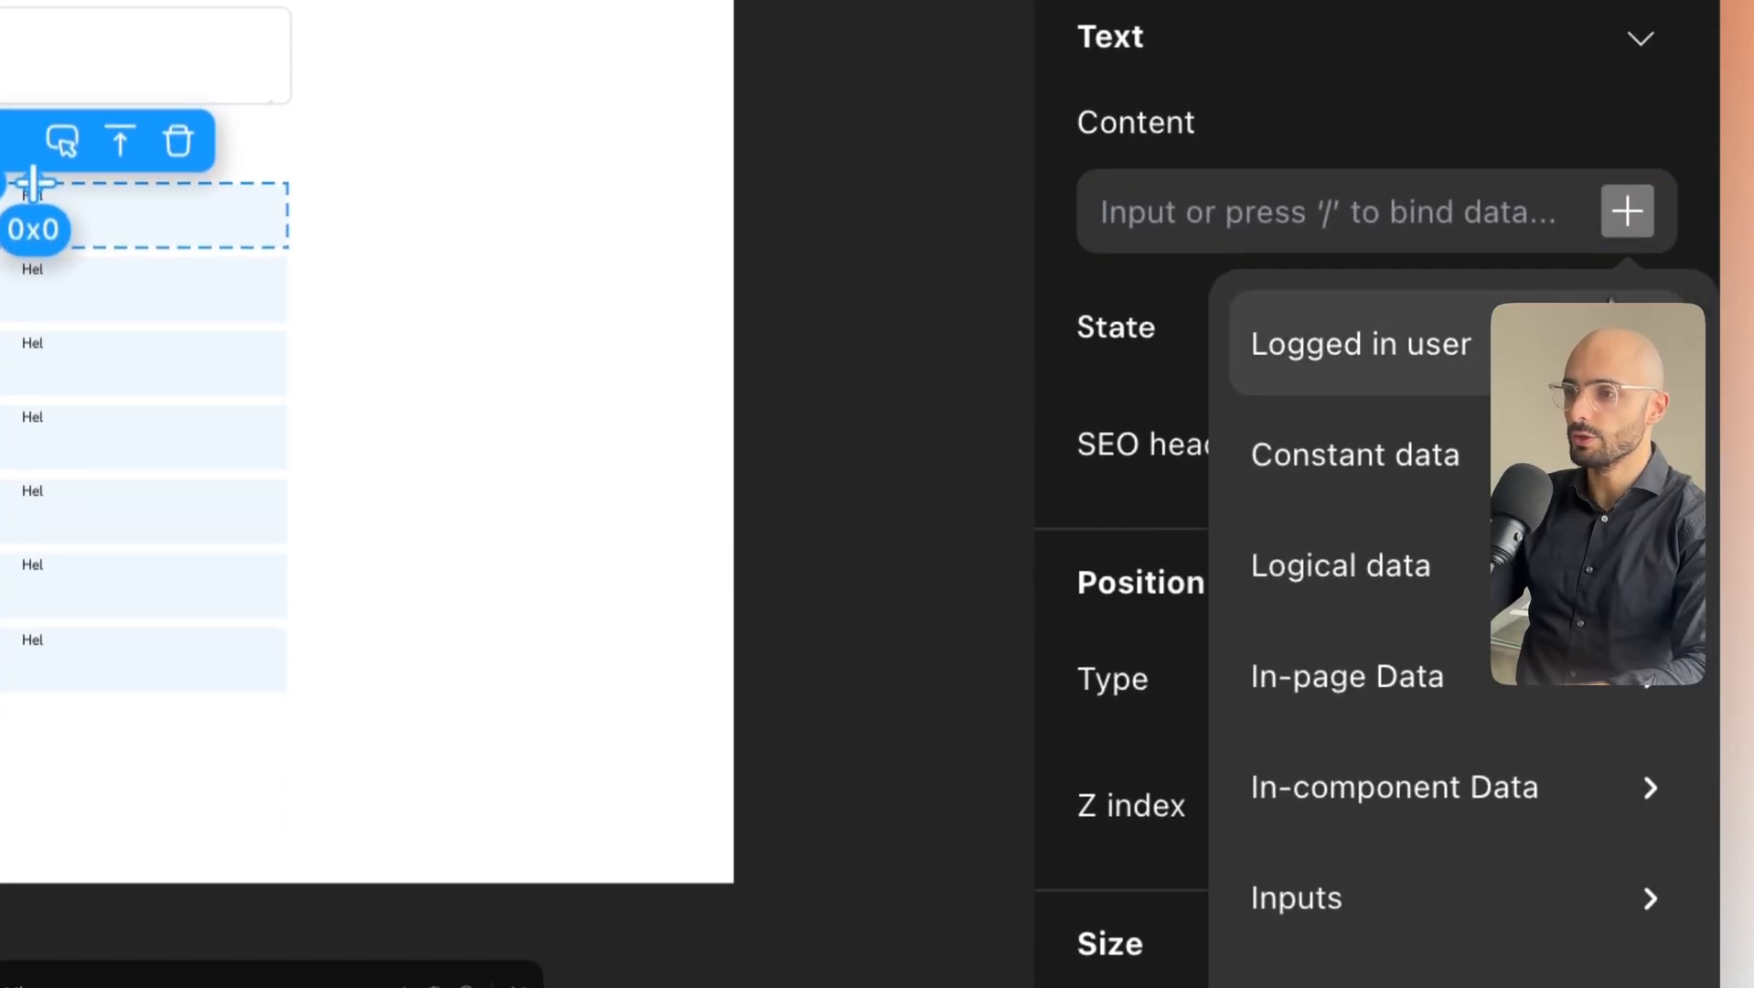
{"action": "left_click", "coordinate": [1464, 792]}
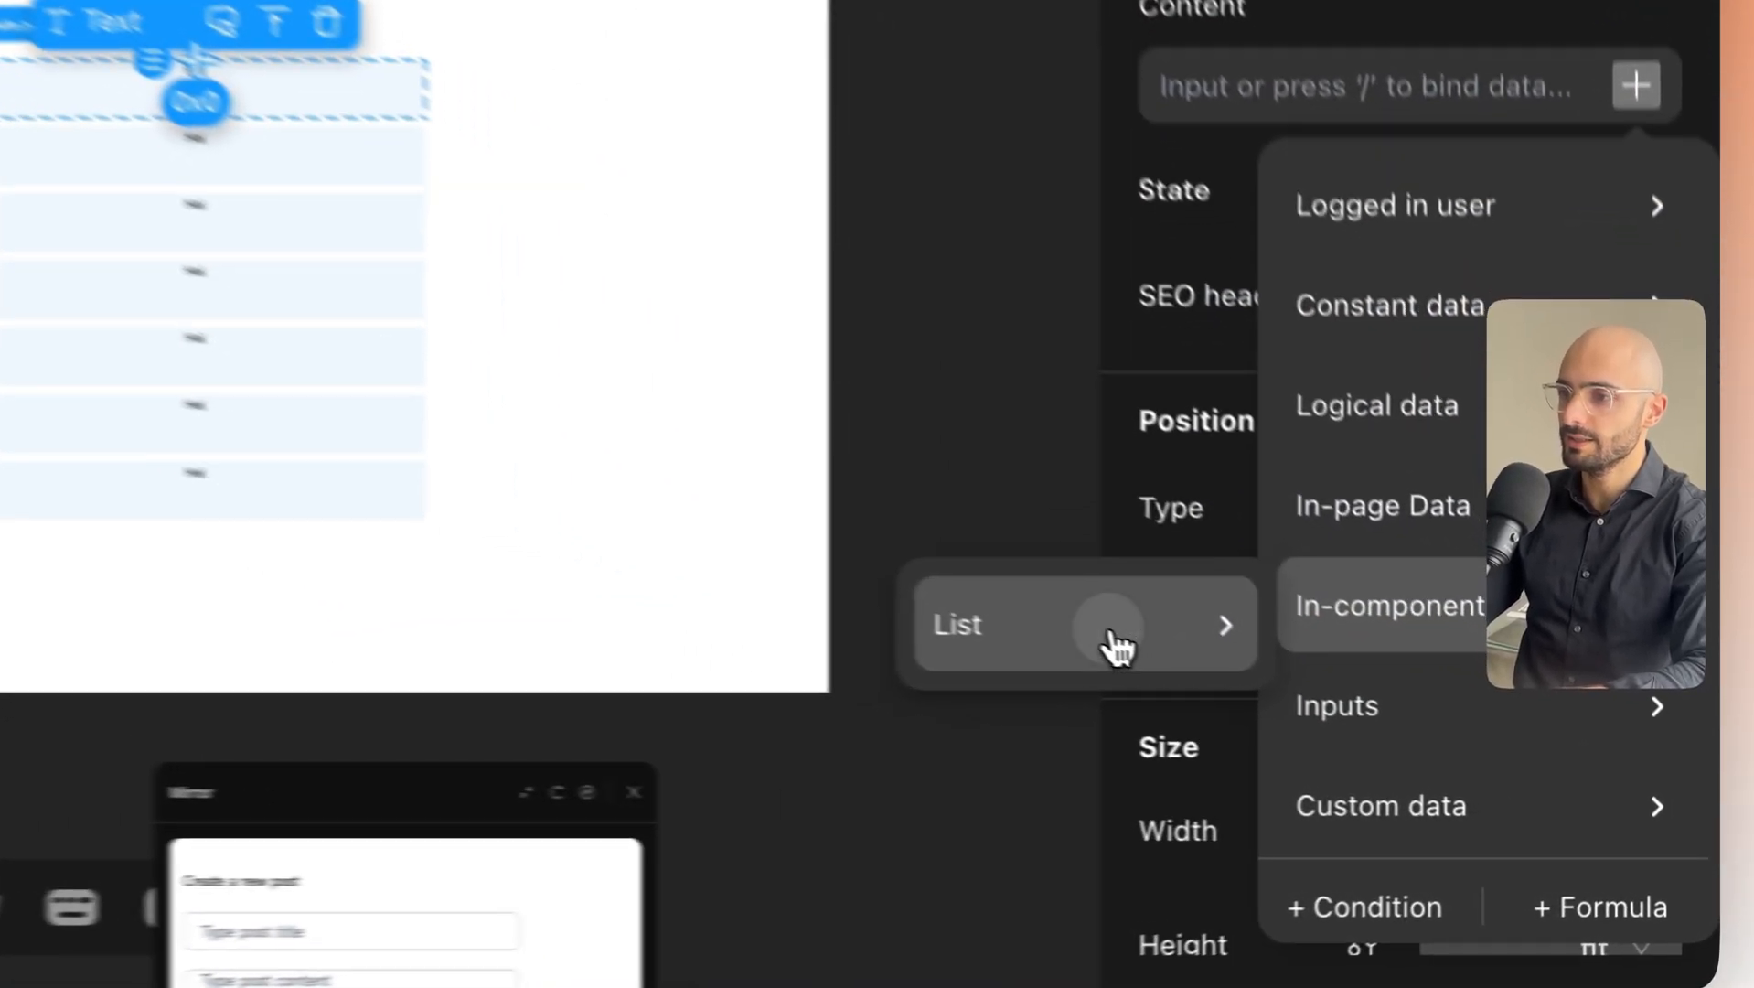
{"action": "left_click", "coordinate": [1376, 725]}
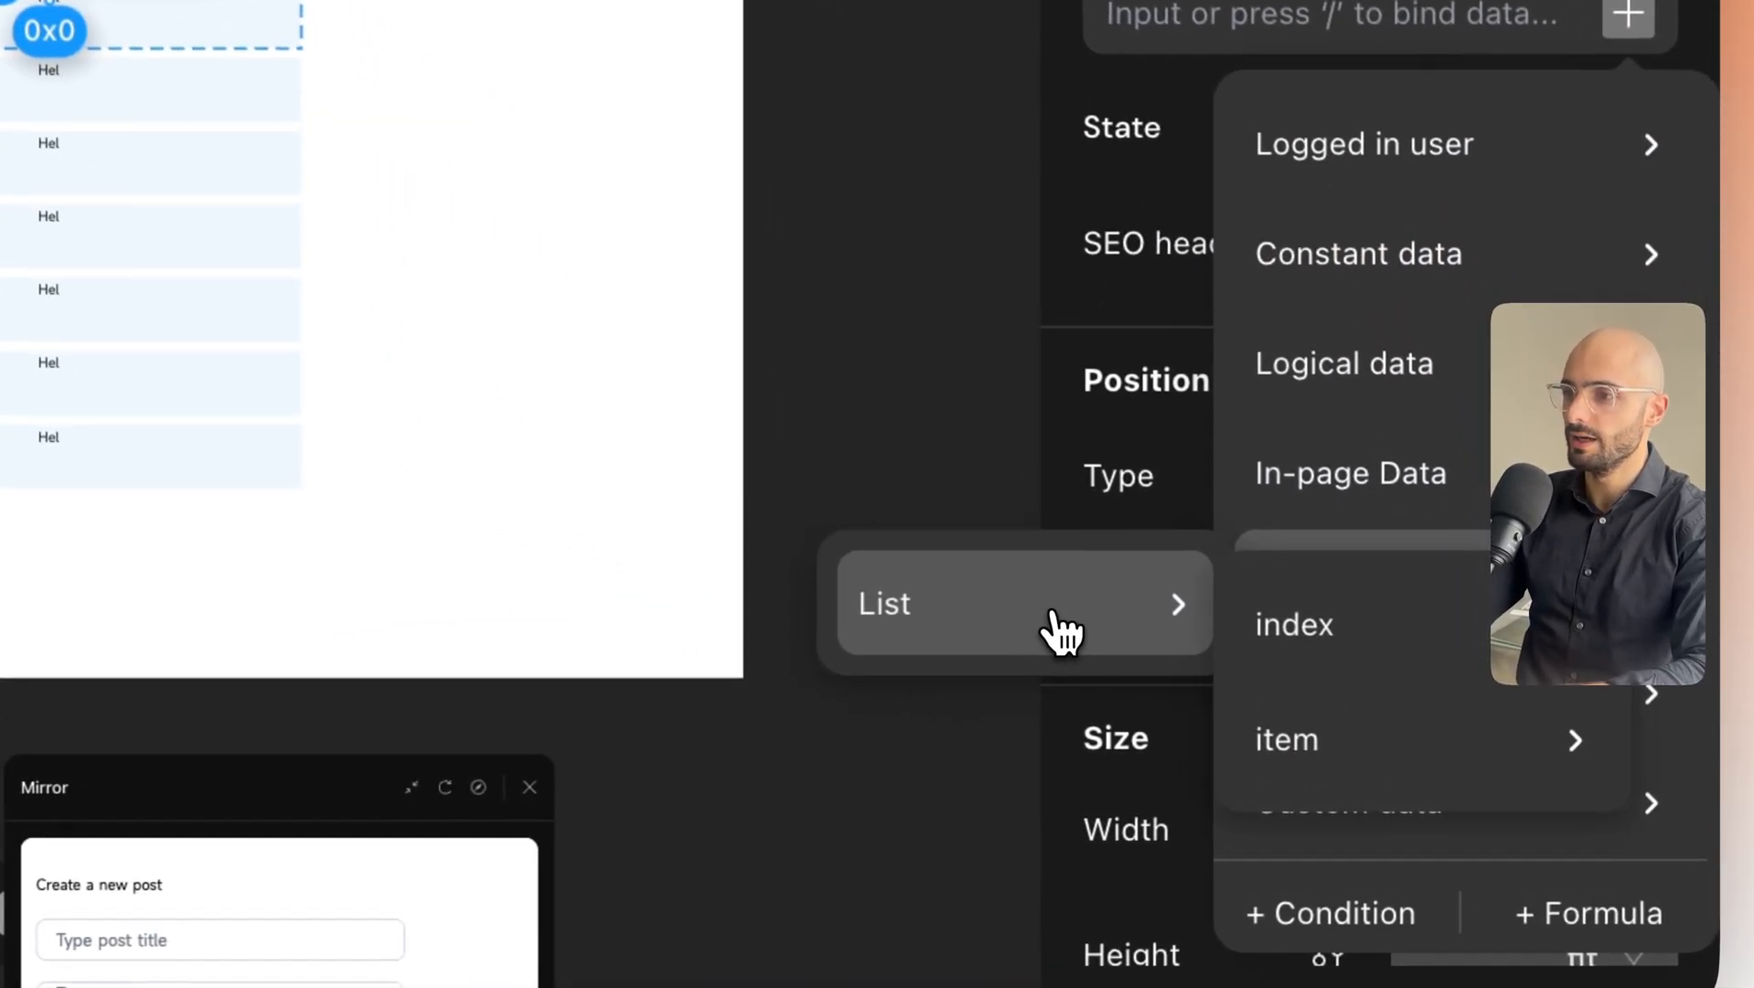
{"action": "left_click", "coordinate": [1335, 745]}
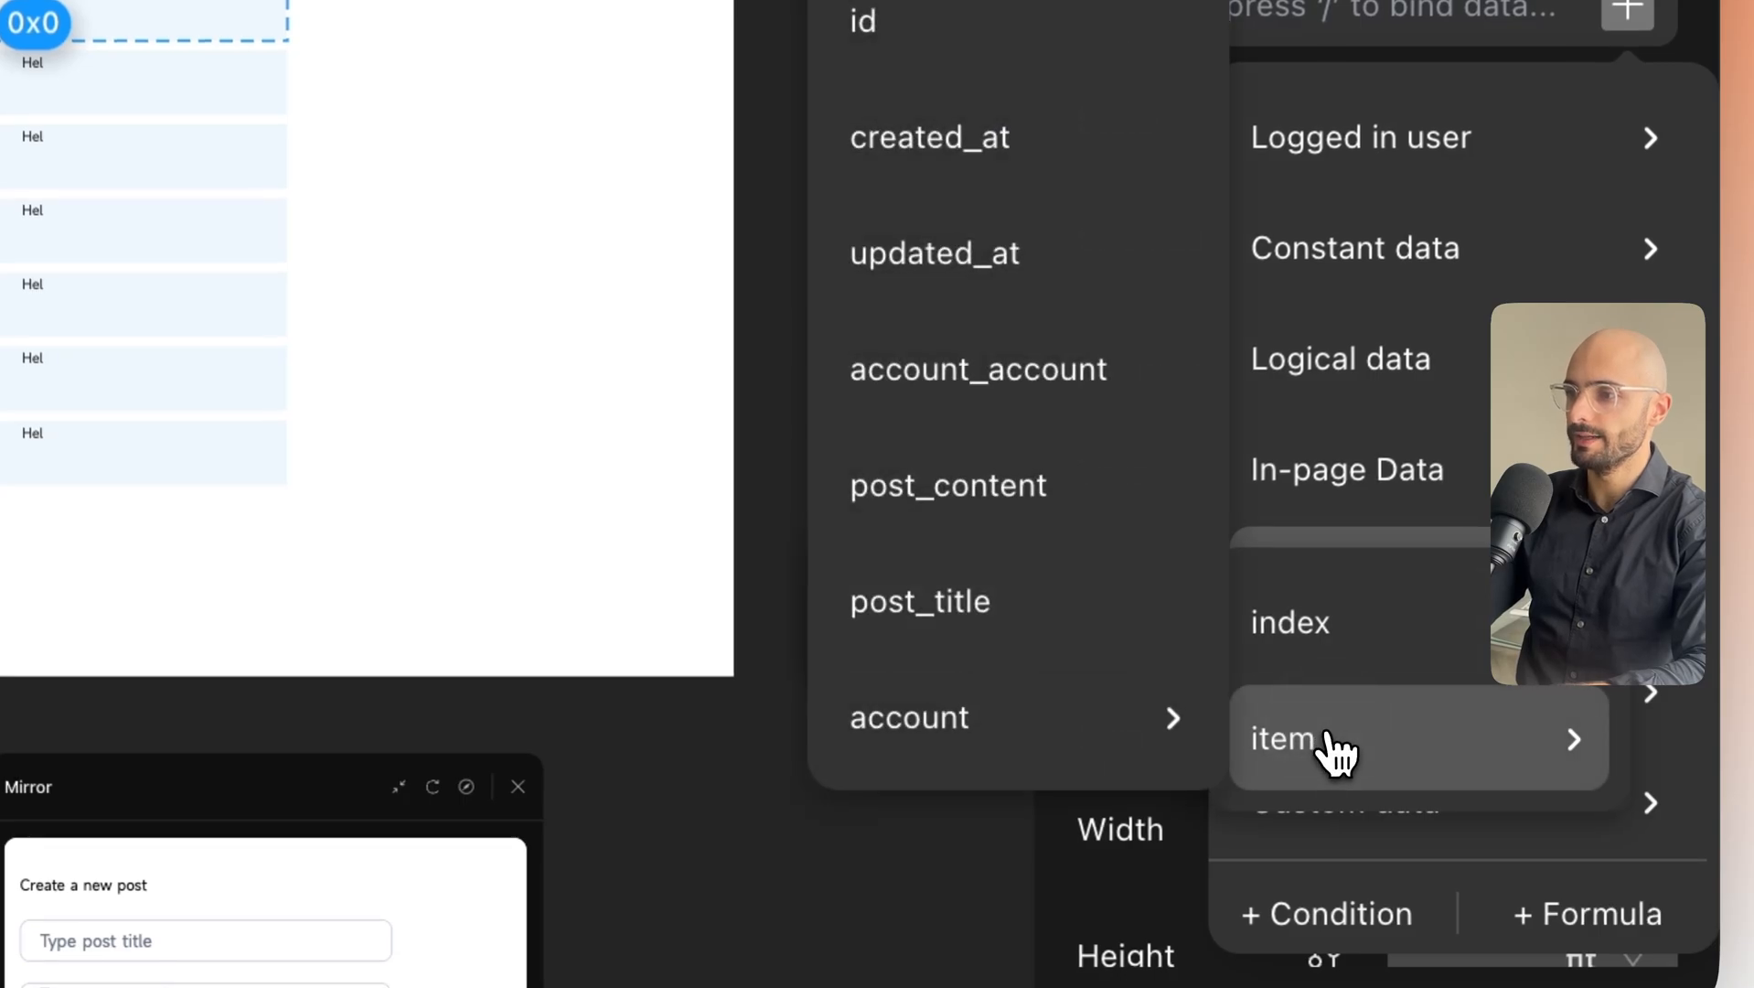
{"action": "left_click", "coordinate": [956, 615]}
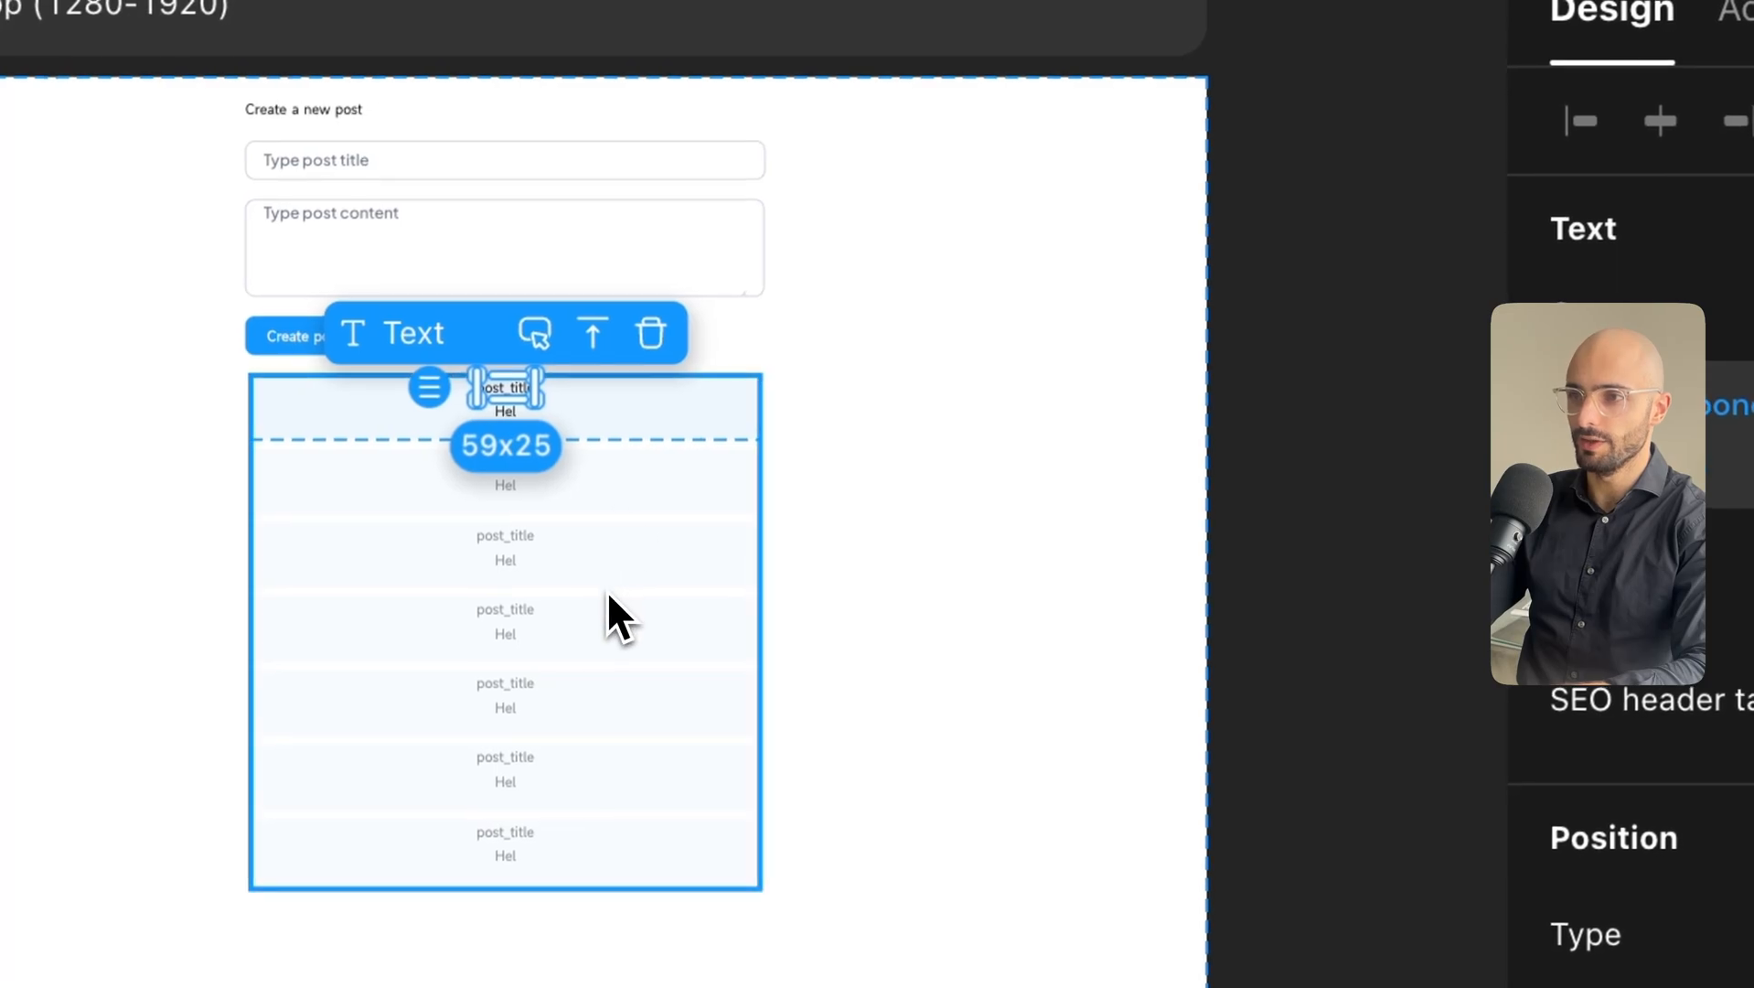
{"action": "scroll", "coordinate": [1737, 893], "scroll_direction": "down", "scroll_amount": 8}
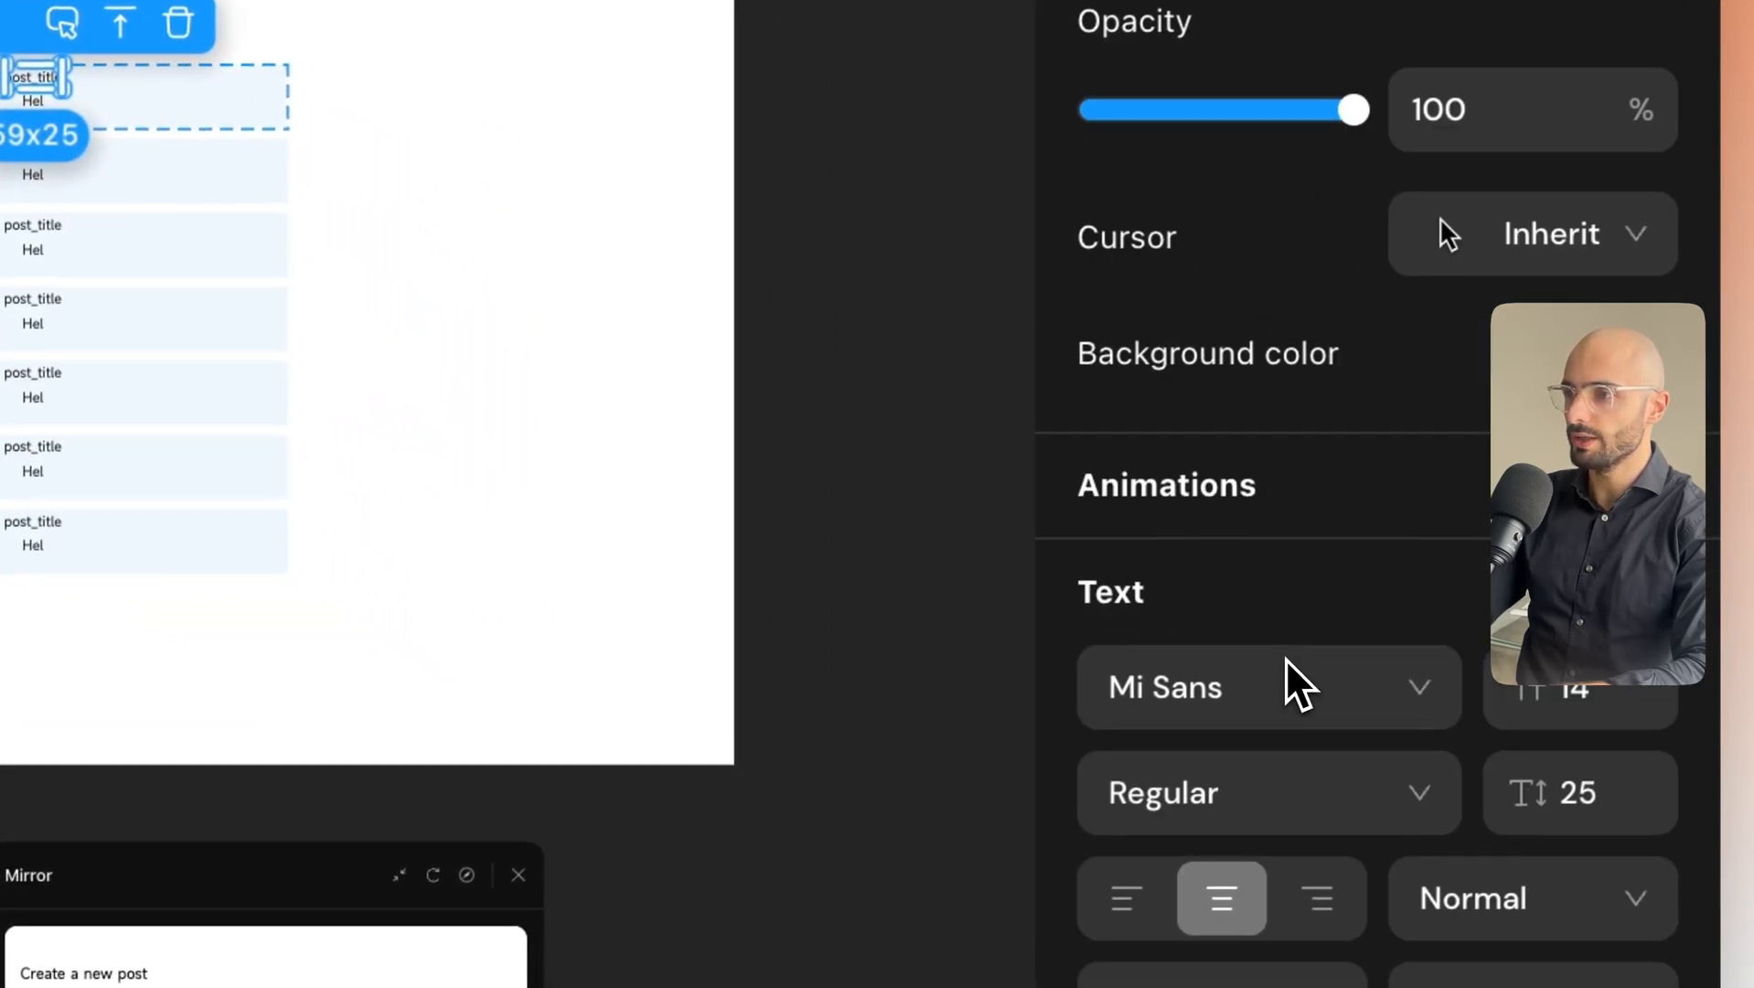
{"action": "scroll", "coordinate": [1285, 659], "scroll_direction": "down", "scroll_amount": 5}
{"action": "left_click", "coordinate": [1230, 374]}
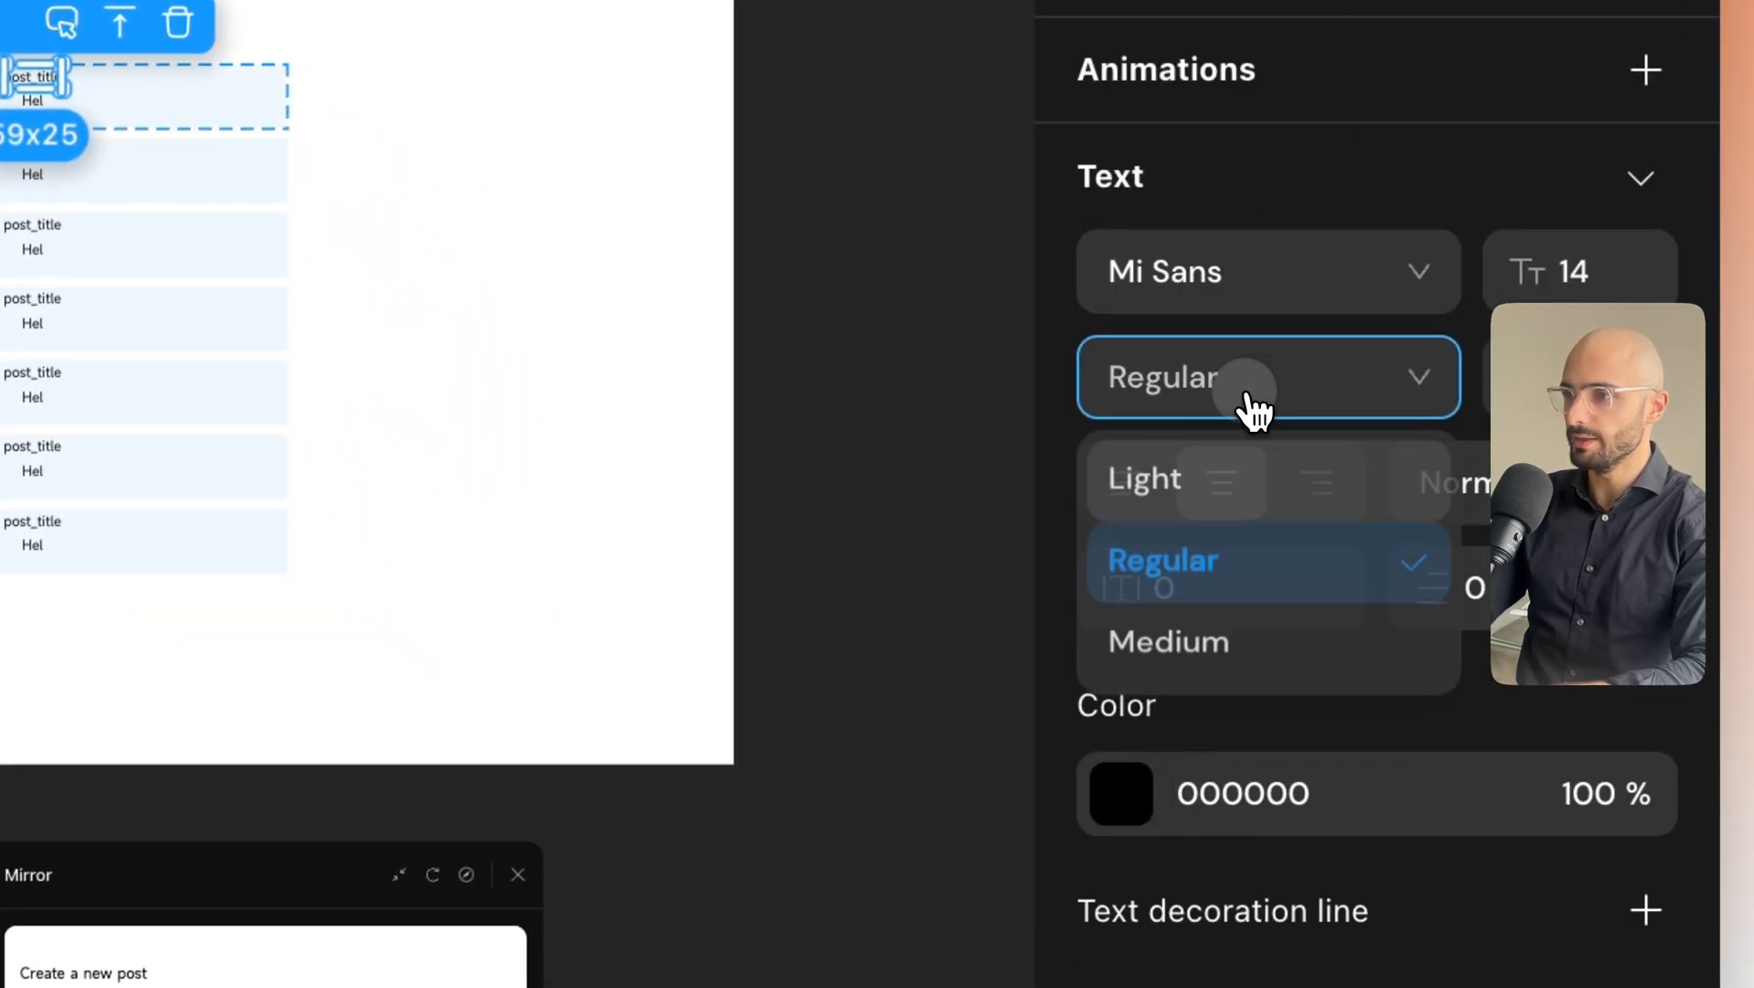
{"action": "left_click", "coordinate": [1245, 642]}
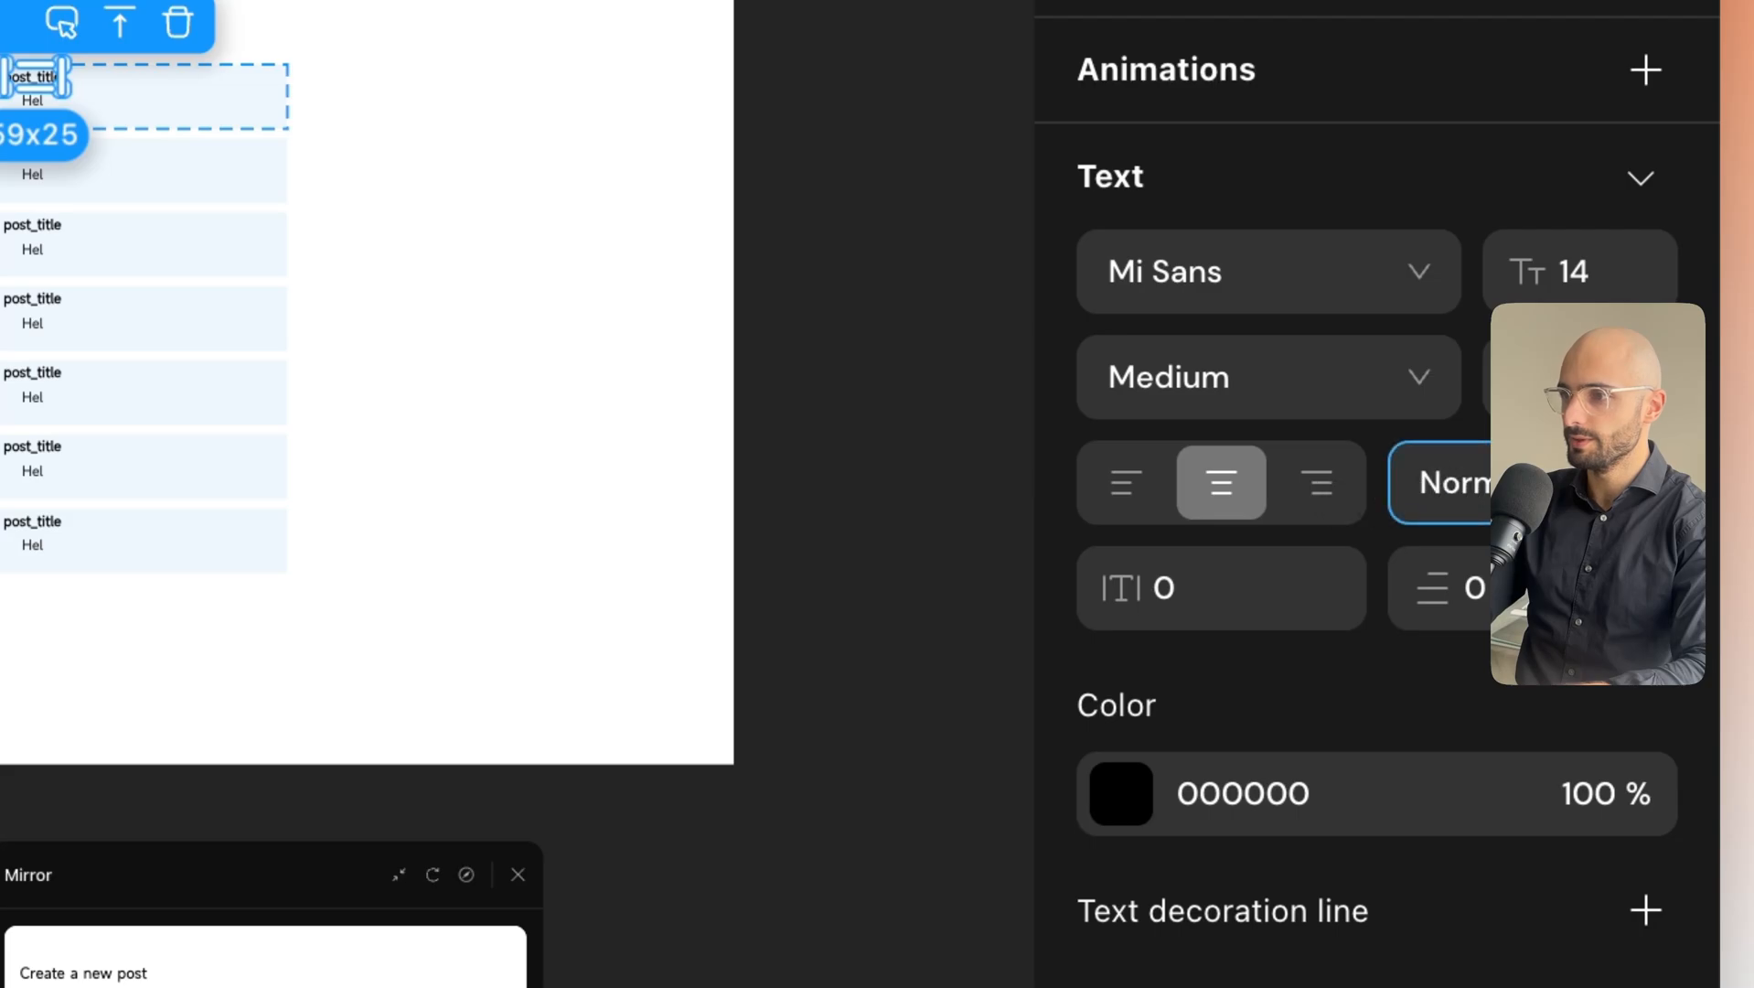
{"action": "left_click", "coordinate": [1441, 482]}
{"action": "left_click", "coordinate": [1522, 487]}
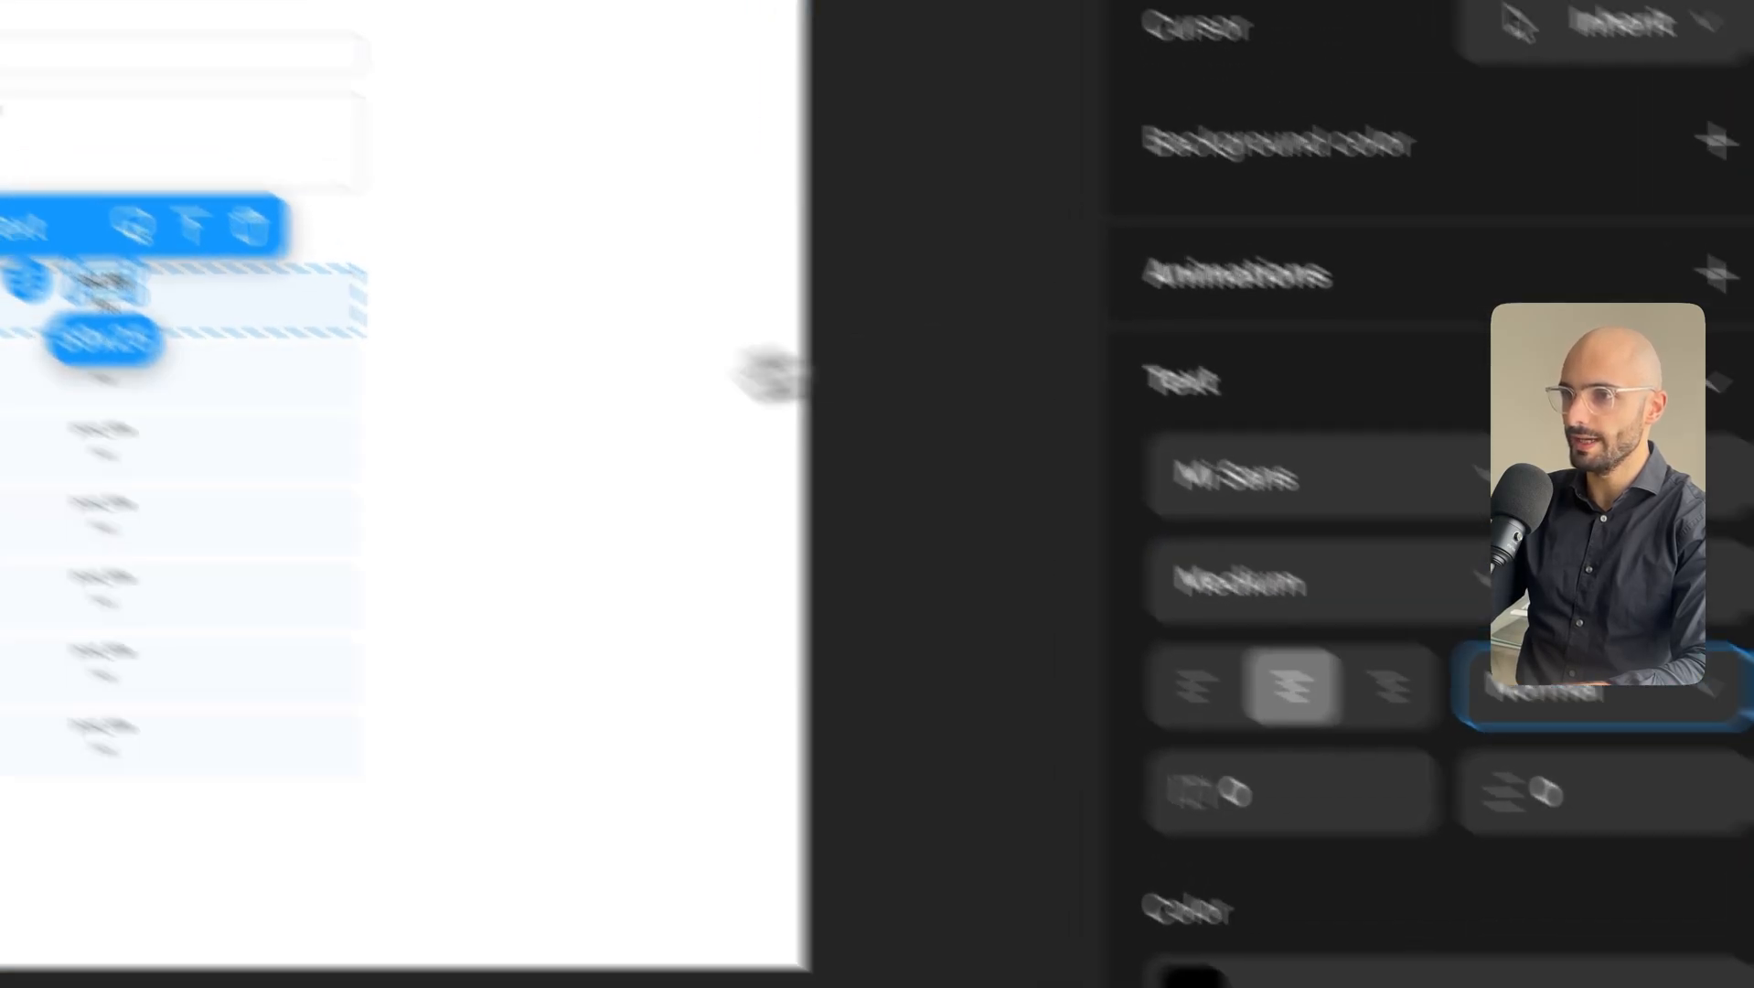
Delete the placeholder in Text Content and bind it to the item's post_content.
{"action": "left_click", "coordinate": [195, 105]}
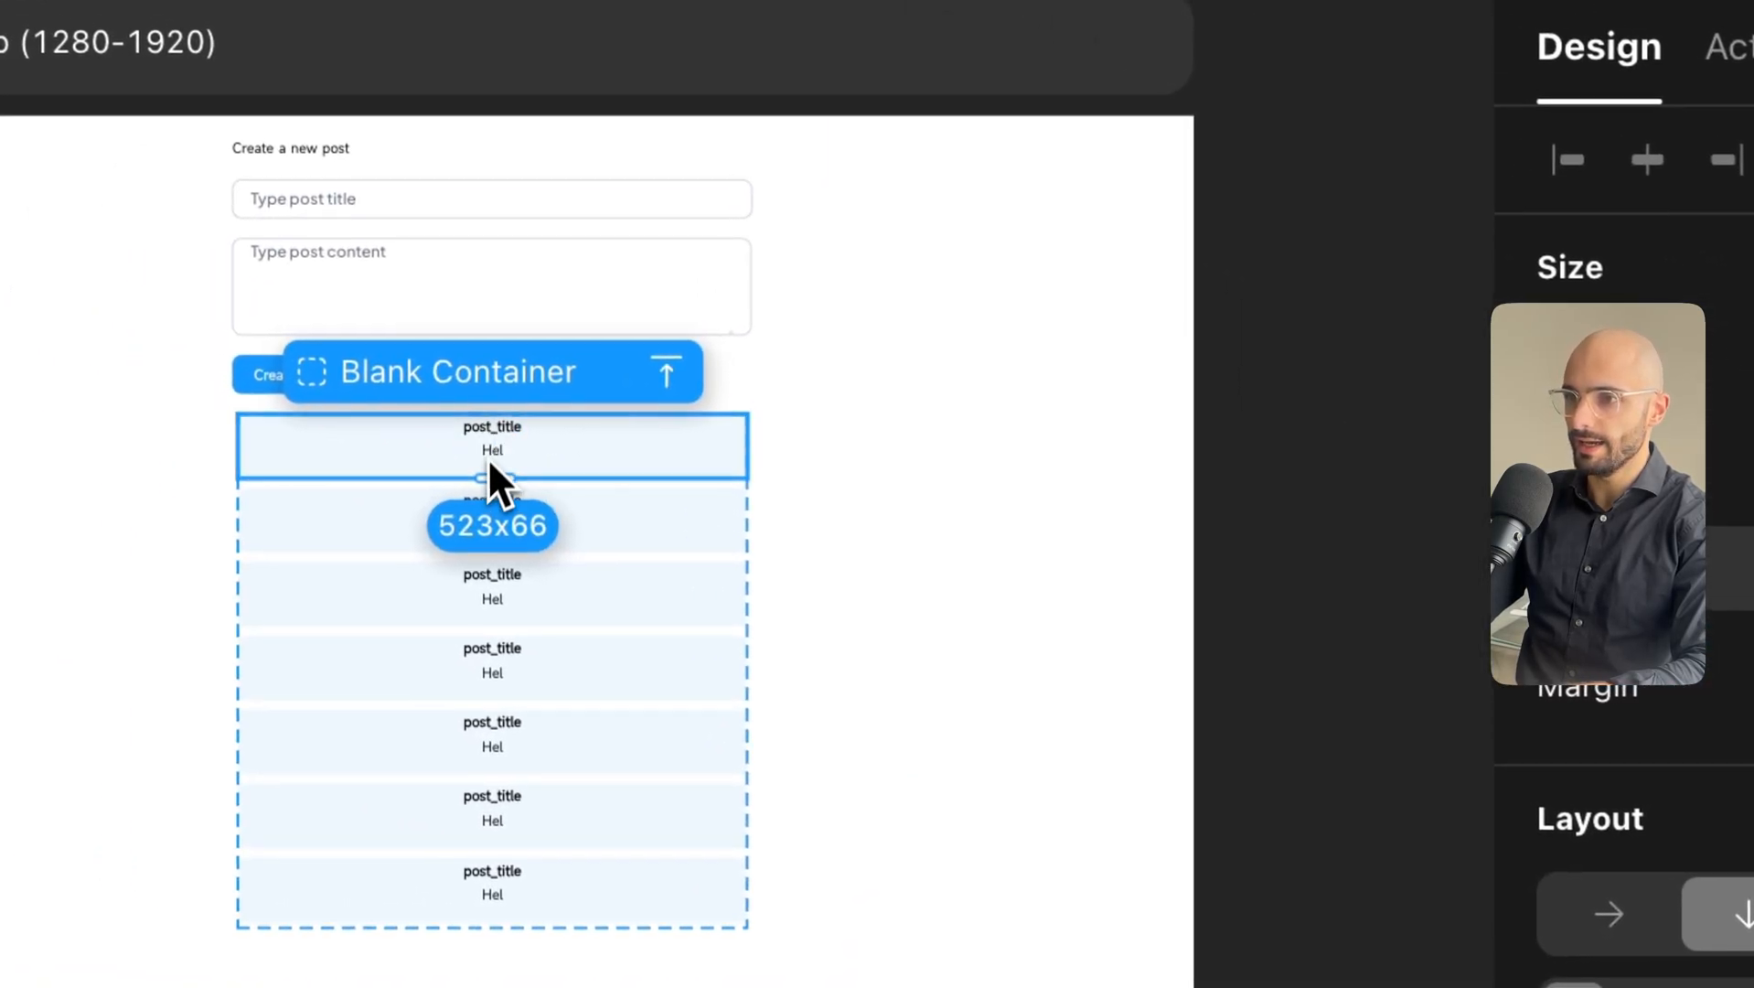
{"action": "left_click", "coordinate": [492, 453]}
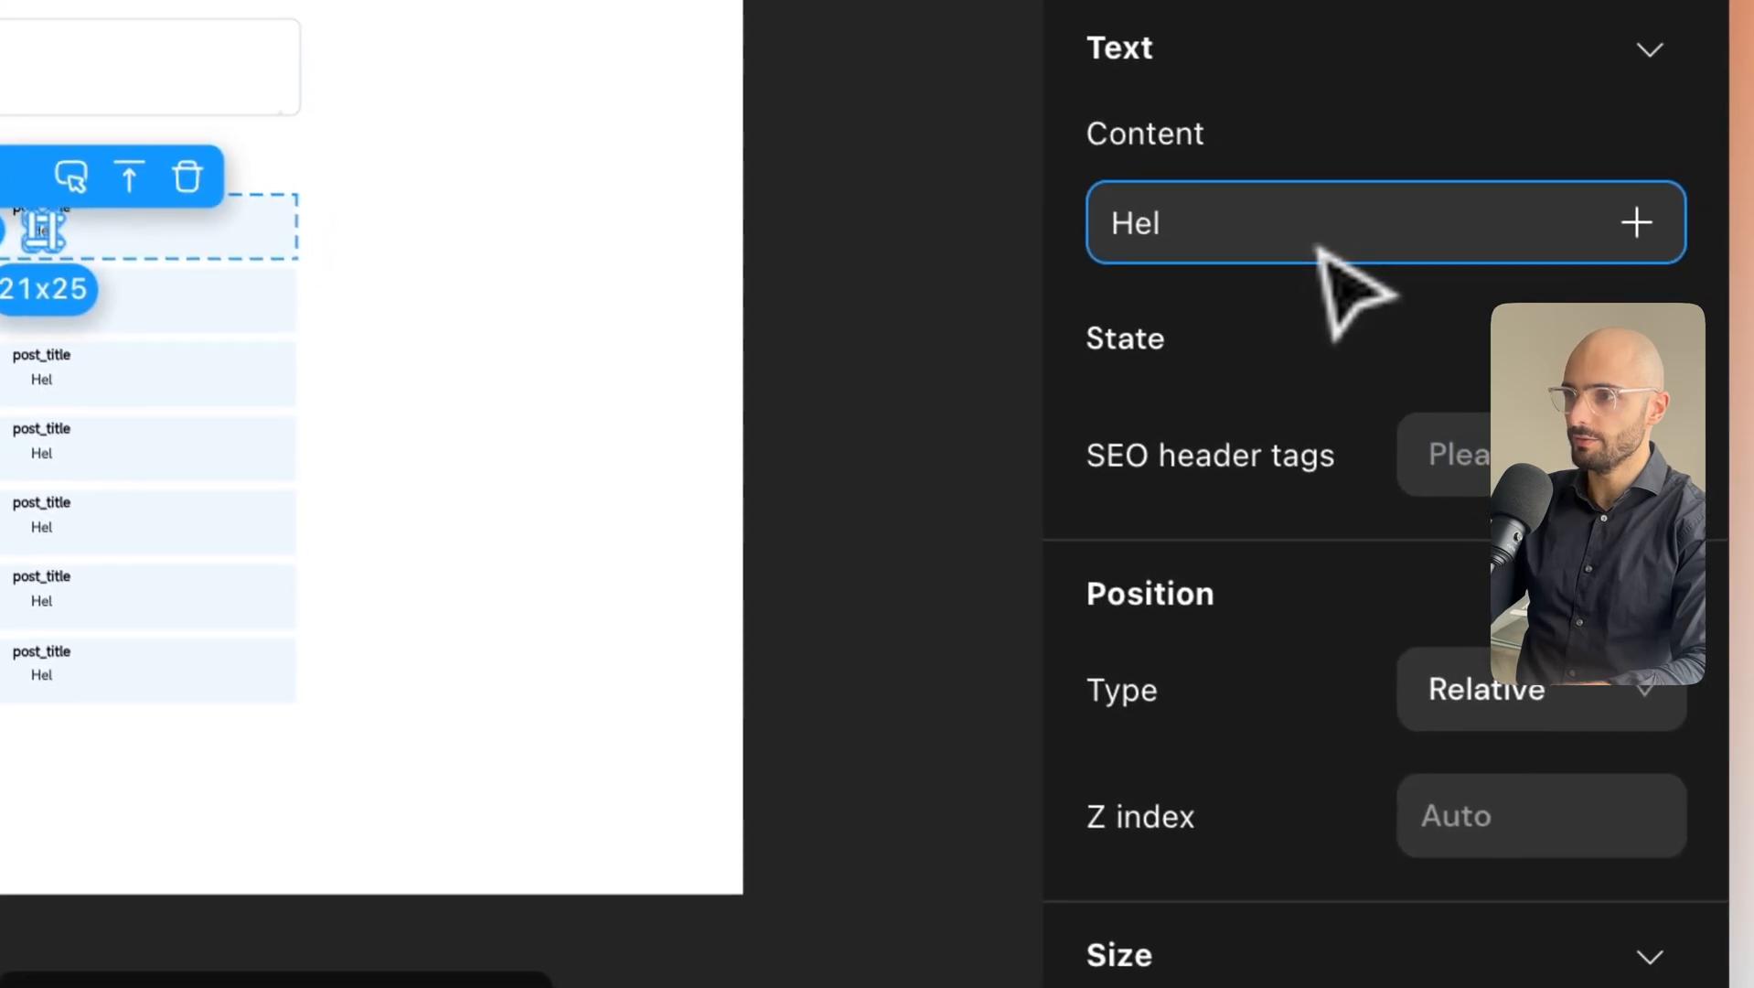
{"action": "key", "text": "BackSpace"}
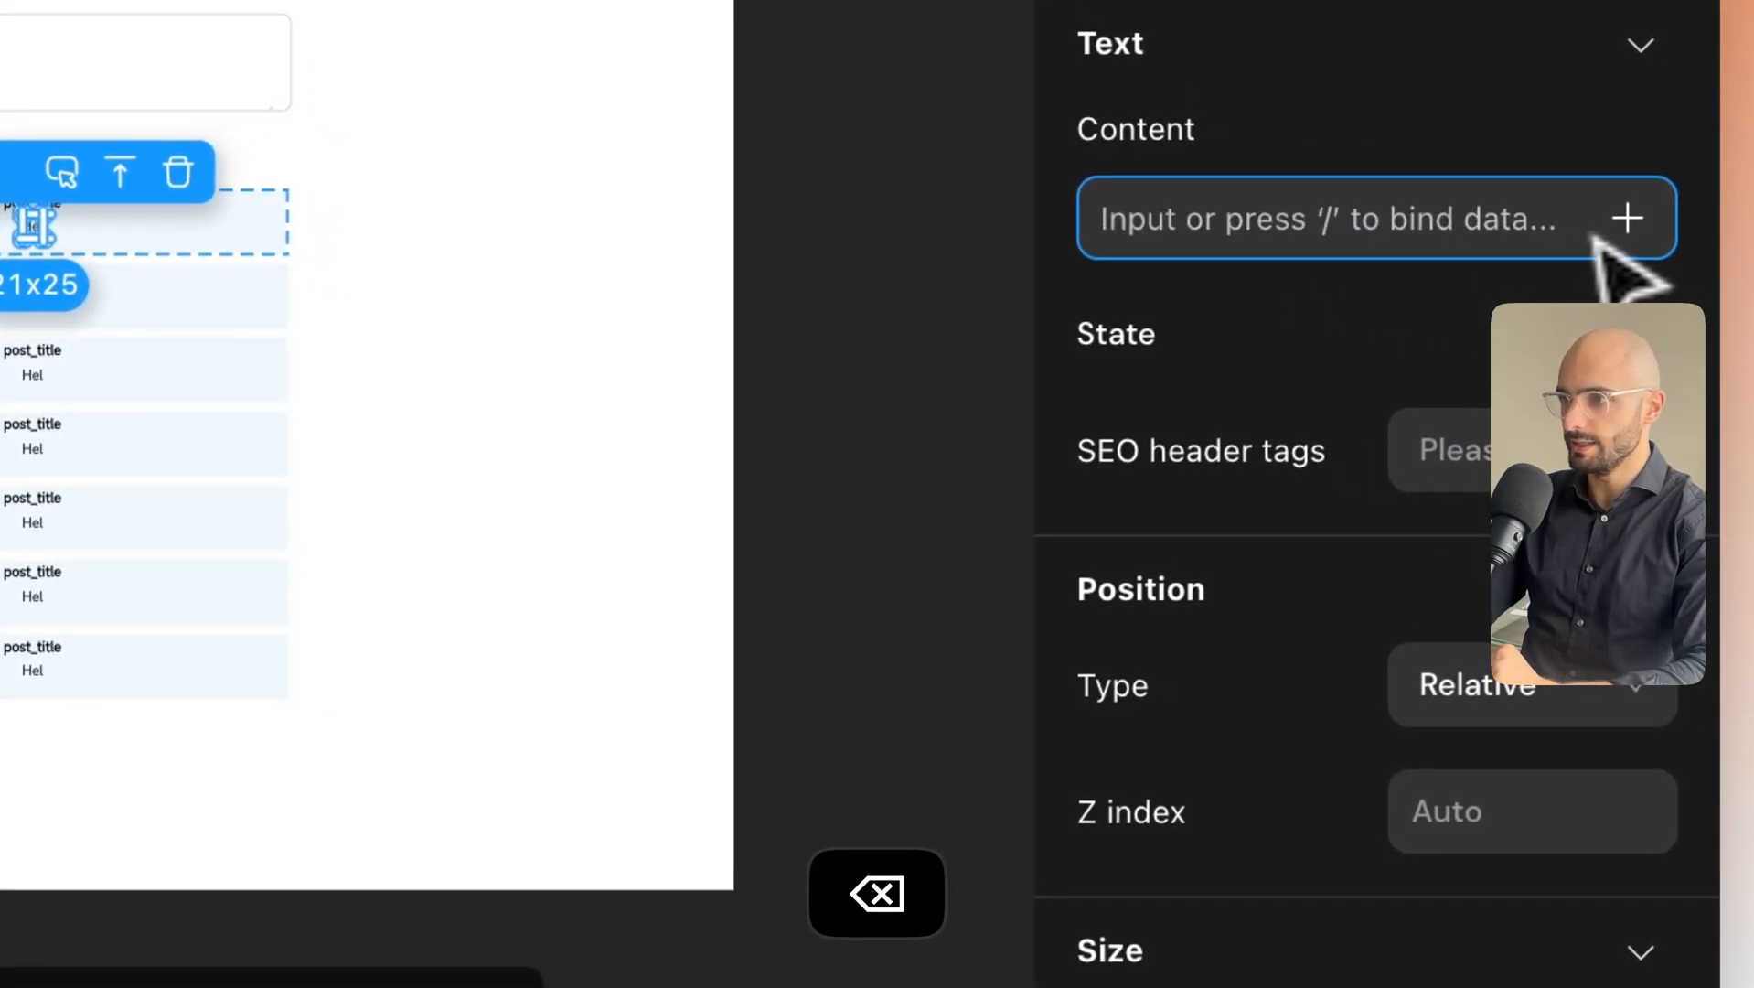
{"action": "left_click", "coordinate": [1628, 219]}
{"action": "mouse_move", "coordinate": [1397, 751]}
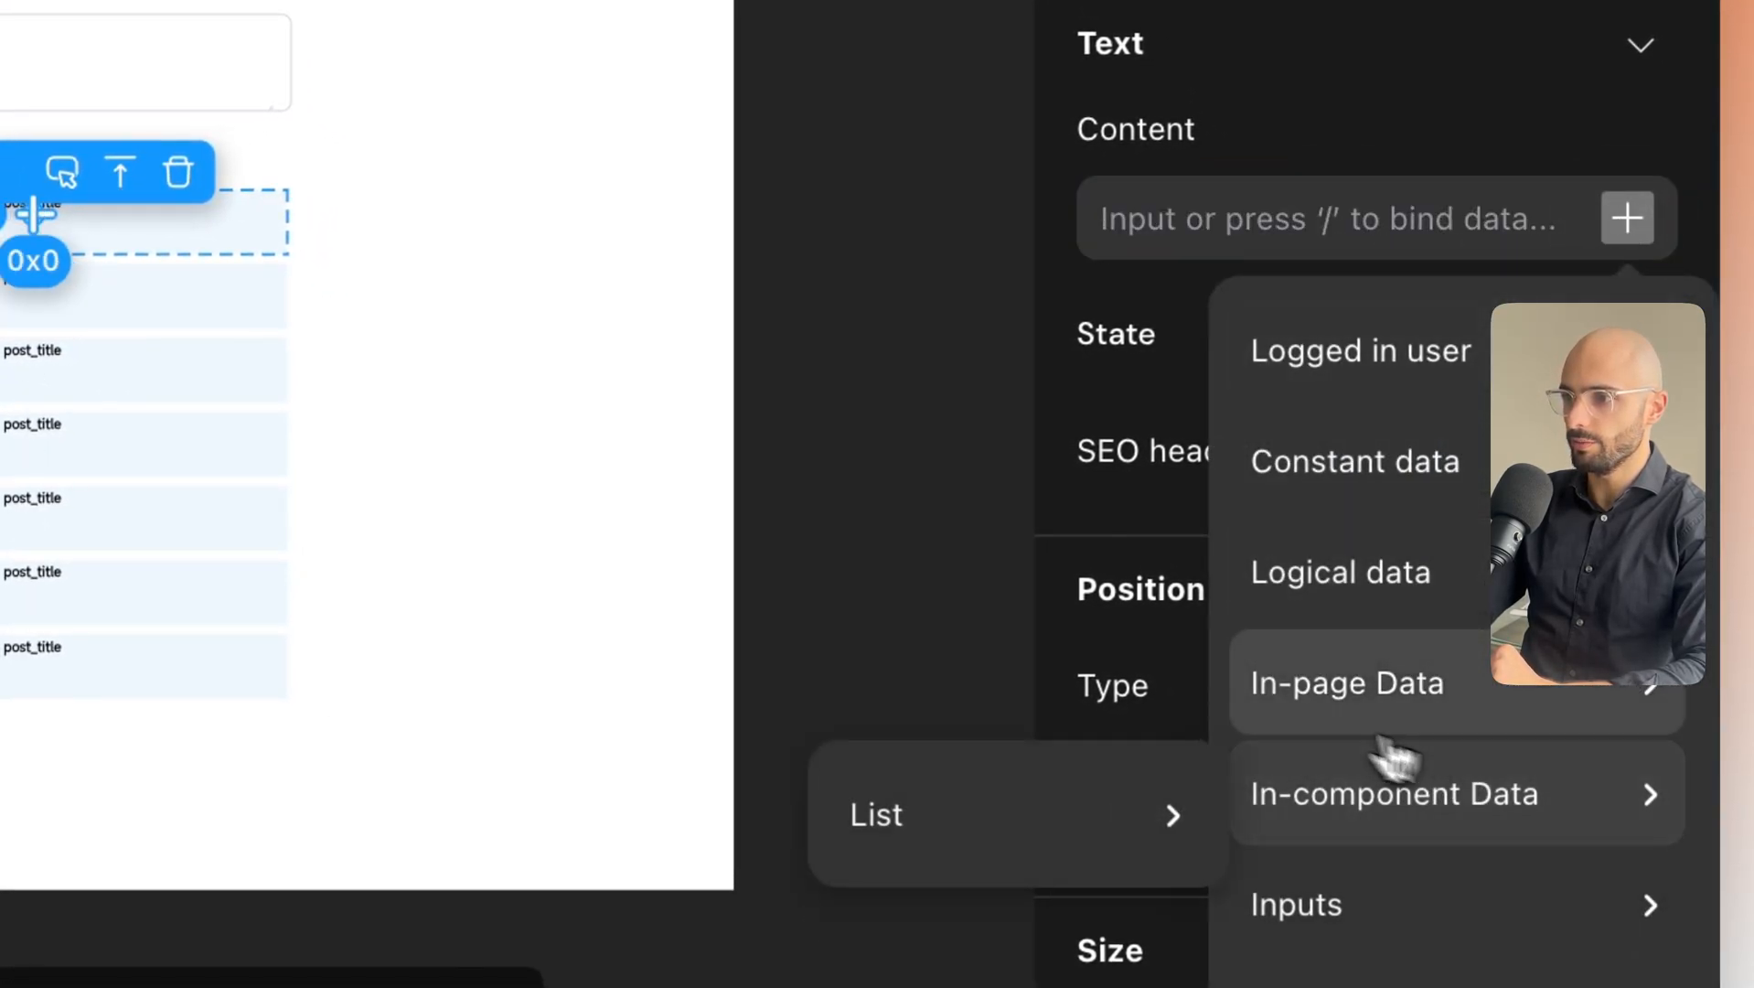
{"action": "mouse_move", "coordinate": [1127, 736]}
{"action": "mouse_move", "coordinate": [1226, 832]}
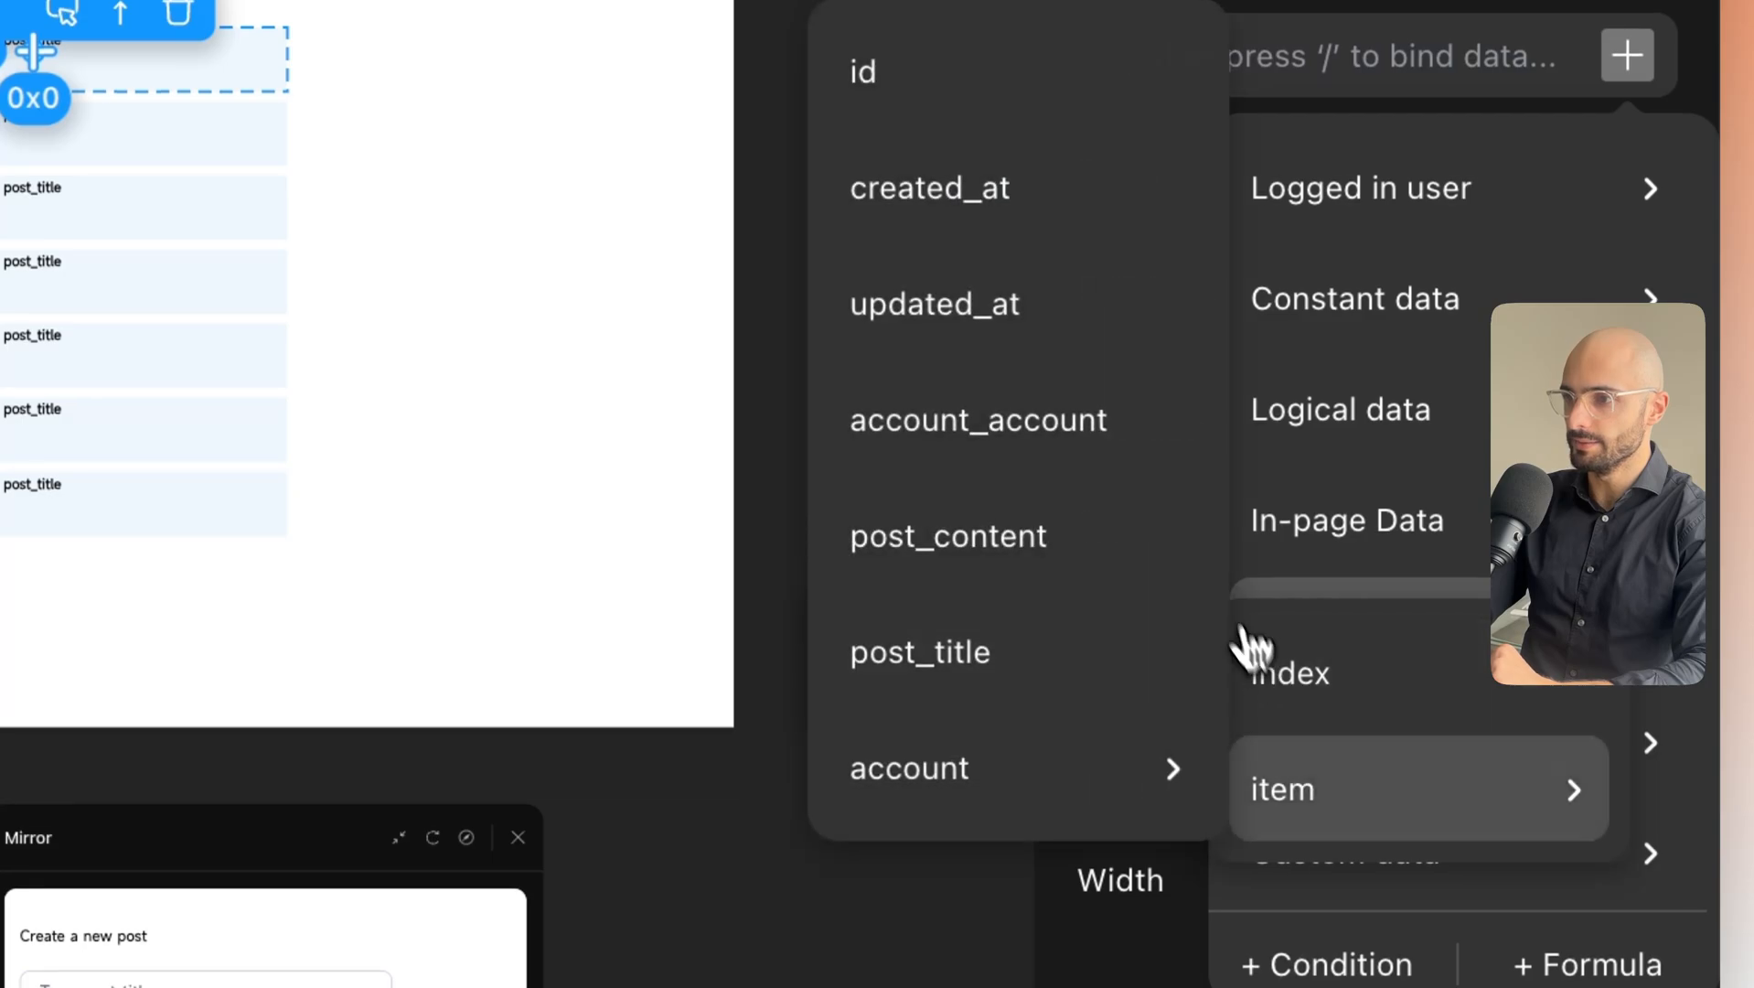
{"action": "left_click", "coordinate": [1052, 535]}
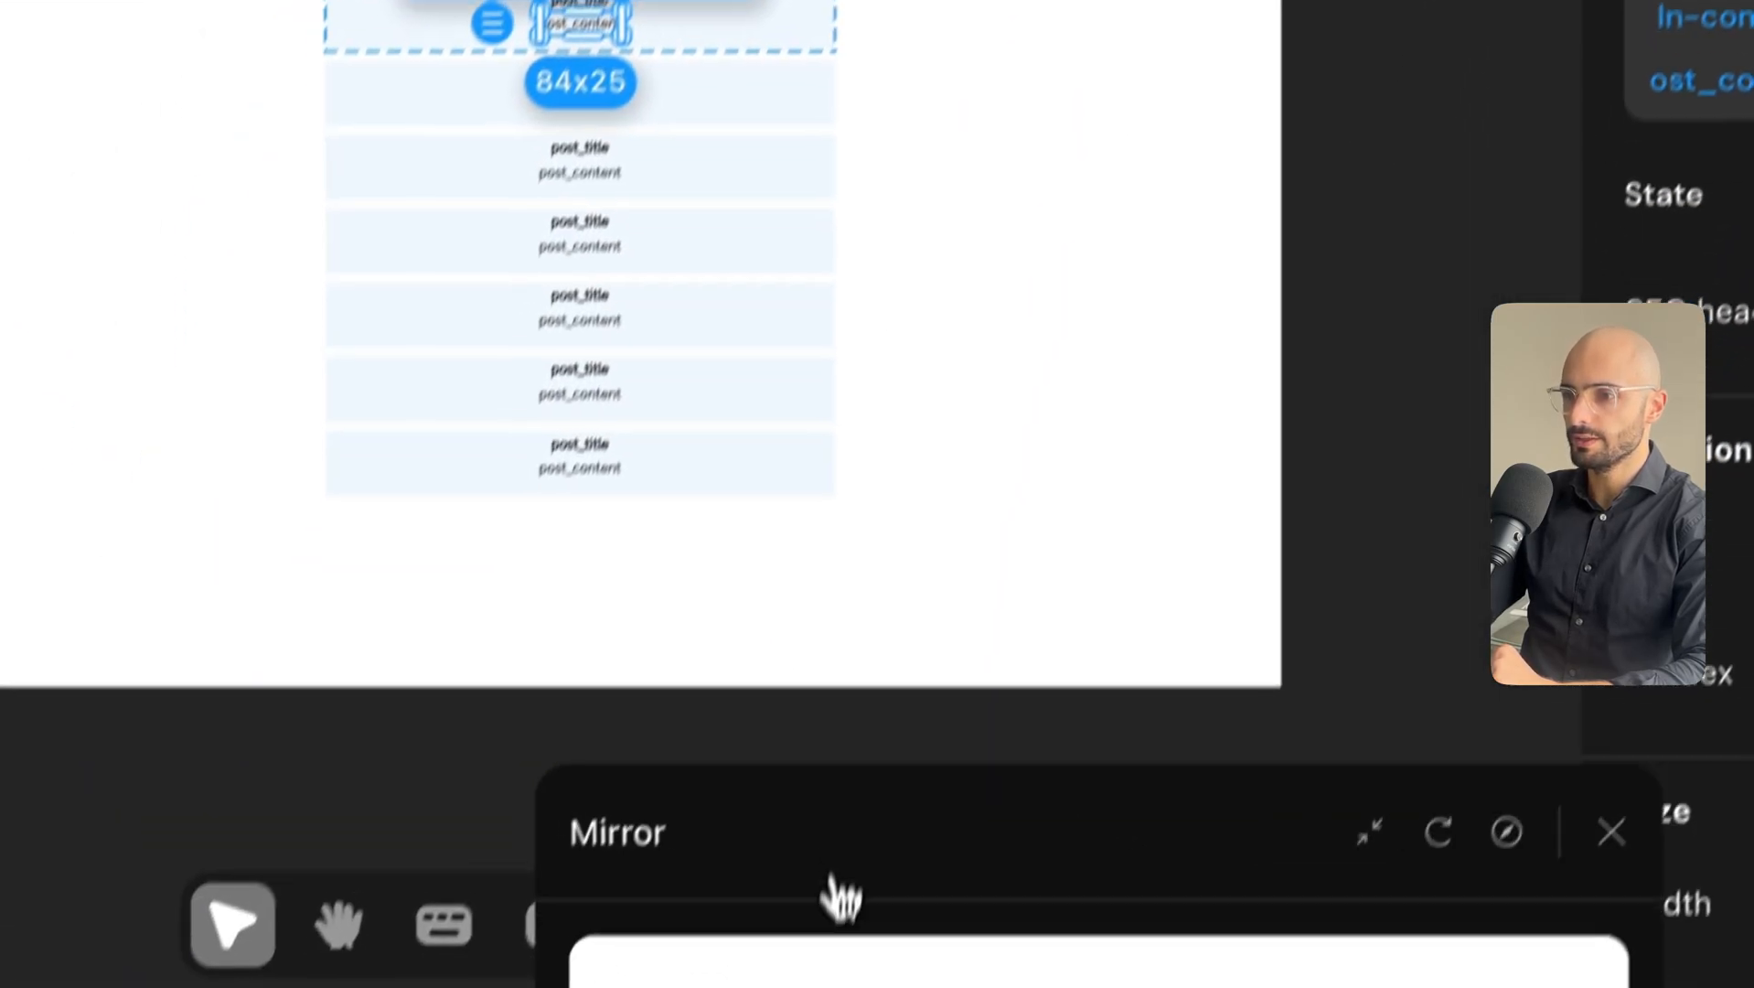
Check the live preview, then move it aside and close it.
{"action": "left_click_drag", "start_coordinate": [839, 899], "coordinate": [721, 140]}
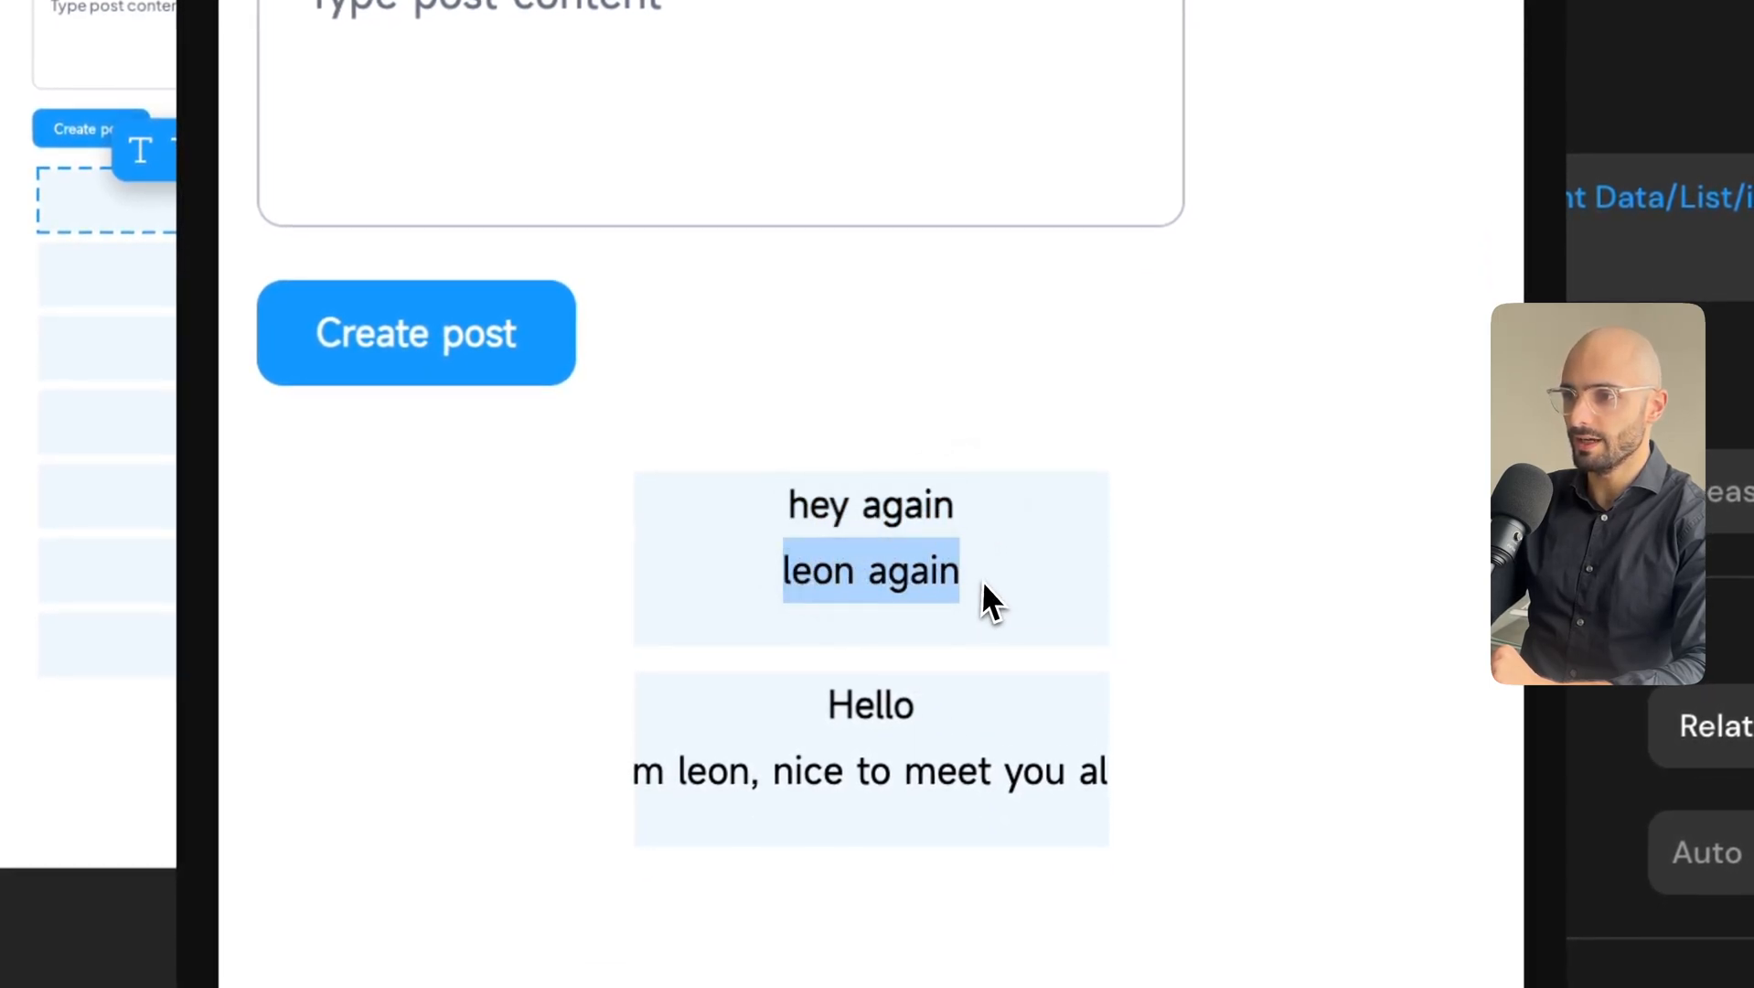
{"action": "left_click_drag", "start_coordinate": [765, 779], "coordinate": [1048, 812]}
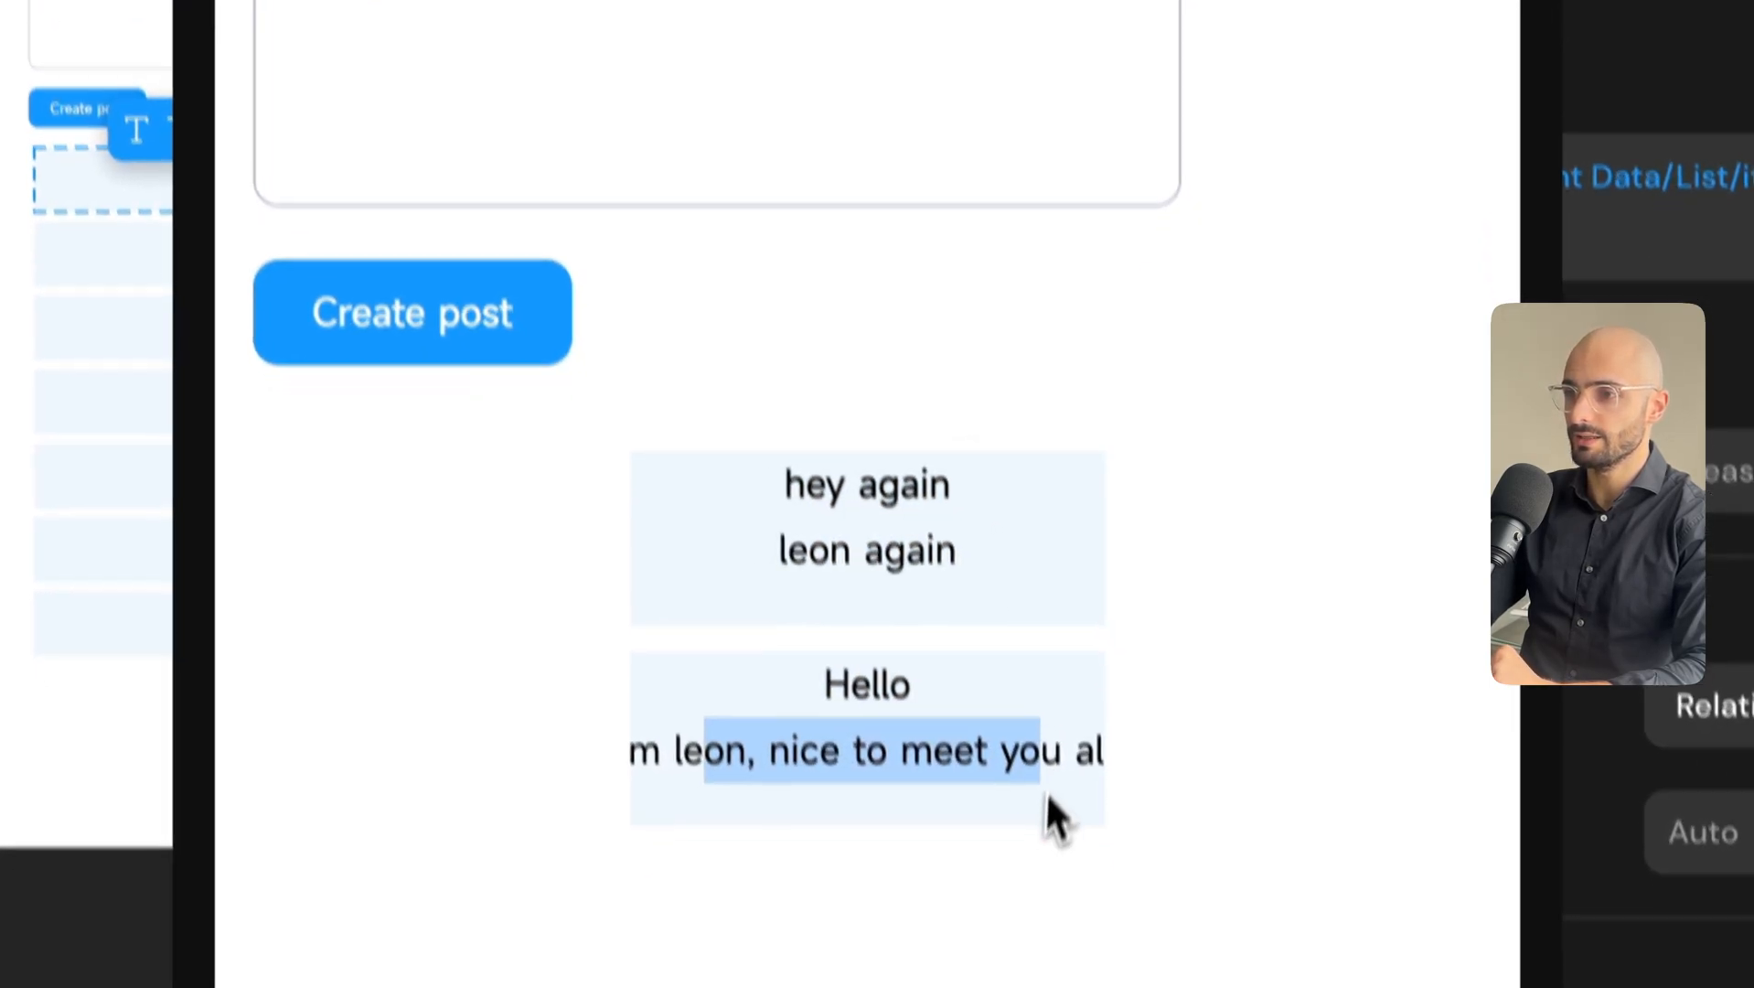
{"action": "left_click", "coordinate": [1006, 894]}
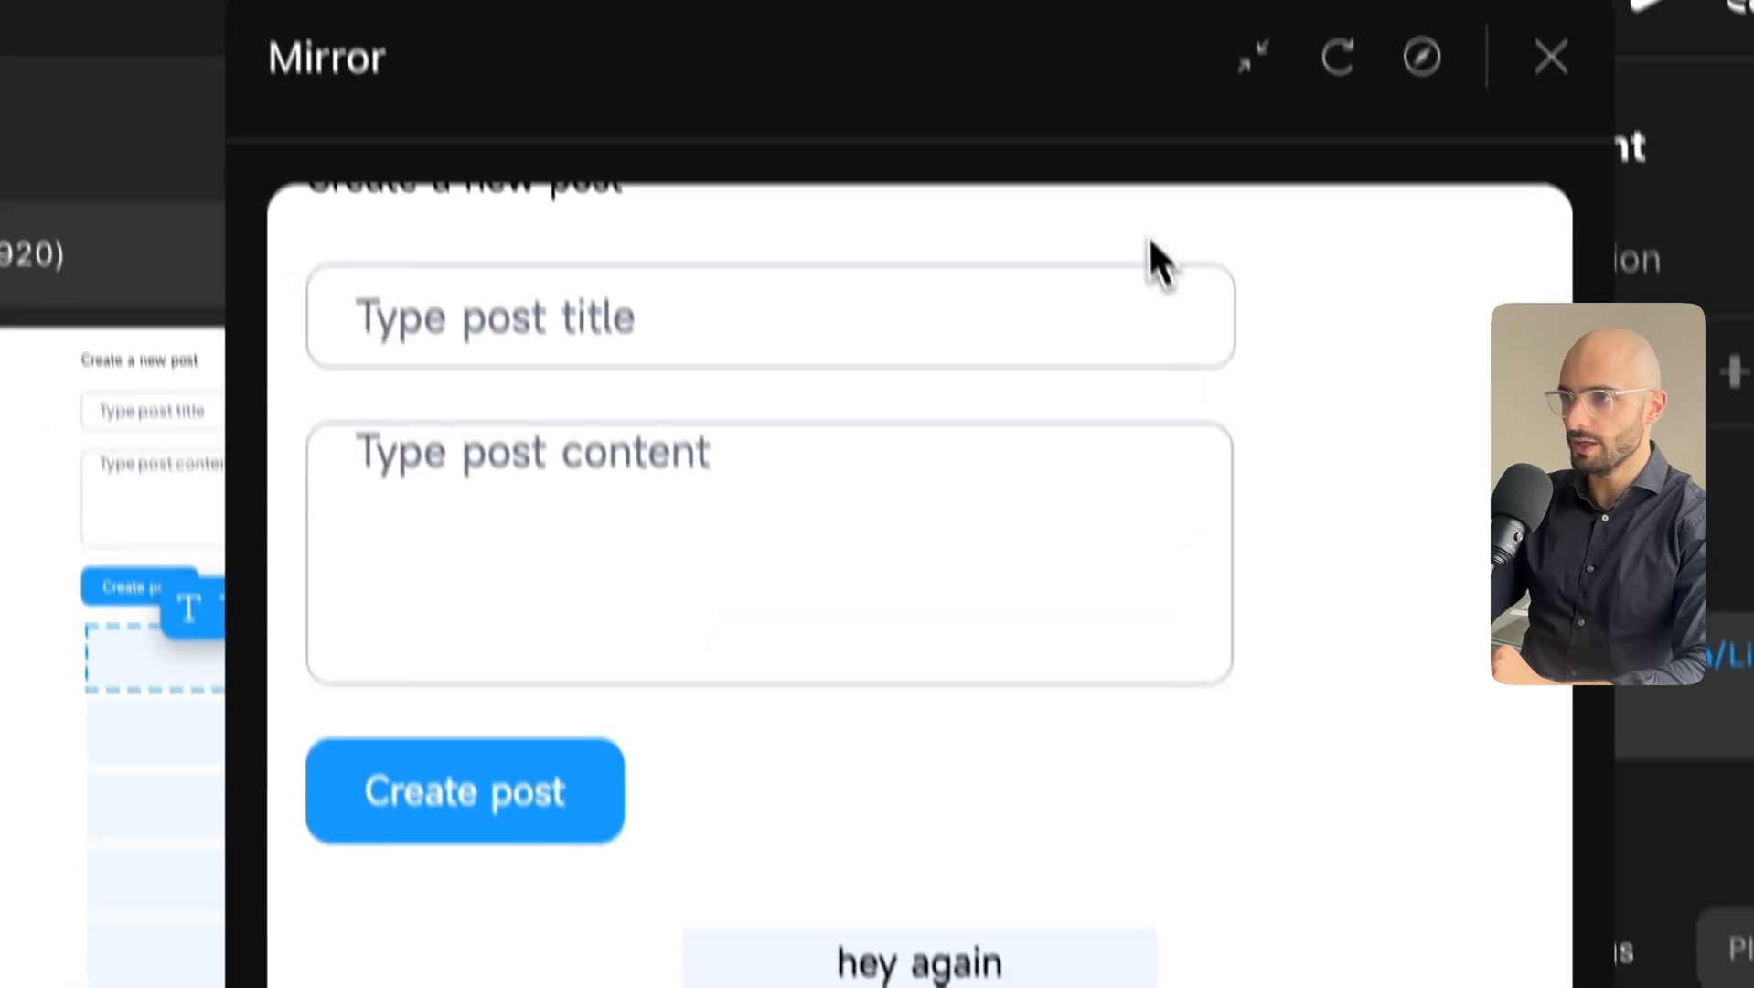
{"action": "left_click_drag", "start_coordinate": [1078, 90], "coordinate": [471, 203]}
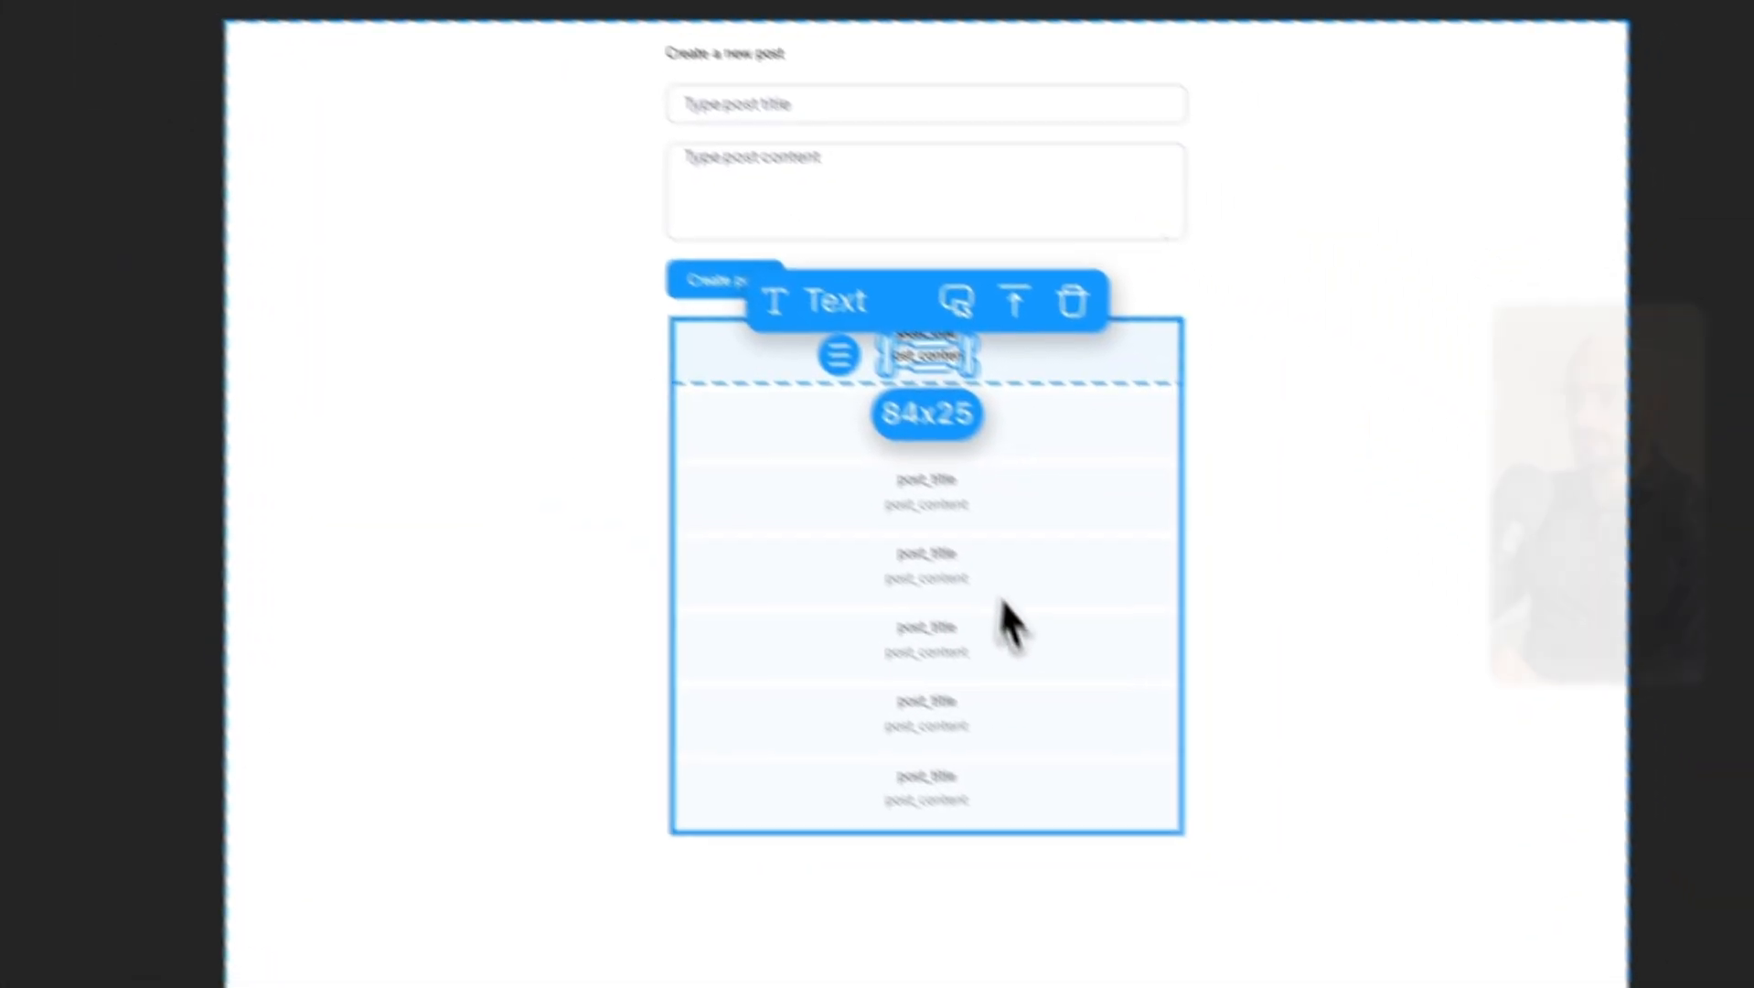
{"action": "left_click", "coordinate": [987, 541]}
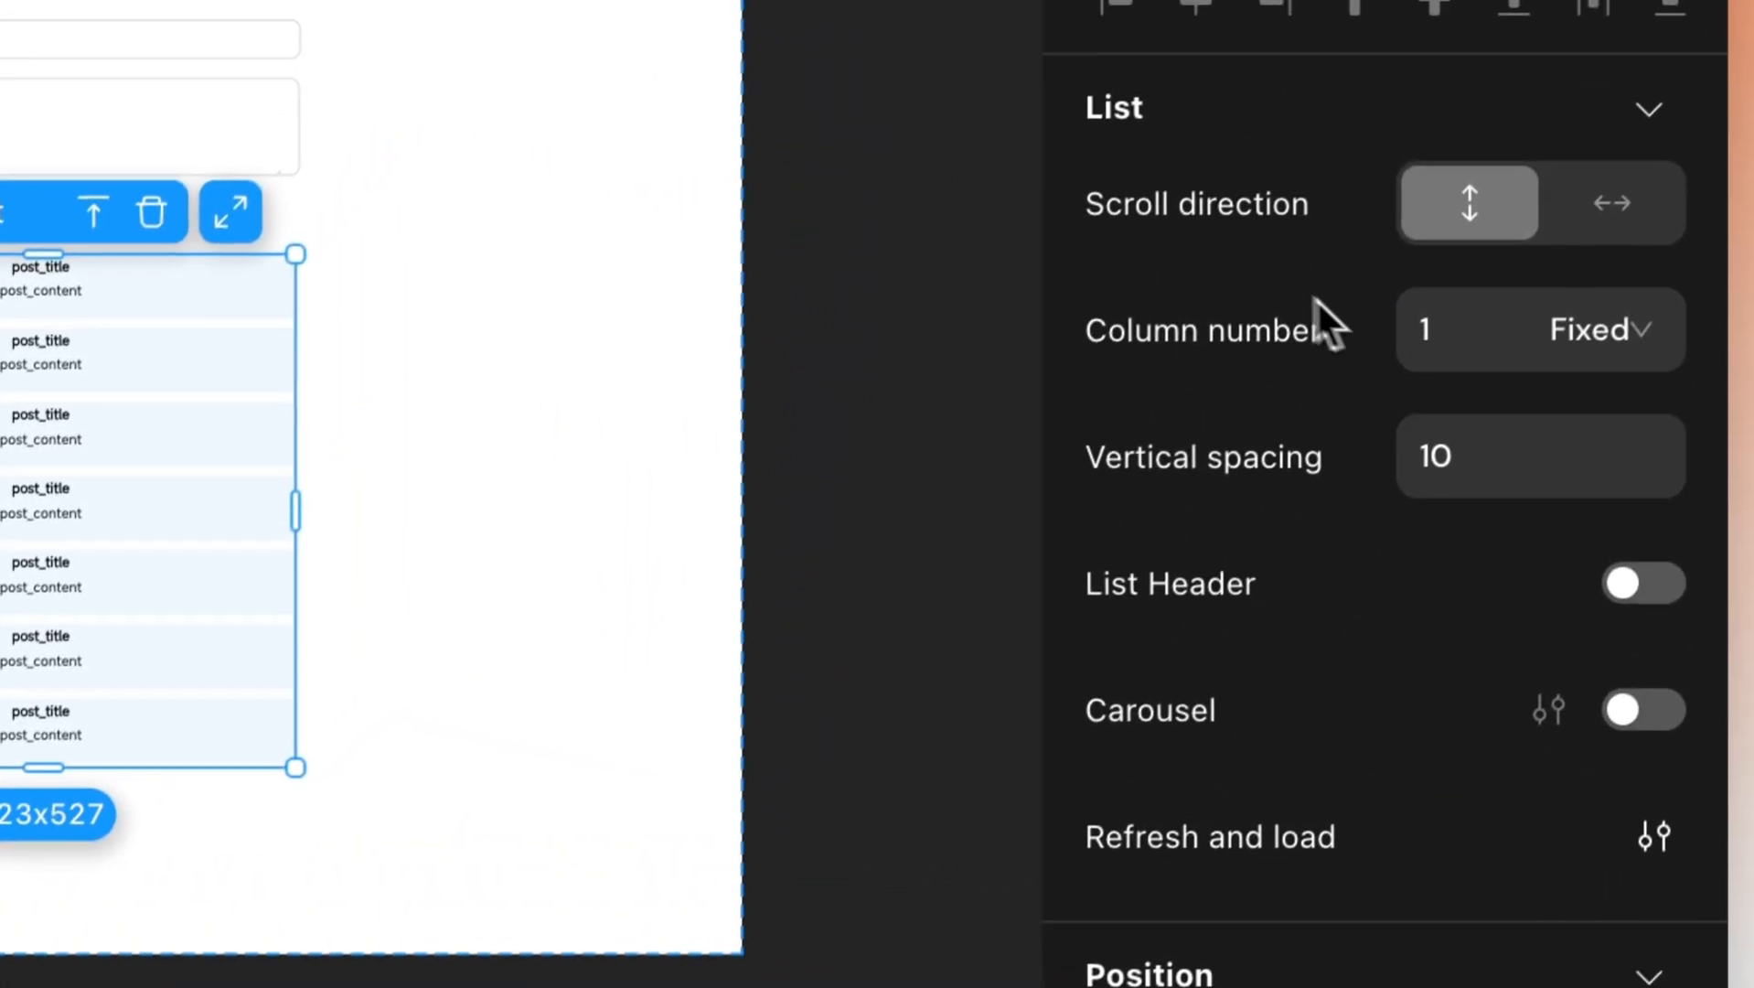
Set the posts list width to 600 px.
{"action": "scroll", "coordinate": [1313, 320], "scroll_direction": "down", "scroll_amount": 6}
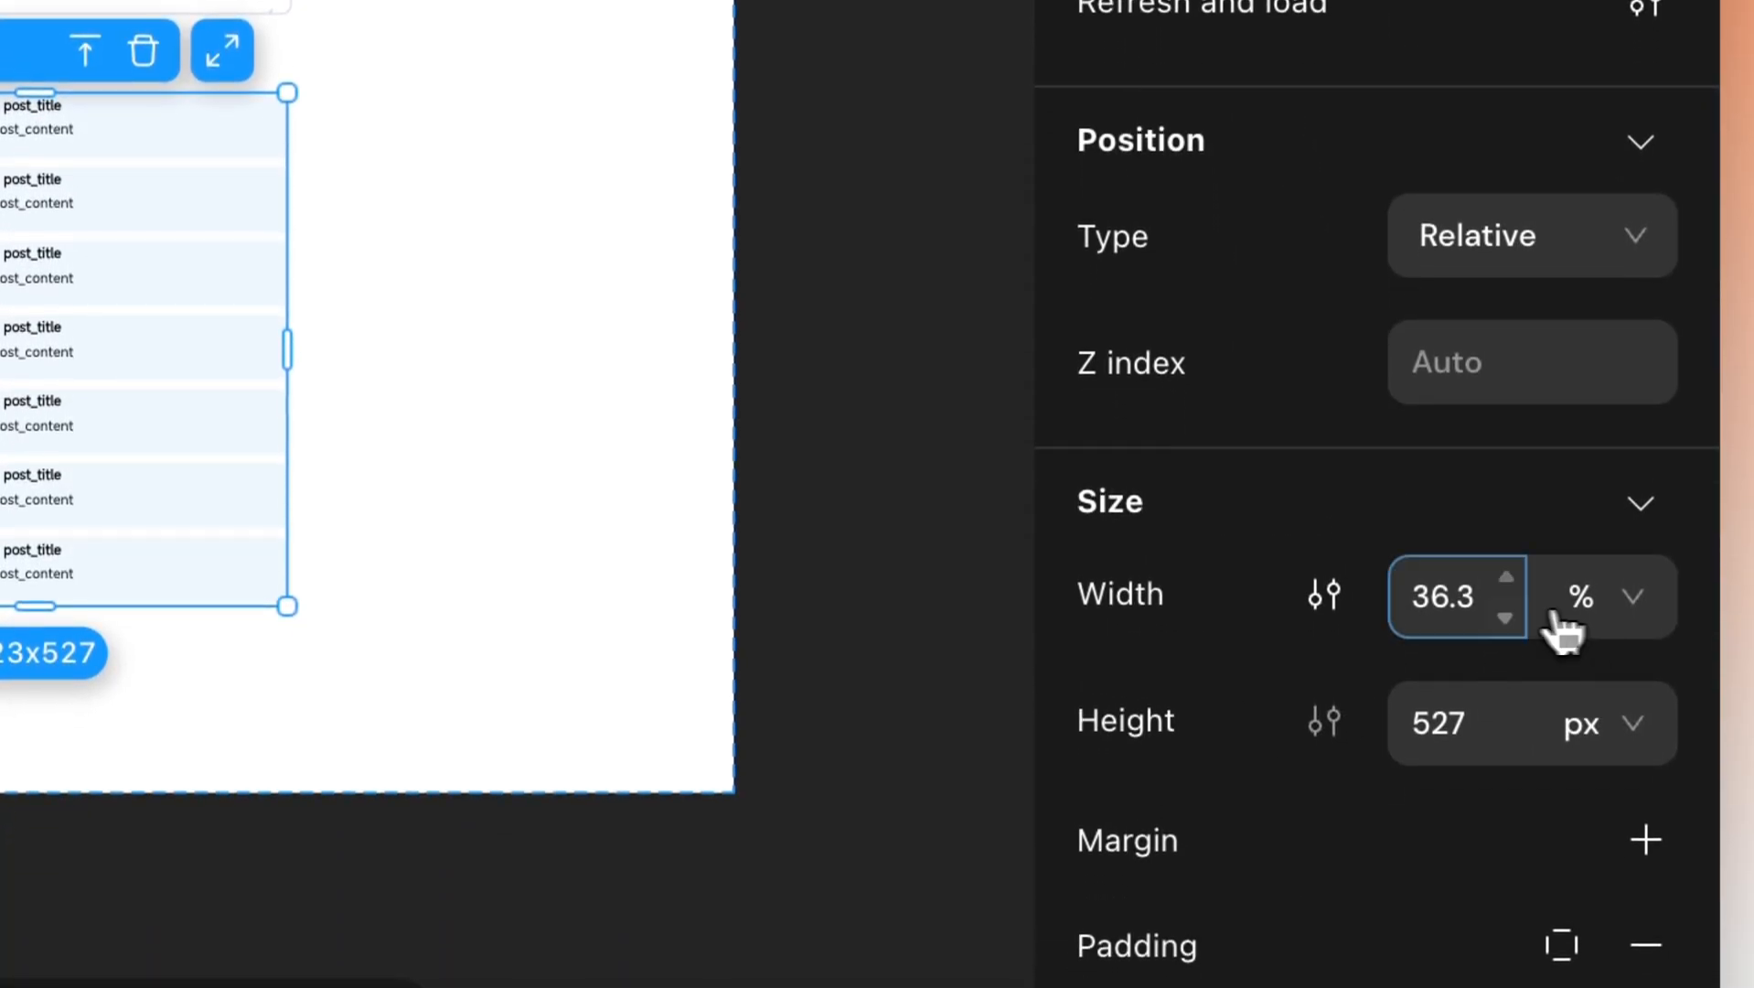
{"action": "left_click", "coordinate": [1641, 606]}
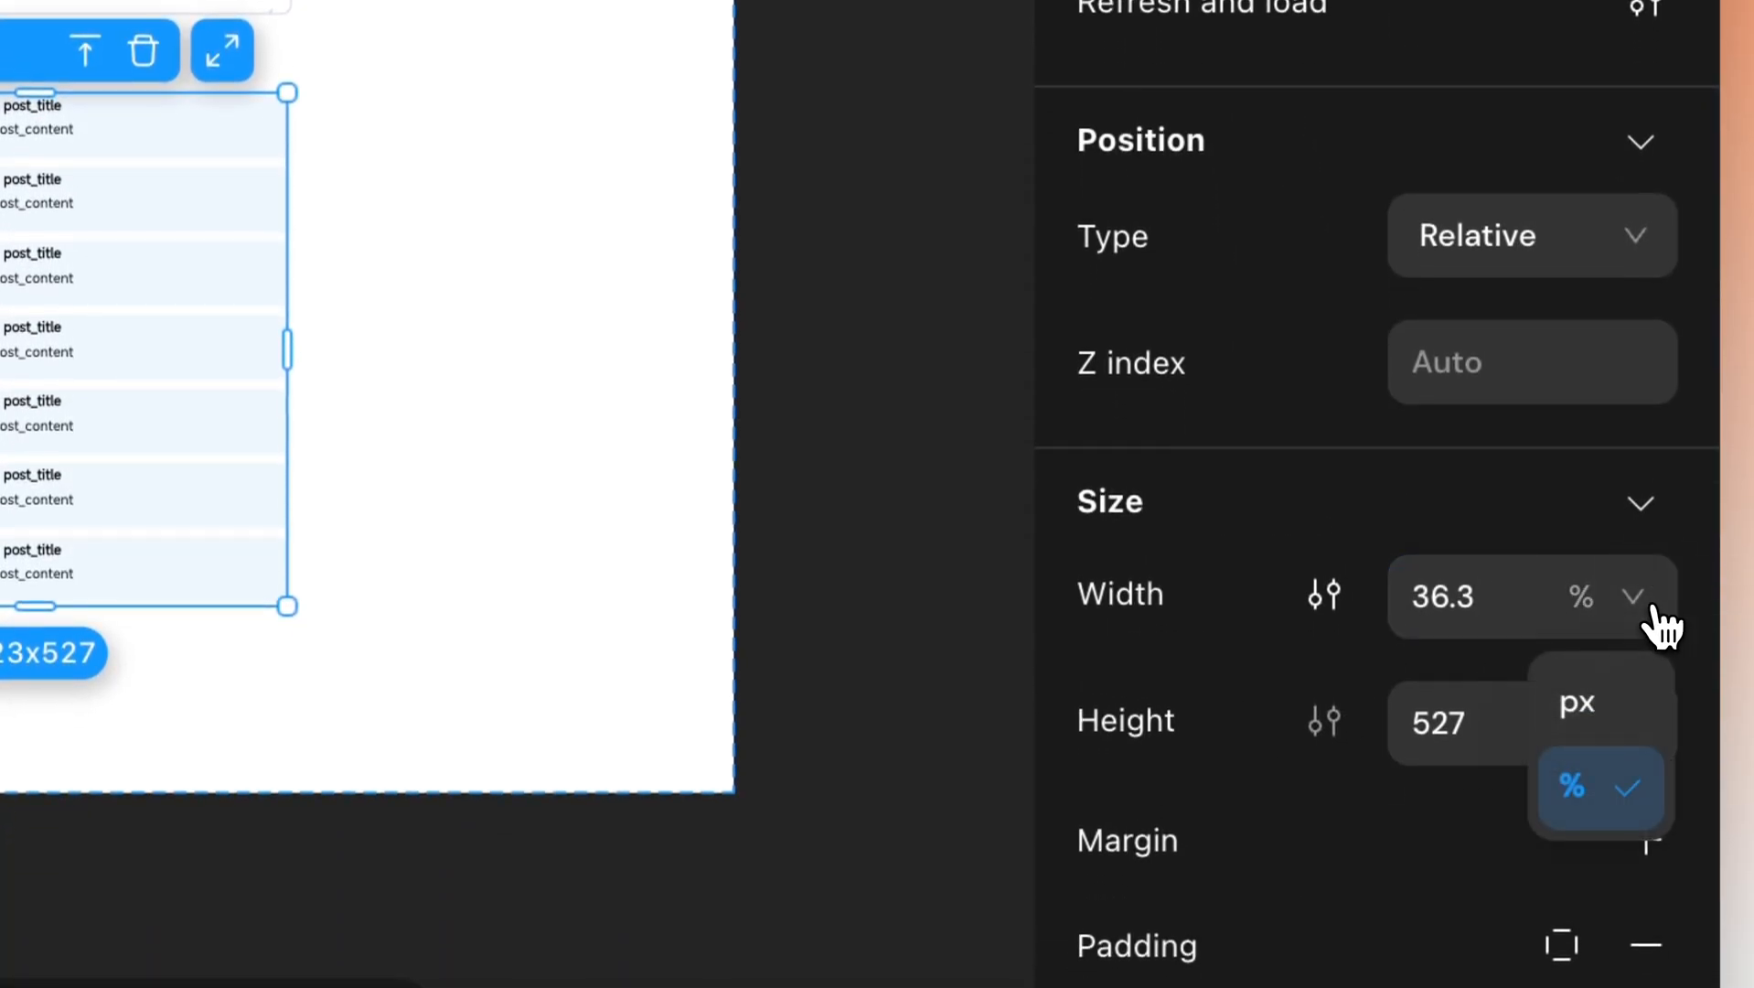
{"action": "left_click", "coordinate": [1599, 704]}
{"action": "double_click", "coordinate": [1449, 596]}
{"action": "type", "text": "600"}
{"action": "scroll", "coordinate": [1507, 657], "scroll_direction": "down", "scroll_amount": 1}
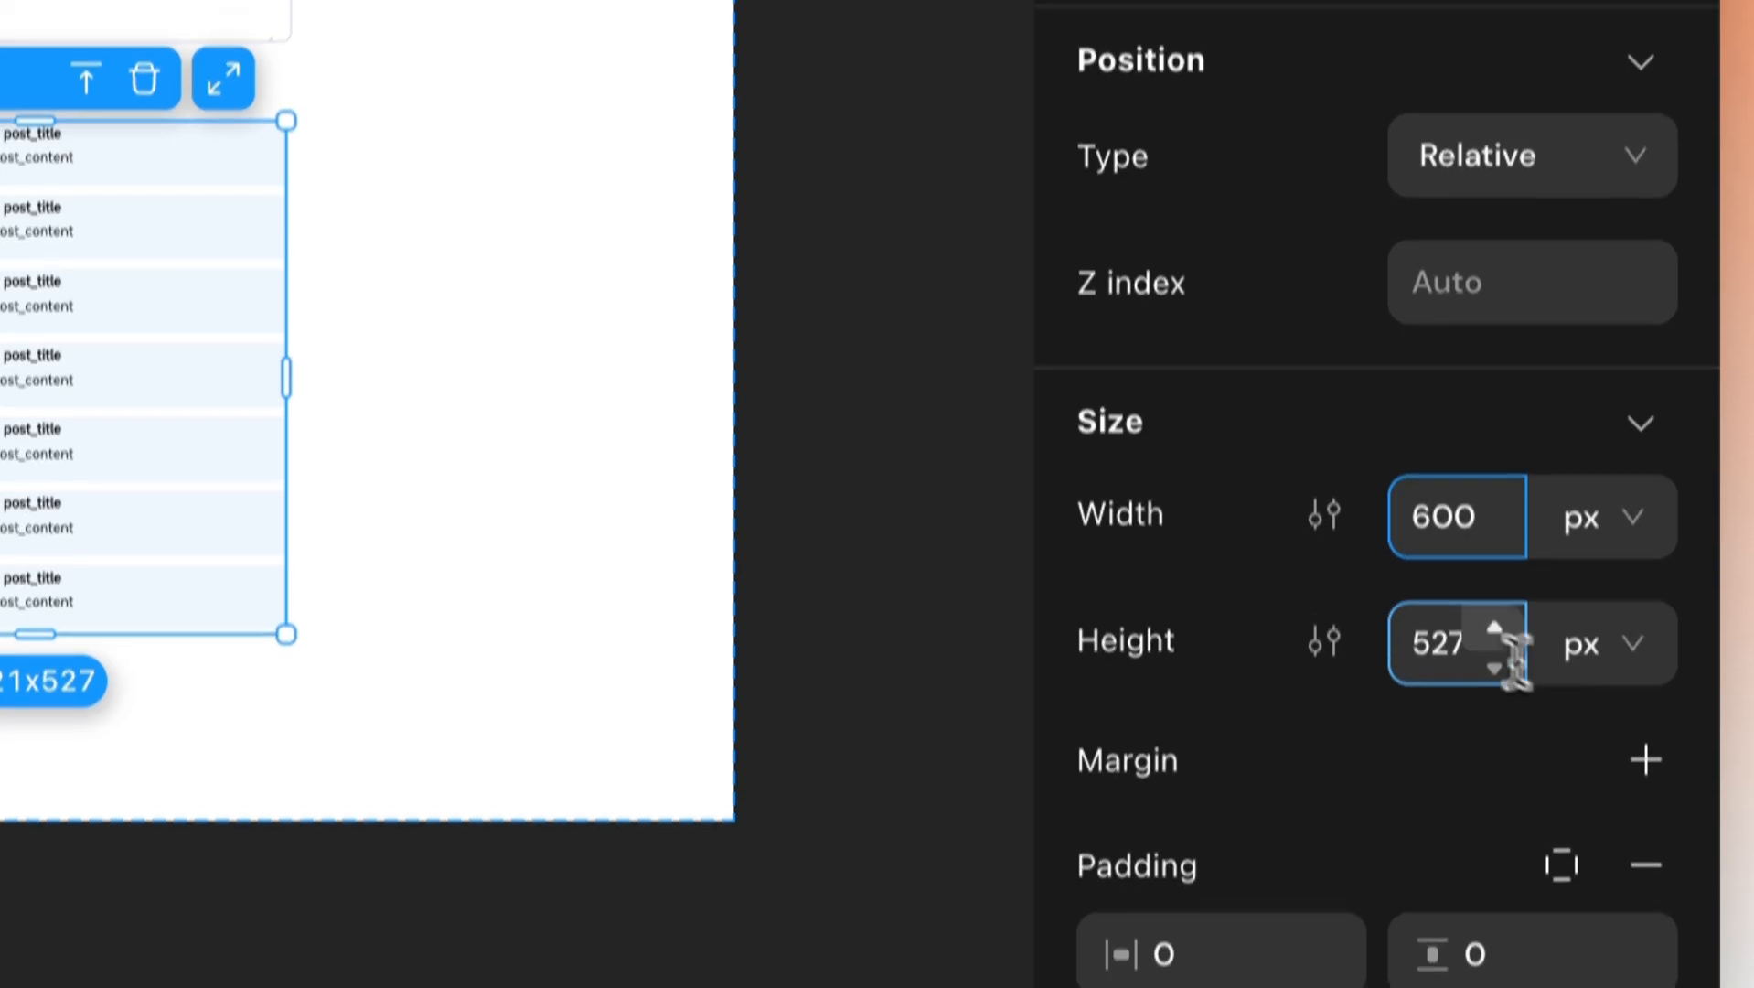
{"action": "key", "text": "Return"}
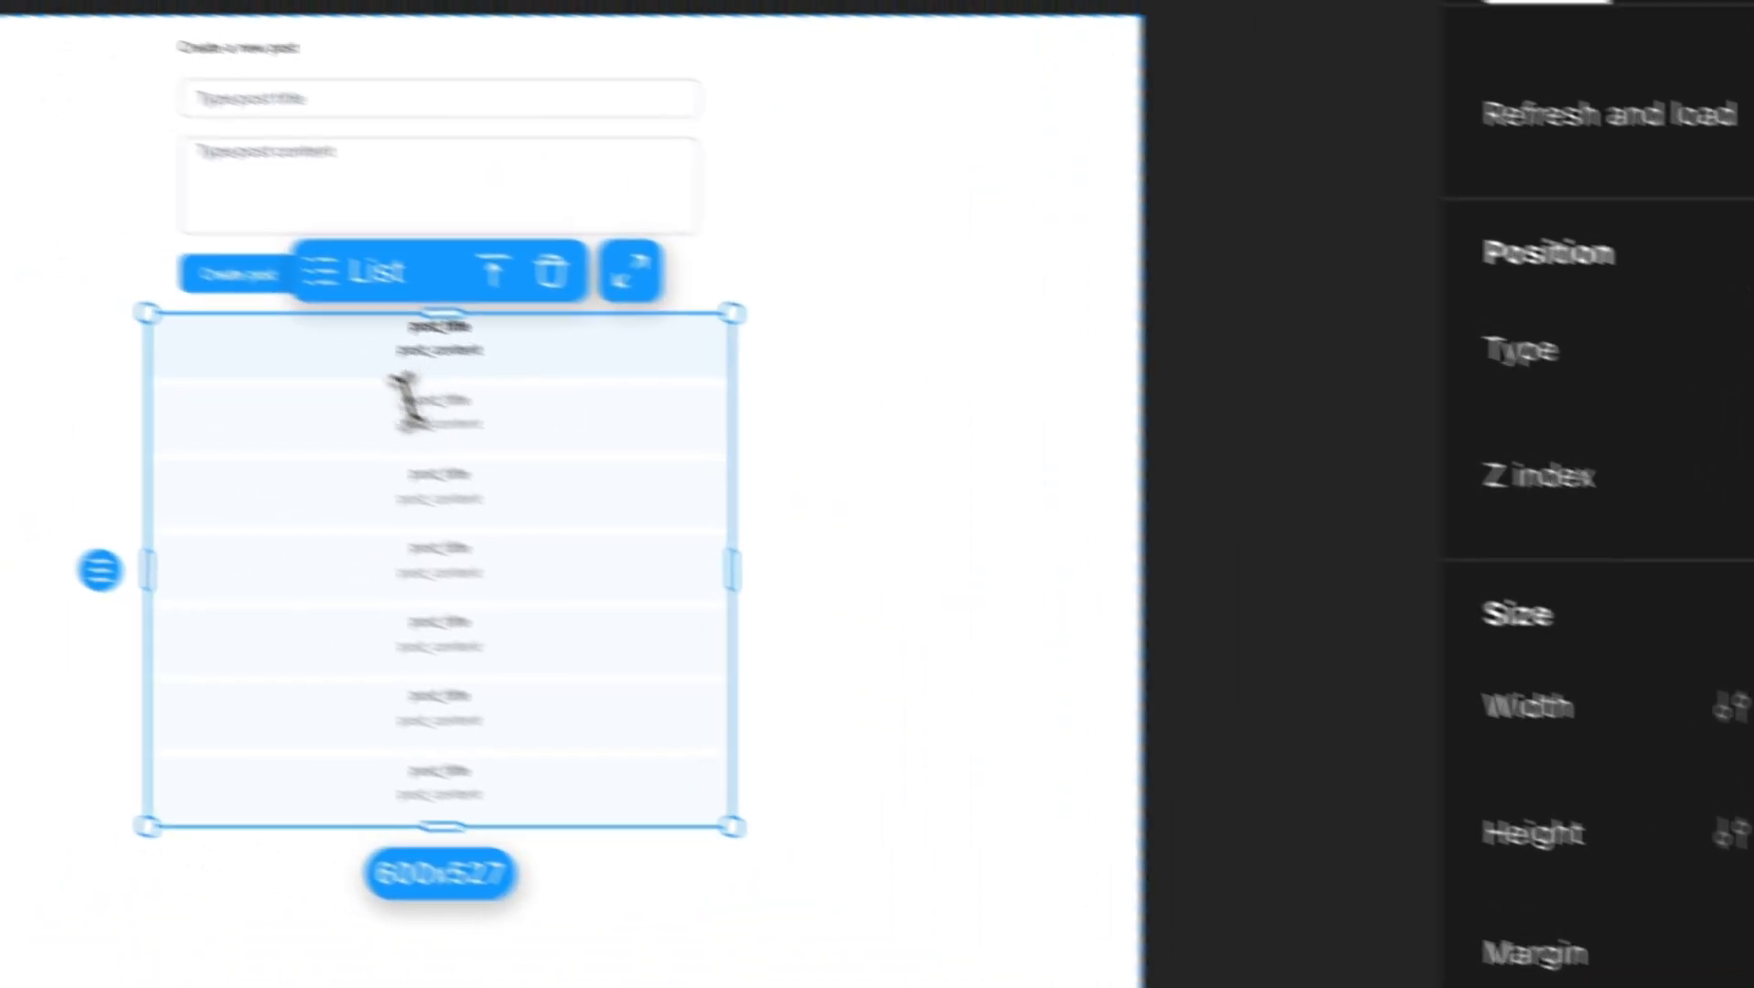
{"action": "left_click", "coordinate": [443, 331]}
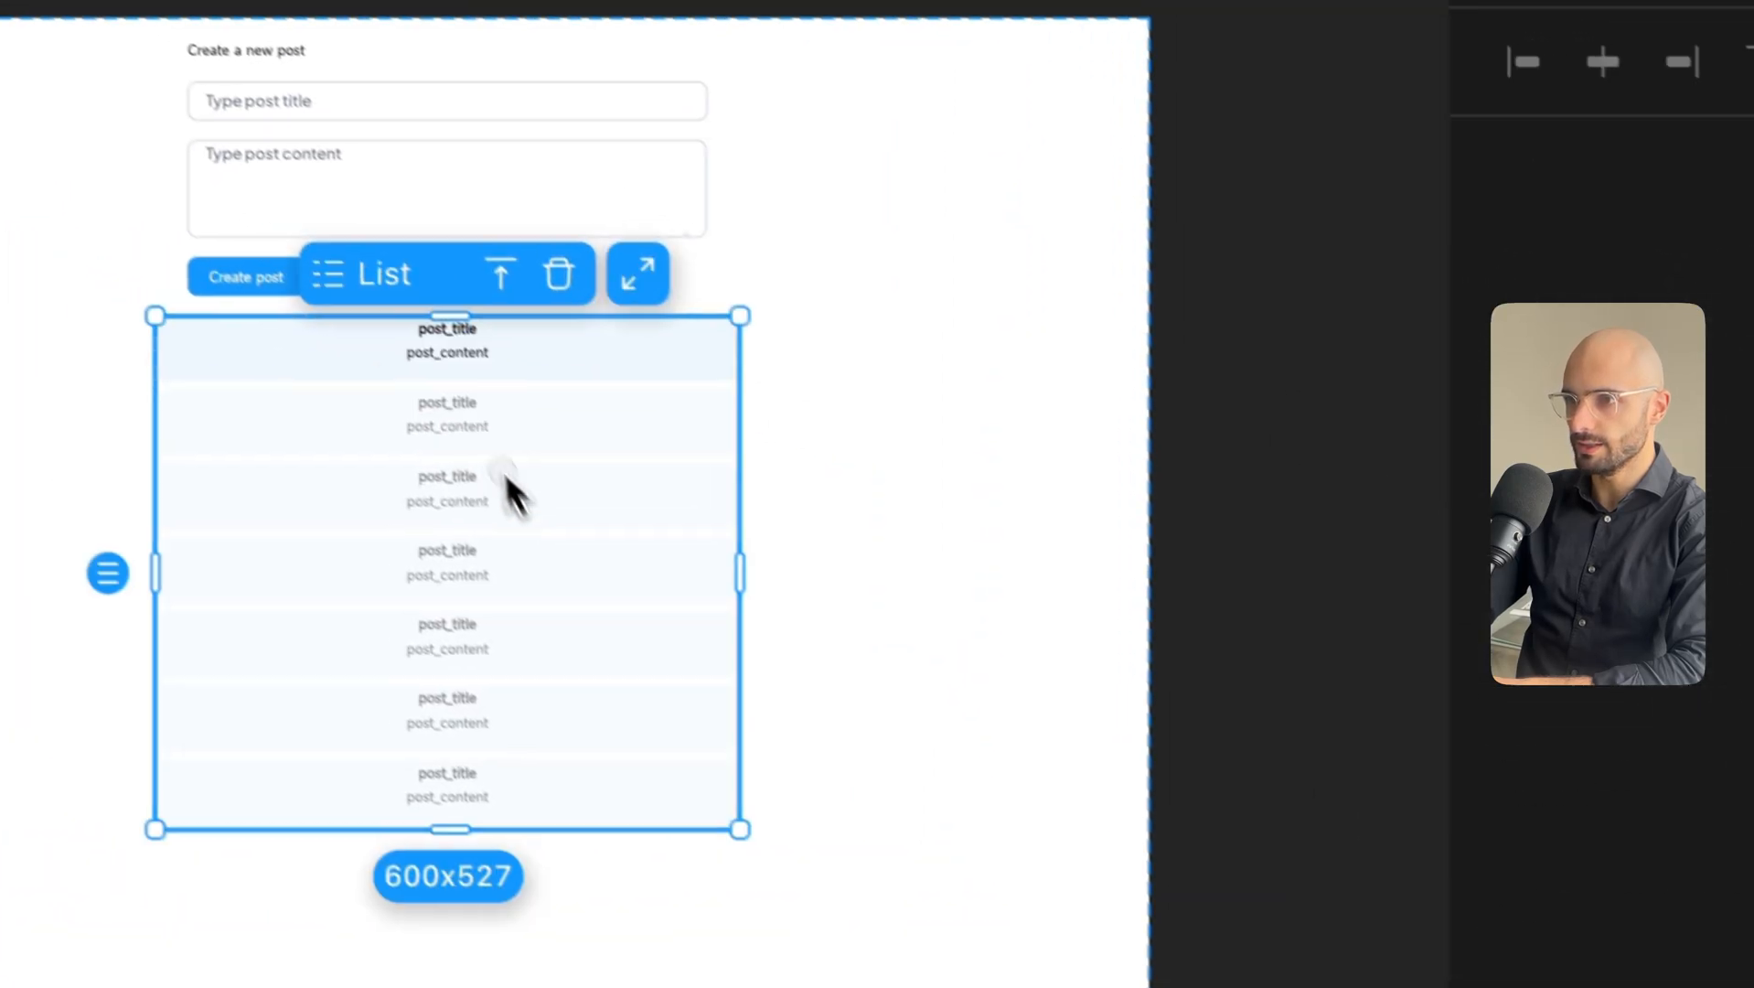
{"action": "left_click", "coordinate": [451, 359]}
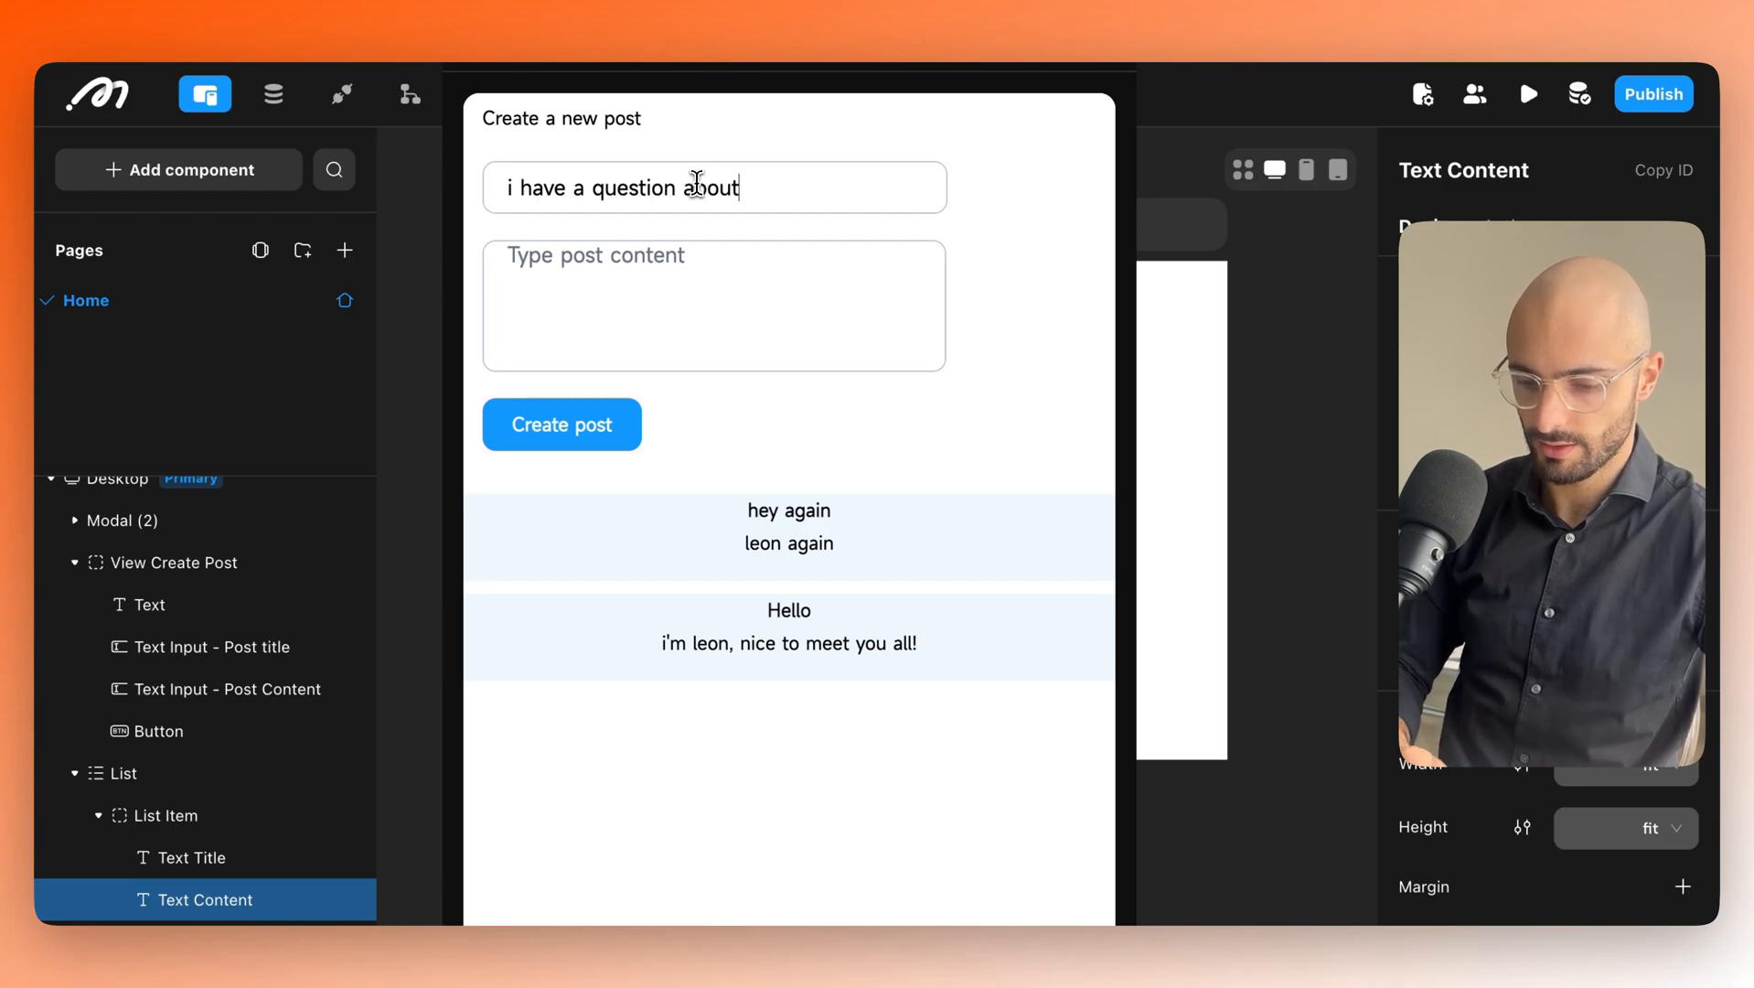
Submit a preview post titled 'i have a question about RPA' asking 'what is the best RPA tool?'.
{"action": "type", "text": "PA"}
{"action": "left_click", "coordinate": [723, 287]}
{"action": "key", "text": "super+a"}
{"action": "type", "text": "wha"}
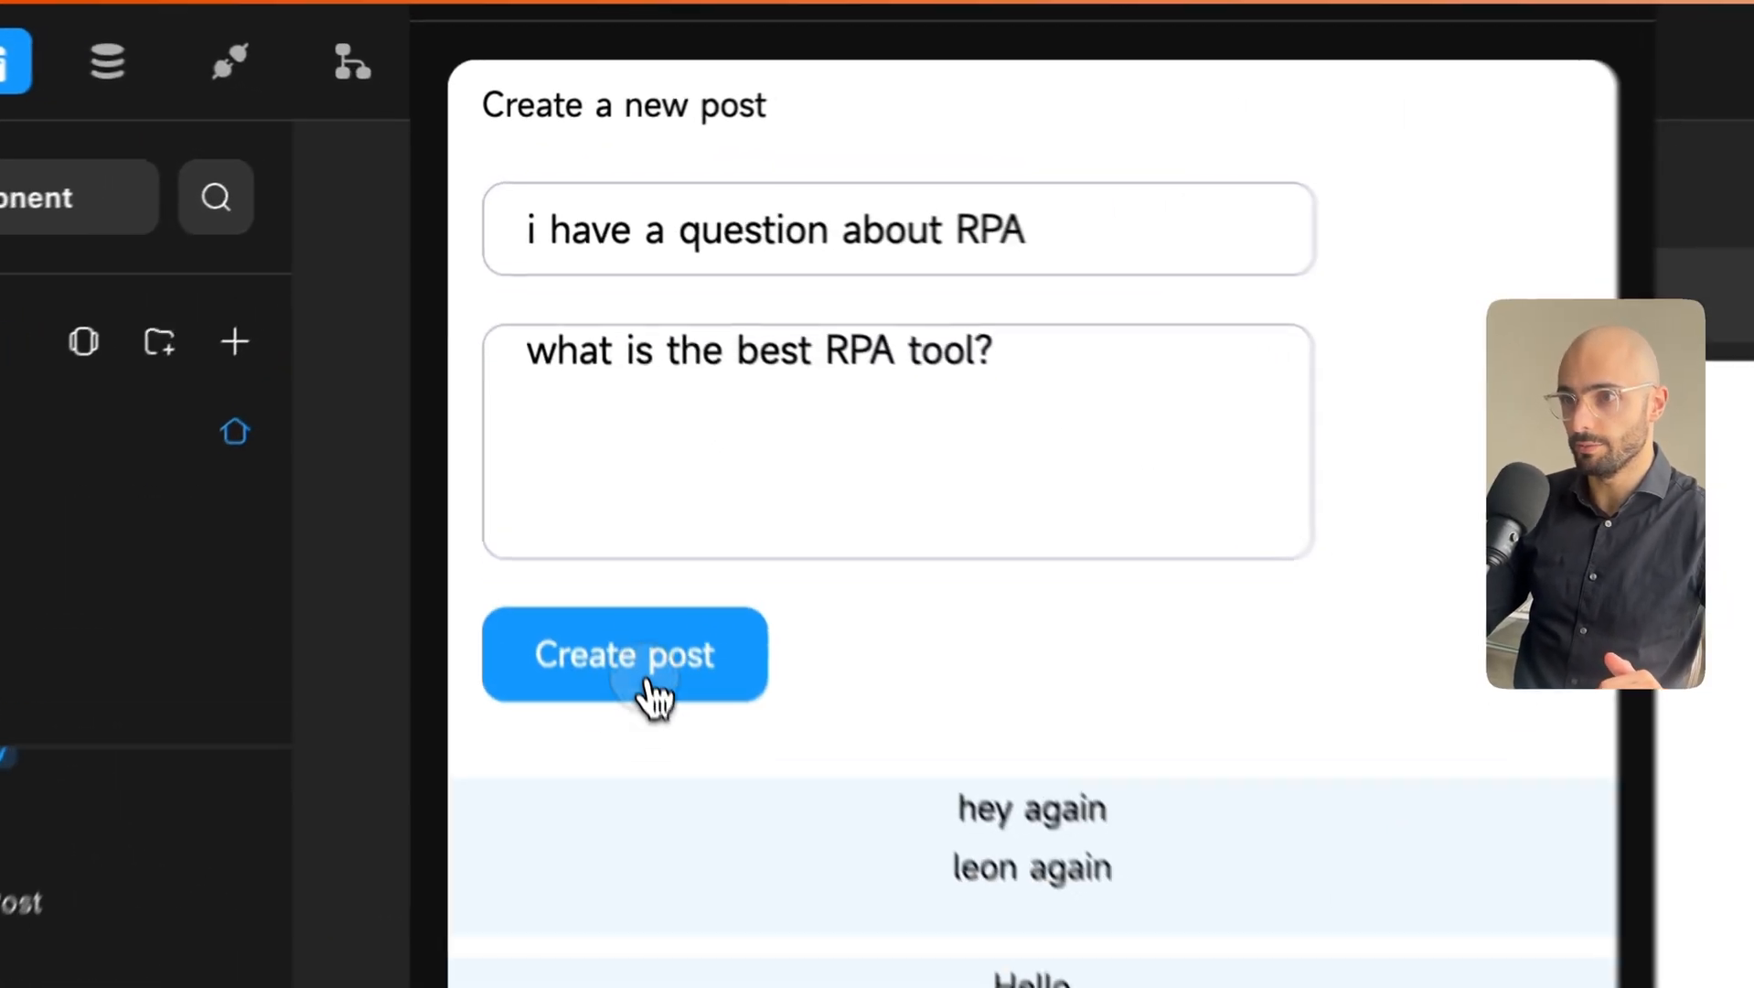
{"action": "left_click", "coordinate": [549, 454]}
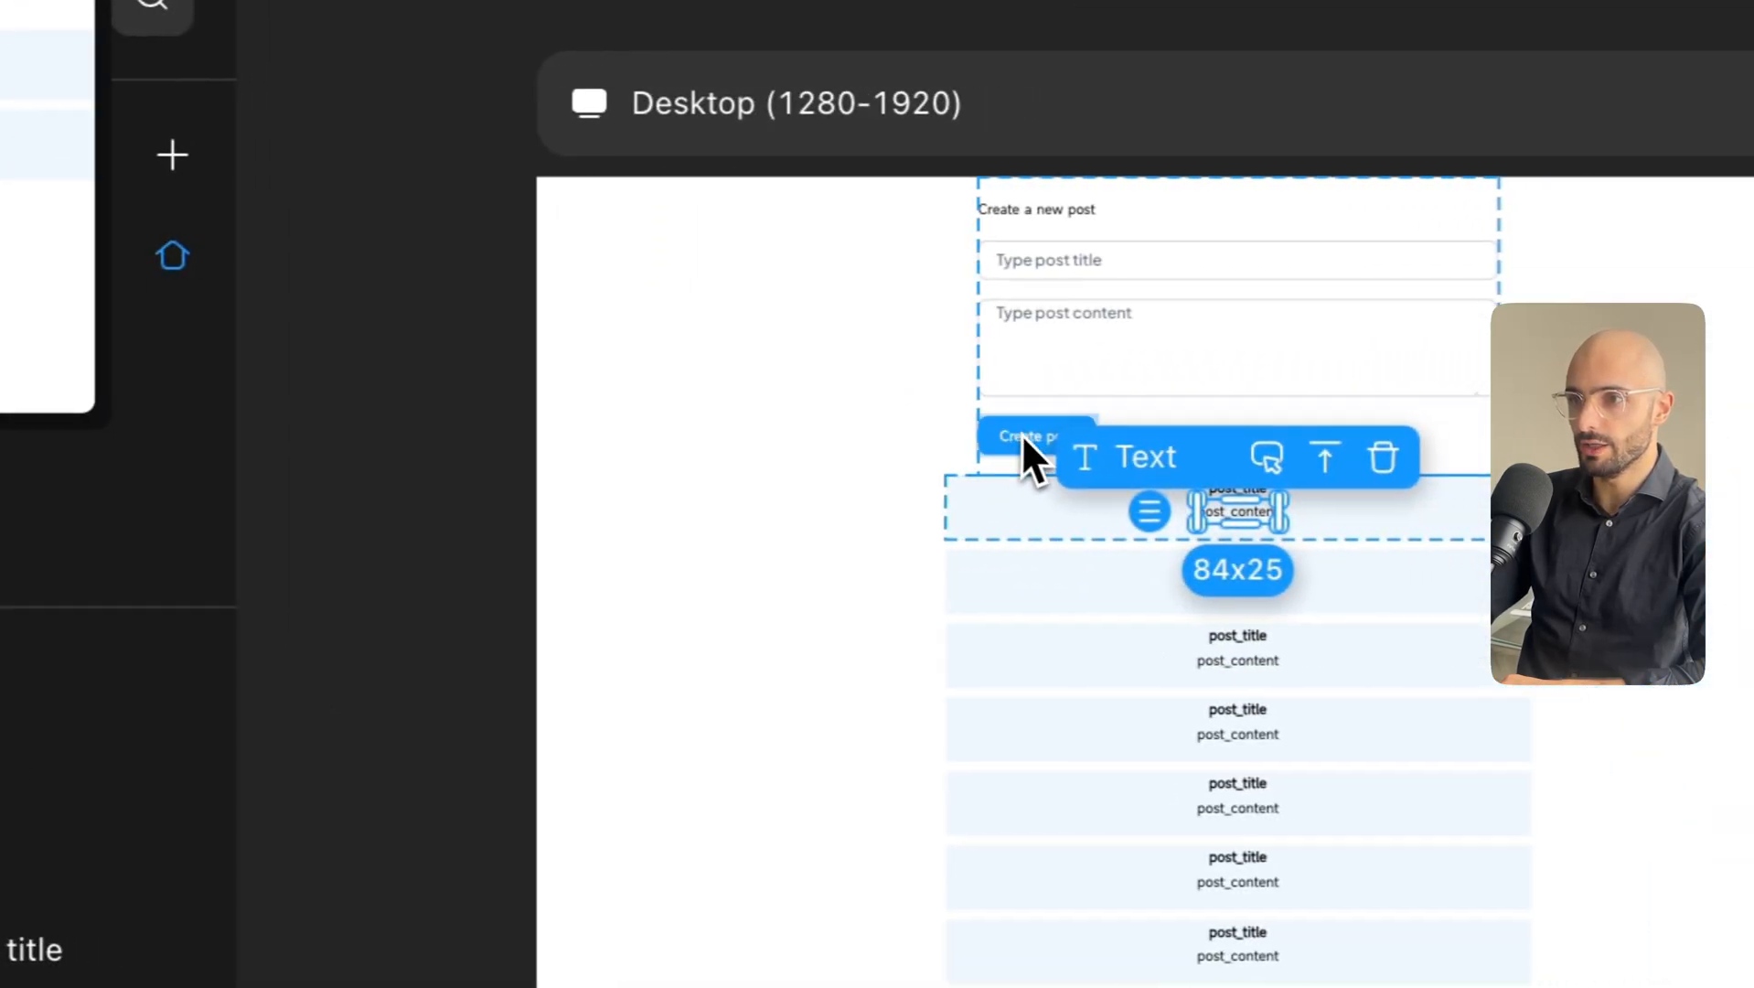
Select the Create post button and expand its insert post action details.
{"action": "left_click", "coordinate": [1023, 437]}
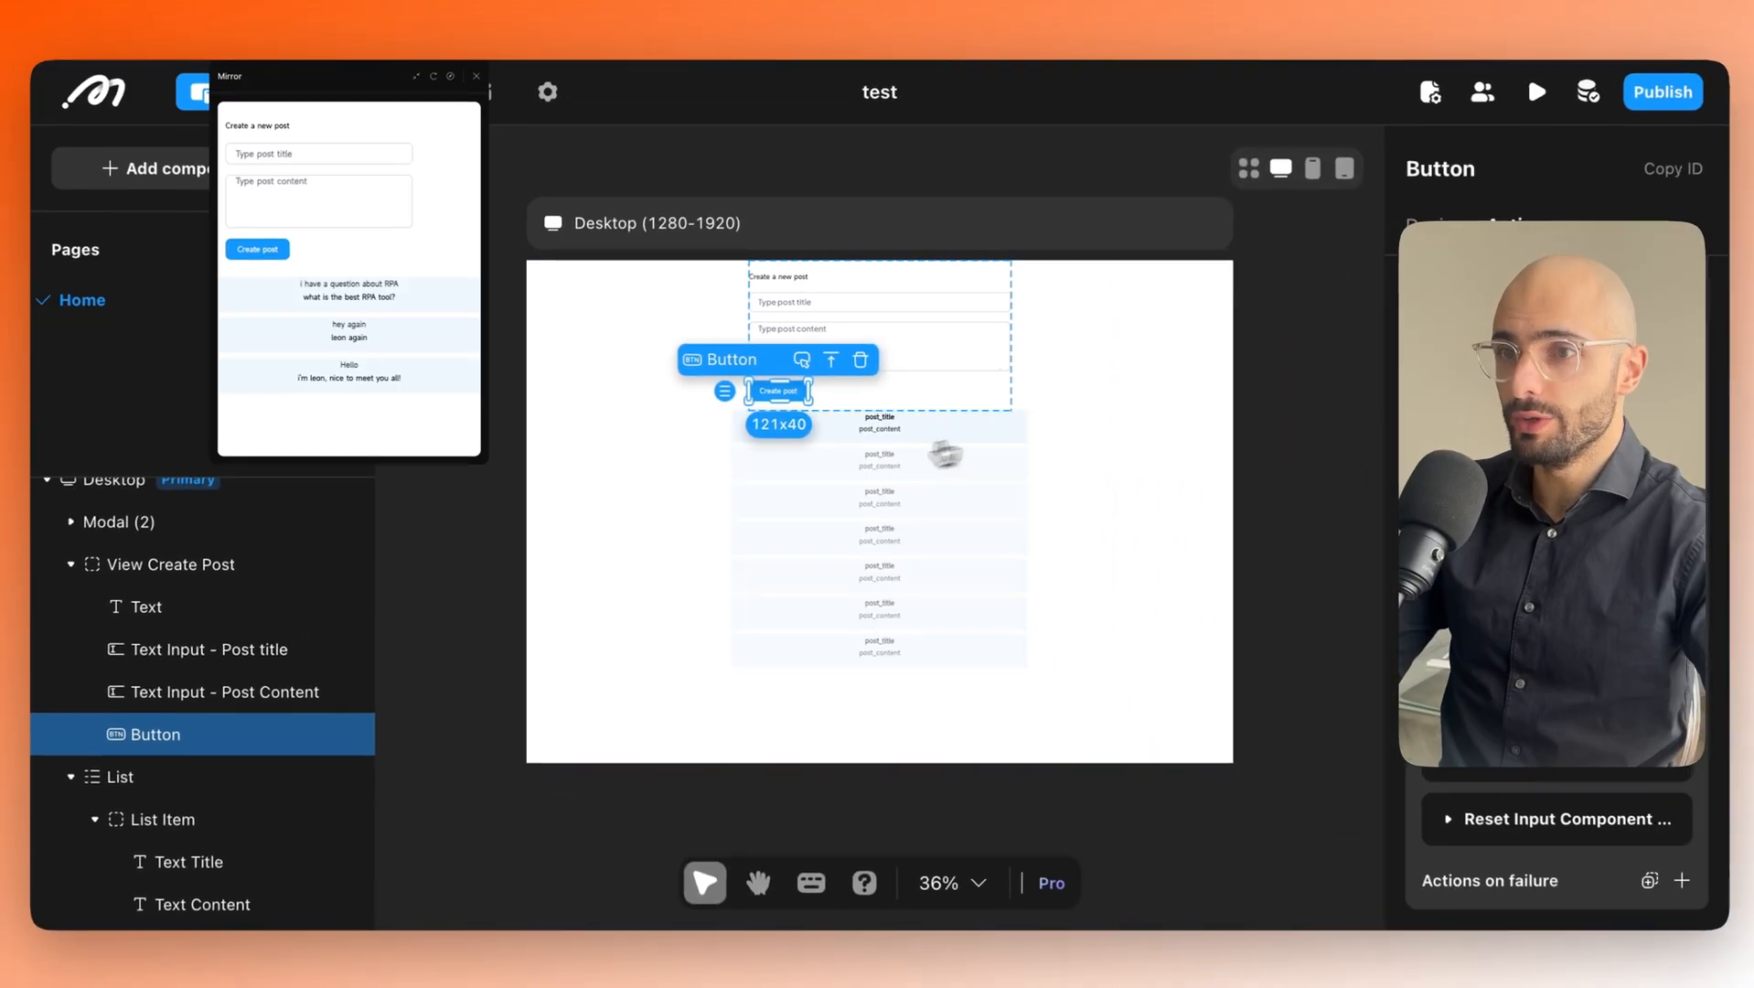
{"action": "left_click", "coordinate": [456, 399]}
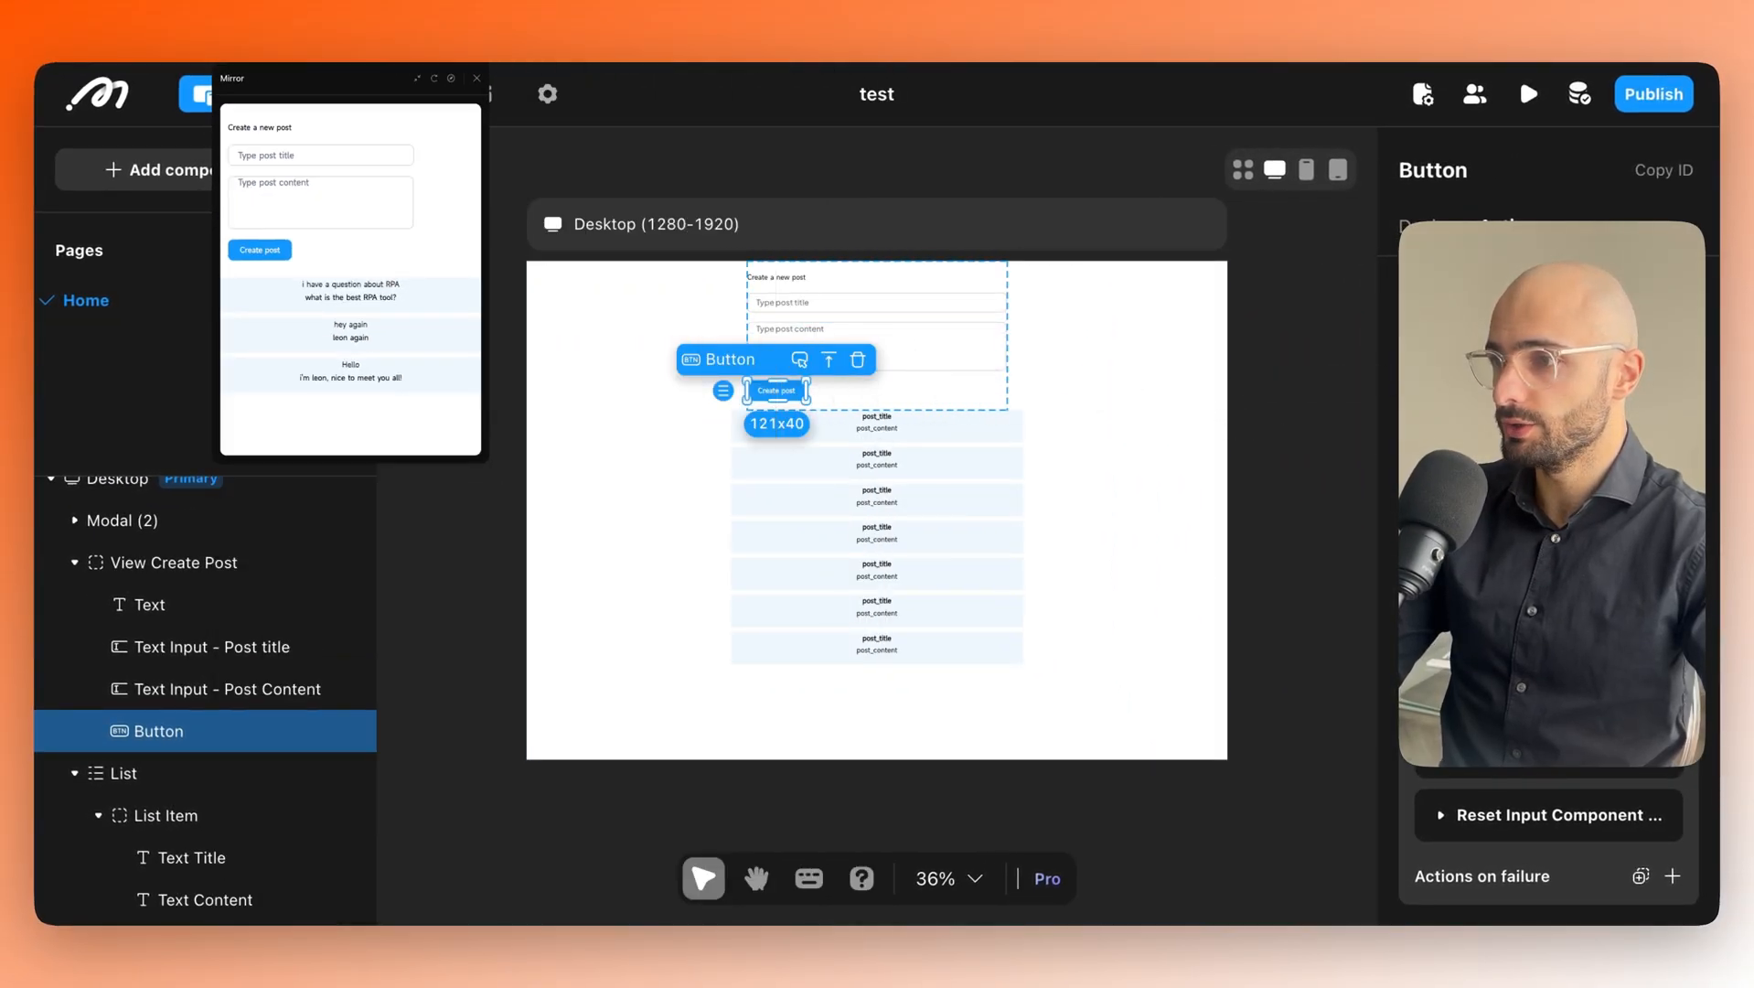
{"action": "left_click", "coordinate": [896, 436]}
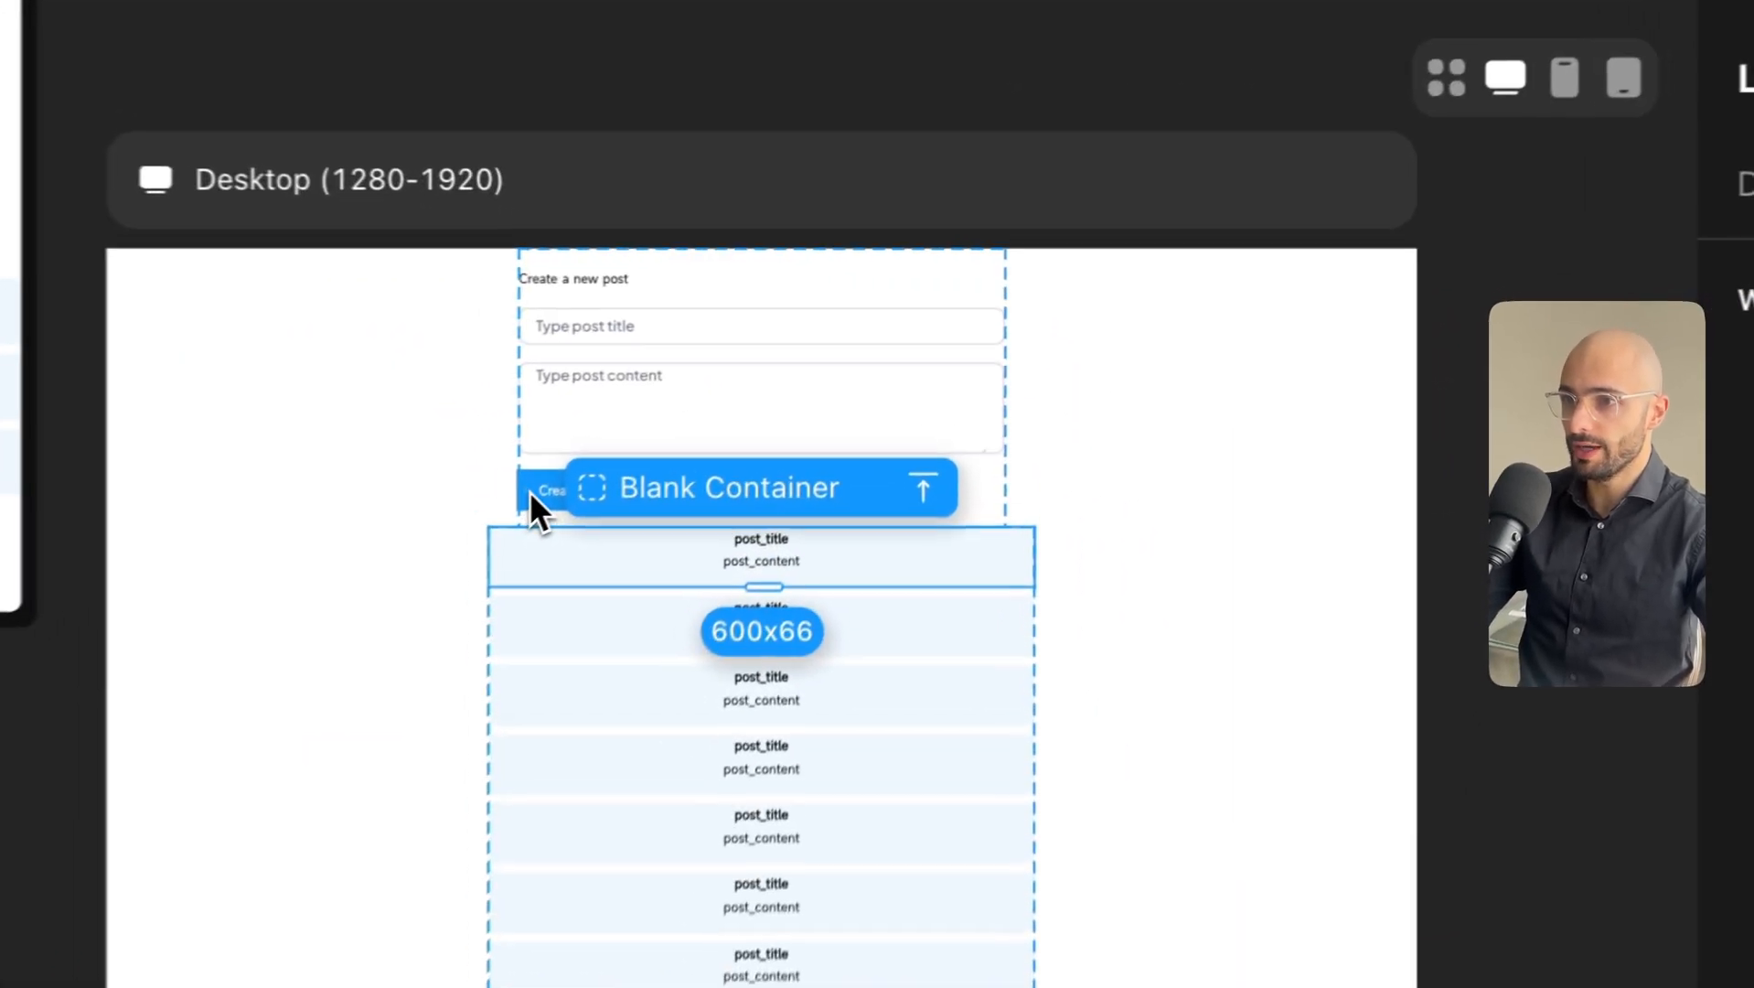
{"action": "left_click", "coordinate": [755, 390]}
{"action": "left_click", "coordinate": [1134, 498]}
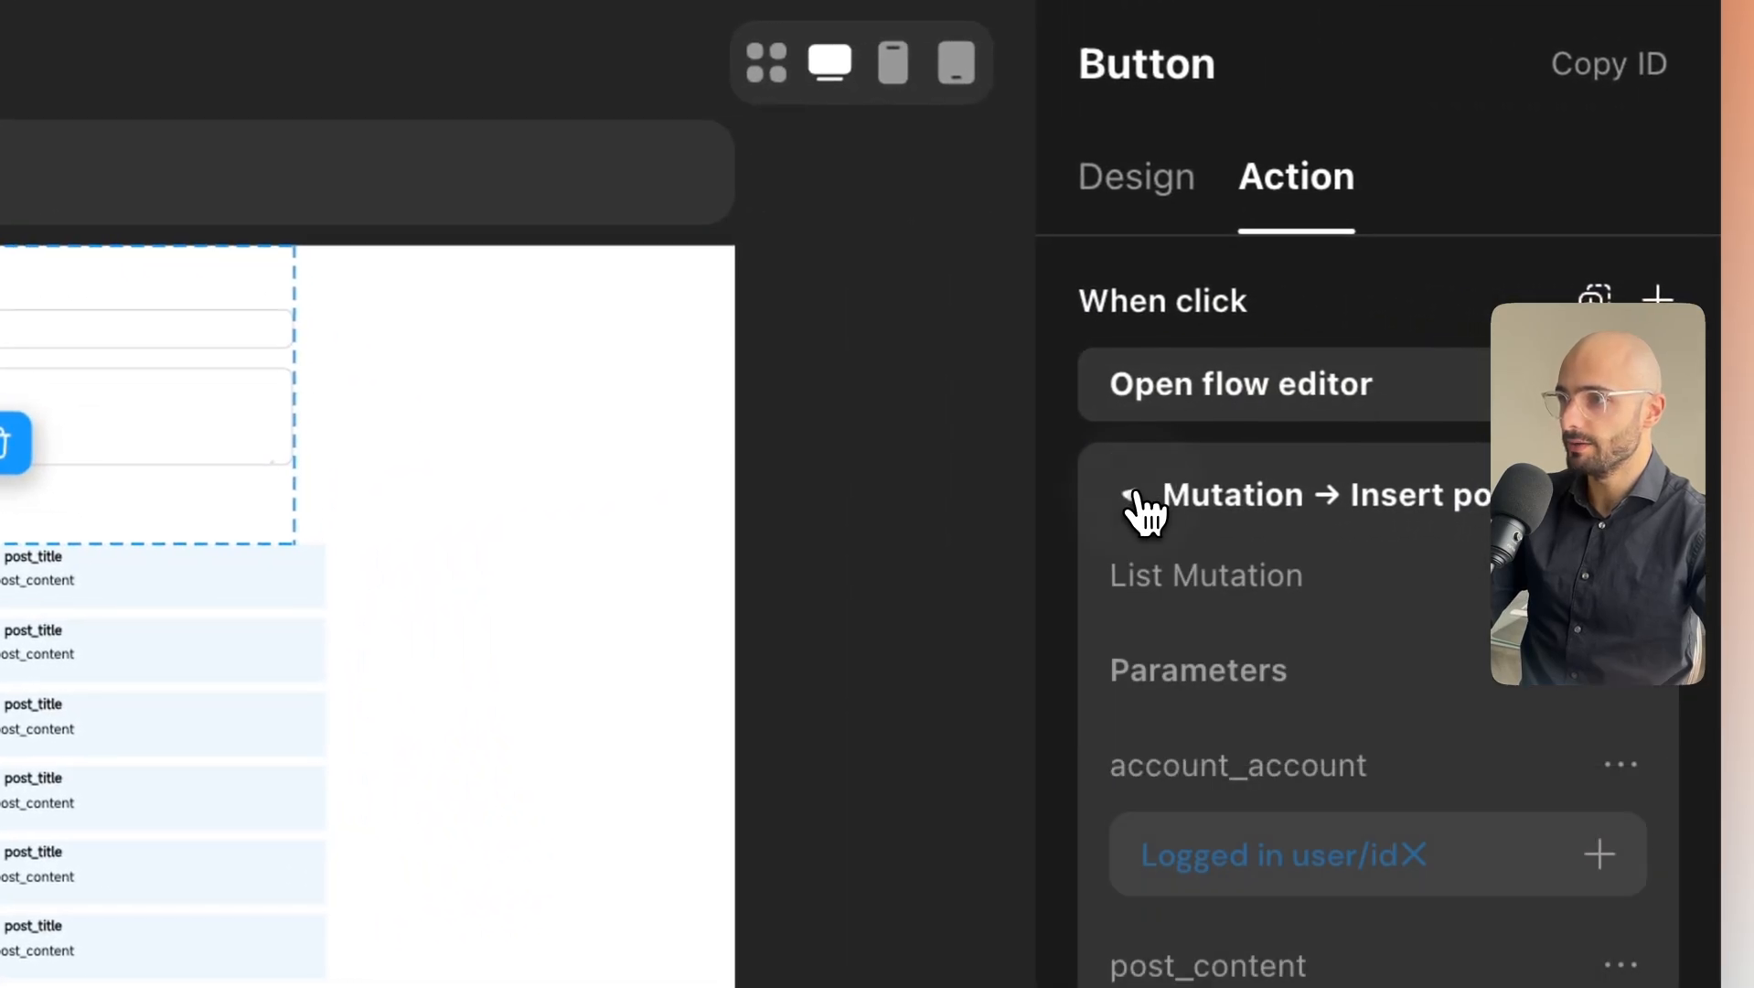
{"action": "scroll", "coordinate": [1244, 530], "scroll_direction": "down", "scroll_amount": 1}
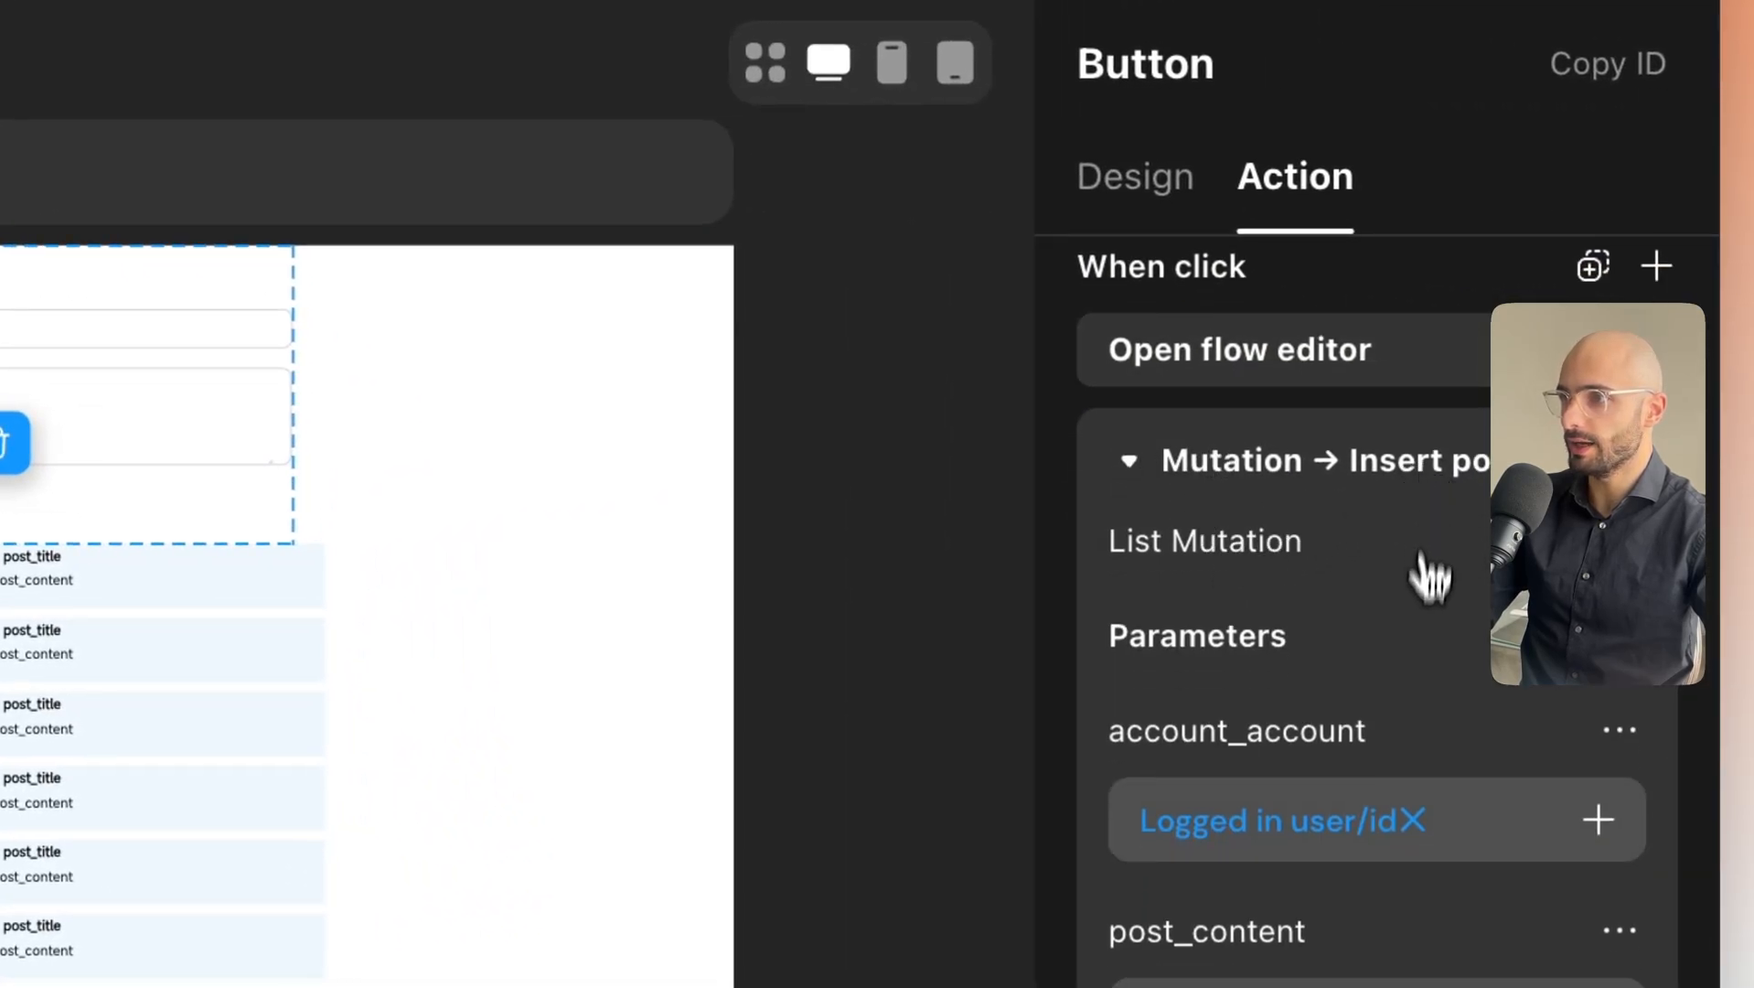
{"action": "scroll", "coordinate": [1432, 576], "scroll_direction": "down", "scroll_amount": 10}
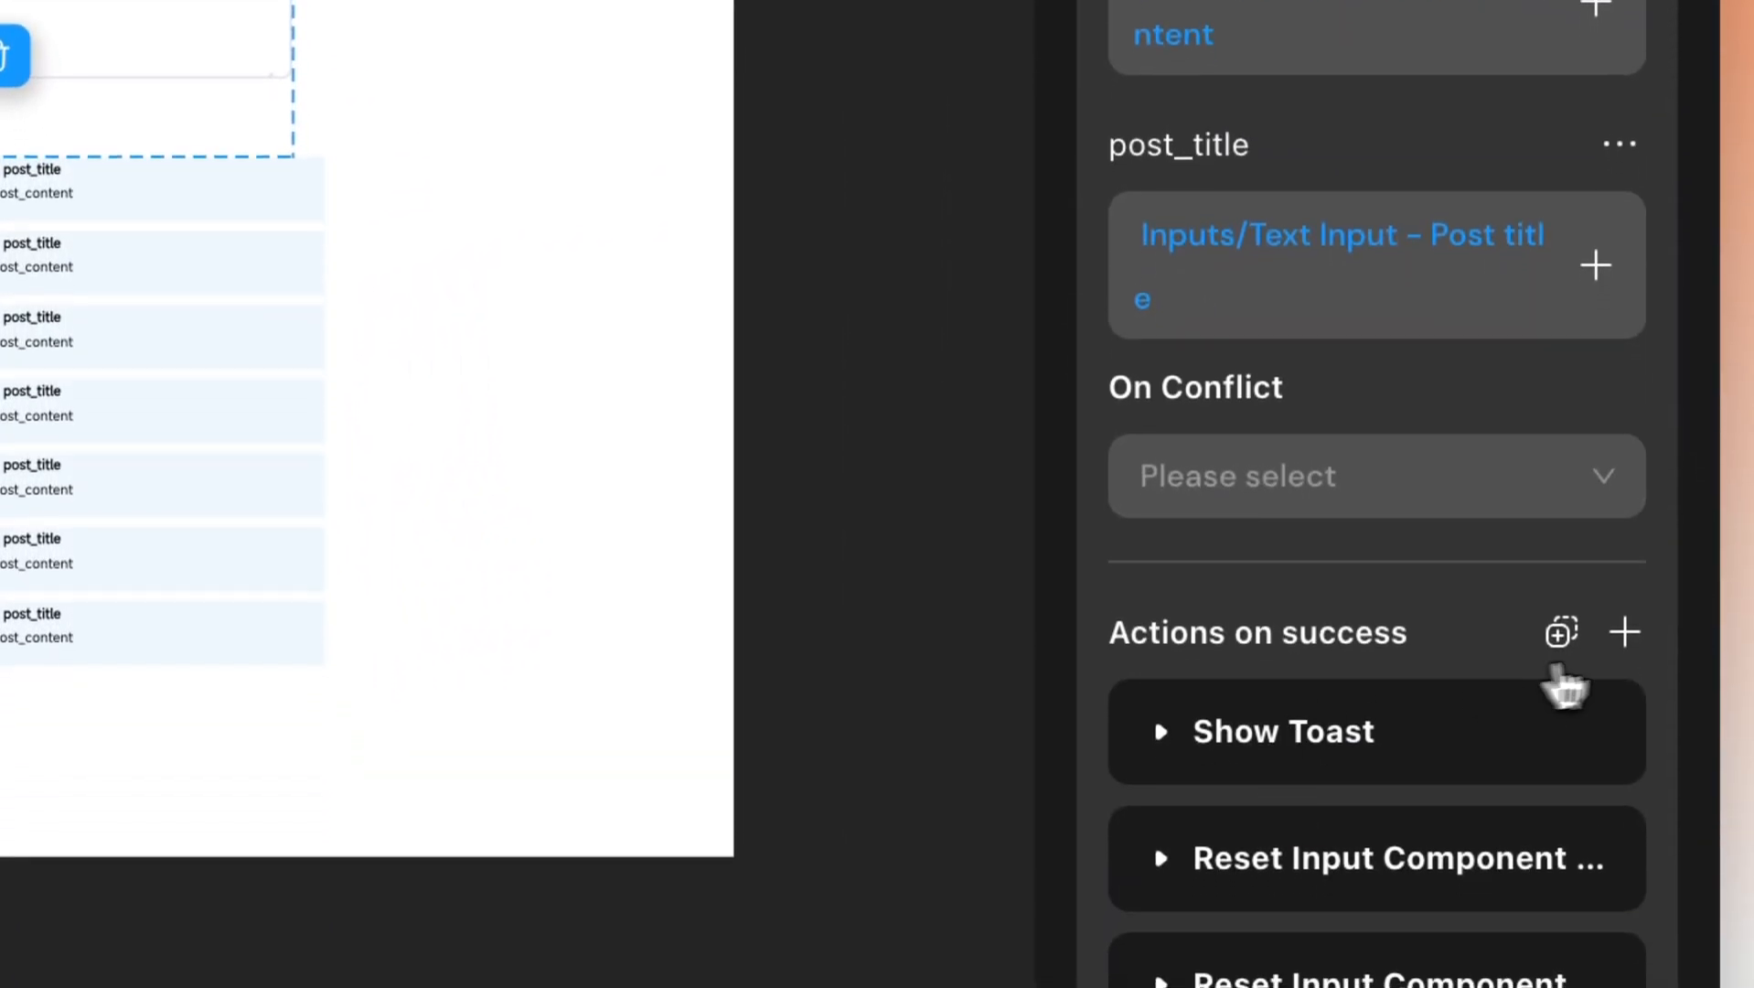
Add an on-success Refresh action that targets the Home page's List.
{"action": "left_click", "coordinate": [1625, 633]}
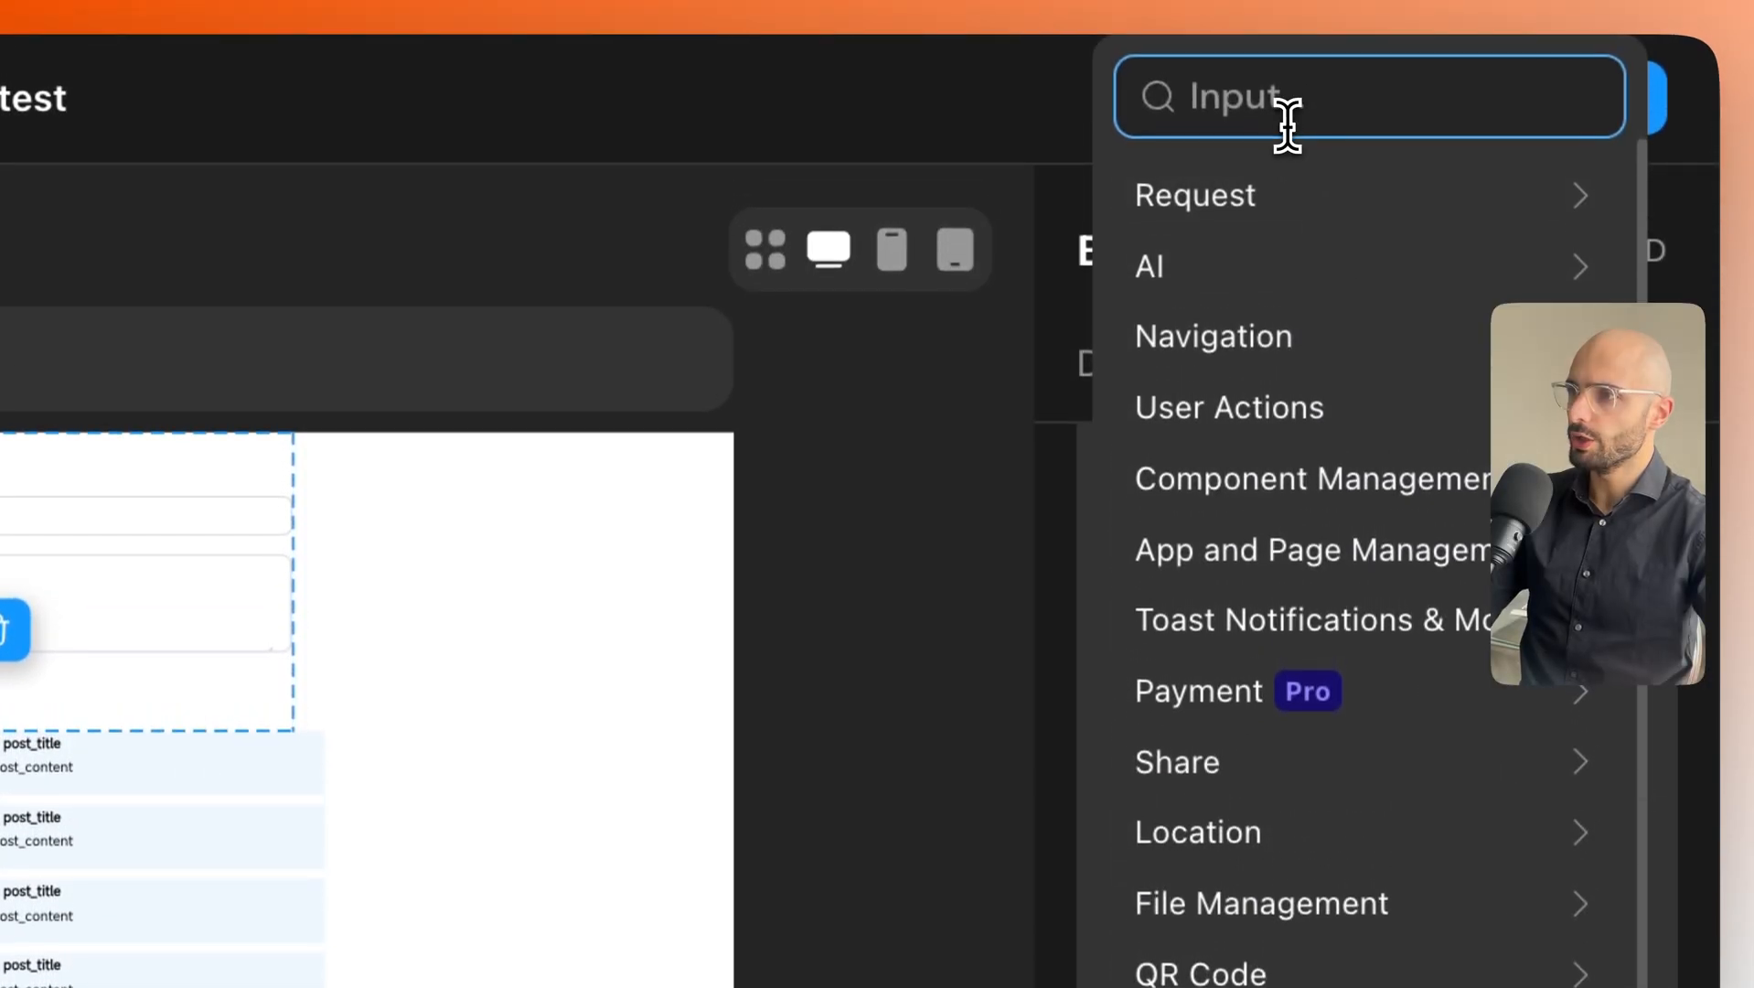
{"action": "left_click", "coordinate": [1273, 111]}
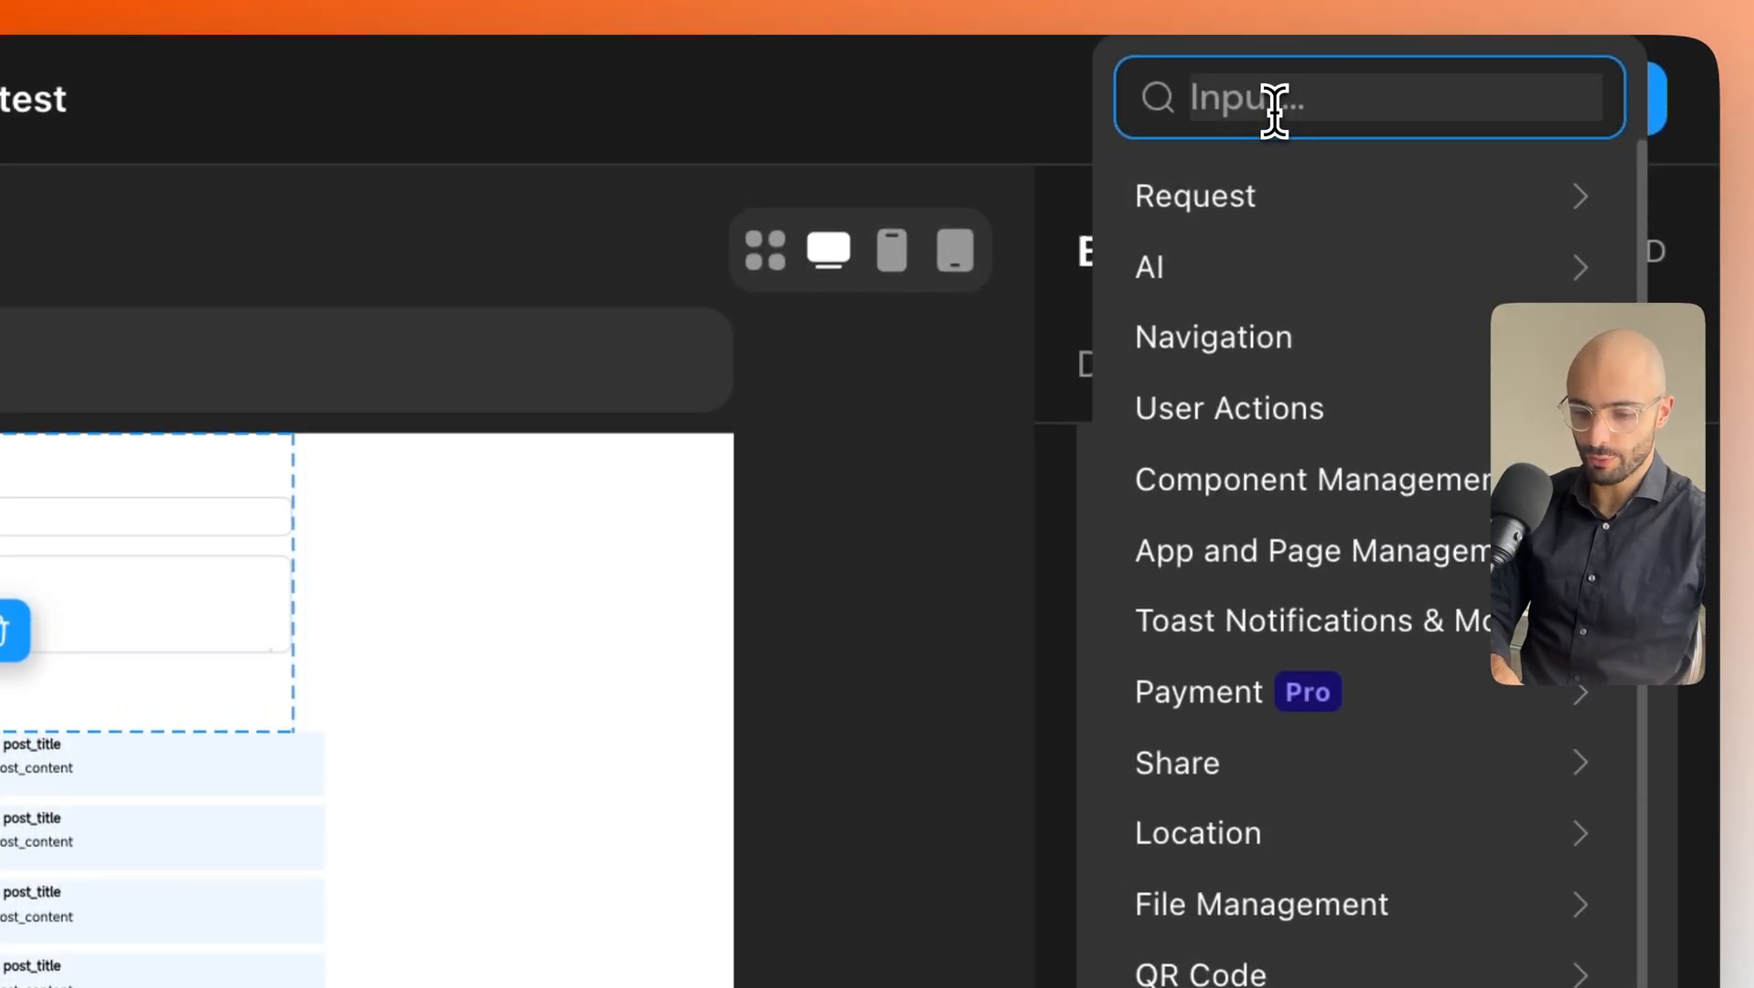
{"action": "type", "text": "refresh"}
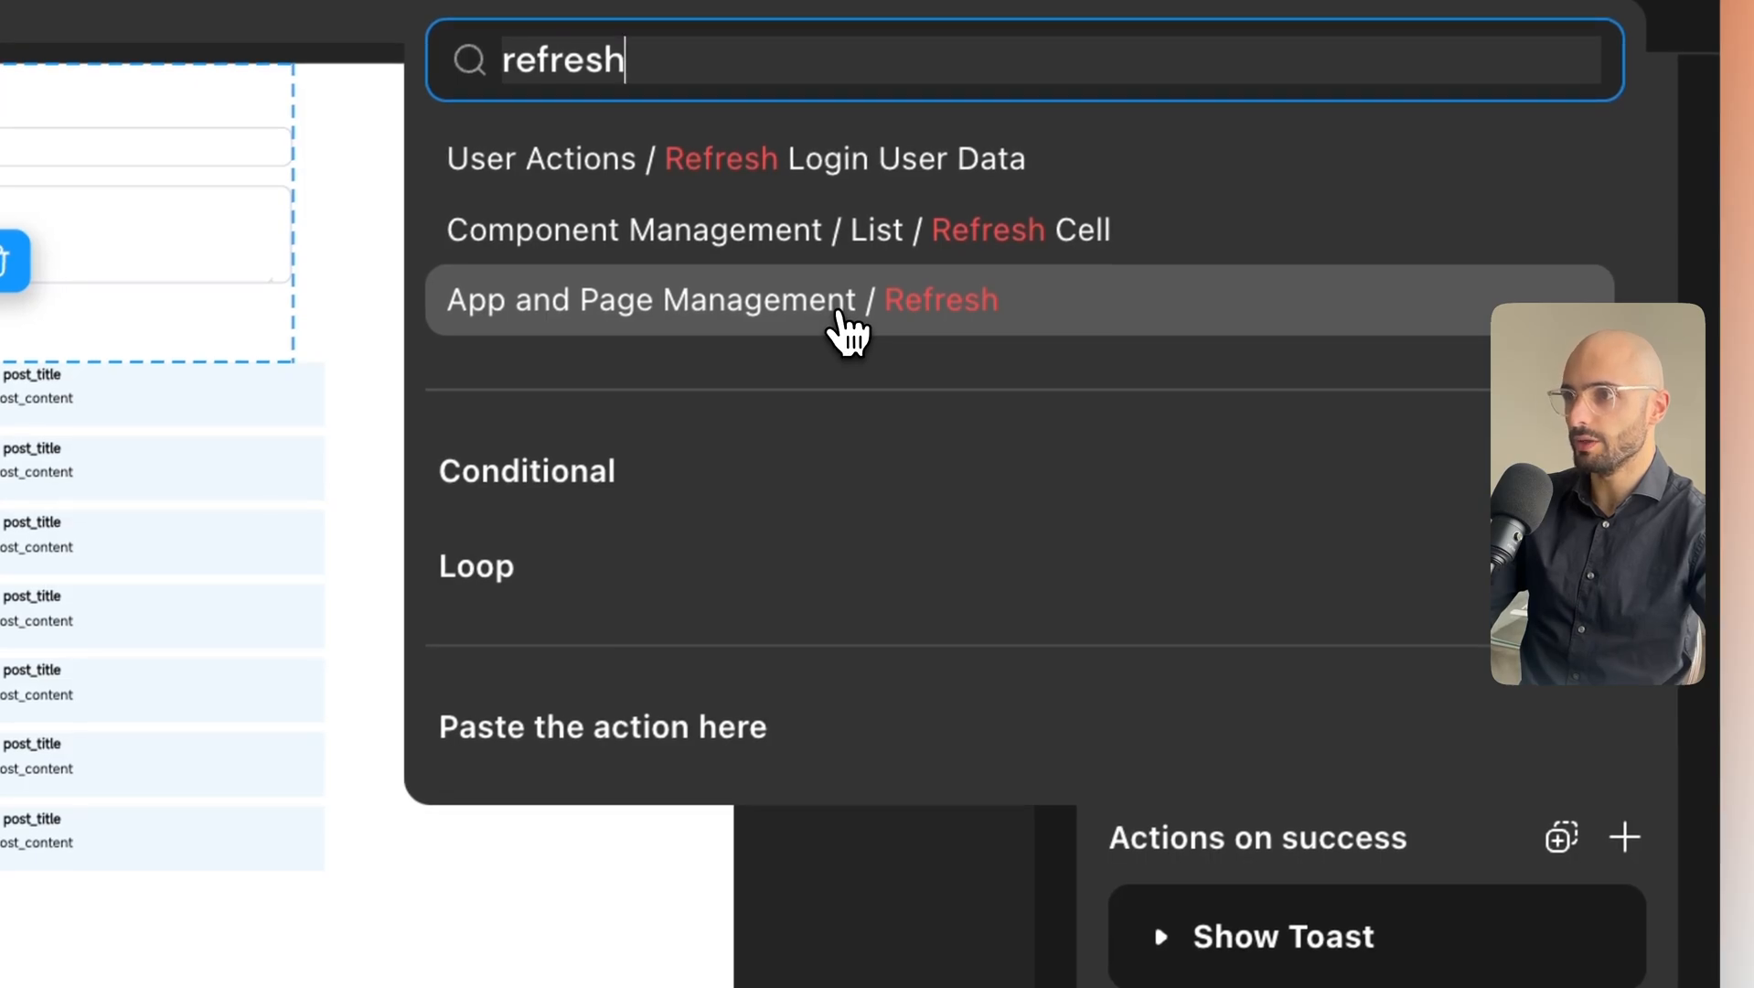
{"action": "left_click", "coordinate": [839, 311]}
{"action": "scroll", "coordinate": [1315, 795], "scroll_direction": "down", "scroll_amount": 4}
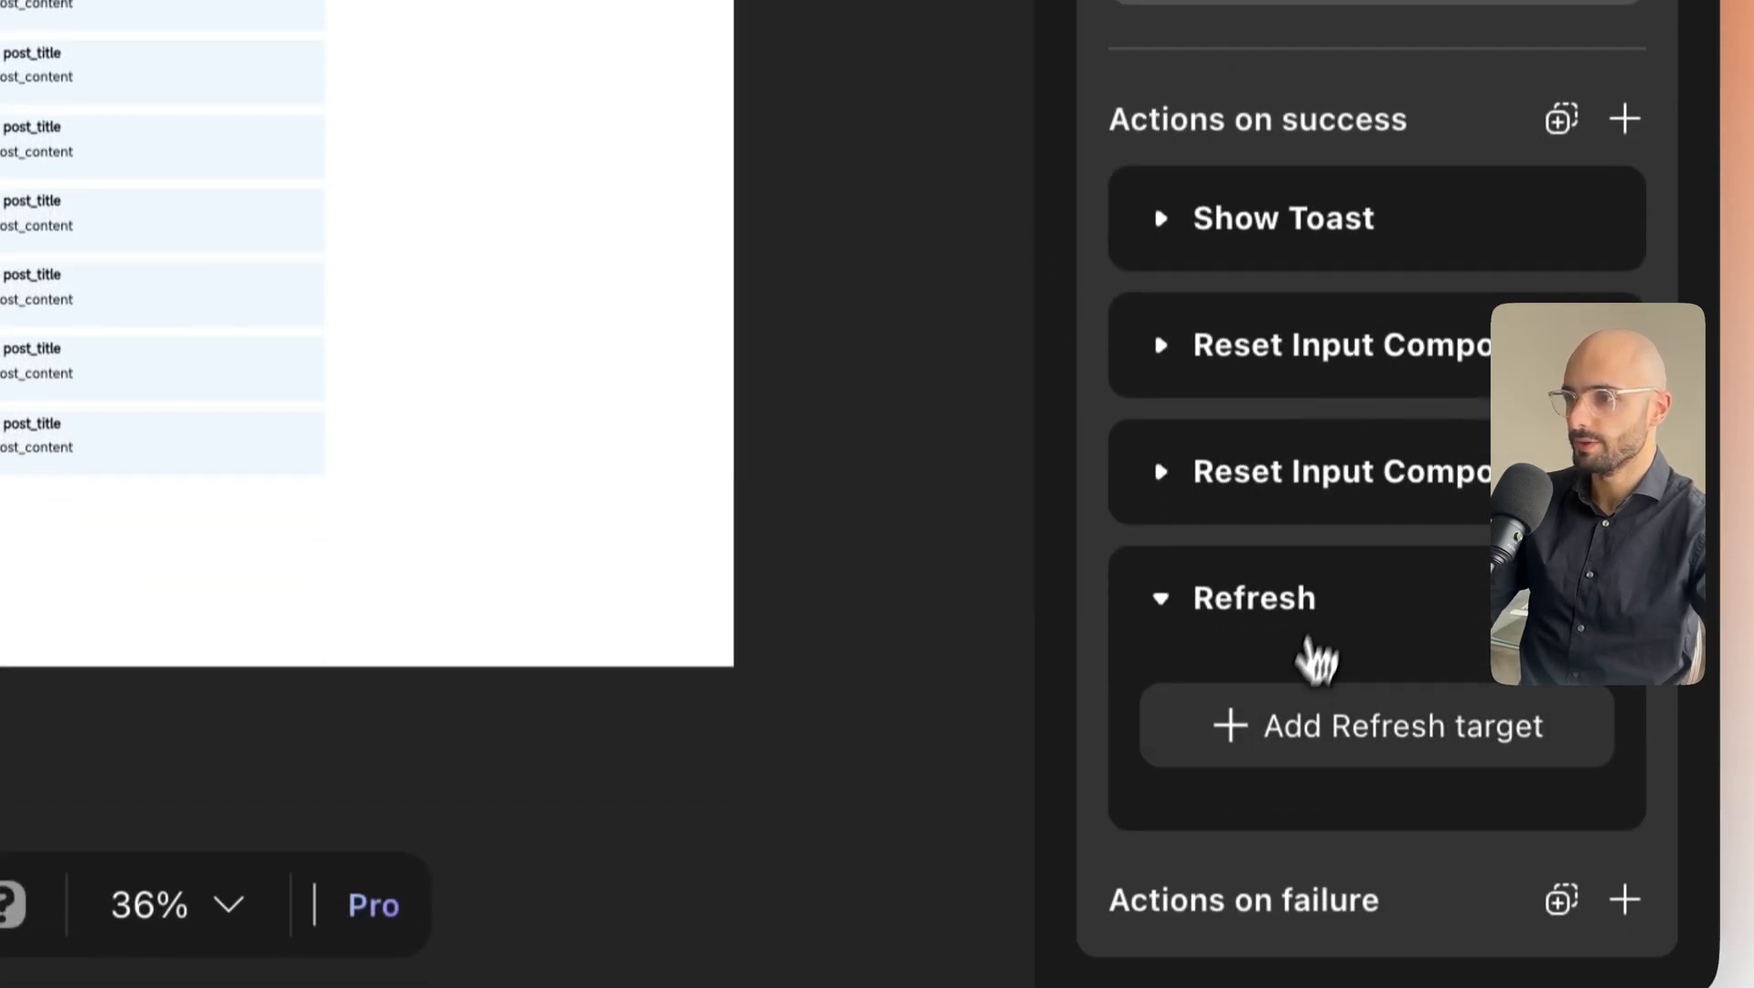
{"action": "left_click", "coordinate": [1322, 732]}
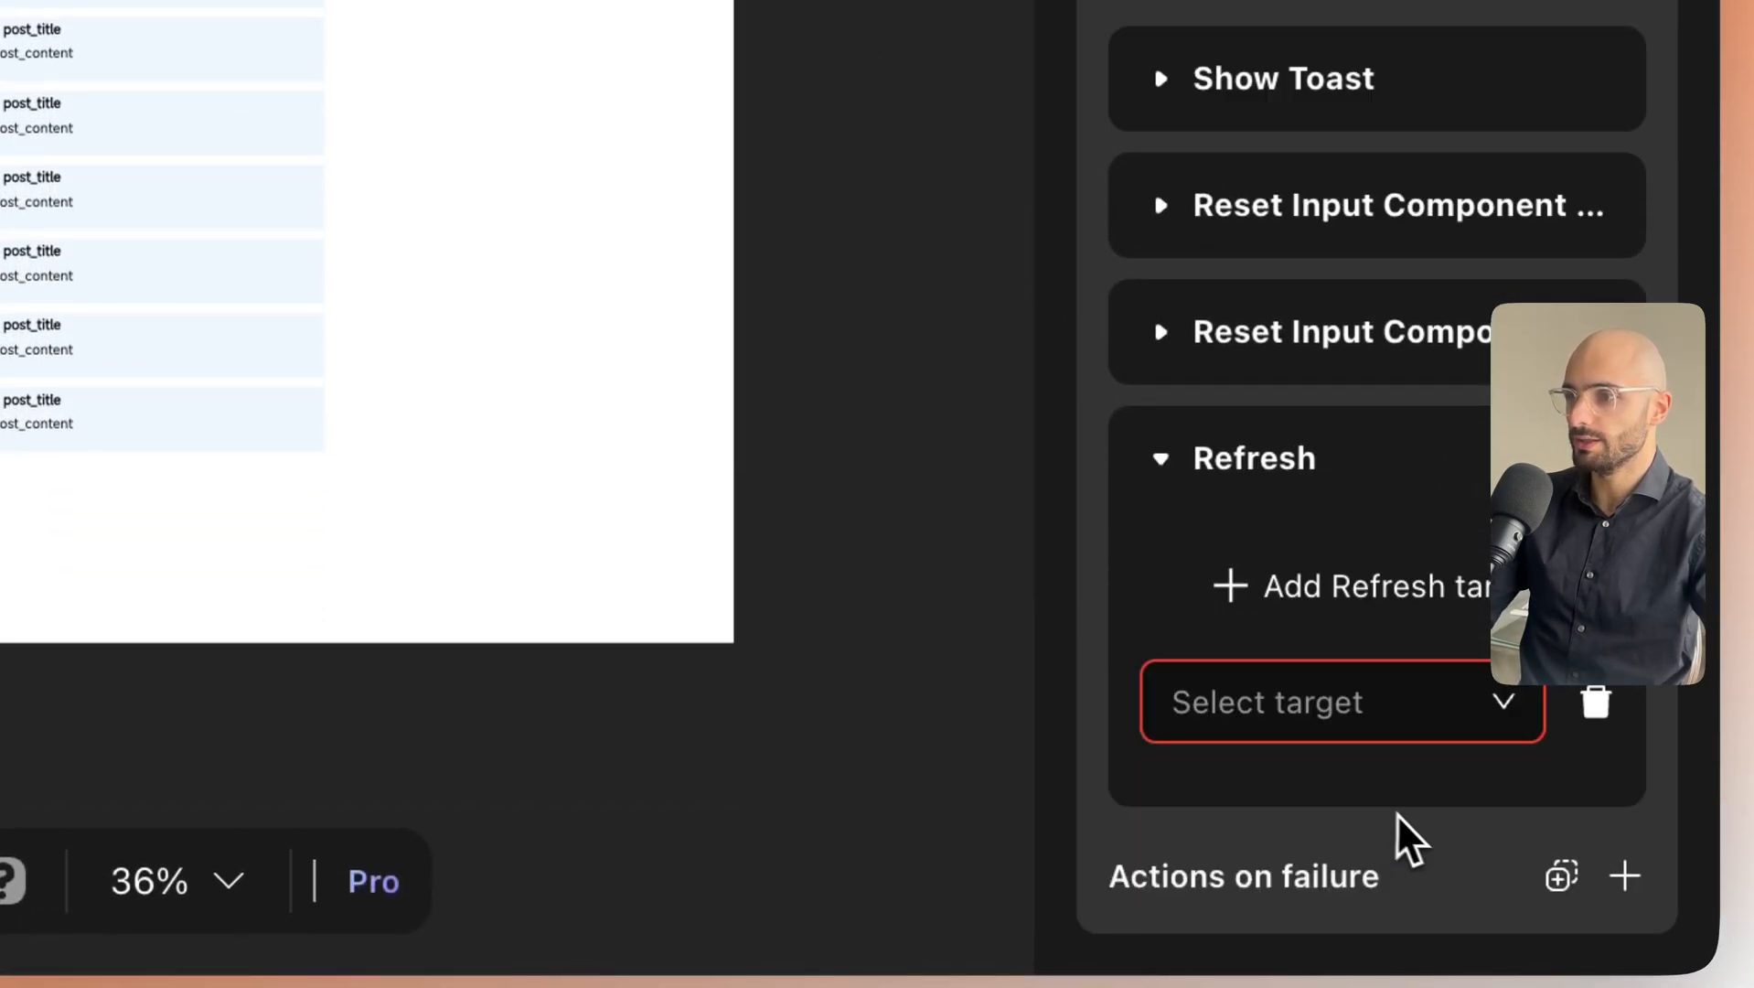
{"action": "left_click", "coordinate": [1385, 749]}
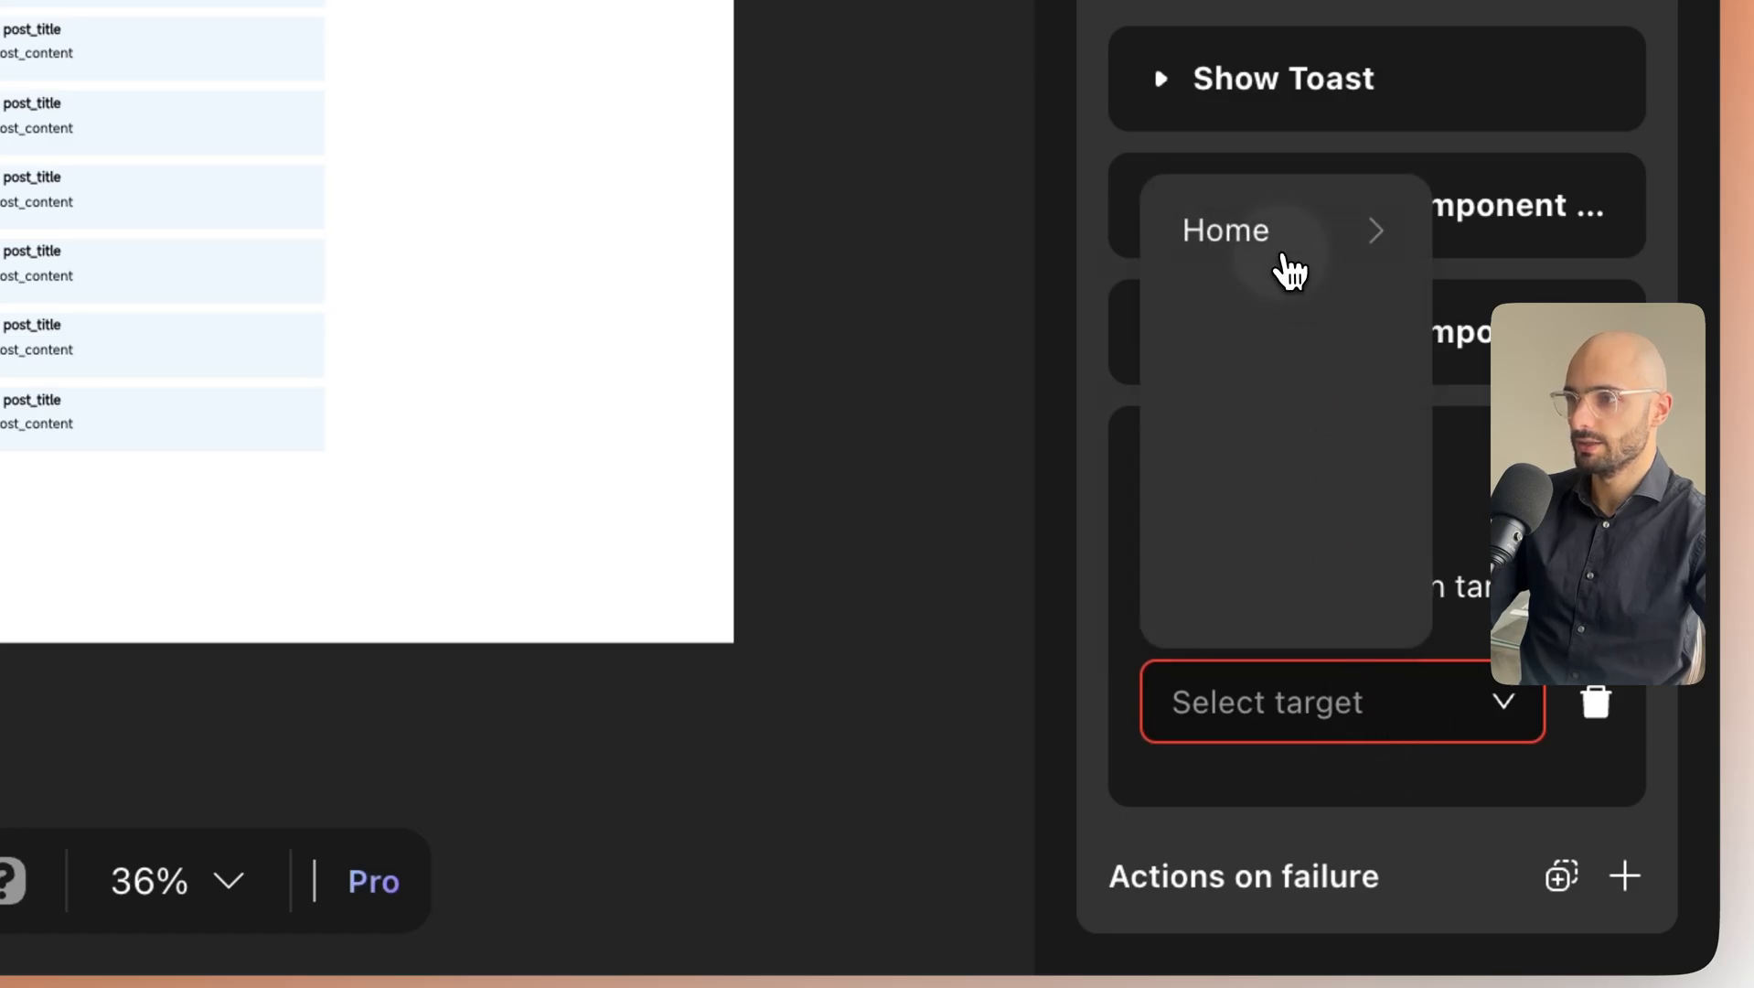
{"action": "left_click", "coordinate": [1288, 266]}
{"action": "left_click", "coordinate": [1332, 245]}
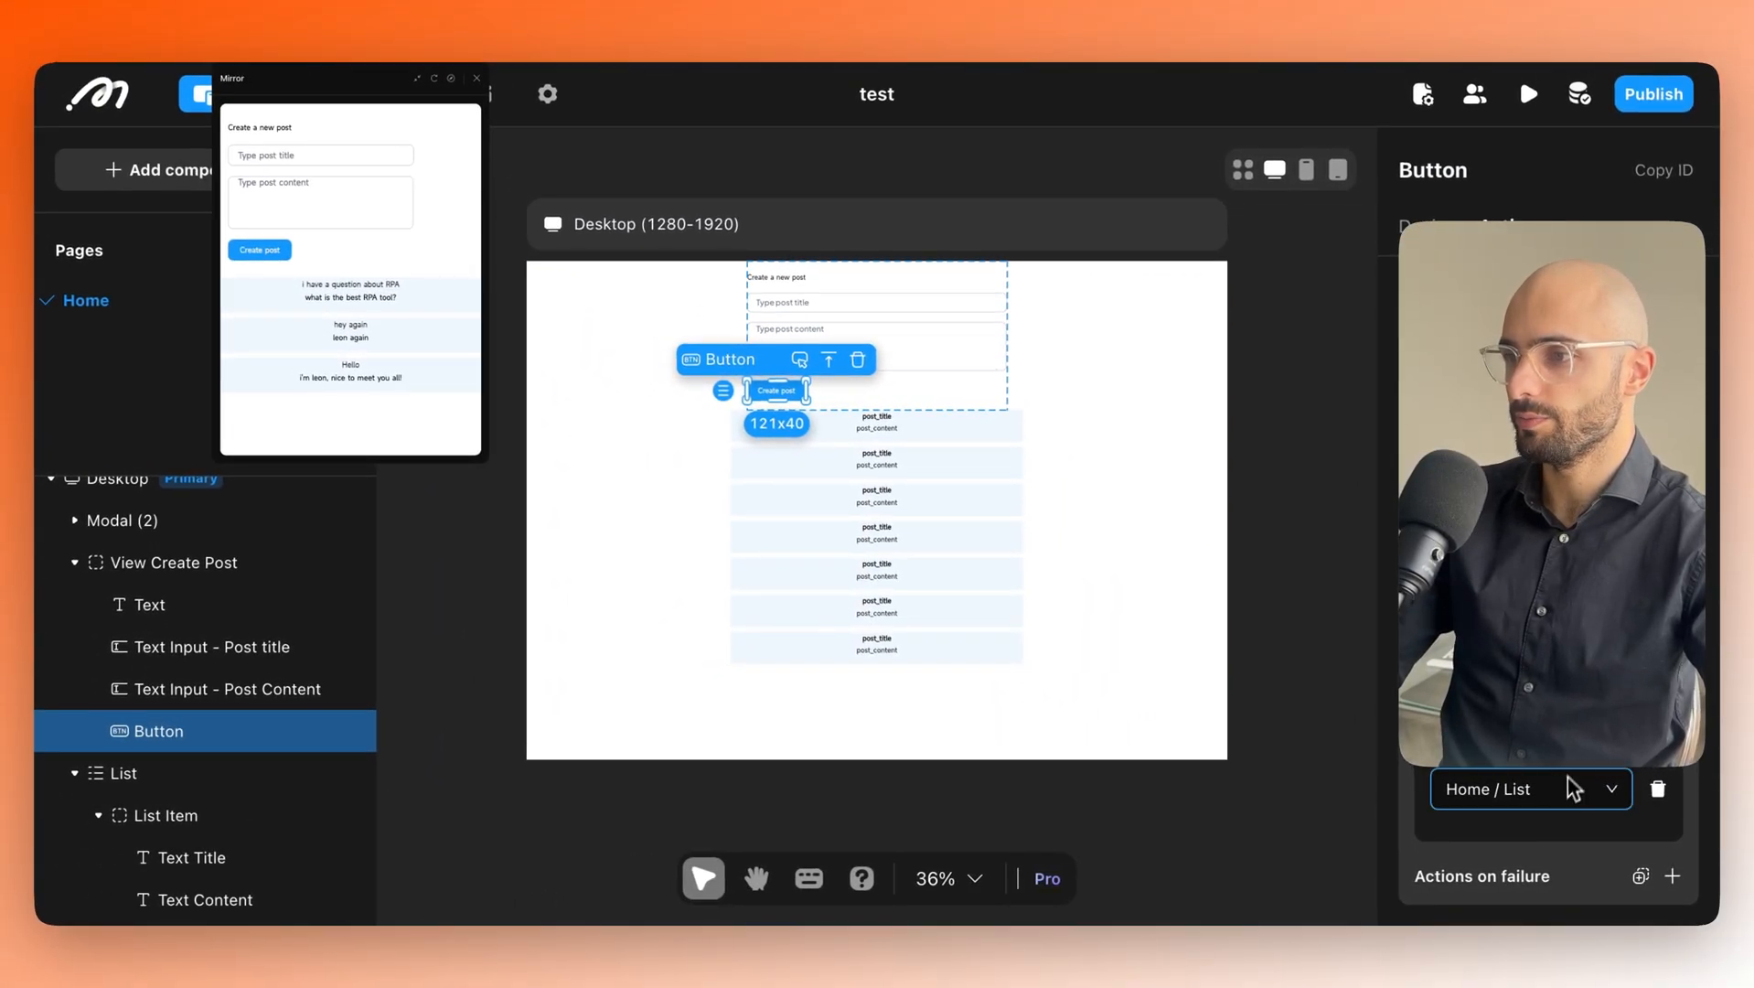
{"action": "left_click_drag", "start_coordinate": [703, 76], "coordinate": [760, 51]}
{"action": "left_click_drag", "start_coordinate": [1288, 549], "coordinate": [1285, 439]}
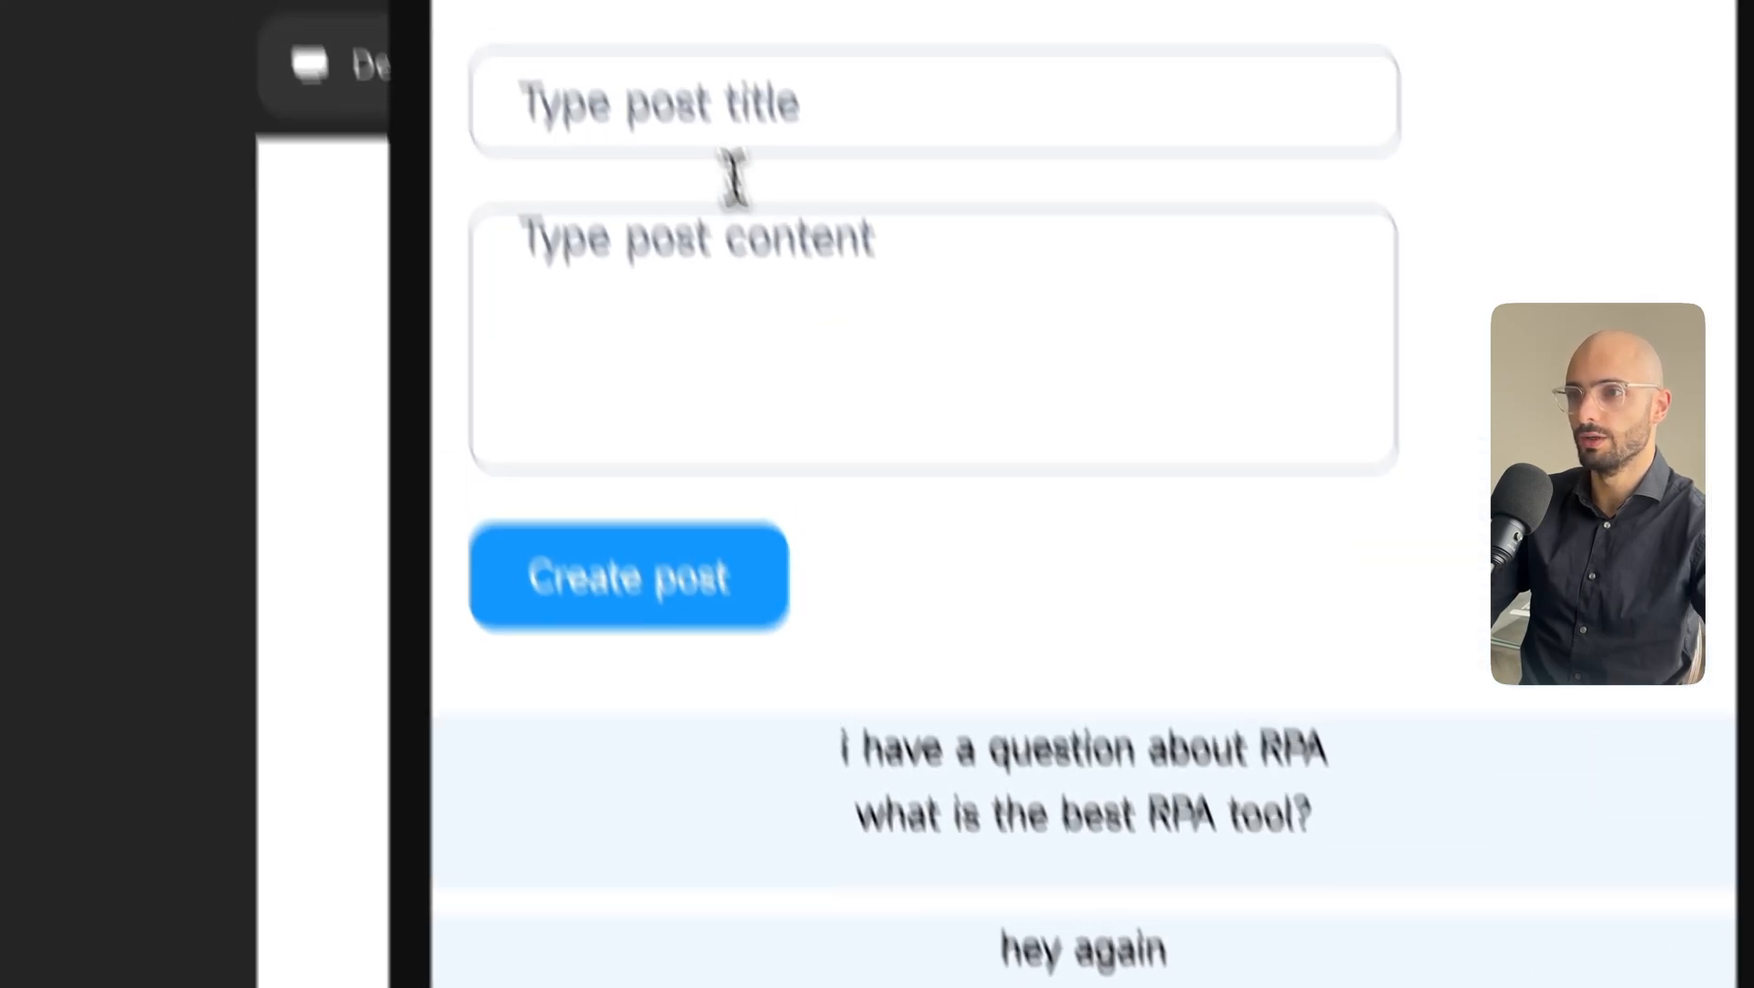
Create a preview post 'How to fix this bug?' with content 'my error message is XD4567890'.
{"action": "left_click", "coordinate": [744, 242]}
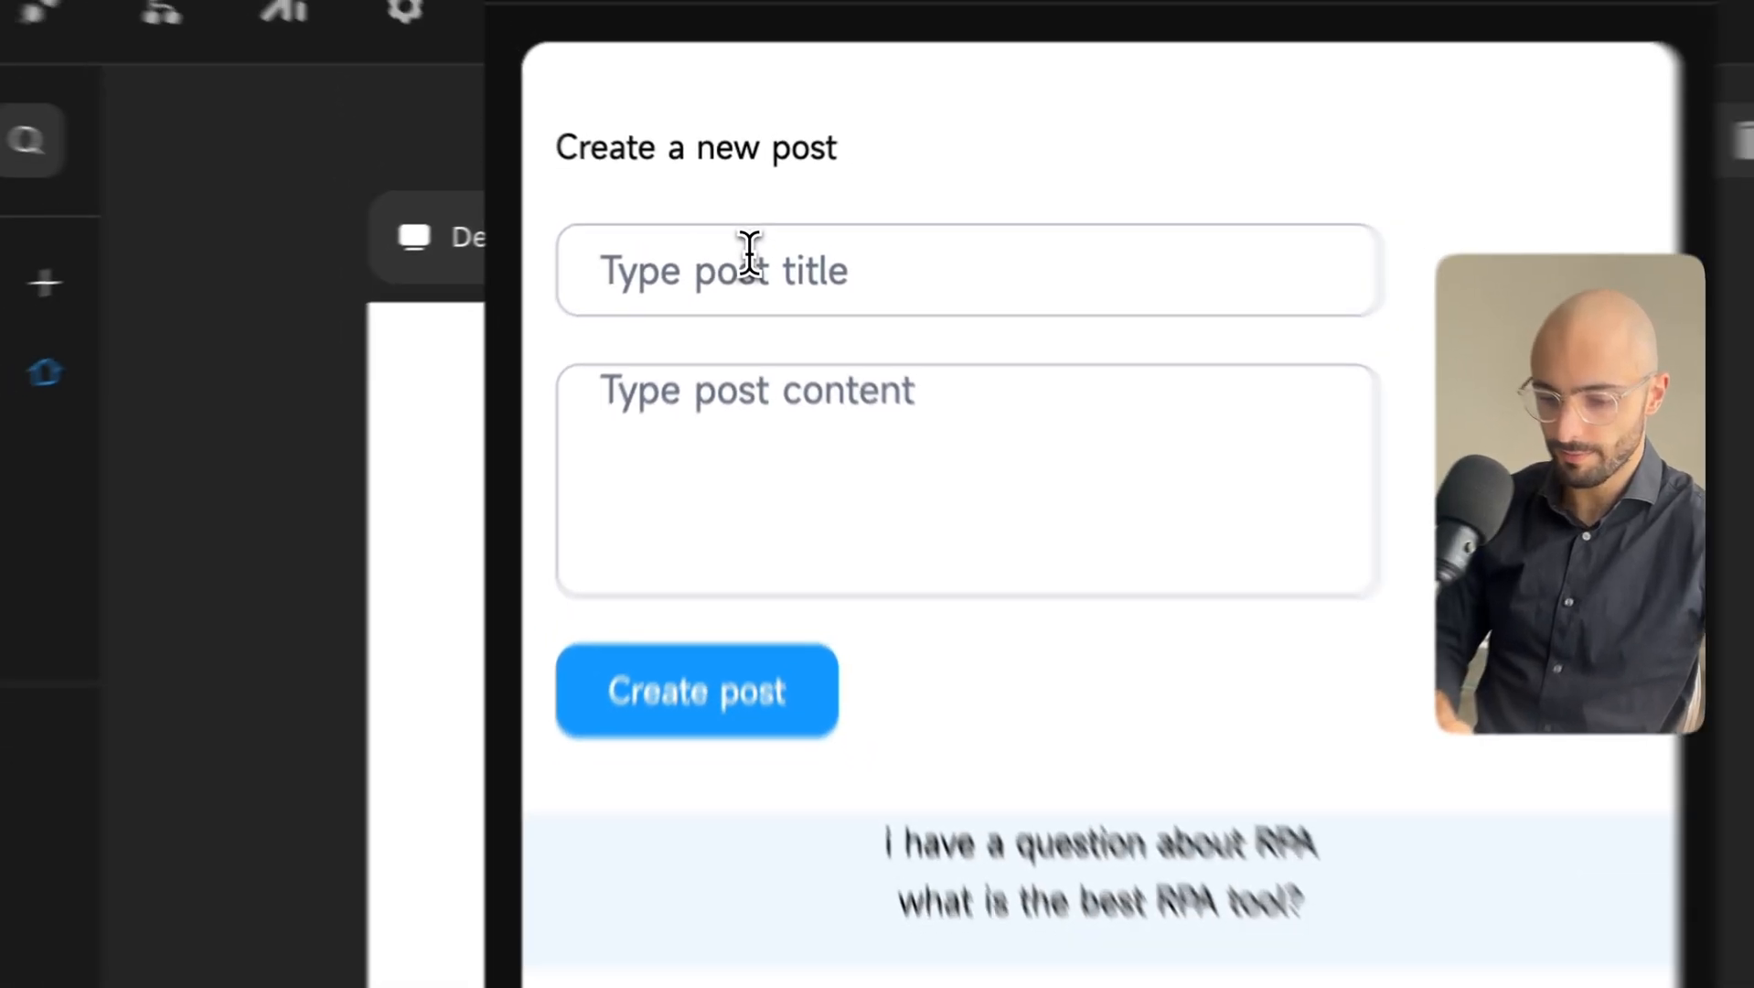
{"action": "type", "text": "How to"}
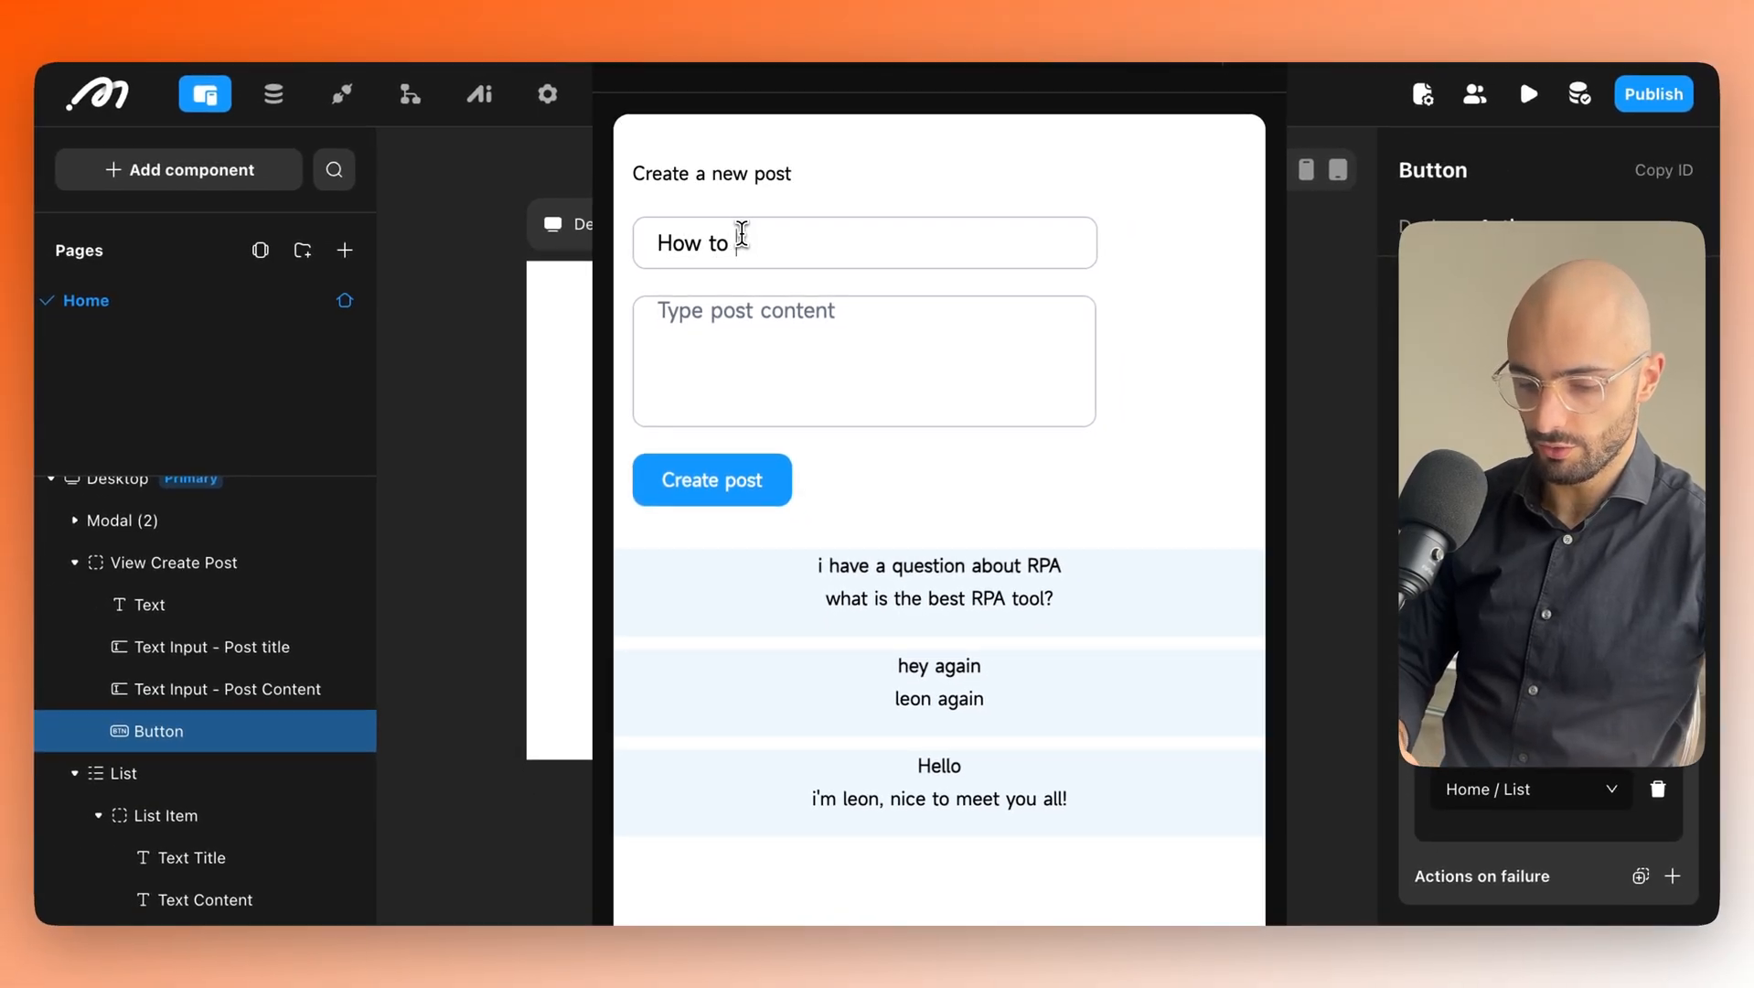
{"action": "type", "text": " fix this bug"}
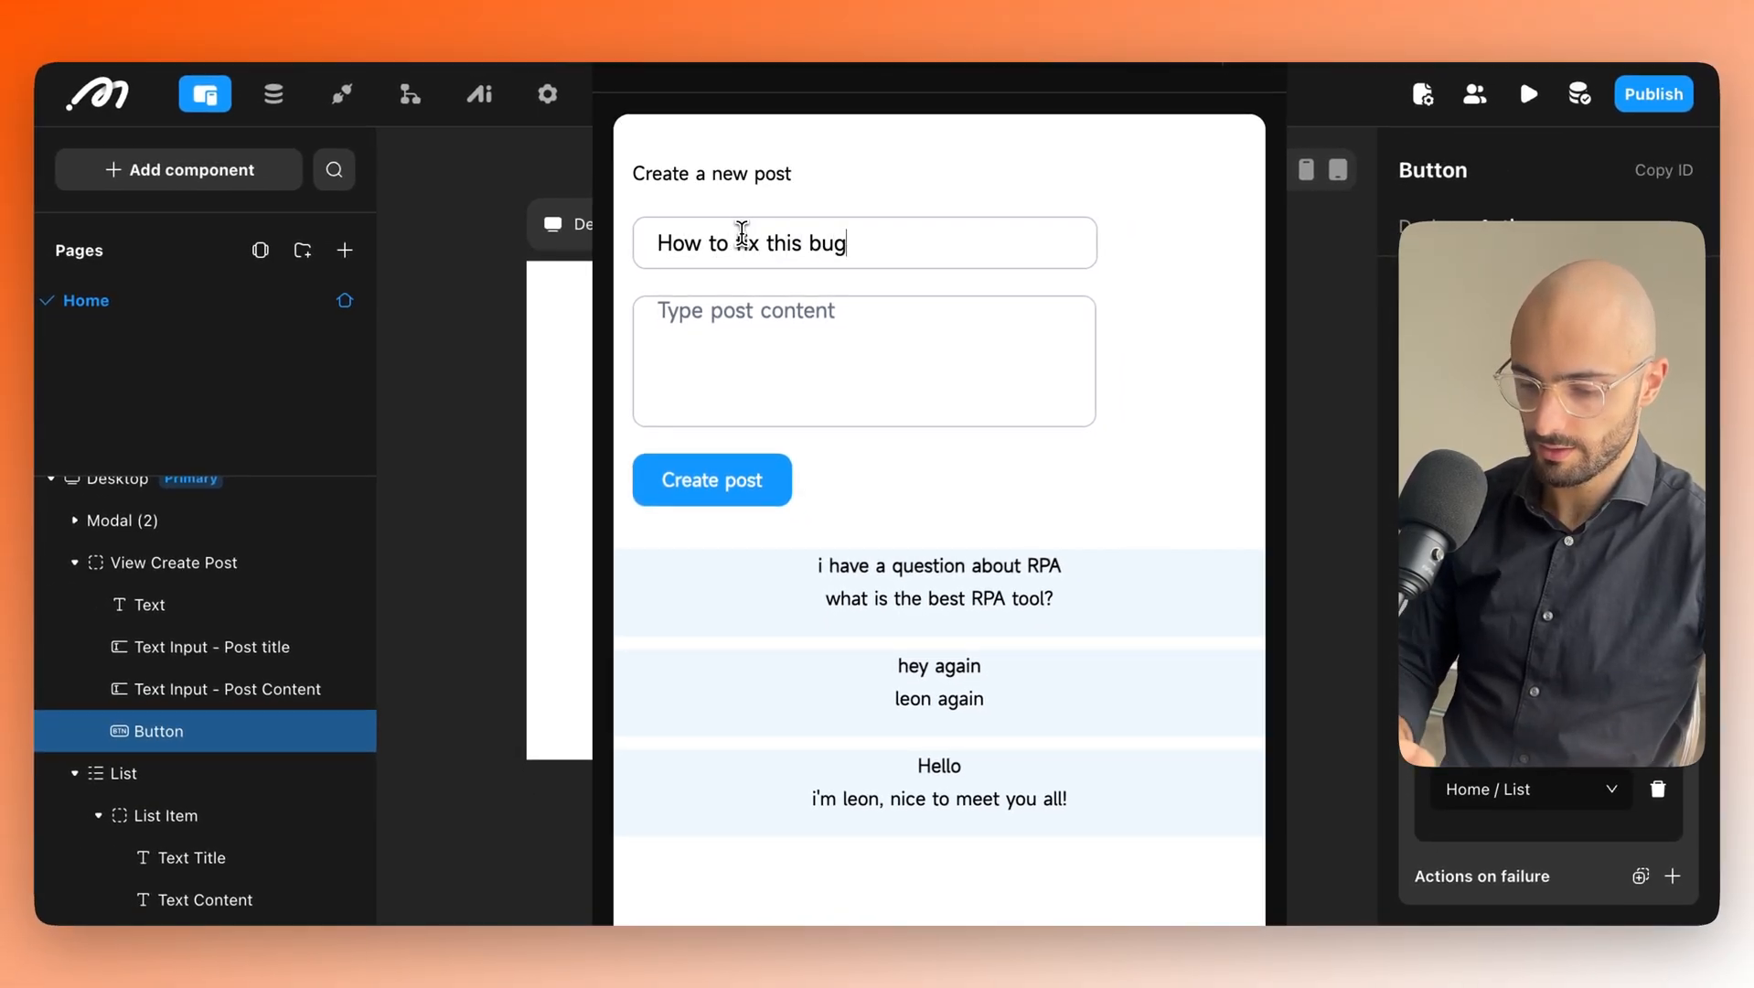
{"action": "type", "text": "?"}
{"action": "left_click", "coordinate": [745, 357]}
{"action": "type", "text": "my error message is XD4567890"}
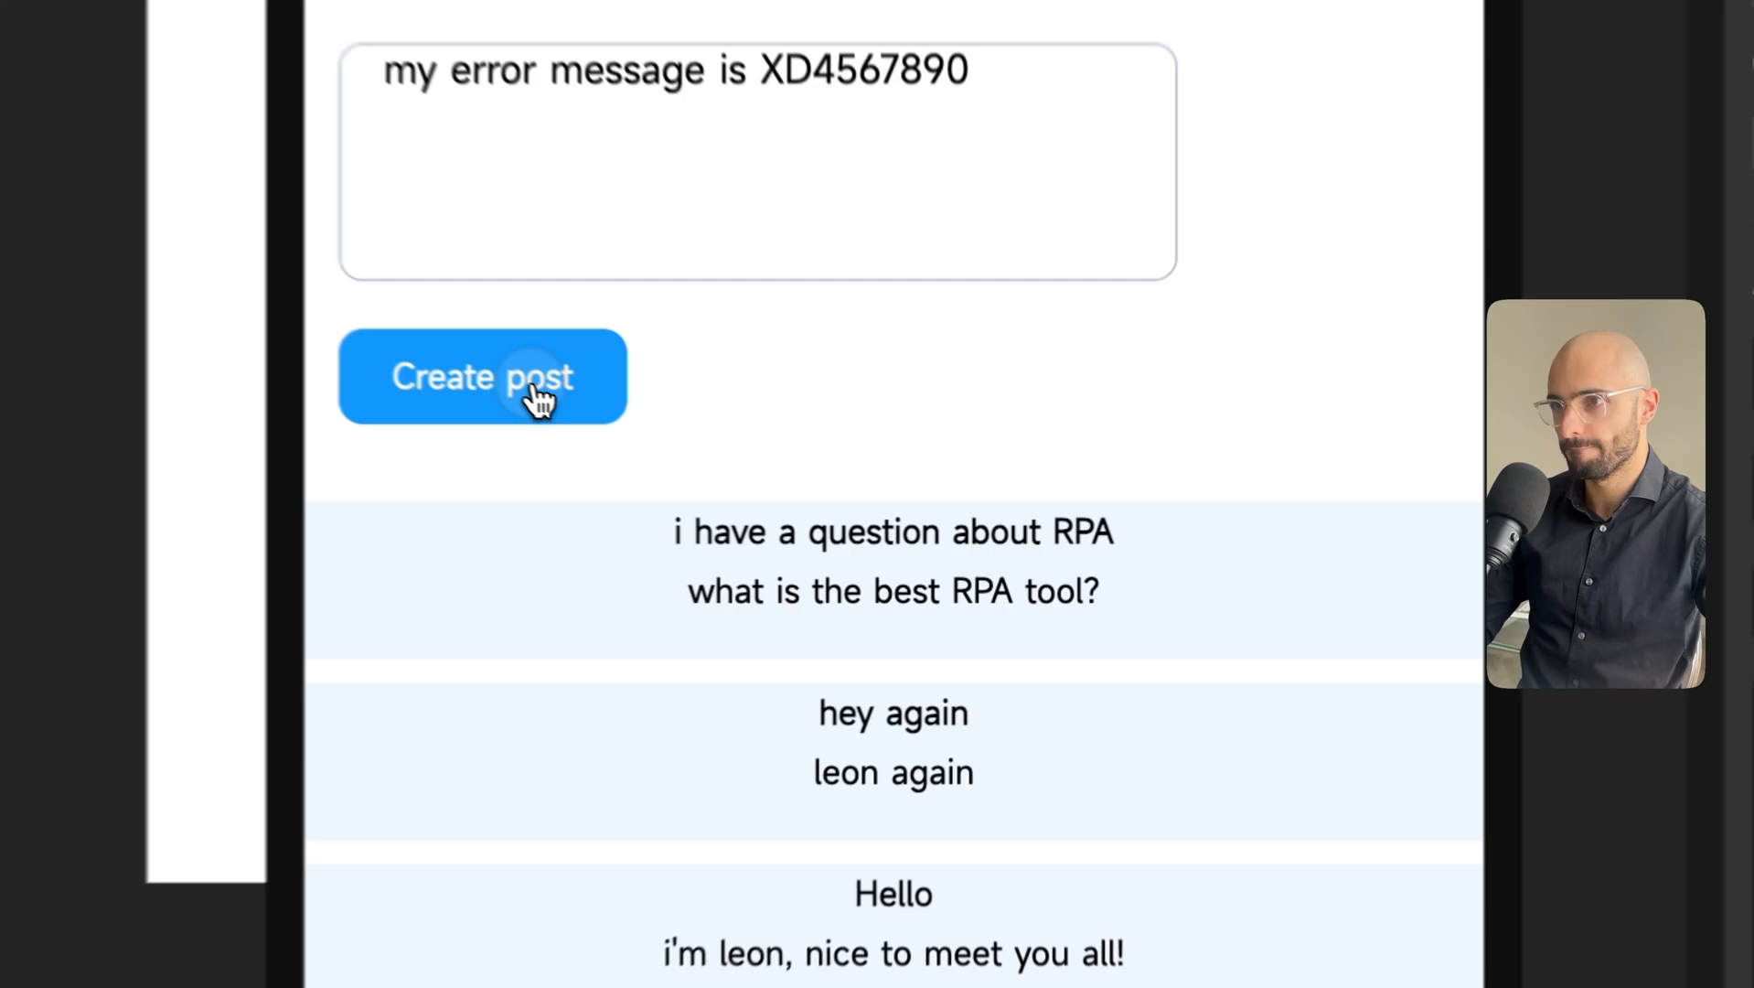
{"action": "left_click", "coordinate": [743, 487]}
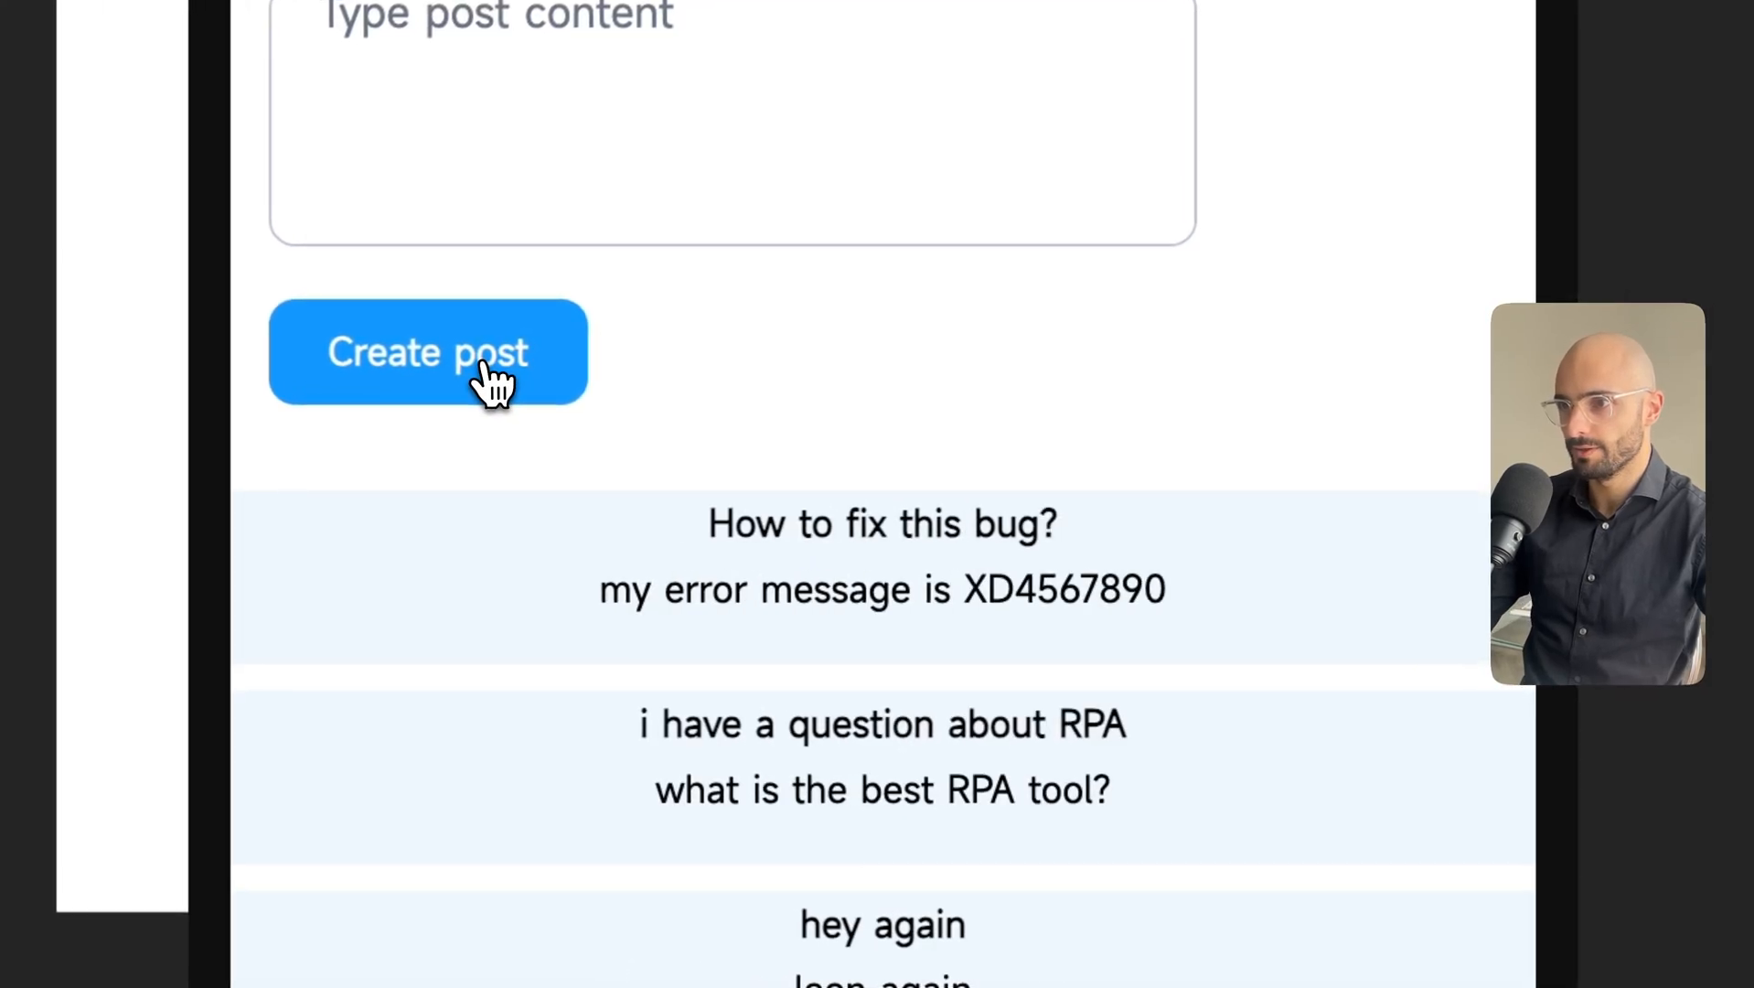
{"action": "left_click_drag", "start_coordinate": [706, 524], "coordinate": [1196, 622]}
{"action": "left_click", "coordinate": [1196, 621]}
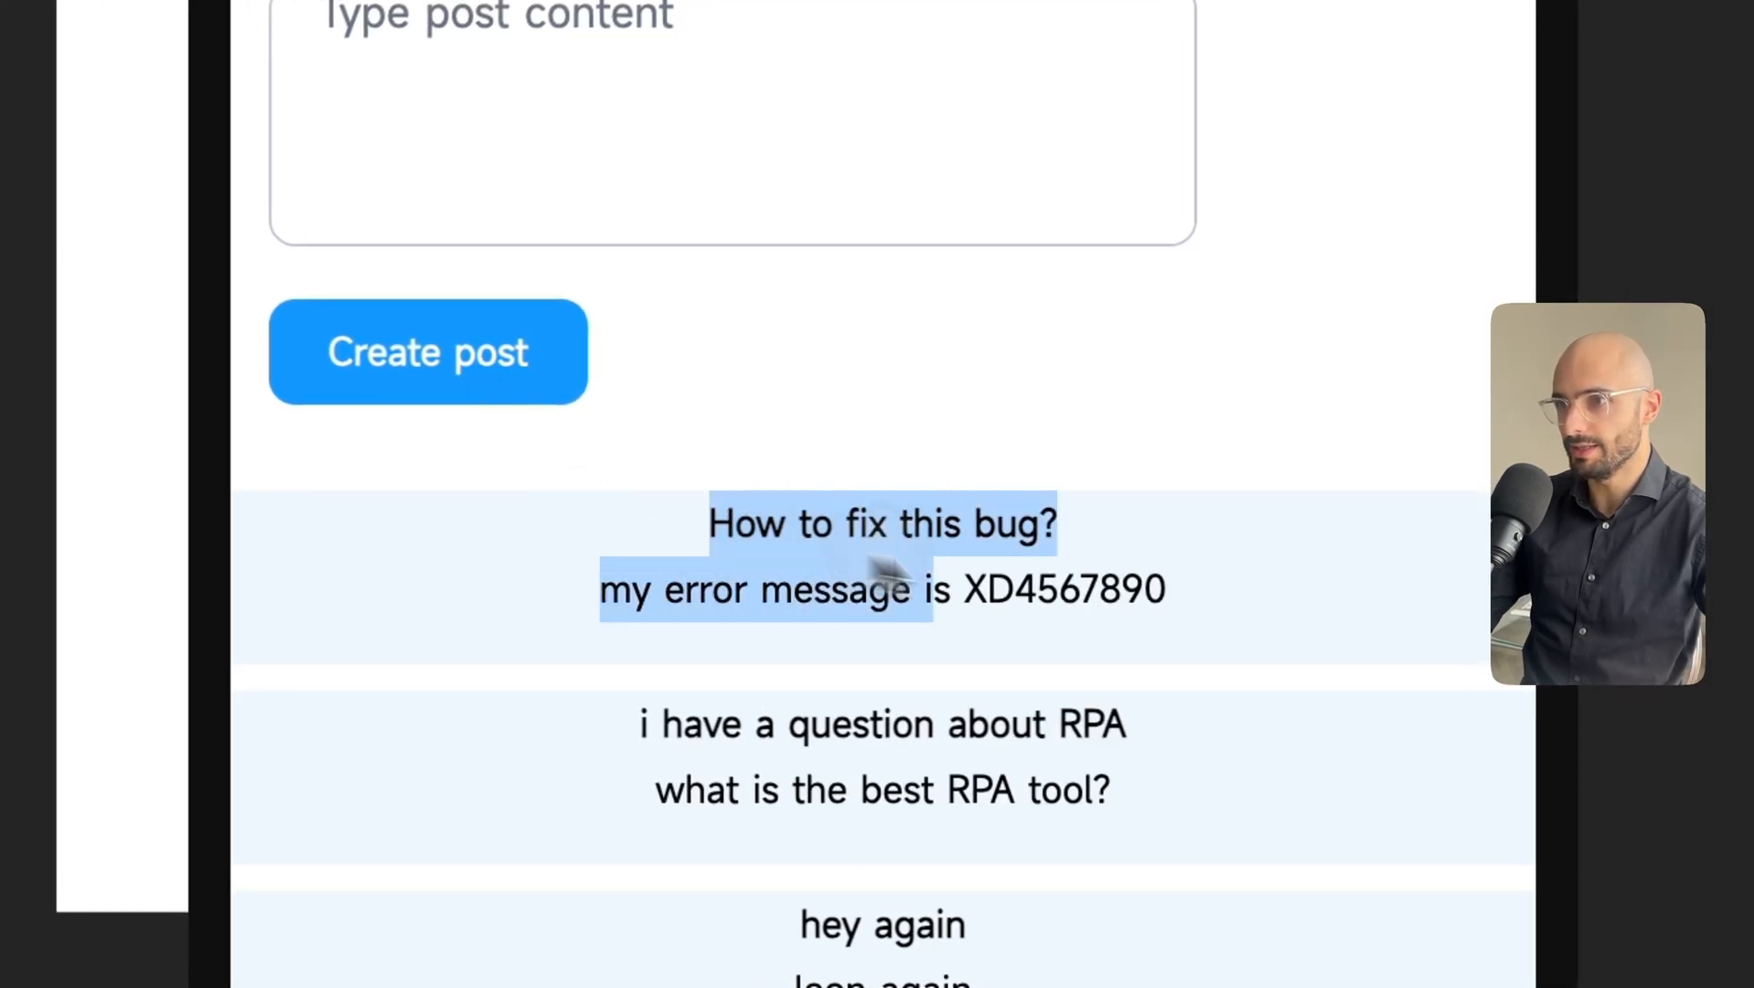
{"action": "scroll", "coordinate": [1180, 677], "scroll_direction": "down", "scroll_amount": 5}
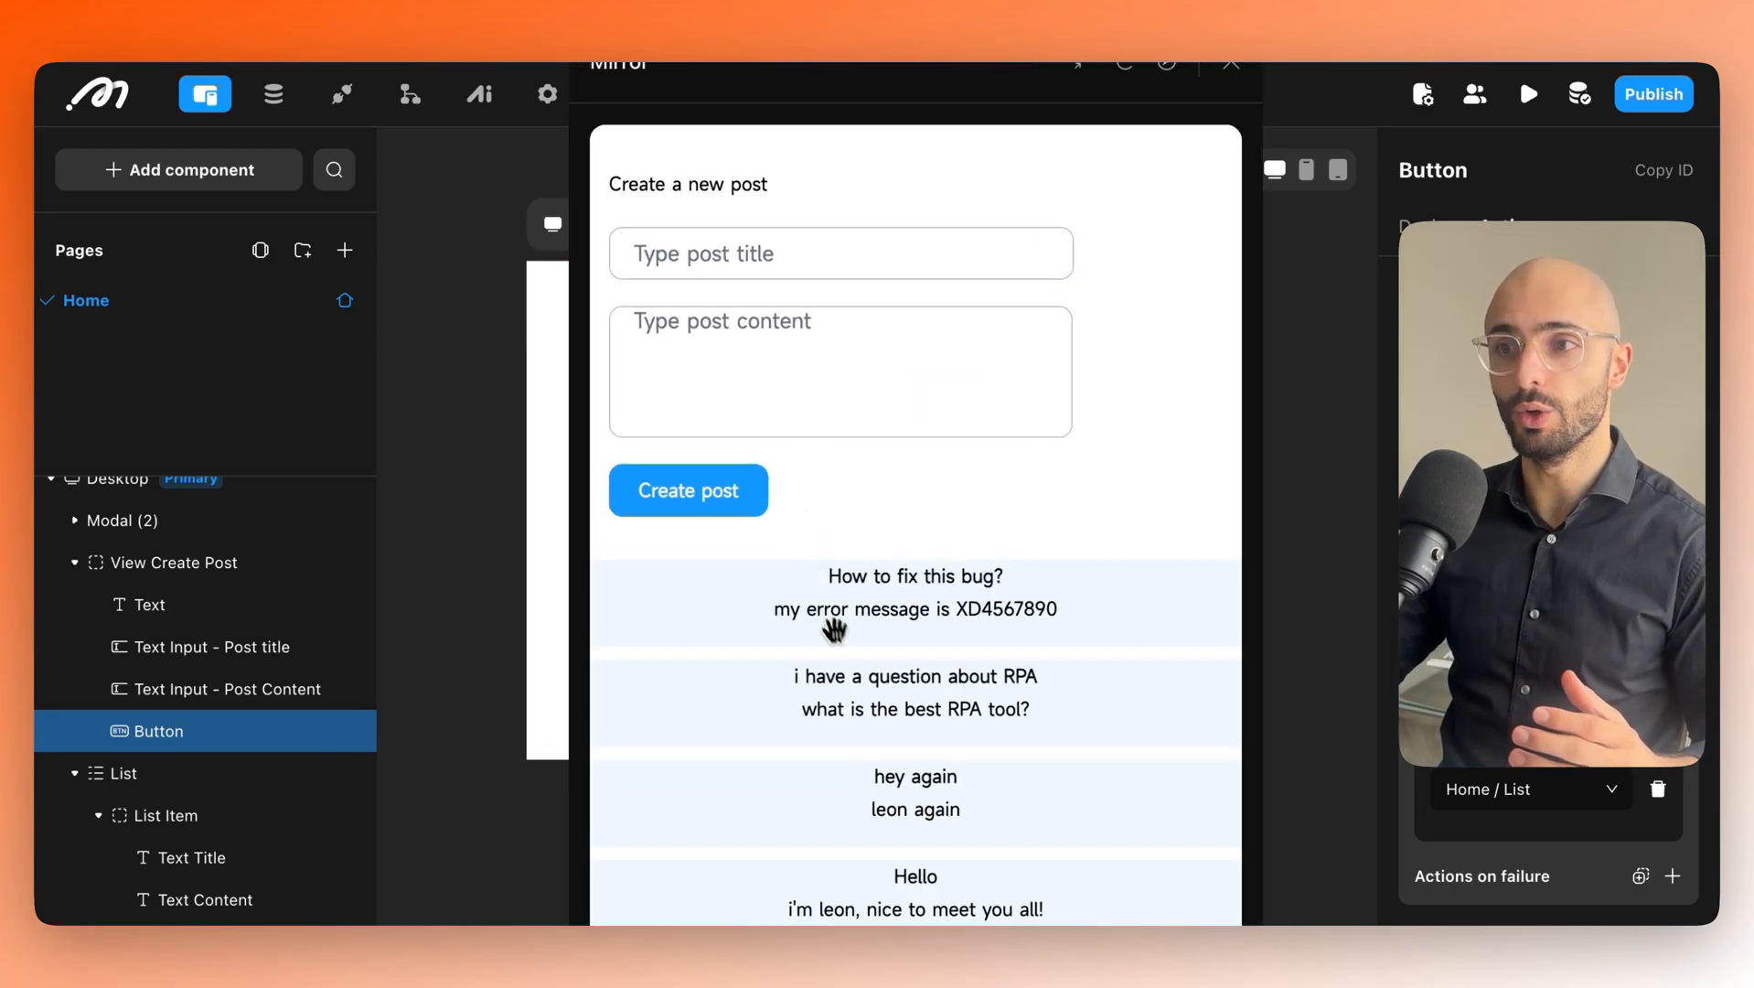
Switch to the Database view, close the preview window, and start Import data.
{"action": "left_click", "coordinate": [277, 108]}
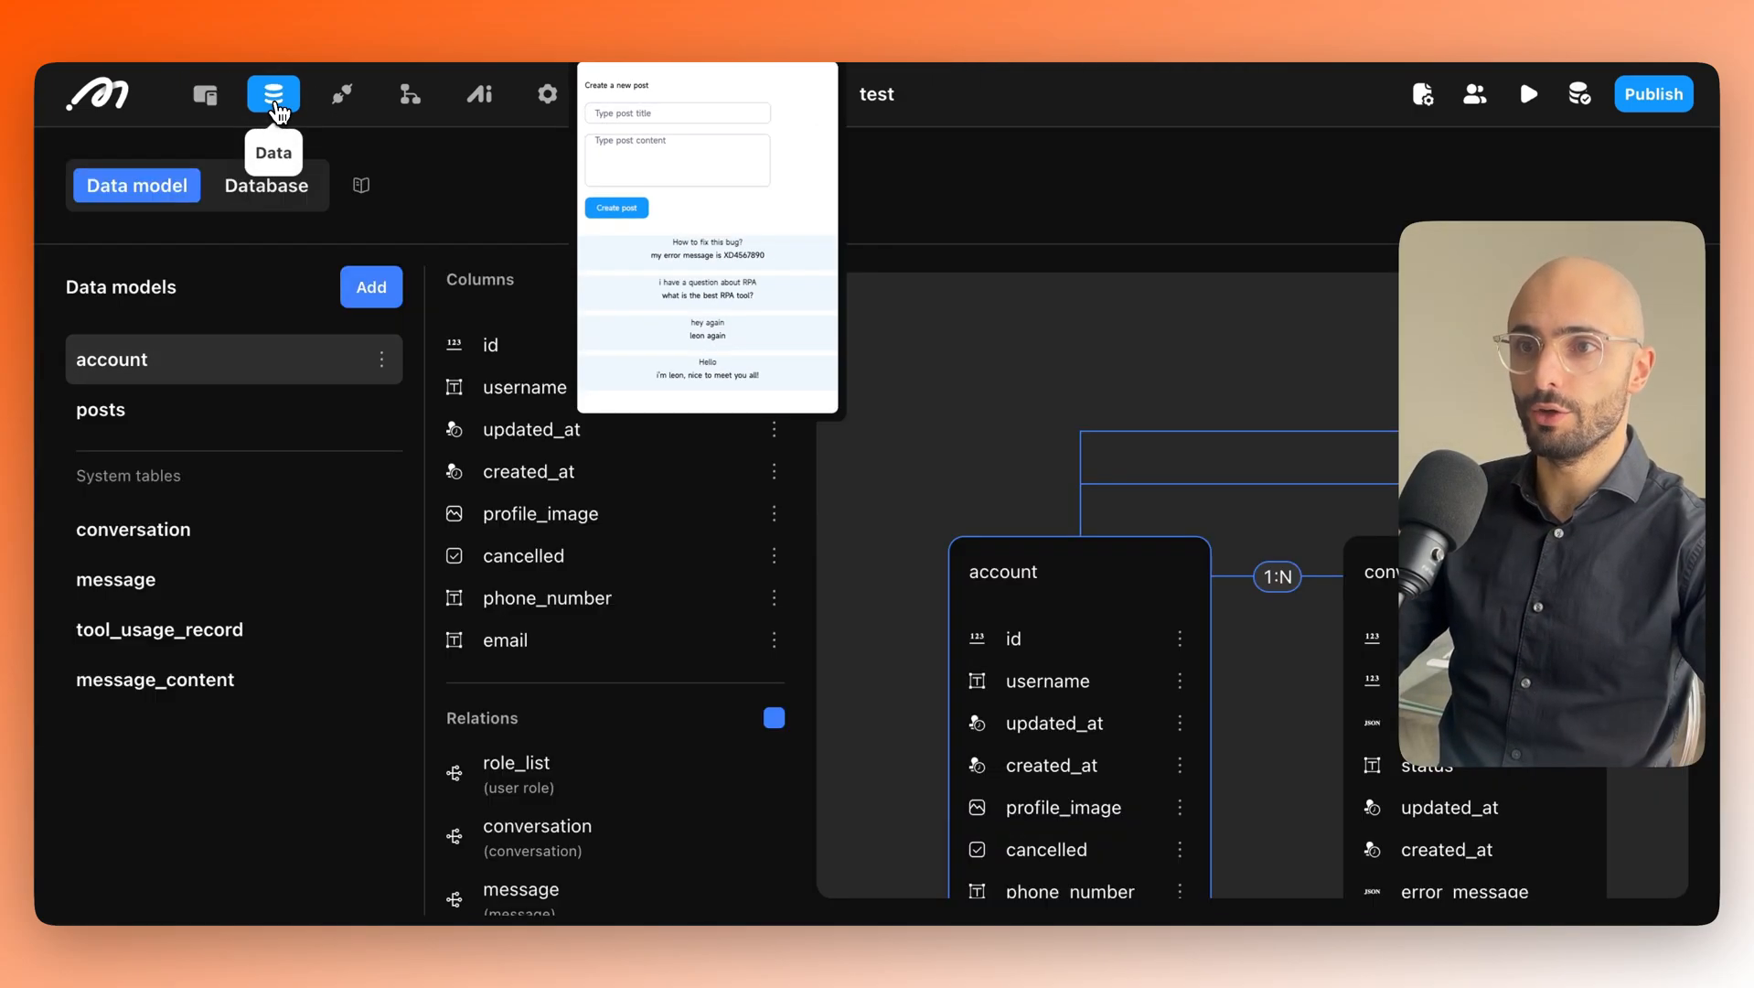
{"action": "mouse_move", "coordinate": [697, 203]}
{"action": "left_click_drag", "start_coordinate": [810, 113], "coordinate": [419, 532]}
{"action": "left_click", "coordinate": [270, 187]}
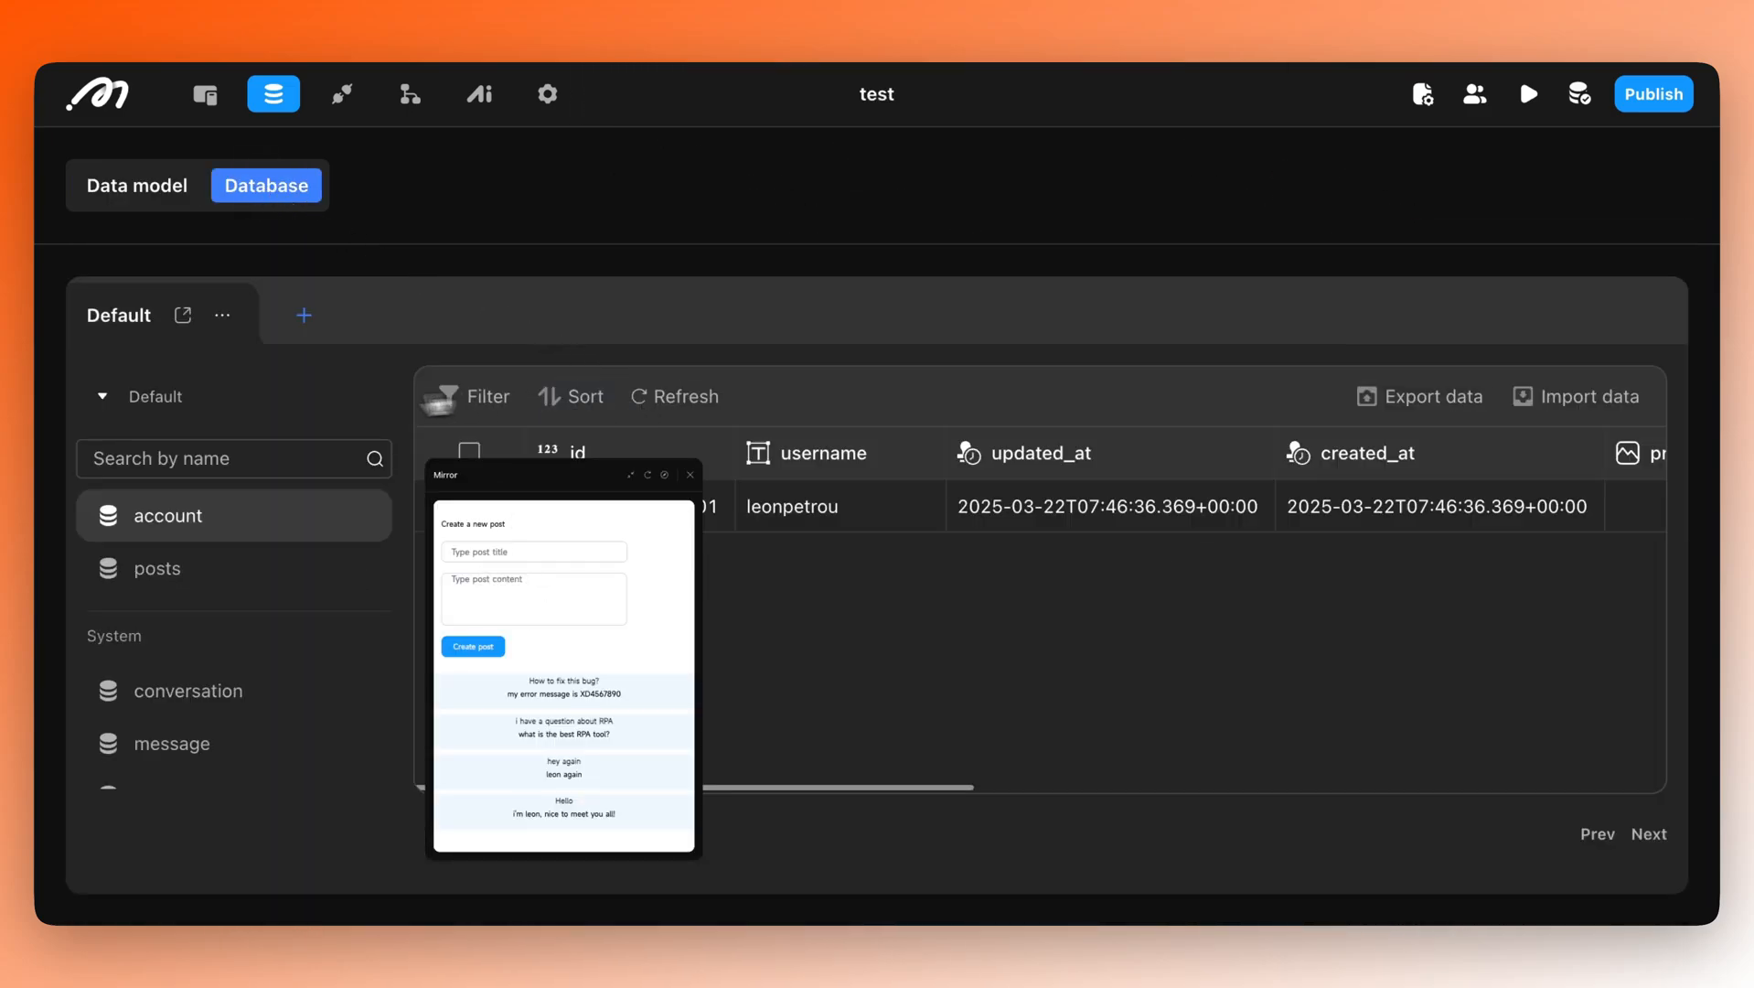
{"action": "mouse_move", "coordinate": [521, 486]}
{"action": "left_click_drag", "start_coordinate": [521, 486], "coordinate": [599, 196]}
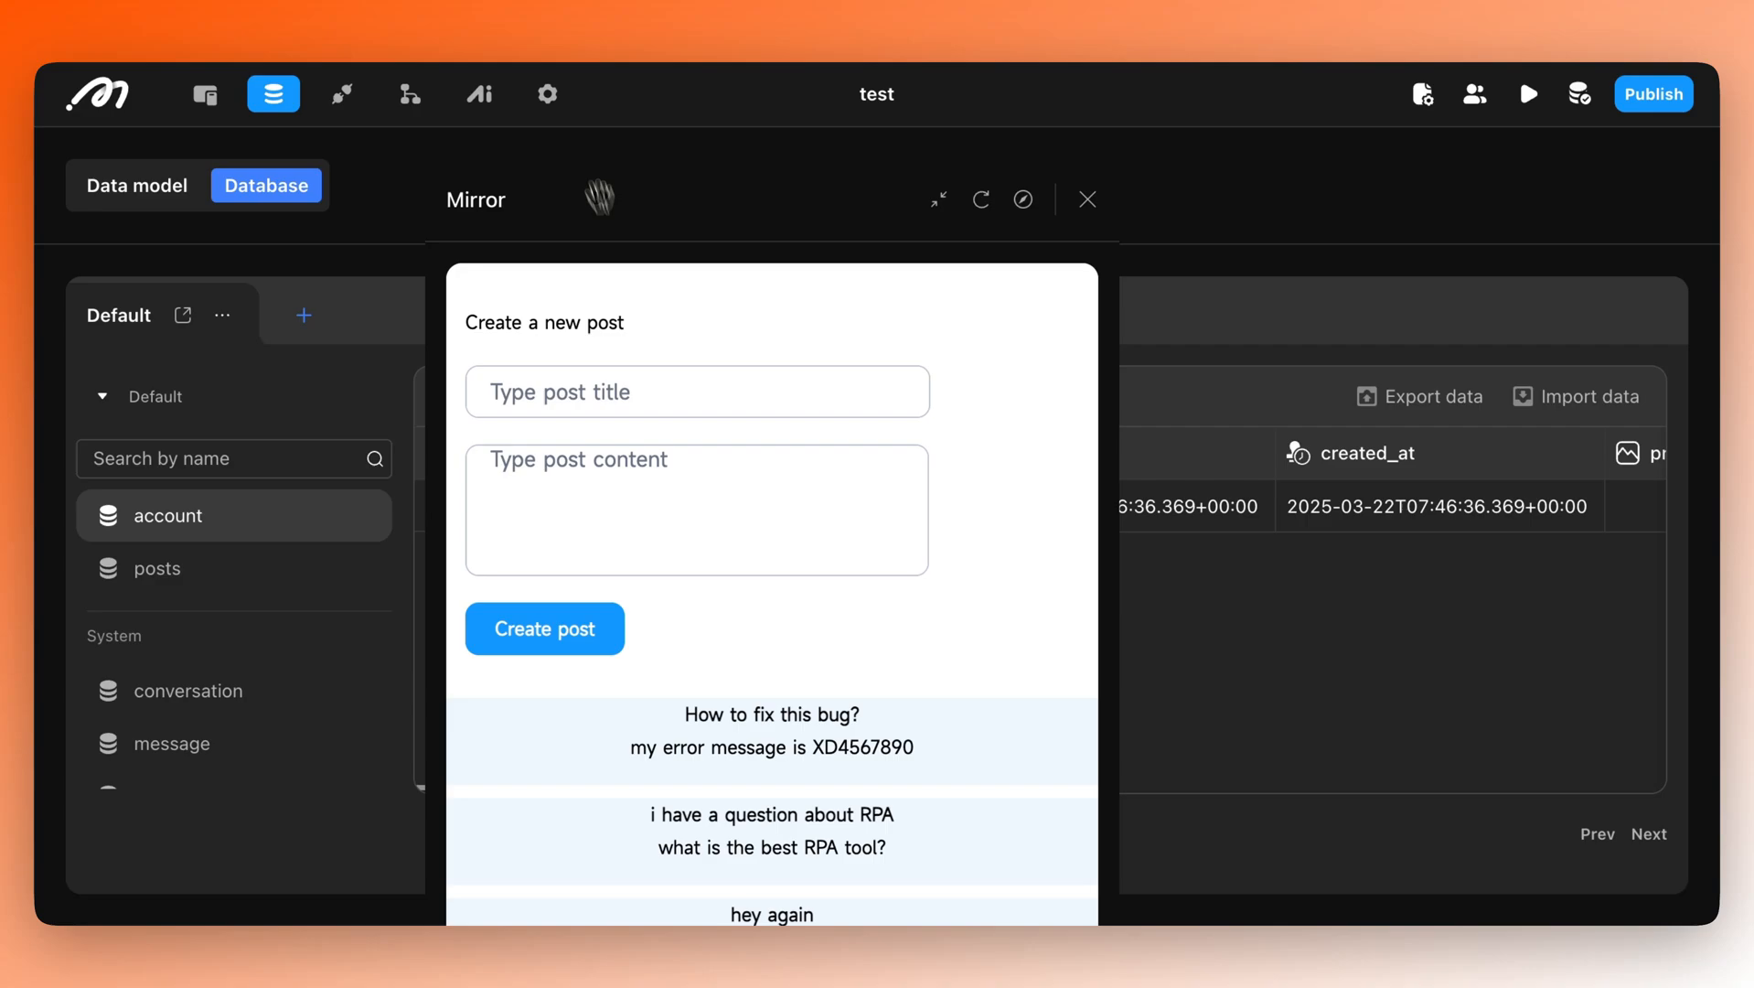
{"action": "left_click", "coordinate": [1089, 202]}
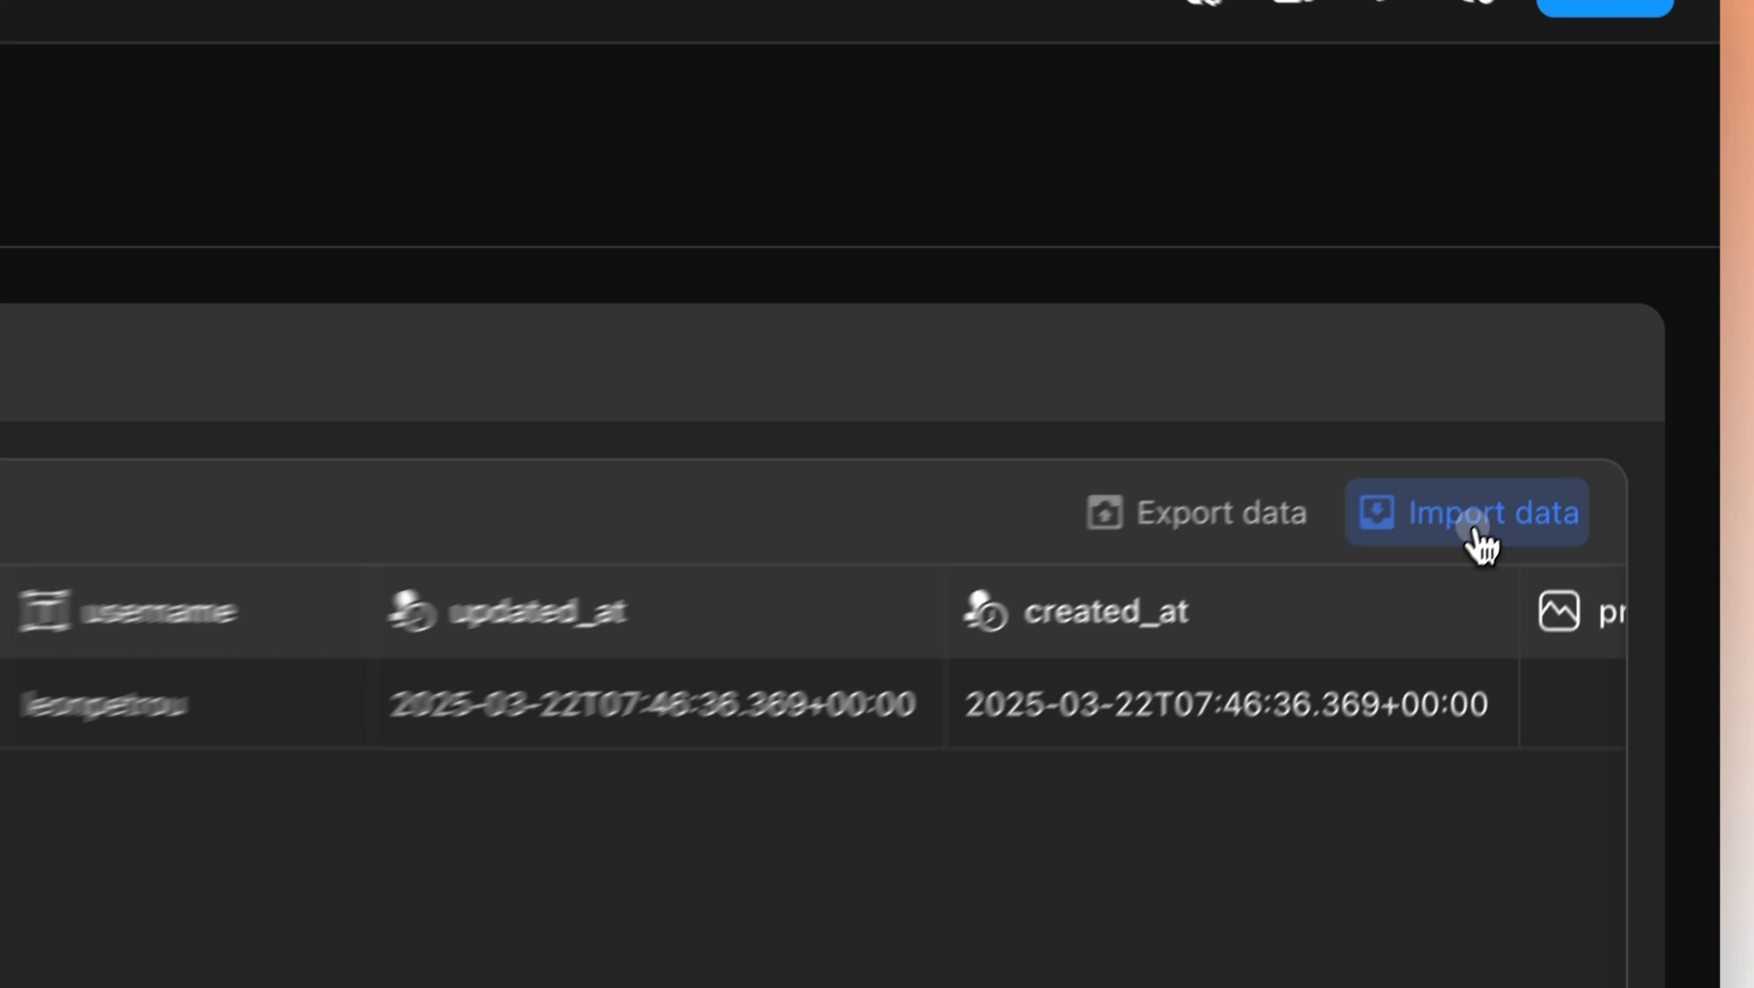
{"action": "left_click", "coordinate": [1583, 413]}
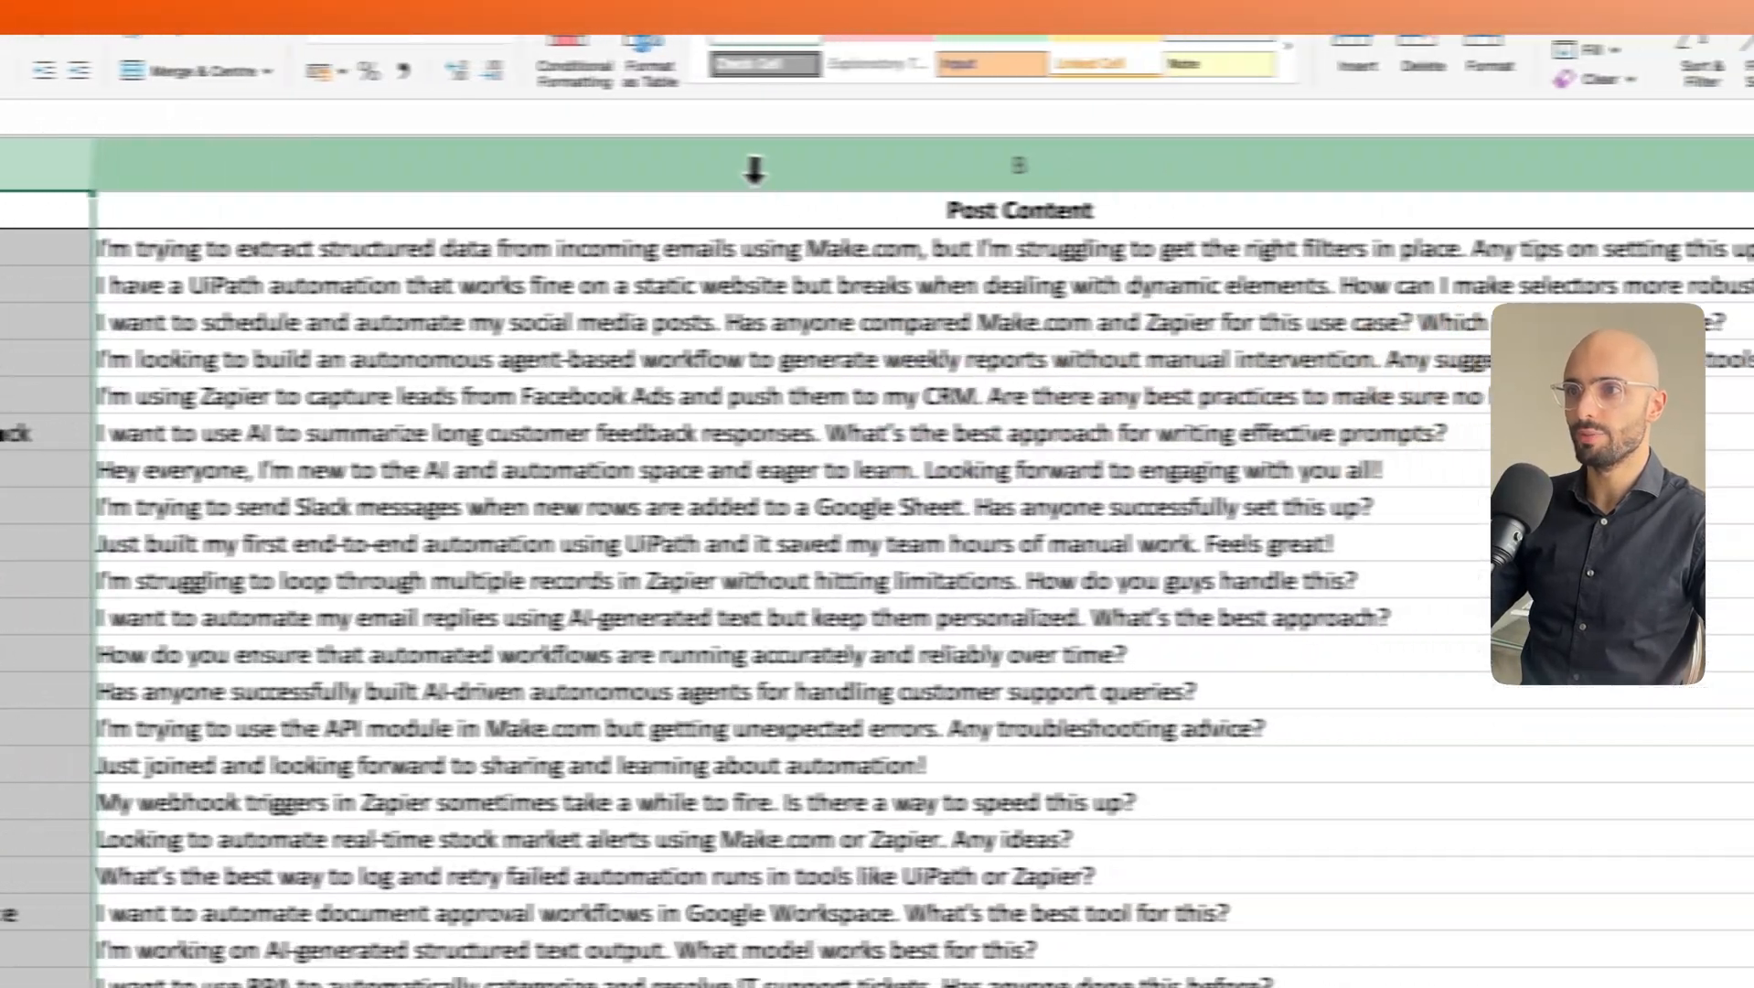
Review columns B through F of the forum posts sheet, widening the Author column.
{"action": "left_click", "coordinate": [1238, 173]}
{"action": "scroll", "coordinate": [1031, 471], "scroll_direction": "right", "scroll_amount": 8}
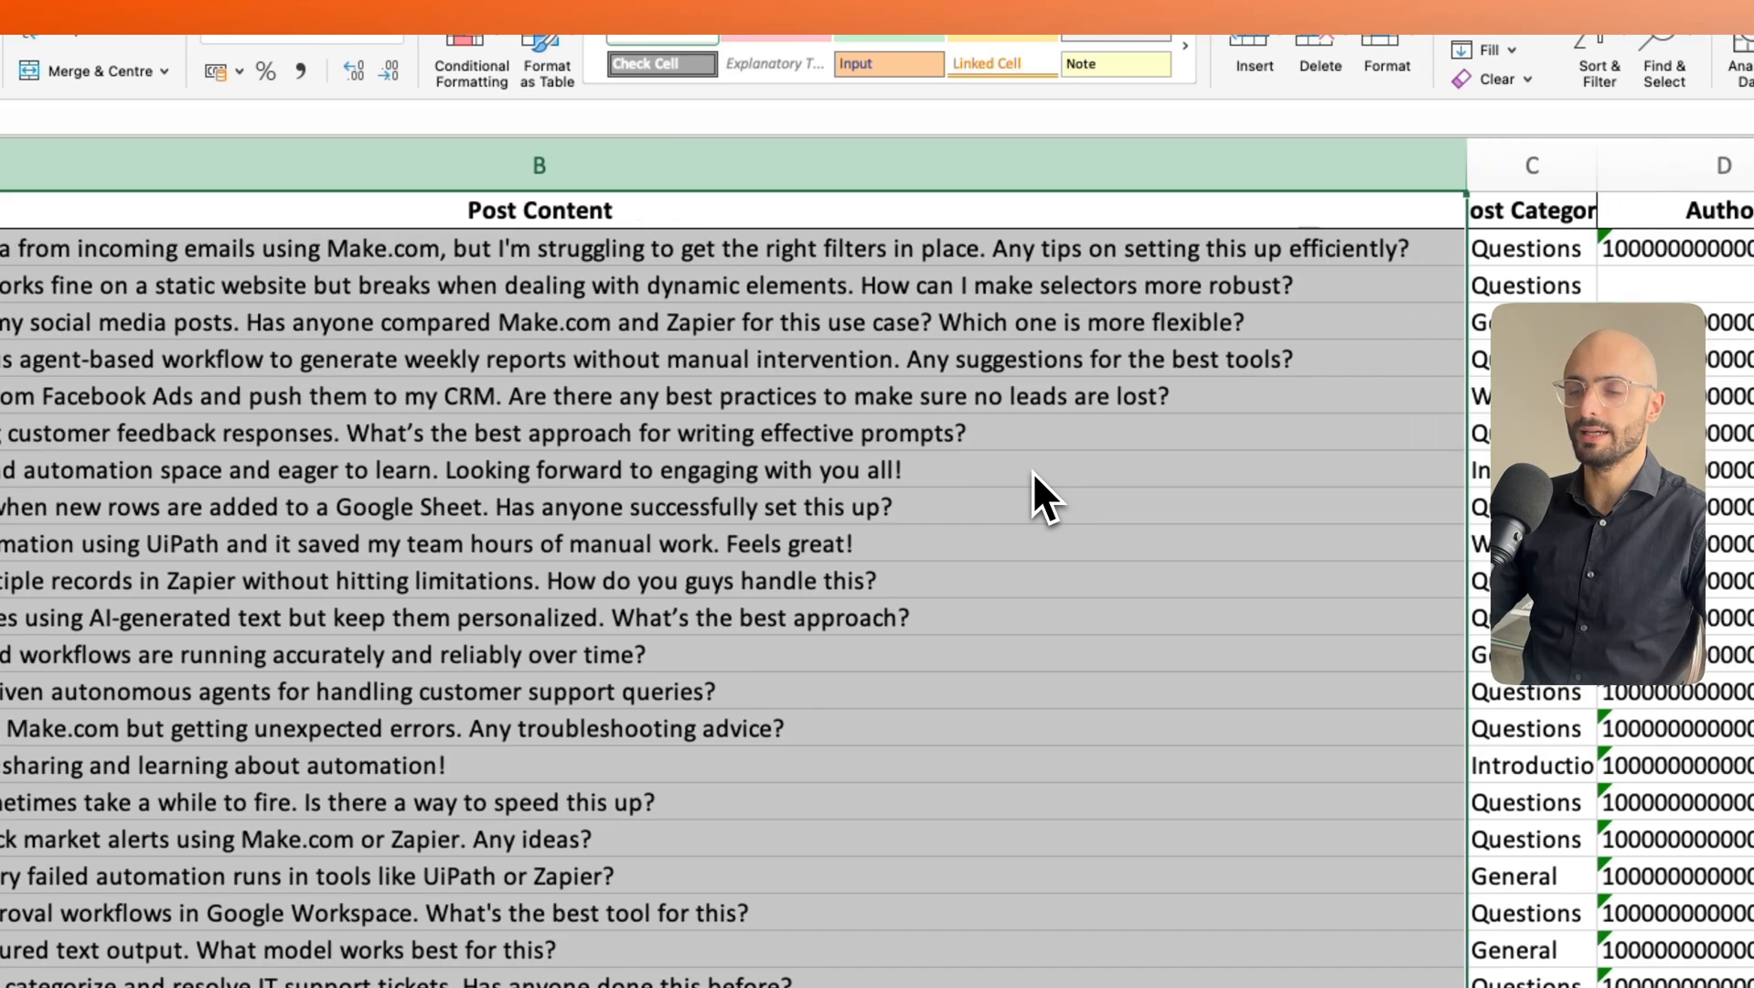
{"action": "scroll", "coordinate": [1032, 471], "scroll_direction": "right", "scroll_amount": 2}
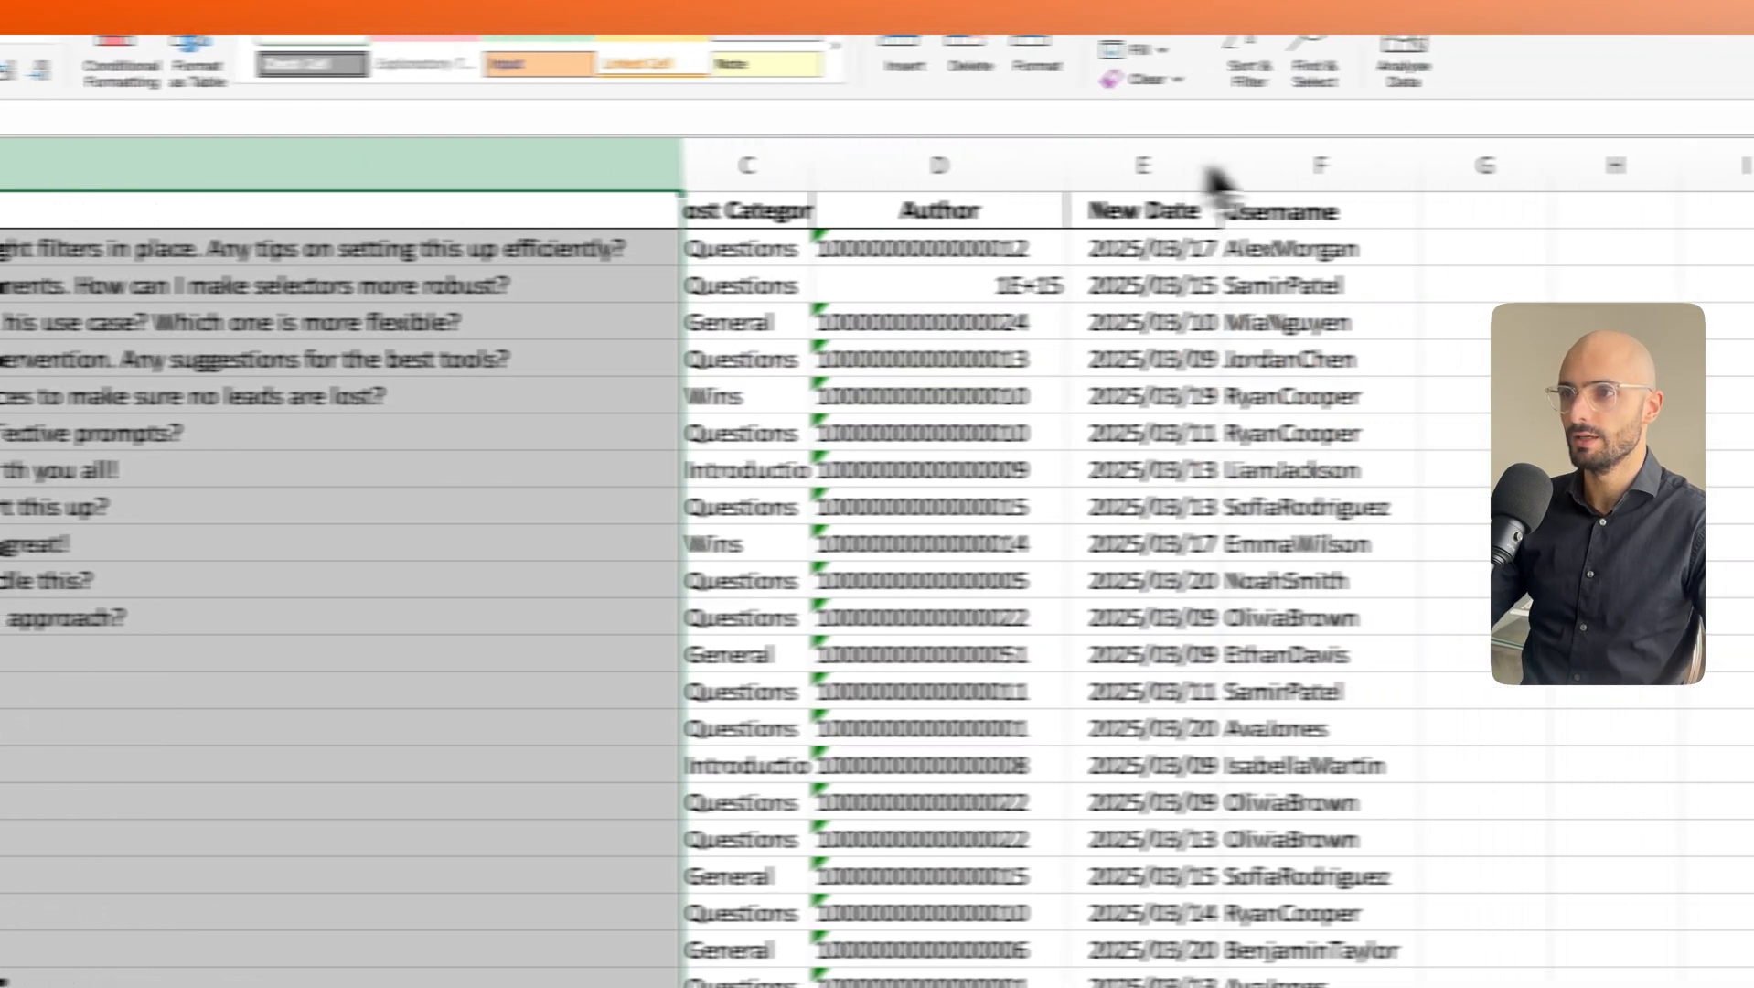
{"action": "left_click", "coordinate": [1189, 174]}
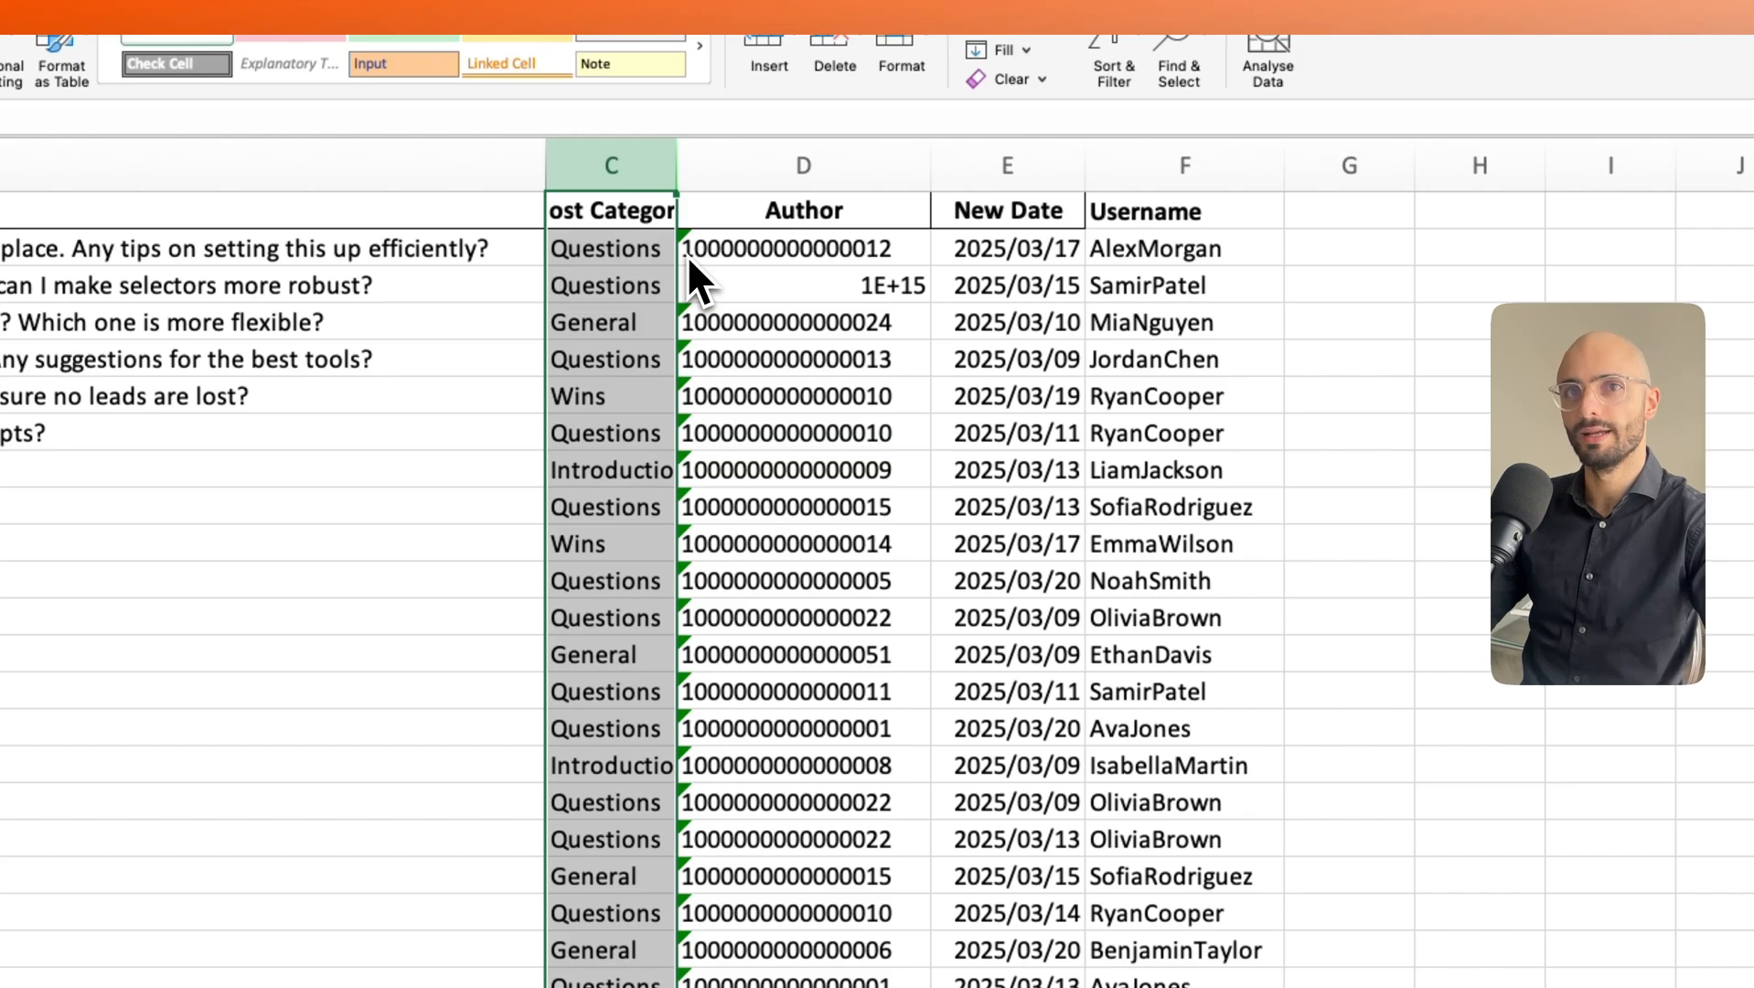
{"action": "left_click", "coordinate": [756, 160]}
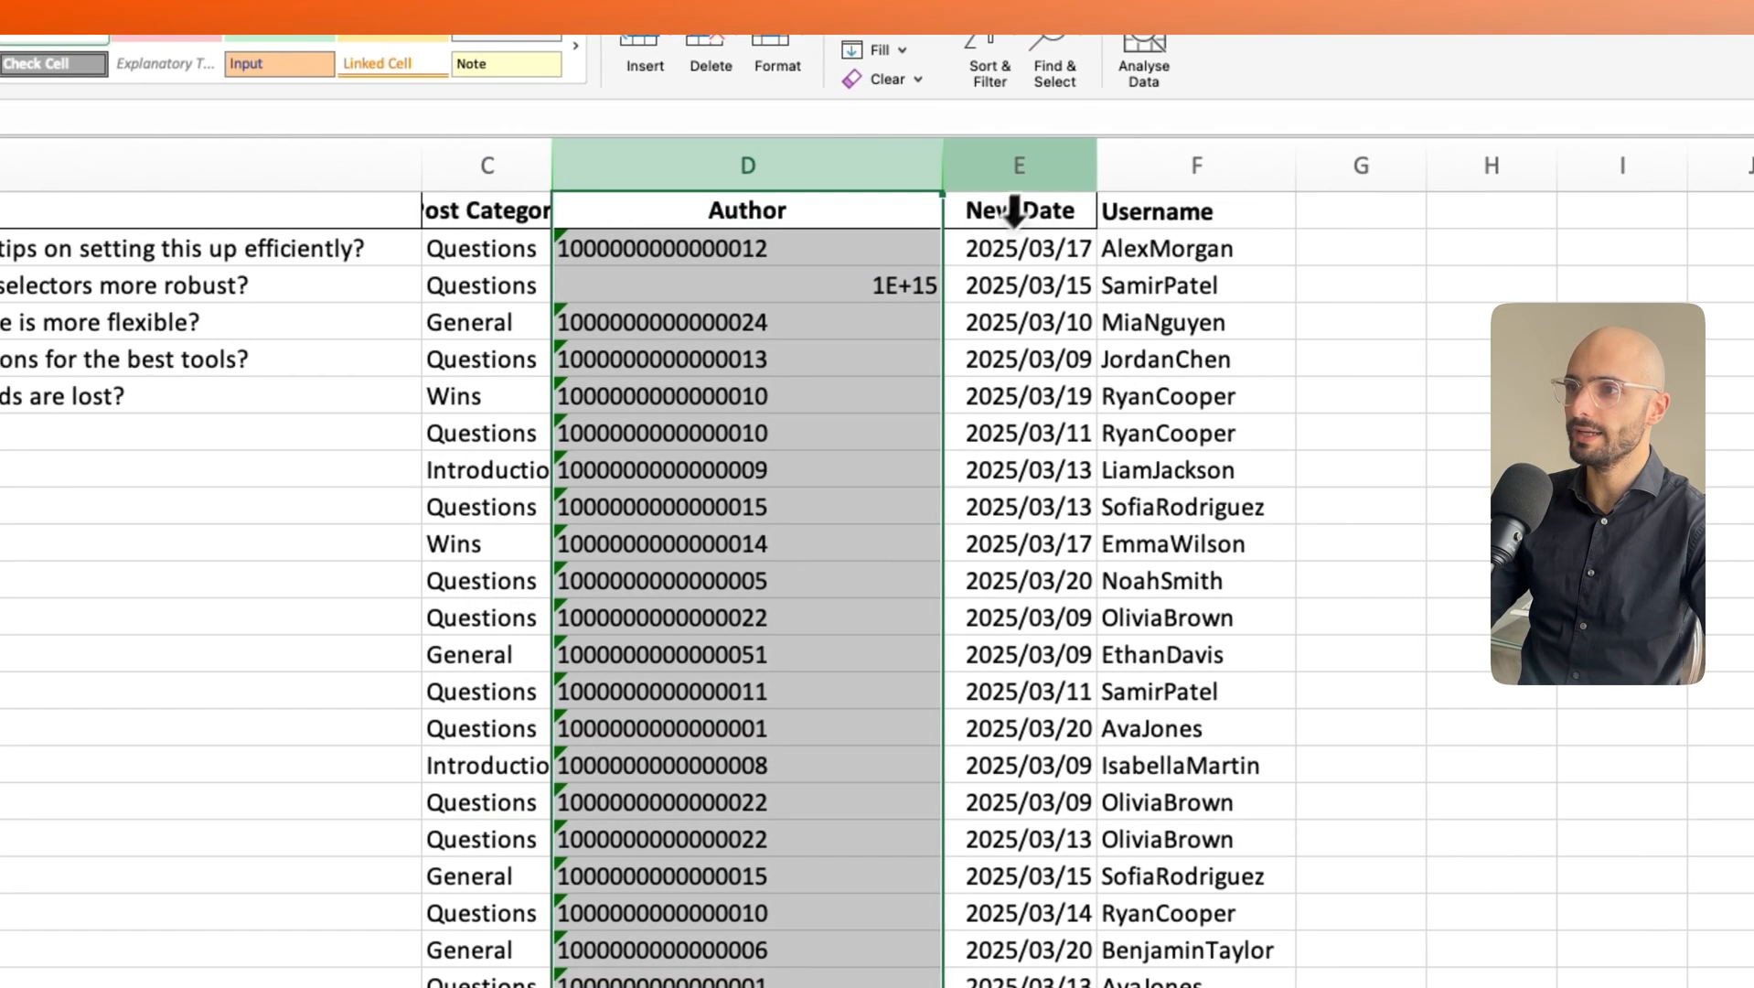
{"action": "left_click", "coordinate": [1014, 212]}
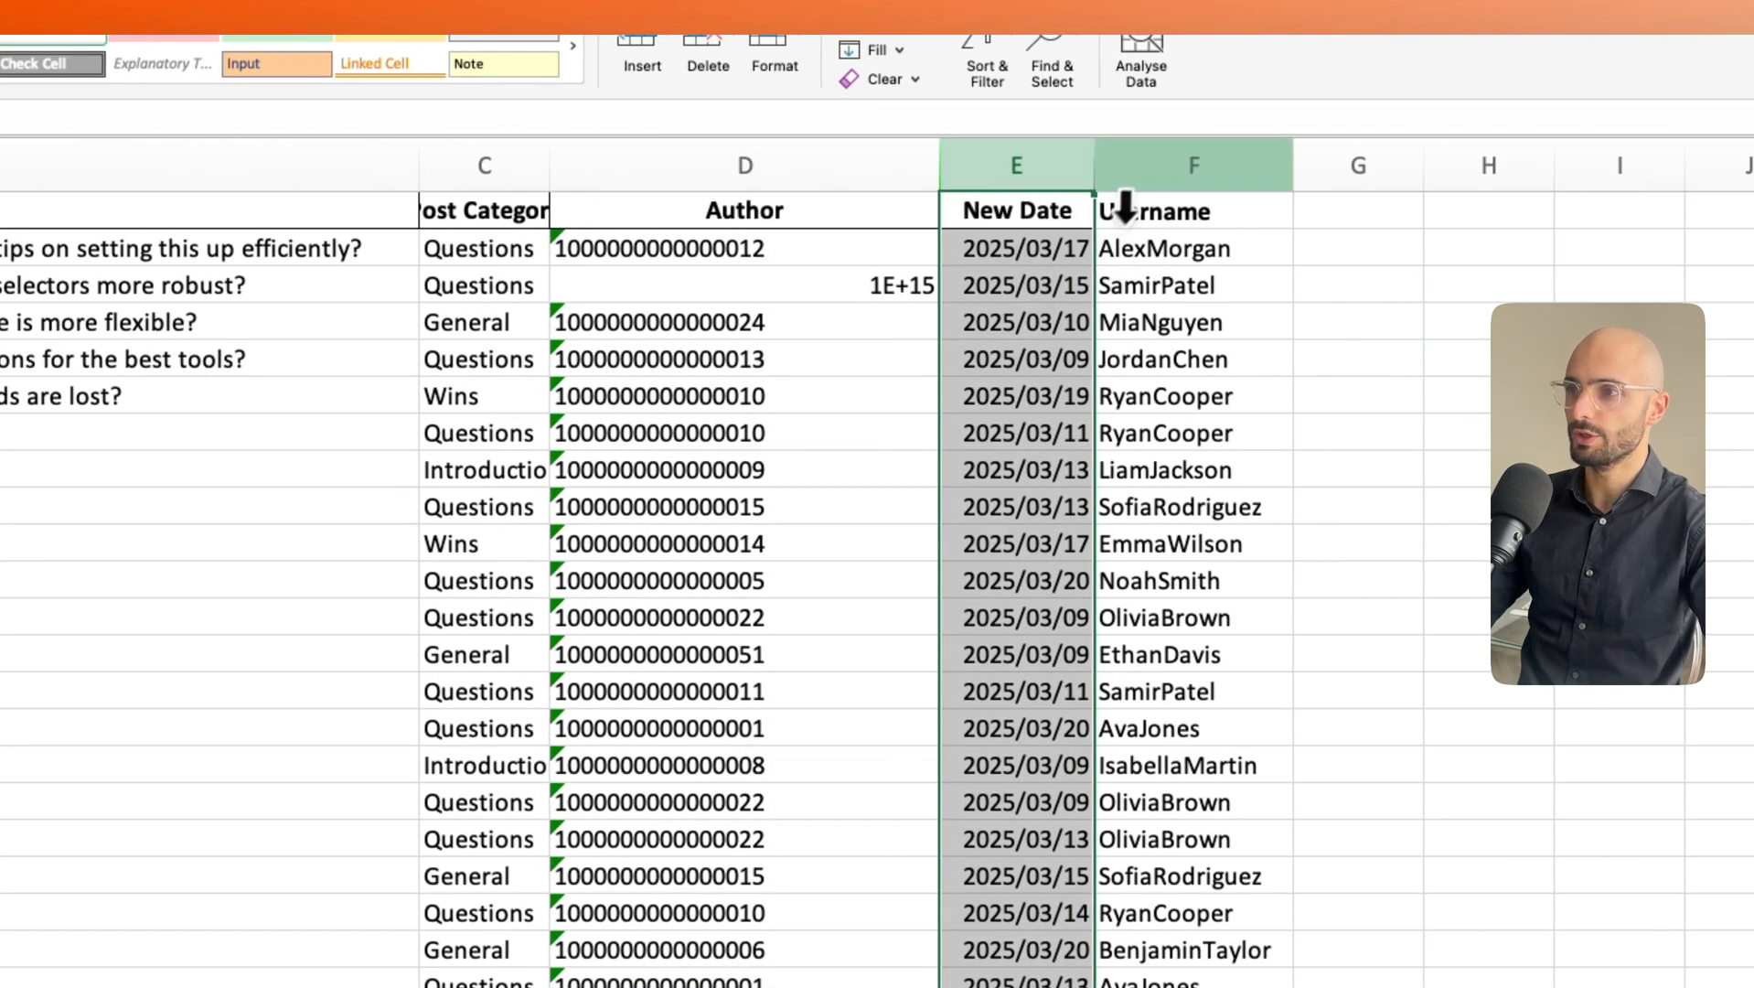
{"action": "left_click", "coordinate": [1159, 170]}
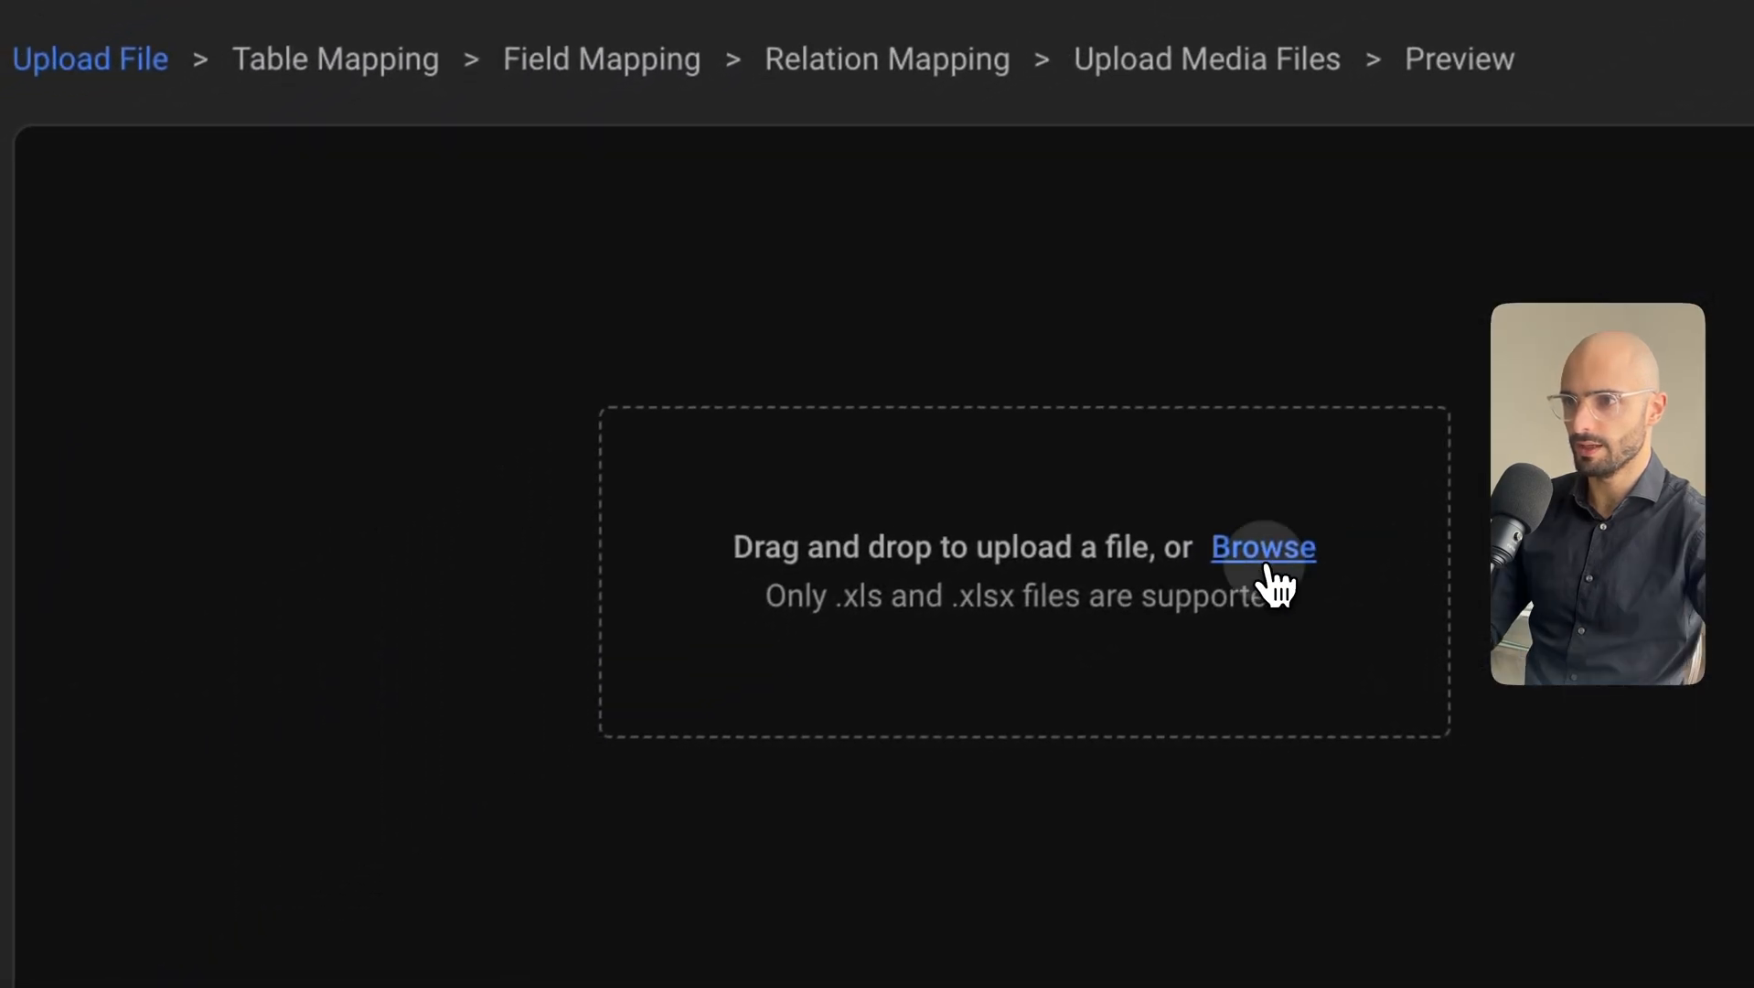
Upload automation_forum_posts.xlsx and choose posts as the destination table.
{"action": "left_click", "coordinate": [1261, 547]}
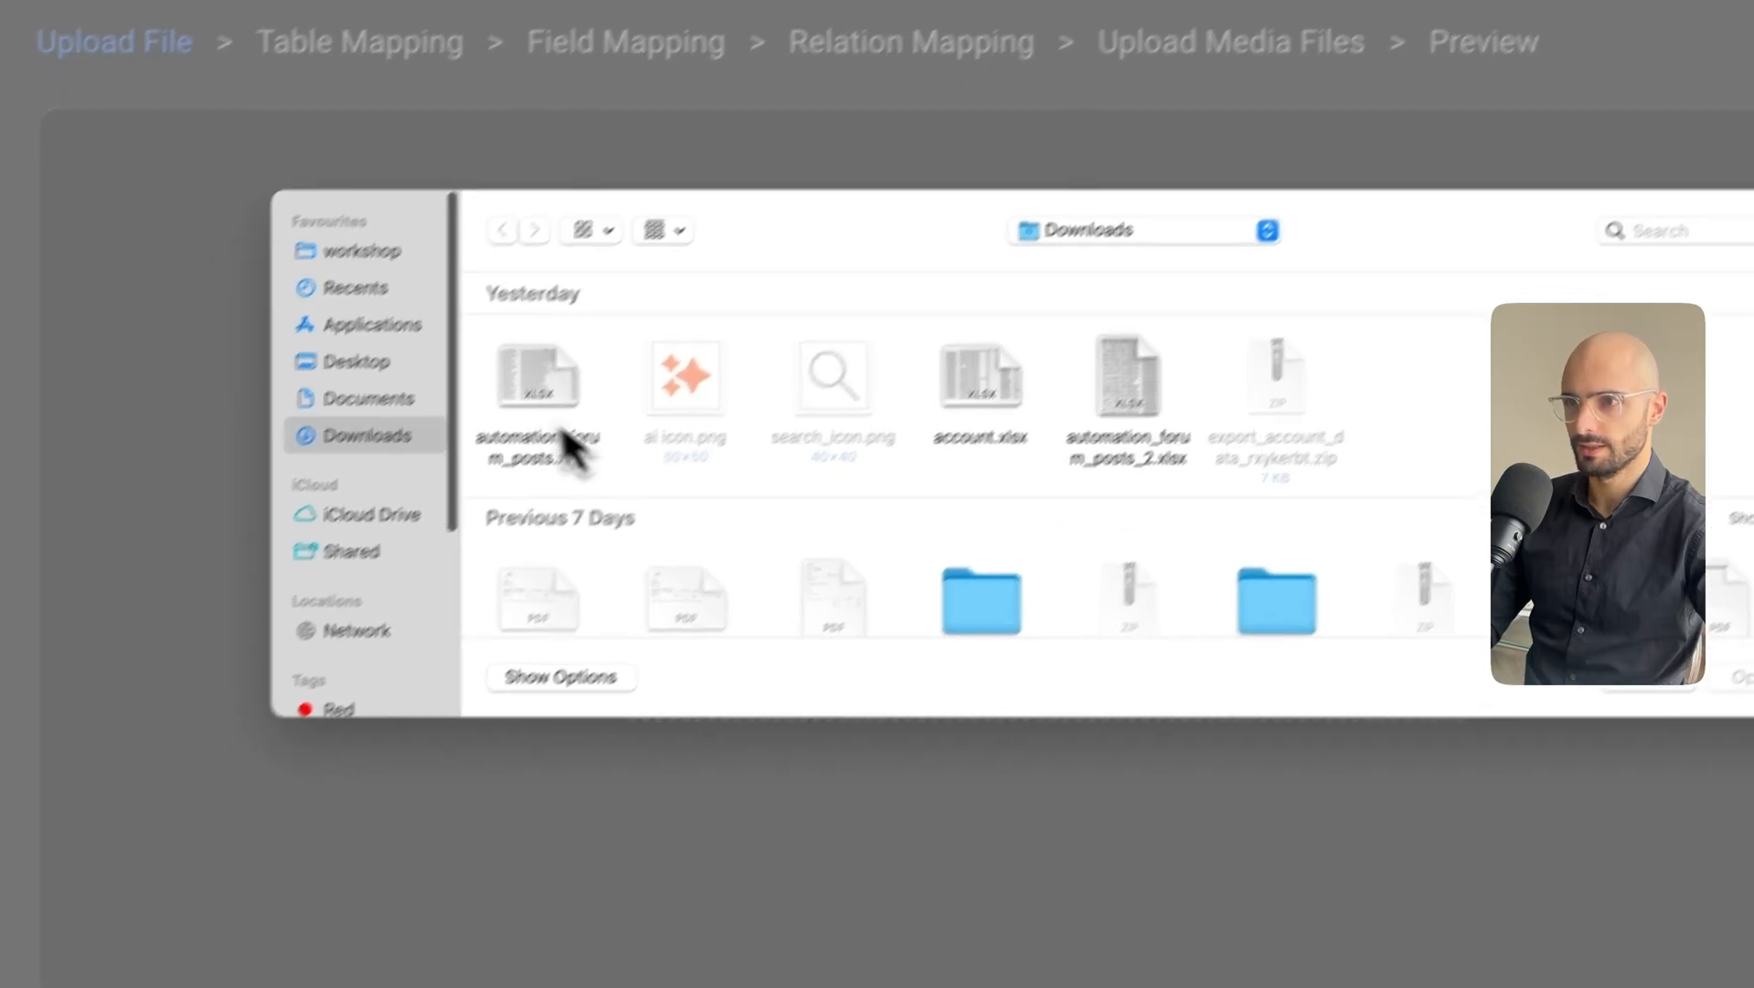
{"action": "double_click", "coordinate": [518, 393]}
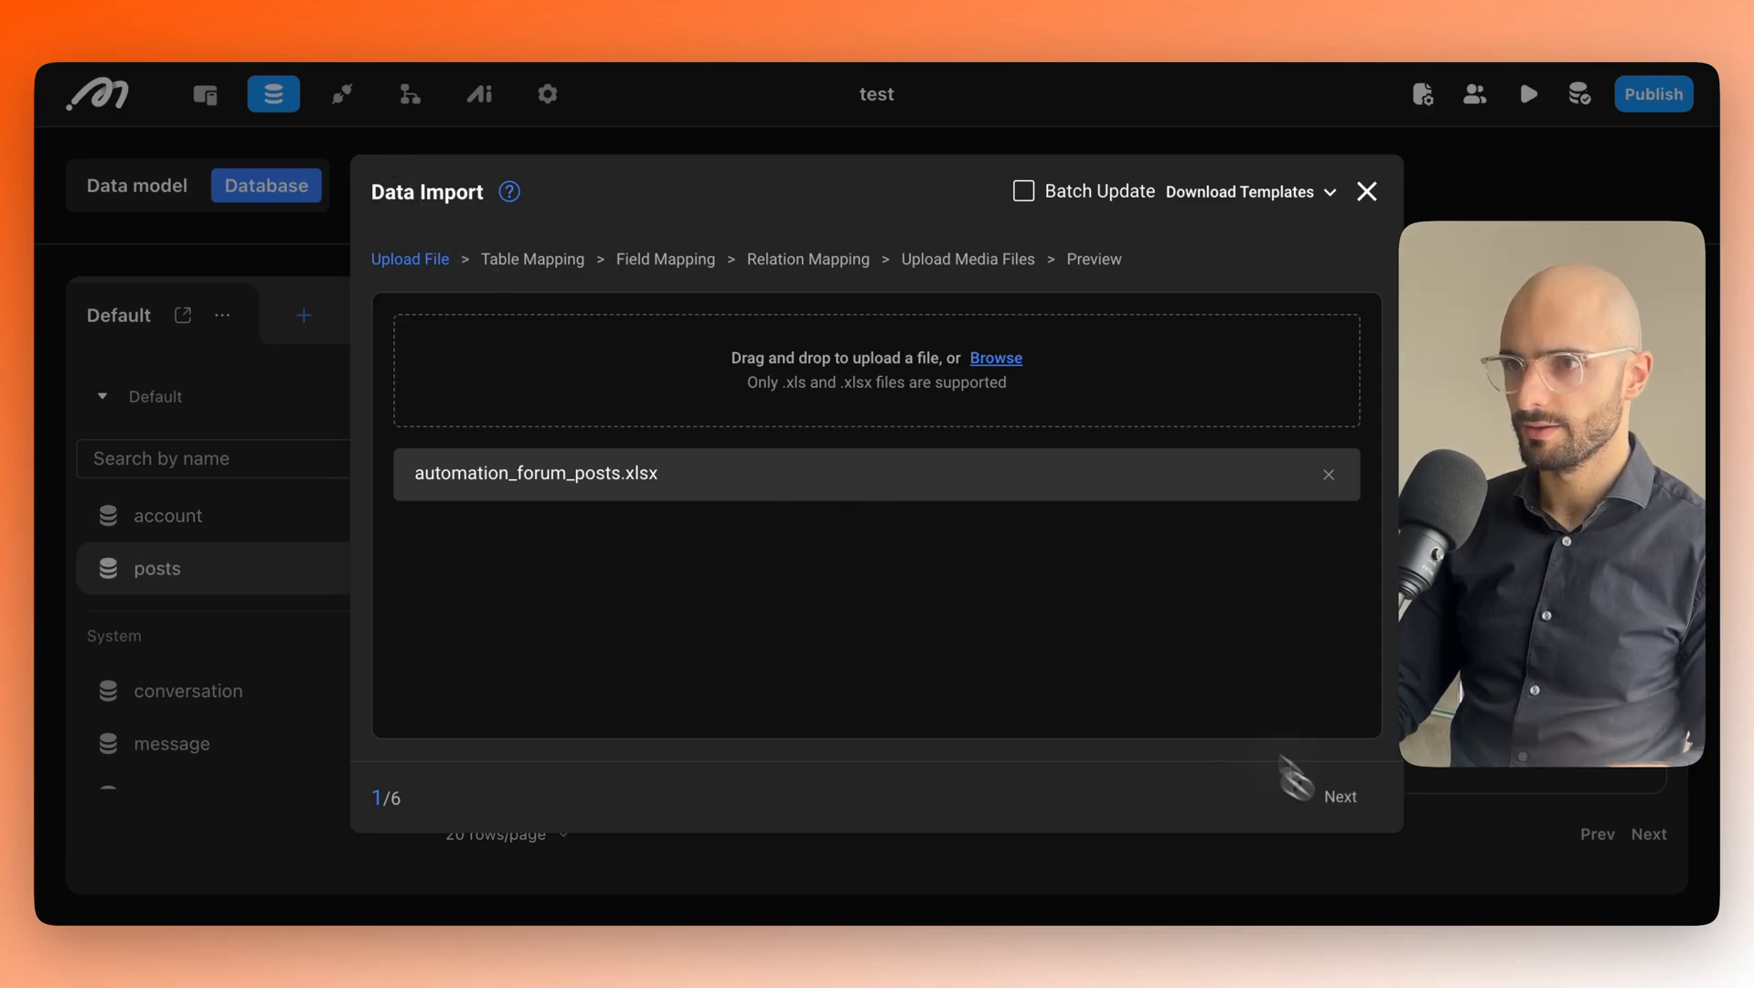
{"action": "left_click", "coordinate": [1349, 802]}
{"action": "left_click", "coordinate": [994, 378]}
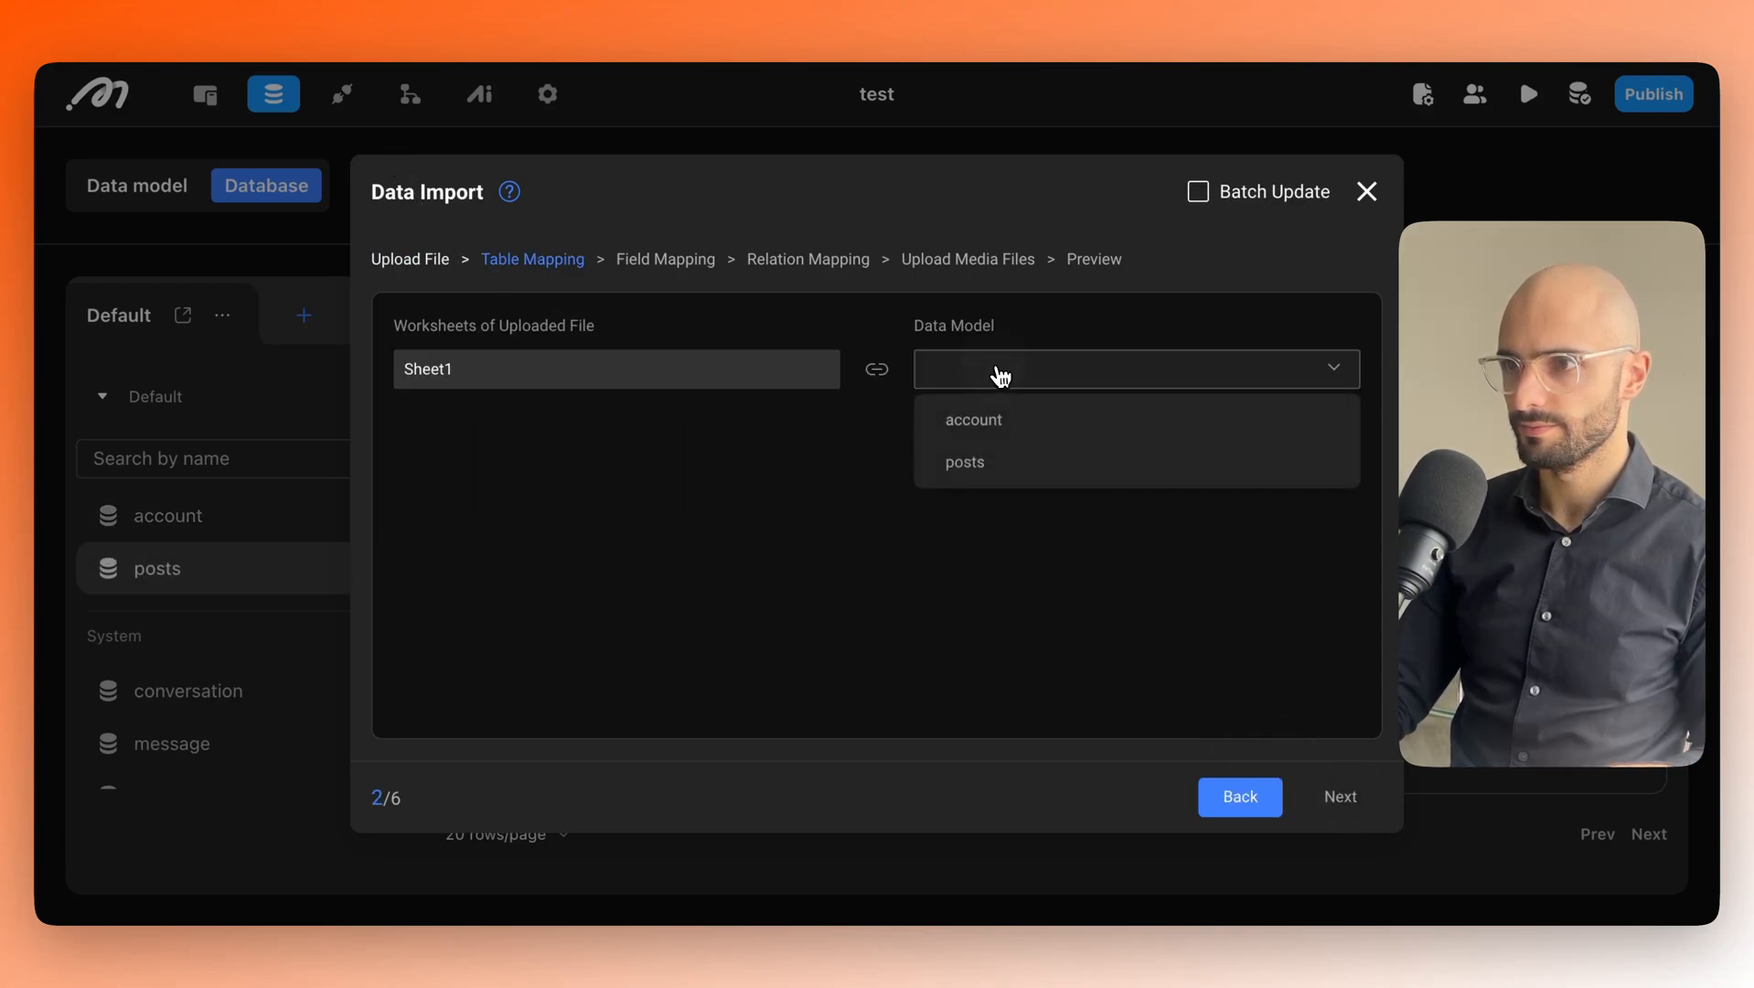
{"action": "left_click", "coordinate": [1015, 456]}
{"action": "left_click", "coordinate": [1333, 794]}
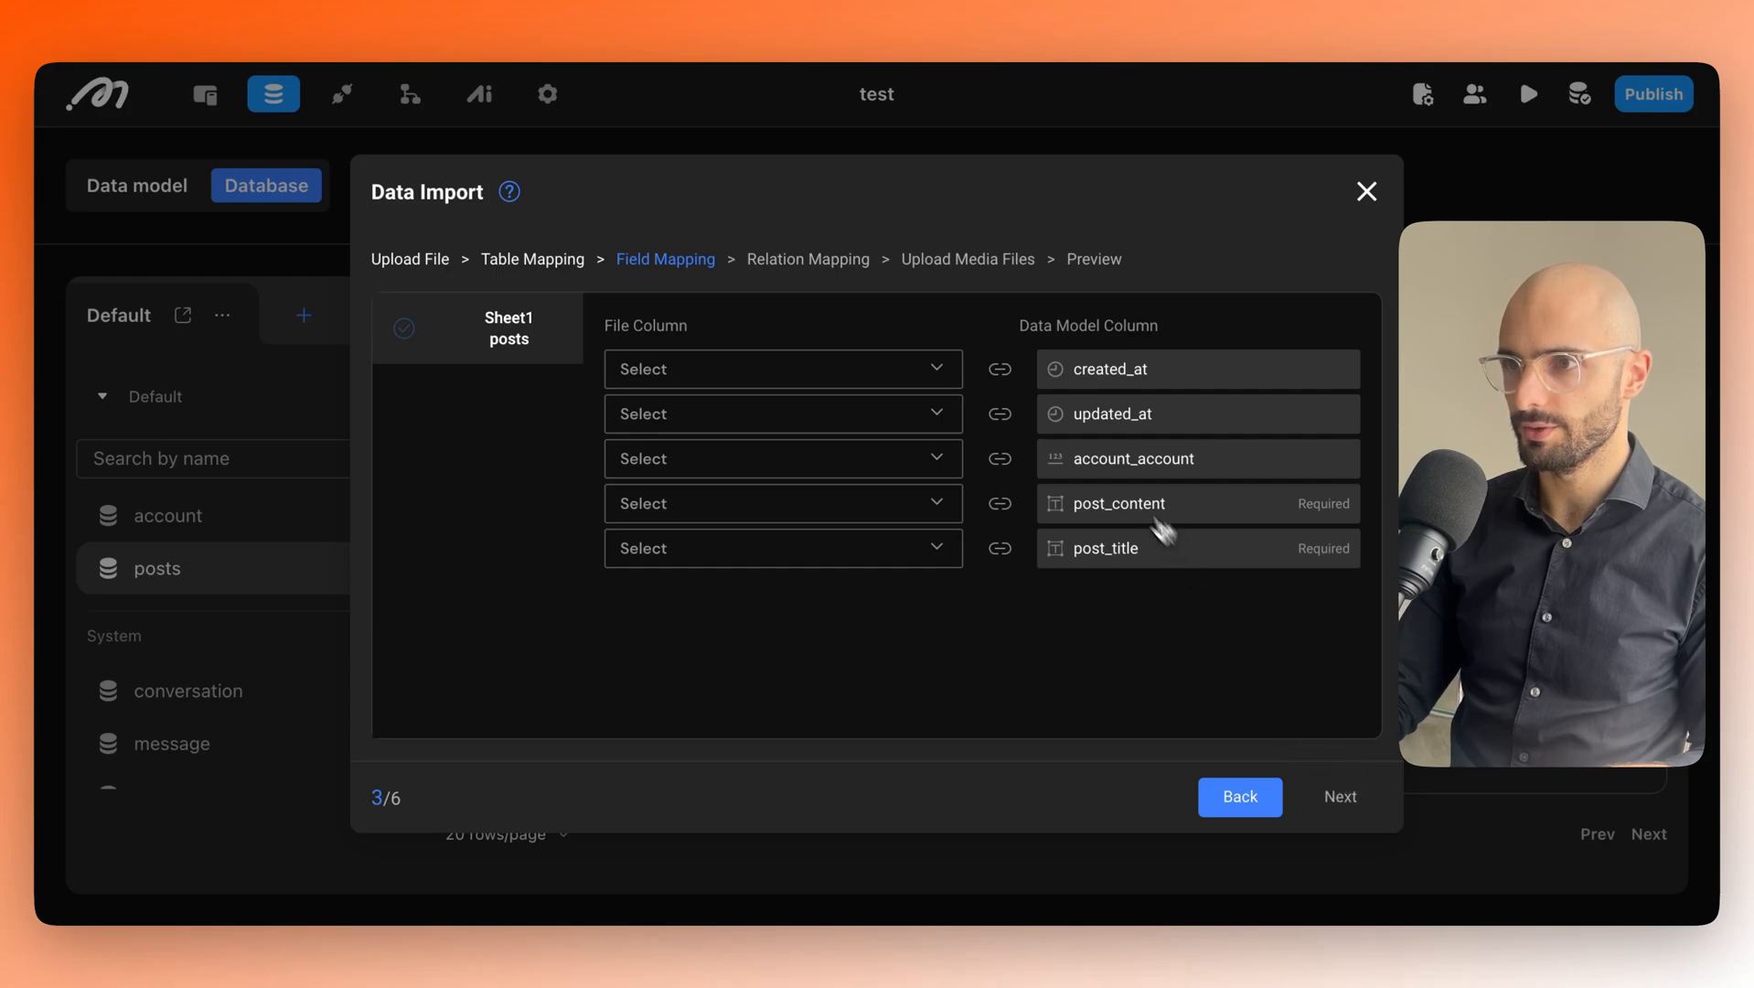
Map New Date to created_at and updated_at, plus Post Content and Post Title, with account_account set to ISNULL.
{"action": "left_click", "coordinate": [846, 368]}
{"action": "left_click", "coordinate": [731, 583]}
{"action": "left_click", "coordinate": [702, 416]}
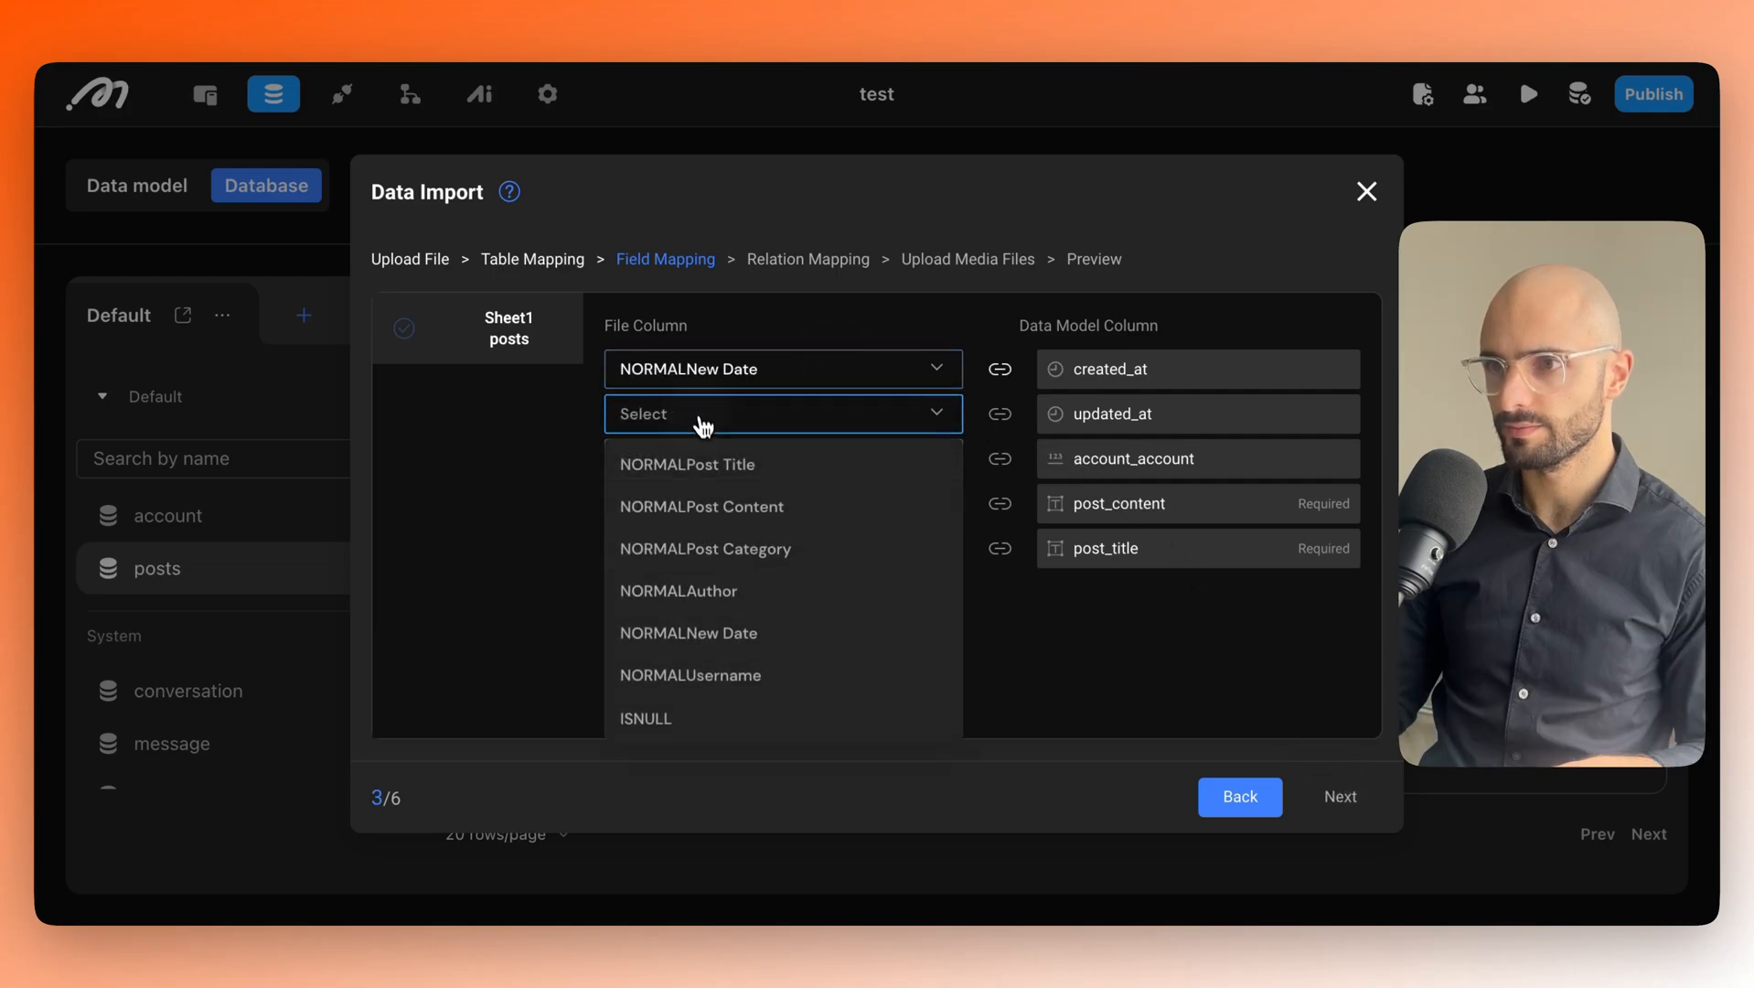
{"action": "left_click", "coordinate": [714, 631]}
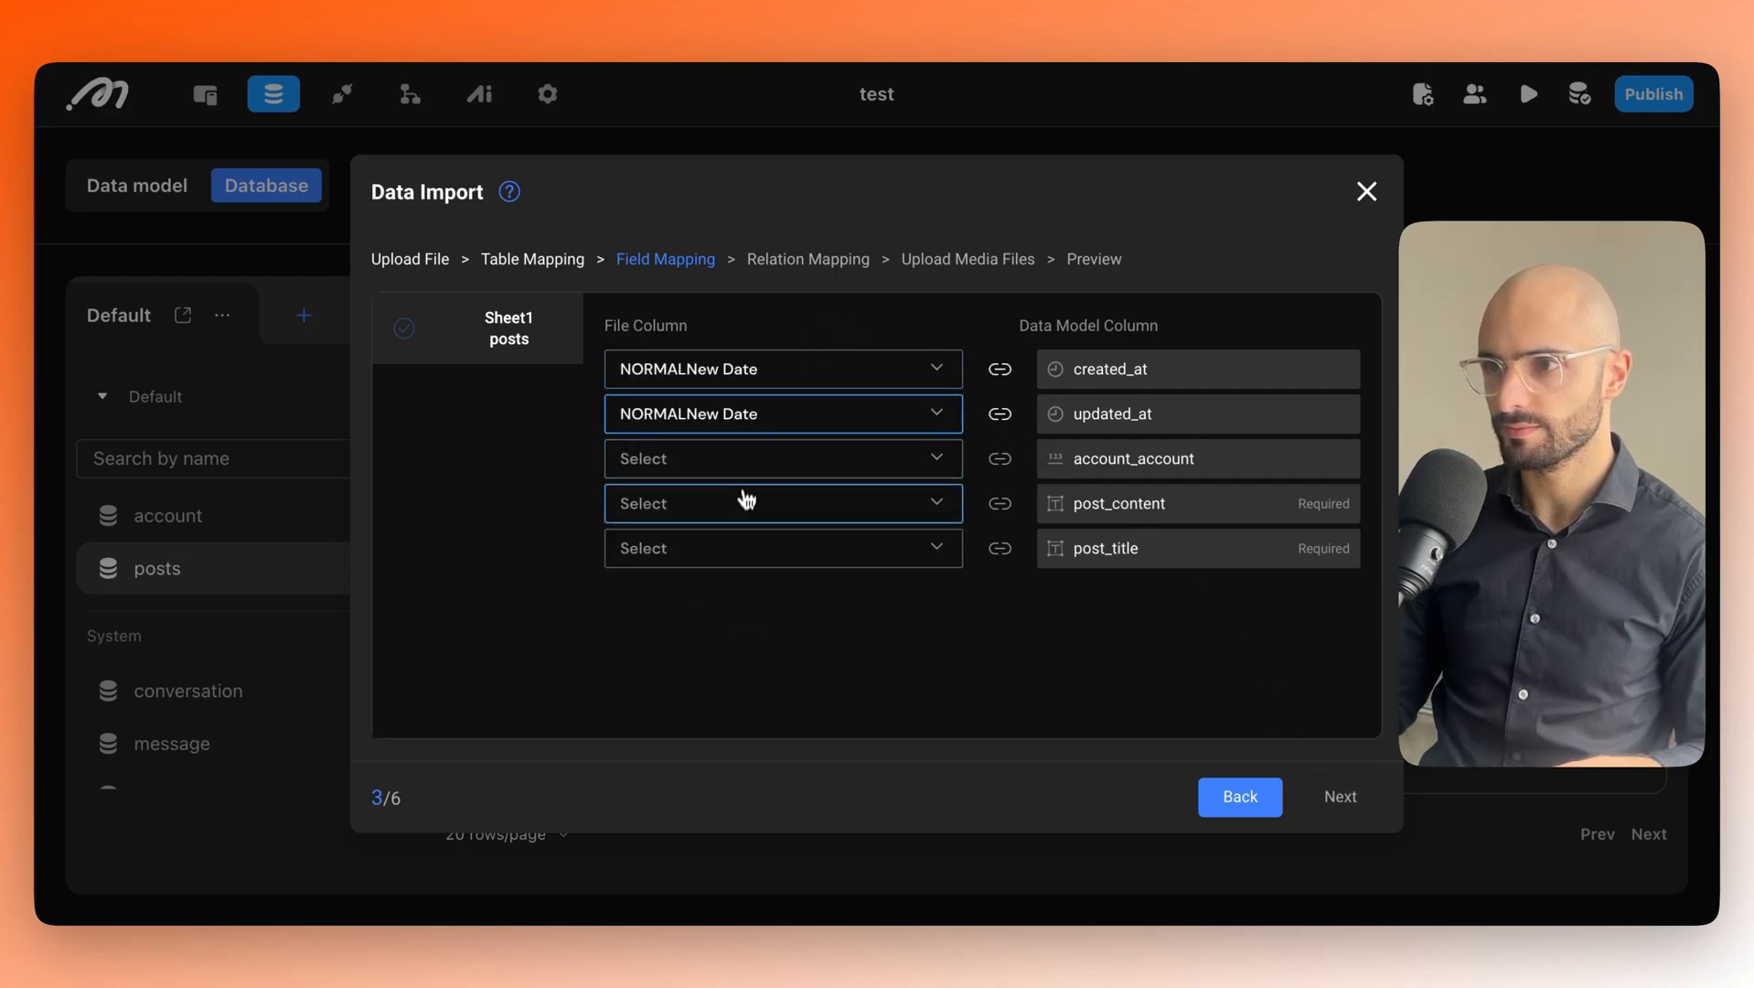
{"action": "left_click", "coordinate": [746, 499]}
{"action": "left_click", "coordinate": [755, 597]}
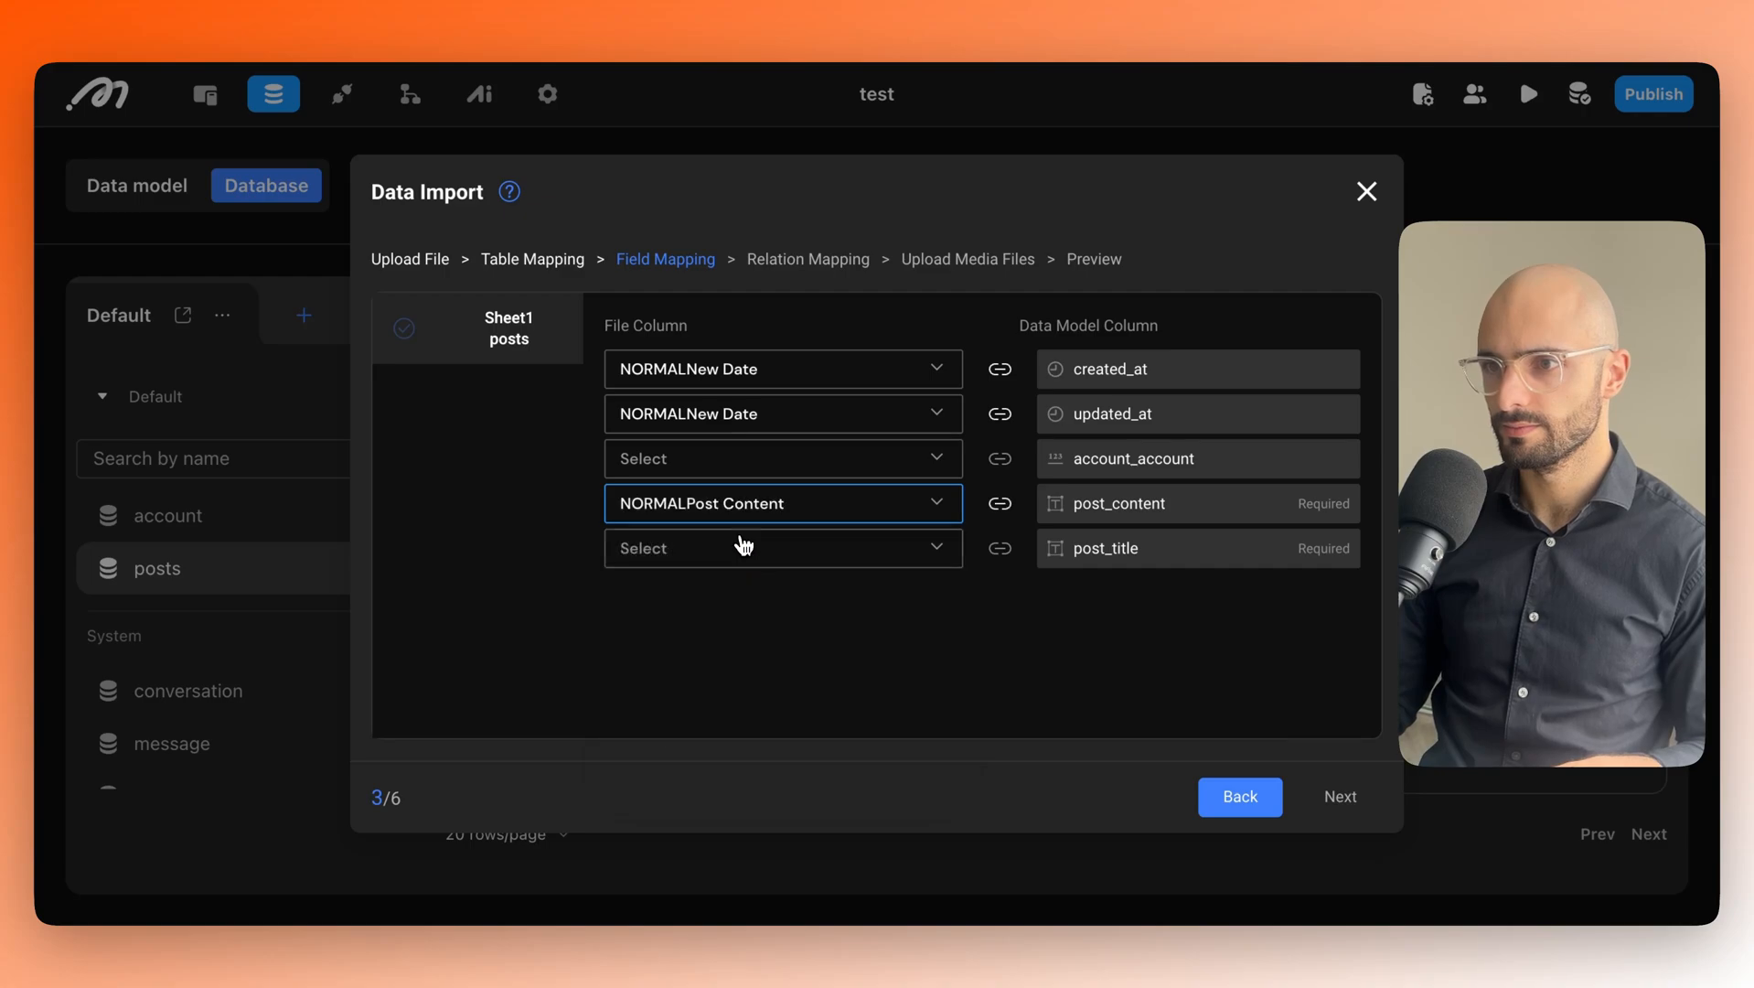
{"action": "left_click", "coordinate": [743, 546]}
{"action": "left_click", "coordinate": [759, 599]}
{"action": "left_click", "coordinate": [732, 458]}
{"action": "left_click", "coordinate": [677, 755]}
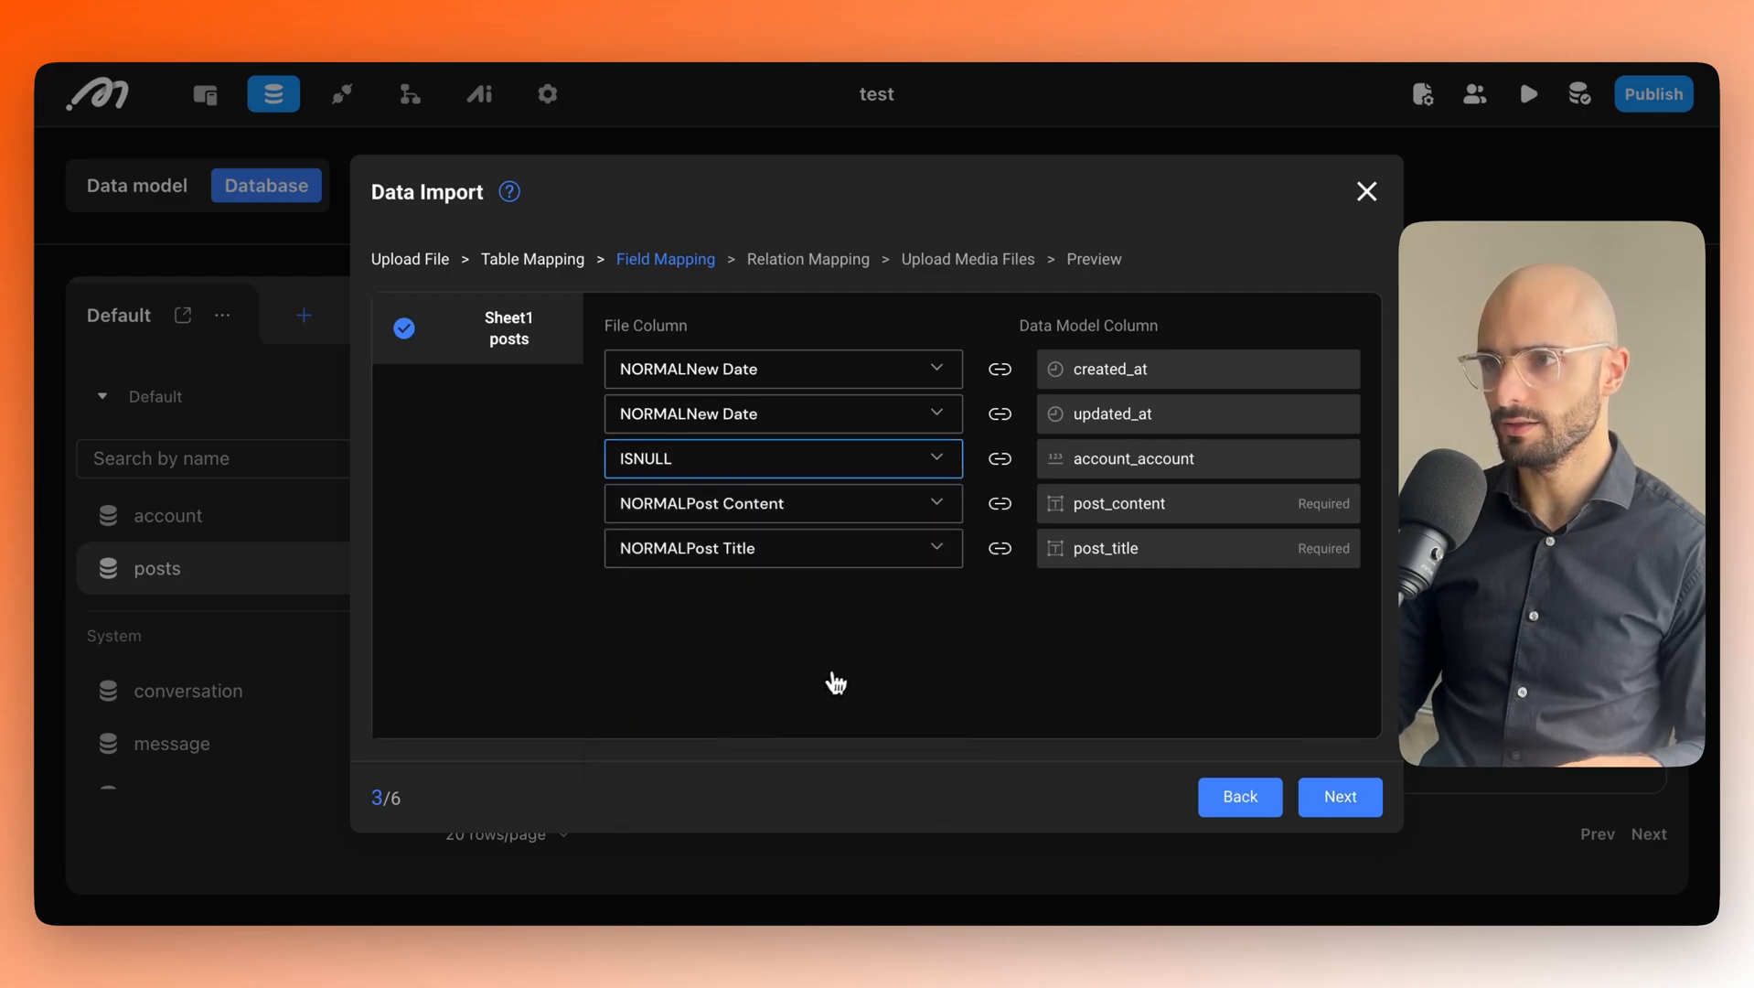
Ignore the account 1:N posts relation, run the import, and dismiss the success message.
{"action": "left_click", "coordinate": [1345, 803]}
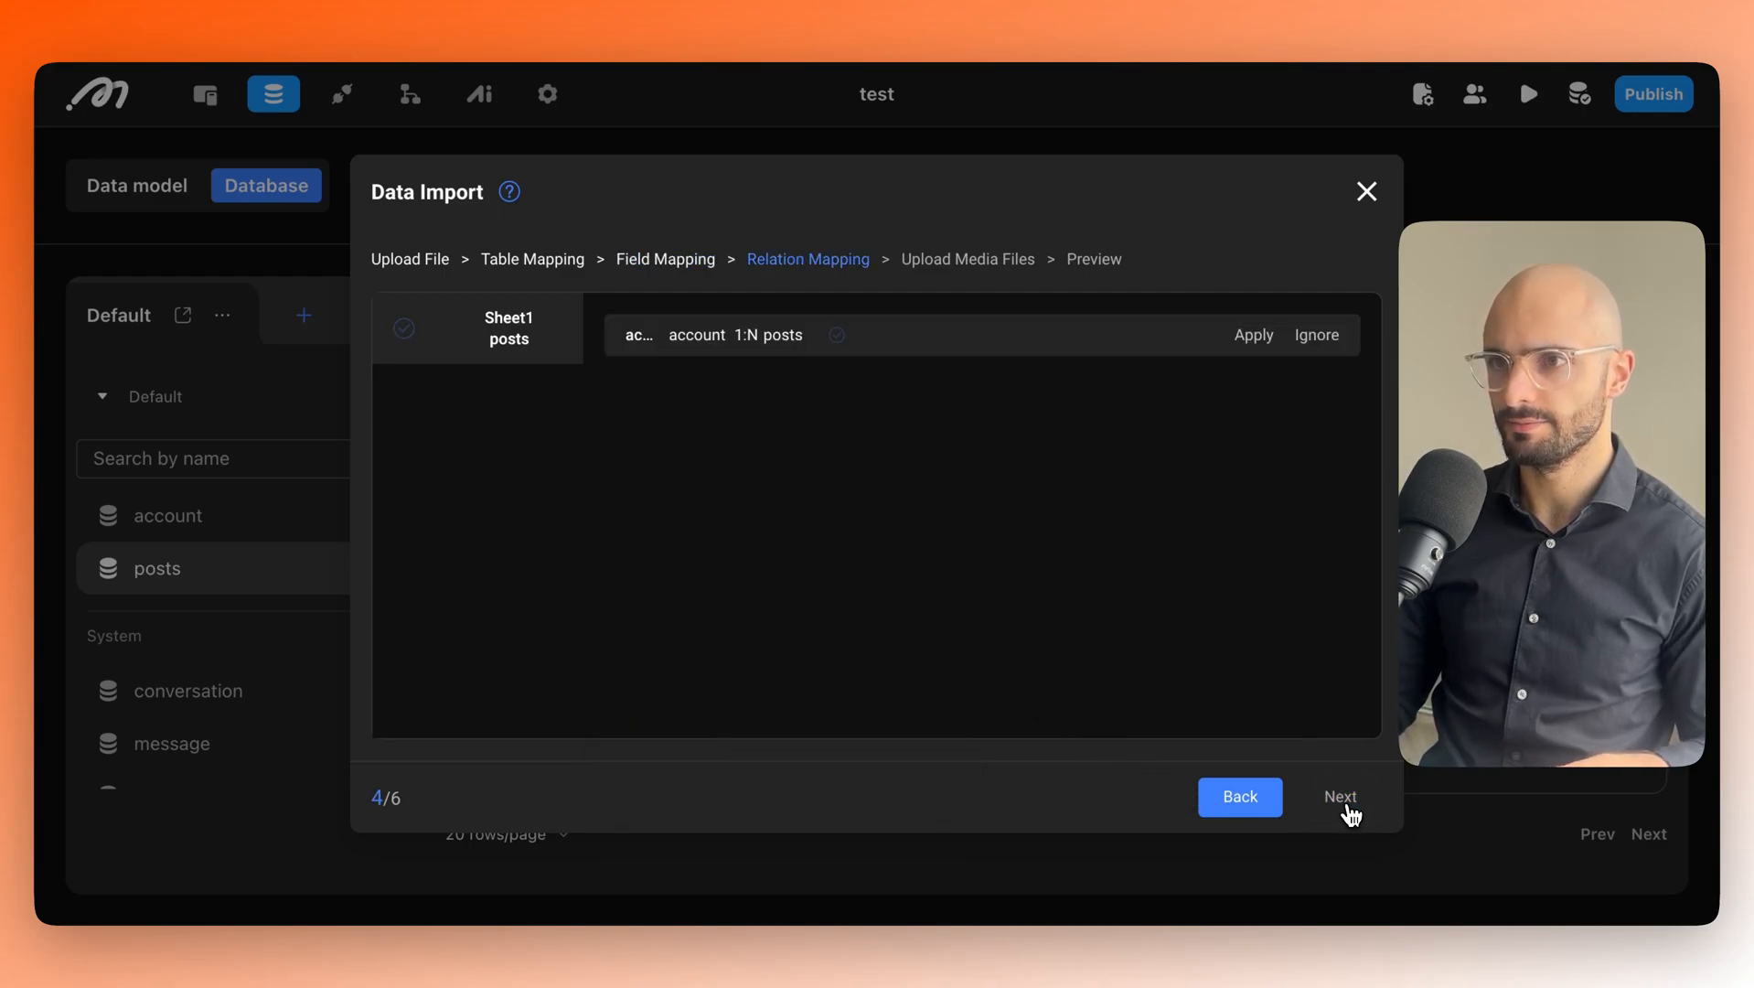
{"action": "left_click", "coordinate": [1317, 334]}
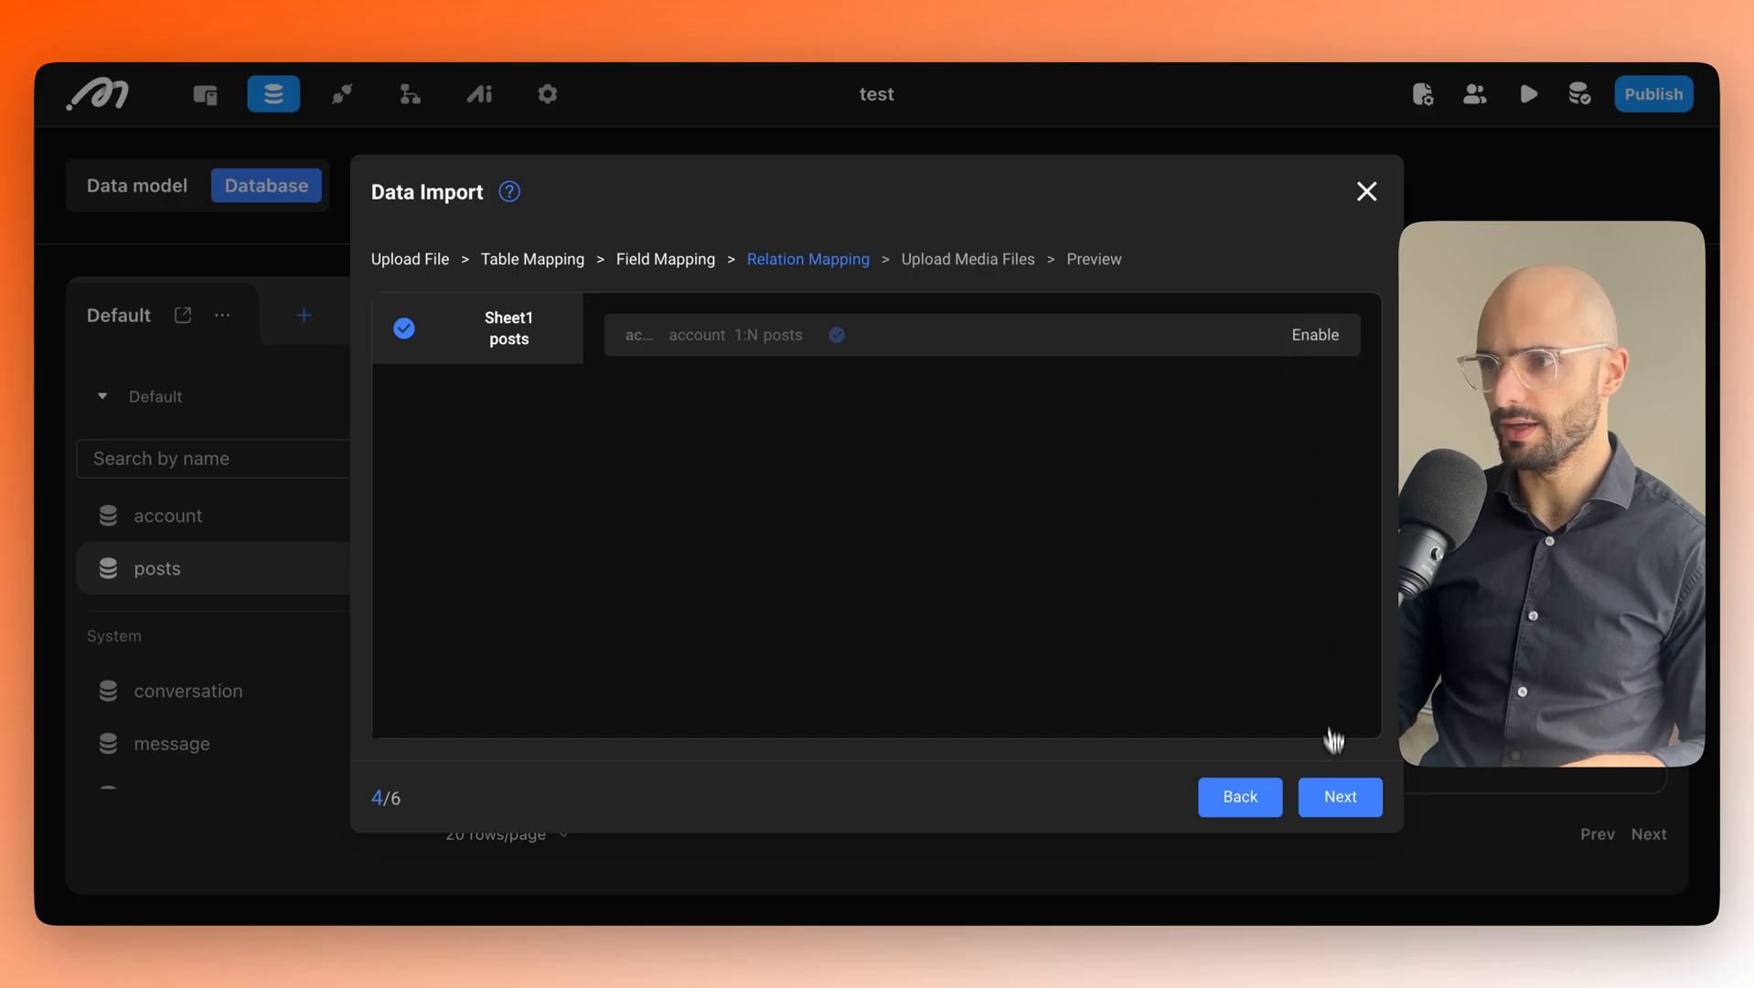
{"action": "left_click", "coordinate": [1340, 798]}
{"action": "left_click", "coordinate": [1340, 799]}
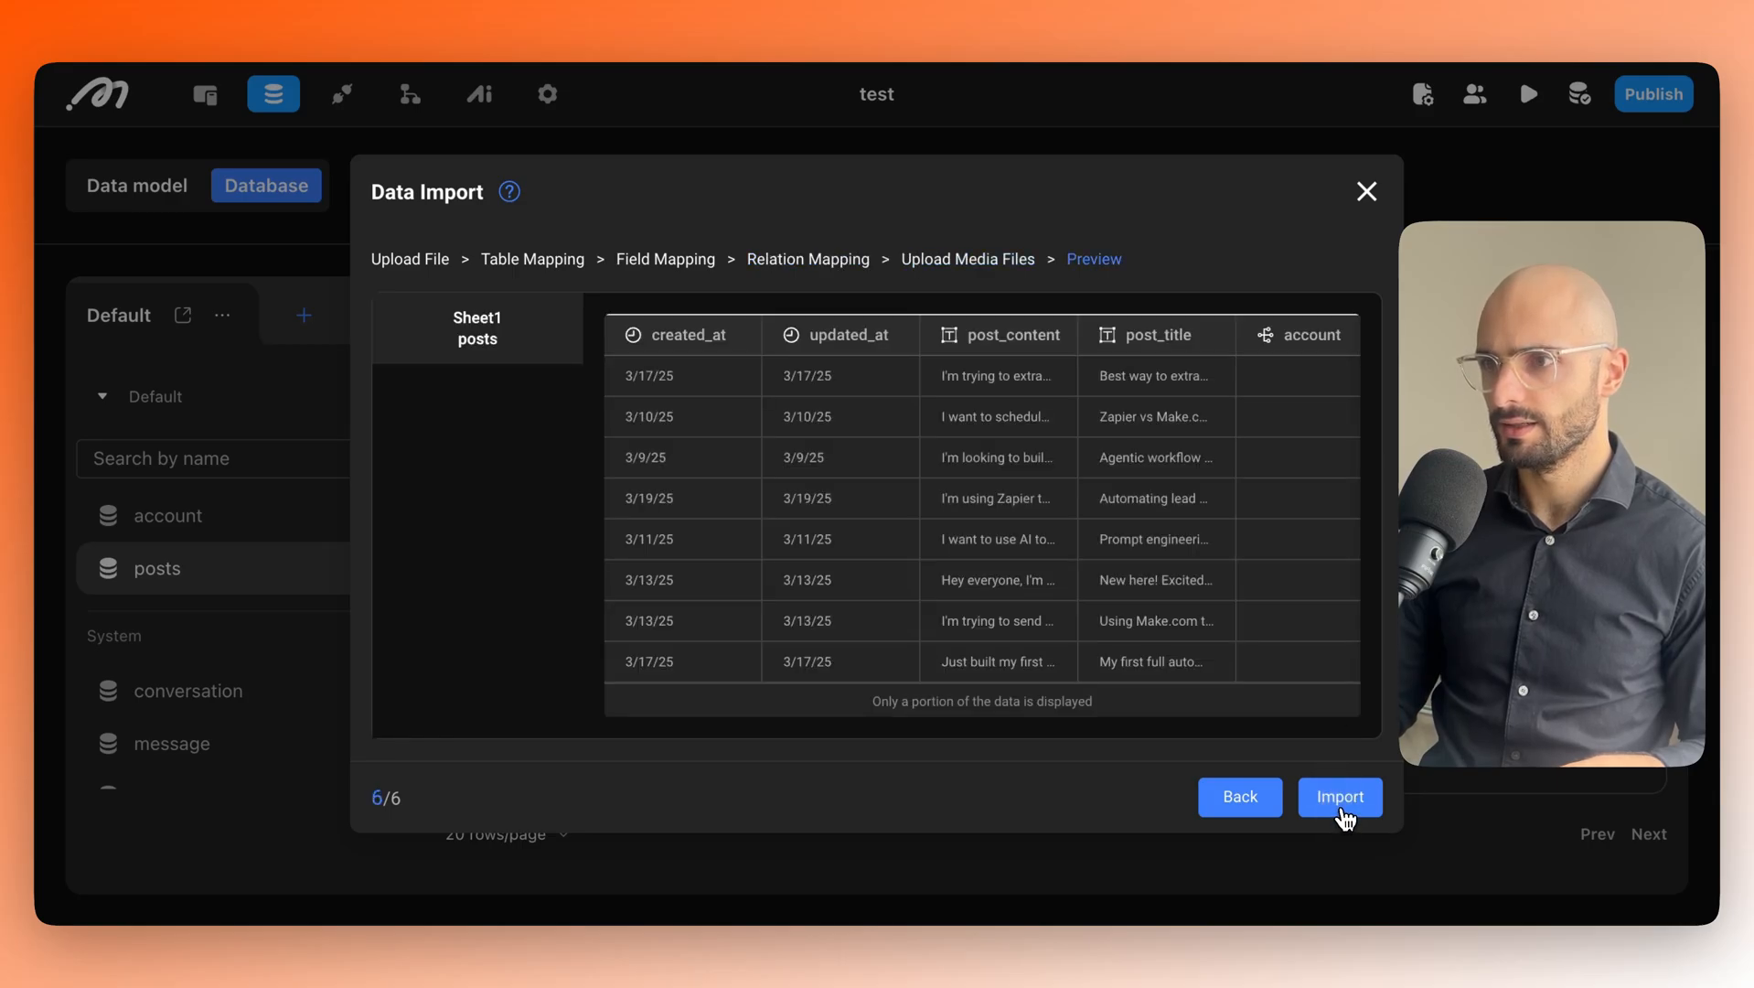
{"action": "left_click", "coordinate": [1344, 809]}
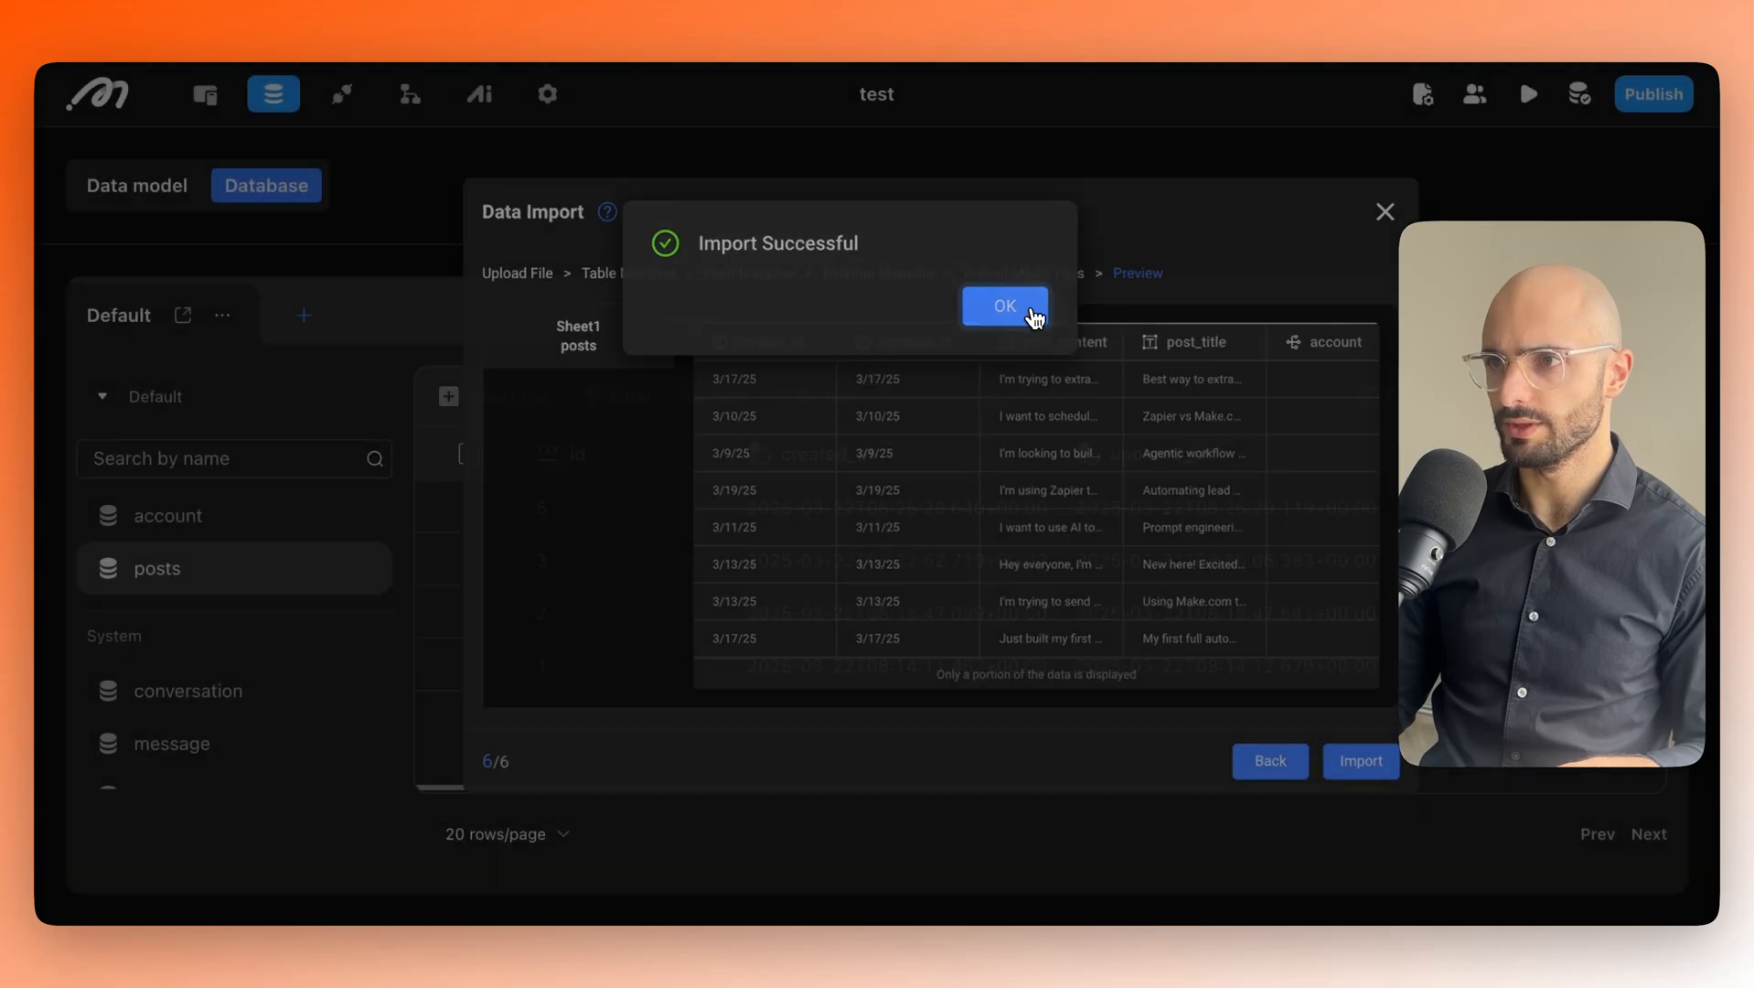
{"action": "left_click", "coordinate": [1033, 313]}
Refresh the posts table and open imported record 191.
{"action": "left_click", "coordinate": [817, 410]}
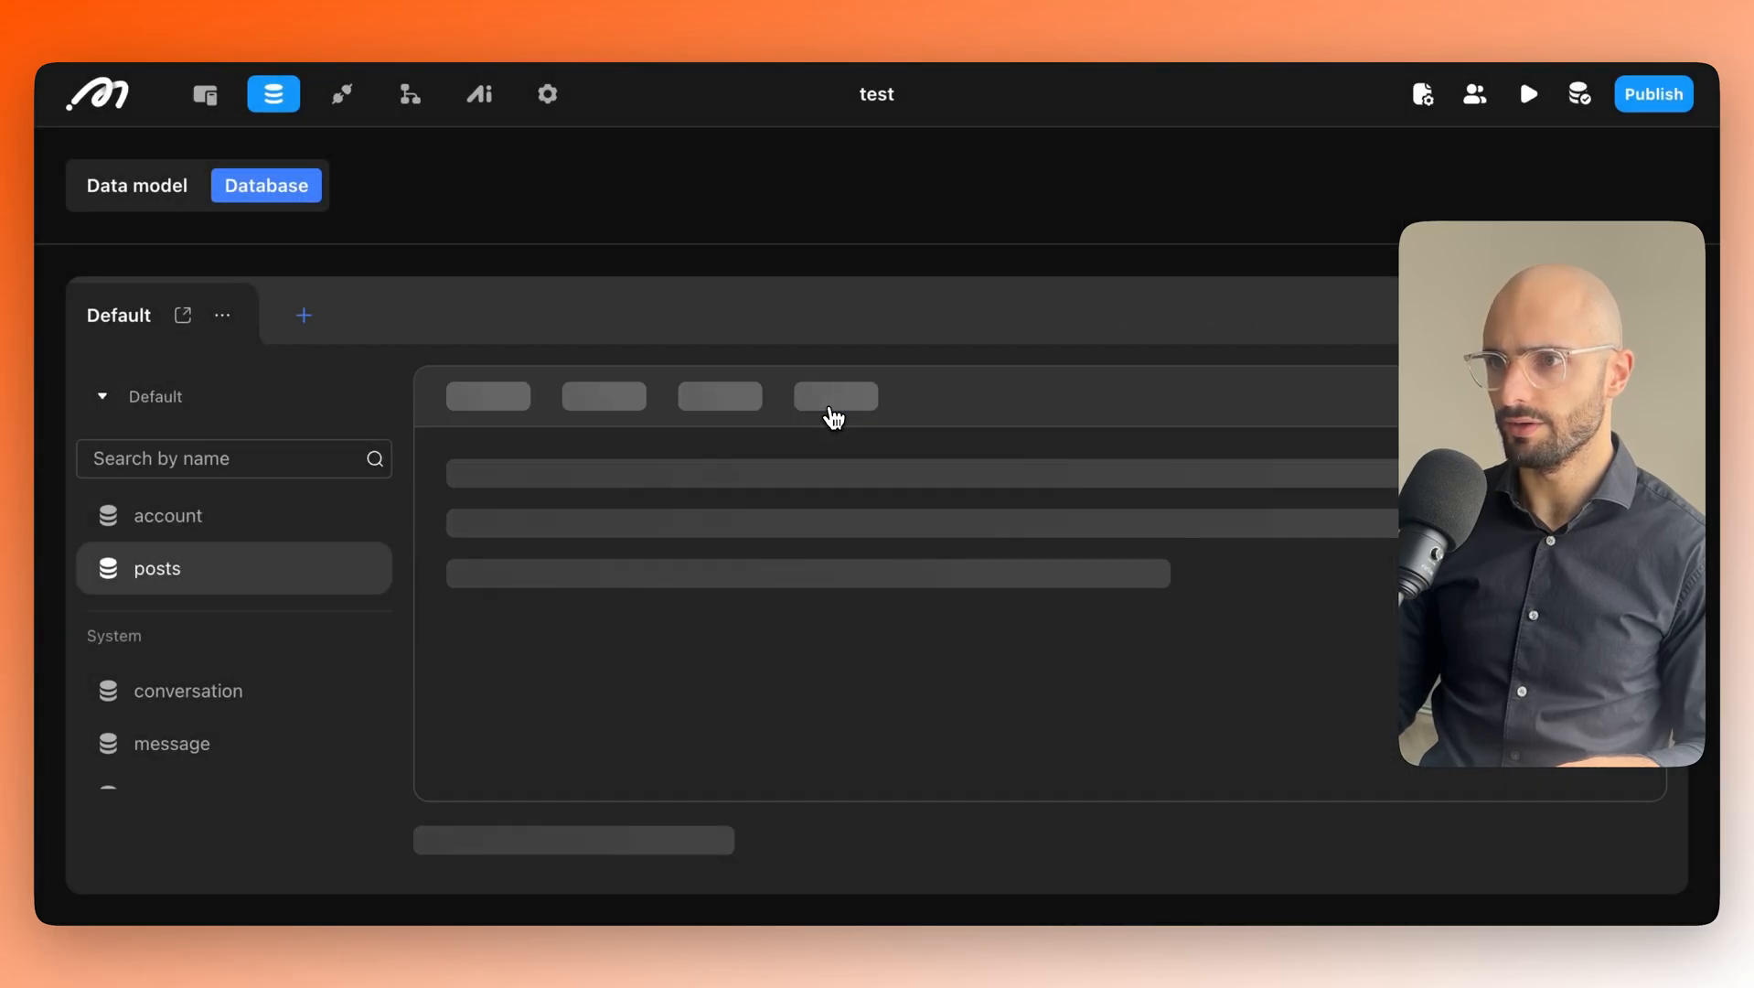
{"action": "scroll", "coordinate": [772, 658], "scroll_direction": "down", "scroll_amount": 10}
{"action": "scroll", "coordinate": [785, 672], "scroll_direction": "down", "scroll_amount": 3}
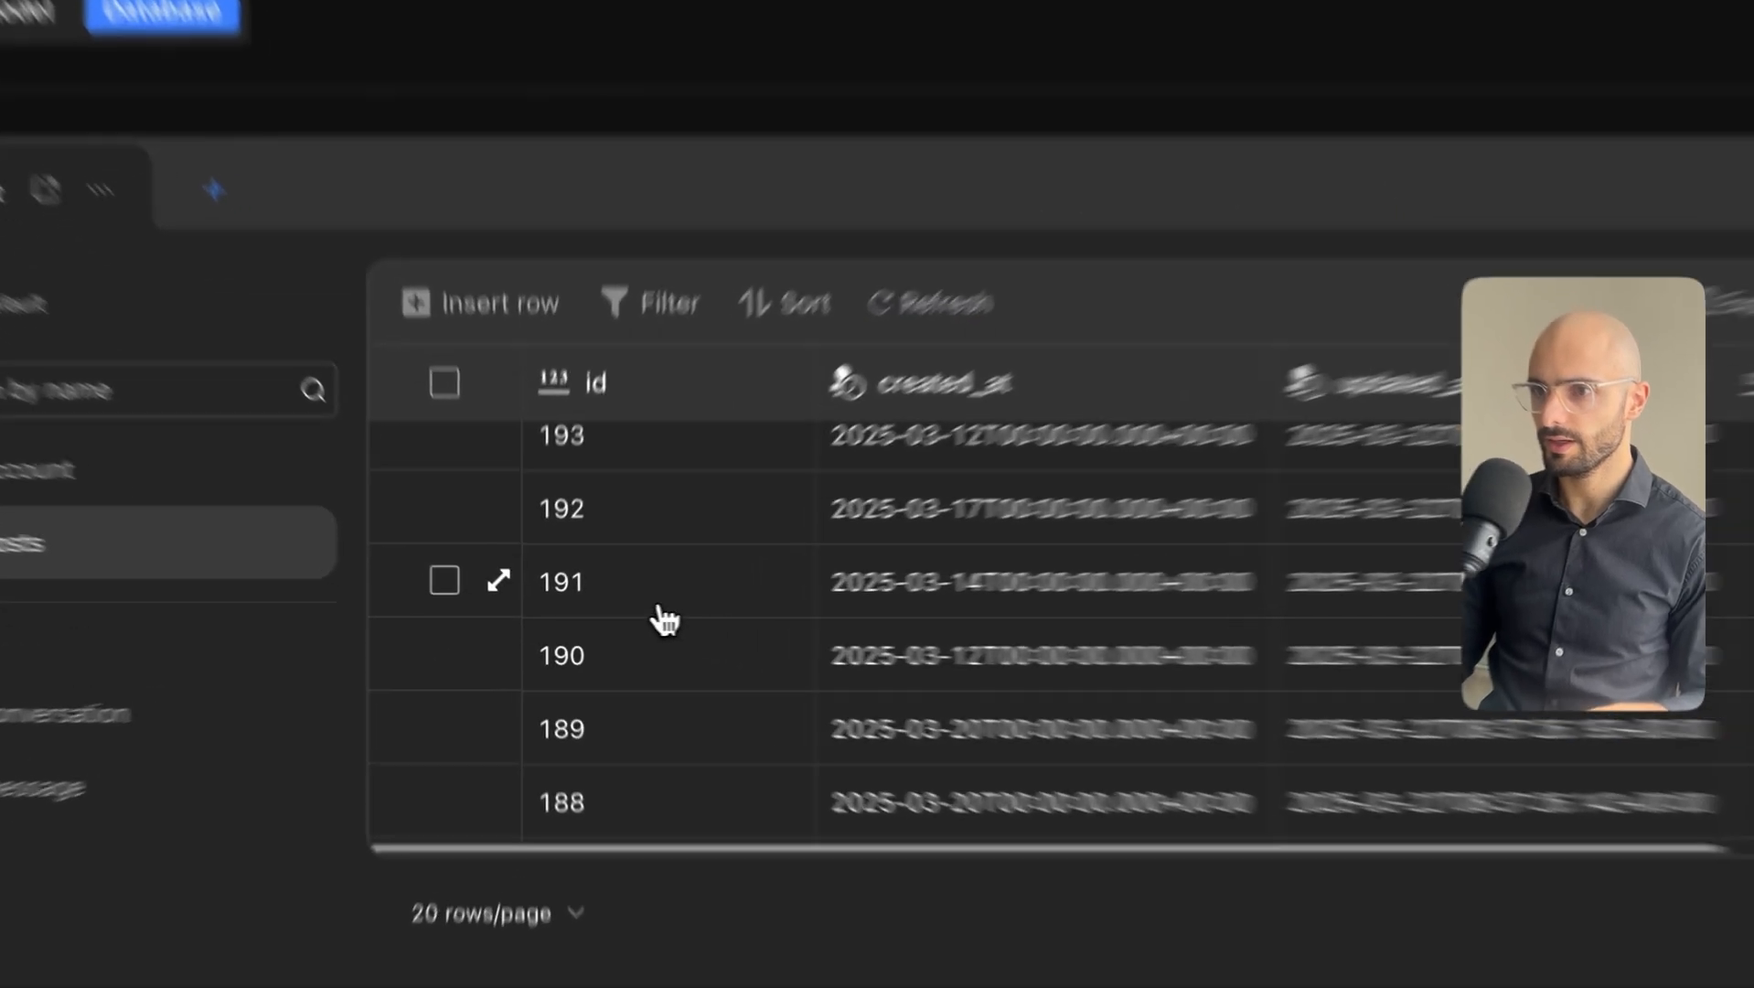
{"action": "left_click", "coordinate": [508, 593]}
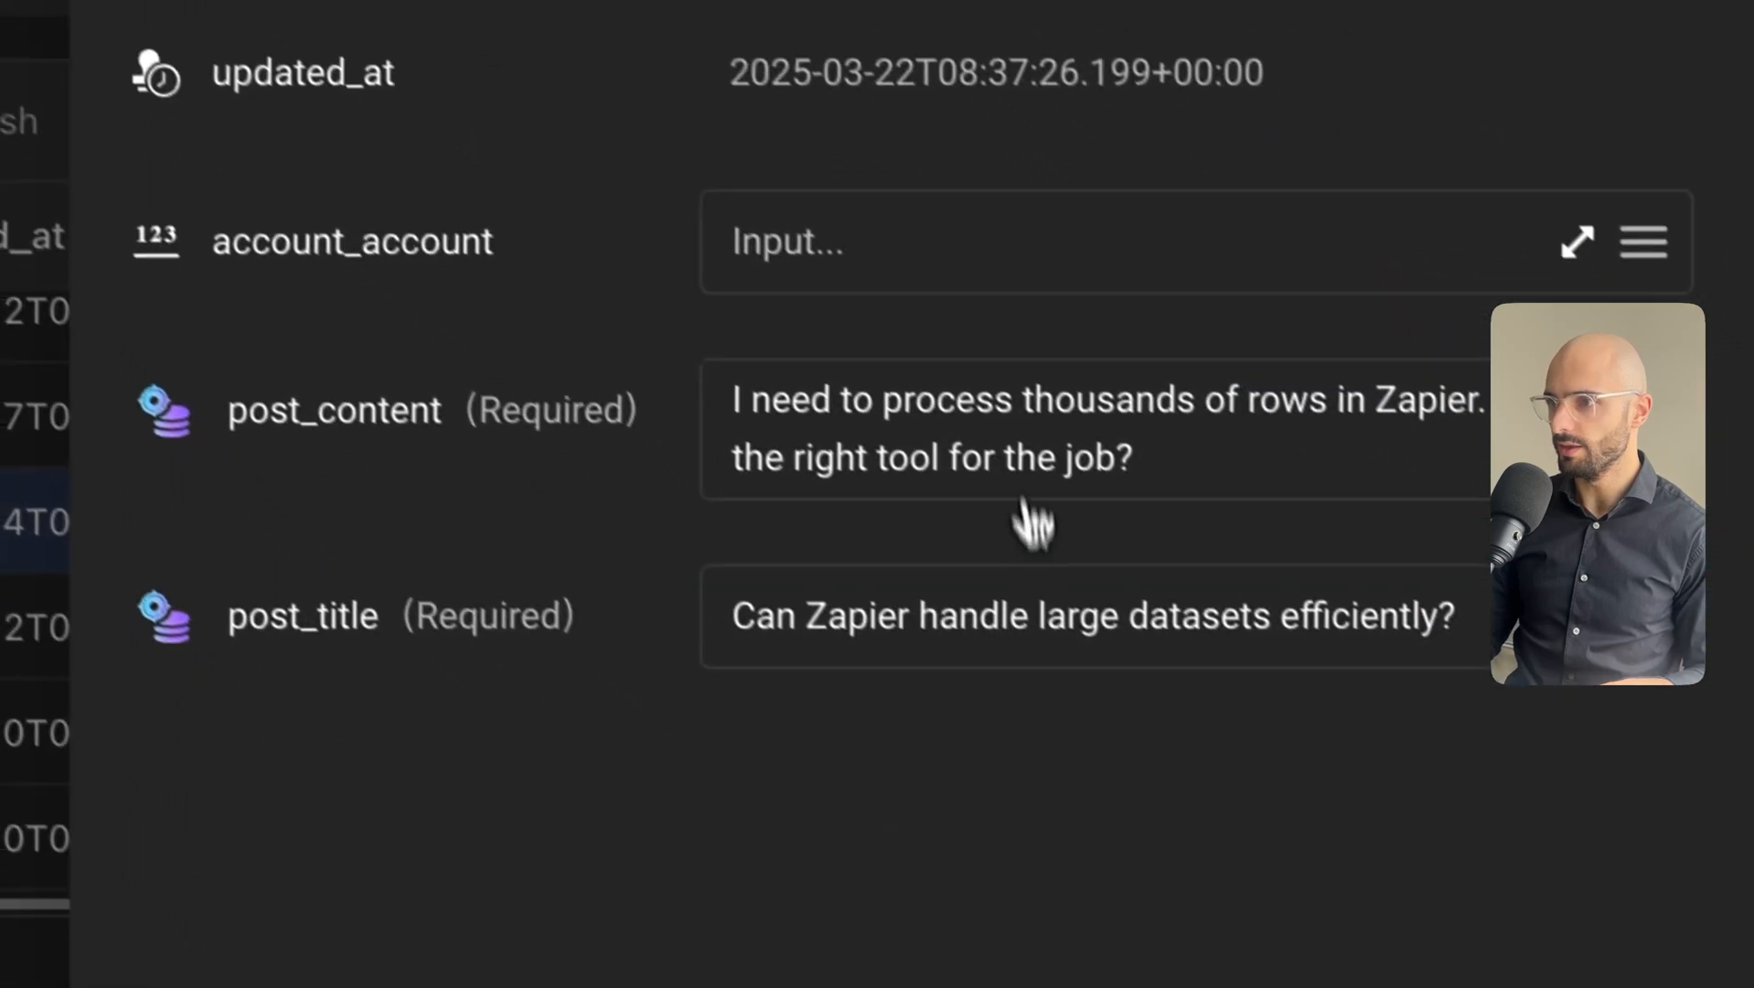
Review record 191's post_title and post_content, then close it without saving.
{"action": "left_click", "coordinate": [1586, 893]}
{"action": "double_click", "coordinate": [1602, 893]}
{"action": "left_click", "coordinate": [1585, 881]}
{"action": "triple_click", "coordinate": [1265, 599]}
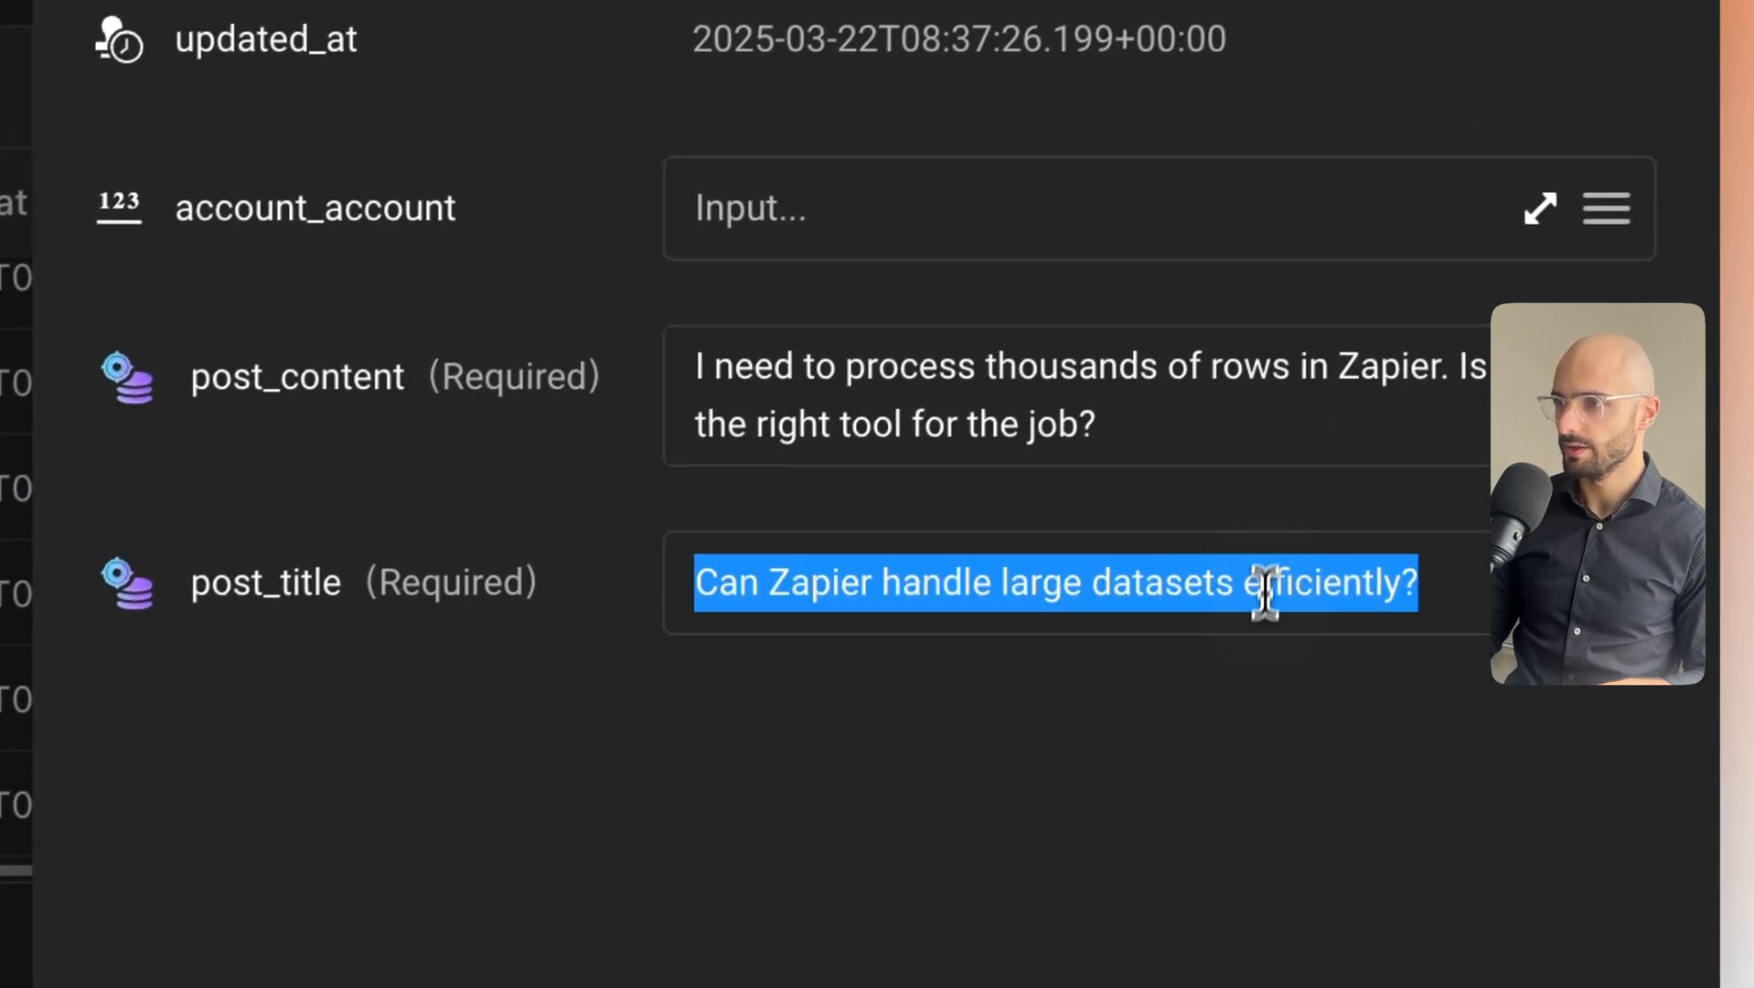
{"action": "left_click", "coordinate": [1280, 399]}
{"action": "triple_click", "coordinate": [1281, 403]}
{"action": "left_click", "coordinate": [956, 779]}
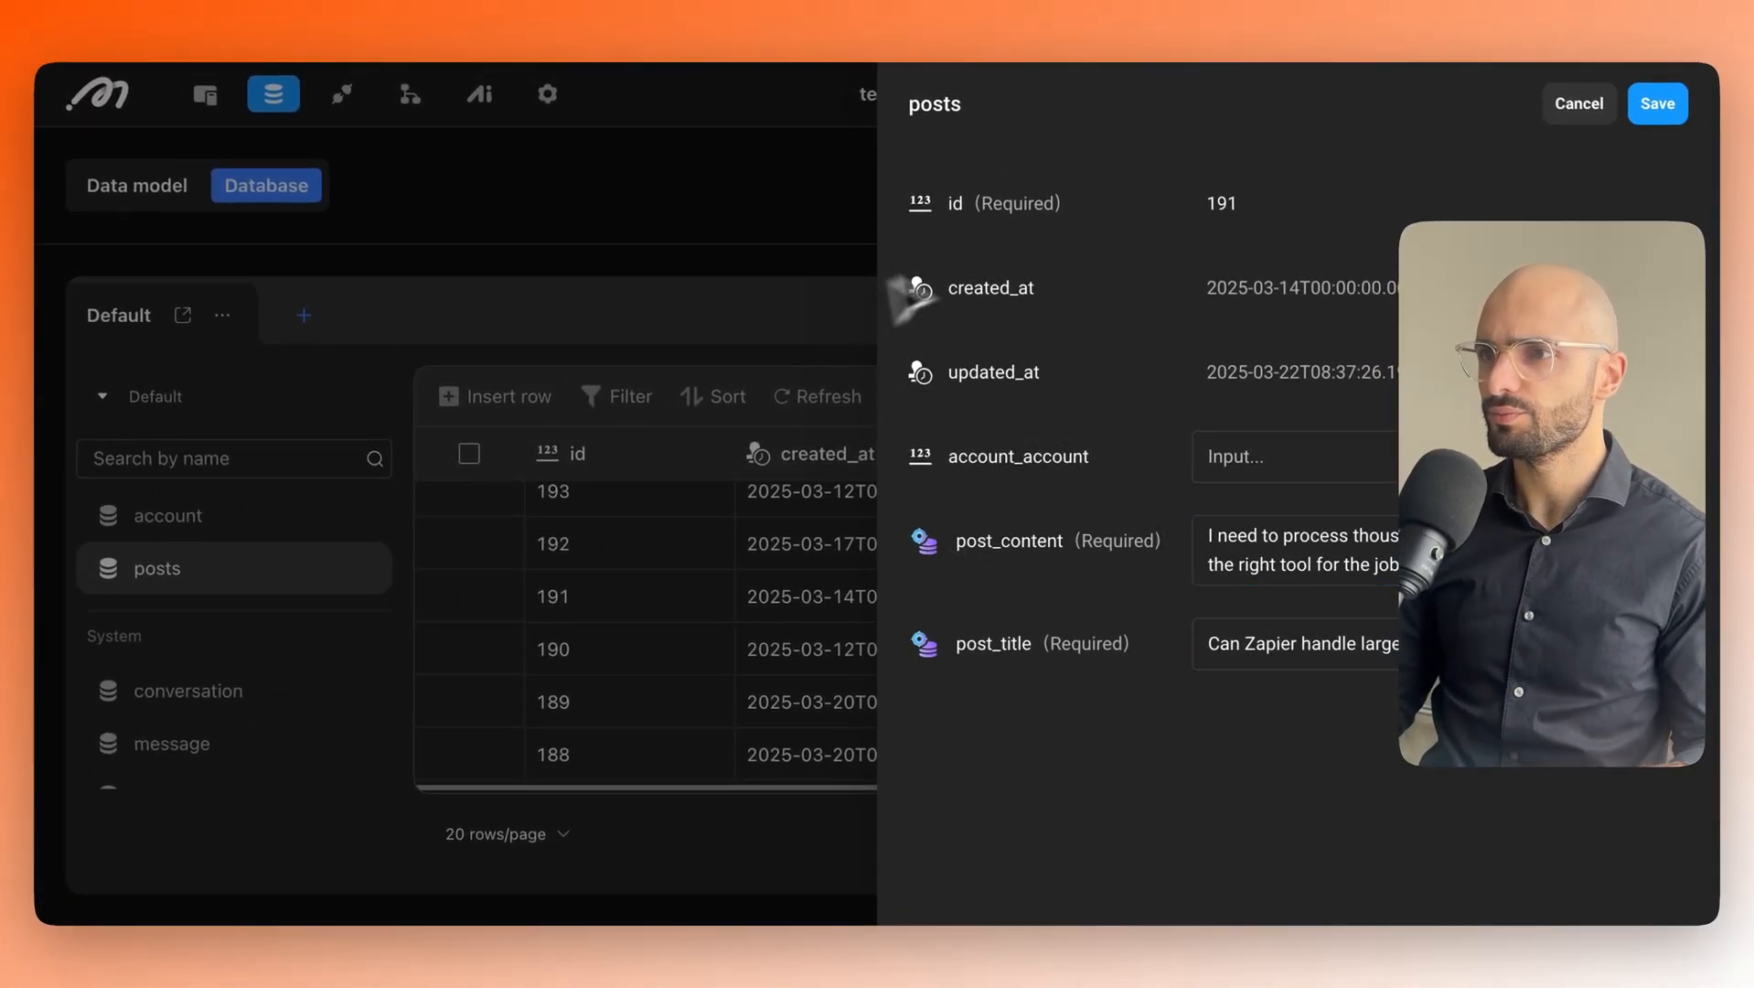
{"action": "left_click", "coordinate": [827, 196]}
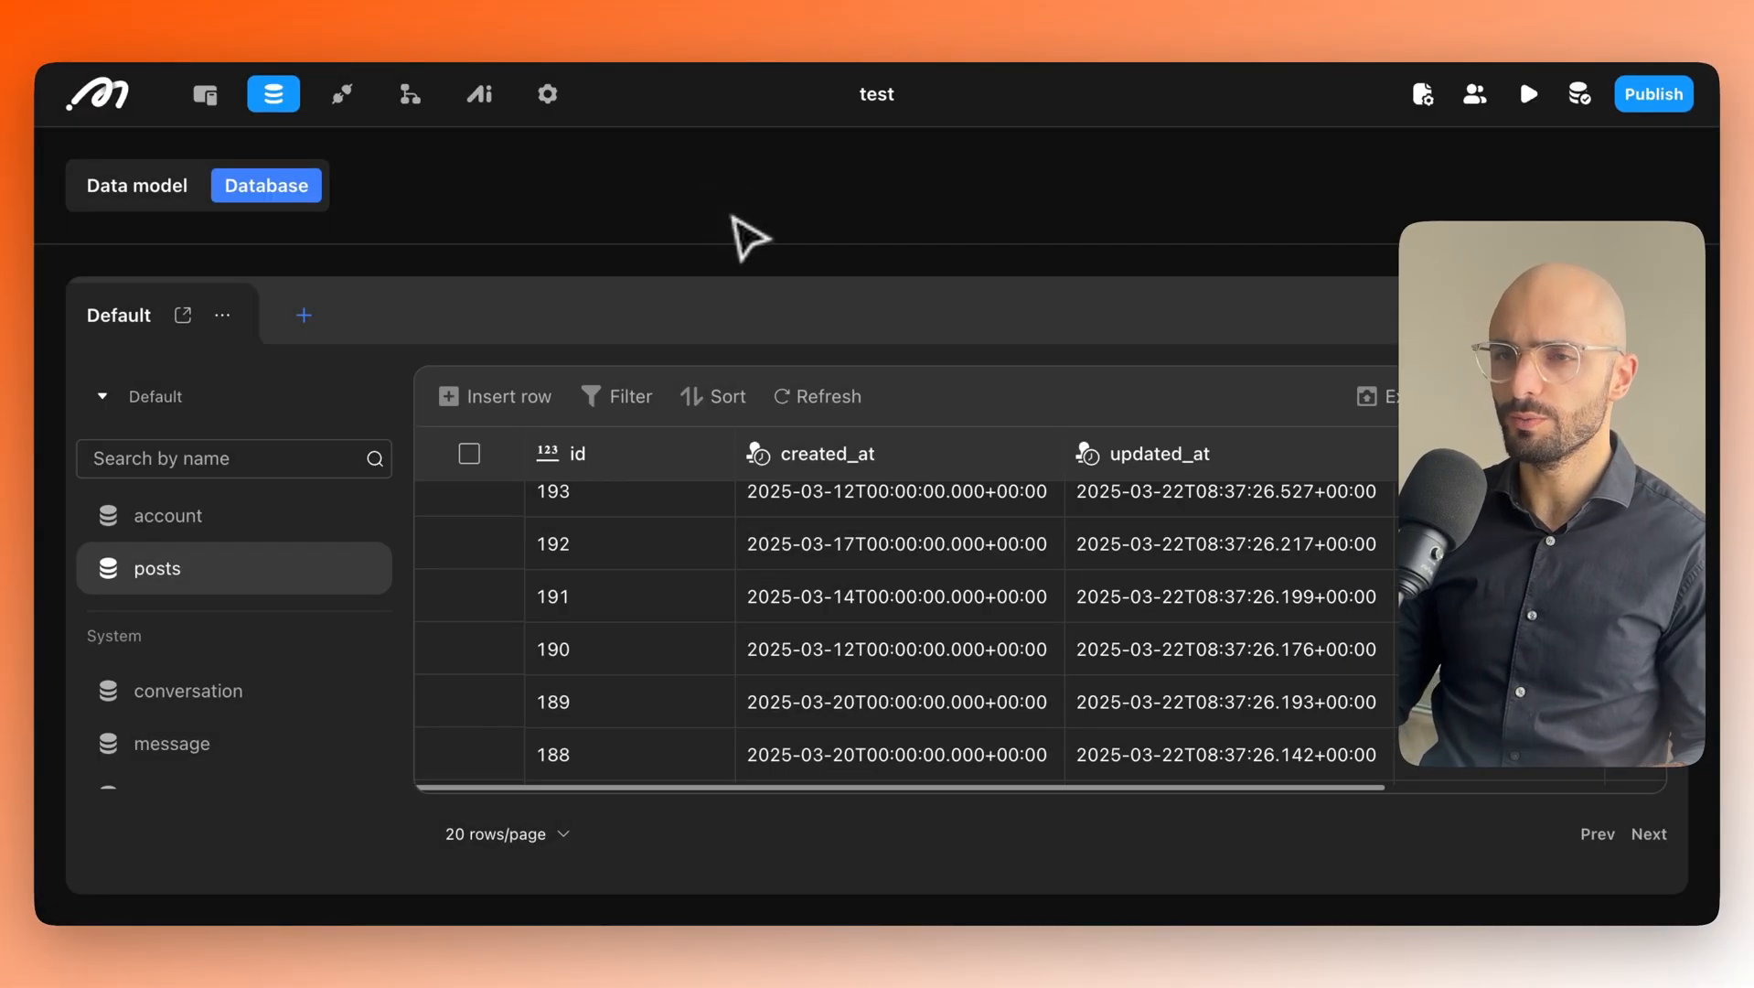
Open the live app preview beside the page editor and switch the canvas to the phone layout.
{"action": "left_click", "coordinate": [211, 95]}
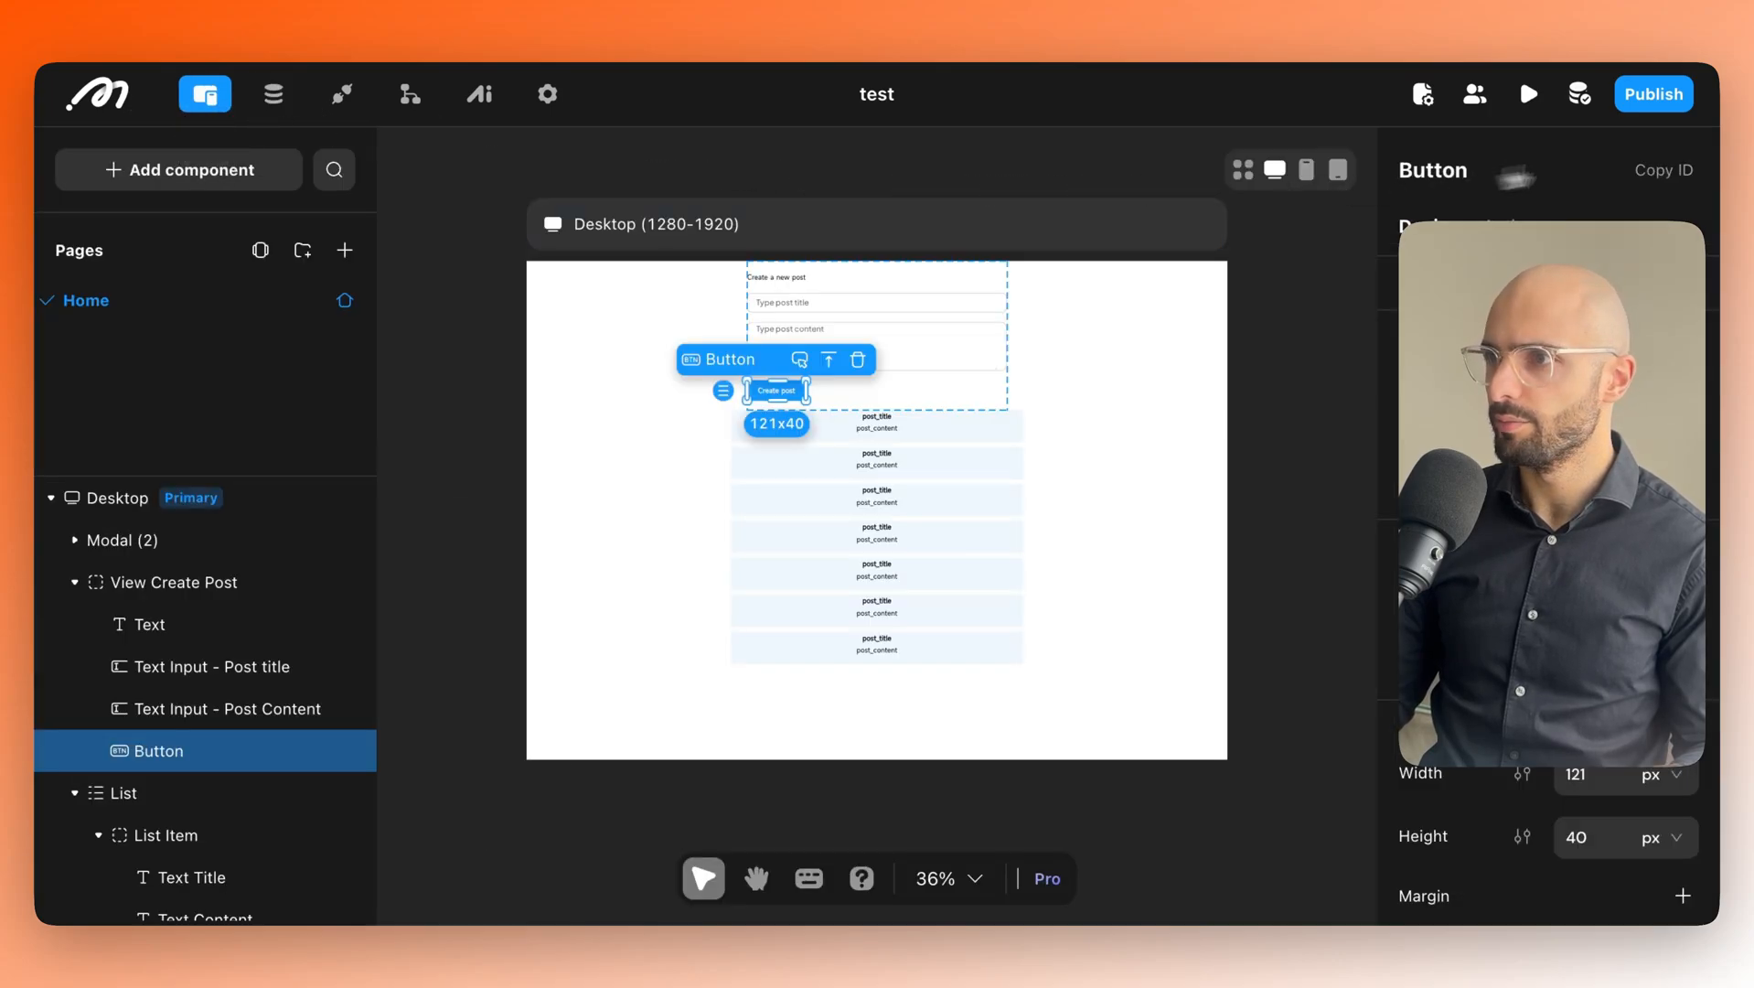
{"action": "left_click", "coordinate": [1527, 94]}
{"action": "left_click_drag", "start_coordinate": [1370, 189], "coordinate": [1125, 113]}
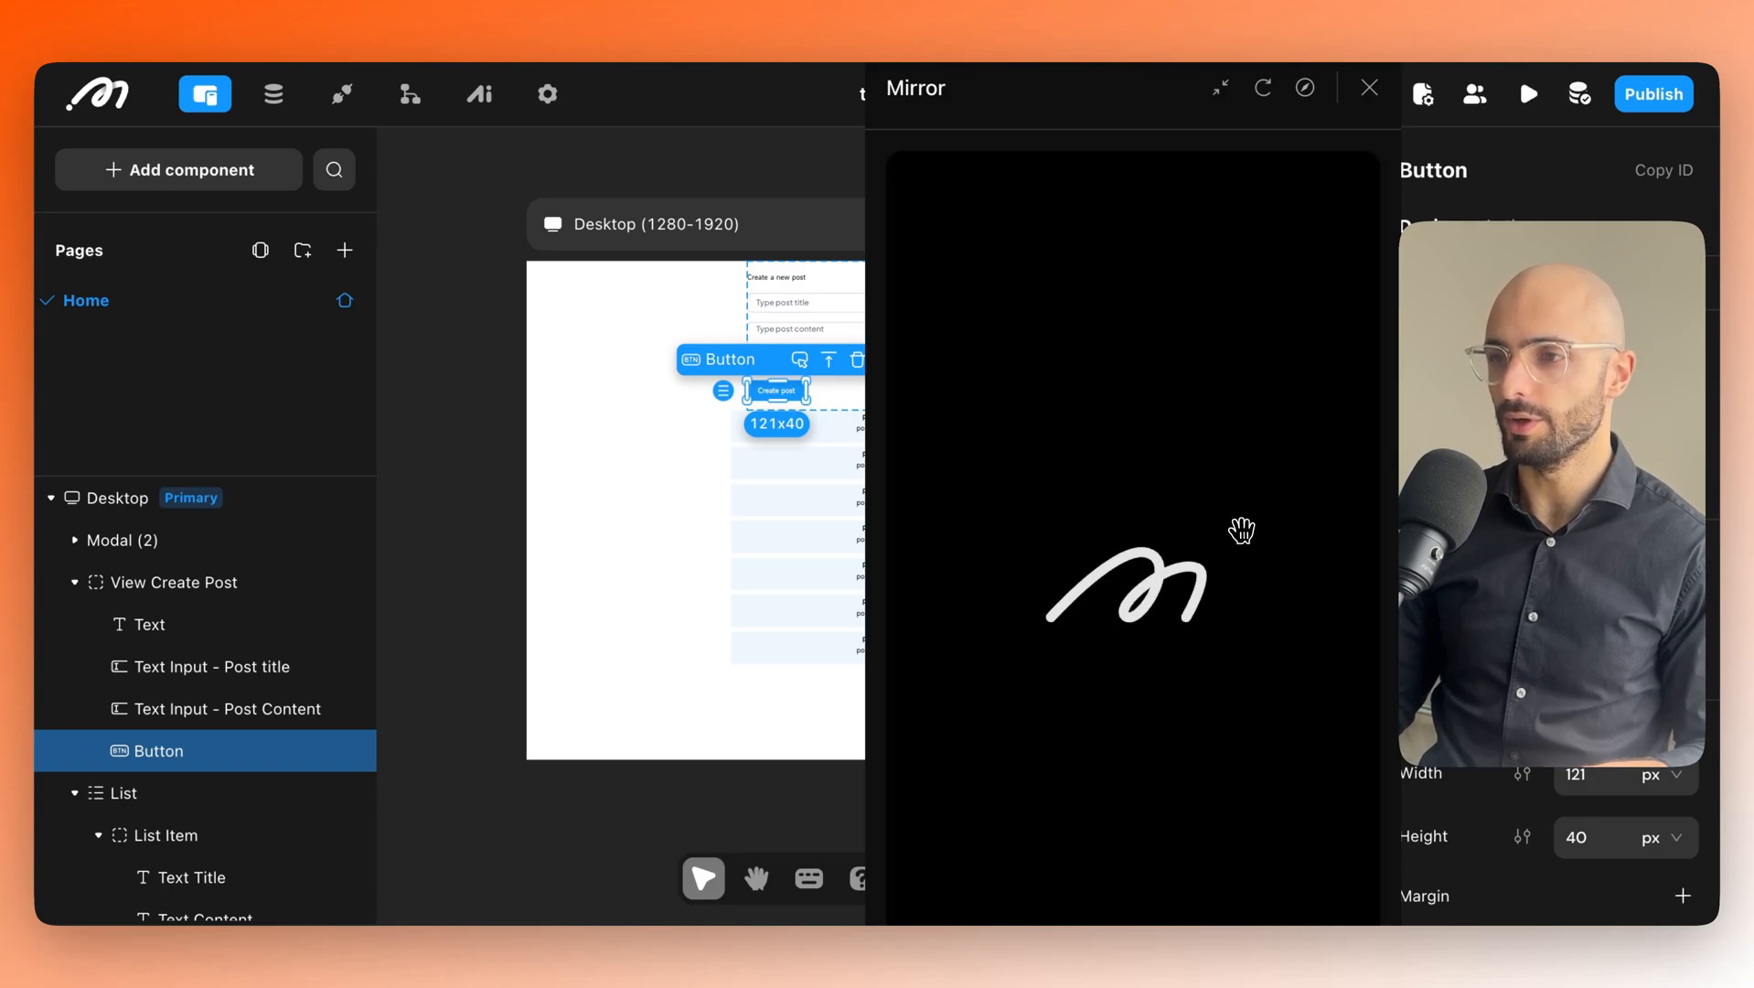
{"action": "left_click_drag", "start_coordinate": [904, 231], "coordinate": [79, 223]}
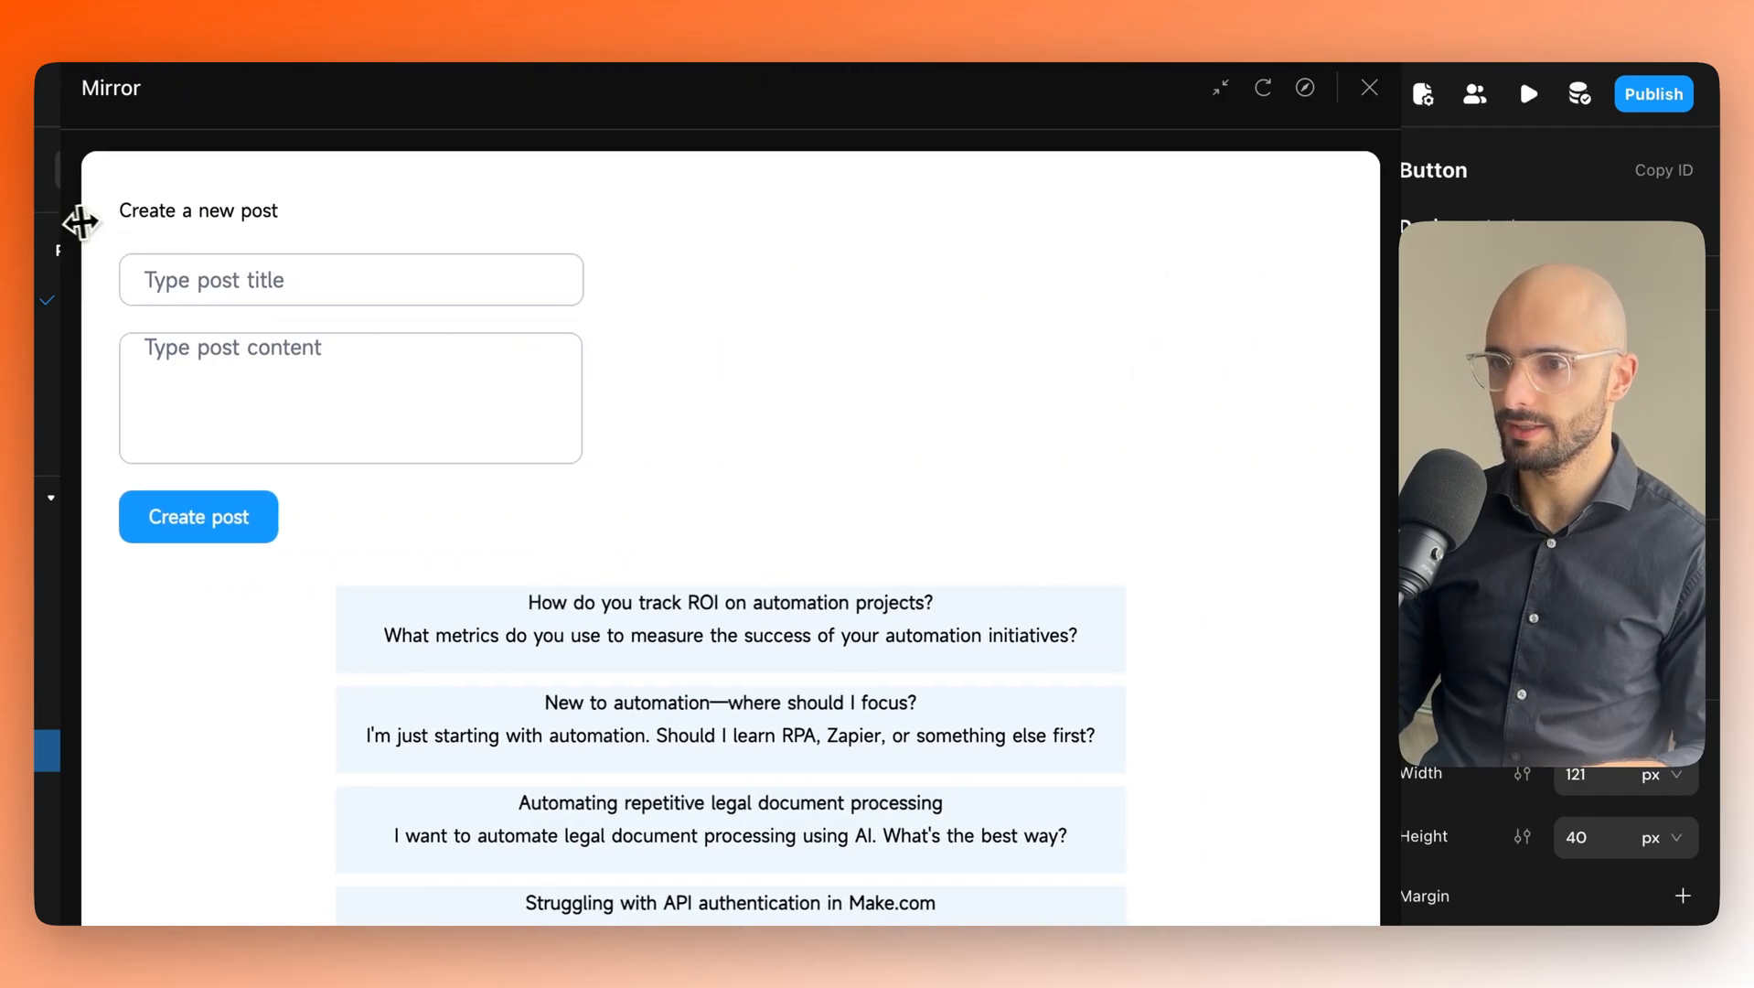
{"action": "scroll", "coordinate": [766, 531], "scroll_direction": "down", "scroll_amount": 2}
{"action": "scroll", "coordinate": [766, 532], "scroll_direction": "down", "scroll_amount": 2}
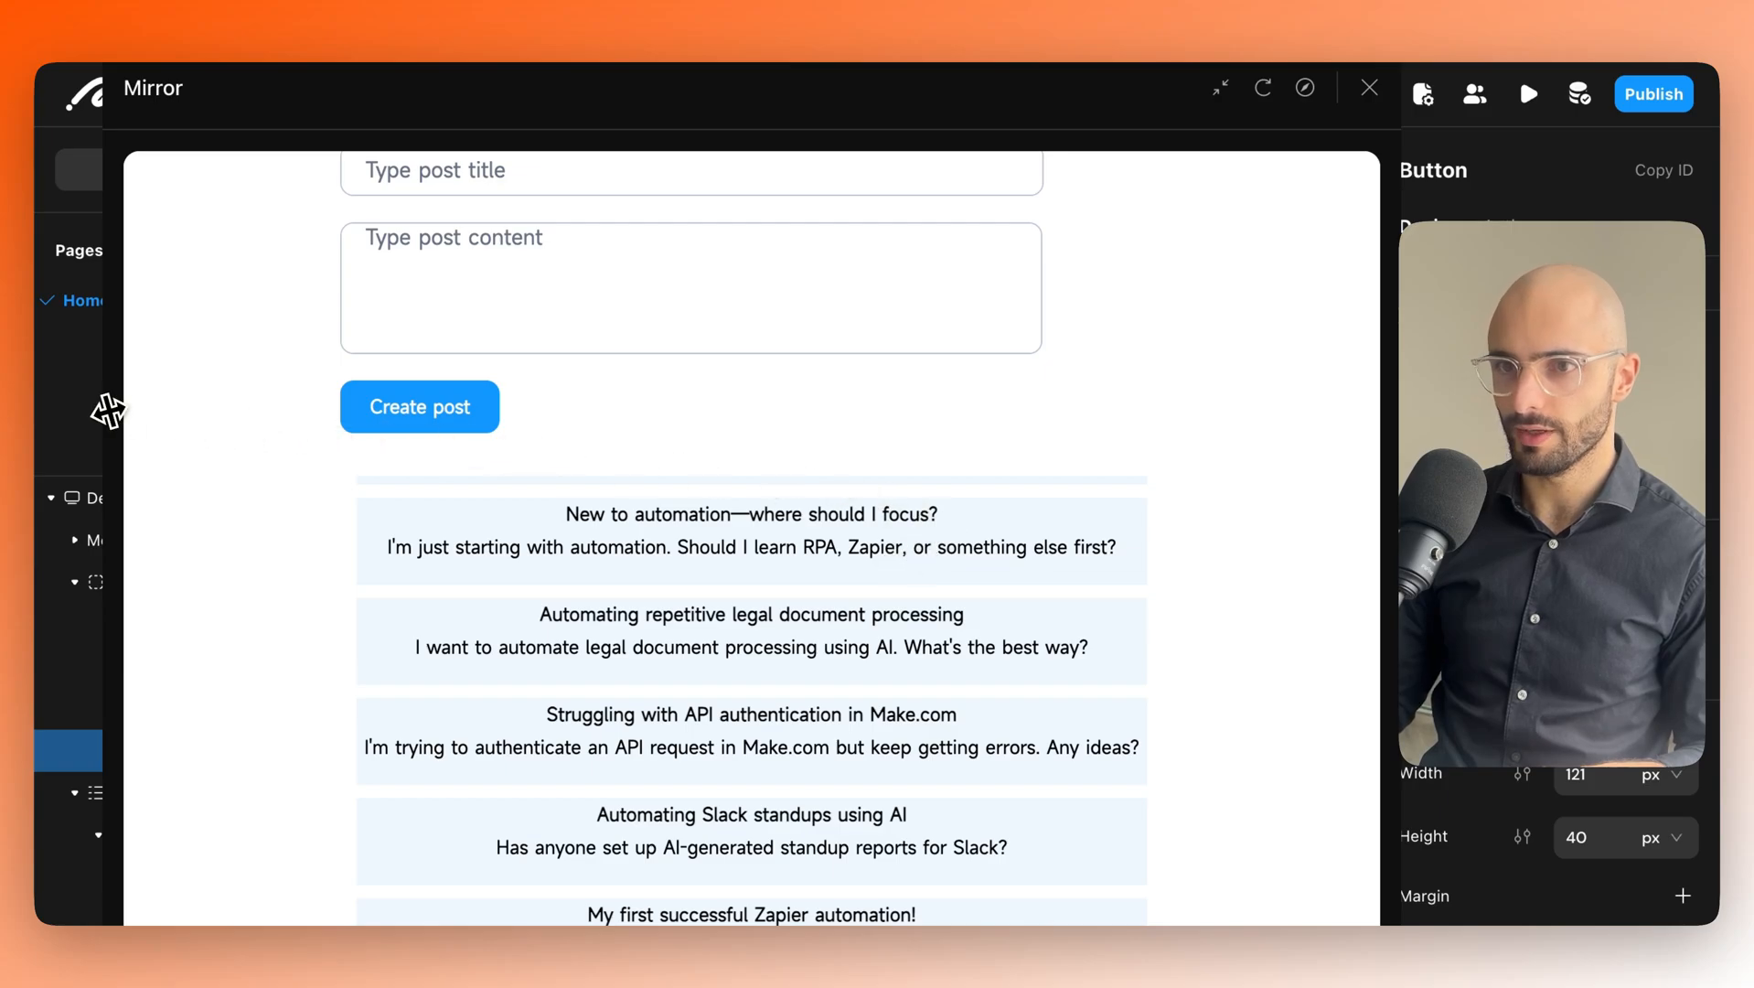
{"action": "left_click_drag", "start_coordinate": [126, 406], "coordinate": [931, 449]}
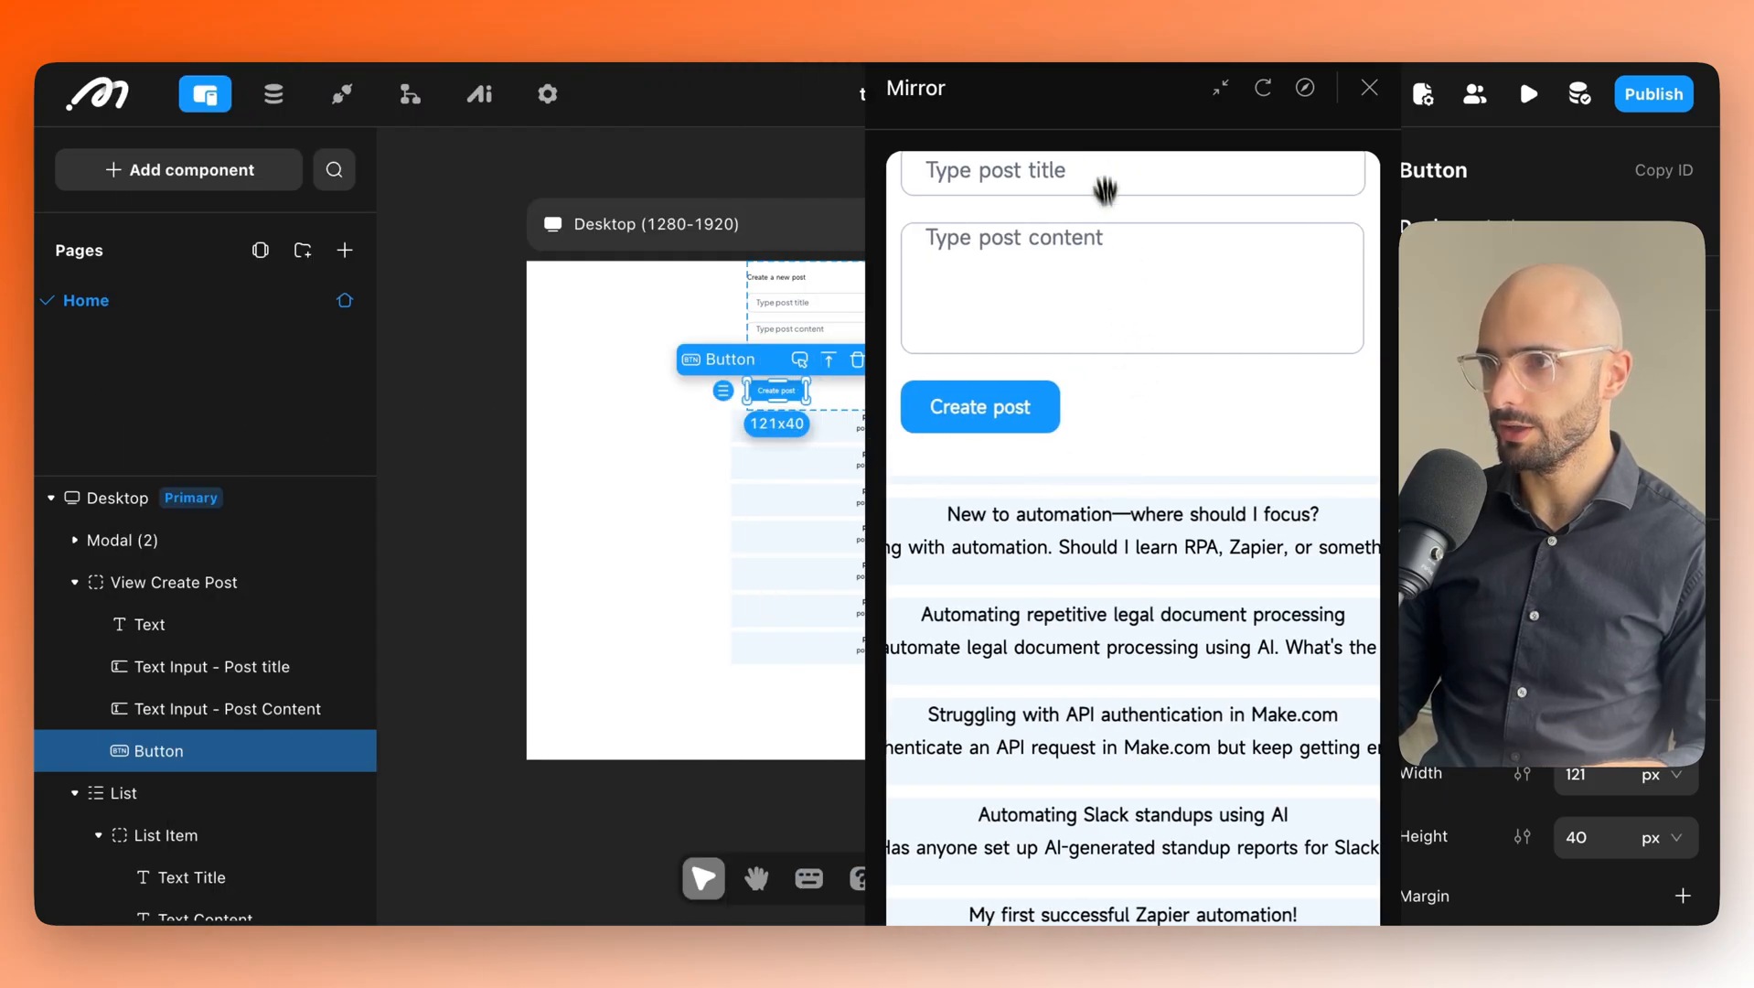
{"action": "left_click_drag", "start_coordinate": [1106, 189], "coordinate": [644, 188]}
{"action": "left_click", "coordinate": [1308, 180]}
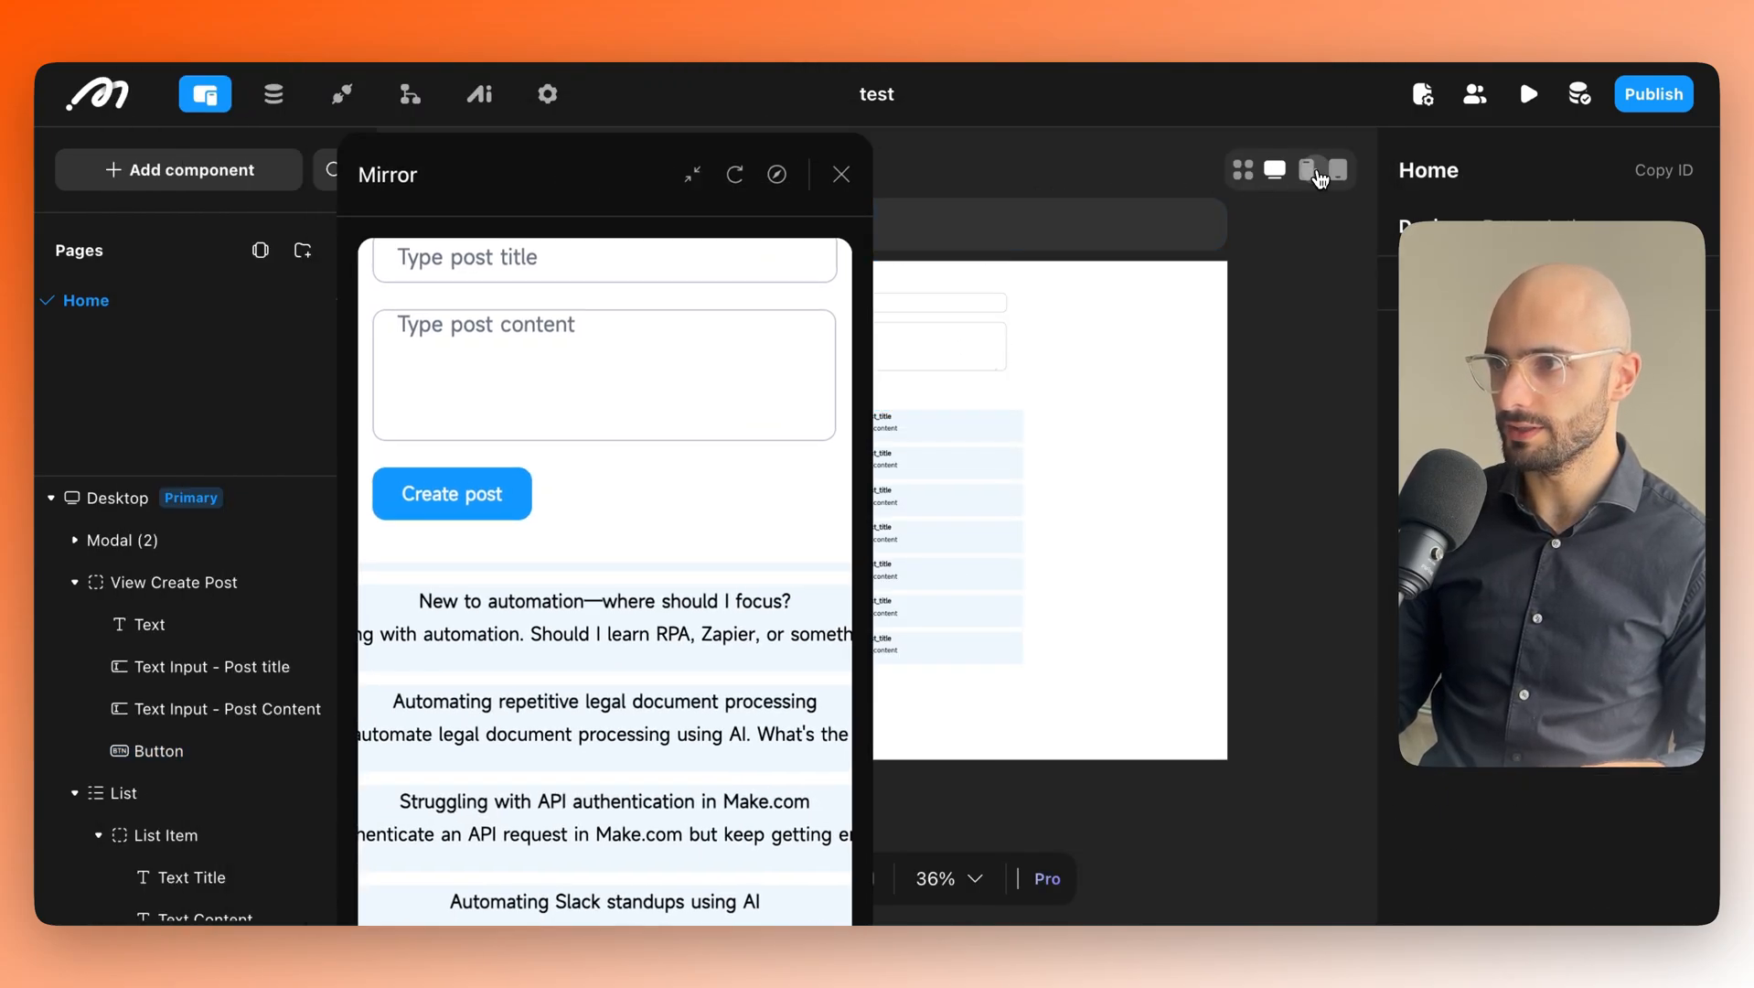
{"action": "left_click", "coordinate": [1306, 169]}
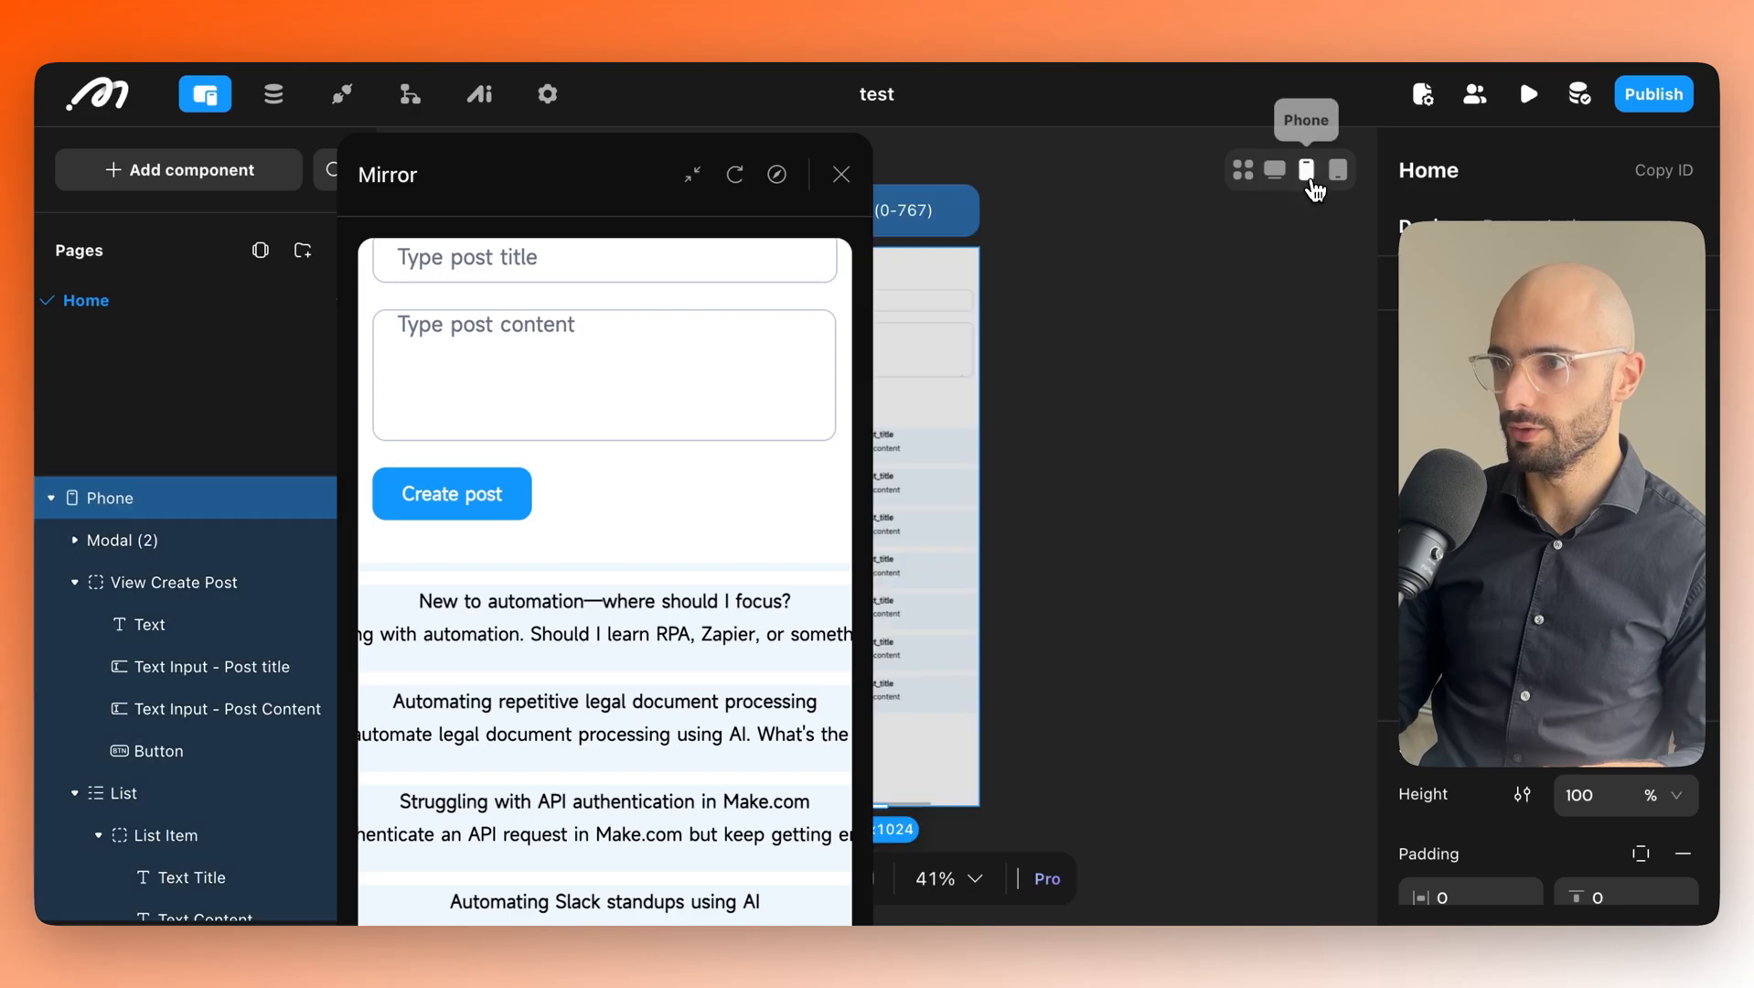
{"action": "left_click_drag", "start_coordinate": [615, 172], "coordinate": [411, 151]}
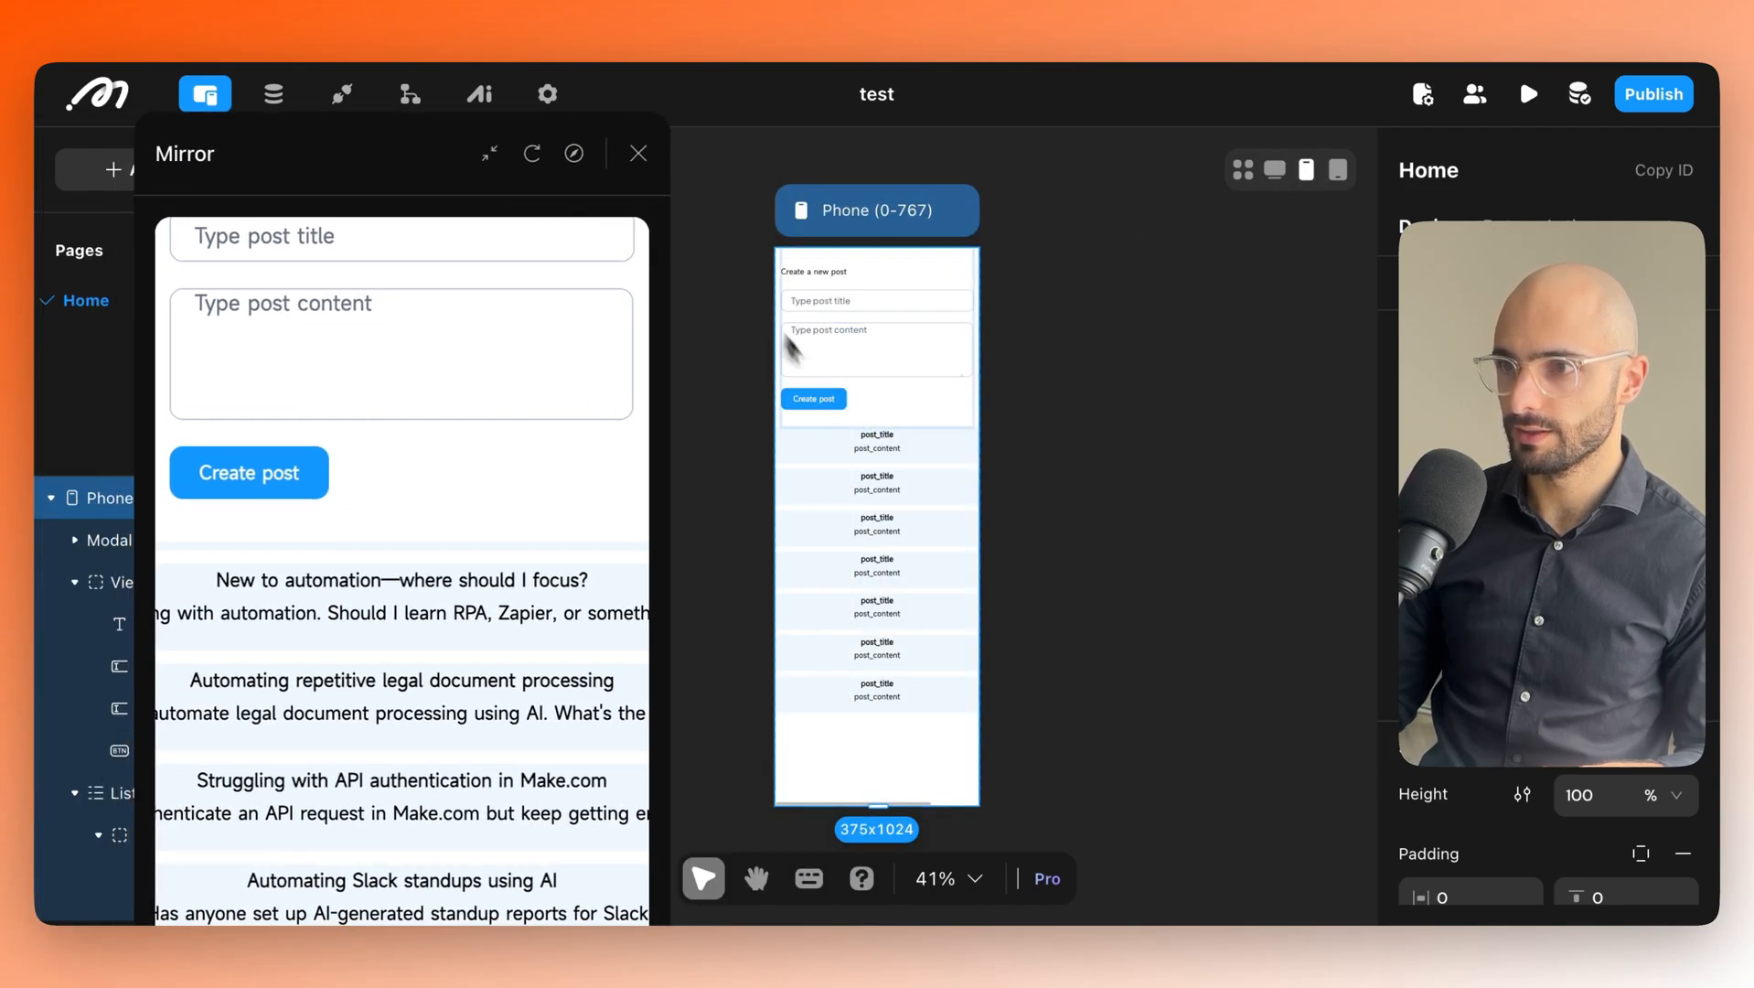
Narrow the posts list to the phone width and inspect the first post's title and content.
{"action": "left_click", "coordinate": [810, 457]}
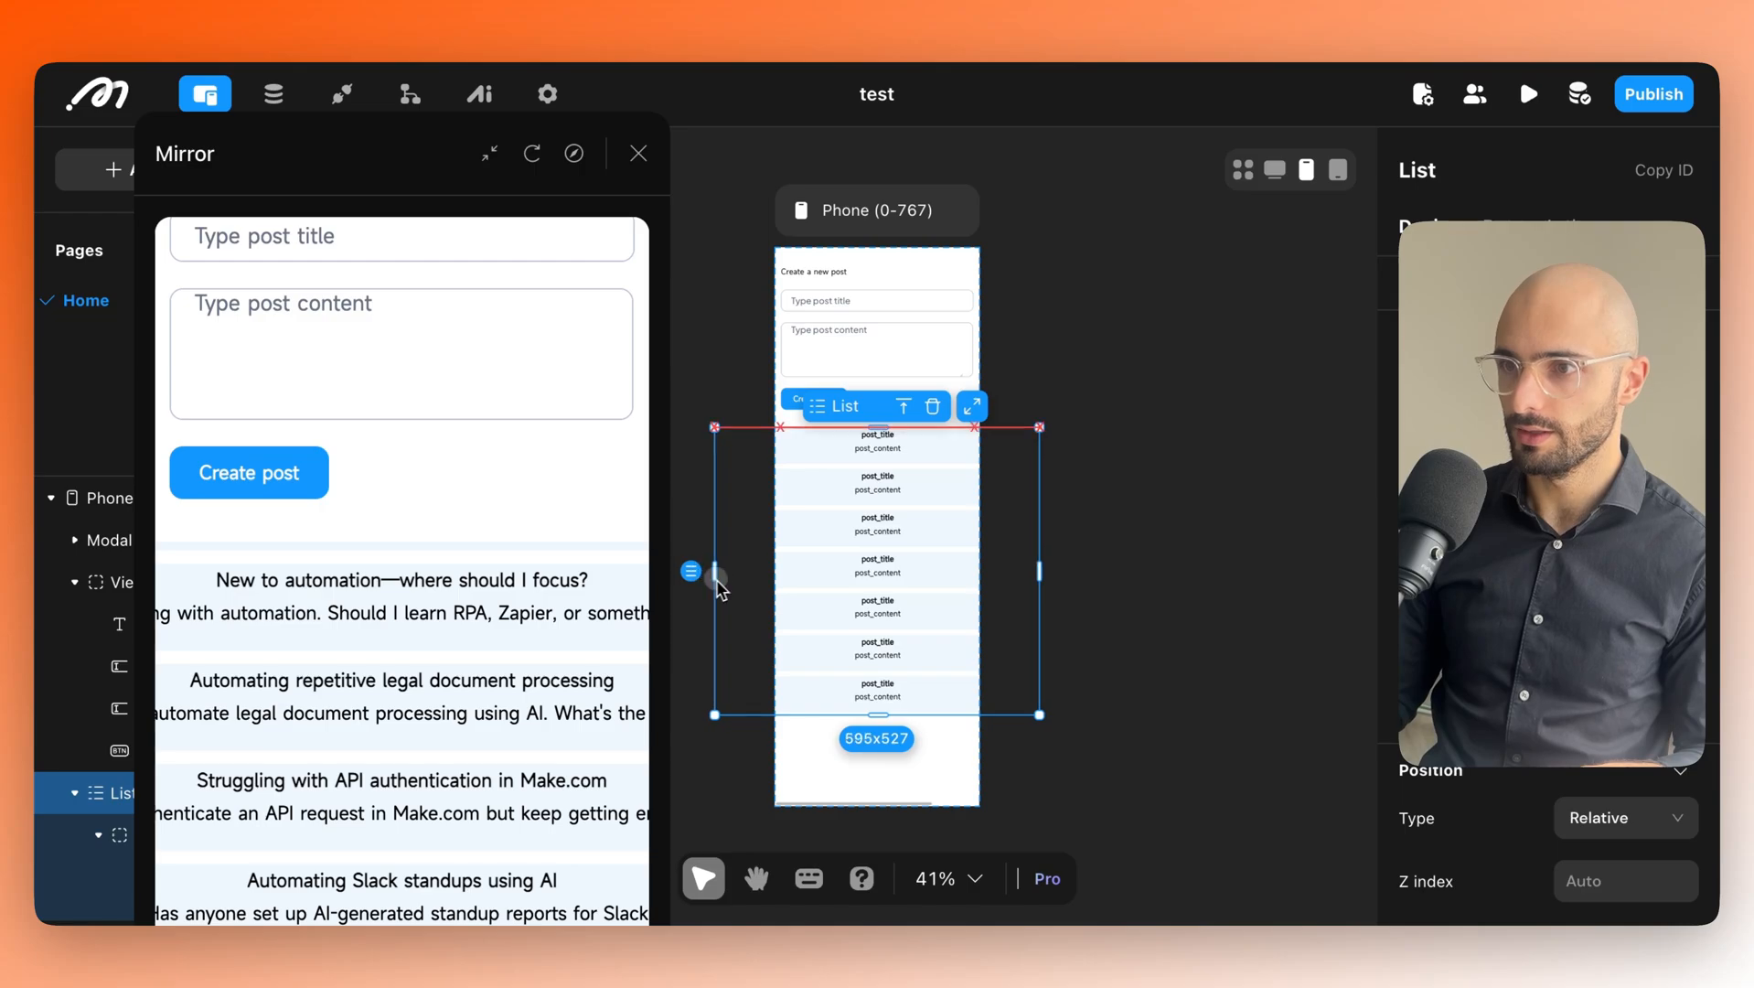
{"action": "left_click_drag", "start_coordinate": [716, 579], "coordinate": [836, 578]}
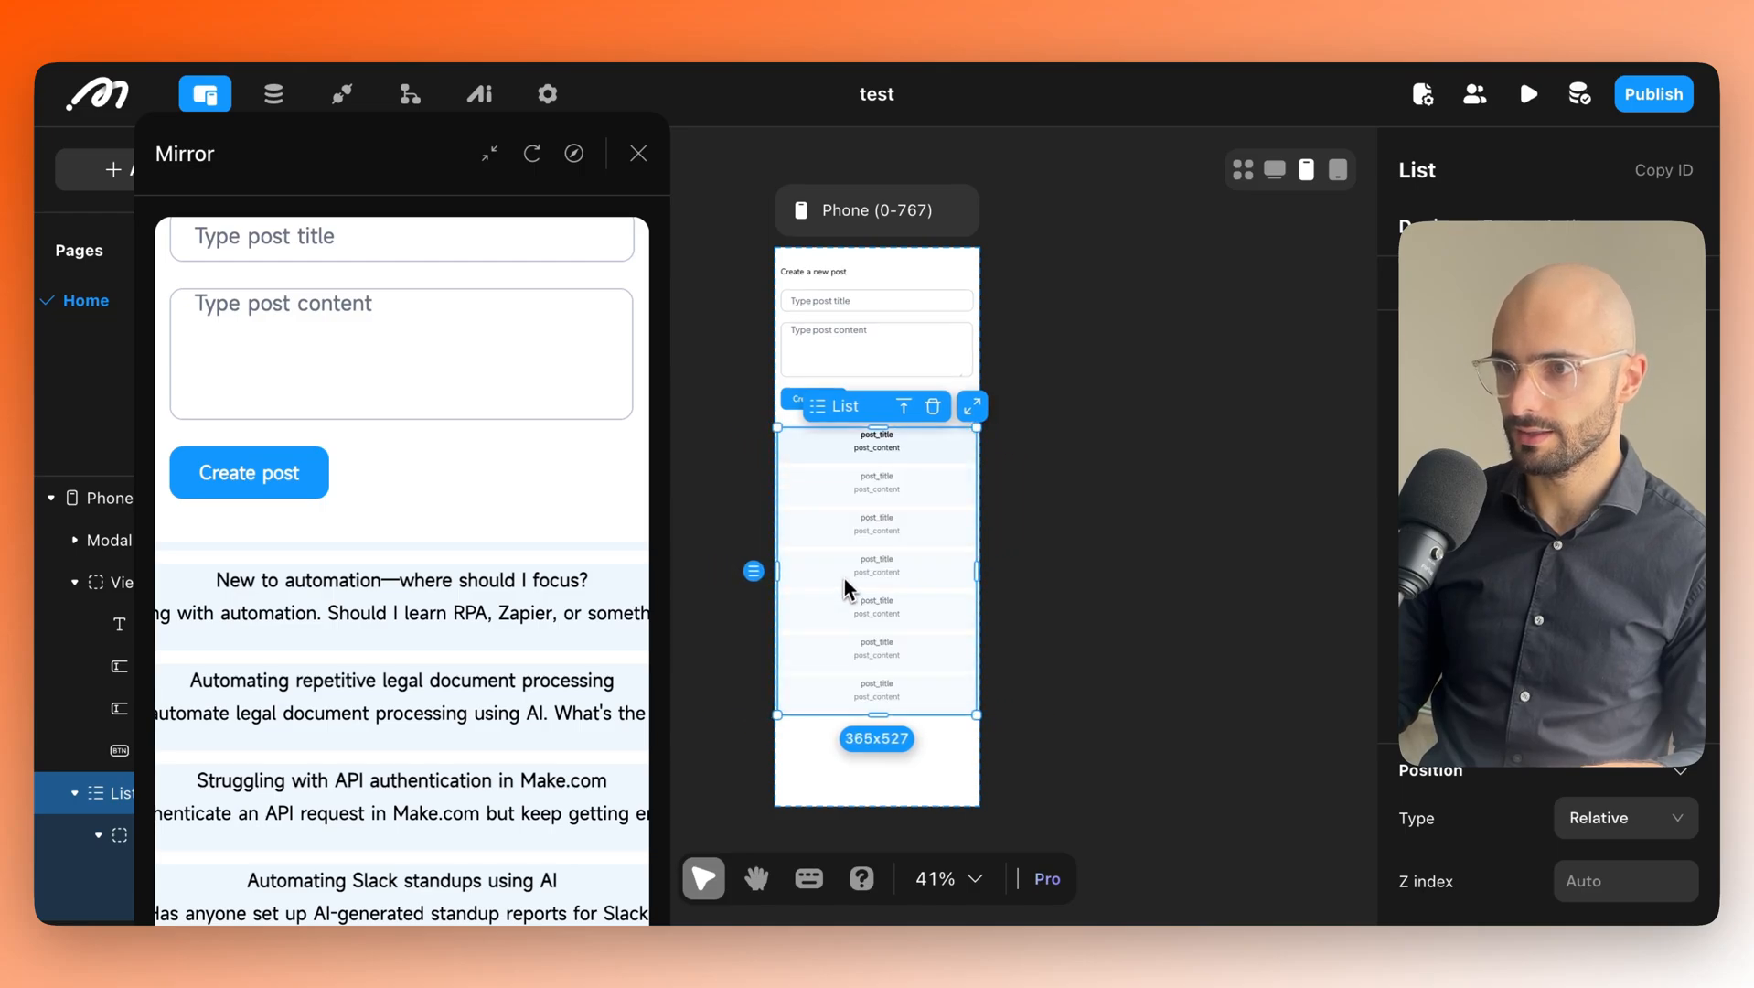
{"action": "left_click", "coordinate": [876, 444]}
{"action": "left_click", "coordinate": [878, 437]}
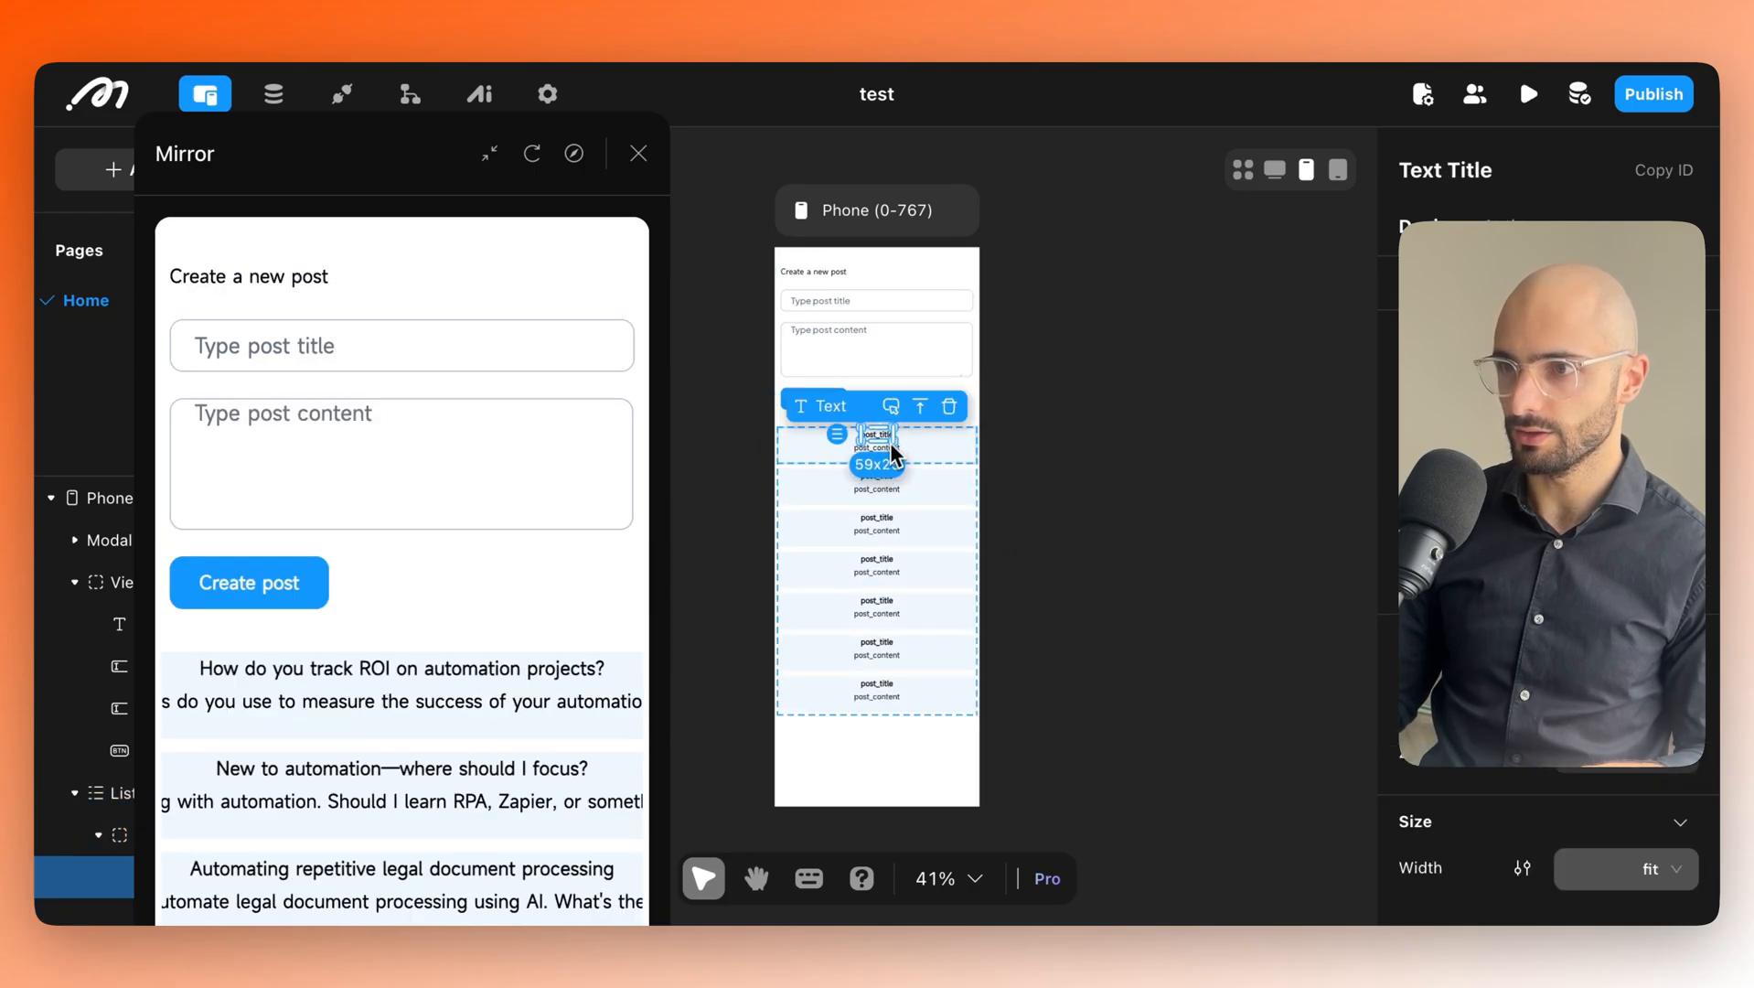
{"action": "left_click", "coordinate": [827, 528]}
{"action": "left_click", "coordinate": [865, 451]}
Shift the live preview off the phone frame and recheck the first post's content text.
{"action": "left_click_drag", "start_coordinate": [355, 173], "coordinate": [833, 106]}
{"action": "left_click_drag", "start_coordinate": [734, 633], "coordinate": [1143, 651]}
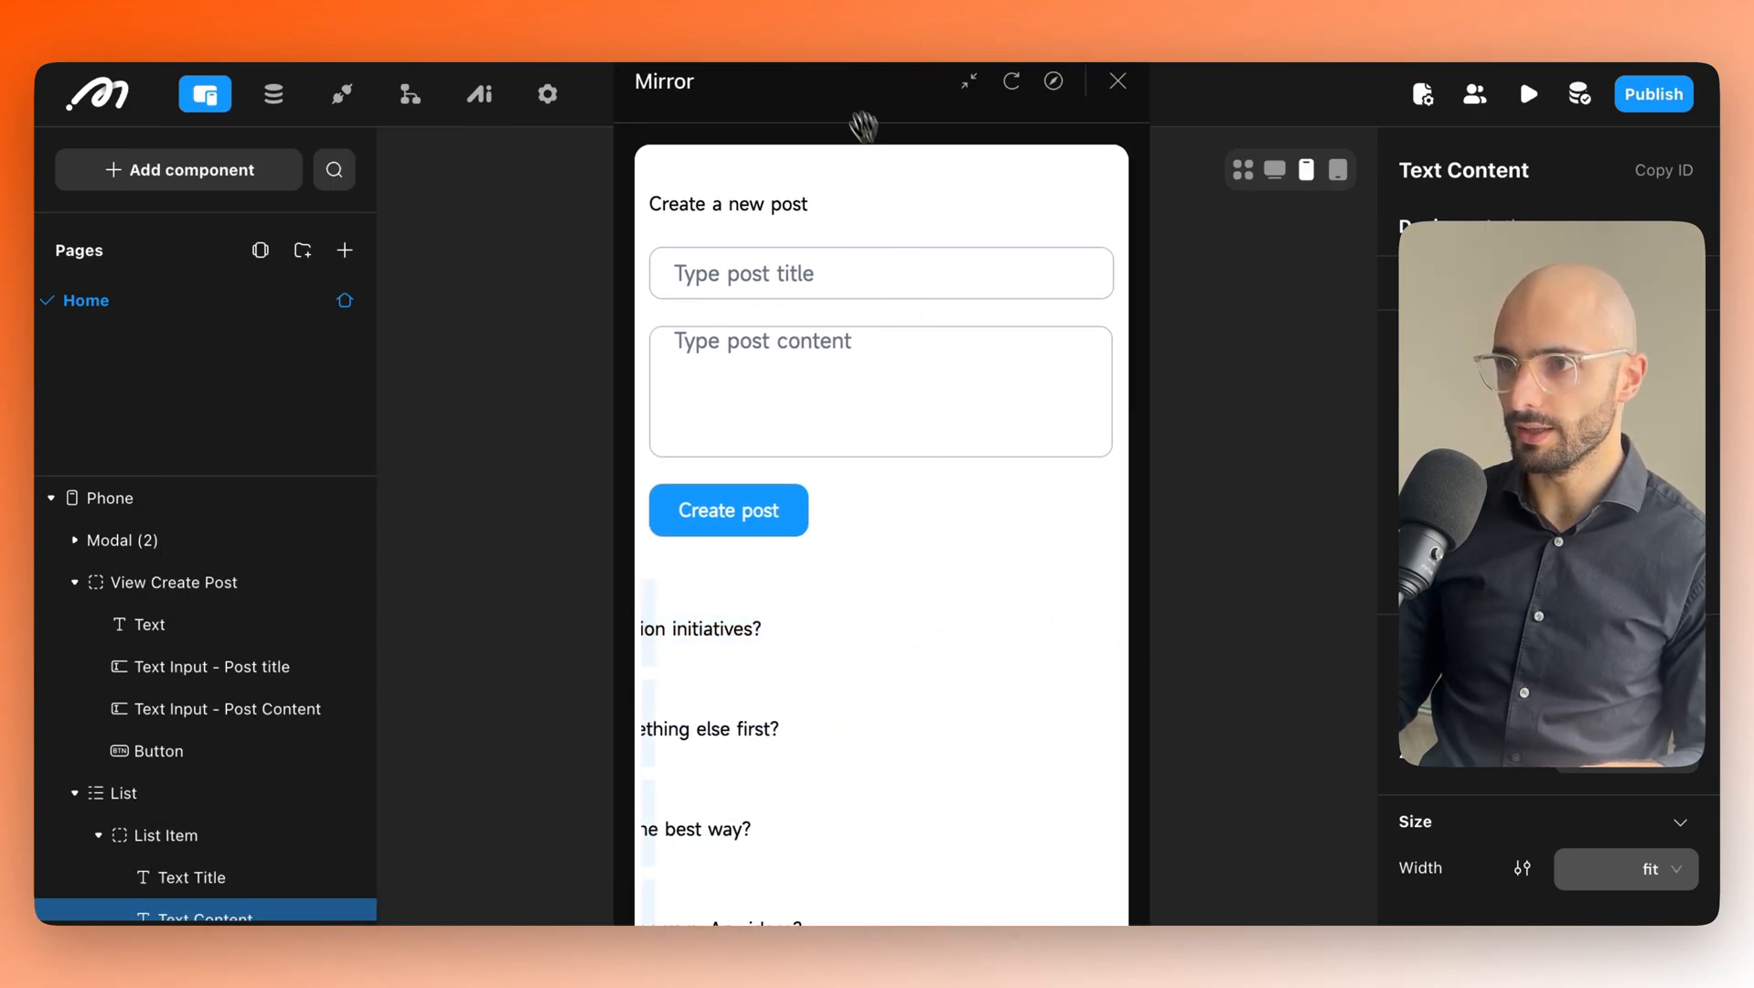
{"action": "left_click_drag", "start_coordinate": [863, 126], "coordinate": [325, 171]}
{"action": "left_click", "coordinate": [892, 460]}
{"action": "left_click", "coordinate": [894, 460]}
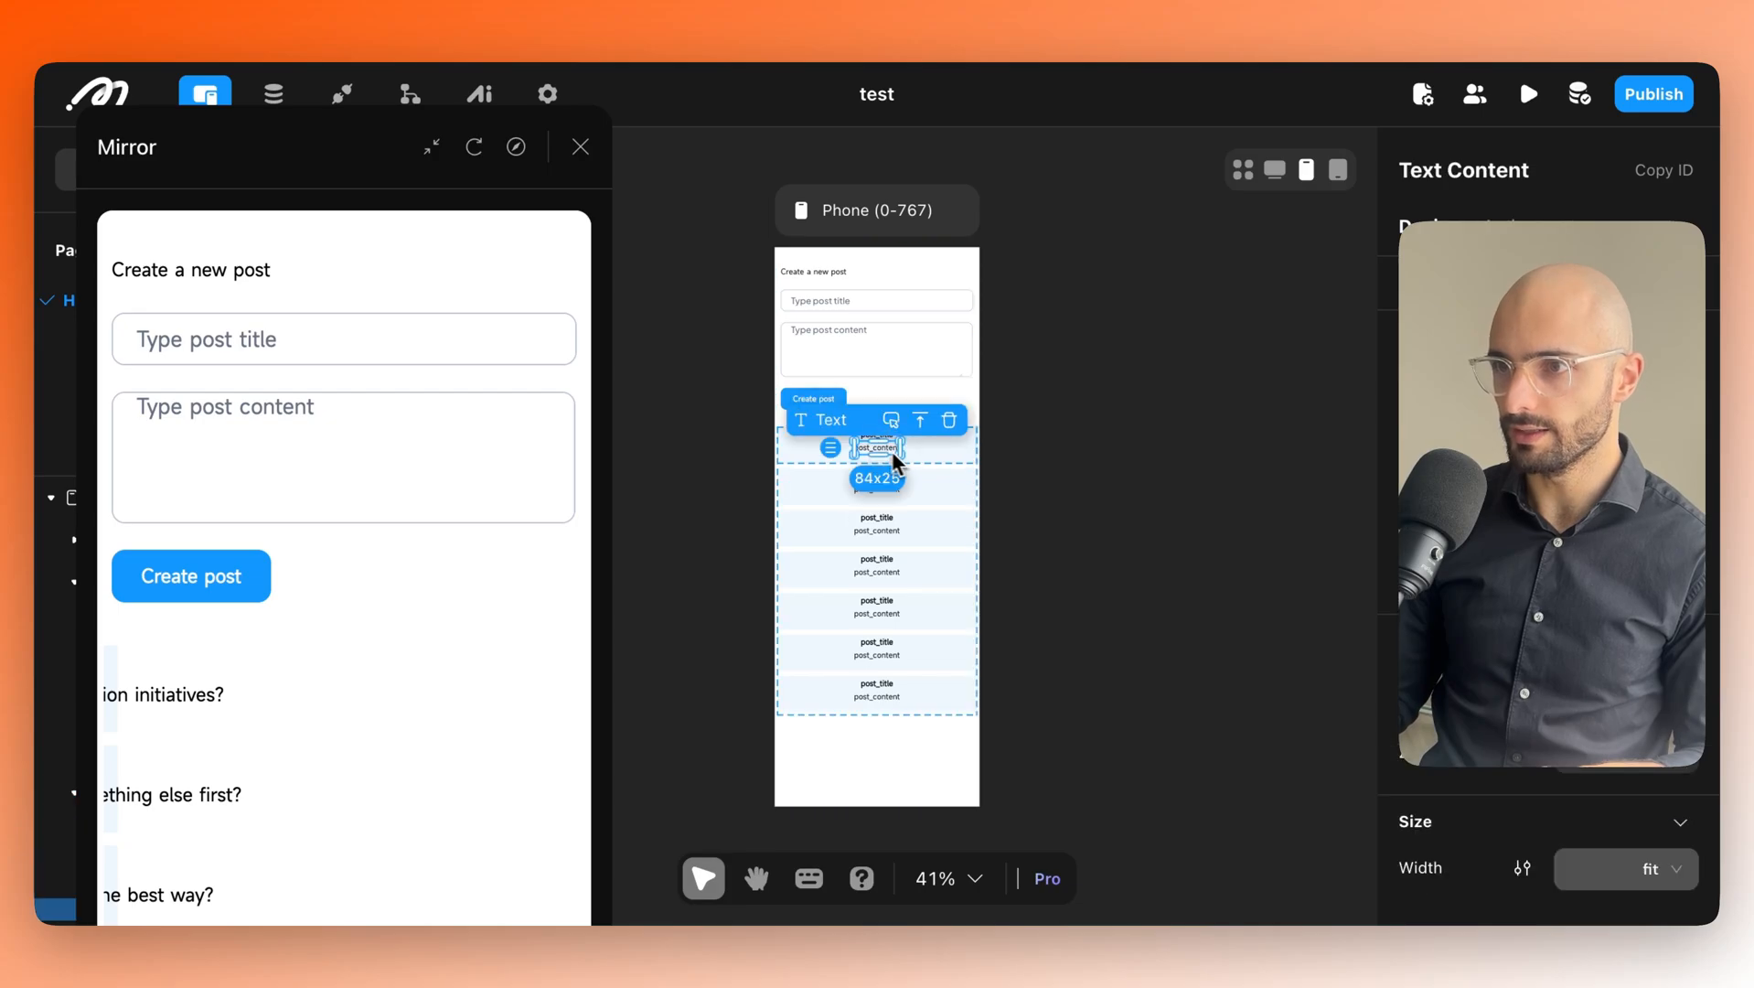
{"action": "scroll", "coordinate": [1457, 799], "scroll_direction": "down", "scroll_amount": 5}
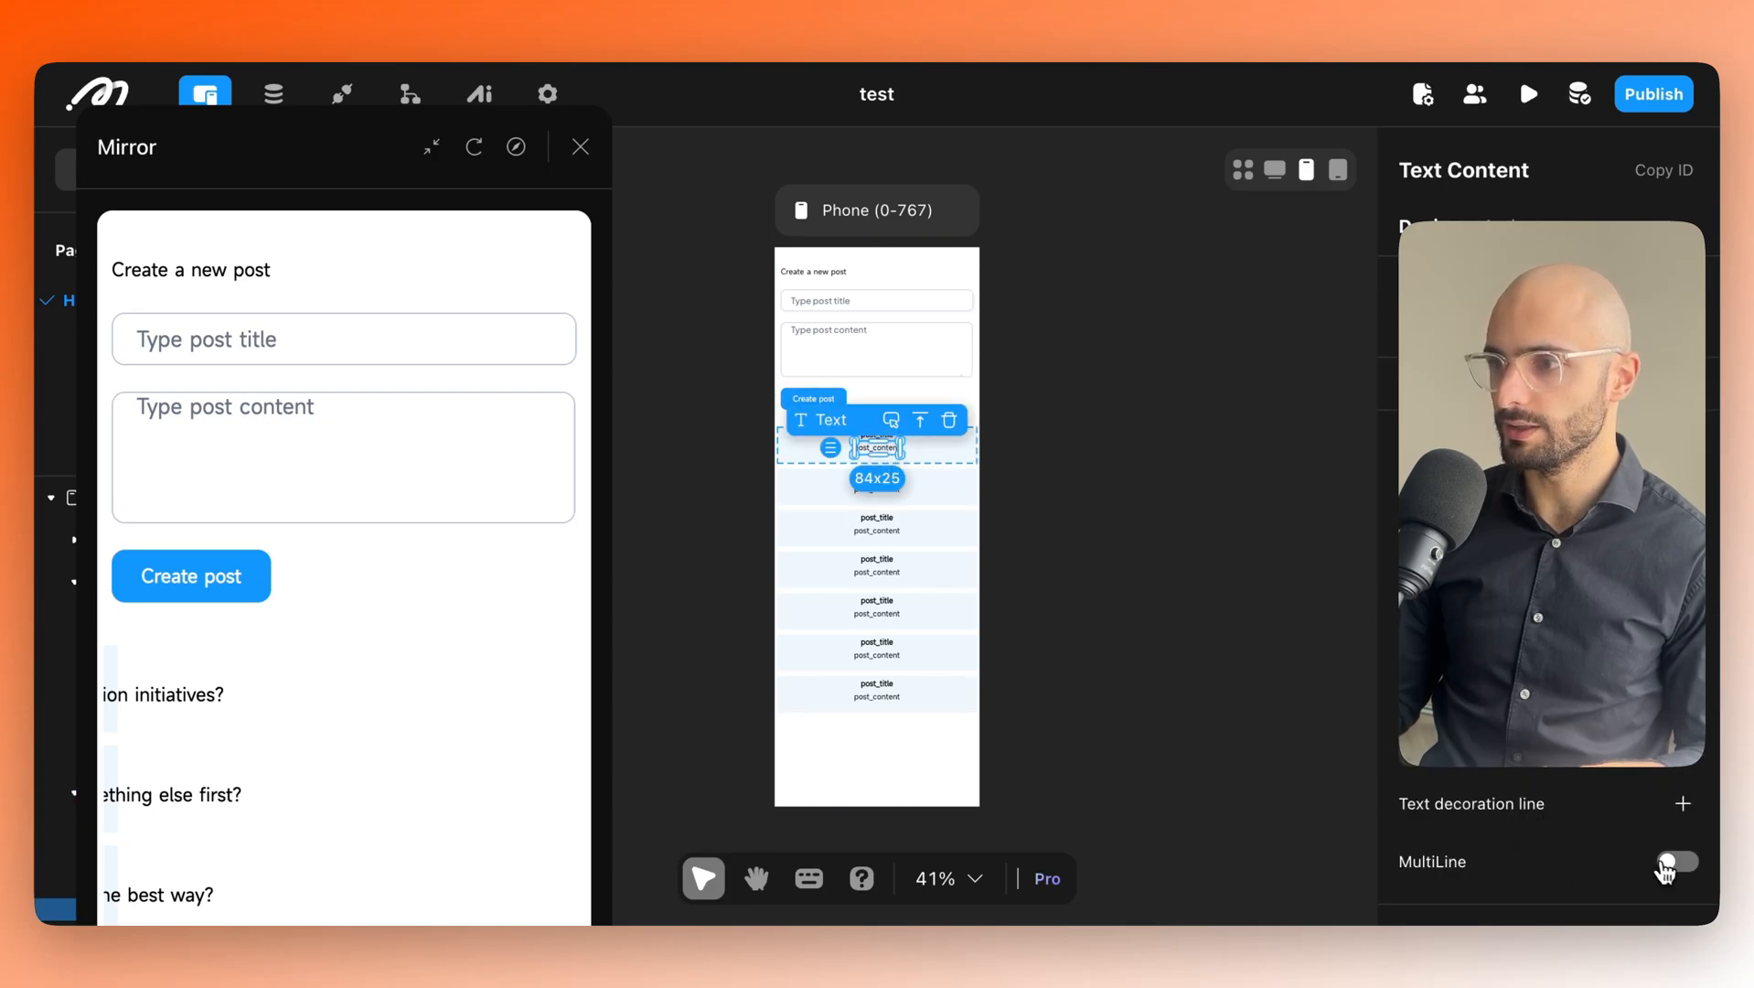
{"action": "key", "text": "ctrl+Tab"}
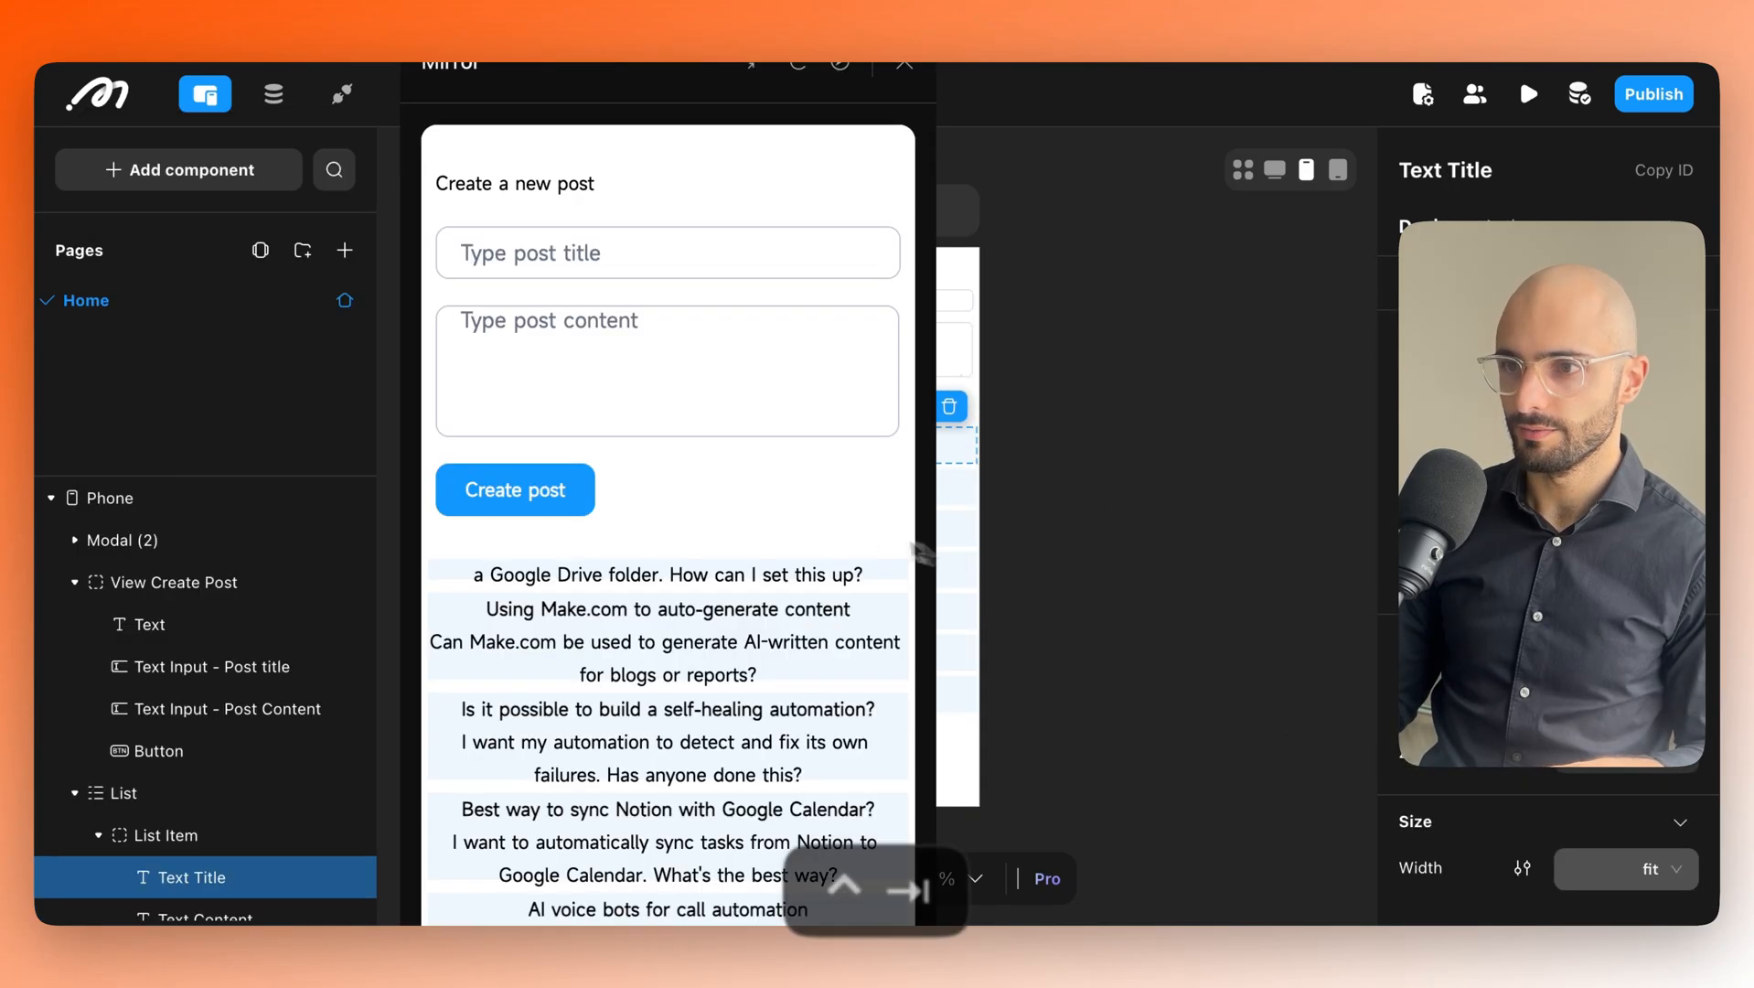
{"action": "scroll", "coordinate": [774, 631], "scroll_direction": "down", "scroll_amount": 2}
{"action": "scroll", "coordinate": [773, 631], "scroll_direction": "down", "scroll_amount": 6}
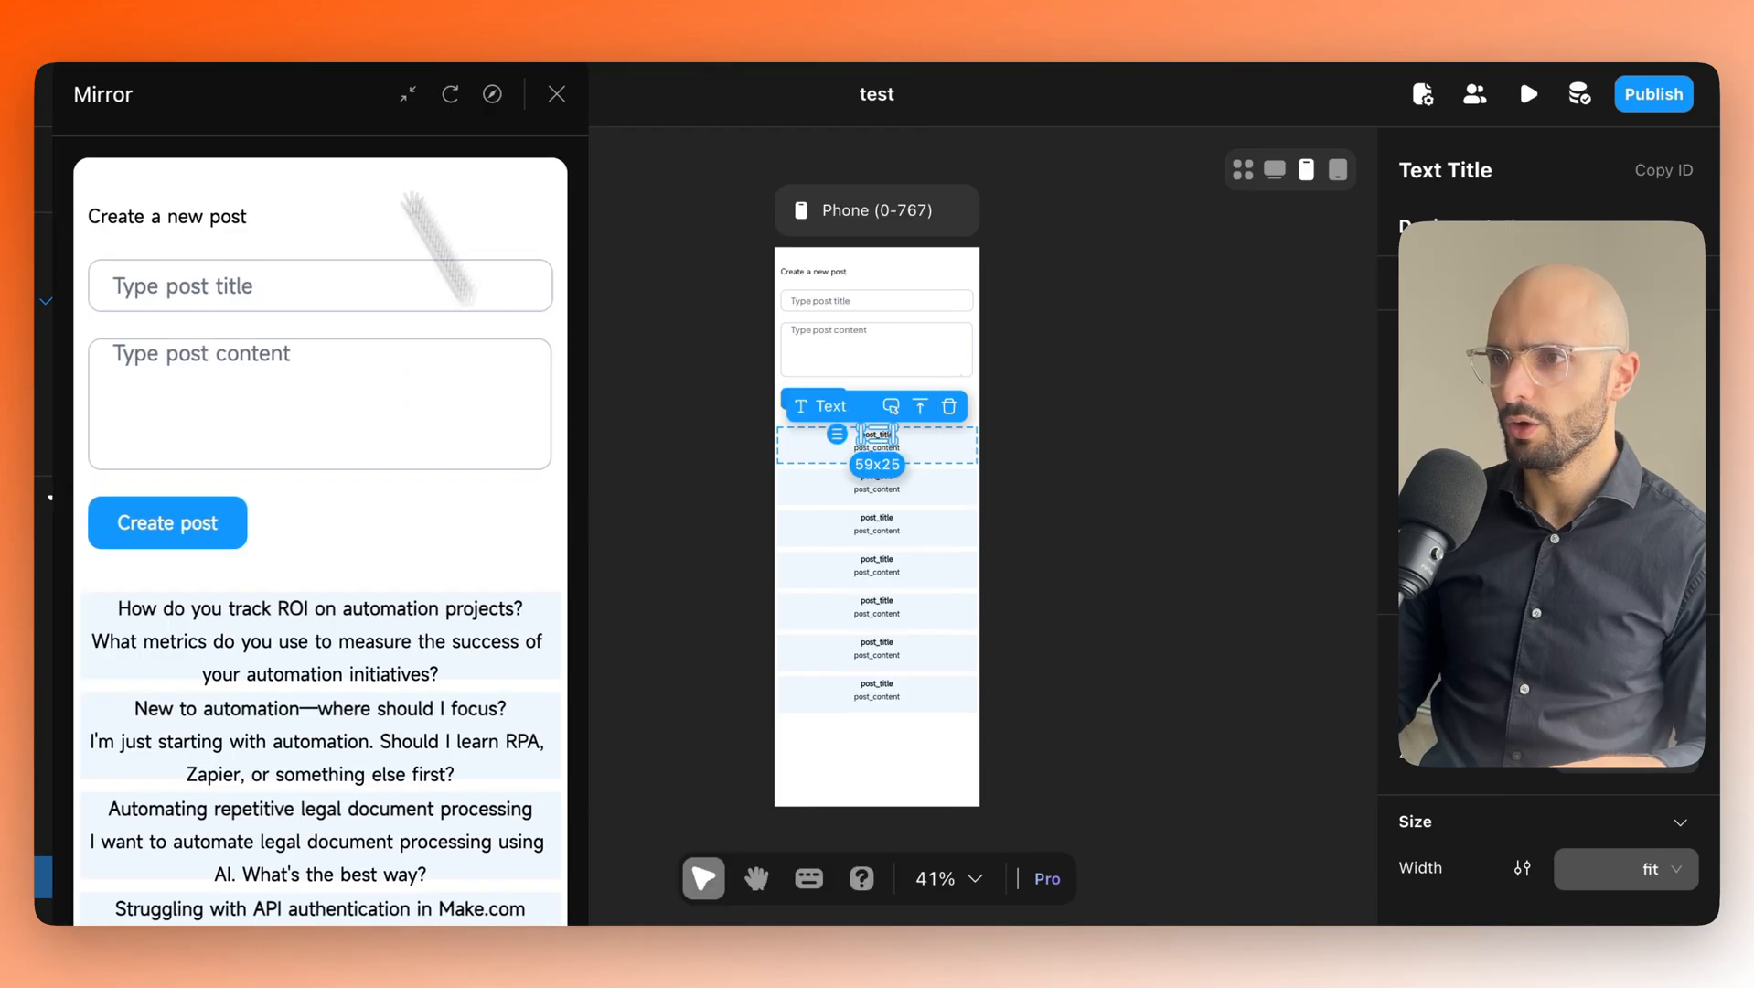
{"action": "left_click_drag", "start_coordinate": [336, 91], "coordinate": [315, 90]}
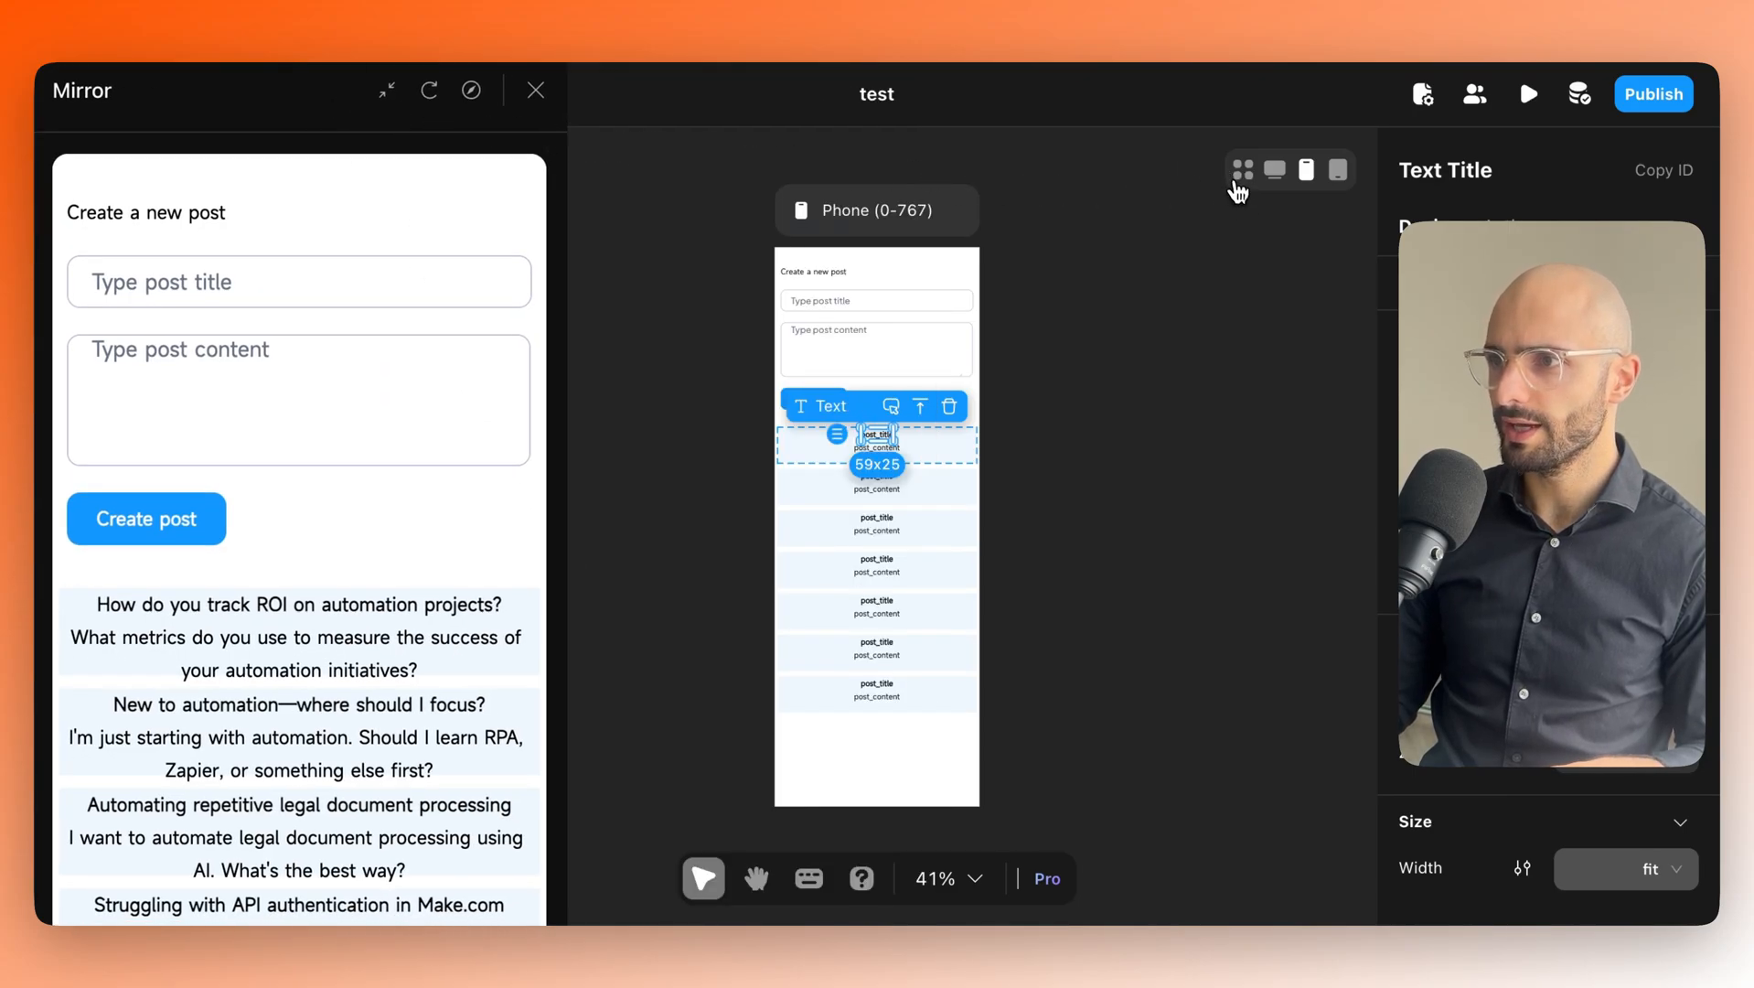
Show desktop, phone and tablet layouts together and select the post list and create-post form.
{"action": "left_click", "coordinate": [1243, 174]}
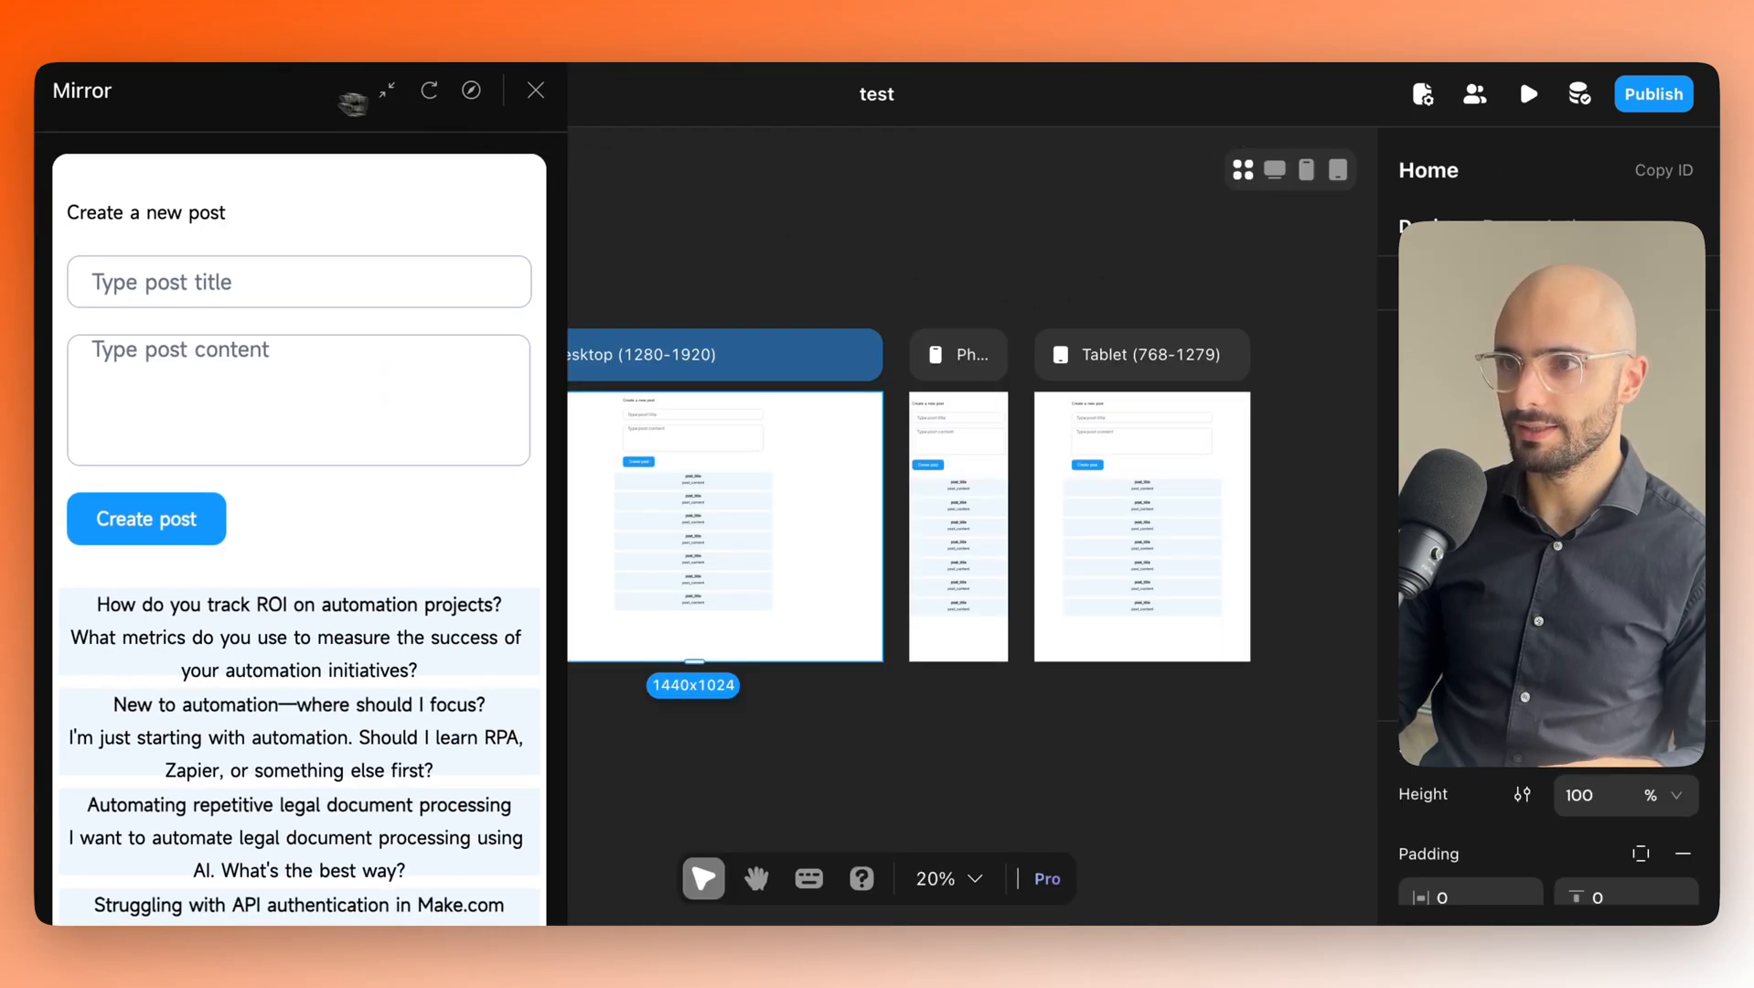
{"action": "left_click_drag", "start_coordinate": [352, 104], "coordinate": [235, 110]}
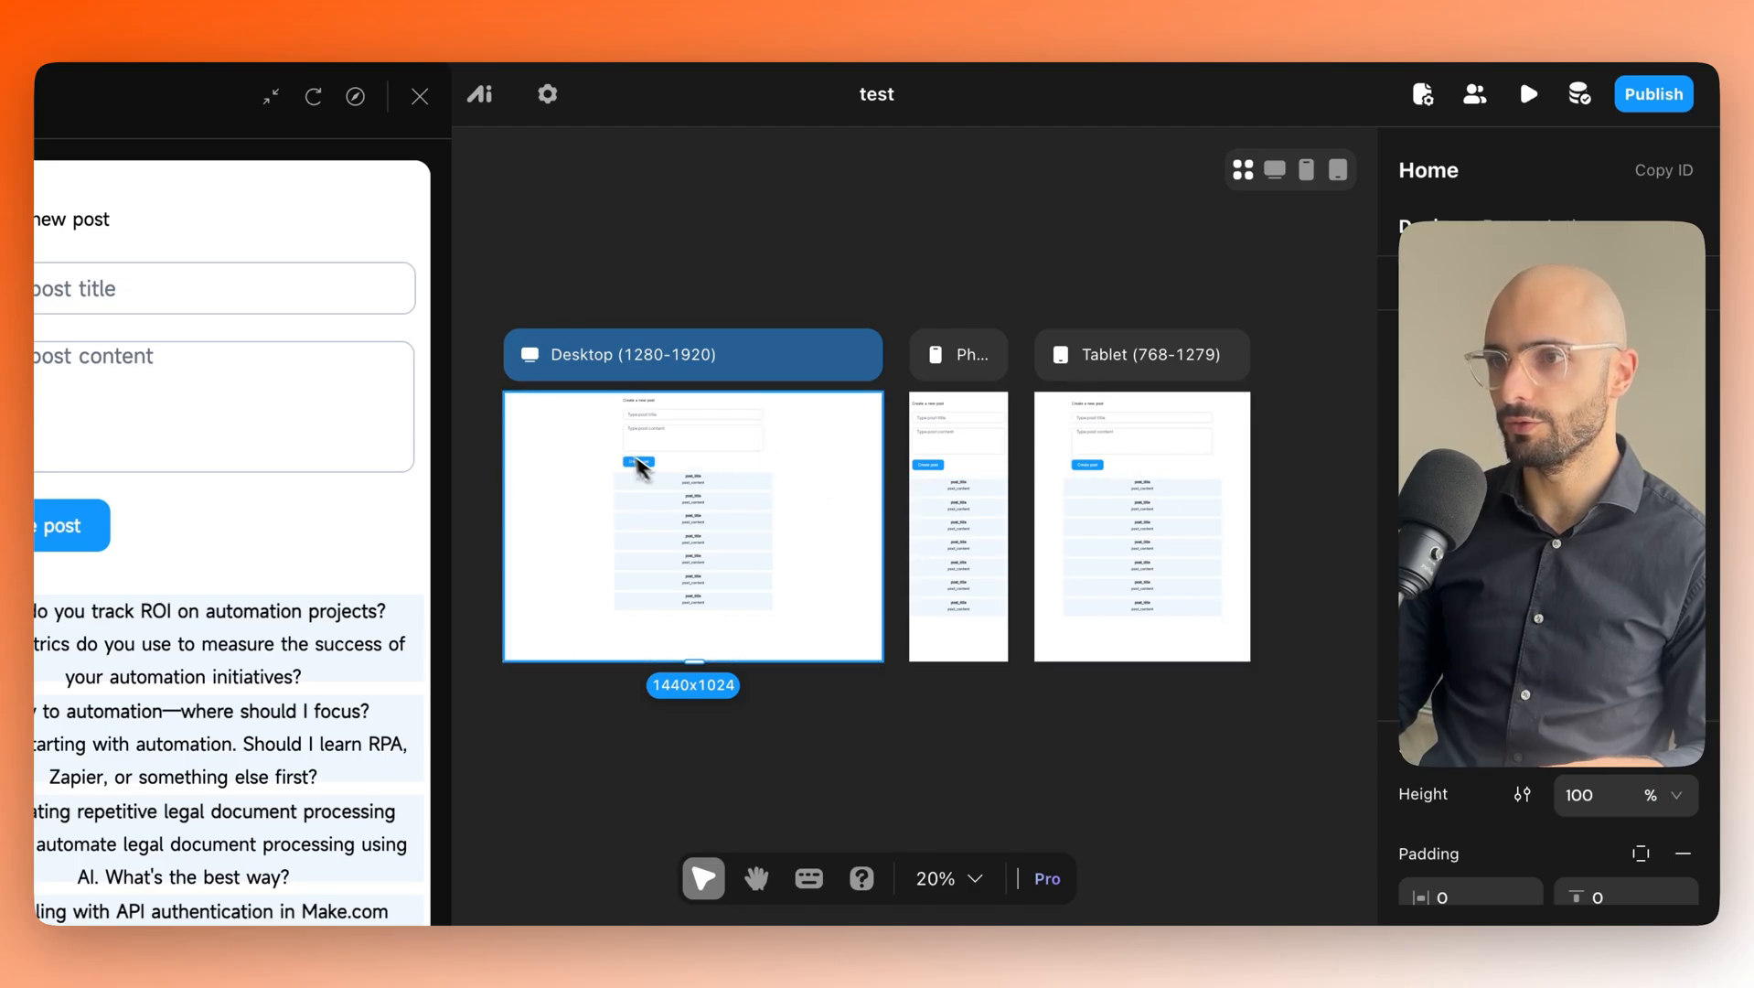
{"action": "left_click", "coordinate": [952, 514]}
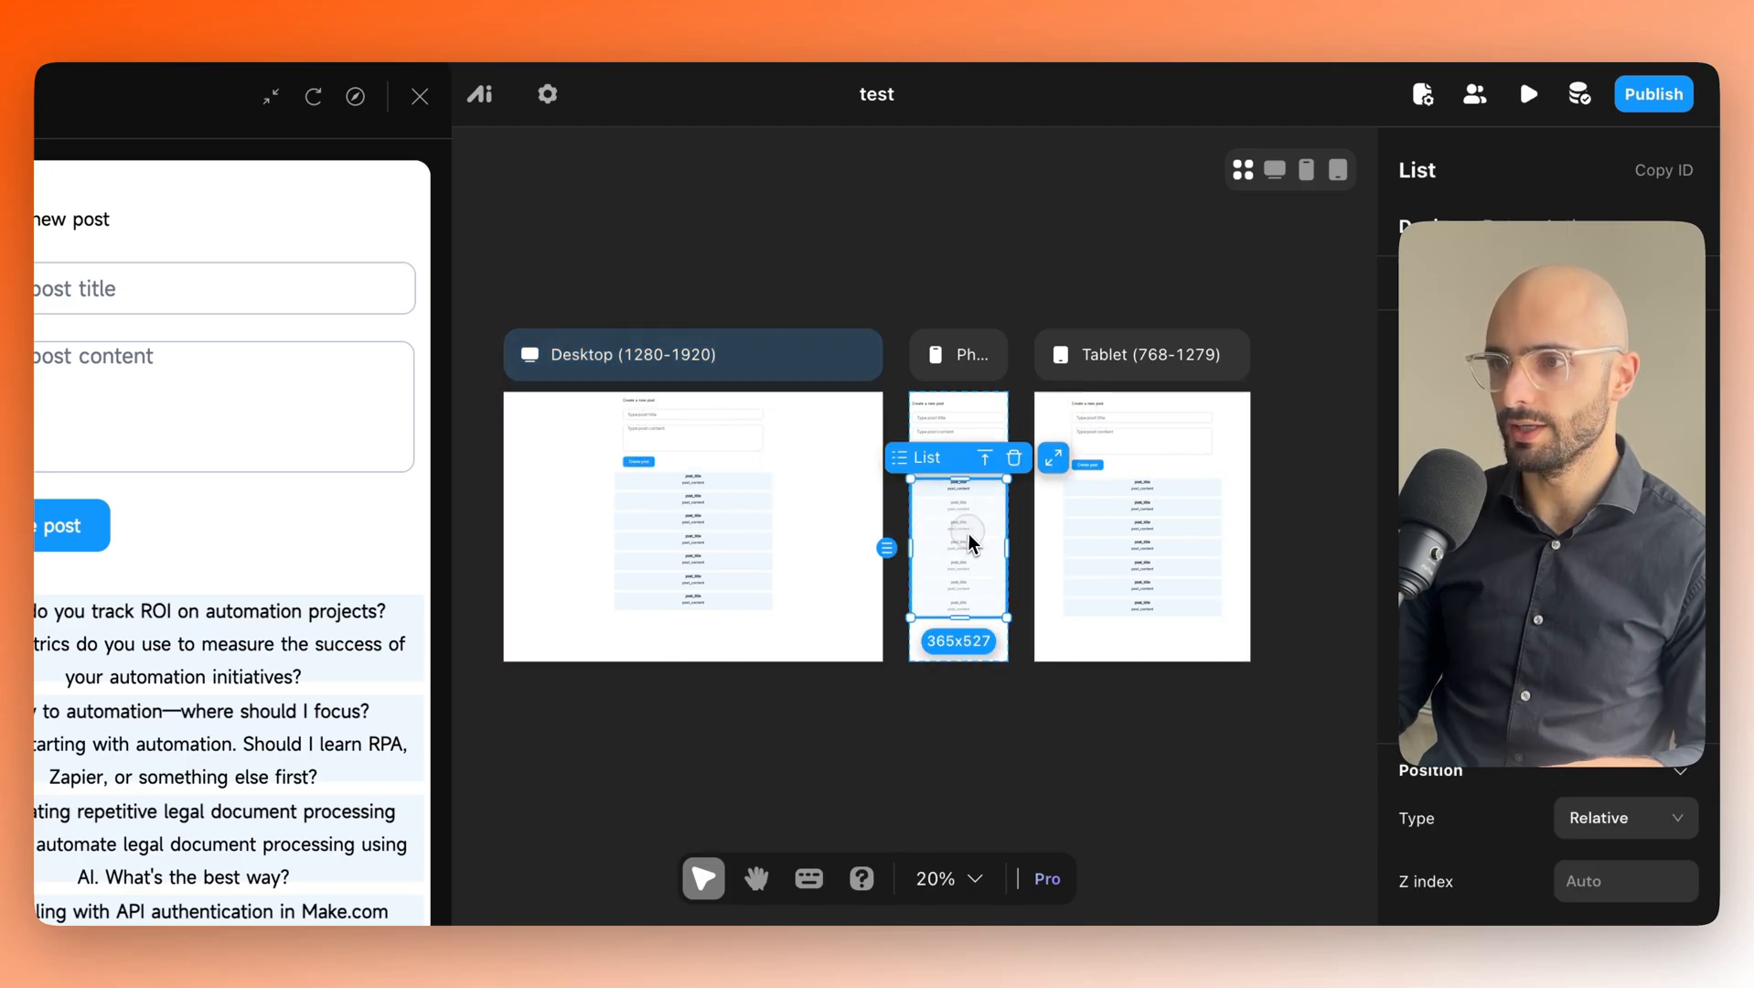
{"action": "left_click", "coordinate": [1122, 577]}
{"action": "left_click", "coordinate": [692, 430]}
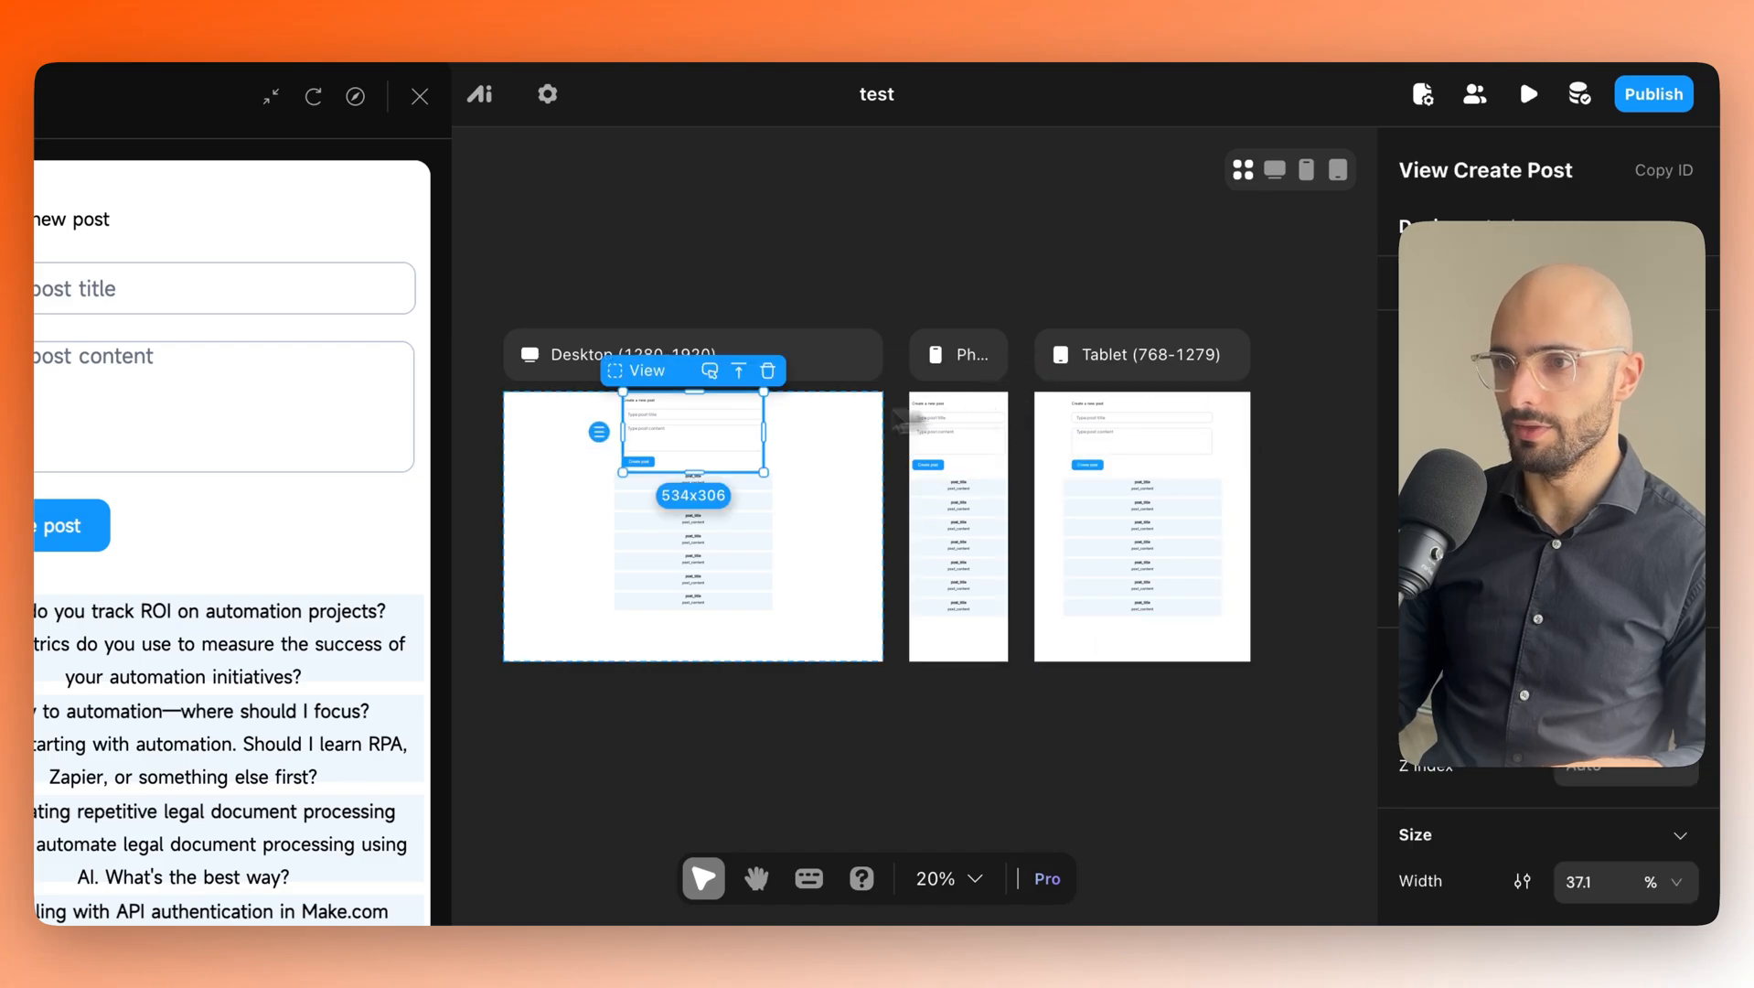
View the posts page in phone-only, tablet-only, then desktop-only layout.
{"action": "left_click", "coordinate": [1307, 176]}
{"action": "left_click", "coordinate": [1334, 178]}
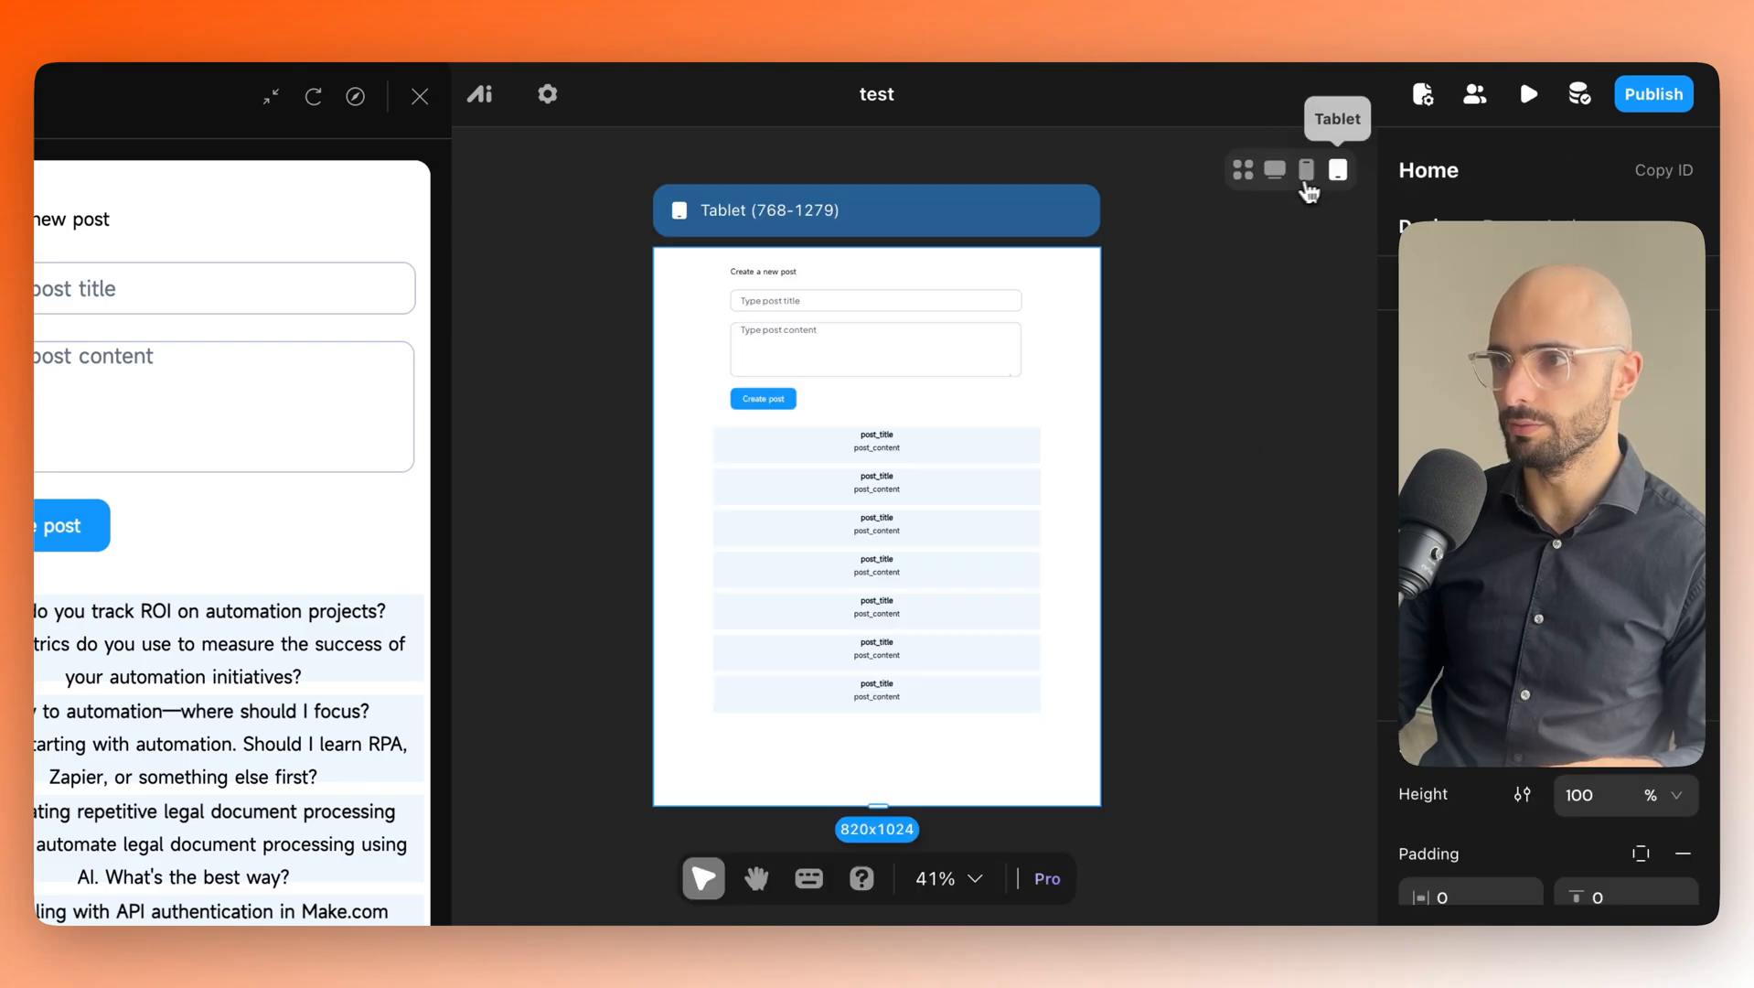
{"action": "left_click", "coordinate": [1284, 178]}
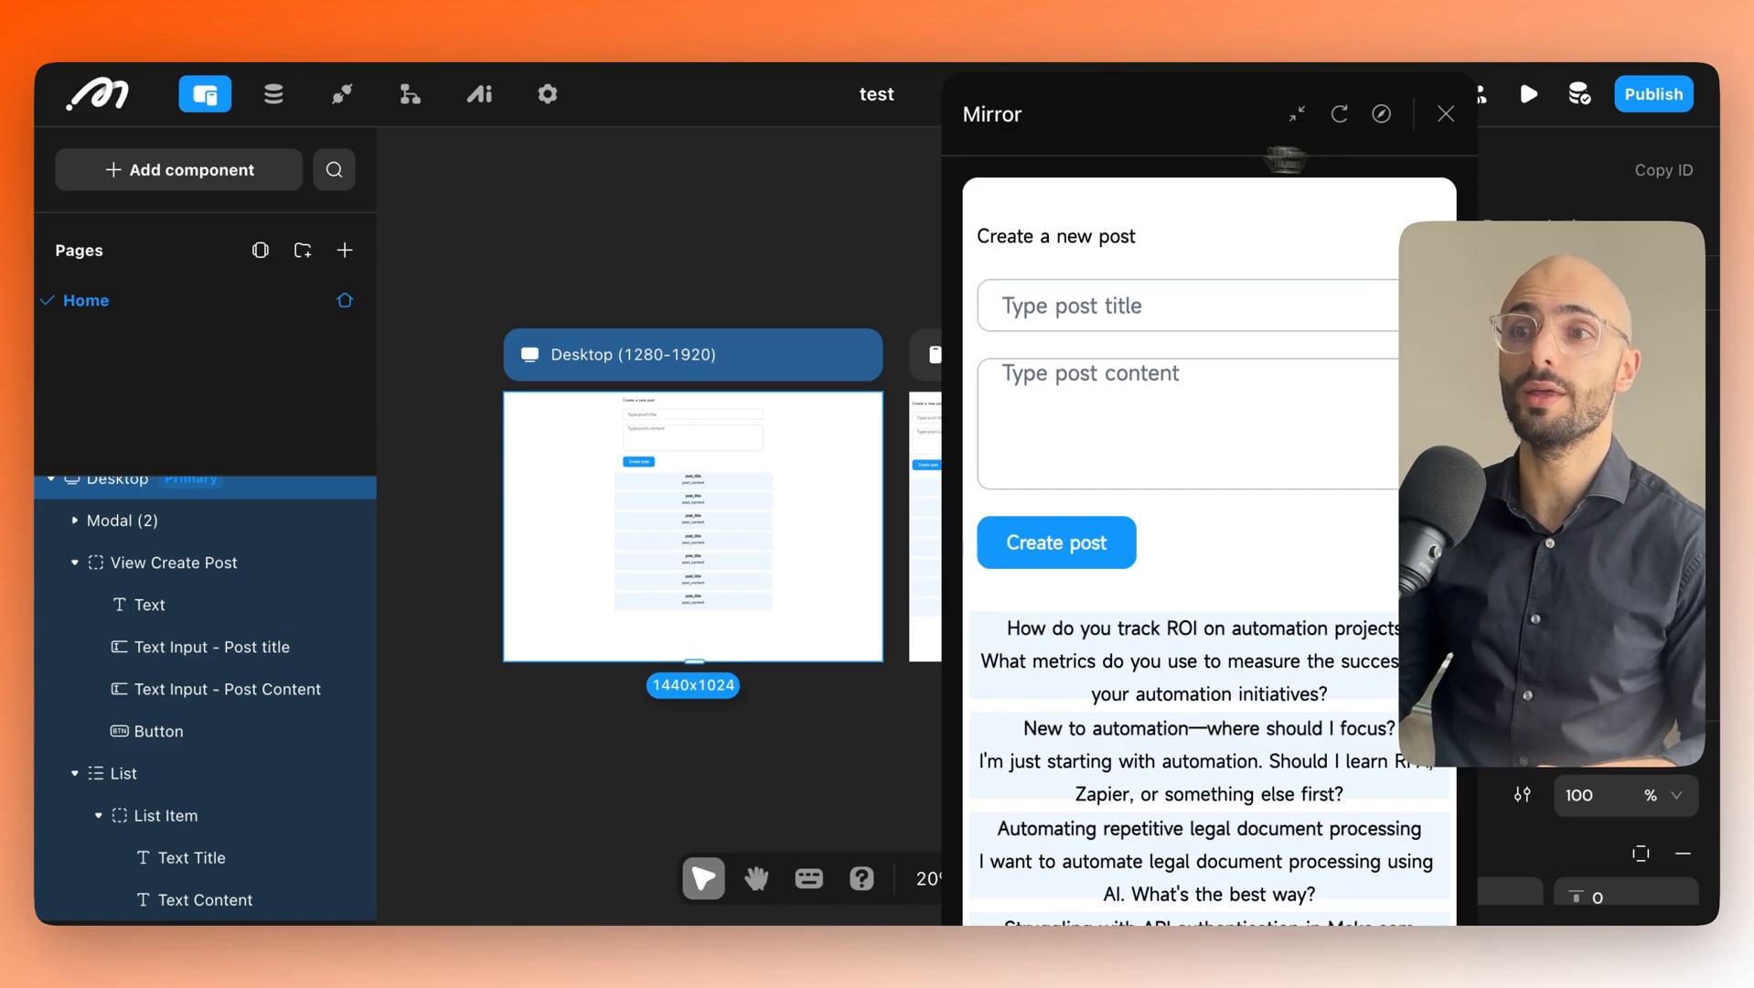
Open the AI area, move the live preview aside, and switch to the Model list.
{"action": "left_click", "coordinate": [484, 95]}
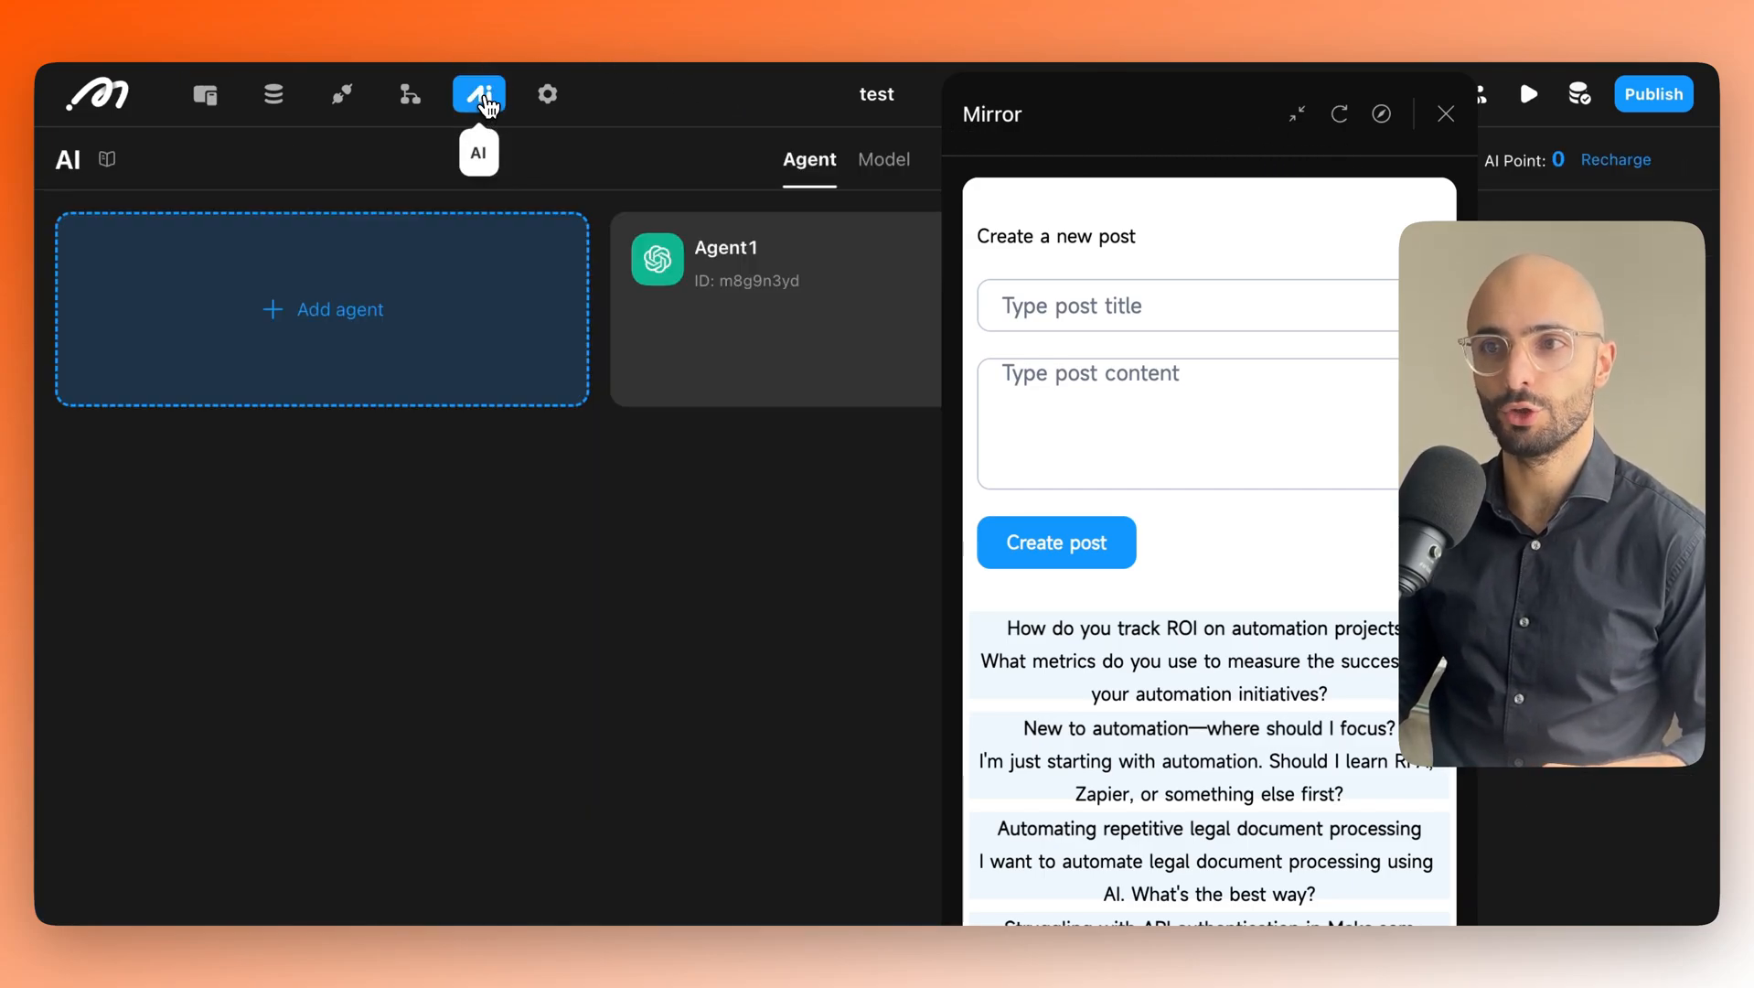
{"action": "left_click_drag", "start_coordinate": [1112, 156], "coordinate": [1306, 252]}
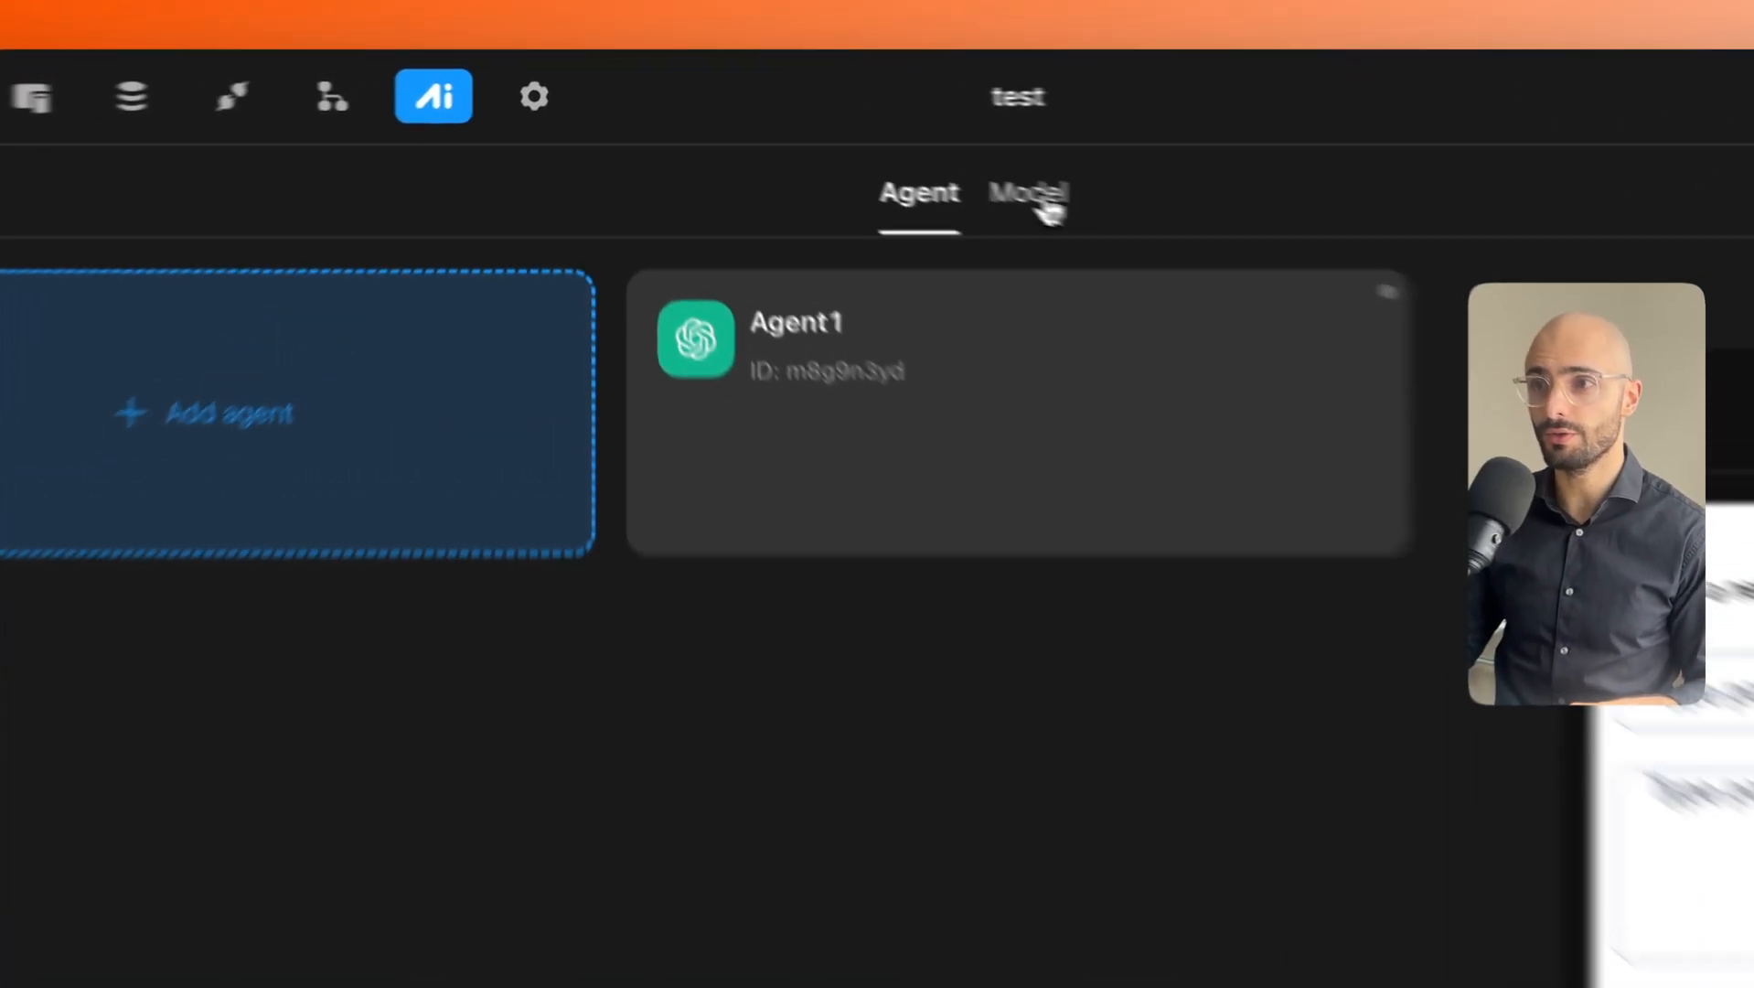
{"action": "left_click", "coordinate": [1049, 210]}
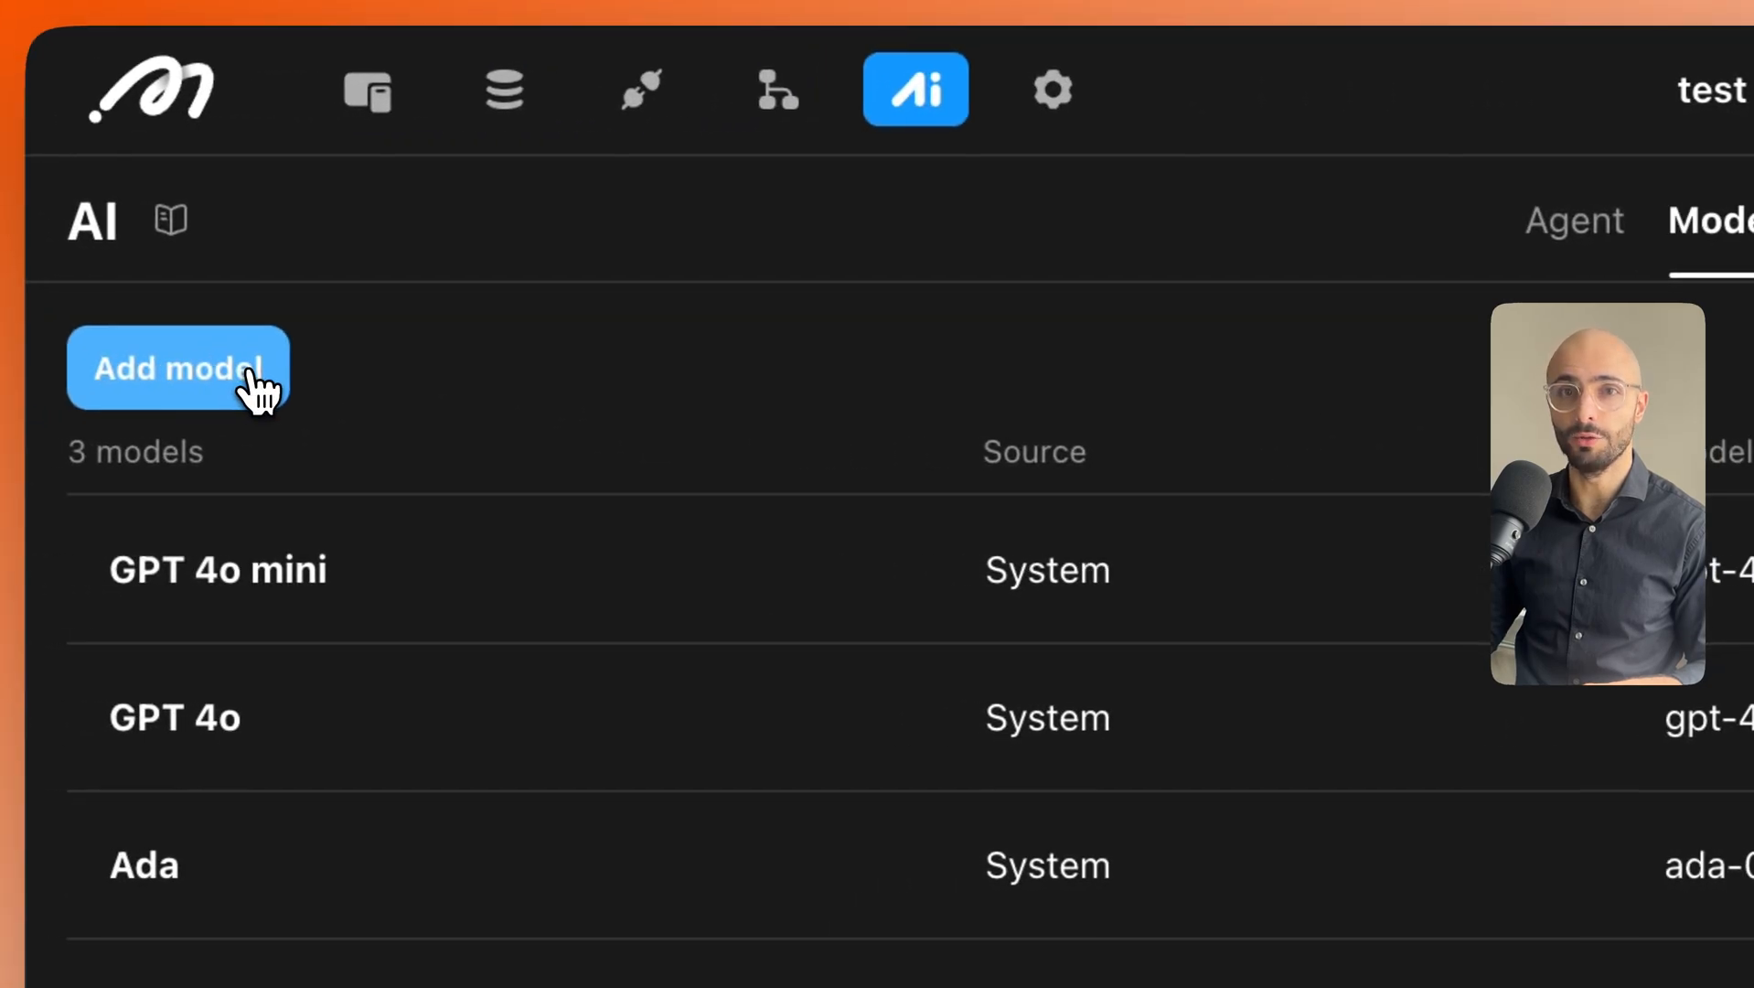
Try a Self-built DeepSeek-R1 model in Add model, check its types, then close unsaved.
{"action": "left_click", "coordinate": [259, 389]}
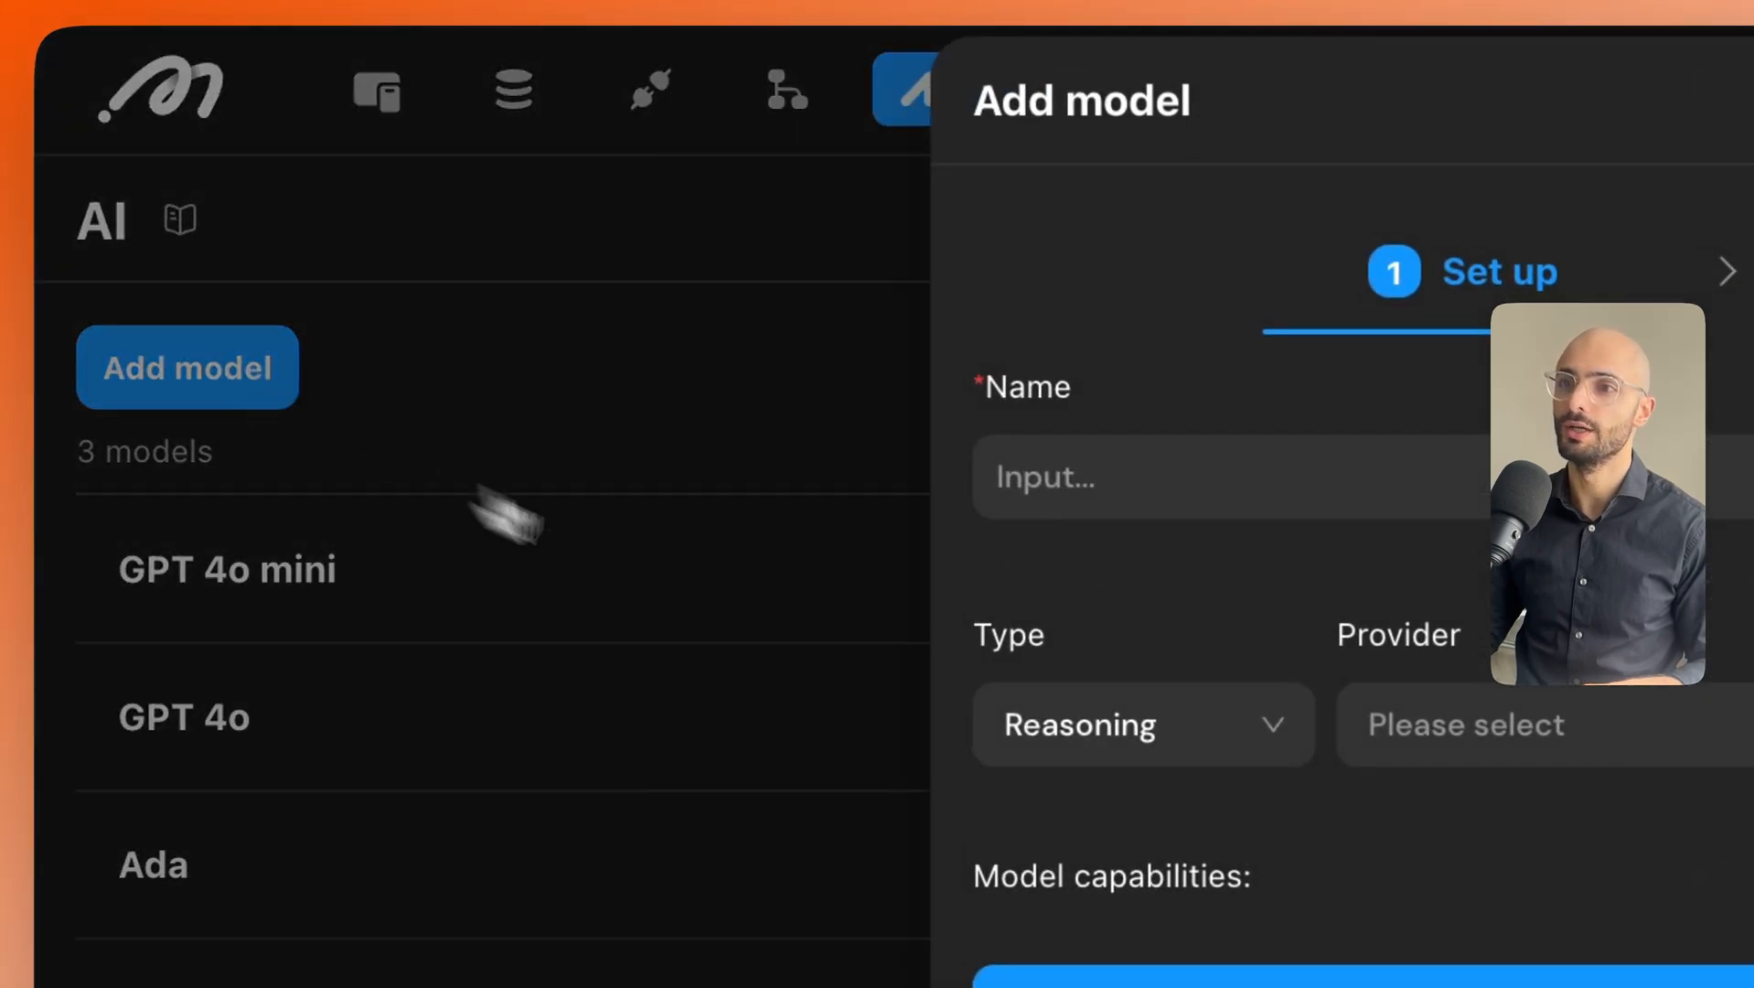
{"action": "left_click", "coordinate": [1737, 737]}
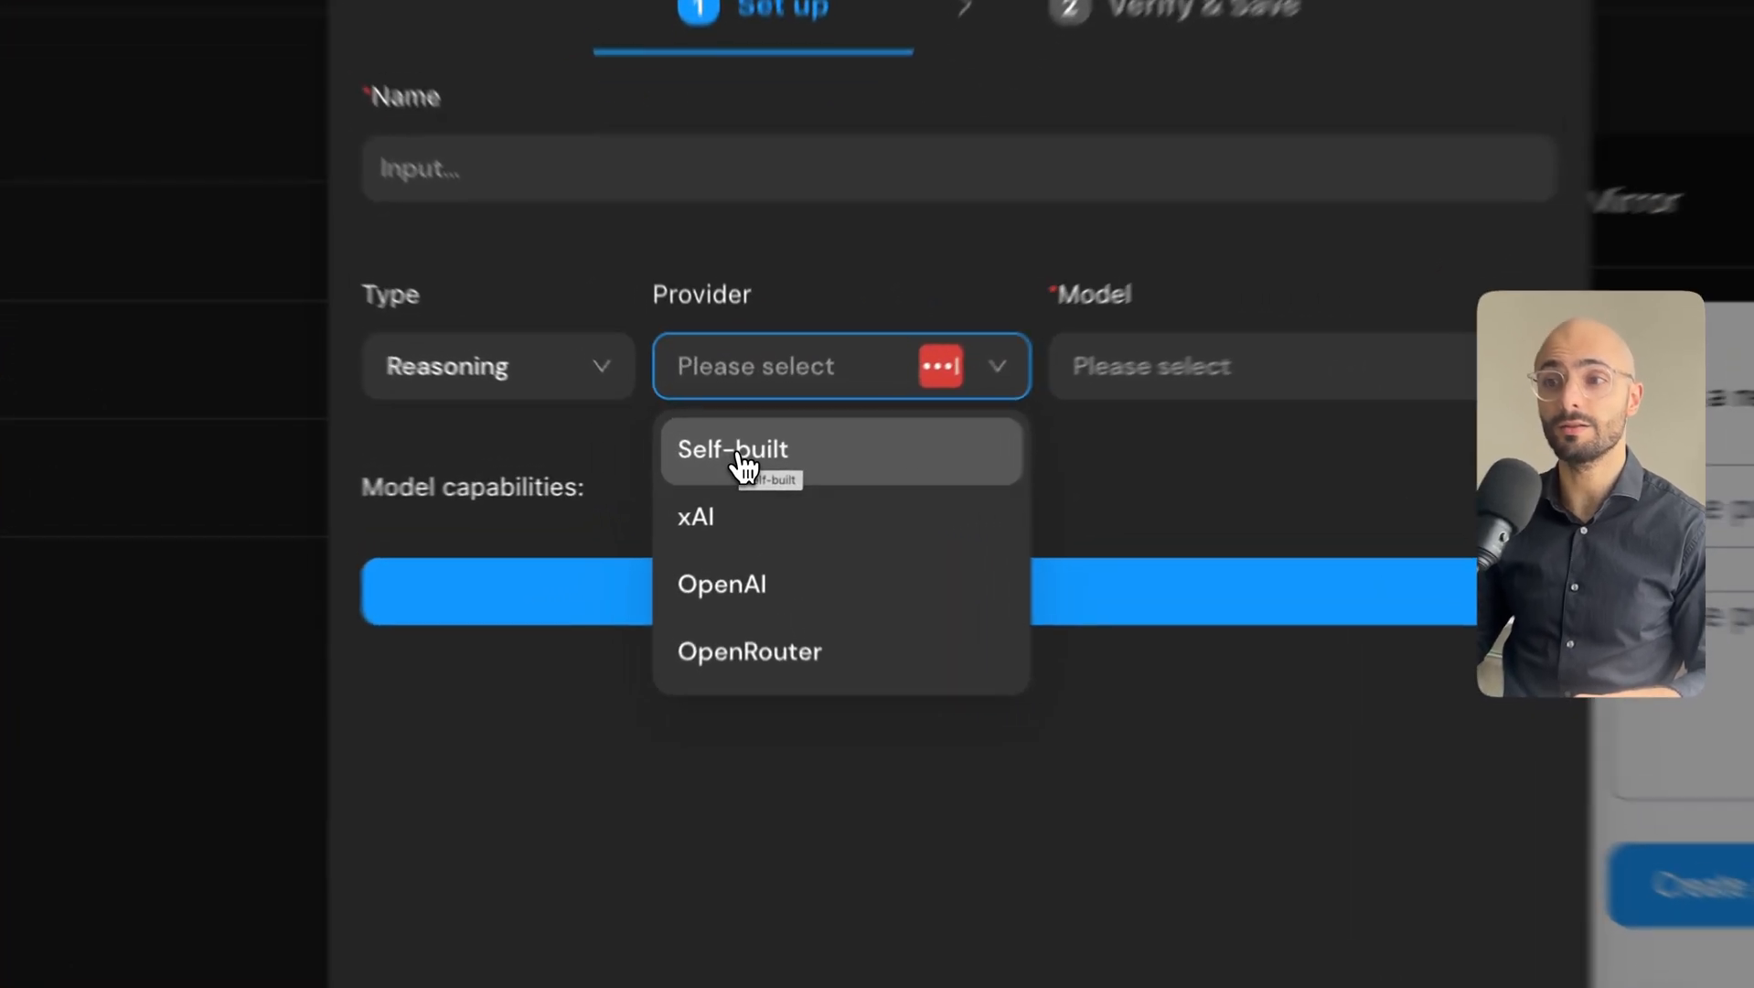
{"action": "left_click", "coordinate": [745, 468]}
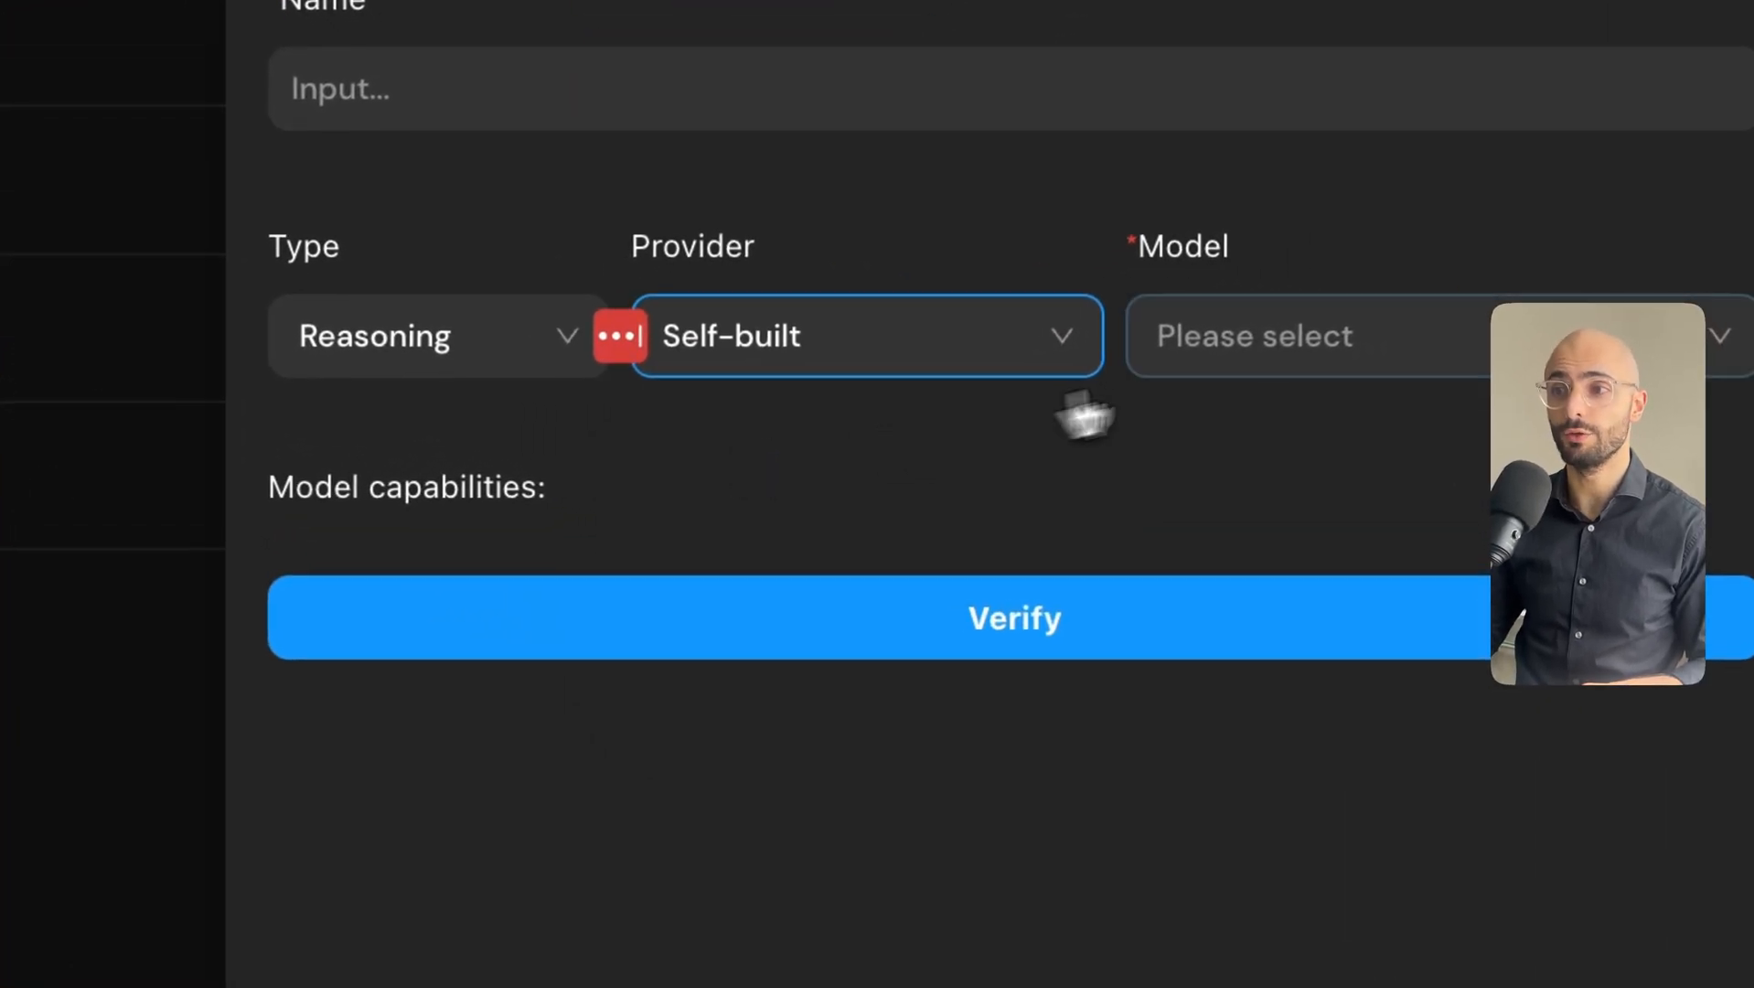
{"action": "left_click", "coordinate": [1156, 379]}
{"action": "left_click", "coordinate": [1267, 455]}
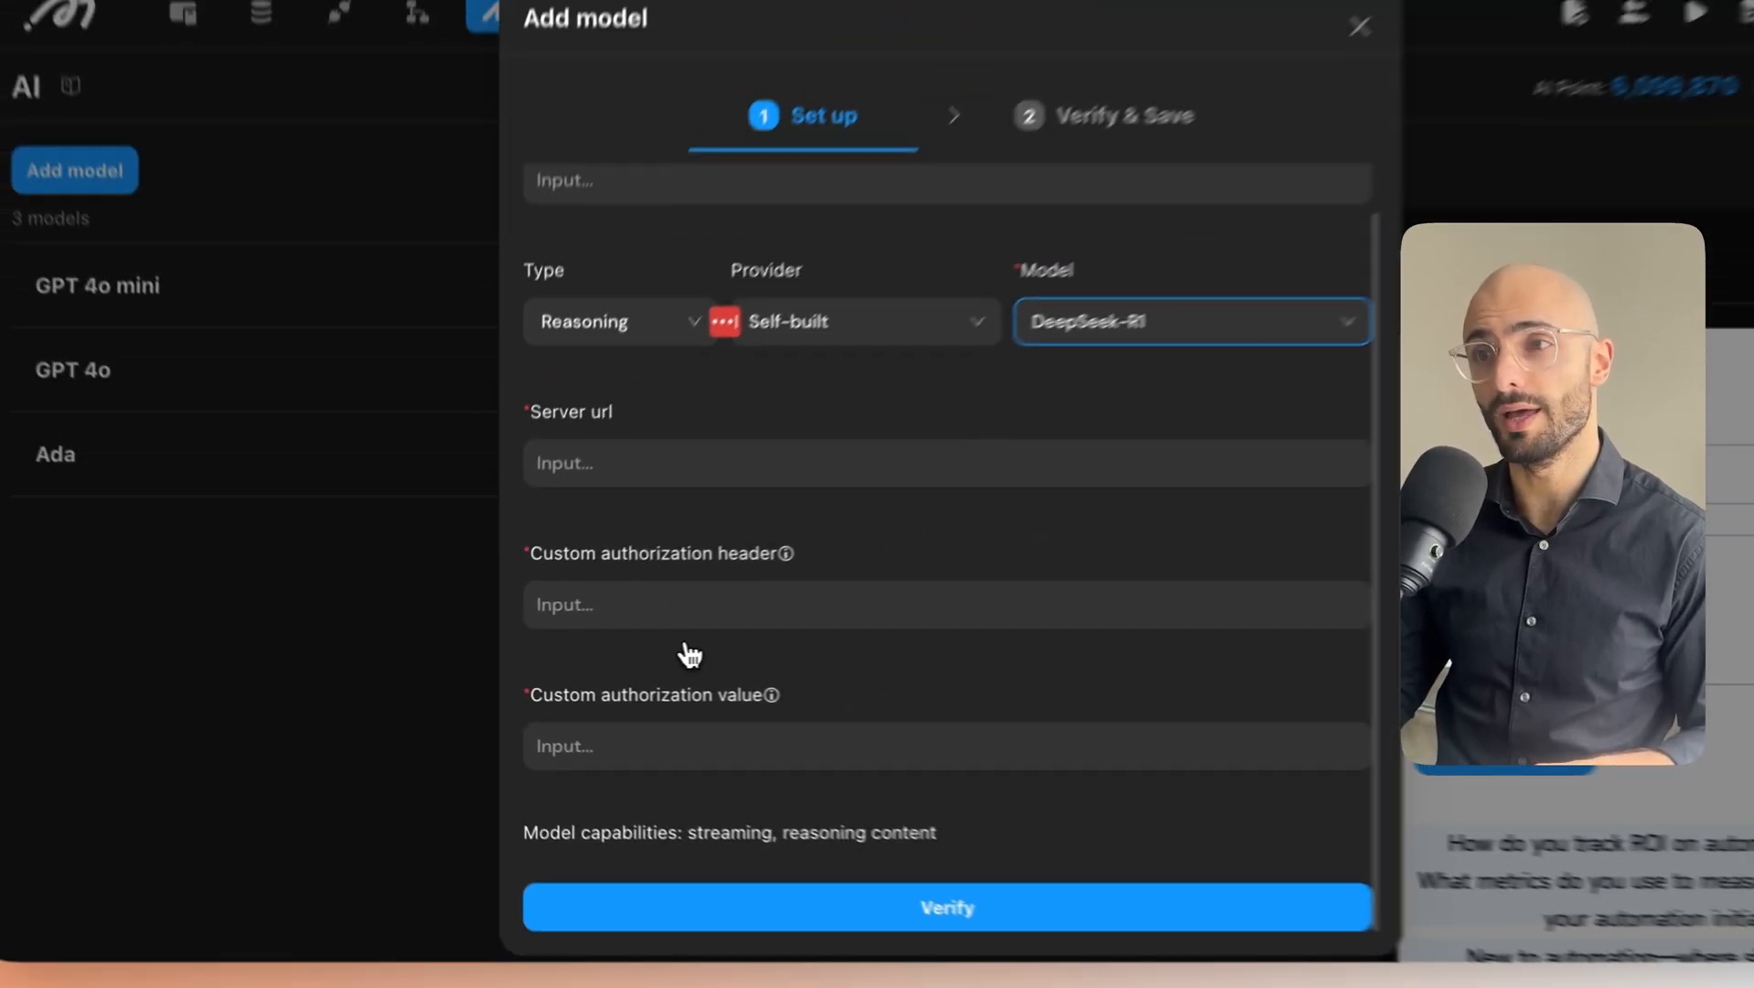
{"action": "left_click", "coordinate": [974, 567]}
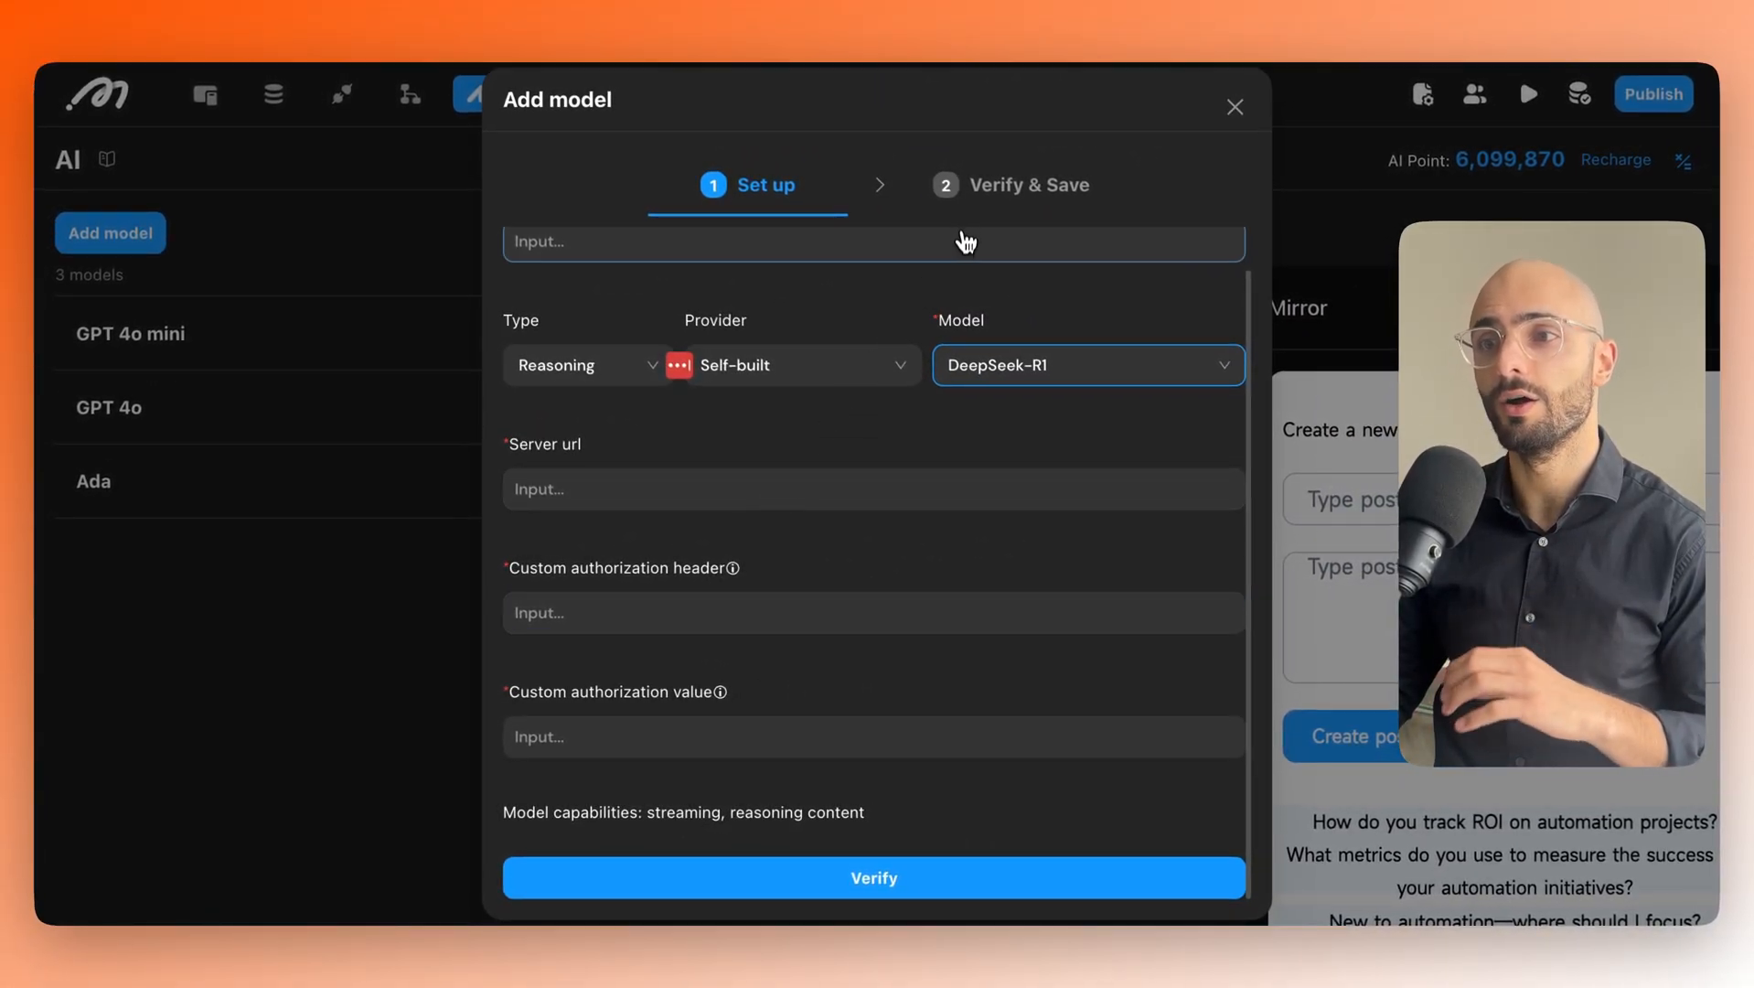
{"action": "scroll", "coordinate": [1083, 300], "scroll_direction": "up", "scroll_amount": 1}
{"action": "left_click", "coordinate": [626, 401]}
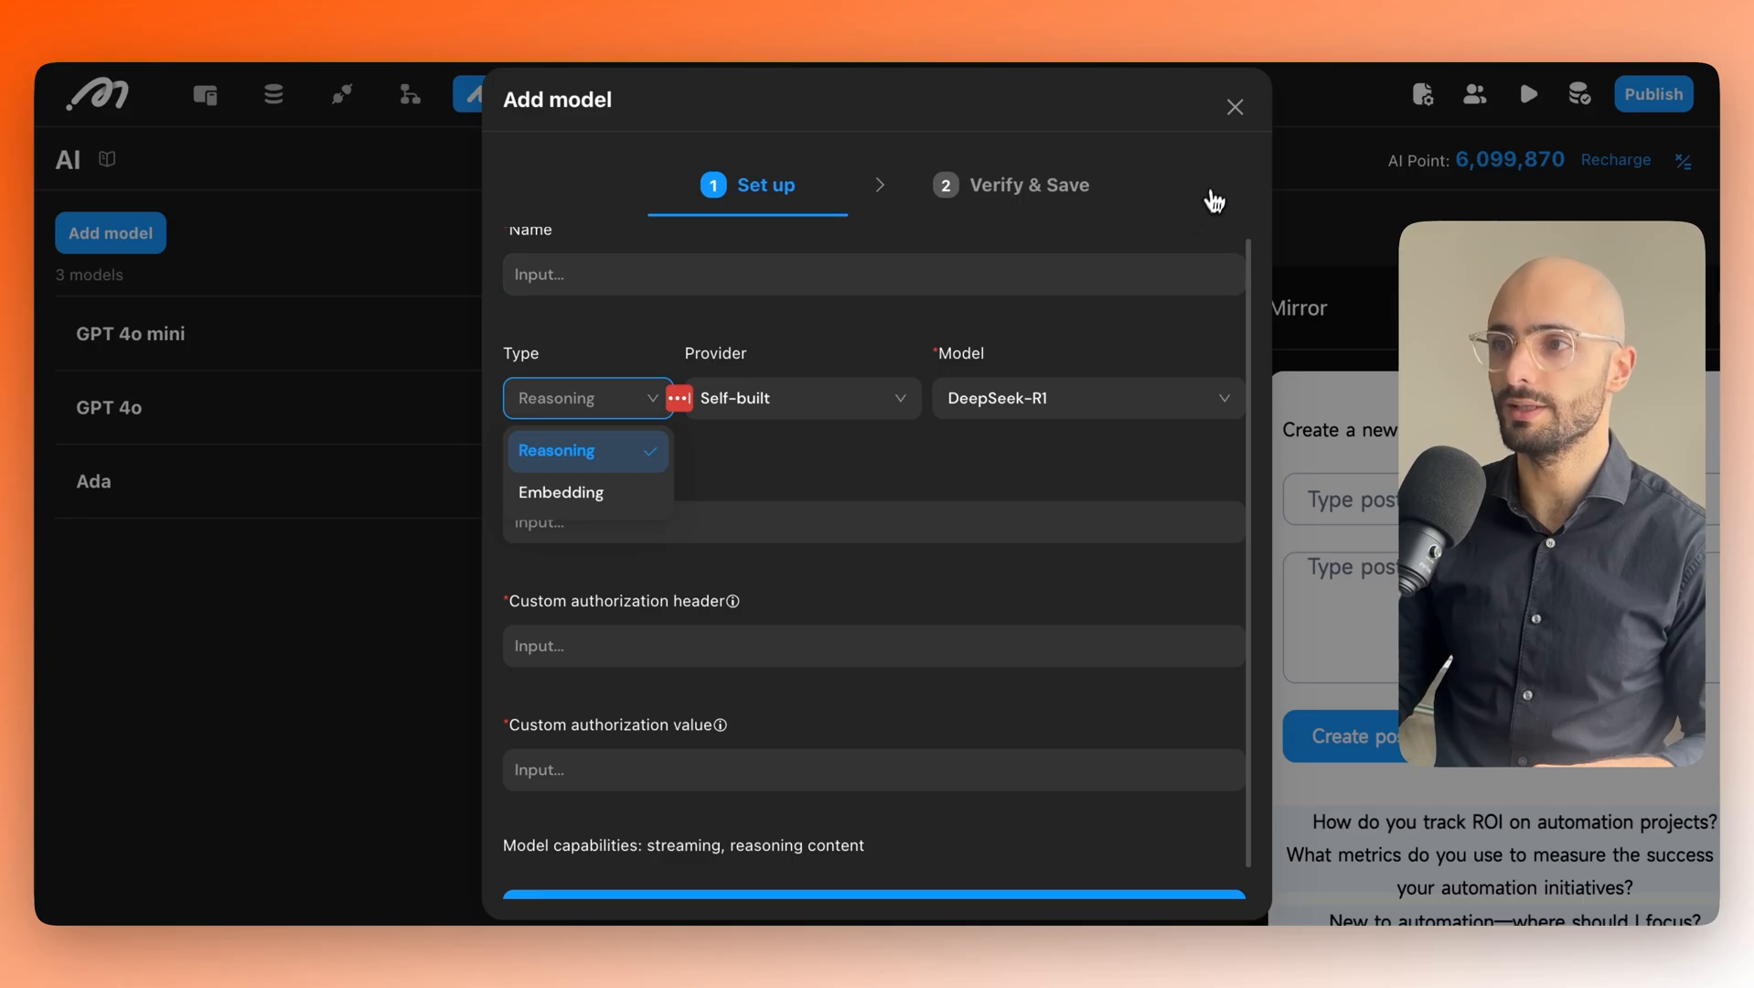
{"action": "left_click", "coordinate": [1233, 108]}
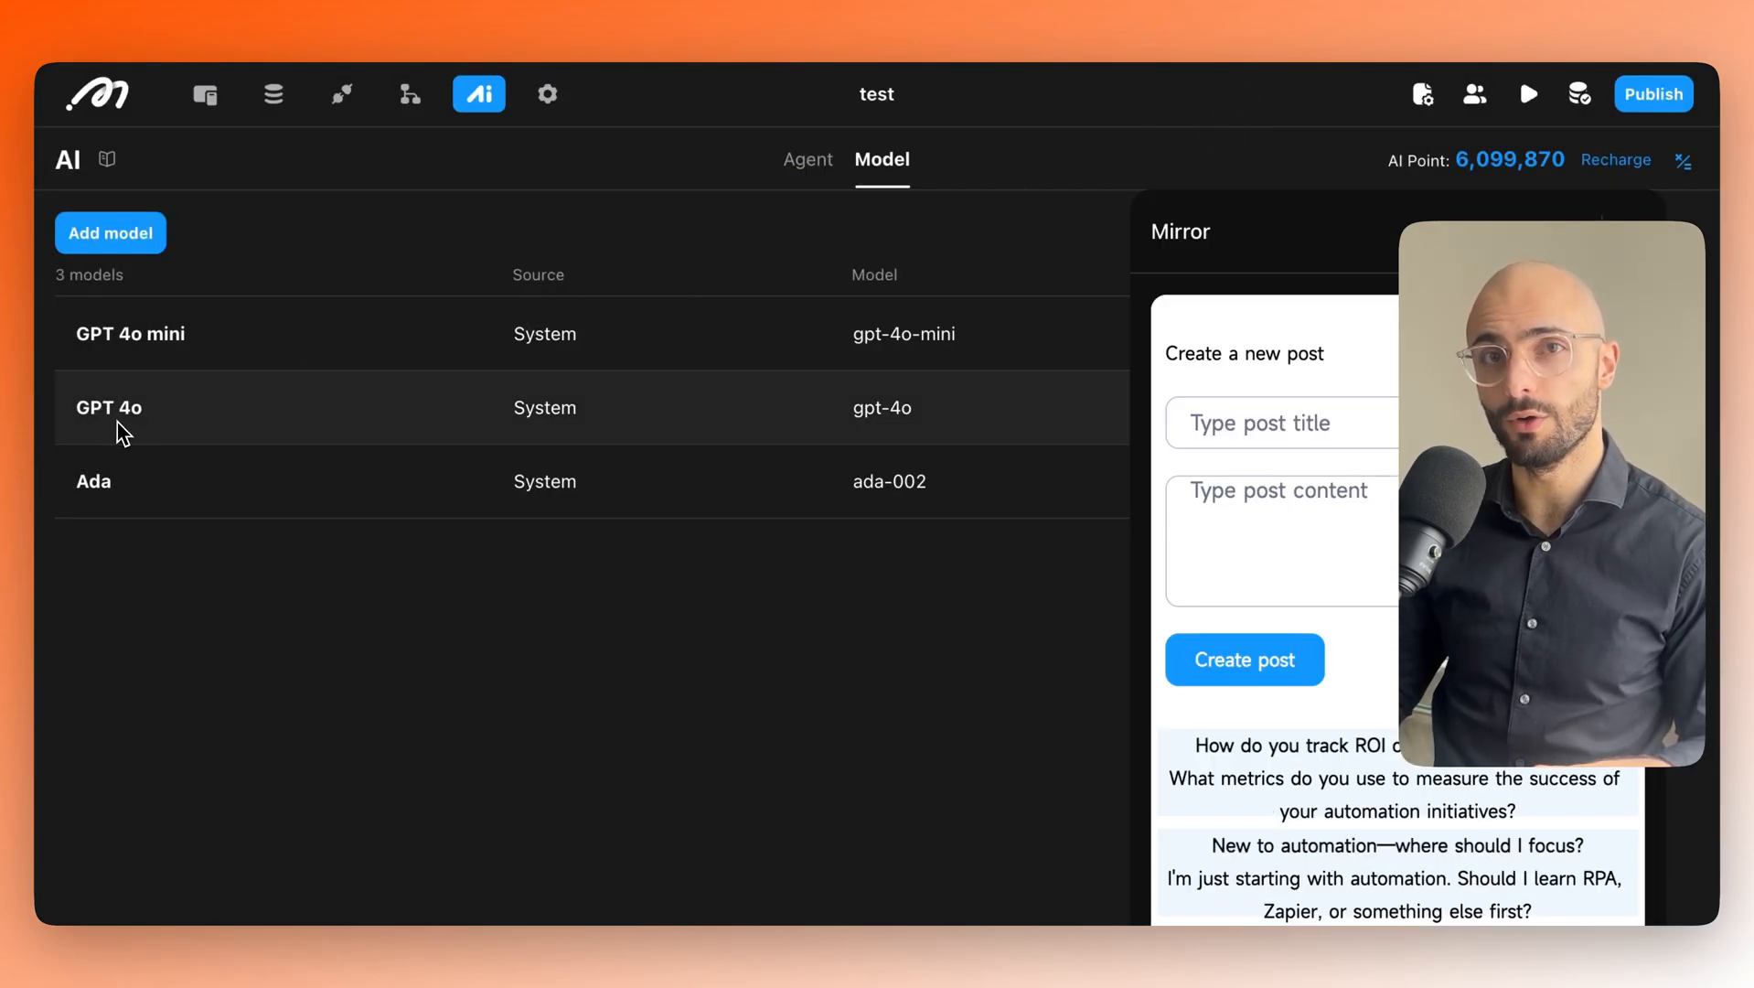
Go back to the agents list and open Agent1 for editing.
{"action": "left_click", "coordinate": [796, 175]}
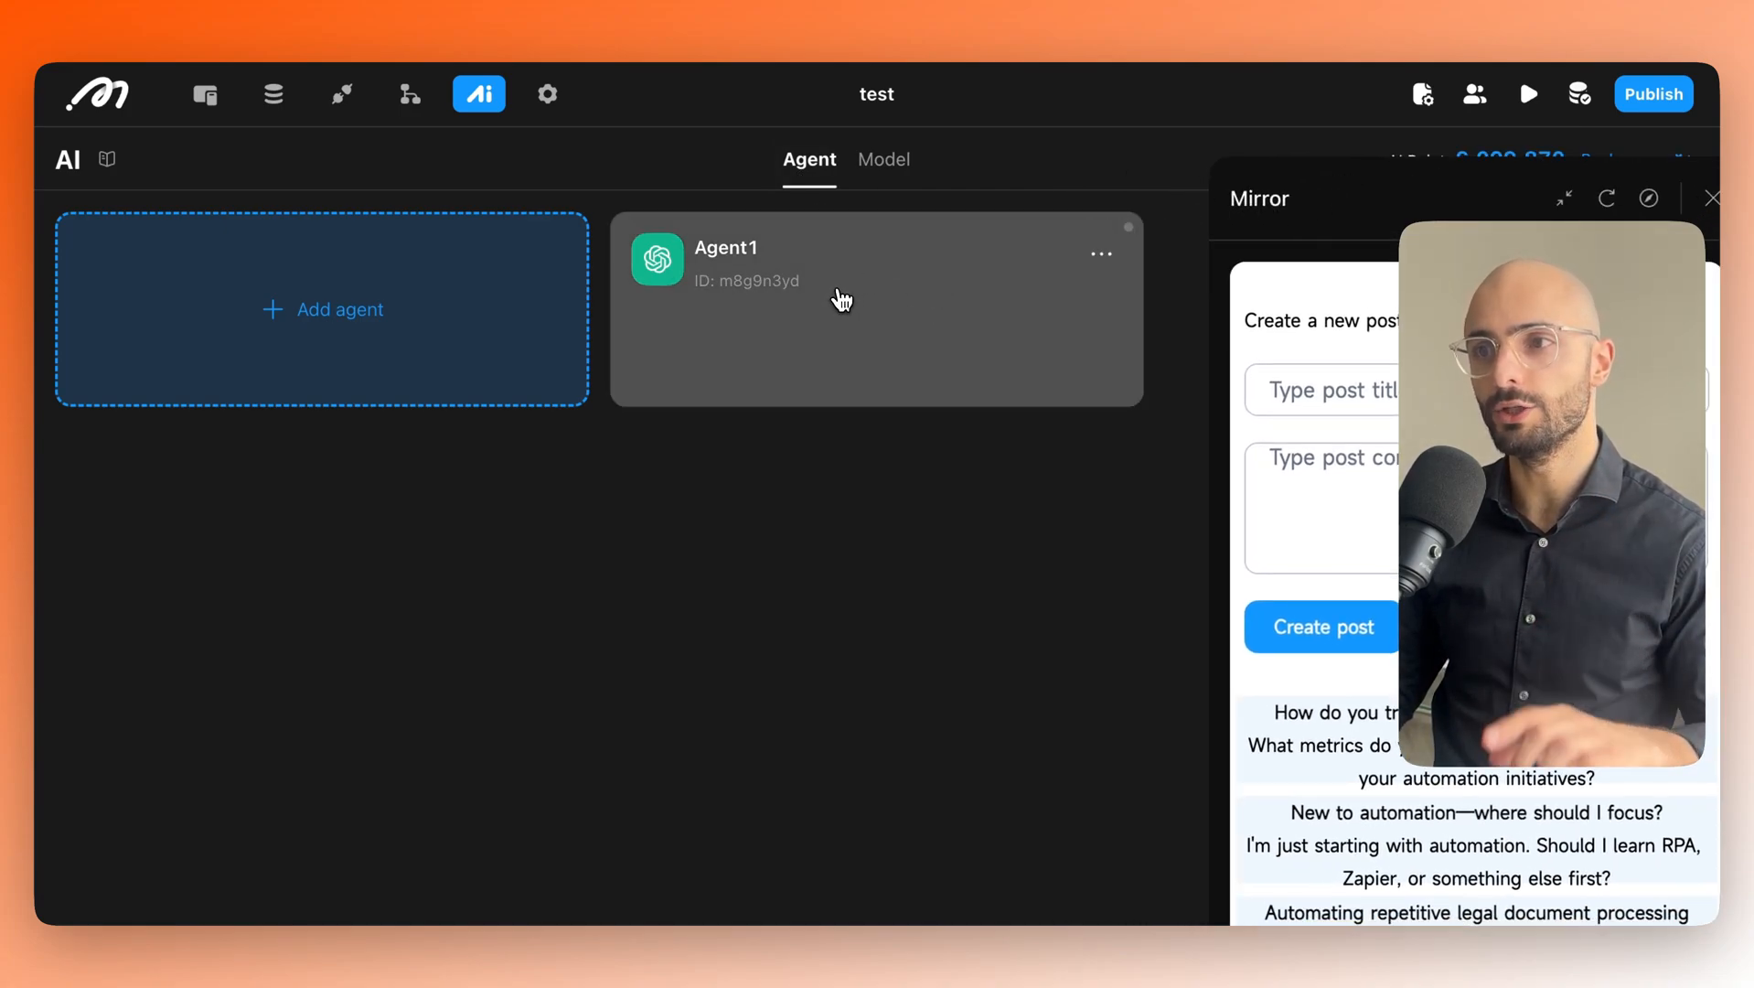
{"action": "left_click", "coordinate": [1094, 258]}
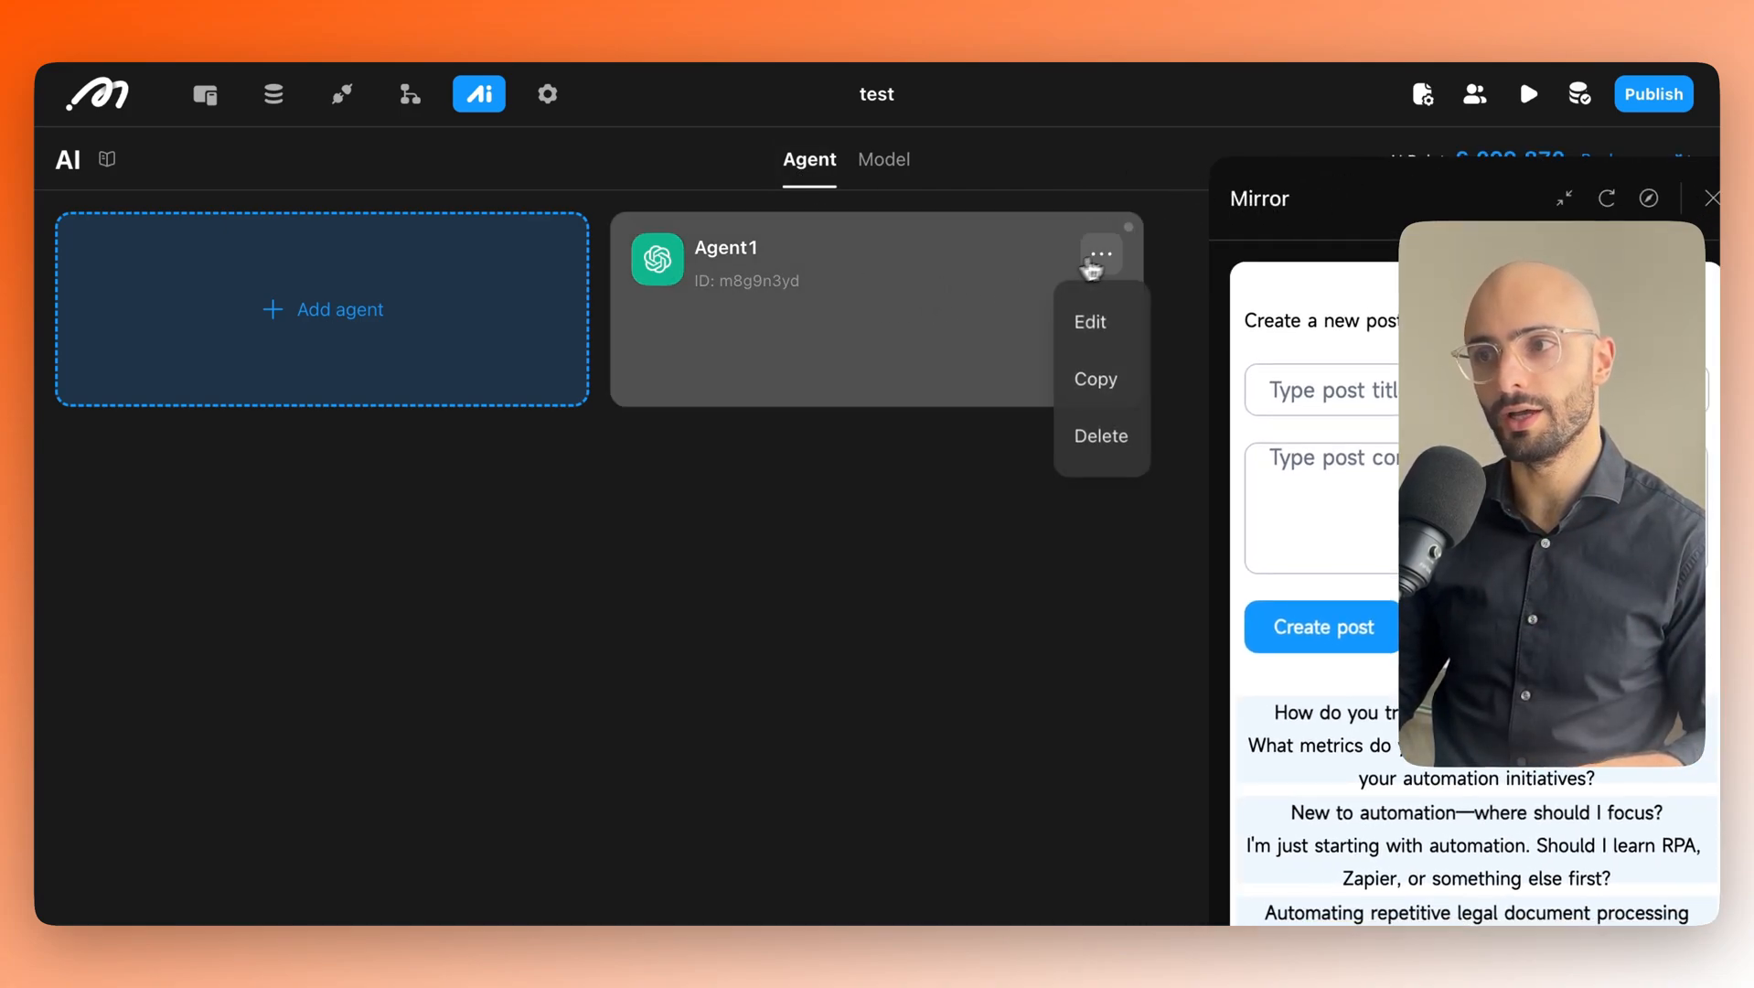
{"action": "left_click", "coordinate": [1093, 322]}
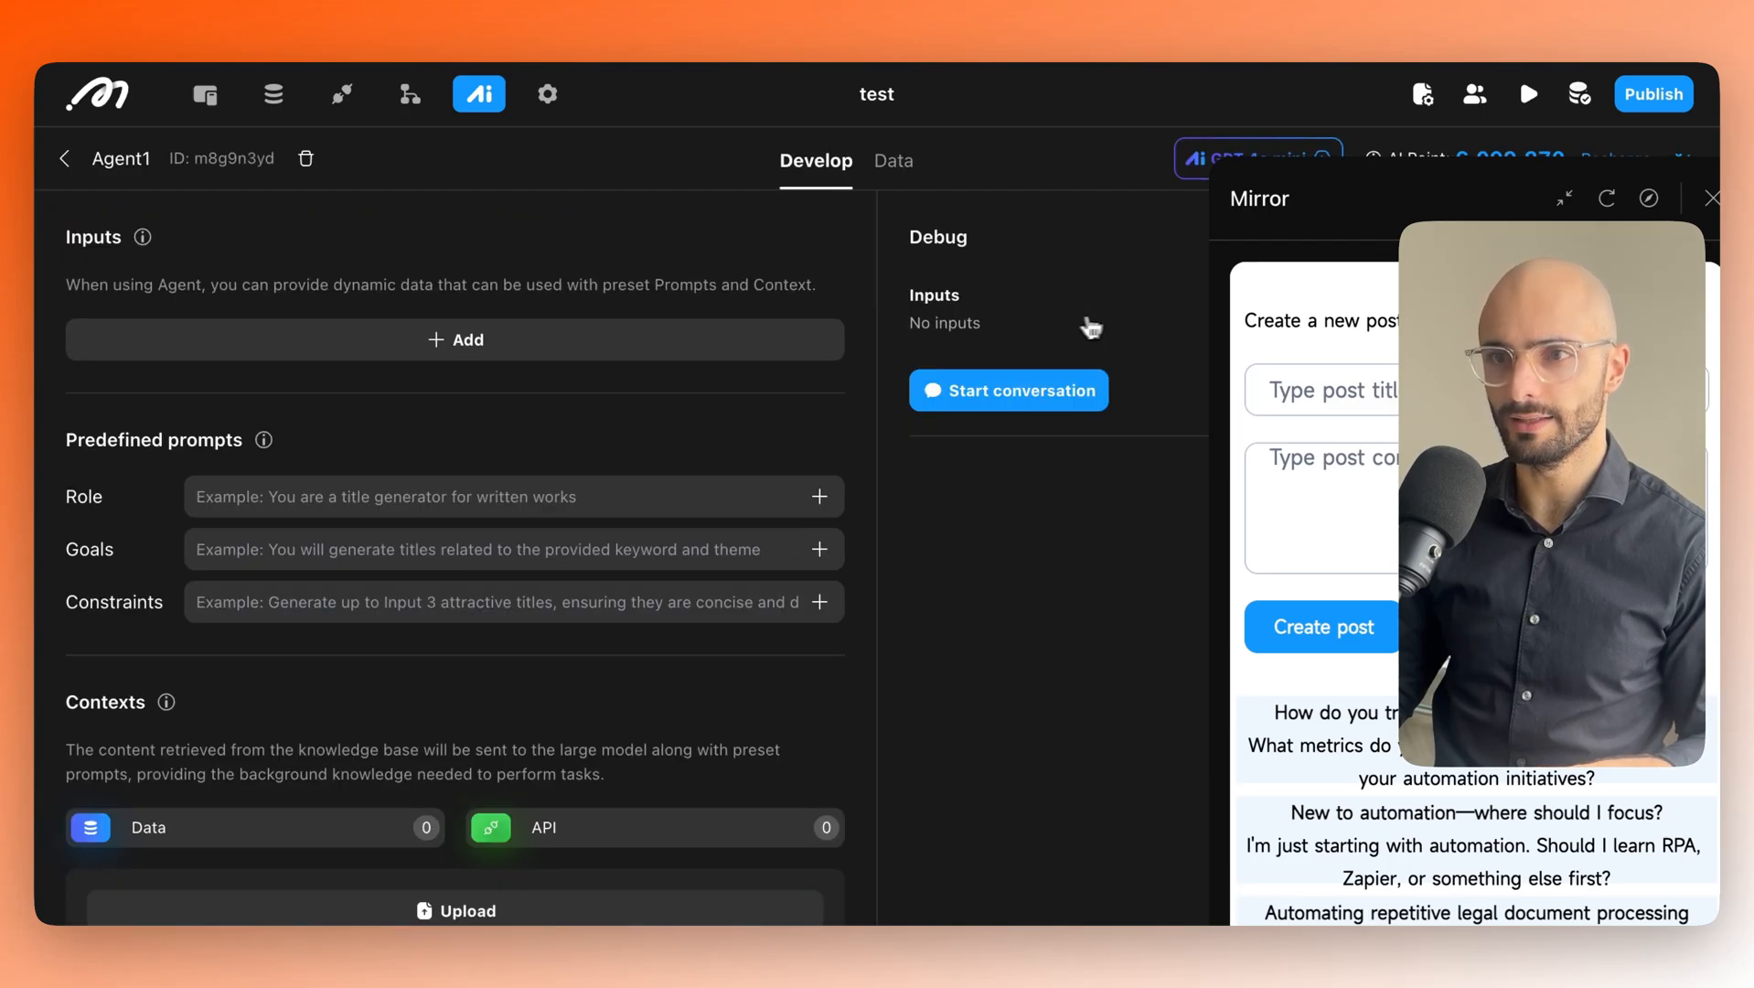
{"action": "scroll", "coordinate": [575, 458], "scroll_direction": "down", "scroll_amount": 5}
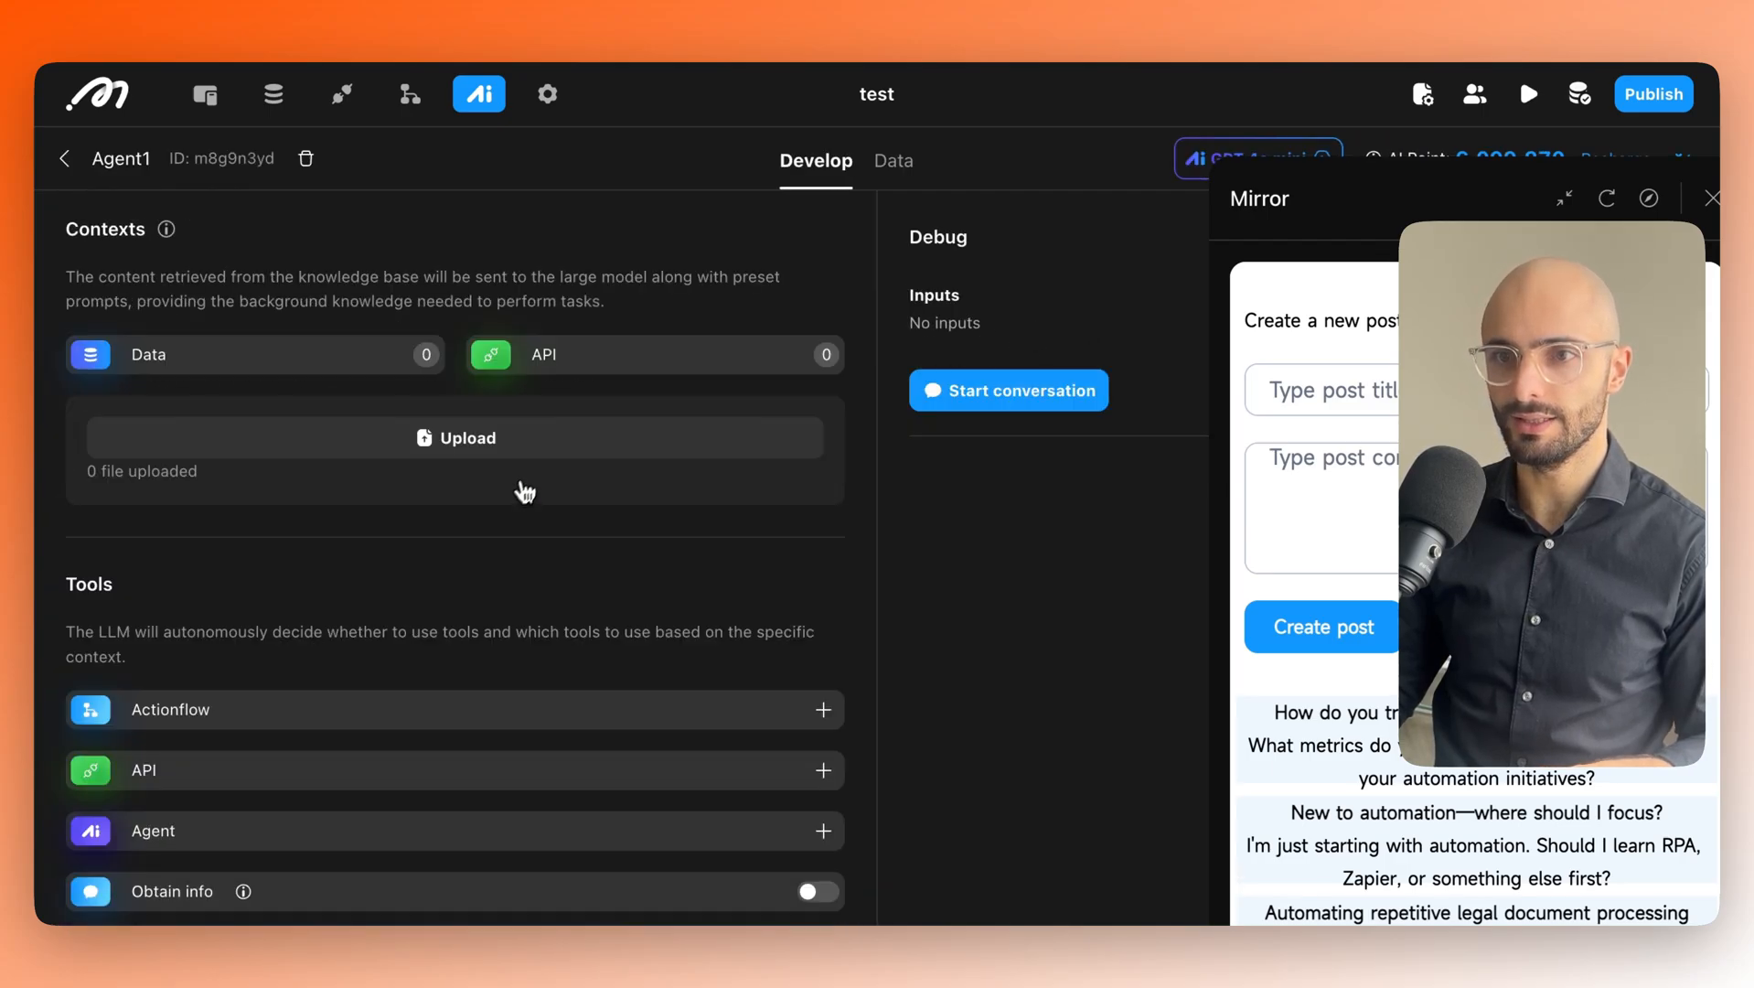
{"action": "scroll", "coordinate": [524, 492], "scroll_direction": "down", "scroll_amount": 2}
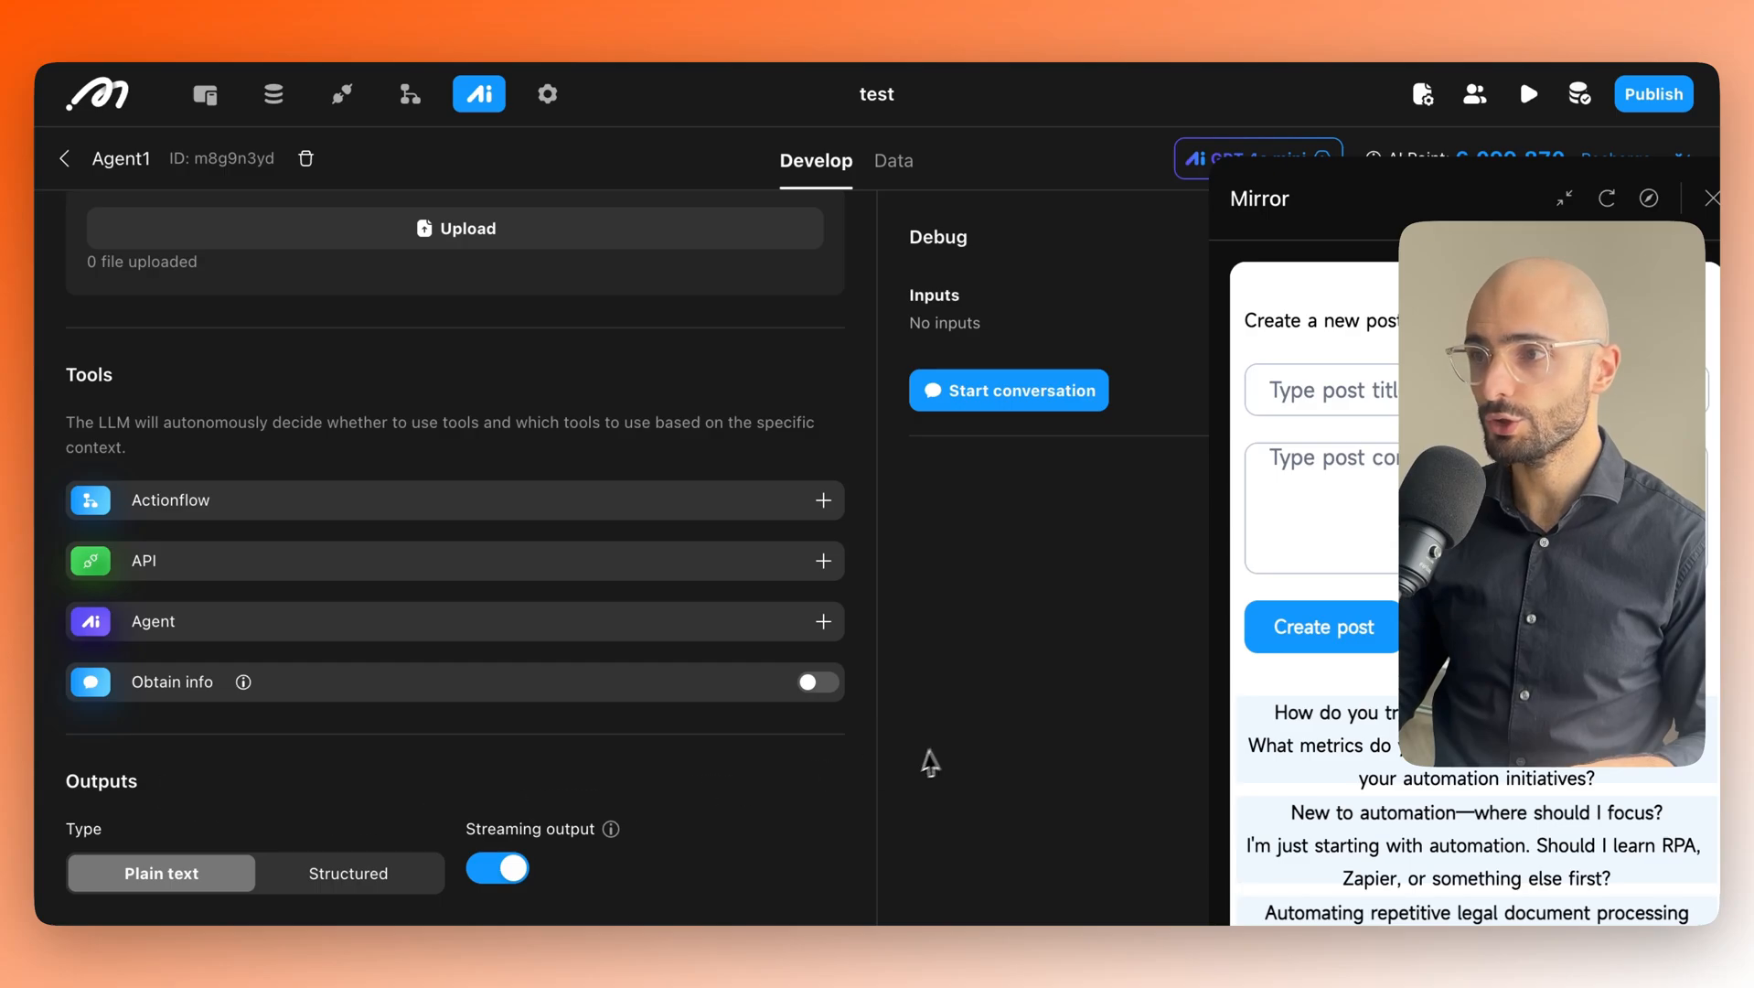
Close the live app preview and scroll through Agent1's Develop panel.
{"action": "left_click_drag", "start_coordinate": [1386, 213], "coordinate": [1244, 197]}
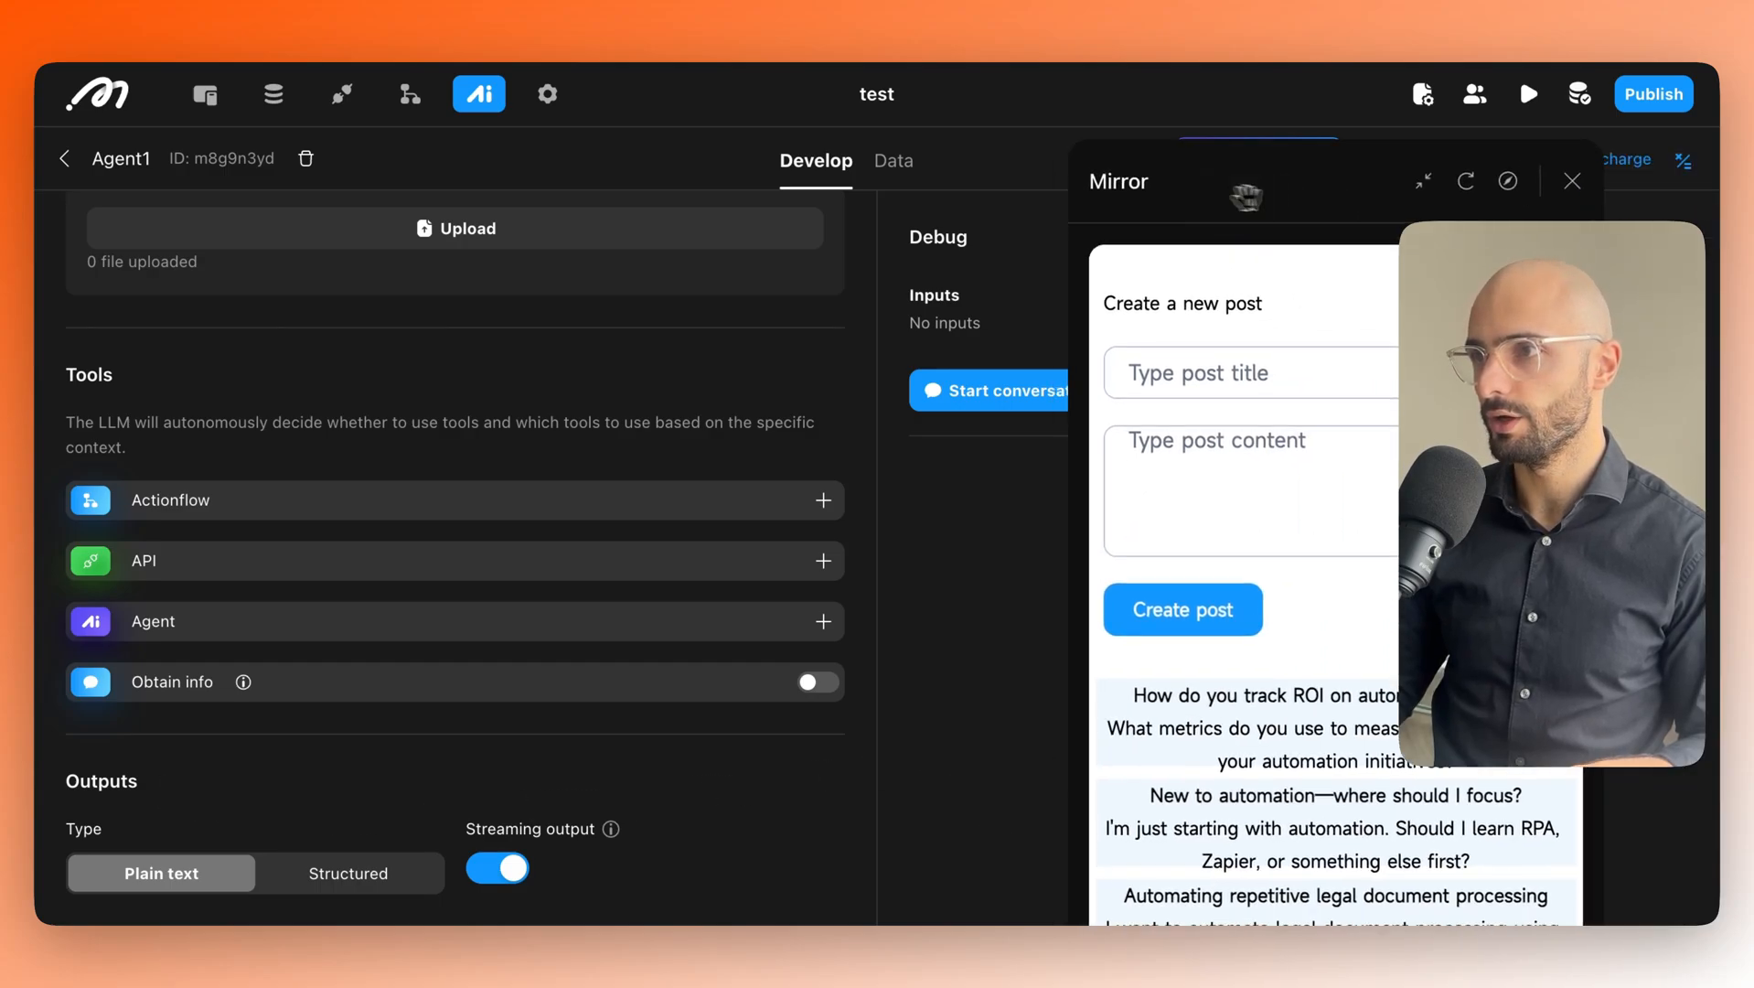
{"action": "left_click", "coordinate": [1586, 192]}
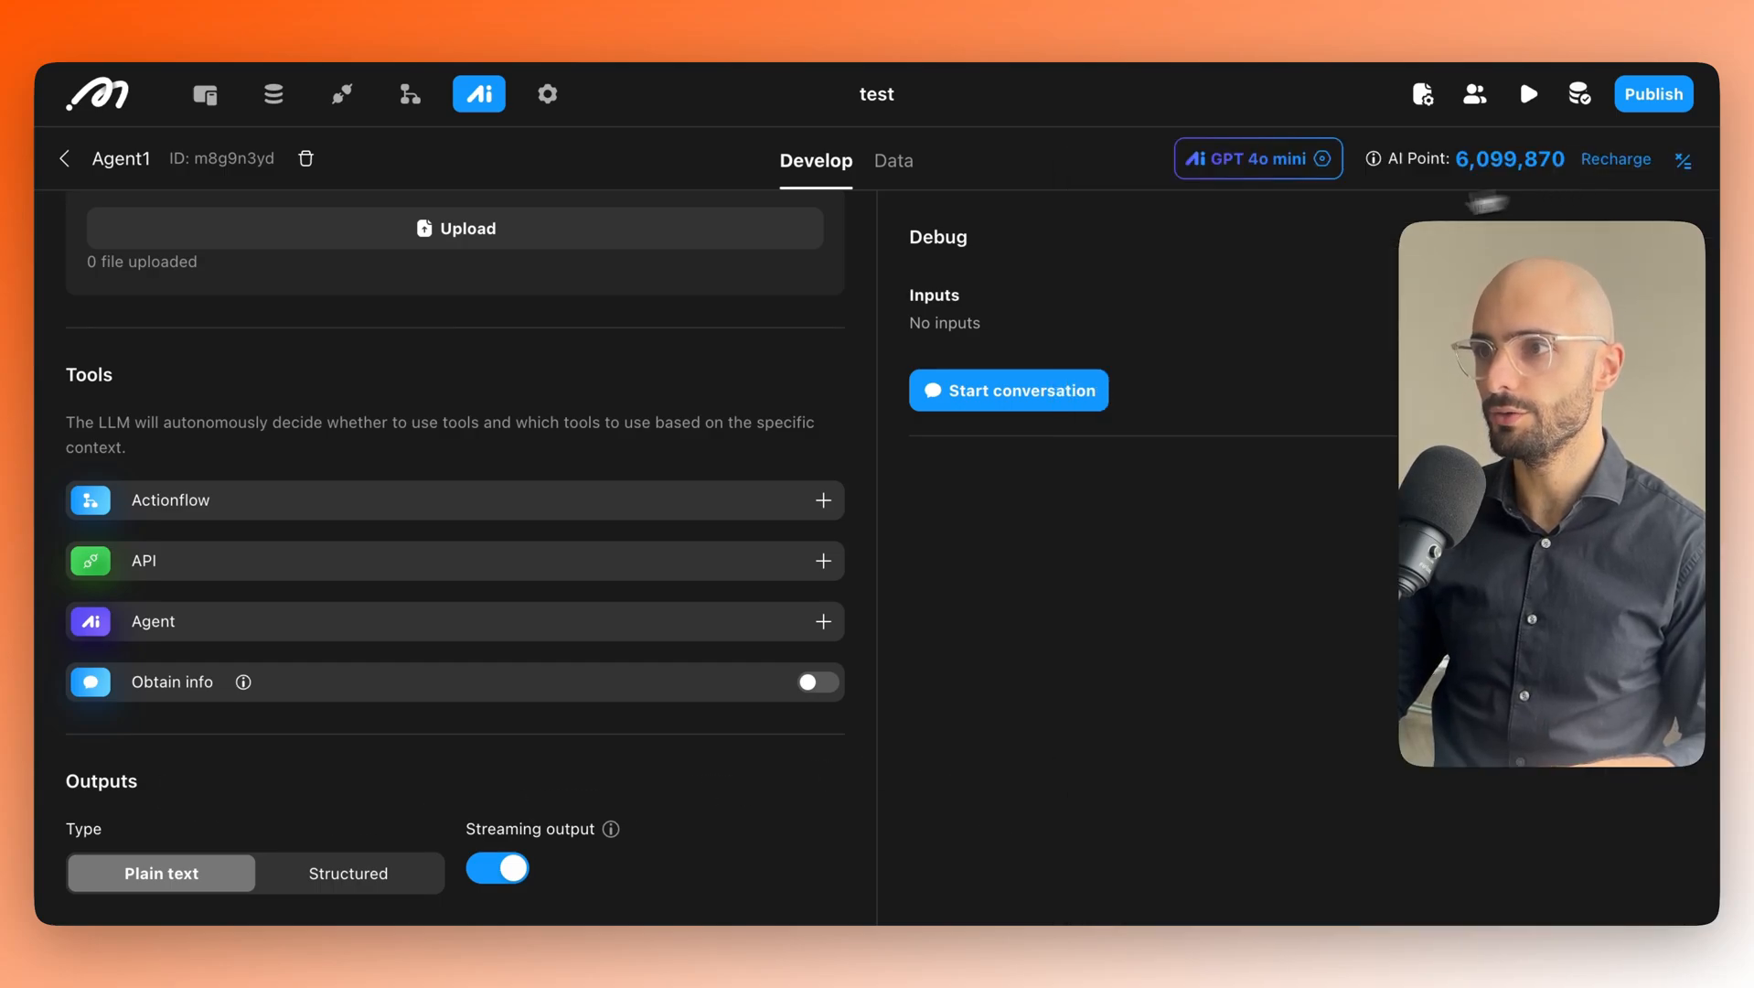
{"action": "scroll", "coordinate": [364, 403], "scroll_direction": "up", "scroll_amount": 6}
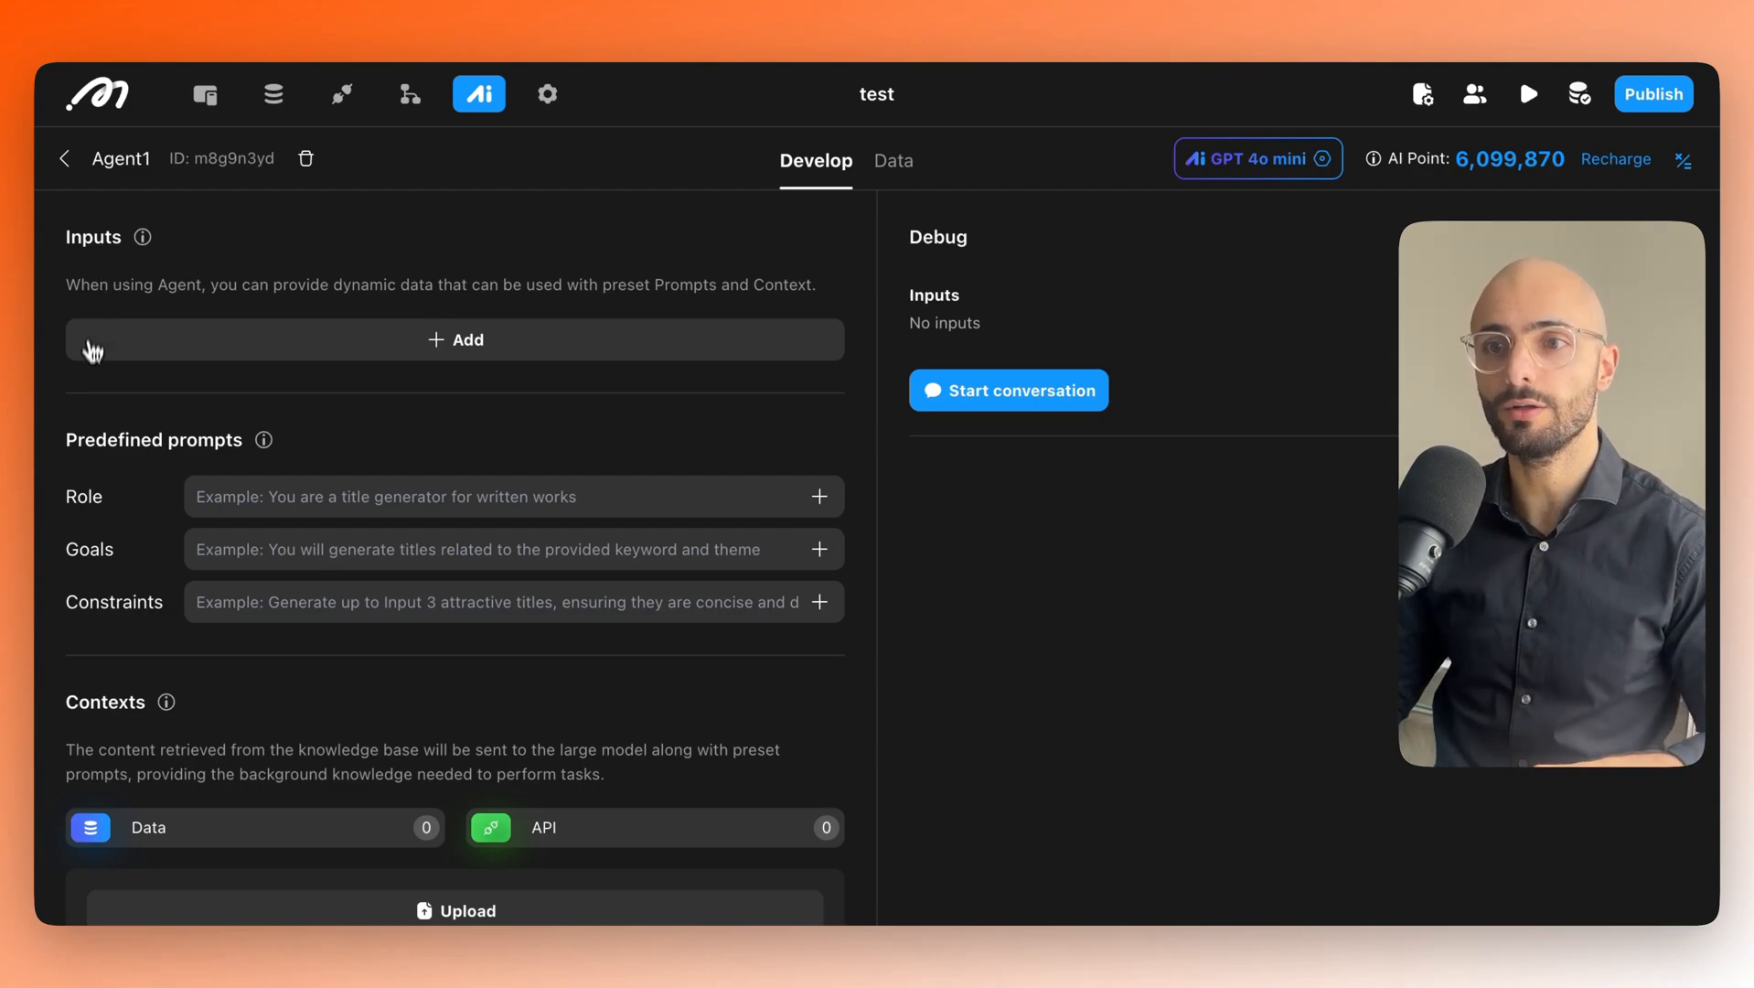
{"action": "scroll", "coordinate": [110, 395], "scroll_direction": "down", "scroll_amount": 2}
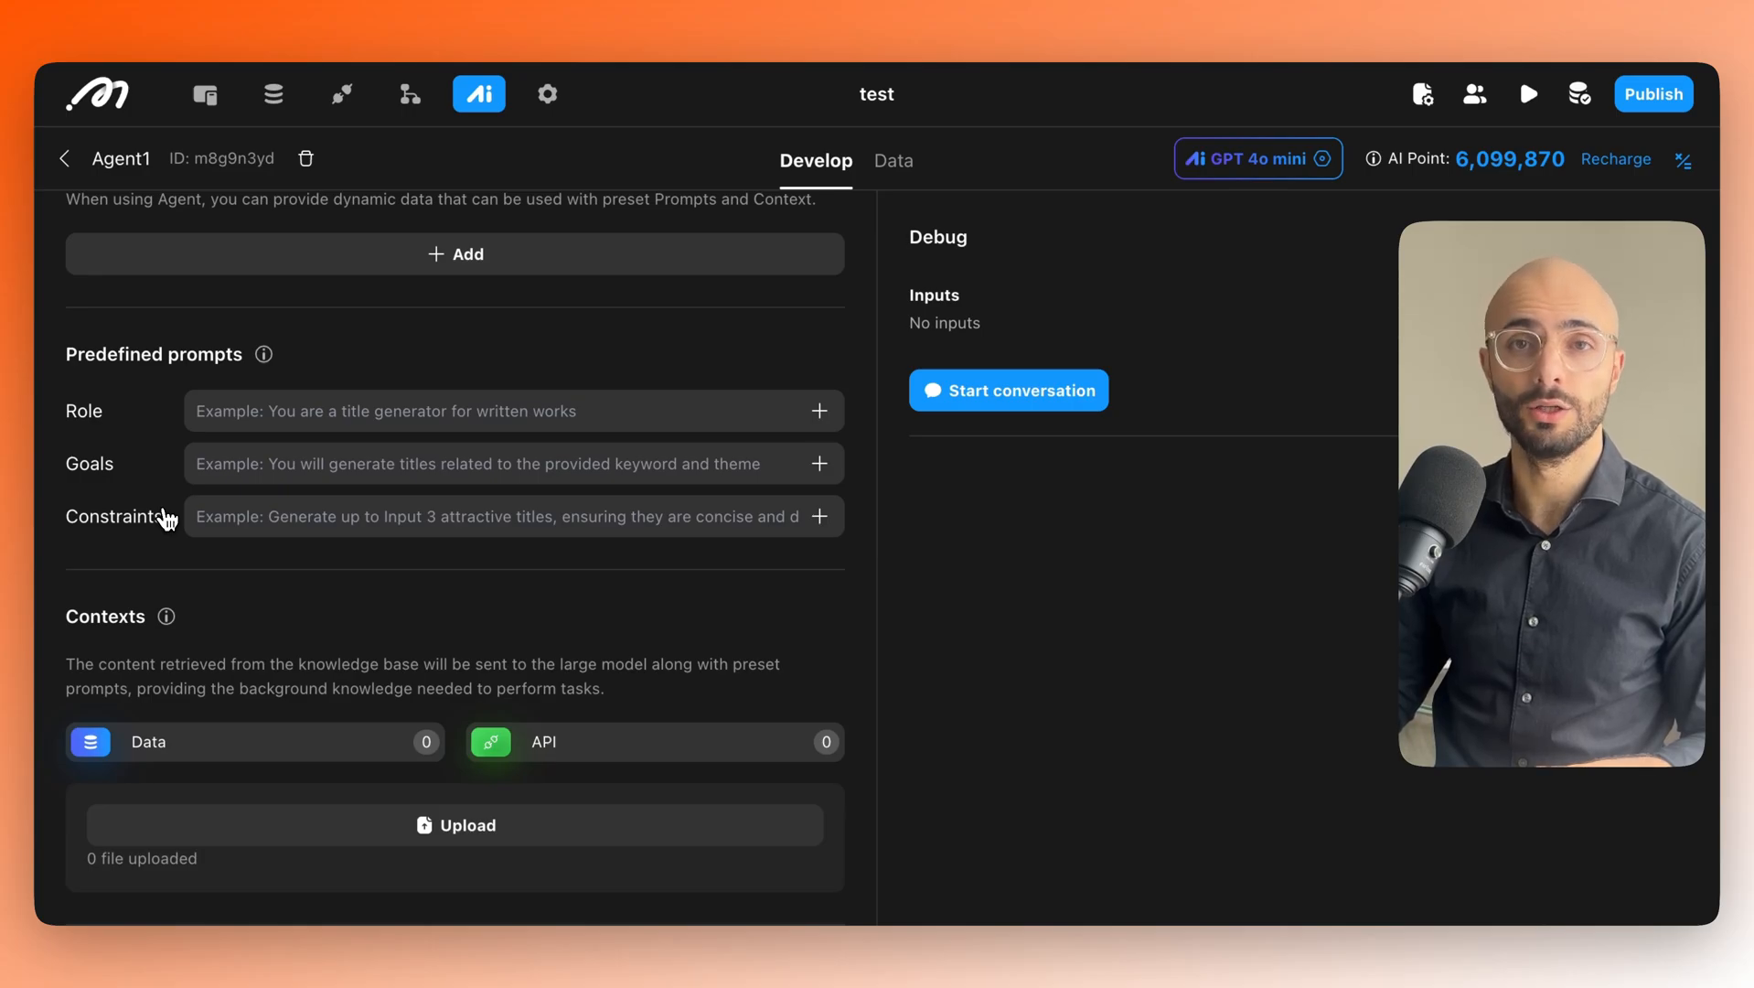
{"action": "scroll", "coordinate": [166, 518], "scroll_direction": "down", "scroll_amount": 1}
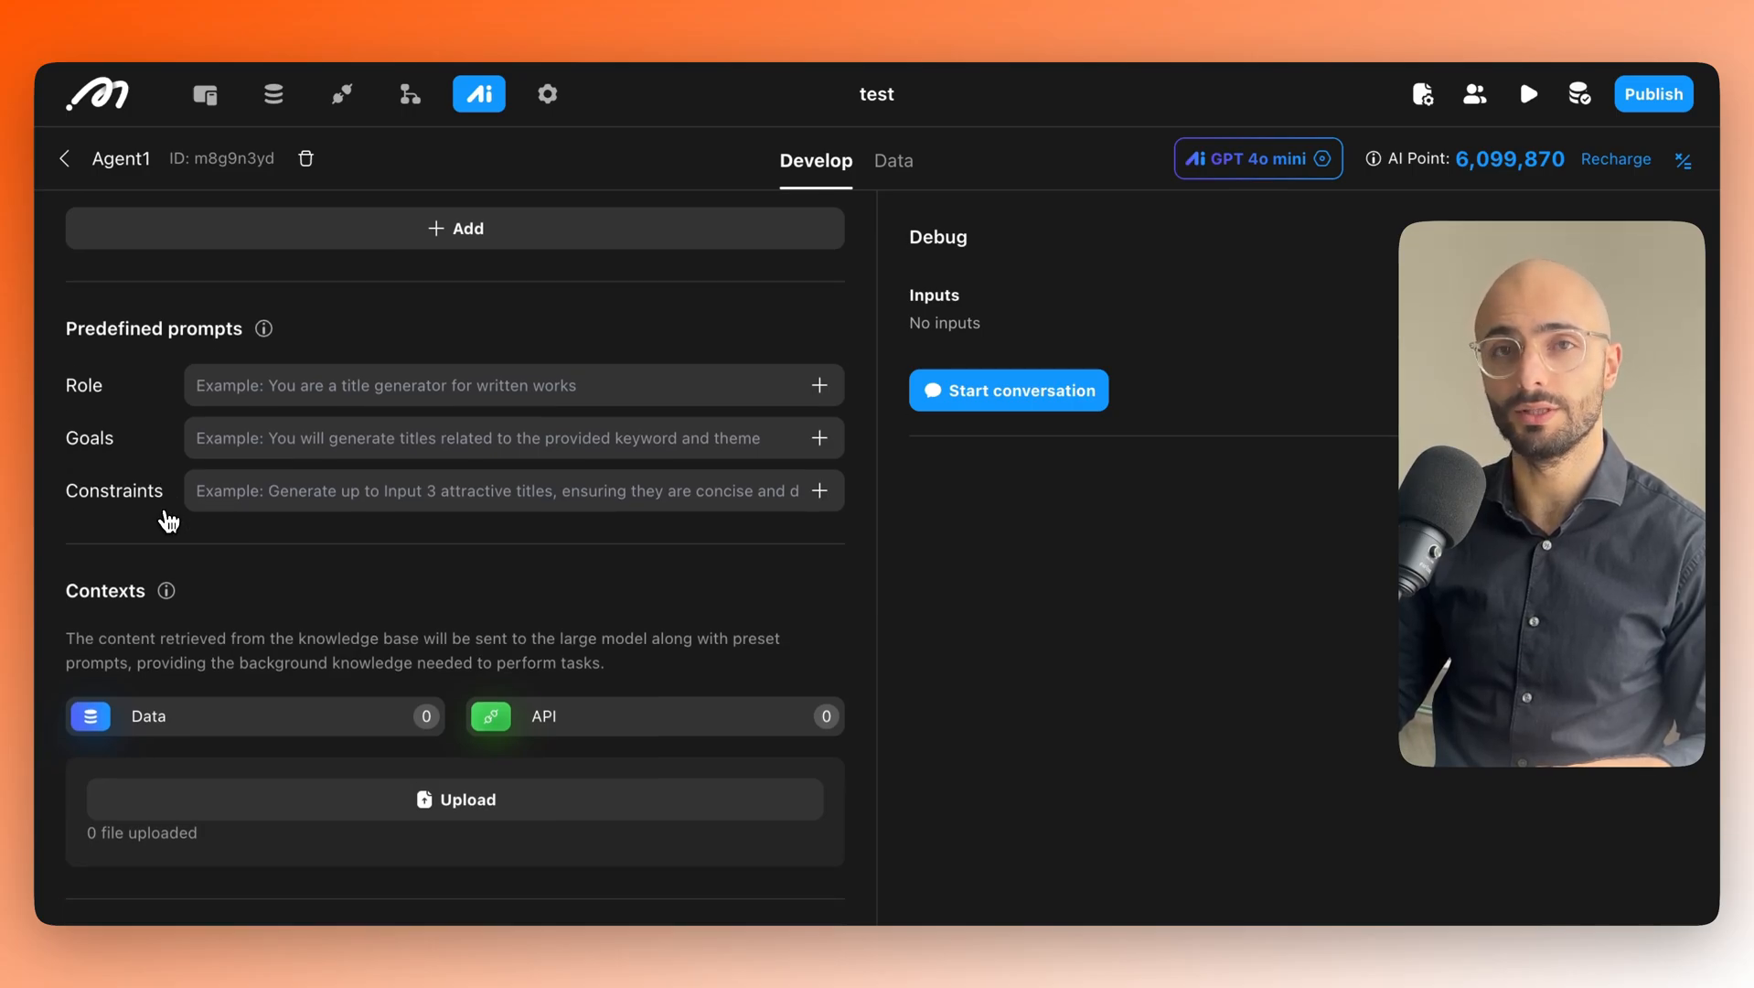
{"action": "scroll", "coordinate": [166, 518], "scroll_direction": "down", "scroll_amount": 5}
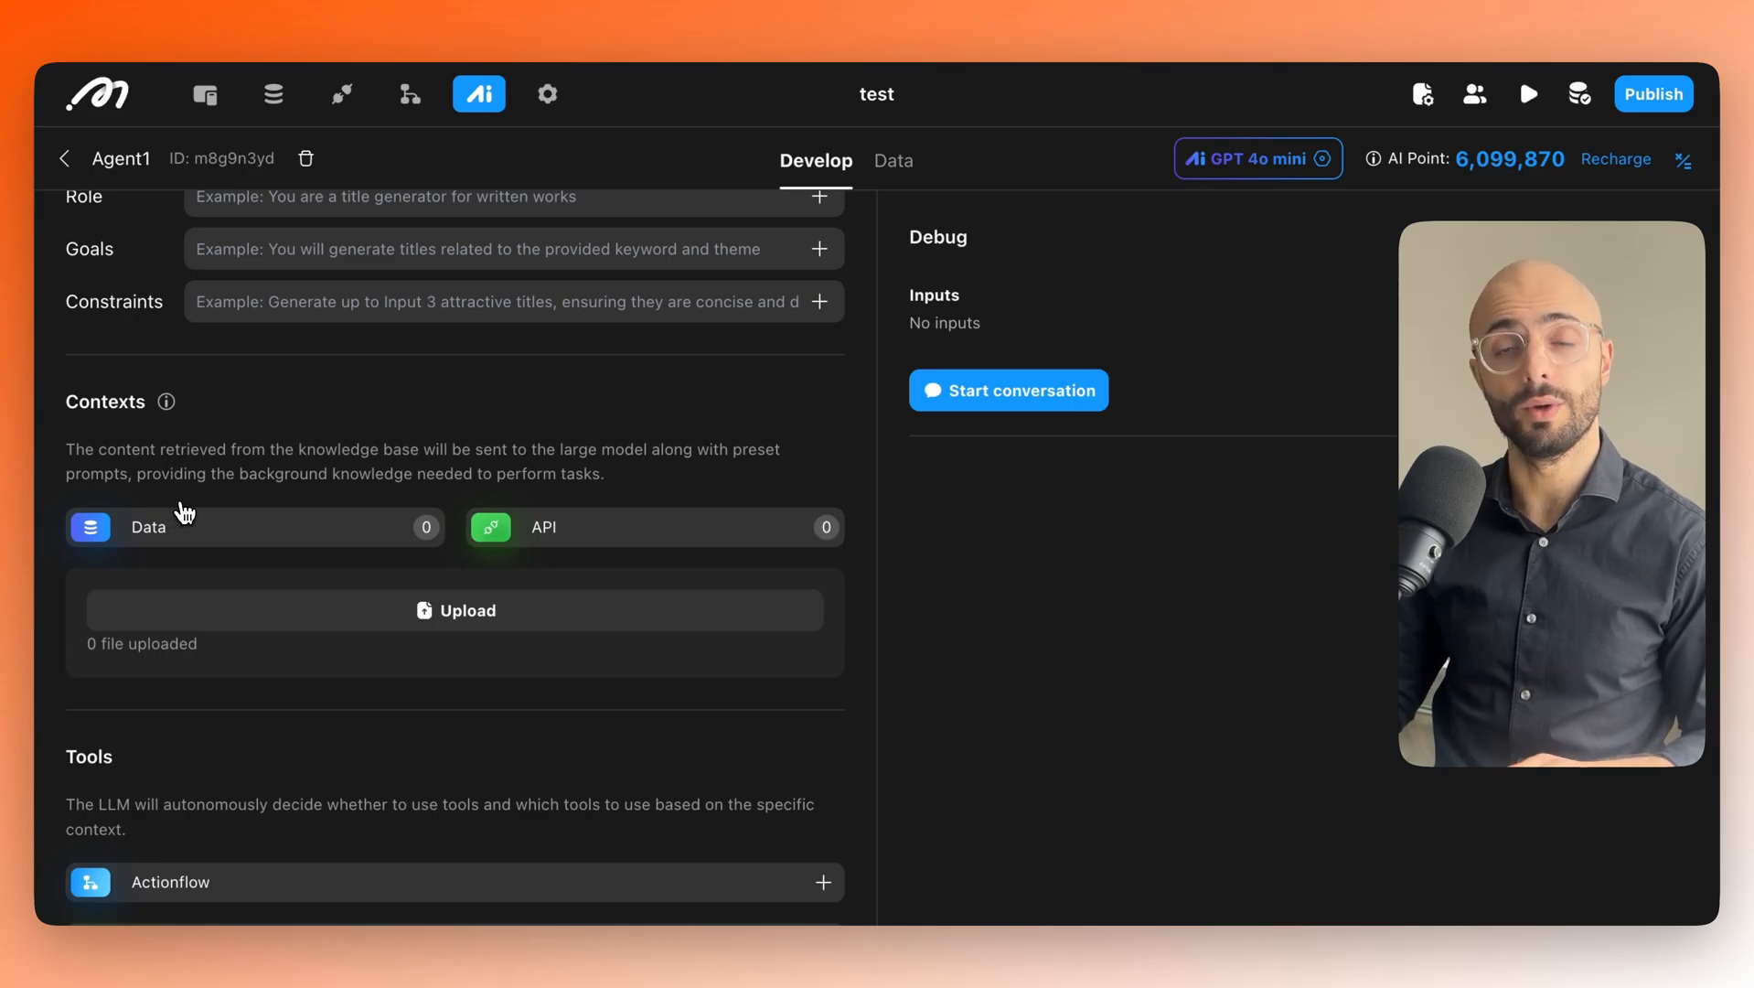
{"action": "left_click", "coordinate": [164, 538]}
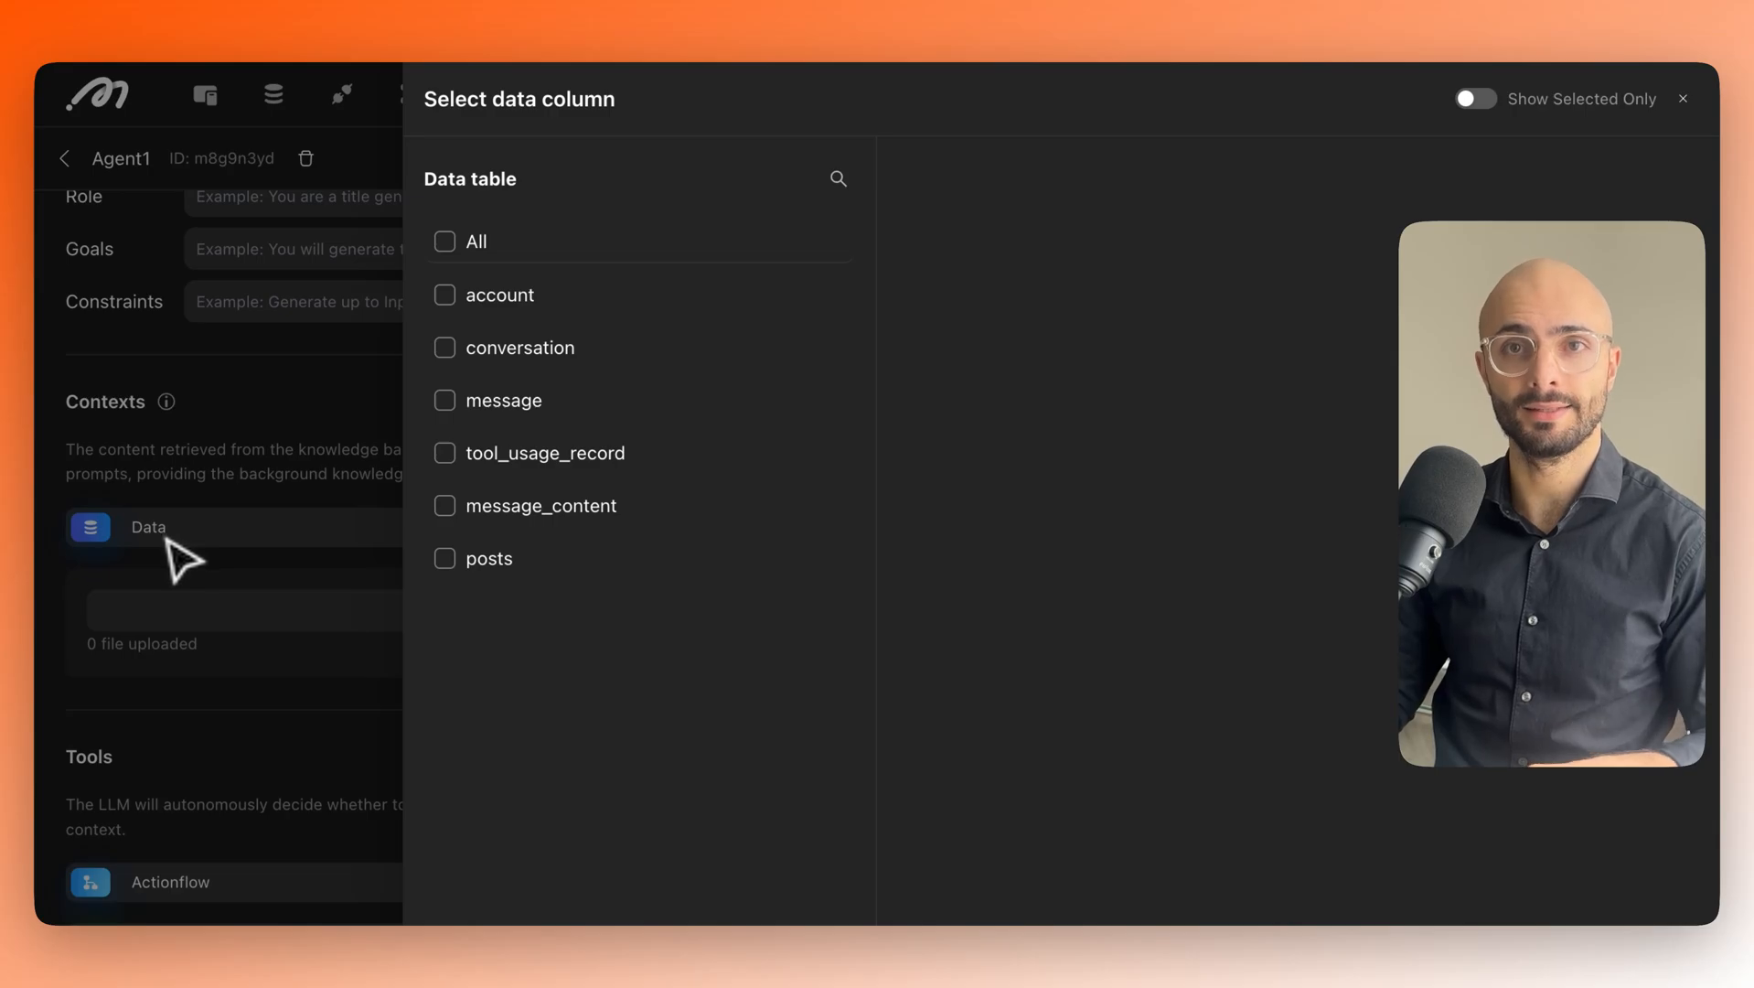
{"action": "left_click", "coordinate": [280, 442]}
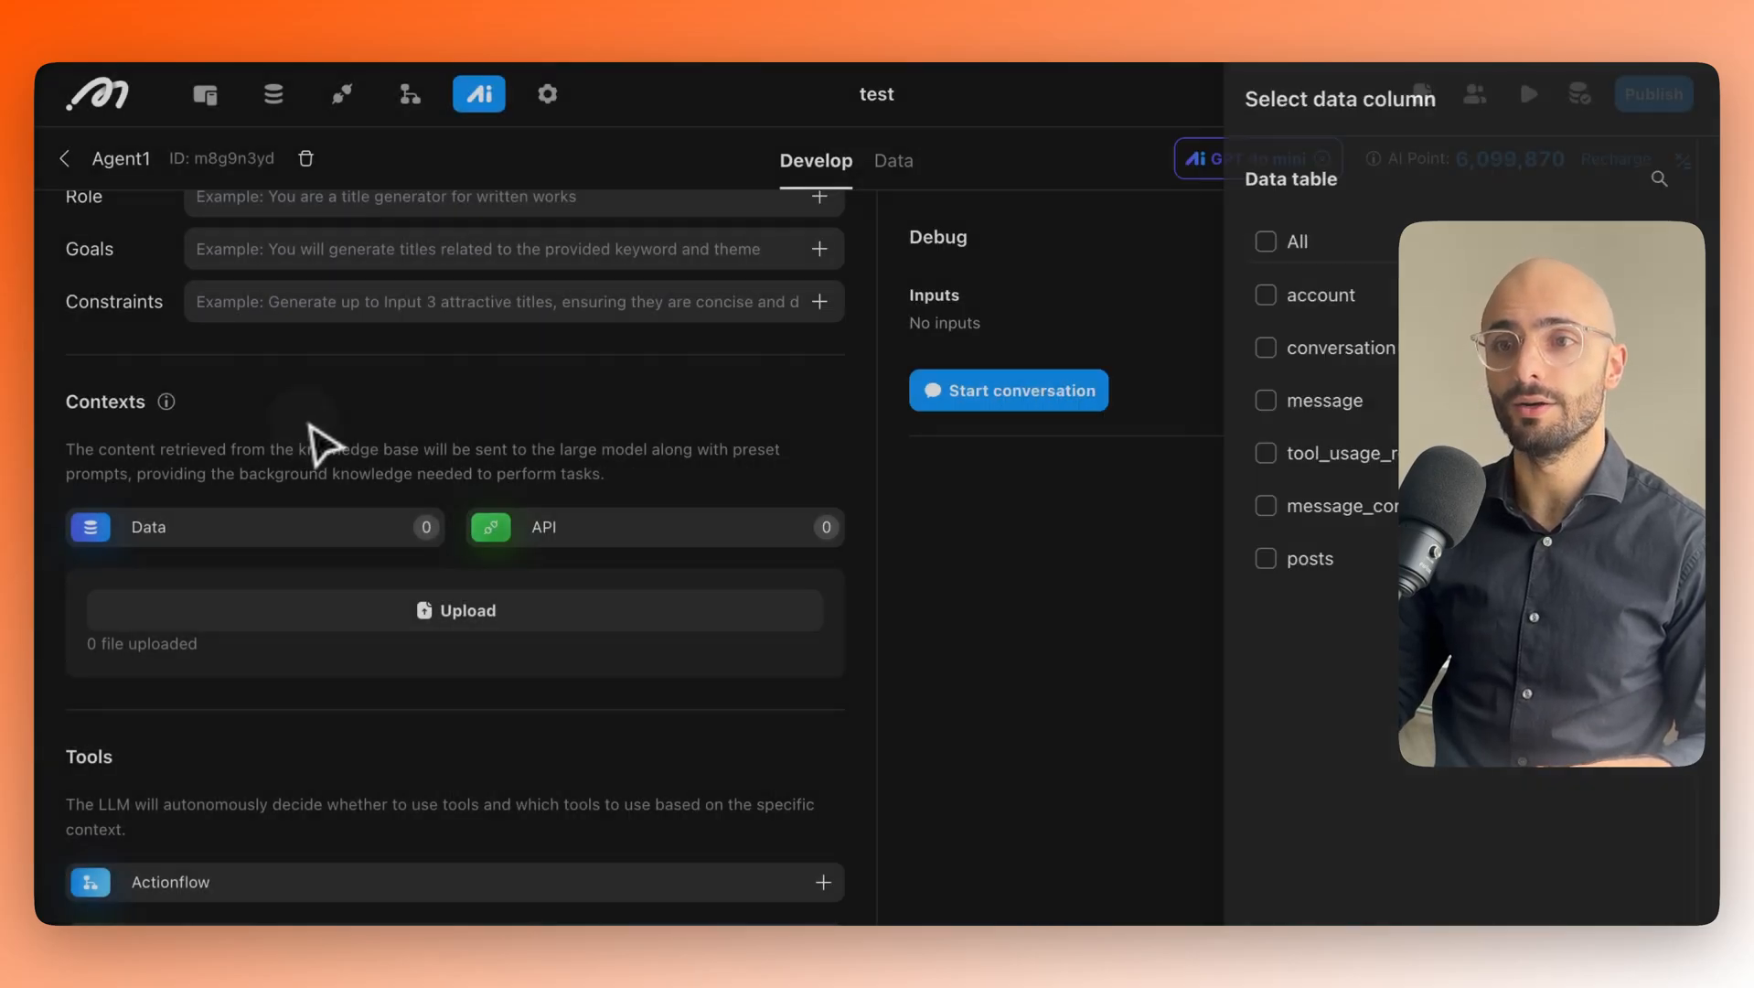
{"action": "left_click", "coordinate": [521, 540]}
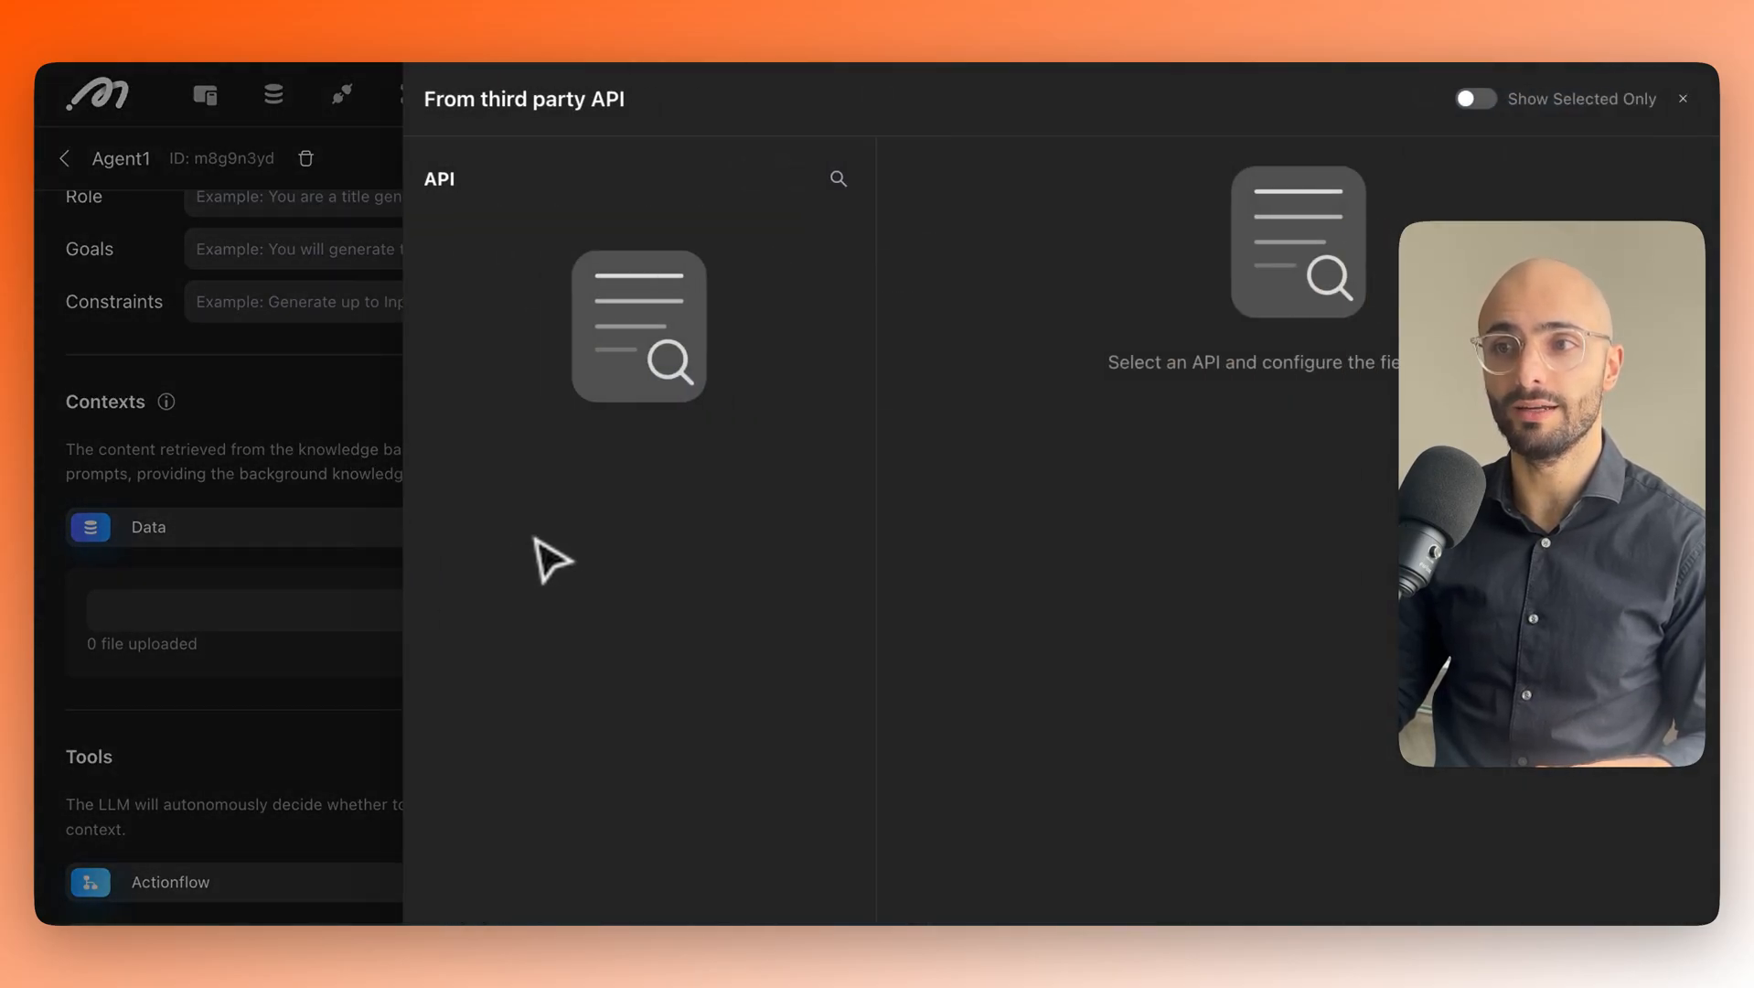
{"action": "left_click", "coordinate": [375, 494]}
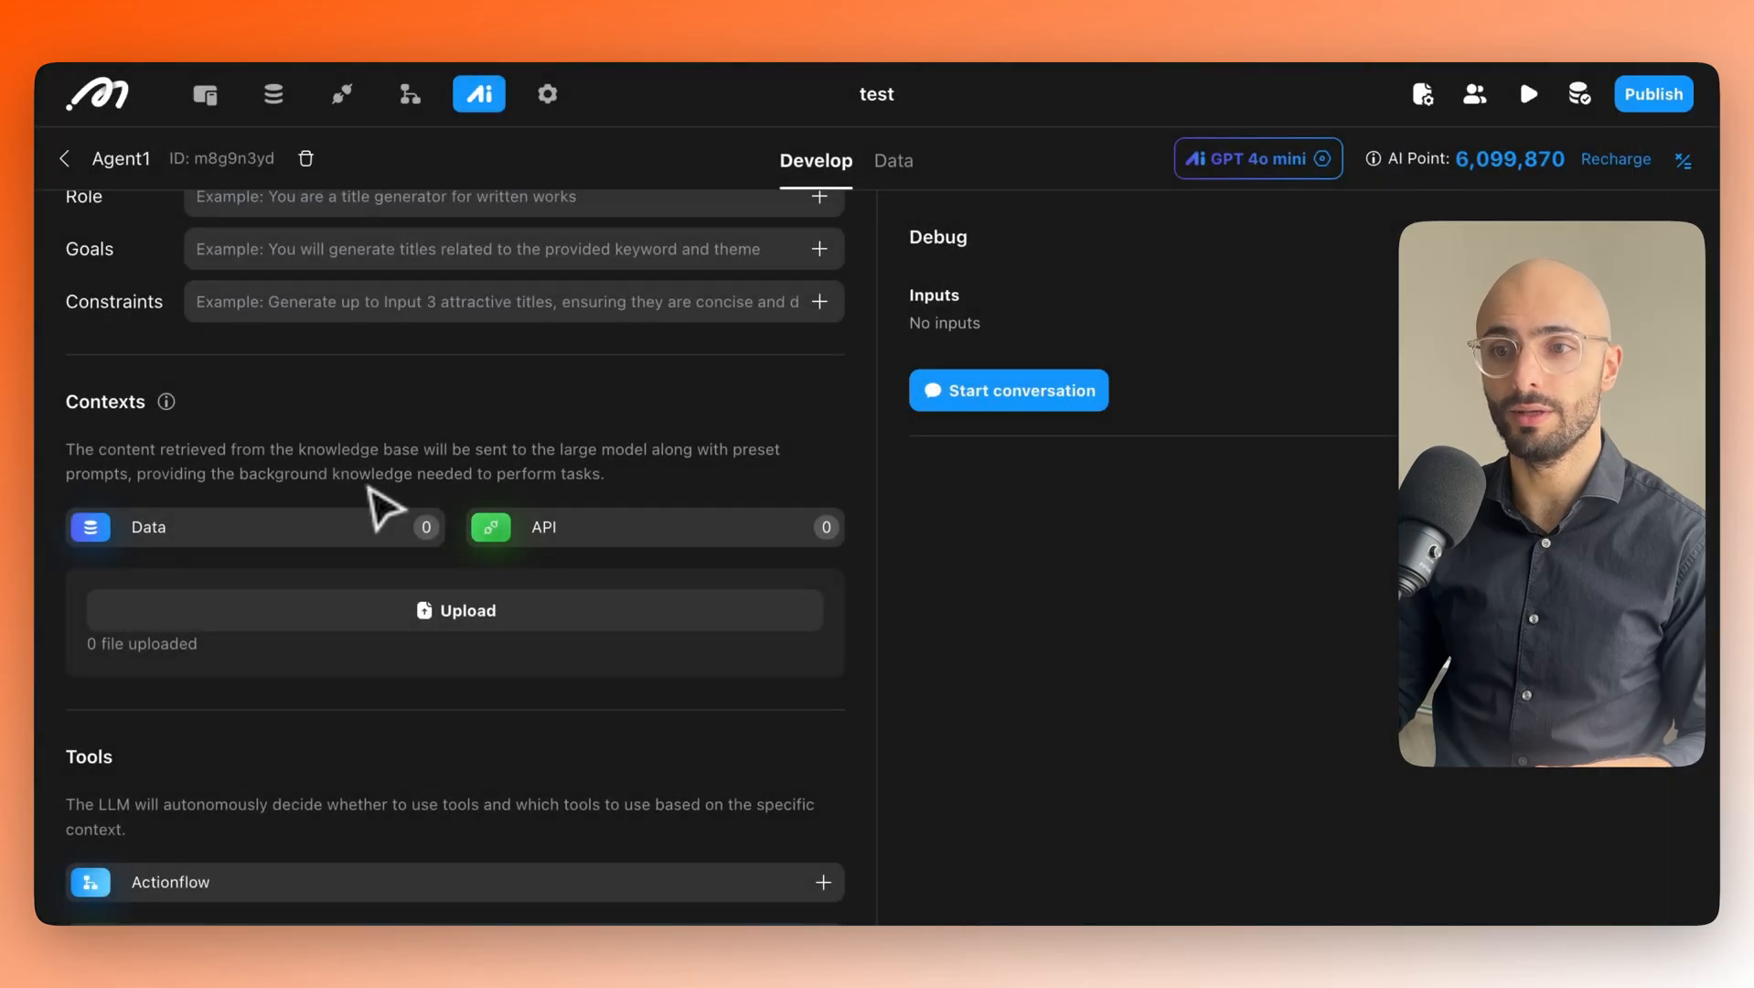
{"action": "left_click", "coordinate": [426, 622]}
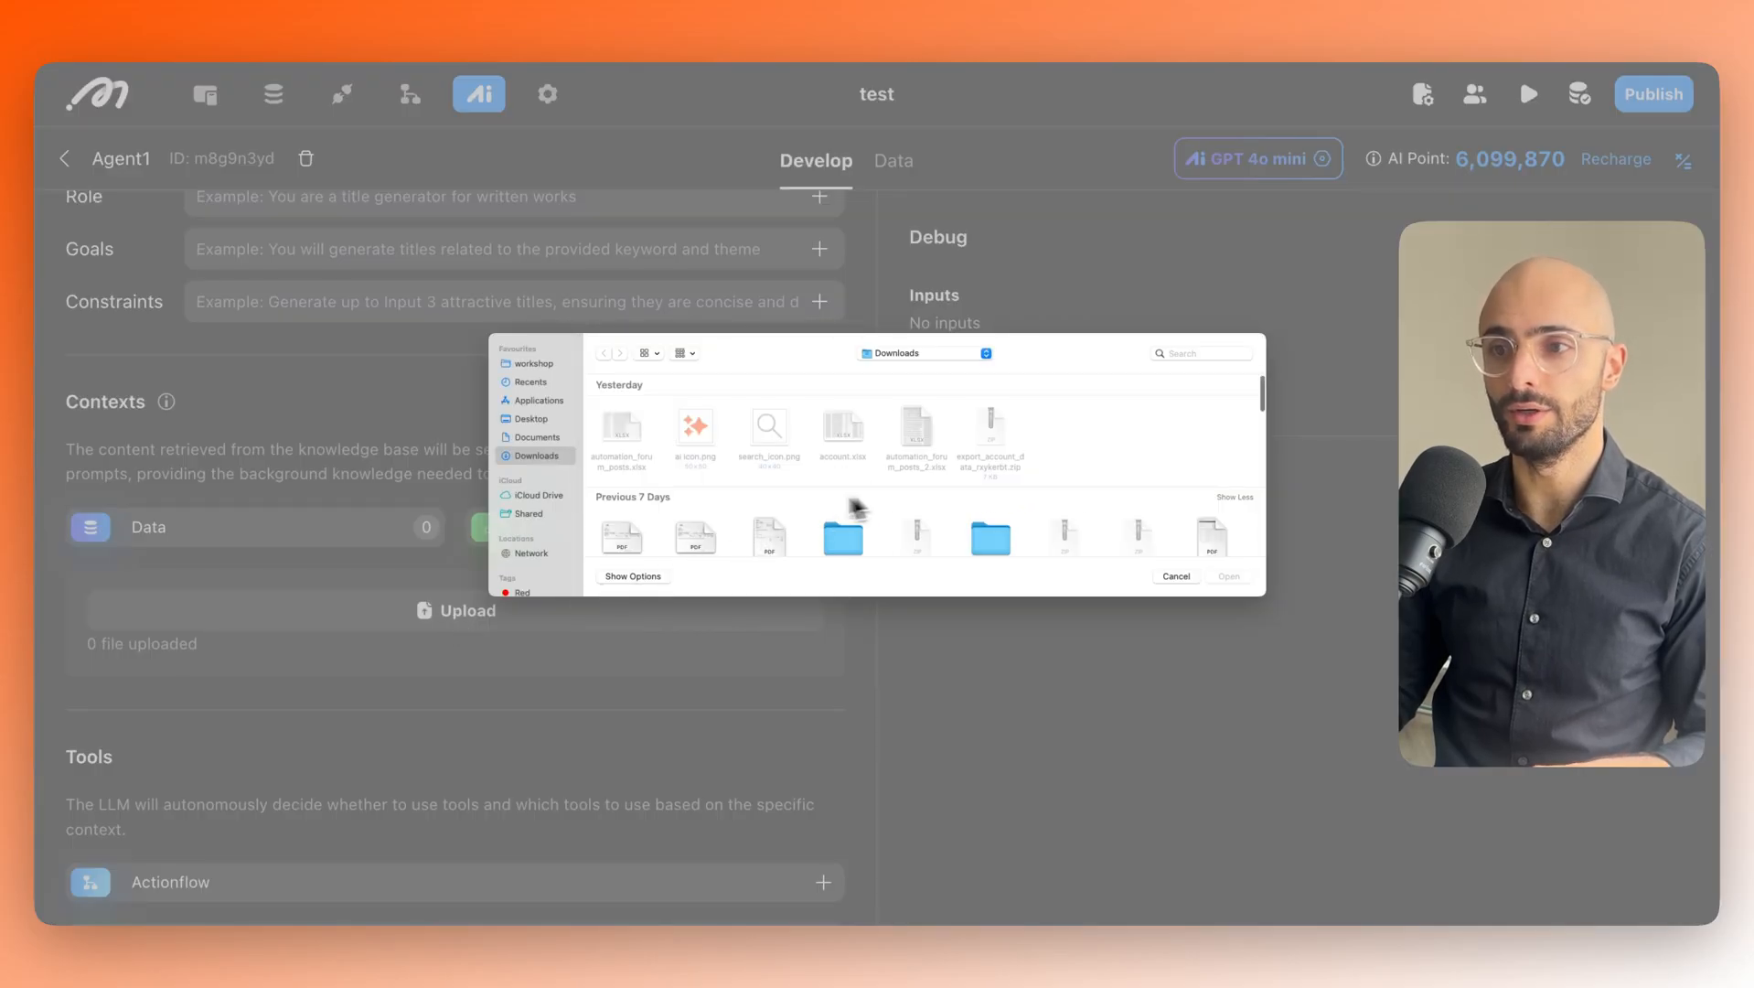
{"action": "left_click", "coordinate": [1180, 579]}
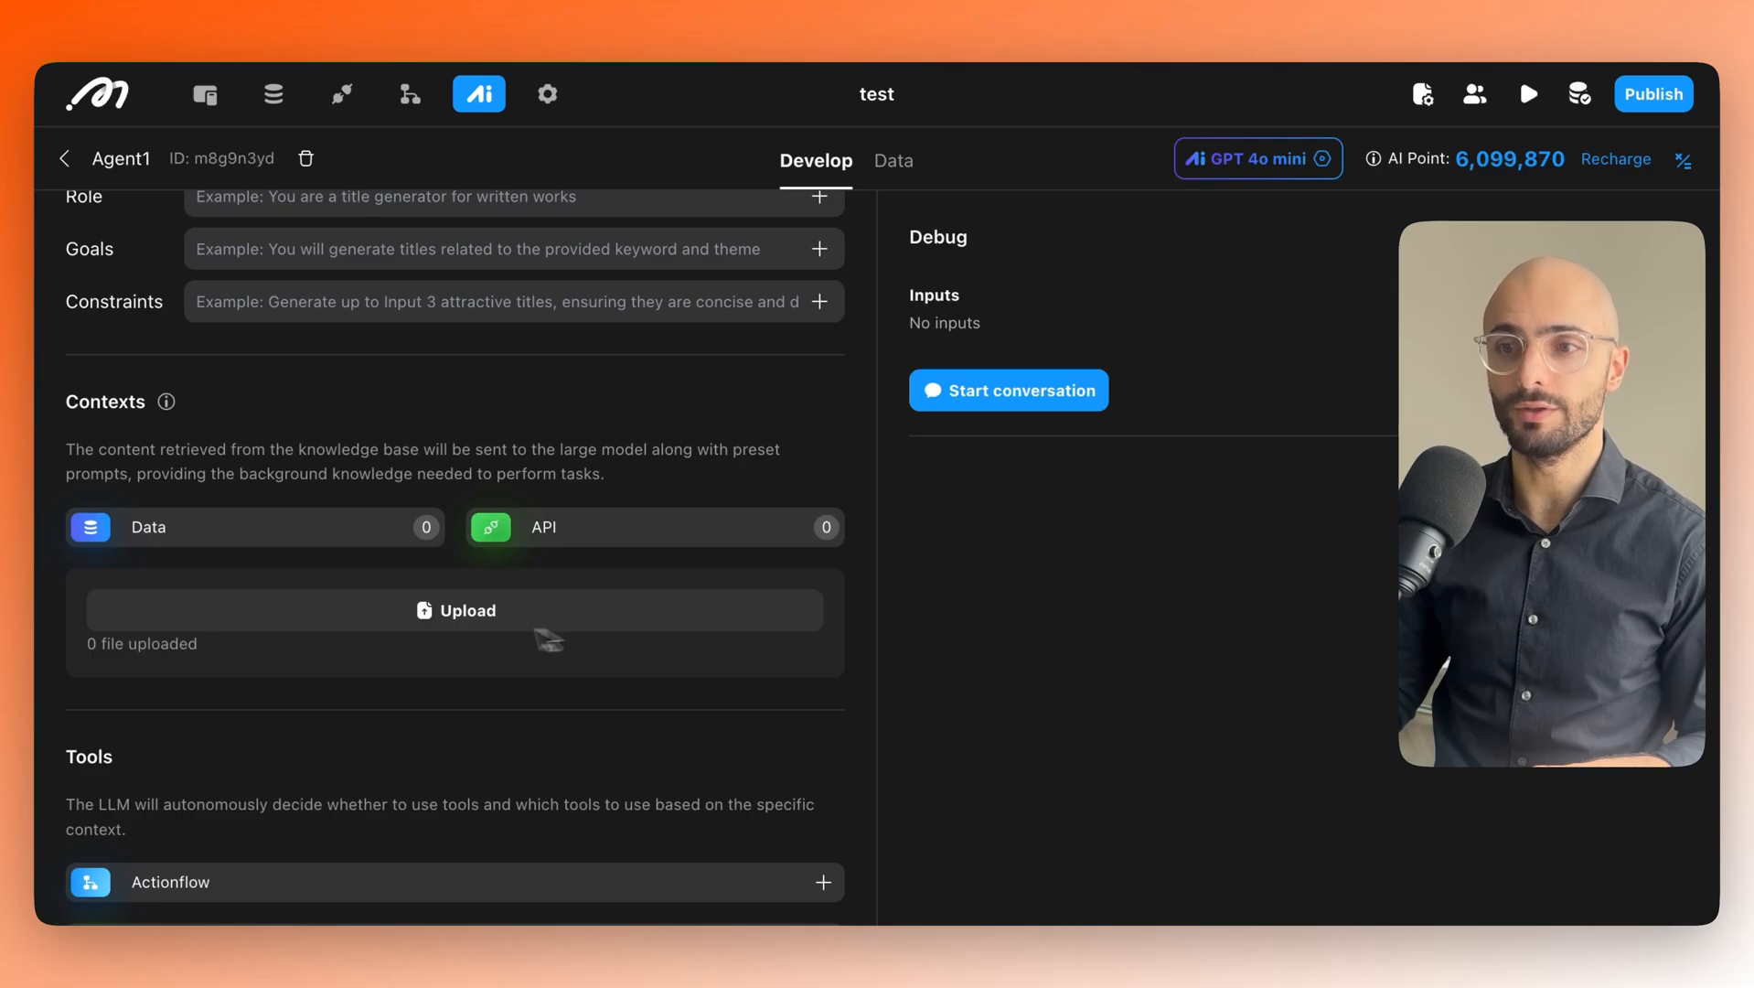
{"action": "scroll", "coordinate": [402, 548], "scroll_direction": "down", "scroll_amount": 2}
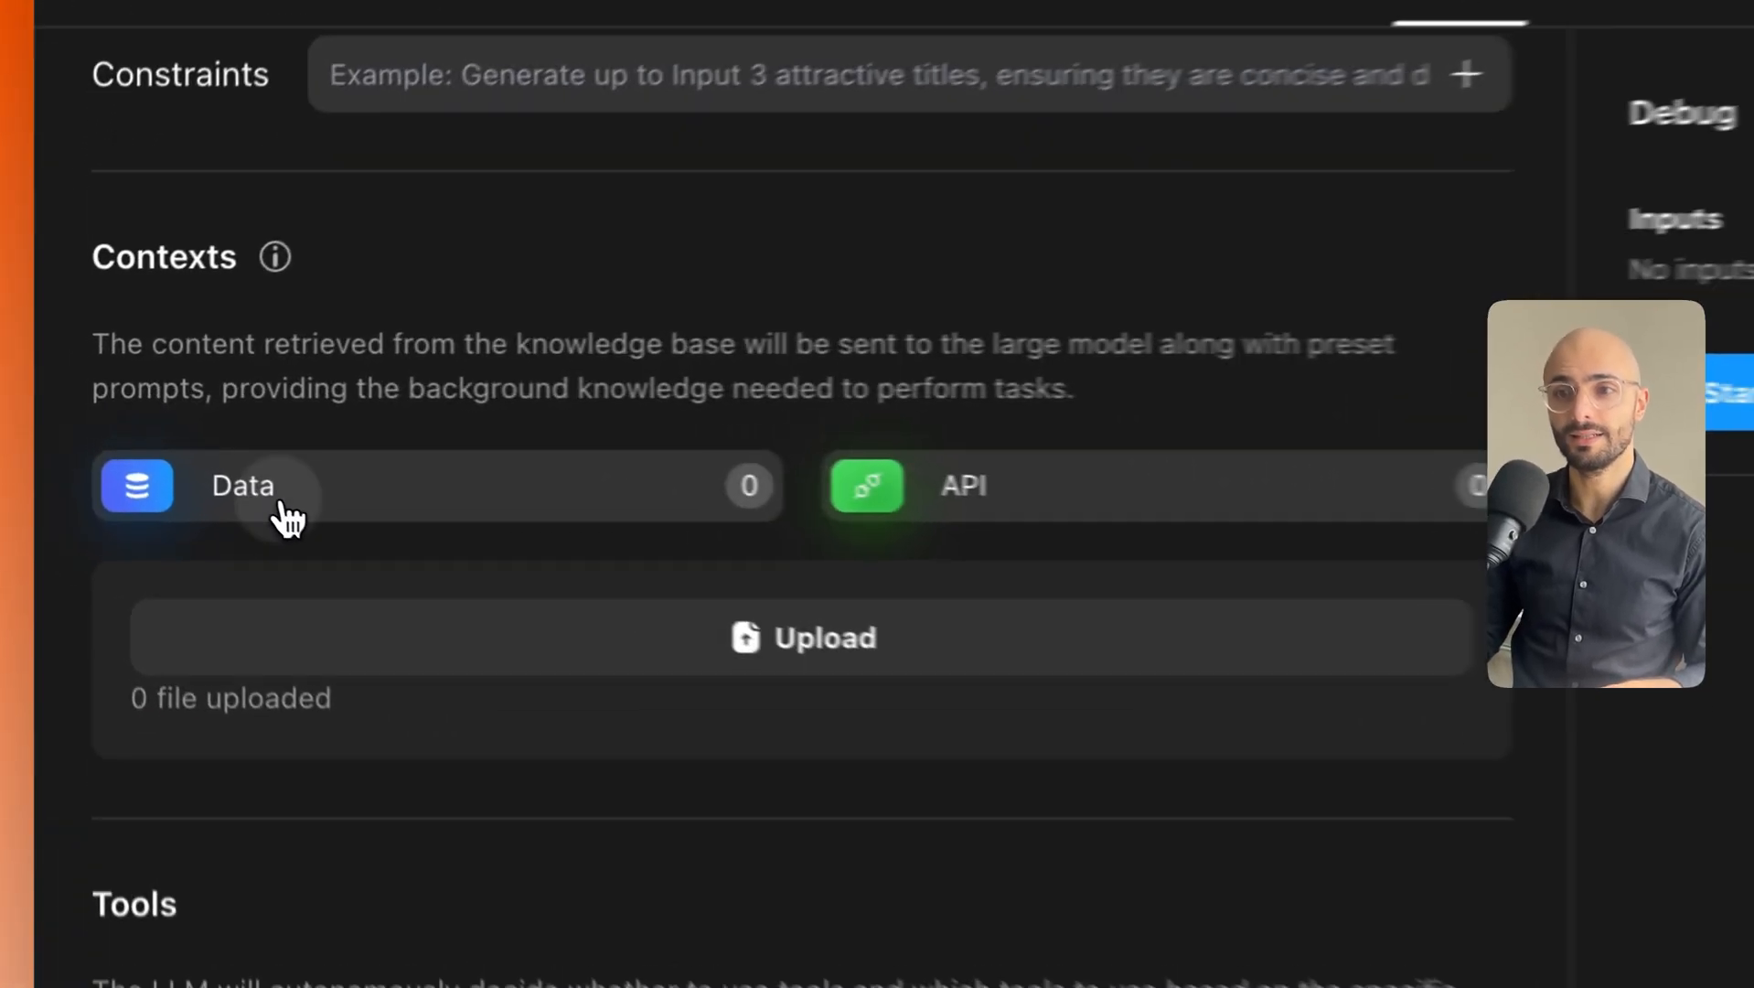
{"action": "left_click", "coordinate": [170, 457]}
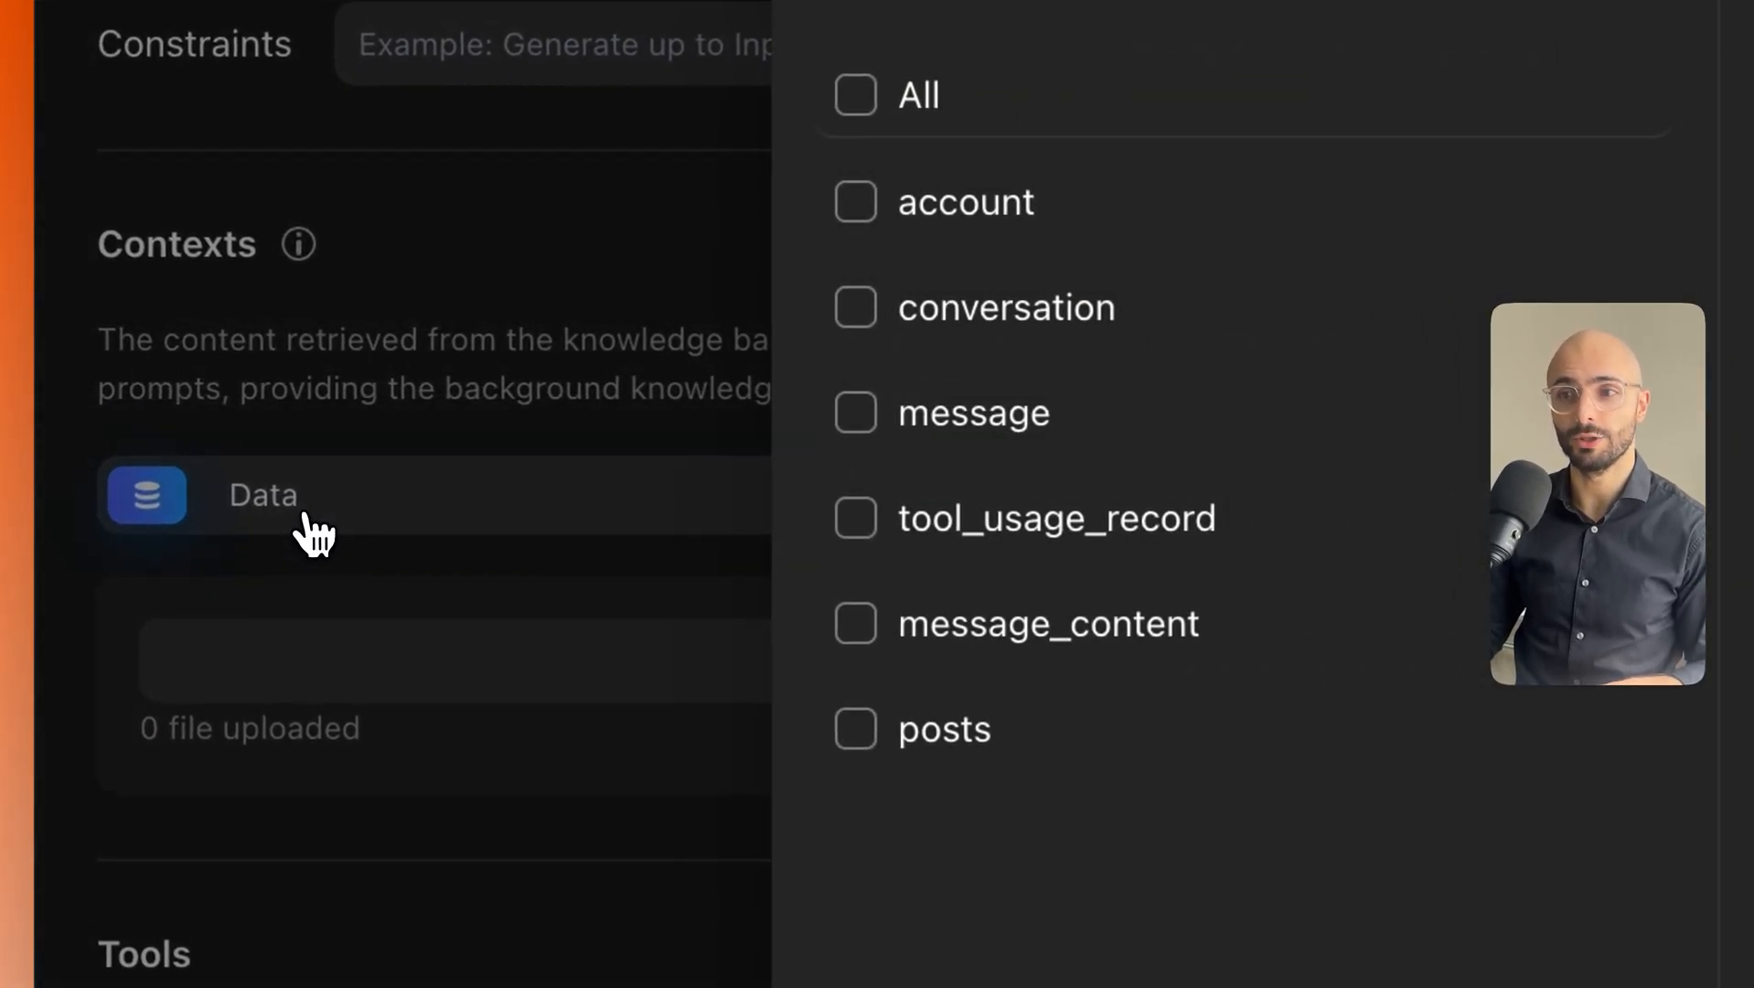
{"action": "left_click", "coordinate": [402, 466]}
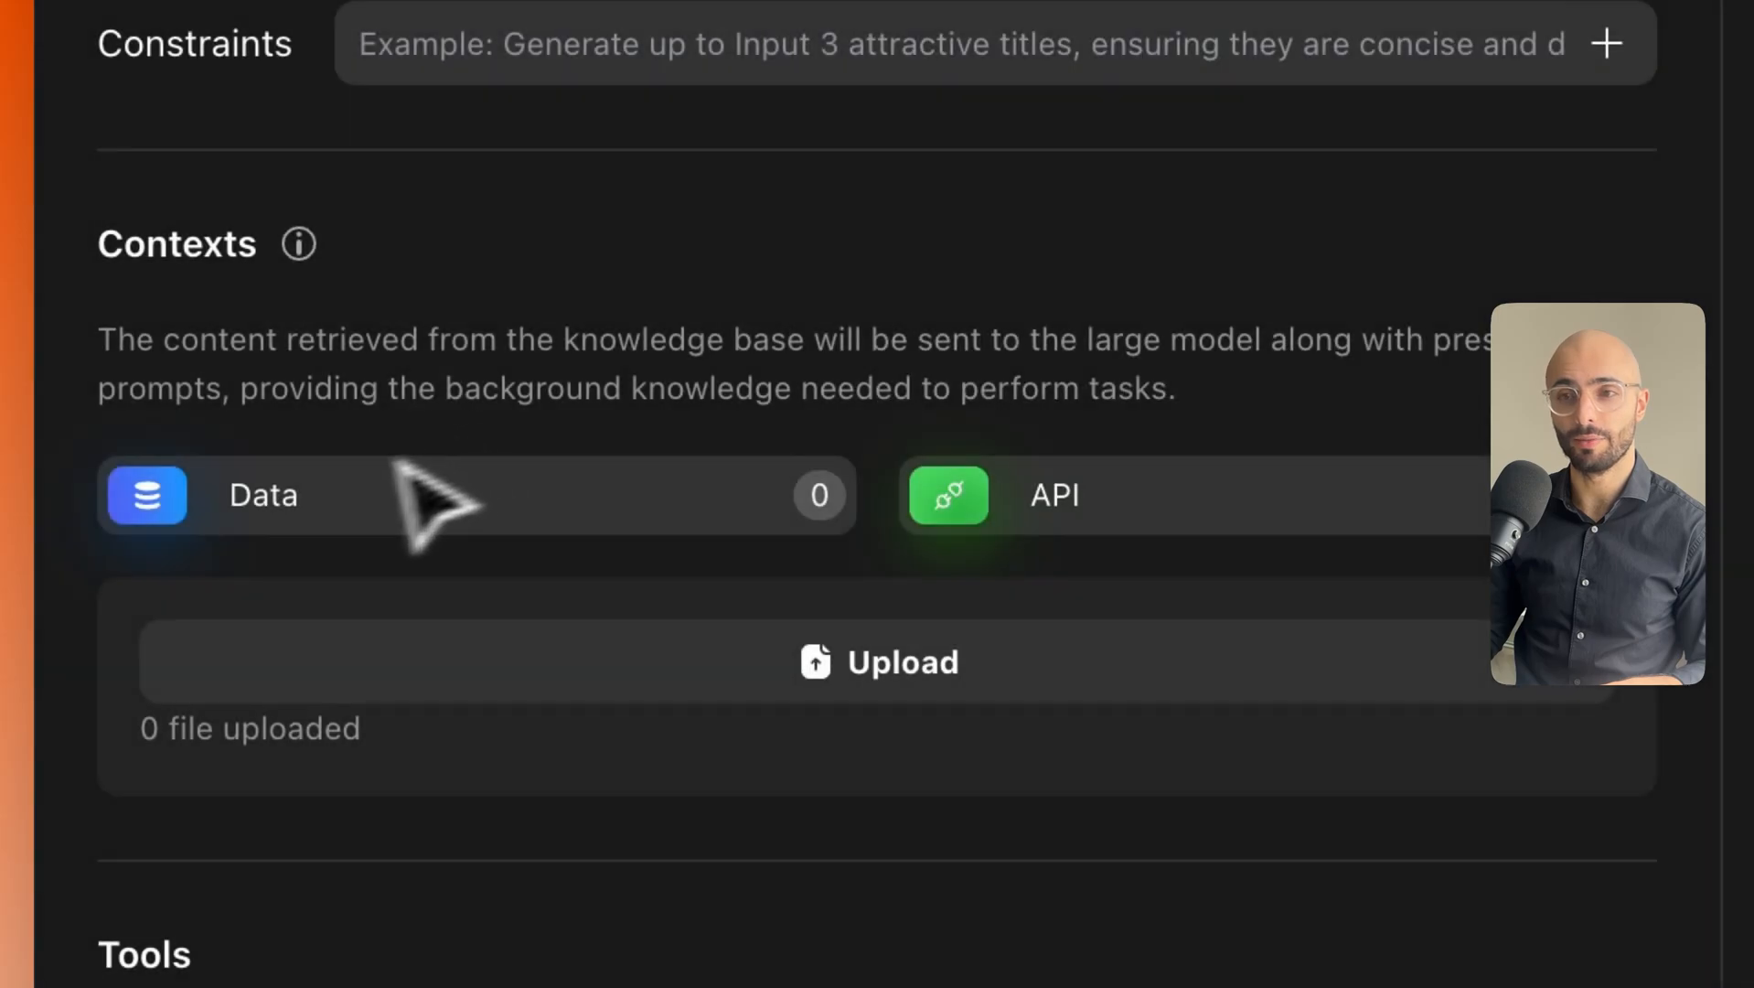
Review Agent1's Develop panel from the Constraints prompt down to the Outputs section.
{"action": "scroll", "coordinate": [345, 590], "scroll_direction": "down", "scroll_amount": 4}
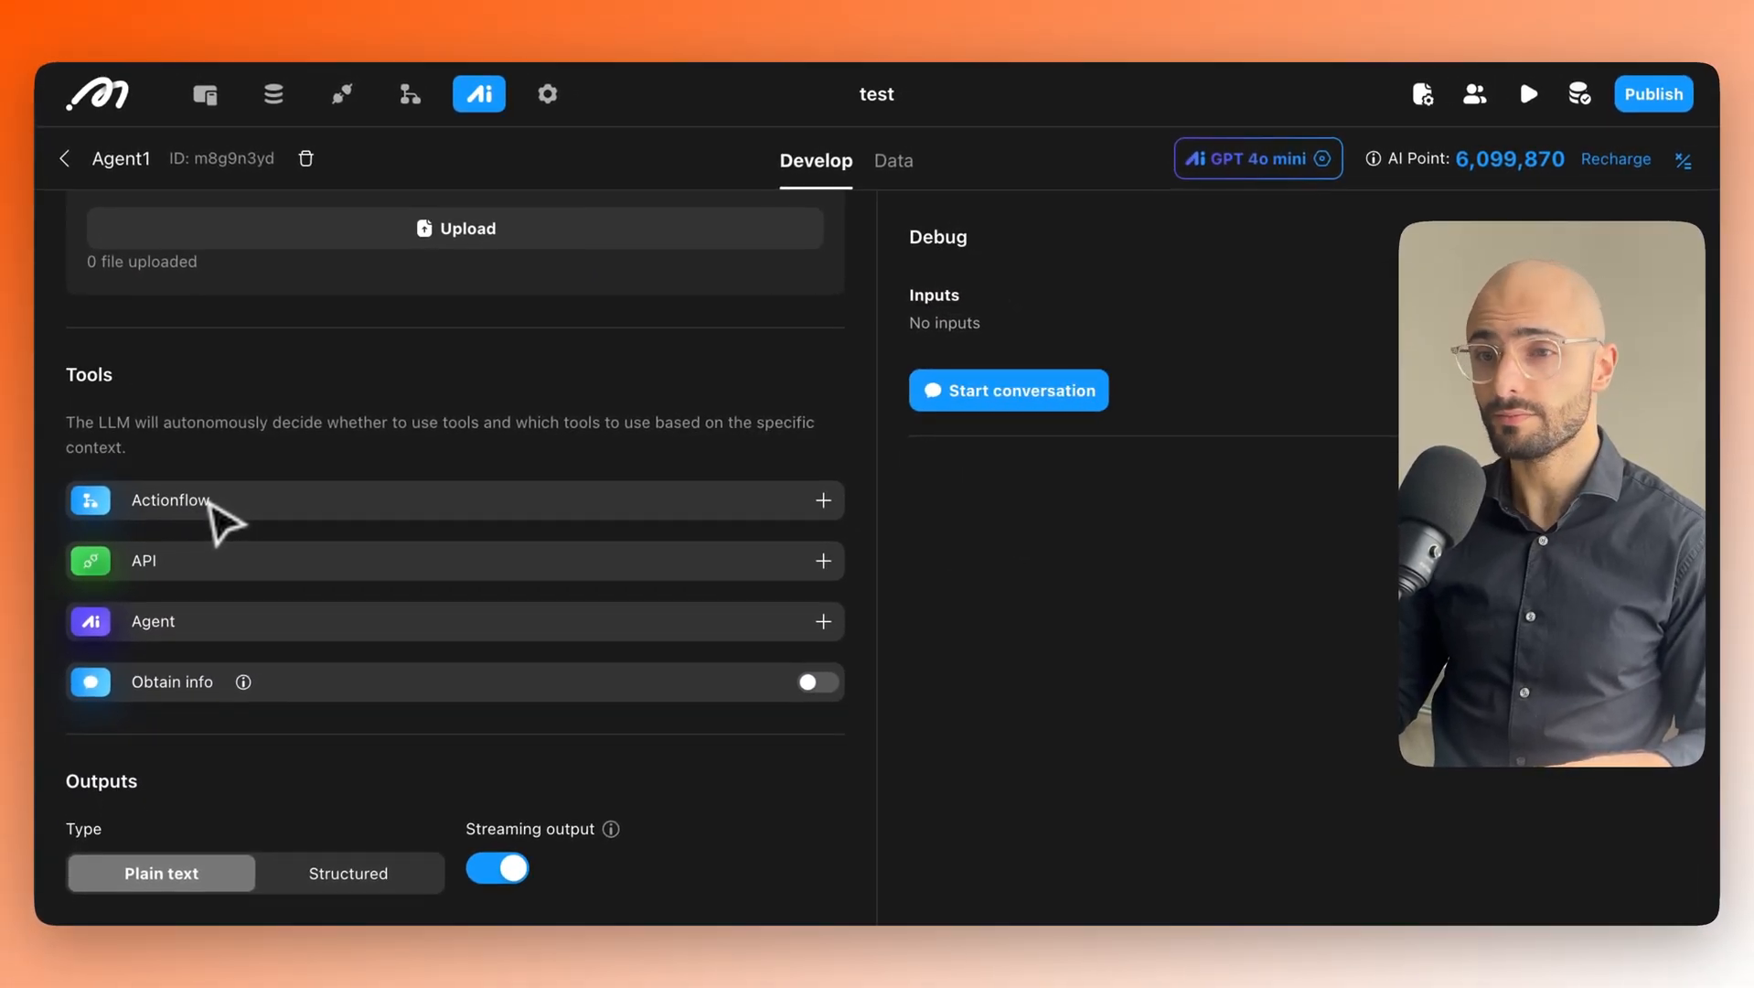
{"action": "scroll", "coordinate": [216, 526], "scroll_direction": "up", "scroll_amount": 3}
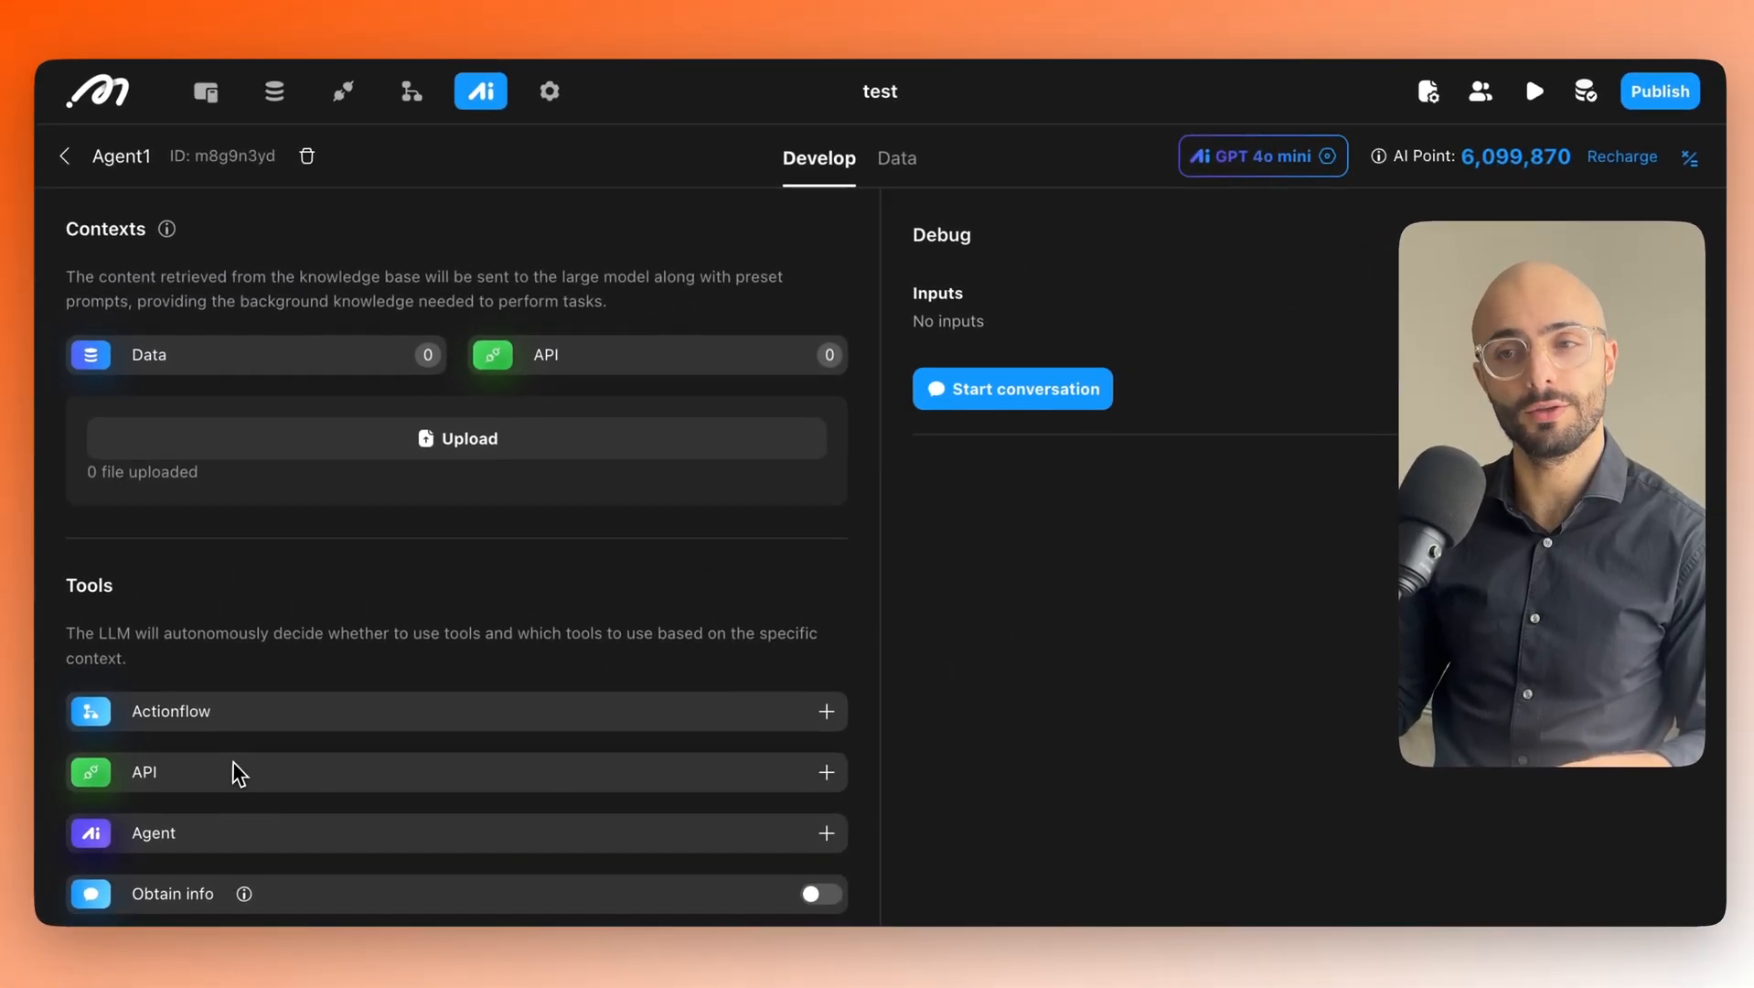
{"action": "scroll", "coordinate": [235, 771], "scroll_direction": "up", "scroll_amount": 3}
{"action": "scroll", "coordinate": [291, 605], "scroll_direction": "up", "scroll_amount": 3}
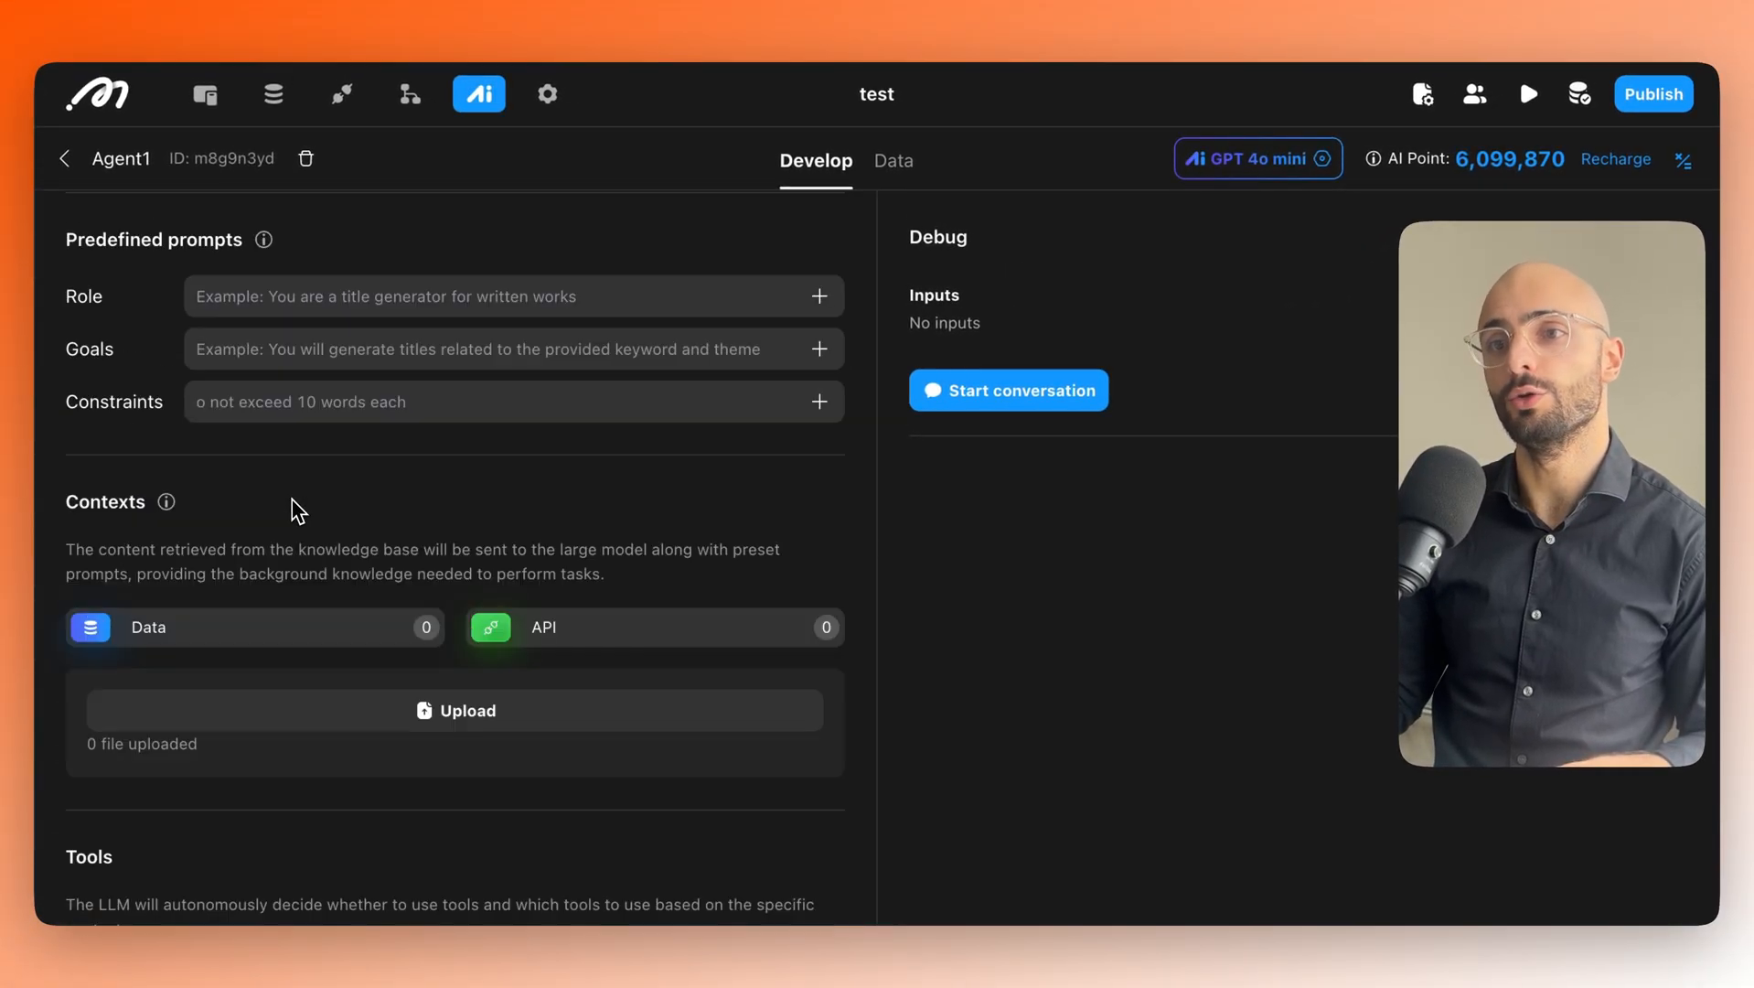
{"action": "left_click", "coordinate": [281, 384]}
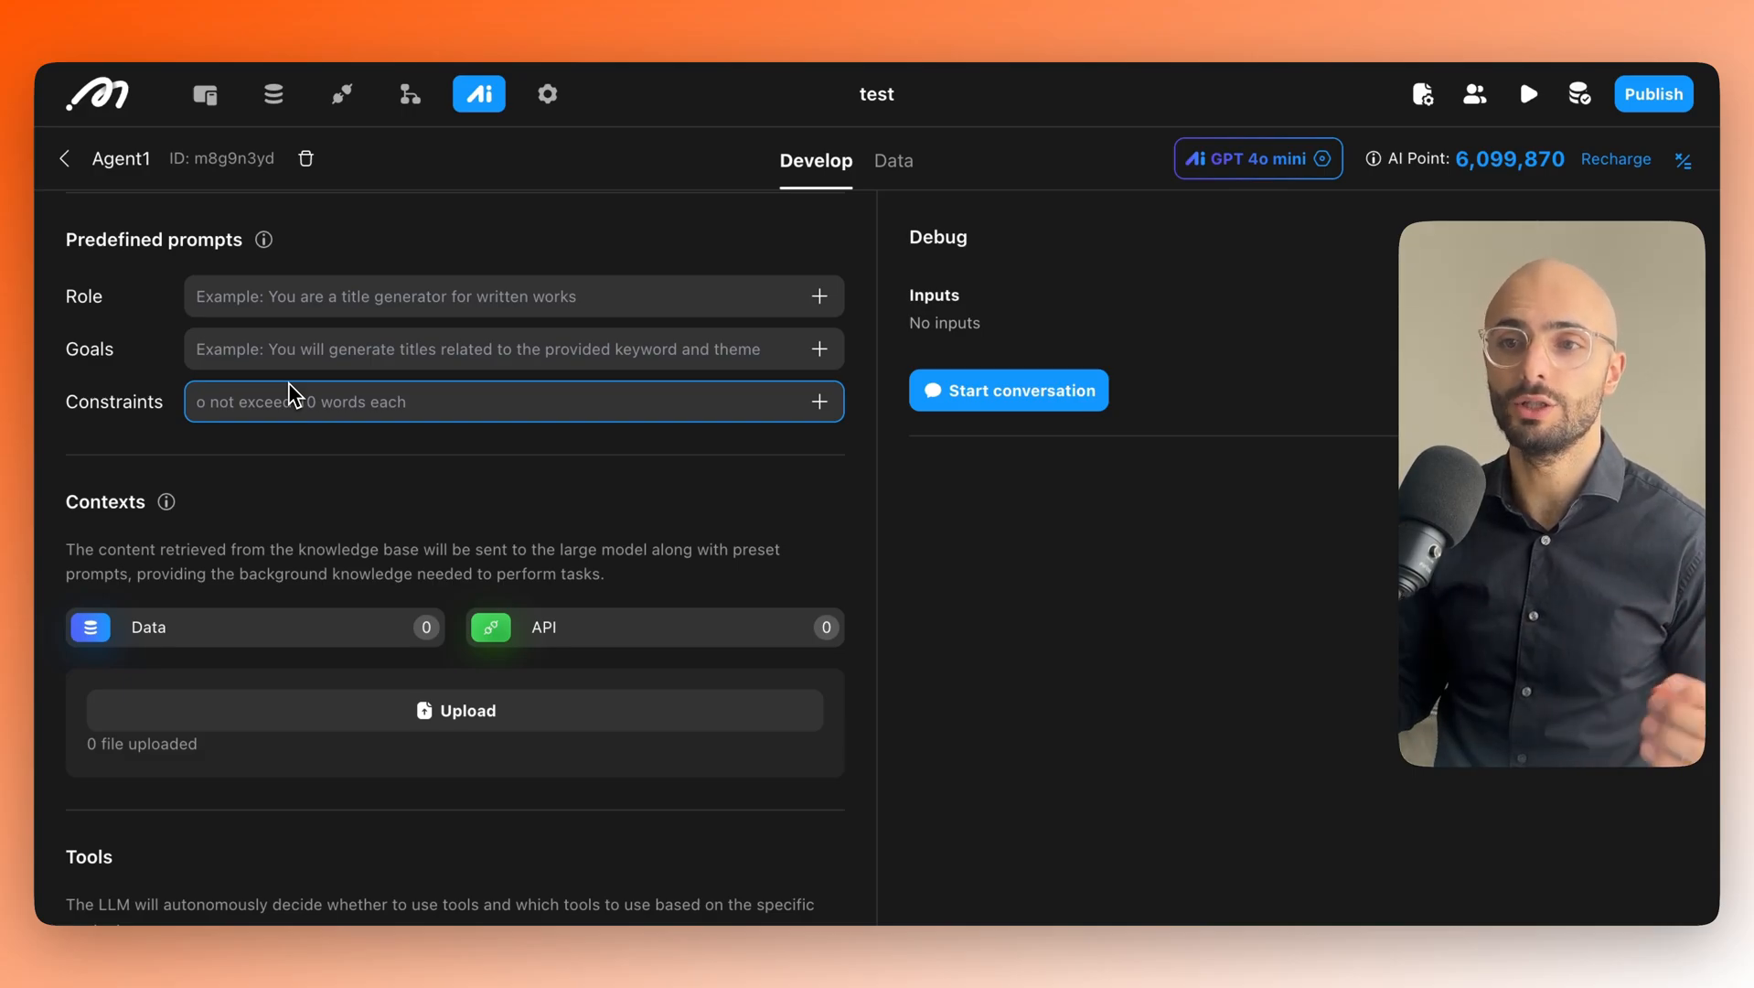
{"action": "scroll", "coordinate": [289, 393], "scroll_direction": "down", "scroll_amount": 3}
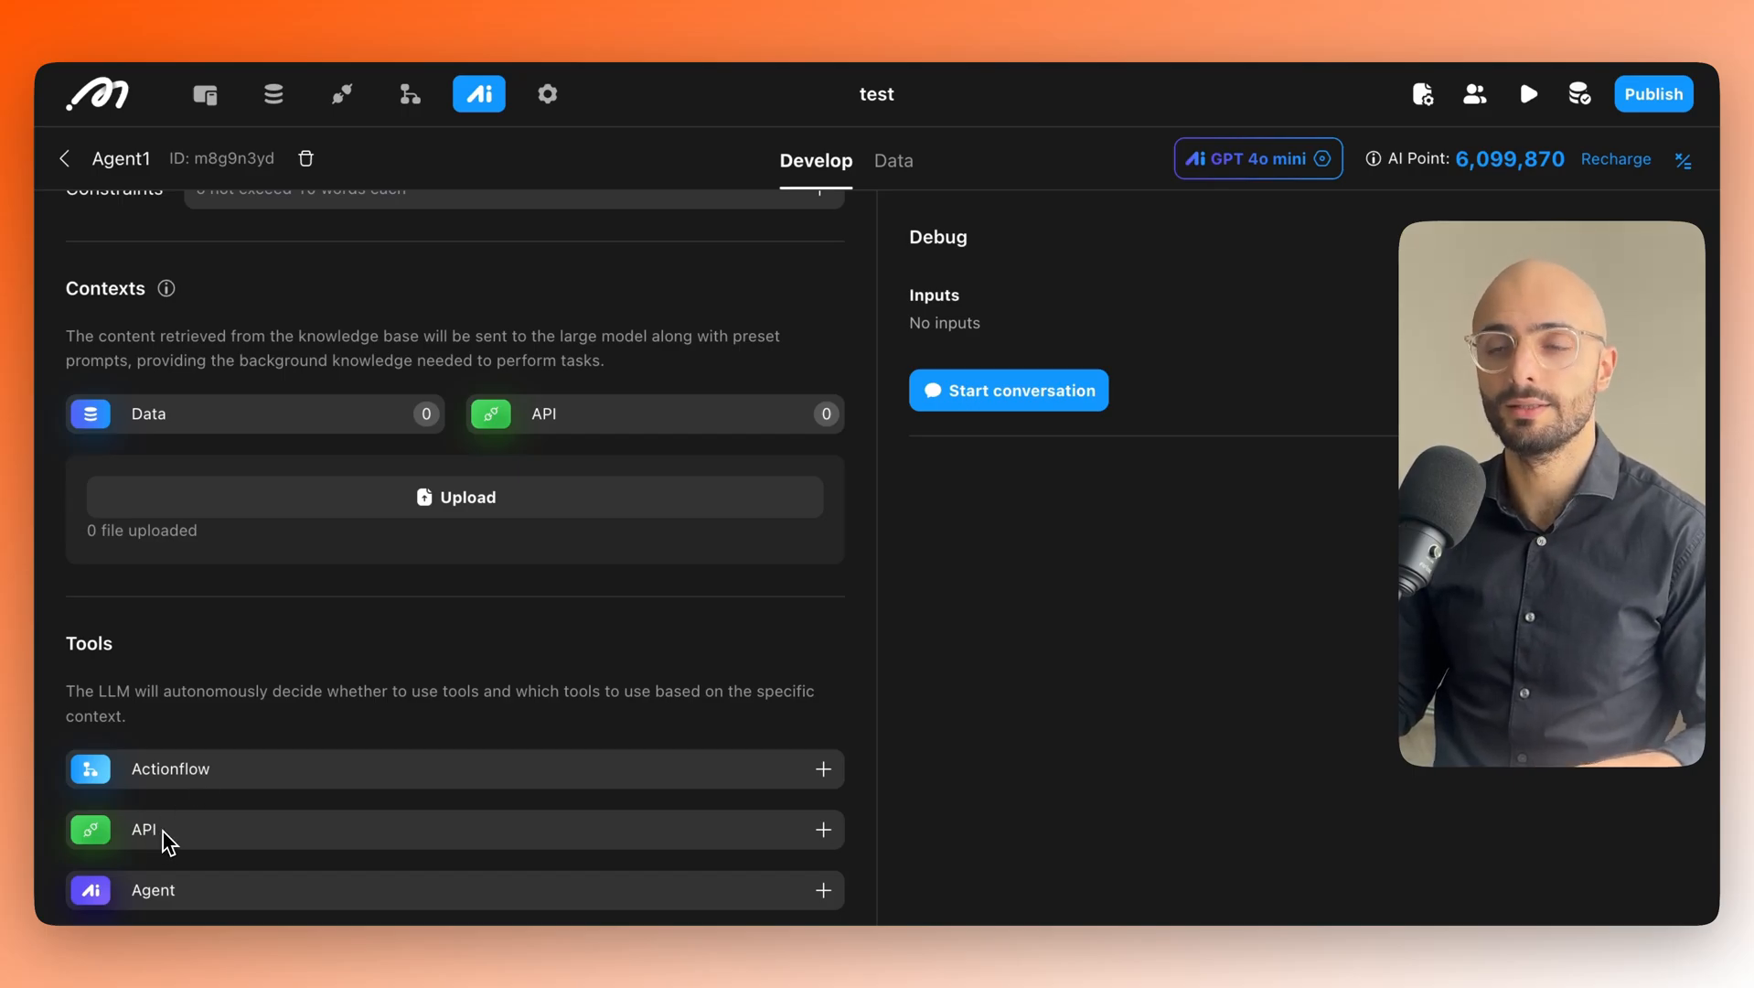
{"action": "scroll", "coordinate": [216, 755], "scroll_direction": "up", "scroll_amount": 2}
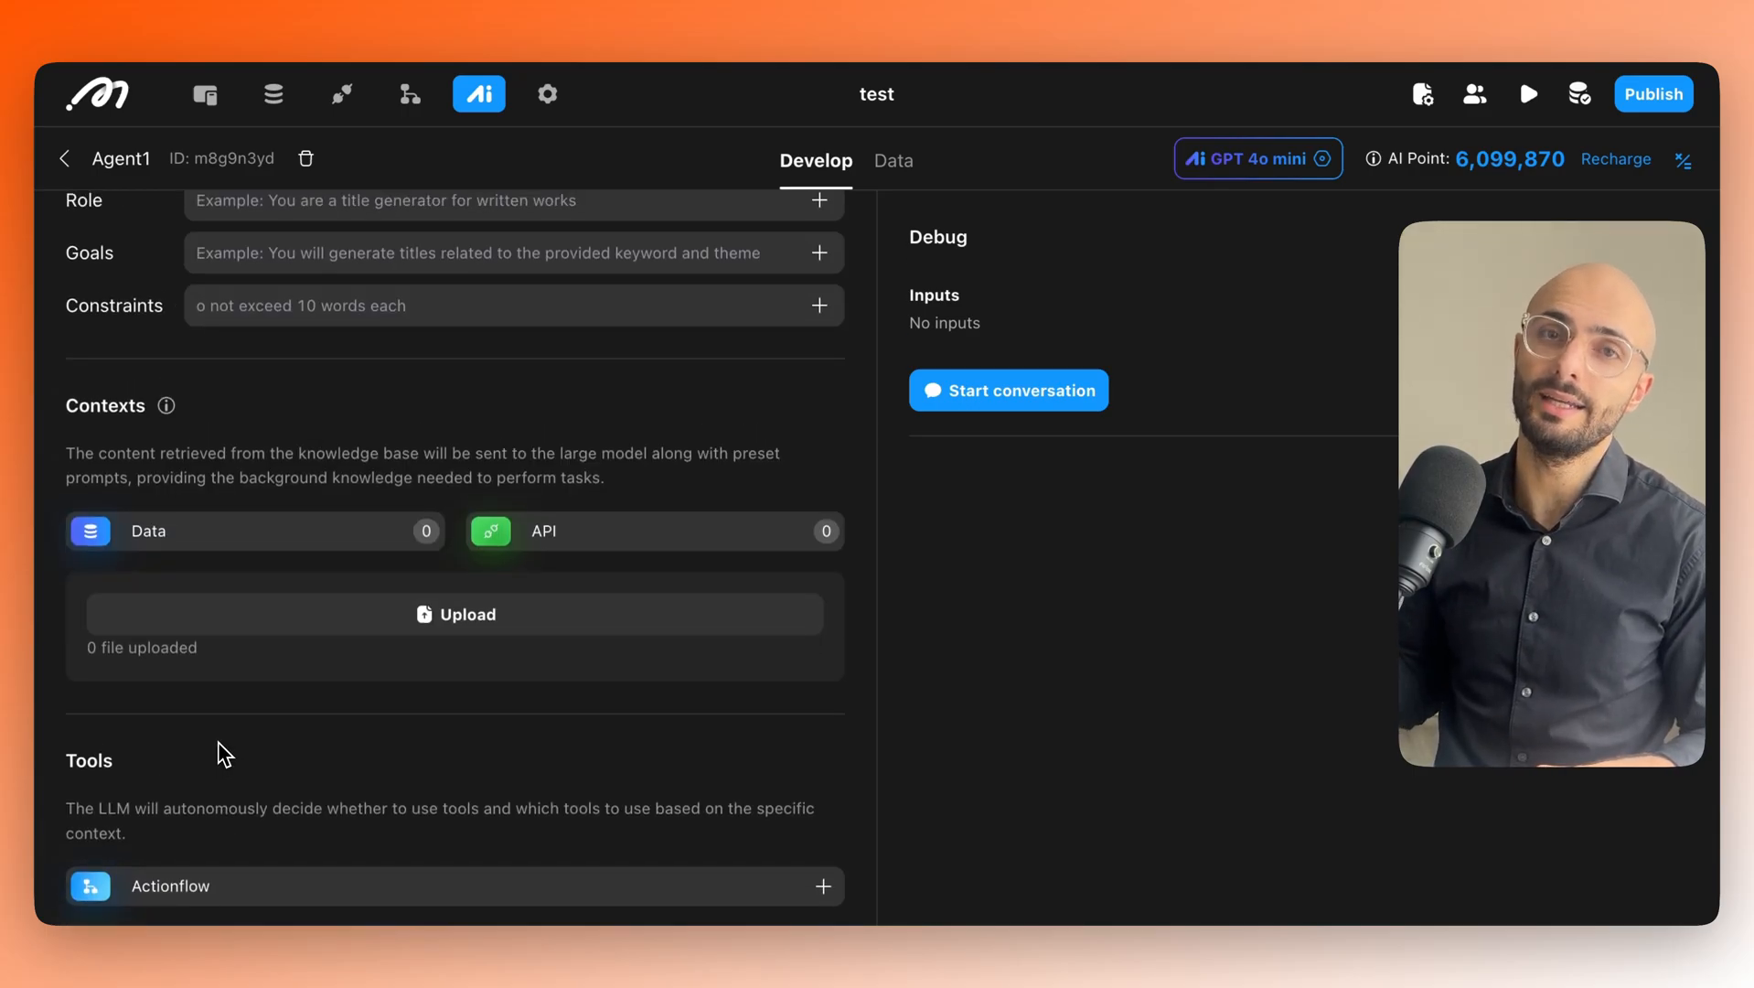
{"action": "scroll", "coordinate": [224, 754], "scroll_direction": "down", "scroll_amount": 4}
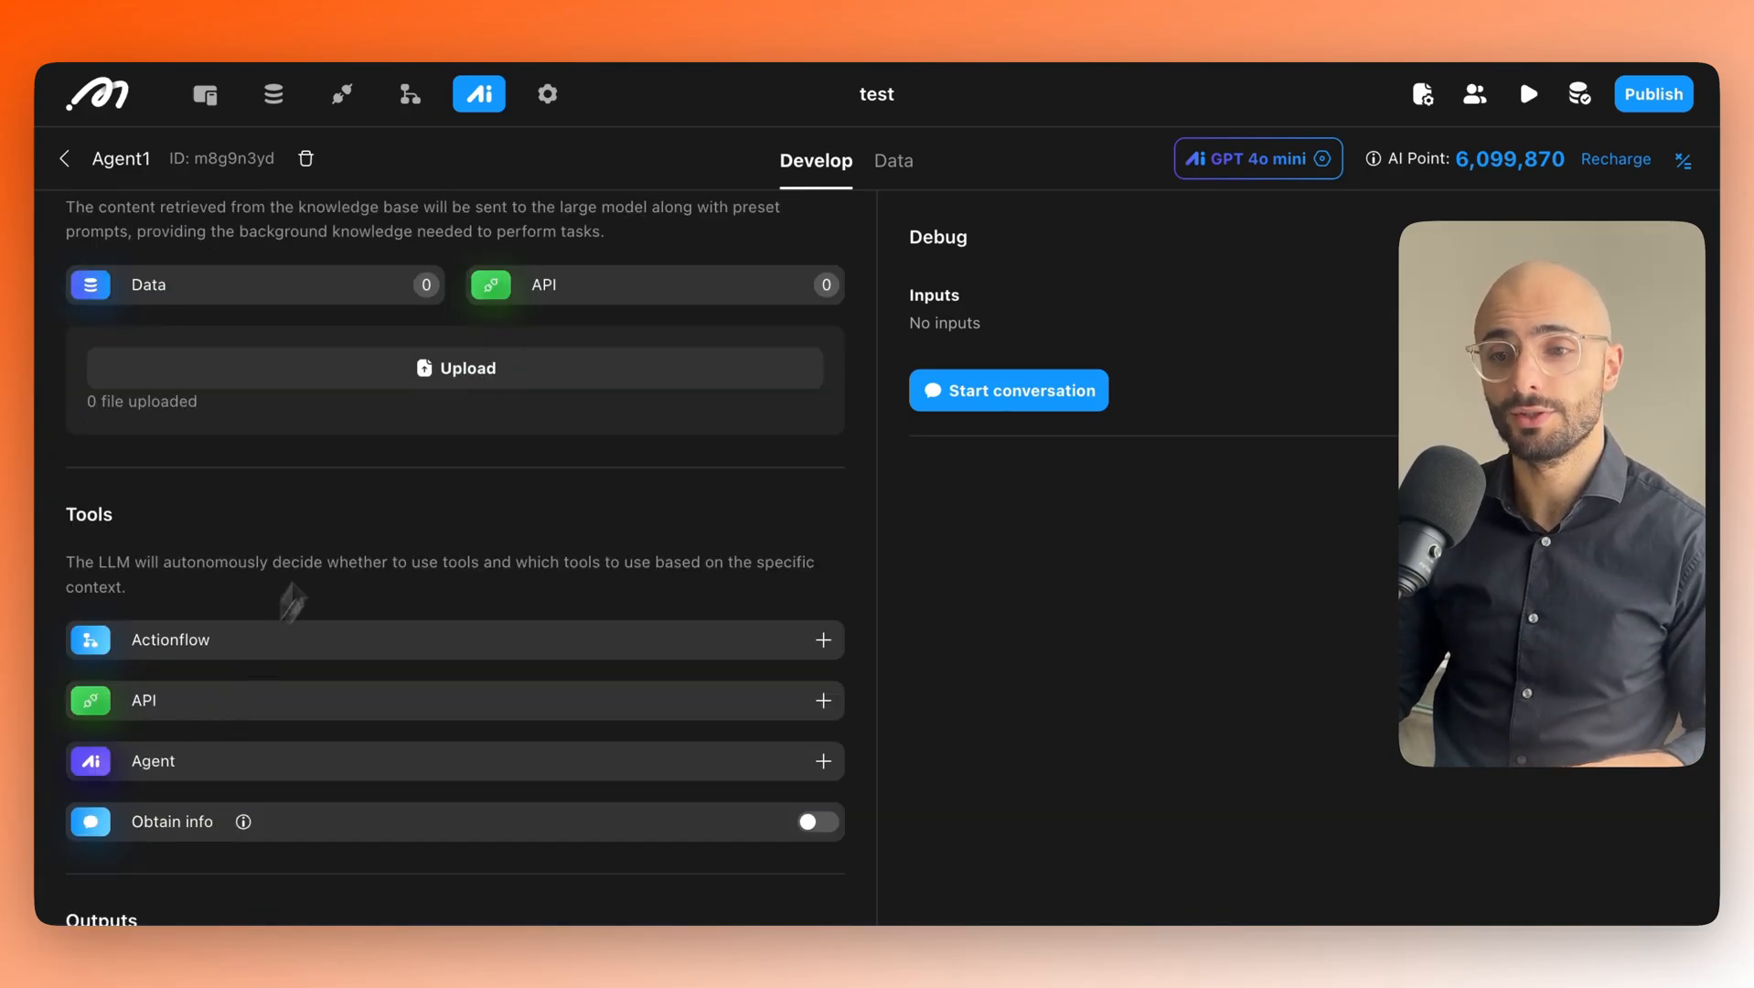
{"action": "scroll", "coordinate": [285, 596], "scroll_direction": "down", "scroll_amount": 1}
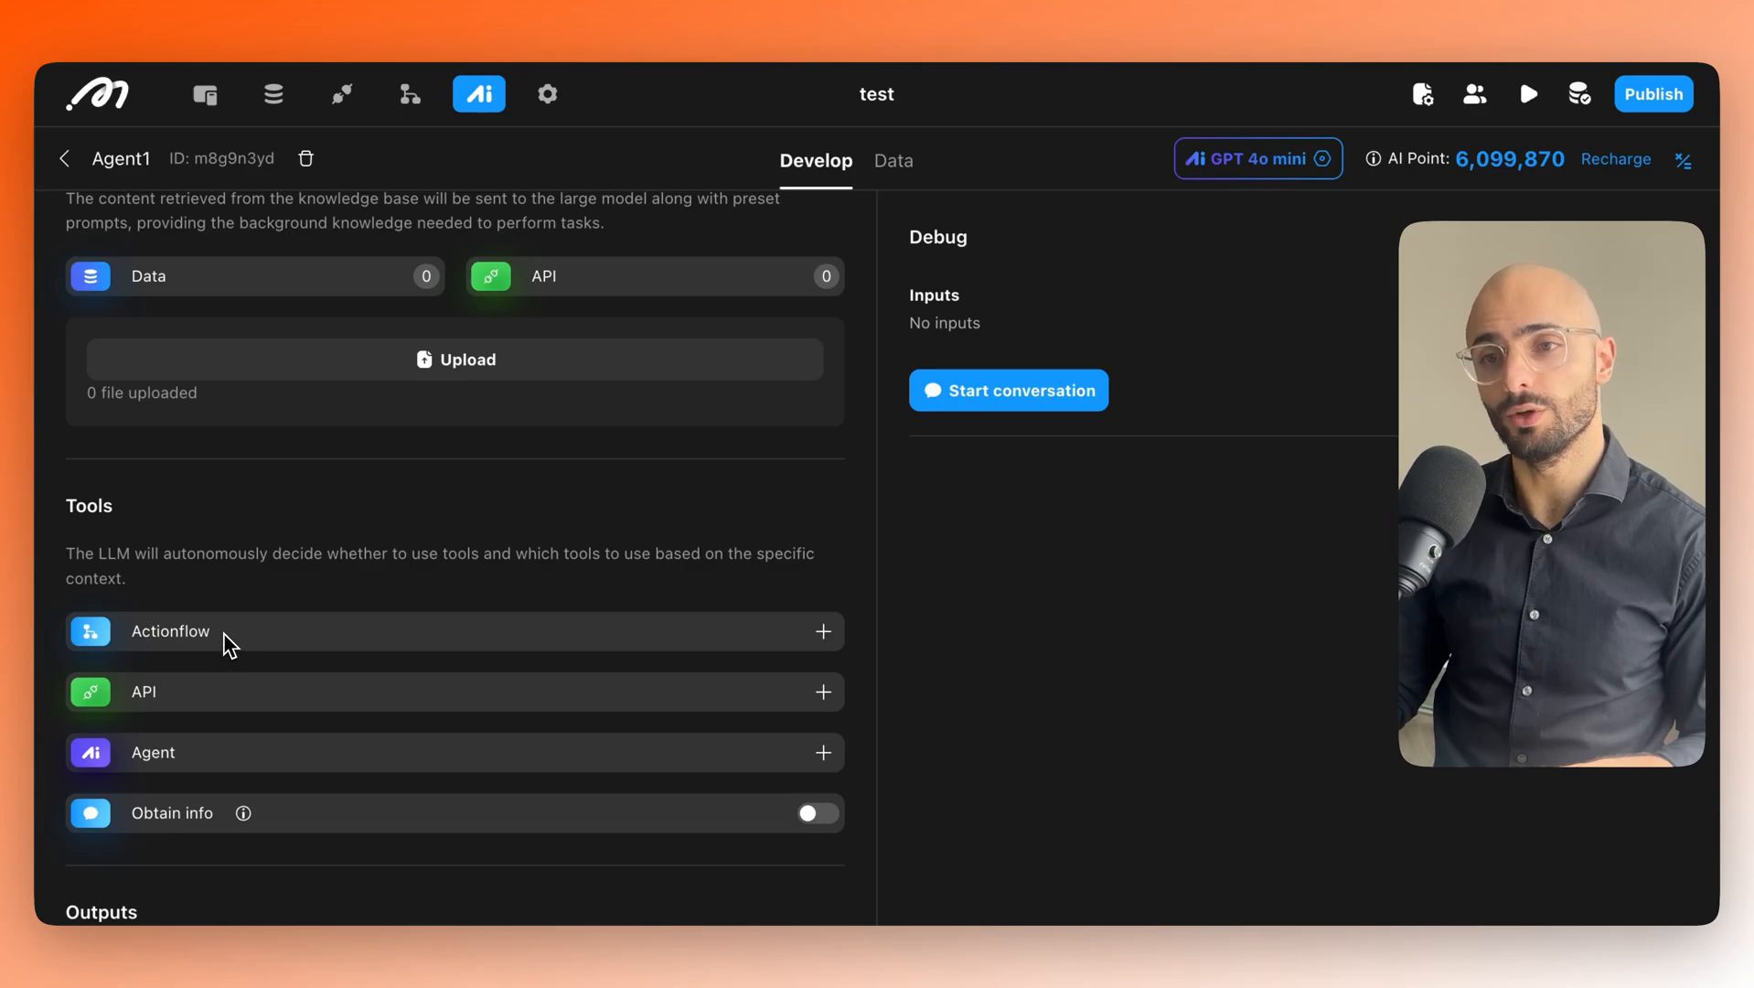
{"action": "scroll", "coordinate": [240, 643], "scroll_direction": "down", "scroll_amount": 2}
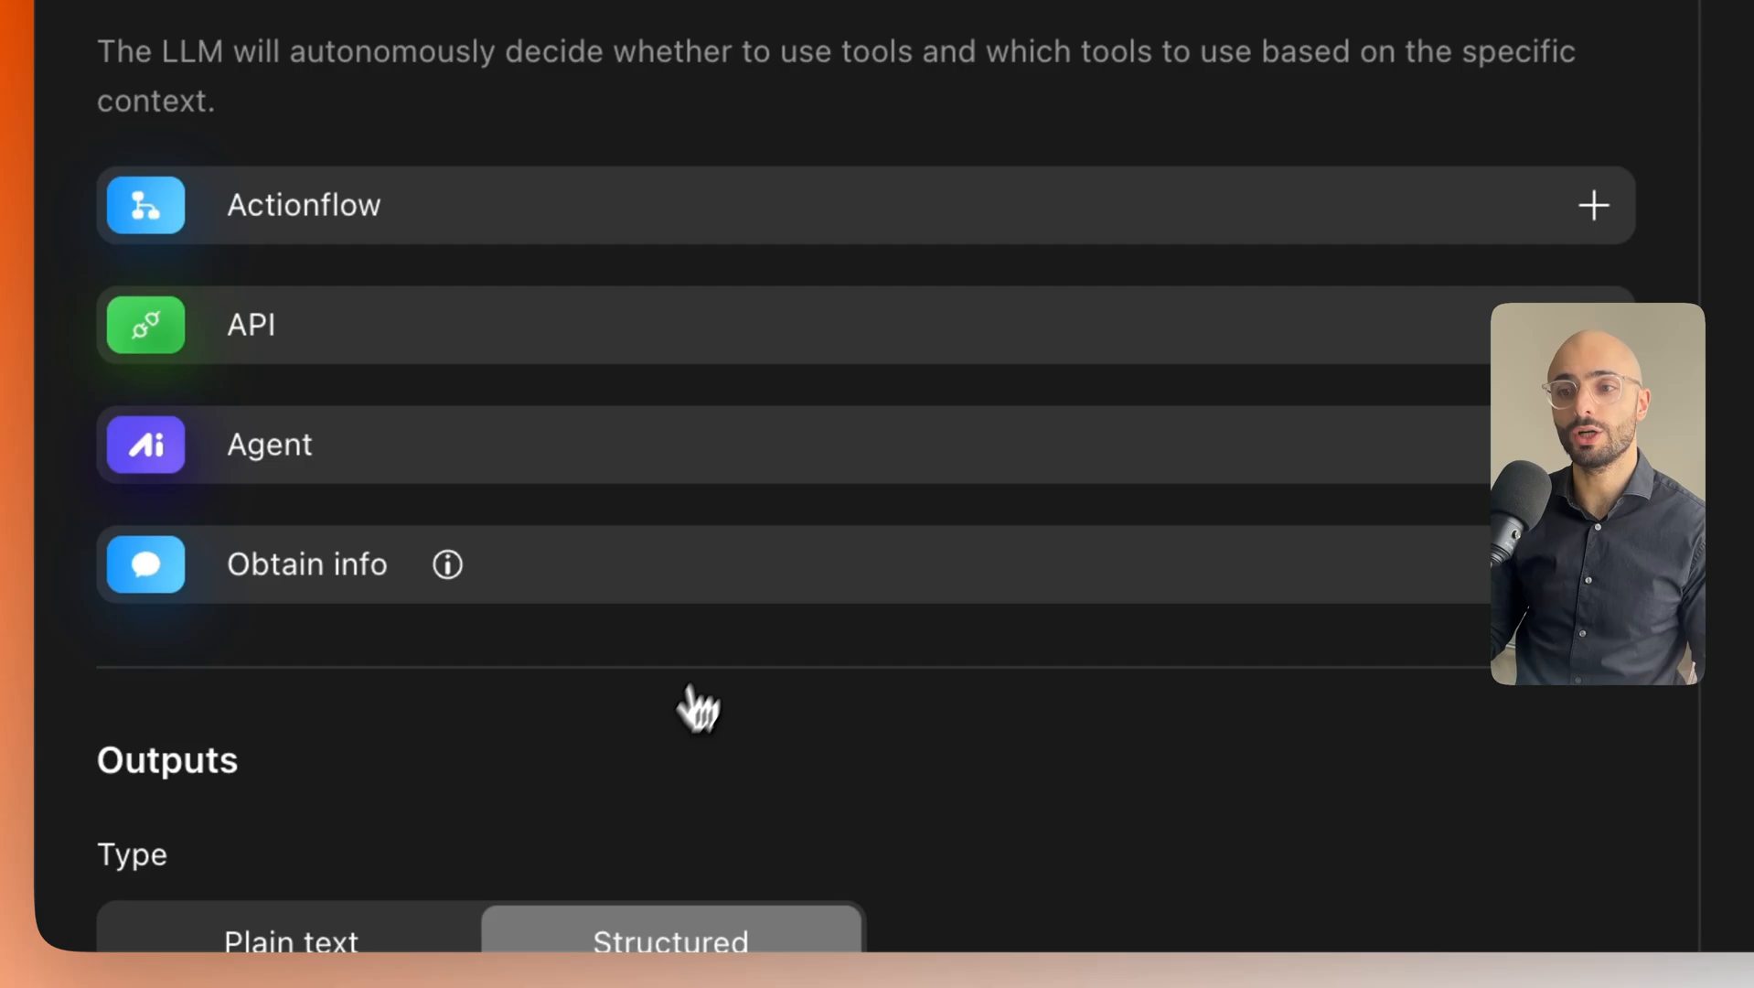
{"action": "scroll", "coordinate": [698, 709], "scroll_direction": "down", "scroll_amount": 7}
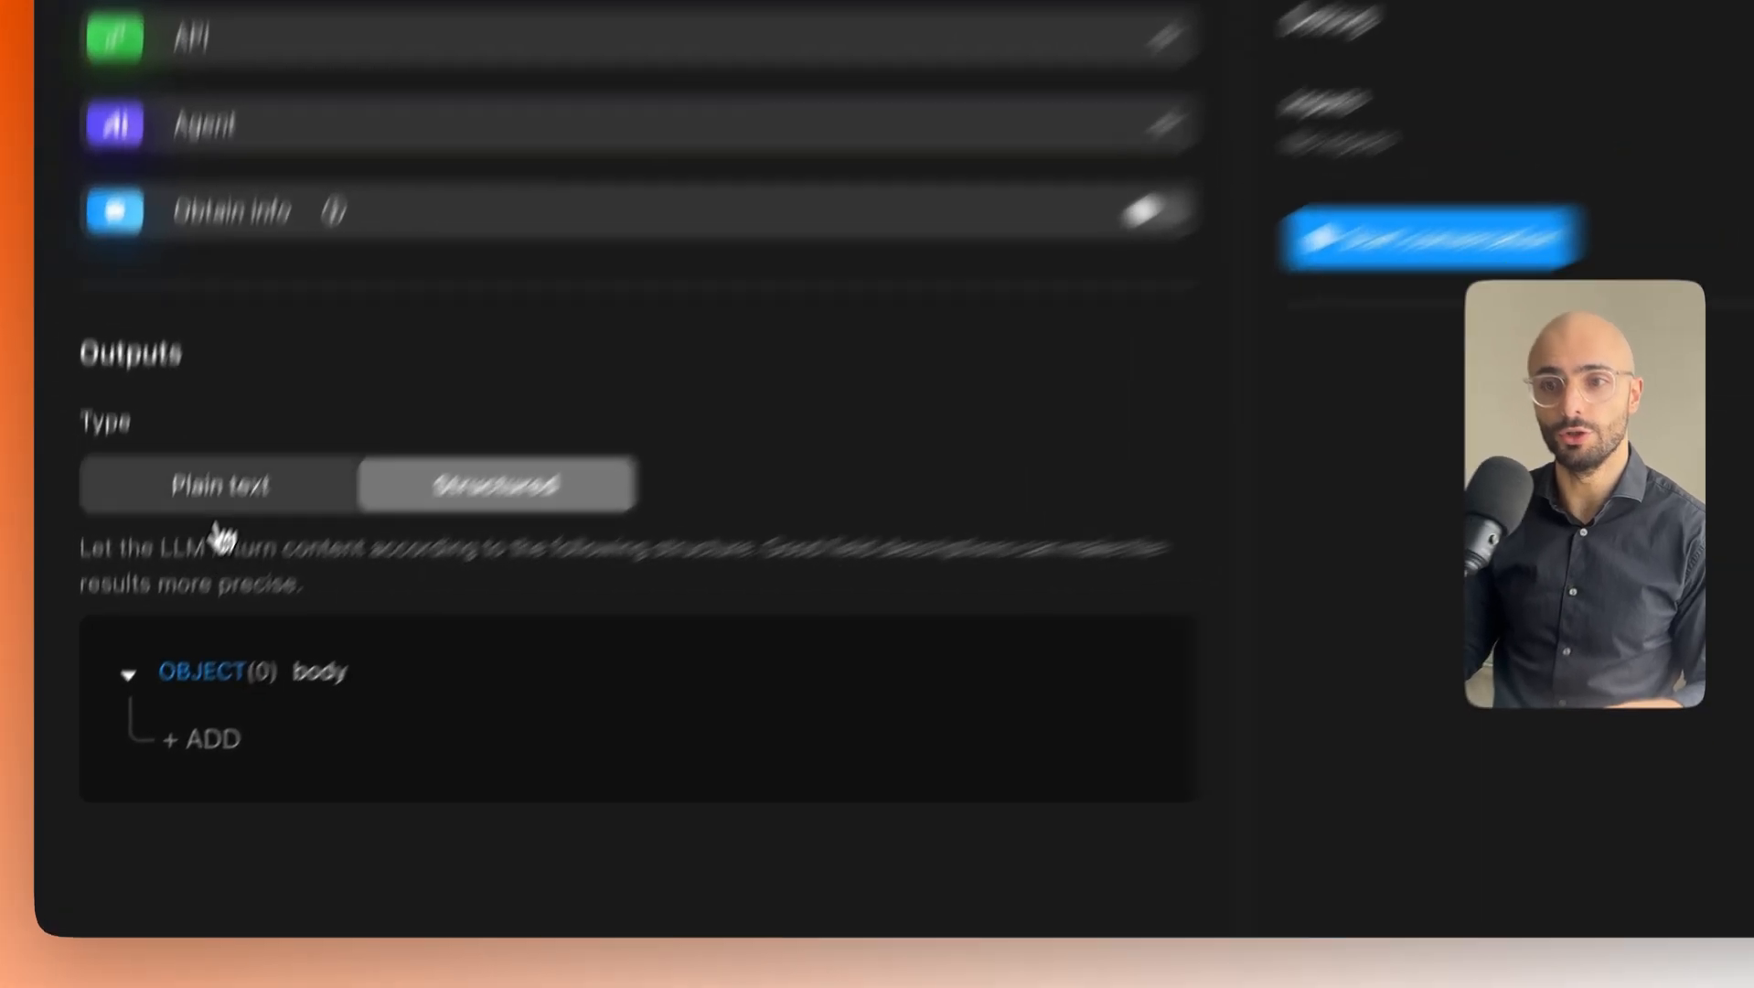
{"action": "left_click", "coordinate": [165, 611]}
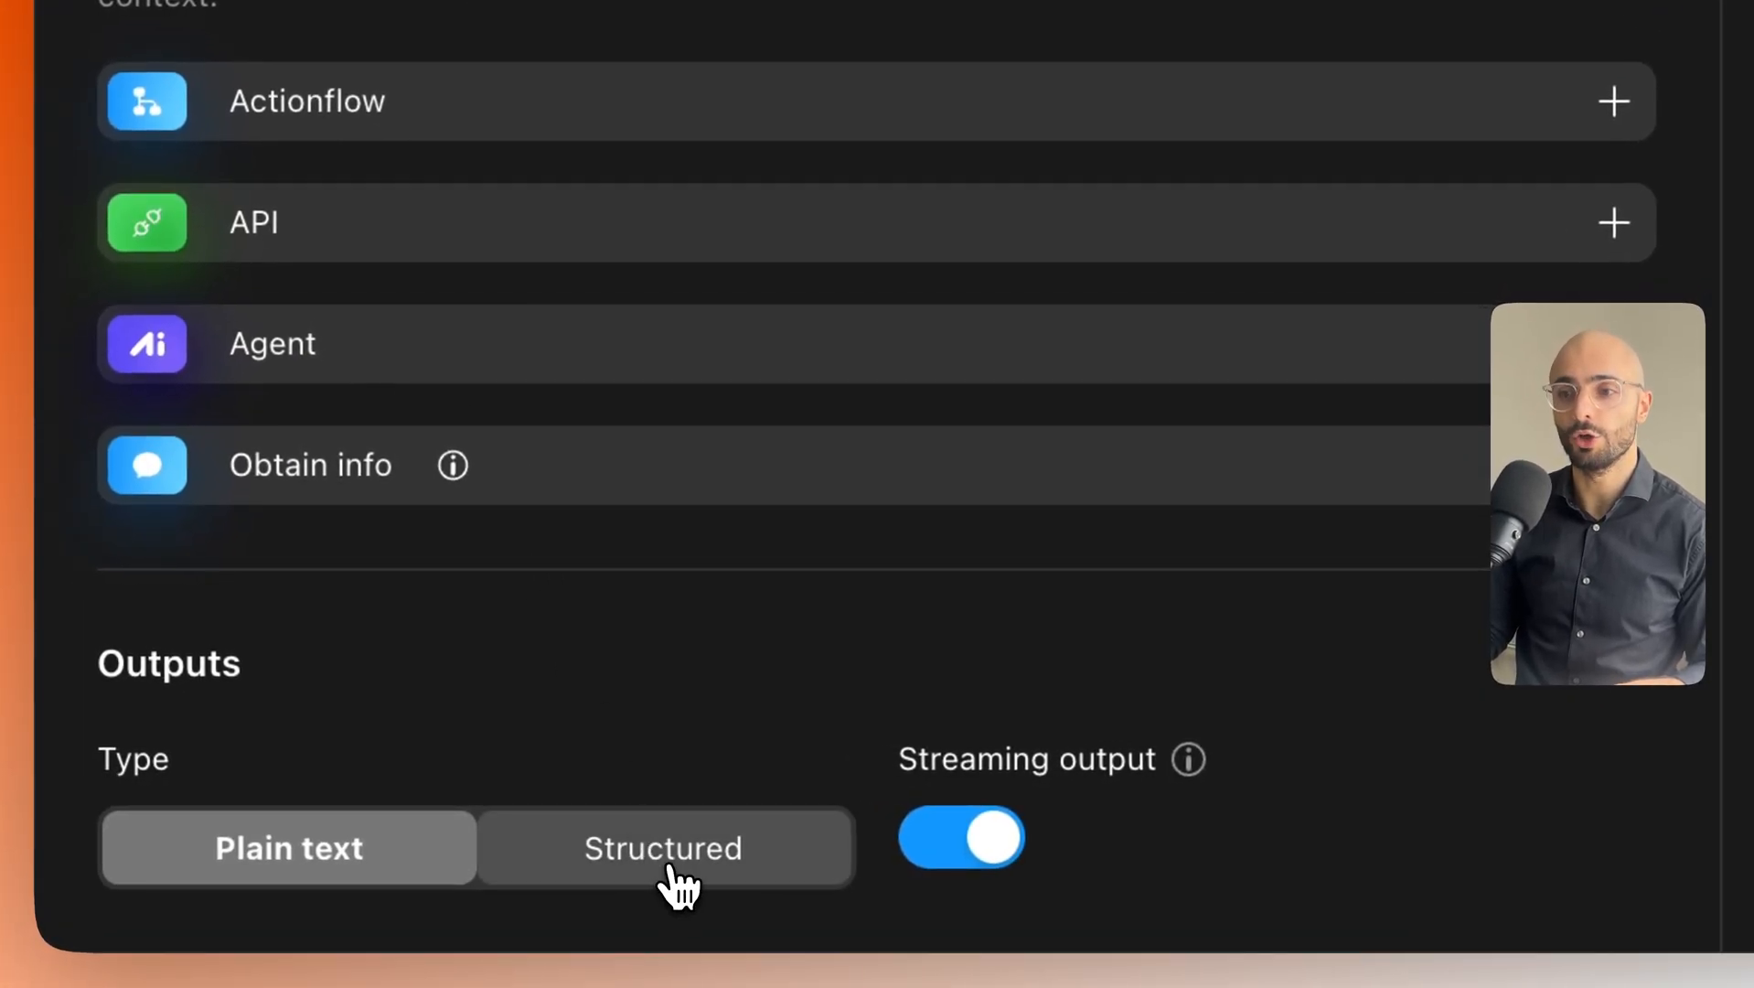
{"action": "left_click", "coordinate": [736, 865]}
{"action": "scroll", "coordinate": [730, 864], "scroll_direction": "down", "scroll_amount": 6}
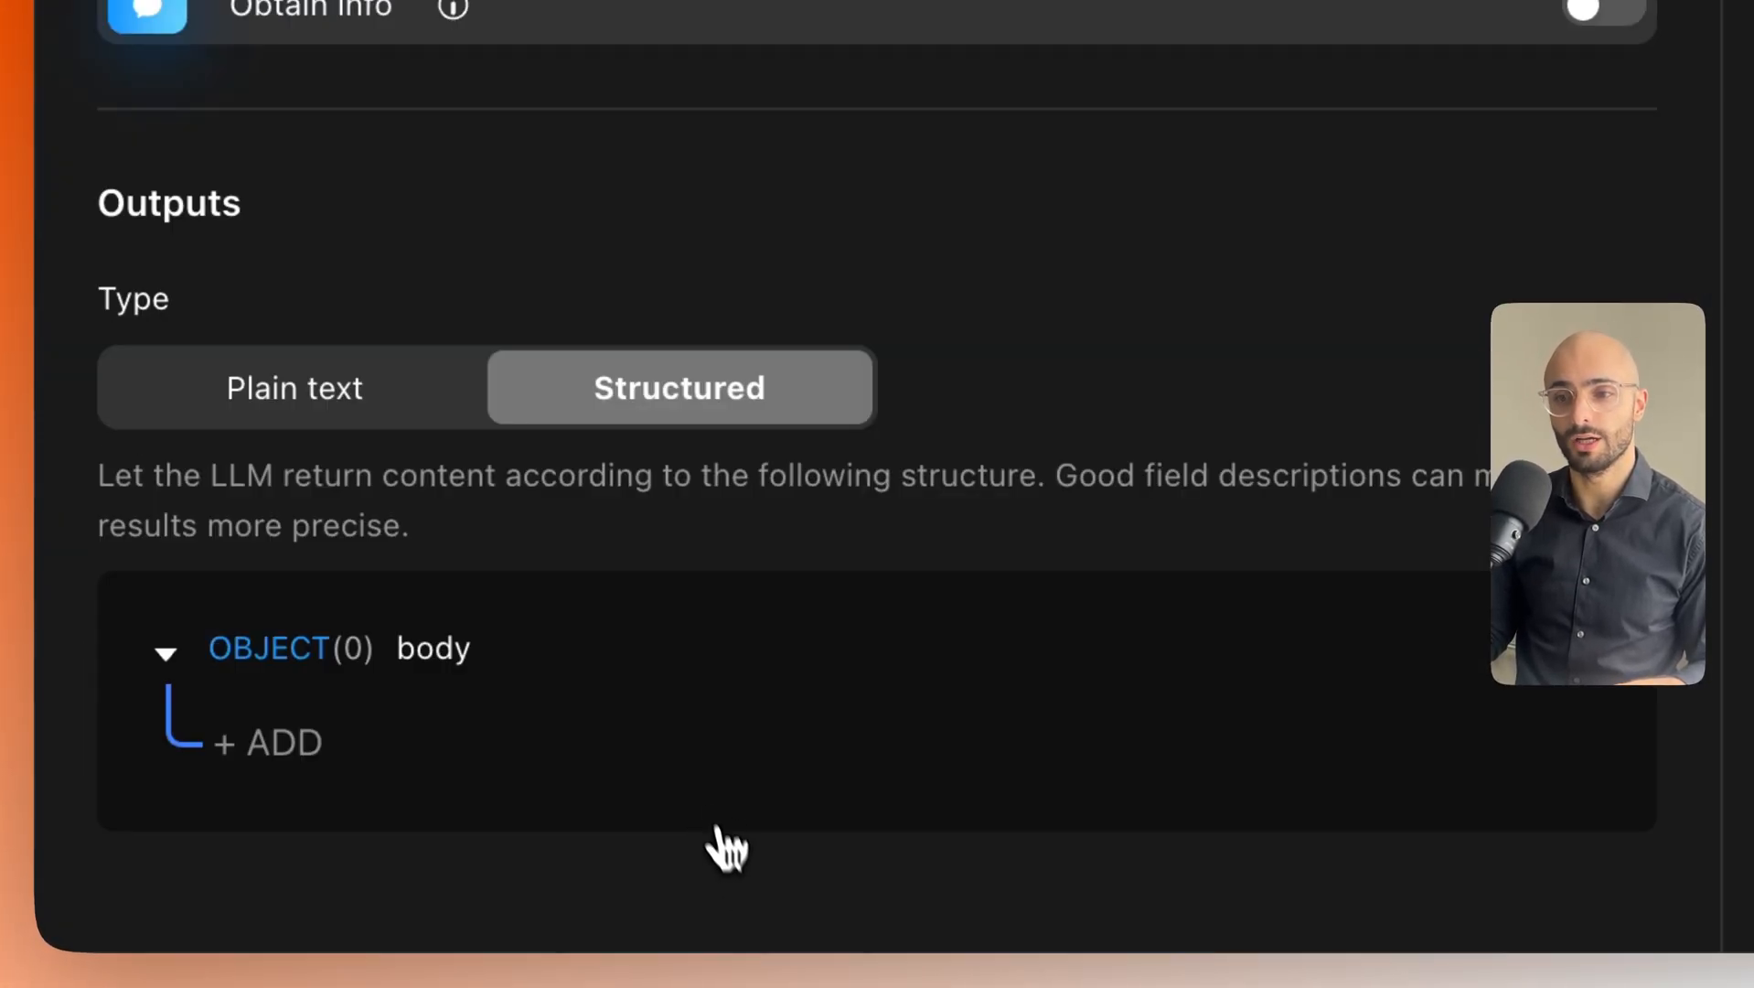
{"action": "scroll", "coordinate": [939, 462], "scroll_direction": "up", "scroll_amount": 10}
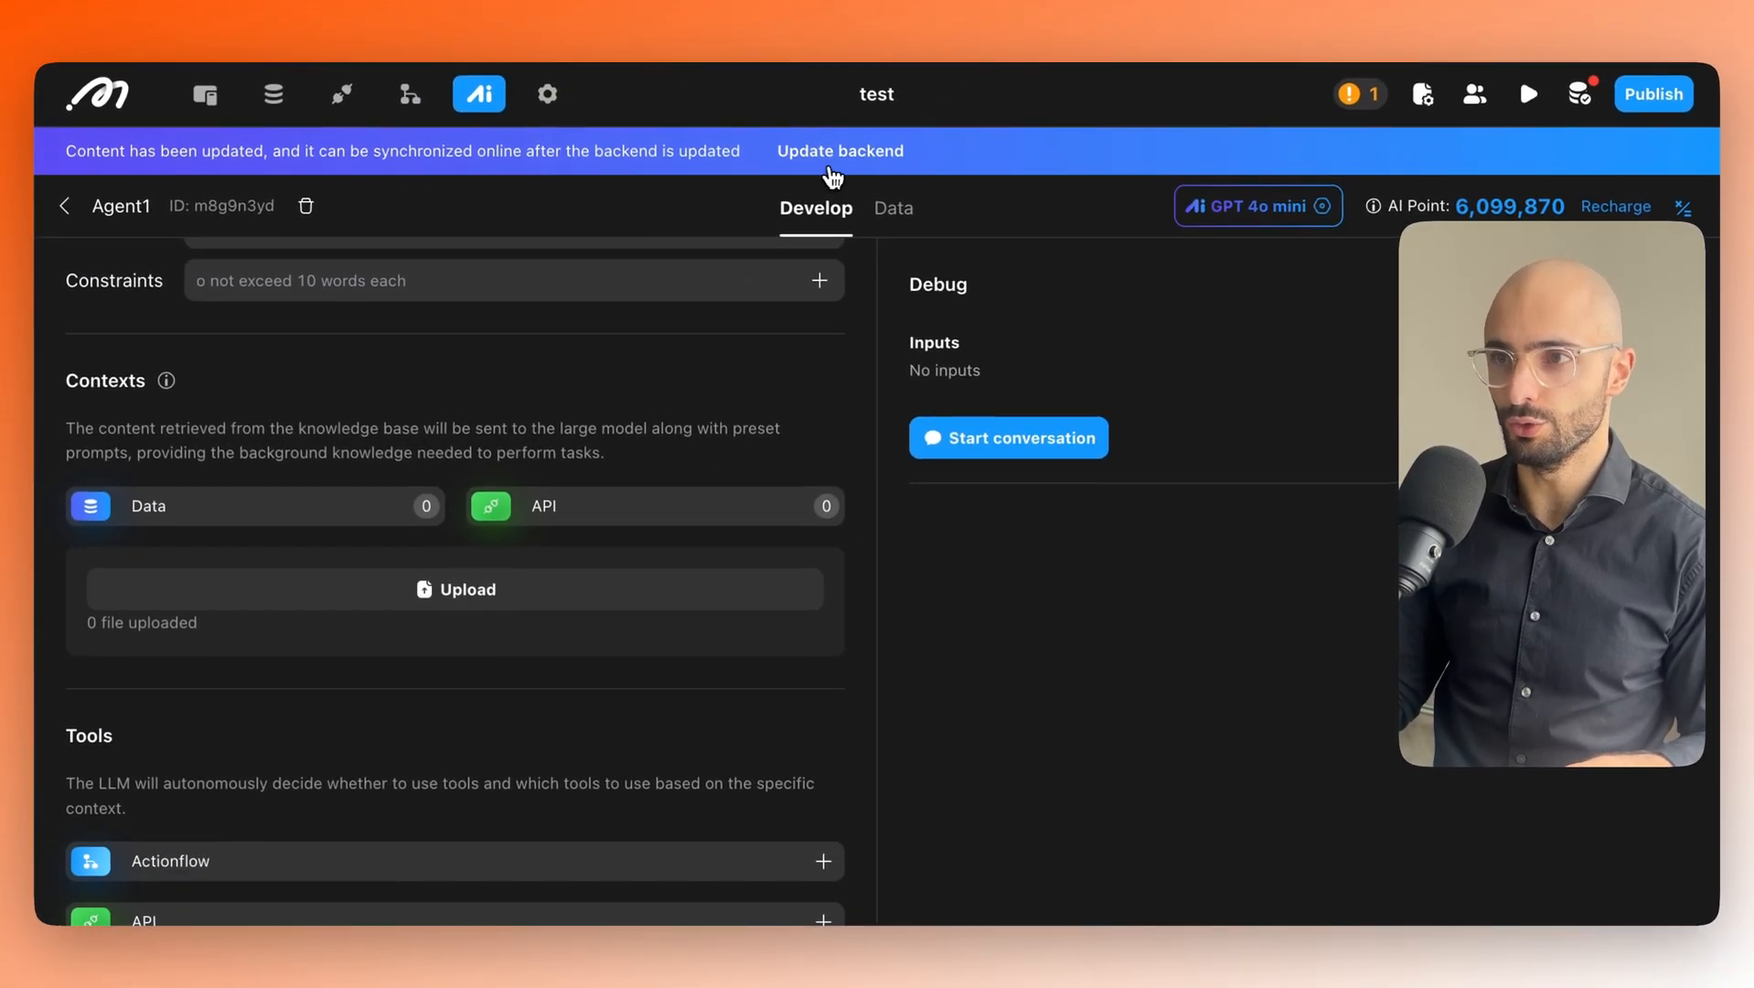
{"action": "scroll", "coordinate": [450, 368], "scroll_direction": "up", "scroll_amount": 5}
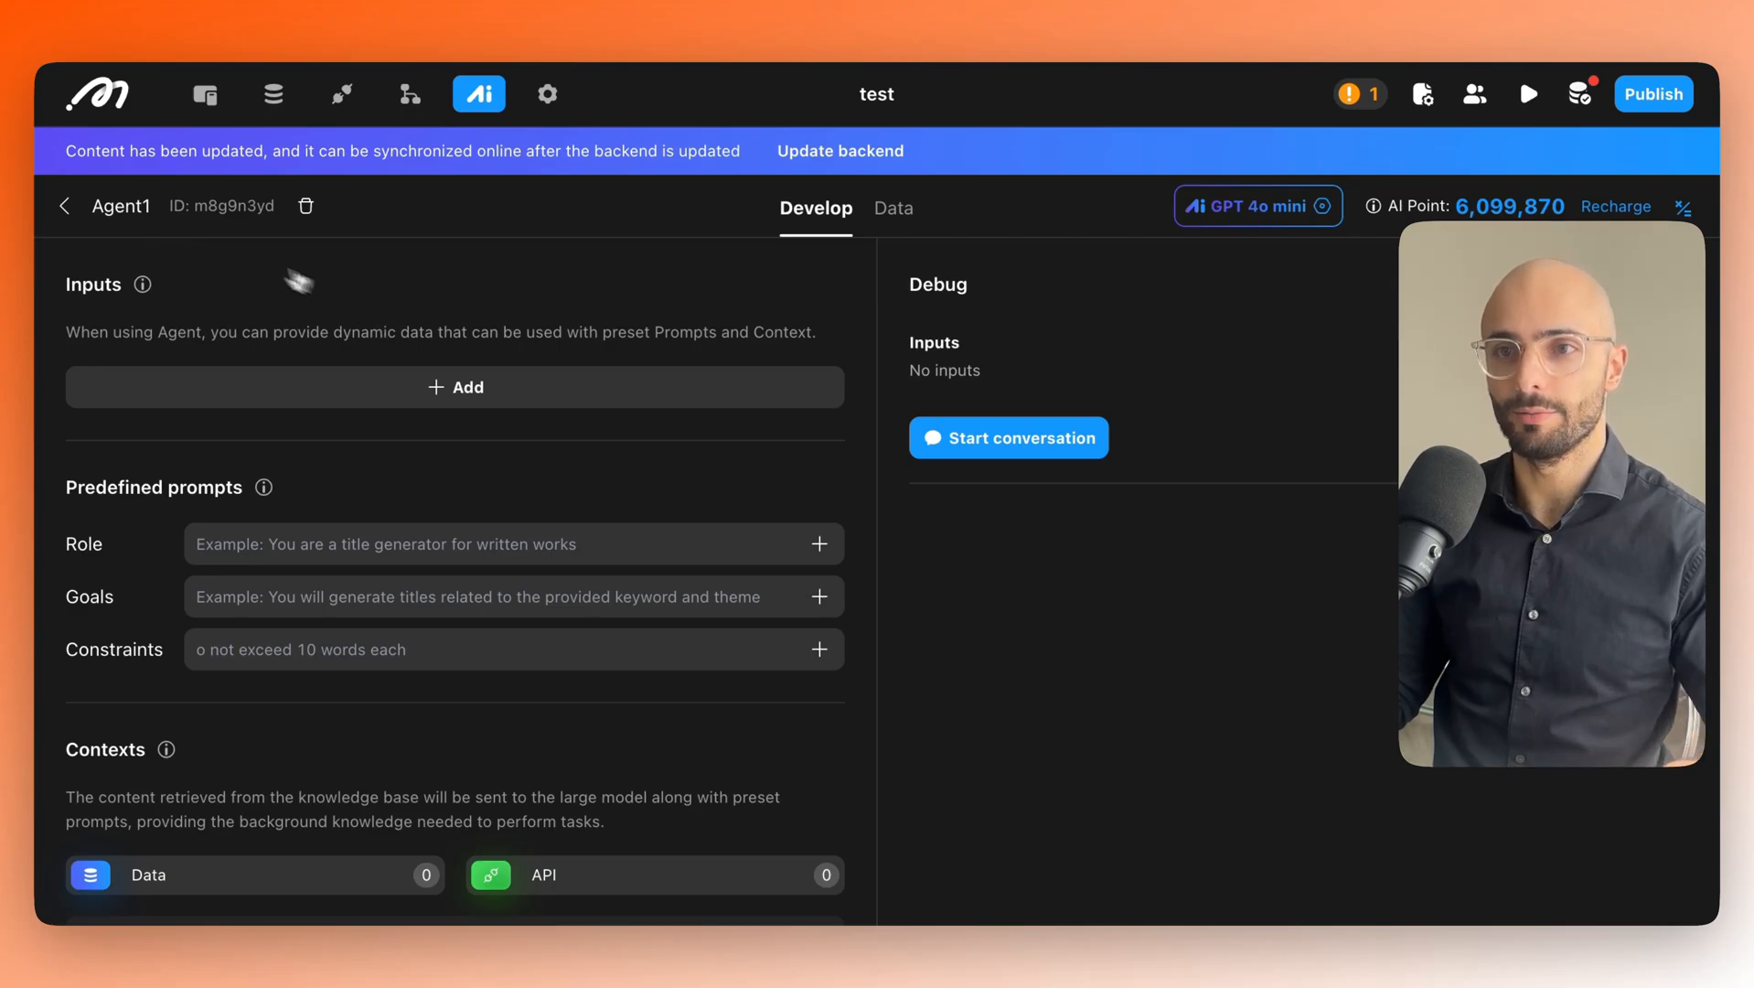
Rename the agent to 'Post RAG'.
{"action": "left_click", "coordinate": [126, 206]}
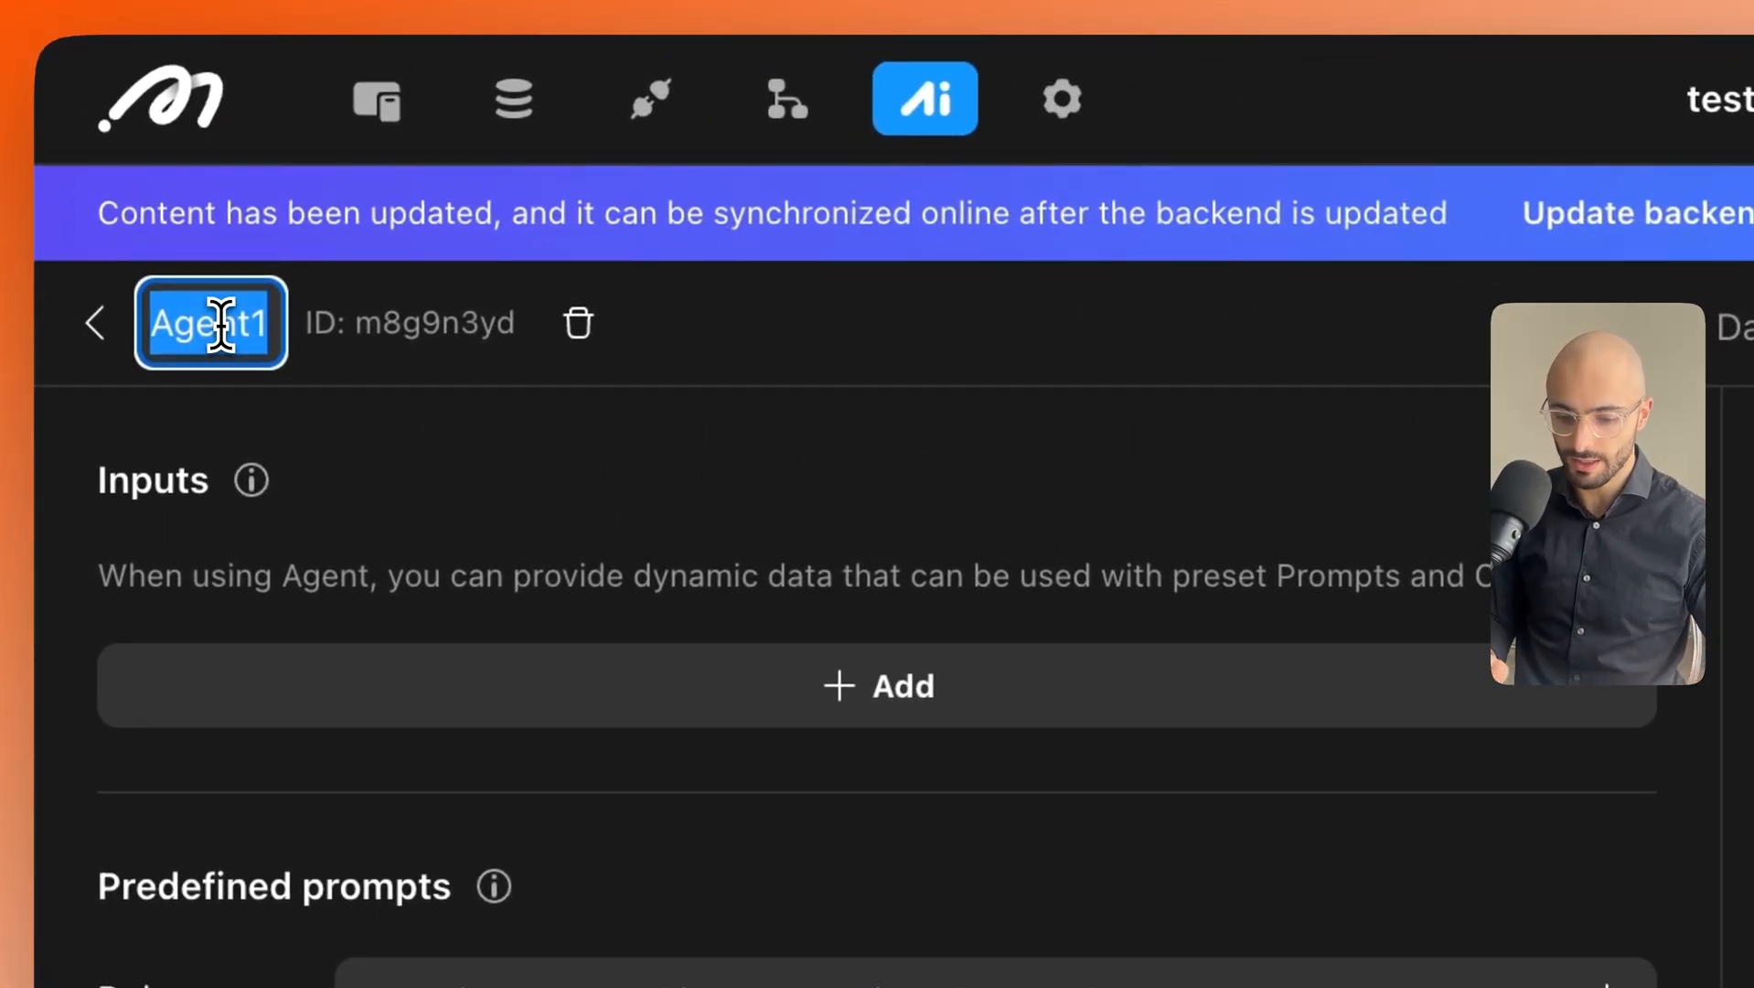
{"action": "type", "text": "RAG"}
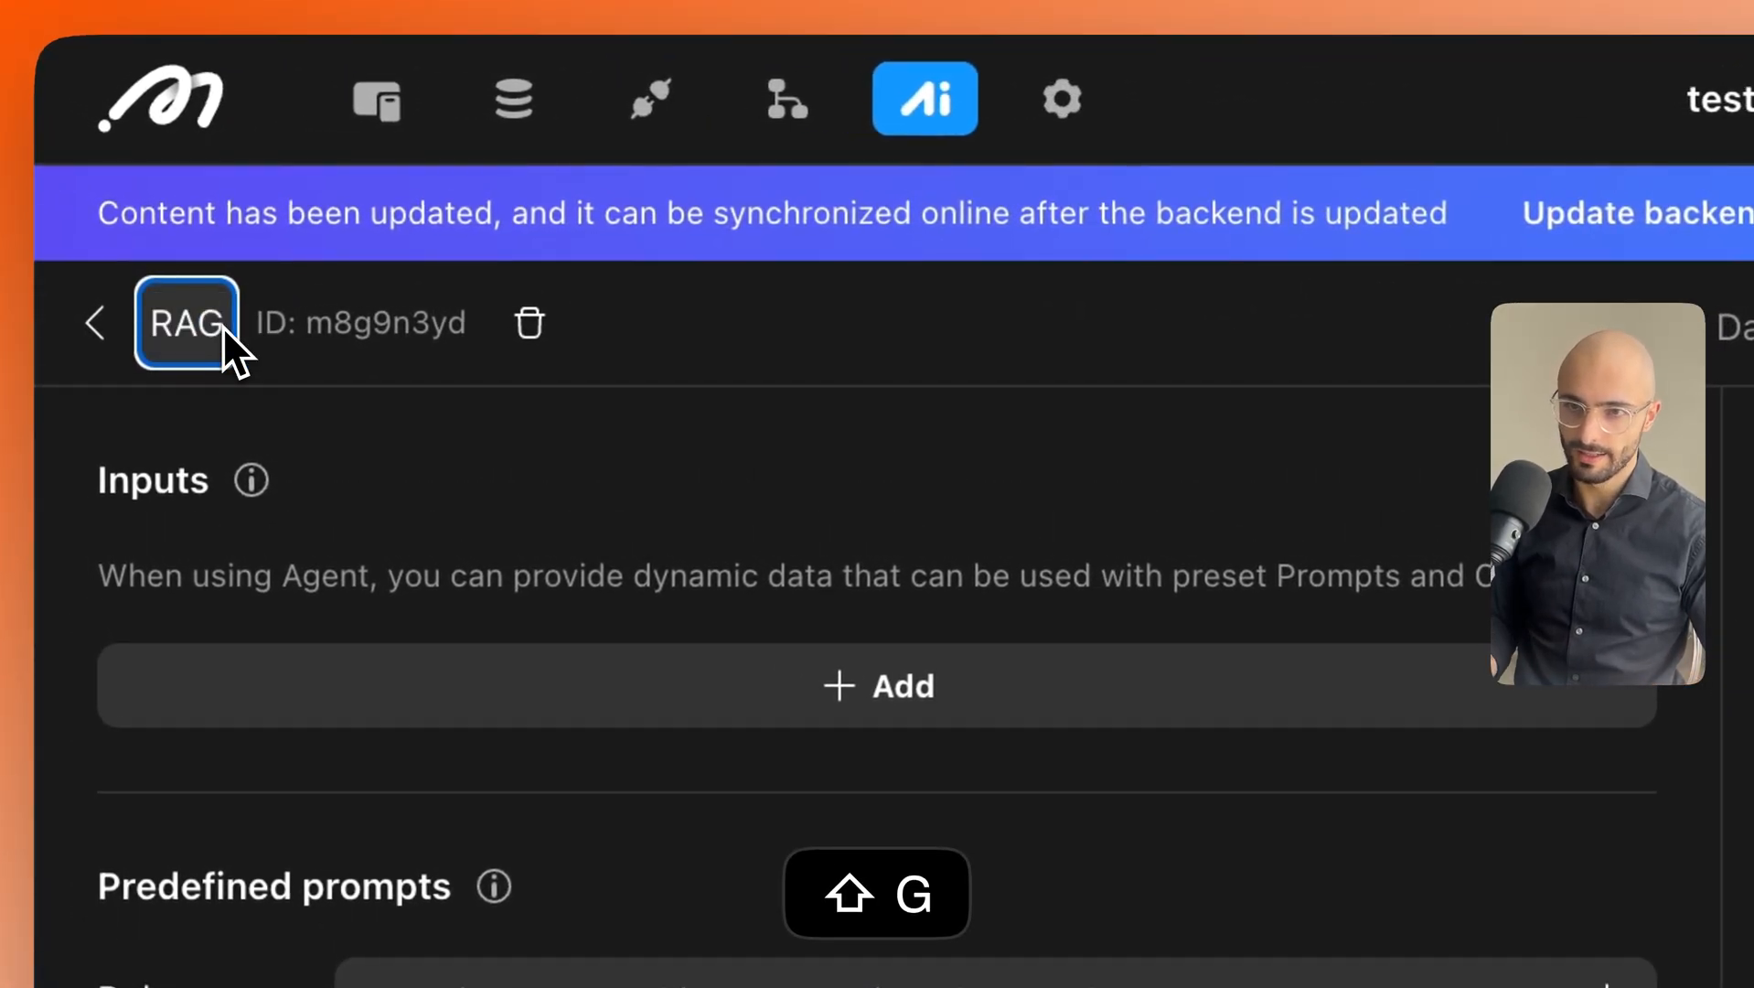
{"action": "key", "text": "Left"}
{"action": "key", "text": "Left"}
{"action": "key", "text": "Left"}
{"action": "type", "text": "Post"}
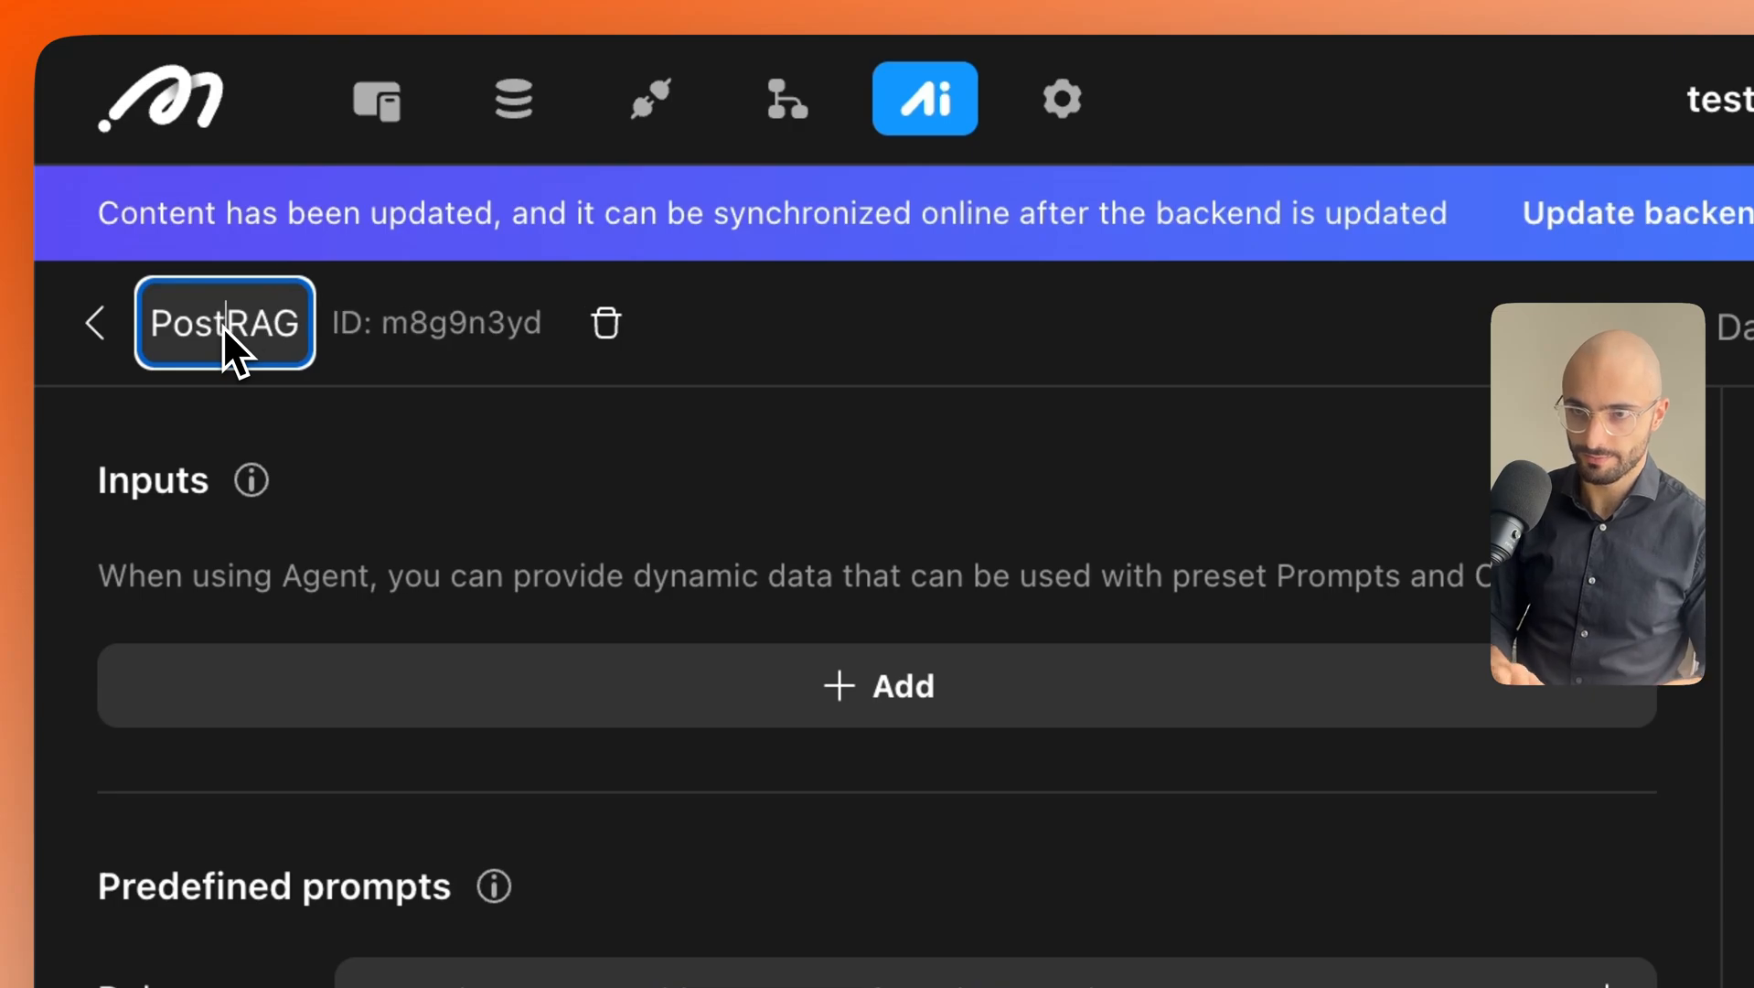
{"action": "left_click", "coordinate": [468, 435]}
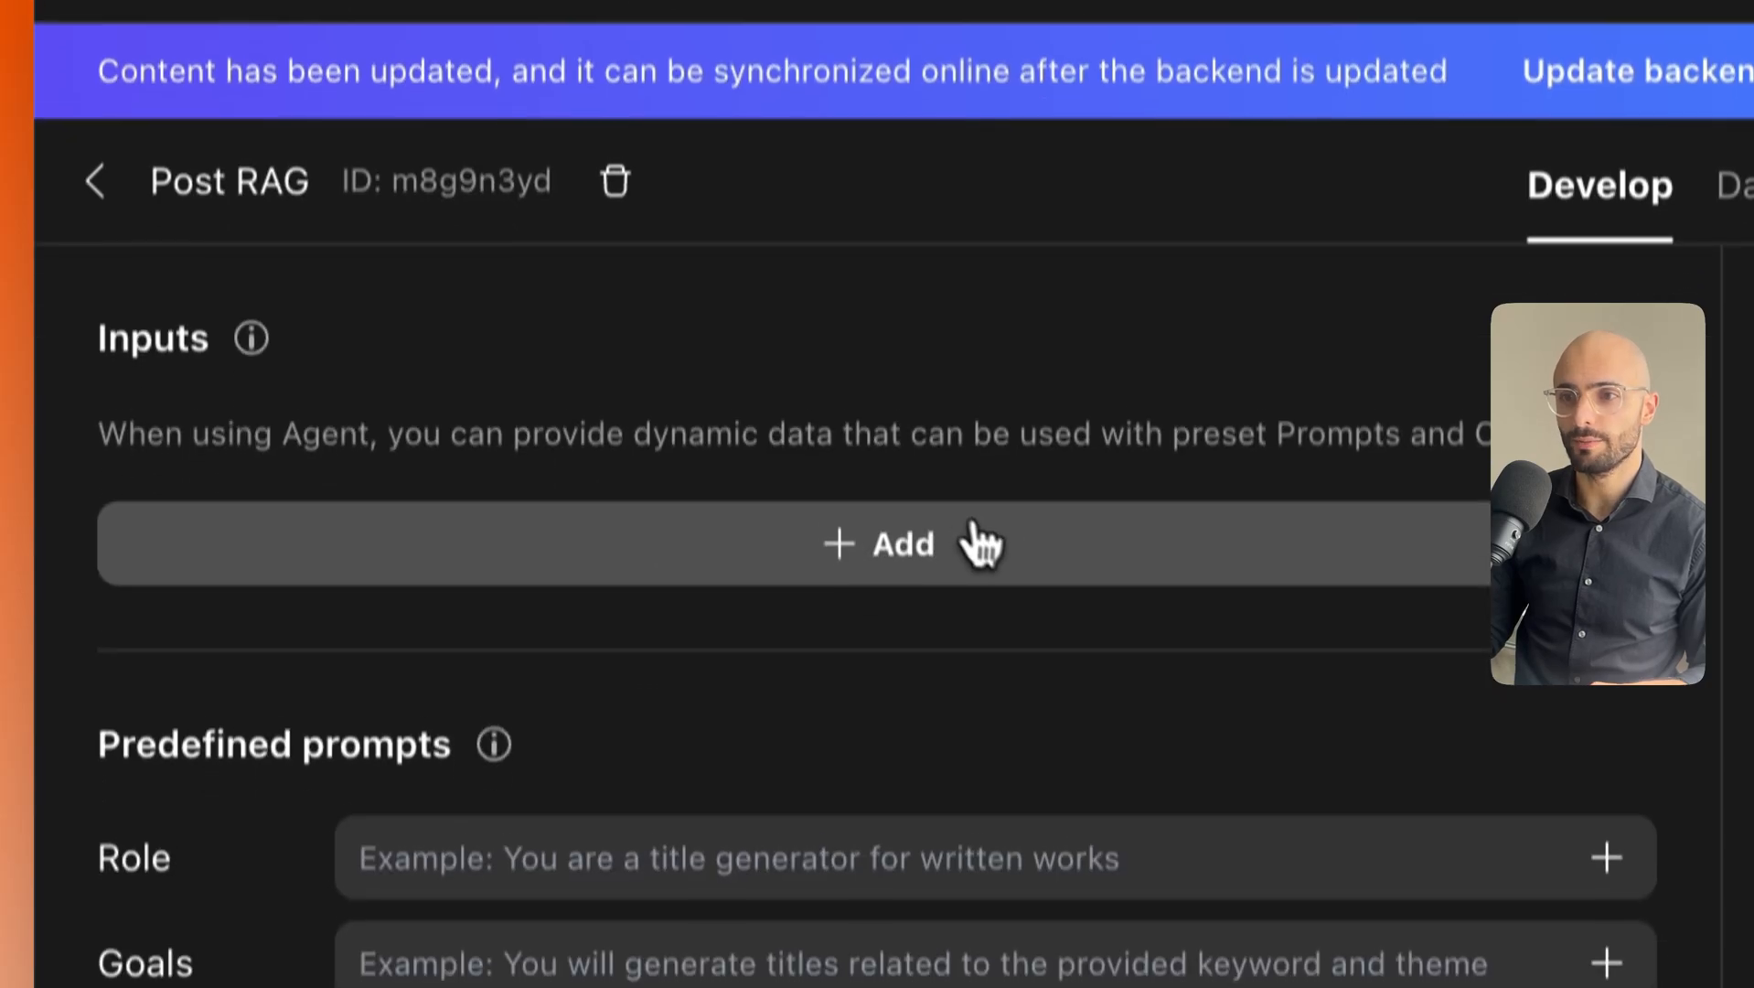
Add an agent input named UserQuestion and keep its type as Text.
{"action": "left_click", "coordinate": [924, 552]}
{"action": "left_click", "coordinate": [409, 571]}
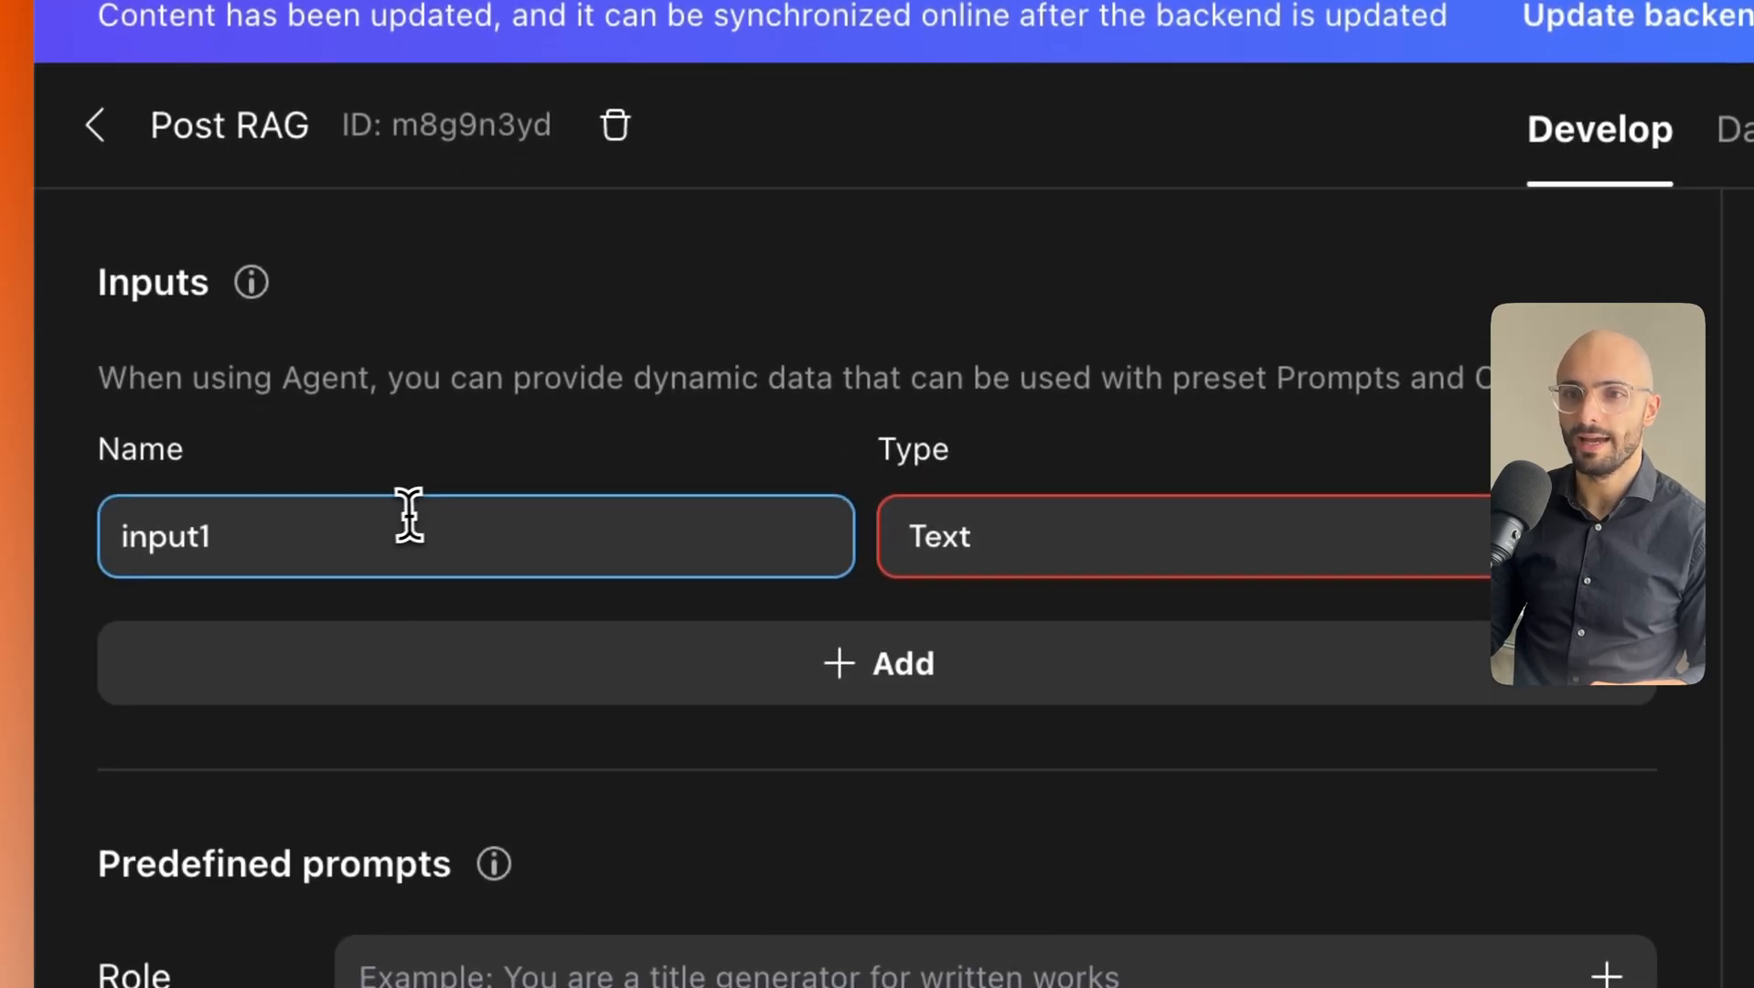
{"action": "double_click", "coordinate": [308, 527]}
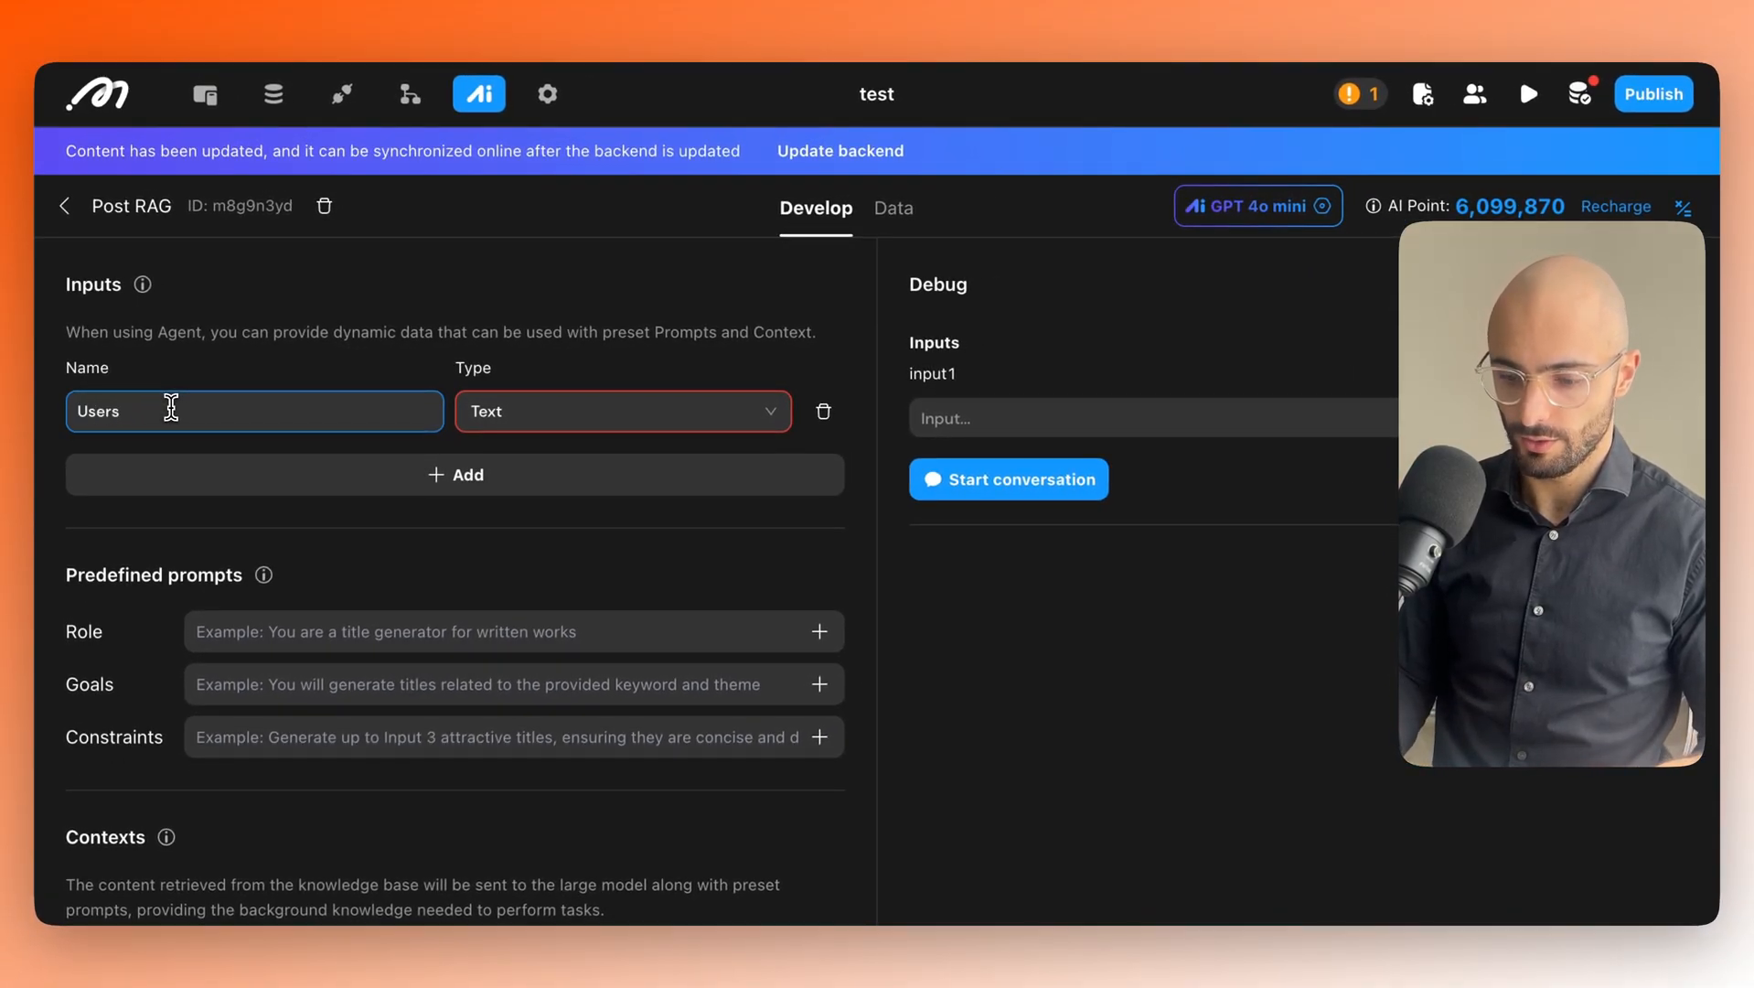
{"action": "key", "text": "BackSpace"}
{"action": "type", "text": "Question"}
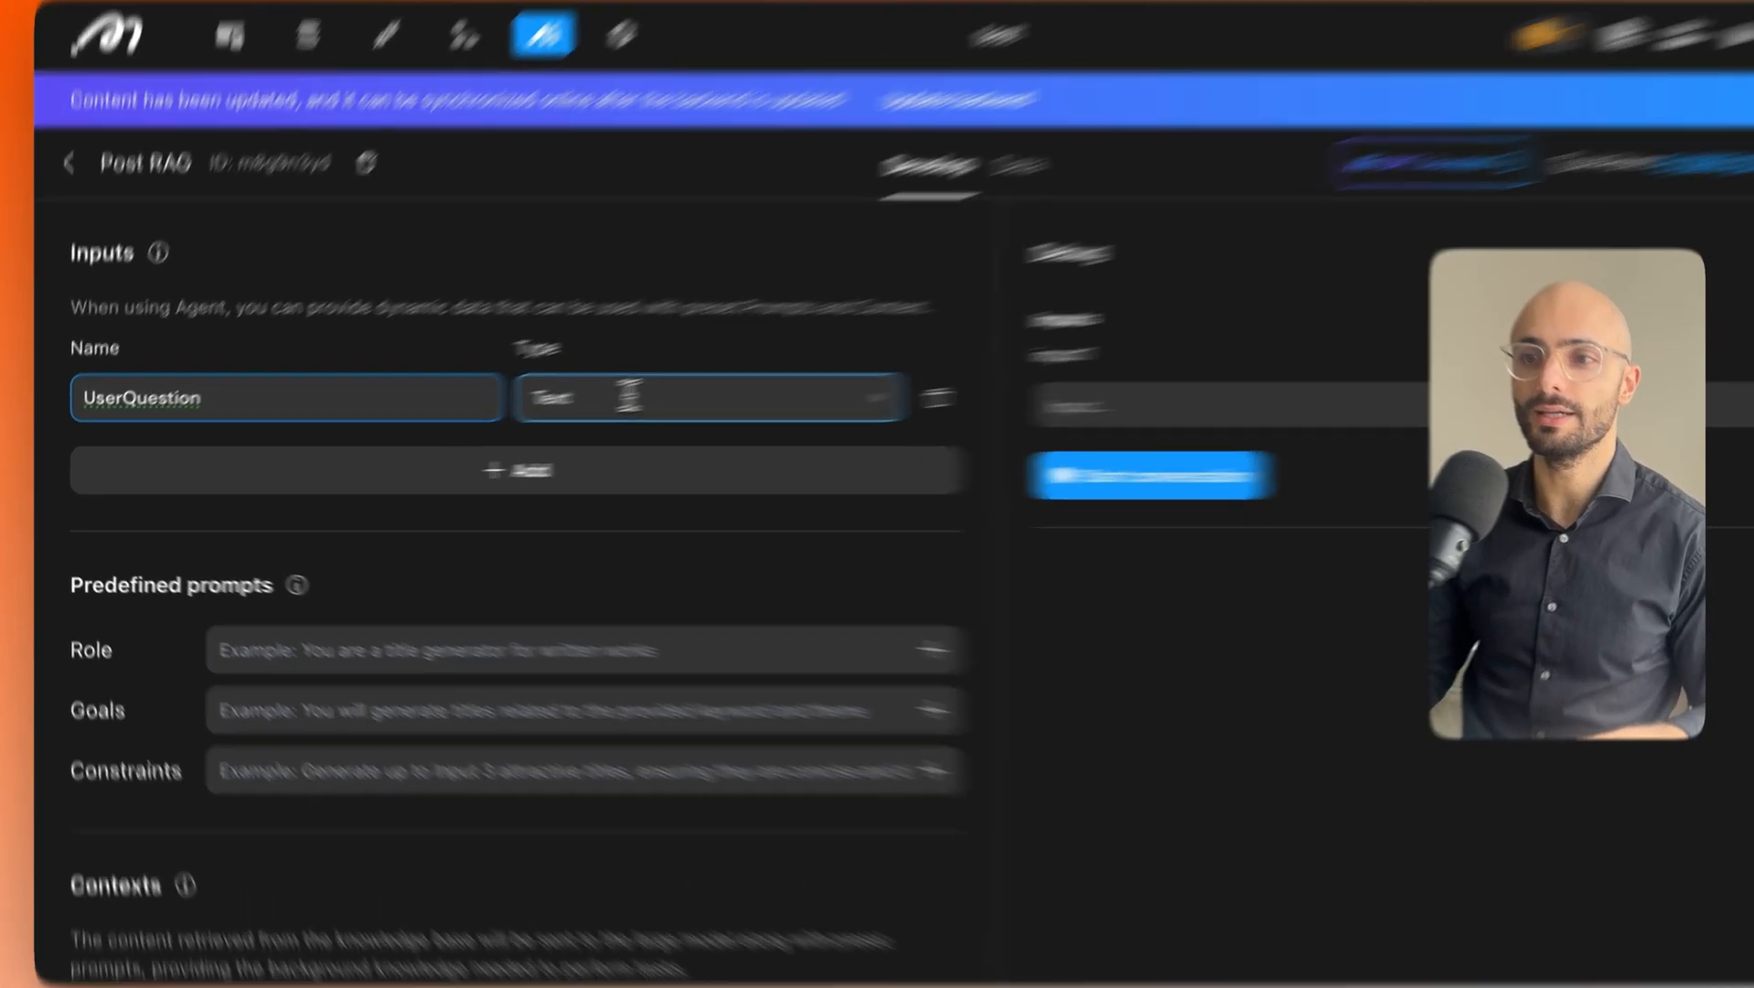
{"action": "left_click", "coordinate": [518, 419]}
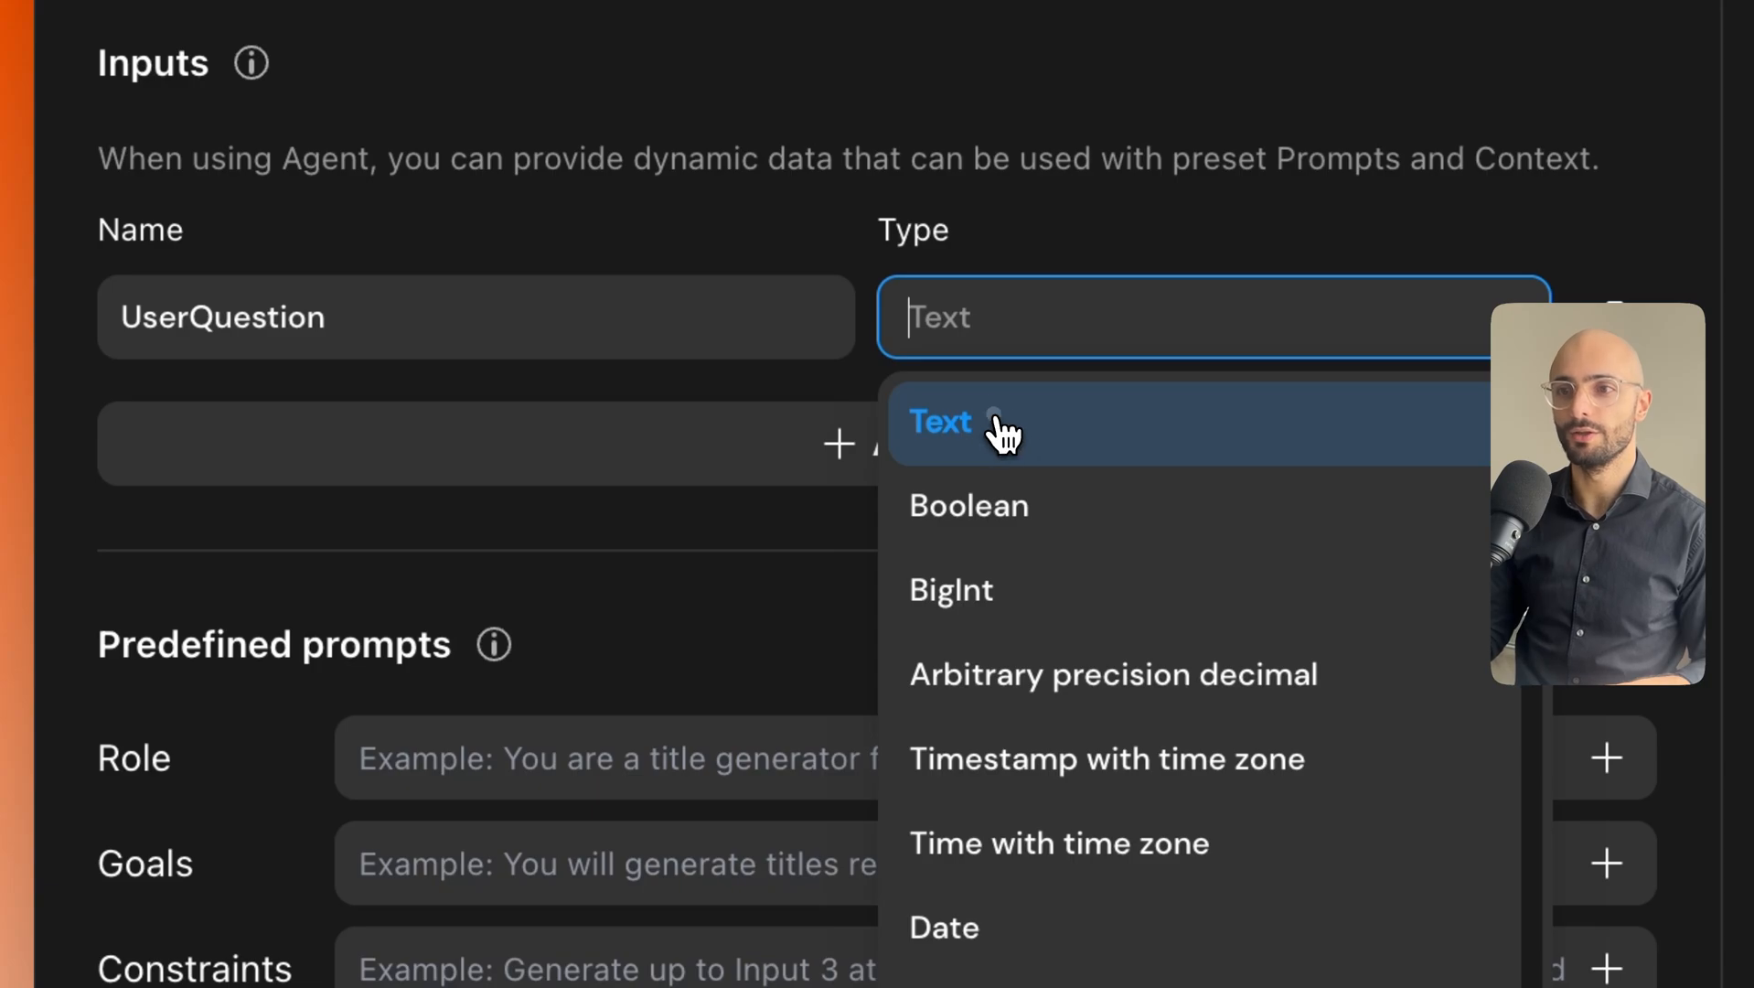
{"action": "left_click", "coordinate": [1003, 433]}
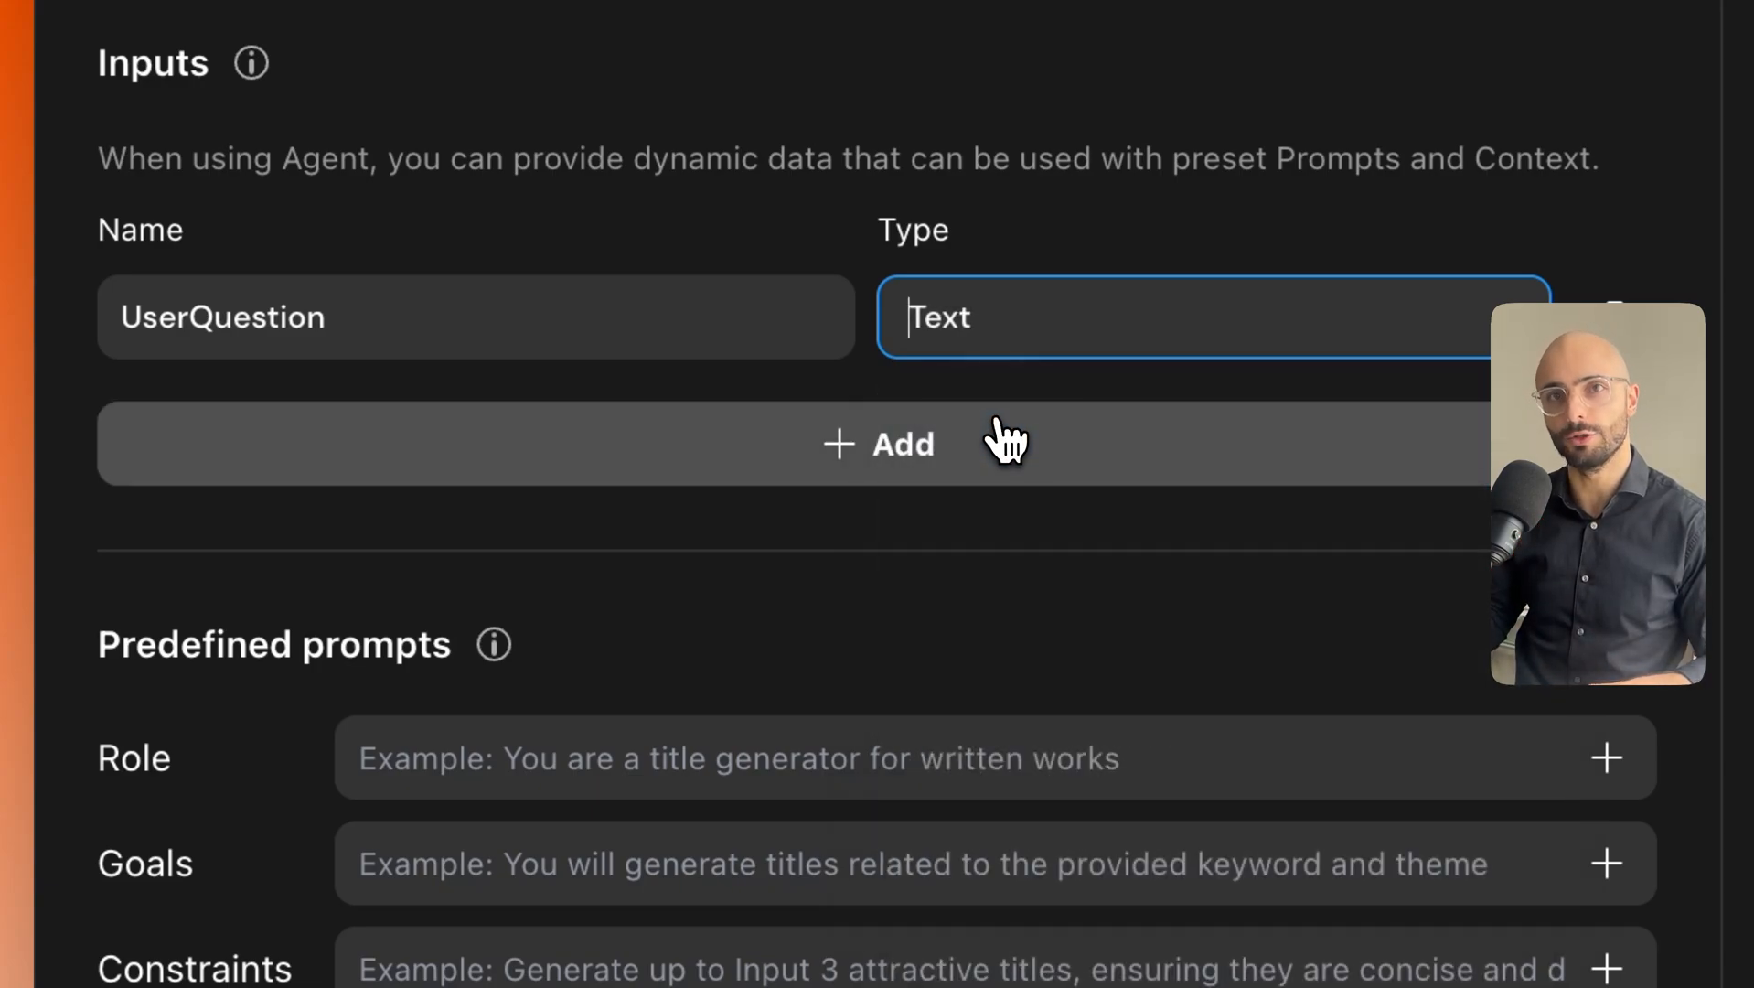
{"action": "left_click", "coordinate": [993, 200]}
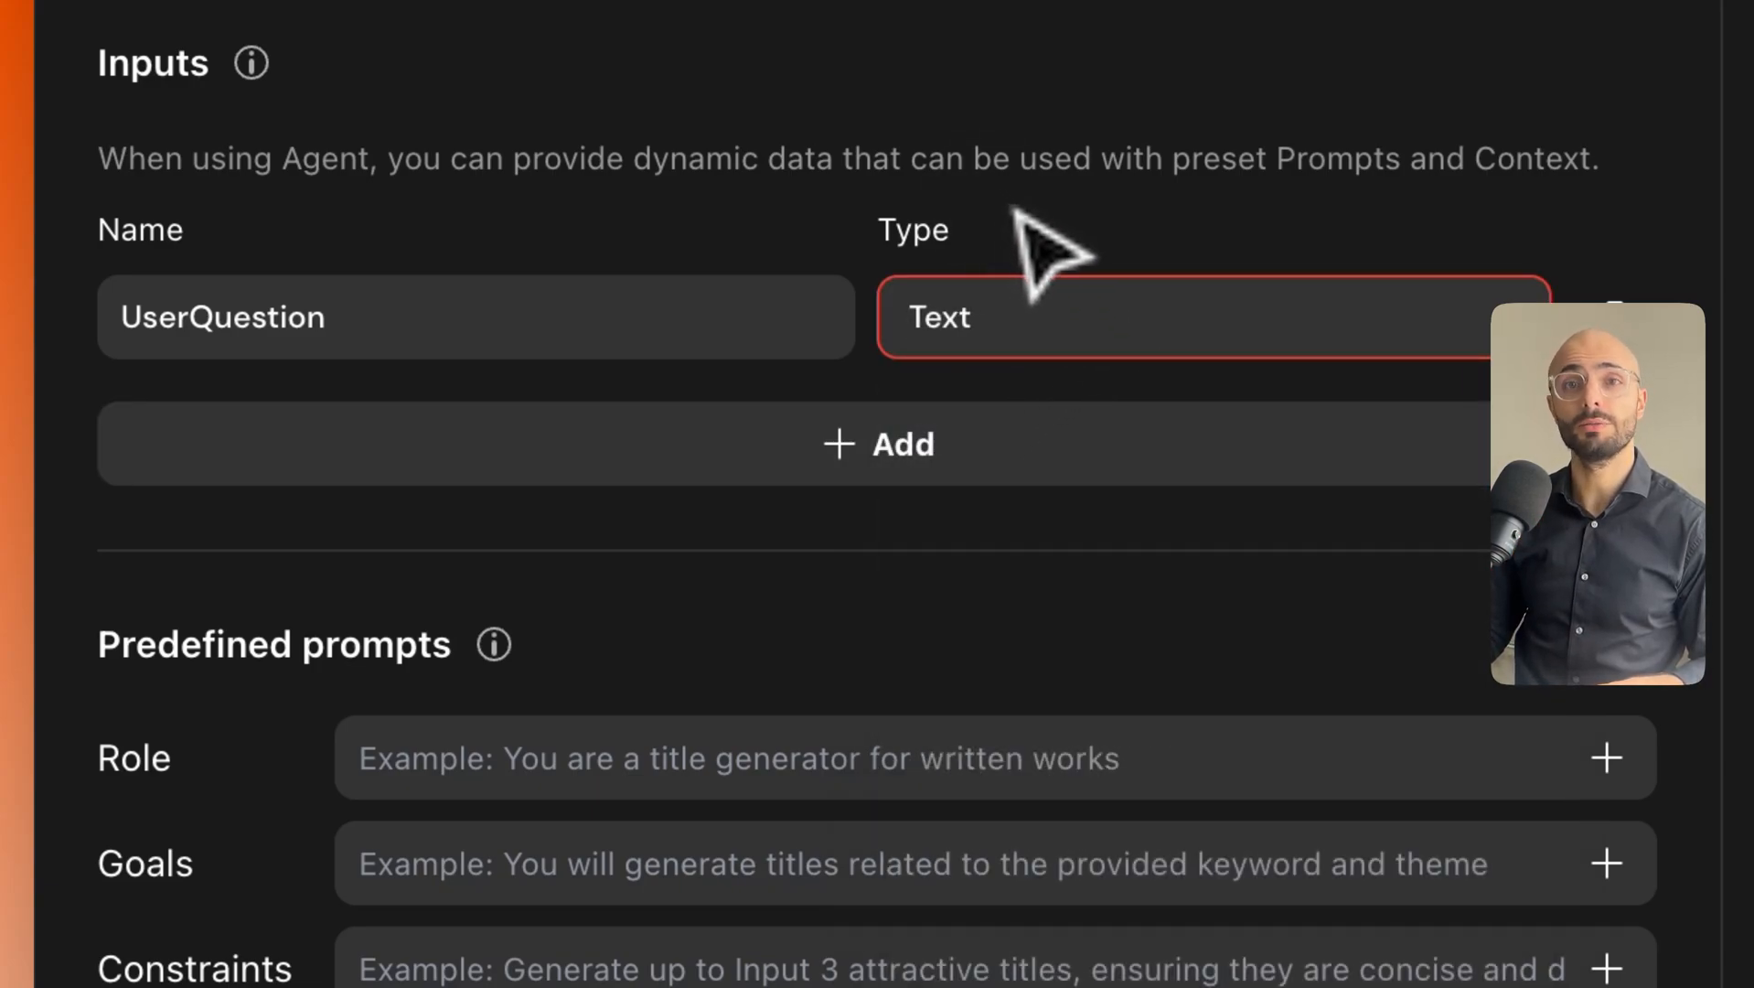
Add an extra input2, look at its type choices, then delete it.
{"action": "left_click", "coordinate": [907, 448]}
{"action": "left_click", "coordinate": [1025, 444]}
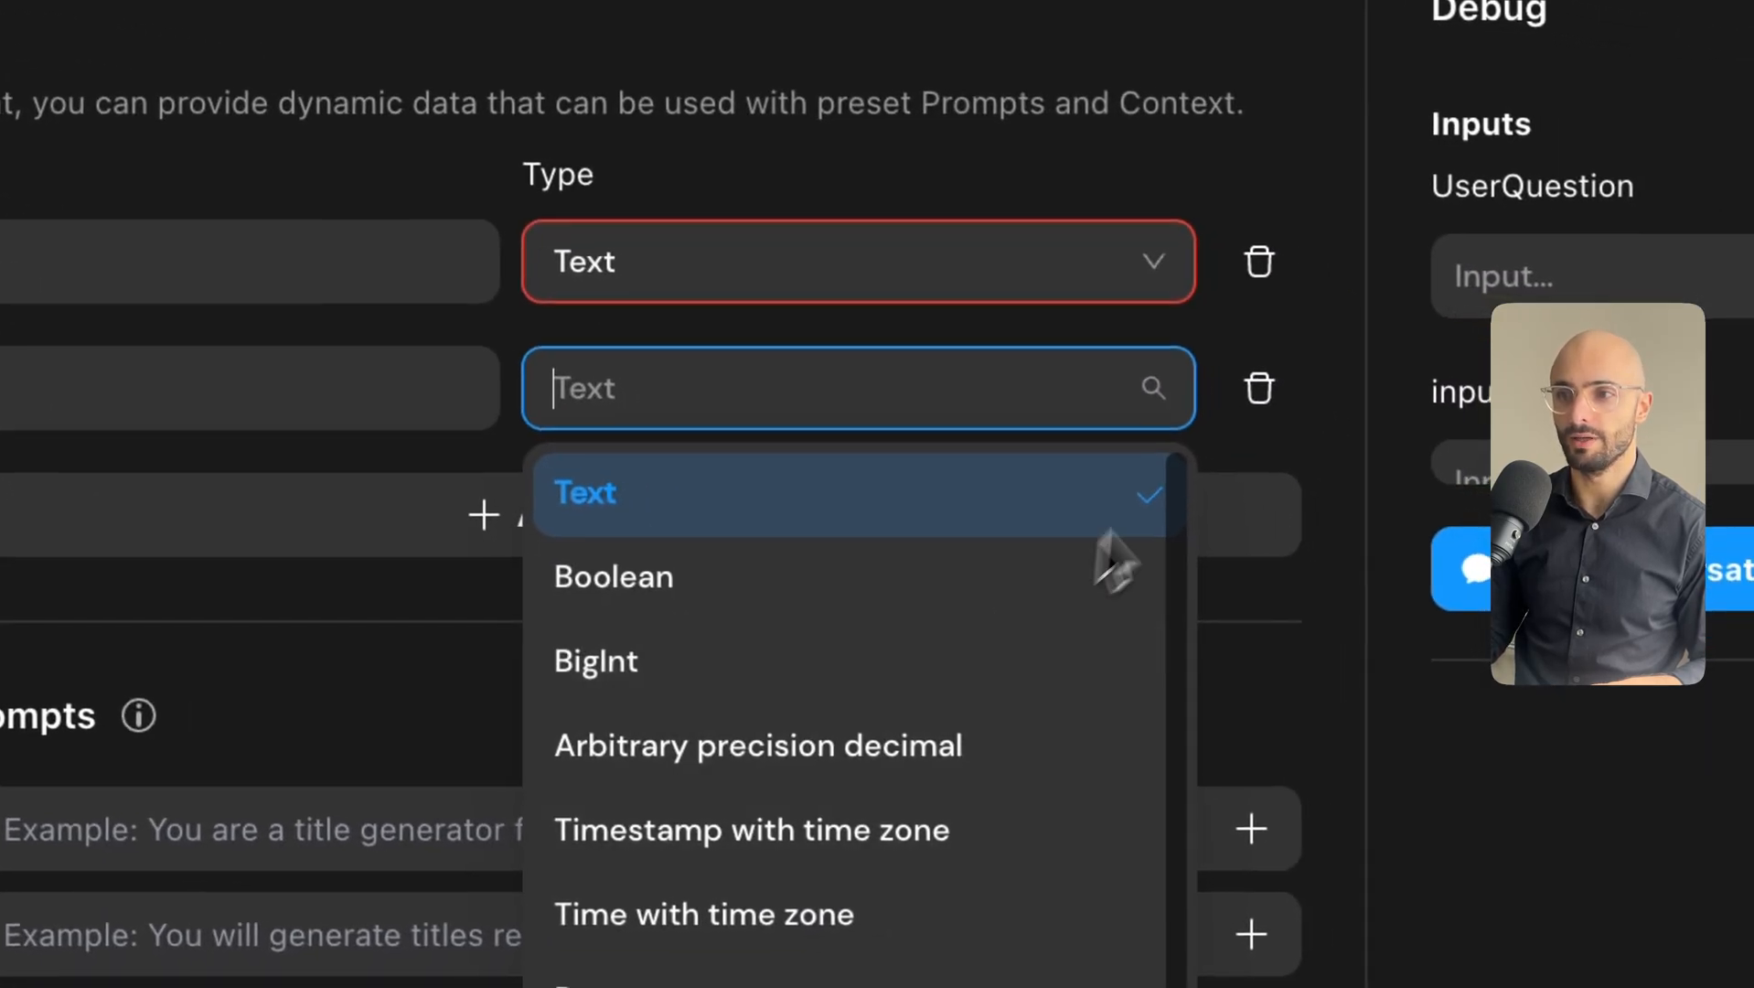
{"action": "left_click", "coordinate": [1259, 389]}
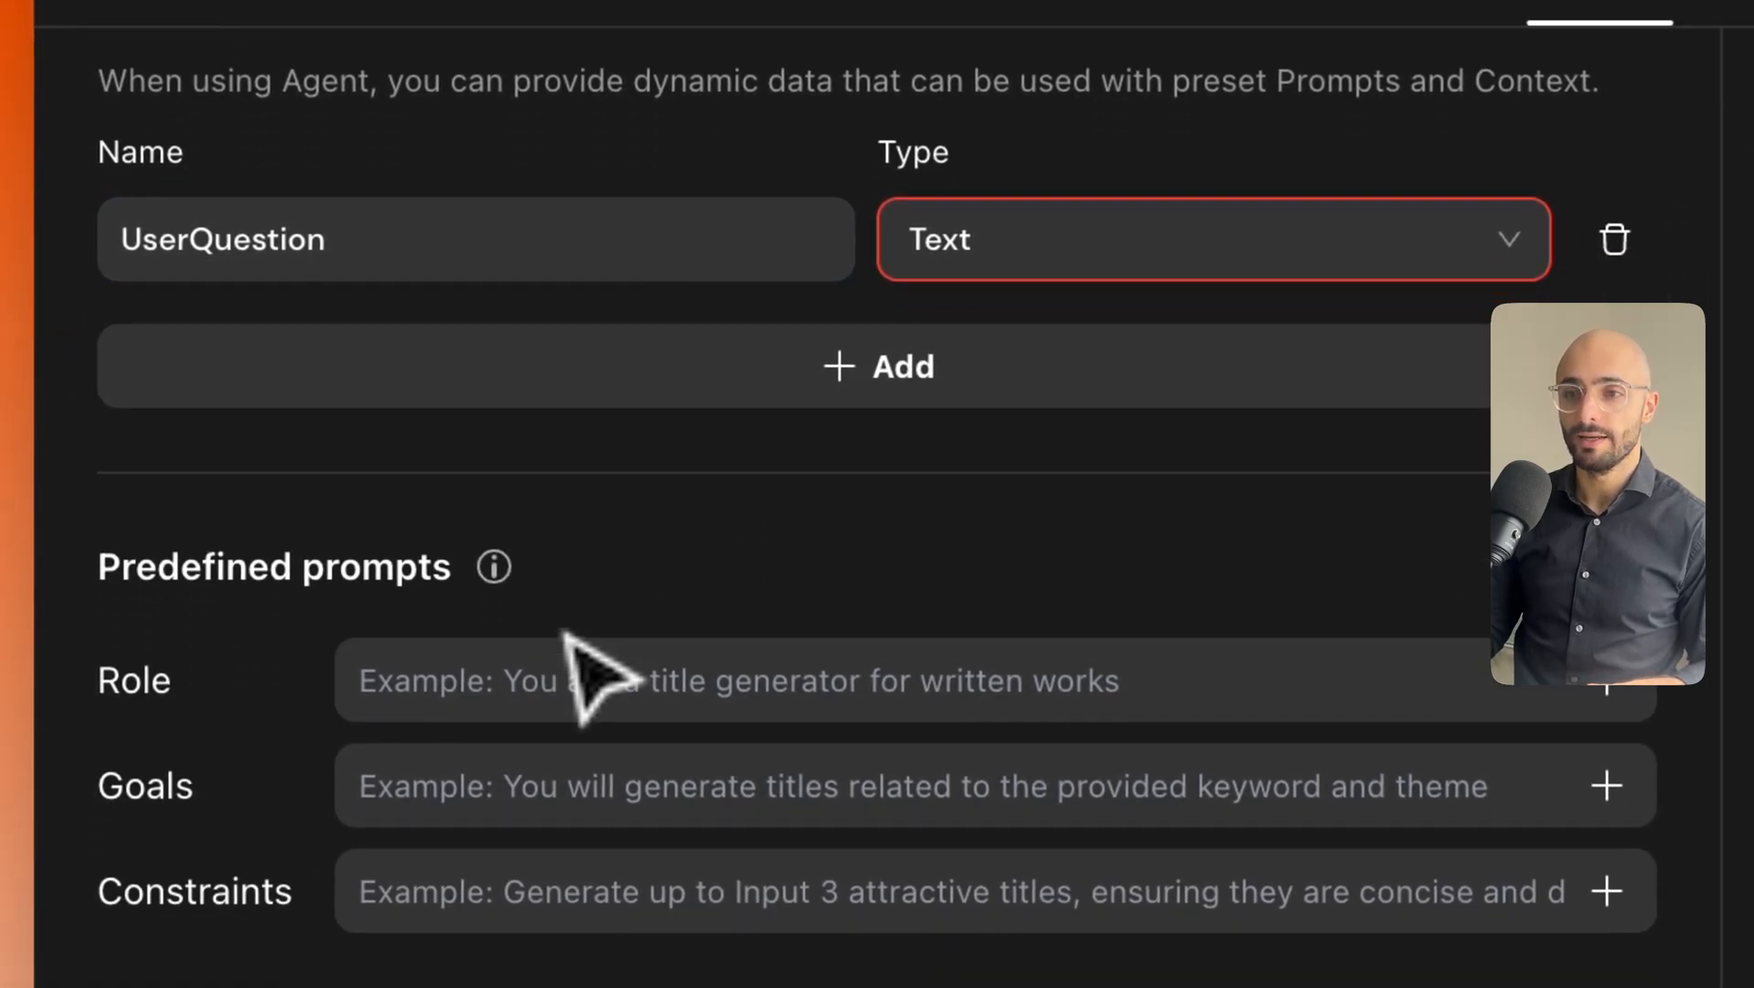
{"action": "left_click", "coordinate": [397, 809]}
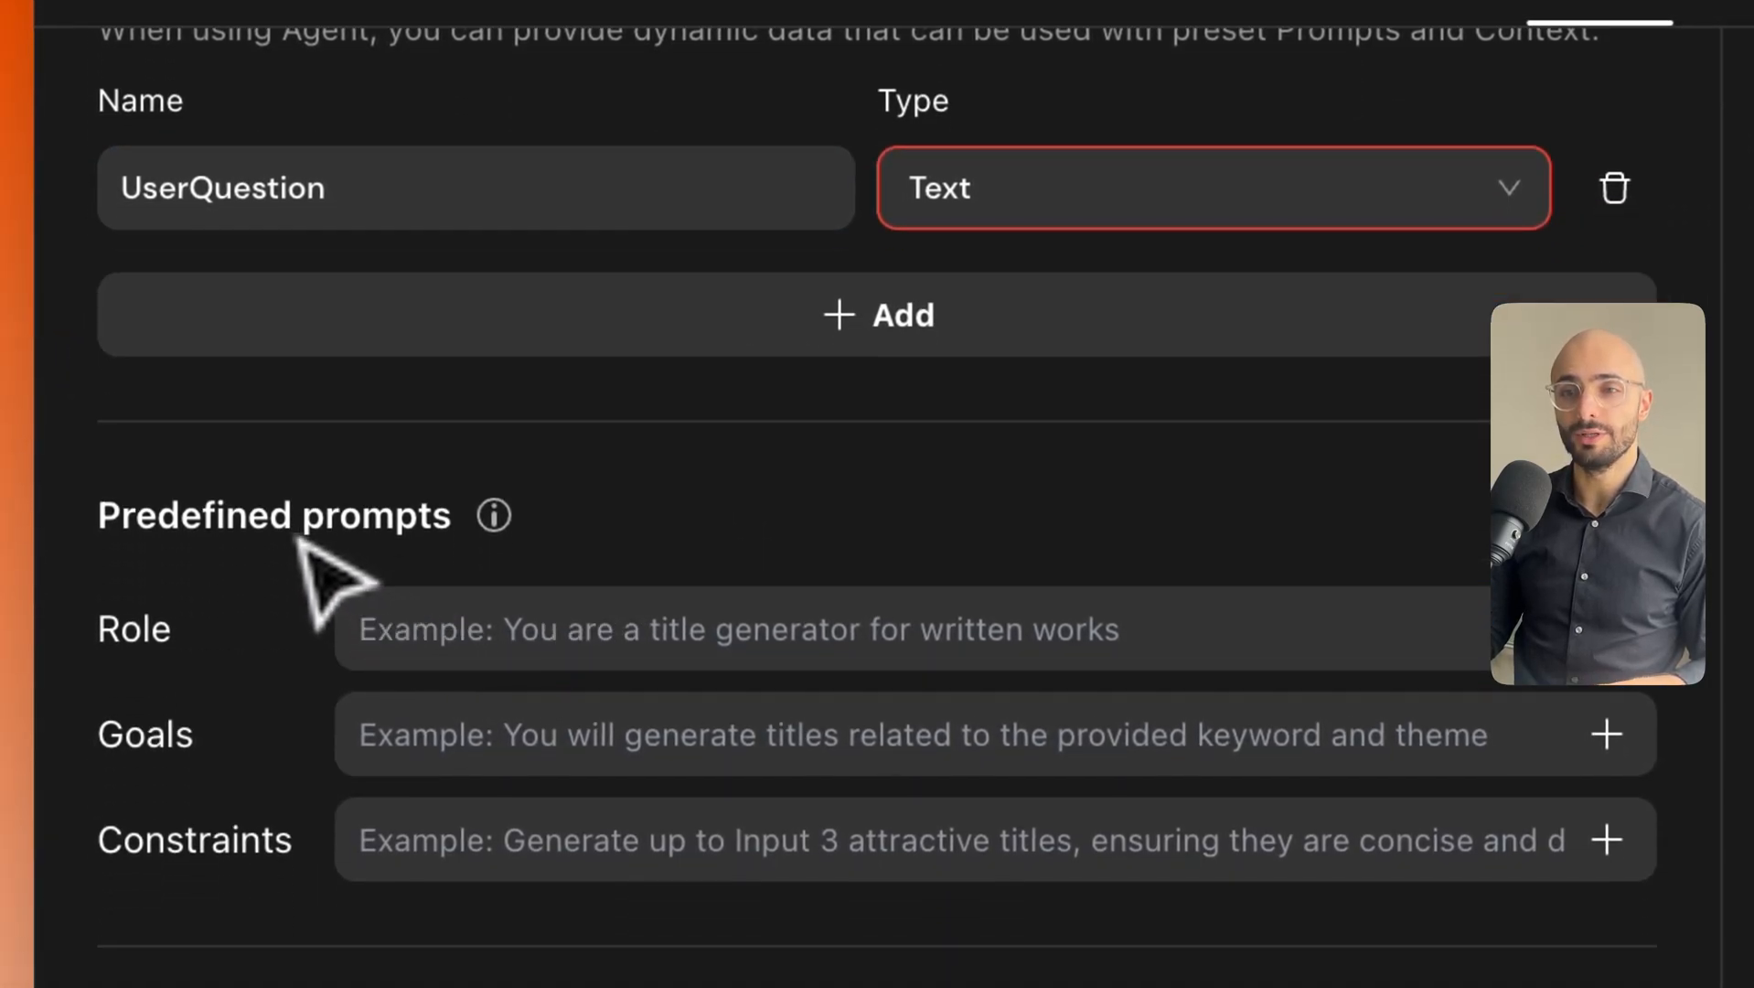
{"action": "left_click", "coordinate": [520, 634]}
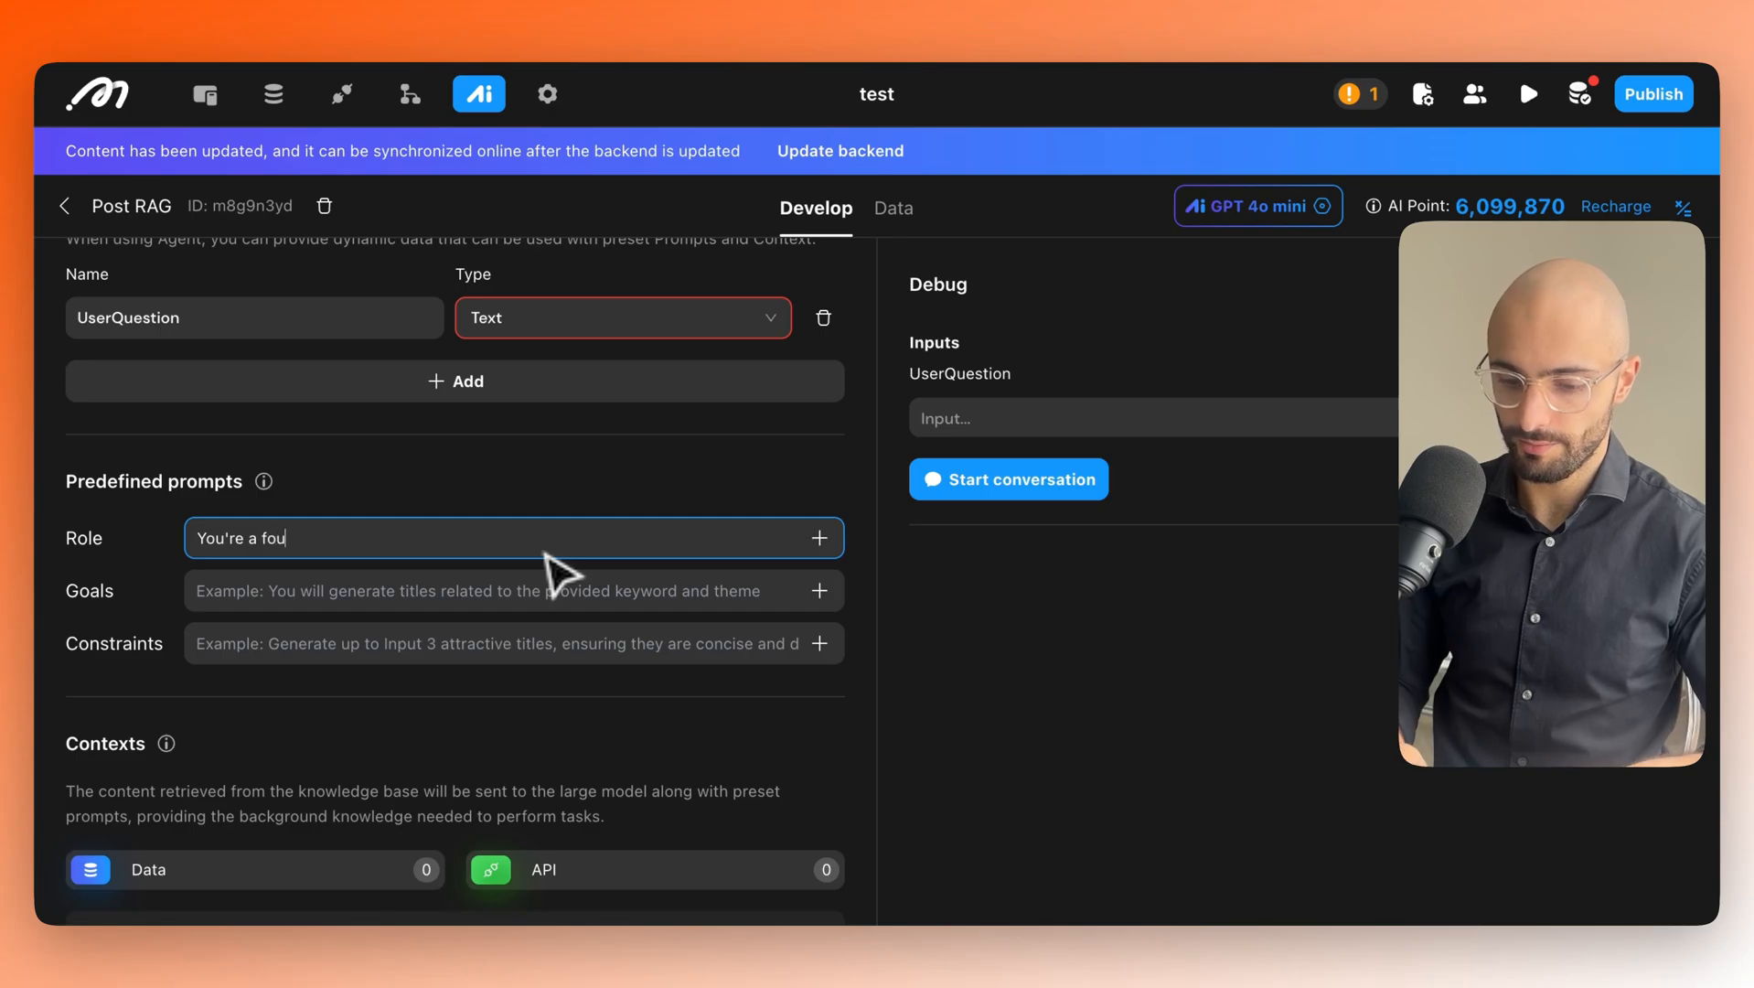
Correct the typo at the end of the Role prompt so it ends 'Q&A assistant'.
{"action": "key", "text": "BackSpace"}
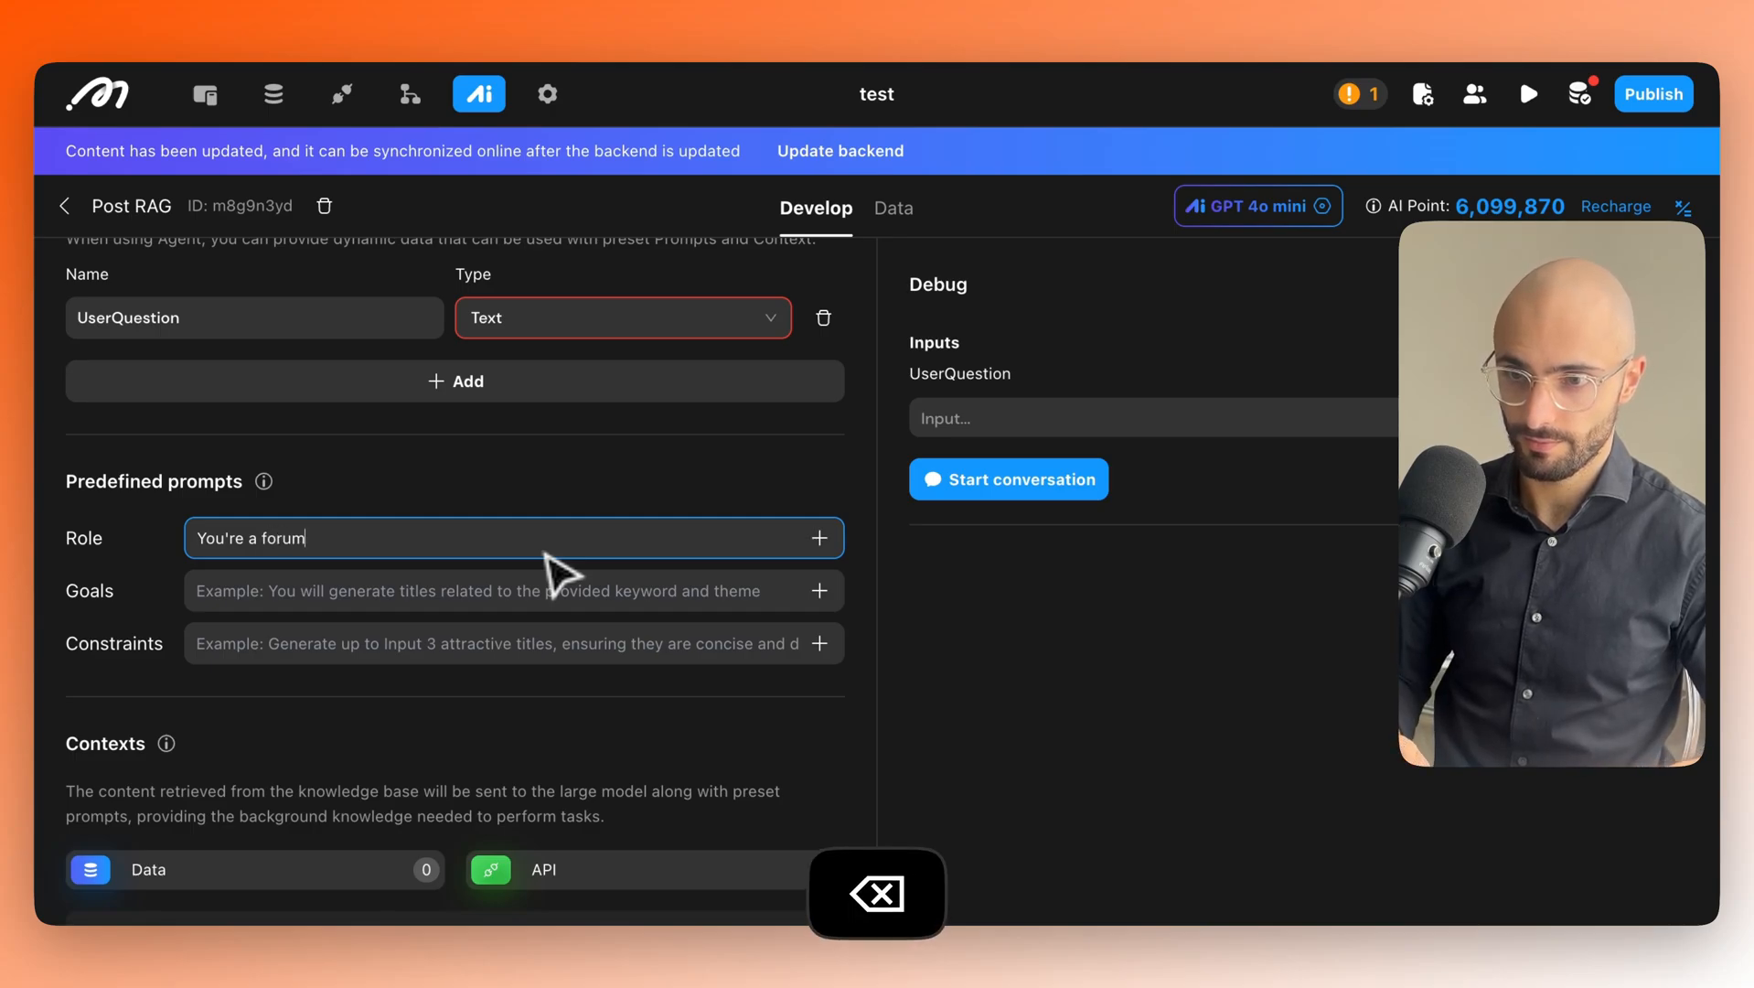
{"action": "type", "text": "rum Q&A as"}
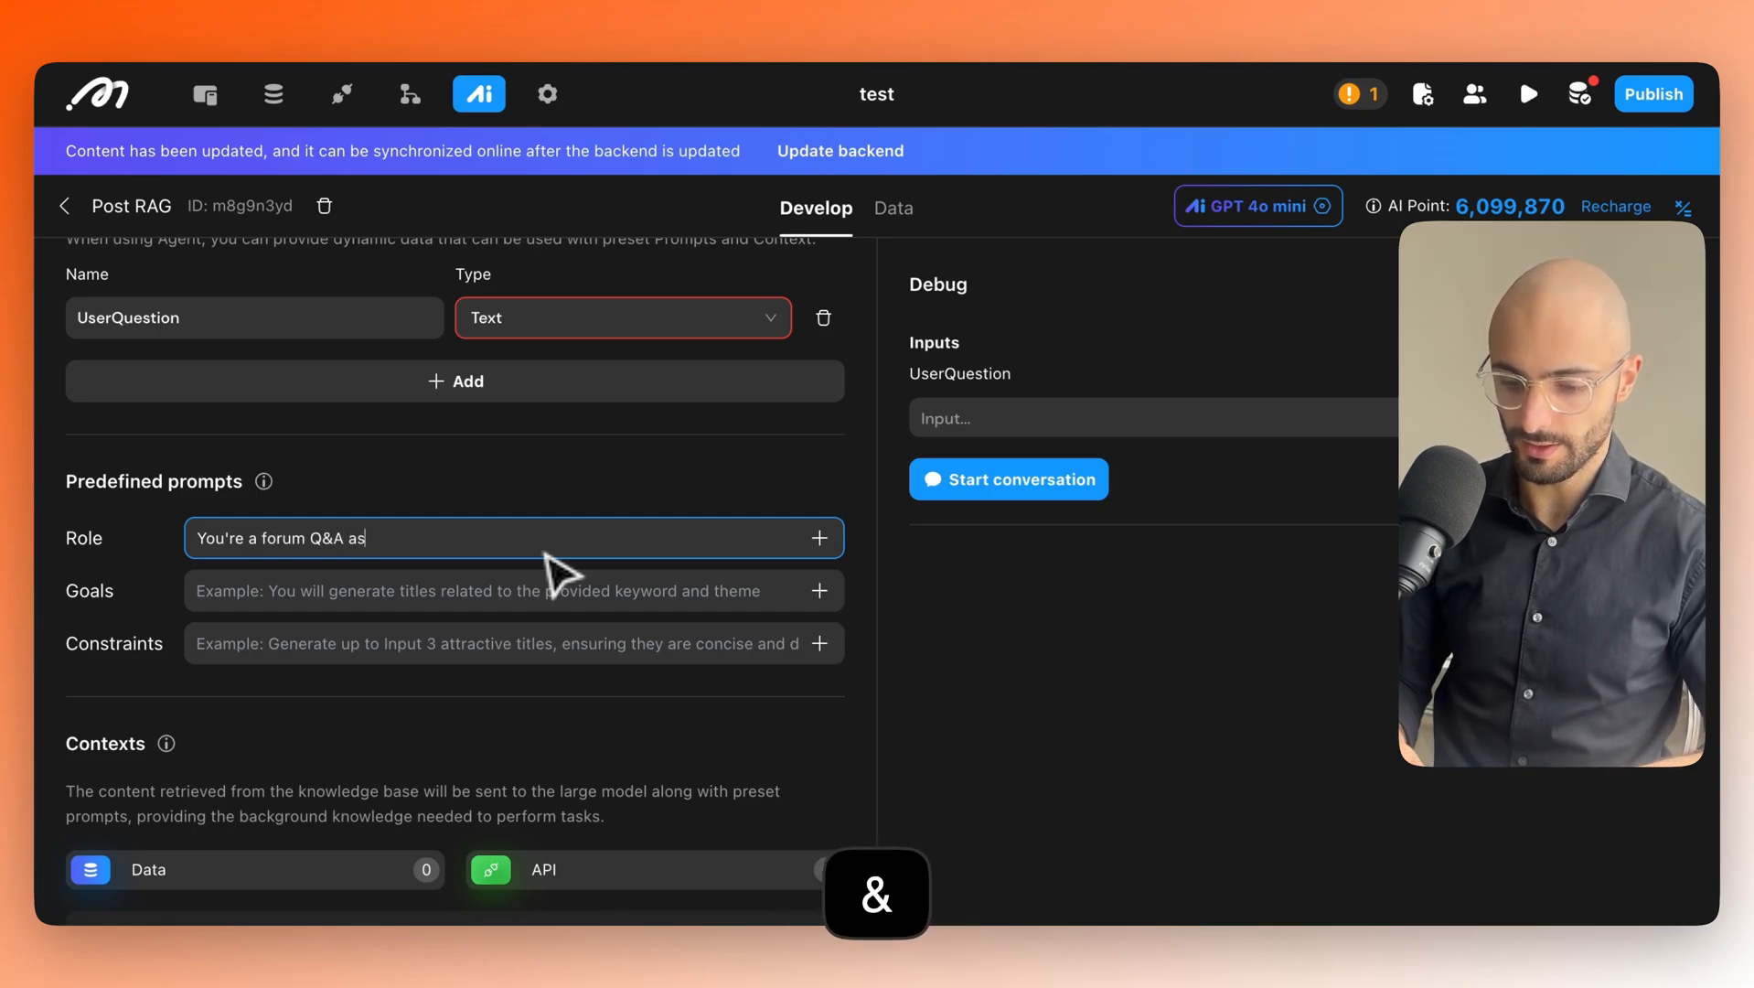
{"action": "type", "text": "sistant"}
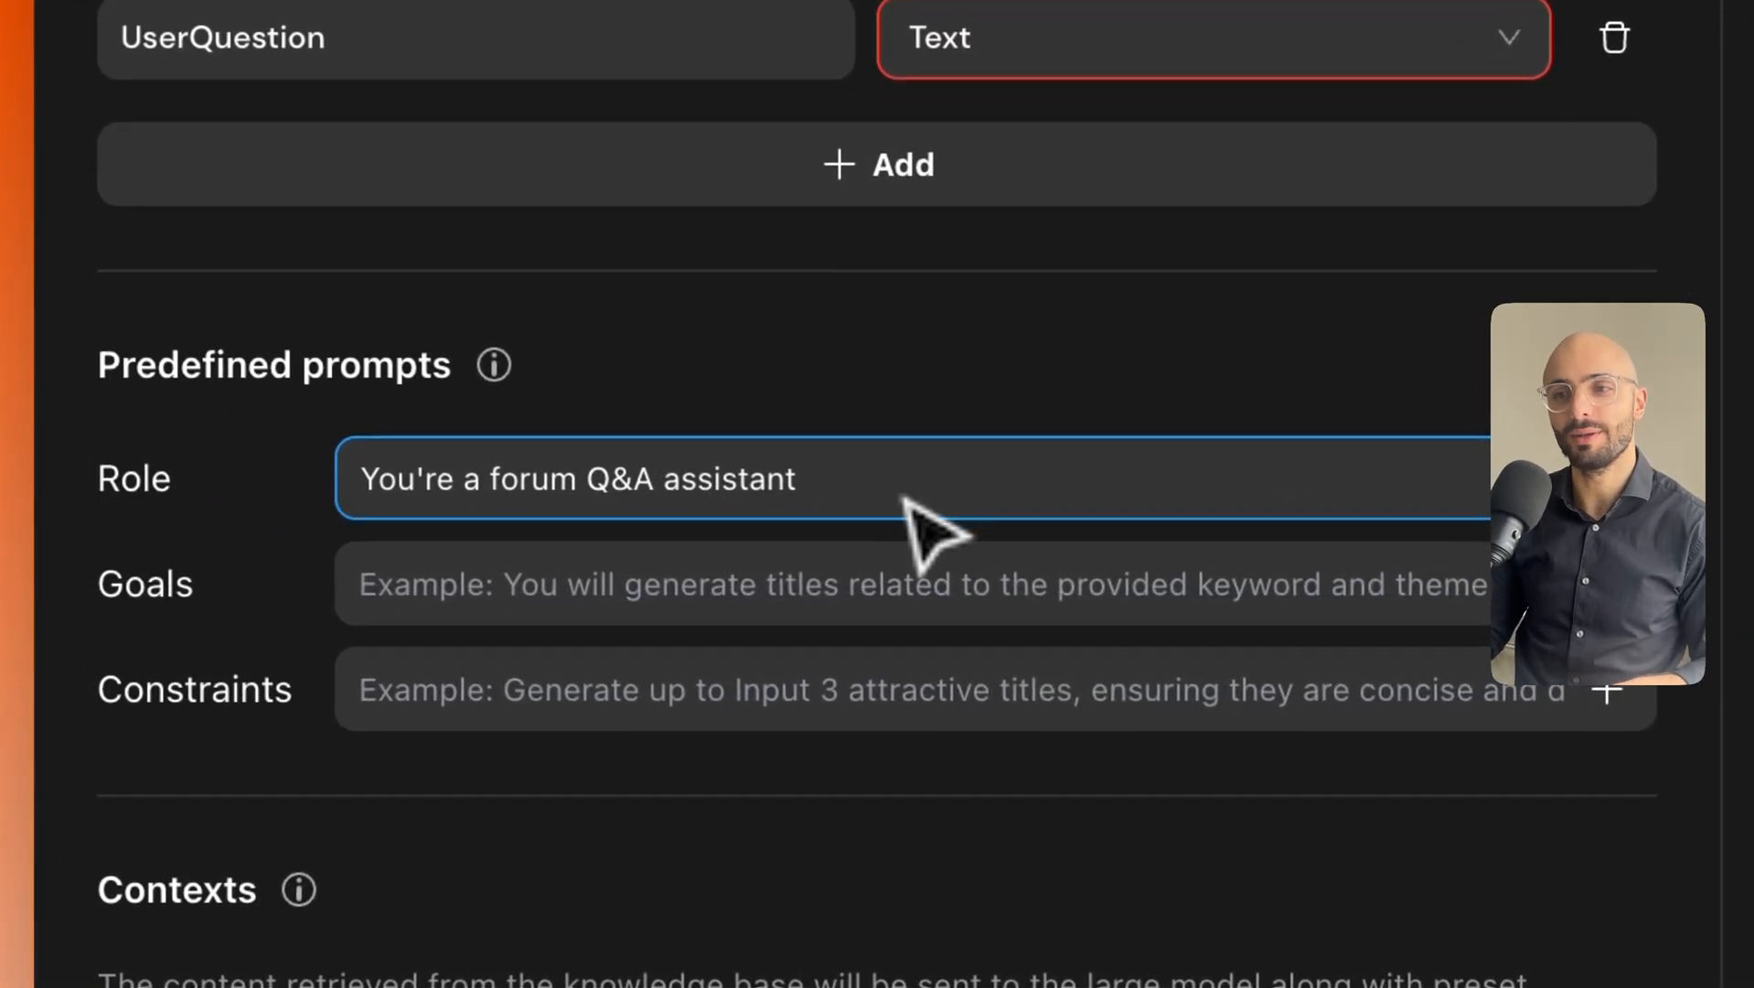
{"action": "left_click_drag", "start_coordinate": [903, 500], "coordinate": [373, 487]}
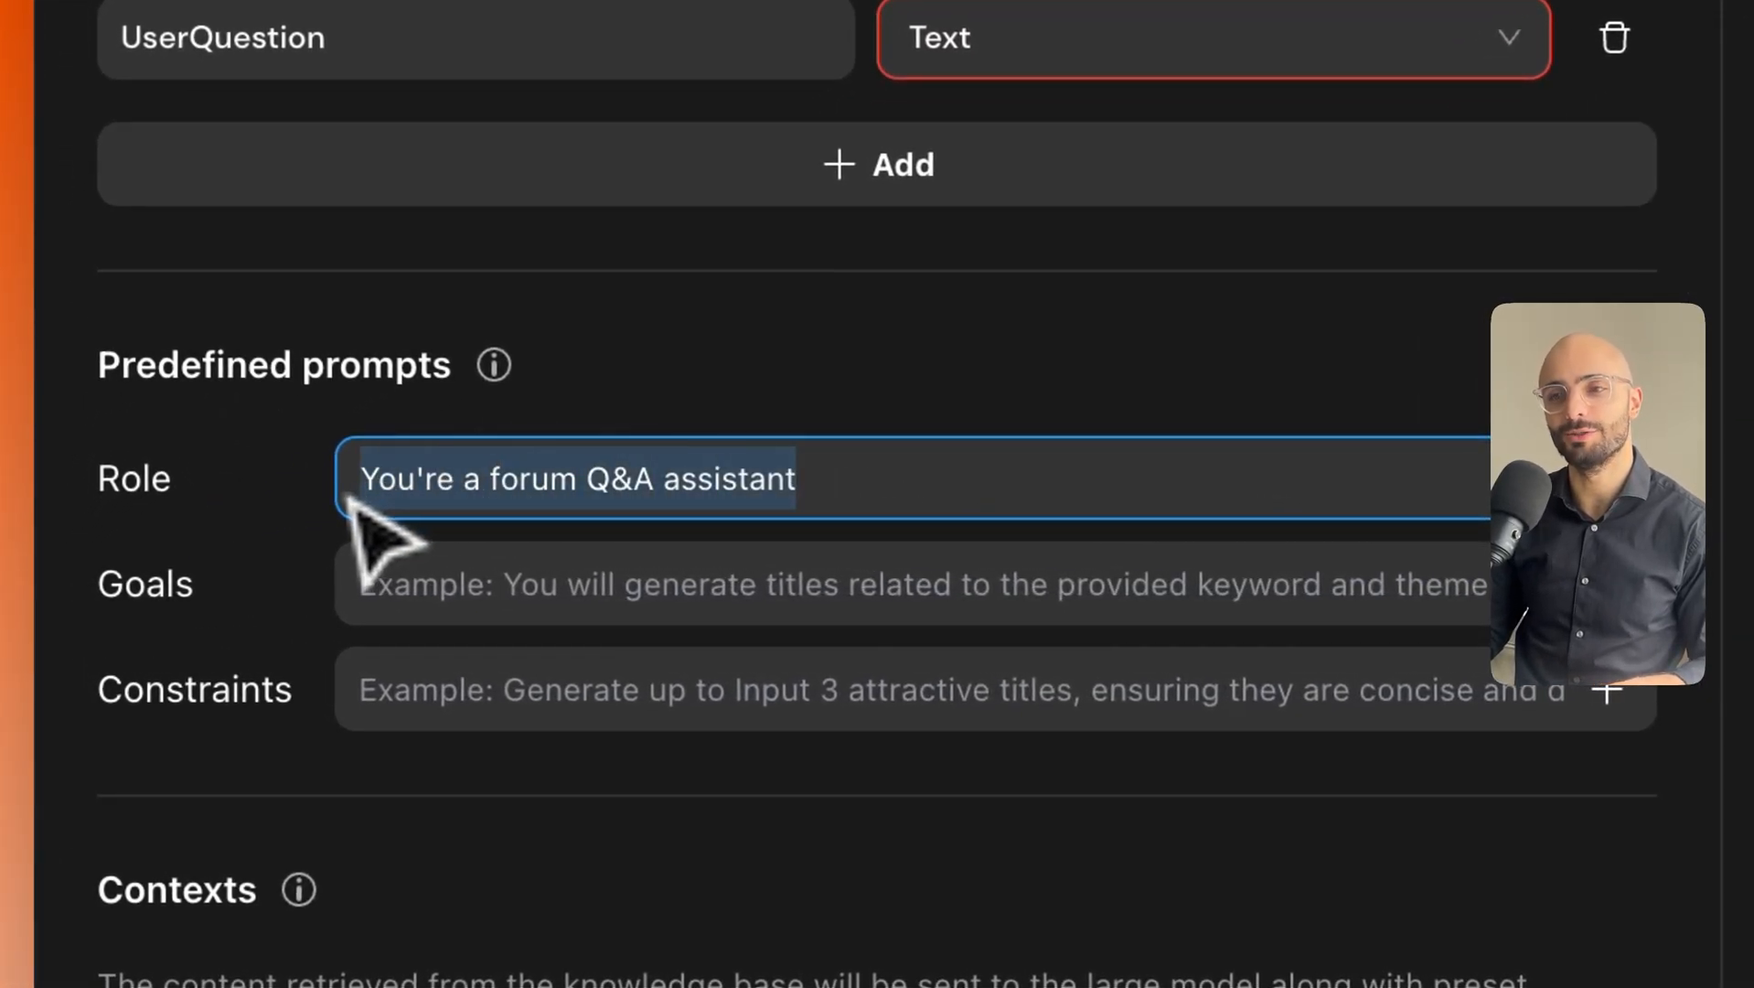
{"action": "left_click", "coordinate": [345, 477]}
Paste the prepared five-line Goals prompt and review its steps.
{"action": "left_click", "coordinate": [412, 587]}
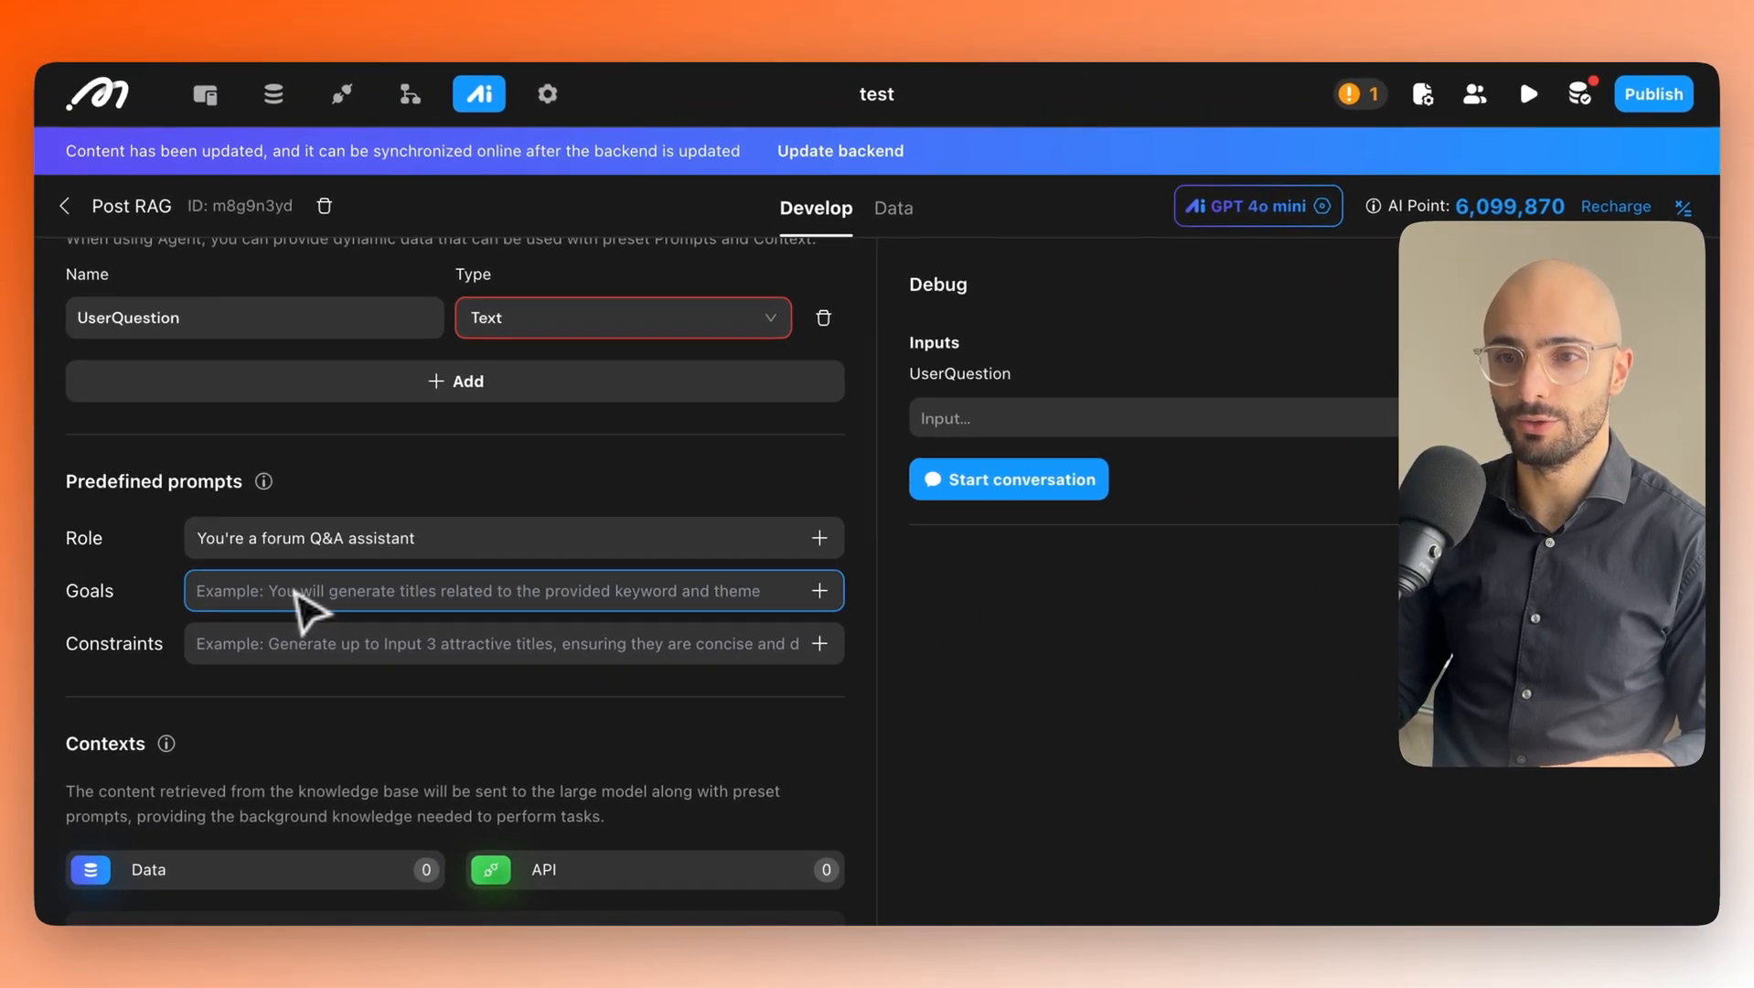
{"action": "type", "text": "Follow these steps to answer user questions 1. Analyze the user's question for intent 2. Return all relevant PostData in the post_list that are useful in answering the user's question 3. Answer the user's question using the question answerer by giving it the PostData a and UsersQuestion ### User's Question:"}
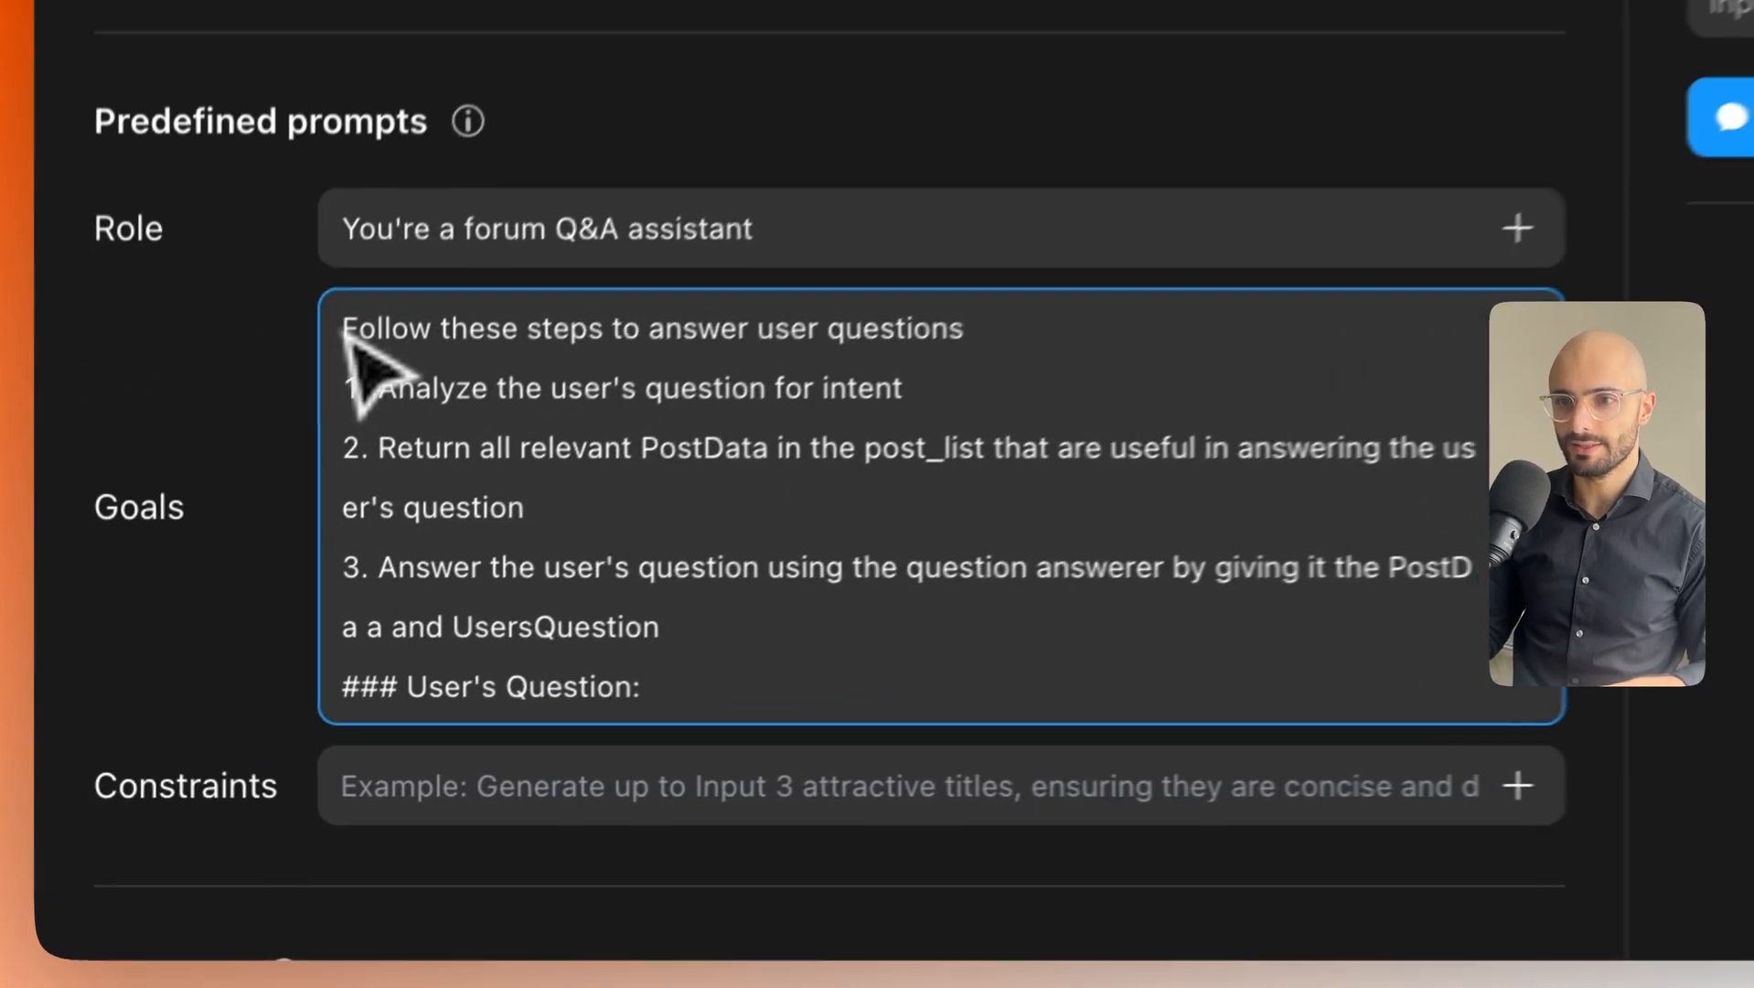
{"action": "left_click_drag", "start_coordinate": [201, 592], "coordinate": [531, 604]}
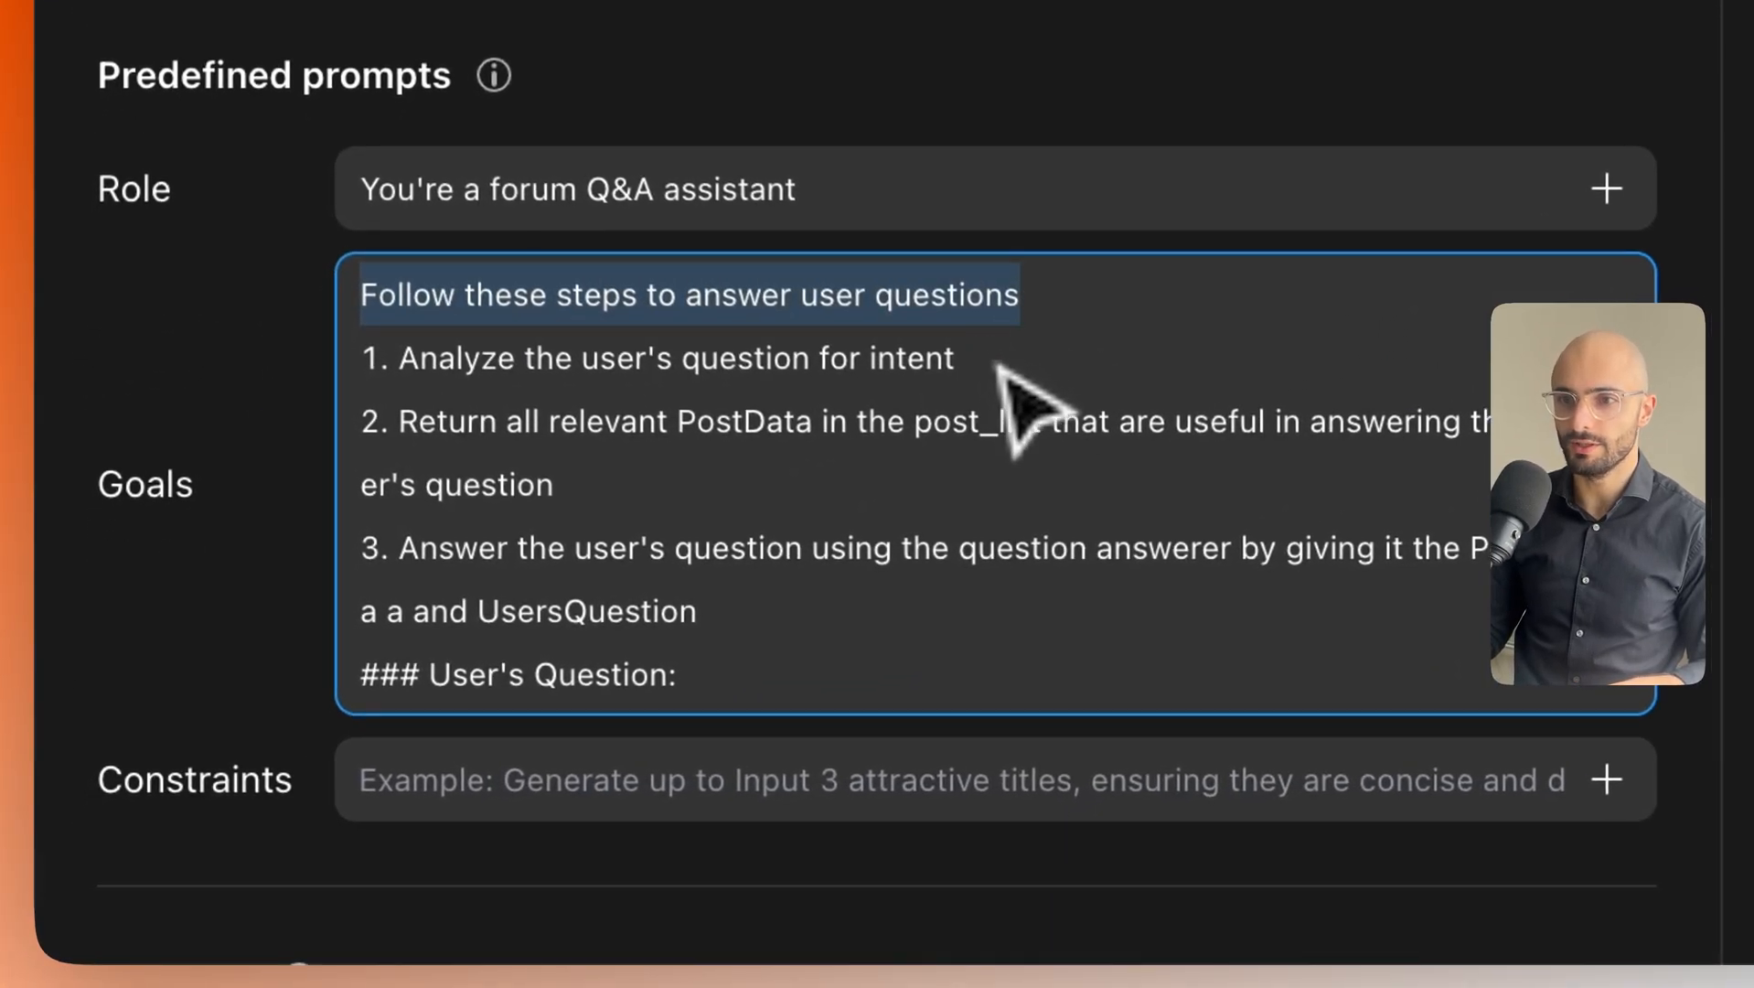
{"action": "left_click_drag", "start_coordinate": [998, 365], "coordinate": [467, 352]}
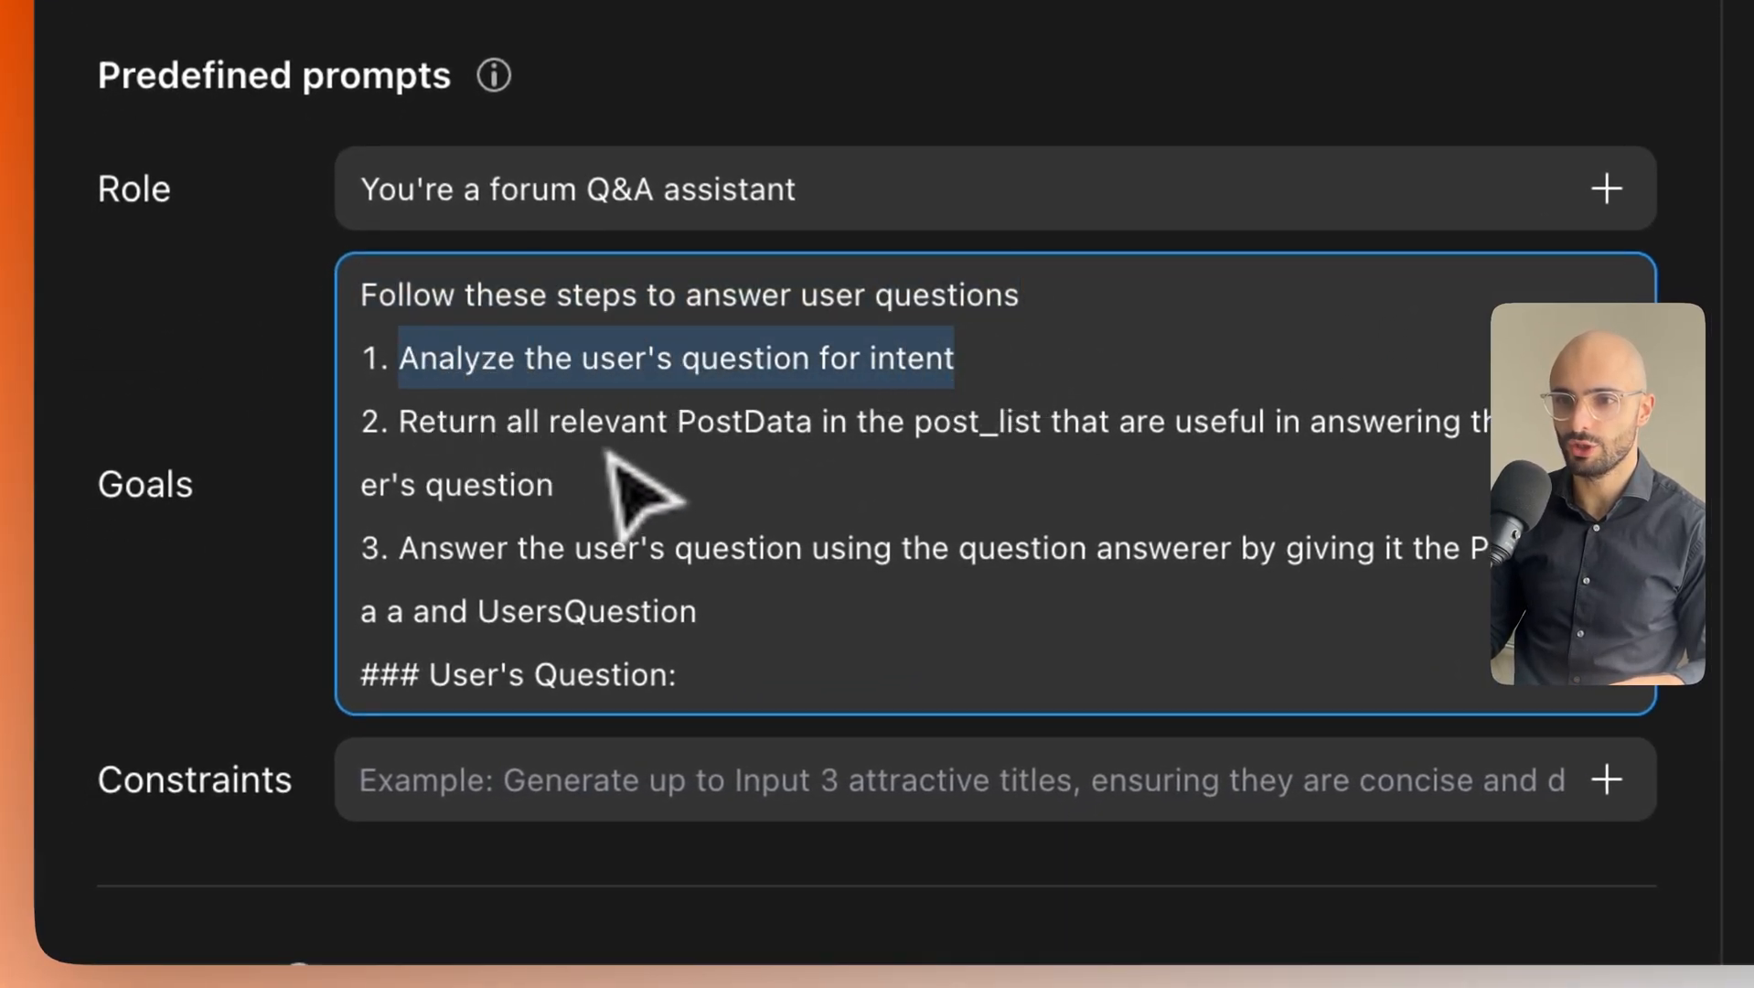
{"action": "left_click_drag", "start_coordinate": [600, 477], "coordinate": [458, 435]}
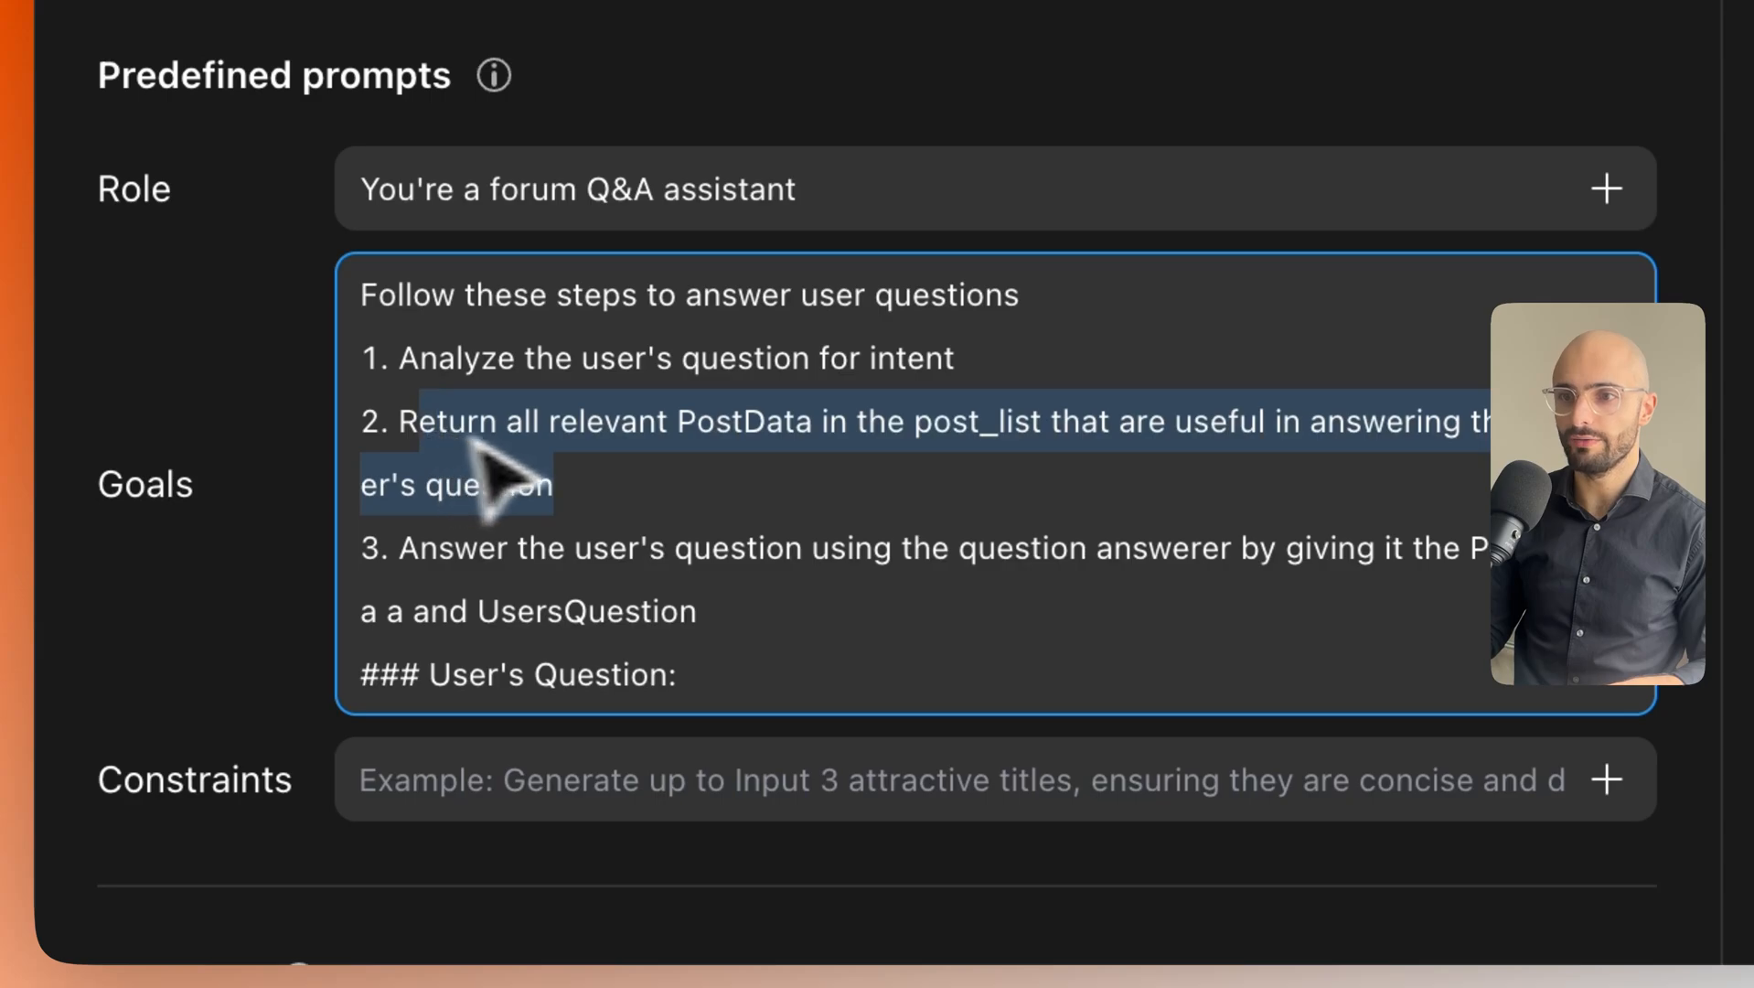
{"action": "left_click", "coordinate": [677, 462]}
{"action": "left_click_drag", "start_coordinate": [684, 444], "coordinate": [999, 443]}
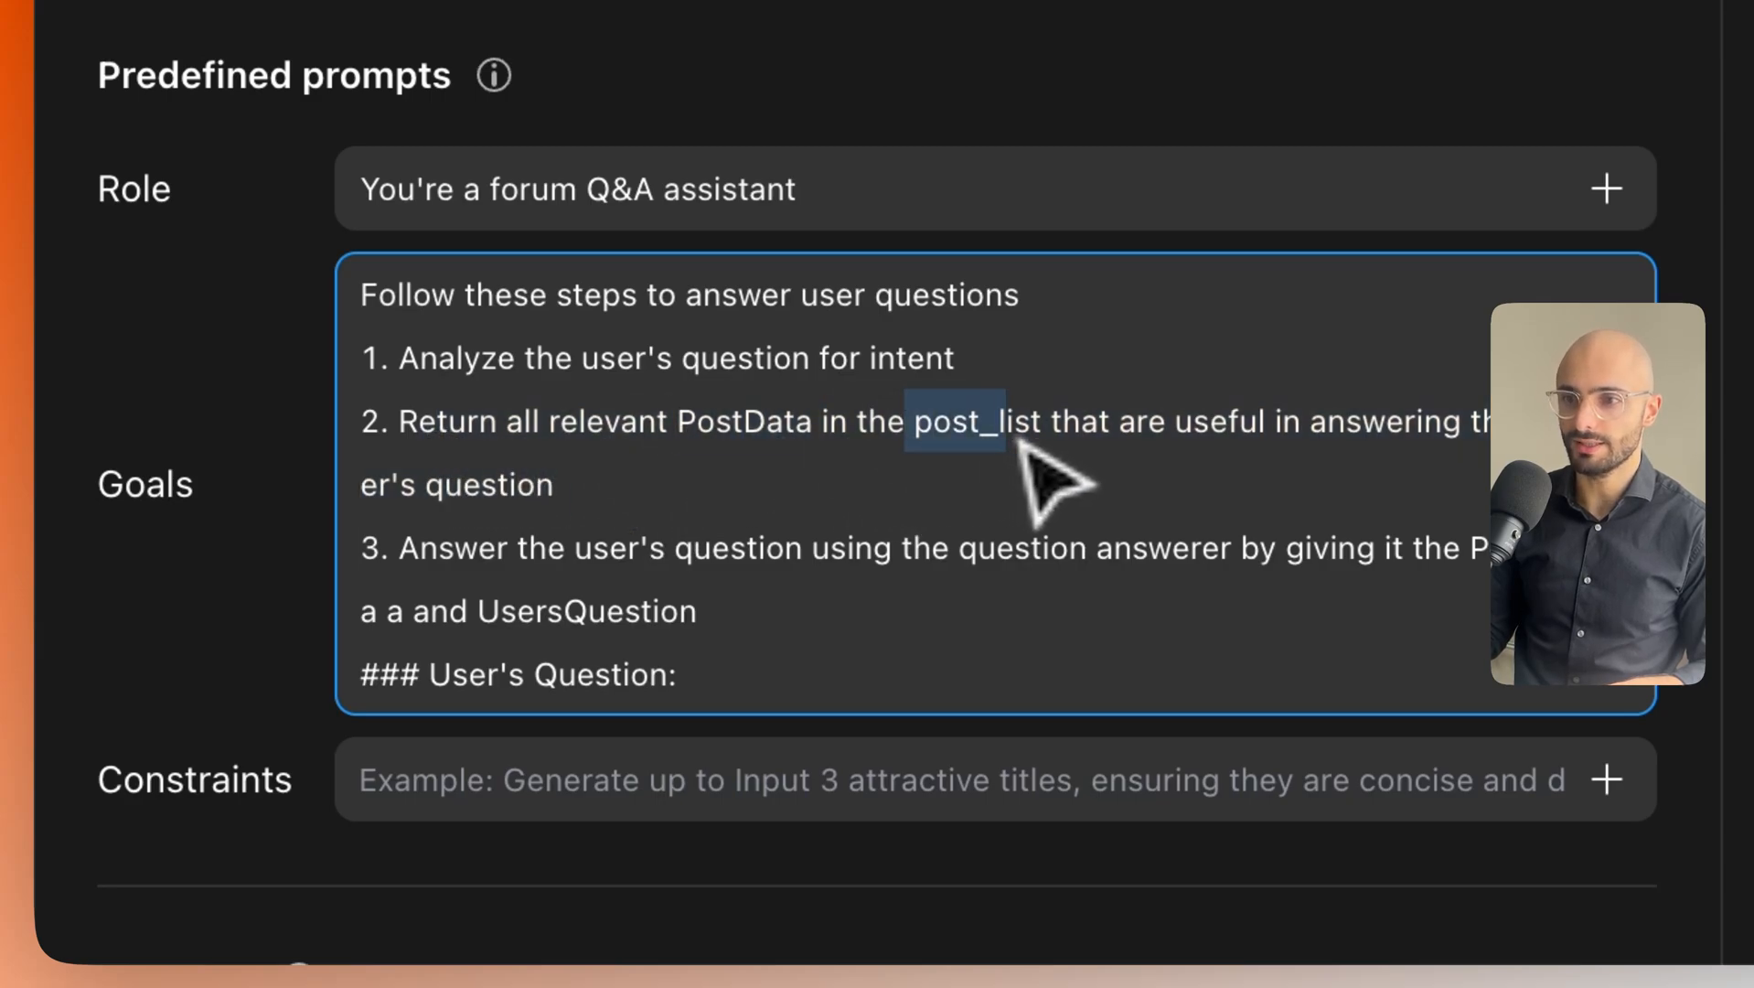
{"action": "left_click", "coordinate": [1121, 471]}
{"action": "left_click_drag", "start_coordinate": [1150, 428], "coordinate": [1416, 465]}
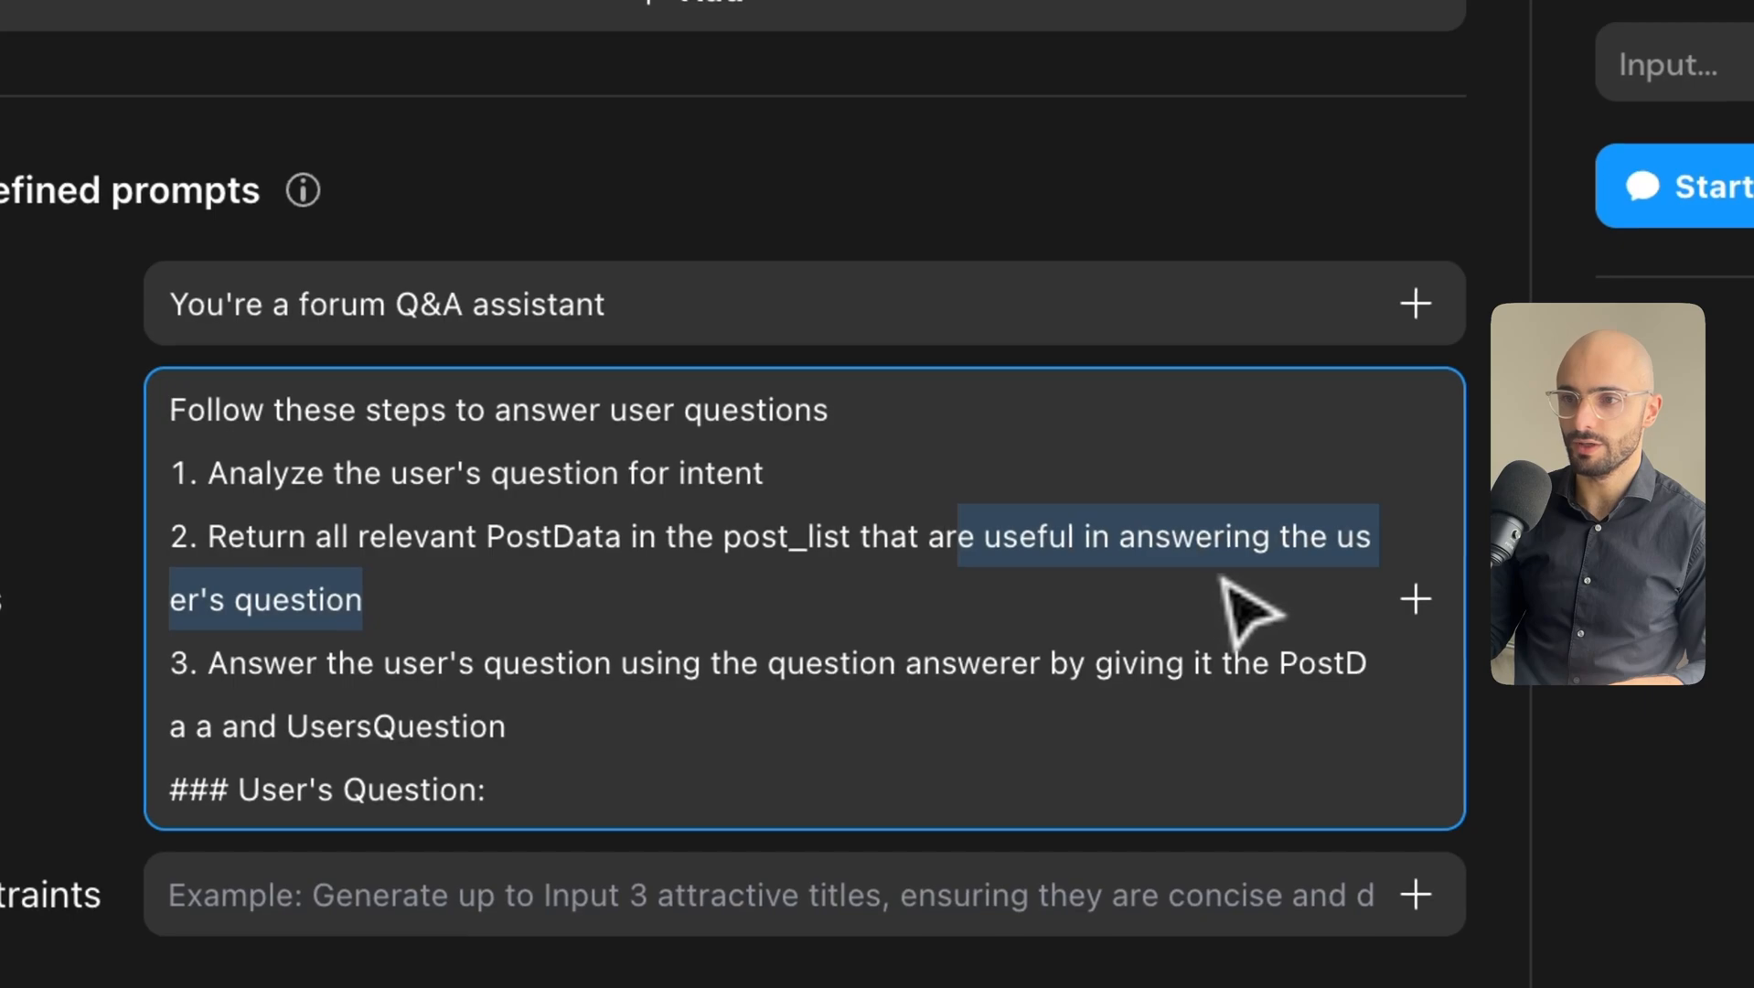
{"action": "left_click", "coordinate": [668, 596]}
{"action": "scroll", "coordinate": [650, 599], "scroll_direction": "down", "scroll_amount": 1}
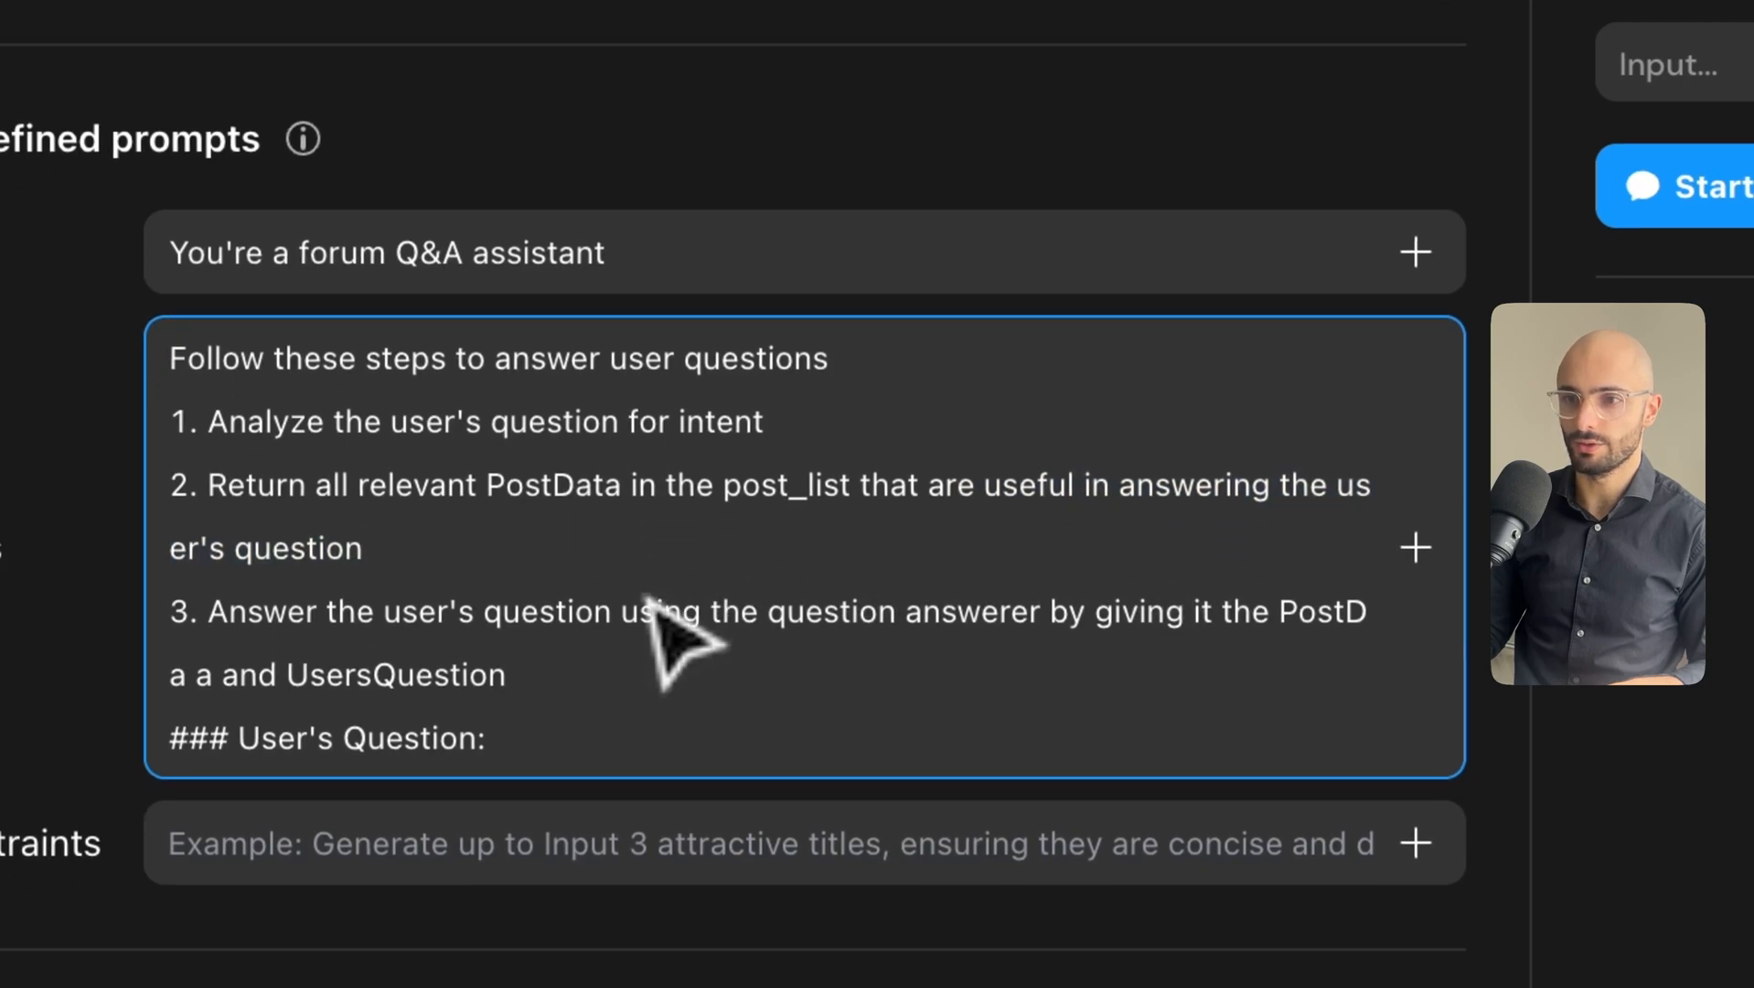
{"action": "scroll", "coordinate": [647, 604], "scroll_direction": "down", "scroll_amount": 1}
Change 'PostData' to 'Post data' and delete the extra wording after step 3.
{"action": "left_click", "coordinate": [564, 448]}
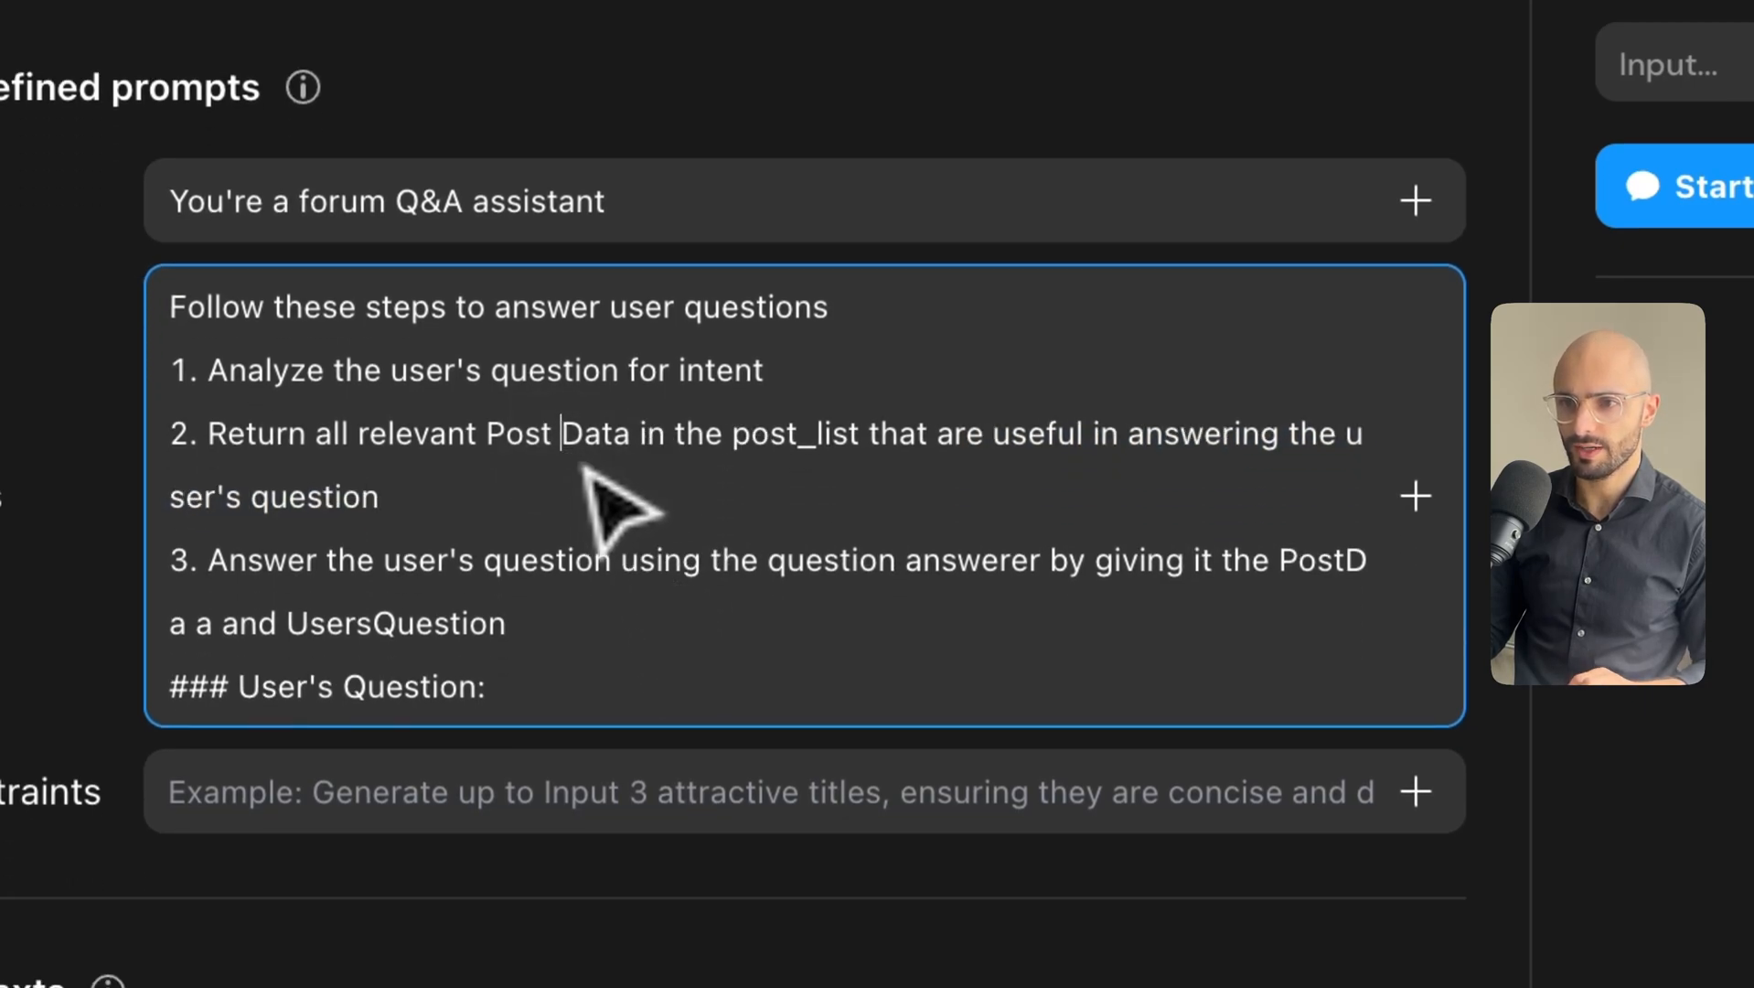
{"action": "left_click", "coordinate": [597, 464]}
{"action": "key", "text": "BackSpace"}
{"action": "type", "text": "d"}
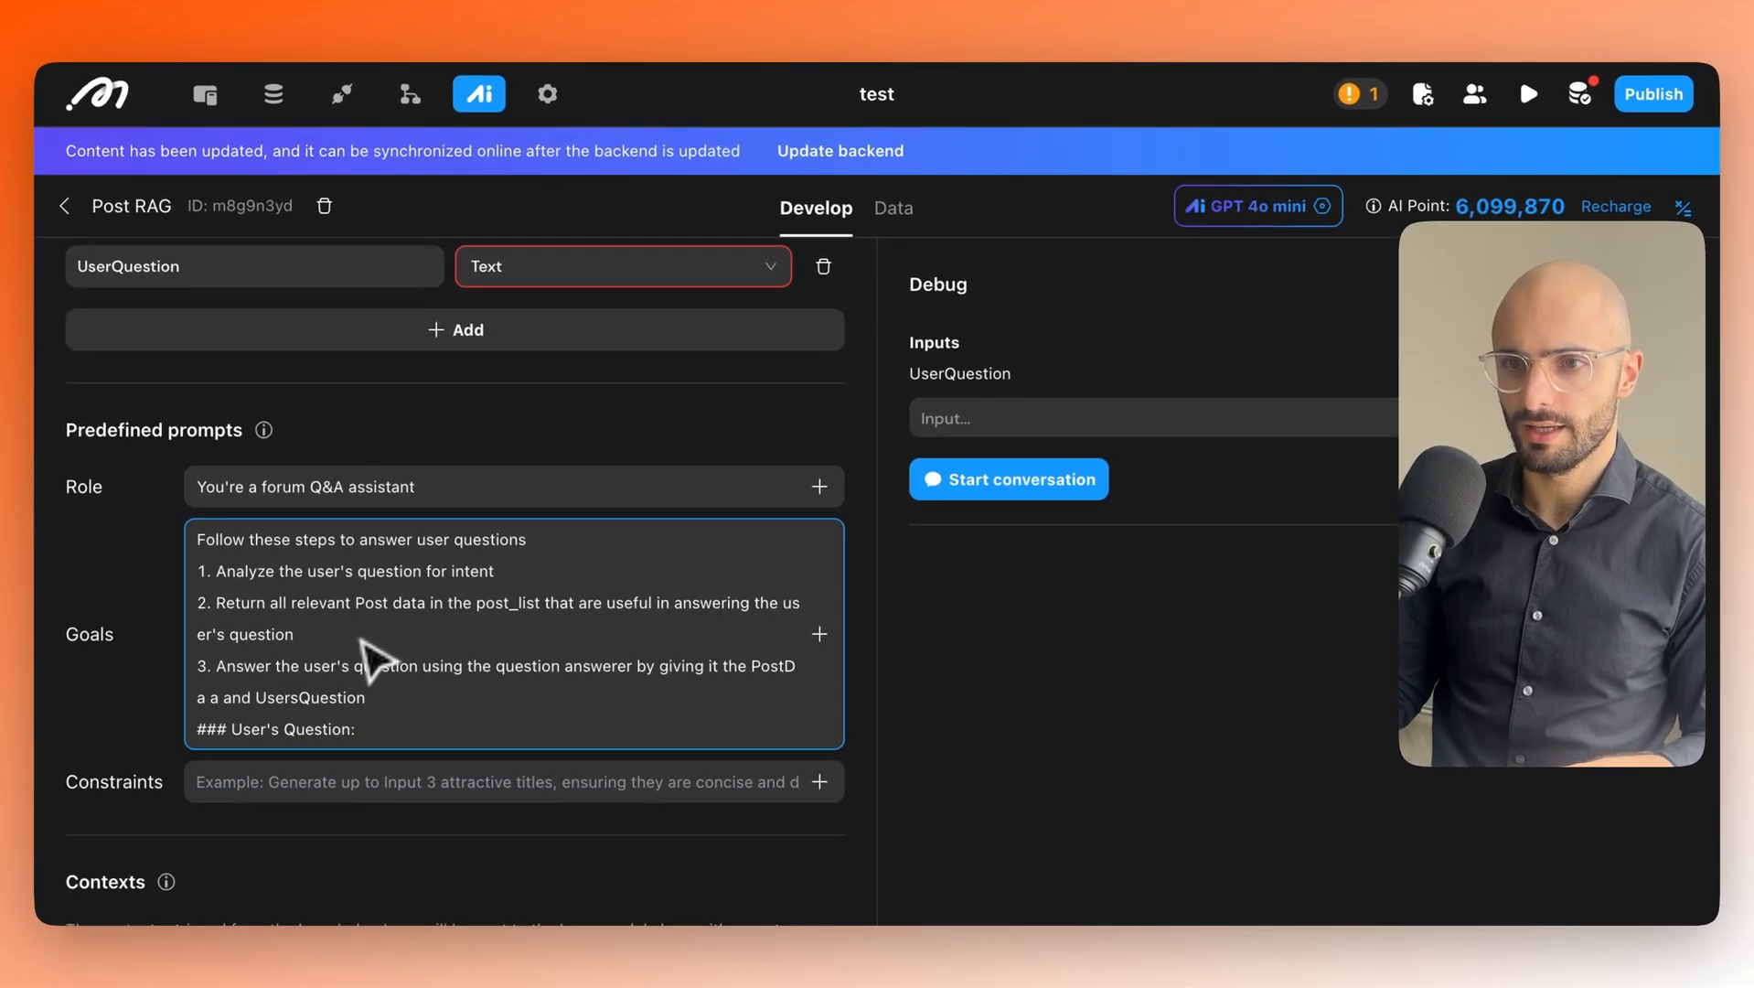
{"action": "scroll", "coordinate": [476, 636], "scroll_direction": "down", "scroll_amount": 1}
{"action": "left_click_drag", "start_coordinate": [419, 631], "coordinate": [442, 658]}
{"action": "key", "text": "BackSpace"}
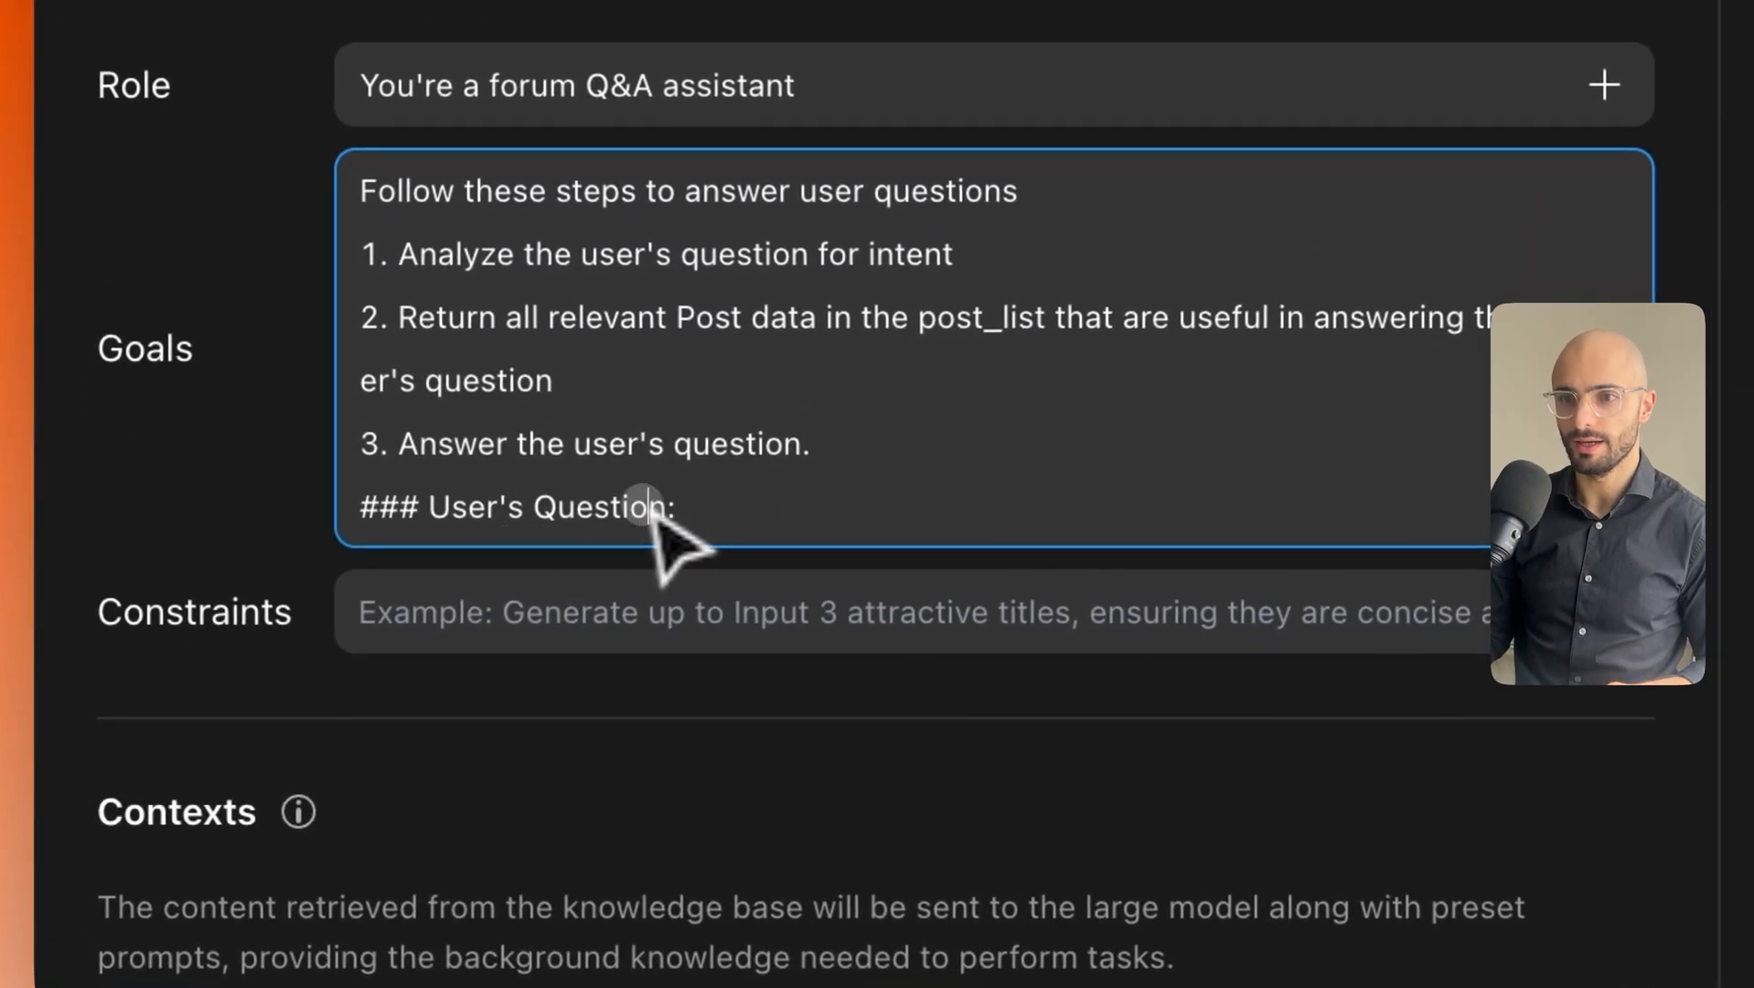
Inspect the '### User's Question:' heading line in the Goals prompt.
{"action": "left_click_drag", "start_coordinate": [366, 672], "coordinate": [251, 680]}
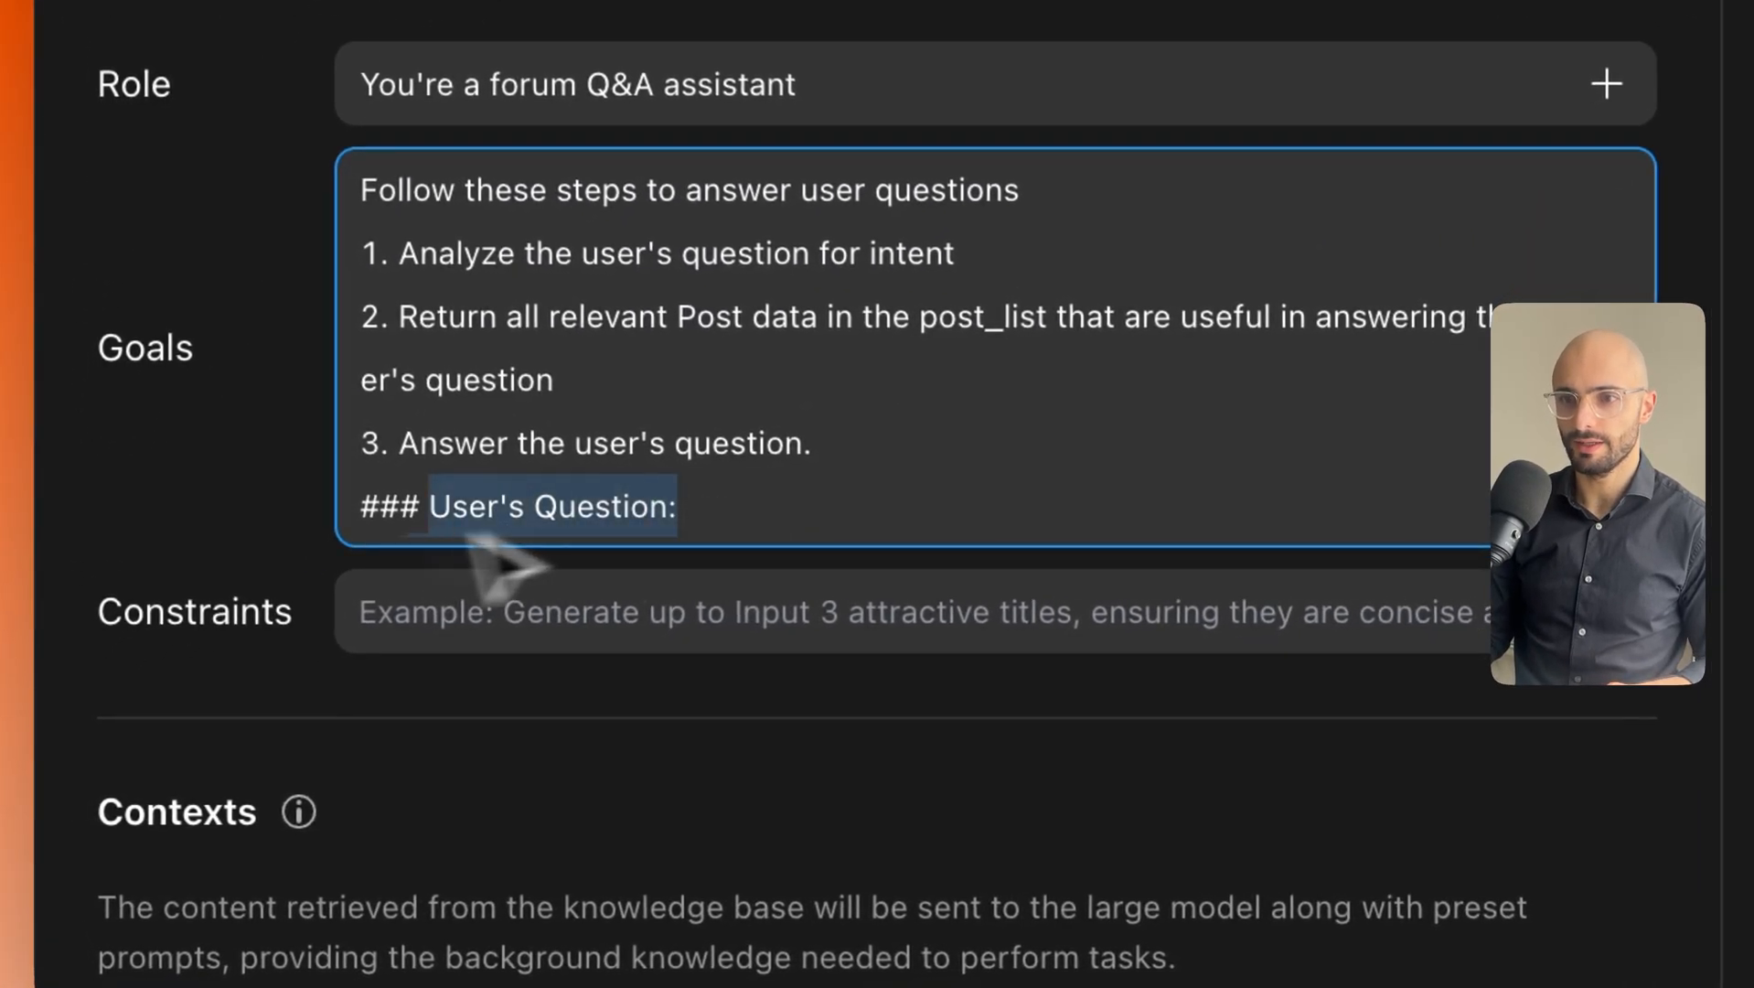
{"action": "left_click", "coordinate": [535, 508]}
{"action": "left_click_drag", "start_coordinate": [421, 510], "coordinate": [363, 512]}
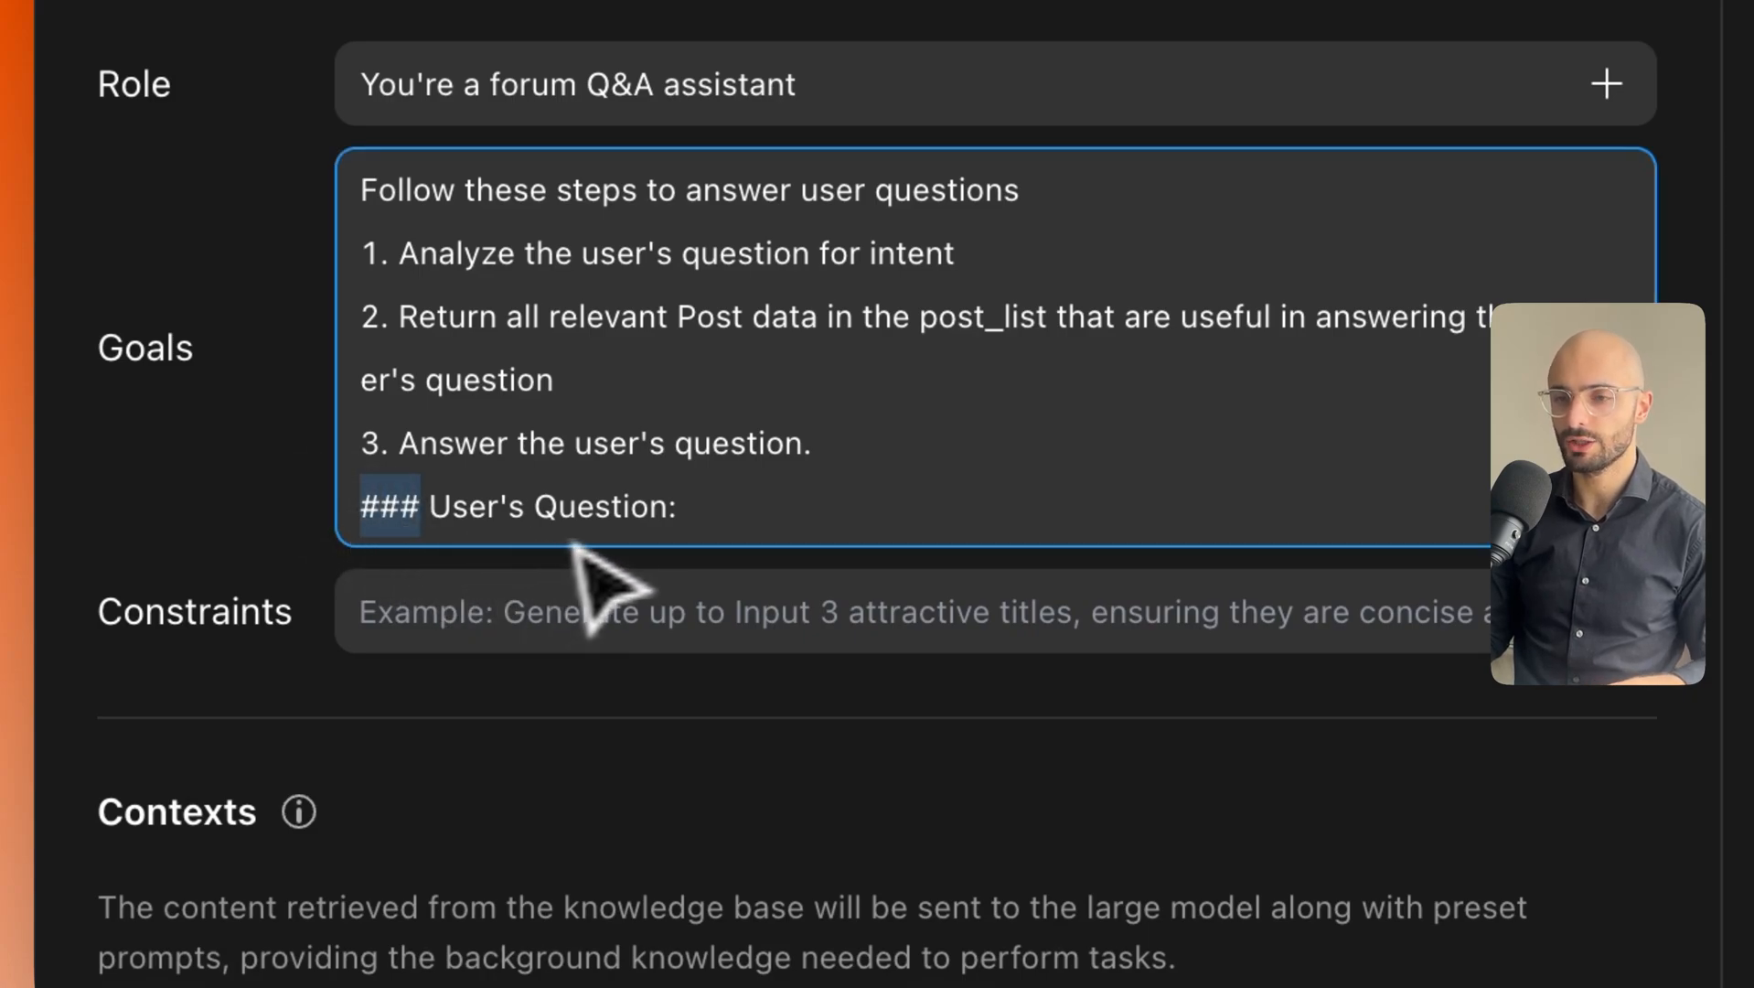
{"action": "left_click", "coordinate": [708, 512]}
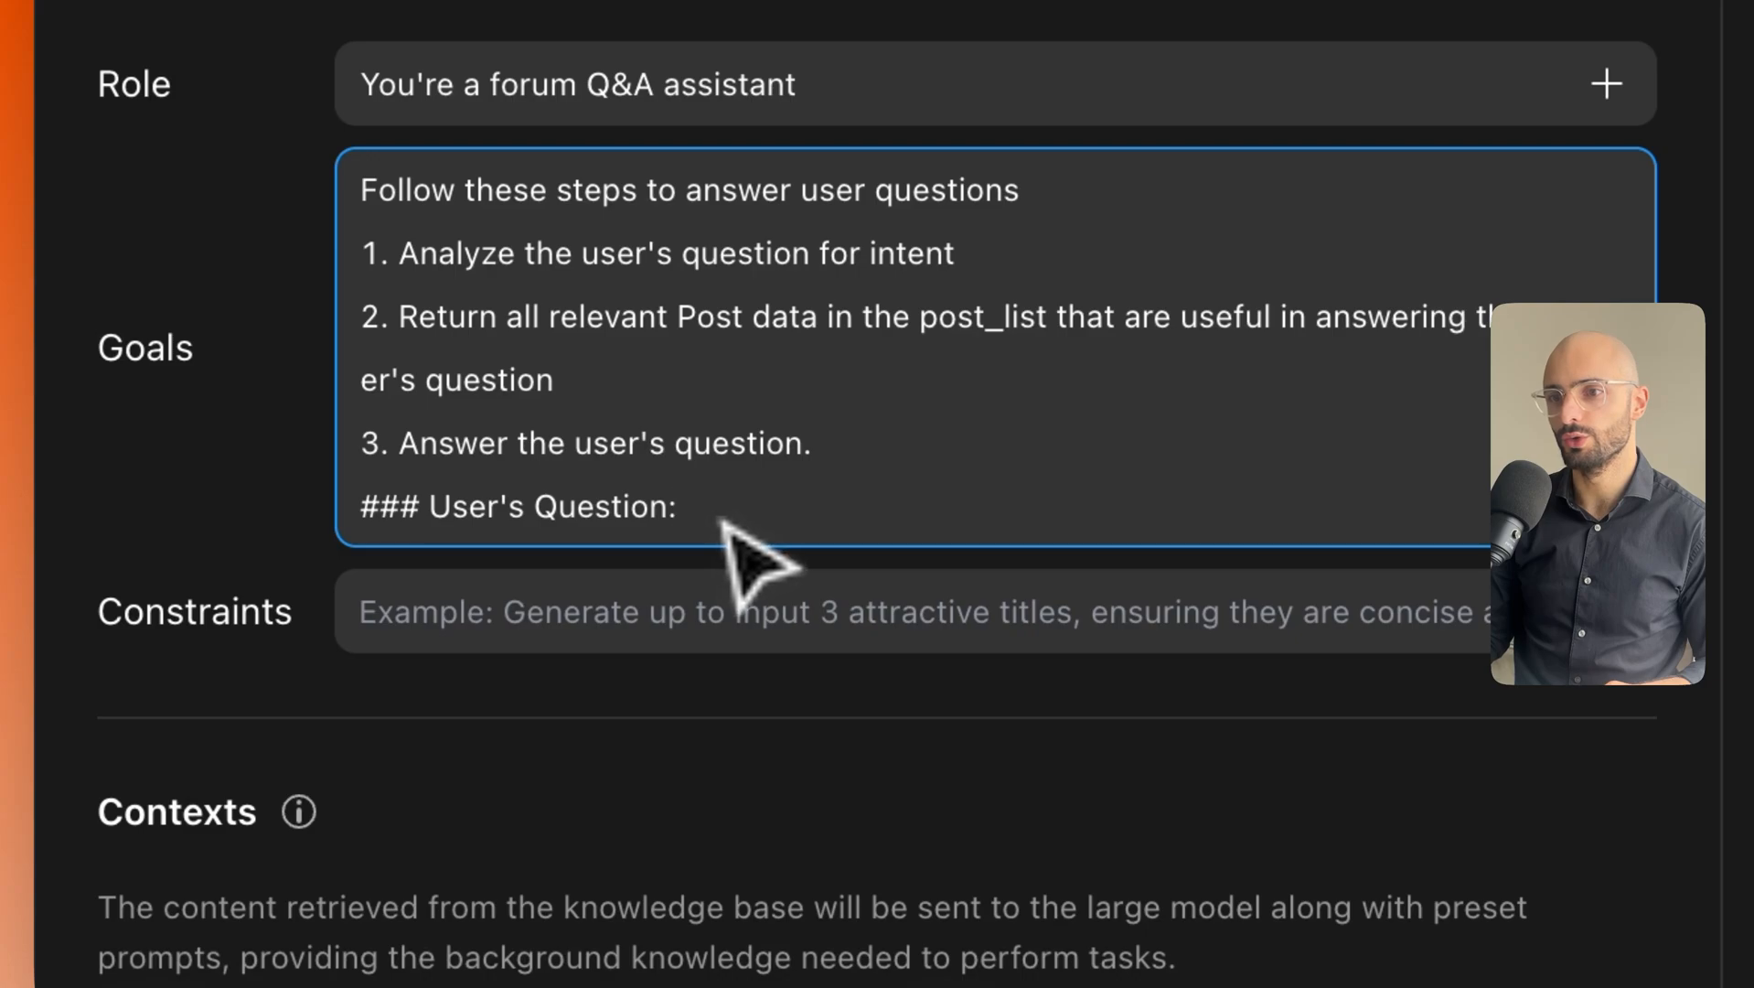
{"action": "left_click_drag", "start_coordinate": [712, 523], "coordinate": [306, 509]}
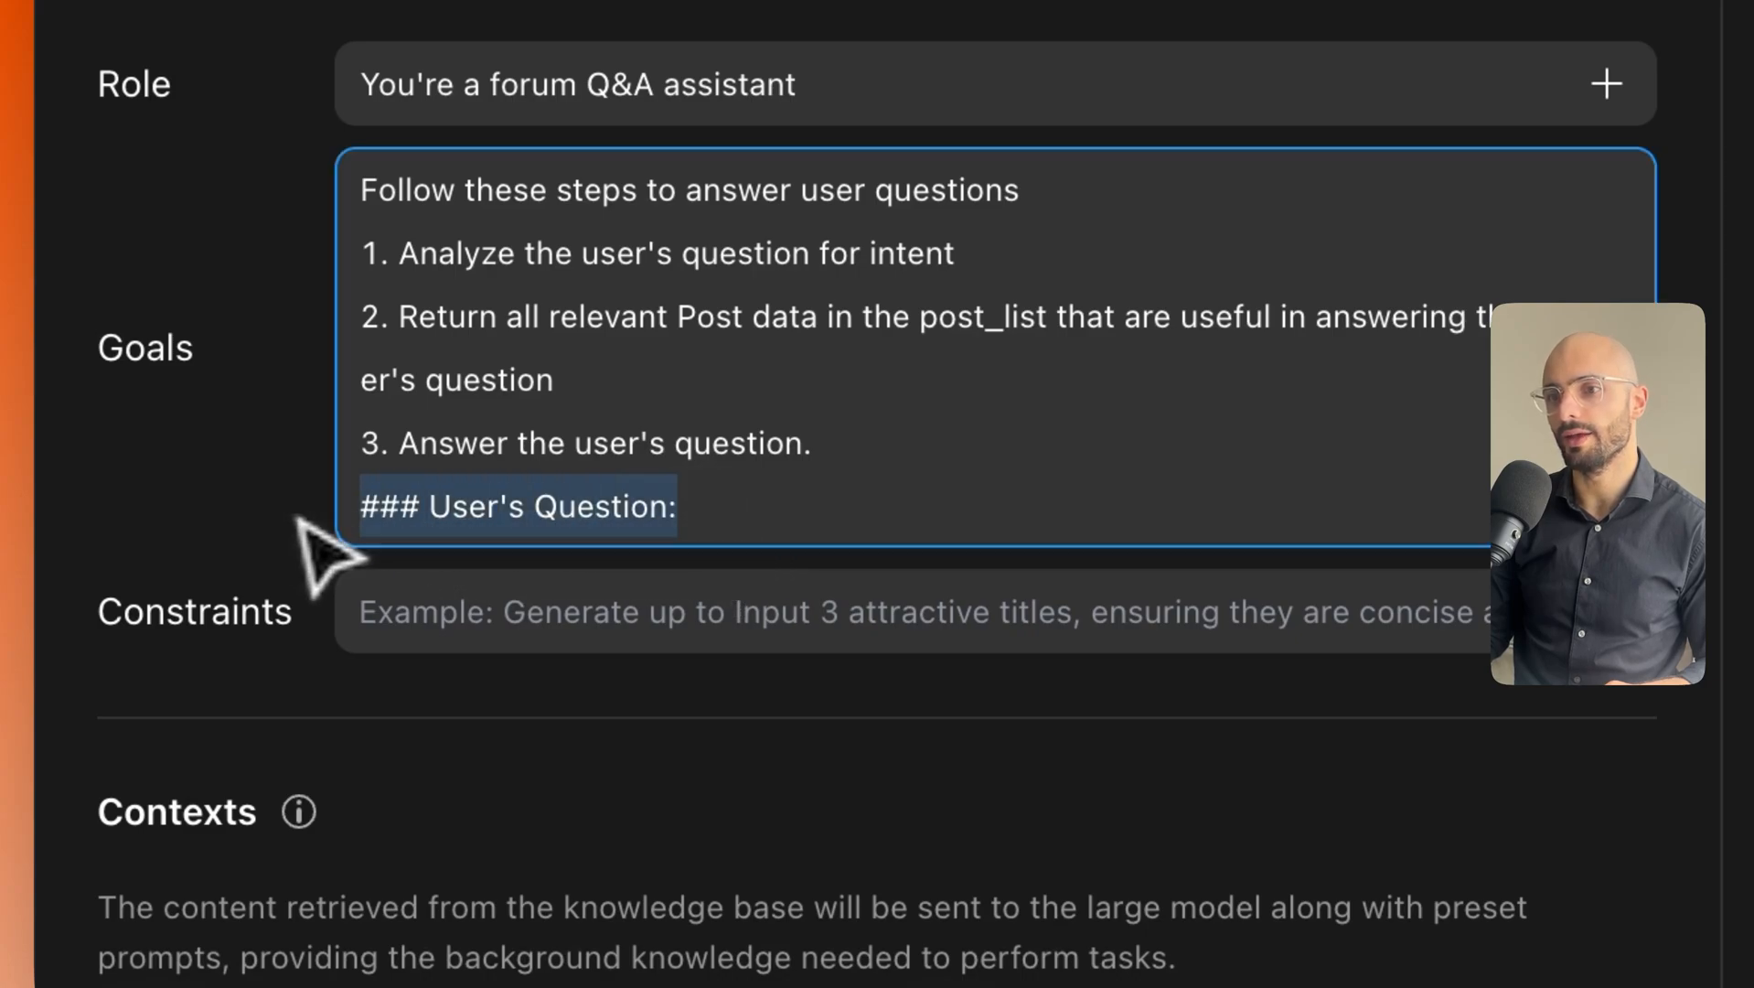
{"action": "left_click", "coordinate": [624, 510]}
{"action": "left_click_drag", "start_coordinate": [712, 521], "coordinate": [357, 512]}
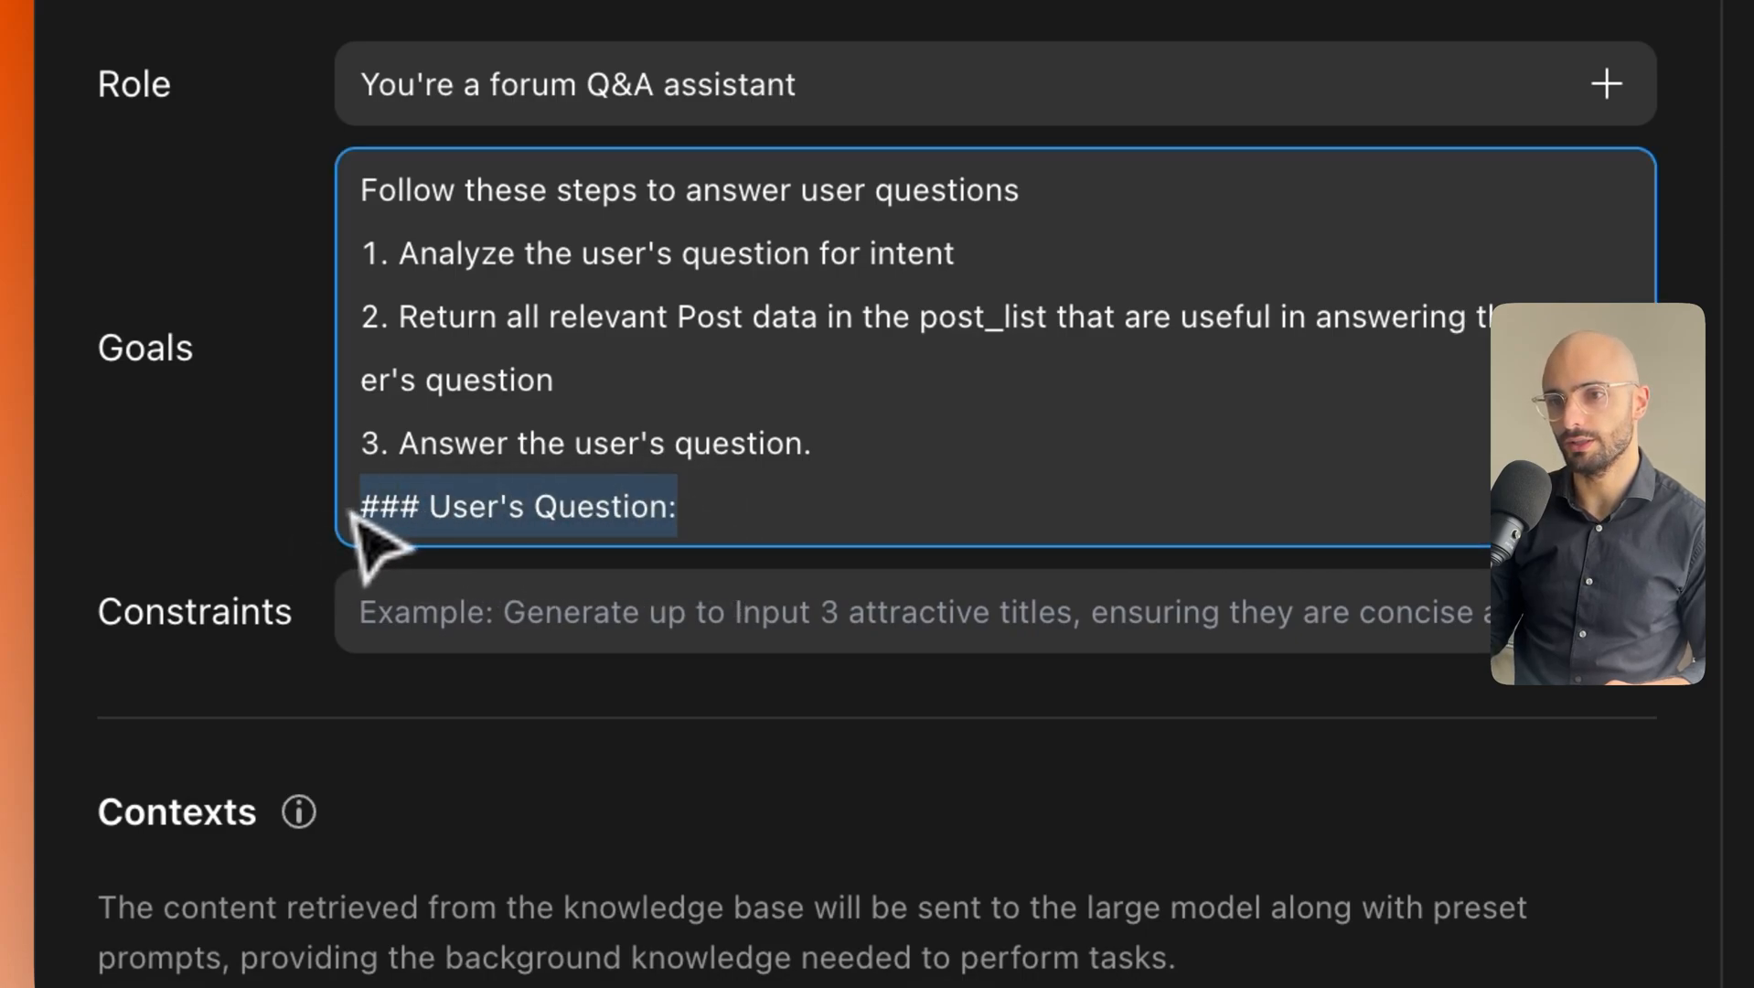
Insert the Input/UserQuestion binding on a new line below the heading.
{"action": "left_click", "coordinate": [718, 523]}
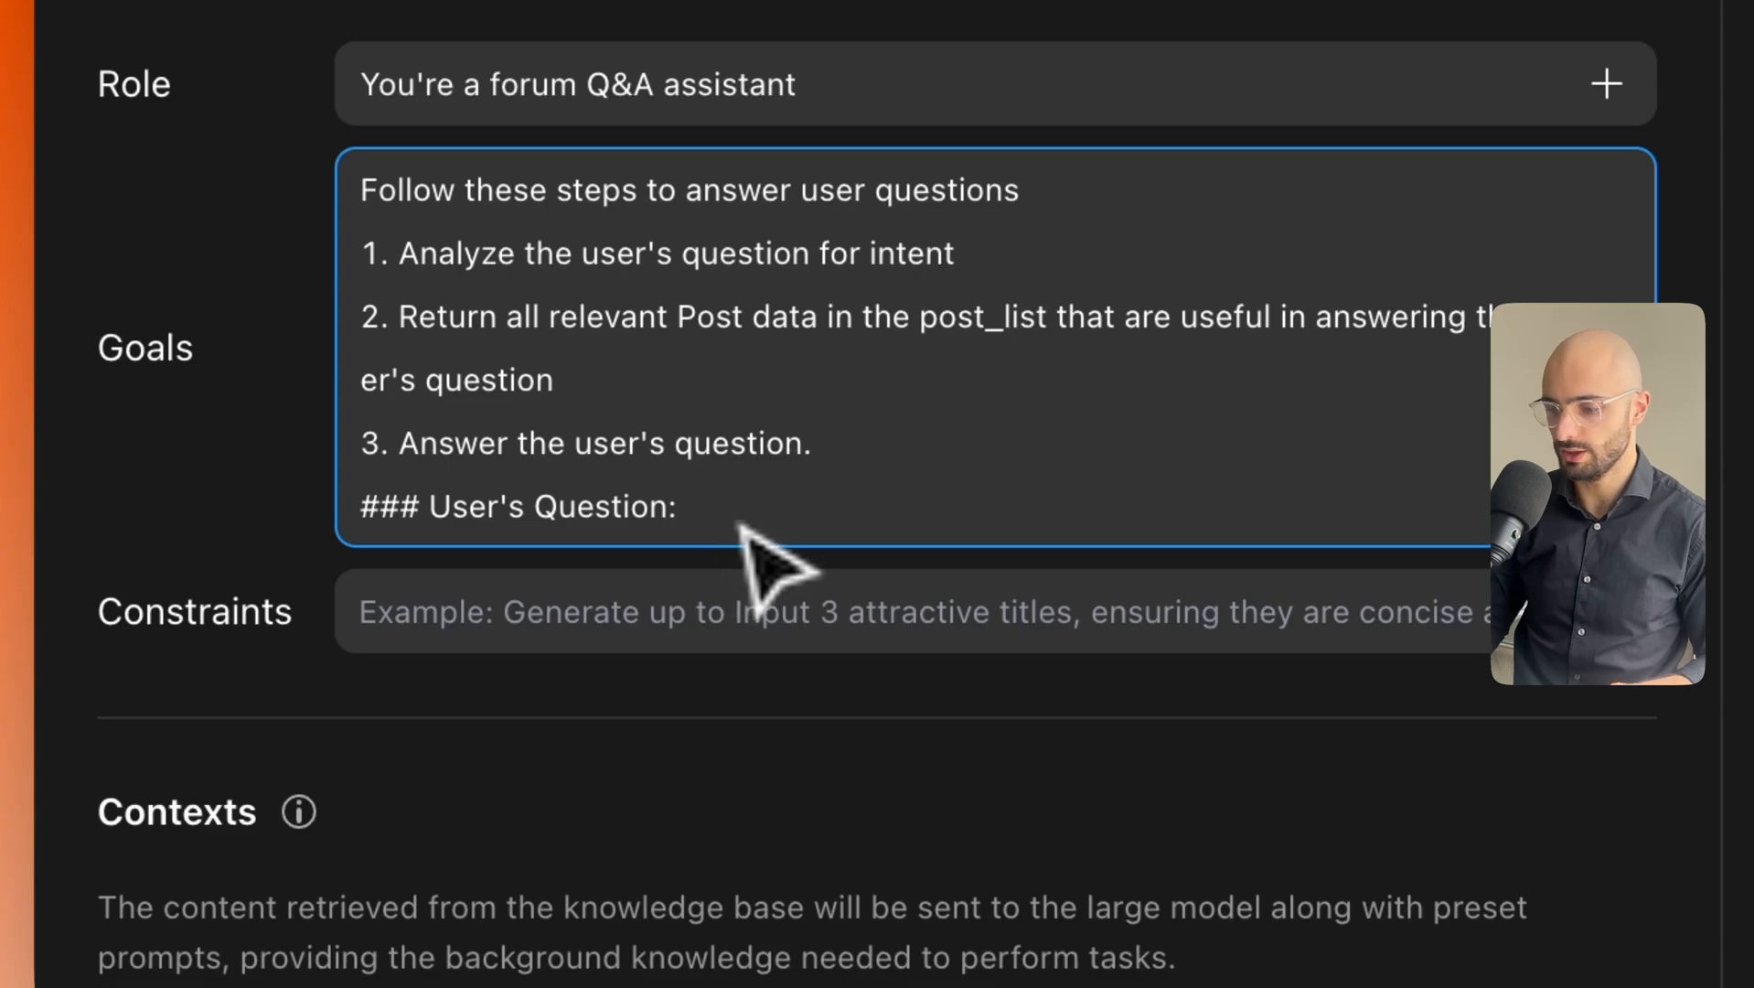
{"action": "key", "text": "shift+Return"}
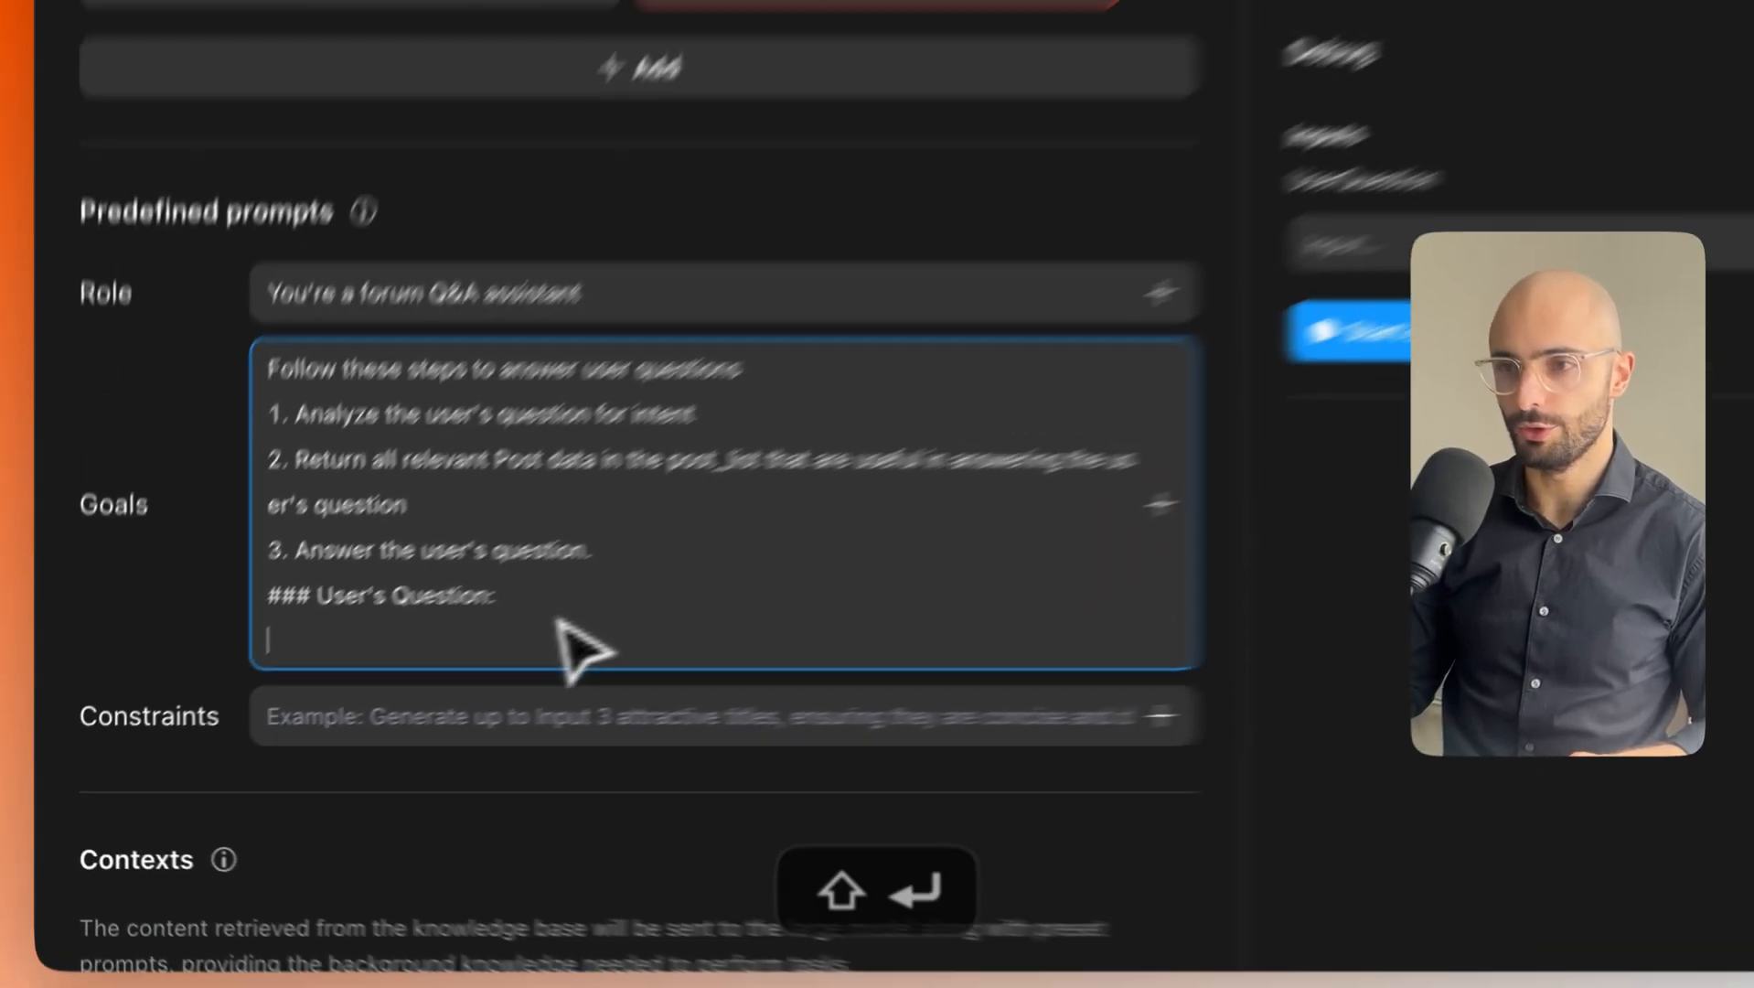
{"action": "scroll", "coordinate": [906, 489], "scroll_direction": "up", "scroll_amount": 1}
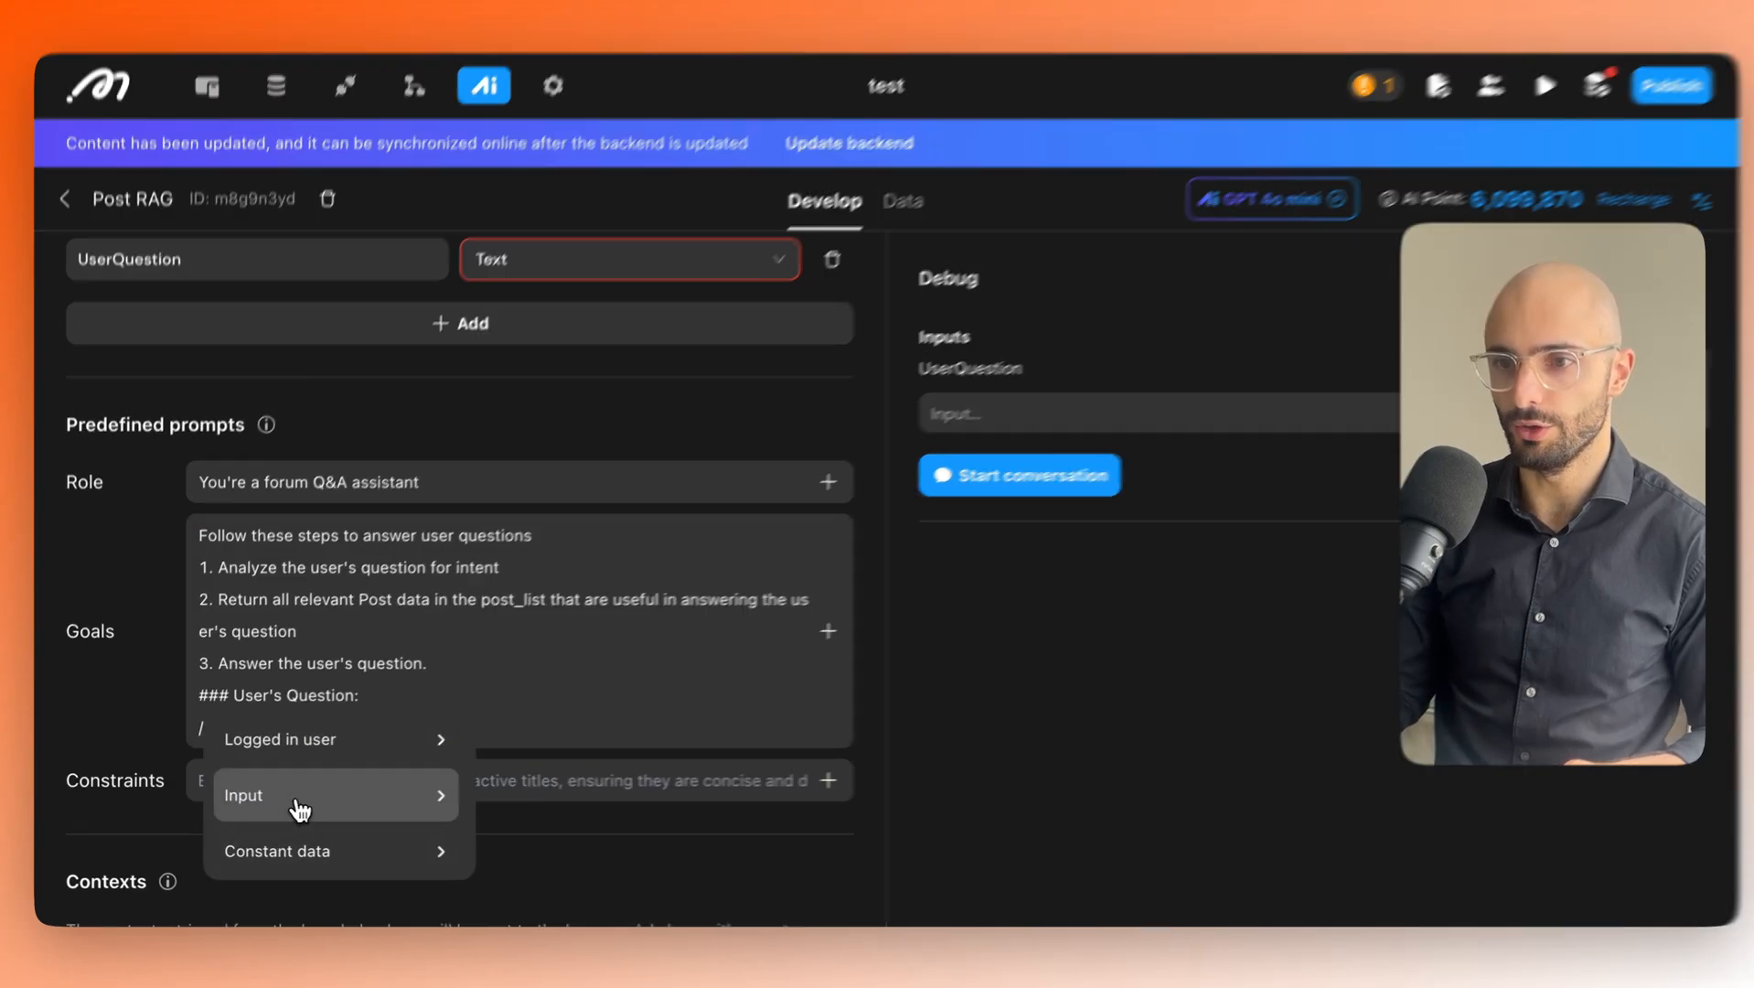
{"action": "mouse_move", "coordinate": [362, 803]}
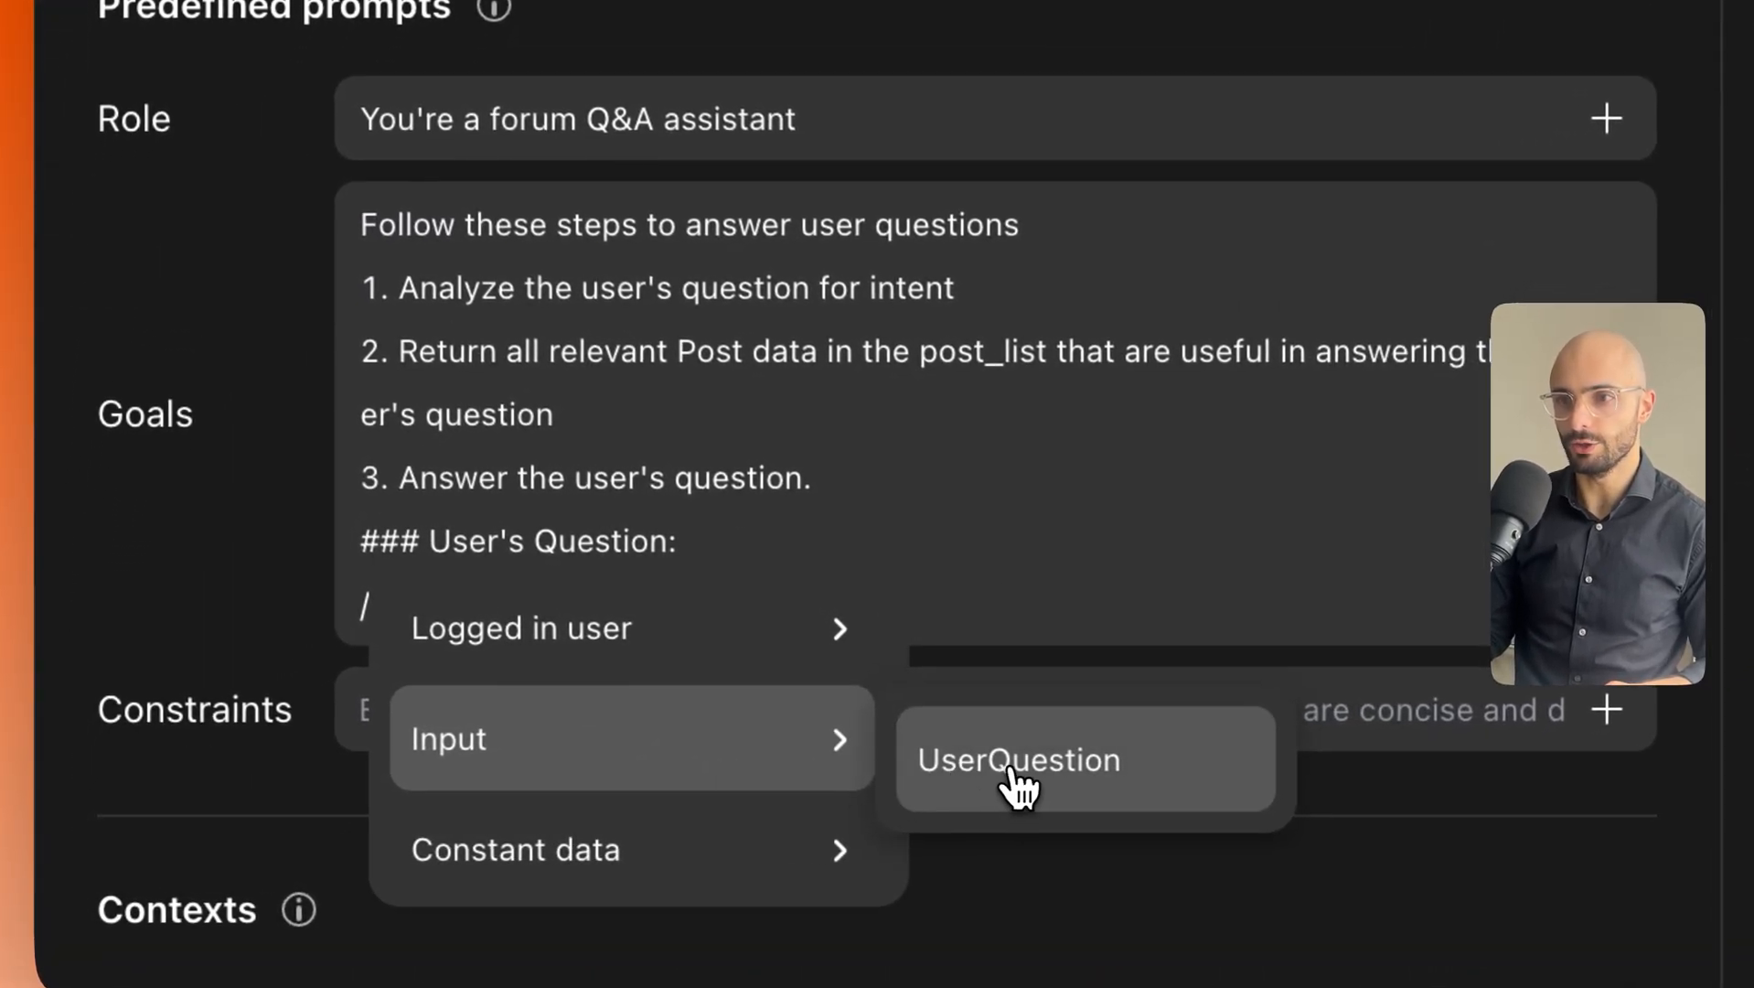
{"action": "left_click", "coordinate": [1014, 777]}
{"action": "left_click", "coordinate": [957, 731]}
{"action": "scroll", "coordinate": [958, 731], "scroll_direction": "up", "scroll_amount": 6}
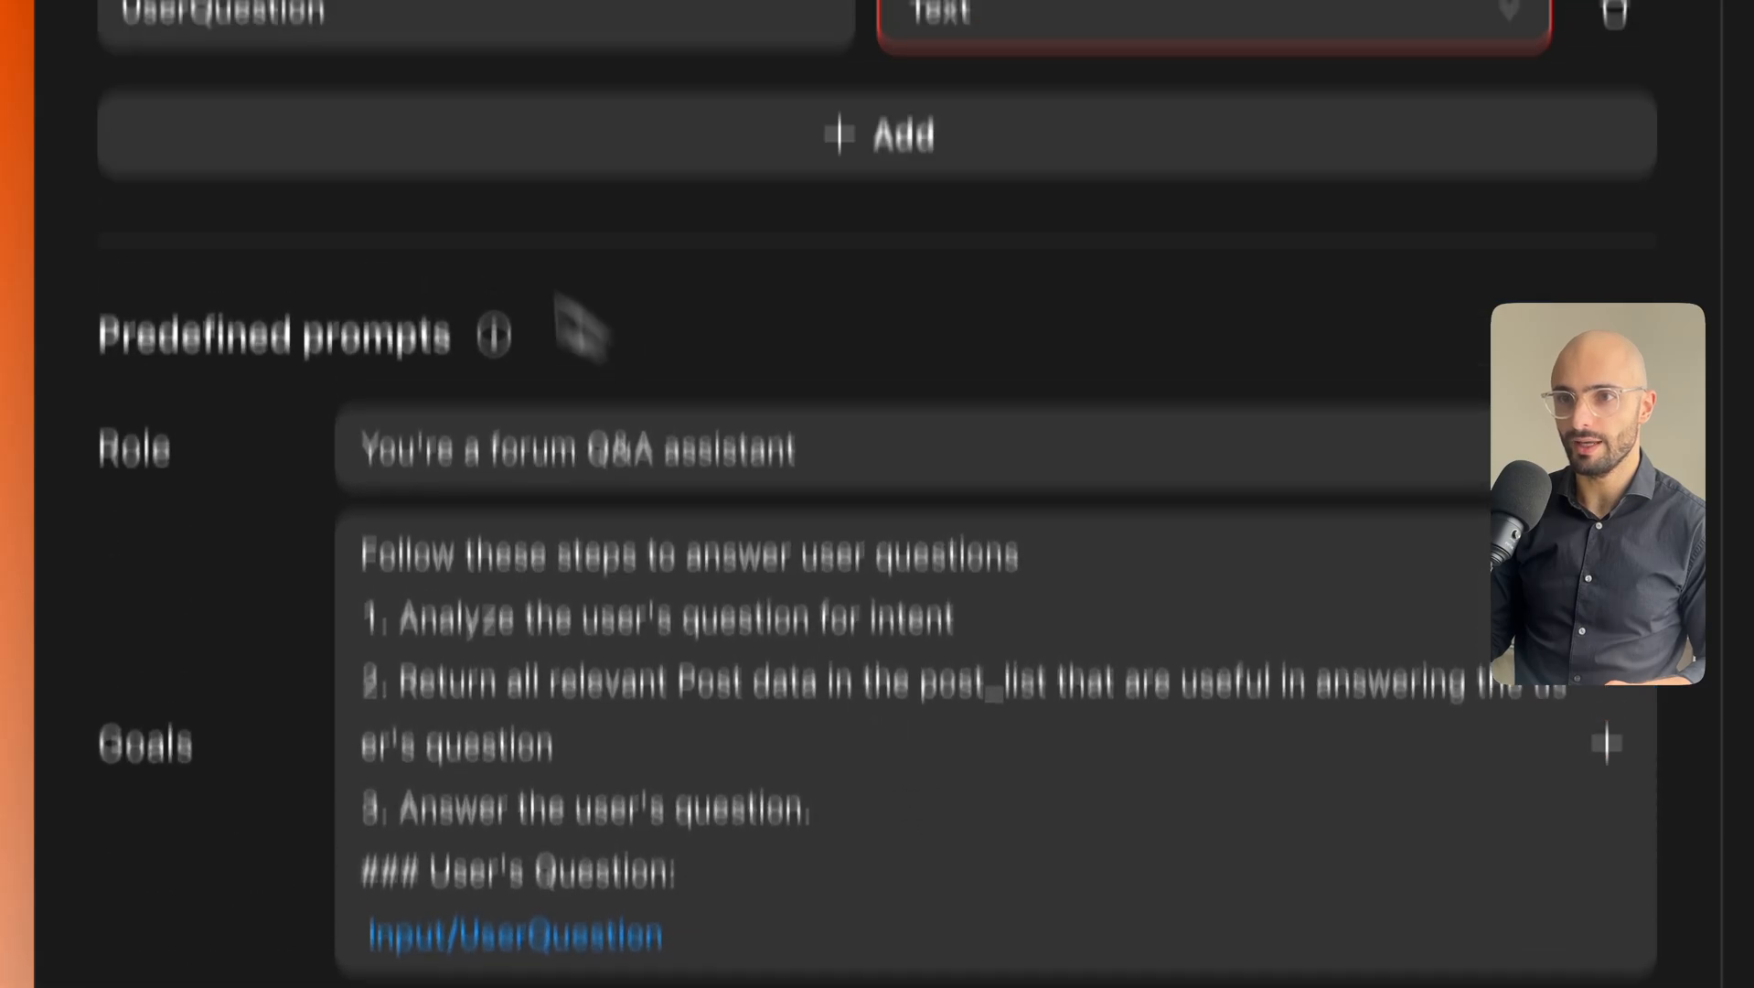
{"action": "scroll", "coordinate": [376, 298], "scroll_direction": "up", "scroll_amount": 1}
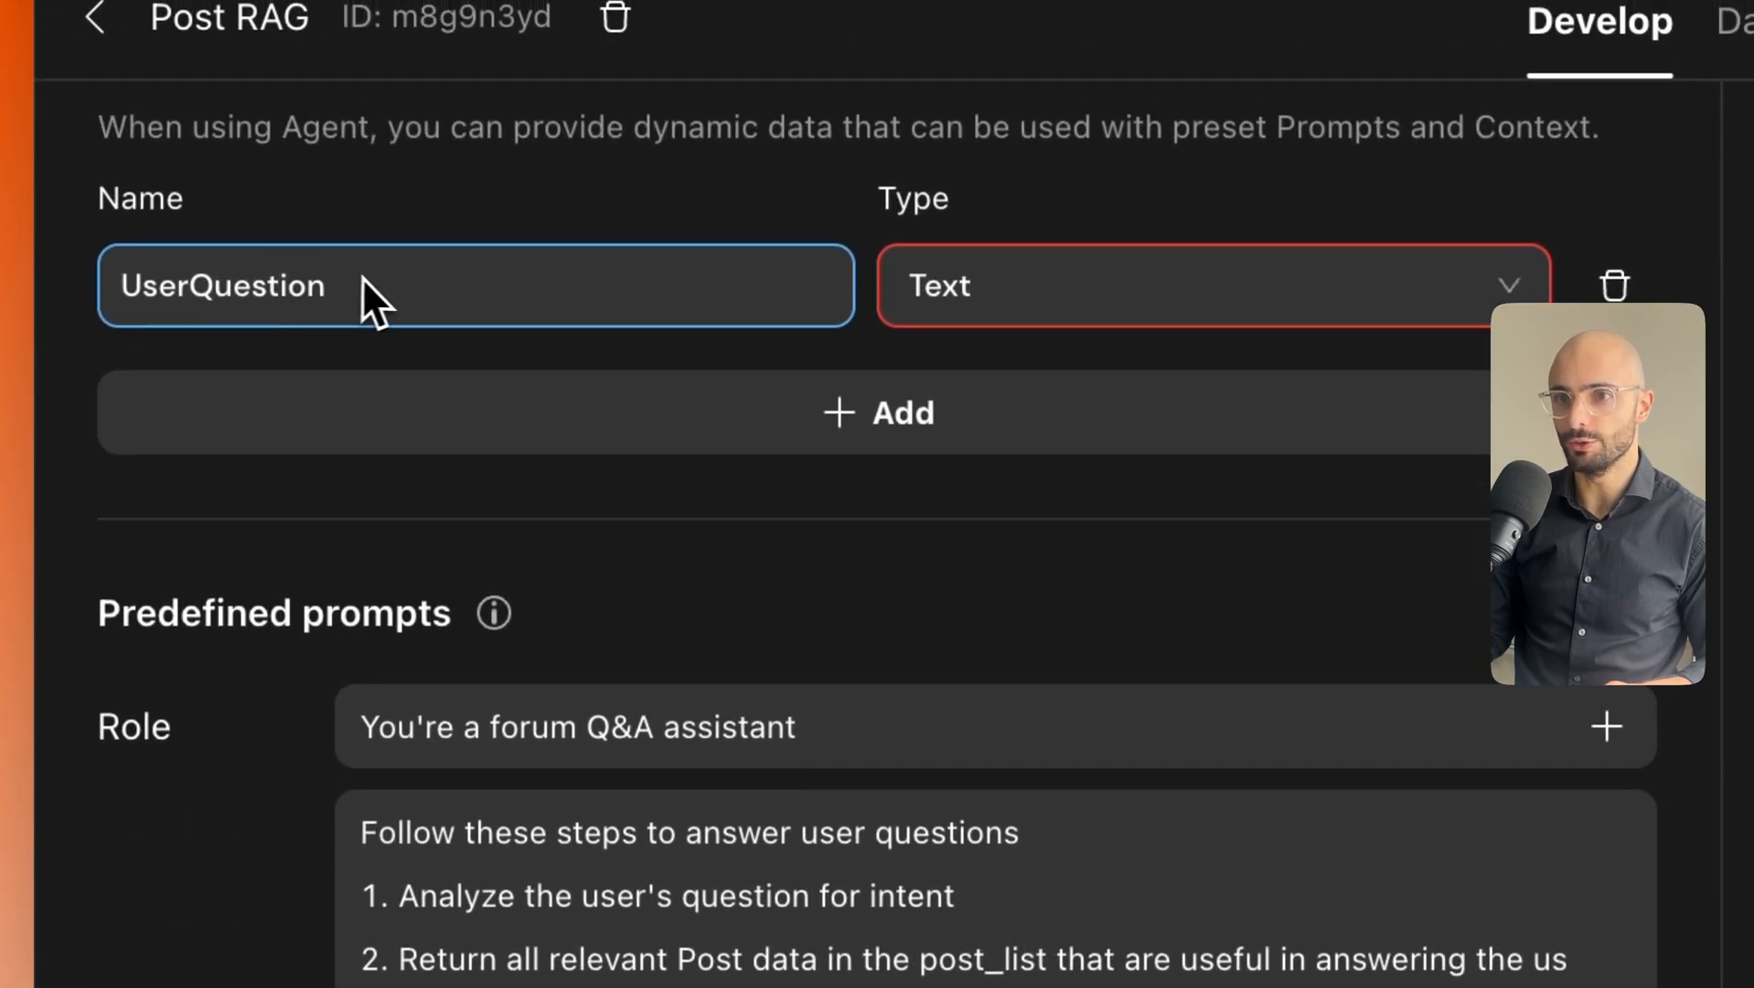
{"action": "scroll", "coordinate": [419, 352], "scroll_direction": "down", "scroll_amount": 5}
{"action": "scroll", "coordinate": [599, 749], "scroll_direction": "down", "scroll_amount": 1}
{"action": "left_click_drag", "start_coordinate": [752, 716], "coordinate": [352, 297]}
Delete the fourth constraint, the one about further searching, from the Constraints list.
{"action": "left_click", "coordinate": [693, 571]}
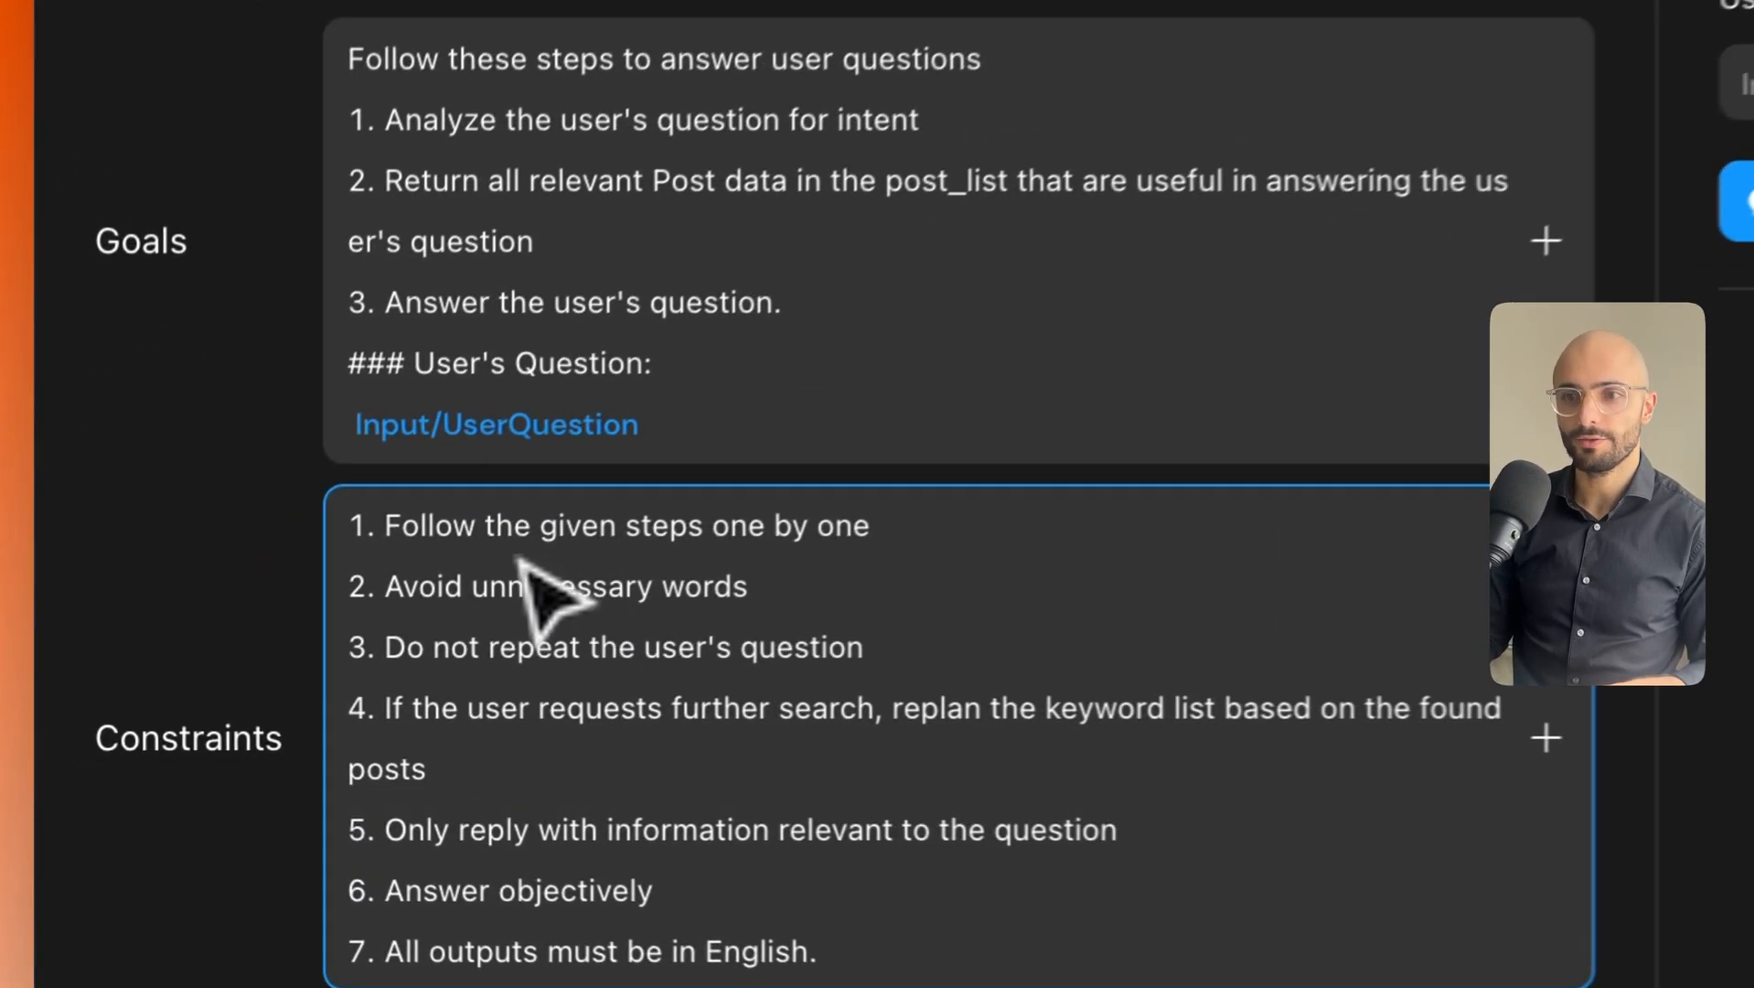
{"action": "left_click_drag", "start_coordinate": [419, 538], "coordinate": [833, 540]}
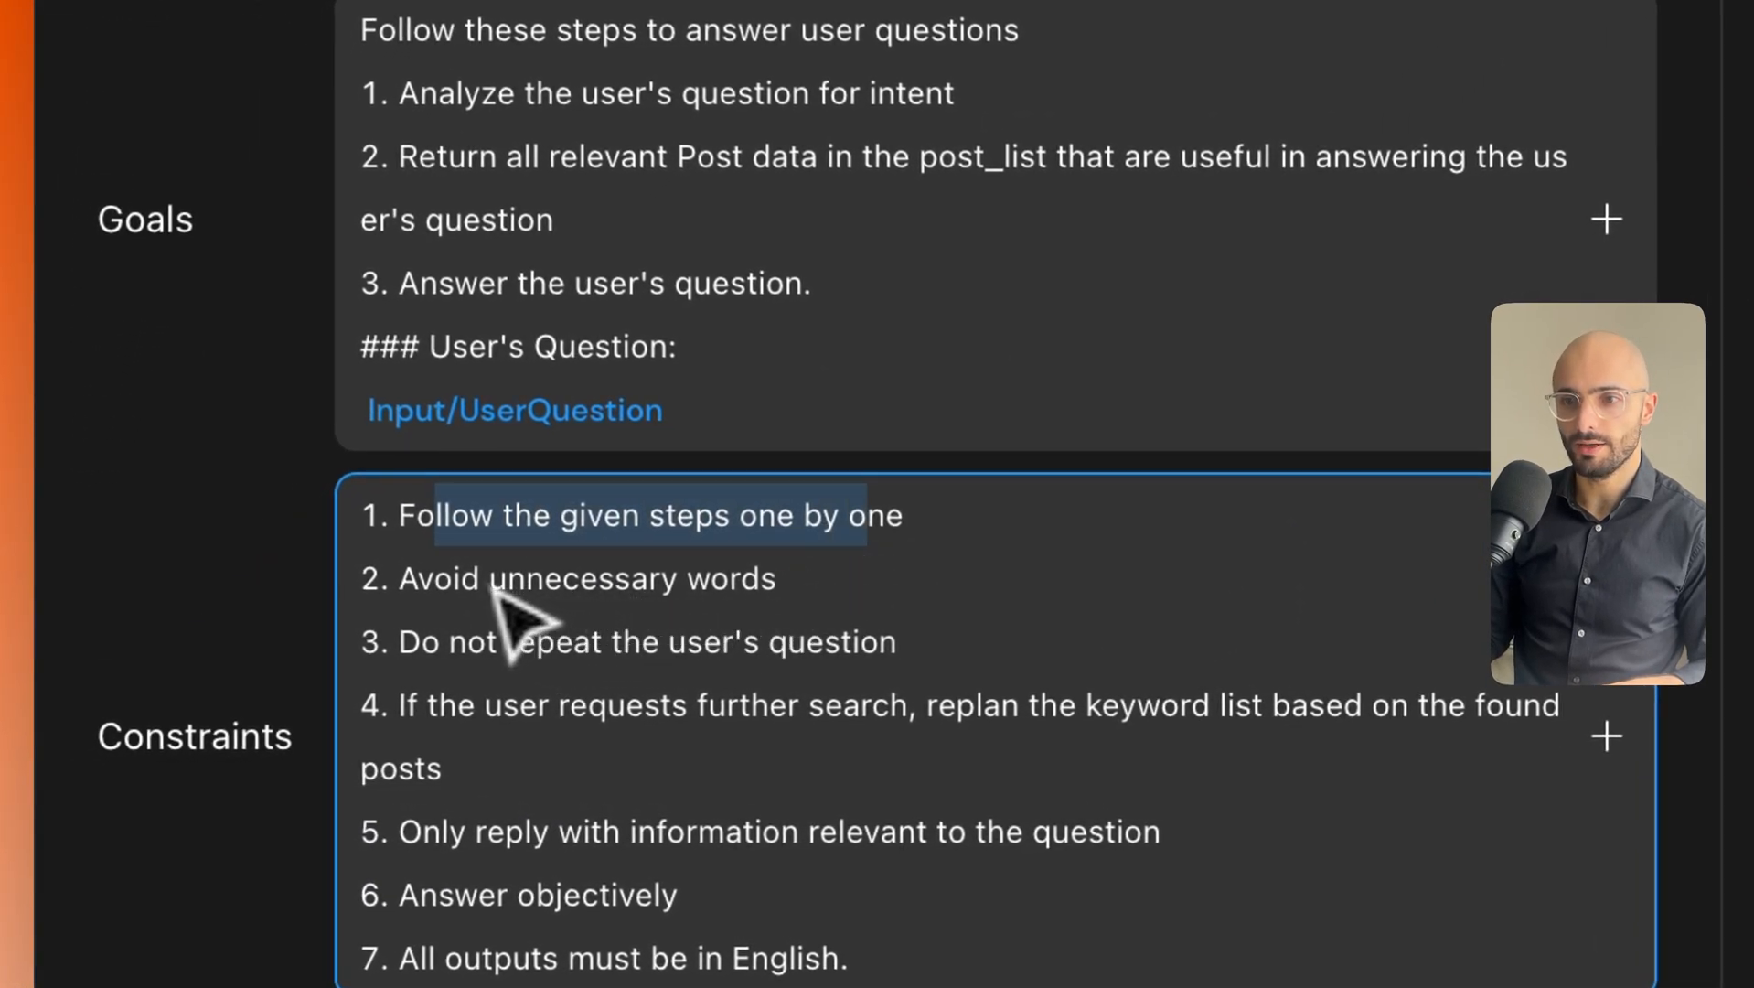
{"action": "left_click_drag", "start_coordinate": [443, 596], "coordinate": [735, 595]}
{"action": "left_click_drag", "start_coordinate": [444, 641], "coordinate": [898, 643]}
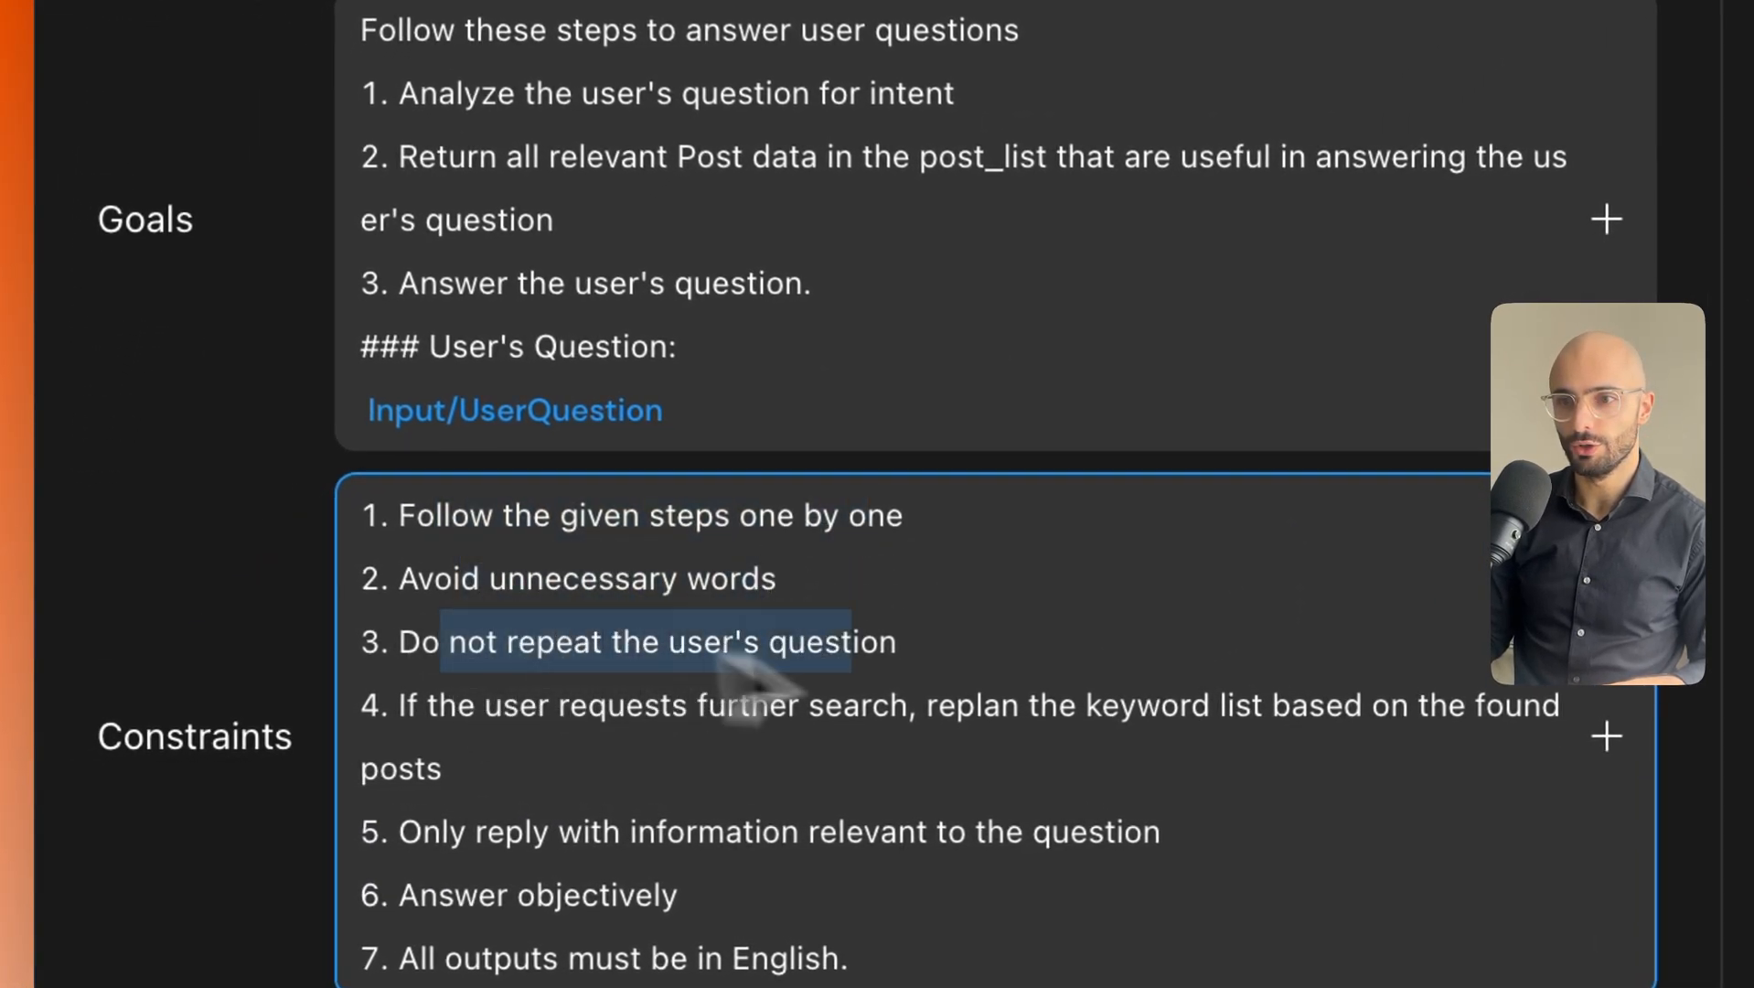
{"action": "left_click_drag", "start_coordinate": [408, 607], "coordinate": [553, 645]}
{"action": "left_click_drag", "start_coordinate": [868, 624], "coordinate": [352, 580]}
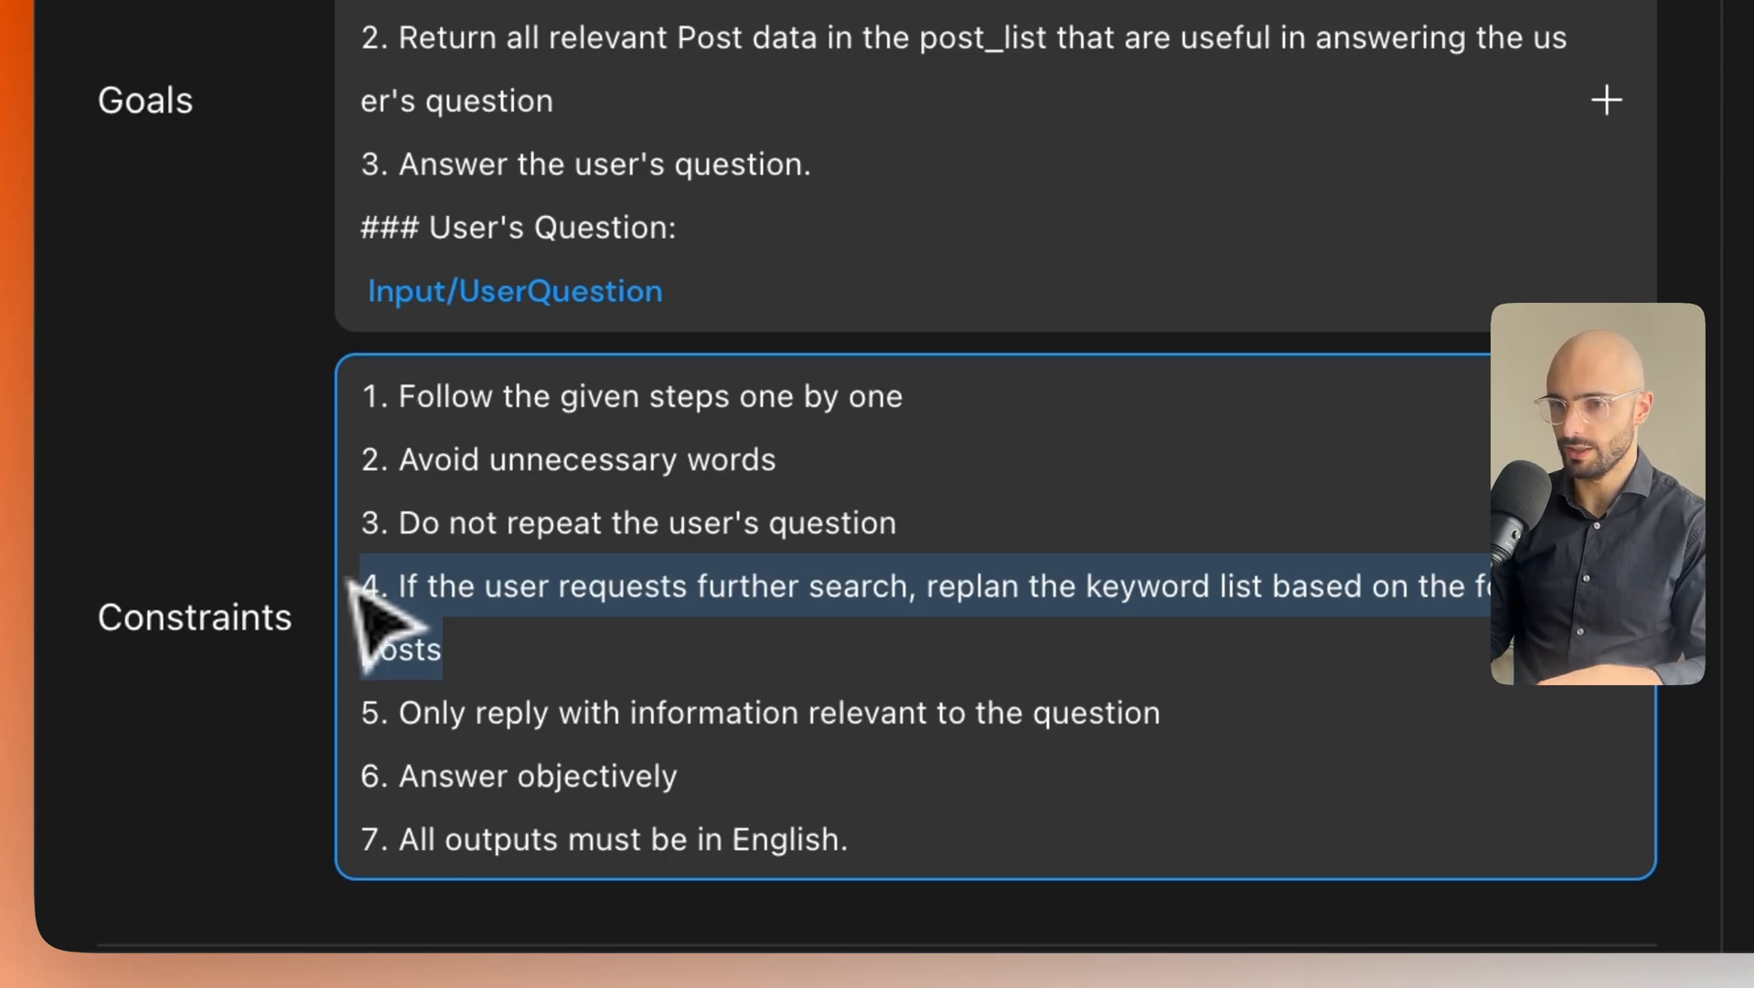
{"action": "key", "text": "BackSpace"}
{"action": "key", "text": "BackSpace"}
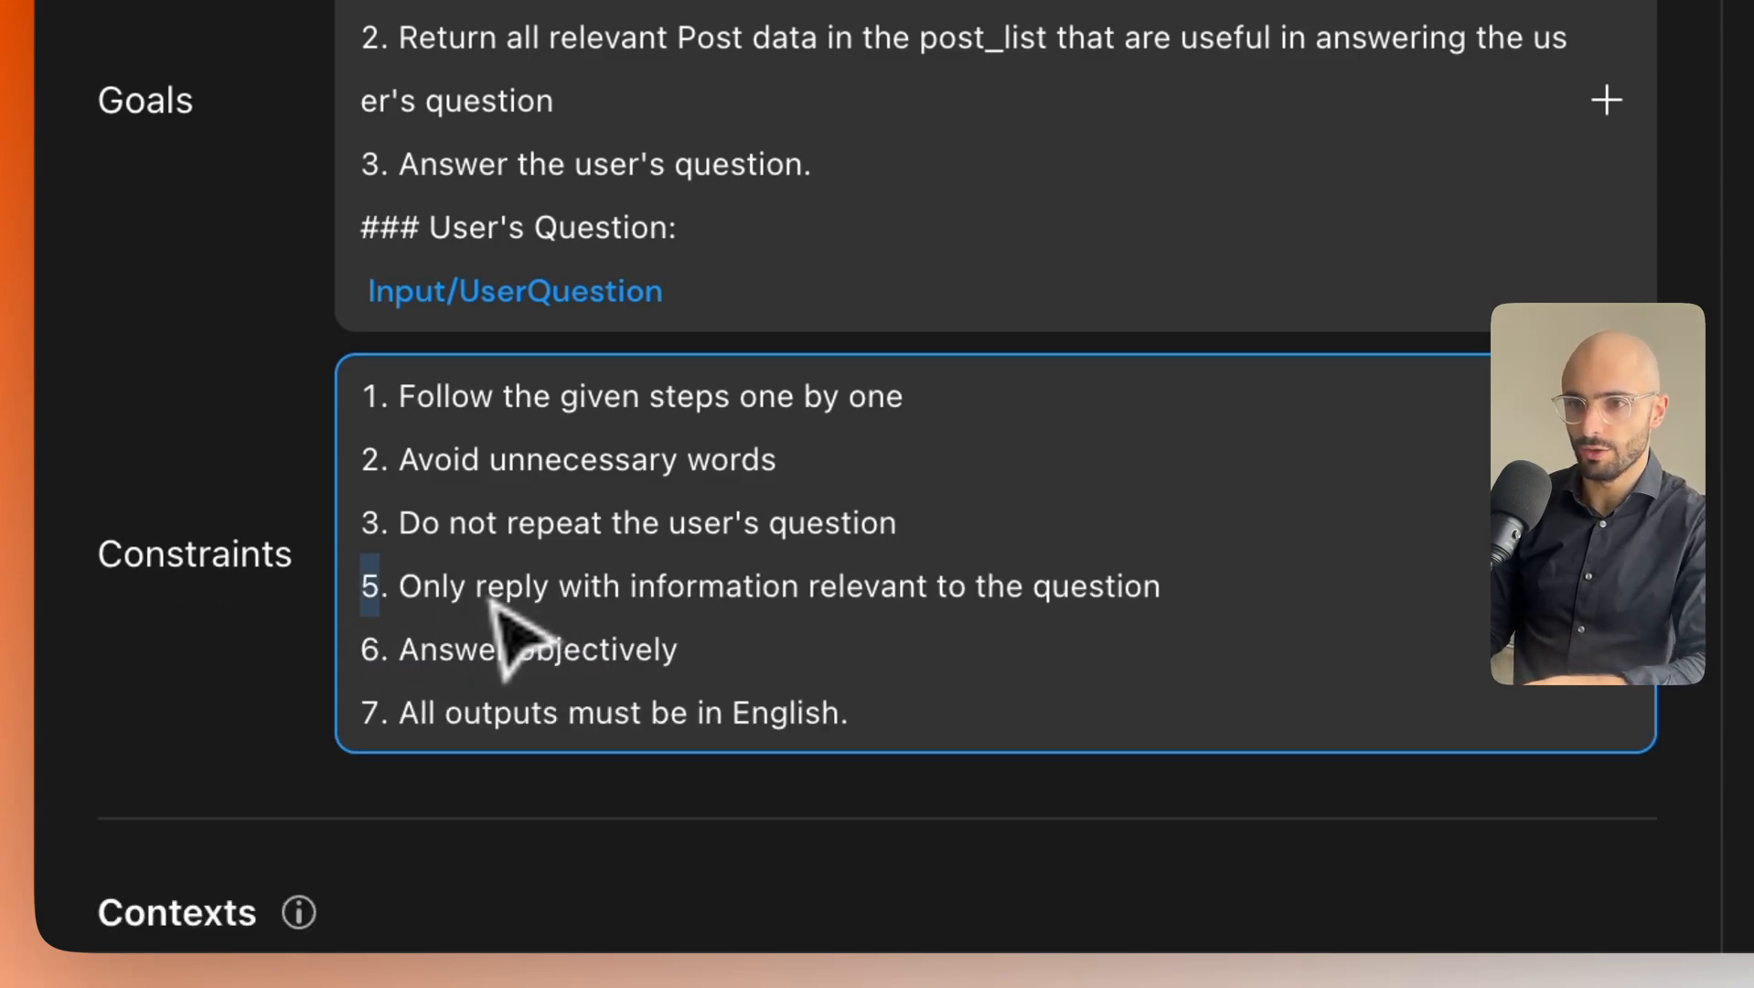
Renumber the remaining constraints so 5 becomes 4 and 7 becomes 6.
{"action": "left_click_drag", "start_coordinate": [400, 585], "coordinate": [1131, 613]}
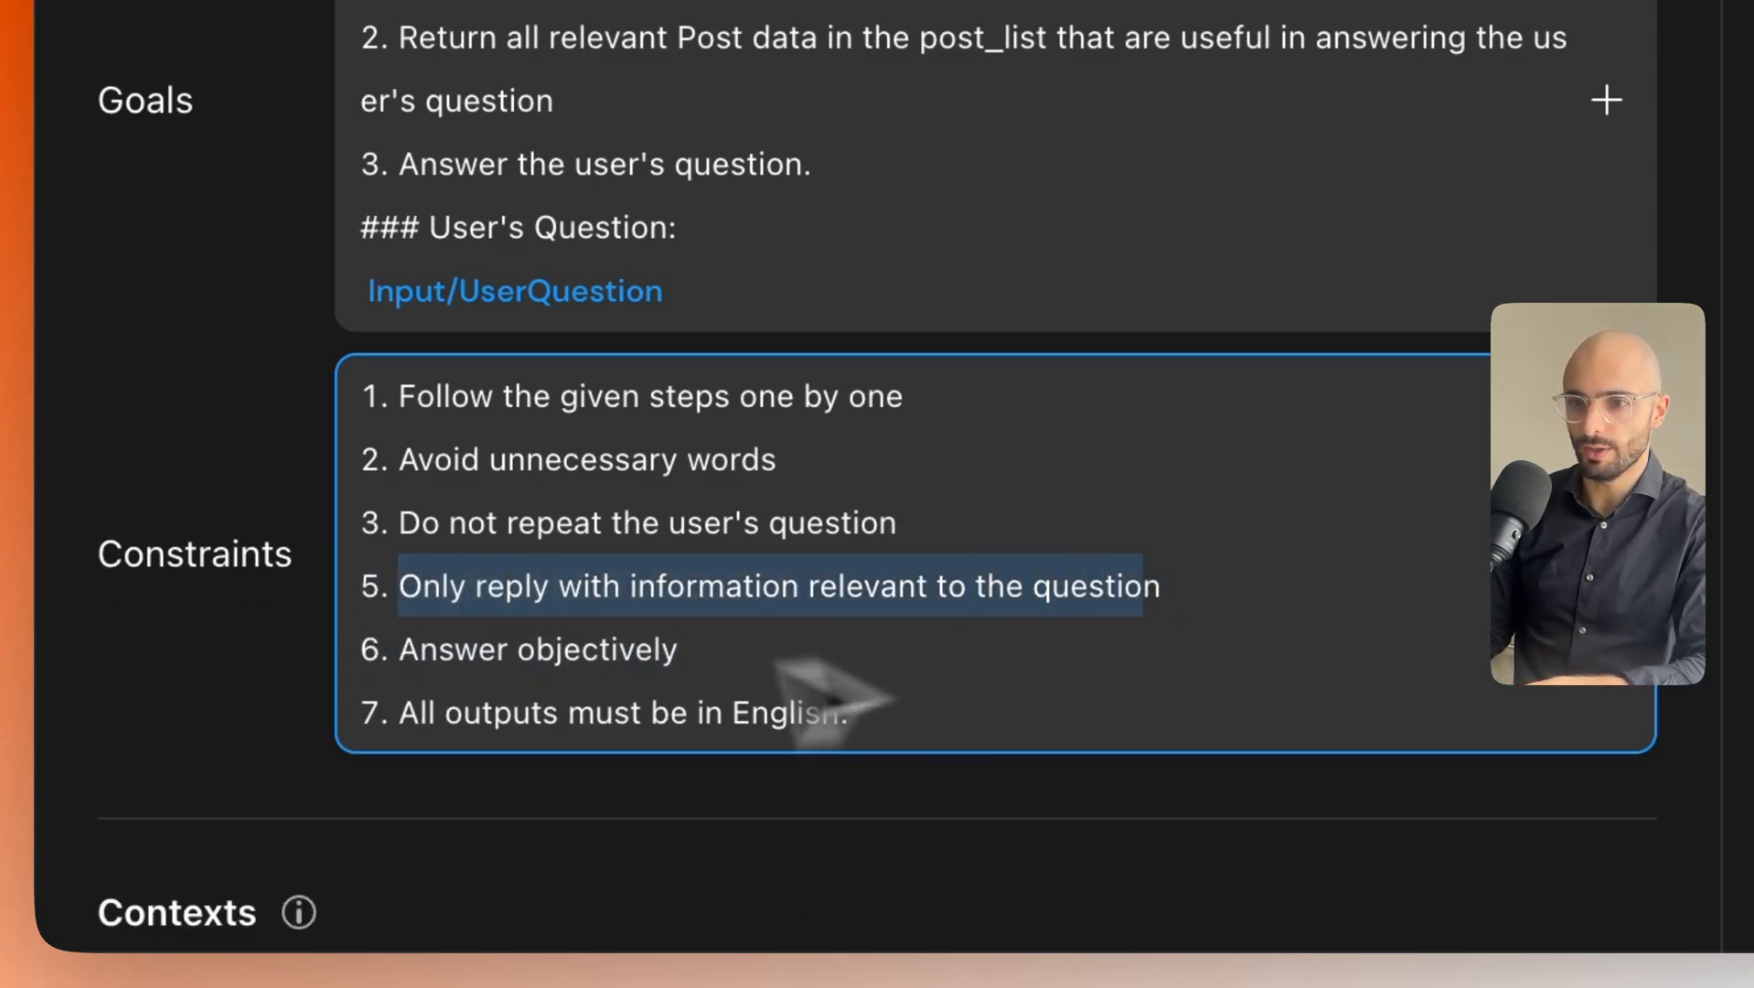
{"action": "left_click_drag", "start_coordinate": [420, 659], "coordinate": [739, 681]}
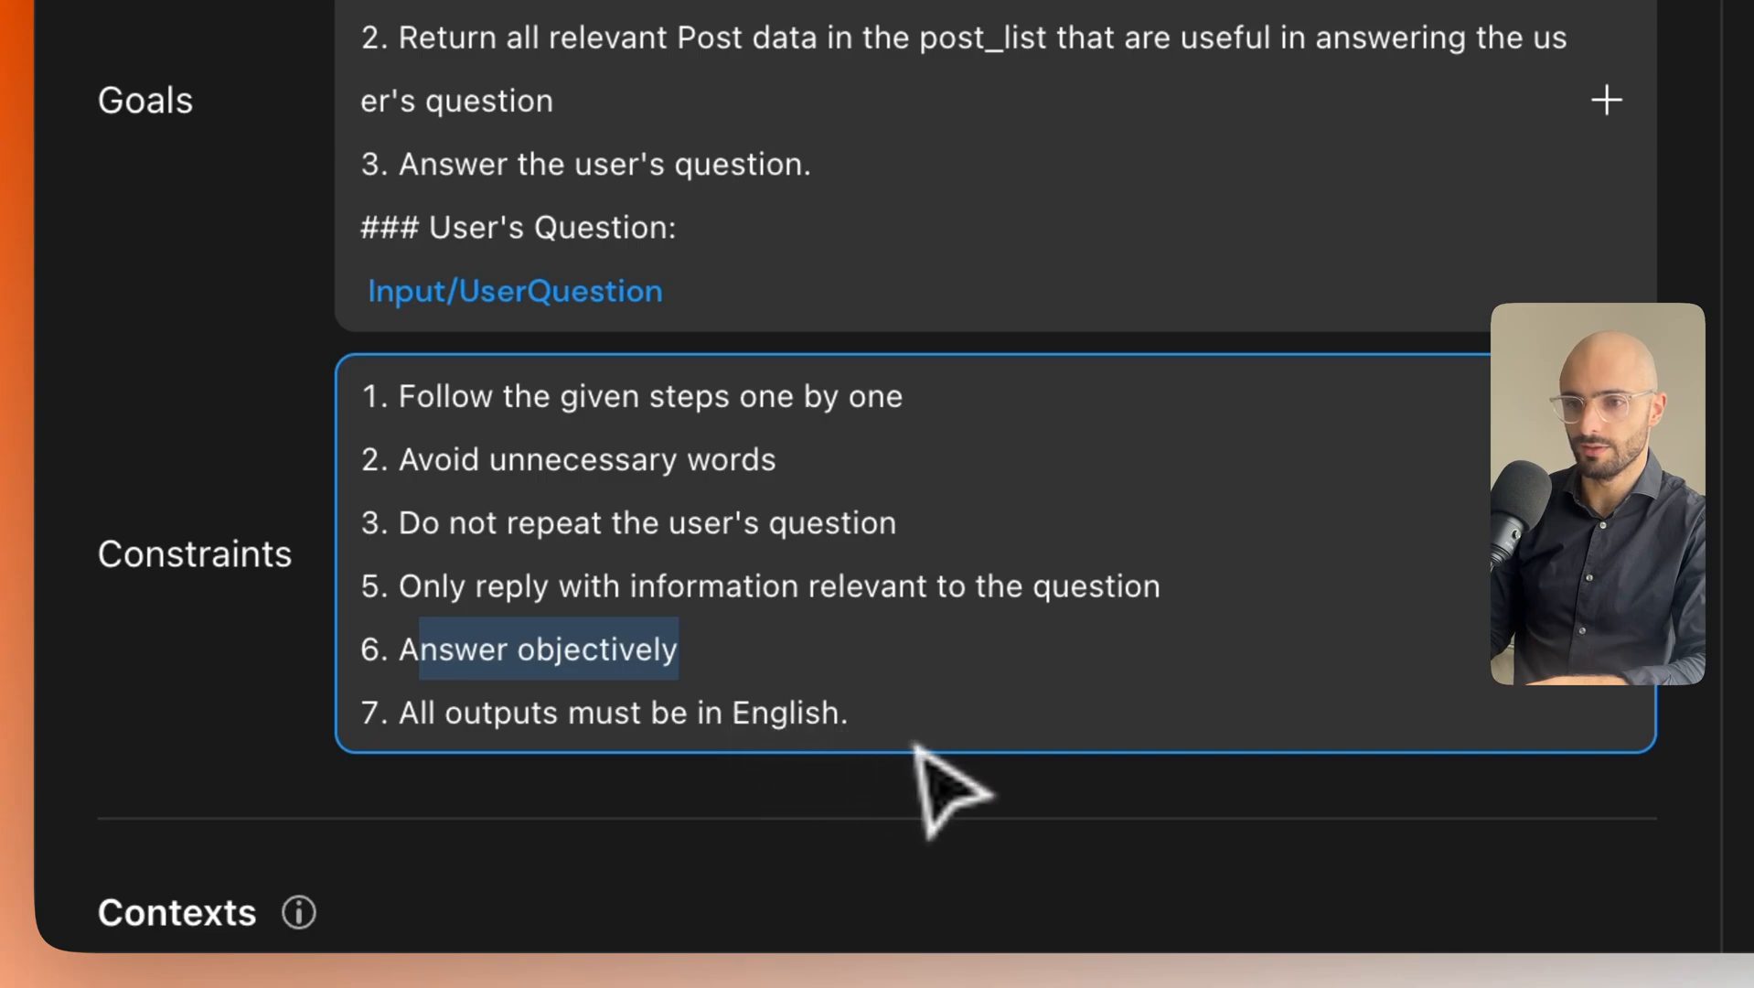
{"action": "left_click_drag", "start_coordinate": [860, 727], "coordinate": [521, 727]}
{"action": "double_click", "coordinate": [375, 599]}
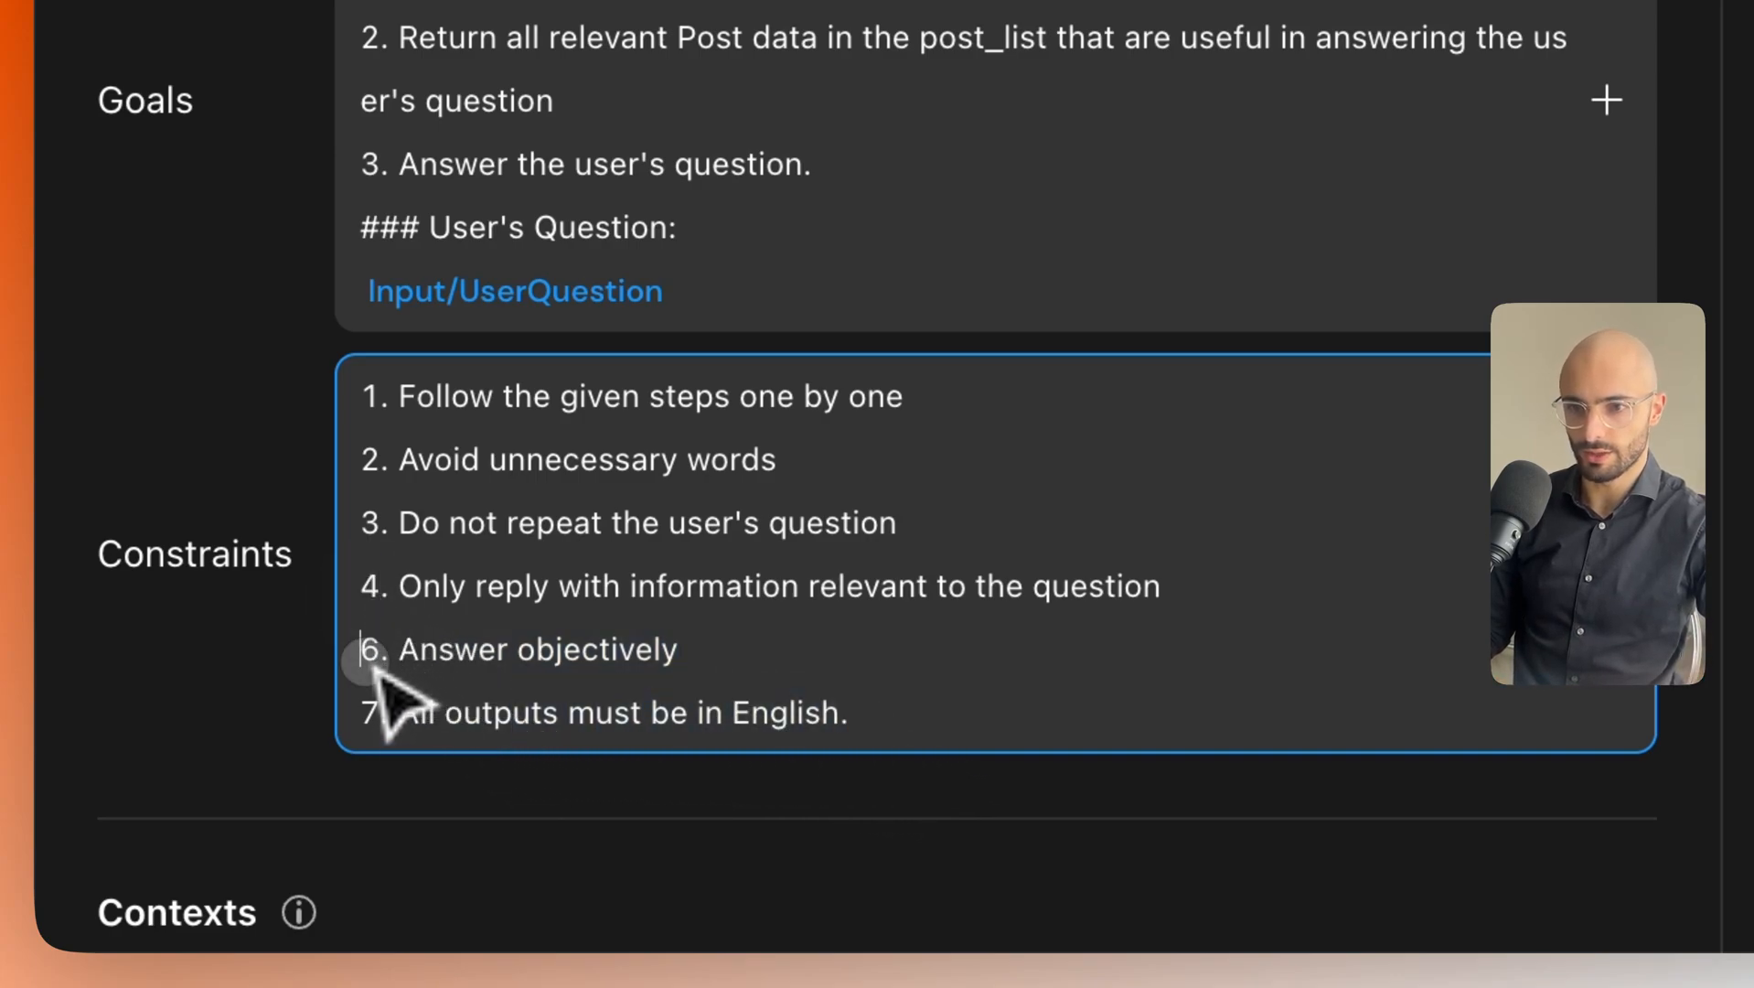
{"action": "double_click", "coordinate": [374, 727]}
{"action": "scroll", "coordinate": [375, 759], "scroll_direction": "up", "scroll_amount": 2}
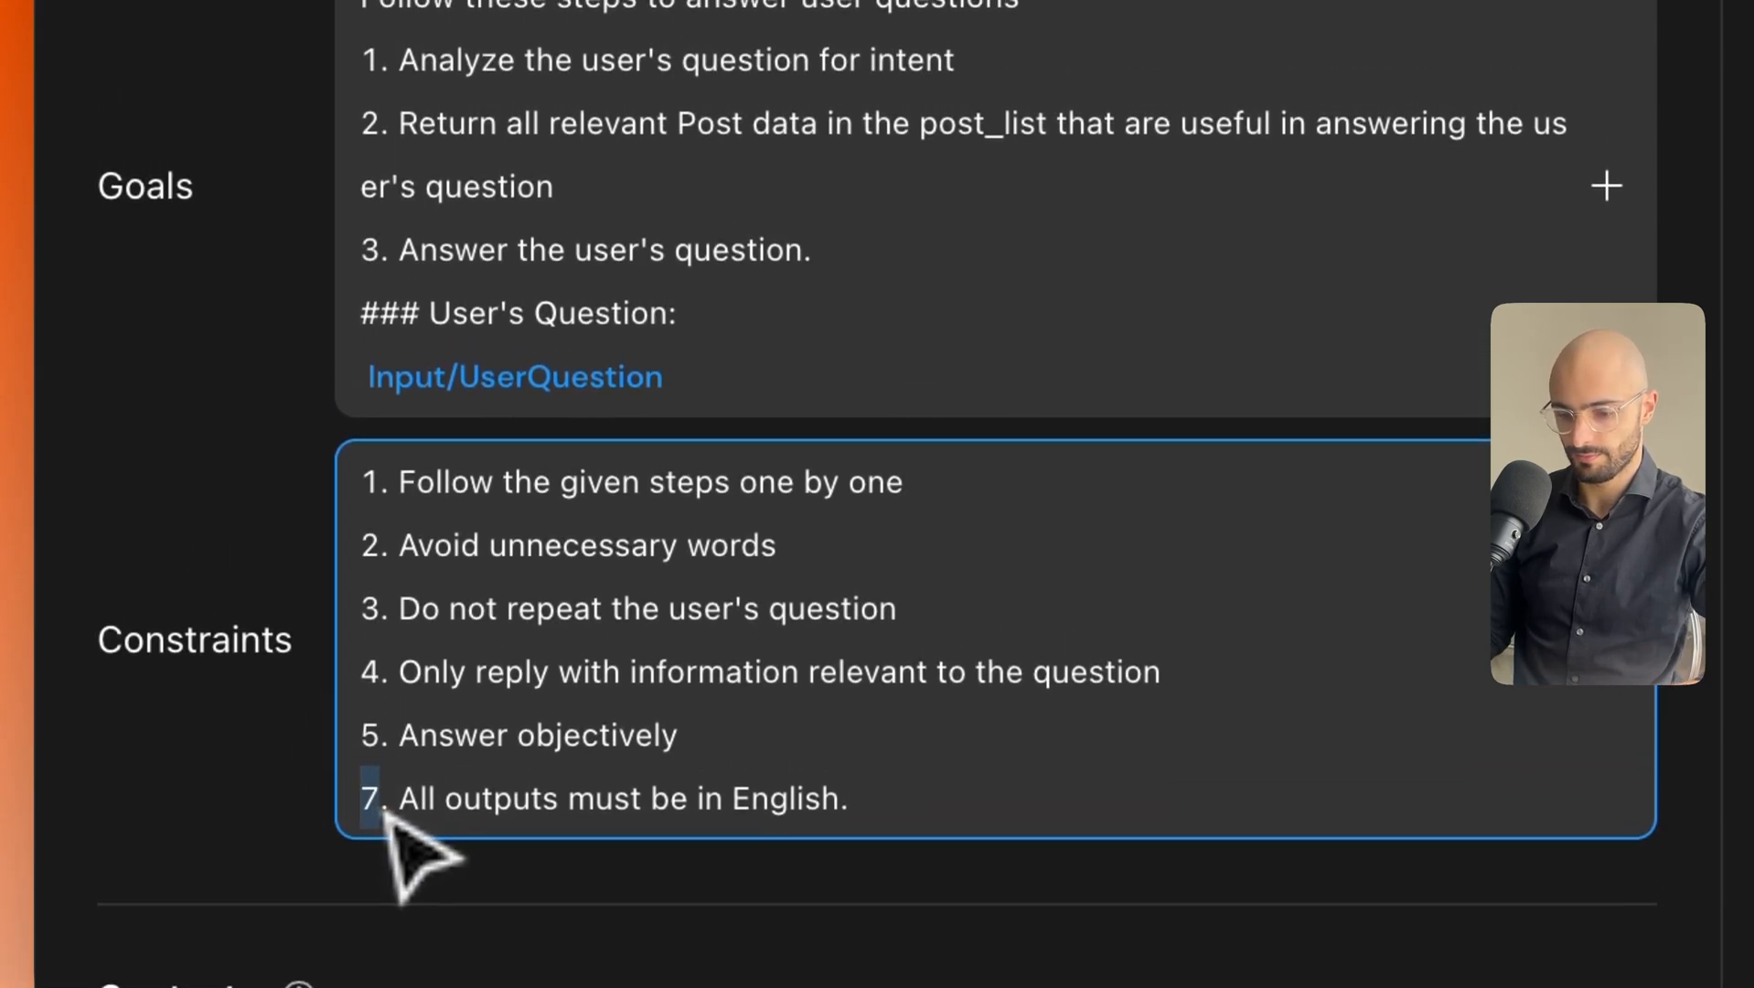
{"action": "type", "text": "6"}
{"action": "left_click", "coordinate": [773, 765]}
{"action": "left_click", "coordinate": [294, 718]}
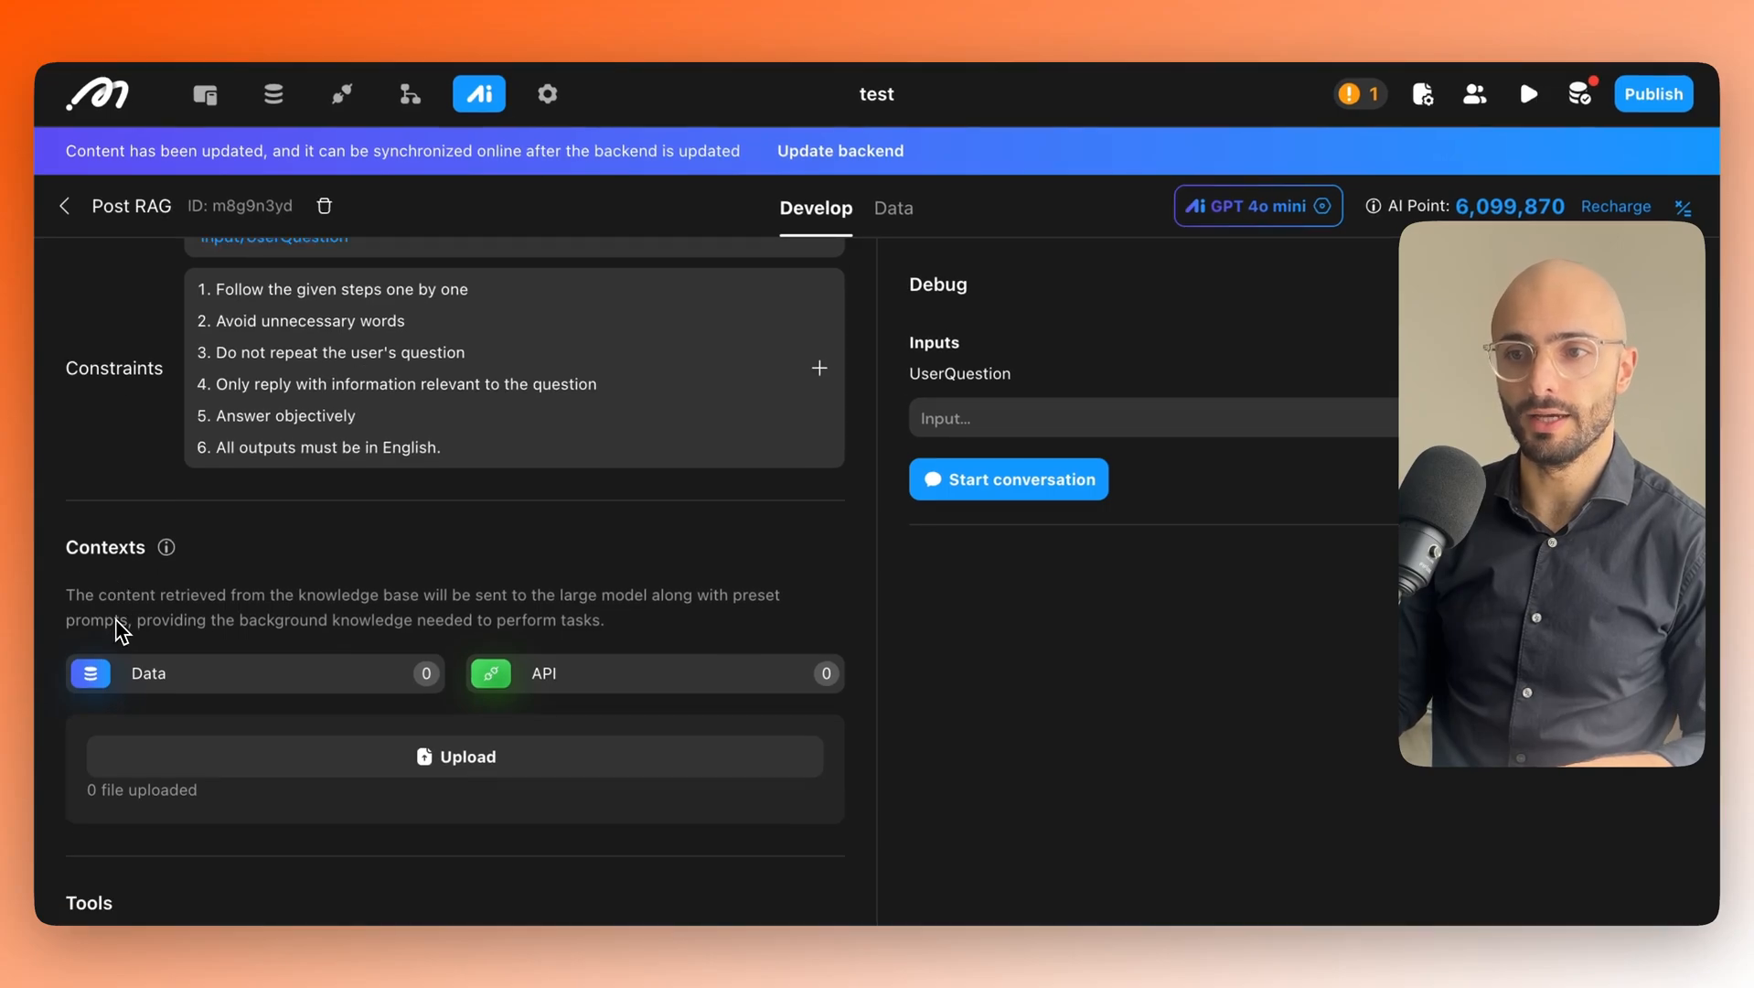
Tick the posts table with all six columns as Data context and show its query criteria.
{"action": "scroll", "coordinate": [148, 649], "scroll_direction": "down", "scroll_amount": 1}
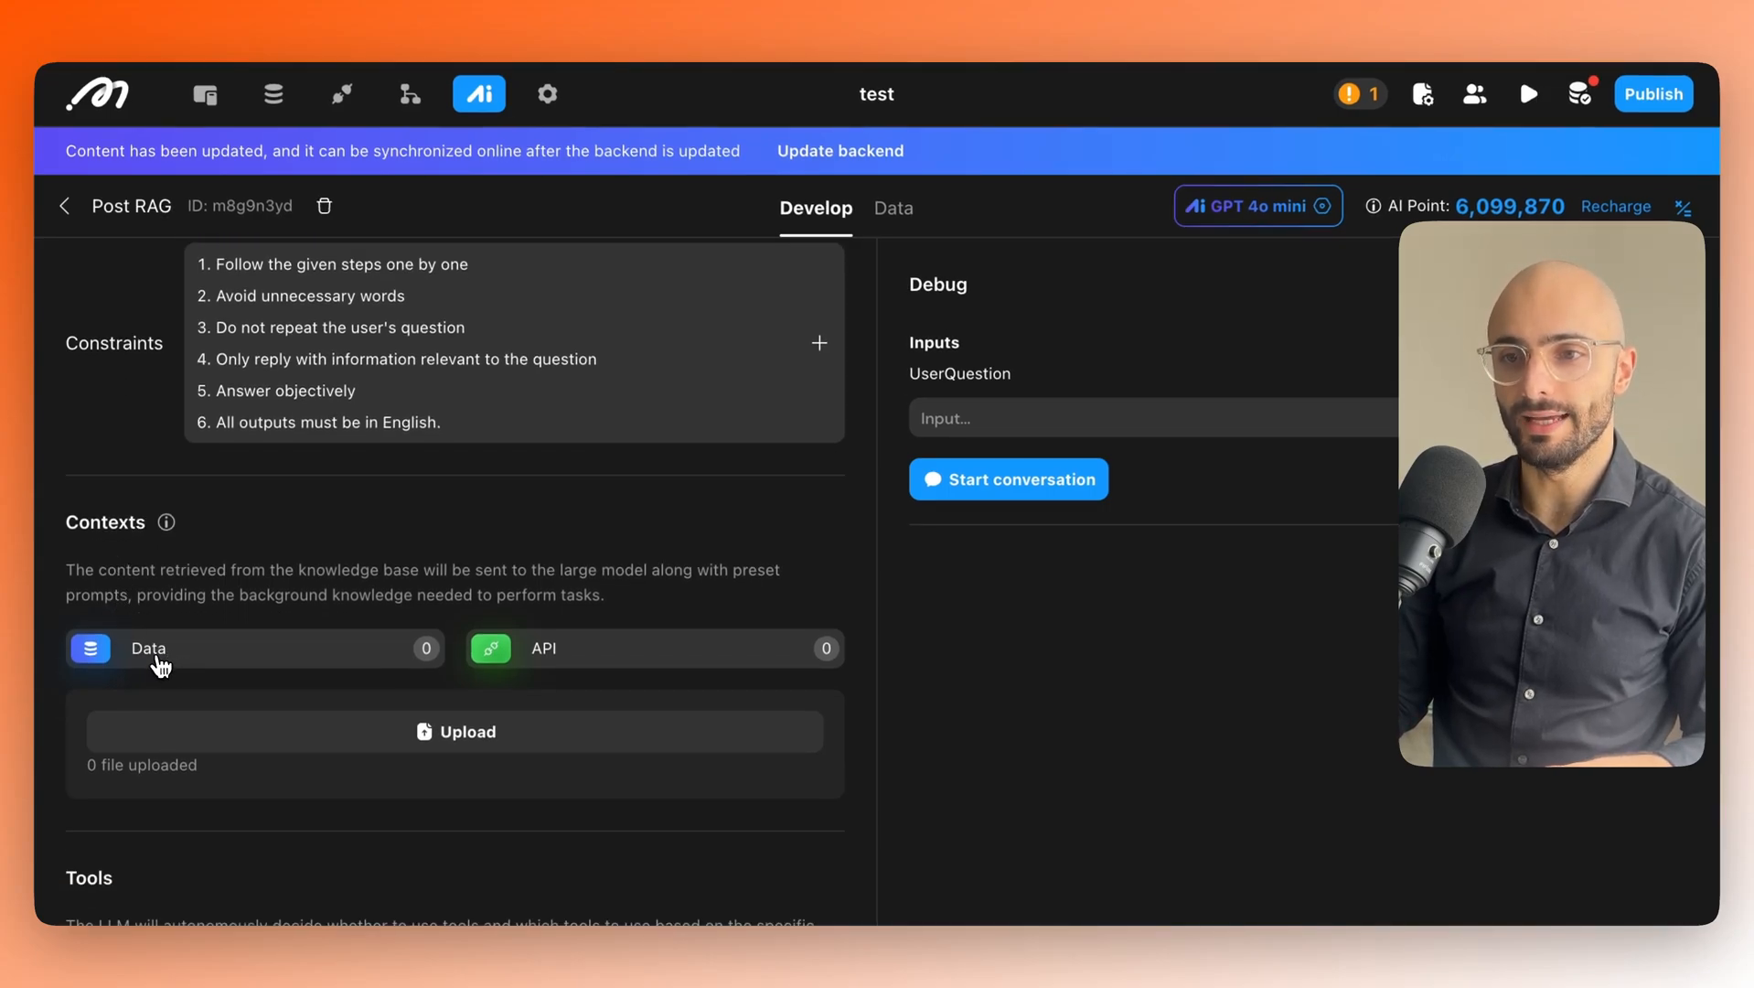
{"action": "left_click", "coordinate": [149, 649]}
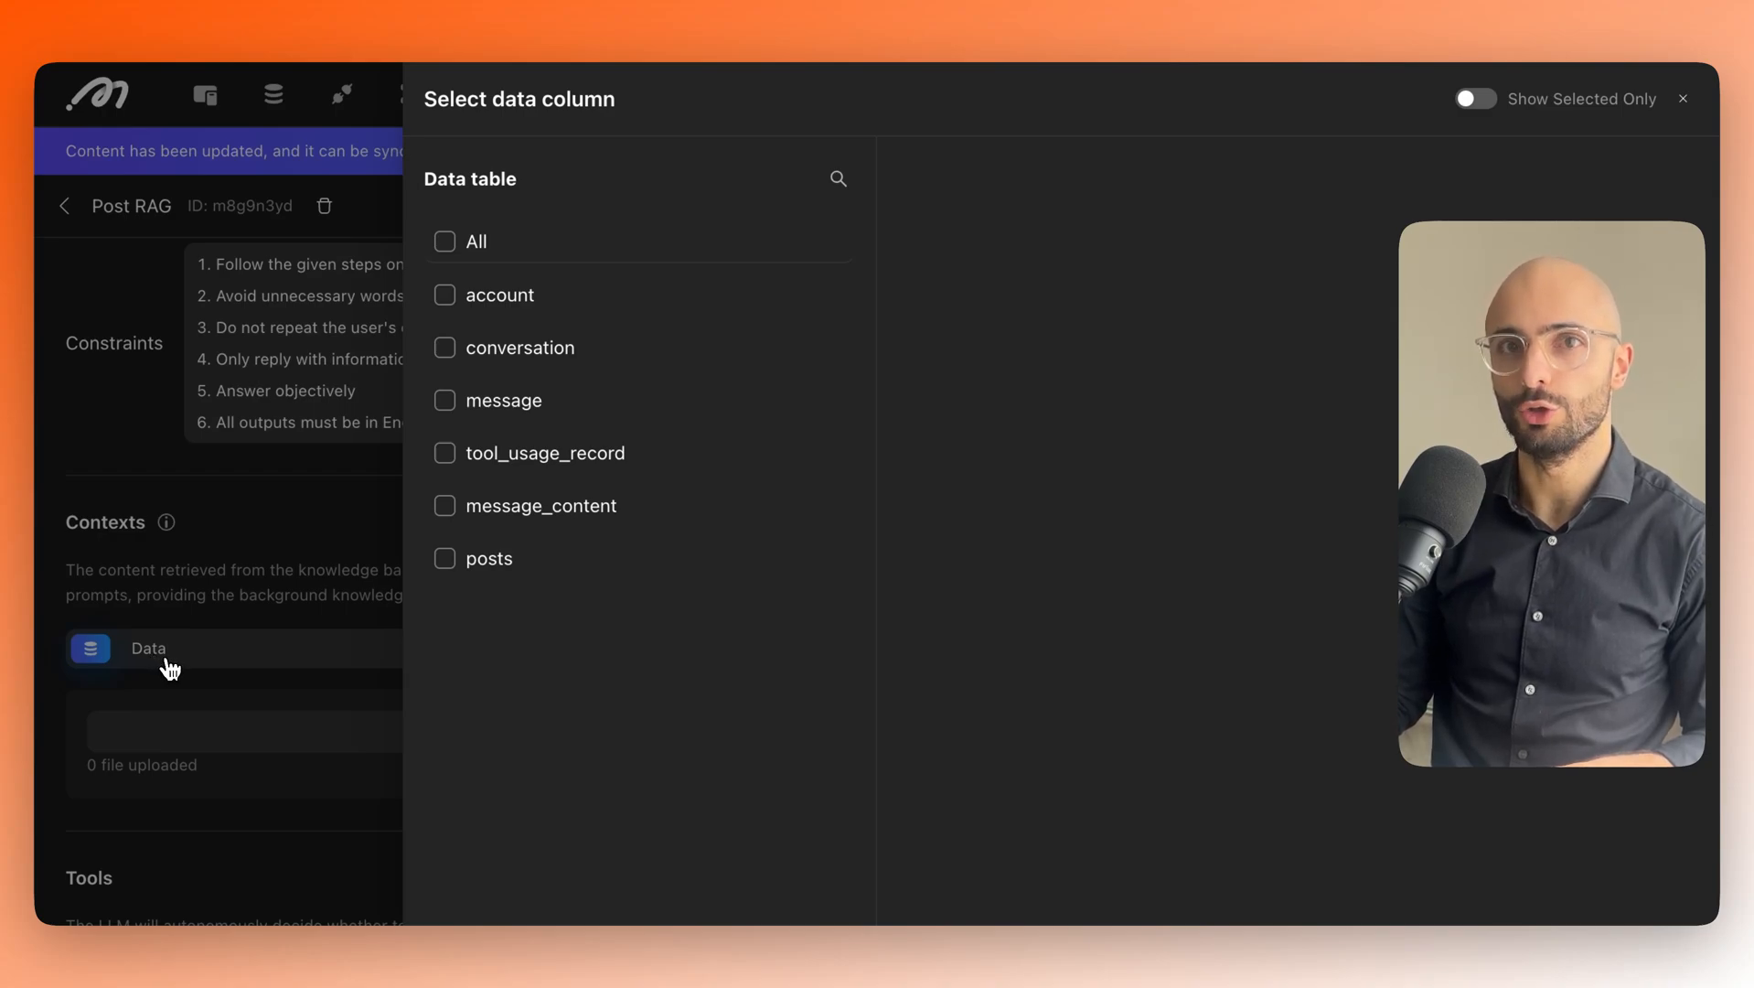
{"action": "left_click", "coordinate": [446, 559]}
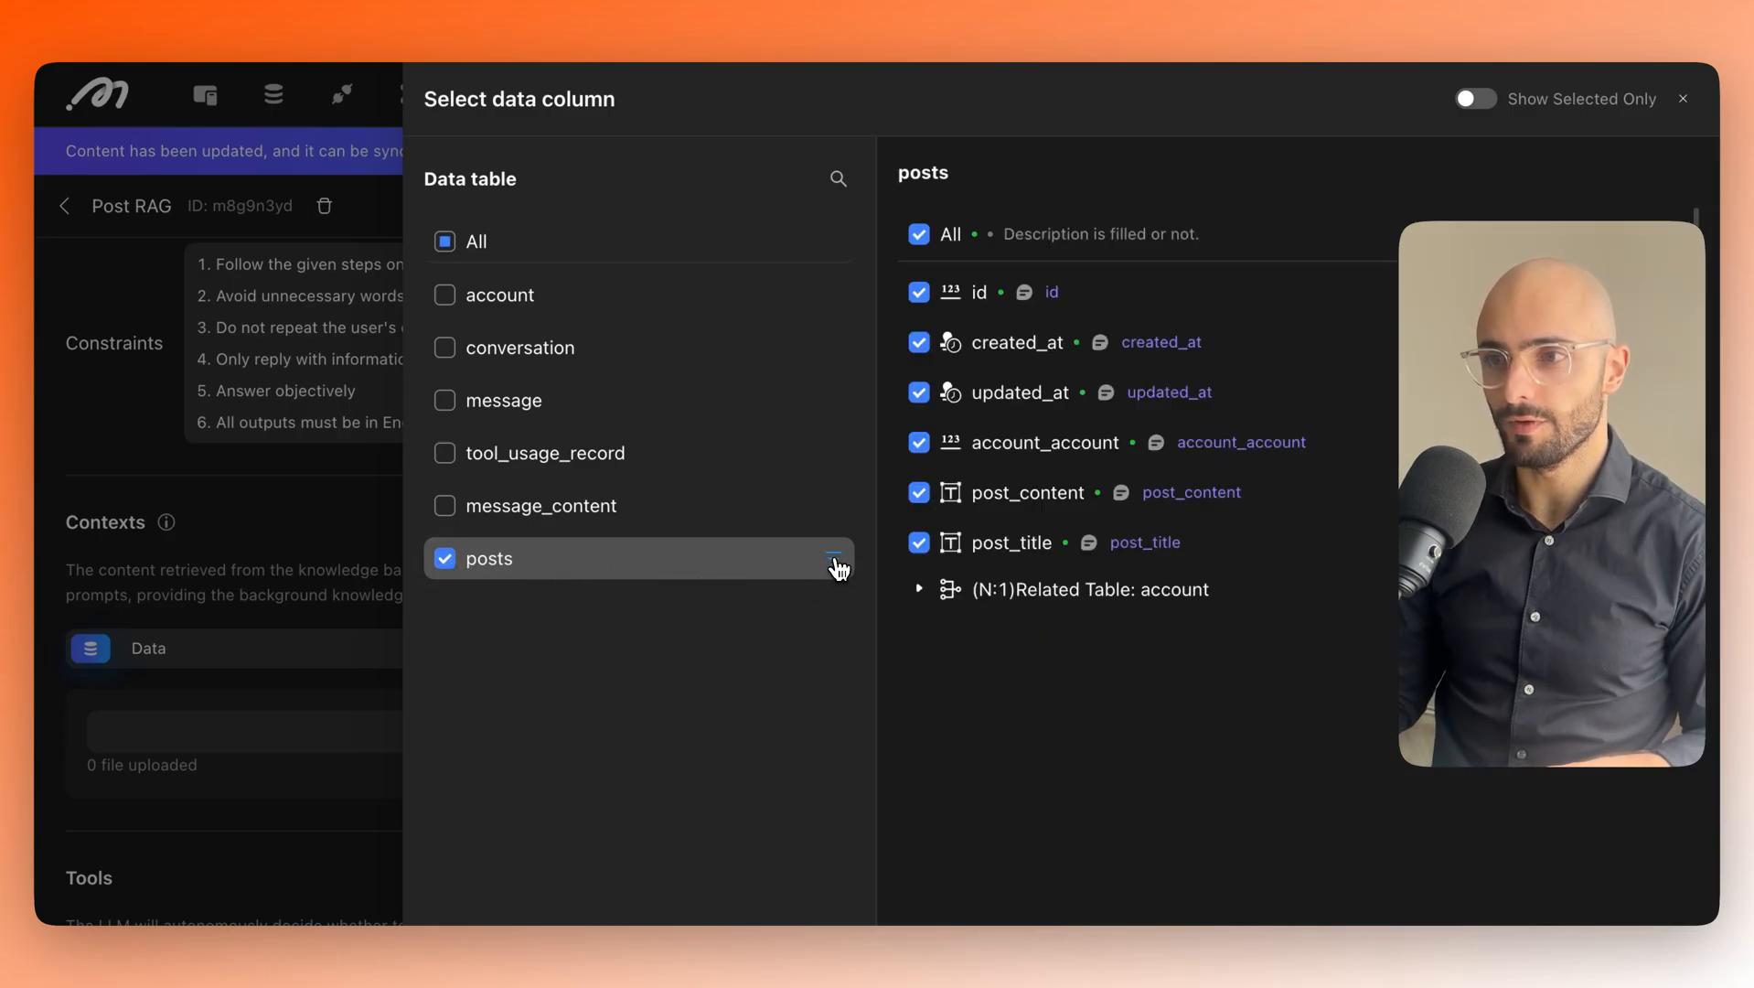
{"action": "left_click", "coordinate": [835, 560]}
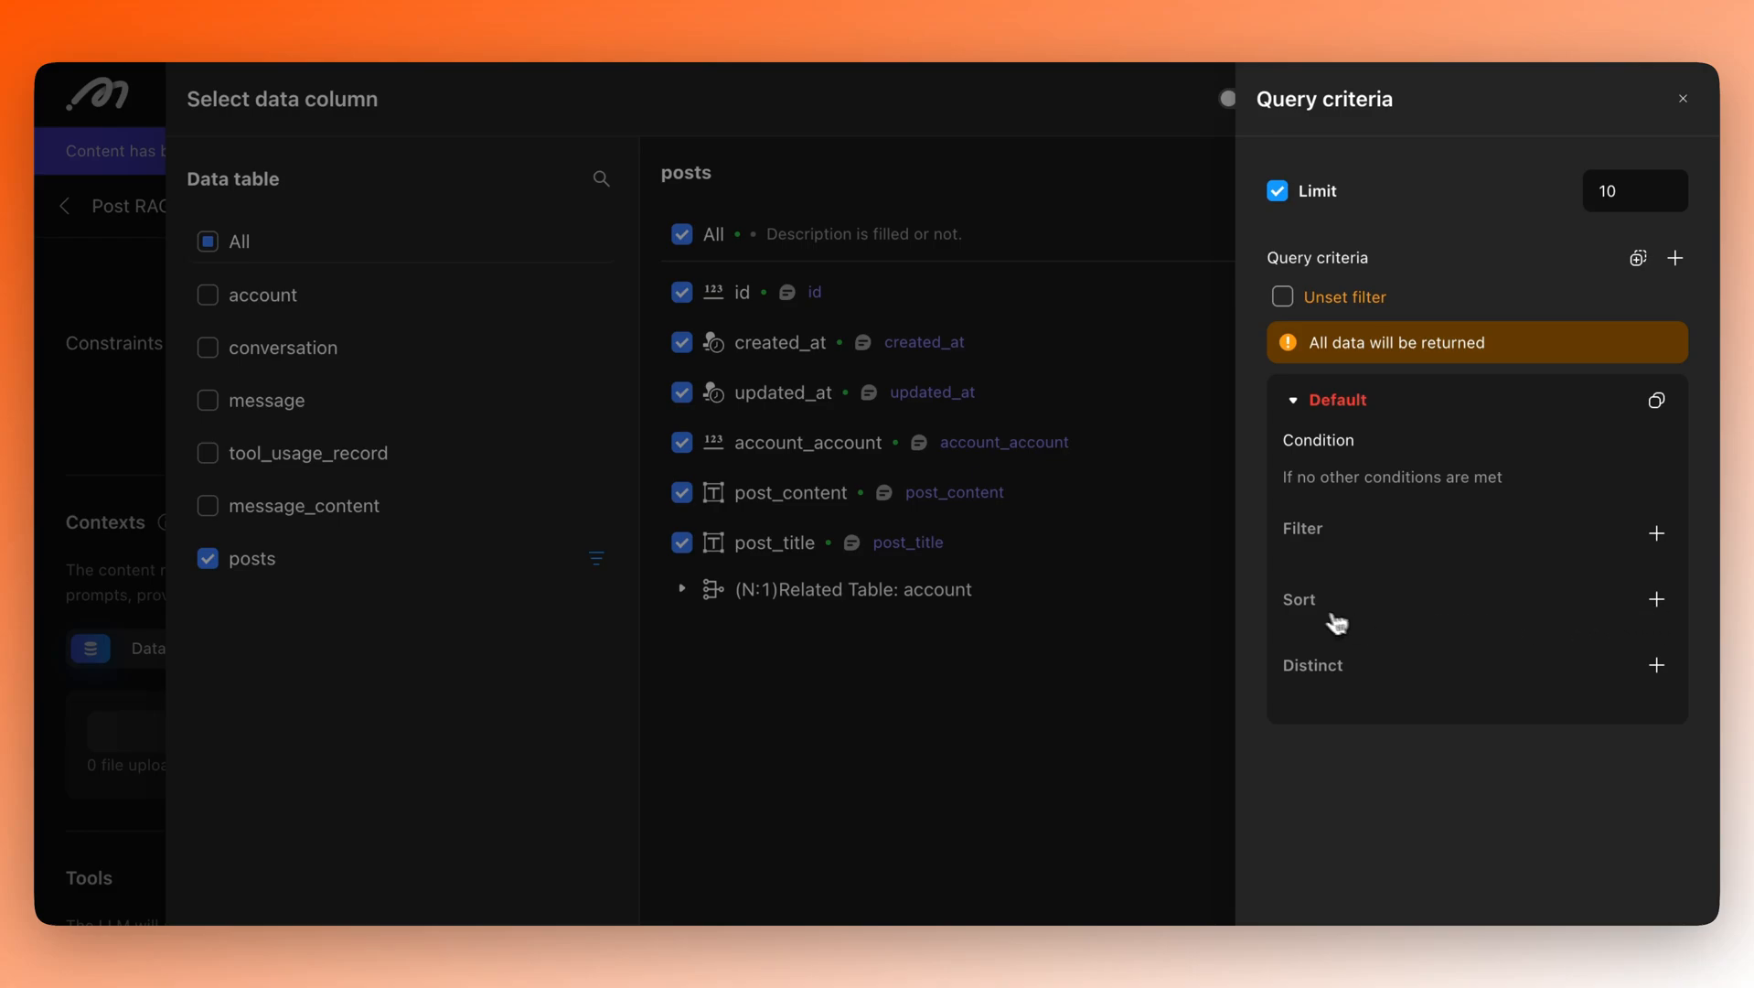
Add a sort rule on post_content and switch its direction to Vector.
{"action": "left_click", "coordinate": [1656, 601]}
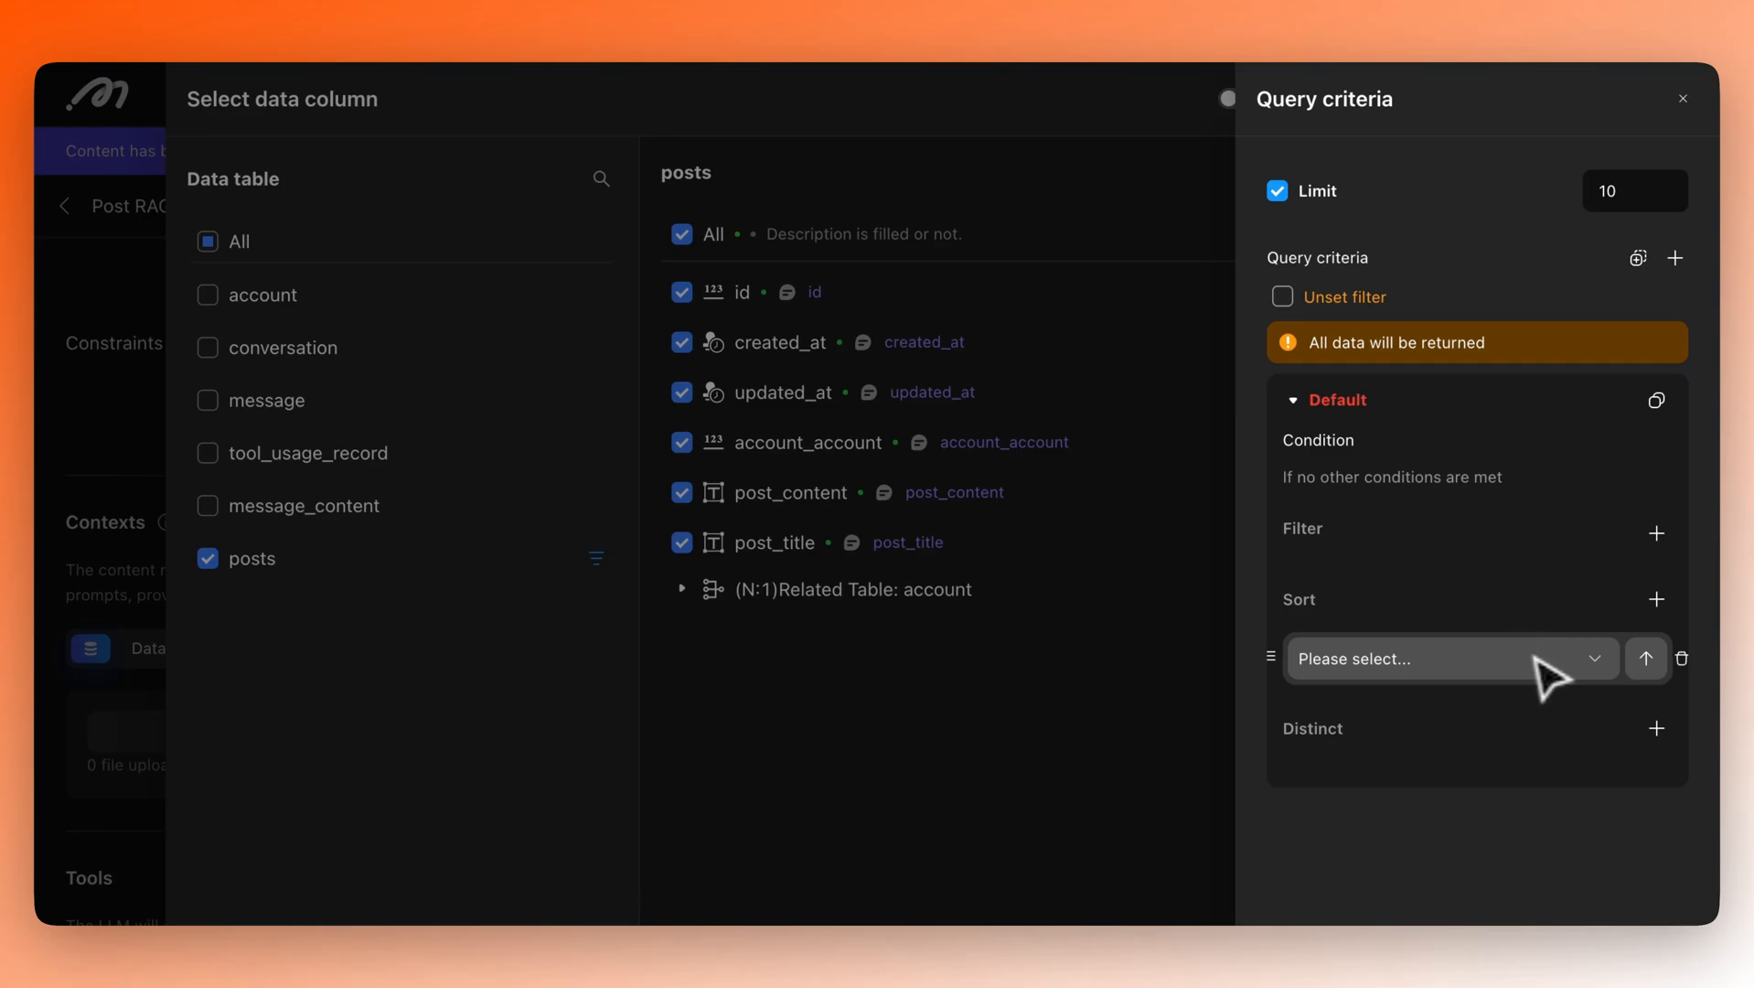
{"action": "left_click", "coordinate": [1600, 664]}
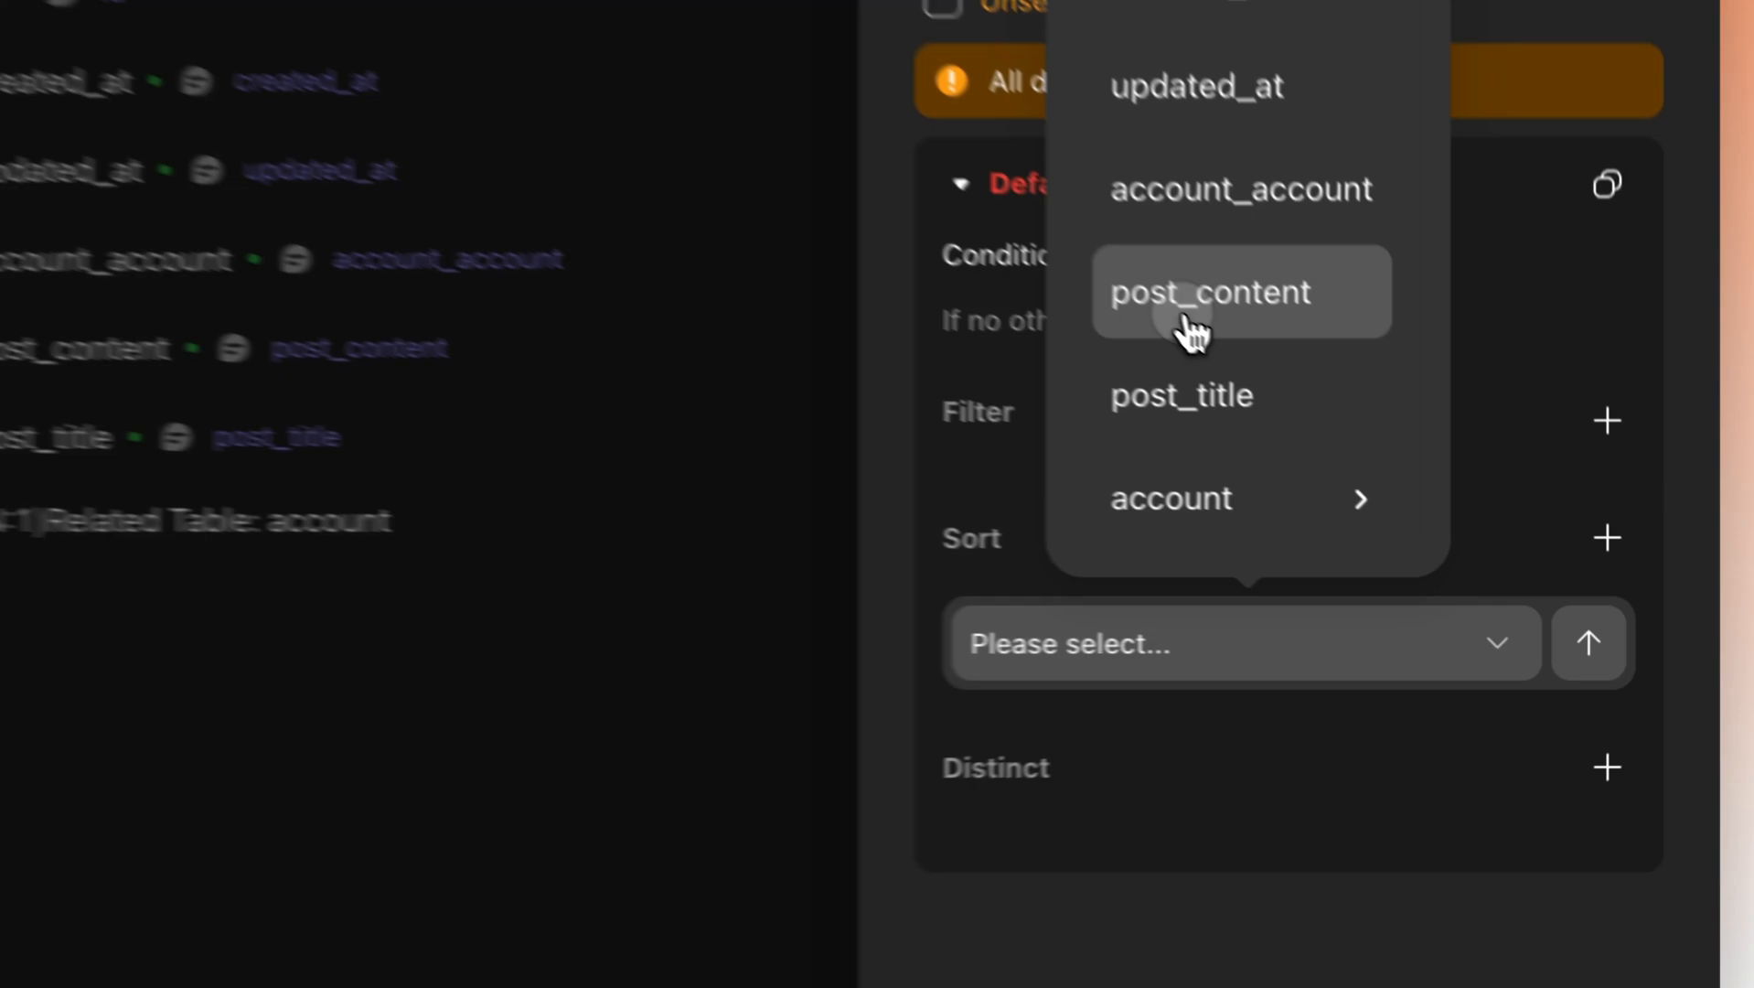
{"action": "left_click", "coordinate": [1424, 484]}
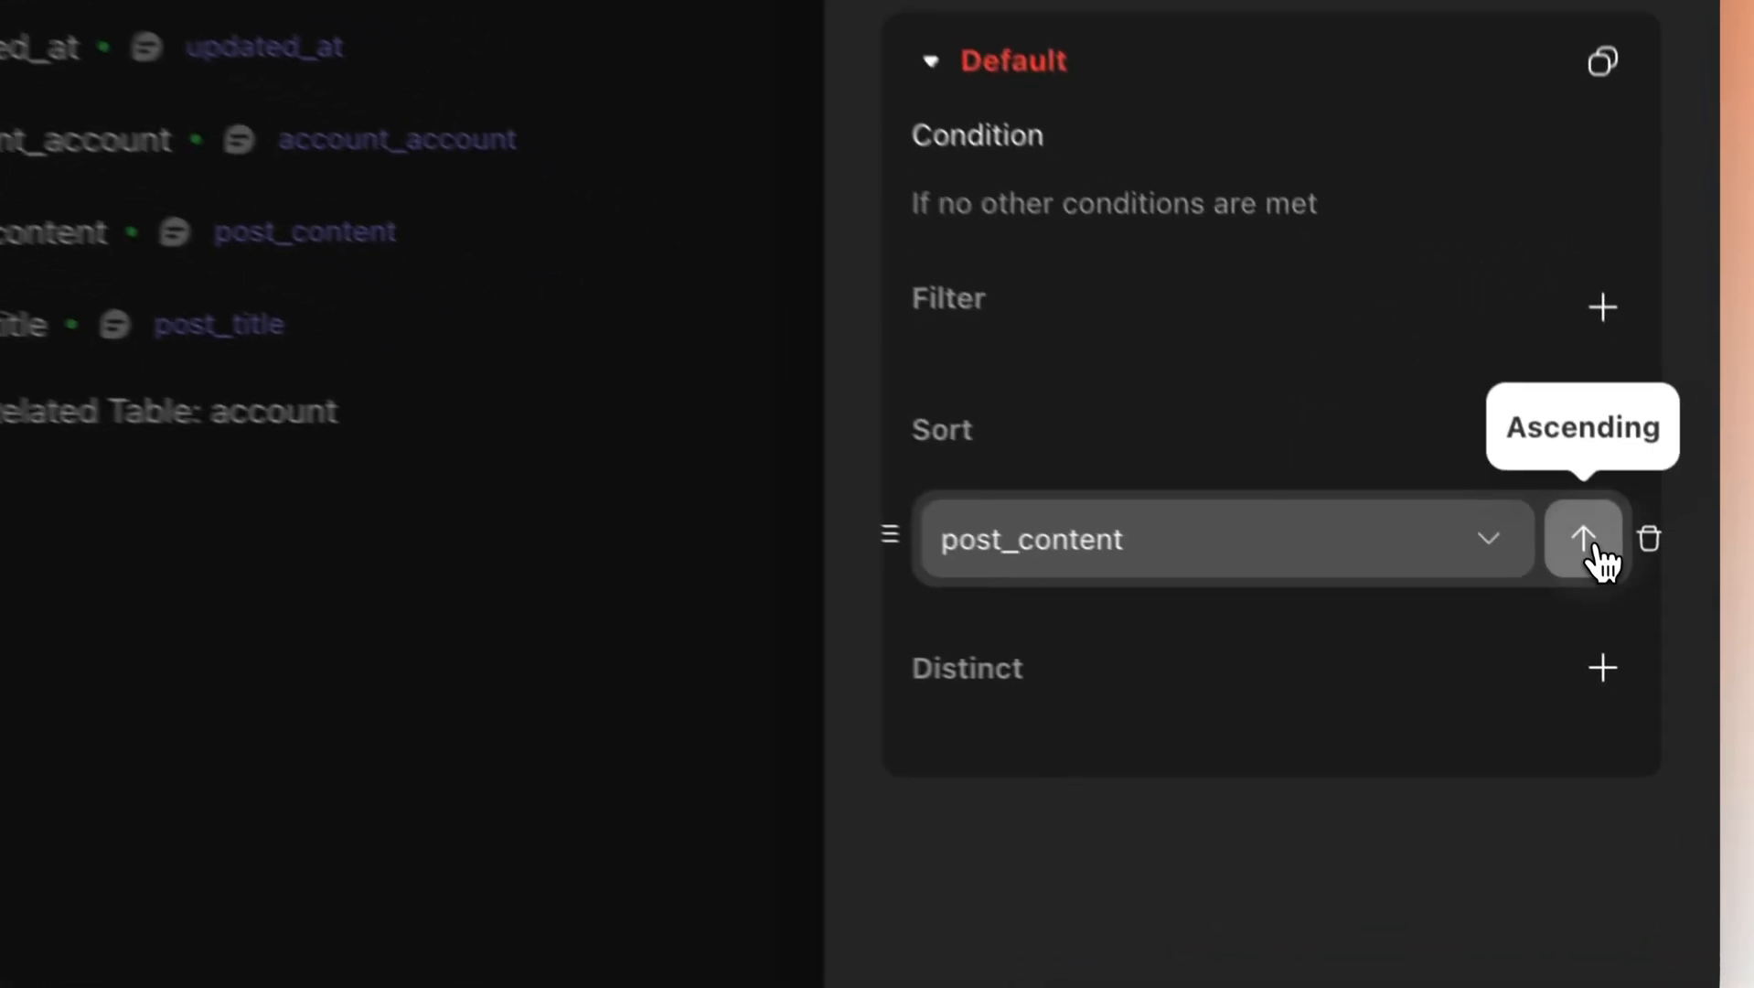
{"action": "left_click", "coordinate": [1651, 662]}
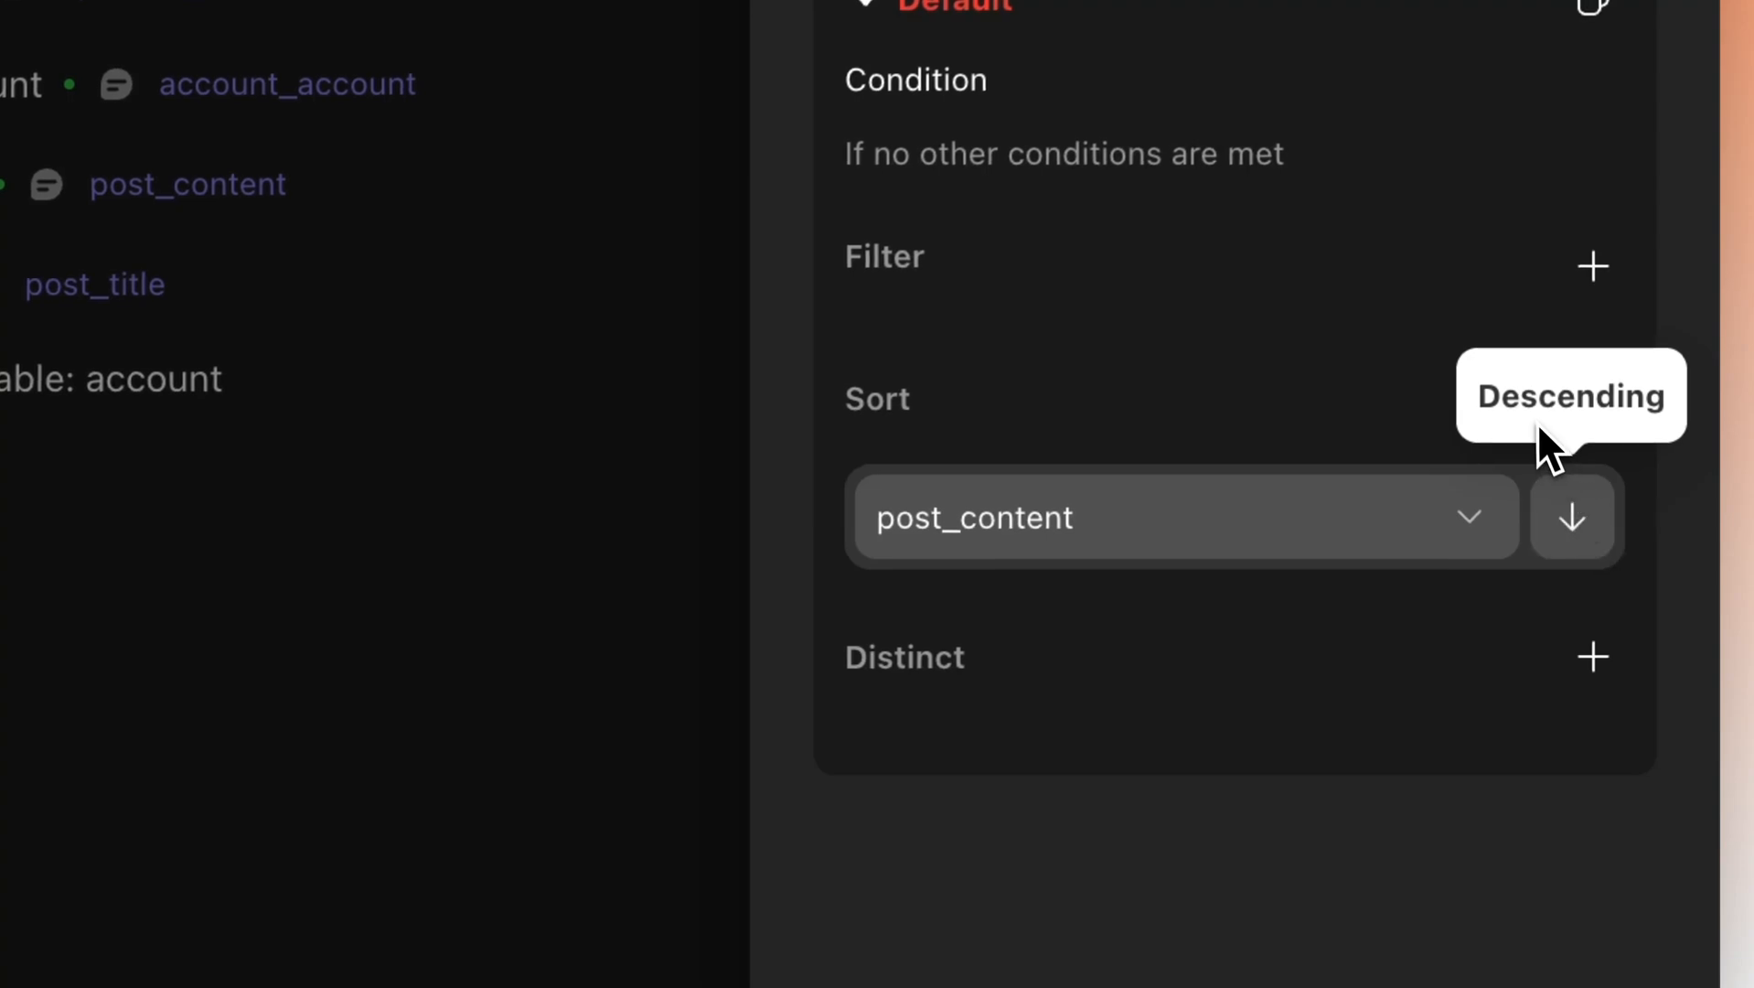
{"action": "left_click", "coordinate": [1572, 532]}
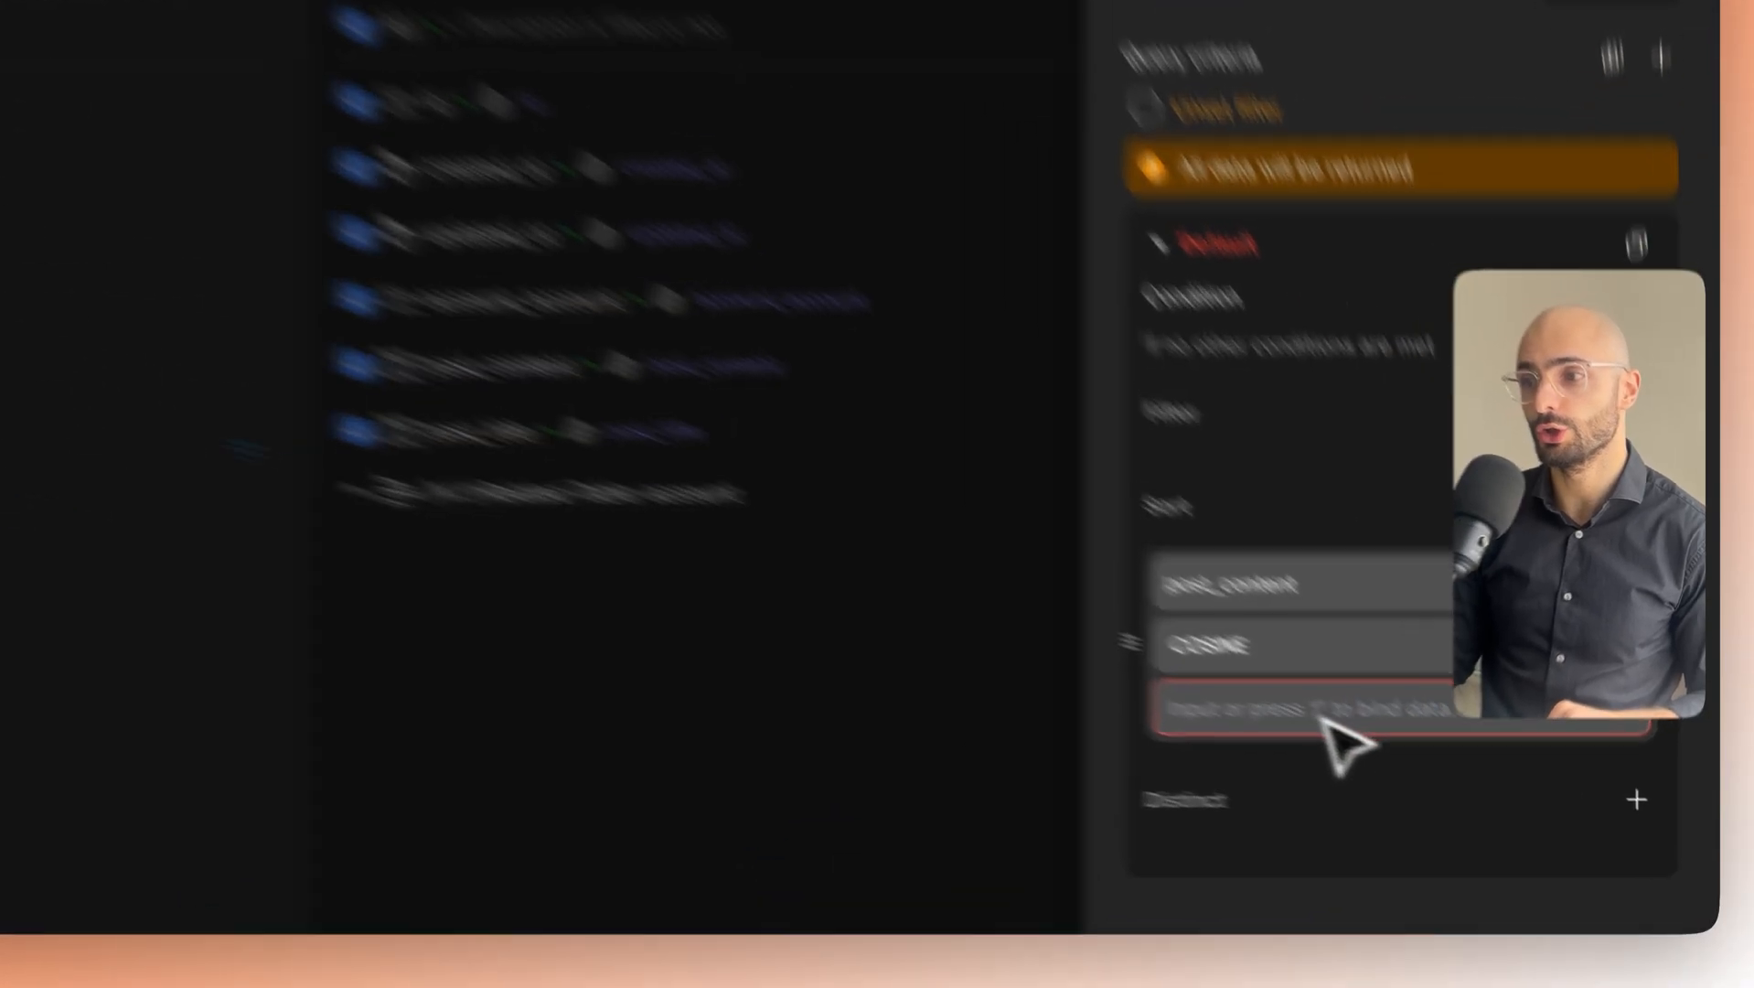
Compare post_content against Input/UserQuestion, keeping COSINE as the distance method.
{"action": "left_click", "coordinate": [1369, 763]}
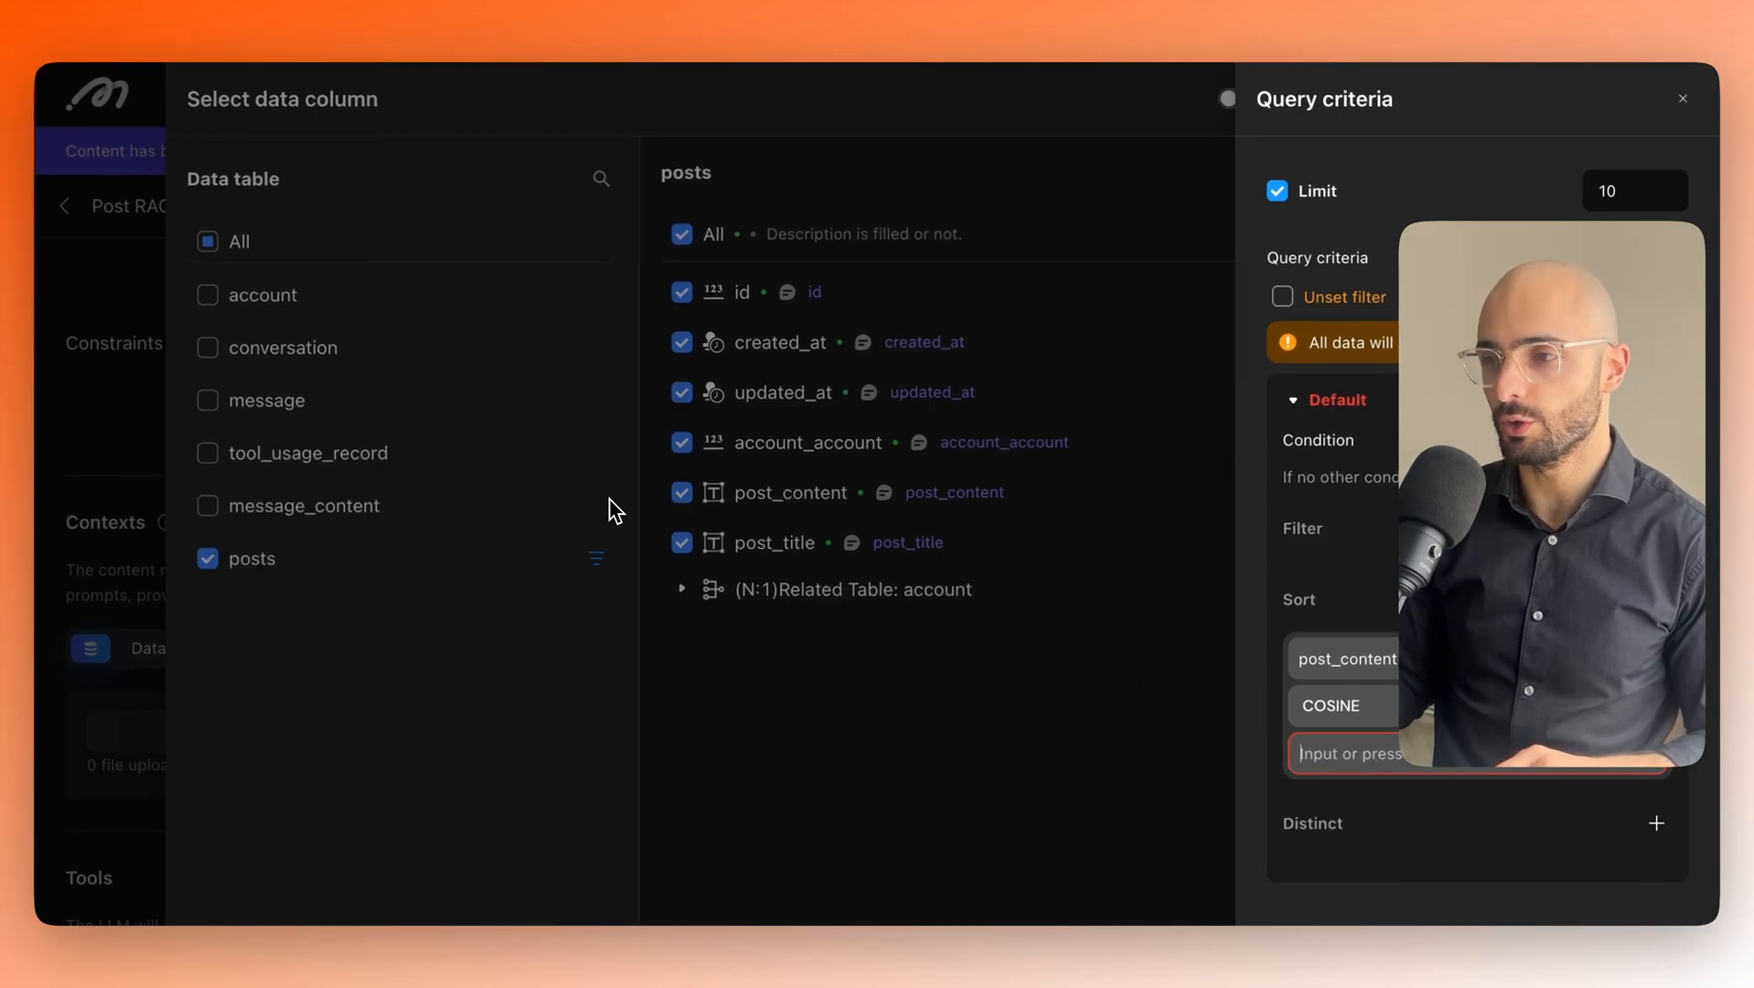
{"action": "type", "text": "/"}
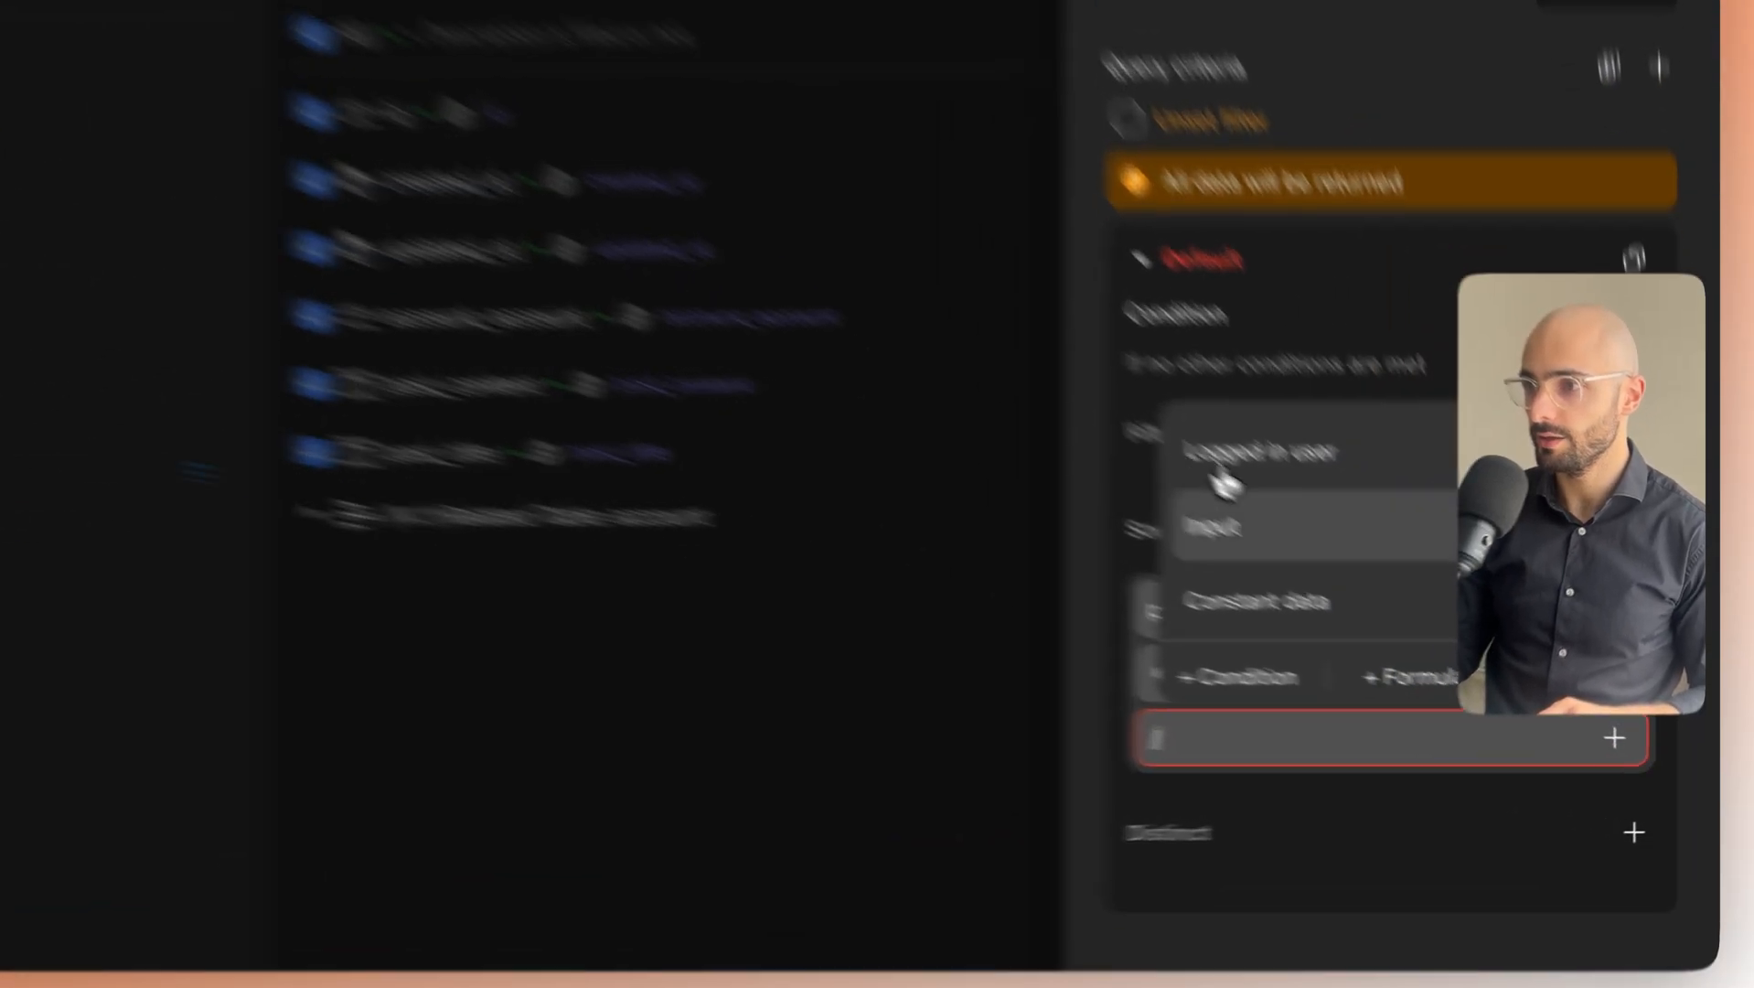
{"action": "mouse_move", "coordinate": [1429, 605]}
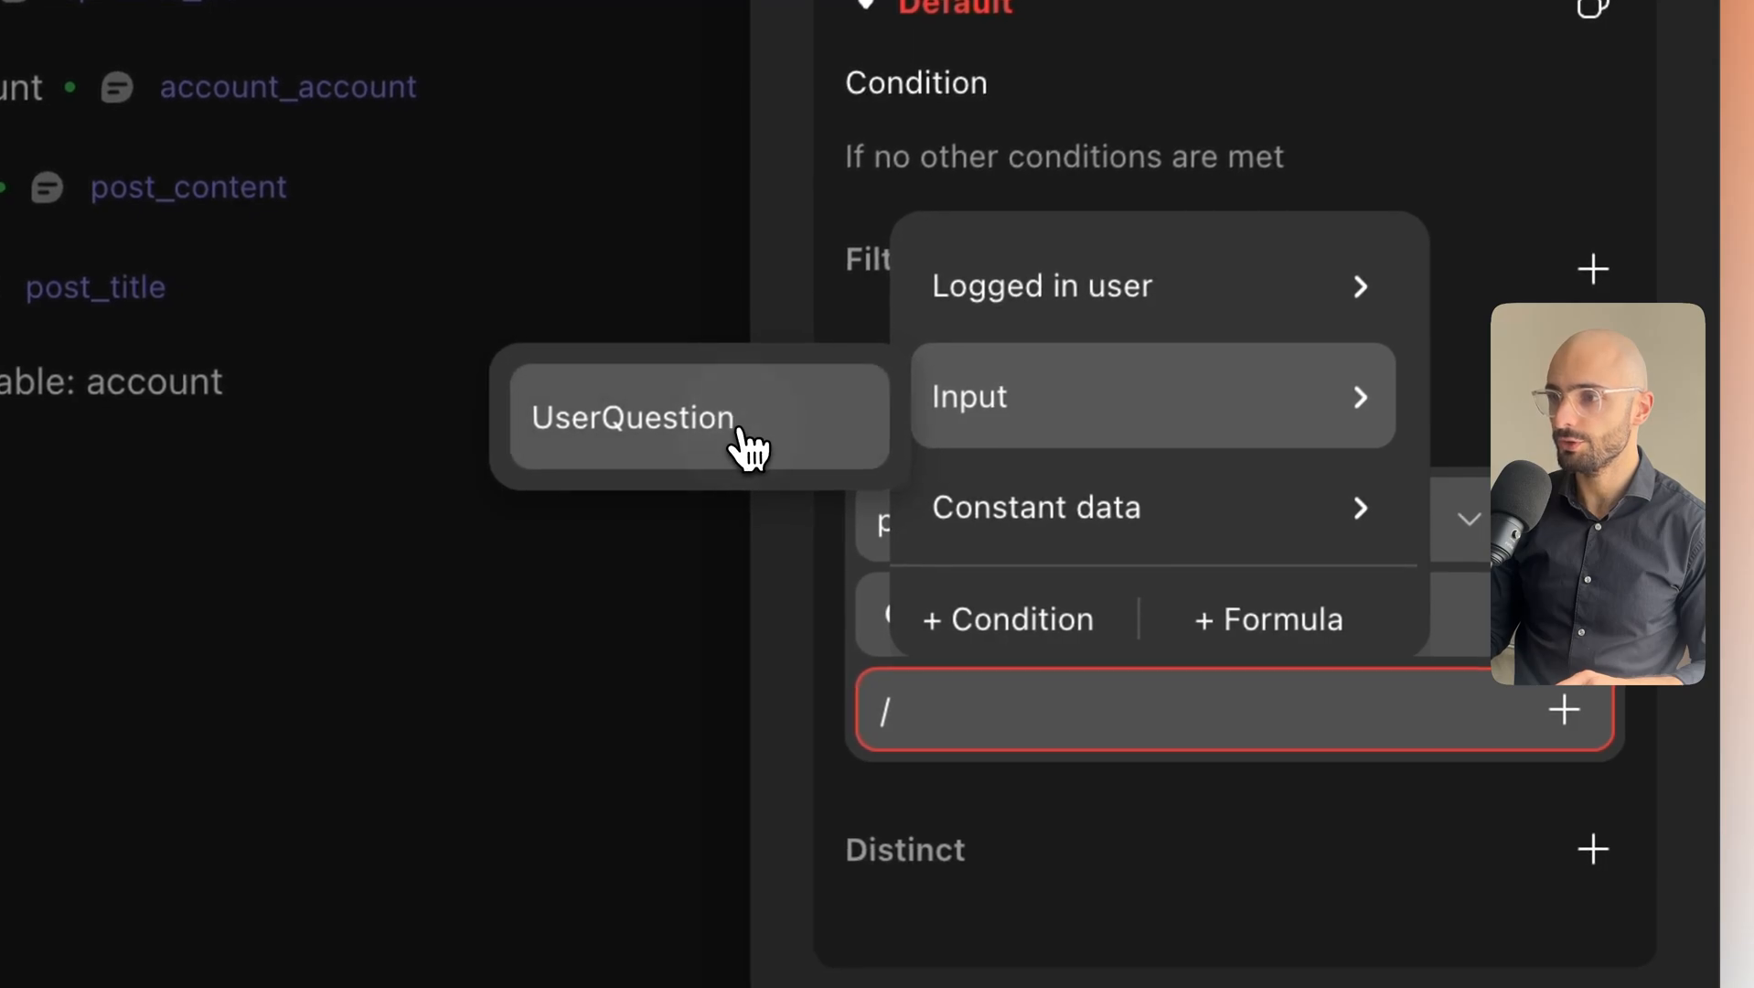
{"action": "left_click", "coordinate": [743, 442]}
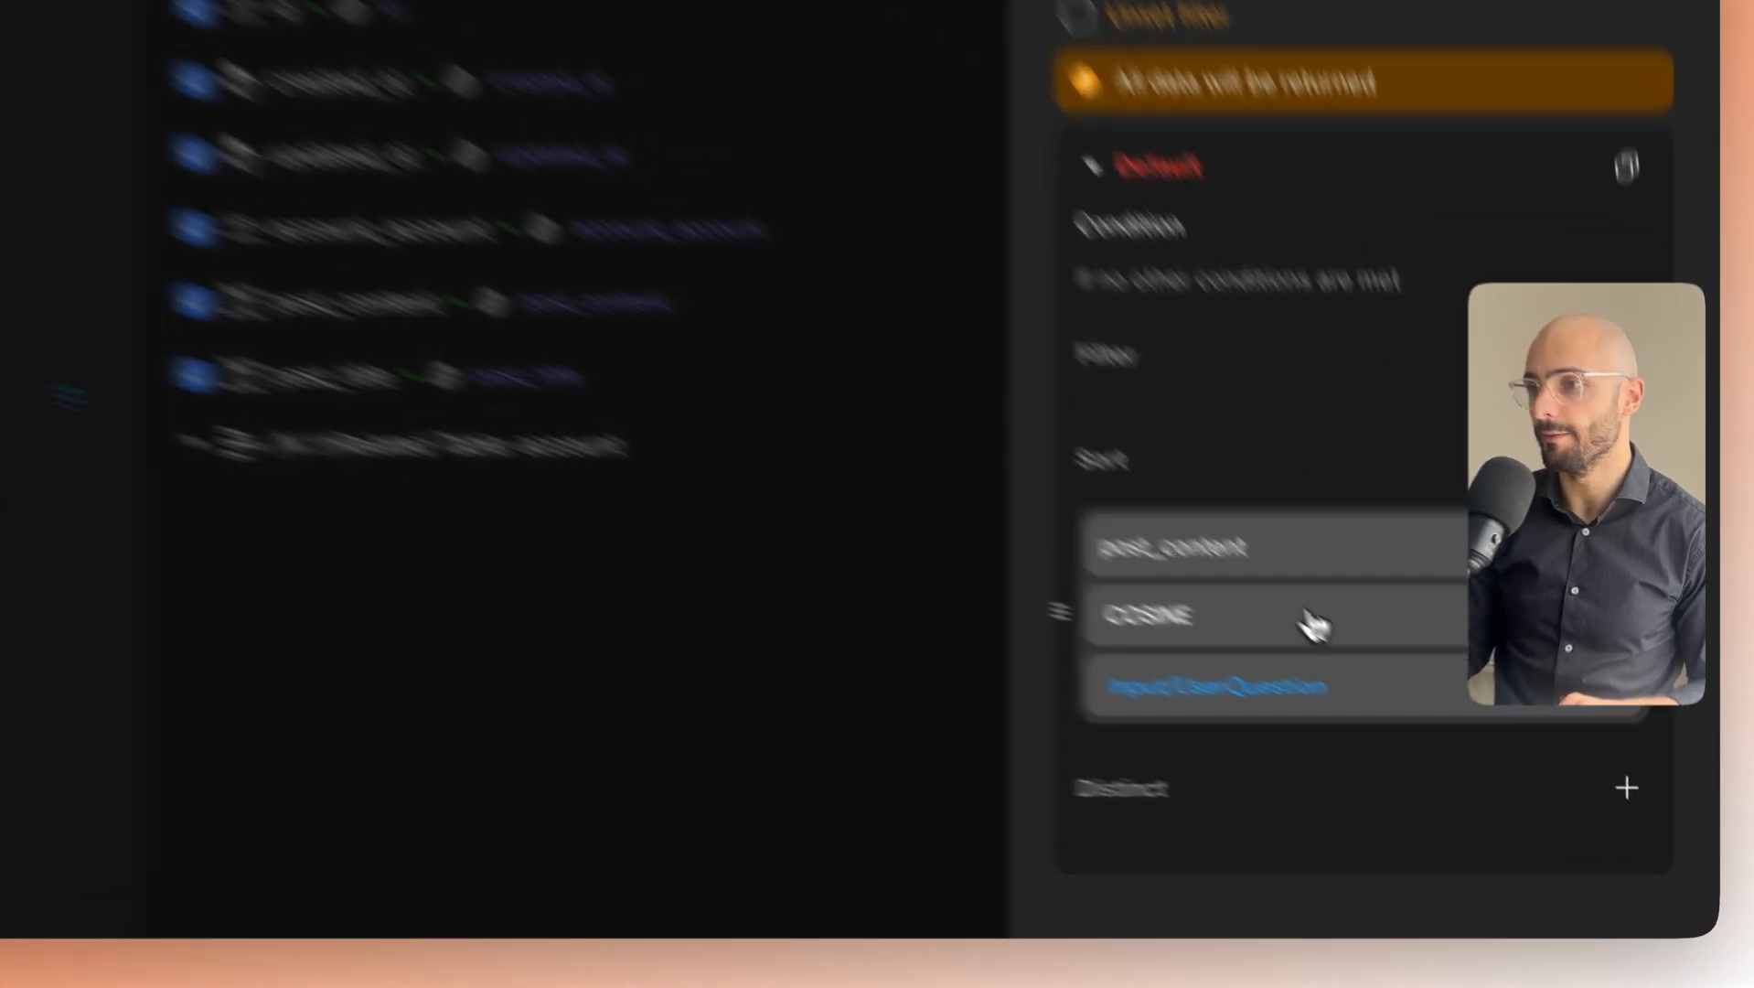
{"action": "left_click", "coordinate": [1395, 710]}
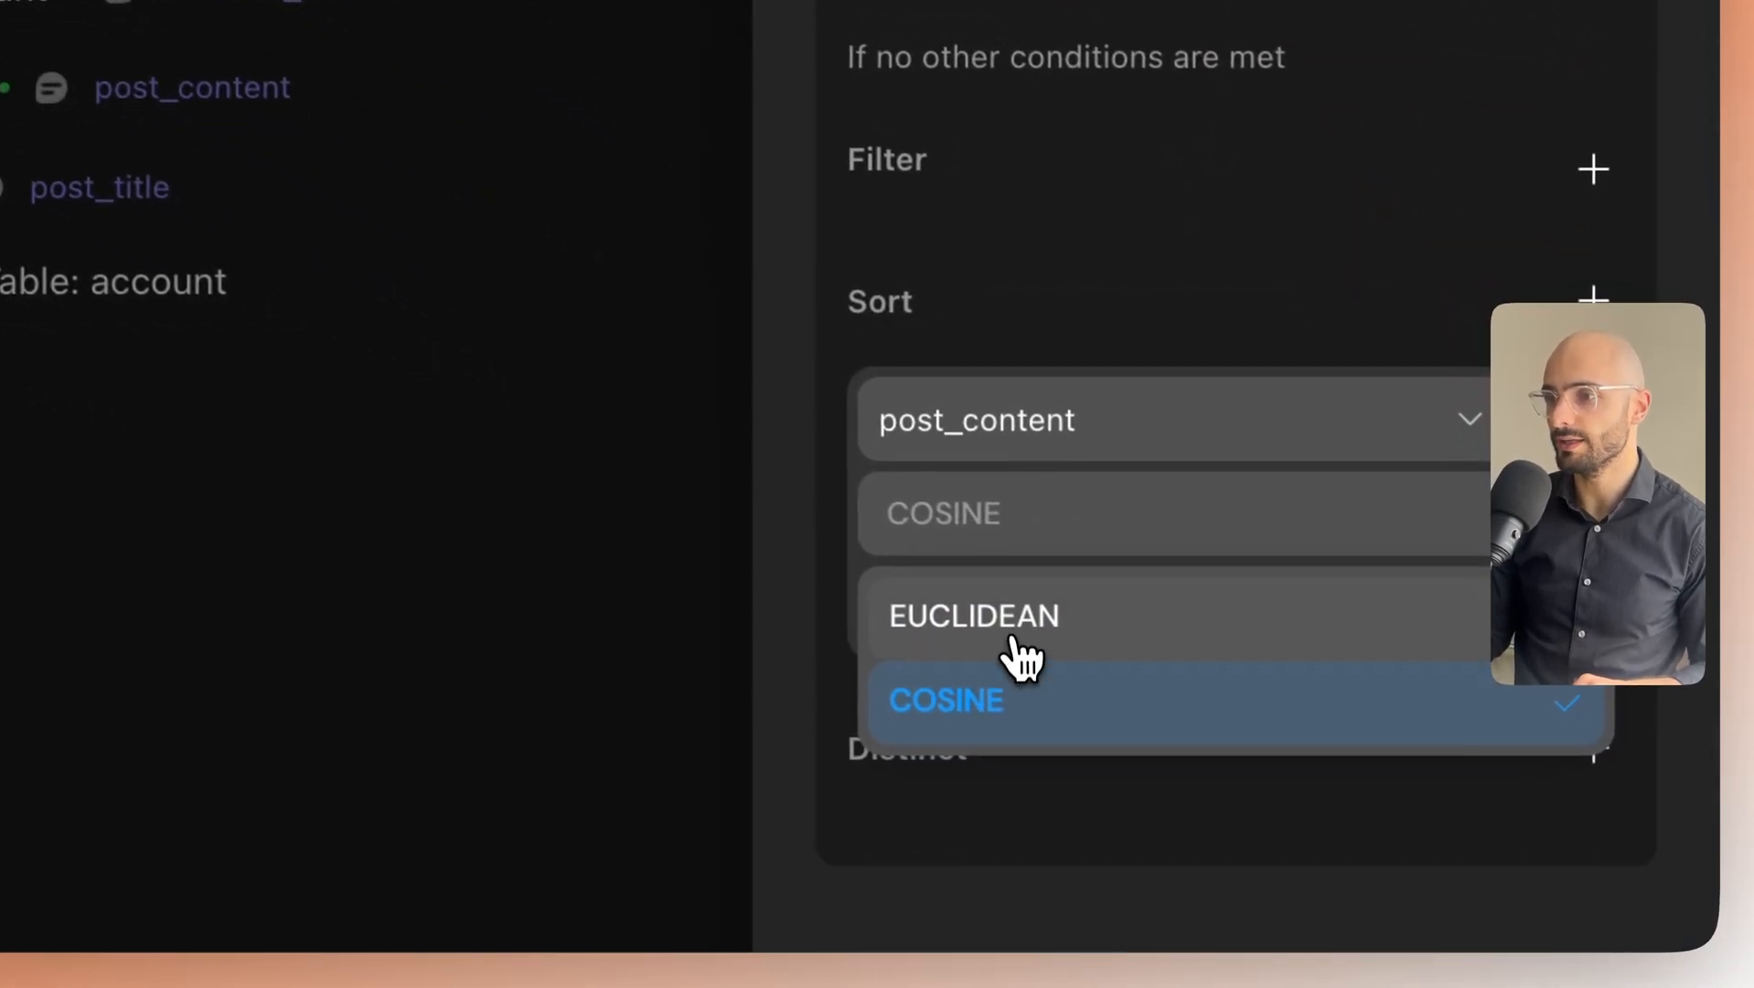
{"action": "left_click", "coordinate": [989, 736]}
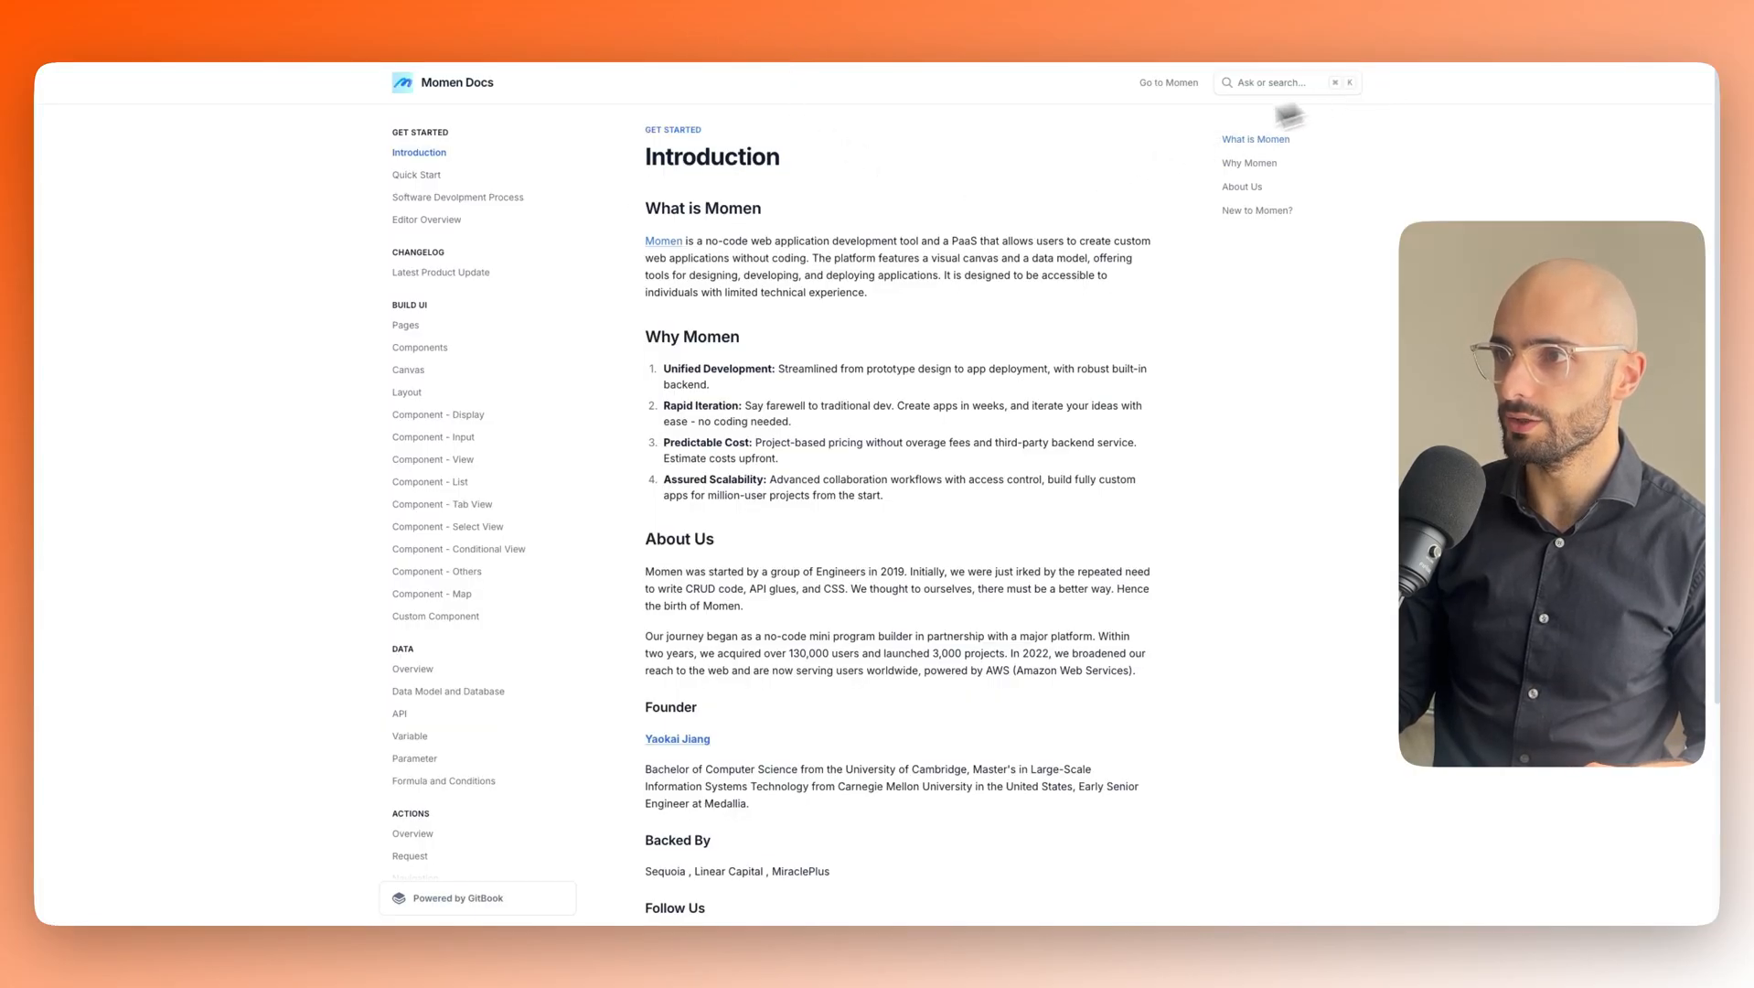
Search the docs for 'vector' and open the Enable Vector Storage result.
{"action": "left_click", "coordinate": [1249, 86]}
{"action": "type", "text": "vec"}
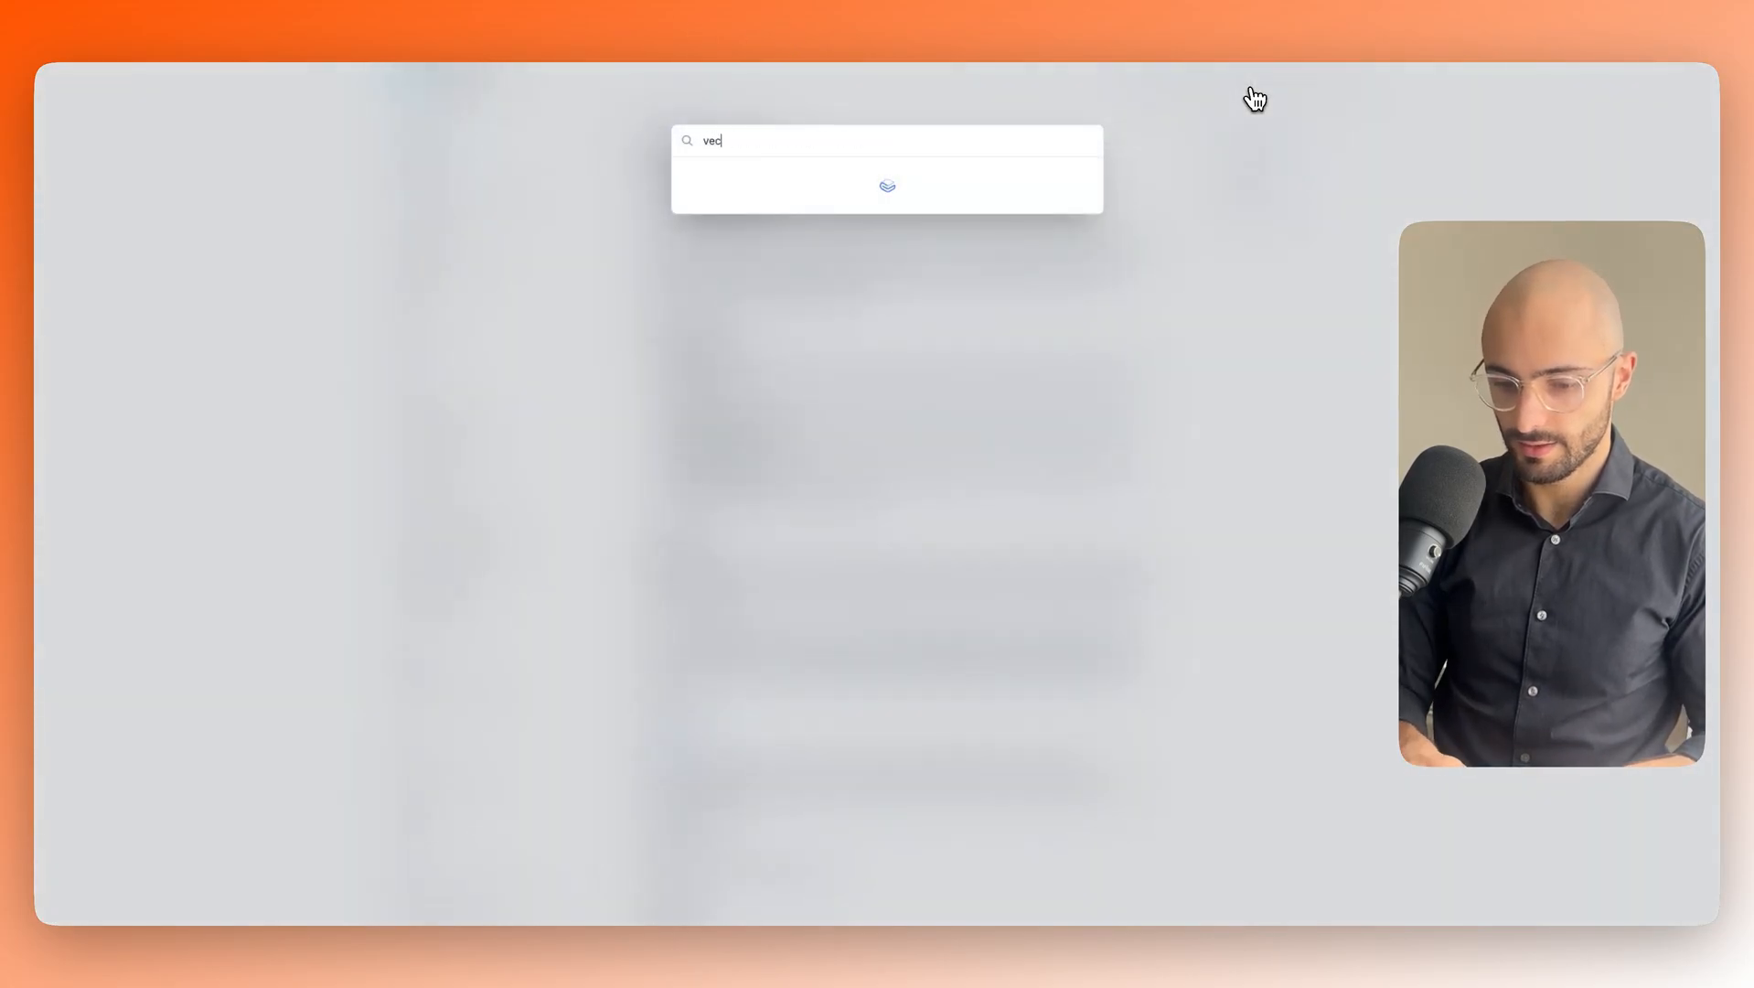
{"action": "type", "text": "tor"}
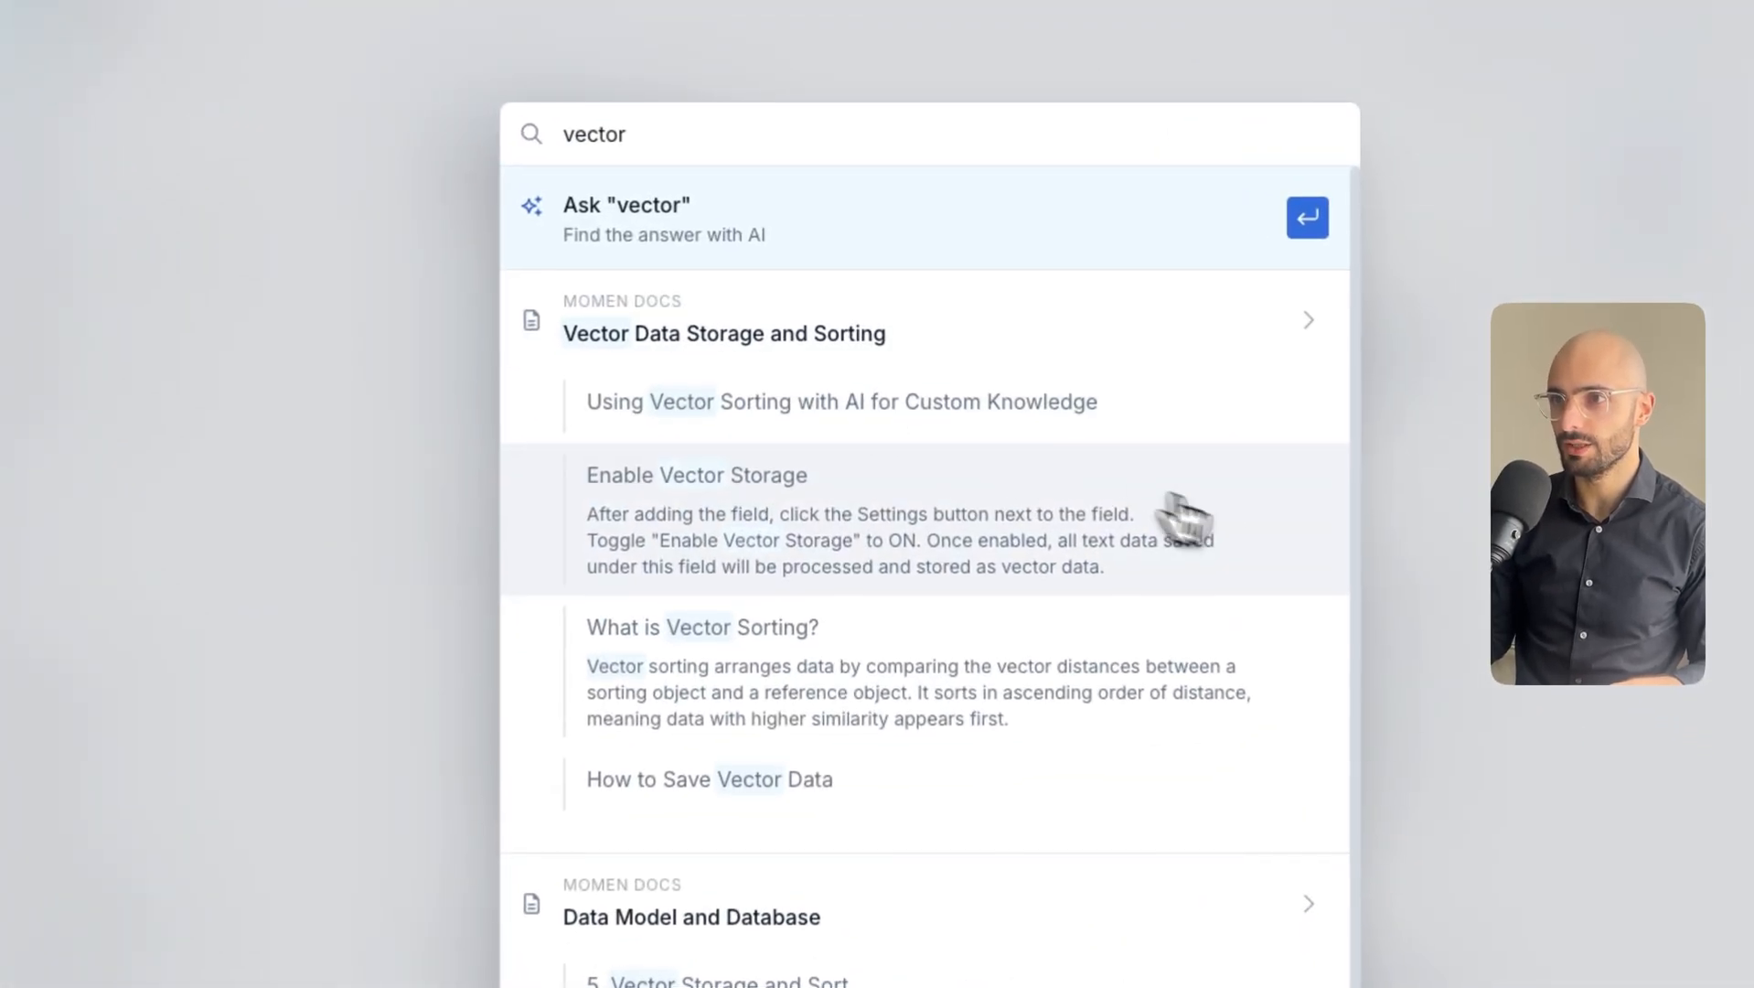
{"action": "left_click", "coordinate": [1182, 513]}
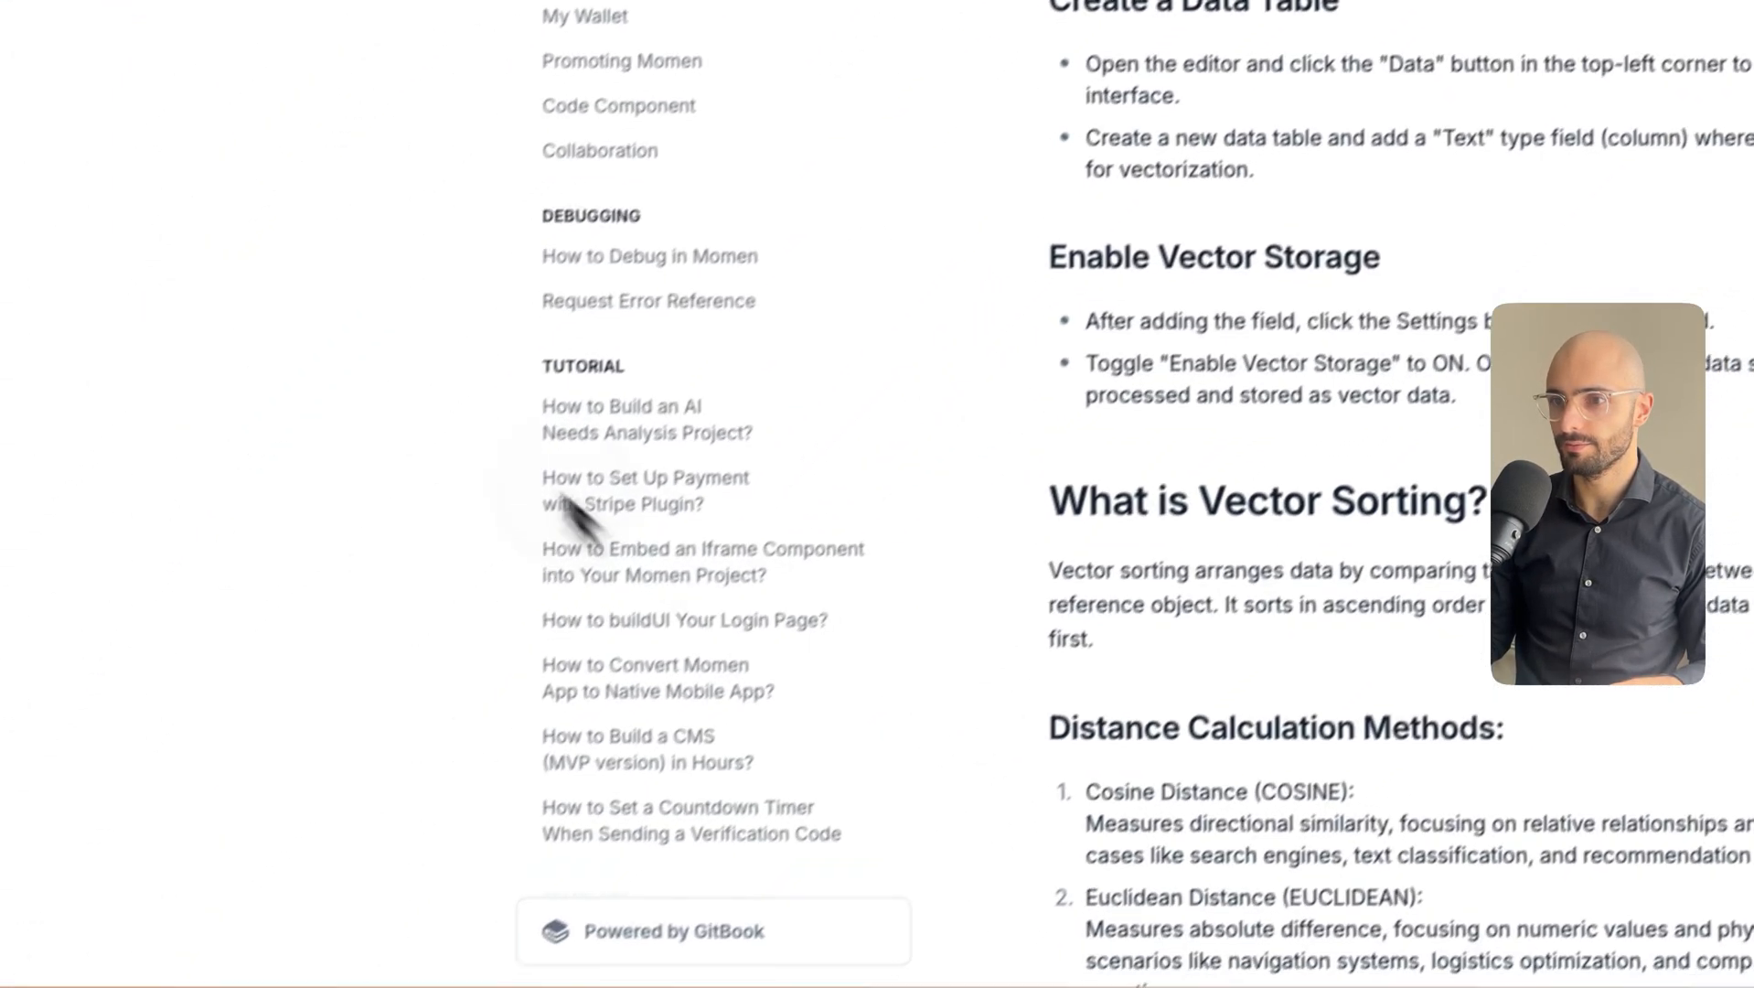
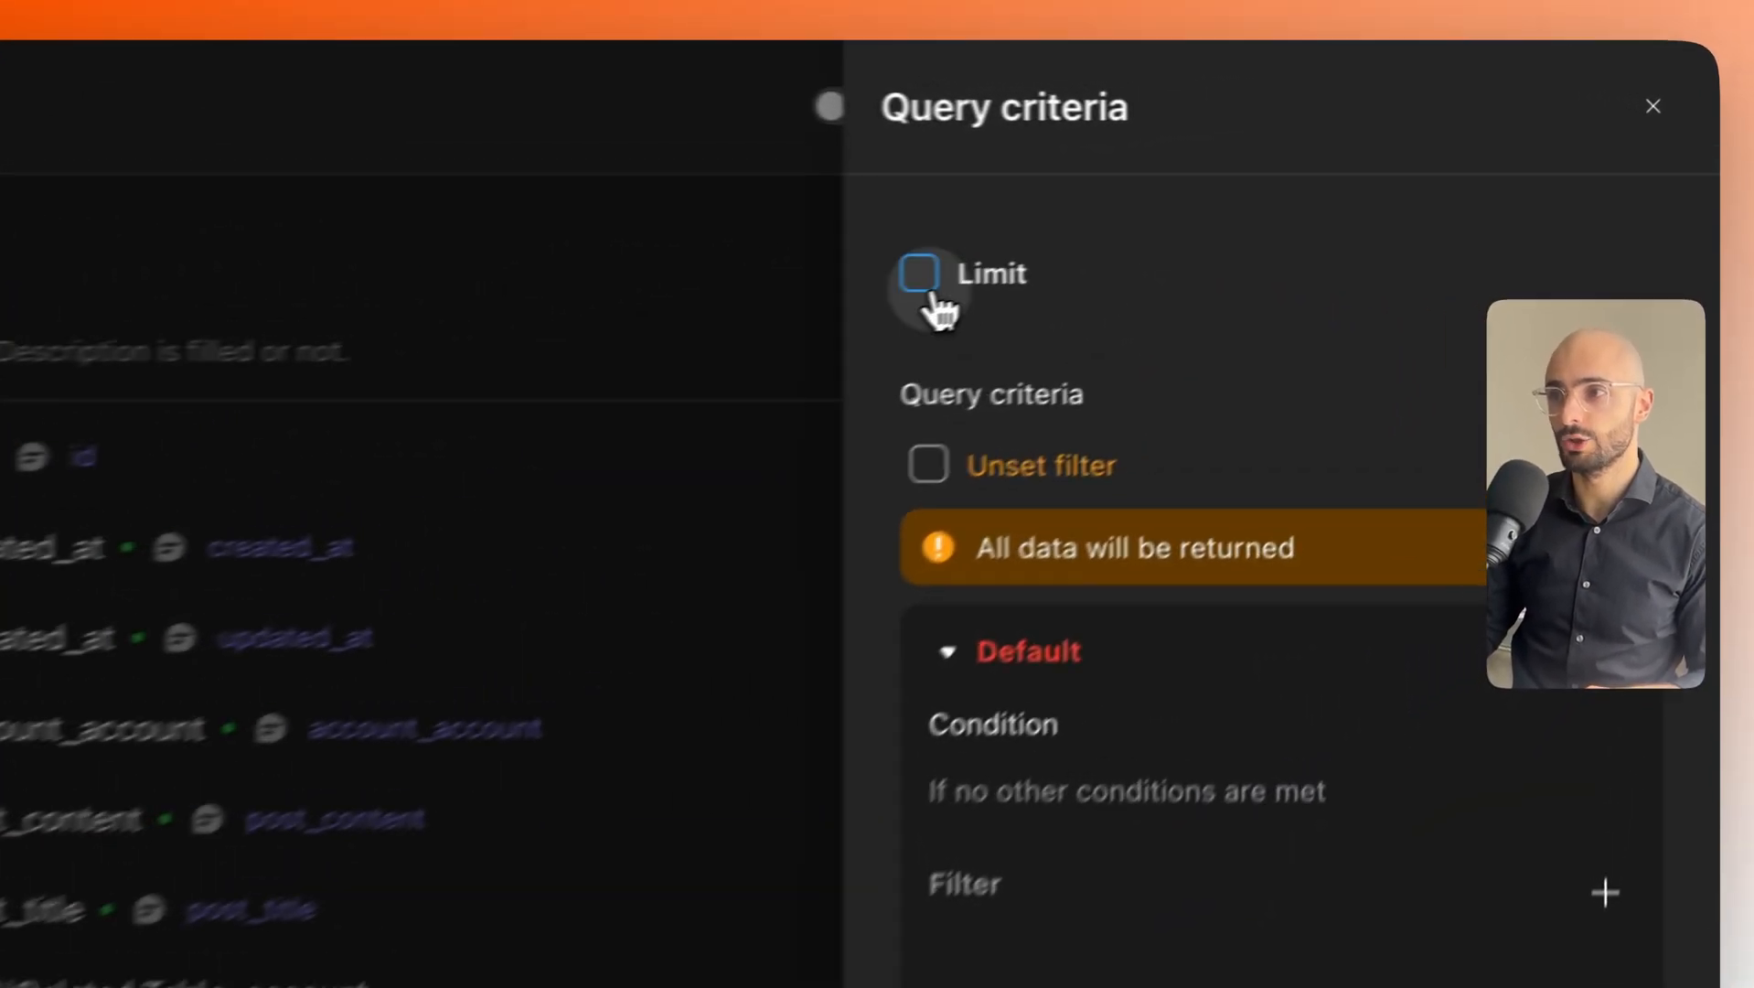
Enable Limit on the posts query with a value of 10, then close Query criteria.
{"action": "left_click", "coordinate": [1277, 190]}
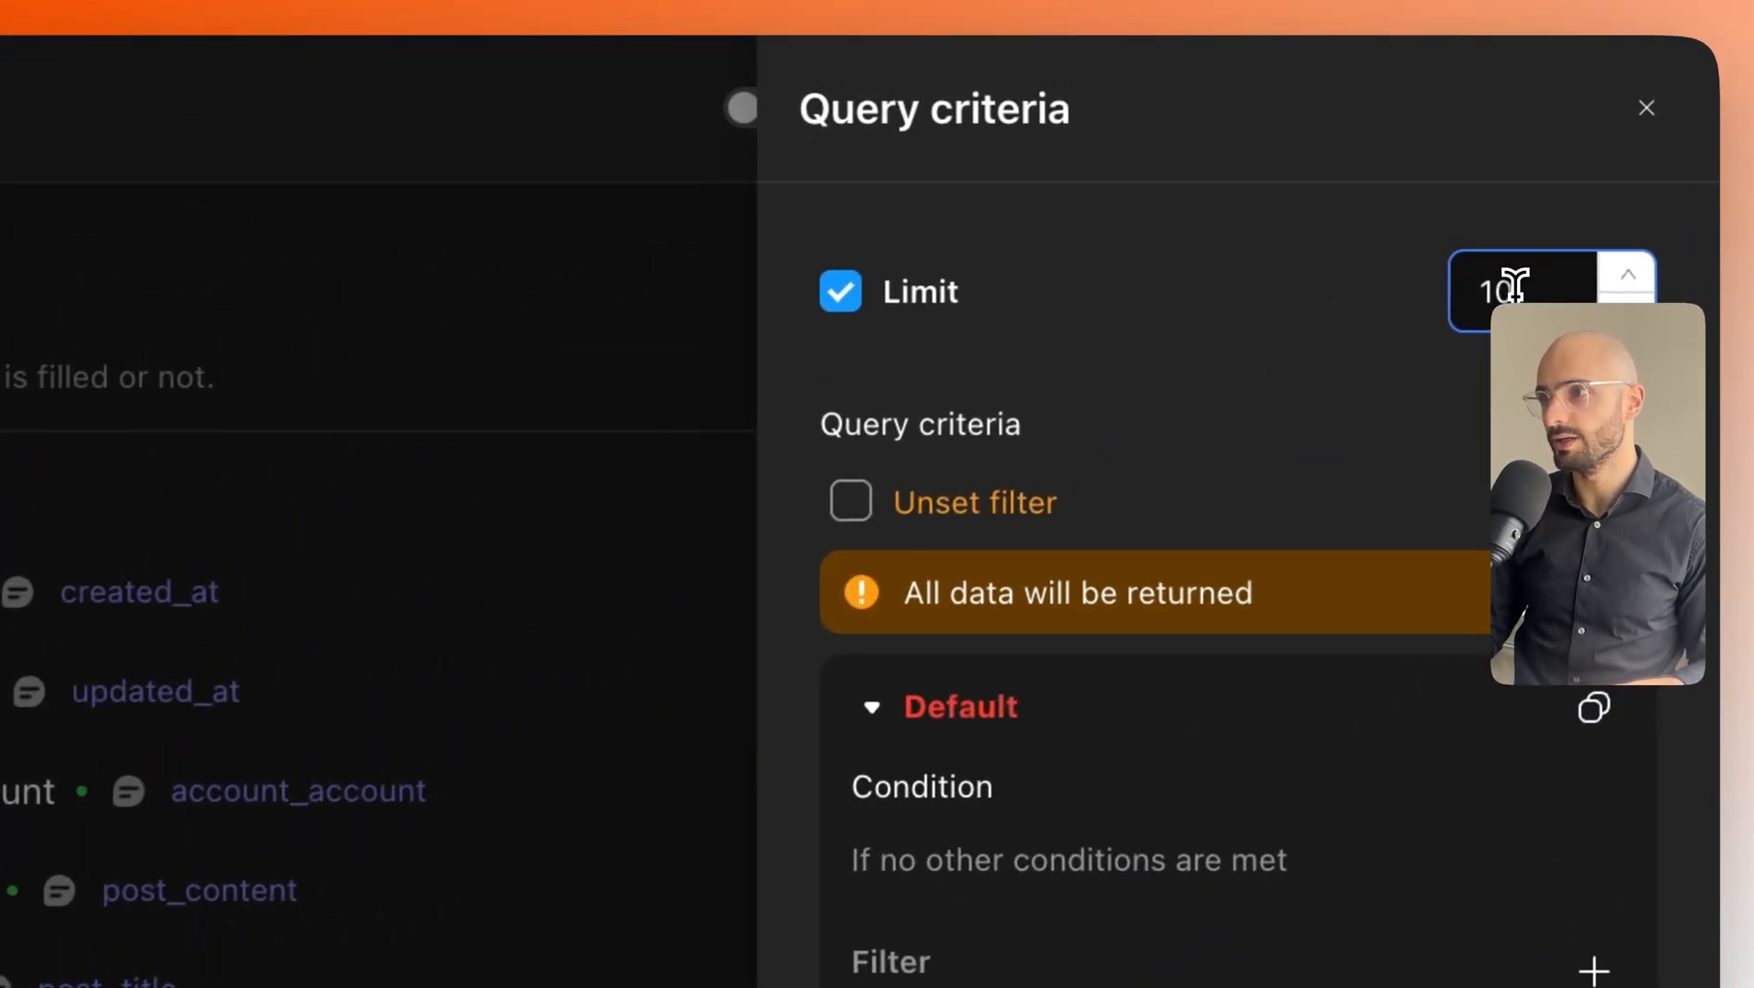
{"action": "left_click", "coordinate": [1626, 277]}
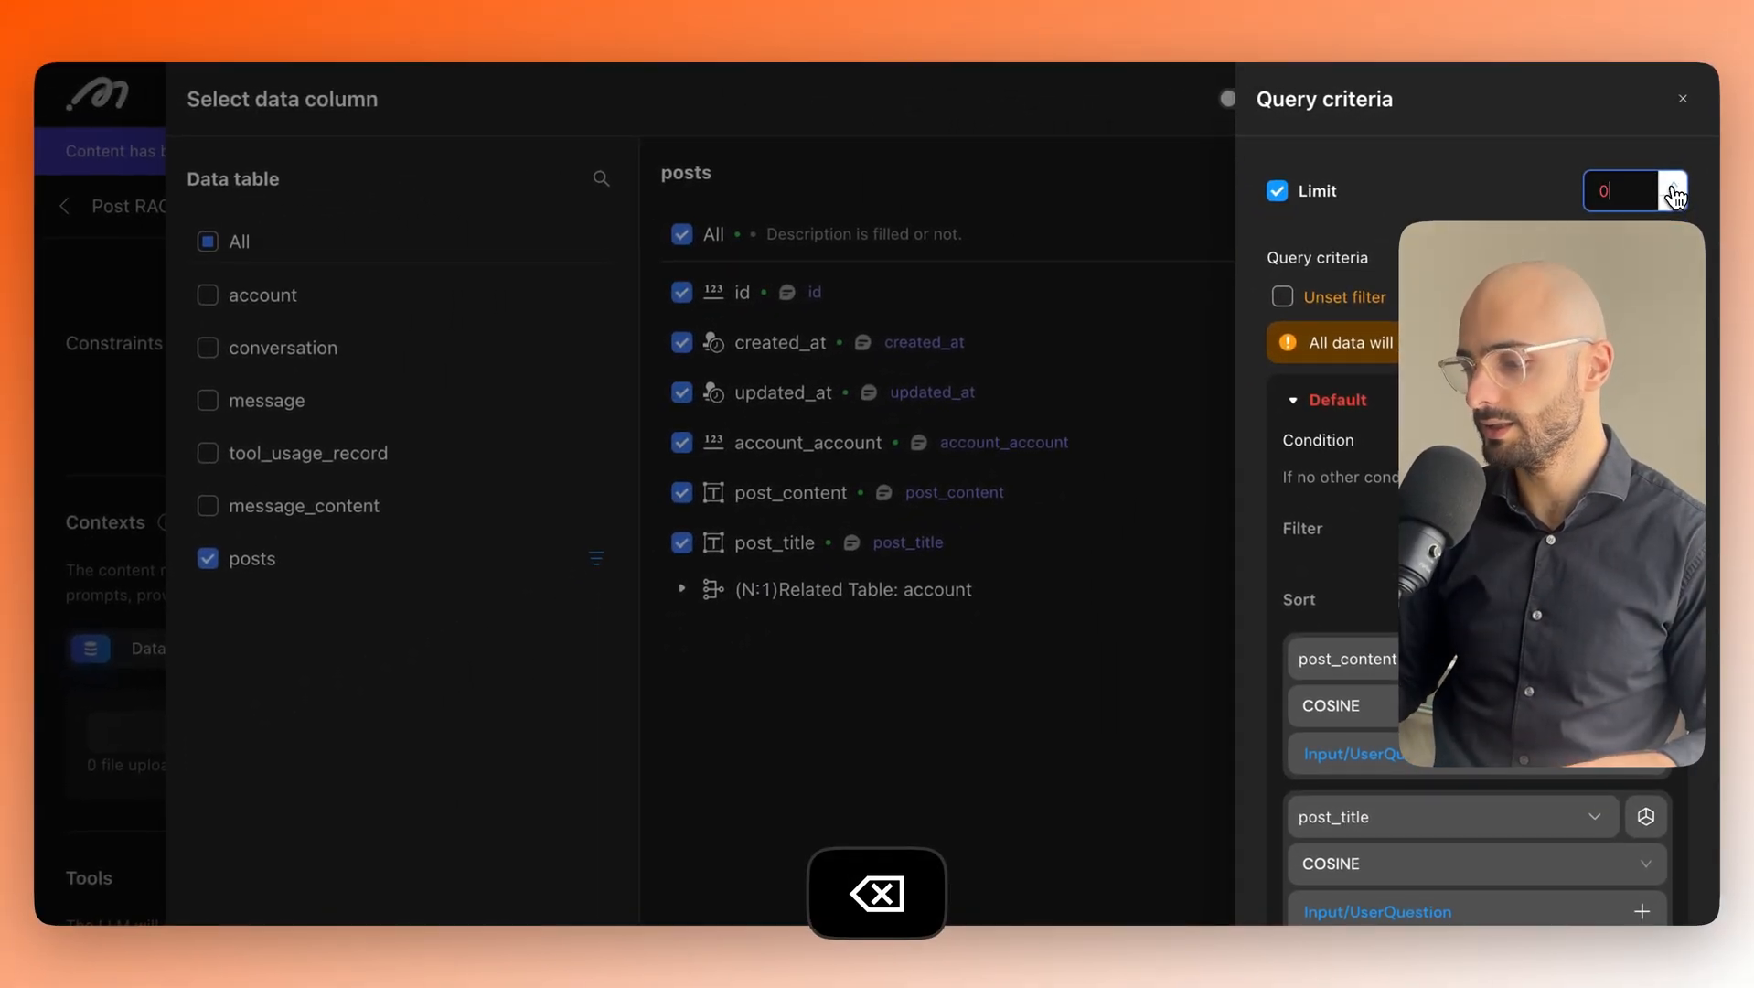
{"action": "key", "text": "BackSpace"}
{"action": "key", "text": "BackSpace"}
{"action": "type", "text": "20"}
{"action": "left_click_drag", "start_coordinate": [1622, 193], "coordinate": [1593, 196]}
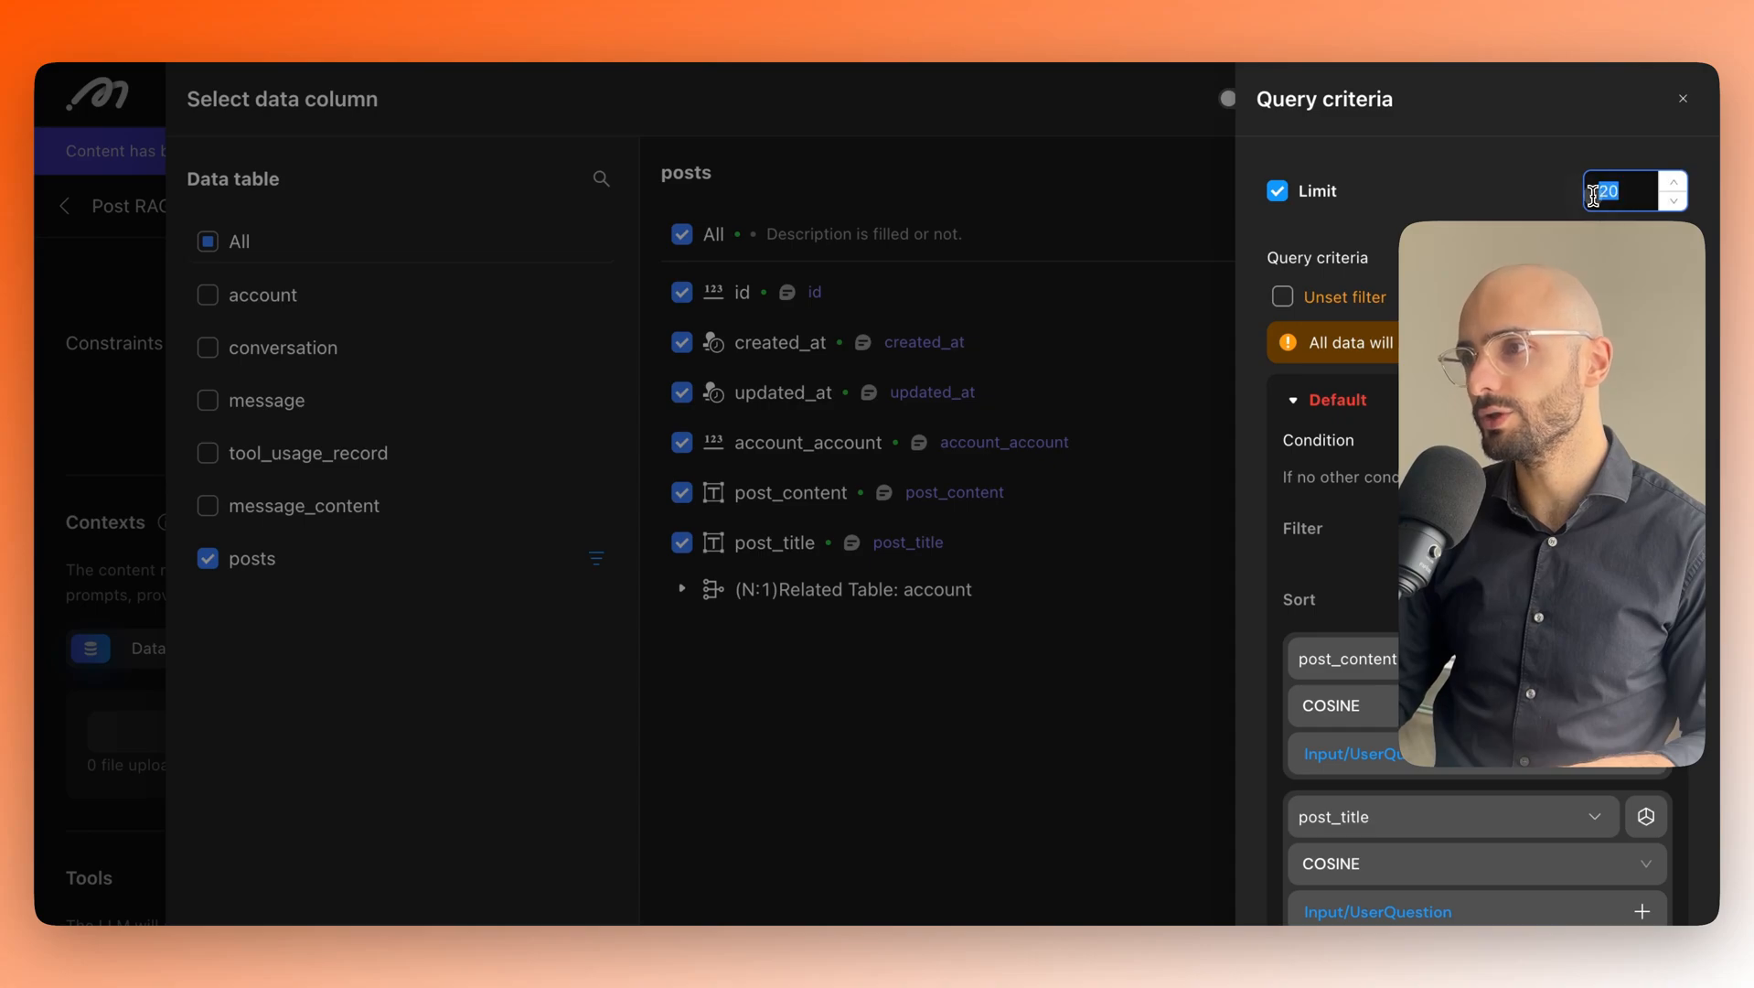
{"action": "type", "text": "10"}
{"action": "left_click", "coordinate": [1572, 196]}
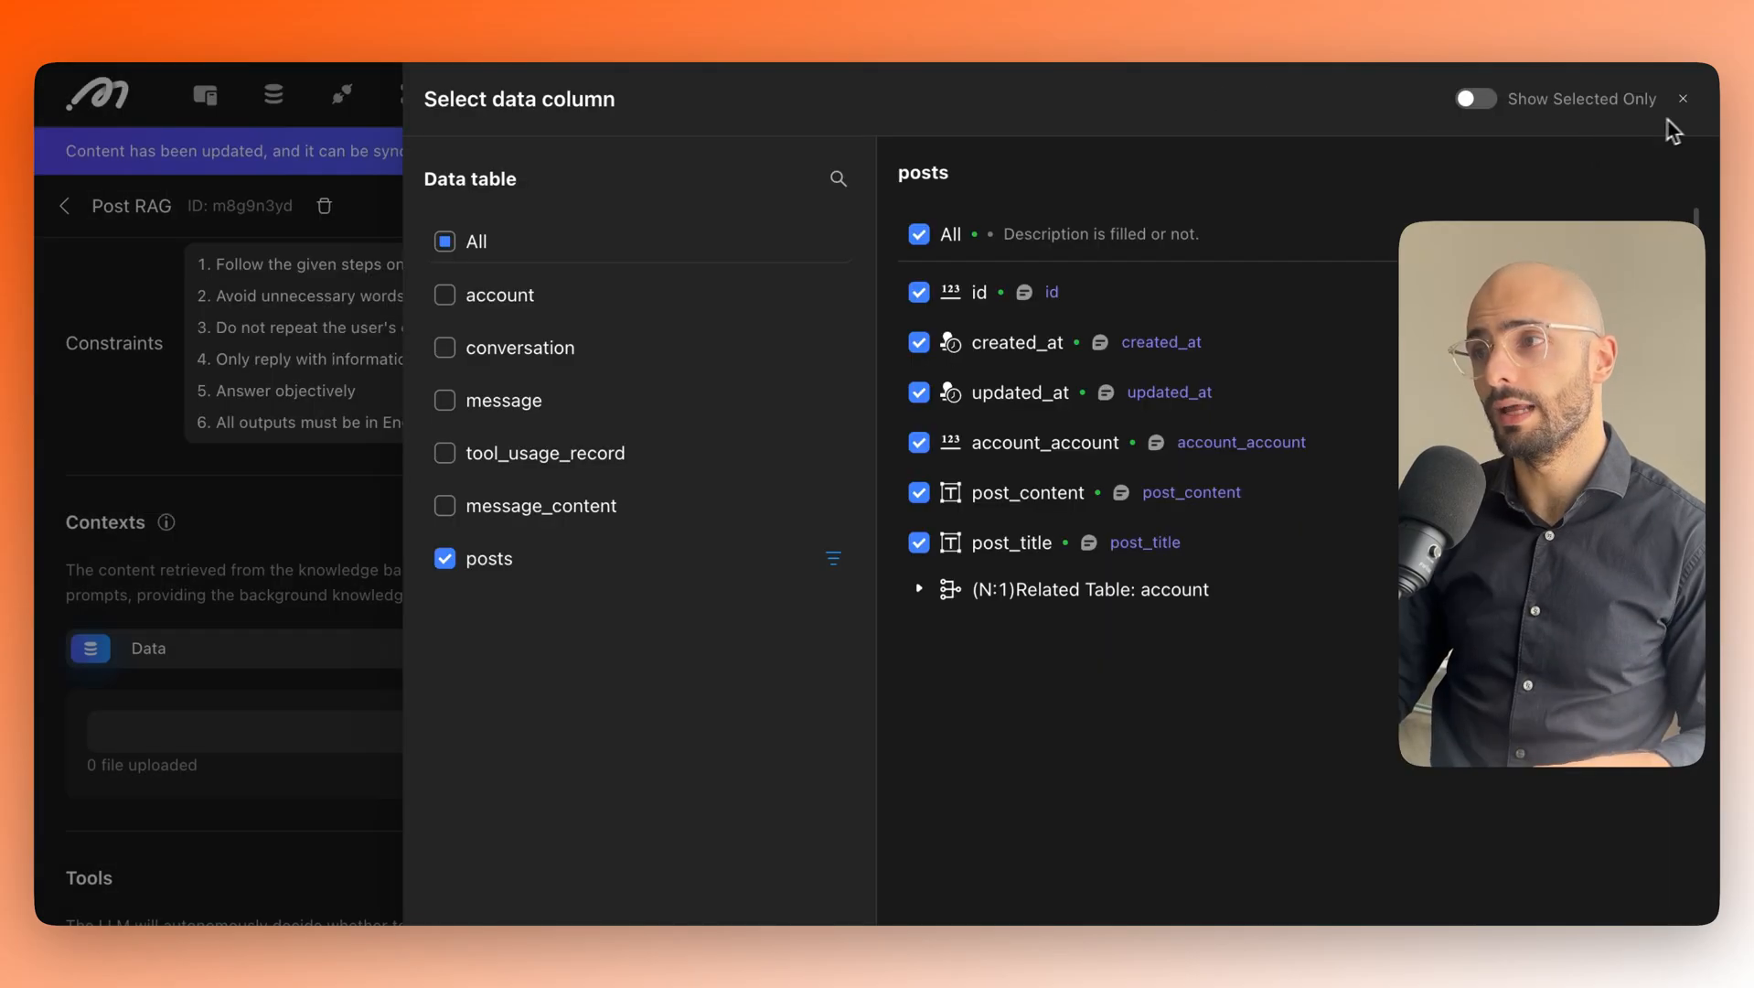
{"action": "left_click", "coordinate": [1682, 99]}
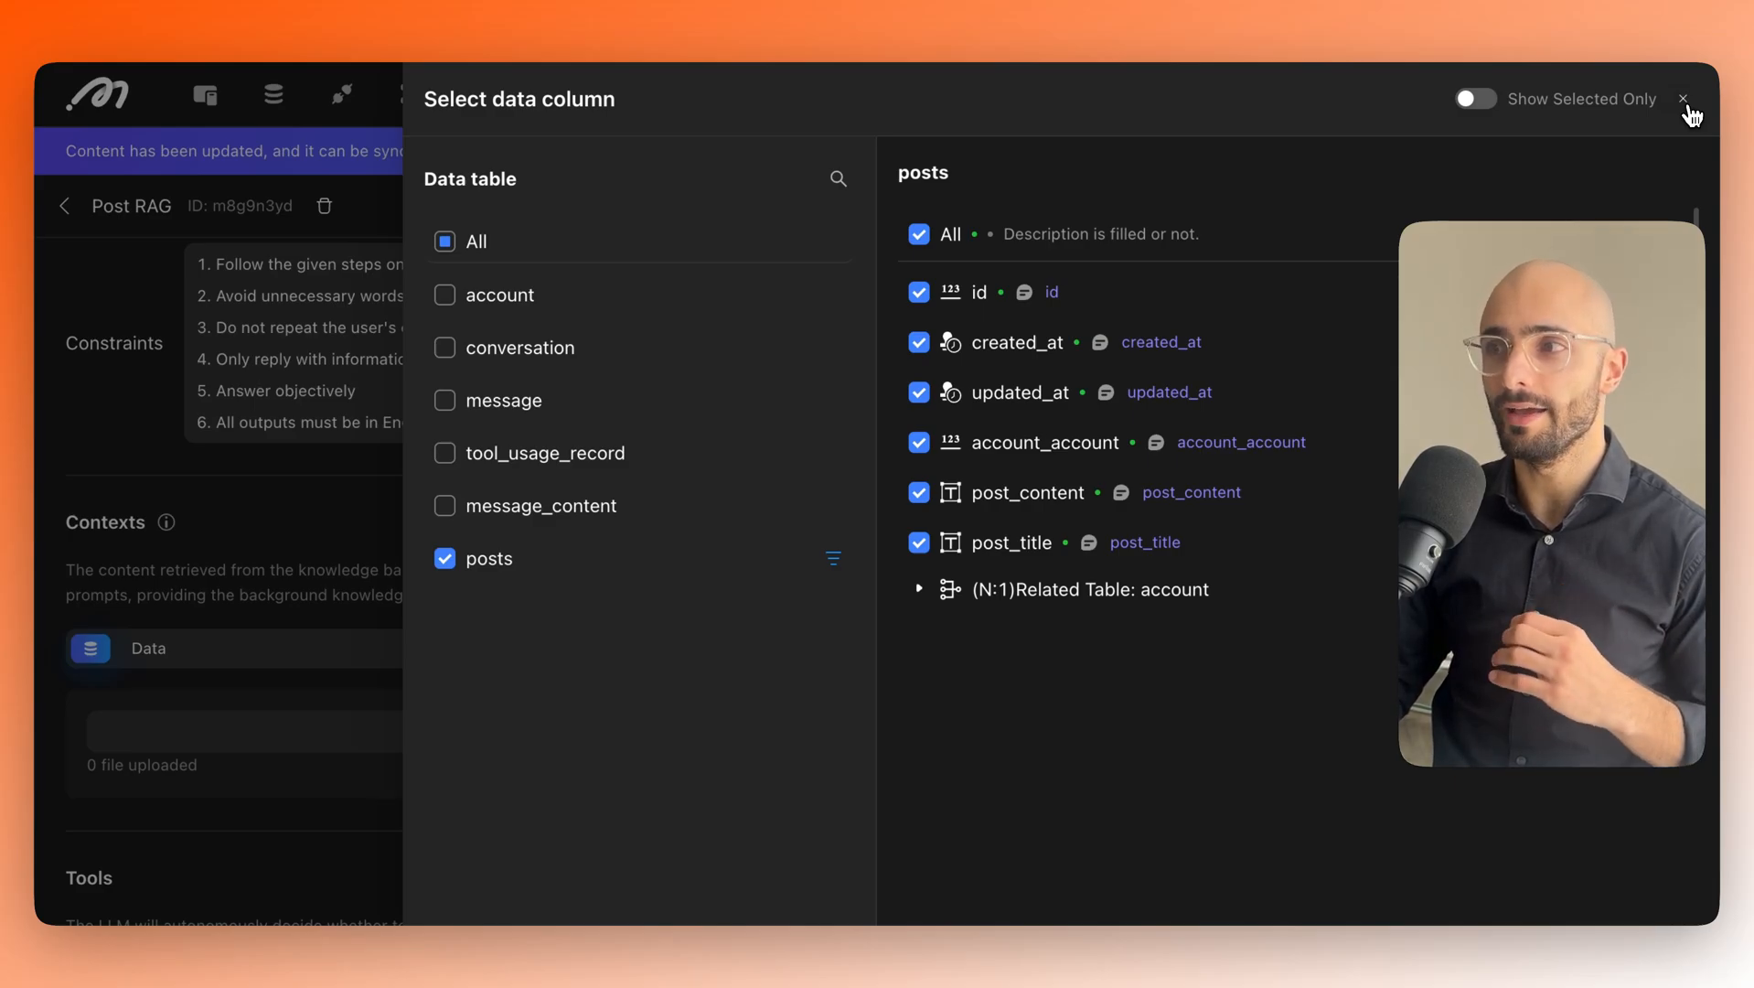
Untick created_at, updated_at and account_account so only id, post_content and post_title stay selected.
{"action": "left_click", "coordinate": [1690, 111]}
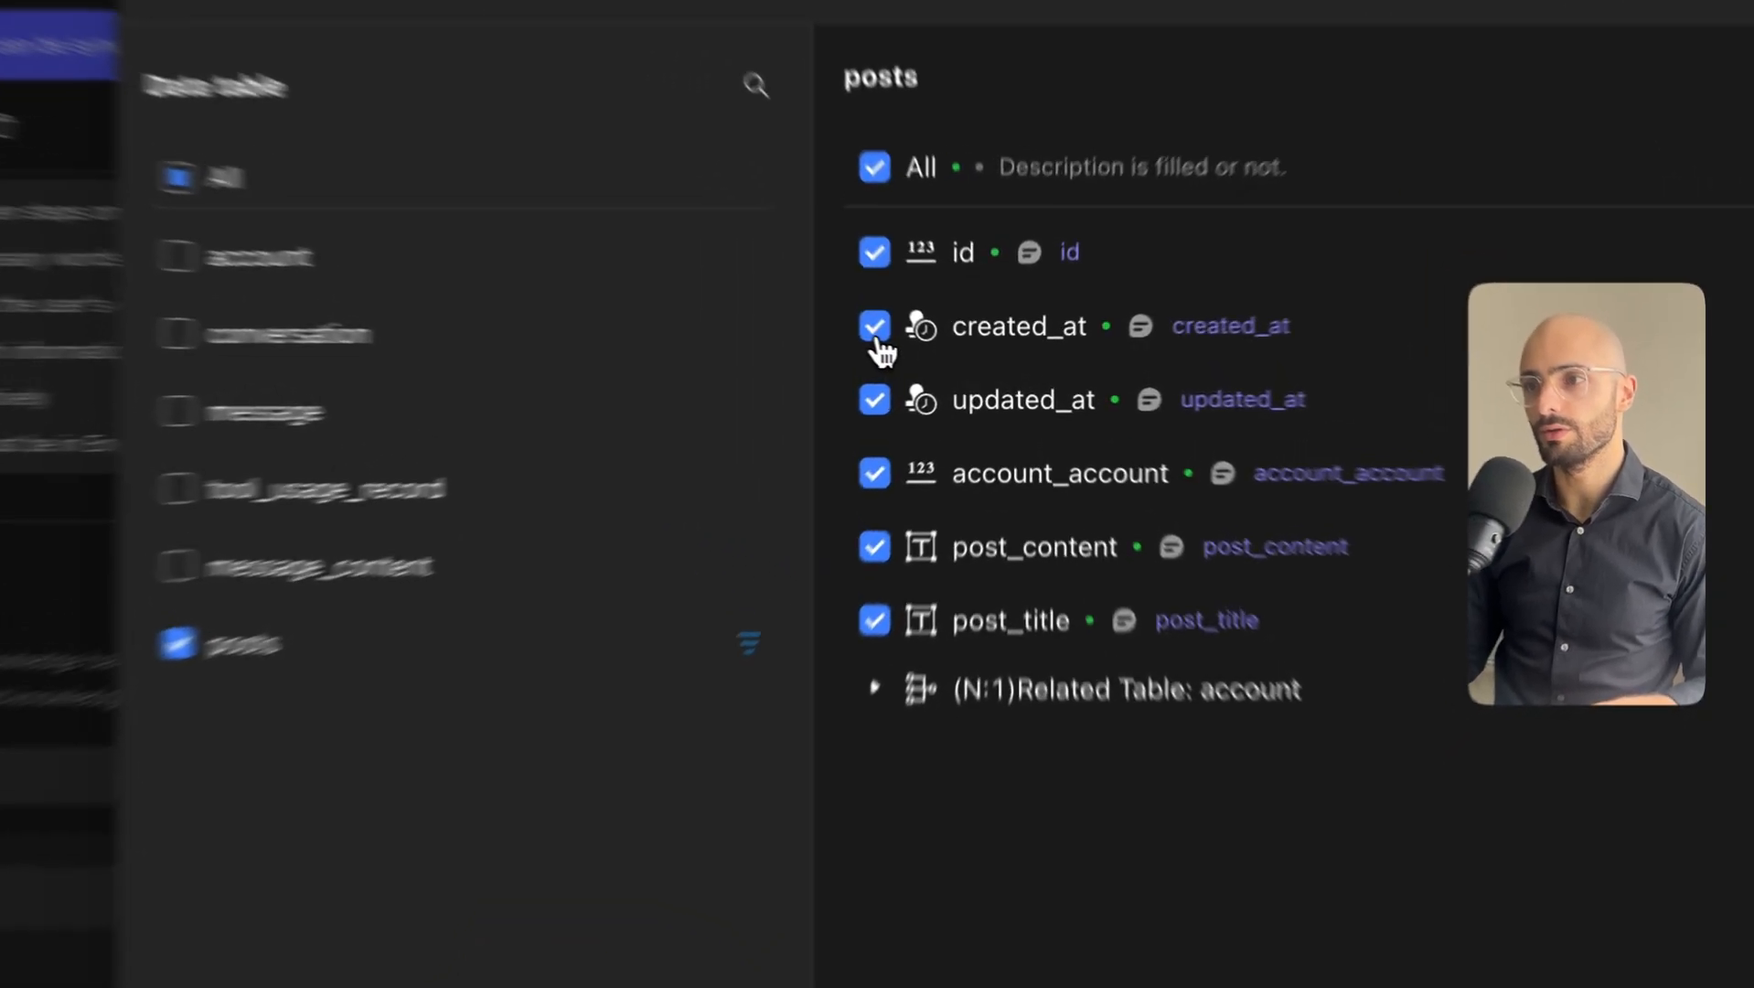
{"action": "left_click", "coordinate": [919, 344]}
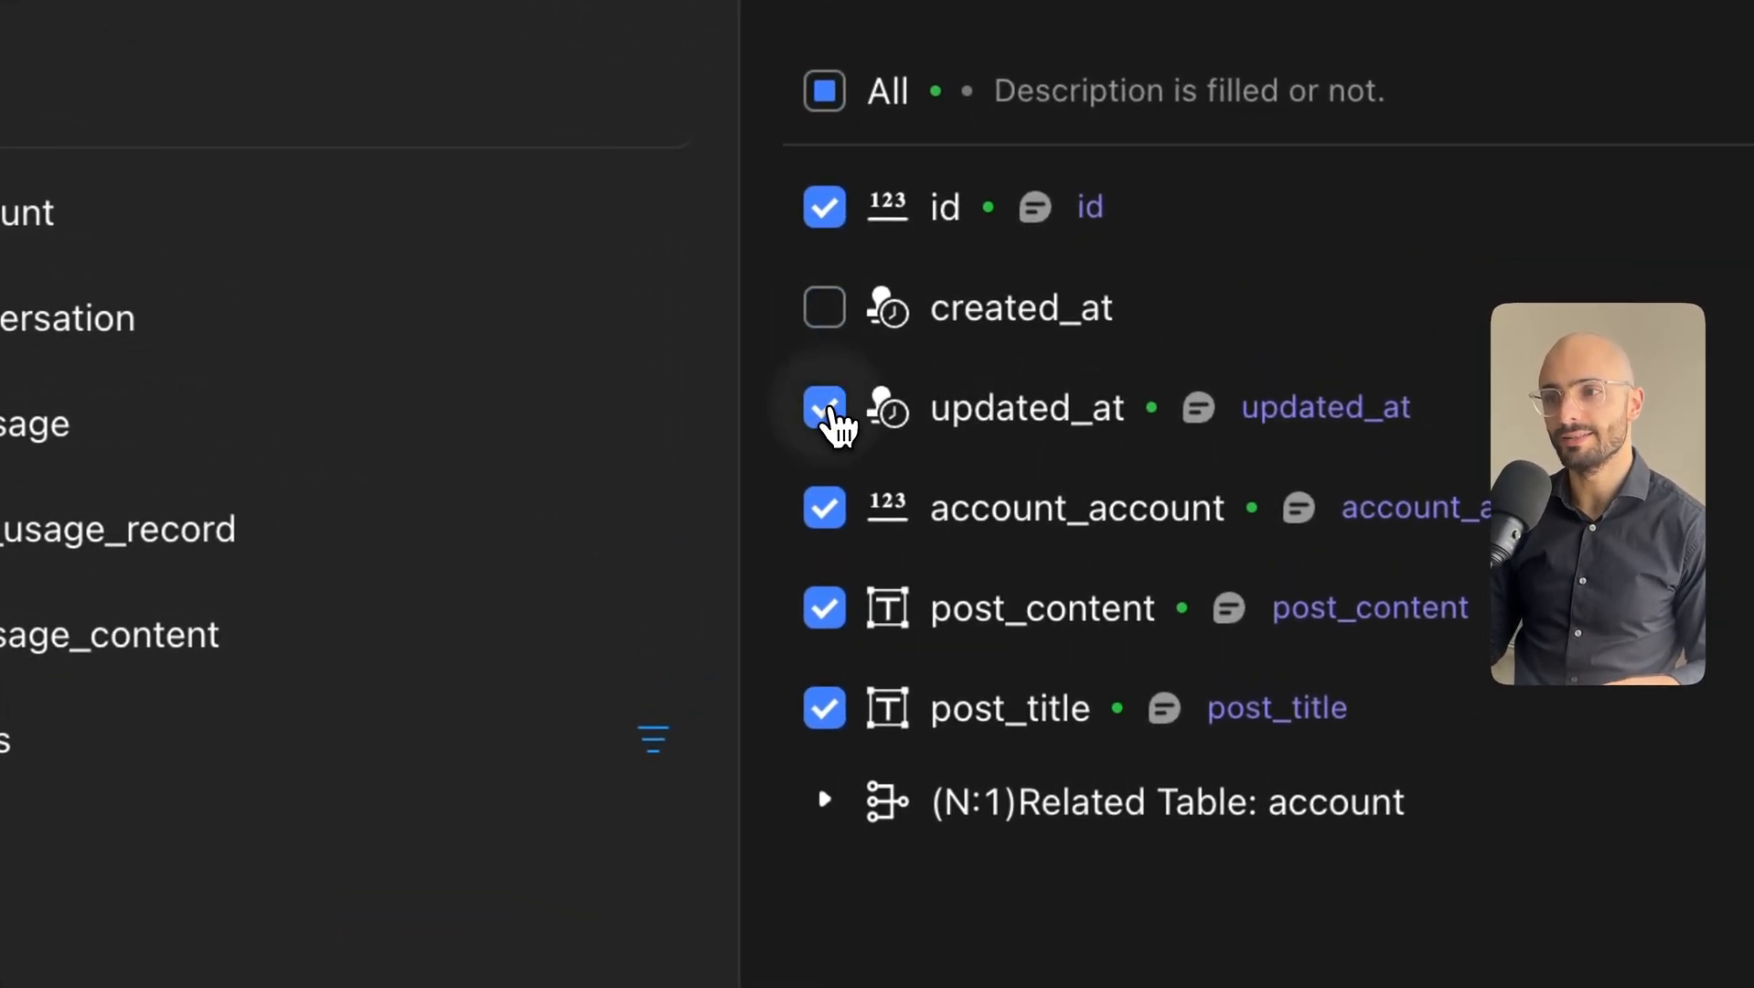
{"action": "left_click", "coordinate": [826, 411]}
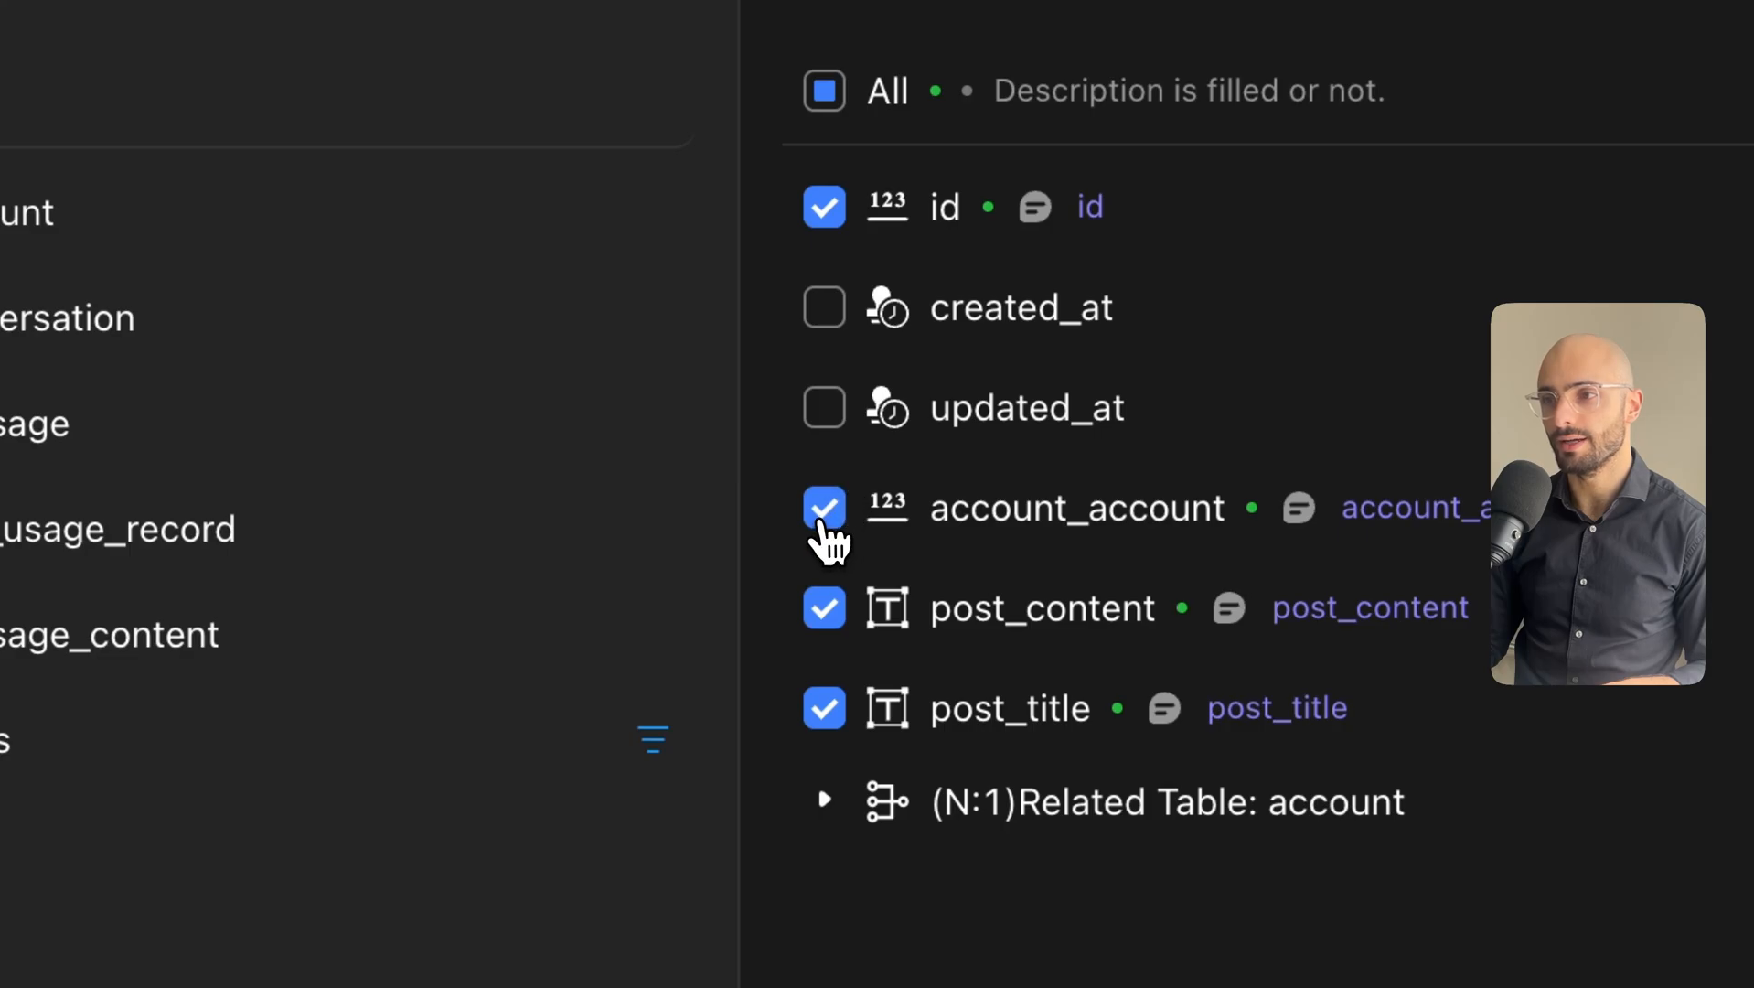
{"action": "left_click", "coordinate": [824, 508]}
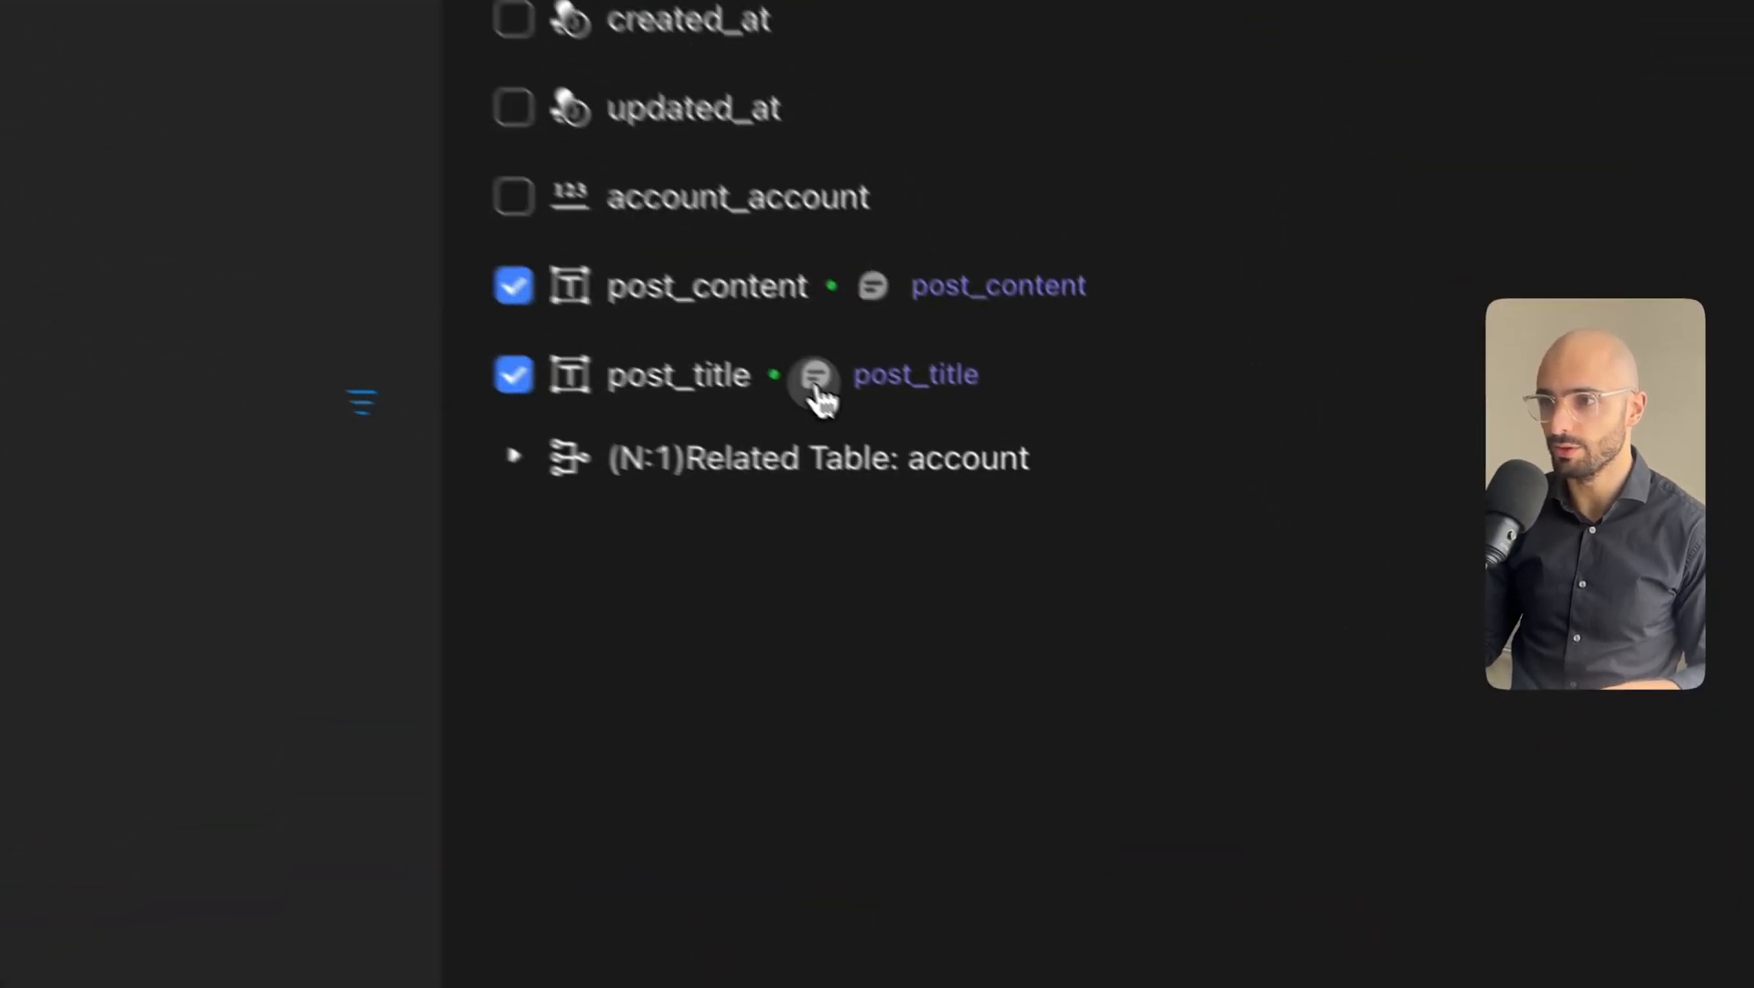
Describe post_title as 'the title of what the post is about' and post_content as 'this is the actual'.
{"action": "left_click", "coordinate": [1089, 544]}
{"action": "left_click", "coordinate": [1170, 720]}
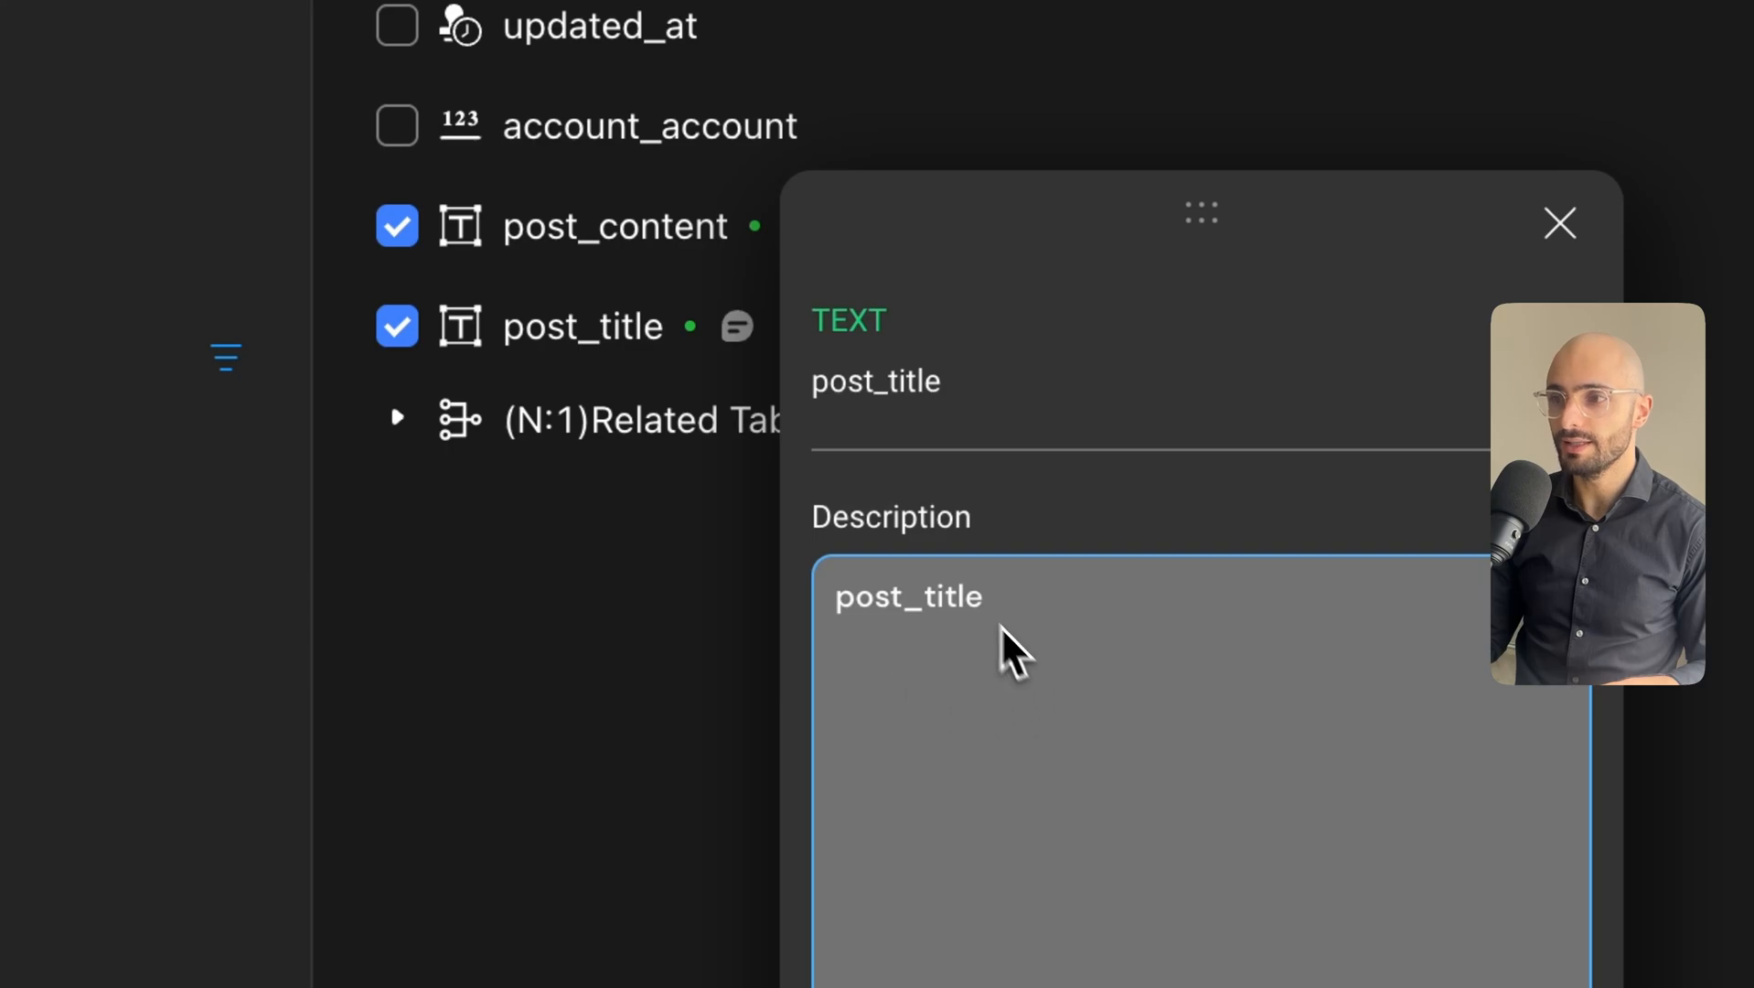
{"action": "left_click_drag", "start_coordinate": [1003, 620], "coordinate": [837, 597]}
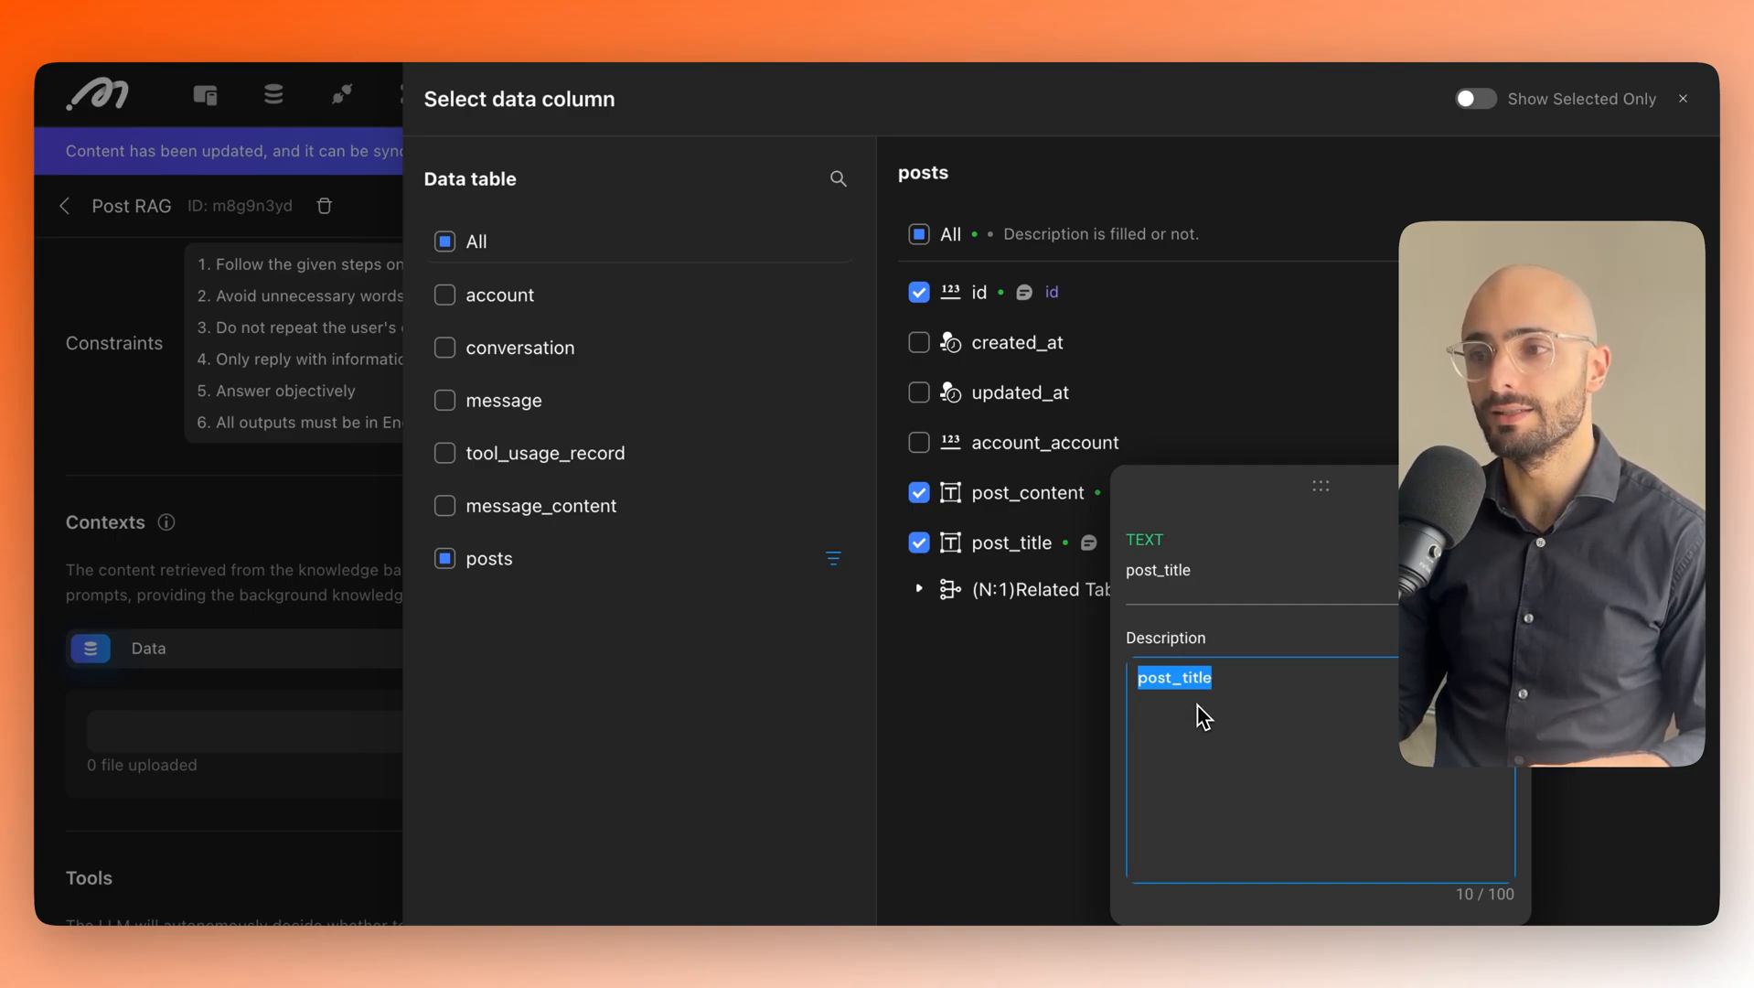
{"action": "type", "text": "the title o"}
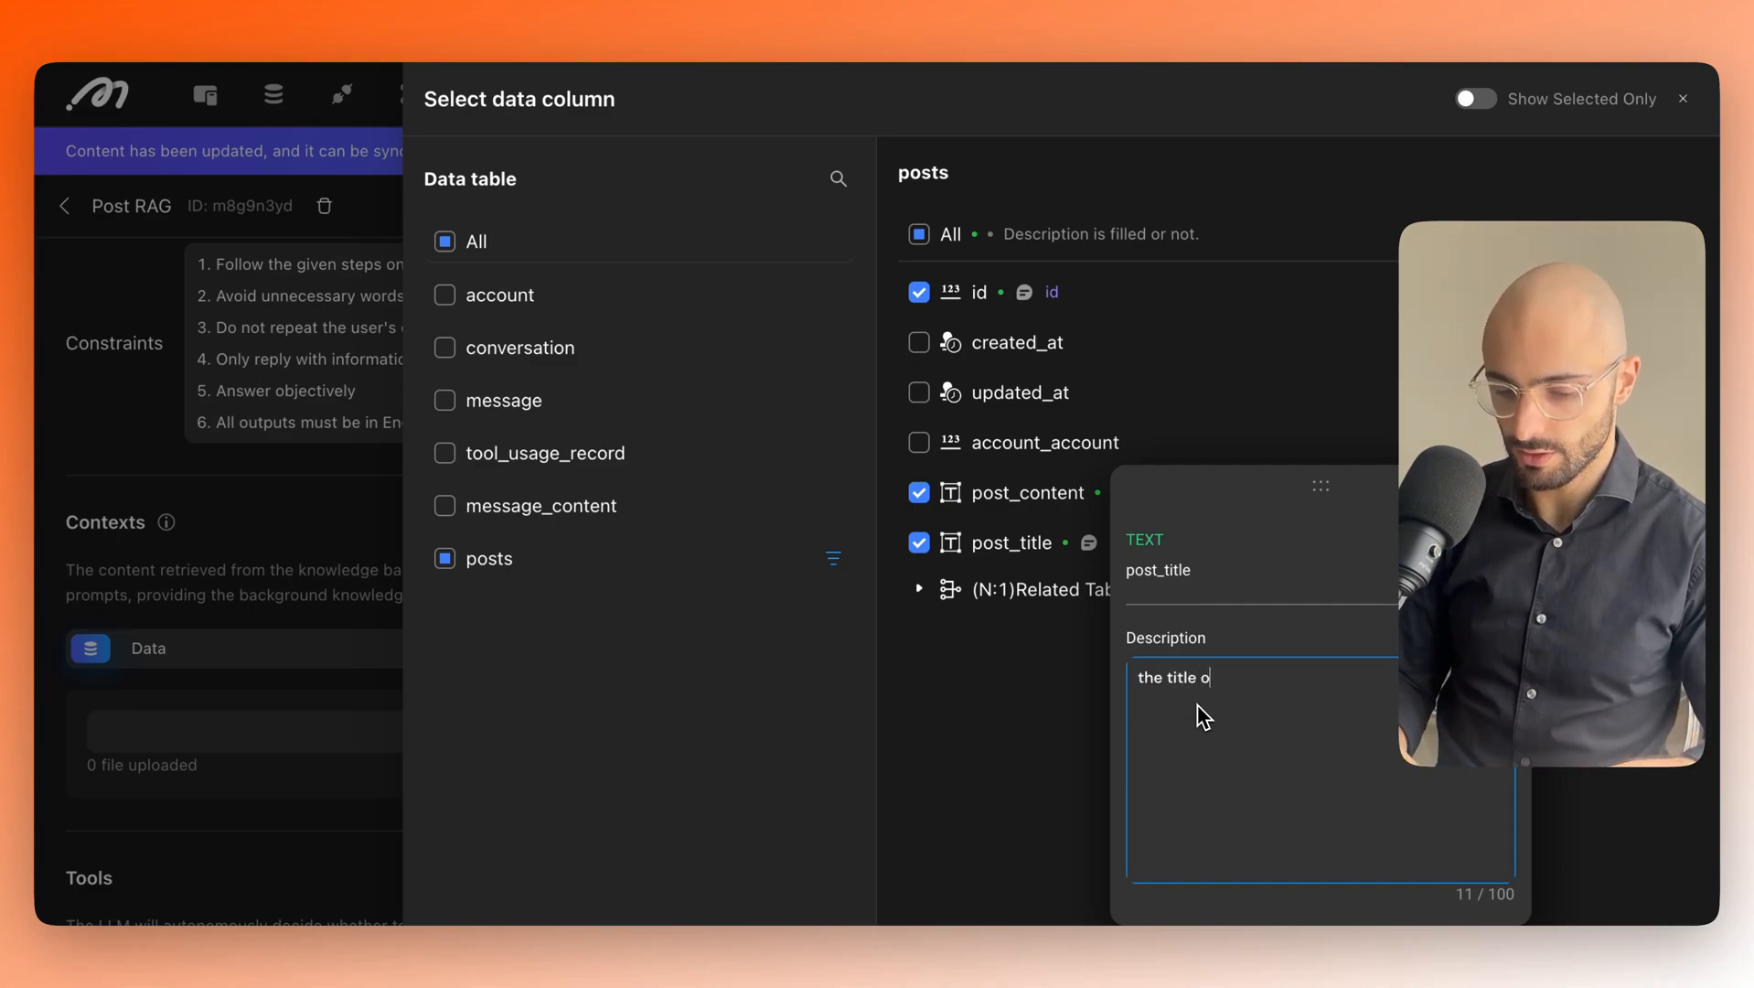
{"action": "type", "text": "f what the p"}
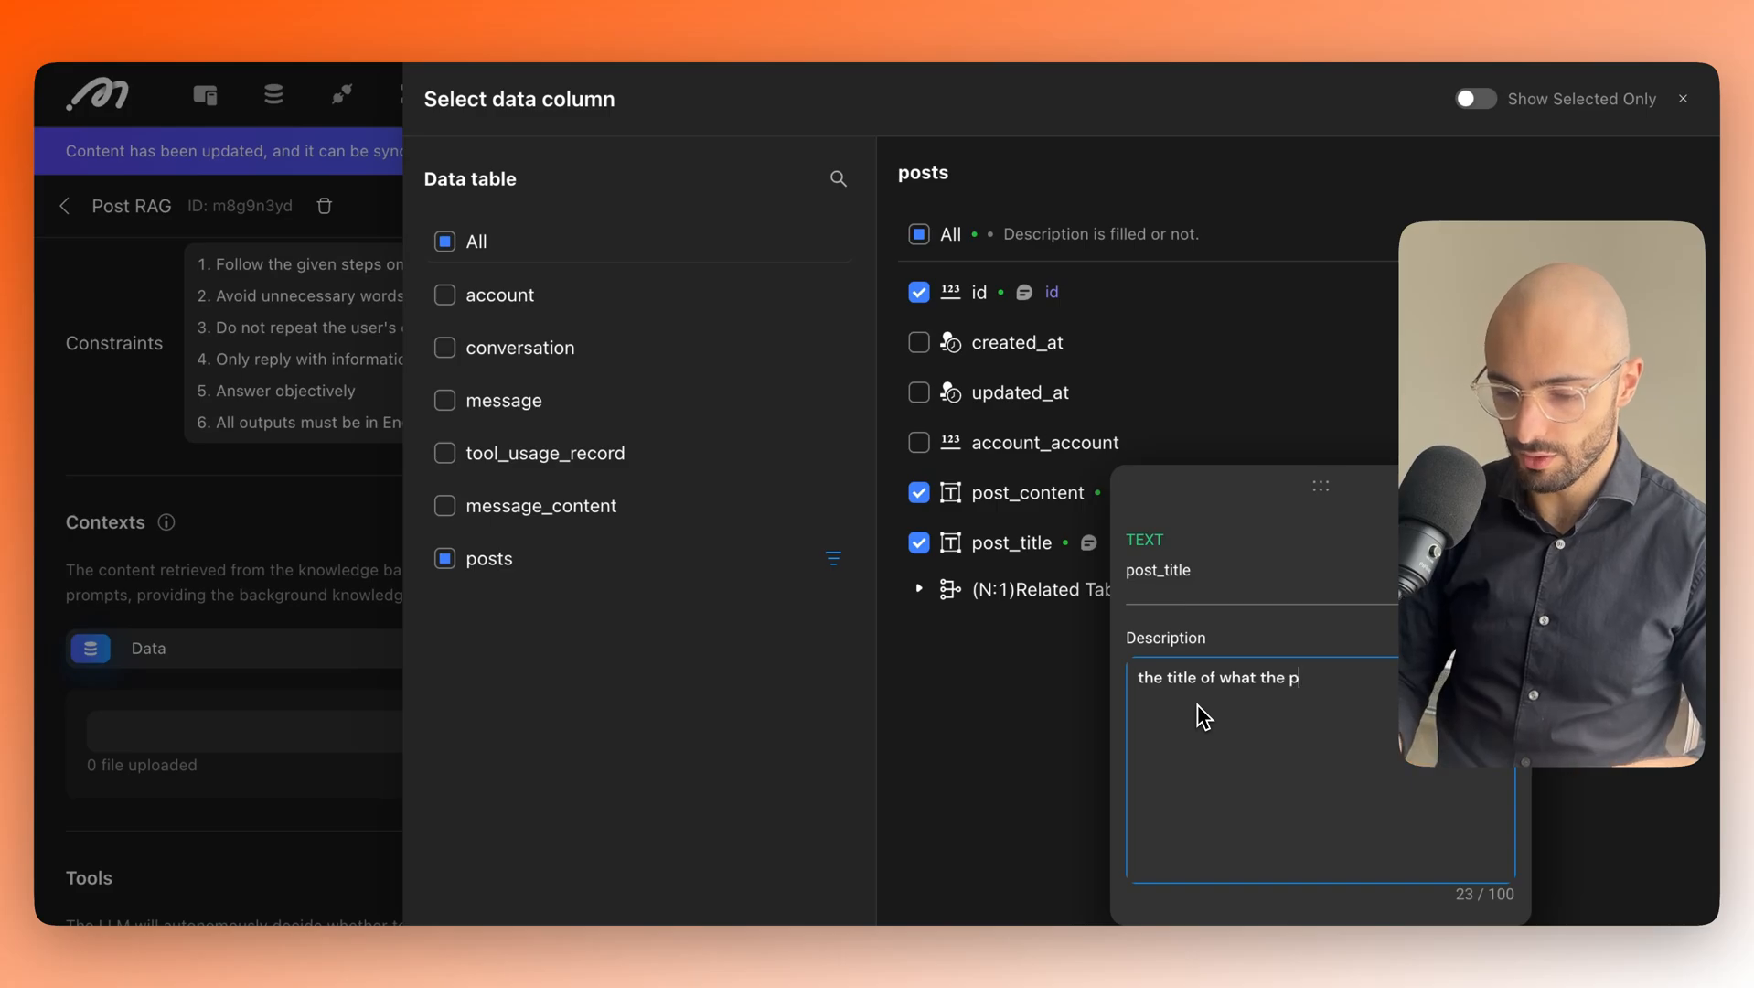
{"action": "type", "text": "ost is ab"}
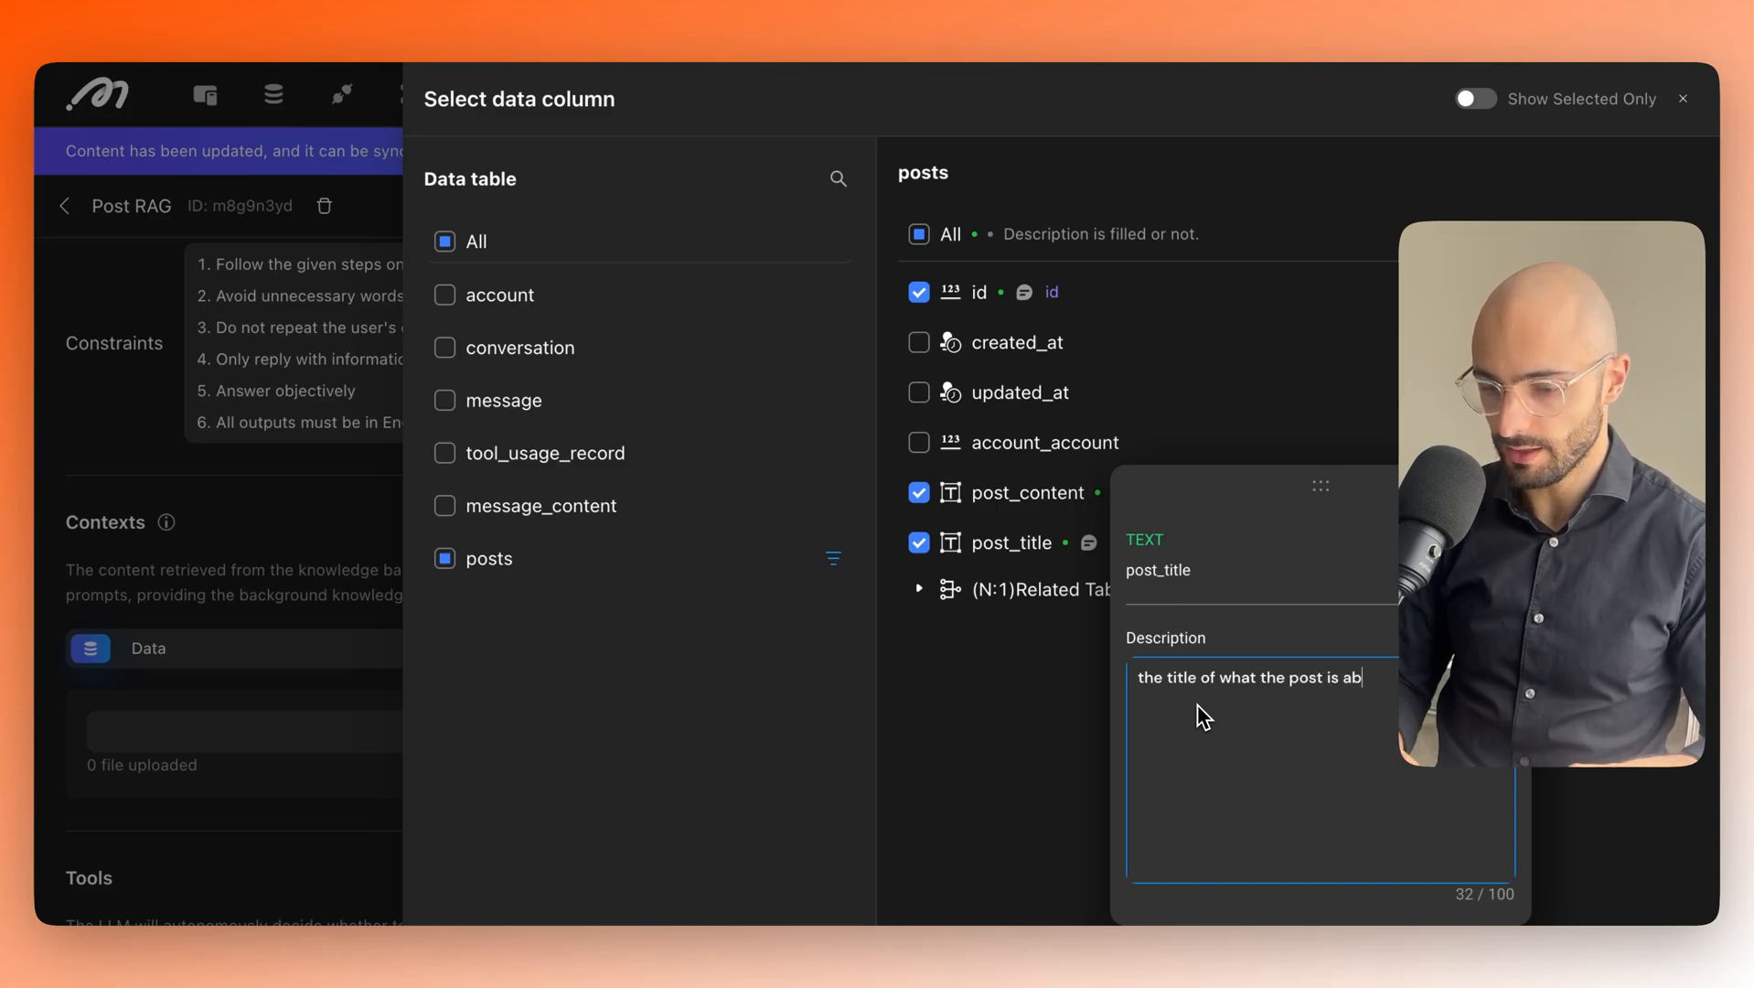
{"action": "type", "text": "out"}
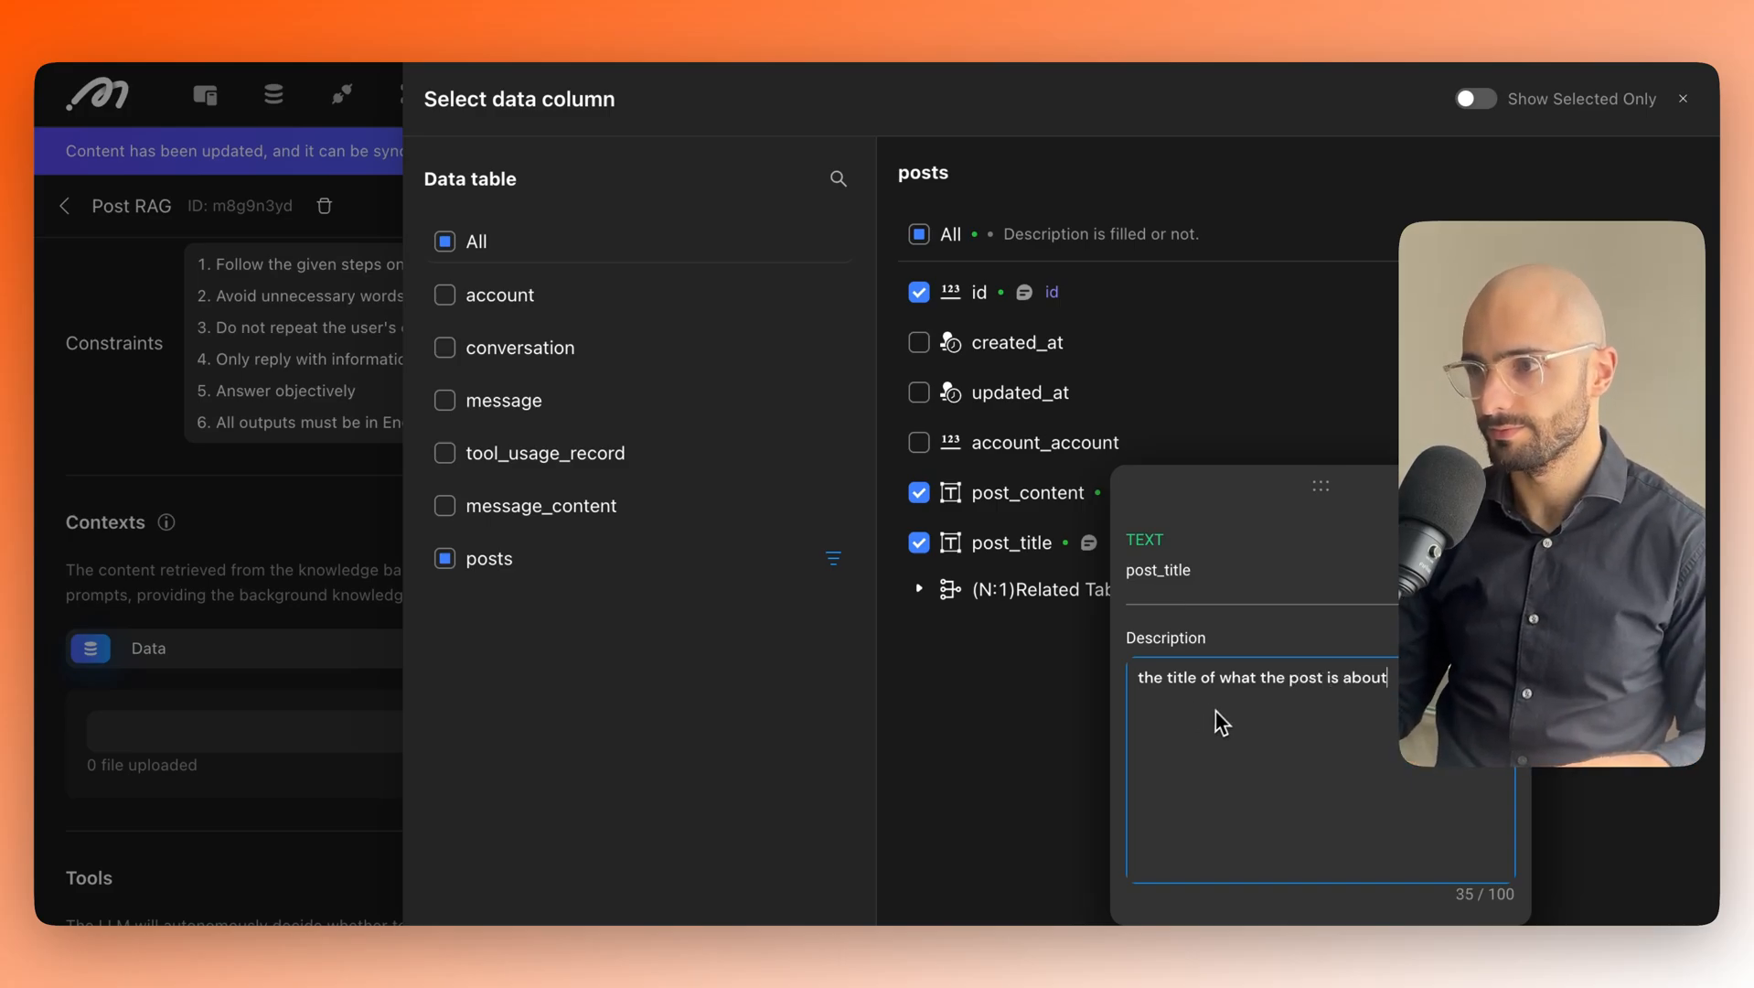
{"action": "left_click", "coordinate": [1249, 645]}
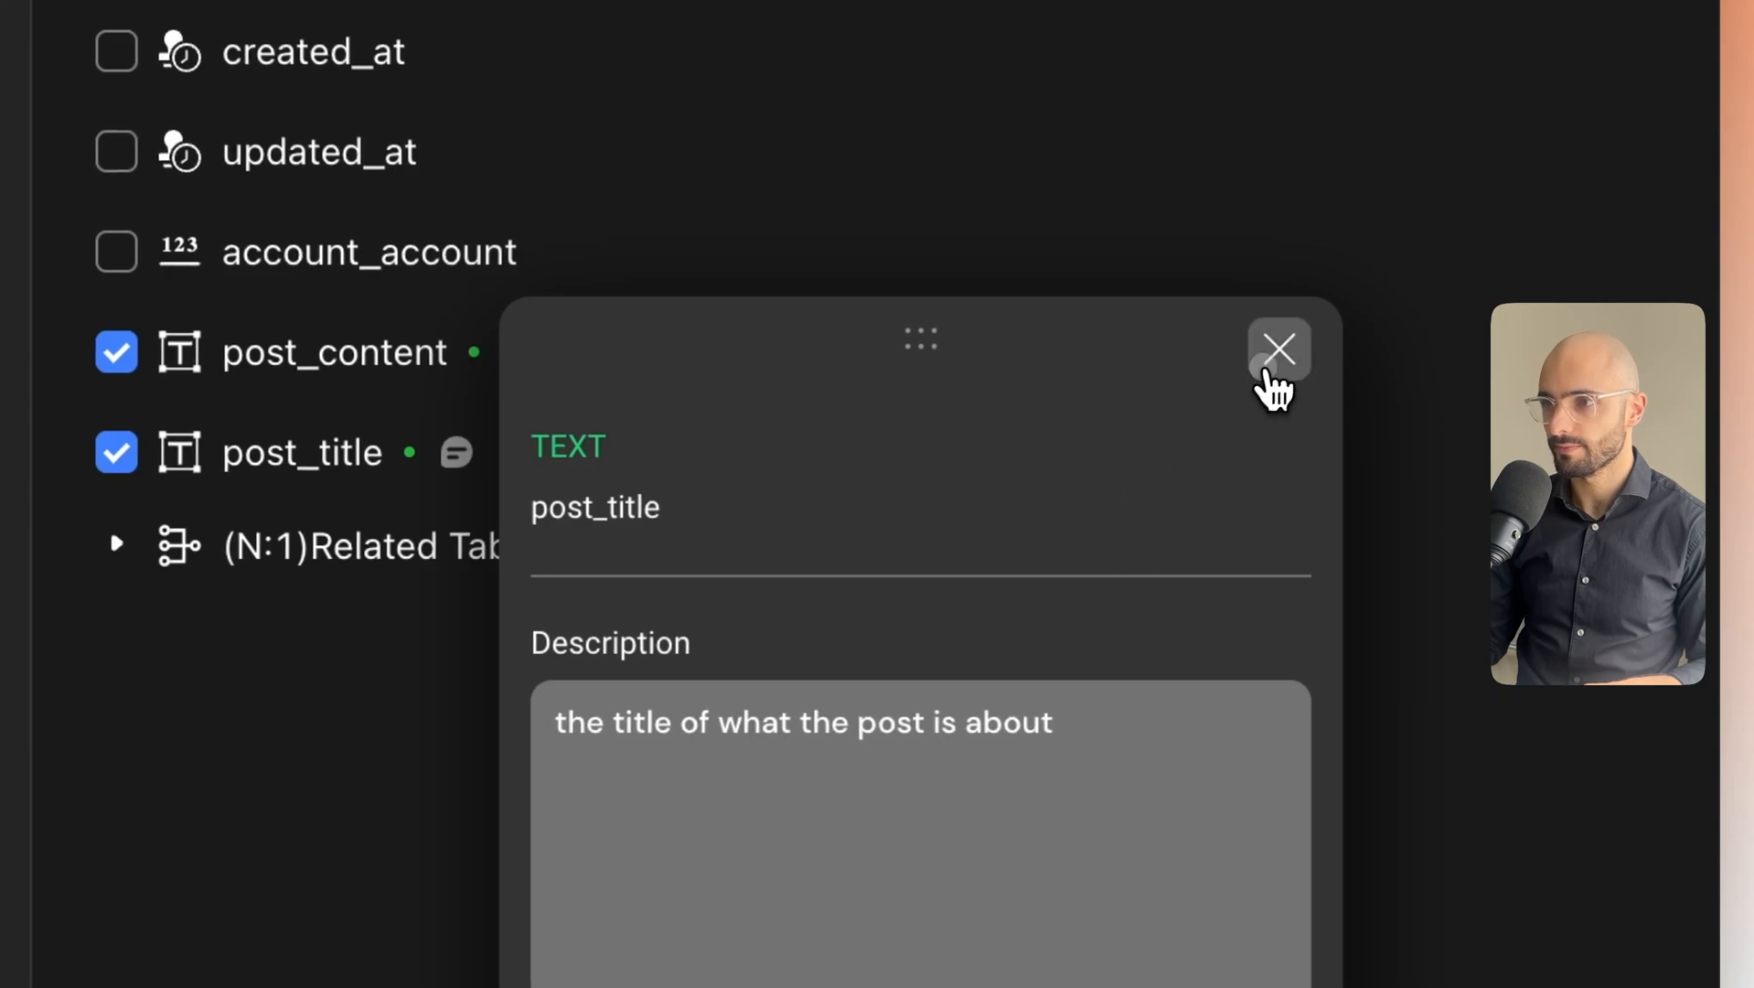
{"action": "left_click", "coordinate": [1267, 368]}
{"action": "left_click", "coordinate": [533, 361]}
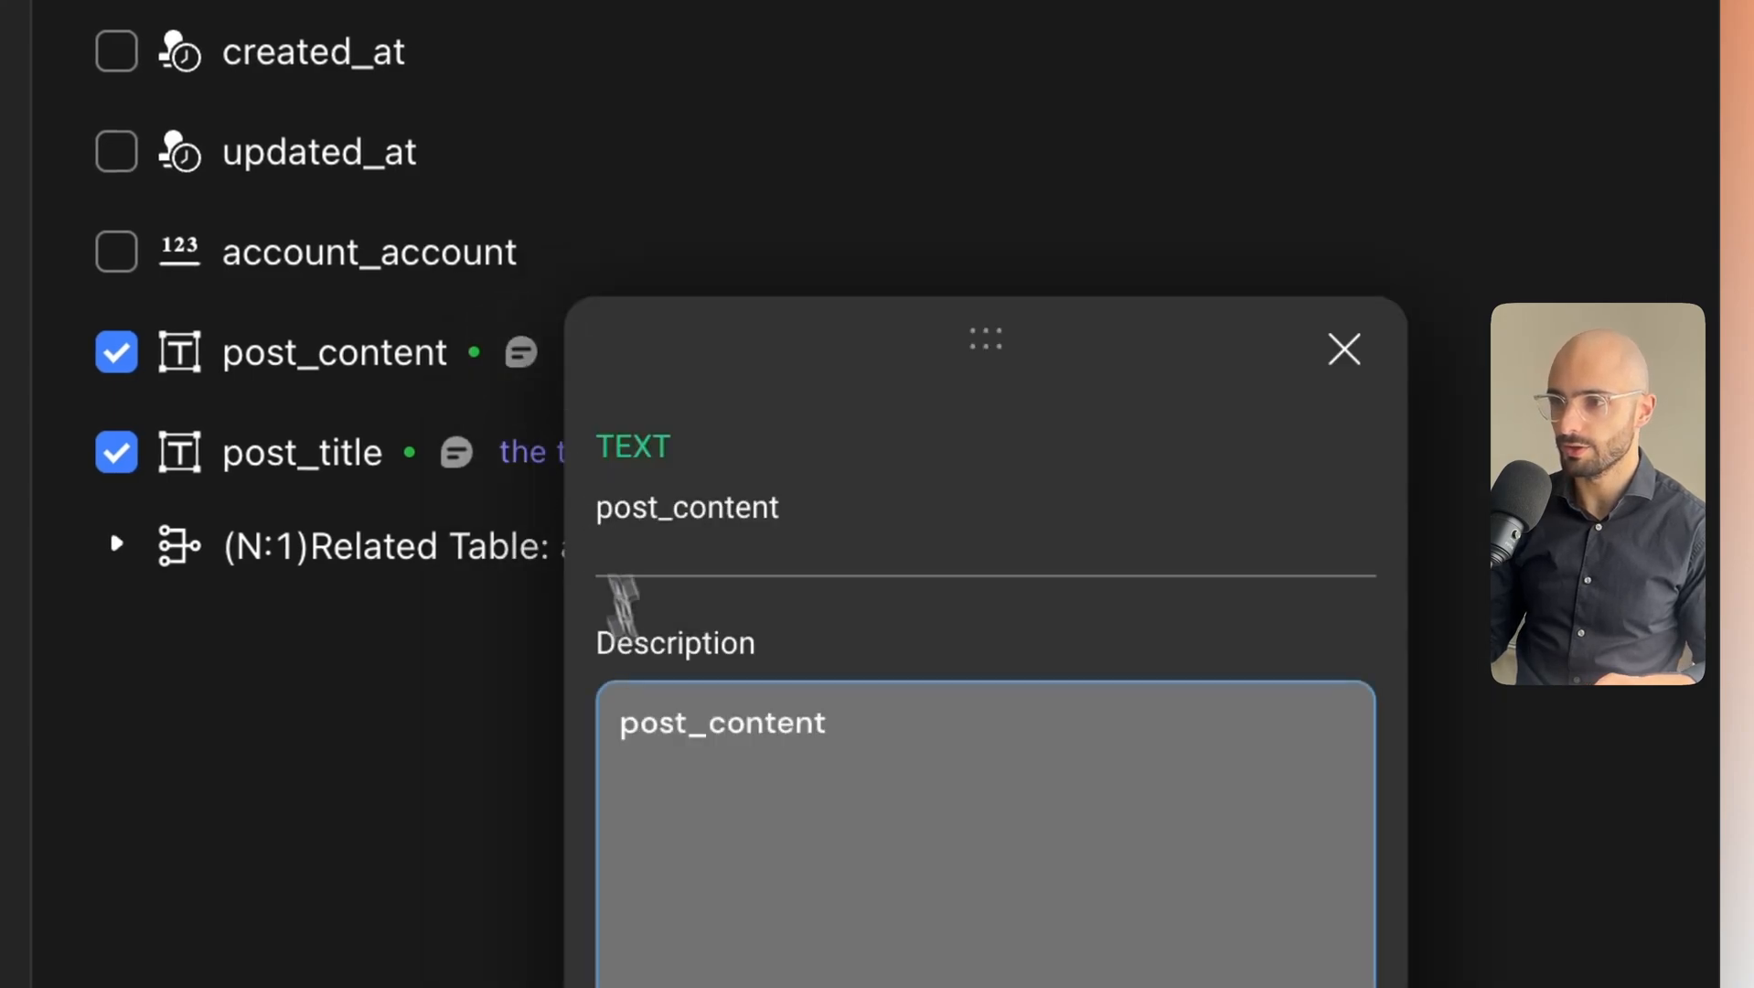
{"action": "type", "text": "this is"}
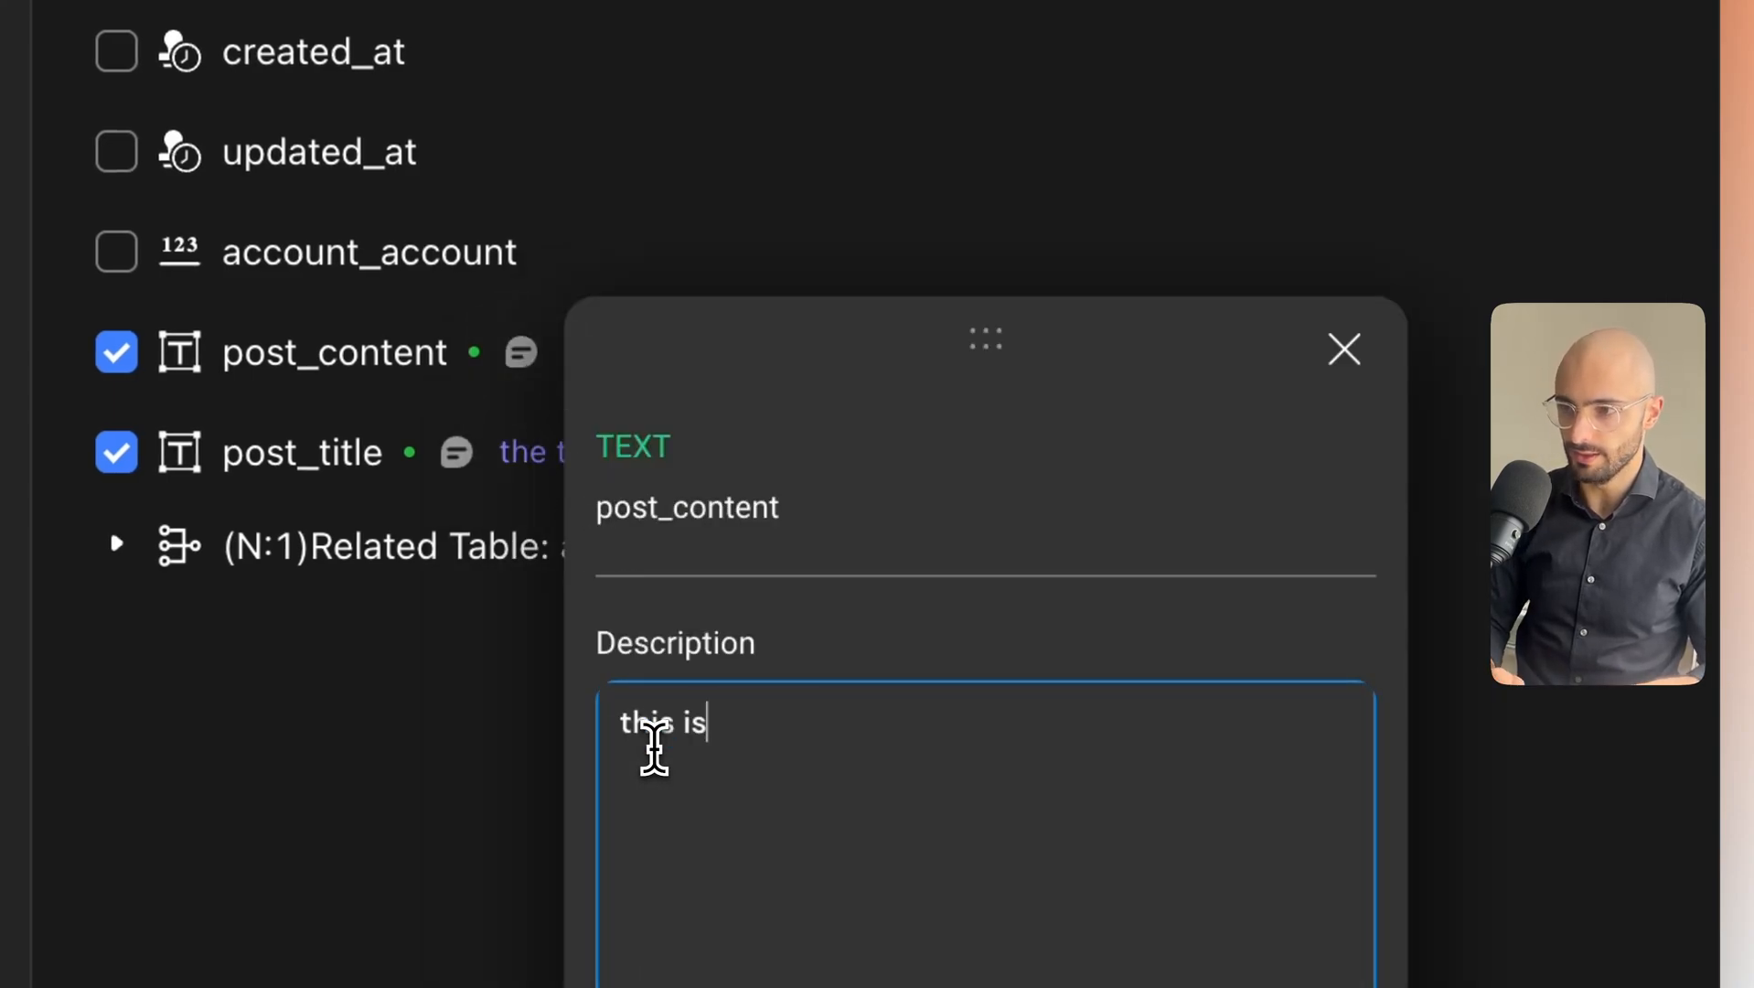
{"action": "type", "text": " the ac"}
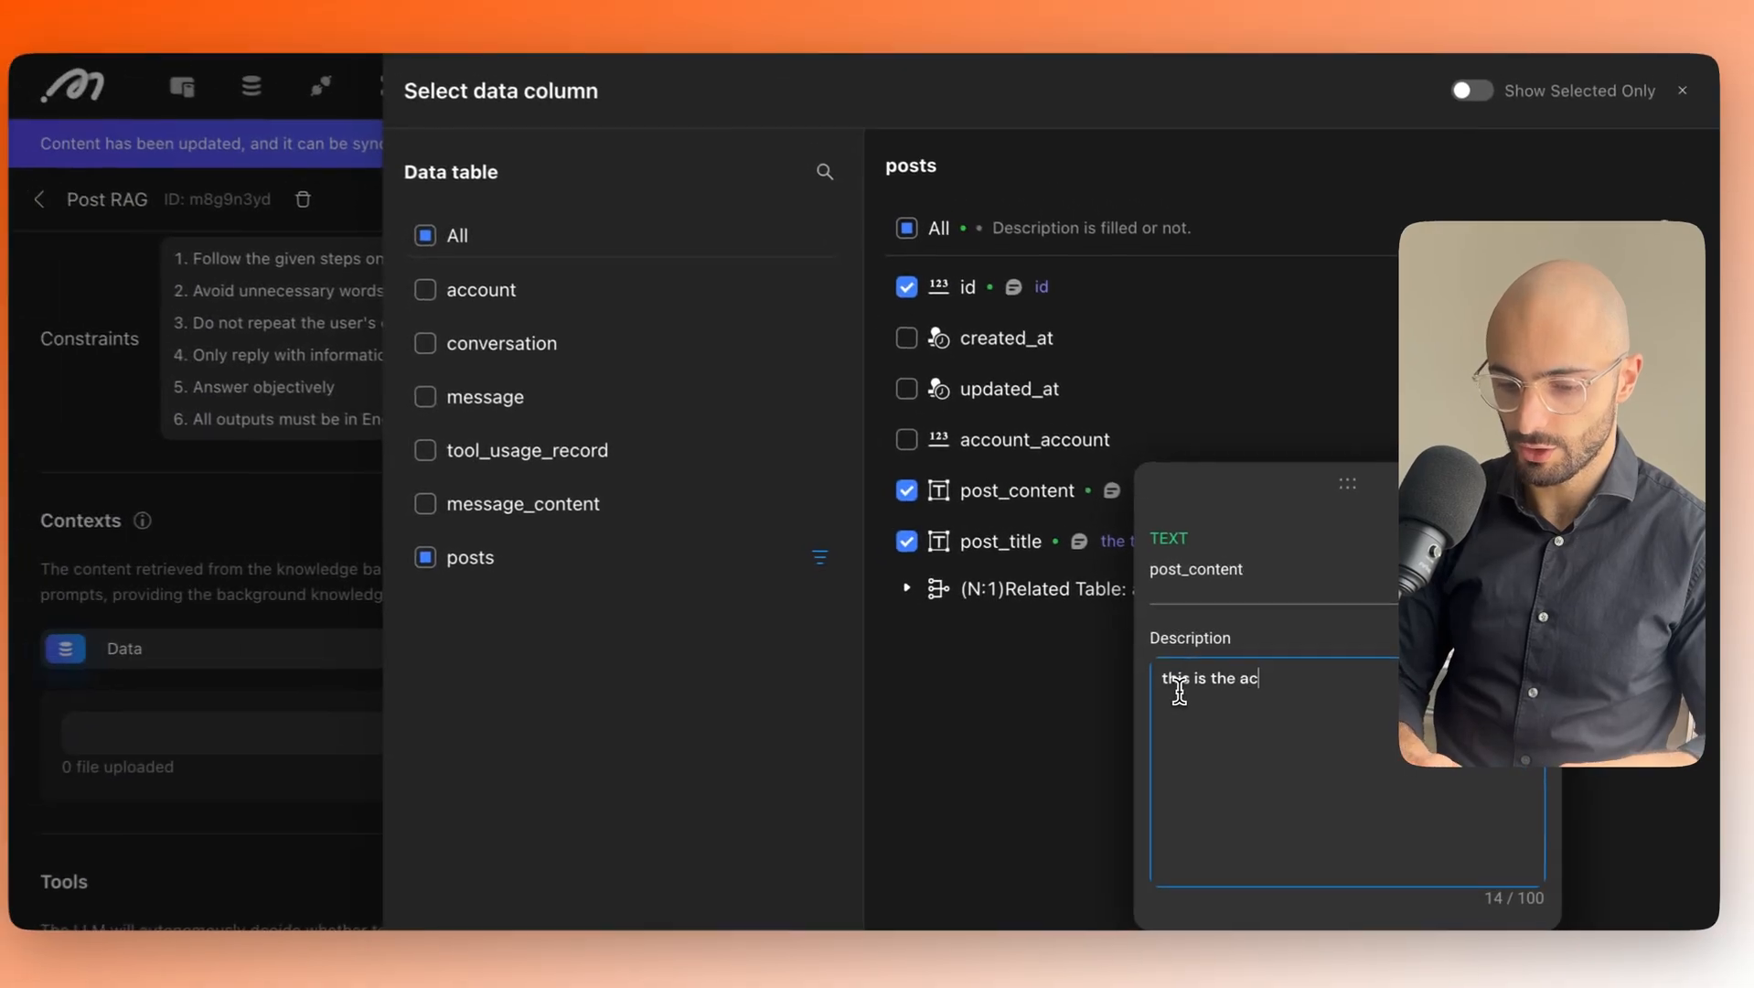
{"action": "type", "text": "tual body or conte"}
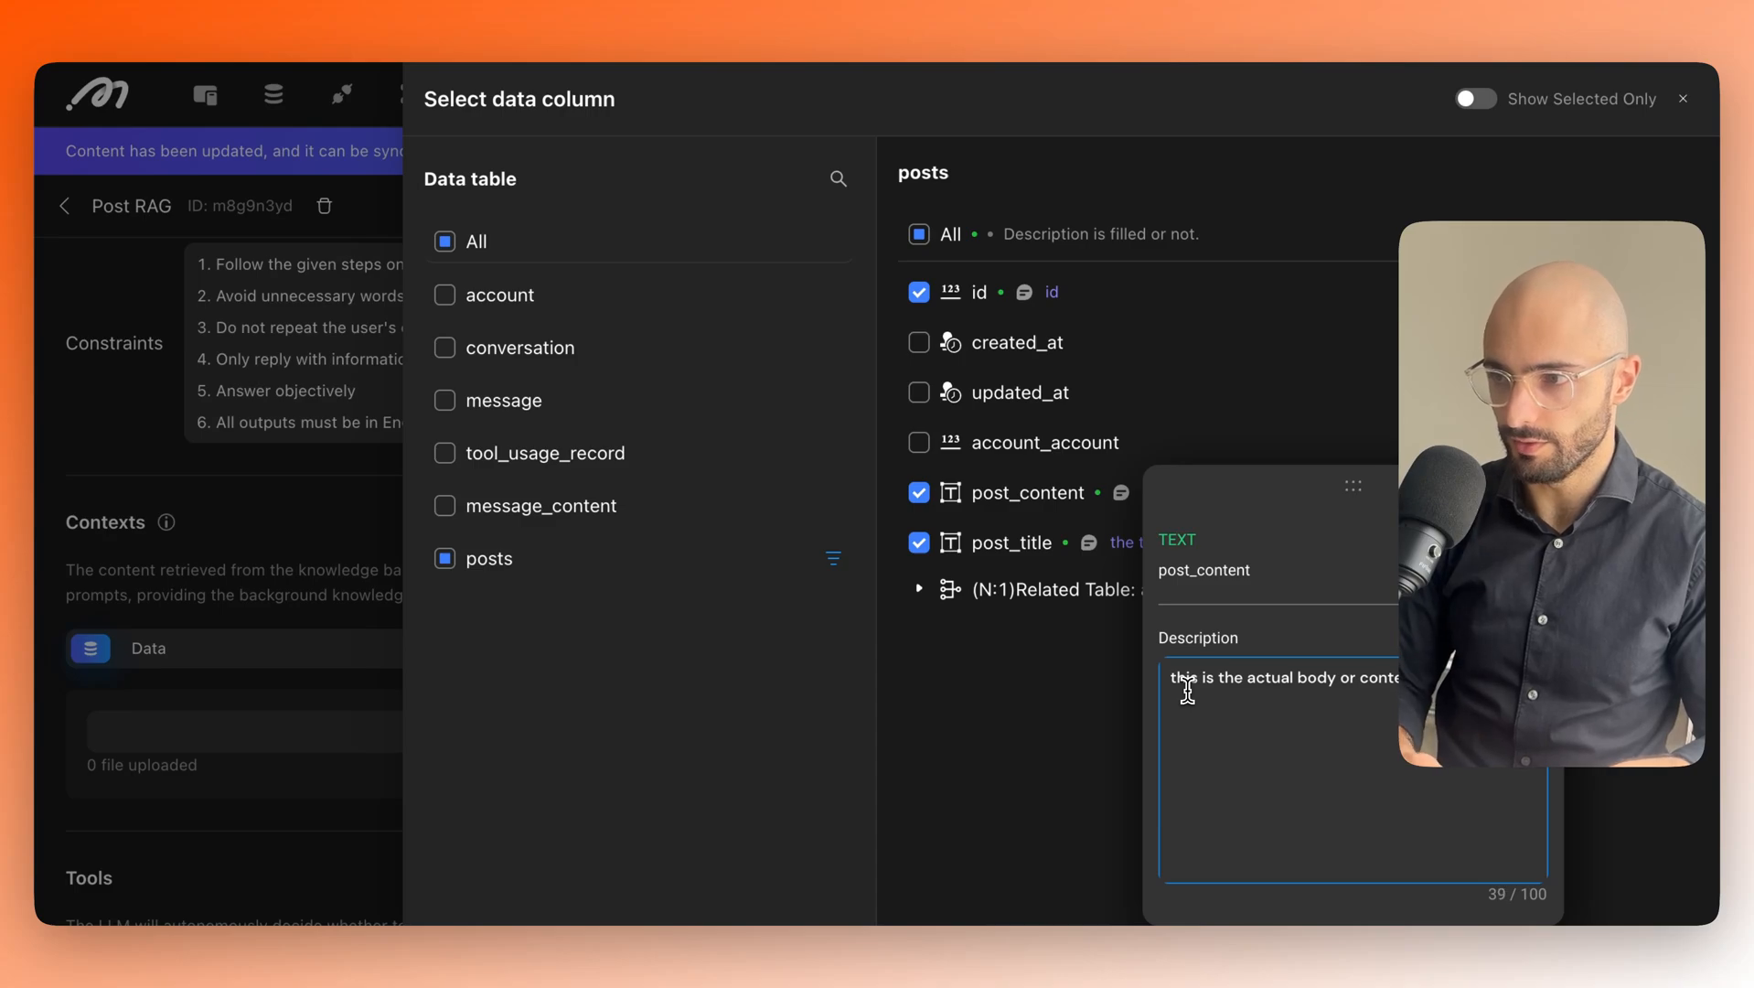
{"action": "left_click", "coordinate": [1220, 439]}
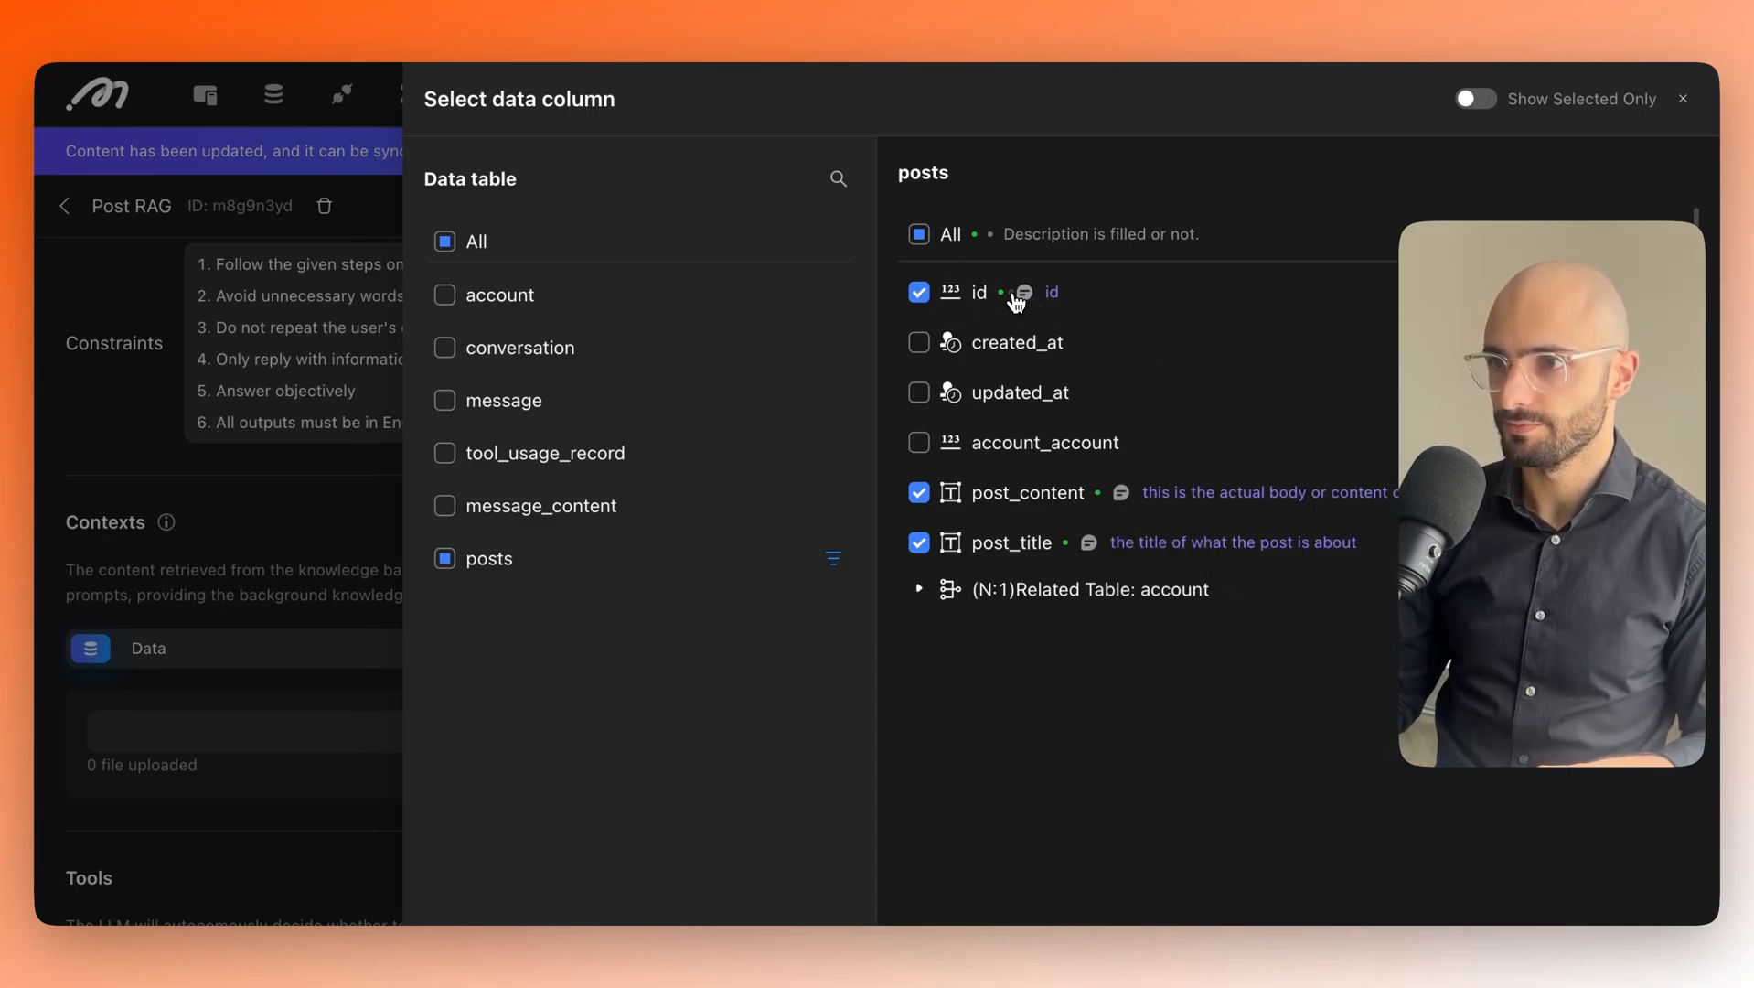
Describe the id column as 'this is the post identification (ID) number'.
{"action": "left_click", "coordinate": [1024, 292]}
{"action": "left_click", "coordinate": [1109, 591]}
{"action": "key", "text": "ctrl+a"}
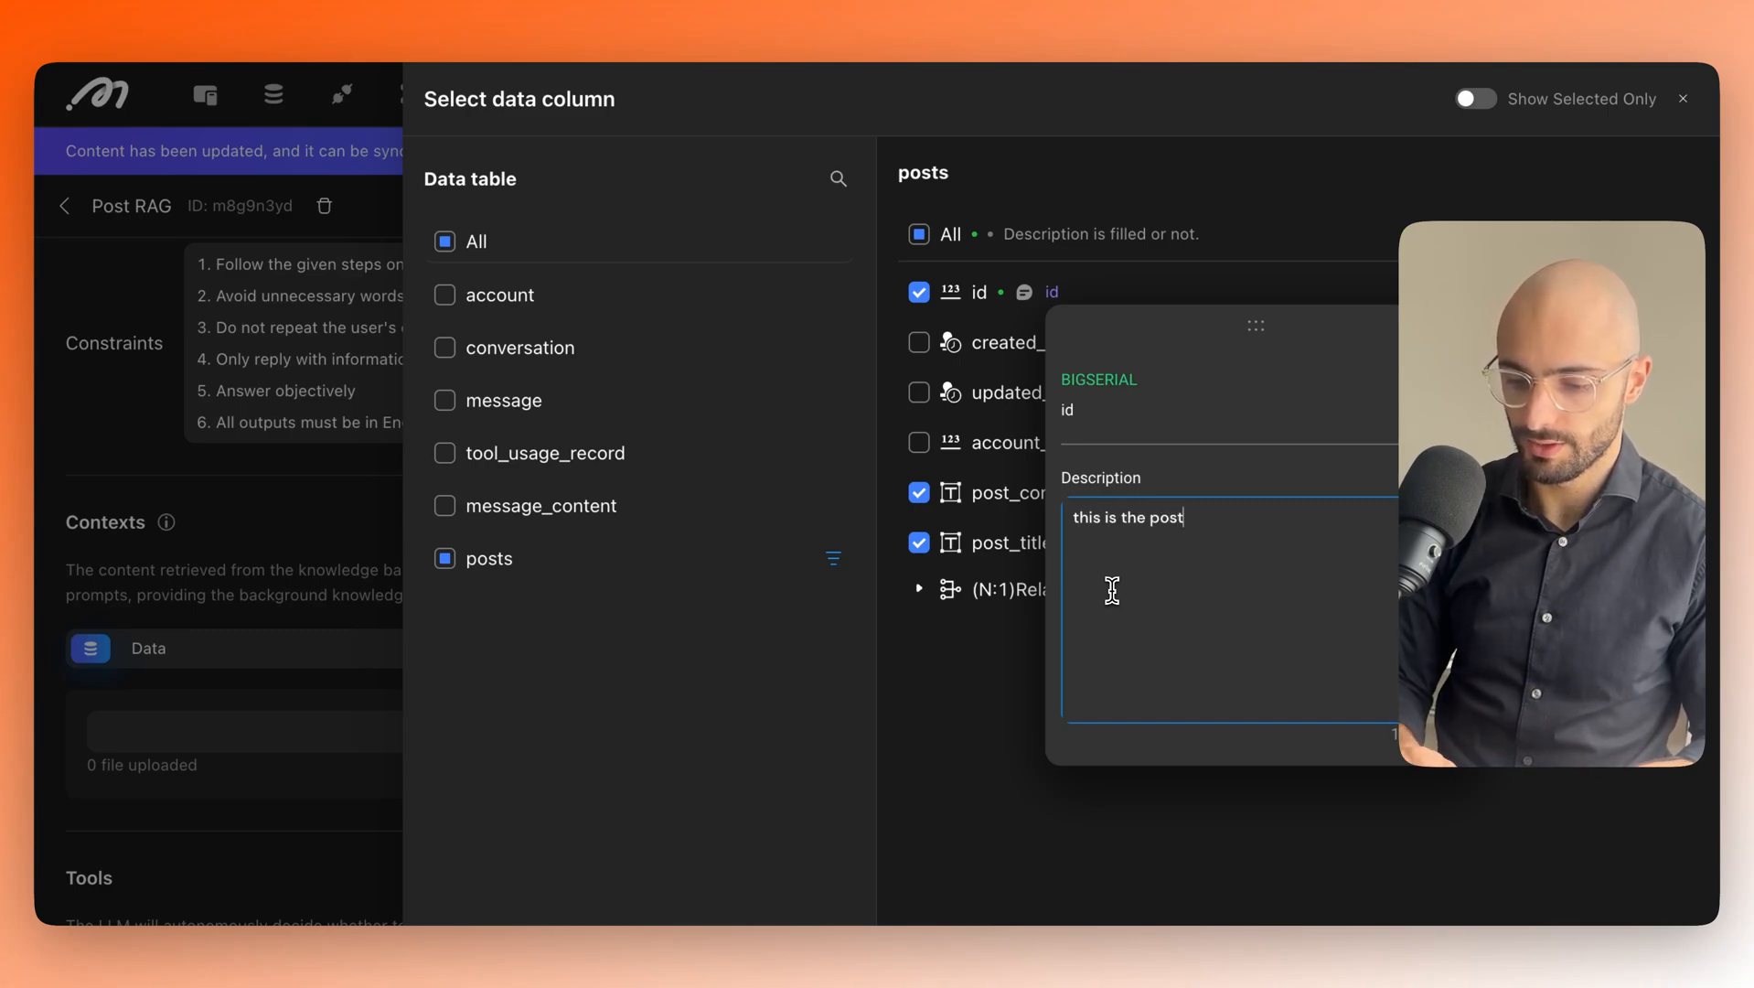
{"action": "type", "text": "this is the post identific"}
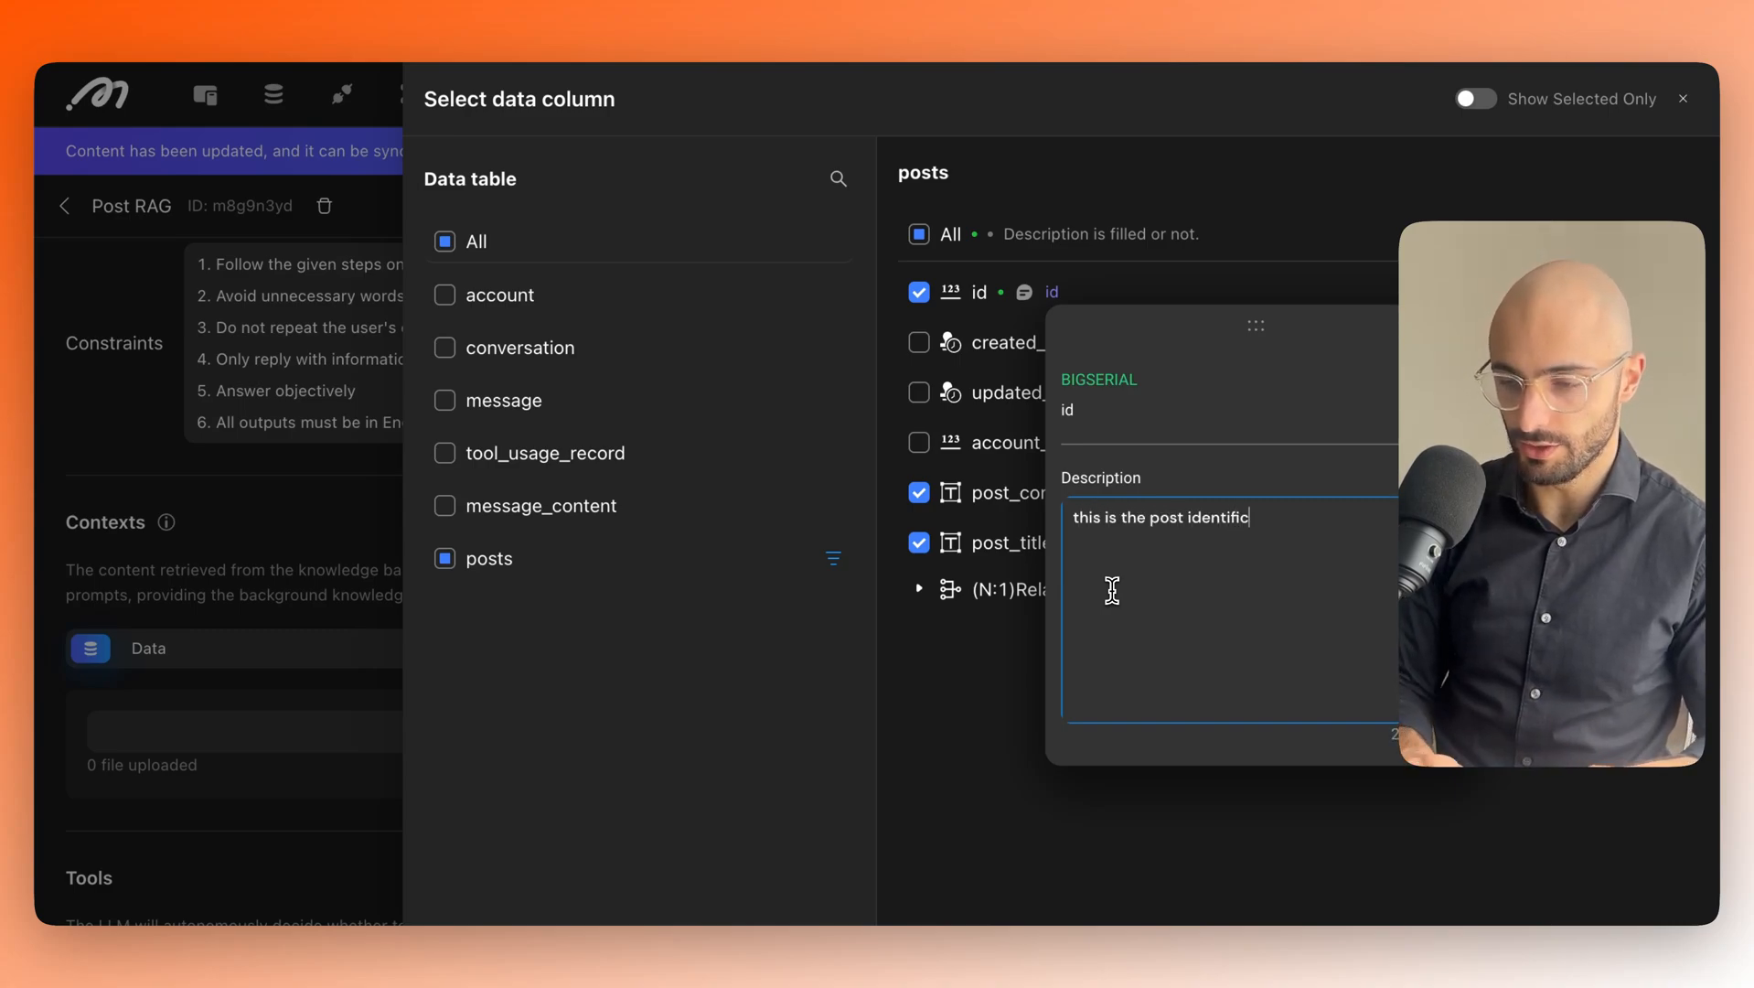
{"action": "type", "text": "ation (ID)nu"}
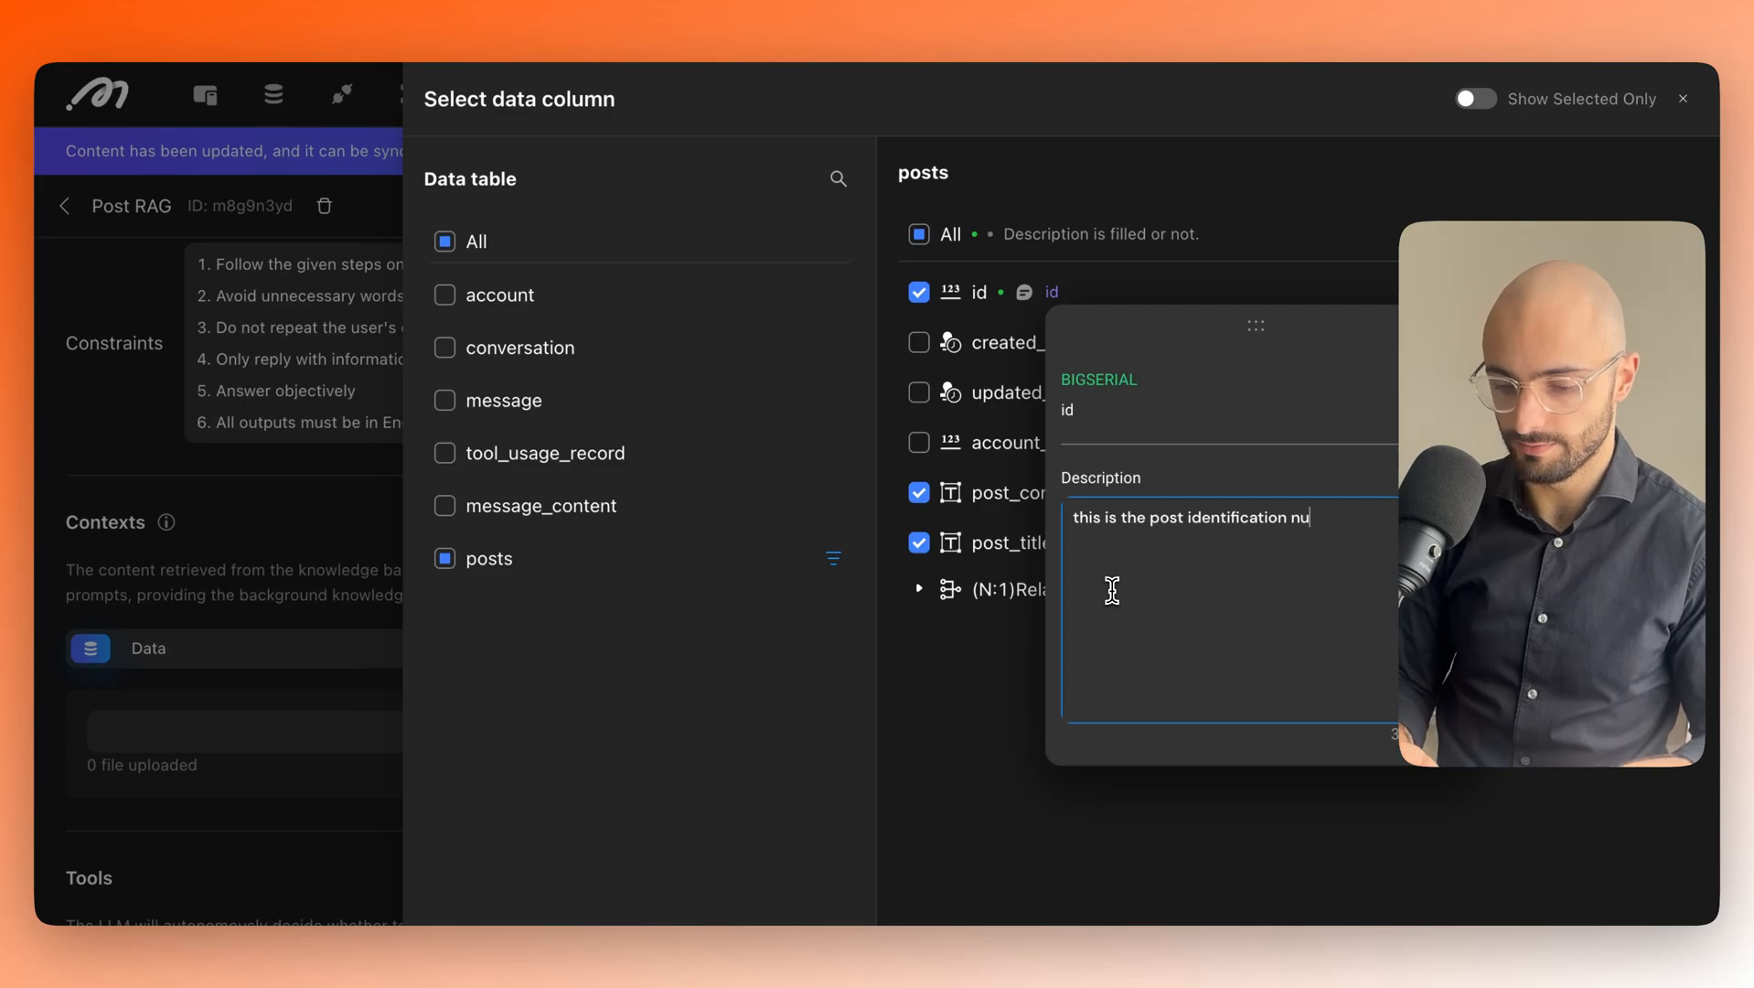
{"action": "type", "text": "mber"}
{"action": "left_click", "coordinate": [1290, 518]}
{"action": "type", "text": "()"}
{"action": "key", "text": "Left"}
{"action": "type", "text": "ID"}
{"action": "key", "text": "Right"}
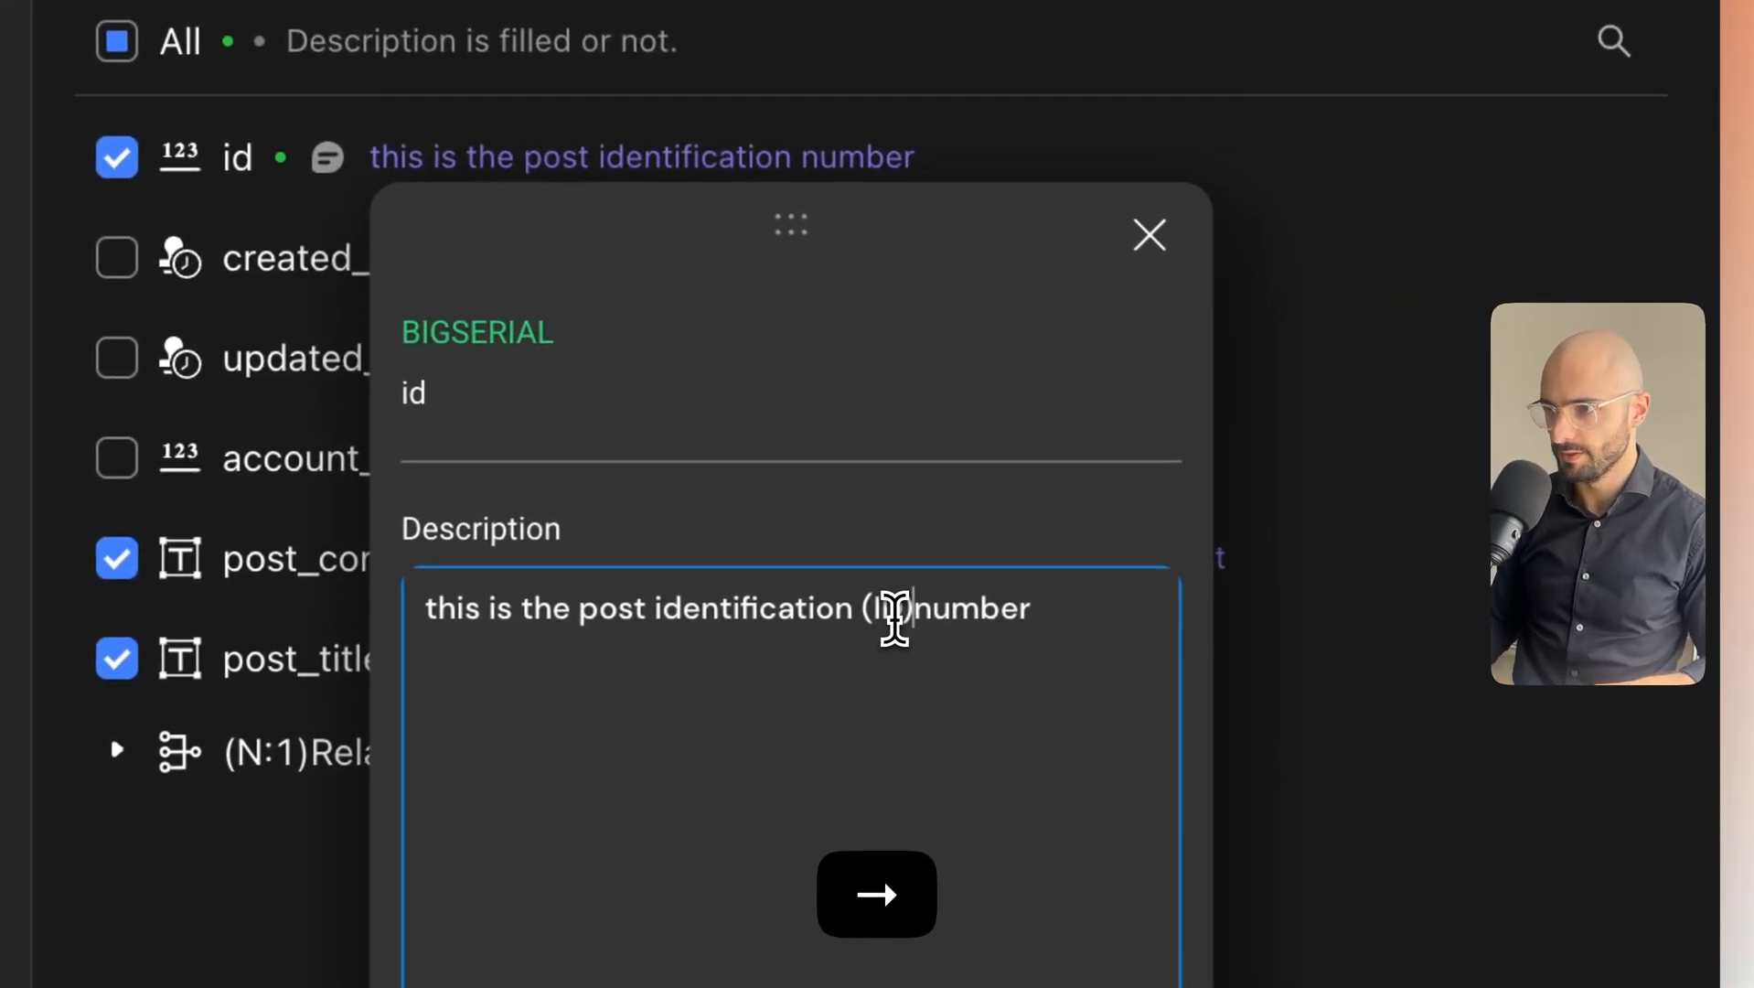
{"action": "left_click", "coordinate": [908, 543]}
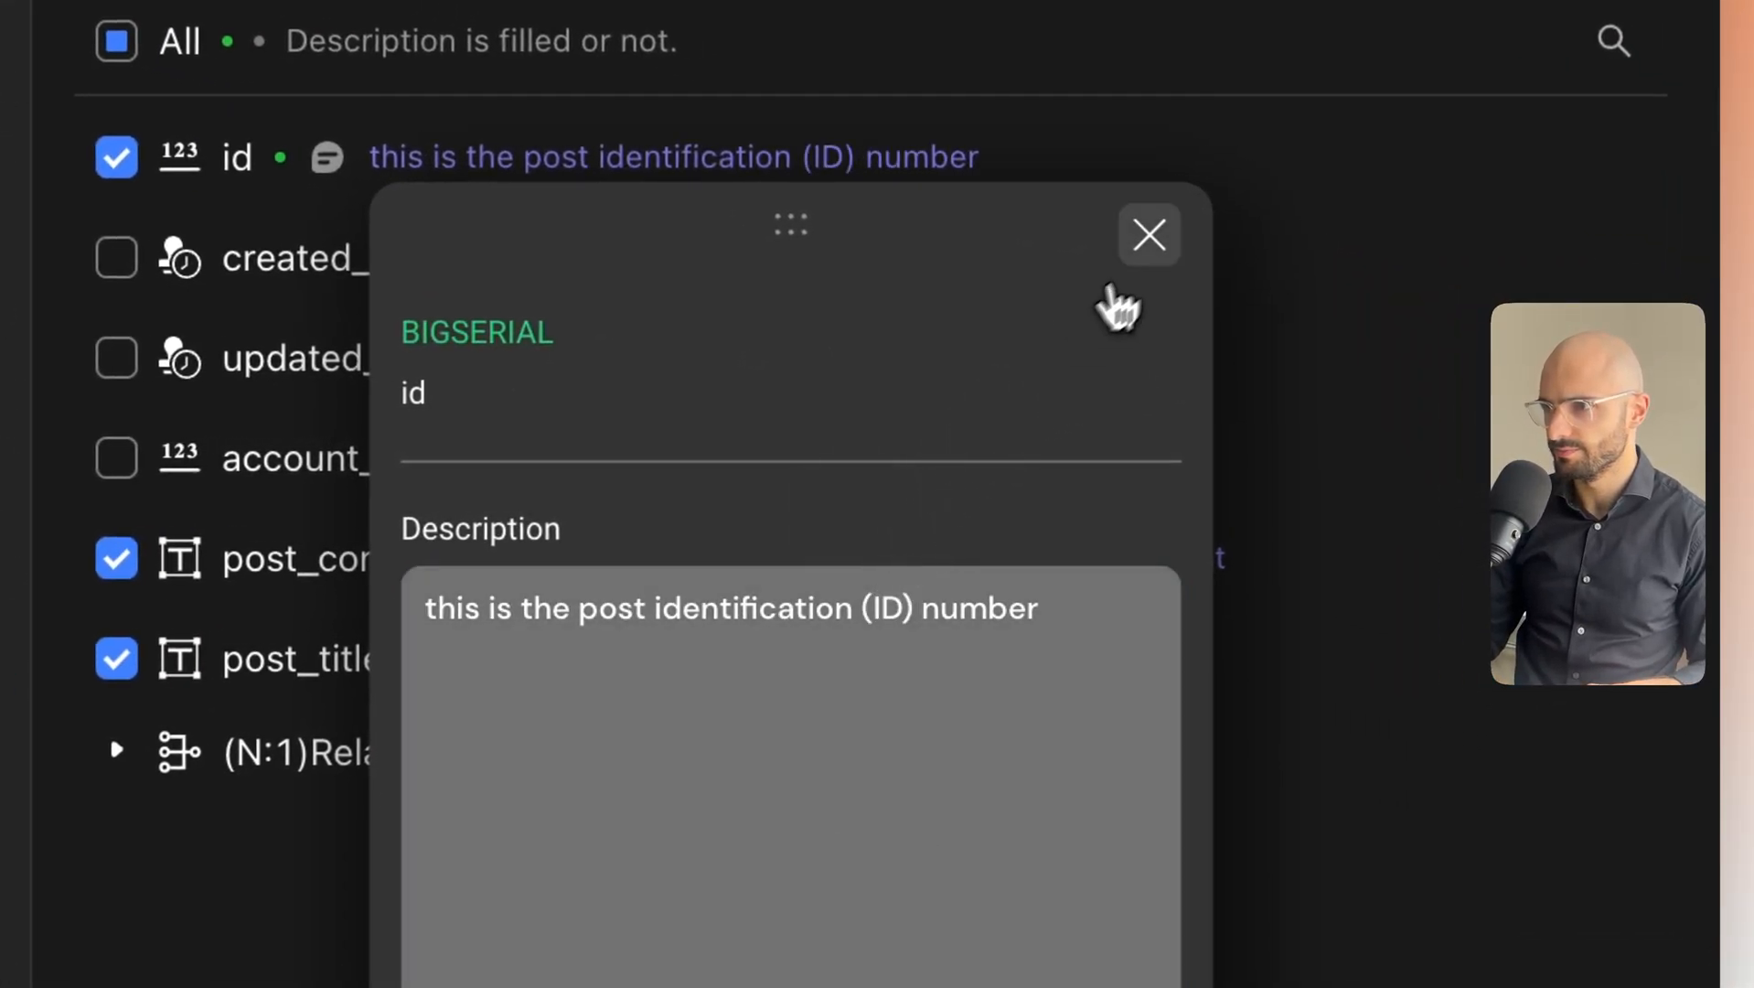
{"action": "left_click", "coordinate": [1149, 236]}
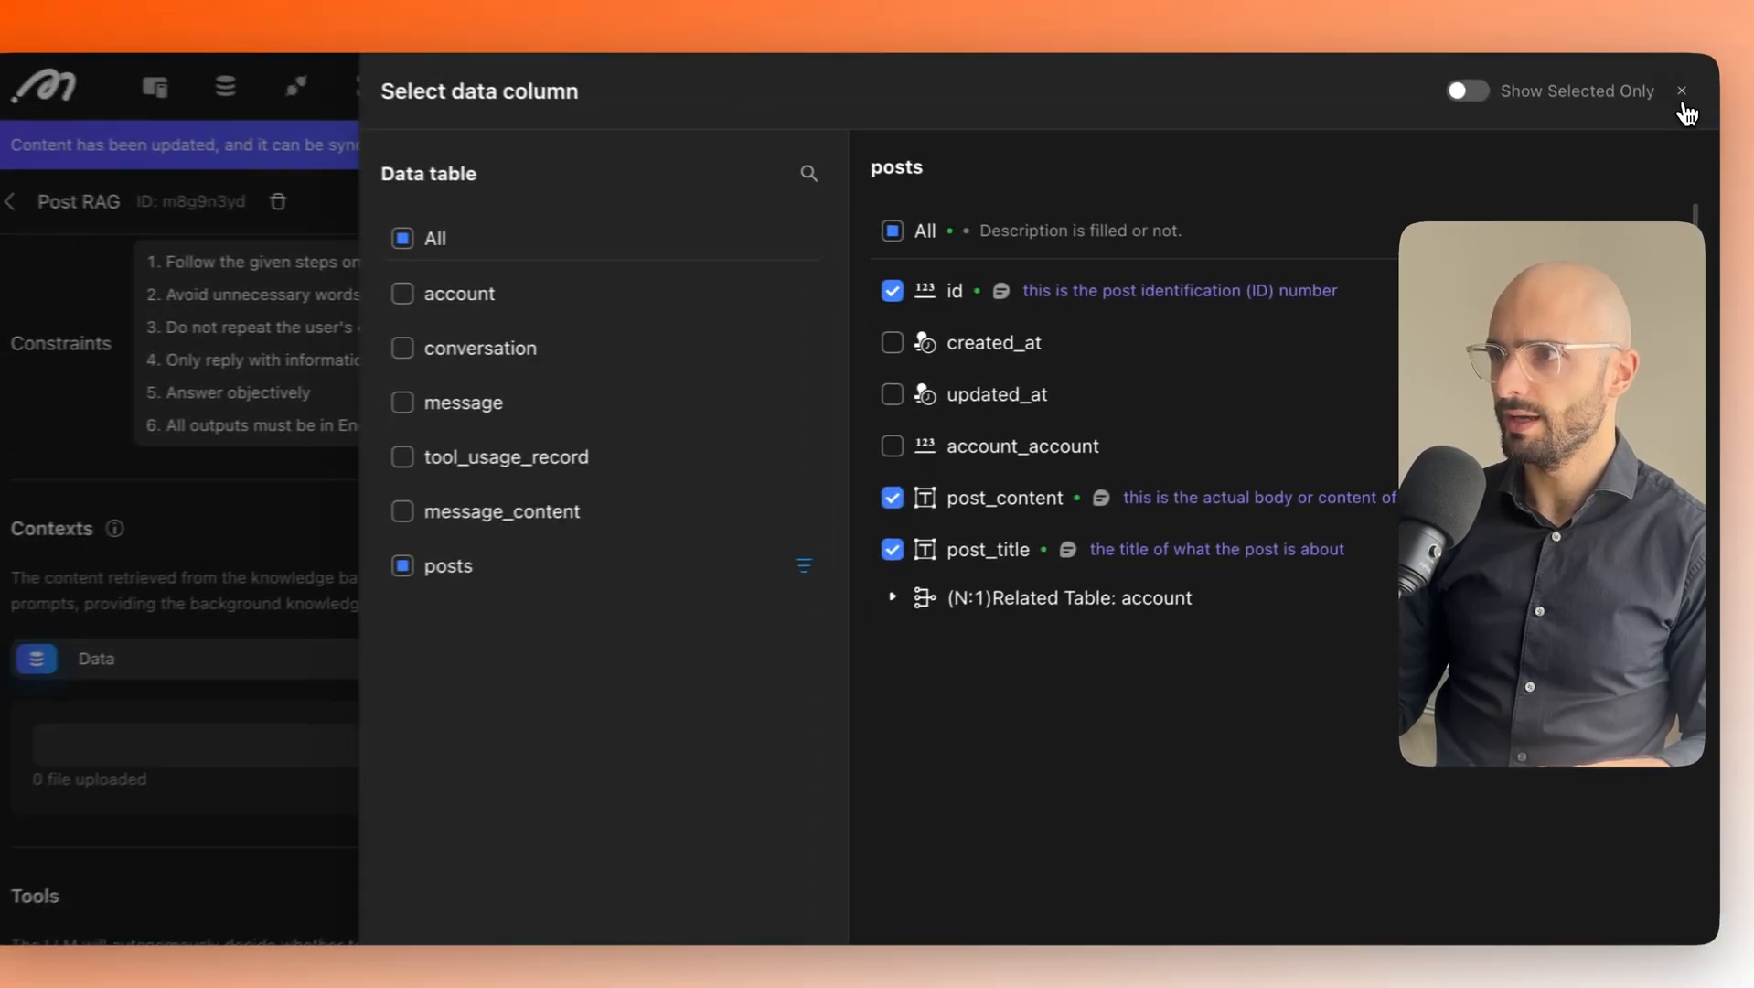
Browse the agent and API tool options without adding any tool.
{"action": "left_click", "coordinate": [1684, 100]}
{"action": "scroll", "coordinate": [549, 521], "scroll_direction": "down", "scroll_amount": 3}
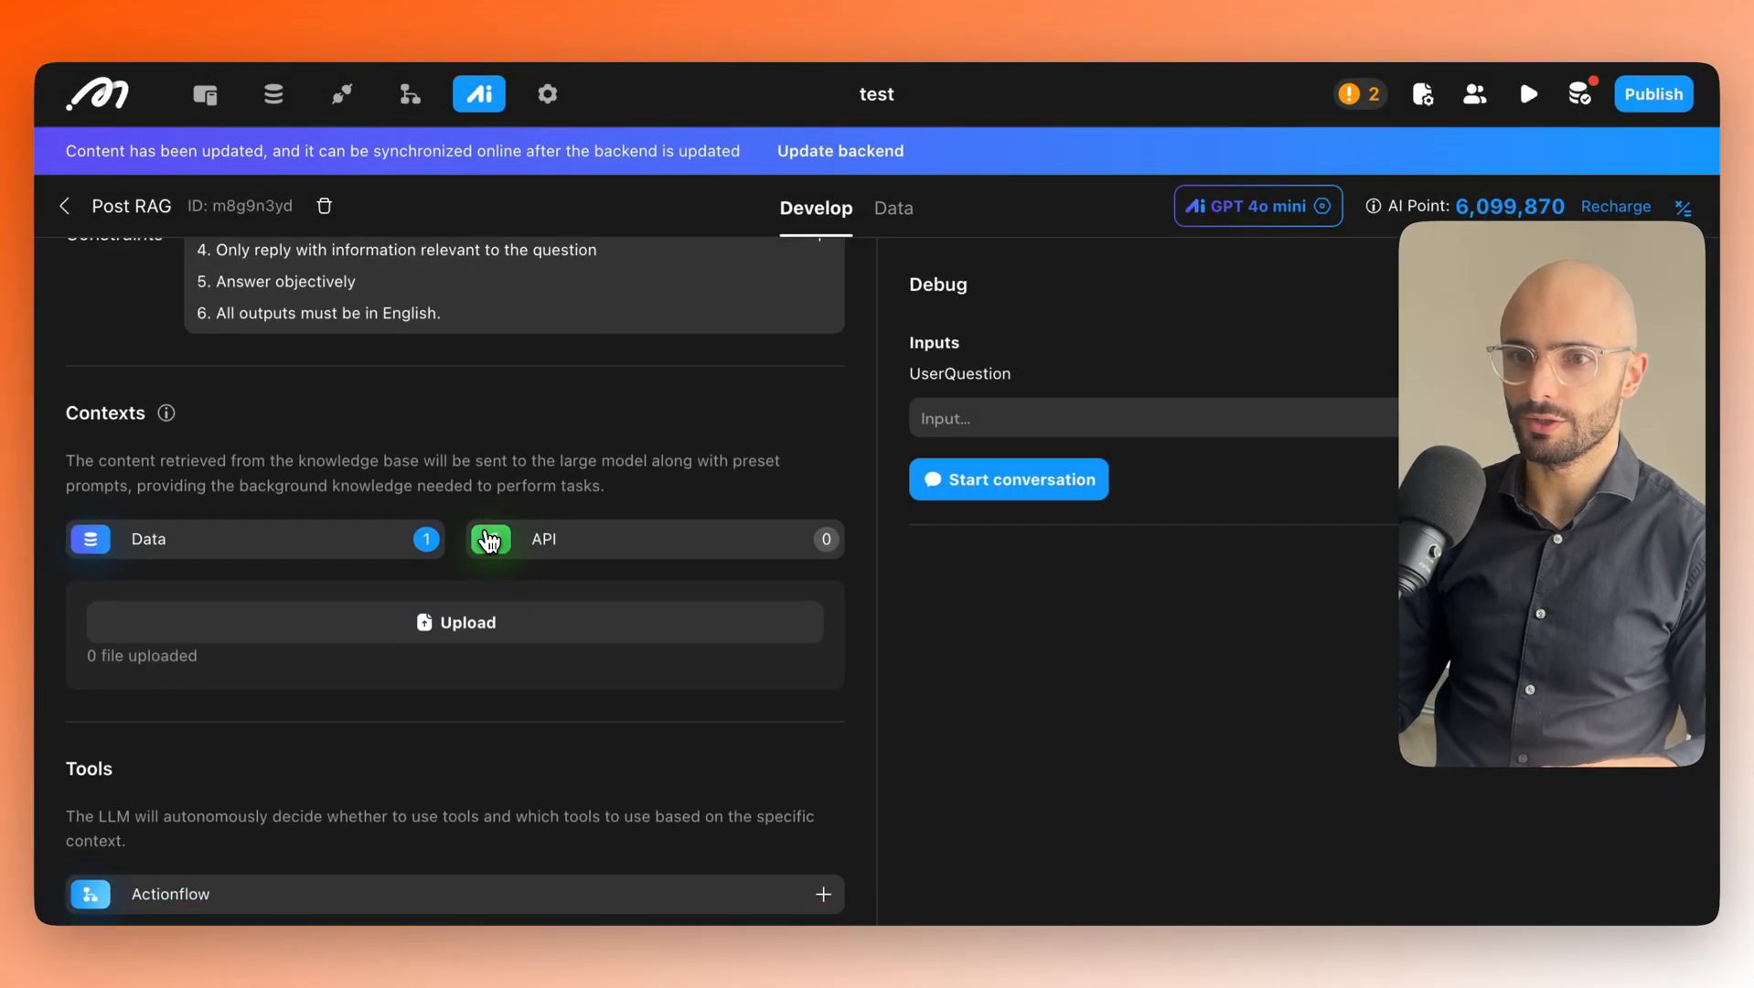
{"action": "scroll", "coordinate": [490, 539], "scroll_direction": "down", "scroll_amount": 4}
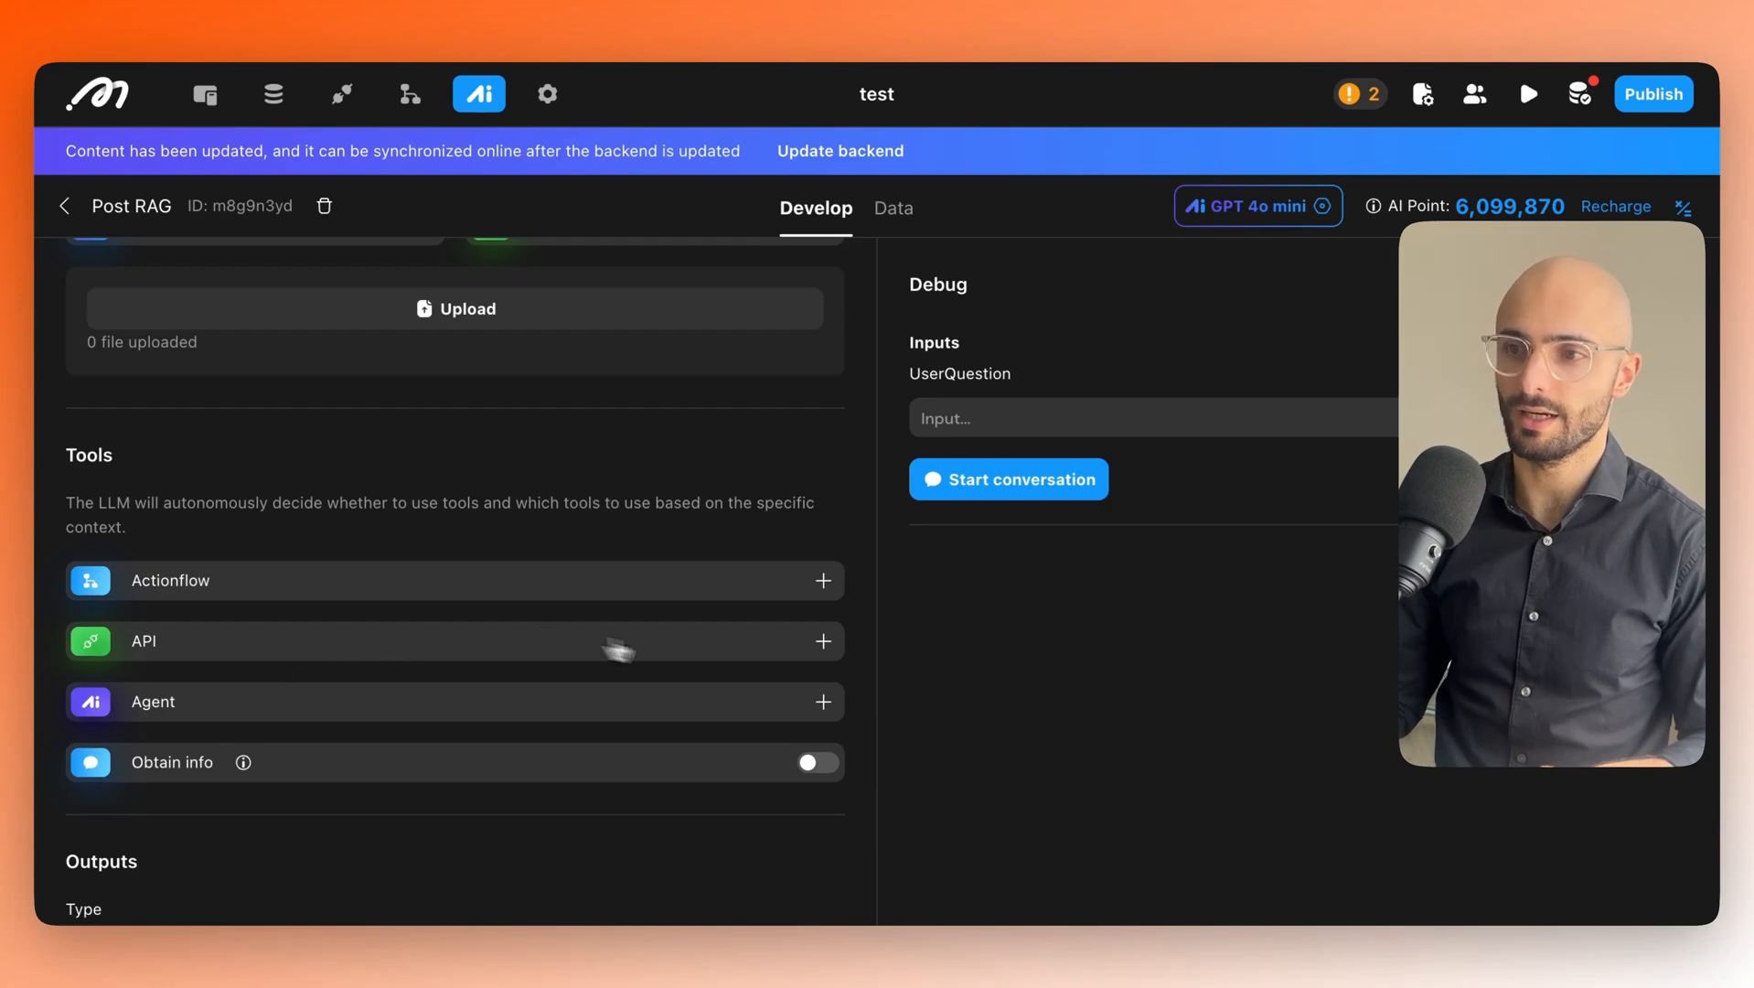
{"action": "left_click", "coordinate": [823, 701]}
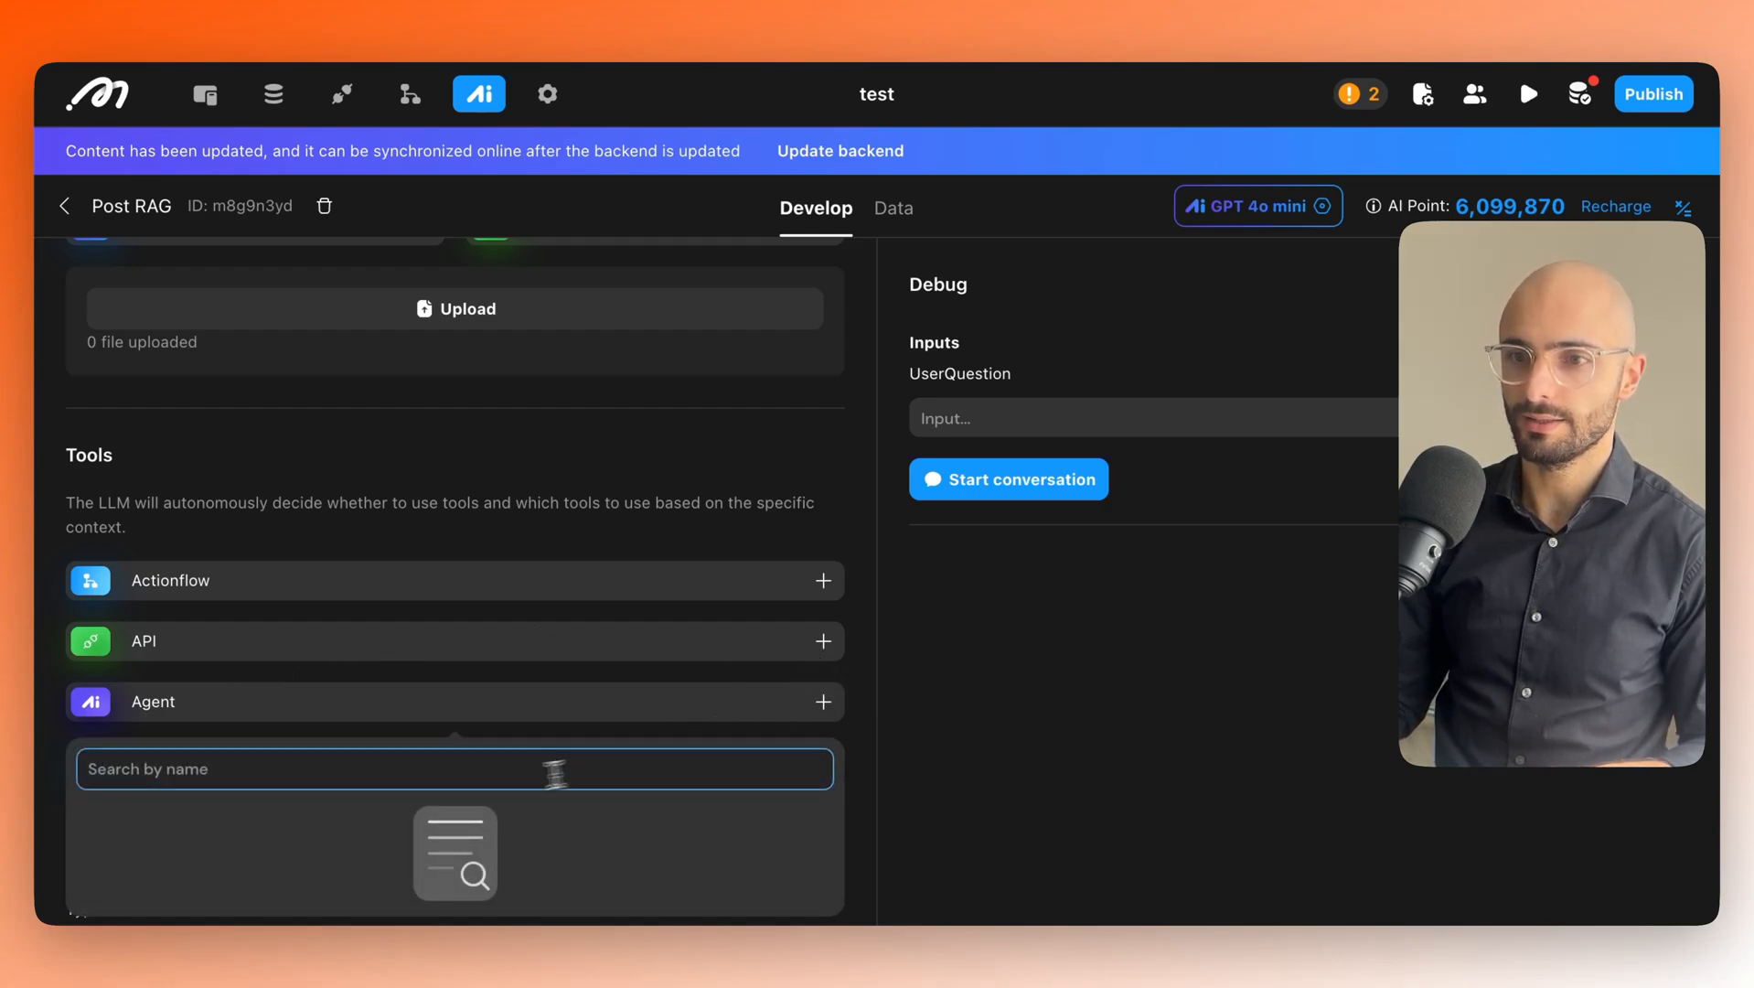
{"action": "left_click", "coordinate": [823, 642]}
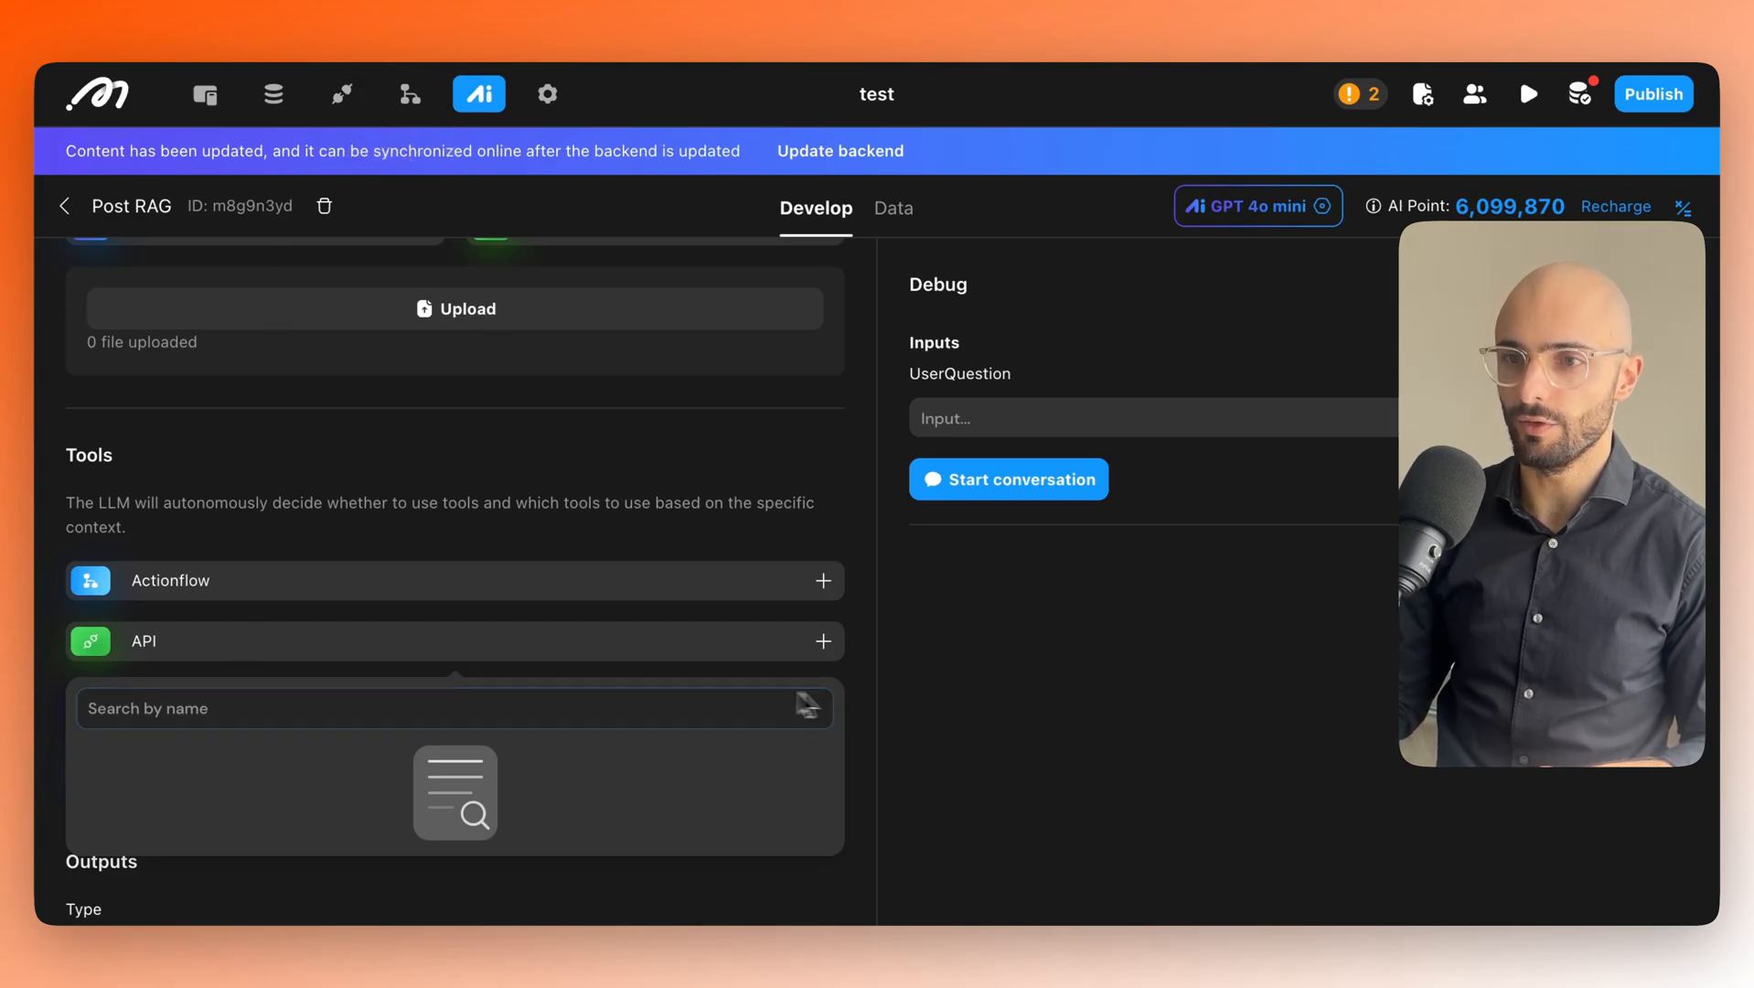
{"action": "left_click", "coordinate": [780, 668]}
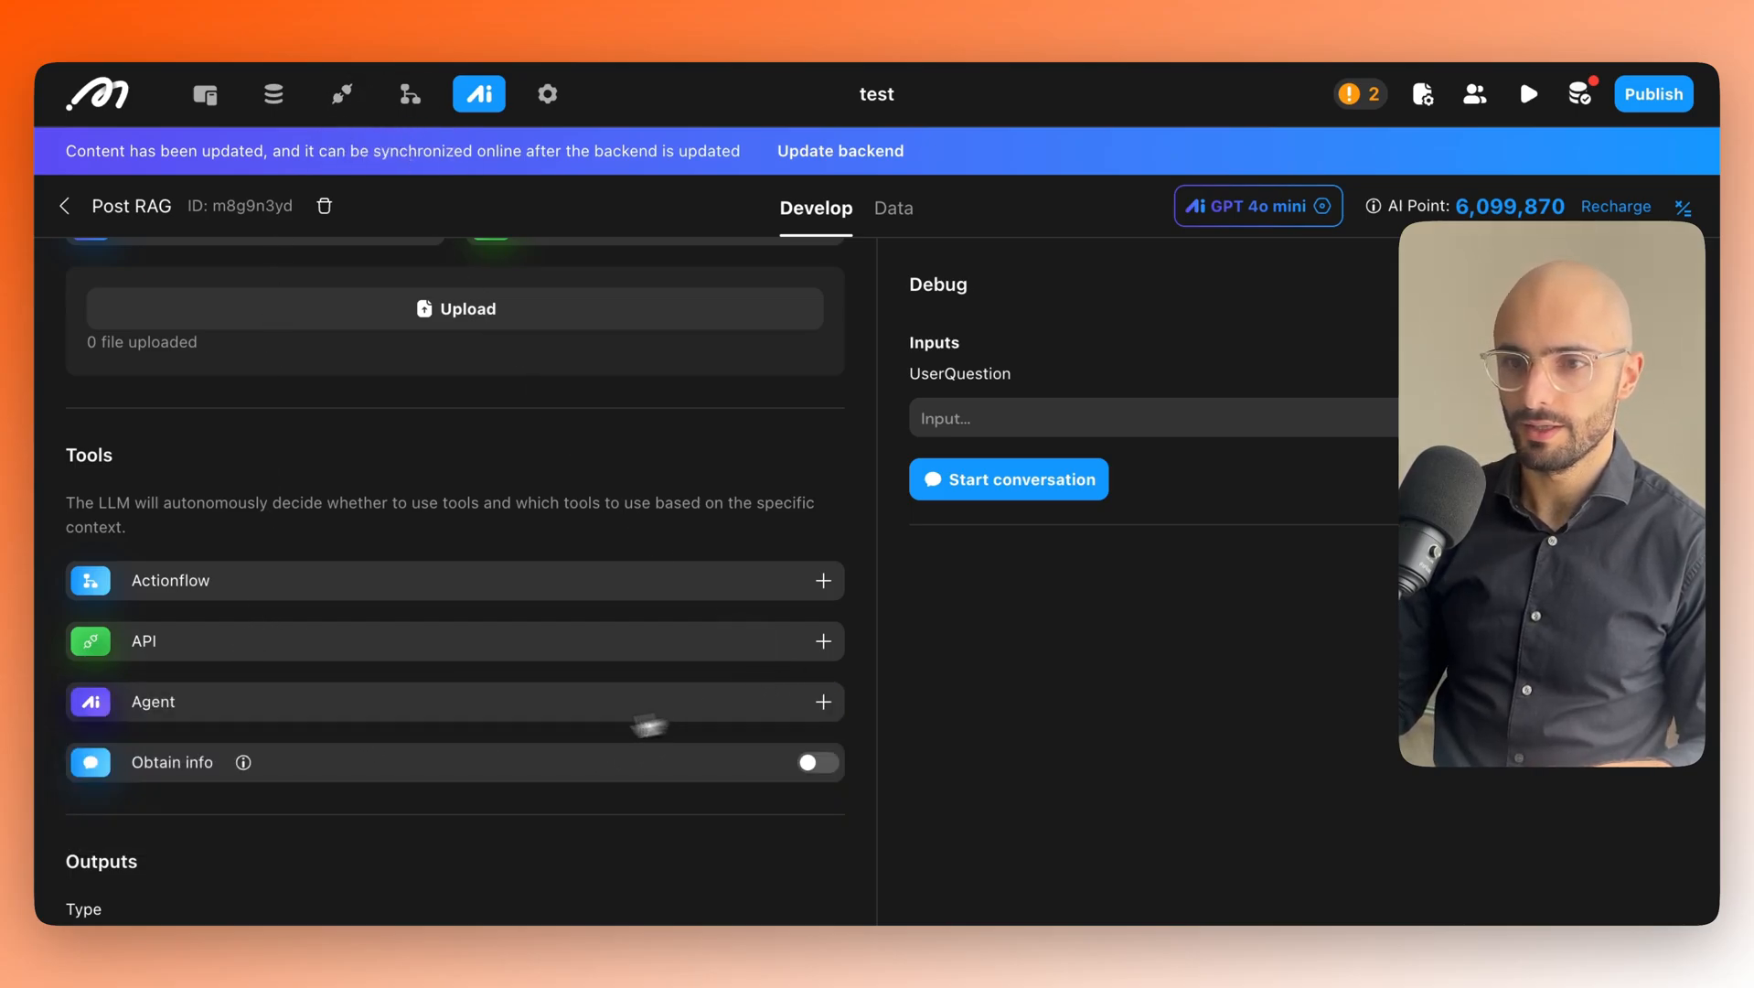
{"action": "scroll", "coordinate": [475, 745], "scroll_direction": "down", "scroll_amount": 6}
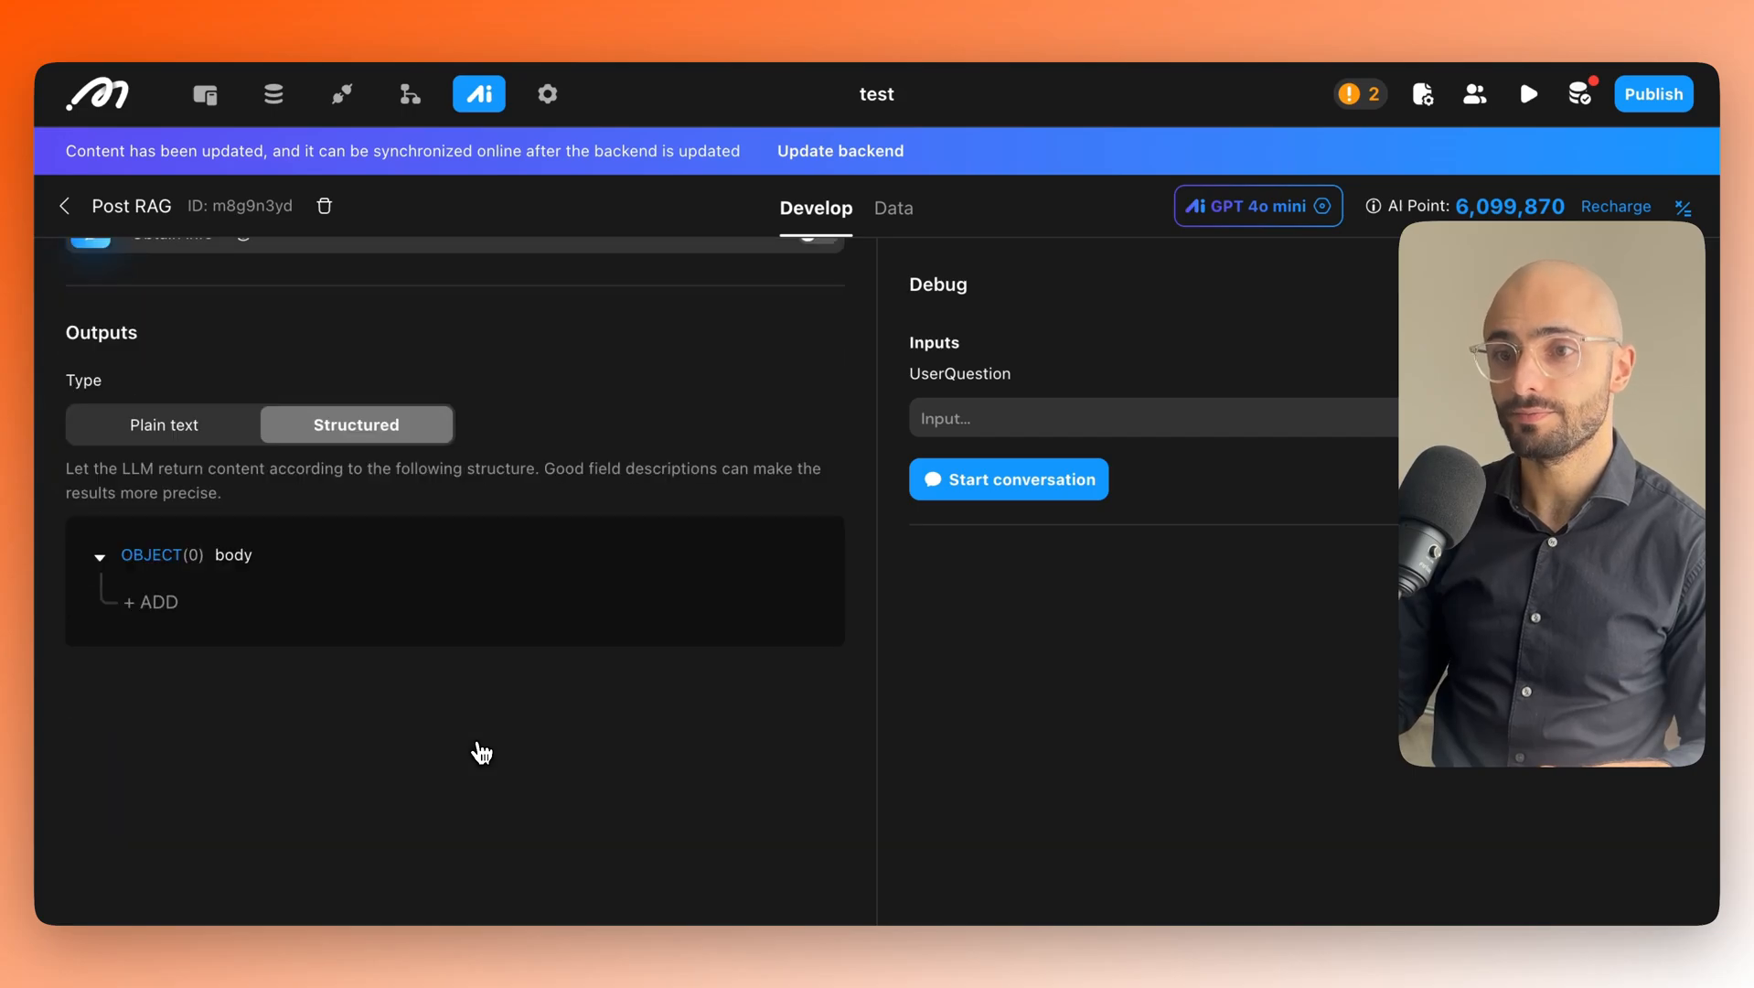
{"action": "scroll", "coordinate": [482, 751], "scroll_direction": "up", "scroll_amount": 2}
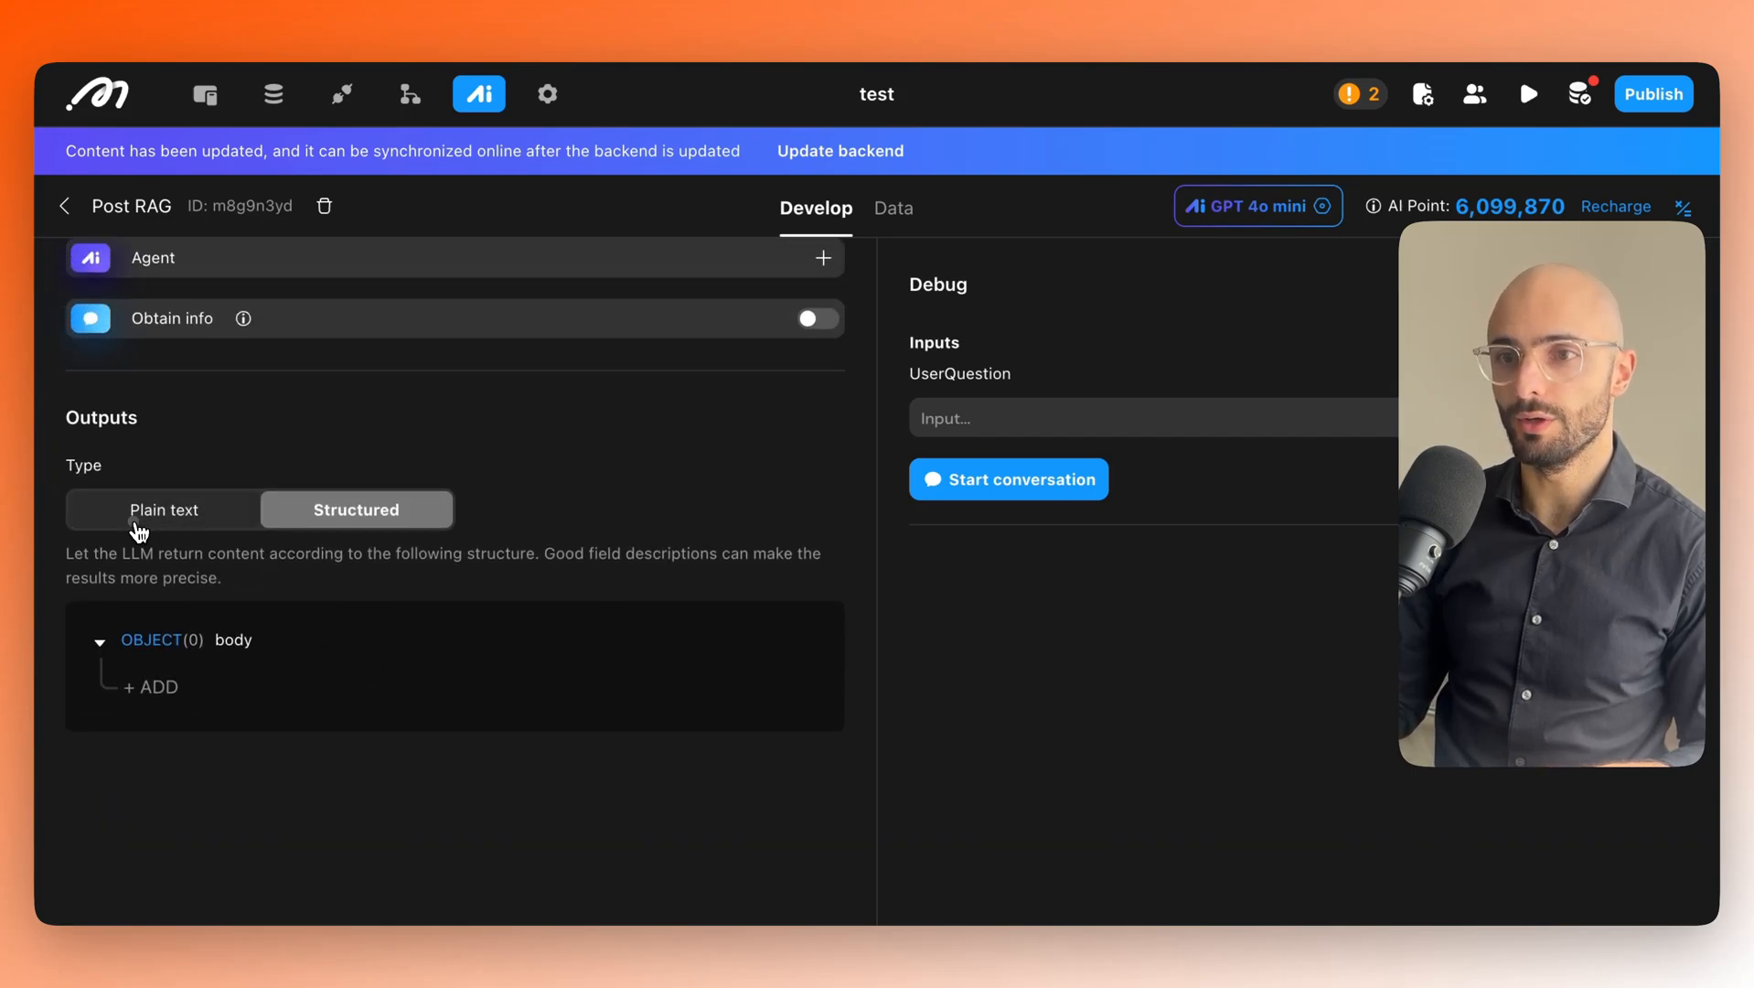
Switch the output type to Plain text and back to Structured.
{"action": "left_click", "coordinate": [137, 521]}
{"action": "left_click", "coordinate": [355, 873]}
{"action": "scroll", "coordinate": [466, 763], "scroll_direction": "down", "scroll_amount": 4}
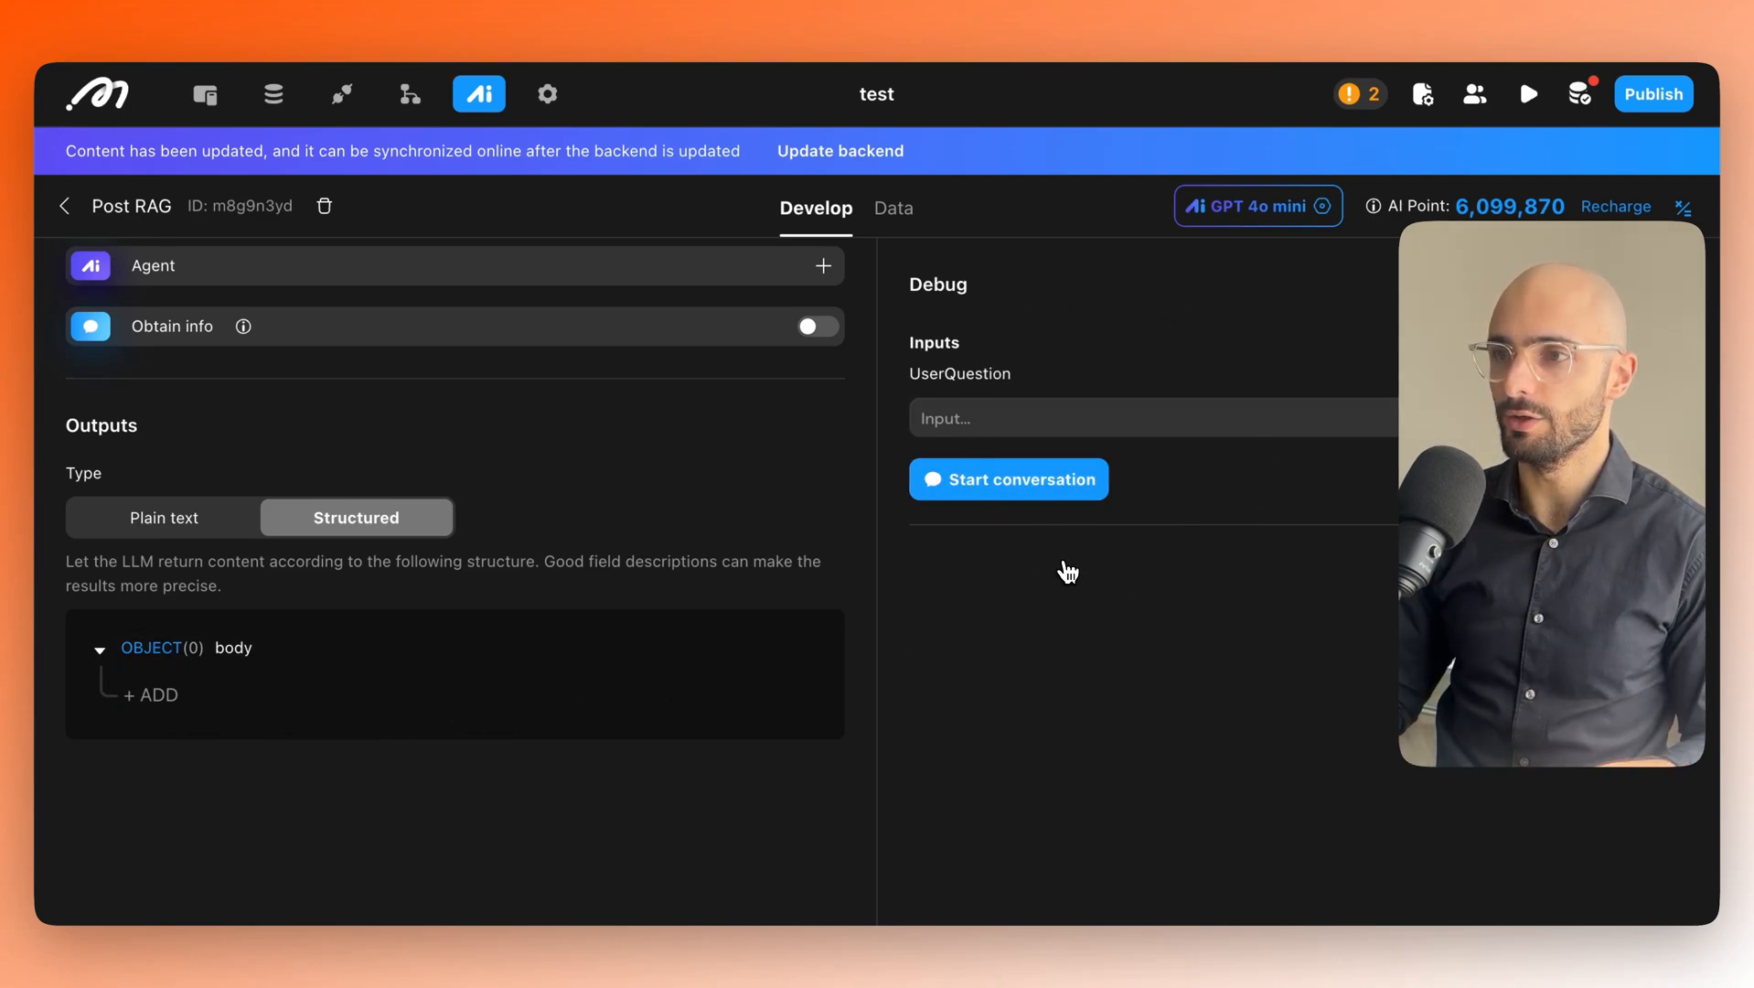
{"action": "left_click", "coordinate": [1013, 424]}
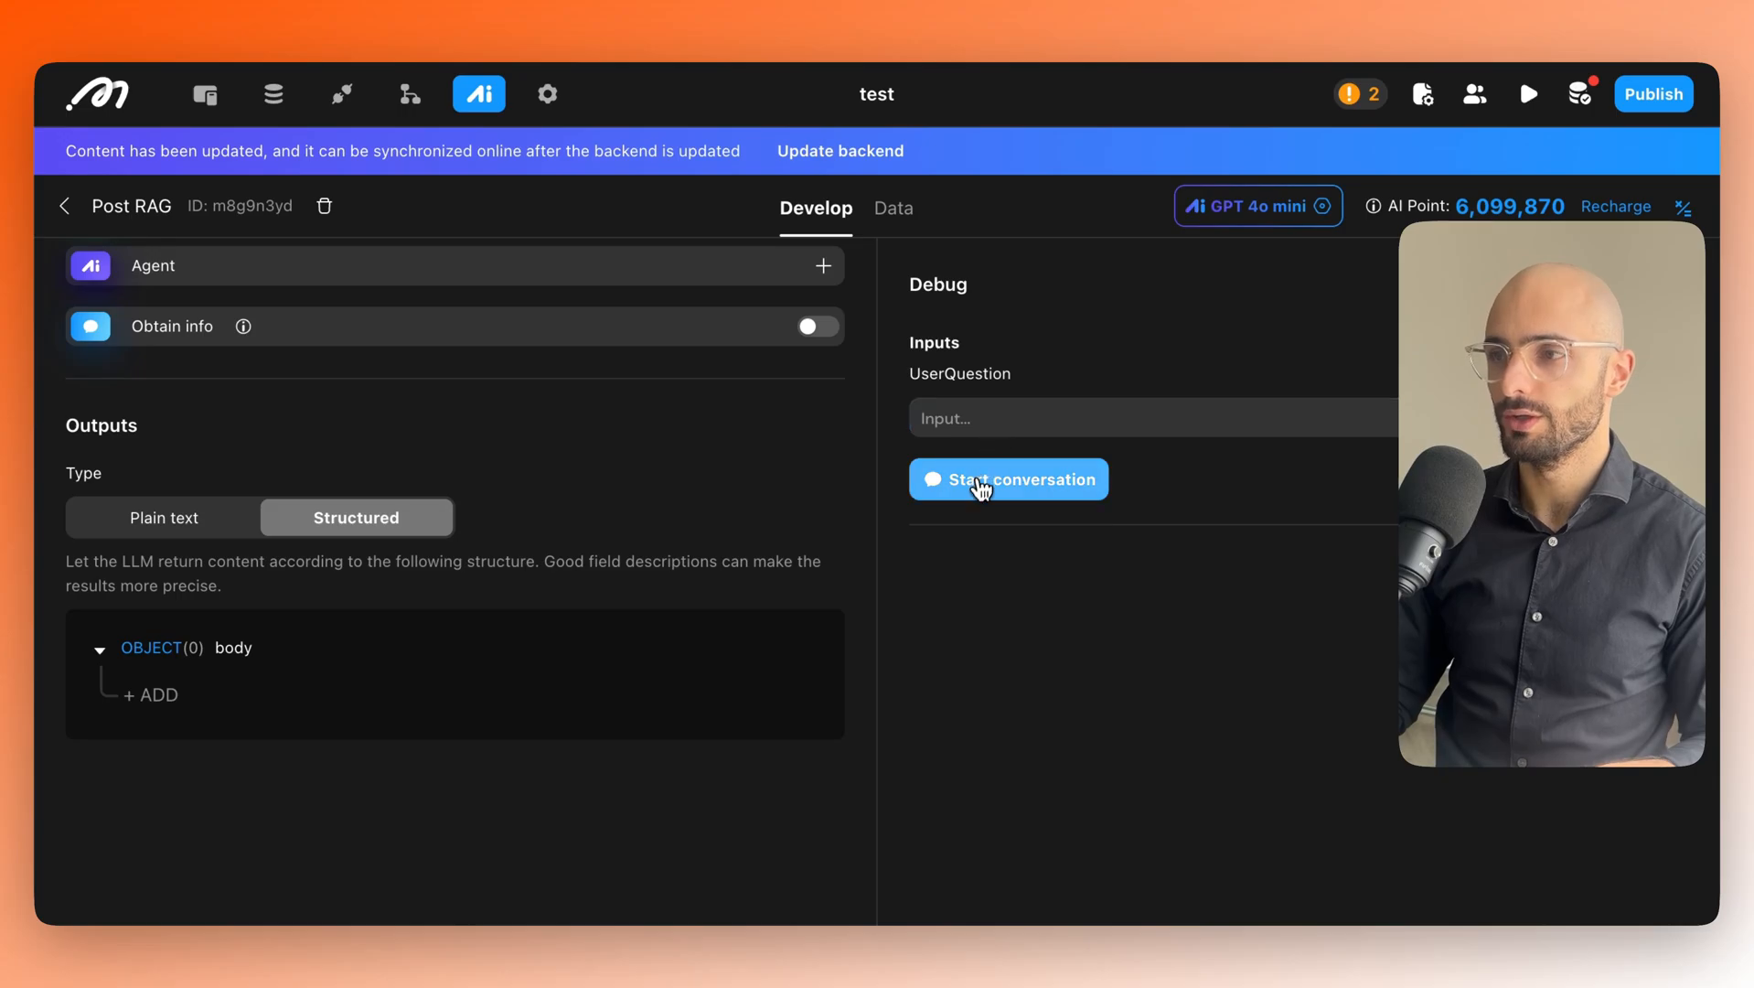
{"action": "scroll", "coordinate": [695, 548], "scroll_direction": "up", "scroll_amount": 3}
{"action": "scroll", "coordinate": [716, 586], "scroll_direction": "down", "scroll_amount": 3}
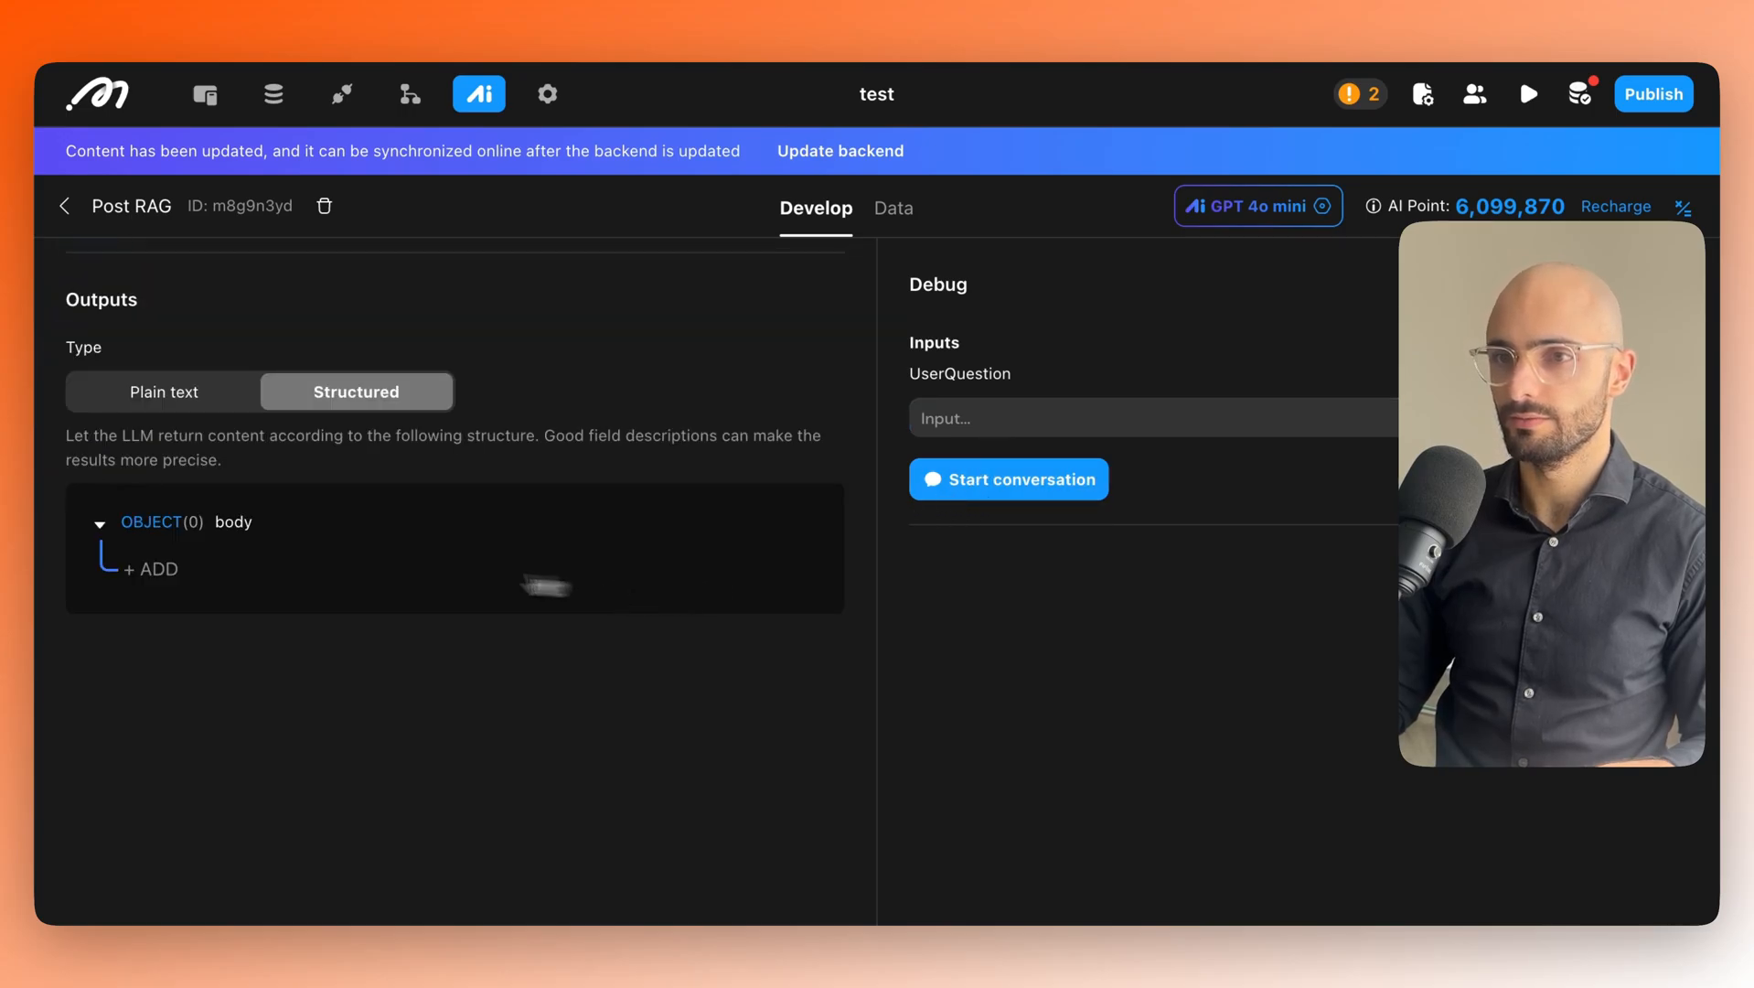
{"action": "scroll", "coordinate": [457, 586], "scroll_direction": "up", "scroll_amount": 1}
Set output to Plain text and test the agent with the question 'what is RPA?'.
{"action": "left_click", "coordinate": [157, 507]}
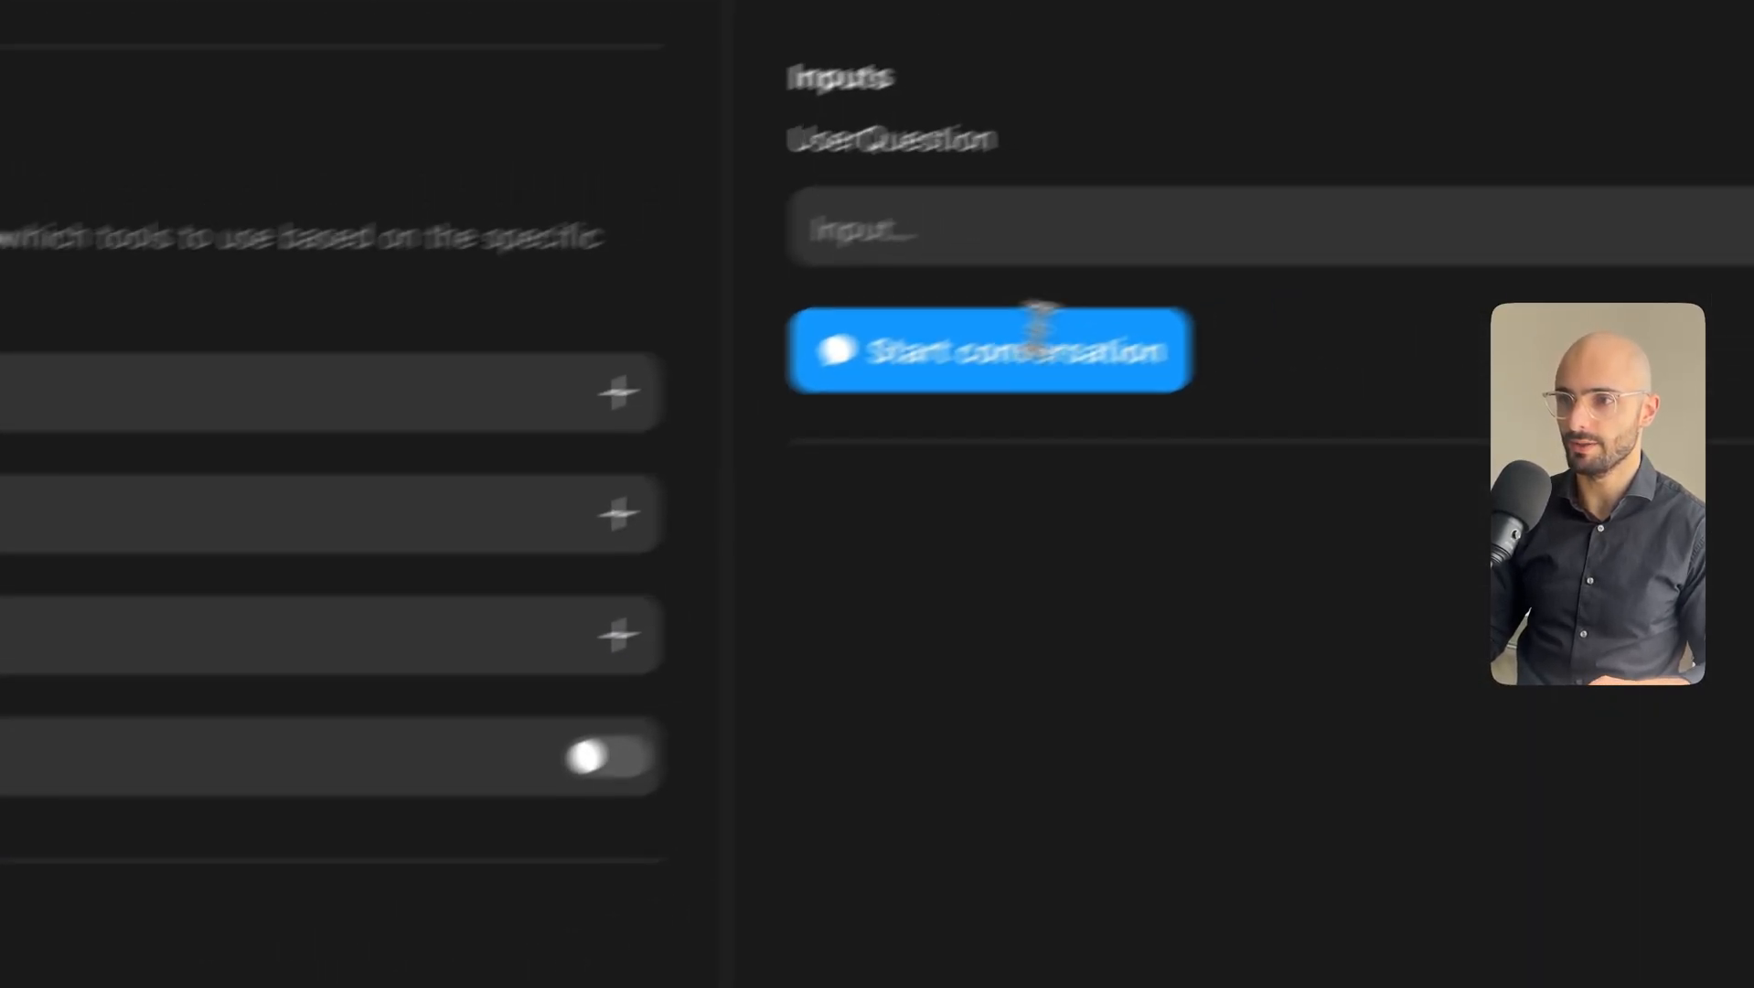
{"action": "left_click", "coordinate": [810, 298]}
{"action": "type", "text": "what is RPA?"}
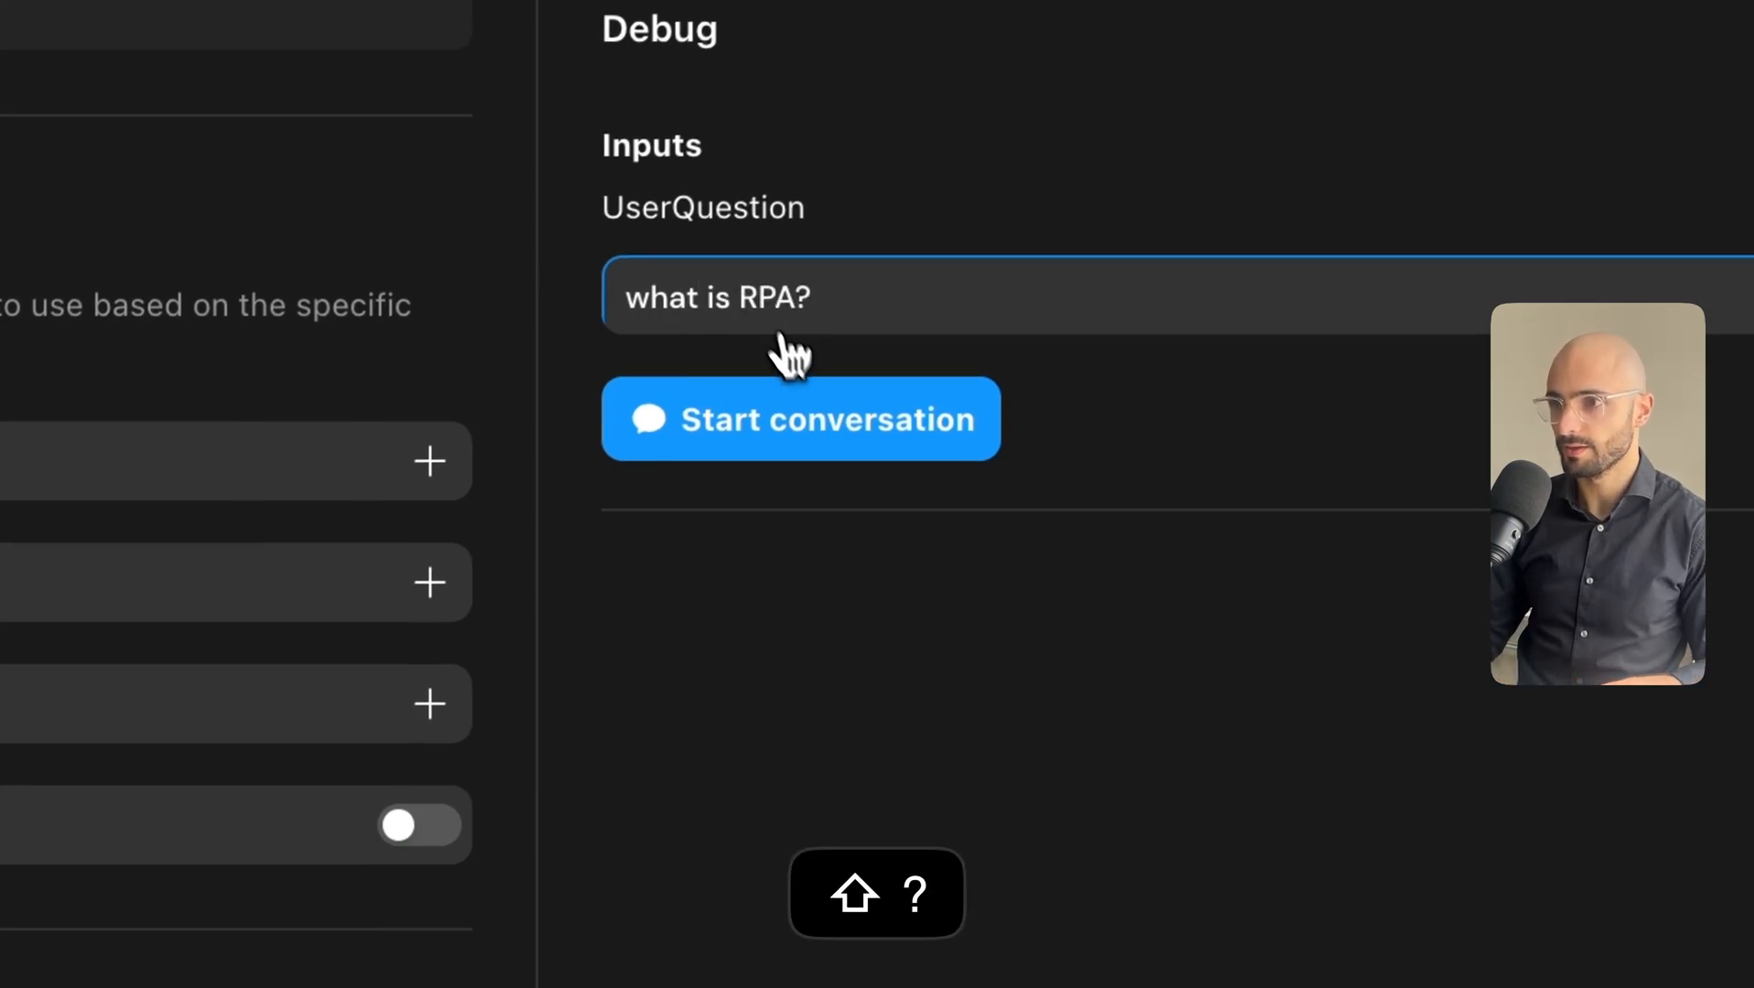
{"action": "left_click", "coordinate": [798, 425]}
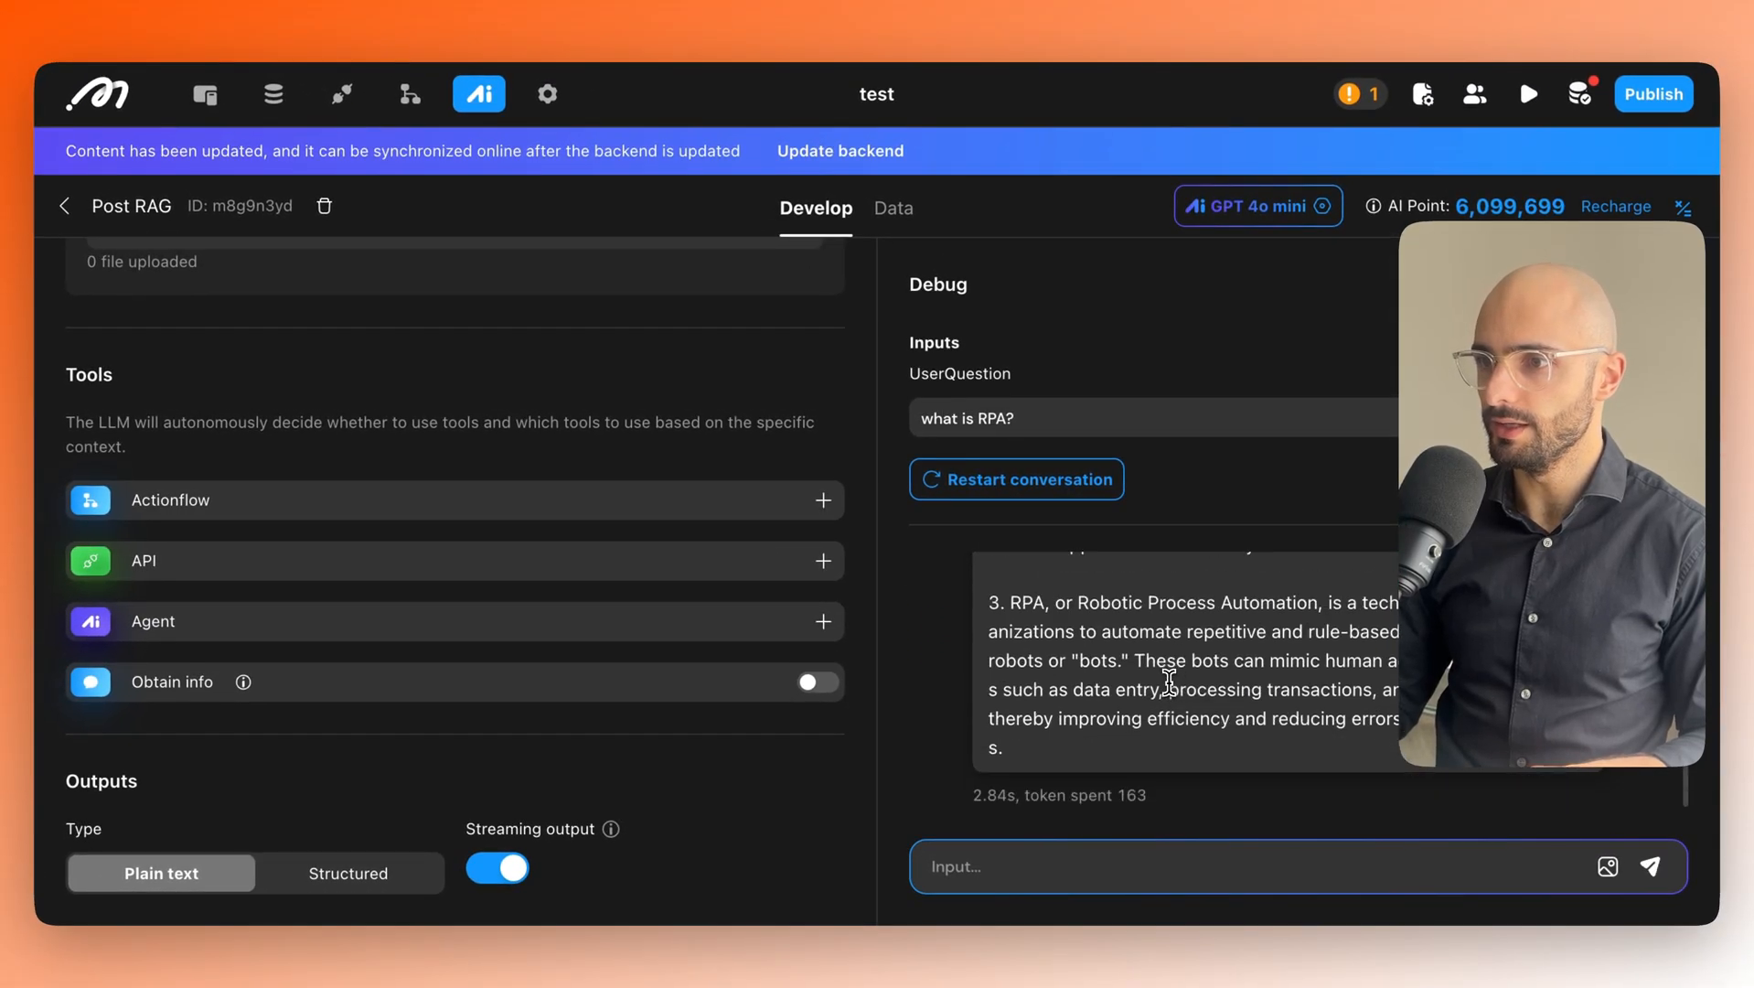
Highlight the reply's interpretation of the question and relate it to the Goals prompt.
{"action": "scroll", "coordinate": [1169, 682], "scroll_direction": "up", "scroll_amount": 10}
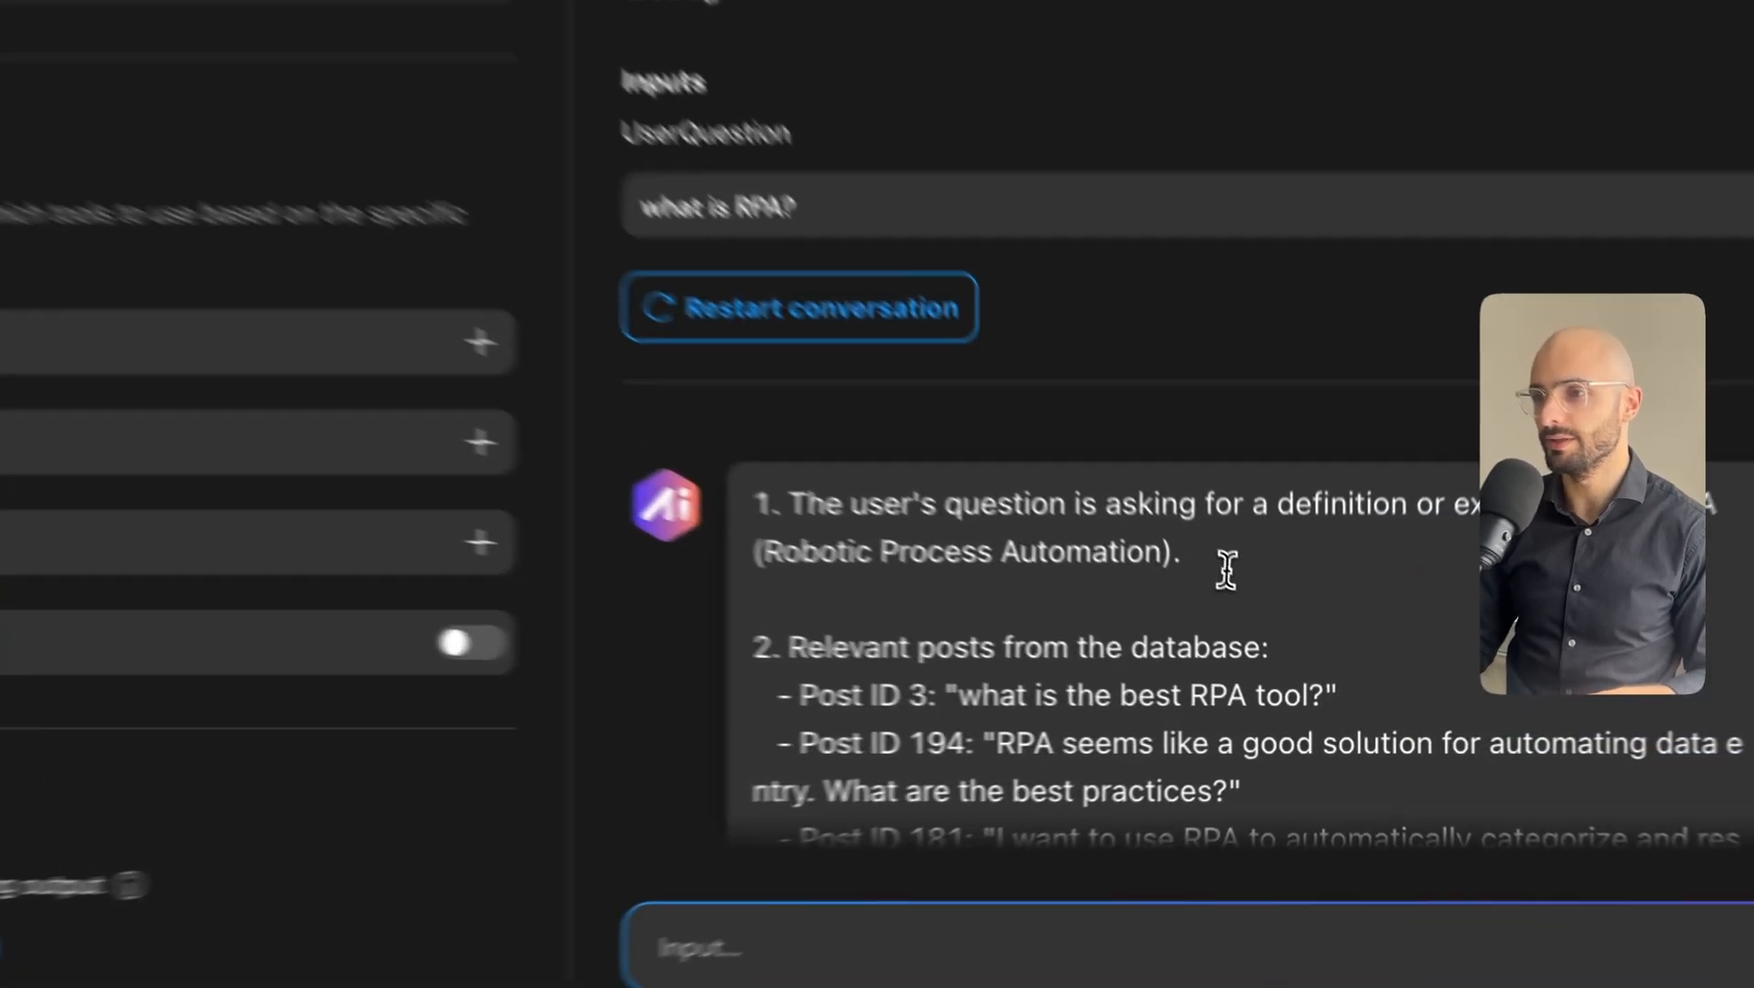
{"action": "left_click_drag", "start_coordinate": [1225, 569], "coordinate": [695, 509]}
{"action": "left_click", "coordinate": [954, 551]}
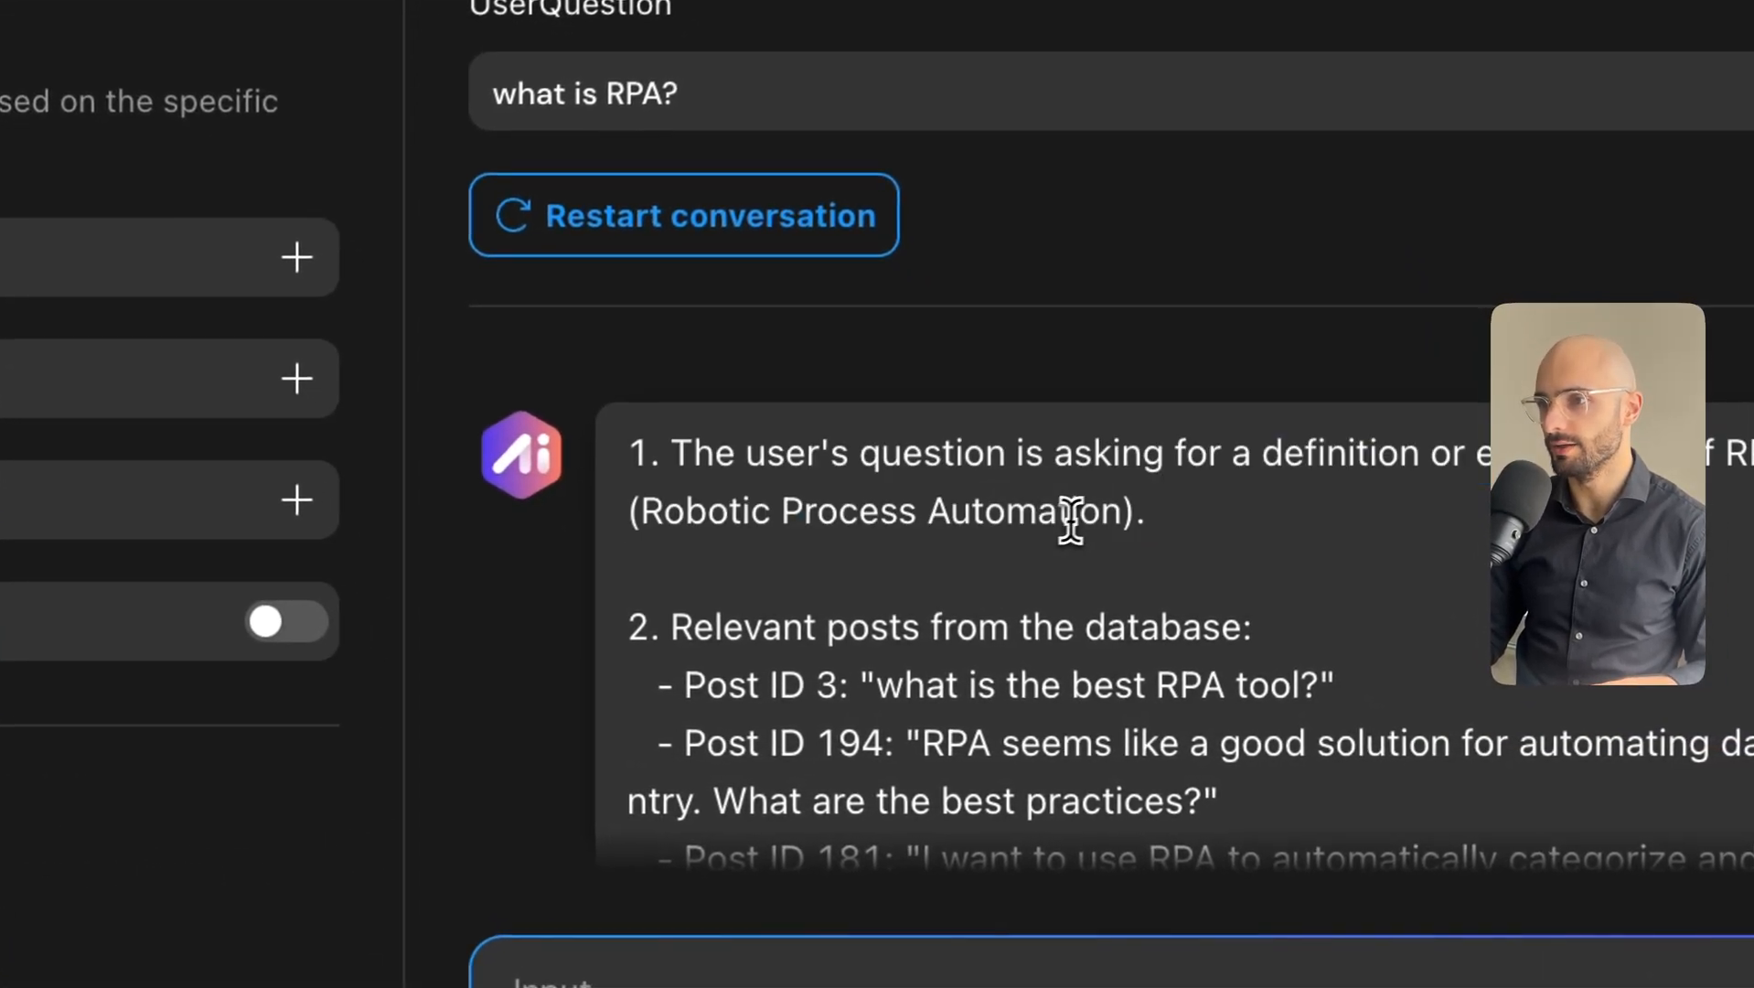
{"action": "left_click_drag", "start_coordinate": [739, 454], "coordinate": [1271, 542]}
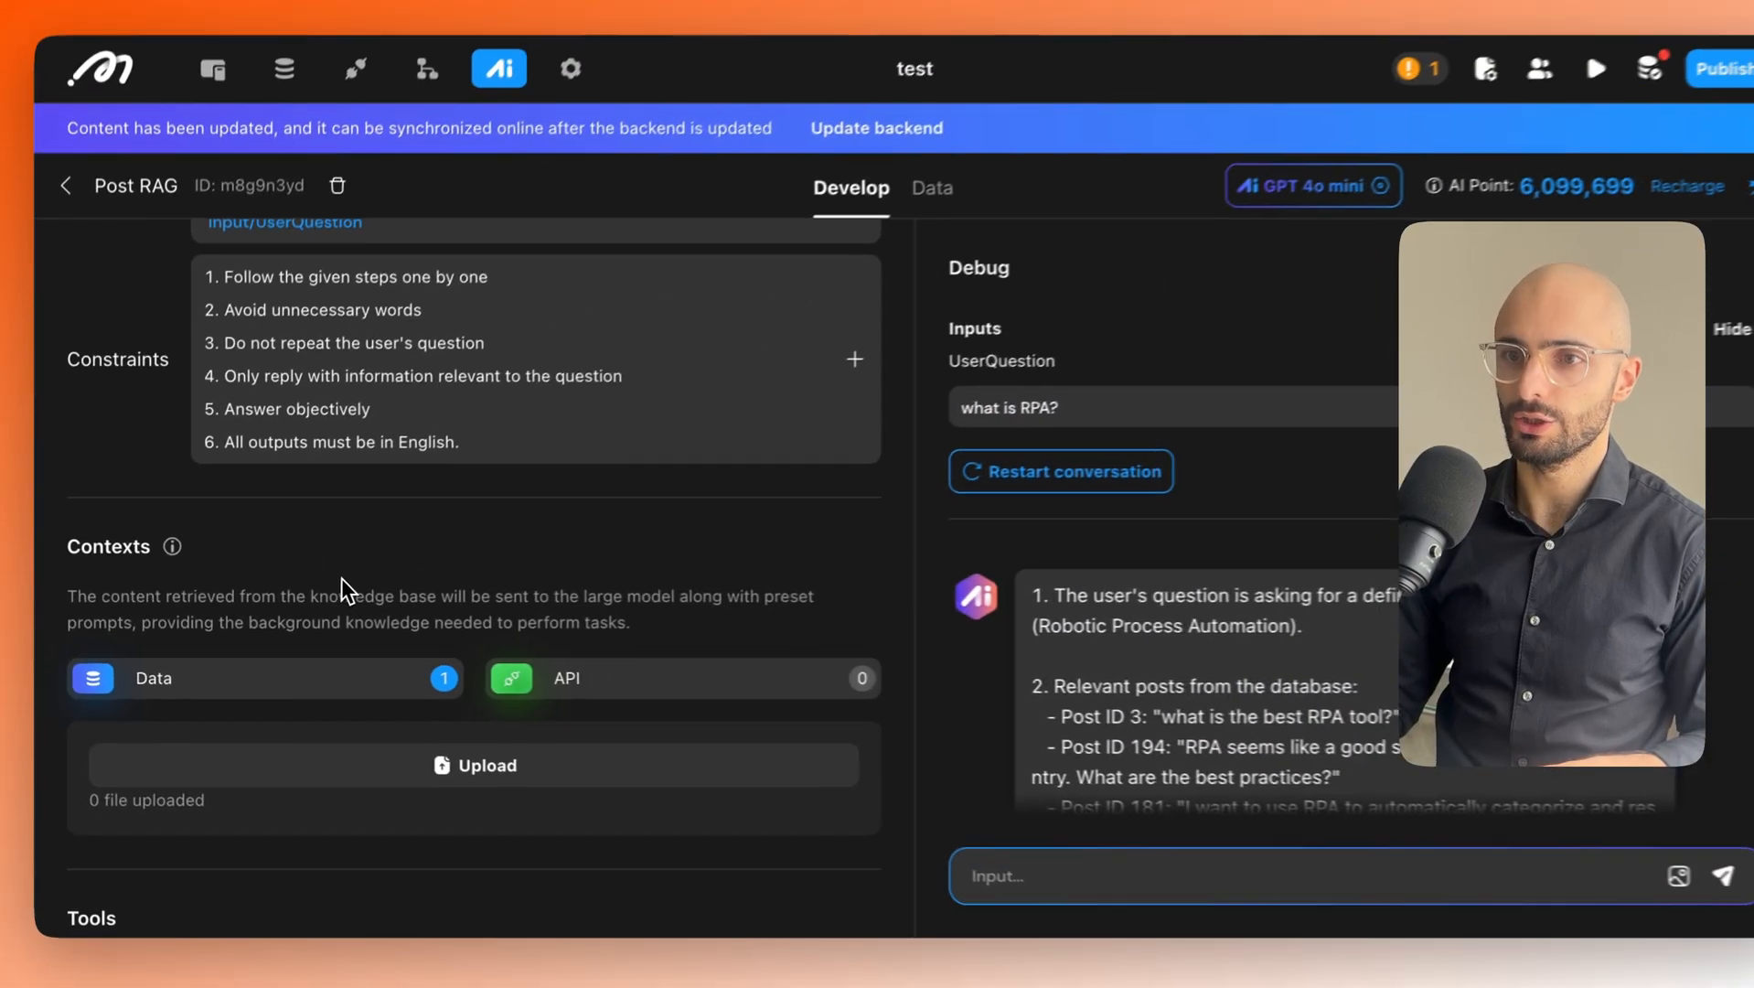
{"action": "scroll", "coordinate": [399, 597], "scroll_direction": "up", "scroll_amount": 4}
{"action": "left_click", "coordinate": [306, 554]}
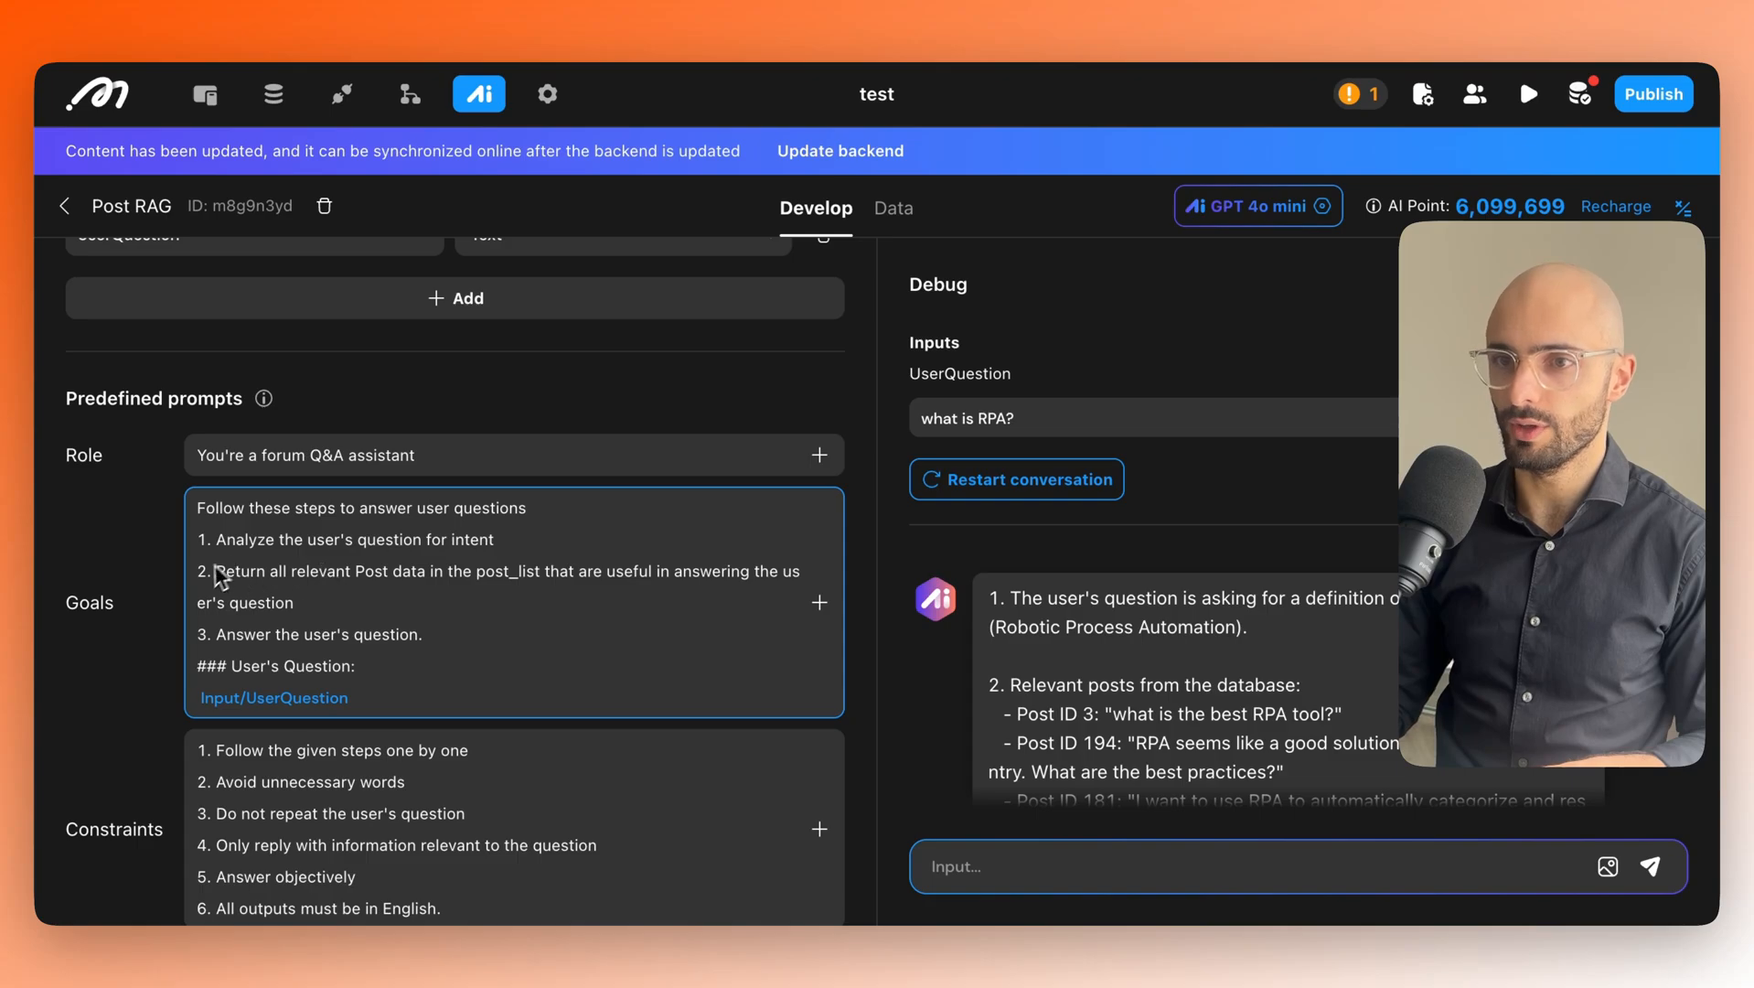
{"action": "scroll", "coordinate": [1174, 704], "scroll_direction": "down", "scroll_amount": 1}
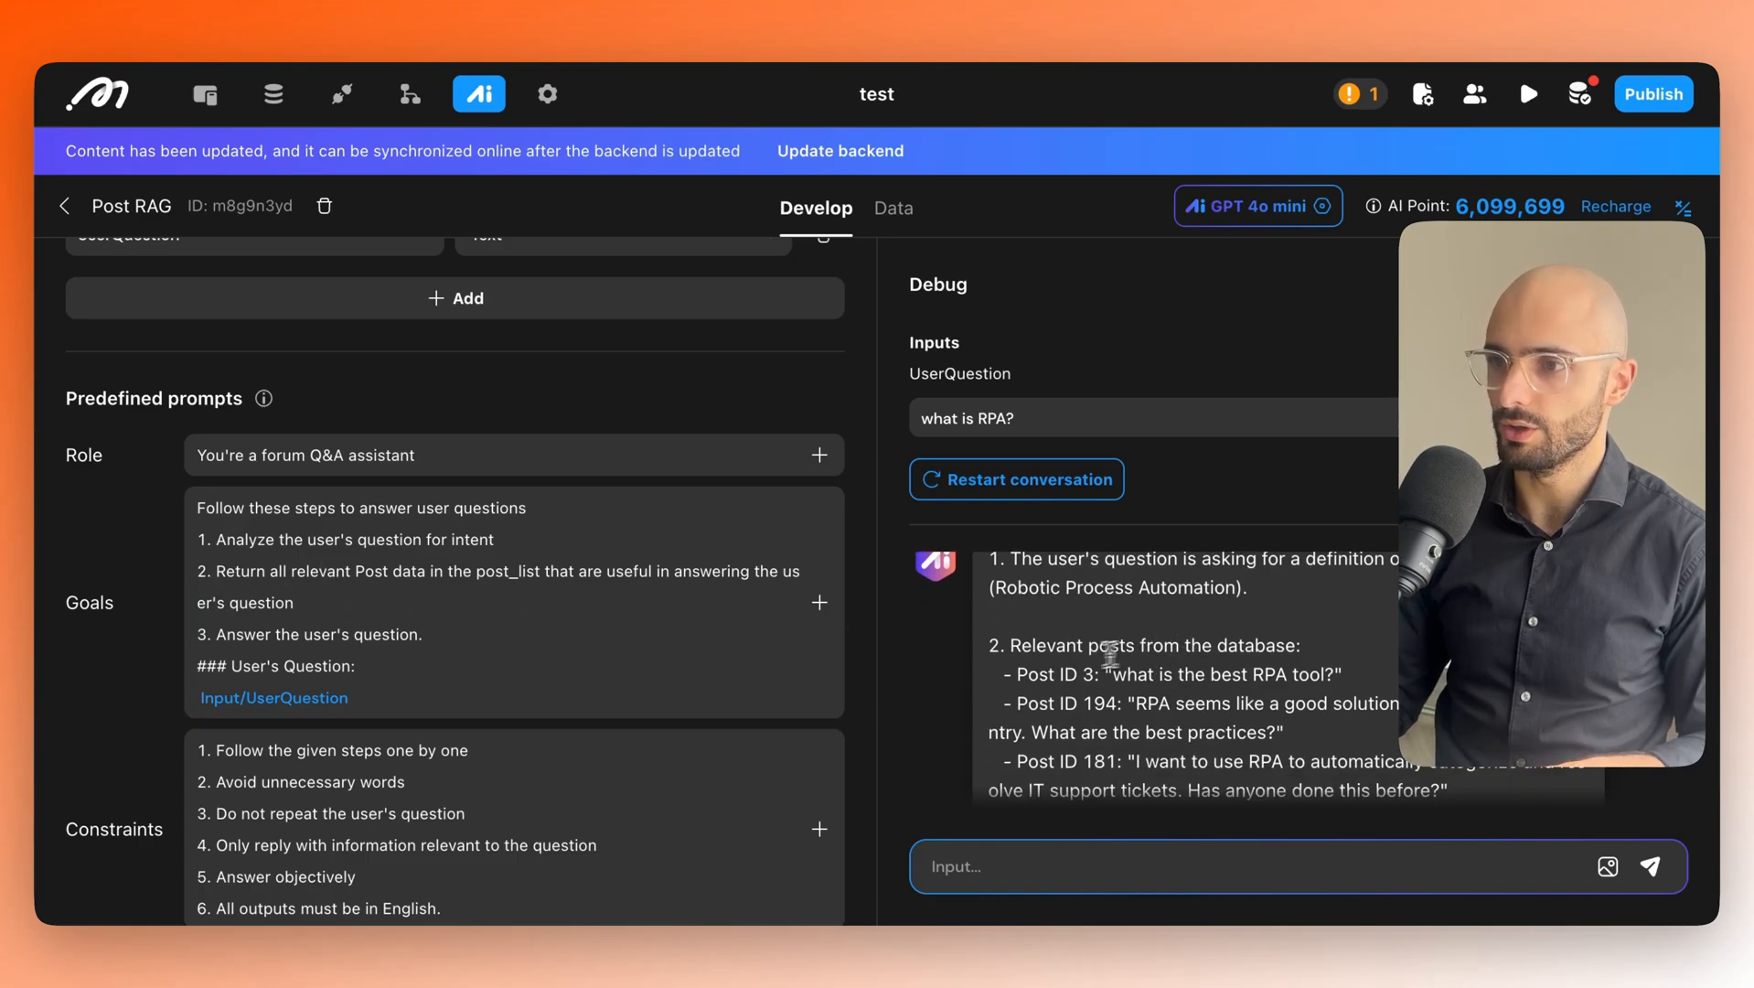
{"action": "scroll", "coordinate": [1109, 652], "scroll_direction": "down", "scroll_amount": 1}
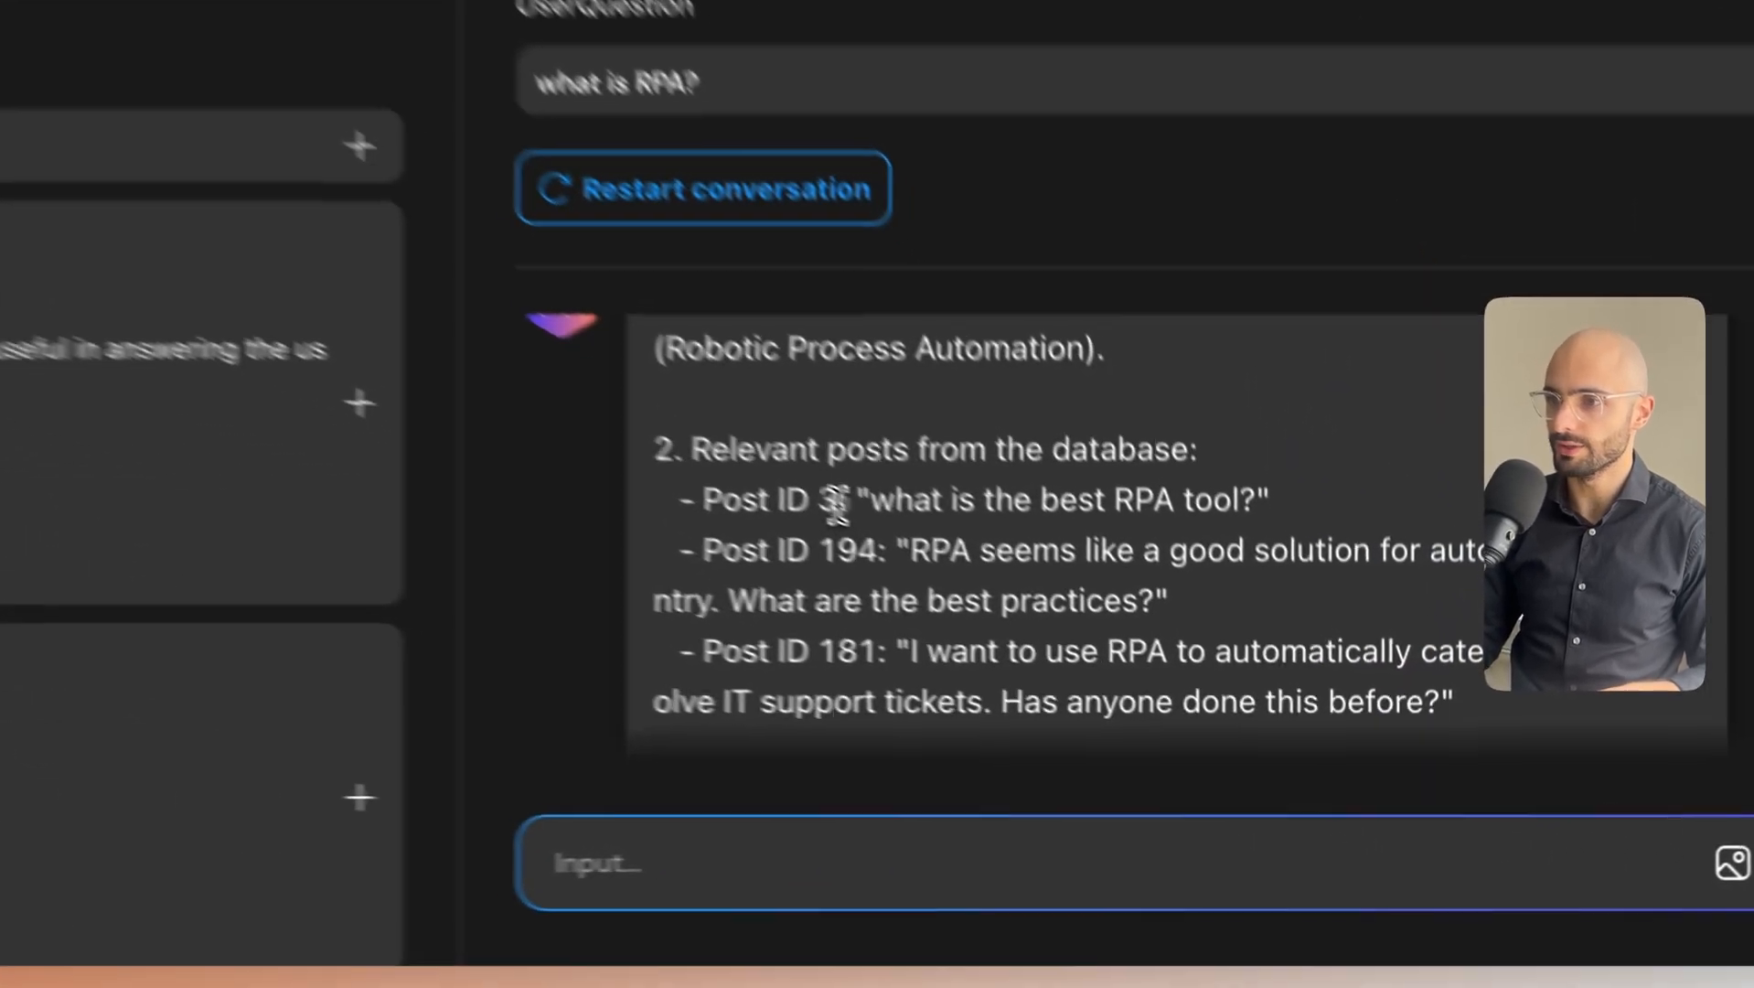
Review the relevant posts 3, 194 and 181 and the reply's explanation of RPA.
{"action": "left_click_drag", "start_coordinate": [838, 503], "coordinate": [787, 501]}
{"action": "left_click_drag", "start_coordinate": [857, 549], "coordinate": [835, 549]}
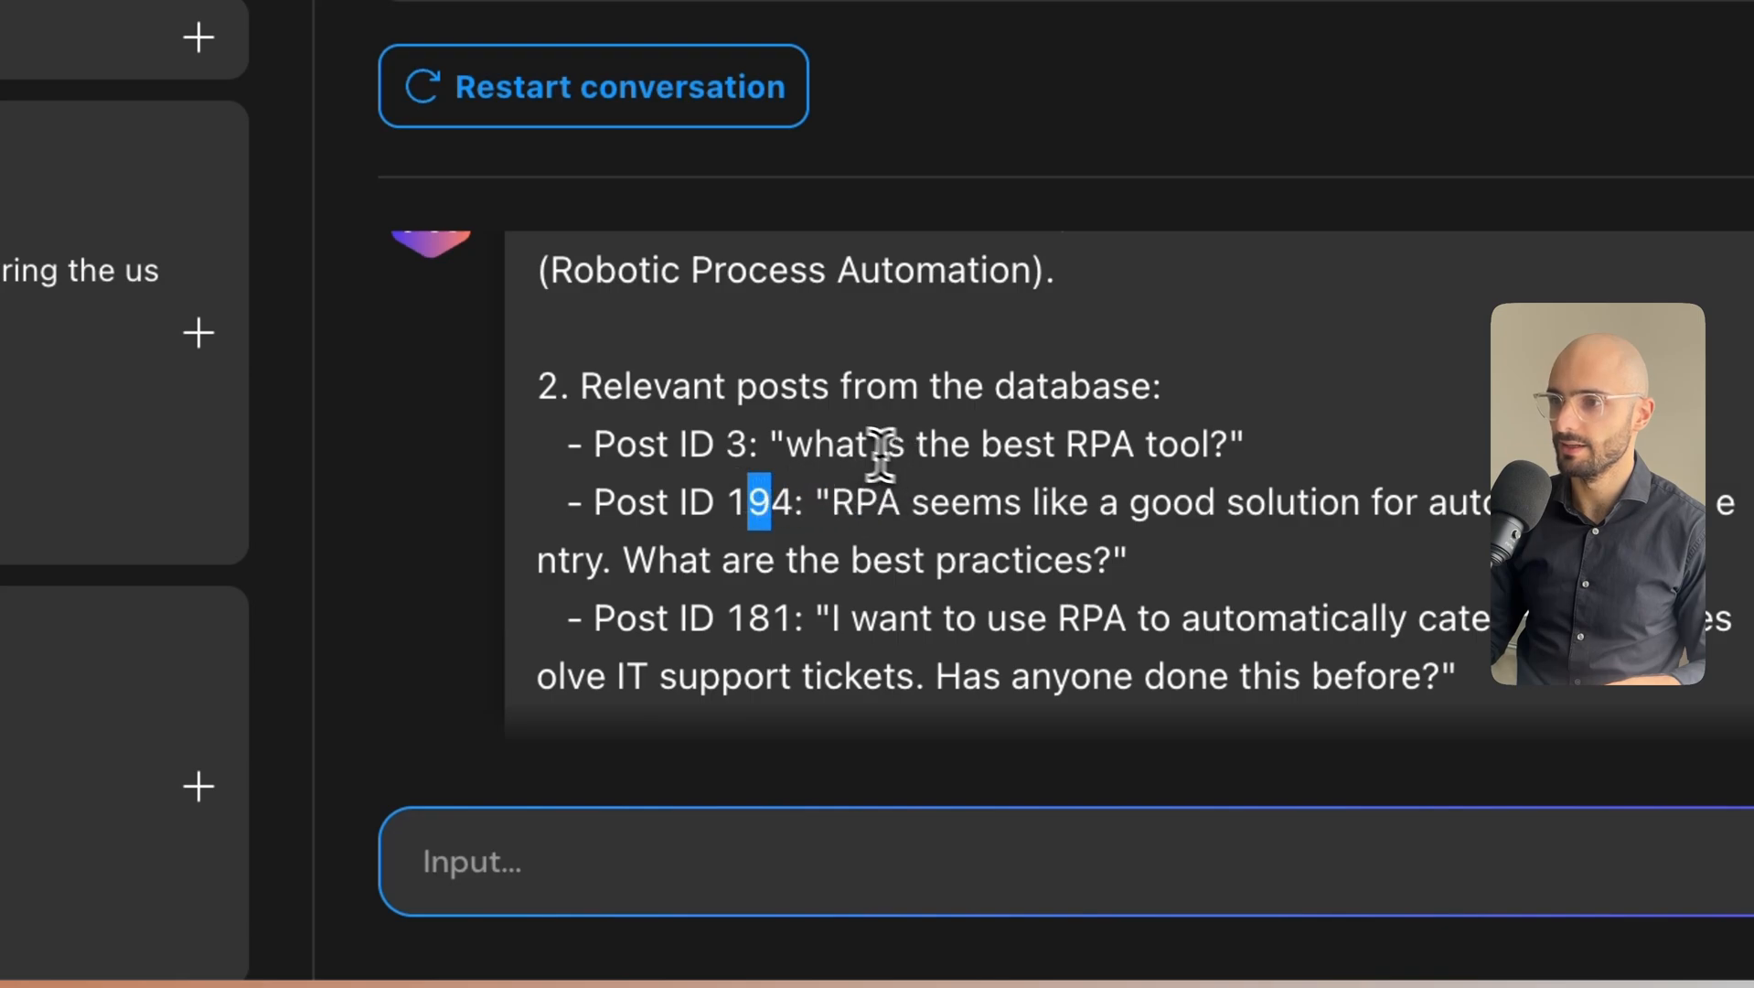
{"action": "left_click_drag", "start_coordinate": [797, 448], "coordinate": [1143, 448]}
{"action": "left_click", "coordinate": [1088, 458]}
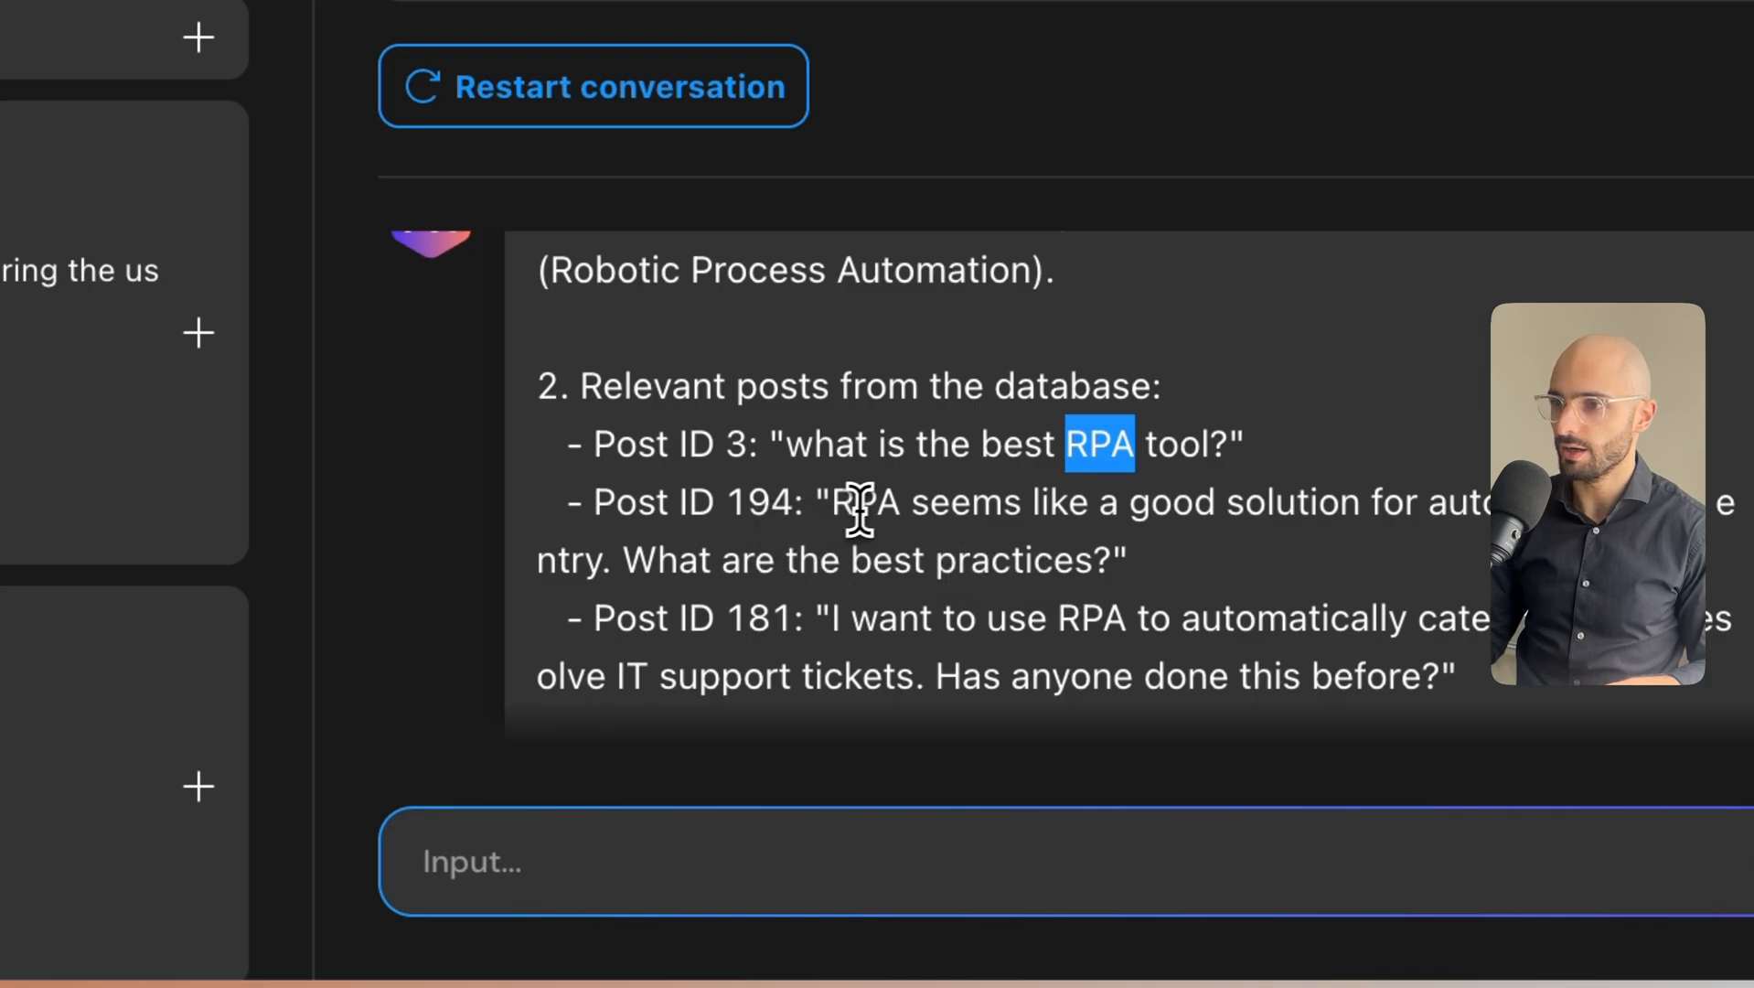
{"action": "left_click_drag", "start_coordinate": [833, 503], "coordinate": [904, 502]}
{"action": "scroll", "coordinate": [892, 508], "scroll_direction": "down", "scroll_amount": 1}
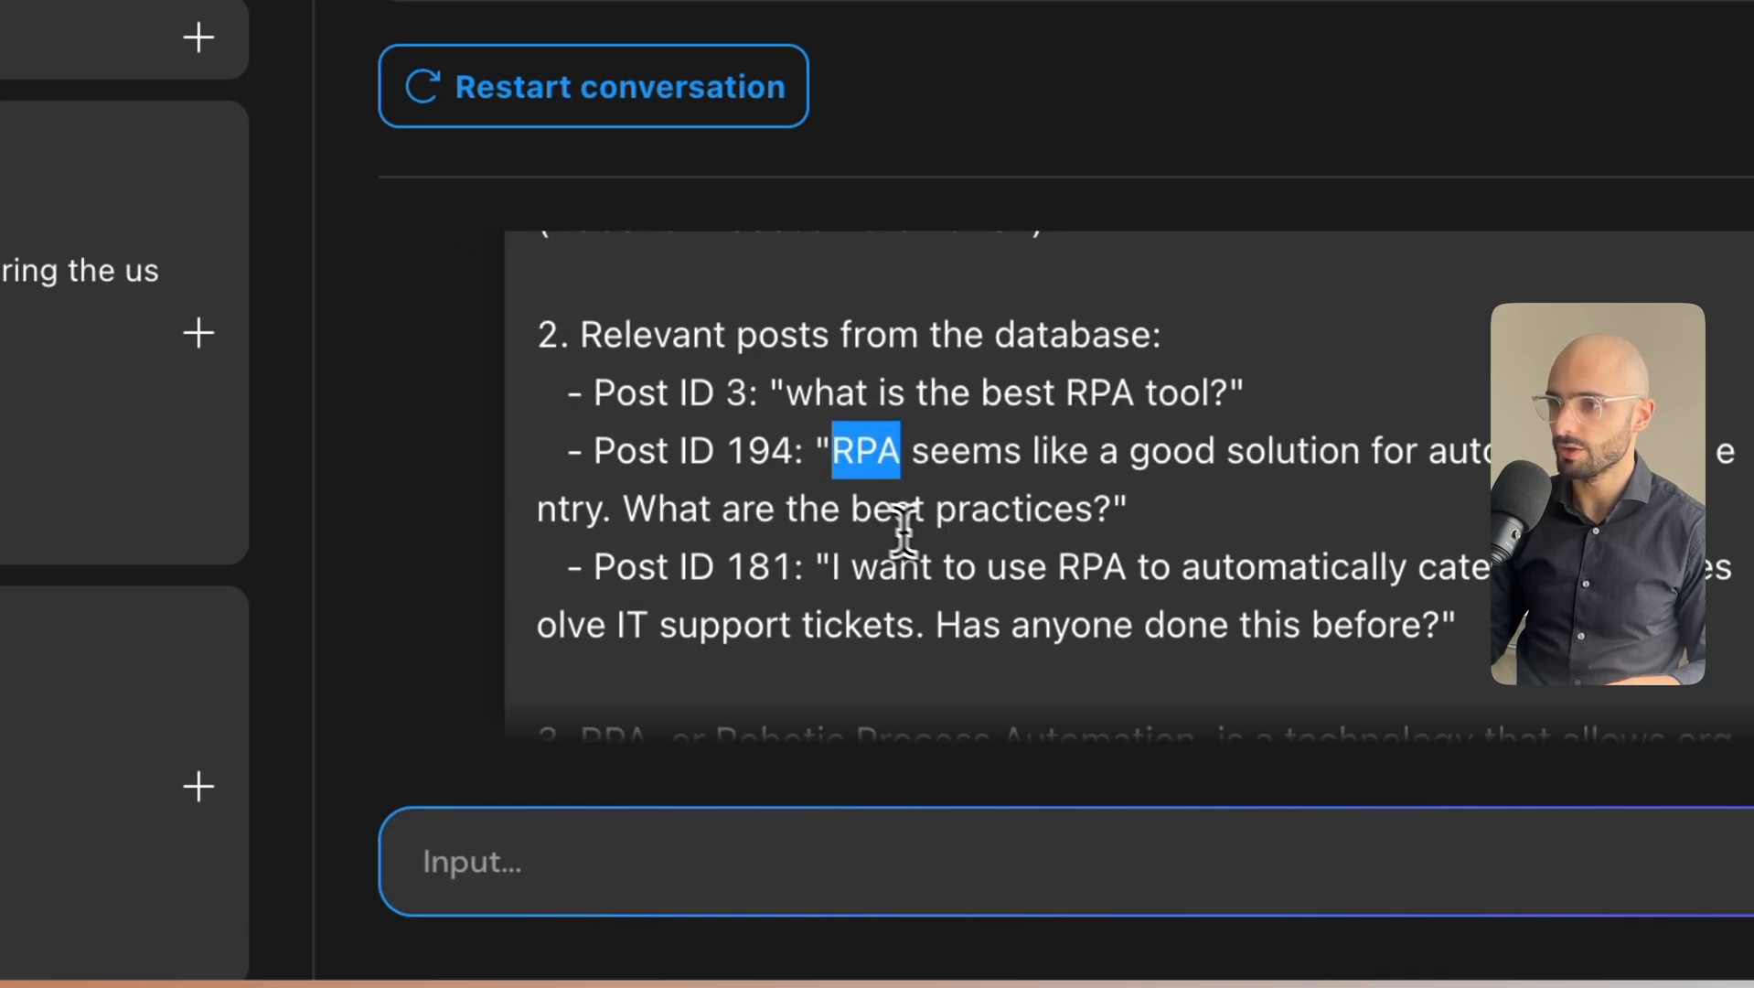
{"action": "left_click_drag", "start_coordinate": [1049, 566], "coordinate": [1105, 568]}
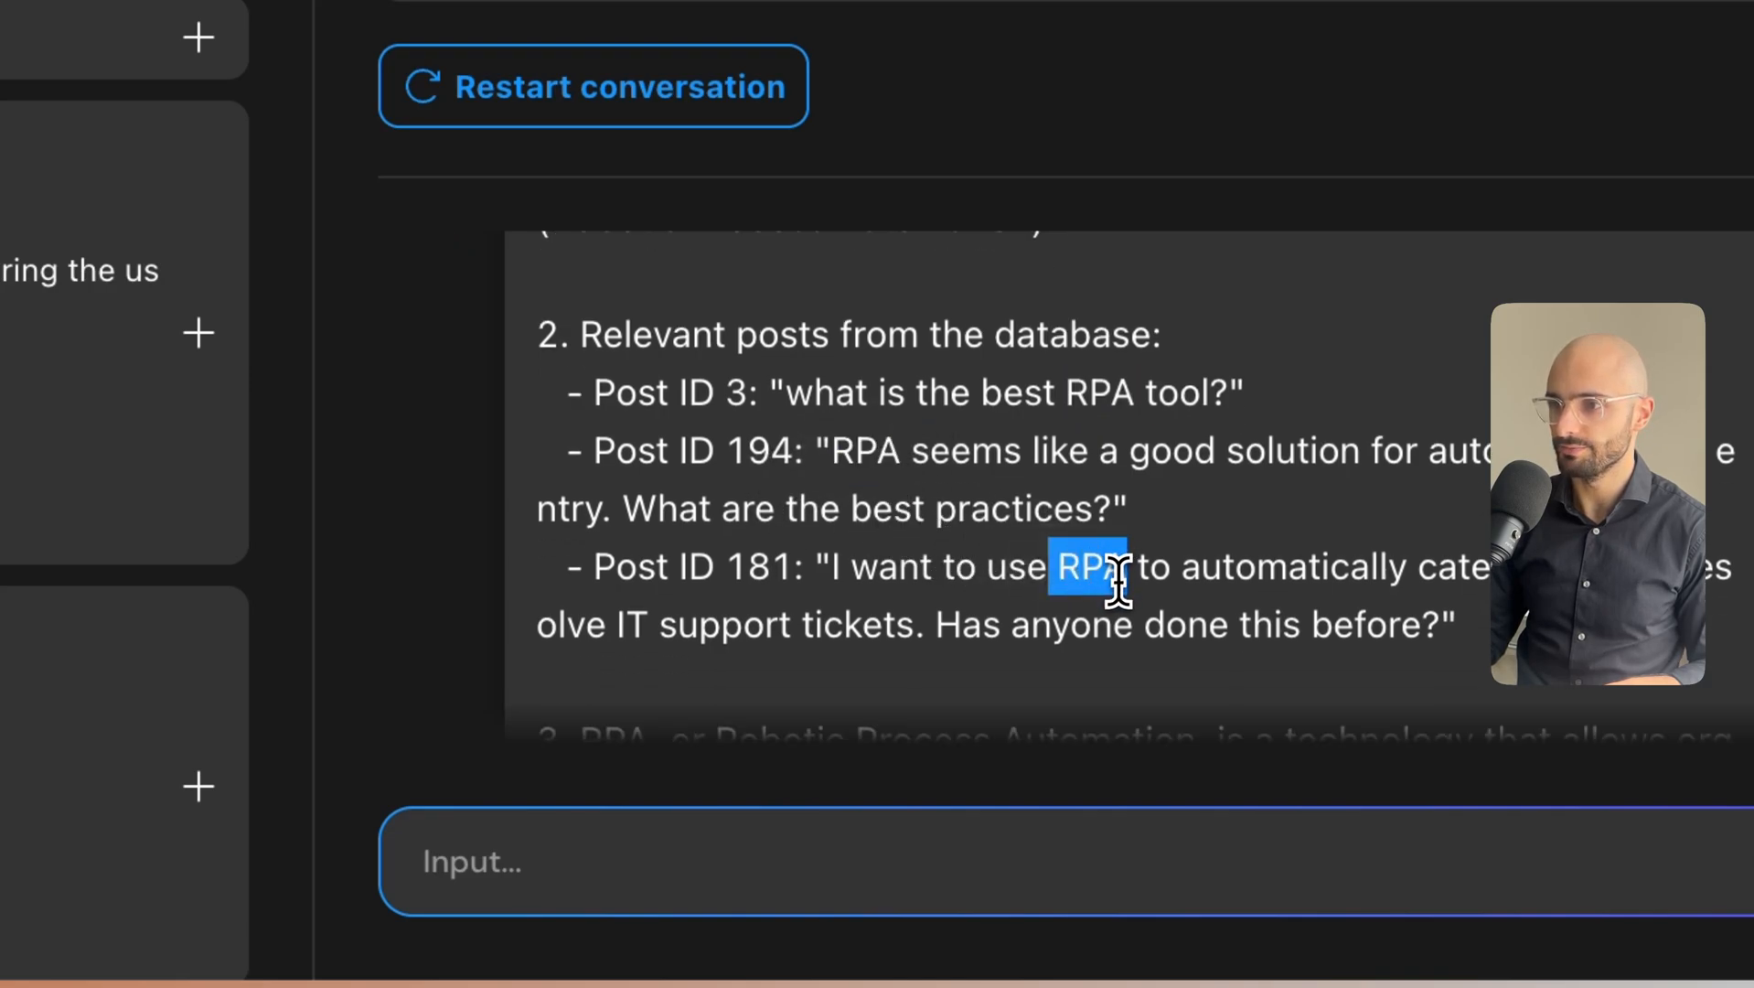
{"action": "scroll", "coordinate": [1111, 589], "scroll_direction": "down", "scroll_amount": 1}
{"action": "scroll", "coordinate": [823, 598], "scroll_direction": "down", "scroll_amount": 2}
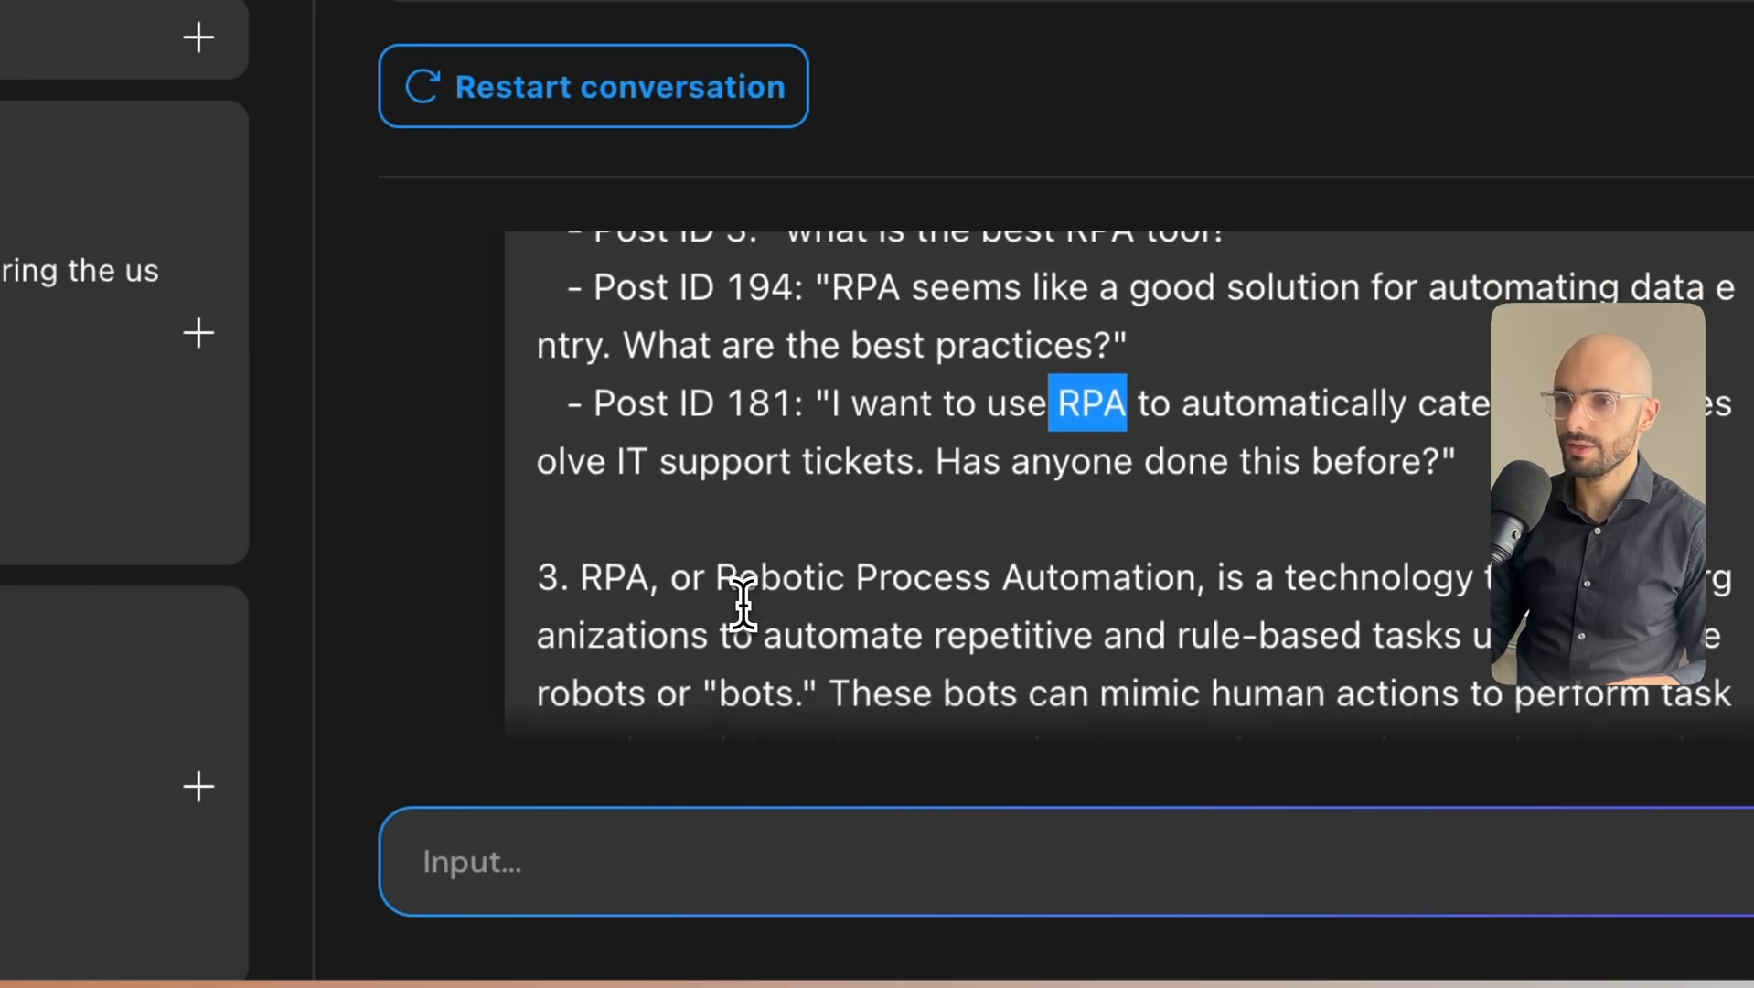
{"action": "scroll", "coordinate": [599, 533], "scroll_direction": "down", "scroll_amount": 2}
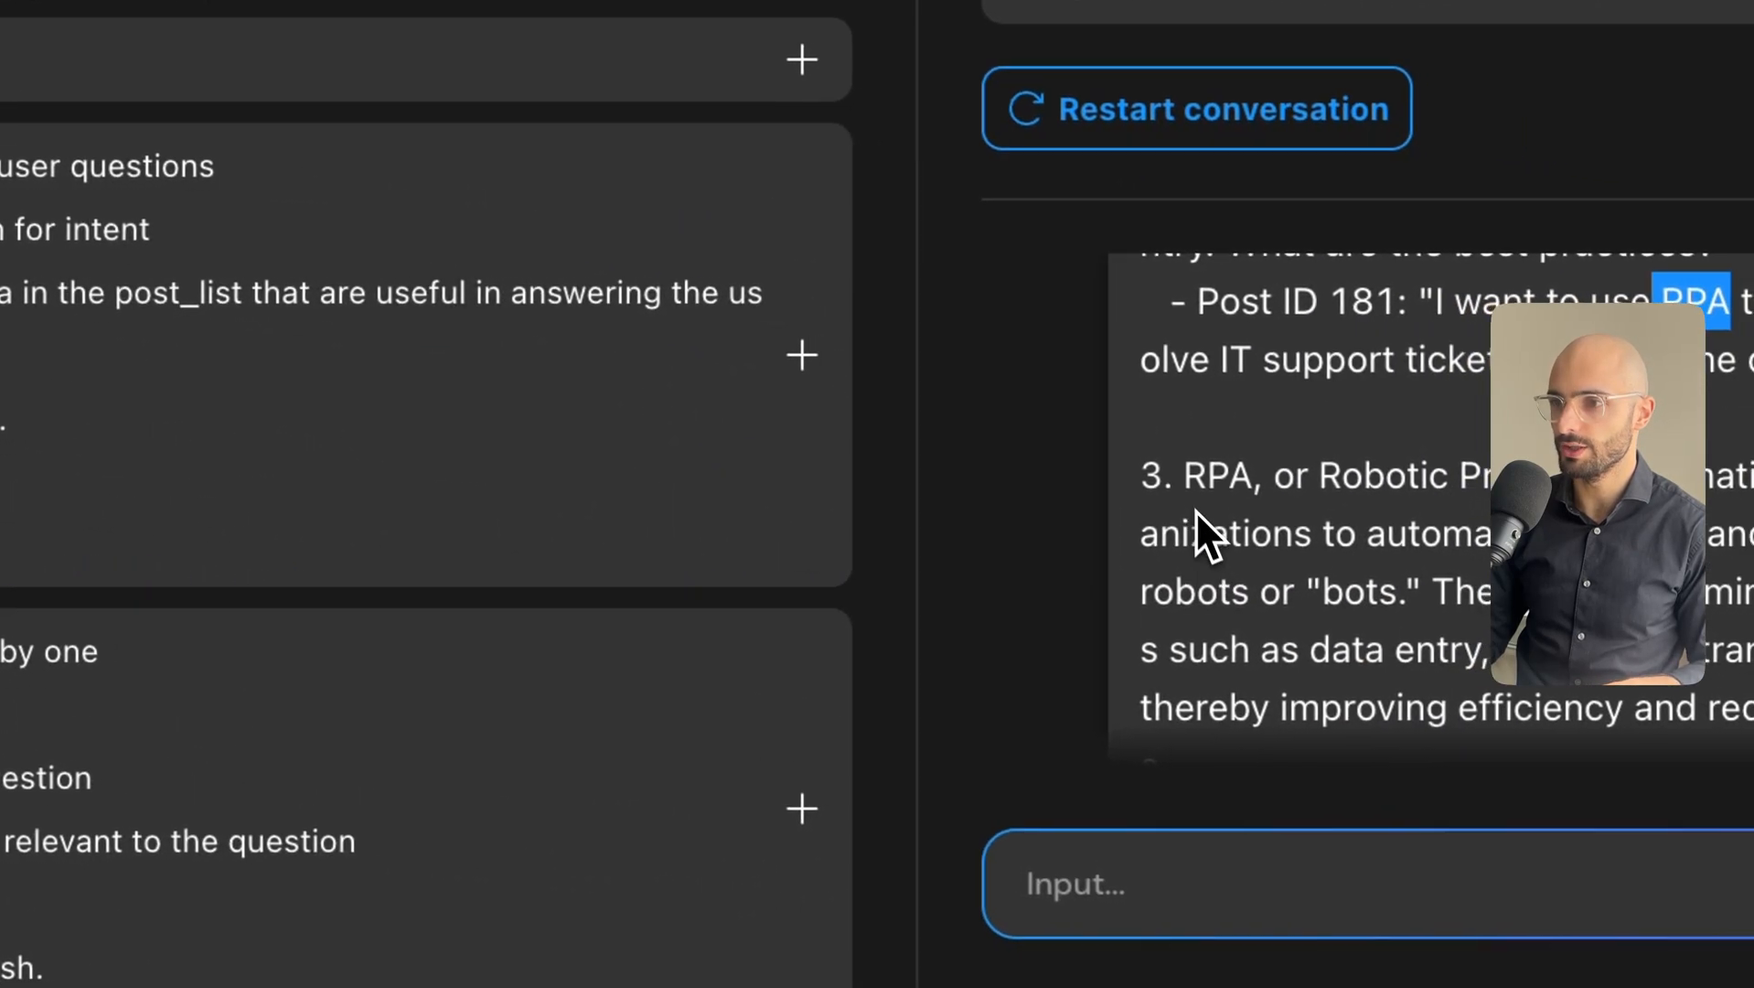
{"action": "left_click_drag", "start_coordinate": [1196, 509], "coordinate": [1222, 673]}
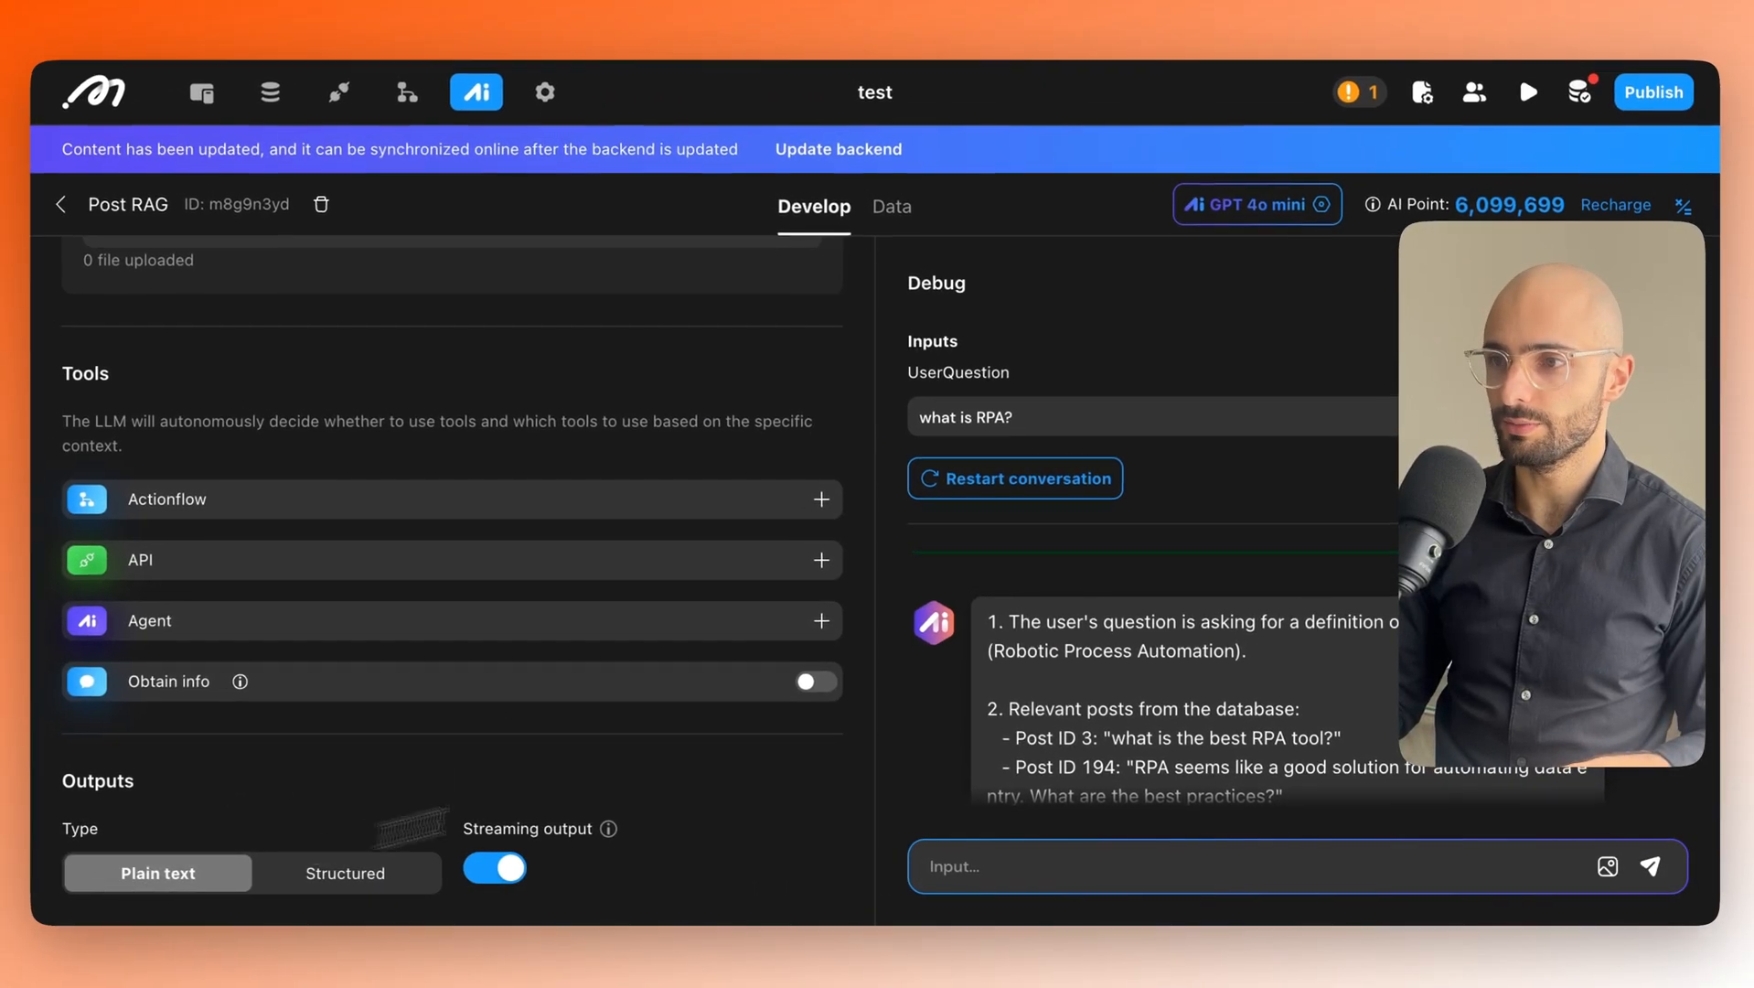
{"action": "scroll", "coordinate": [955, 606], "scroll_direction": "down", "scroll_amount": 4}
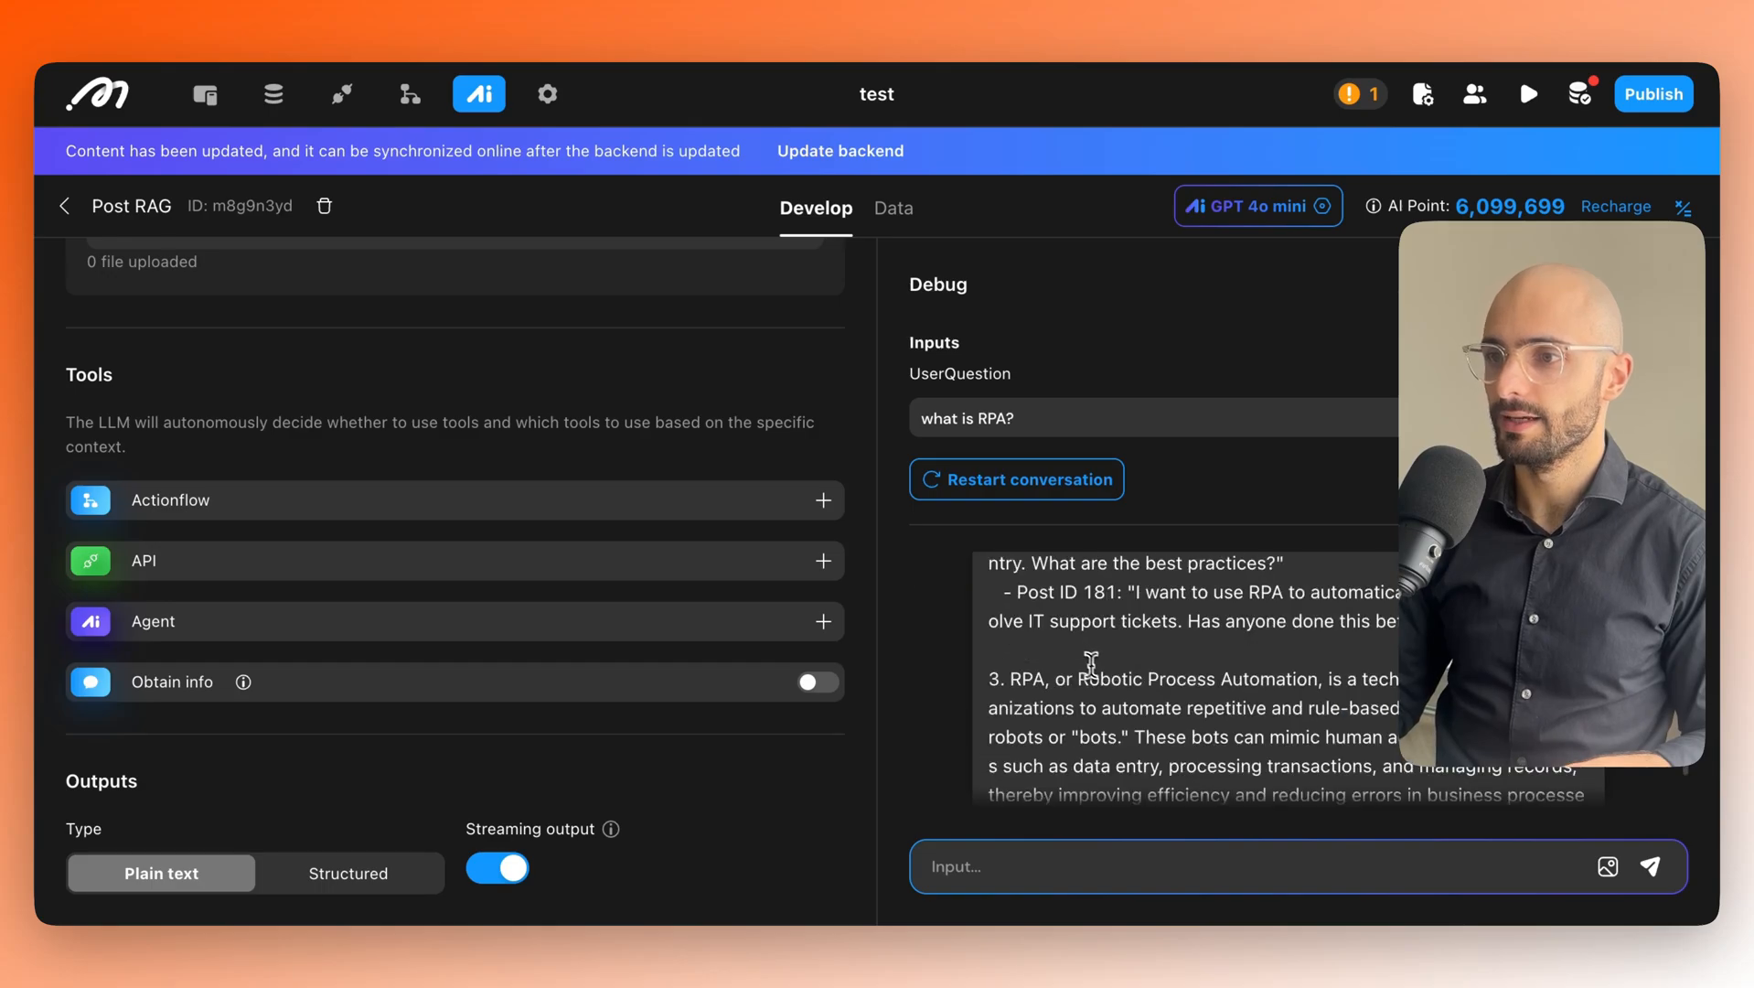
{"action": "scroll", "coordinate": [1098, 668], "scroll_direction": "down", "scroll_amount": 1}
{"action": "scroll", "coordinate": [1167, 678], "scroll_direction": "up", "scroll_amount": 10}
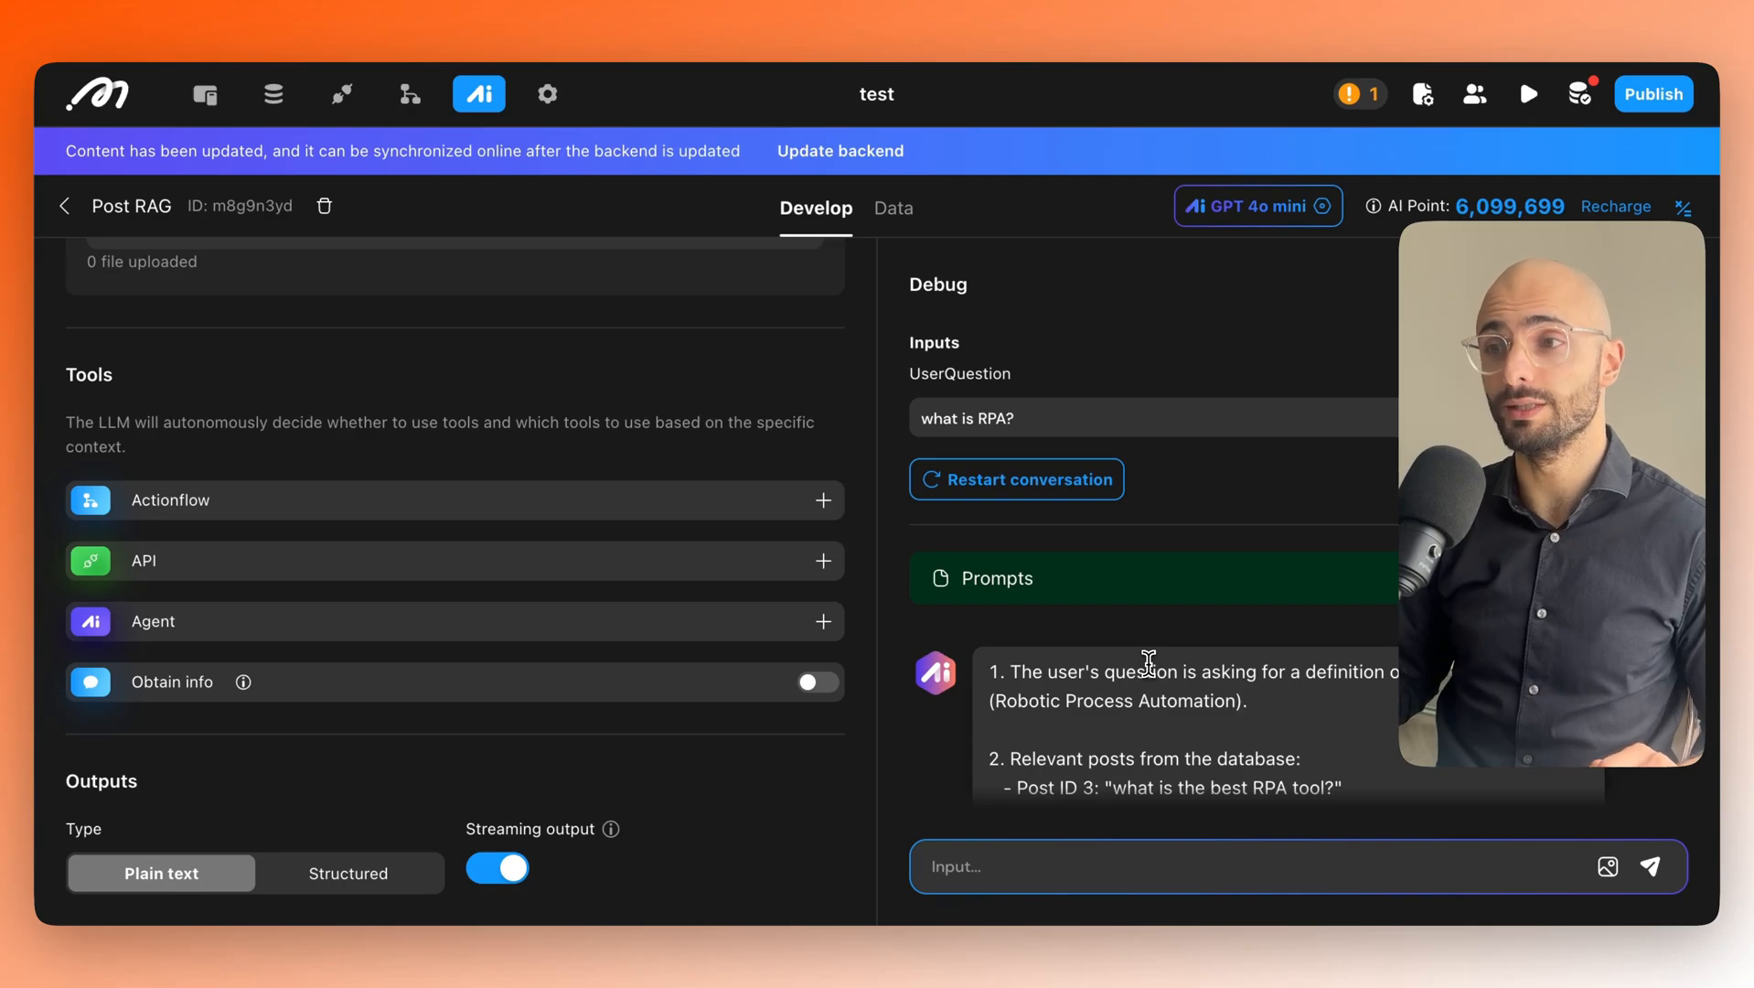
{"action": "scroll", "coordinate": [1195, 660], "scroll_direction": "down", "scroll_amount": 1}
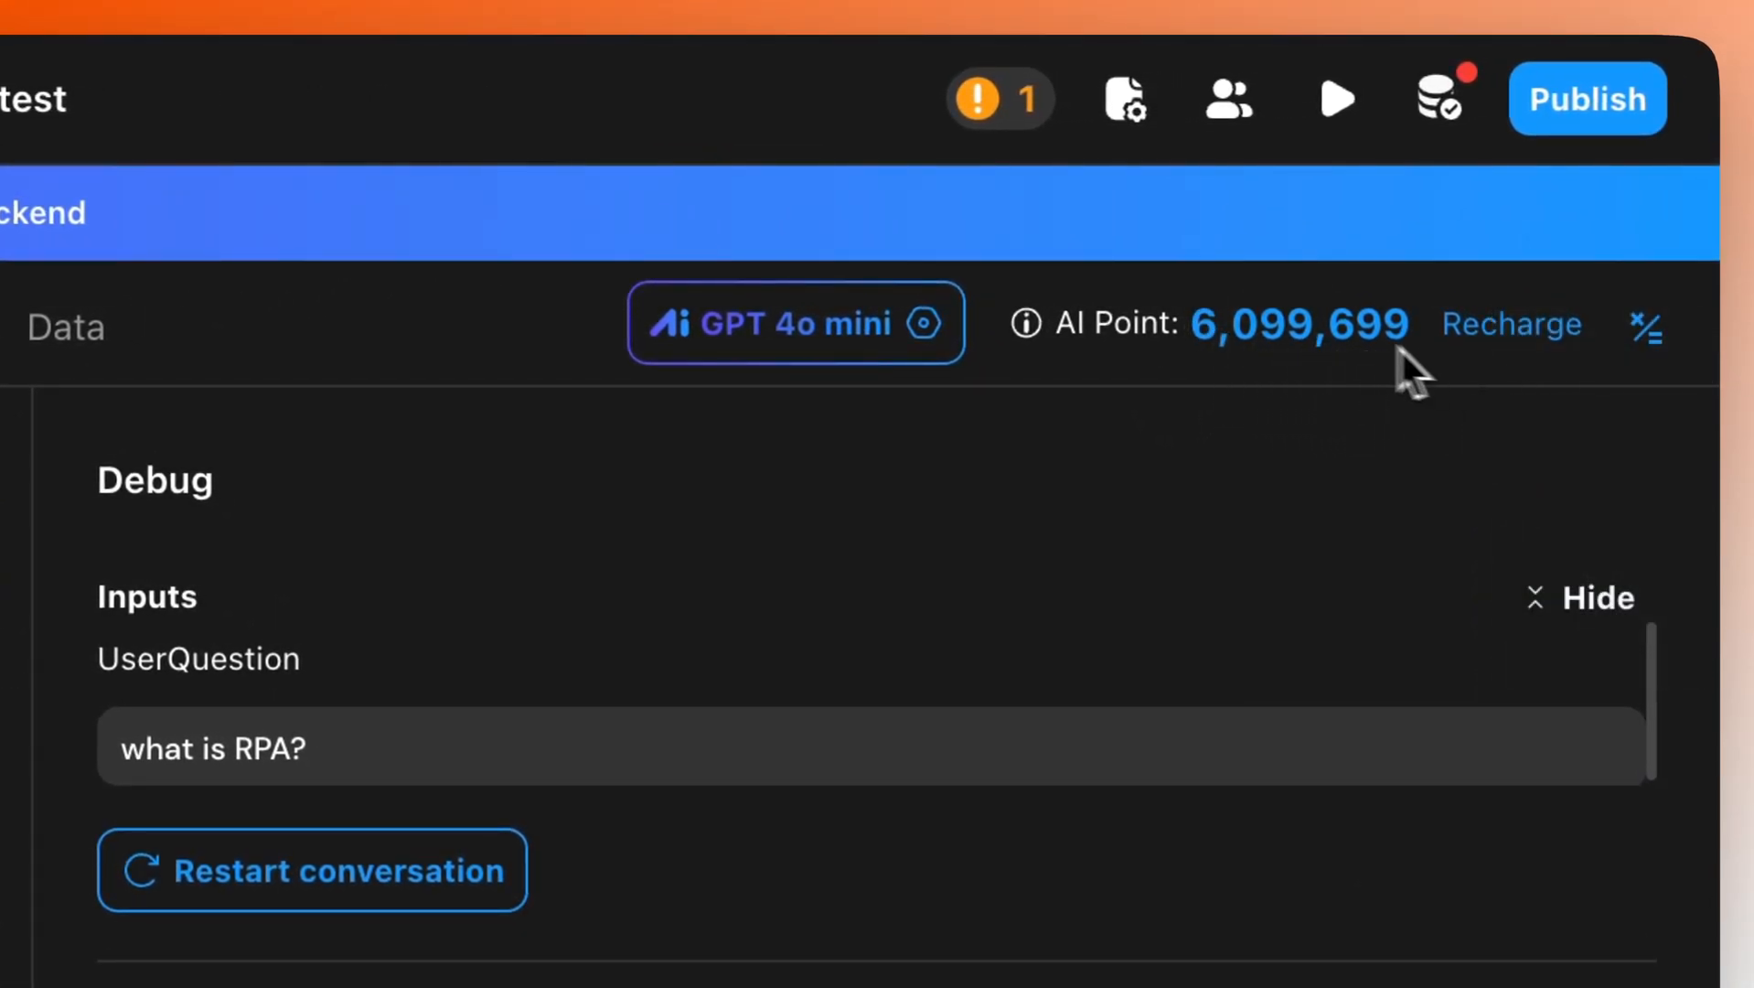
Preview buying up to 18000000 AI Points without purchasing, then view the GPT 4o mini settings.
{"action": "left_click", "coordinate": [1525, 349]}
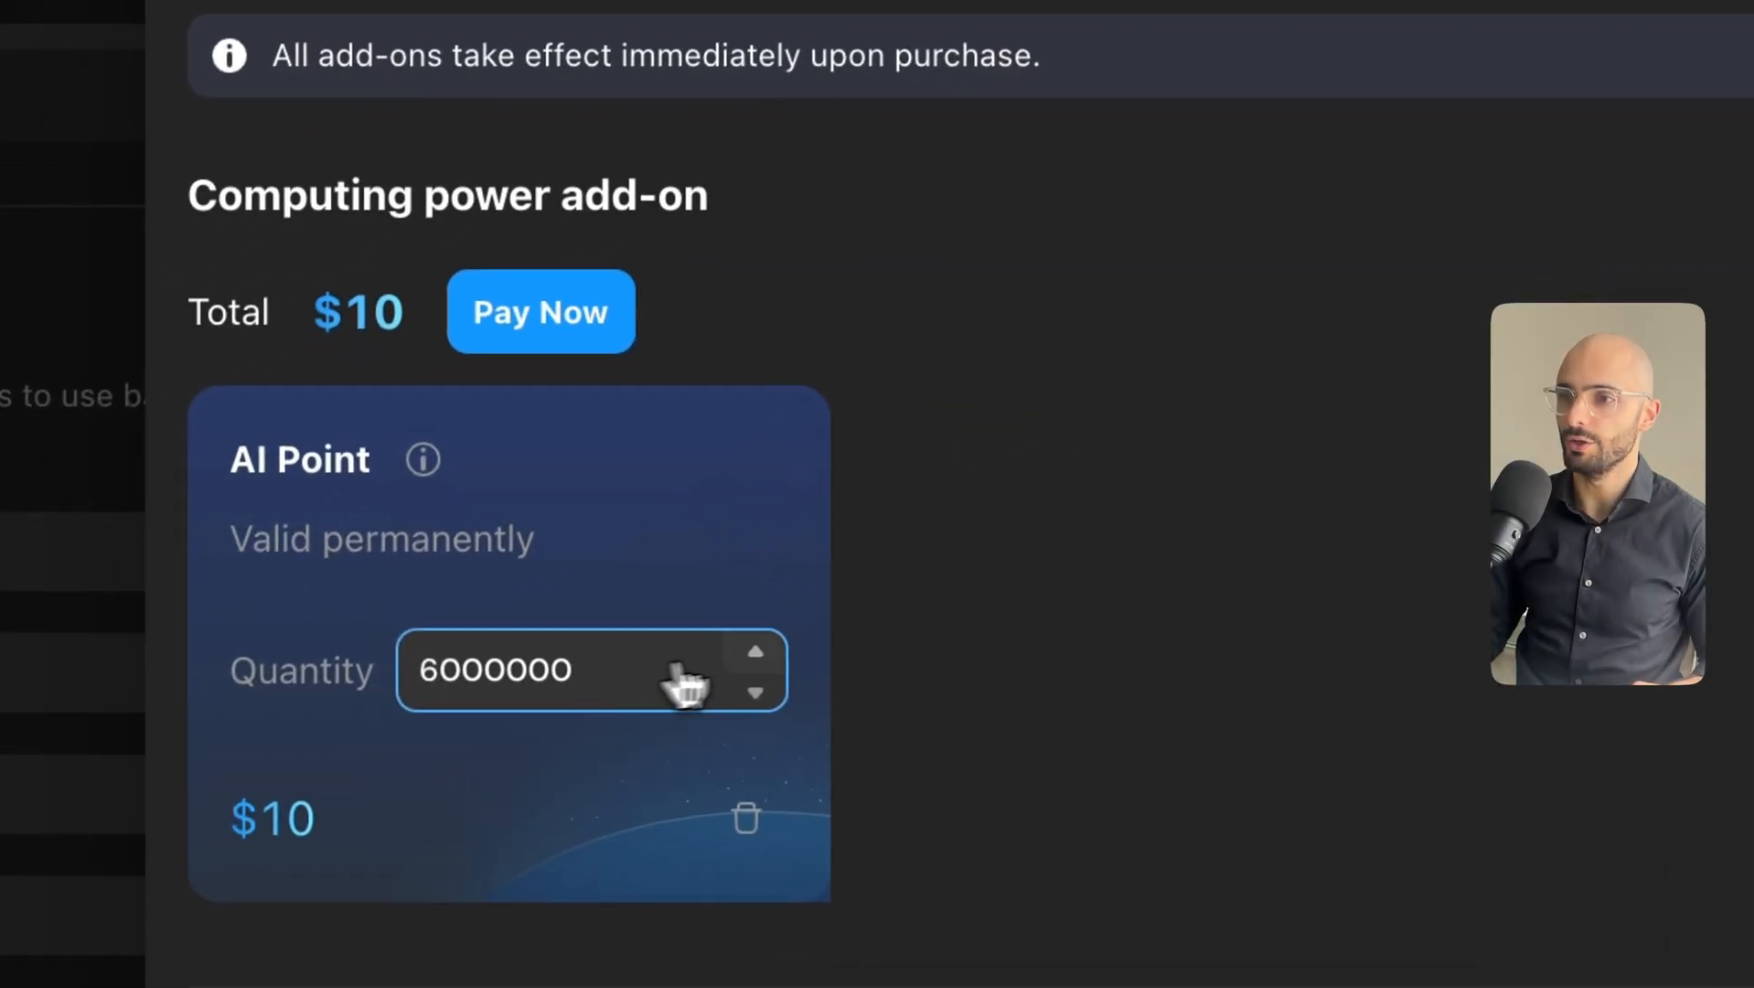
{"action": "left_click", "coordinate": [759, 653]}
{"action": "left_click", "coordinate": [759, 653]}
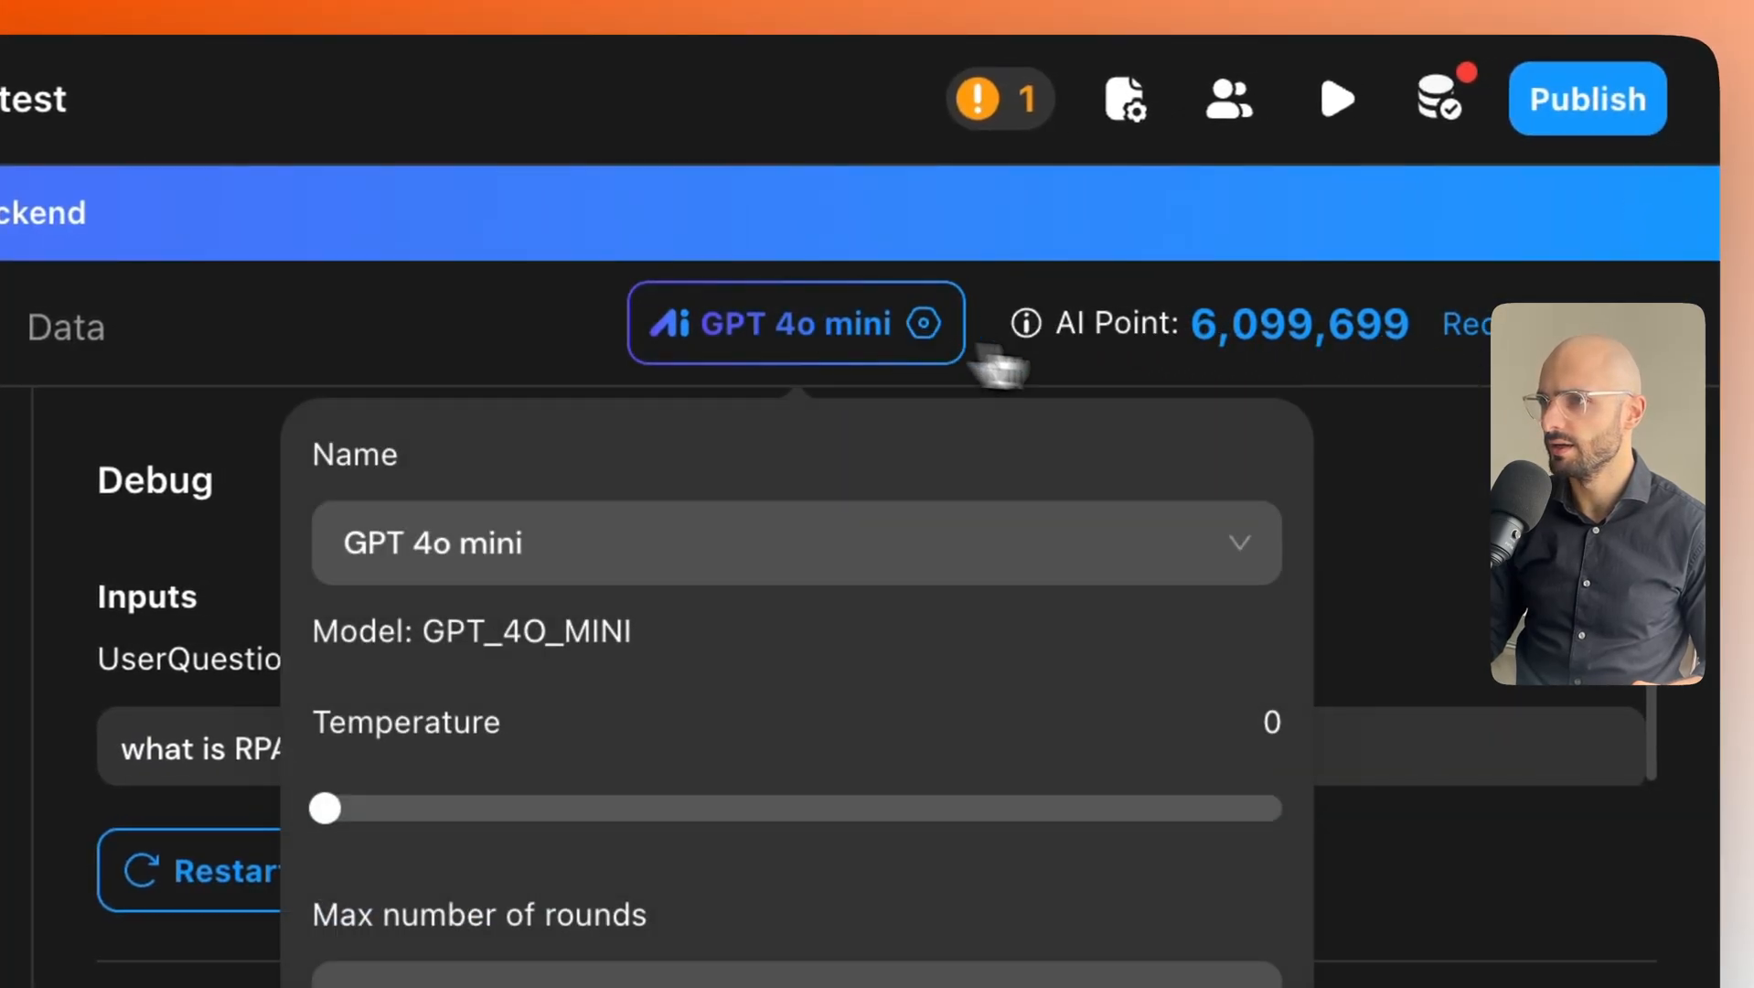
{"action": "mouse_move", "coordinate": [924, 335]}
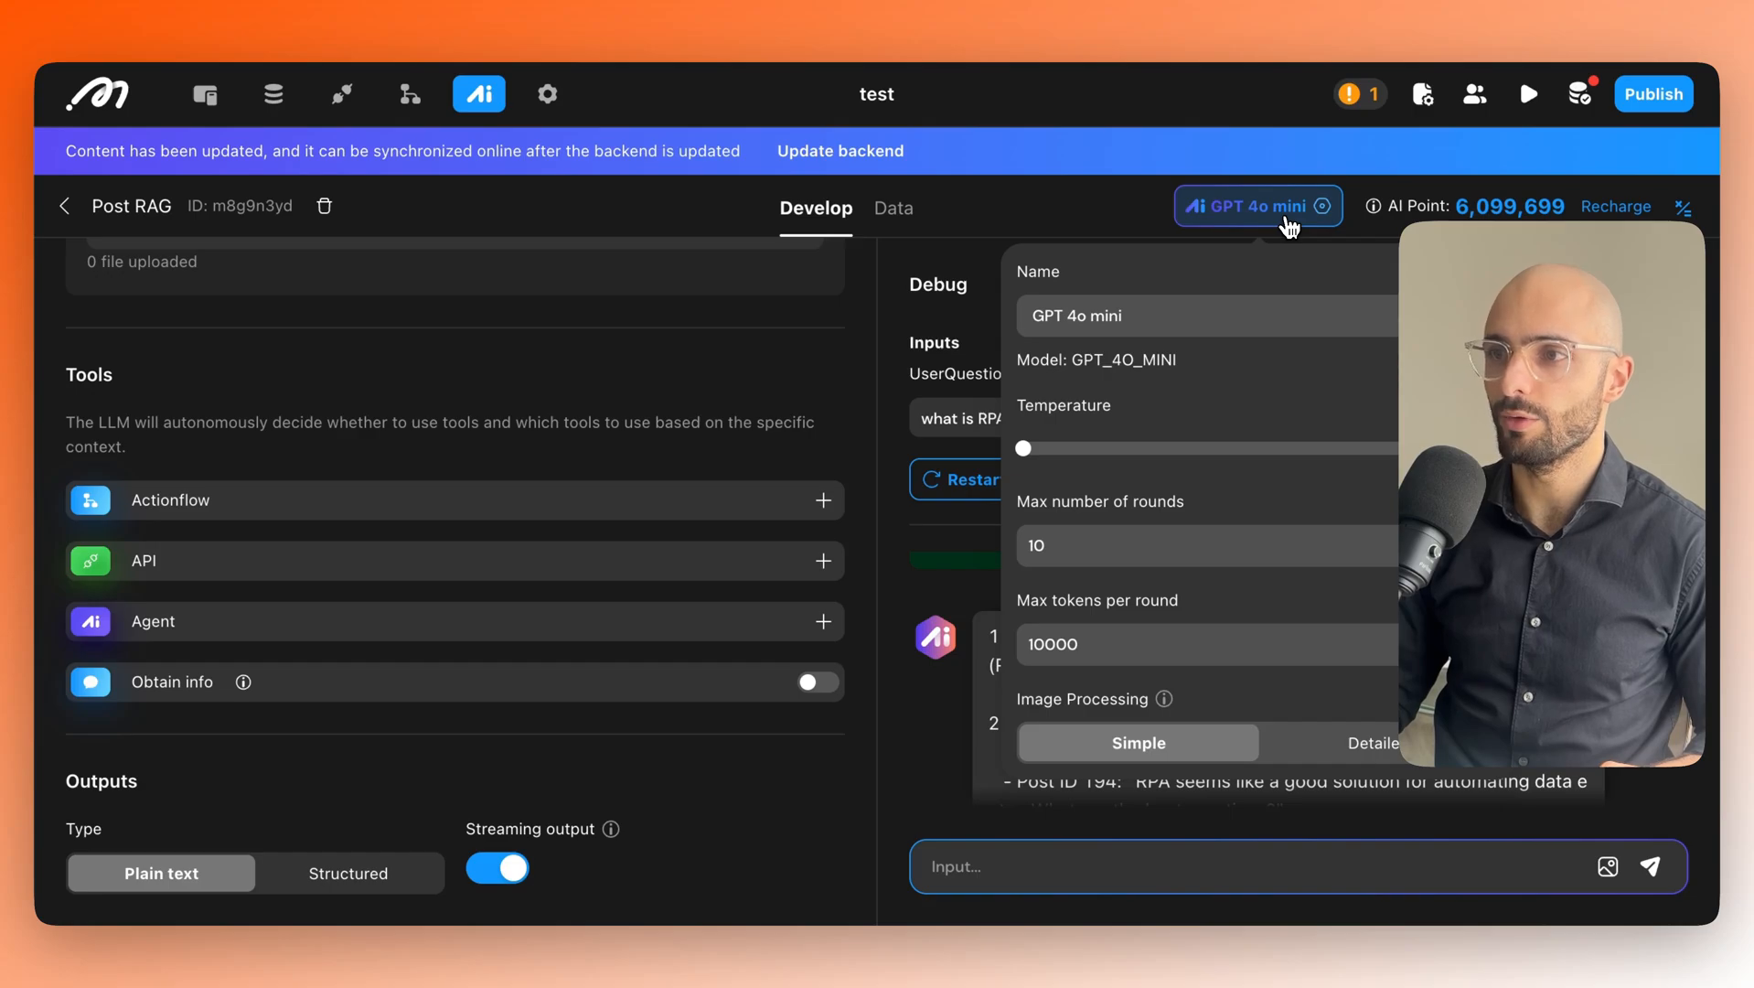
Switch the Post RAG model to GPT 4o and open the Point calculator.
{"action": "left_click", "coordinate": [1121, 322]}
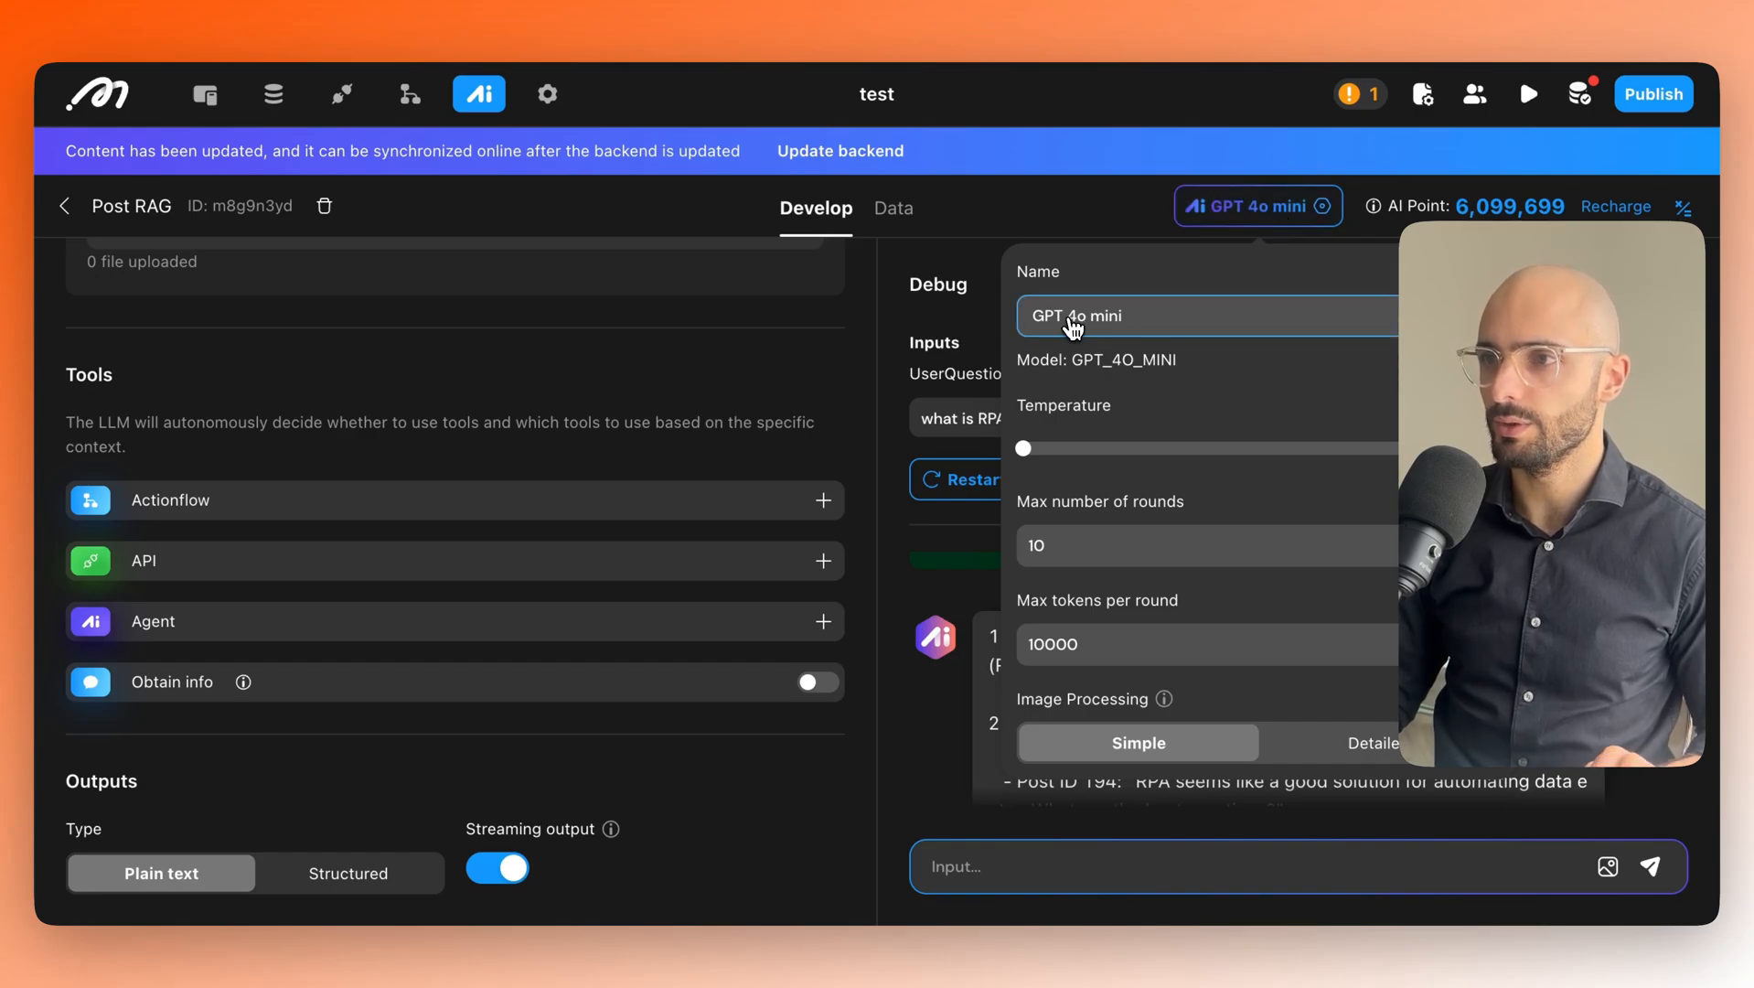
{"action": "left_click", "coordinate": [1105, 329]}
{"action": "left_click", "coordinate": [1071, 421]}
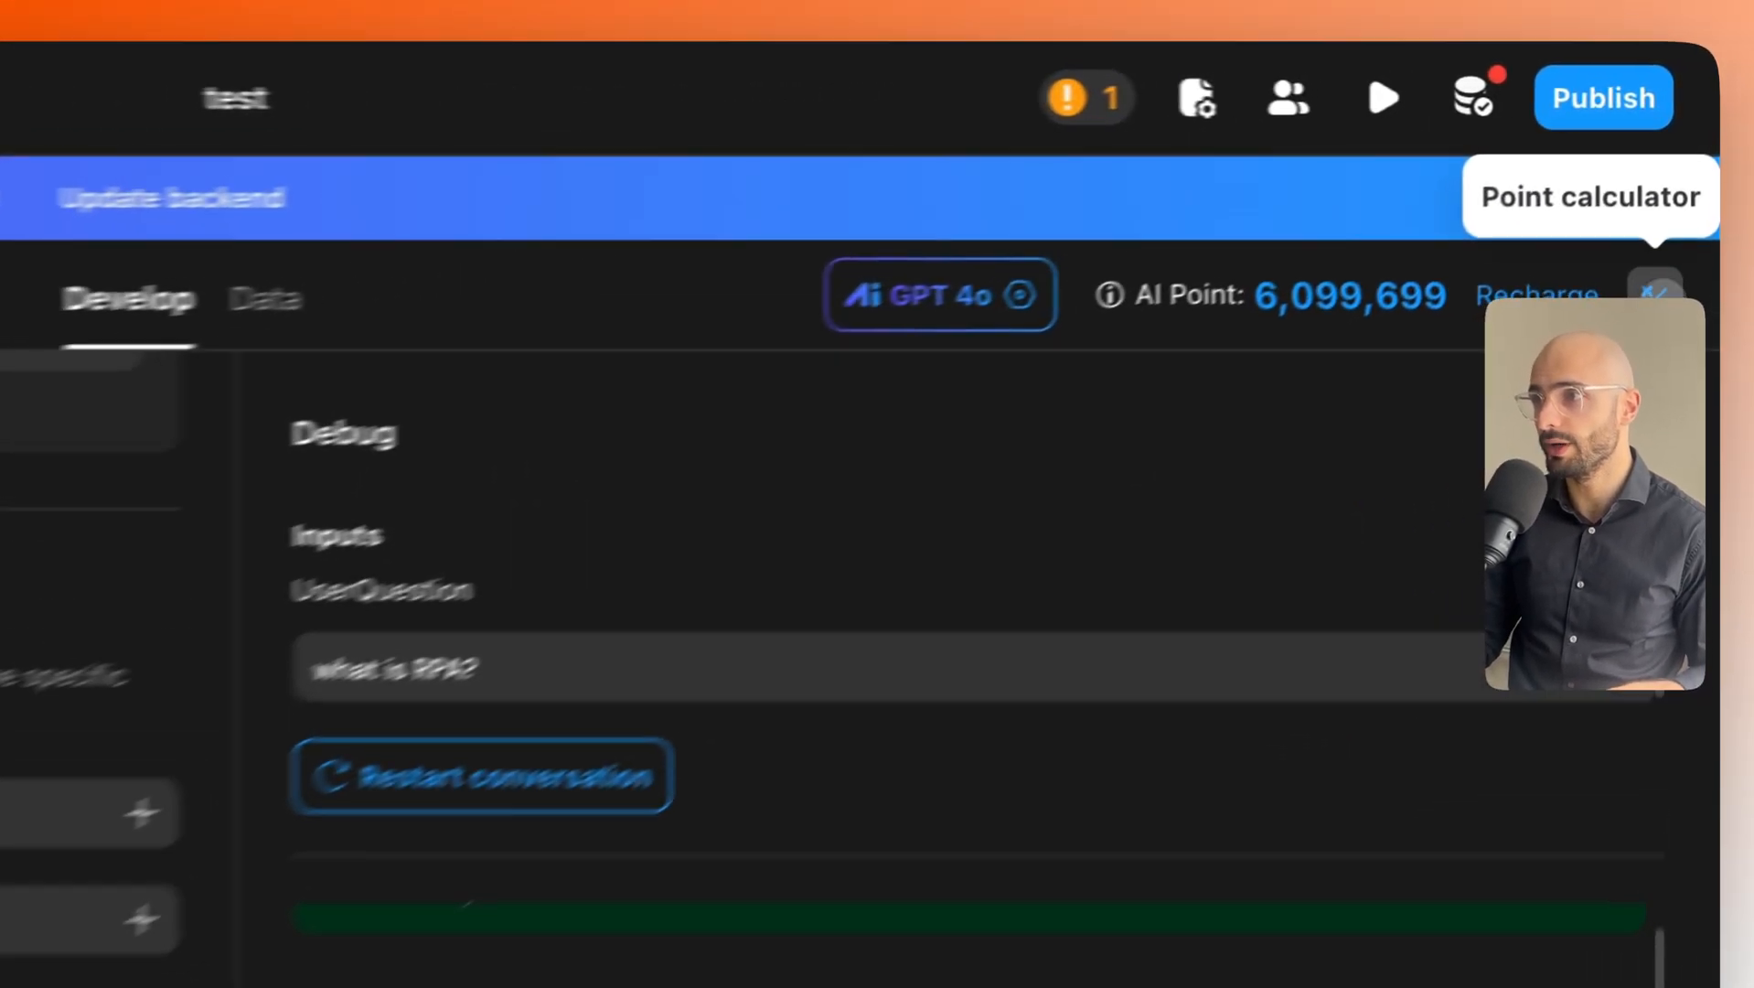
{"action": "left_click", "coordinate": [1683, 208]}
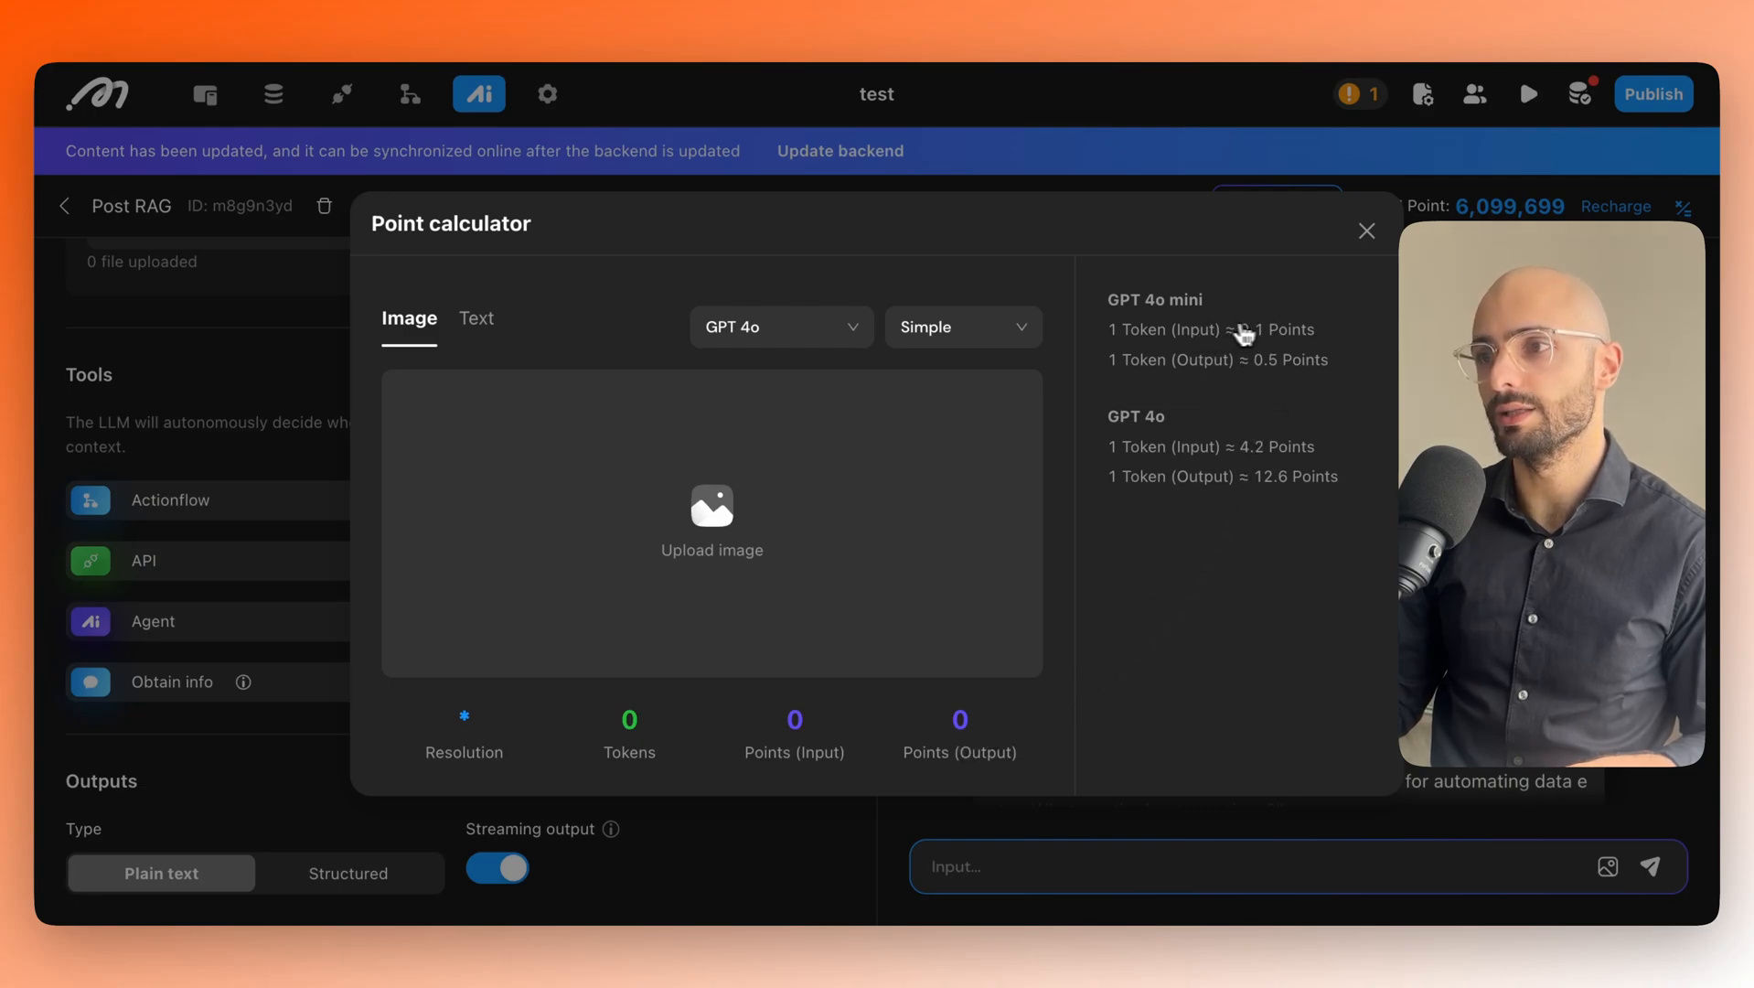
Price sample text at 41 tokens for GPT 4o in the Point calculator, then close it.
{"action": "left_click", "coordinate": [832, 333]}
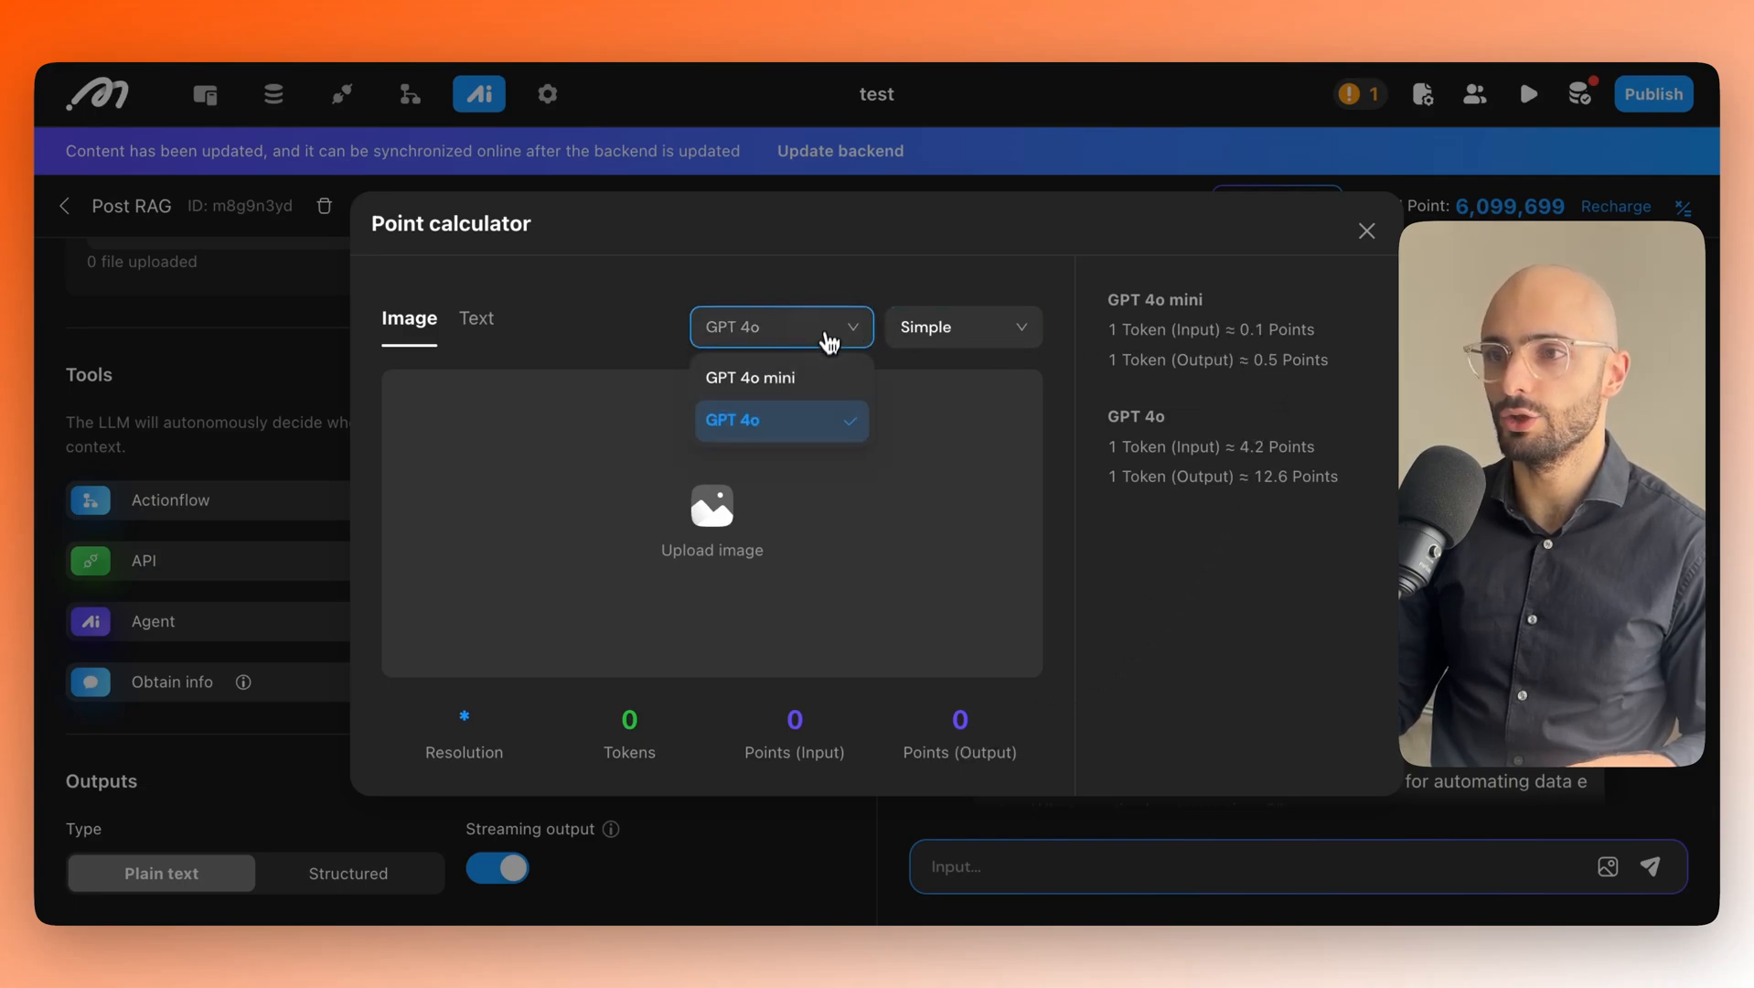
{"action": "left_click", "coordinate": [803, 377]}
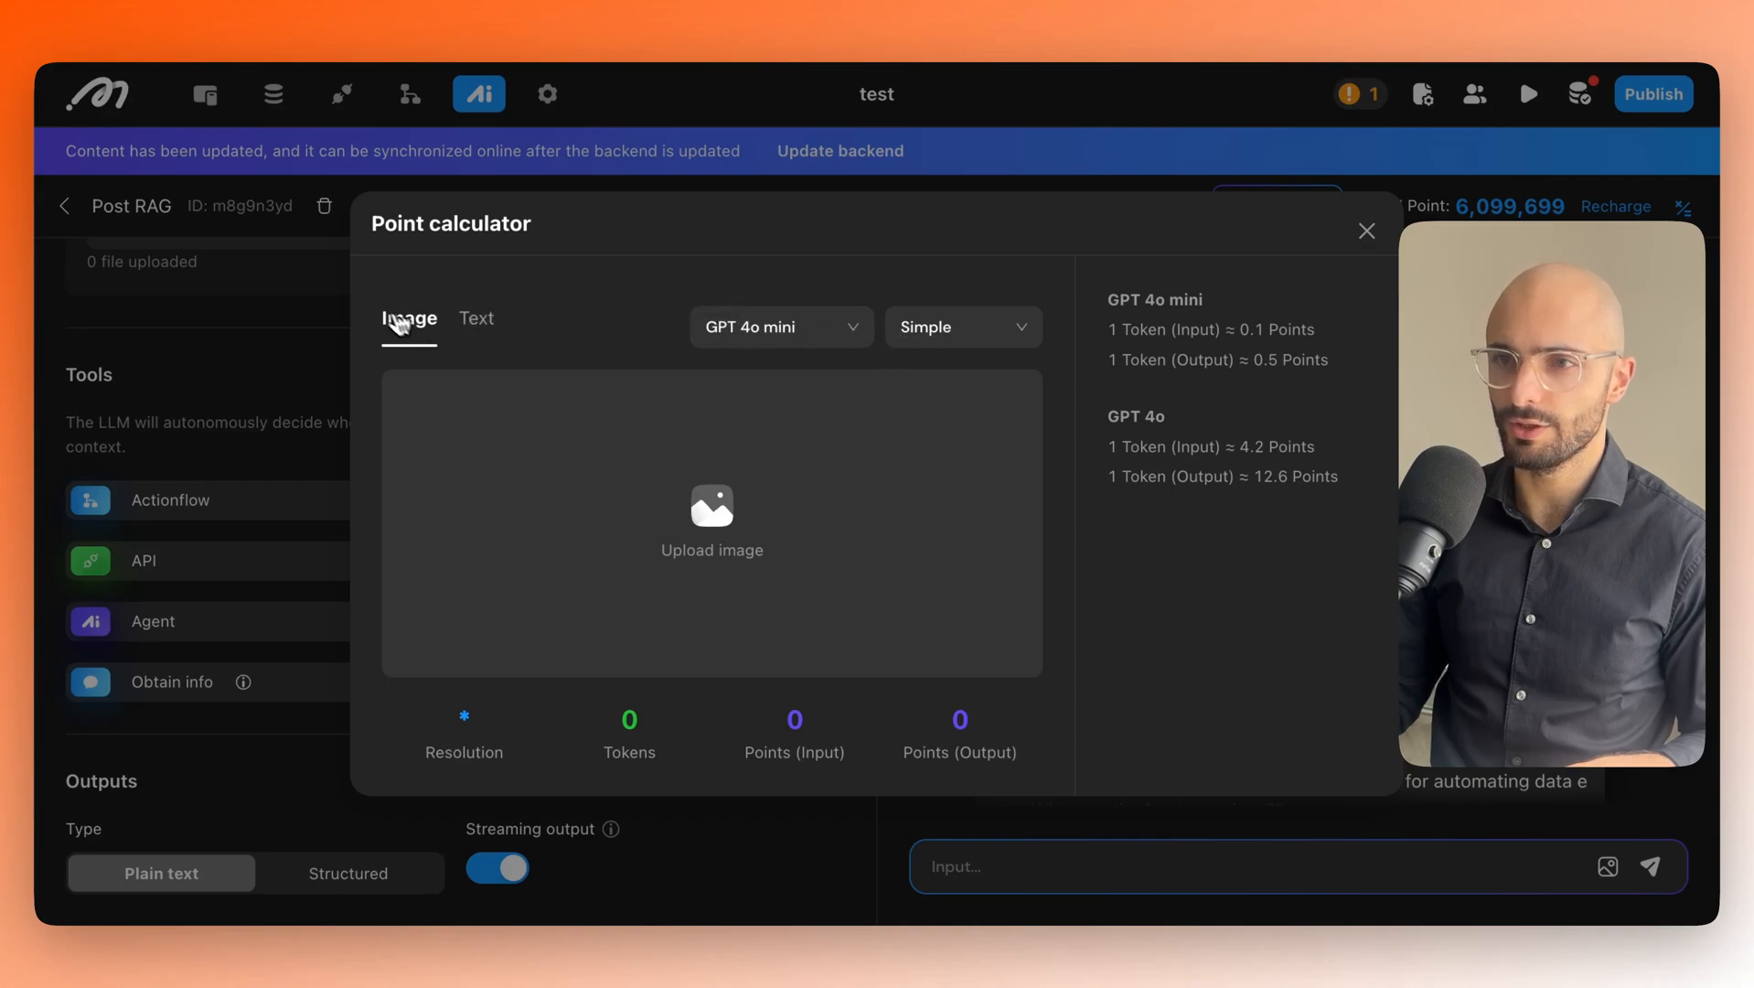
{"action": "left_click", "coordinate": [474, 322]}
{"action": "left_click", "coordinate": [928, 329]}
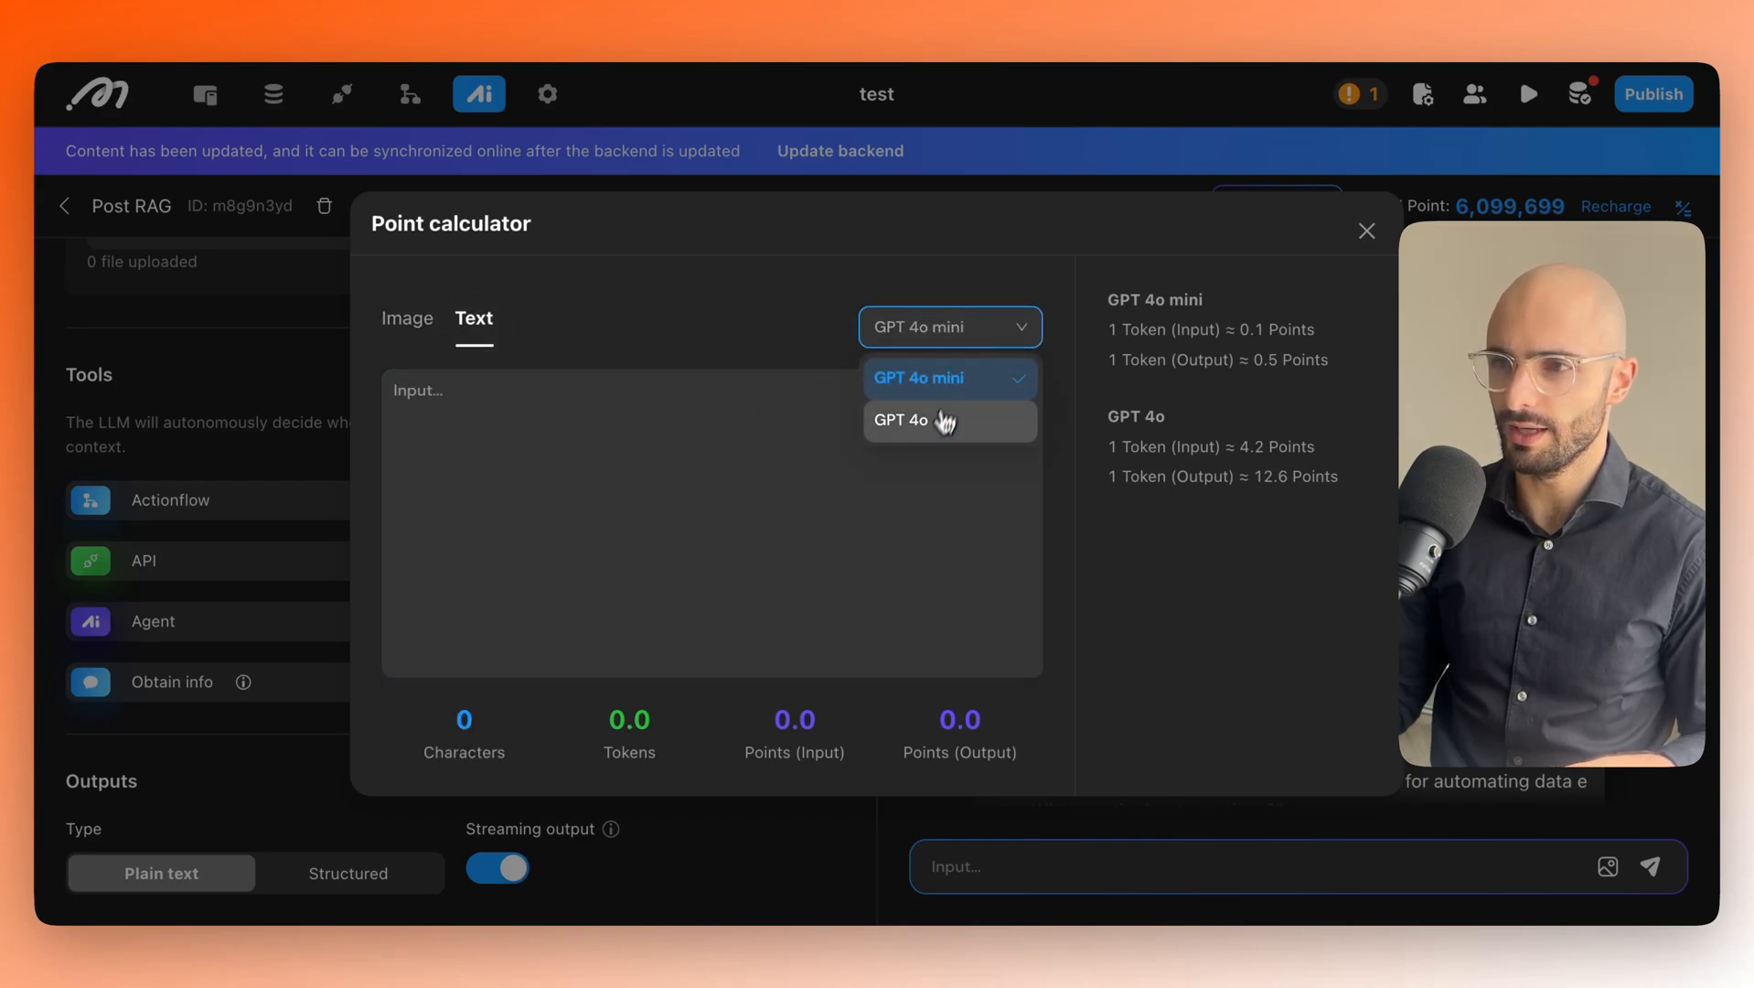
{"action": "left_click", "coordinate": [941, 413]}
{"action": "left_click", "coordinate": [782, 486]}
{"action": "type", "text": "x"}
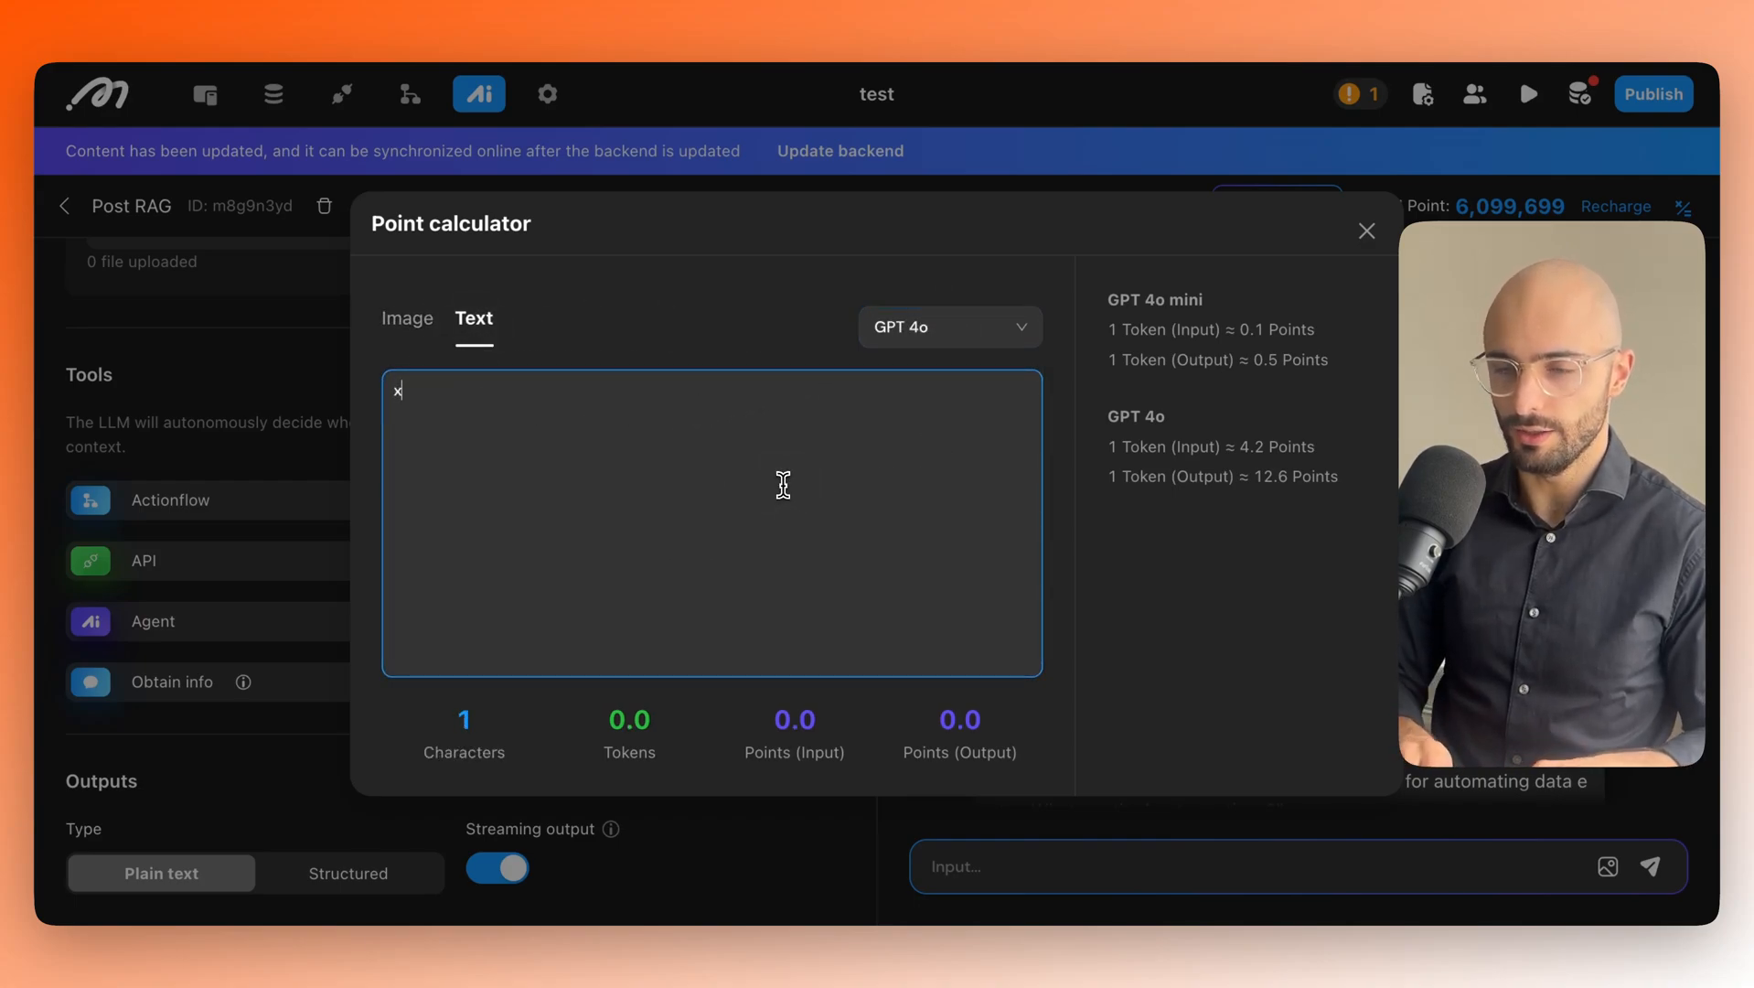
{"action": "type", "text": "kjlchjzoi hjdskljf jhasdijhf sdi jhdsj f sj ds jf;adsj f oiasdj fio;sadjf;o"}
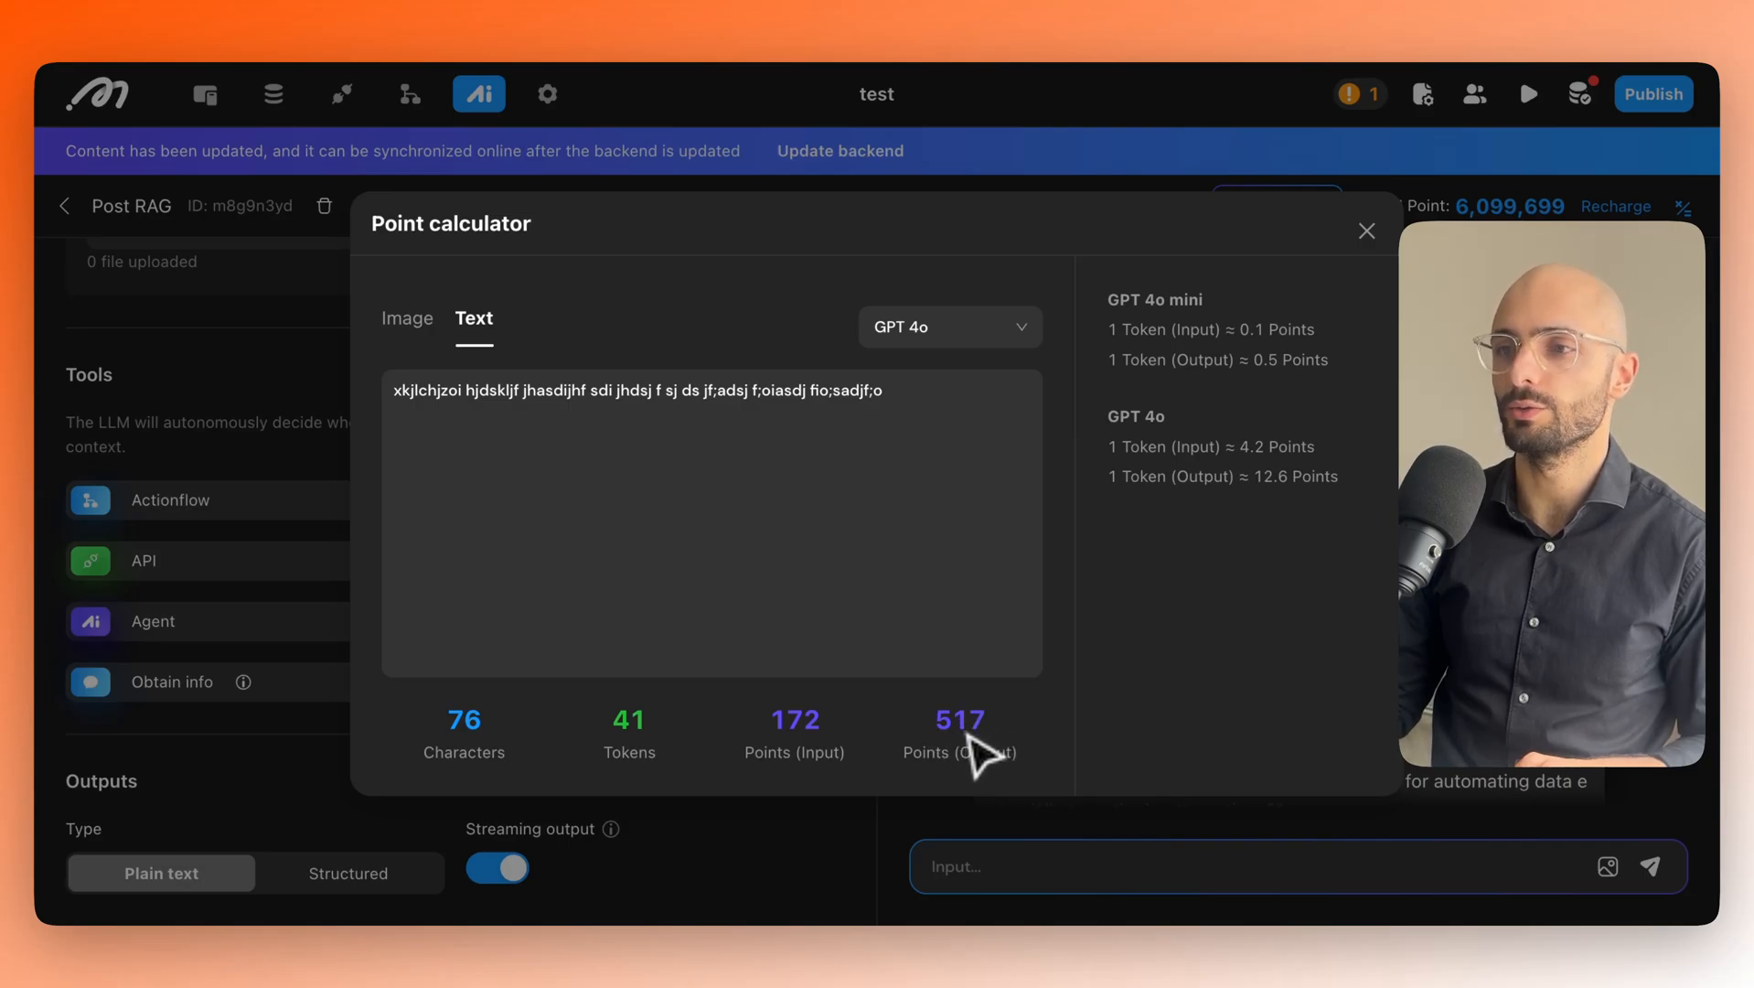
{"action": "left_click", "coordinate": [1367, 231]}
{"action": "left_click", "coordinate": [1262, 215]}
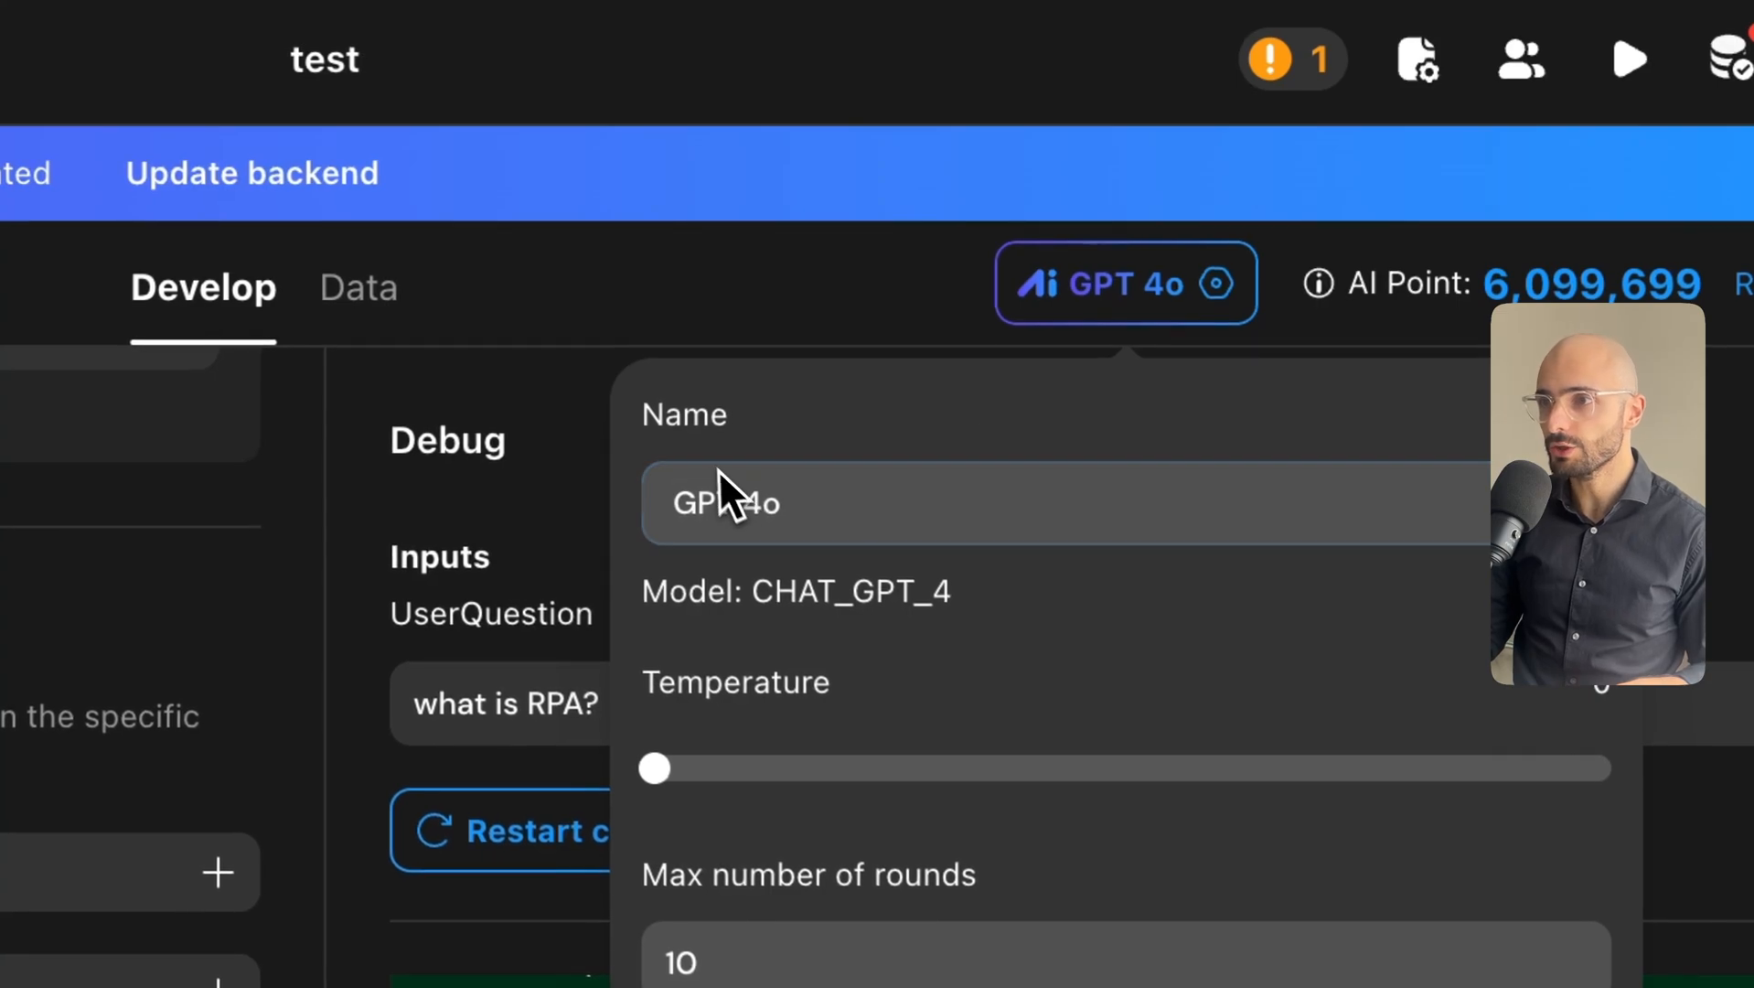
{"action": "left_click", "coordinate": [685, 501]}
{"action": "left_click", "coordinate": [821, 532]}
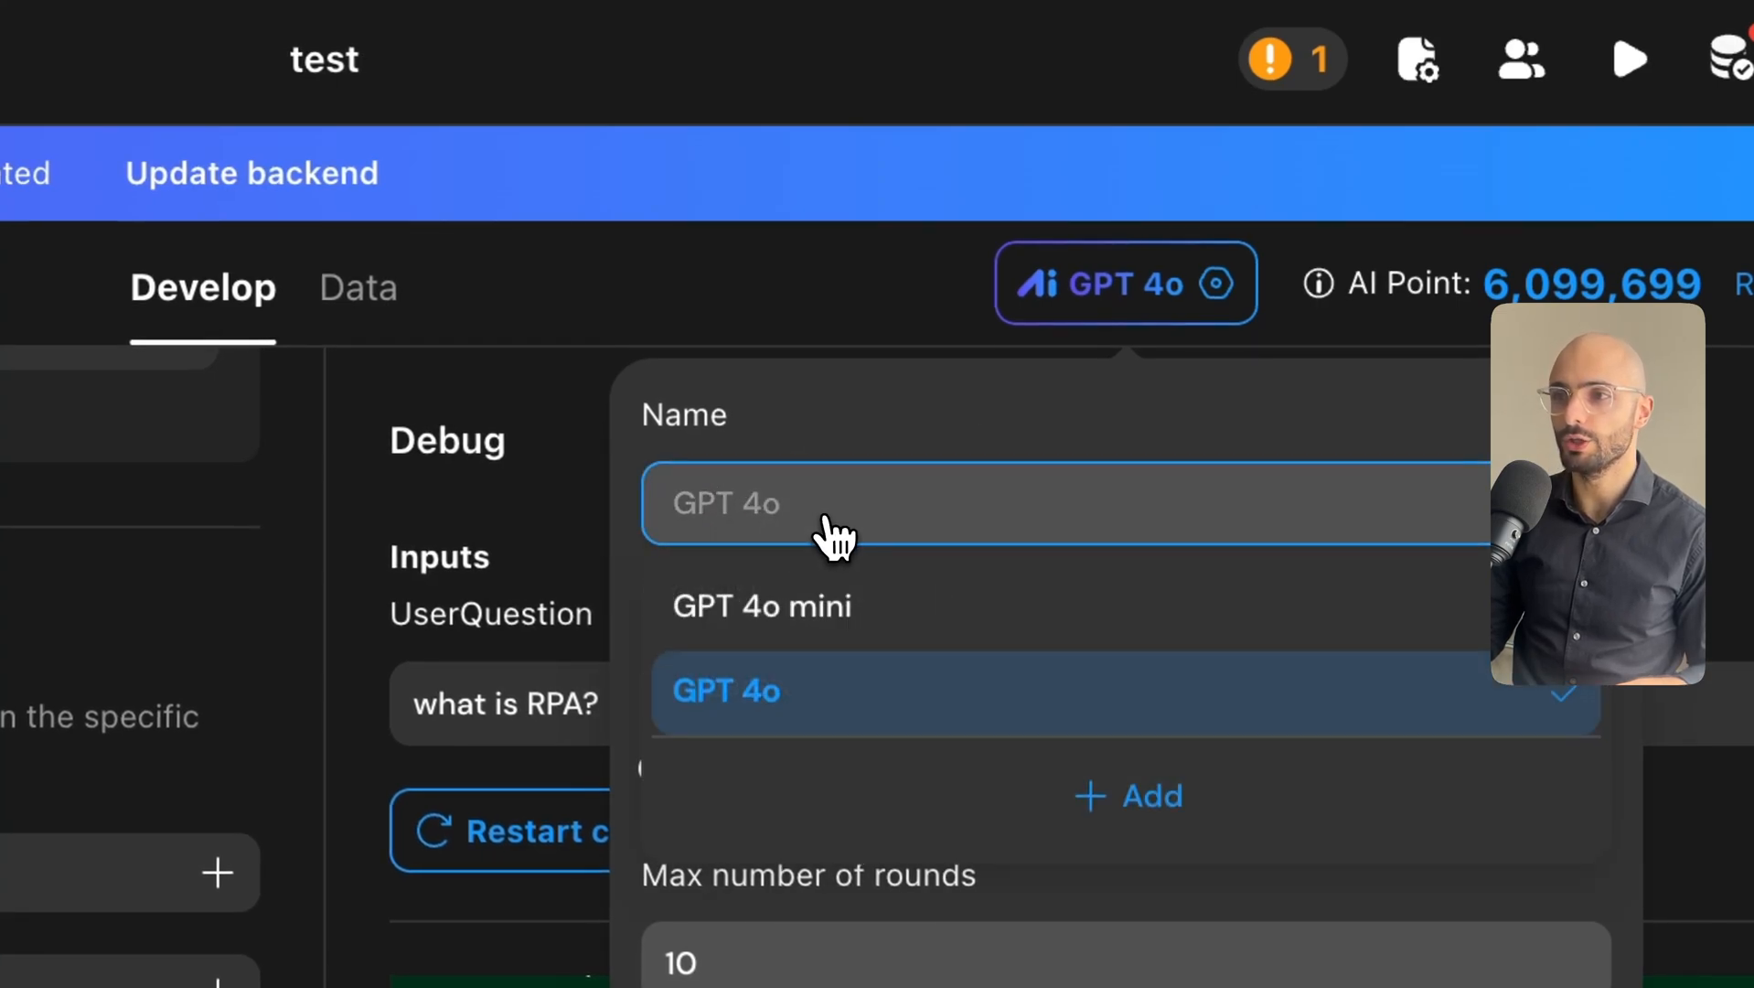
{"action": "left_click", "coordinate": [776, 621]}
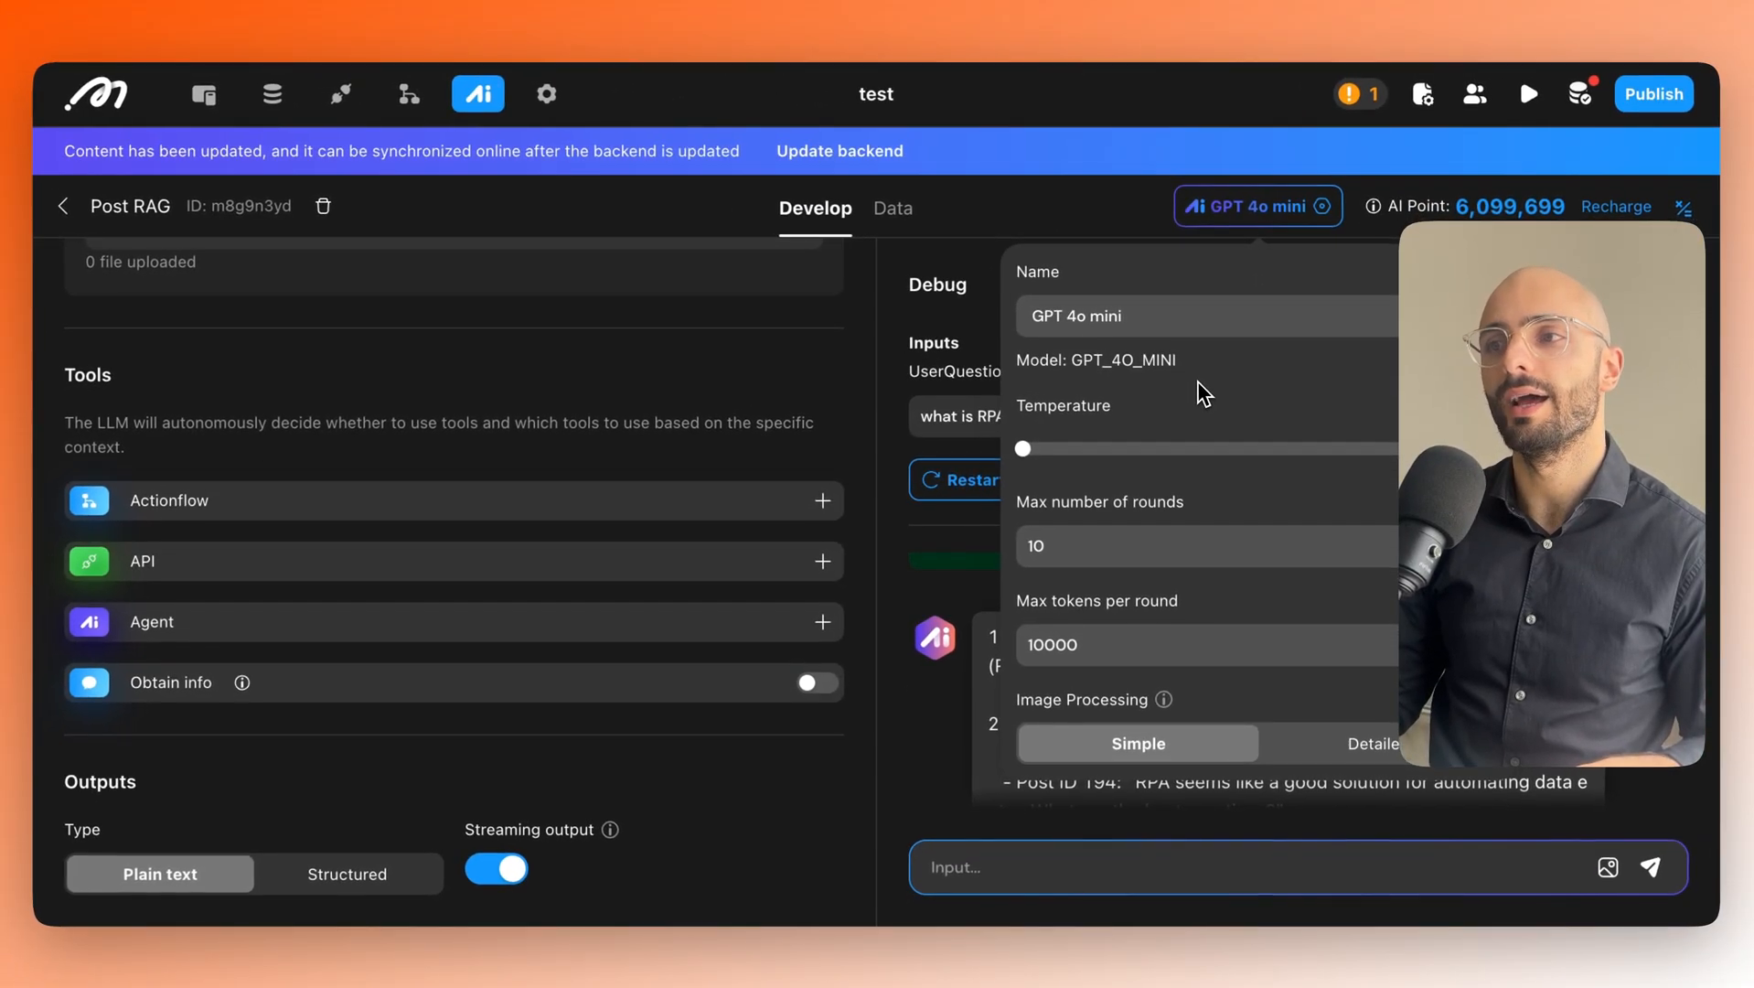
{"action": "left_click", "coordinate": [1077, 321]}
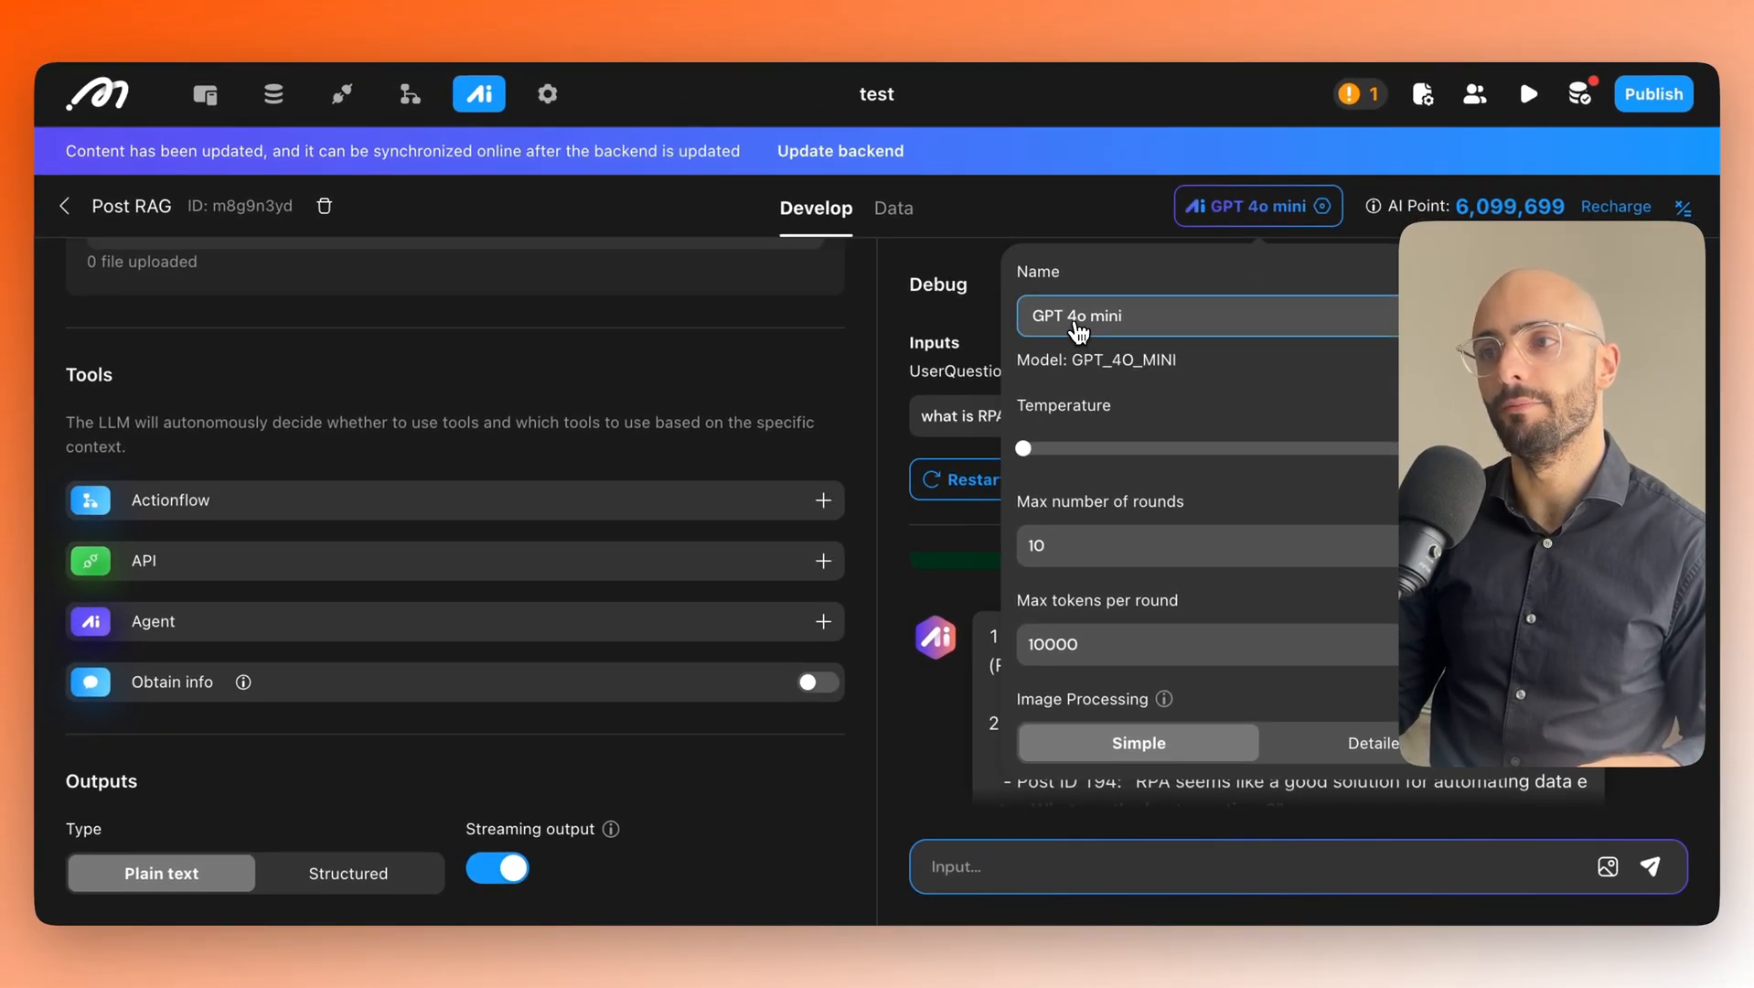
{"action": "left_click", "coordinate": [1084, 322]}
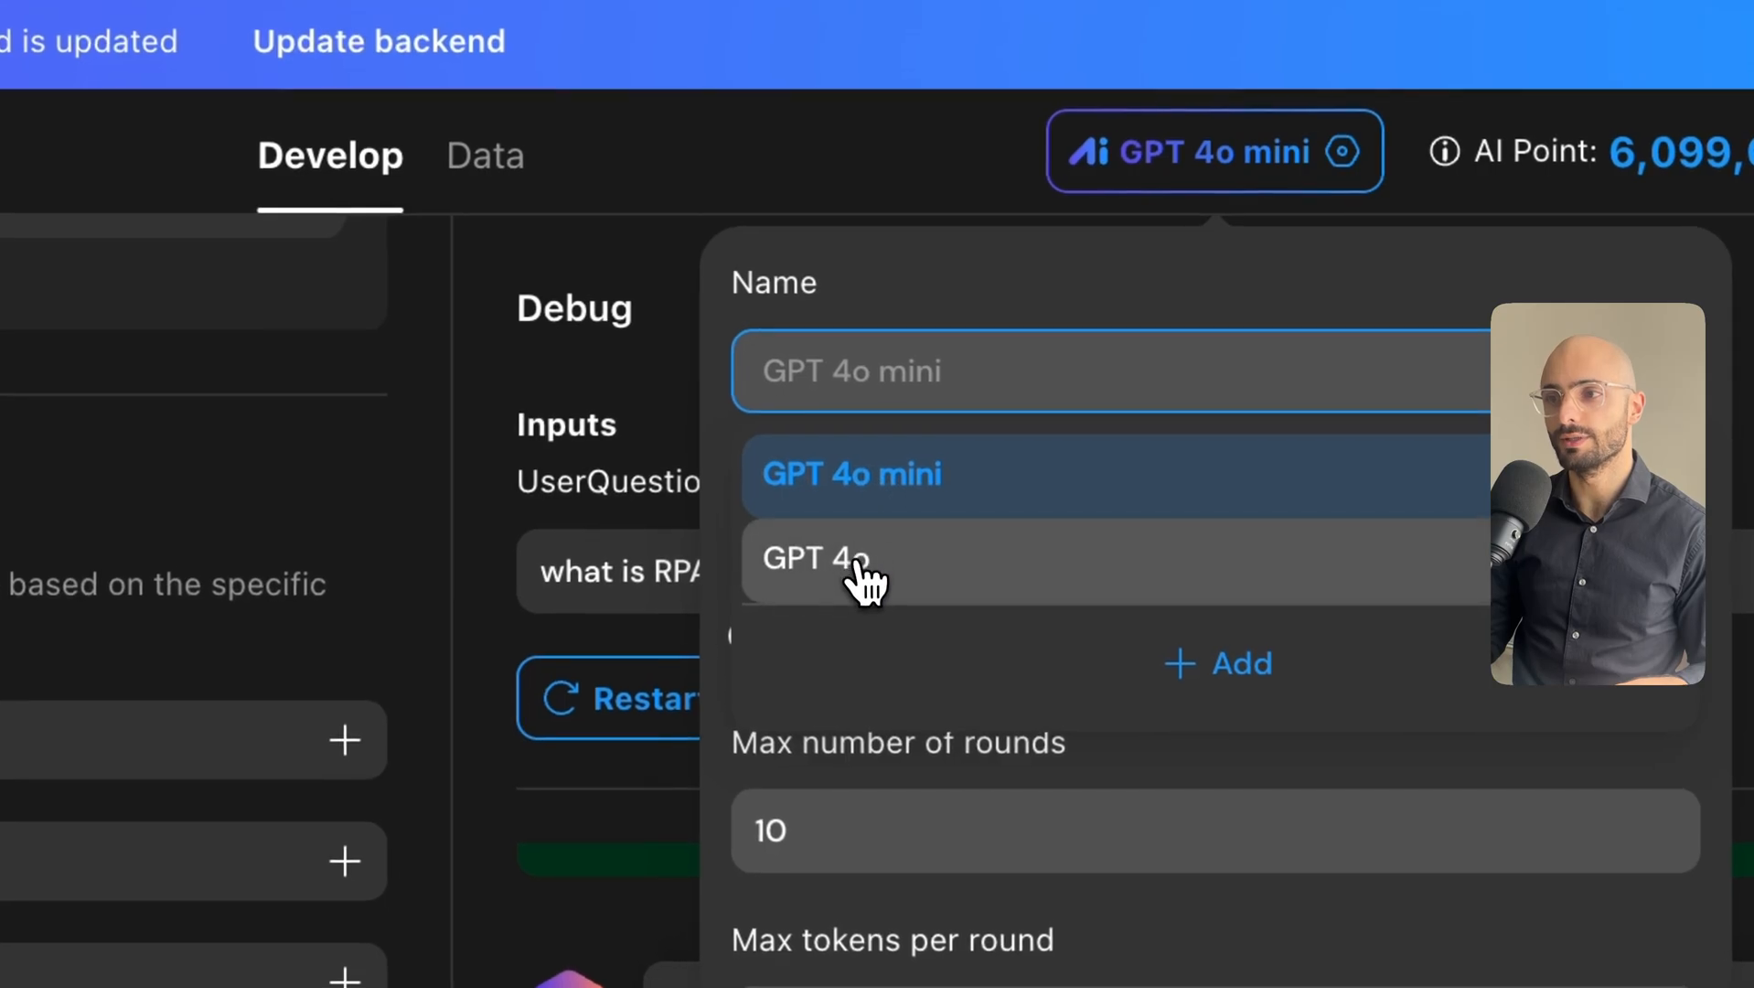
{"action": "left_click", "coordinate": [862, 576]}
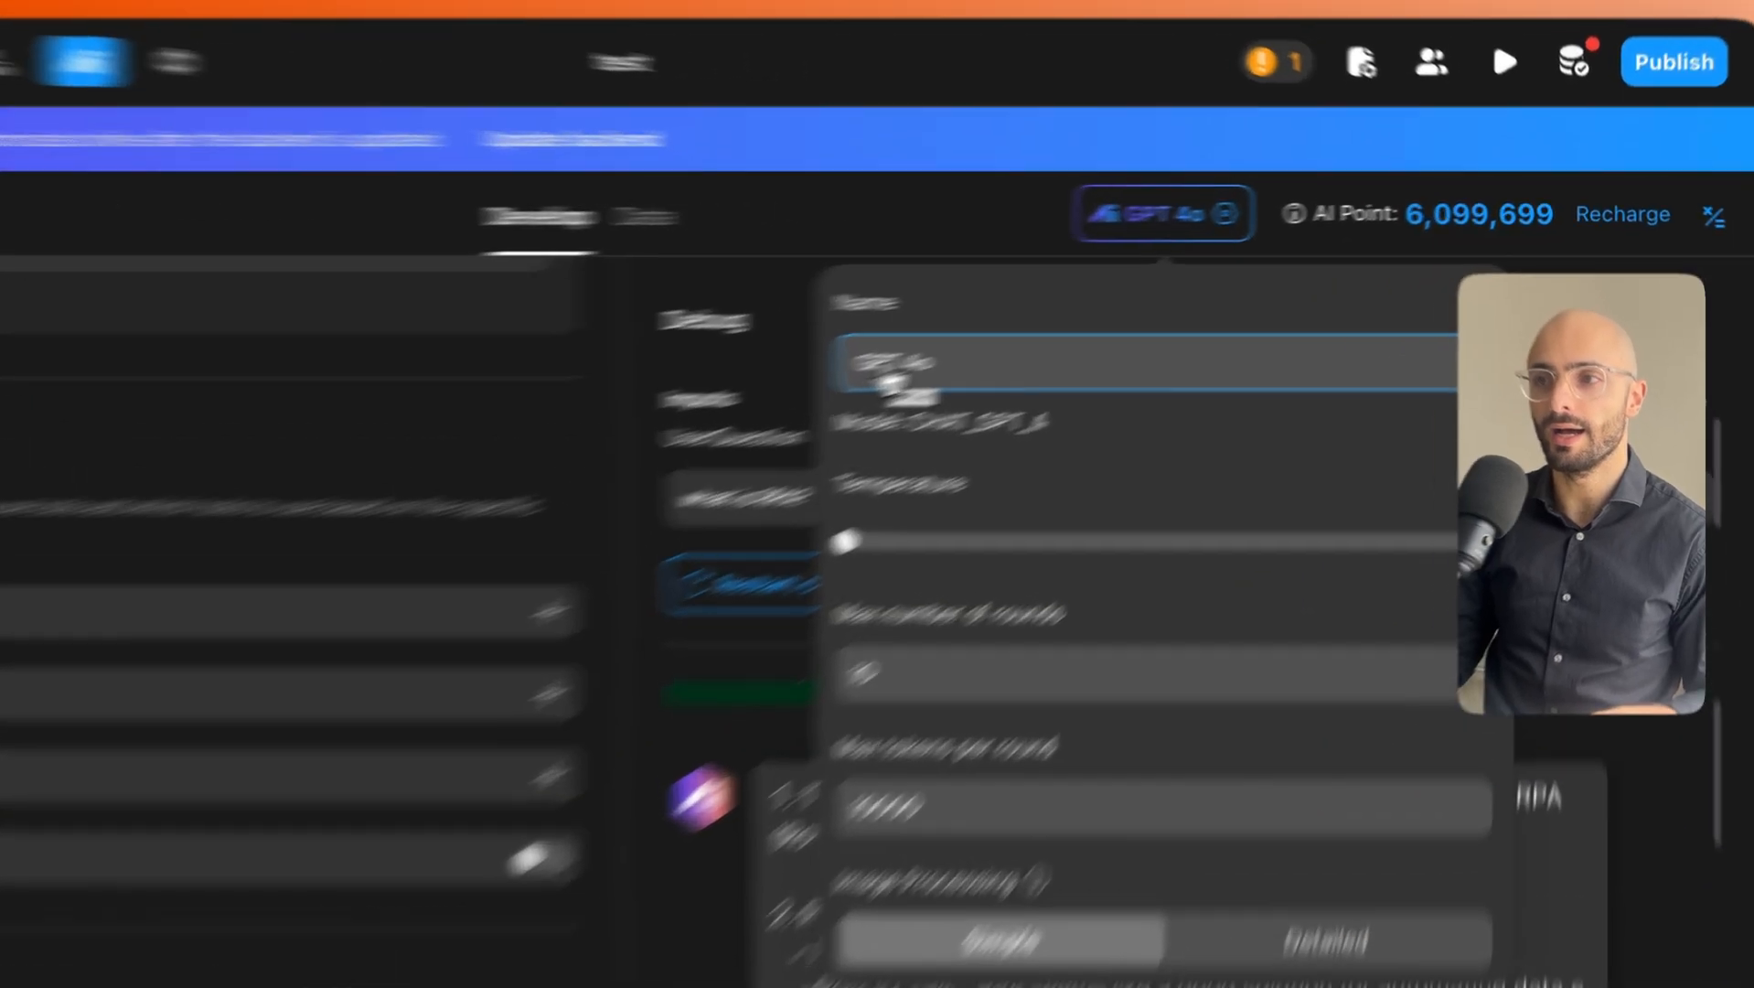
{"action": "left_click", "coordinate": [1081, 330]}
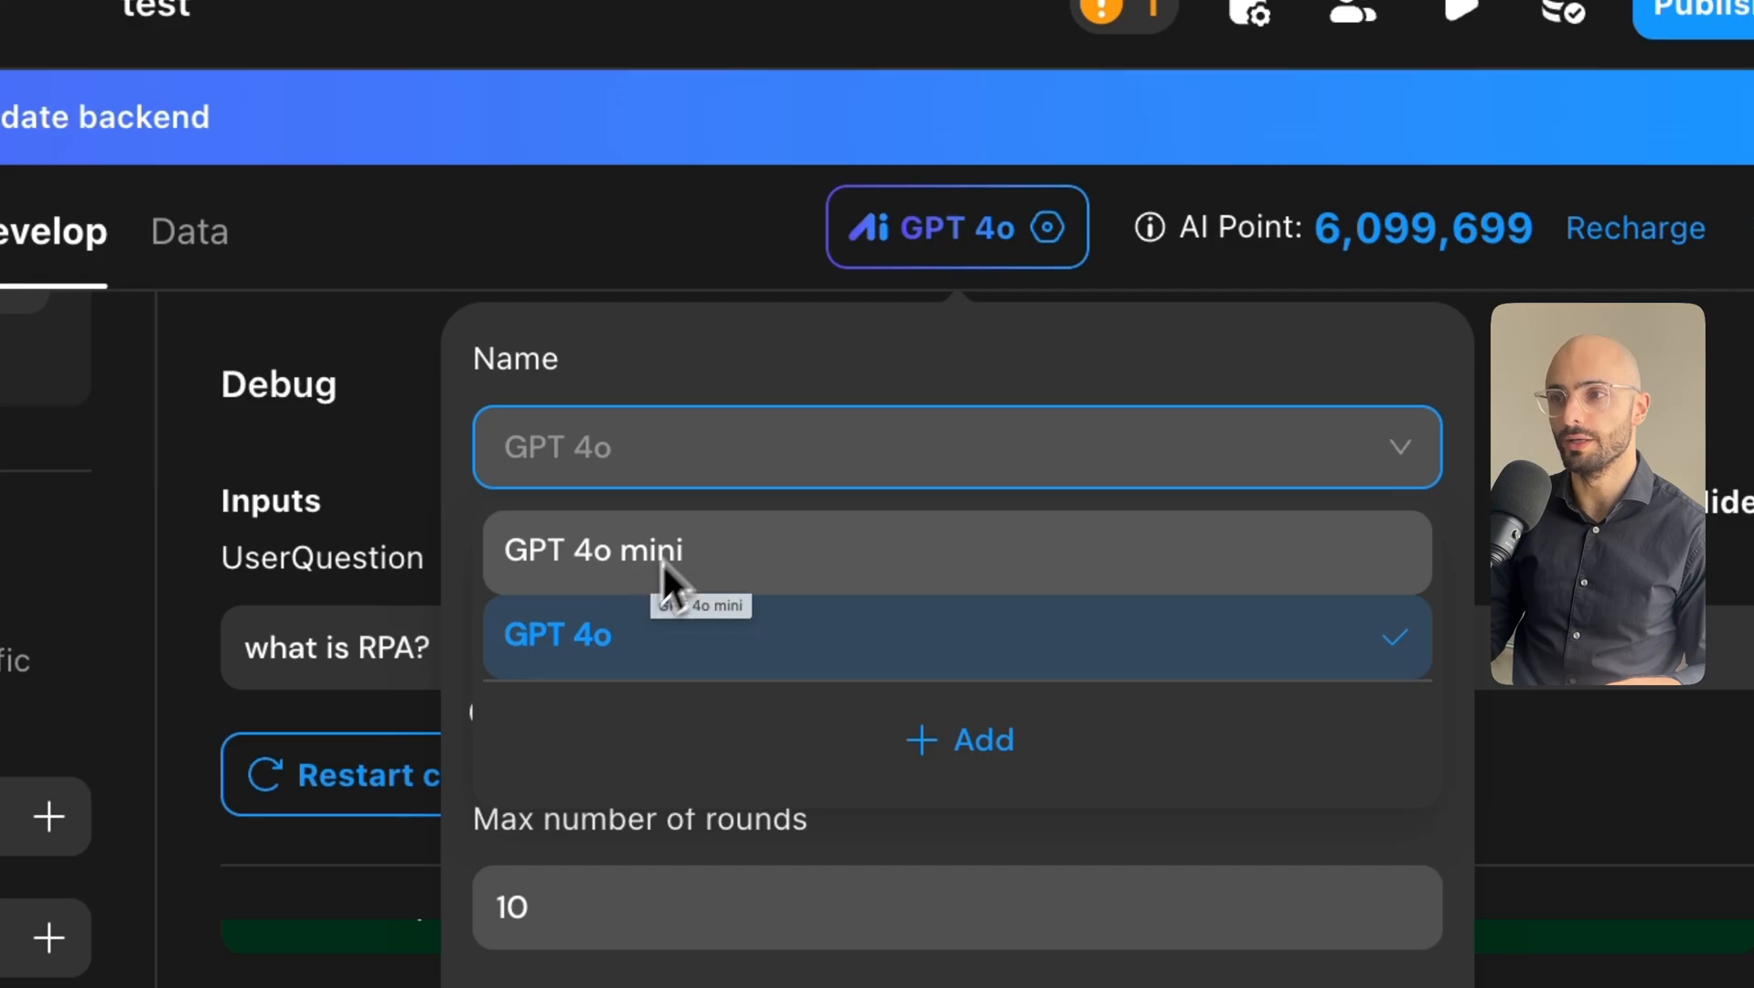
{"action": "left_click", "coordinate": [750, 338]}
{"action": "left_click", "coordinate": [850, 262]}
{"action": "left_click", "coordinate": [1008, 235]}
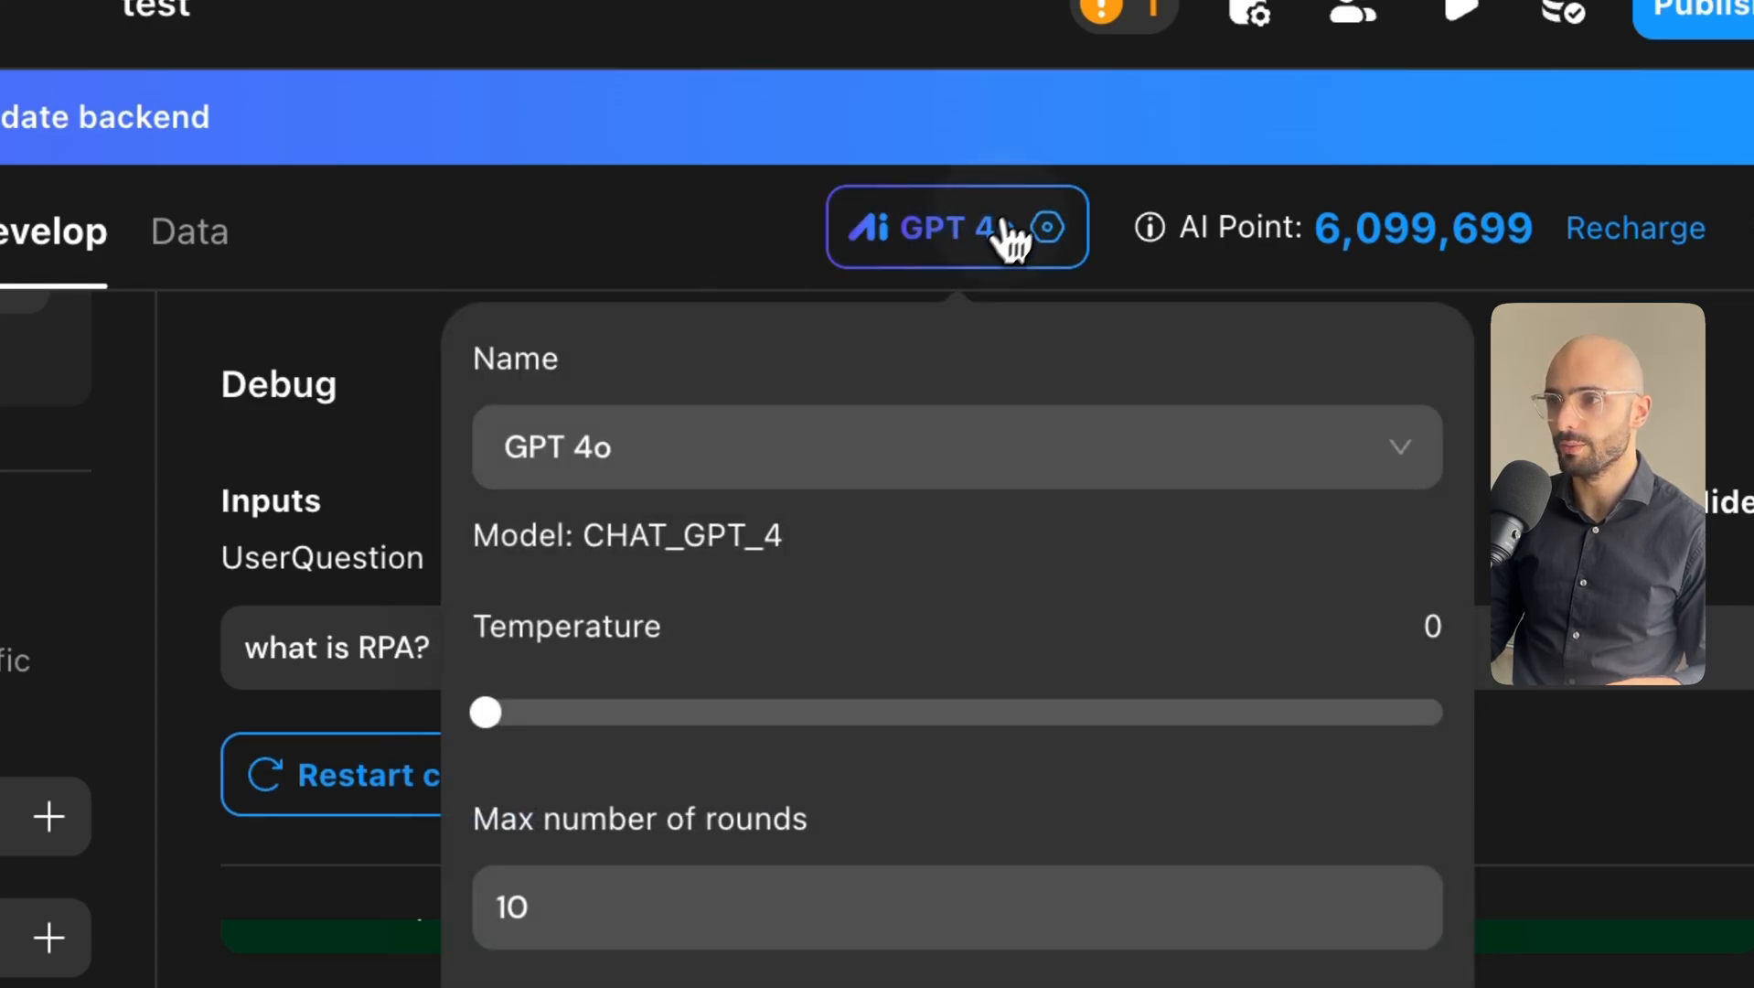
{"action": "mouse_move", "coordinate": [517, 717]}
{"action": "left_mouse_down"}
{"action": "mouse_move", "coordinate": [501, 713]}
{"action": "mouse_move", "coordinate": [1365, 726]}
{"action": "mouse_move", "coordinate": [517, 731]}
{"action": "left_mouse_up"}
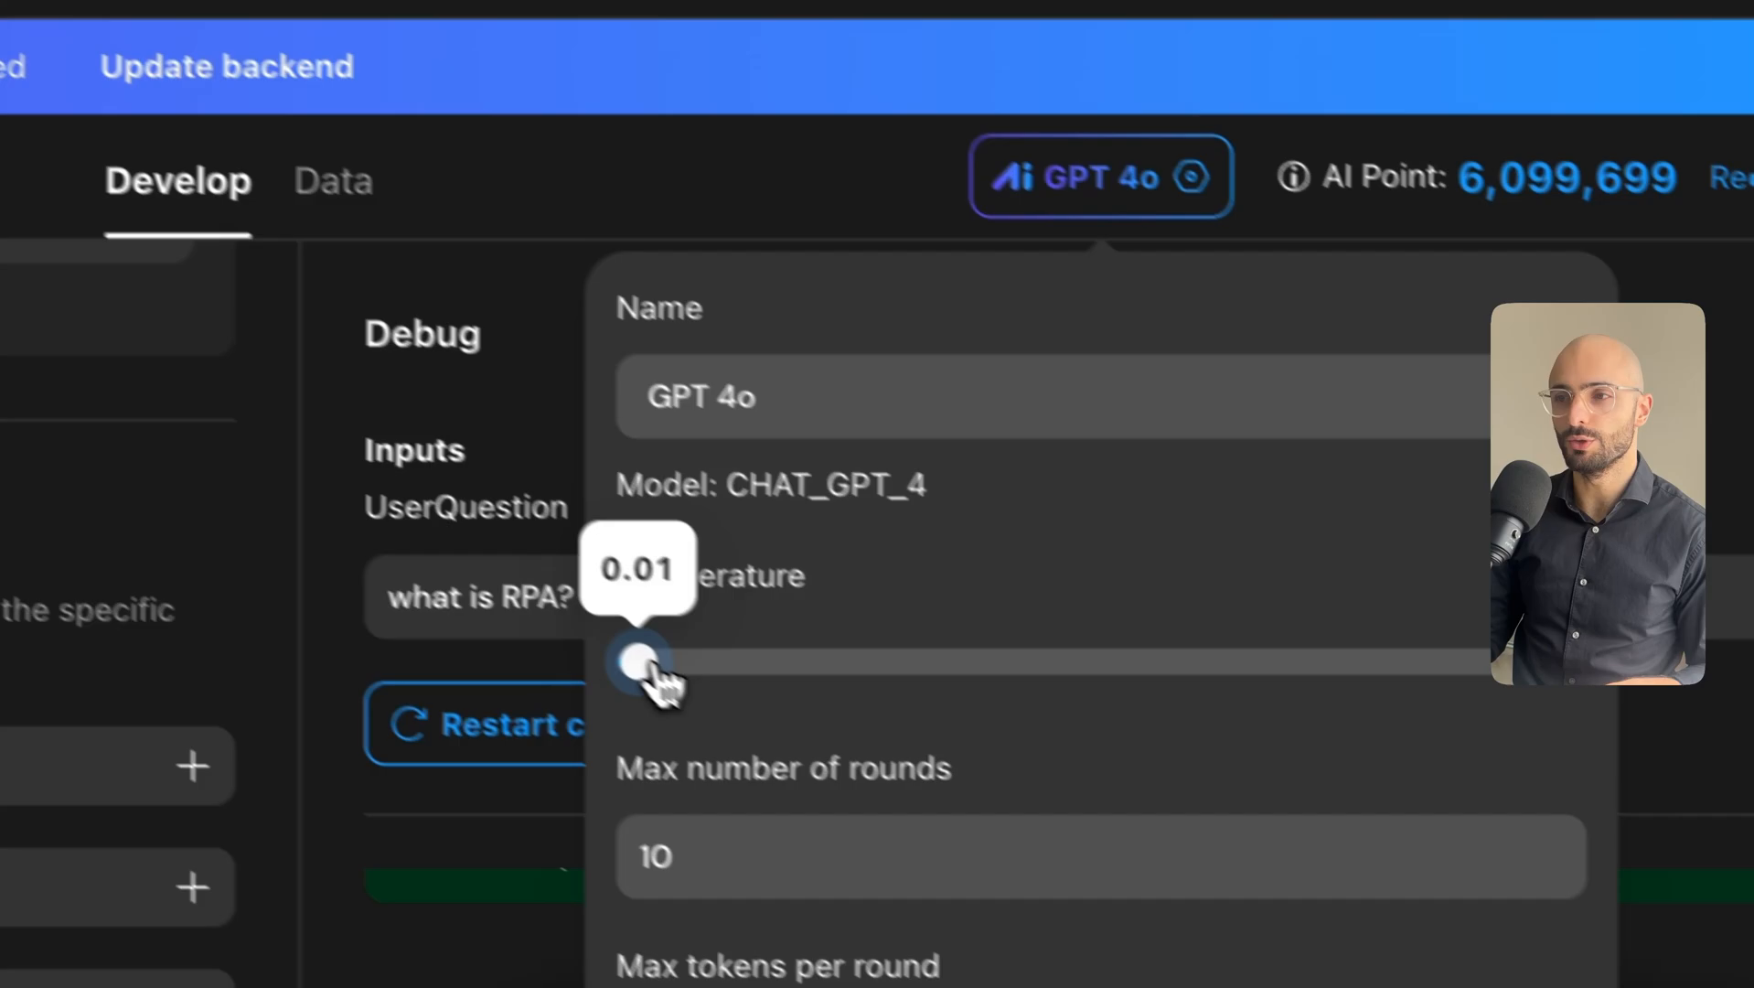
{"action": "left_click_drag", "start_coordinate": [658, 677], "coordinate": [641, 676]}
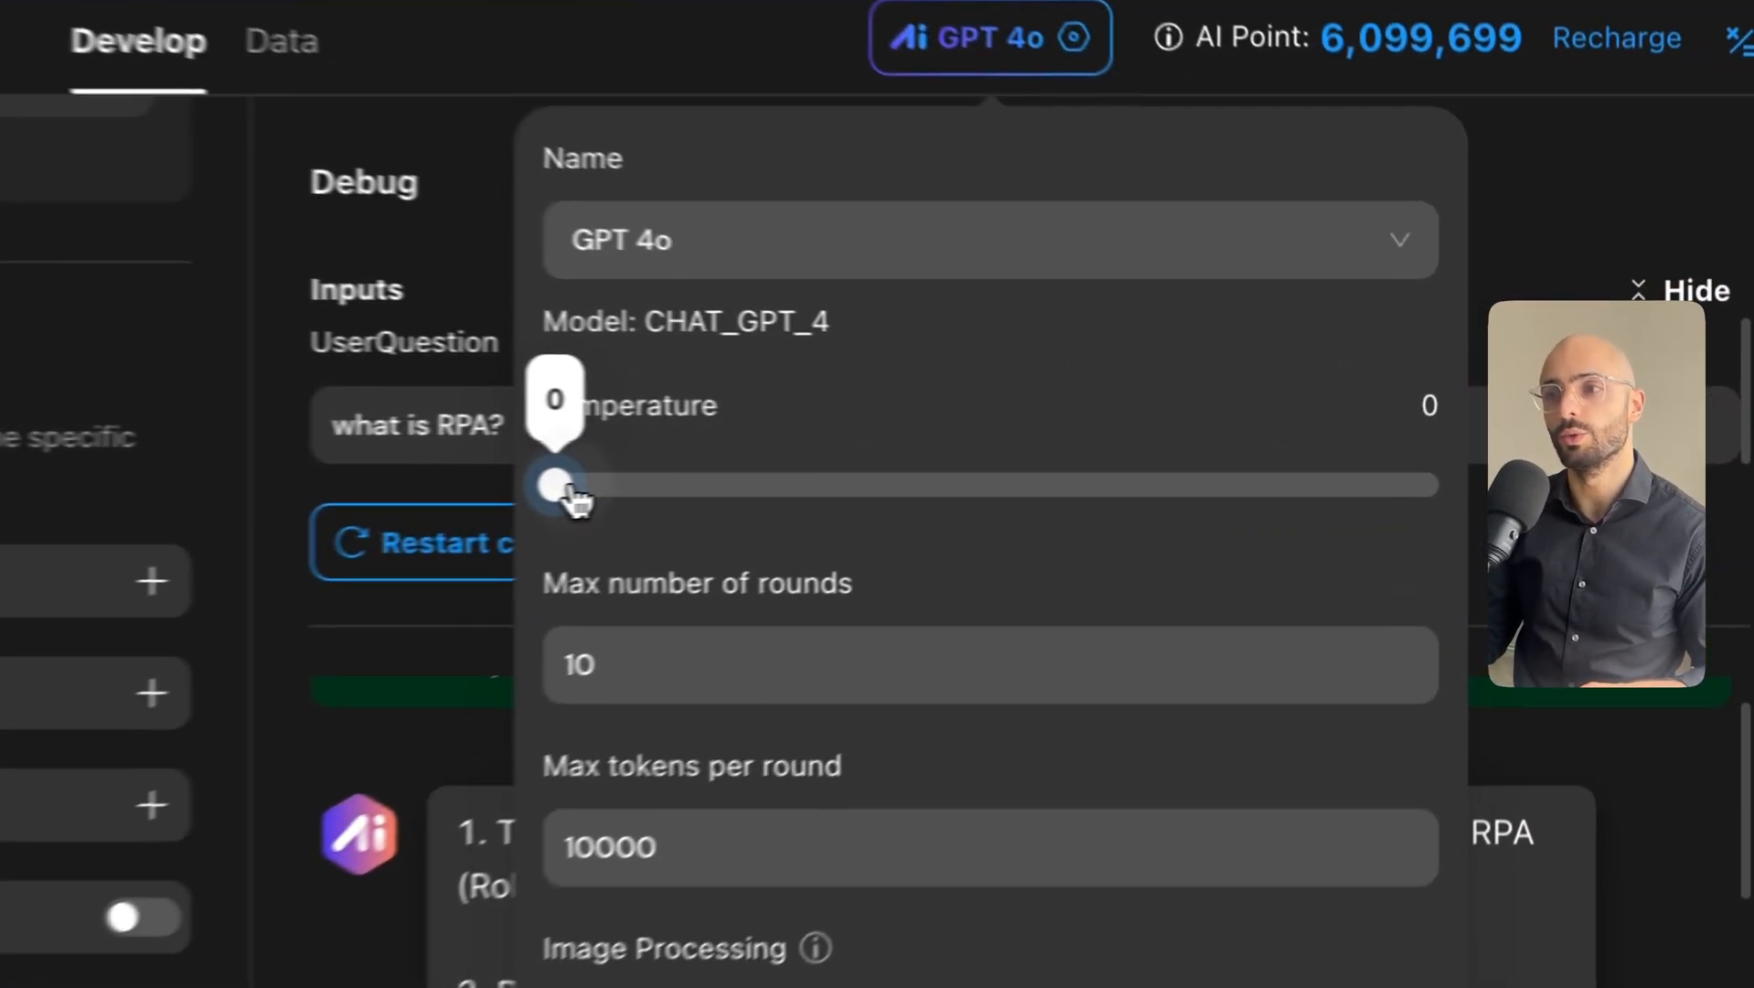
Set GPT 4o temperature to 0.2 and max number of rounds to 1.
{"action": "left_click_drag", "start_coordinate": [1053, 453], "coordinate": [1526, 442]}
{"action": "left_click_drag", "start_coordinate": [1333, 464], "coordinate": [542, 530]}
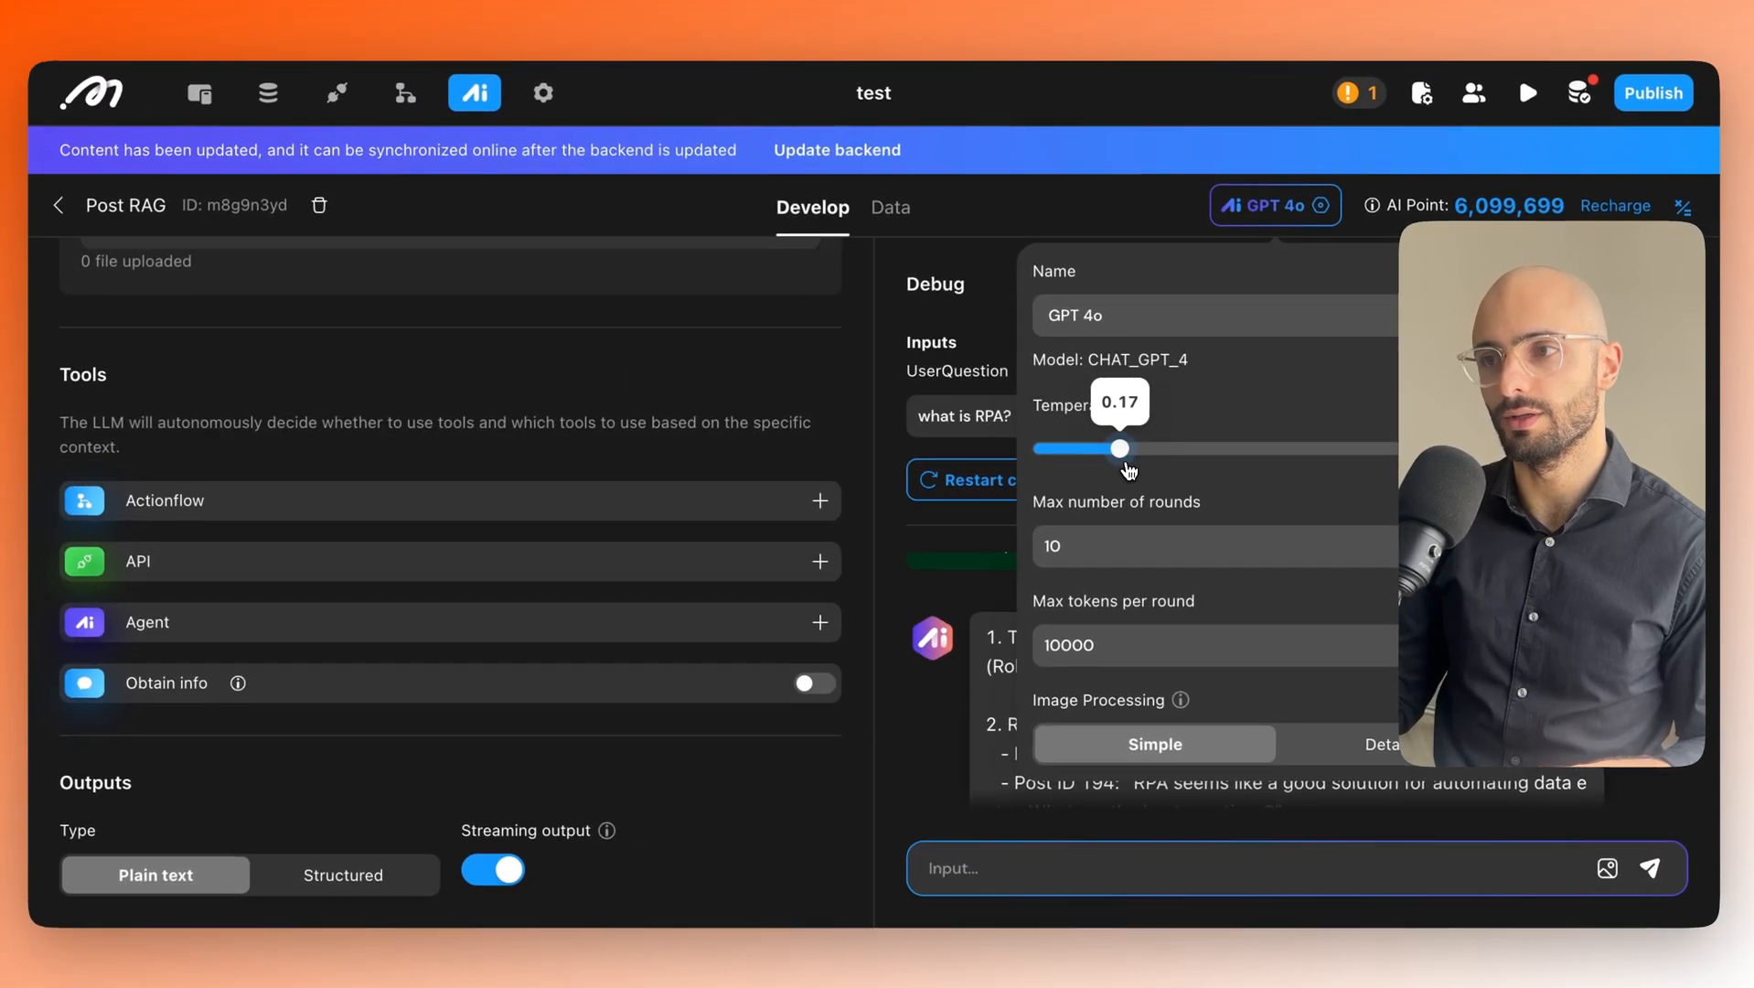
{"action": "left_click_drag", "start_coordinate": [1128, 469], "coordinate": [1142, 469]}
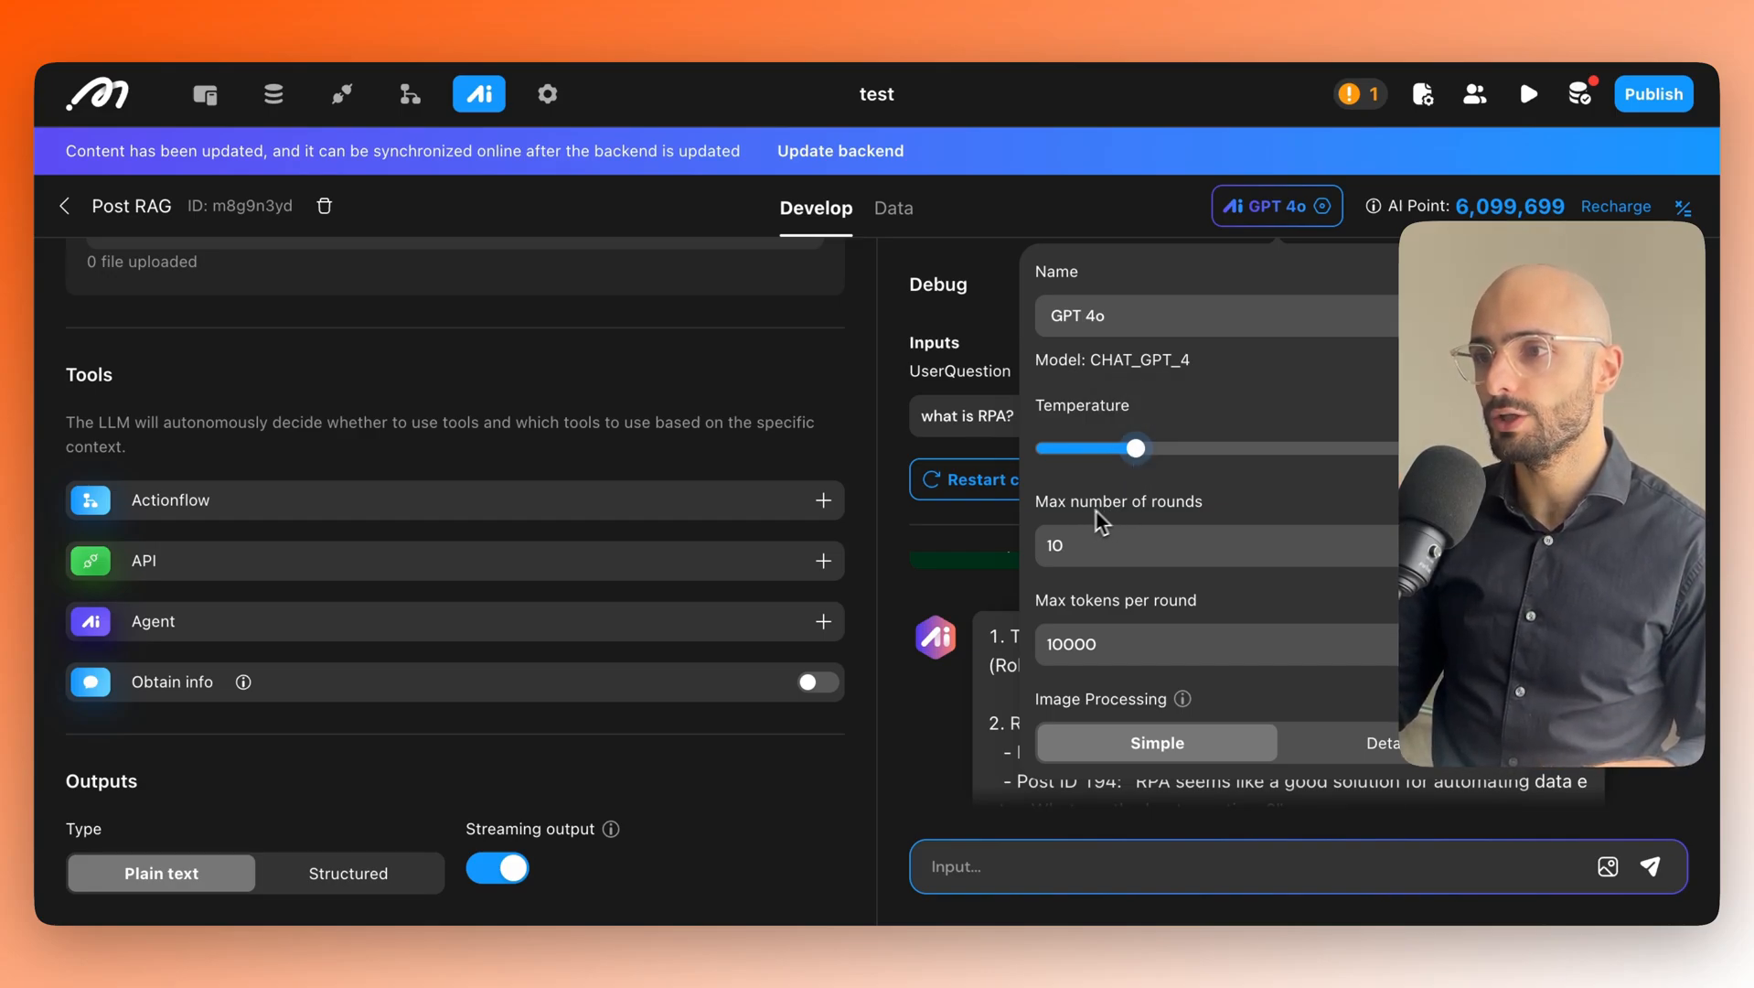
{"action": "left_click", "coordinate": [1132, 545]}
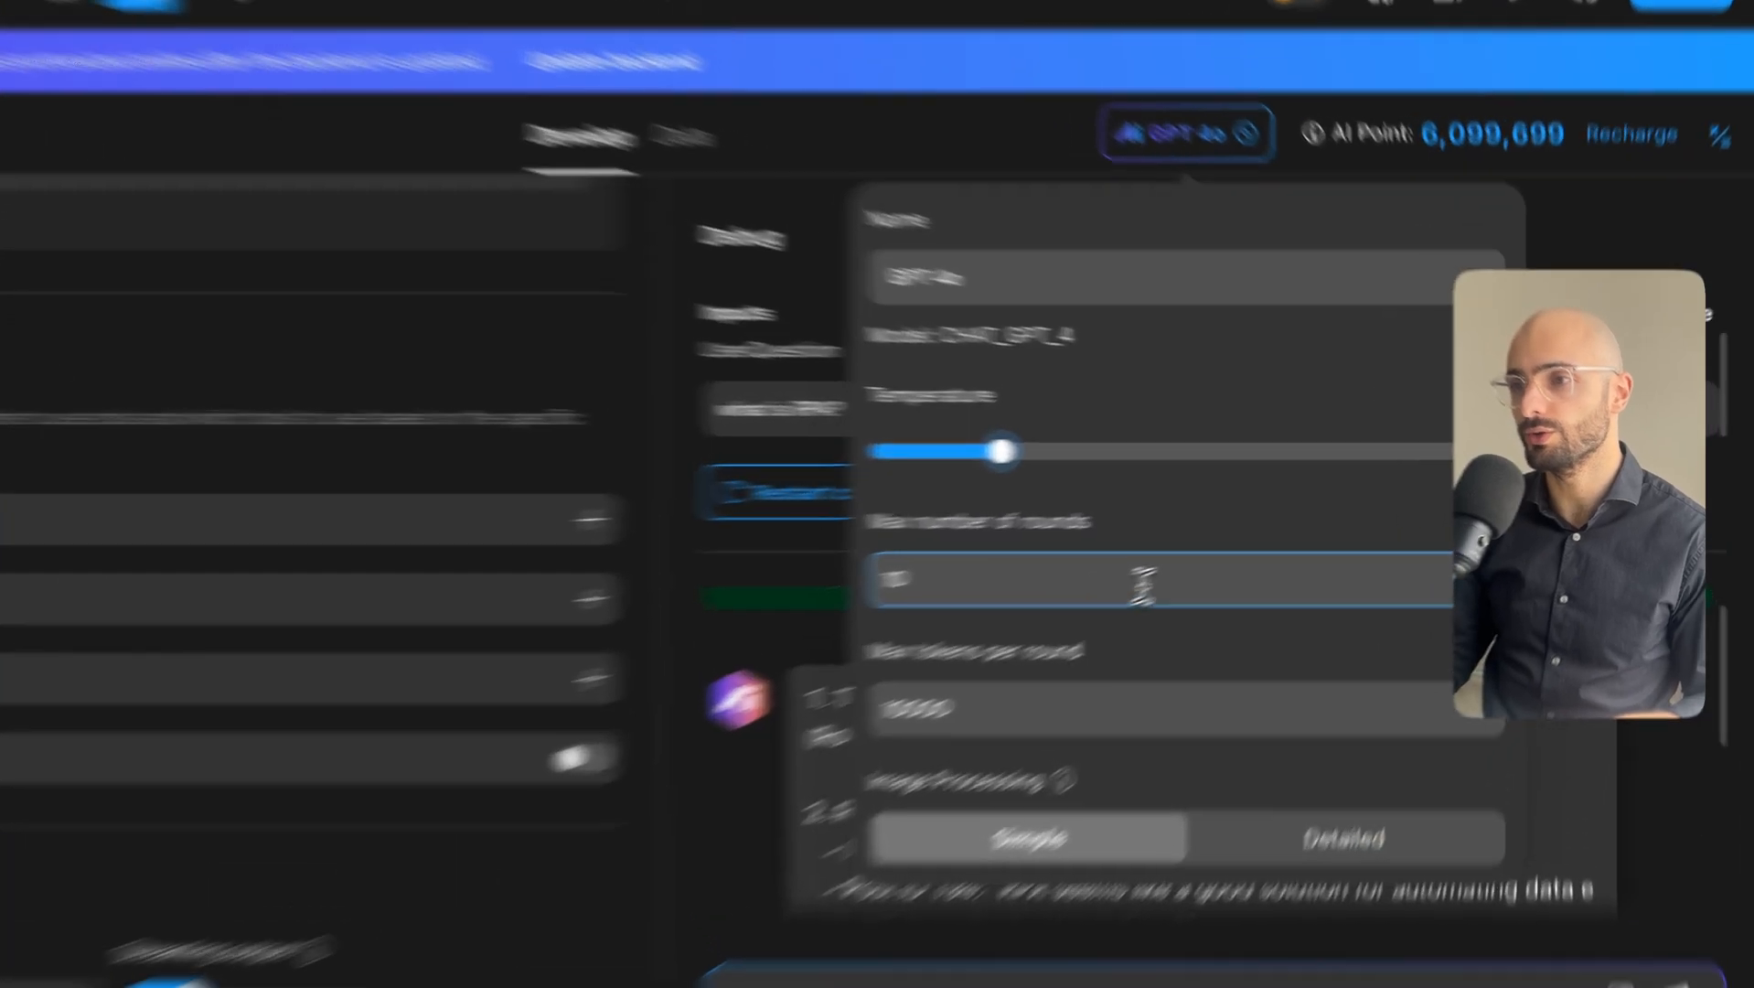
{"action": "left_click", "coordinate": [1284, 544]}
{"action": "key", "text": "BackSpace"}
{"action": "key", "text": "BackSpace"}
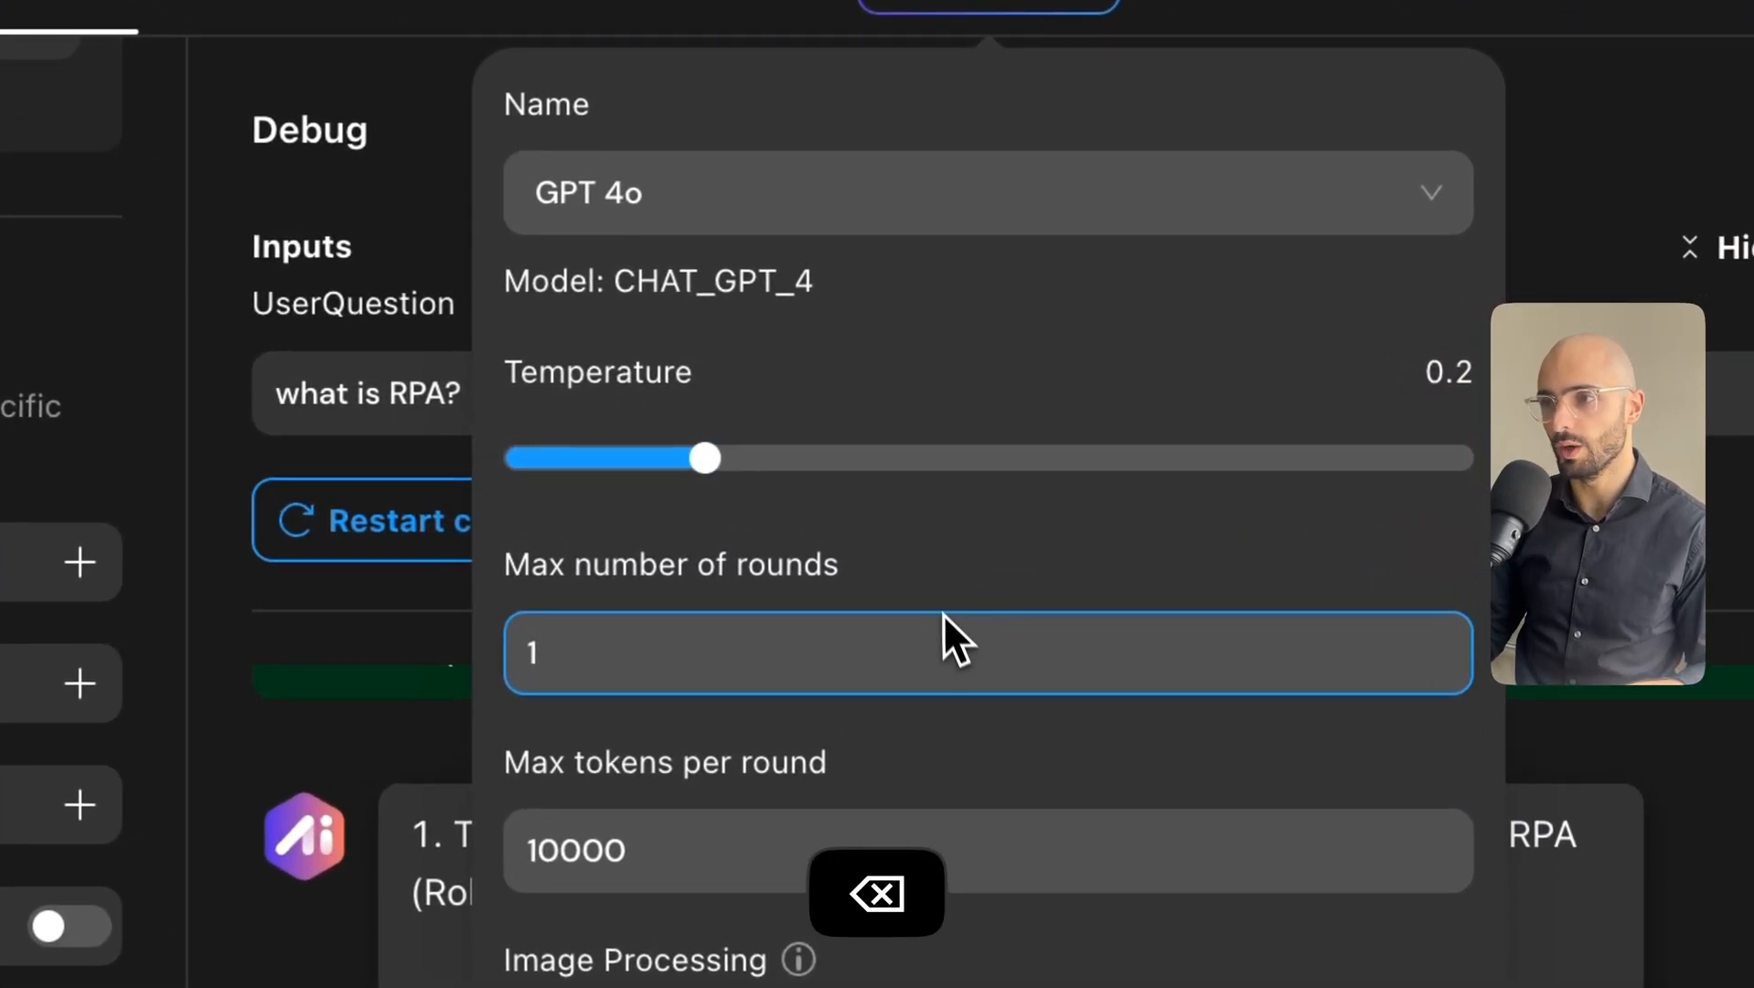
{"action": "left_click", "coordinate": [940, 575]}
{"action": "left_click", "coordinate": [709, 615]}
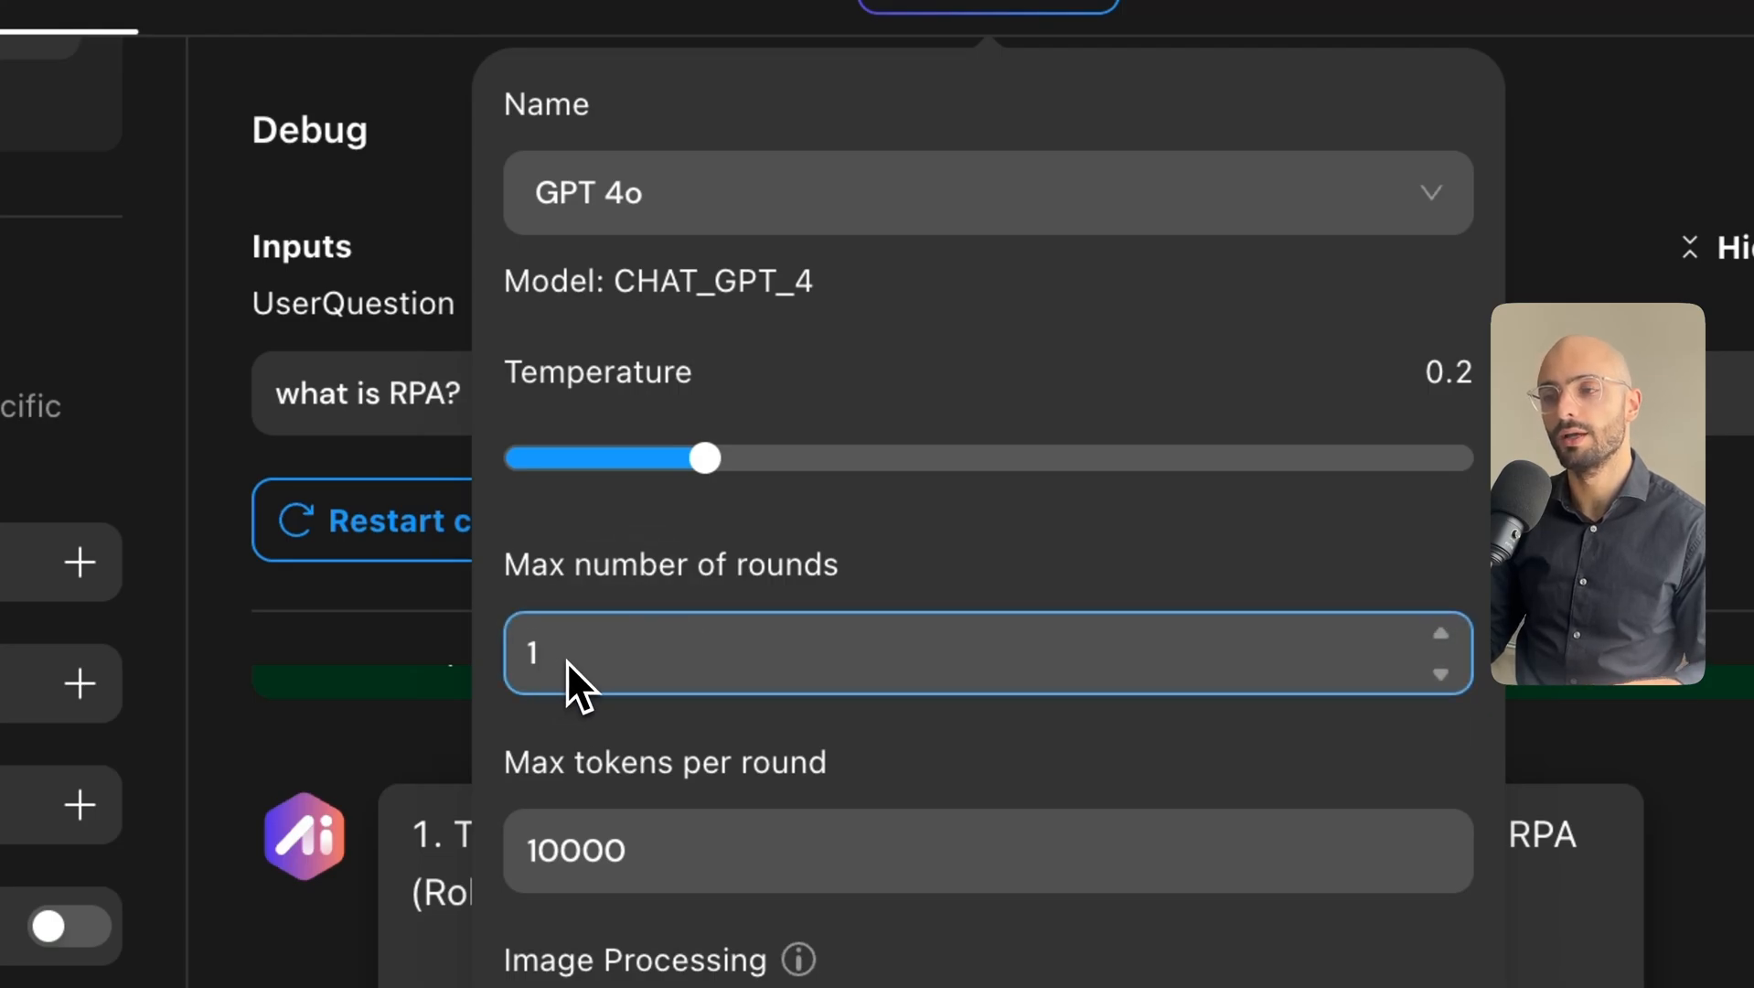
{"action": "left_click", "coordinate": [1395, 37]}
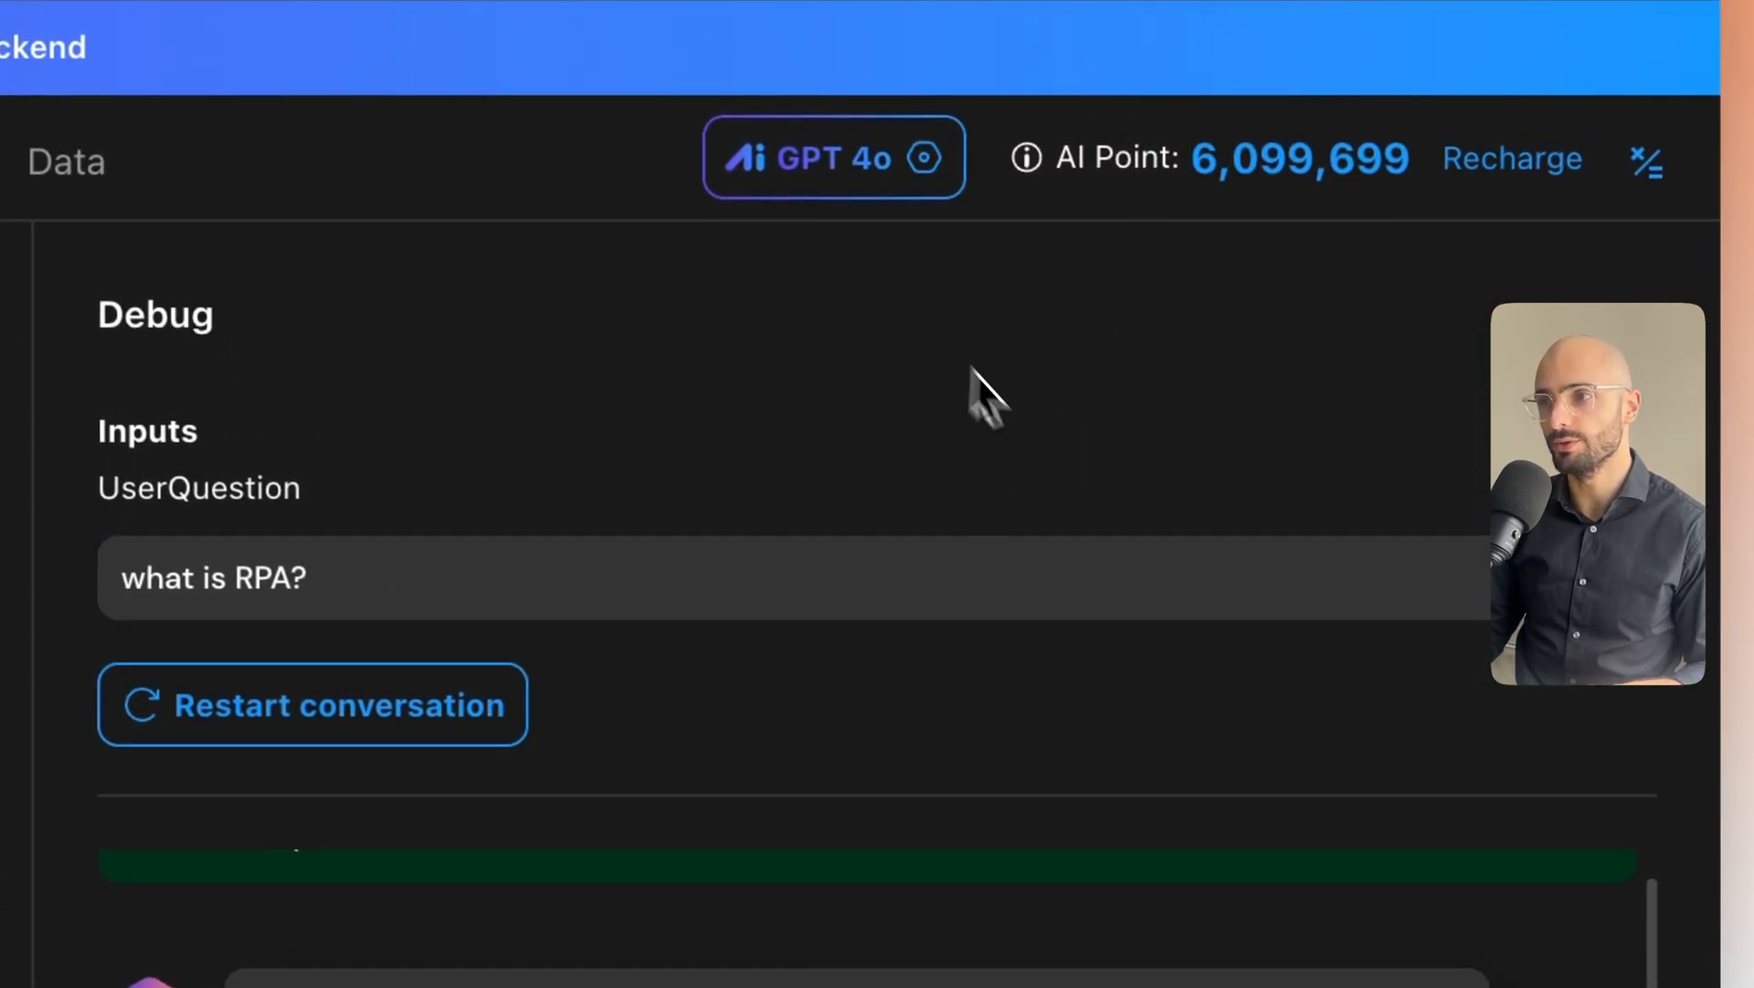
{"action": "left_click", "coordinate": [850, 165]}
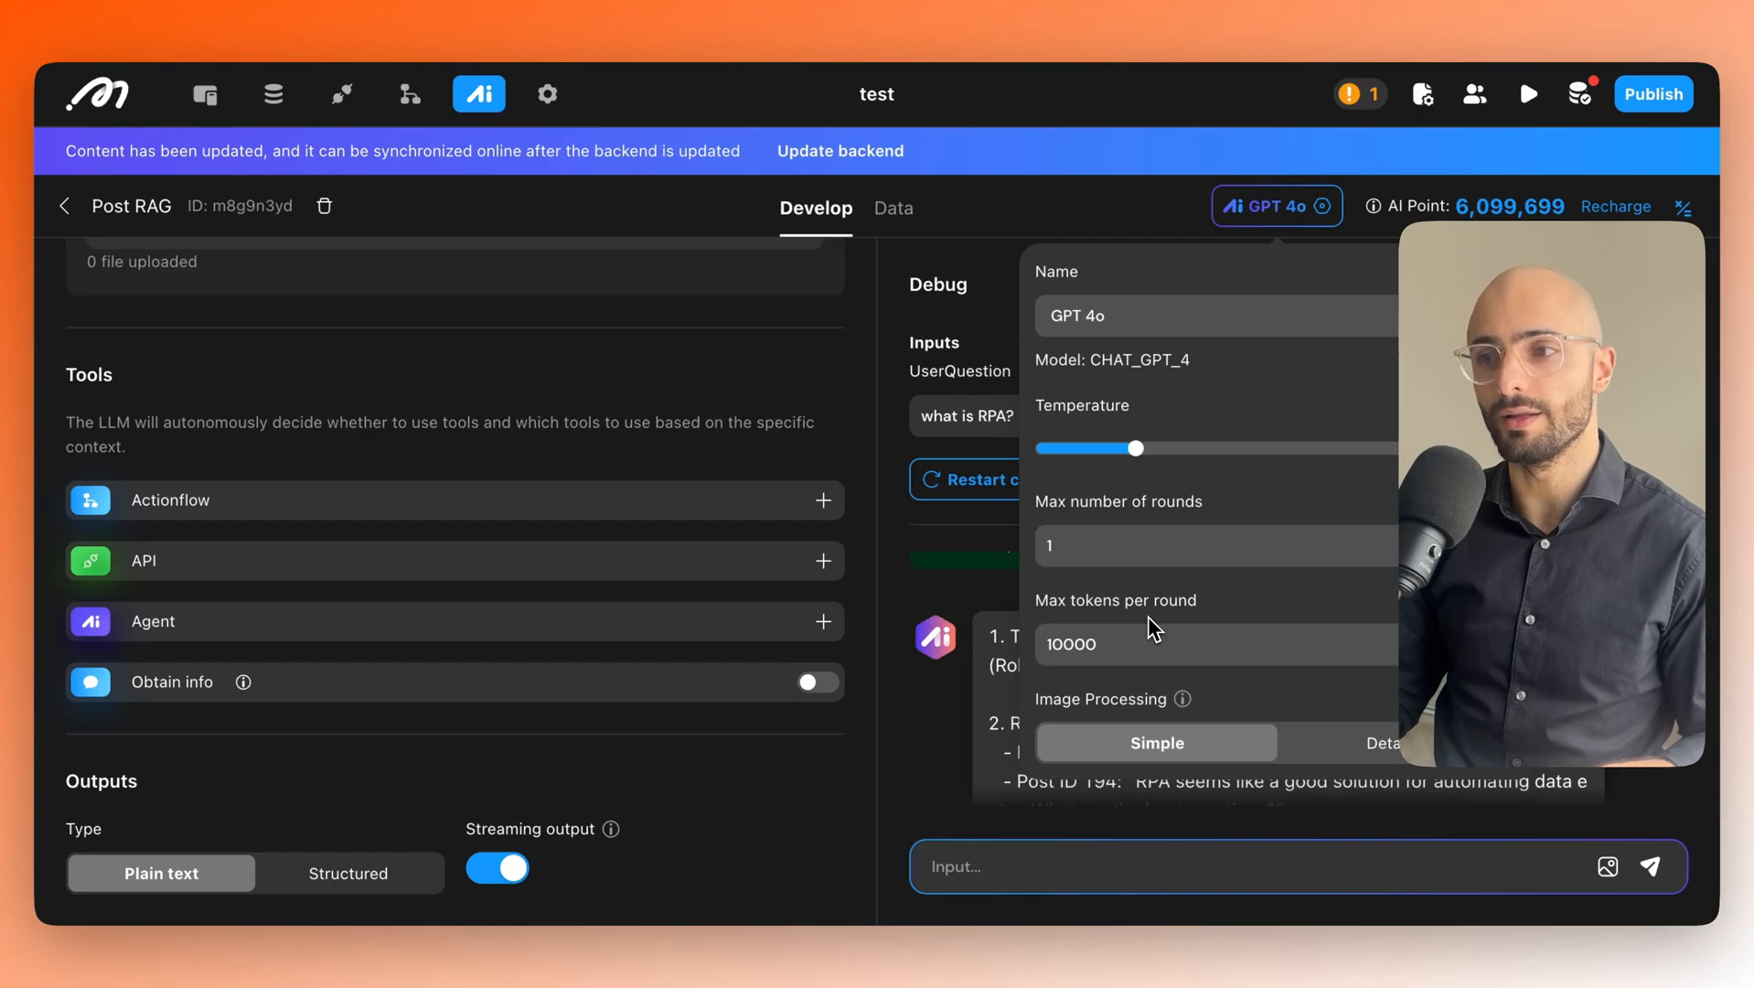
{"action": "left_click", "coordinate": [1127, 633]}
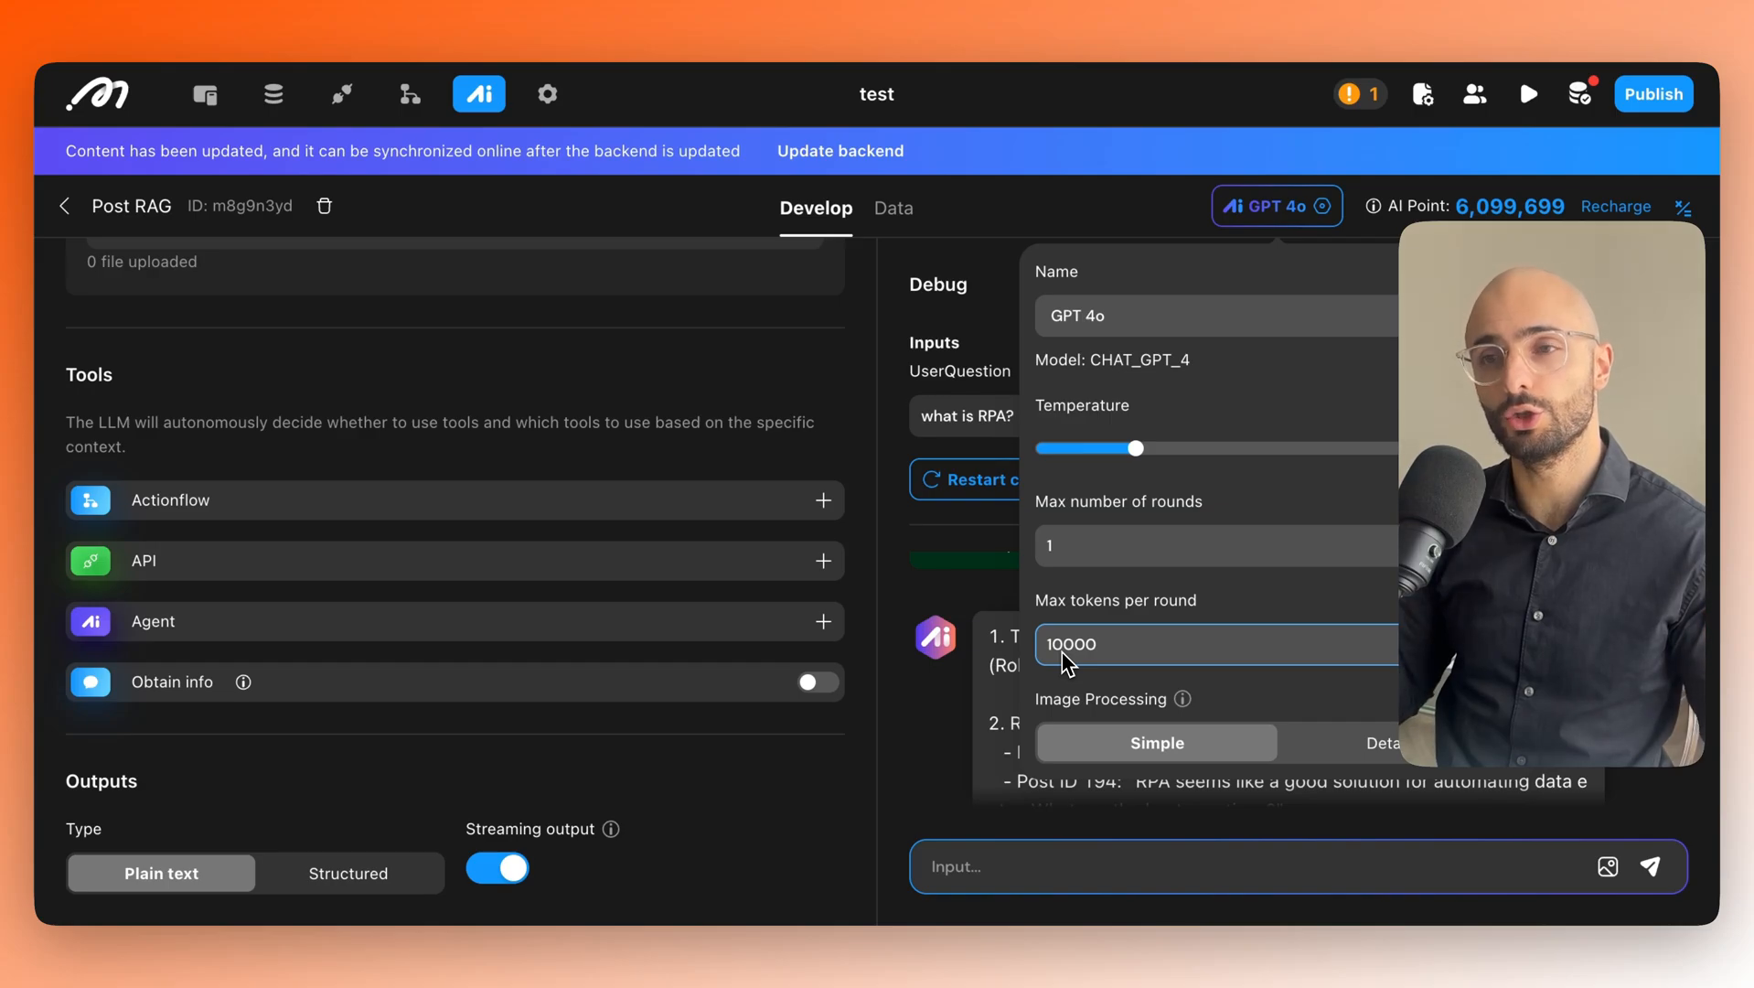
{"action": "mouse_move", "coordinate": [1258, 219]}
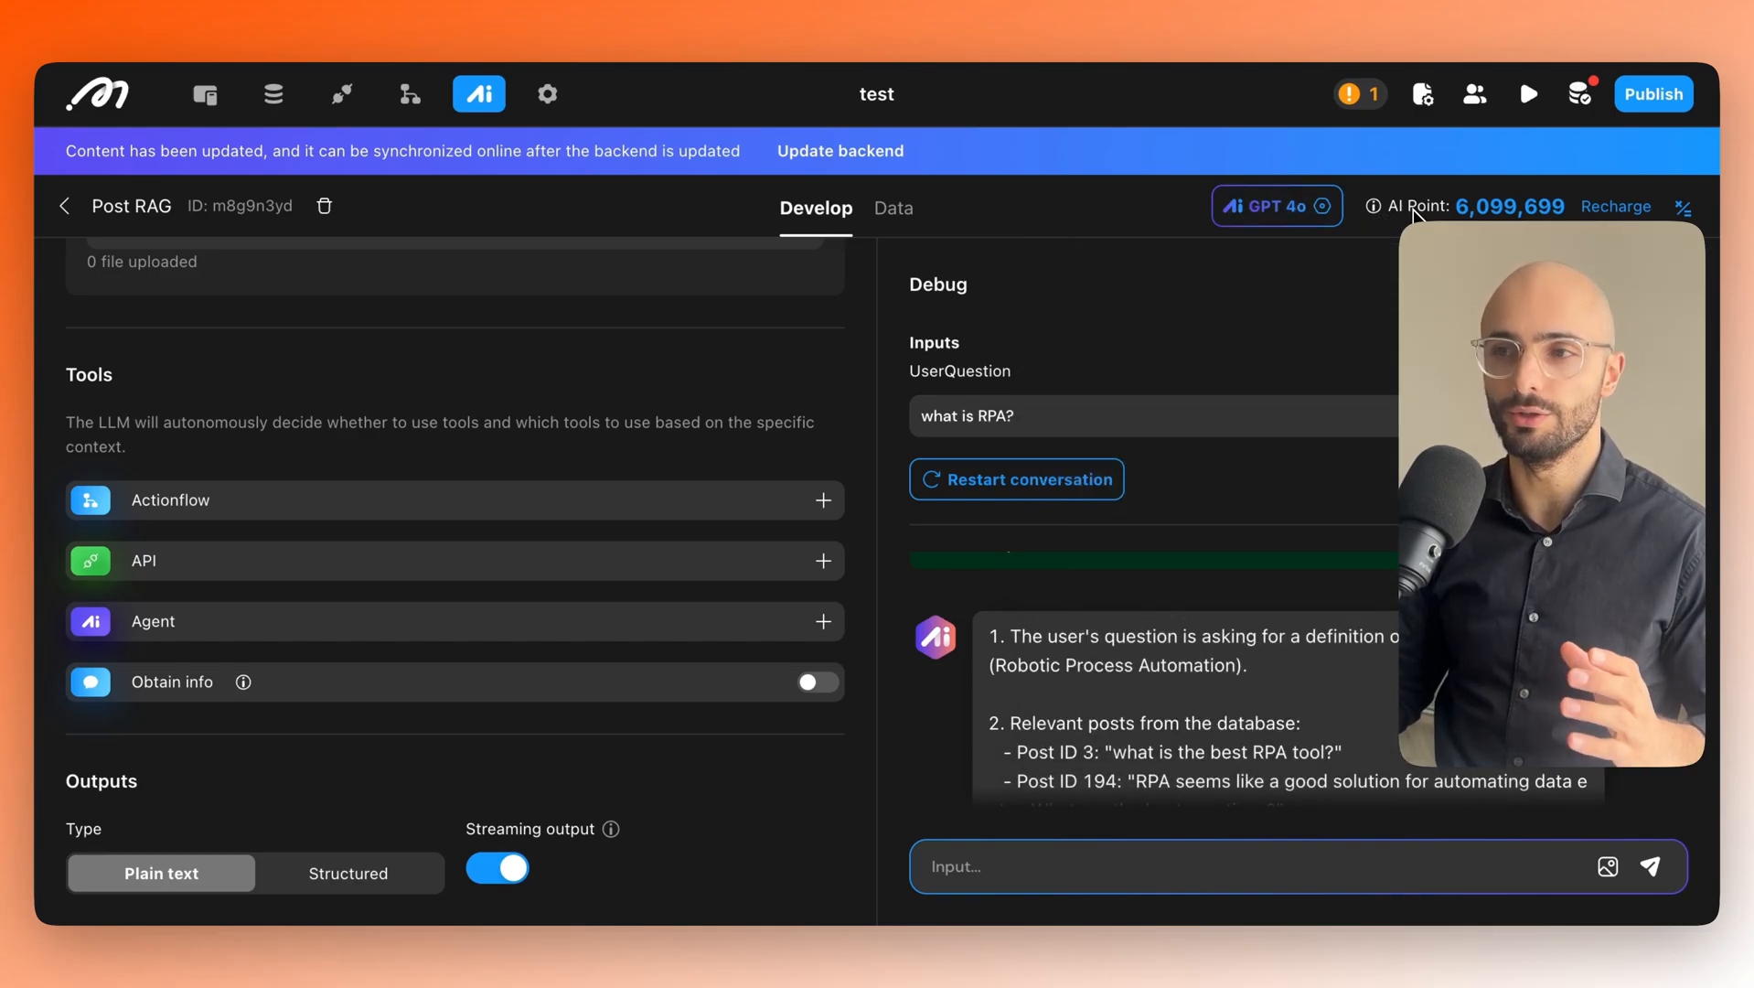
{"action": "mouse_move", "coordinate": [1276, 209]}
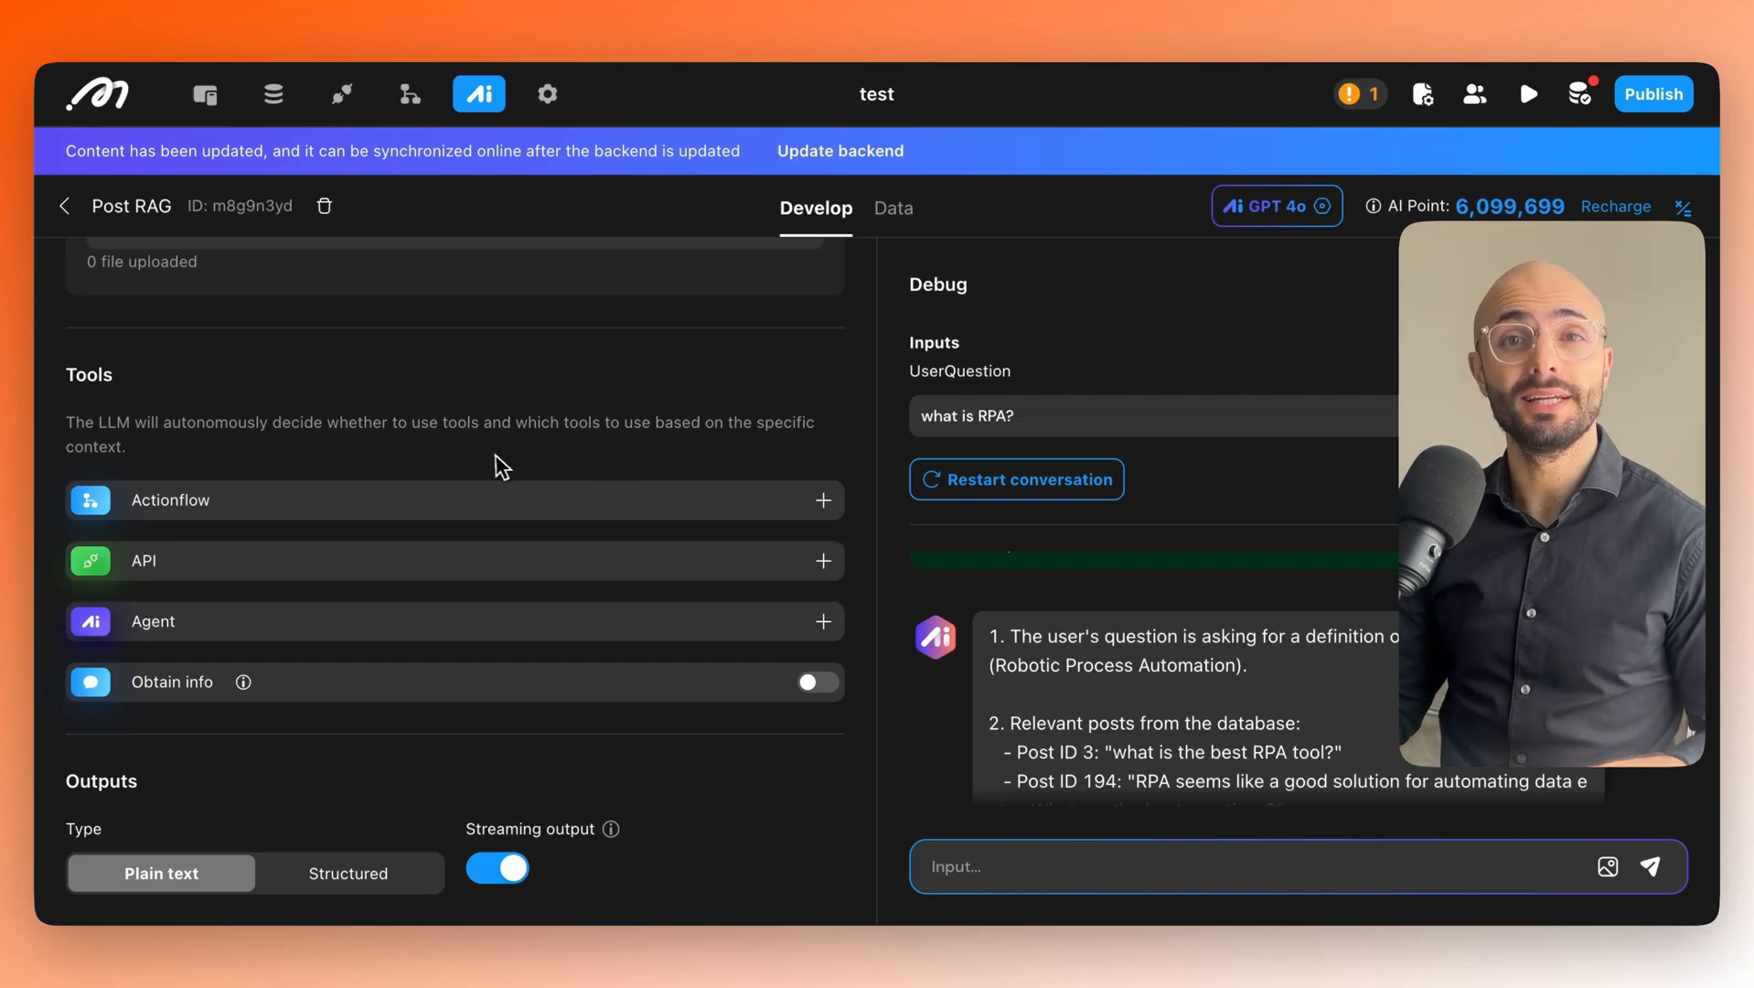
Switch the output back to Structured and add a new ARRAY-typed field.
{"action": "left_click", "coordinate": [370, 891]}
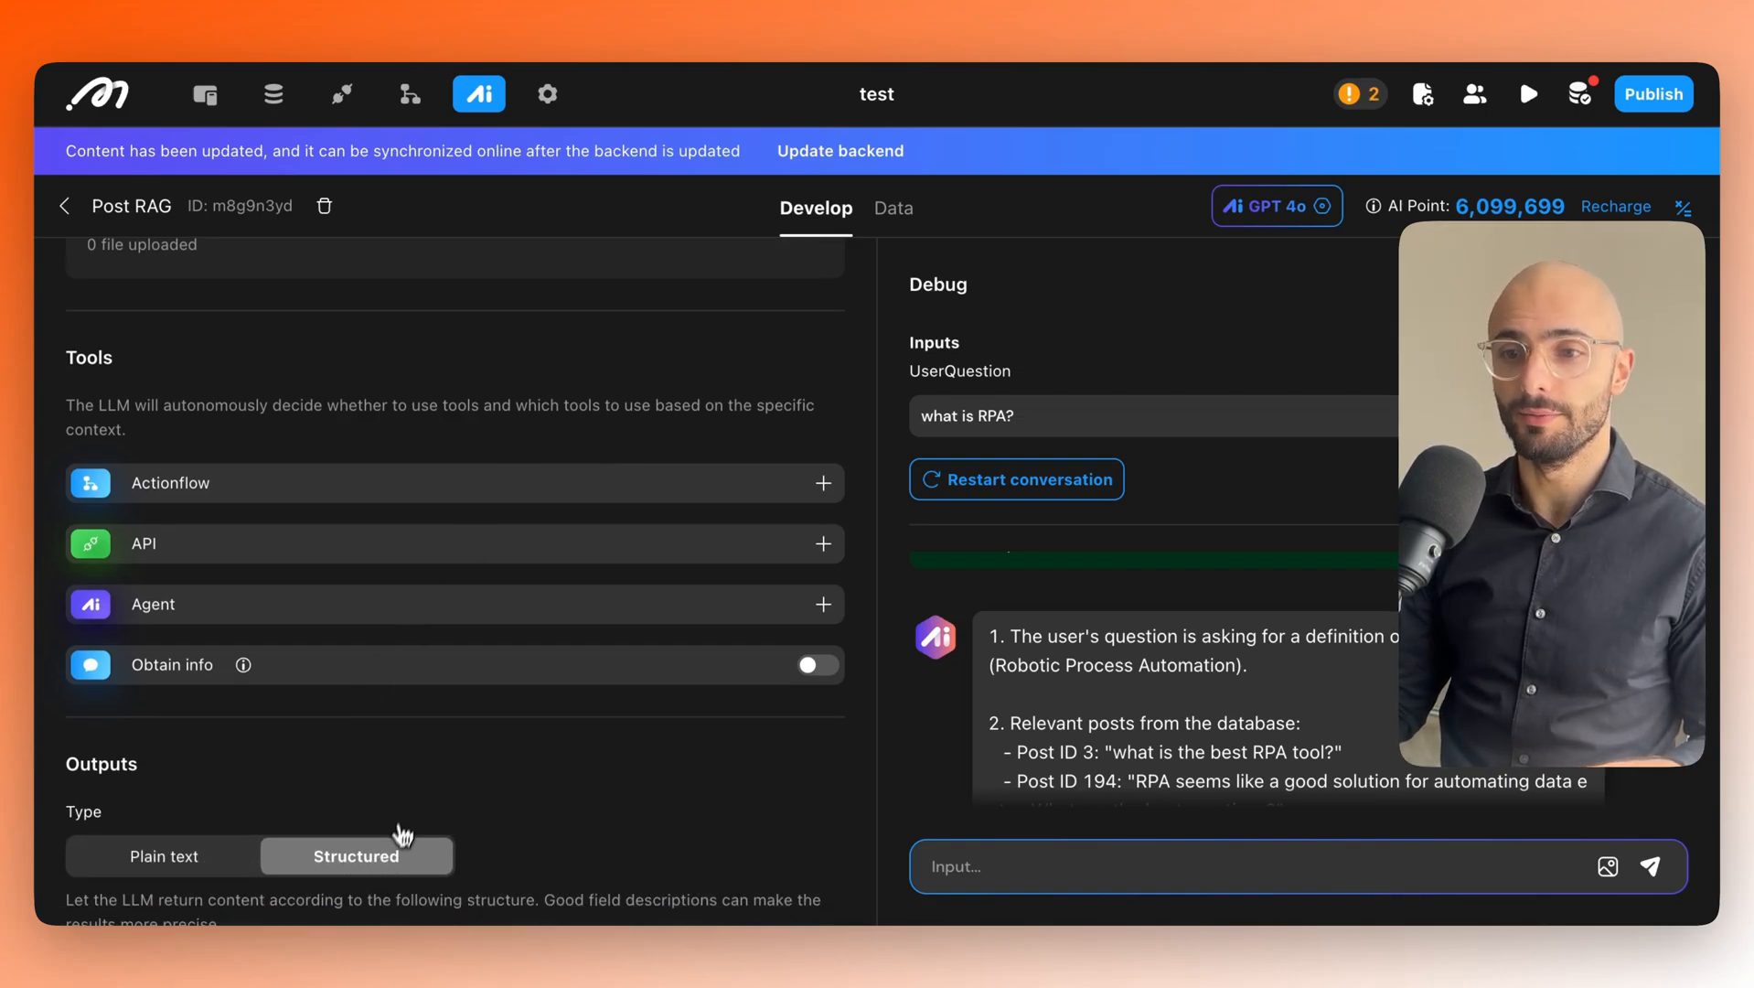
{"action": "scroll", "coordinate": [404, 834], "scroll_direction": "down", "scroll_amount": 3}
{"action": "scroll", "coordinate": [1060, 676], "scroll_direction": "down", "scroll_amount": 5}
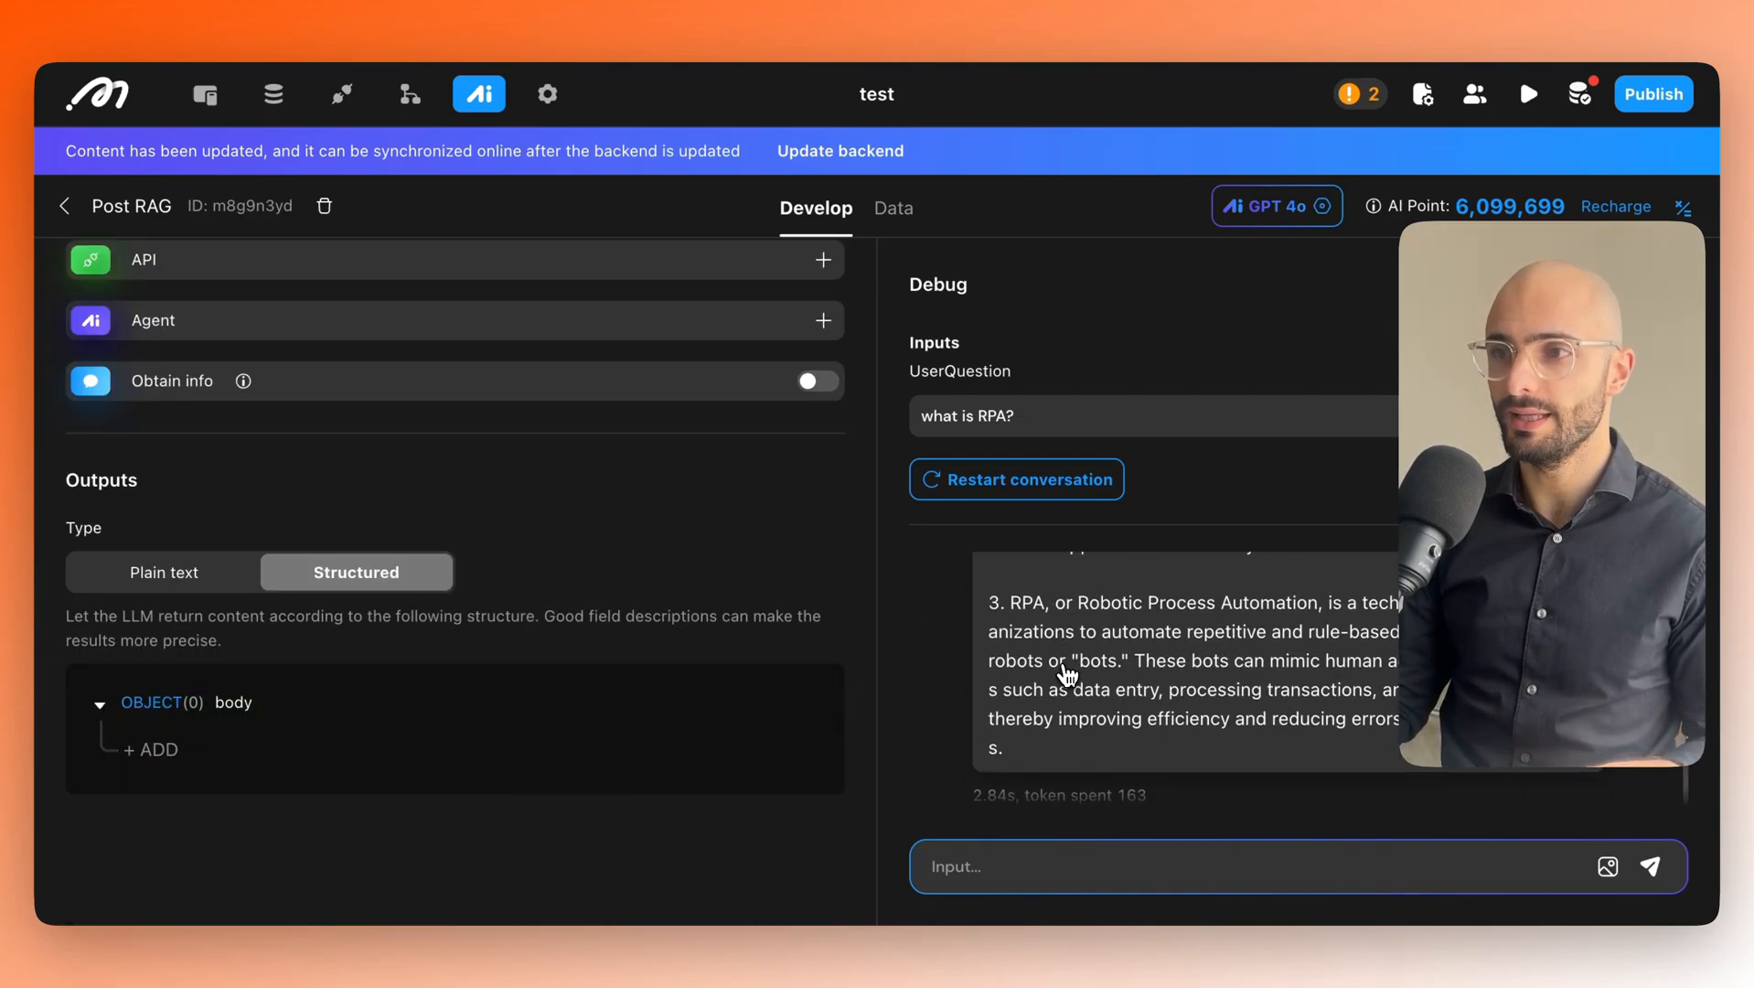
{"action": "scroll", "coordinate": [366, 704], "scroll_direction": "up", "scroll_amount": 2}
{"action": "scroll", "coordinate": [215, 786], "scroll_direction": "down", "scroll_amount": 4}
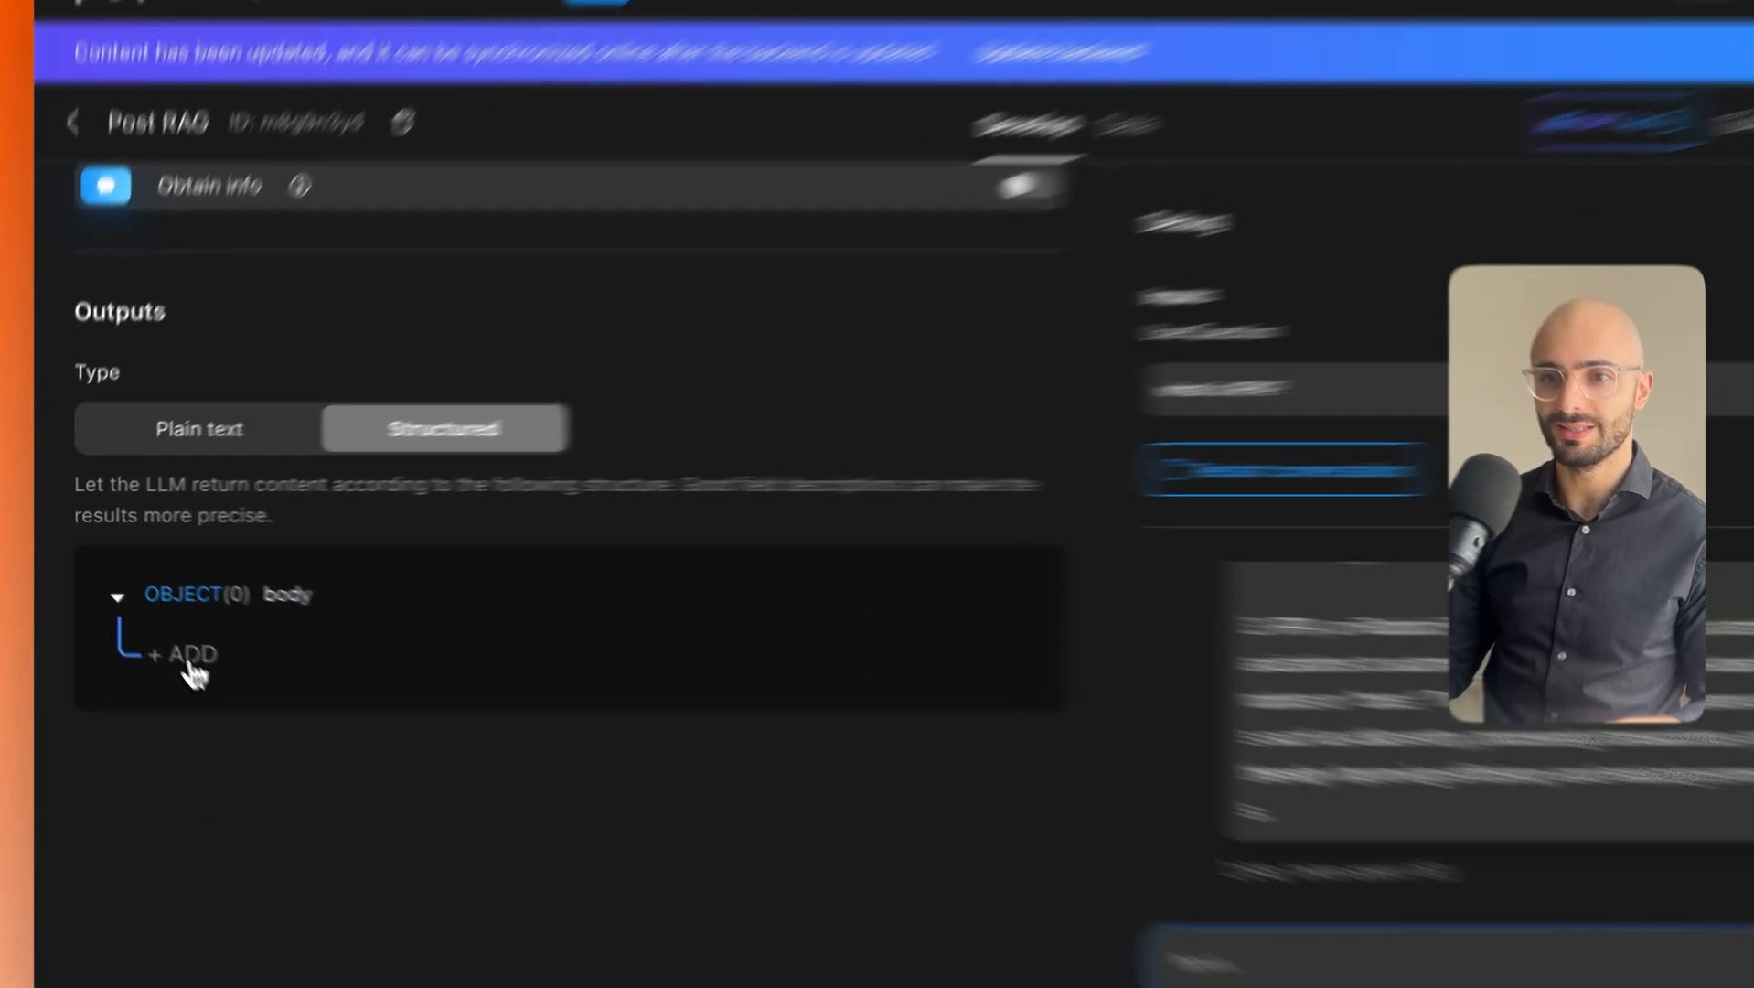
{"action": "left_click", "coordinate": [154, 625]}
{"action": "left_click", "coordinate": [205, 629]}
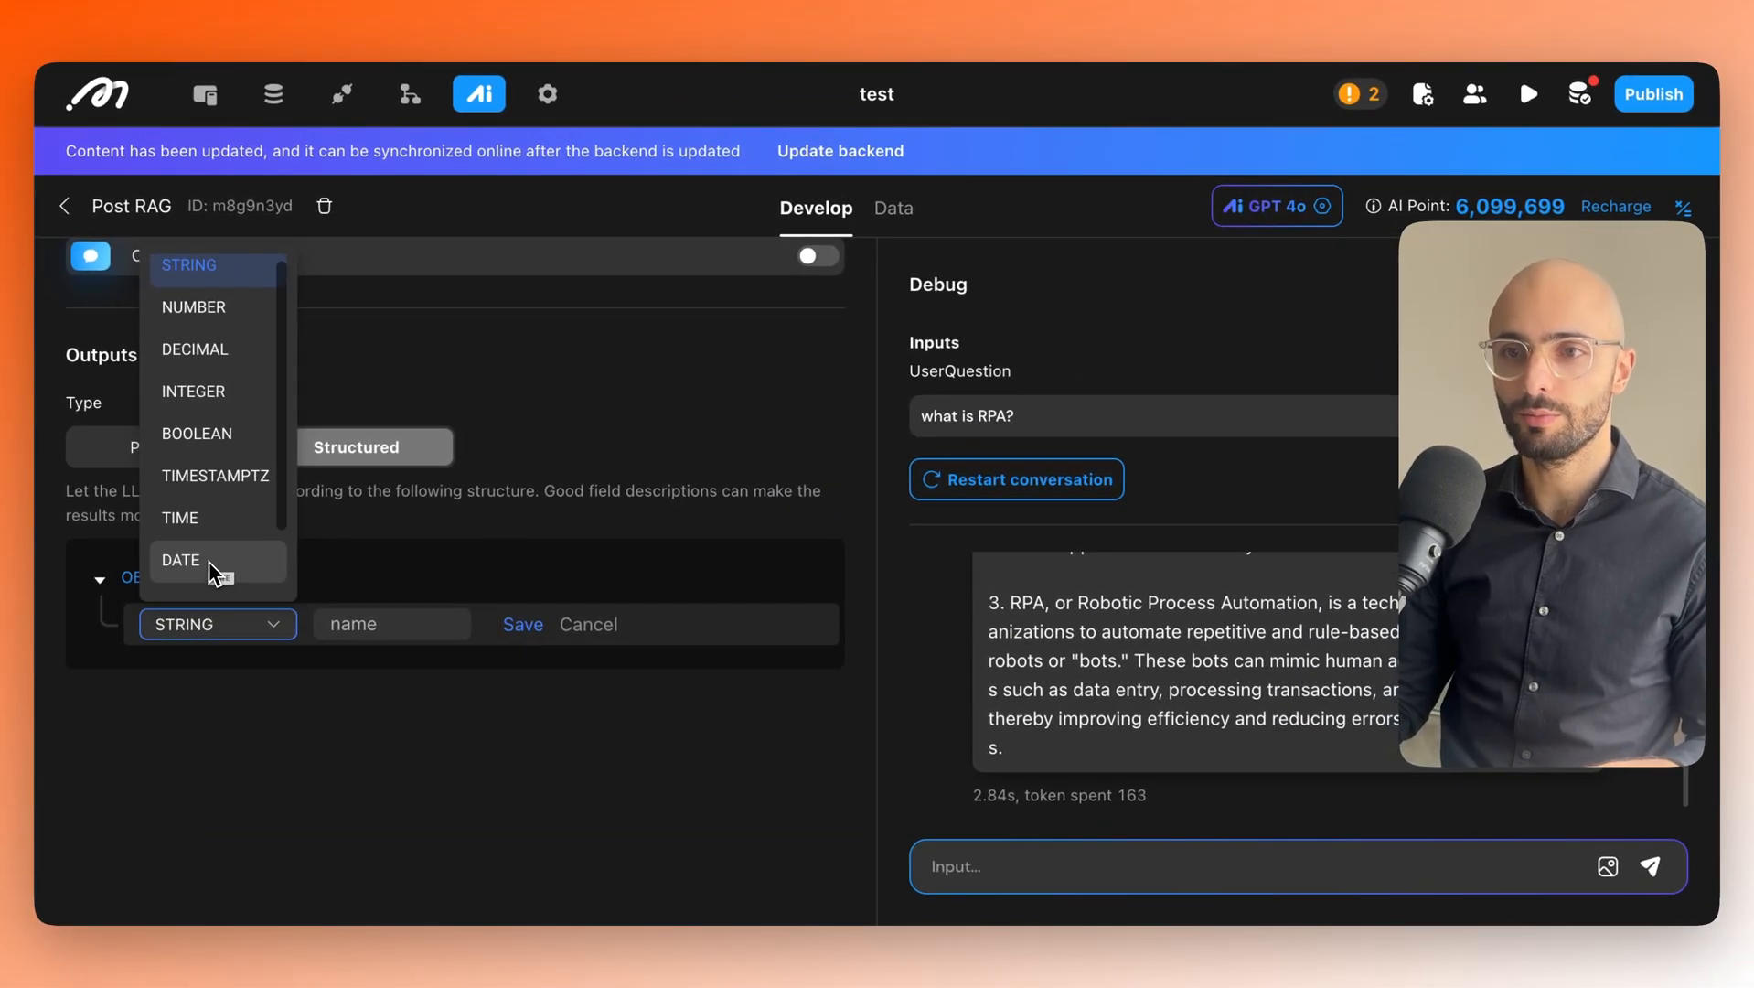
{"action": "scroll", "coordinate": [209, 561], "scroll_direction": "up", "scroll_amount": 1}
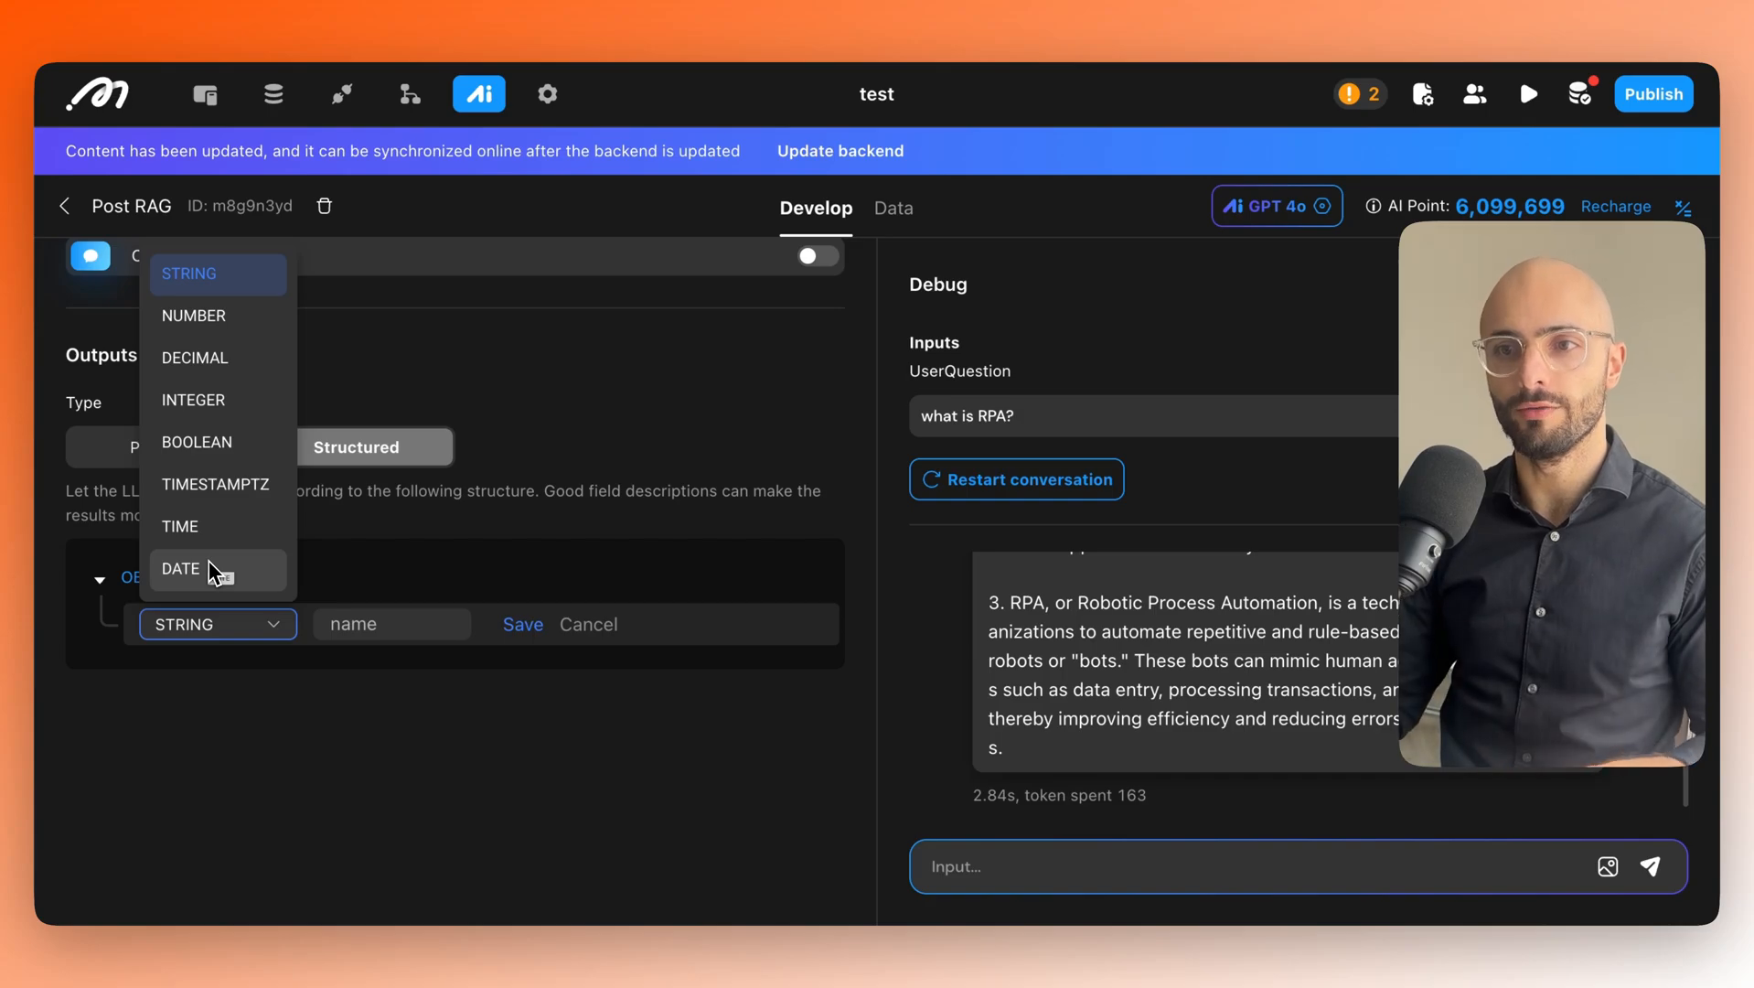
{"action": "scroll", "coordinate": [206, 548], "scroll_direction": "down", "scroll_amount": 1}
{"action": "scroll", "coordinate": [205, 545], "scroll_direction": "down", "scroll_amount": 3}
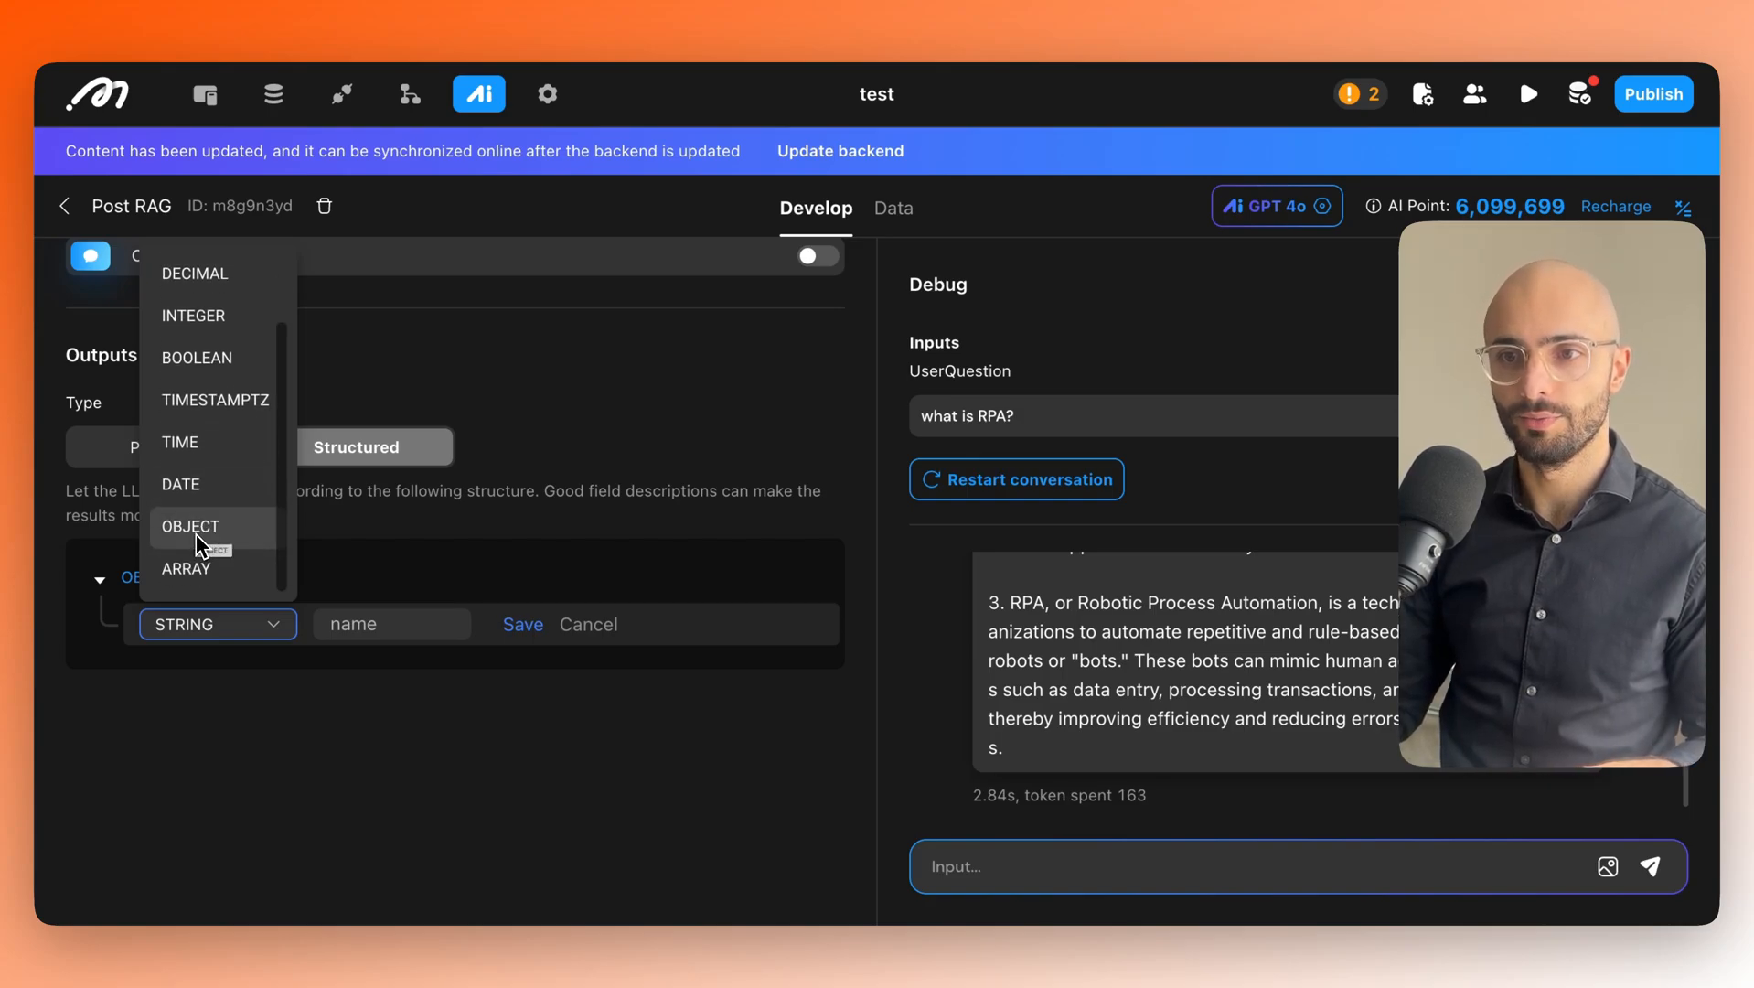
{"action": "left_click", "coordinate": [192, 569]}
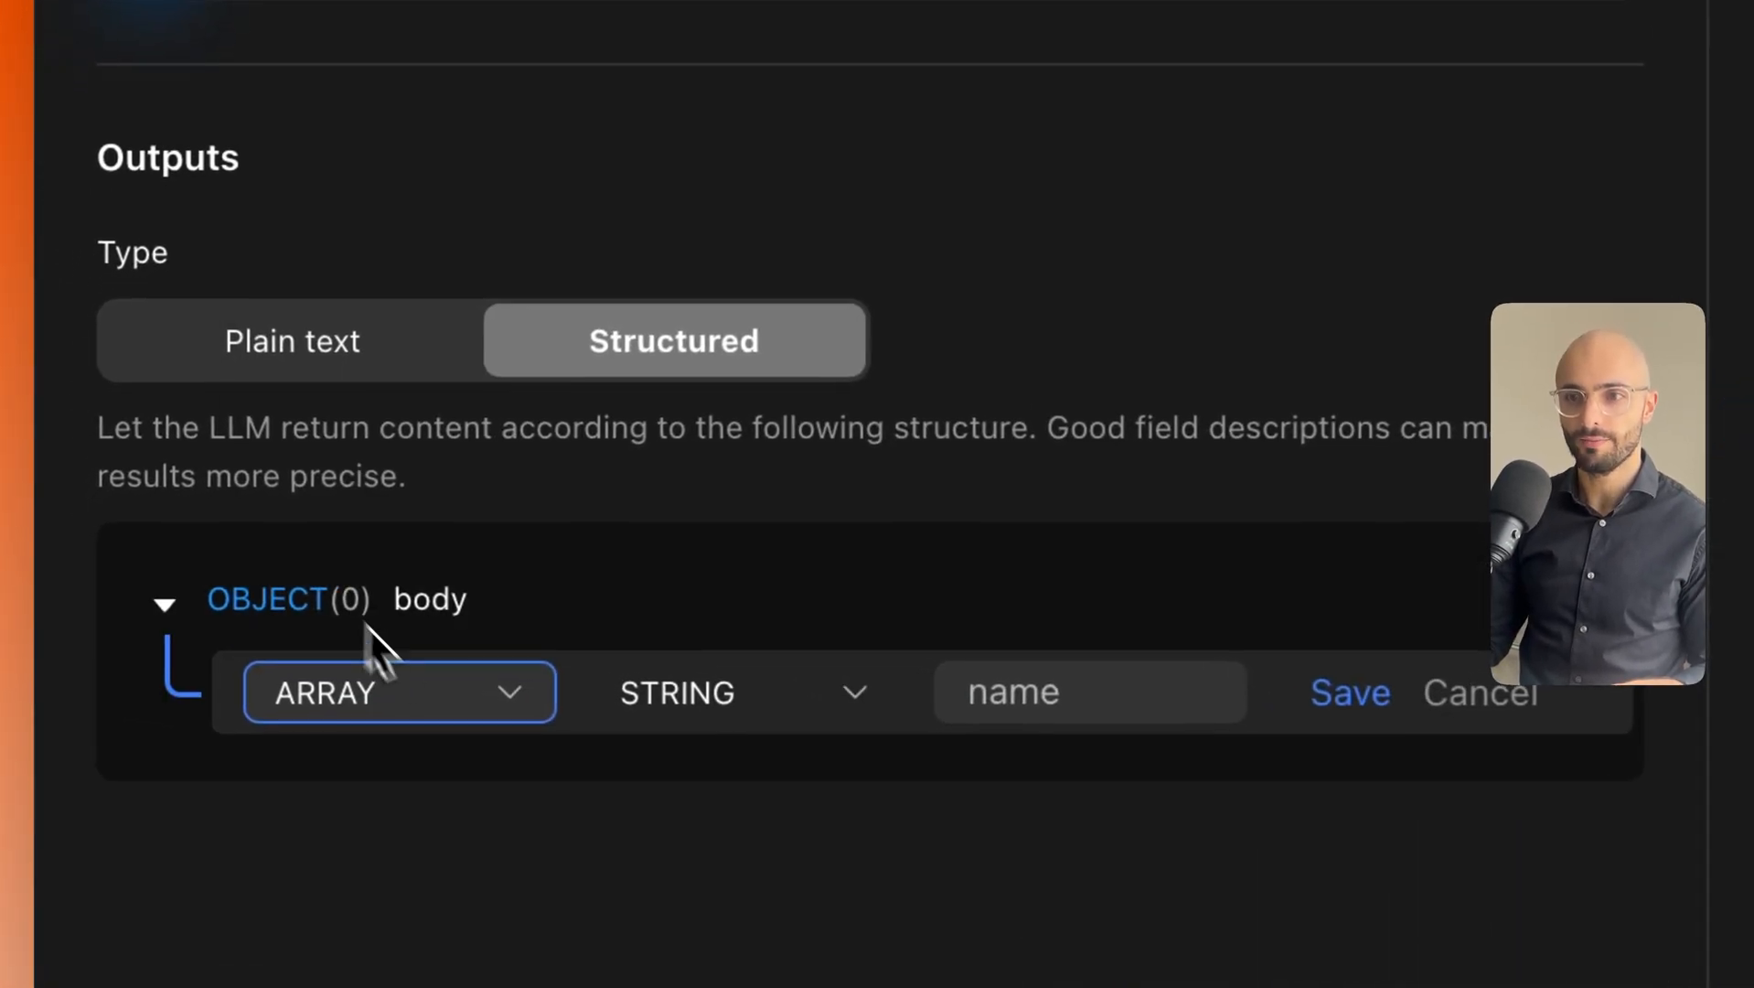
Give the array OBJECT elements, name it post_list and save.
{"action": "left_click", "coordinate": [788, 714]}
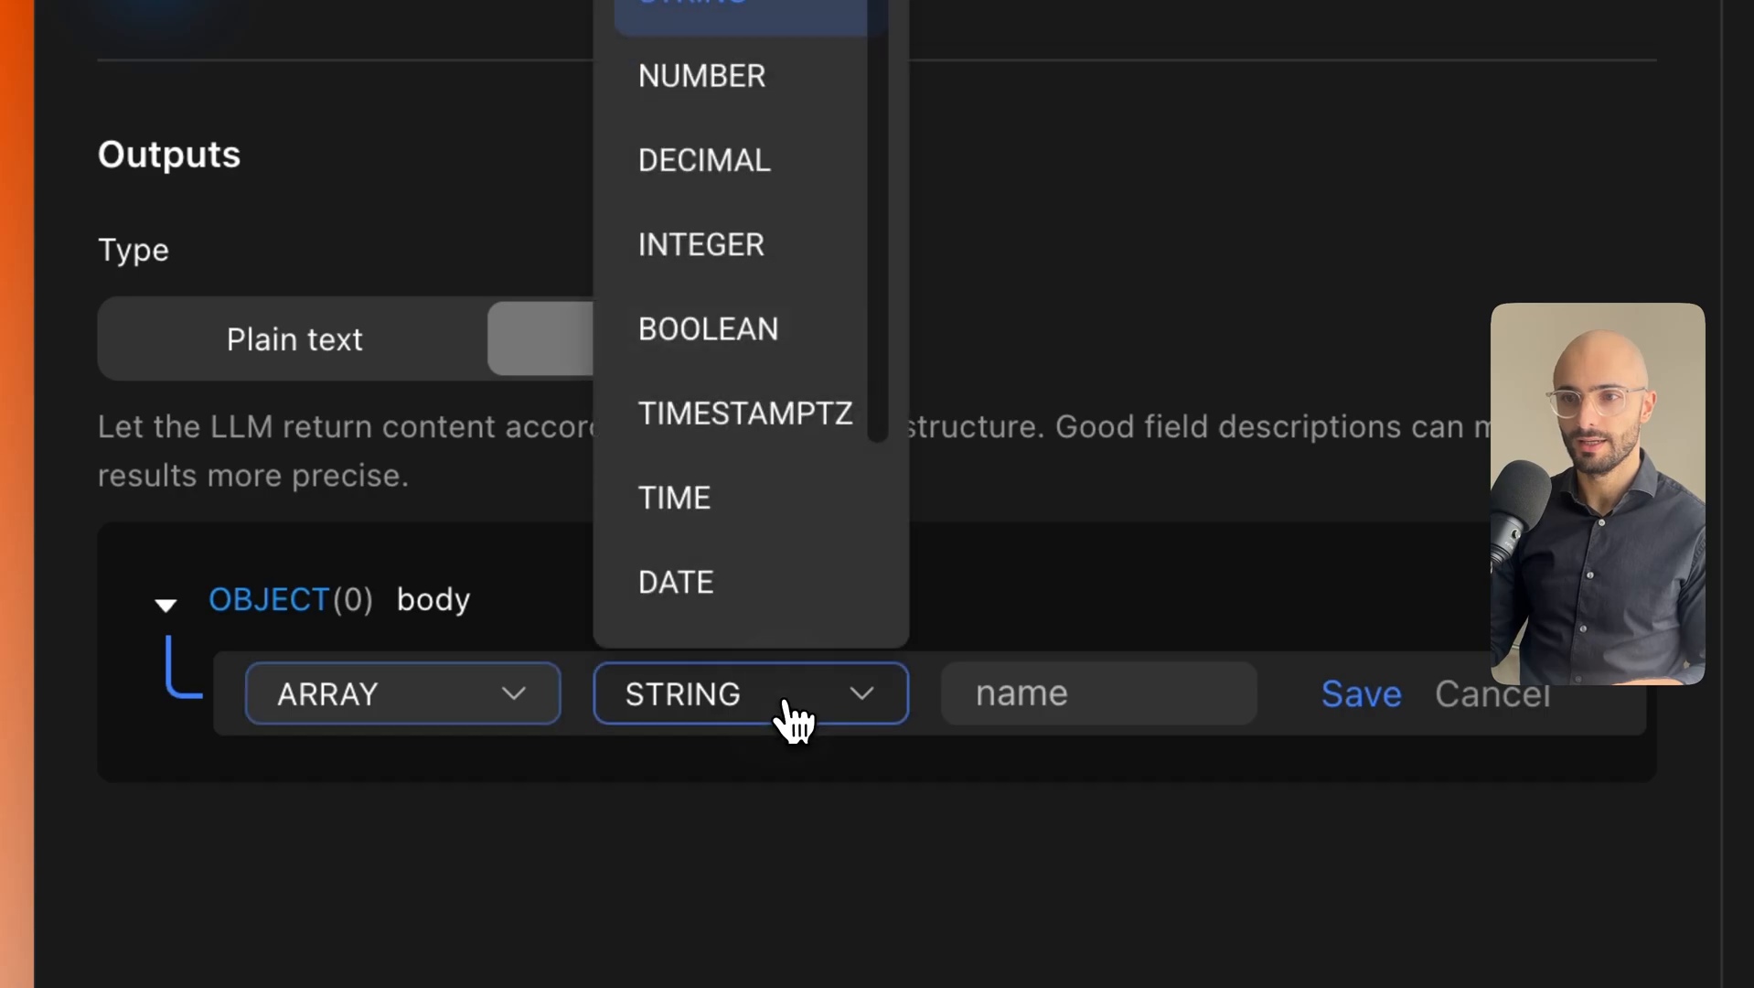
{"action": "scroll", "coordinate": [764, 420], "scroll_direction": "down", "scroll_amount": 3}
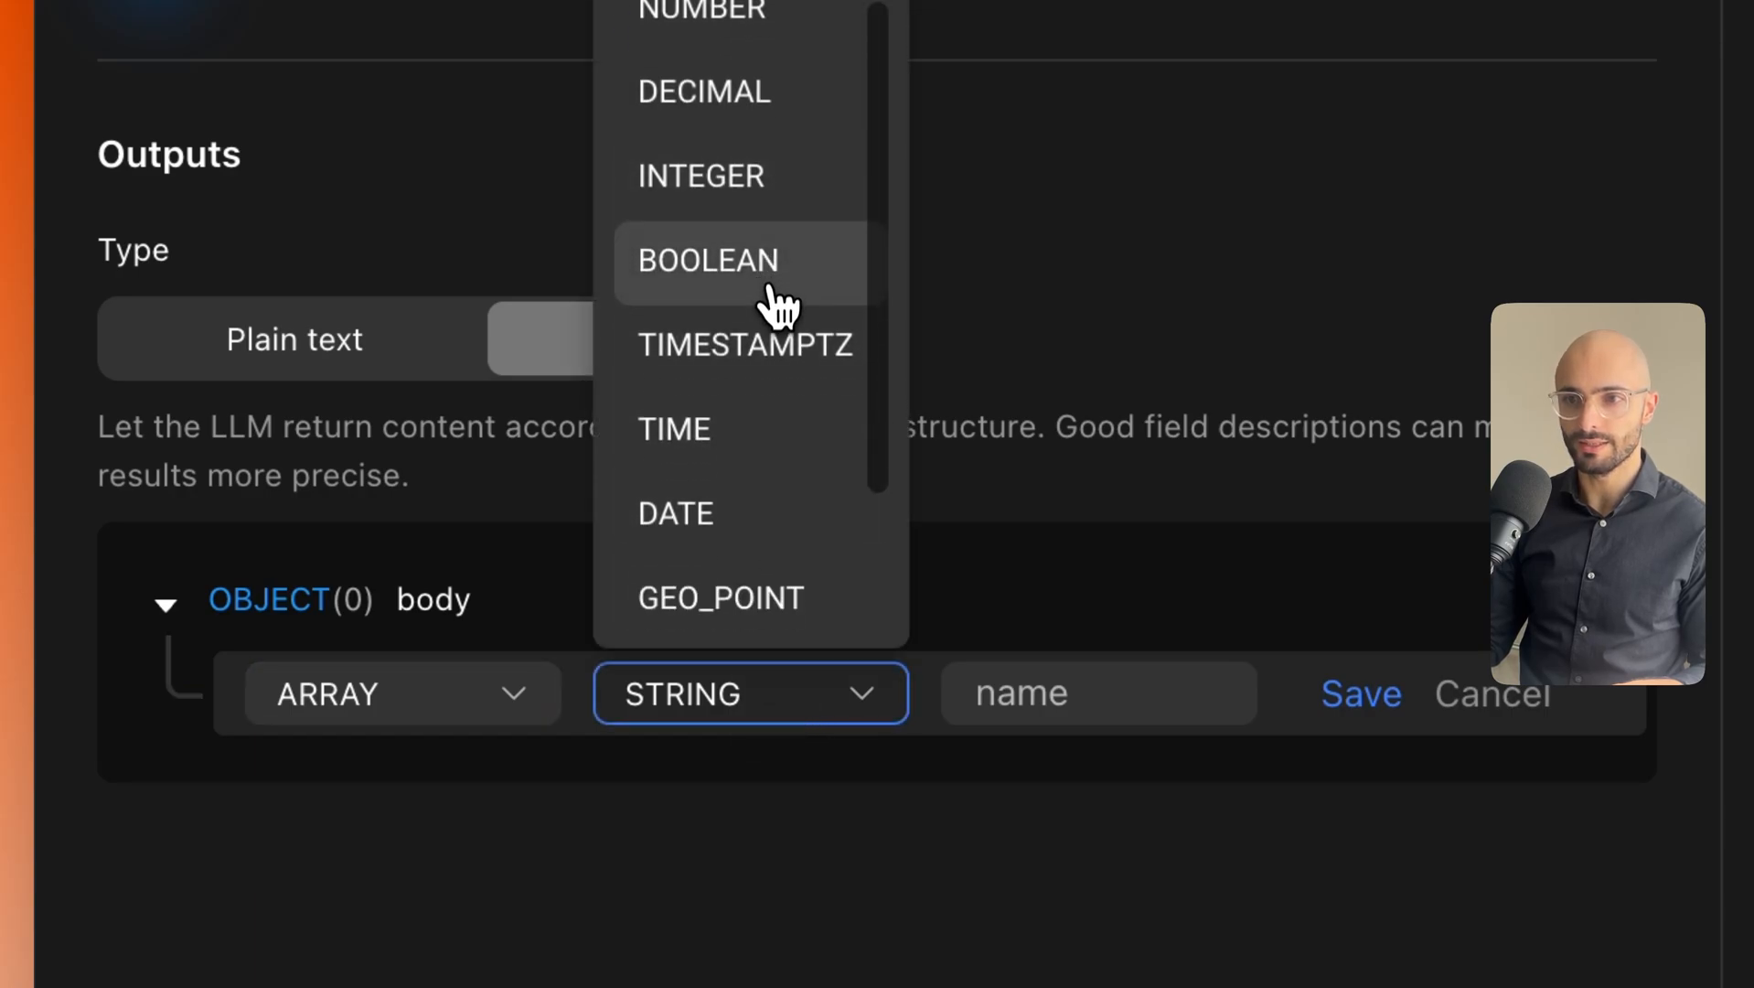
{"action": "scroll", "coordinate": [752, 409], "scroll_direction": "down", "scroll_amount": 2}
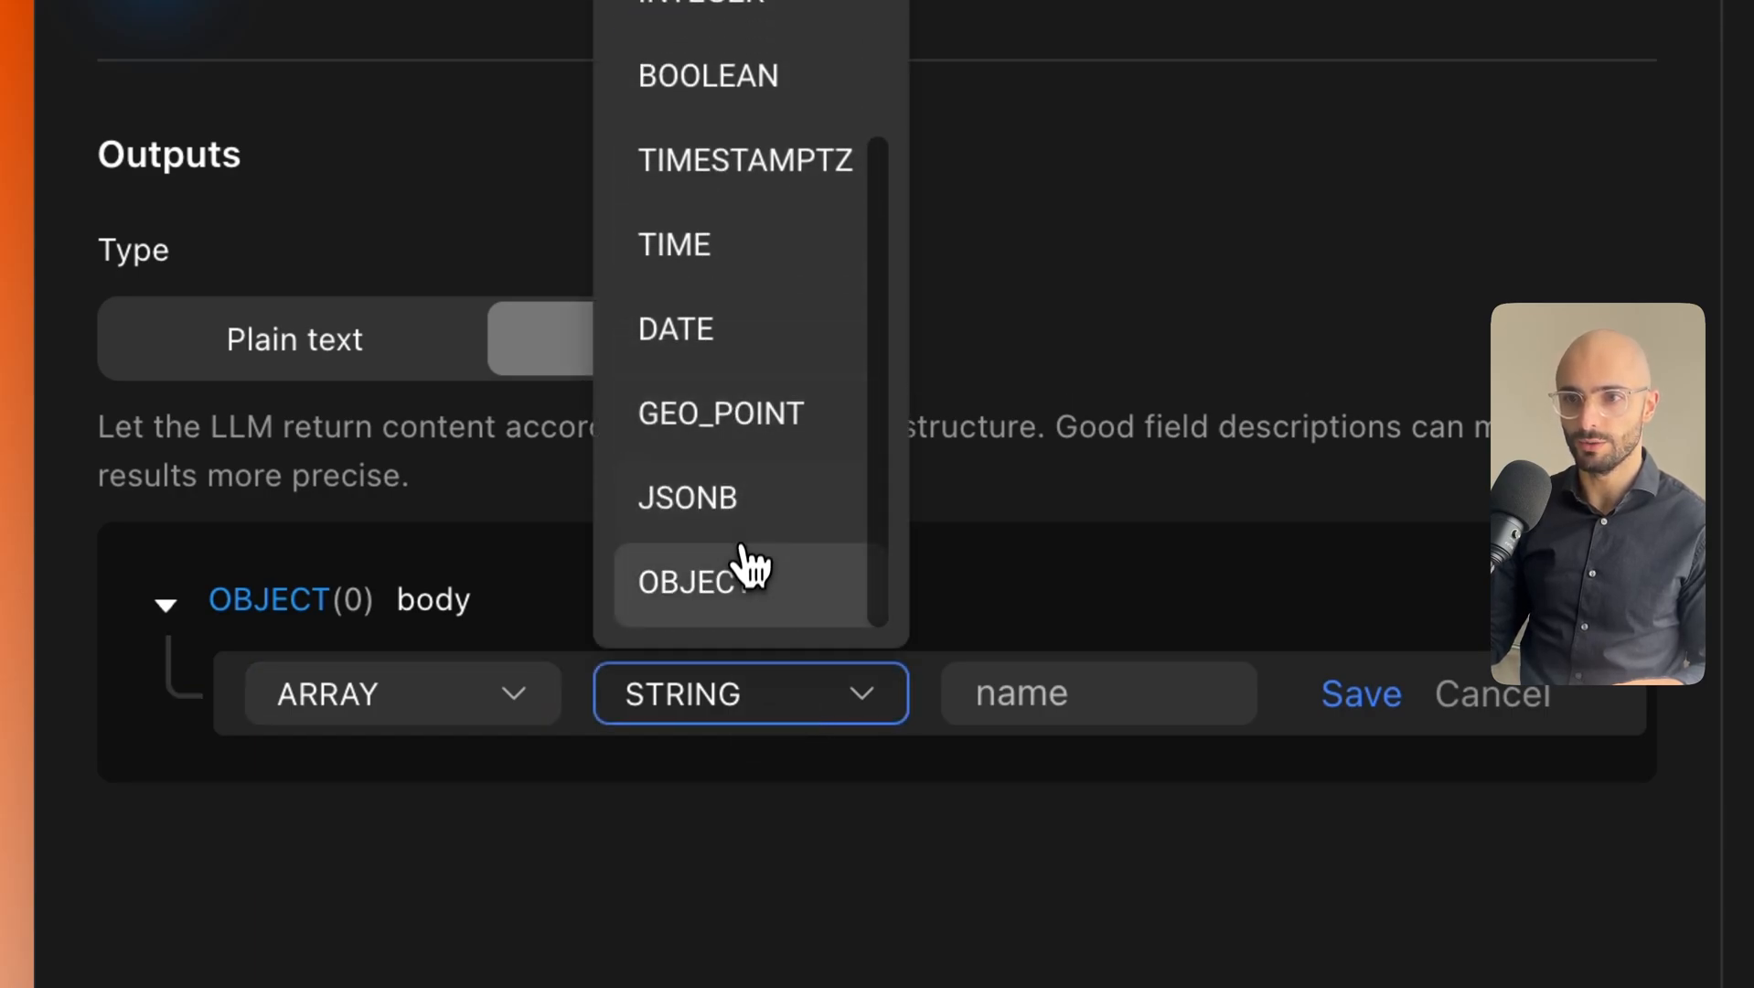
{"action": "left_click", "coordinate": [740, 576]}
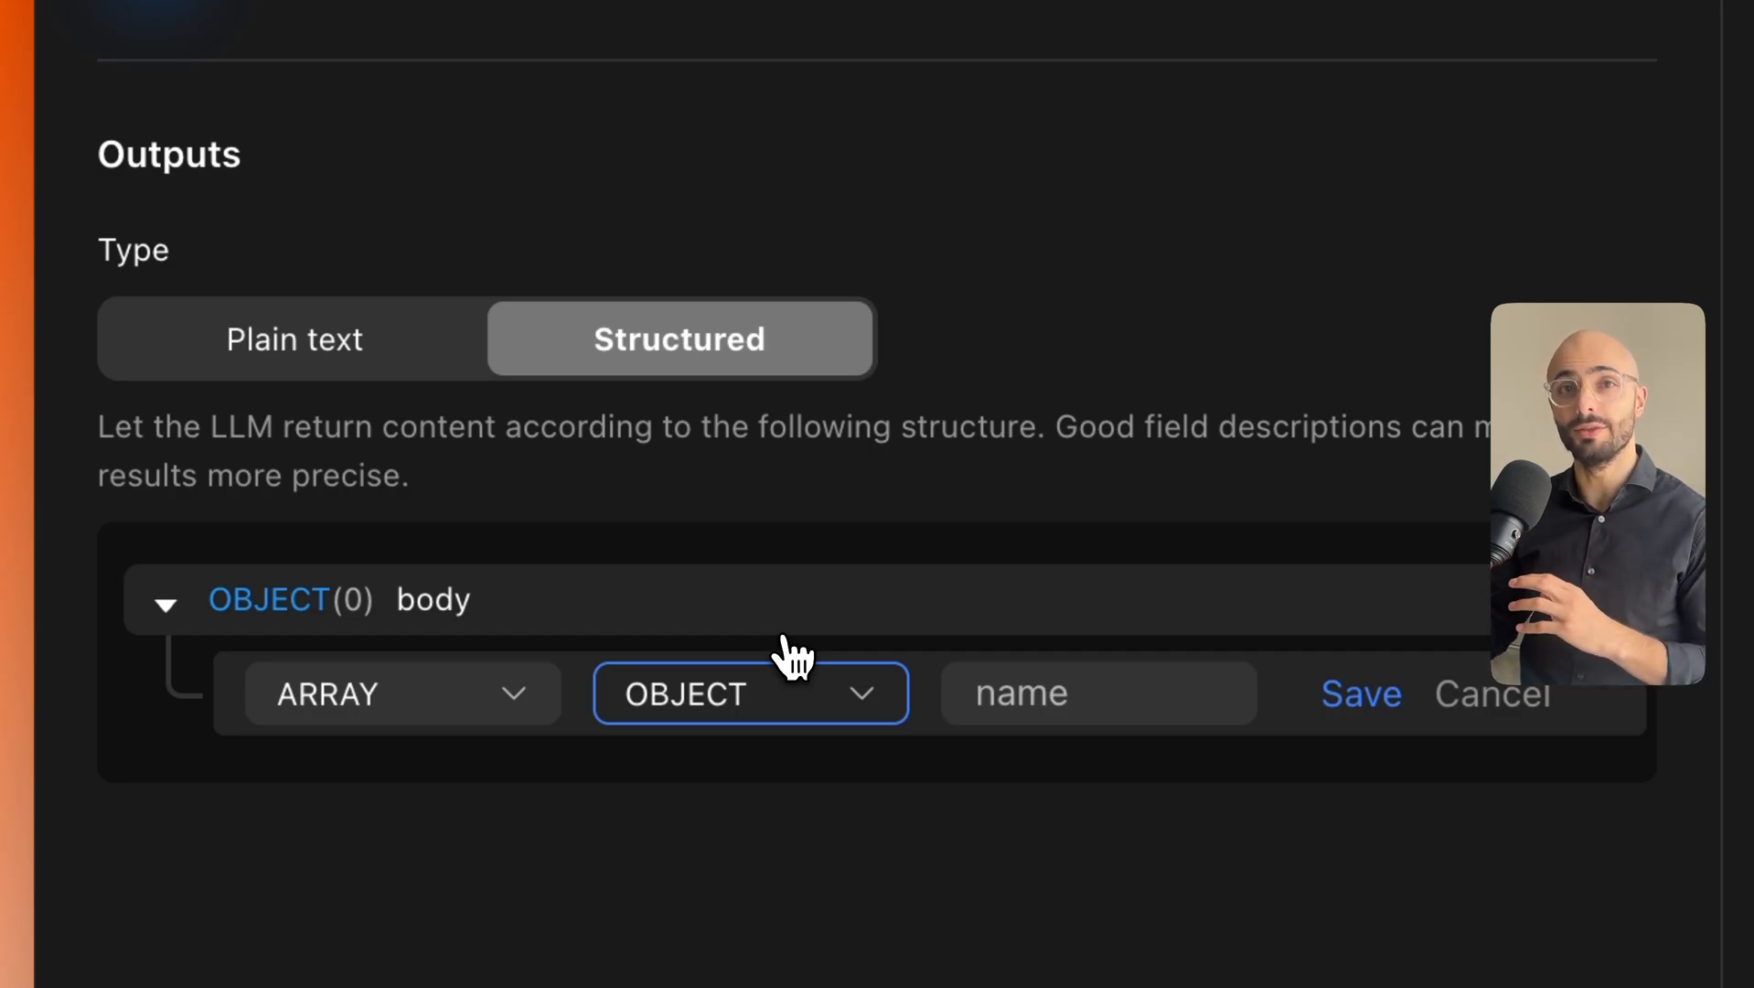
{"action": "left_click", "coordinate": [960, 693]}
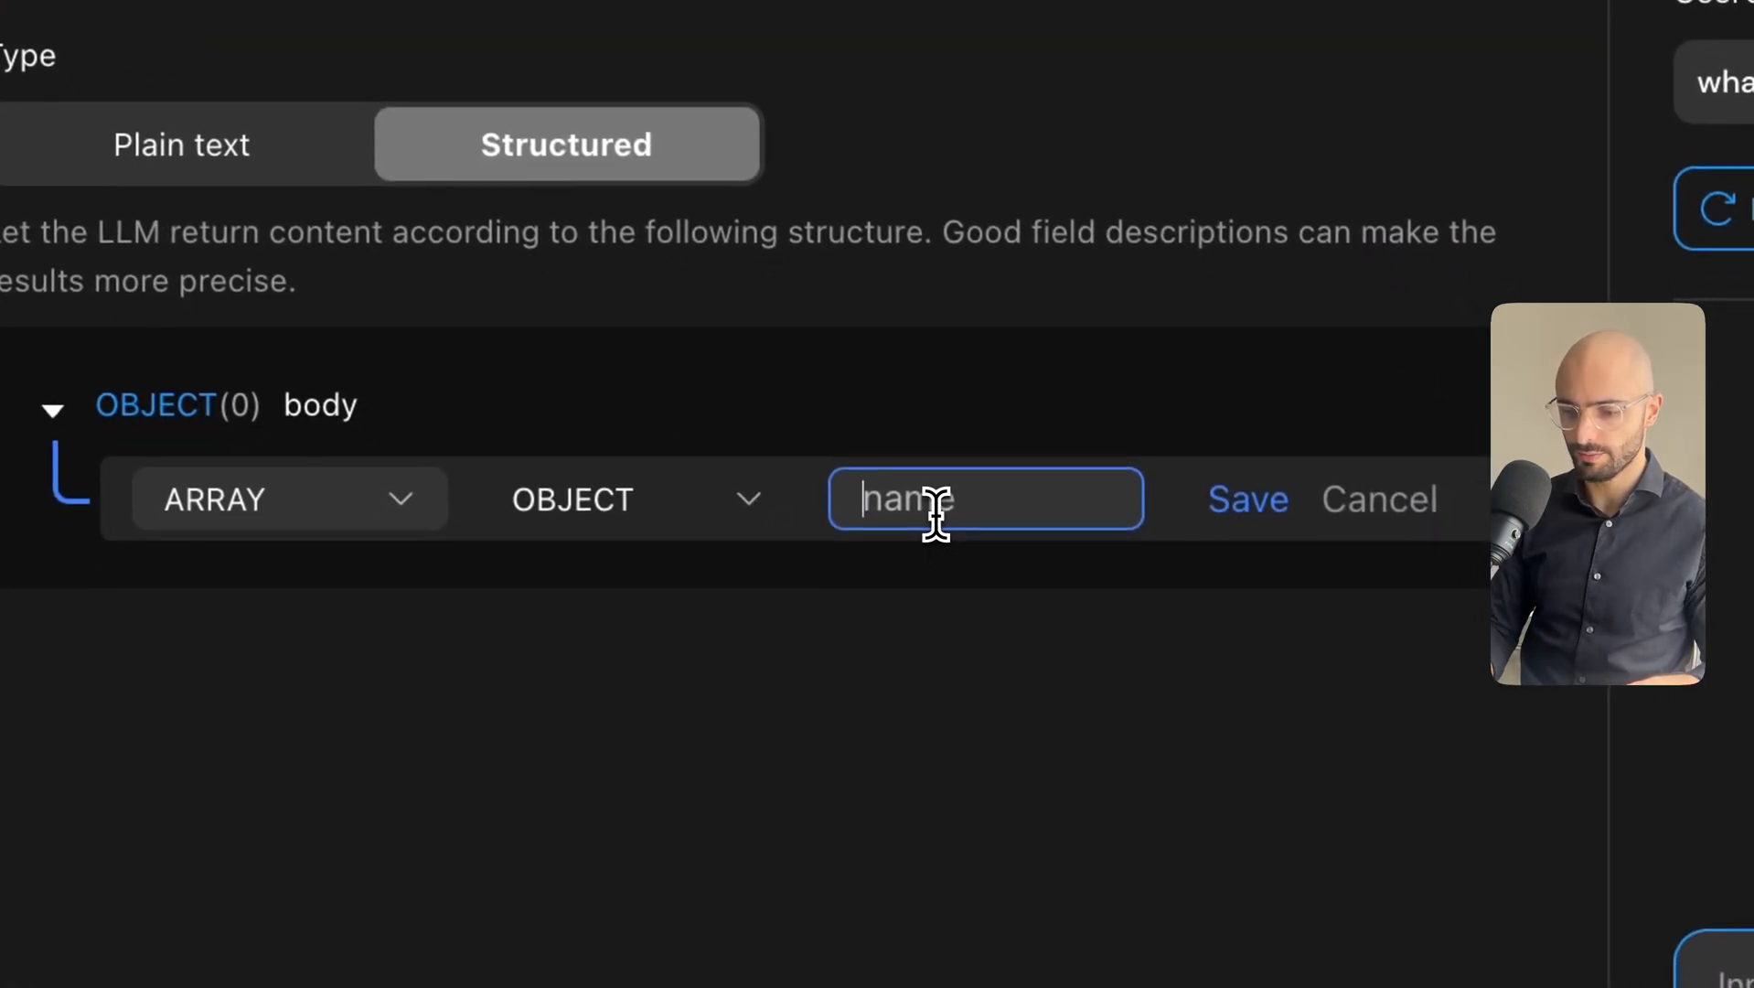
{"action": "type", "text": "post_list"}
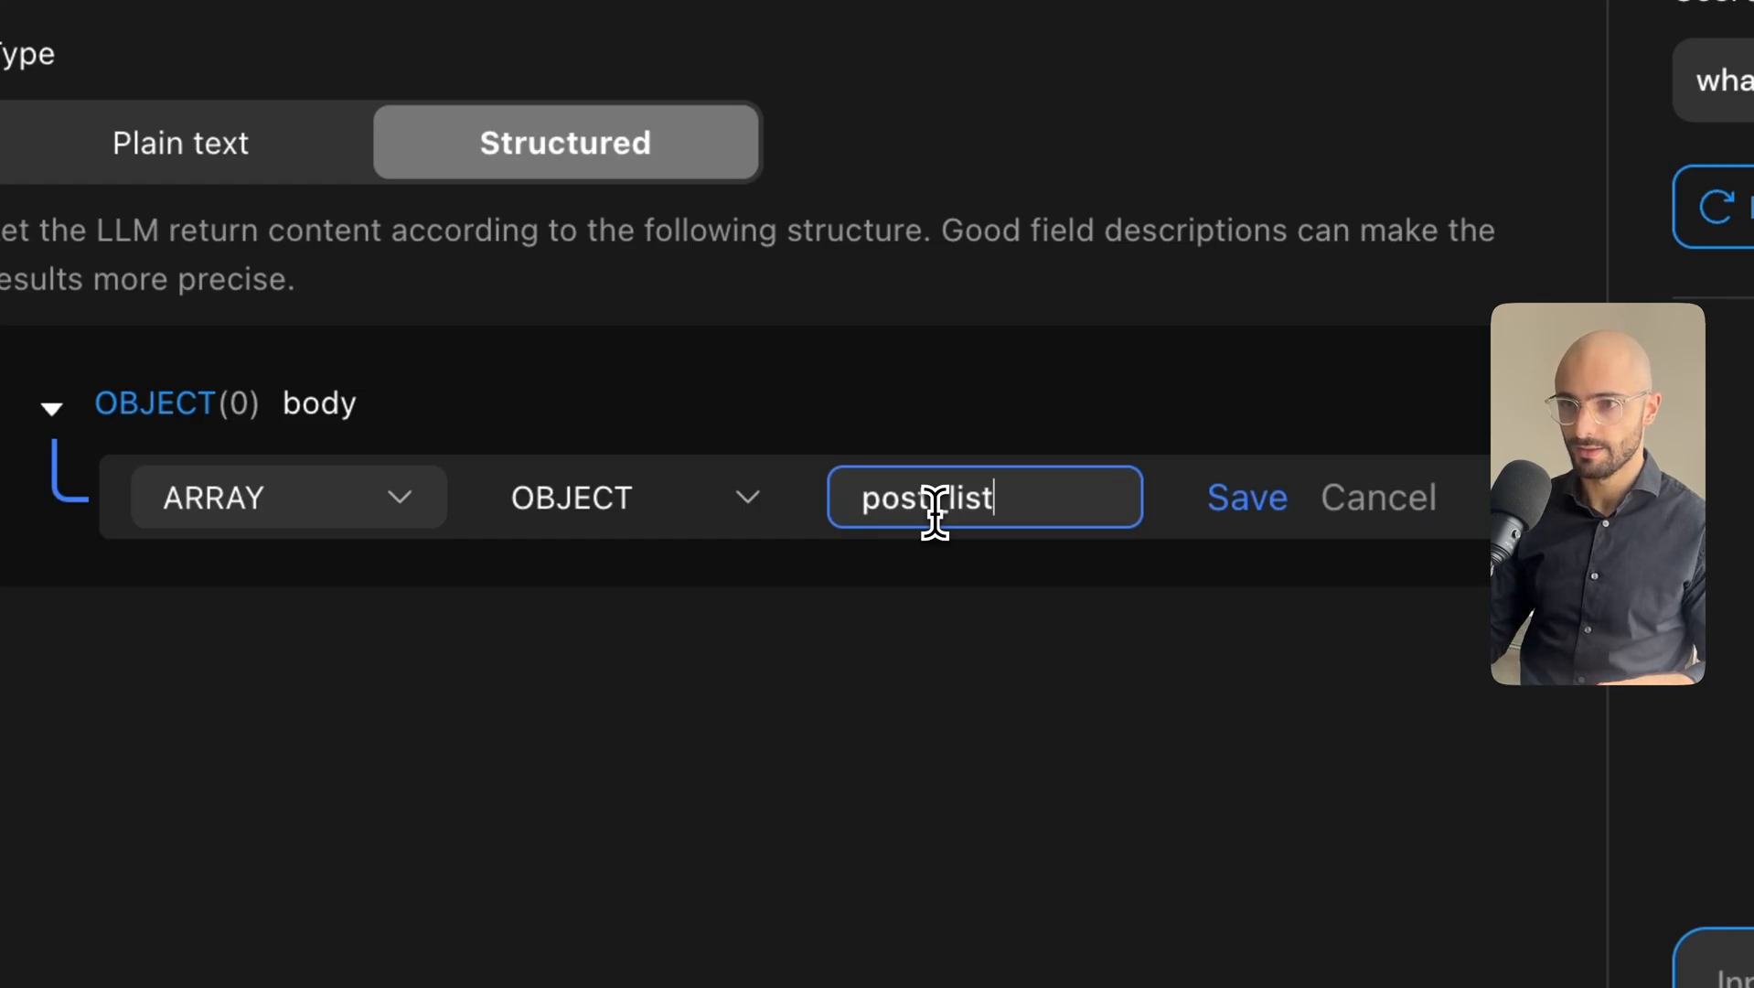
{"action": "scroll", "coordinate": [905, 512], "scroll_direction": "up", "scroll_amount": 15}
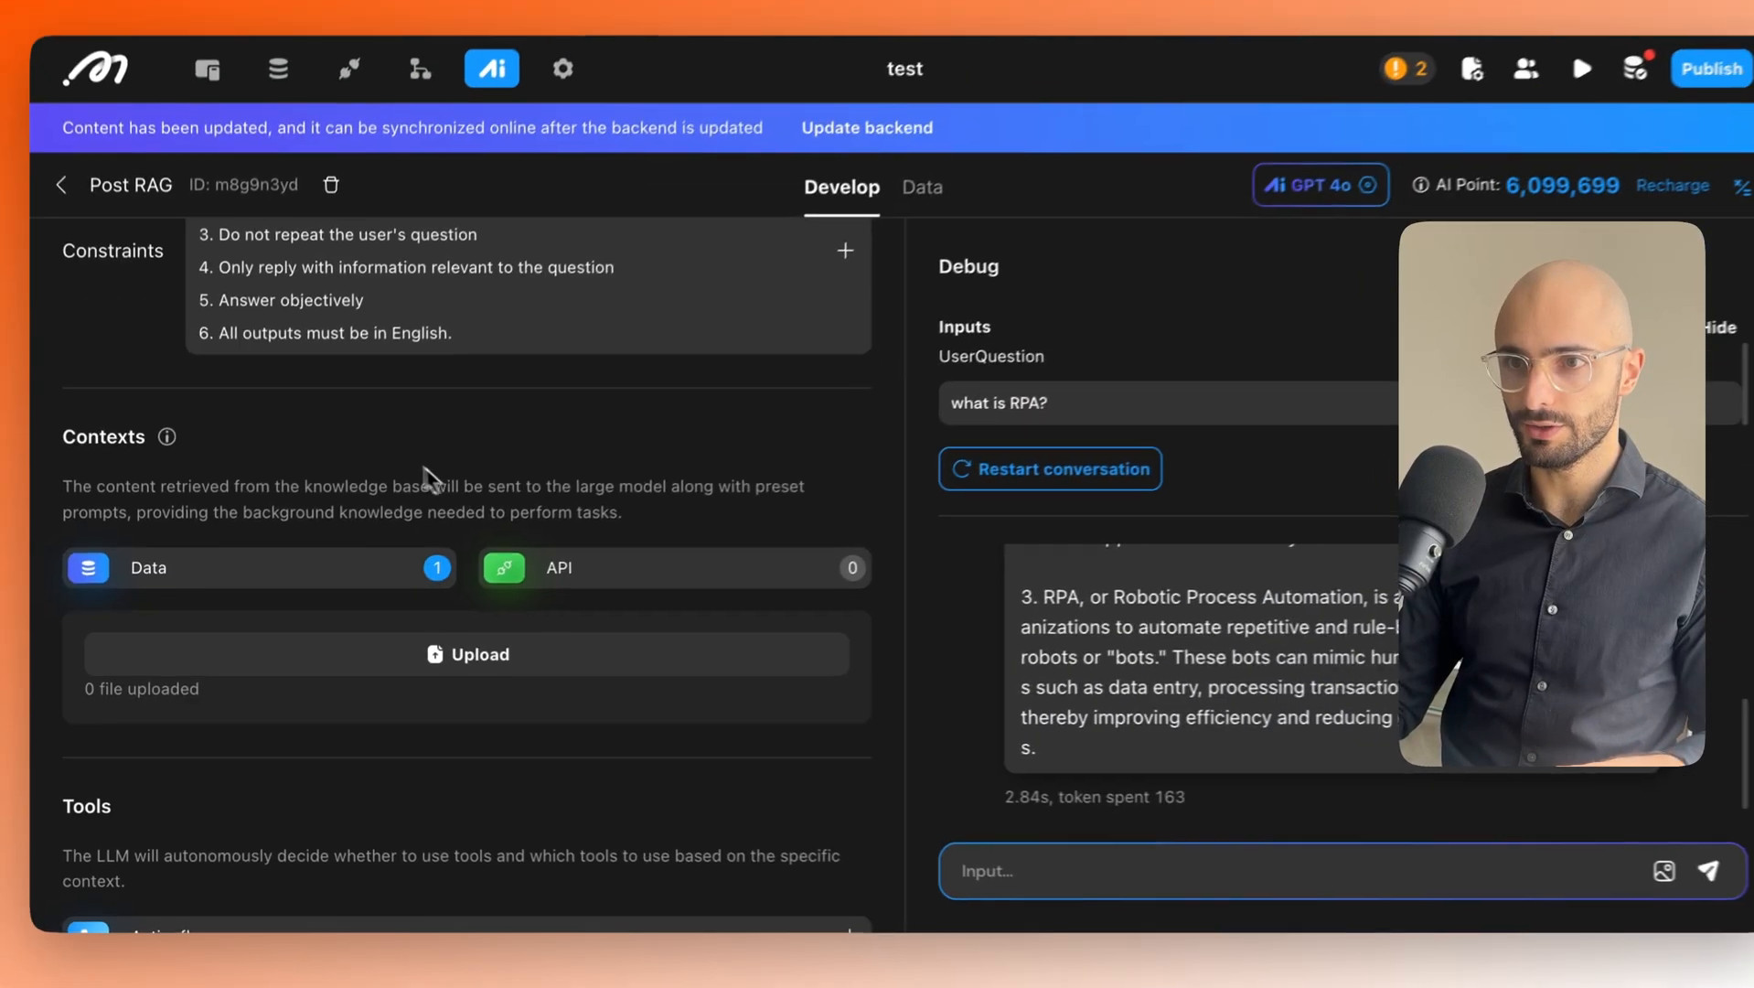
{"action": "scroll", "coordinate": [402, 444], "scroll_direction": "up", "scroll_amount": 2}
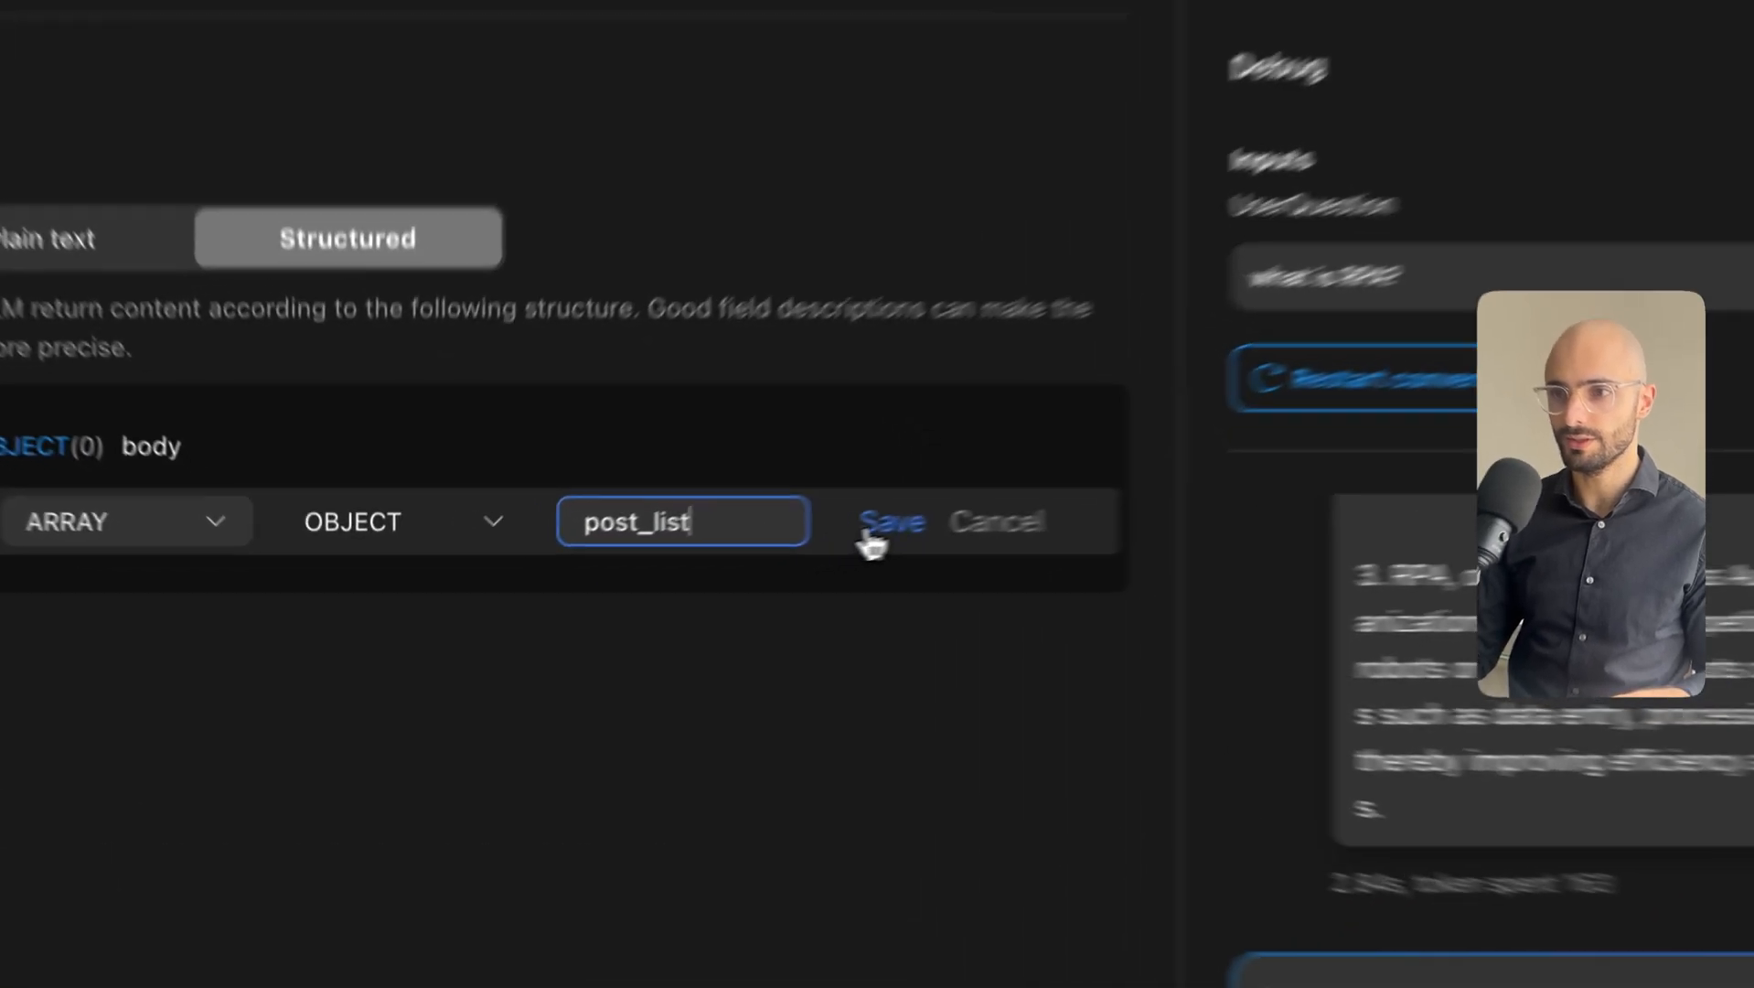
{"action": "left_click", "coordinate": [697, 567]}
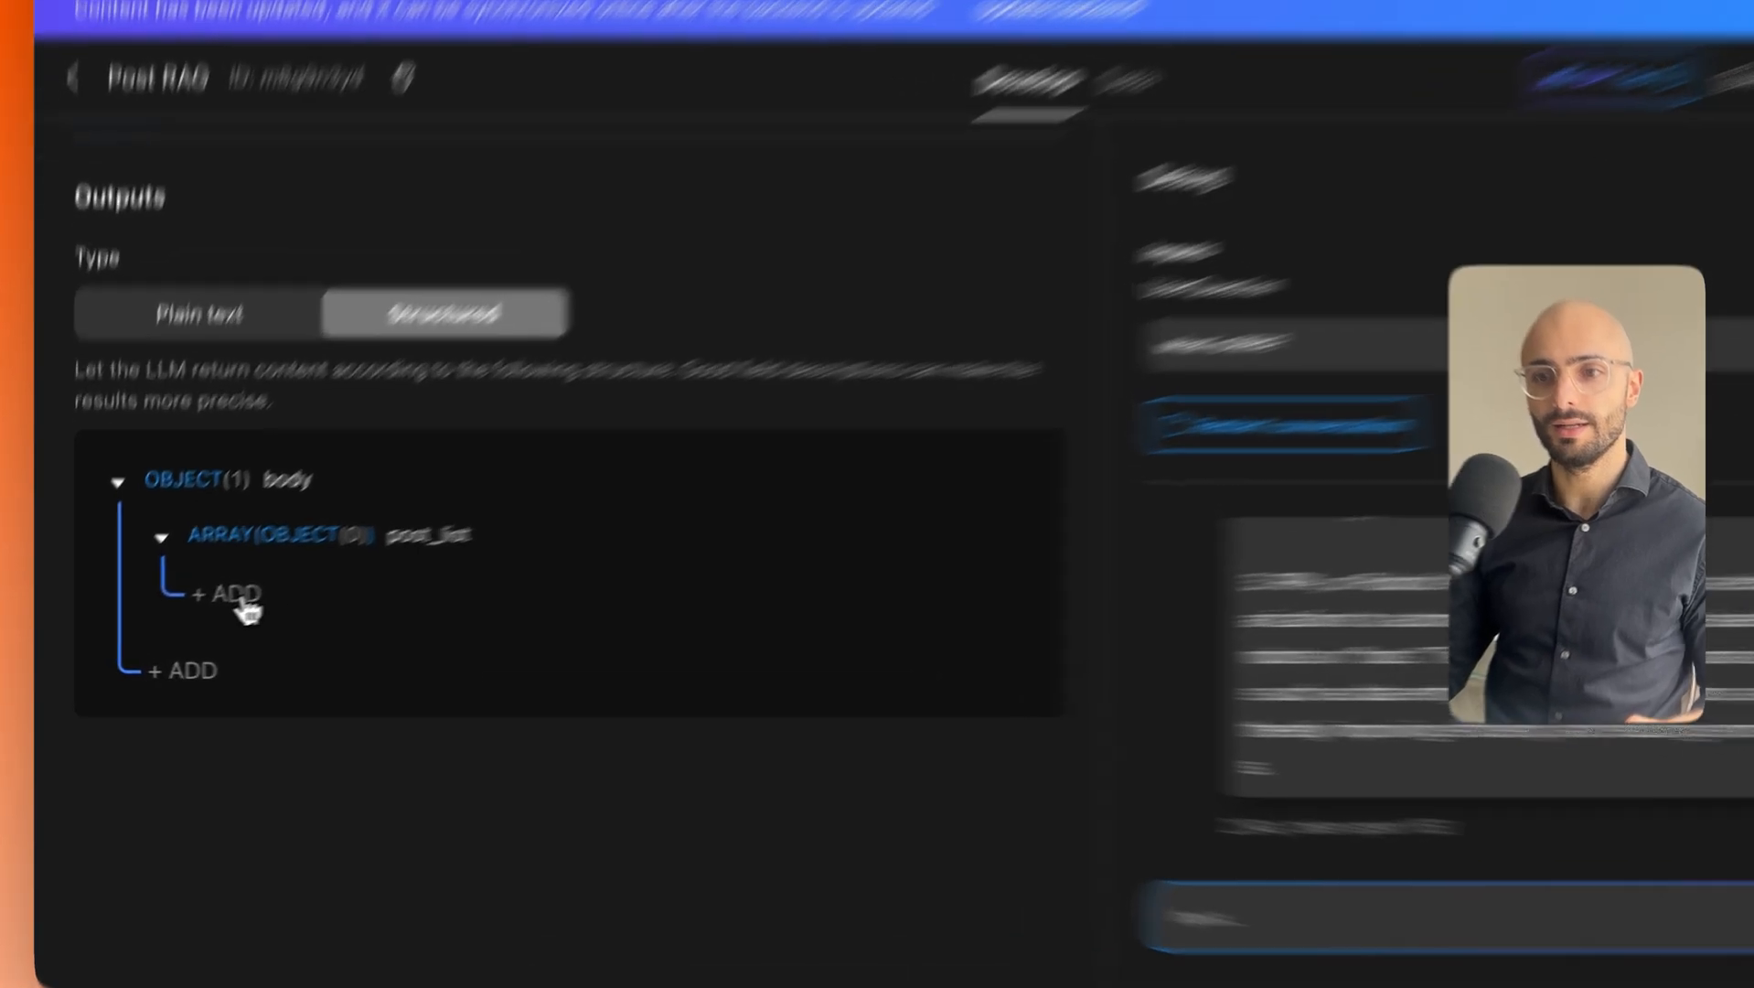
Add an INTEGER field named post_id inside post_list.
{"action": "left_click", "coordinate": [226, 616]}
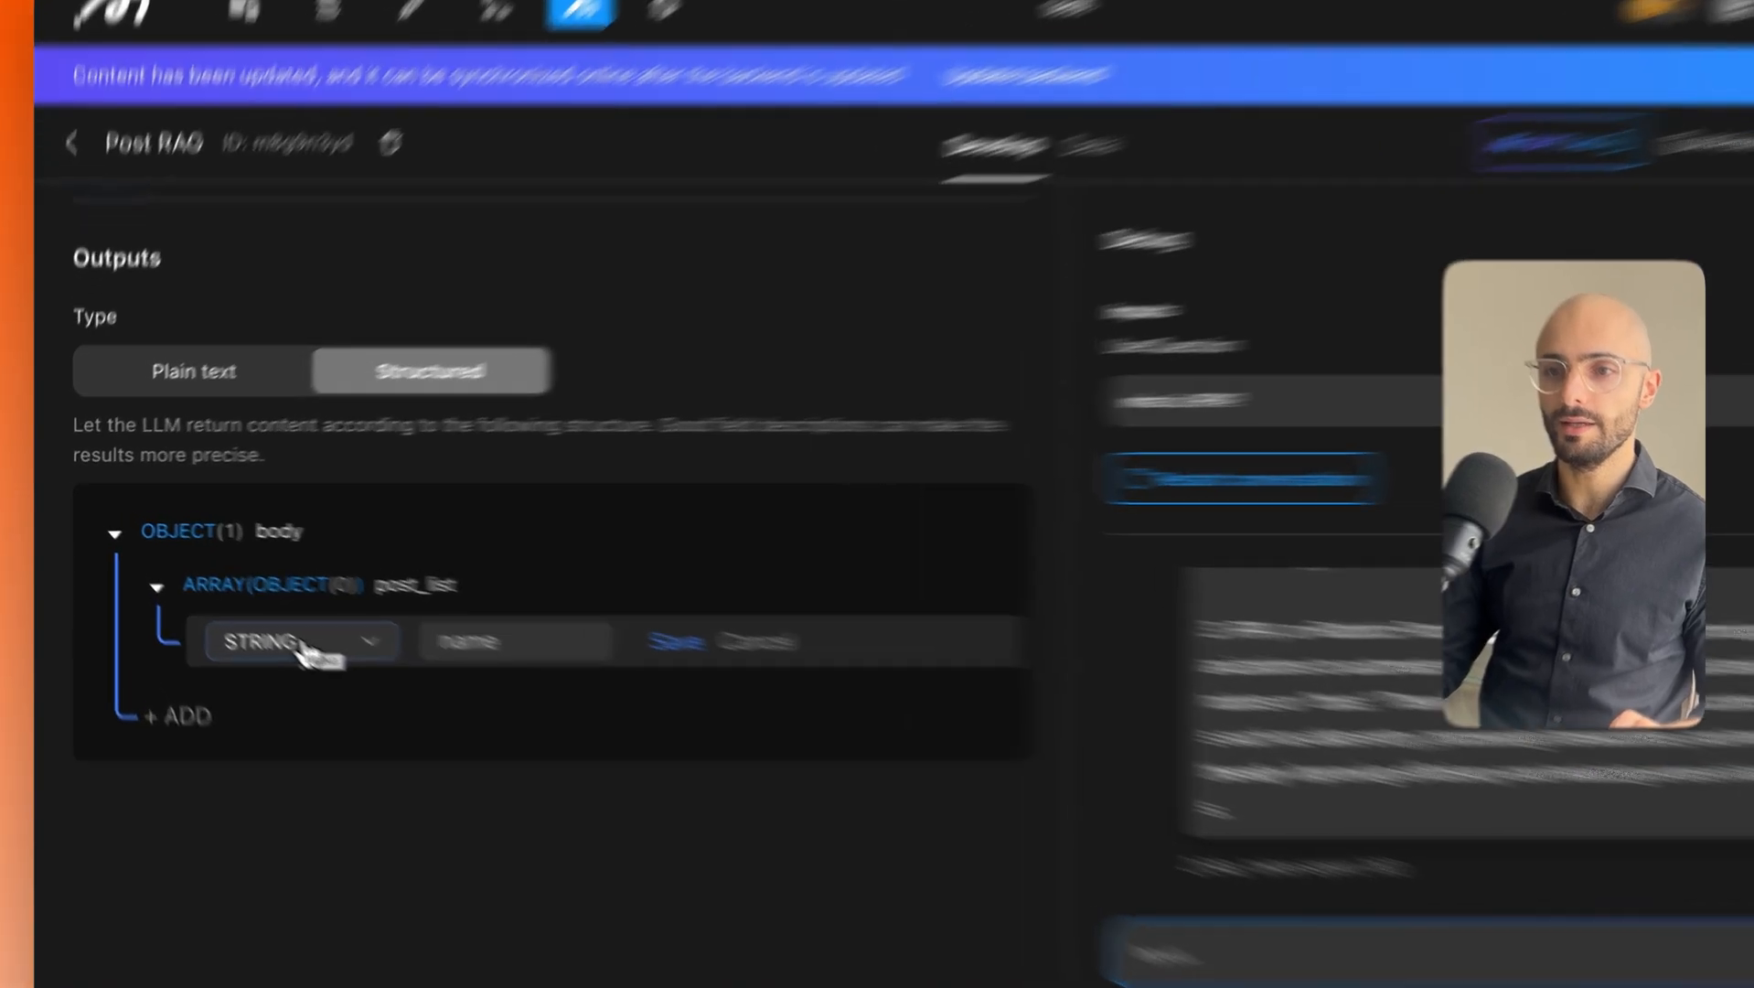
{"action": "left_click", "coordinate": [257, 612]}
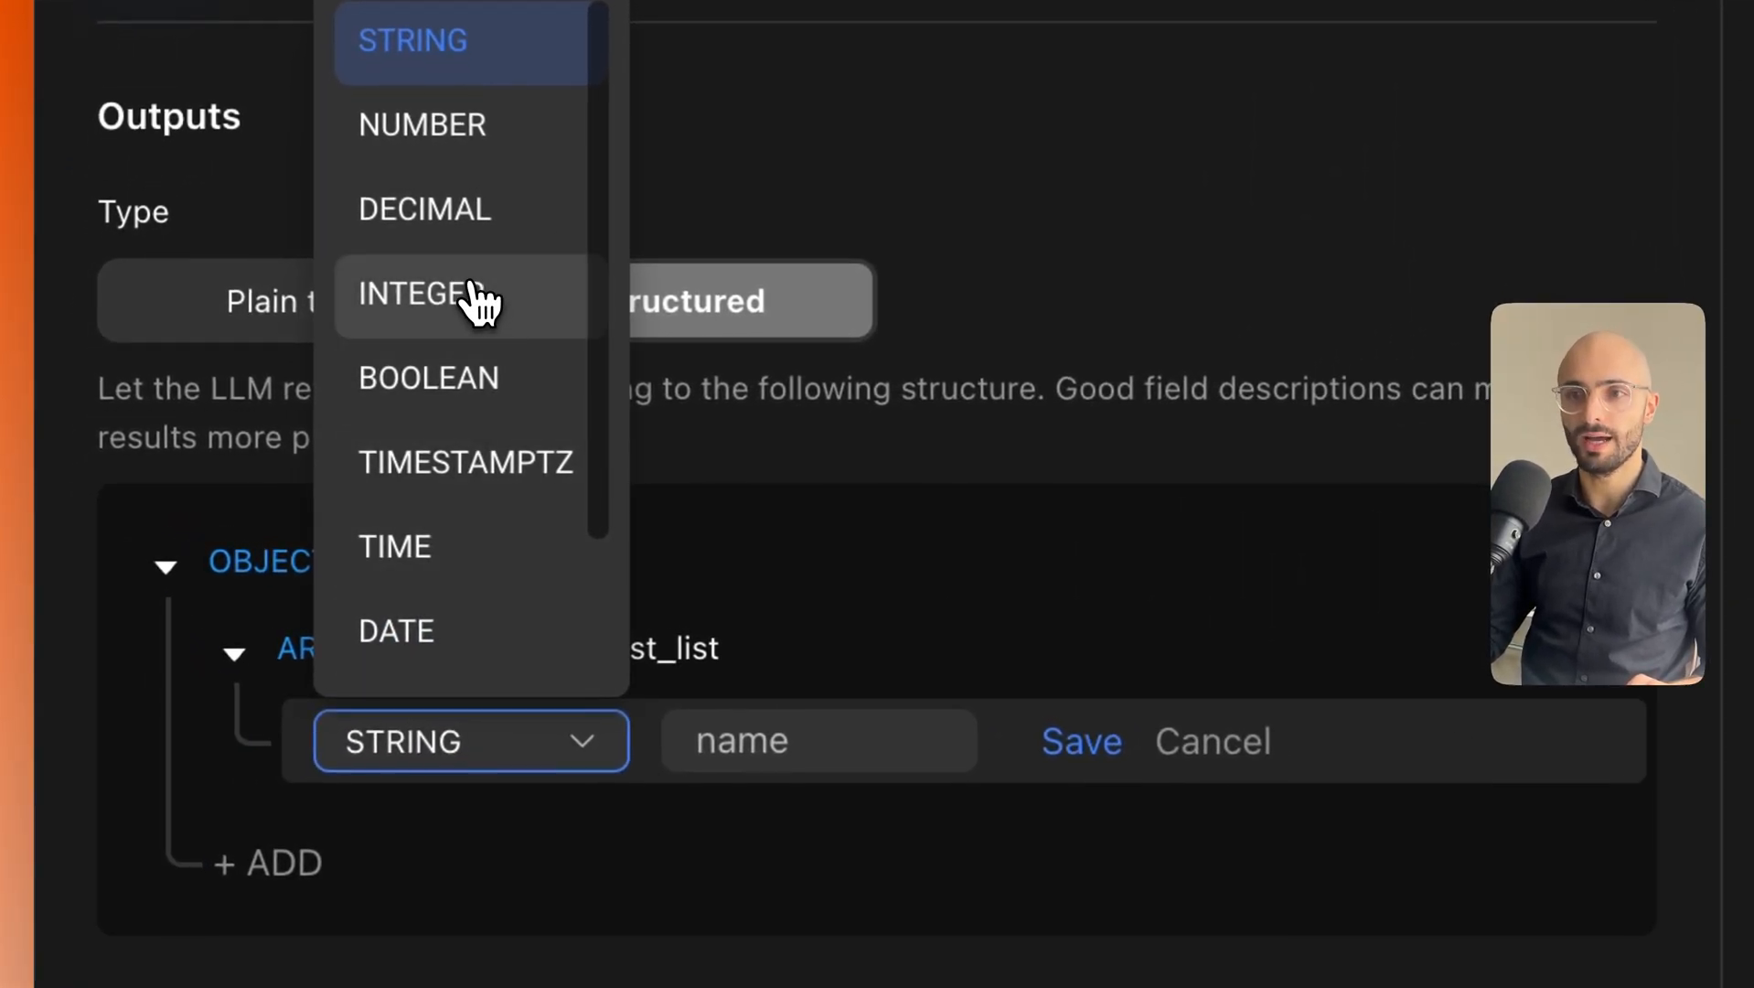
{"action": "left_click", "coordinate": [462, 293]}
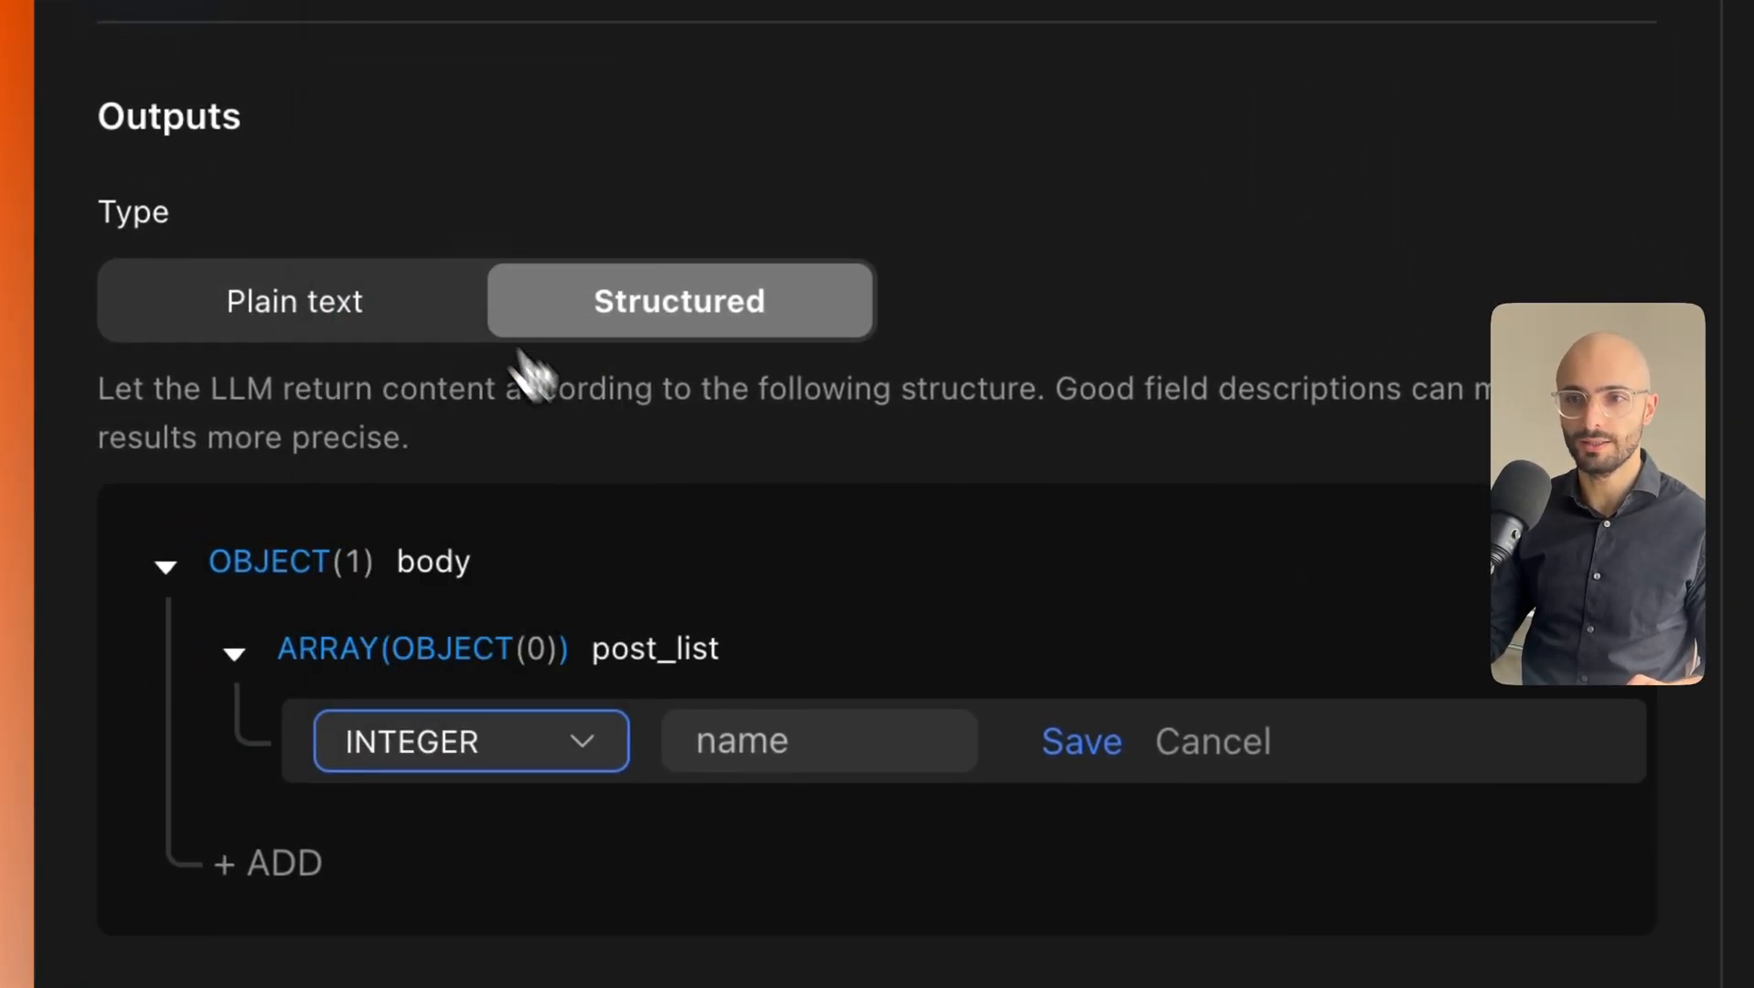
{"action": "left_click", "coordinate": [816, 741]}
{"action": "type", "text": "post_is"}
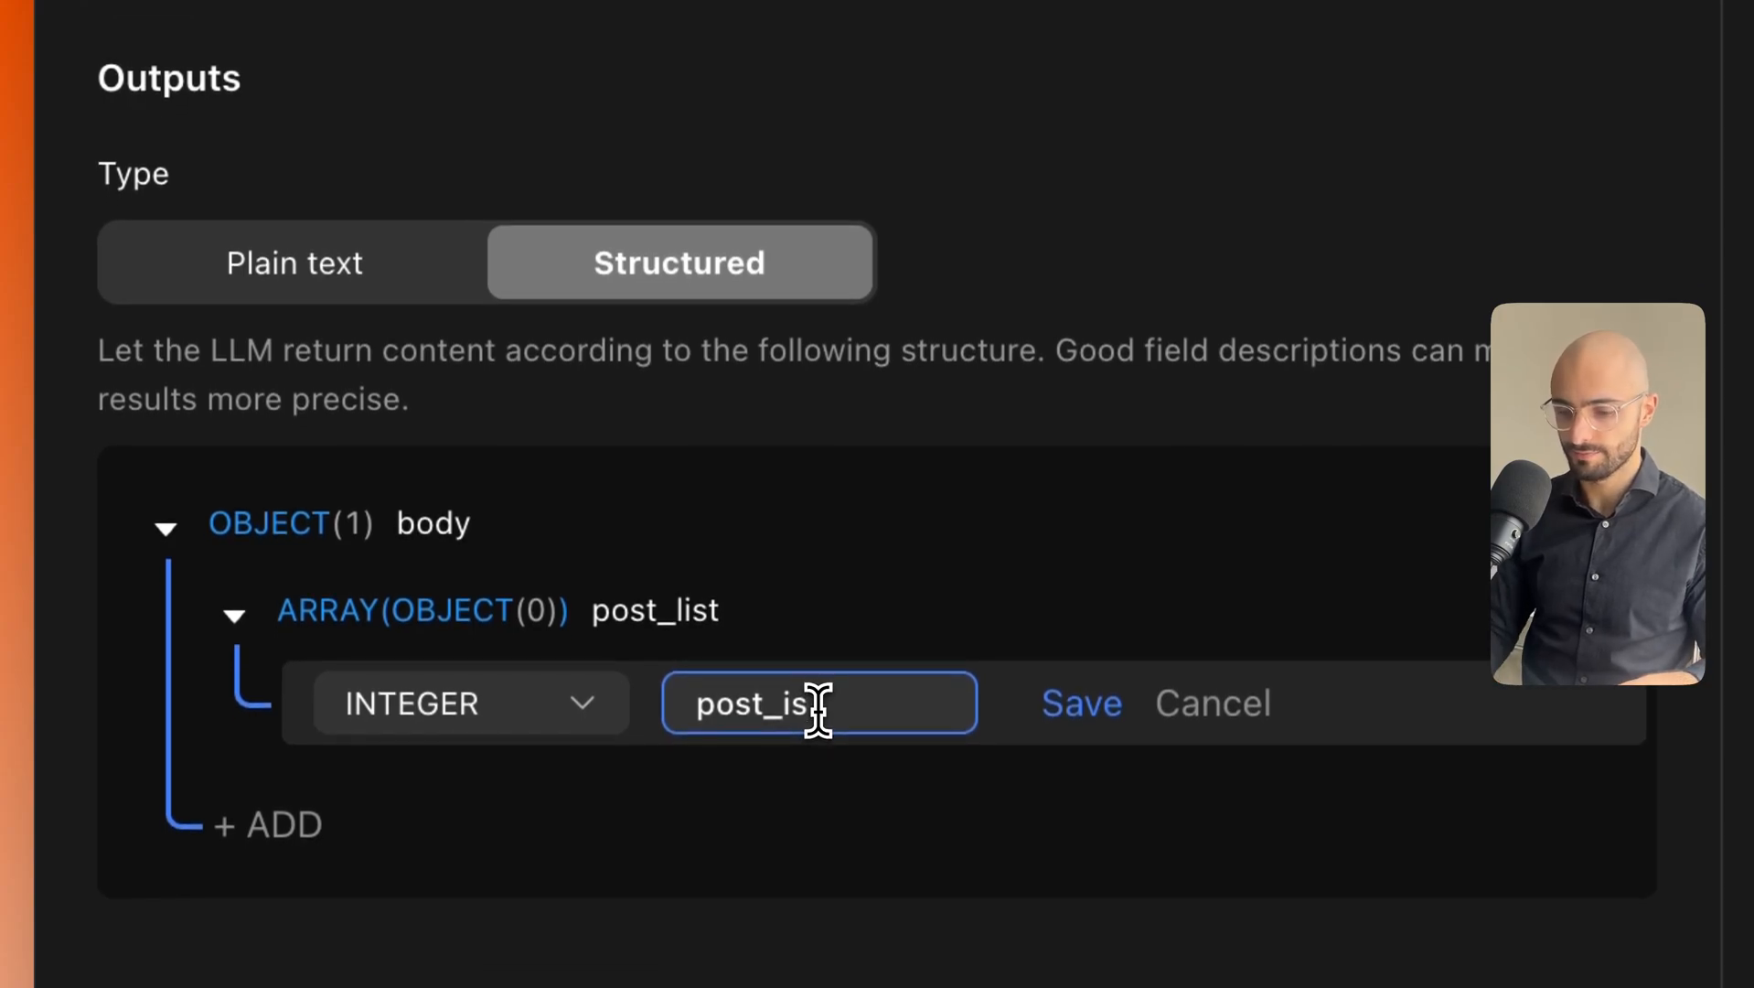
{"action": "key", "text": "BackSpace"}
{"action": "type", "text": "d"}
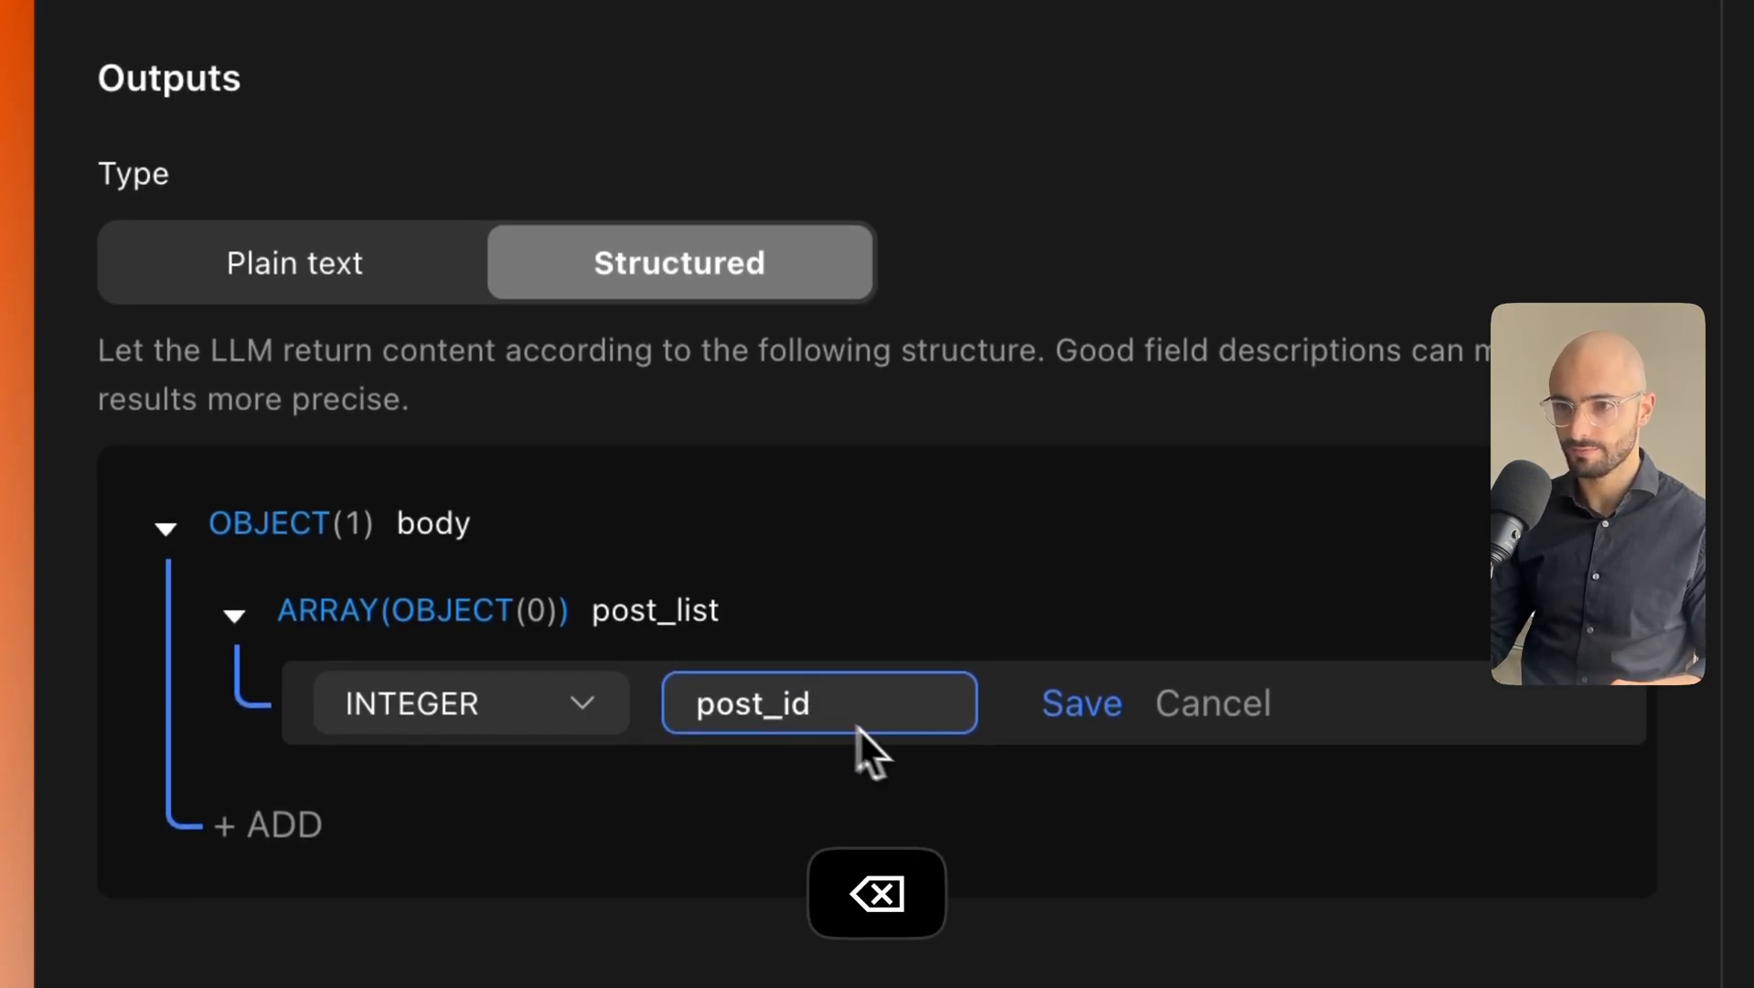
{"action": "left_click", "coordinate": [1082, 704]}
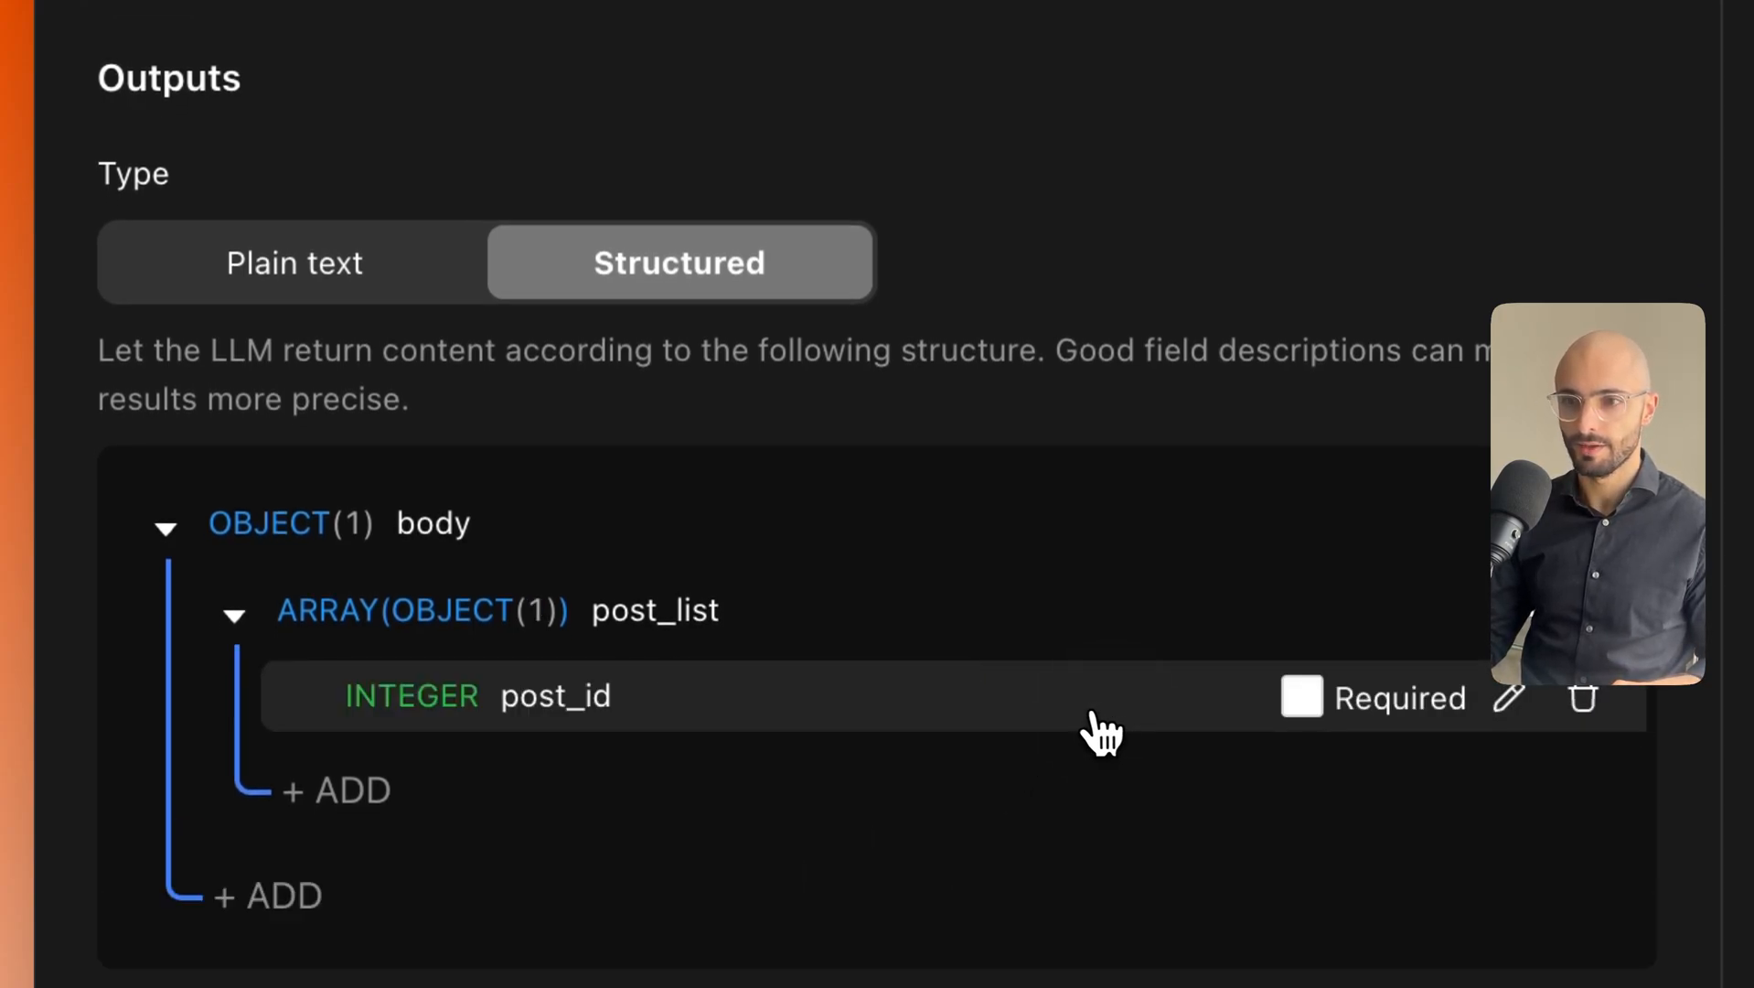
Add a STRING field named post_title inside post_list.
{"action": "left_click", "coordinate": [370, 792]}
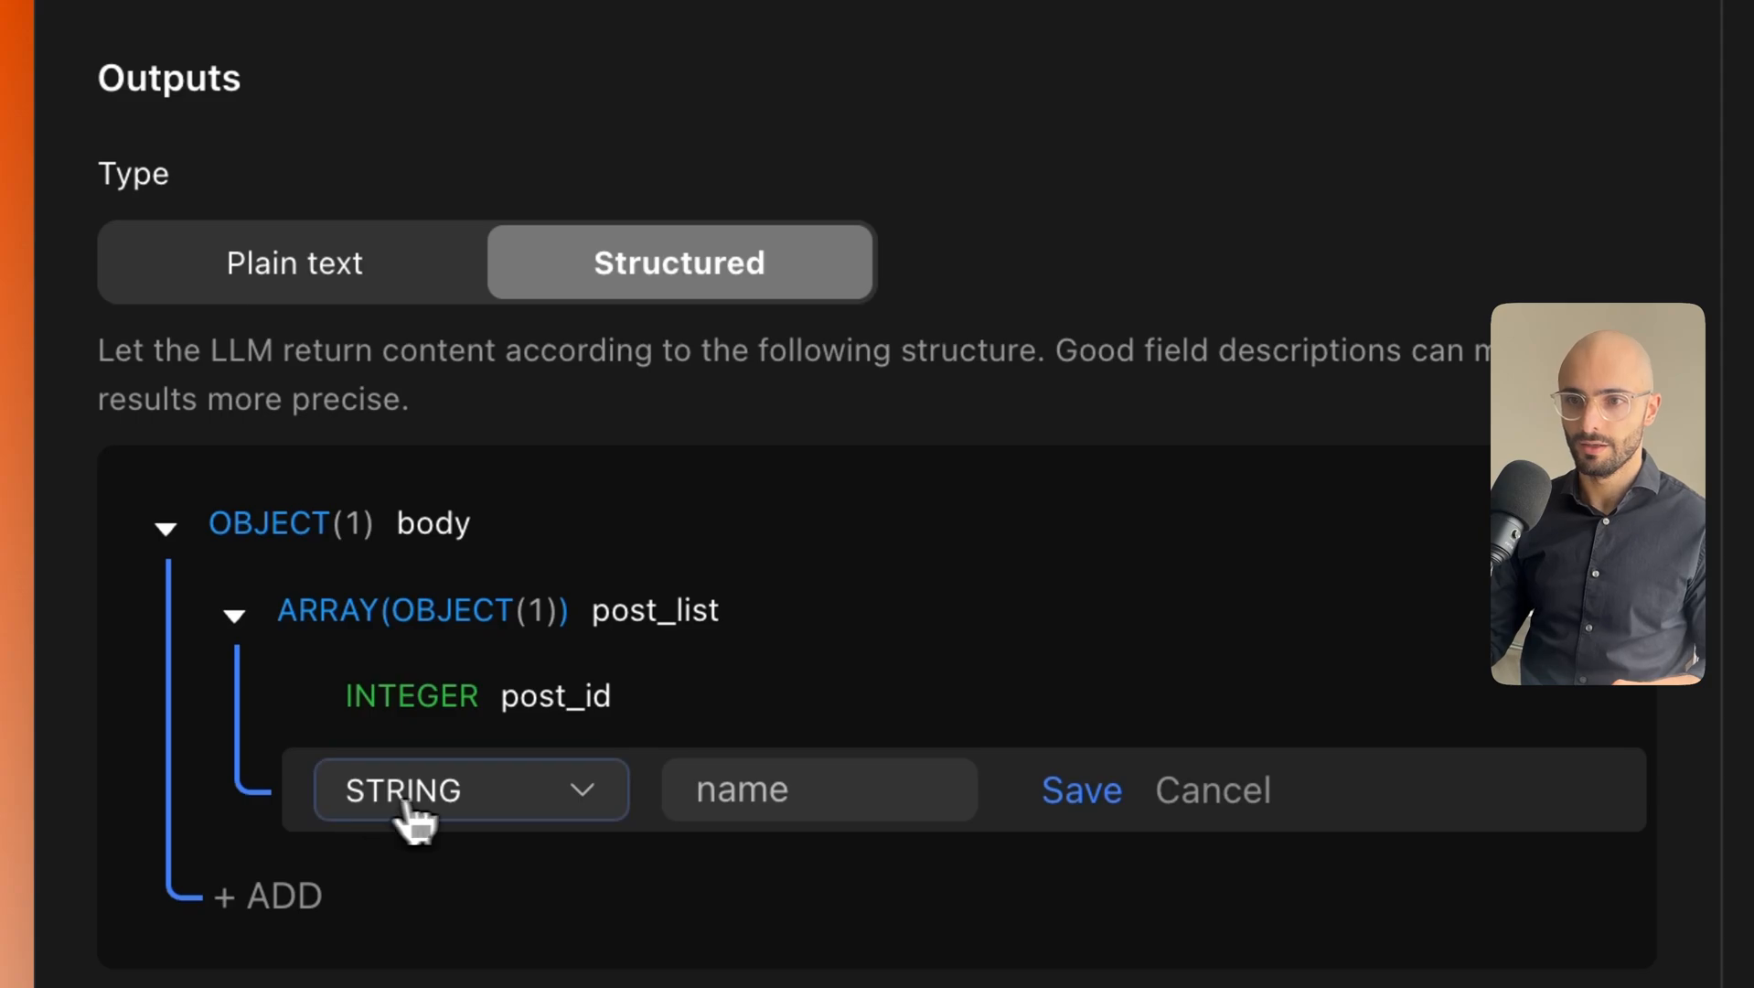
{"action": "left_click", "coordinate": [465, 816]}
{"action": "scroll", "coordinate": [419, 247], "scroll_direction": "up", "scroll_amount": 1}
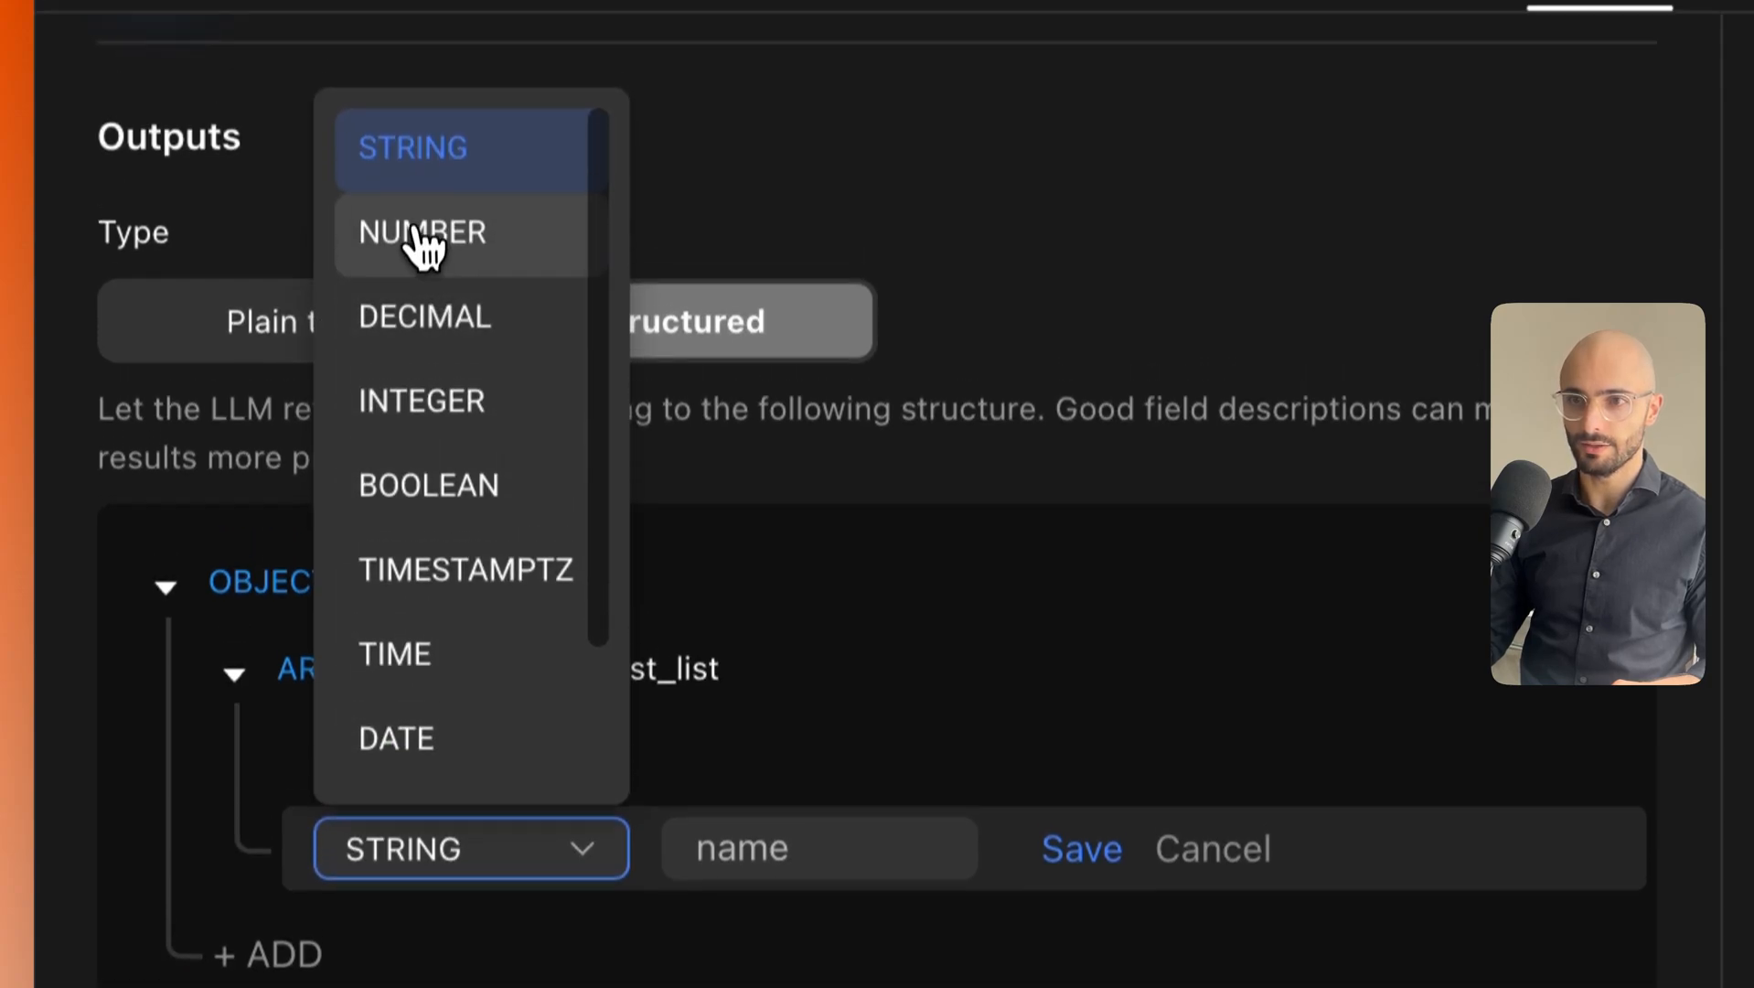
{"action": "left_click", "coordinate": [422, 203]}
{"action": "scroll", "coordinate": [638, 646], "scroll_direction": "down", "scroll_amount": 4}
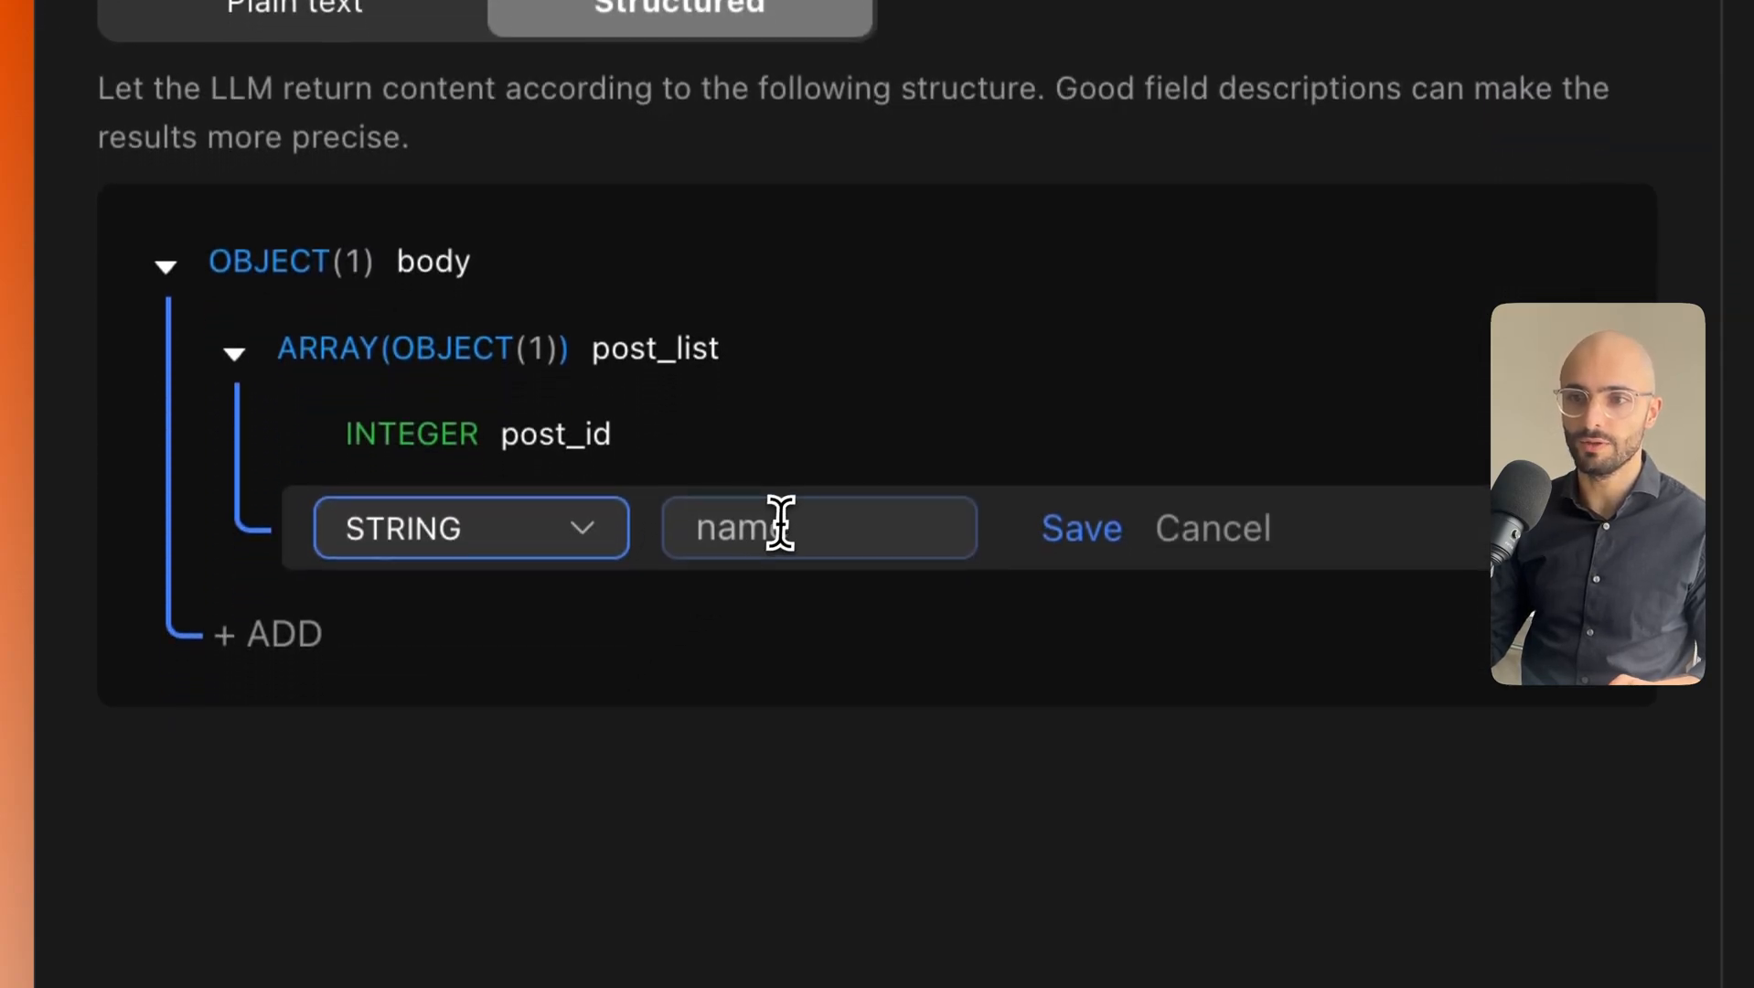
{"action": "left_click", "coordinate": [783, 519]}
{"action": "left_click", "coordinate": [783, 518]}
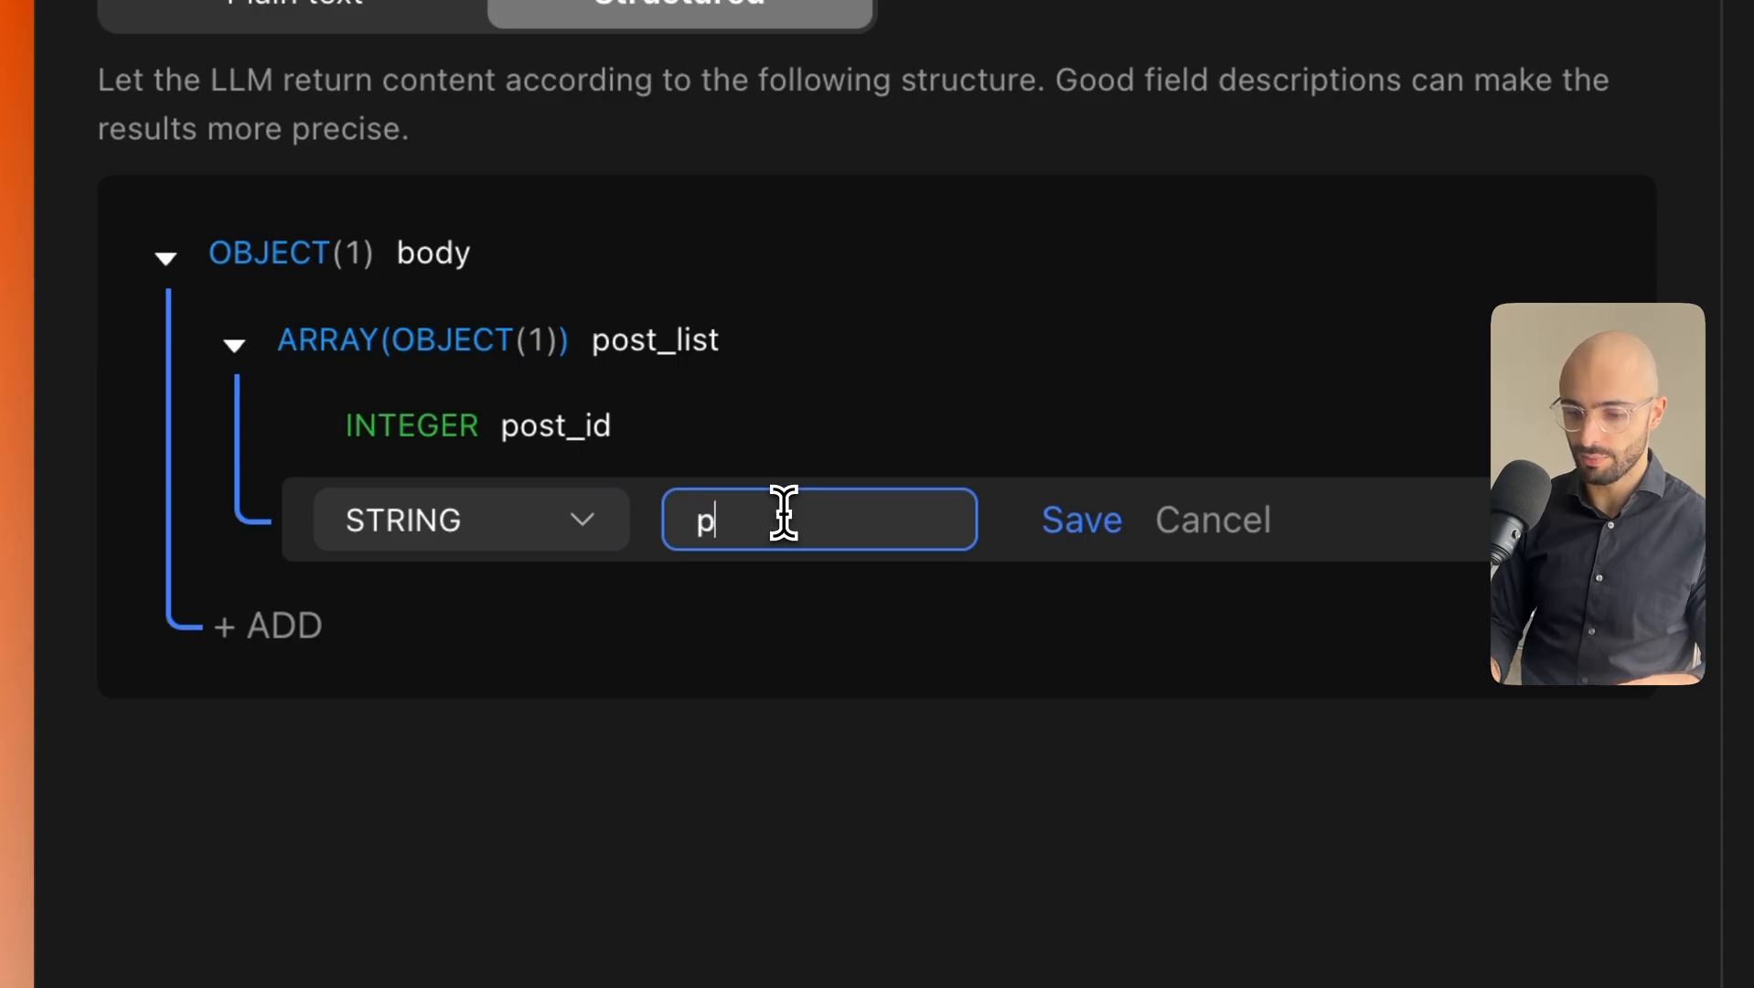
{"action": "type", "text": "post_title"}
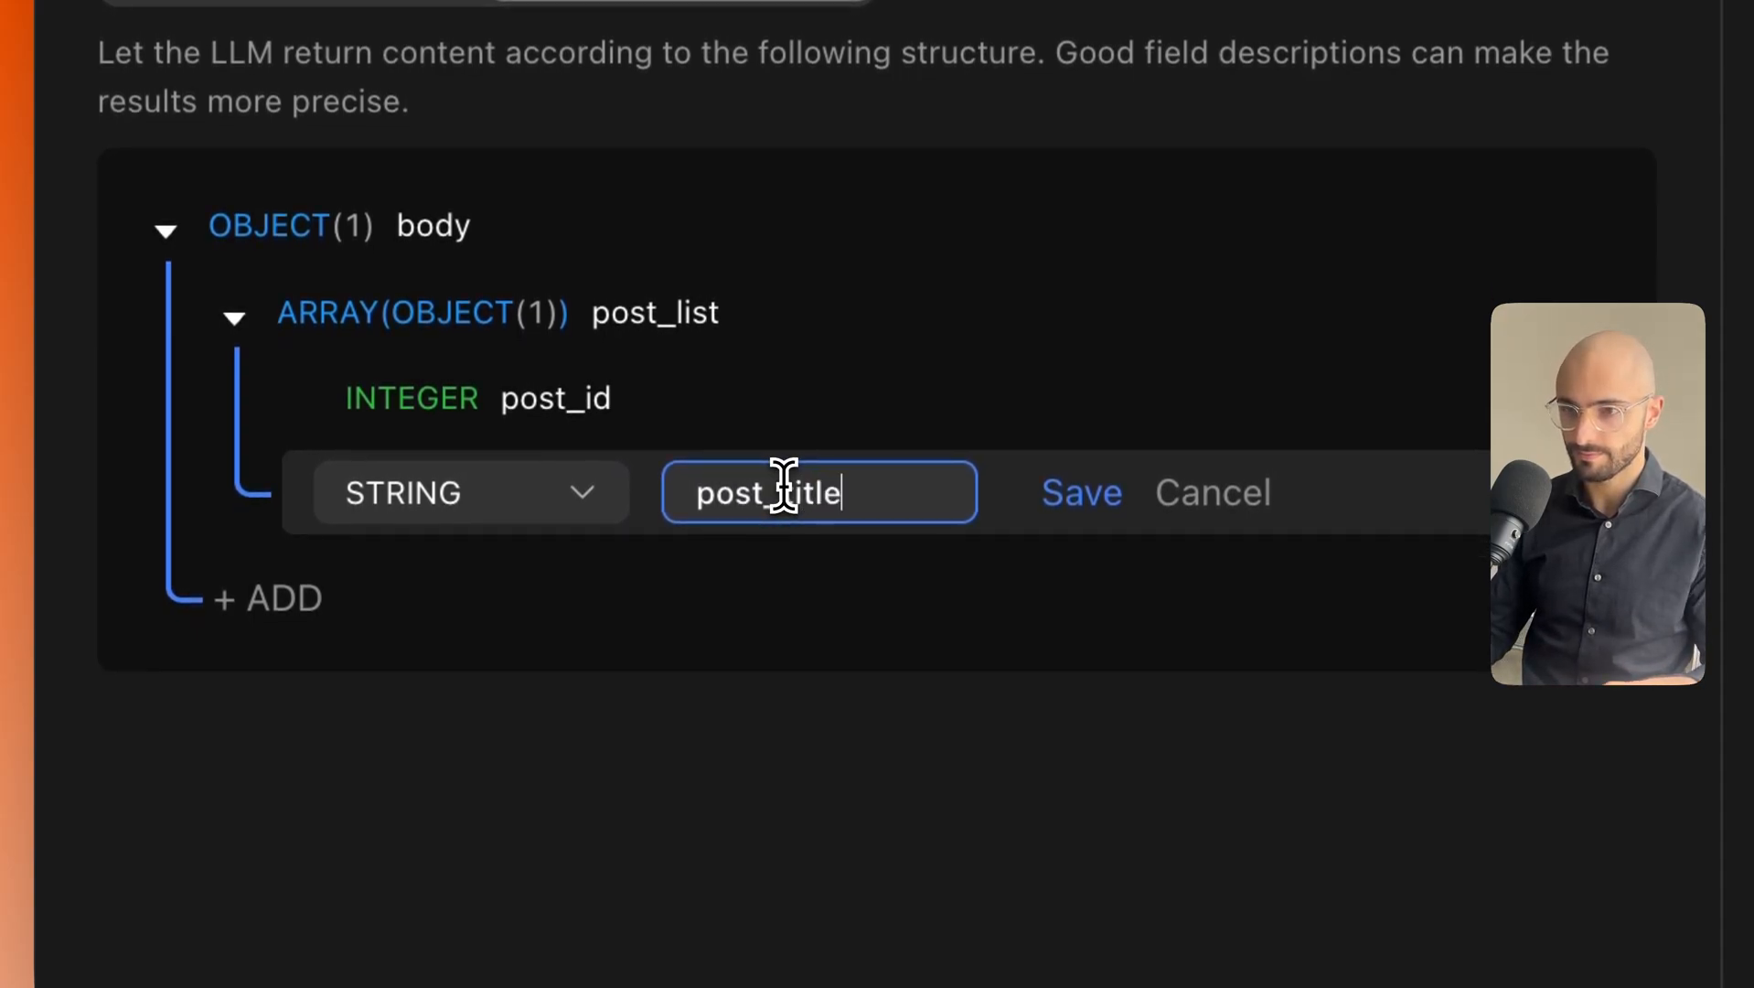
{"action": "left_click", "coordinate": [1093, 494]}
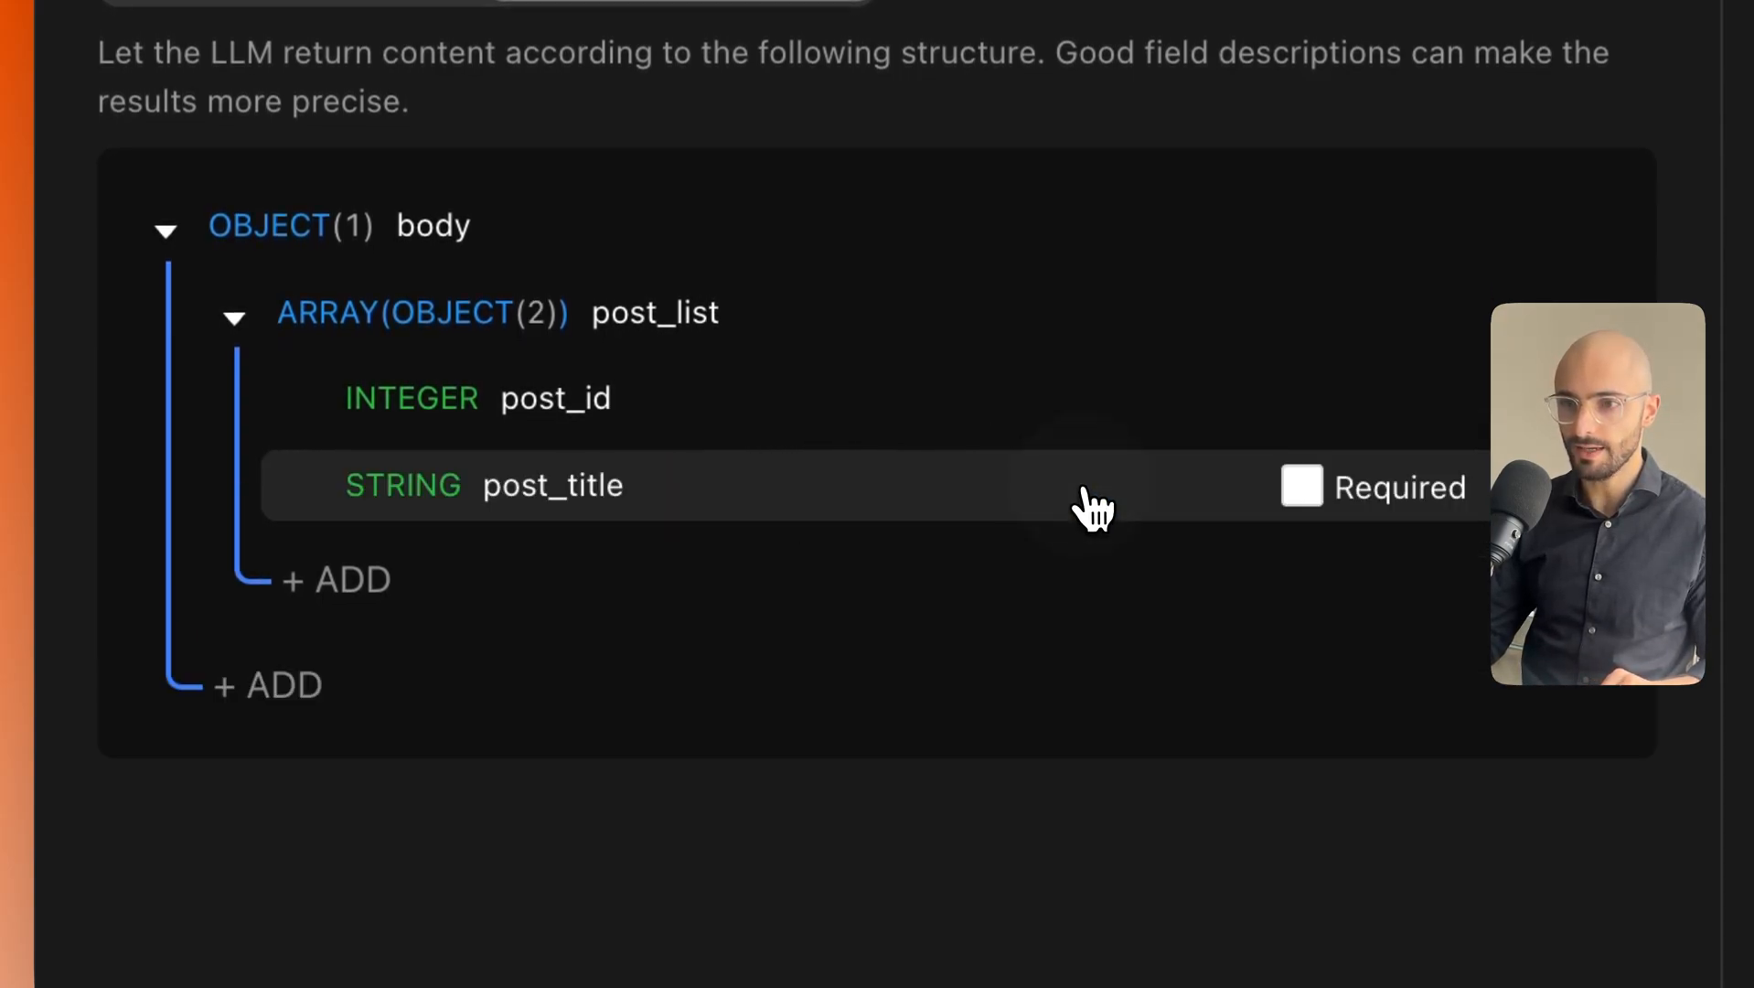
Add a STRING field named post_content inside post_list.
{"action": "left_click", "coordinate": [364, 585]}
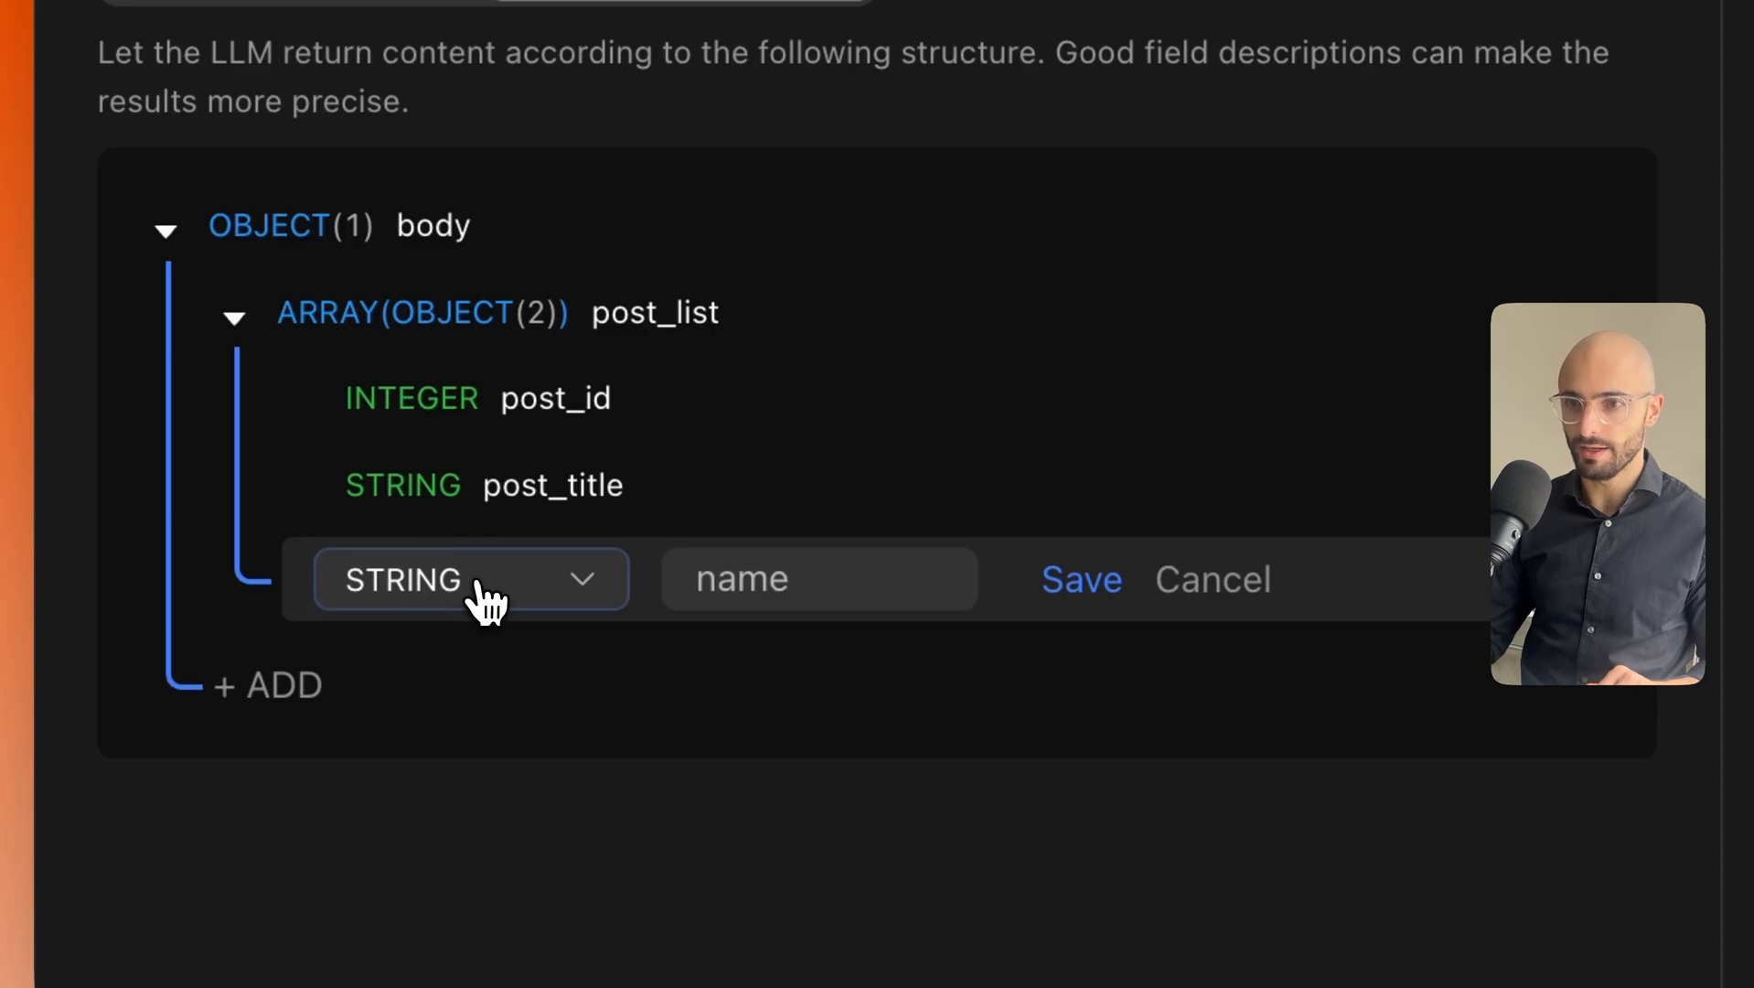
{"action": "left_click", "coordinate": [791, 596]}
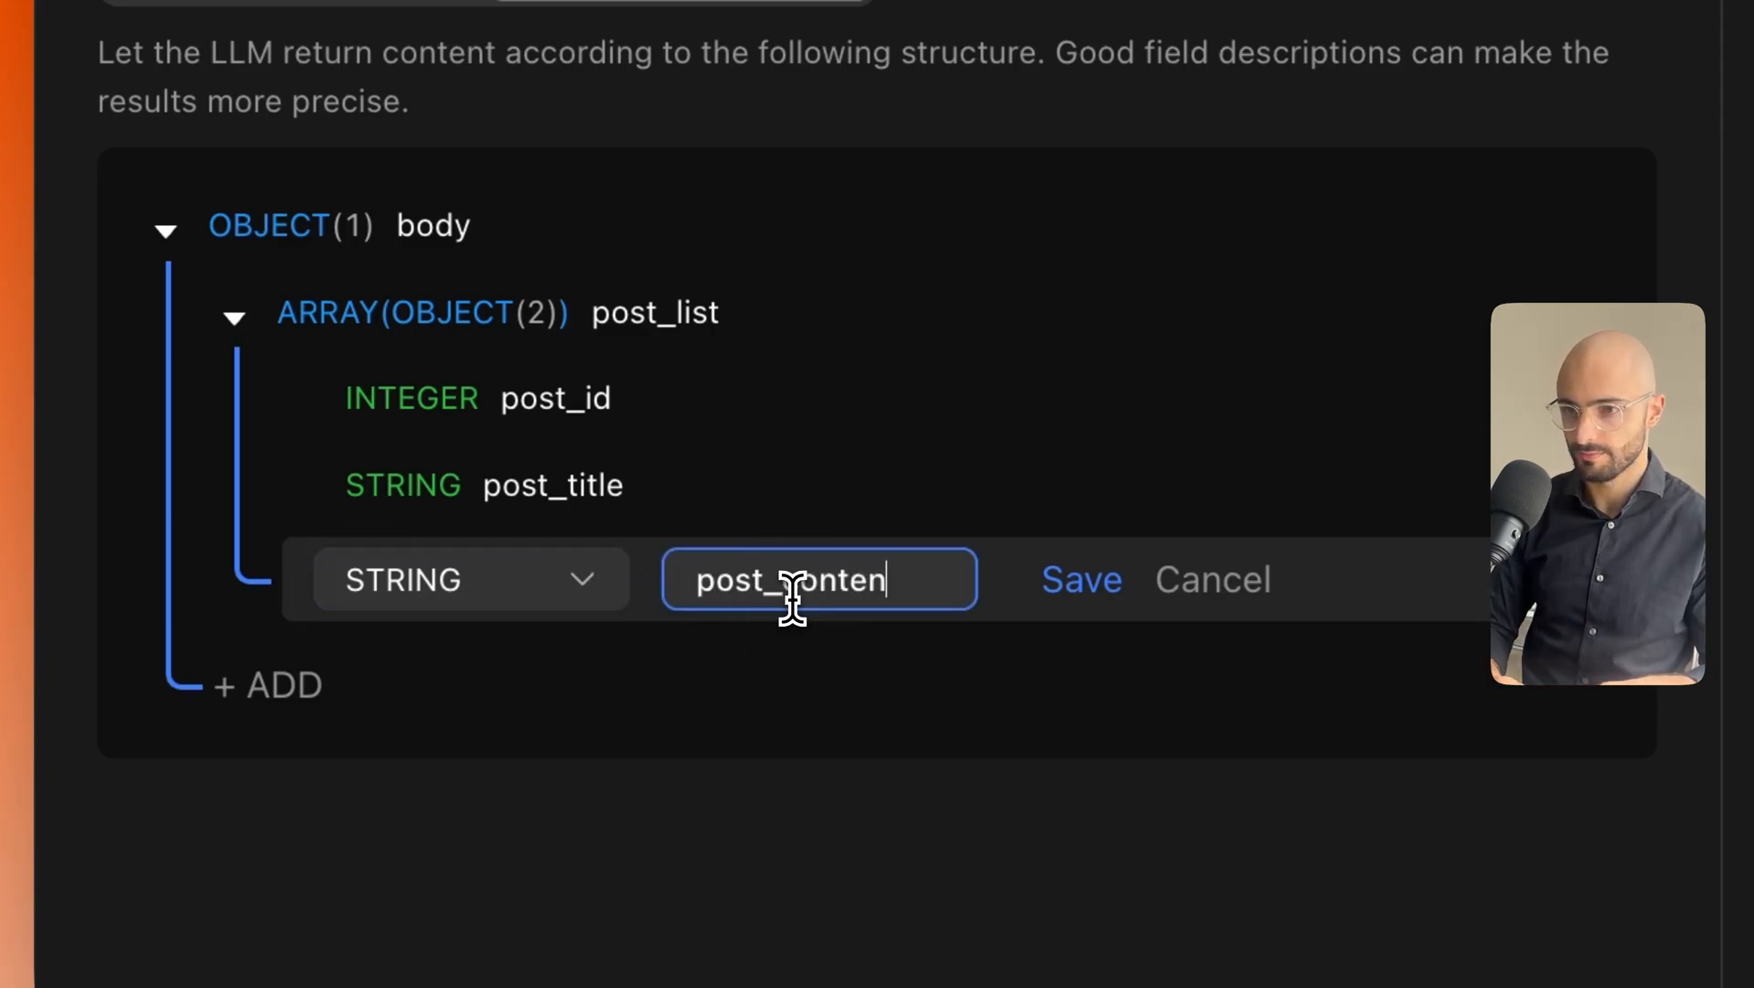
{"action": "type", "text": "post_content"}
{"action": "scroll", "coordinate": [1052, 622], "scroll_direction": "up", "scroll_amount": 1}
{"action": "left_click", "coordinate": [1097, 663]}
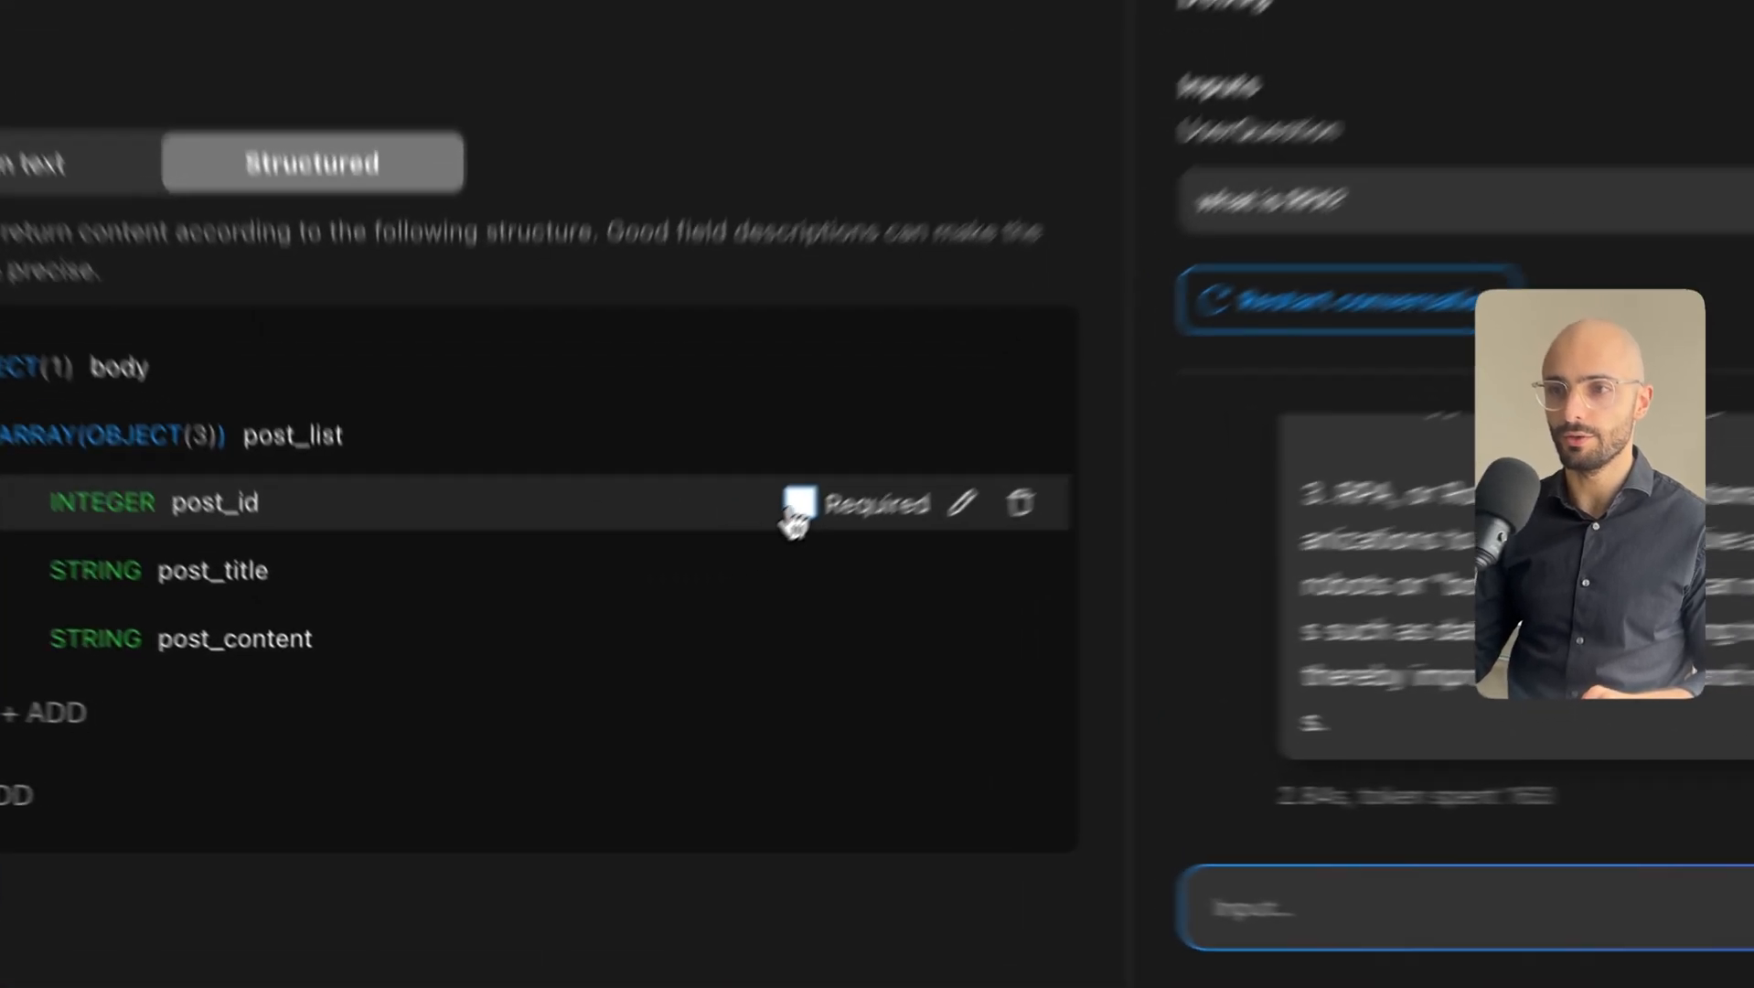
Mark post_id, post_title and post_content as Required, then open post_id's field settings.
{"action": "left_click", "coordinate": [667, 608]}
{"action": "left_click", "coordinate": [667, 651]}
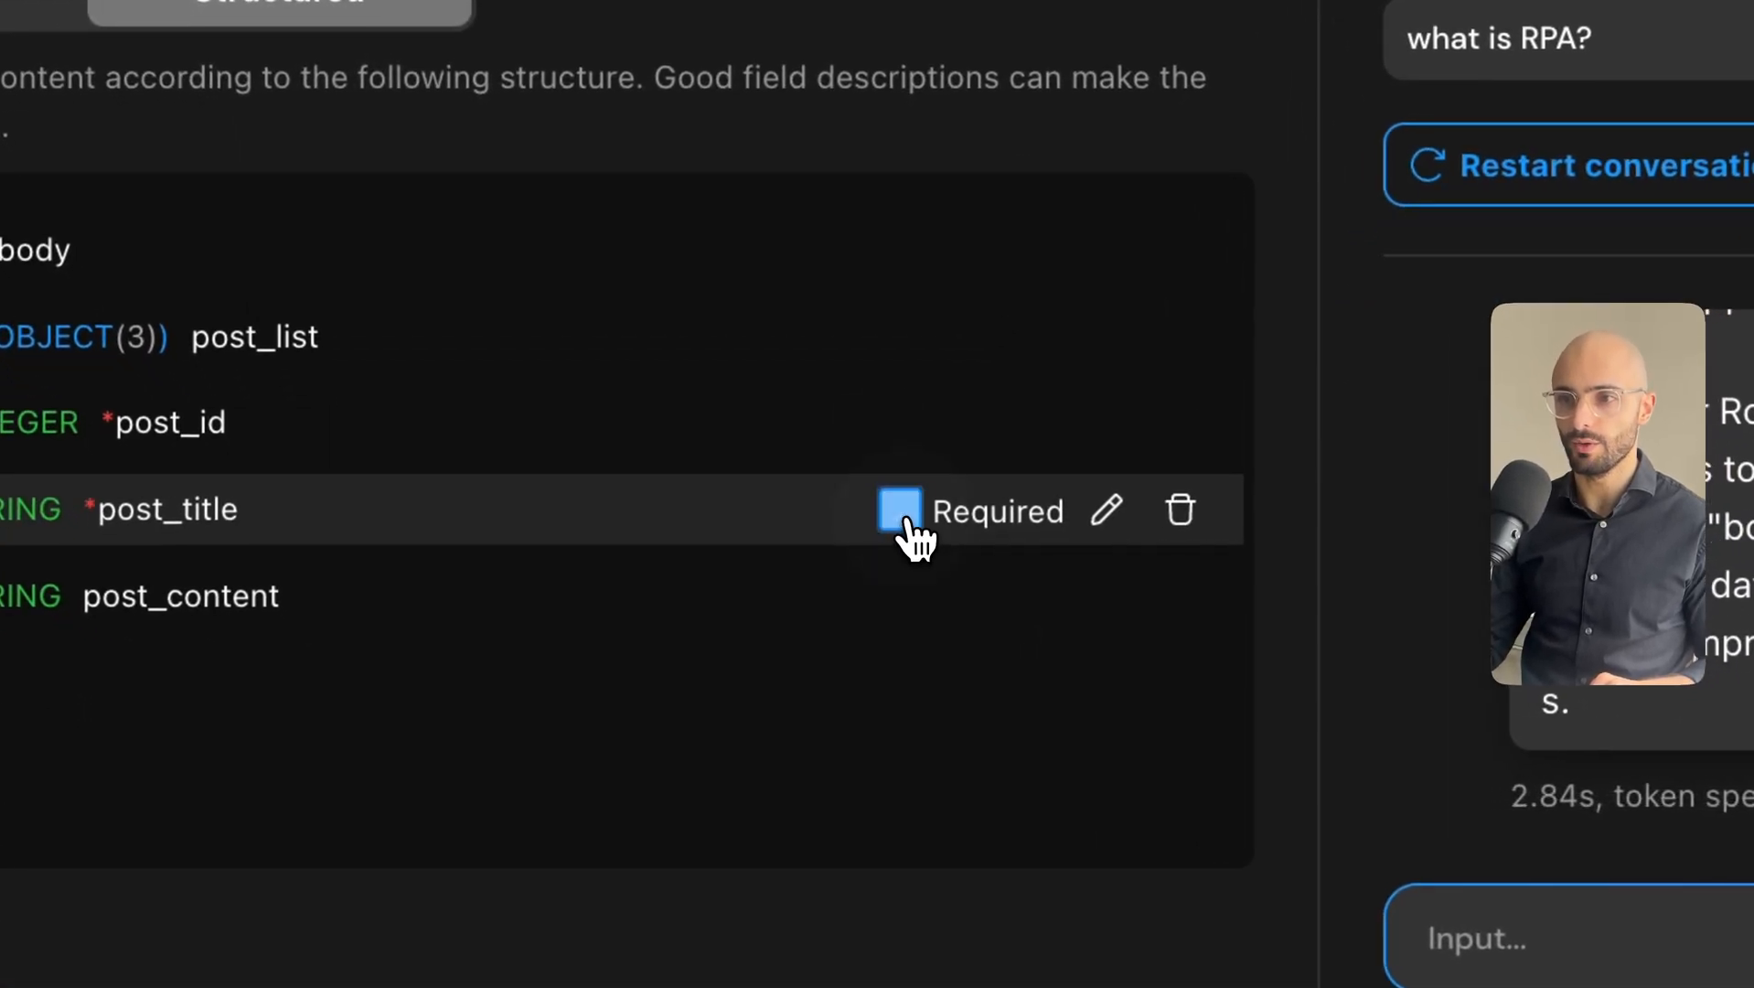
{"action": "left_click", "coordinate": [919, 599]}
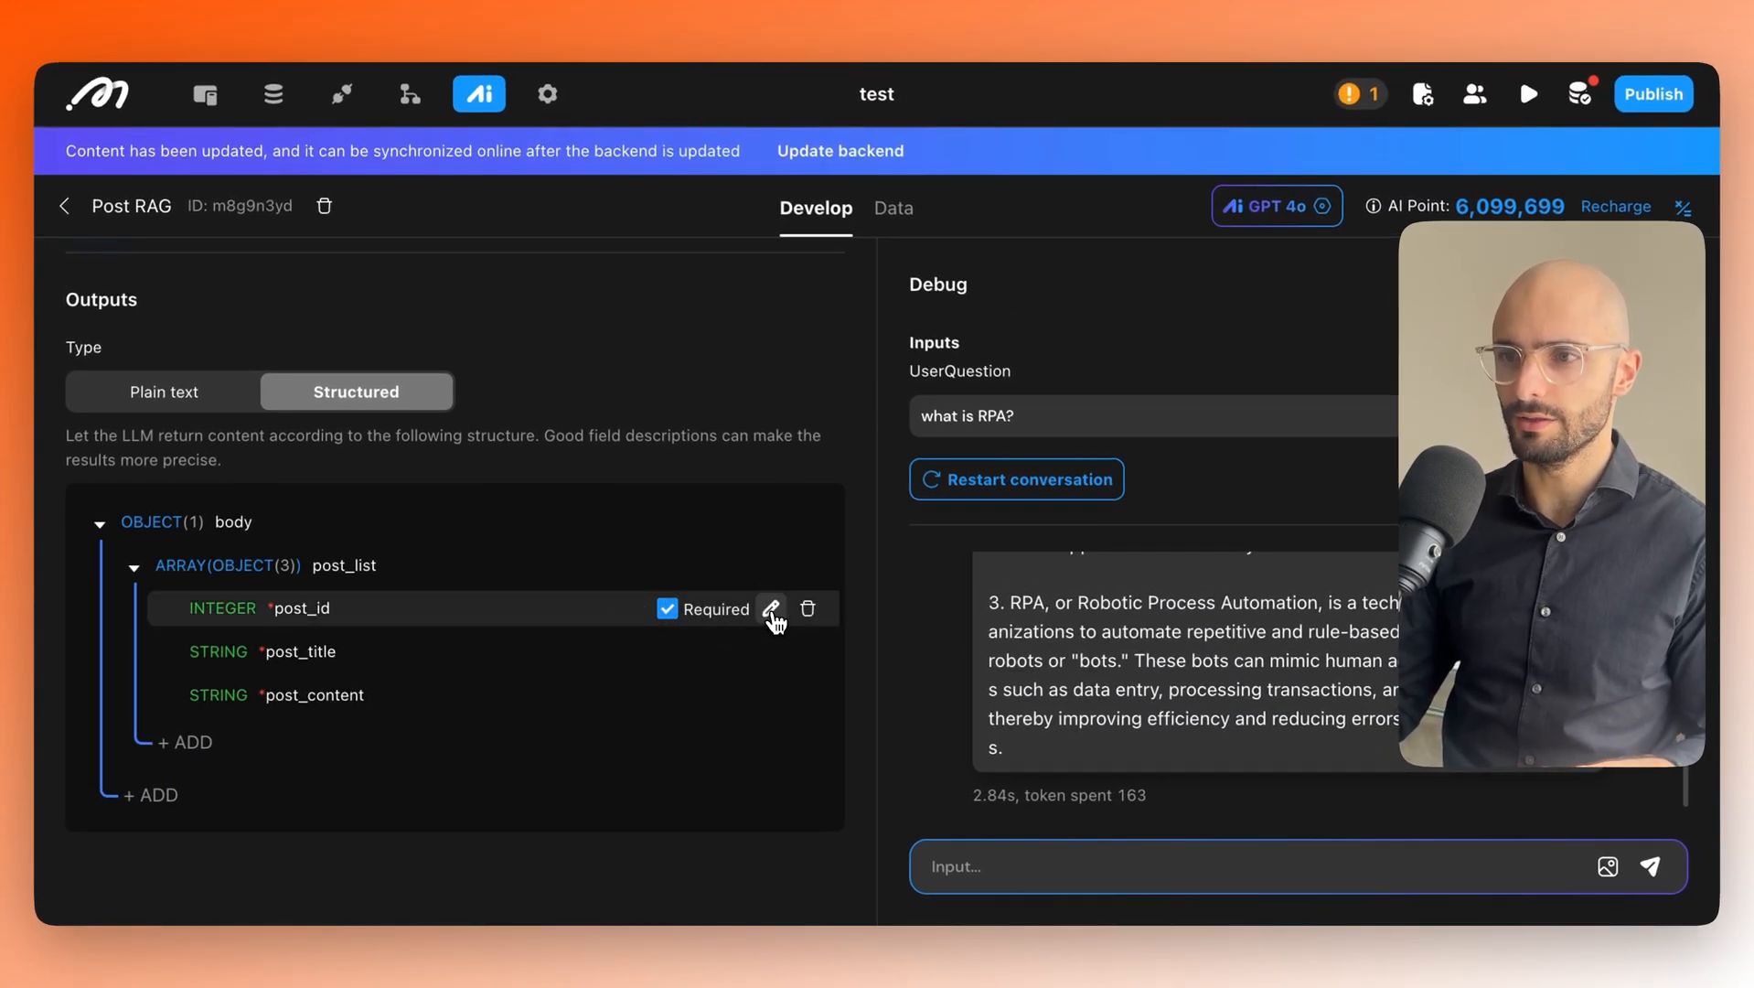
{"action": "left_click", "coordinate": [770, 609]}
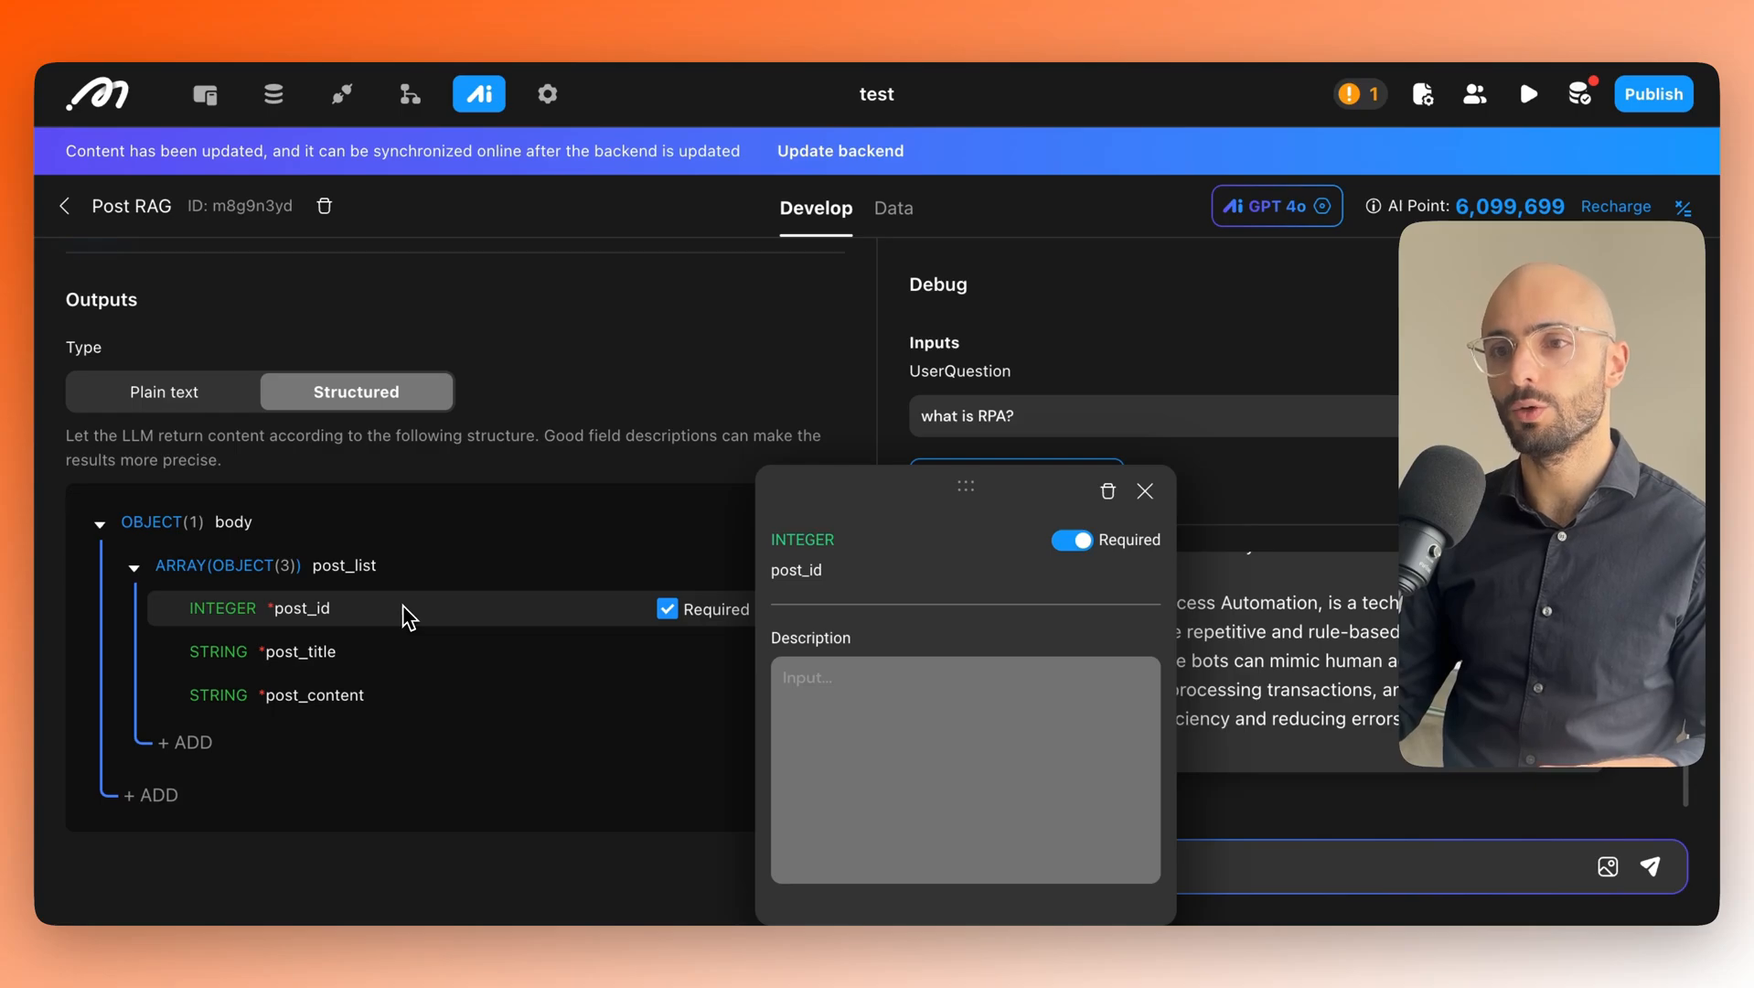
Describe post_id as 'this is the post identification (ID) number'.
{"action": "left_click", "coordinate": [830, 704]}
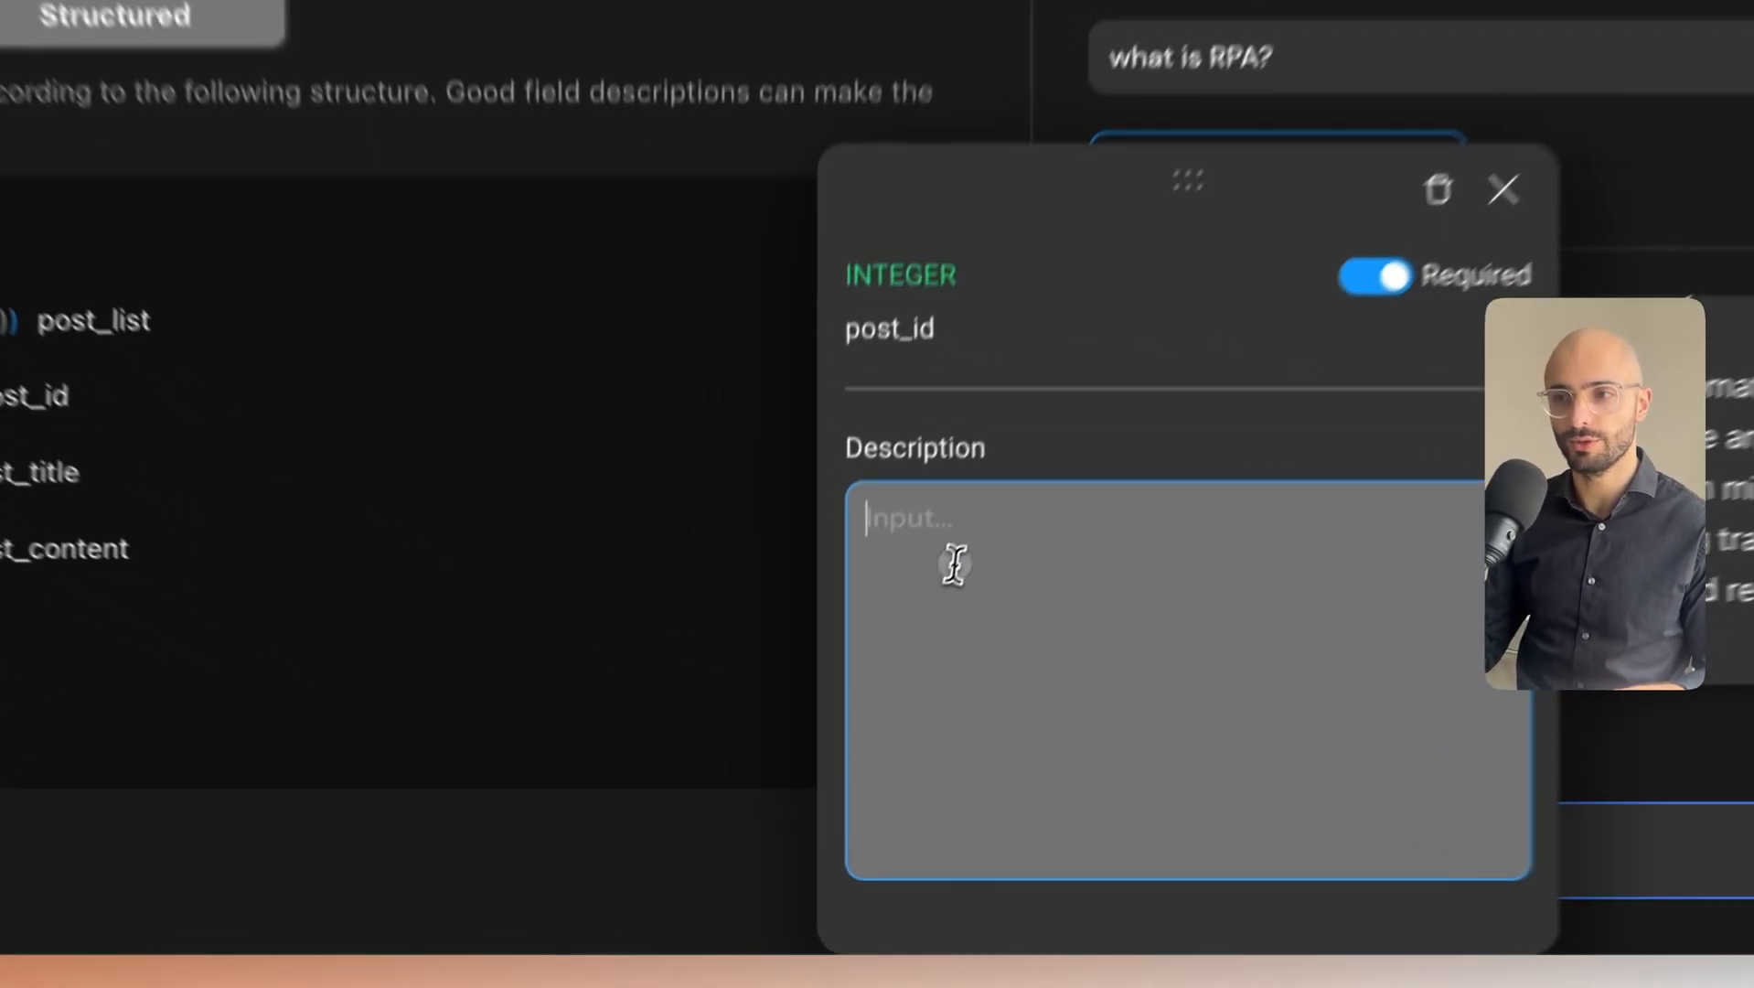
{"action": "type", "text": "the"}
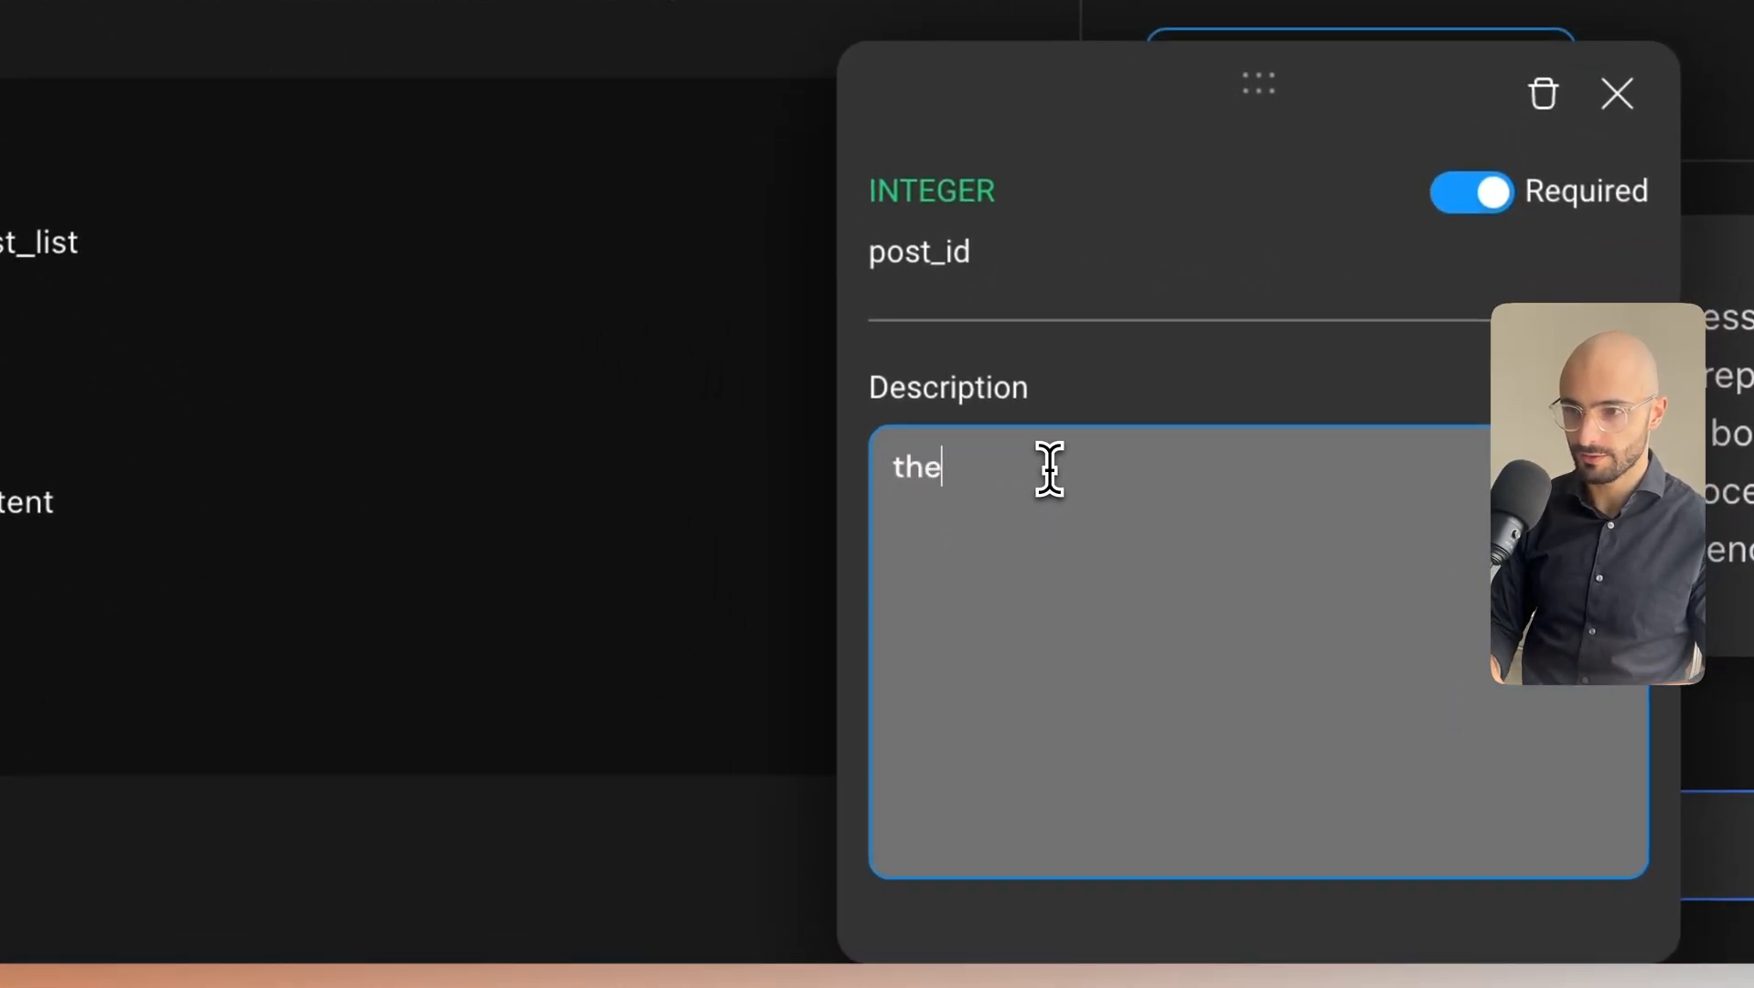
{"action": "key", "text": "BackSpace"}
{"action": "type", "text": "is is the"}
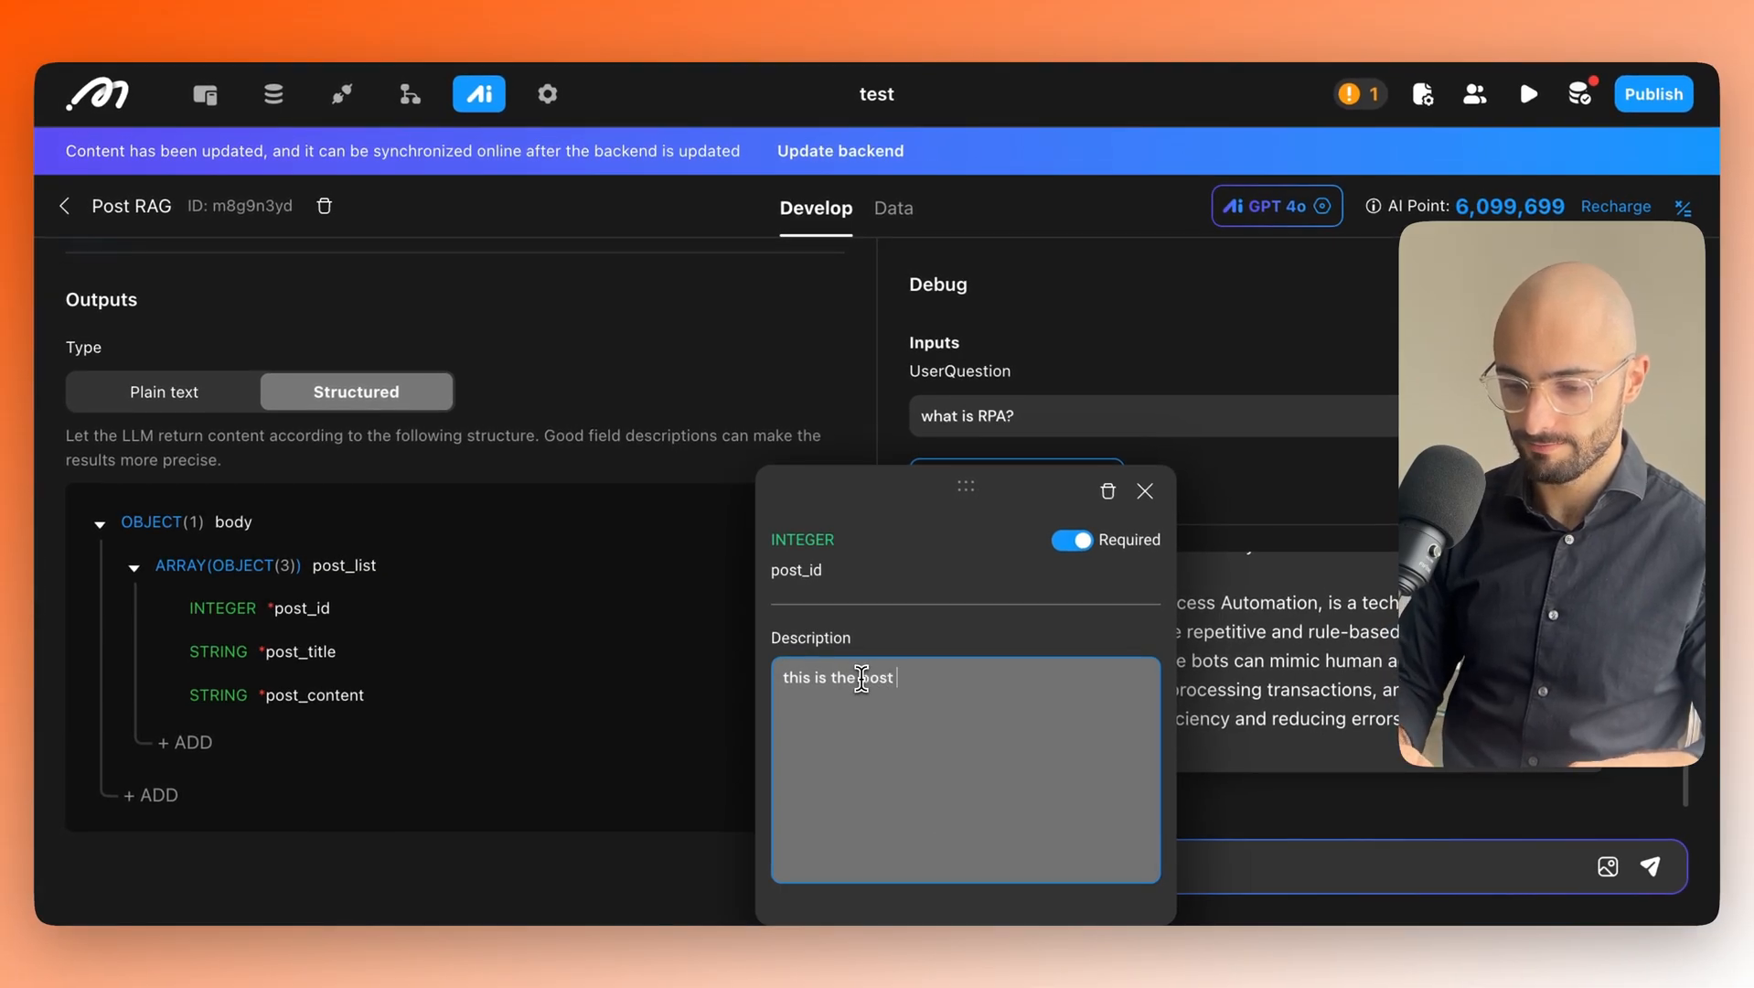
{"action": "type", "text": " post idend"}
{"action": "key", "text": "BackSpace"}
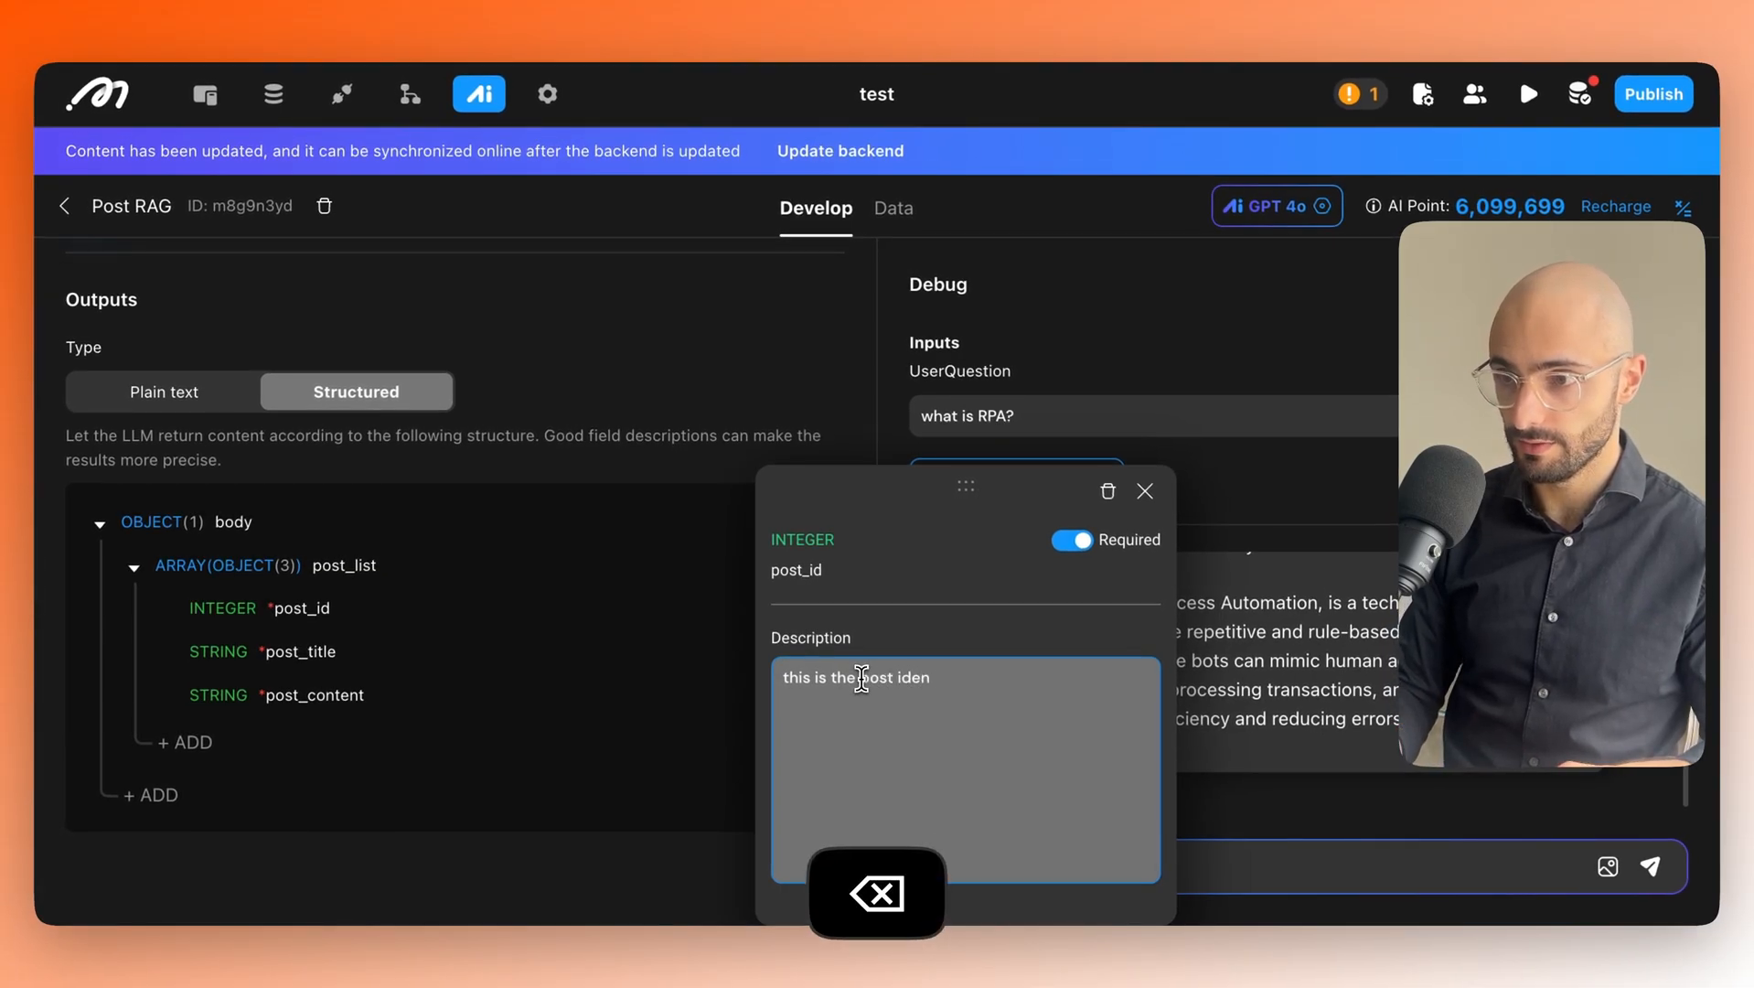
{"action": "type", "text": "tificat"}
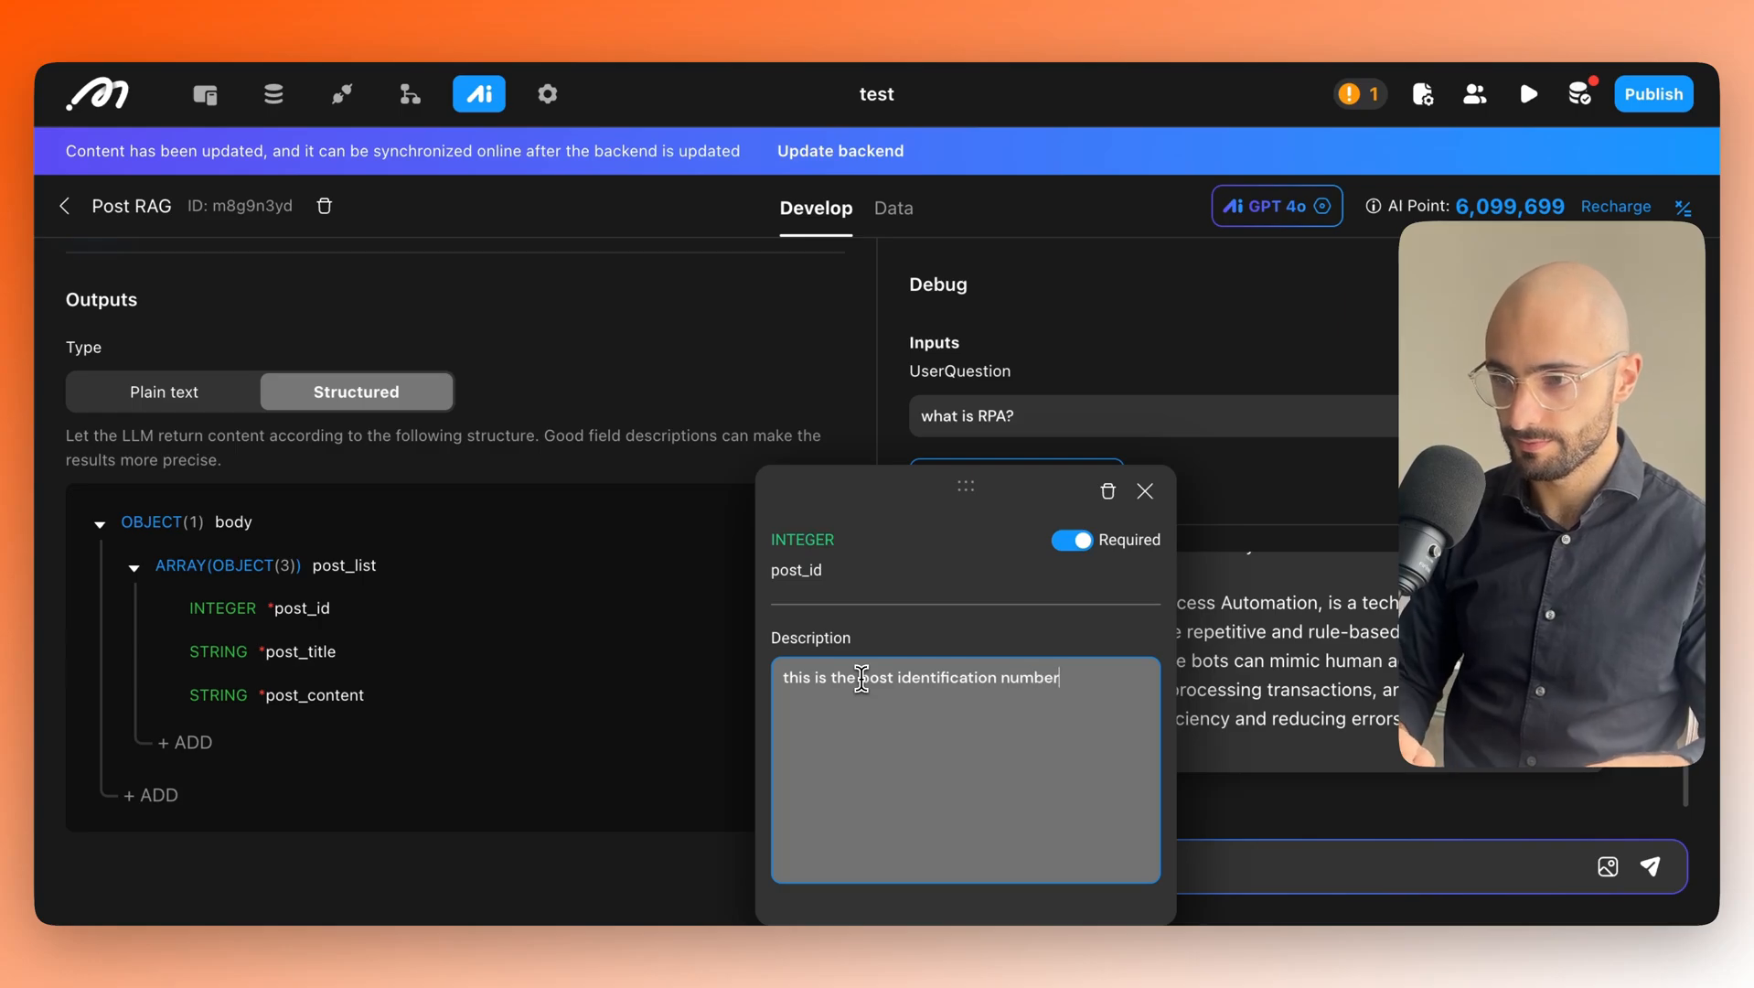
{"action": "type", "text": "ion number"}
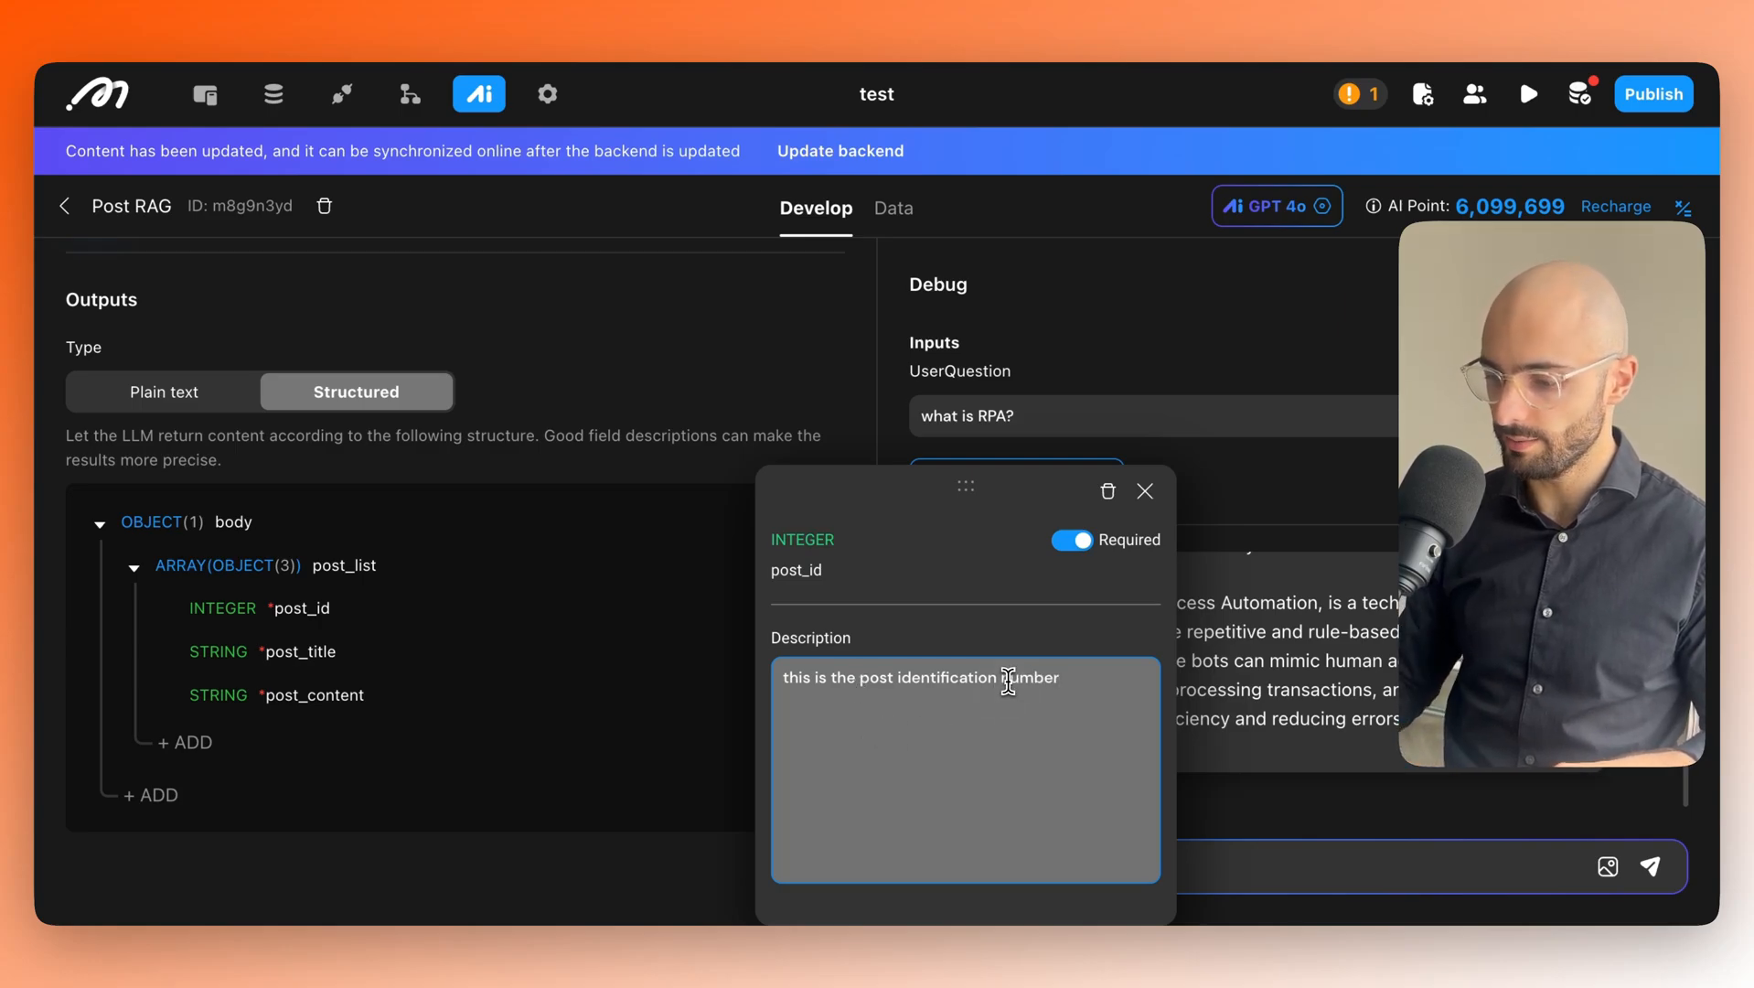
{"action": "key", "text": "alt+Left"}
{"action": "type", "text": "()"}
{"action": "key", "text": "Left"}
{"action": "type", "text": "i"}
{"action": "key", "text": "BackSpace"}
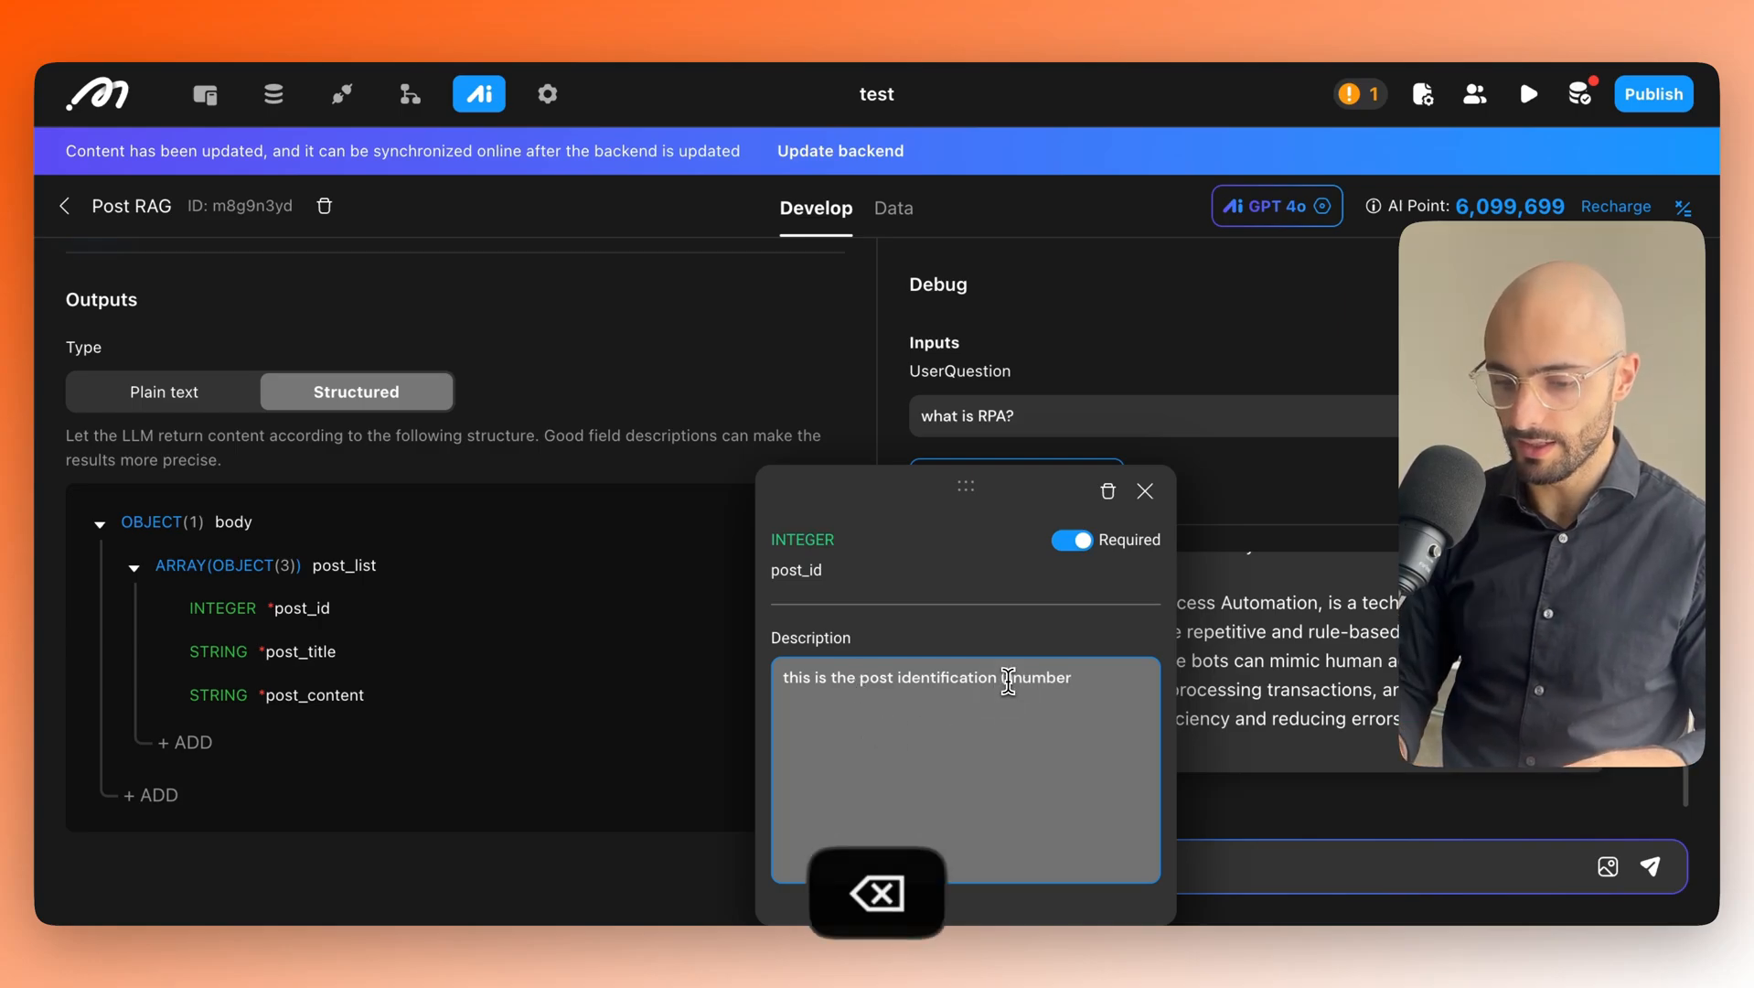
{"action": "type", "text": "ID"}
{"action": "key", "text": "Right"}
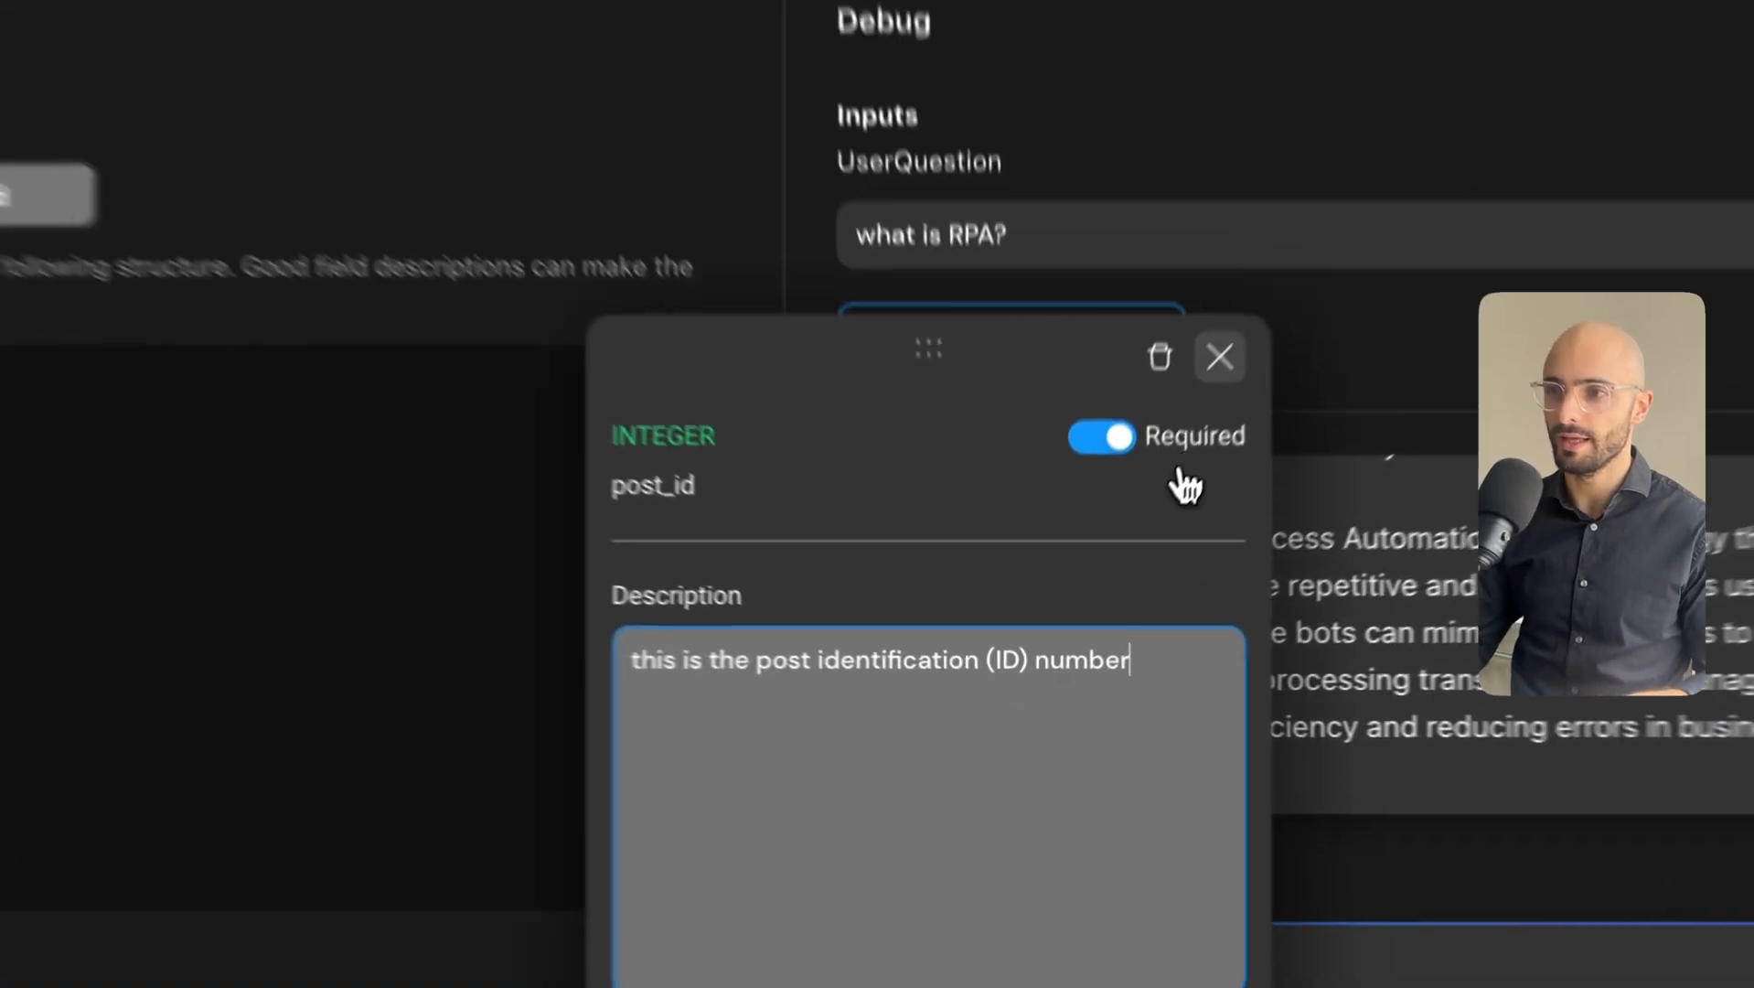
{"action": "left_click", "coordinate": [1145, 491]}
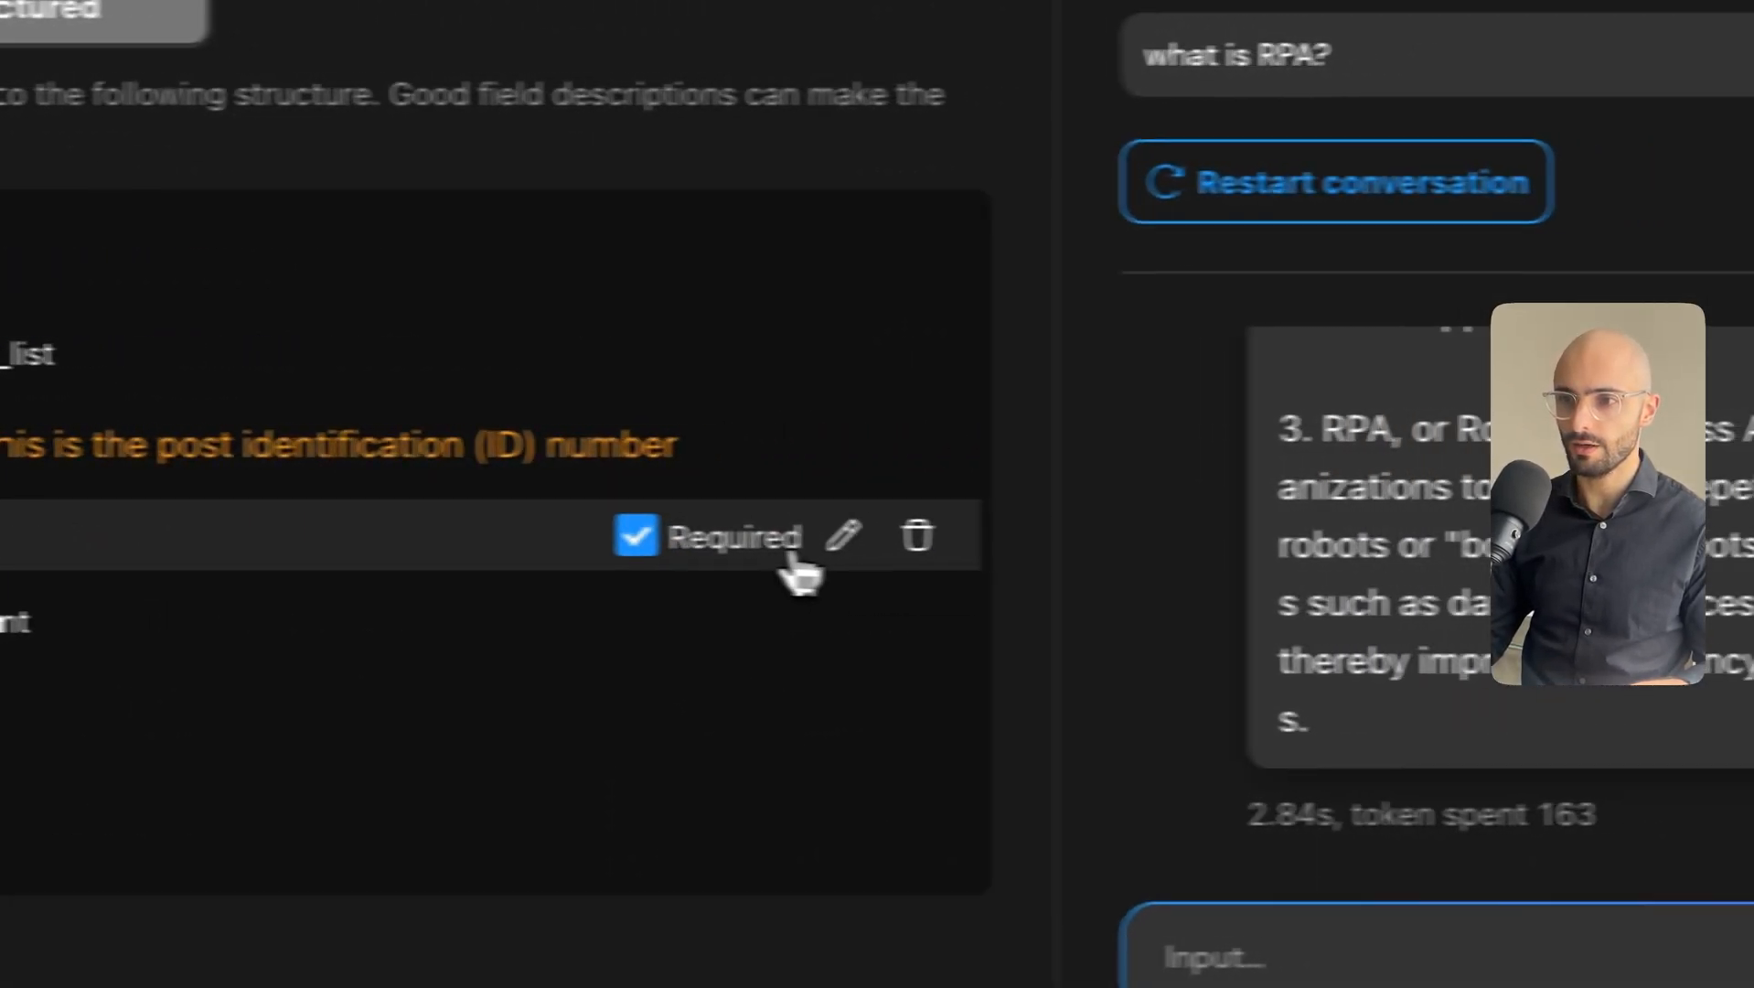
Describe post_title as 'The title of the post'.
{"action": "left_click", "coordinate": [843, 535]}
{"action": "type", "text": "The title "}
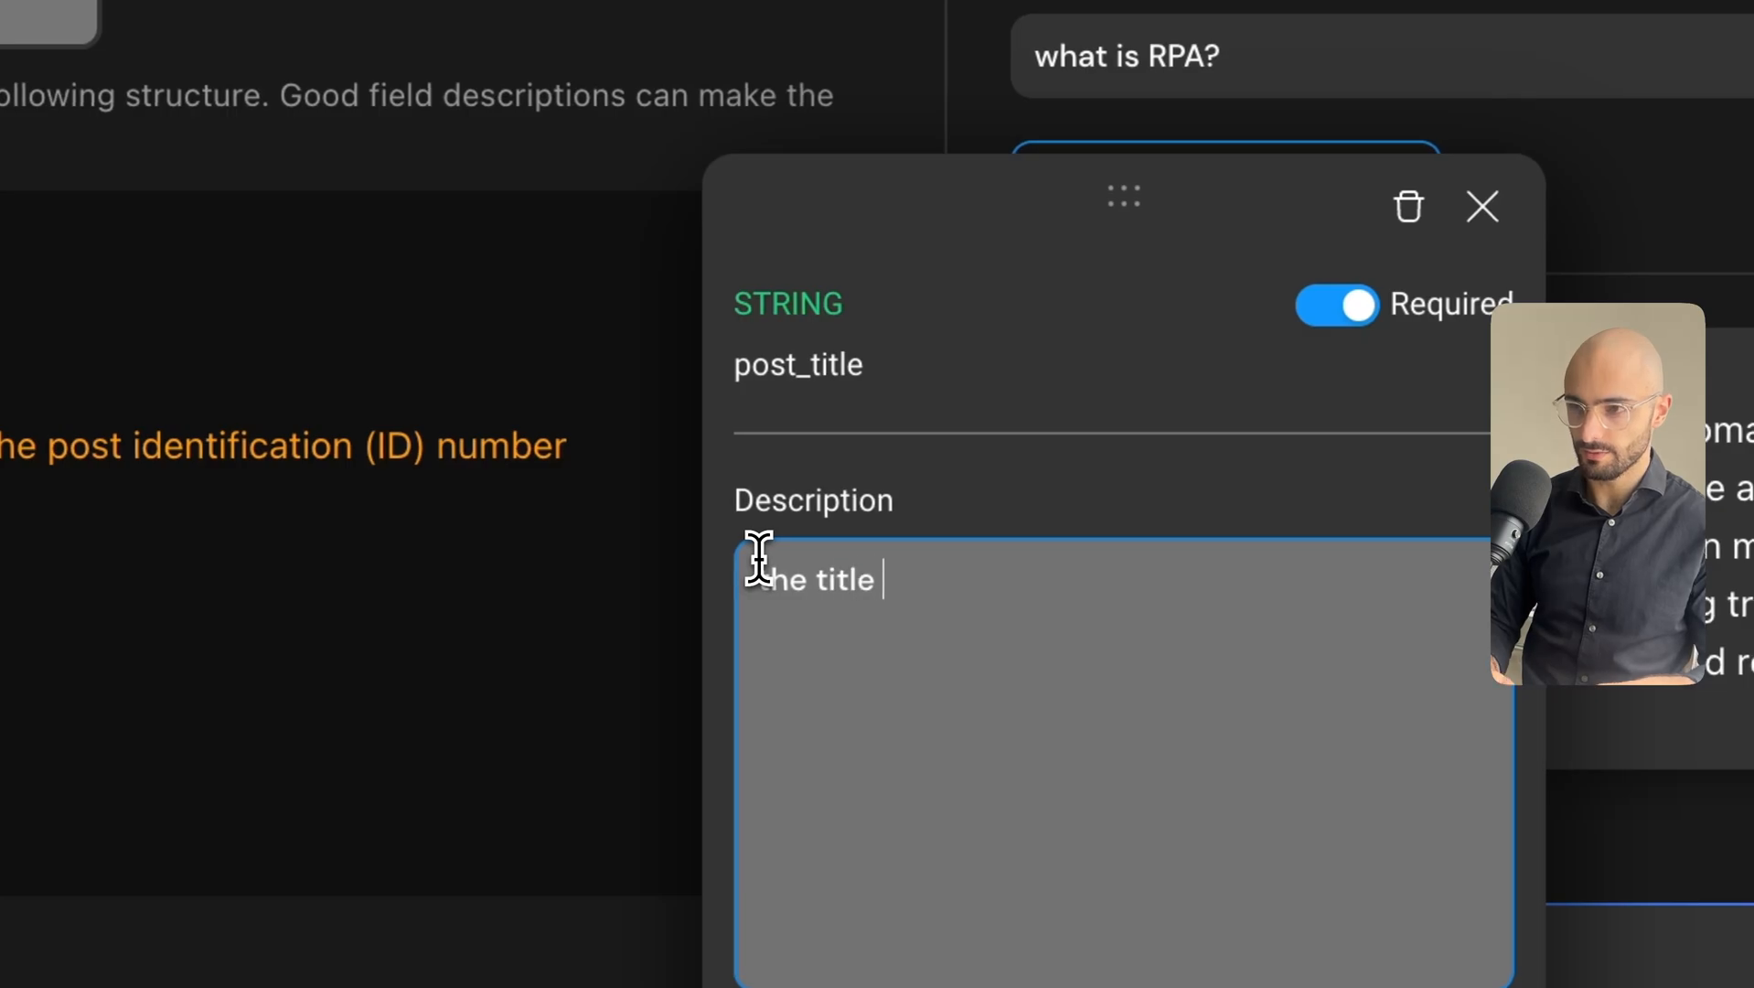
{"action": "type", "text": "of the post"}
{"action": "left_click", "coordinate": [752, 603]}
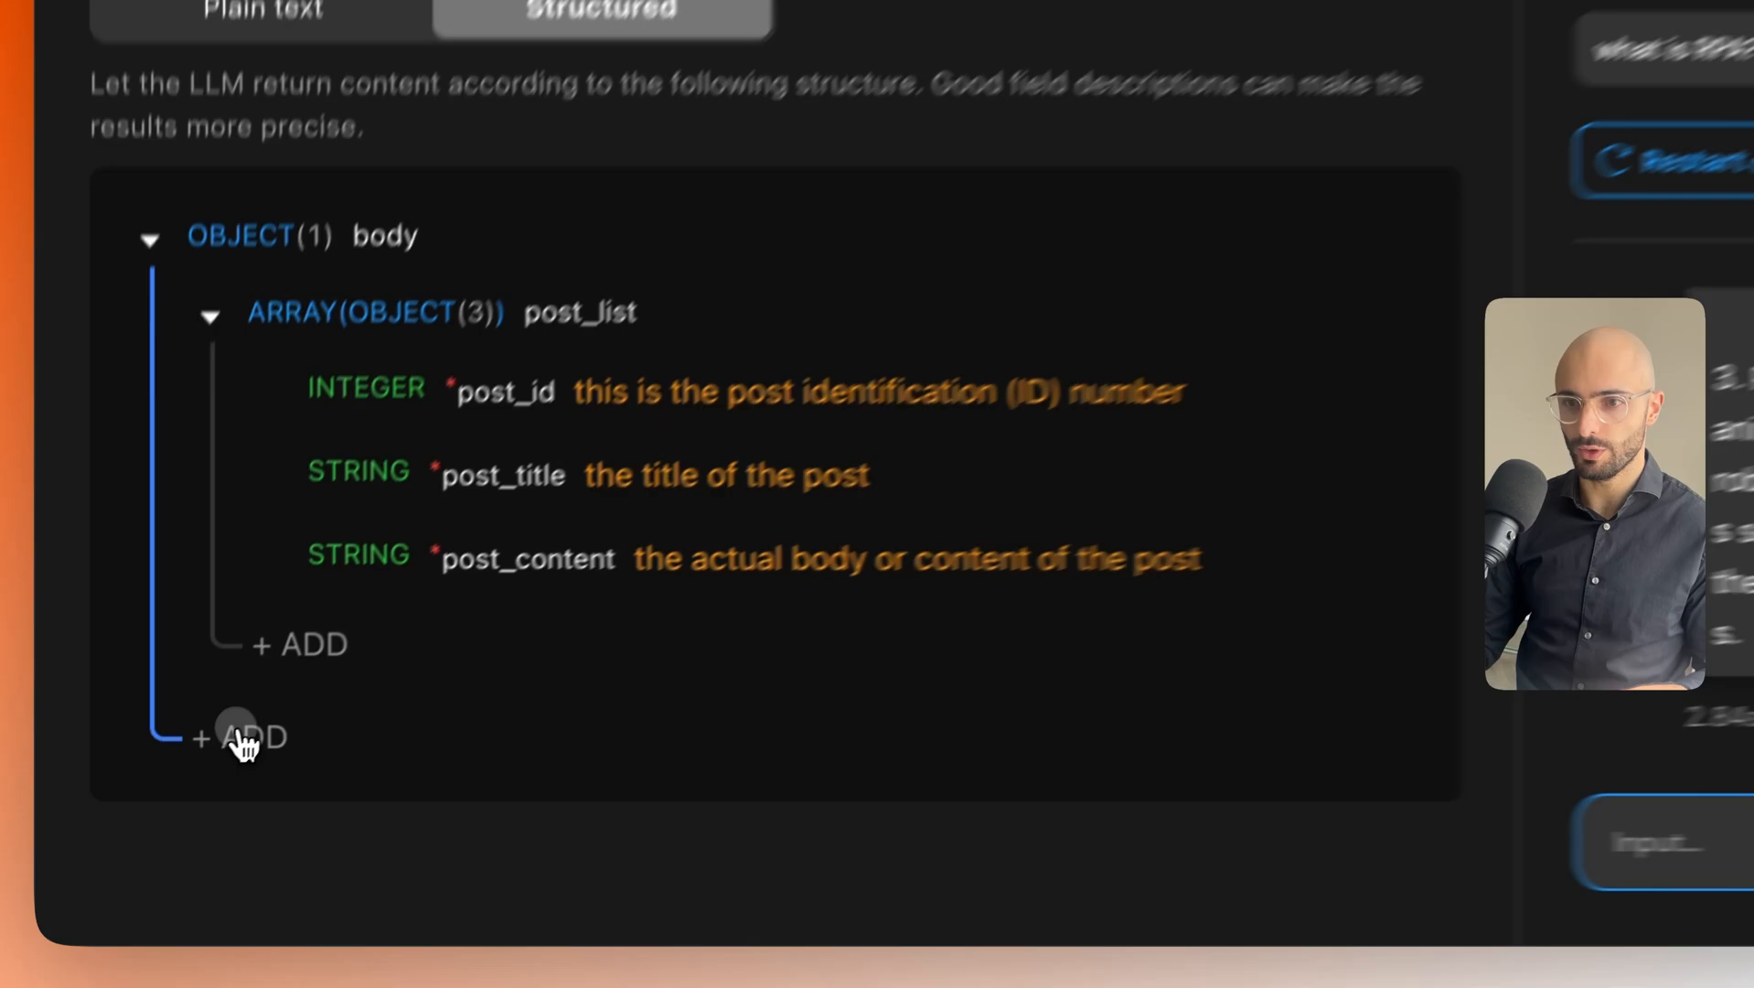
Add a STRING field 'Answer' to the output body and check its settings.
{"action": "left_click", "coordinate": [142, 805]}
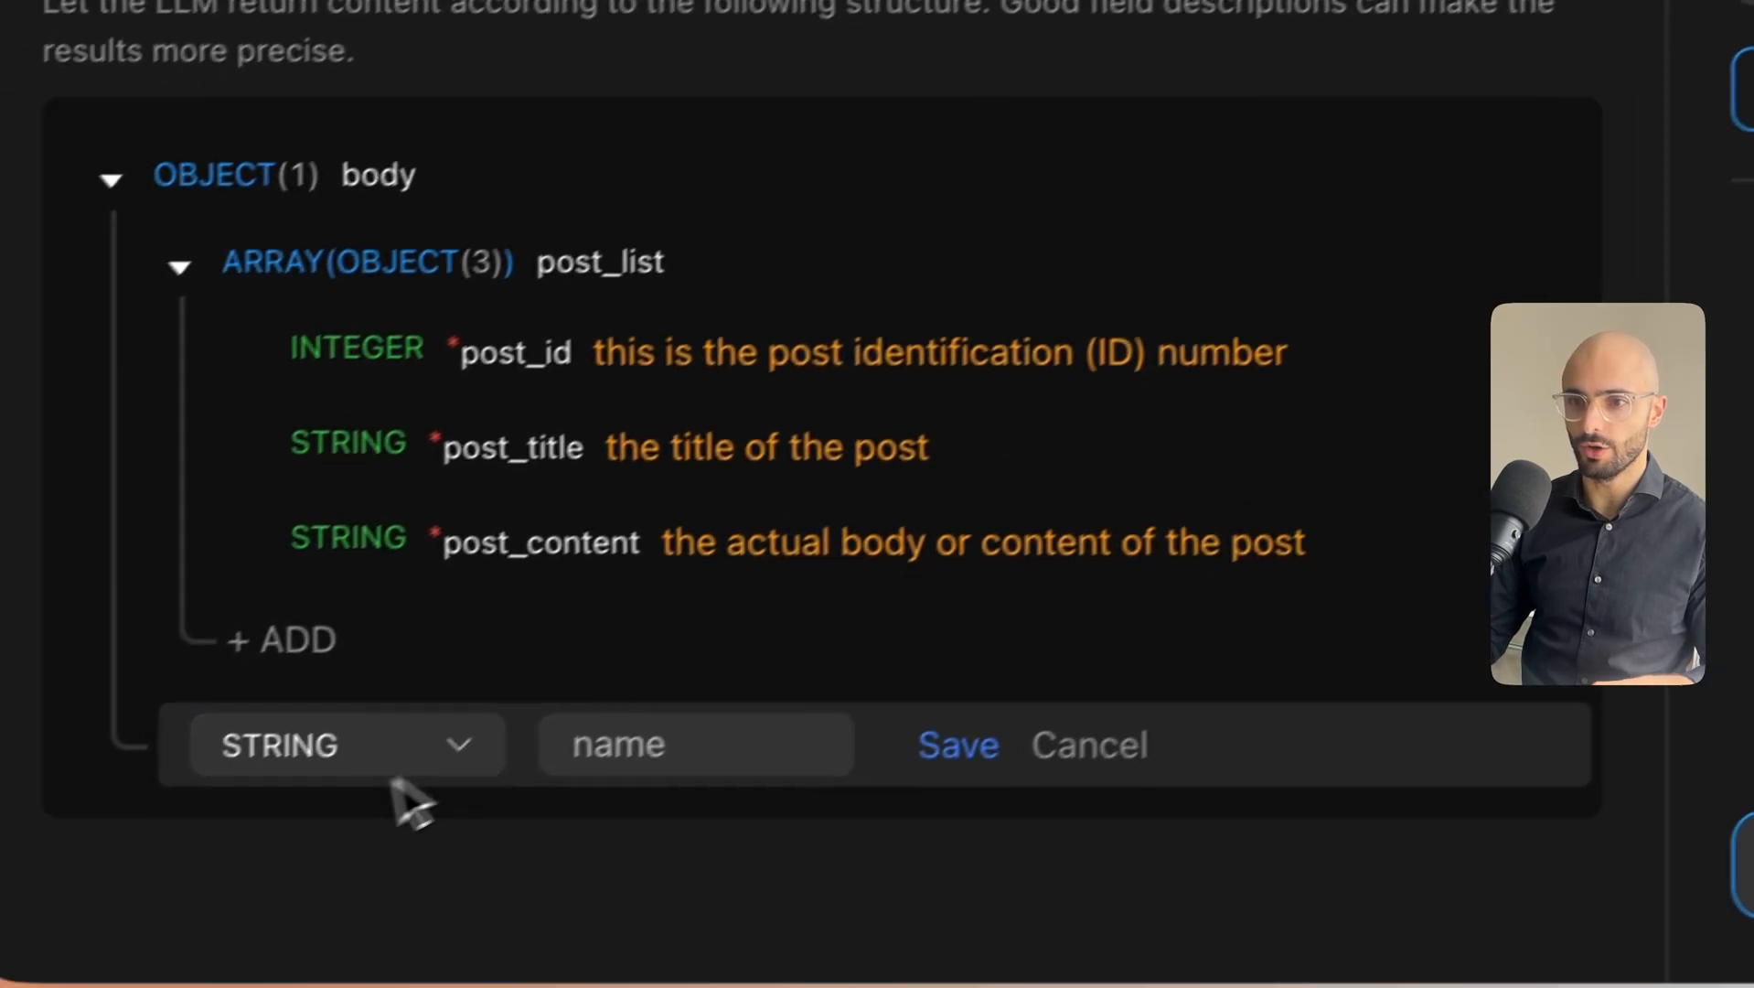
{"action": "left_click", "coordinate": [696, 714]}
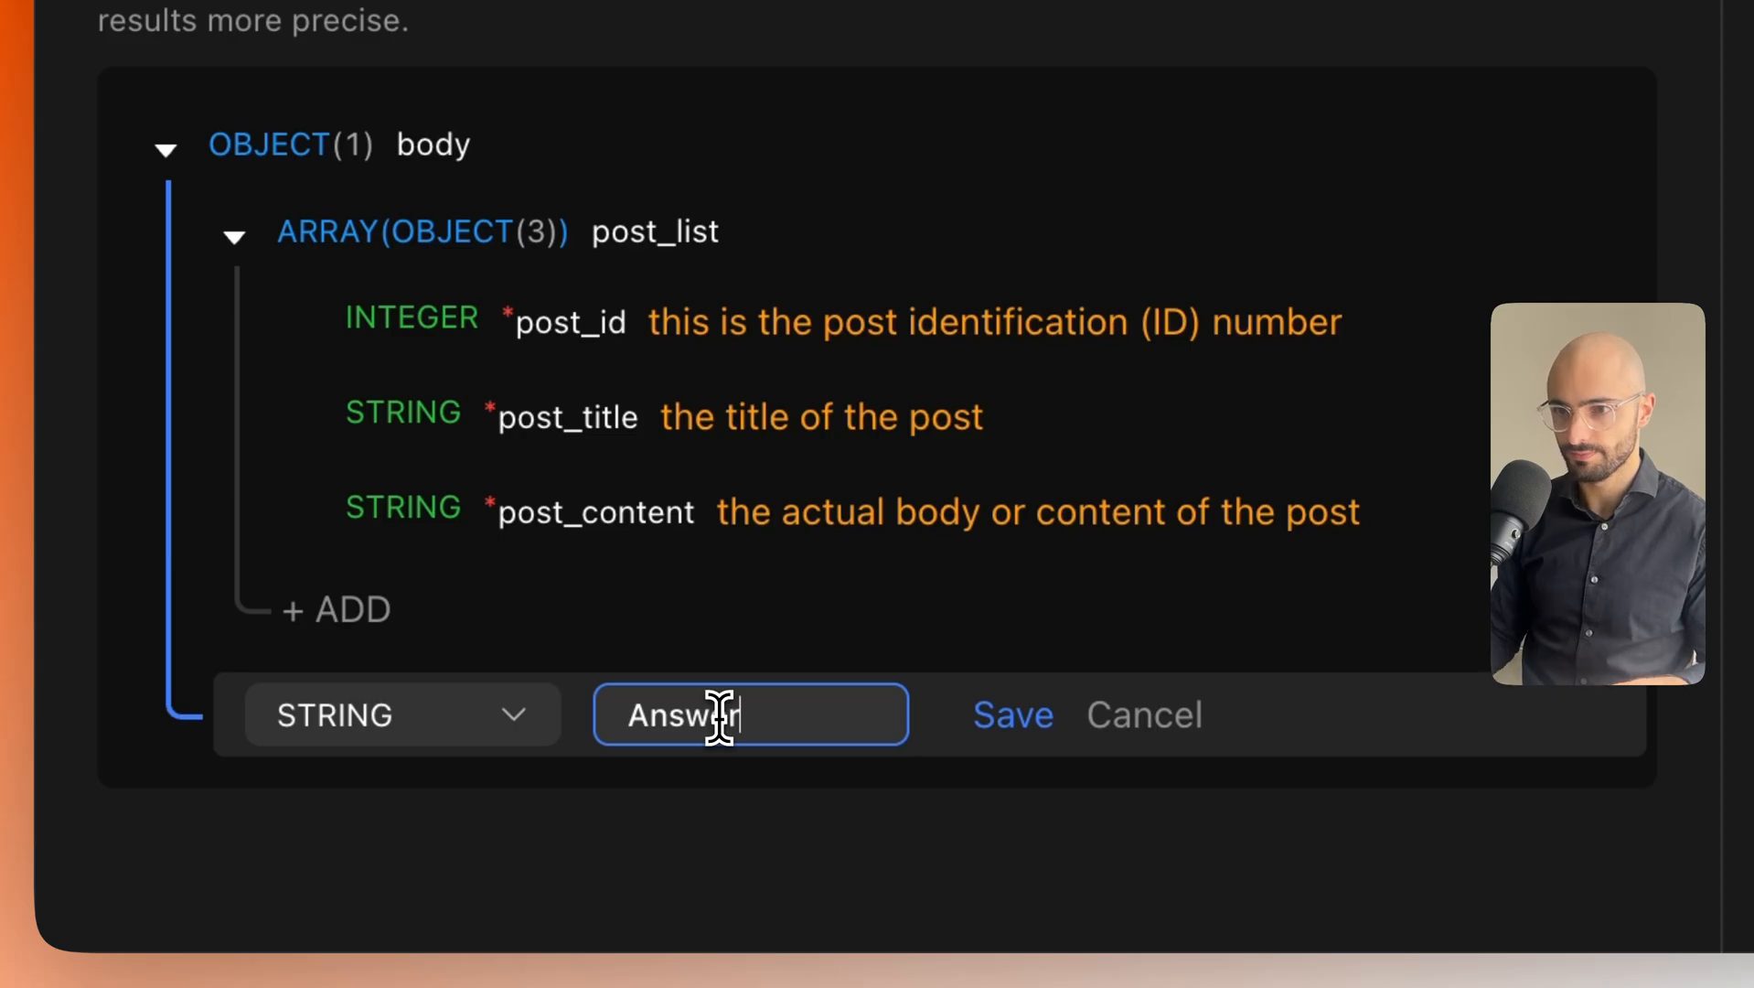
{"action": "left_click", "coordinate": [1012, 714]}
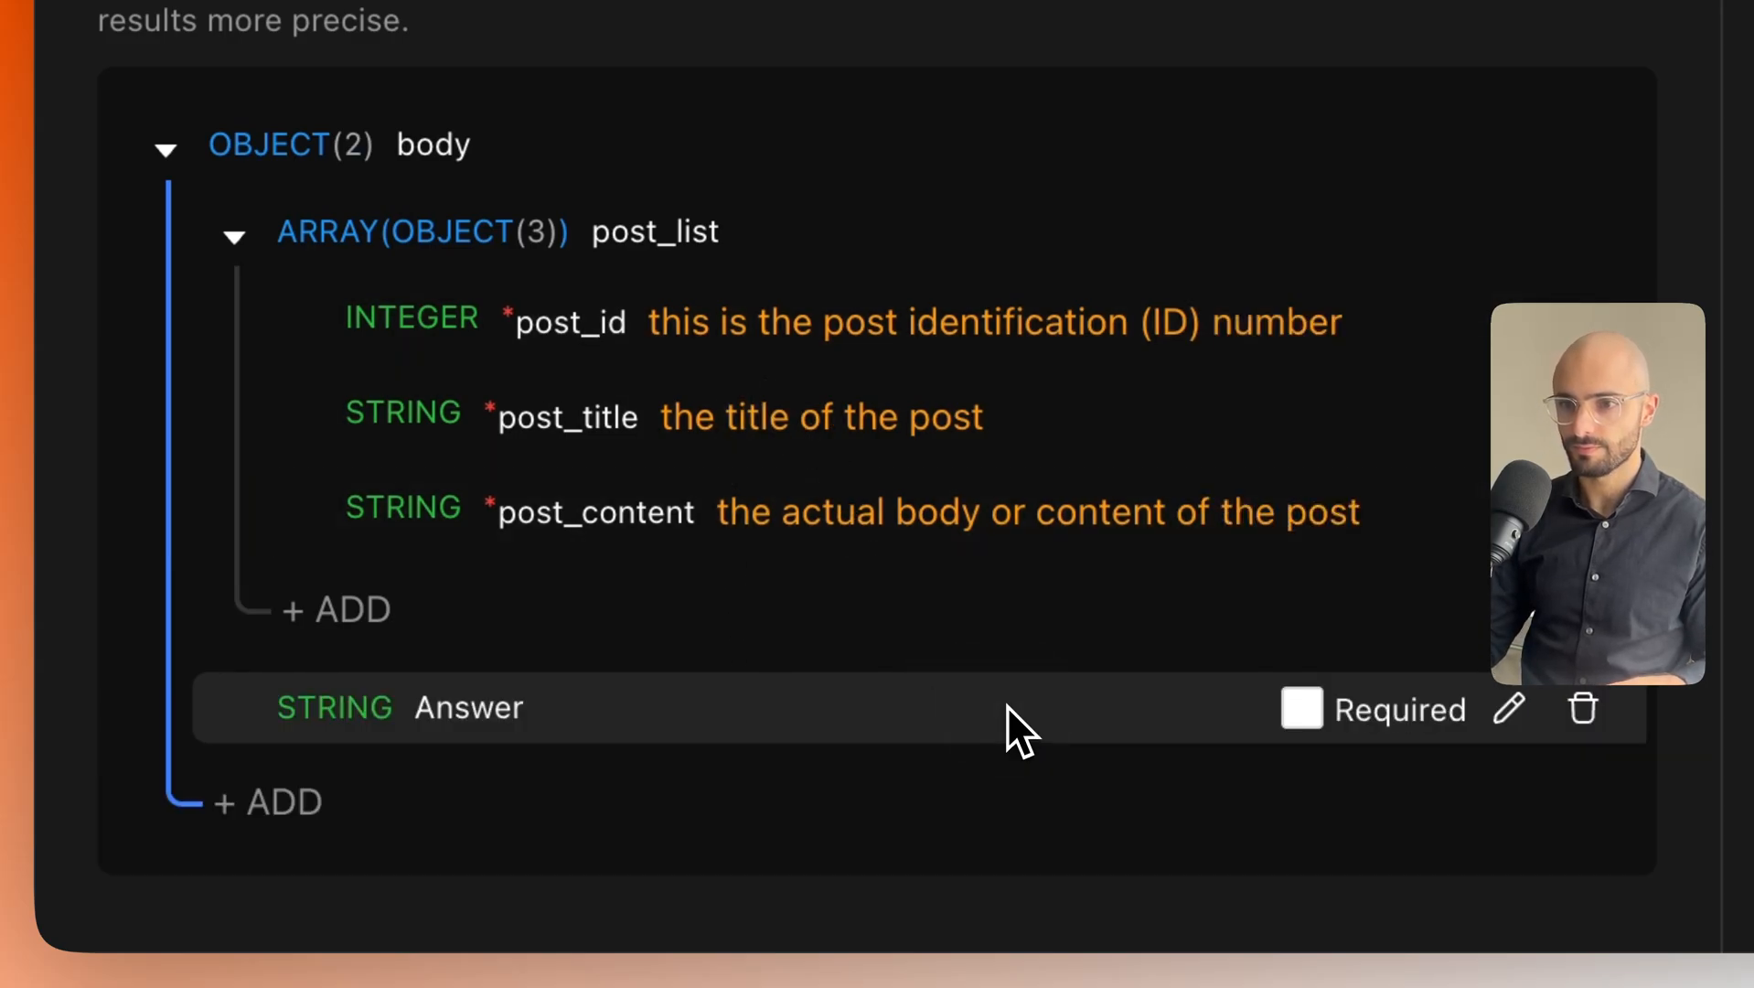
{"action": "left_click", "coordinate": [1509, 707]}
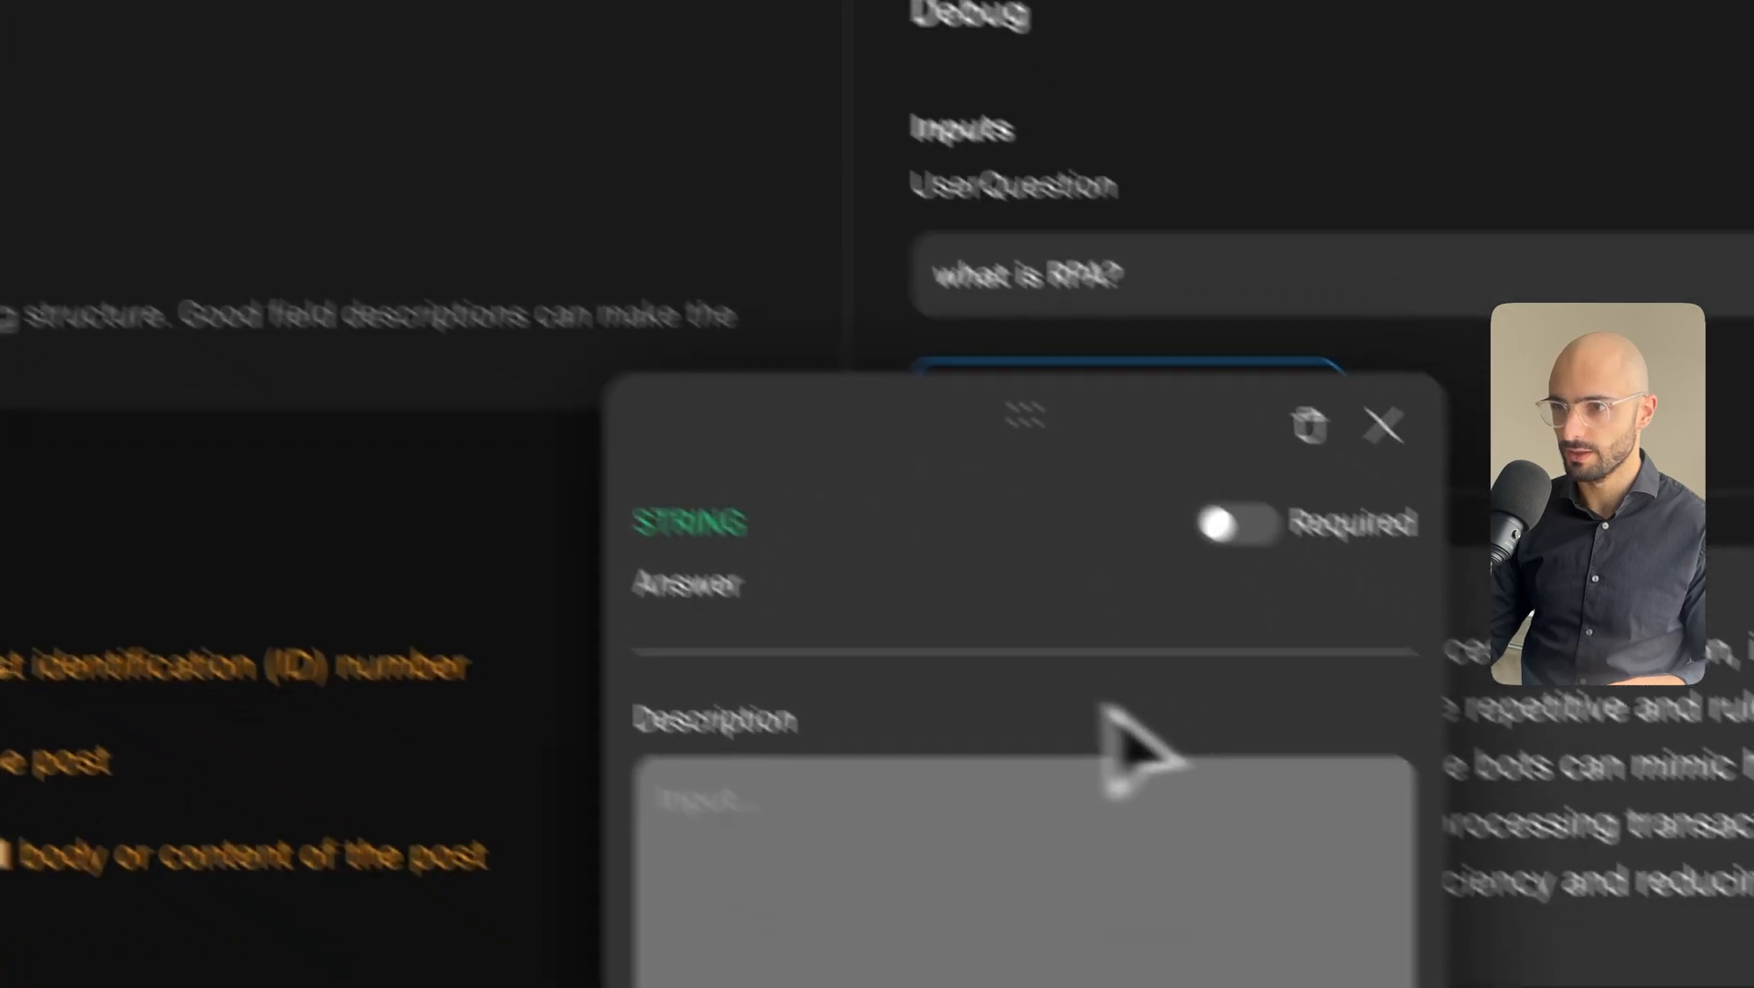
{"action": "left_click", "coordinate": [1383, 425]}
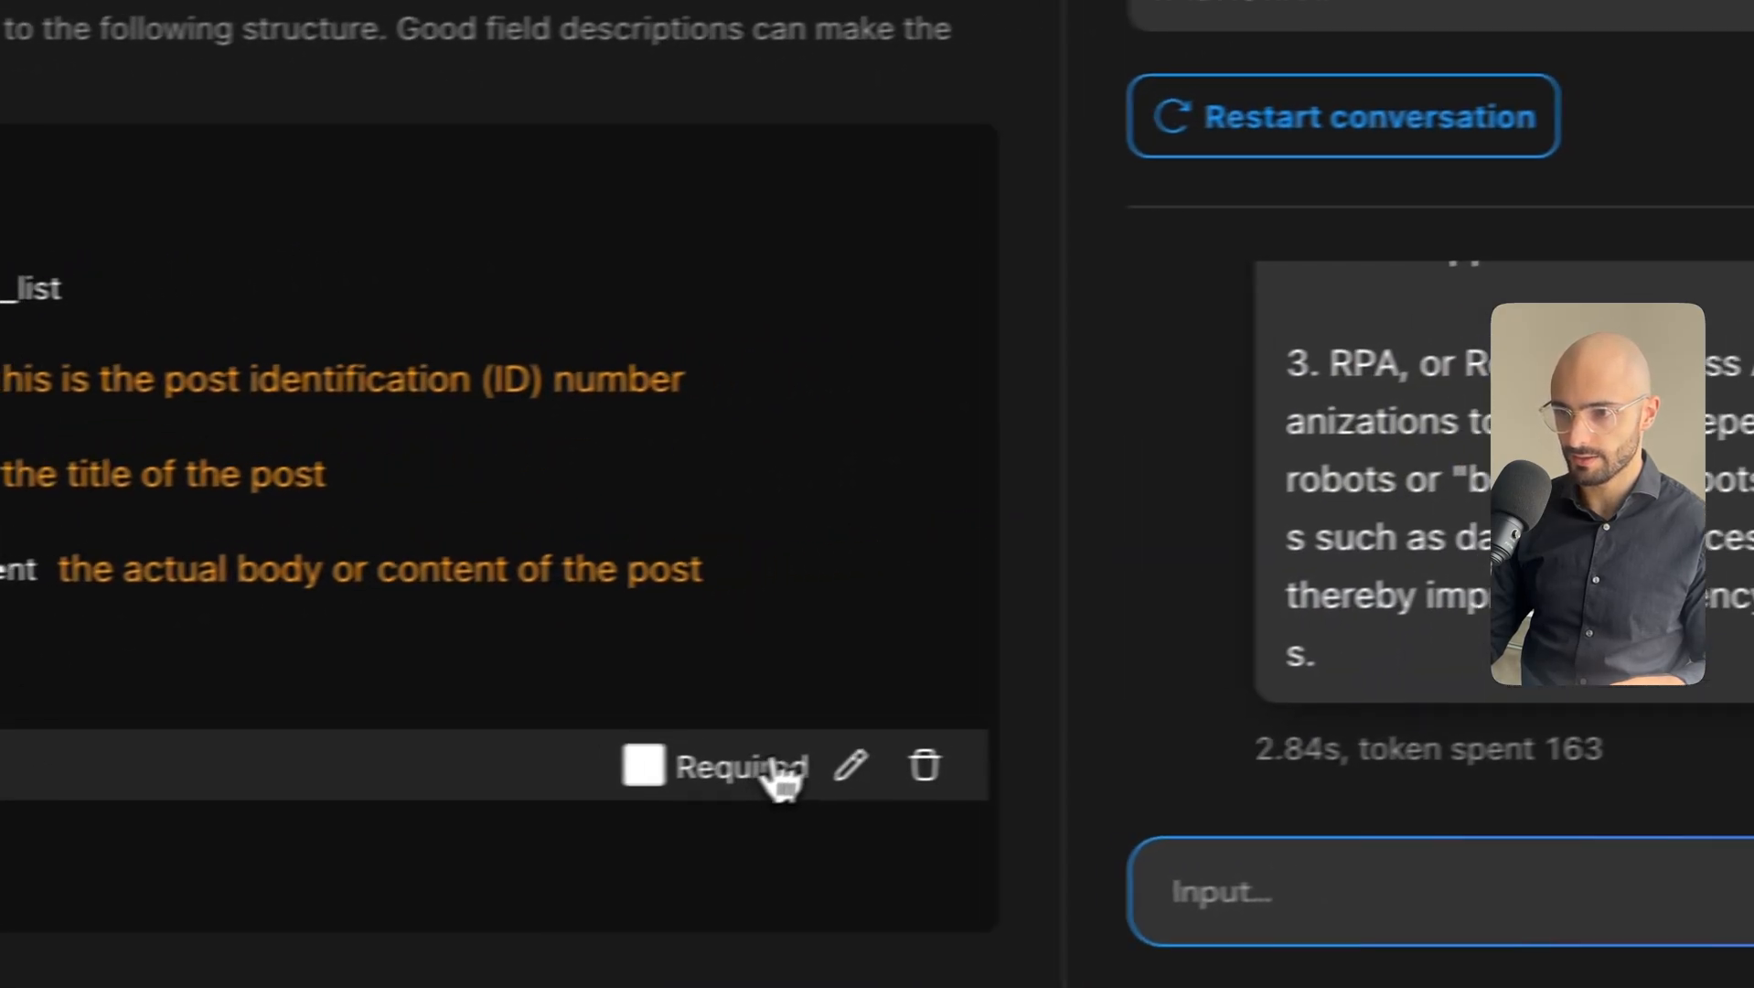
{"action": "left_click", "coordinate": [1437, 724]}
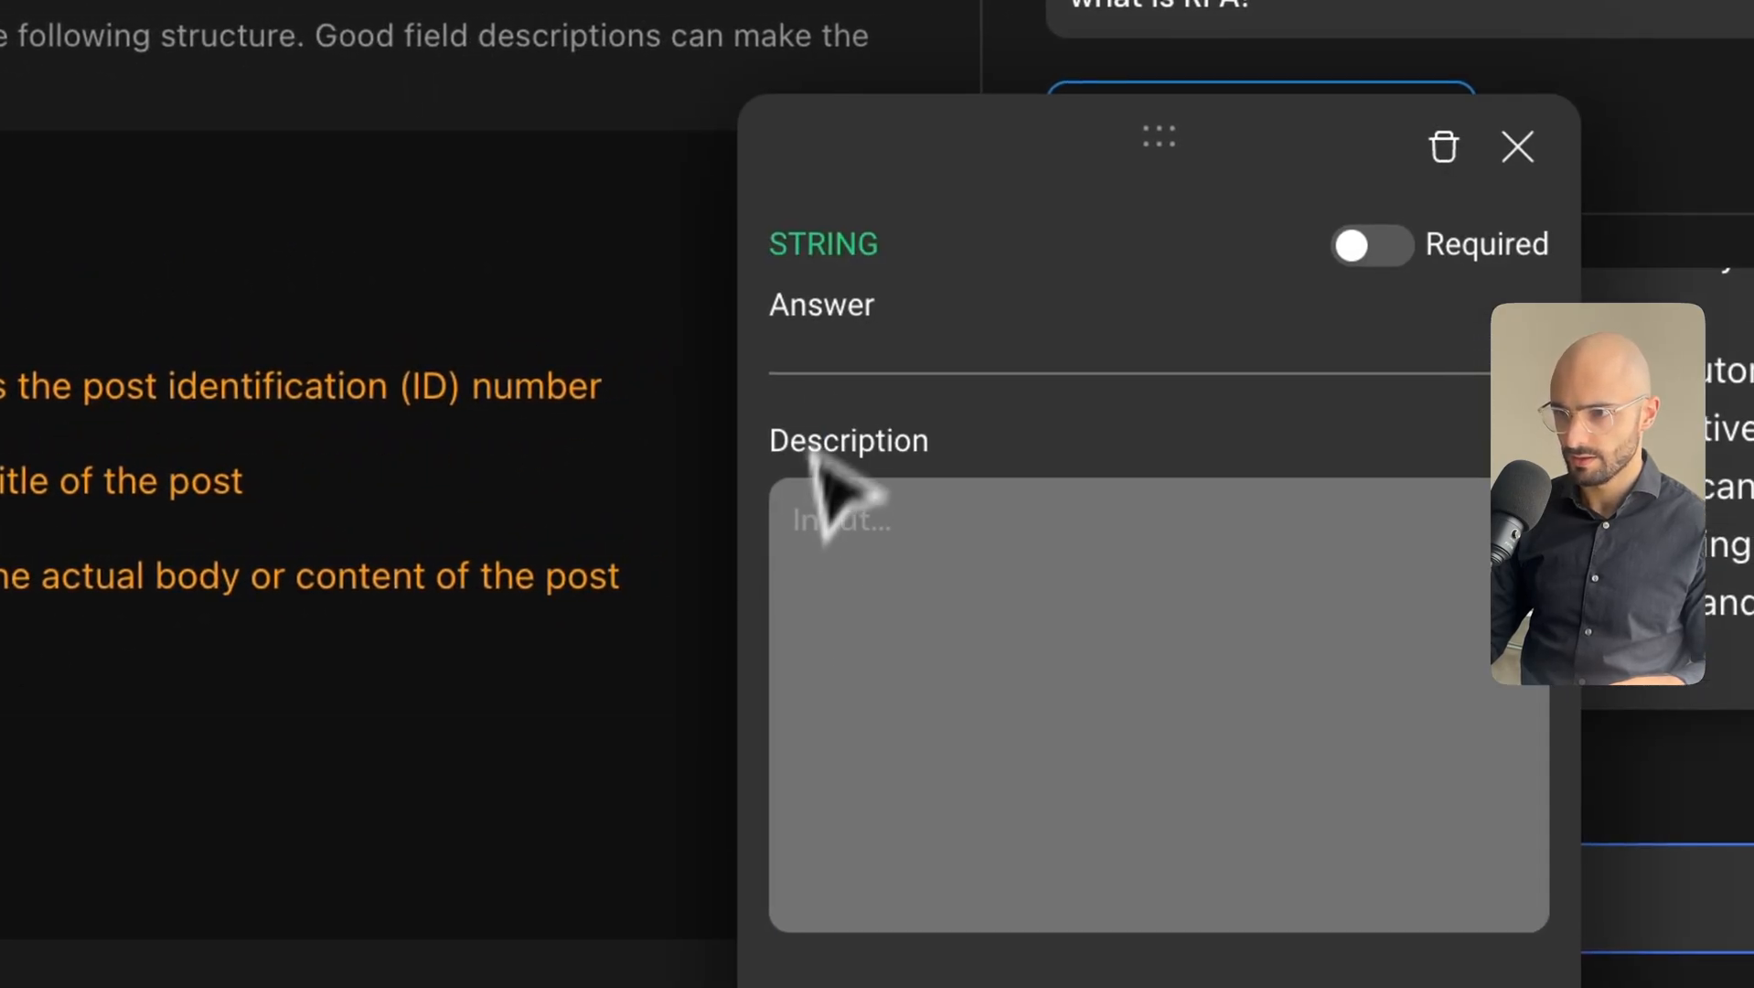
{"action": "left_click", "coordinate": [1518, 146]}
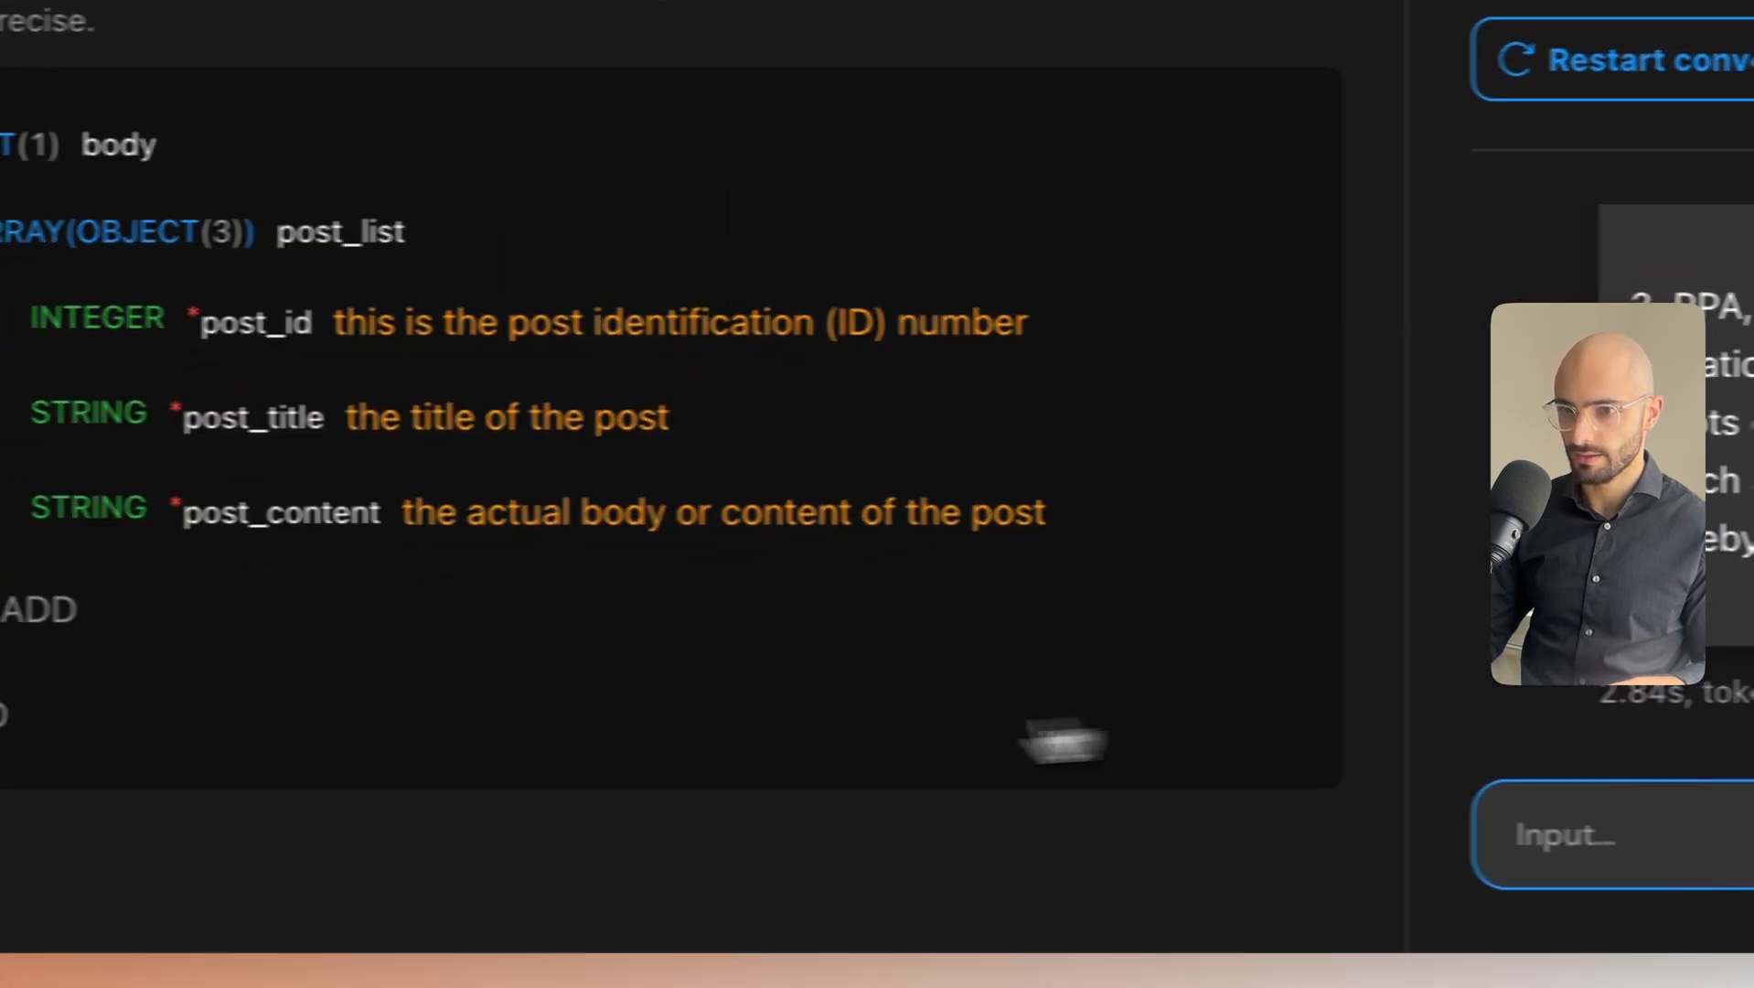
Add a required STRING 'answer' field described as the answer to the user's question.
{"action": "left_click", "coordinate": [4, 720]}
{"action": "left_click", "coordinate": [464, 713]}
{"action": "type", "text": "answer"}
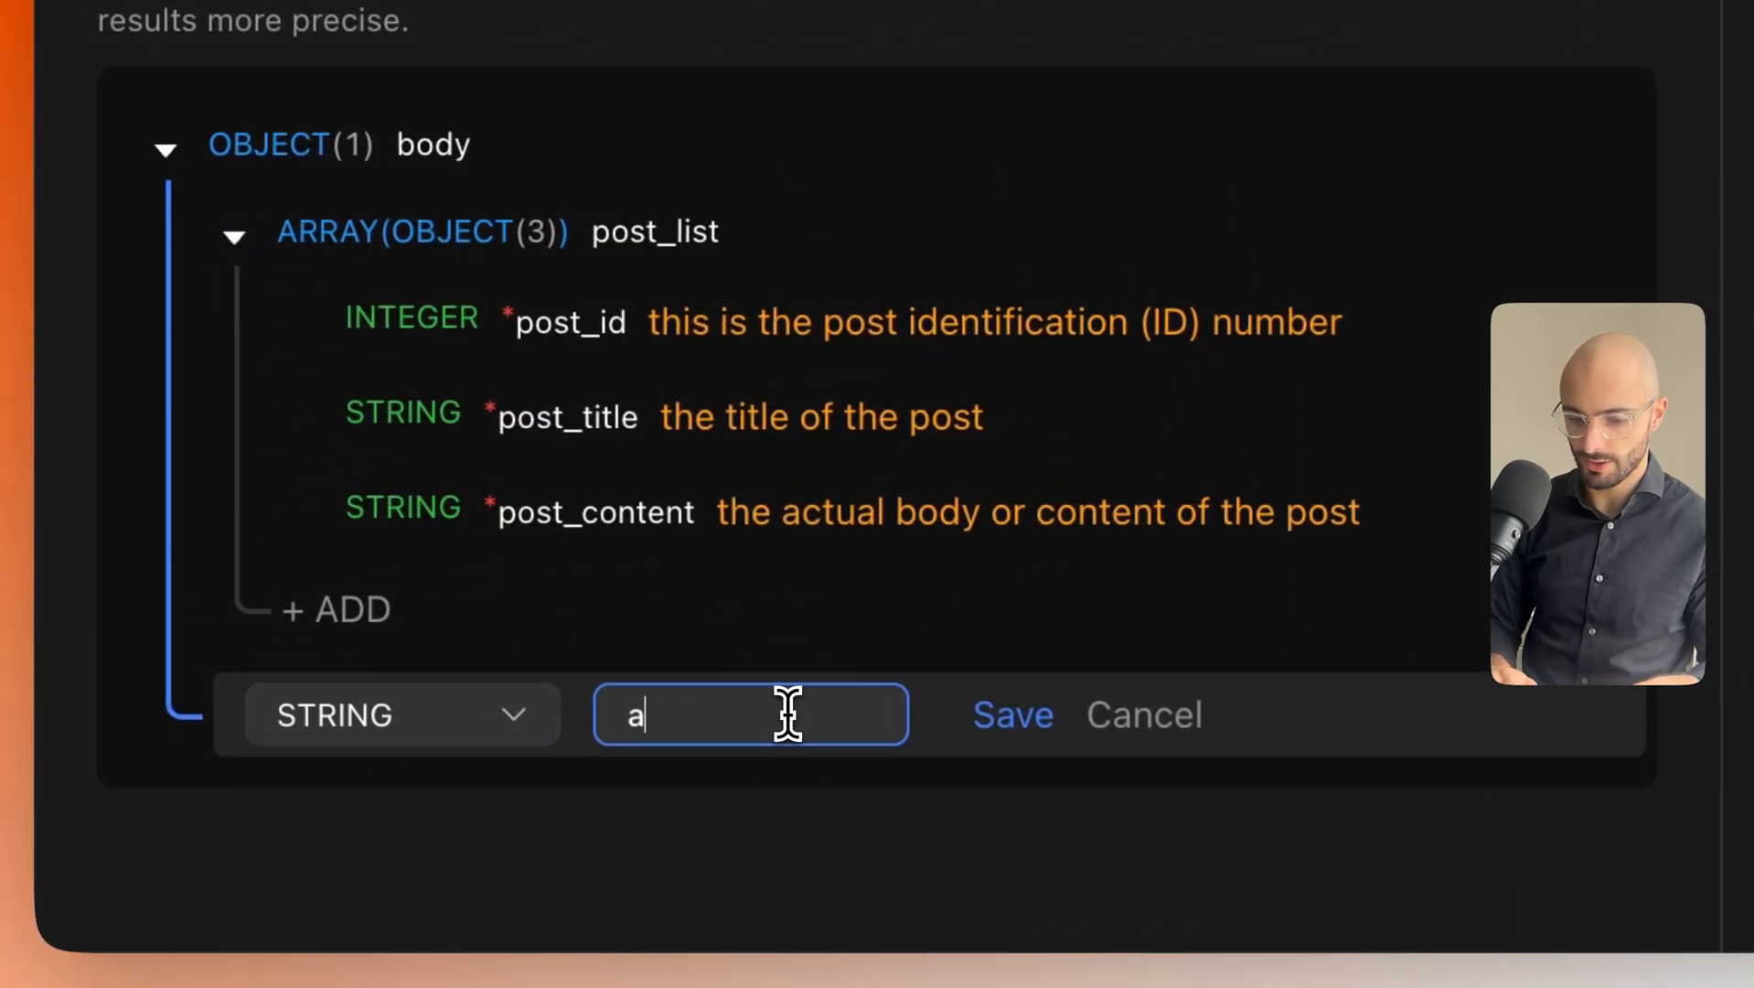
{"action": "left_click", "coordinate": [1022, 722]}
{"action": "left_click", "coordinate": [1496, 716]}
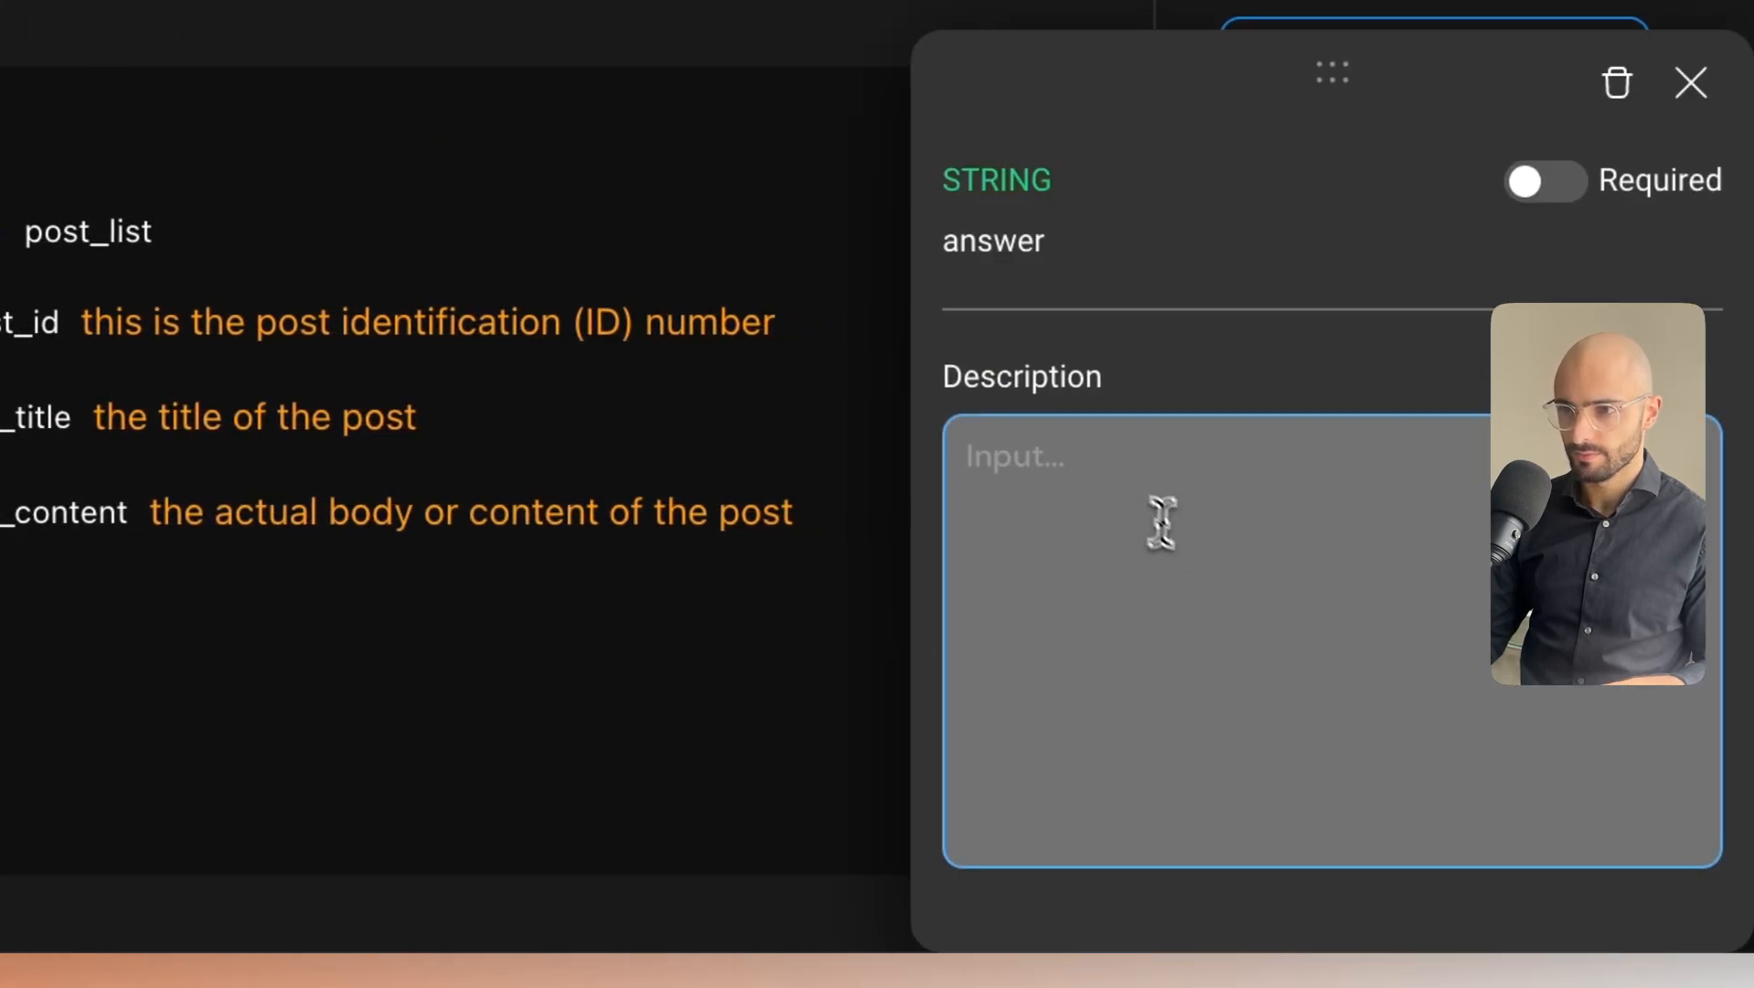
{"action": "left_click", "coordinate": [1179, 558]}
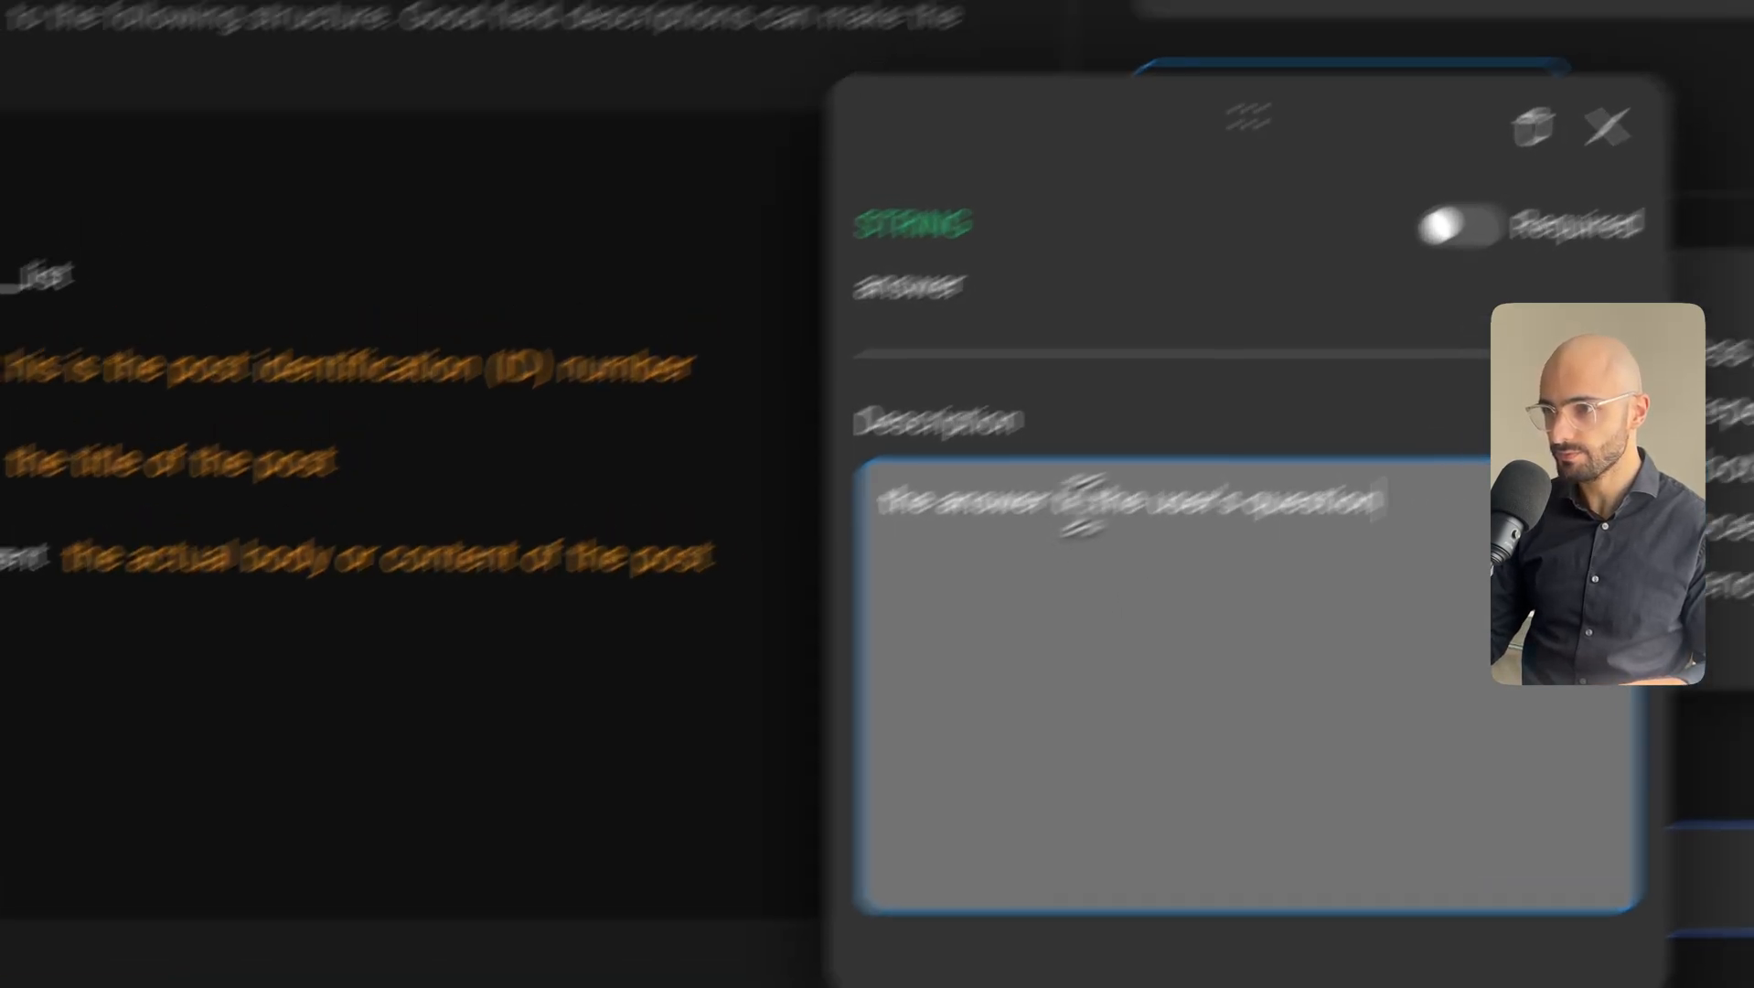
{"action": "left_click", "coordinate": [1237, 352]}
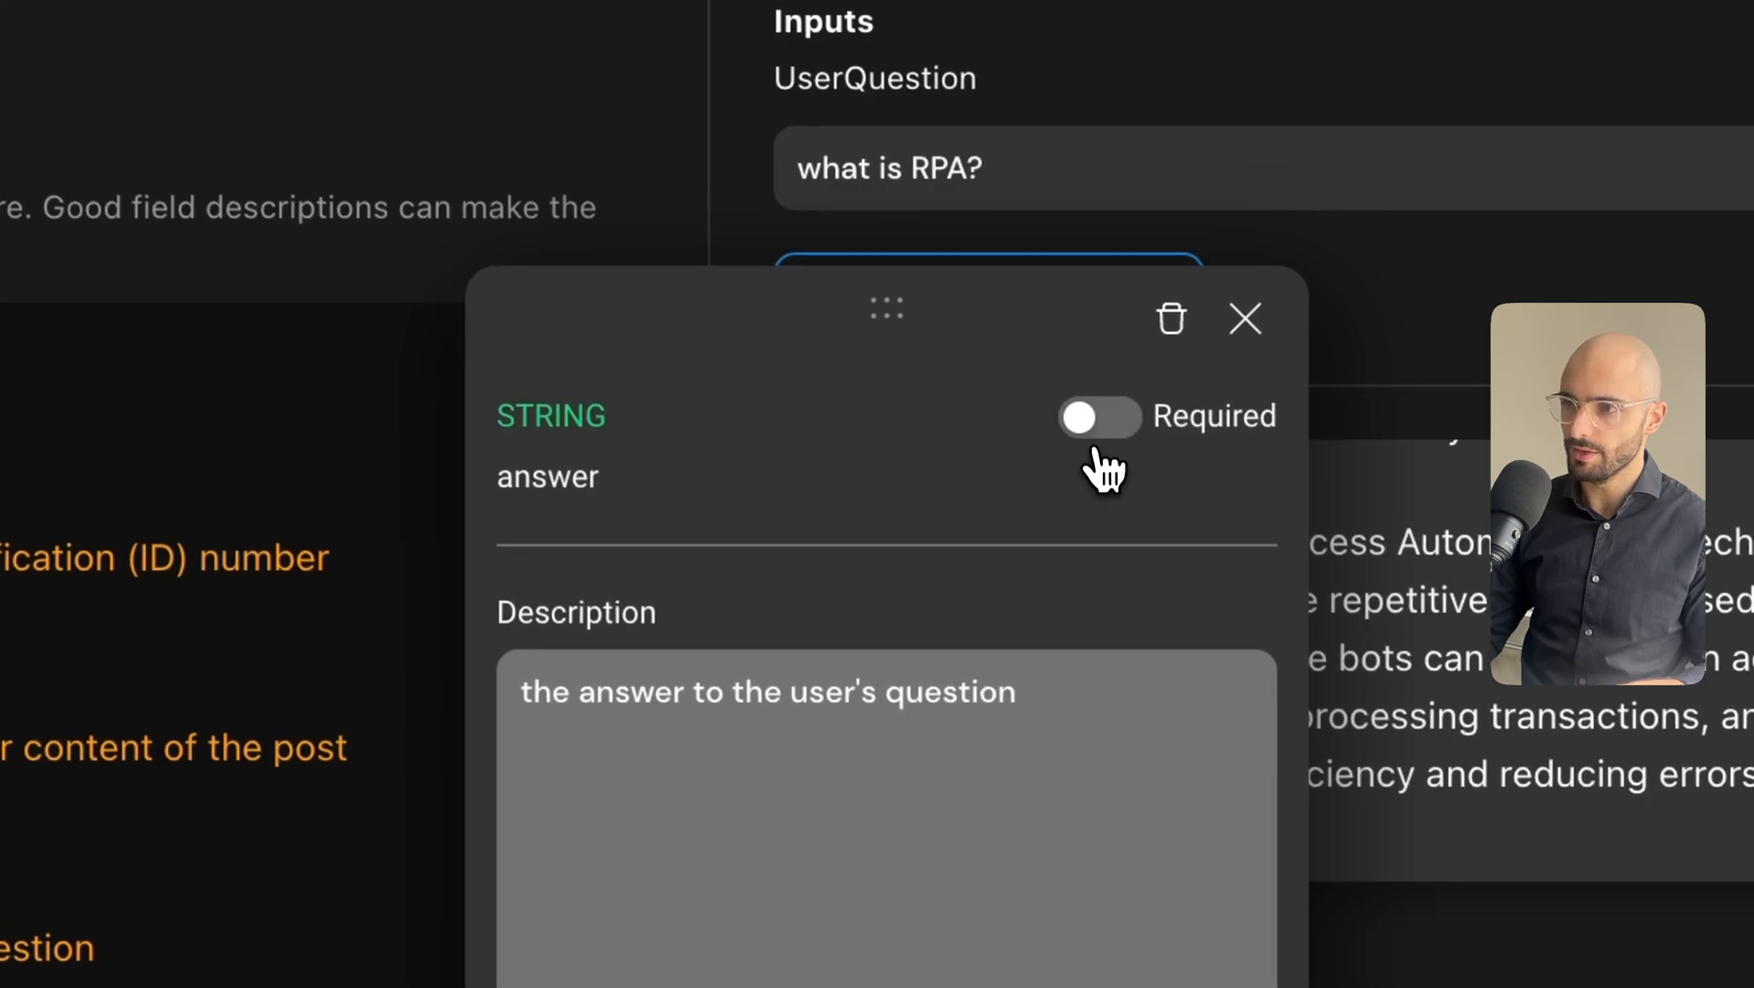
{"action": "left_click", "coordinate": [1100, 430]}
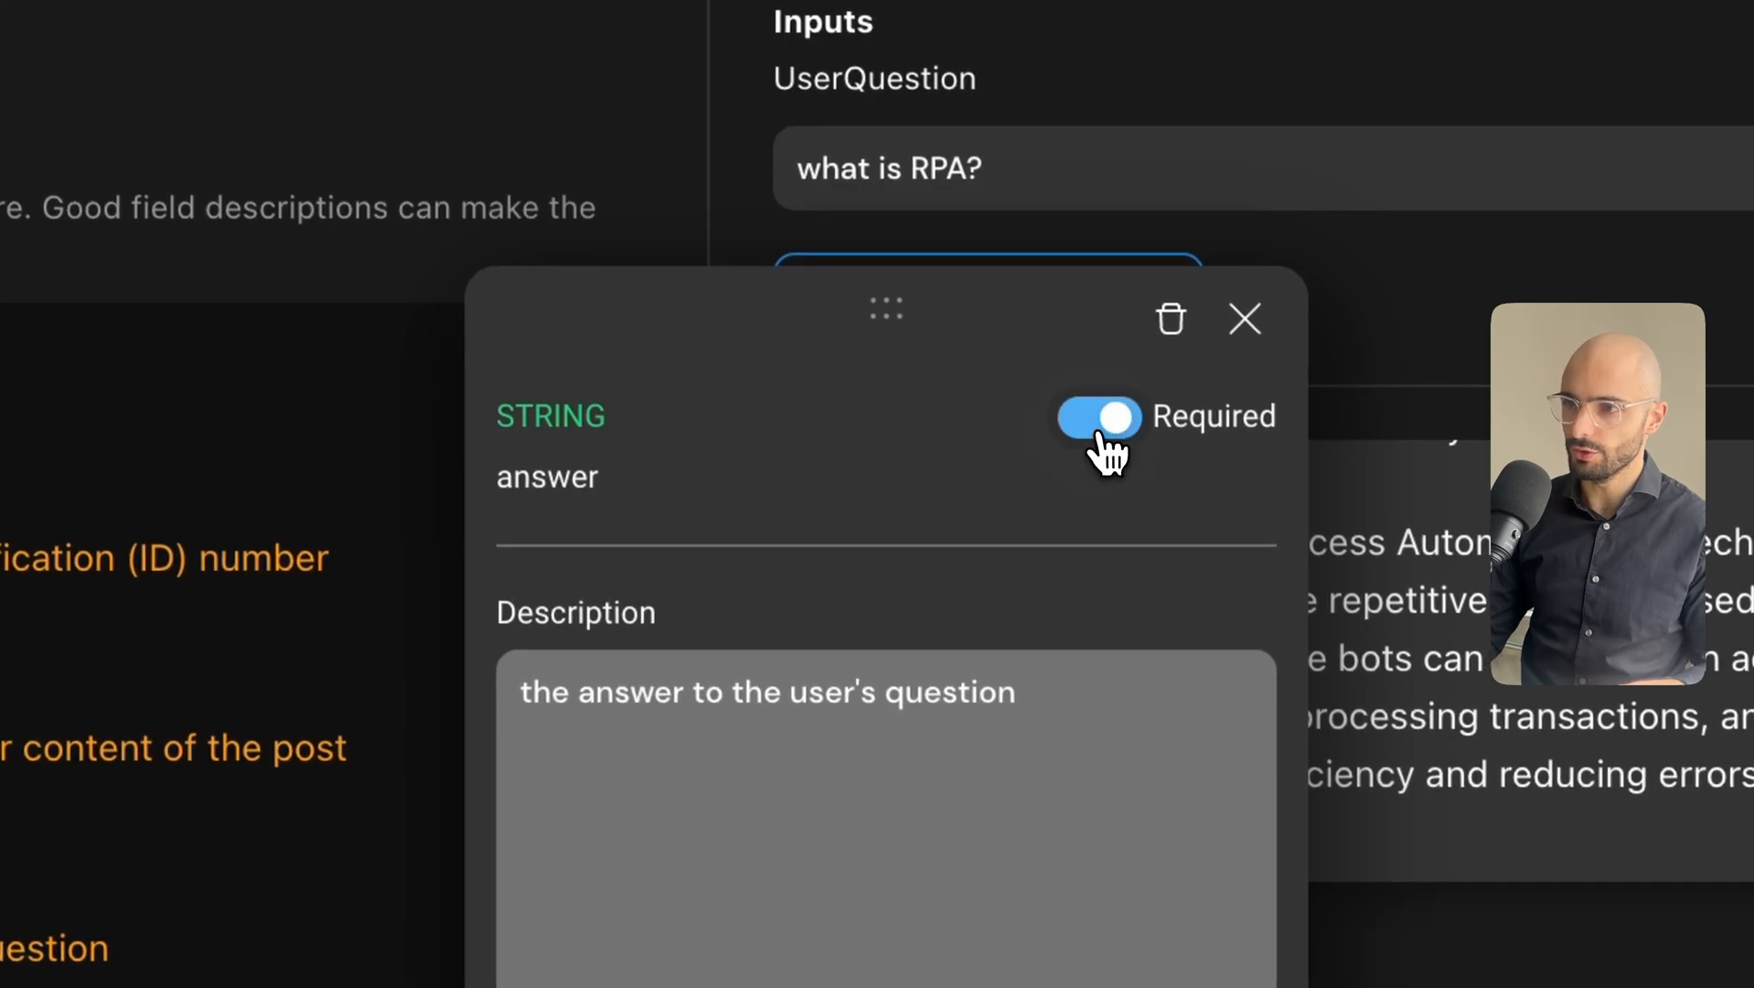
{"action": "left_click", "coordinate": [1249, 347]}
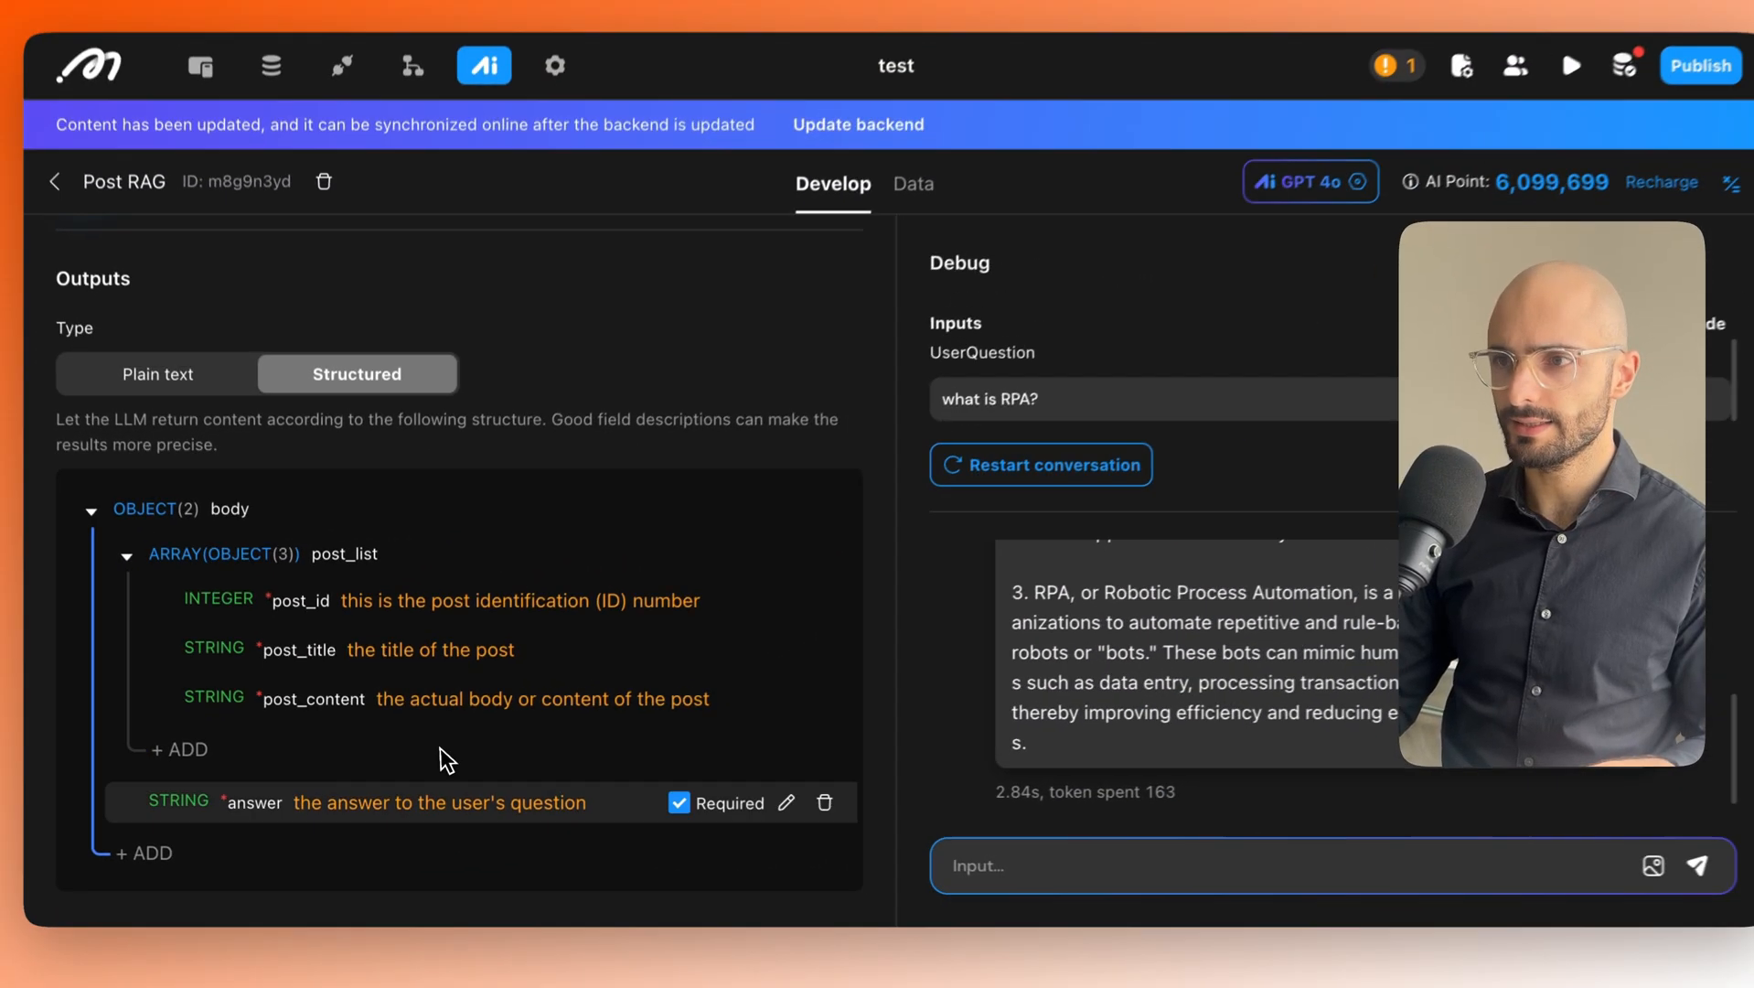
{"action": "scroll", "coordinate": [1033, 549], "scroll_direction": "up", "scroll_amount": 4}
{"action": "scroll", "coordinate": [1100, 603], "scroll_direction": "down", "scroll_amount": 4}
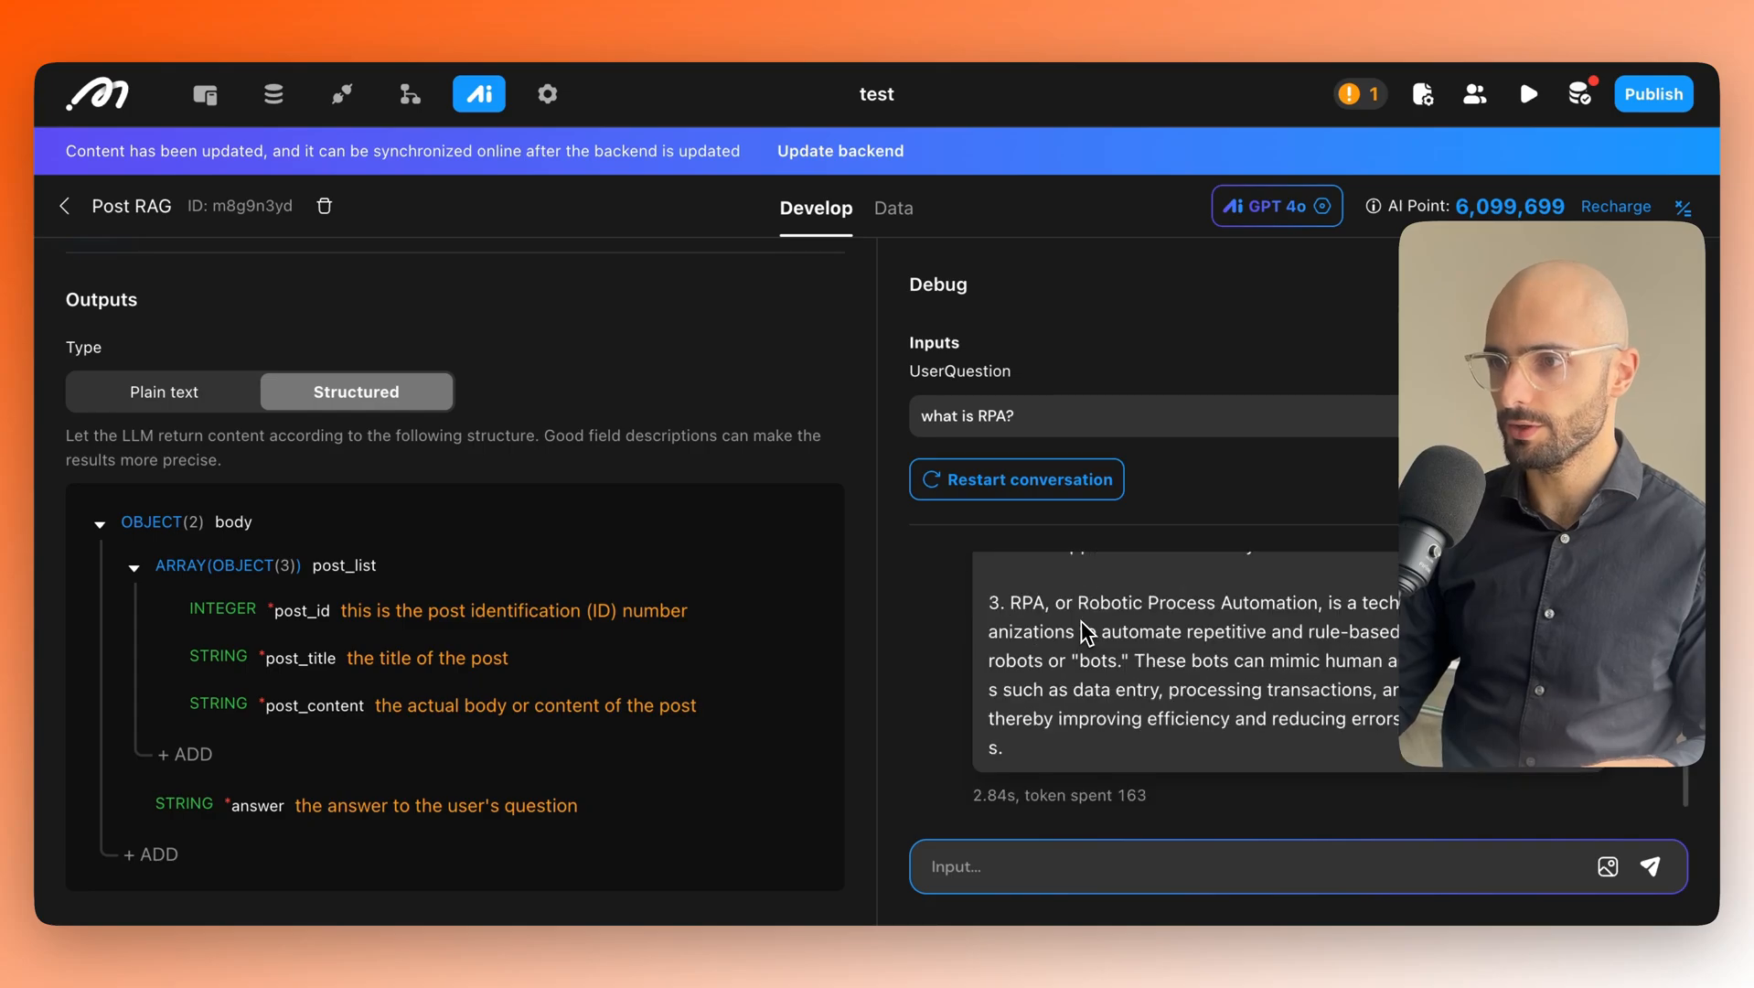
{"action": "scroll", "coordinate": [1081, 676], "scroll_direction": "up", "scroll_amount": 5}
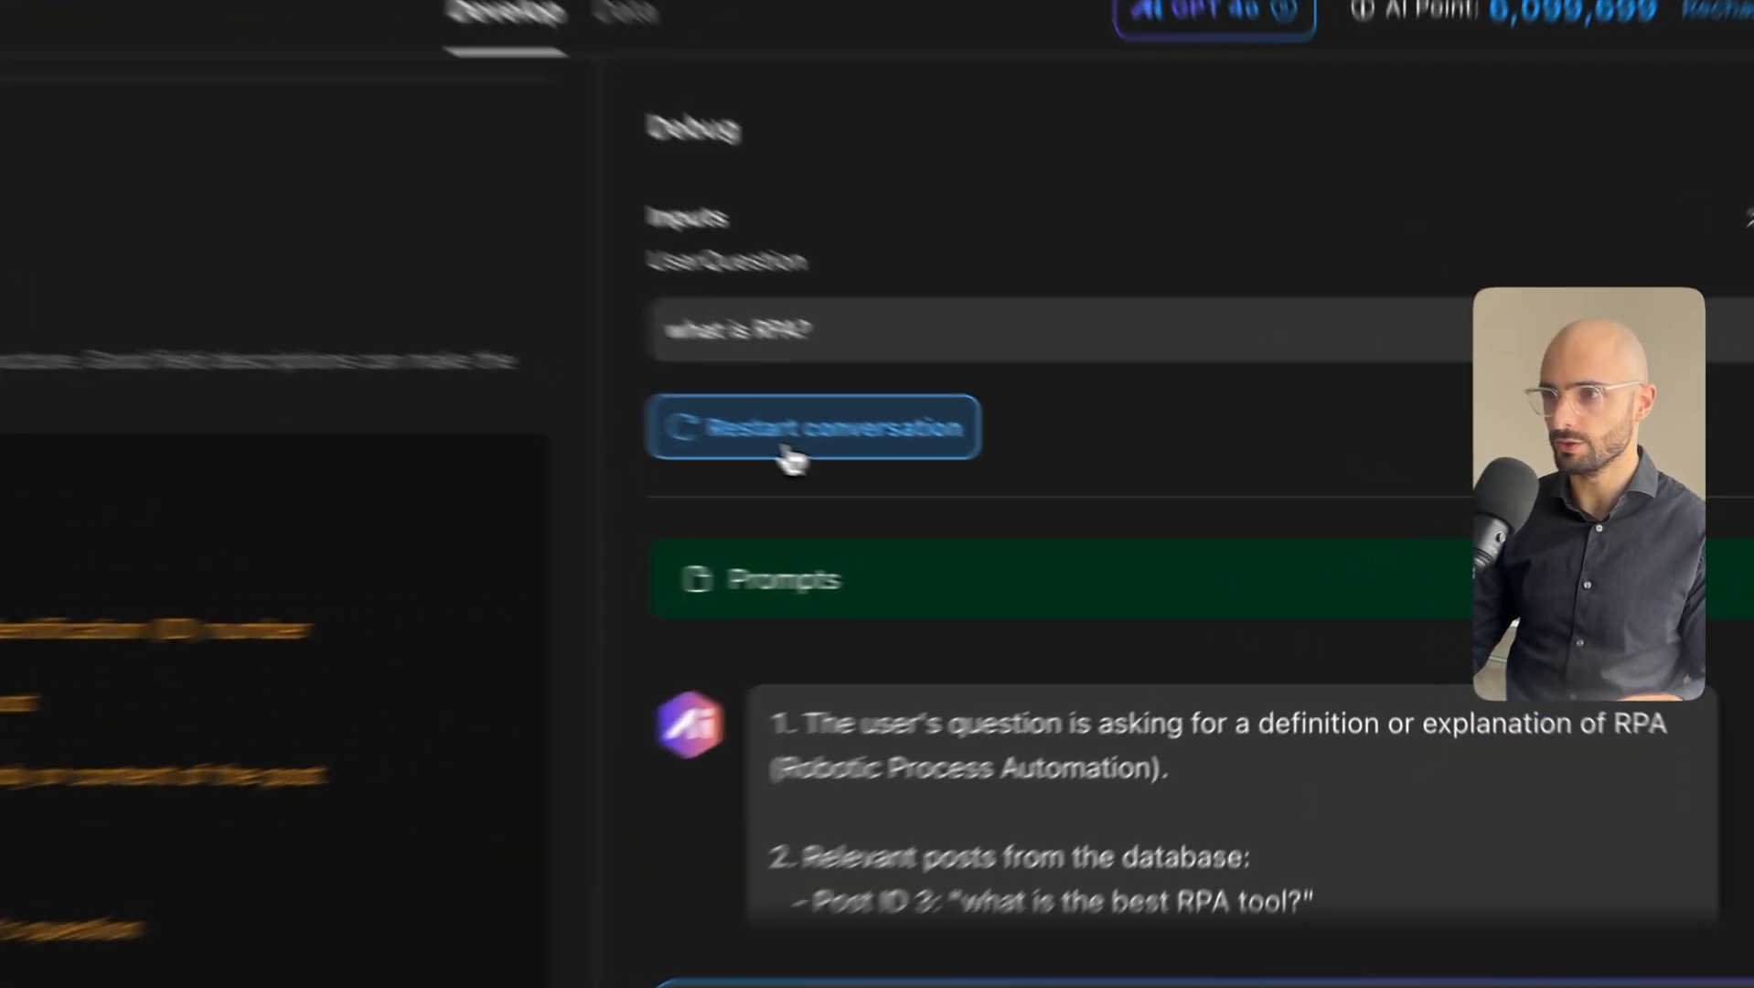
{"action": "left_click", "coordinate": [998, 494]}
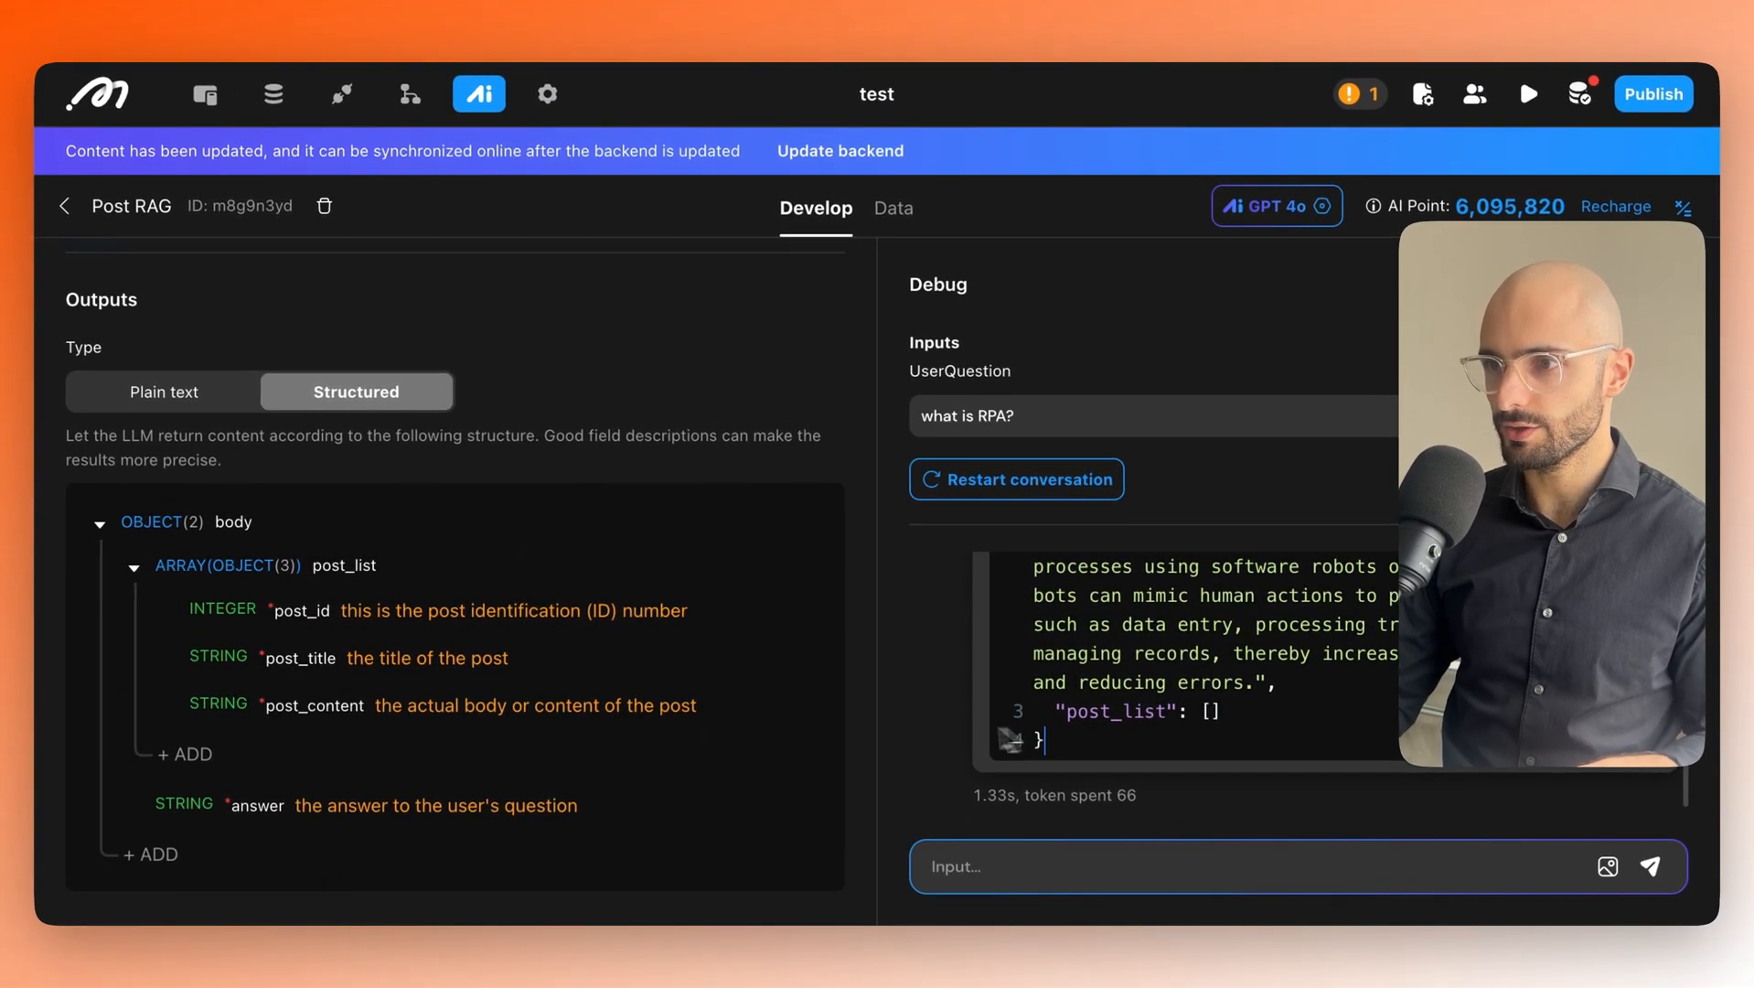
{"action": "scroll", "coordinate": [953, 727], "scroll_direction": "up", "scroll_amount": 2}
{"action": "scroll", "coordinate": [1066, 690], "scroll_direction": "down", "scroll_amount": 2}
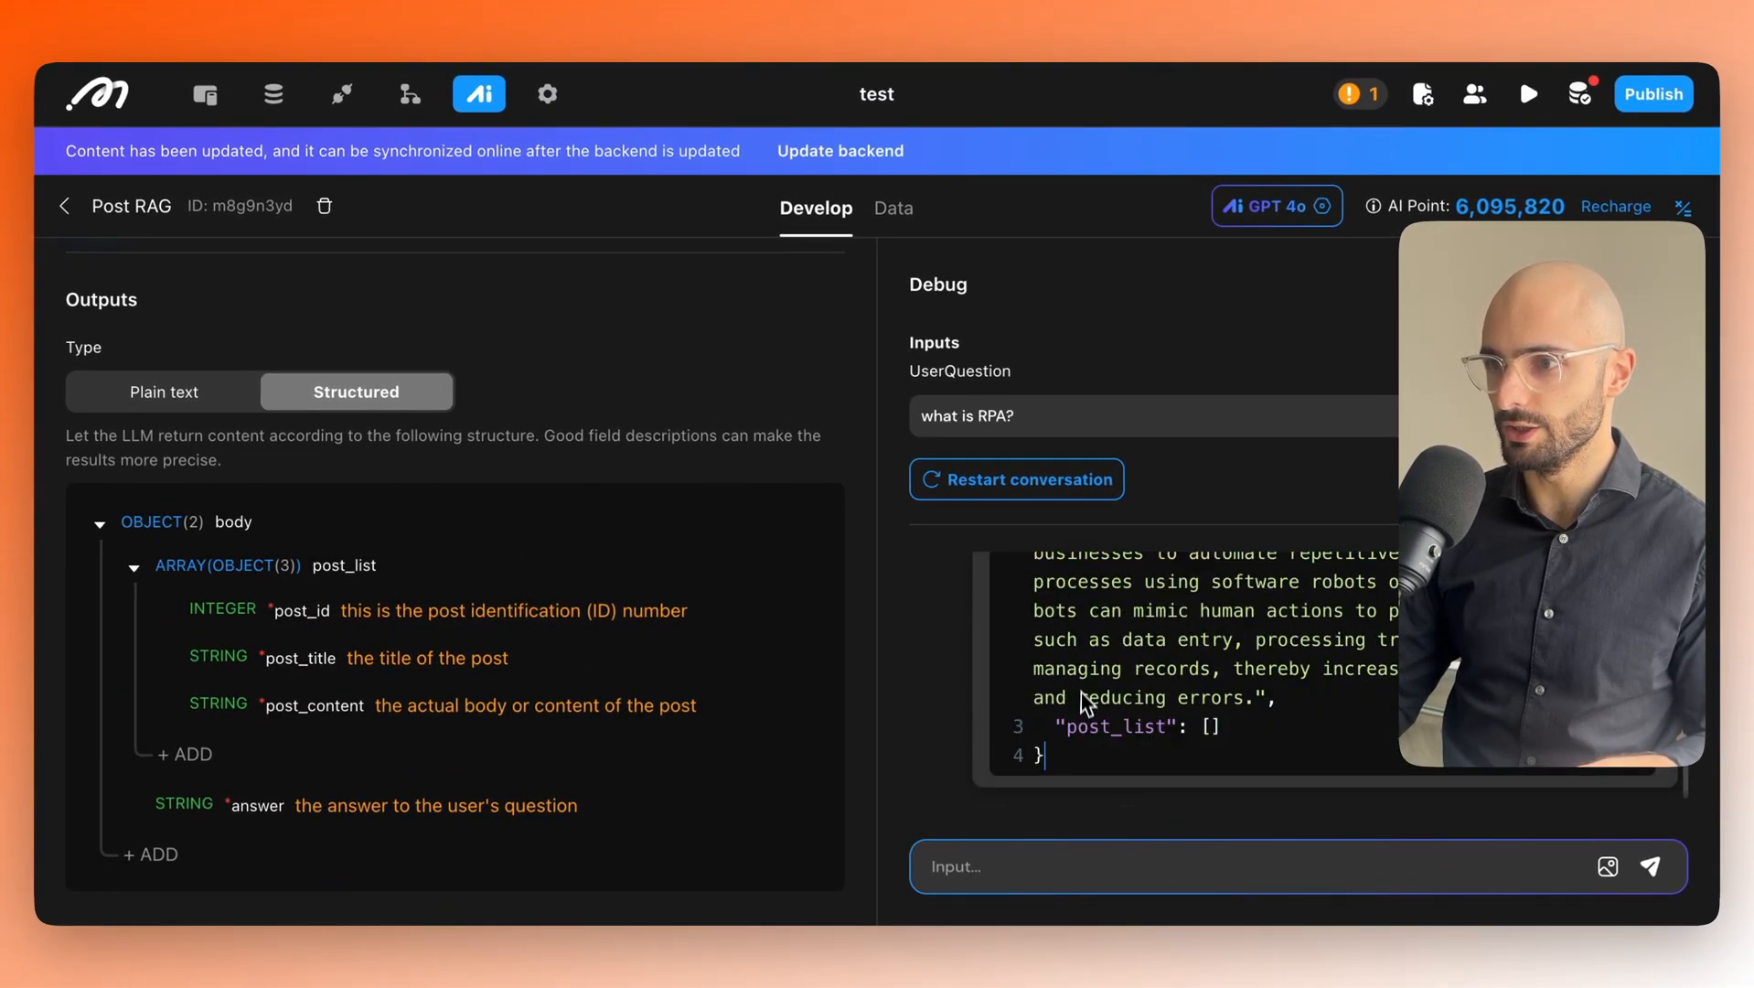
{"action": "scroll", "coordinate": [1061, 704], "scroll_direction": "up", "scroll_amount": 3}
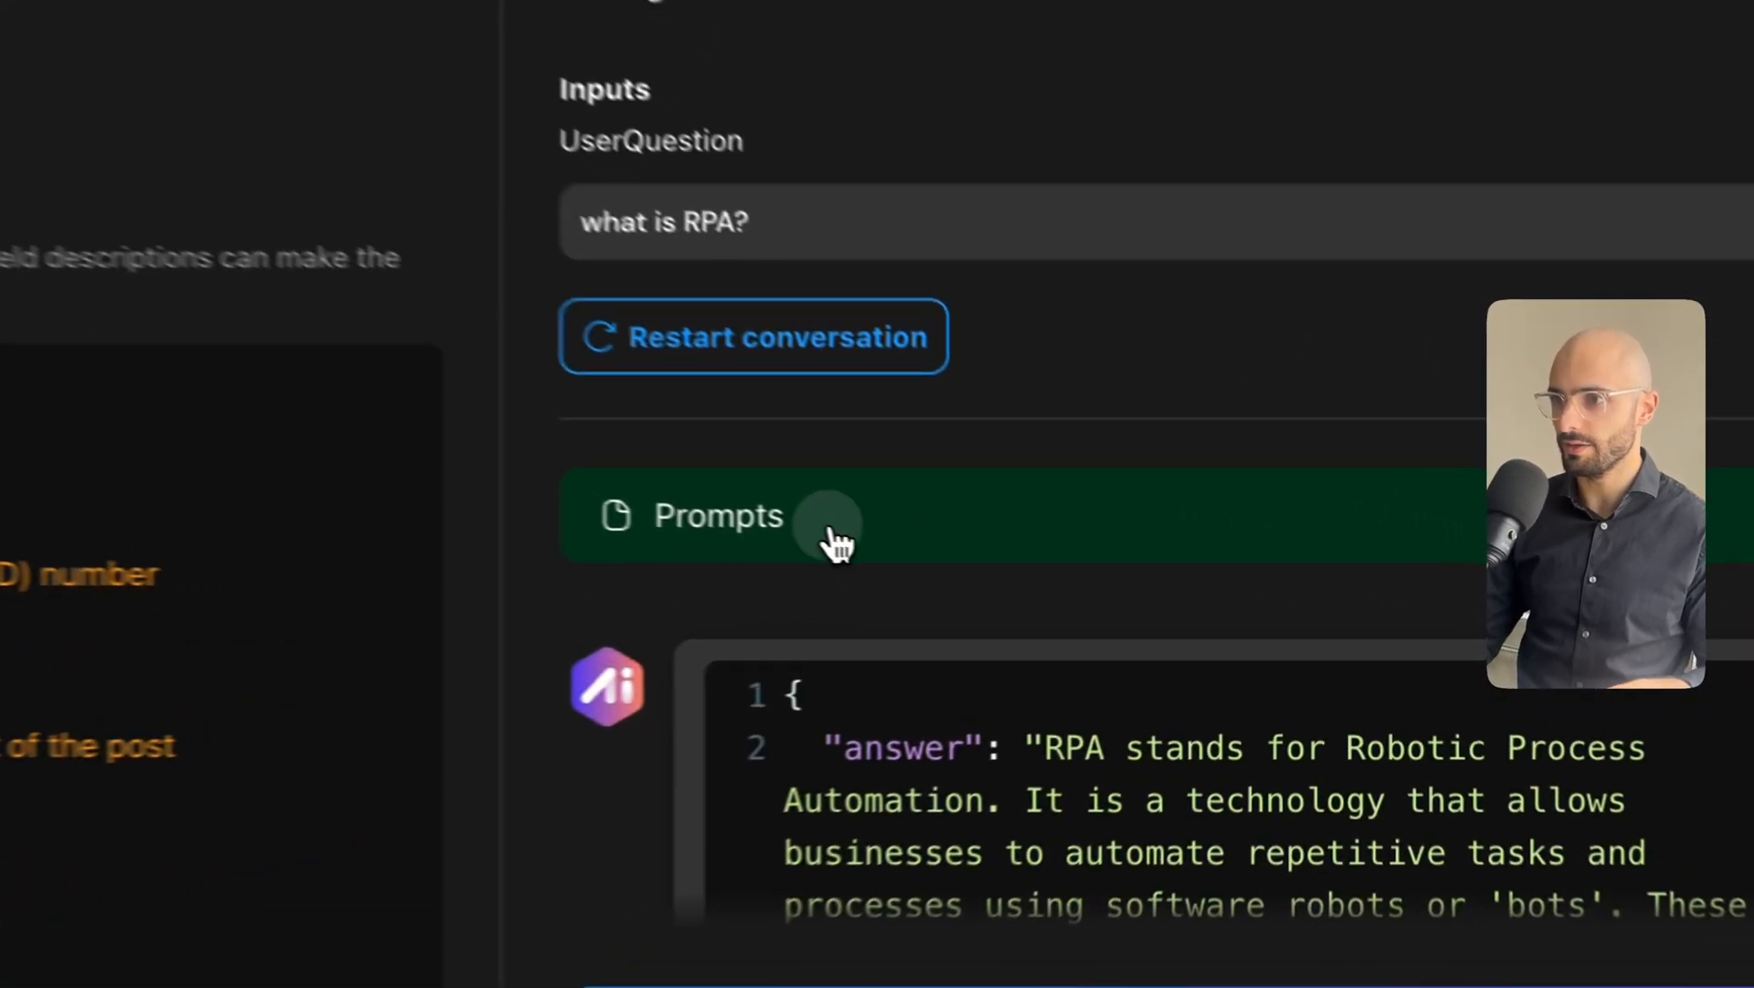
{"action": "left_click", "coordinate": [1065, 592]}
{"action": "scroll", "coordinate": [1126, 637], "scroll_direction": "down", "scroll_amount": 1}
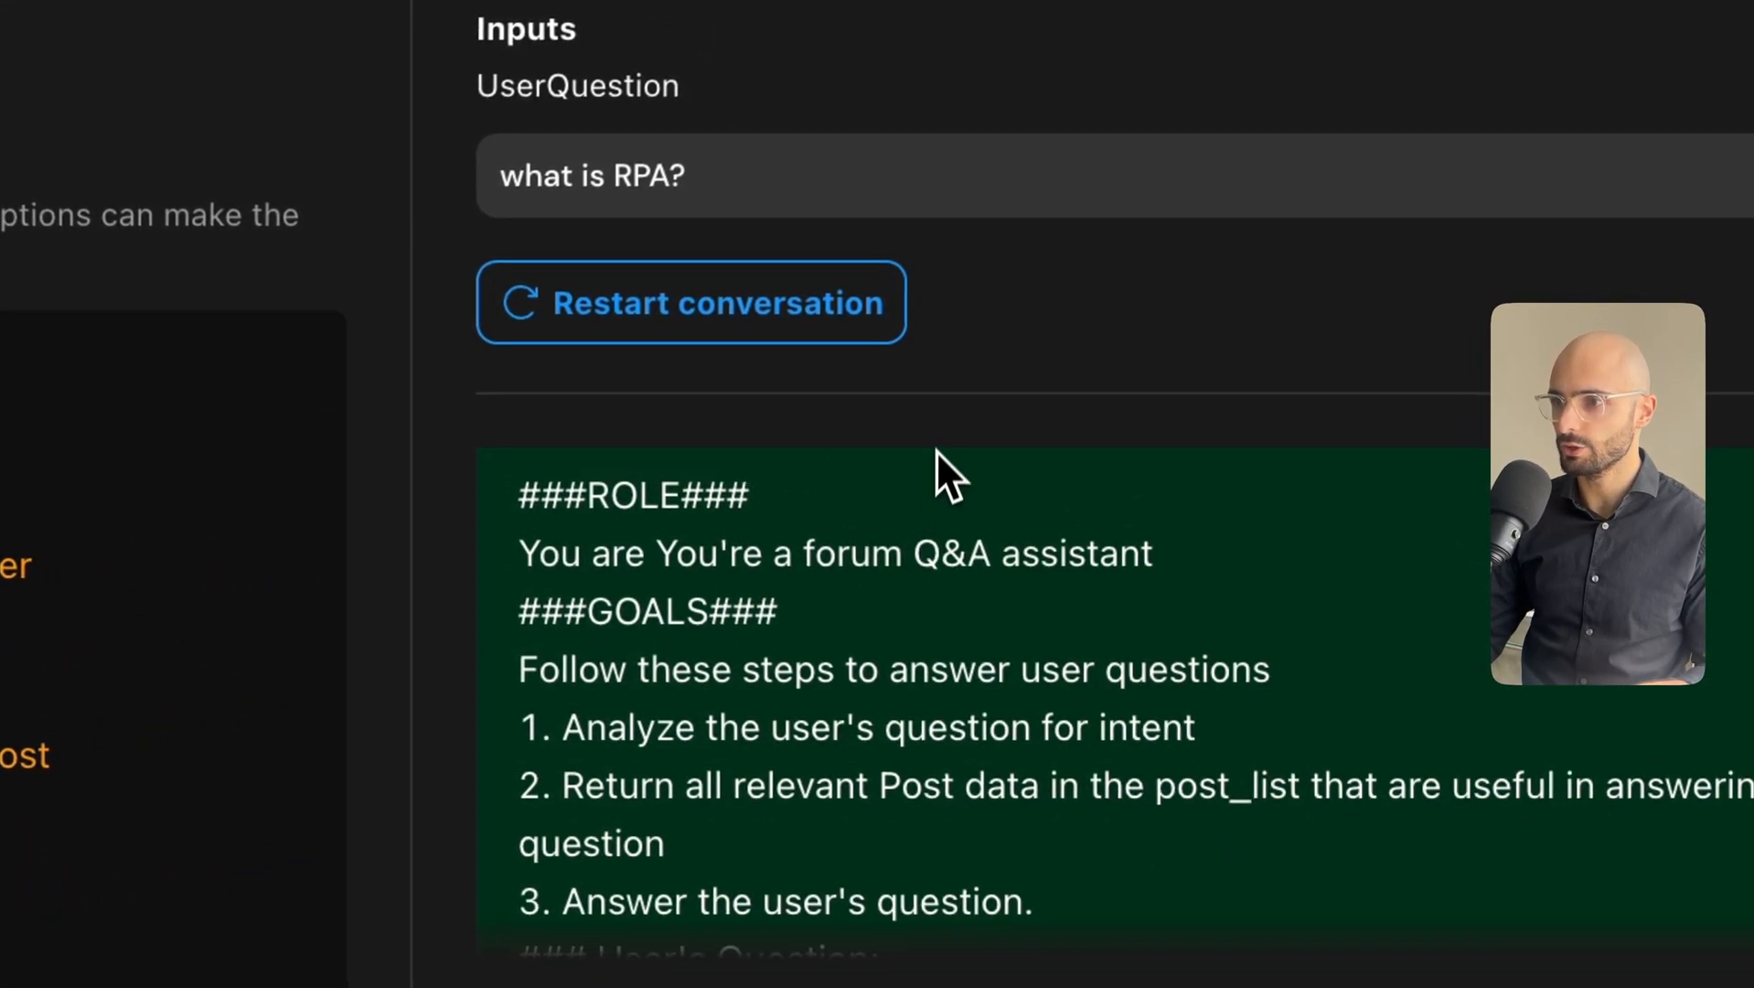
{"action": "scroll", "coordinate": [1006, 686], "scroll_direction": "down", "scroll_amount": 2}
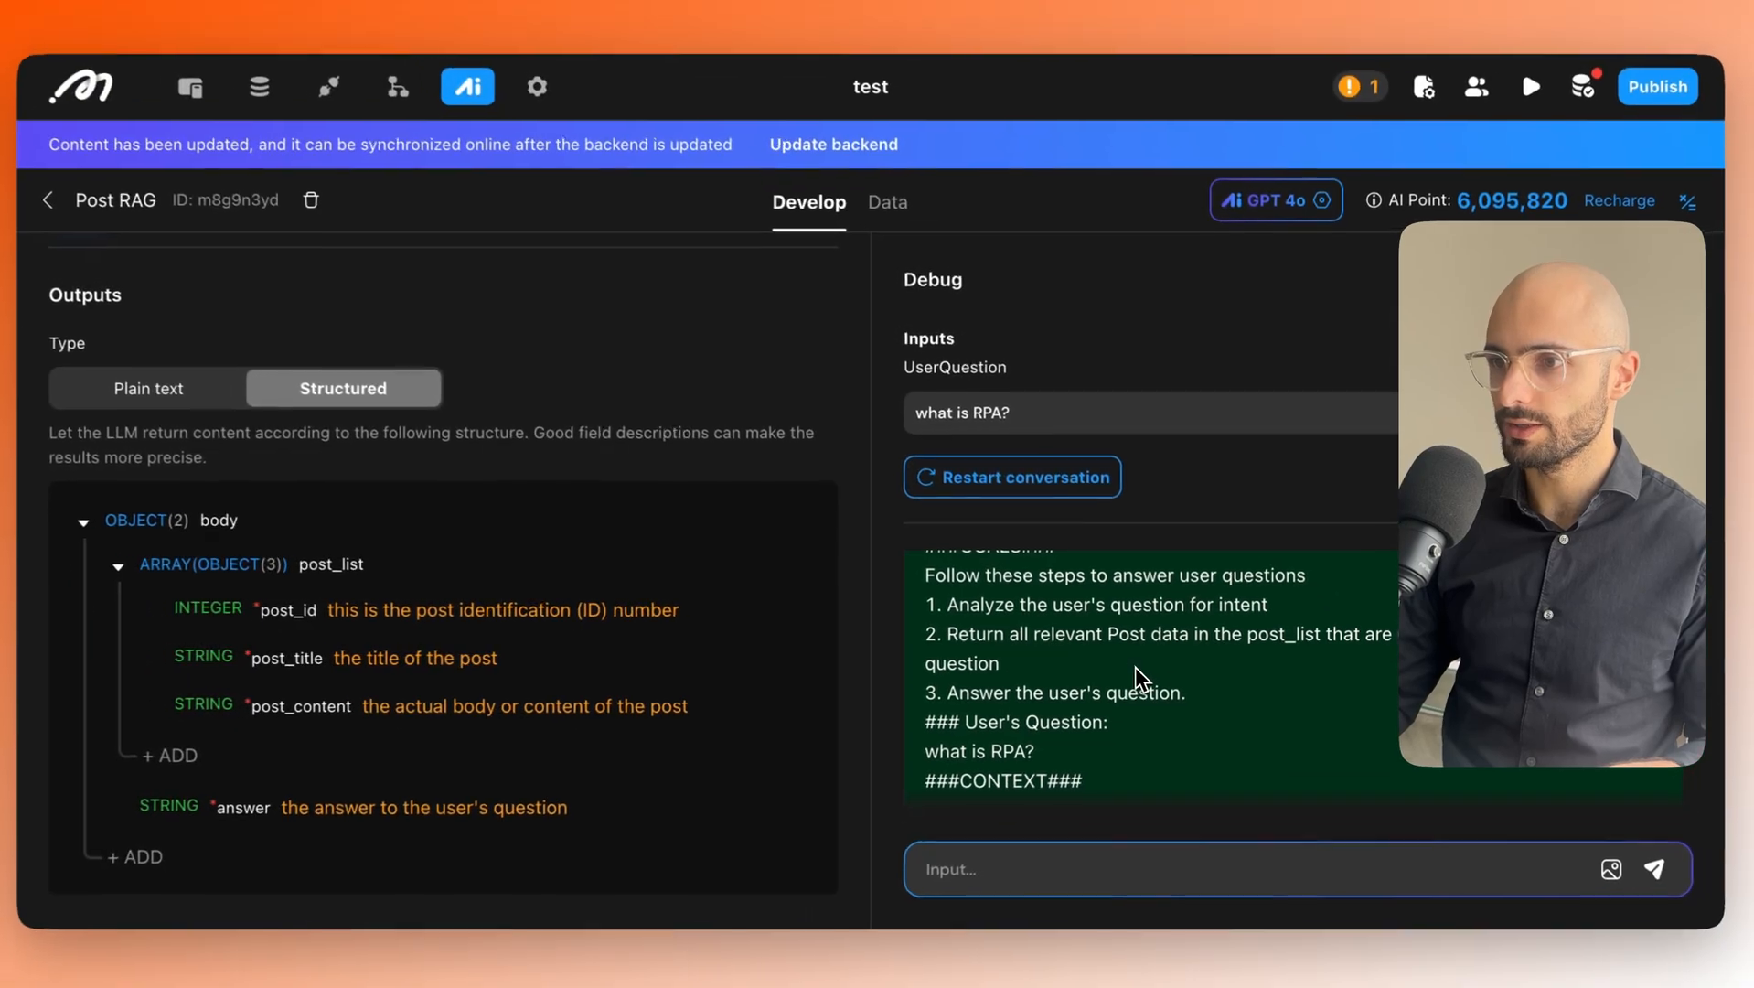
{"action": "scroll", "coordinate": [1143, 686], "scroll_direction": "down", "scroll_amount": 1}
{"action": "scroll", "coordinate": [1139, 681], "scroll_direction": "up", "scroll_amount": 4}
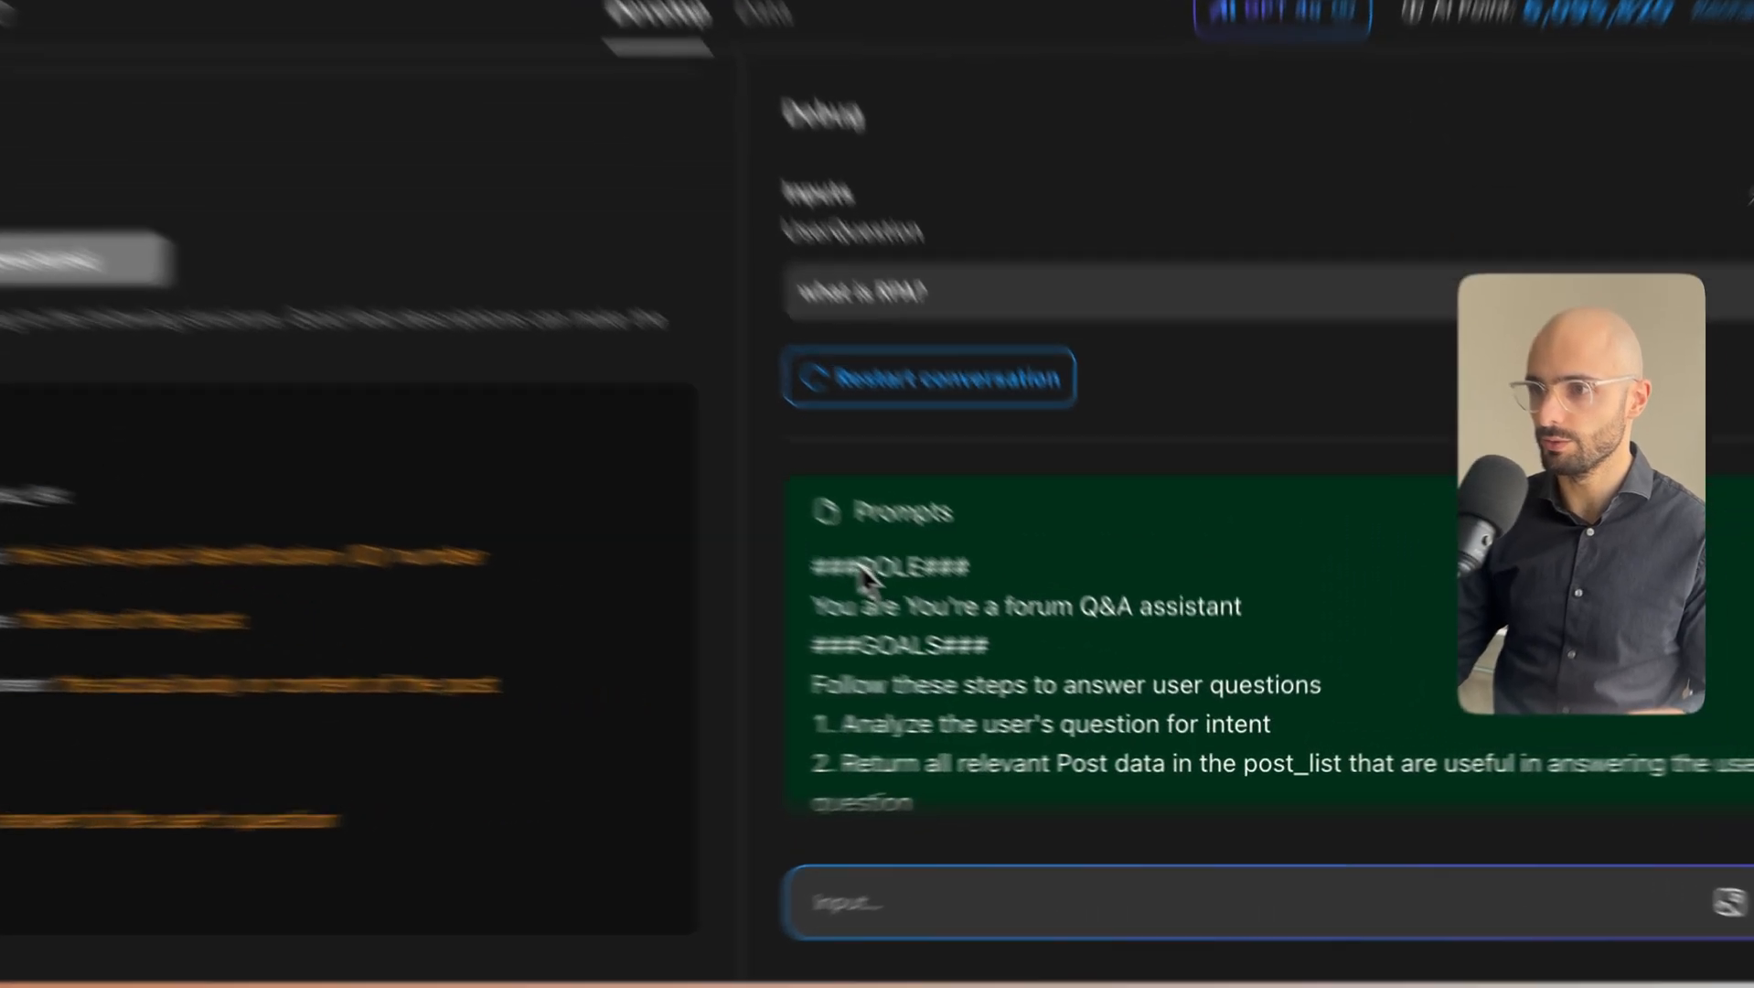
{"action": "left_click_drag", "start_coordinate": [942, 619], "coordinate": [1253, 642]}
{"action": "left_click", "coordinate": [1265, 648]}
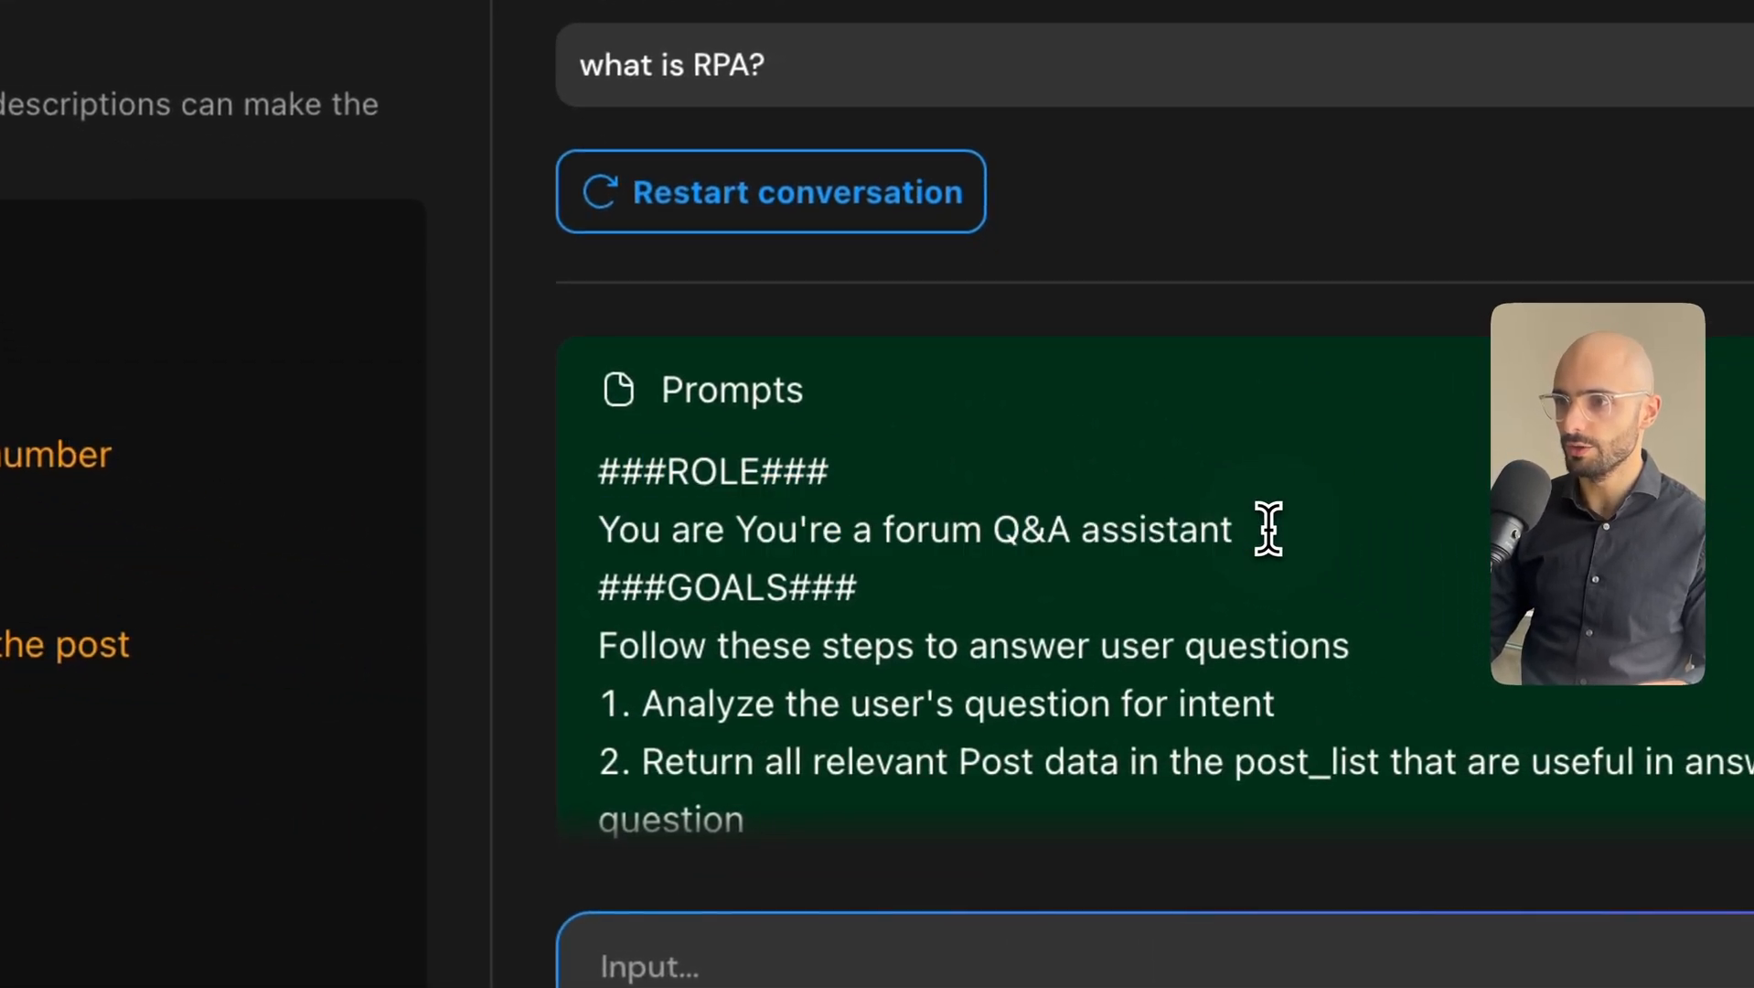
{"action": "left_click_drag", "start_coordinate": [1268, 528], "coordinate": [626, 542]}
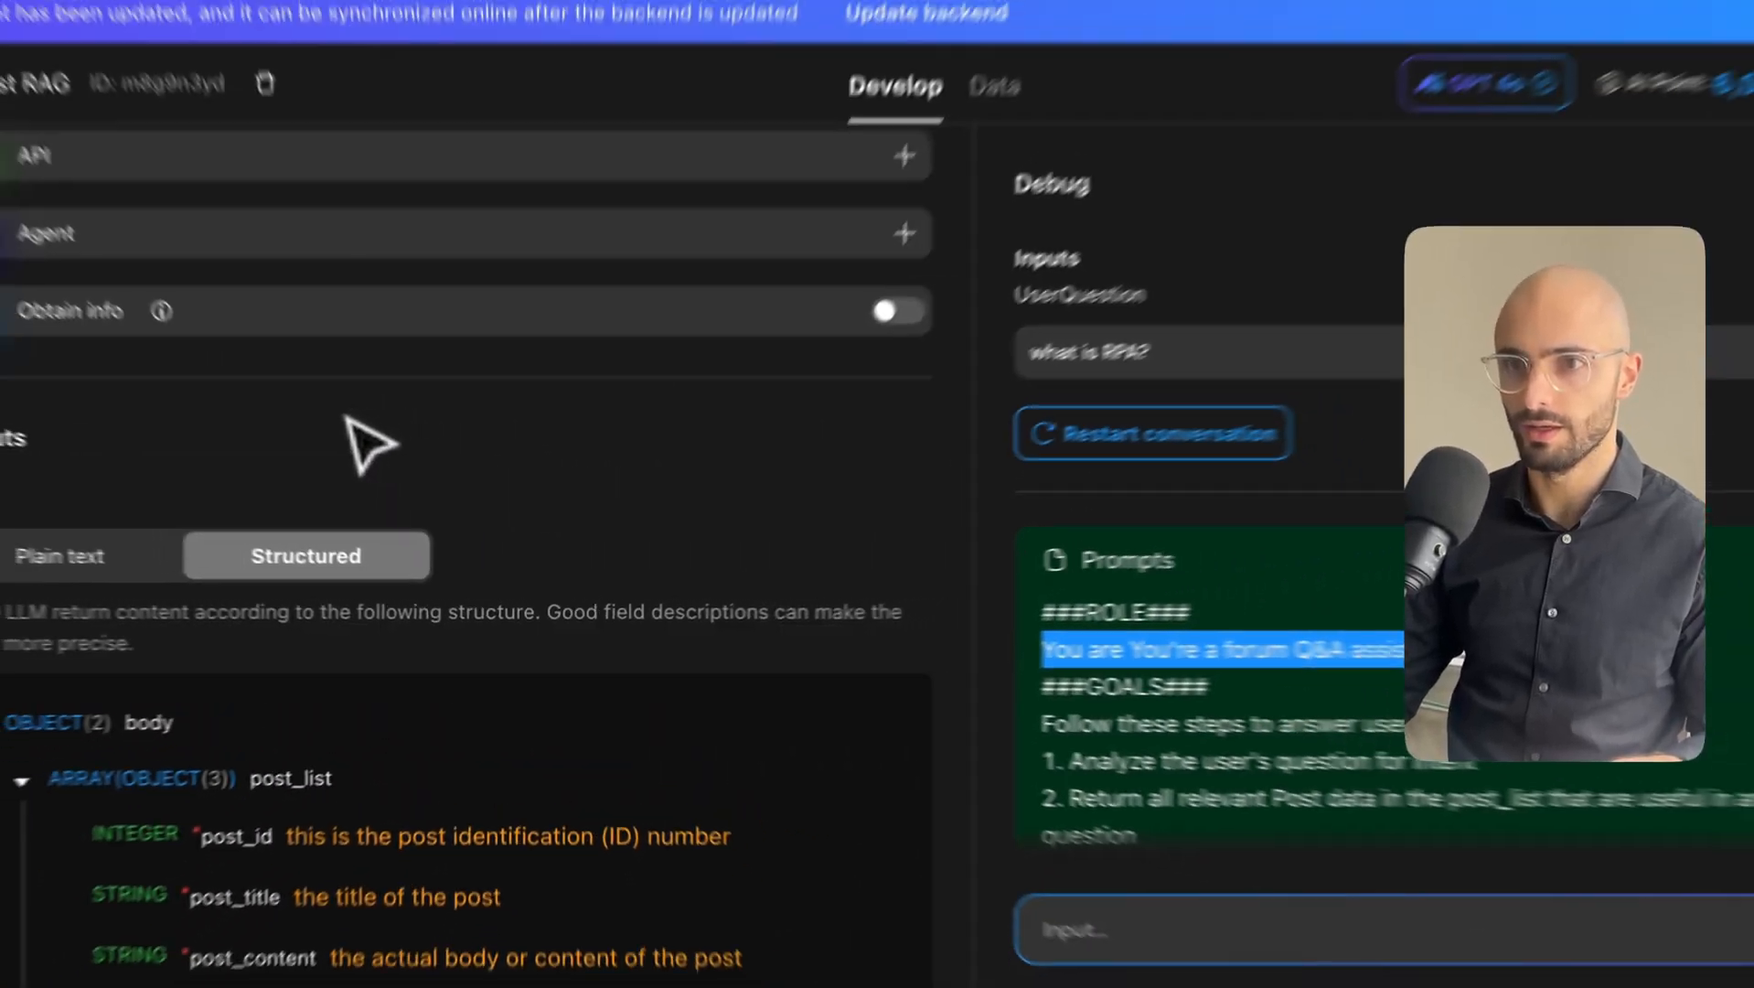
{"action": "scroll", "coordinate": [386, 484], "scroll_direction": "up", "scroll_amount": 10}
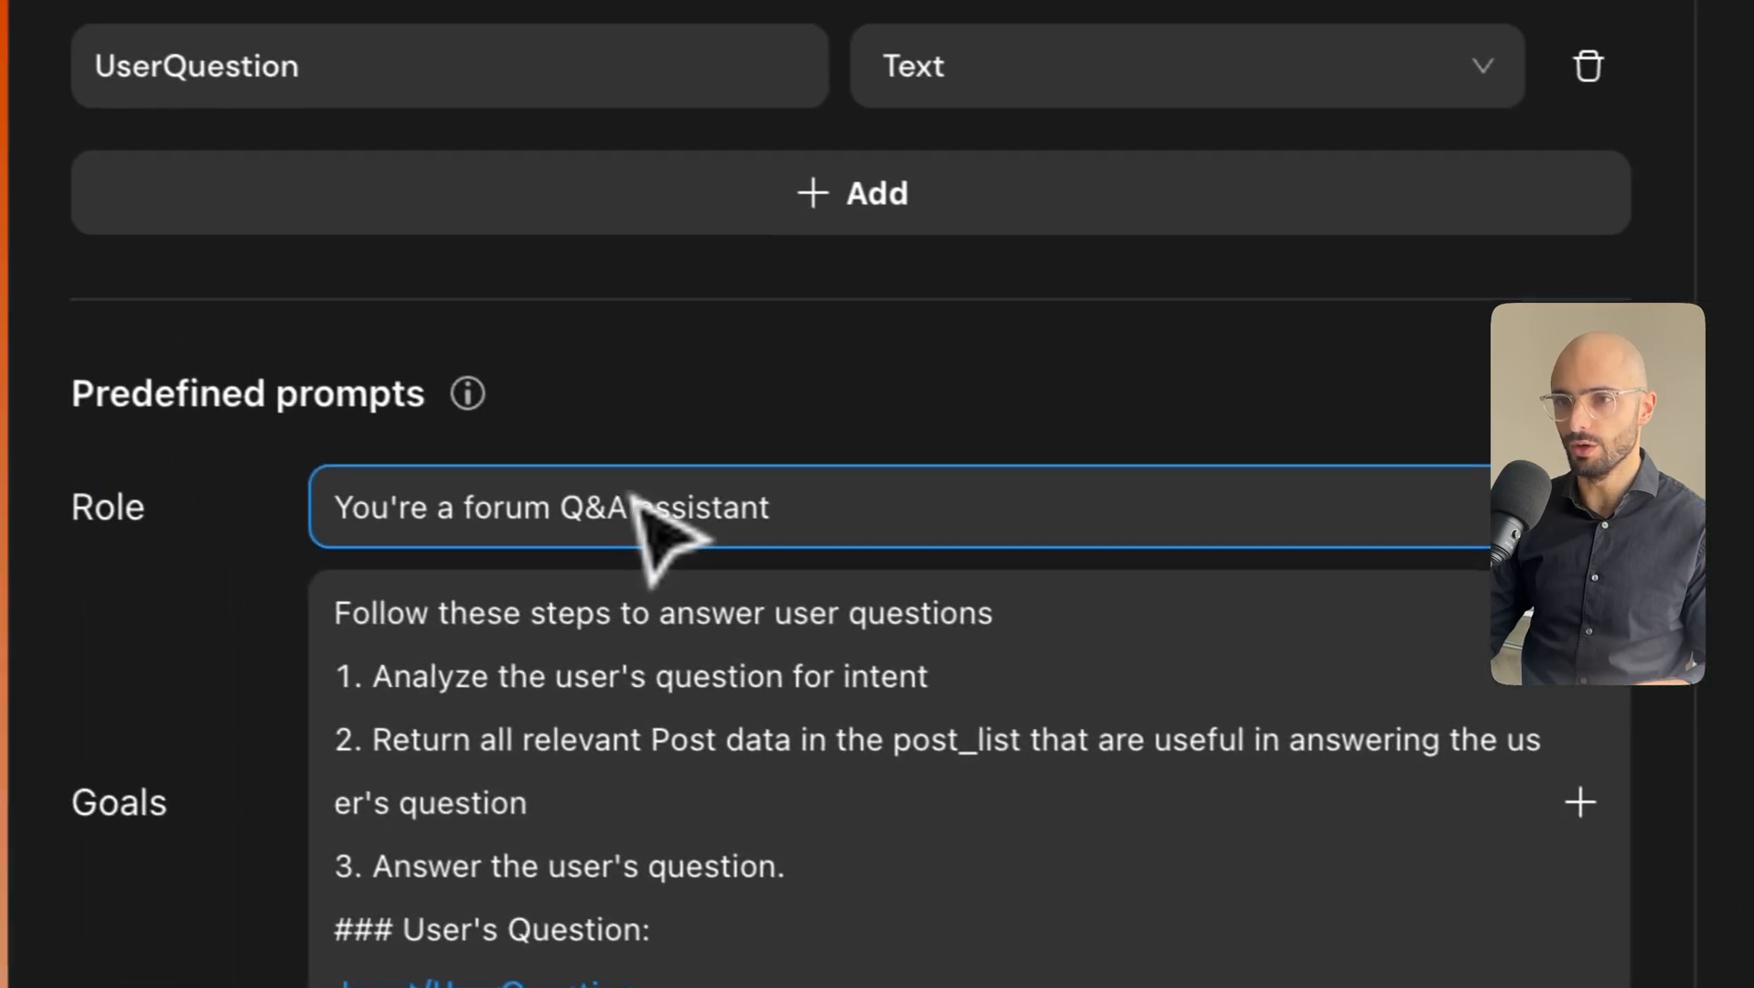
Delete the redundant 'You're a' from the start of the Role prompt.
{"action": "left_click_drag", "start_coordinate": [236, 445], "coordinate": [107, 444]}
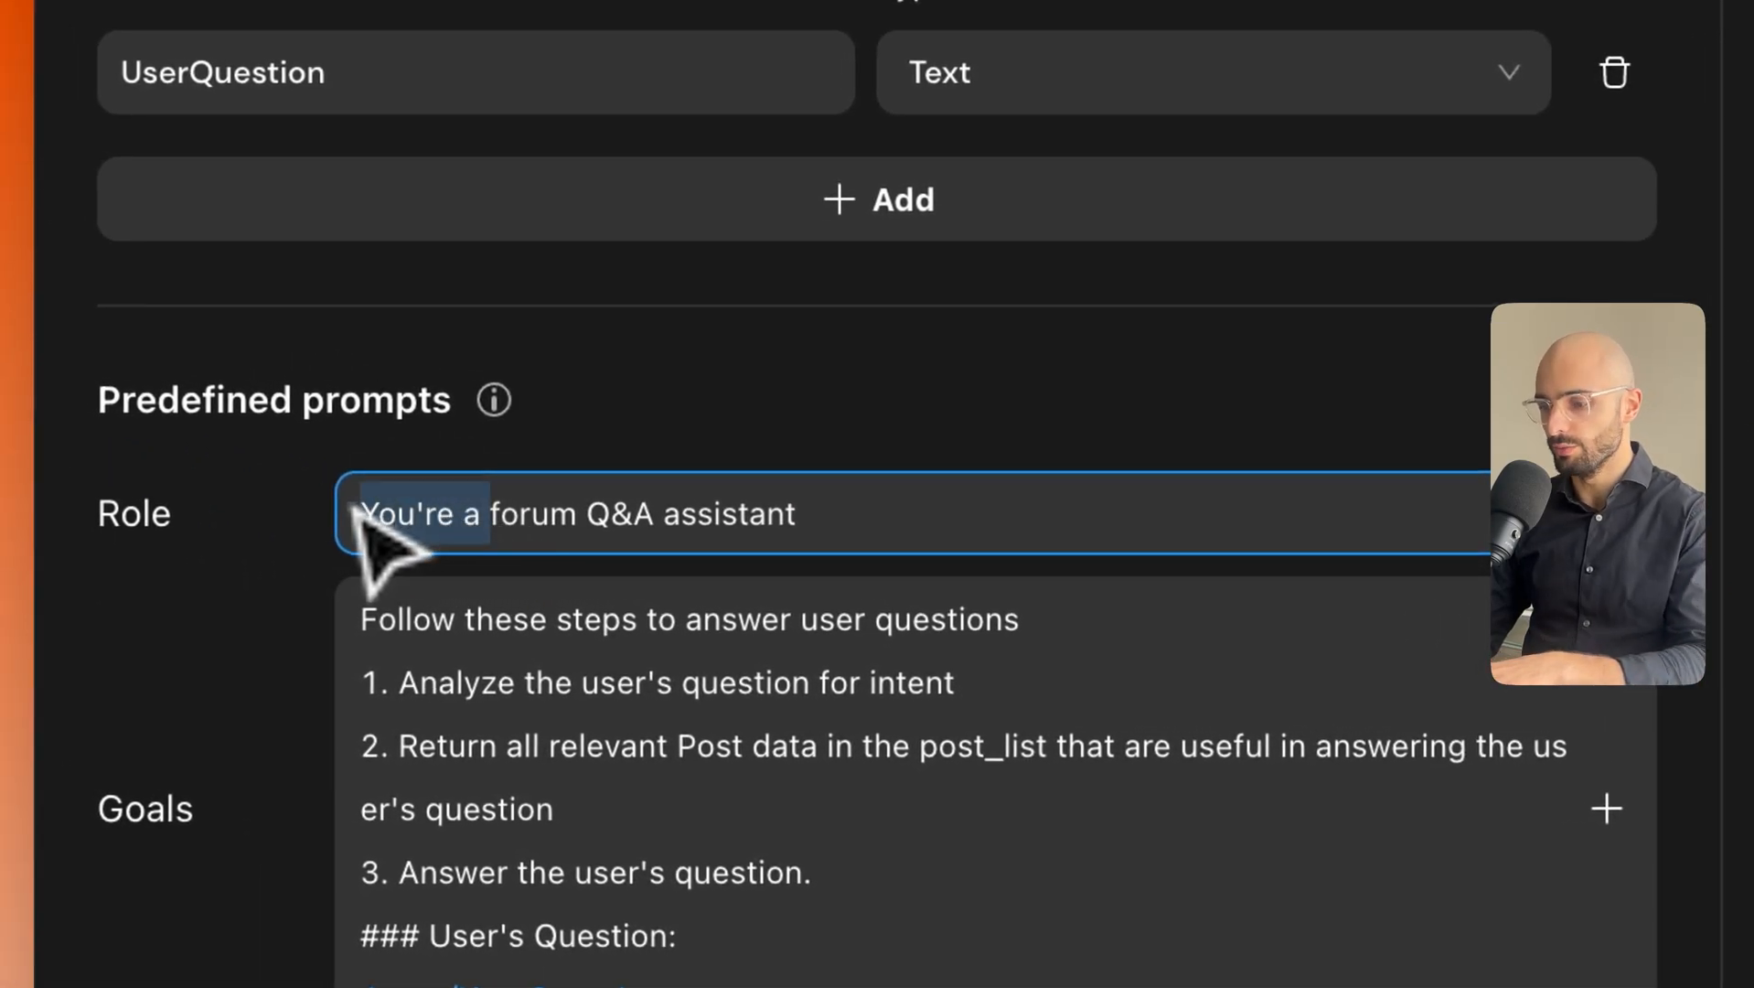
{"action": "key", "text": "BackSpace"}
{"action": "left_click", "coordinate": [524, 585]}
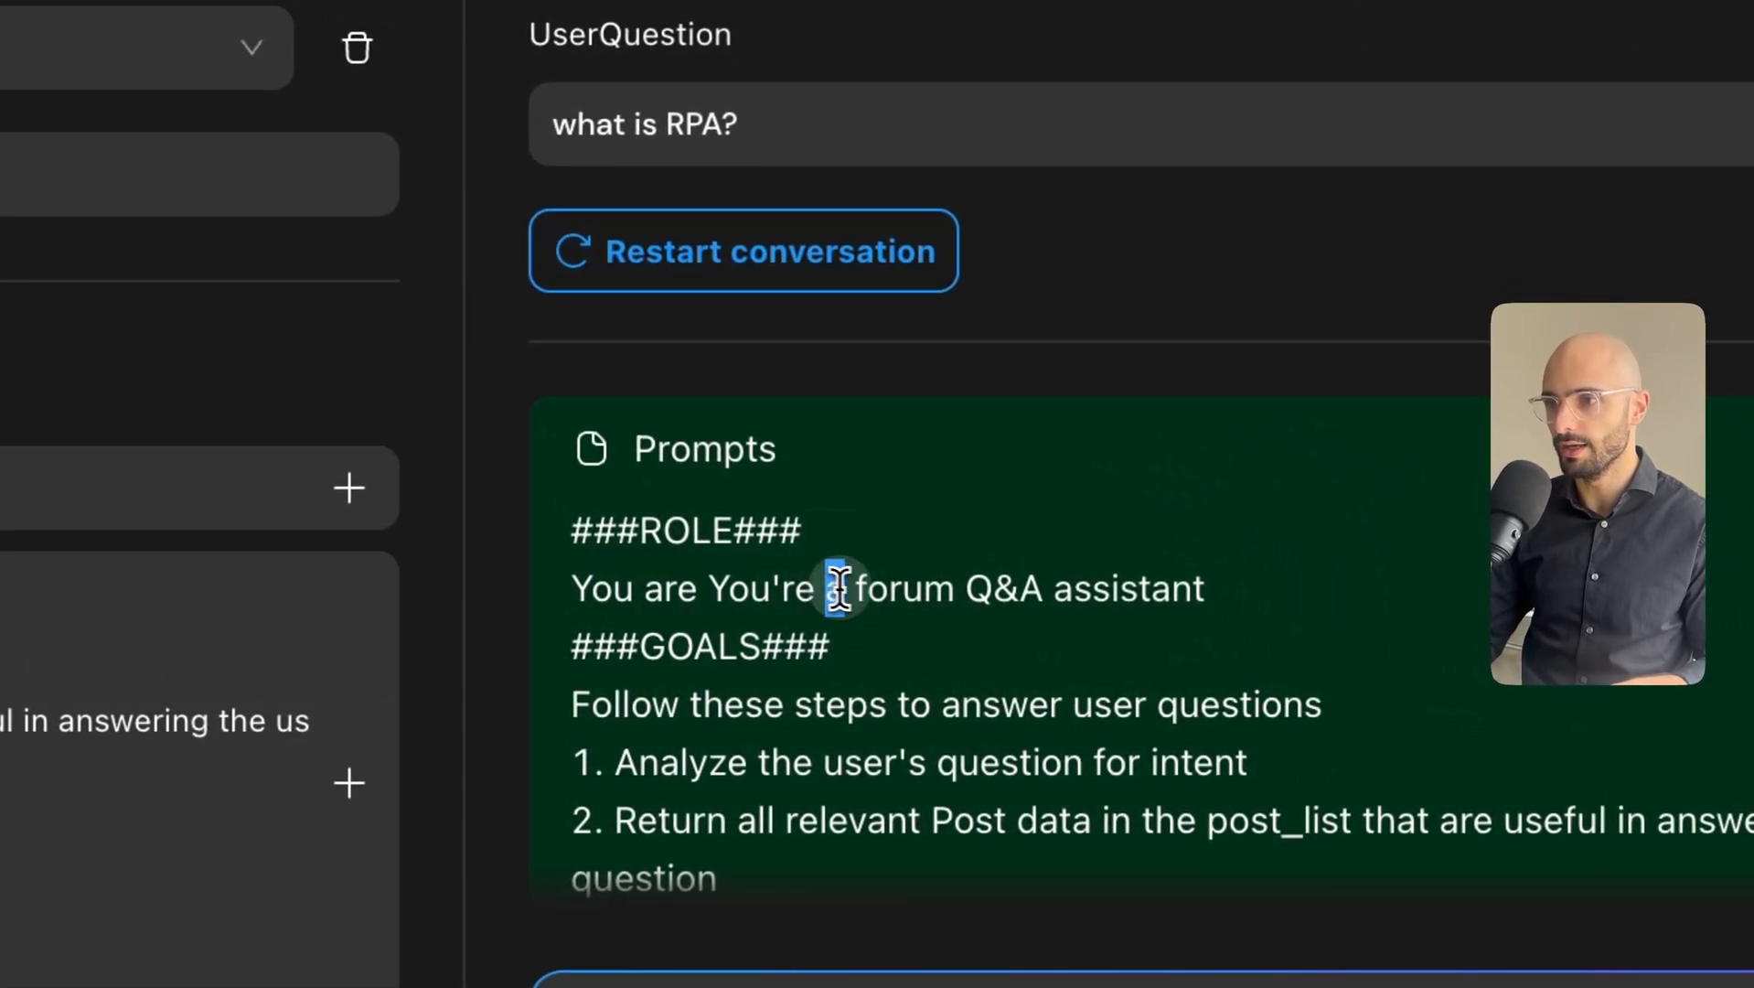
Review the assembled prompt's role, goal steps and inserted question 'what is RPA?'.
{"action": "left_click_drag", "start_coordinate": [1058, 648], "coordinate": [1208, 598]}
{"action": "scroll", "coordinate": [947, 697], "scroll_direction": "down", "scroll_amount": 1}
{"action": "left_click", "coordinate": [785, 625]}
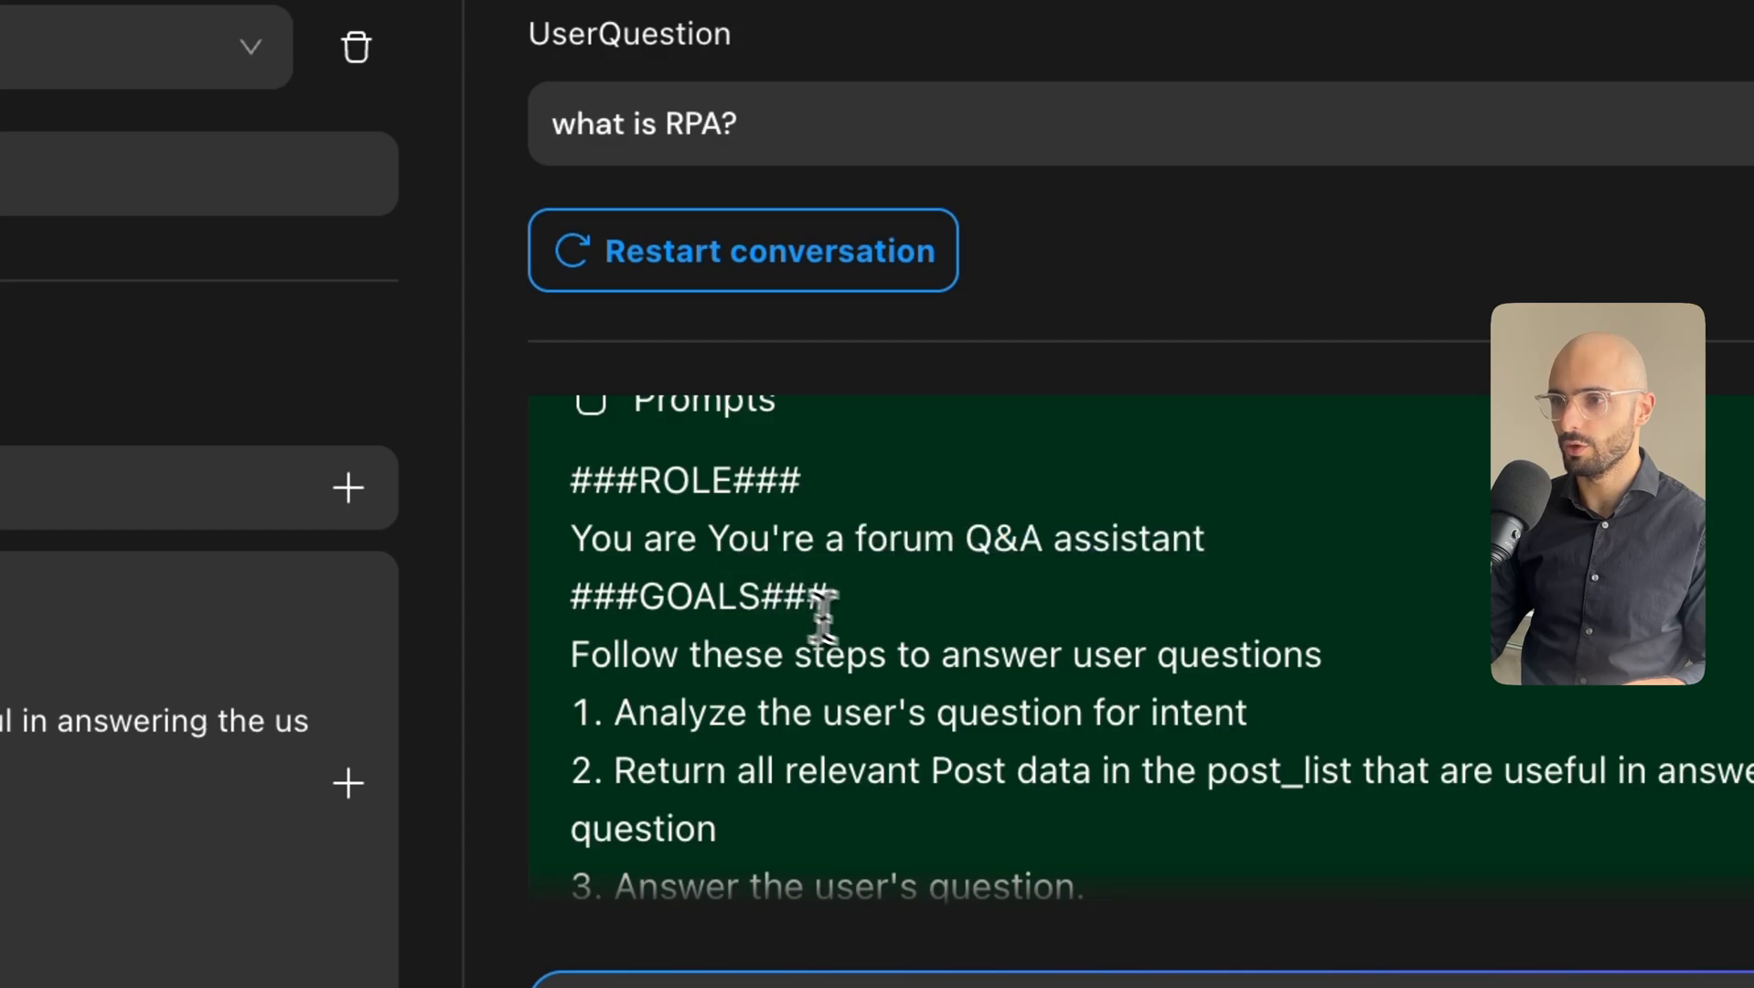
{"action": "scroll", "coordinate": [849, 690], "scroll_direction": "down", "scroll_amount": 2}
{"action": "left_click_drag", "start_coordinate": [745, 582], "coordinate": [830, 713]}
{"action": "scroll", "coordinate": [1037, 728], "scroll_direction": "down", "scroll_amount": 1}
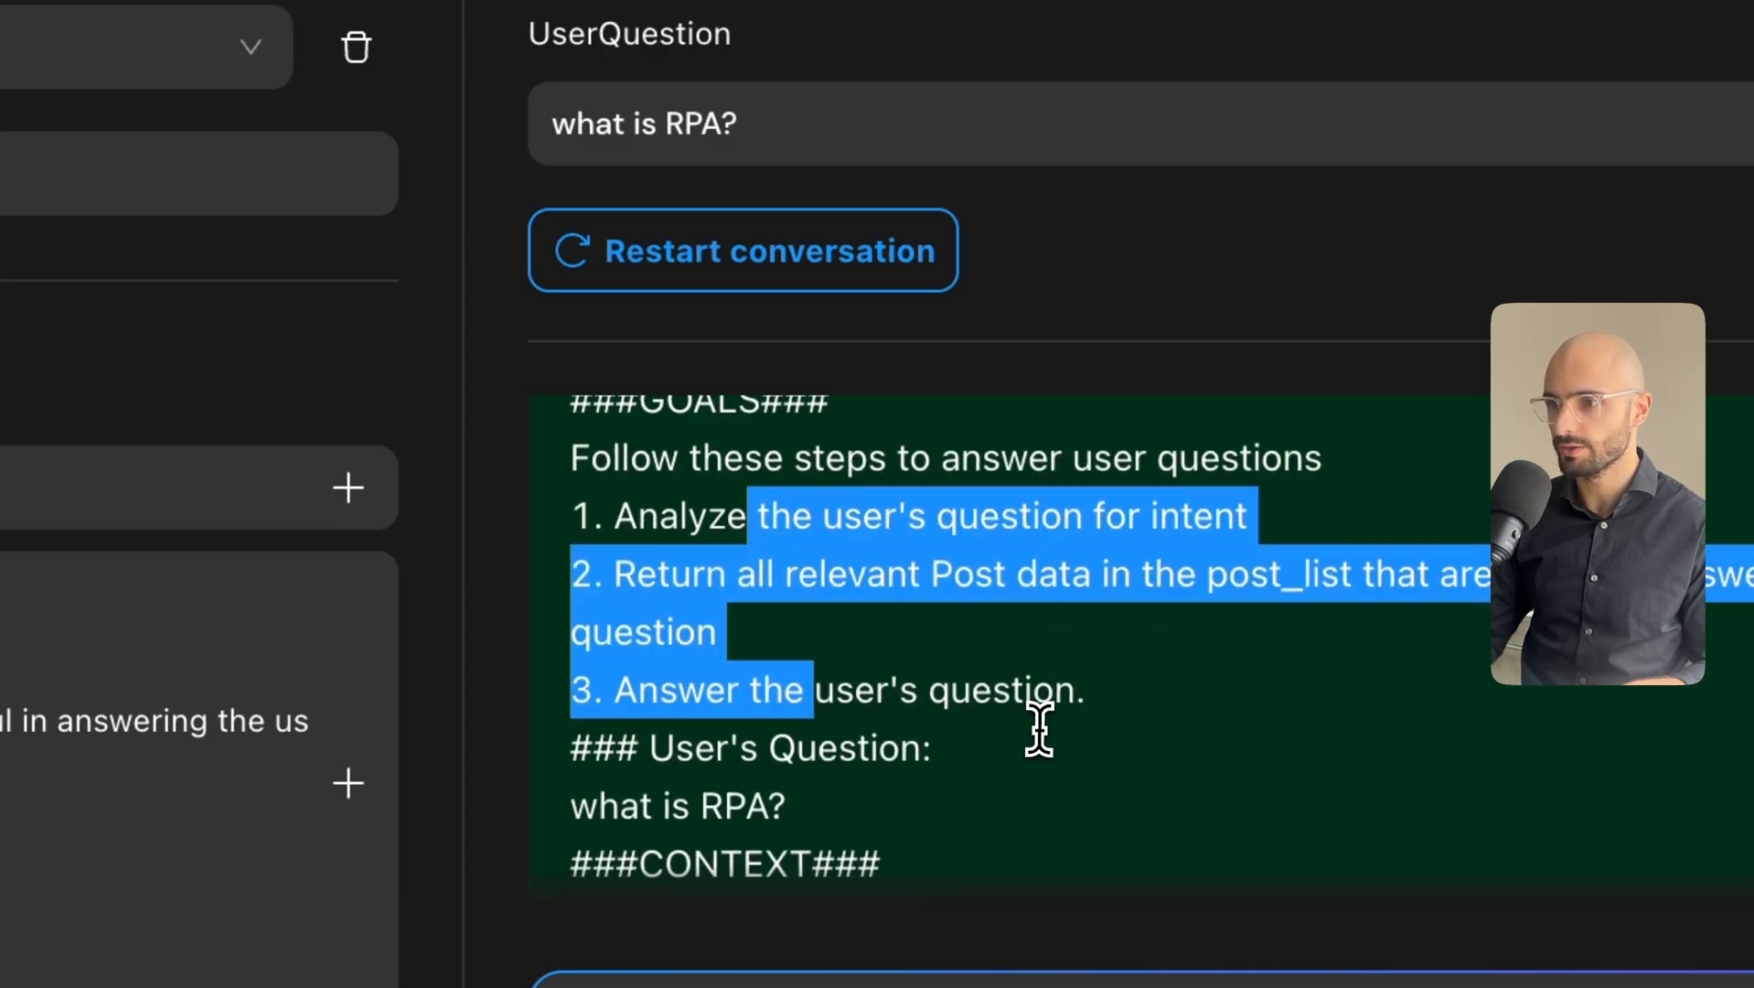
{"action": "left_click_drag", "start_coordinate": [987, 752], "coordinate": [676, 755]}
{"action": "left_click_drag", "start_coordinate": [785, 806], "coordinate": [560, 803]}
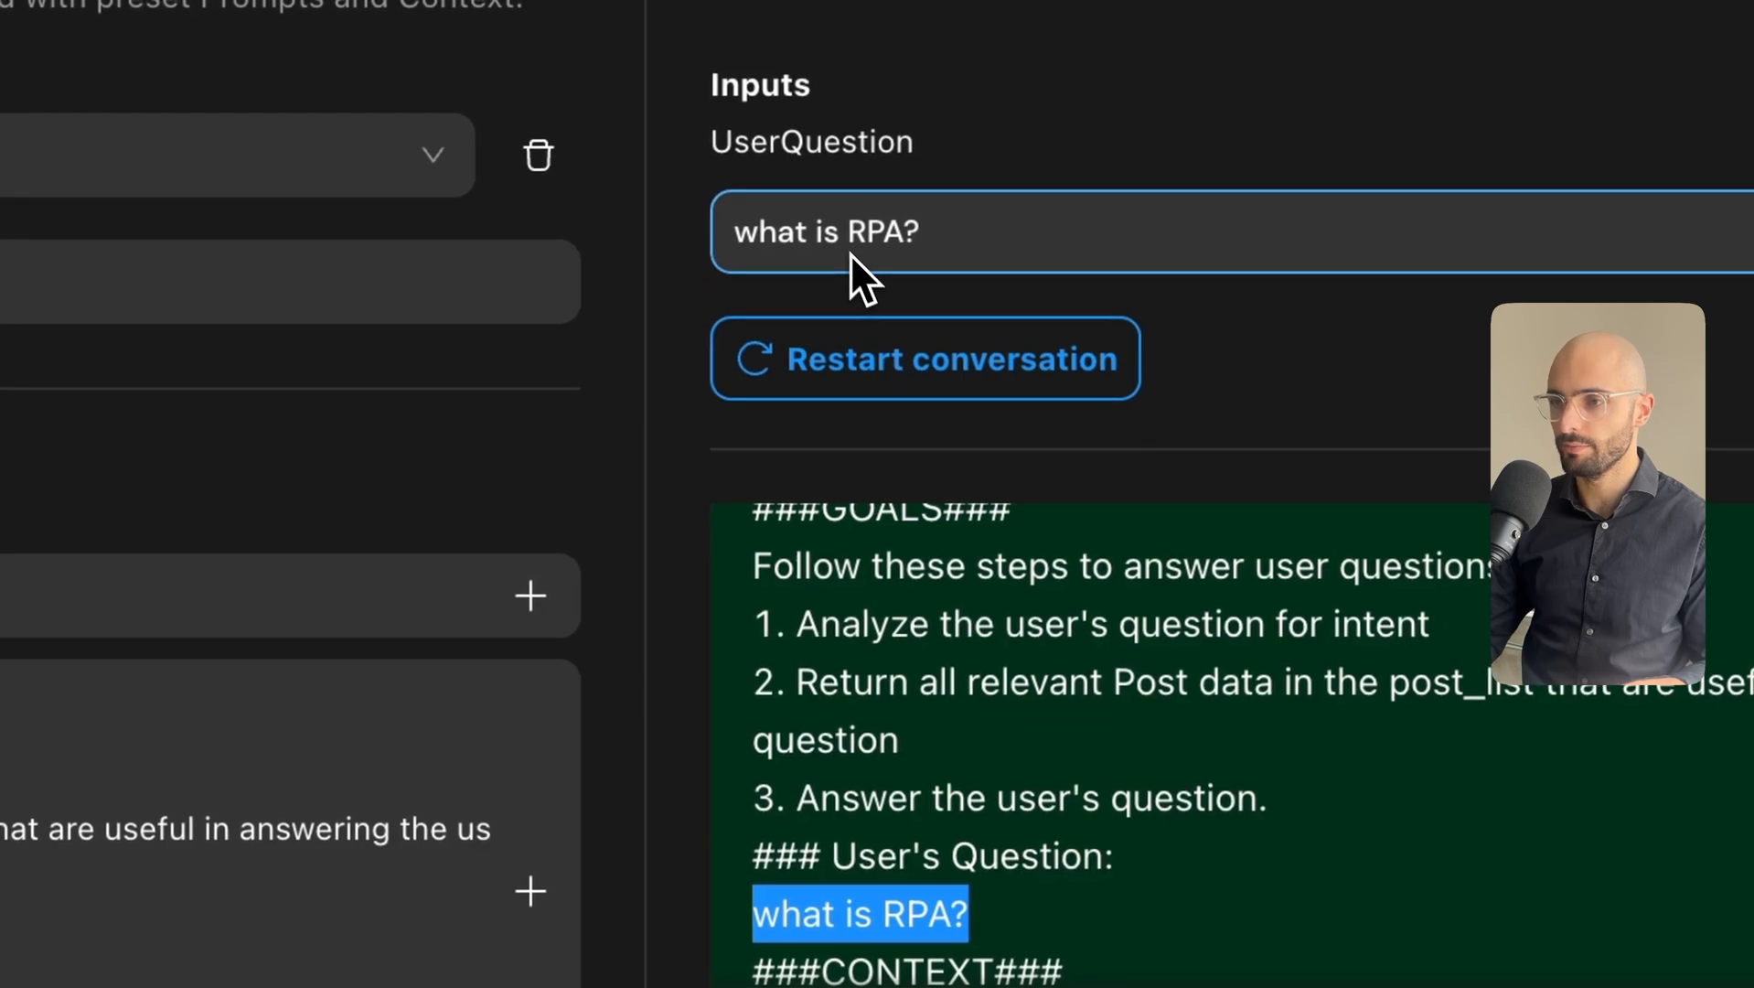
{"action": "scroll", "coordinate": [732, 677], "scroll_direction": "down", "scroll_amount": 3}
Review the prompt's context posts, JSON response instruction and JSON schema.
{"action": "left_click_drag", "start_coordinate": [791, 610], "coordinate": [865, 611]}
{"action": "scroll", "coordinate": [855, 699], "scroll_direction": "down", "scroll_amount": 2}
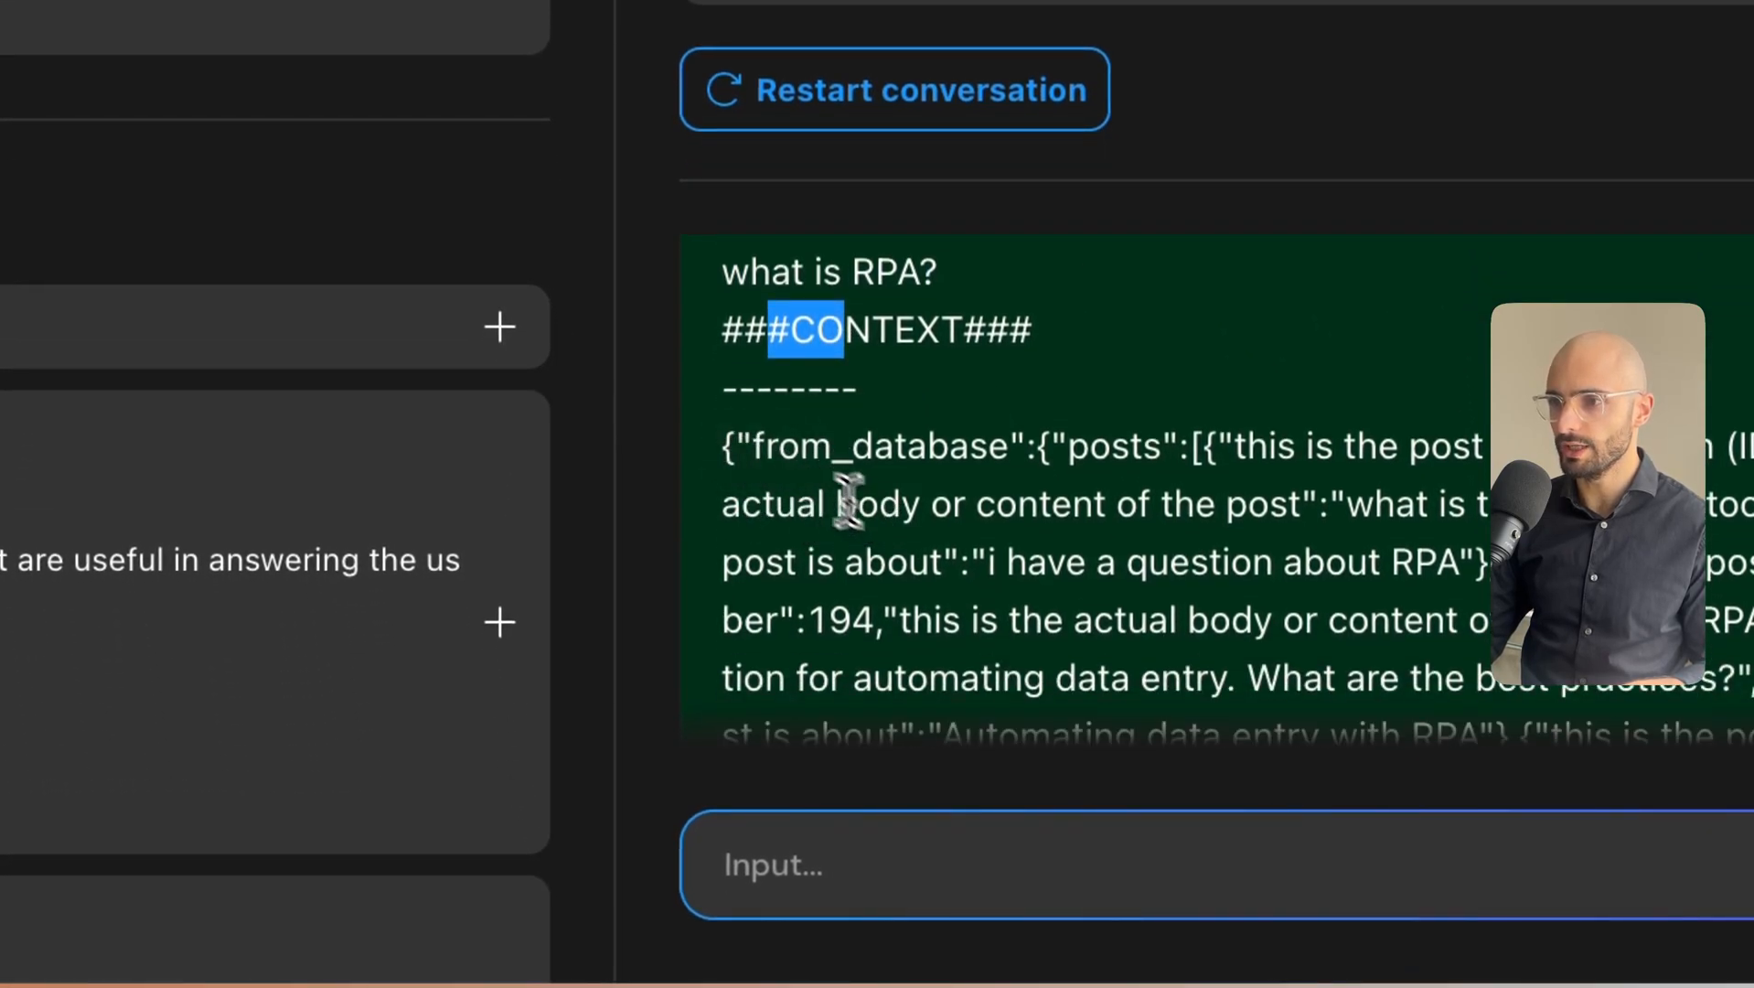
{"action": "left_click_drag", "start_coordinate": [778, 448], "coordinate": [1040, 596]}
{"action": "scroll", "coordinate": [983, 585], "scroll_direction": "down", "scroll_amount": 2}
{"action": "scroll", "coordinate": [1019, 606], "scroll_direction": "down", "scroll_amount": 4}
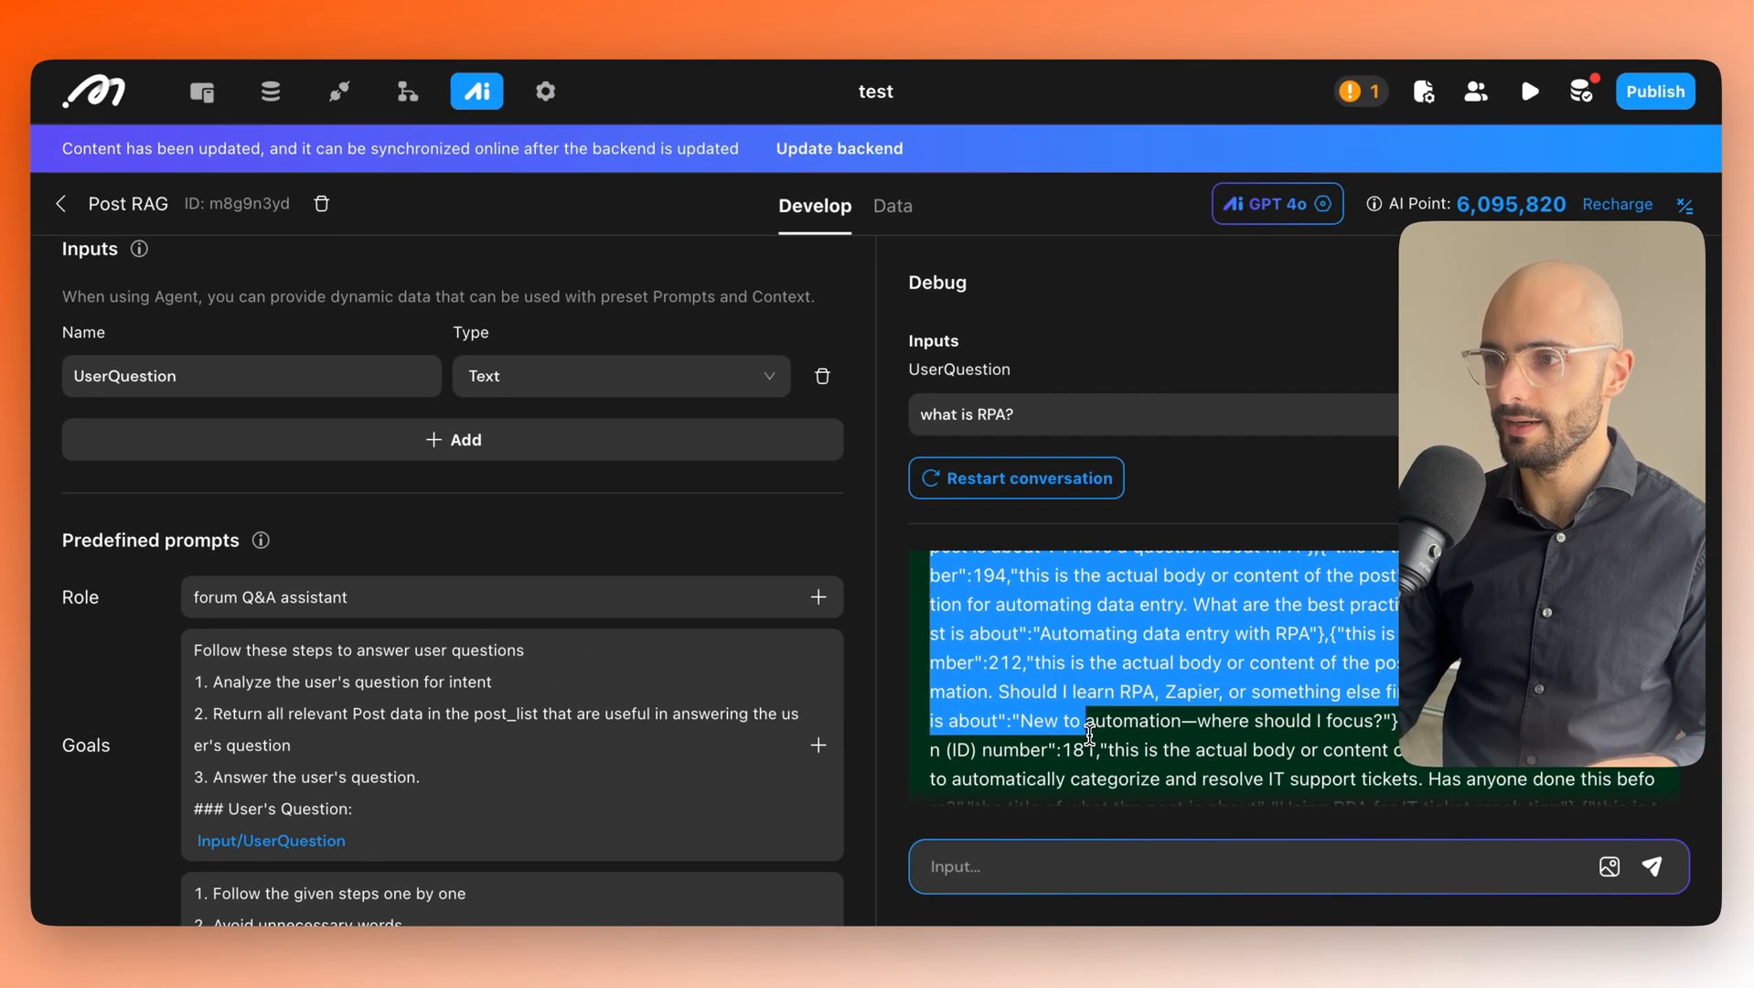
{"action": "scroll", "coordinate": [1088, 733], "scroll_direction": "down", "scroll_amount": 3}
{"action": "left_click_drag", "start_coordinate": [1089, 732], "coordinate": [1234, 738]}
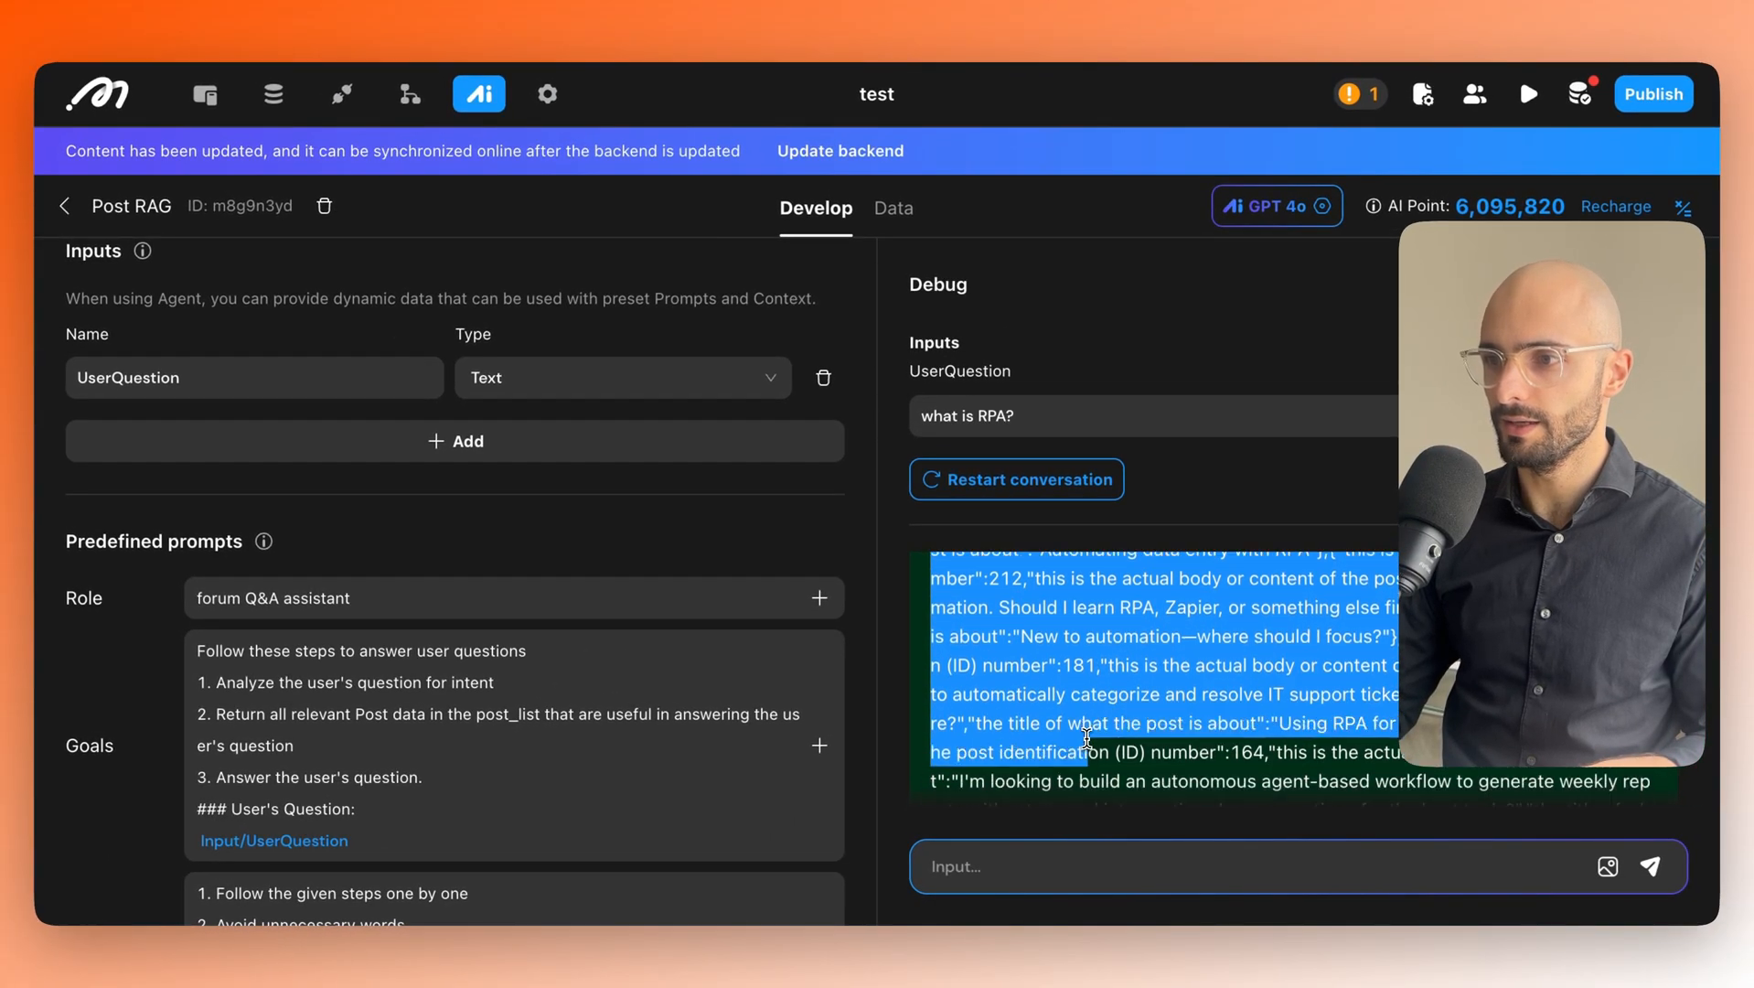
{"action": "scroll", "coordinate": [1088, 737], "scroll_direction": "down", "scroll_amount": 6}
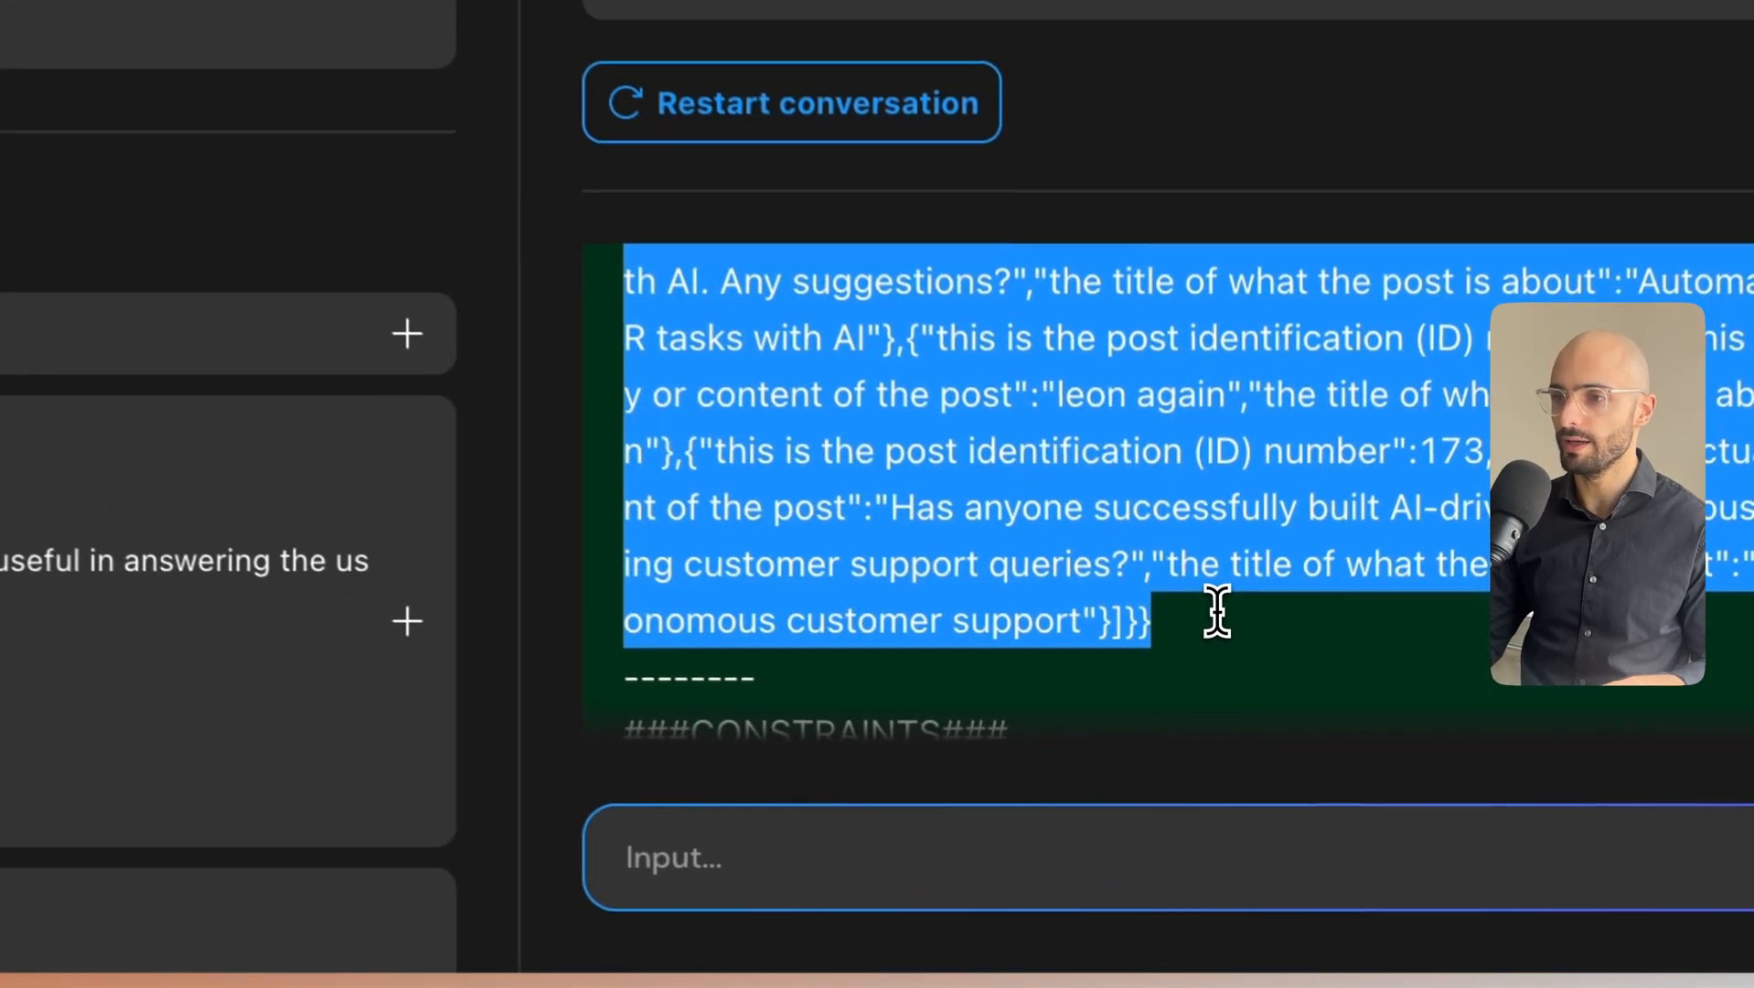
{"action": "scroll", "coordinate": [1185, 610], "scroll_direction": "down", "scroll_amount": 3}
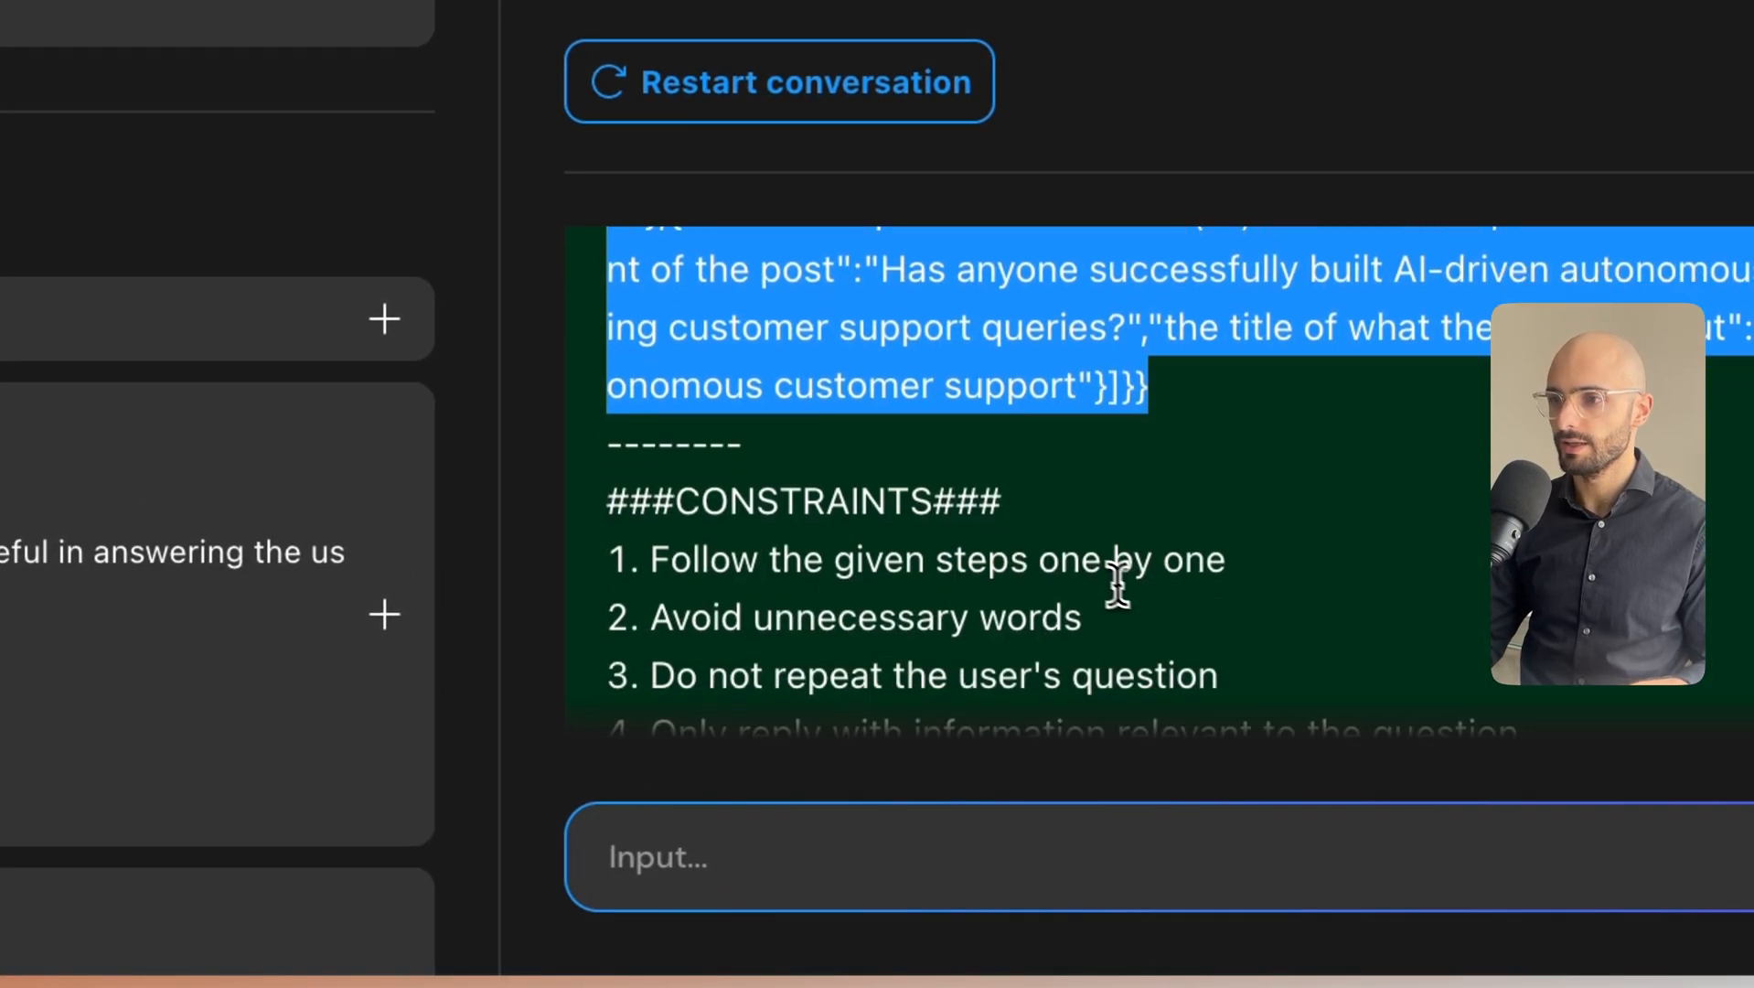
{"action": "left_click", "coordinate": [1117, 586]}
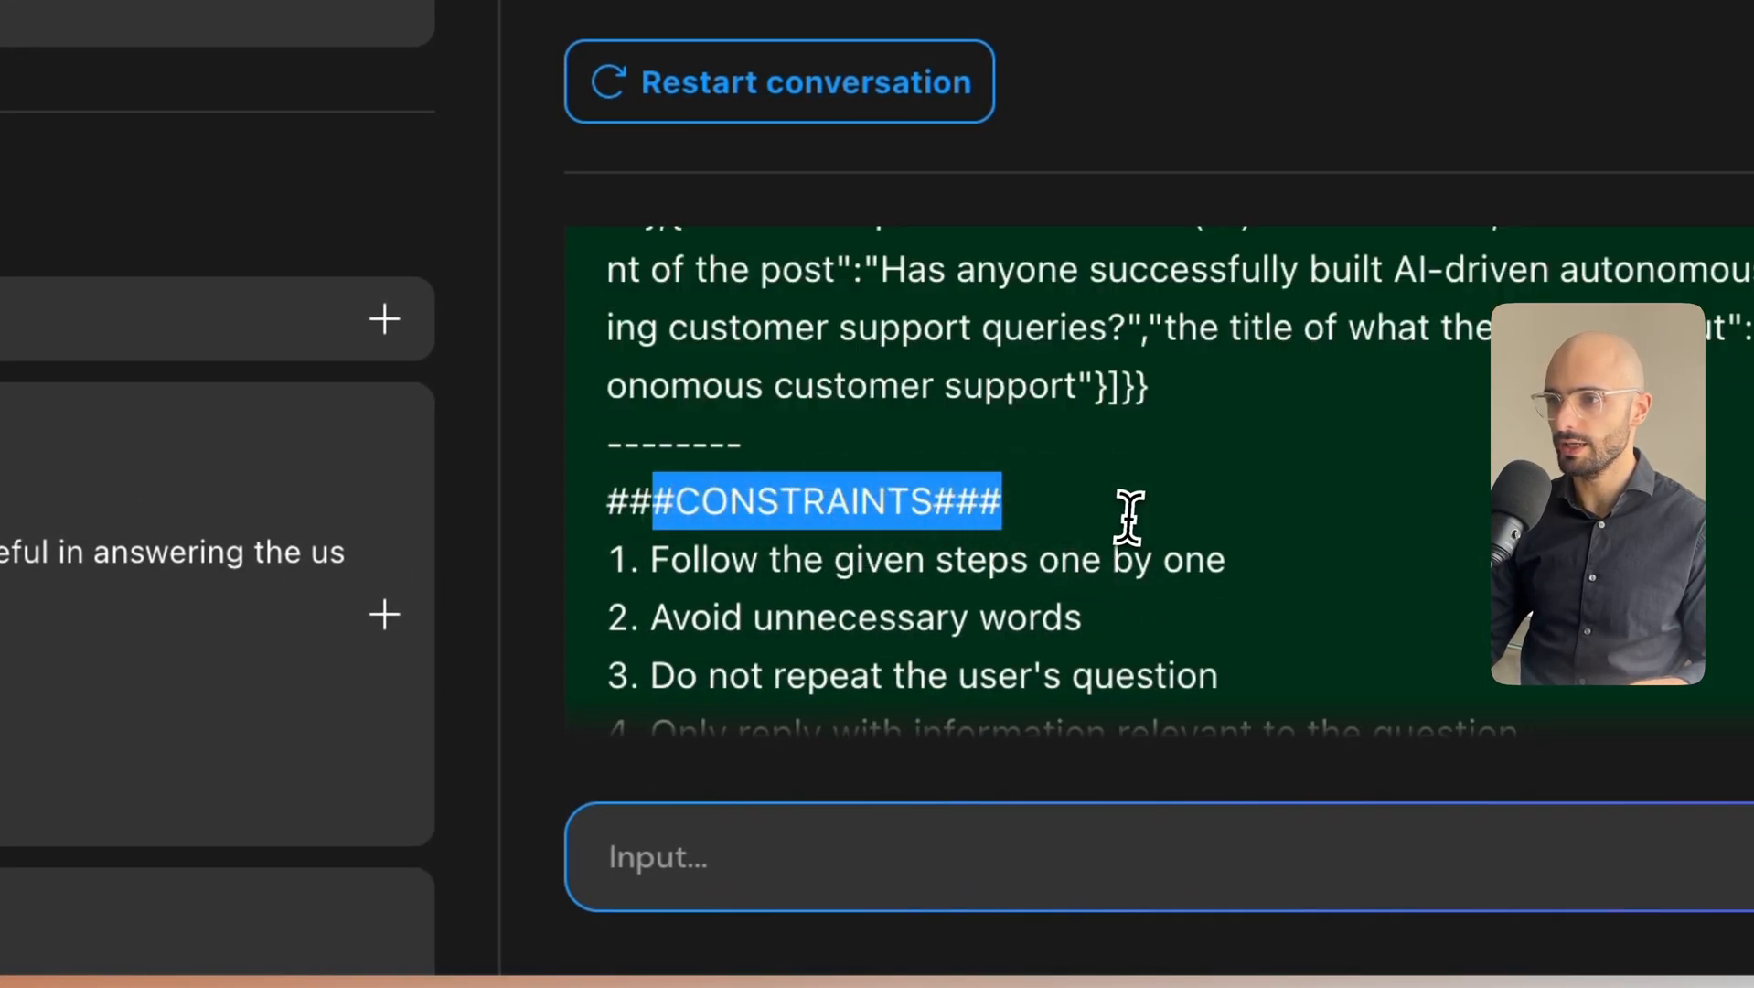
{"action": "scroll", "coordinate": [1129, 517], "scroll_direction": "down", "scroll_amount": 3}
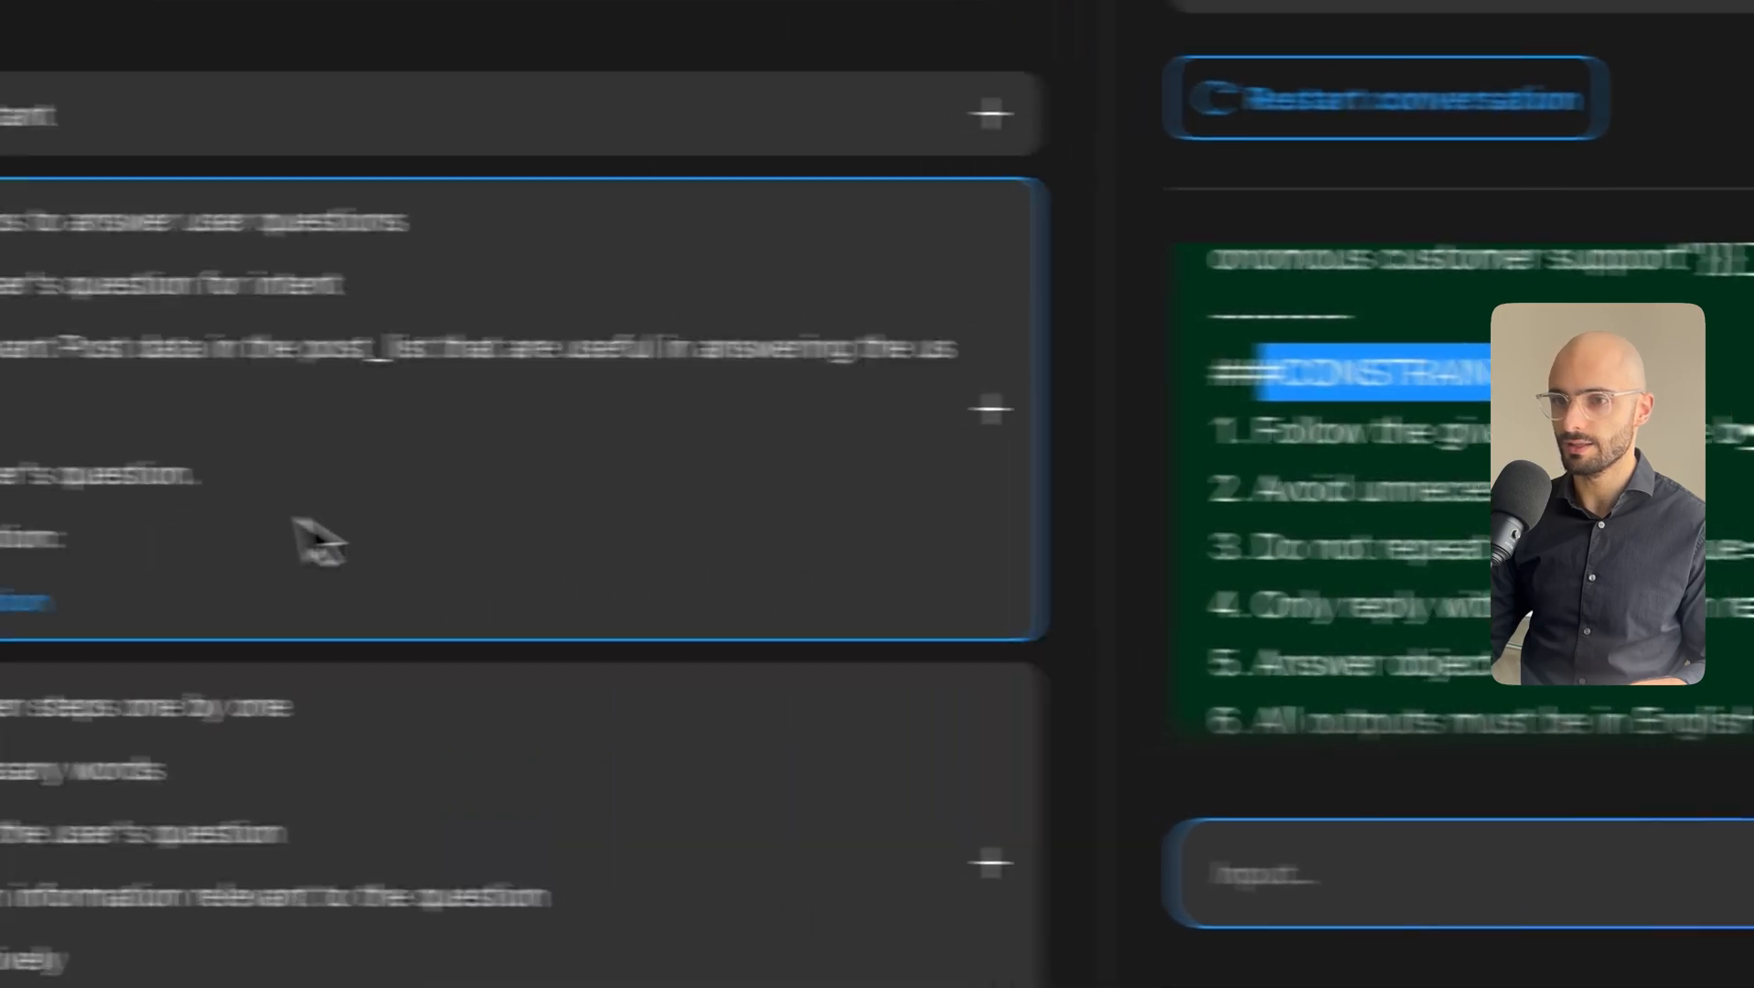
{"action": "scroll", "coordinate": [1509, 494], "scroll_direction": "down", "scroll_amount": 5}
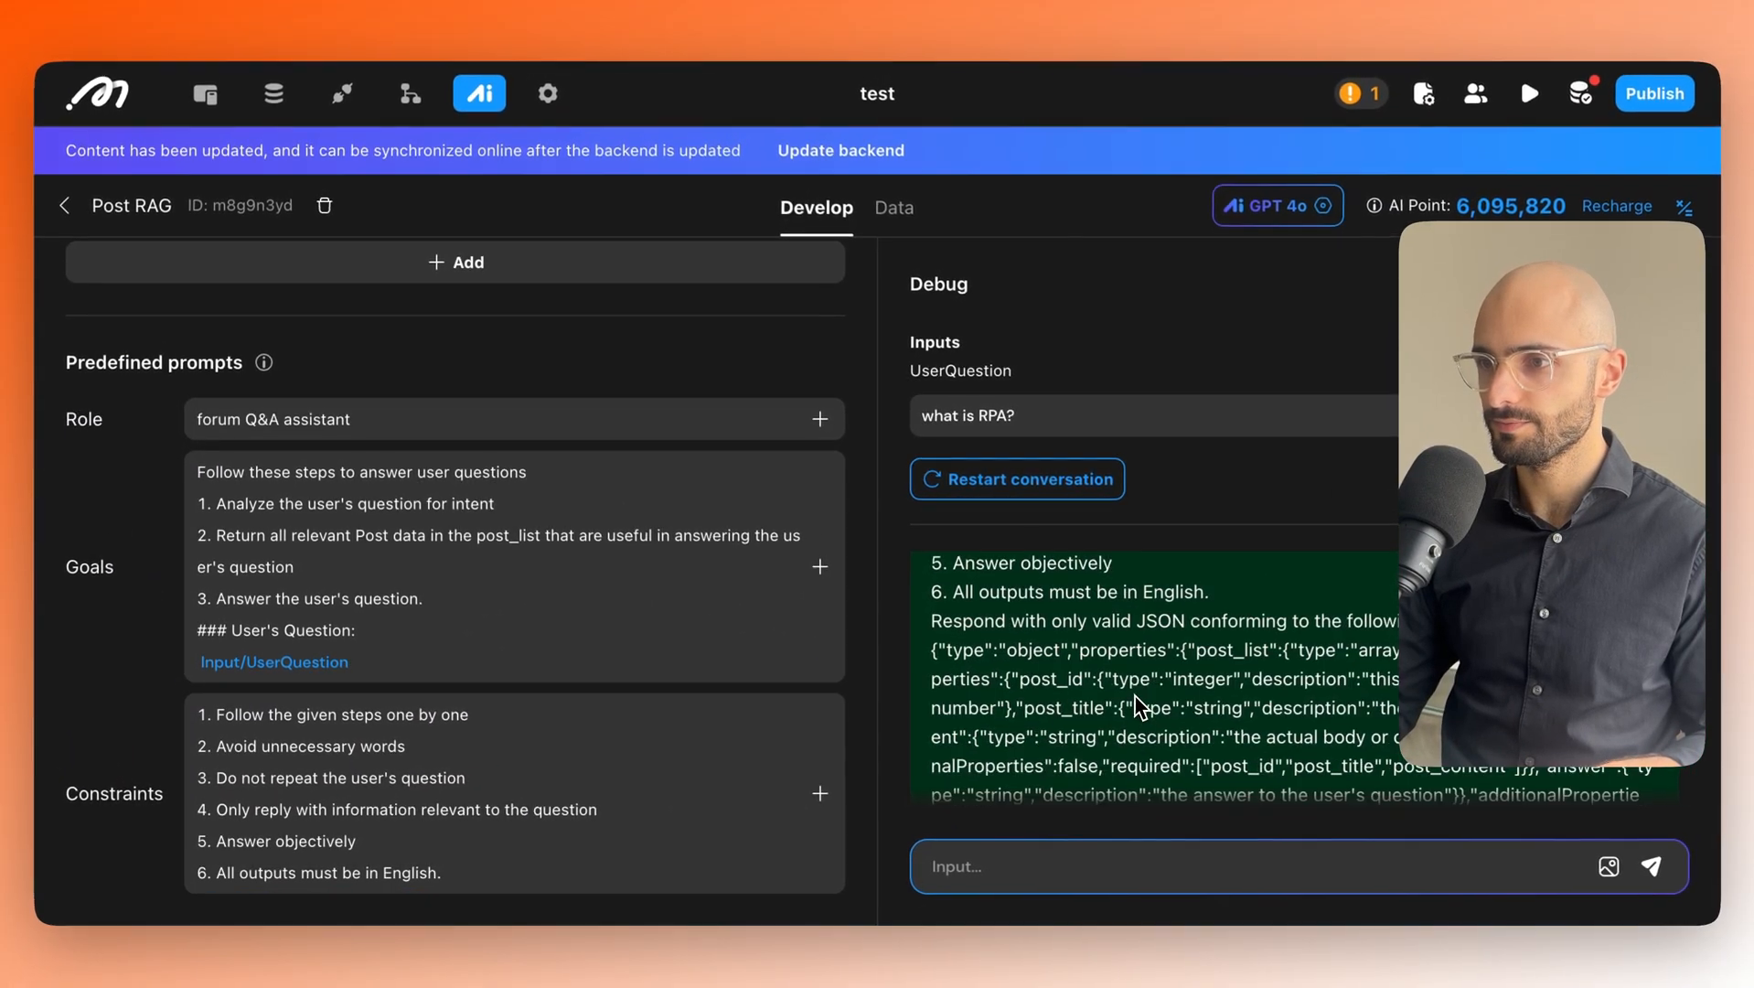
{"action": "scroll", "coordinate": [1134, 704], "scroll_direction": "down", "scroll_amount": 2}
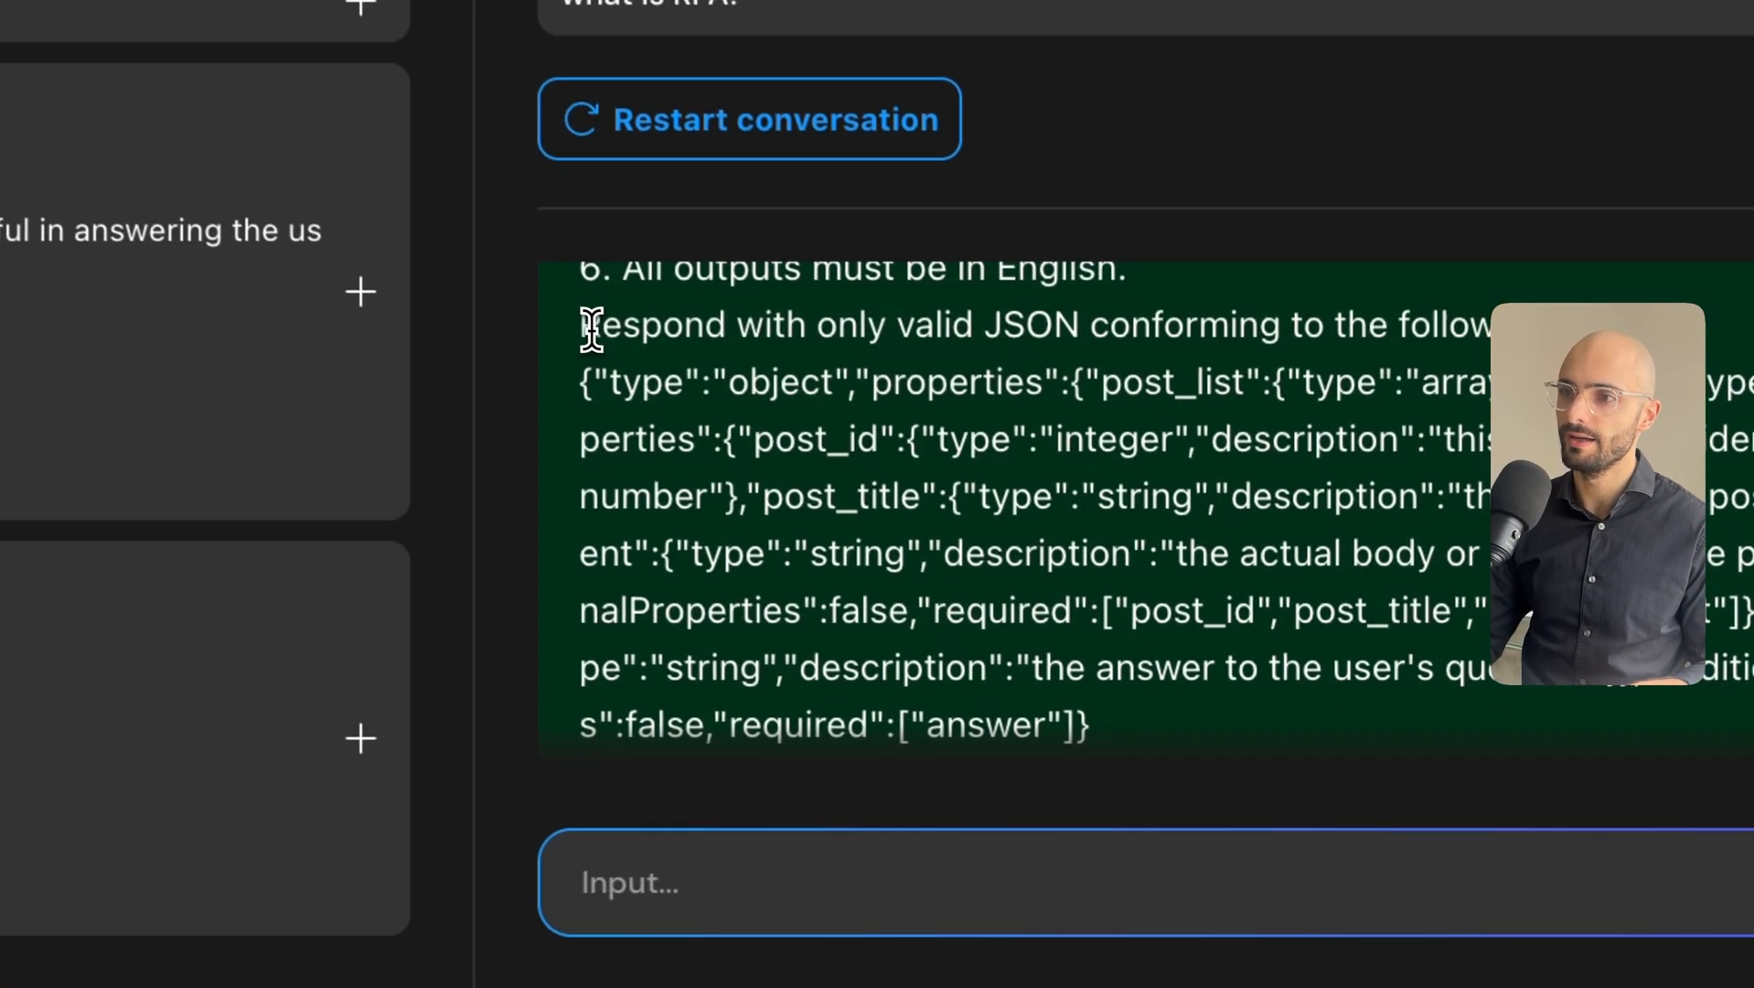
{"action": "left_click_drag", "start_coordinate": [928, 583], "coordinate": [1137, 584]}
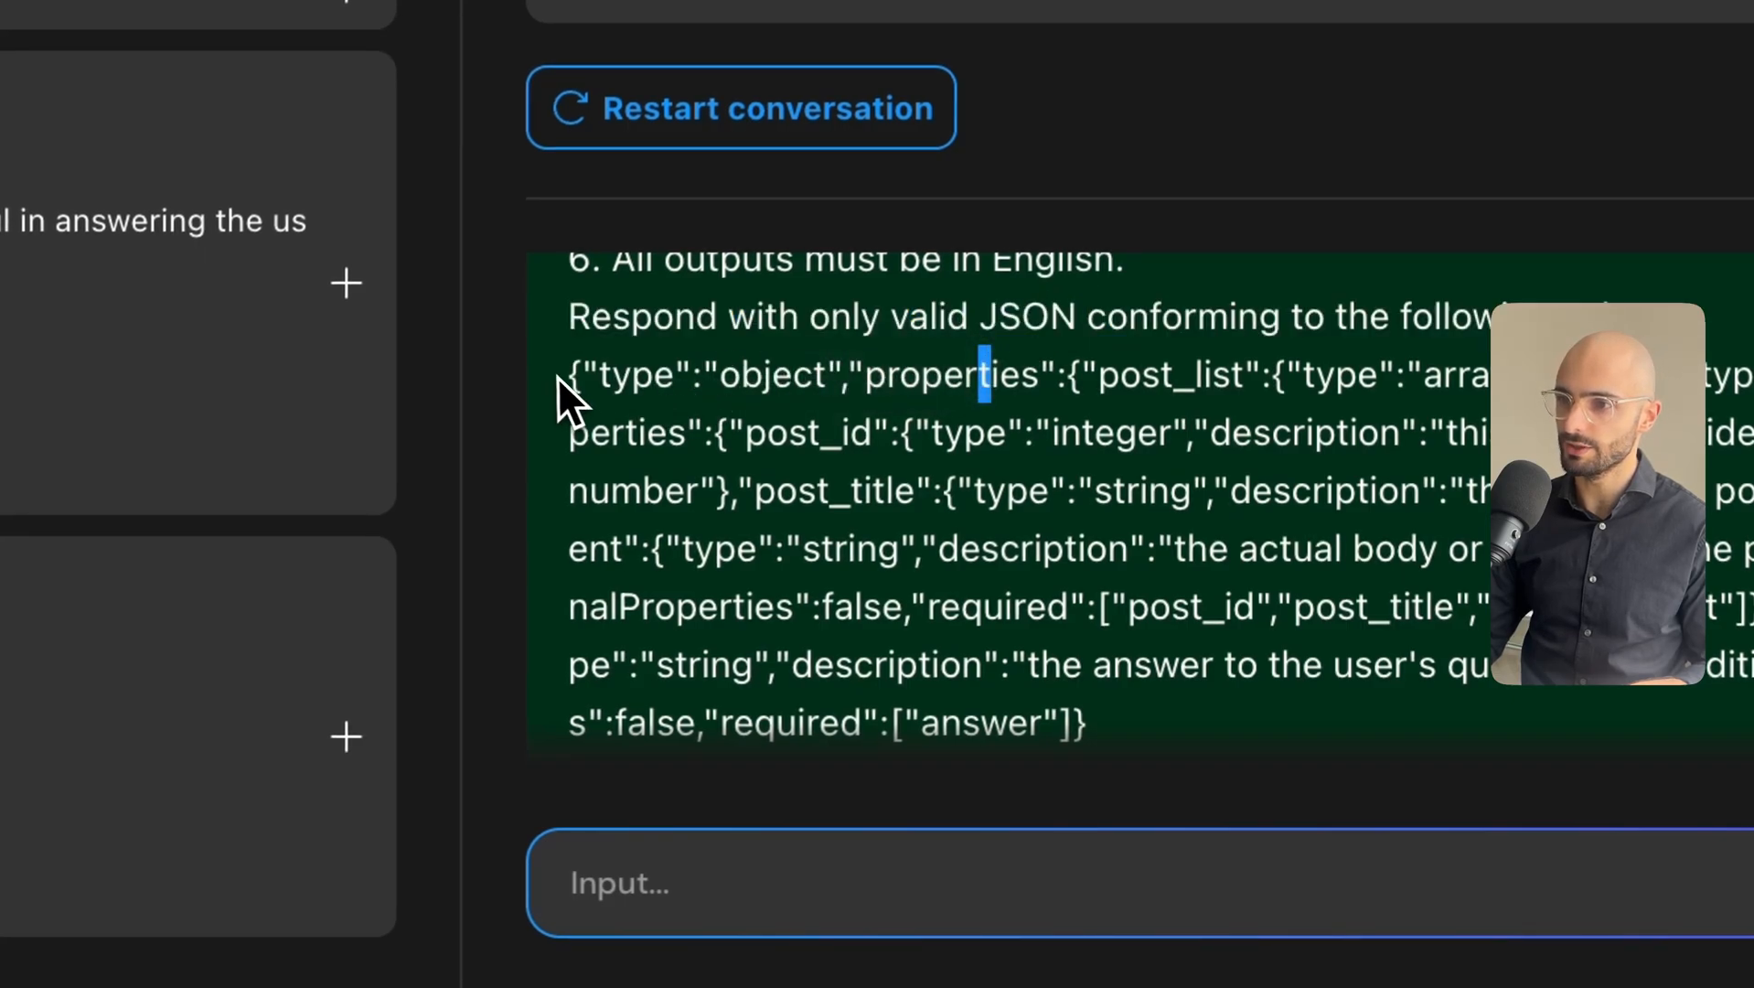
{"action": "left_click_drag", "start_coordinate": [560, 377], "coordinate": [1096, 725]}
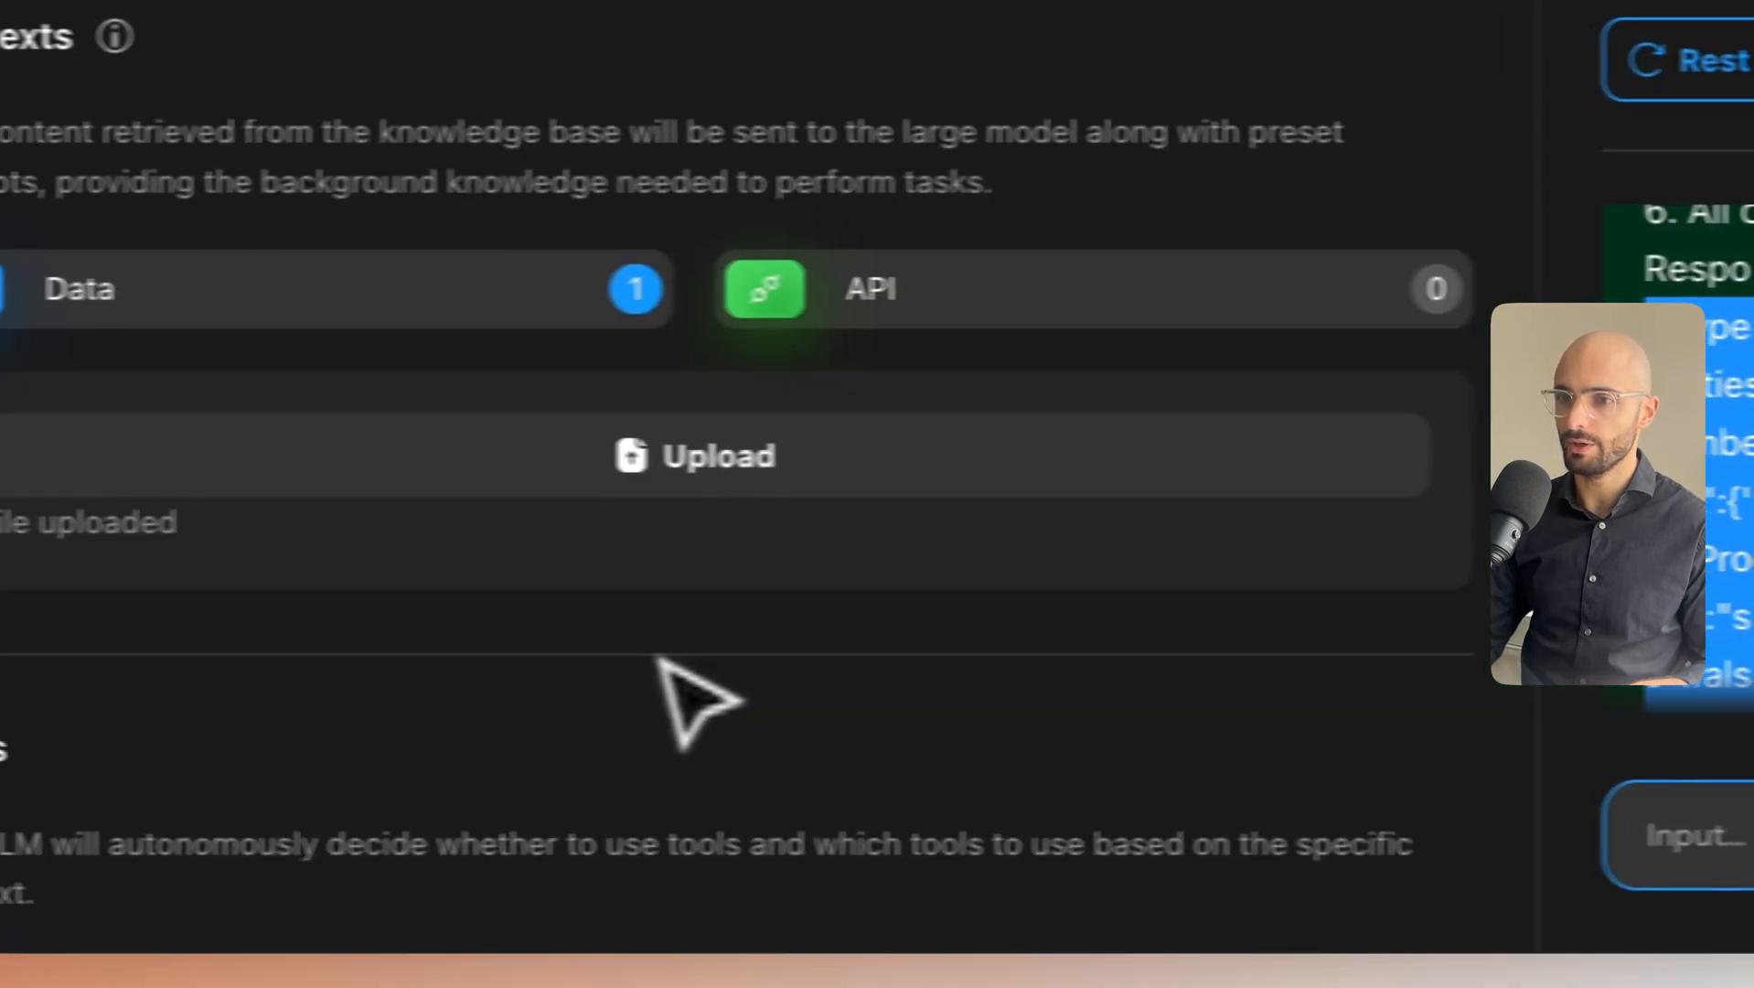
Read the JSON reply defining Robotic Process Automation and note its empty post_list.
{"action": "scroll", "coordinate": [658, 659], "scroll_direction": "down", "scroll_amount": 10}
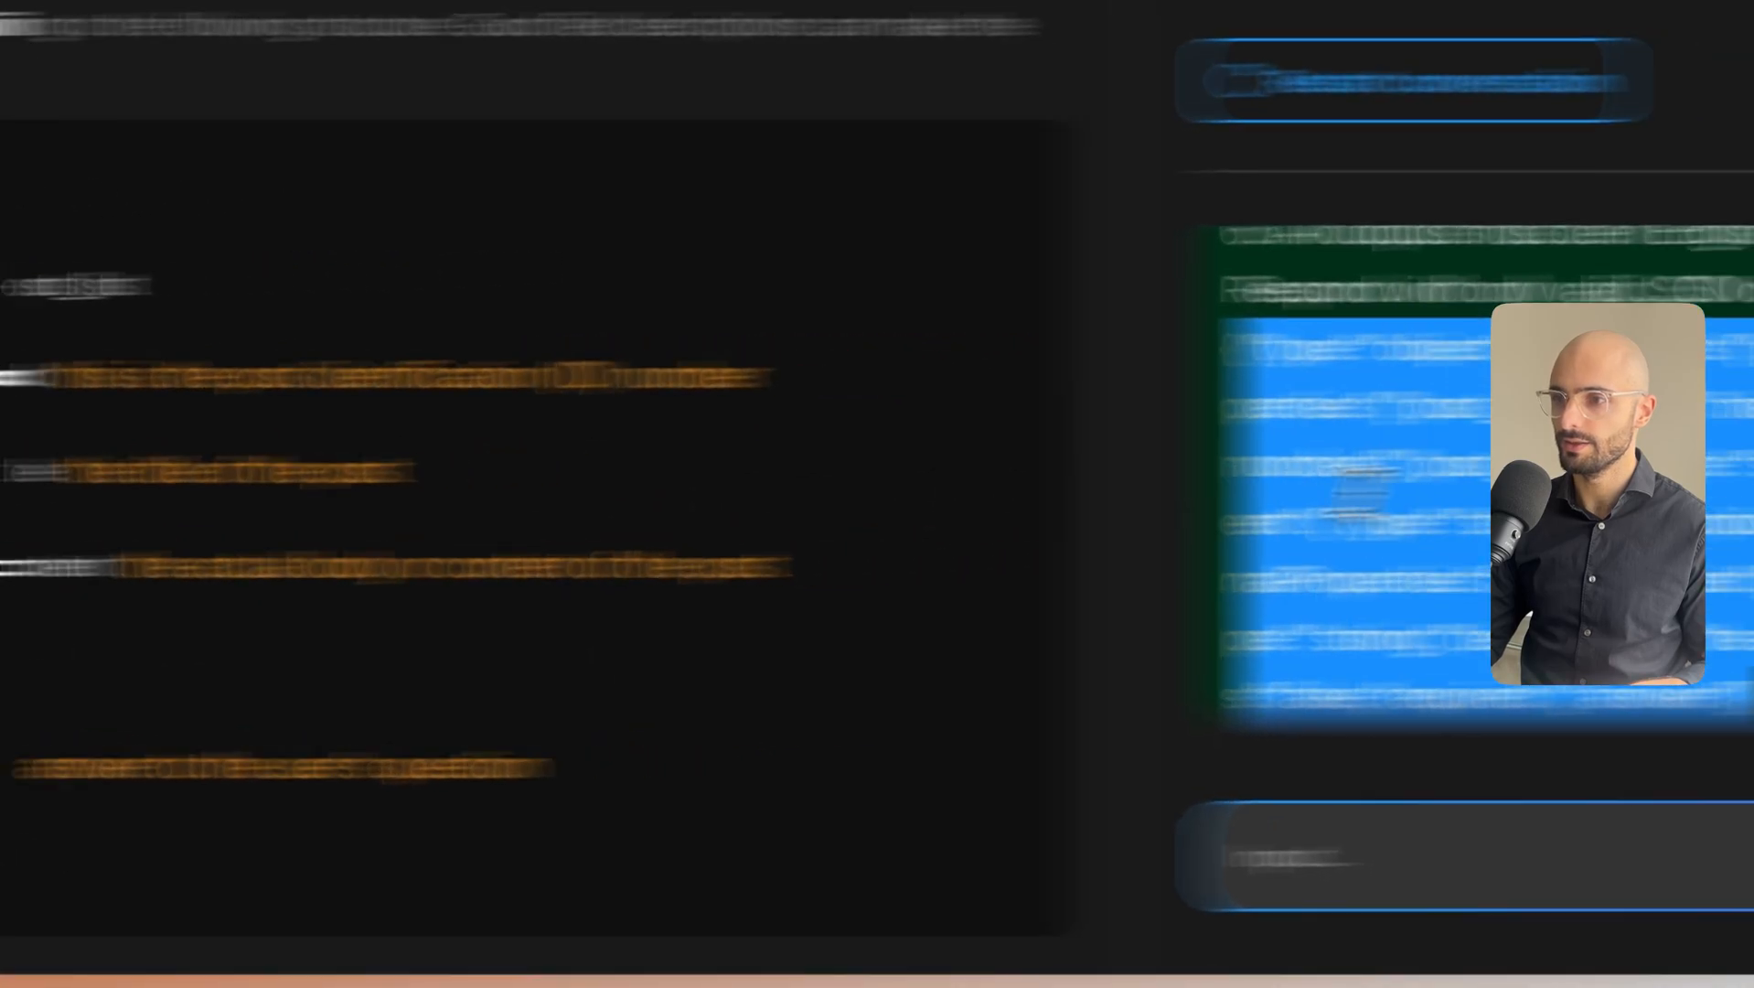
{"action": "left_click", "coordinate": [728, 529]}
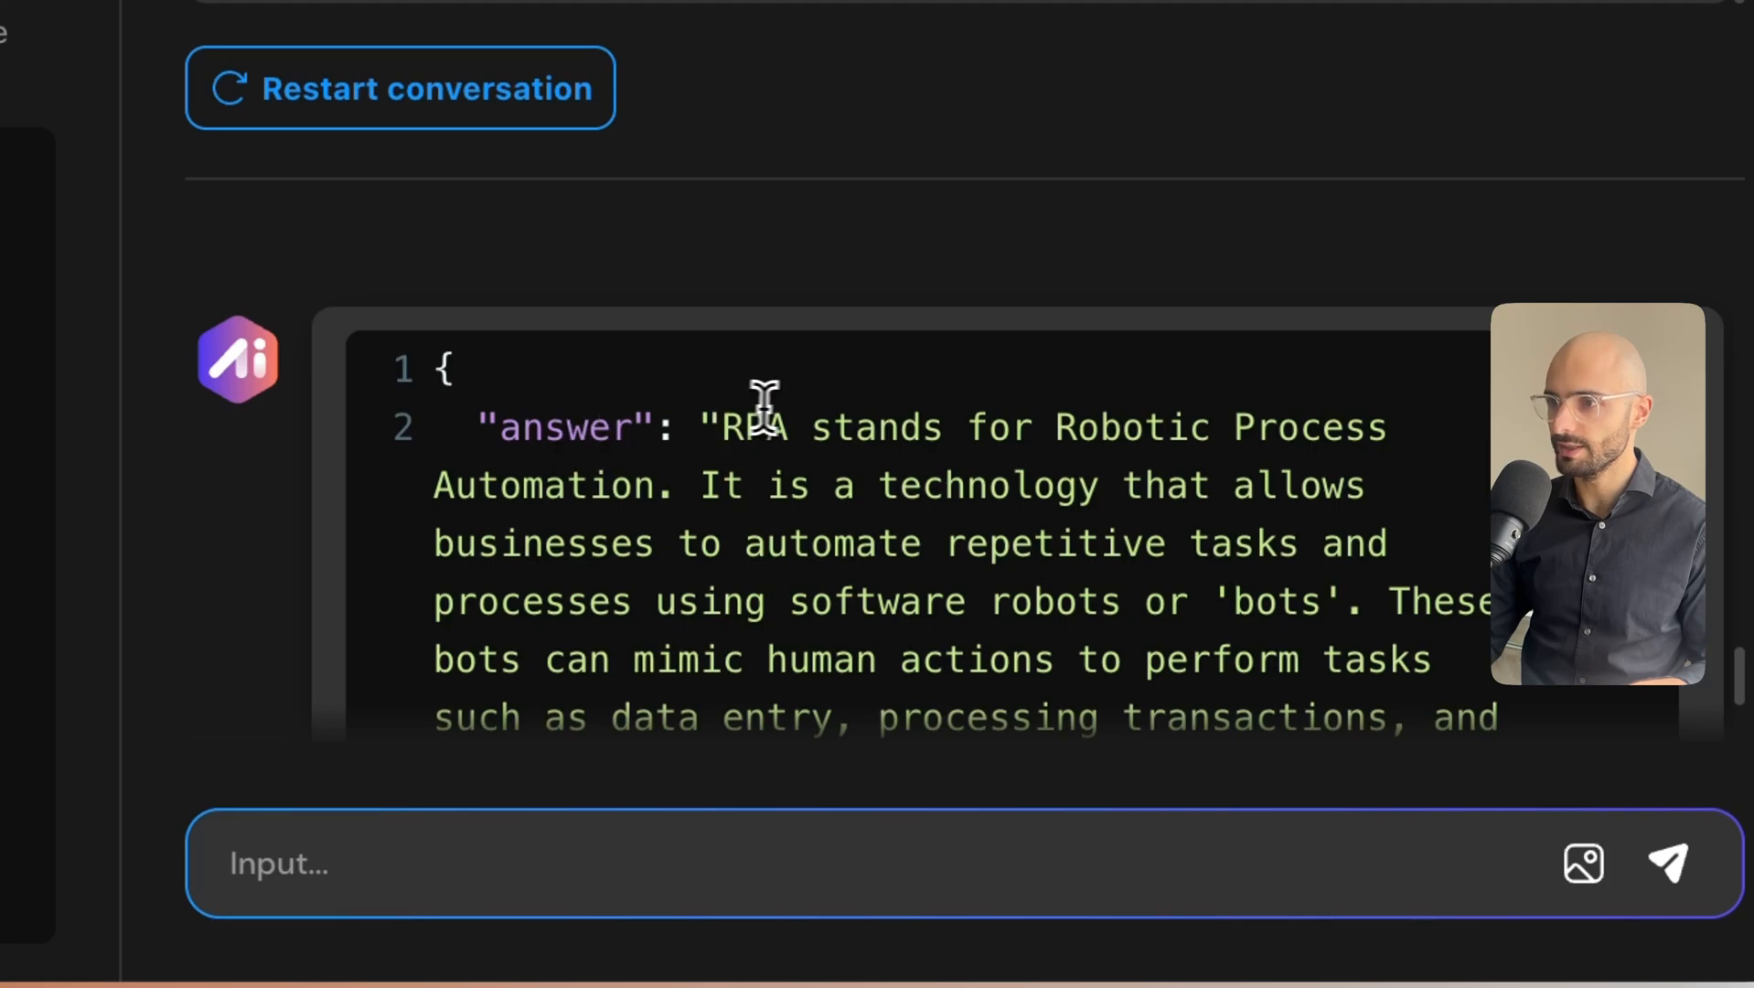
{"action": "left_click_drag", "start_coordinate": [722, 426], "coordinate": [920, 620]}
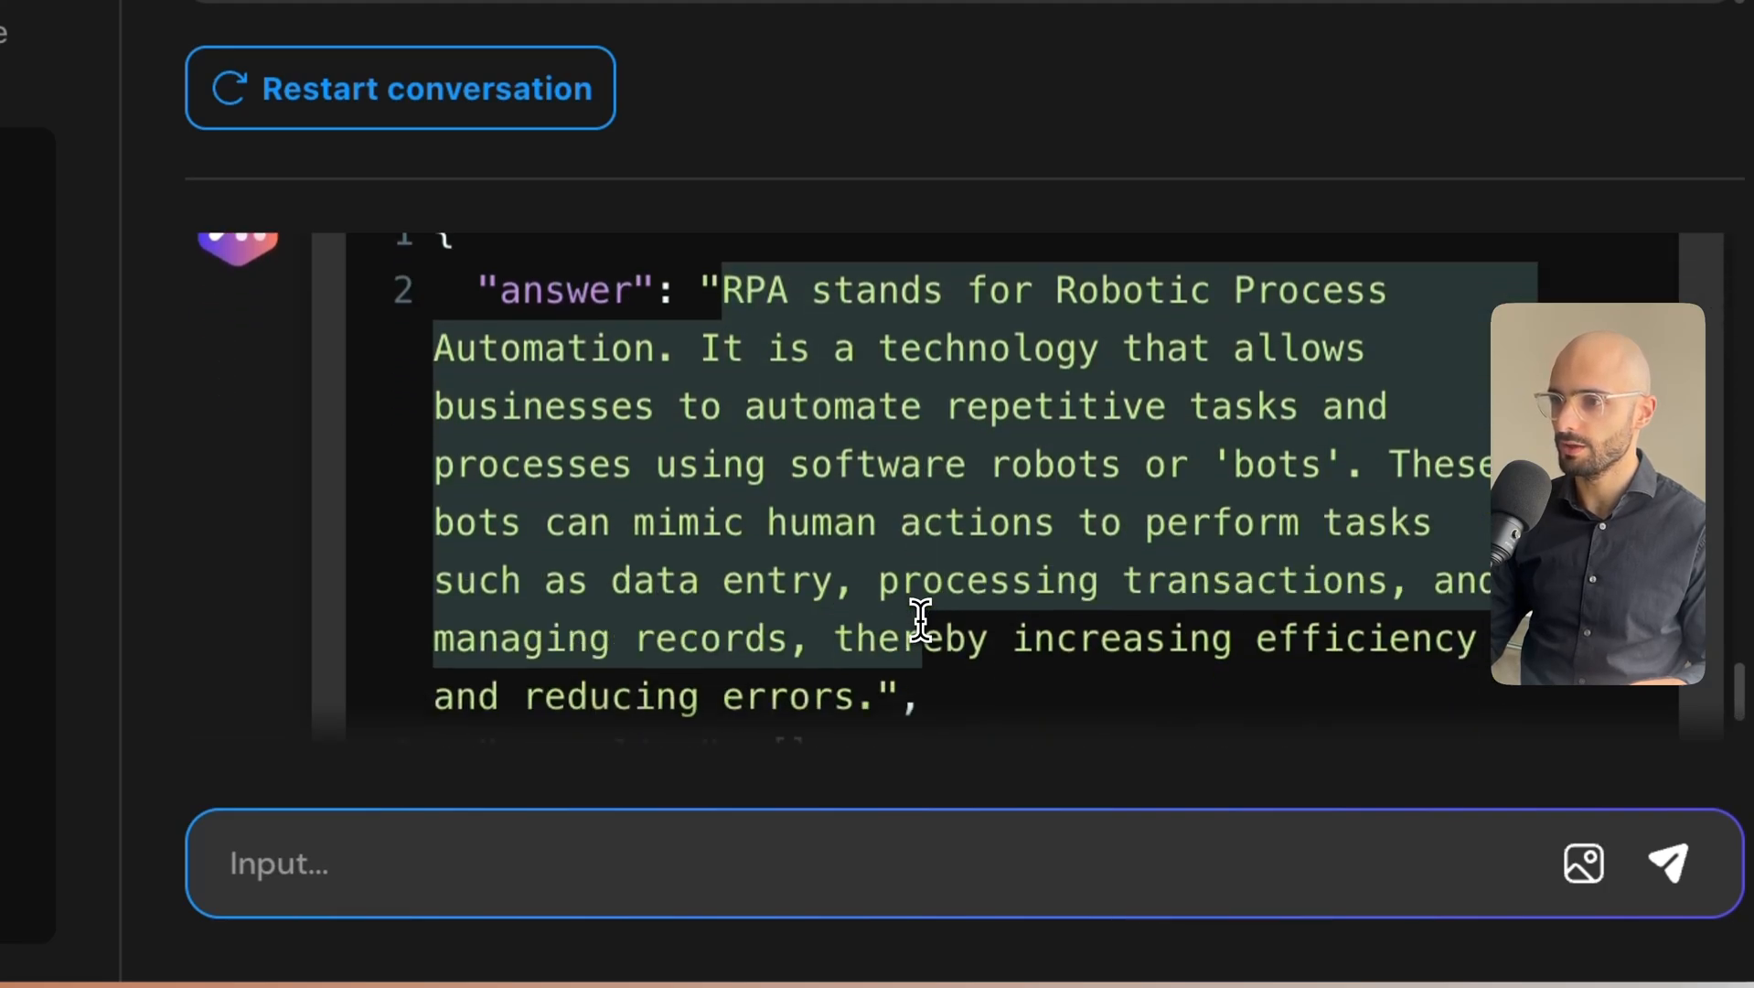
{"action": "scroll", "coordinate": [884, 626], "scroll_direction": "down", "scroll_amount": 3}
{"action": "left_click_drag", "start_coordinate": [794, 571], "coordinate": [506, 576]}
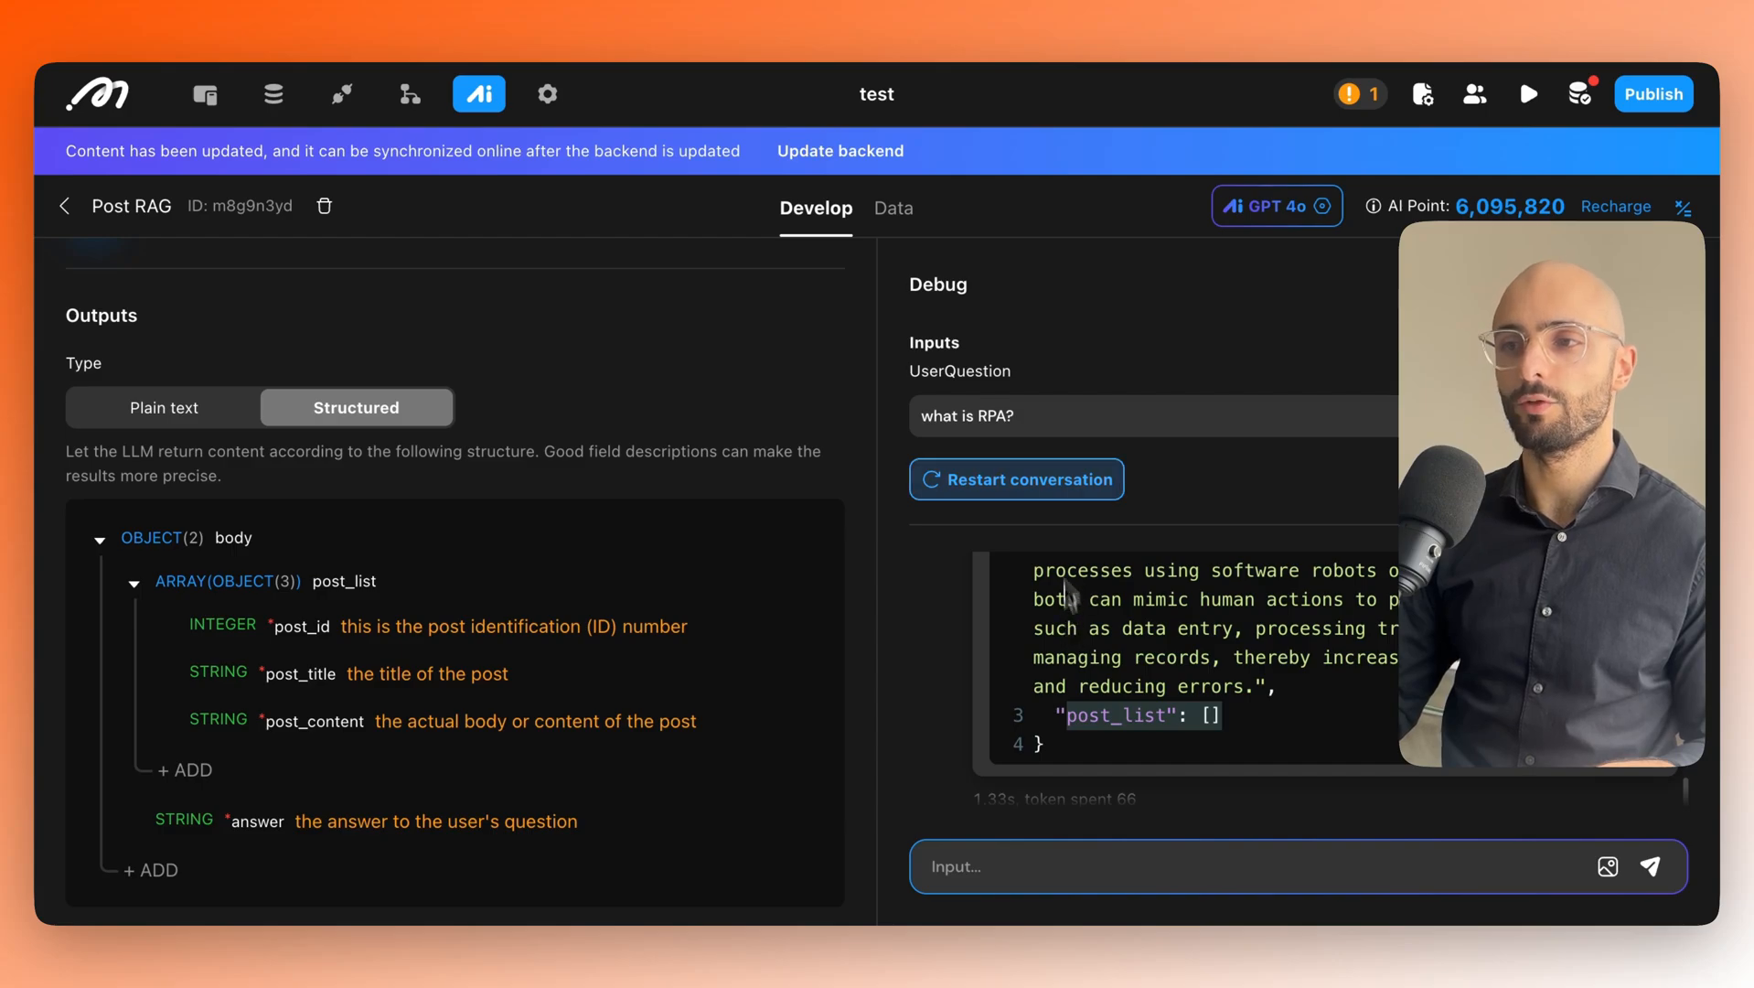
Rerun the debug conversation with the question 'what are some RPA usecases?'.
{"action": "left_click", "coordinate": [966, 423]}
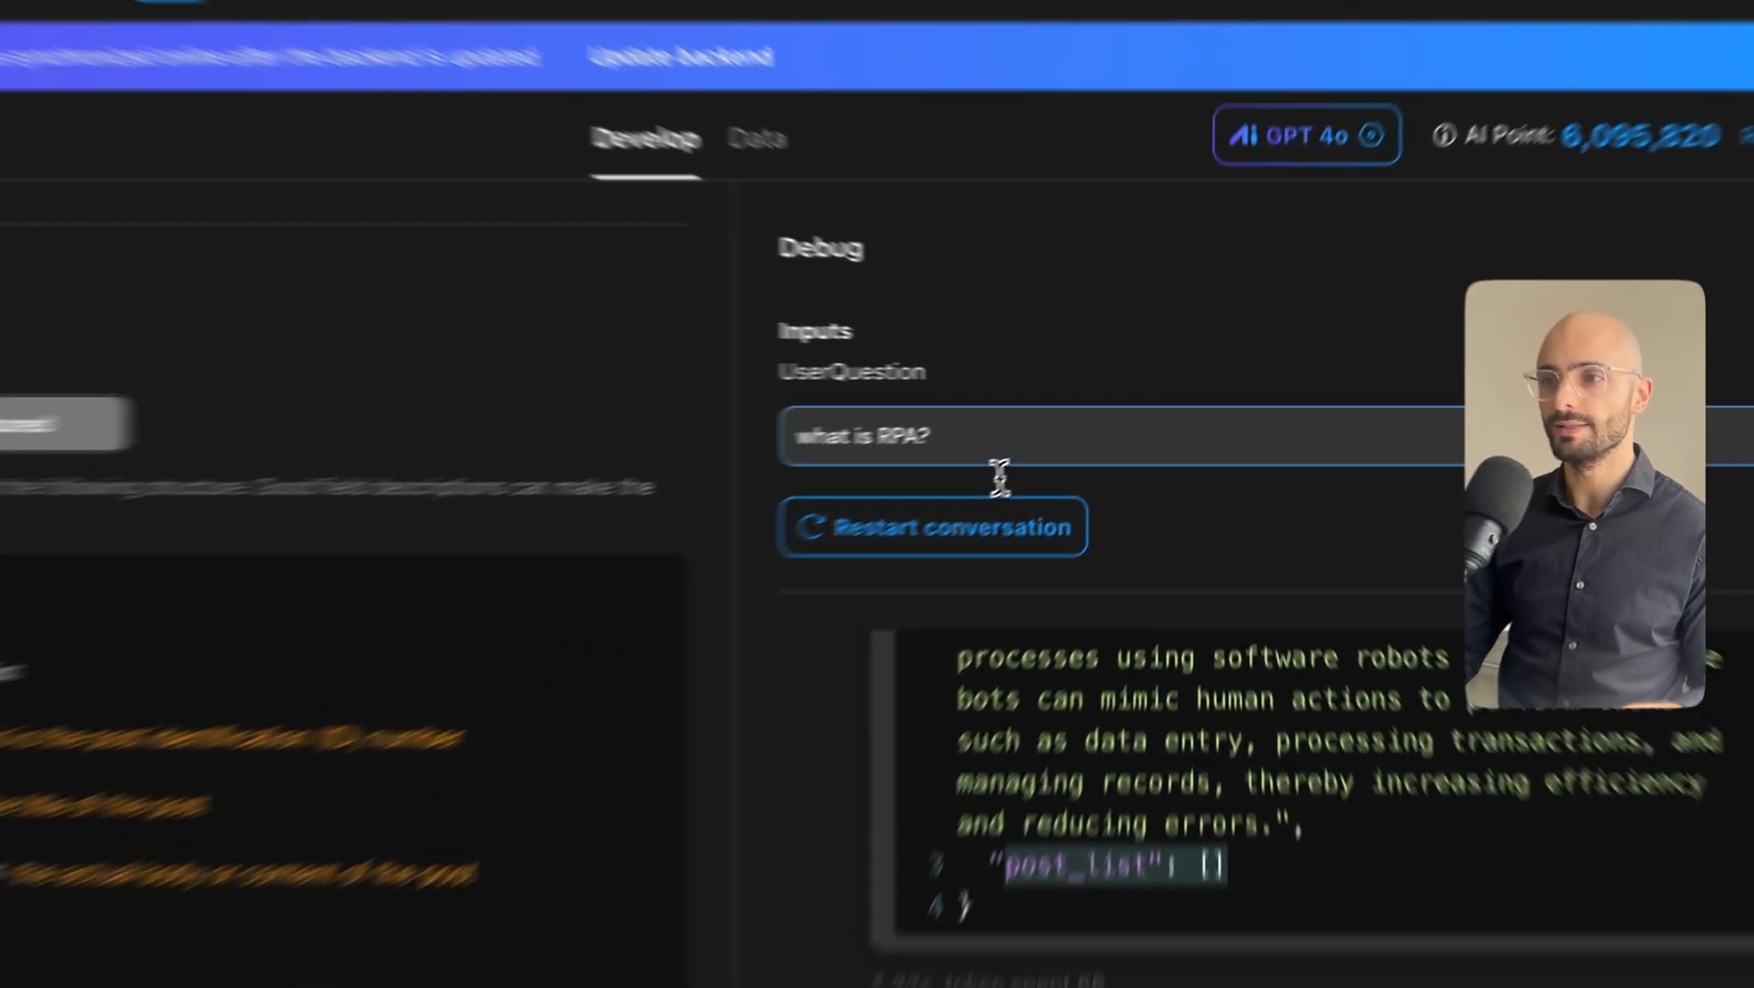
{"action": "double_click", "coordinate": [1040, 417]}
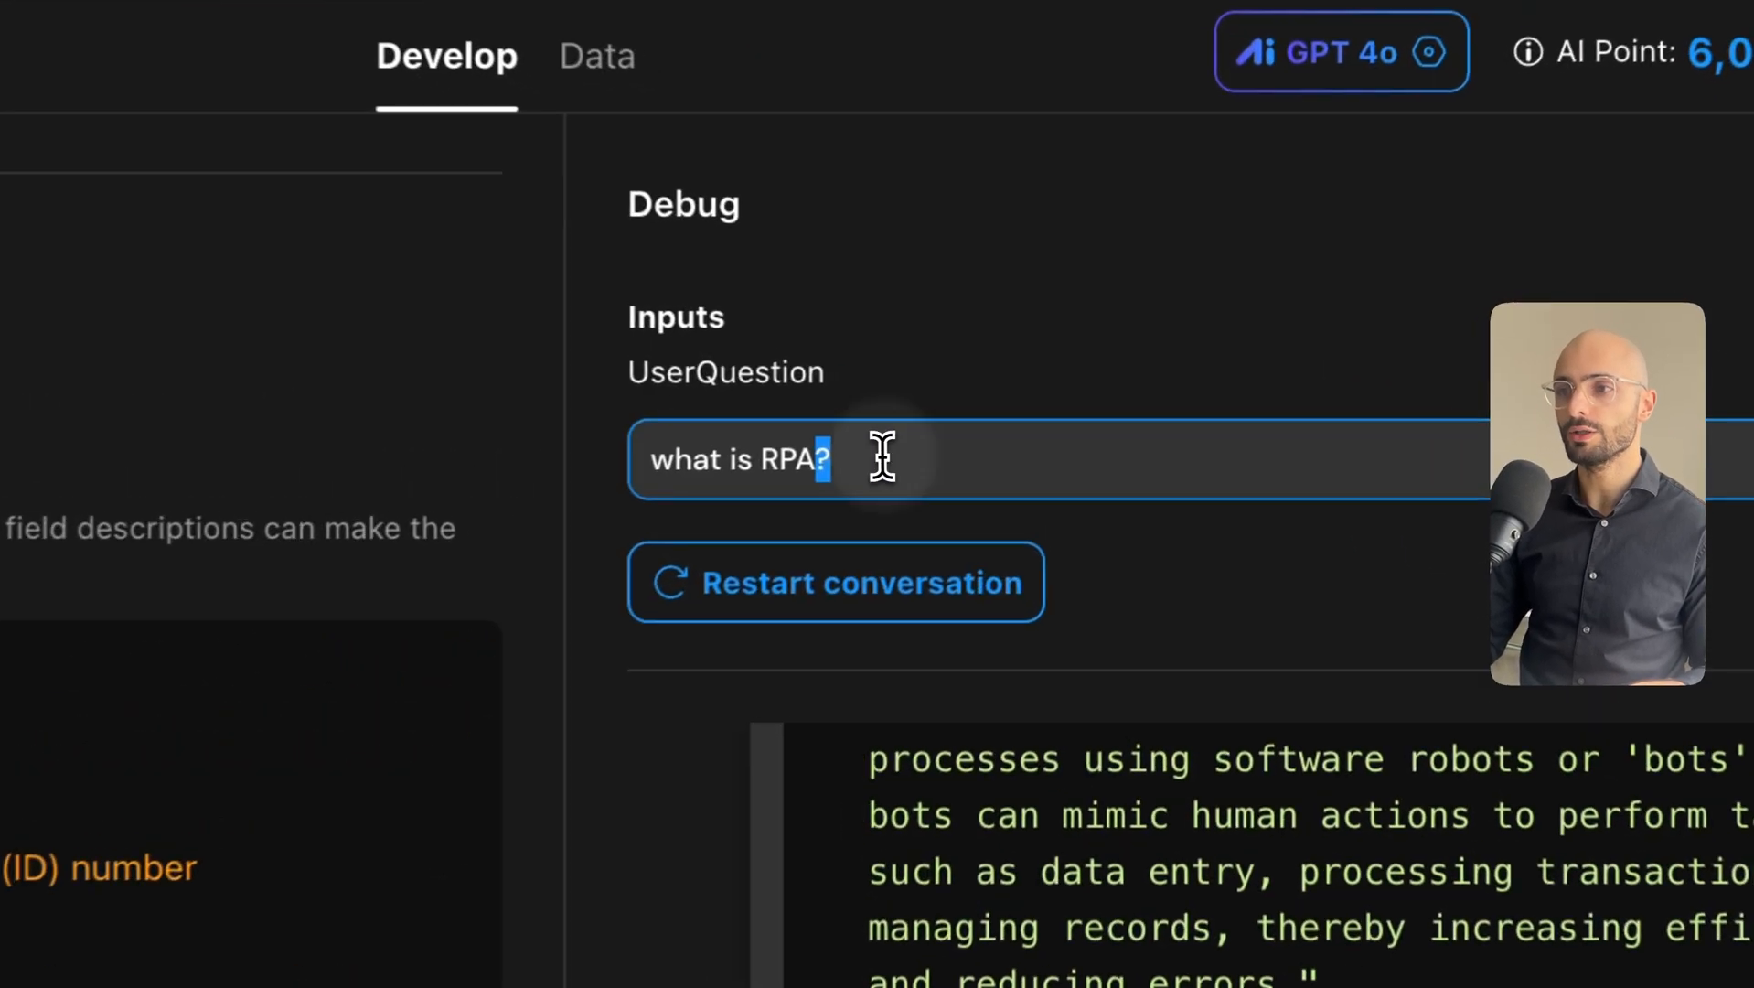
{"action": "triple_click", "coordinate": [1021, 416]}
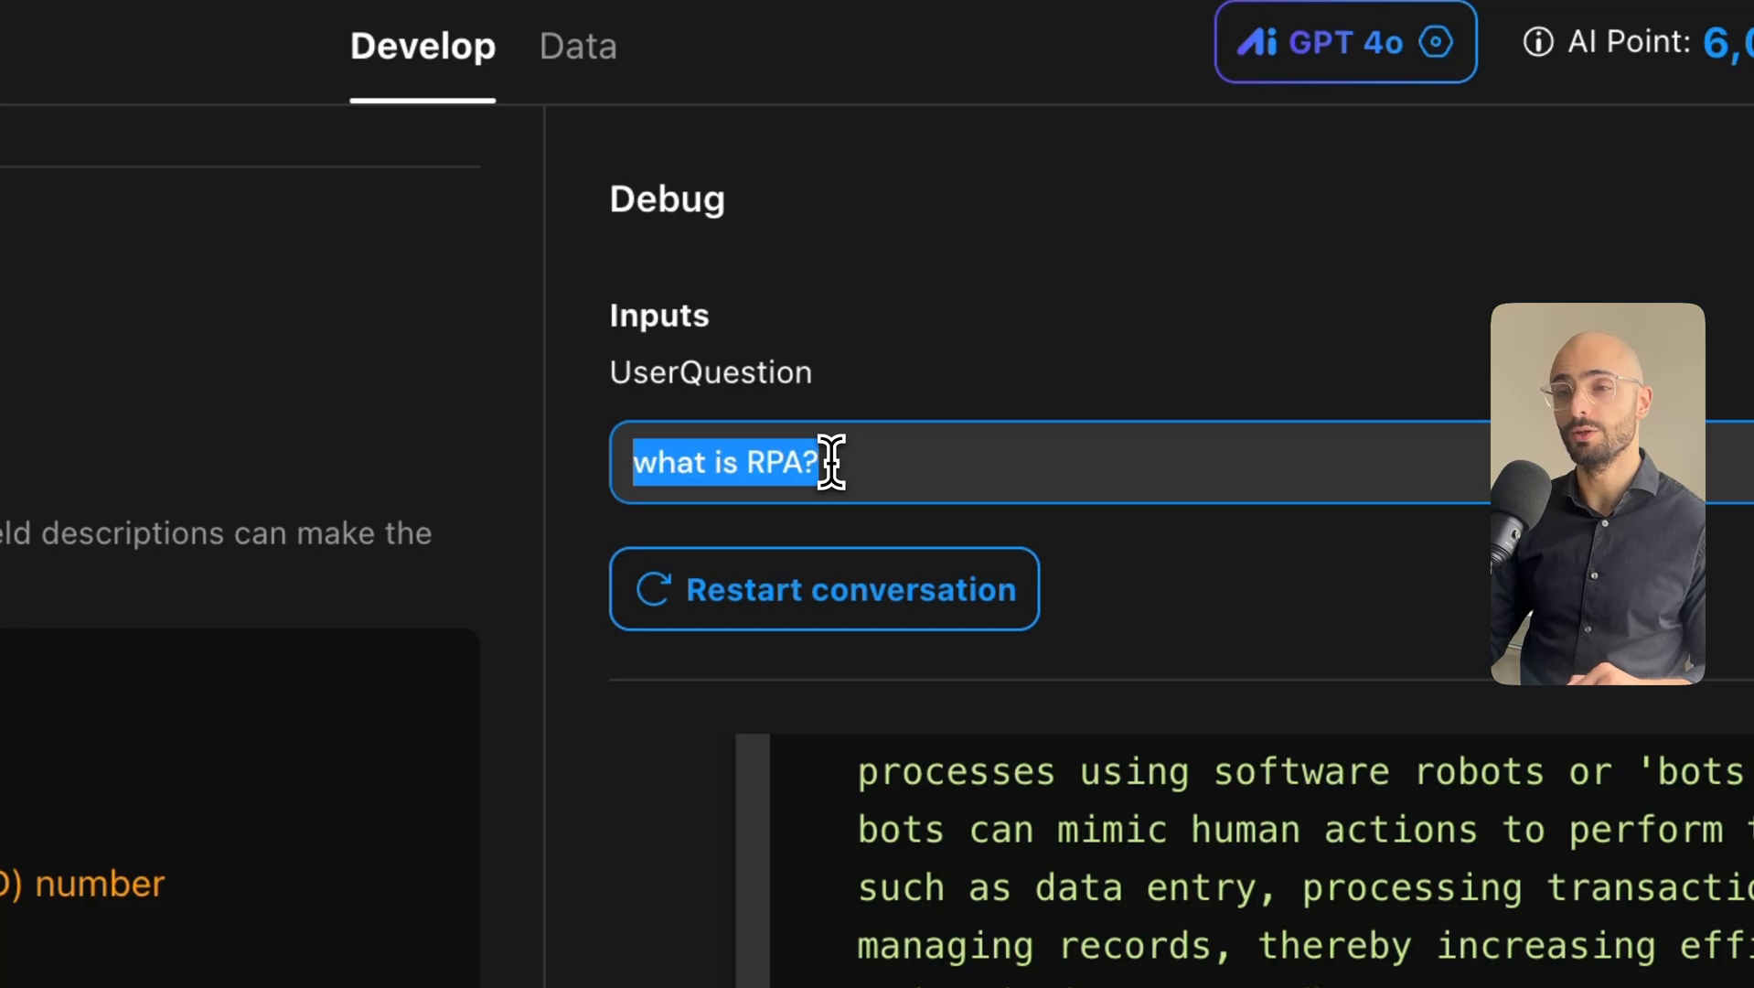
{"action": "type", "text": "what are so"}
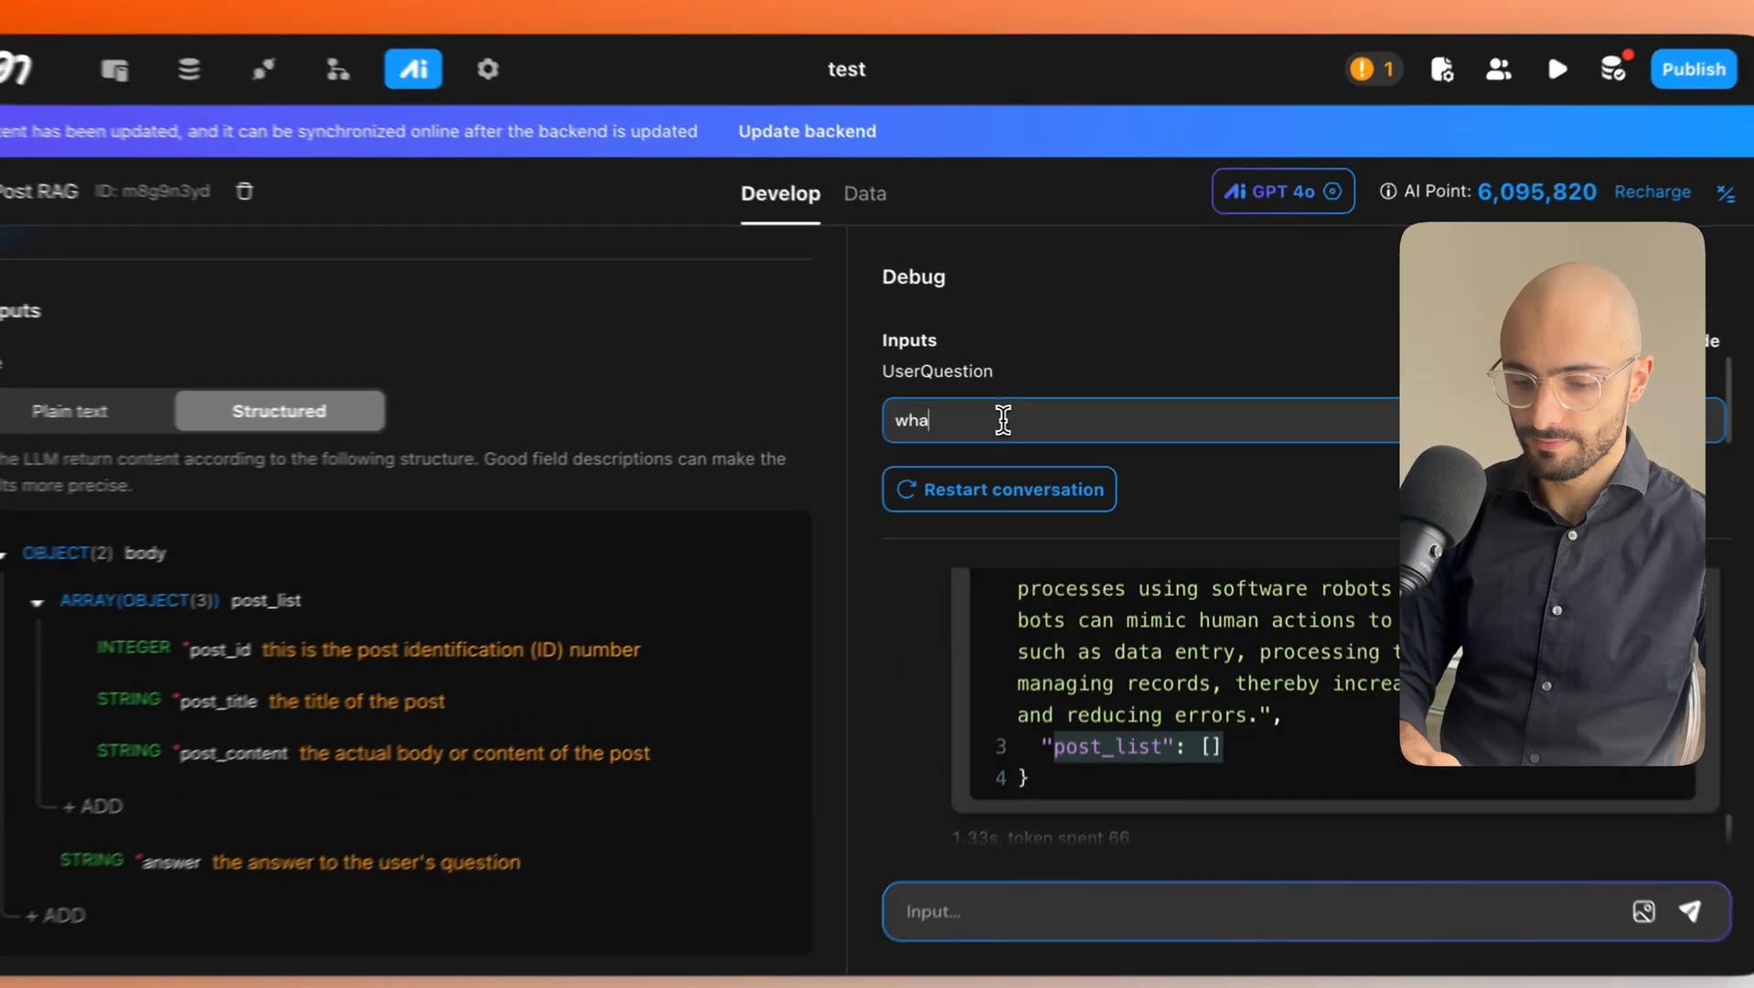
{"action": "type", "text": "me "}
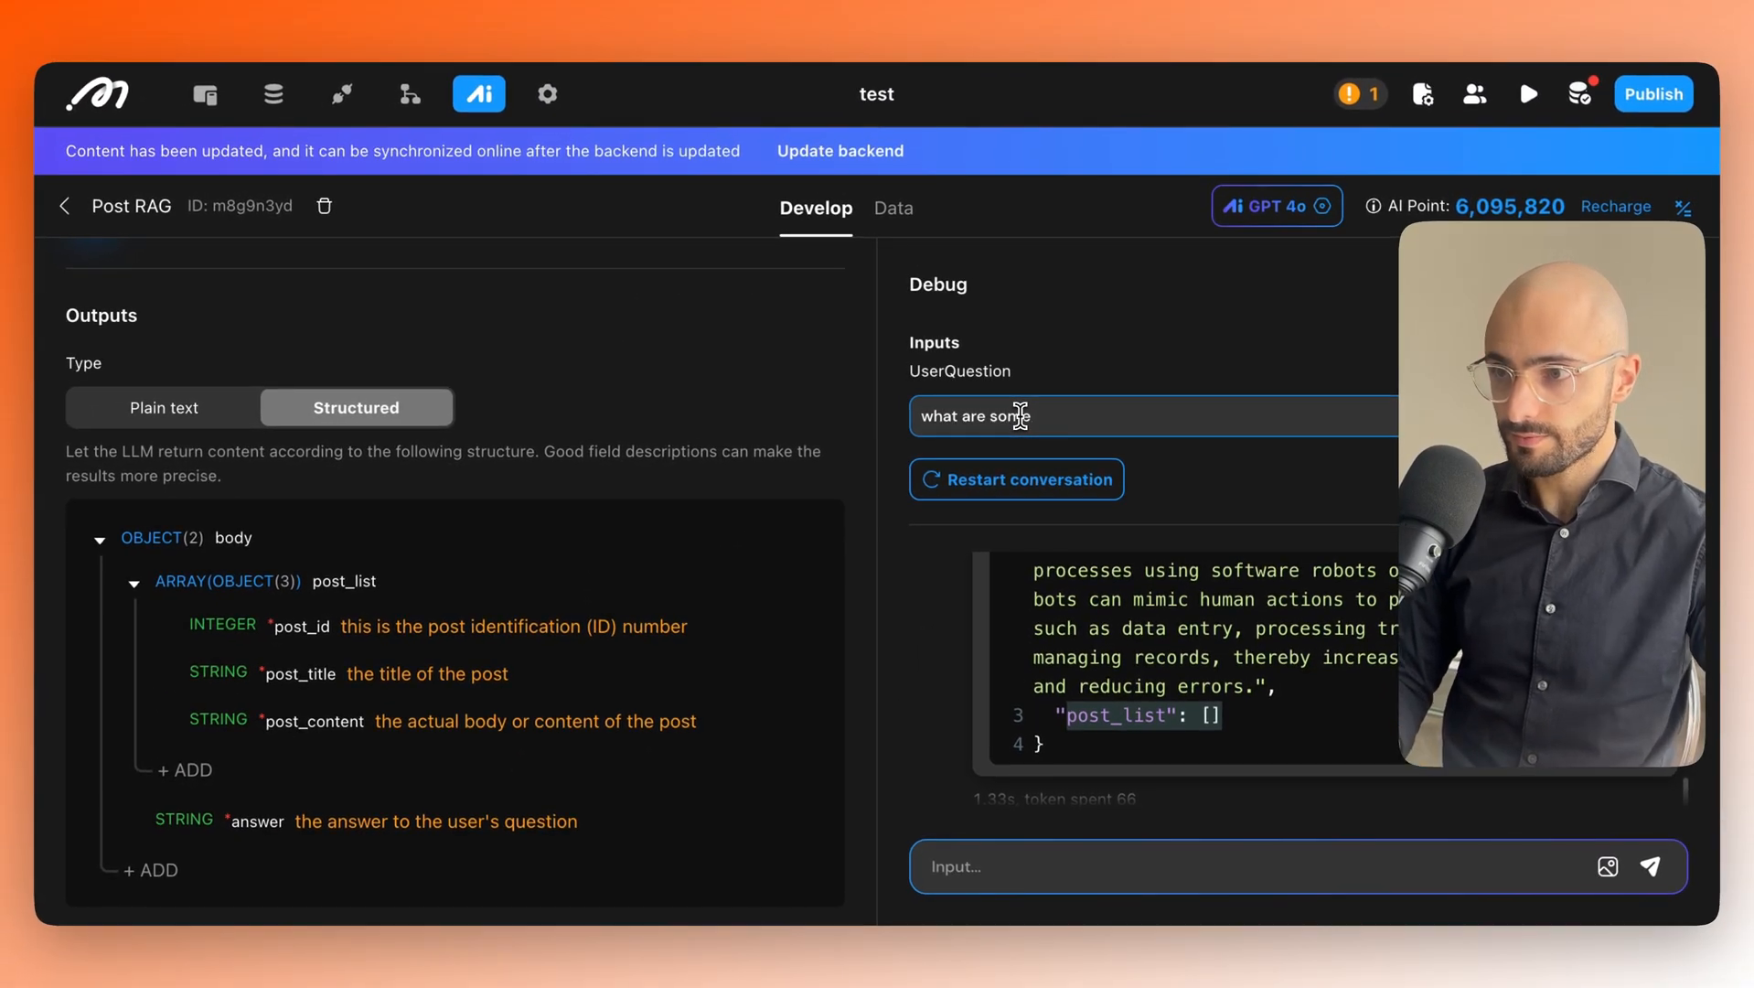
{"action": "type", "text": "RPA use"}
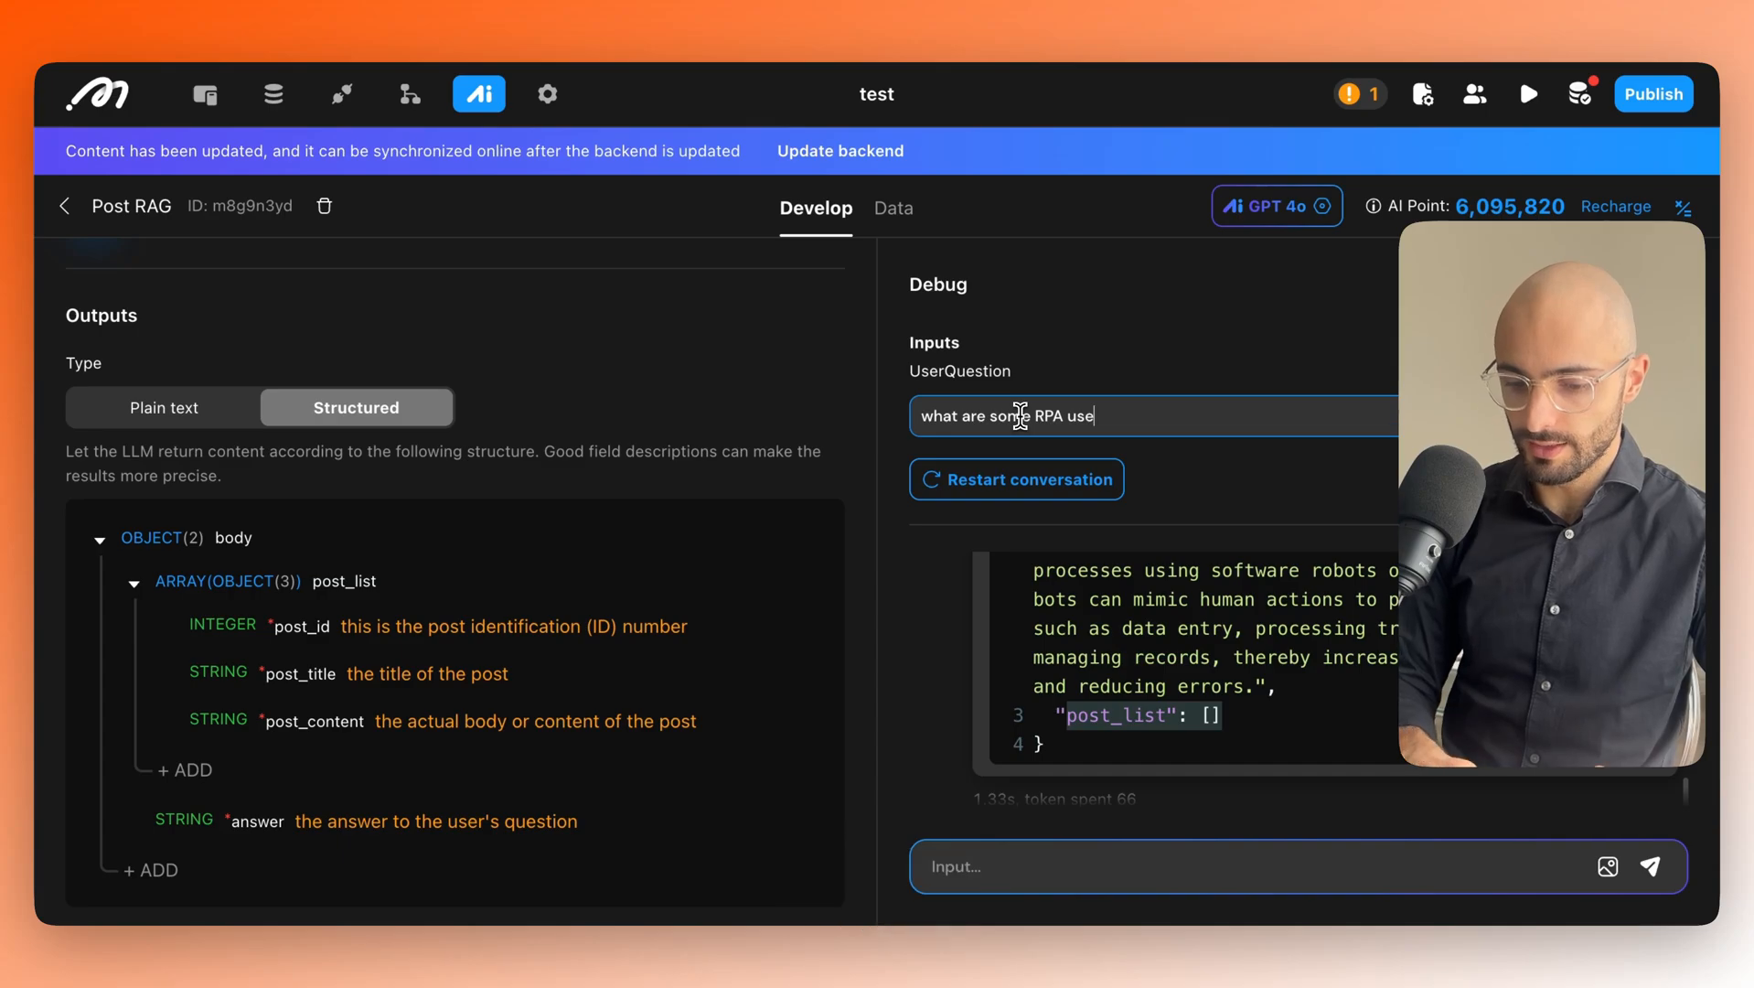
{"action": "type", "text": "cases?"}
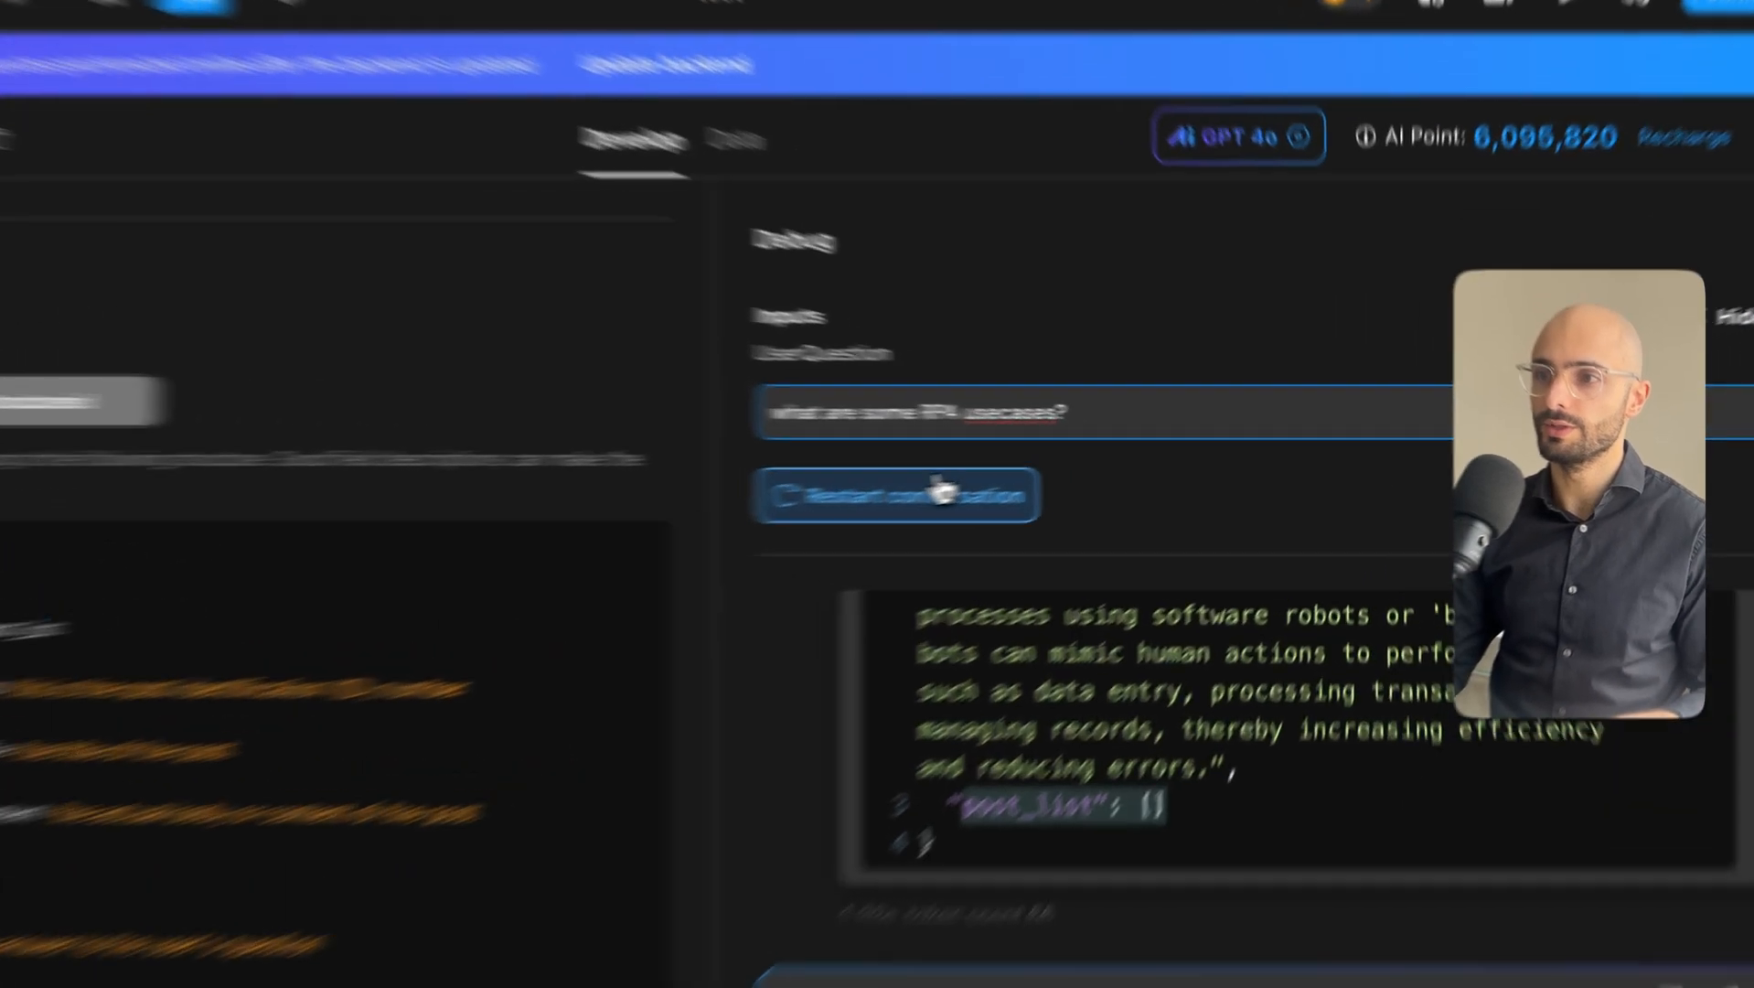
{"action": "left_click", "coordinate": [1056, 479]}
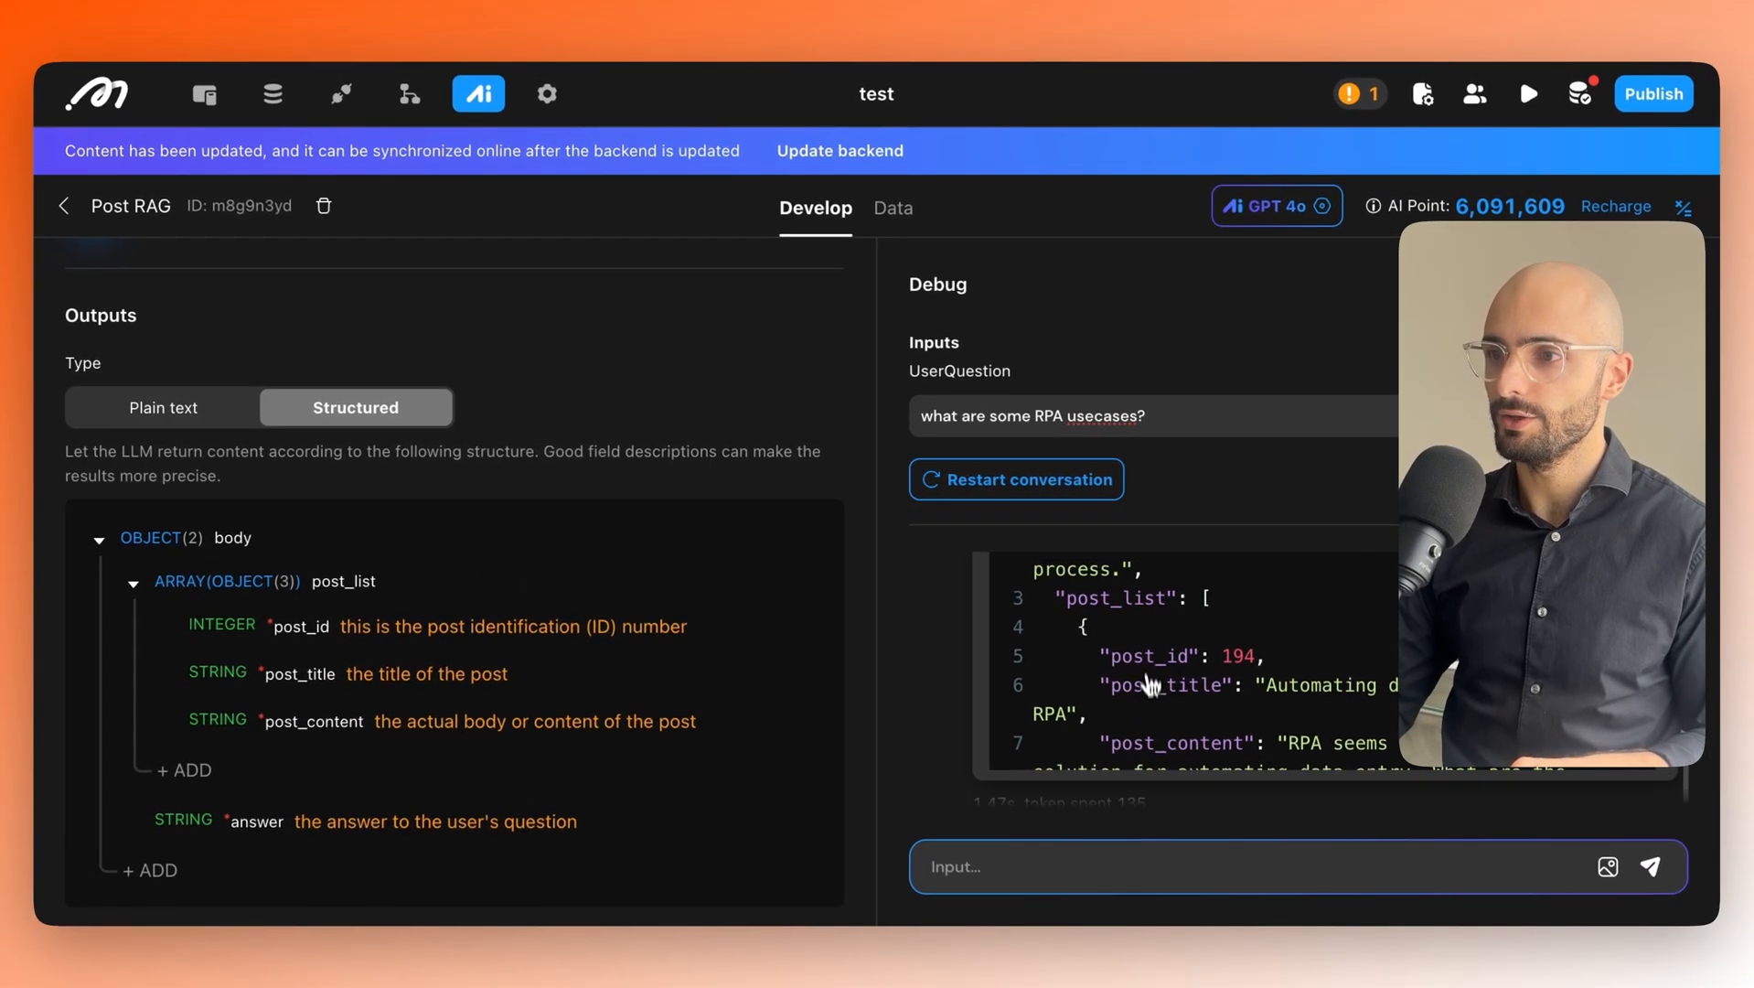
Inspect the first returned post's title and content in post_list.
{"action": "scroll", "coordinate": [1139, 681], "scroll_direction": "up", "scroll_amount": 5}
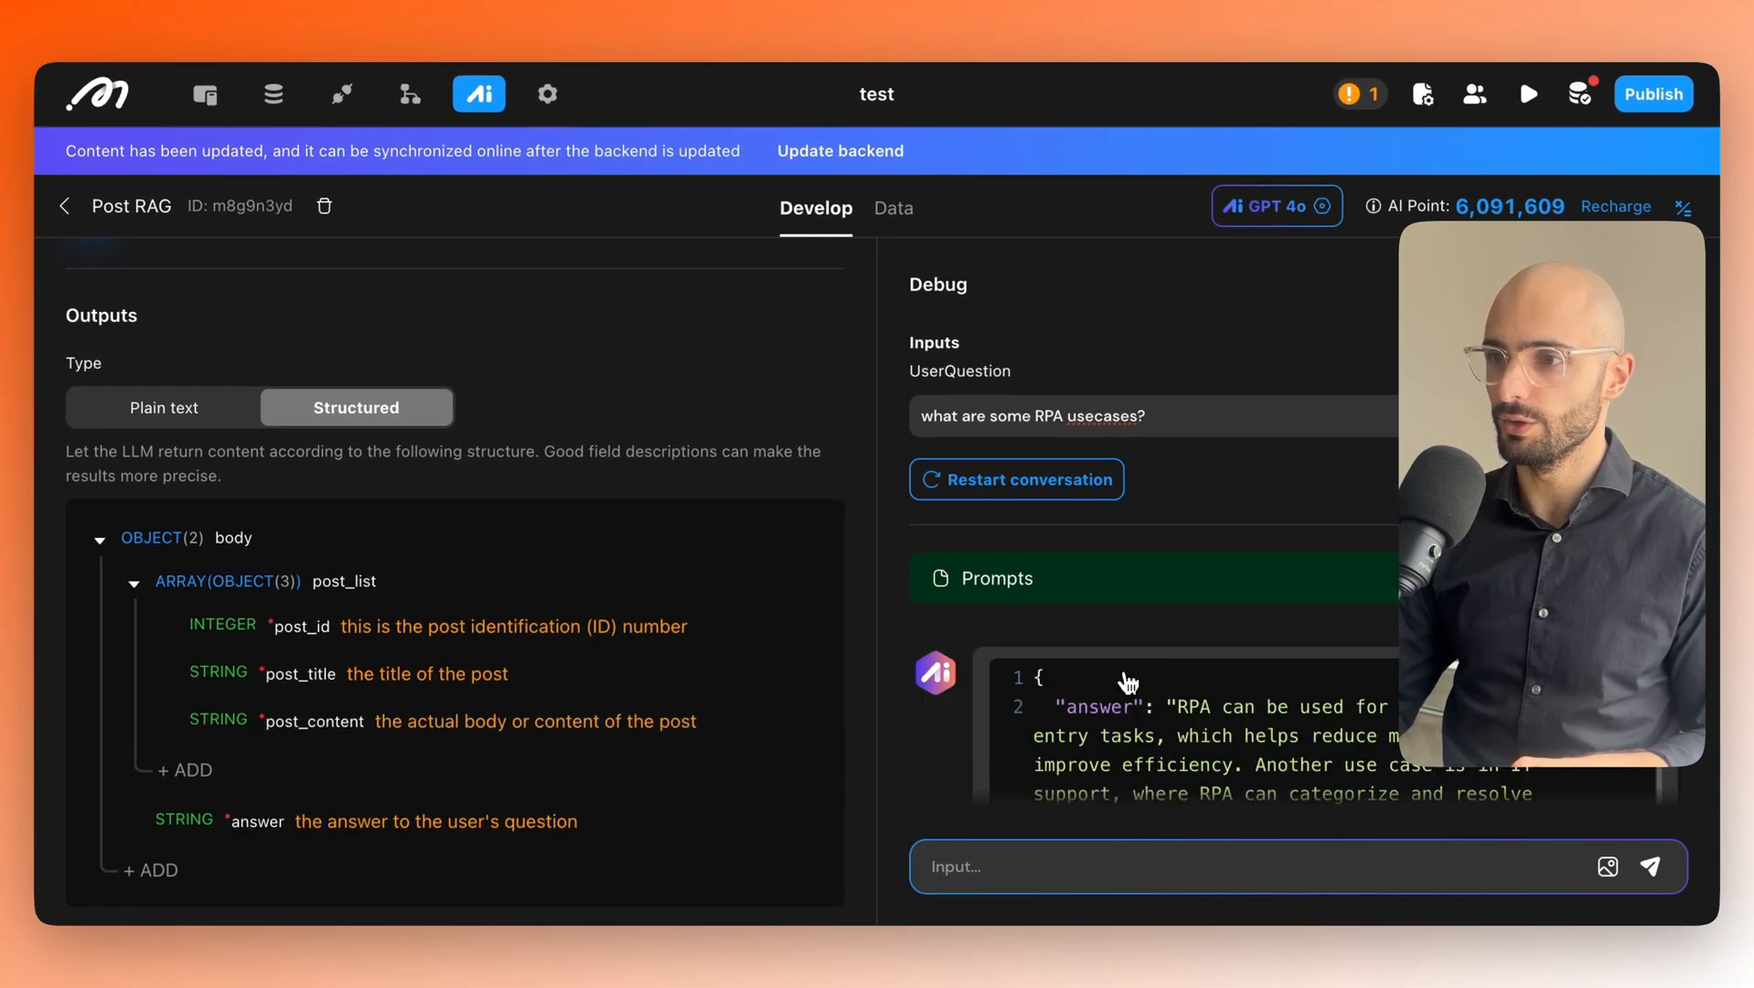
{"action": "scroll", "coordinate": [1128, 681], "scroll_direction": "down", "scroll_amount": 5}
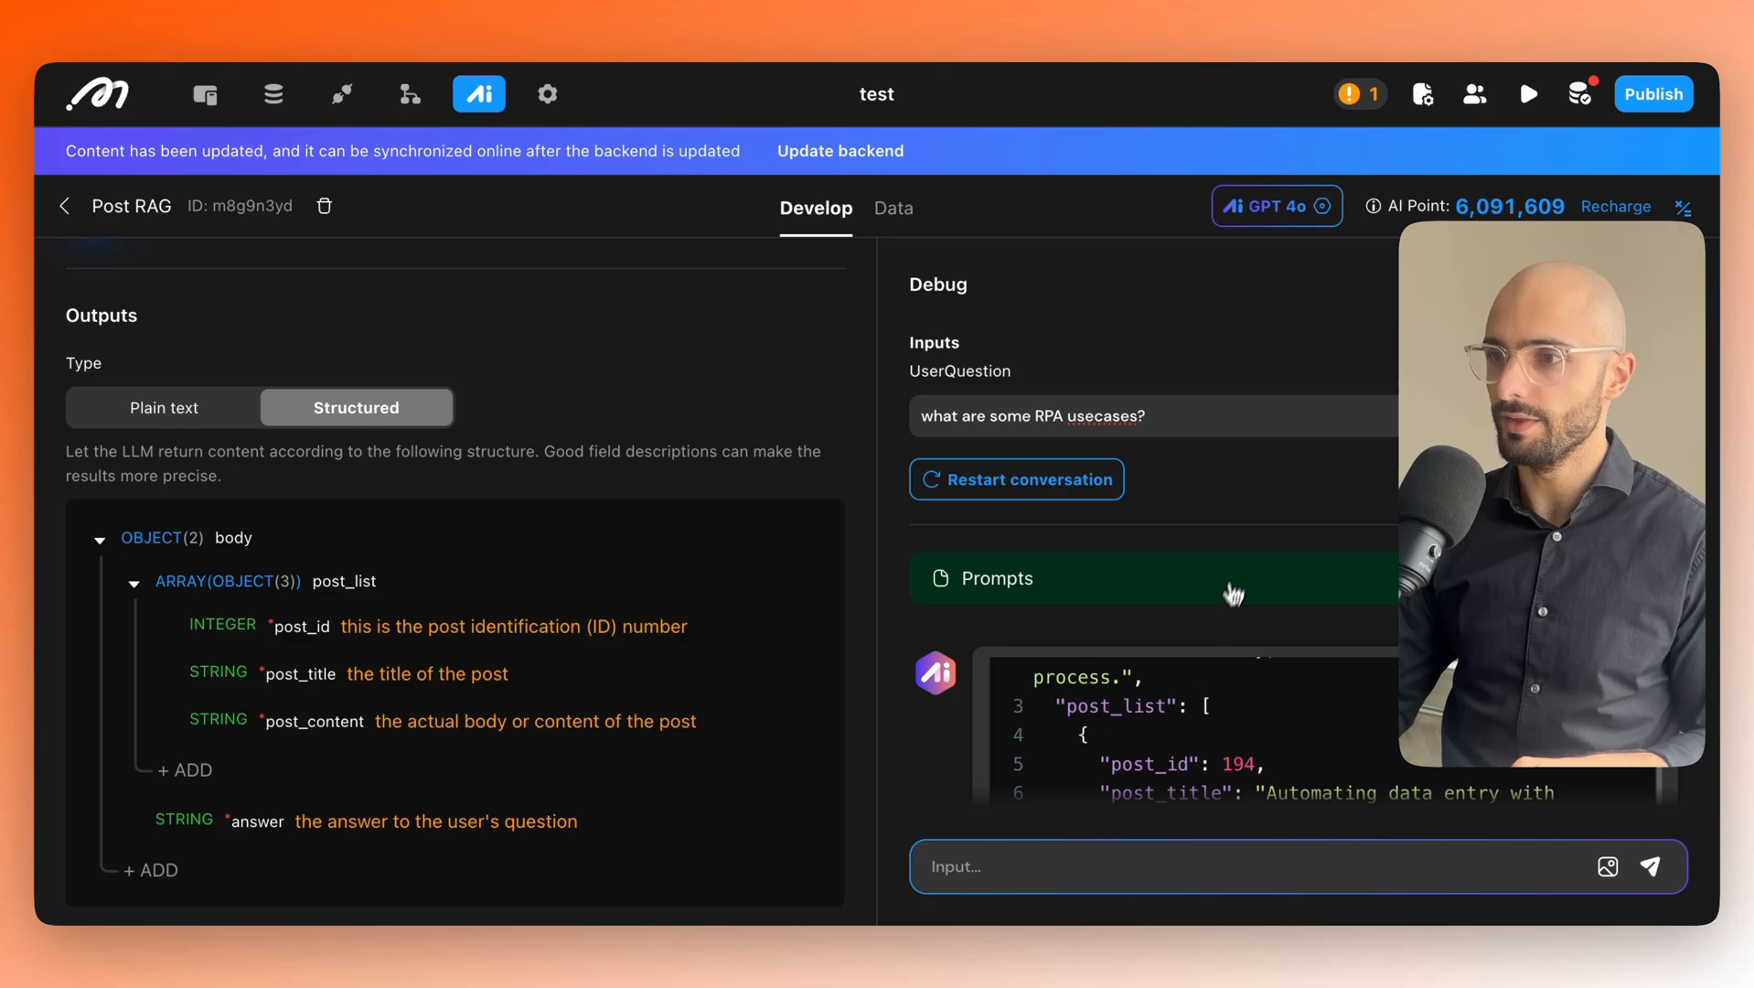
{"action": "scroll", "coordinate": [1143, 722], "scroll_direction": "down", "scroll_amount": 3}
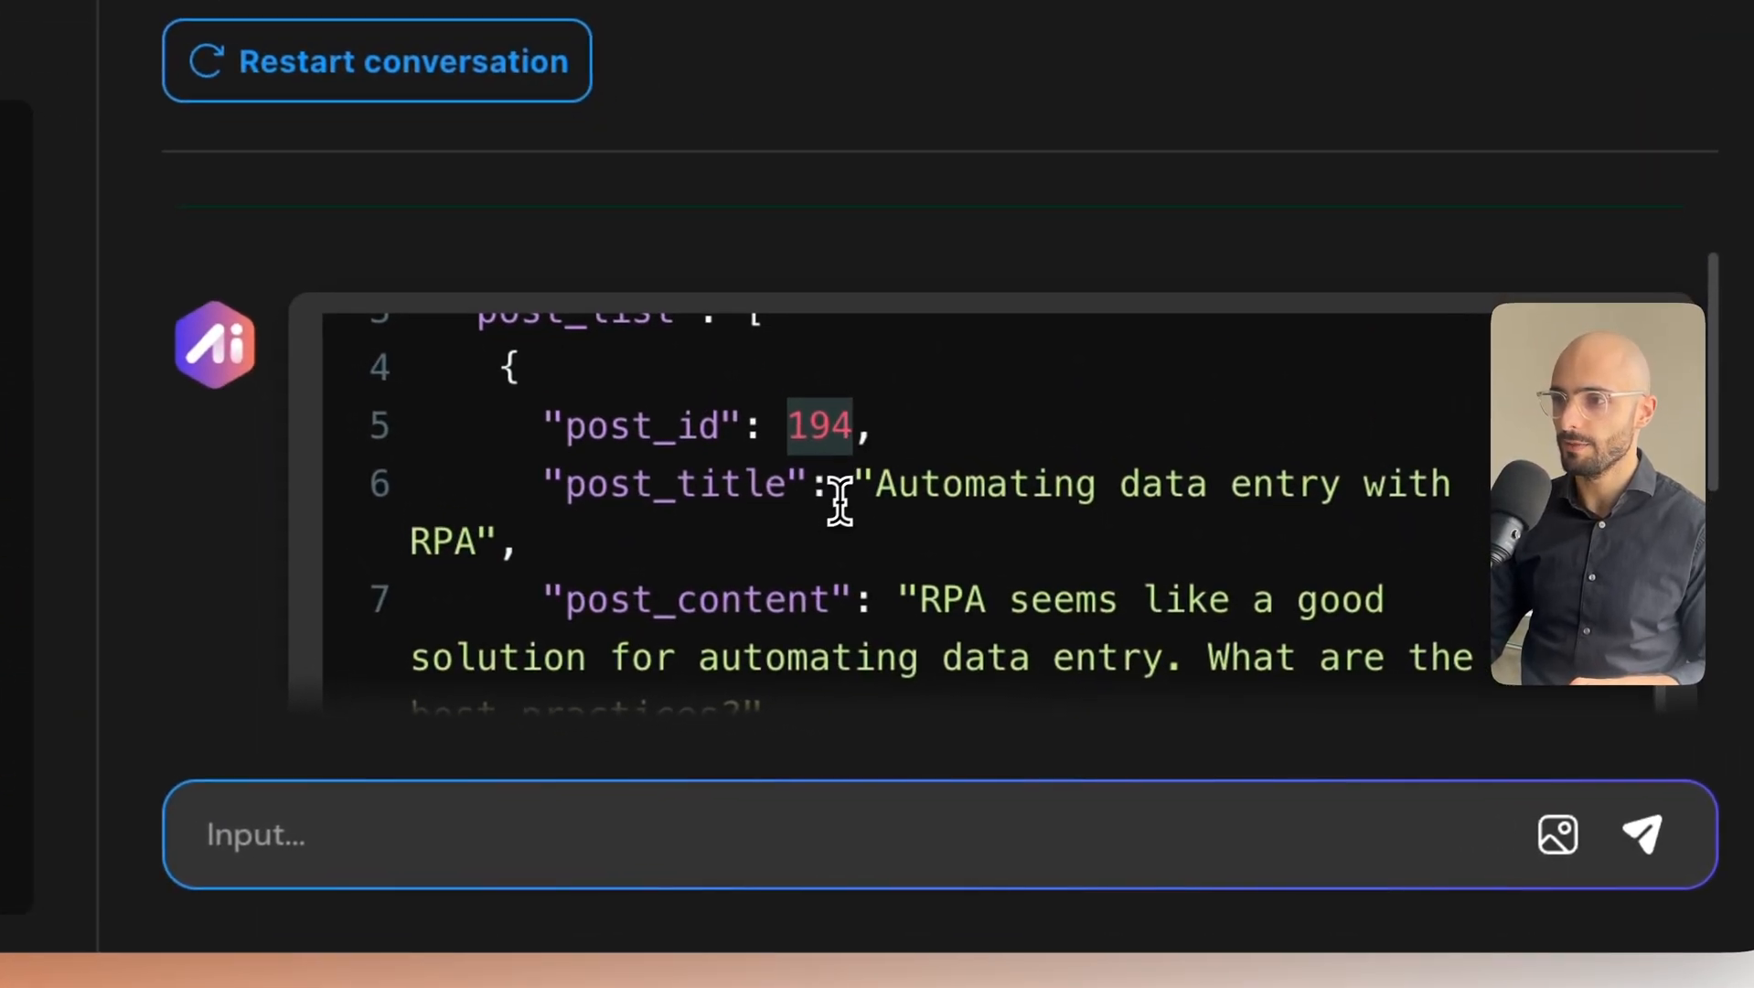
{"action": "left_click_drag", "start_coordinate": [1018, 567], "coordinate": [1101, 612]}
{"action": "scroll", "coordinate": [951, 544], "scroll_direction": "down", "scroll_amount": 1}
{"action": "left_click_drag", "start_coordinate": [919, 552], "coordinate": [916, 629]}
{"action": "scroll", "coordinate": [905, 627], "scroll_direction": "down", "scroll_amount": 4}
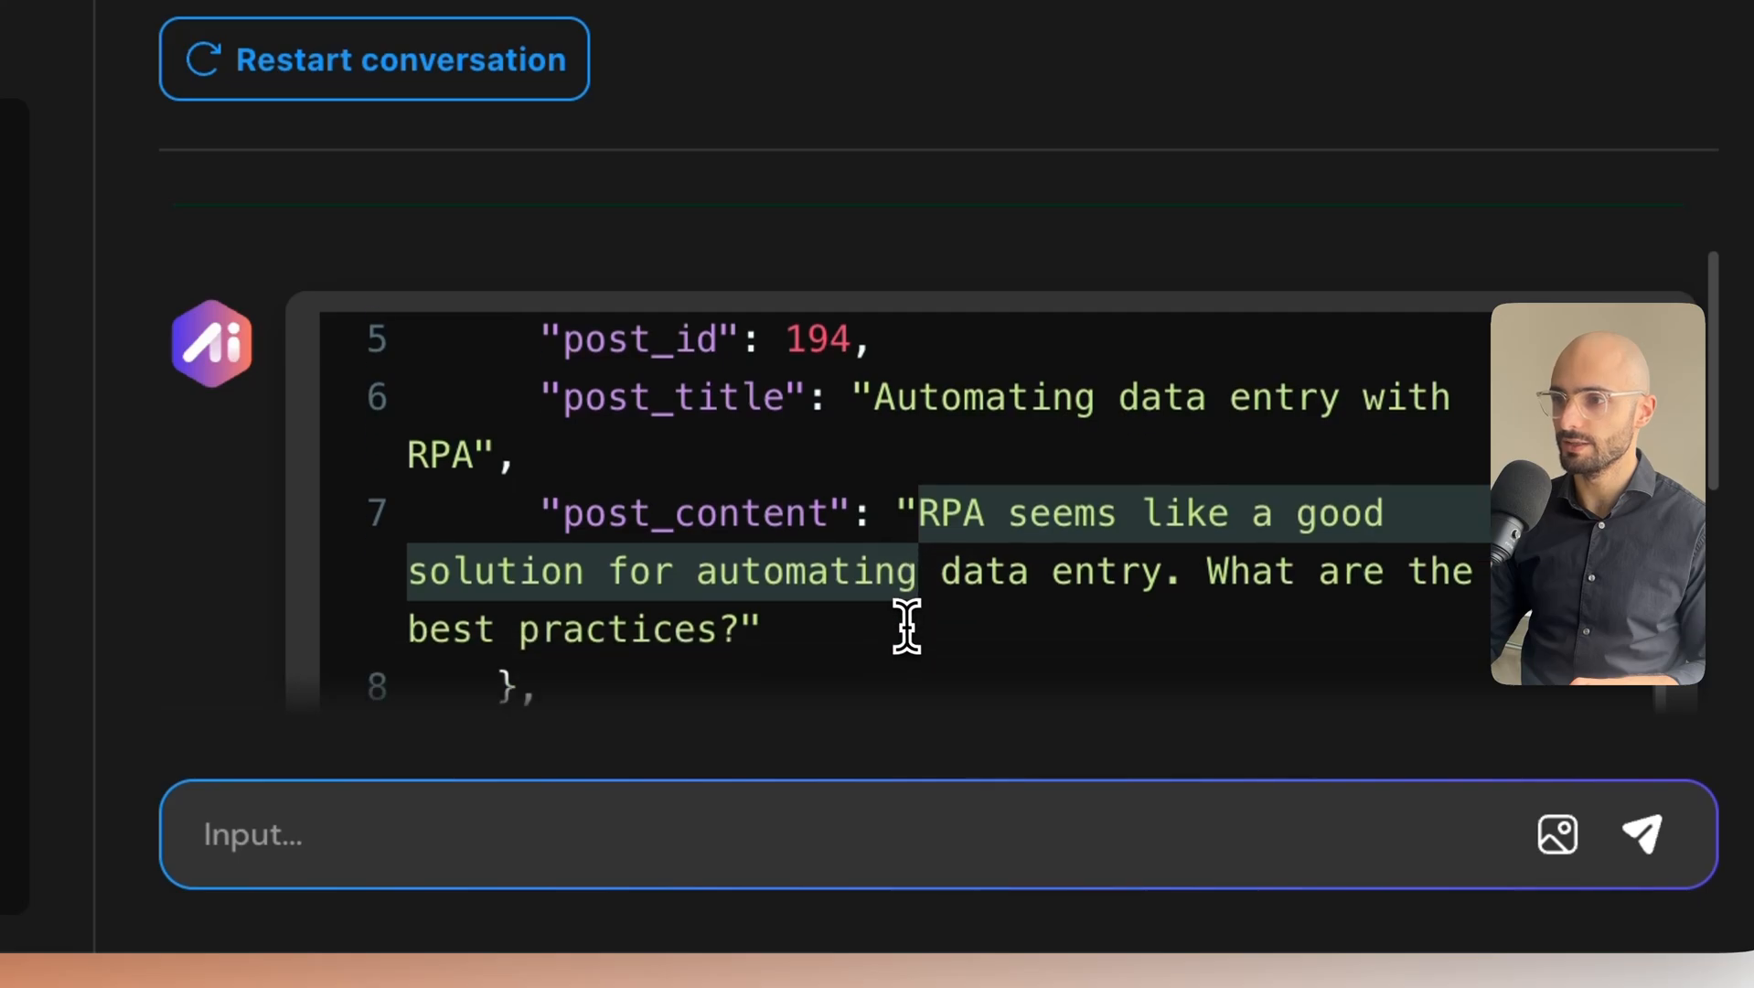
{"action": "scroll", "coordinate": [878, 590], "scroll_direction": "down", "scroll_amount": 5}
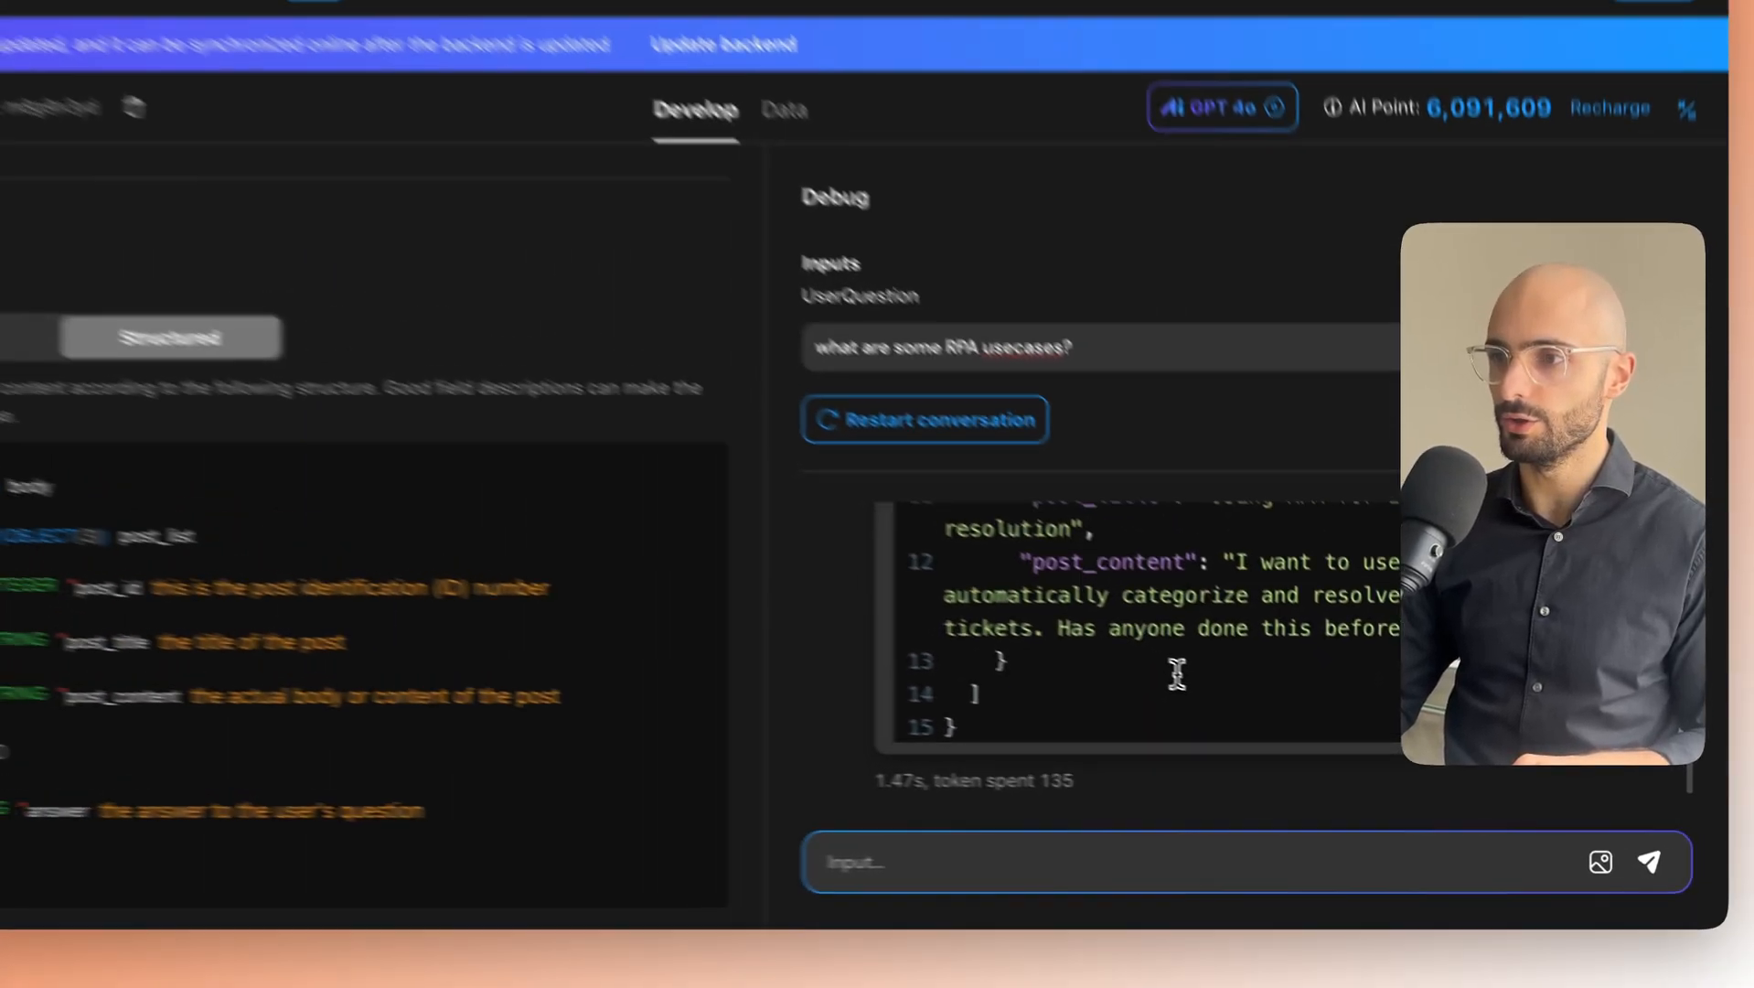
{"action": "scroll", "coordinate": [1177, 674], "scroll_direction": "up", "scroll_amount": 5}
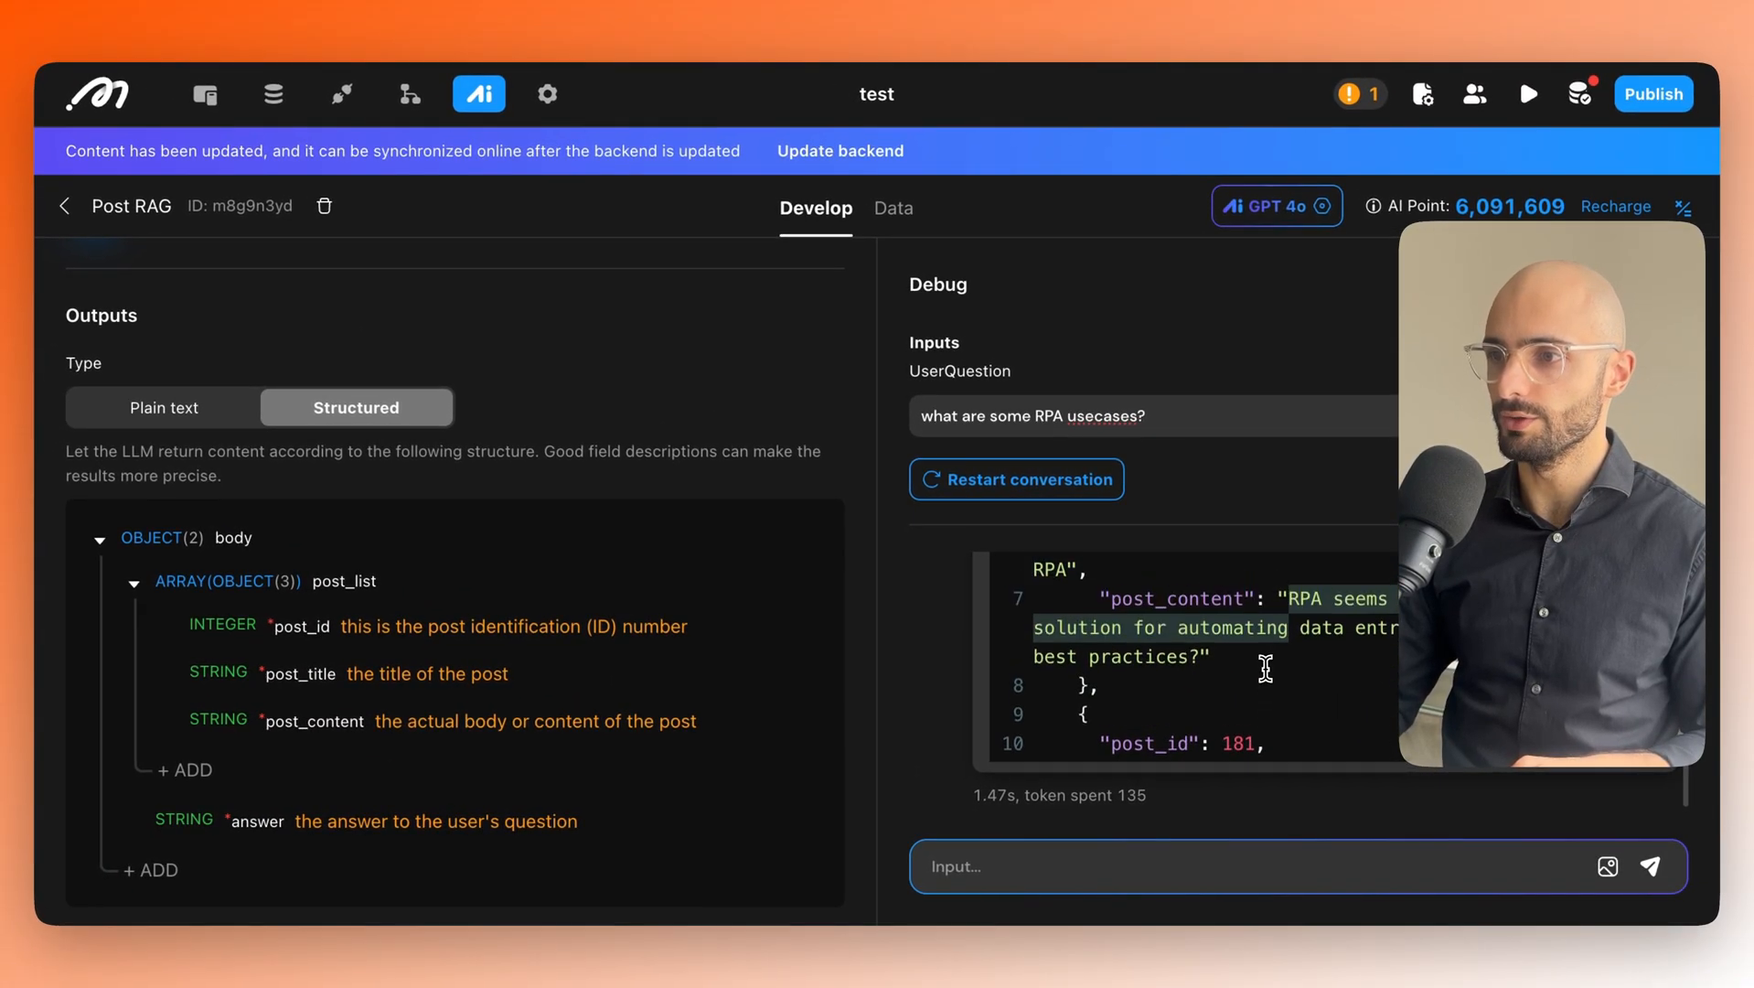
{"action": "scroll", "coordinate": [1240, 656], "scroll_direction": "up", "scroll_amount": 2}
{"action": "left_click_drag", "start_coordinate": [1077, 576], "coordinate": [1093, 602]}
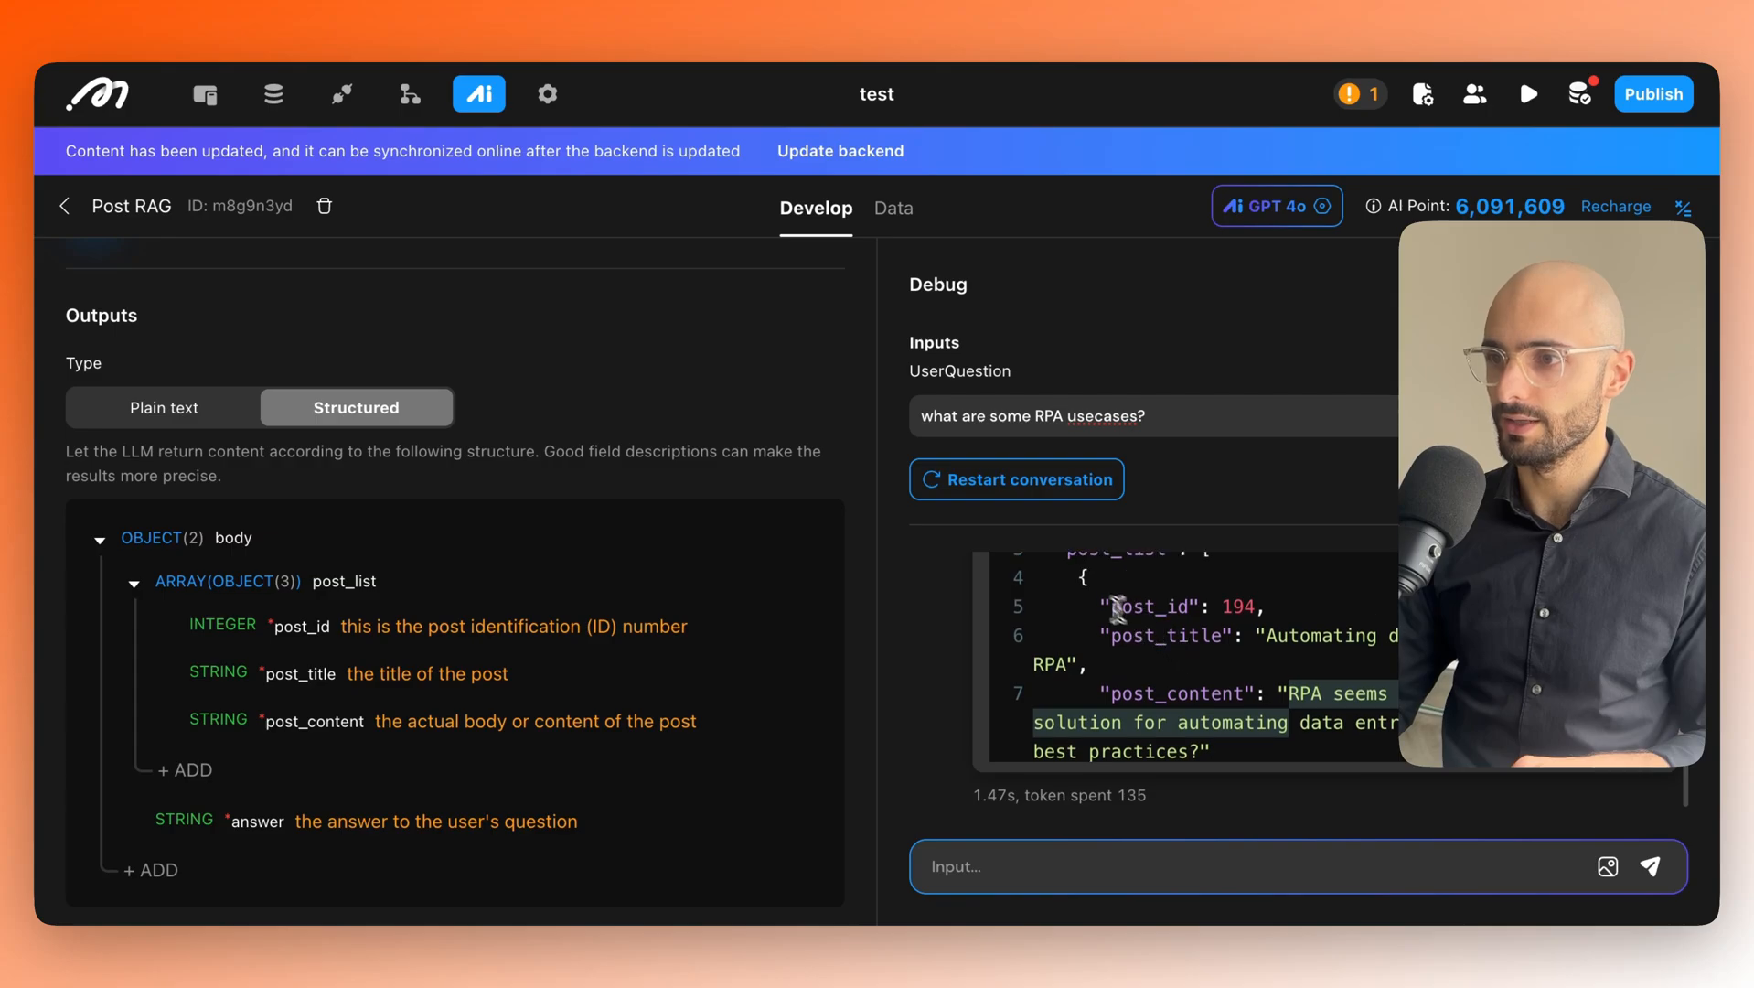
{"action": "left_click_drag", "start_coordinate": [906, 416], "coordinate": [948, 652]}
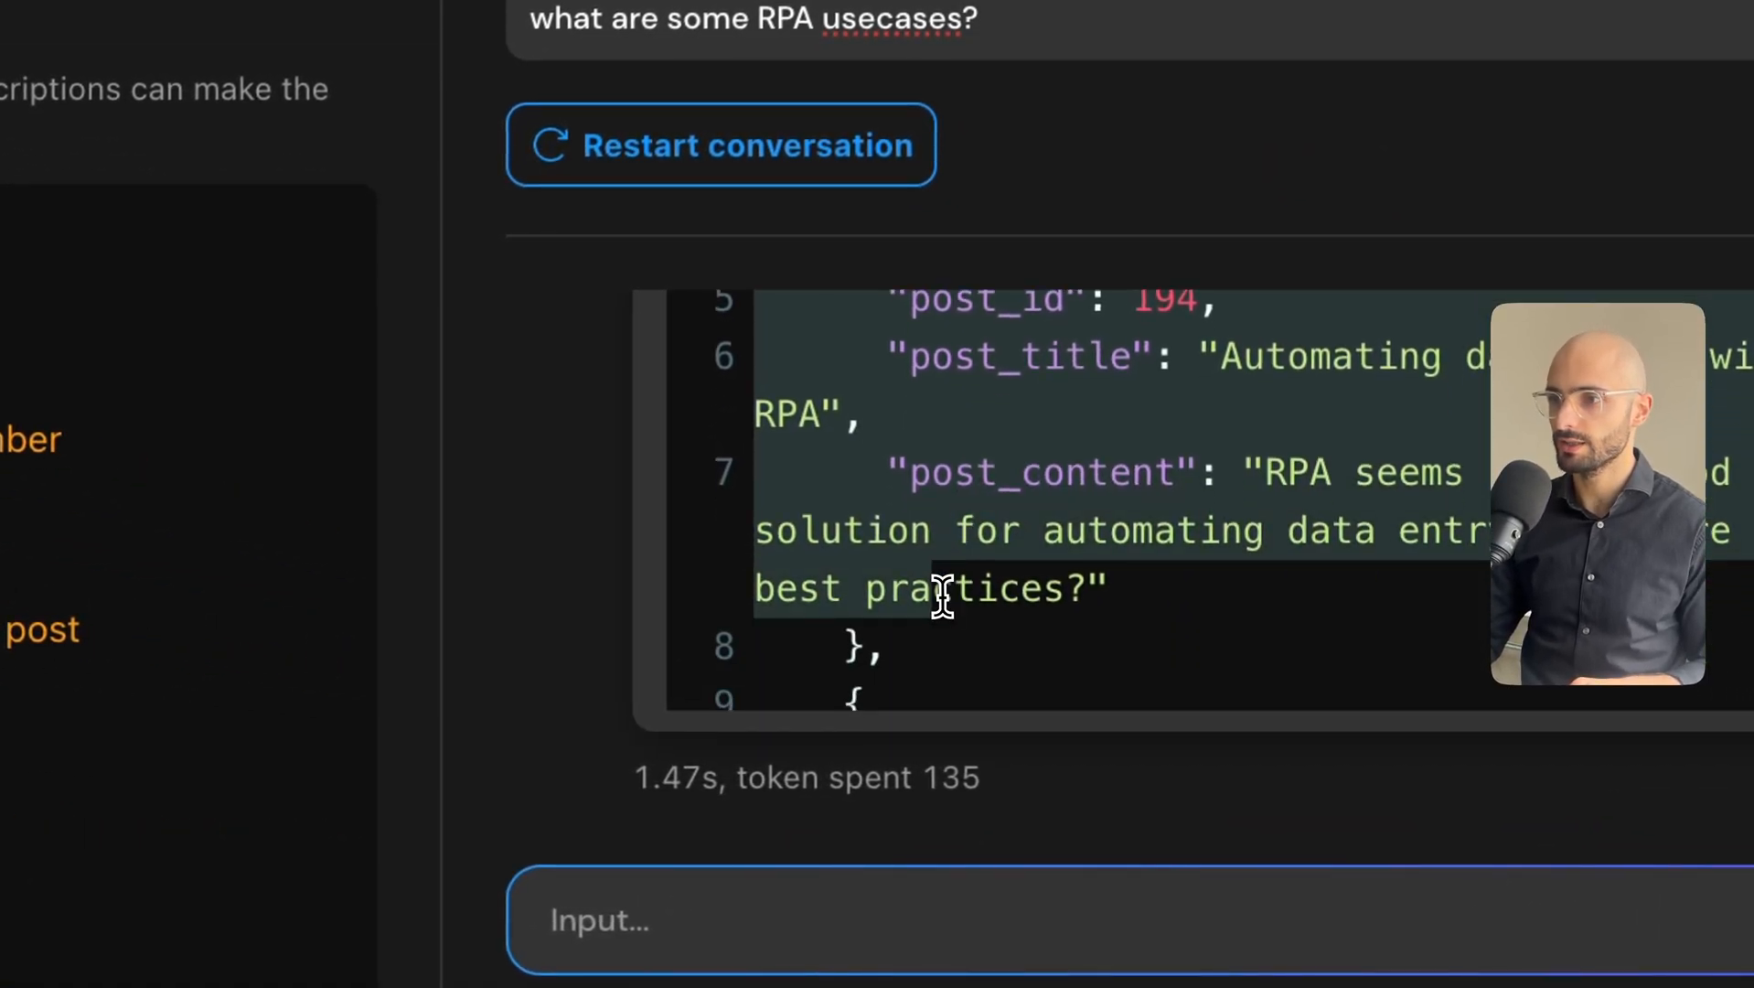
Inspect the second returned post in the answer's post_list.
{"action": "scroll", "coordinate": [915, 636], "scroll_direction": "down", "scroll_amount": 4}
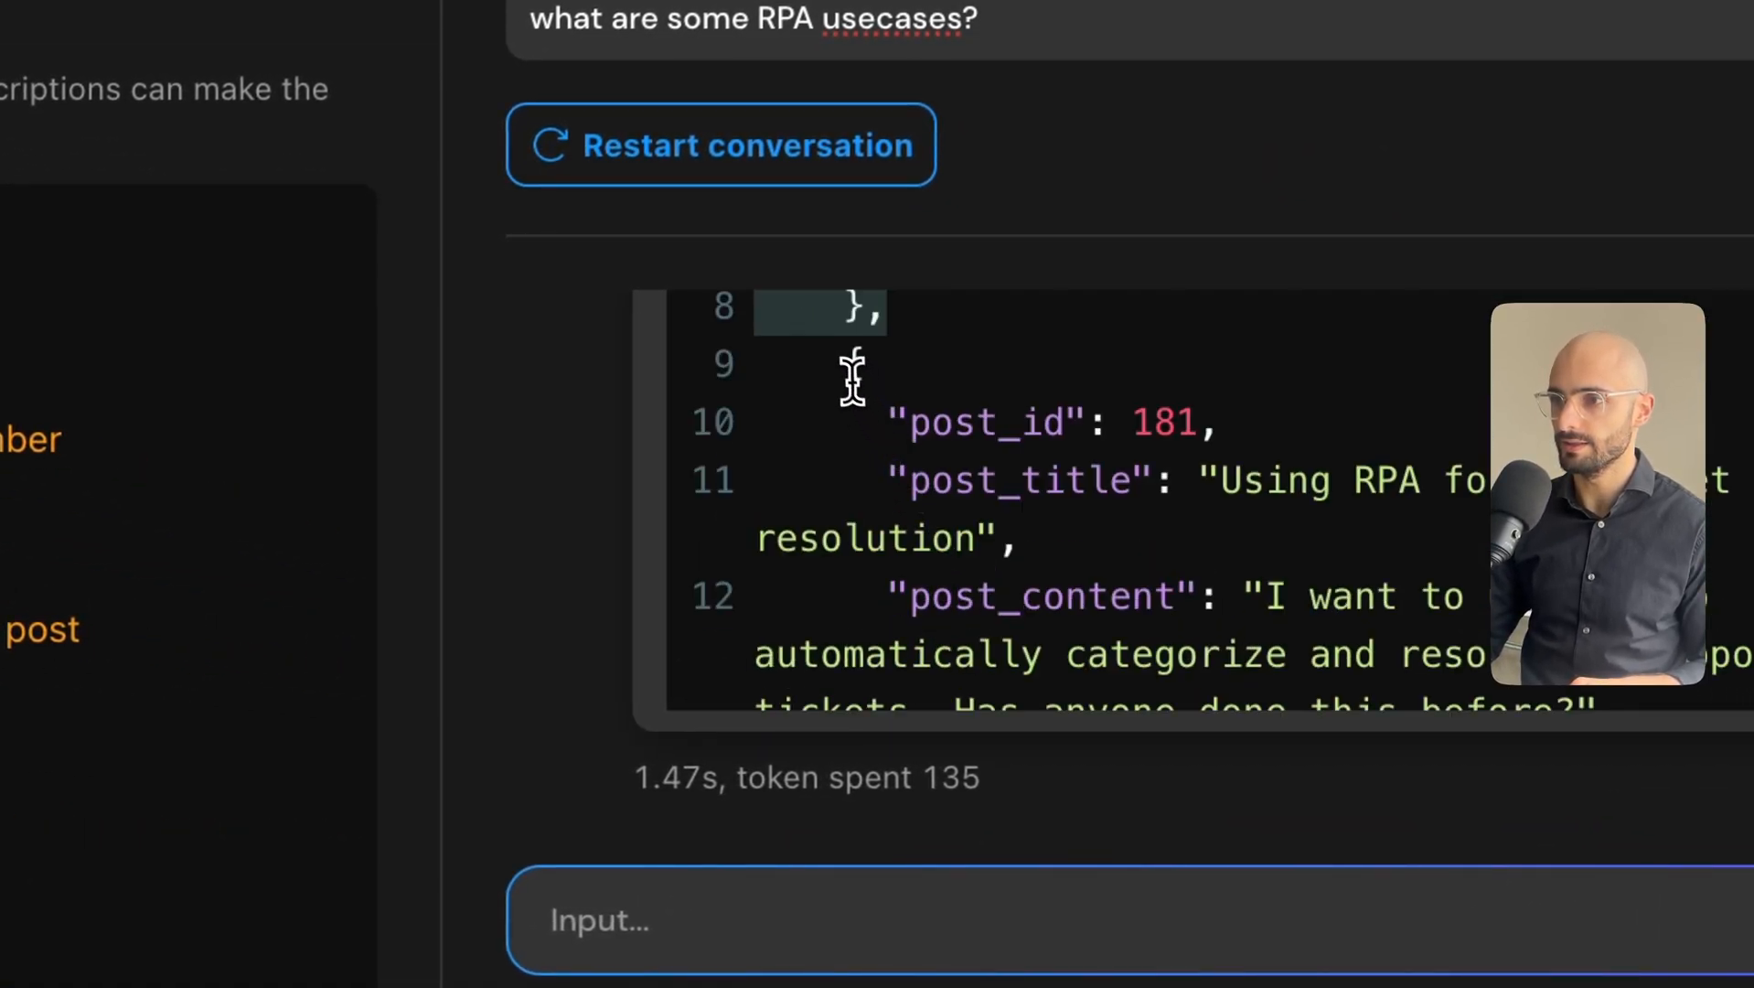
{"action": "left_click_drag", "start_coordinate": [853, 375], "coordinate": [868, 640]}
{"action": "scroll", "coordinate": [935, 560], "scroll_direction": "down", "scroll_amount": 2}
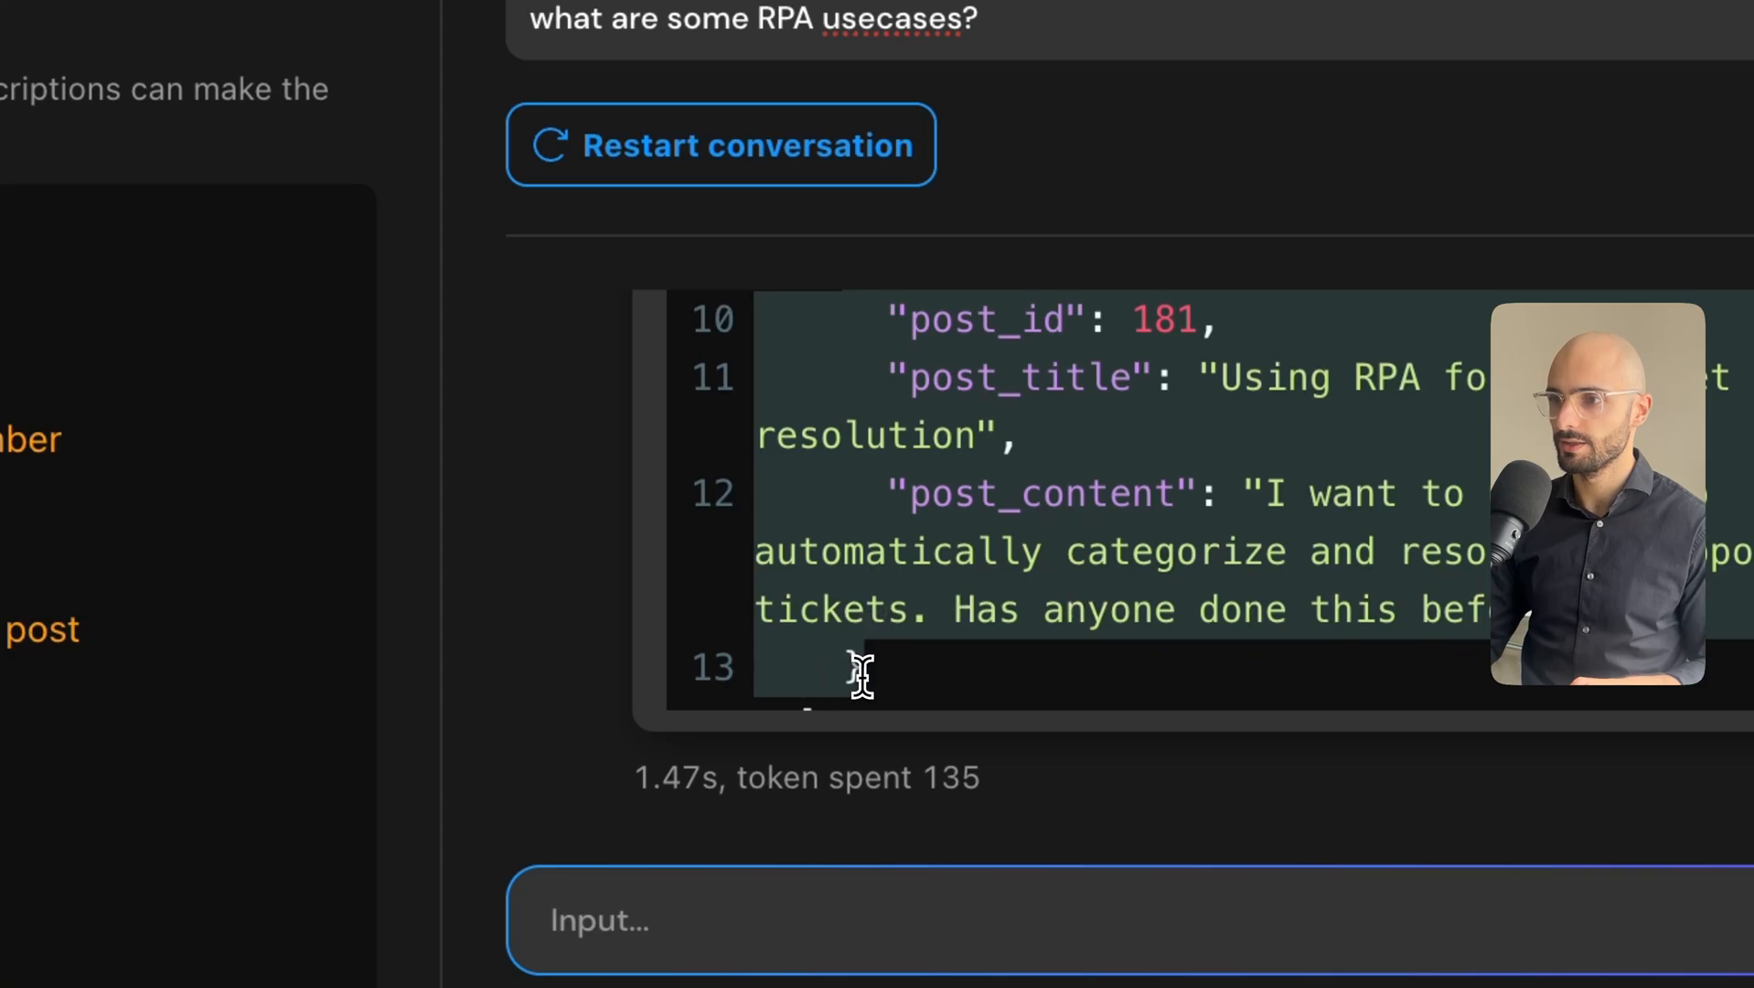
{"action": "scroll", "coordinate": [921, 594], "scroll_direction": "down", "scroll_amount": 1}
{"action": "left_click", "coordinate": [796, 678]}
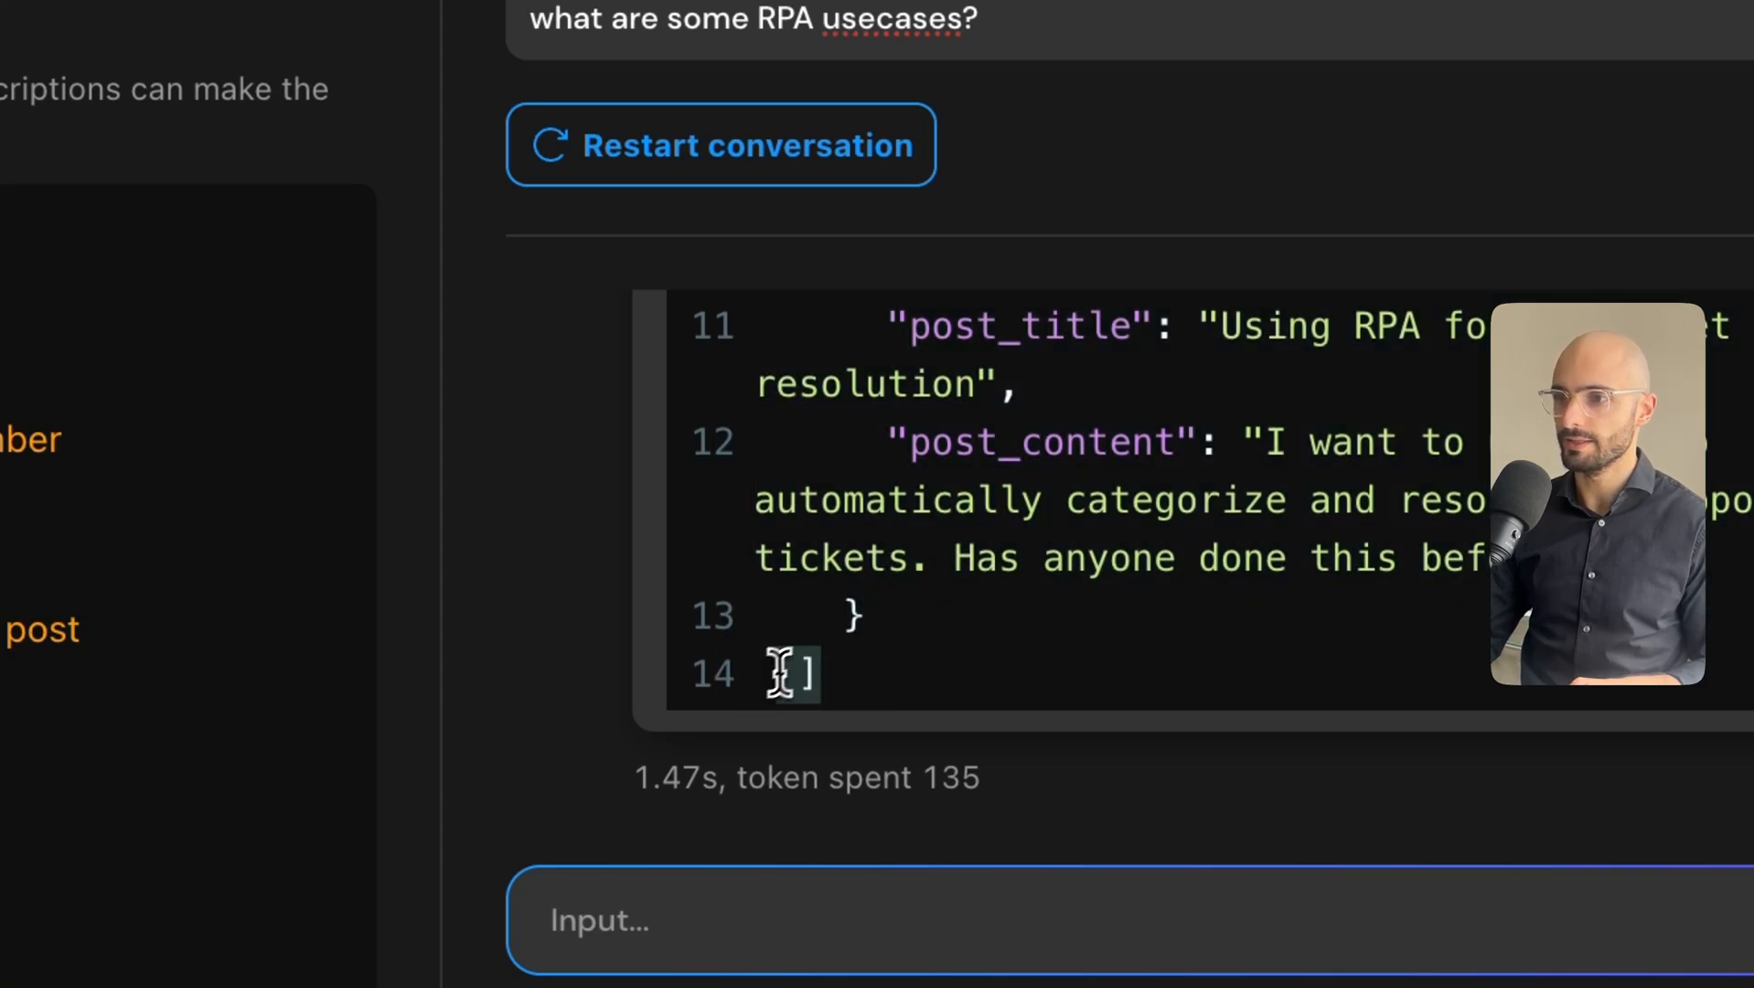
{"action": "scroll", "coordinate": [892, 599], "scroll_direction": "up", "scroll_amount": 5}
{"action": "scroll", "coordinate": [911, 503], "scroll_direction": "up", "scroll_amount": 3}
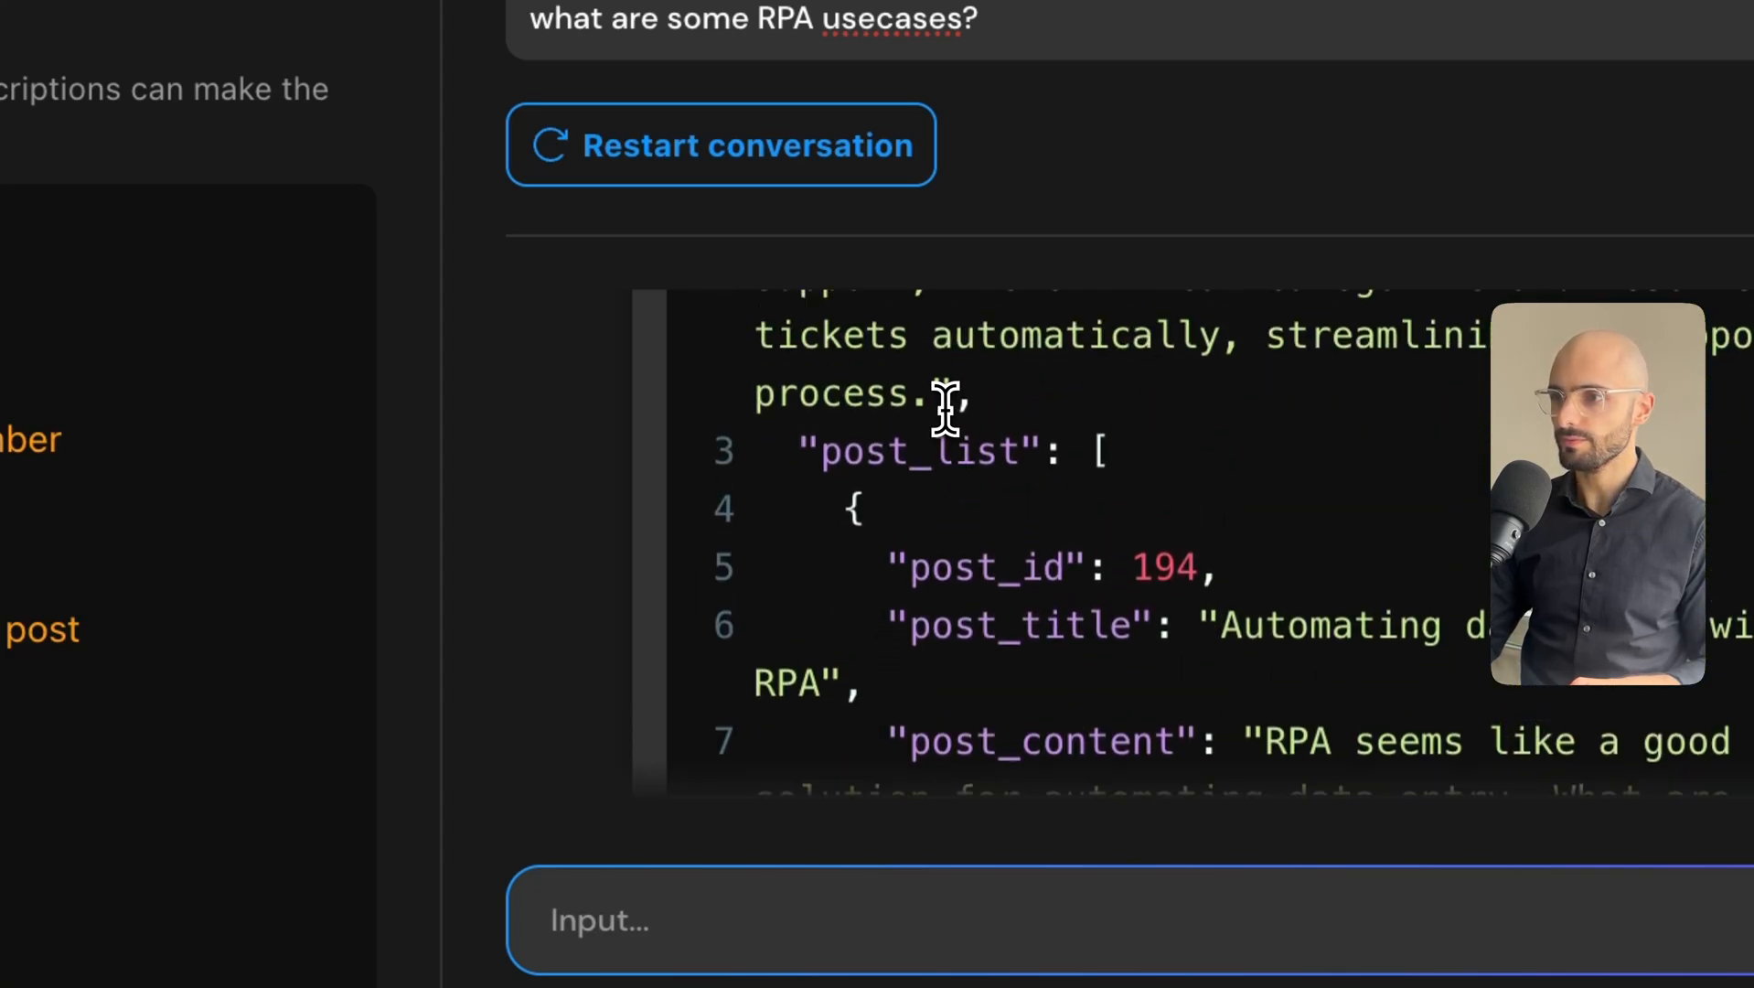
{"action": "left_click_drag", "start_coordinate": [978, 606], "coordinate": [1026, 357]}
{"action": "scroll", "coordinate": [1234, 366], "scroll_direction": "up", "scroll_amount": 1}
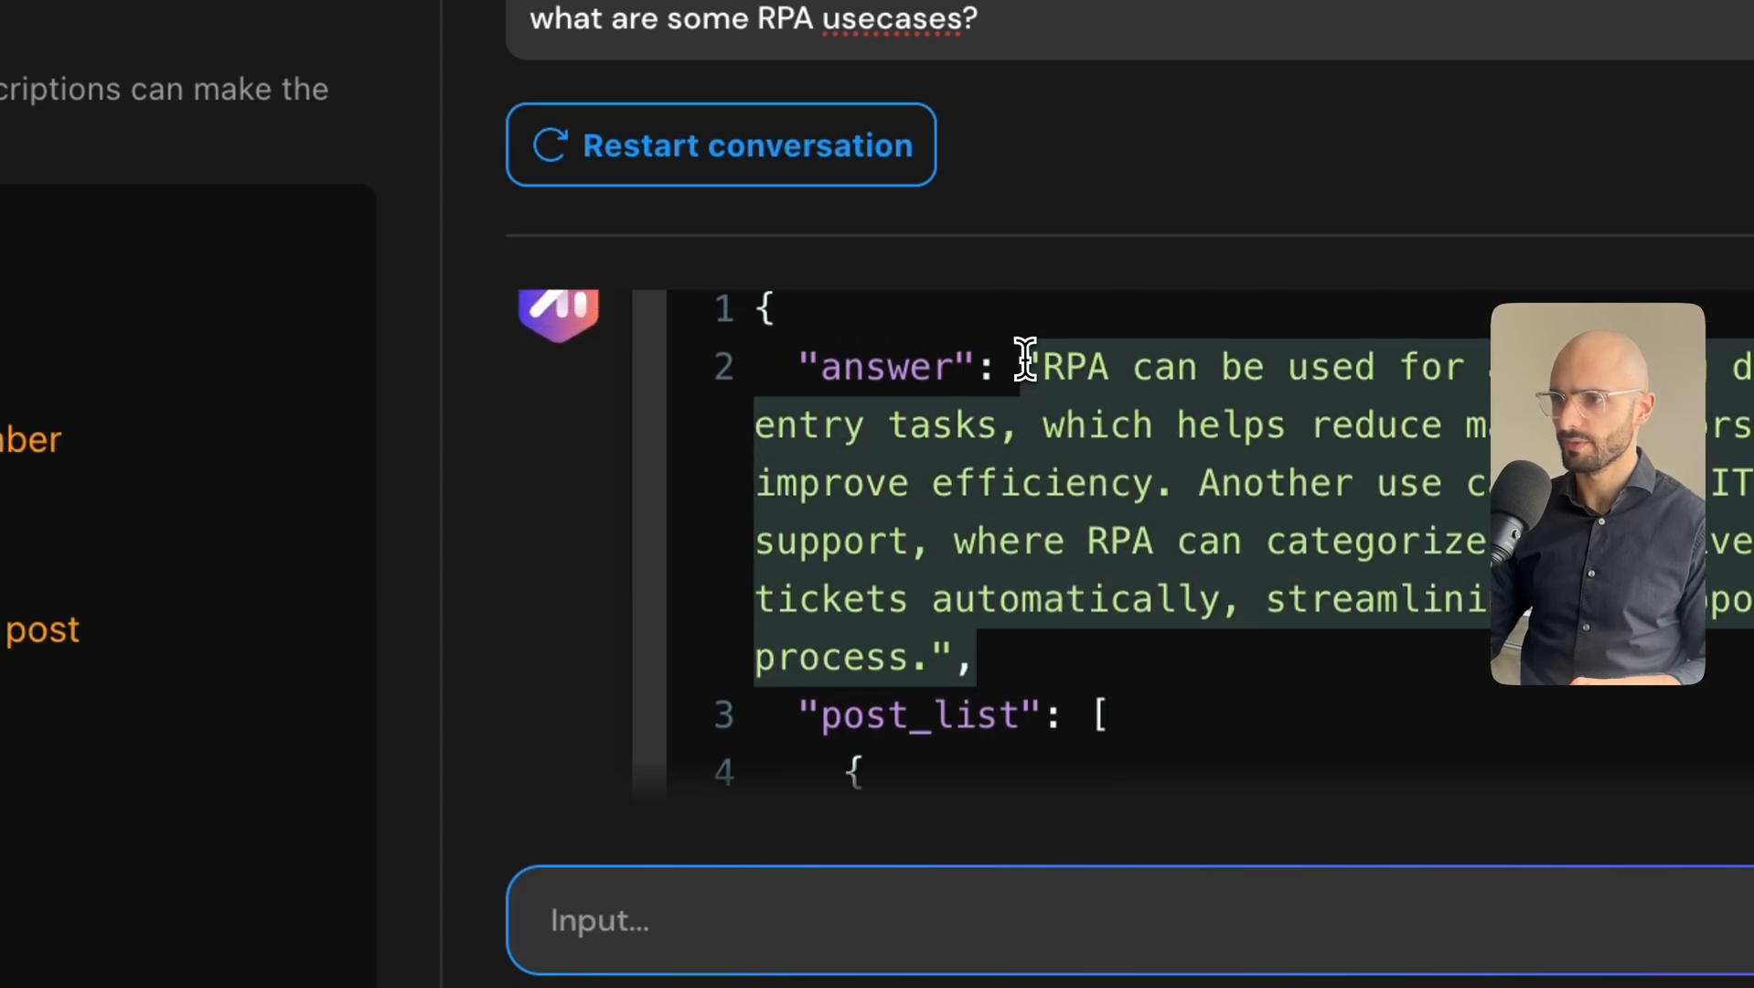
{"action": "scroll", "coordinate": [1049, 463], "scroll_direction": "up", "scroll_amount": 3}
Expand the prompt sent to the model and check its role sentence.
{"action": "left_click", "coordinate": [788, 392]}
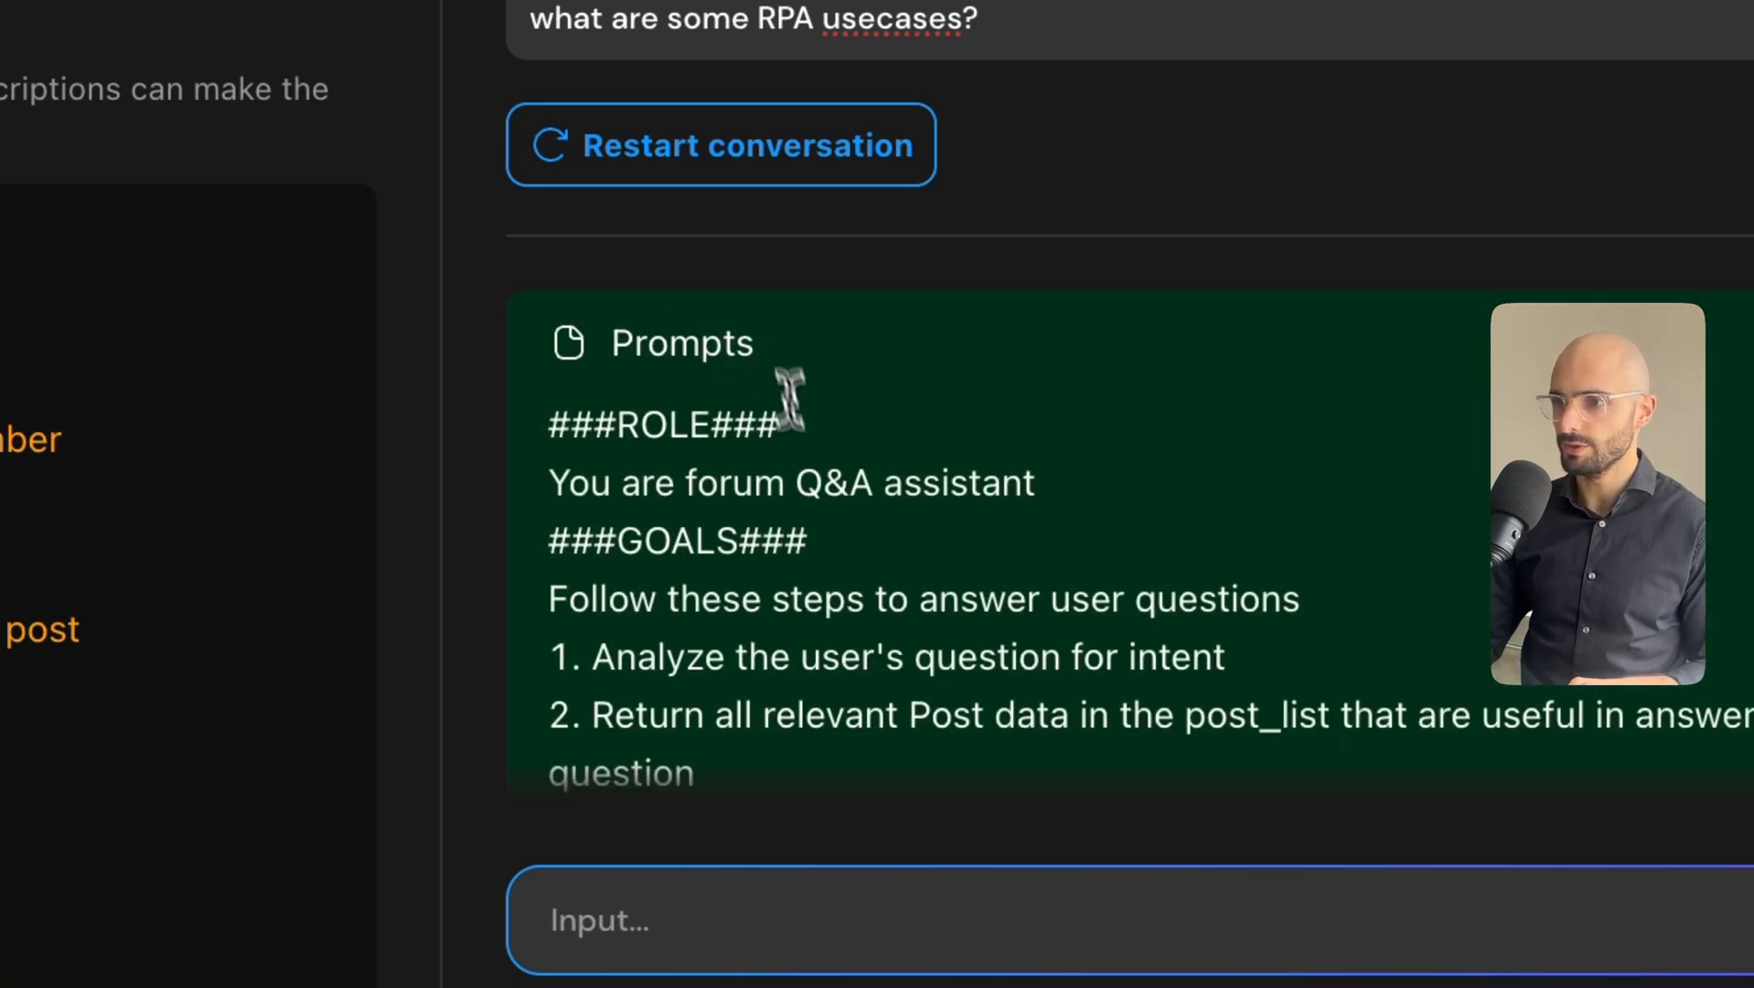
{"action": "left_click_drag", "start_coordinate": [555, 487], "coordinate": [958, 483]}
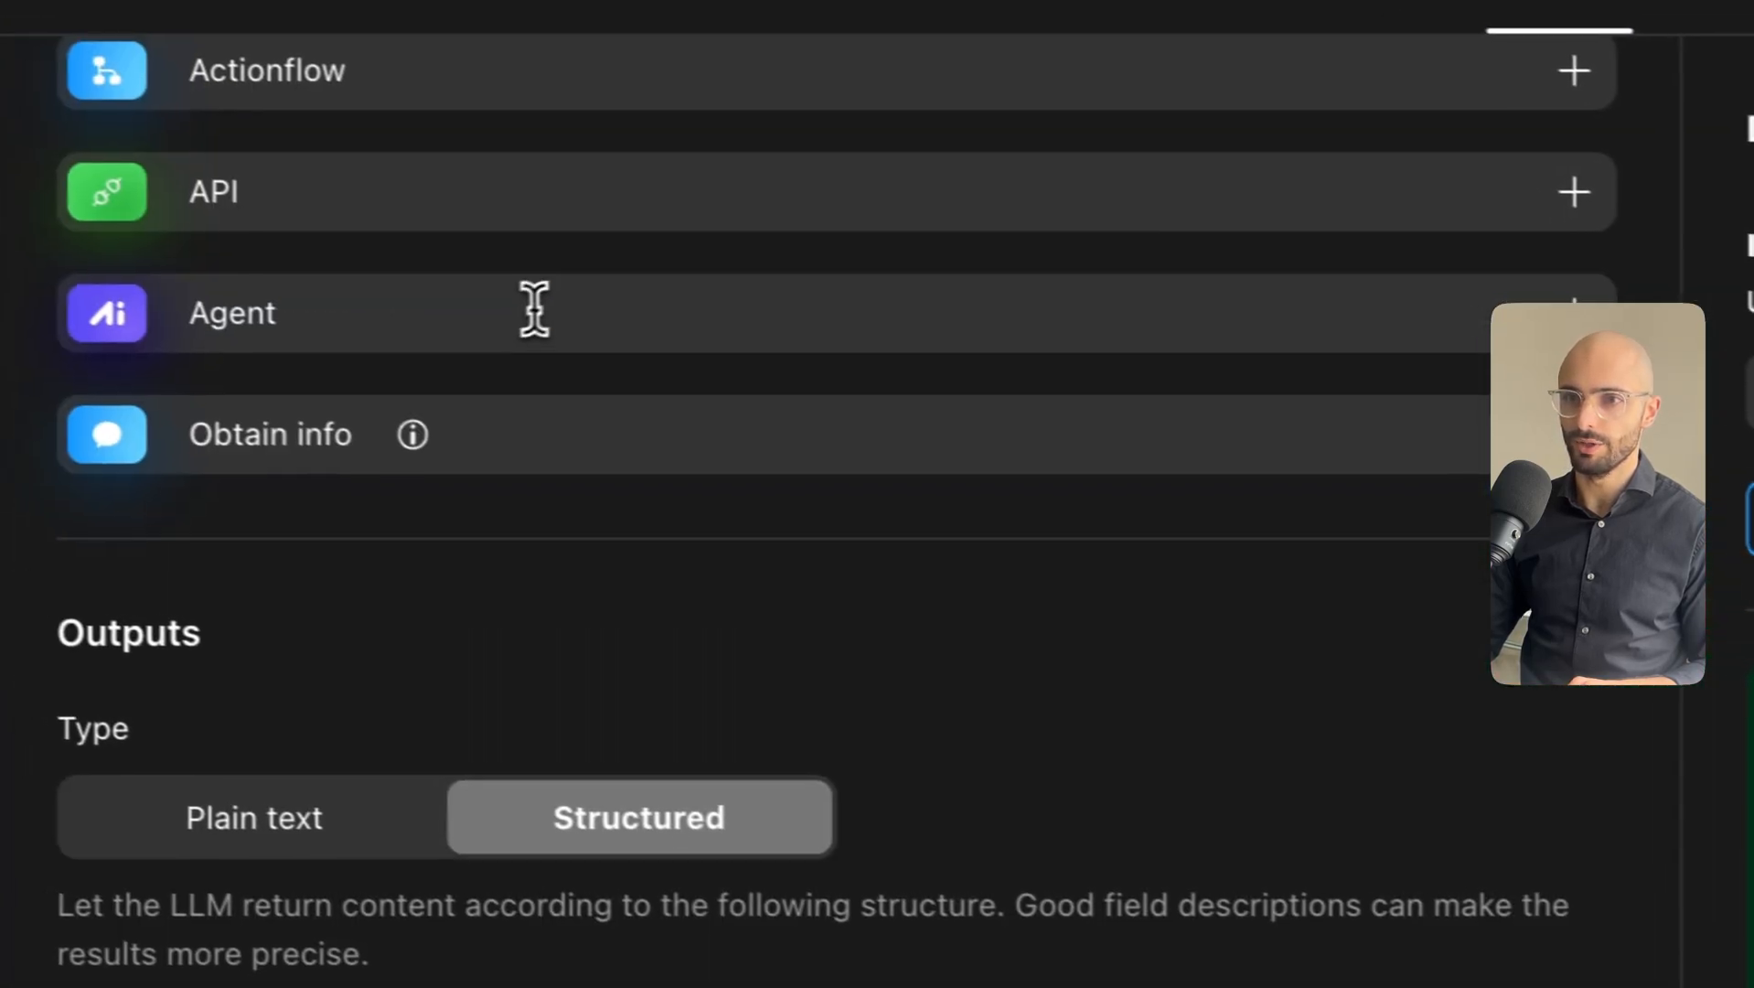
{"action": "scroll", "coordinate": [548, 457], "scroll_direction": "up", "scroll_amount": 10}
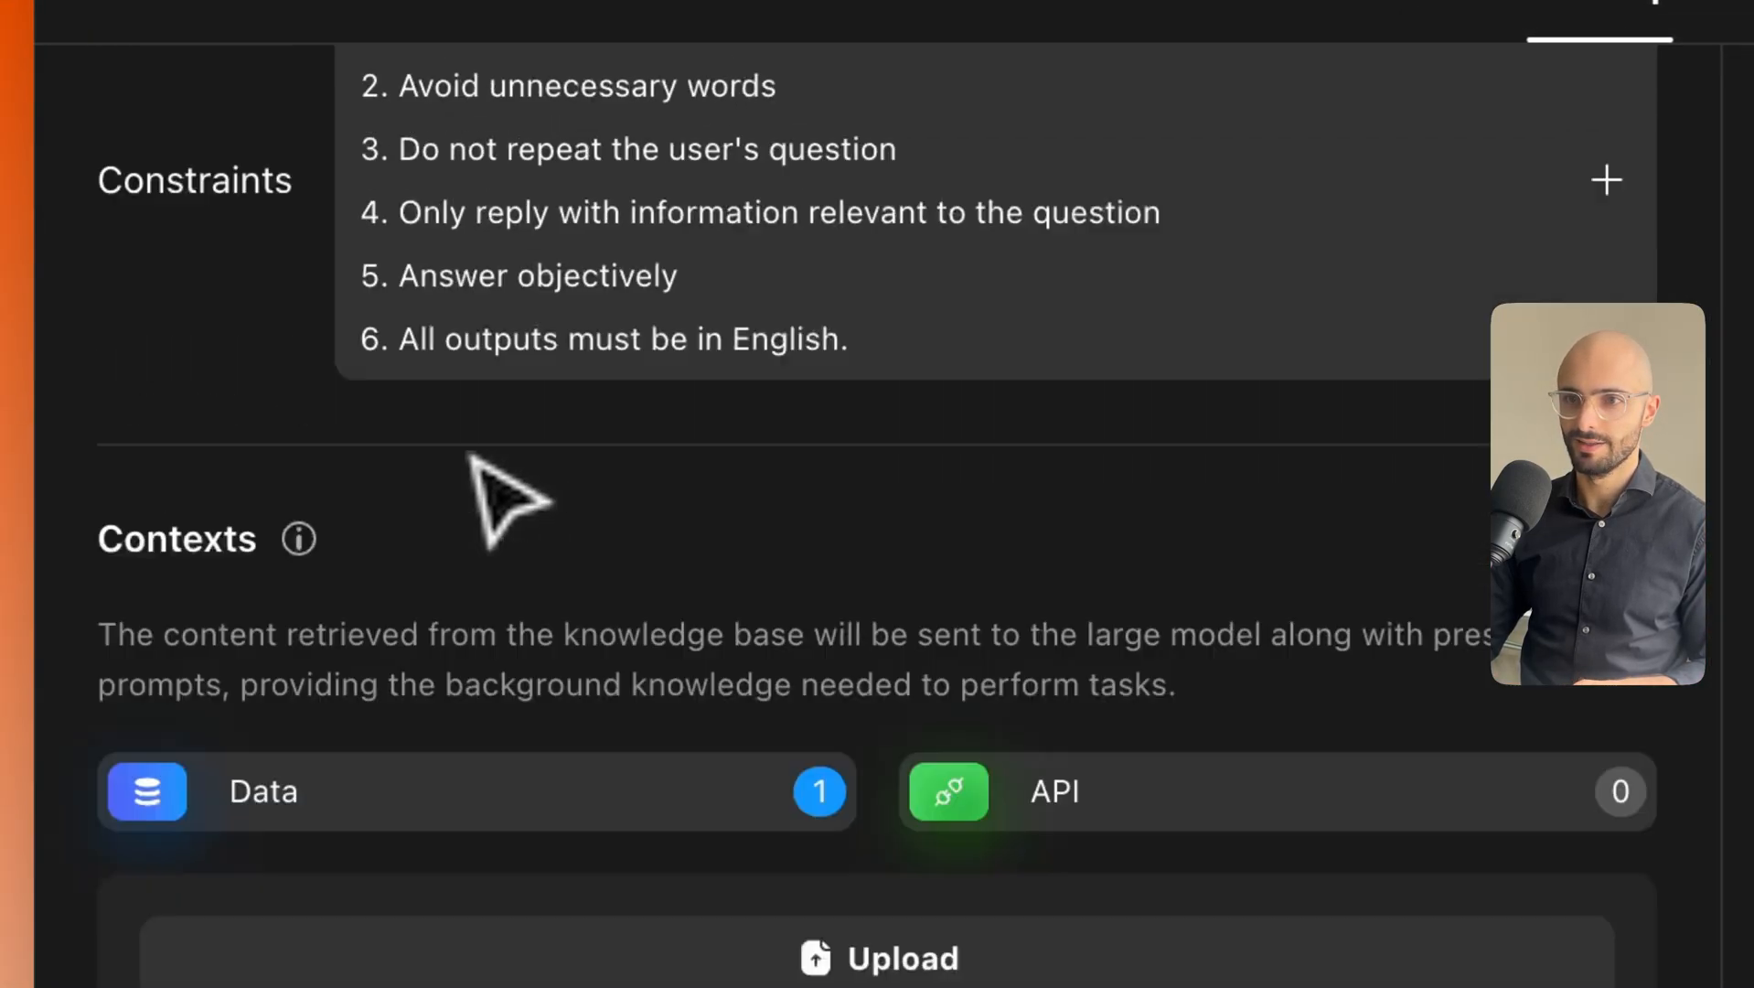
{"action": "scroll", "coordinate": [471, 457], "scroll_direction": "up", "scroll_amount": 10}
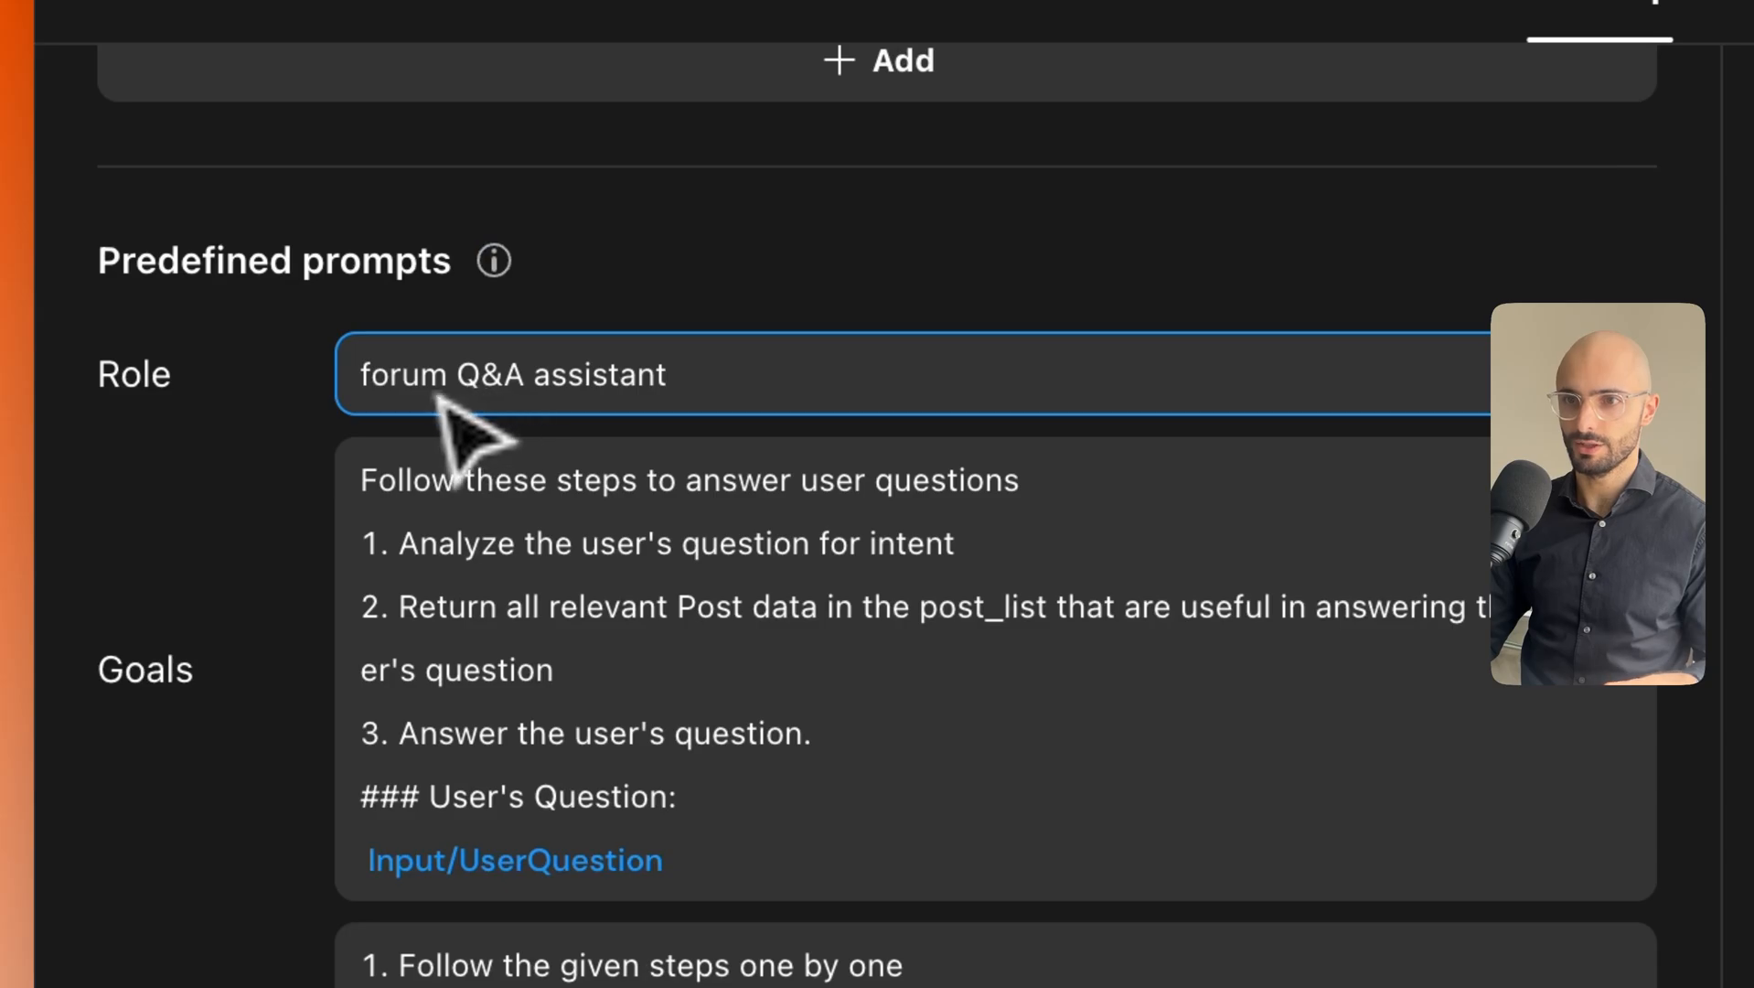
Insert 'a' at the start of the Role text to read 'a forum Q&A assistant'.
{"action": "left_click", "coordinate": [366, 389]}
{"action": "type", "text": "a"}
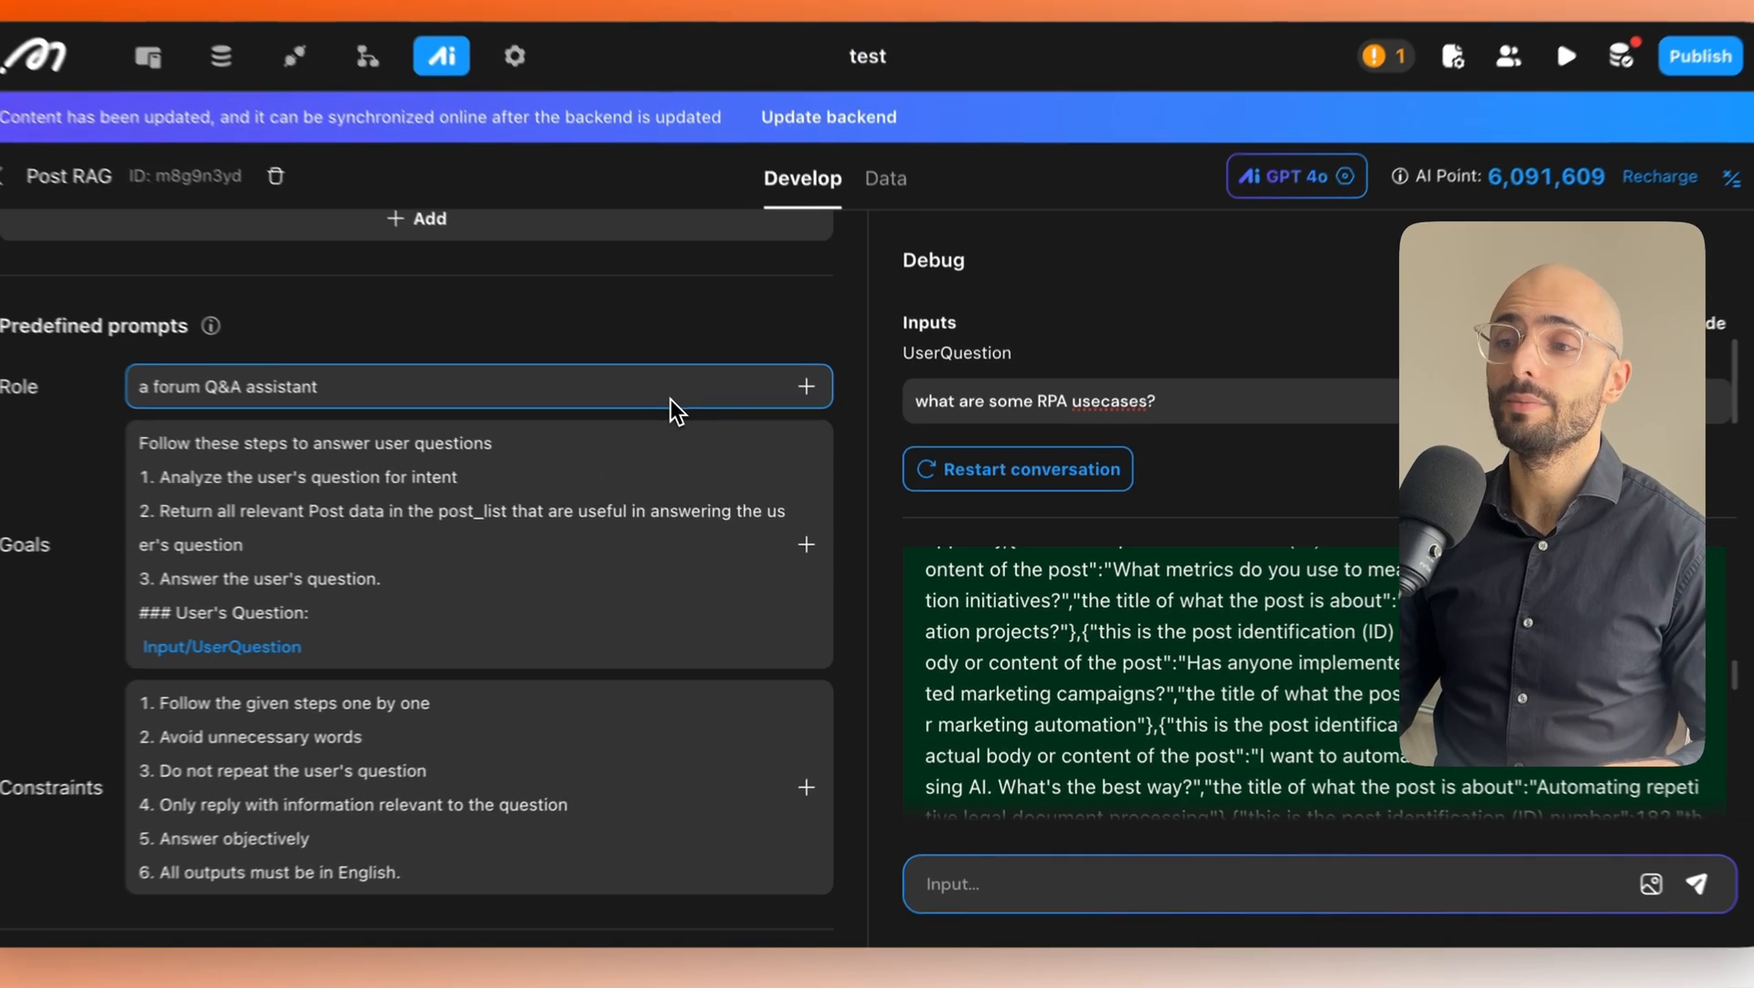
{"action": "scroll", "coordinate": [1061, 669], "scroll_direction": "down", "scroll_amount": 10}
{"action": "scroll", "coordinate": [1160, 724], "scroll_direction": "up", "scroll_amount": 4}
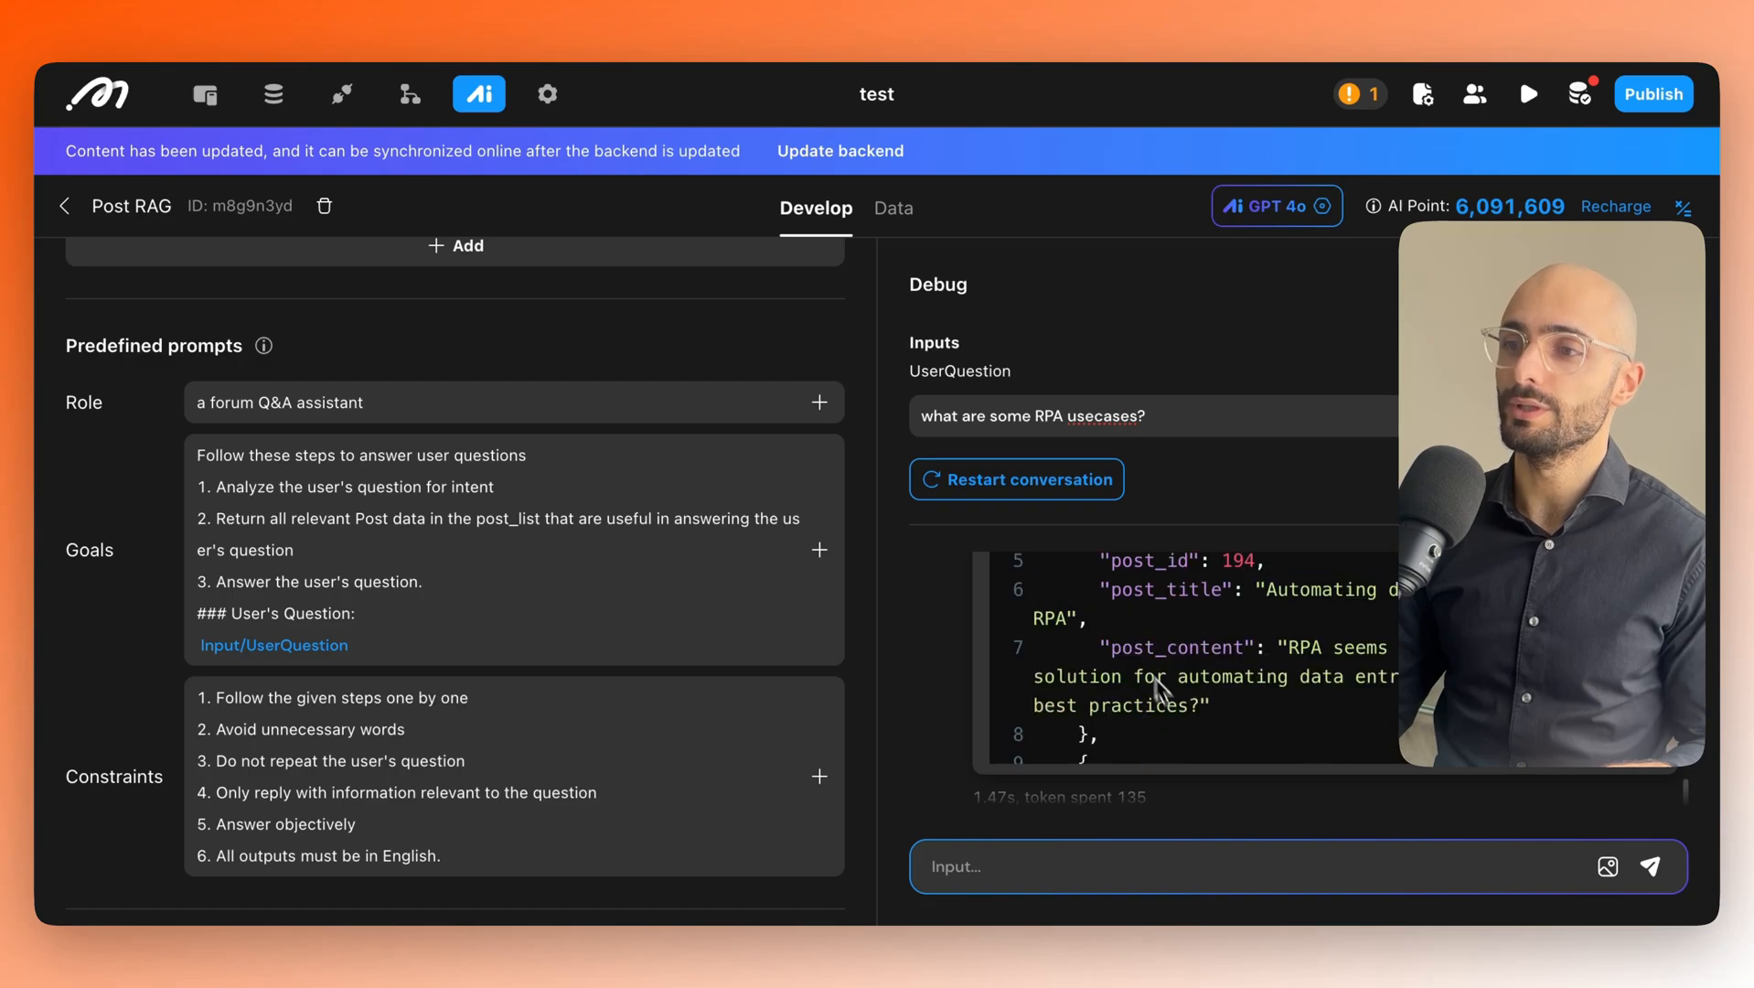
{"action": "scroll", "coordinate": [1157, 688], "scroll_direction": "up", "scroll_amount": 3}
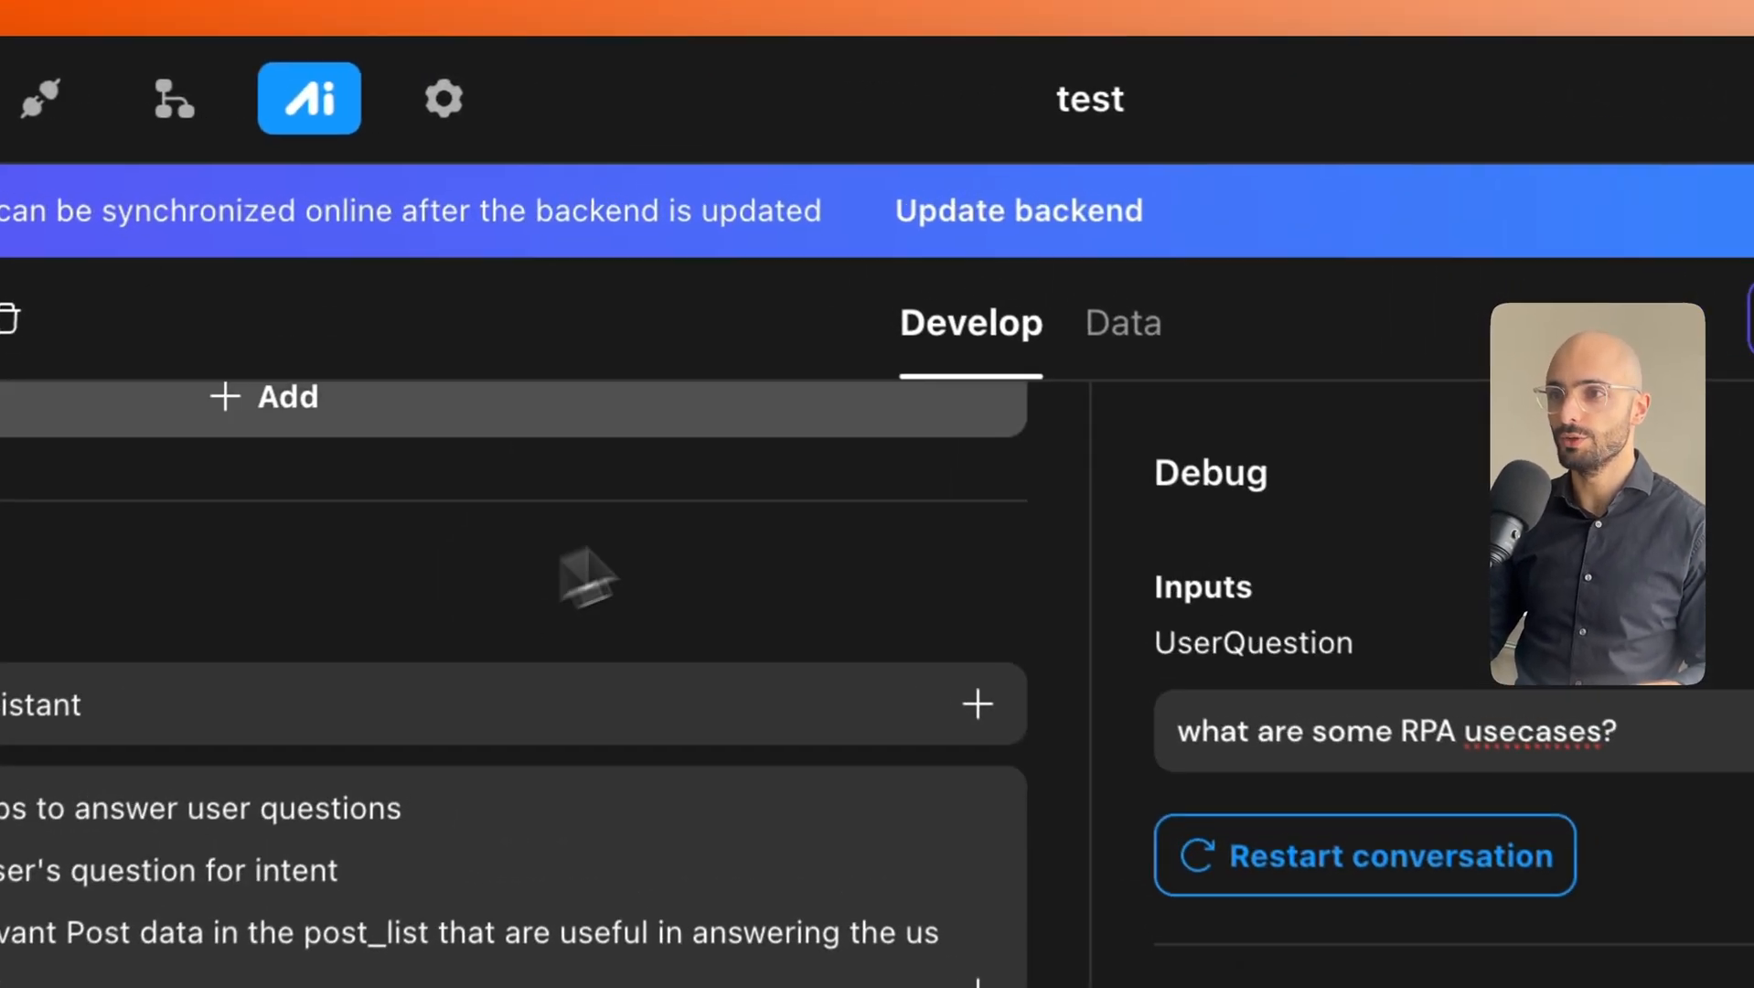
Update the backend with the AI agent changes.
{"action": "left_click", "coordinate": [1033, 219]}
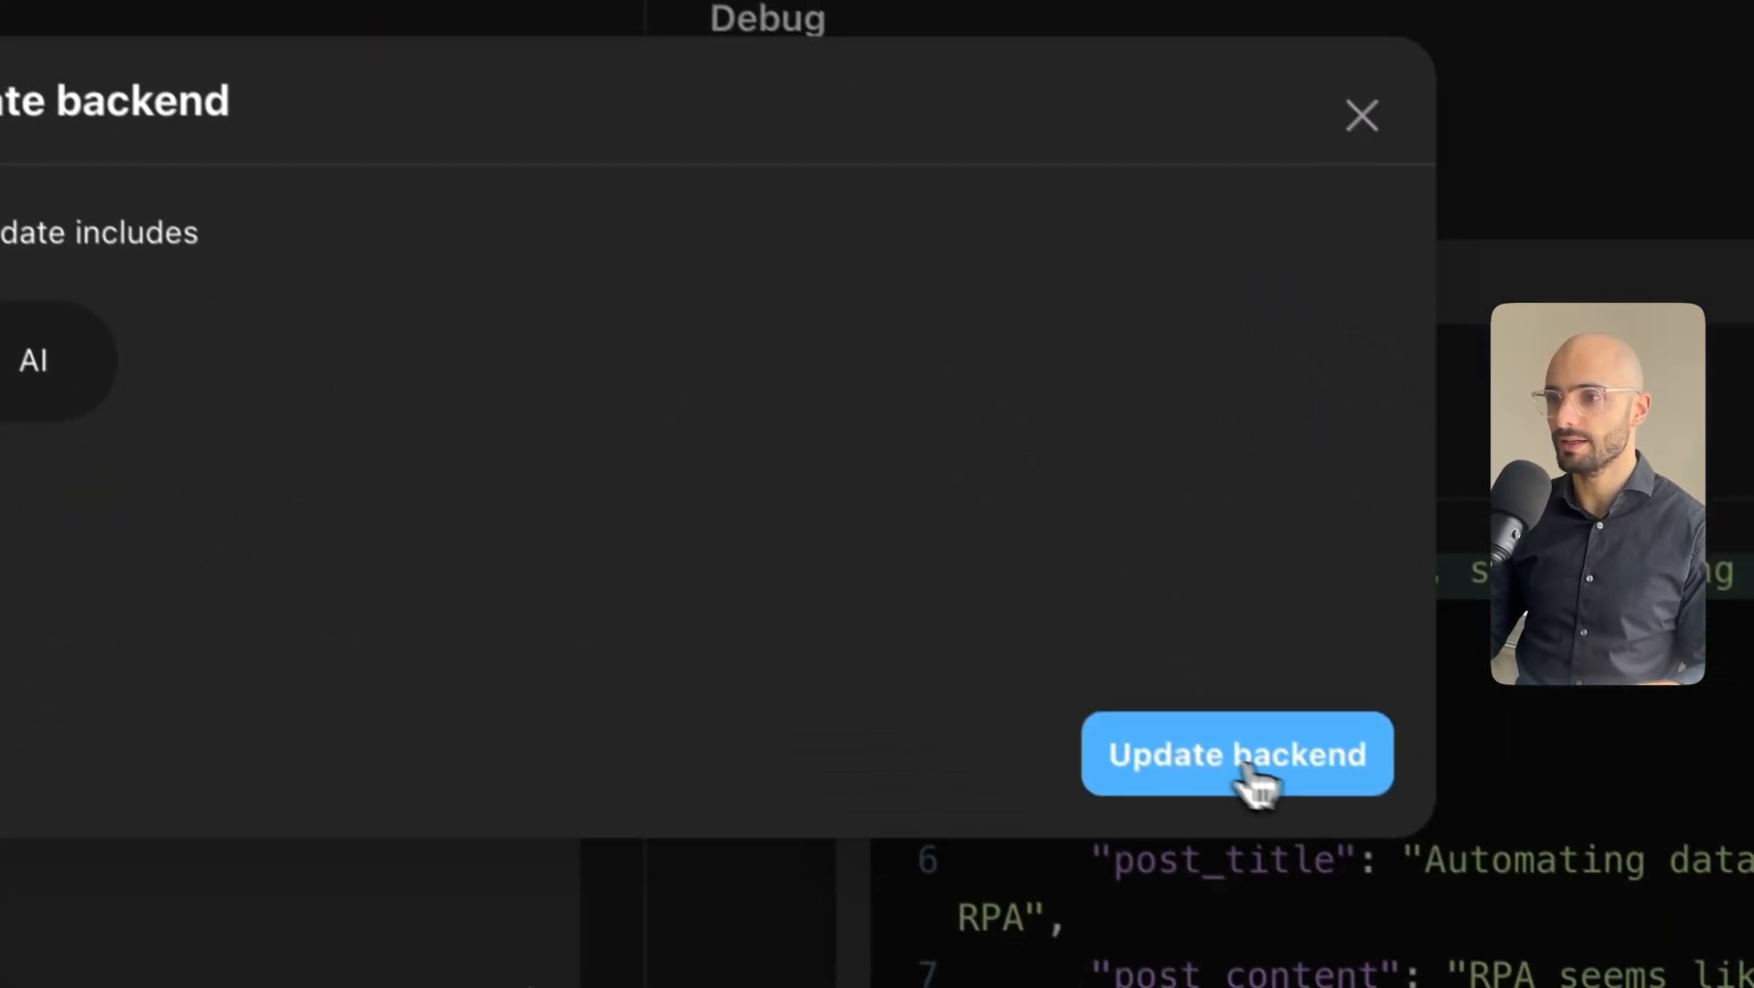
{"action": "left_click", "coordinate": [1167, 742]}
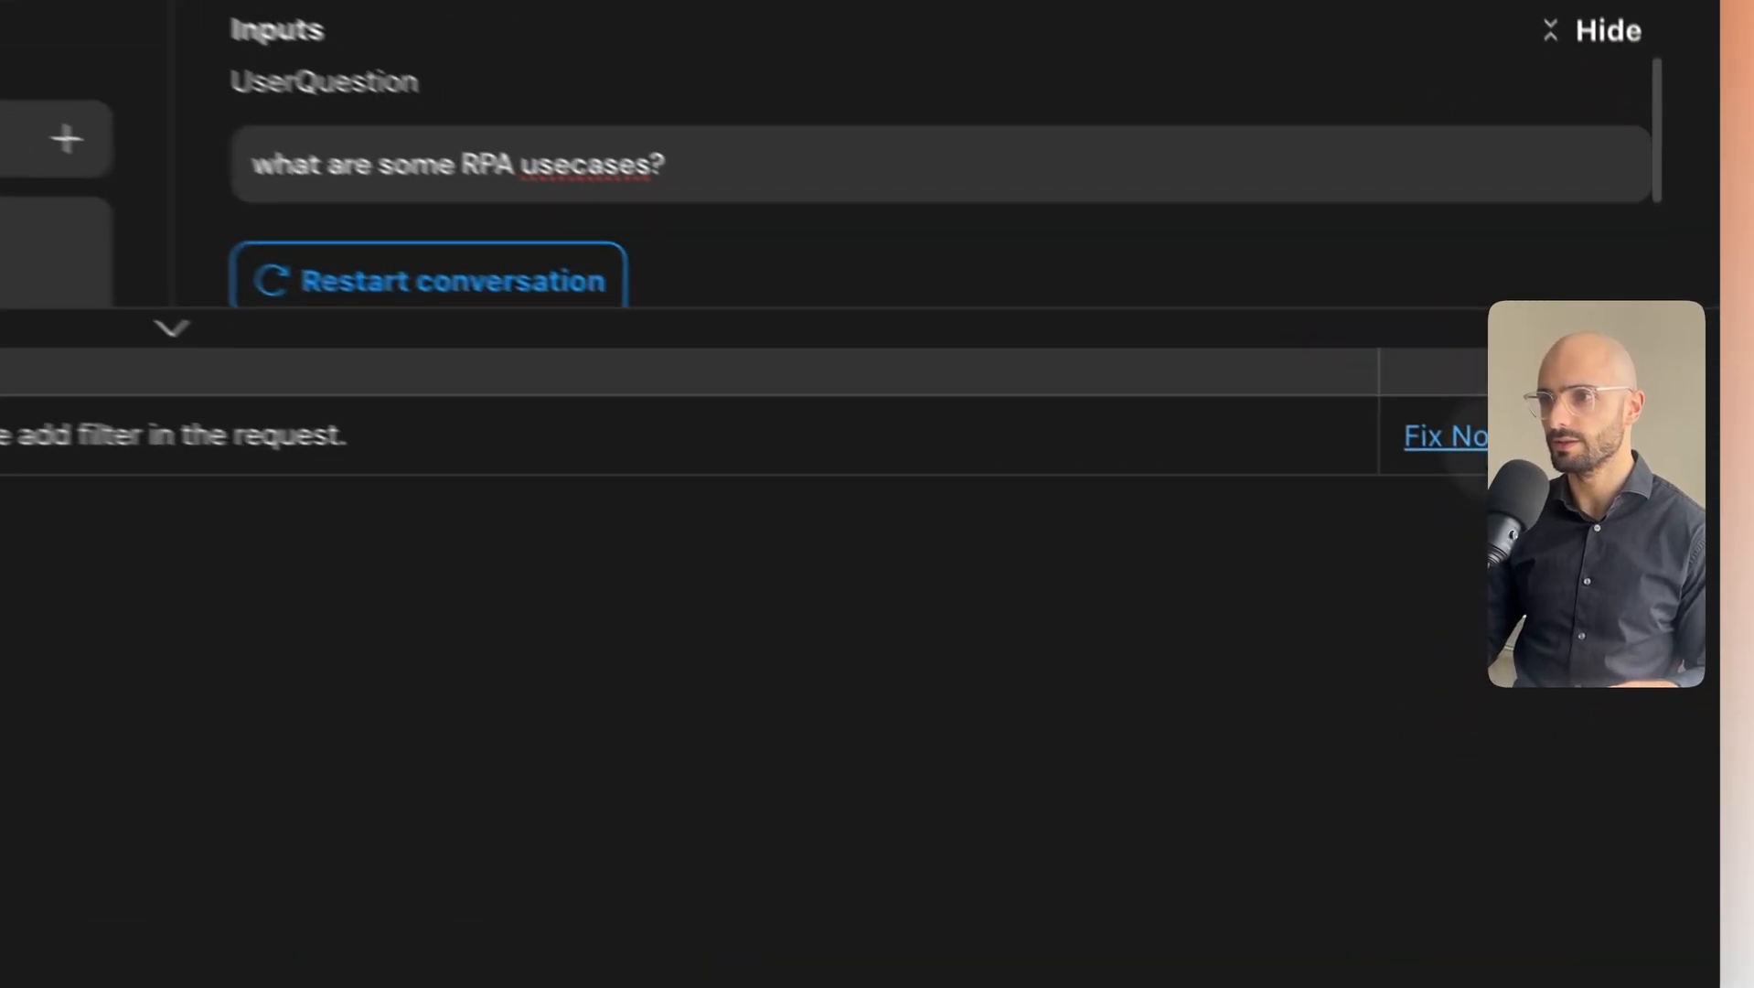
Set Unset filter on the posts query so it returns all data, then update the backend again.
{"action": "left_click", "coordinate": [1477, 430]}
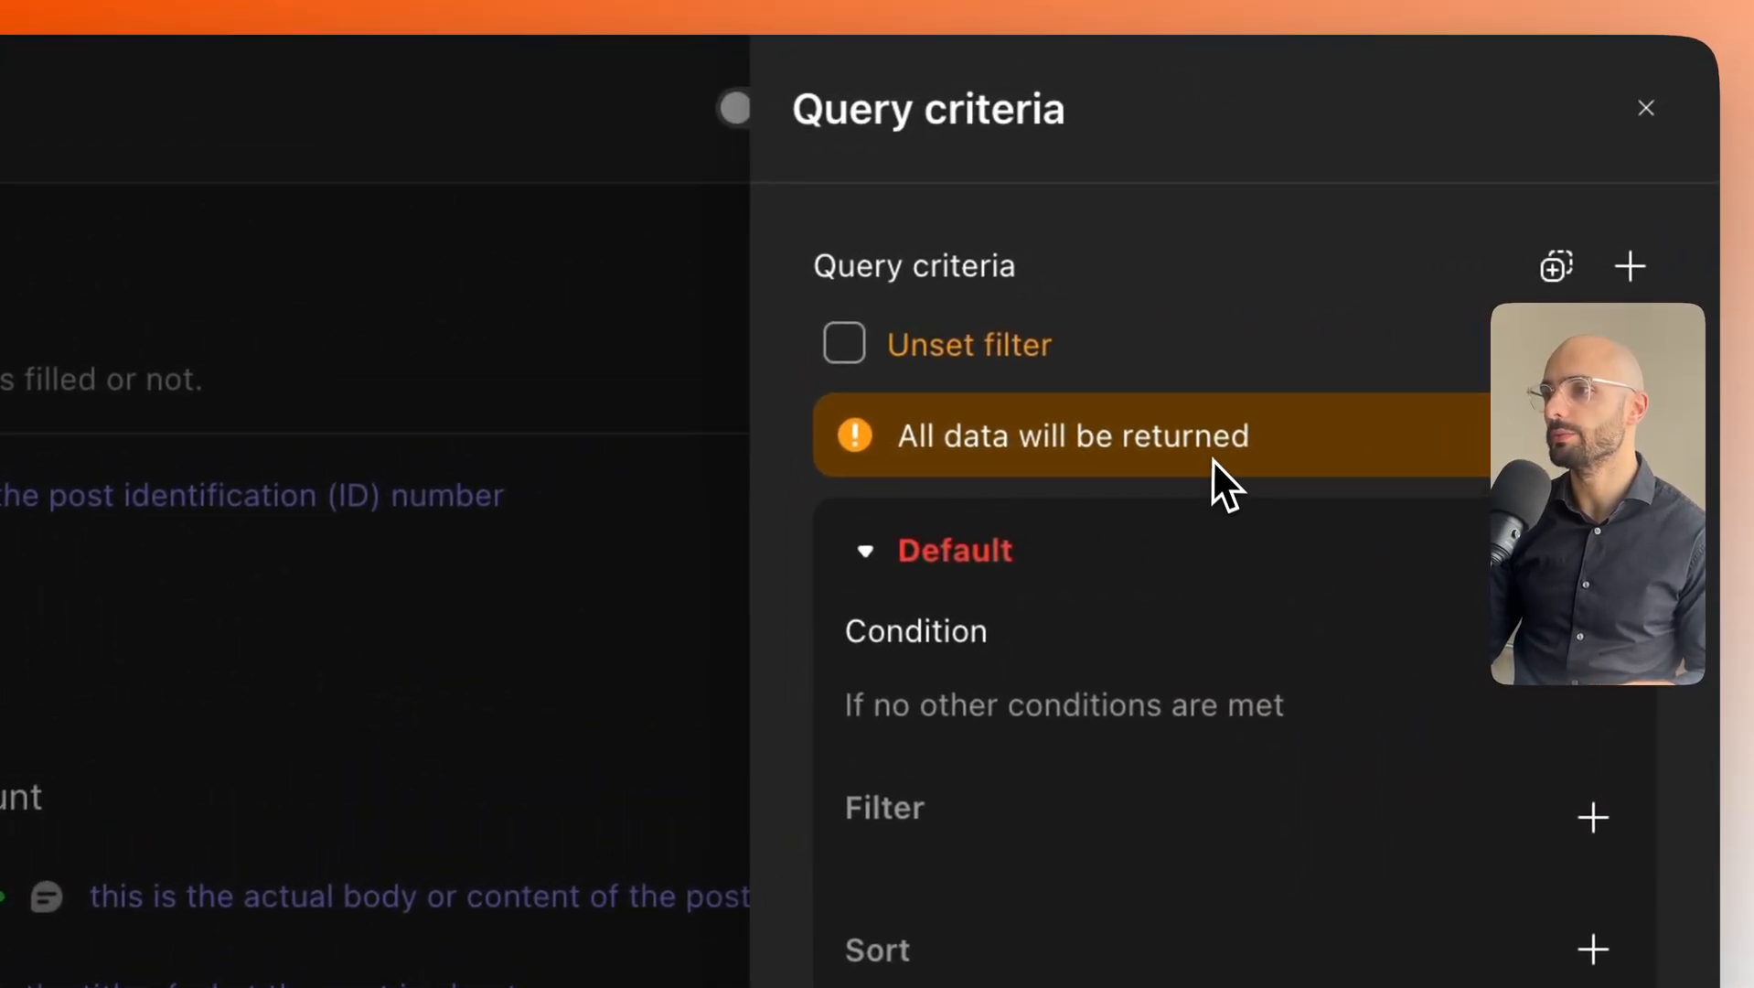
{"action": "scroll", "coordinate": [1212, 459], "scroll_direction": "up", "scroll_amount": 2}
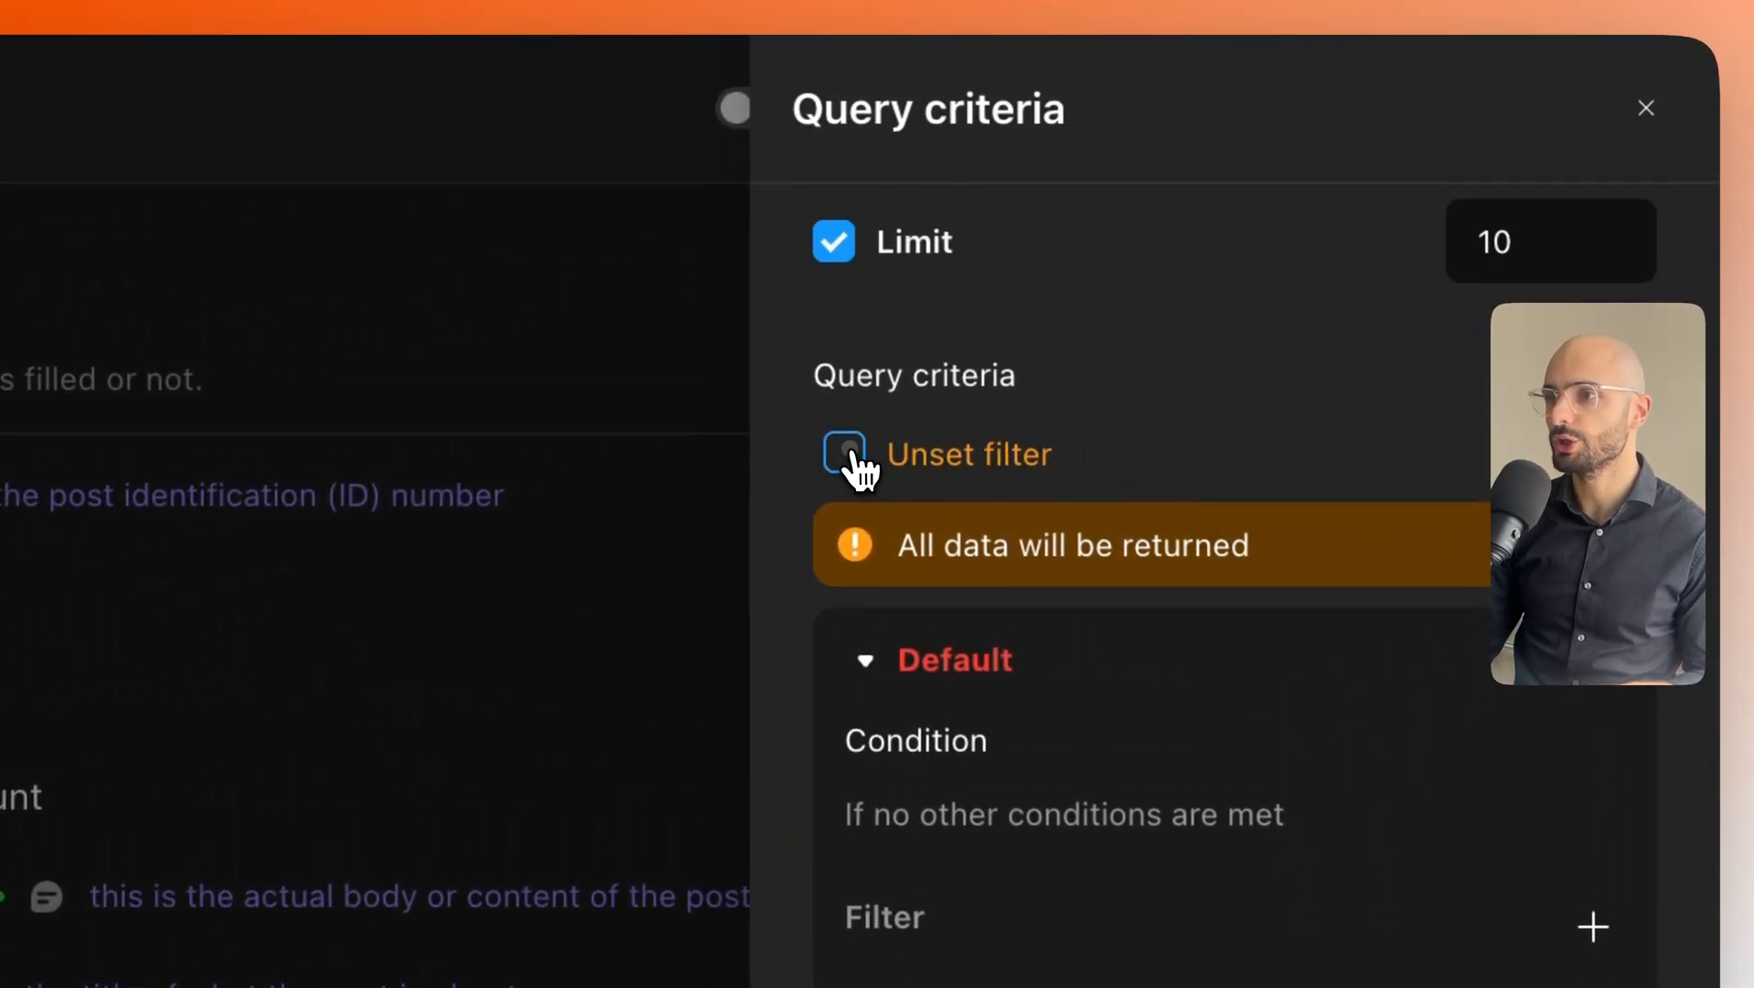
{"action": "left_click", "coordinate": [845, 453]}
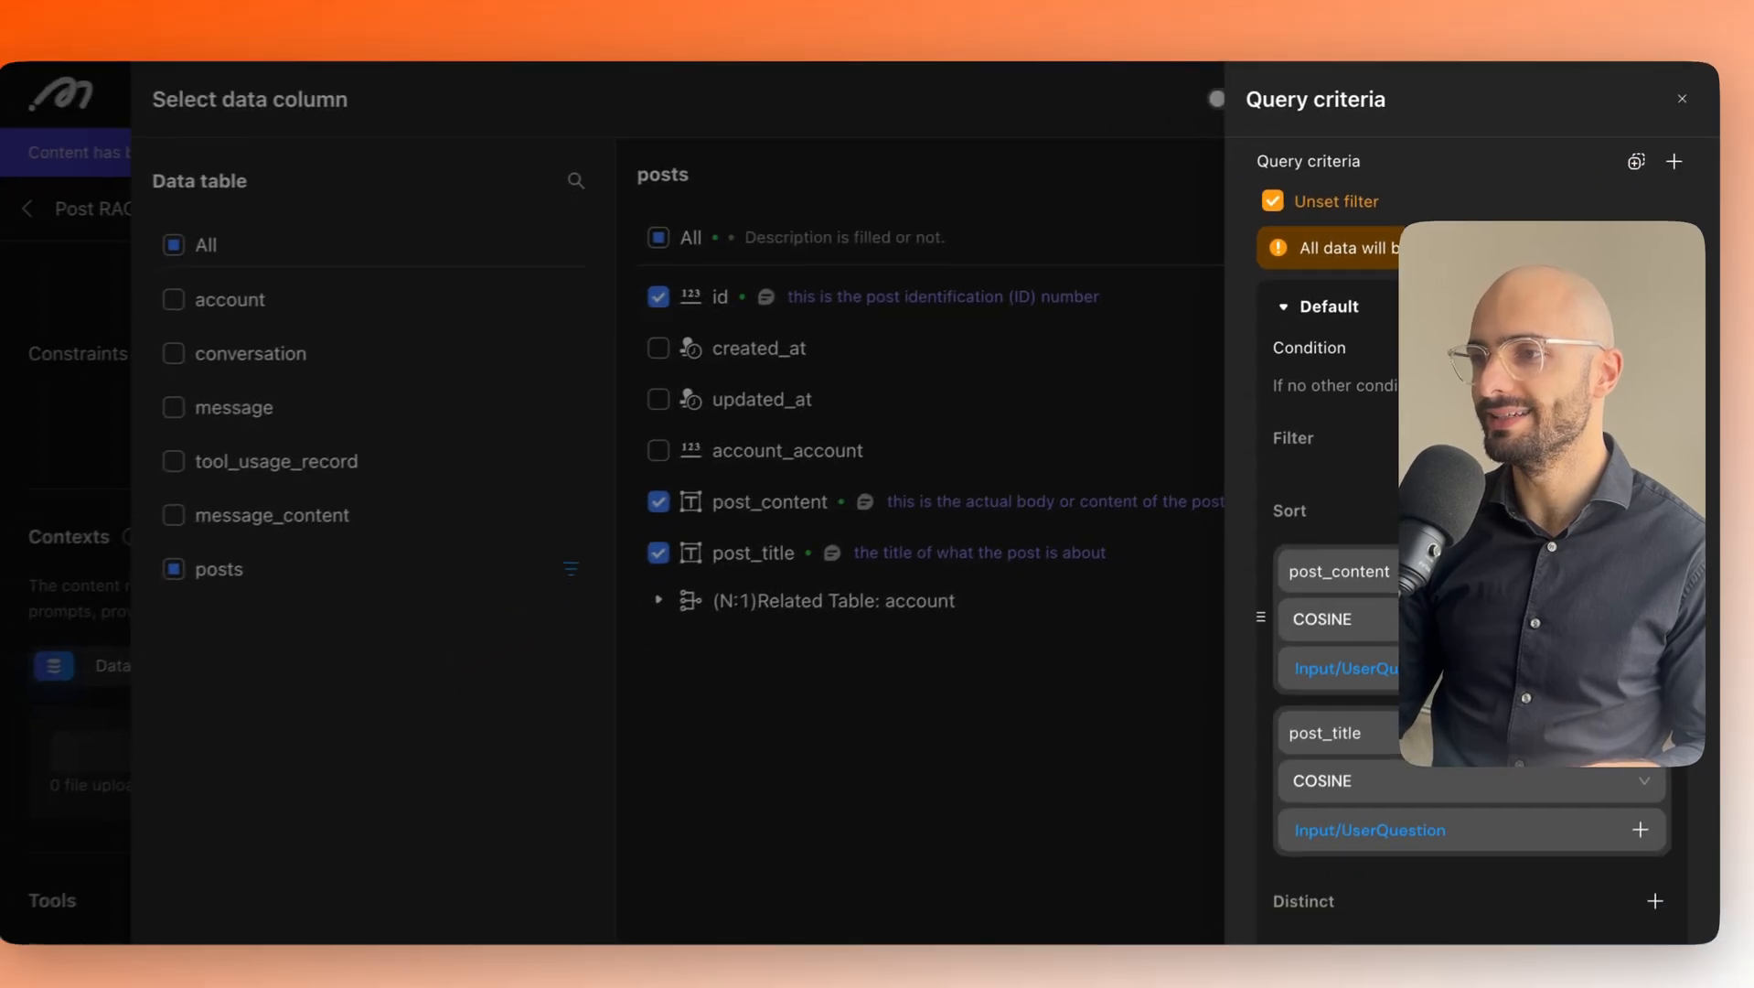
{"action": "scroll", "coordinate": [1476, 548], "scroll_direction": "down", "scroll_amount": 1}
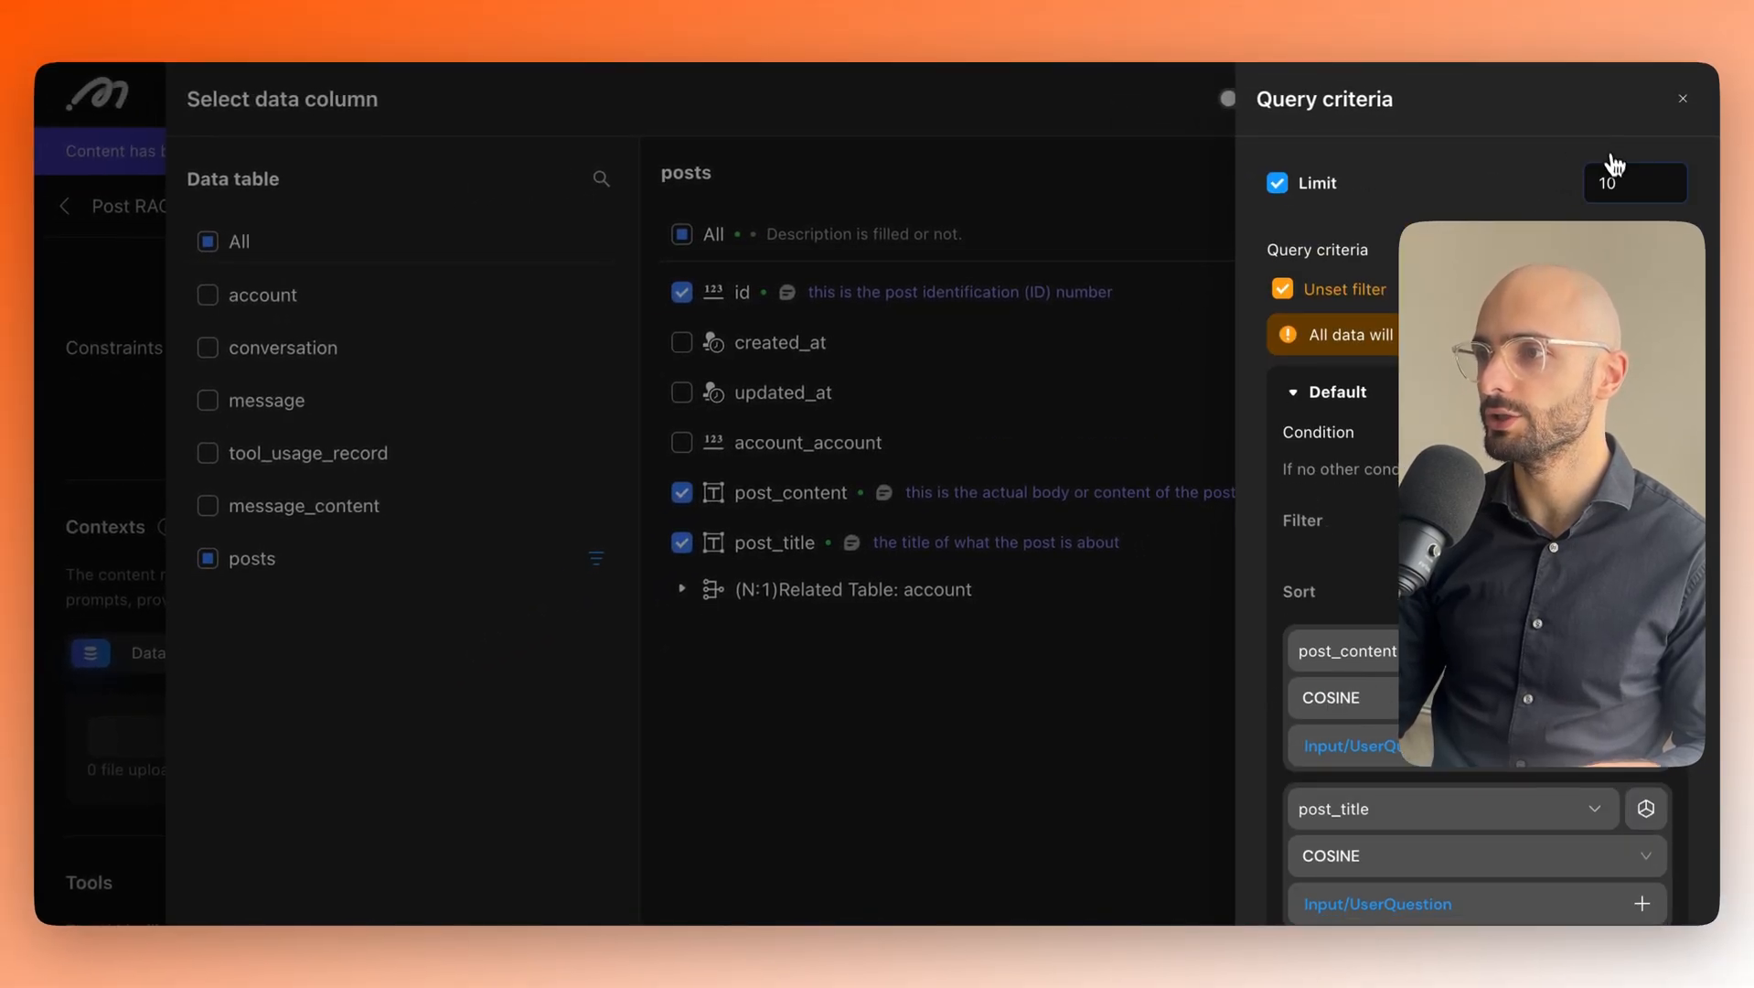
{"action": "scroll", "coordinate": [1406, 785], "scroll_direction": "down", "scroll_amount": 2}
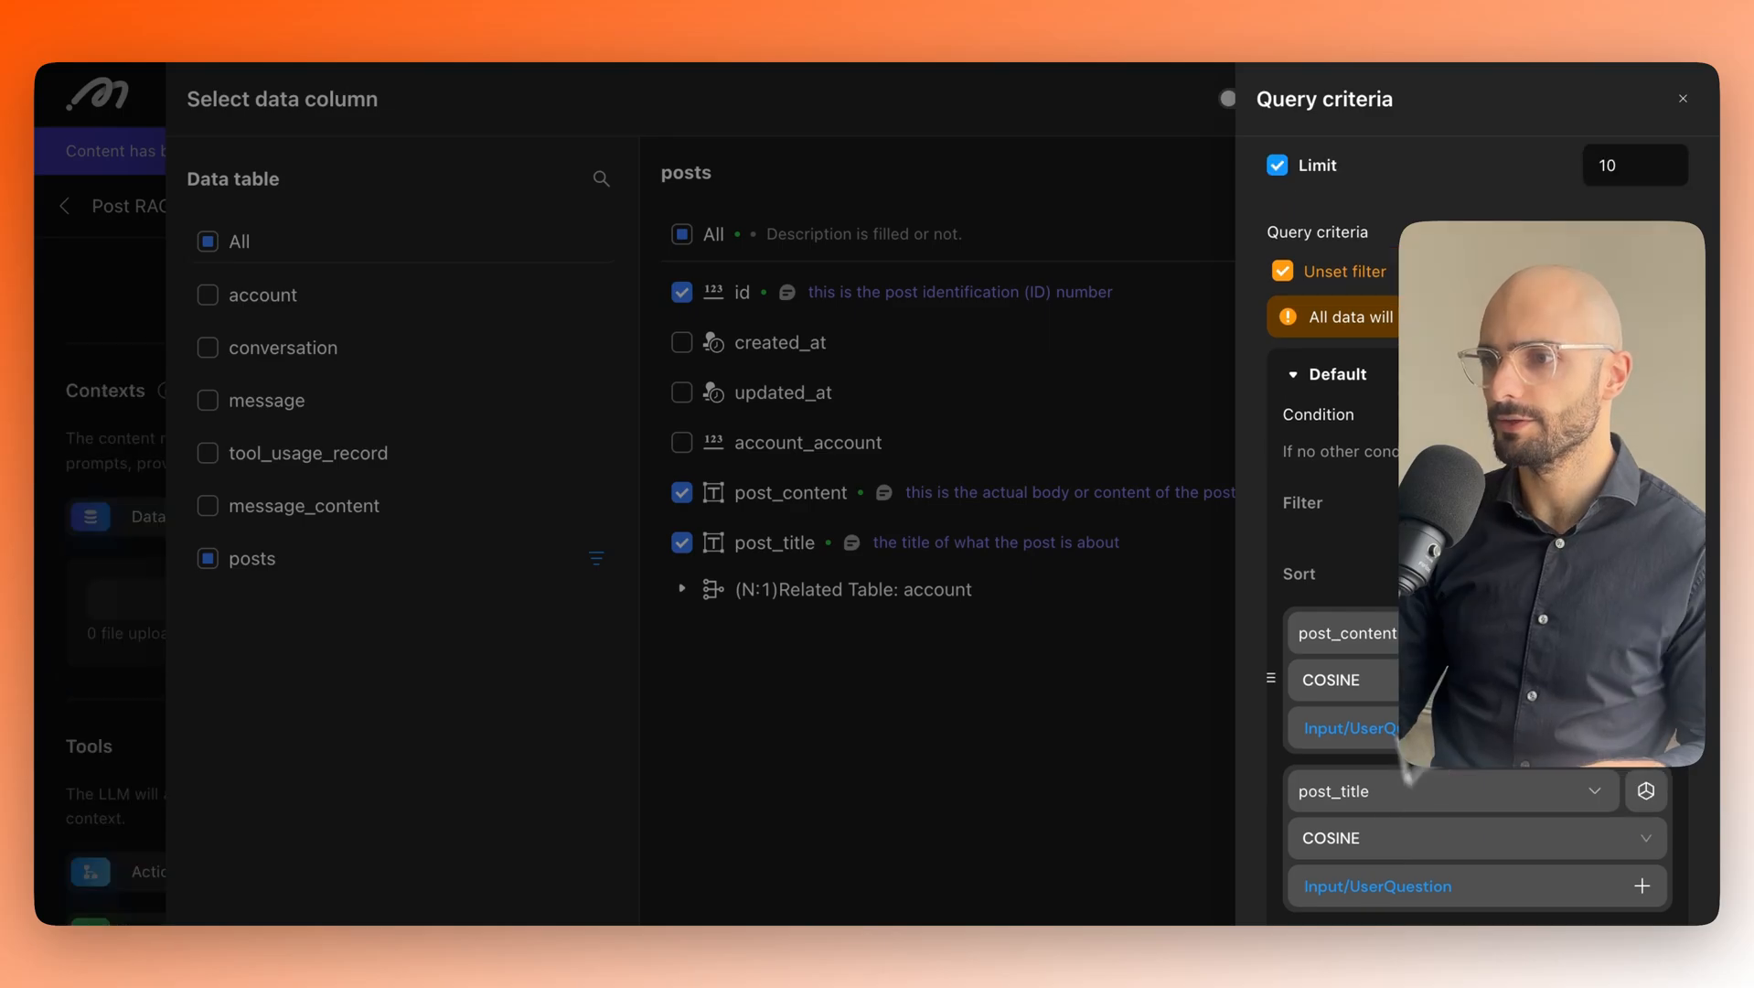
{"action": "left_click", "coordinate": [1113, 700]}
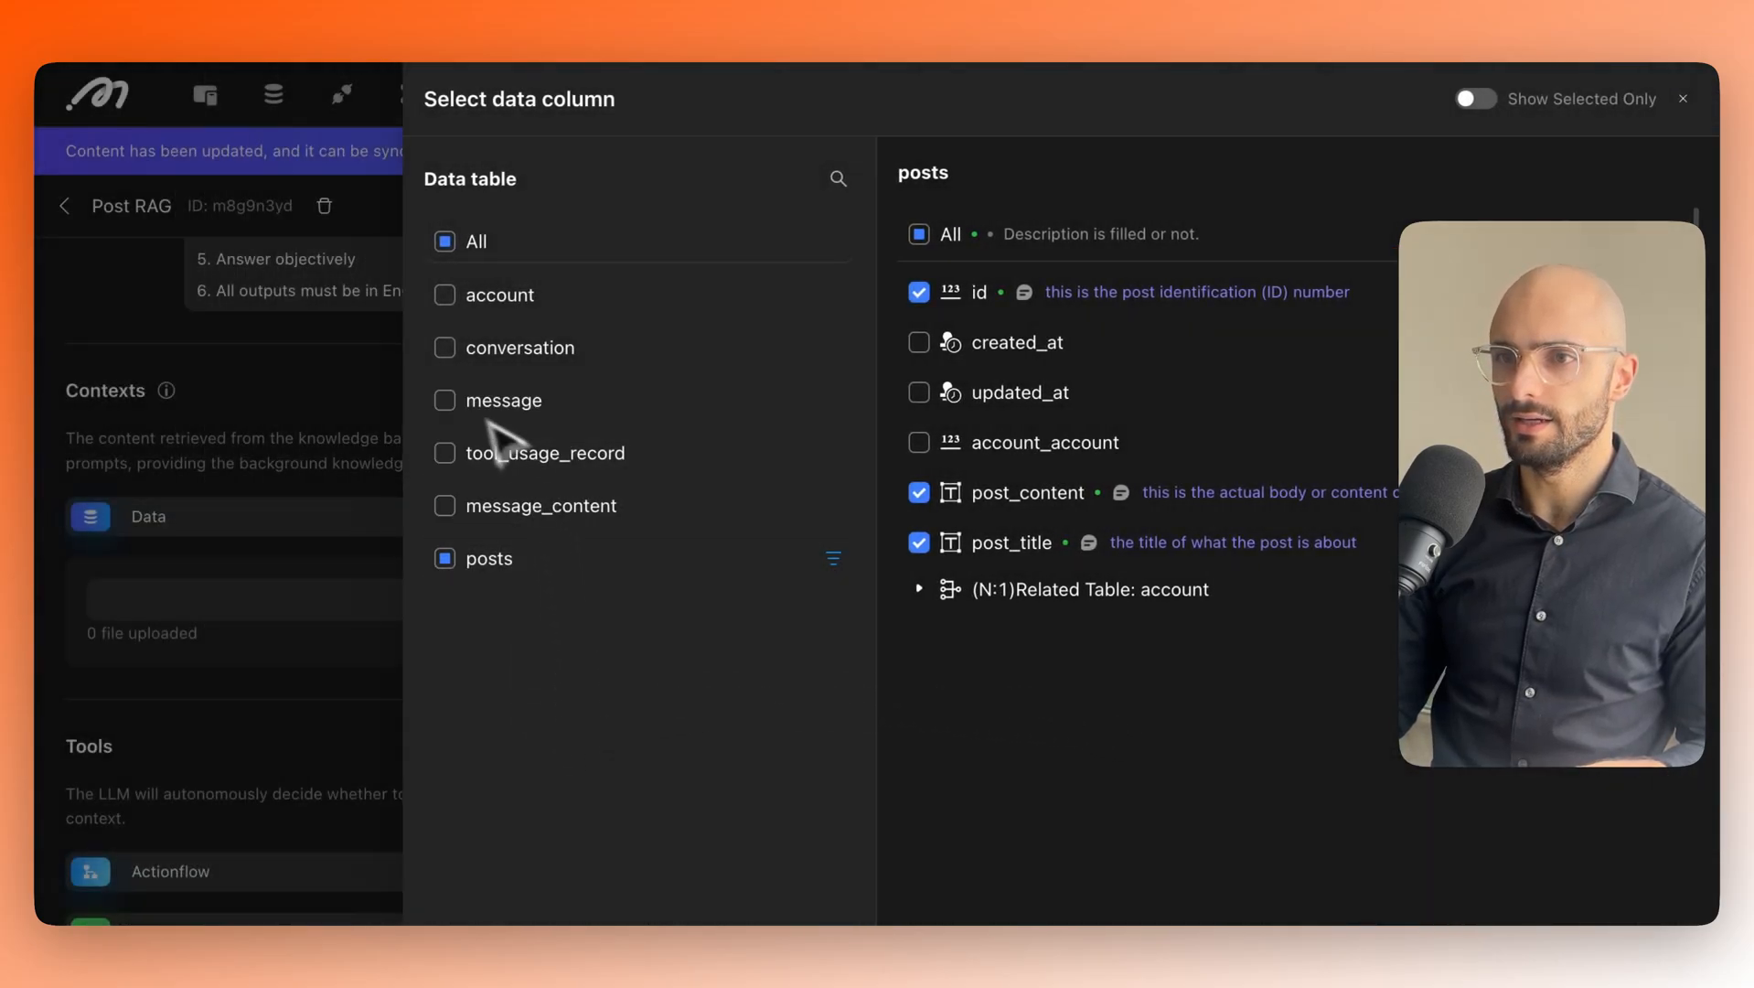
{"action": "left_click", "coordinate": [382, 642]}
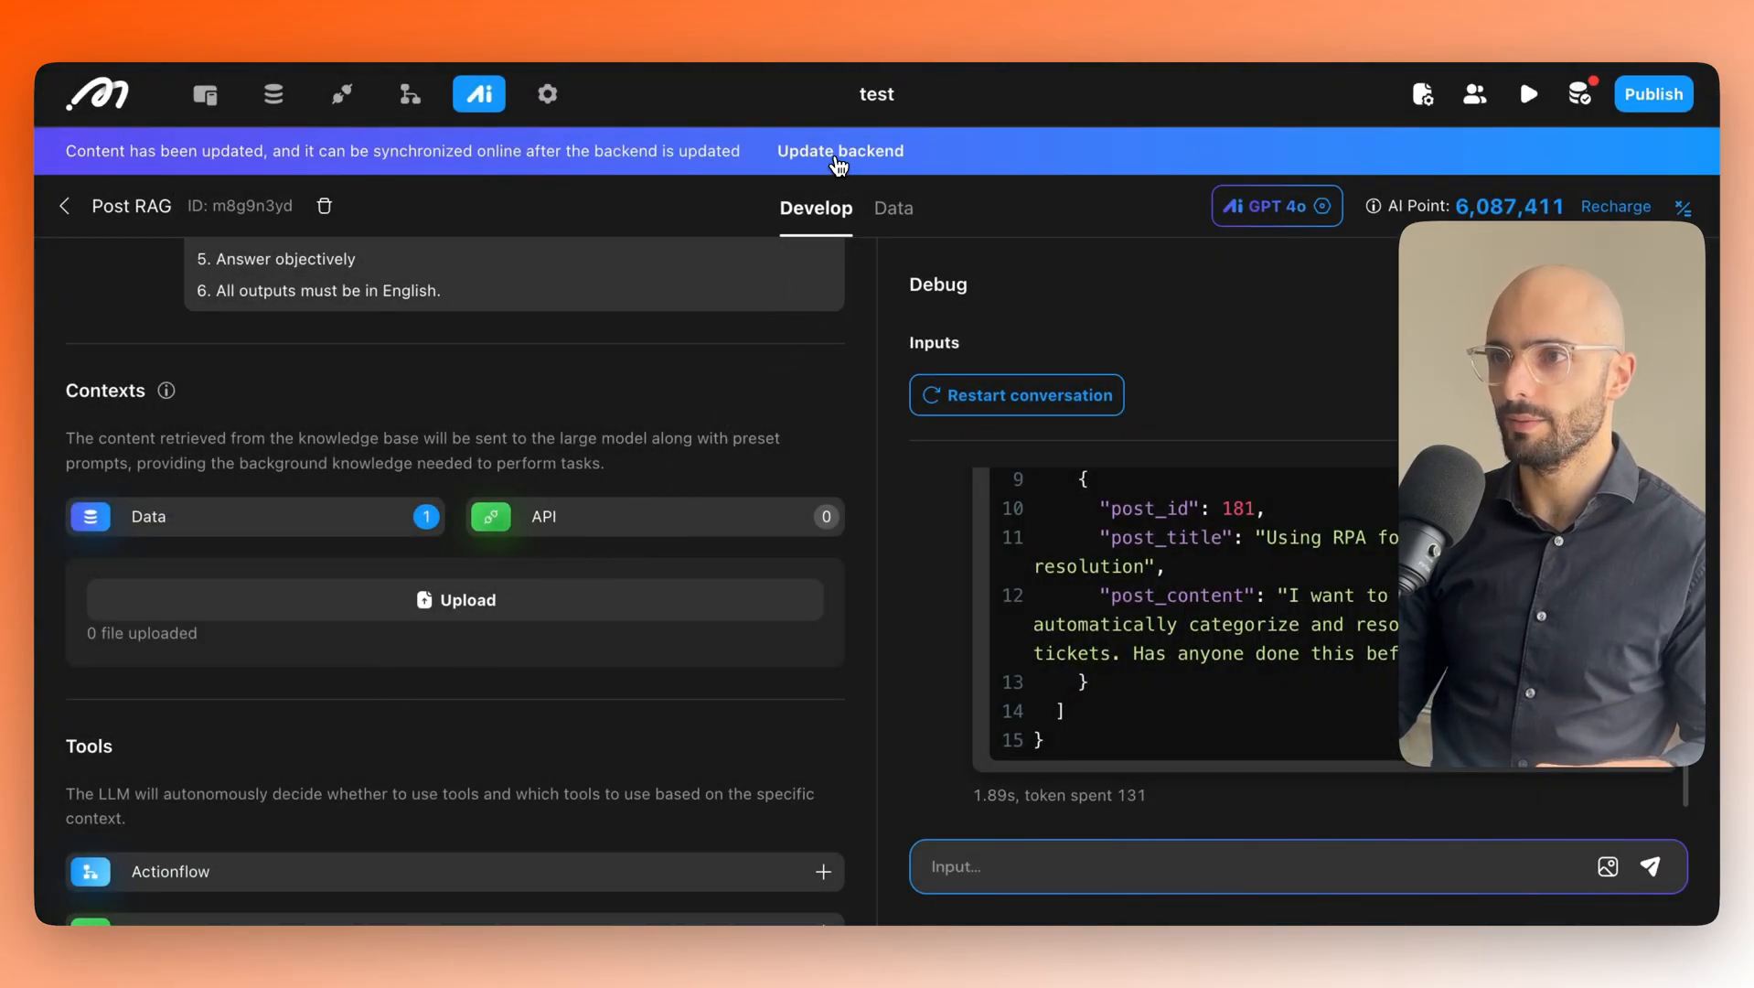
{"action": "left_click", "coordinate": [837, 153]}
Confirm the backend update, then search the Futurise community for 'hello' to see Ask AI and matching posts.
{"action": "left_click", "coordinate": [1162, 670]}
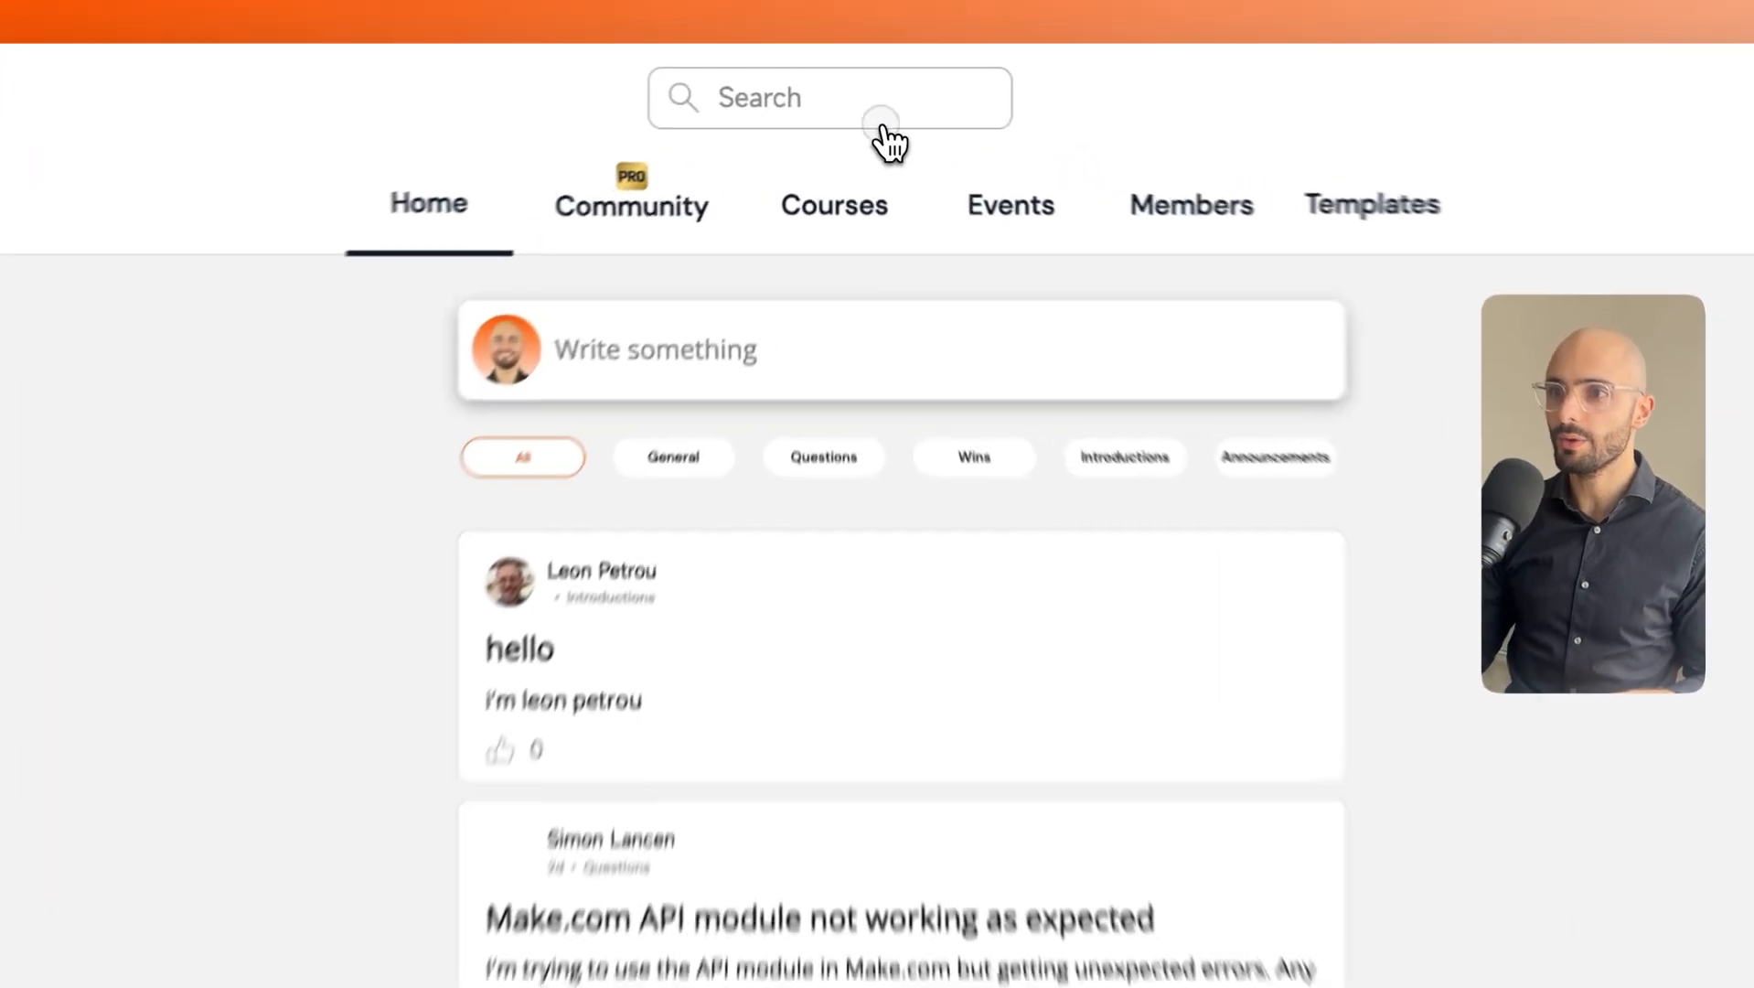
{"action": "left_click", "coordinate": [853, 108]}
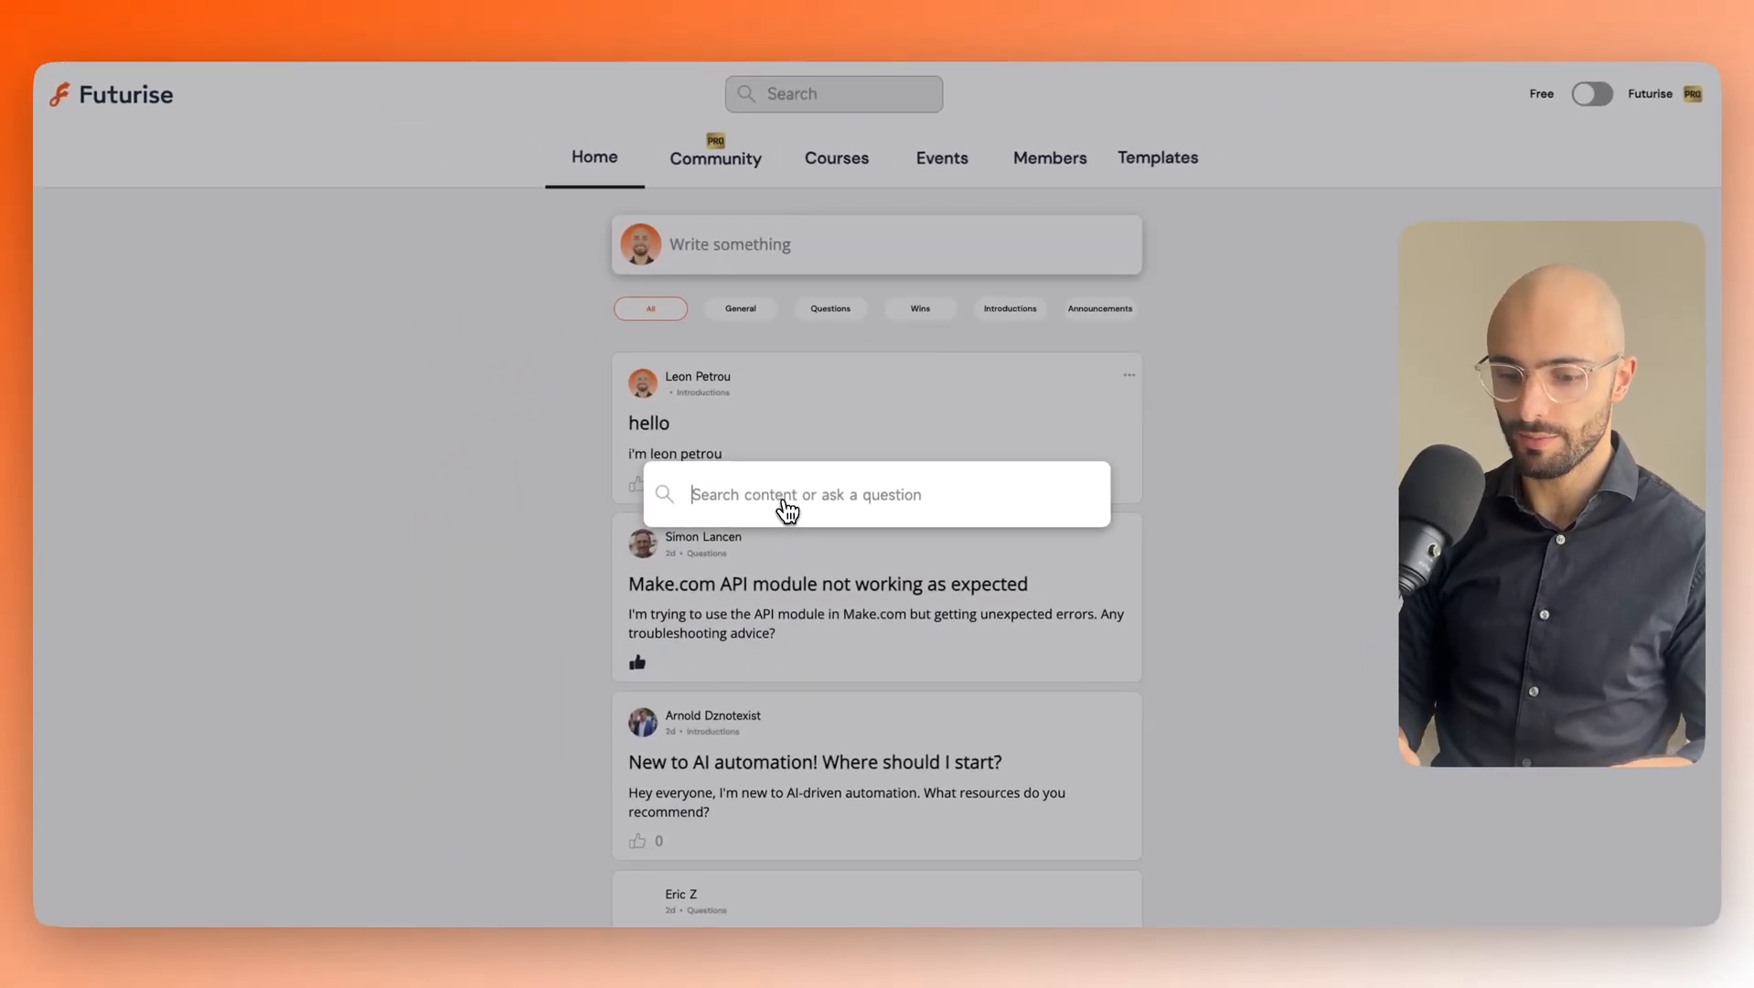
{"action": "type", "text": "hello"}
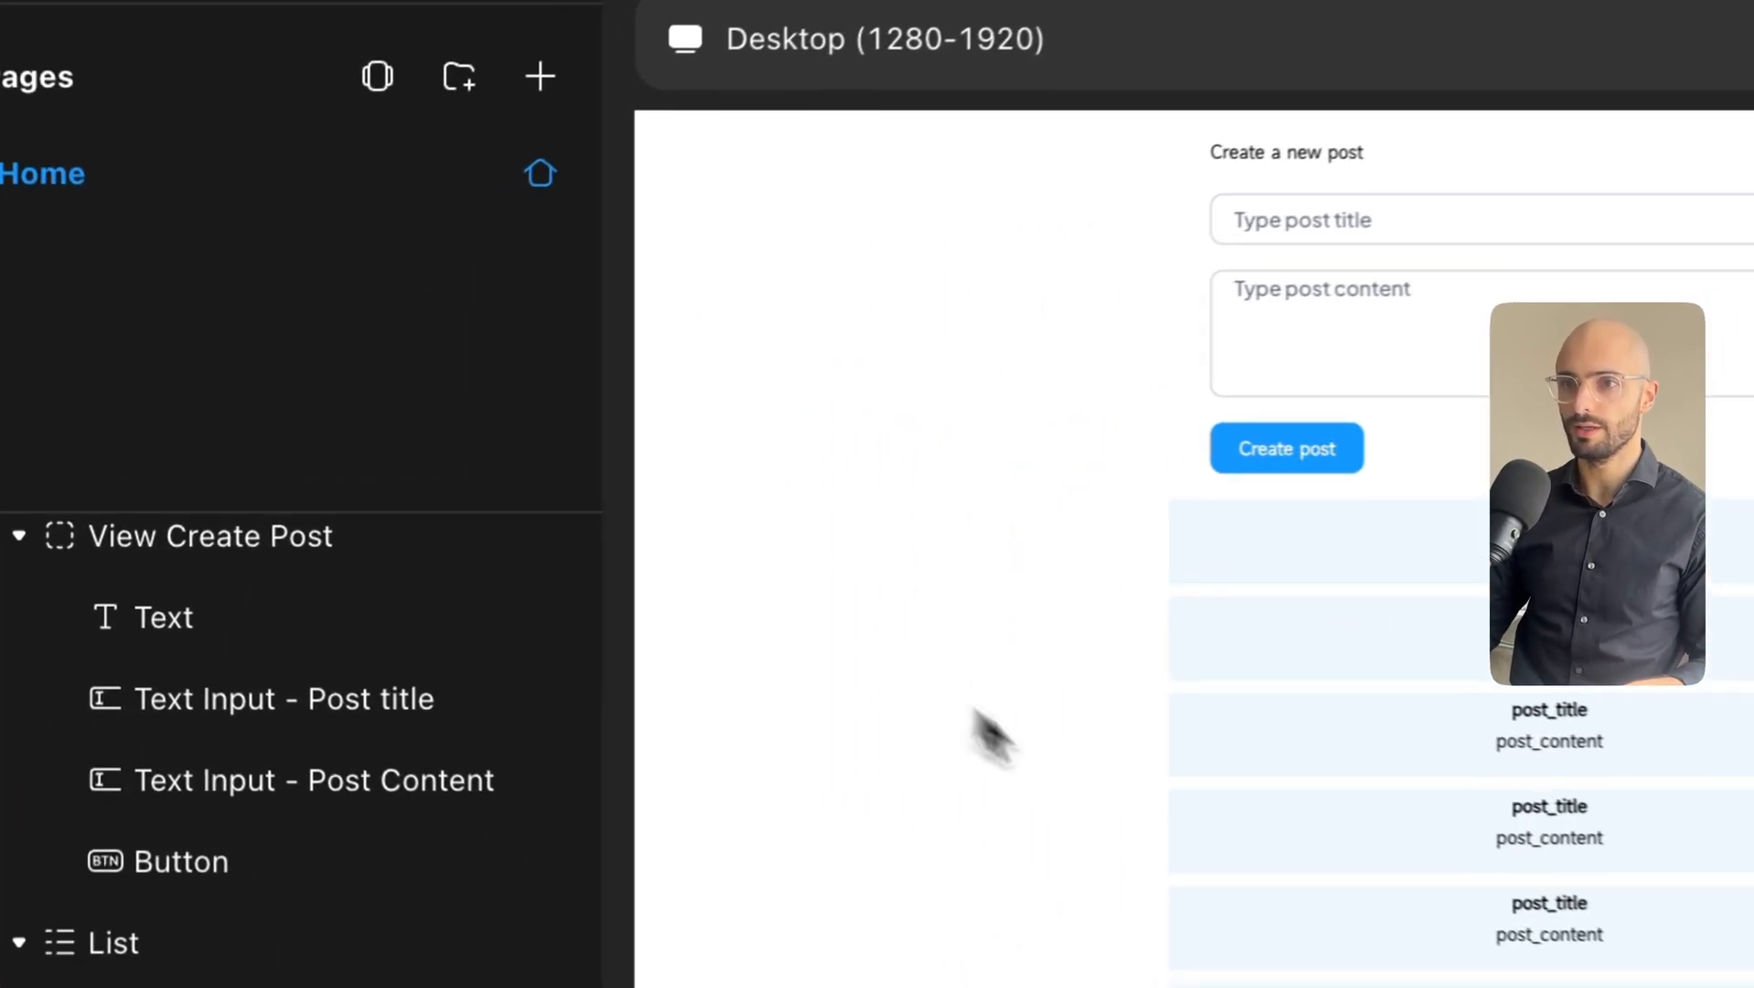
Drop a Container (View) at the top of the Home page and resize it to about 66 px tall.
{"action": "scroll", "coordinate": [320, 608], "scroll_direction": "up", "scroll_amount": 2}
{"action": "left_click", "coordinate": [293, 23]}
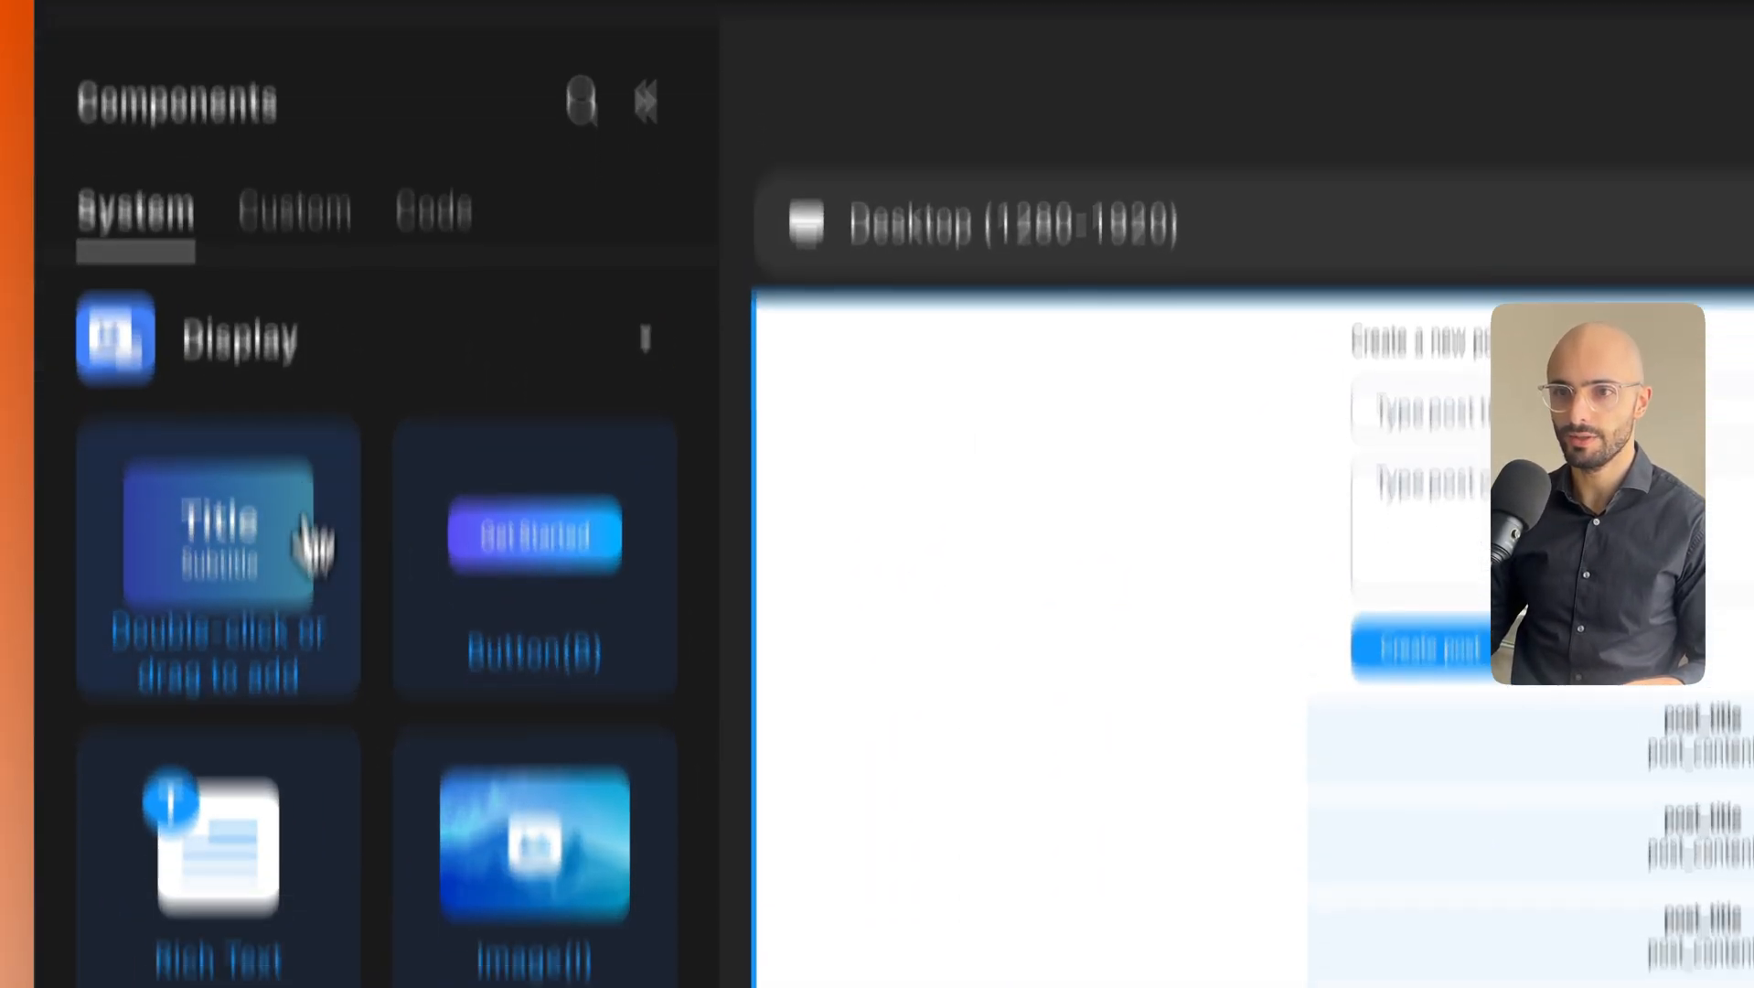
{"action": "scroll", "coordinate": [329, 732], "scroll_direction": "down", "scroll_amount": 8}
{"action": "scroll", "coordinate": [314, 792], "scroll_direction": "down", "scroll_amount": 5}
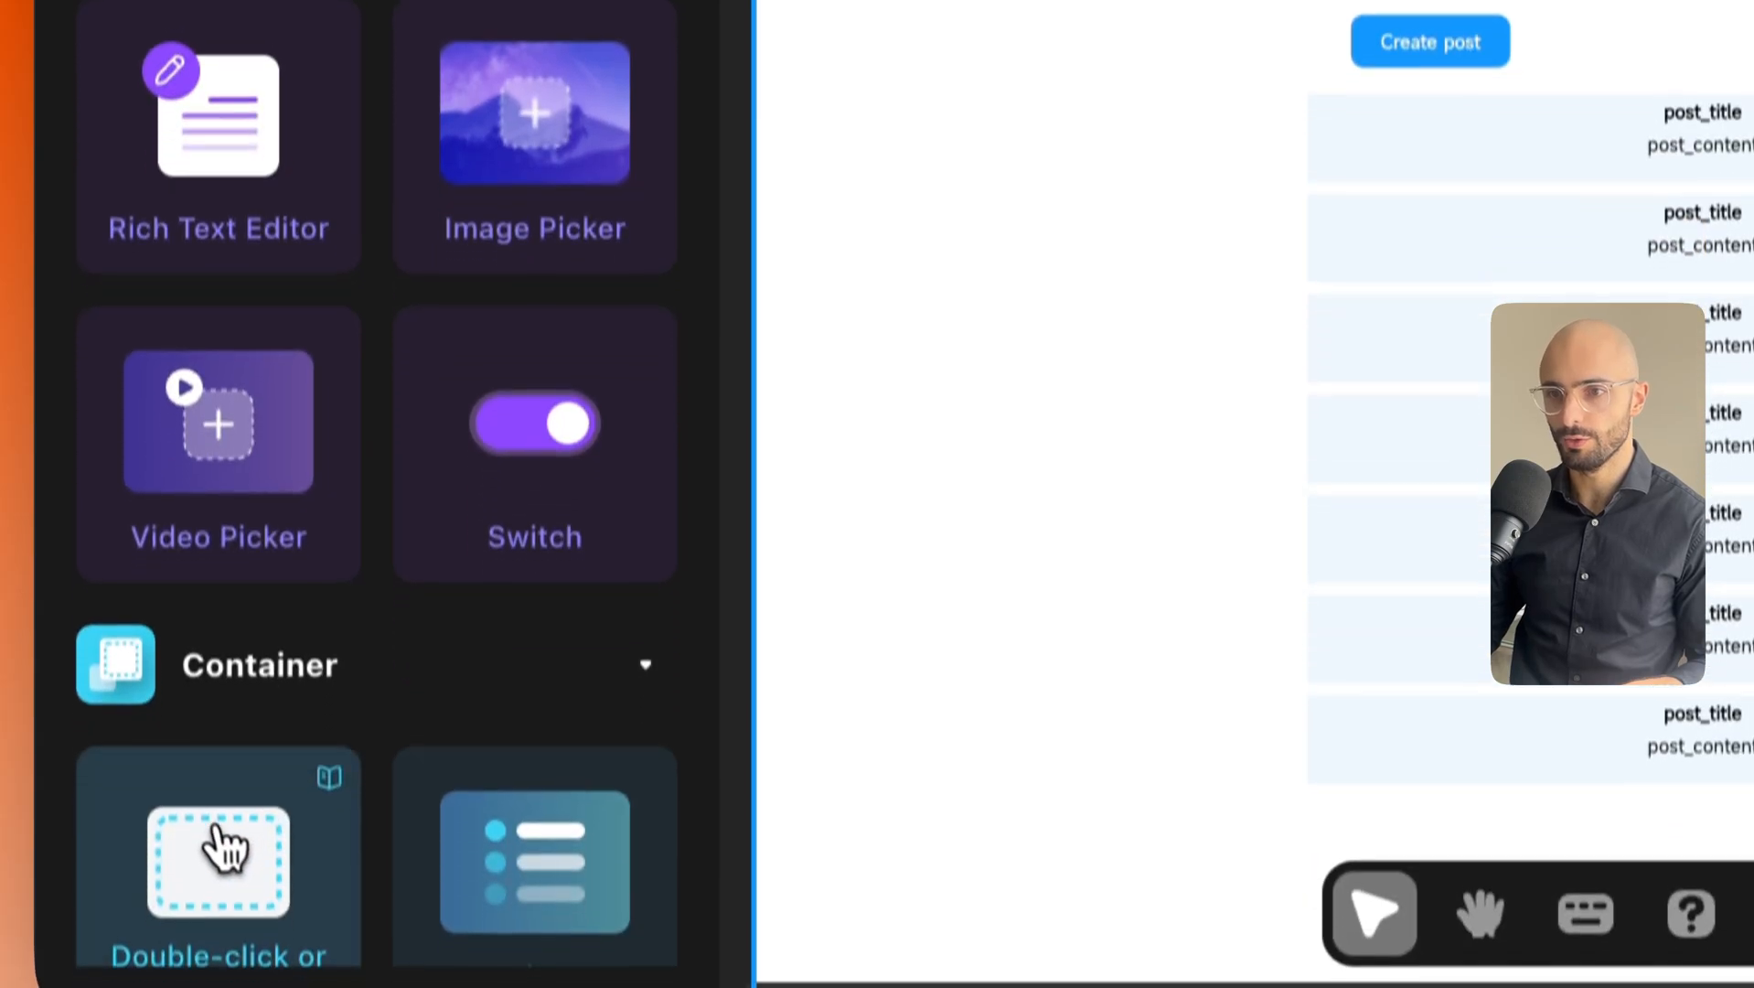
{"action": "left_click_drag", "start_coordinate": [219, 734], "coordinate": [837, 245]}
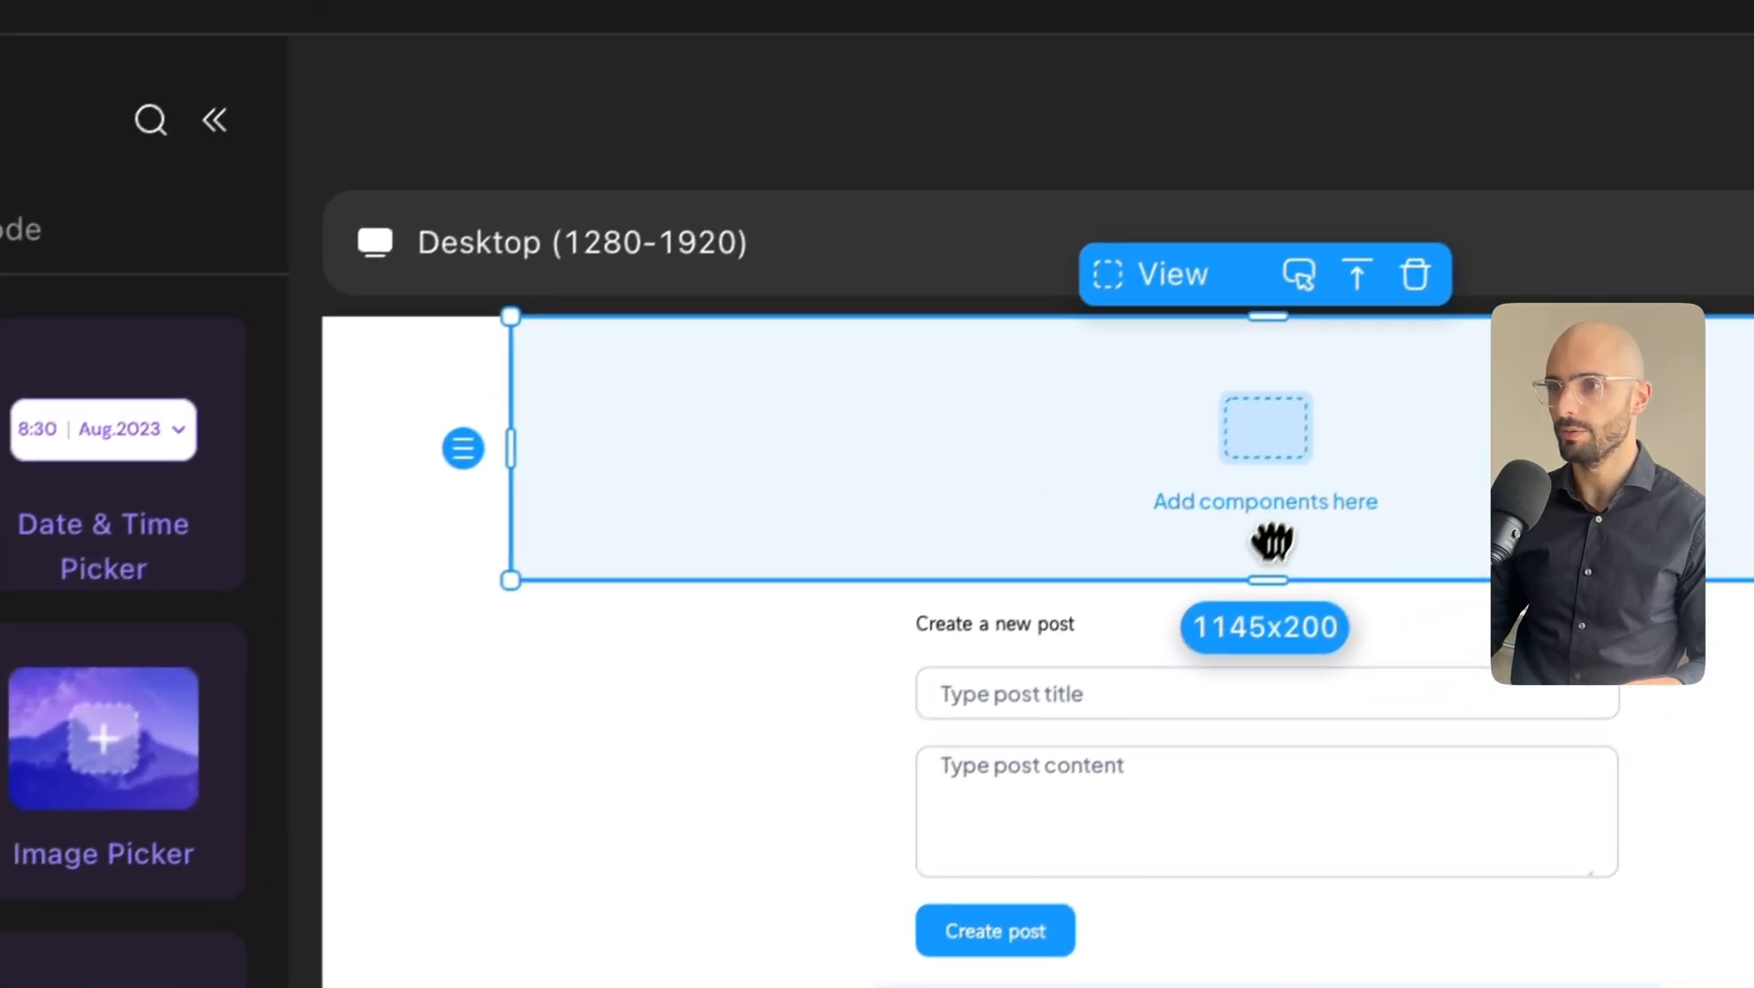
{"action": "left_click_drag", "start_coordinate": [1403, 422], "coordinate": [1398, 201]}
{"action": "left_click_drag", "start_coordinate": [1240, 364], "coordinate": [1235, 430]}
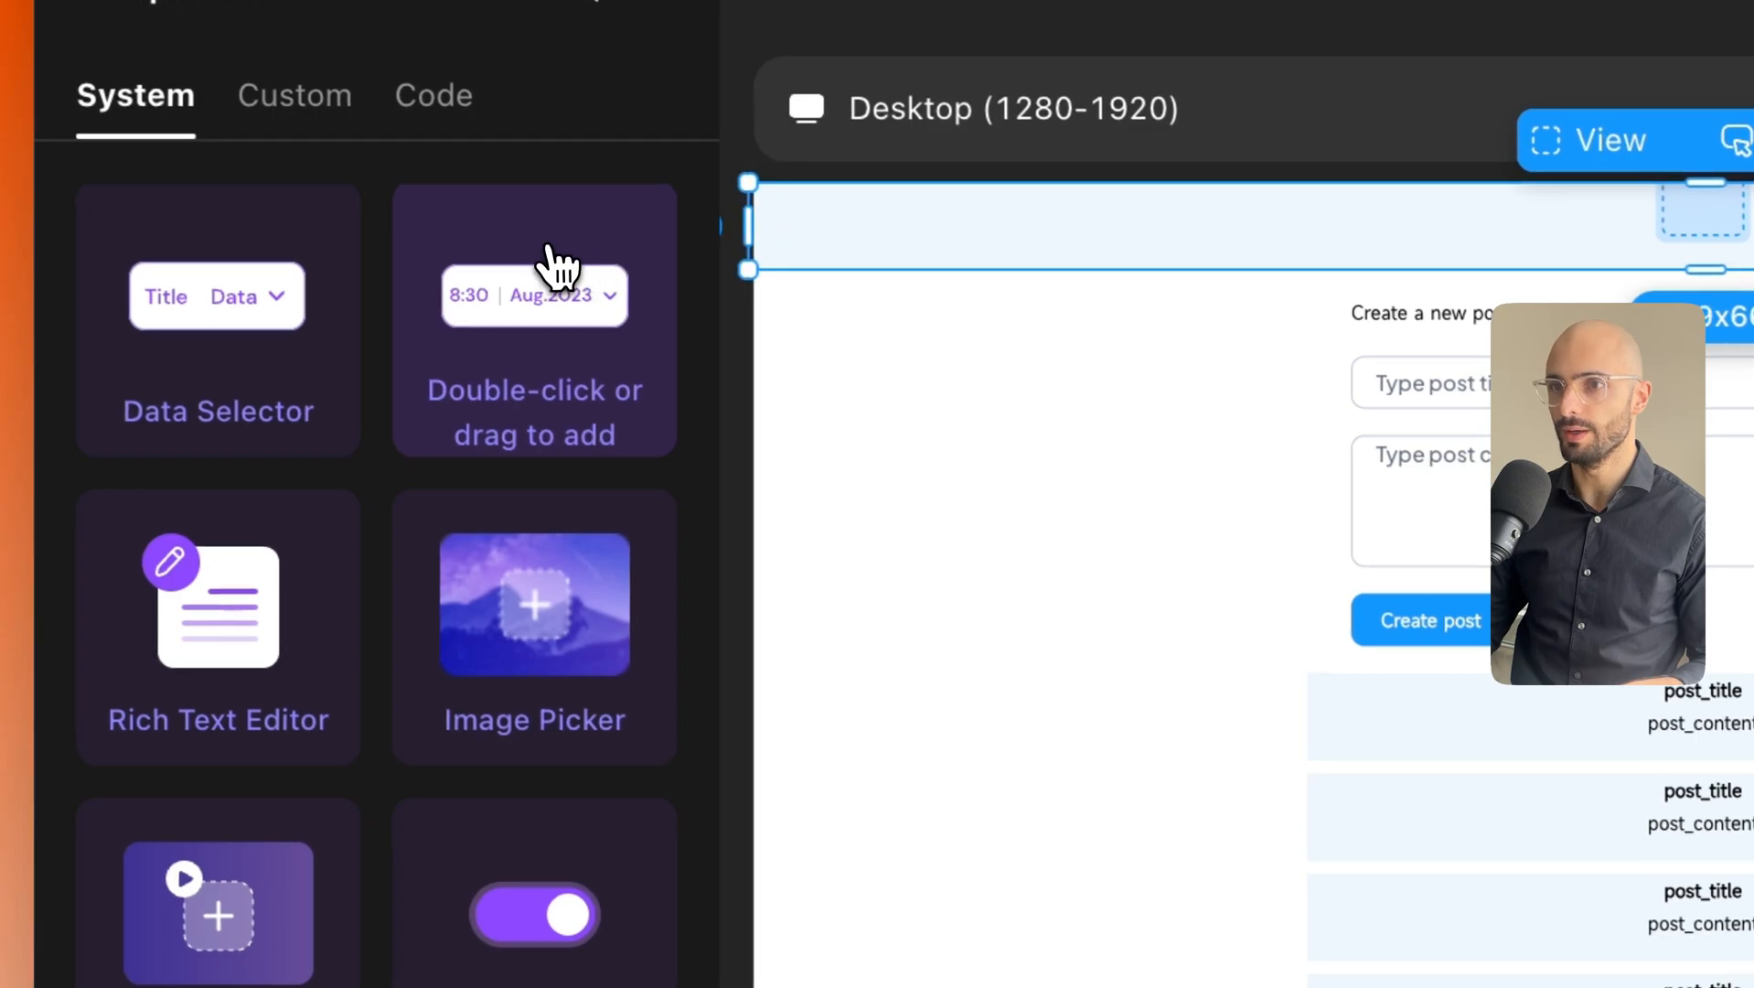
{"action": "left_click", "coordinate": [985, 316]}
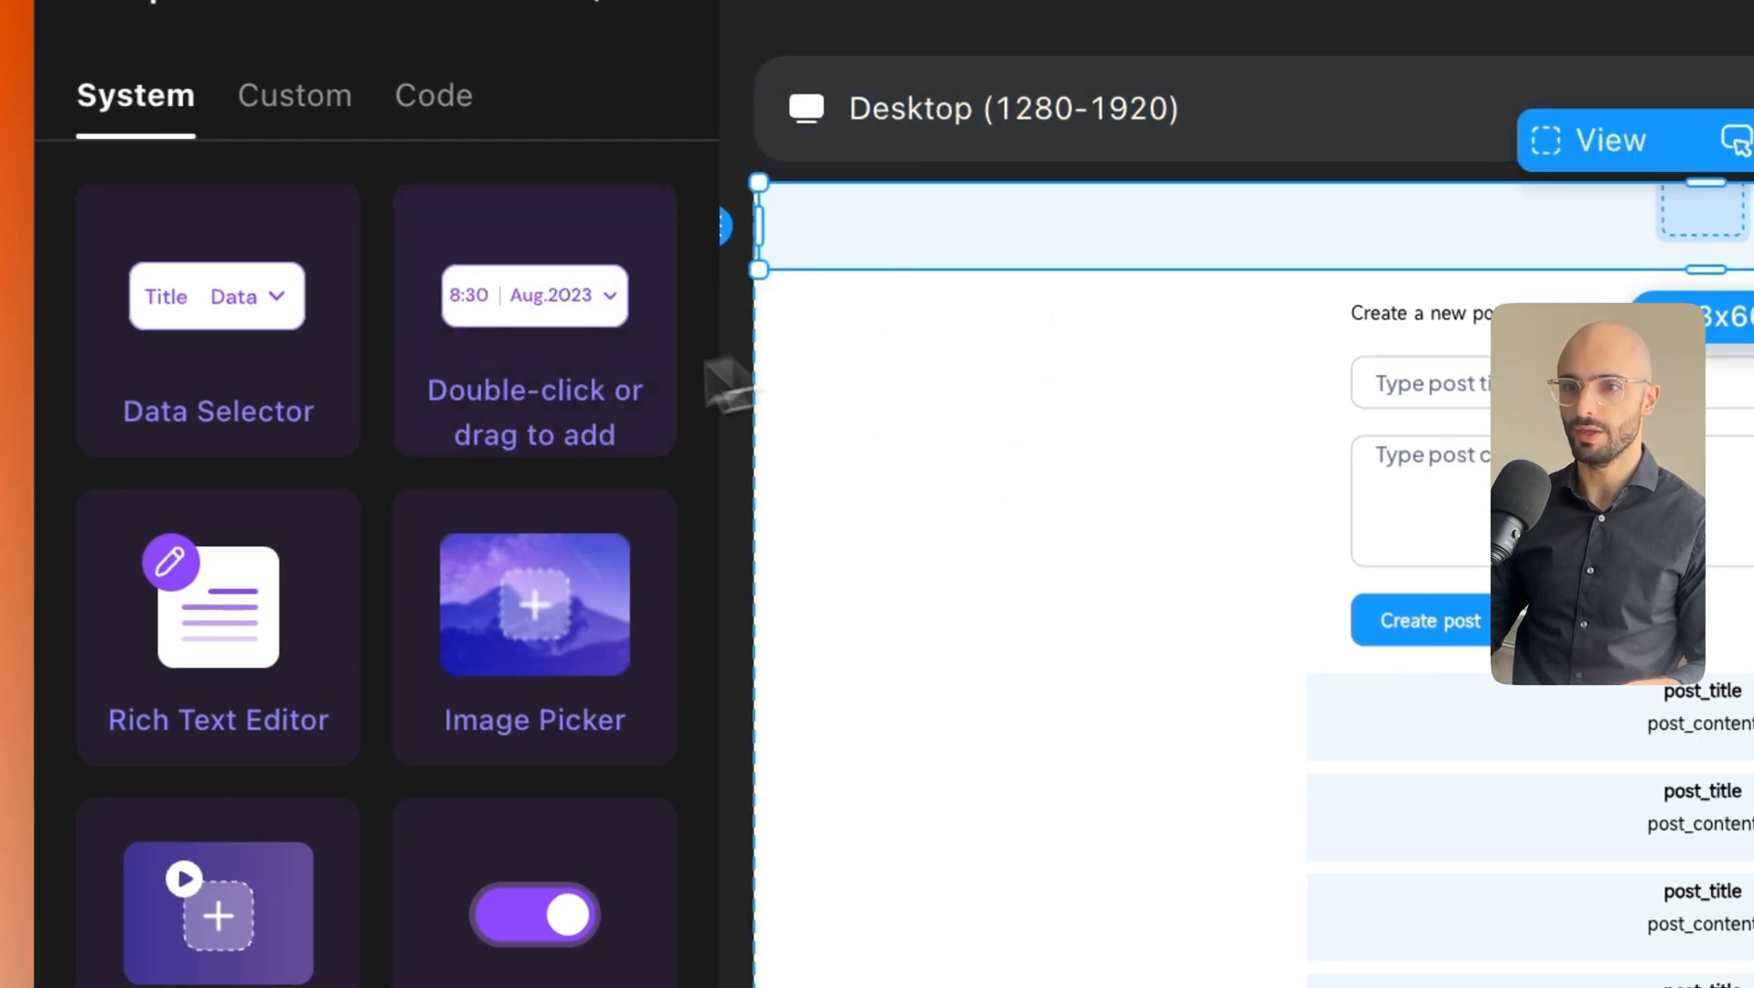
{"action": "scroll", "coordinate": [603, 699], "scroll_direction": "up", "scroll_amount": 1}
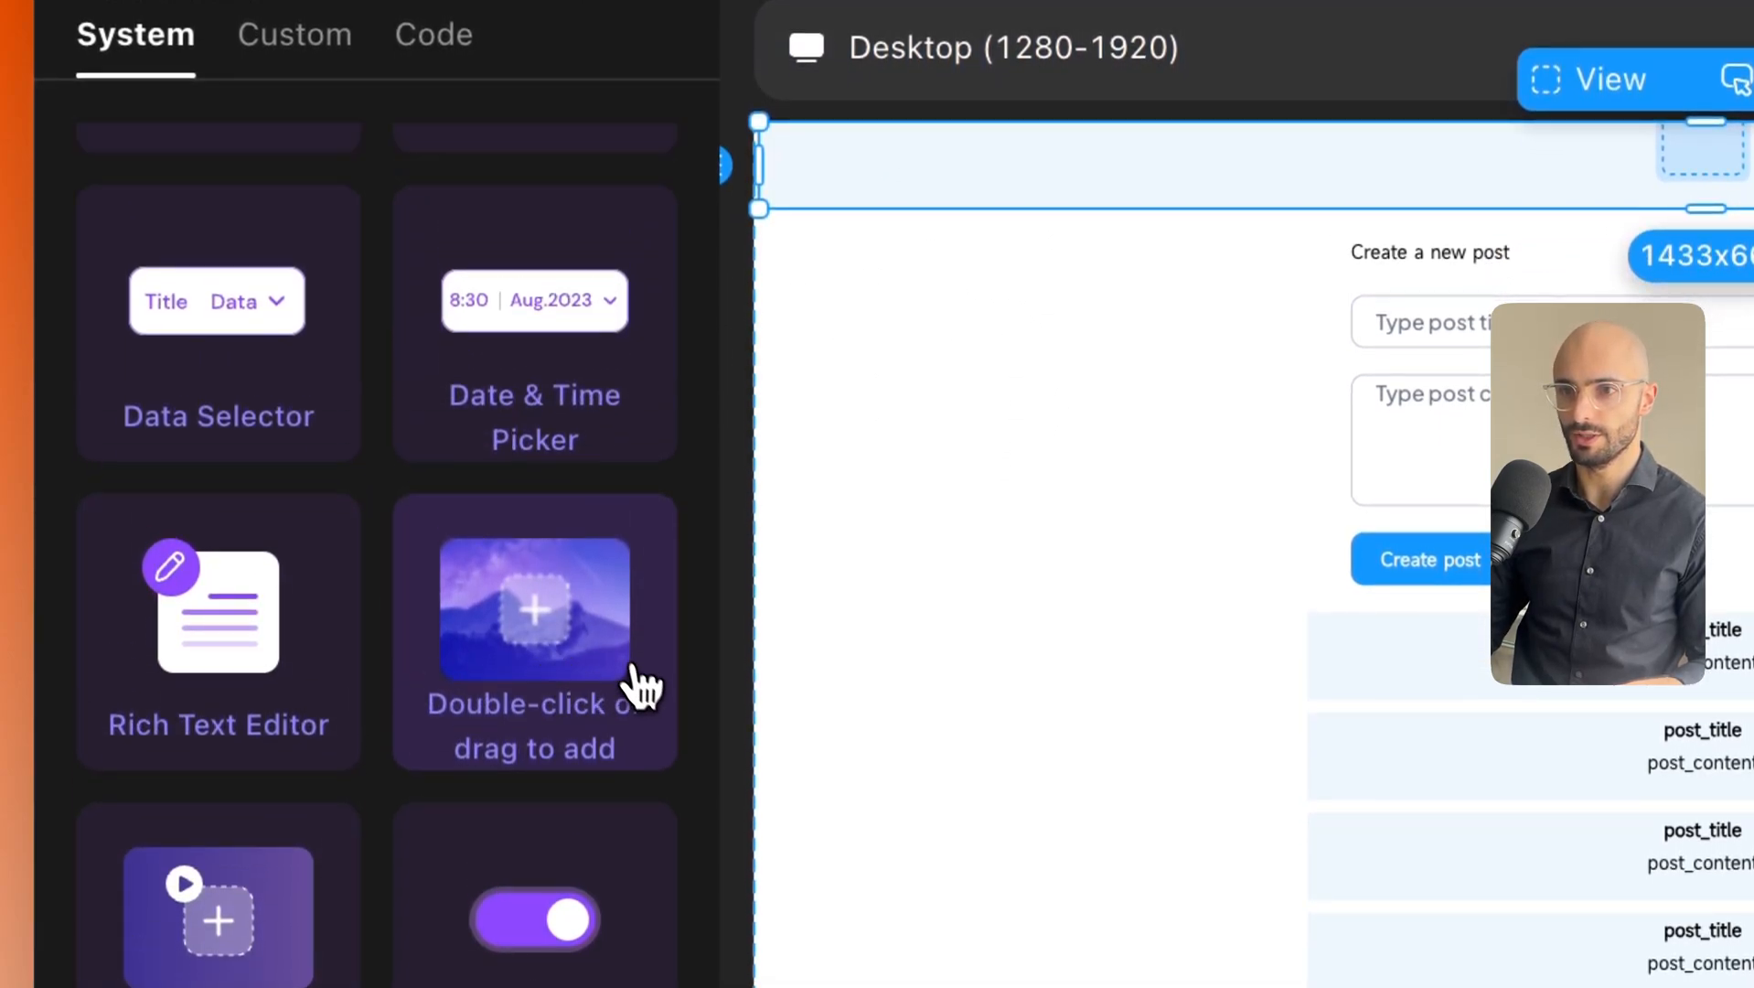
{"action": "scroll", "coordinate": [643, 686], "scroll_direction": "up", "scroll_amount": 10}
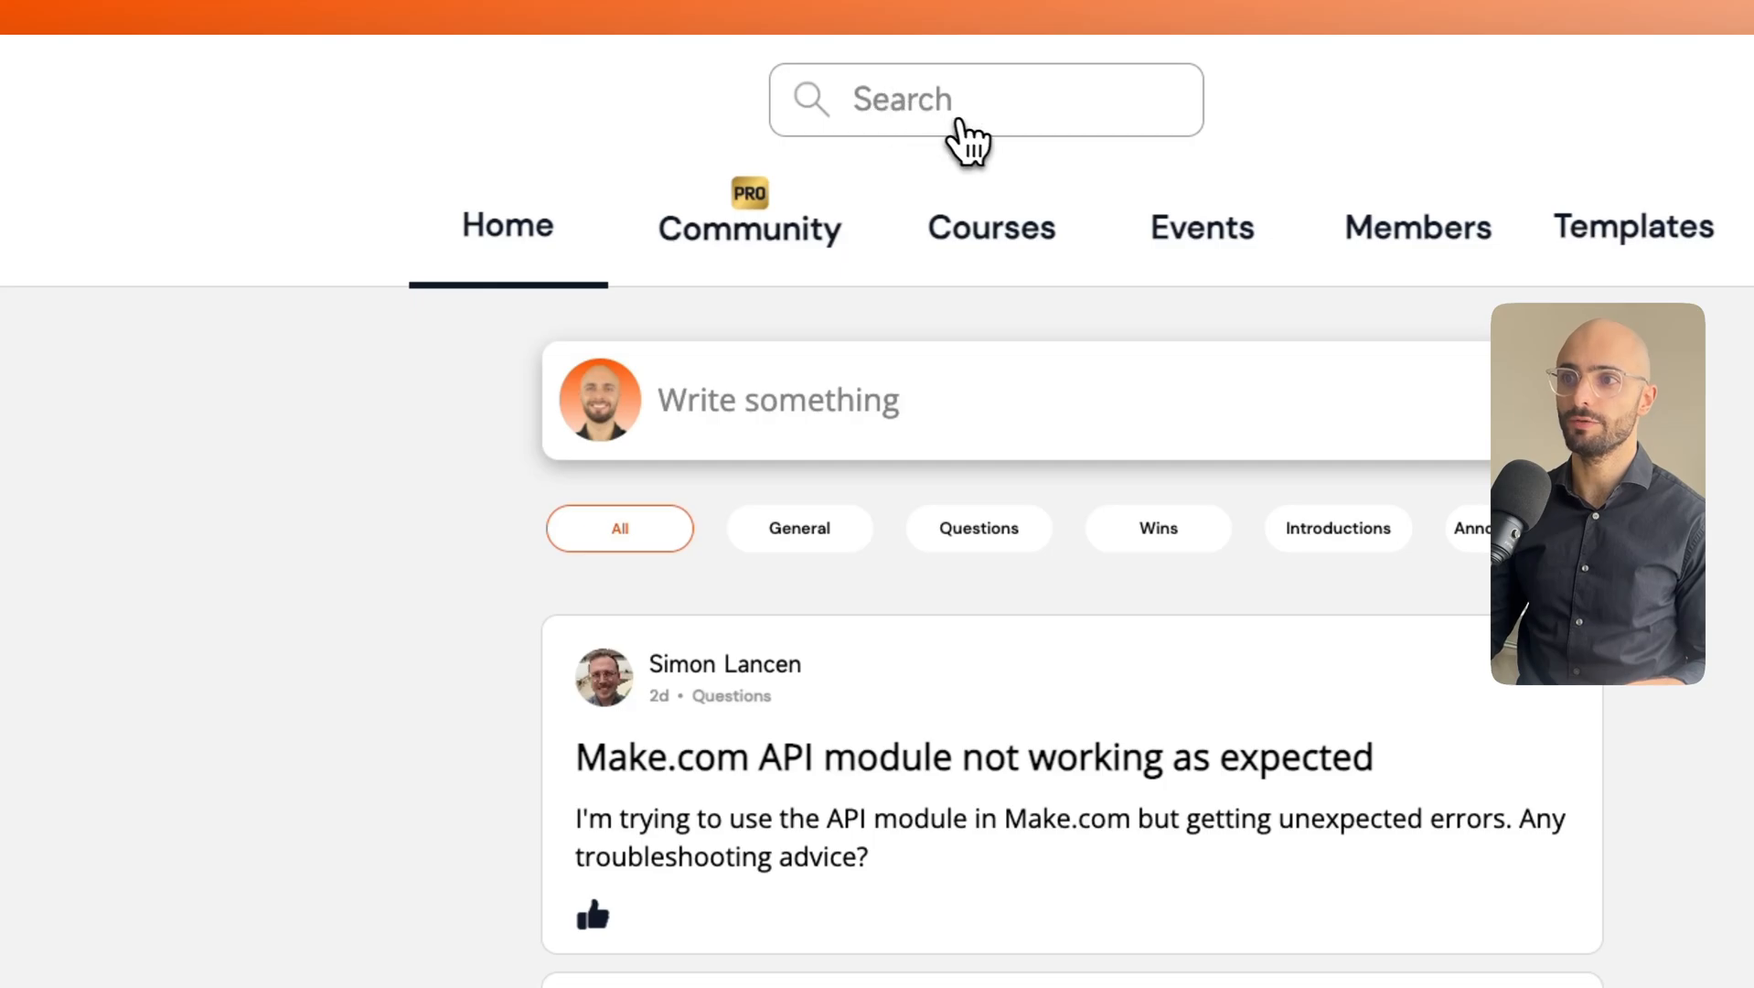
{"action": "left_click", "coordinate": [992, 123]}
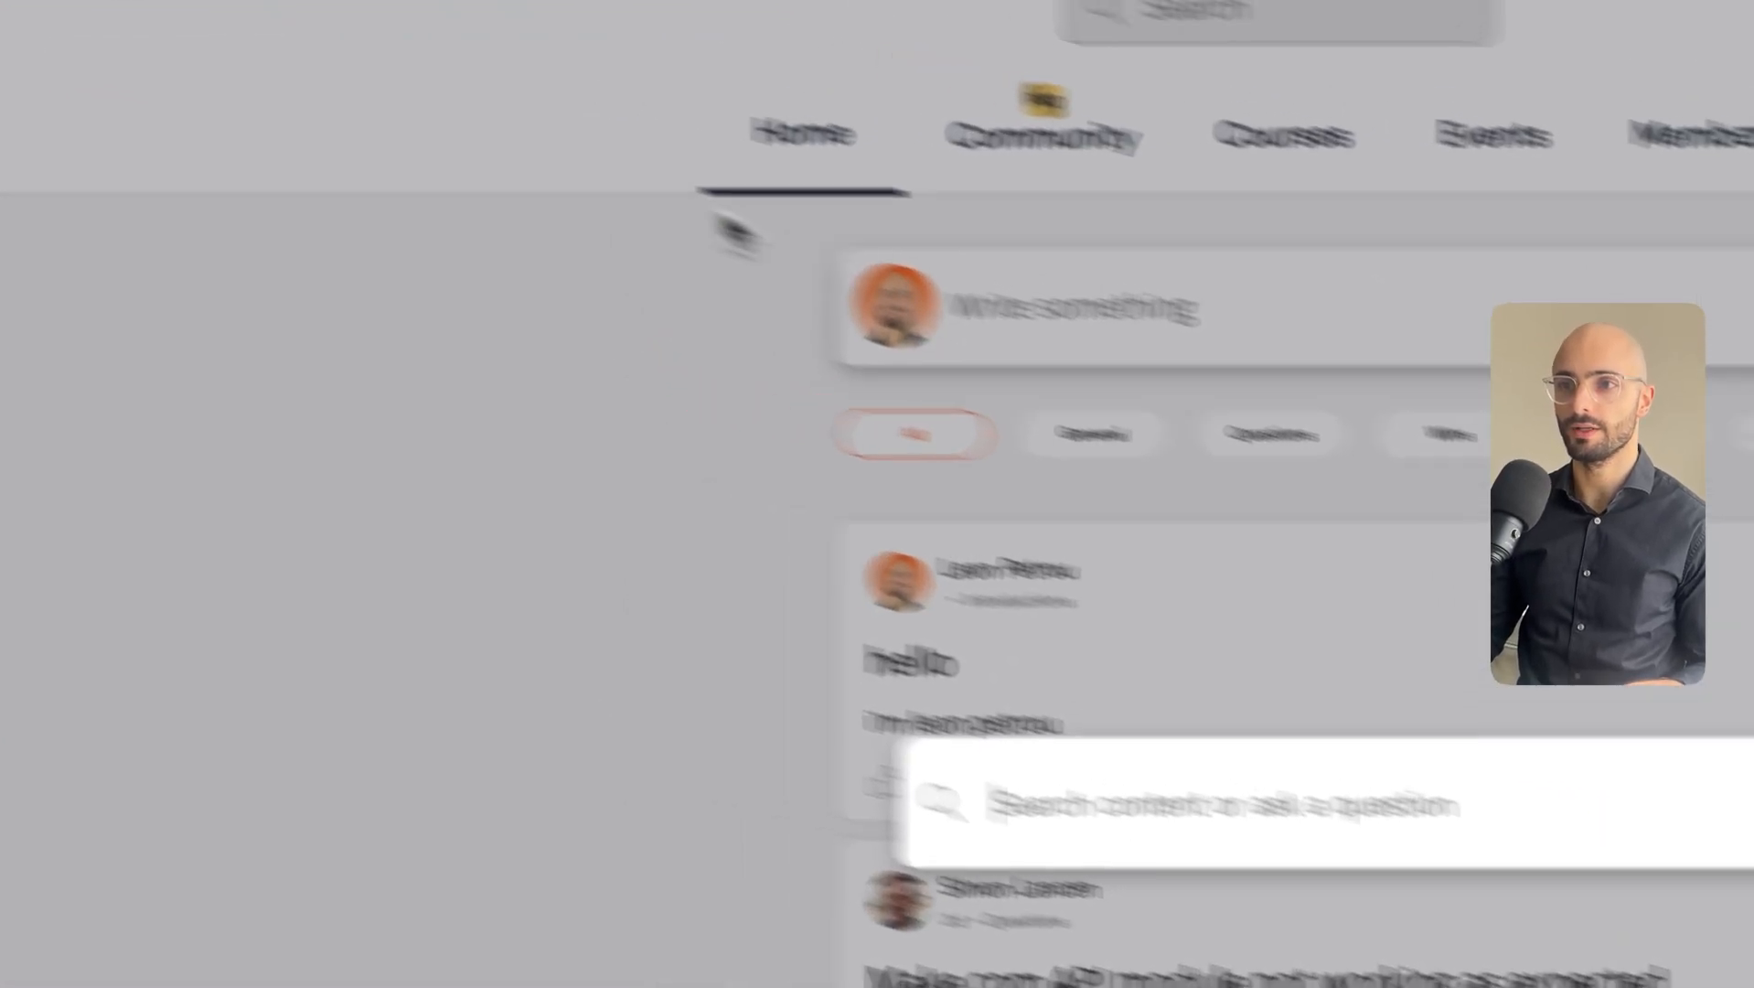
{"action": "left_click", "coordinate": [517, 206]}
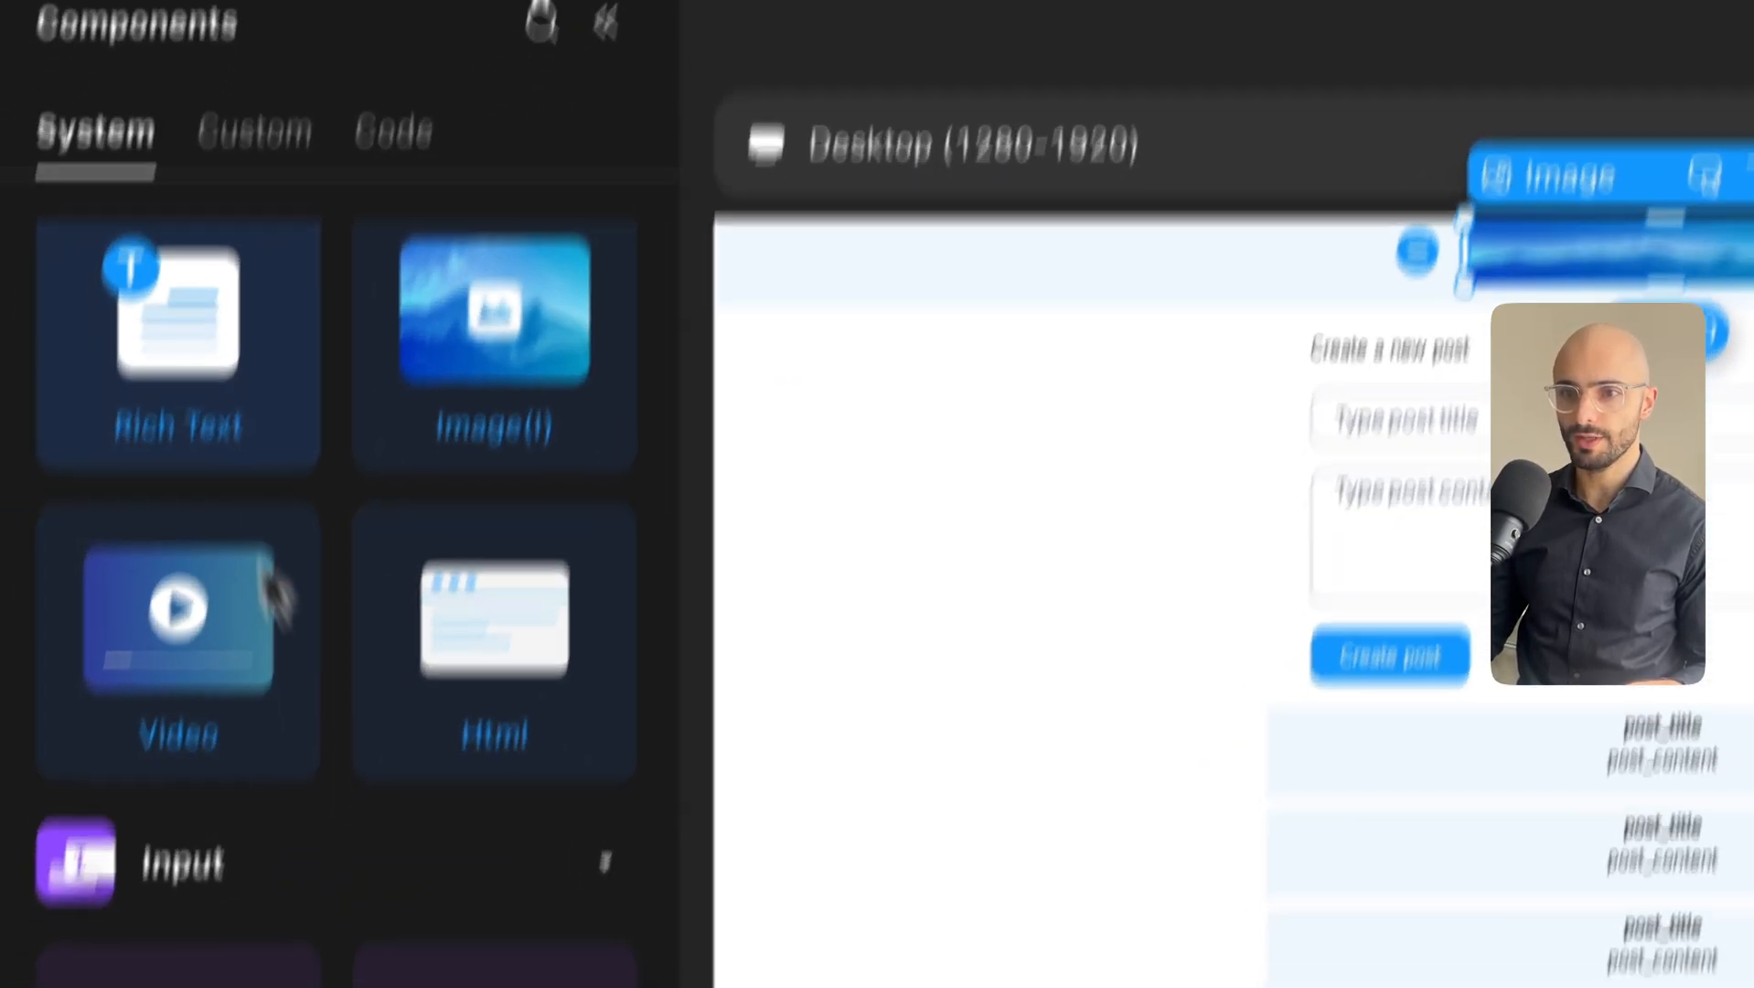
Place an Image component inside the header container and stretch the header to about 124 px tall.
{"action": "scroll", "coordinate": [275, 594], "scroll_direction": "down", "scroll_amount": 10}
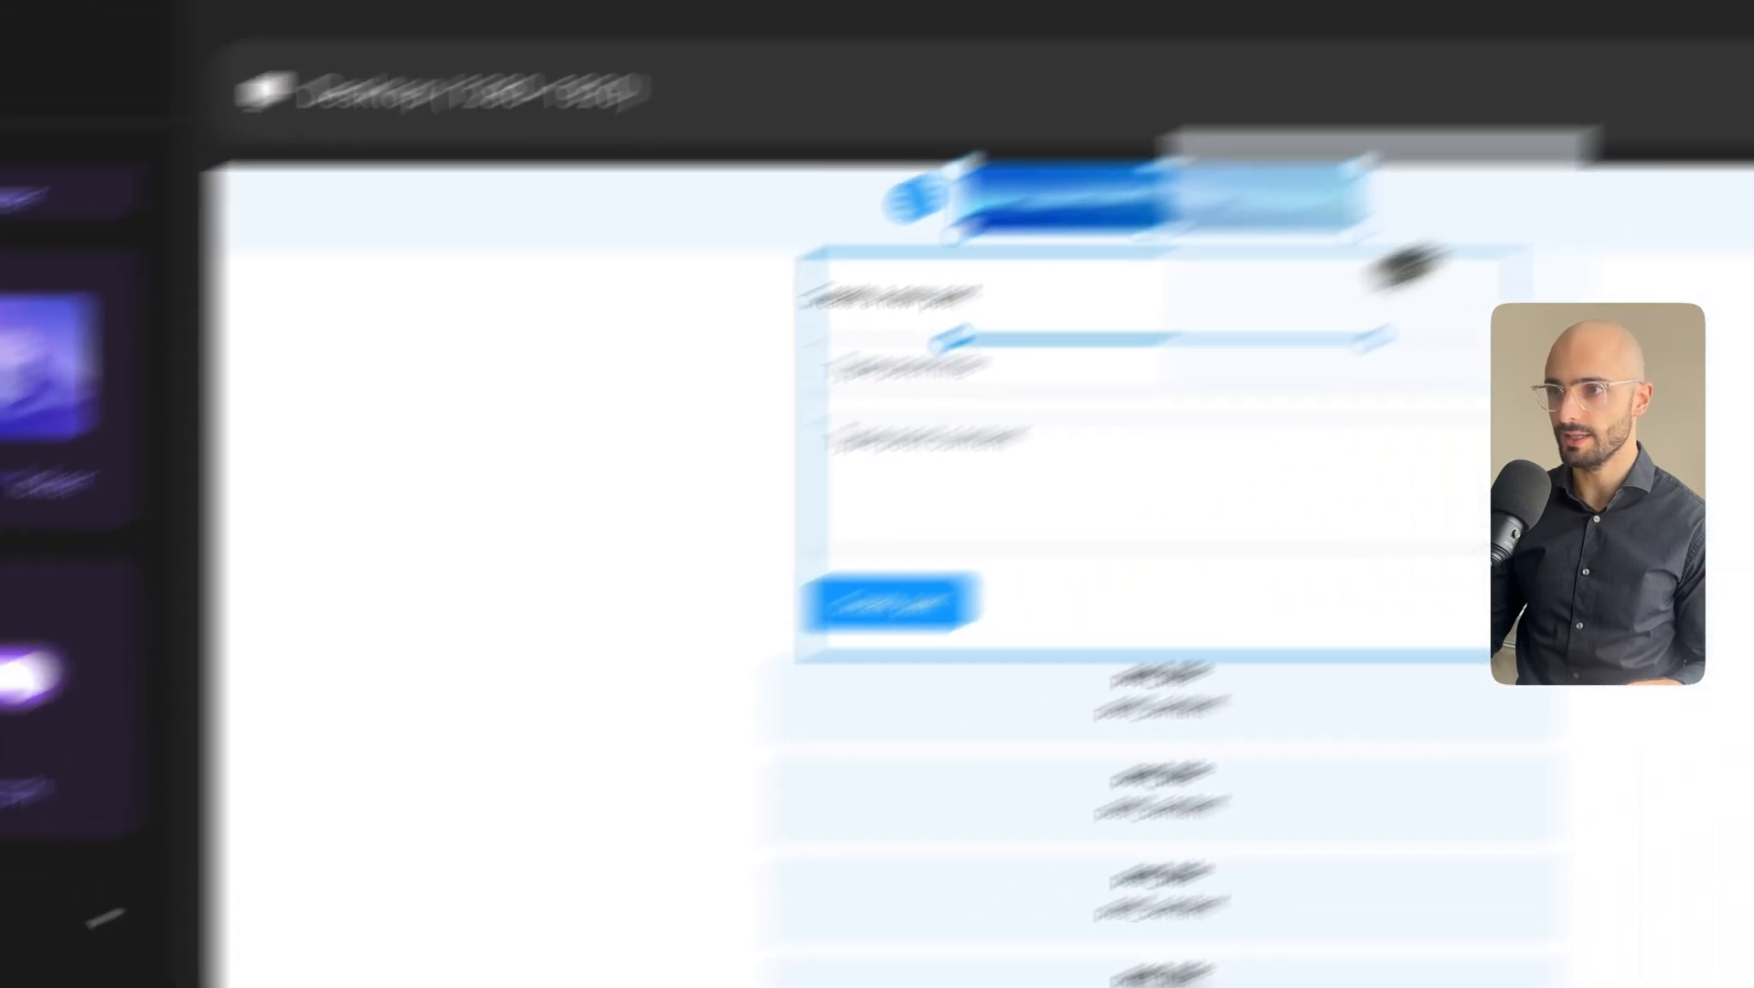
{"action": "left_click_drag", "start_coordinate": [1403, 265], "coordinate": [909, 478]}
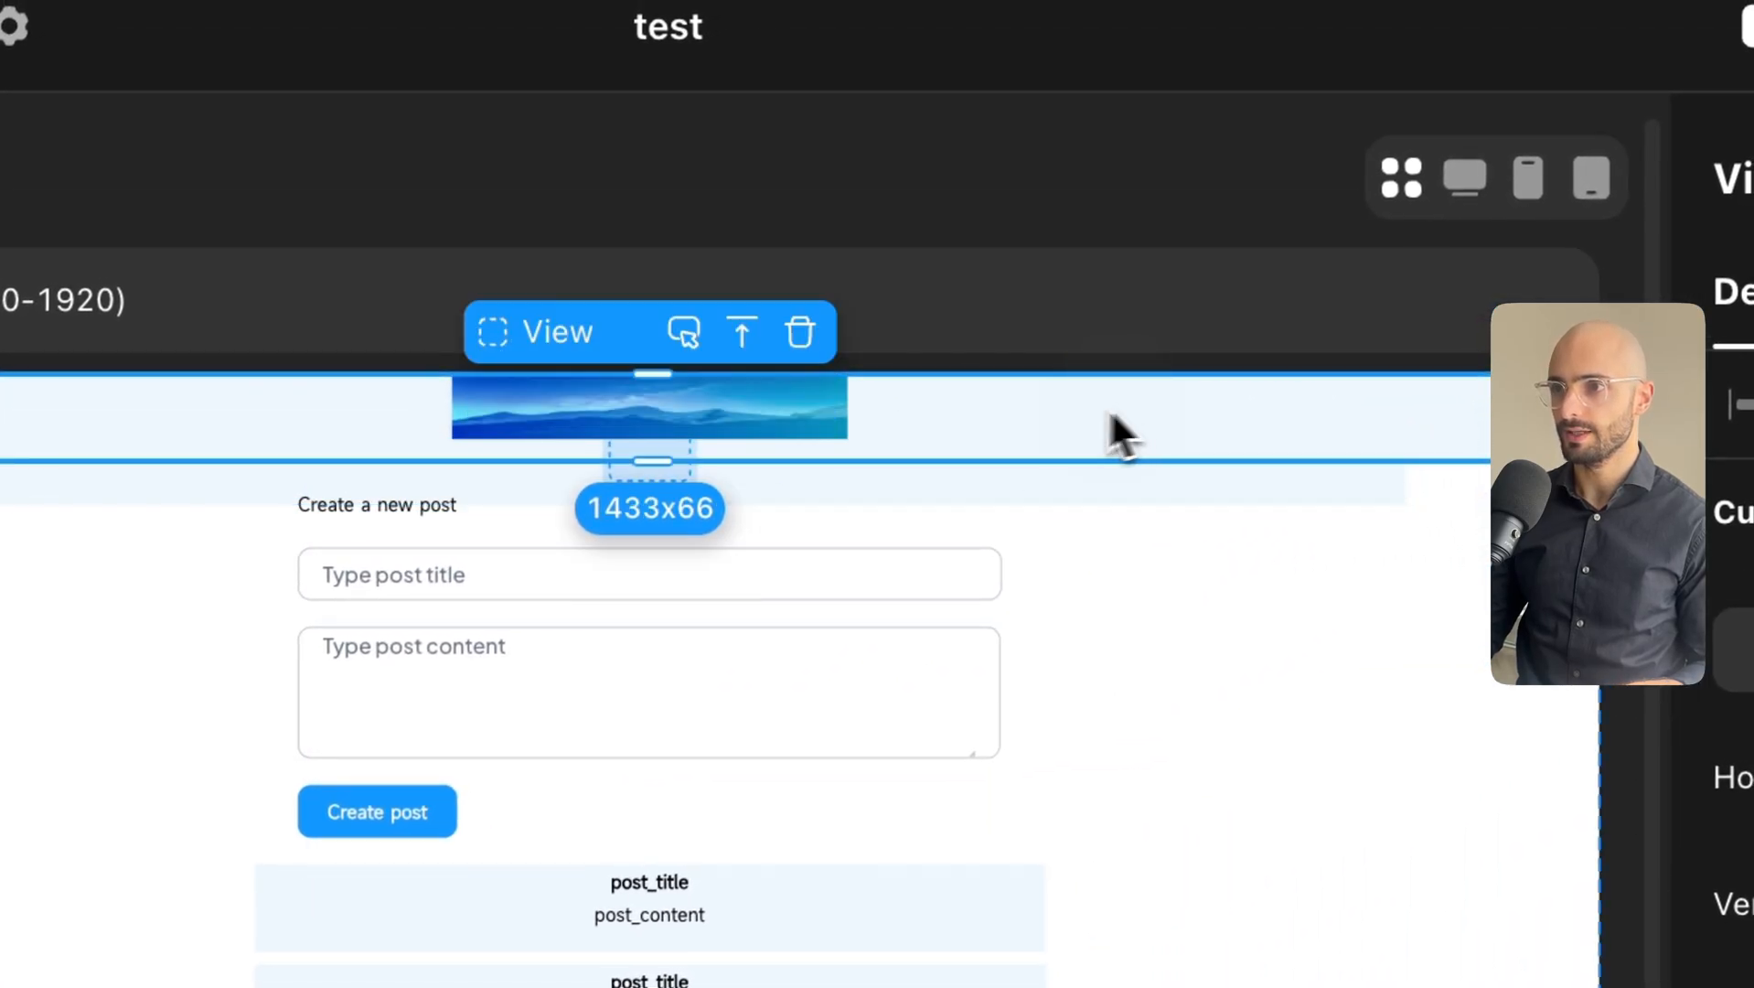
{"action": "left_click", "coordinate": [773, 419]}
{"action": "left_click", "coordinate": [923, 428]}
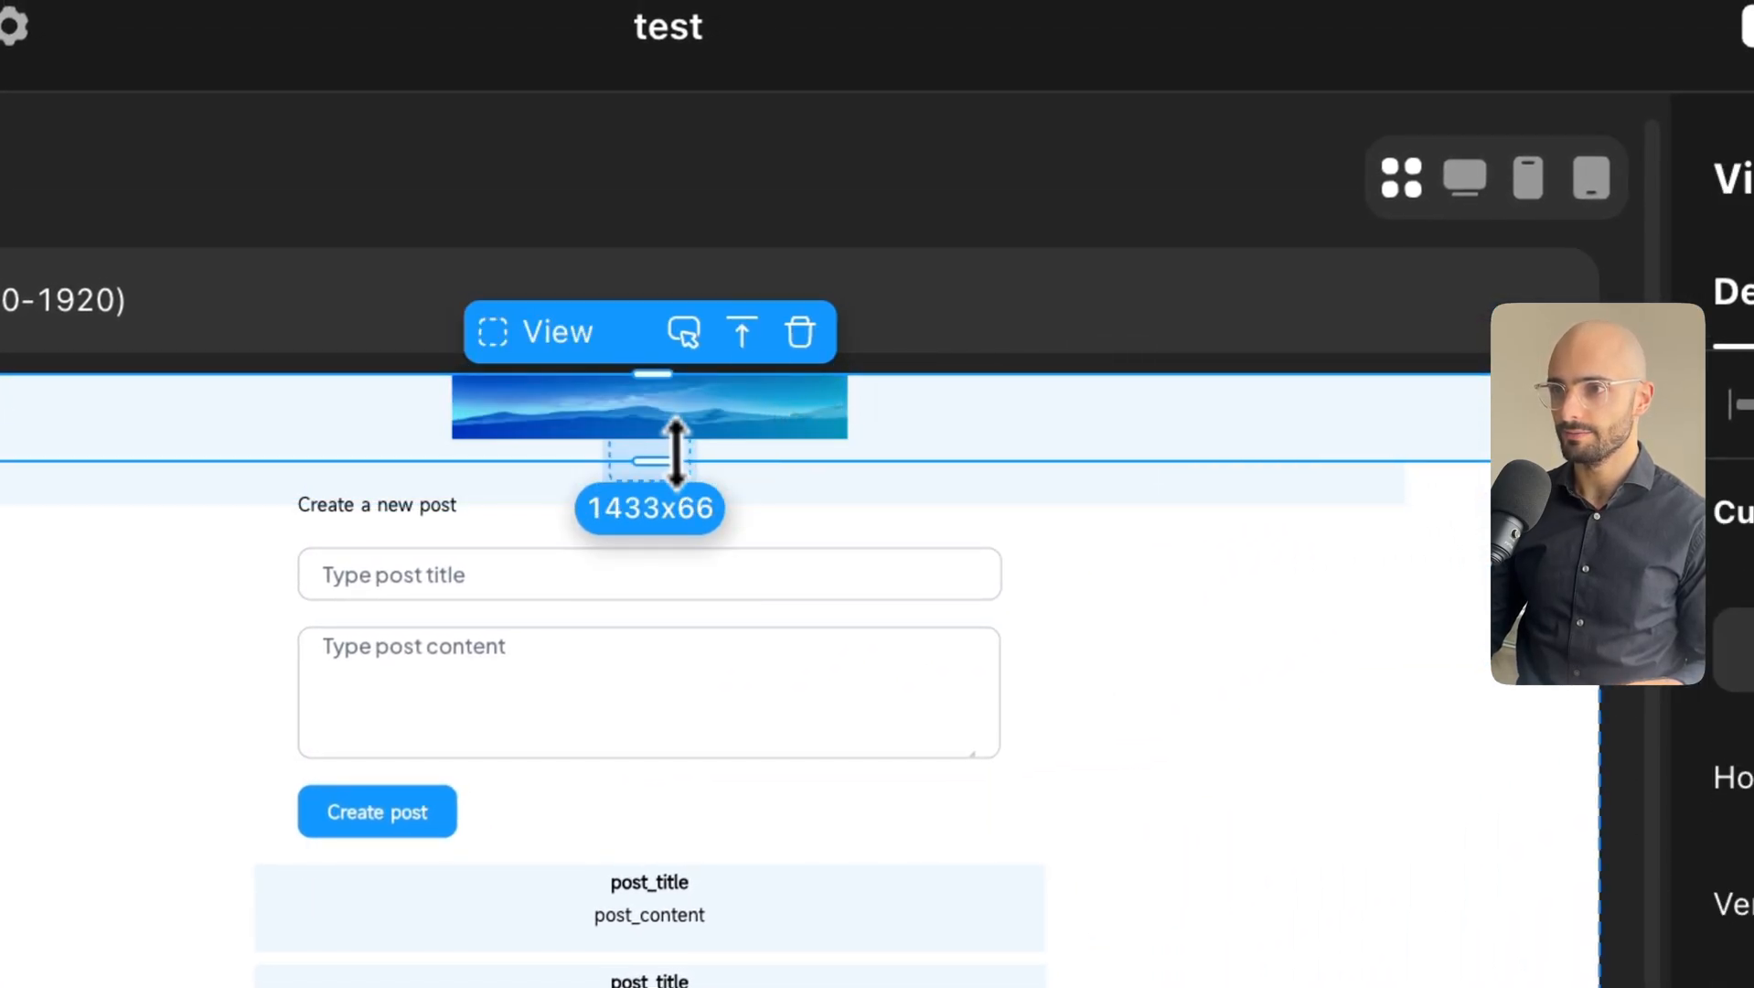
{"action": "left_click_drag", "start_coordinate": [662, 464], "coordinate": [666, 537]}
Add a small empty box beneath the header image, then select the whole header container.
{"action": "left_click", "coordinate": [637, 414]}
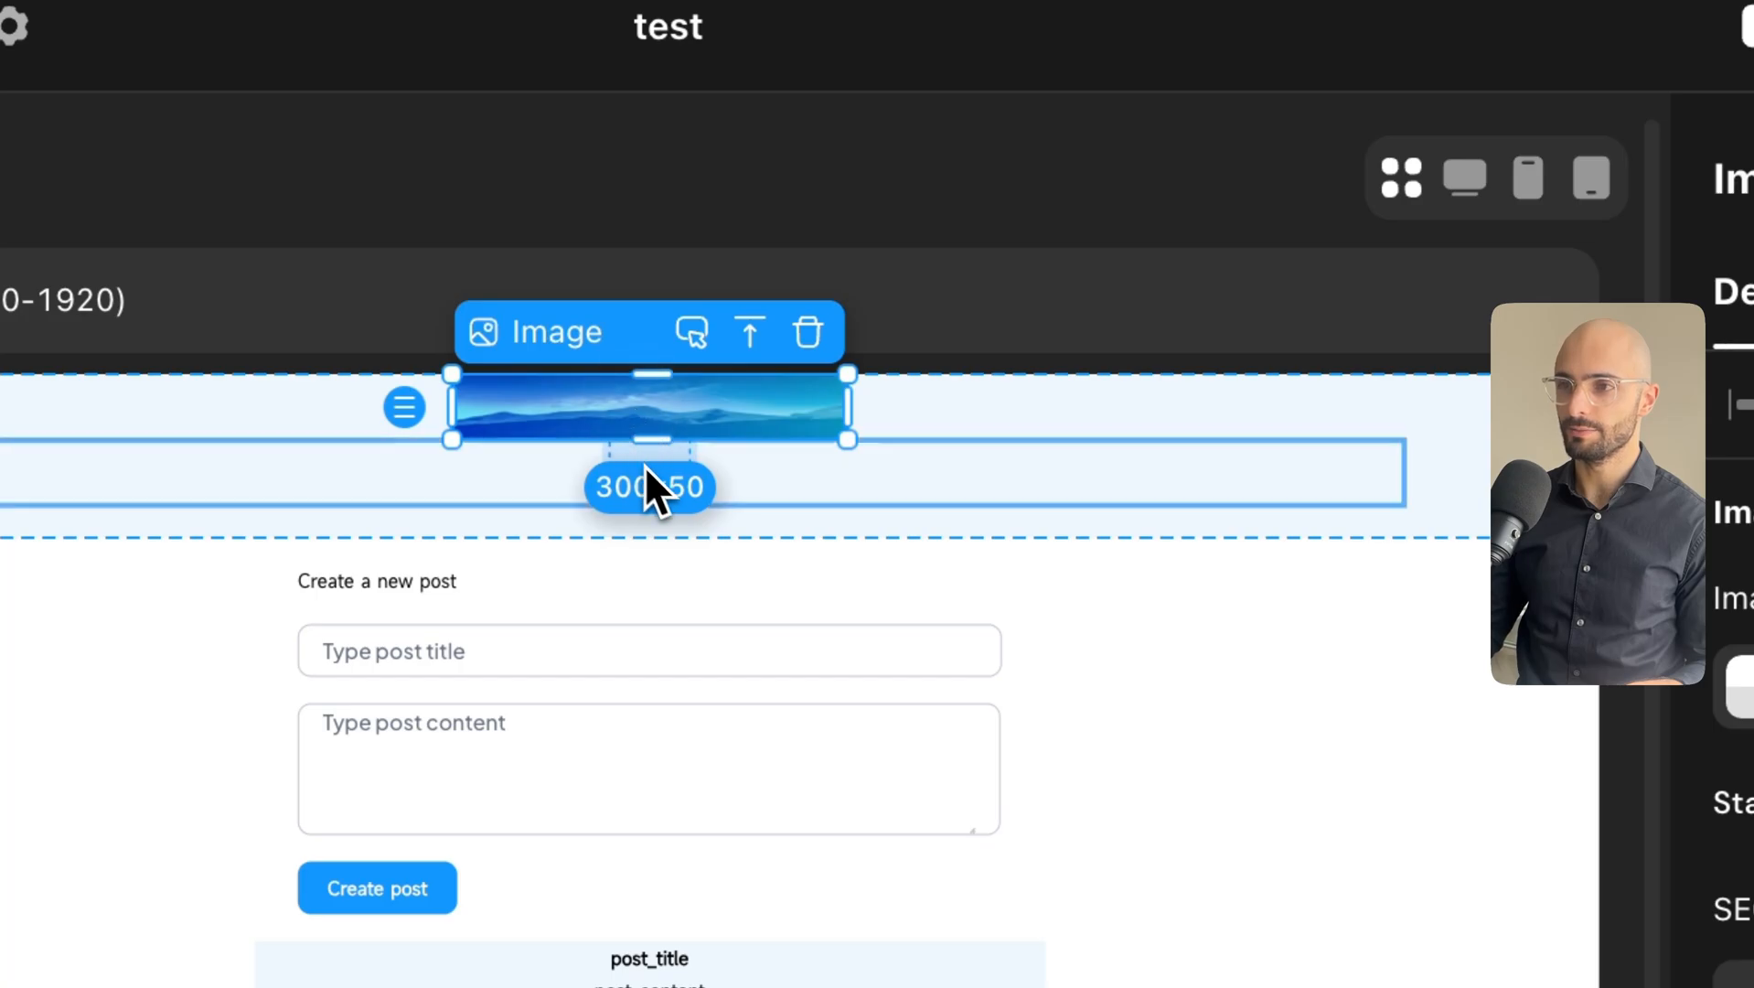
{"action": "left_click", "coordinate": [648, 477]}
{"action": "left_click", "coordinate": [641, 405]}
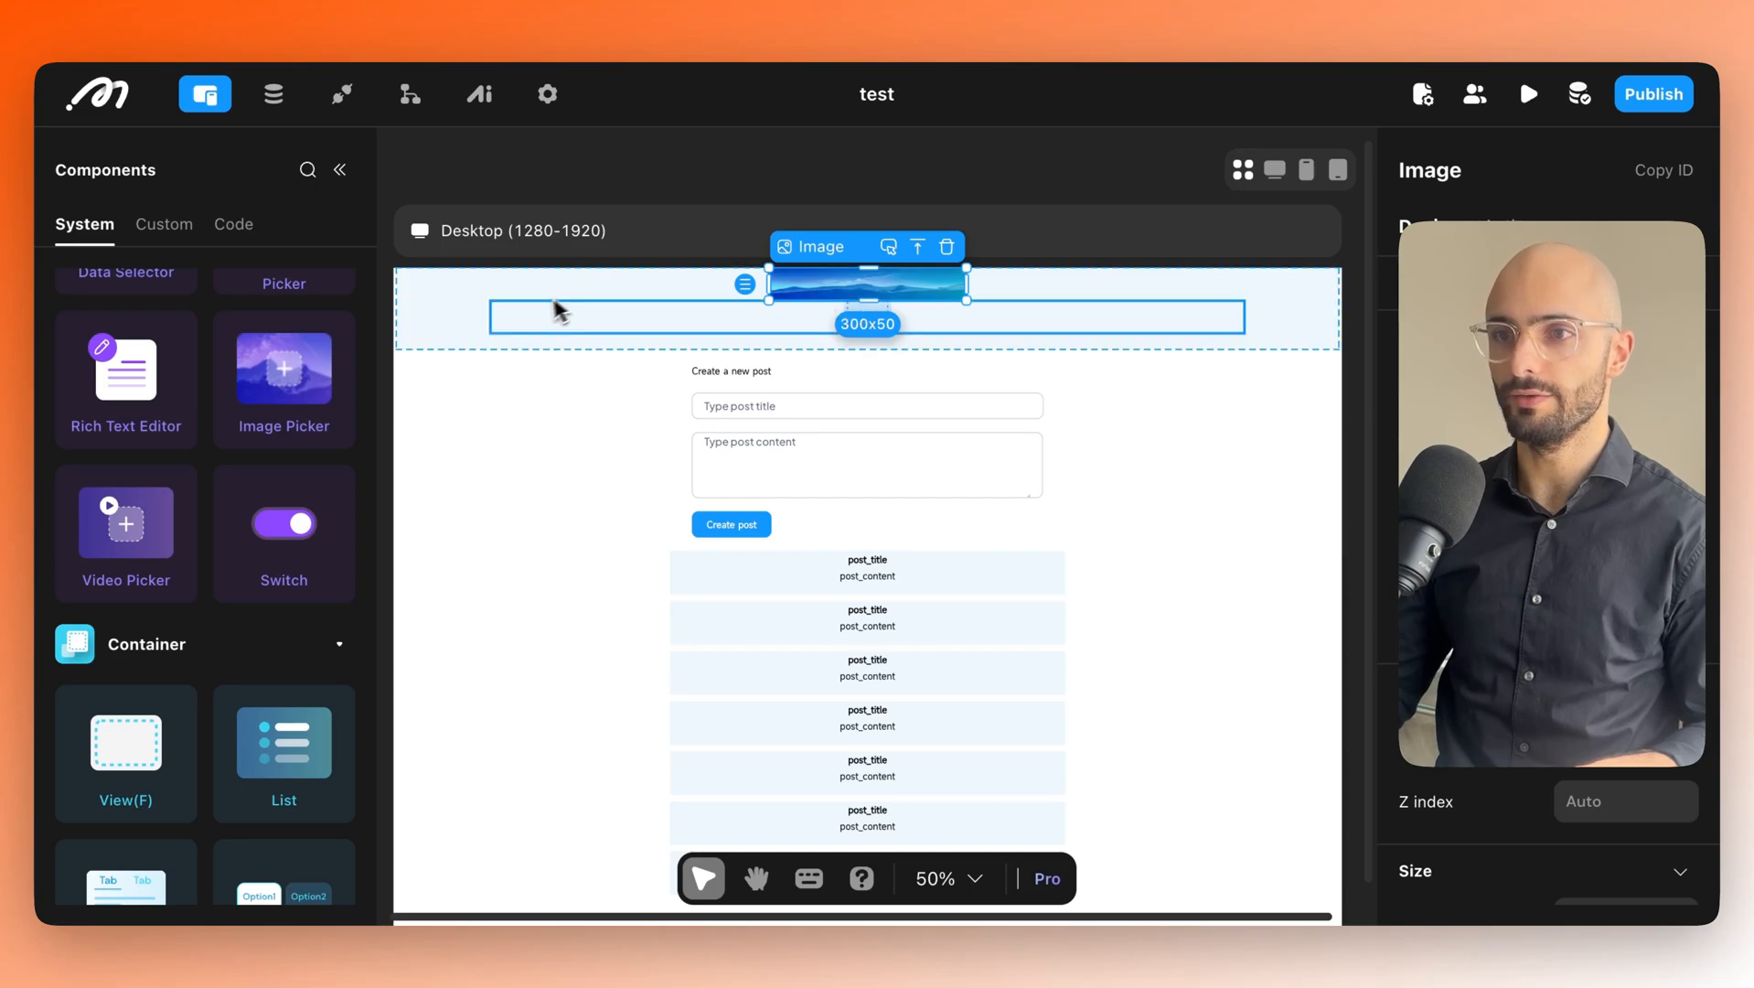
{"action": "left_click", "coordinate": [430, 328]}
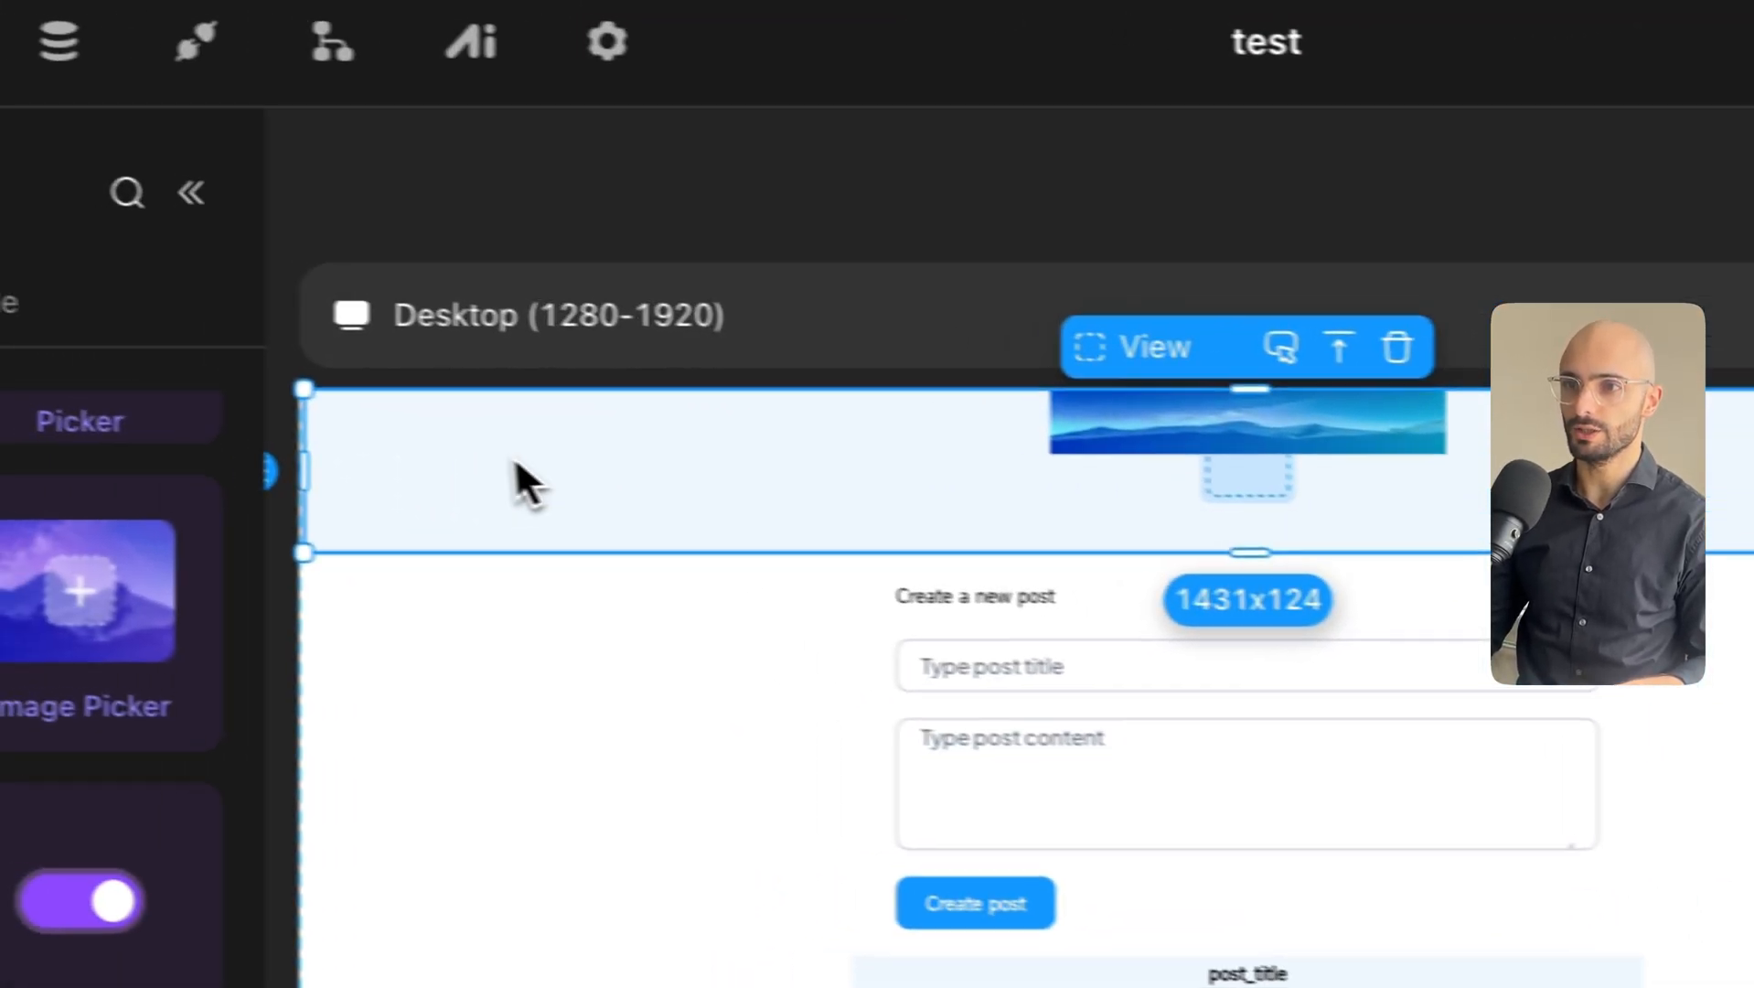
{"action": "key", "text": "t"}
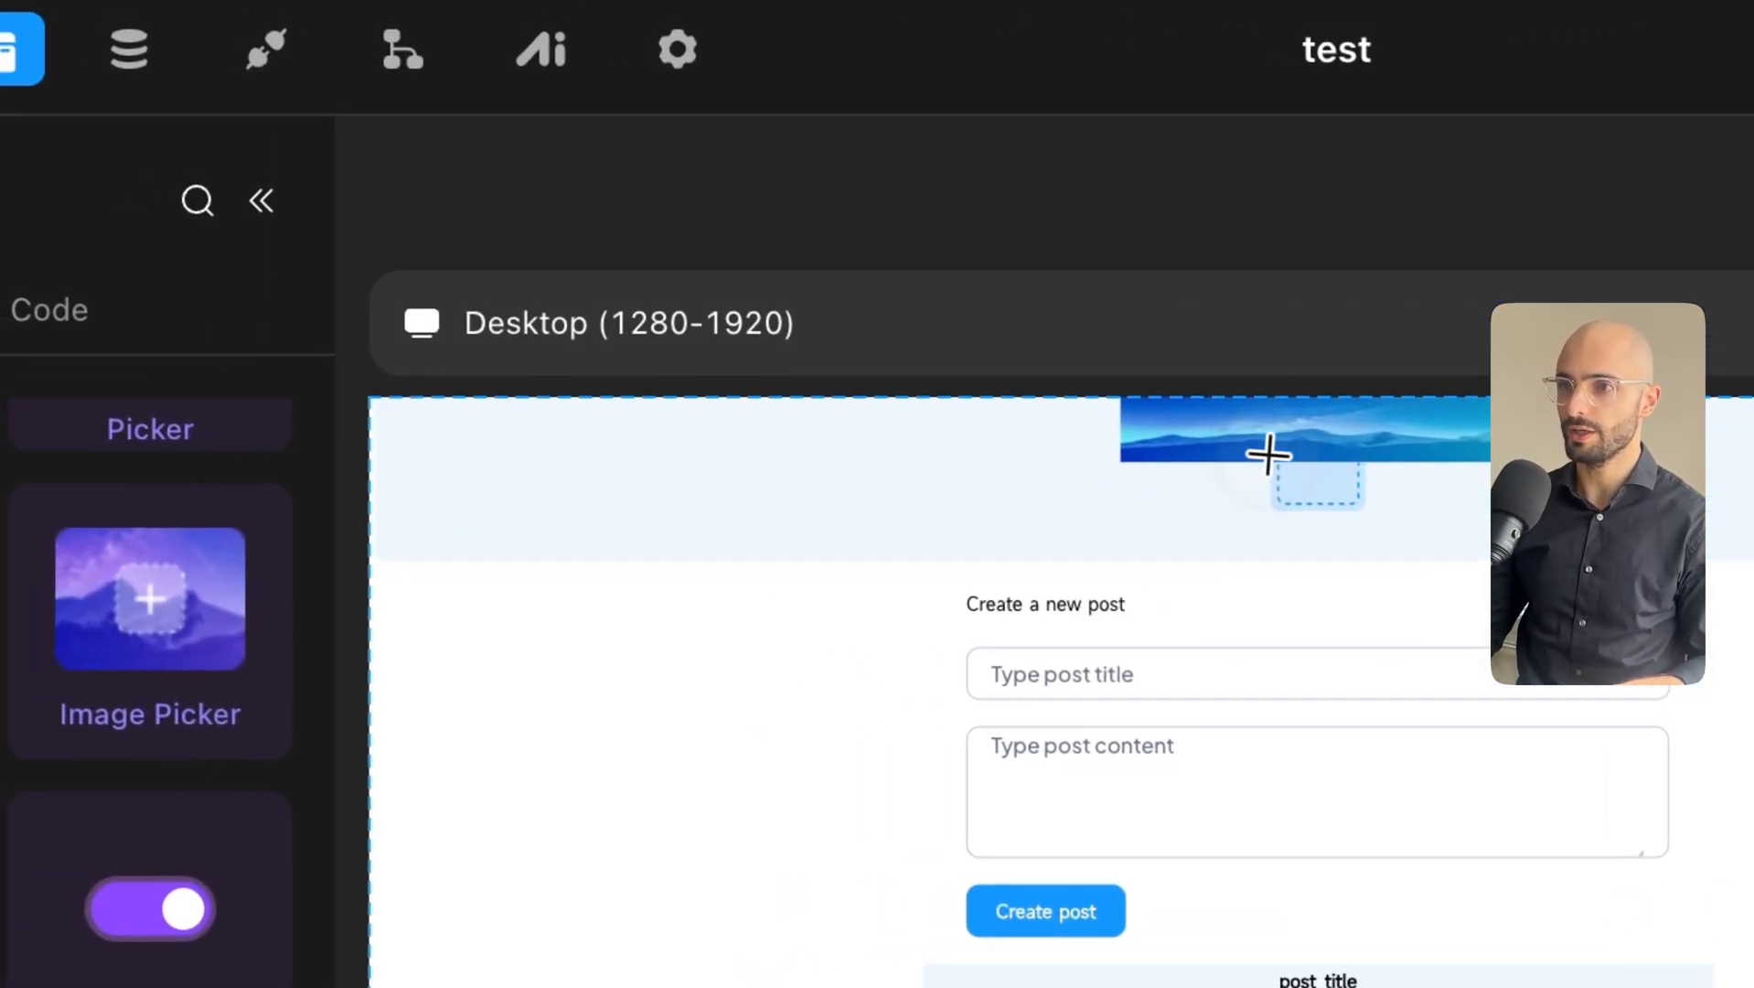
{"action": "left_click", "coordinate": [1313, 498]}
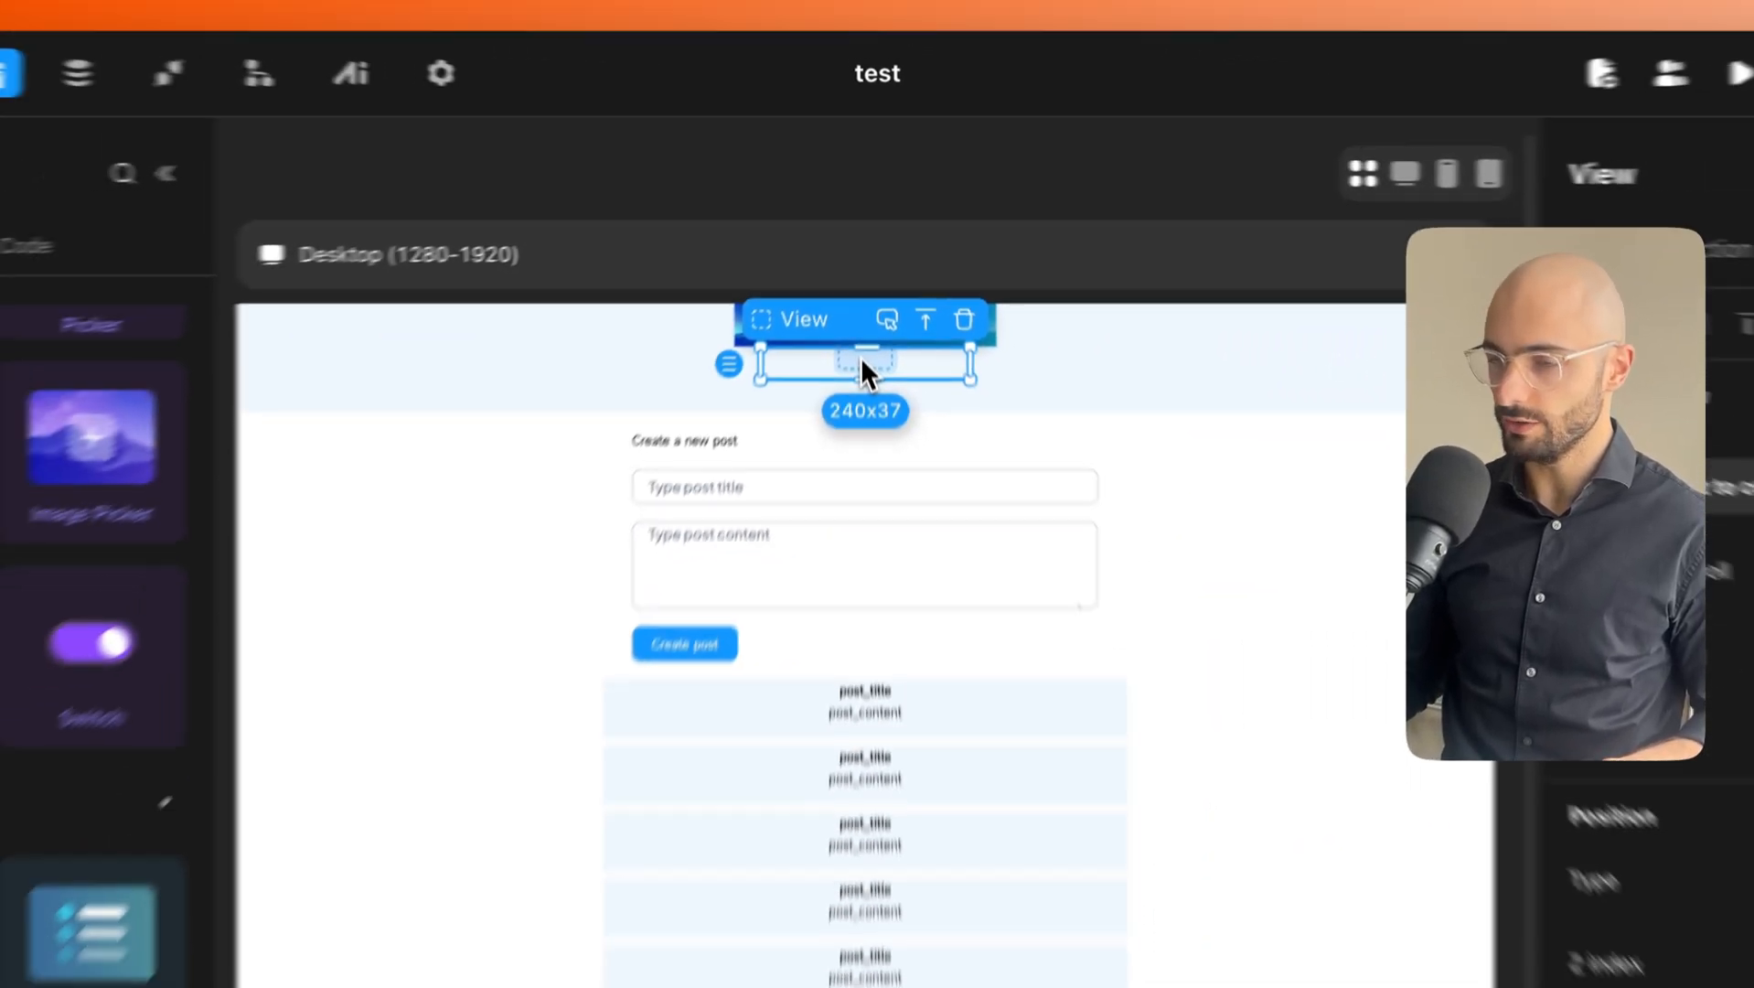
{"action": "key", "text": "shift"}
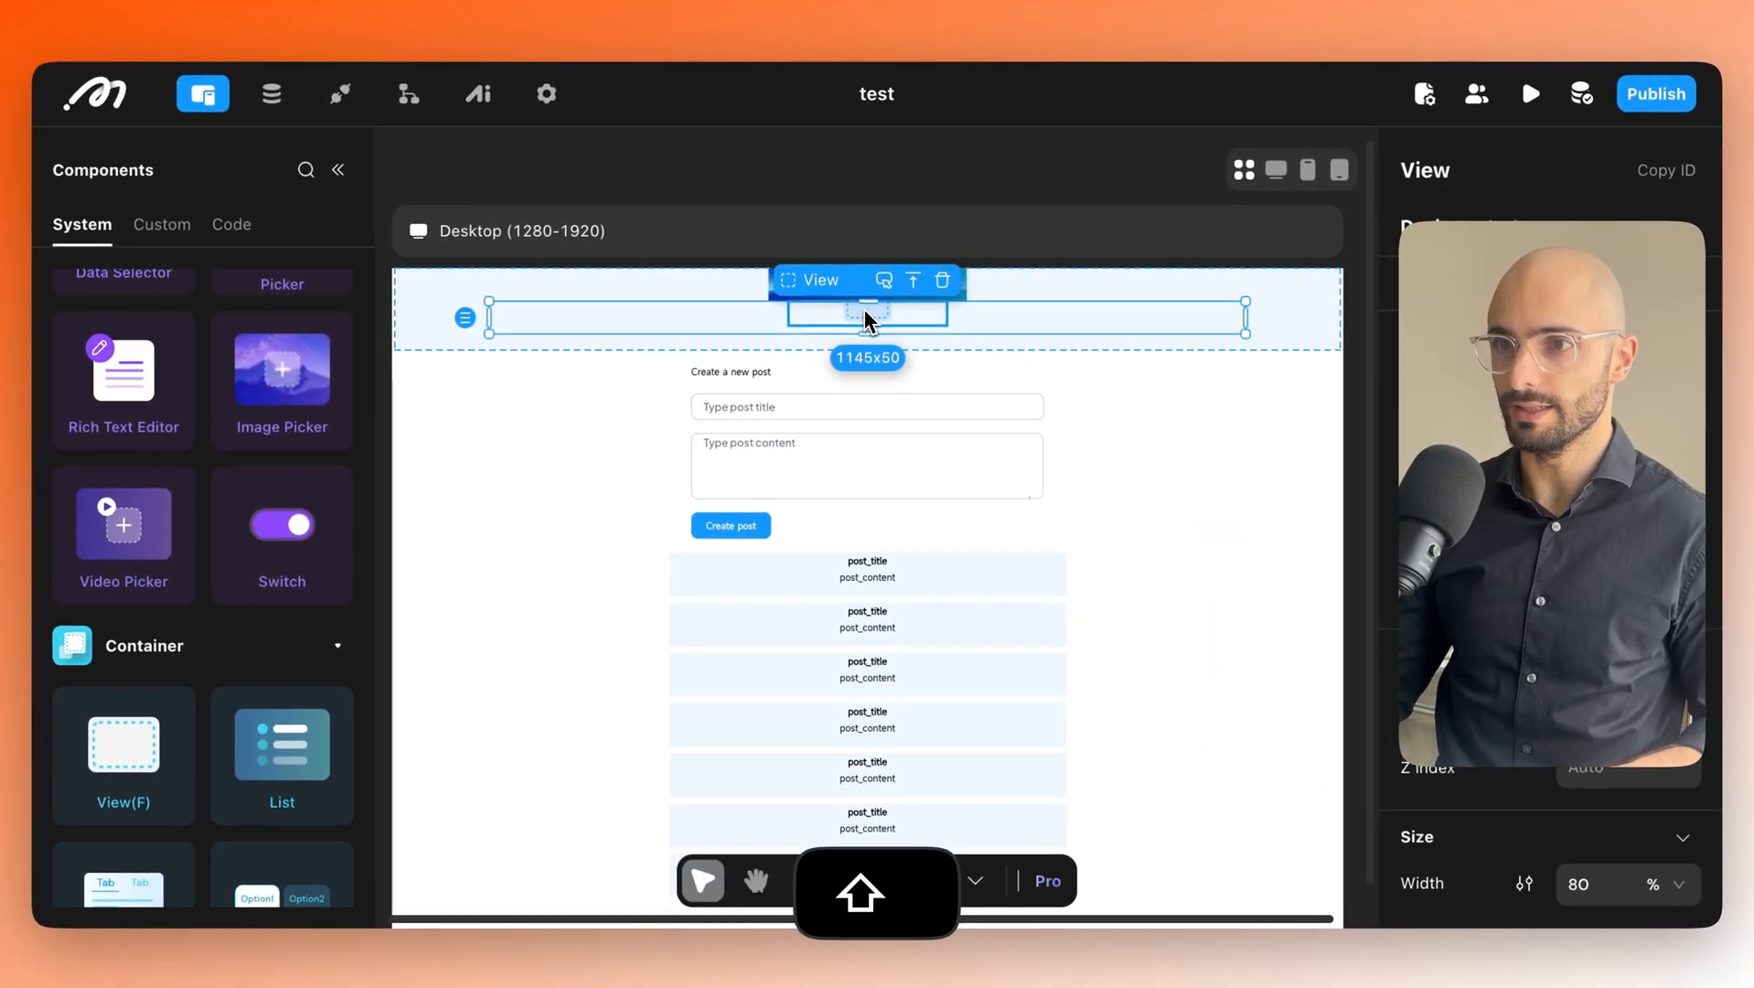
{"action": "key", "text": "shift"}
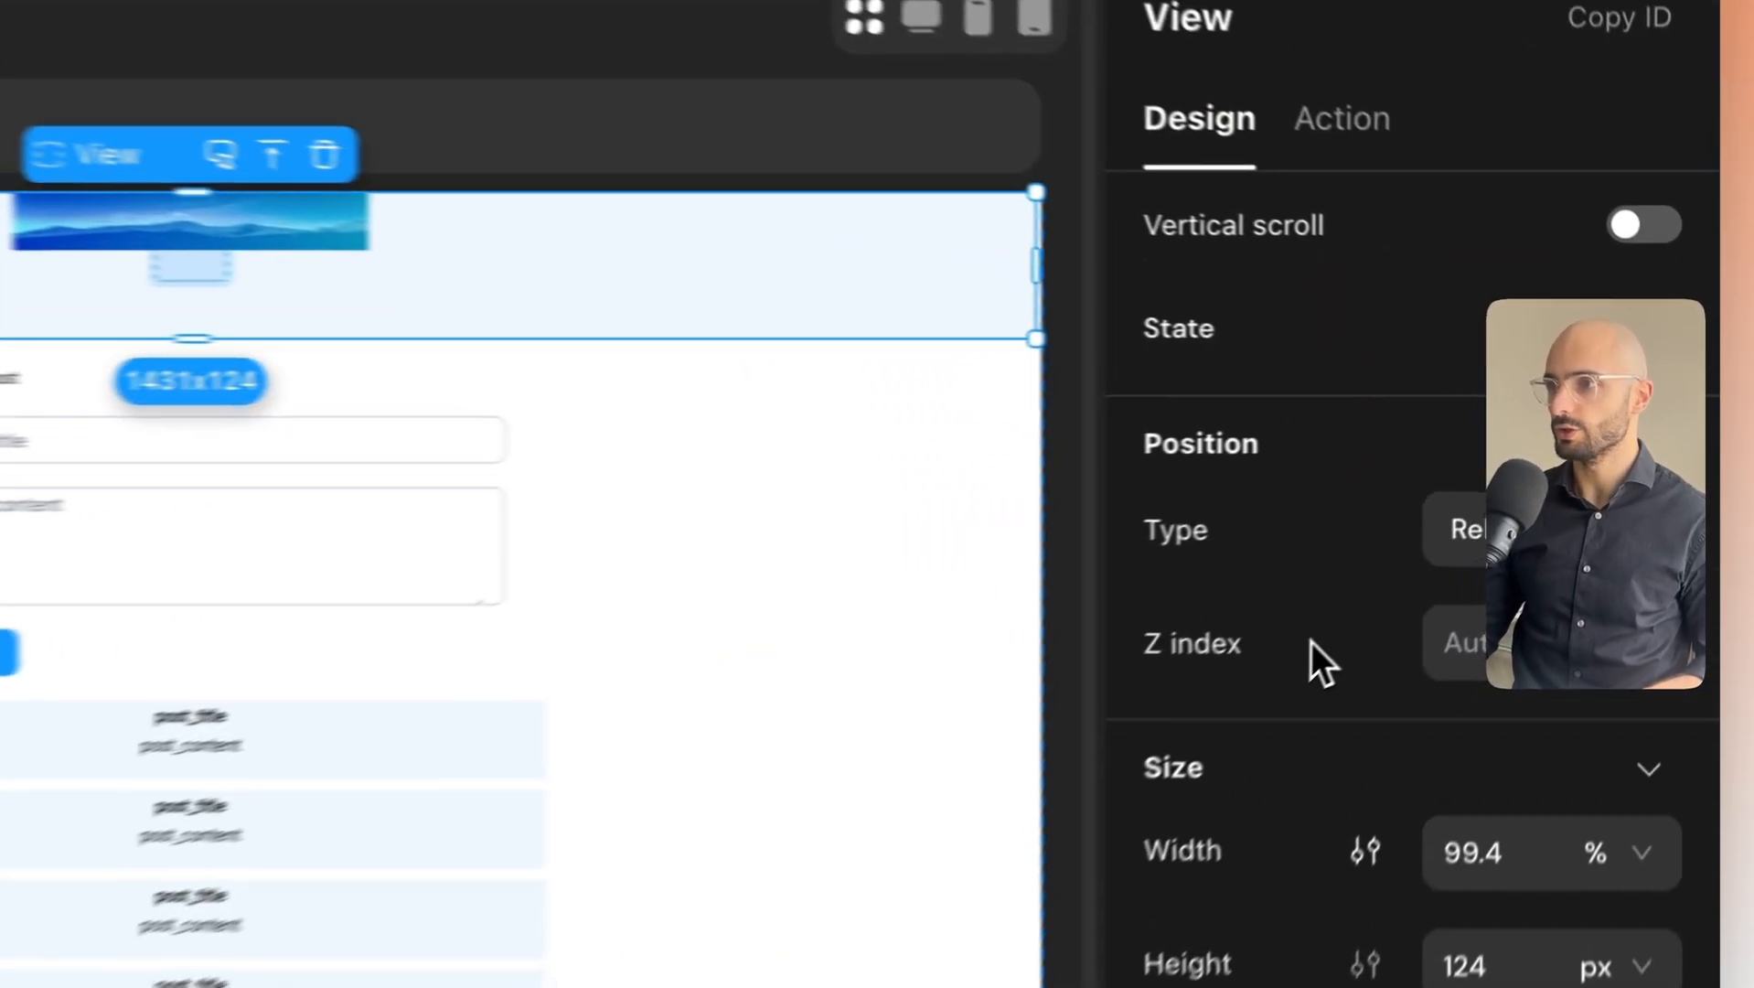
Set the header's layout direction to Horizontal and delete the small 240x37 empty box.
{"action": "scroll", "coordinate": [1466, 494], "scroll_direction": "down", "scroll_amount": 5}
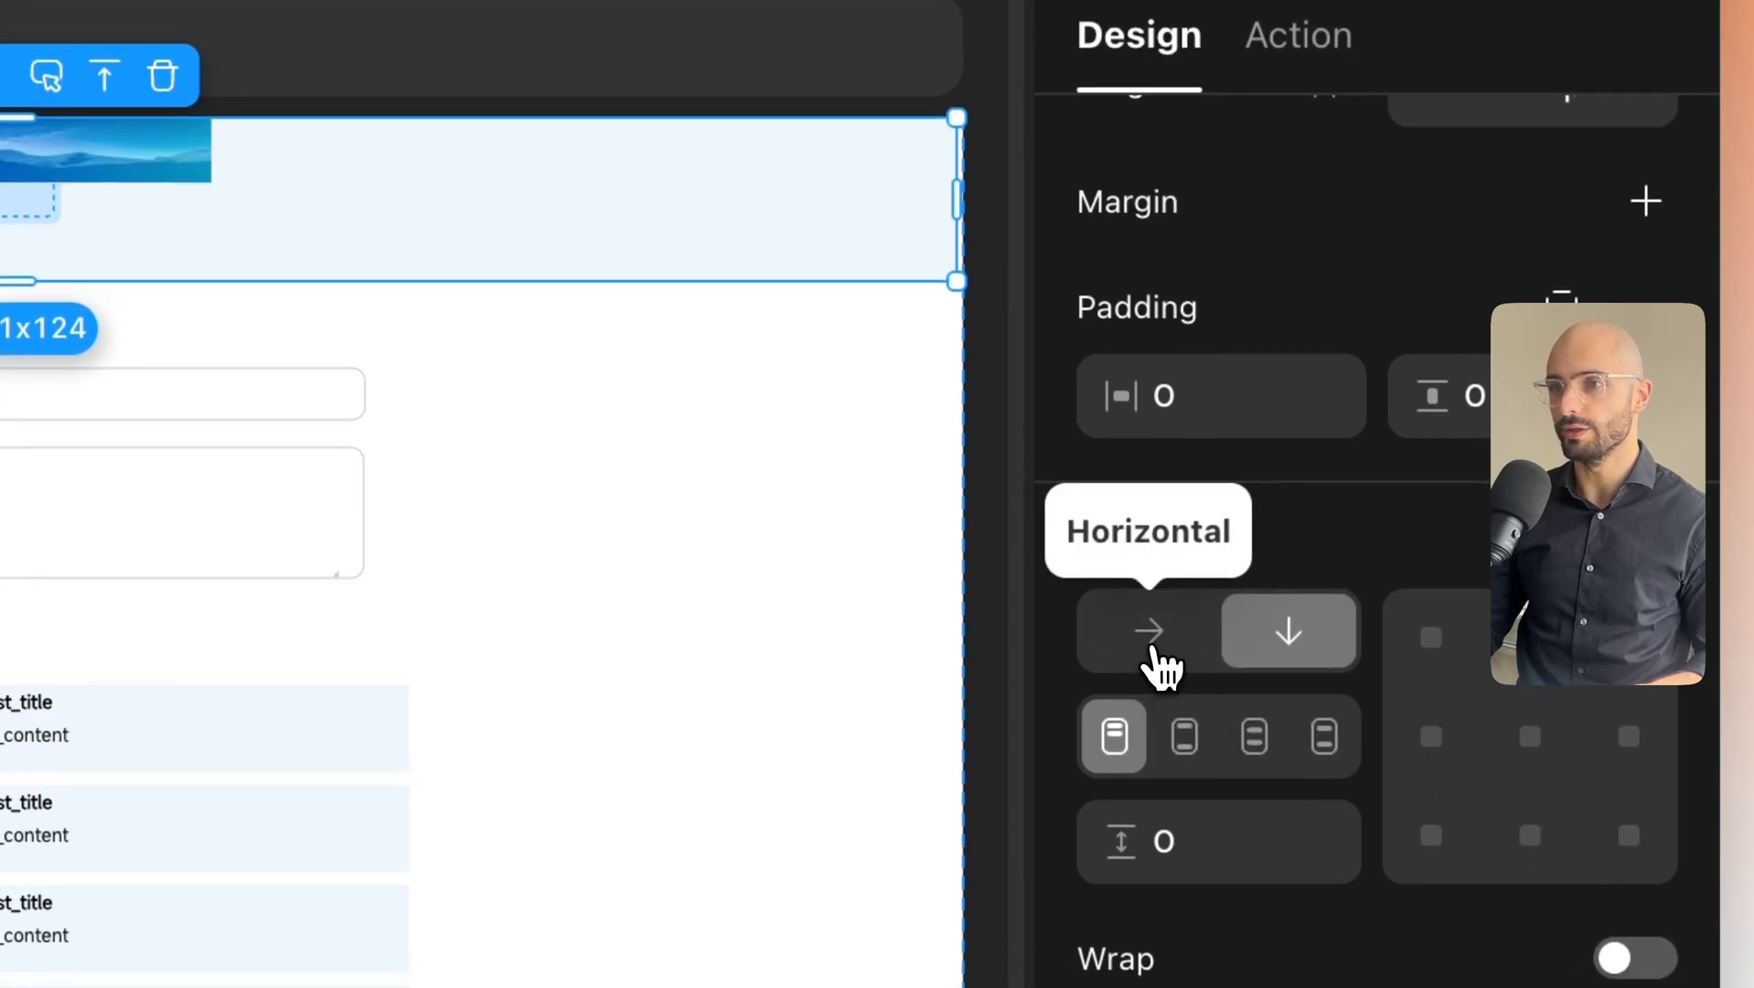
{"action": "left_click", "coordinate": [1150, 633]}
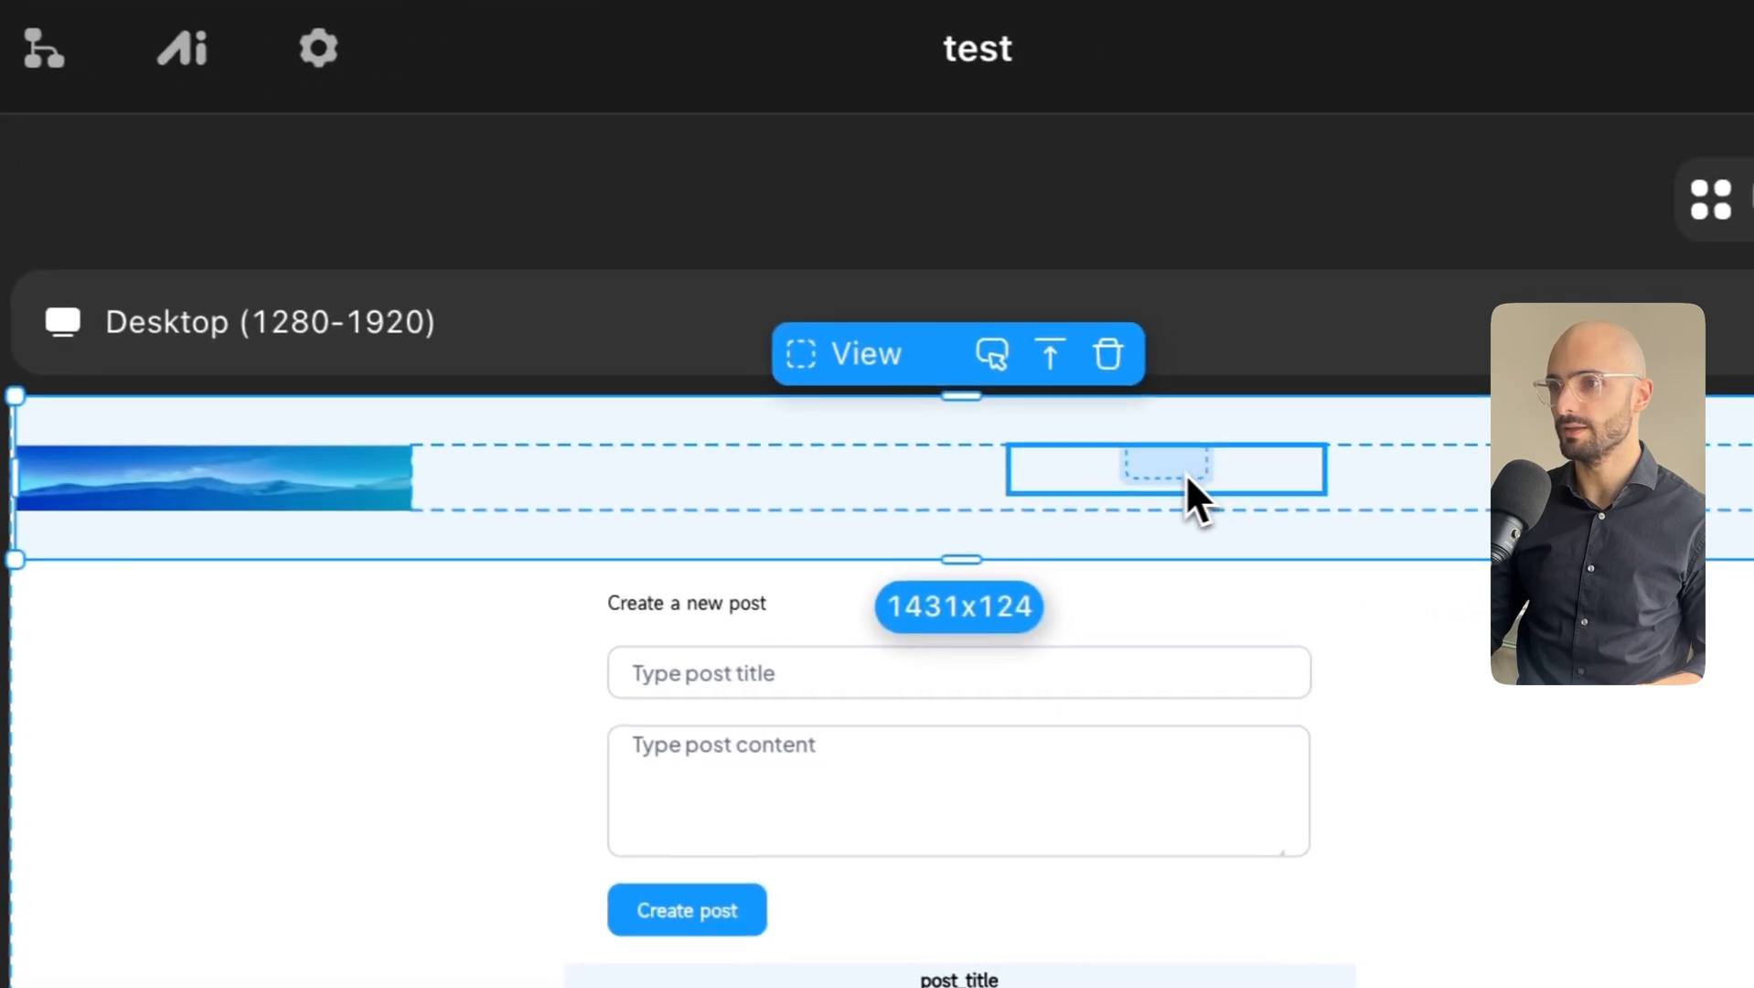
{"action": "left_click", "coordinate": [1073, 485]}
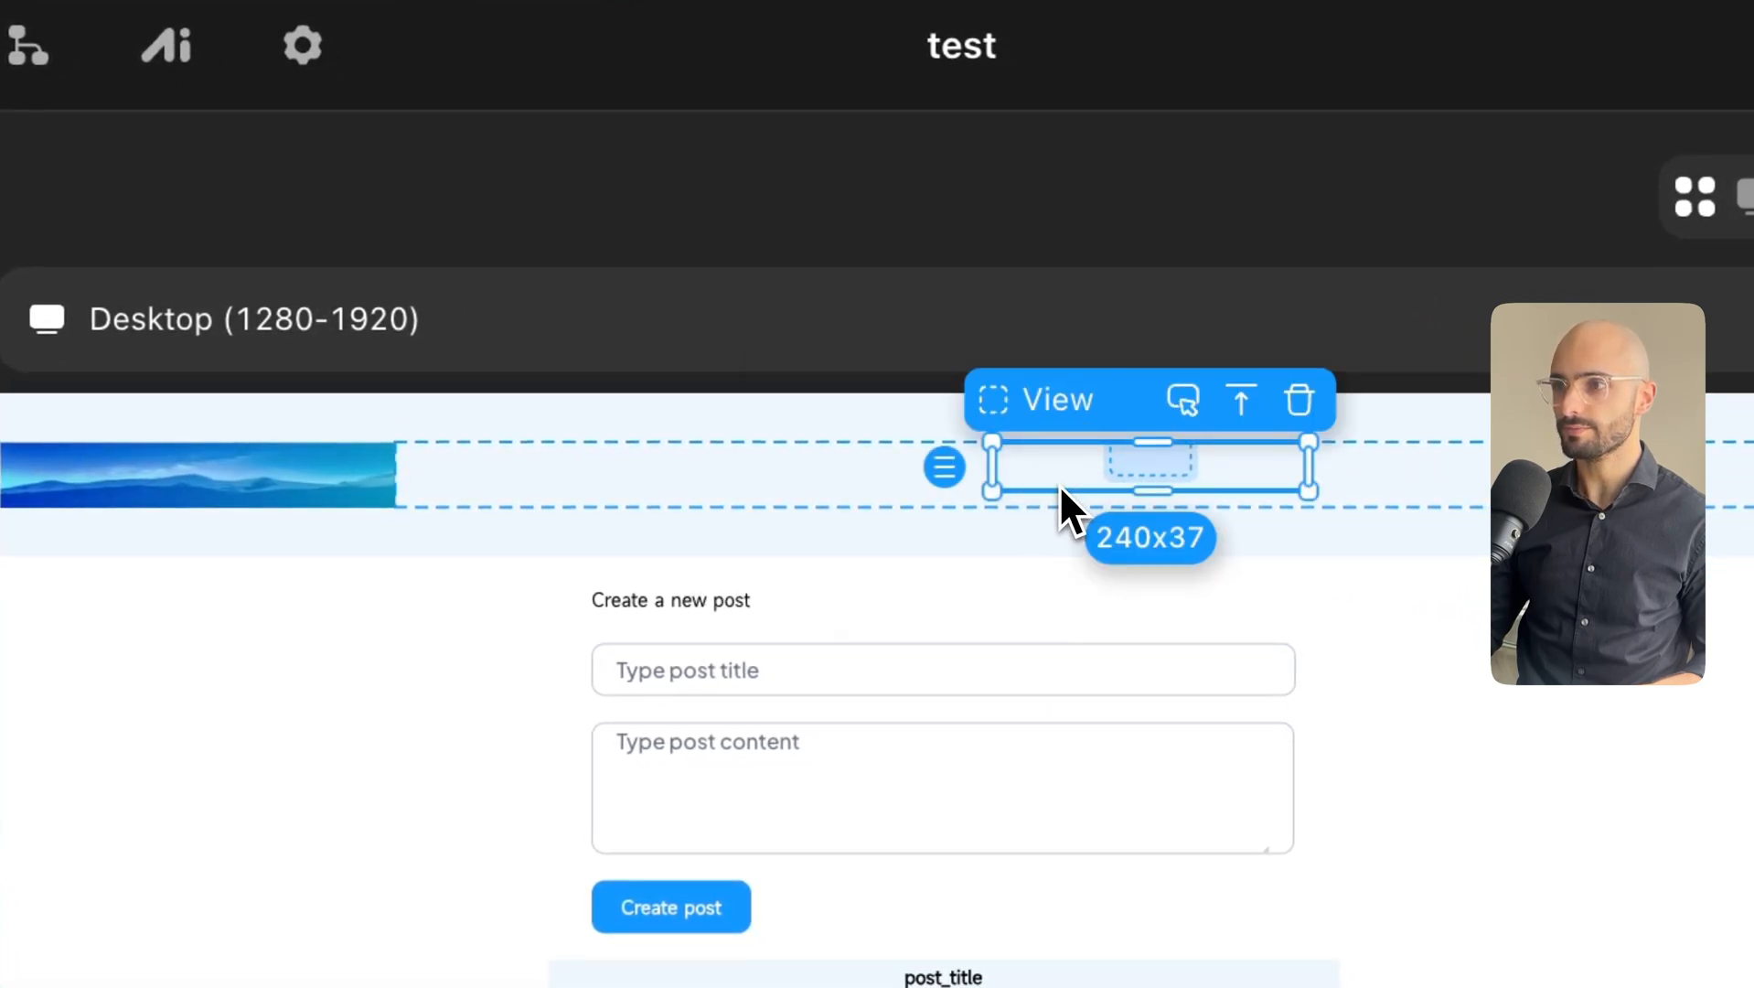
{"action": "left_click", "coordinate": [744, 490]}
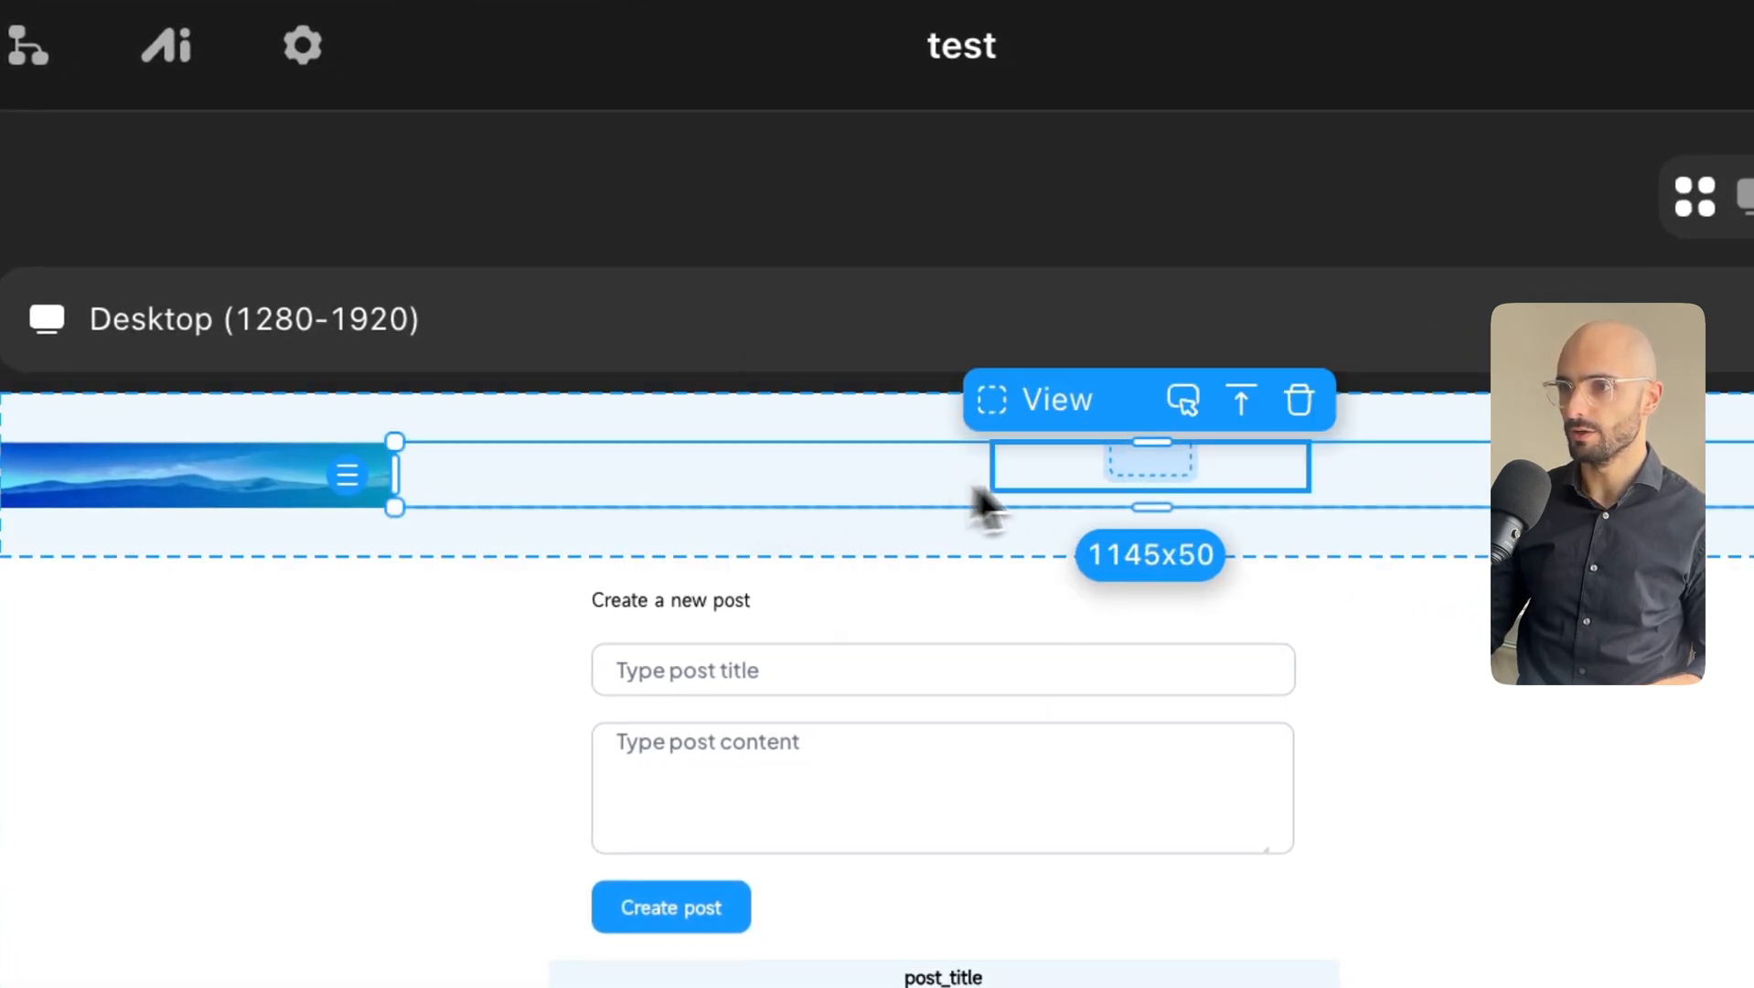
{"action": "left_click", "coordinate": [1104, 482]}
{"action": "left_click", "coordinate": [842, 516]}
{"action": "left_click", "coordinate": [1042, 482]}
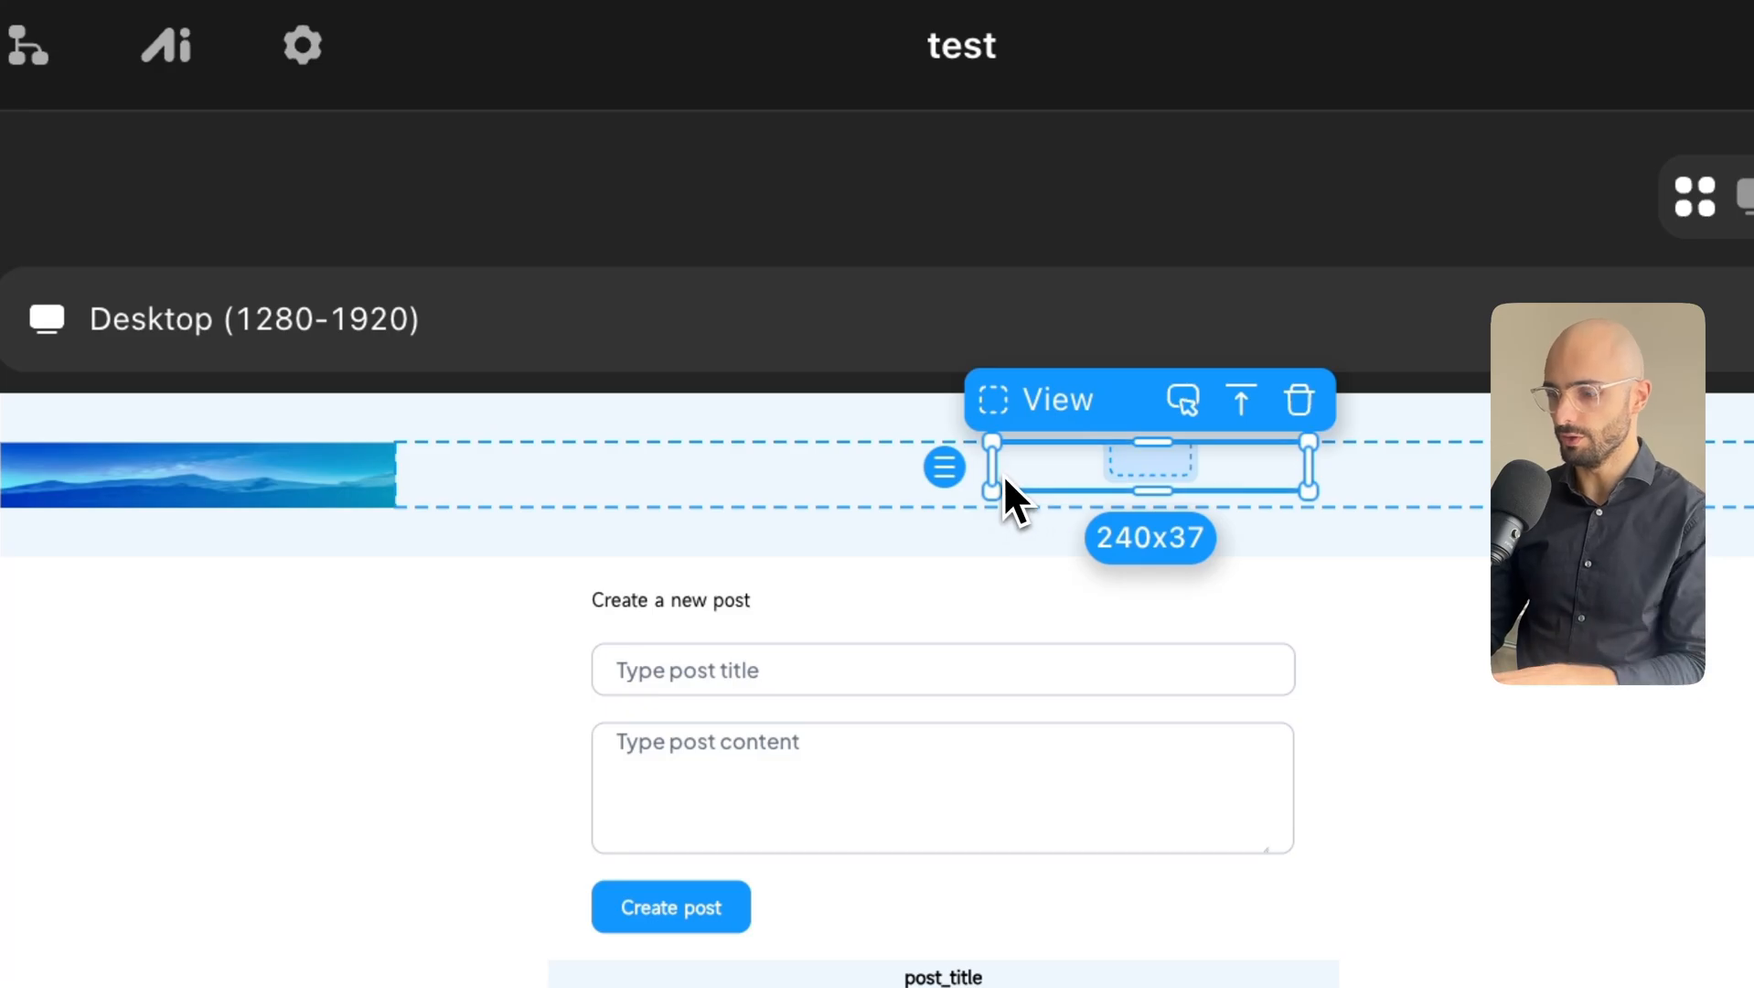
{"action": "key", "text": "BackSpace"}
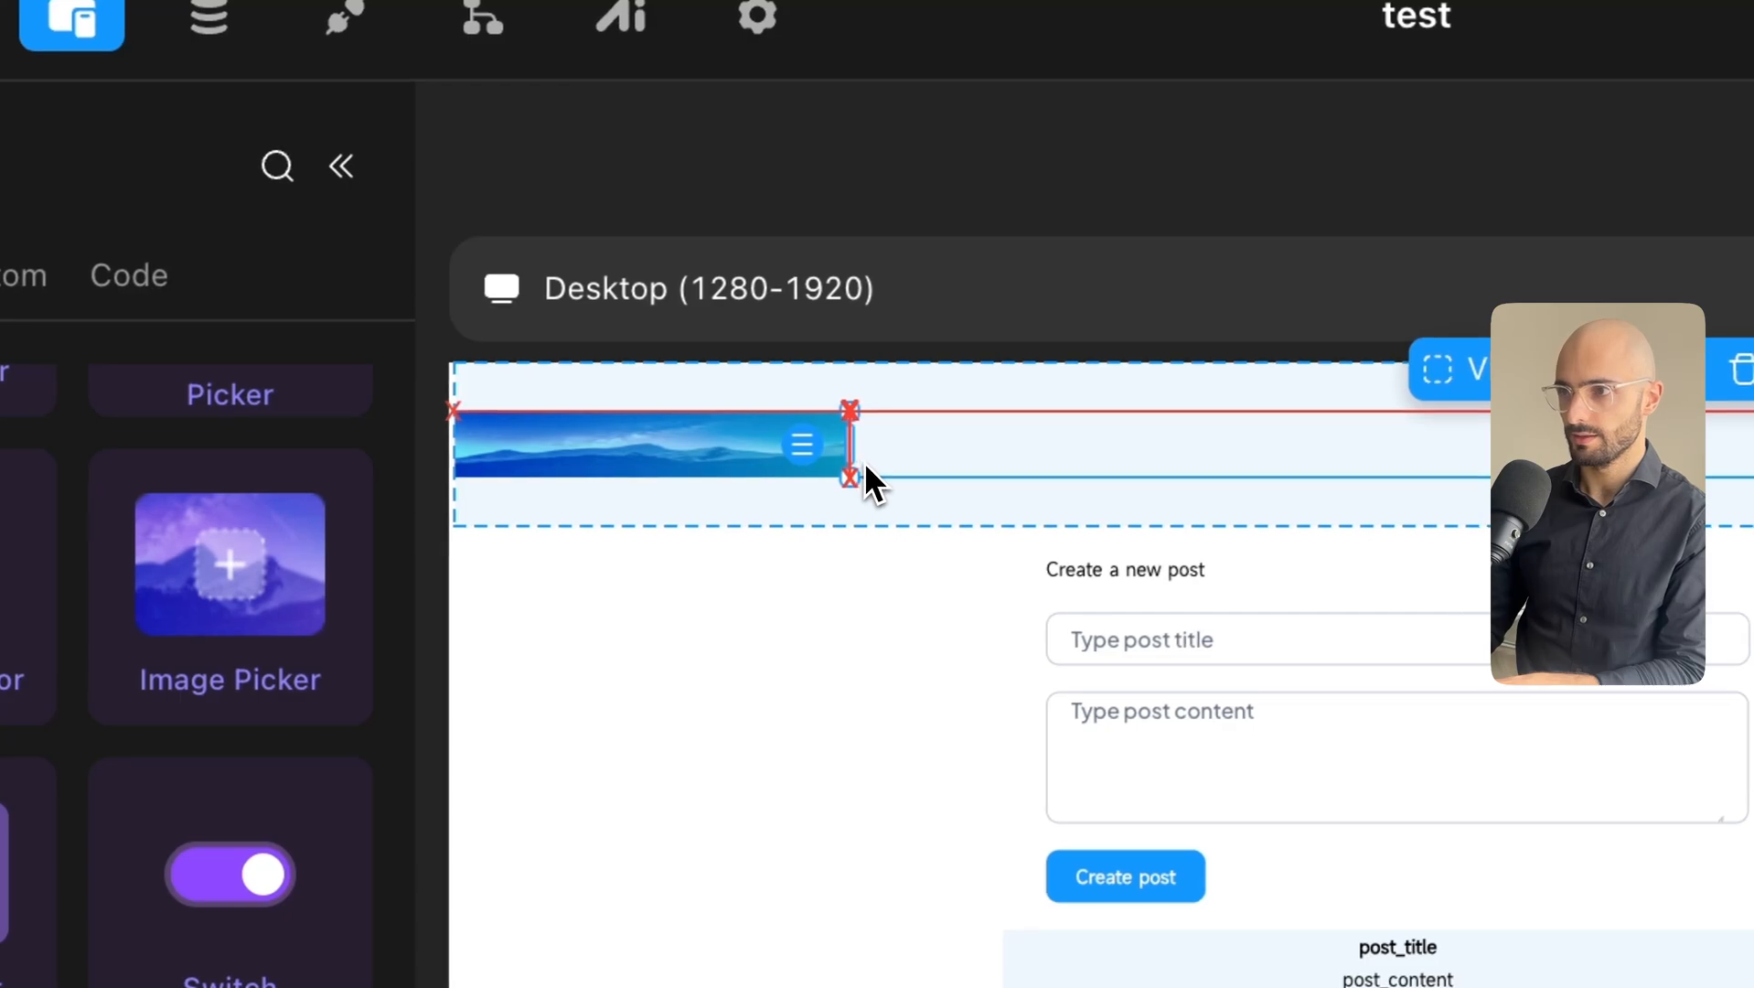
Shrink the header image to 106x50 and upload a local picture as its image source.
{"action": "left_click_drag", "start_coordinate": [851, 457], "coordinate": [601, 442]}
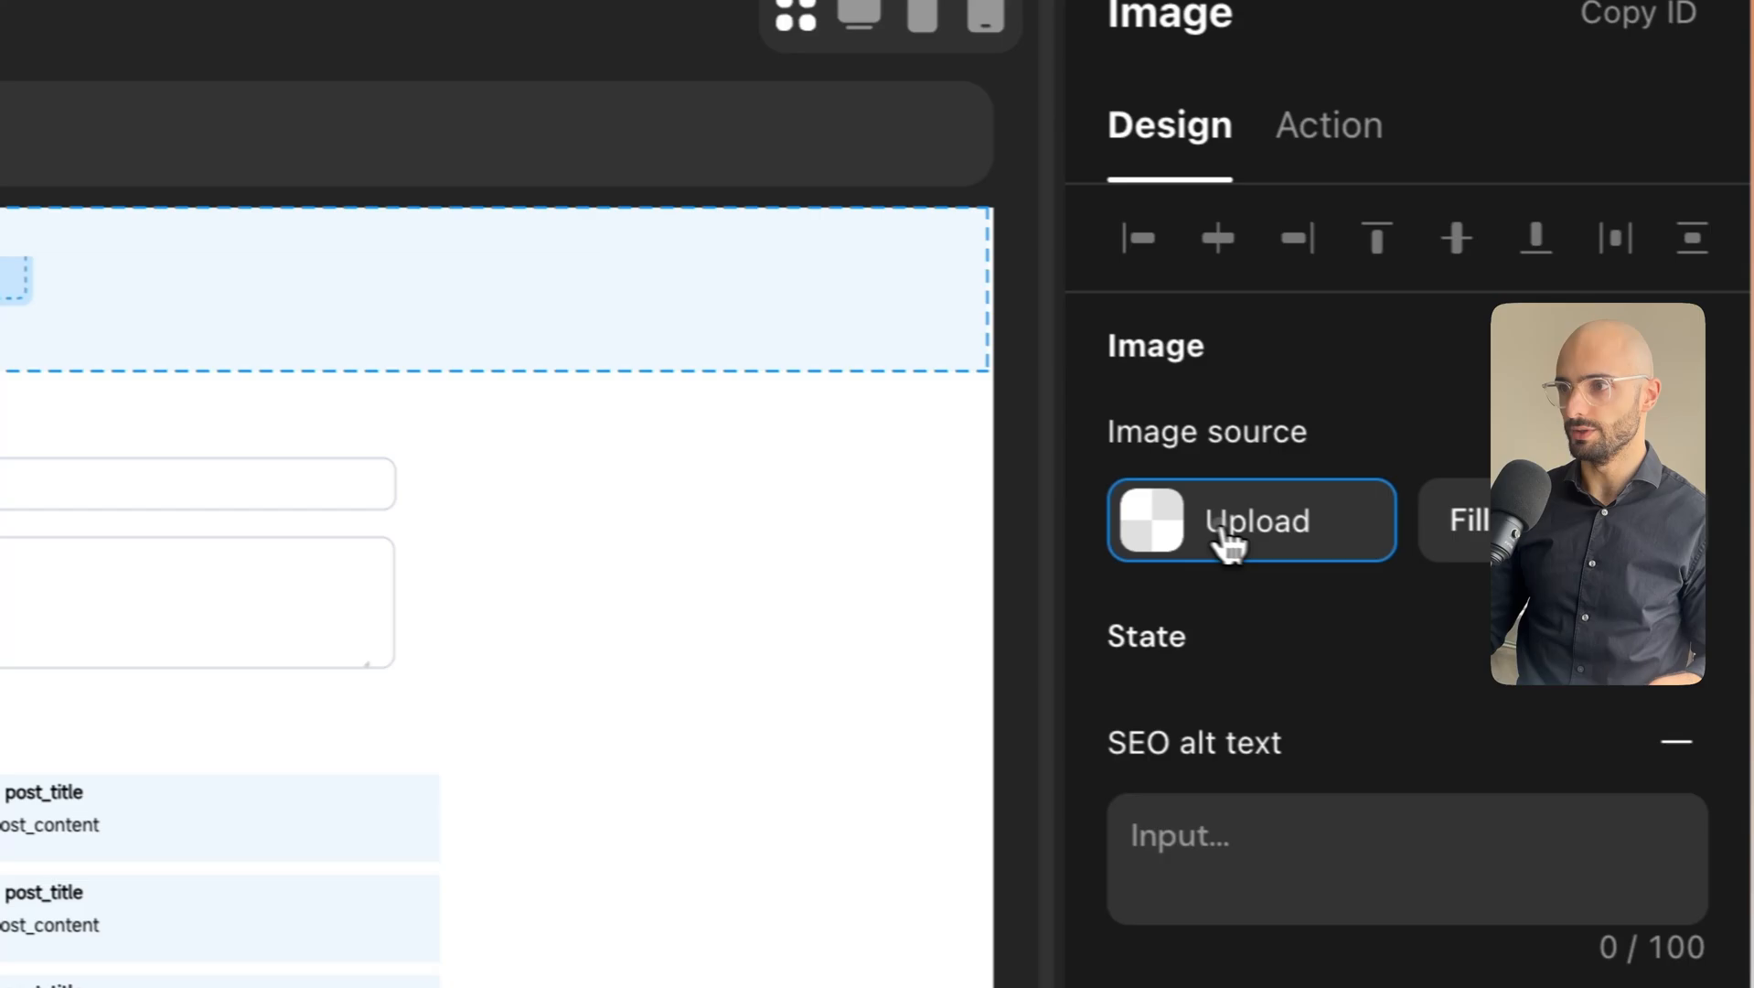
{"action": "left_click", "coordinate": [1221, 539]}
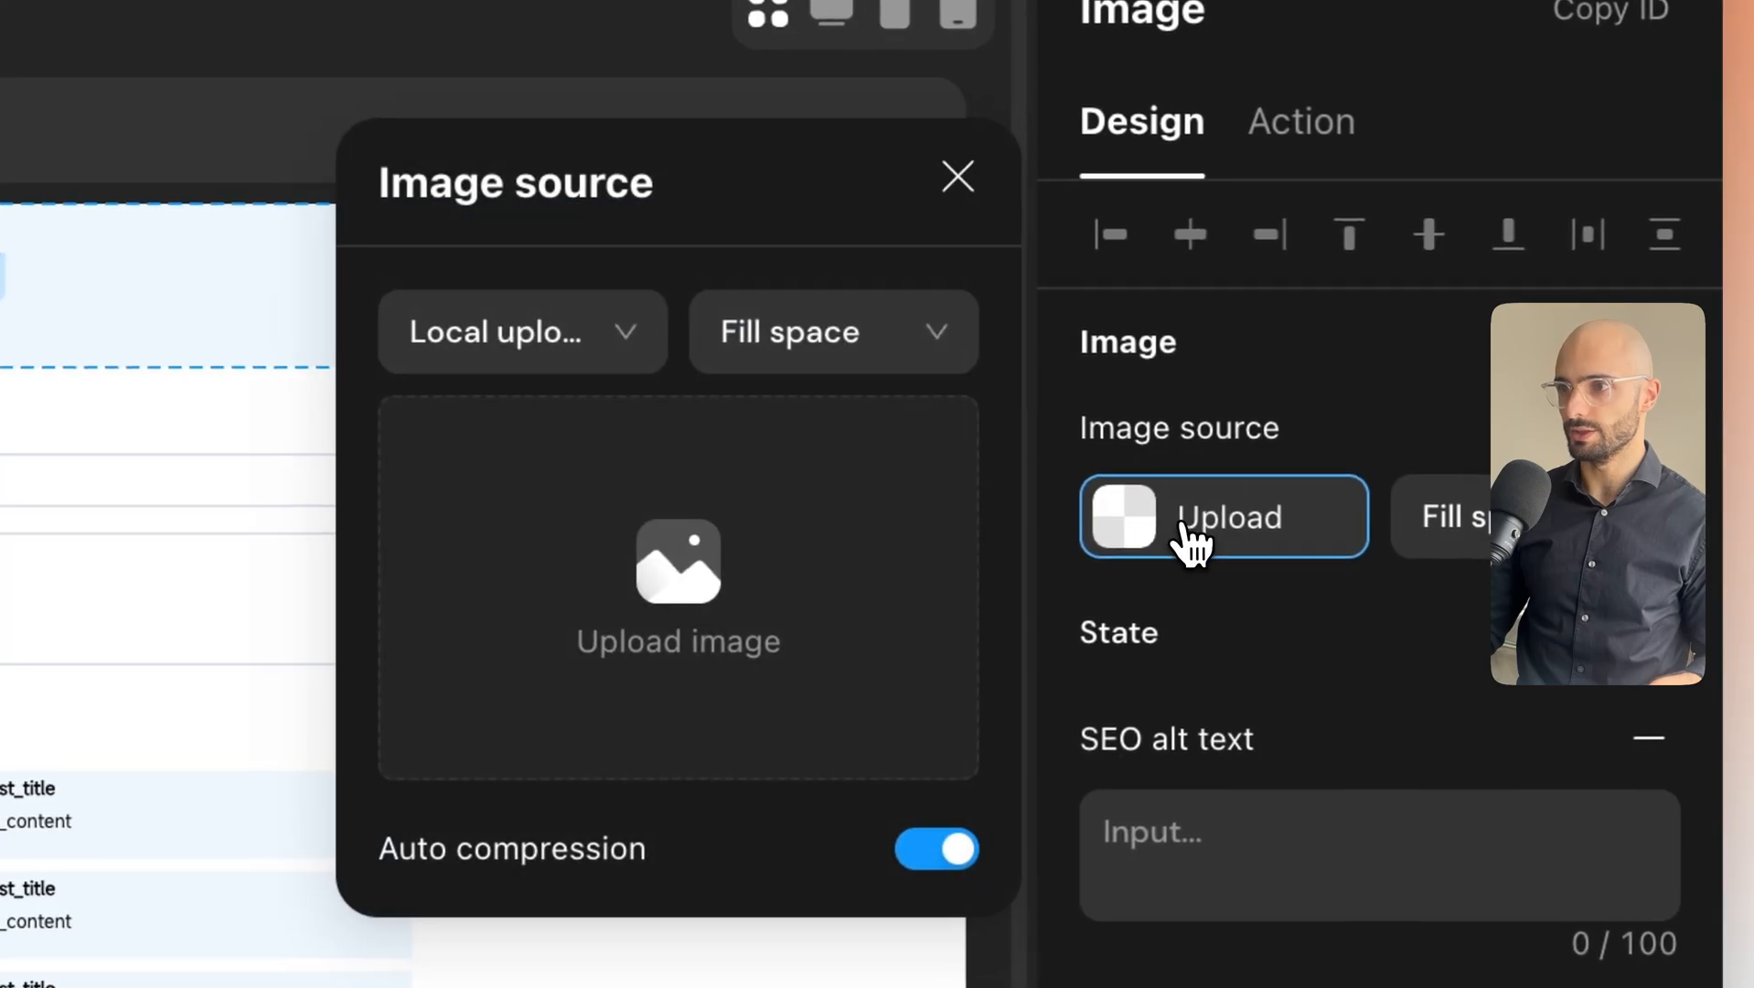
{"action": "left_click", "coordinate": [695, 585]}
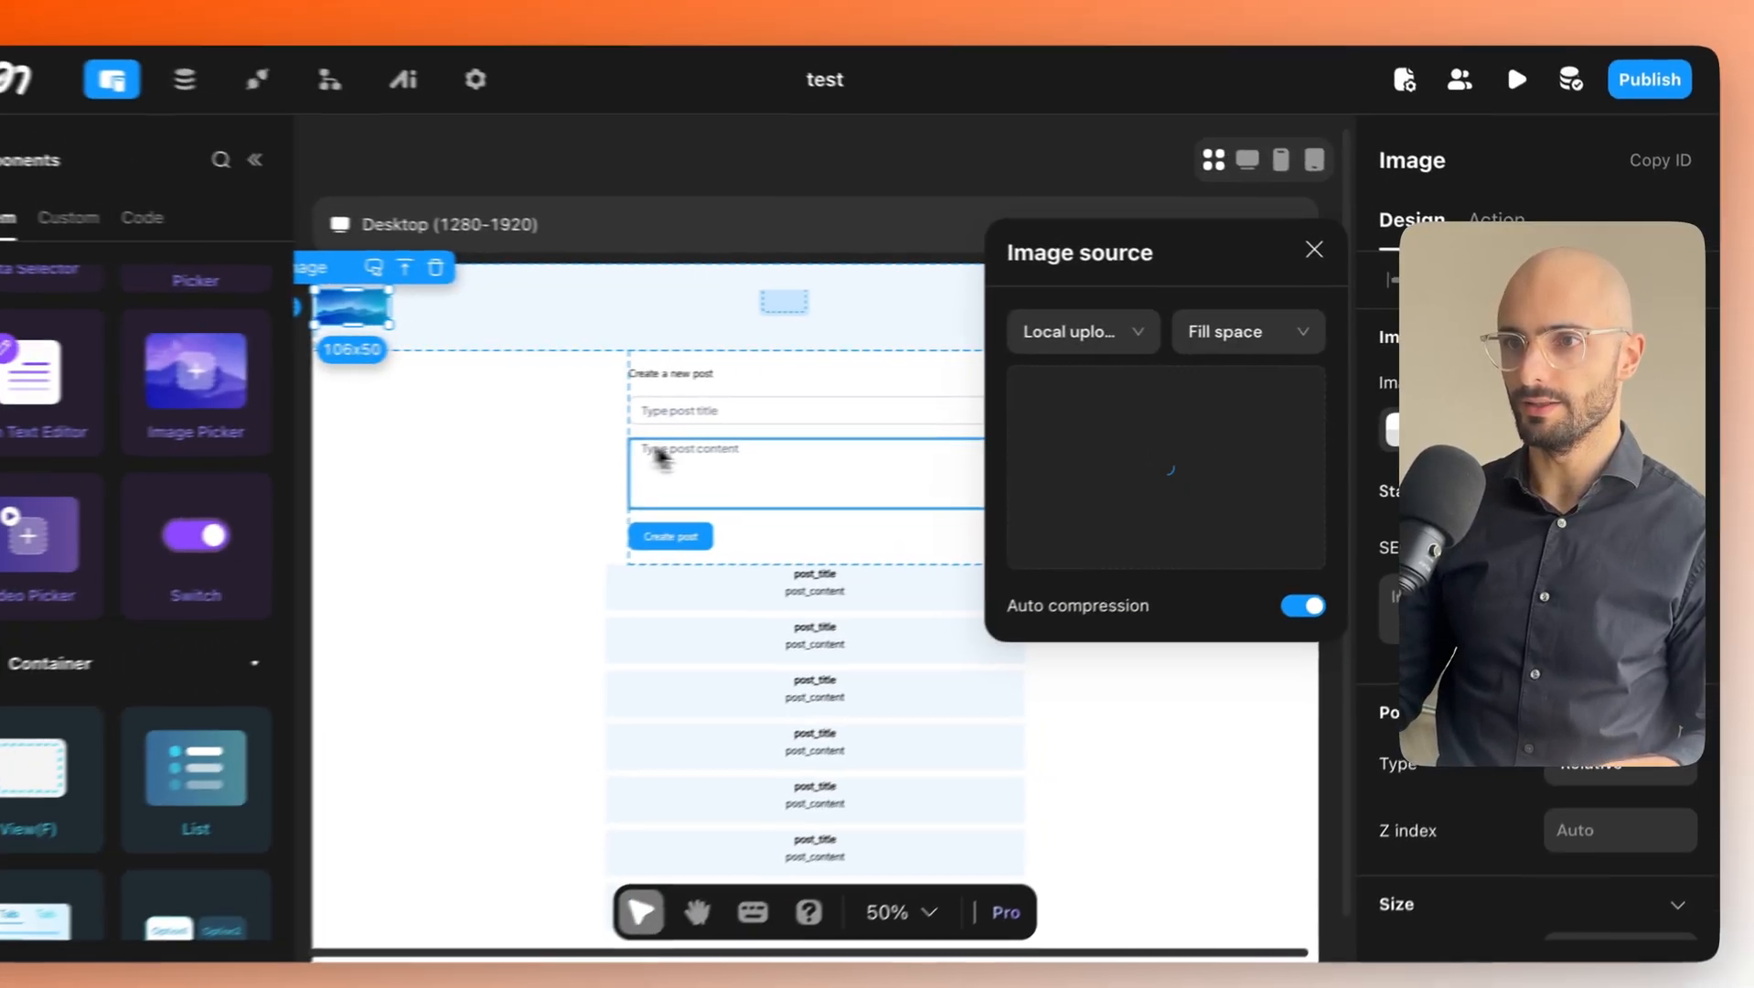
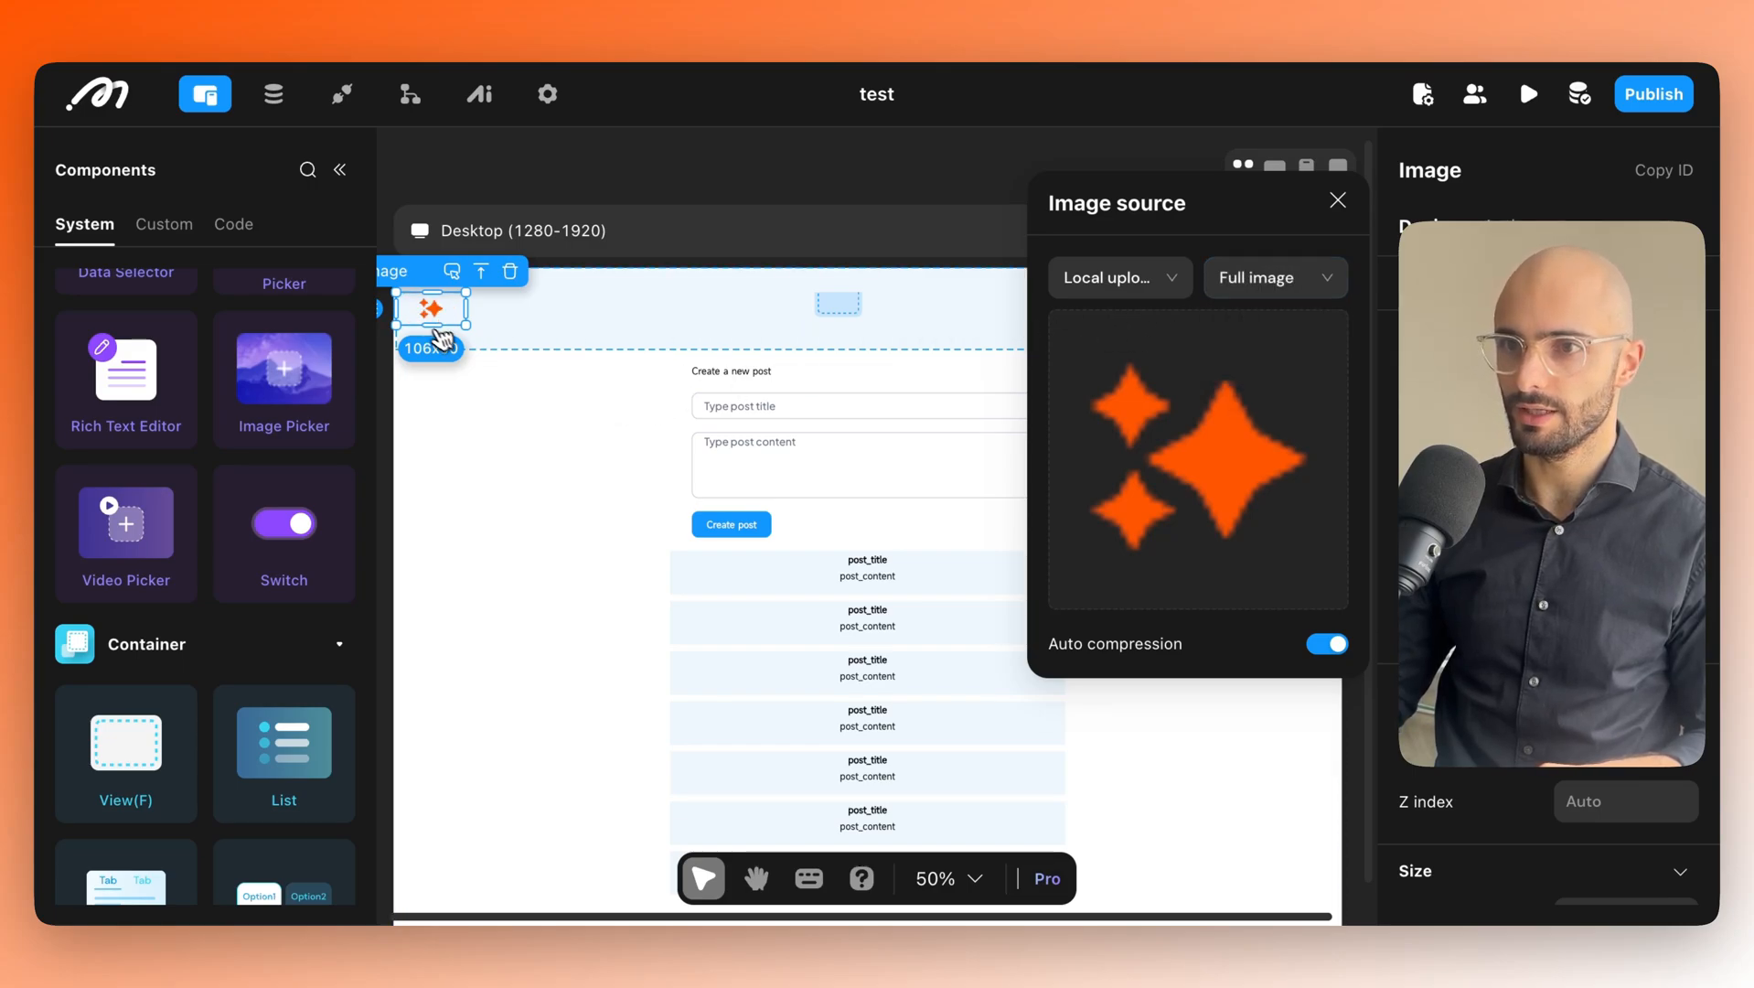
Close the image source settings and reselect the sparkle image in the header.
{"action": "left_click", "coordinate": [441, 325]}
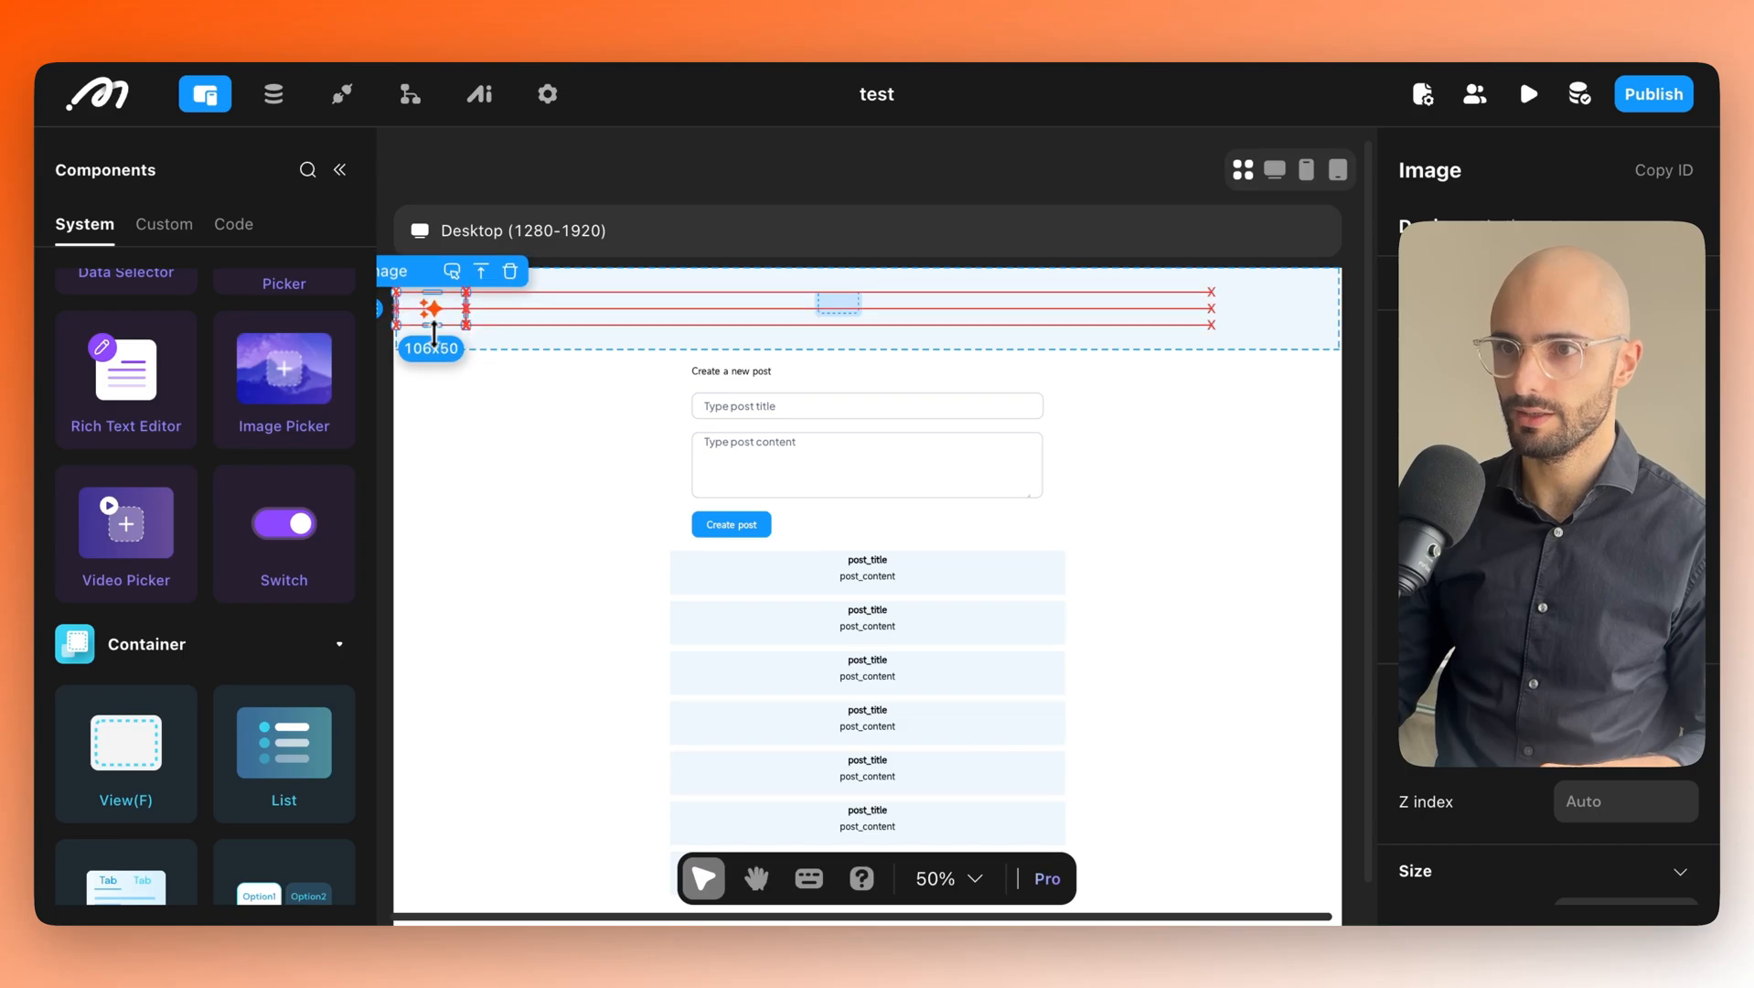
{"action": "left_click", "coordinate": [491, 387]}
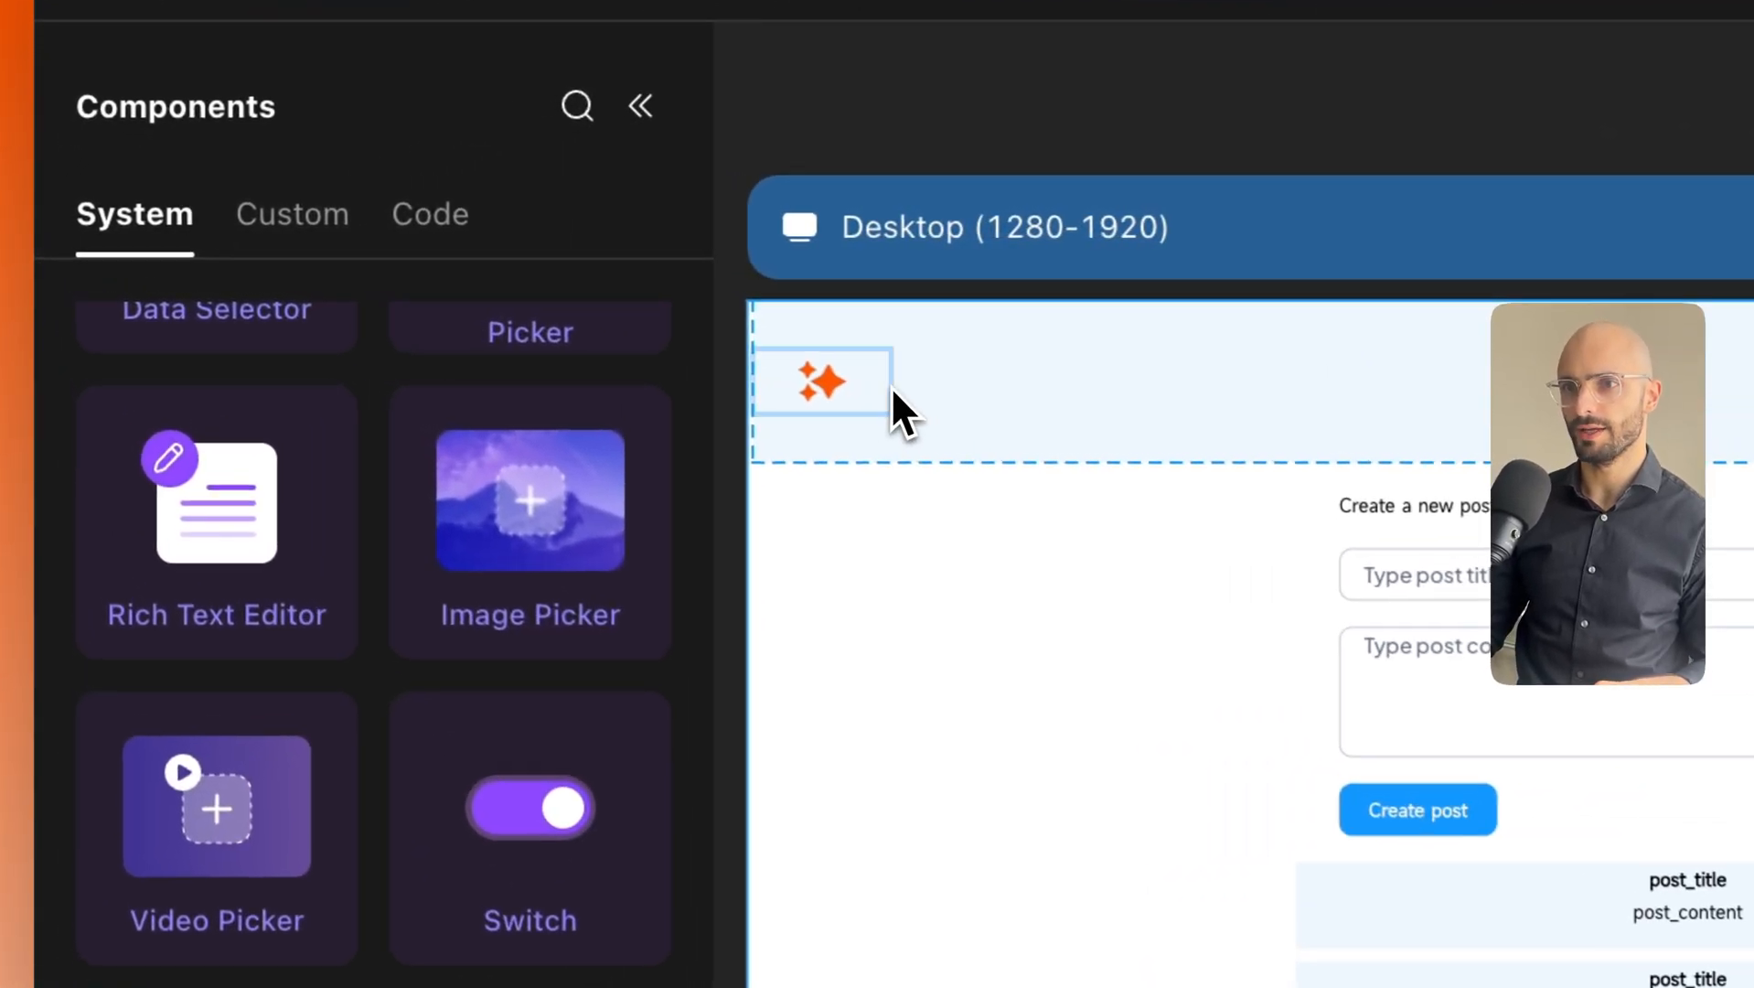
{"action": "left_click", "coordinate": [462, 313]}
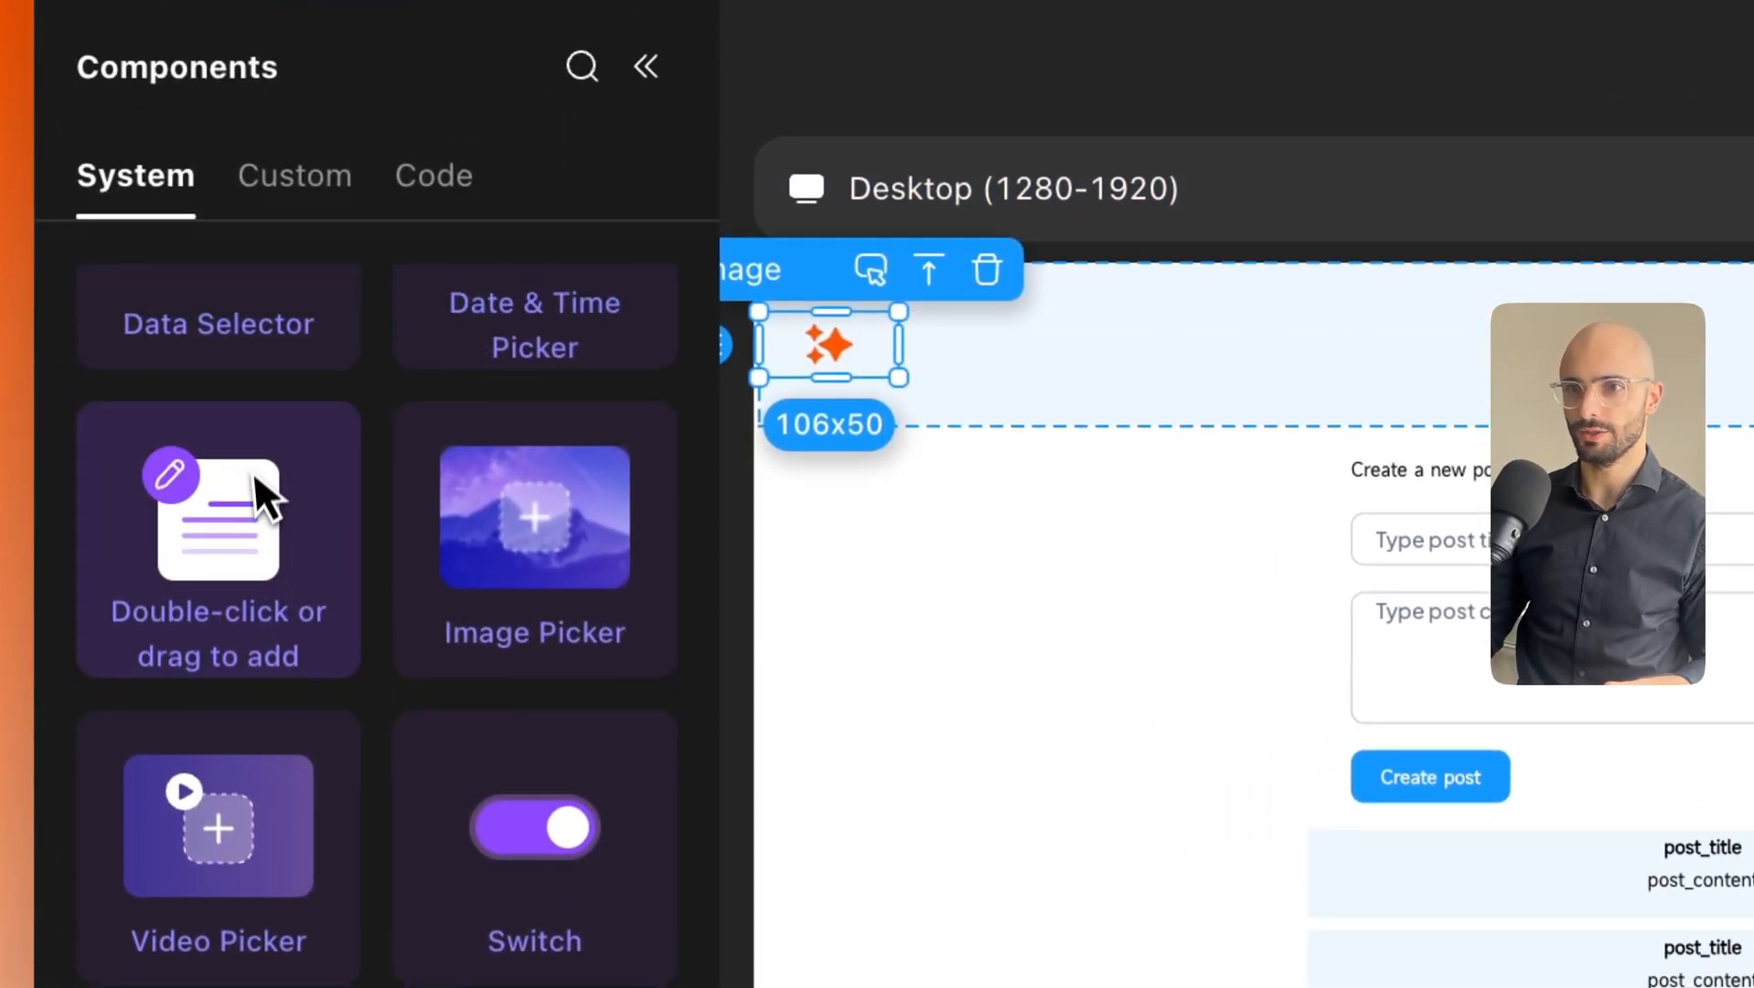
{"action": "scroll", "coordinate": [258, 528], "scroll_direction": "up", "scroll_amount": 5}
Place a text element beside the sparkle image and change its text to 'RAG App'.
{"action": "left_click_drag", "start_coordinate": [243, 560], "coordinate": [692, 464]}
{"action": "left_click_drag", "start_coordinate": [912, 383], "coordinate": [918, 389]}
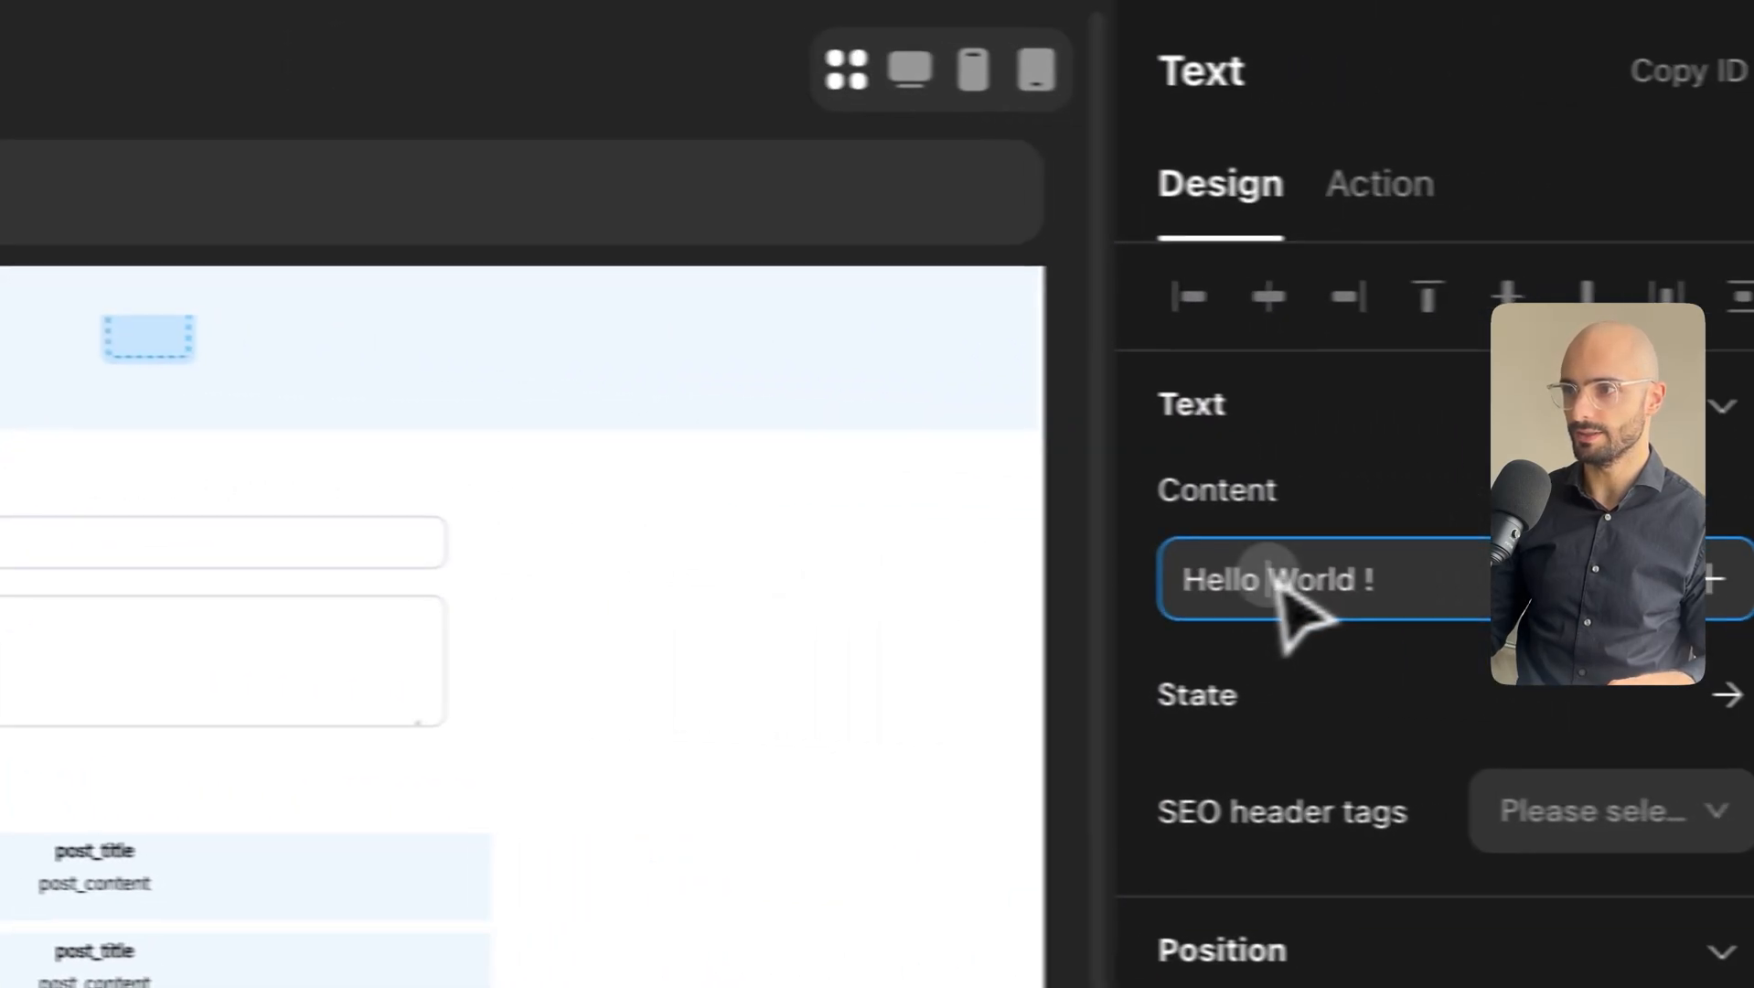
{"action": "triple_click", "coordinate": [1280, 579]}
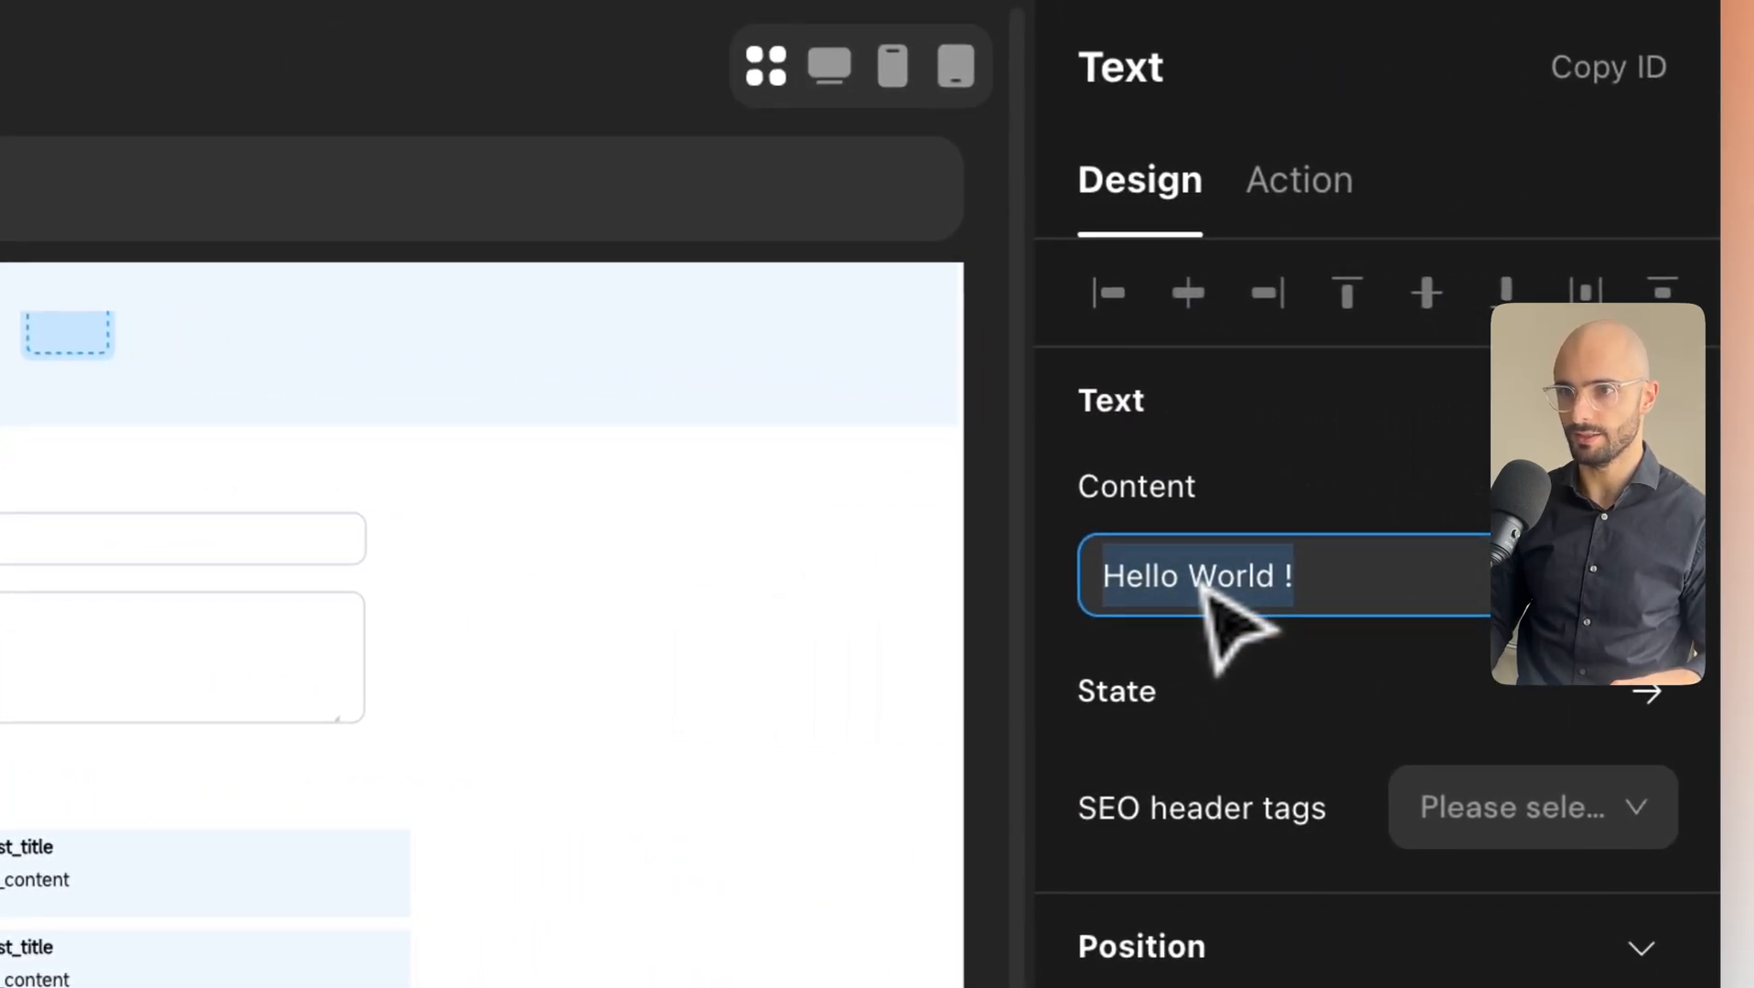
{"action": "type", "text": "RAG P"}
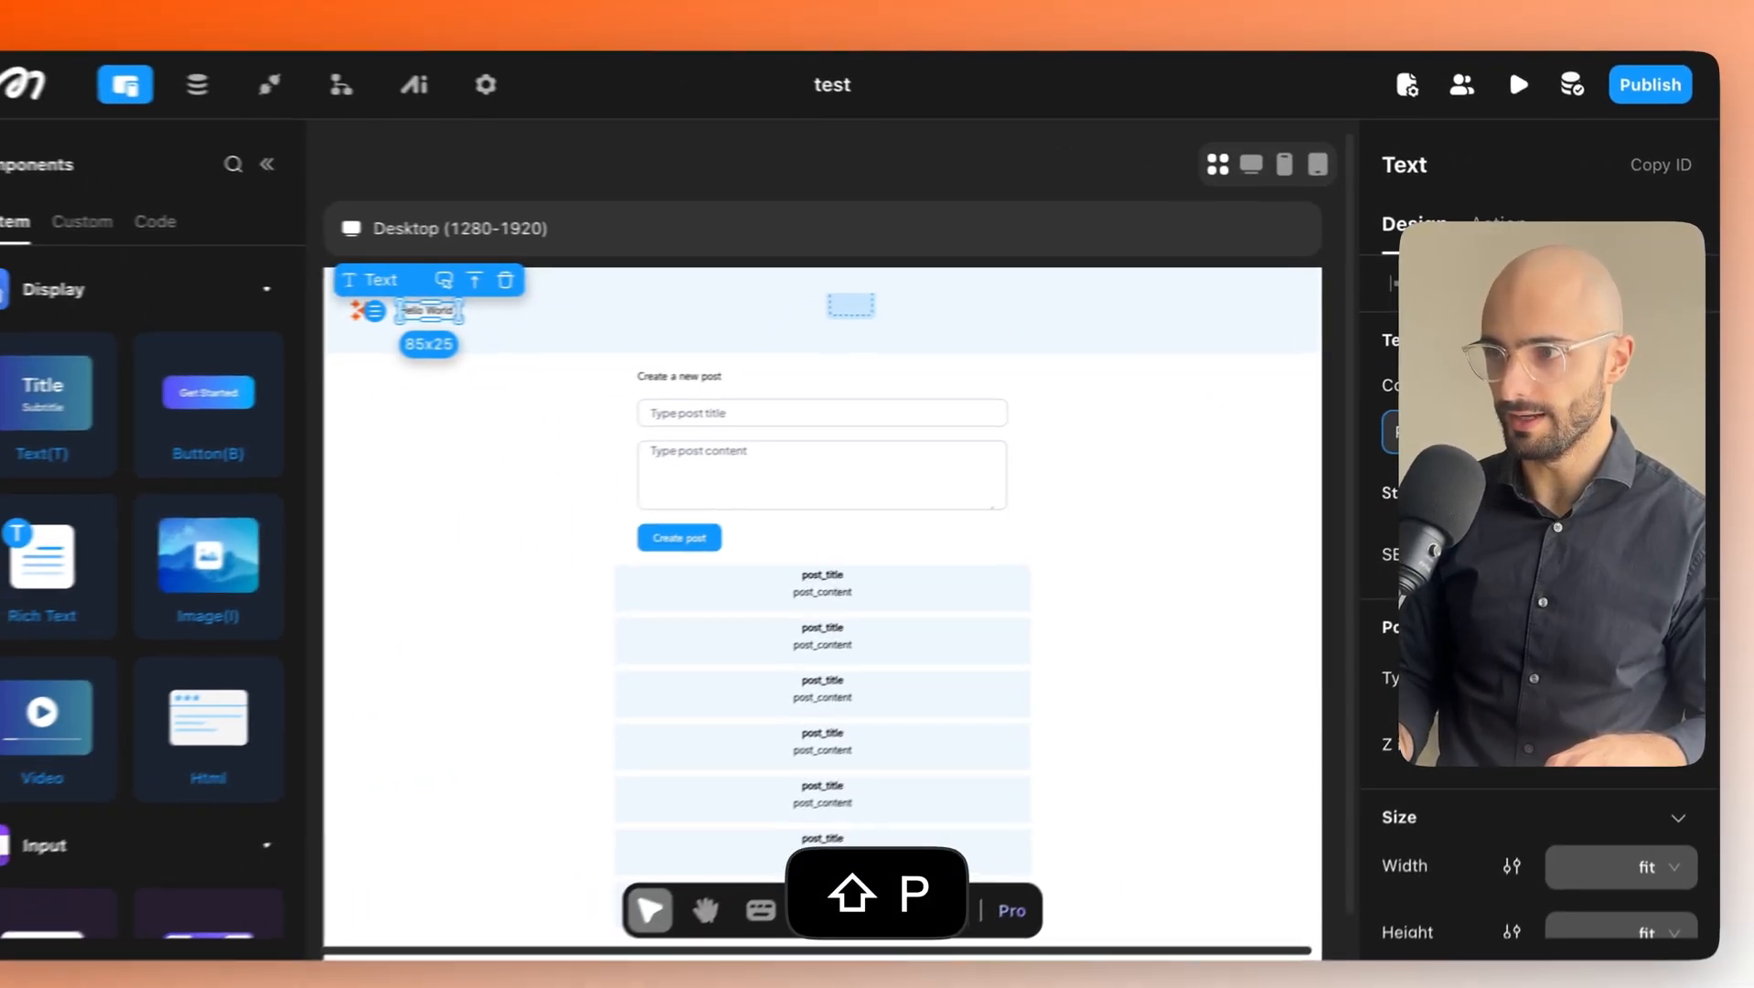
{"action": "key", "text": "BackSpace"}
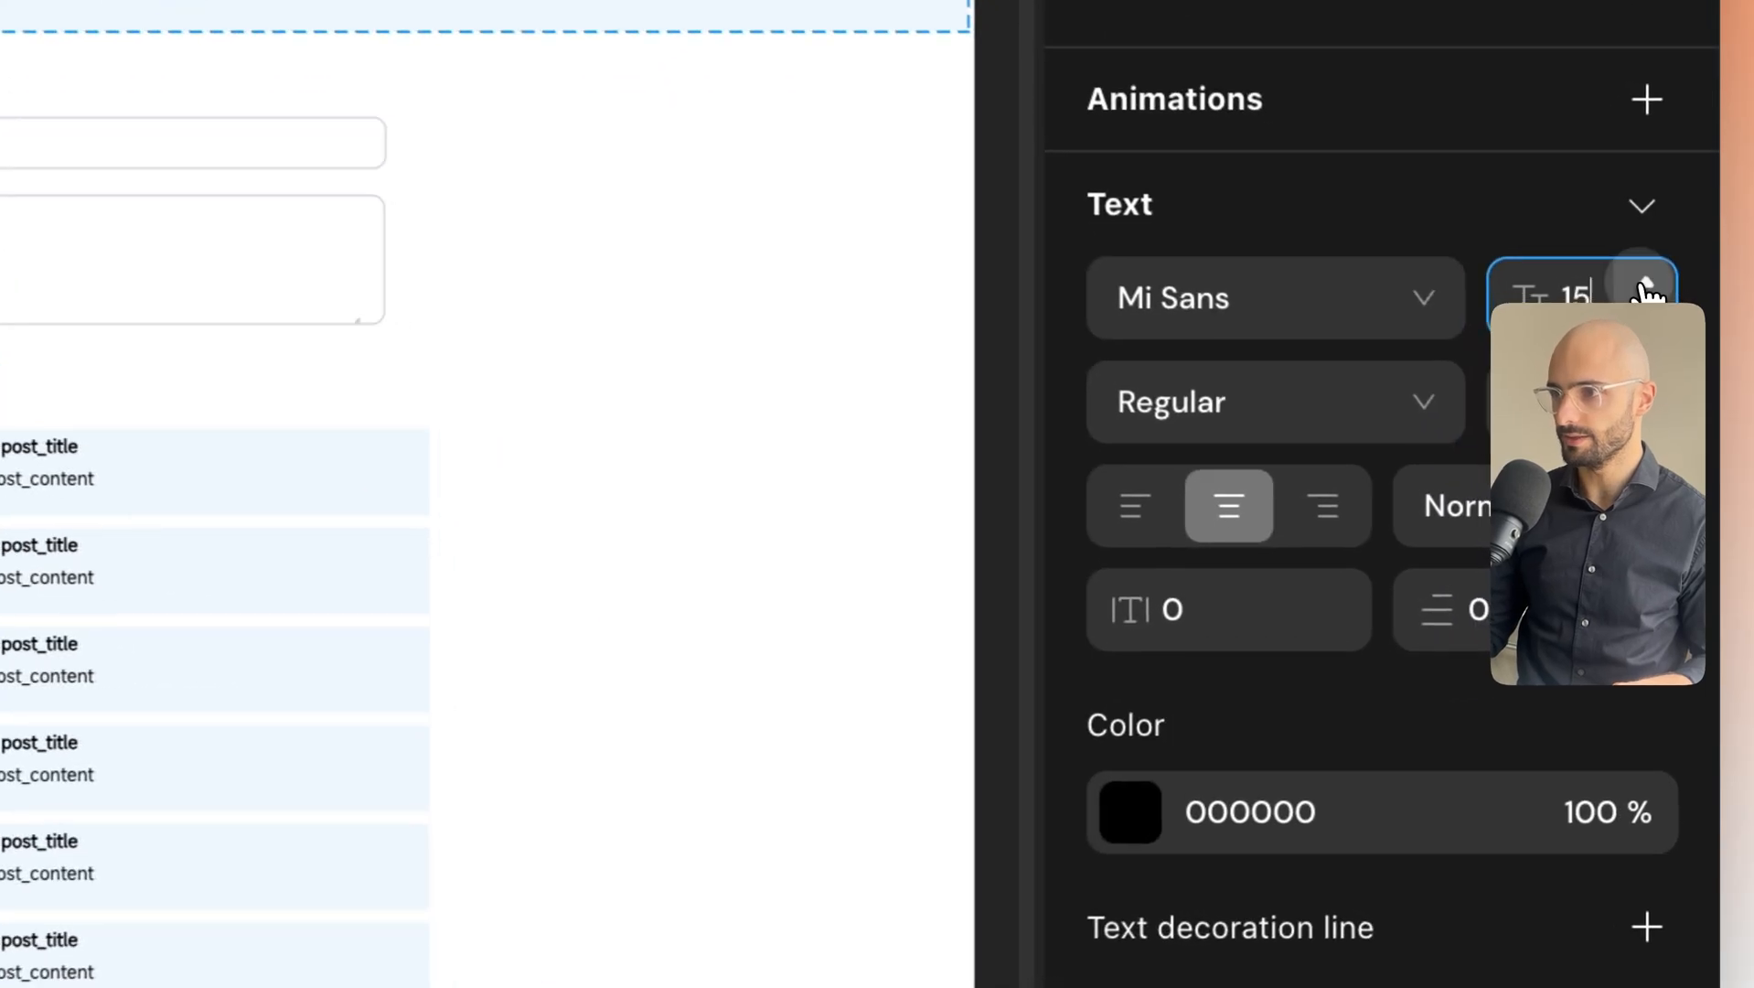
{"action": "scroll", "coordinate": [1646, 282], "scroll_direction": "up", "scroll_amount": 3}
Make the 'RAG App' title Medium weight in the Vonwaon Bitmap font.
{"action": "left_click", "coordinate": [1376, 402]}
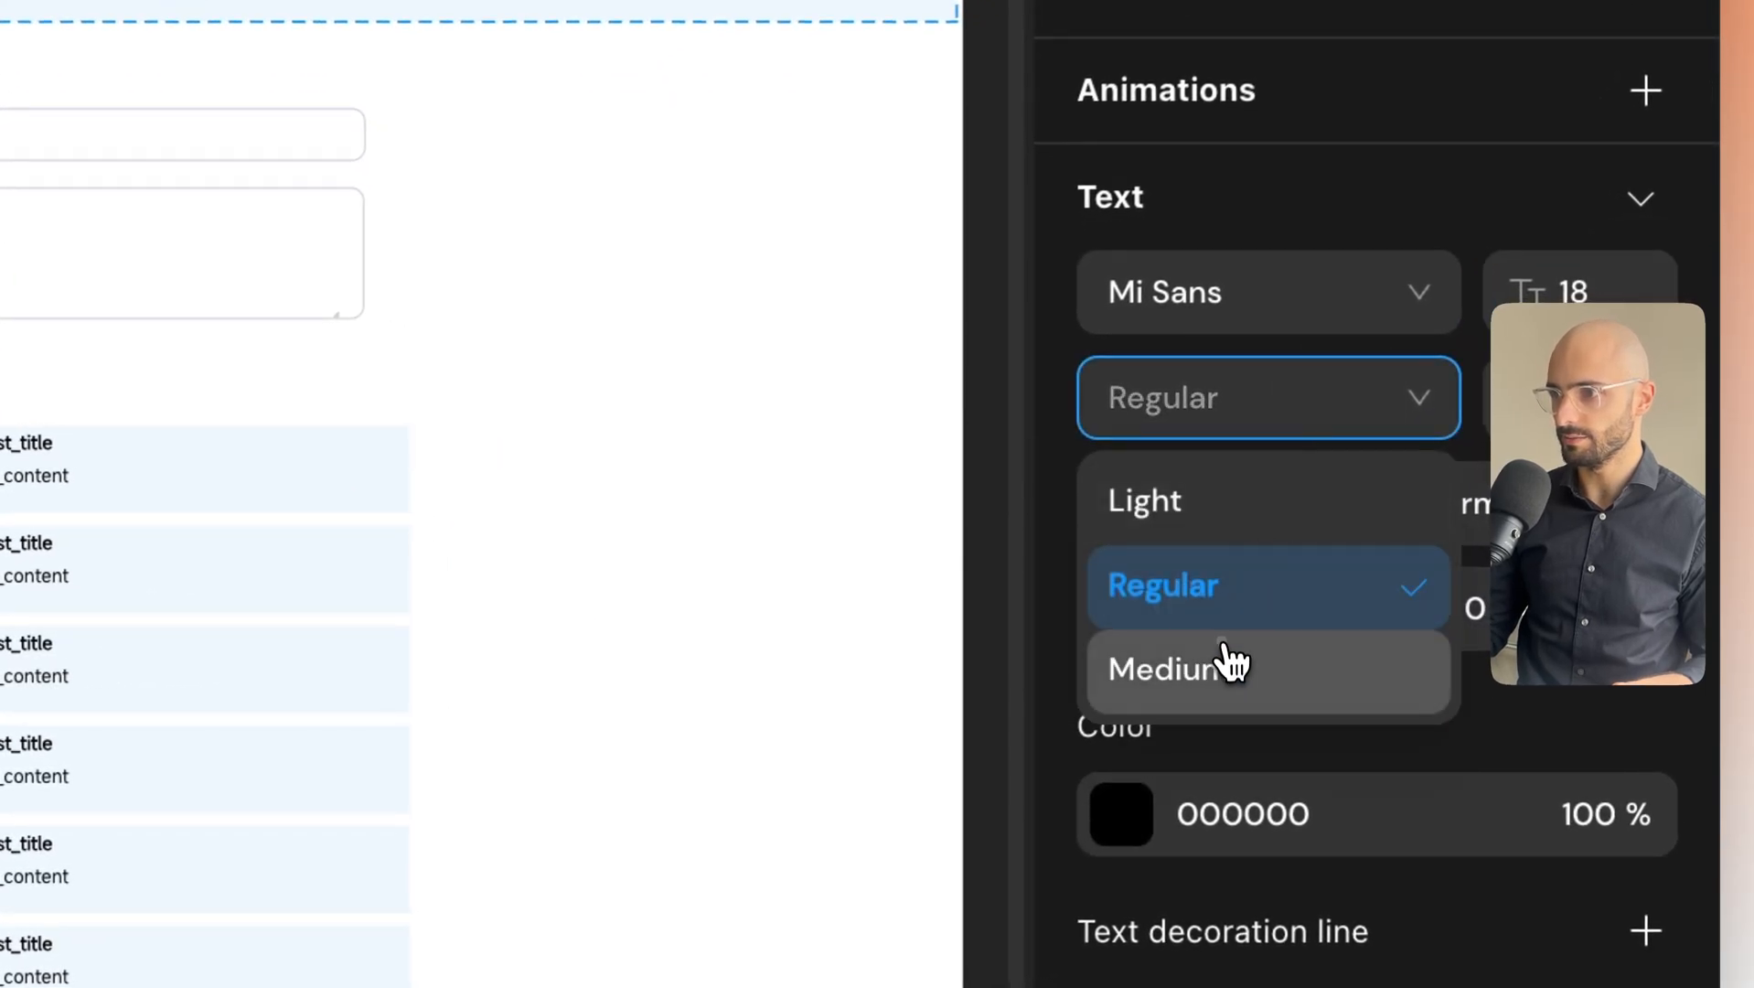
{"action": "left_click", "coordinate": [1239, 666]}
{"action": "left_click", "coordinate": [1258, 302]}
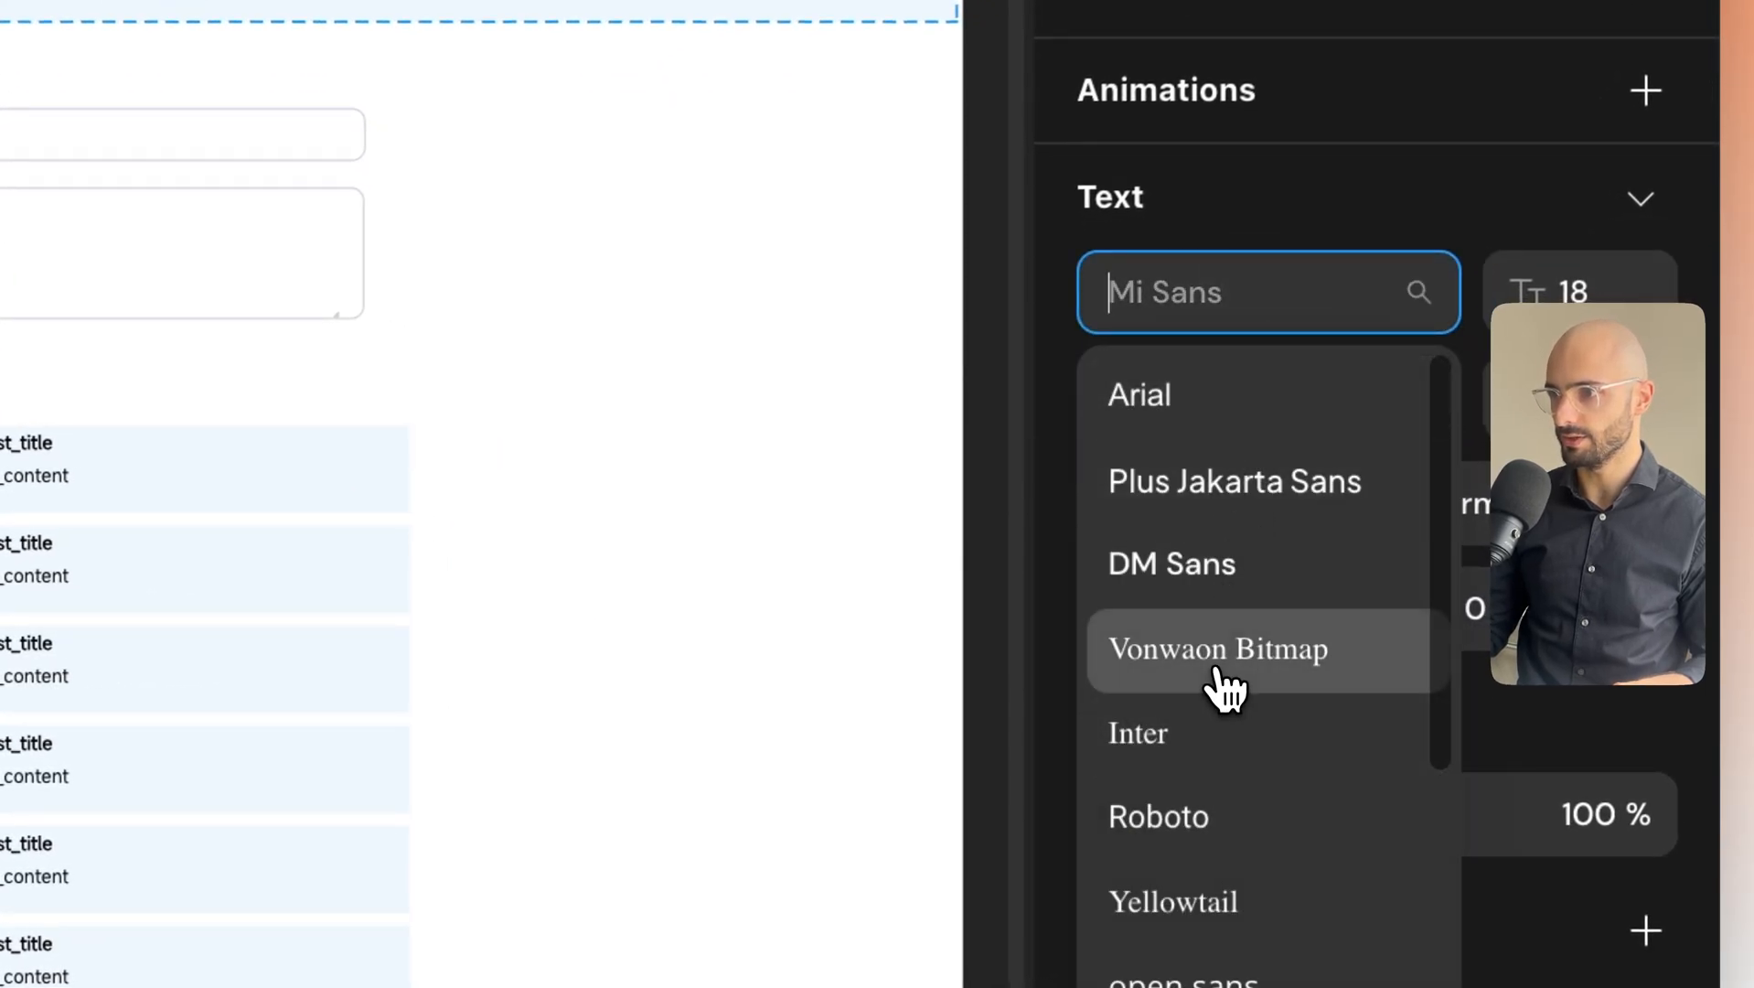
{"action": "left_click", "coordinate": [1221, 672]}
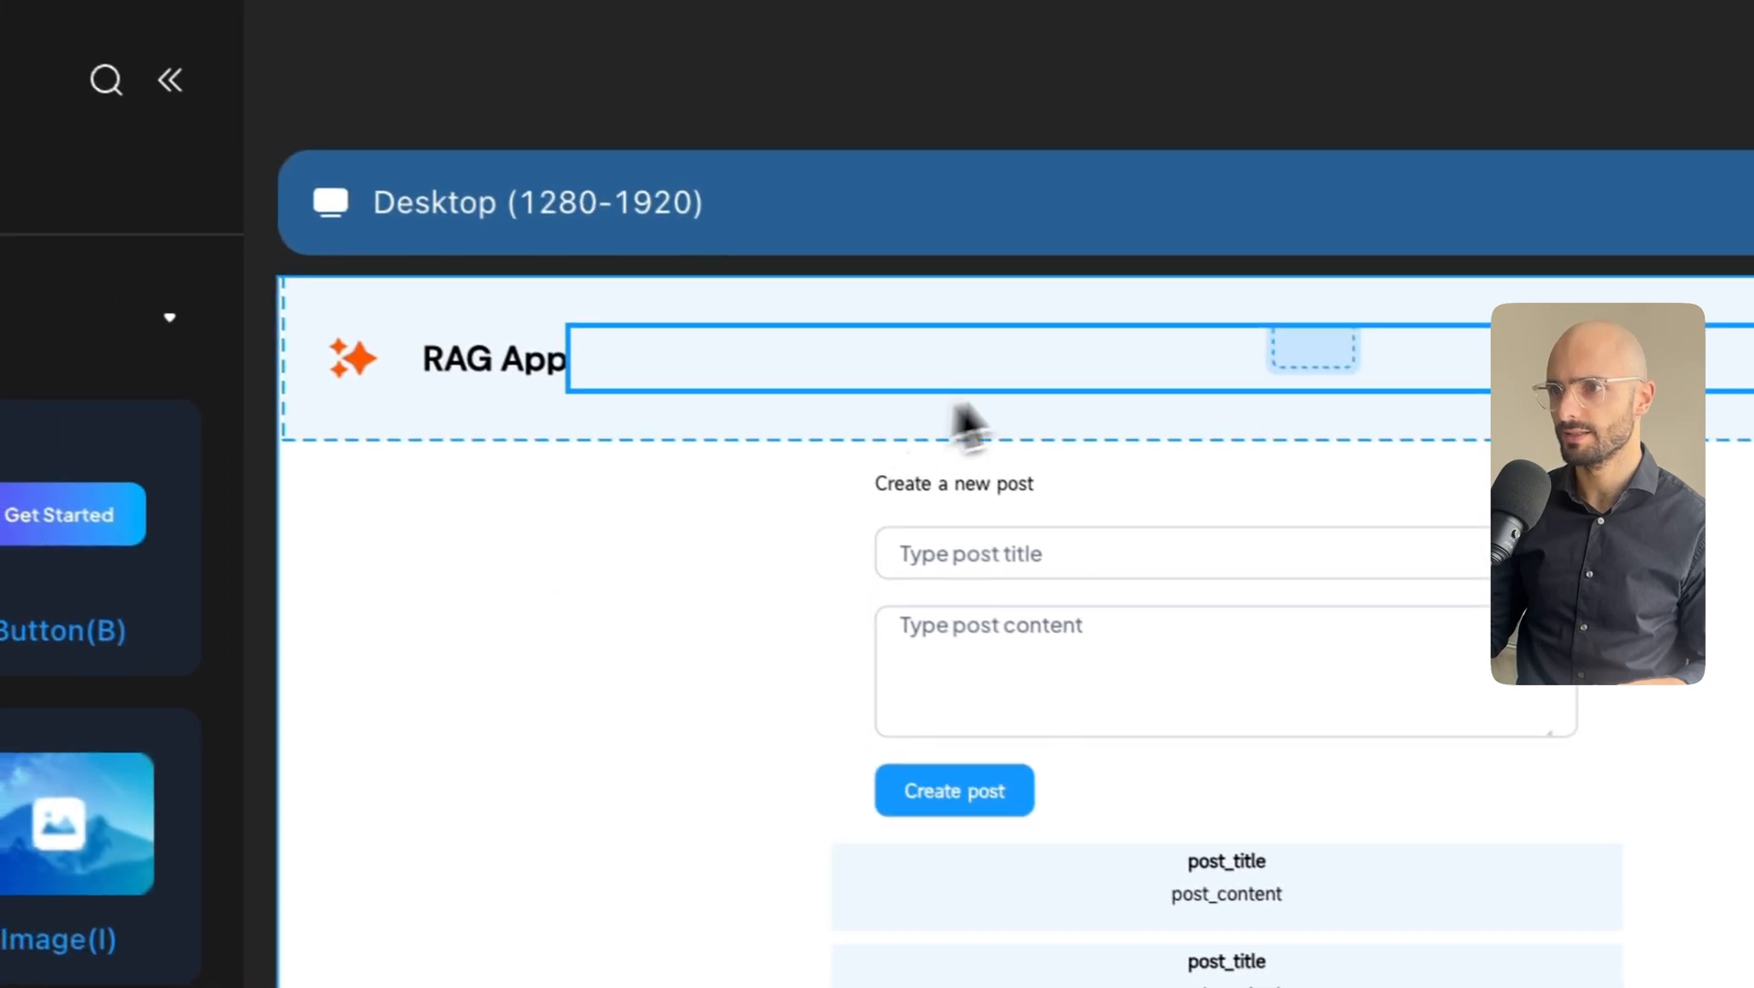
{"action": "left_click", "coordinate": [1056, 377]}
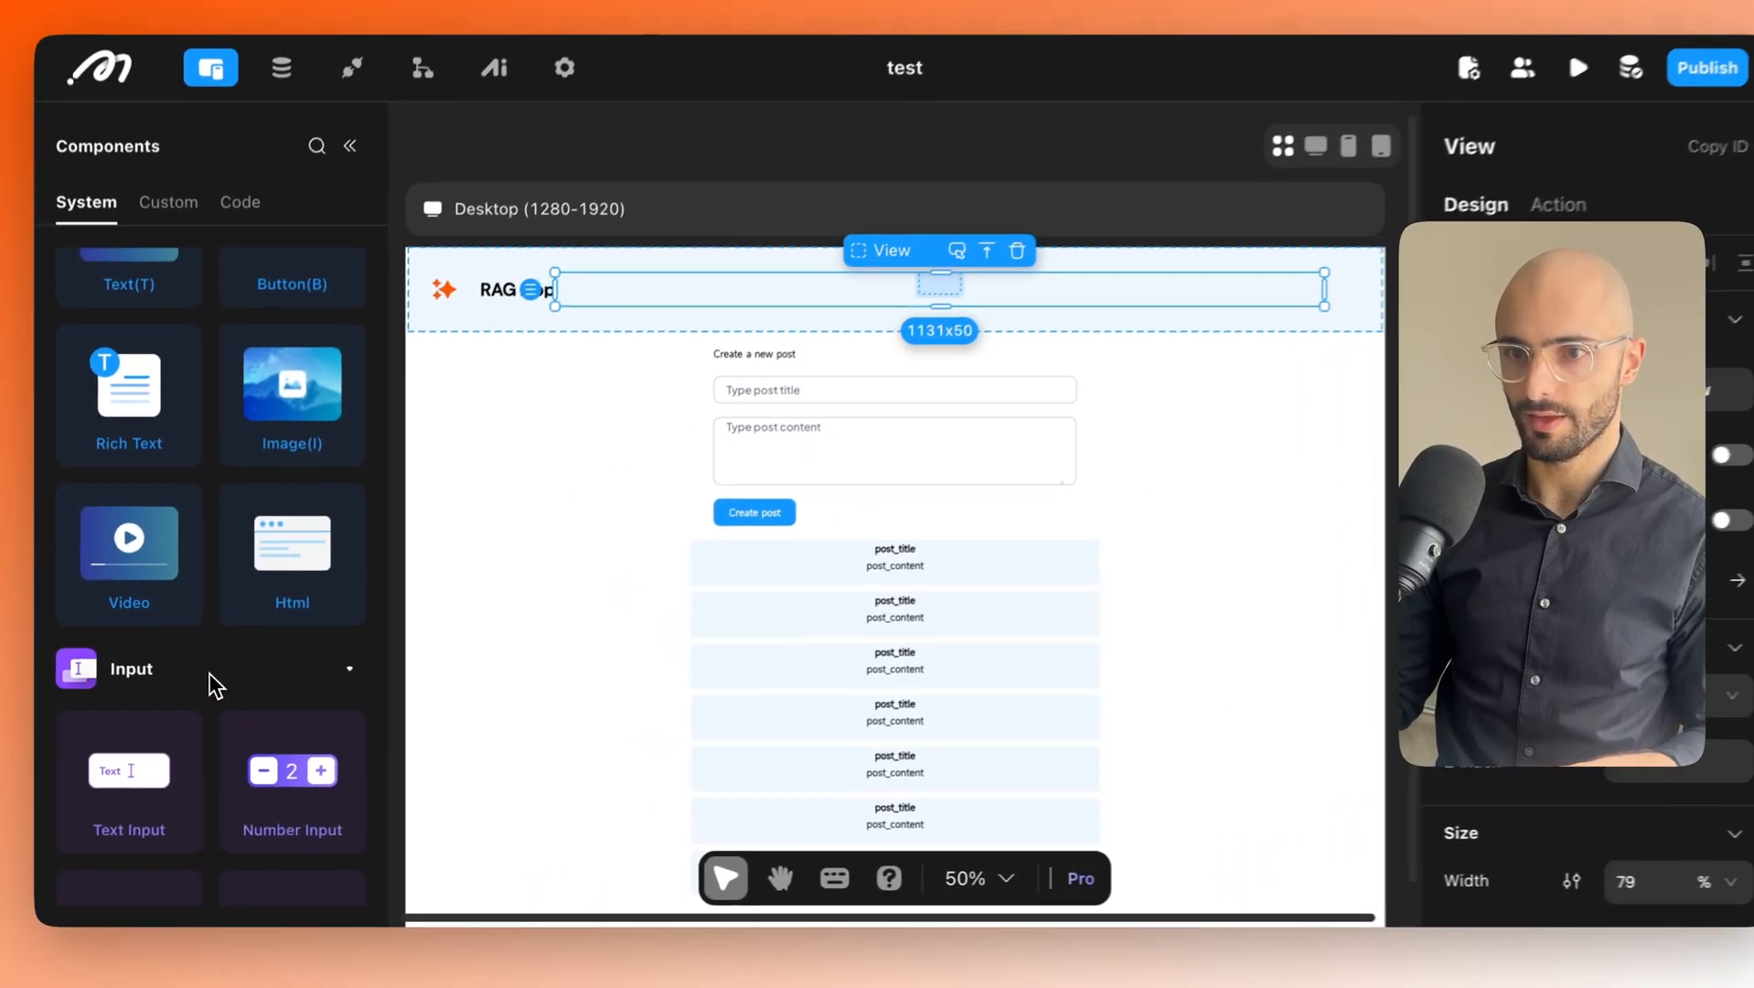
Add a container to the header's empty slot and size it 192x50.
{"action": "scroll", "coordinate": [188, 745], "scroll_direction": "down", "scroll_amount": 5}
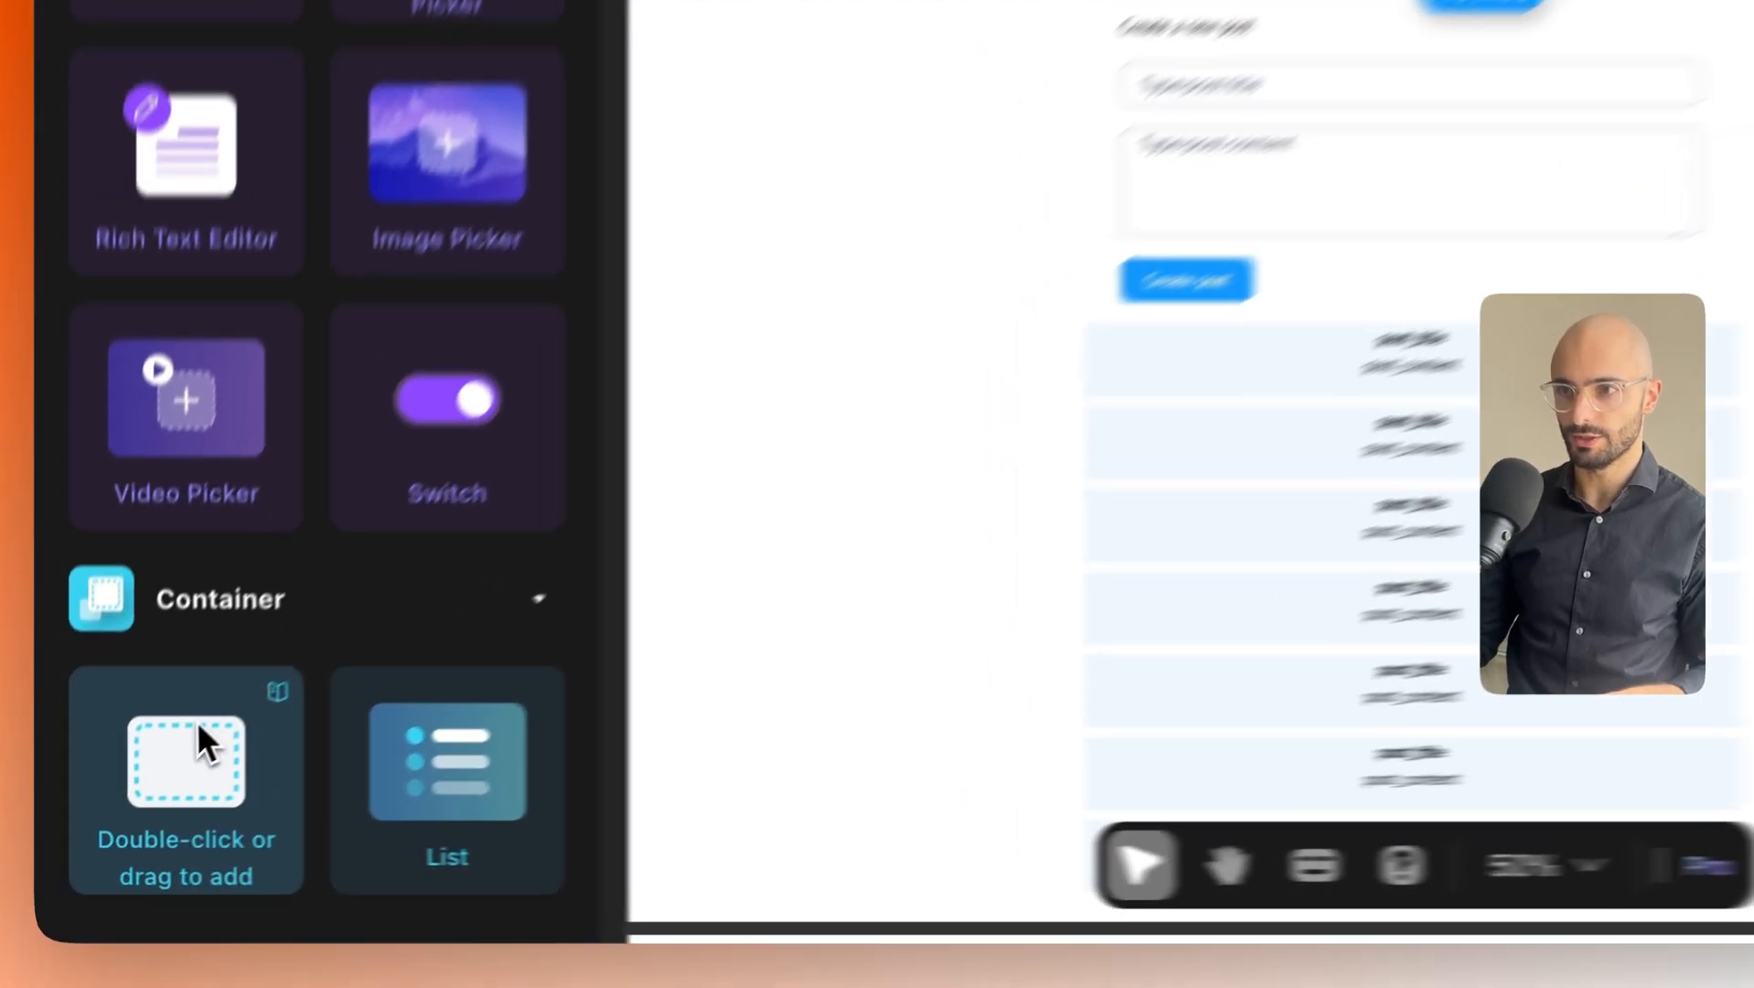
{"action": "left_click_drag", "start_coordinate": [135, 867], "coordinate": [922, 310]}
{"action": "left_click_drag", "start_coordinate": [699, 411], "coordinate": [700, 413]}
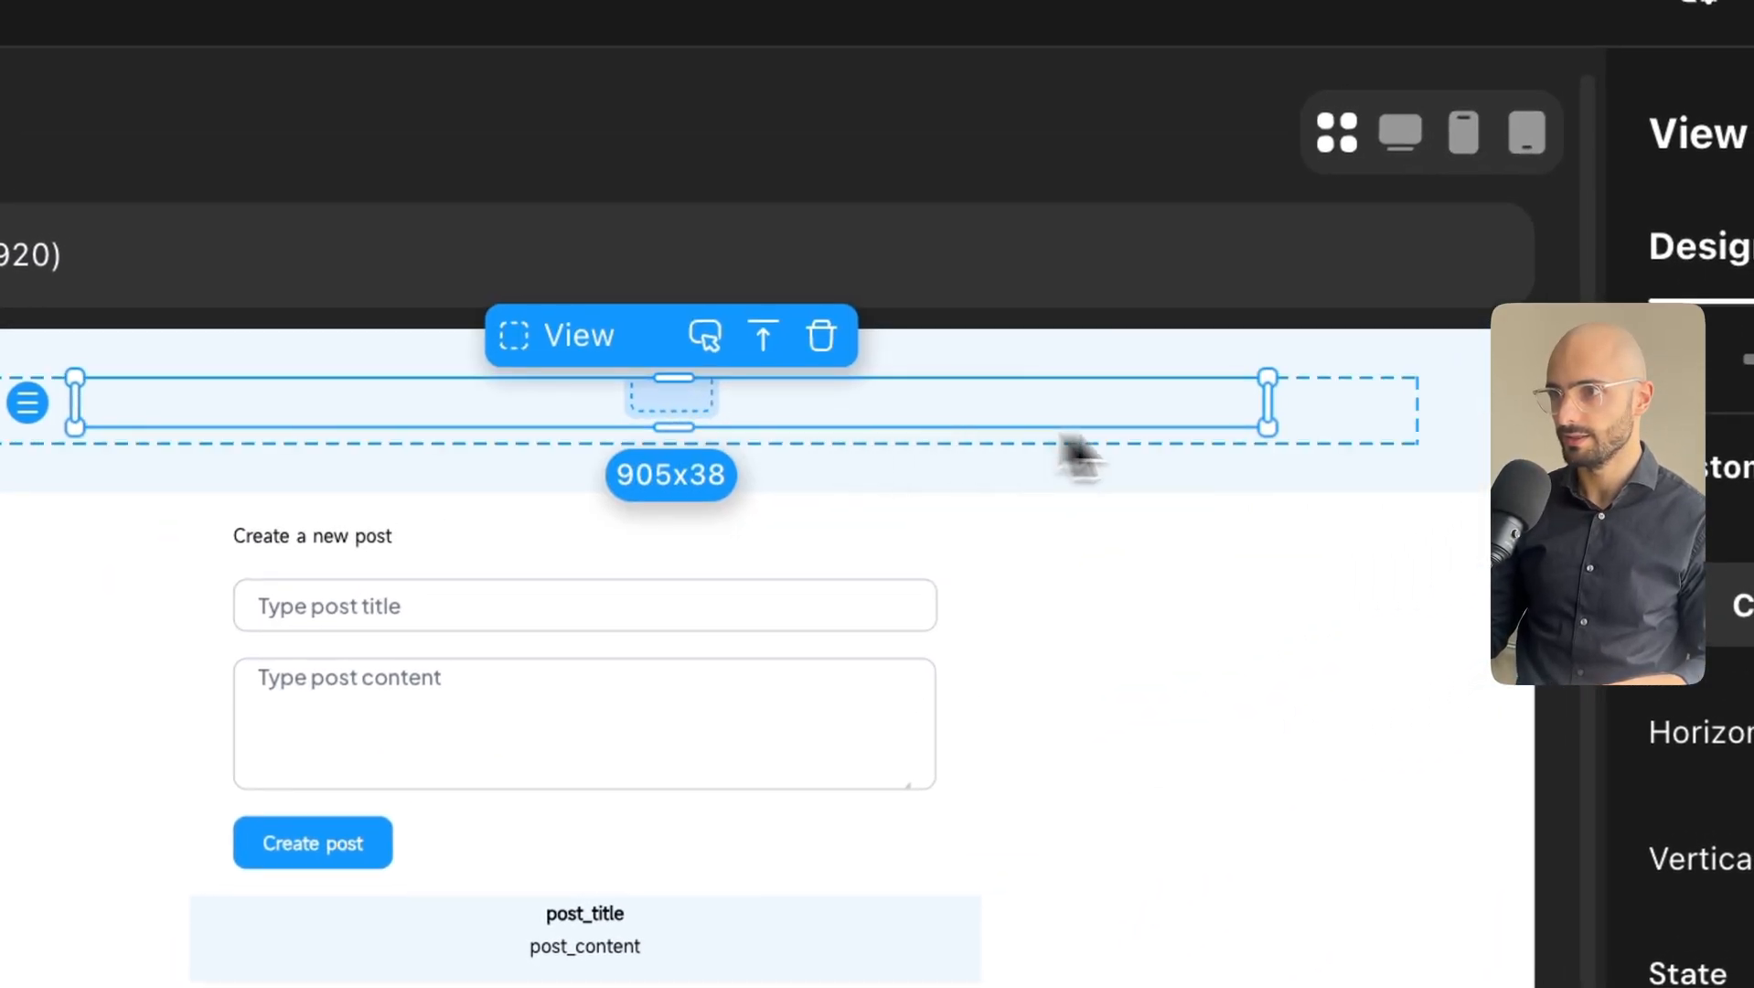
{"action": "left_click_drag", "start_coordinate": [1261, 407], "coordinate": [803, 454]}
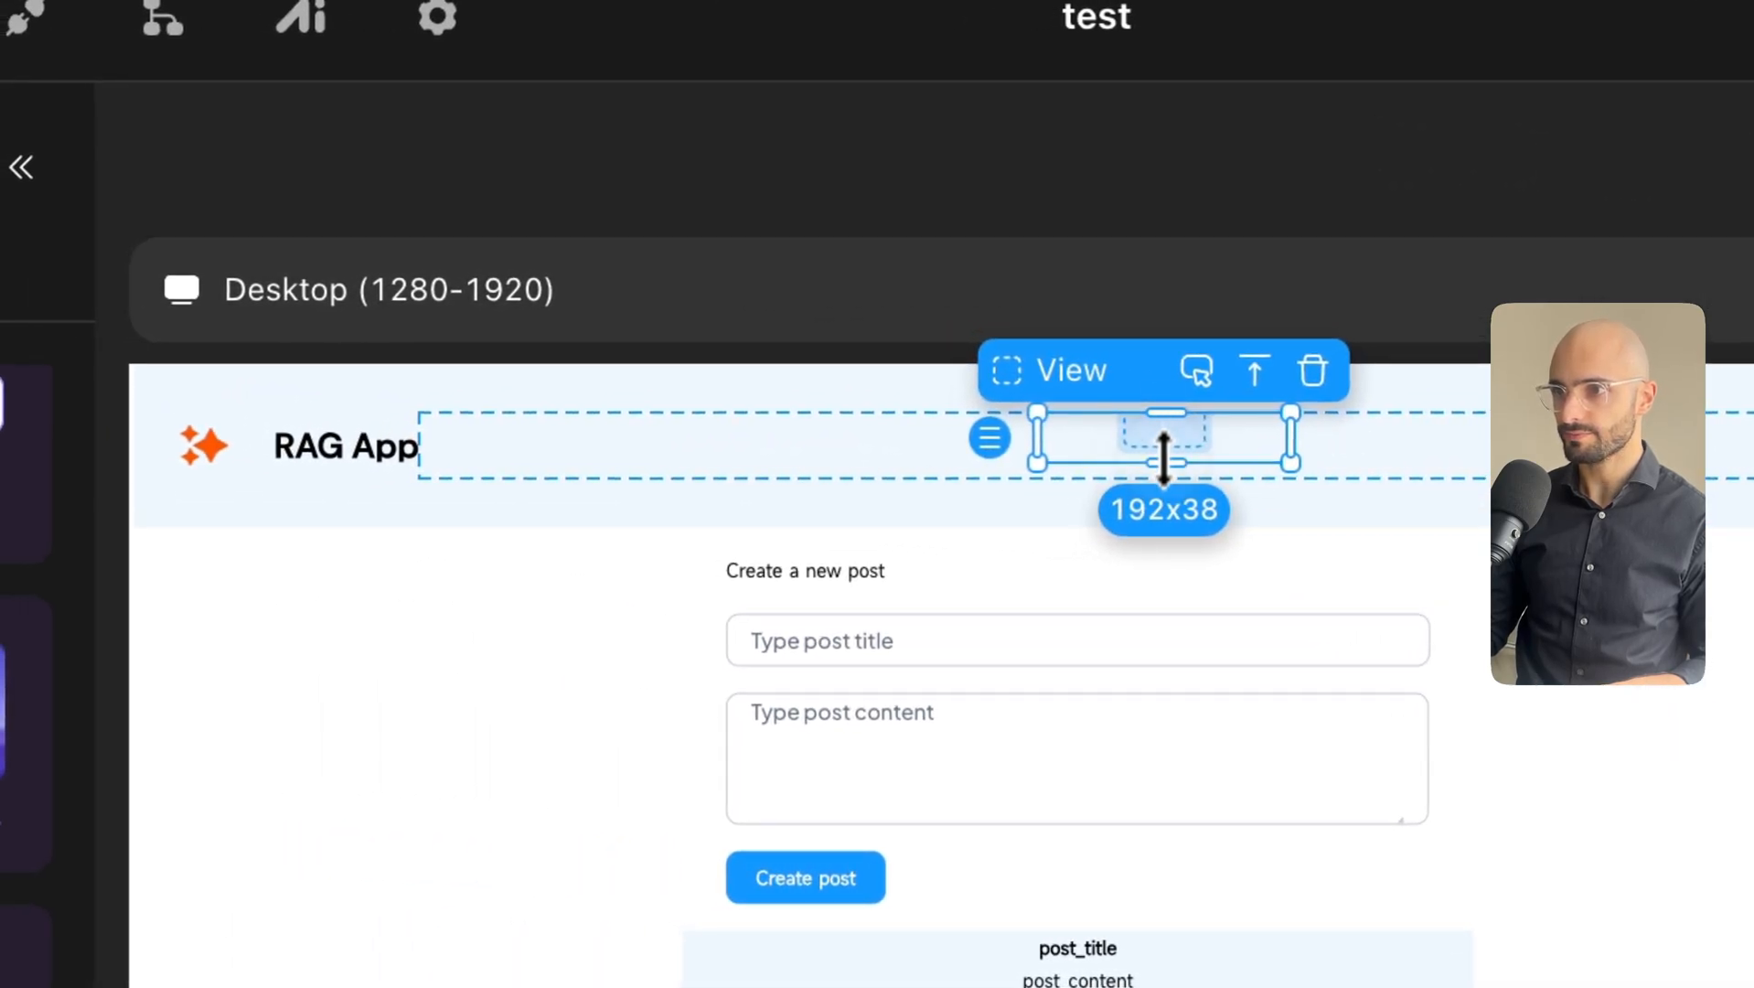
{"action": "left_click_drag", "start_coordinate": [1163, 457], "coordinate": [1162, 466]}
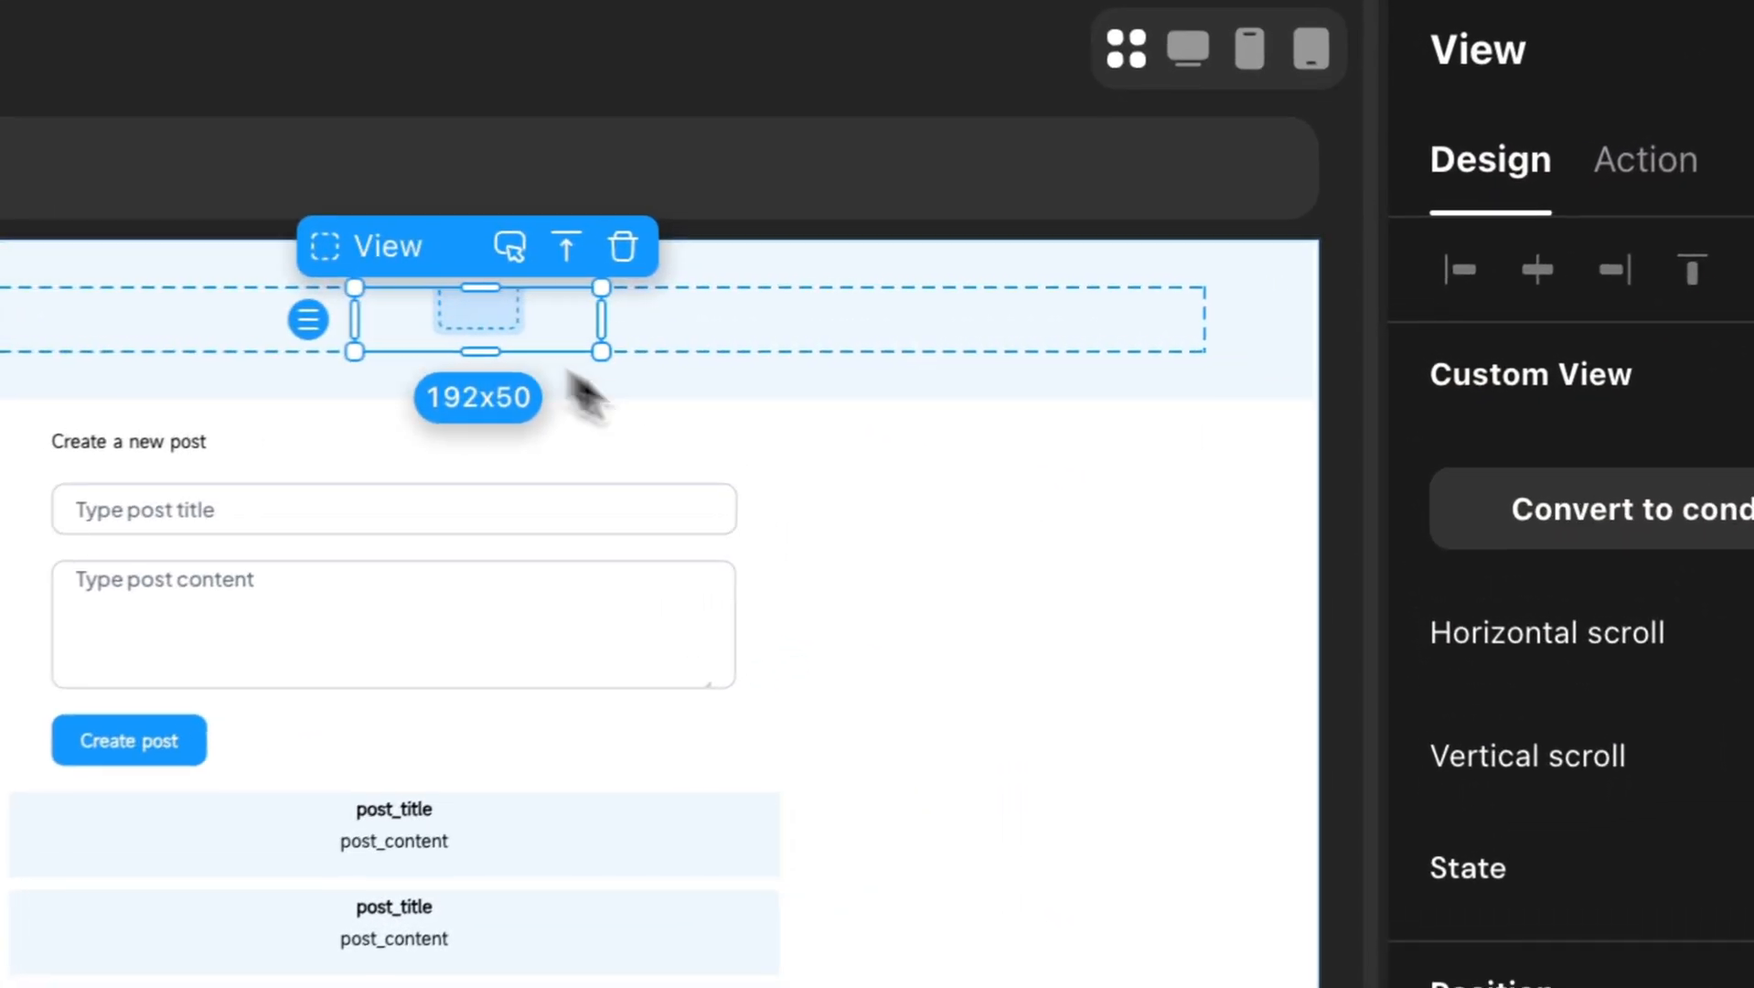
Give the container an EEEEEE background and a light grey DEDEDE border.
{"action": "scroll", "coordinate": [1463, 653], "scroll_direction": "down", "scroll_amount": 5}
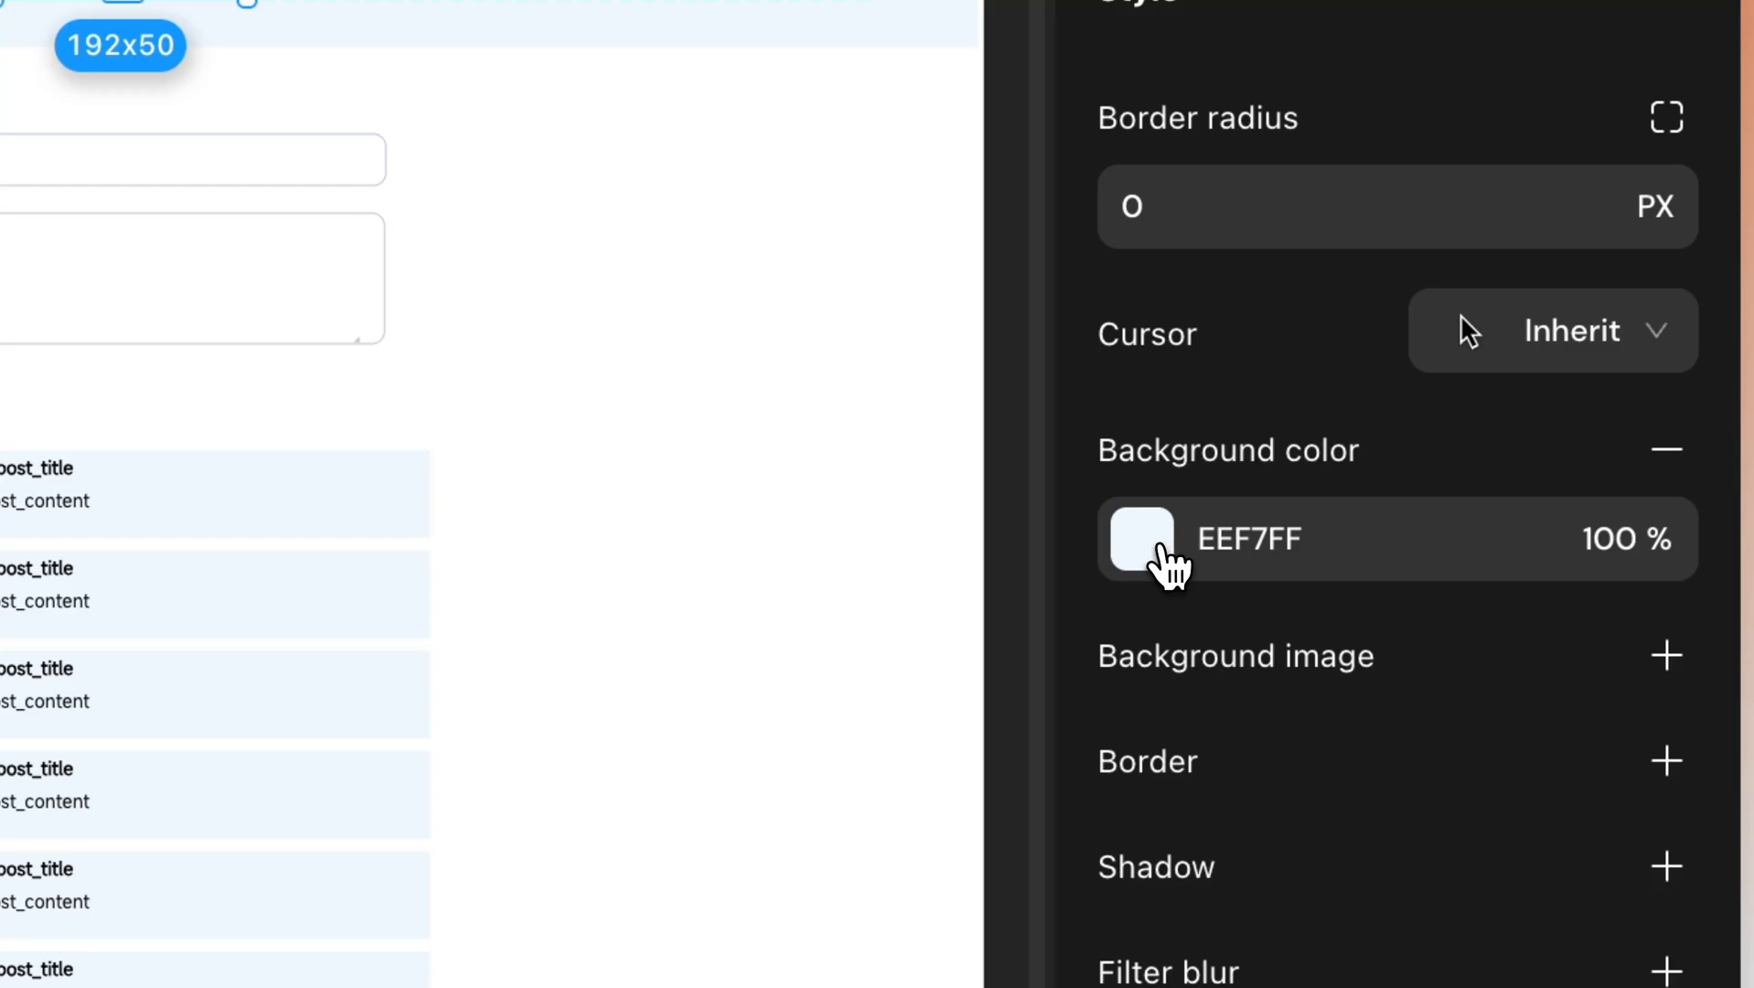
{"action": "left_click", "coordinate": [1160, 545]}
{"action": "left_click_drag", "start_coordinate": [539, 378], "coordinate": [226, 255]}
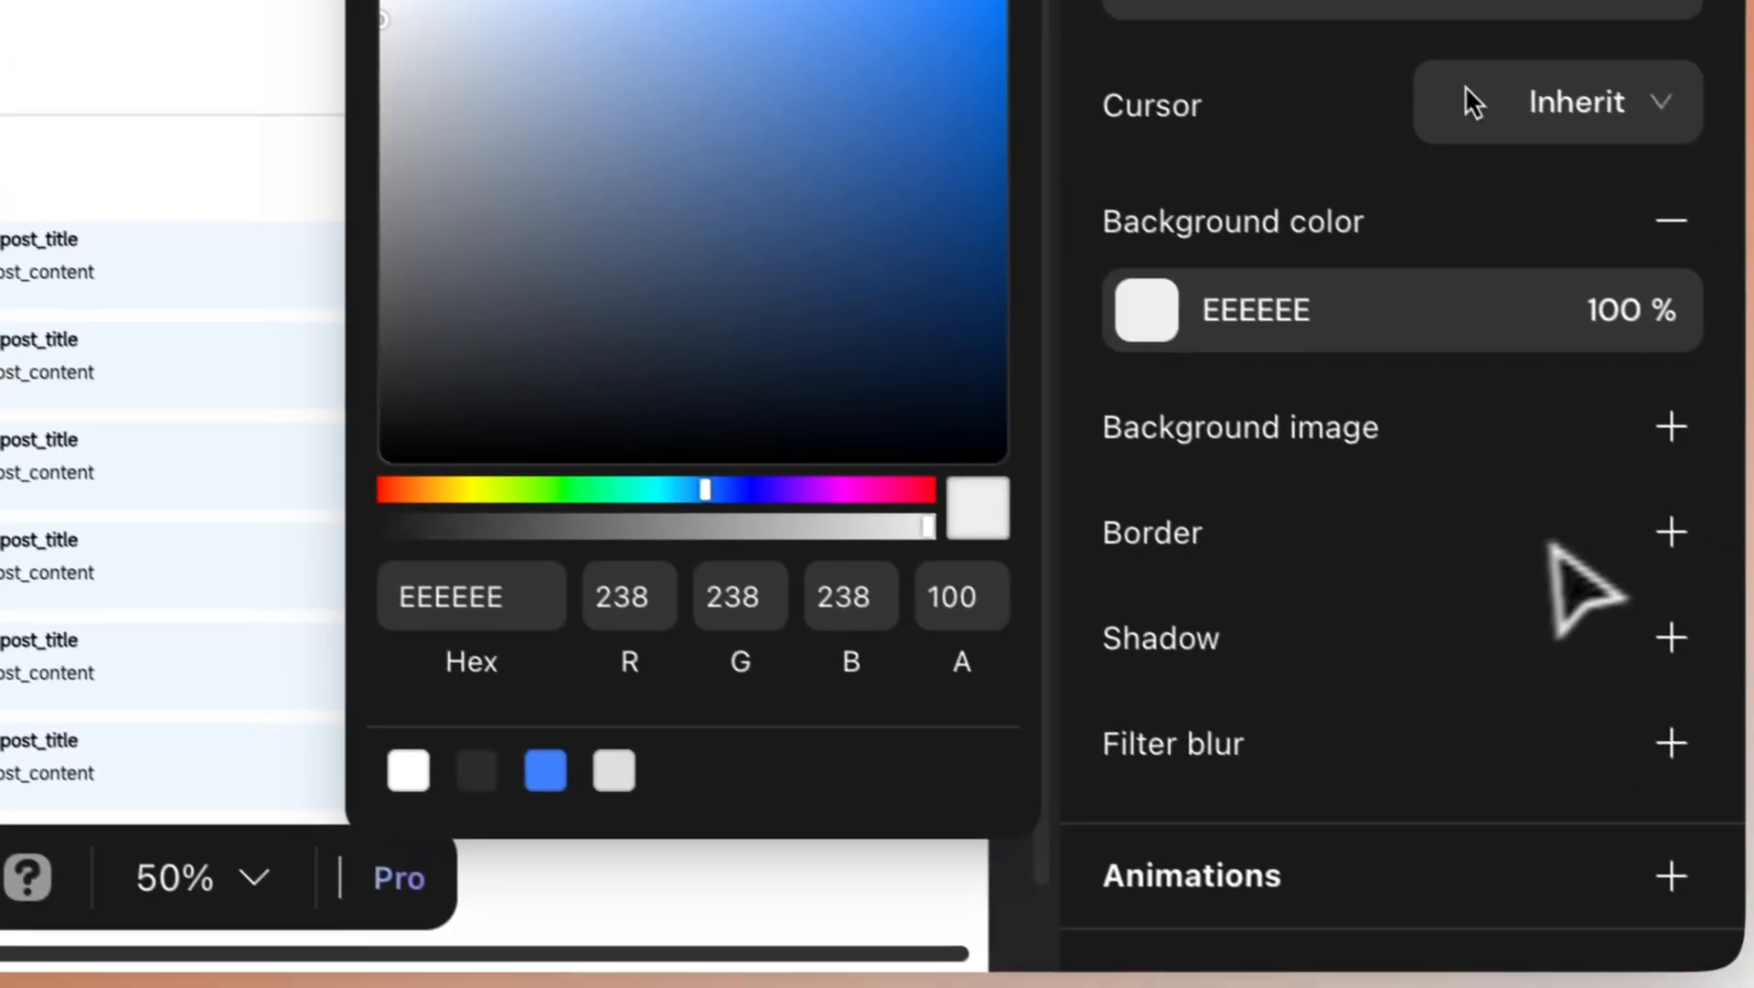
{"action": "left_click", "coordinate": [1634, 527]}
{"action": "left_click", "coordinate": [1637, 530]}
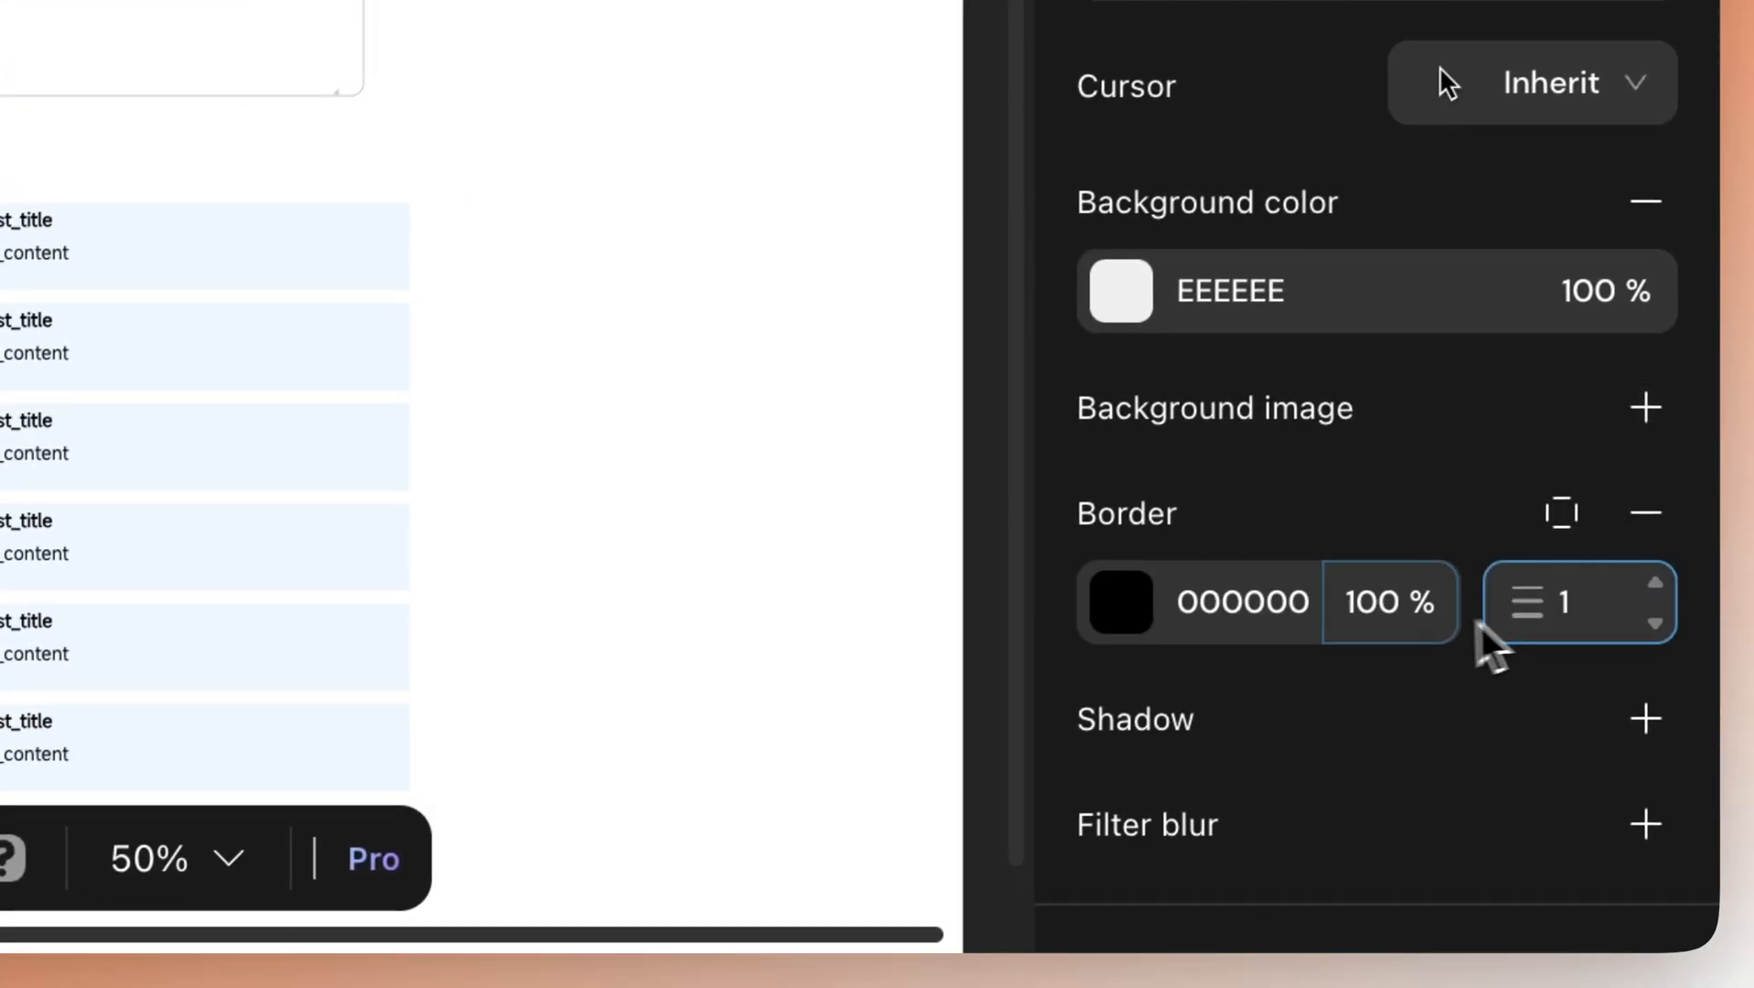
{"action": "left_click", "coordinate": [1125, 611]}
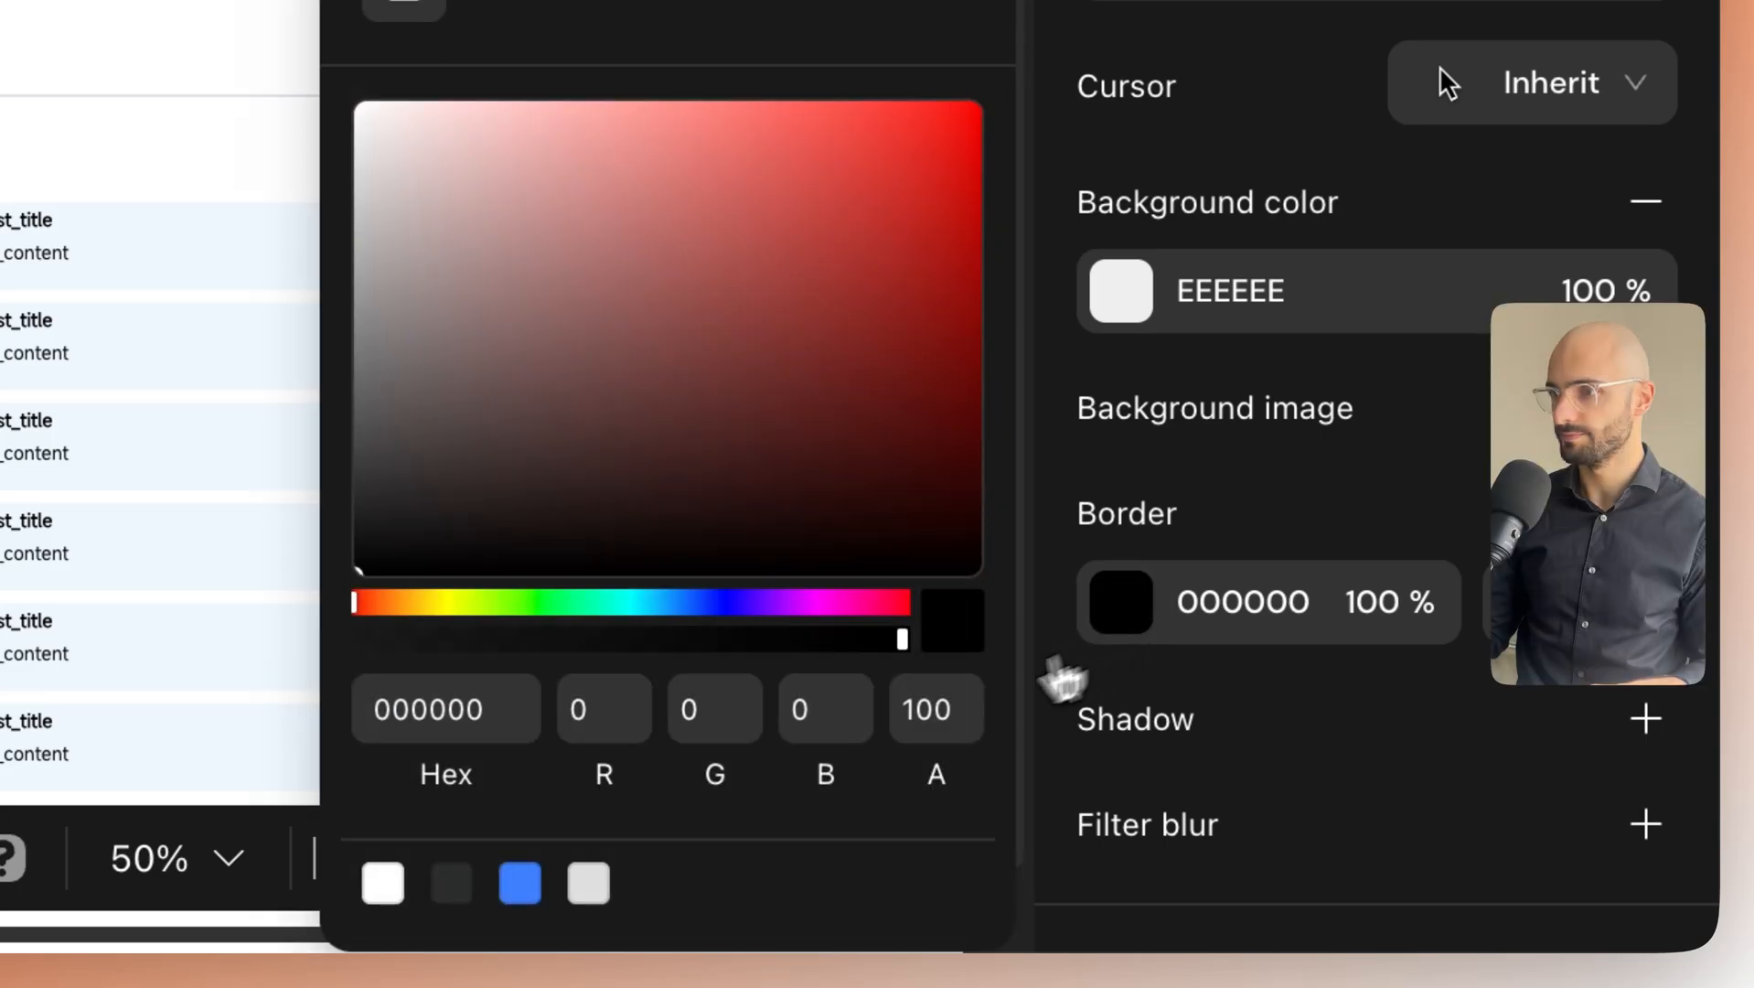
{"action": "left_click", "coordinate": [901, 882]}
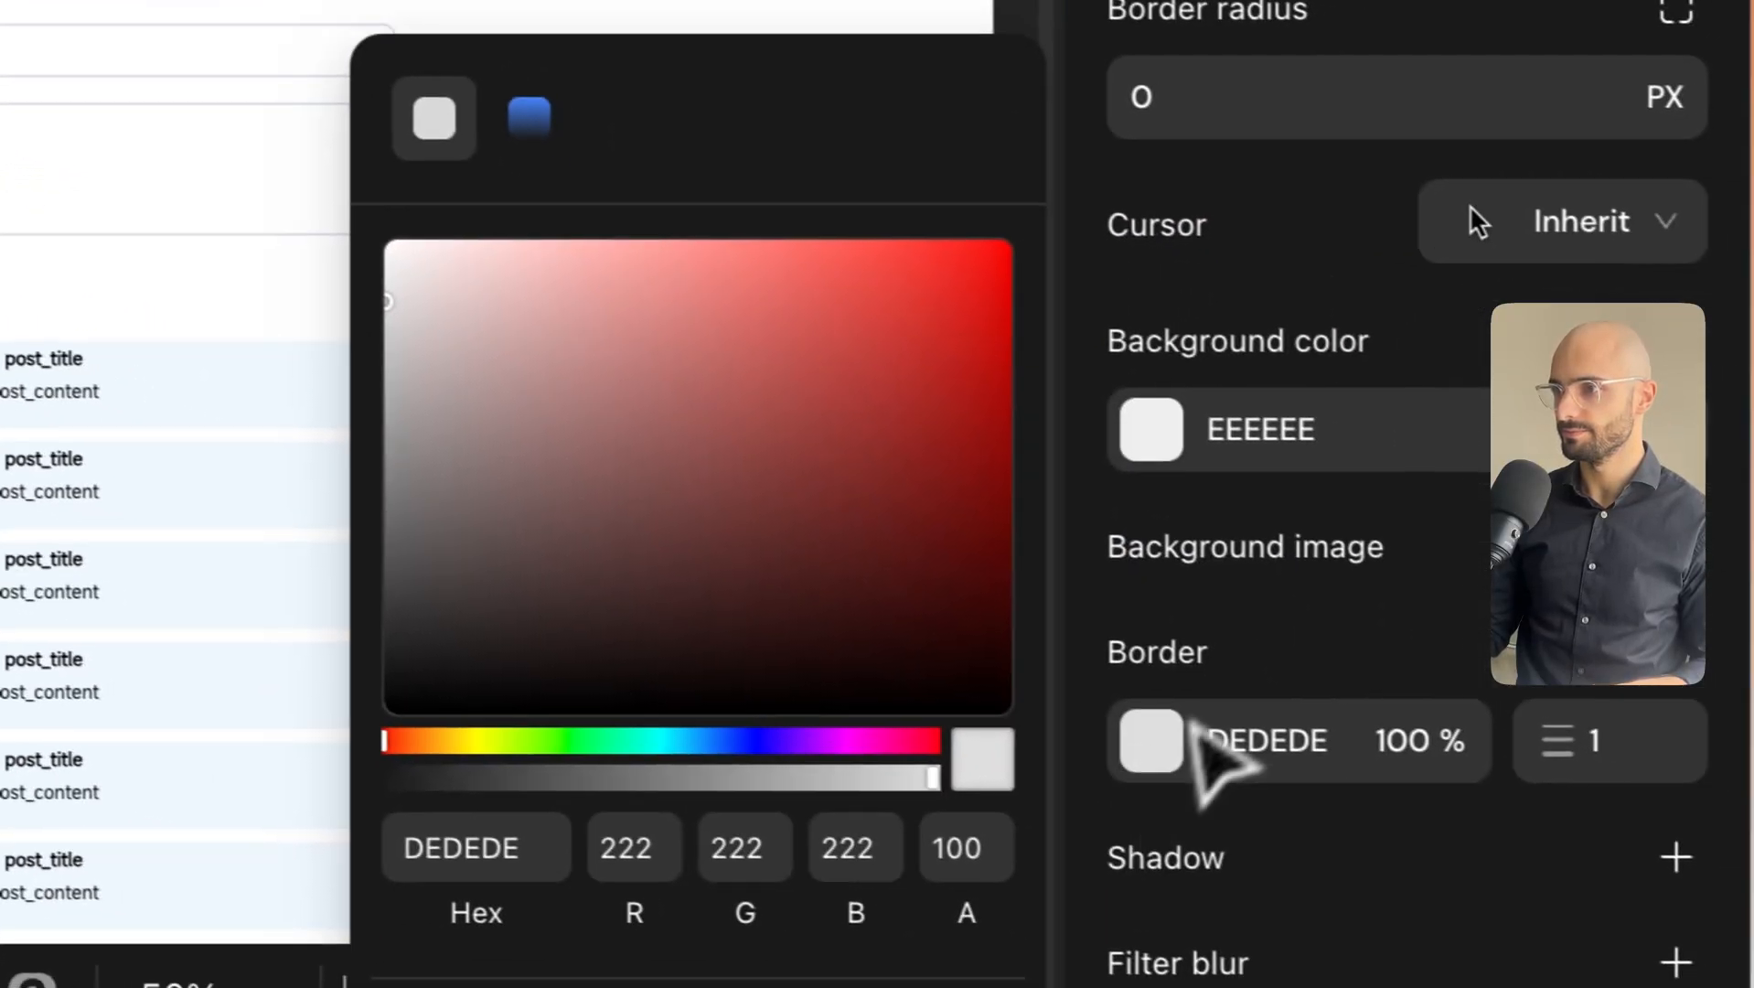
{"action": "left_click", "coordinate": [1190, 719]}
{"action": "left_click", "coordinate": [855, 426]}
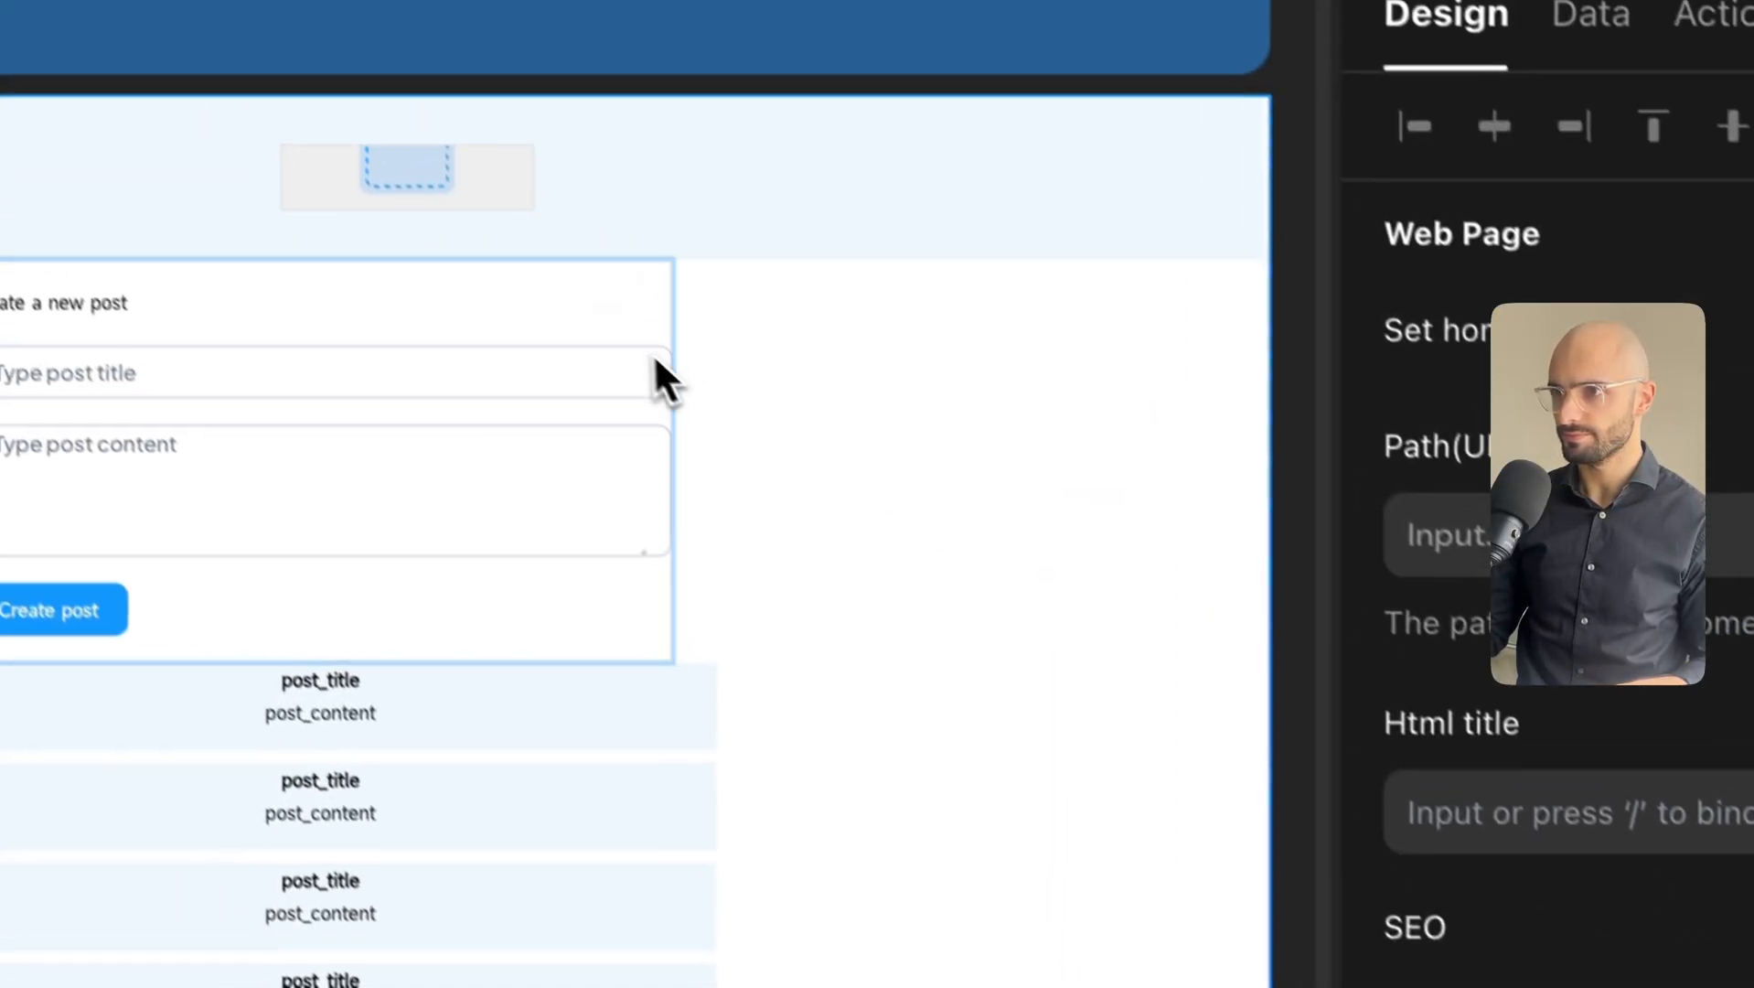
Round the grey container's corners with a 10 px border radius.
{"action": "left_click", "coordinate": [485, 234]}
{"action": "scroll", "coordinate": [1182, 626], "scroll_direction": "down", "scroll_amount": 10}
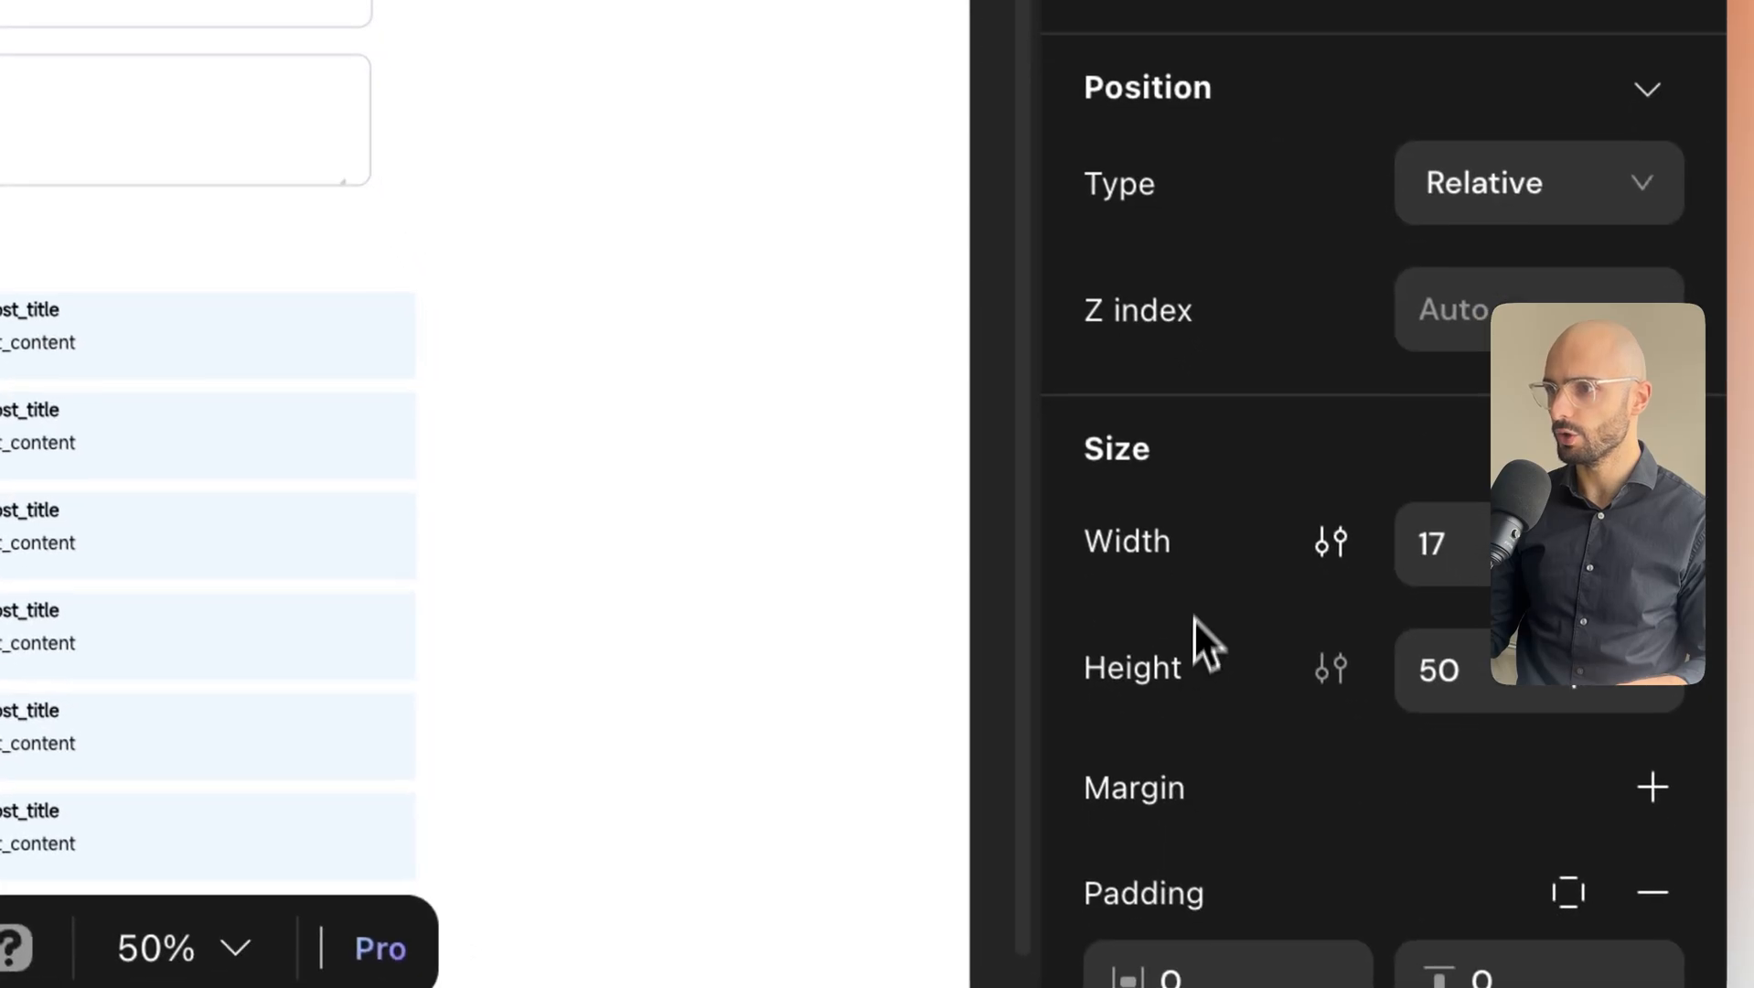
{"action": "left_click", "coordinate": [1198, 647]}
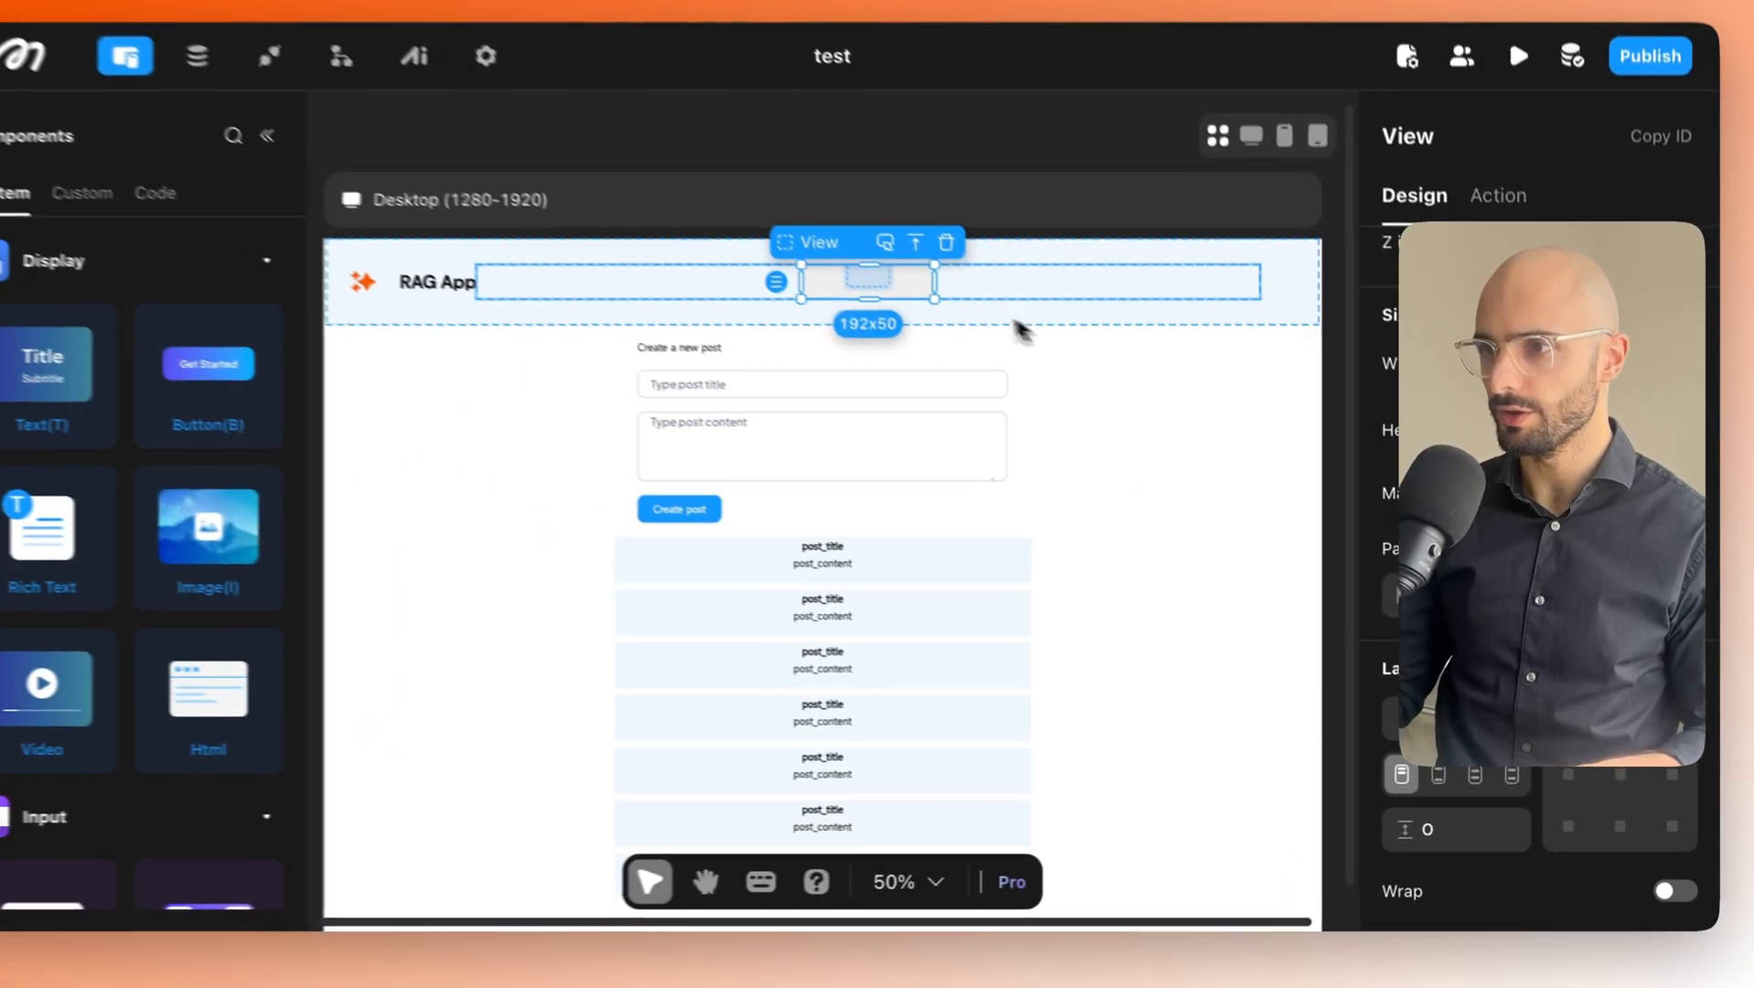
{"action": "left_click", "coordinate": [1442, 828]}
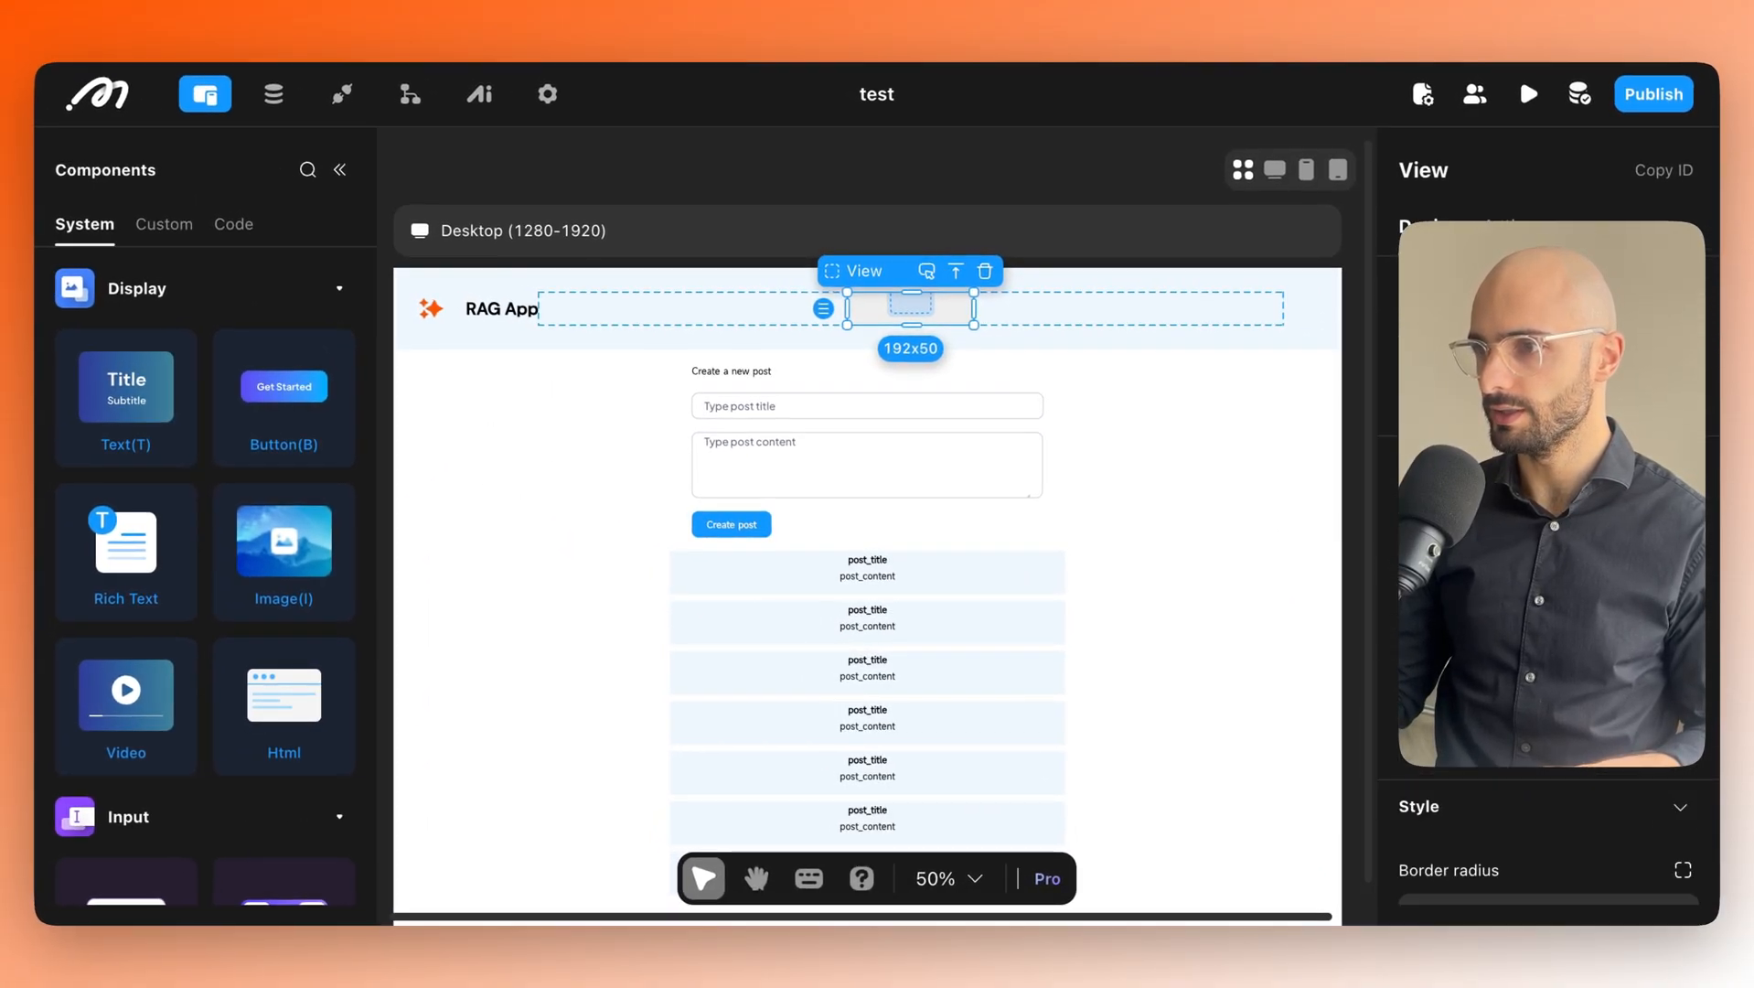
{"action": "left_click", "coordinate": [1463, 832]}
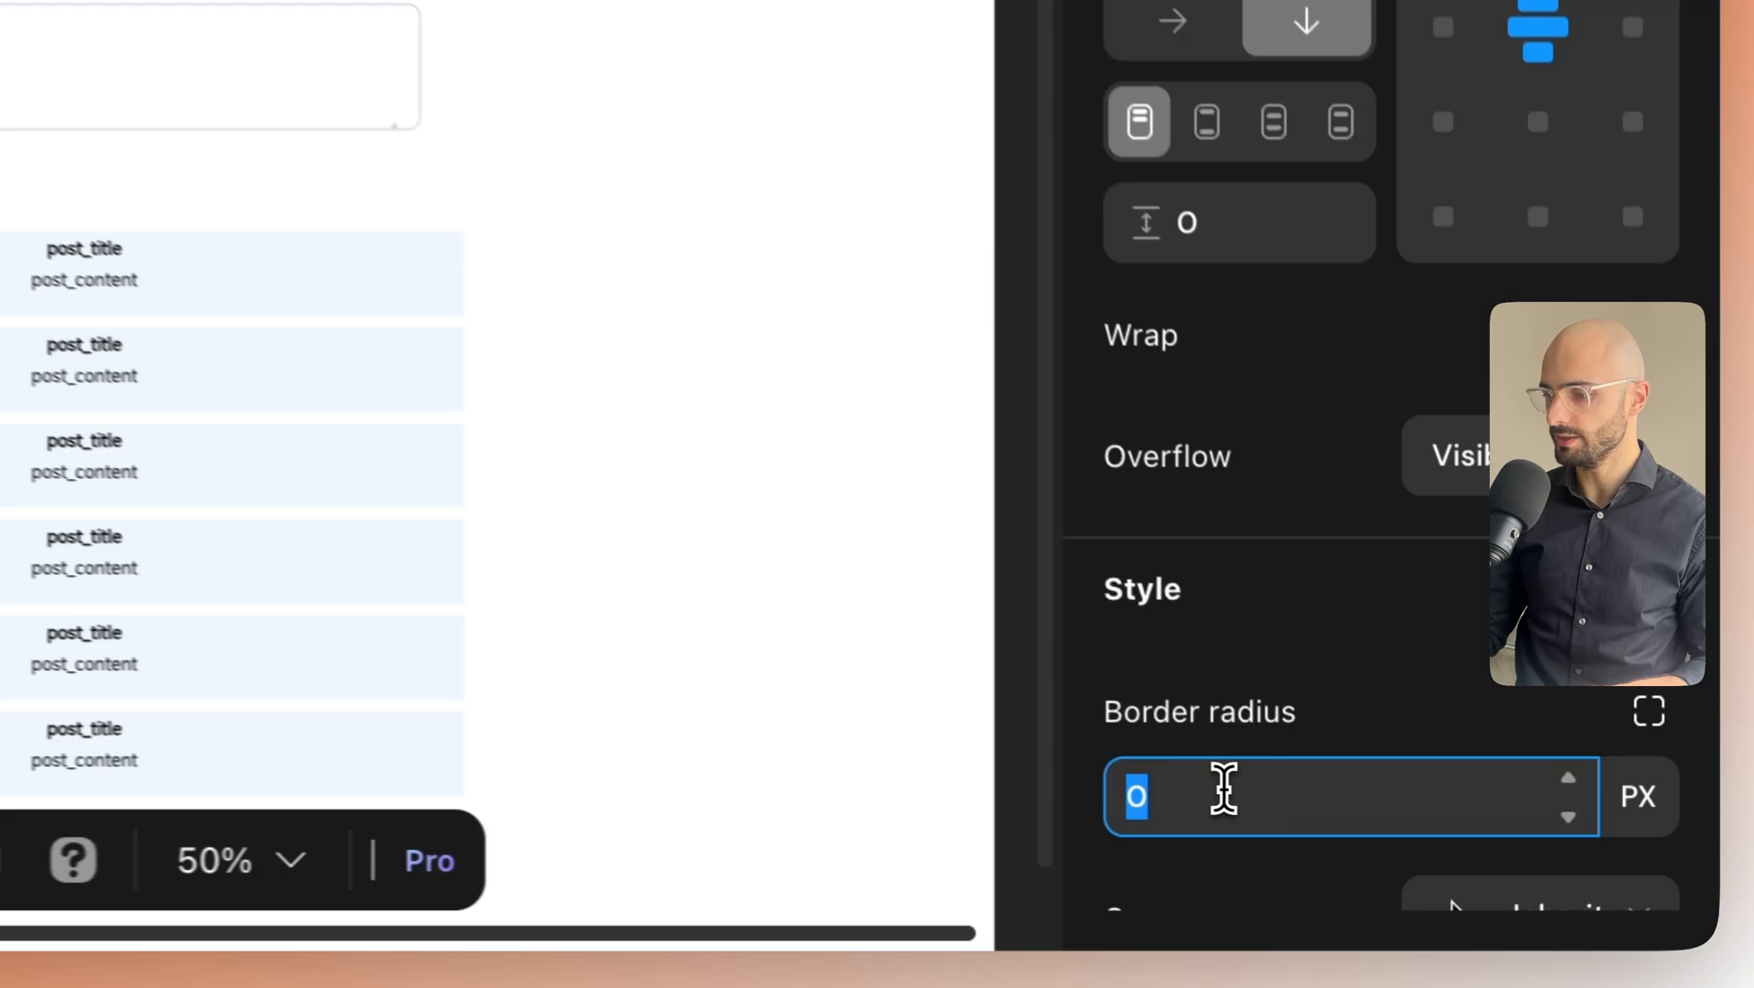
{"action": "type", "text": "10"}
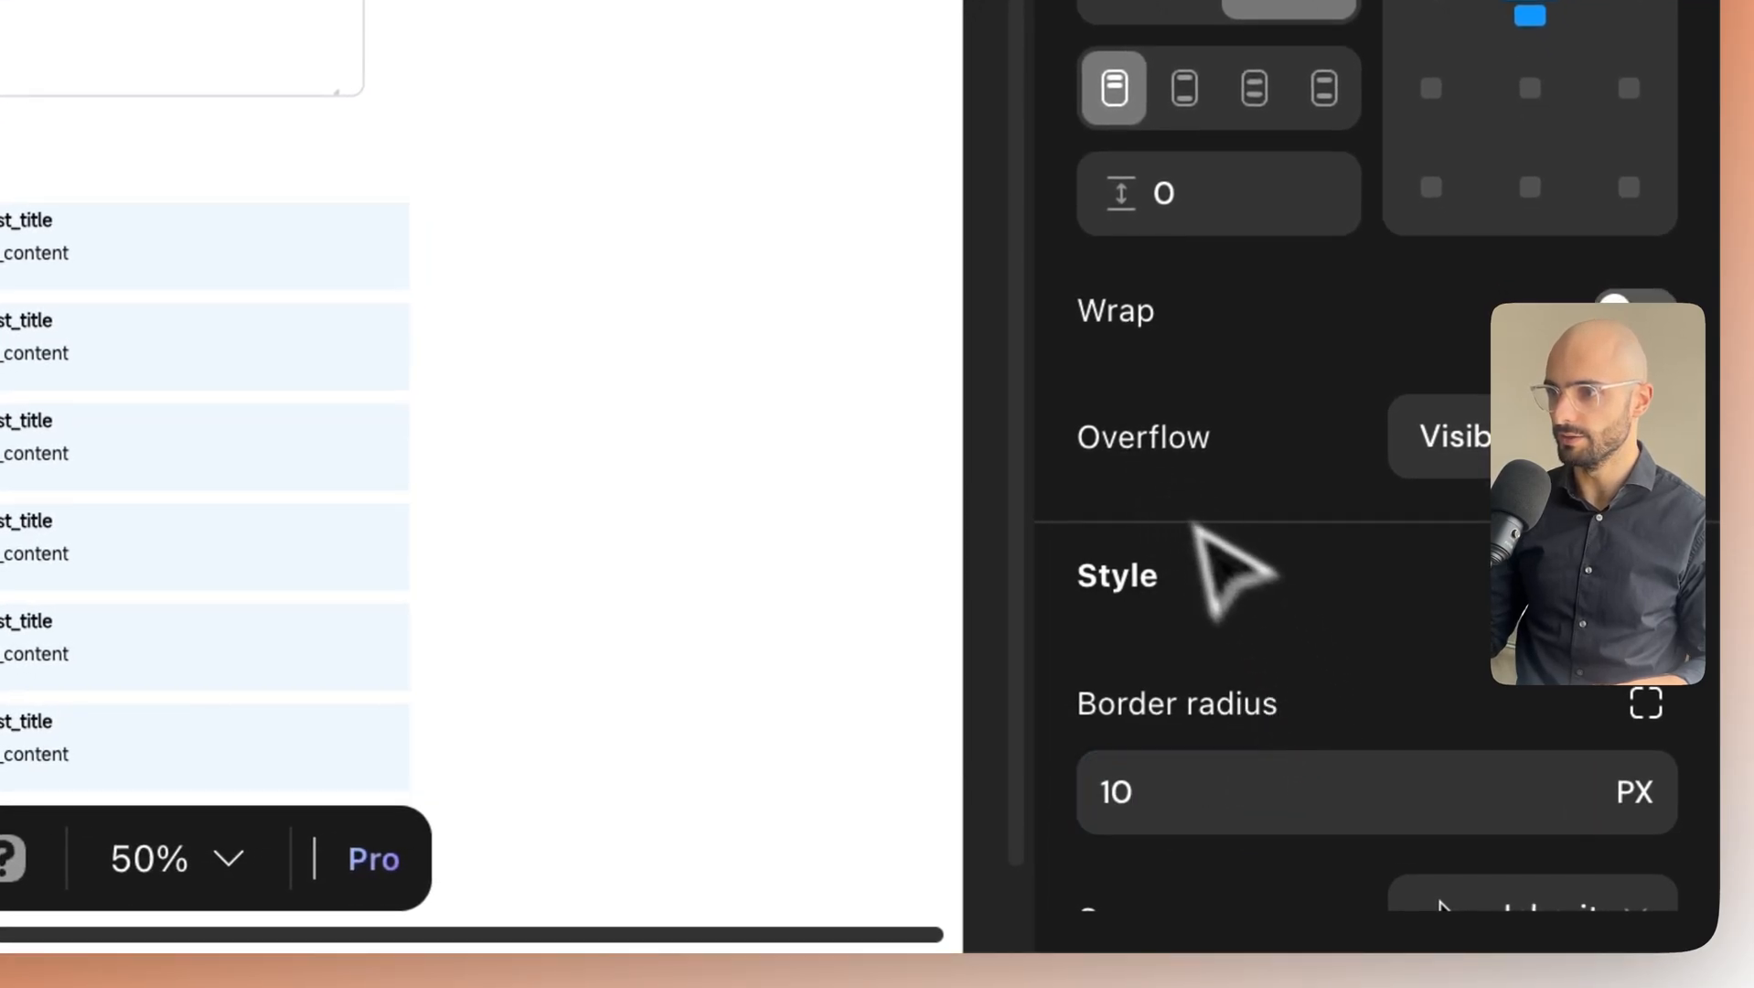
{"action": "scroll", "coordinate": [1283, 632], "scroll_direction": "down", "scroll_amount": 4}
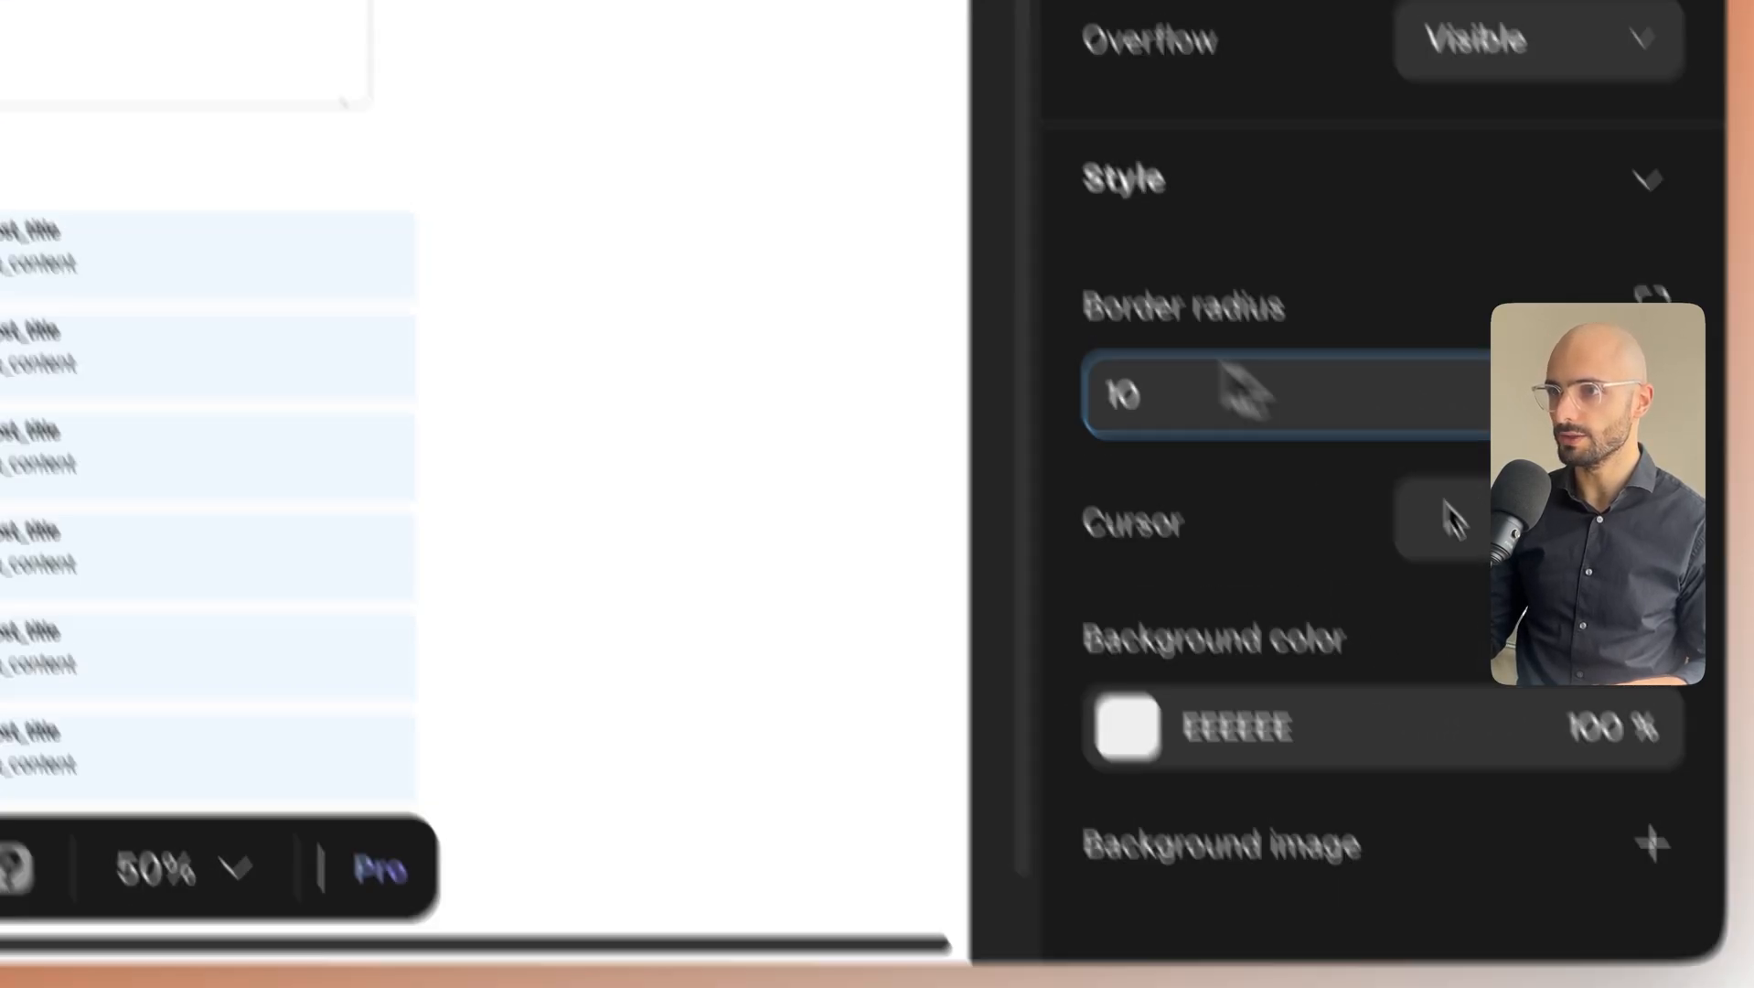
{"action": "left_click", "coordinate": [875, 434]}
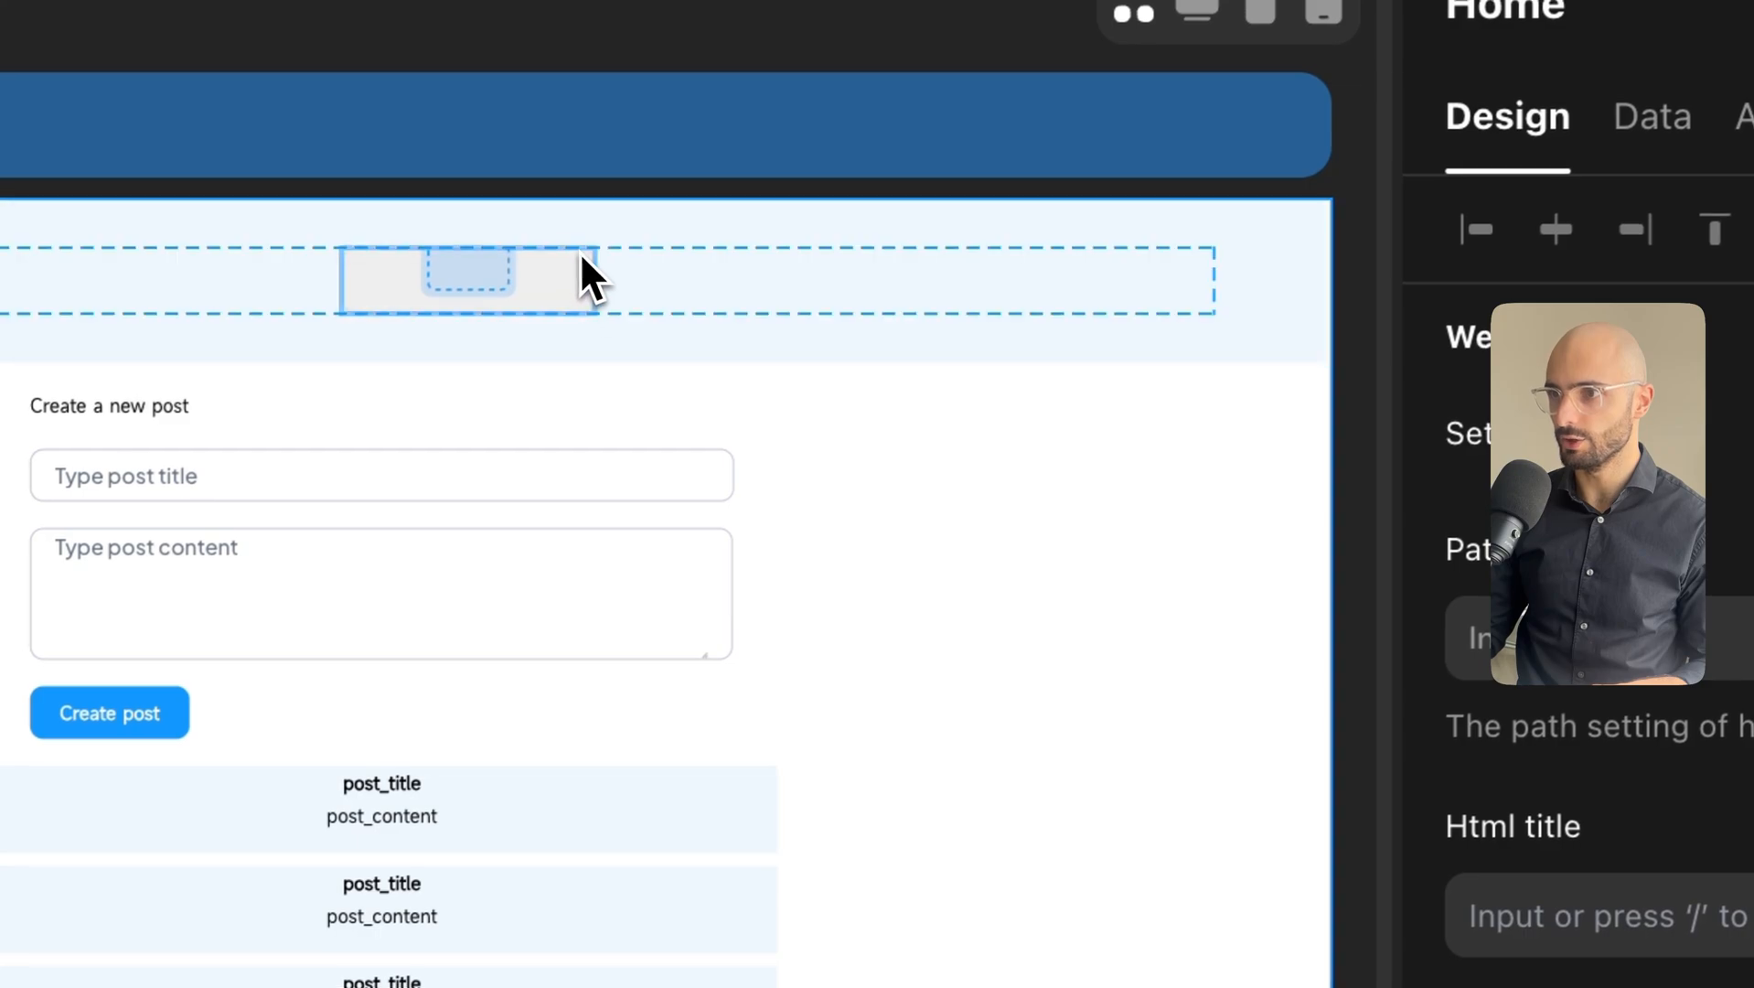
{"action": "left_click", "coordinate": [529, 188]}
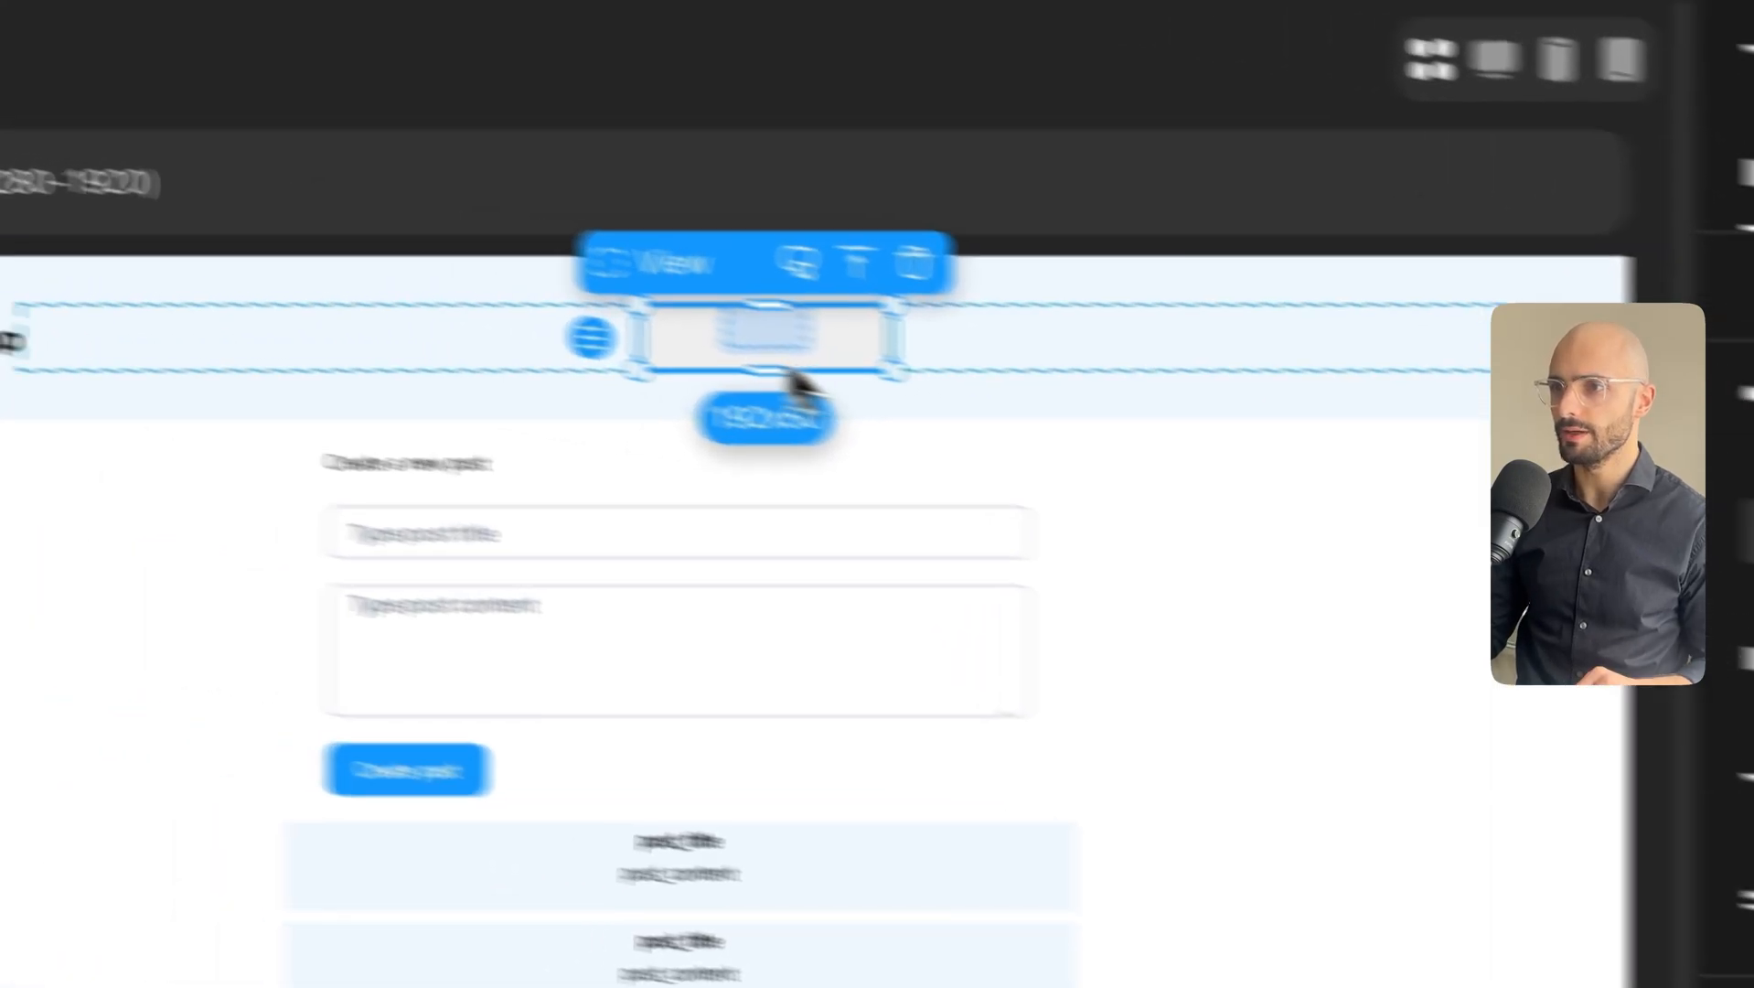
Shrink the container's height to 25 and add a 'Search' text inside it.
{"action": "left_click_drag", "start_coordinate": [1004, 413], "coordinate": [999, 389]}
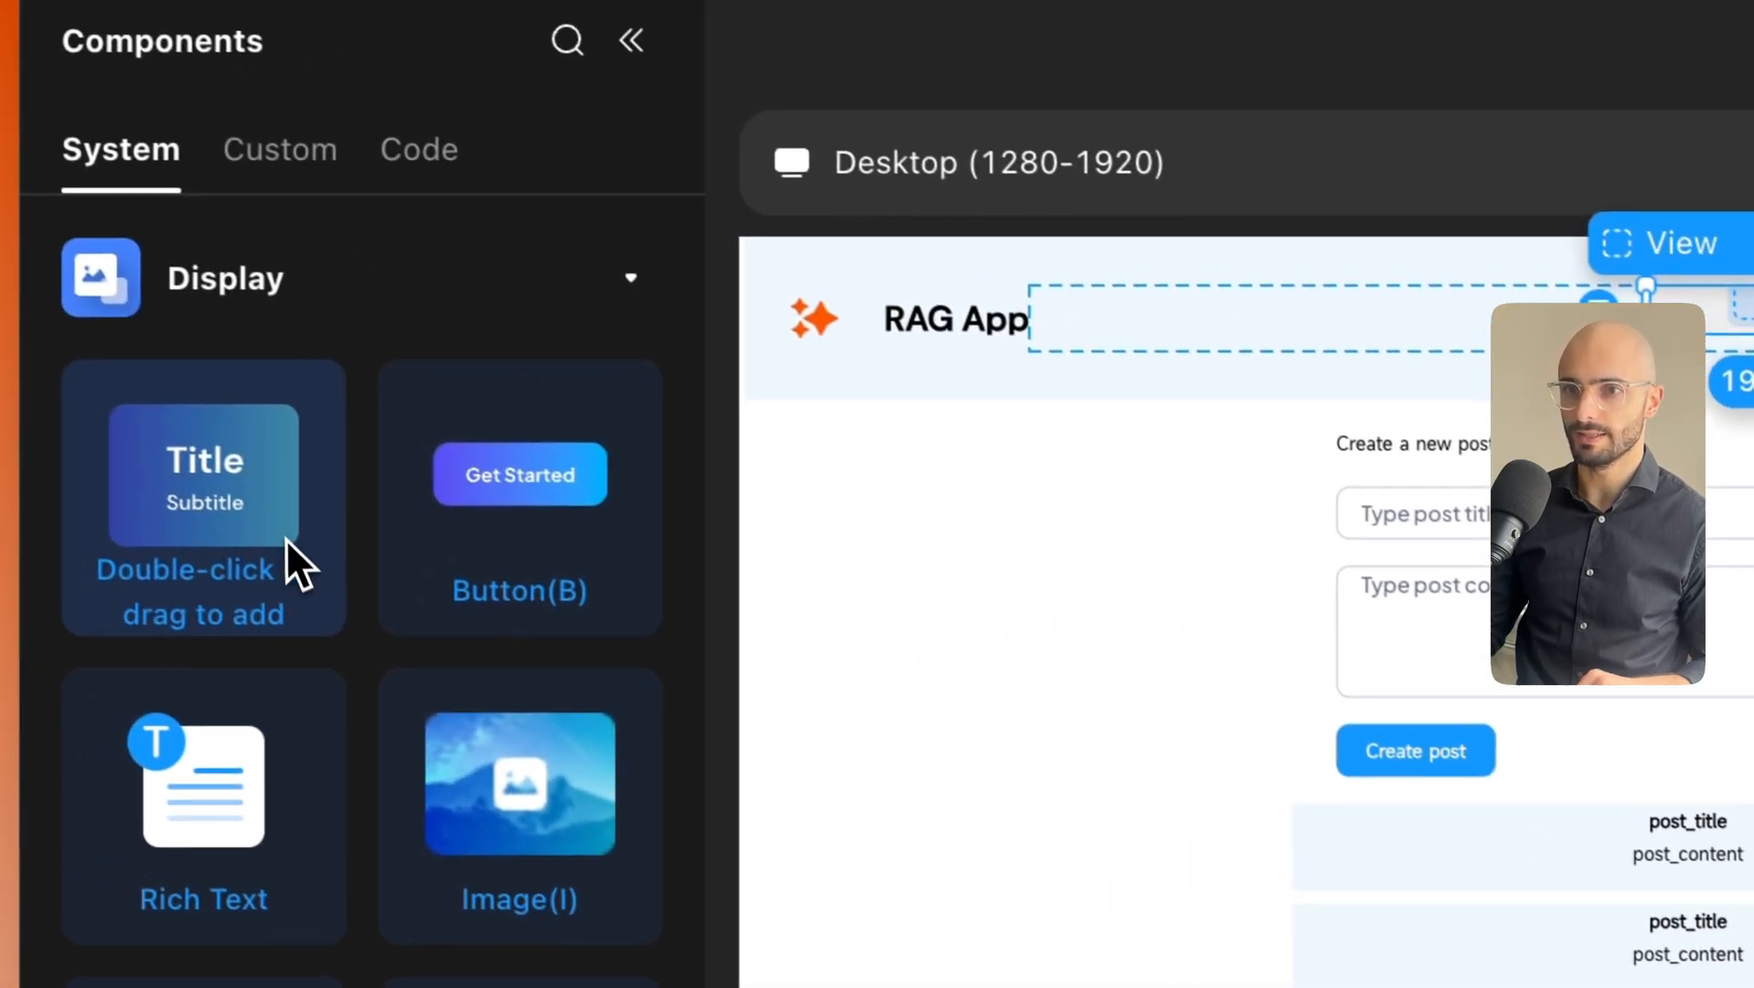
{"action": "left_click_drag", "start_coordinate": [288, 544], "coordinate": [1088, 438]}
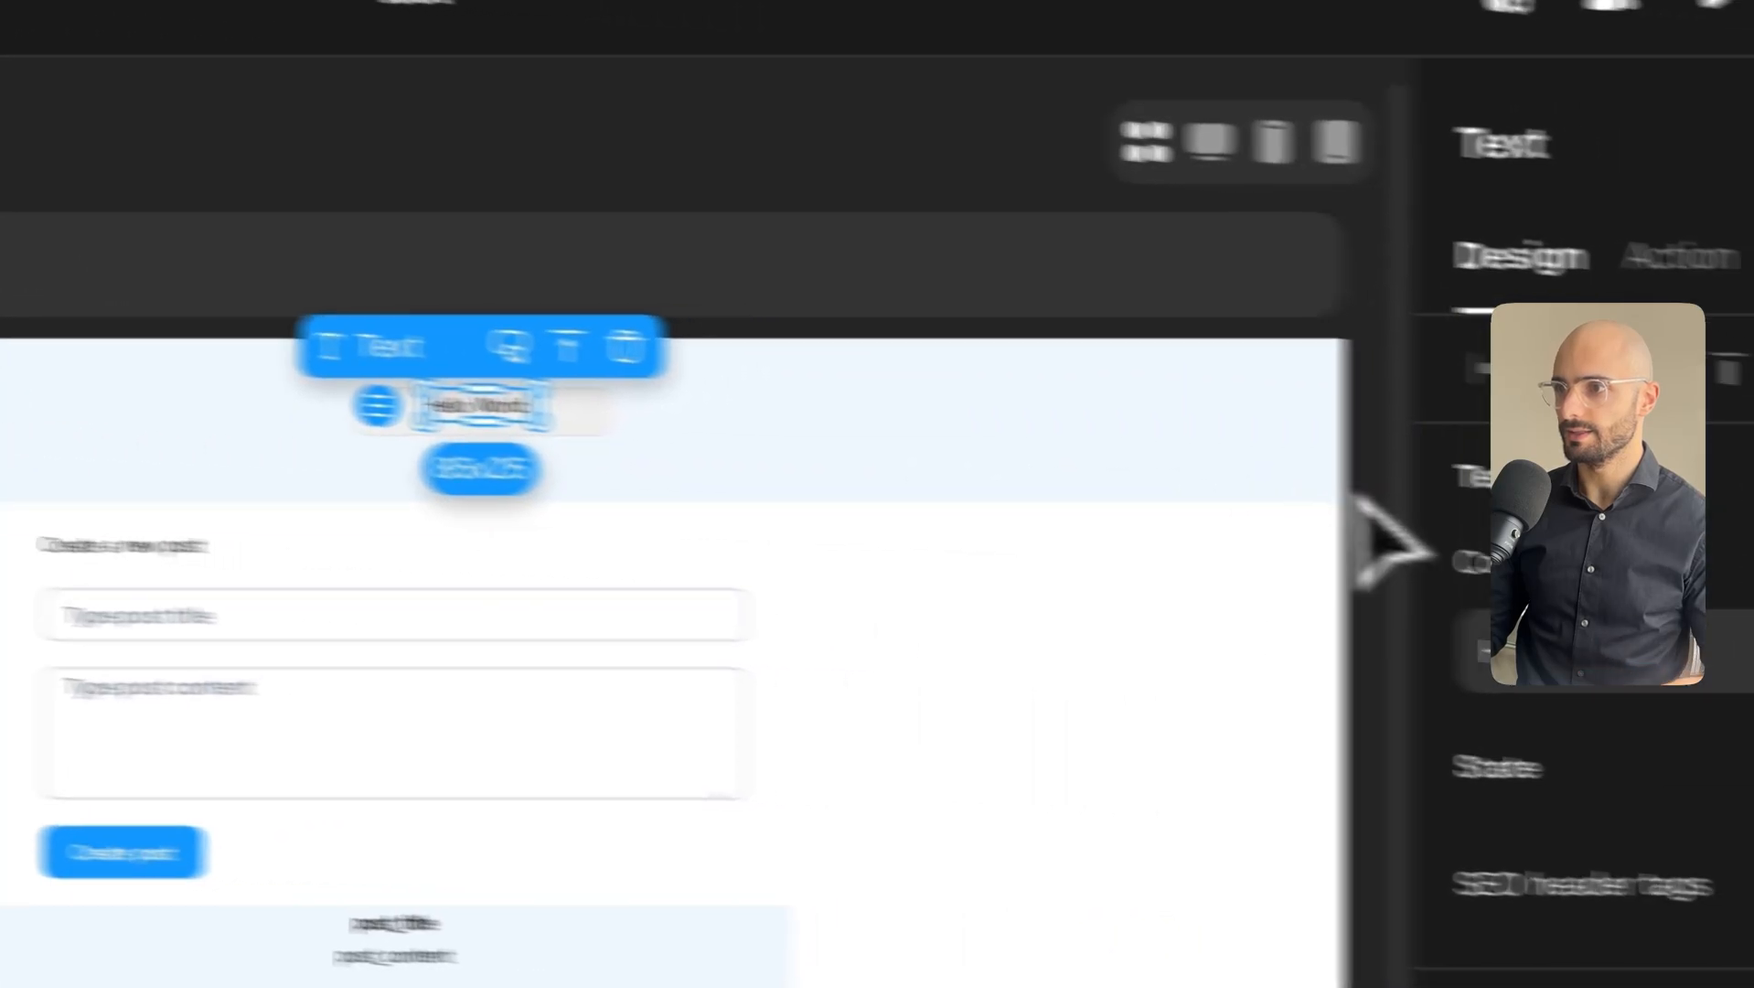
{"action": "double_click", "coordinate": [1285, 590]}
{"action": "key", "text": "ctrl+a"}
{"action": "type", "text": "S"}
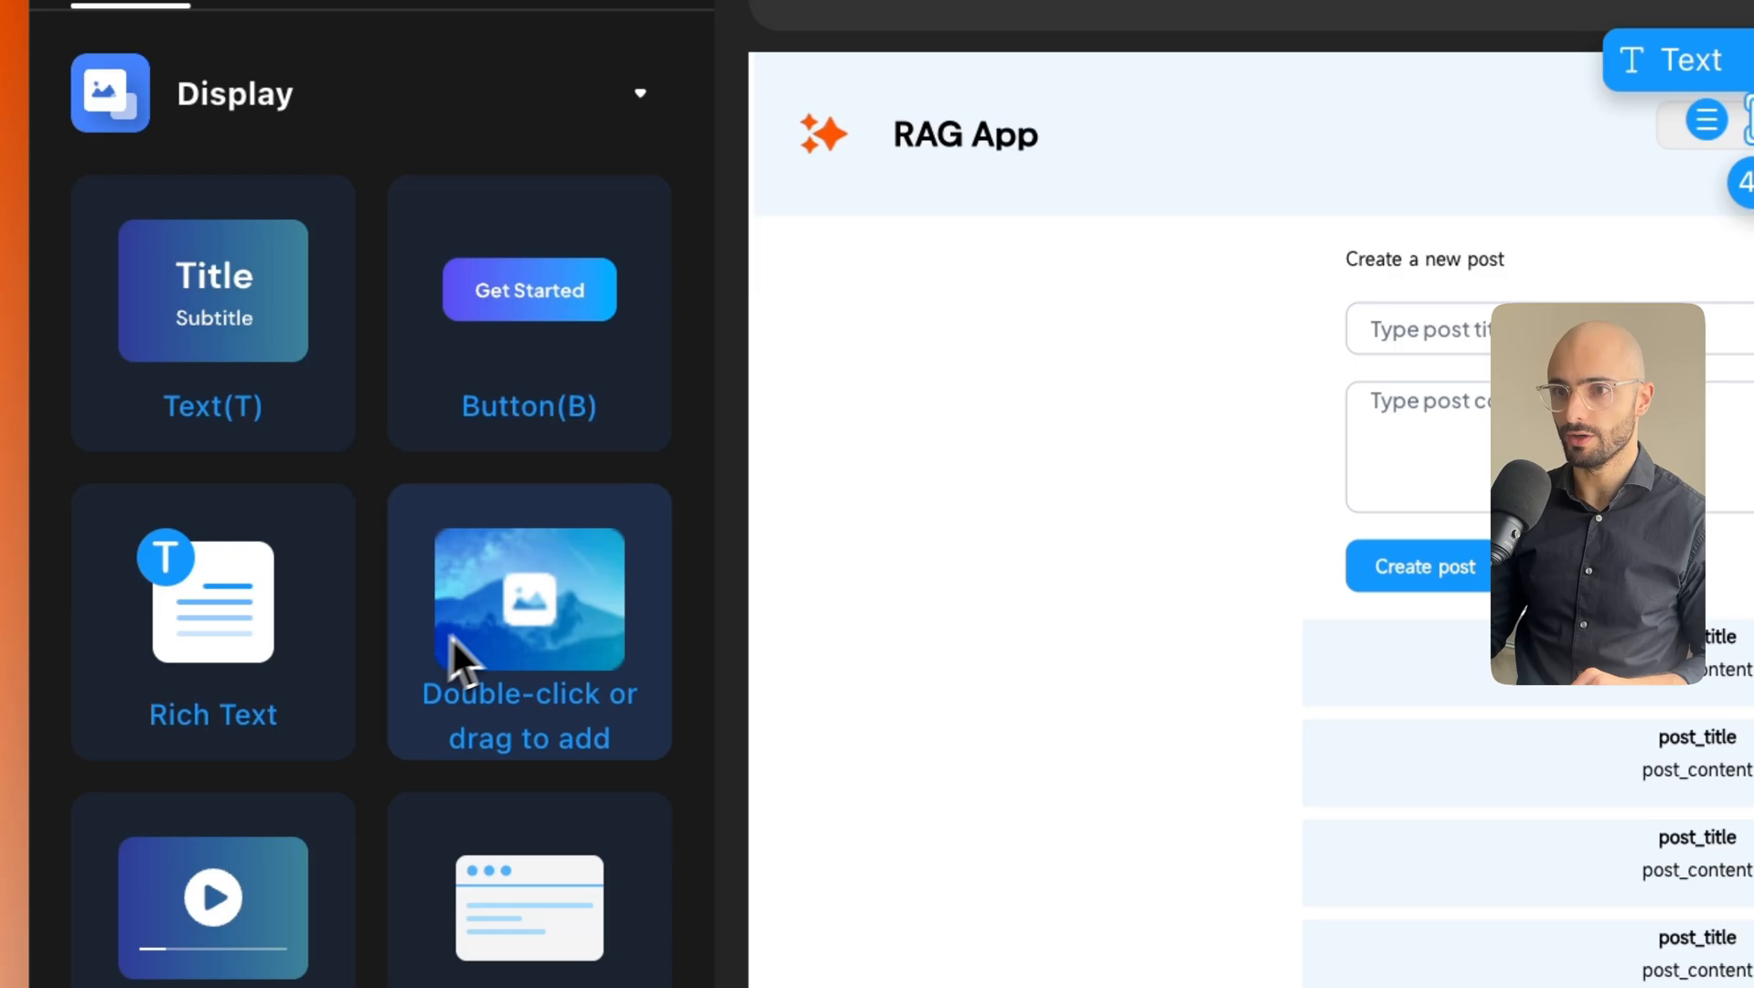
Add an image to the search box and move it ahead of the Search text in the layers.
{"action": "left_click_drag", "start_coordinate": [457, 658], "coordinate": [1047, 370]}
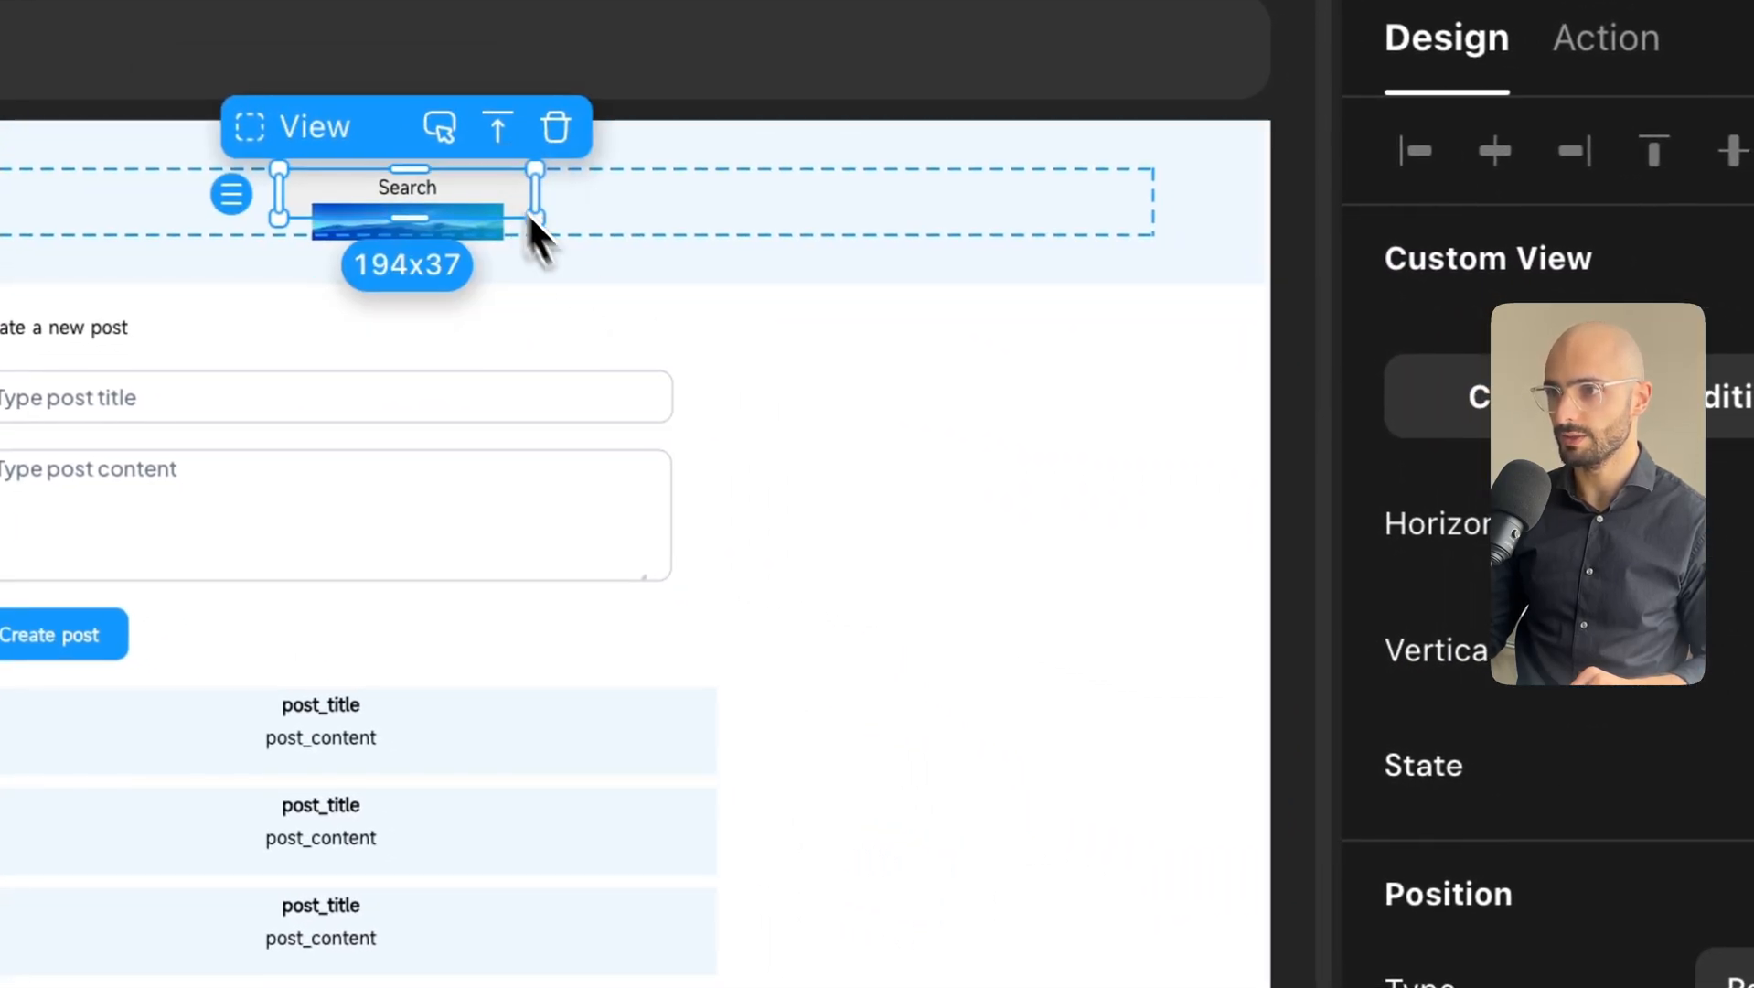
{"action": "scroll", "coordinate": [1298, 850], "scroll_direction": "down", "scroll_amount": 10}
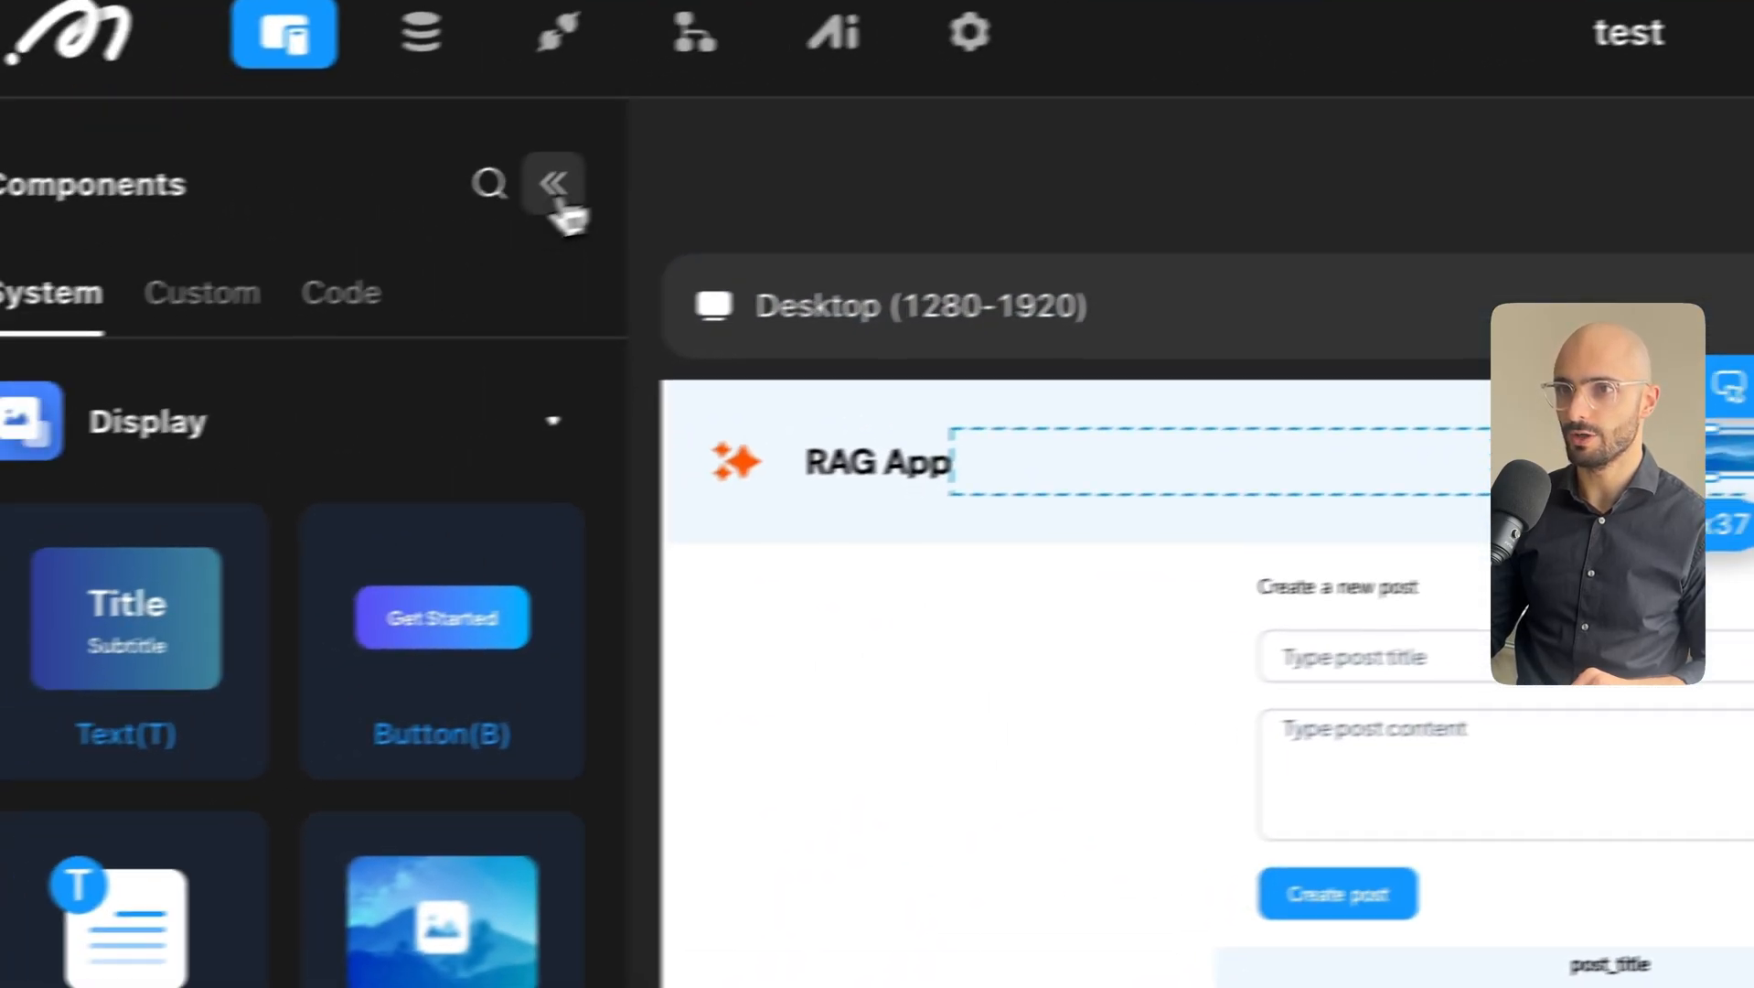
{"action": "left_click", "coordinate": [560, 204]}
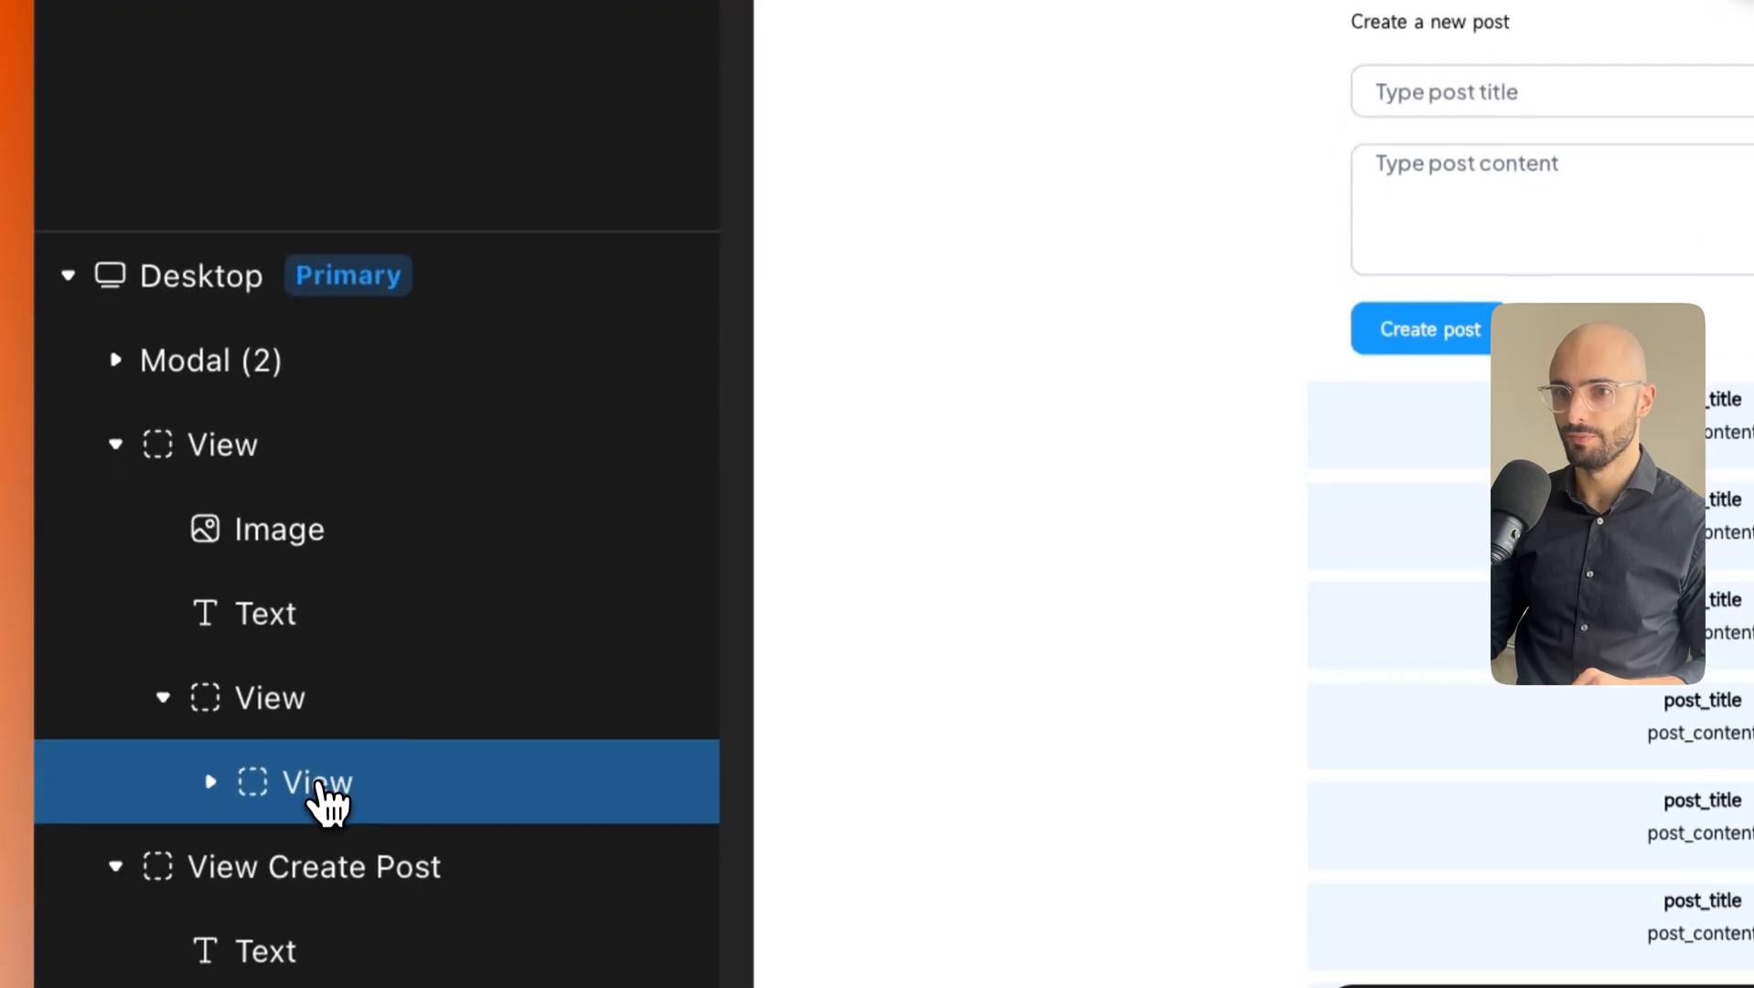
{"action": "left_click", "coordinate": [212, 618]}
{"action": "scroll", "coordinate": [219, 631], "scroll_direction": "down", "scroll_amount": 2}
{"action": "left_click", "coordinate": [395, 590]}
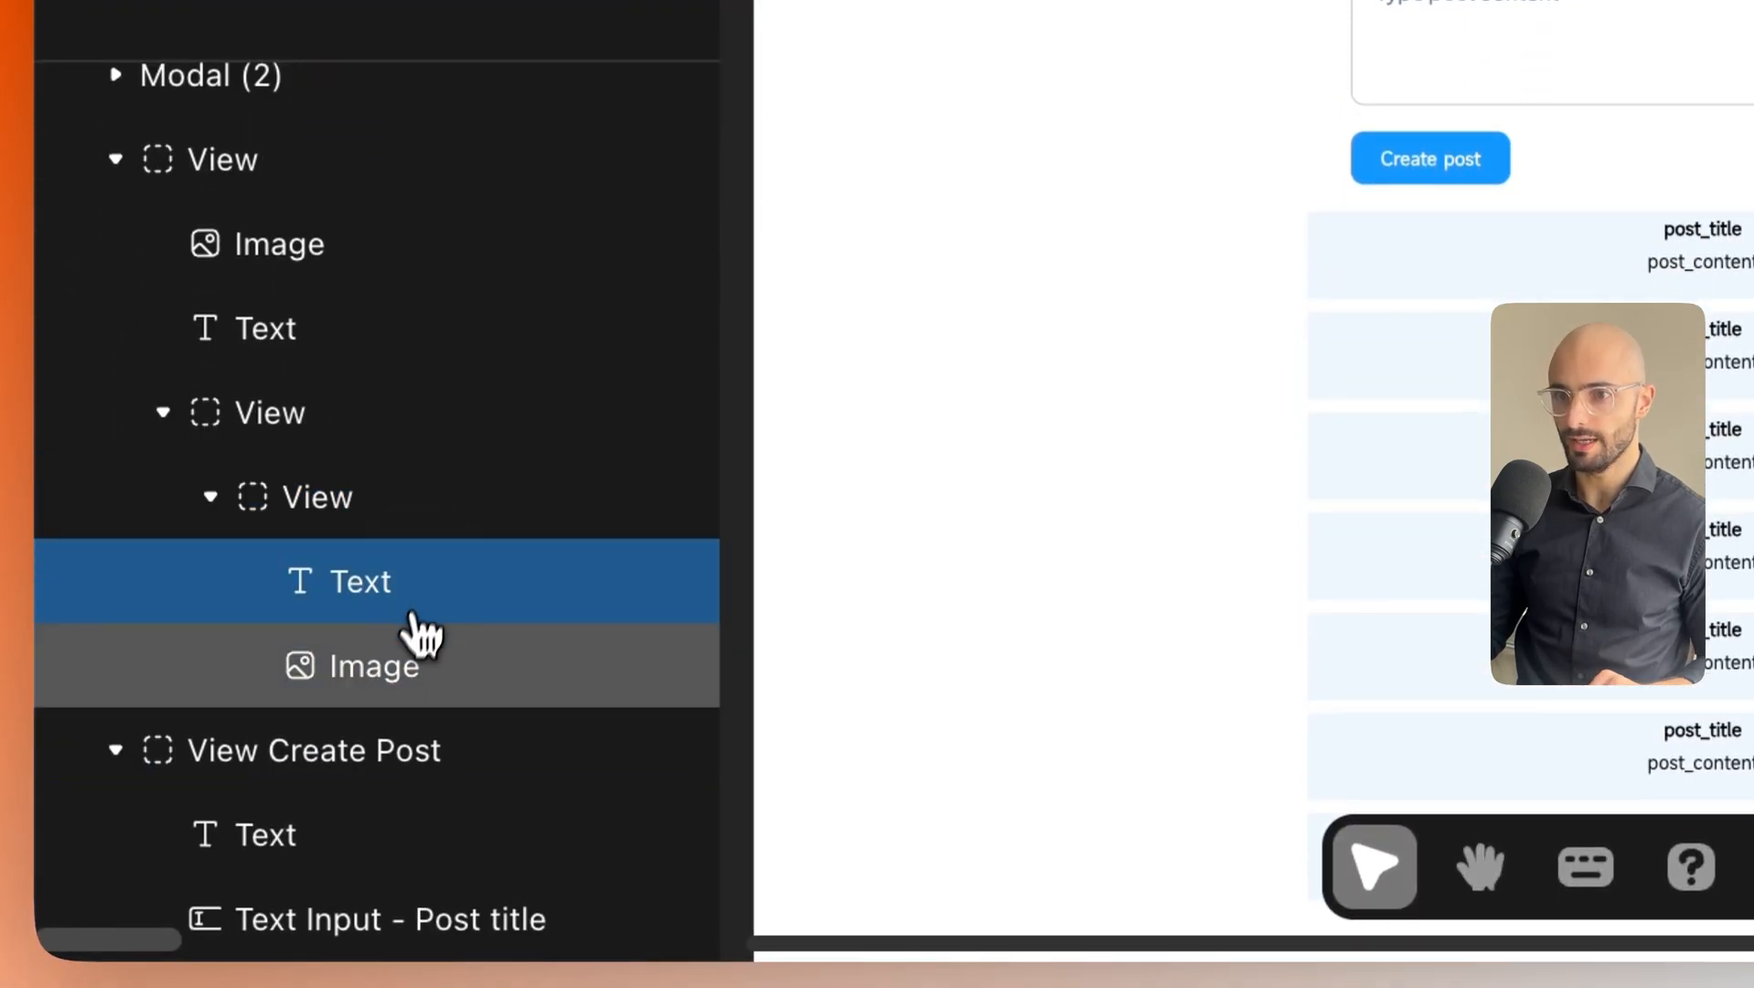
{"action": "left_click", "coordinate": [403, 658]}
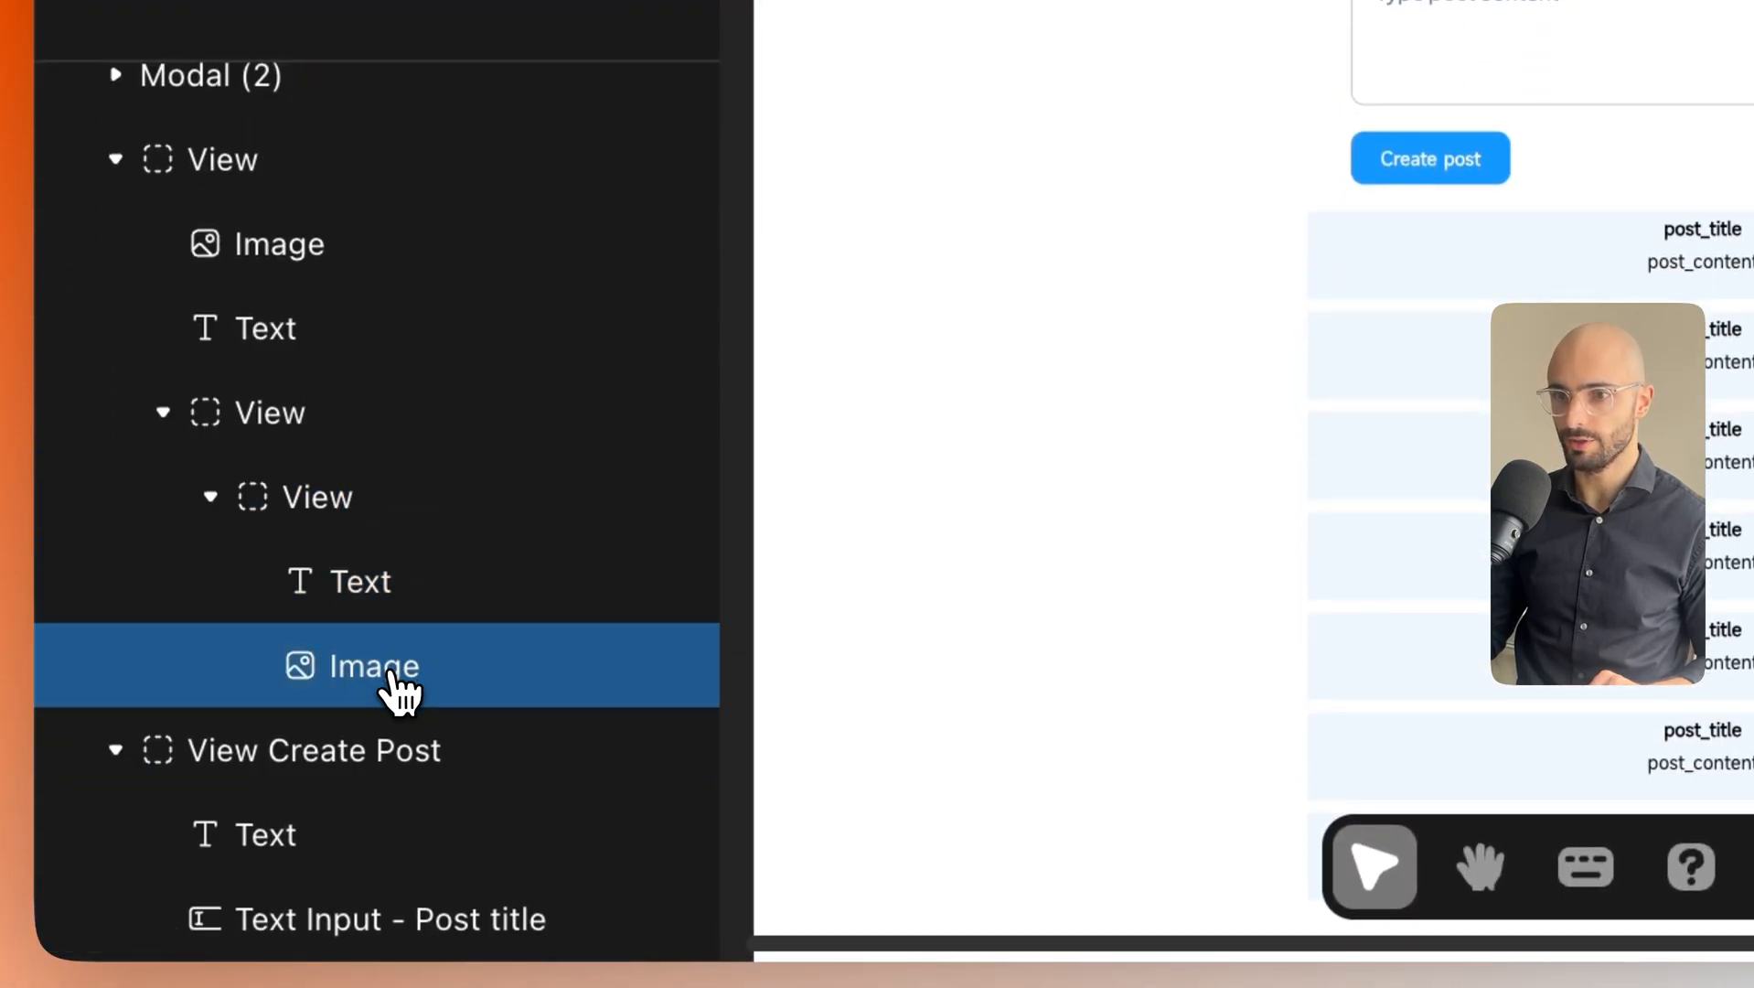
{"action": "left_click_drag", "start_coordinate": [399, 678], "coordinate": [484, 622]}
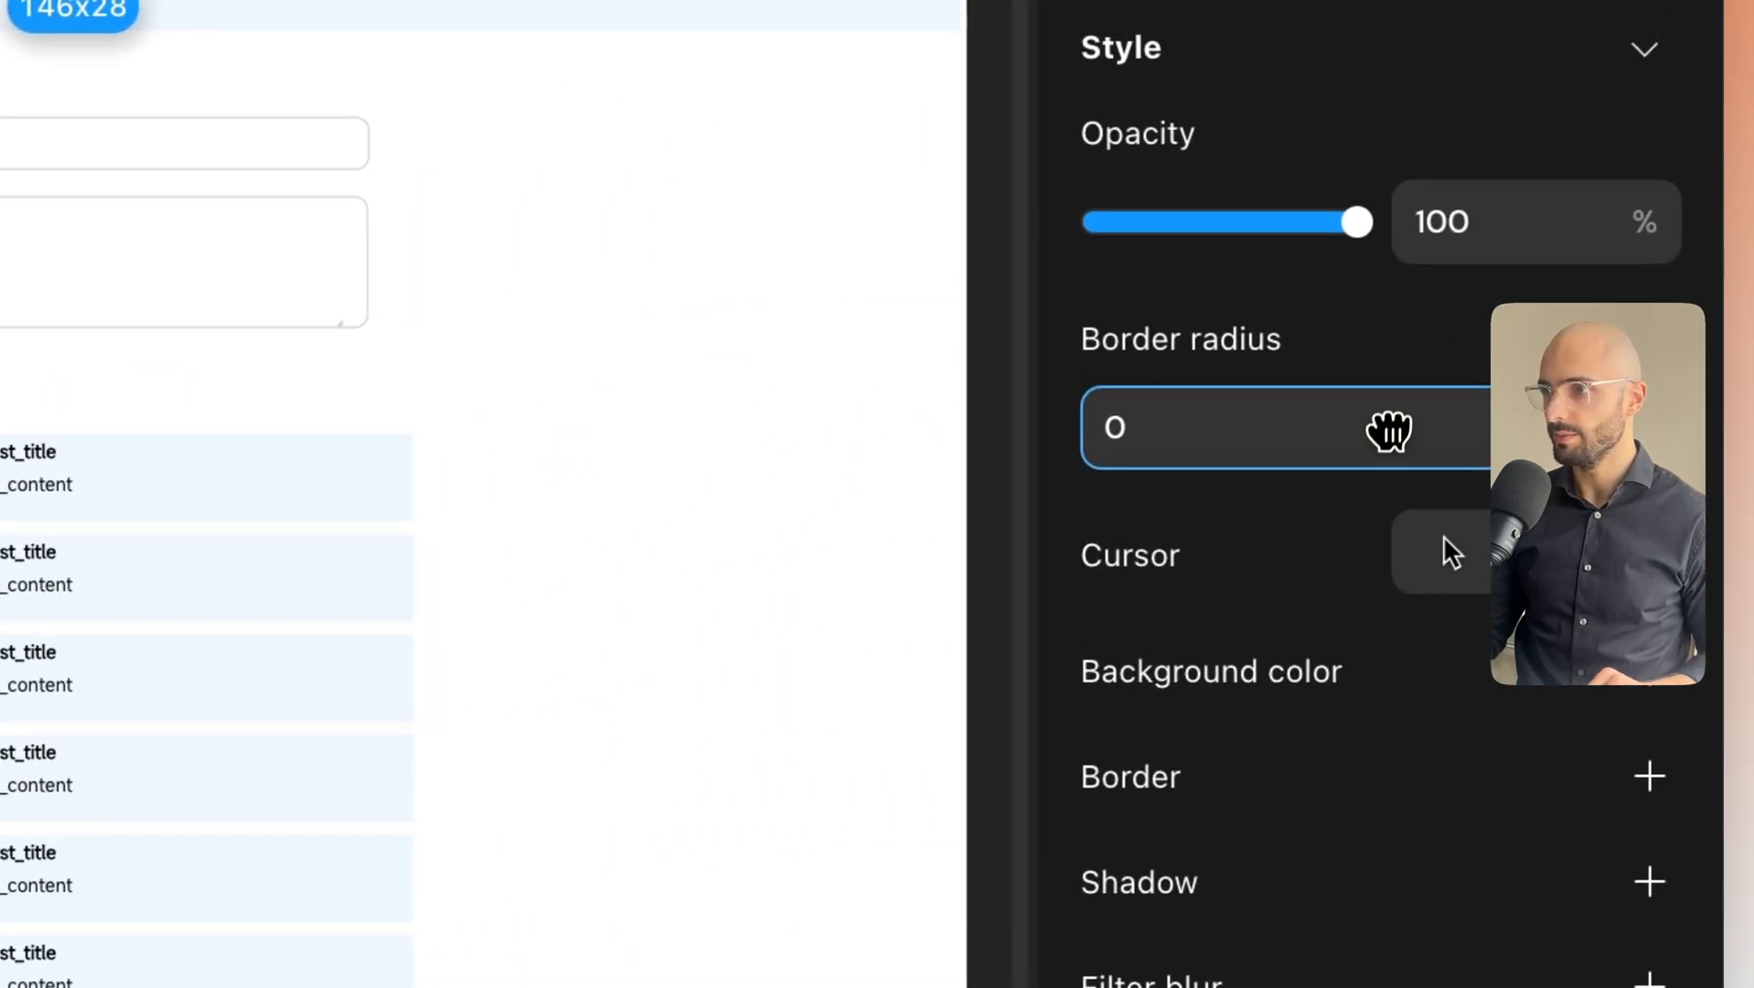
Upload search_icon.png as the 30x30 image's source.
{"action": "scroll", "coordinate": [1408, 365], "scroll_direction": "up", "scroll_amount": 5}
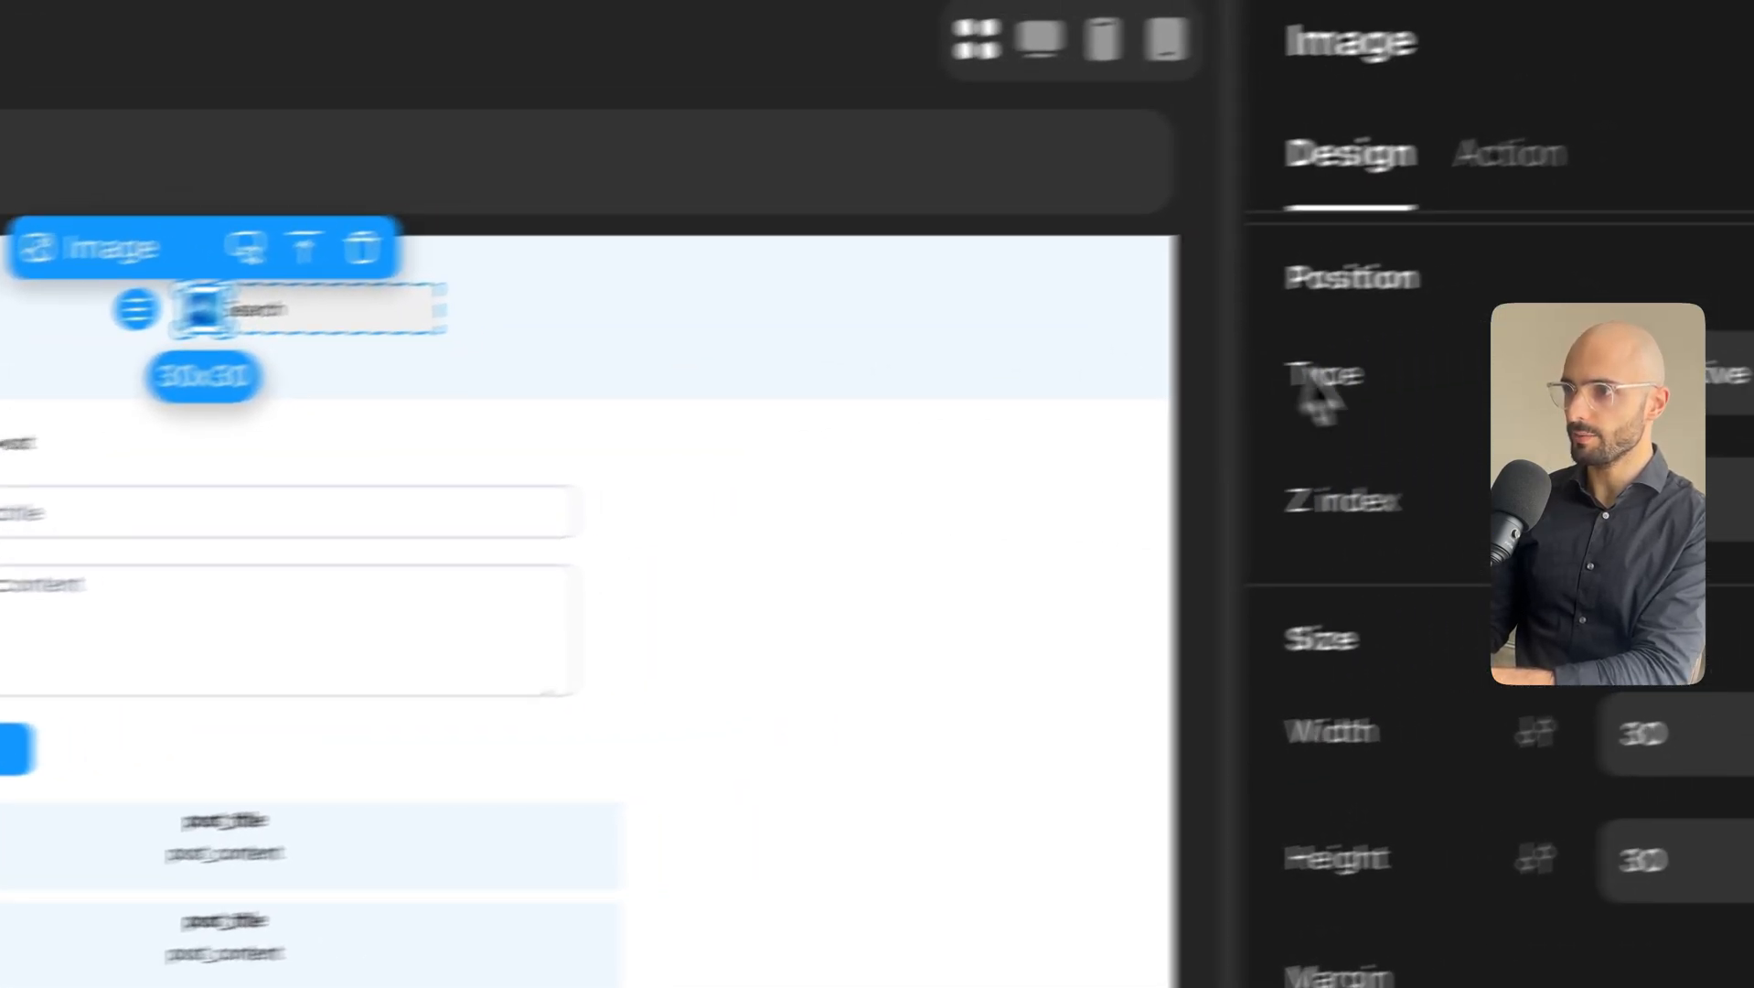
{"action": "scroll", "coordinate": [1281, 457], "scroll_direction": "up", "scroll_amount": 5}
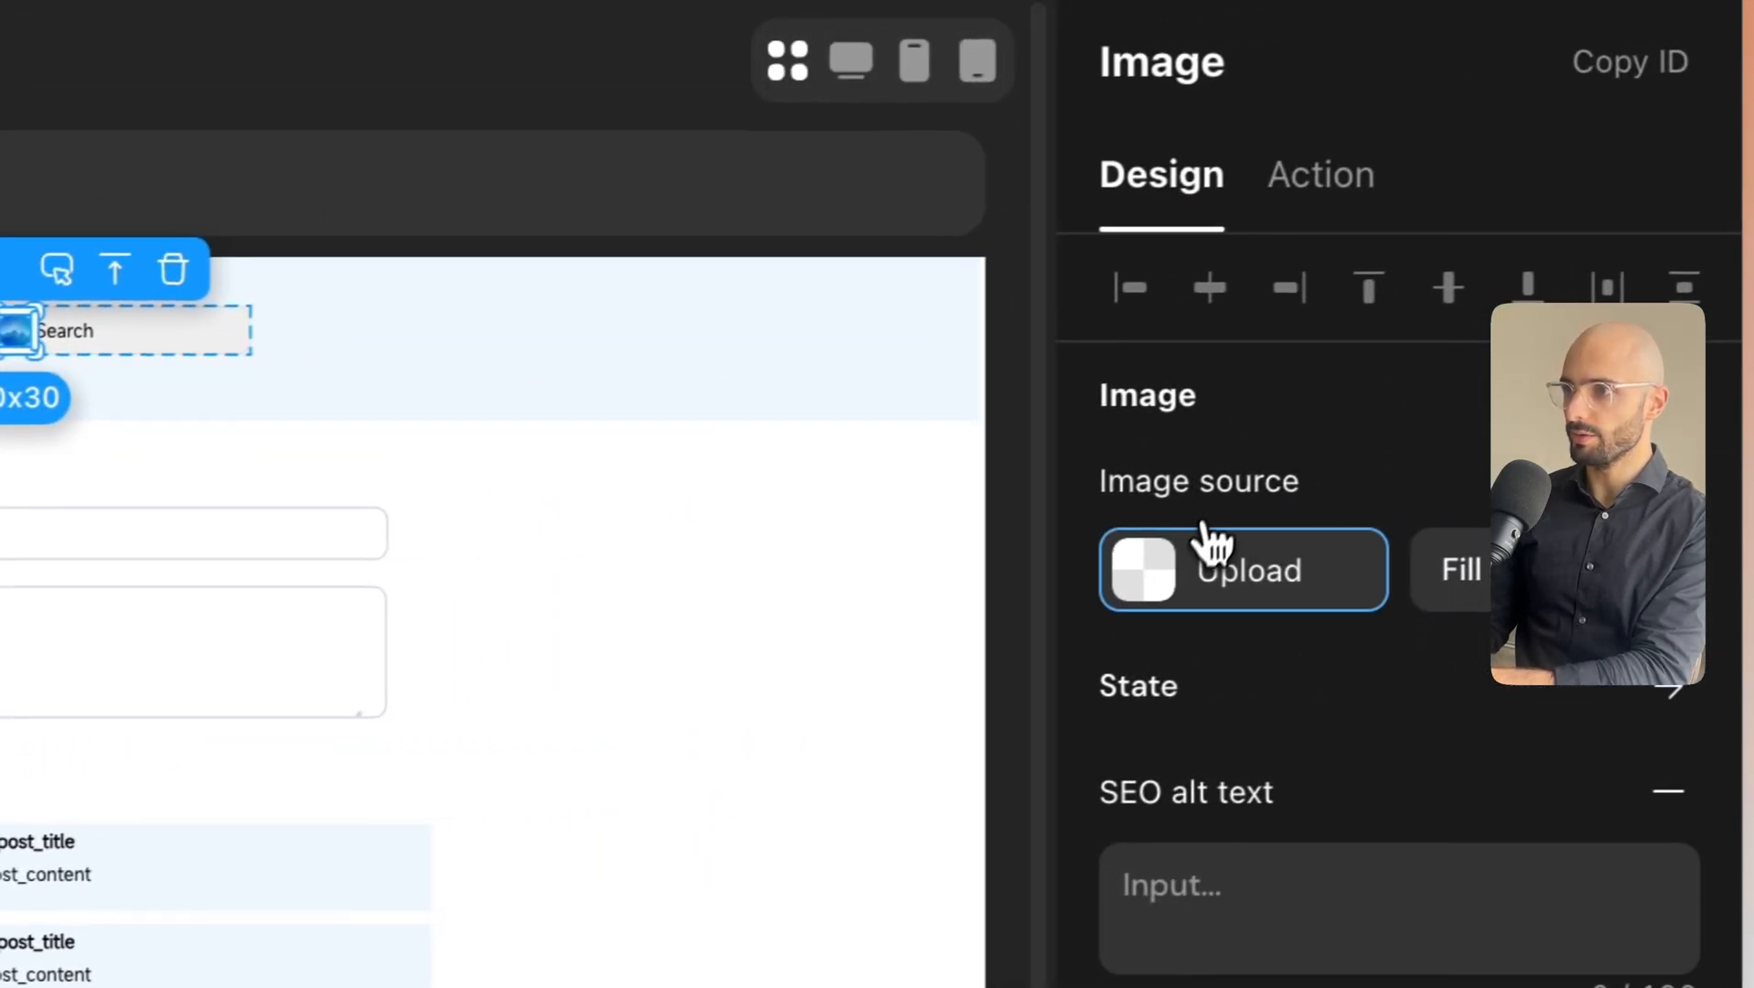
{"action": "left_click", "coordinate": [1203, 599]}
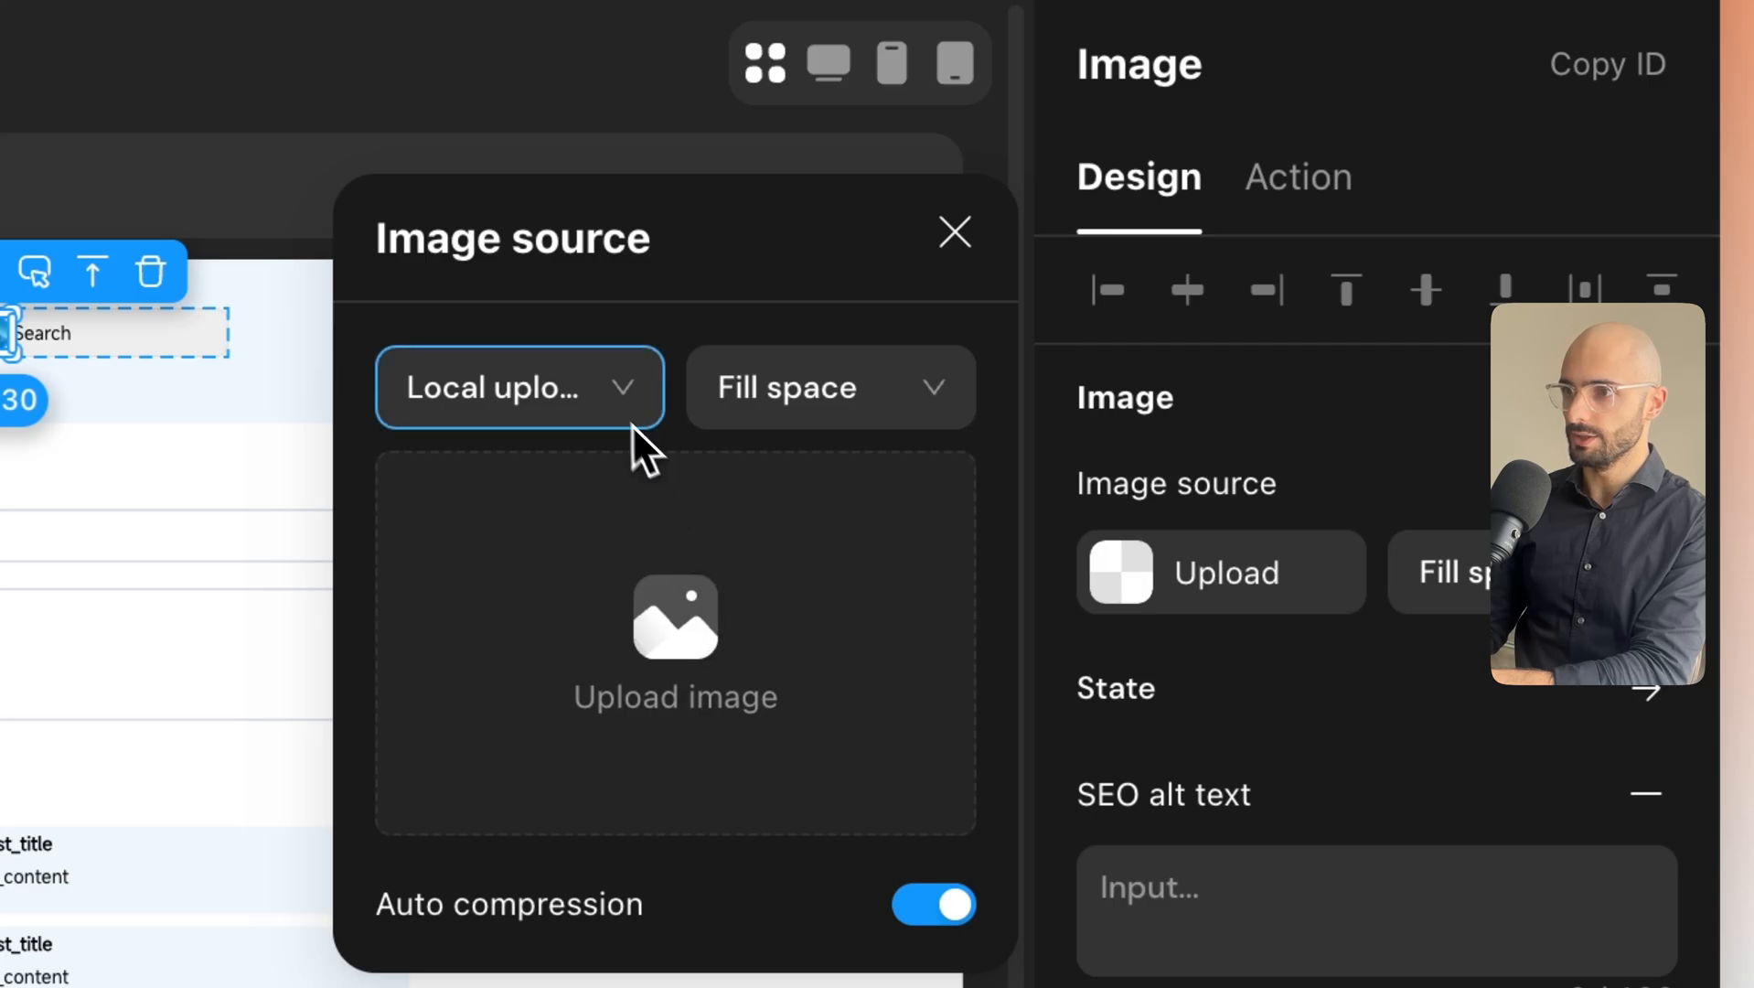
{"action": "left_click", "coordinate": [674, 533]}
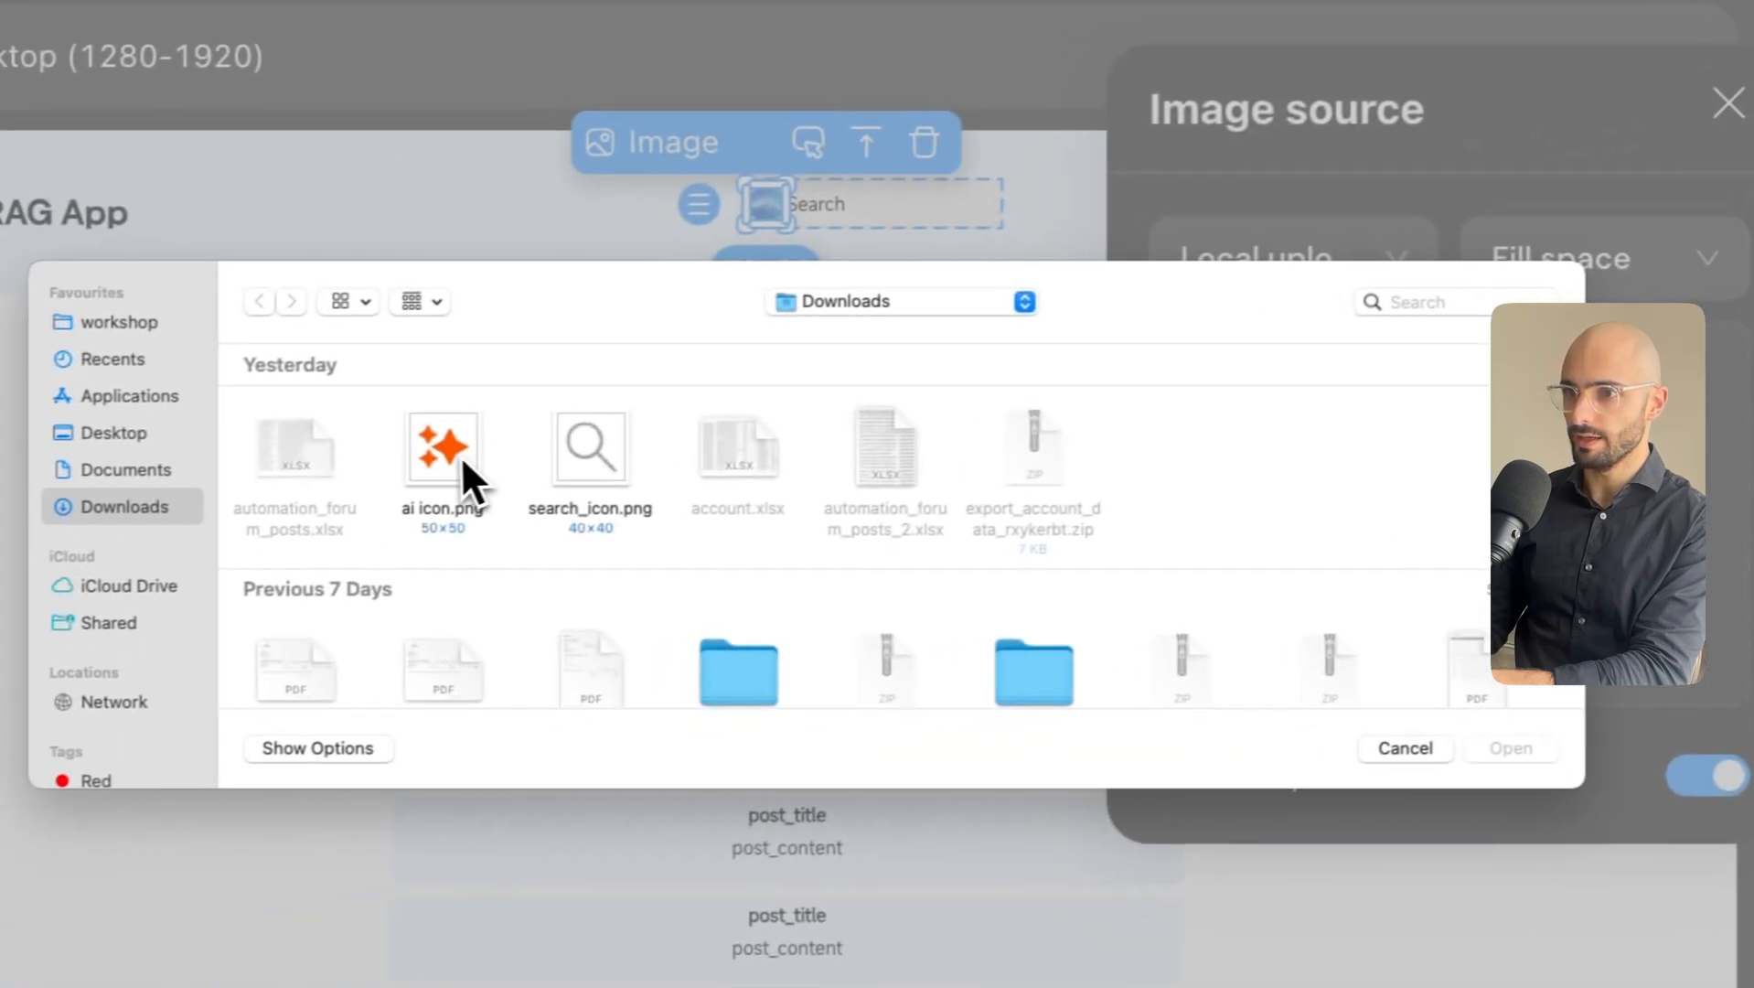
{"action": "double_click", "coordinate": [638, 448]}
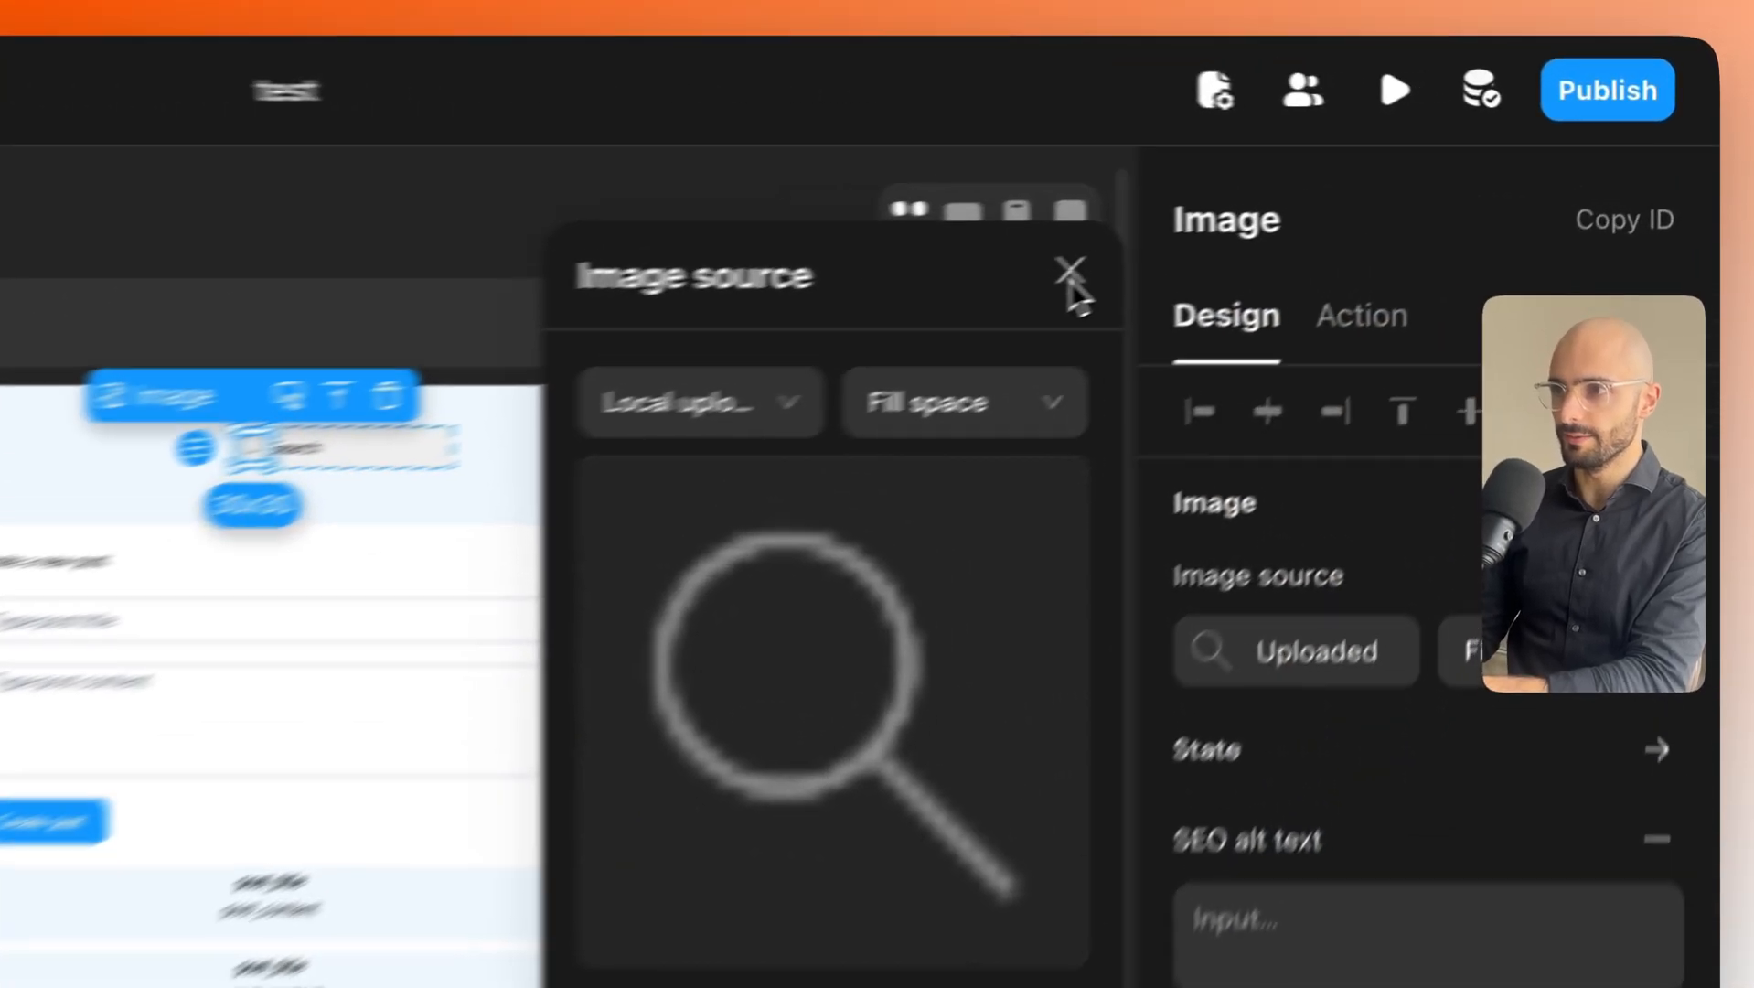
{"action": "left_click", "coordinate": [1338, 203]}
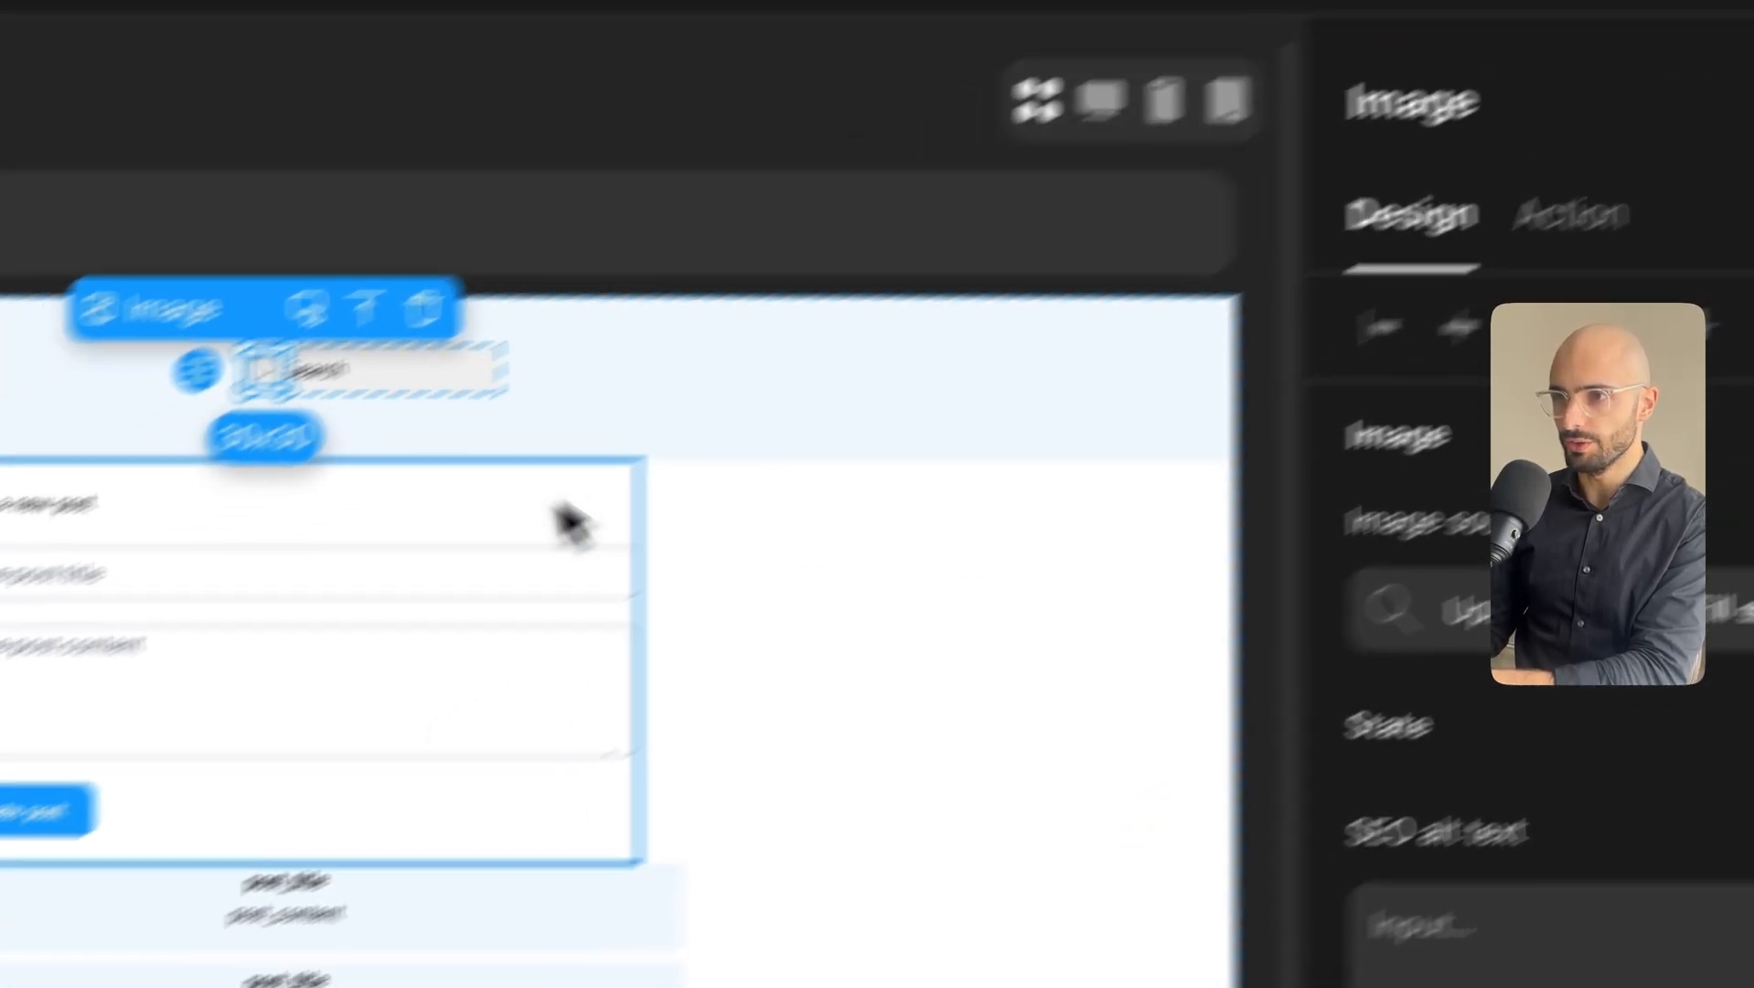
Change the Search label's text colour to light grey.
{"action": "left_click", "coordinate": [797, 572]}
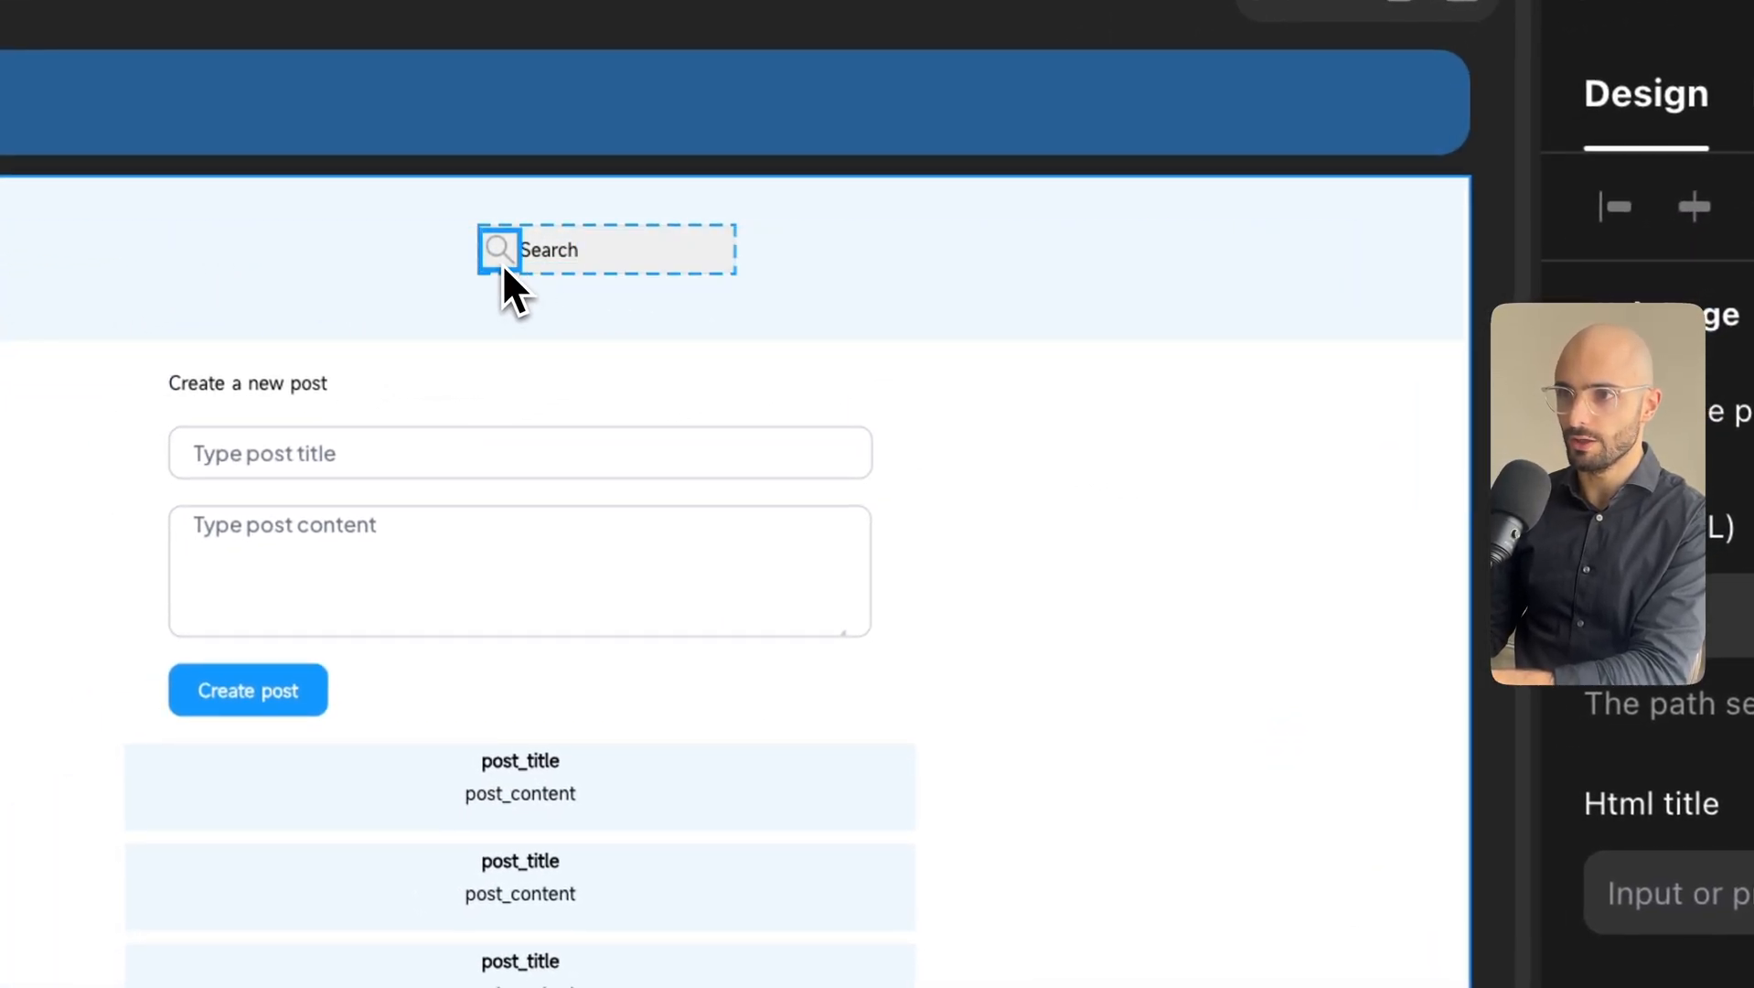
{"action": "left_click", "coordinate": [545, 255]}
{"action": "scroll", "coordinate": [1292, 638], "scroll_direction": "down", "scroll_amount": 8}
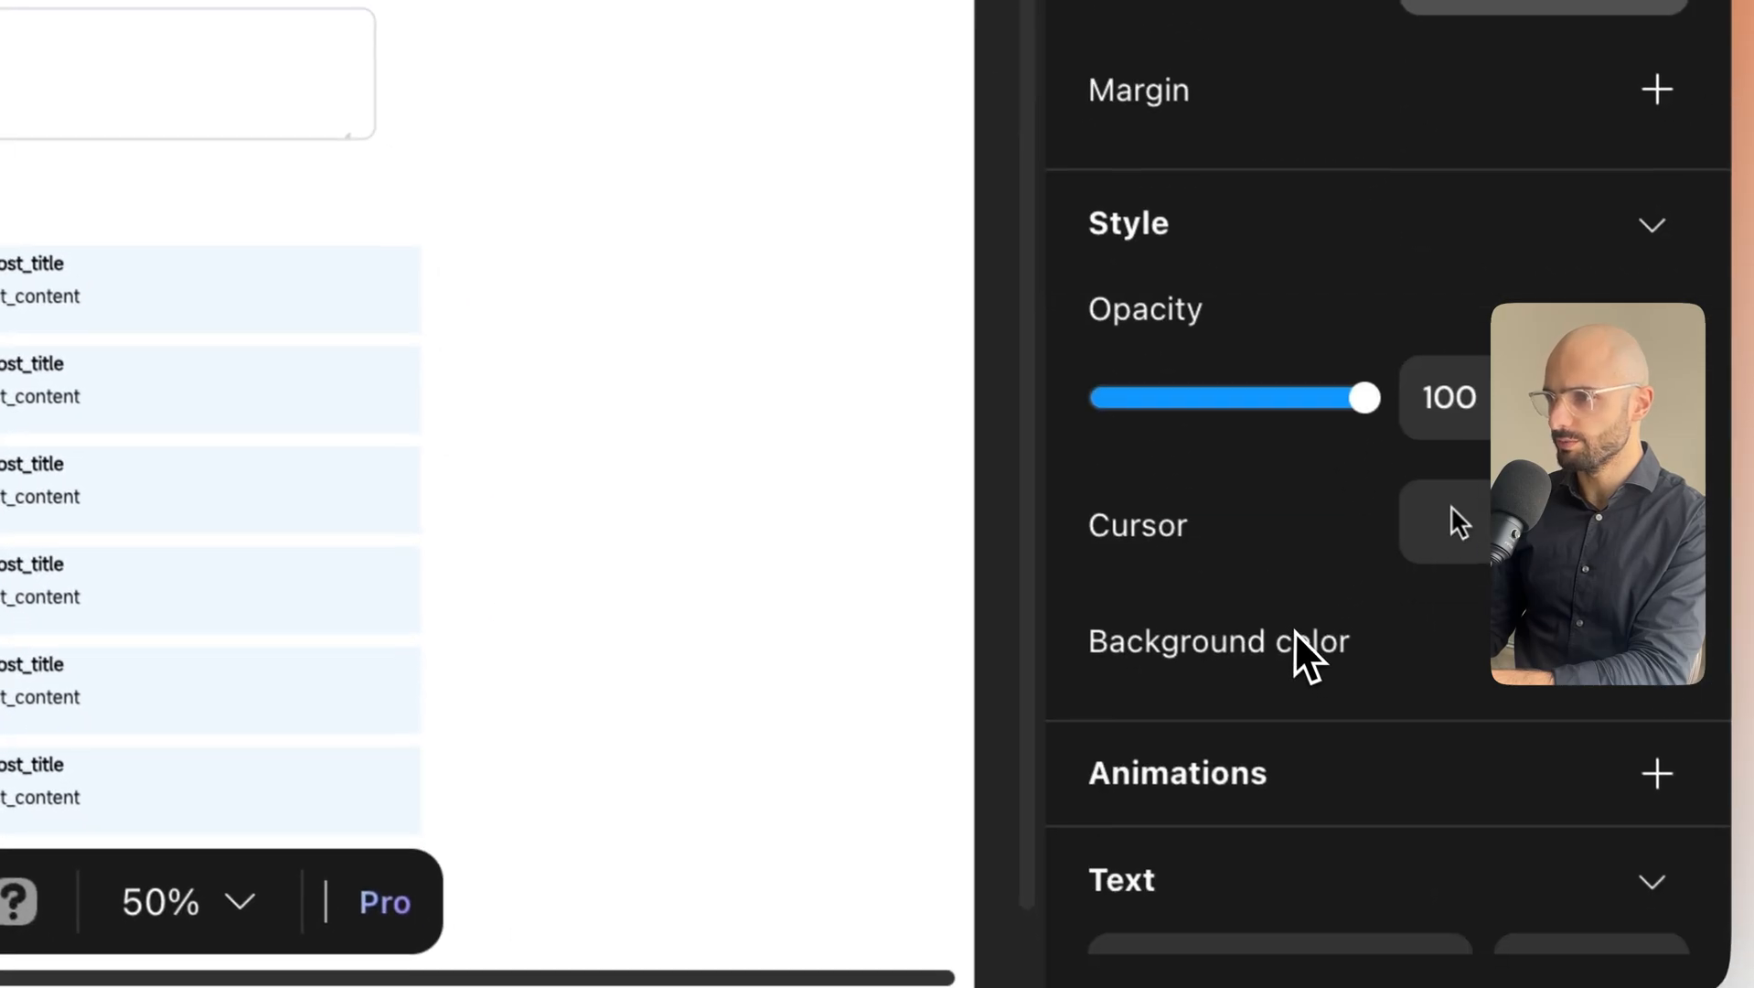
{"action": "scroll", "coordinate": [1289, 623], "scroll_direction": "down", "scroll_amount": 7}
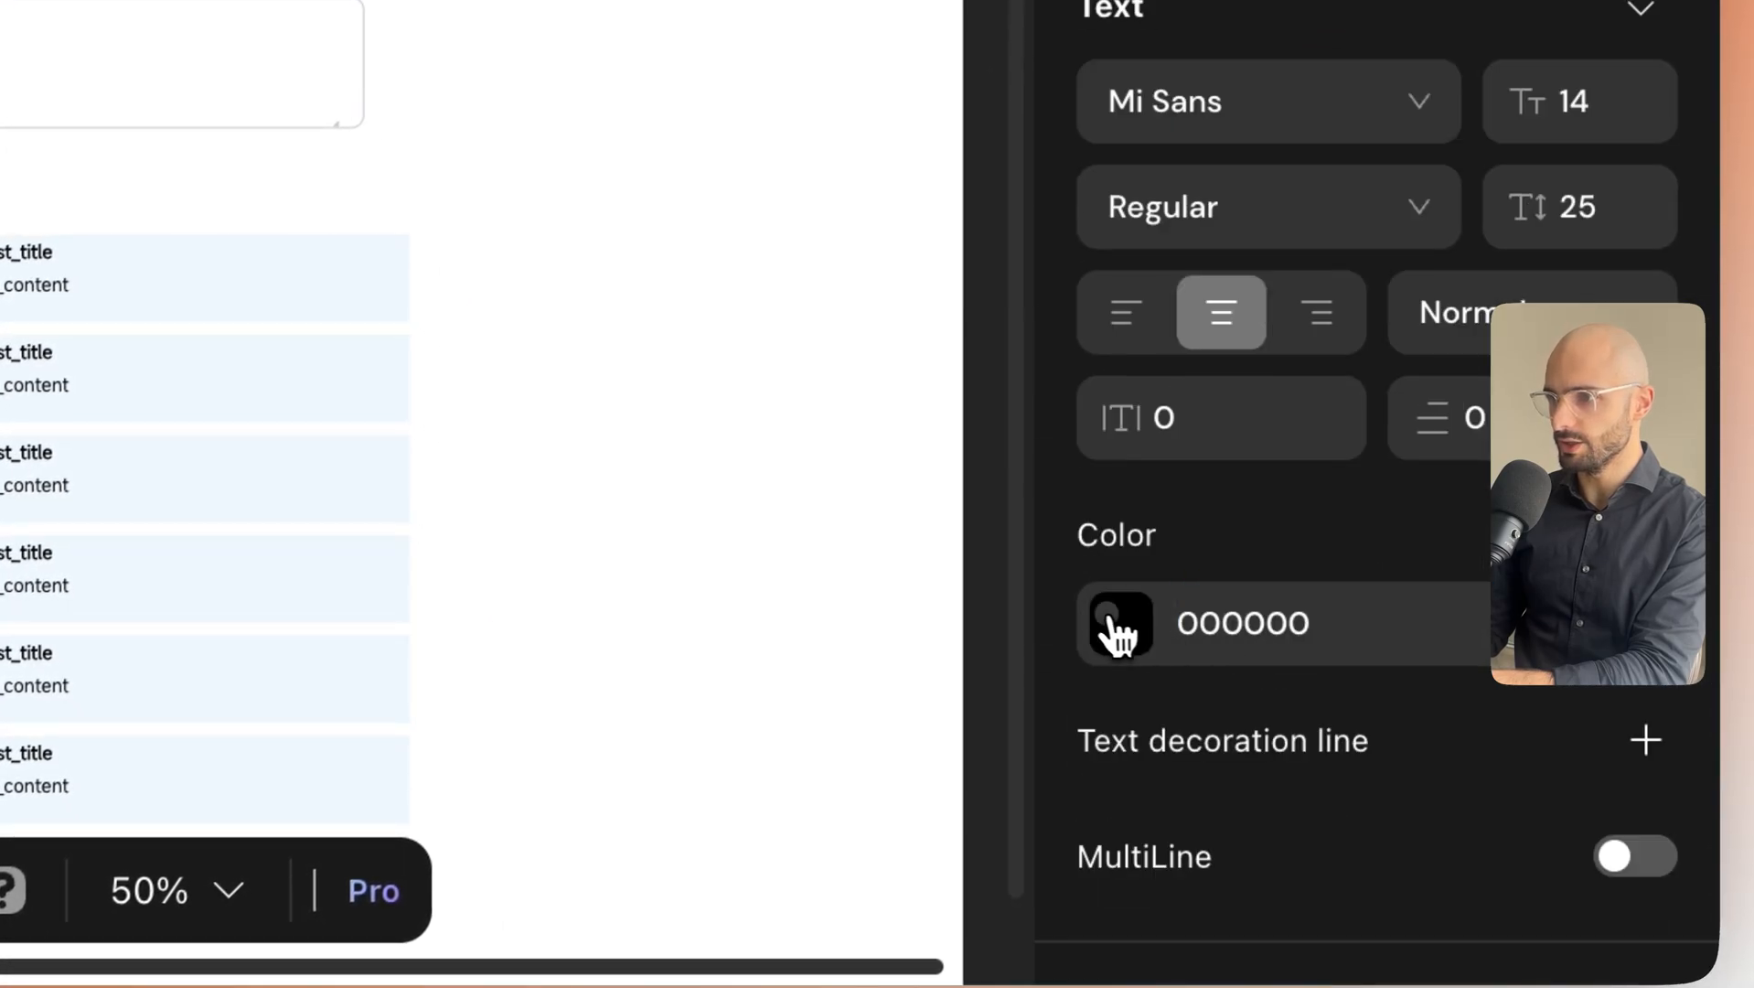
{"action": "left_click", "coordinate": [1118, 624]}
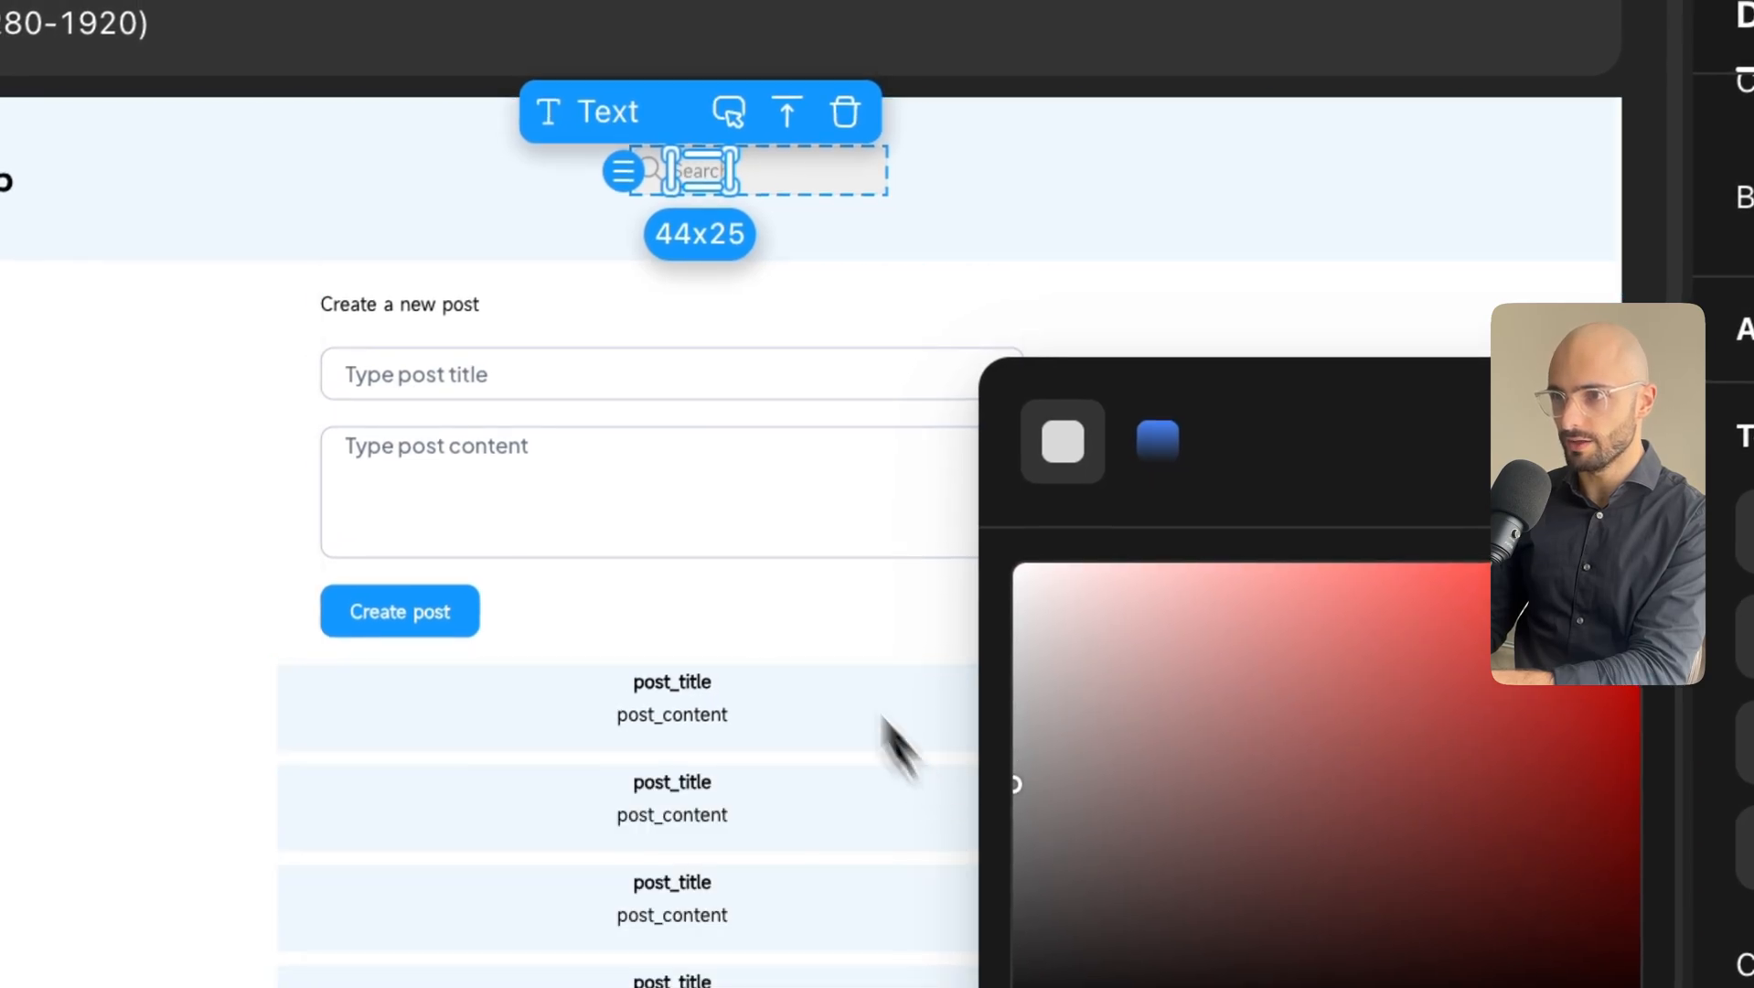
{"action": "left_click", "coordinate": [621, 327]}
Zoom the canvas to 100% with the search box selected.
{"action": "left_click", "coordinate": [814, 181]}
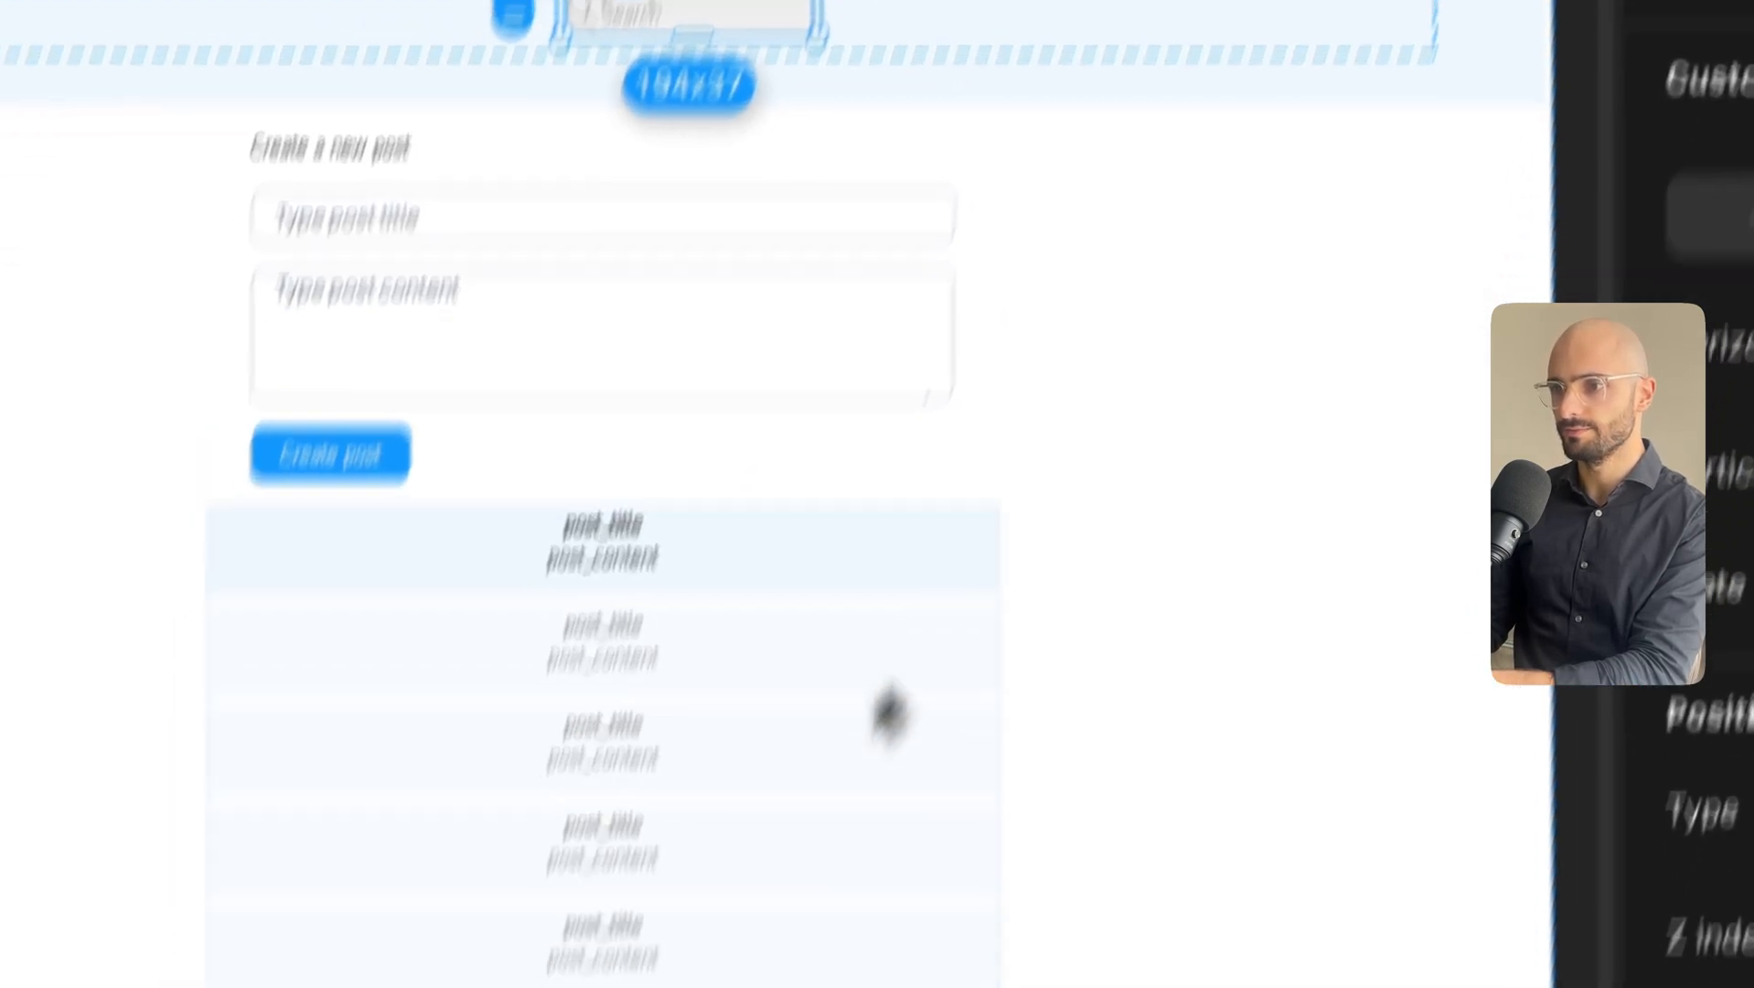
{"action": "left_click", "coordinate": [848, 907]}
{"action": "left_click", "coordinate": [959, 599]}
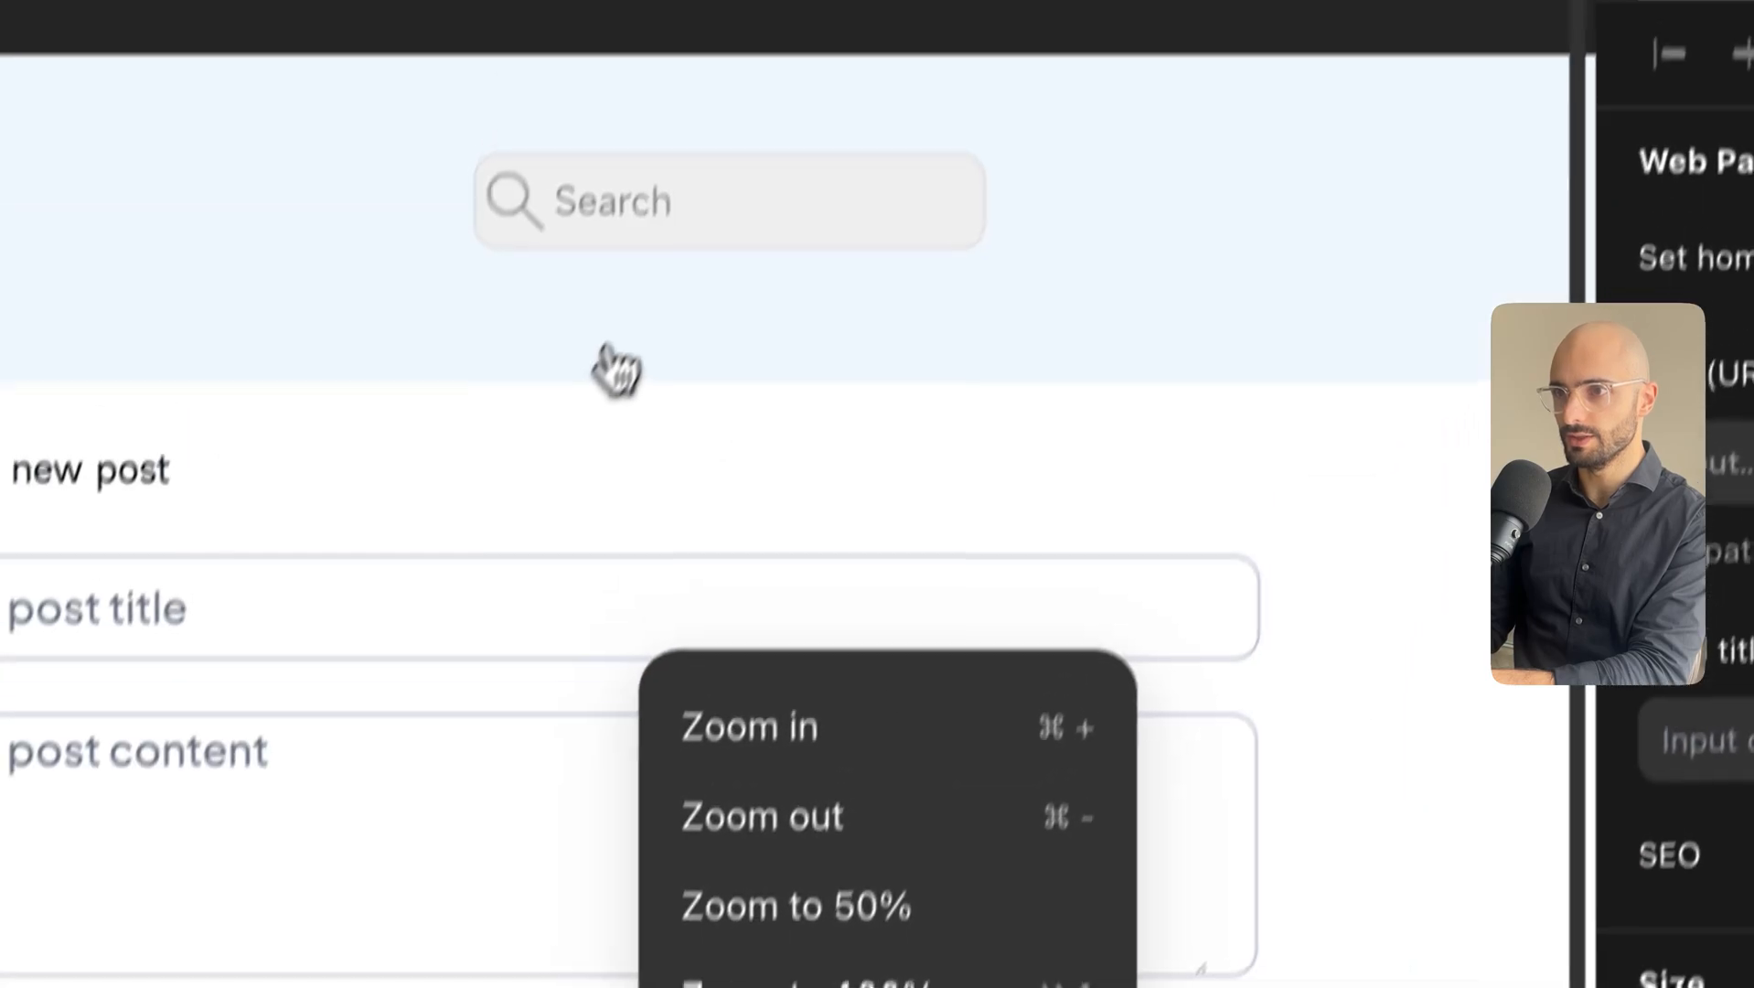
{"action": "left_click", "coordinate": [739, 285]}
Add per-side margin settings to the Search label.
{"action": "left_click", "coordinate": [586, 295]}
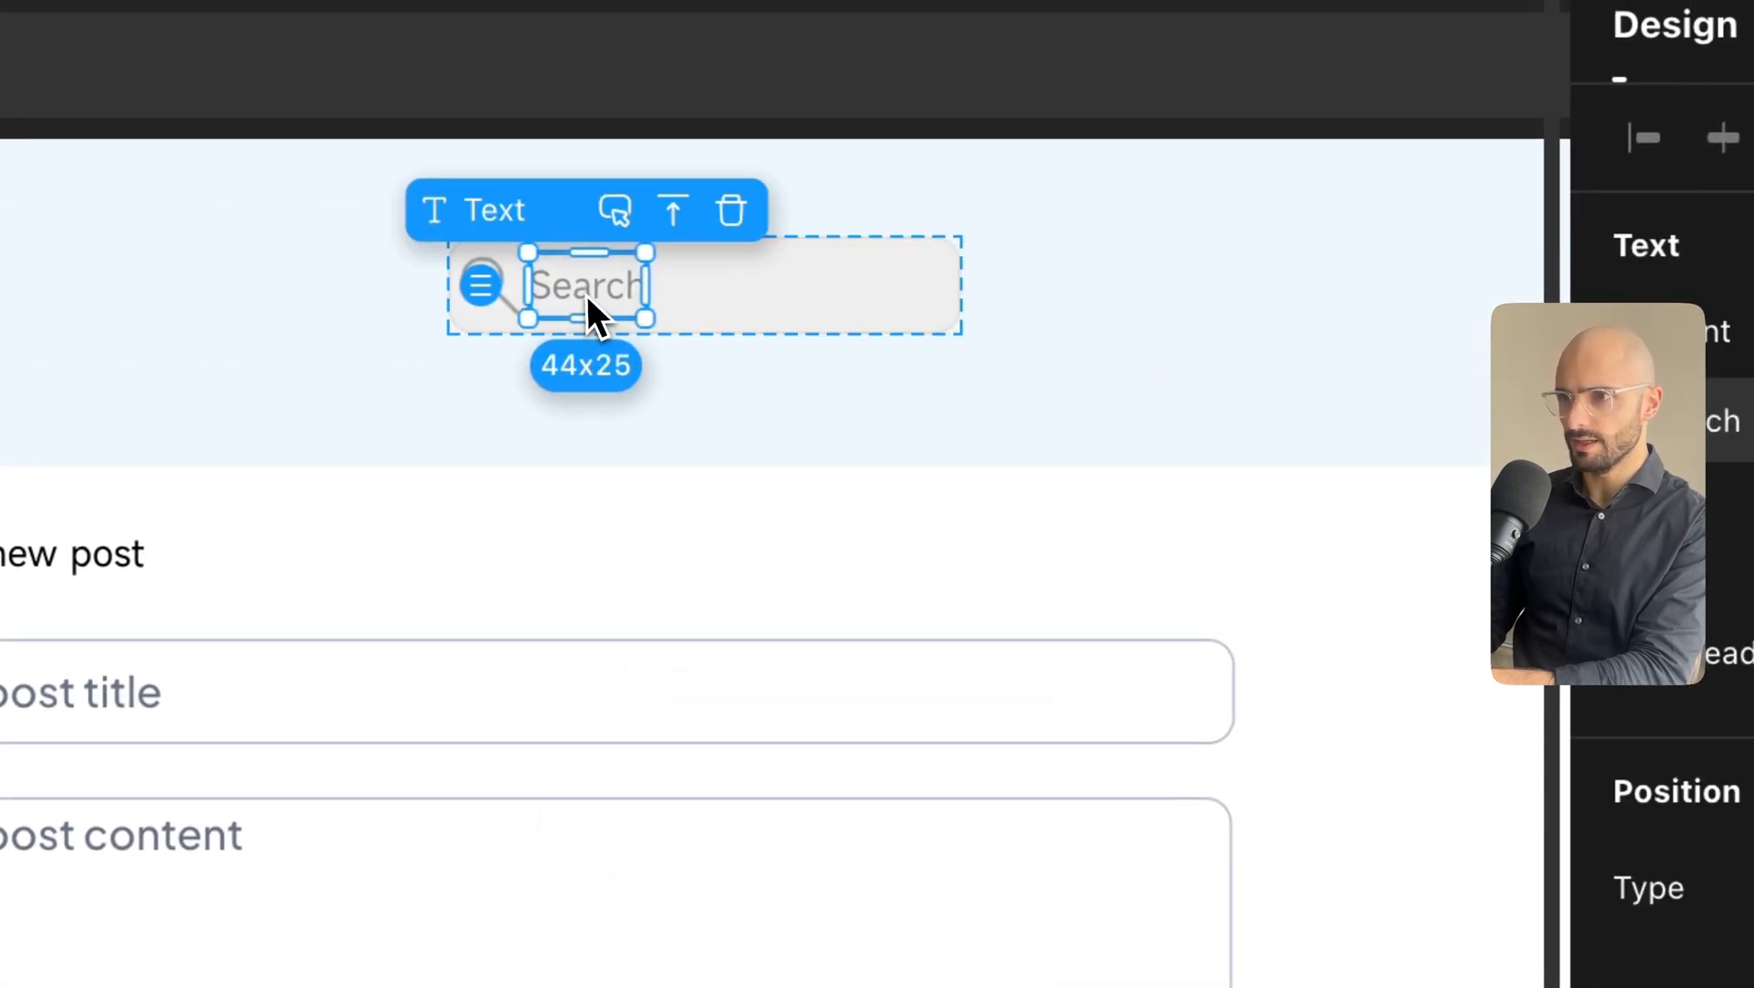
{"action": "left_click", "coordinate": [737, 311]}
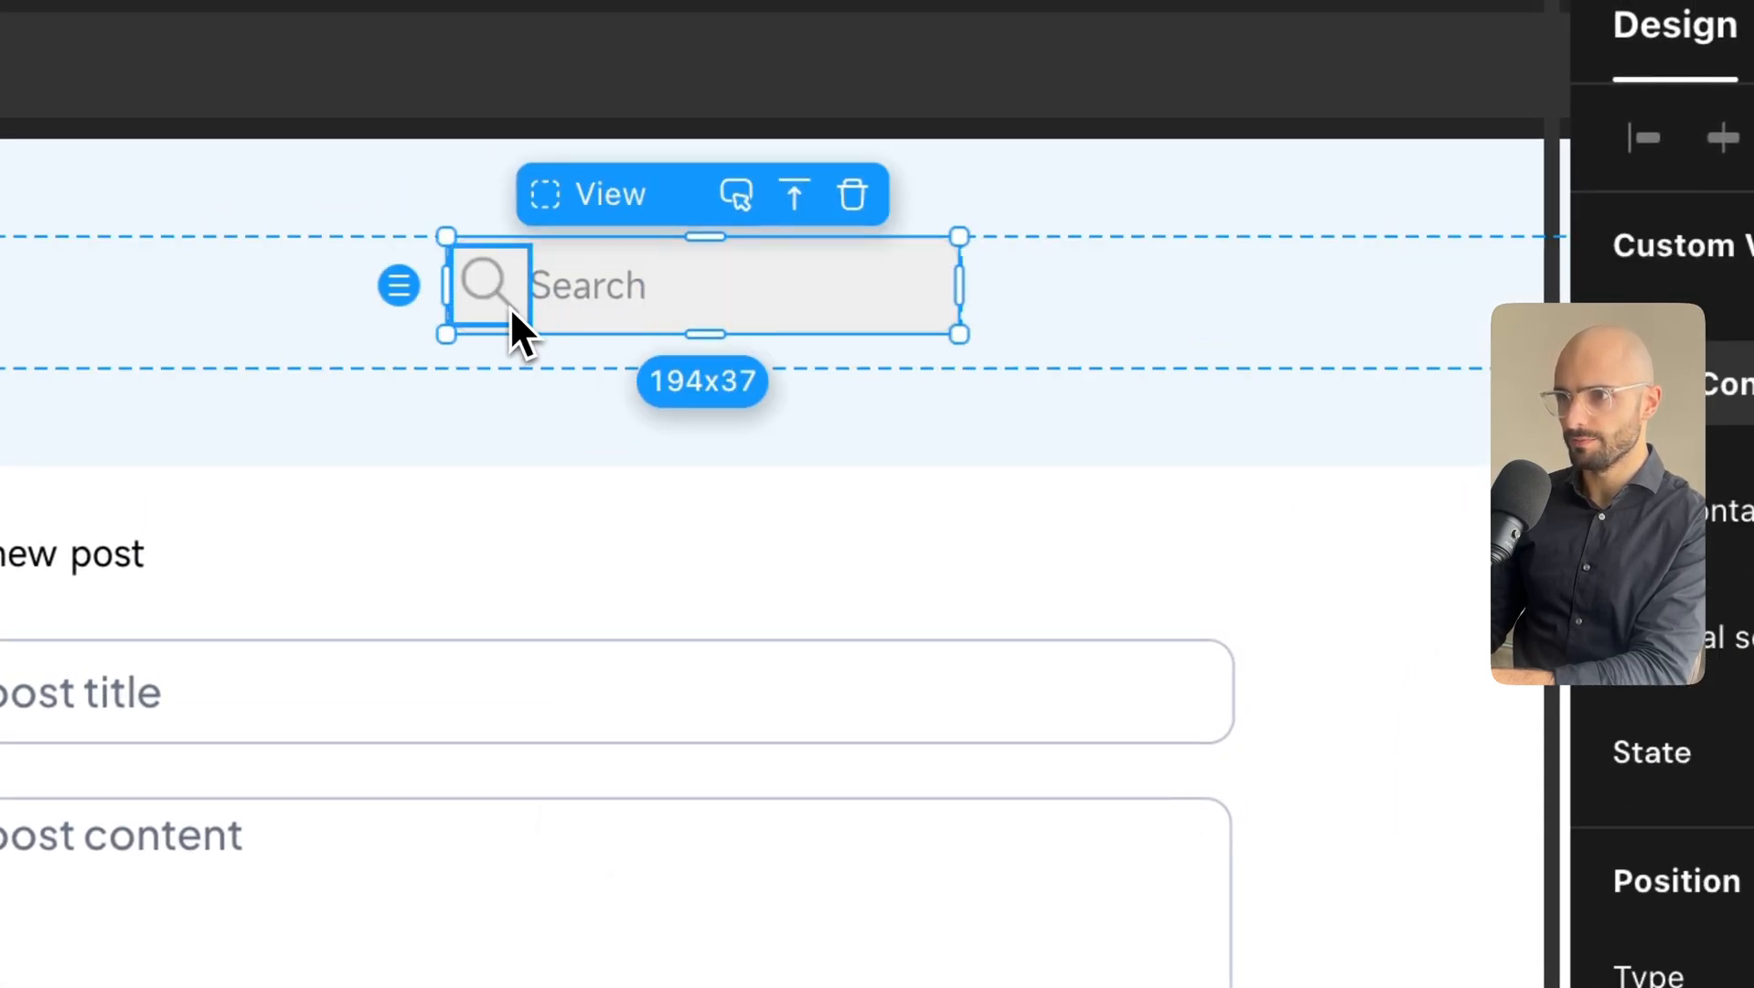
{"action": "scroll", "coordinate": [1466, 823], "scroll_direction": "down", "scroll_amount": 4}
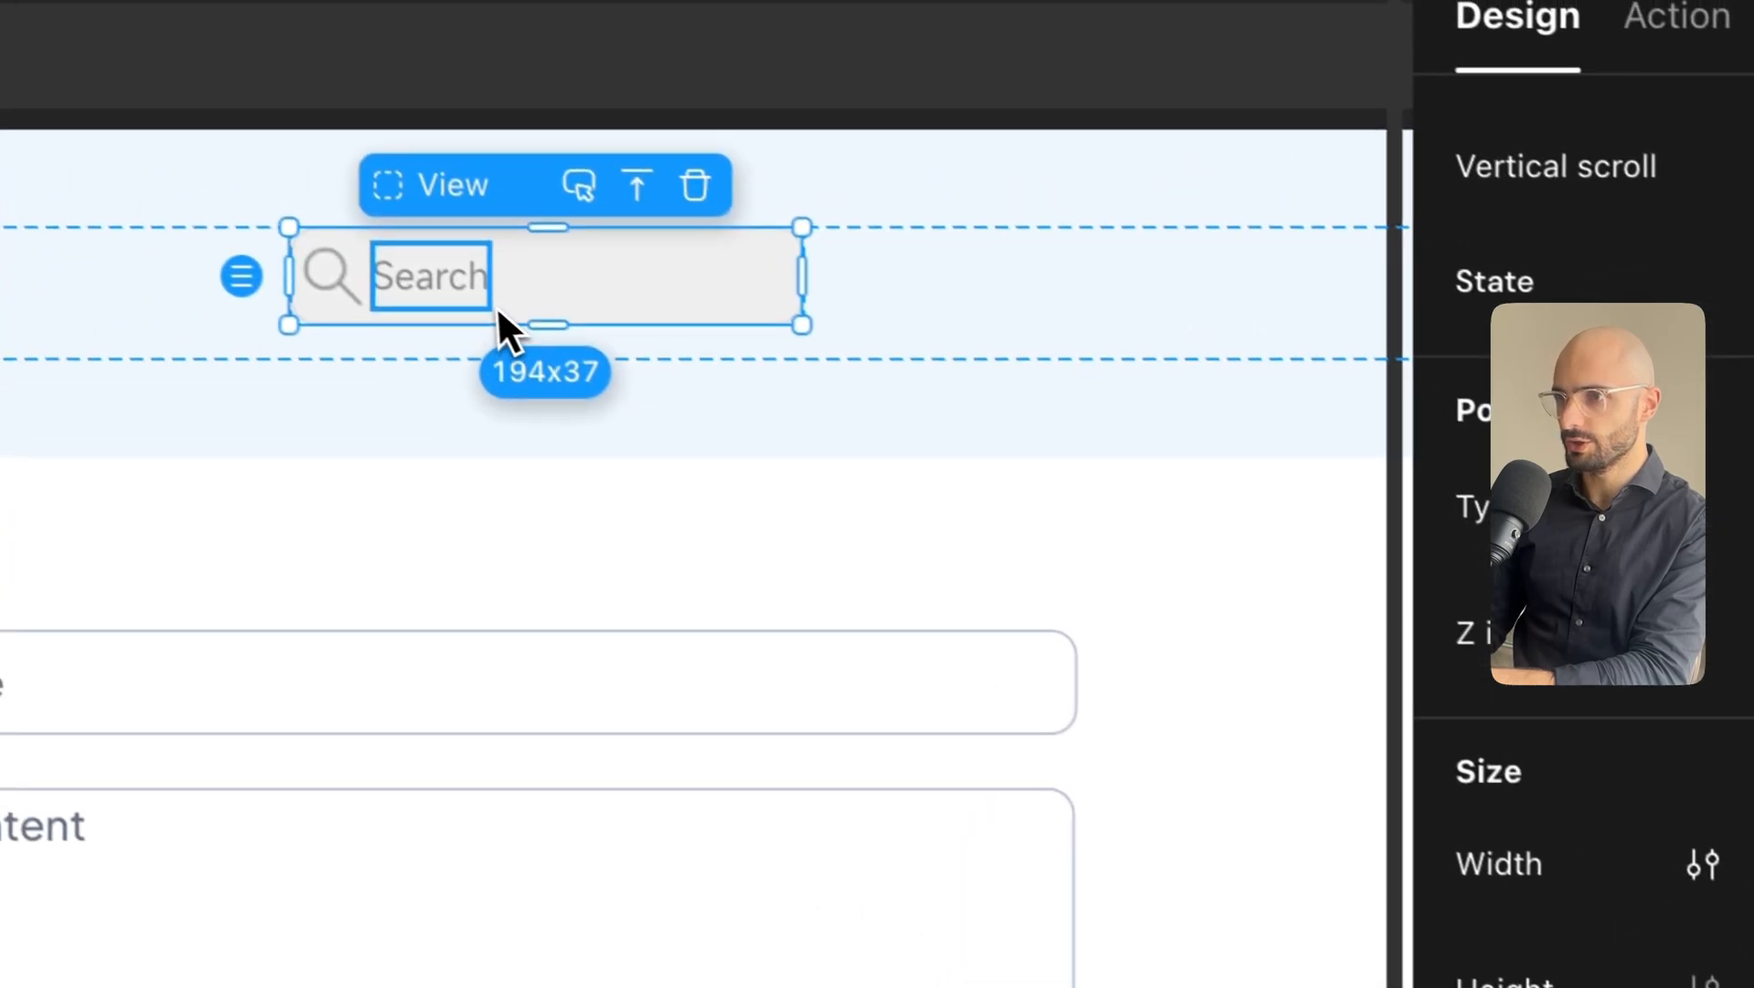
{"action": "left_click", "coordinate": [481, 296]}
{"action": "scroll", "coordinate": [1561, 834], "scroll_direction": "down", "scroll_amount": 3}
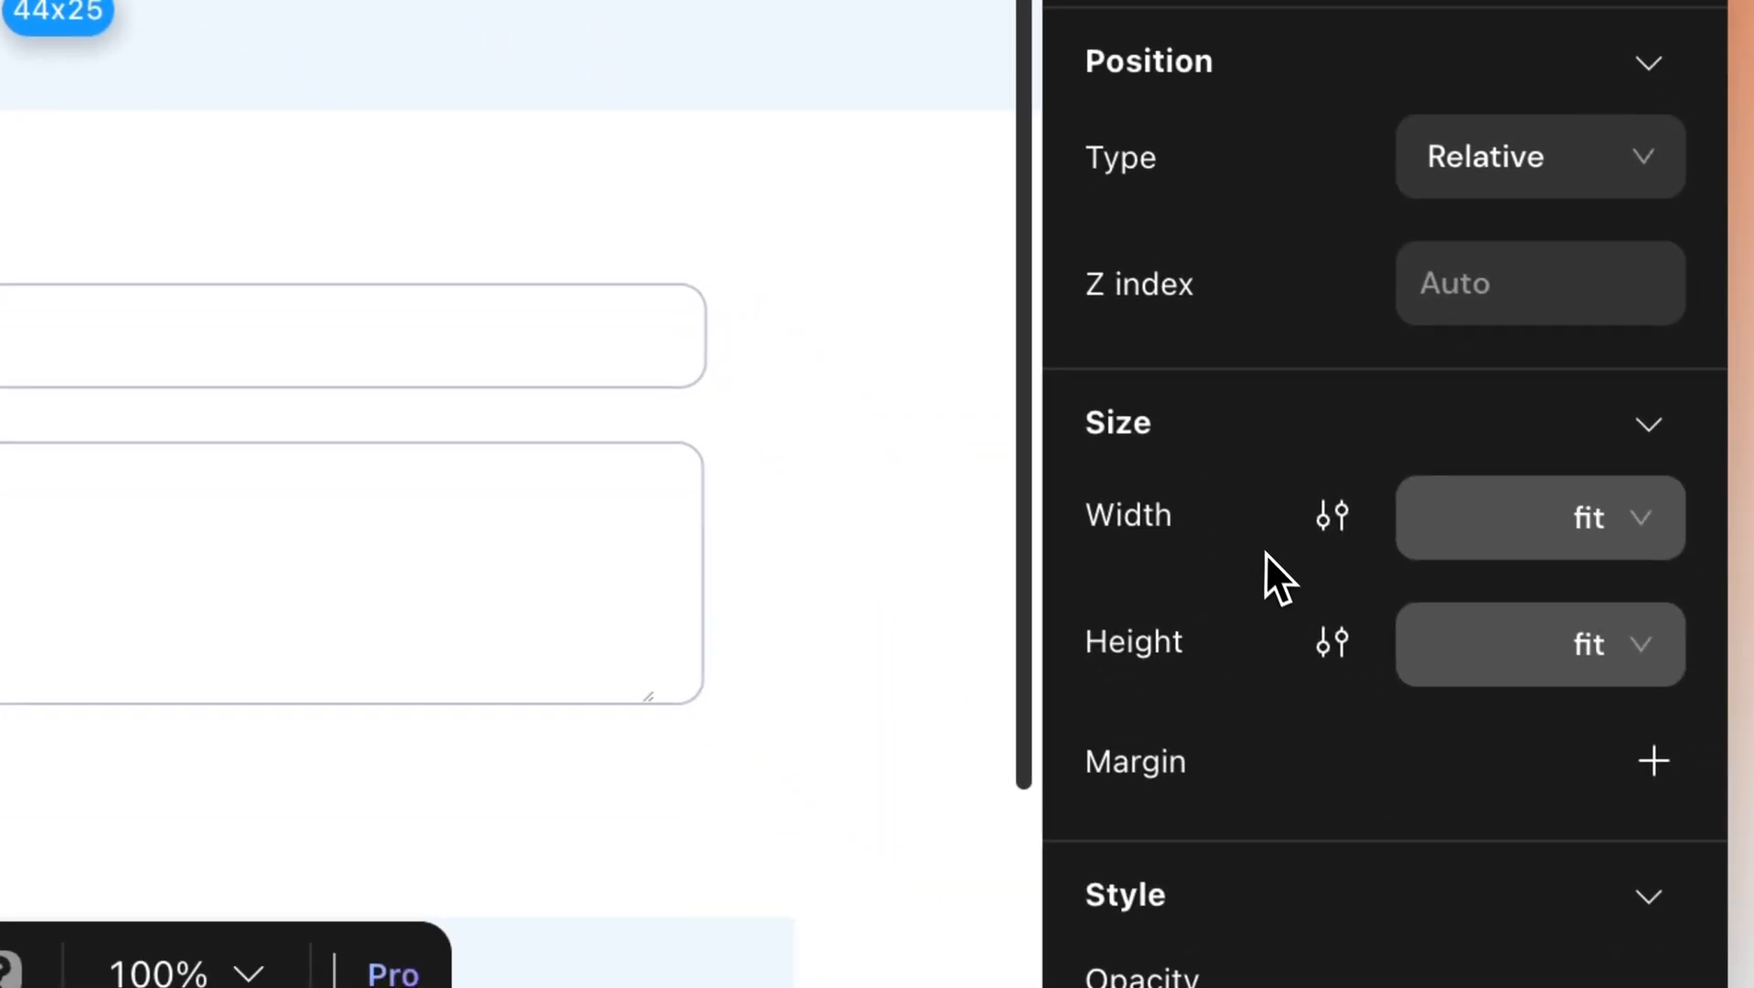
{"action": "scroll", "coordinate": [1633, 900], "scroll_direction": "down", "scroll_amount": 1}
{"action": "left_click", "coordinate": [1630, 614]}
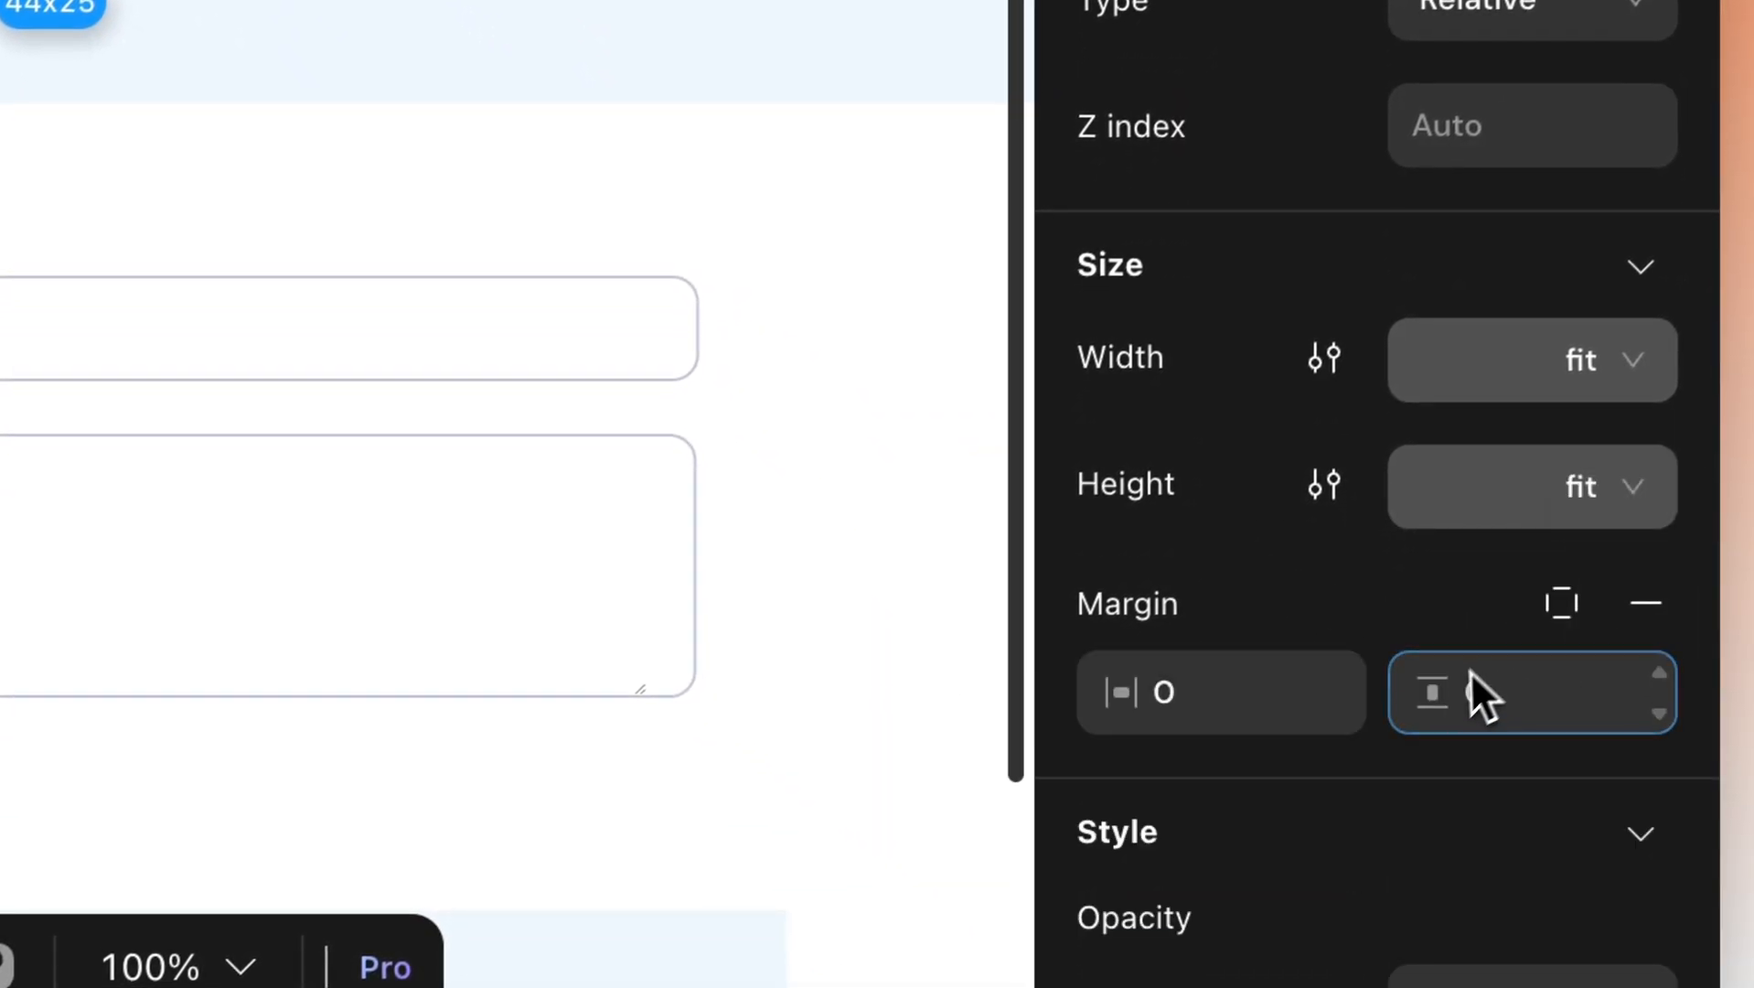
{"action": "left_click", "coordinate": [1538, 627]}
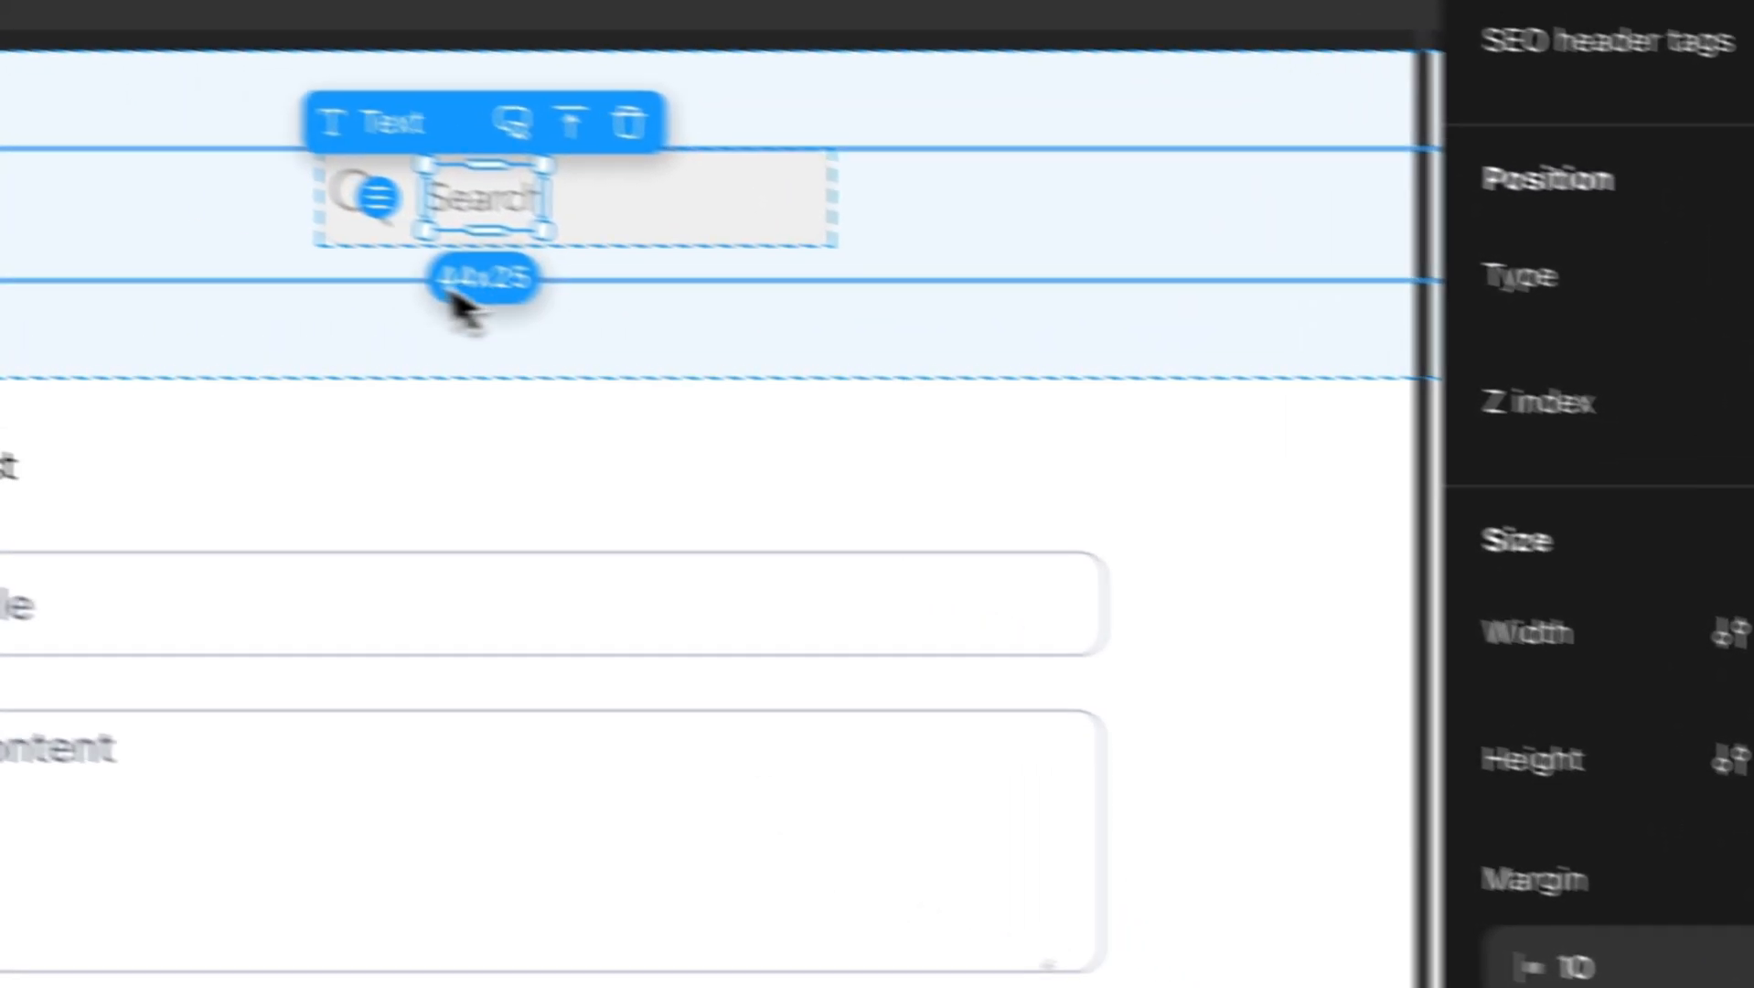
Give the search icon 5 px left and right margins.
{"action": "left_click", "coordinate": [481, 260]}
{"action": "scroll", "coordinate": [1427, 759], "scroll_direction": "down", "scroll_amount": 4}
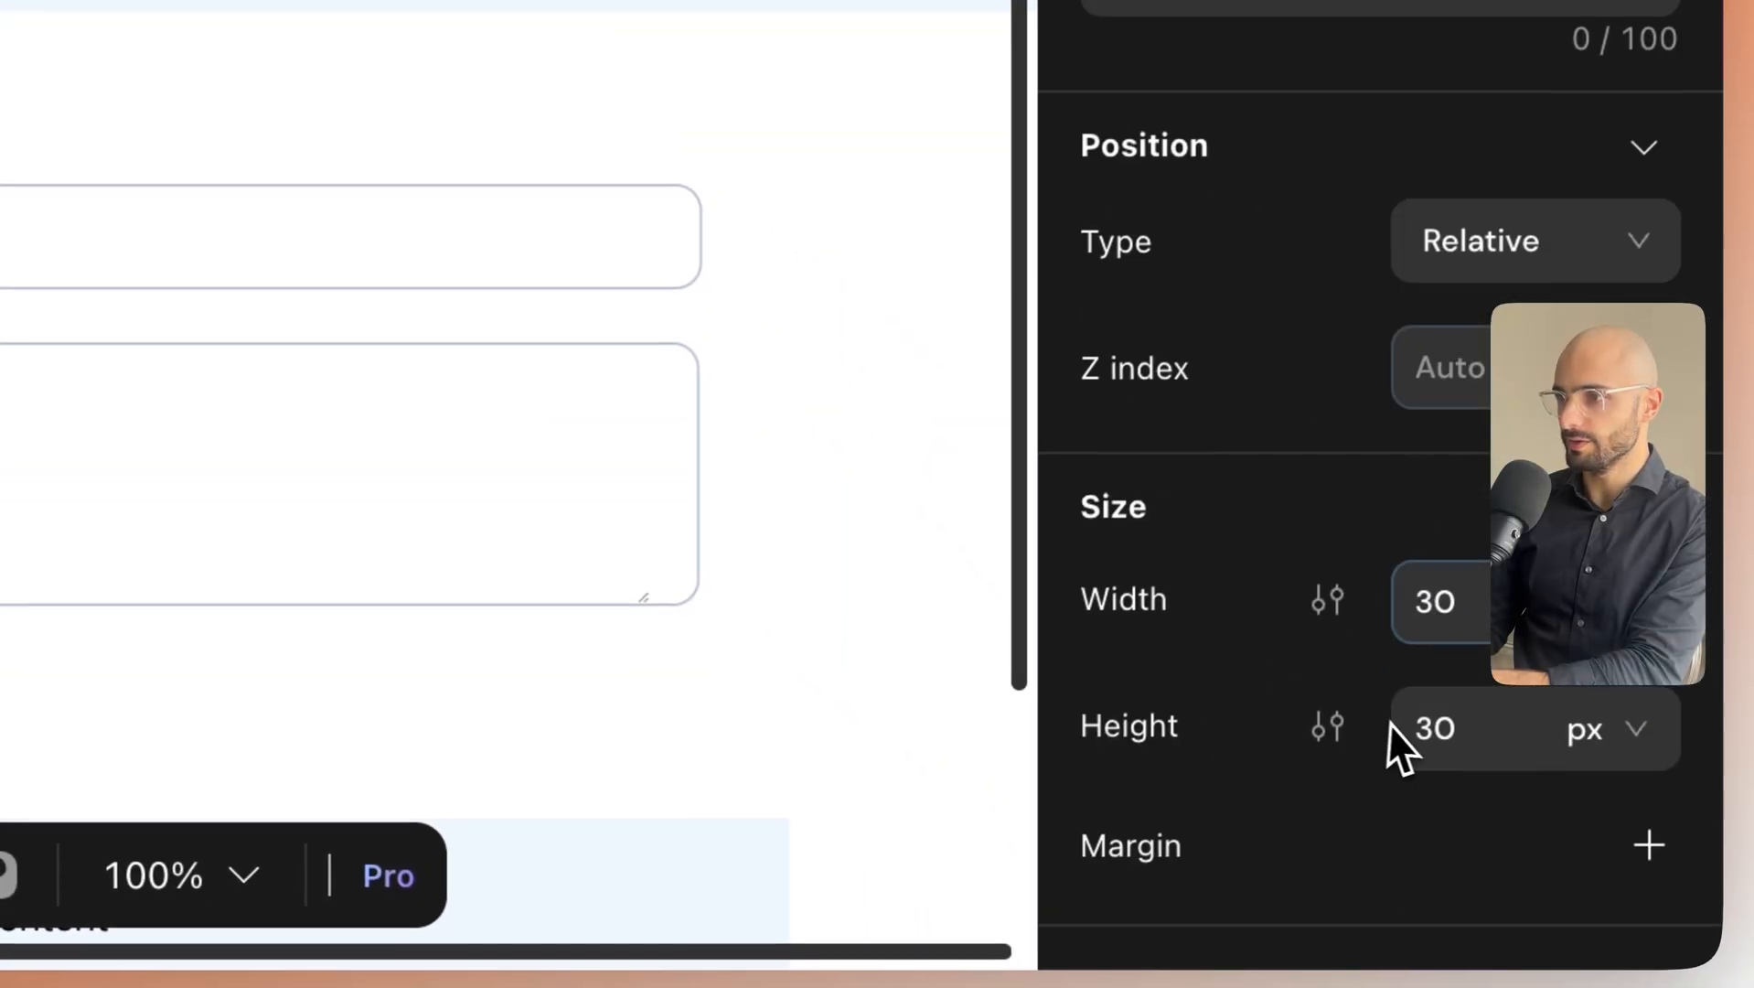
{"action": "scroll", "coordinate": [1464, 713], "scroll_direction": "down", "scroll_amount": 5}
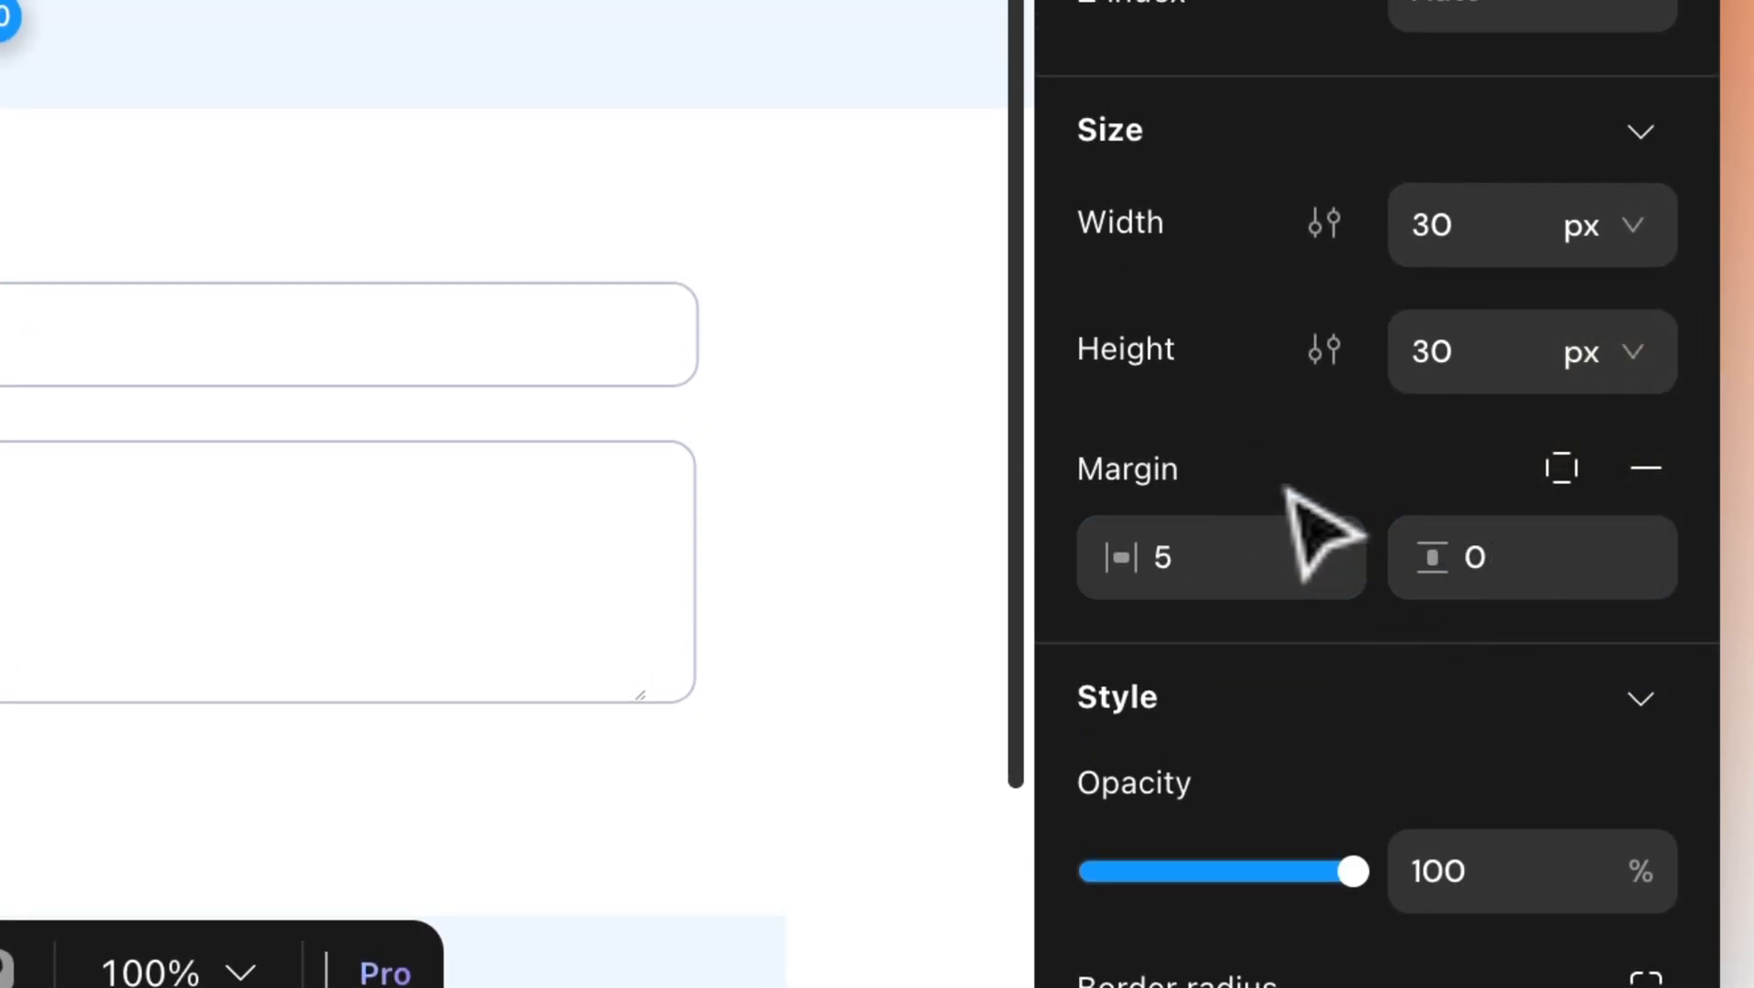
{"action": "left_click", "coordinate": [1558, 485]}
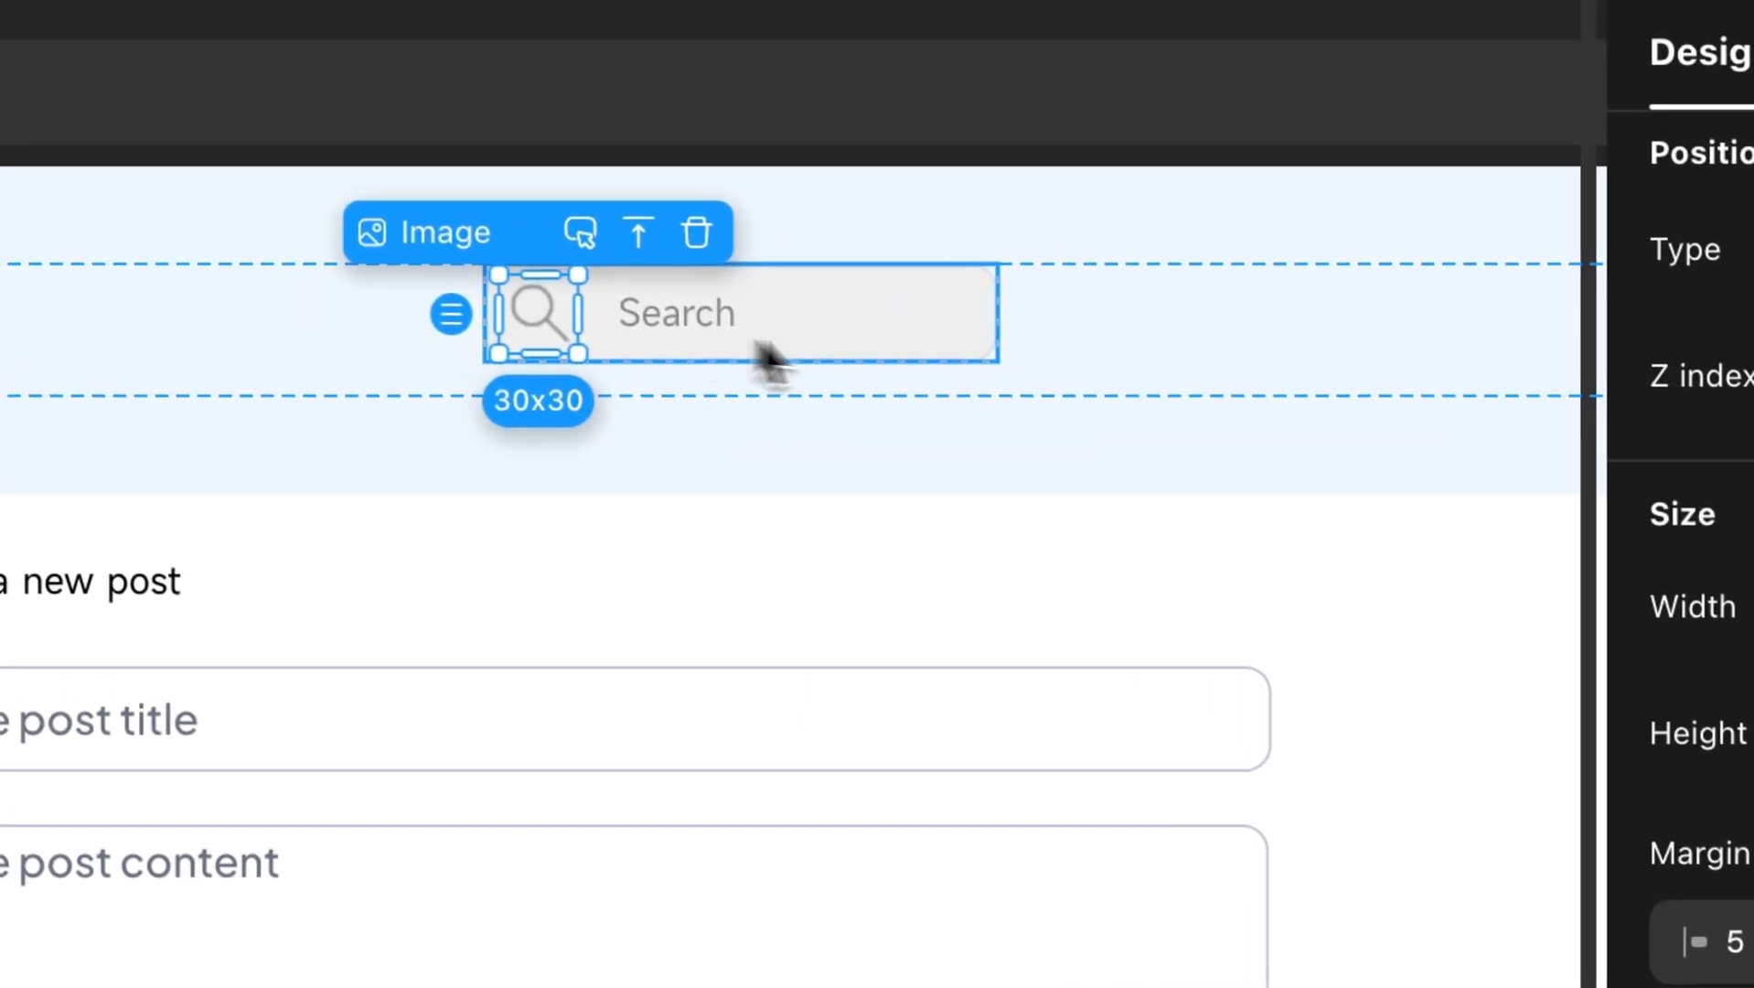
{"action": "left_click", "coordinate": [951, 357]}
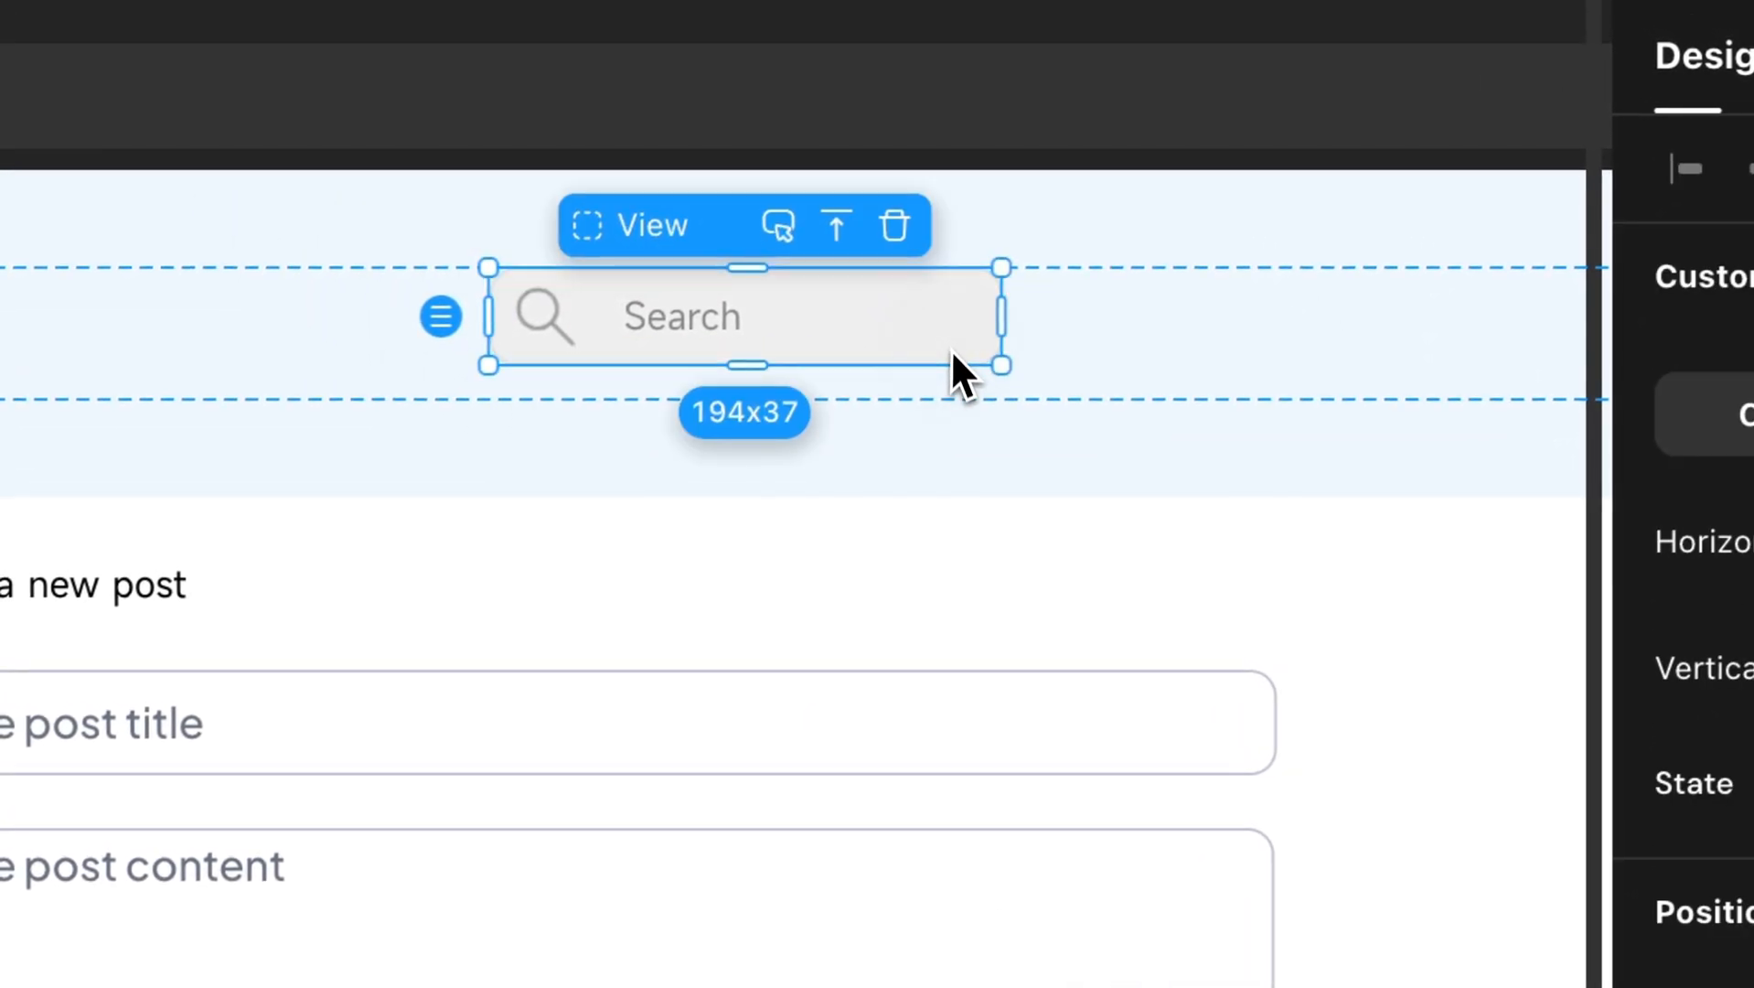
Add a Hover state to the search bar with a white FFFFFF background.
{"action": "left_click", "coordinate": [877, 490]}
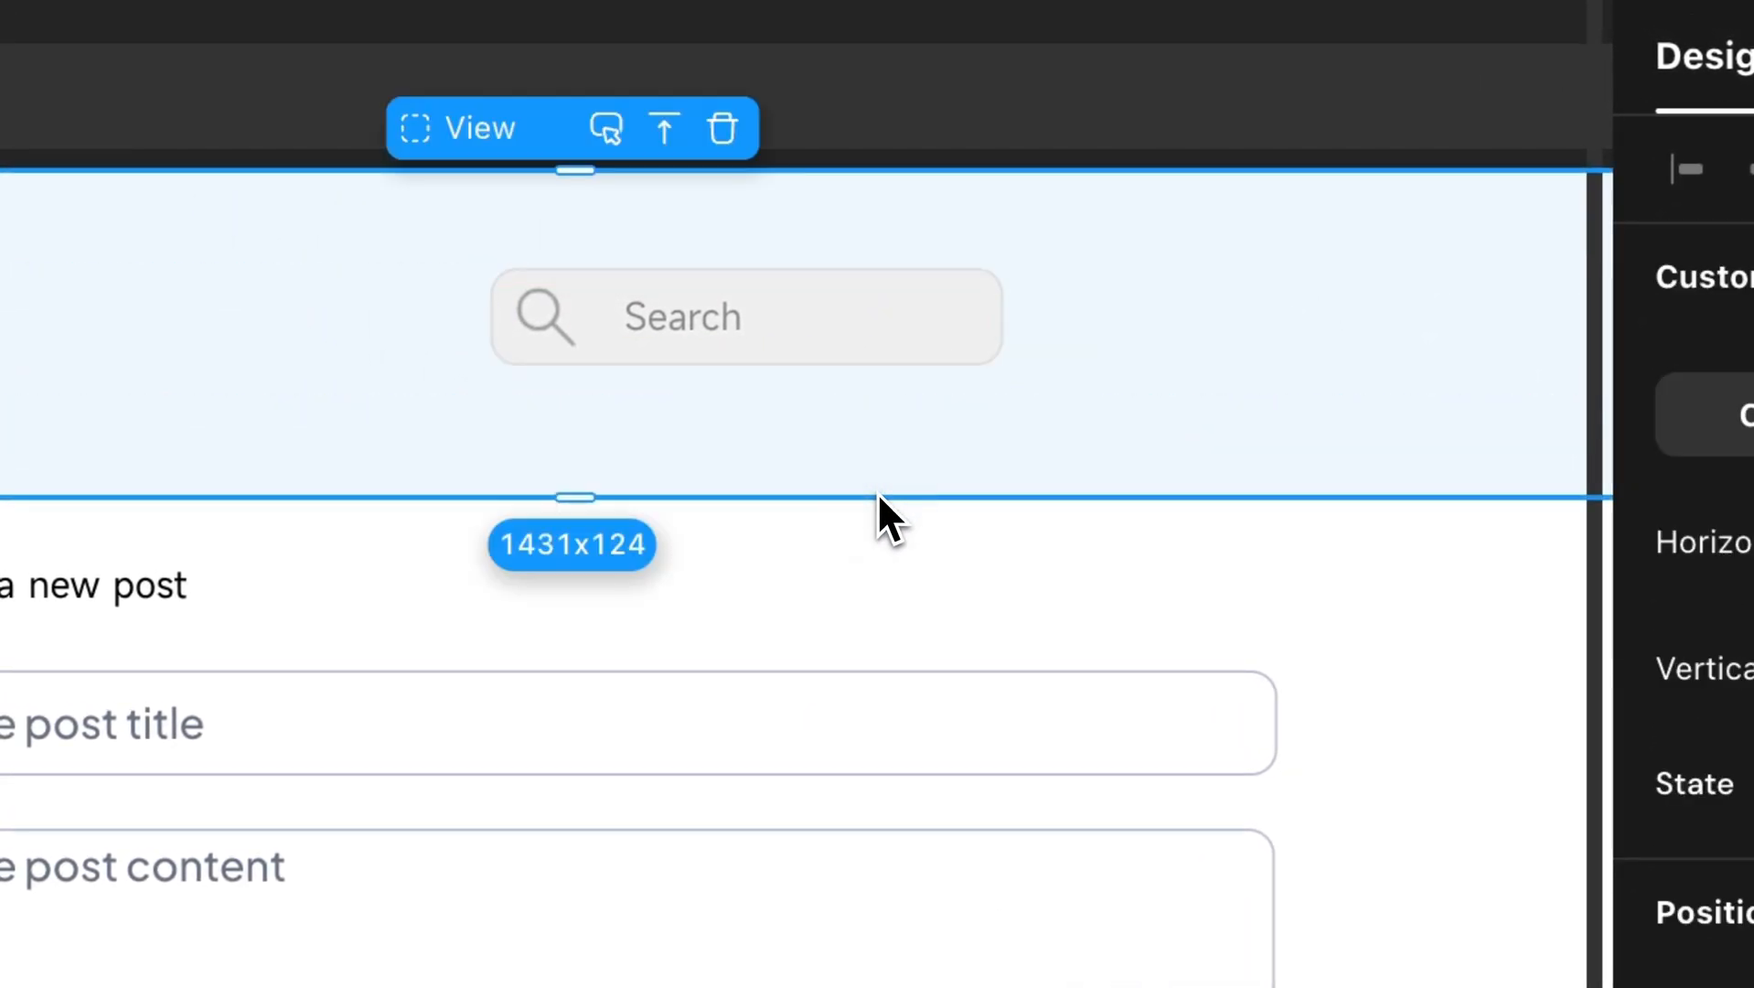
{"action": "left_click", "coordinate": [813, 315]}
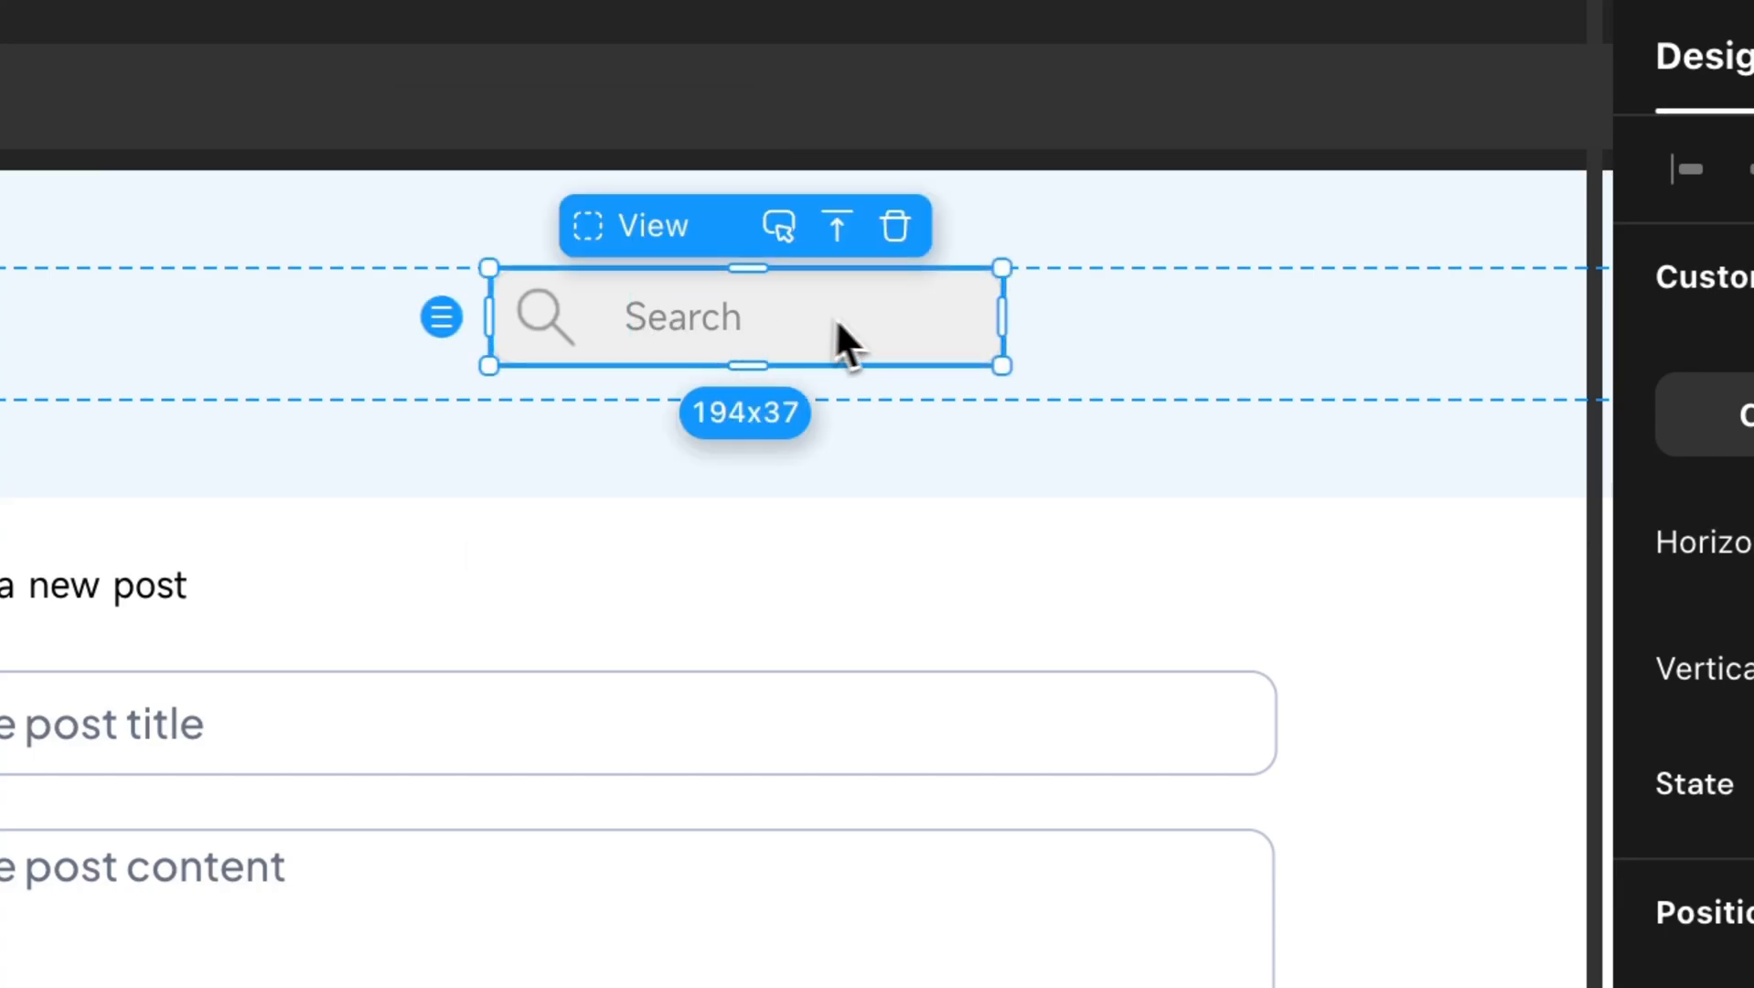
{"action": "left_click", "coordinate": [779, 225]}
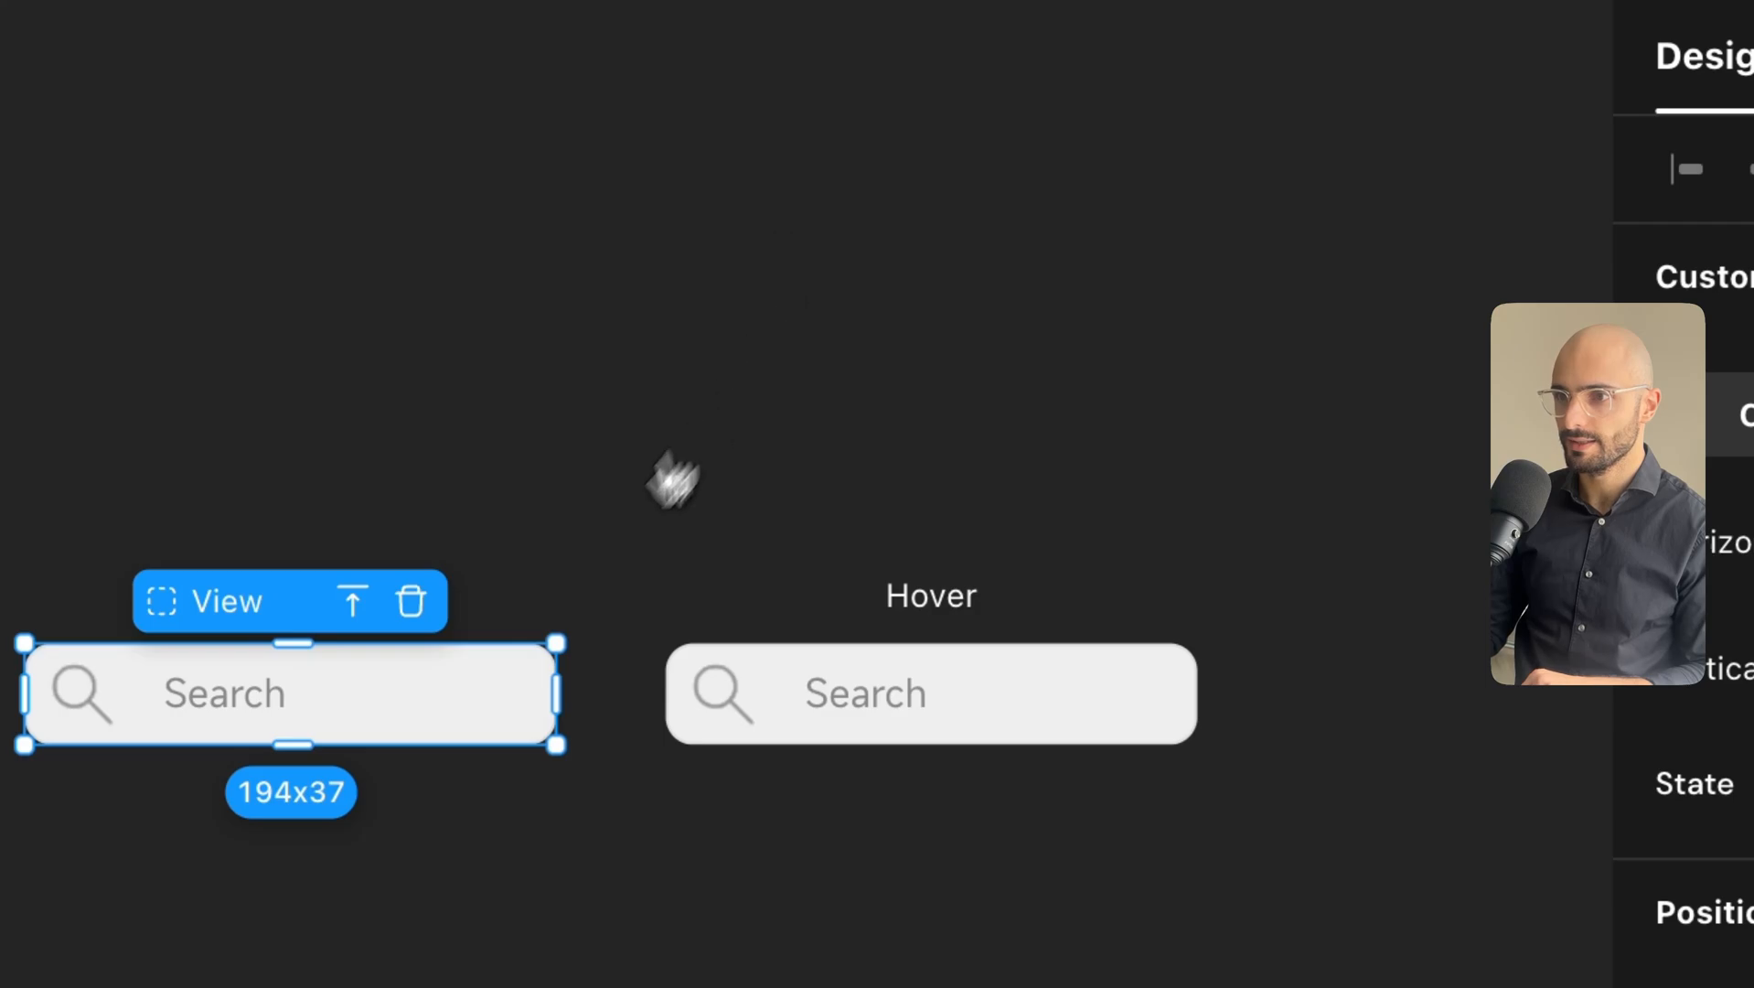
{"action": "left_click", "coordinate": [1051, 727]}
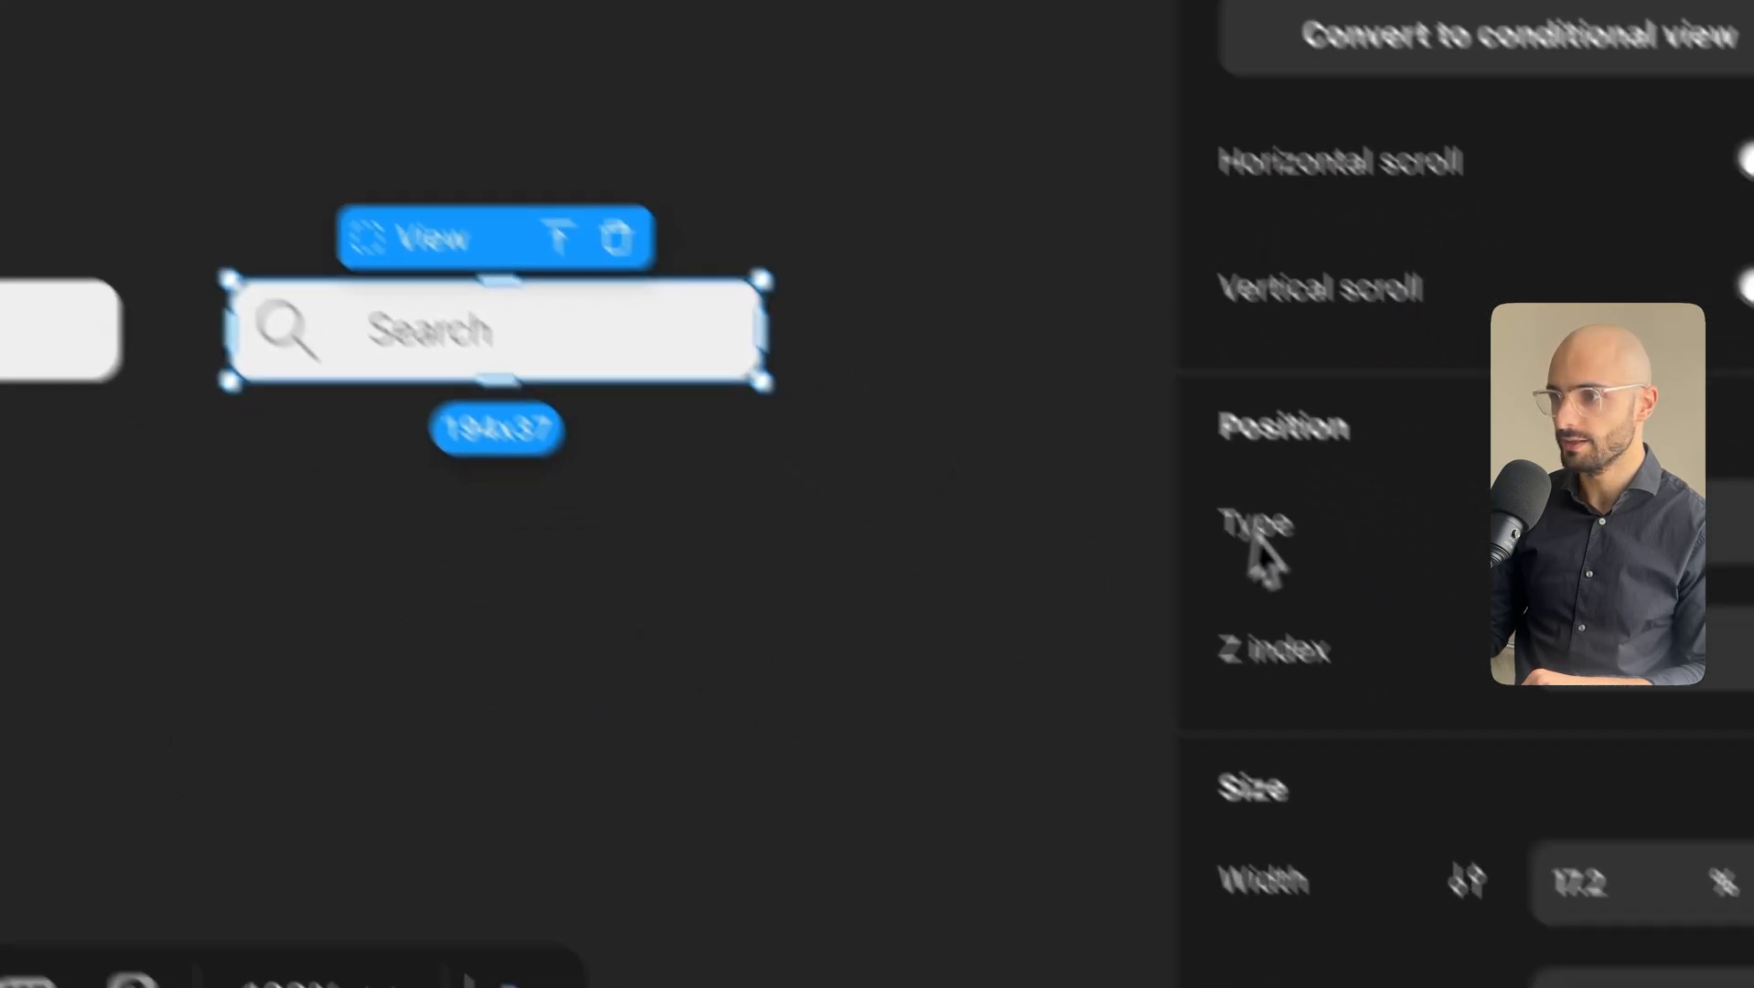
{"action": "scroll", "coordinate": [1276, 567], "scroll_direction": "down", "scroll_amount": 5}
{"action": "scroll", "coordinate": [1270, 577], "scroll_direction": "down", "scroll_amount": 10}
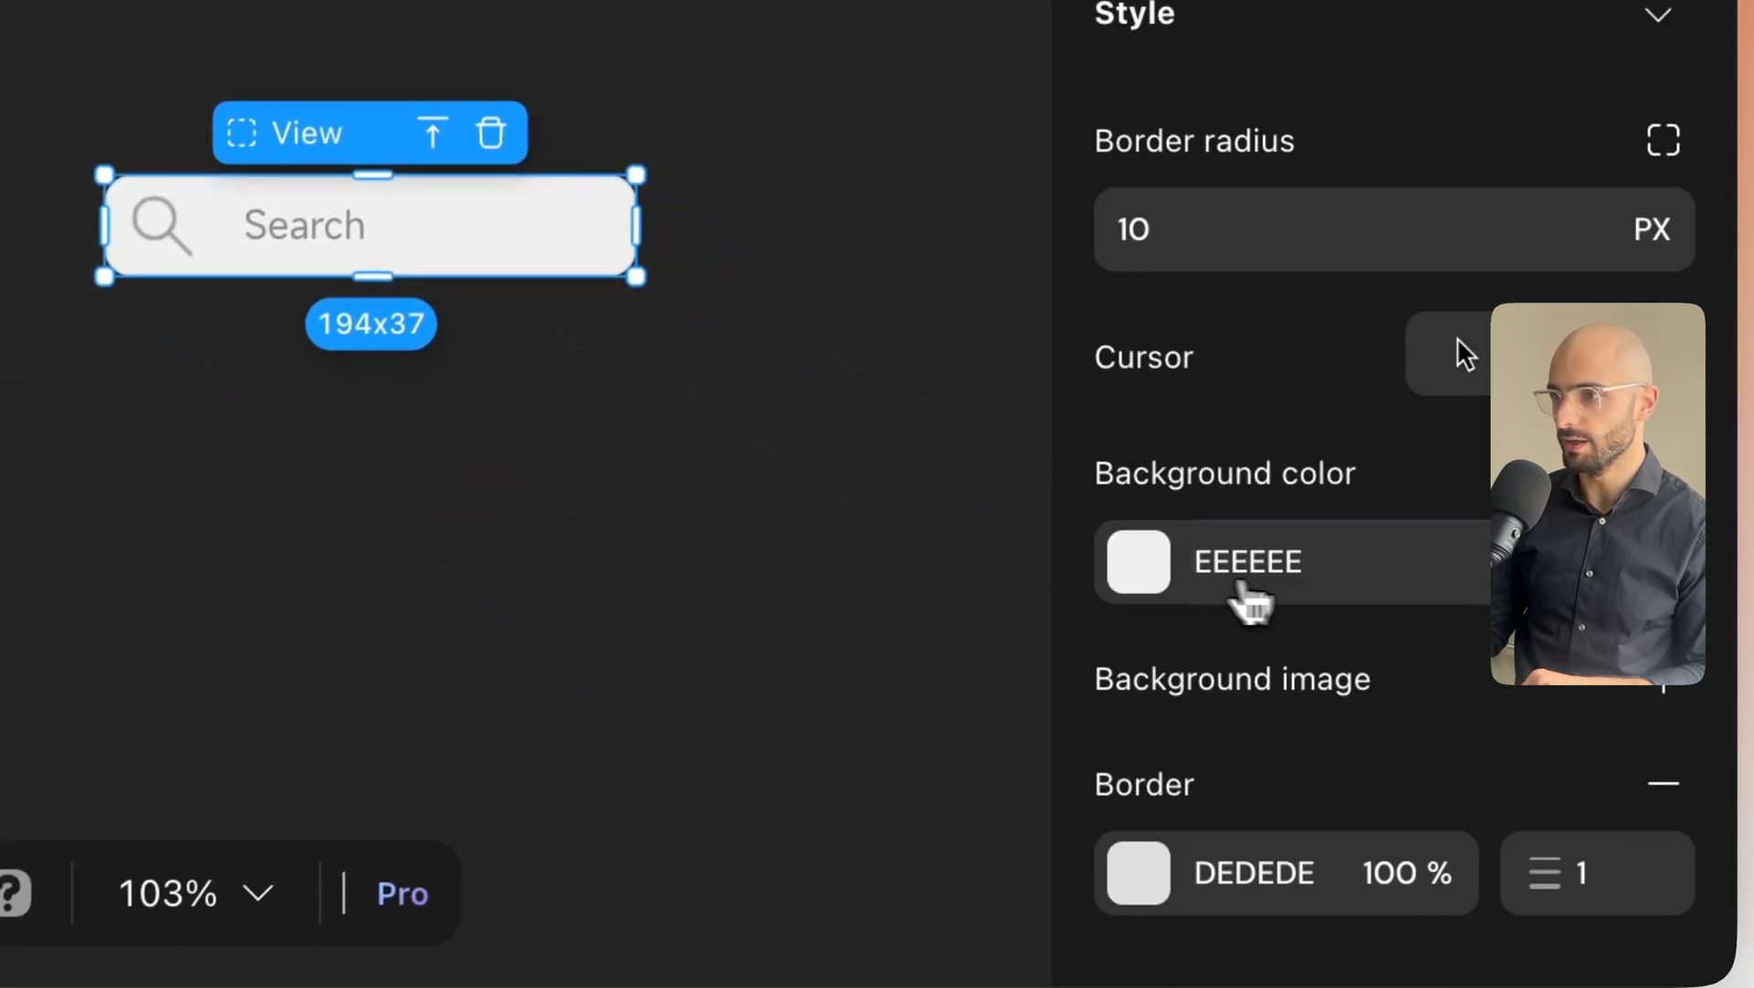
{"action": "left_click", "coordinate": [1134, 572]}
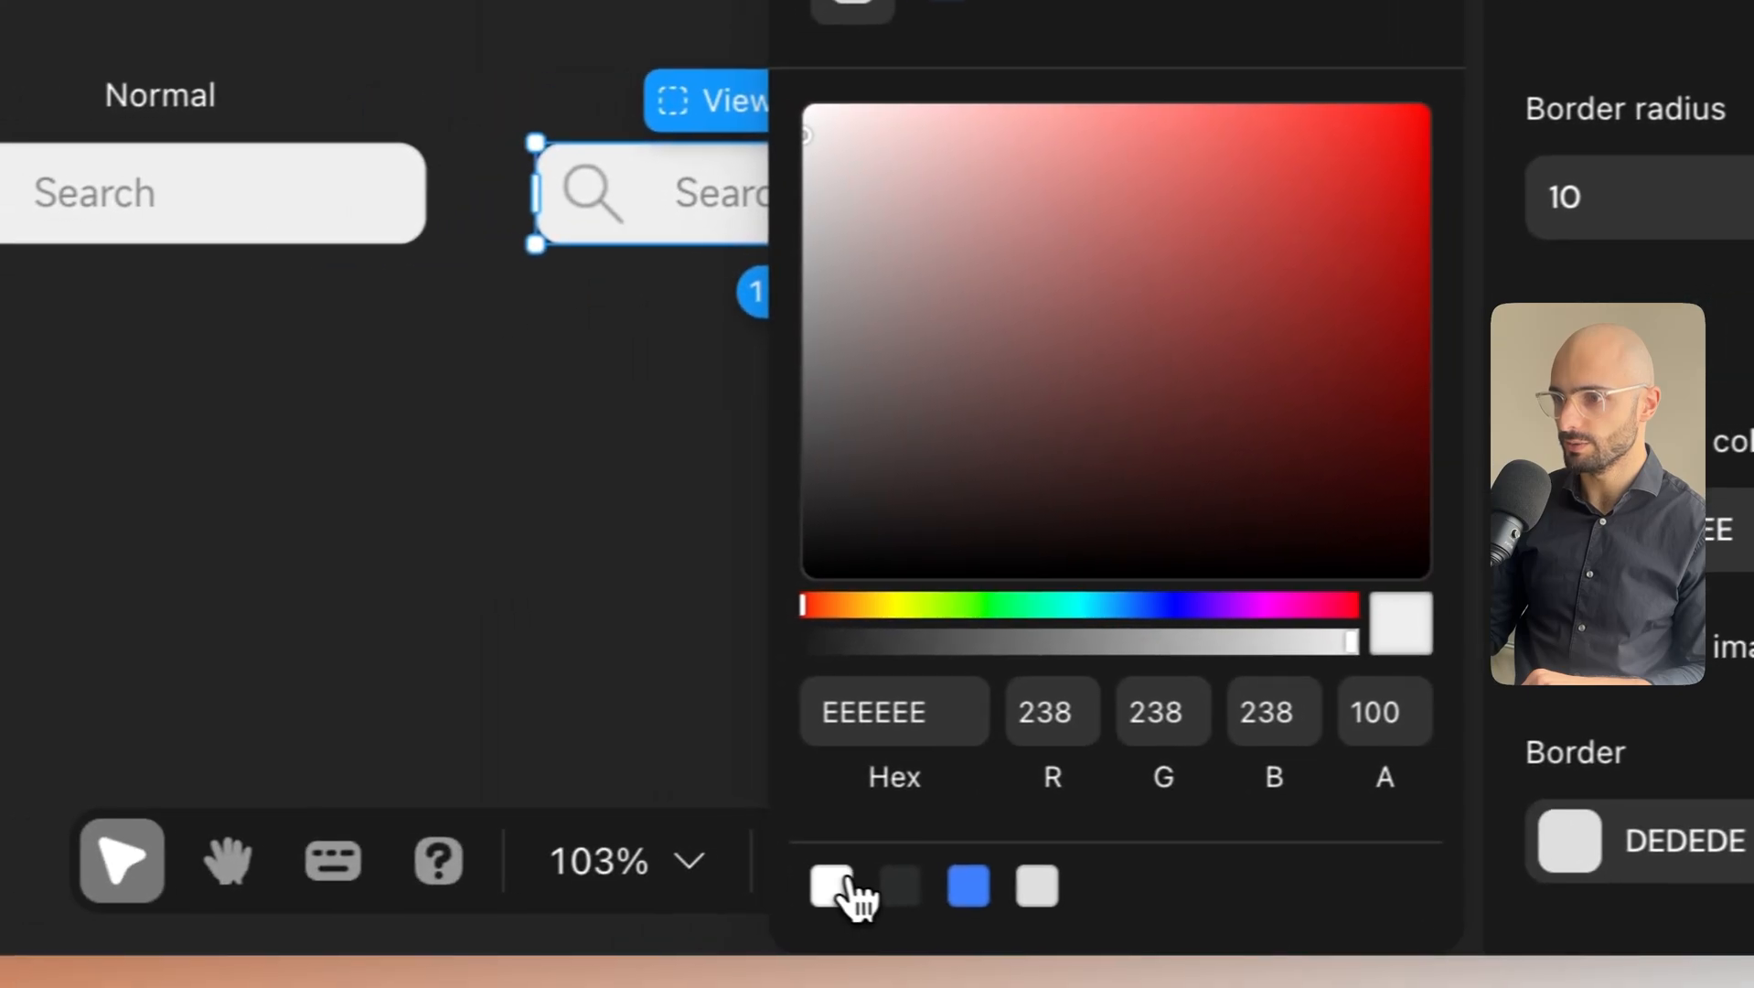
{"action": "left_click", "coordinate": [404, 912]}
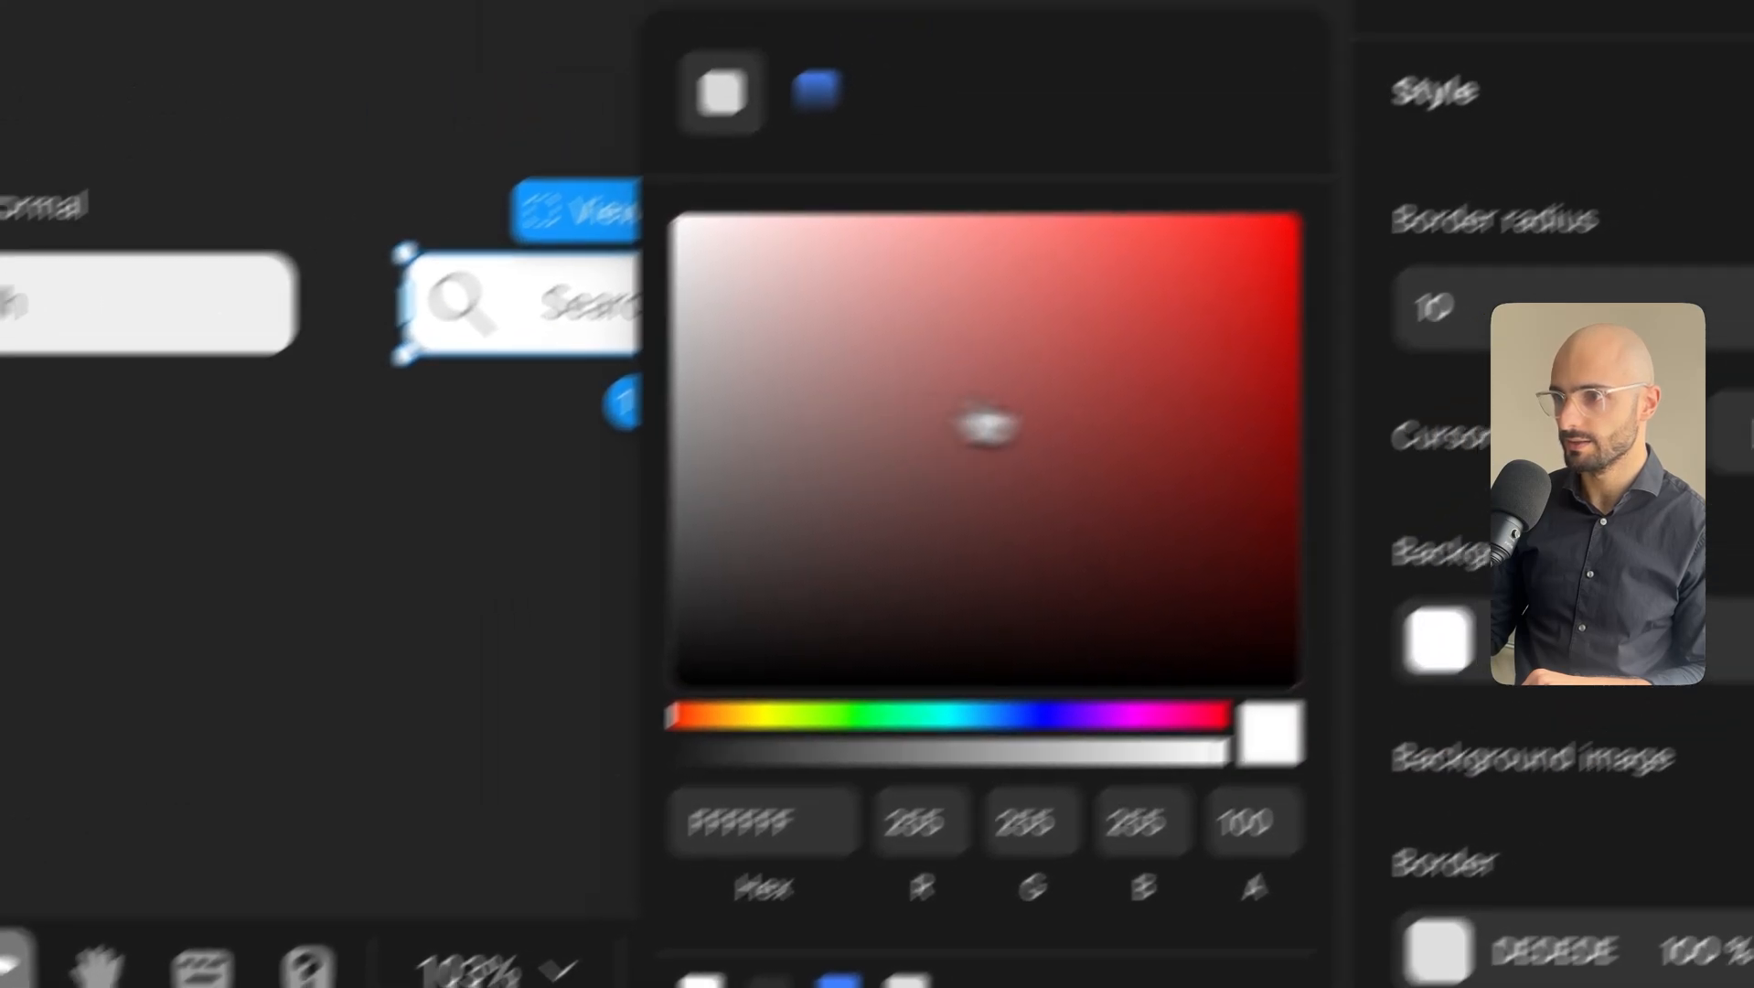
{"action": "left_click", "coordinate": [1726, 119]}
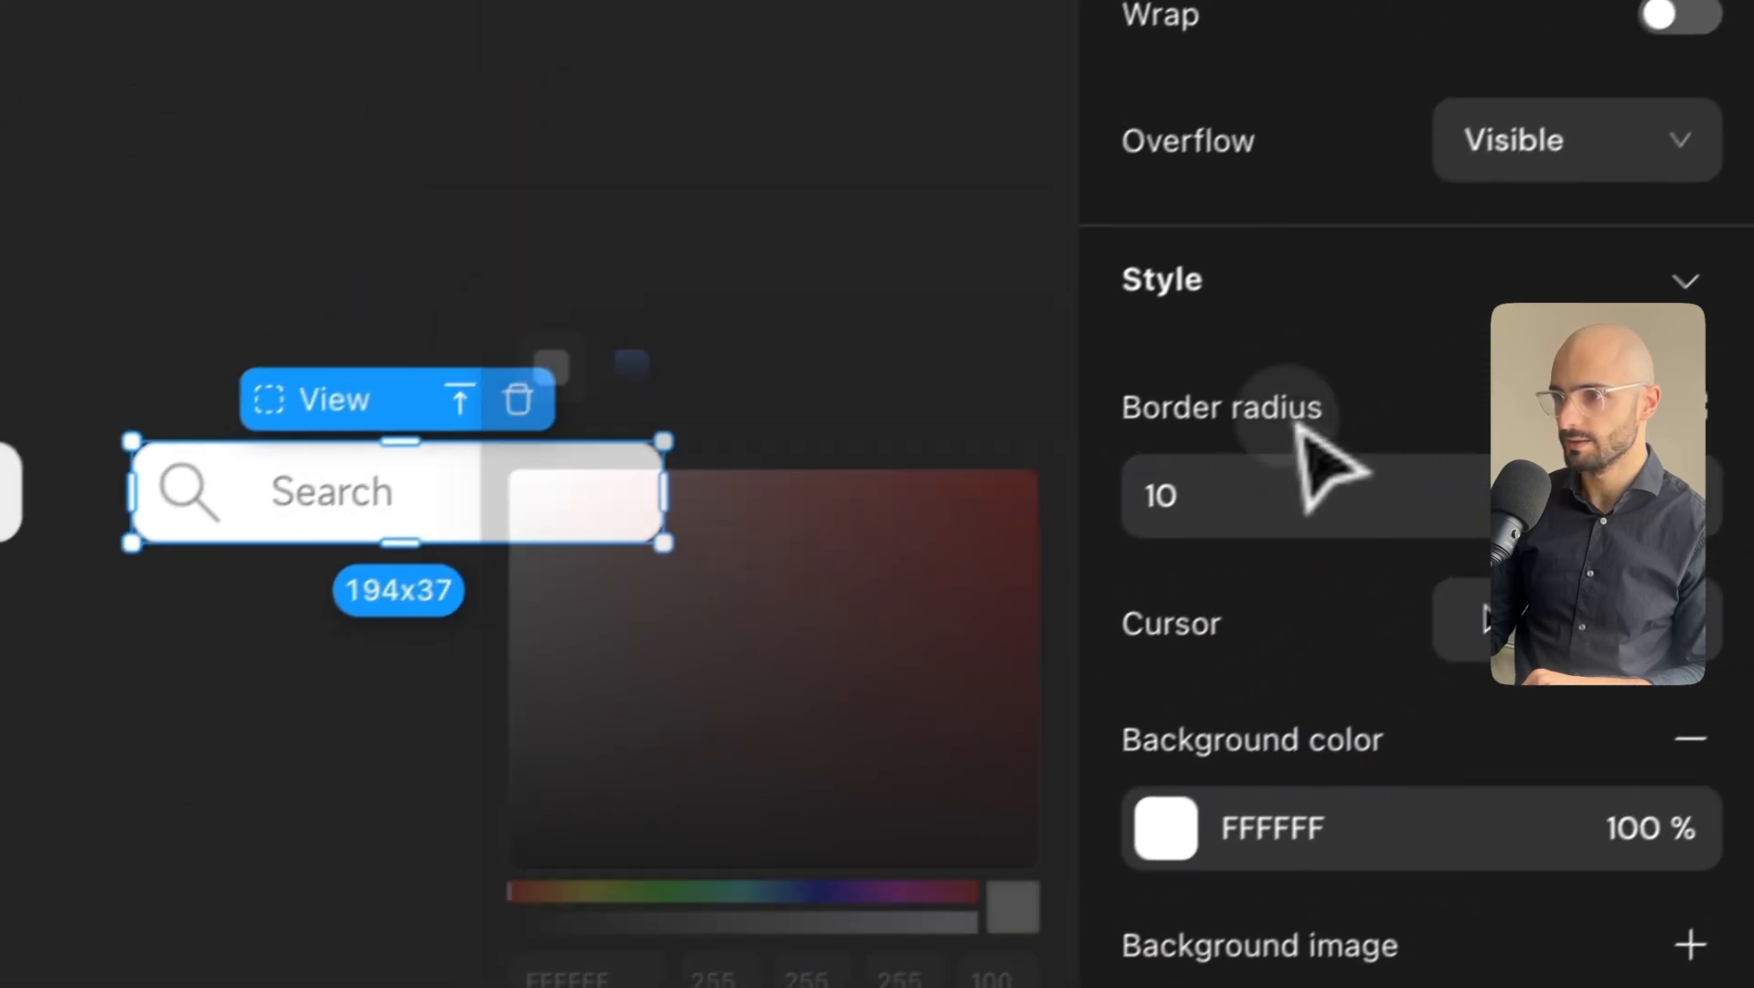
Check the search bar's Normal state keeps its light grey background.
{"action": "left_click", "coordinate": [391, 196]}
{"action": "scroll", "coordinate": [1721, 796], "scroll_direction": "down", "scroll_amount": 5}
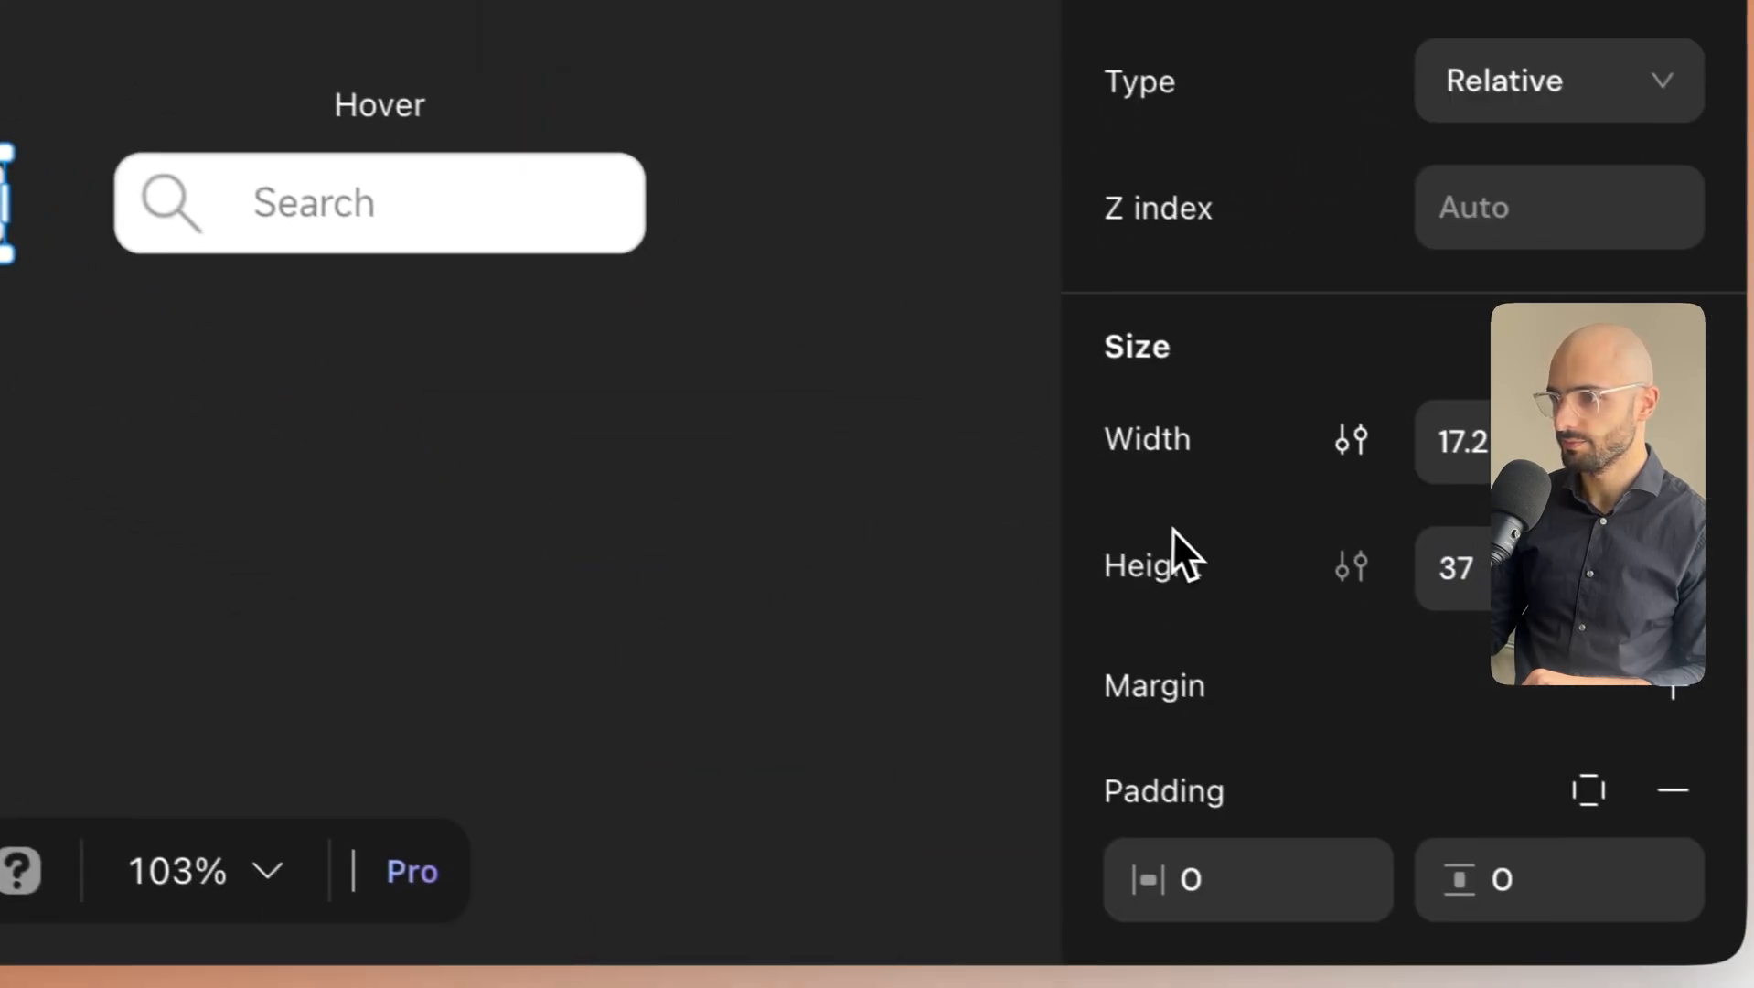
{"action": "scroll", "coordinate": [1267, 494], "scroll_direction": "down", "scroll_amount": 5}
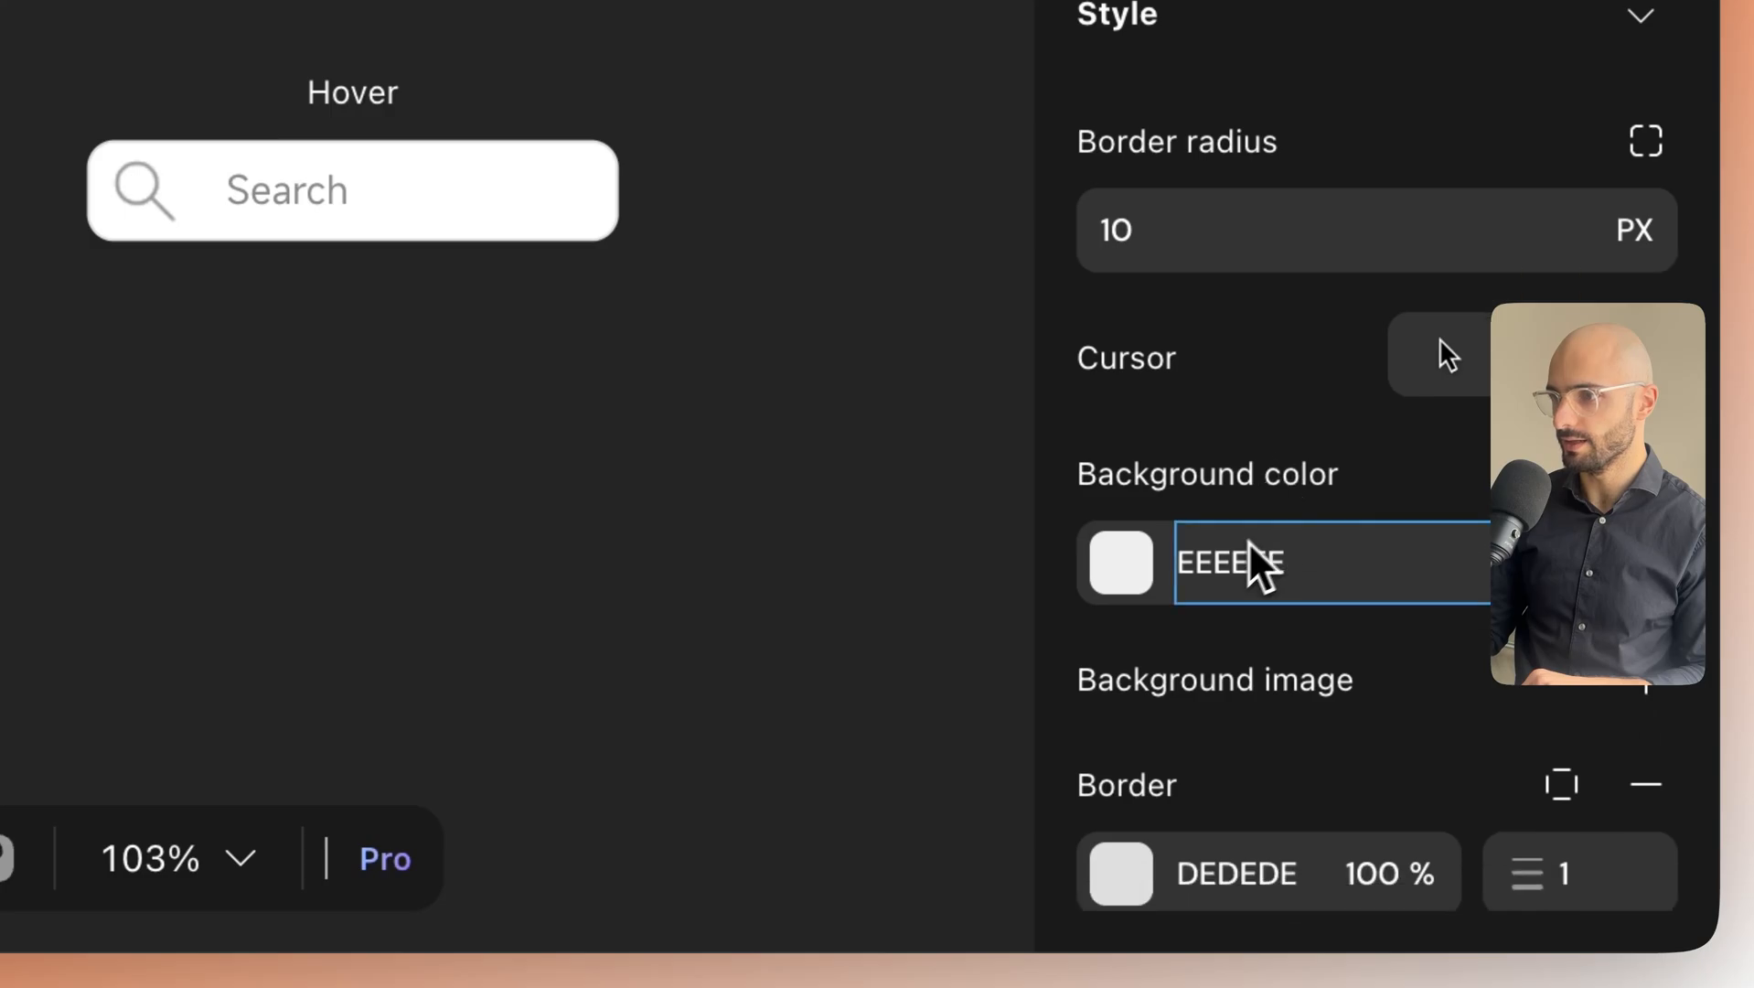
{"action": "left_click", "coordinate": [1134, 574]}
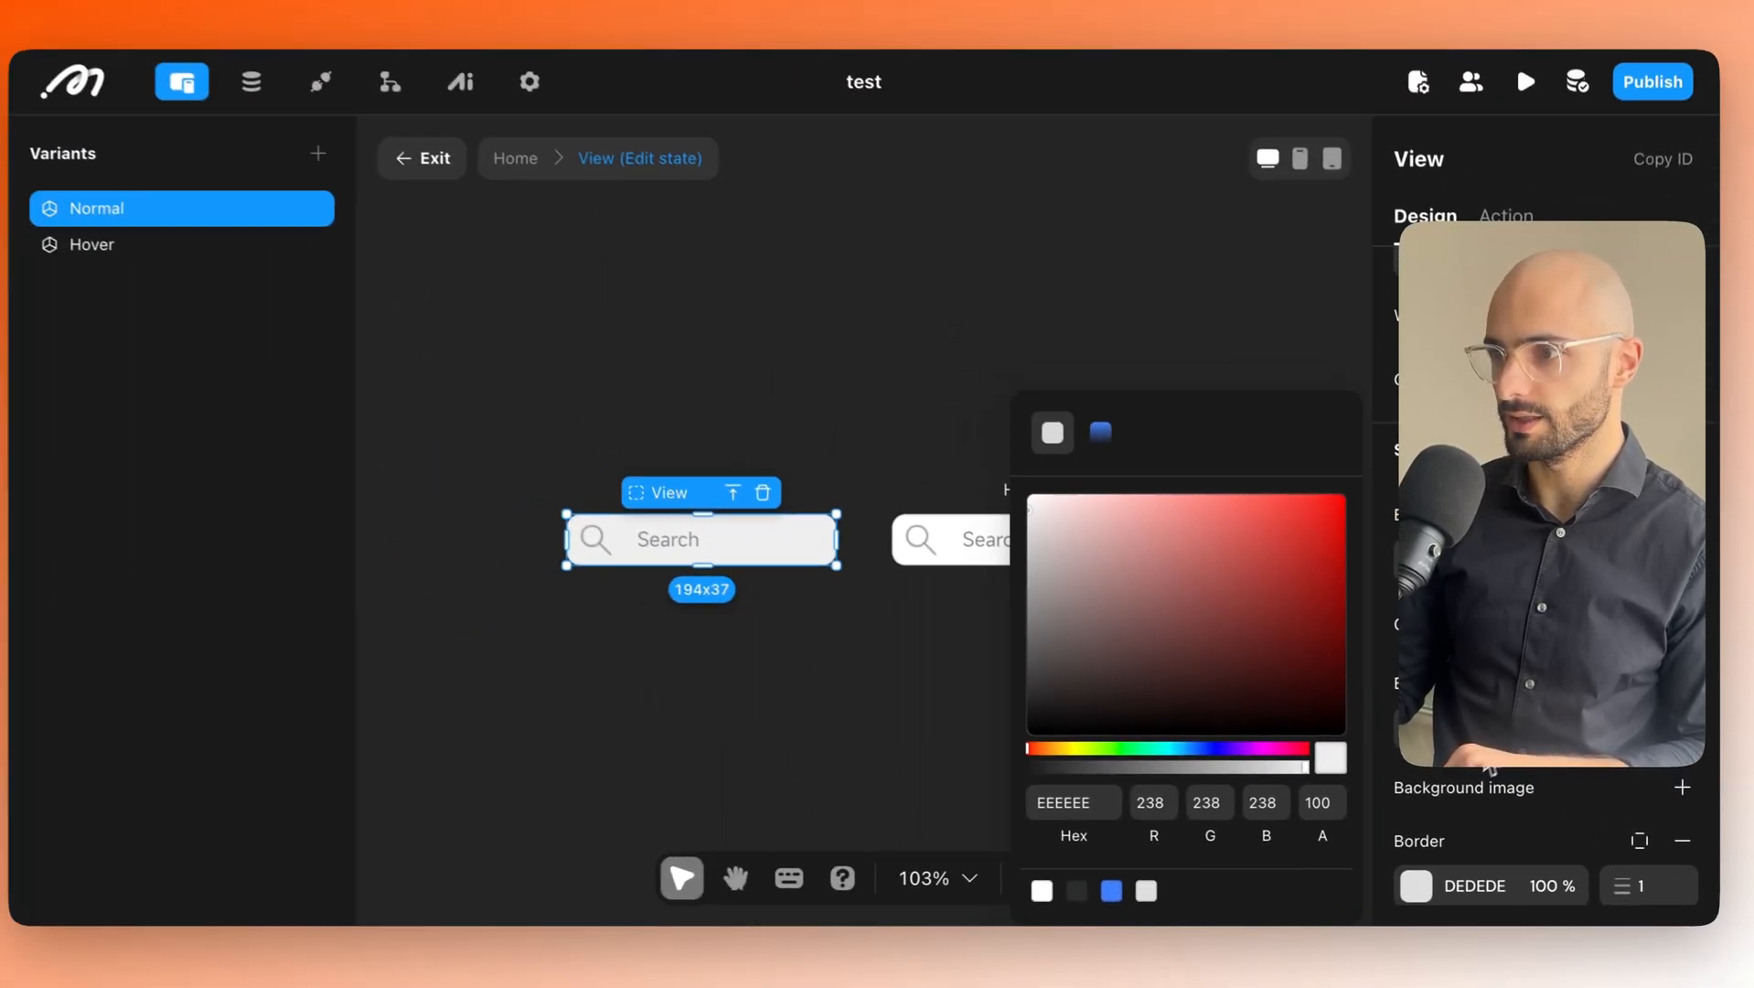
{"action": "left_click", "coordinate": [1490, 646]}
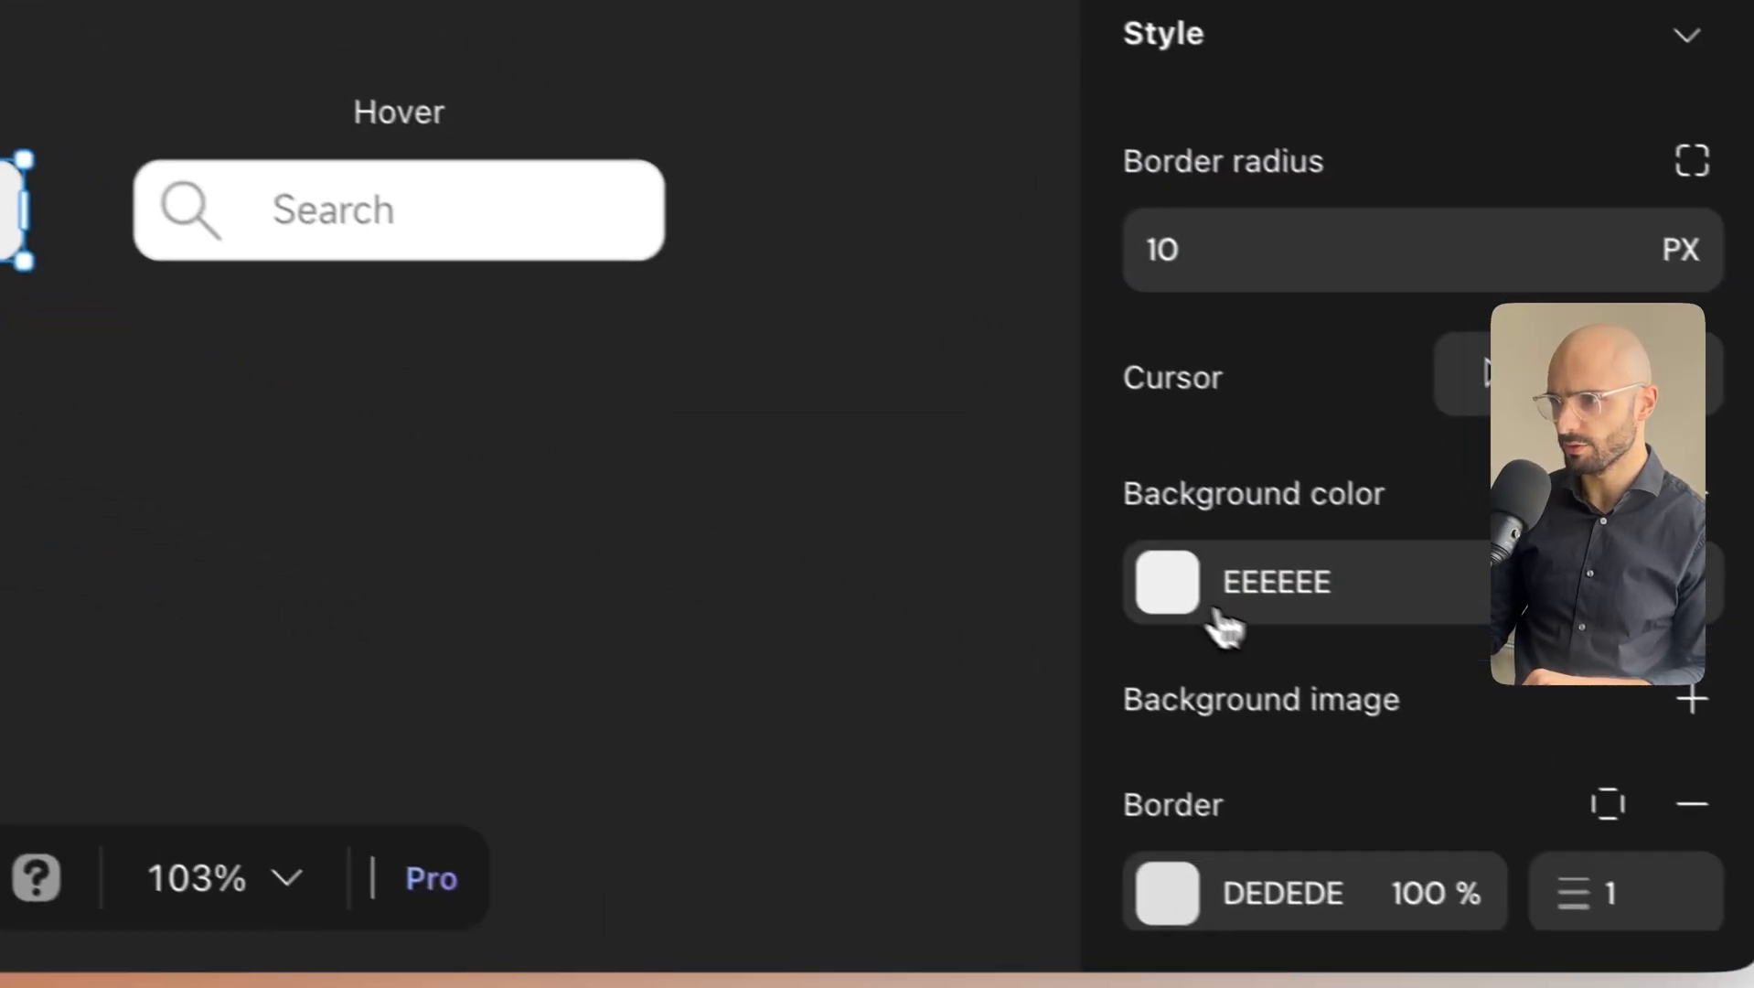
{"action": "left_click", "coordinate": [1550, 745]}
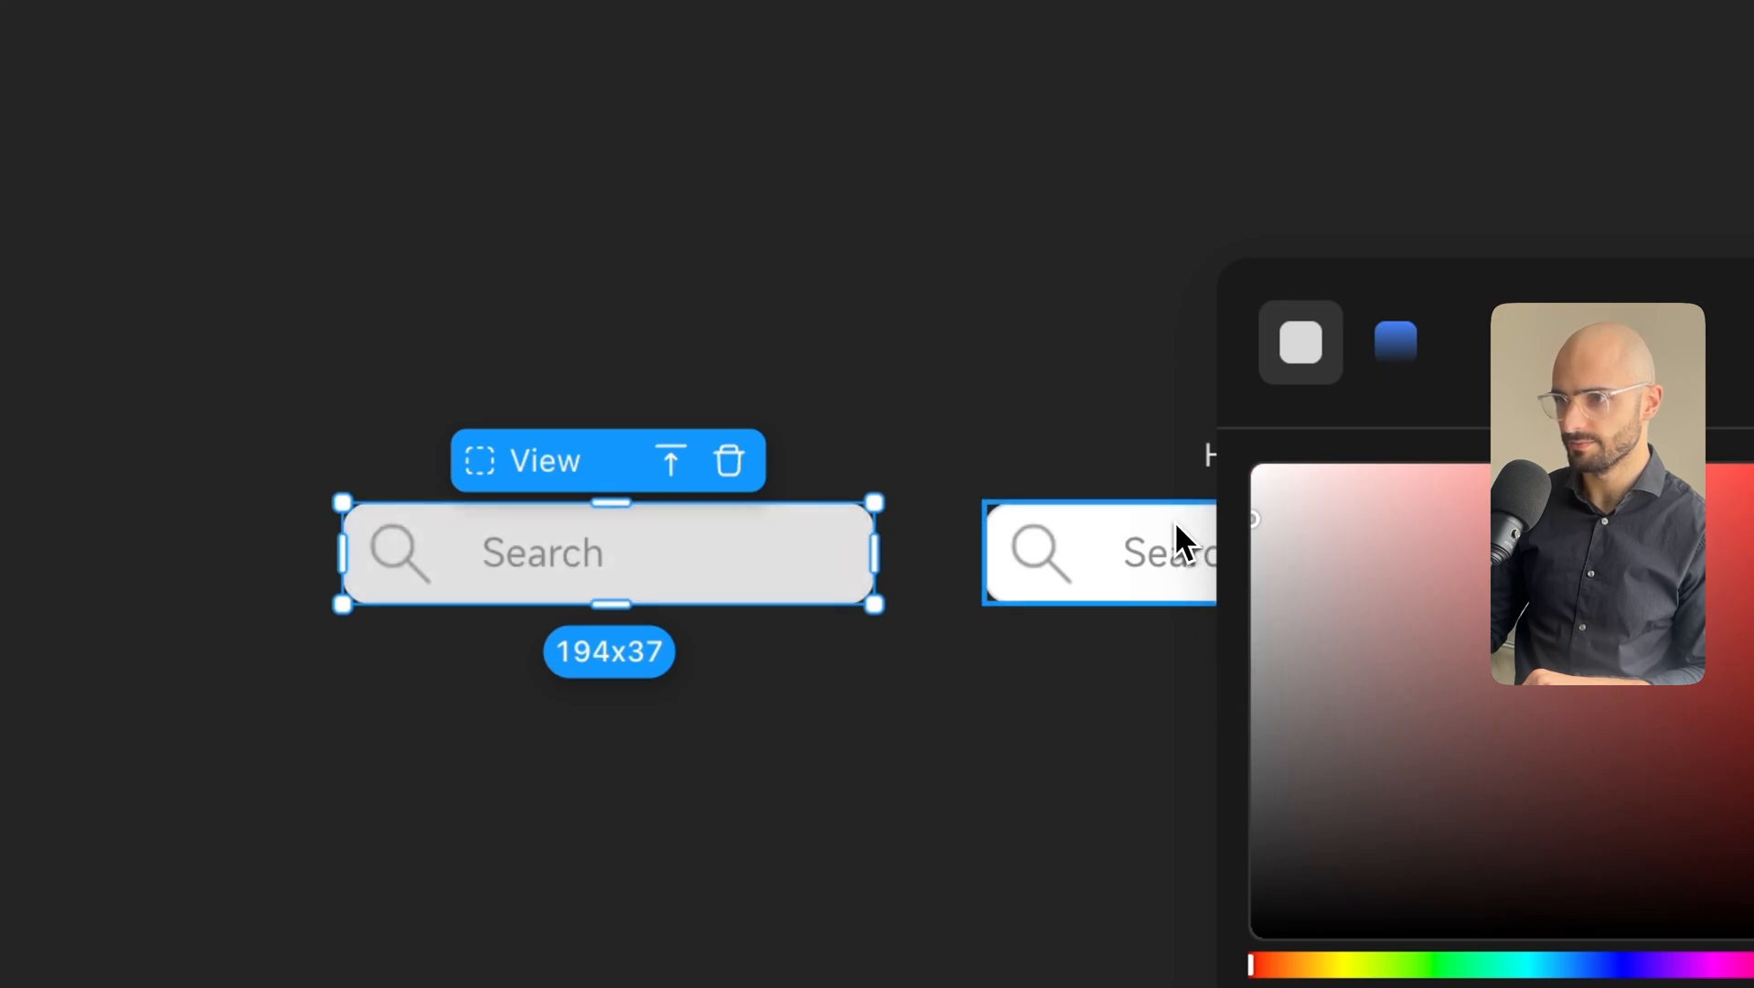
{"action": "left_click", "coordinate": [1104, 429]}
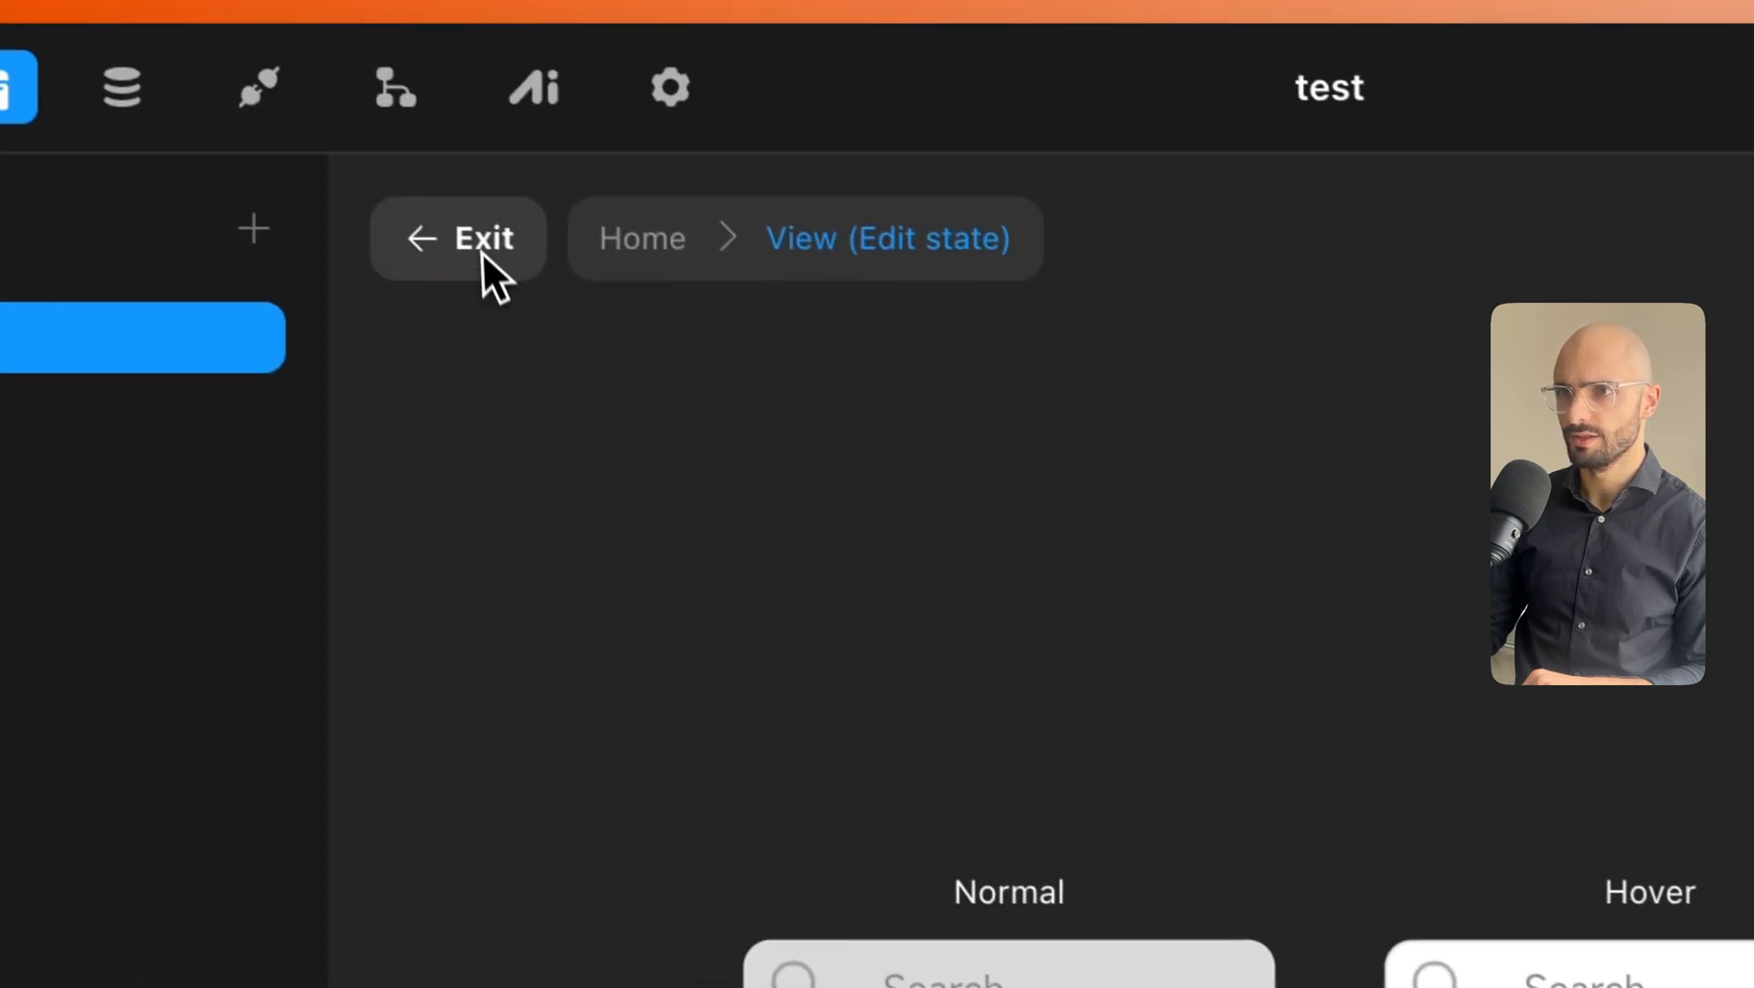
Exit the state editor, zoom the canvas to 50% and reduce the header height to about 64.
{"action": "left_click", "coordinate": [489, 265]}
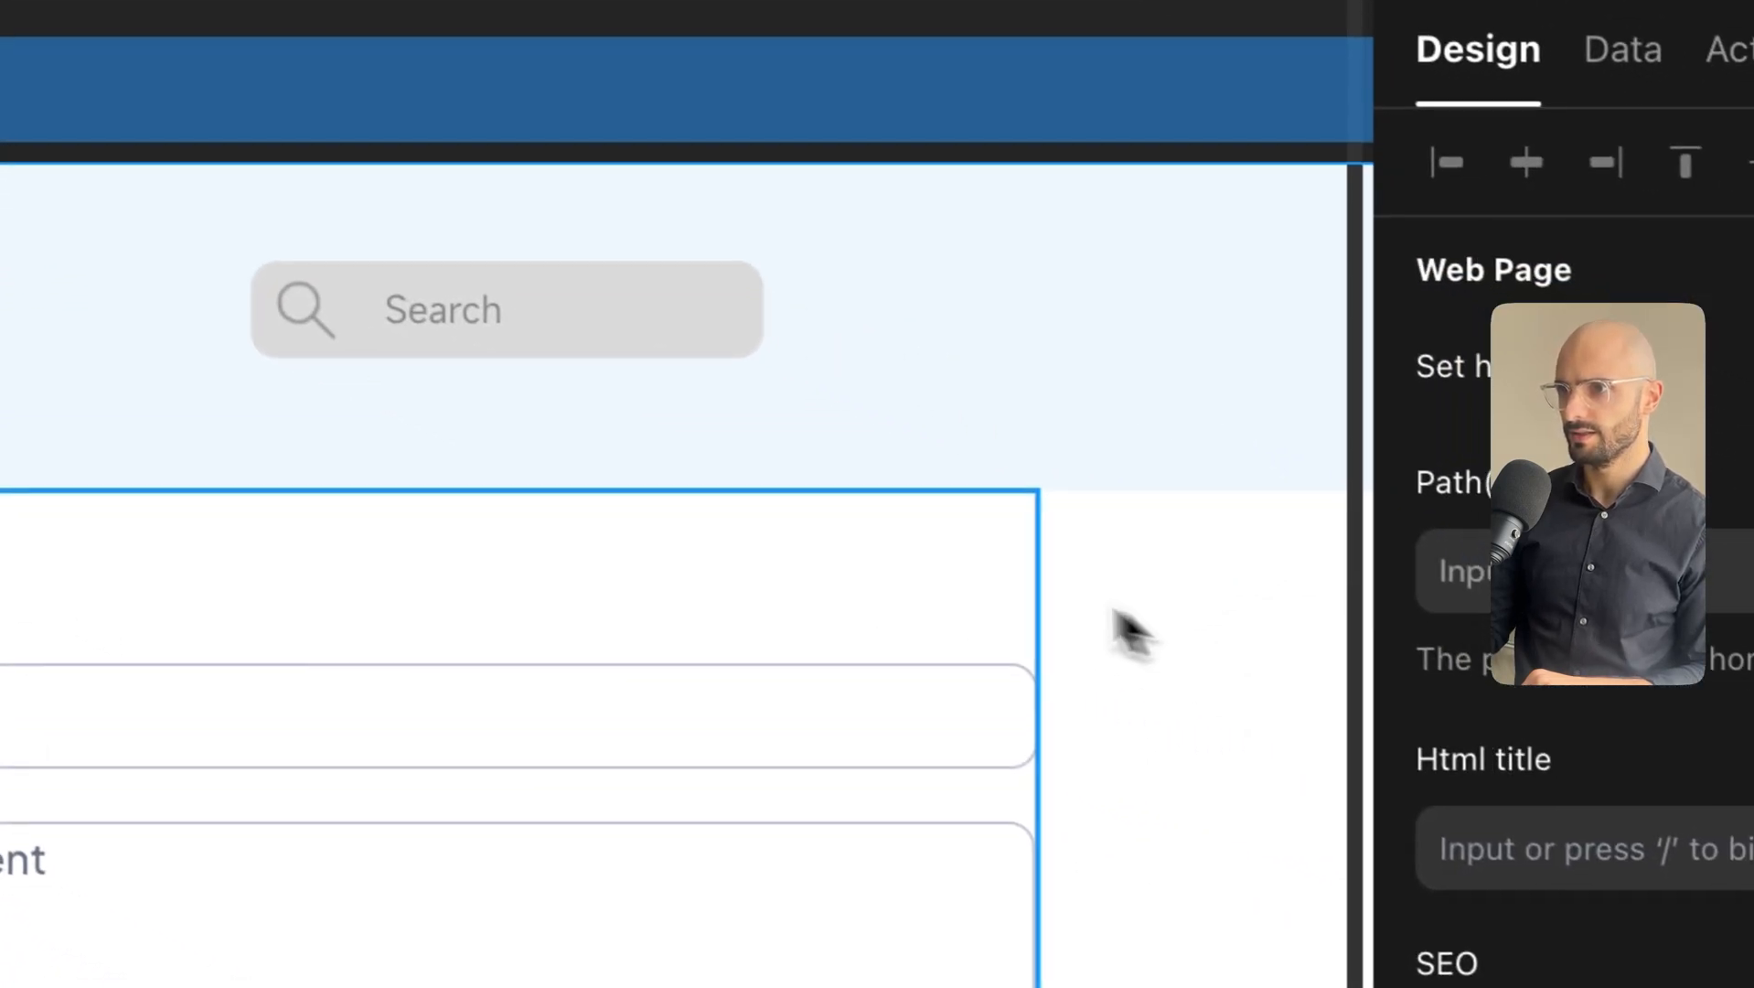
{"action": "key", "text": "ctrl+Tab"}
{"action": "key", "text": "ctrl+shift+Tab"}
{"action": "key", "text": "ctrl+shift+Tab"}
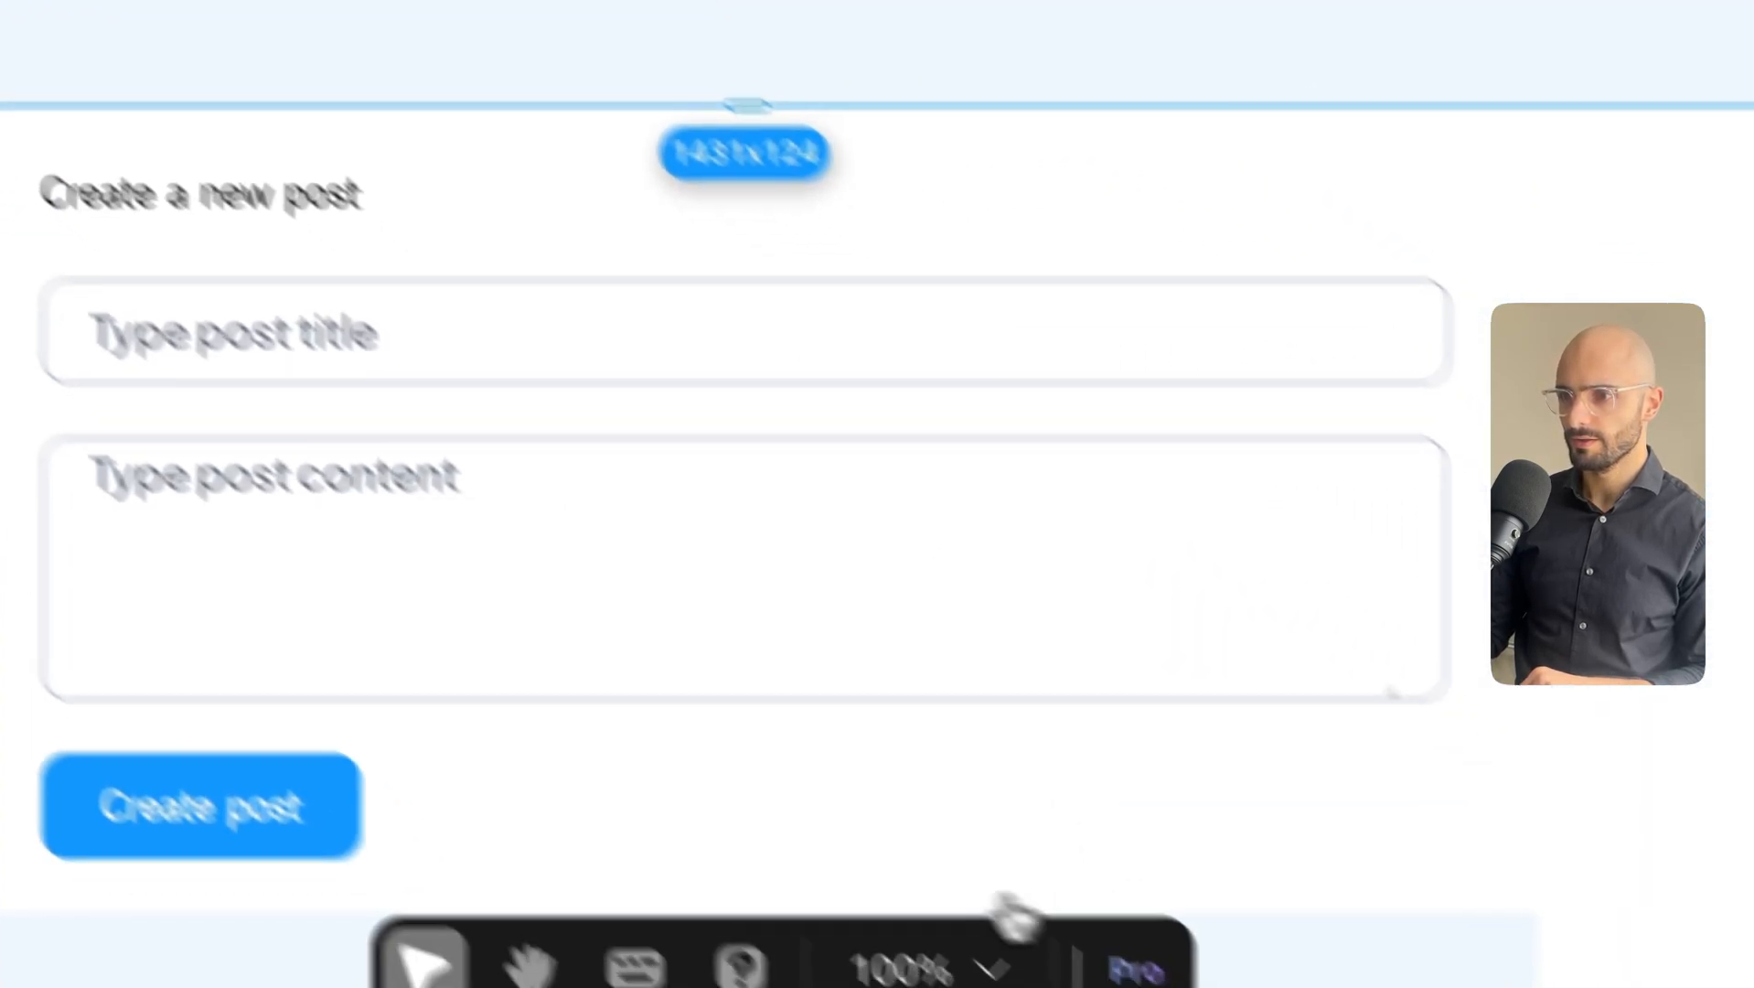
{"action": "left_click", "coordinate": [1011, 914]}
{"action": "left_click", "coordinate": [882, 535]}
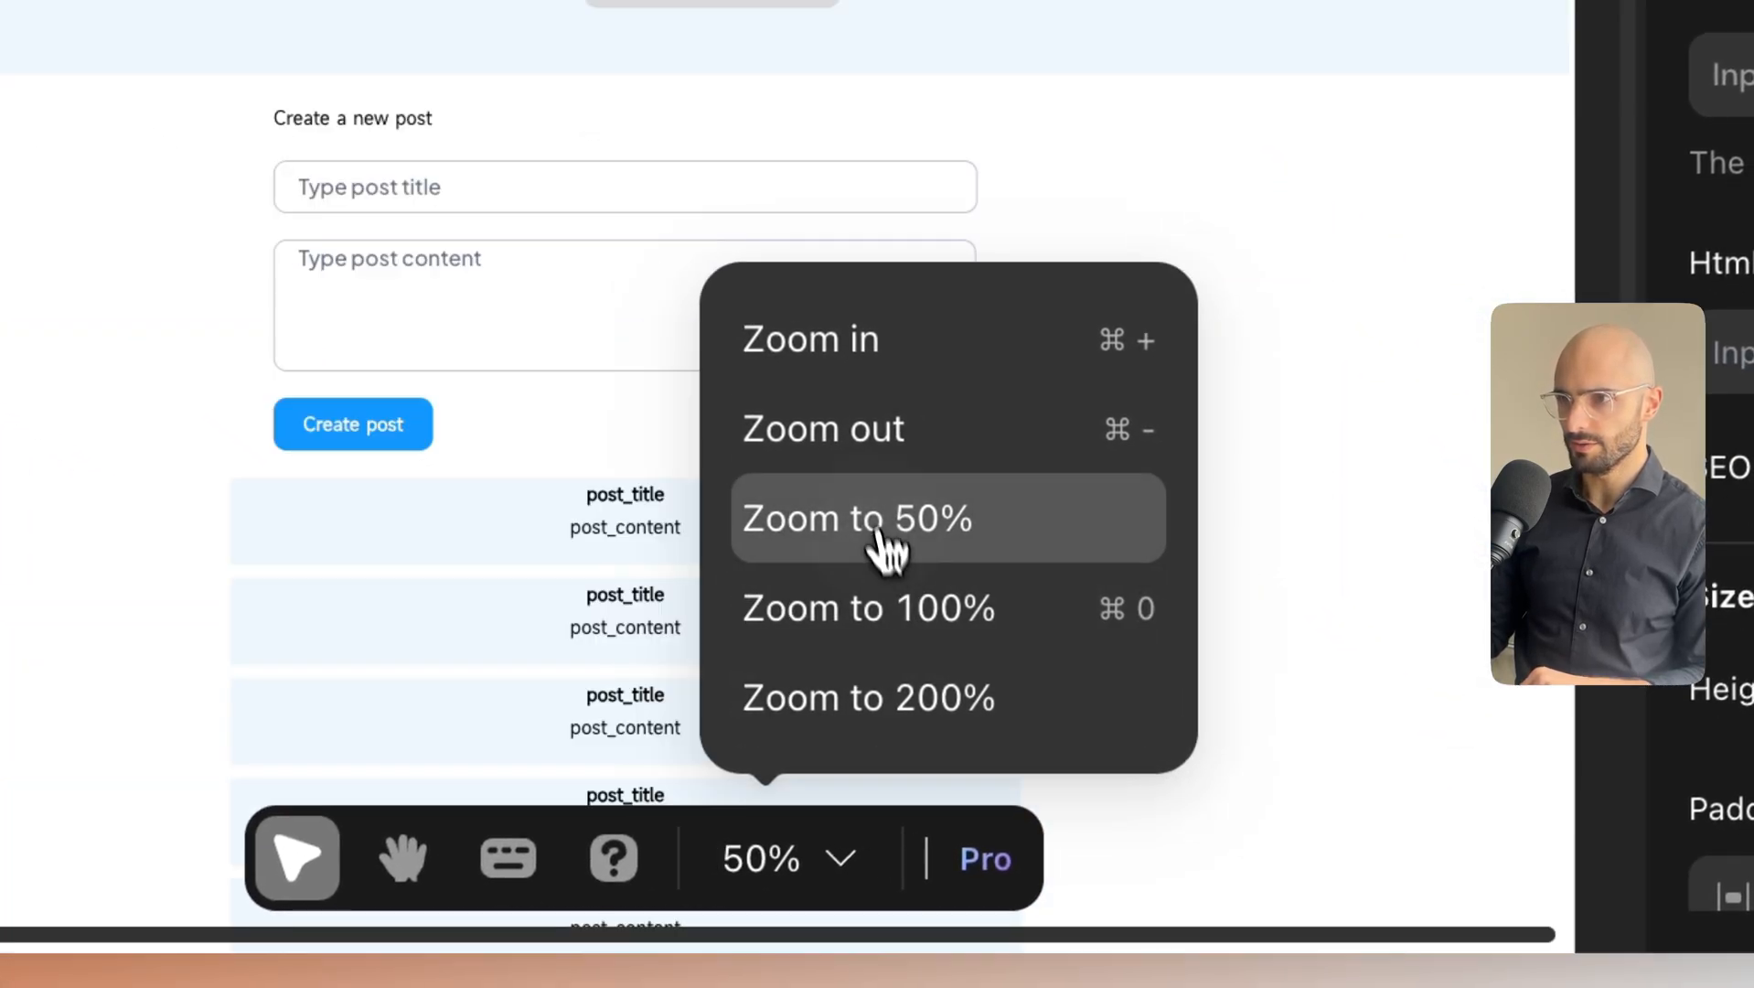
{"action": "left_click", "coordinate": [539, 471]}
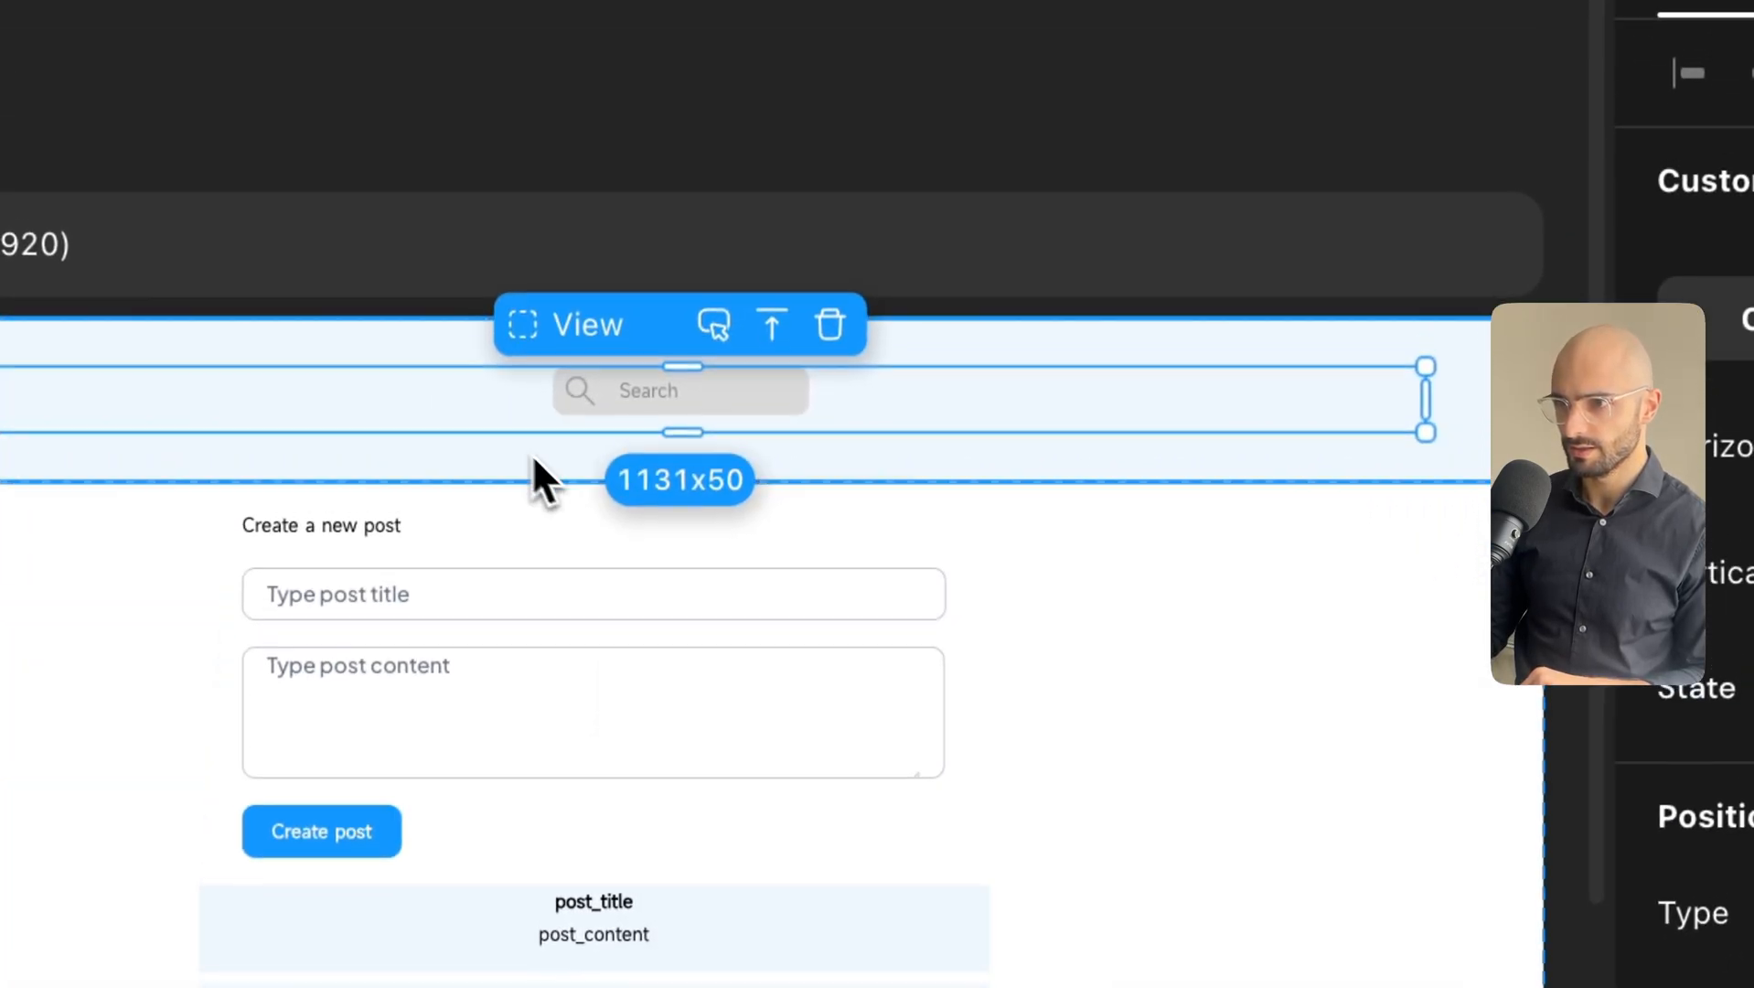
{"action": "left_click", "coordinate": [535, 462]}
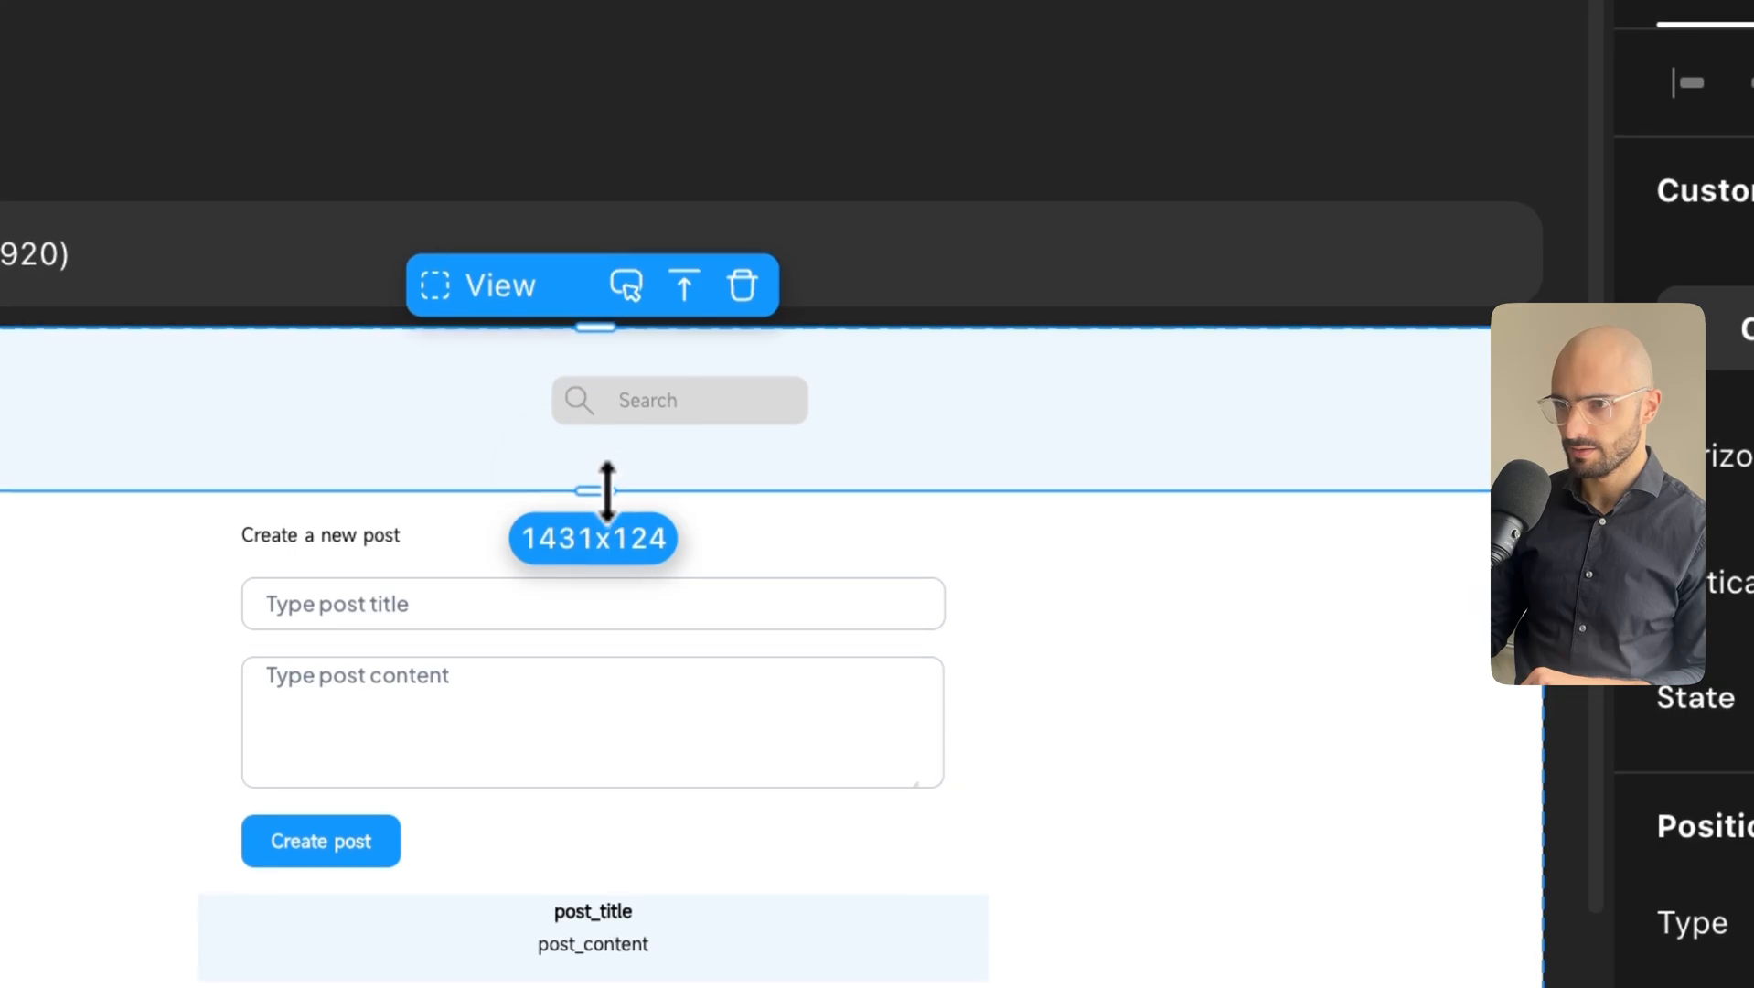
{"action": "left_click_drag", "start_coordinate": [608, 490], "coordinate": [591, 408]}
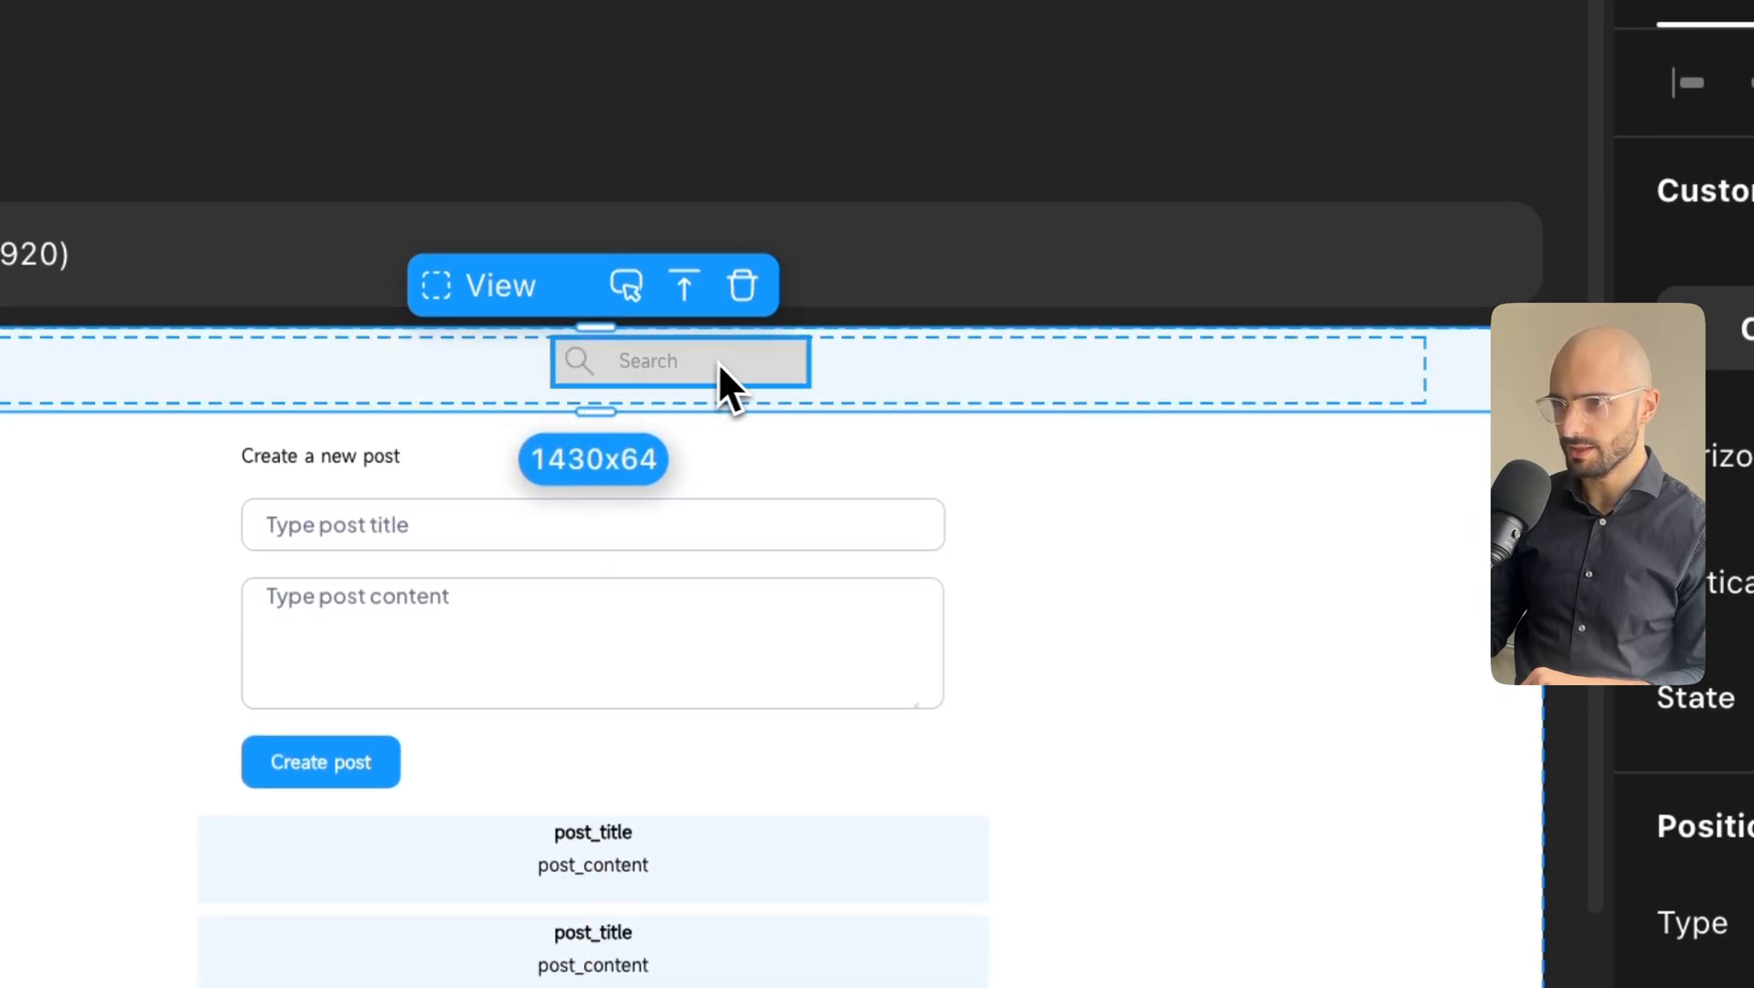
Align the search bar vertically centred at the header's right end.
{"action": "left_click", "coordinate": [946, 363]}
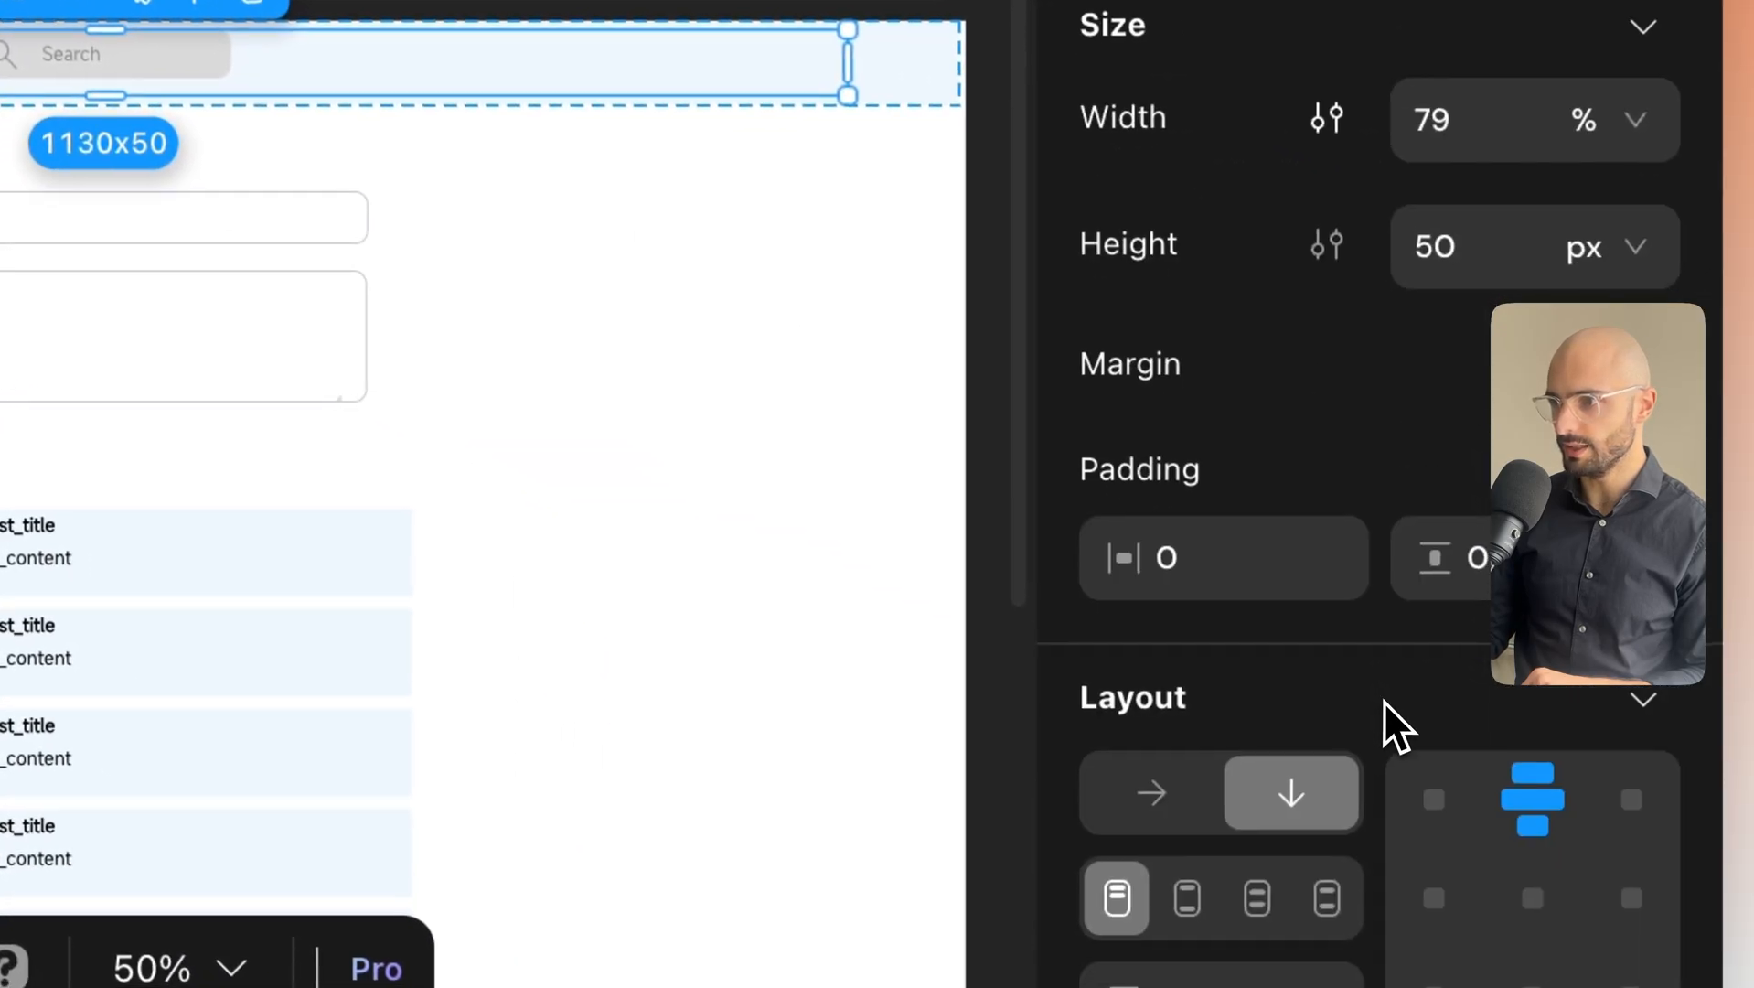
{"action": "scroll", "coordinate": [1384, 701], "scroll_direction": "down", "scroll_amount": 3}
{"action": "left_click", "coordinate": [1532, 718]}
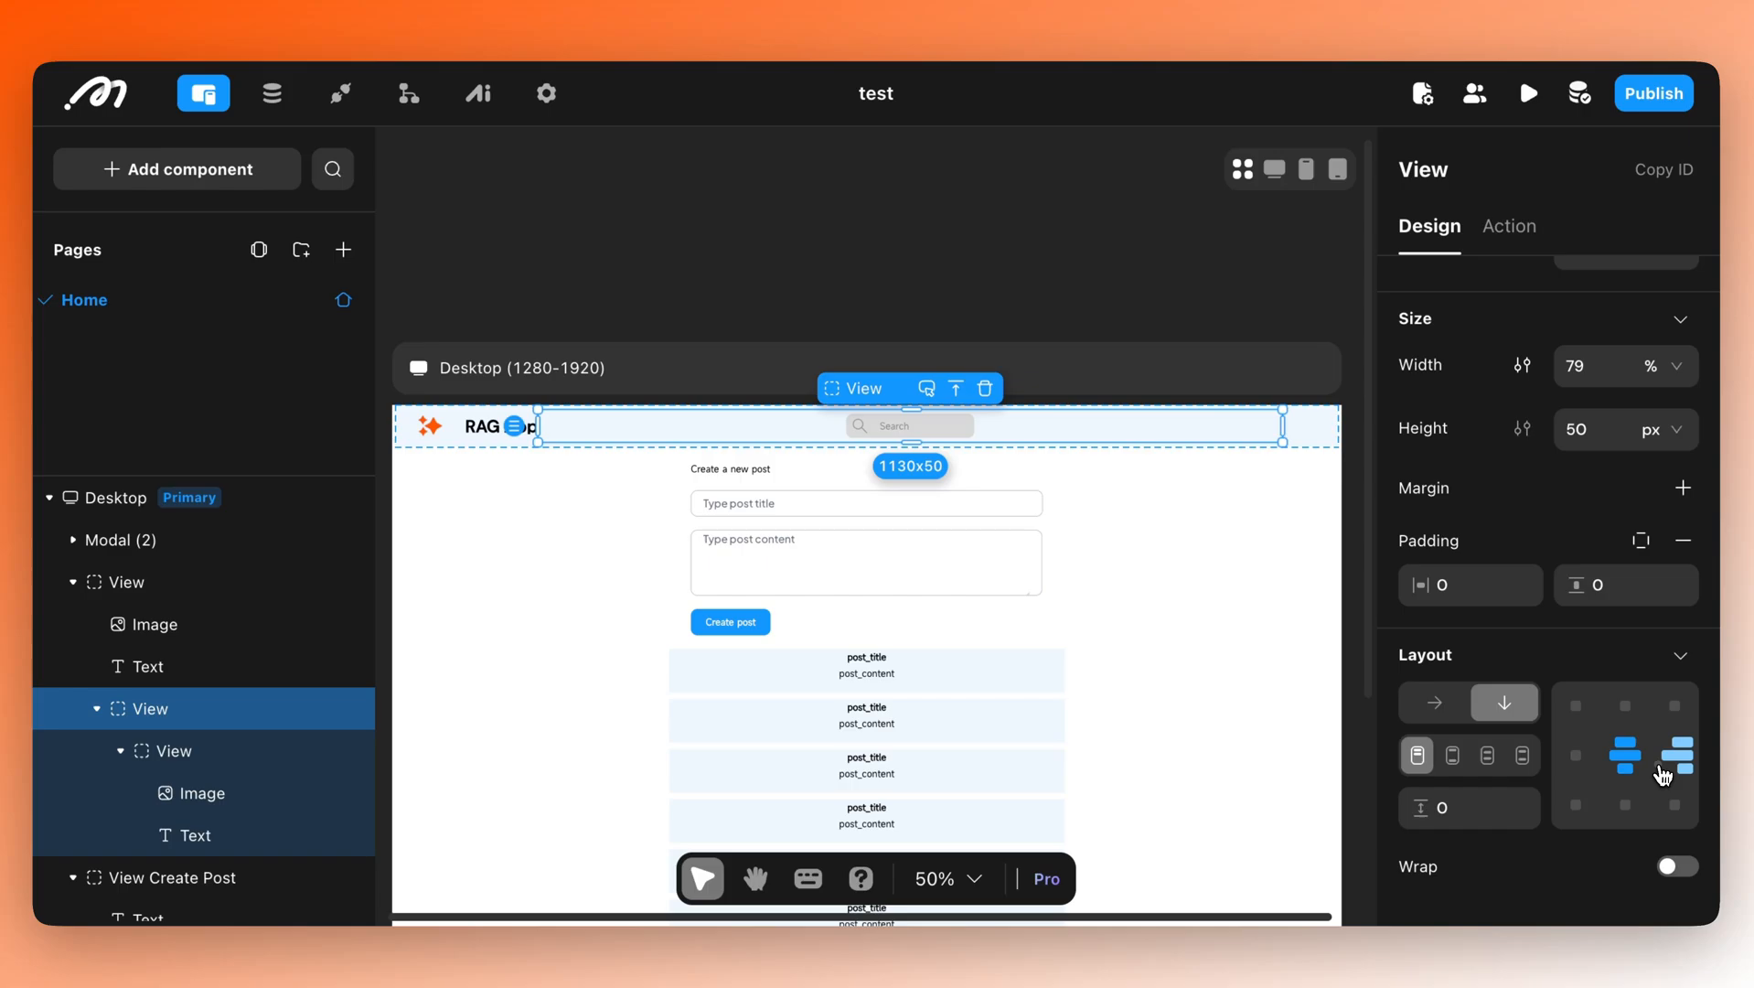
{"action": "left_click", "coordinate": [1664, 768]}
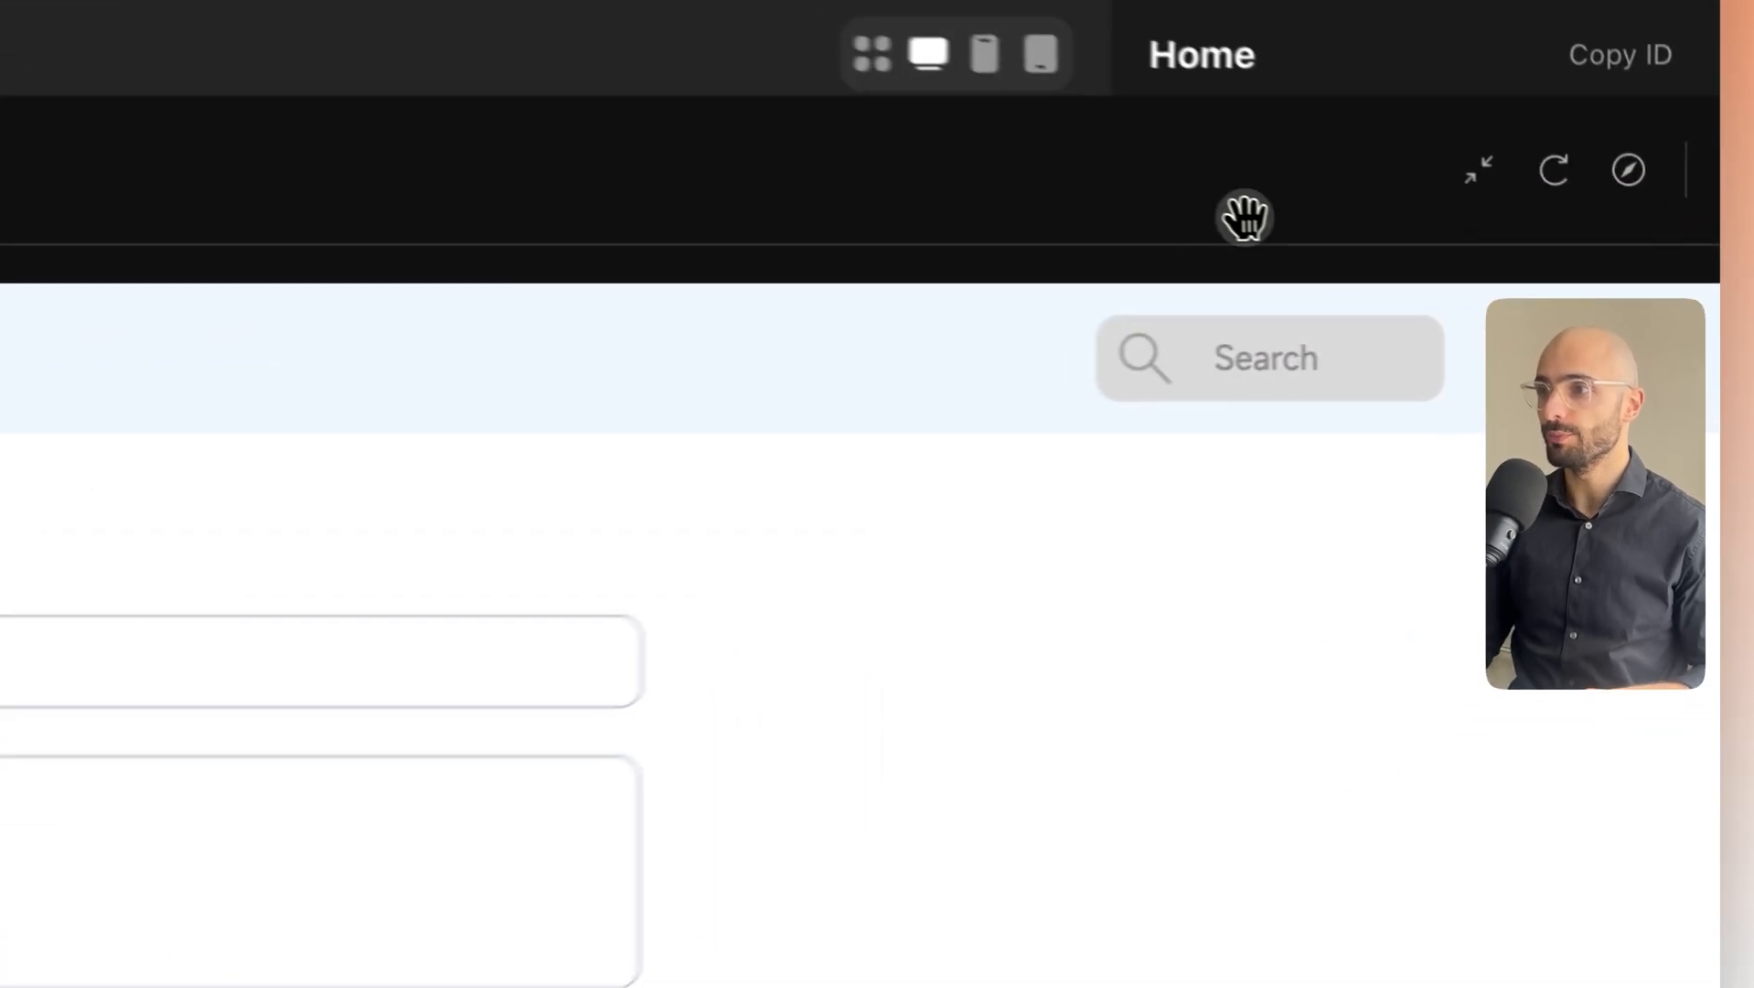
Add a When click action to the search bar that shows a modal in custom mode.
{"action": "left_click_drag", "start_coordinate": [1452, 248], "coordinate": [1290, 582]}
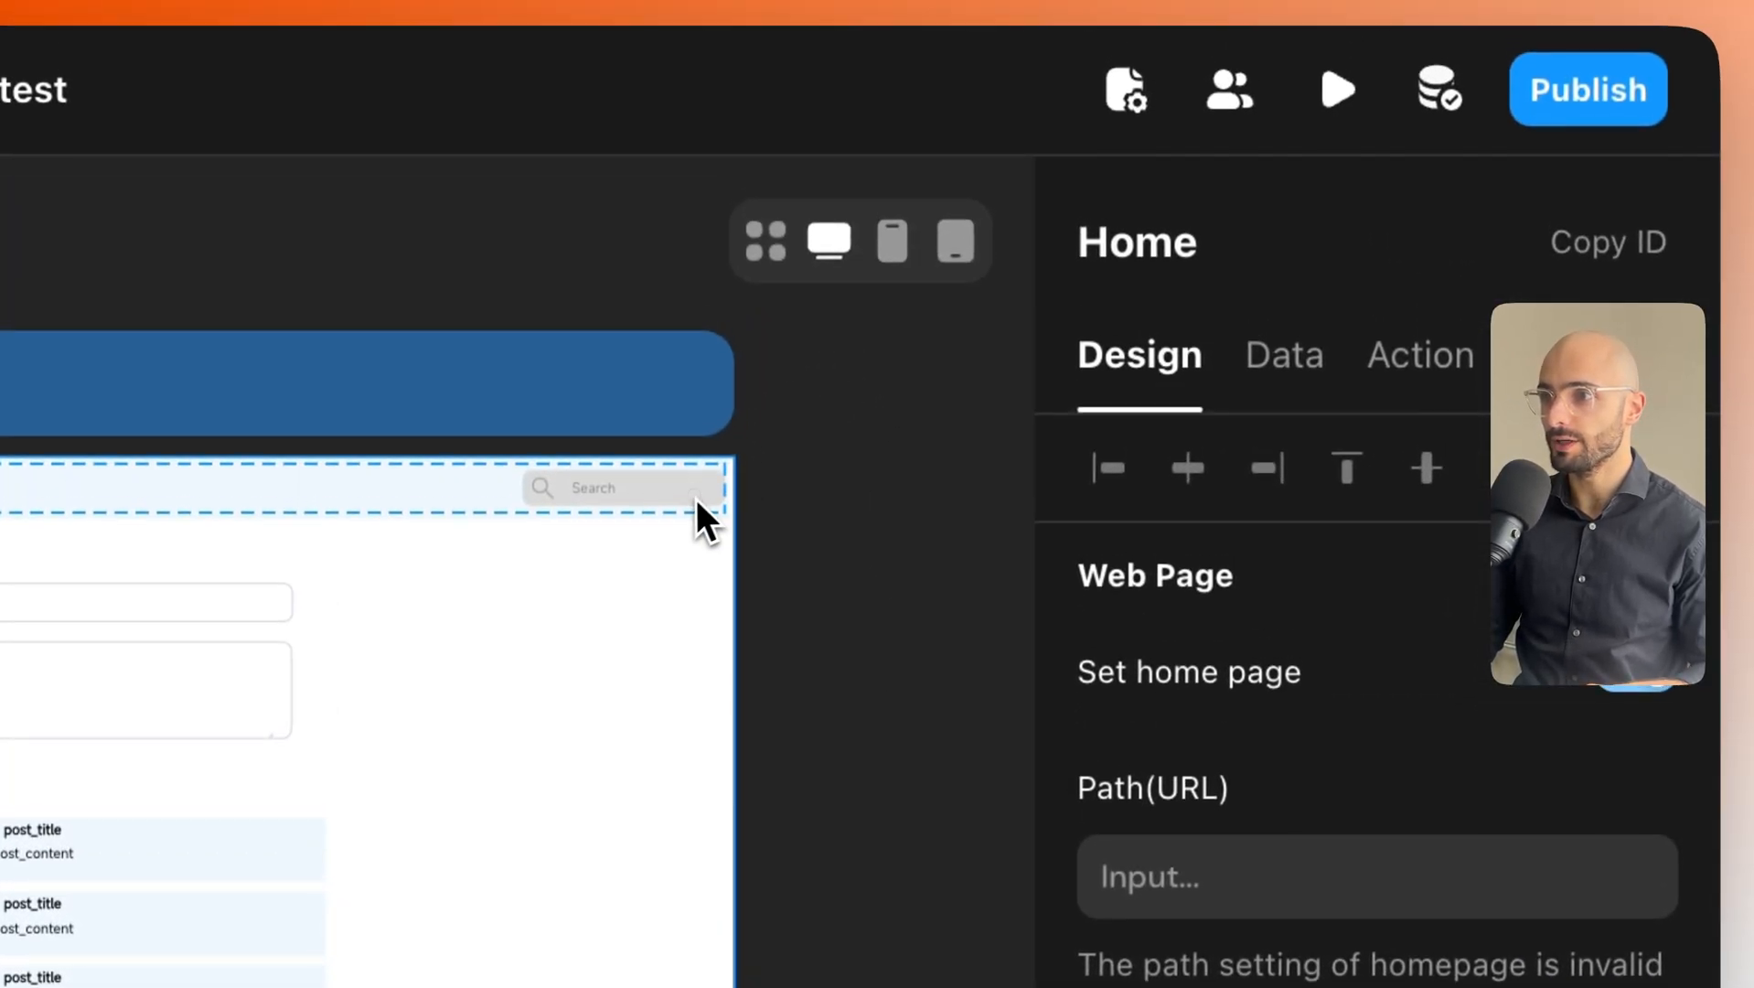
{"action": "left_click", "coordinate": [693, 410]}
{"action": "left_click", "coordinate": [1299, 366]}
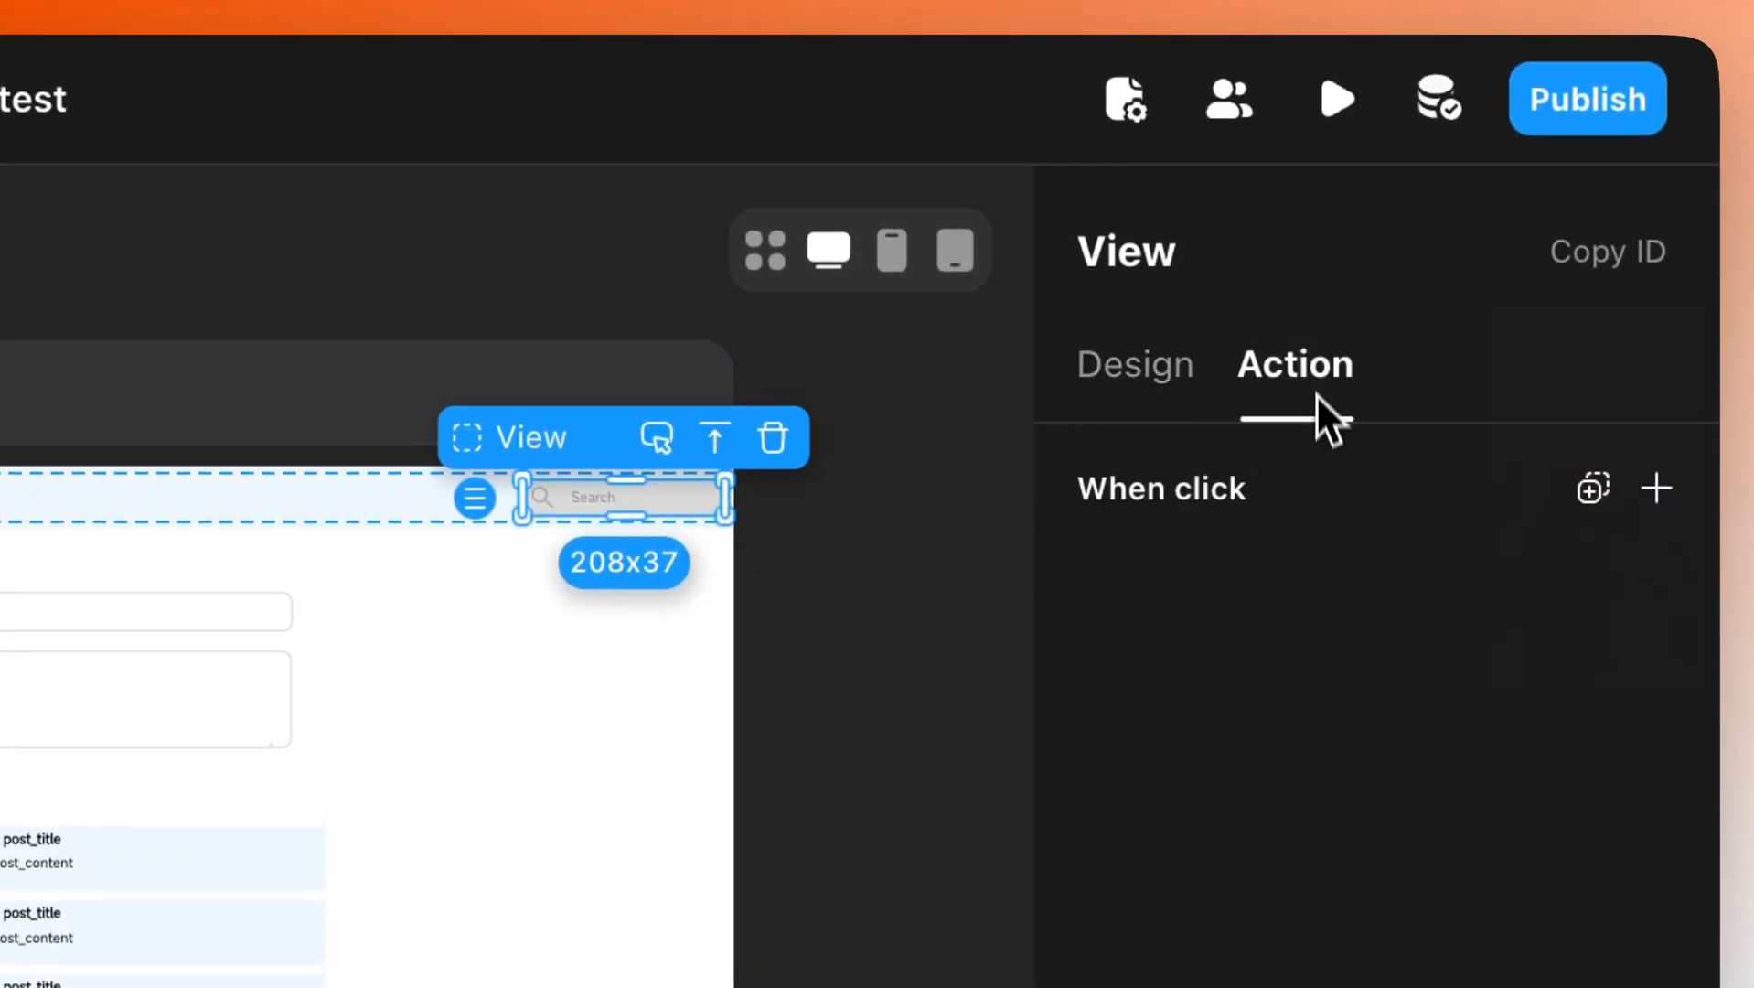
{"action": "left_click", "coordinate": [1653, 490]}
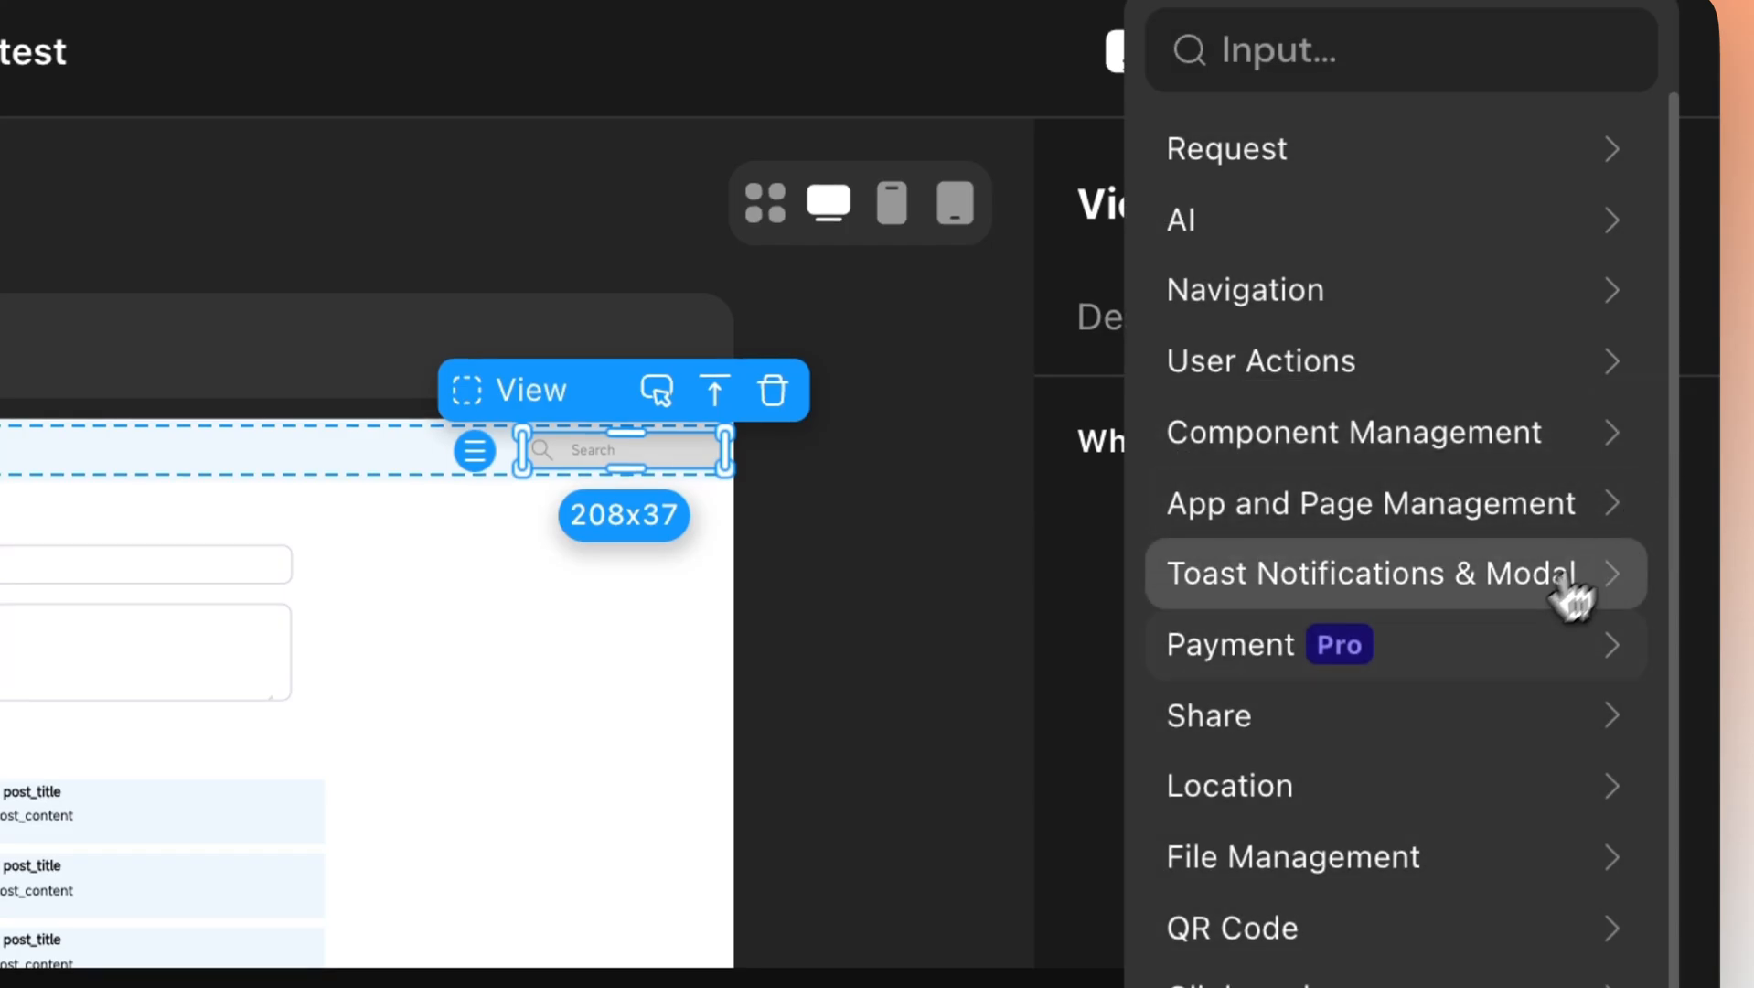
{"action": "left_click", "coordinate": [1443, 592]}
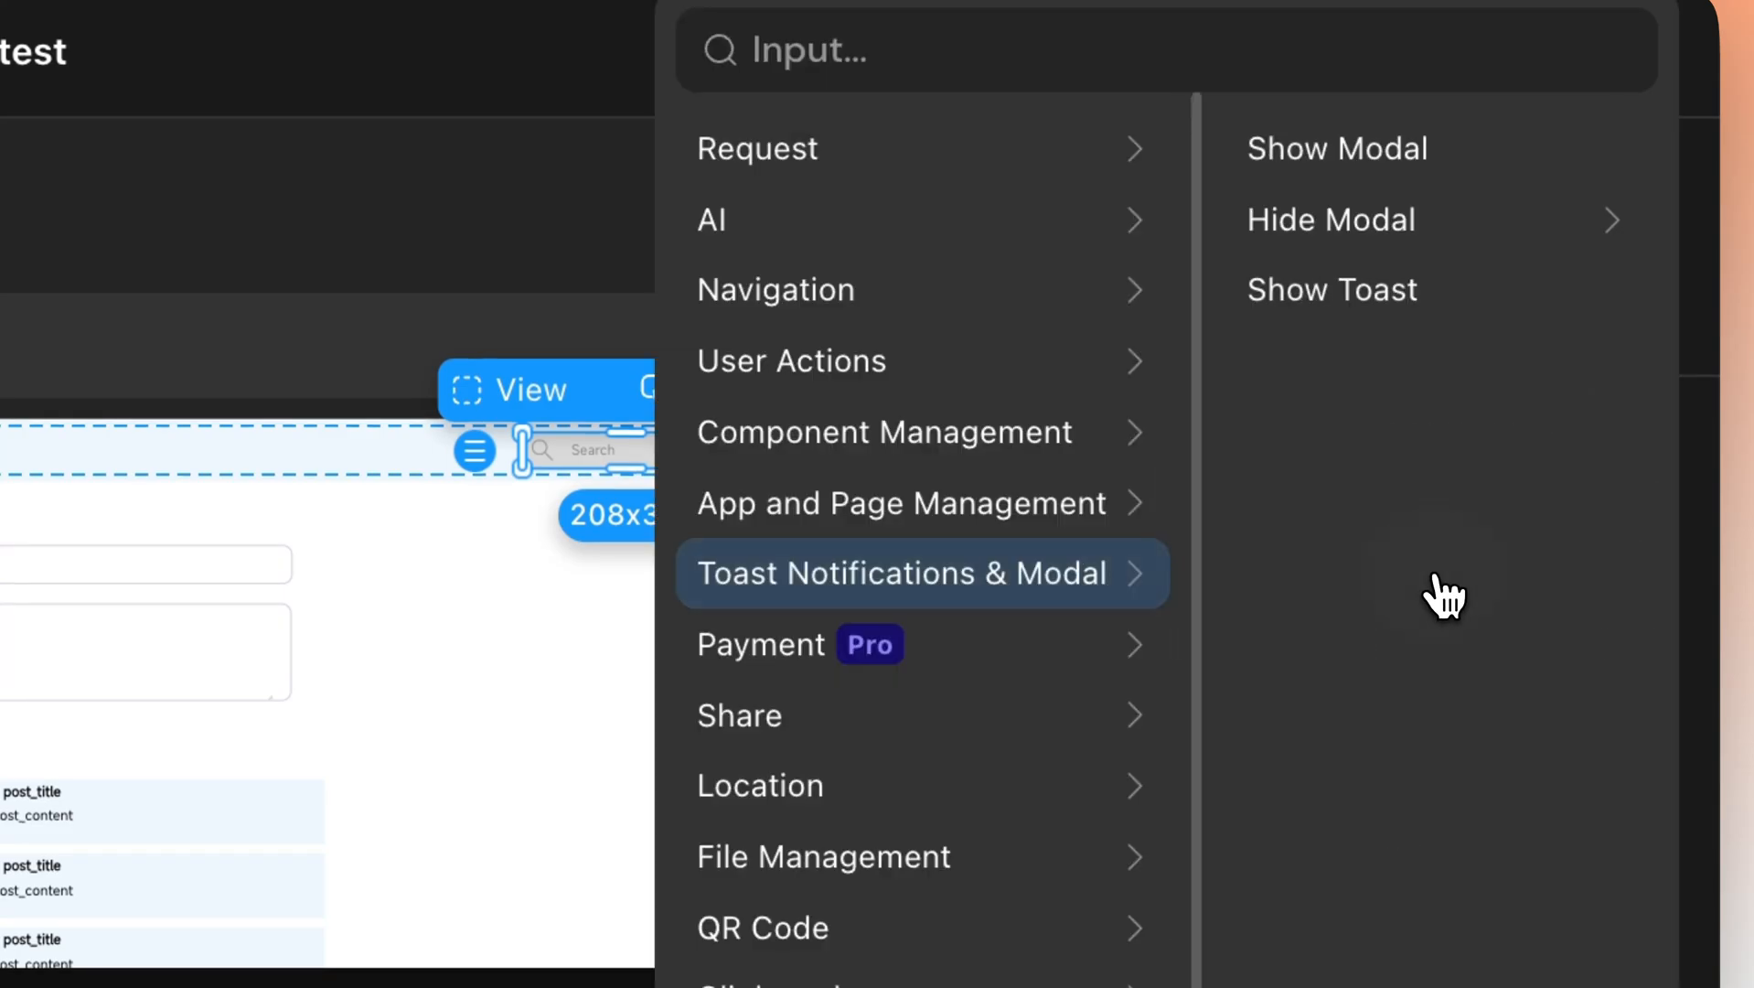
{"action": "left_click", "coordinate": [1368, 194]}
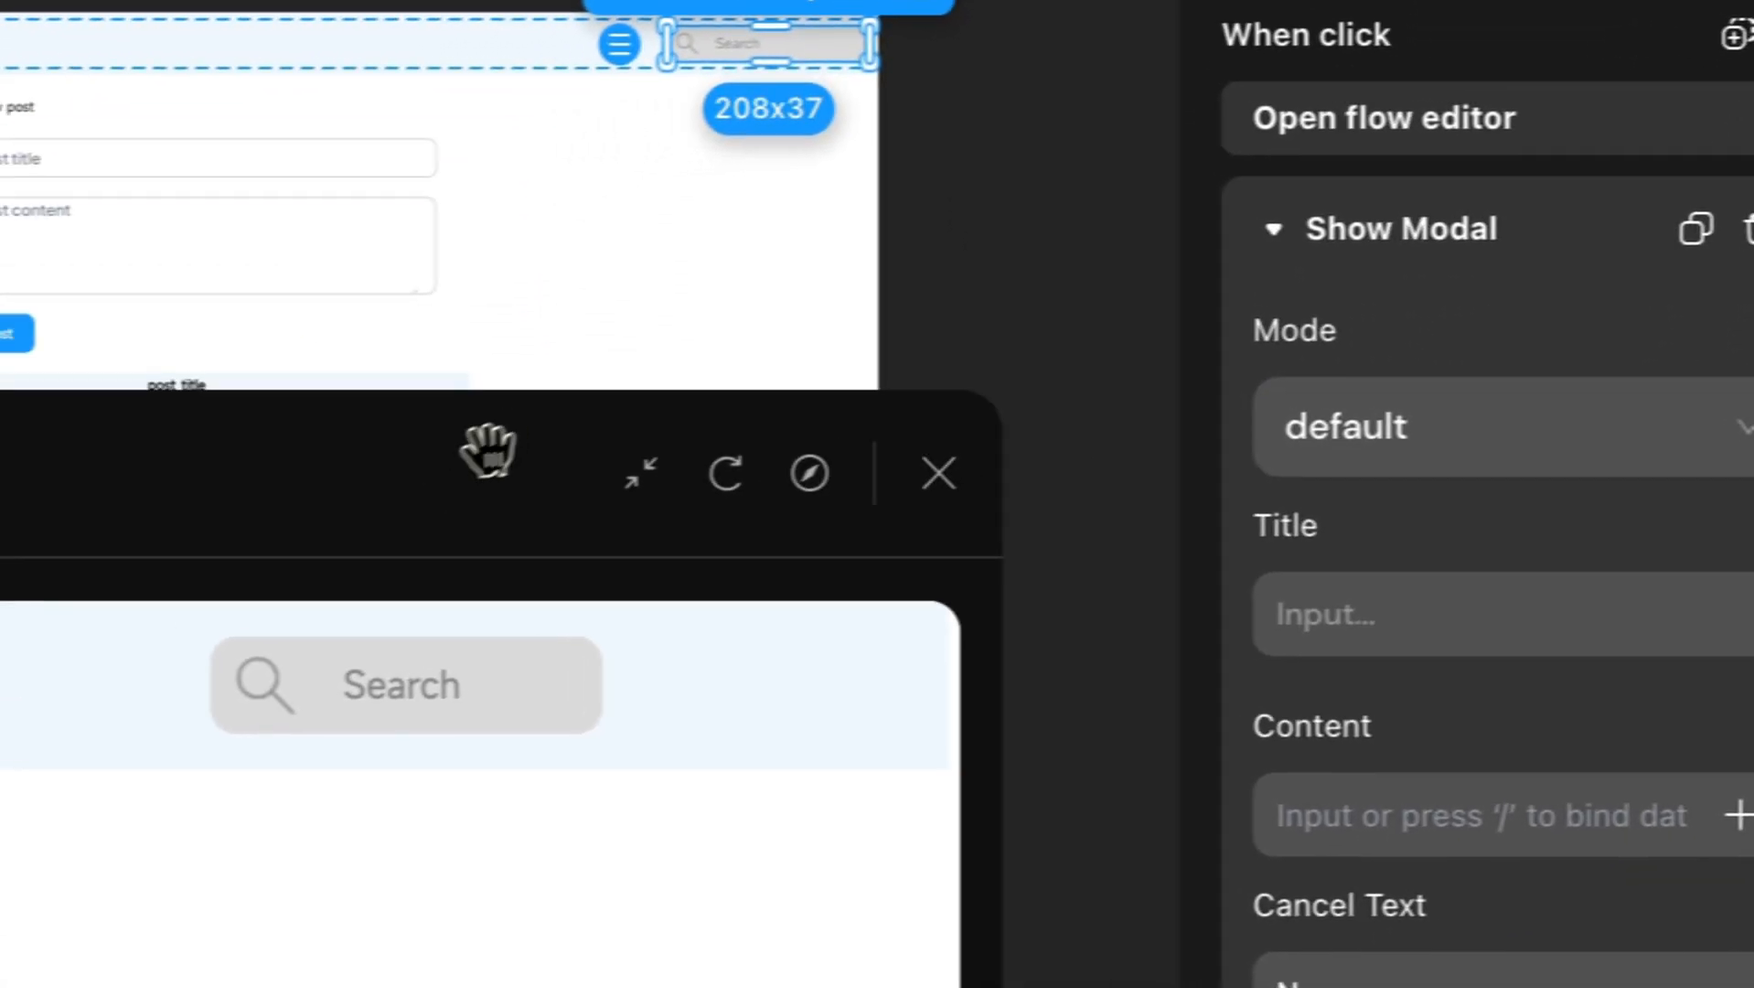
{"action": "left_click", "coordinate": [1554, 426]}
{"action": "left_click", "coordinate": [1362, 613]}
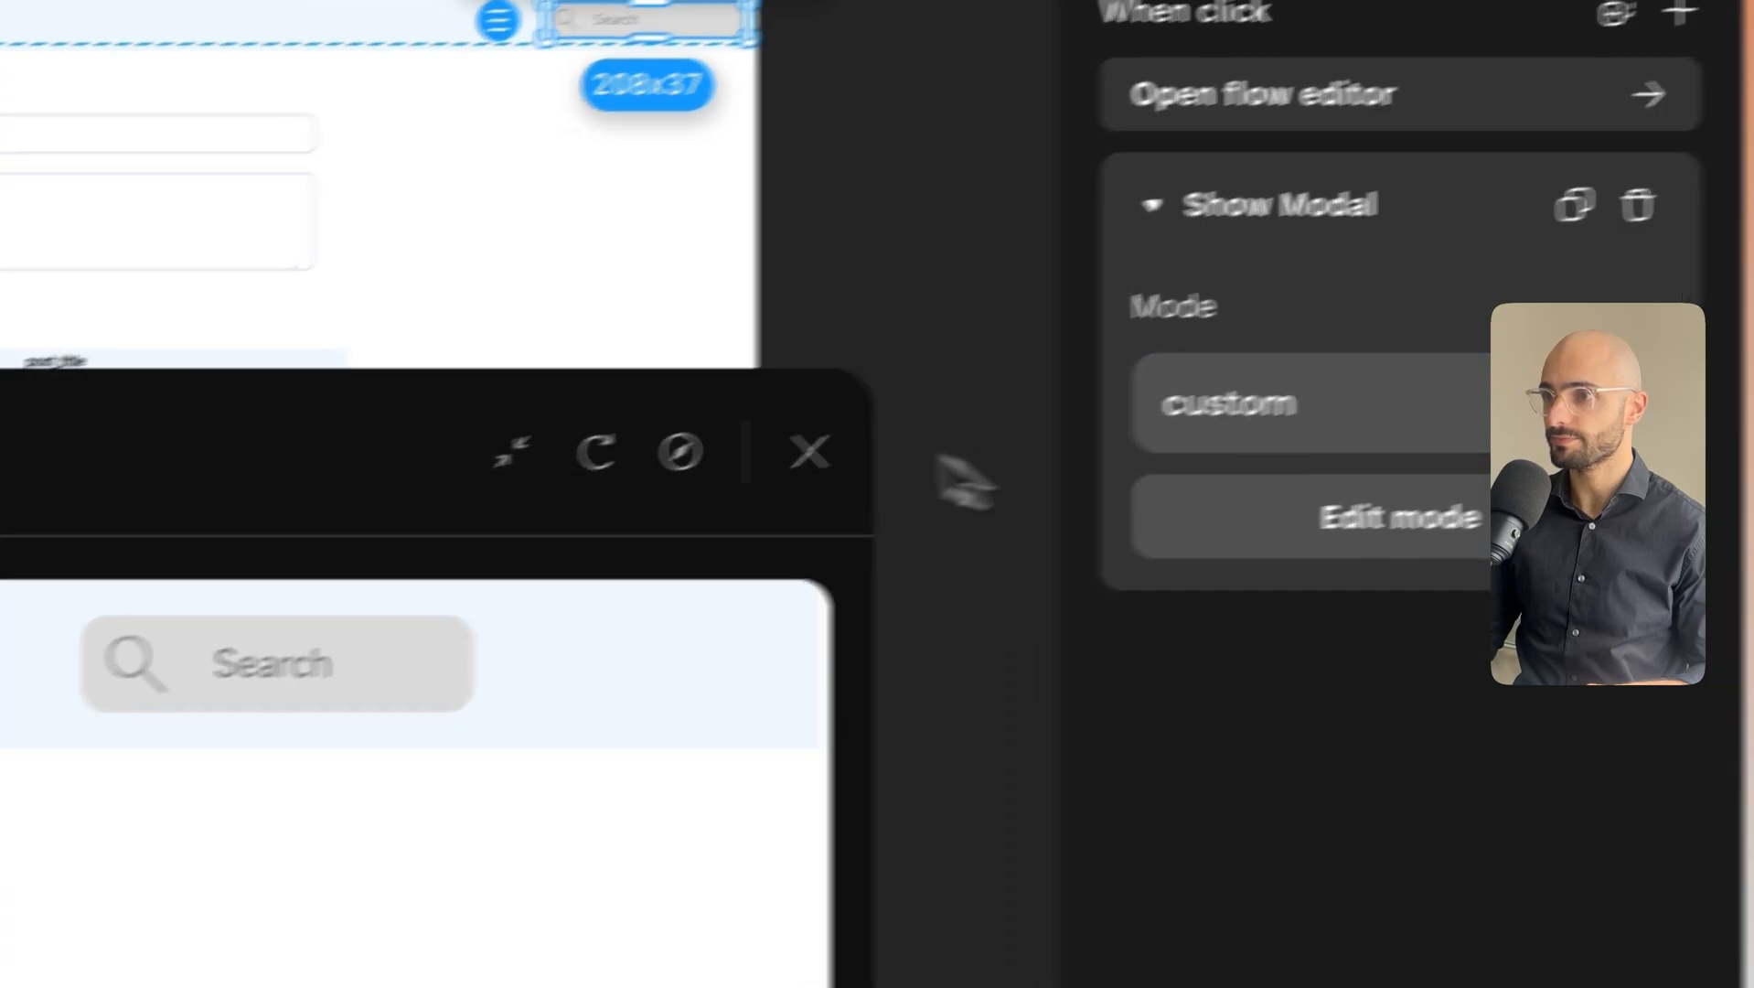
Open the custom modal for editing and resize it to about 557x316.
{"action": "left_click_drag", "start_coordinate": [286, 467], "coordinate": [1588, 819]}
{"action": "left_click", "coordinate": [1427, 435]}
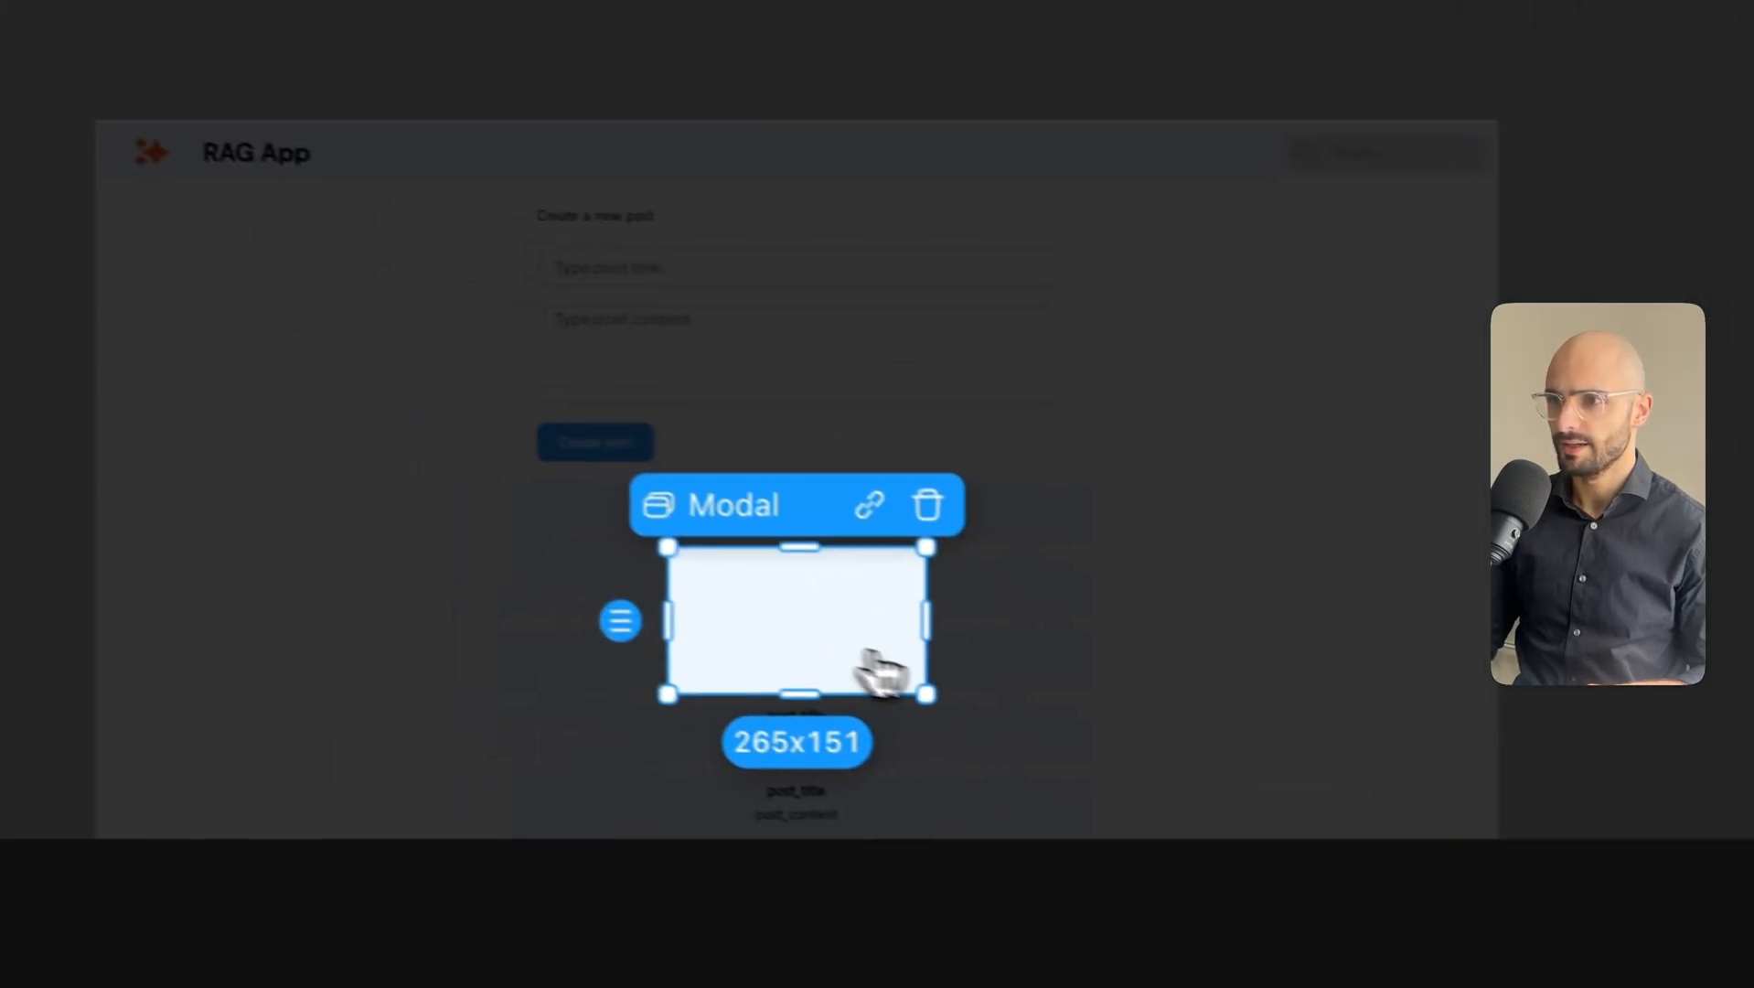
{"action": "left_click_drag", "start_coordinate": [927, 631], "coordinate": [1124, 645]}
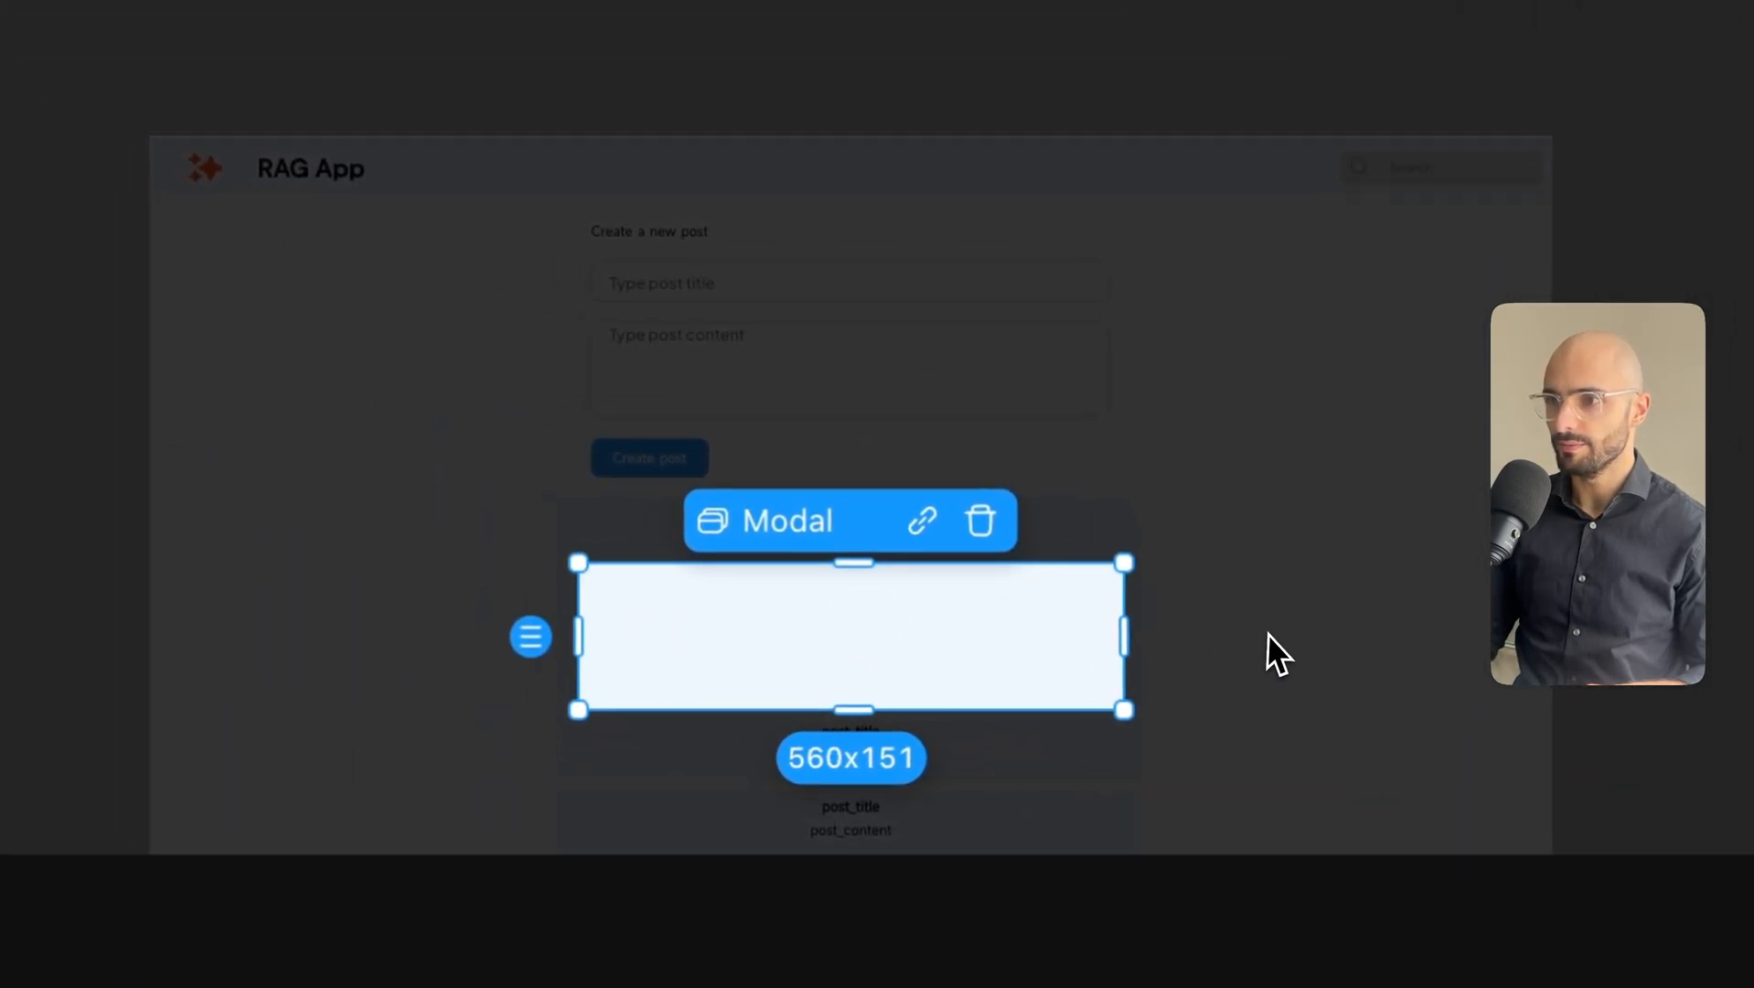
{"action": "left_click_drag", "start_coordinate": [846, 549], "coordinate": [856, 412]}
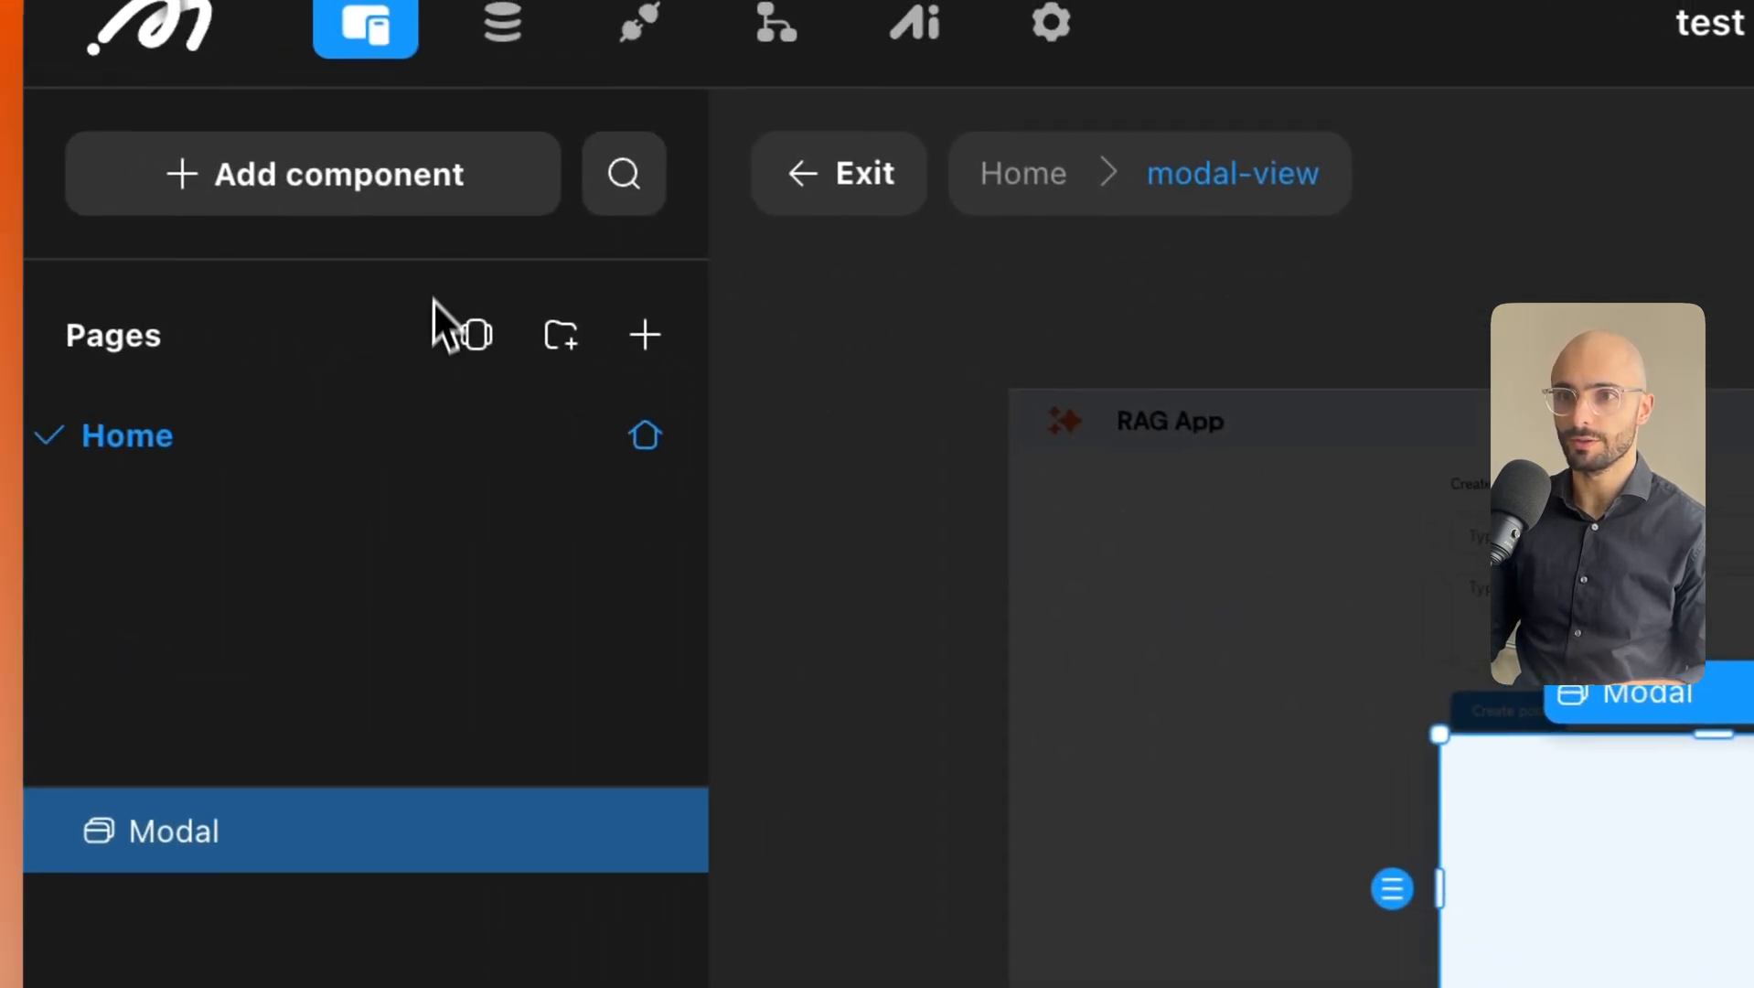
Place a Text Input in the modal, stretched across and about 62 px tall.
{"action": "left_click", "coordinate": [313, 206]}
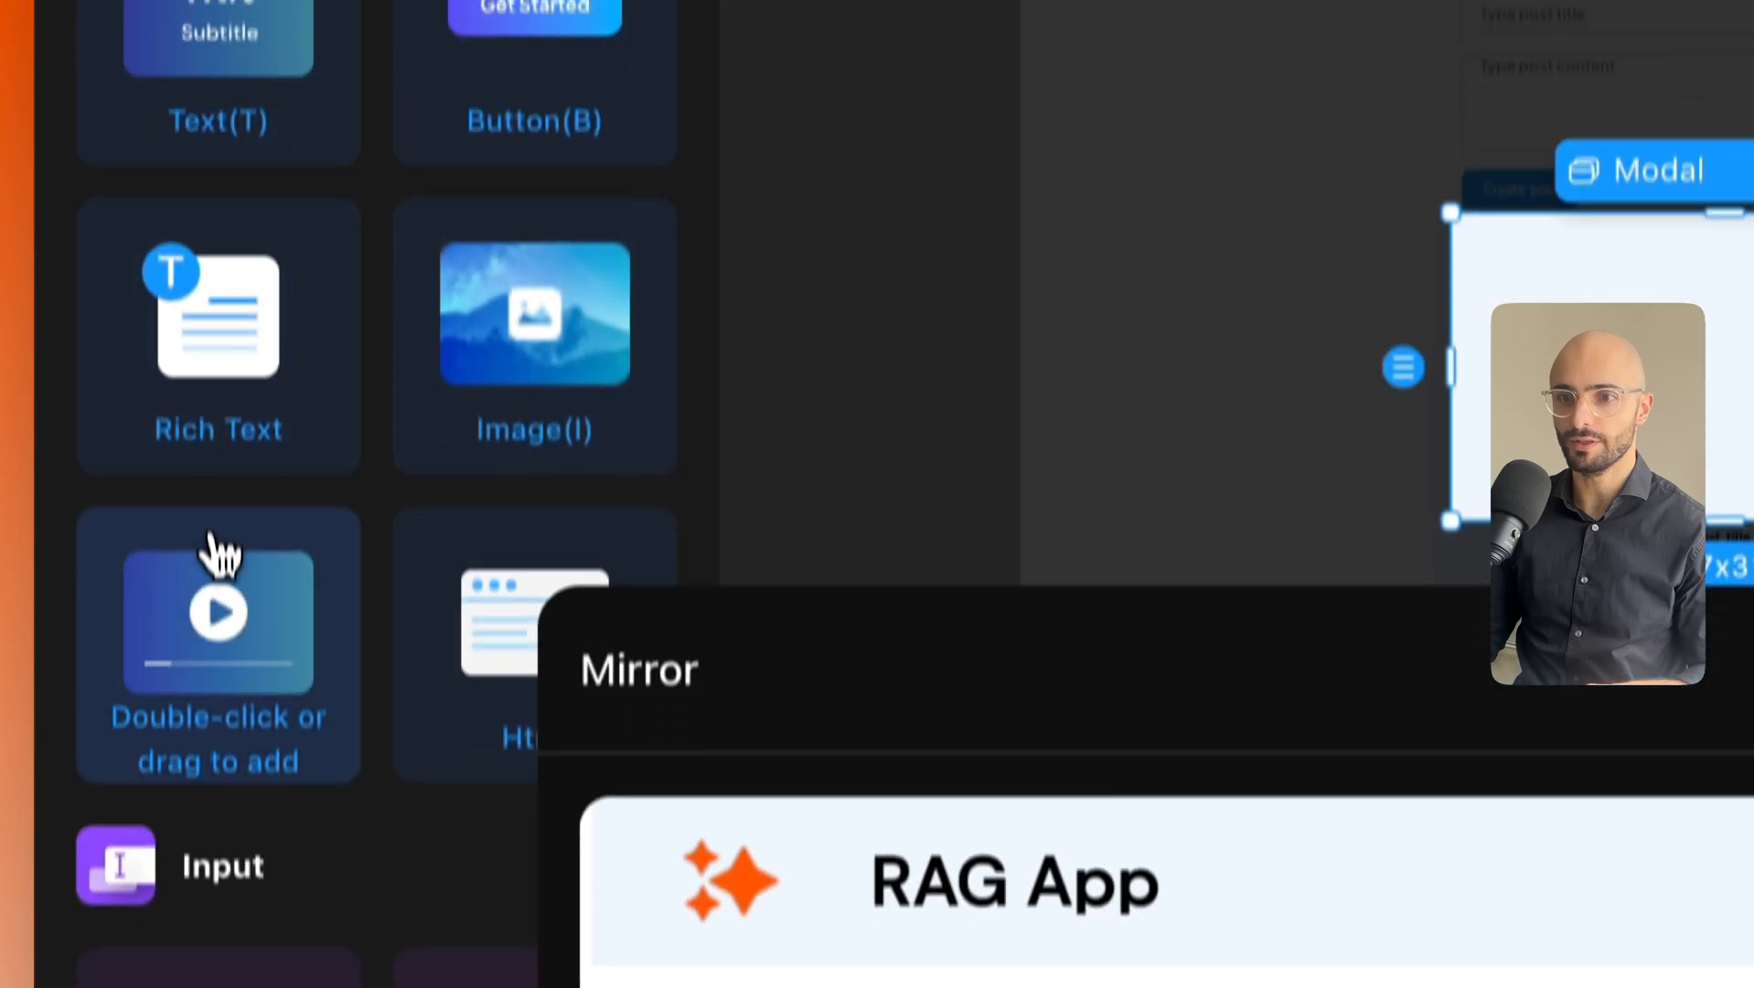
{"action": "scroll", "coordinate": [252, 607], "scroll_direction": "down", "scroll_amount": 2}
{"action": "scroll", "coordinate": [229, 823], "scroll_direction": "down", "scroll_amount": 4}
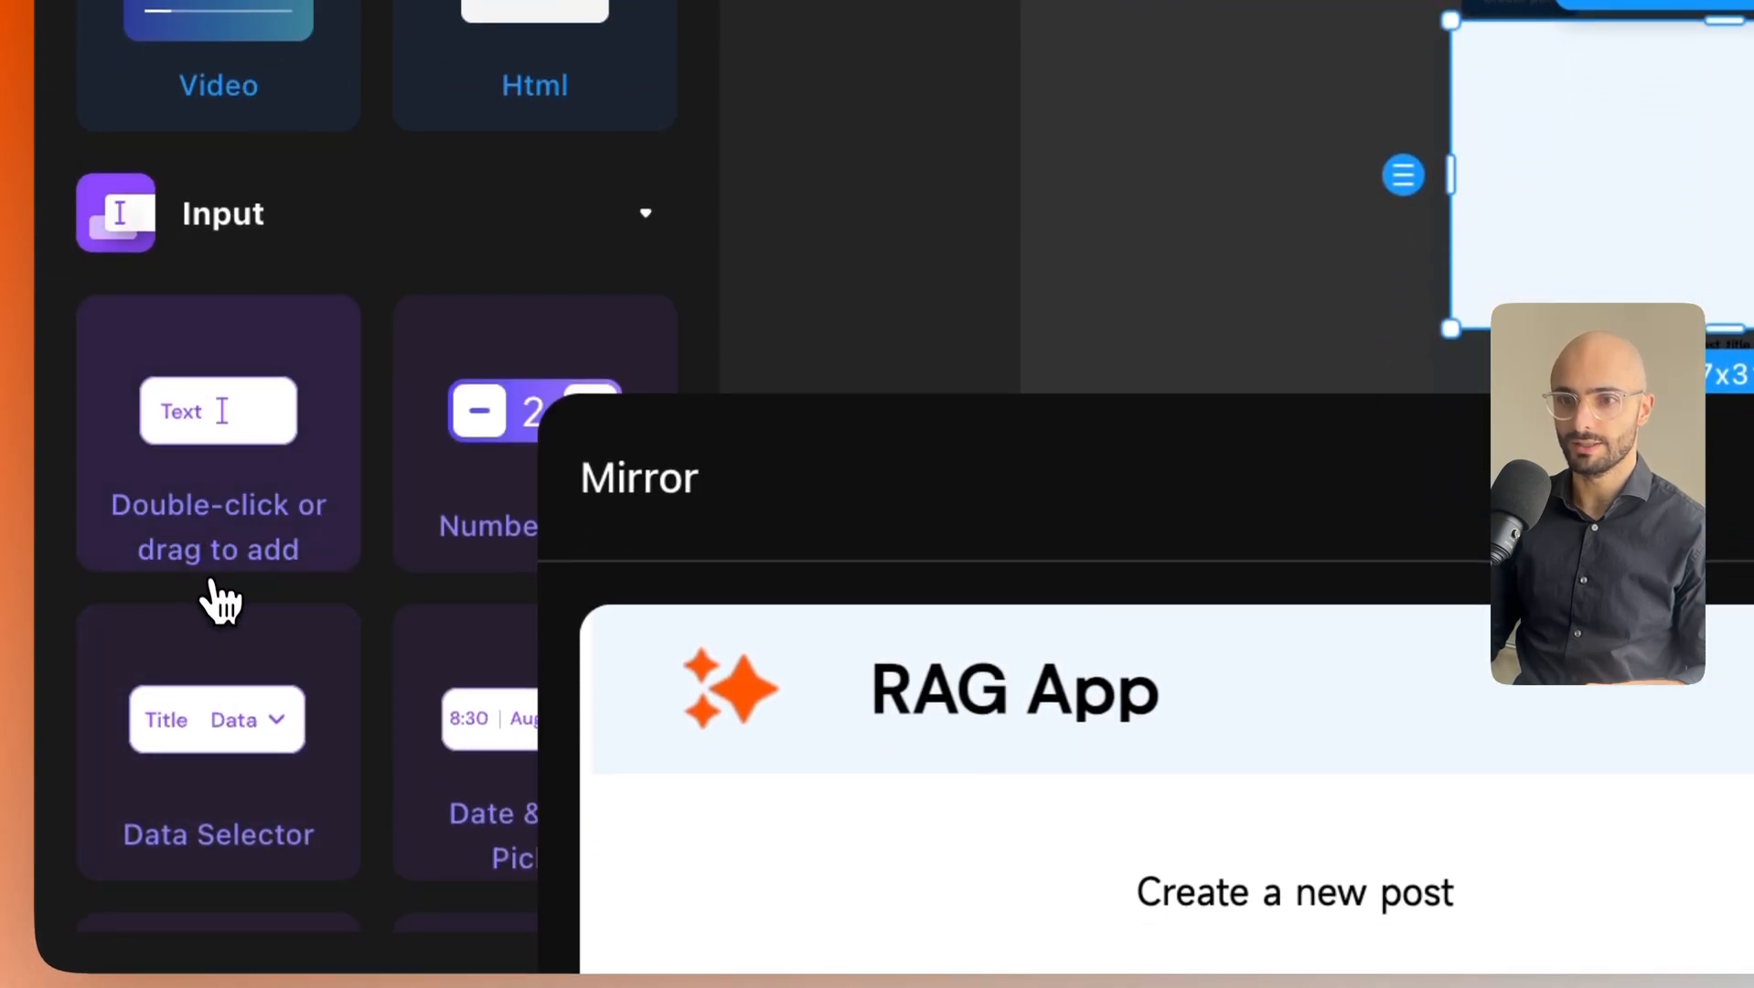
{"action": "left_click_drag", "start_coordinate": [225, 418], "coordinate": [1653, 99]}
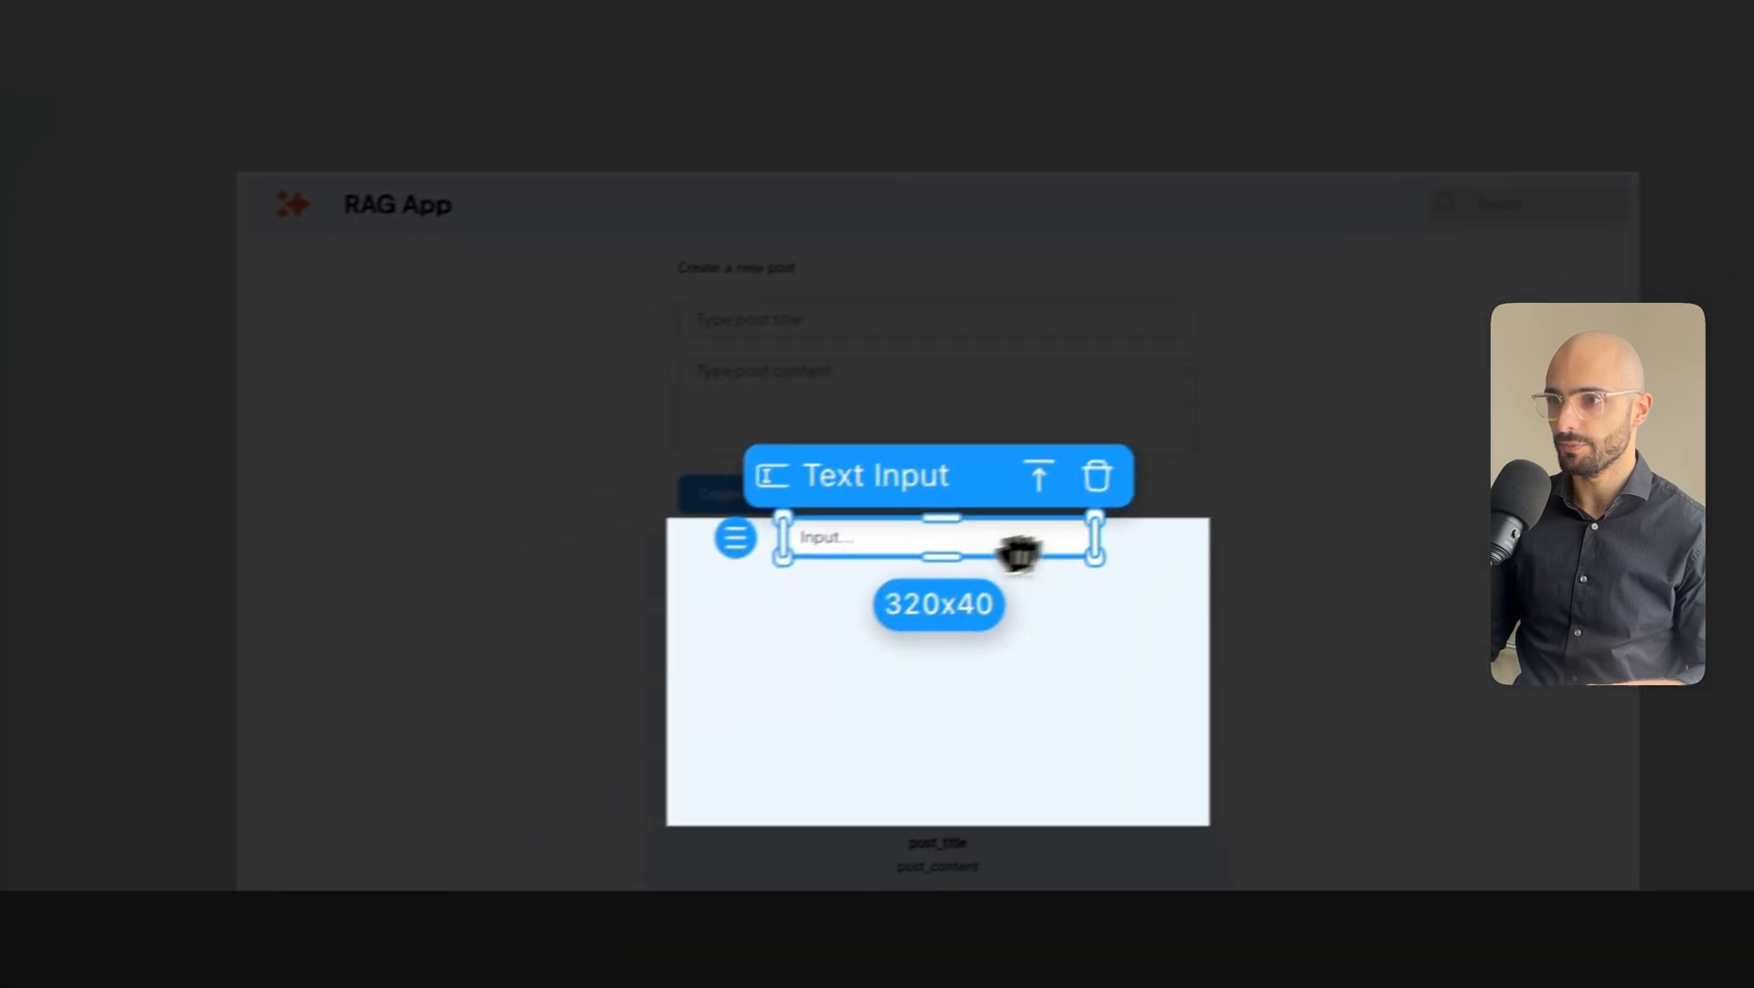
{"action": "left_click_drag", "start_coordinate": [1129, 525], "coordinate": [990, 525]}
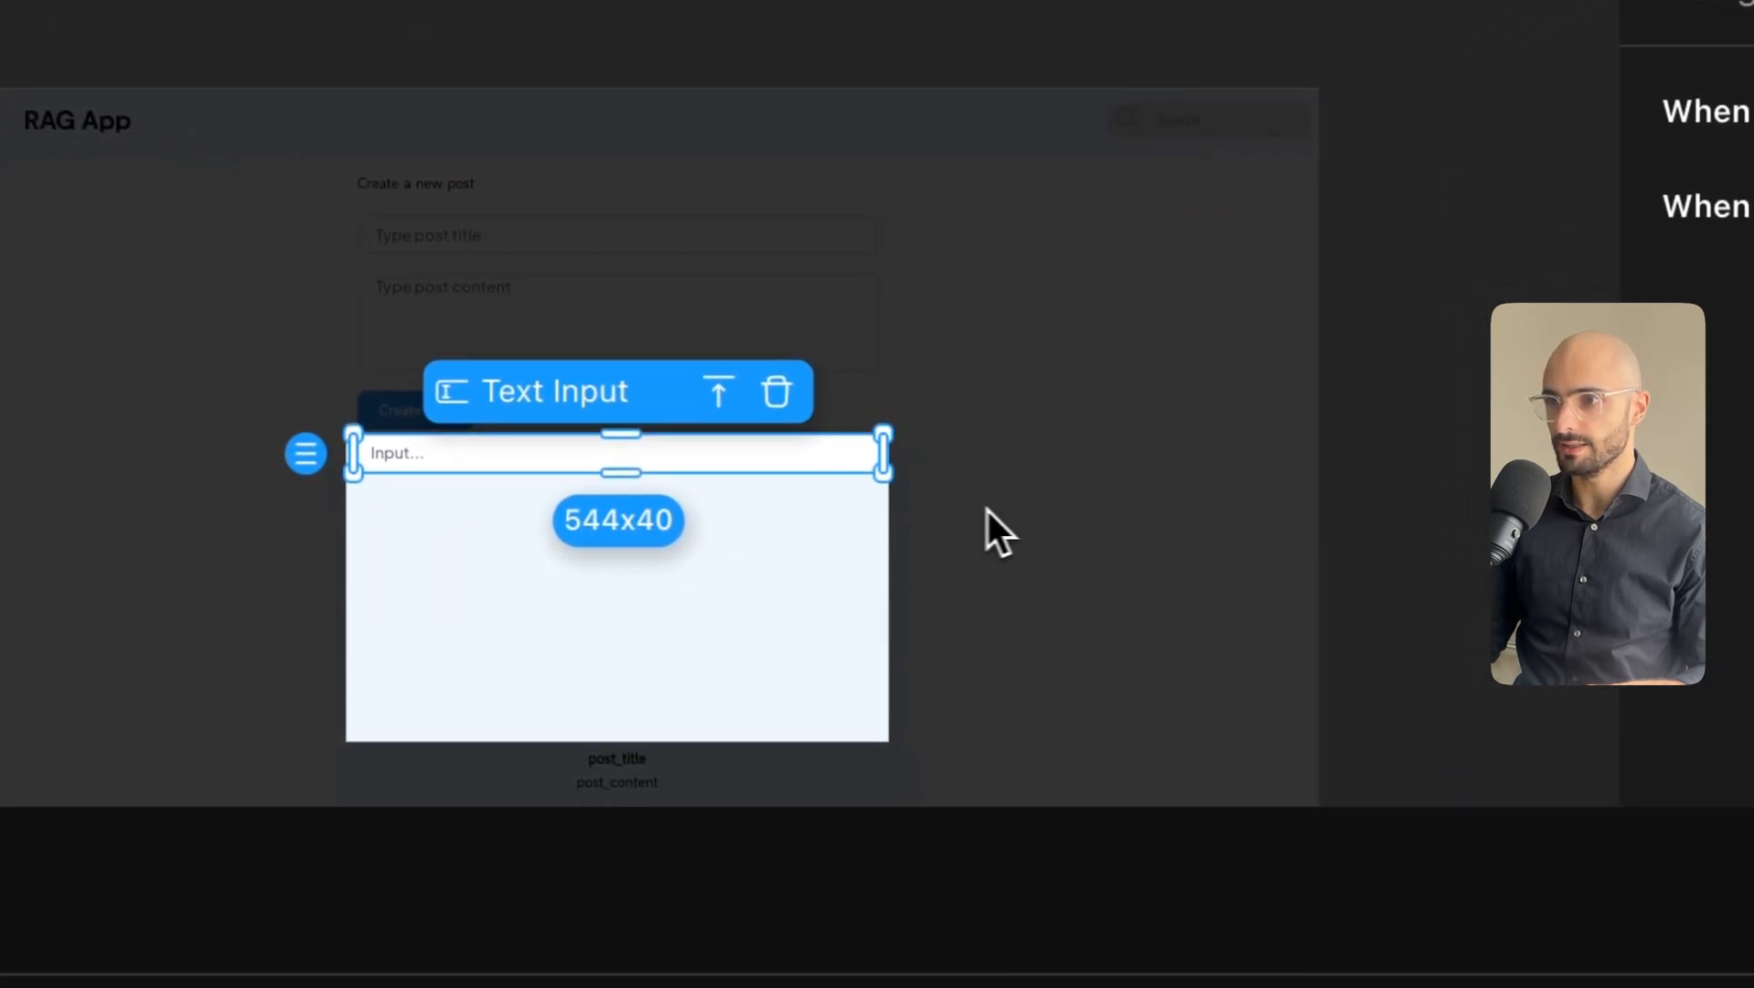
{"action": "mouse_move", "coordinate": [598, 484]}
{"action": "left_mouse_down"}
{"action": "mouse_move", "coordinate": [600, 466]}
{"action": "mouse_move", "coordinate": [601, 501]}
{"action": "left_mouse_up"}
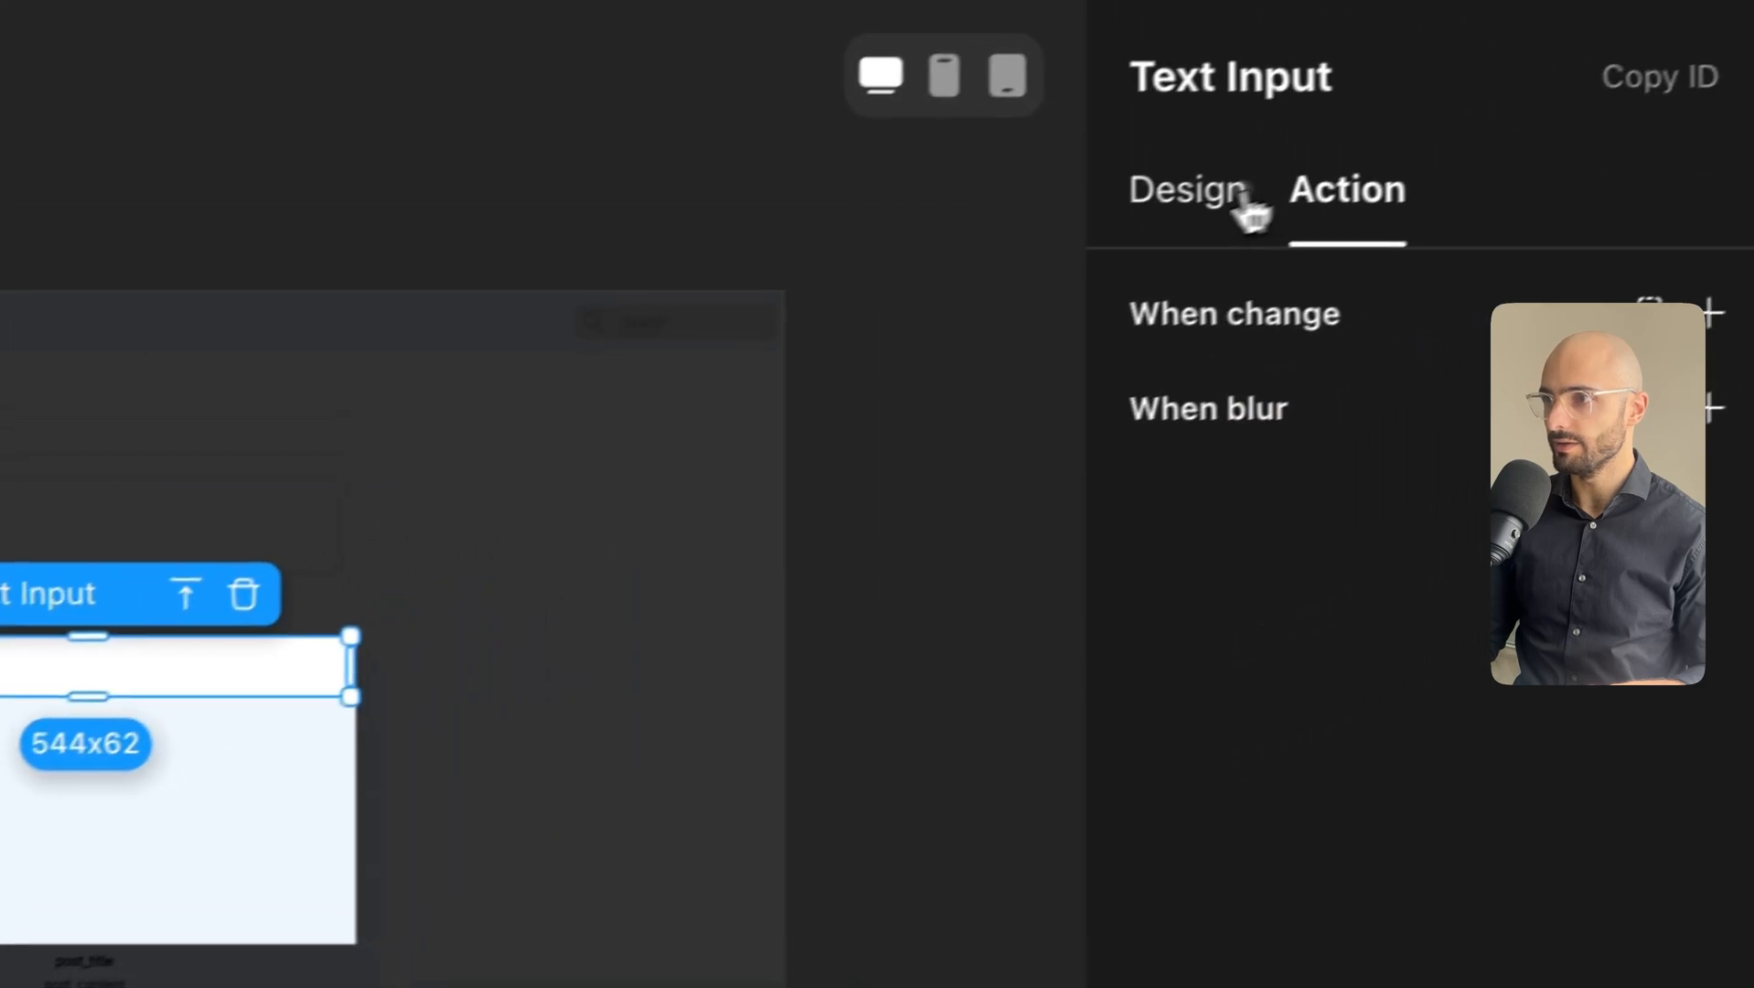
Make the text input's width relative to the modal so it spans full width.
{"action": "left_click", "coordinate": [1250, 203]}
{"action": "scroll", "coordinate": [1330, 498], "scroll_direction": "down", "scroll_amount": 3}
{"action": "scroll", "coordinate": [1406, 748], "scroll_direction": "down", "scroll_amount": 7}
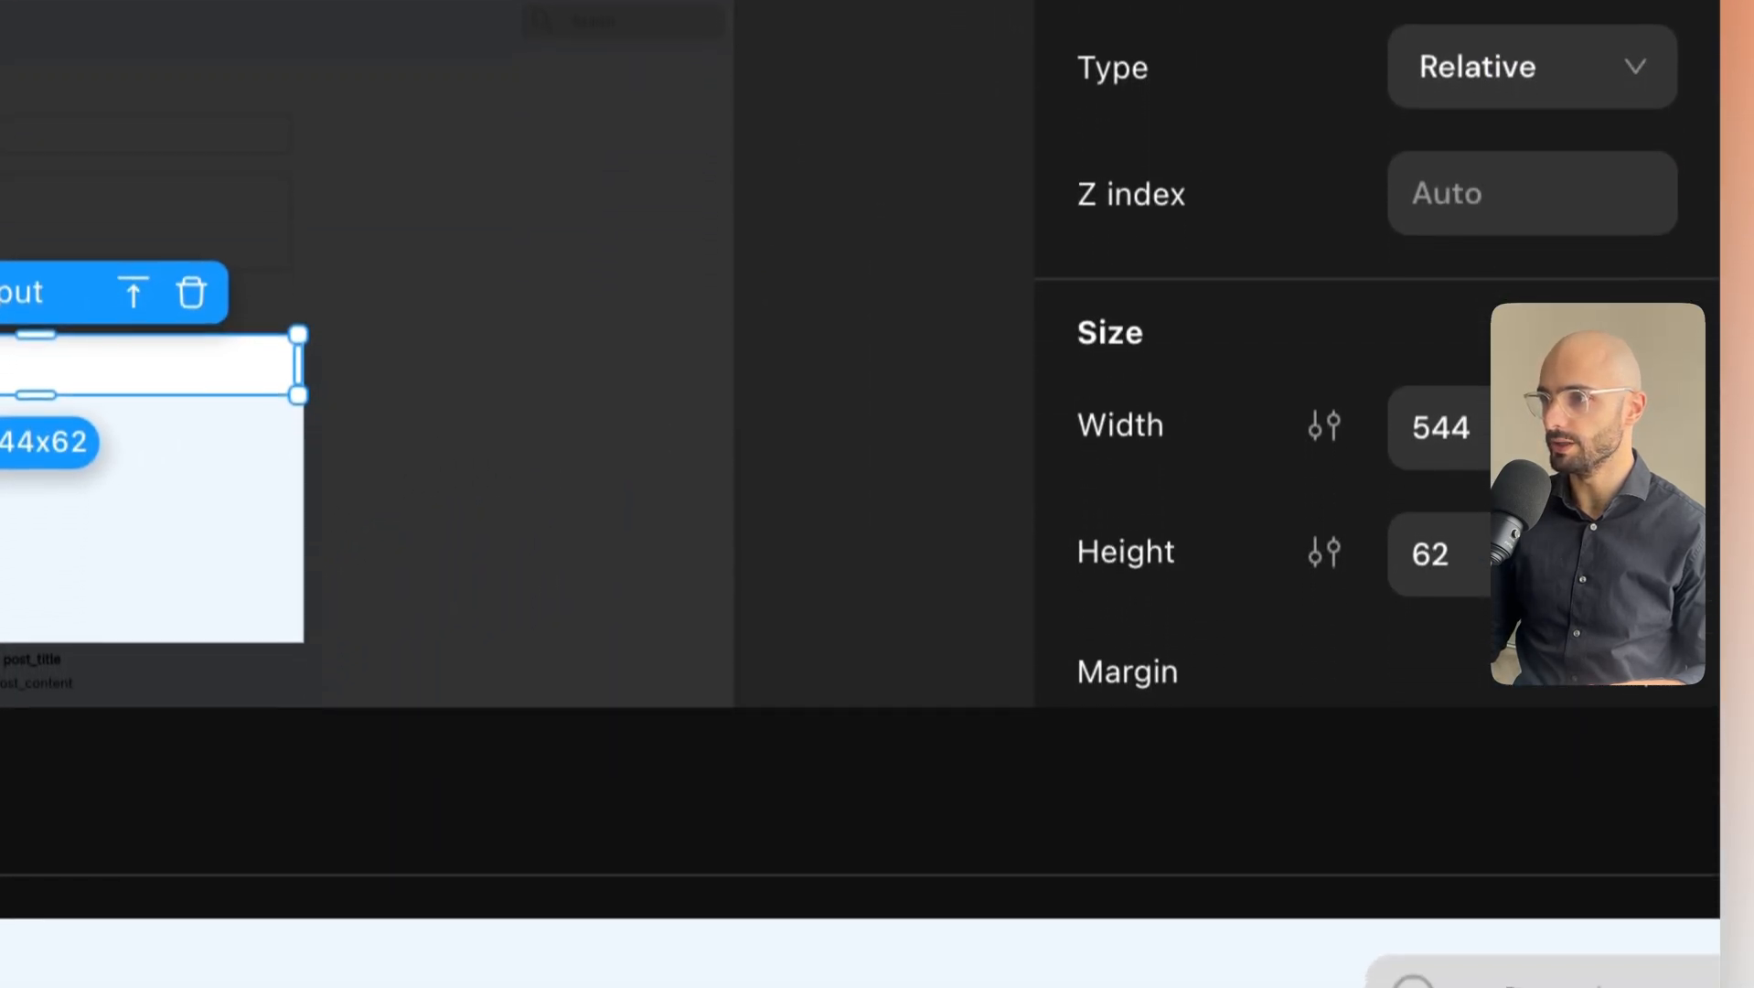
{"action": "left_click", "coordinate": [1635, 427]}
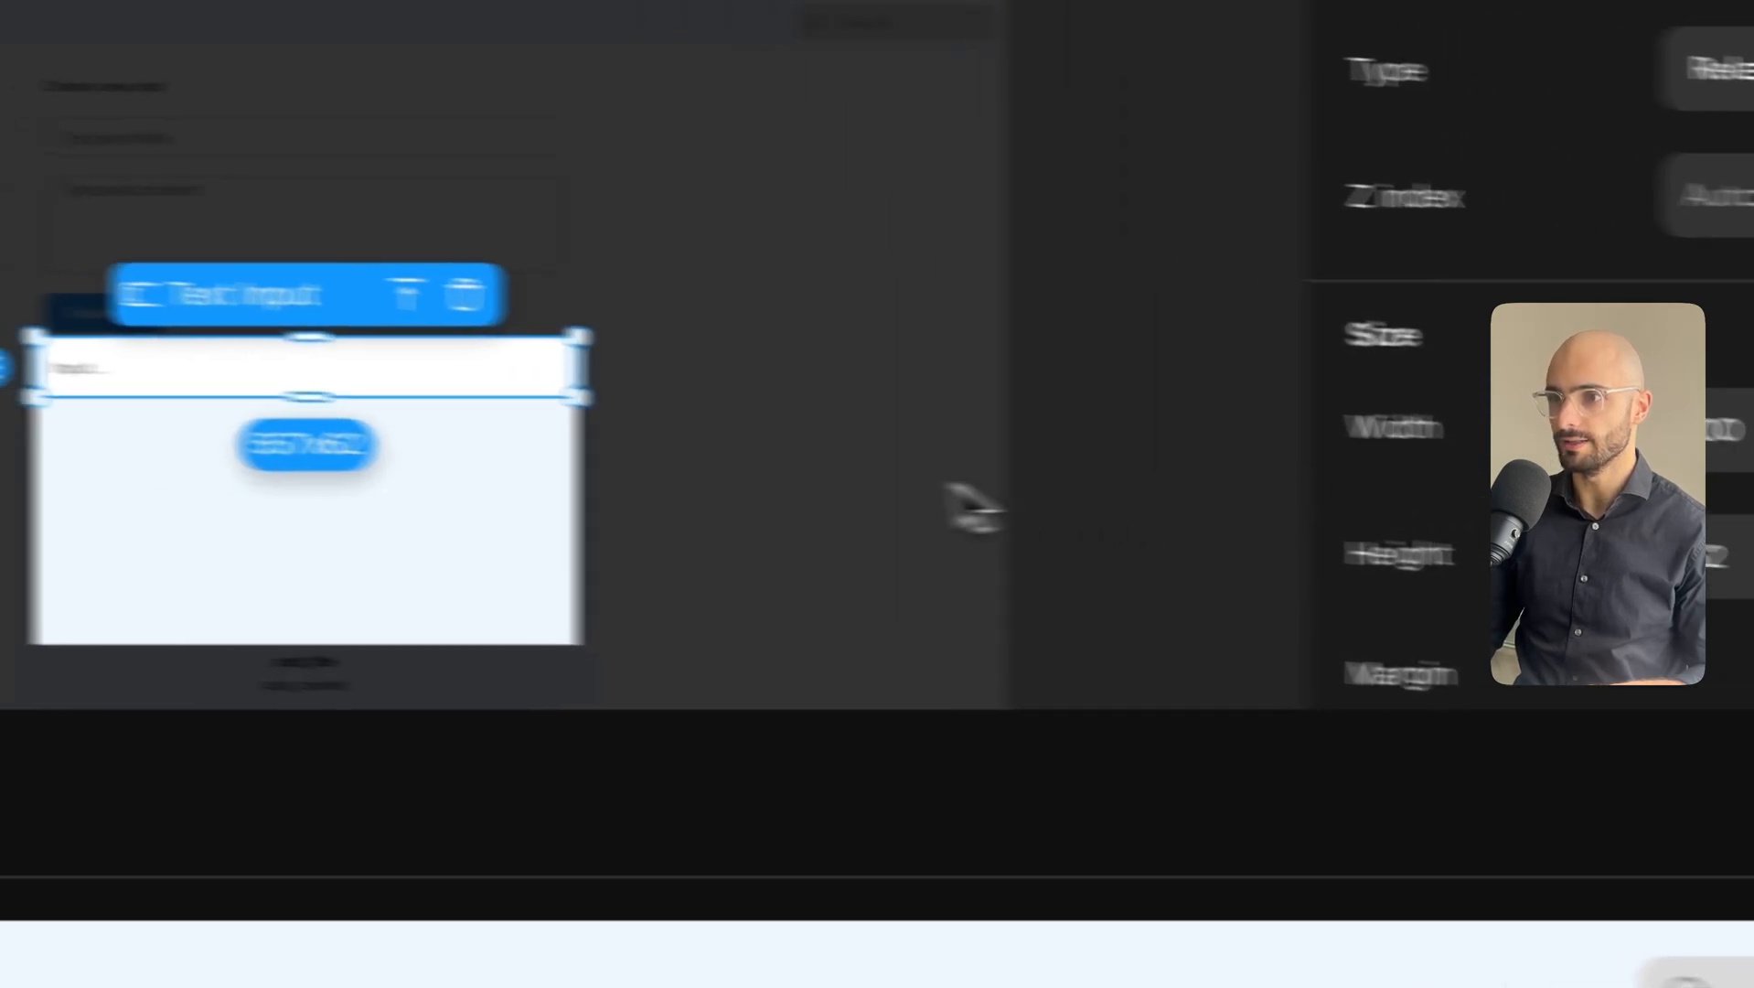
{"action": "left_click", "coordinate": [181, 512]}
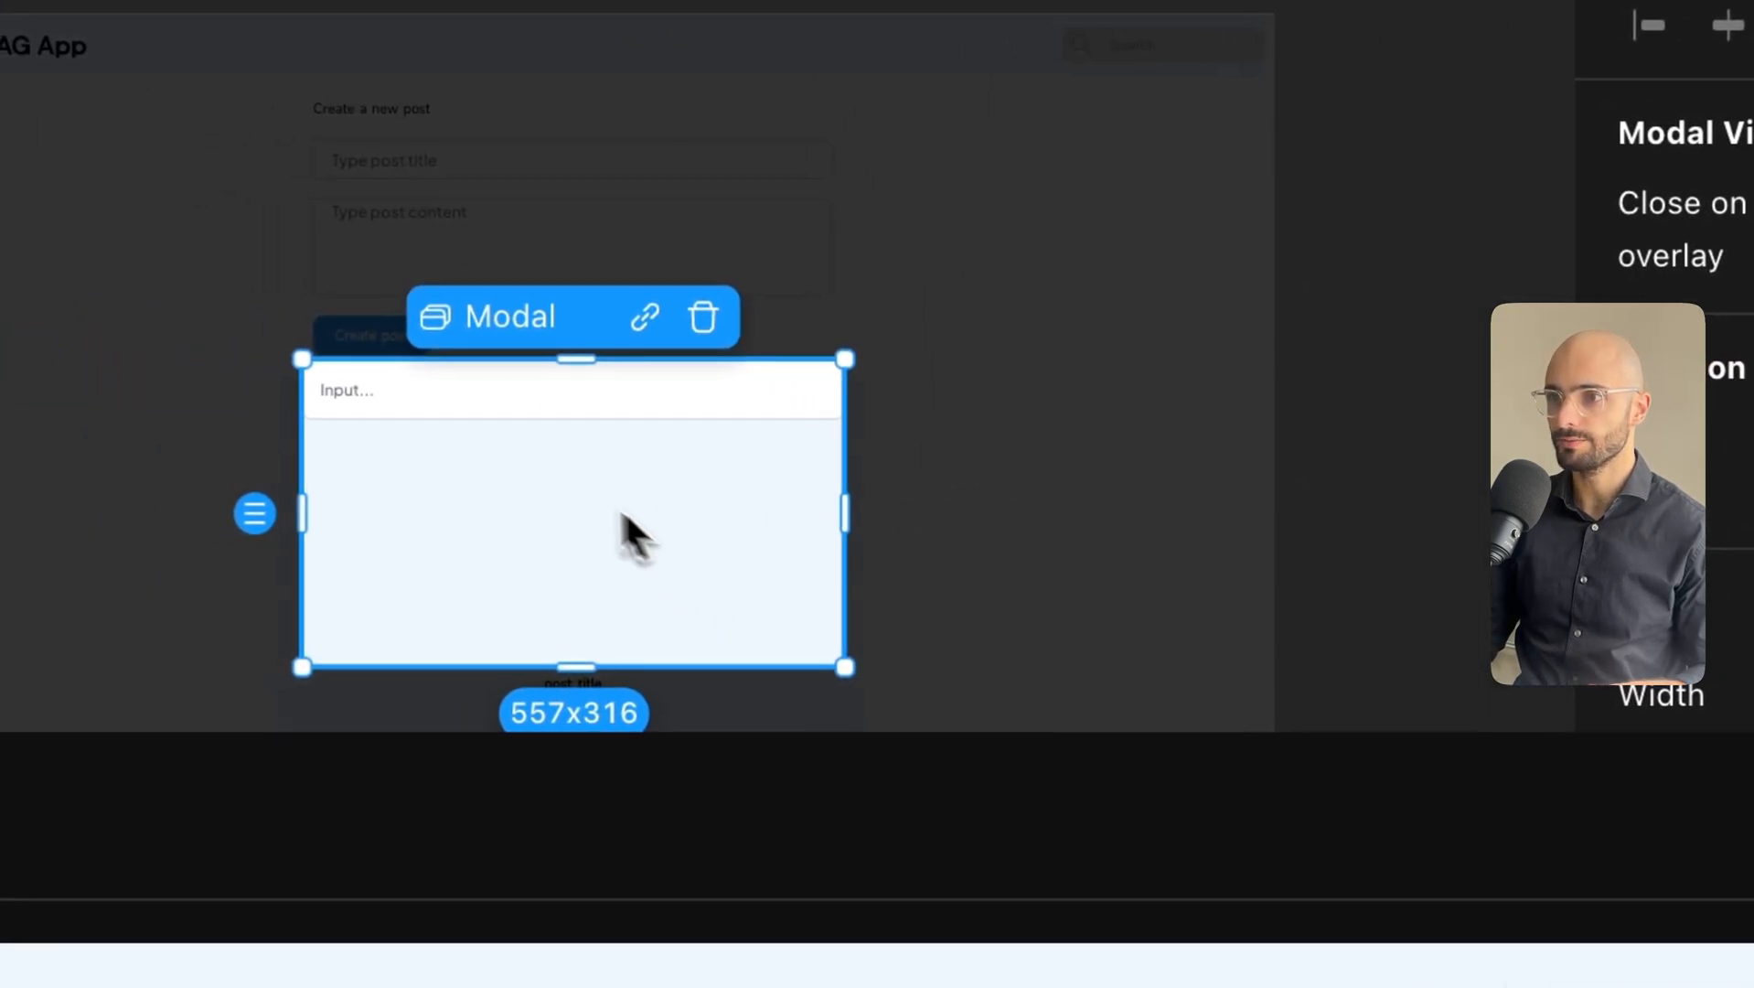
{"action": "left_click", "coordinate": [490, 482]}
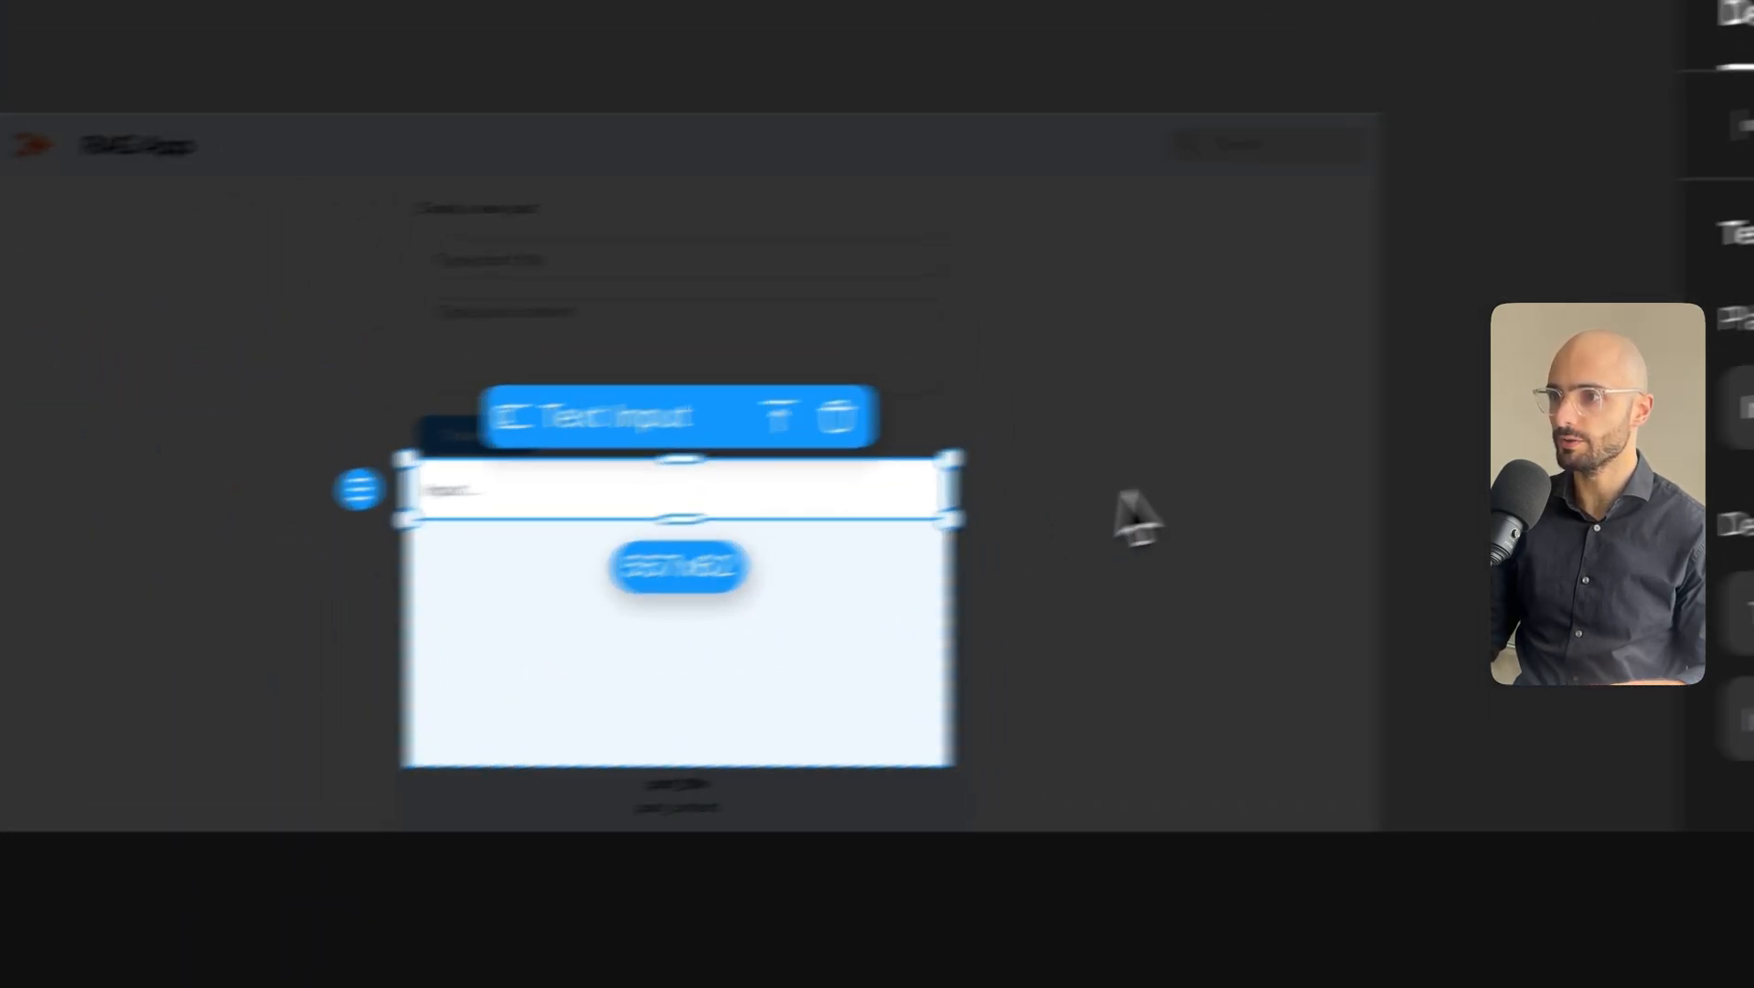
Set the placeholder to 'Search content or ask a question' and enable autofocus.
{"action": "left_click", "coordinate": [1288, 488]}
{"action": "key", "text": "ctrl+a"}
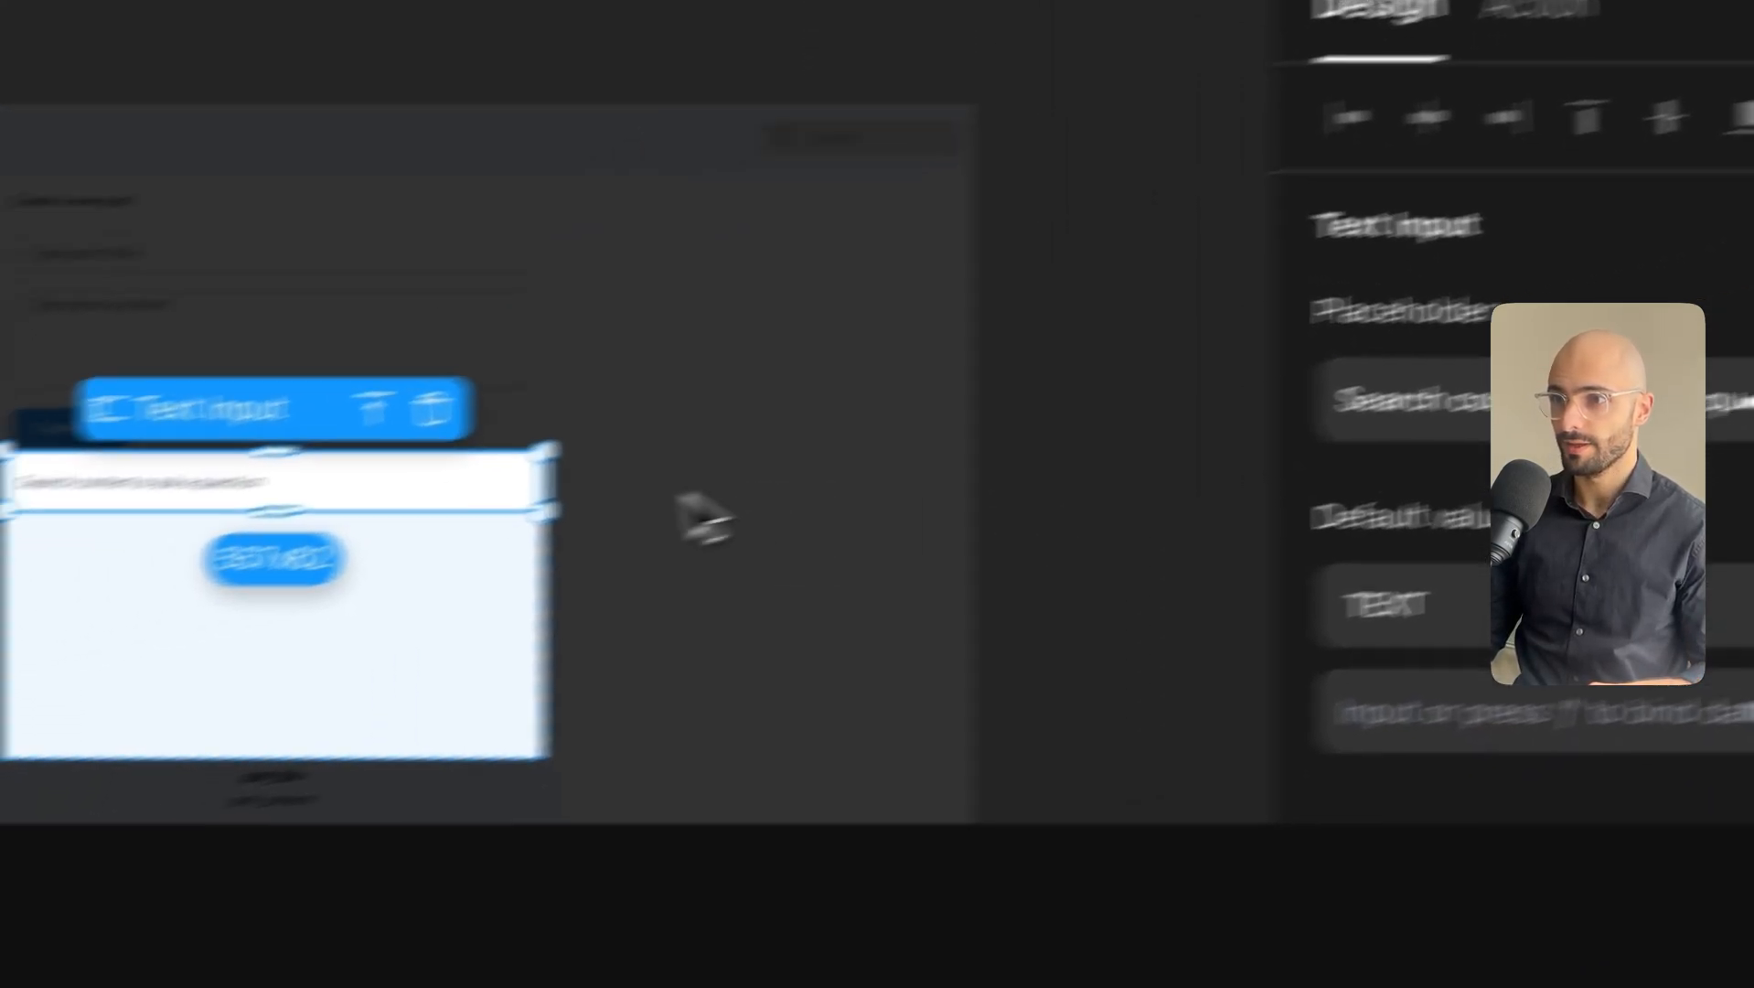
{"action": "left_click", "coordinate": [420, 645]}
{"action": "left_click", "coordinate": [212, 500]}
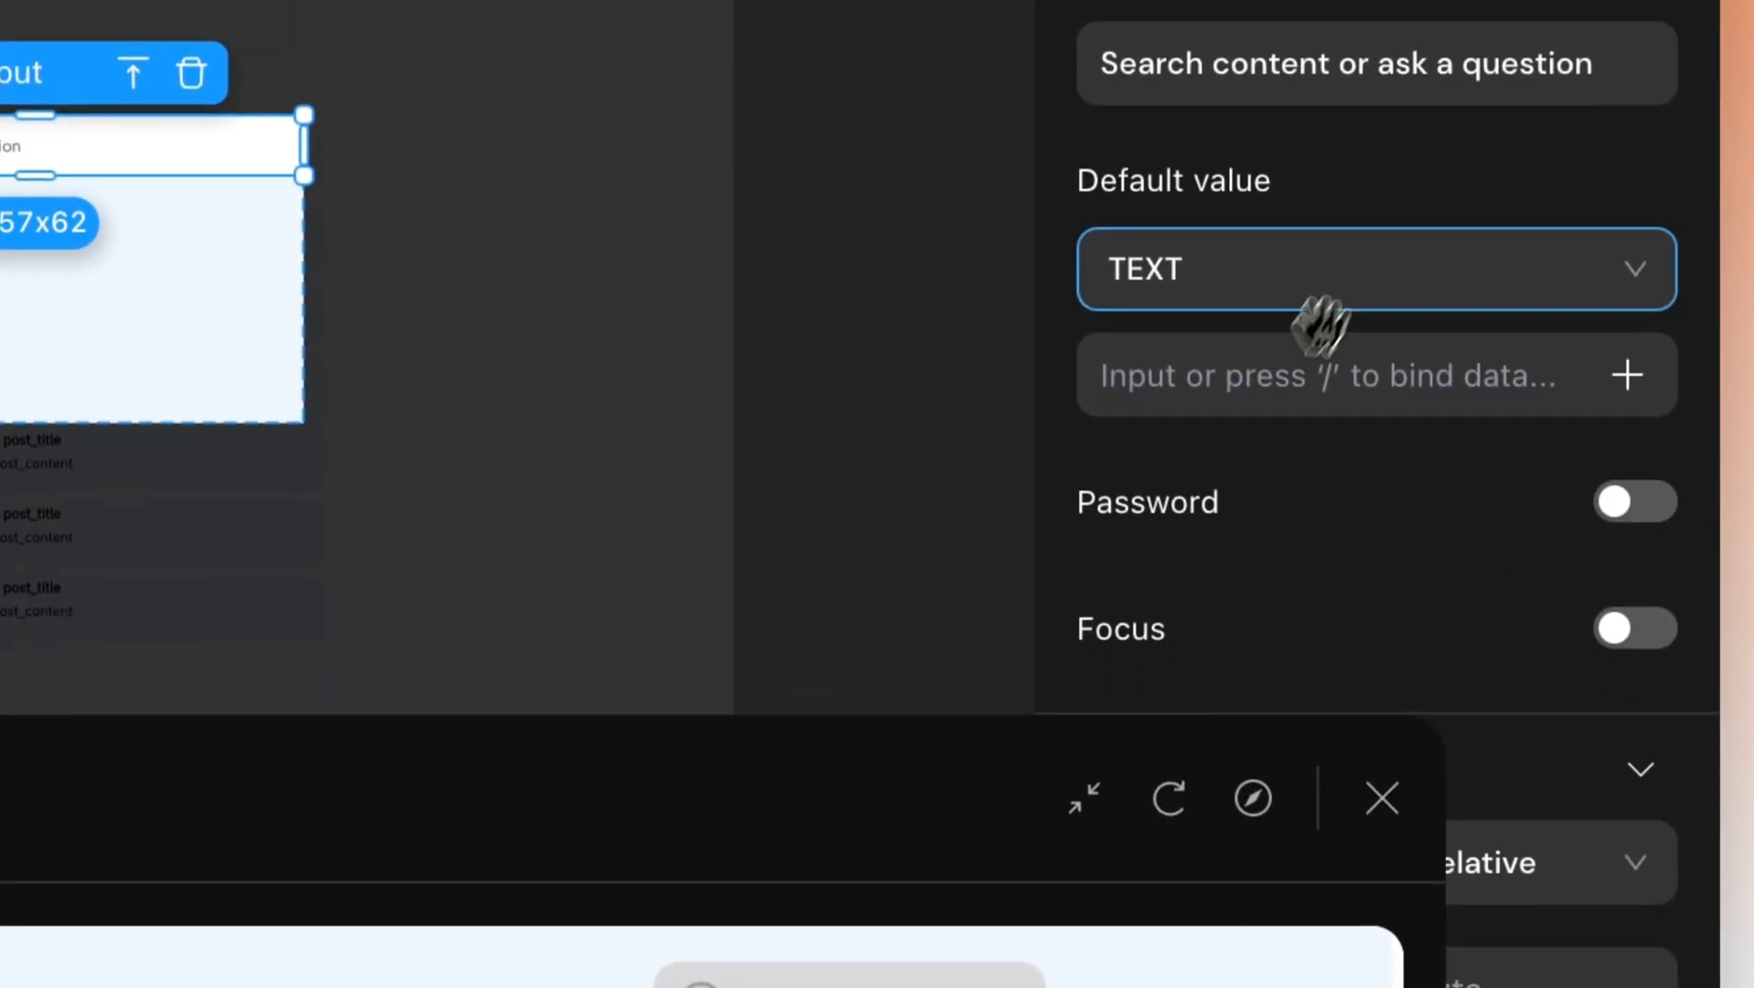
{"action": "left_click", "coordinate": [1635, 628]}
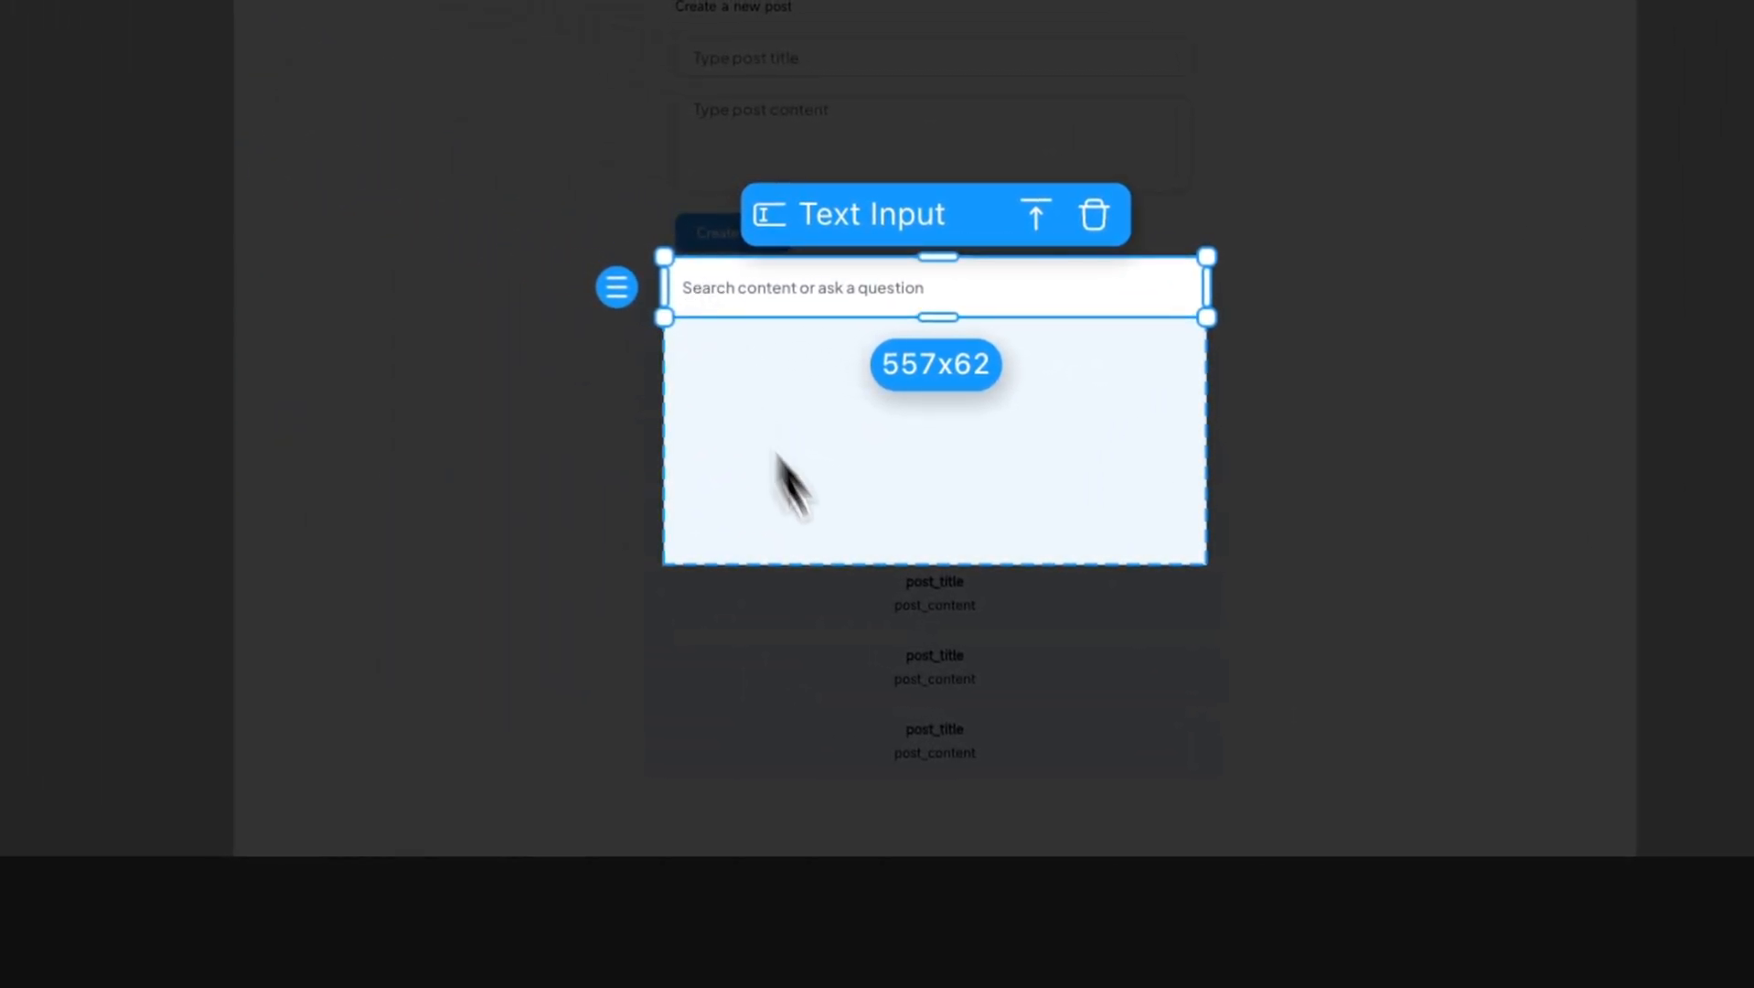
{"action": "left_click", "coordinate": [947, 520]}
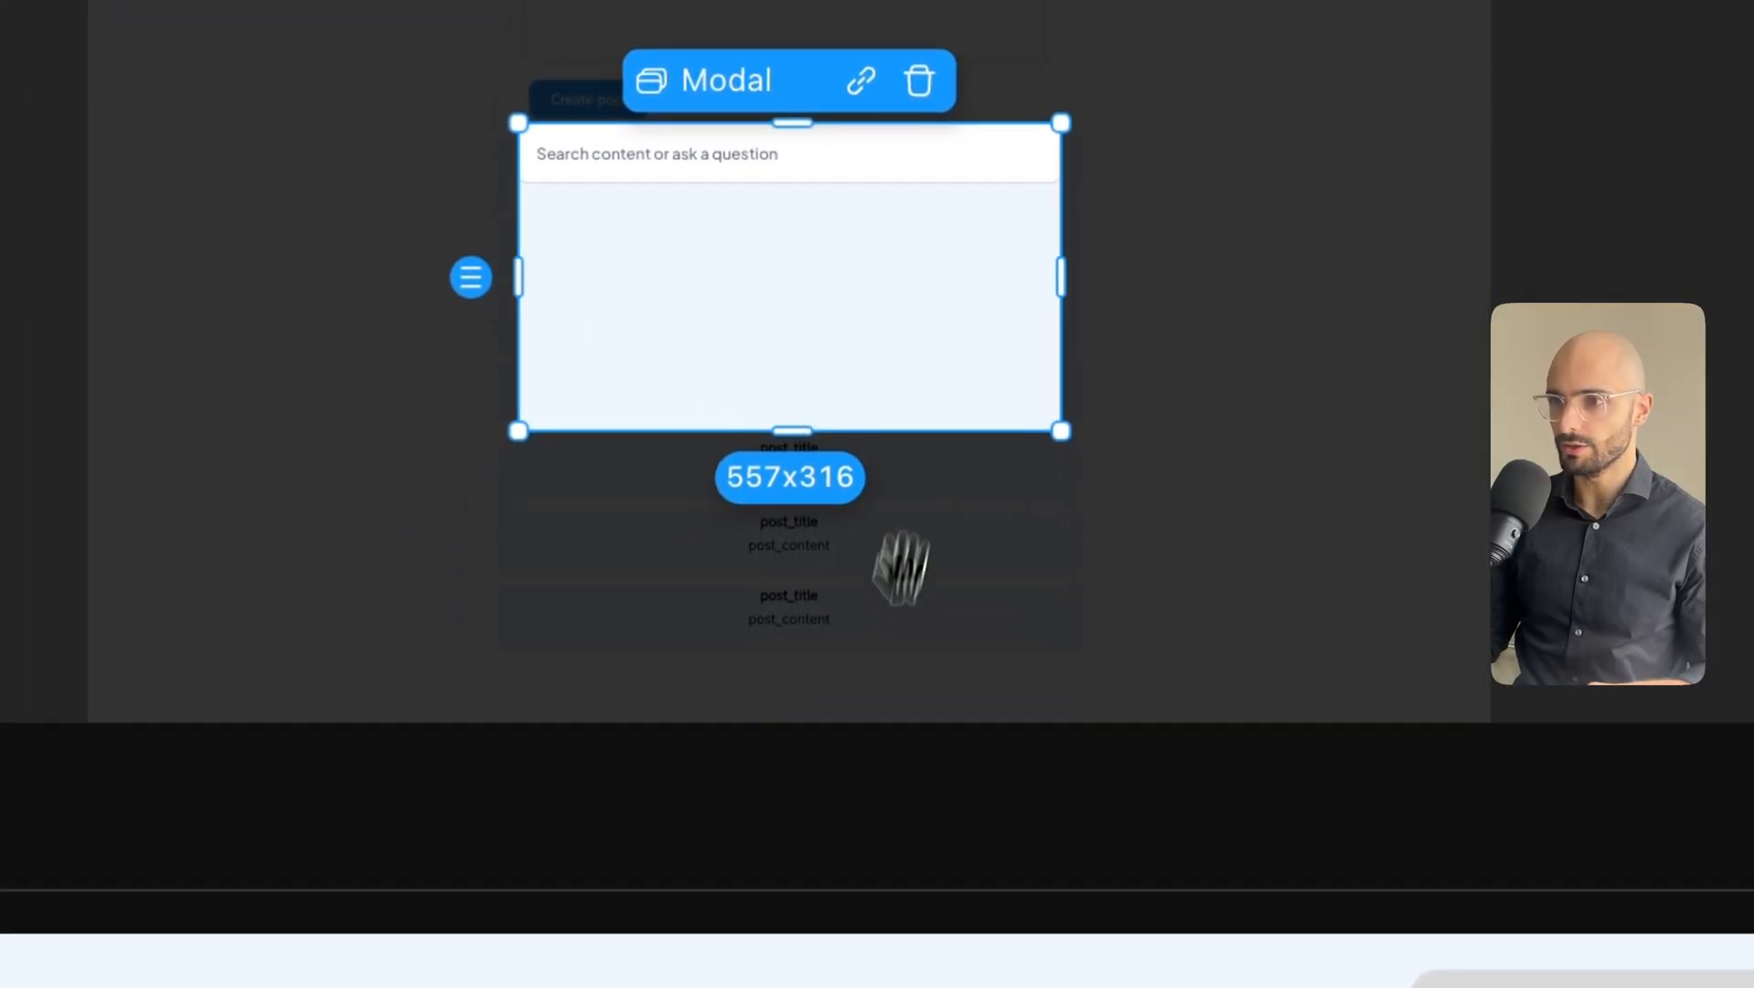
{"action": "left_click_drag", "start_coordinate": [852, 791], "coordinate": [1167, 684]}
{"action": "scroll", "coordinate": [395, 400], "scroll_direction": "up", "scroll_amount": 3}
{"action": "left_click_drag", "start_coordinate": [521, 900], "coordinate": [584, 837]}
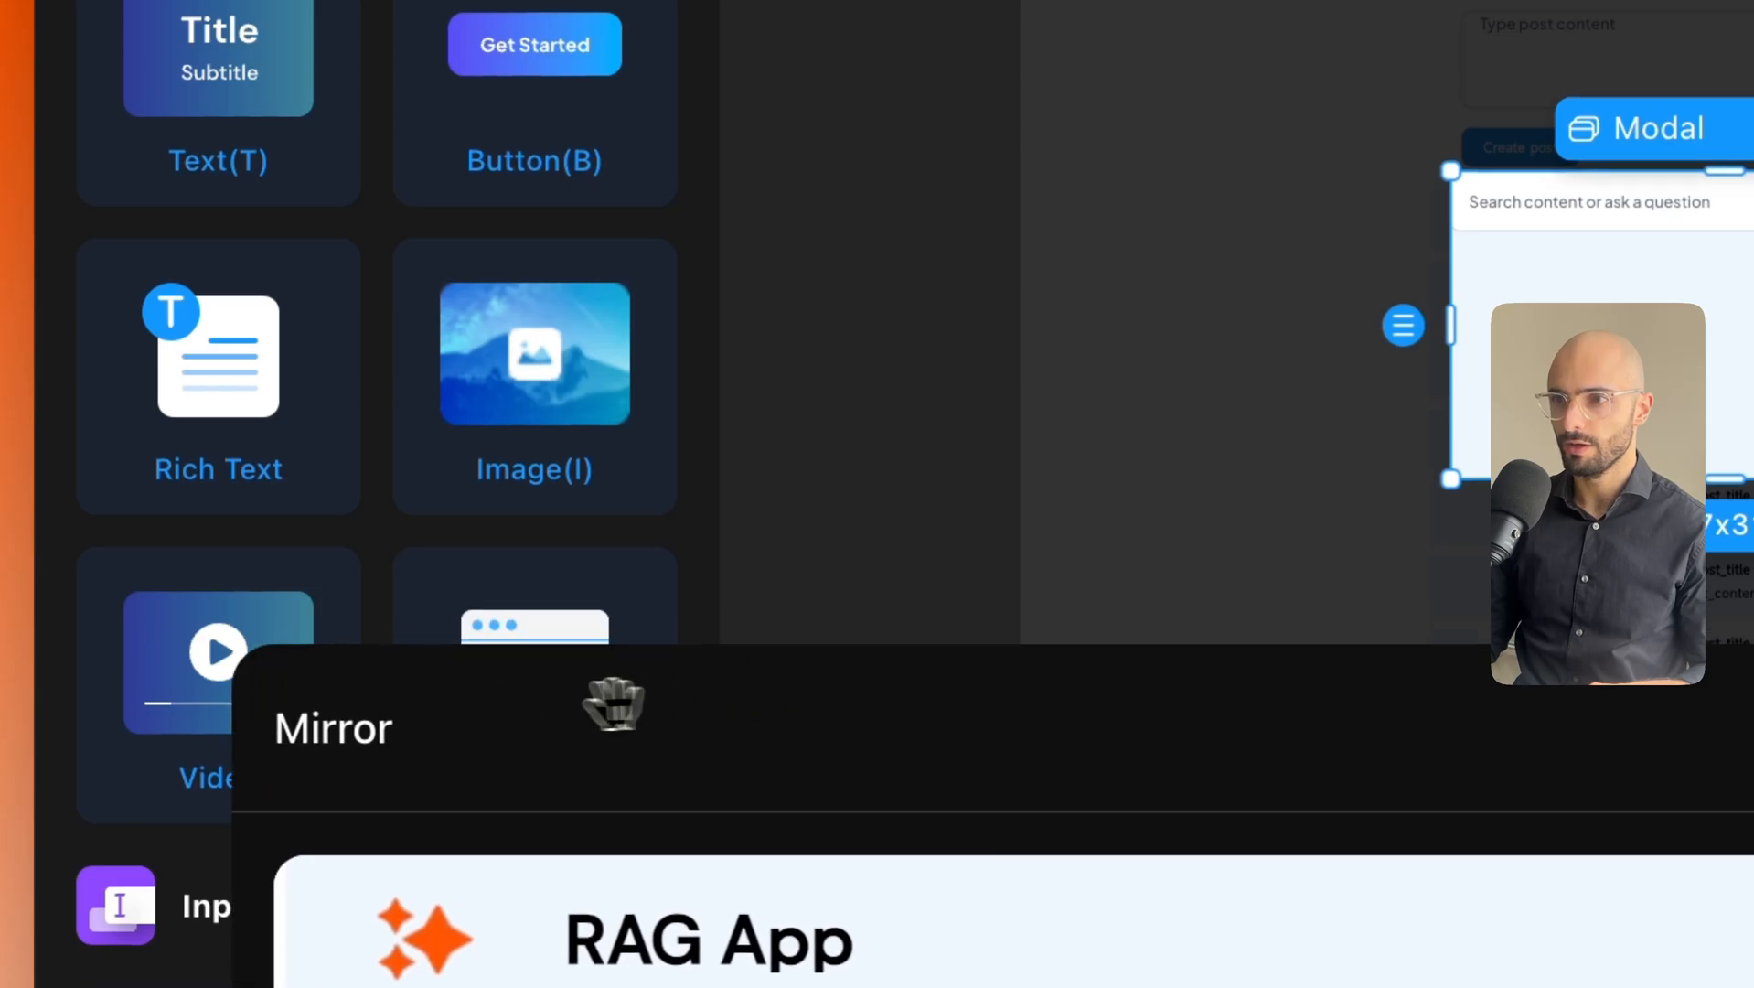
Add a button below the search field and relabel it 'Ask AI'.
{"action": "left_click_drag", "start_coordinate": [612, 704], "coordinate": [576, 705]}
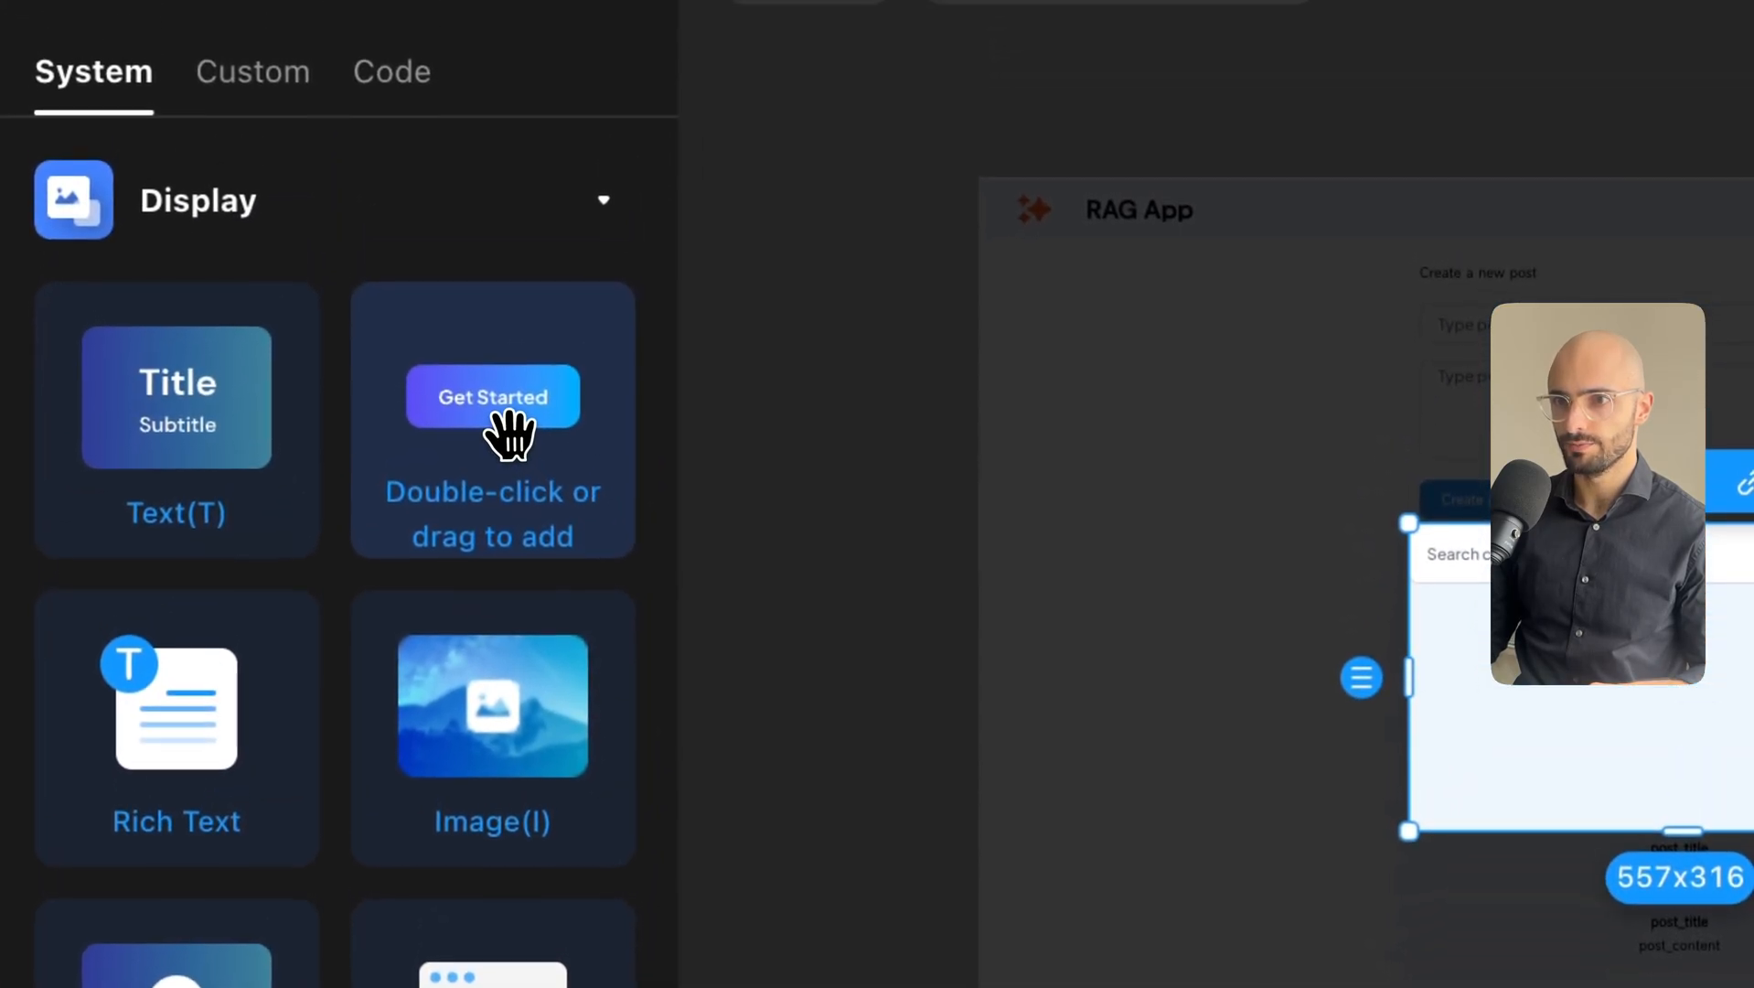
{"action": "left_click_drag", "start_coordinate": [492, 421], "coordinate": [834, 505]}
{"action": "left_click", "coordinate": [1068, 609]}
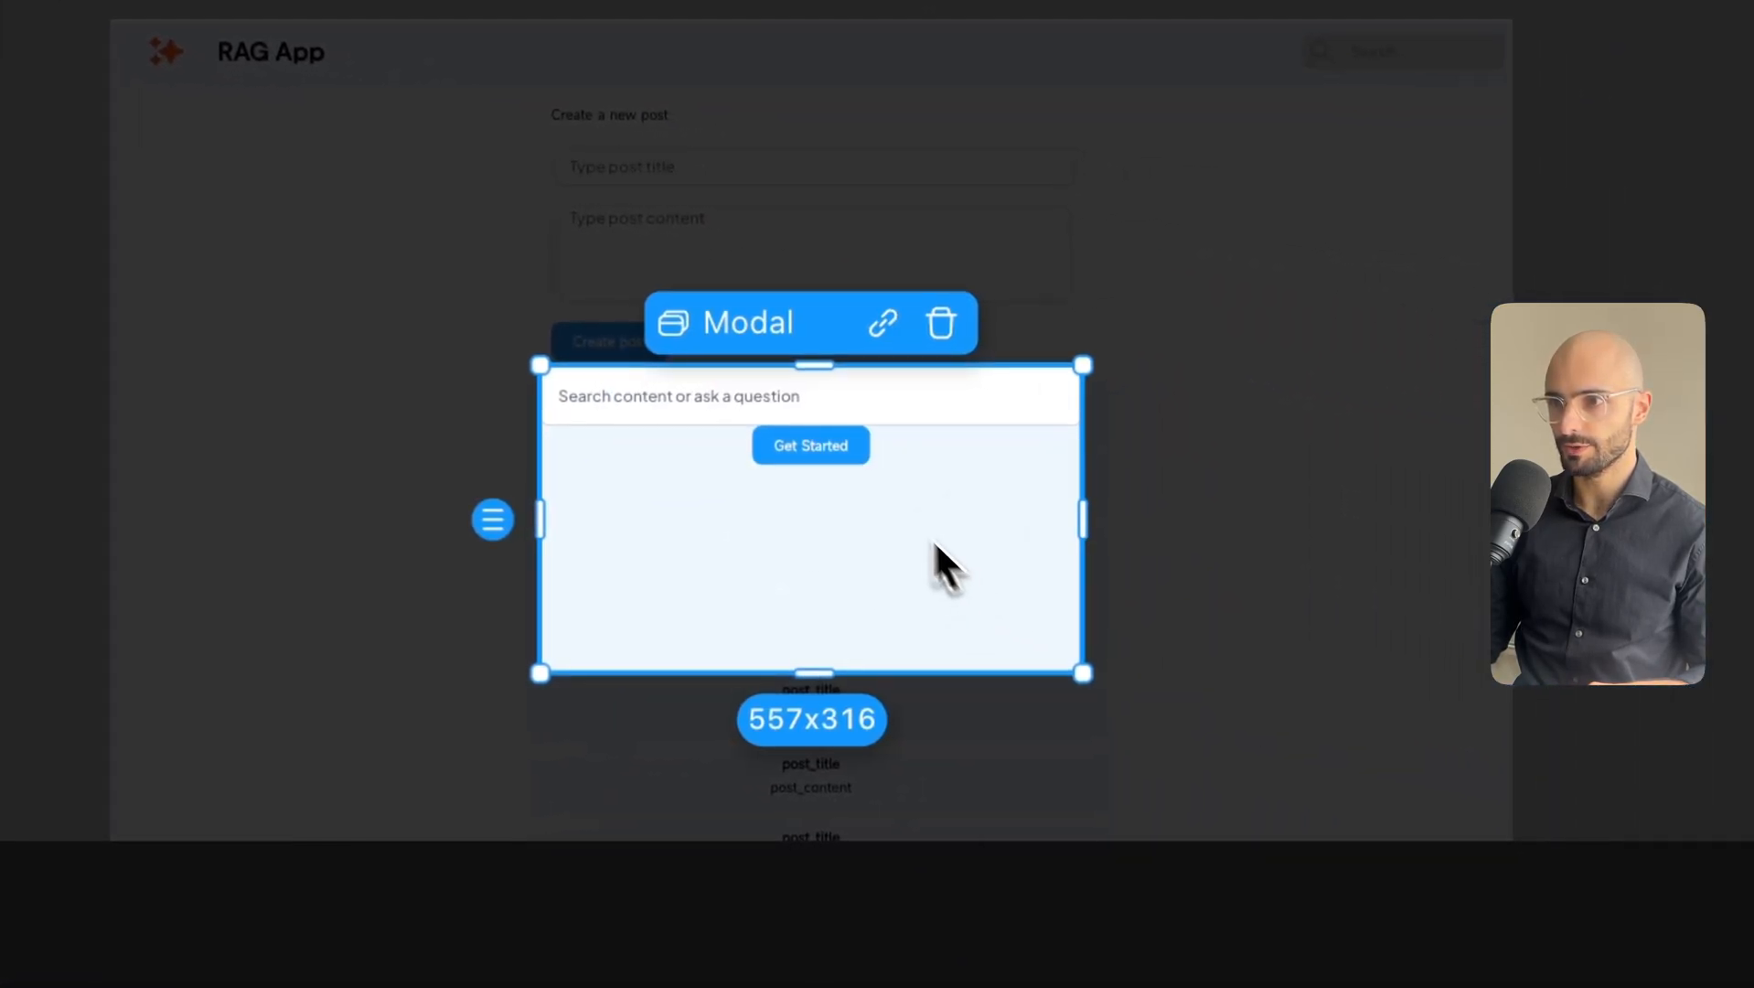
{"action": "left_click", "coordinate": [841, 452]}
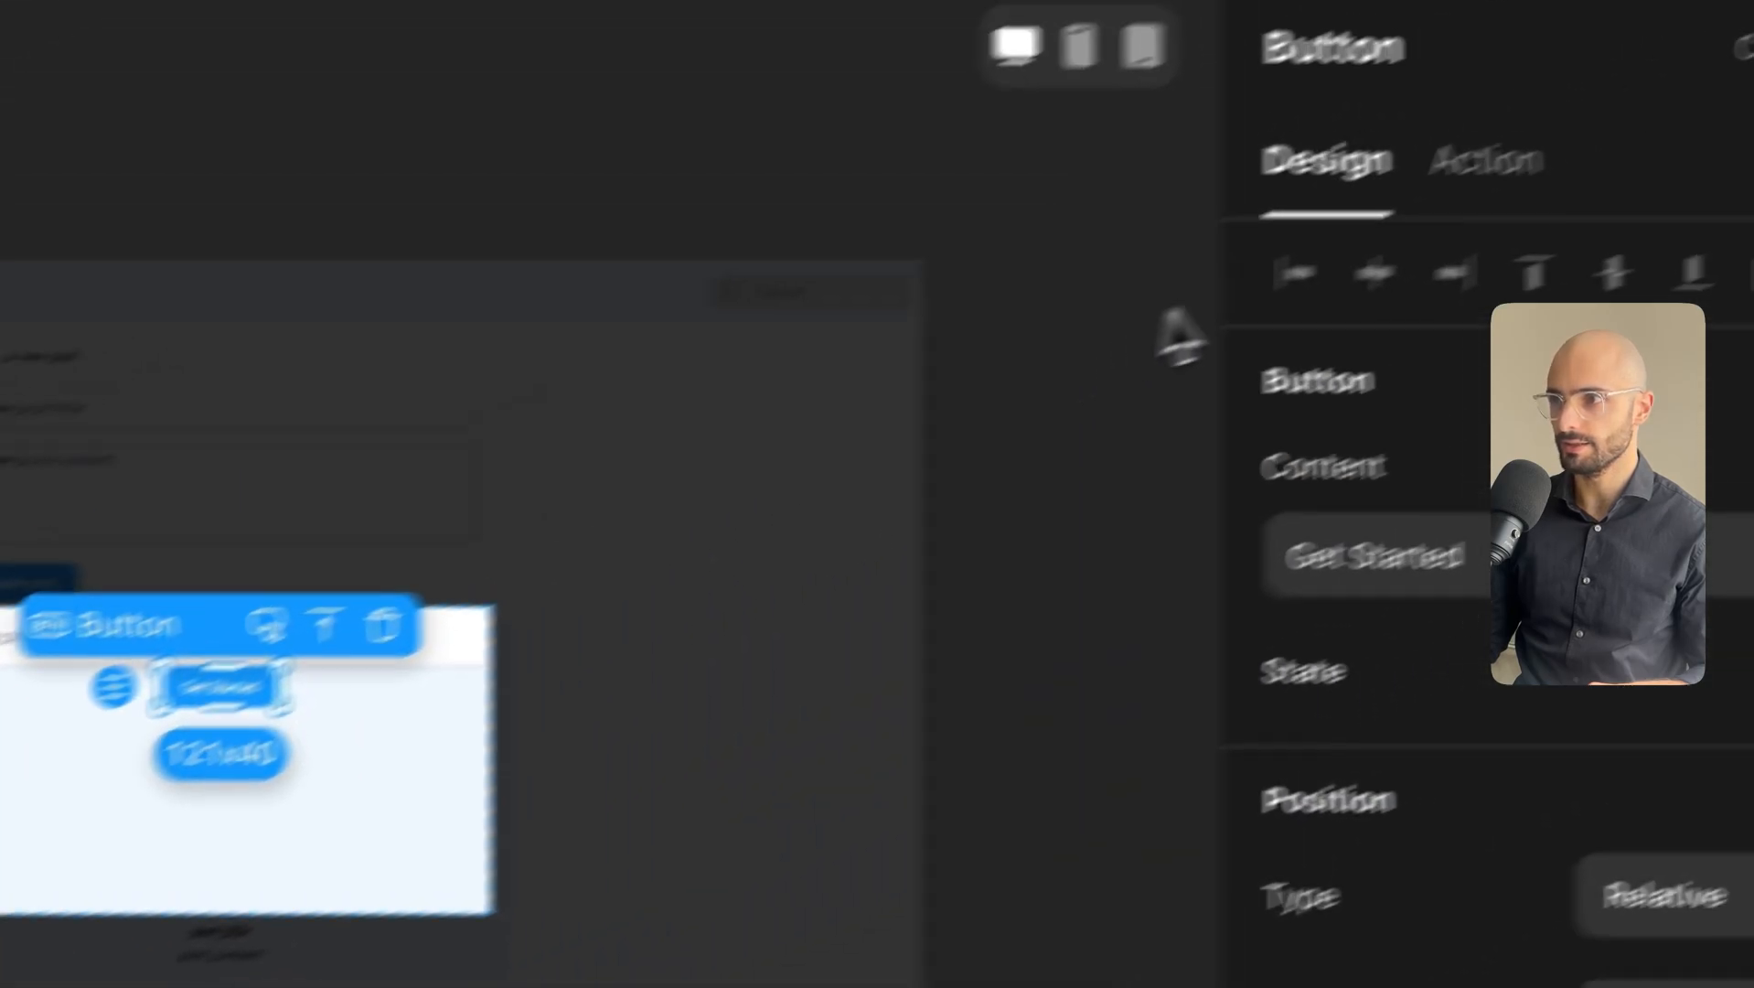
{"action": "triple_click", "coordinate": [1271, 541]}
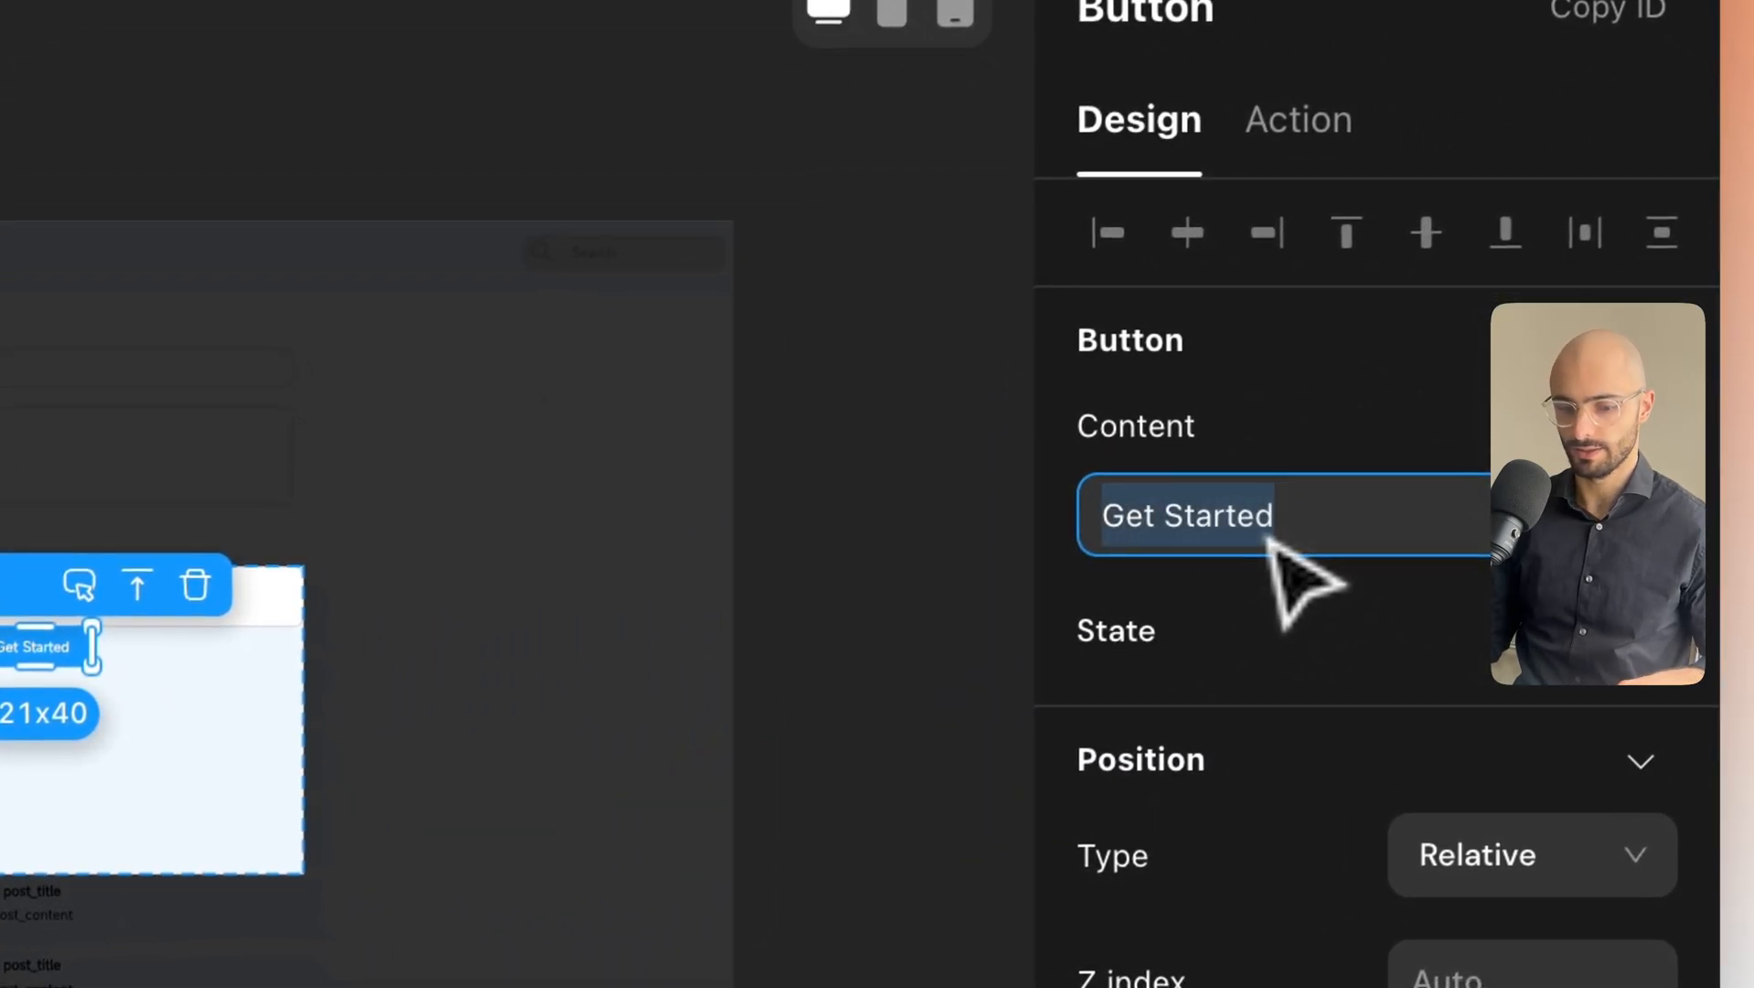
{"action": "type", "text": "Ask AI"}
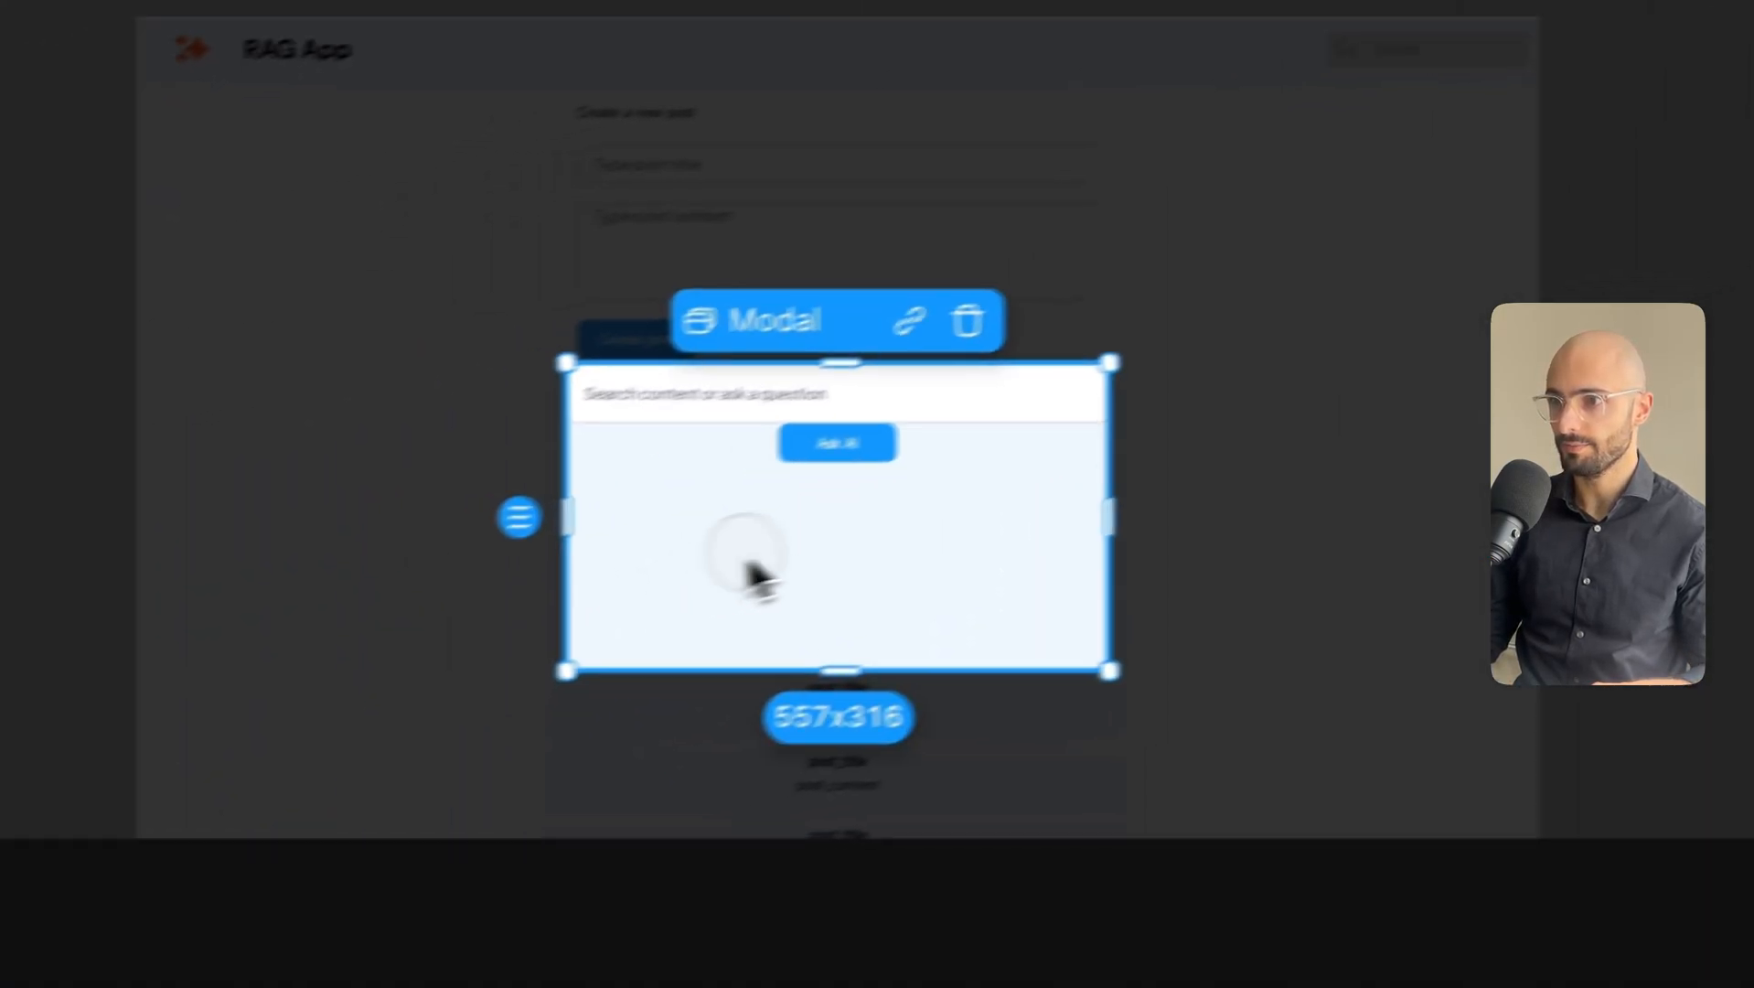
Give the Ask AI button a per-side margin with 10 px on top.
{"action": "left_click", "coordinate": [956, 433]}
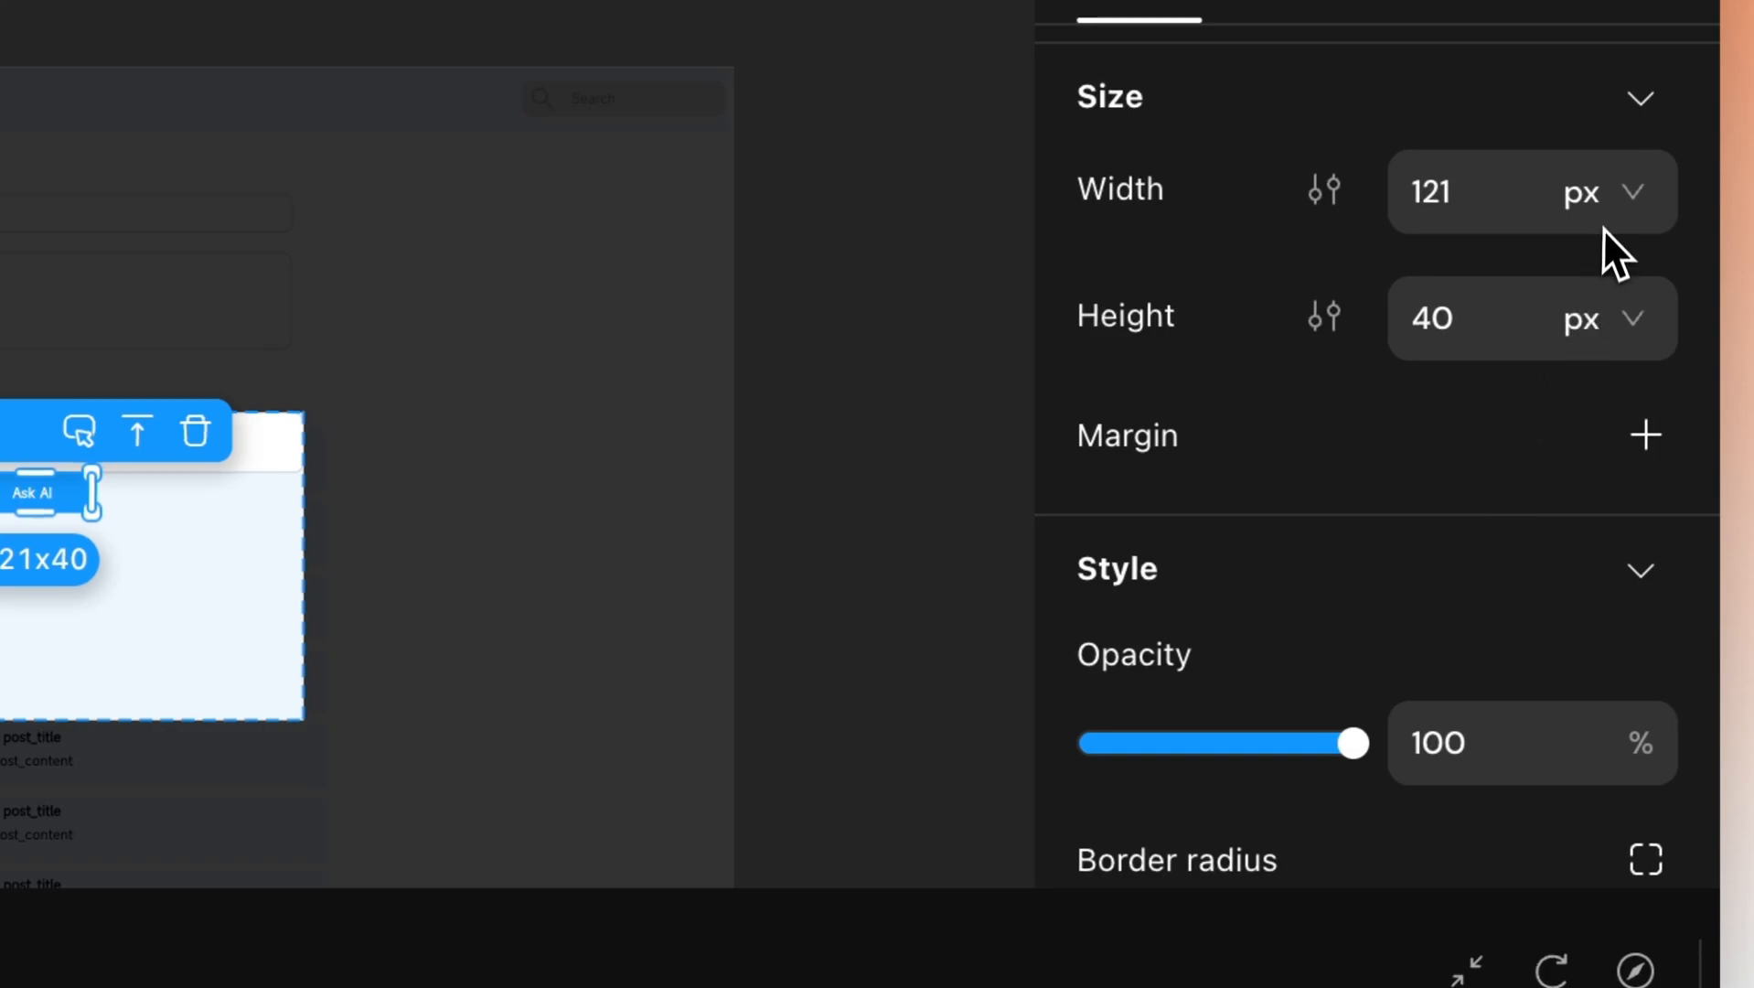
{"action": "scroll", "coordinate": [1519, 482], "scroll_direction": "down", "scroll_amount": 1}
{"action": "left_click", "coordinate": [1643, 355]}
{"action": "left_click", "coordinate": [1561, 355]}
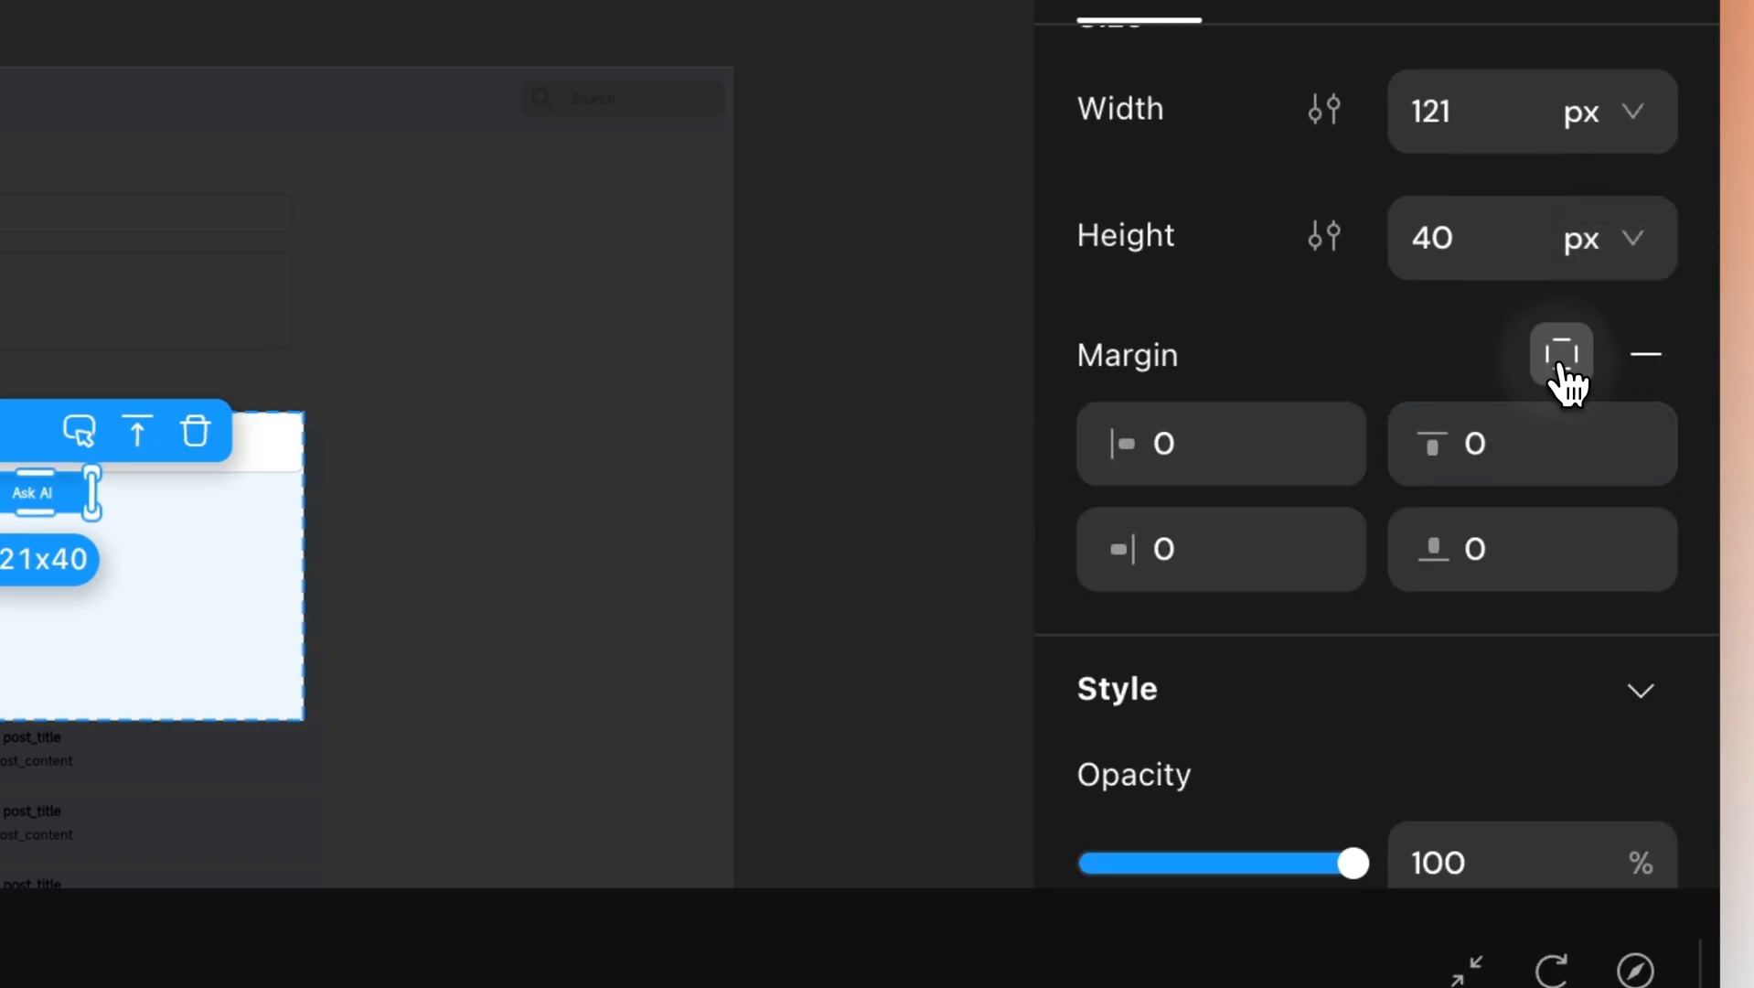
{"action": "key", "text": "Return"}
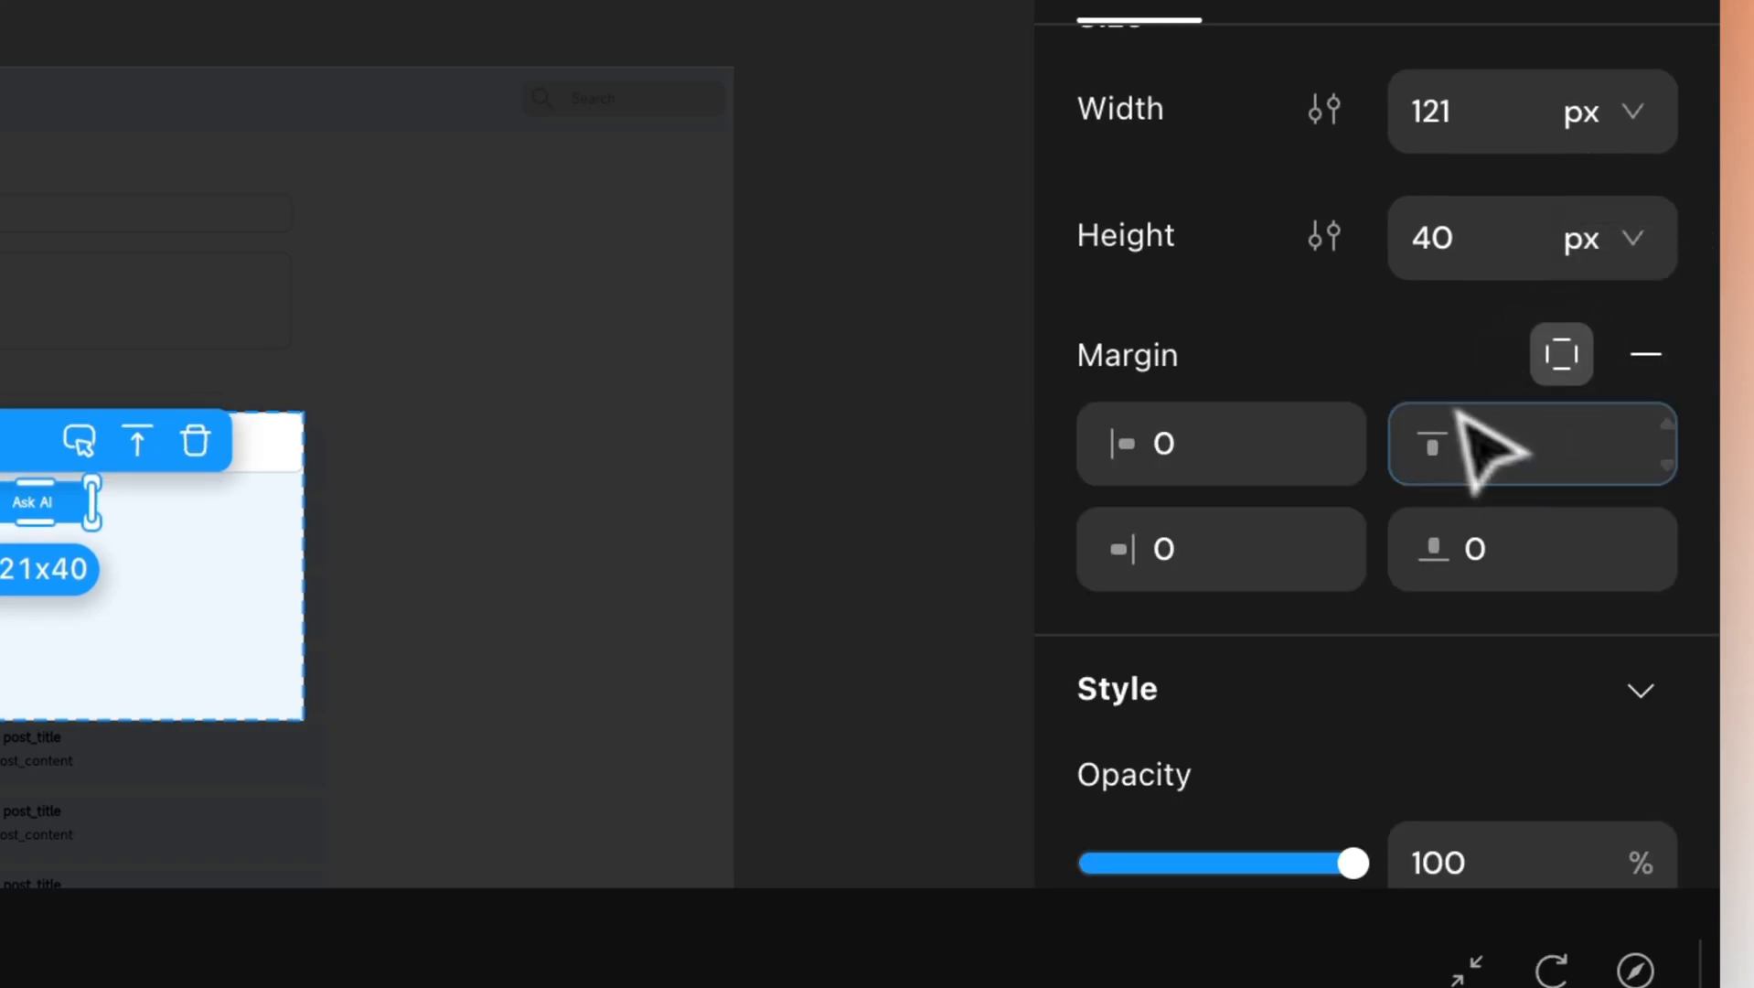
{"action": "left_click", "coordinate": [33, 562]}
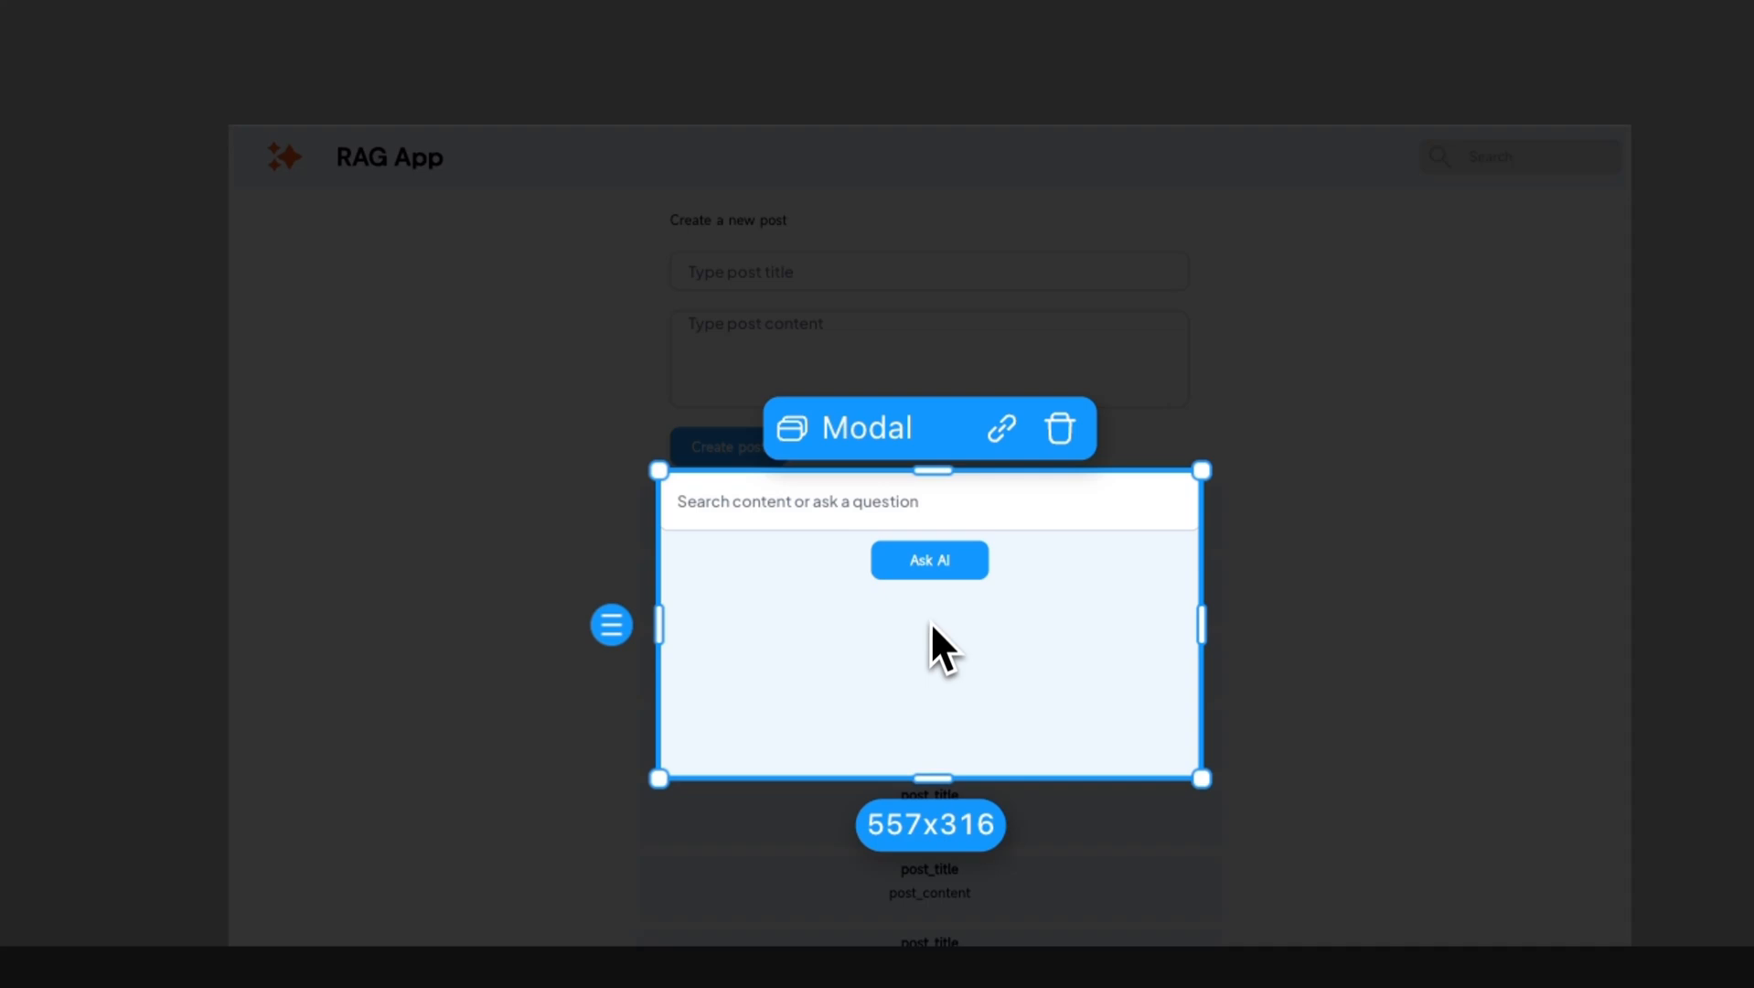
{"action": "left_click", "coordinate": [927, 567]}
{"action": "left_click", "coordinate": [895, 688]}
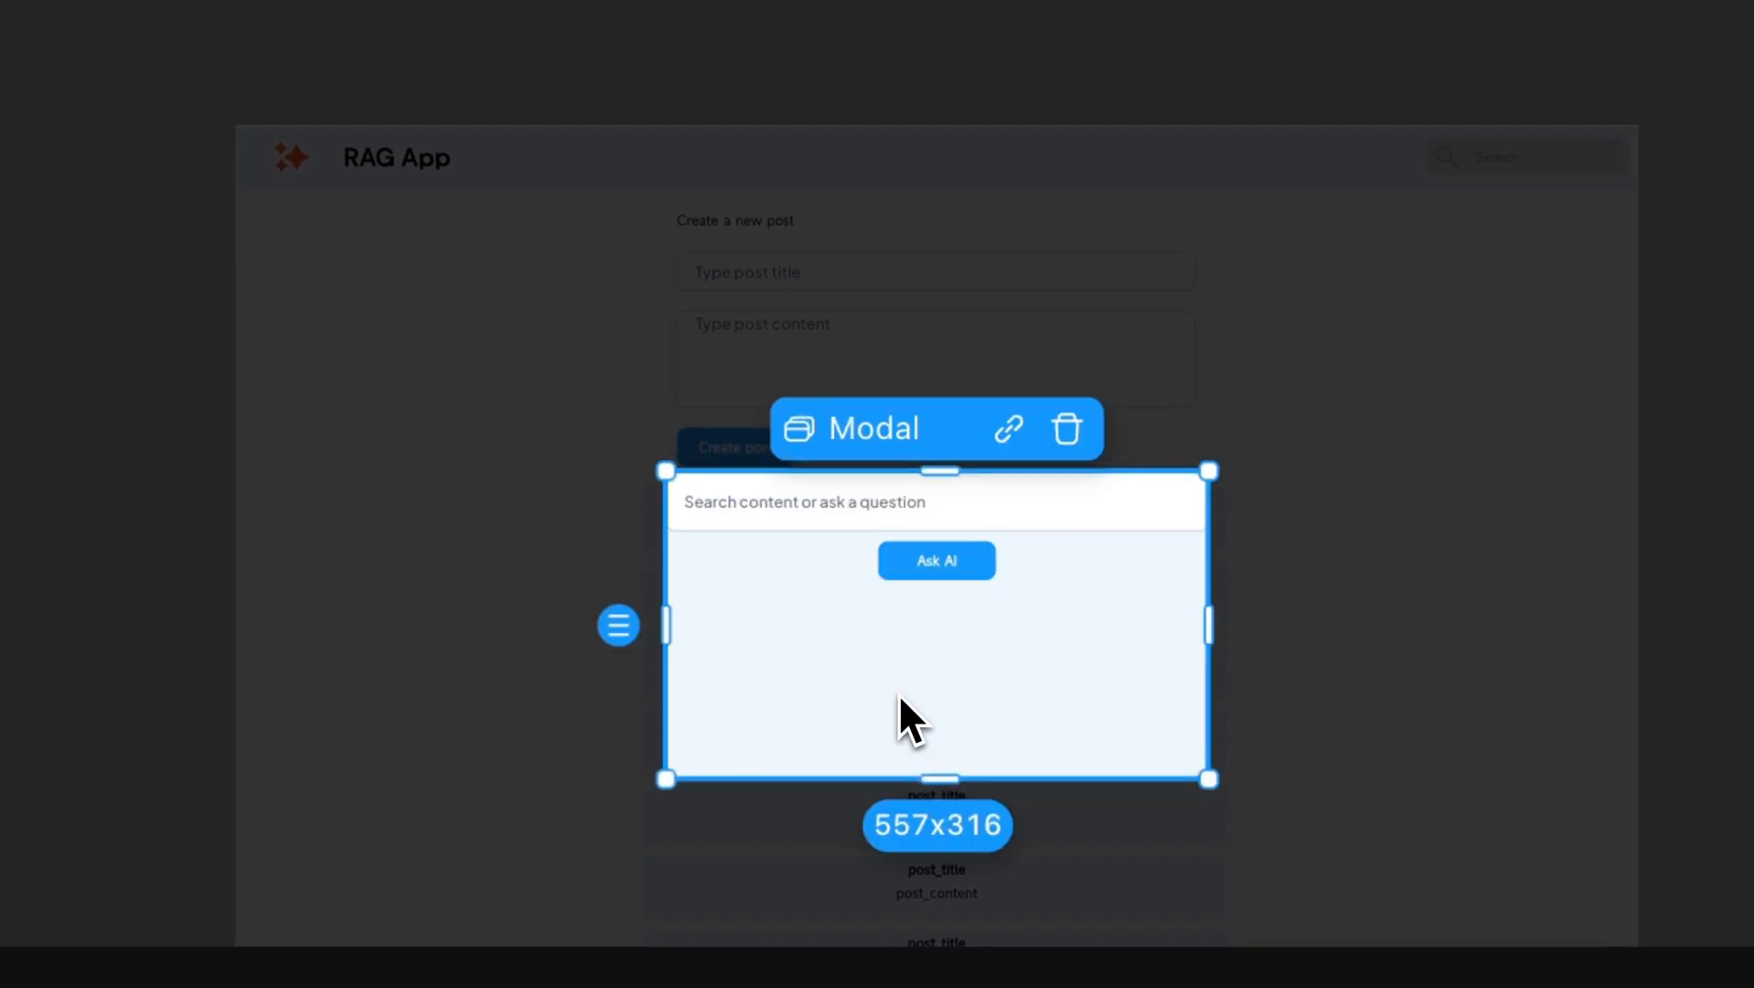
{"action": "left_click", "coordinate": [946, 577]}
{"action": "left_click", "coordinate": [1054, 702]}
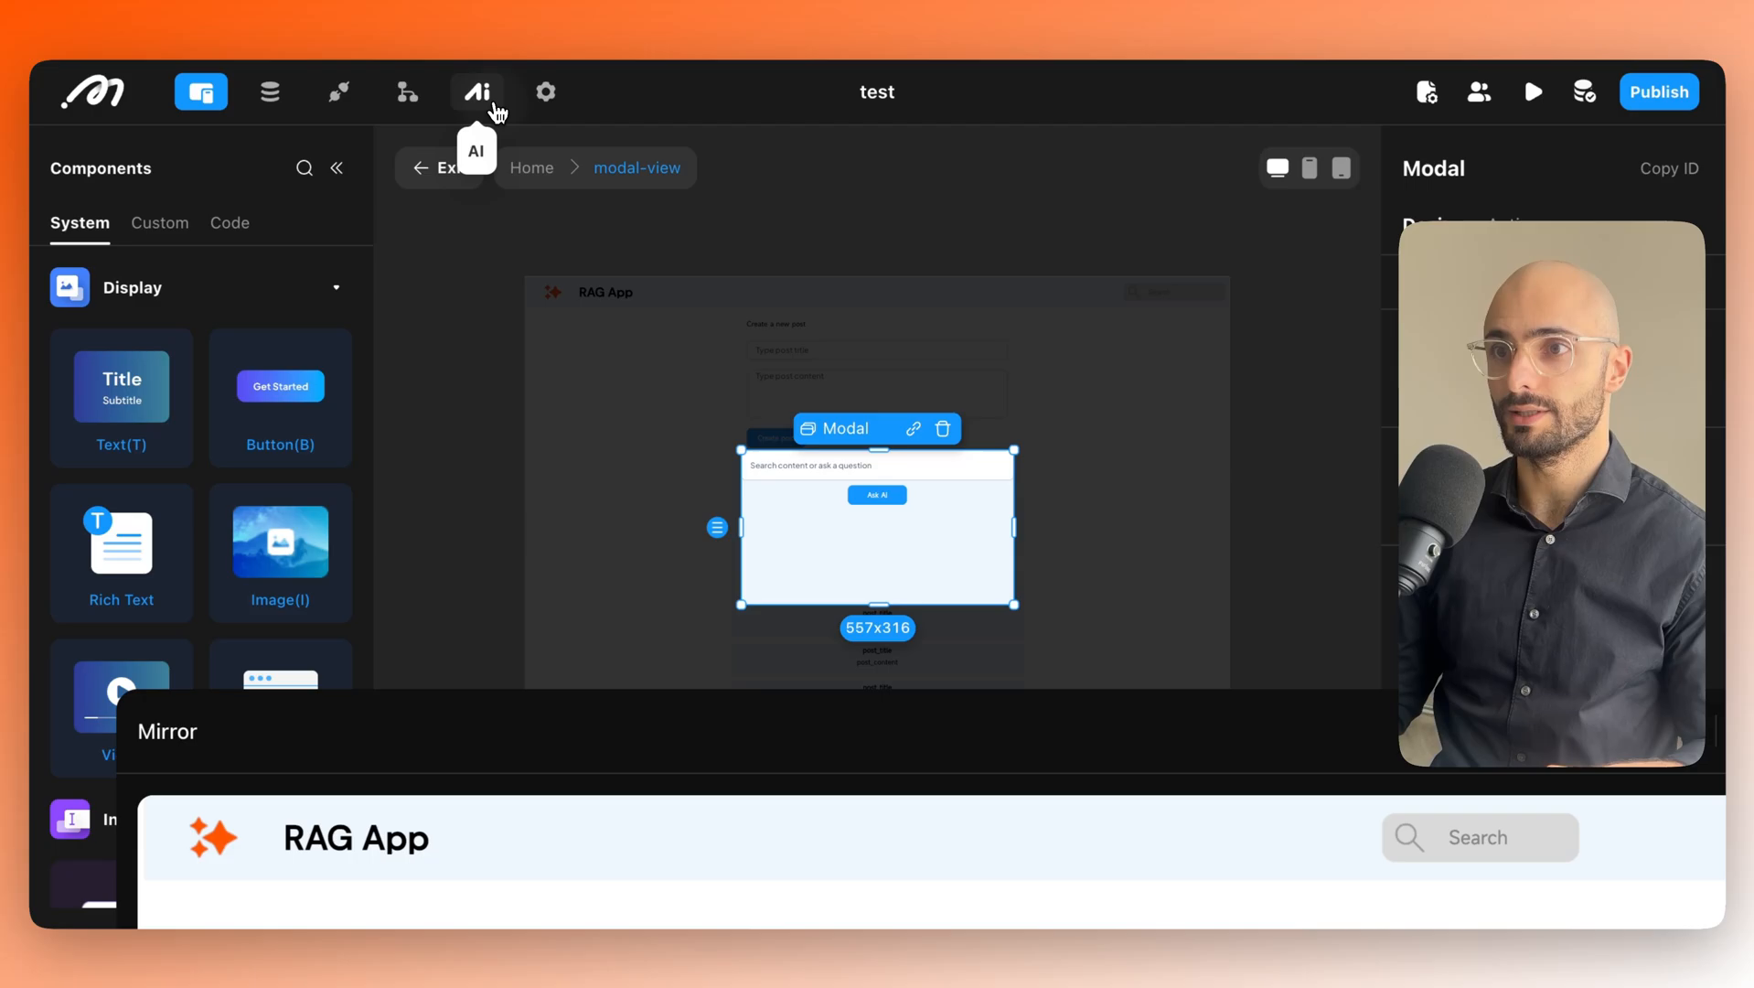
{"action": "left_click", "coordinate": [494, 106]}
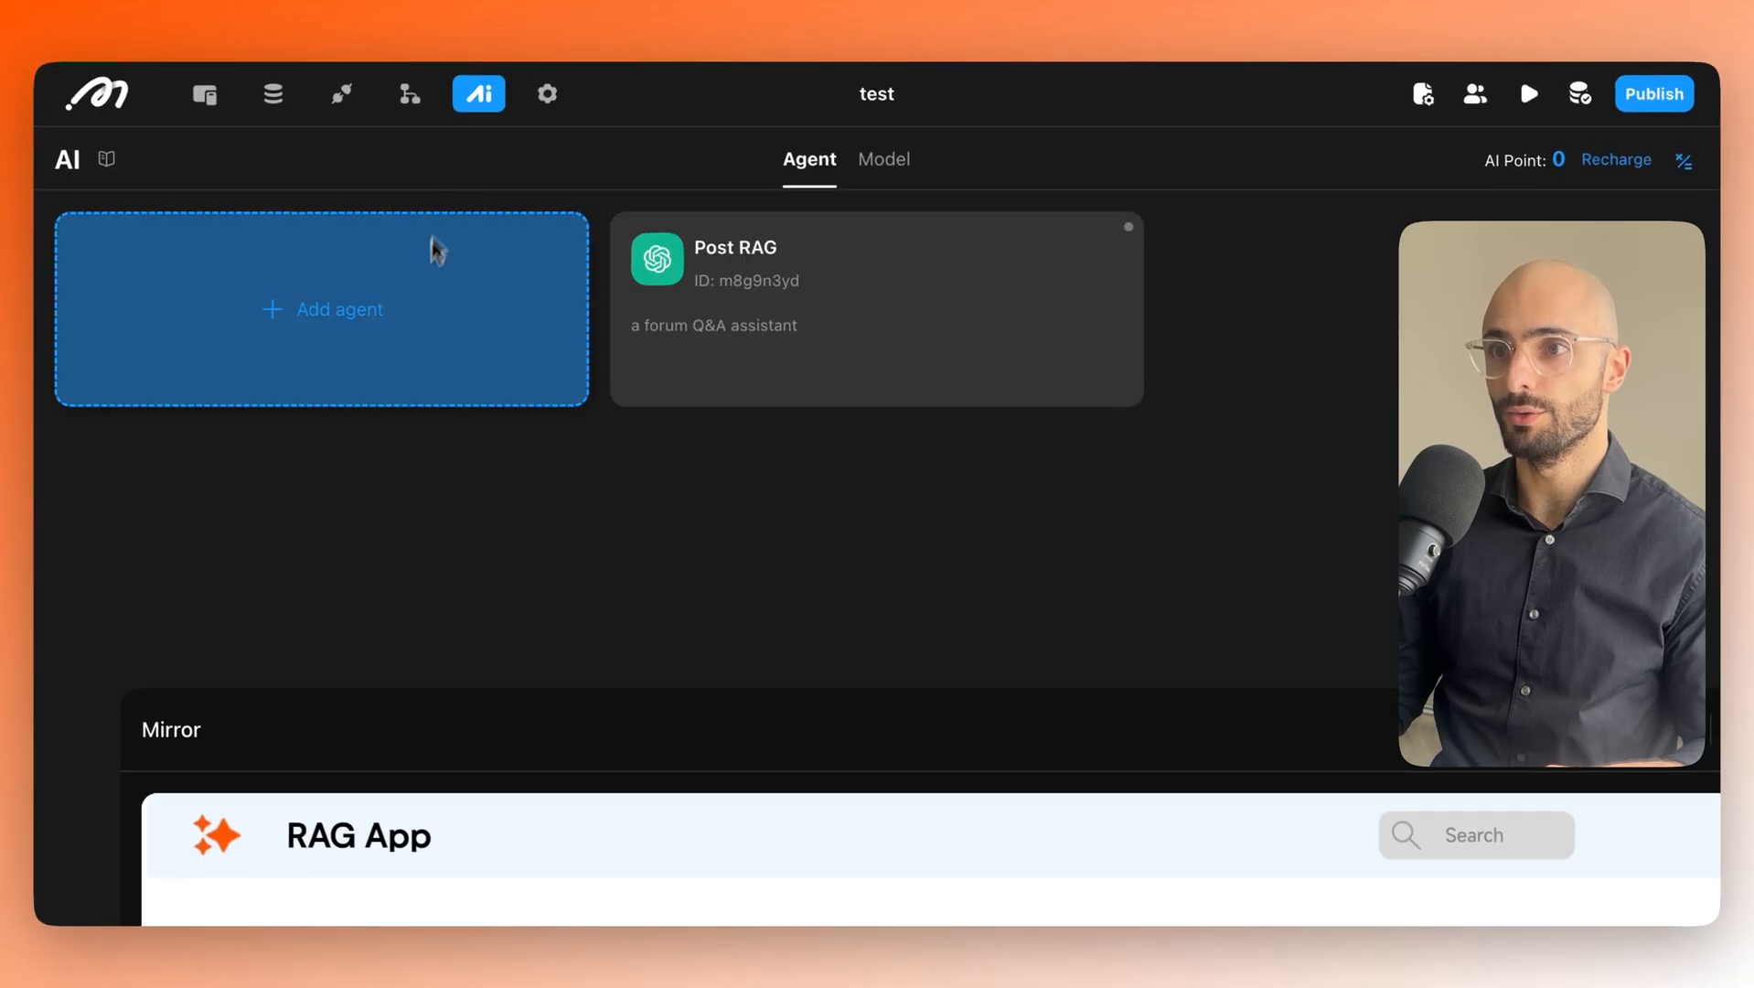
{"action": "left_click", "coordinate": [204, 95]}
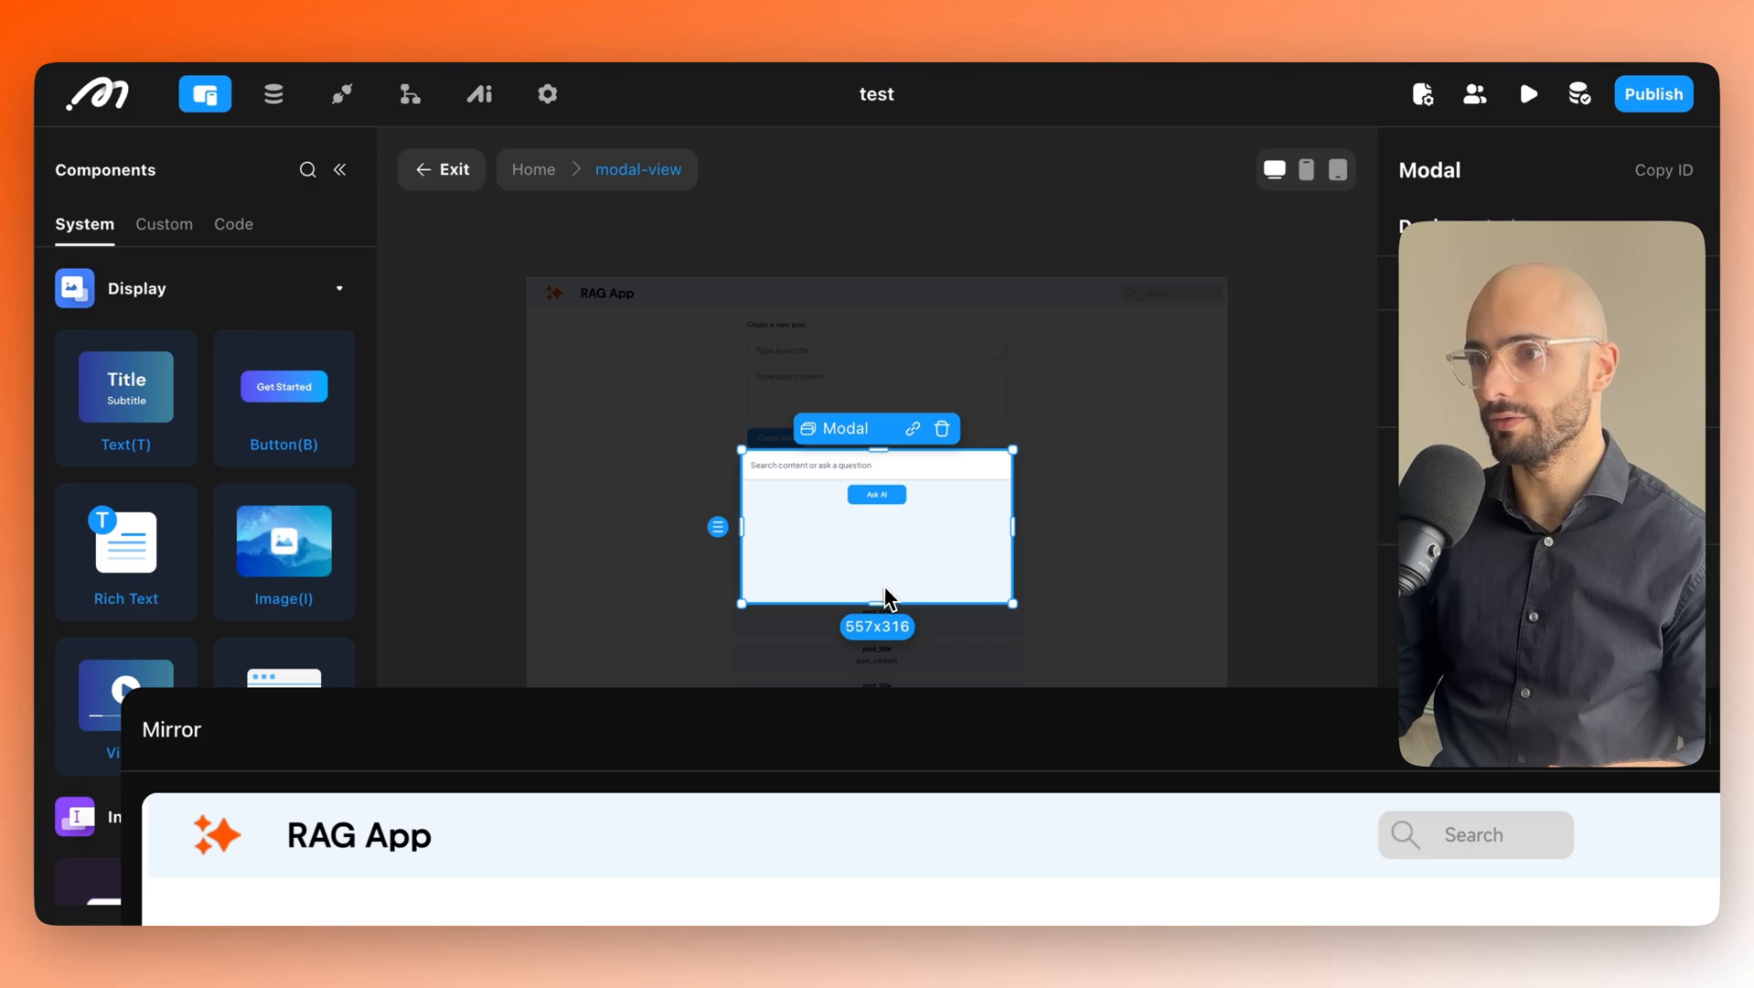
{"action": "left_click", "coordinate": [875, 498]}
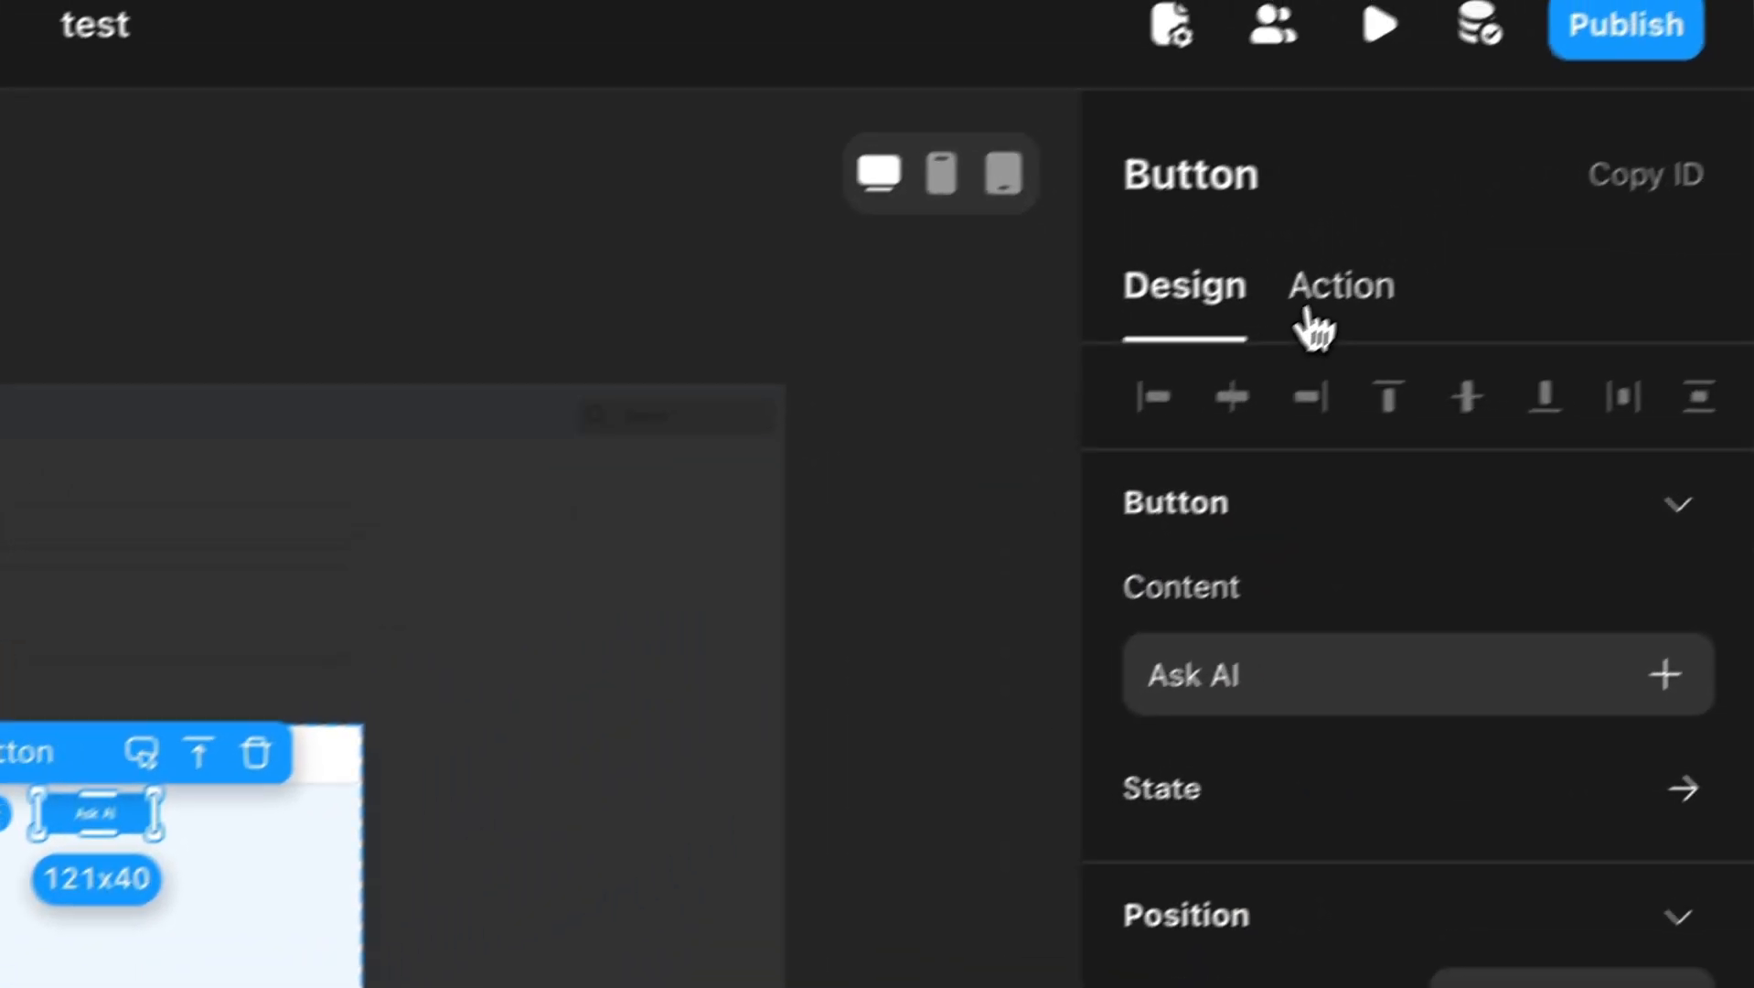
Add an on-click Start Conversation action to Ask AI using the Post RAG AI.
{"action": "left_click", "coordinate": [1509, 230]}
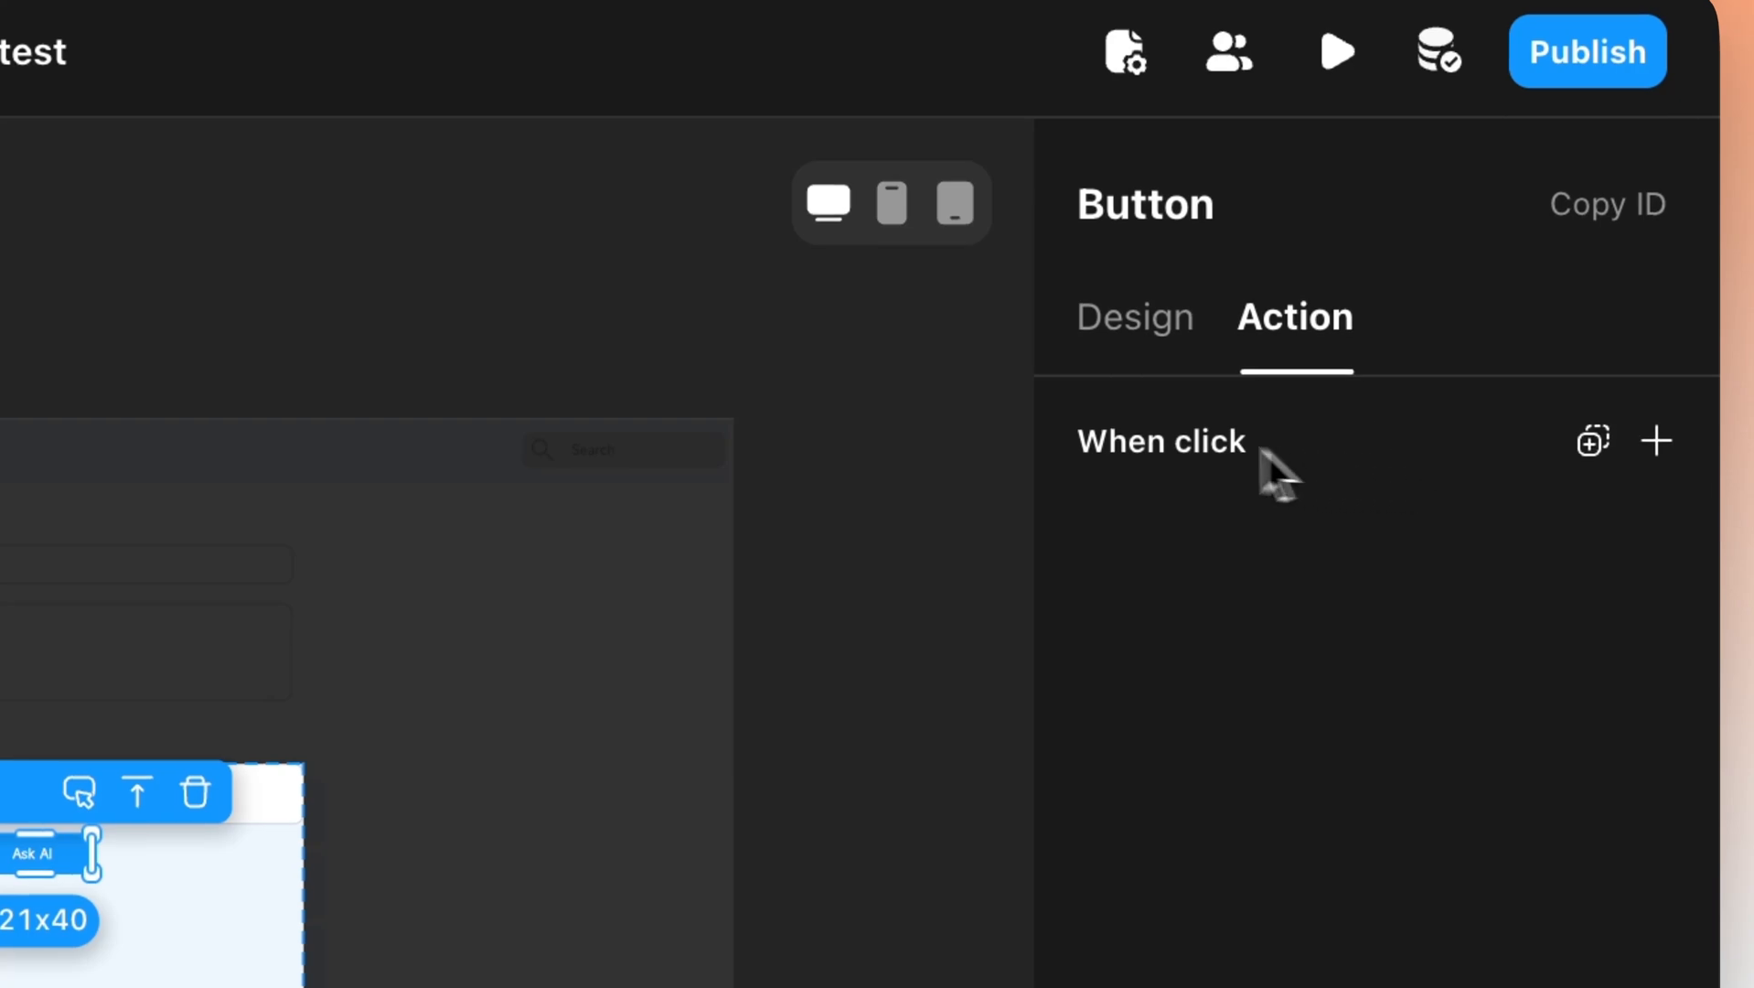
{"action": "left_click", "coordinate": [1610, 442]}
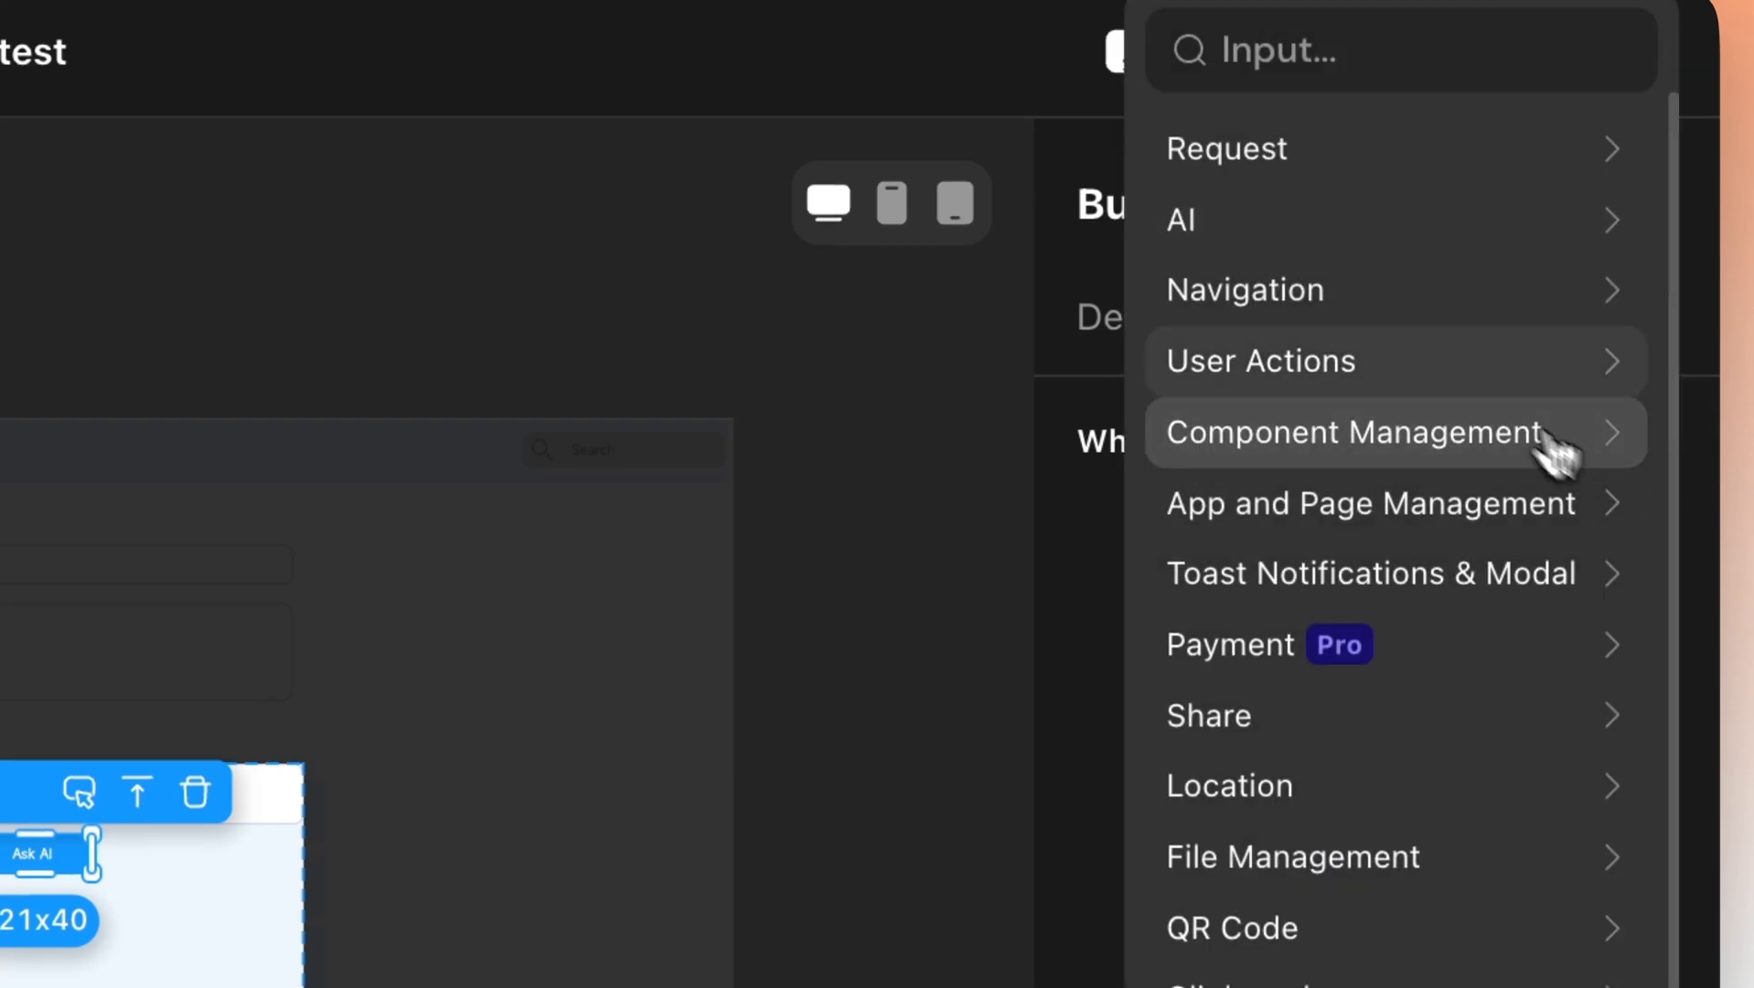
{"action": "left_click", "coordinate": [1200, 245]}
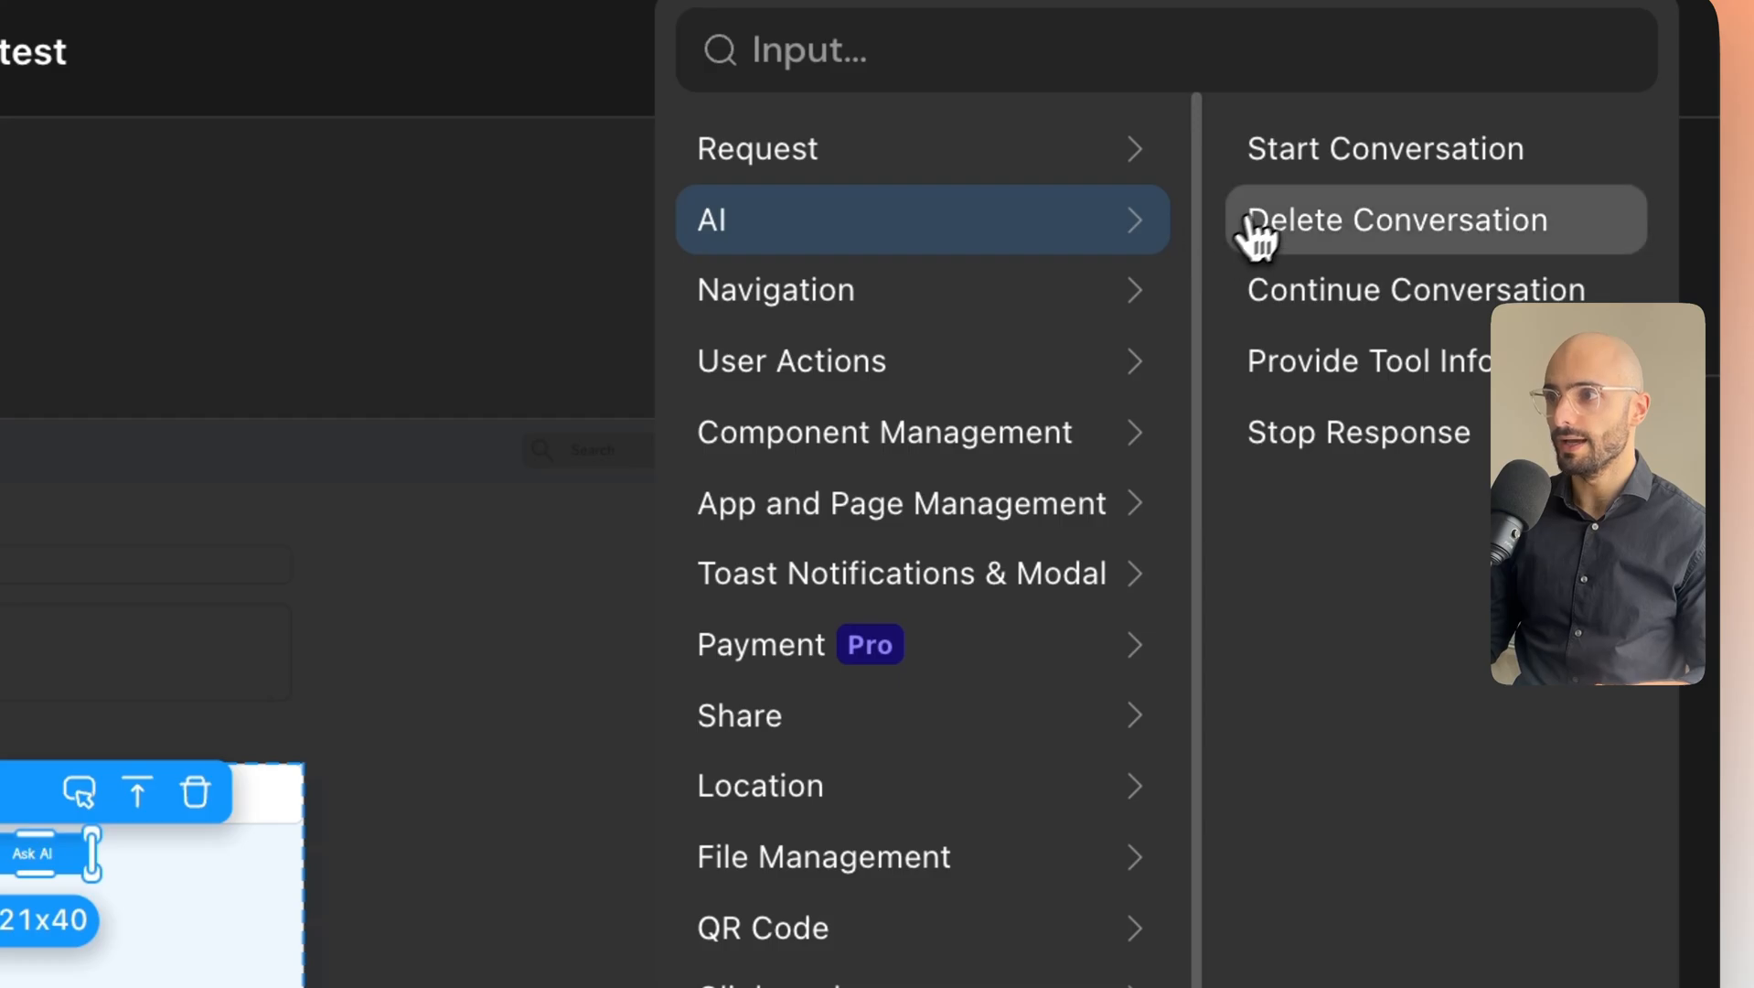
{"action": "left_click", "coordinate": [1357, 179]}
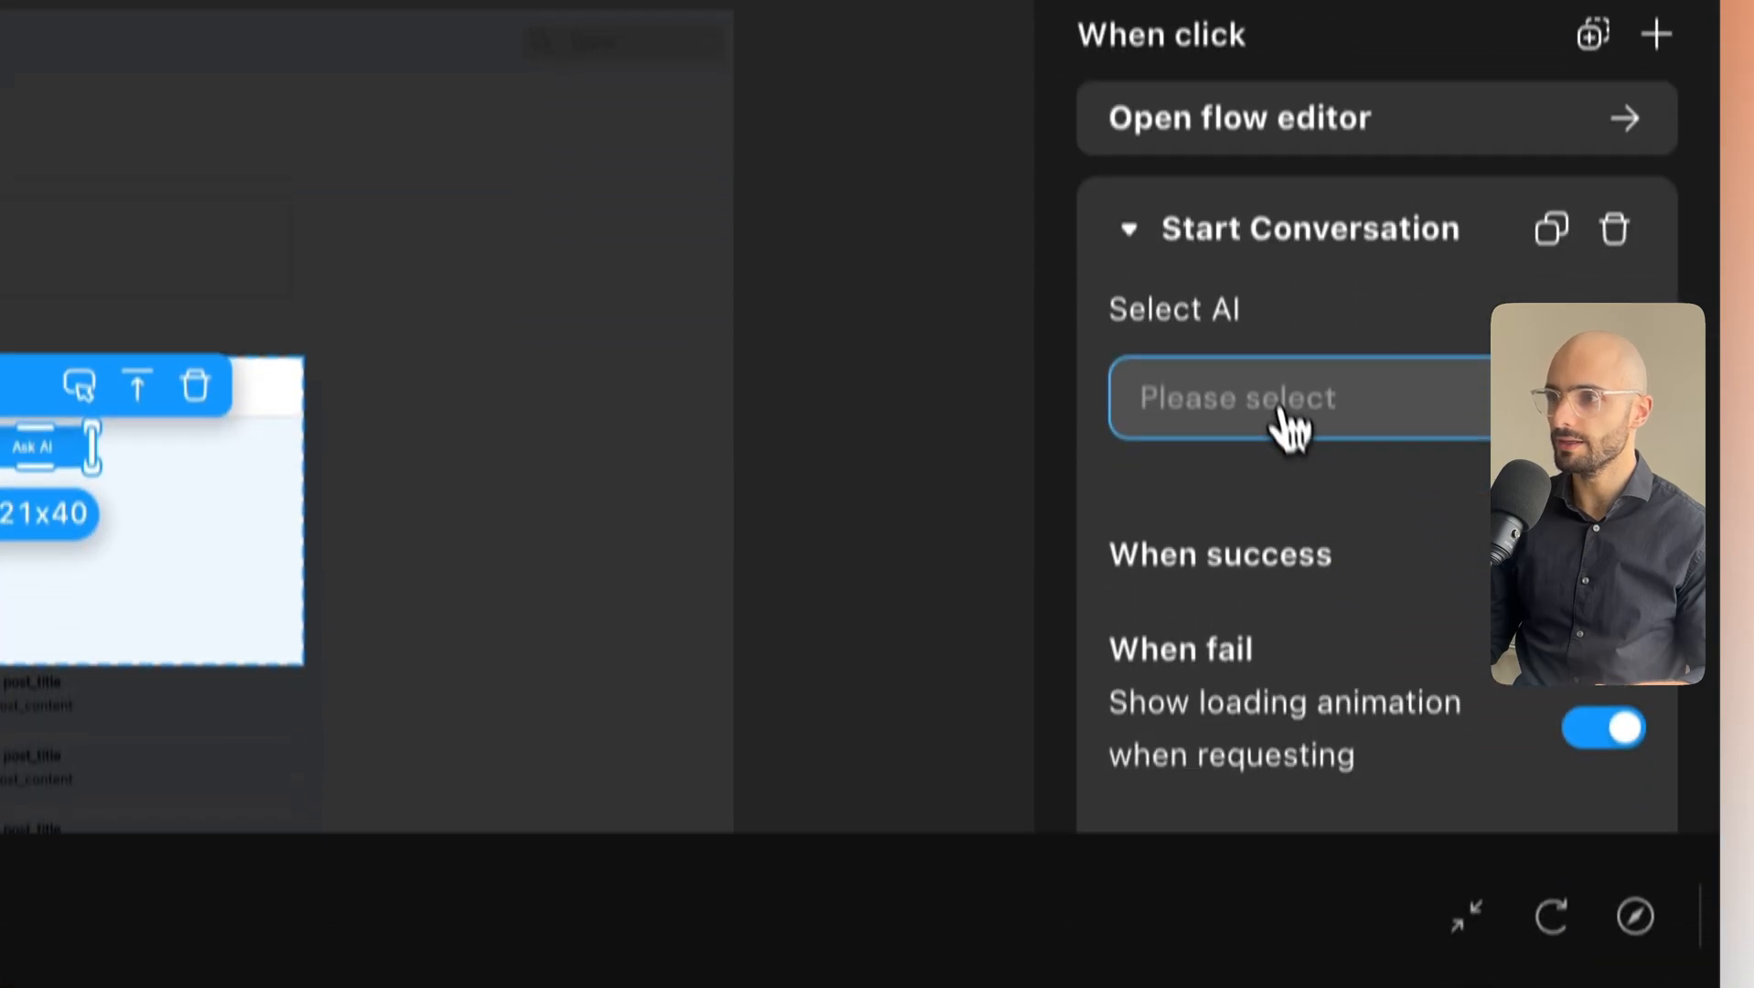
{"action": "left_click", "coordinate": [1313, 770]}
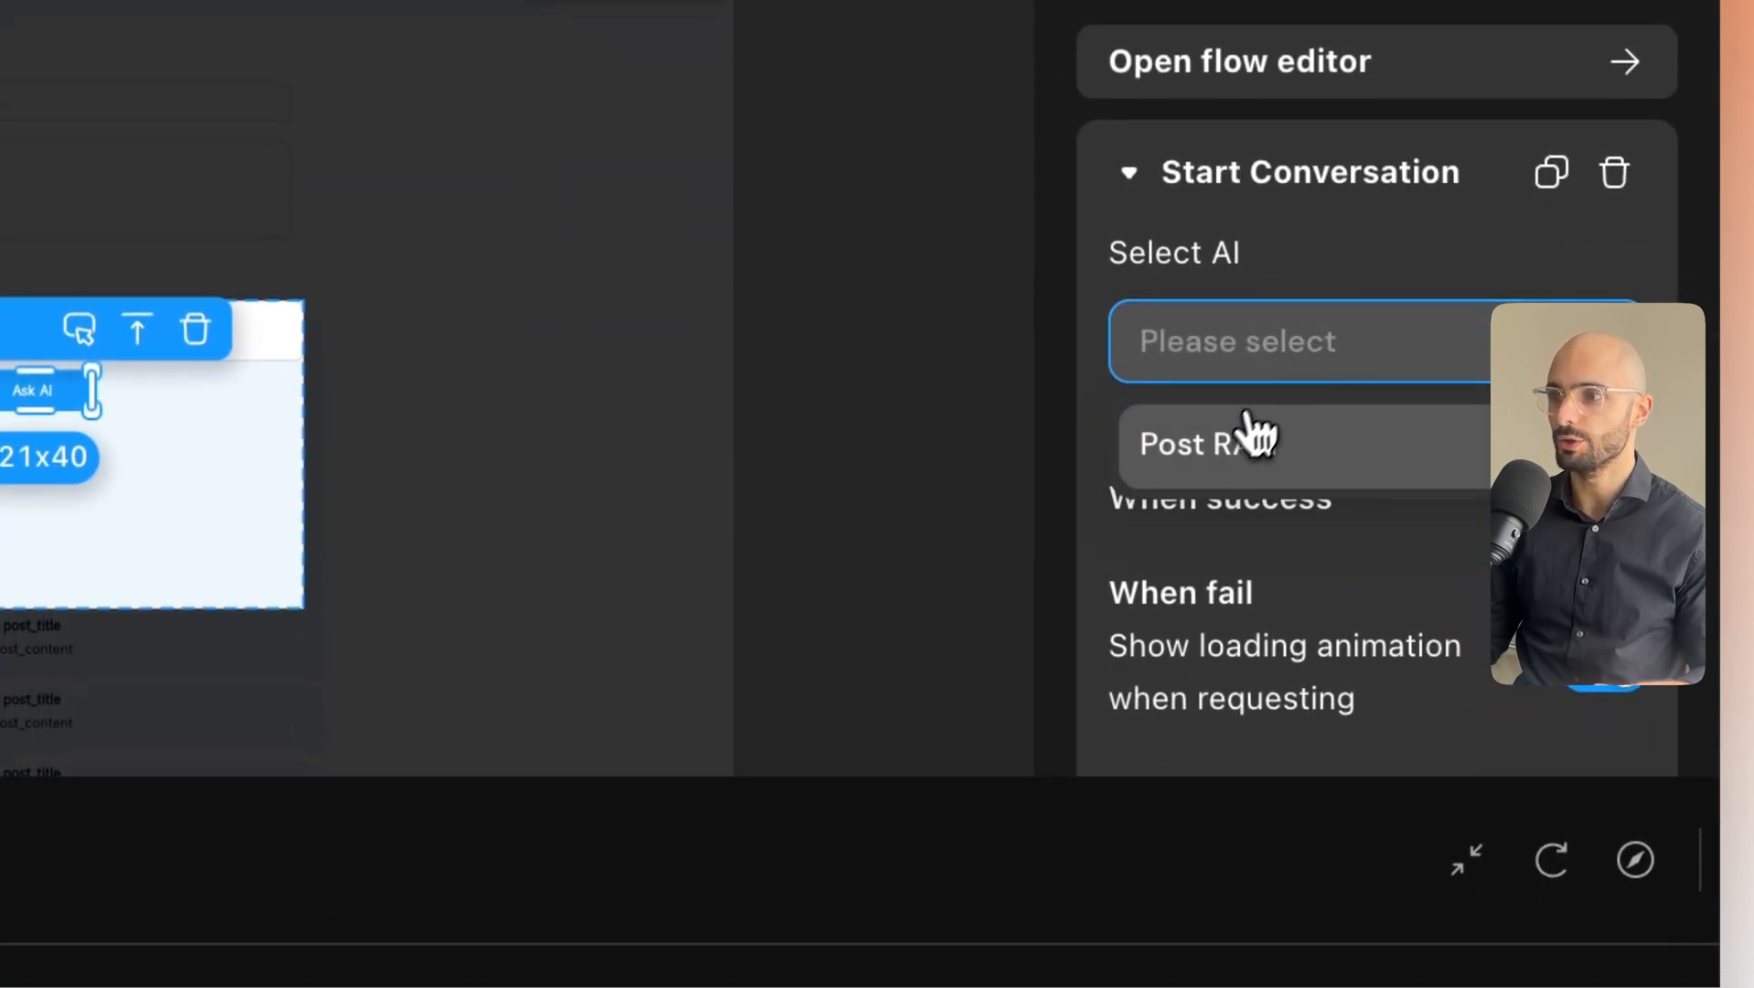
{"action": "left_click", "coordinate": [1223, 466]}
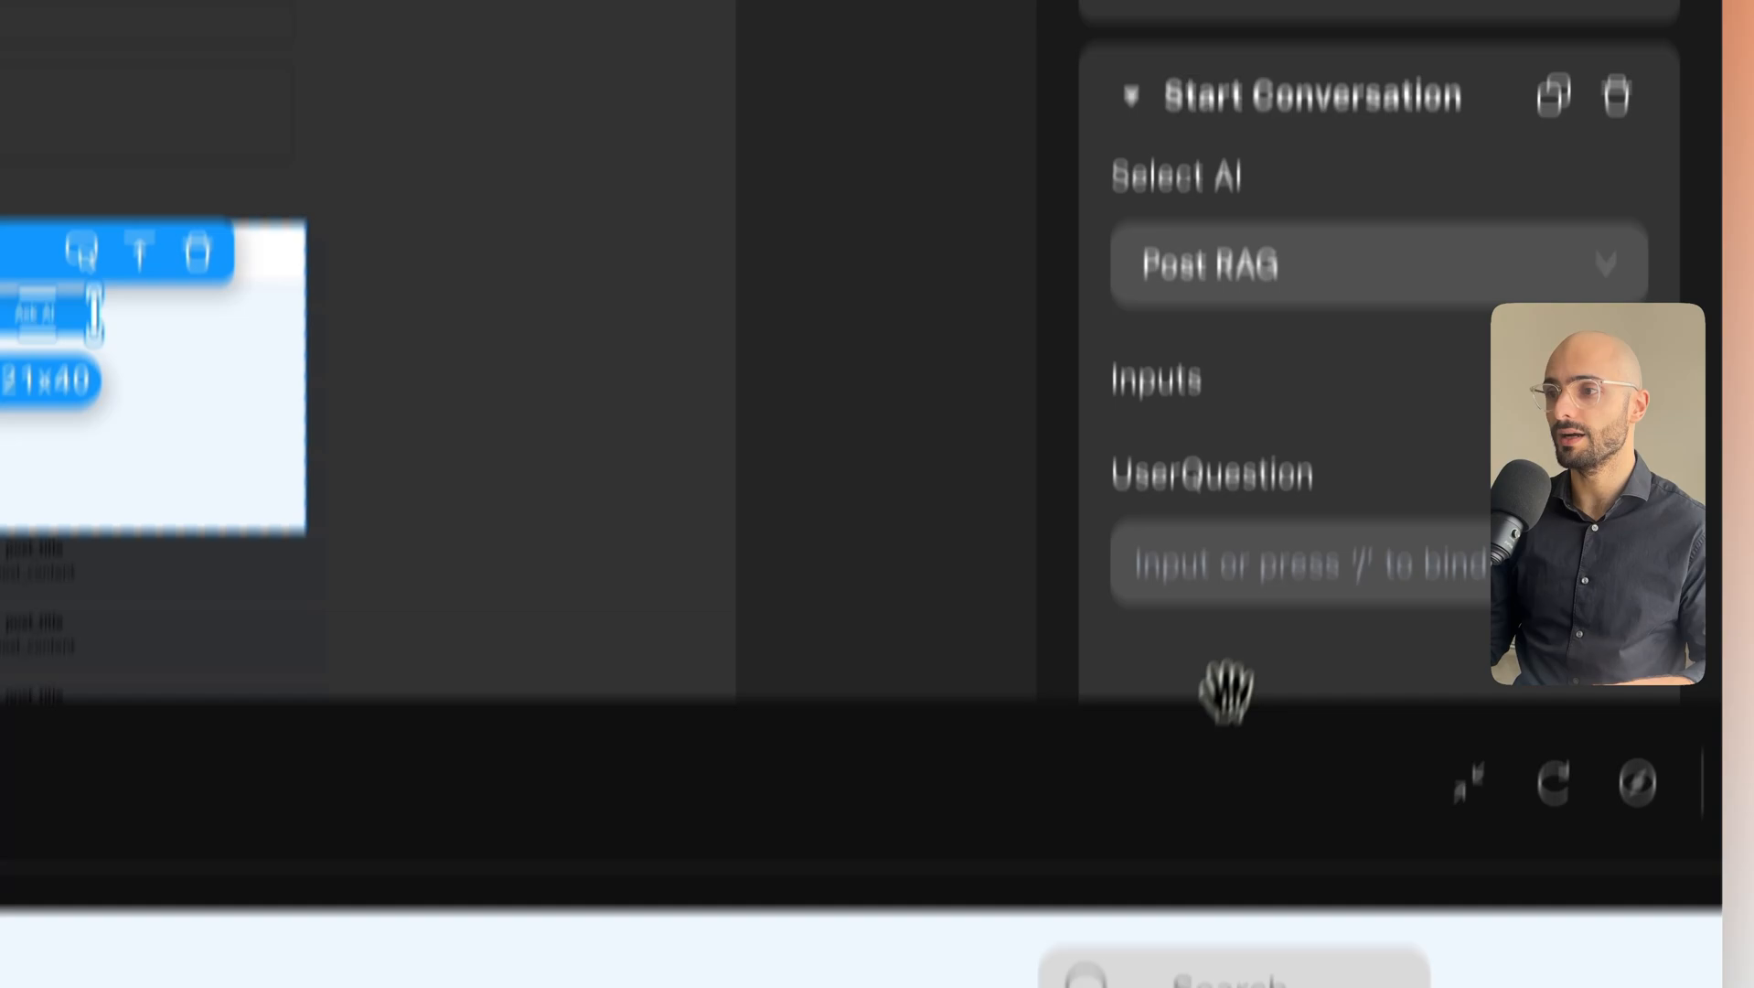
{"action": "left_click_drag", "start_coordinate": [1249, 946], "coordinate": [397, 987]}
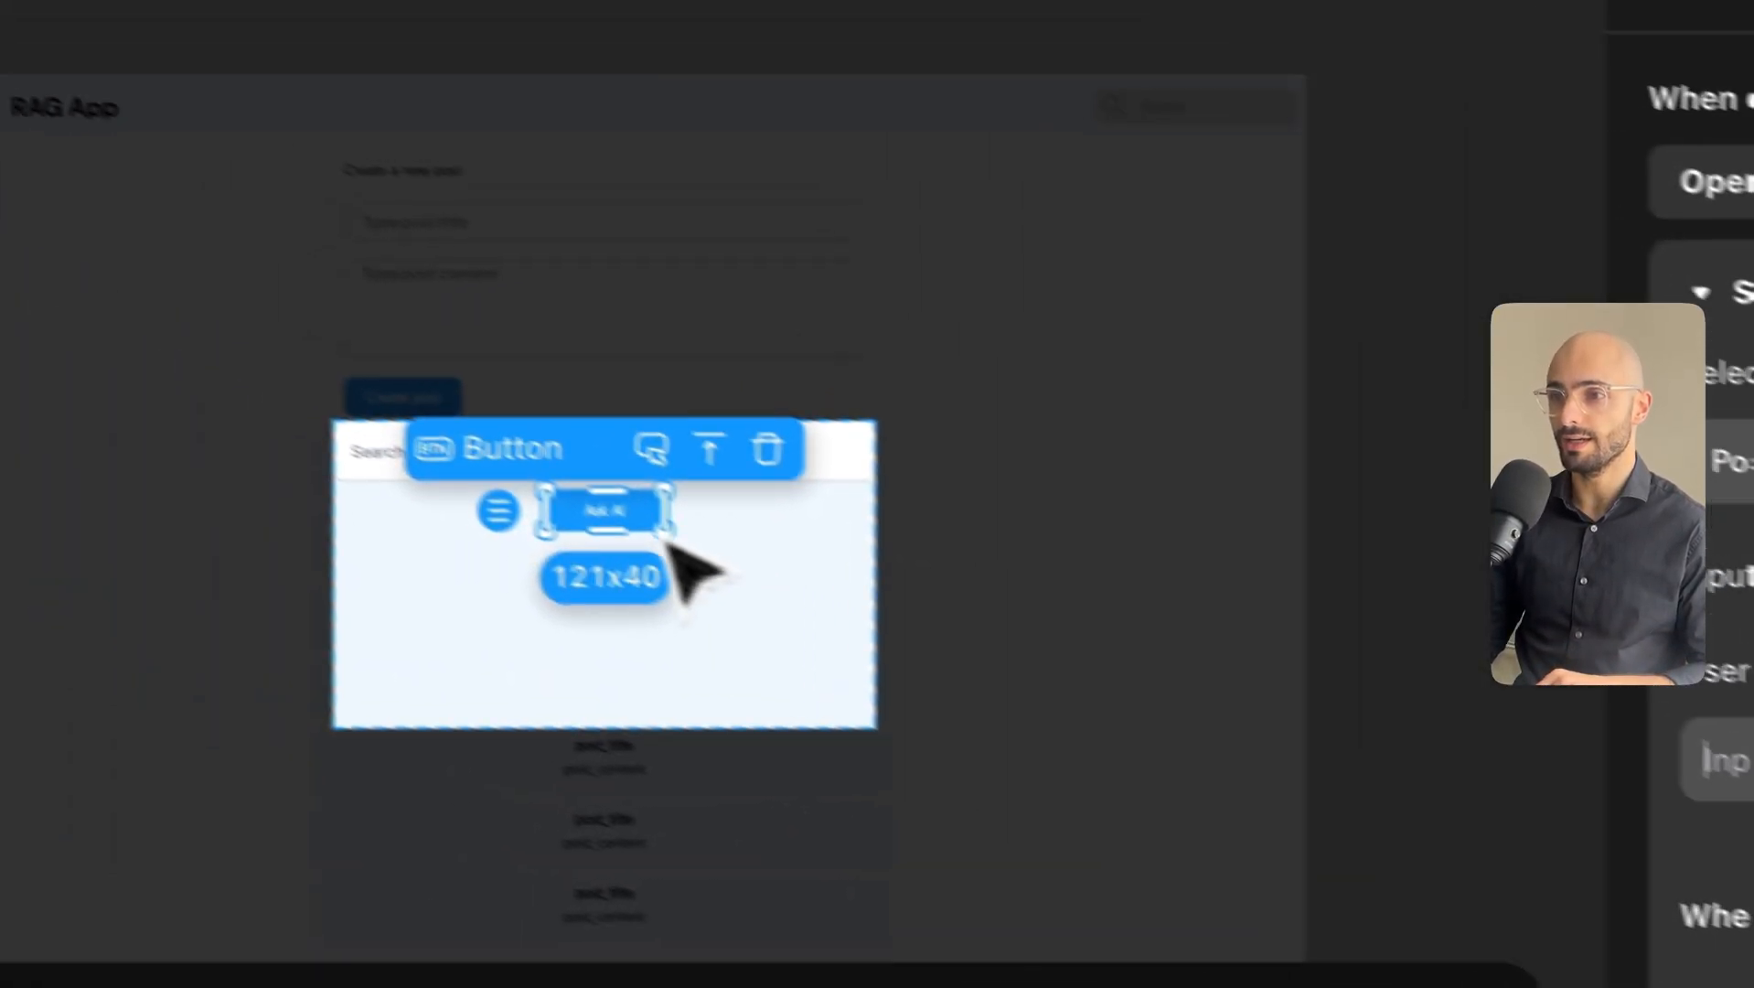
{"action": "left_click", "coordinate": [391, 459]}
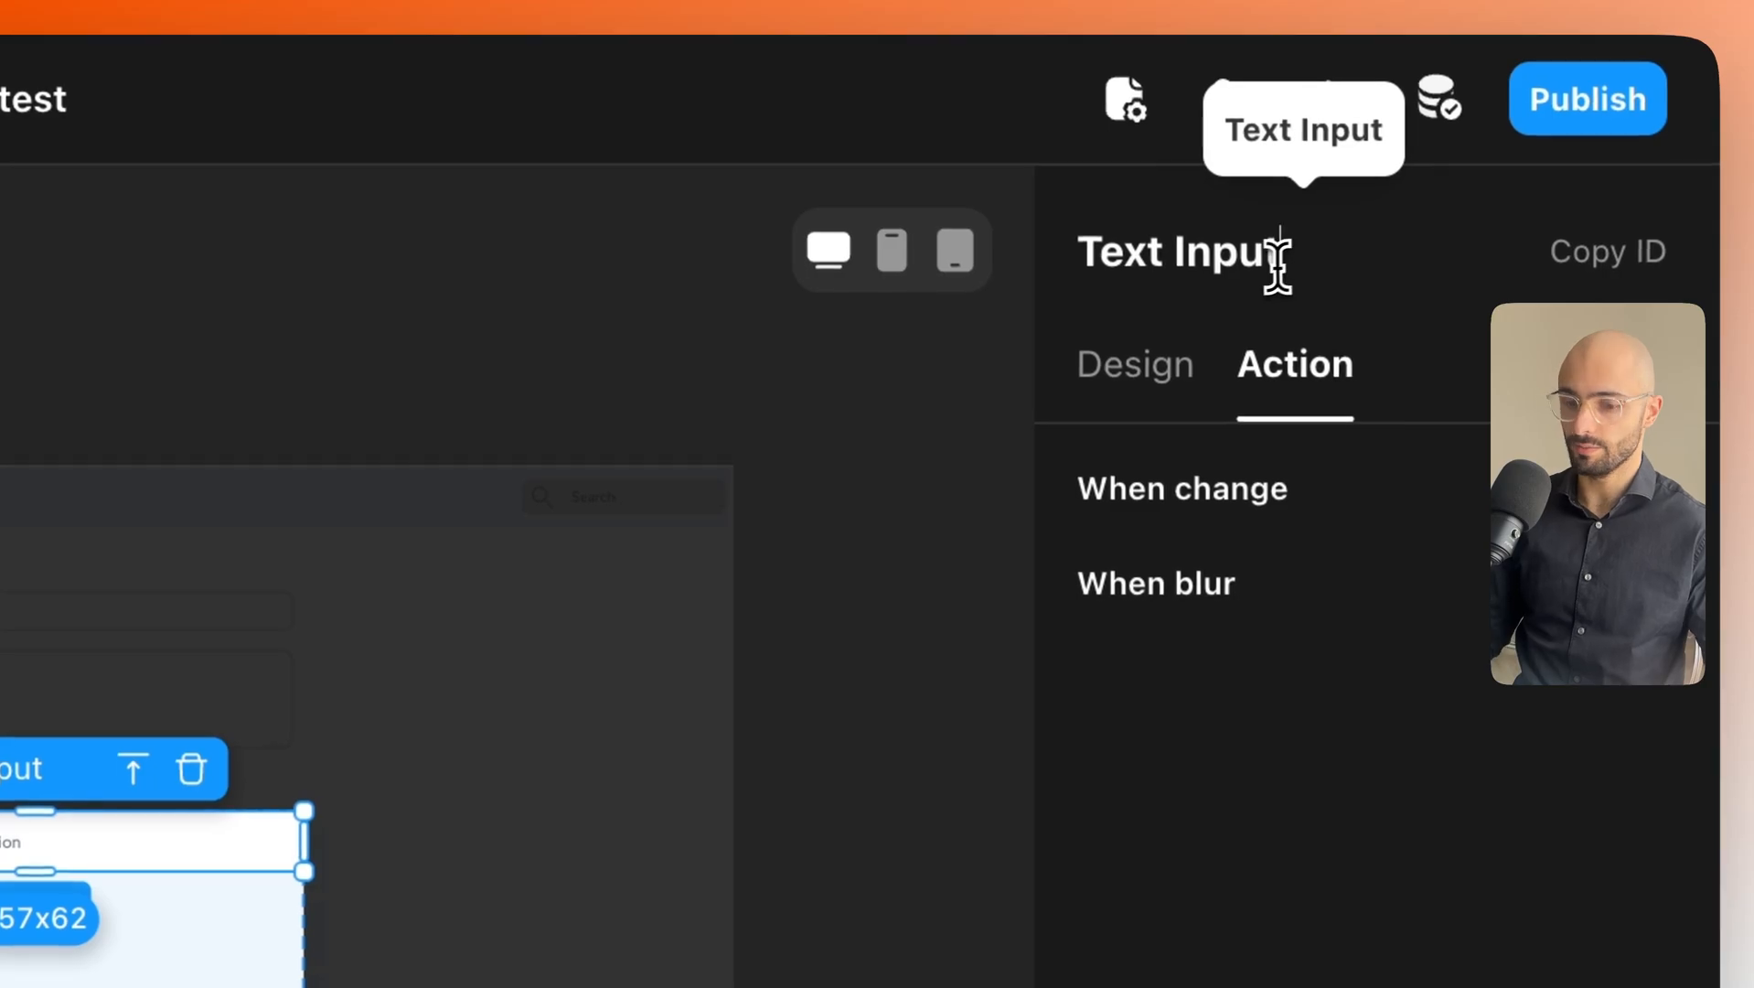
Rename the field 'Text Input Search bar' and bind UserQuestion to it.
{"action": "type", "text": "Search bar"}
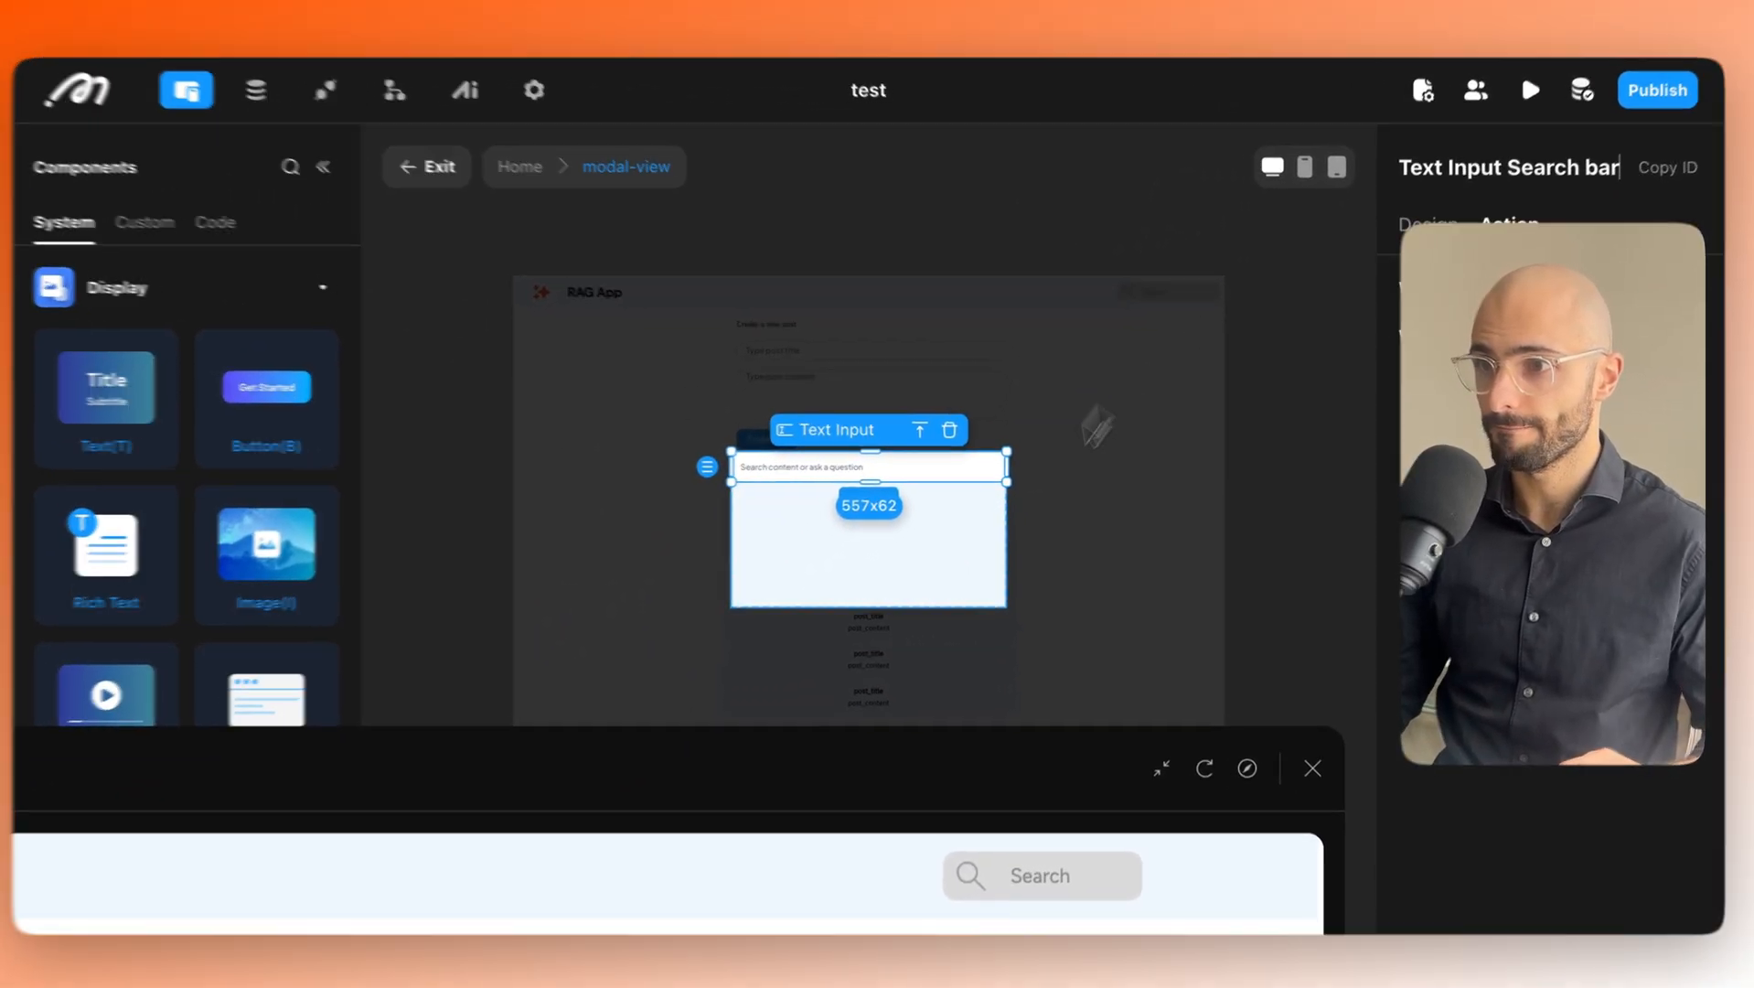
{"action": "left_click", "coordinate": [136, 958]}
{"action": "left_click", "coordinate": [529, 532]}
{"action": "left_click", "coordinate": [1130, 233]}
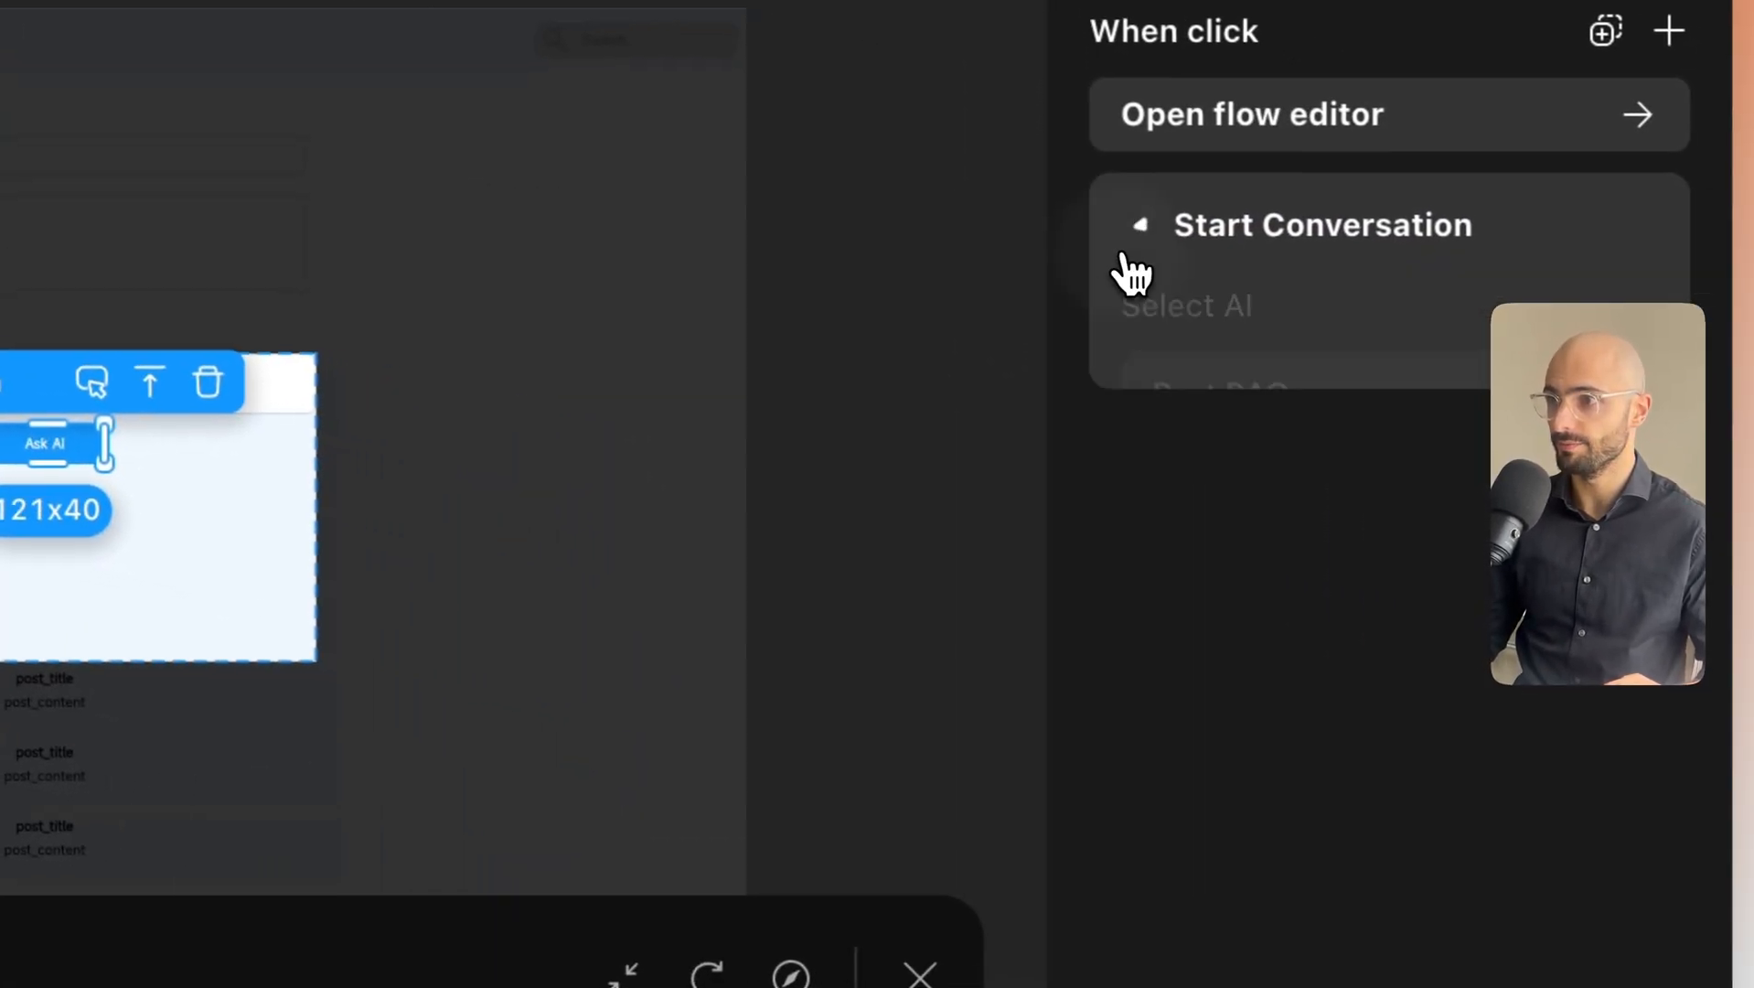
{"action": "left_click", "coordinate": [1322, 703]}
{"action": "type", "text": "/"}
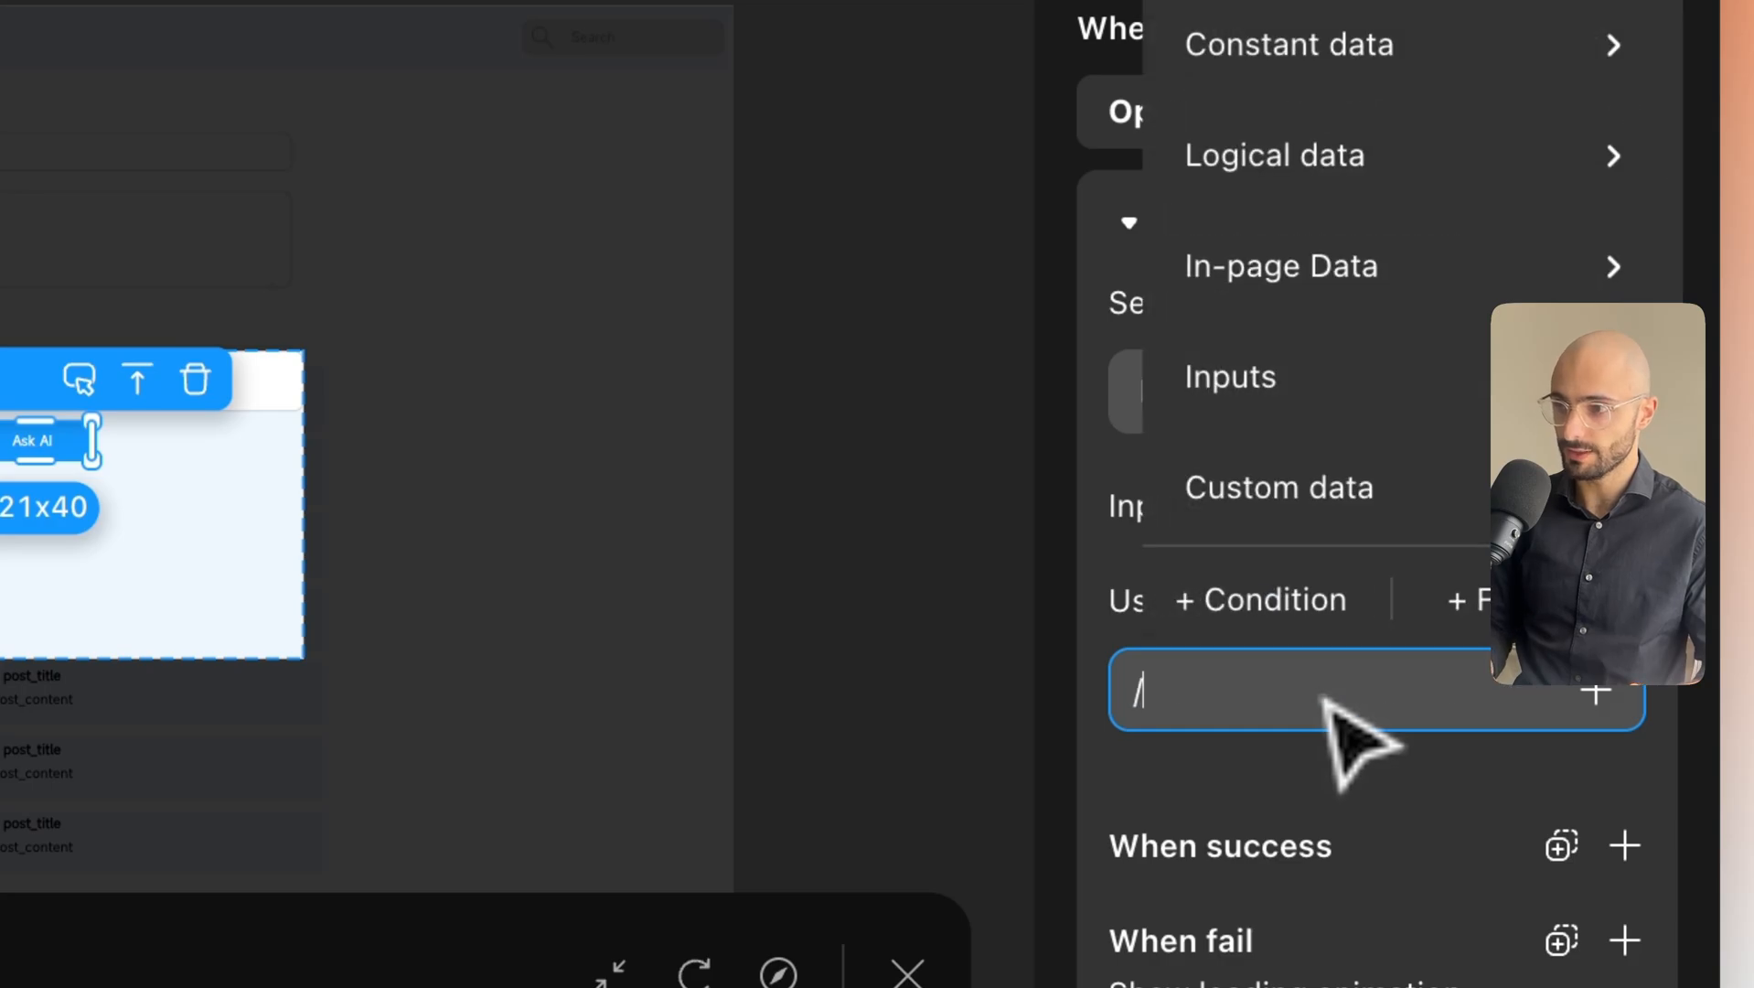
{"action": "mouse_move", "coordinate": [1323, 419]}
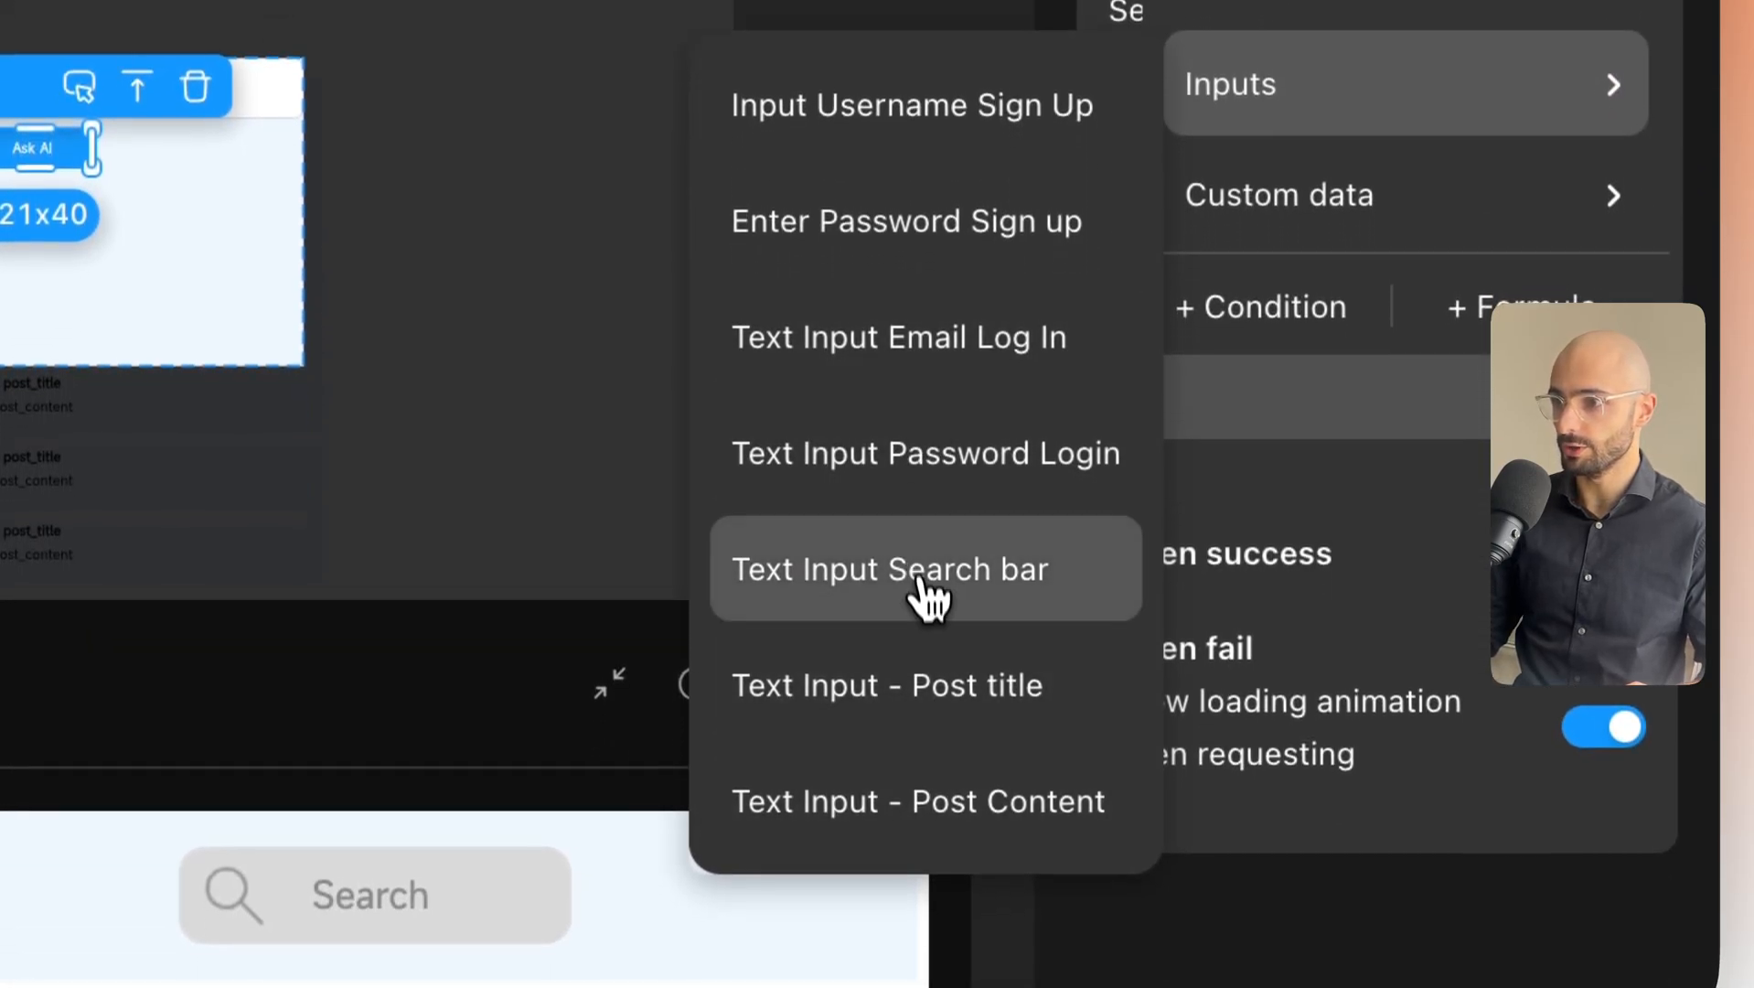
{"action": "left_click", "coordinate": [891, 611]}
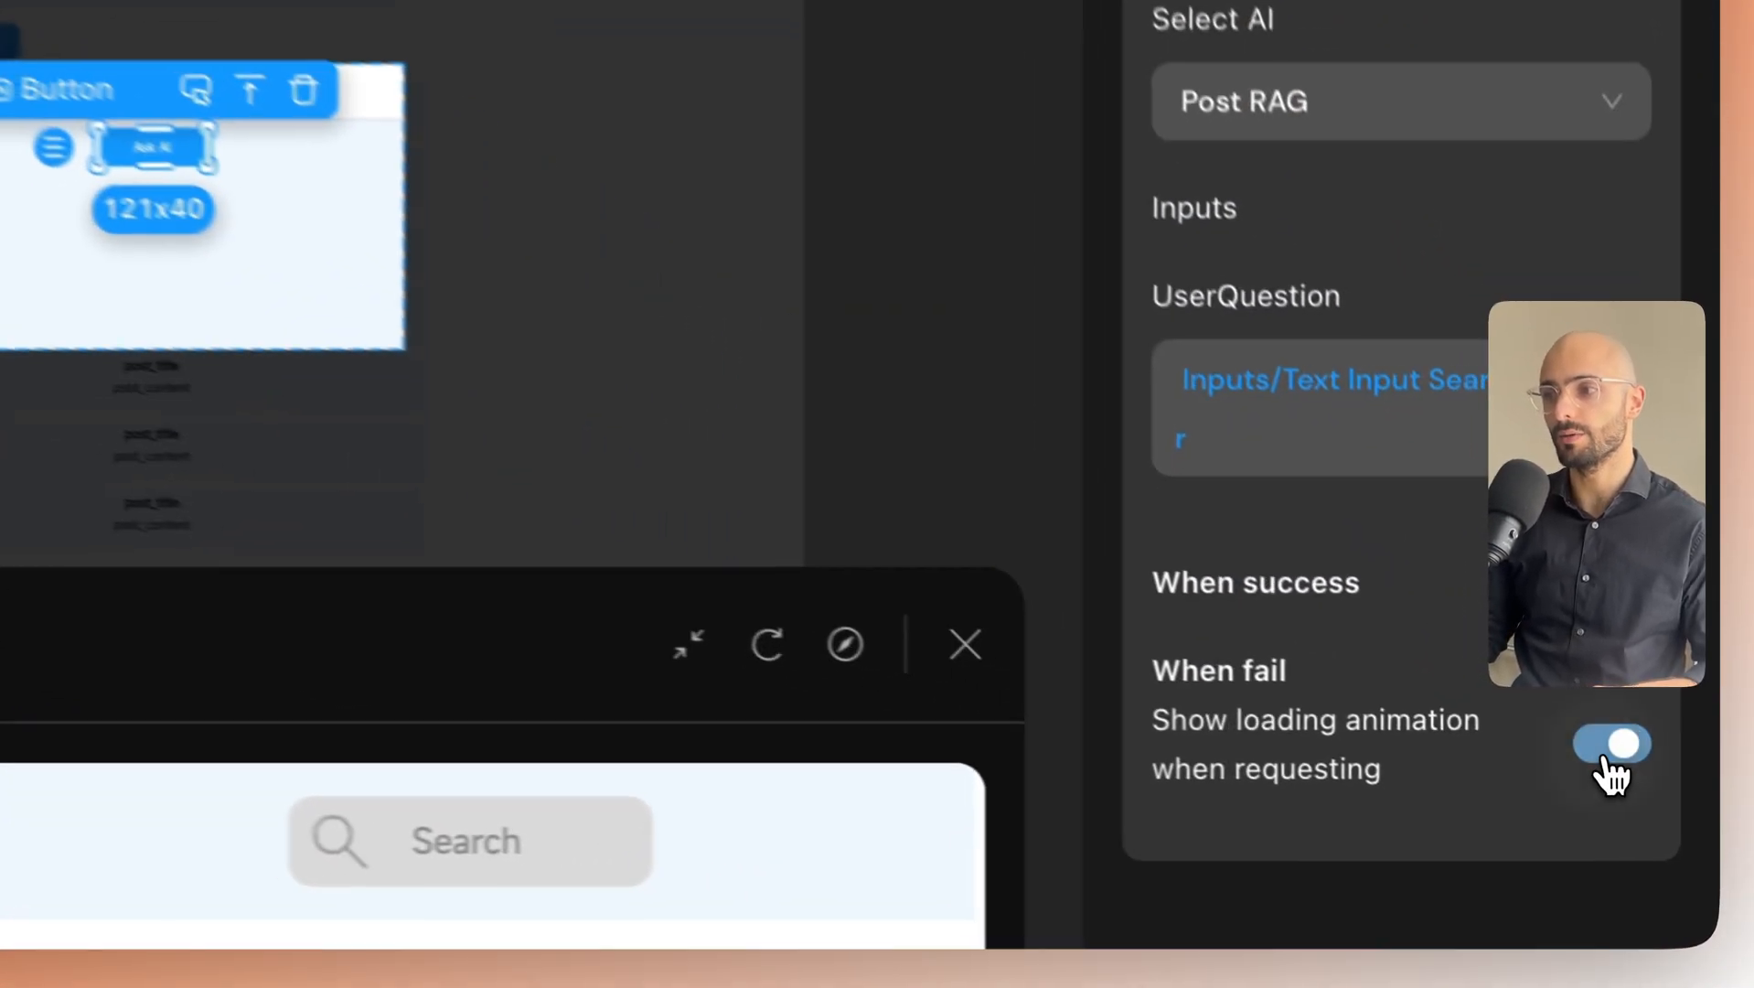
Keep the loading animation while requesting enabled and begin adding an on-success action.
{"action": "left_click", "coordinate": [1660, 816]}
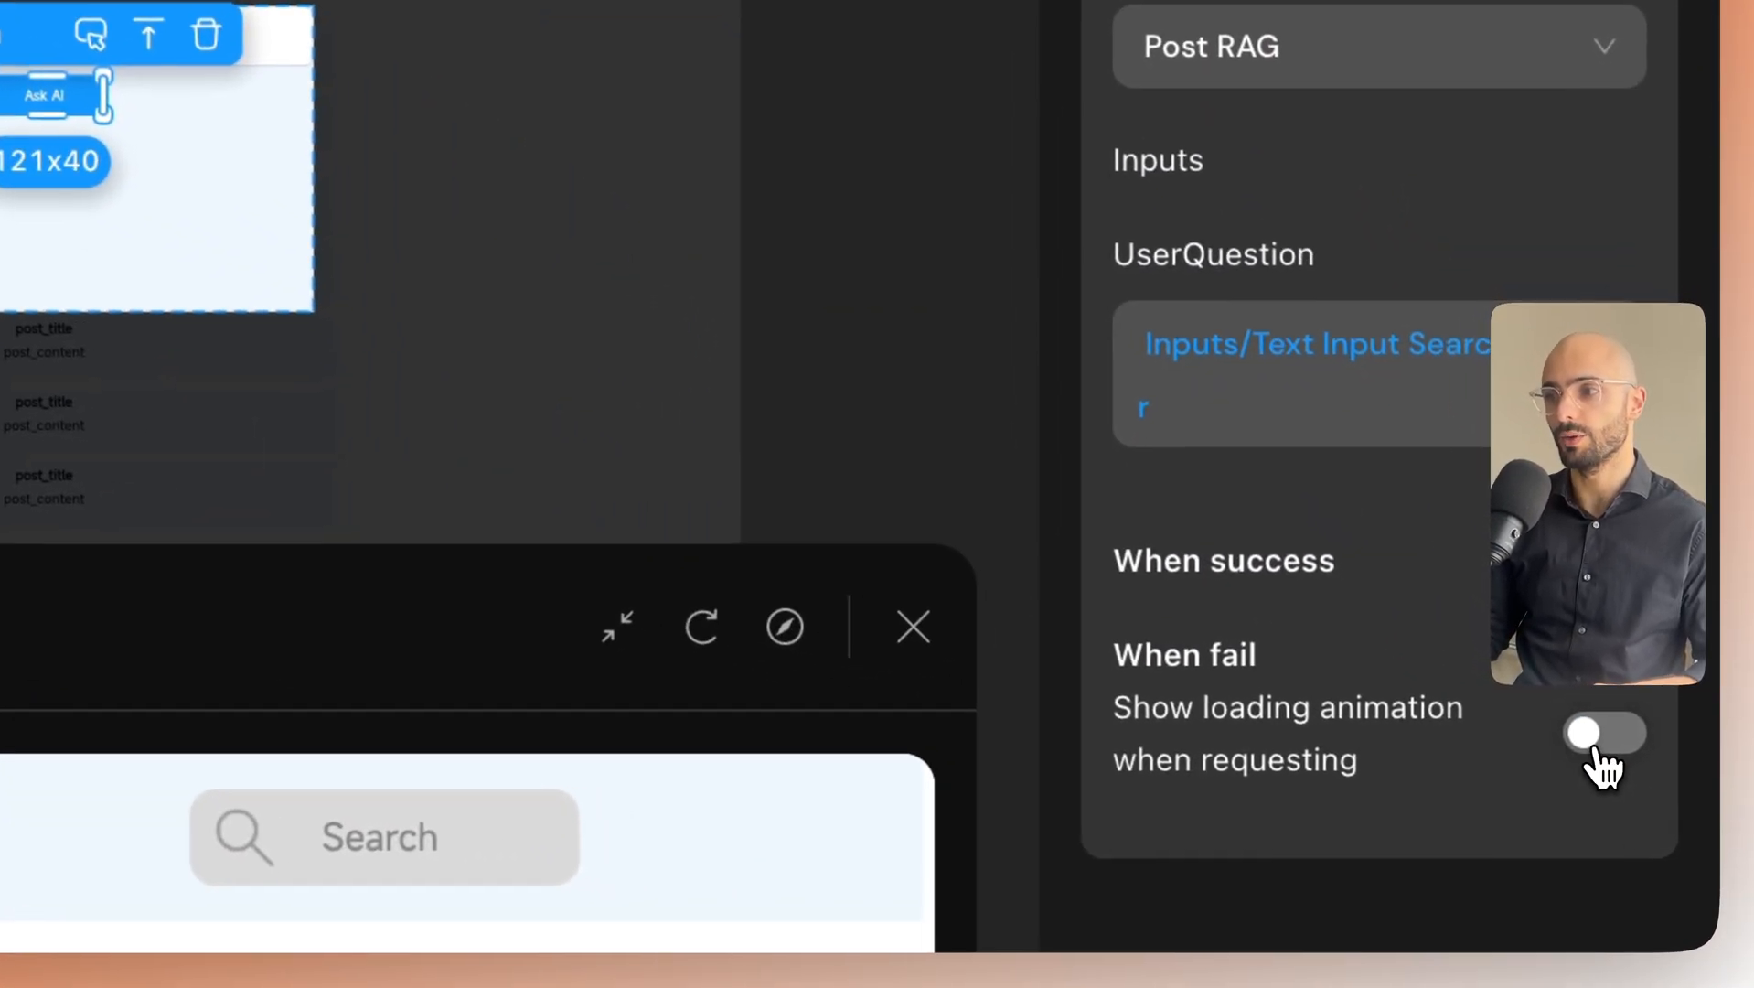
{"action": "left_click", "coordinate": [1660, 816]}
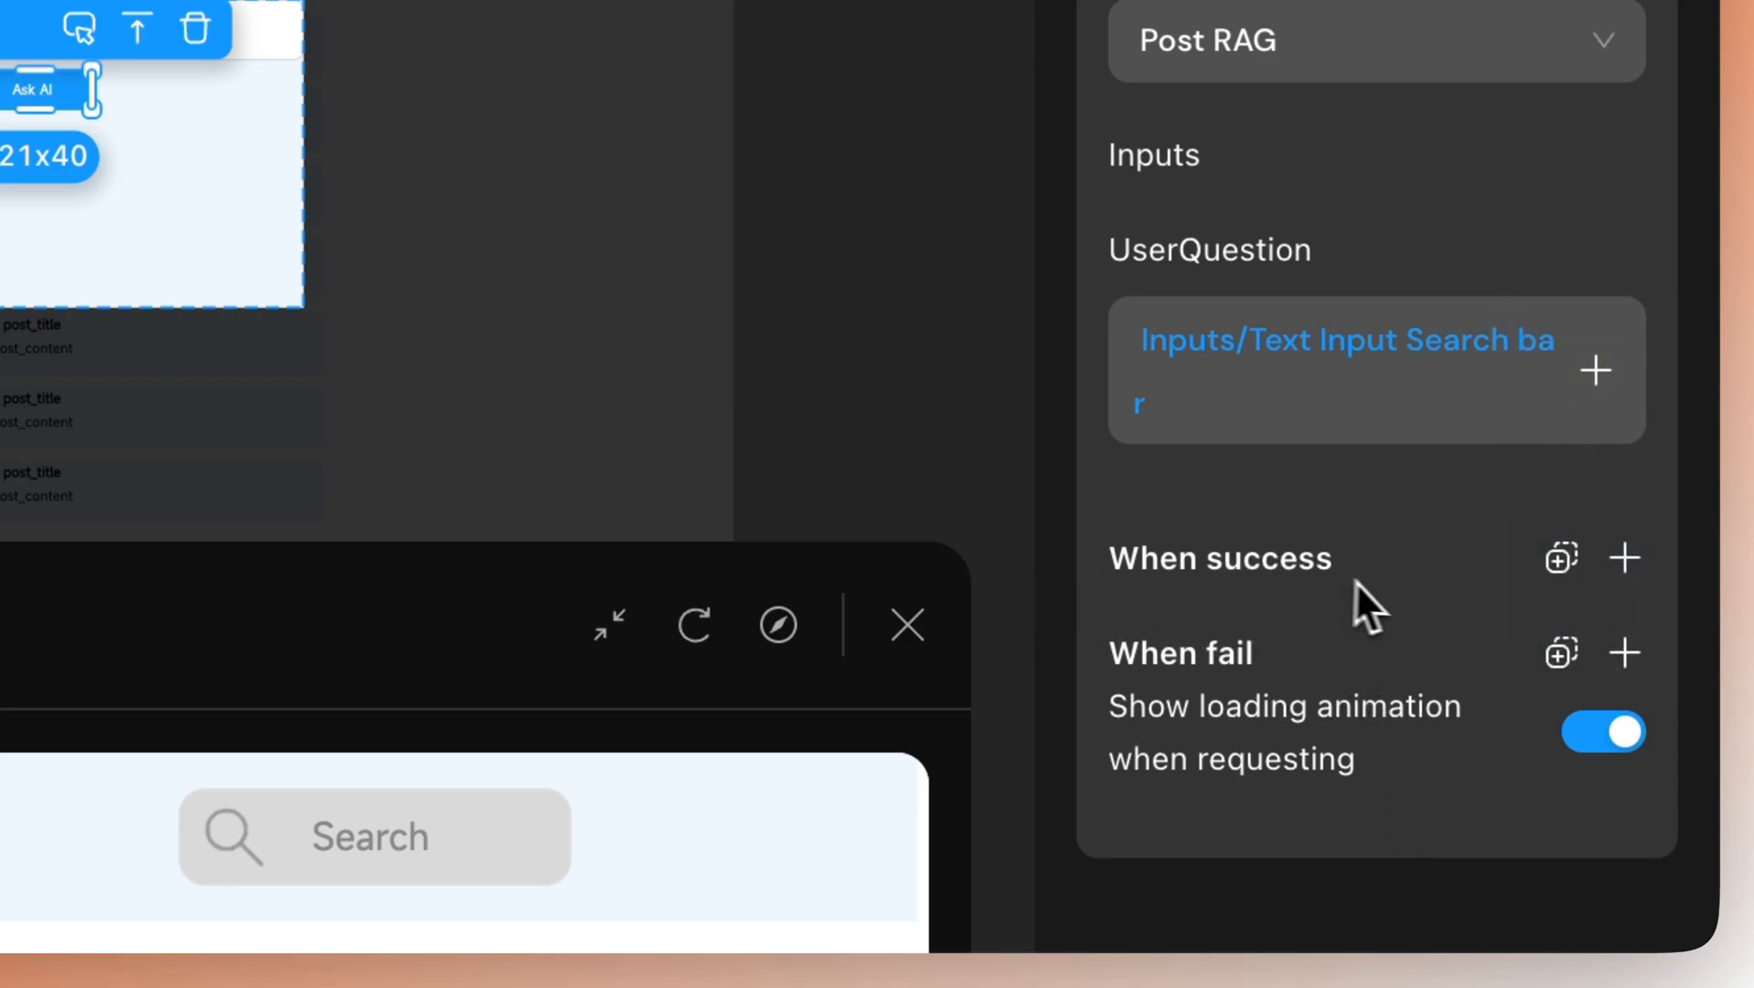
{"action": "left_click", "coordinate": [1624, 558]}
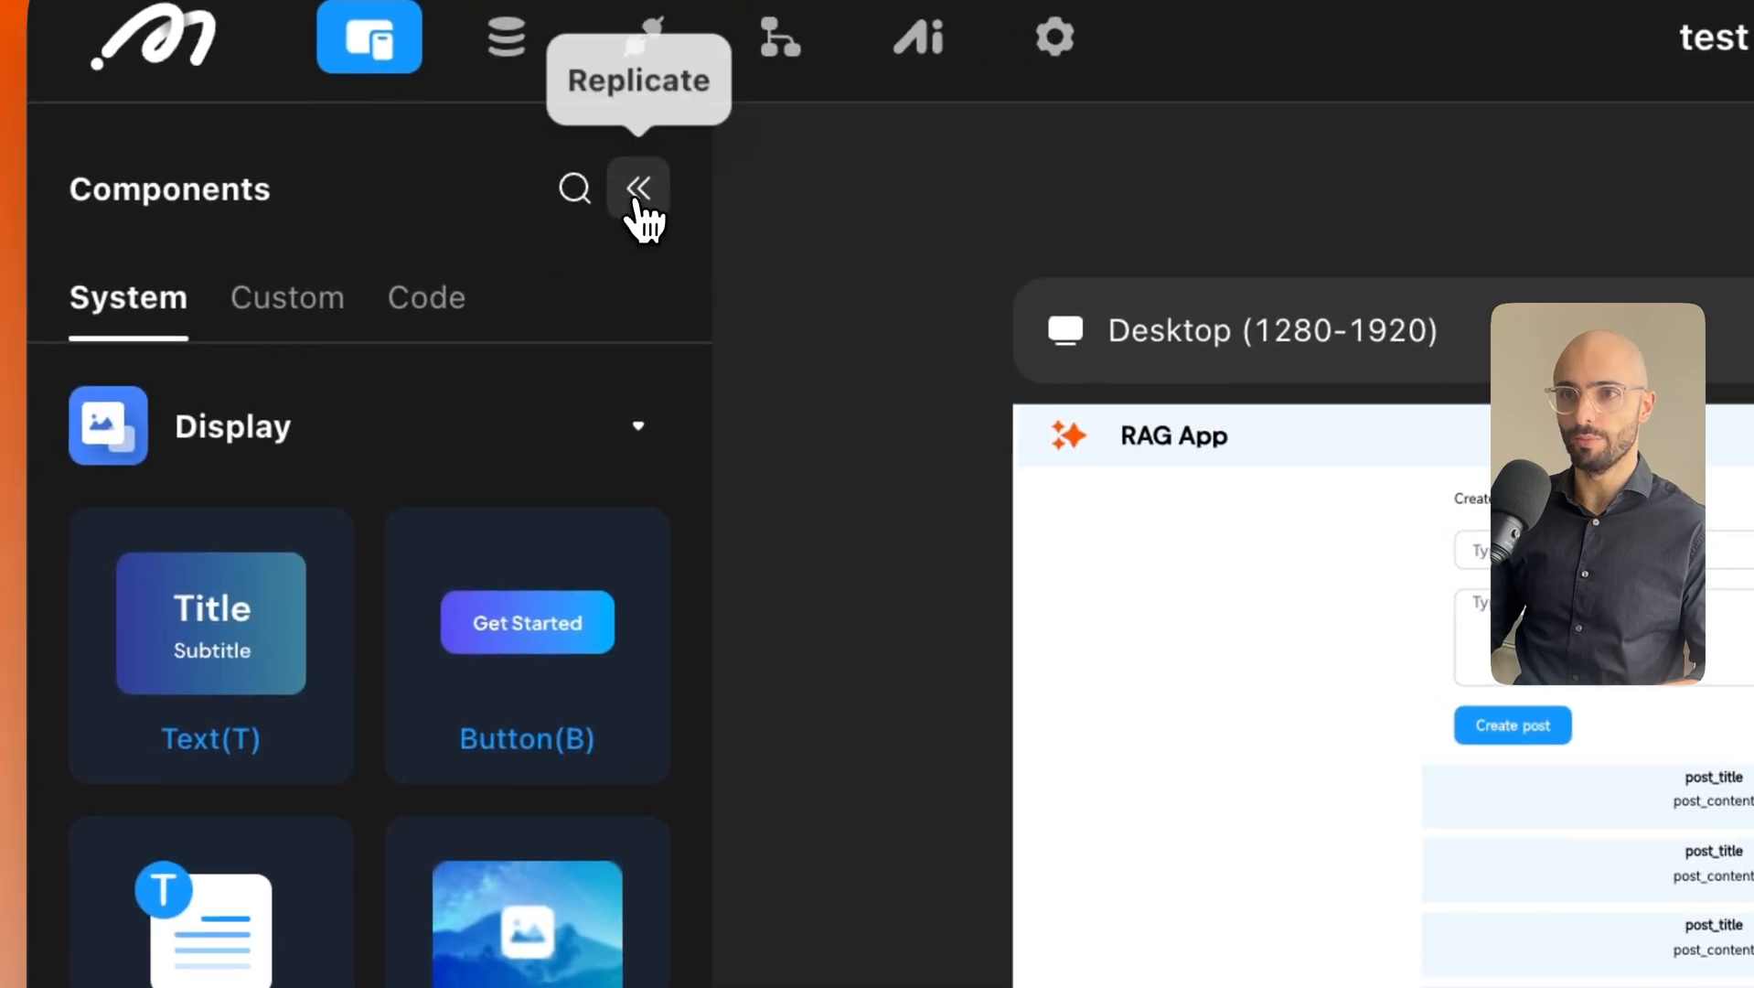
Show the Home page Desktop frame's data settings with parameters, variables and data sources.
{"action": "left_click", "coordinate": [146, 138]}
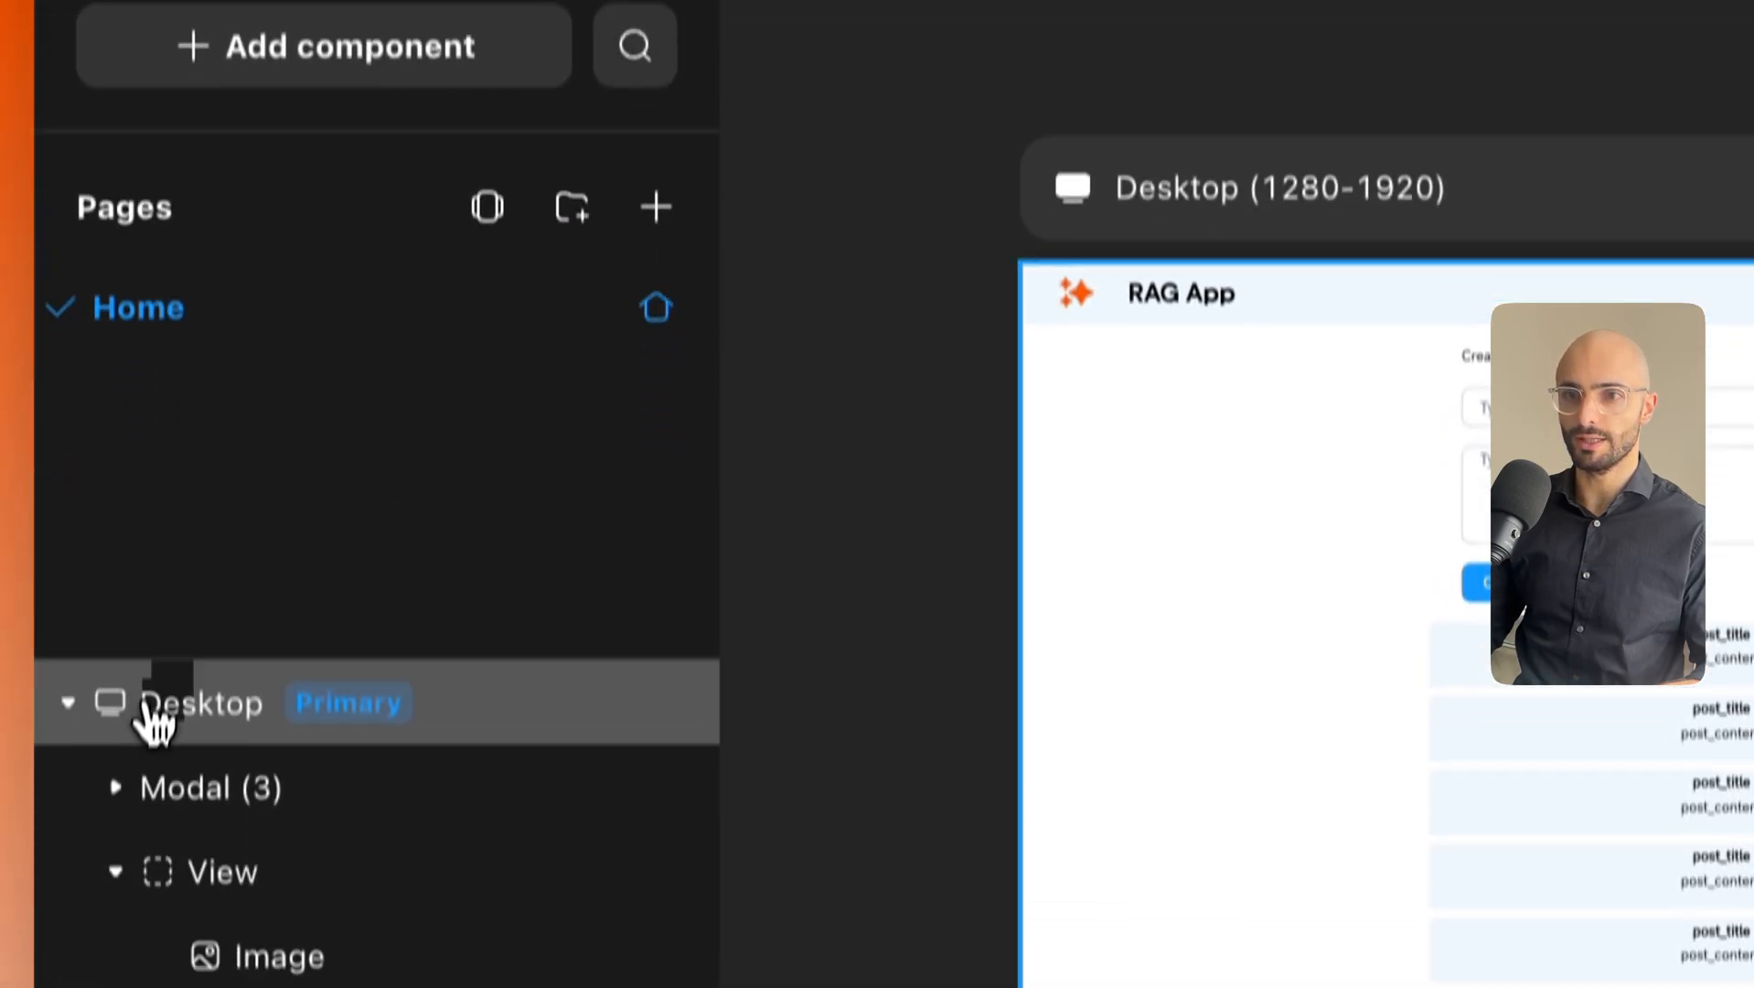
{"action": "left_click", "coordinate": [183, 454]}
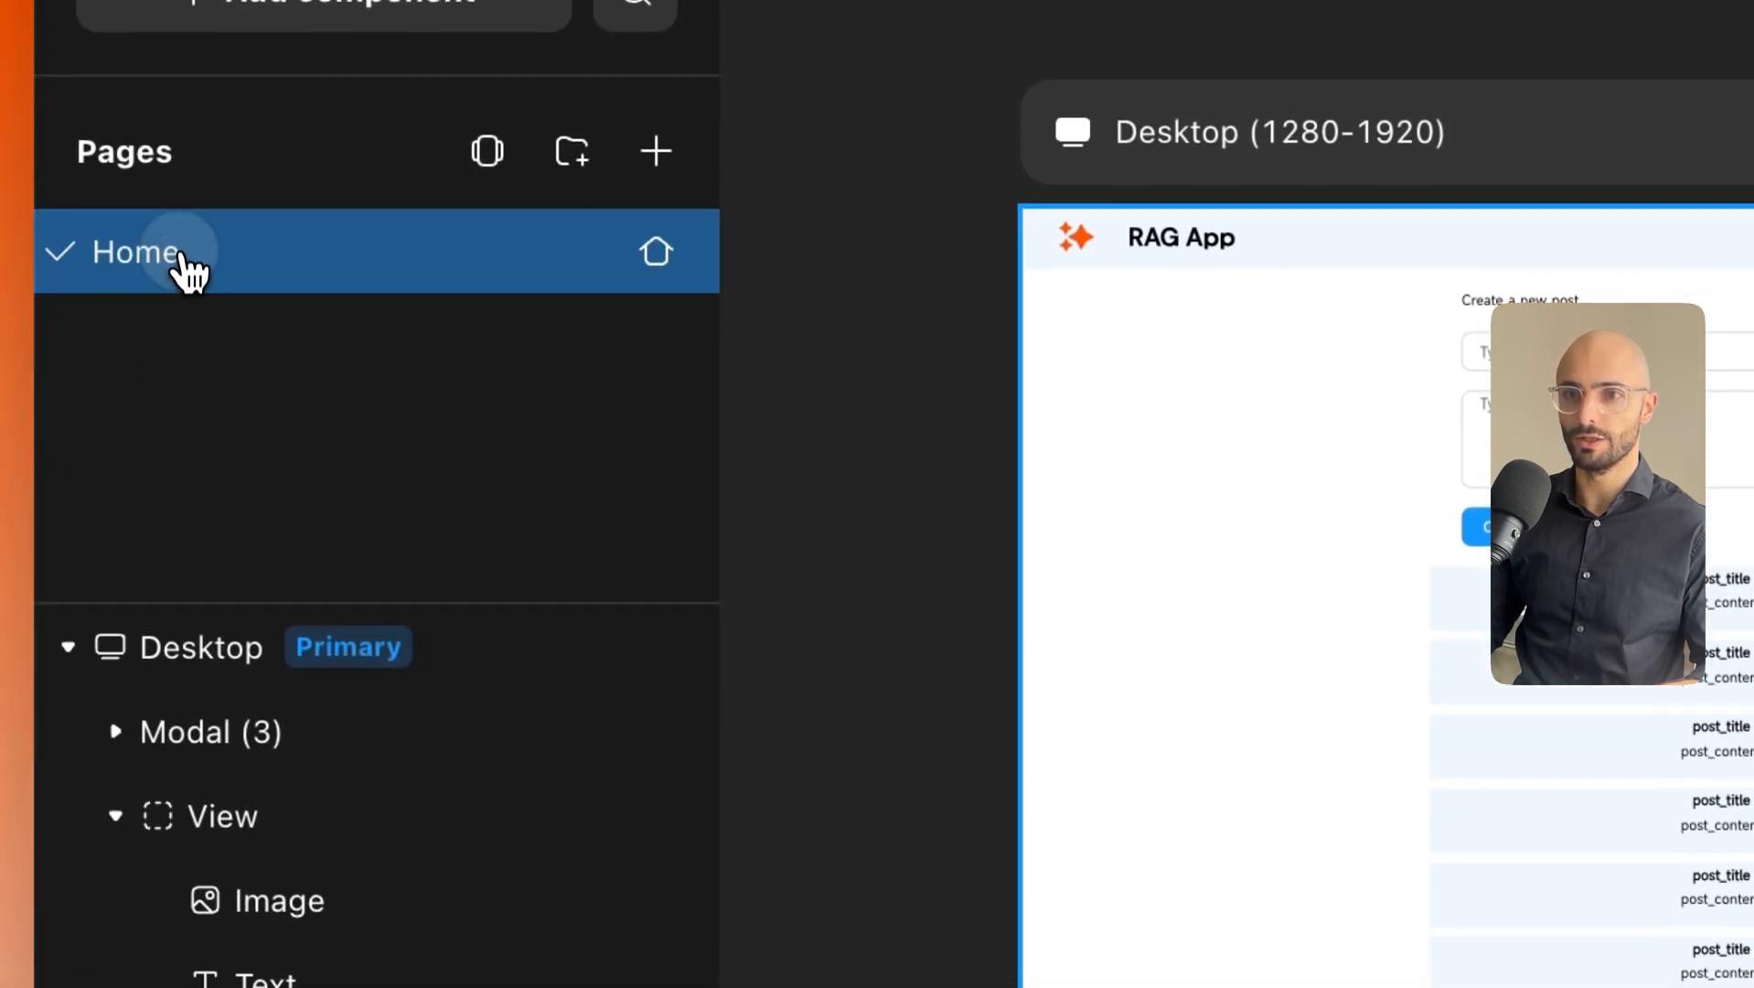
{"action": "left_click", "coordinate": [216, 666]}
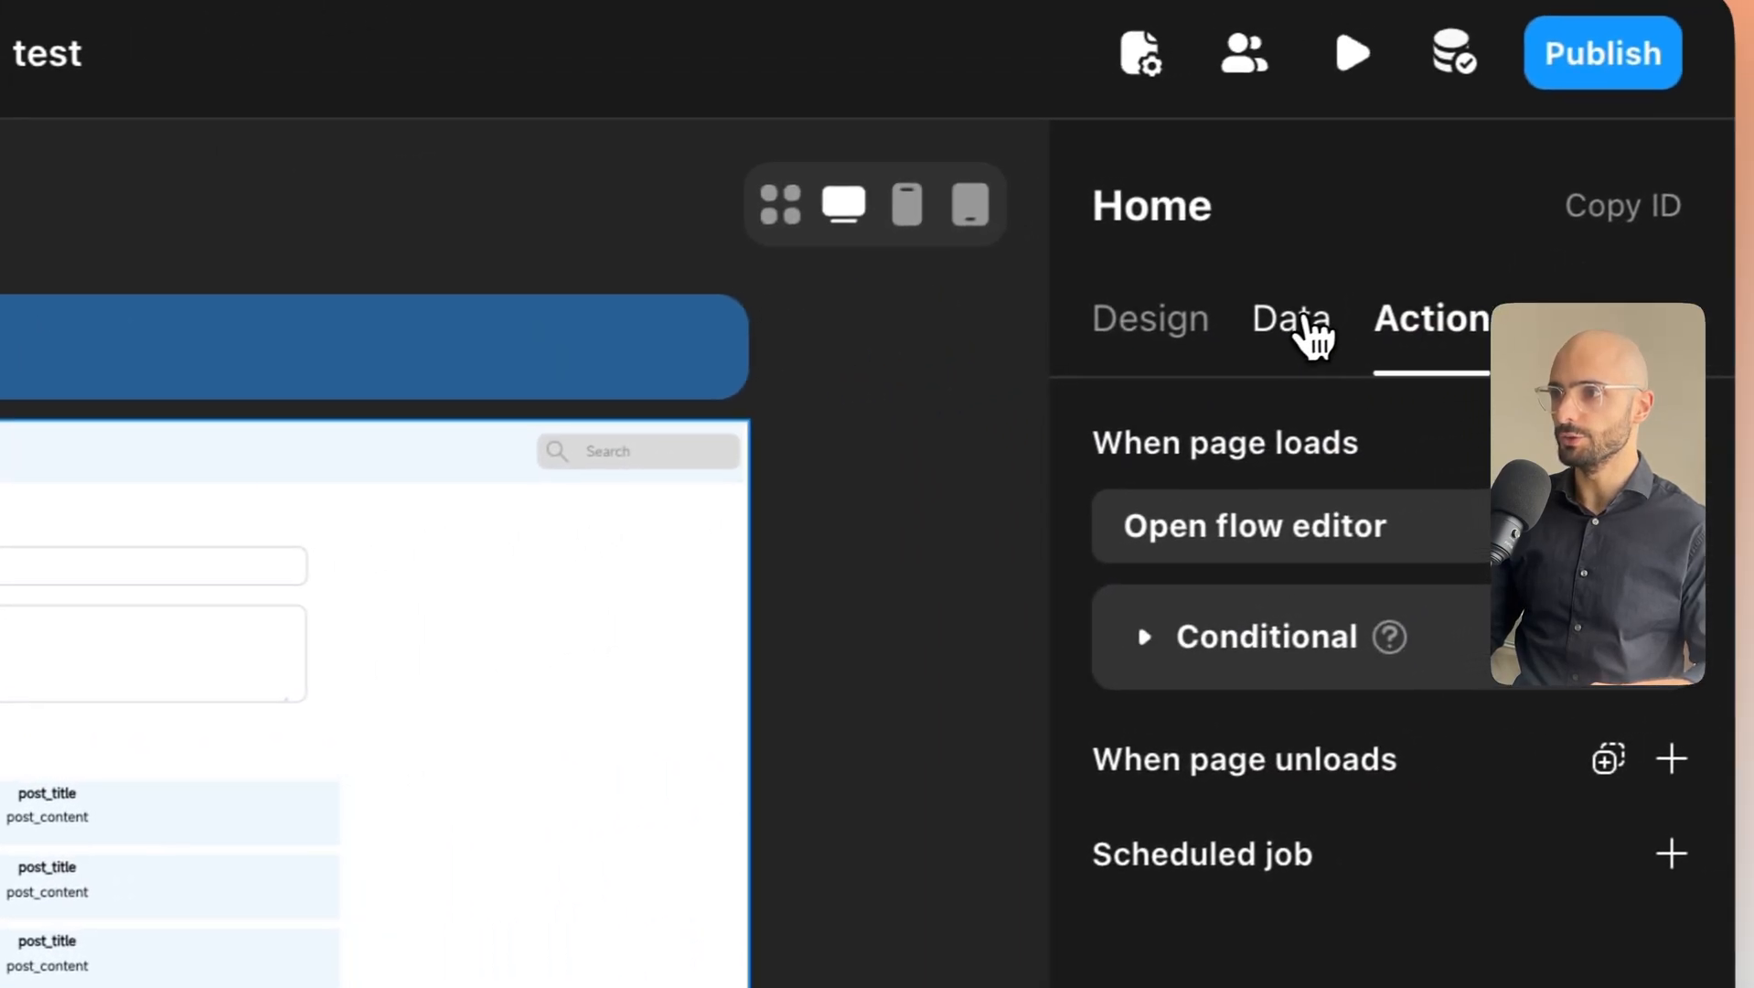
{"action": "left_click", "coordinate": [1304, 322]}
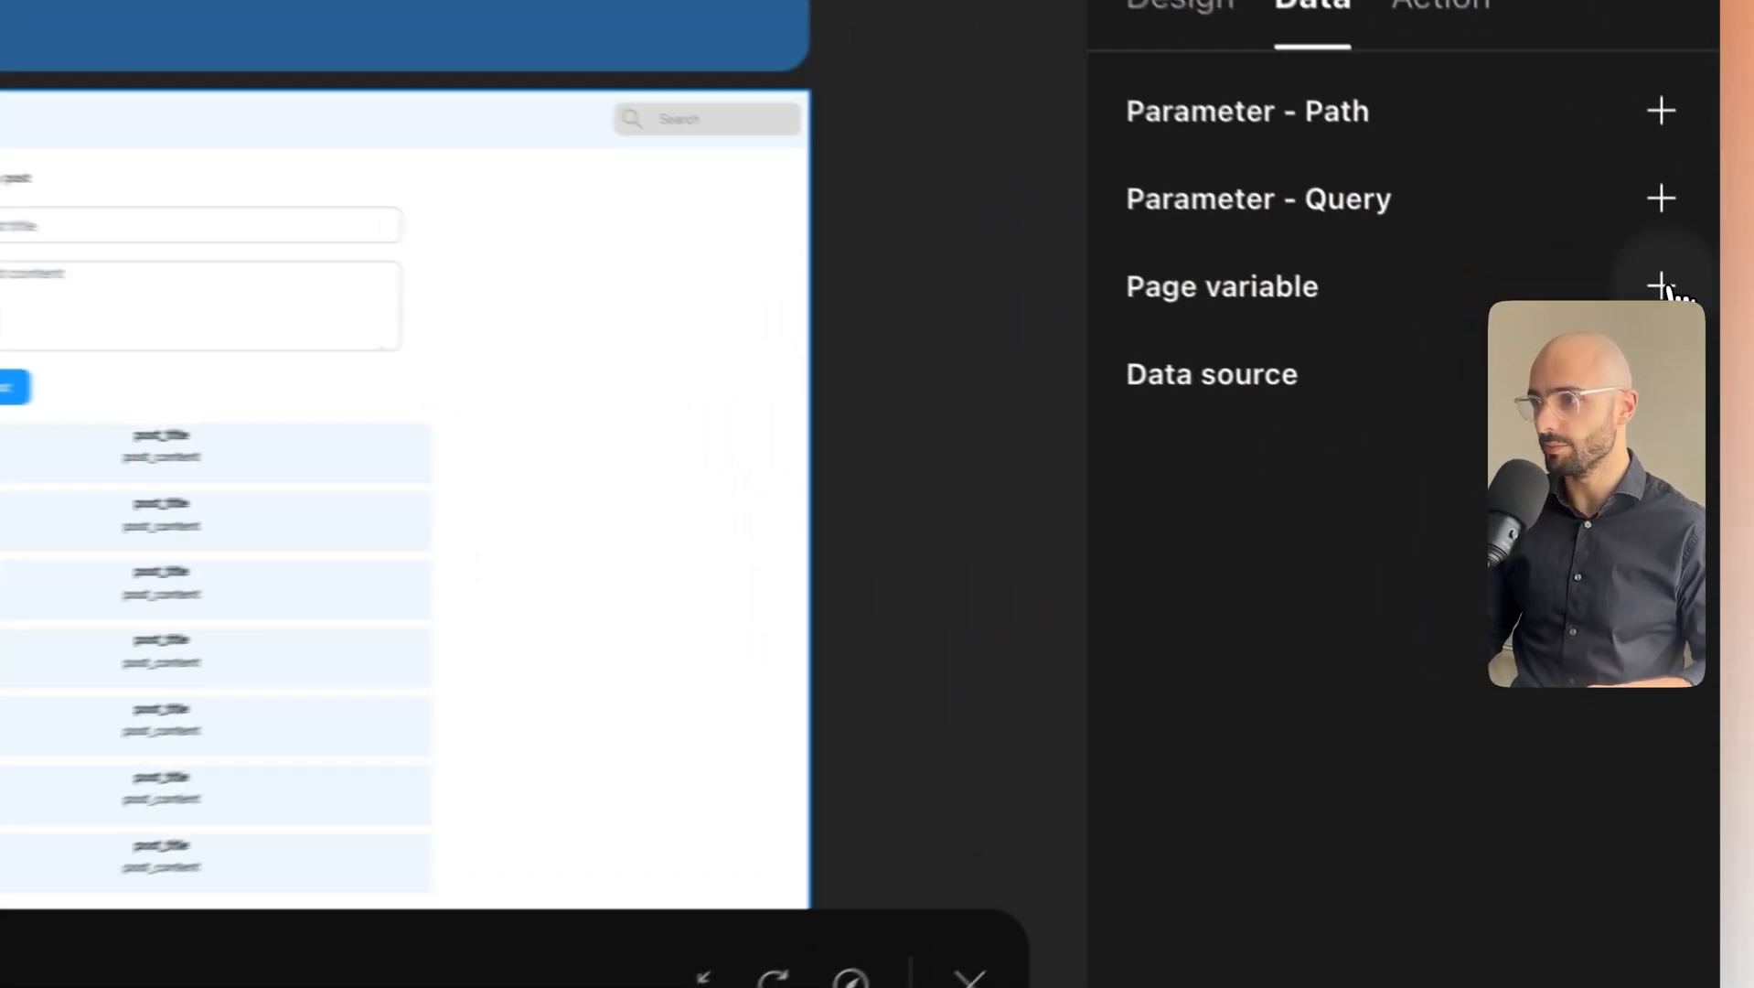
Add a page variable, rename variable0 to ai_answer, and keep its type as Text.
{"action": "left_click", "coordinate": [1688, 383]}
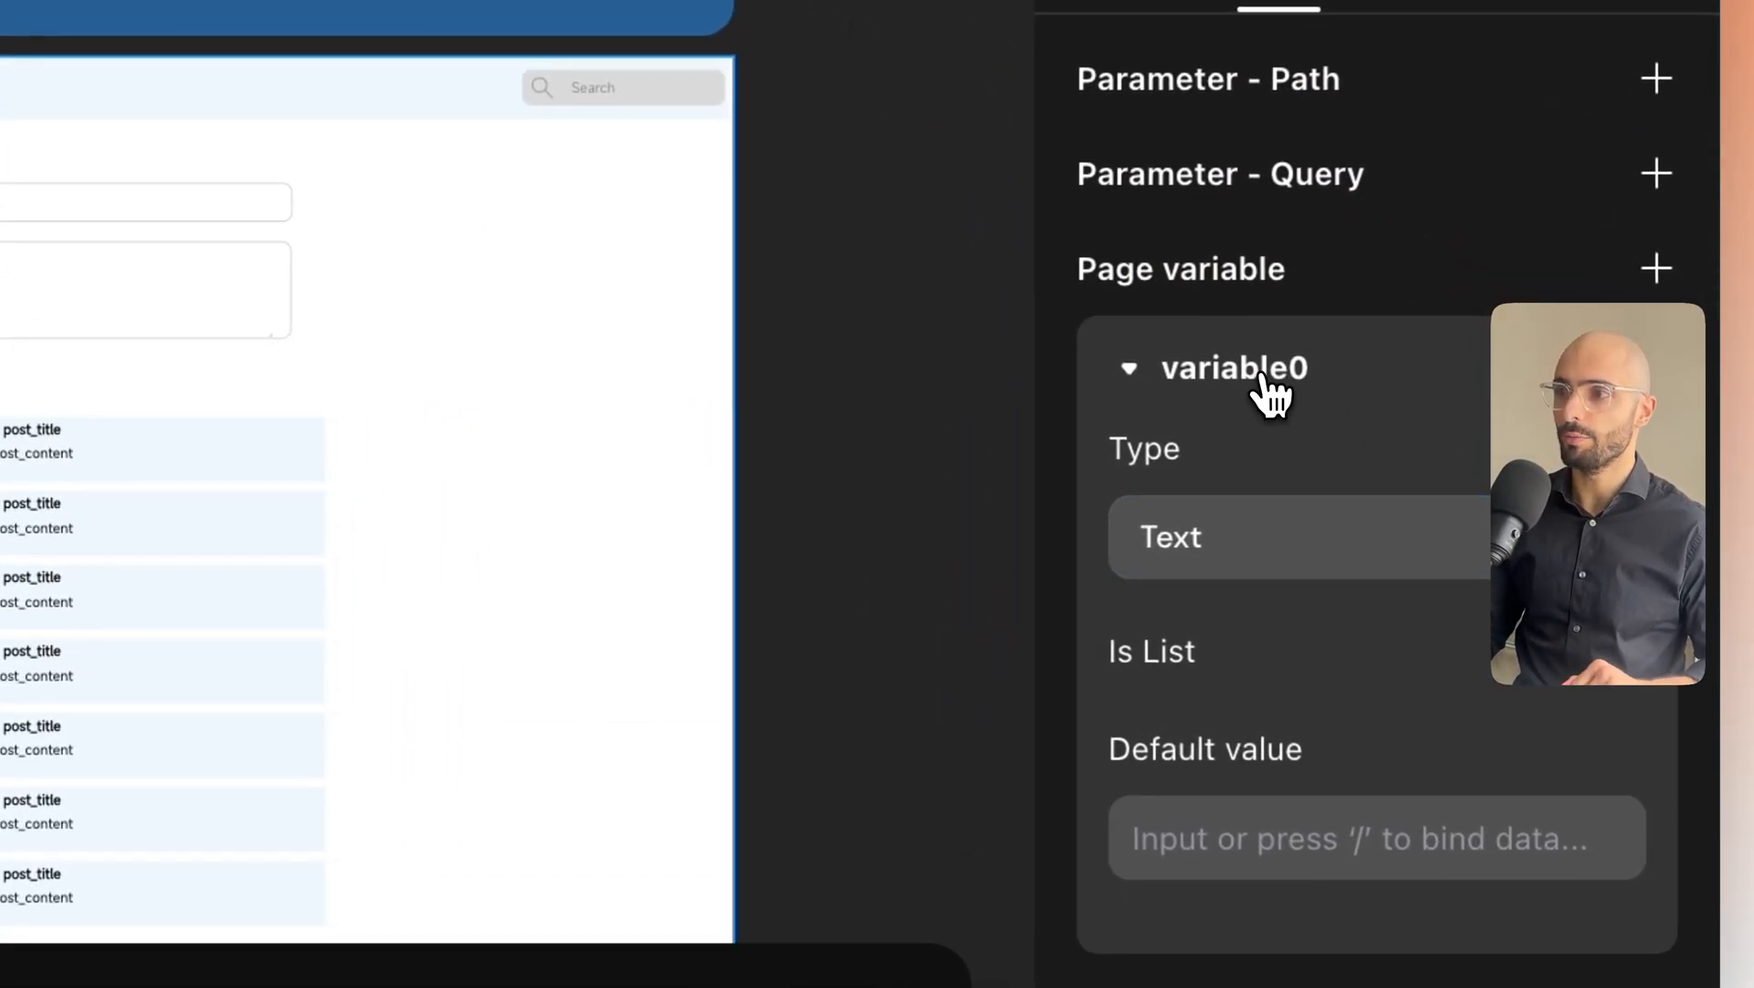
{"action": "left_click", "coordinate": [1261, 375]}
{"action": "double_click", "coordinate": [1244, 372]}
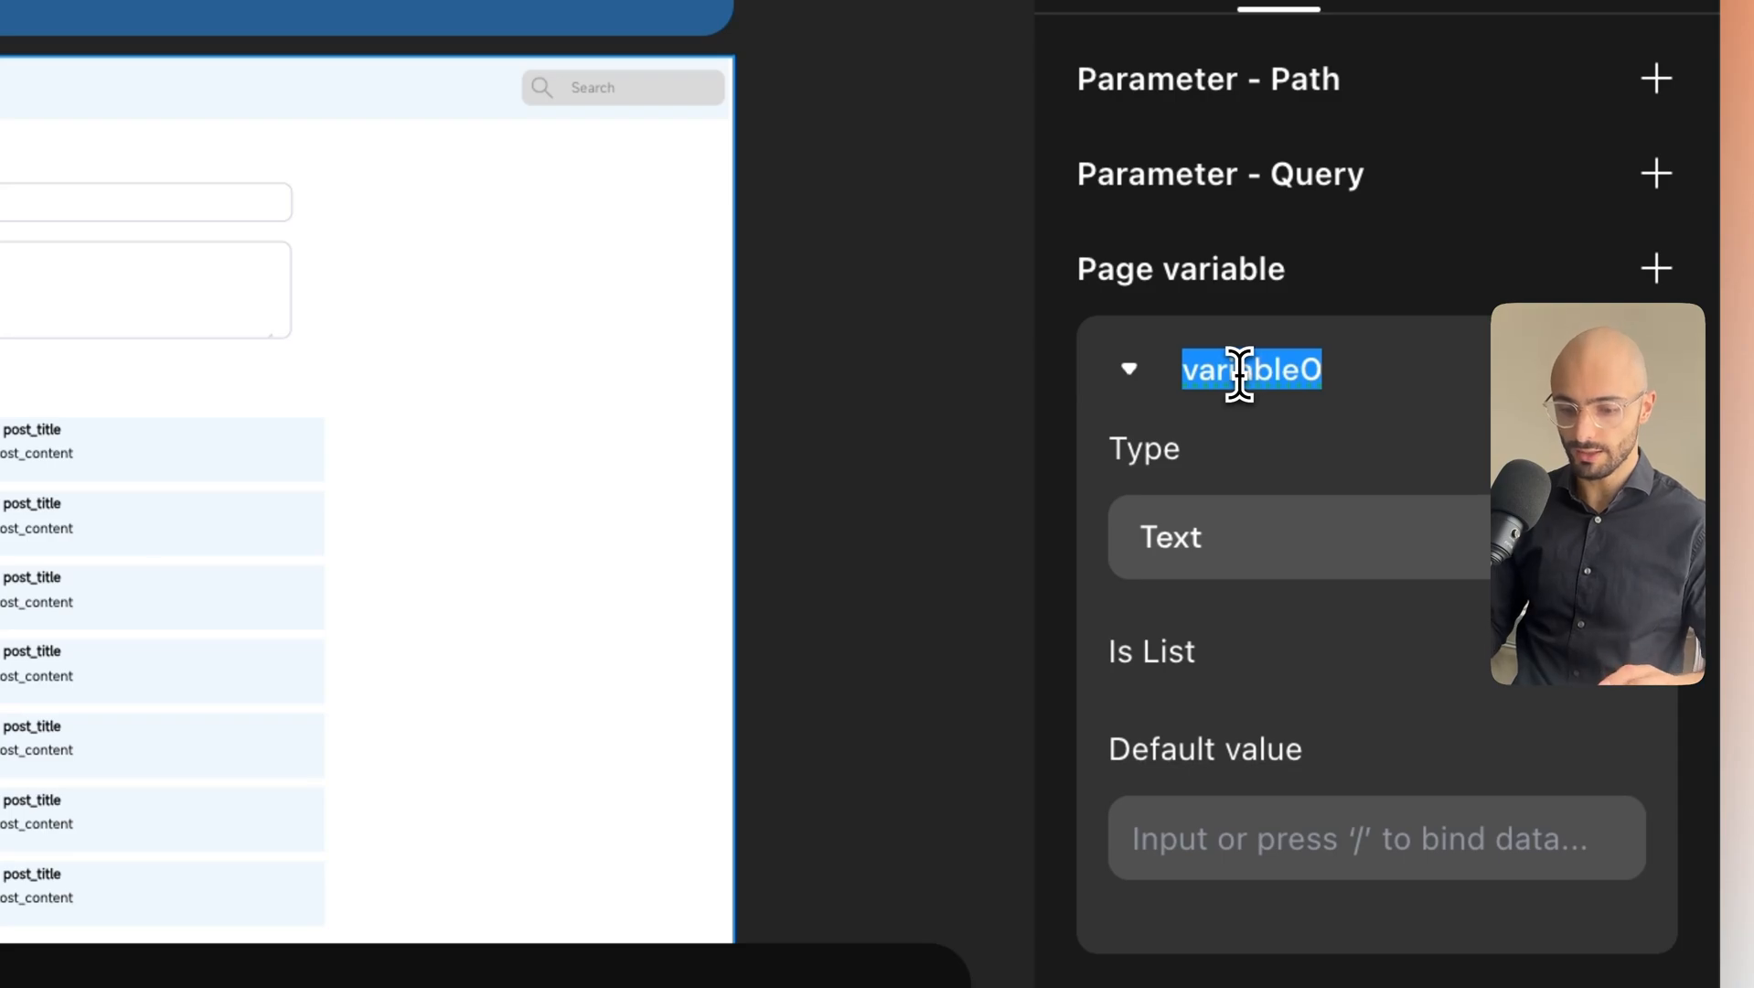
{"action": "type", "text": "ai_answer"}
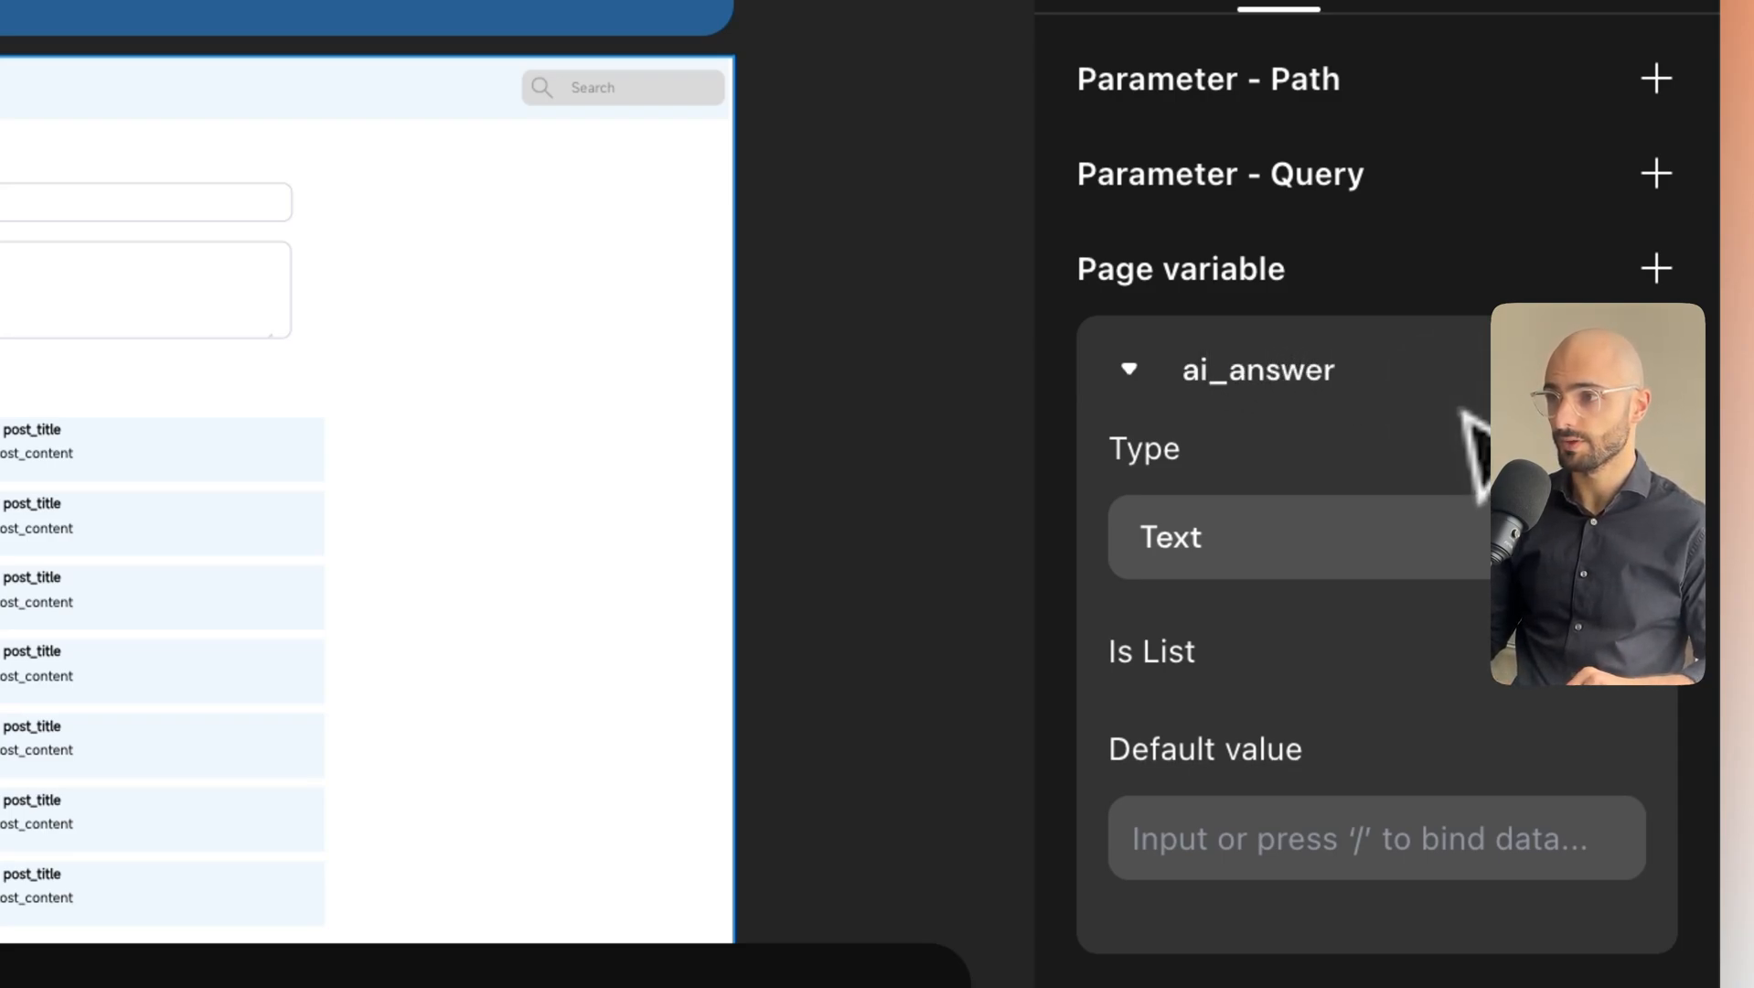
{"action": "key", "text": "Return"}
{"action": "left_click", "coordinate": [1310, 532]}
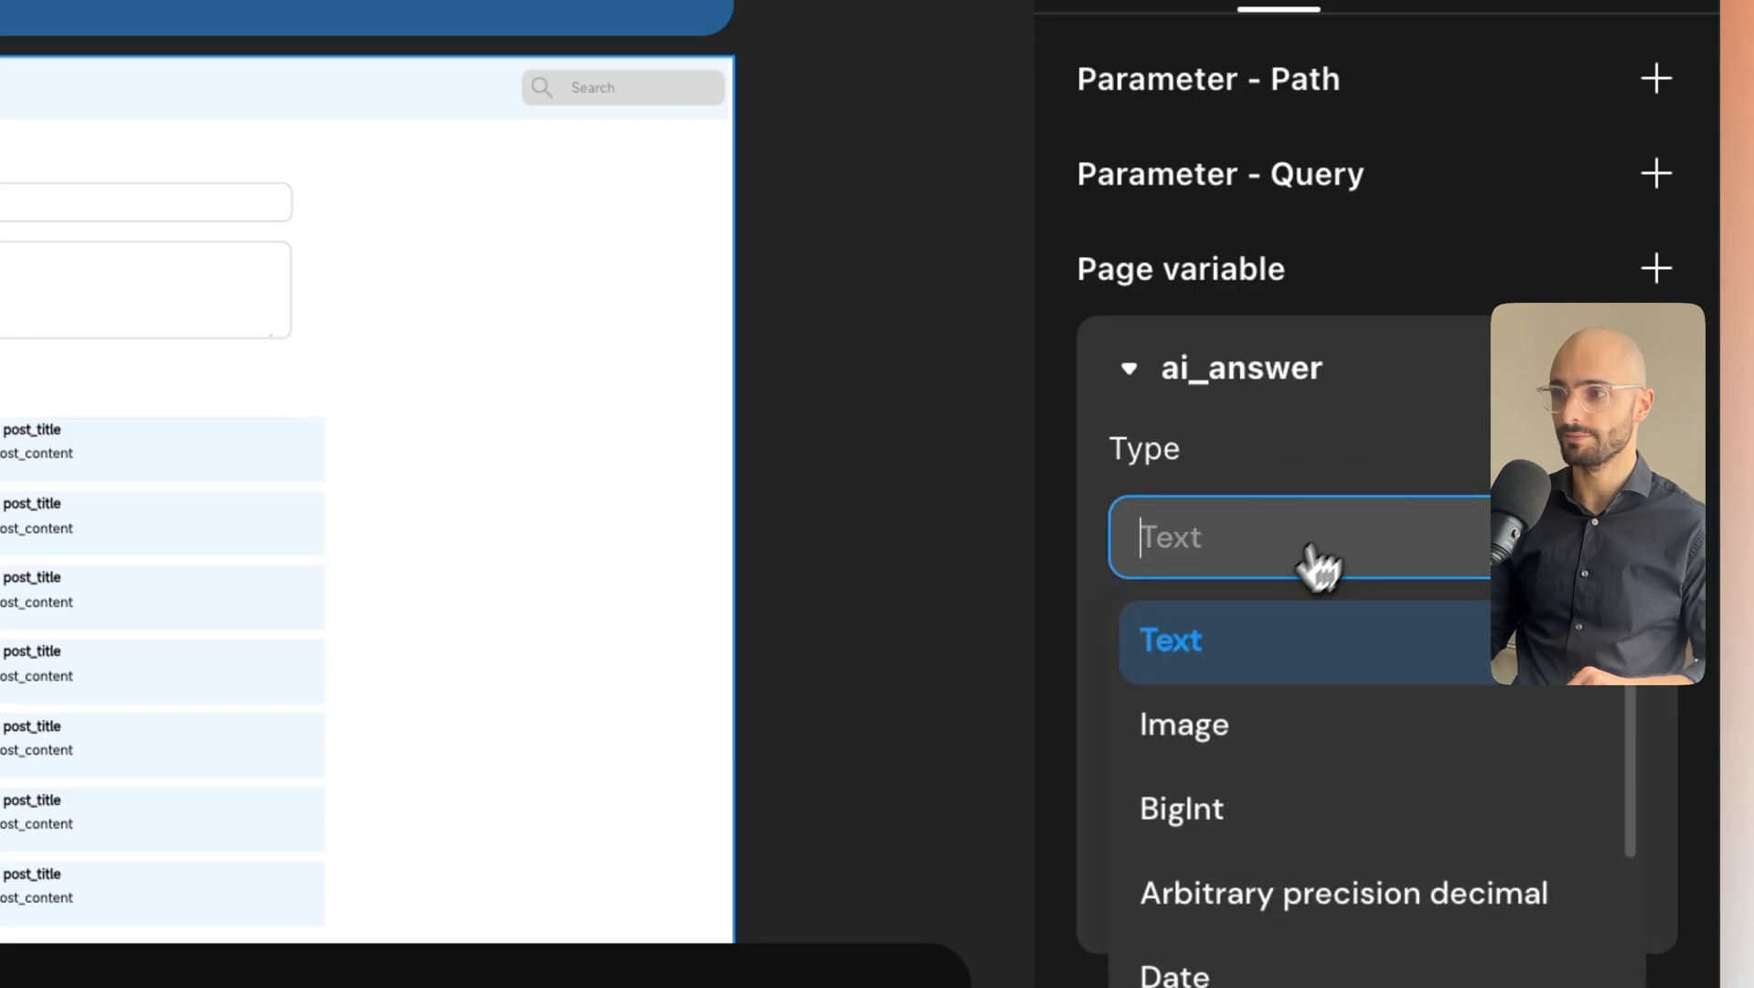
{"action": "left_click", "coordinate": [1238, 638]}
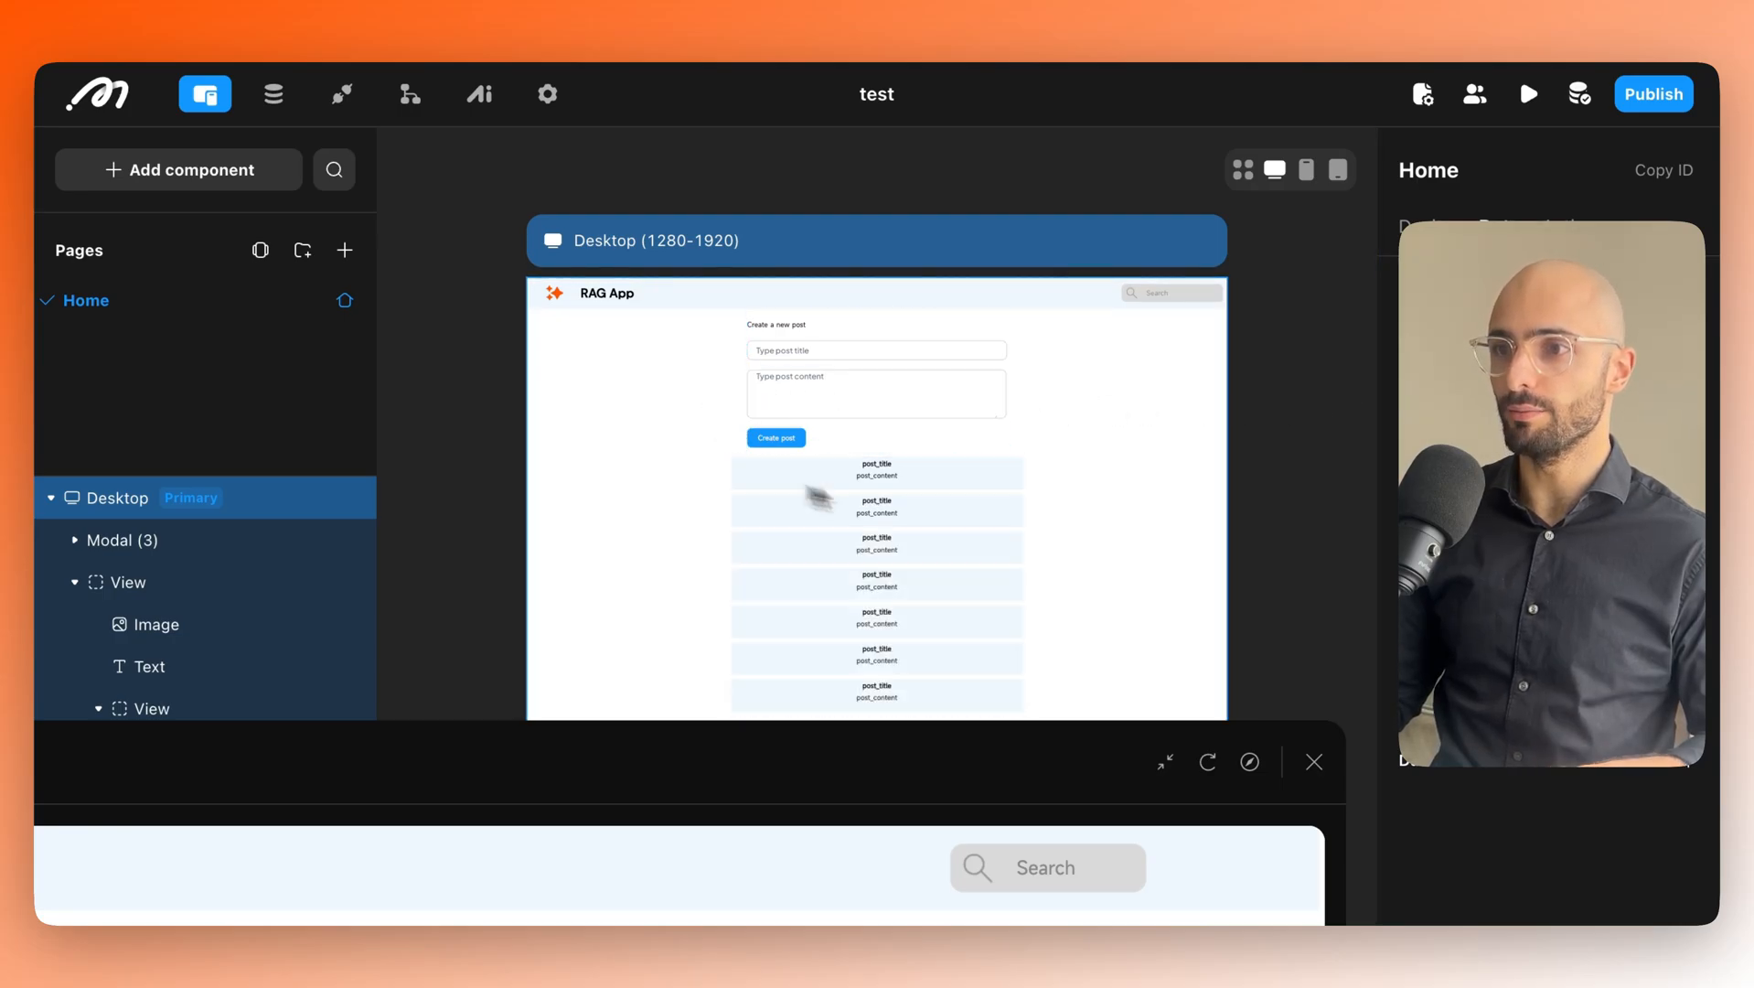
Open the search modal for editing from the header's Show Modal action.
{"action": "left_click", "coordinate": [1172, 293]}
{"action": "left_click", "coordinate": [1449, 385]}
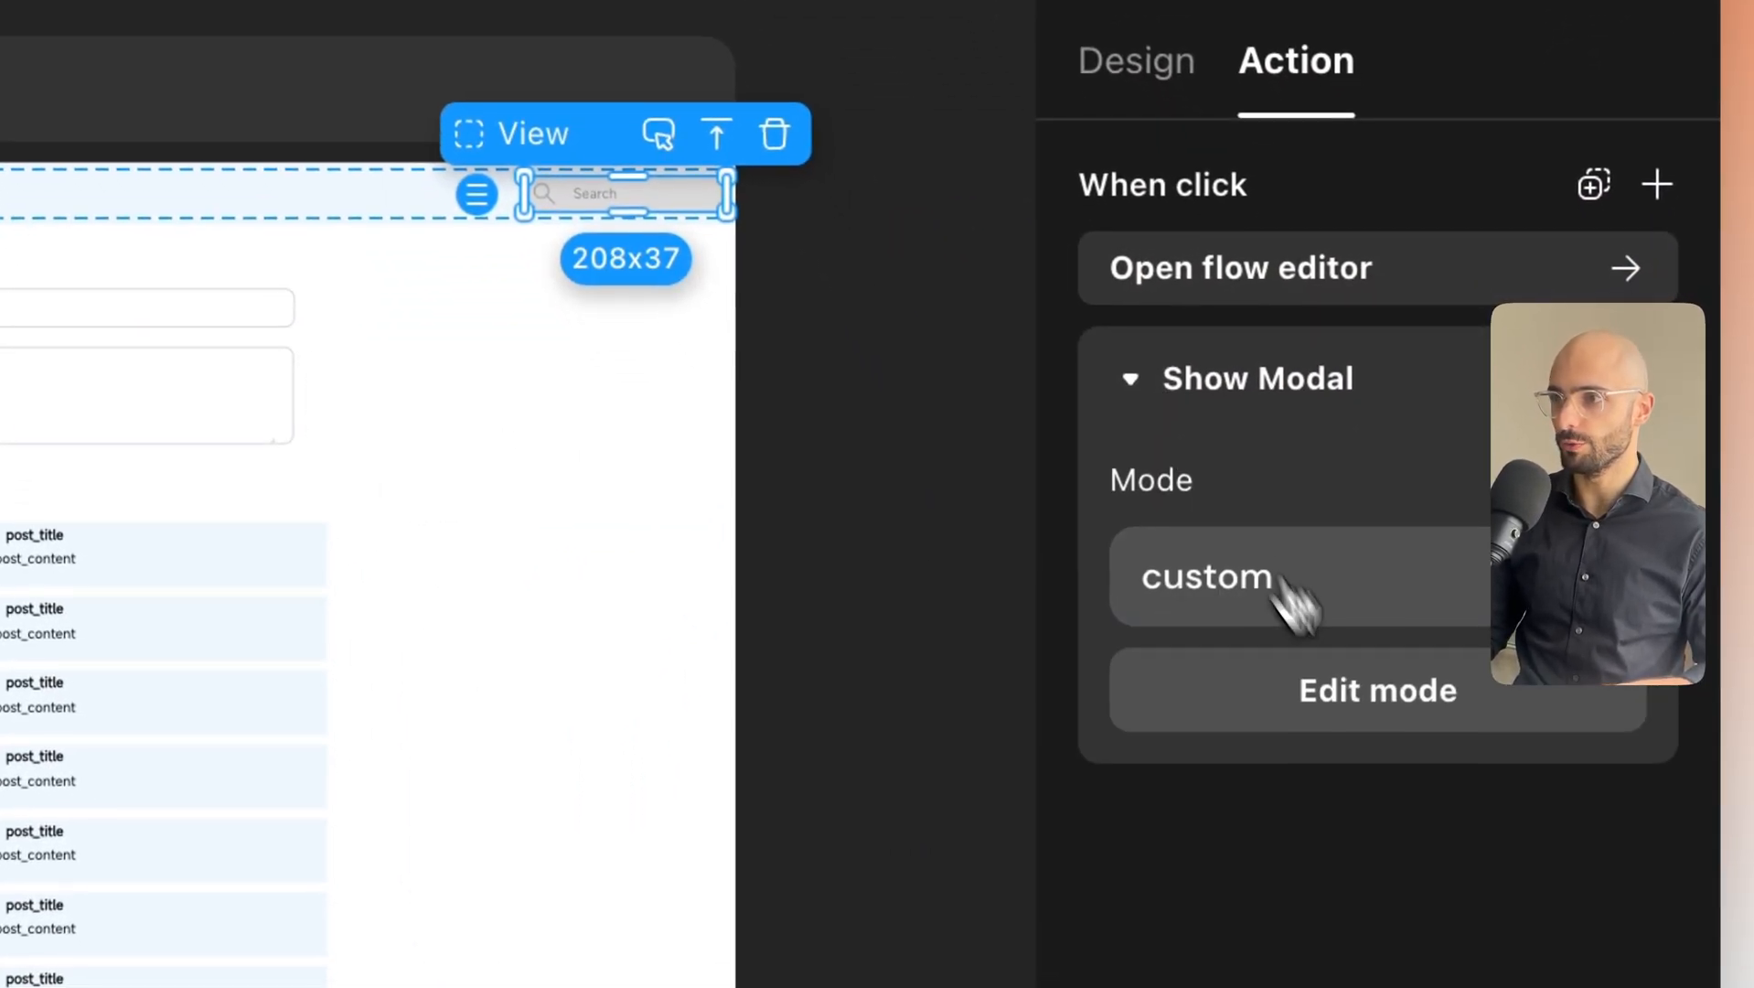
{"action": "left_click", "coordinate": [1367, 701]}
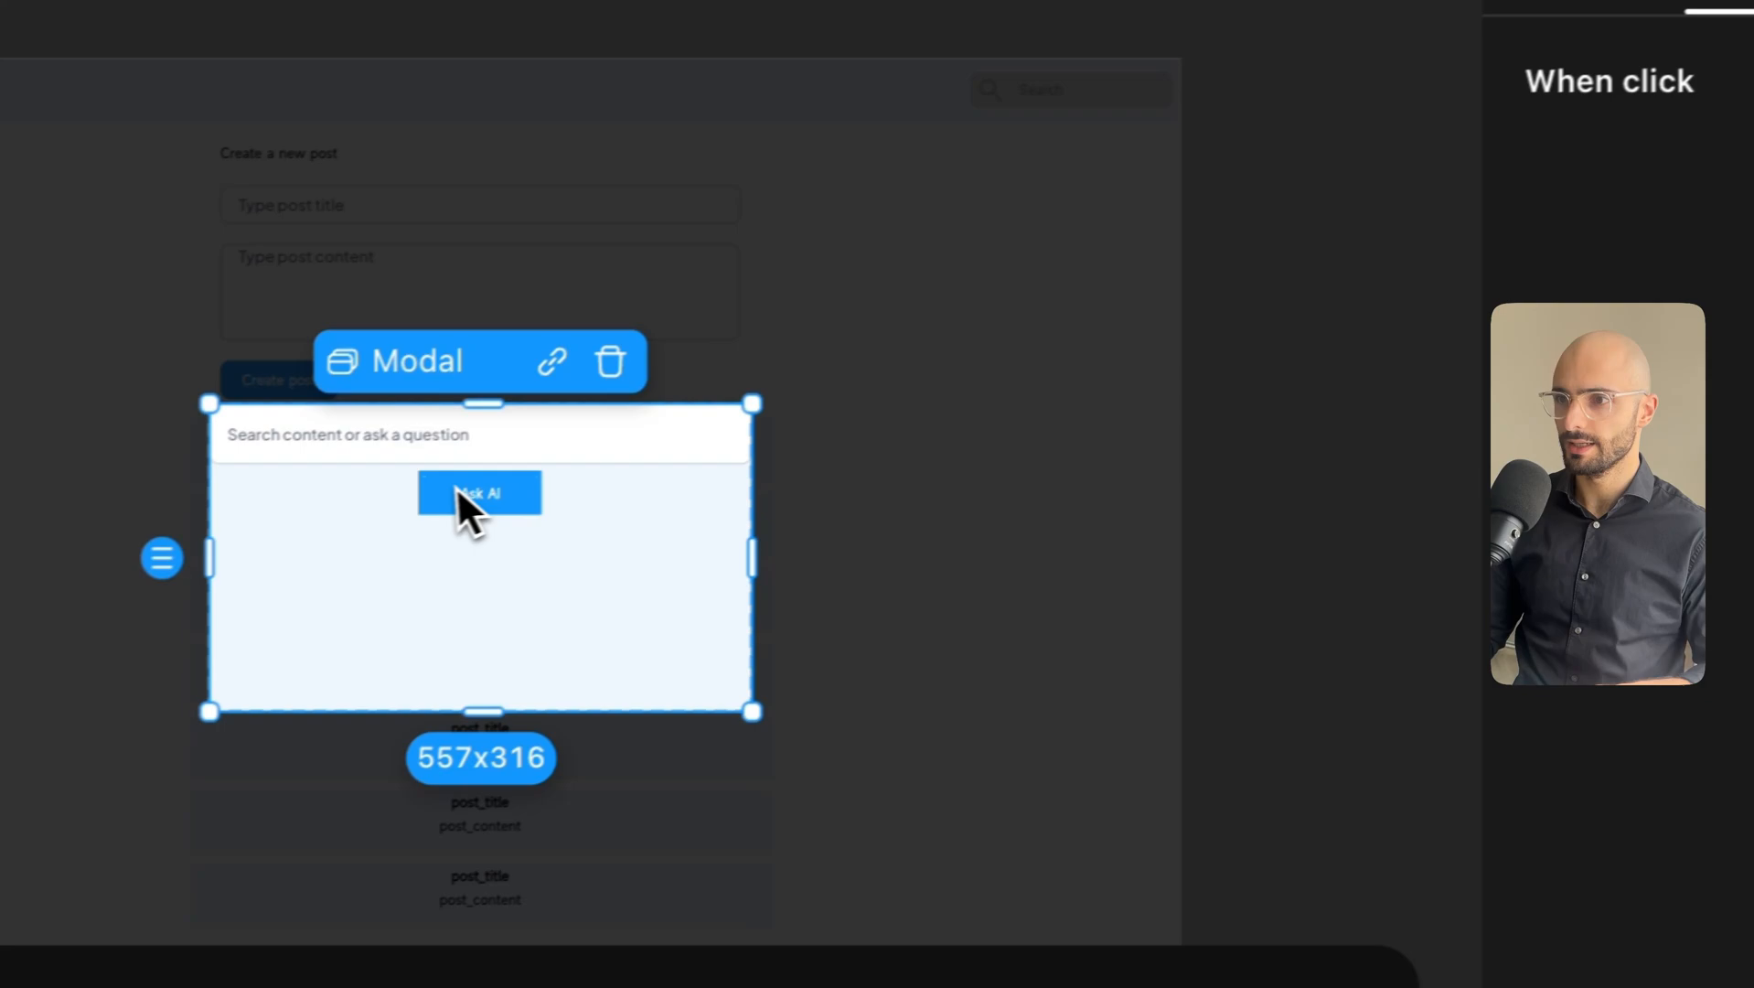
Add a Set Page Variable action under Ask AI's When success branch.
{"action": "left_click", "coordinate": [519, 495]}
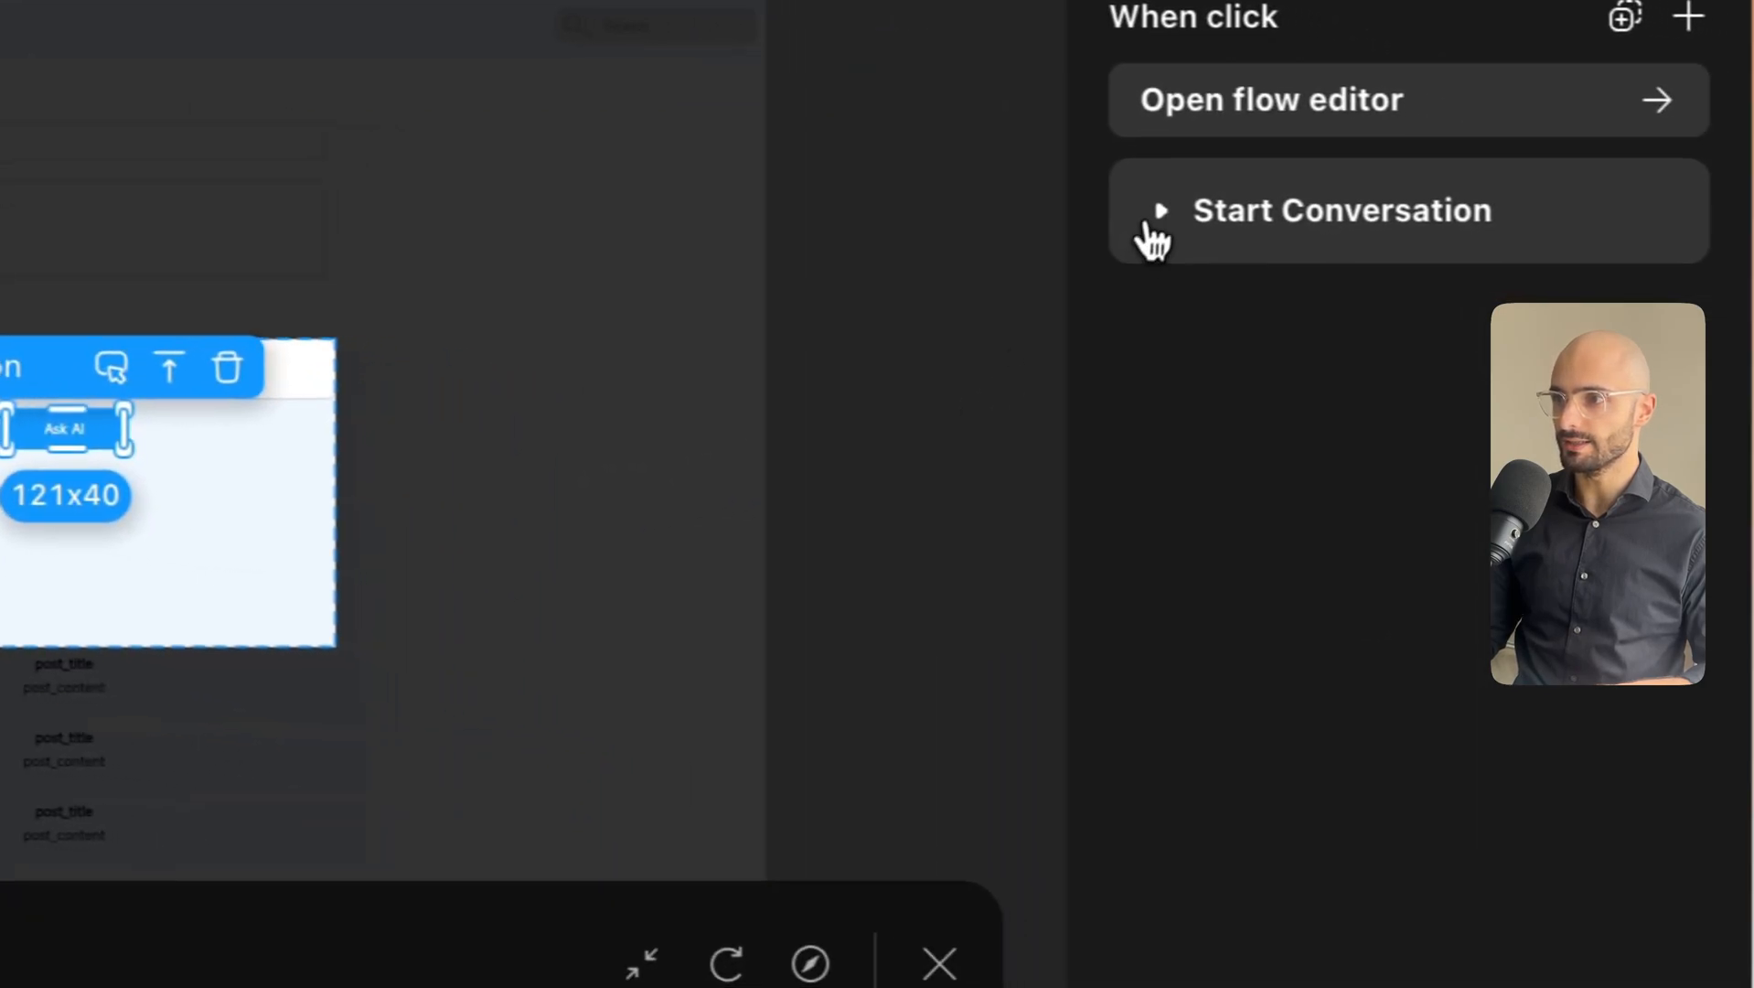
{"action": "left_click", "coordinate": [1596, 291]}
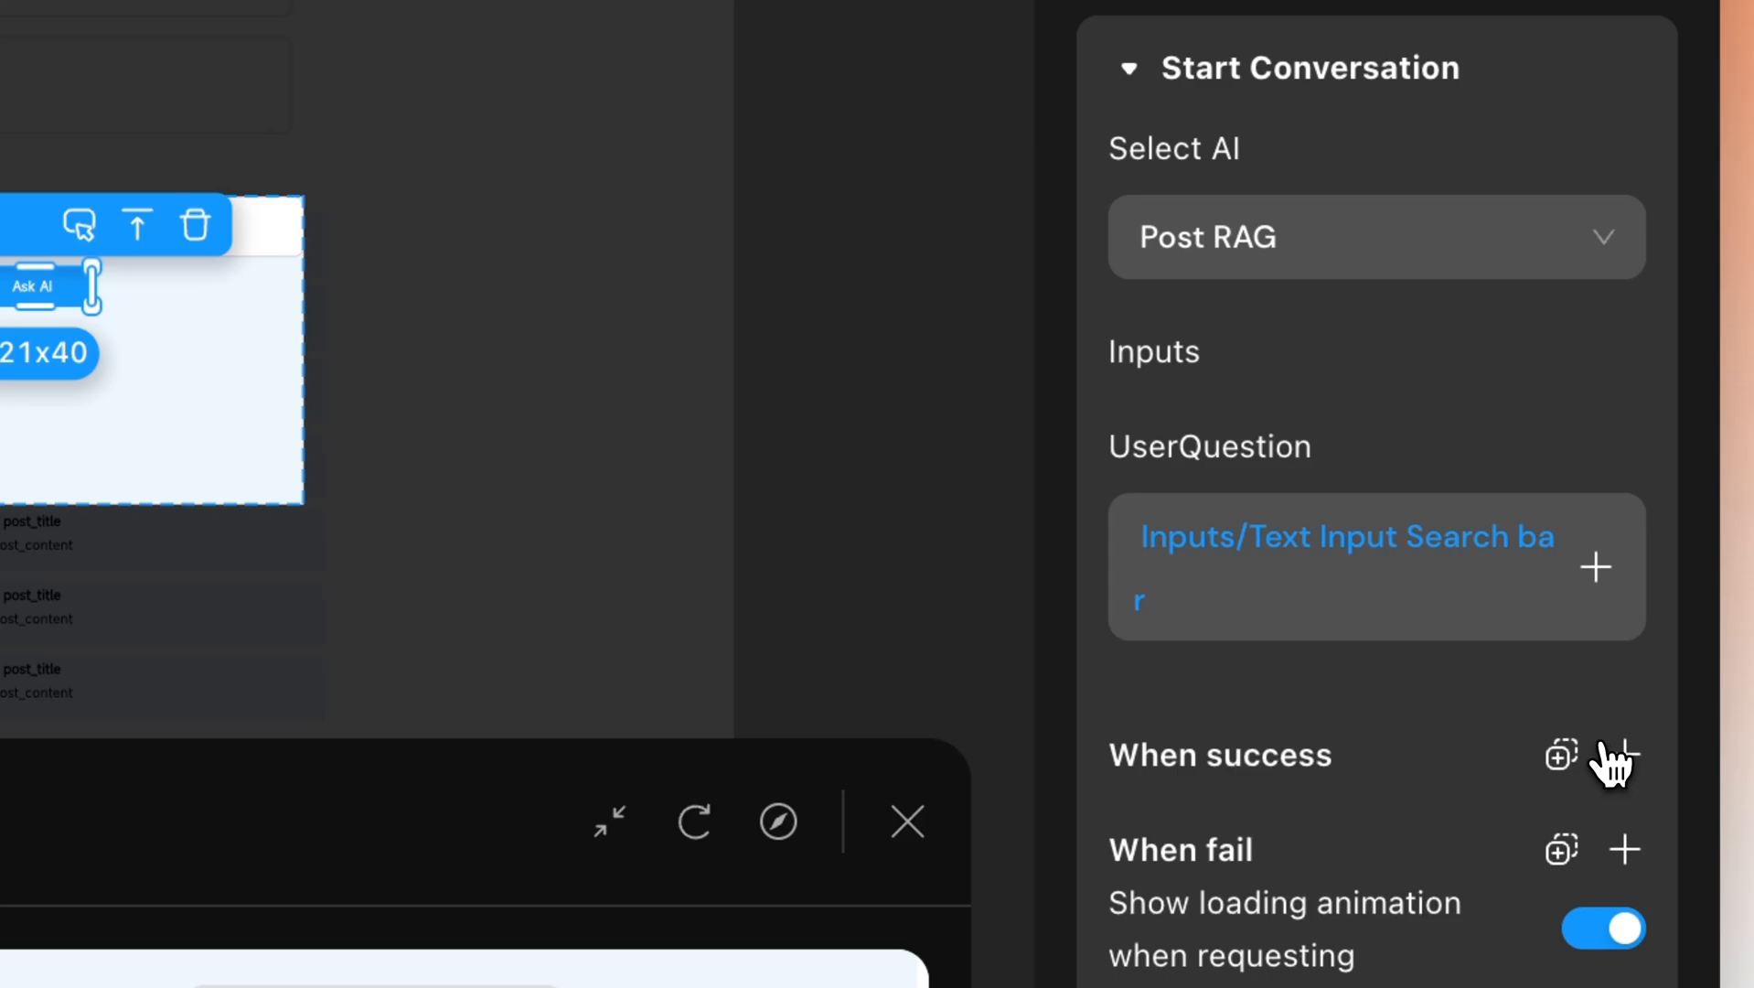
{"action": "left_click", "coordinate": [1623, 754]}
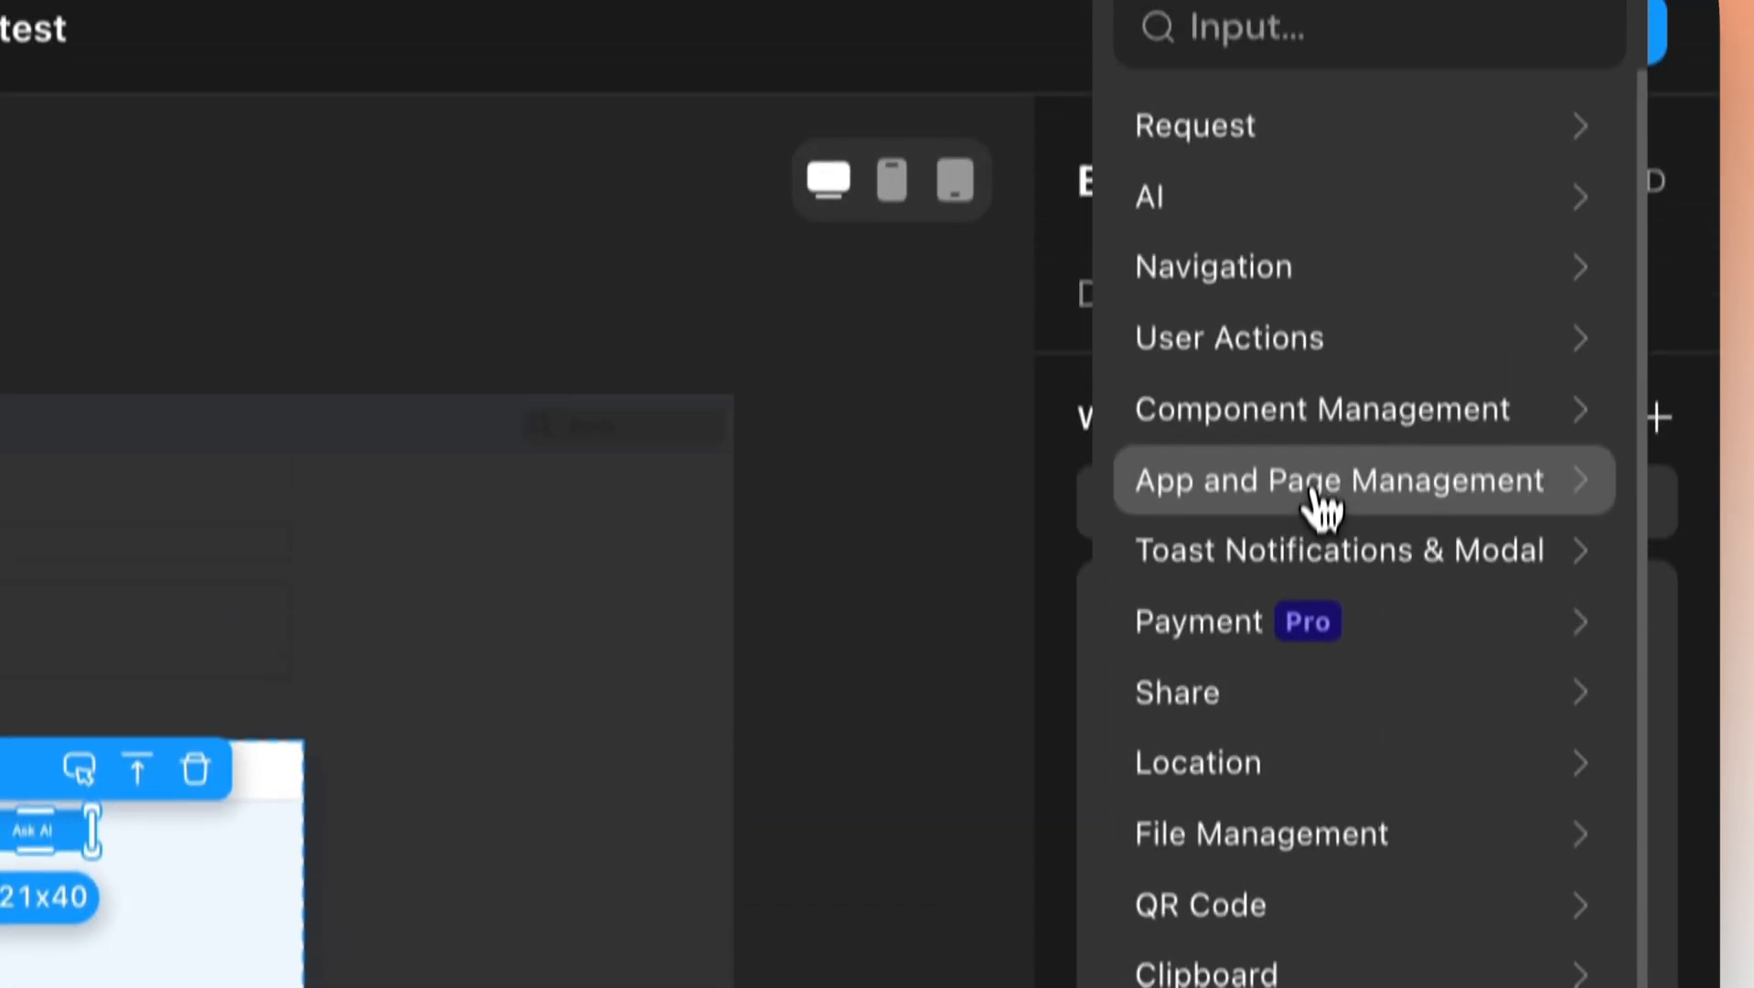
{"action": "left_click", "coordinate": [1333, 505]}
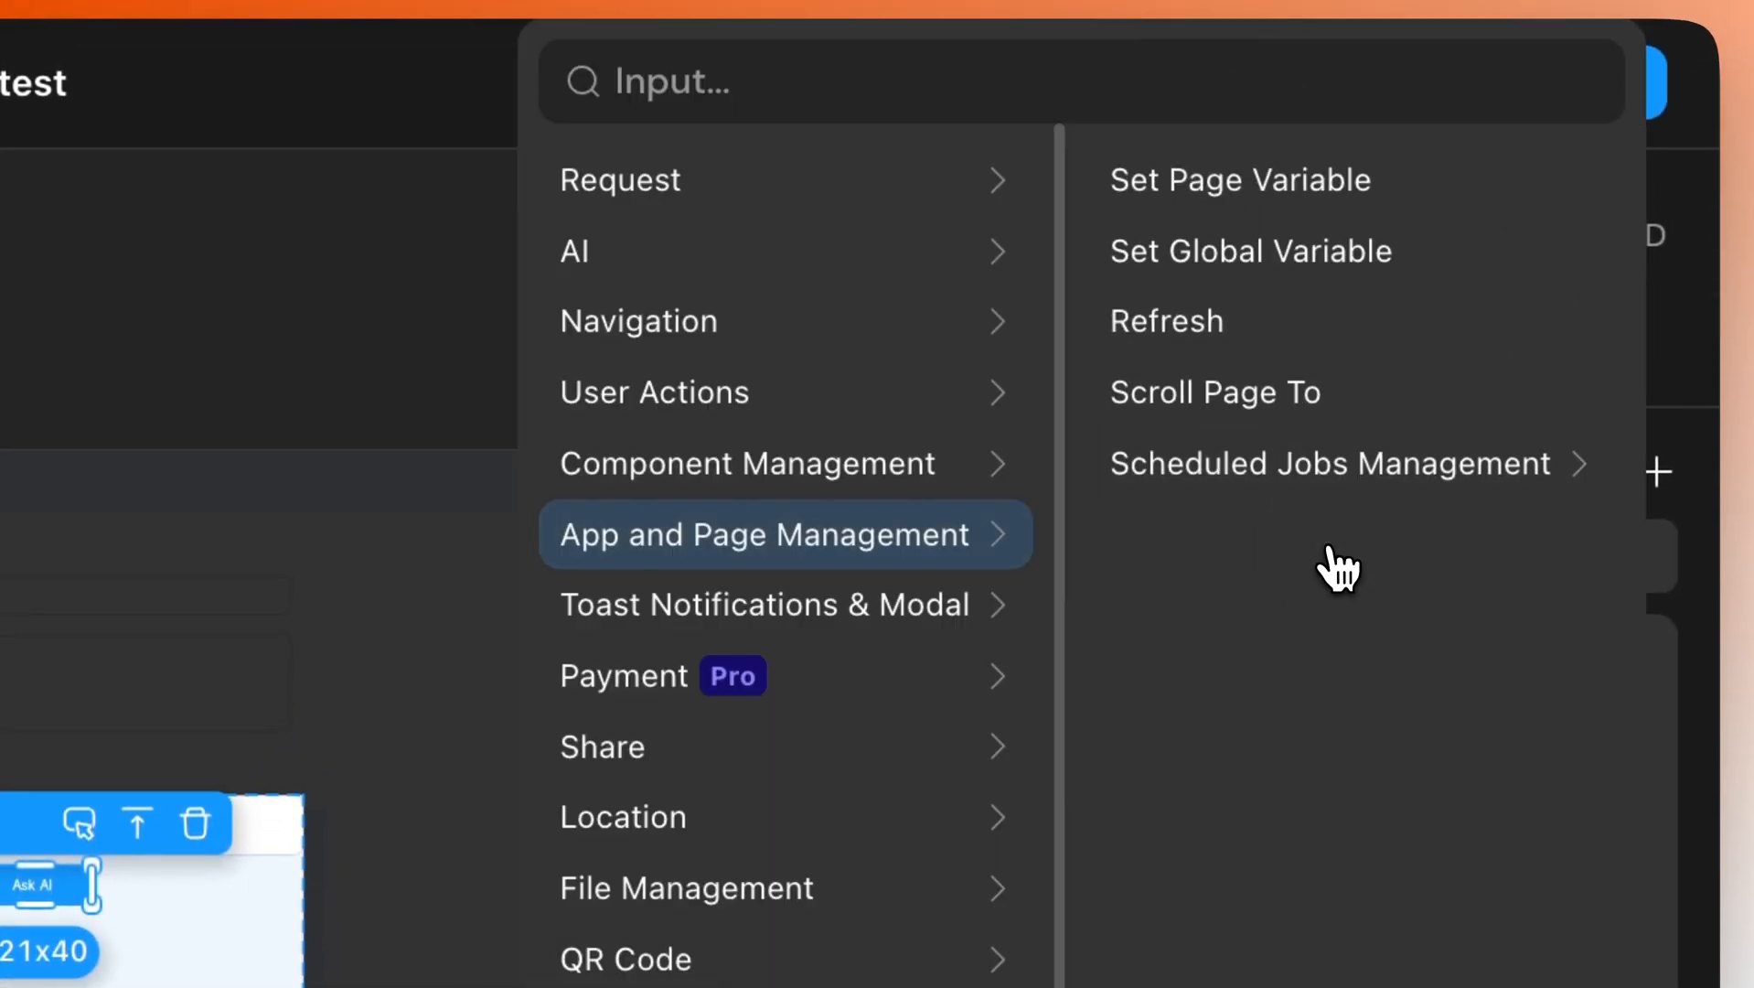
{"action": "left_click", "coordinate": [1242, 219]}
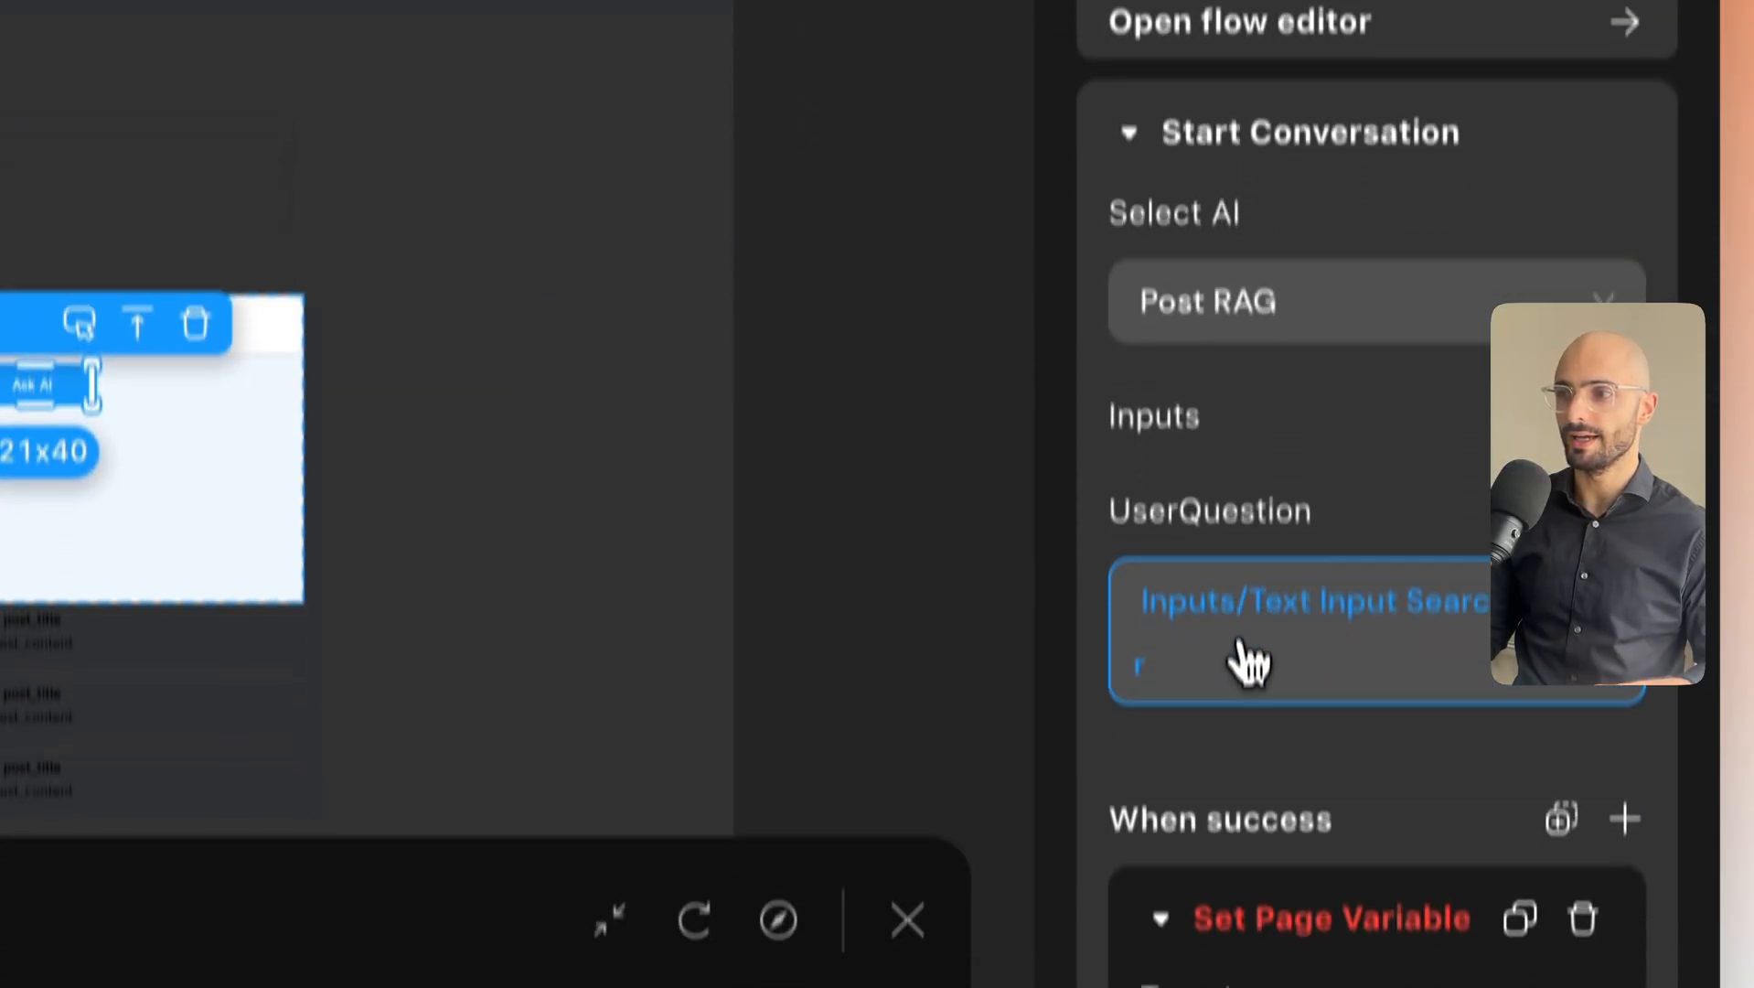
Choose ai_answer as the Set Page Variable target.
{"action": "scroll", "coordinate": [1249, 658], "scroll_direction": "down", "scroll_amount": 3}
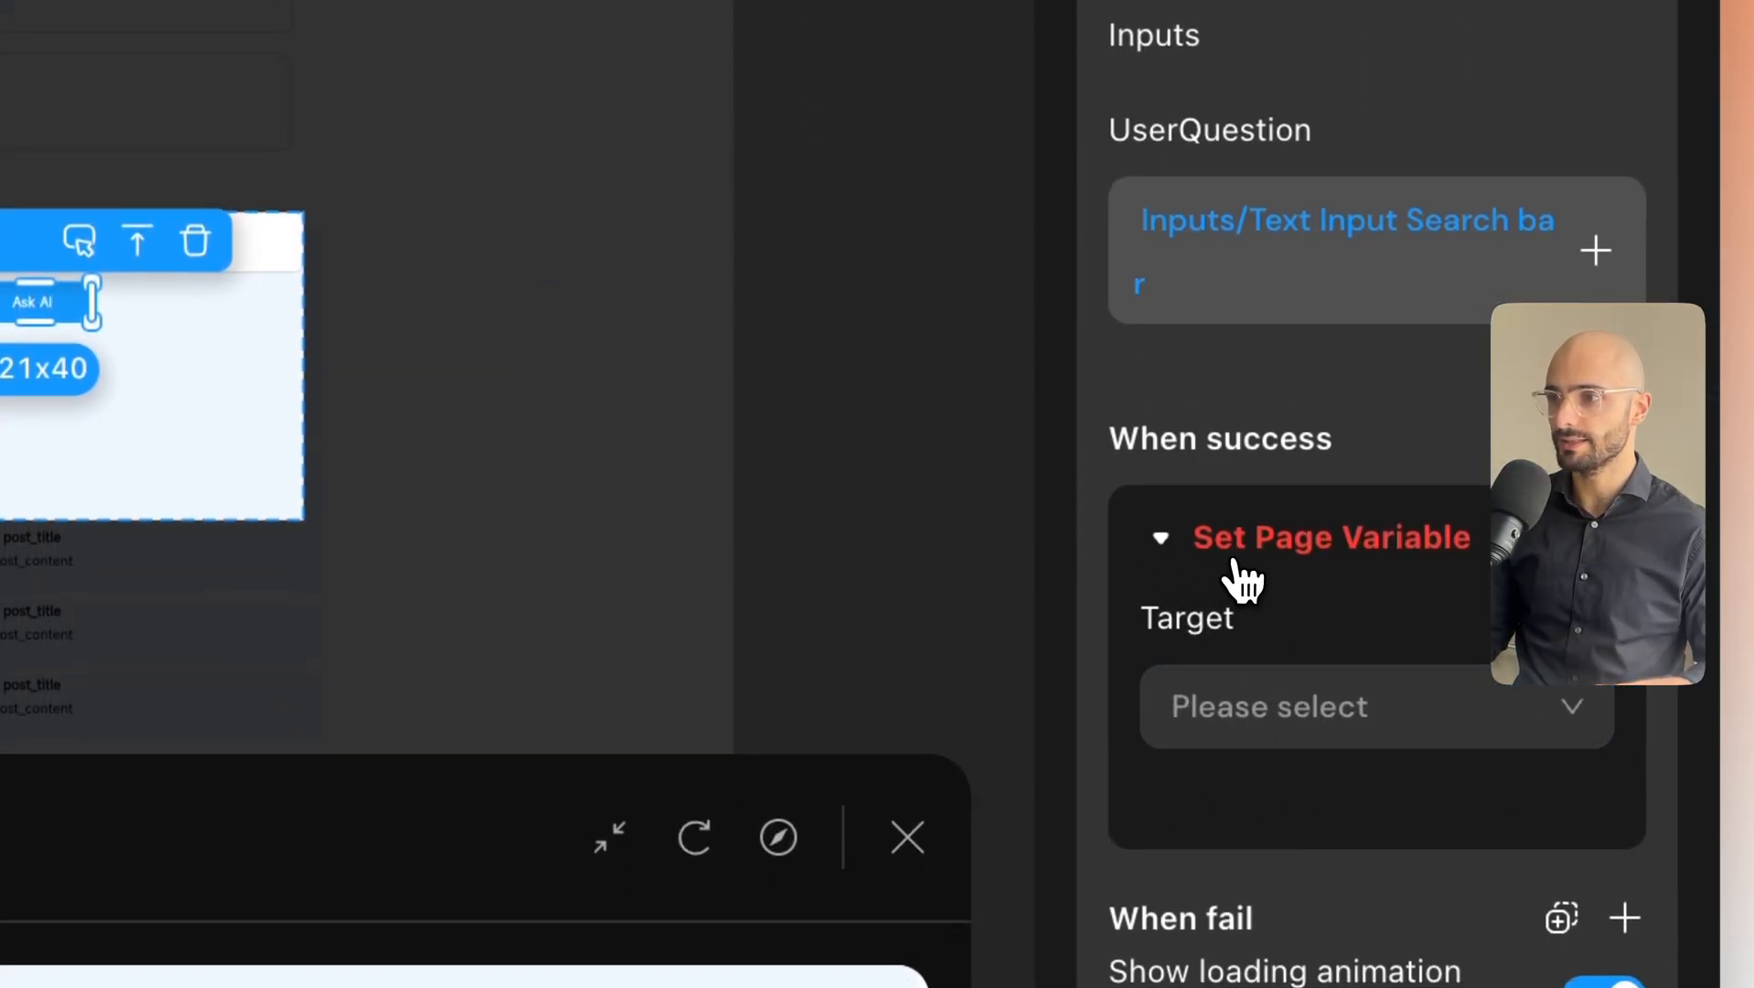
{"action": "left_click", "coordinate": [1275, 731]}
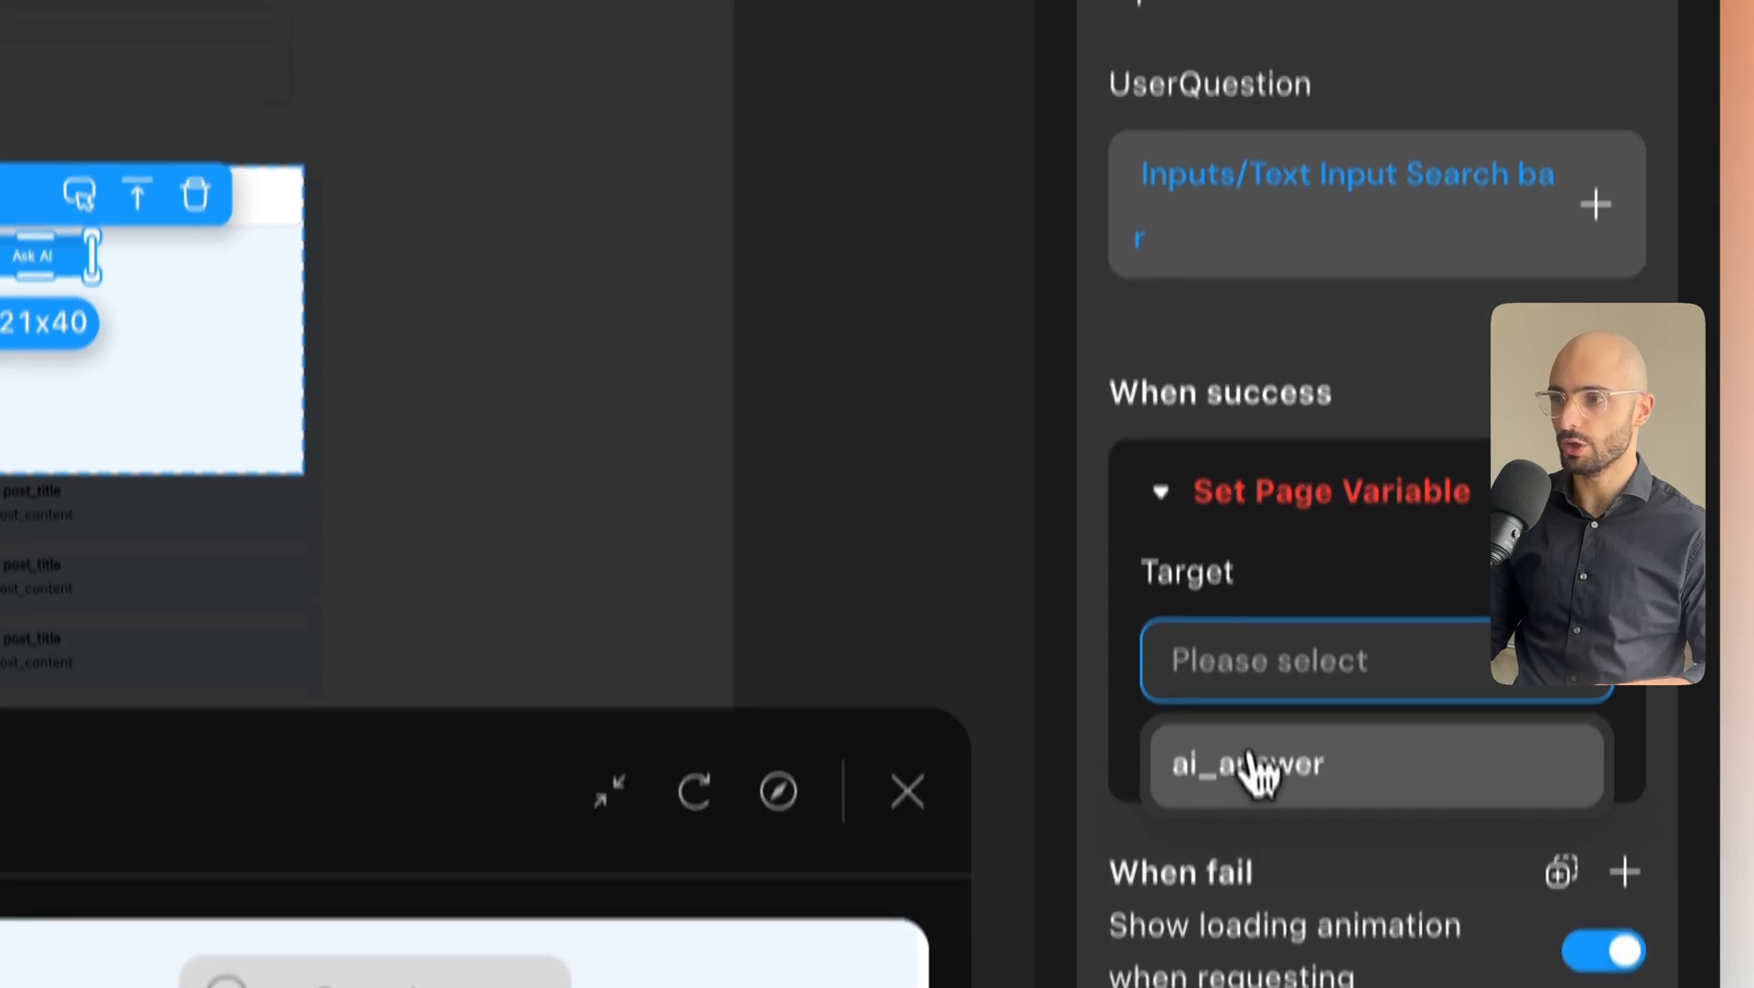
{"action": "left_click", "coordinate": [1275, 695]}
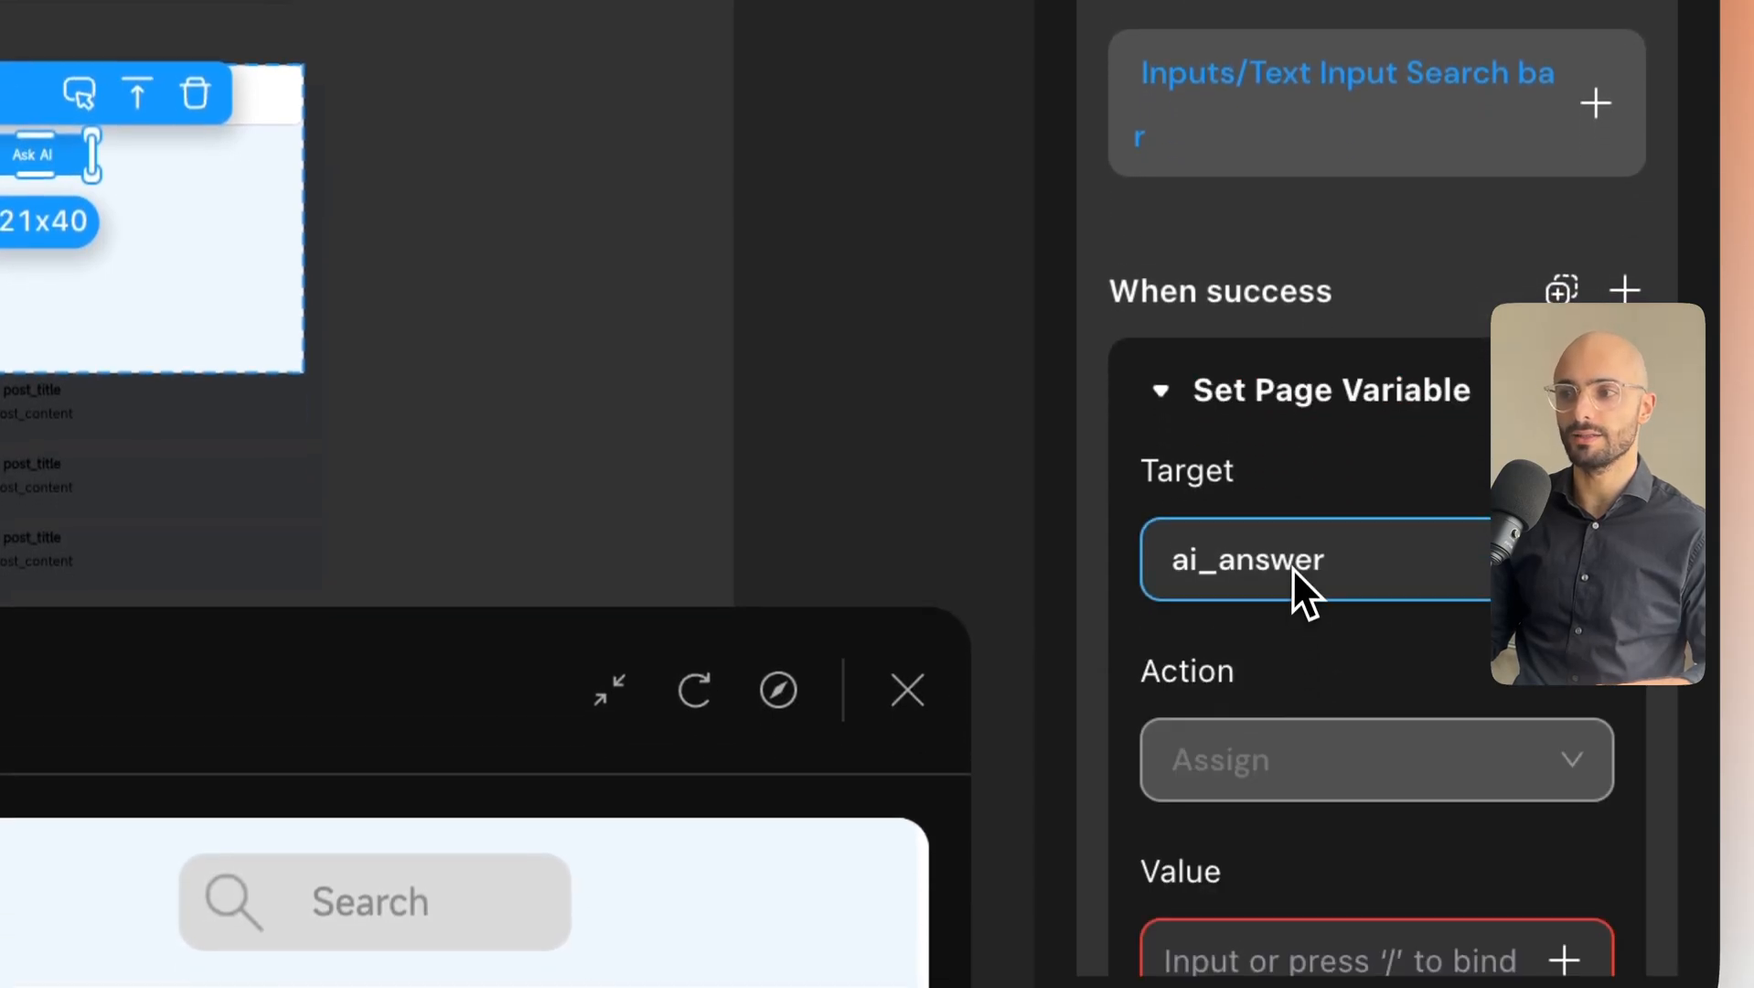
Bind the value to Result data → Post RAG → data → answer.
{"action": "scroll", "coordinate": [1292, 561], "scroll_direction": "down", "scroll_amount": 4}
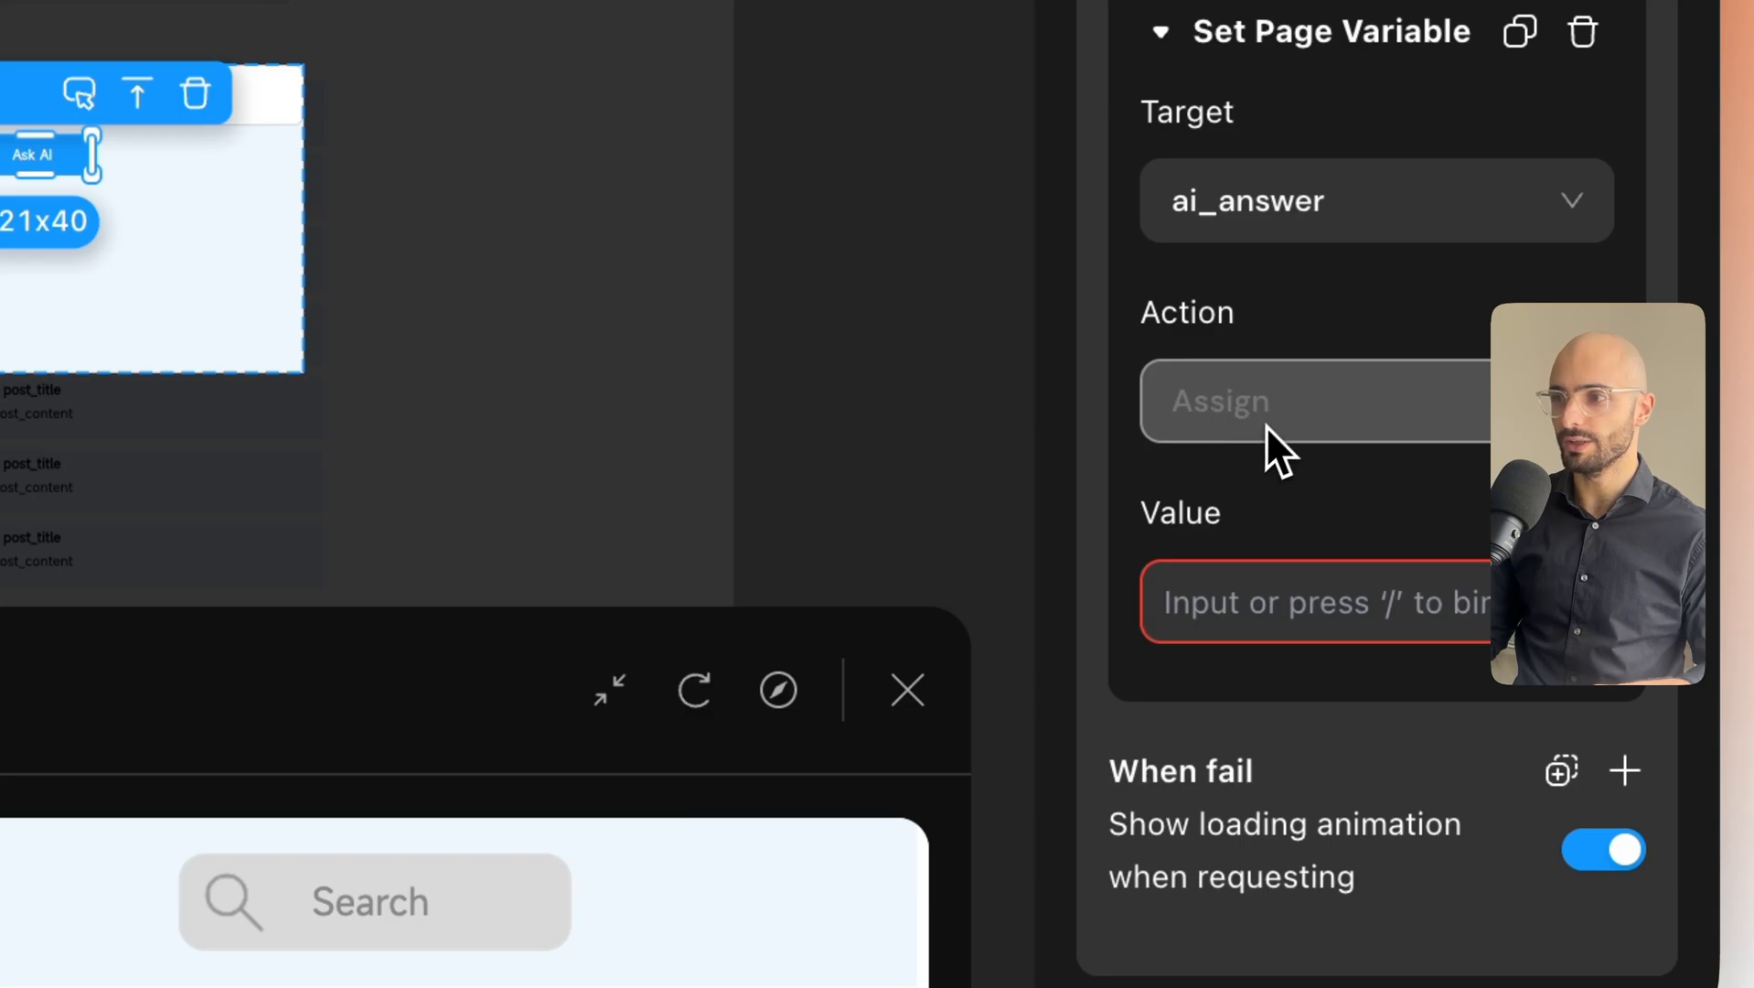
{"action": "left_click", "coordinate": [1267, 624]}
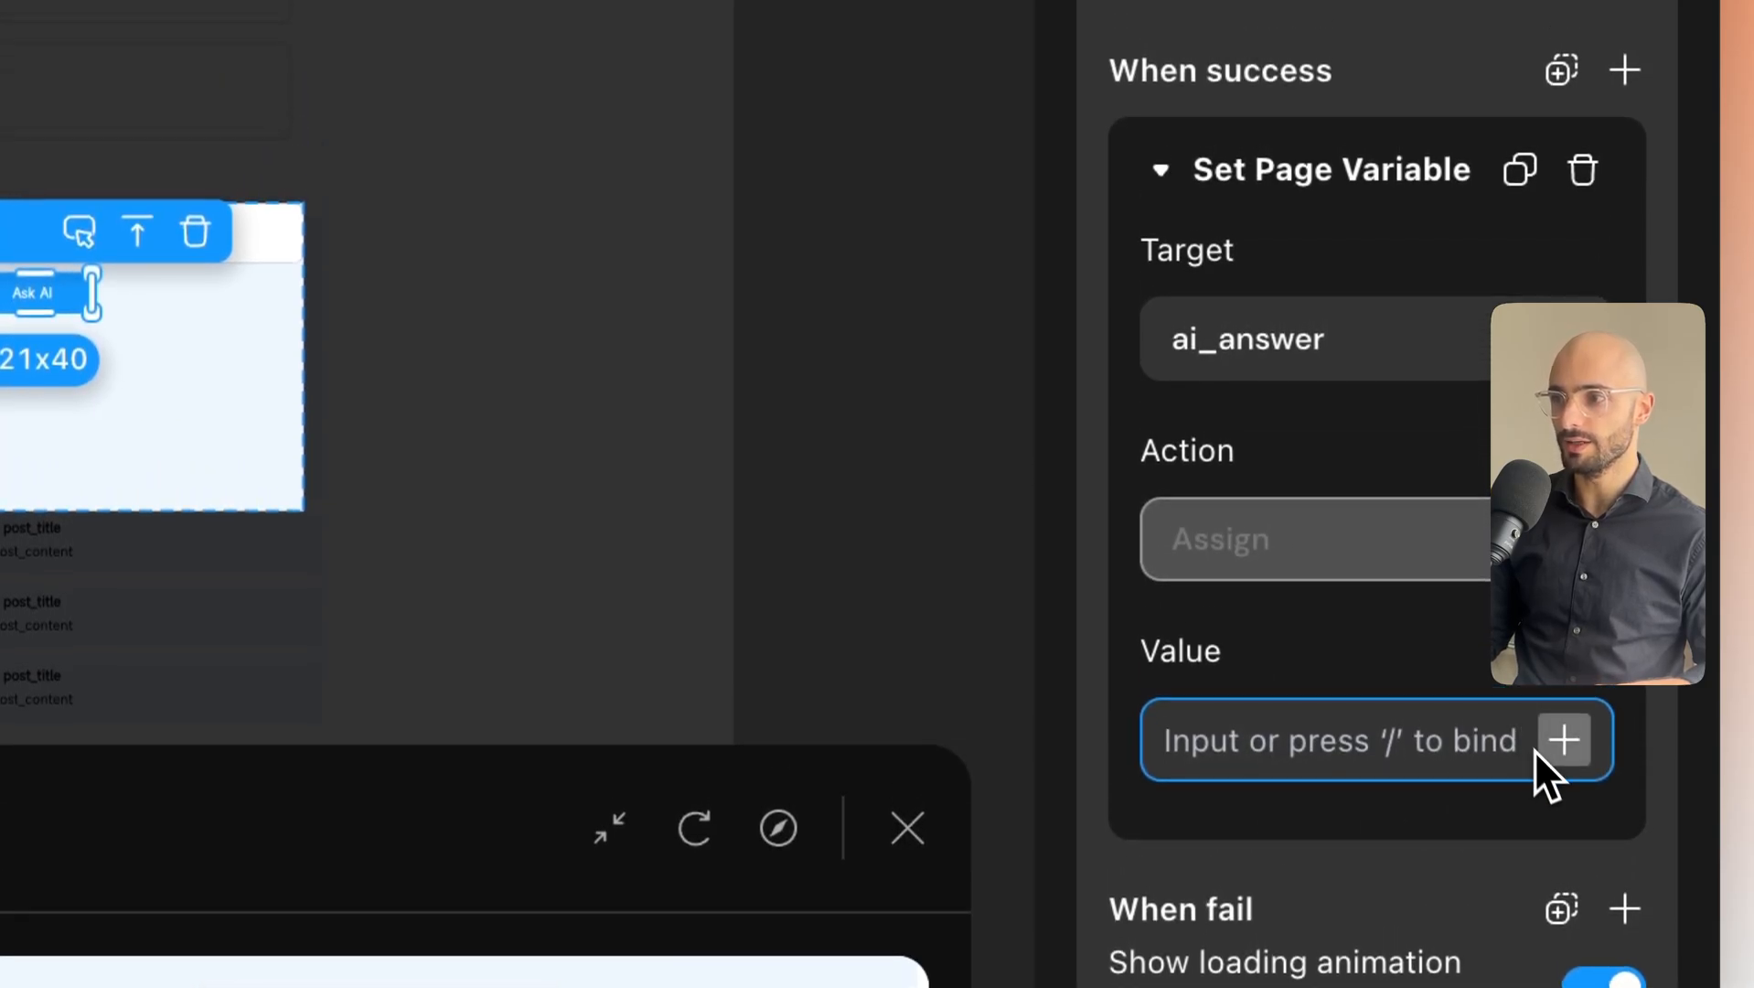
{"action": "scroll", "coordinate": [1422, 670], "scroll_direction": "up", "scroll_amount": 8}
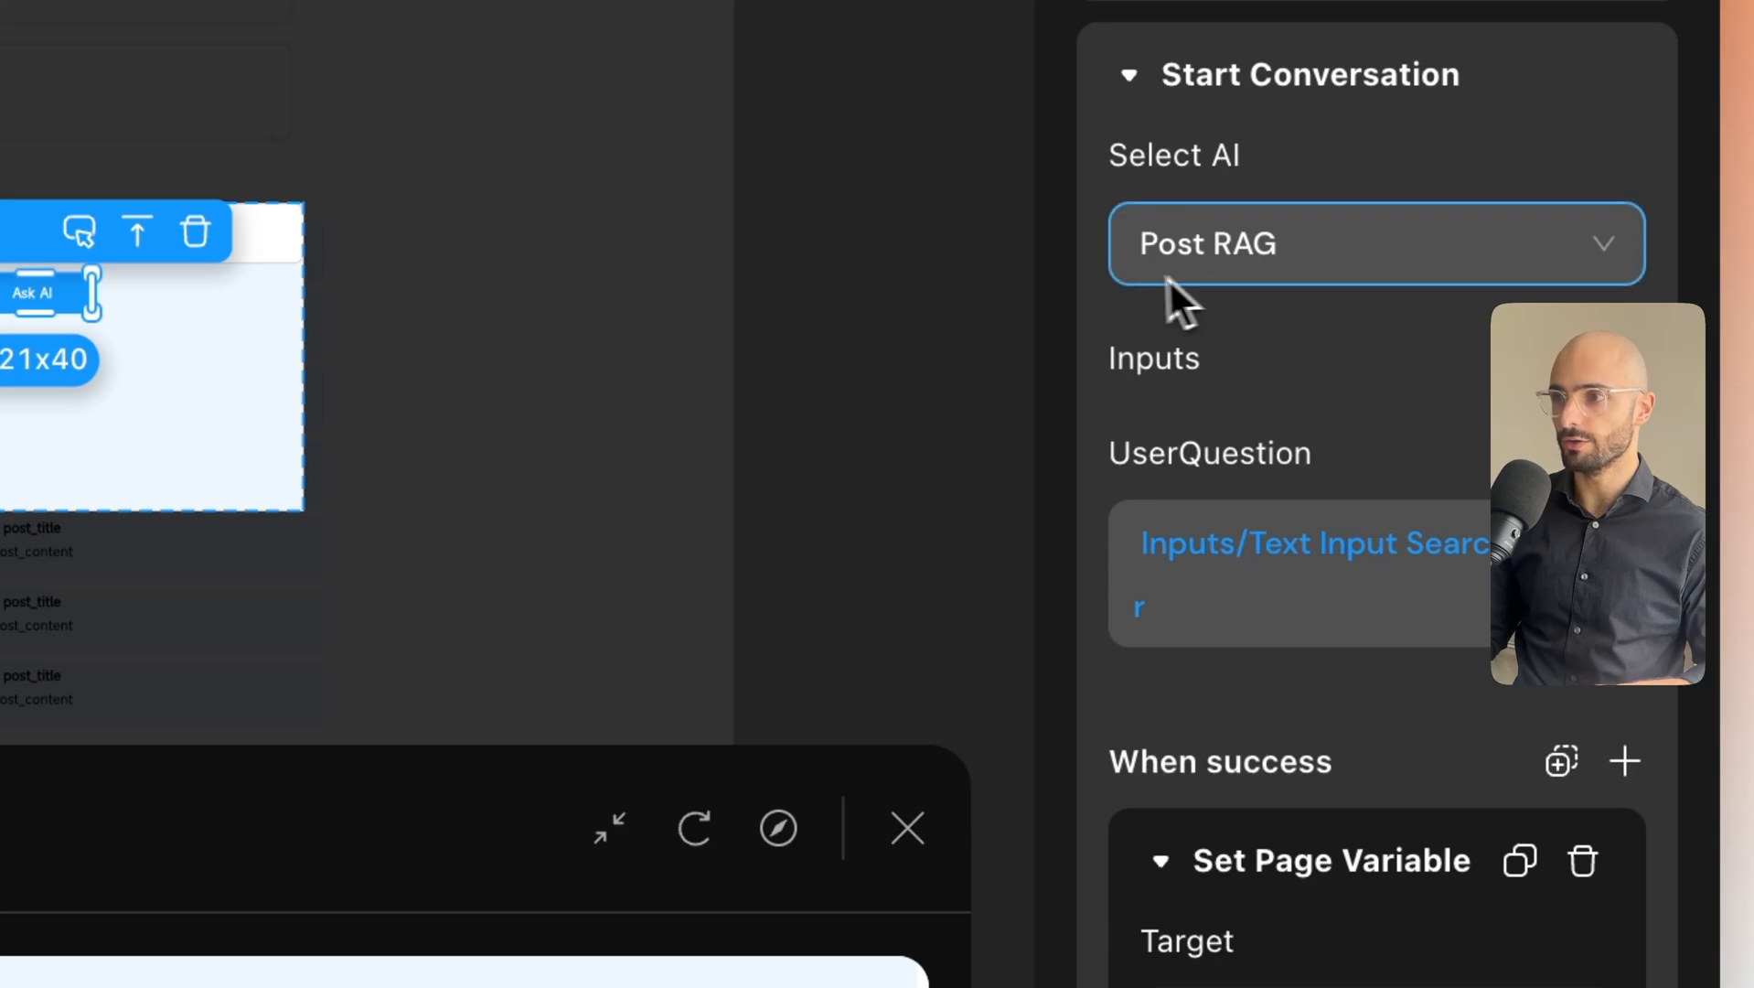
{"action": "scroll", "coordinate": [1311, 429], "scroll_direction": "down", "scroll_amount": 8}
{"action": "left_click", "coordinate": [1523, 723]}
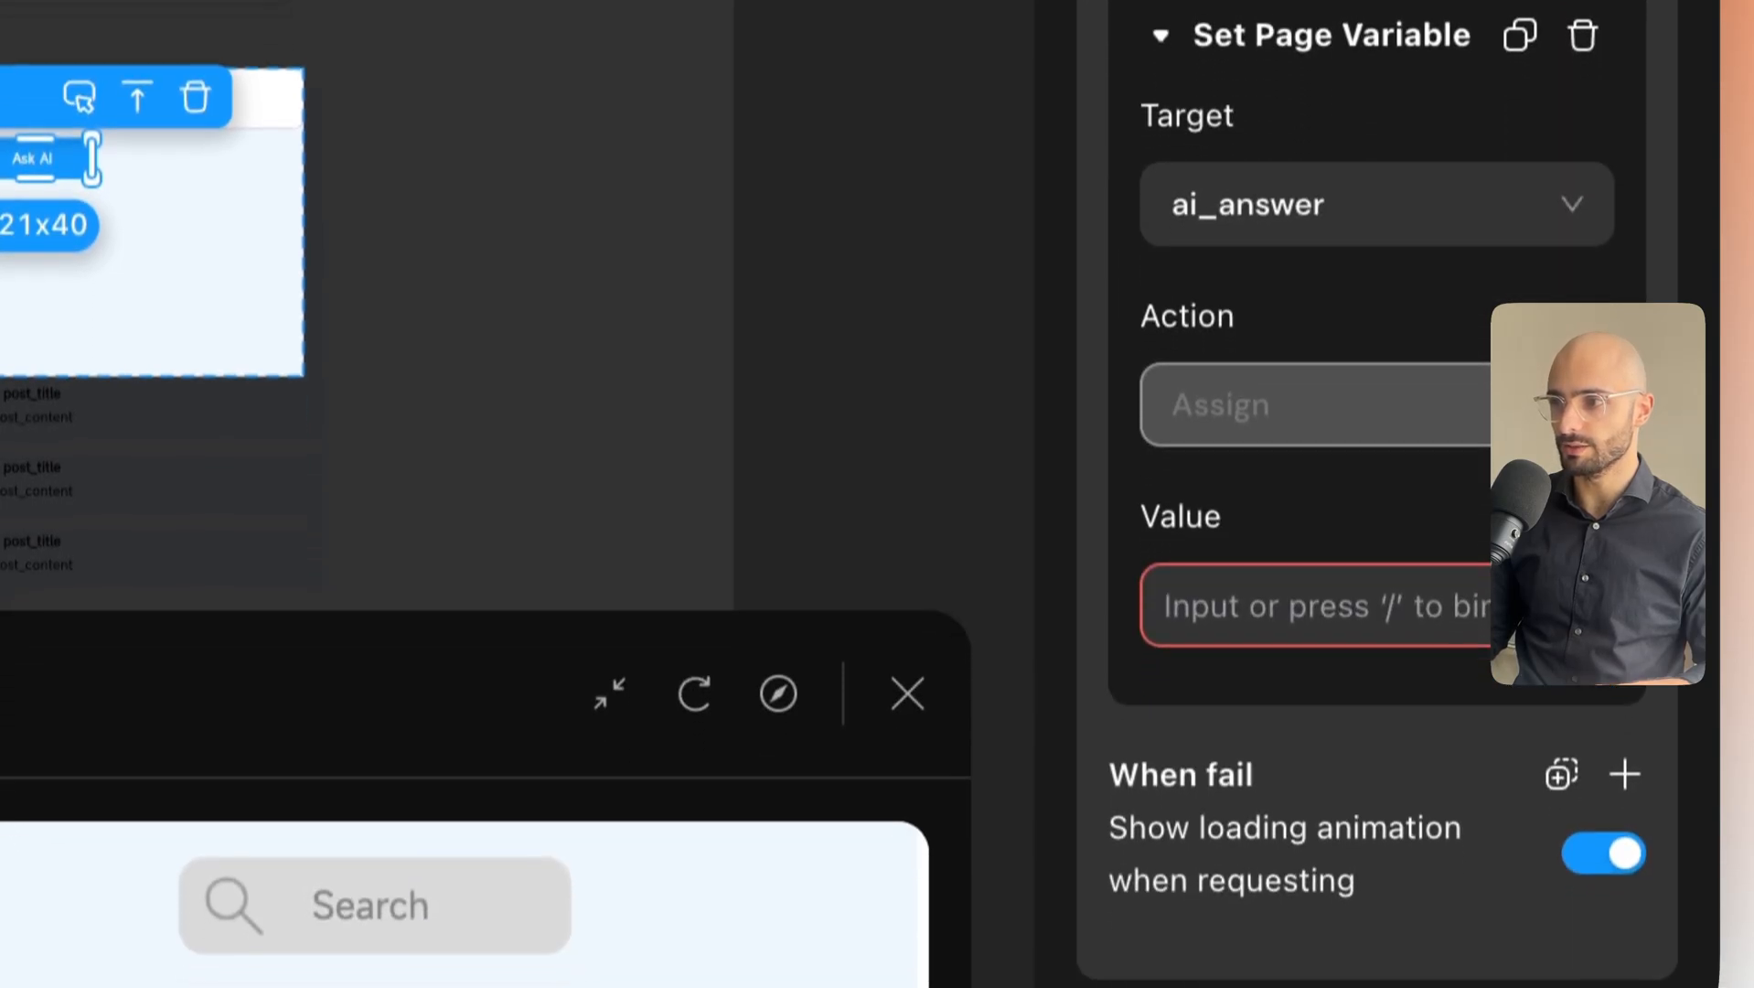
{"action": "left_click", "coordinate": [1581, 605]}
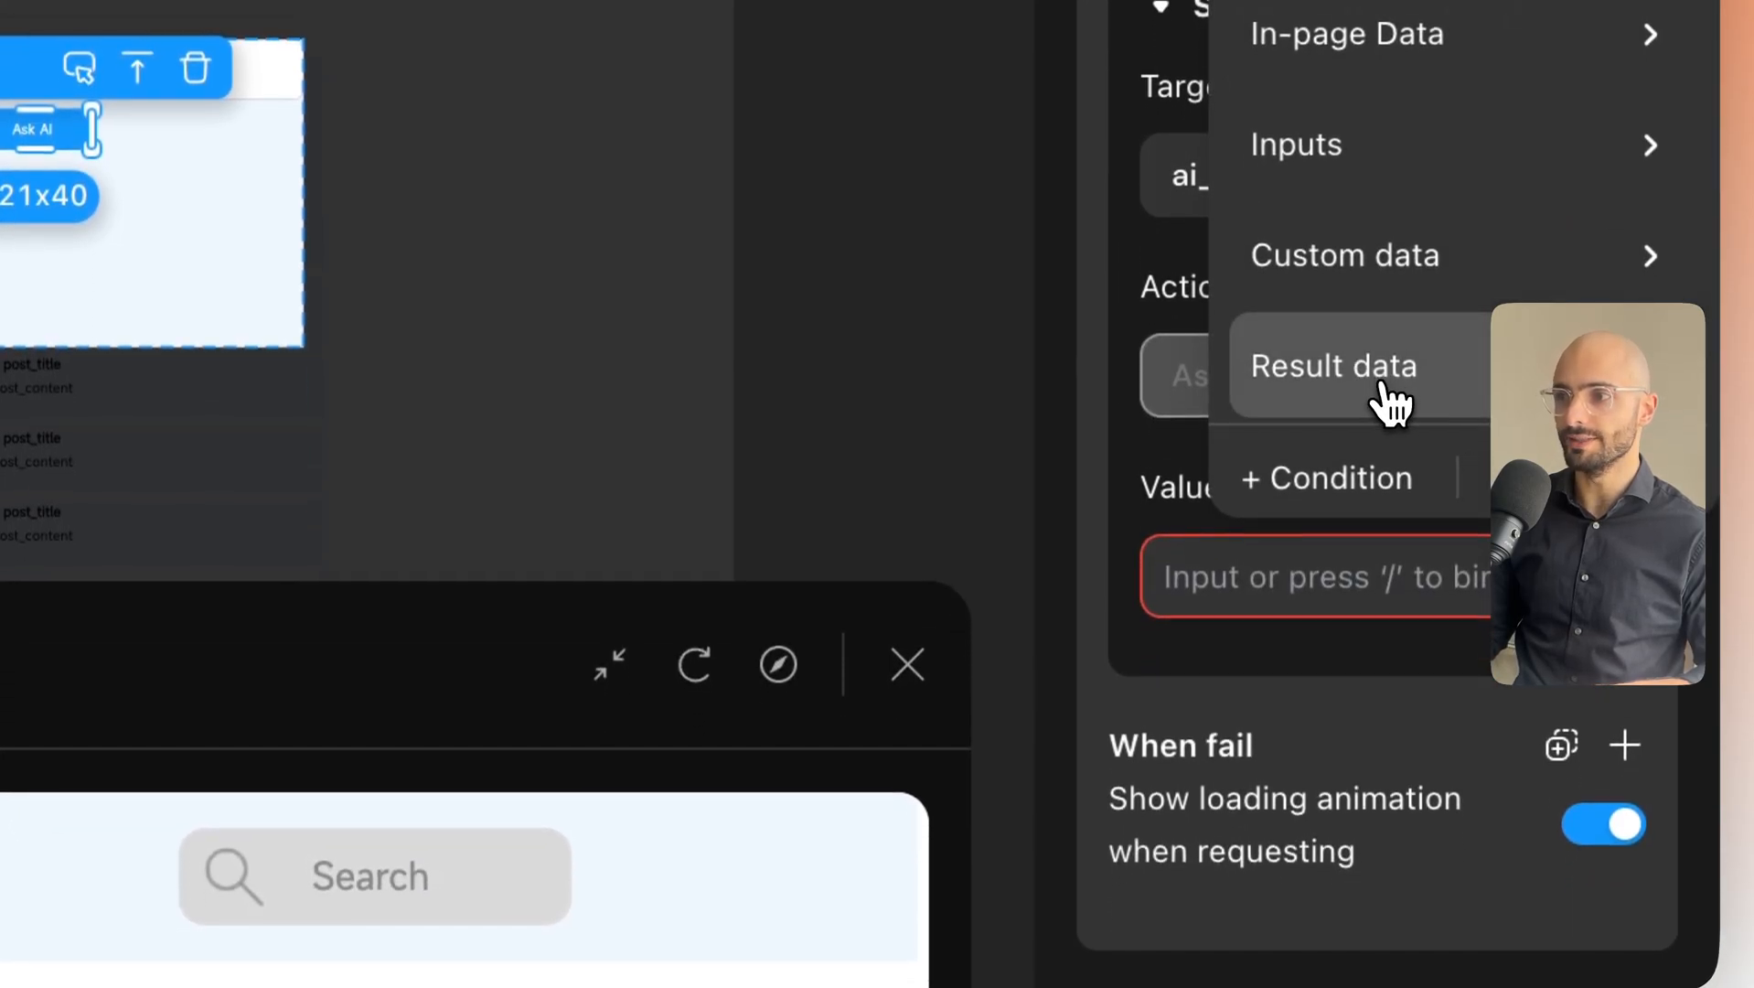
{"action": "mouse_move", "coordinate": [1380, 388]}
{"action": "mouse_move", "coordinate": [1044, 404]}
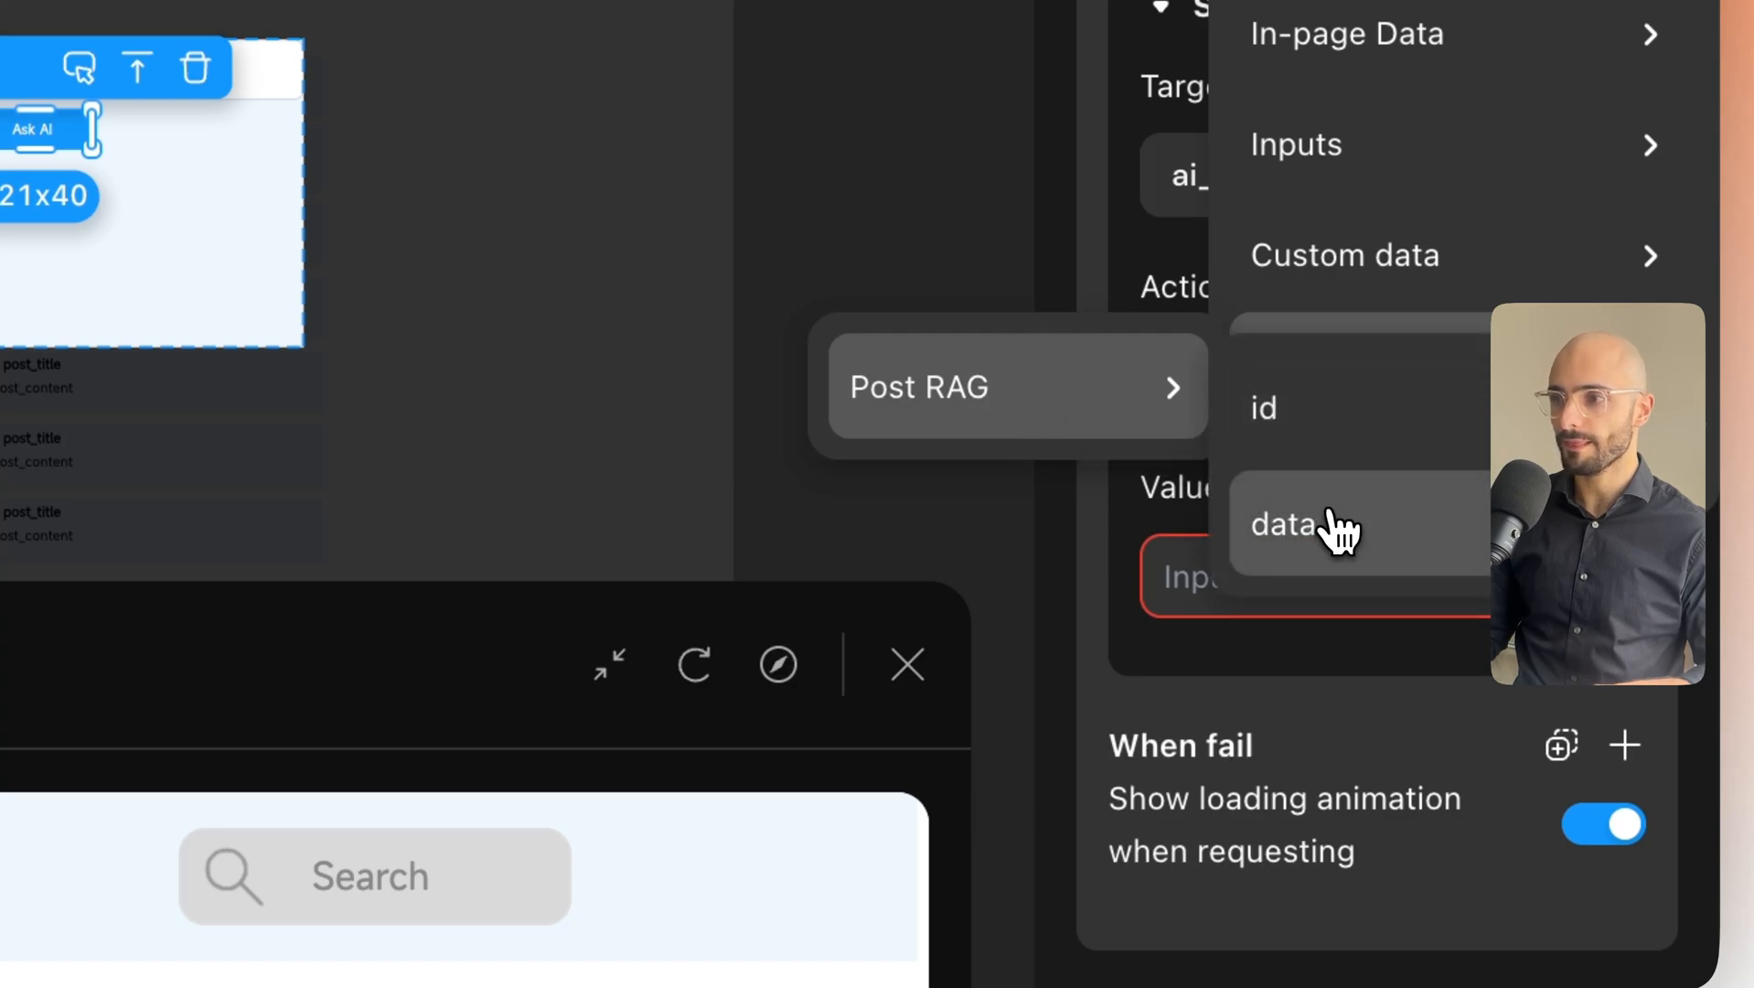
{"action": "mouse_move", "coordinate": [1337, 543]}
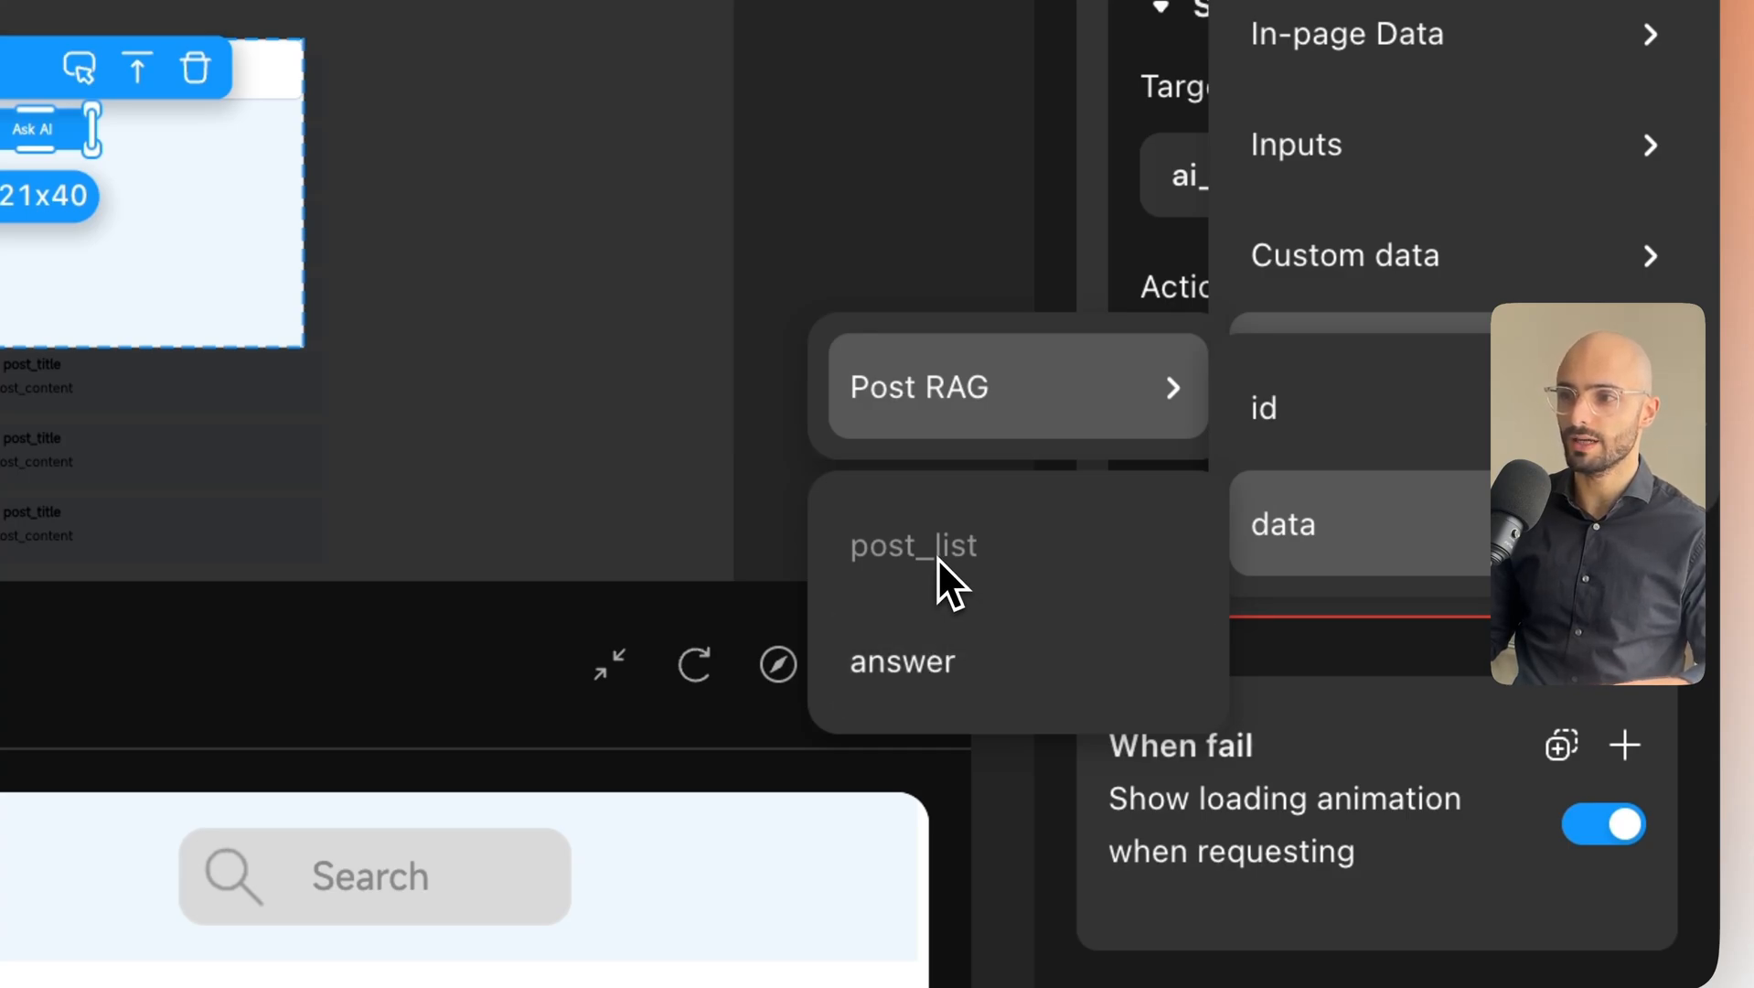
{"action": "left_click", "coordinate": [939, 687]}
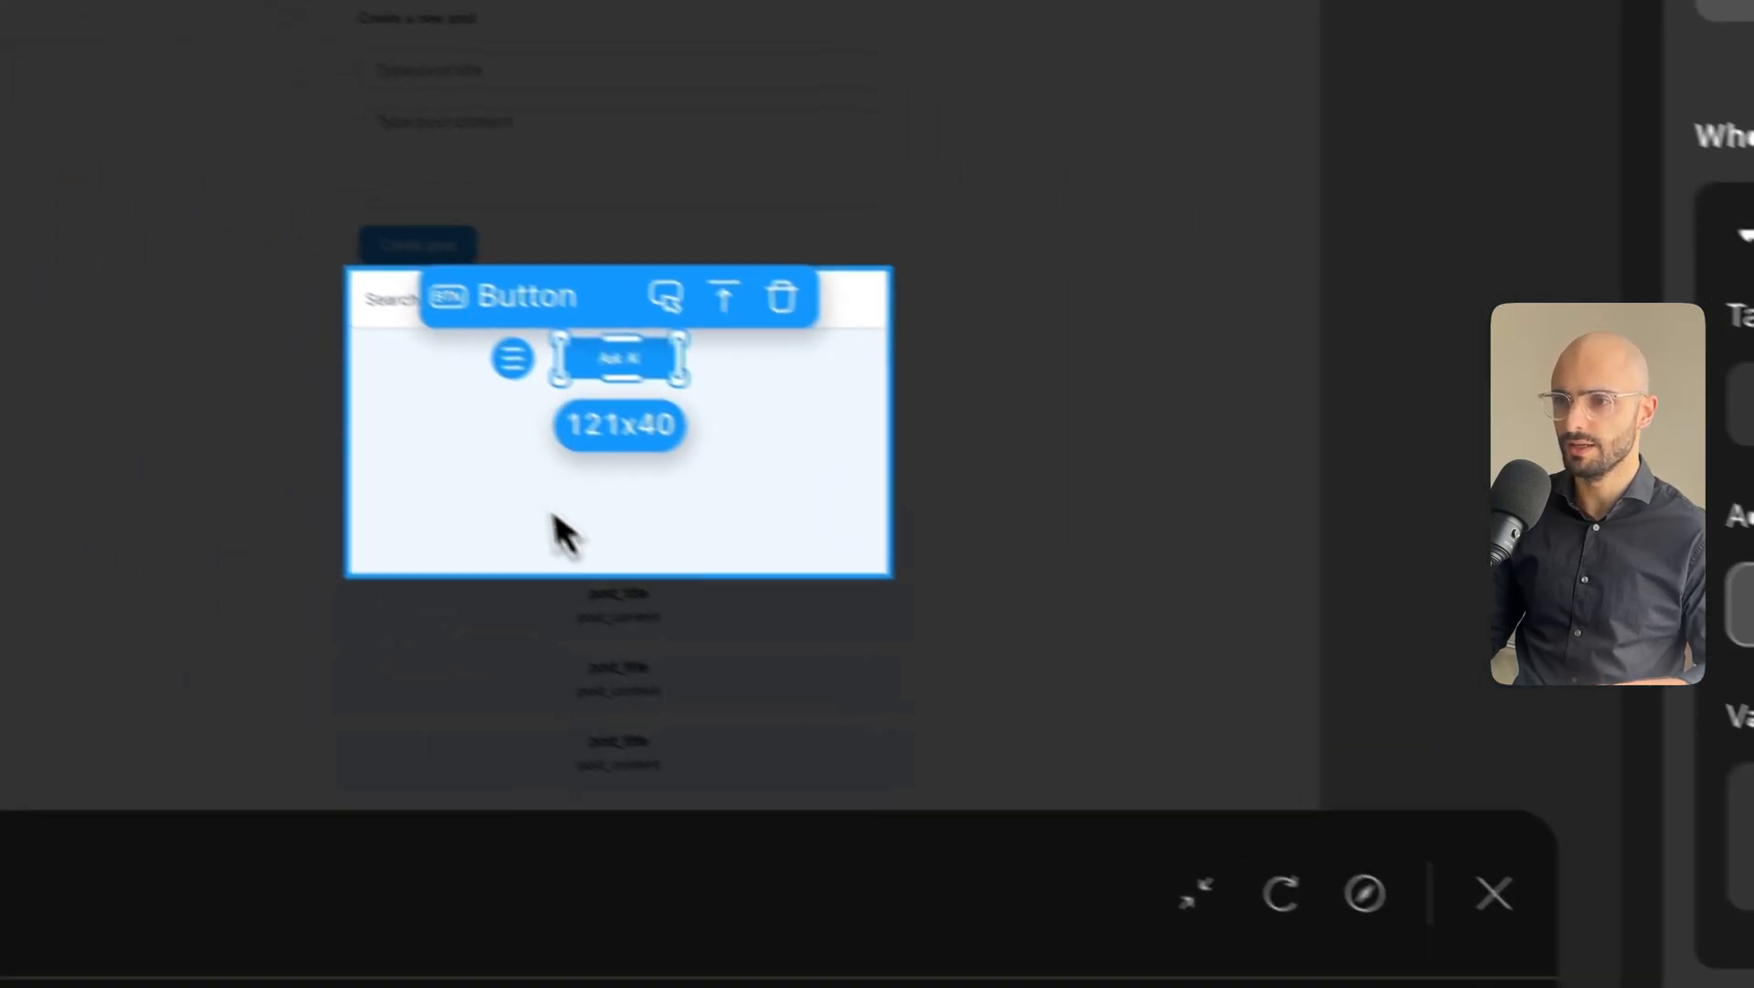
Add a text element under Ask AI and clear its Hello World sample content.
{"action": "left_click", "coordinate": [602, 546]}
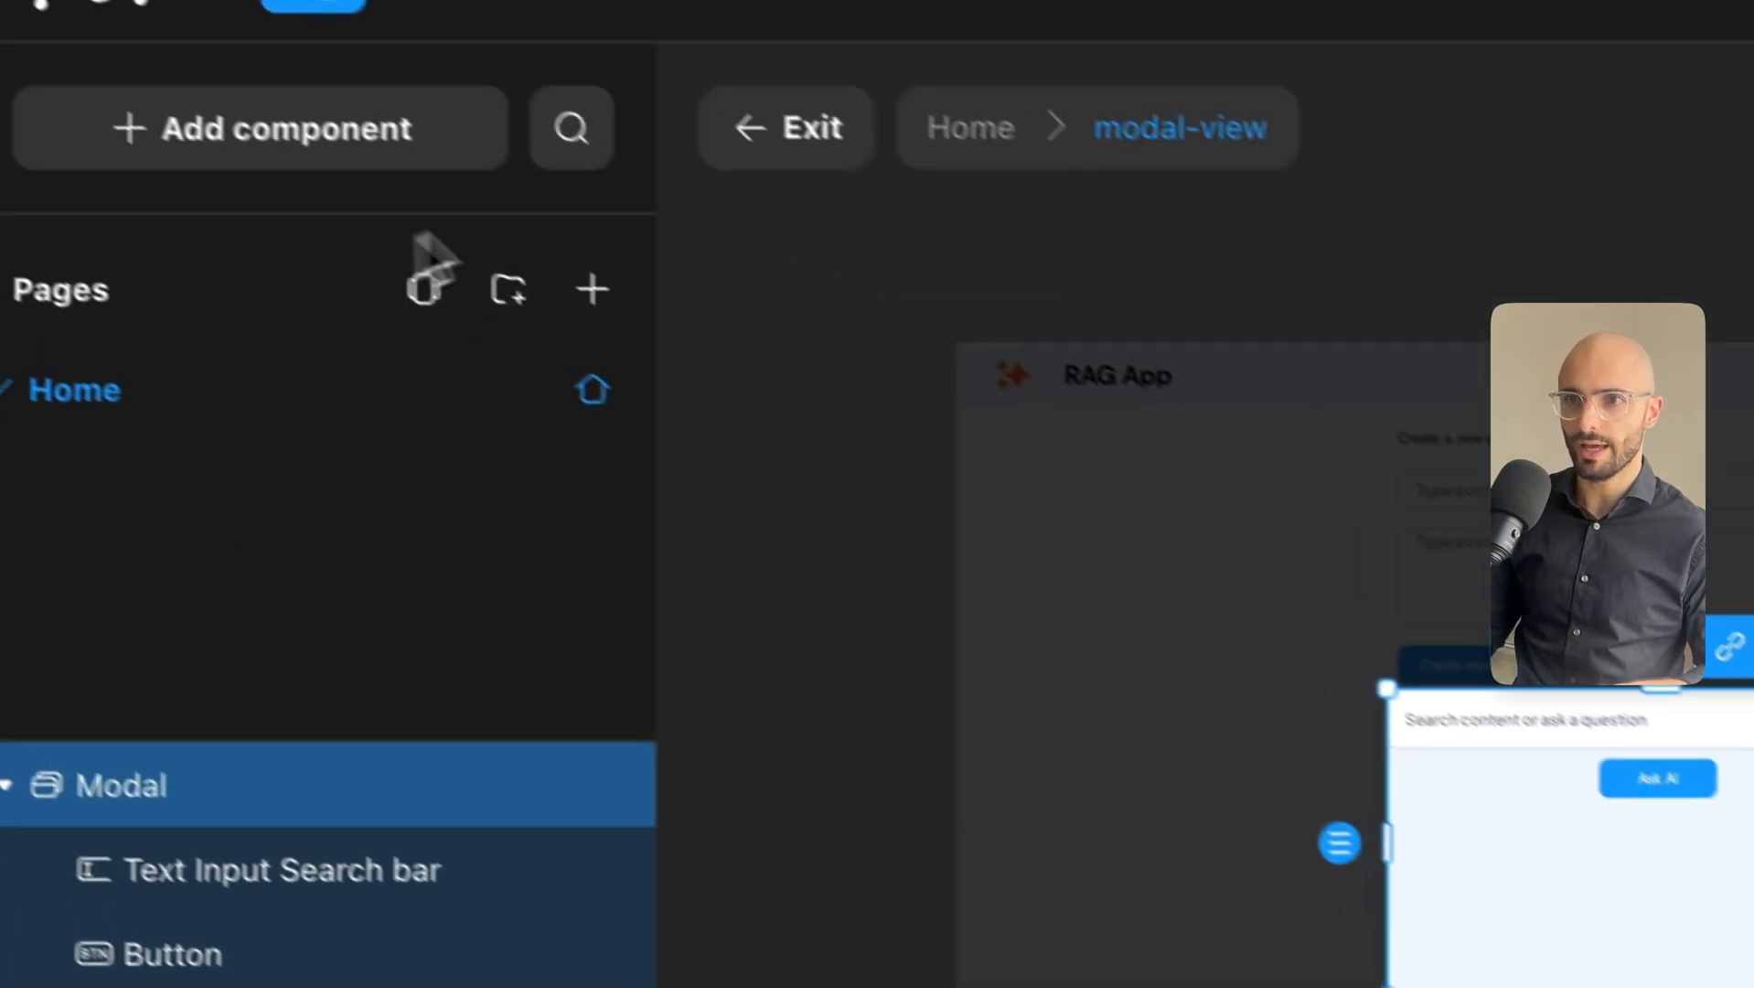
{"action": "left_click", "coordinate": [462, 204]}
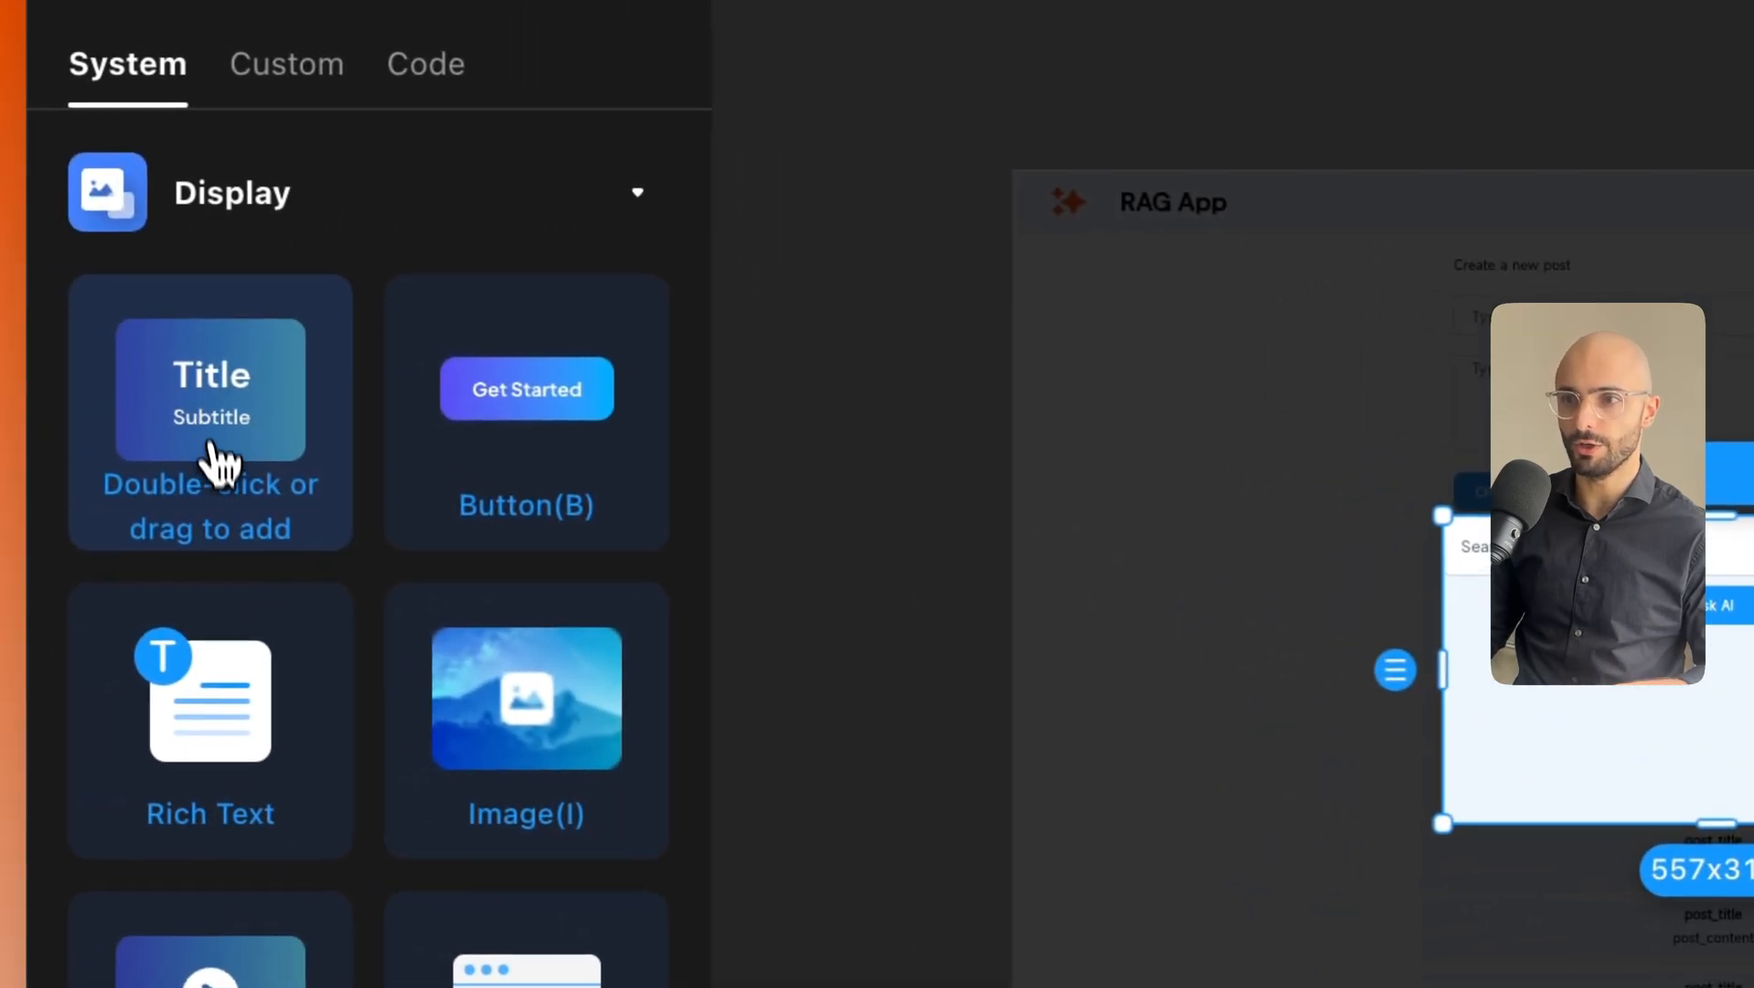
{"action": "left_click_drag", "start_coordinate": [215, 462], "coordinate": [692, 618]}
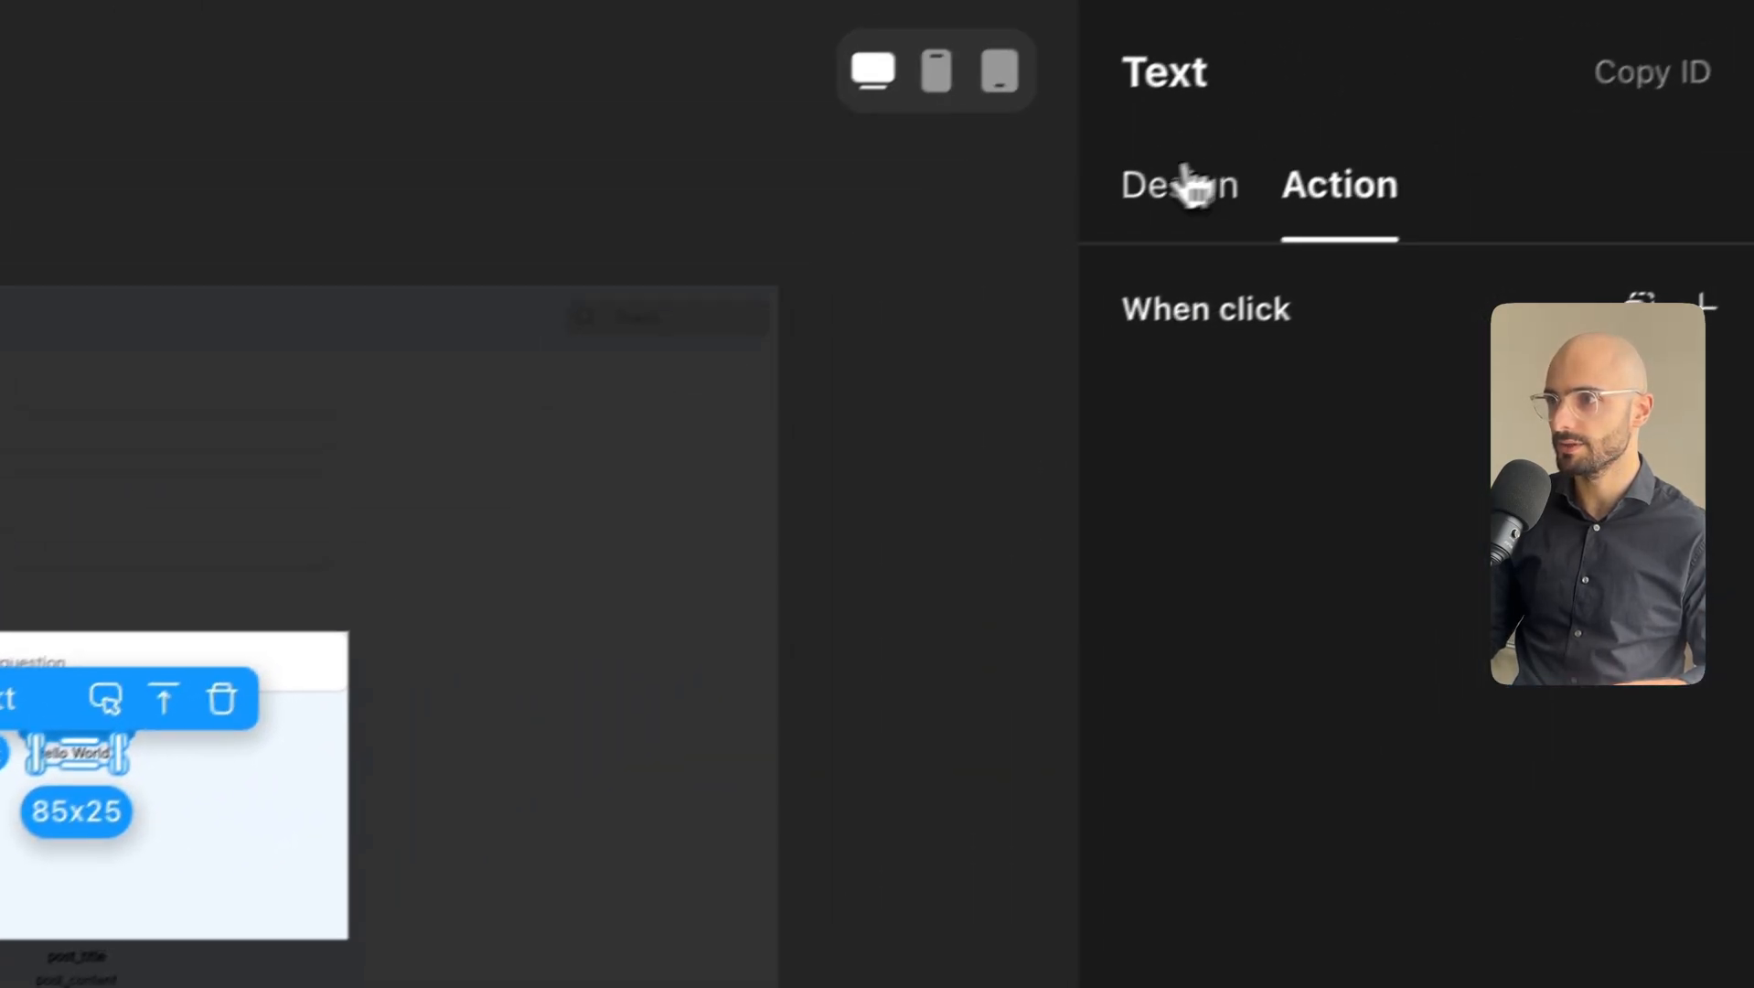
{"action": "left_click", "coordinate": [1184, 184]}
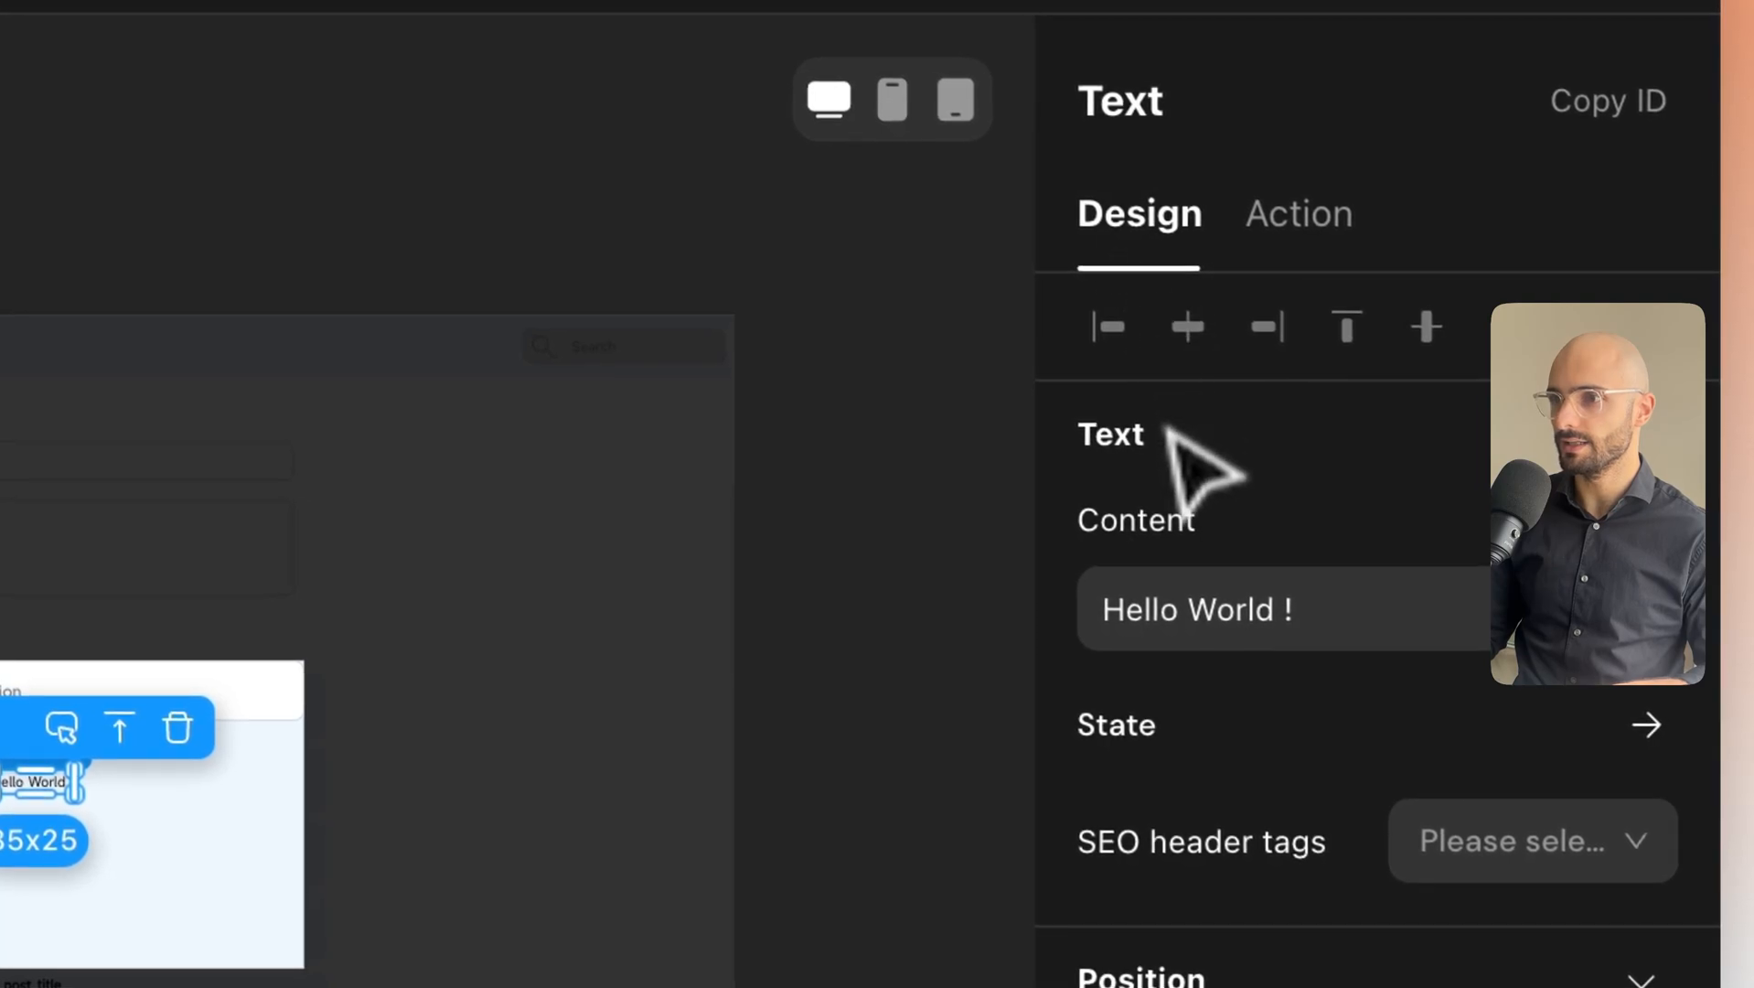
{"action": "left_click", "coordinate": [1280, 608]}
{"action": "key", "text": "BackSpace"}
{"action": "key", "text": "BackSpace"}
{"action": "key", "text": "BackSpace"}
{"action": "key", "text": "BackSpace"}
{"action": "key", "text": "BackSpace"}
{"action": "key", "text": "BackSpace"}
{"action": "key", "text": "BackSpace"}
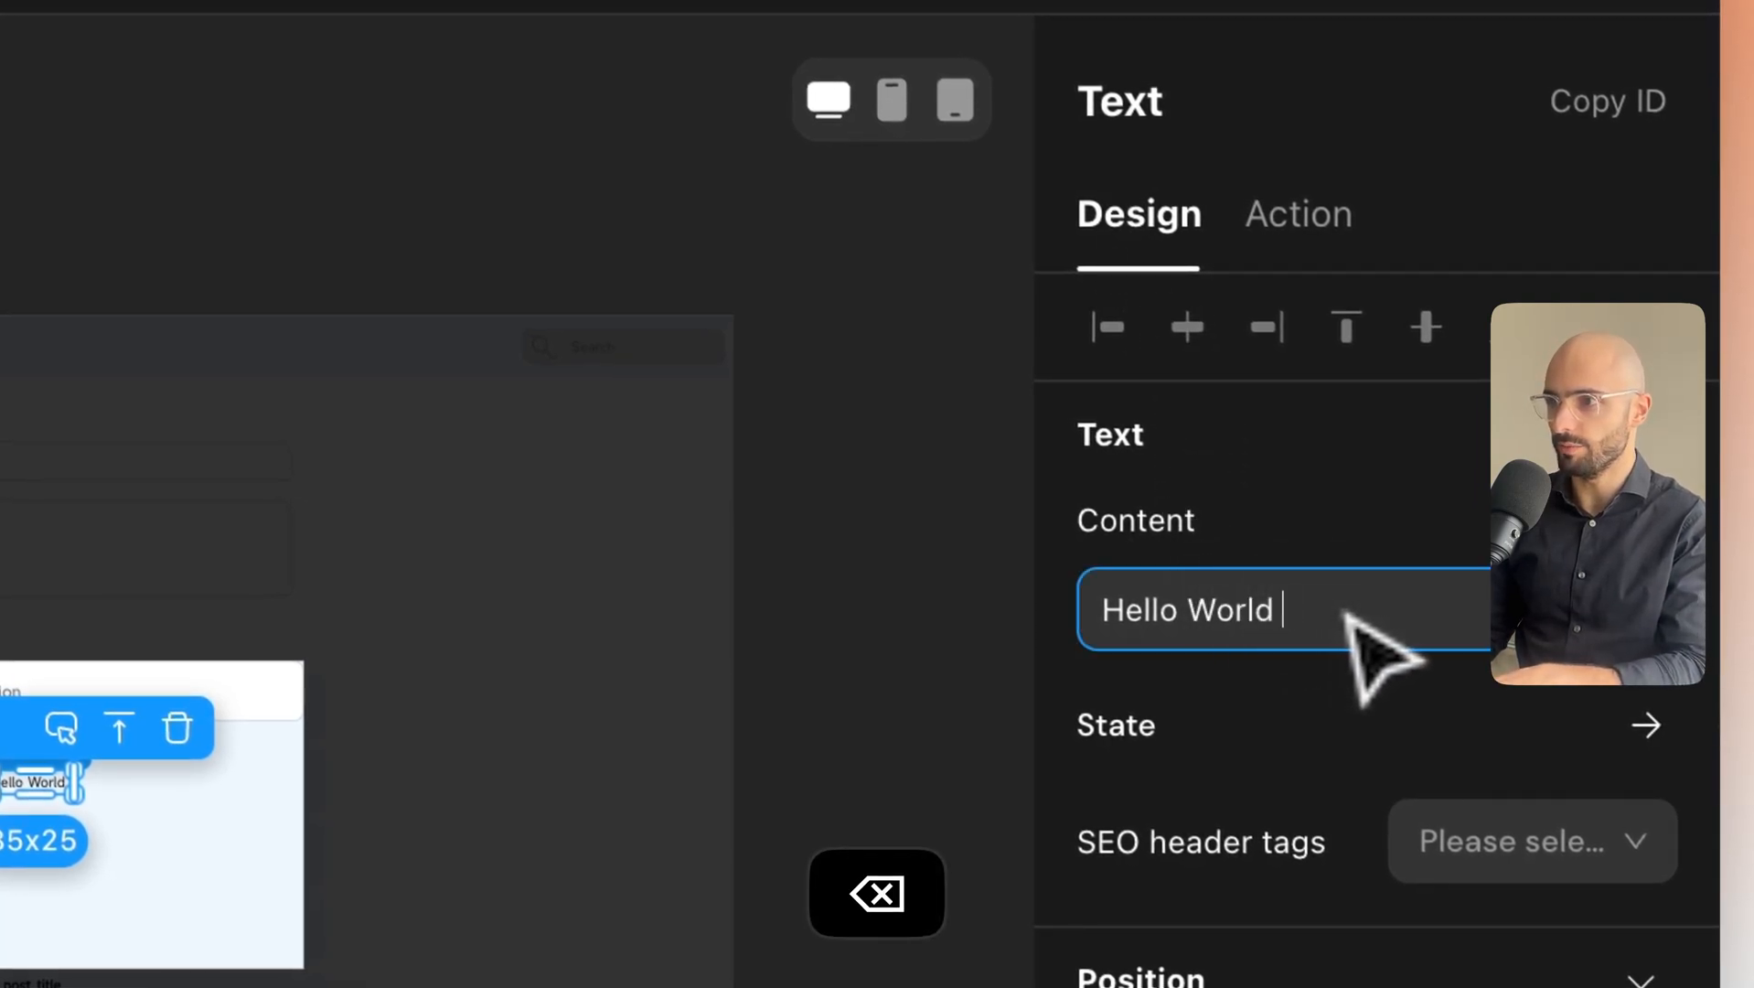
{"action": "key", "text": "BackSpace"}
{"action": "key", "text": "BackSpace"}
{"action": "key", "text": "BackSpace"}
{"action": "key", "text": "BackSpace"}
{"action": "key", "text": "BackSpace"}
{"action": "key", "text": "BackSpace"}
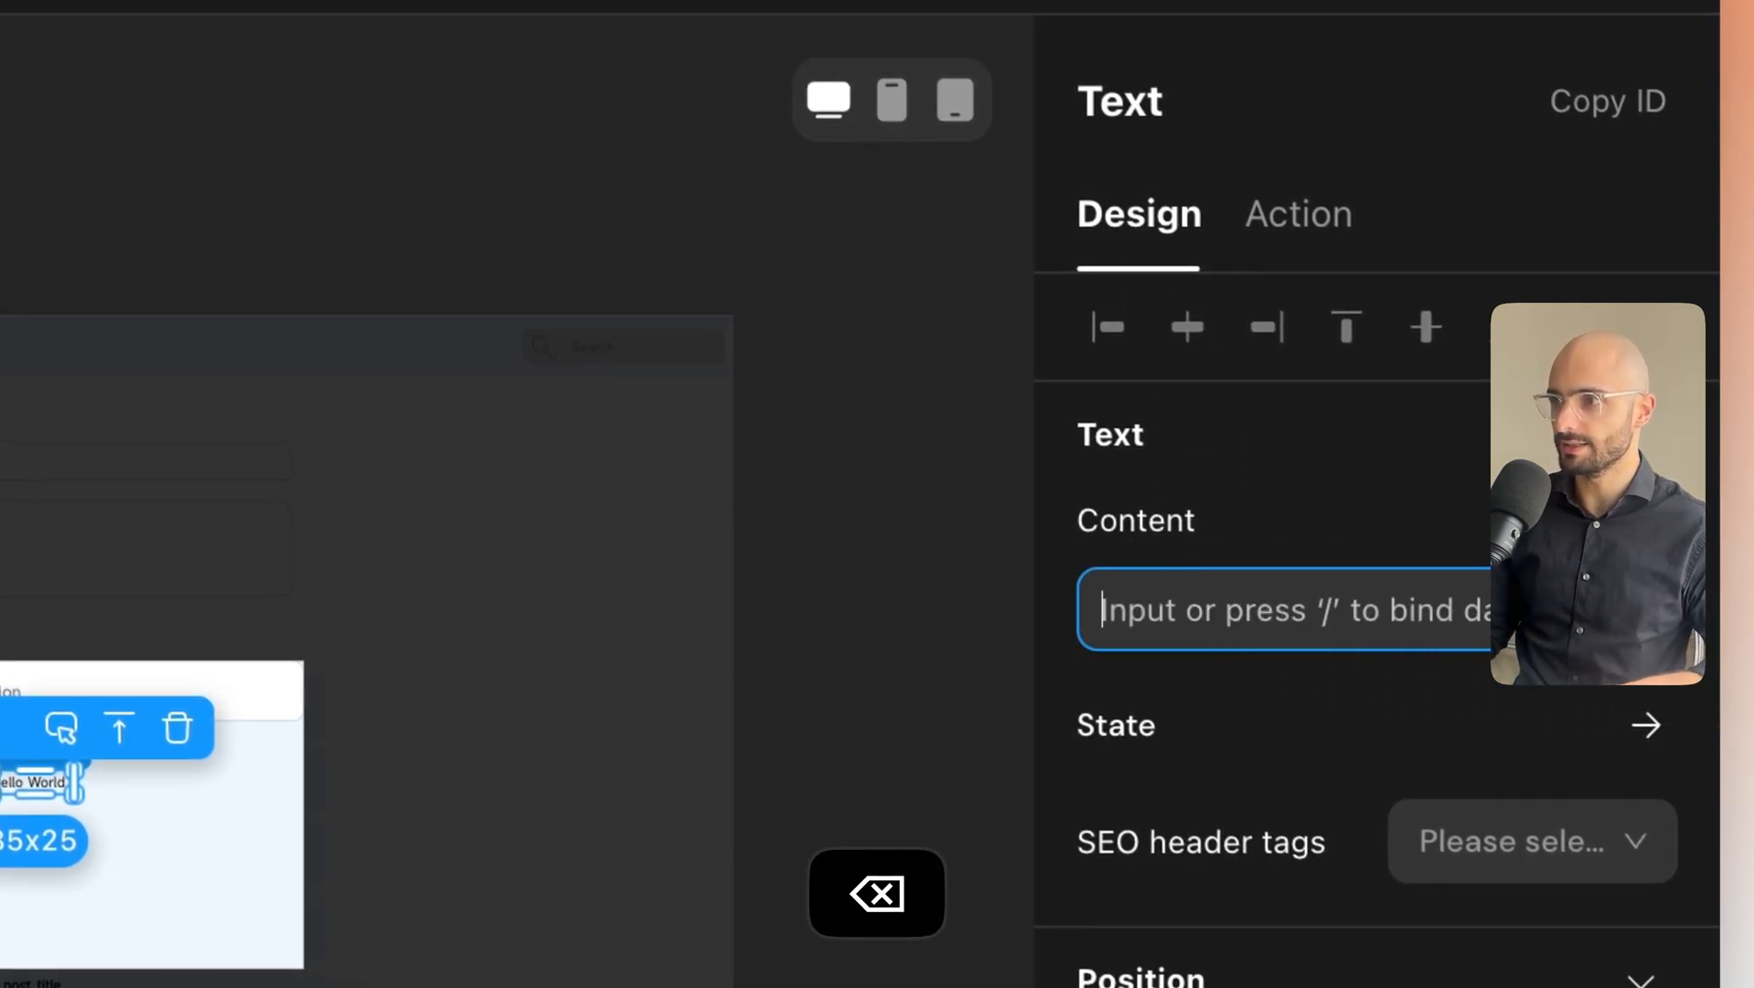
Bind the text content to In-page Data → Page variable → ai_answer.
{"action": "key", "text": "slash"}
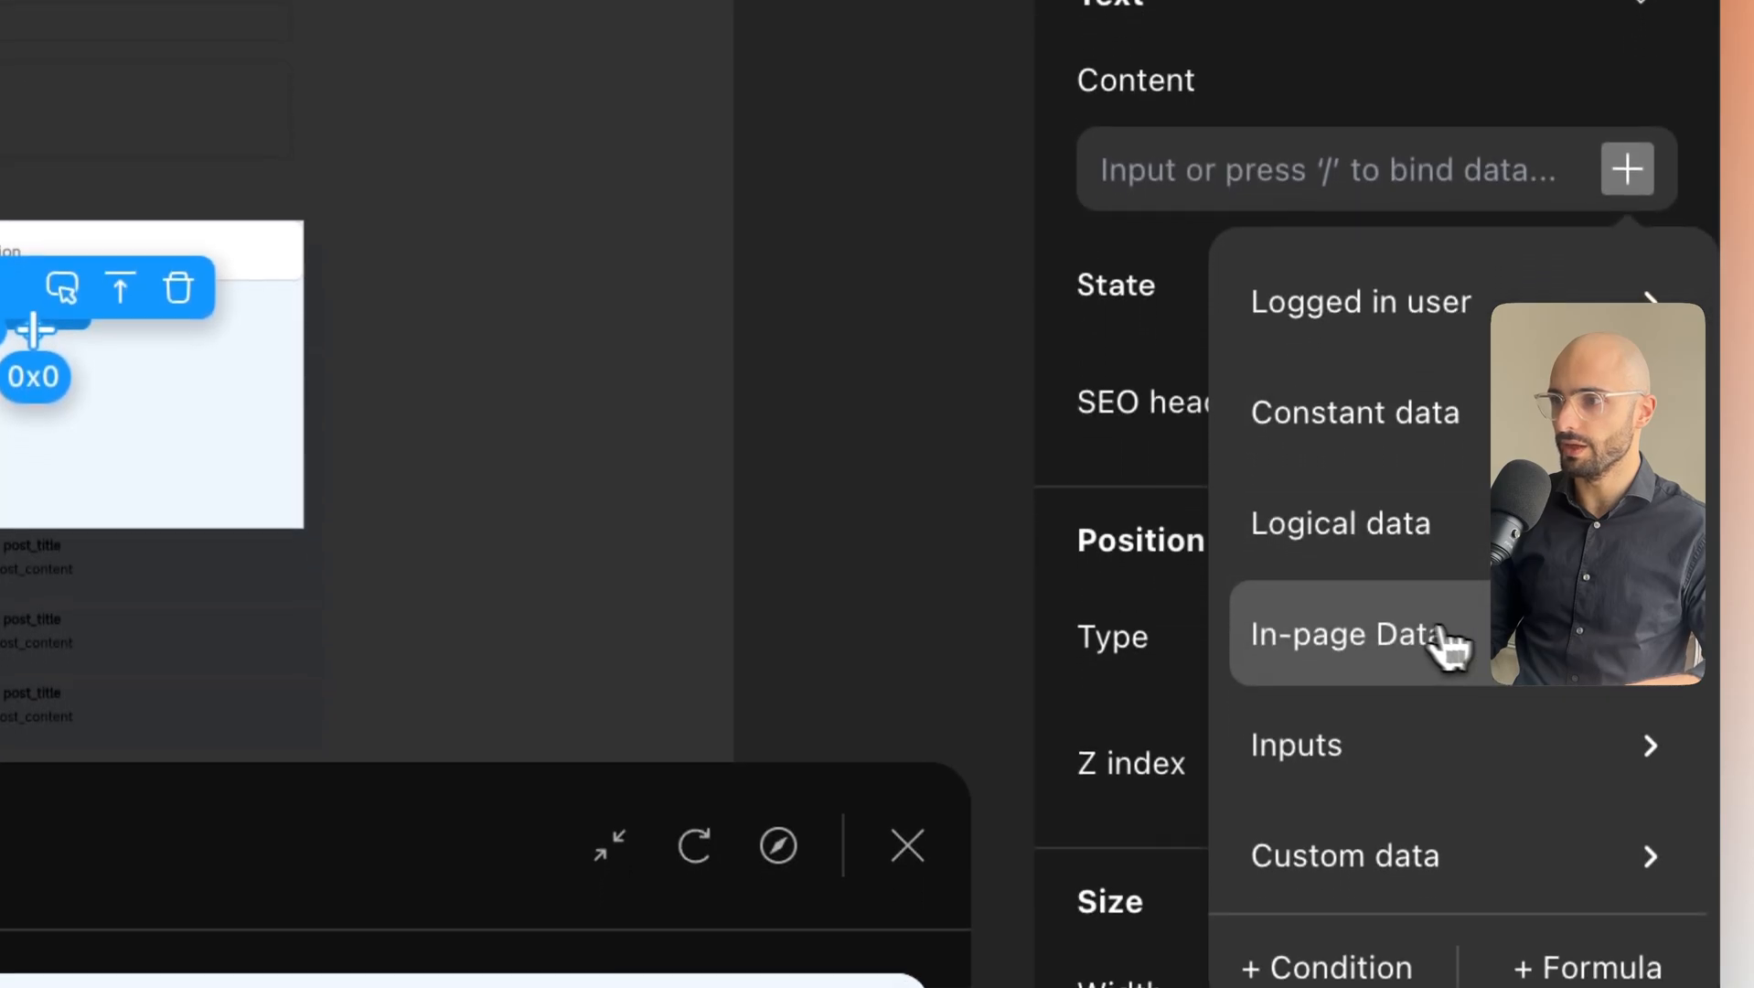
{"action": "left_click", "coordinate": [1465, 625]}
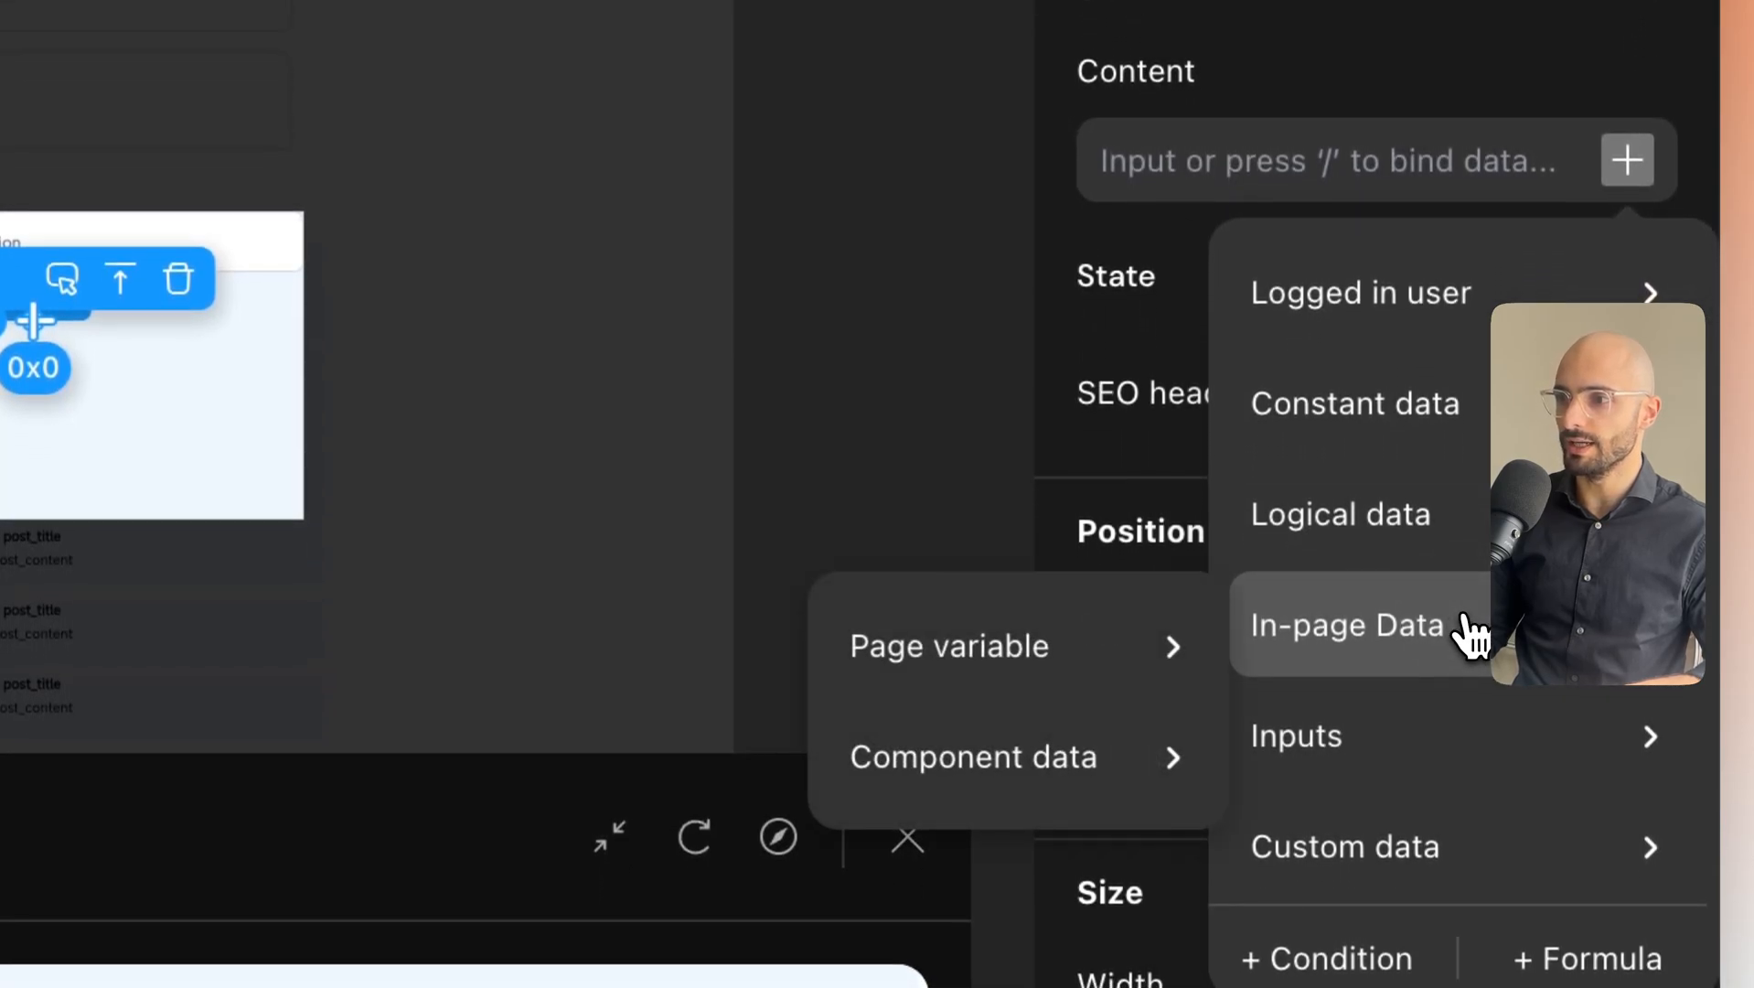
{"action": "left_click", "coordinate": [1022, 678]}
{"action": "left_click", "coordinate": [1348, 698]}
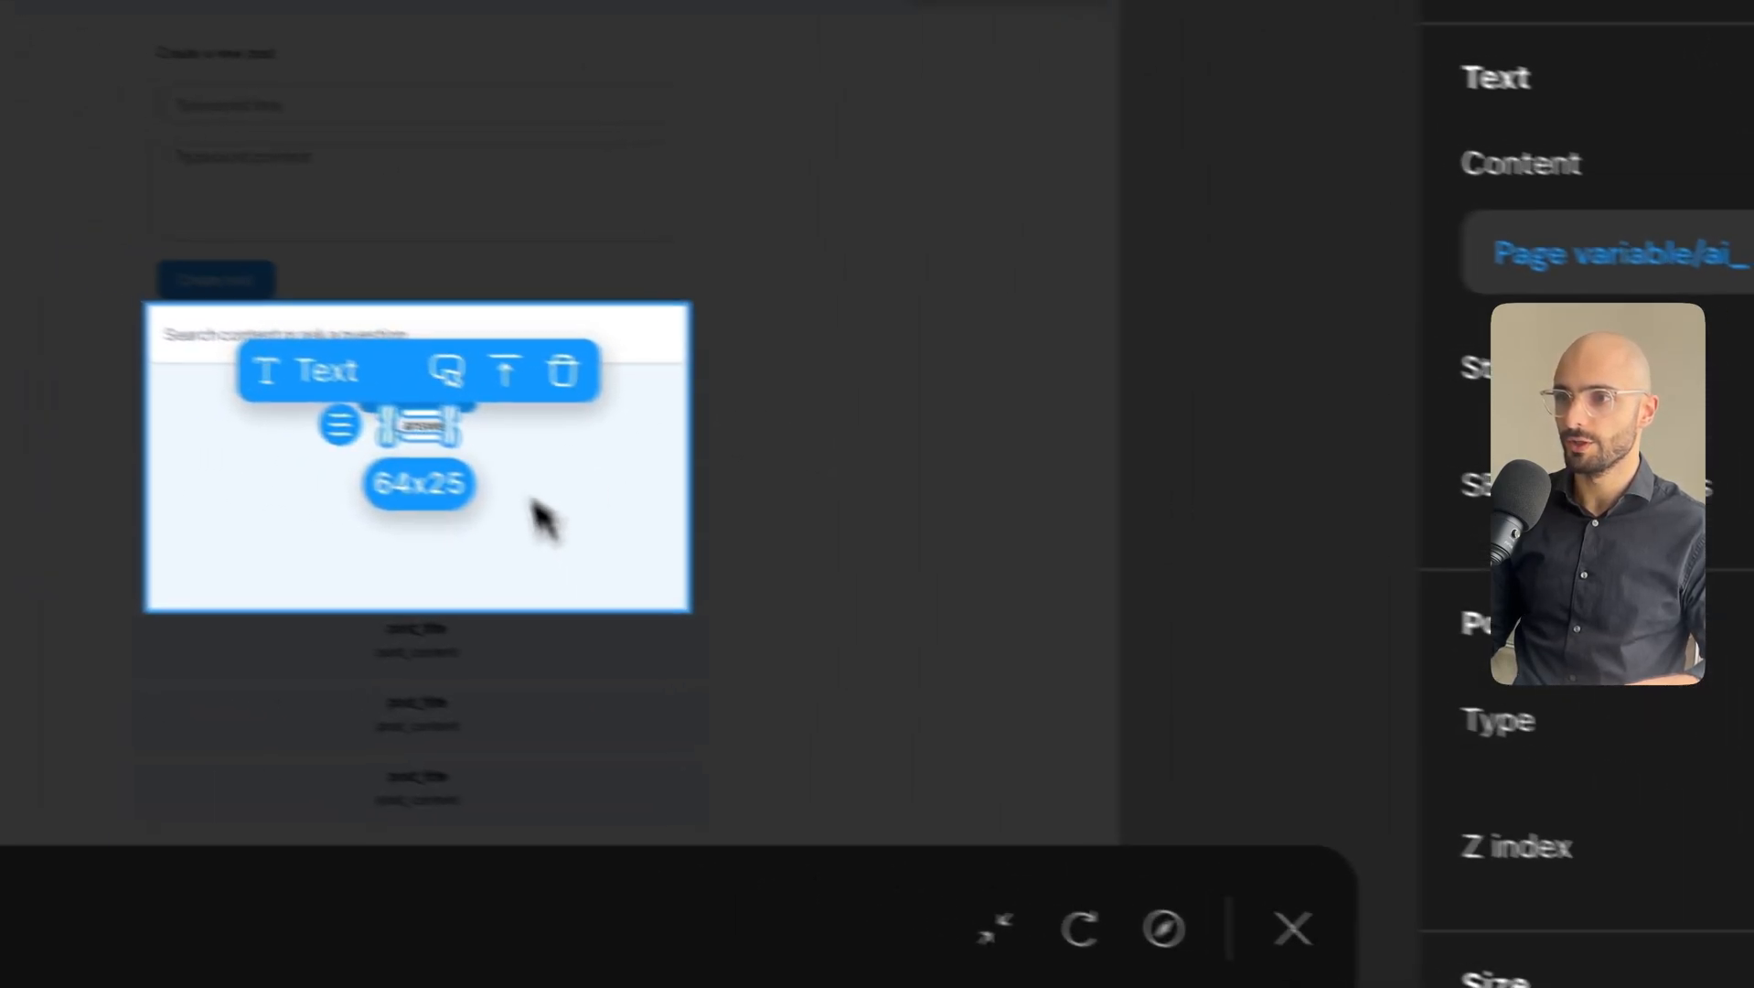
{"action": "left_click", "coordinate": [92, 430]}
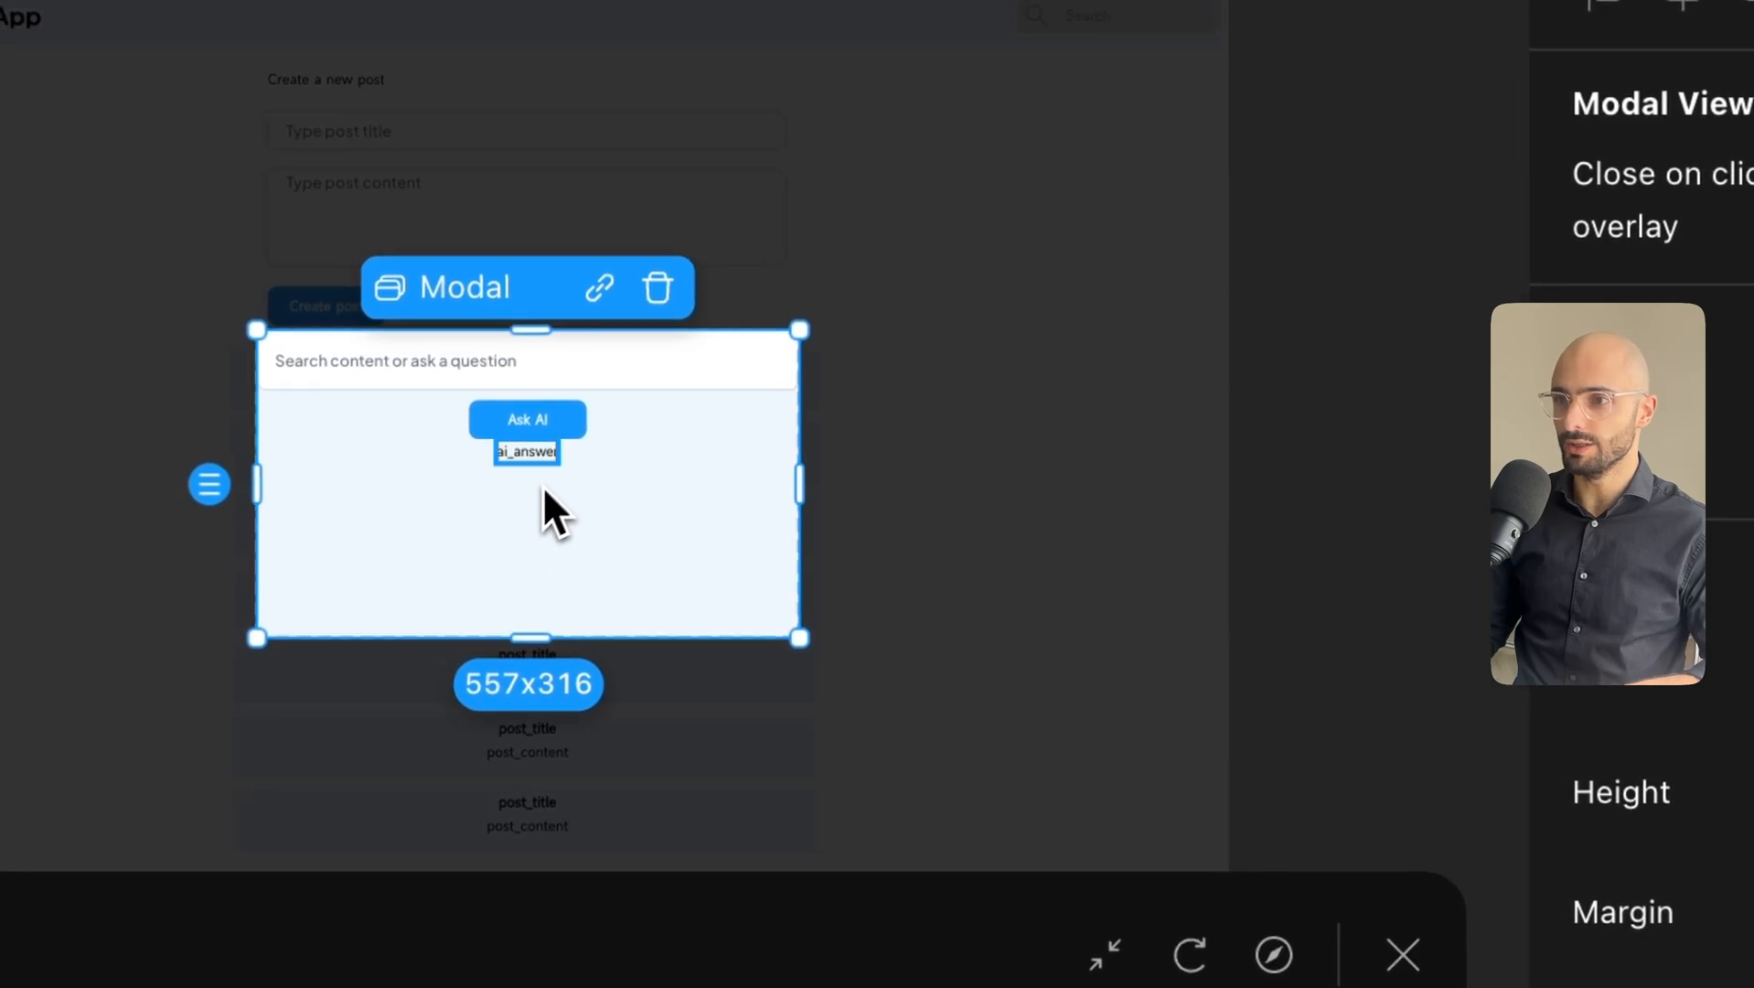
{"action": "left_click", "coordinate": [39, 337]}
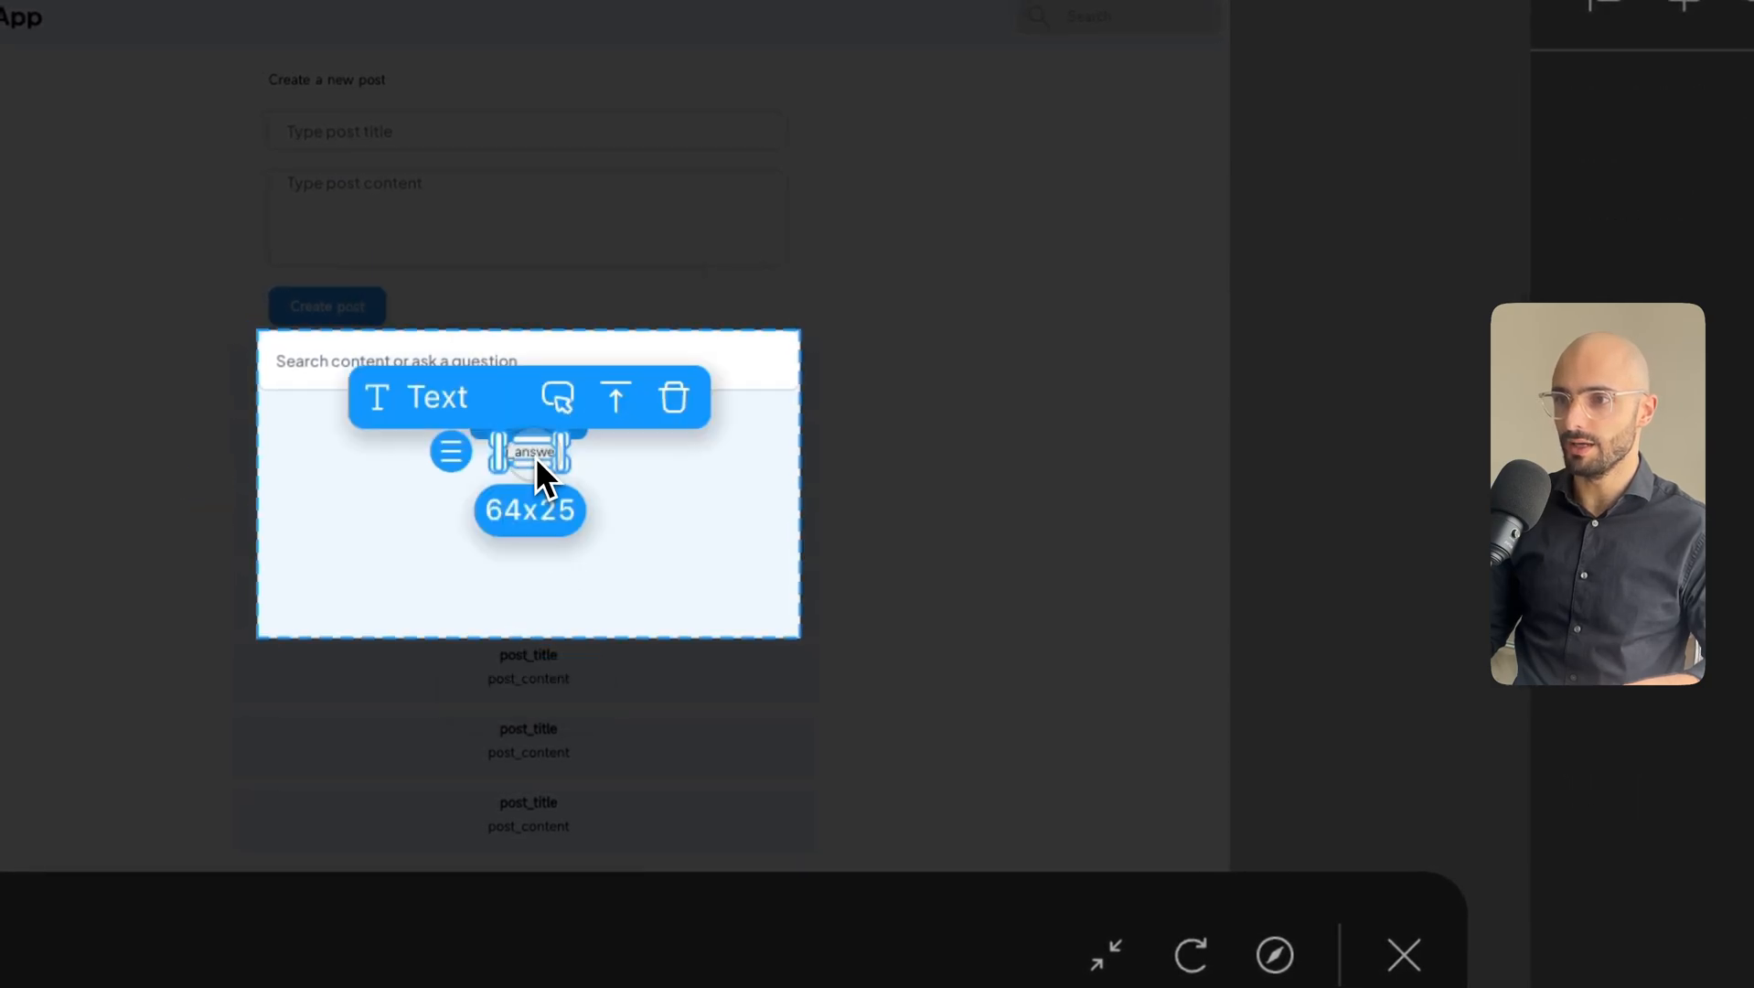
{"action": "left_click", "coordinate": [677, 551]}
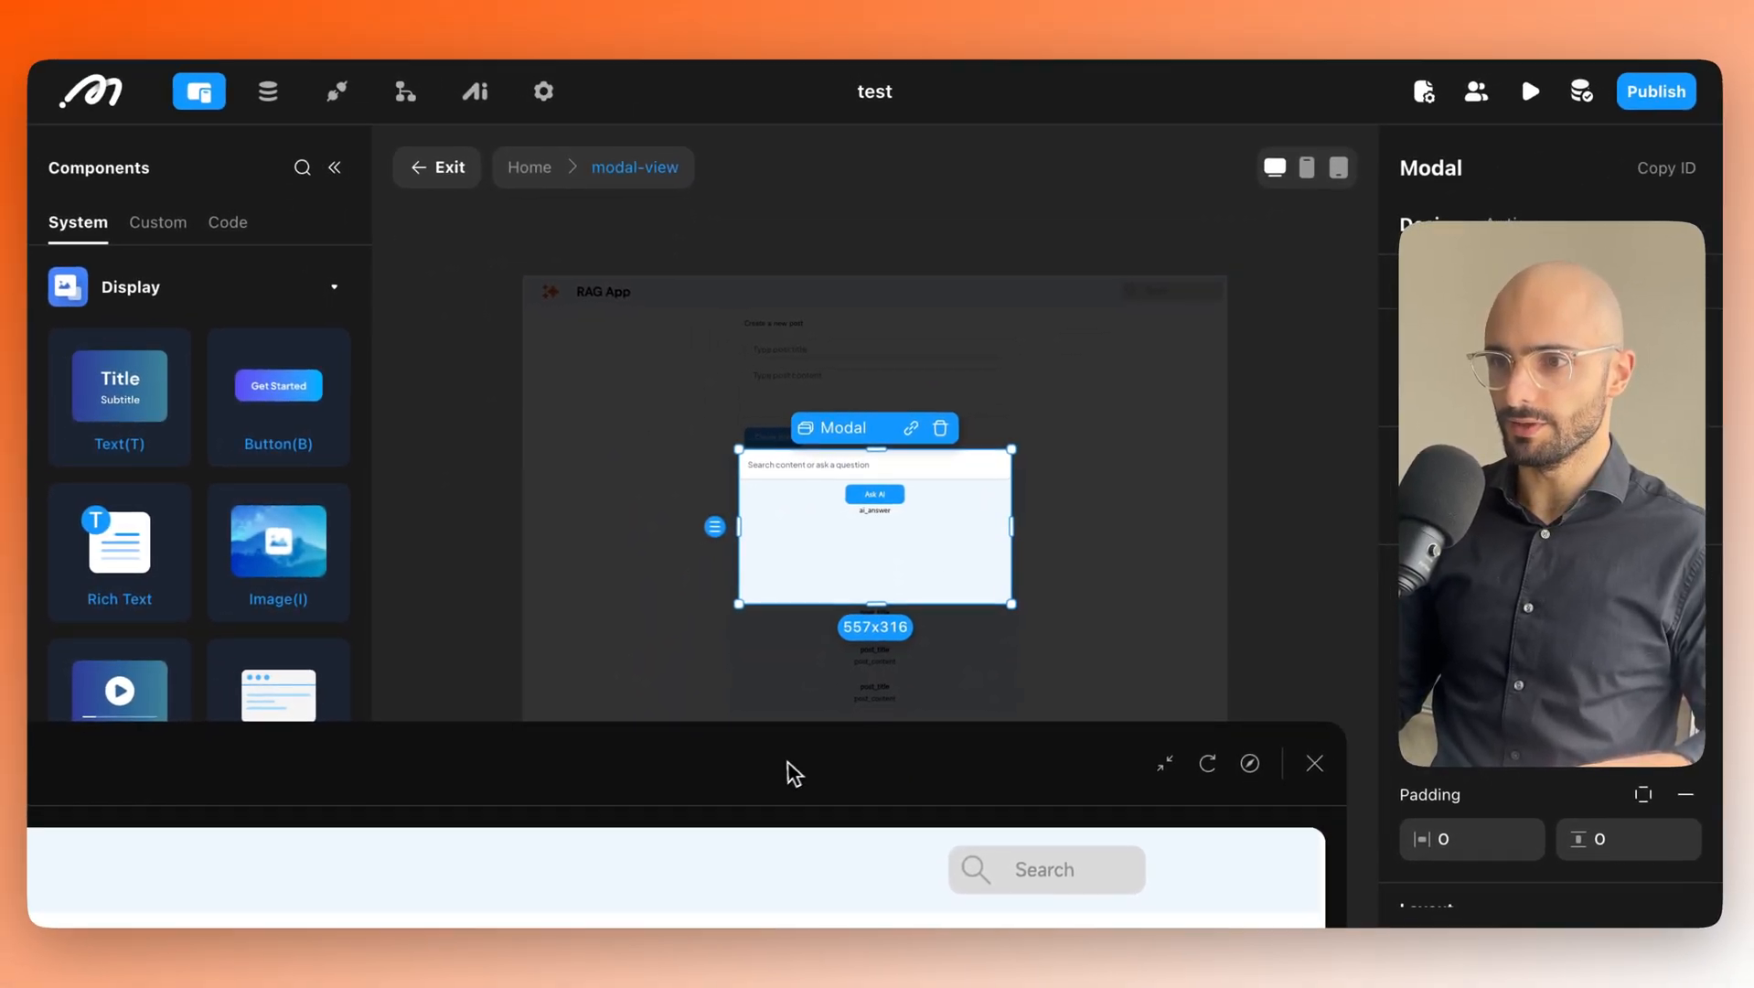
In the full-size preview, open Search and ask 'what is make.com?' with Ask AI.
{"action": "left_click_drag", "start_coordinate": [793, 772], "coordinate": [1186, 113]}
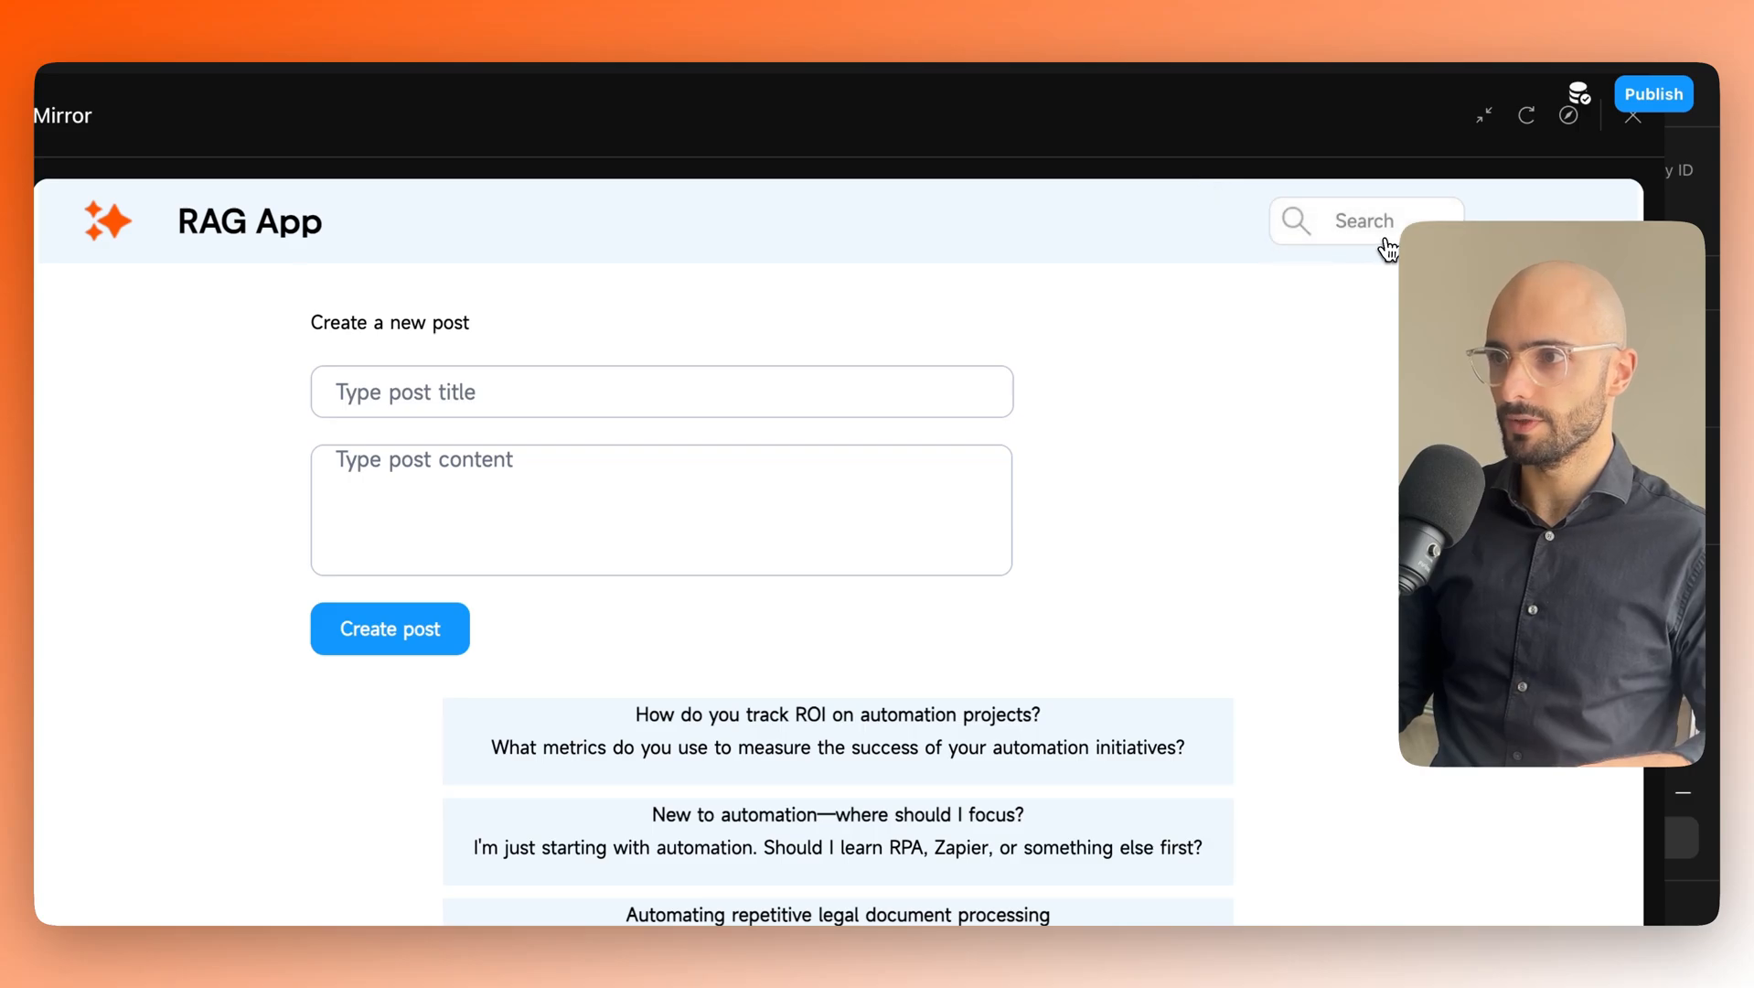
{"action": "left_click", "coordinate": [1385, 241]}
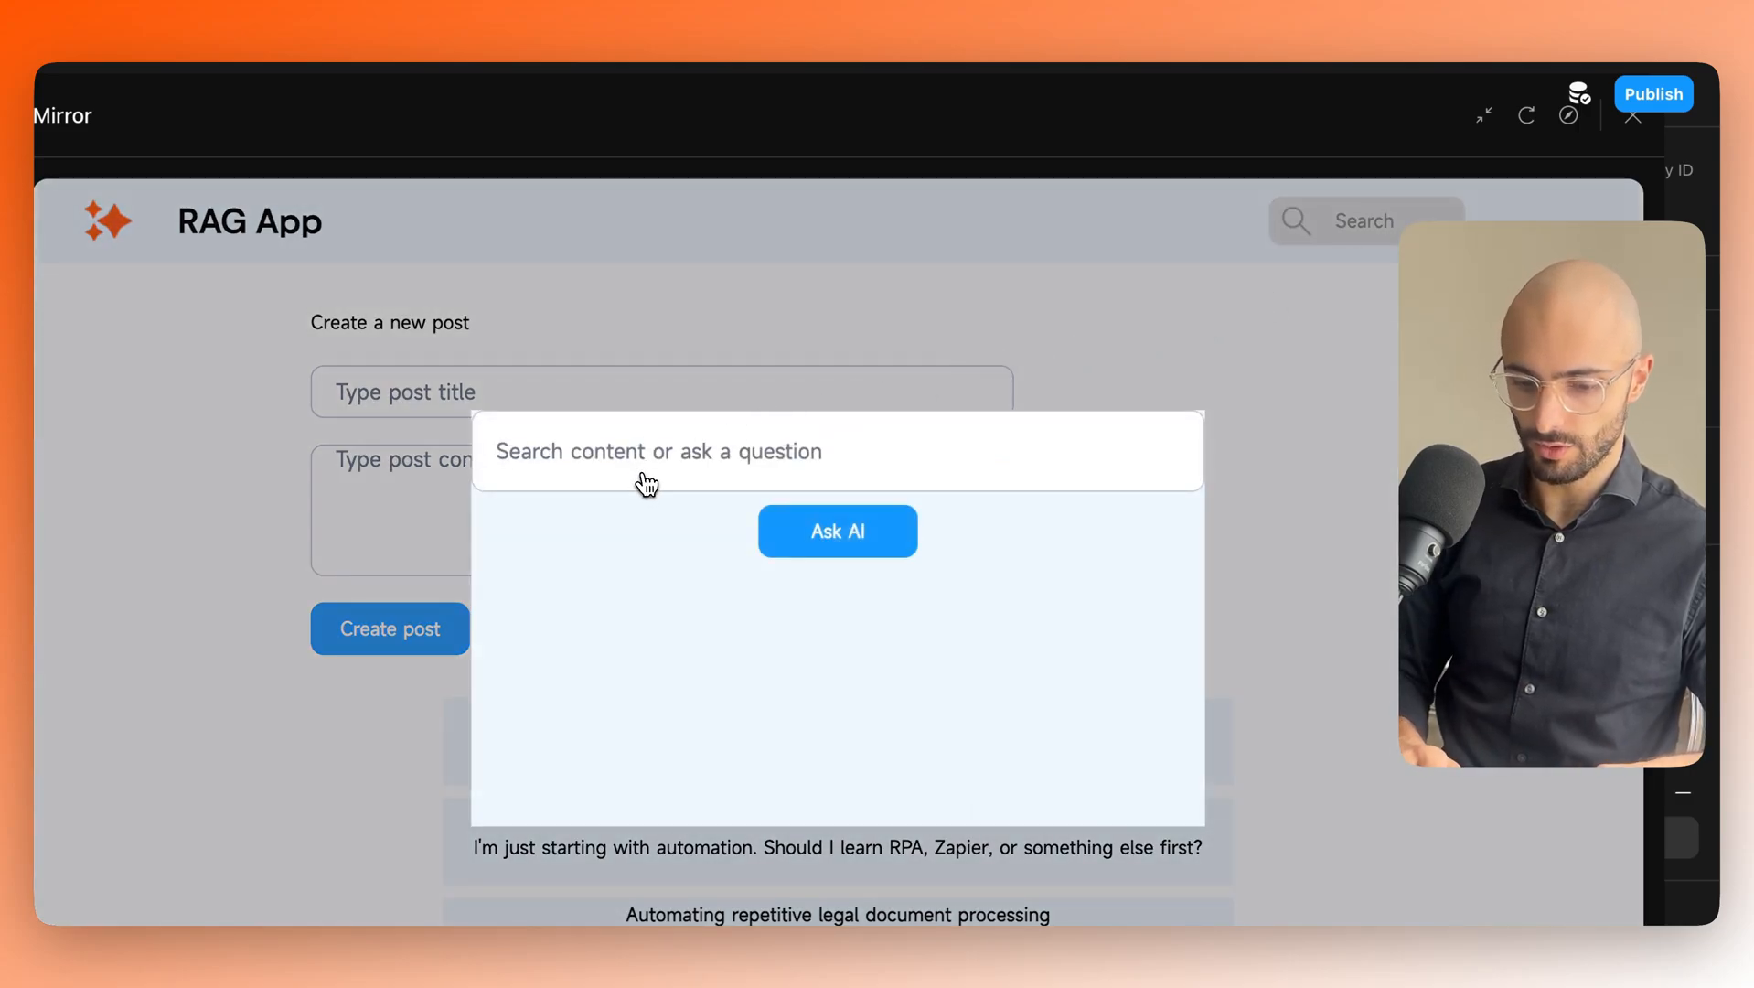
{"action": "type", "text": "what is make"}
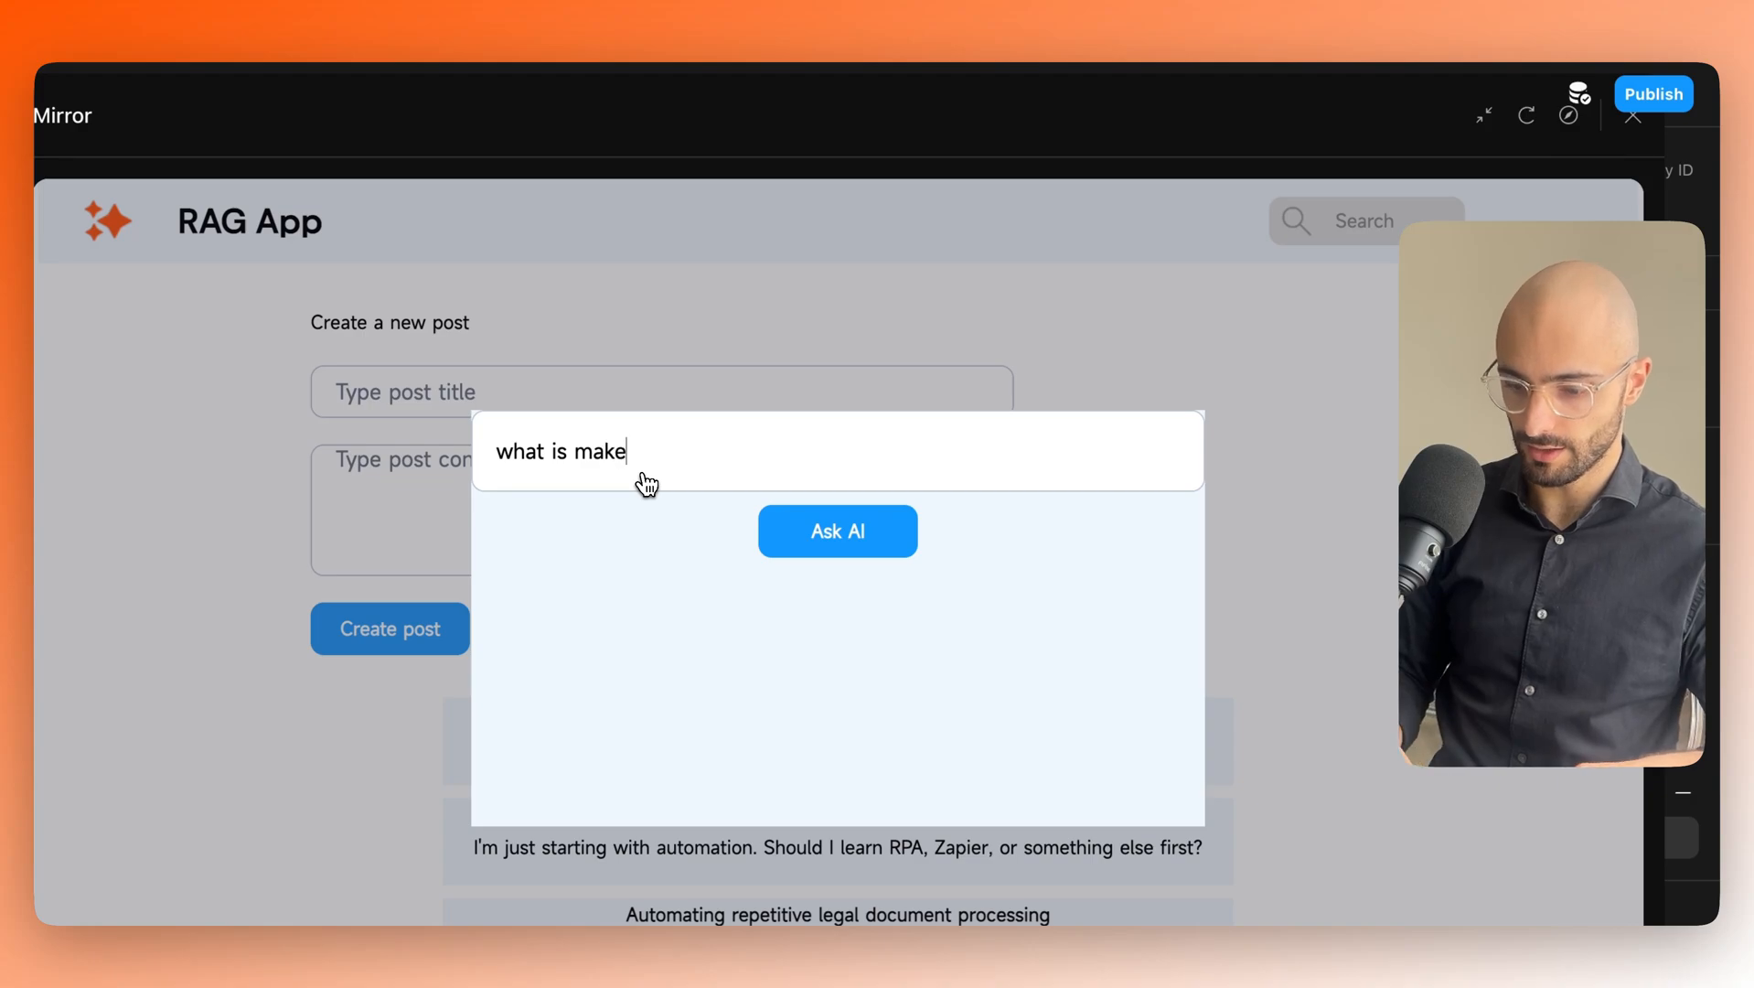
{"action": "type", "text": ".com?"}
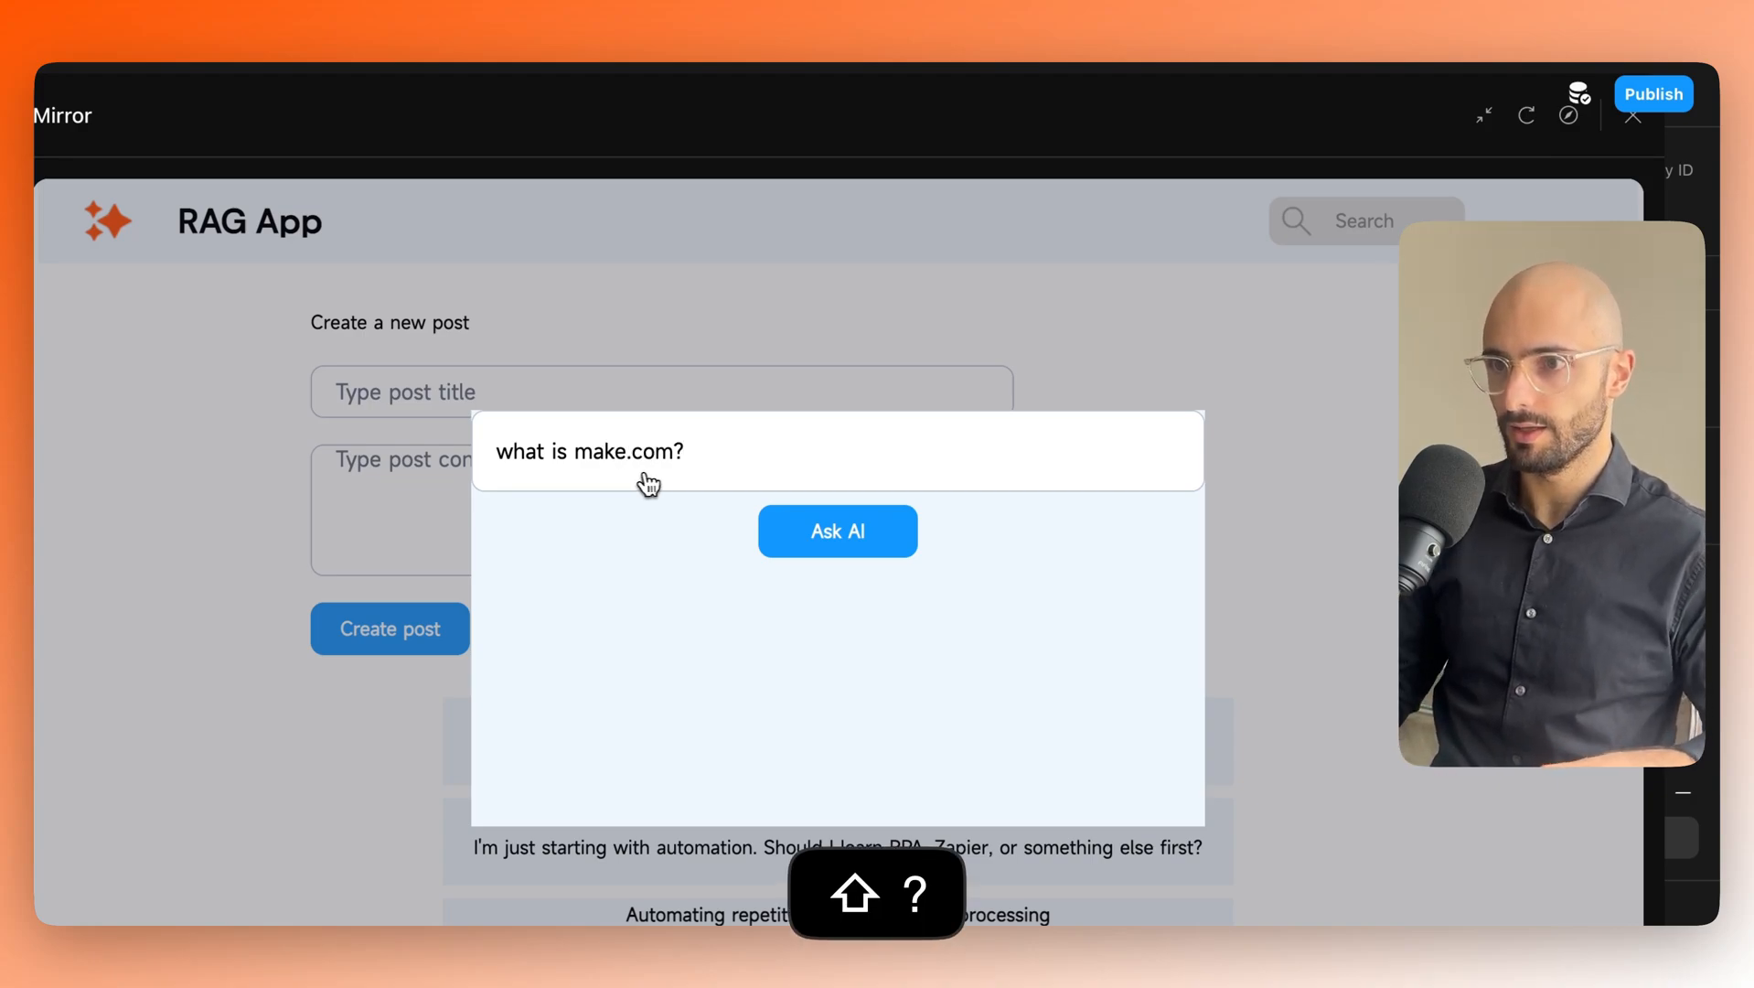
{"action": "left_click", "coordinate": [839, 543]}
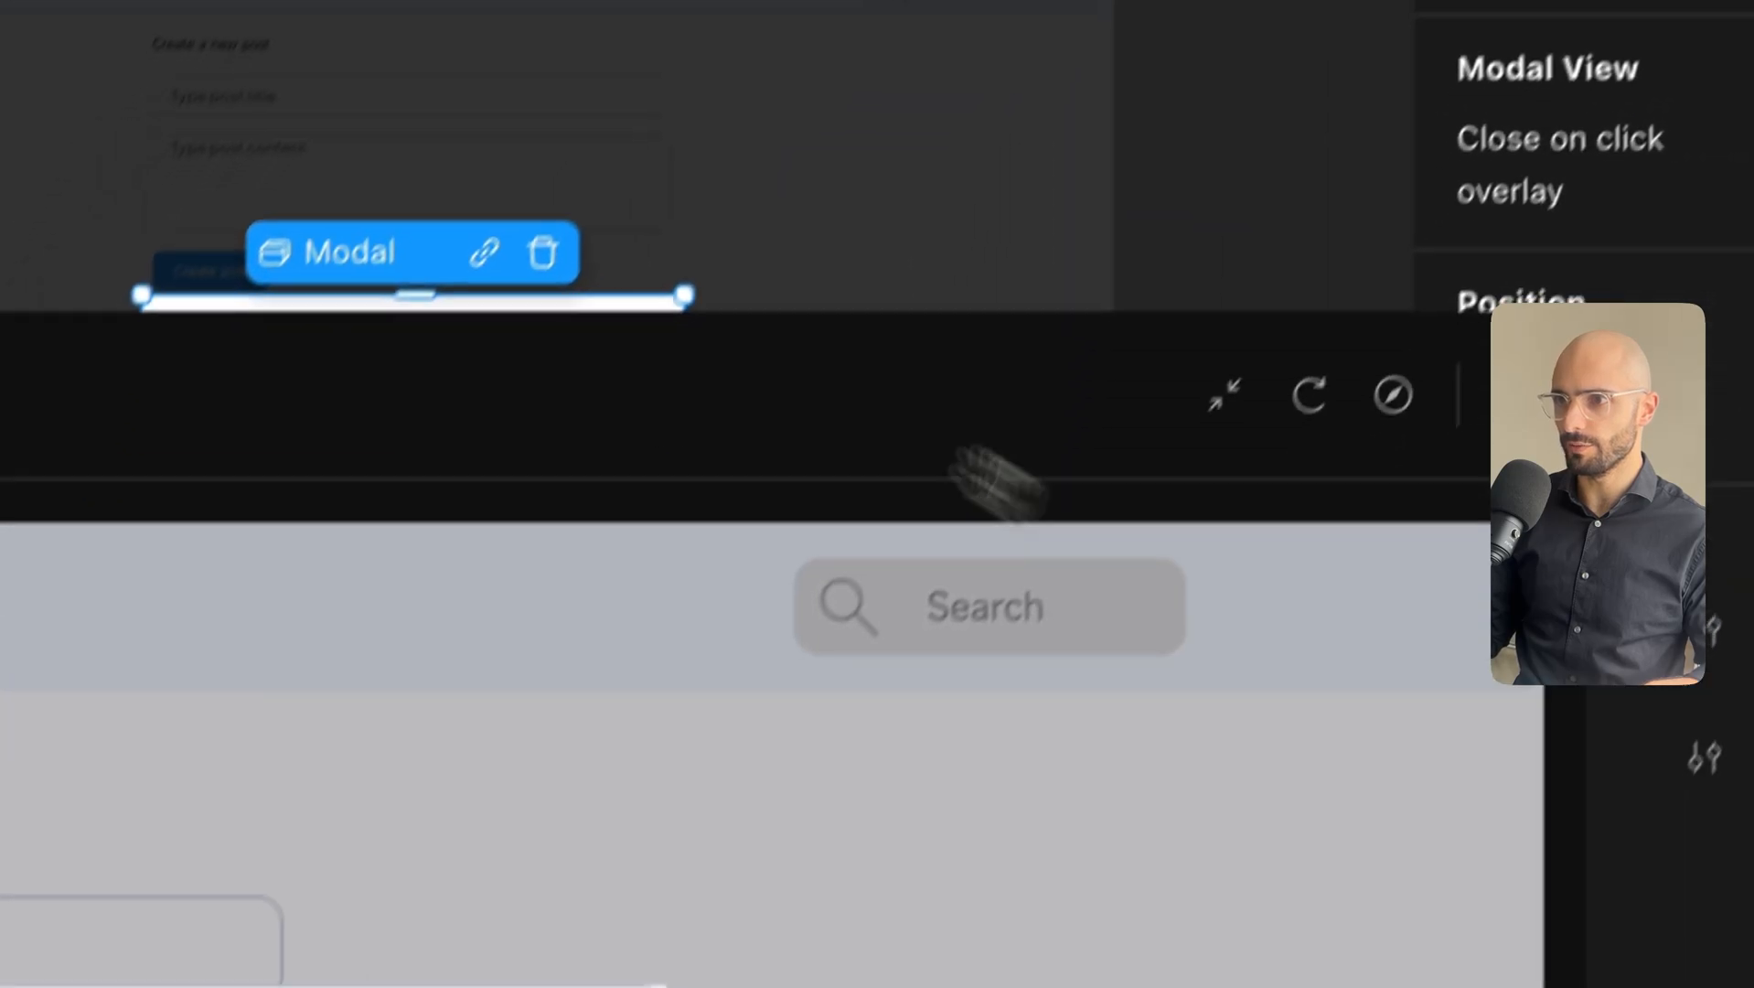
Change the ai_answer text's width from fit to 100% so it spans the modal.
{"action": "left_click_drag", "start_coordinate": [996, 483], "coordinate": [859, 834]}
{"action": "left_click", "coordinate": [414, 418]}
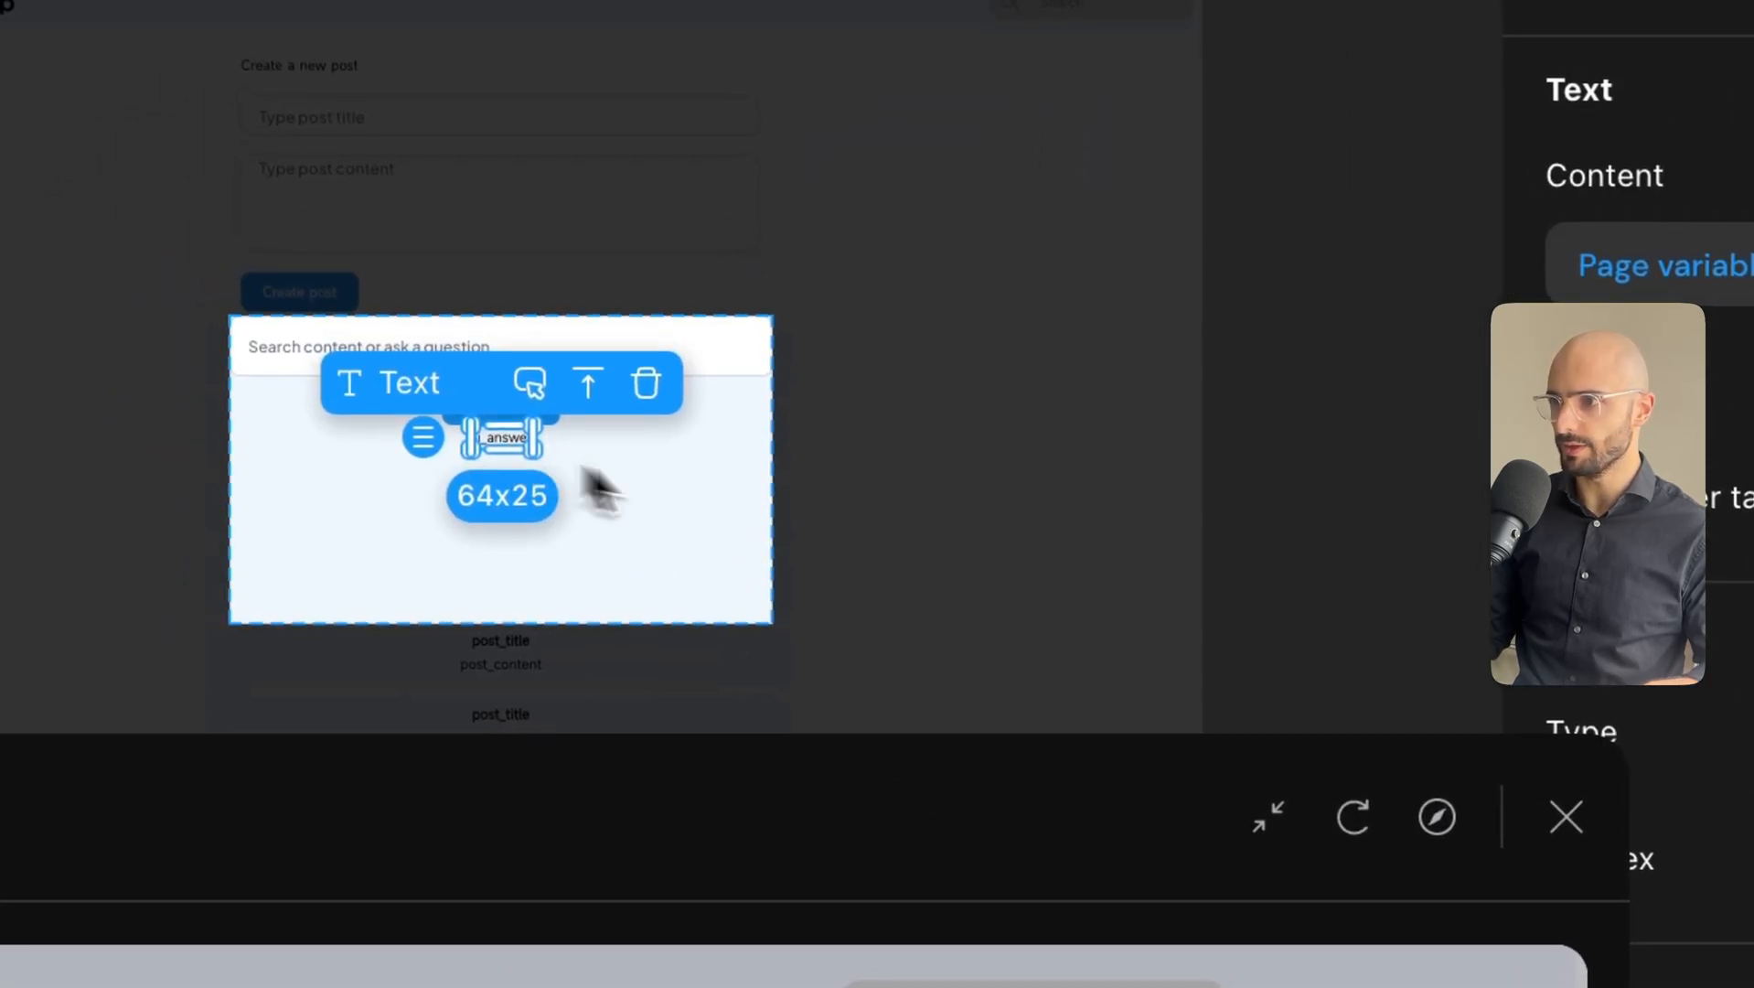
{"action": "scroll", "coordinate": [1432, 788], "scroll_direction": "down", "scroll_amount": 5}
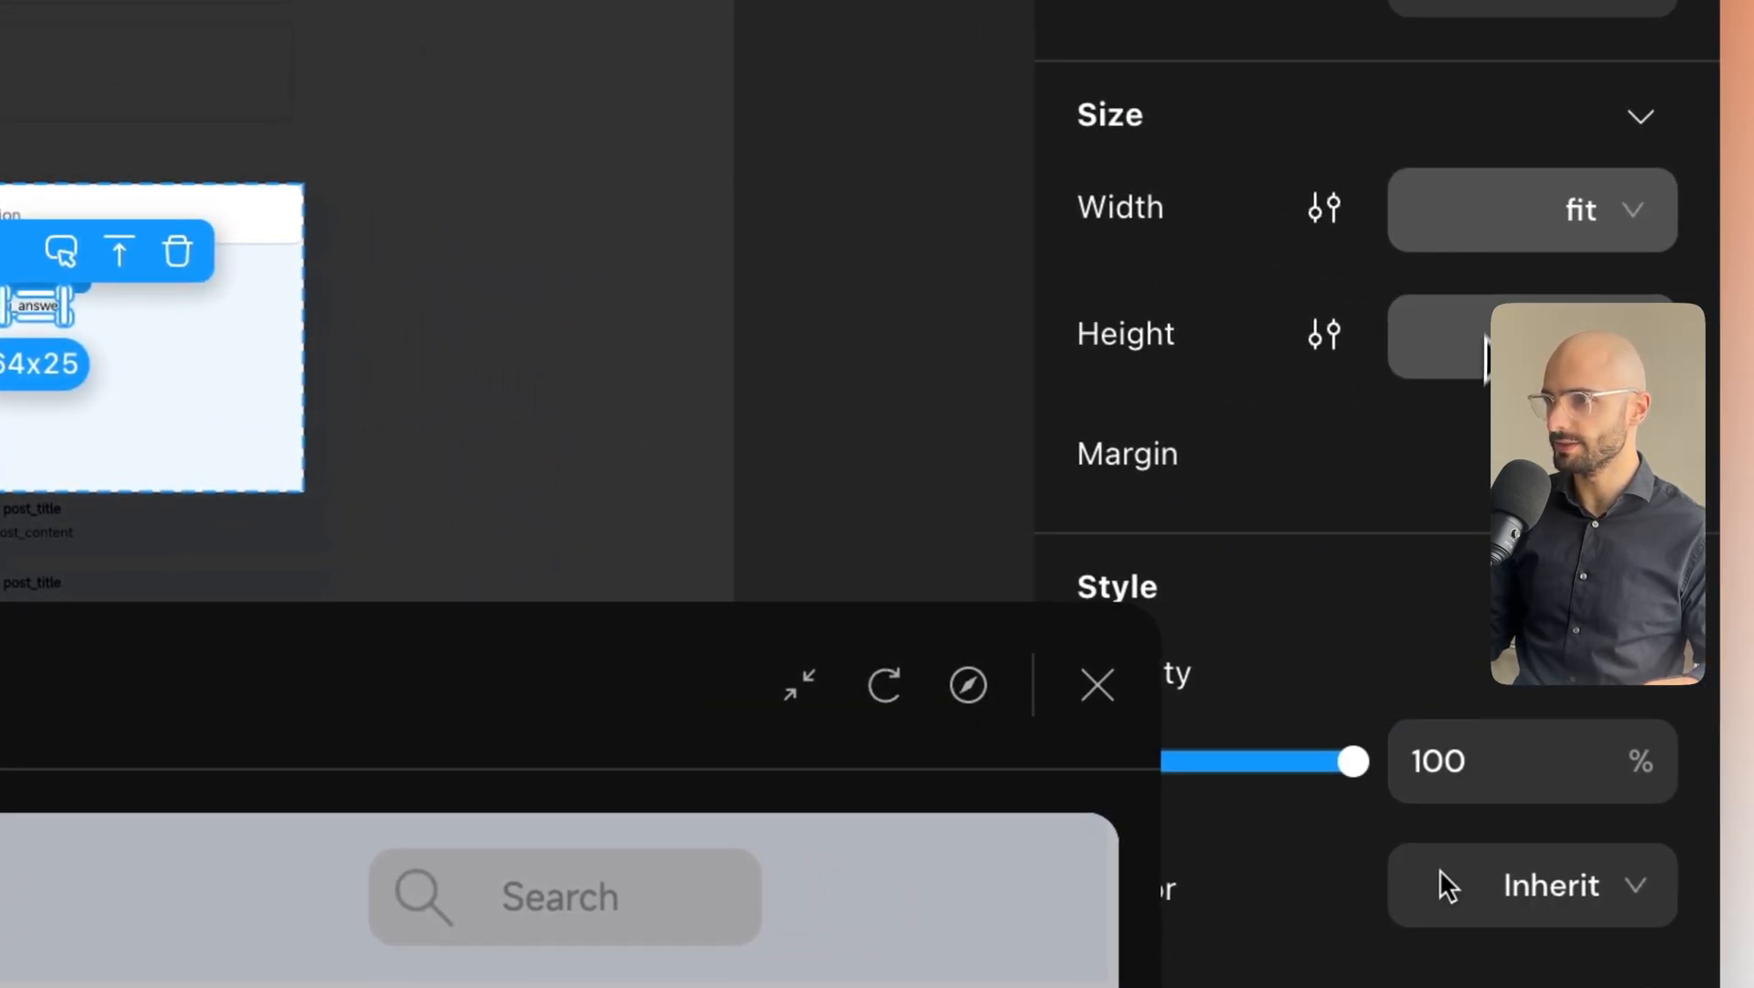
{"action": "left_click", "coordinate": [1621, 224]}
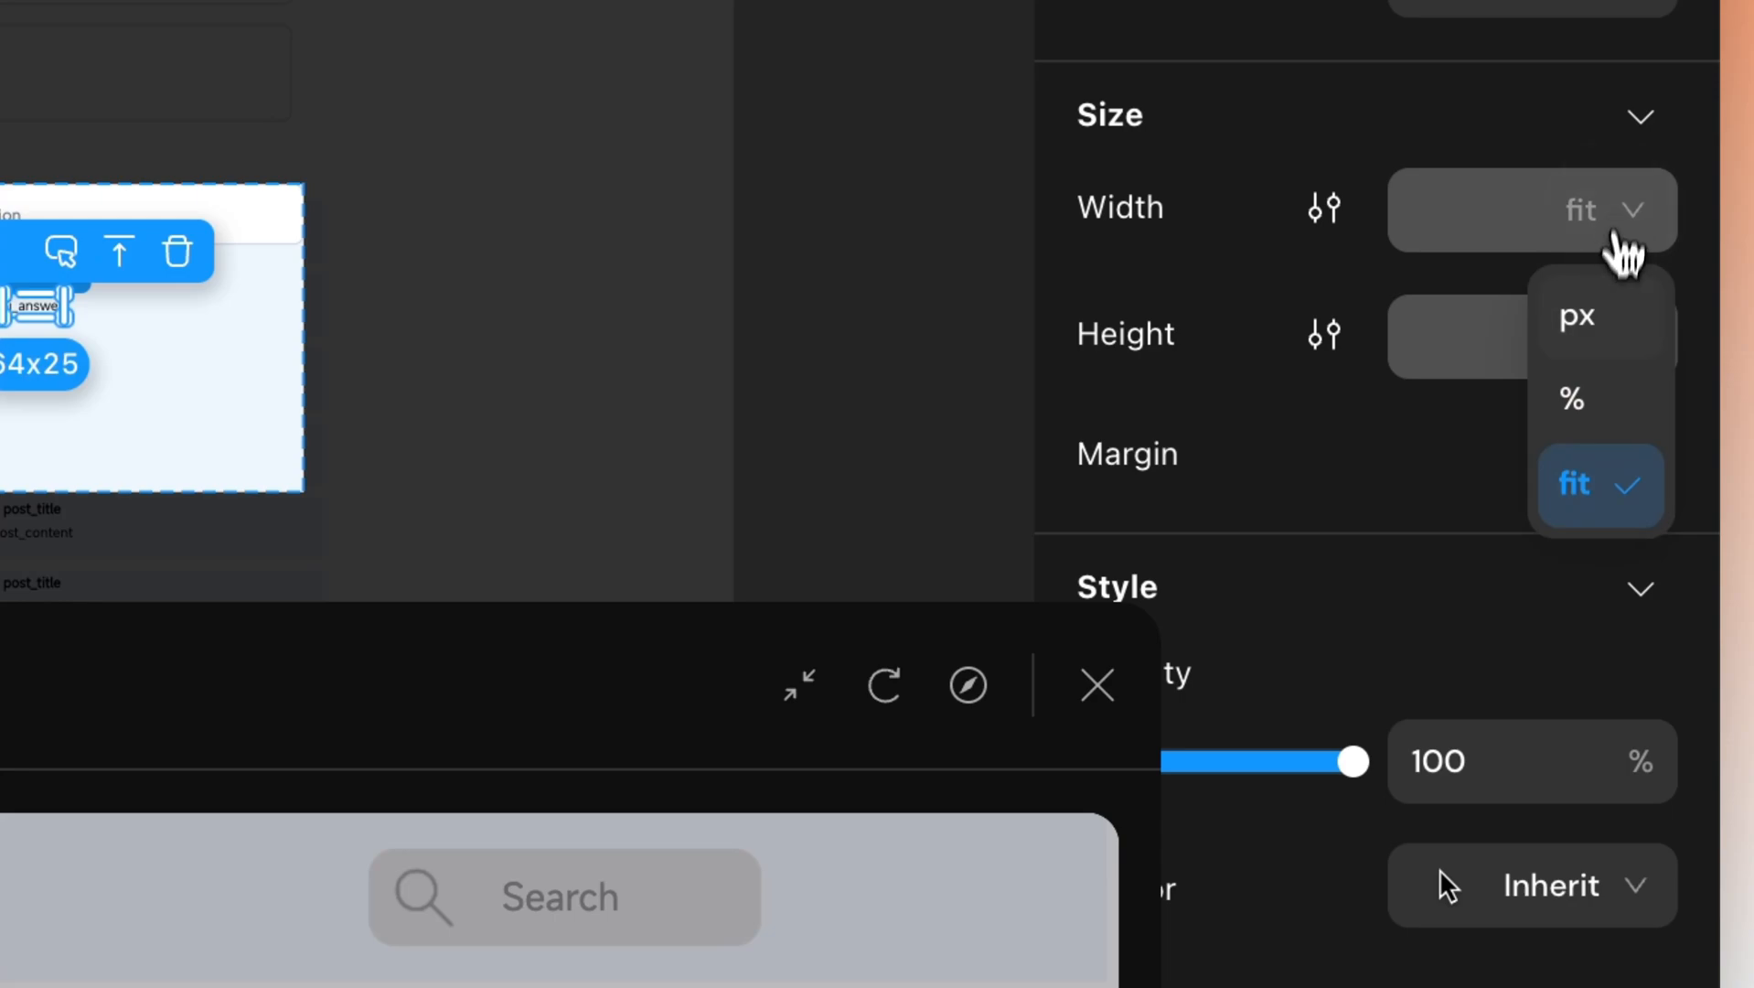
{"action": "left_click", "coordinate": [1565, 423]}
{"action": "left_click", "coordinate": [1456, 250]}
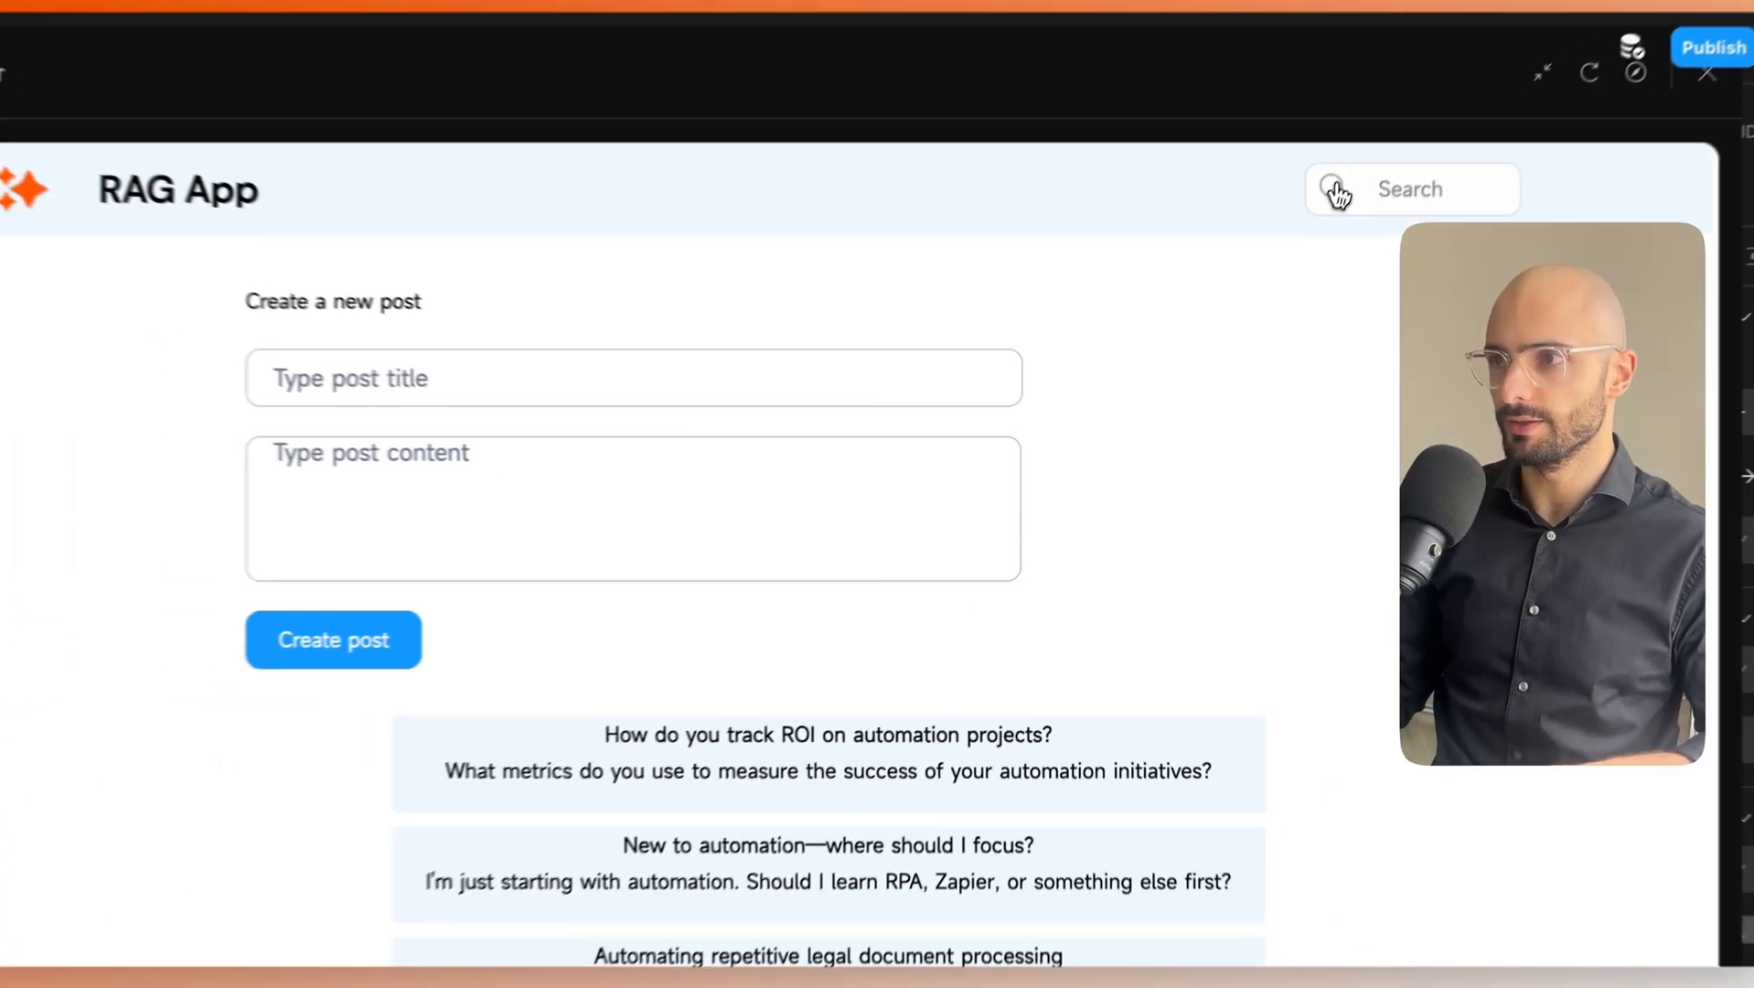
In the preview, ask 'hello' in the search modal with Ask AI and check the reply.
{"action": "left_click", "coordinate": [1331, 183]}
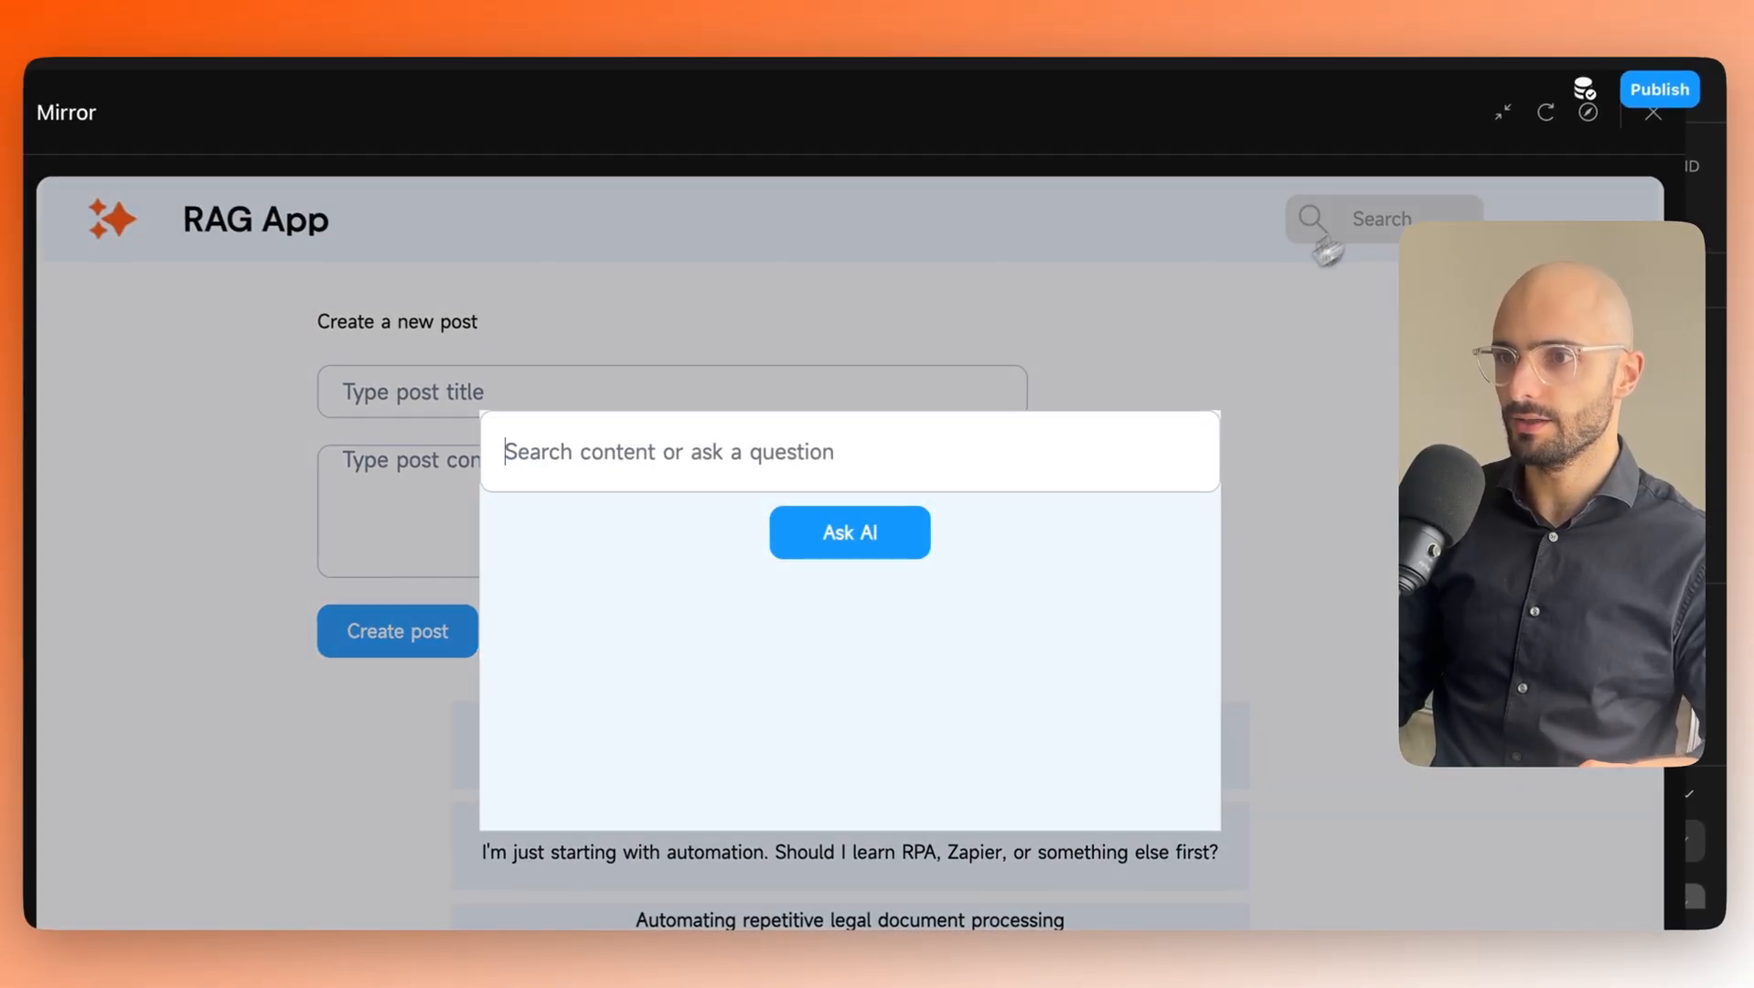
{"action": "type", "text": "he"}
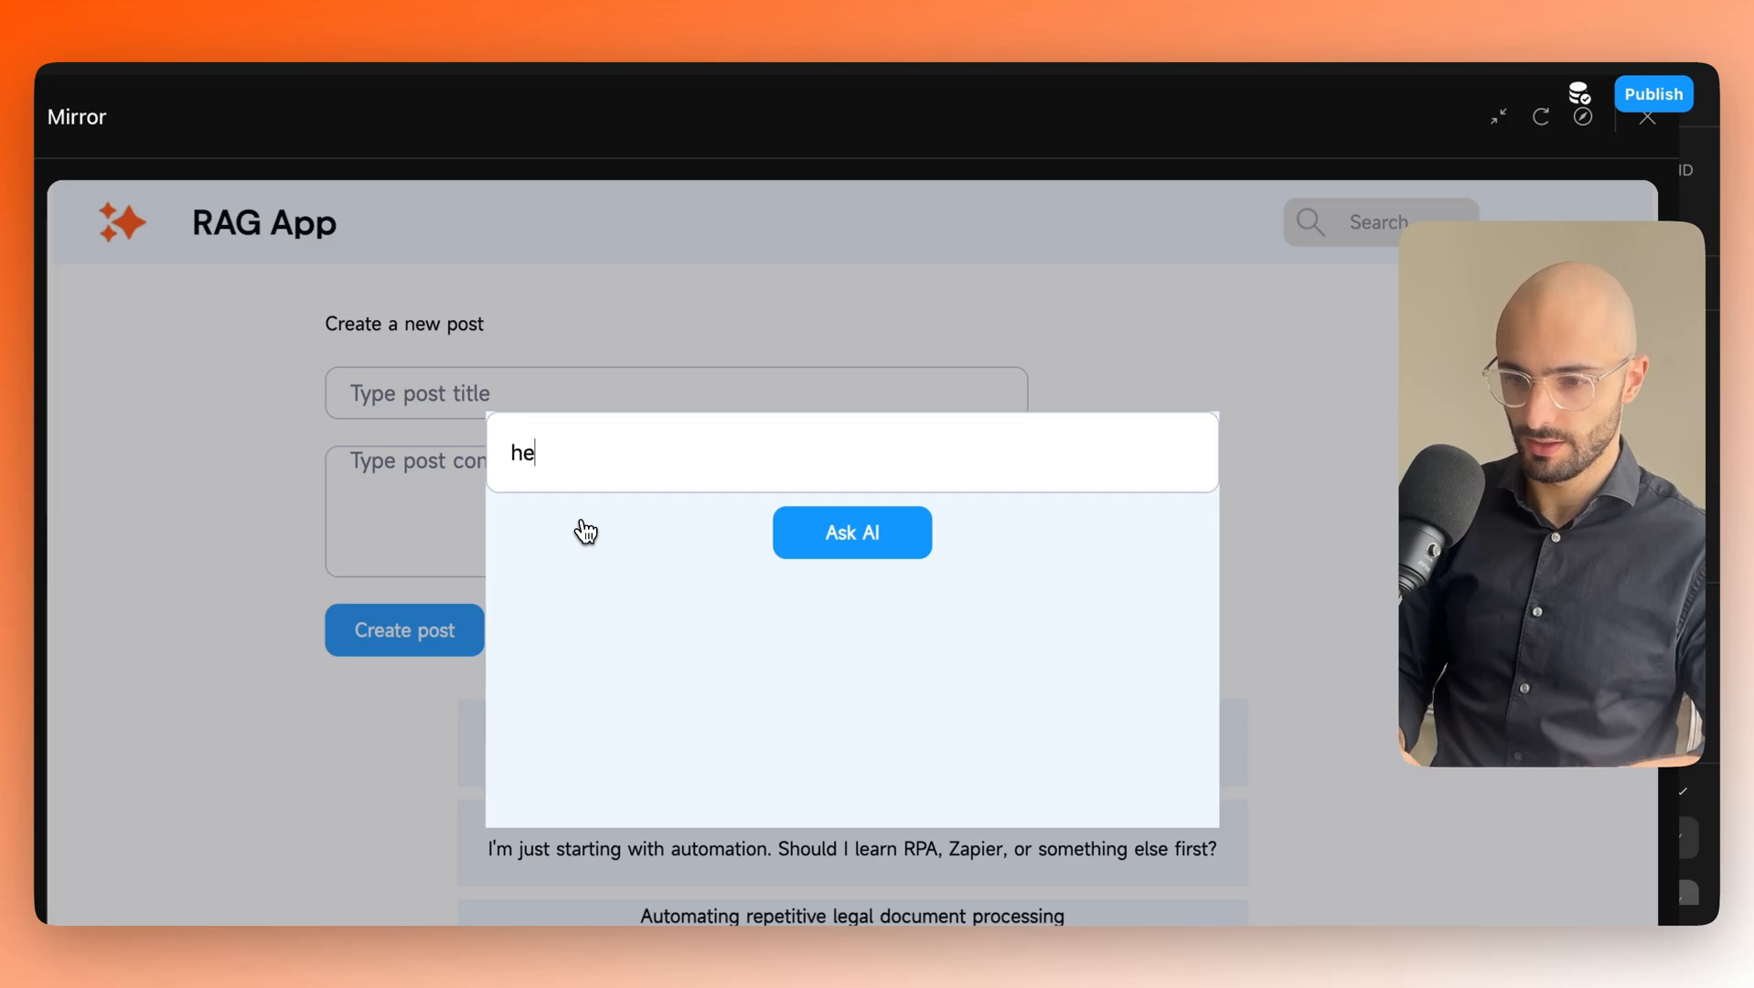
{"action": "type", "text": "llo"}
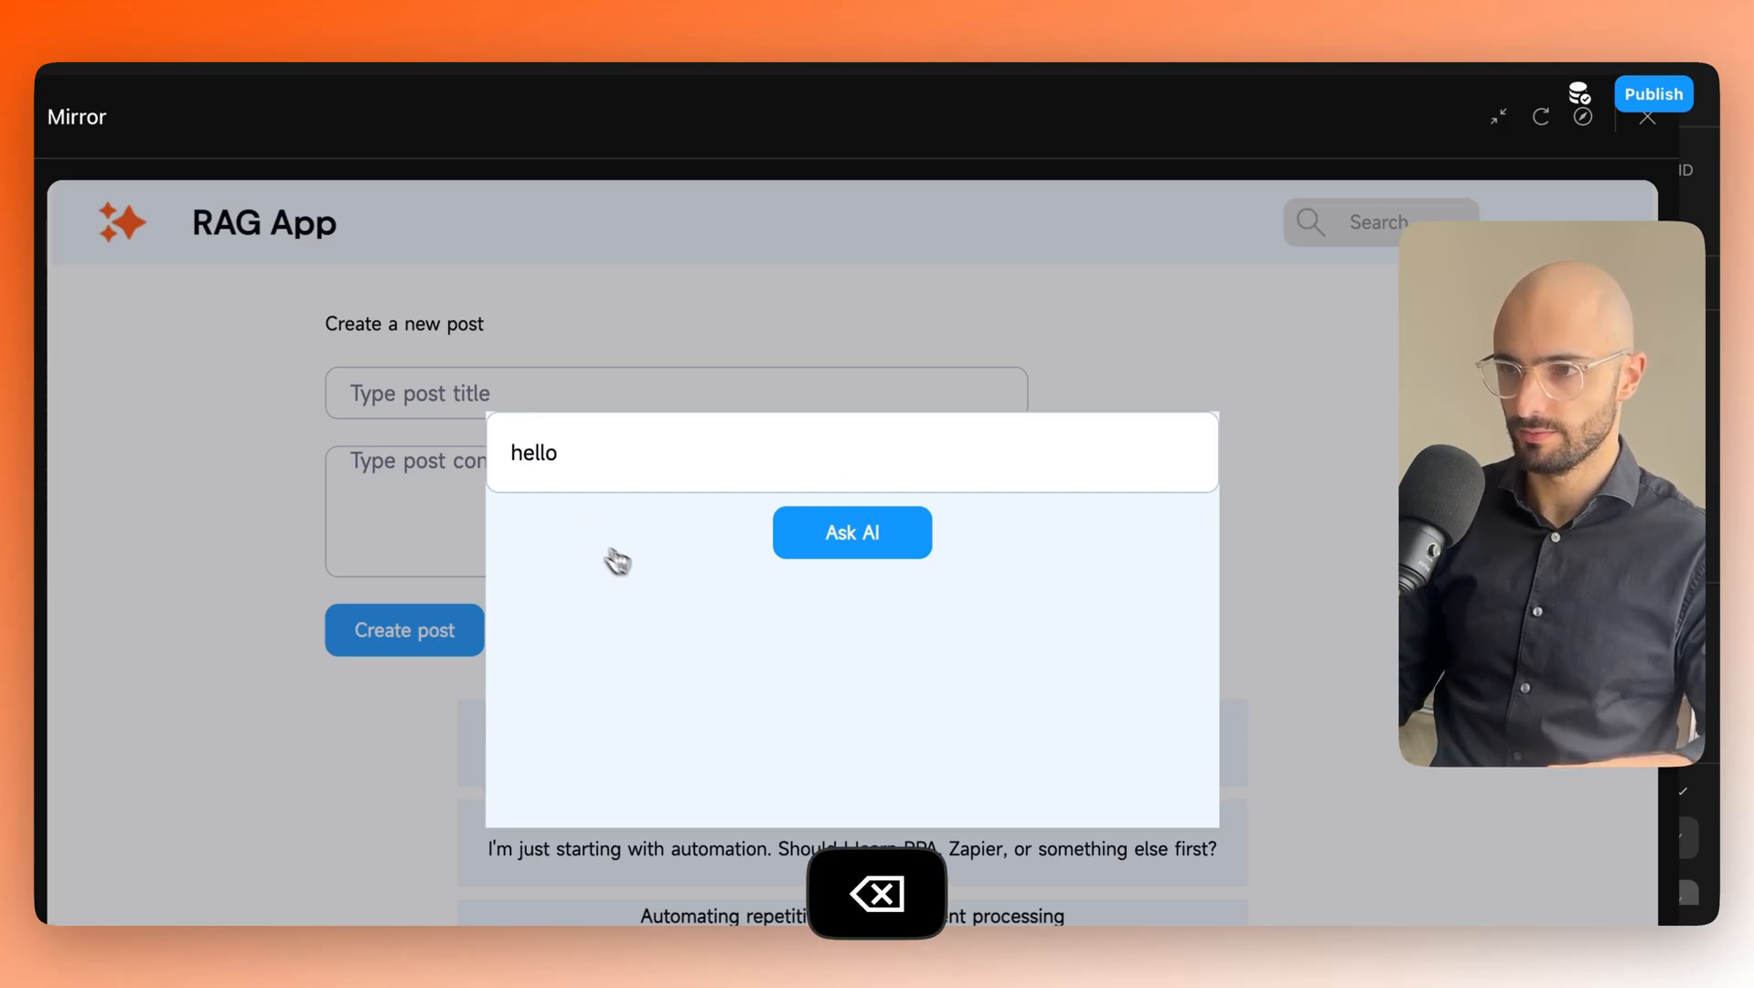
{"action": "left_click", "coordinate": [788, 549]}
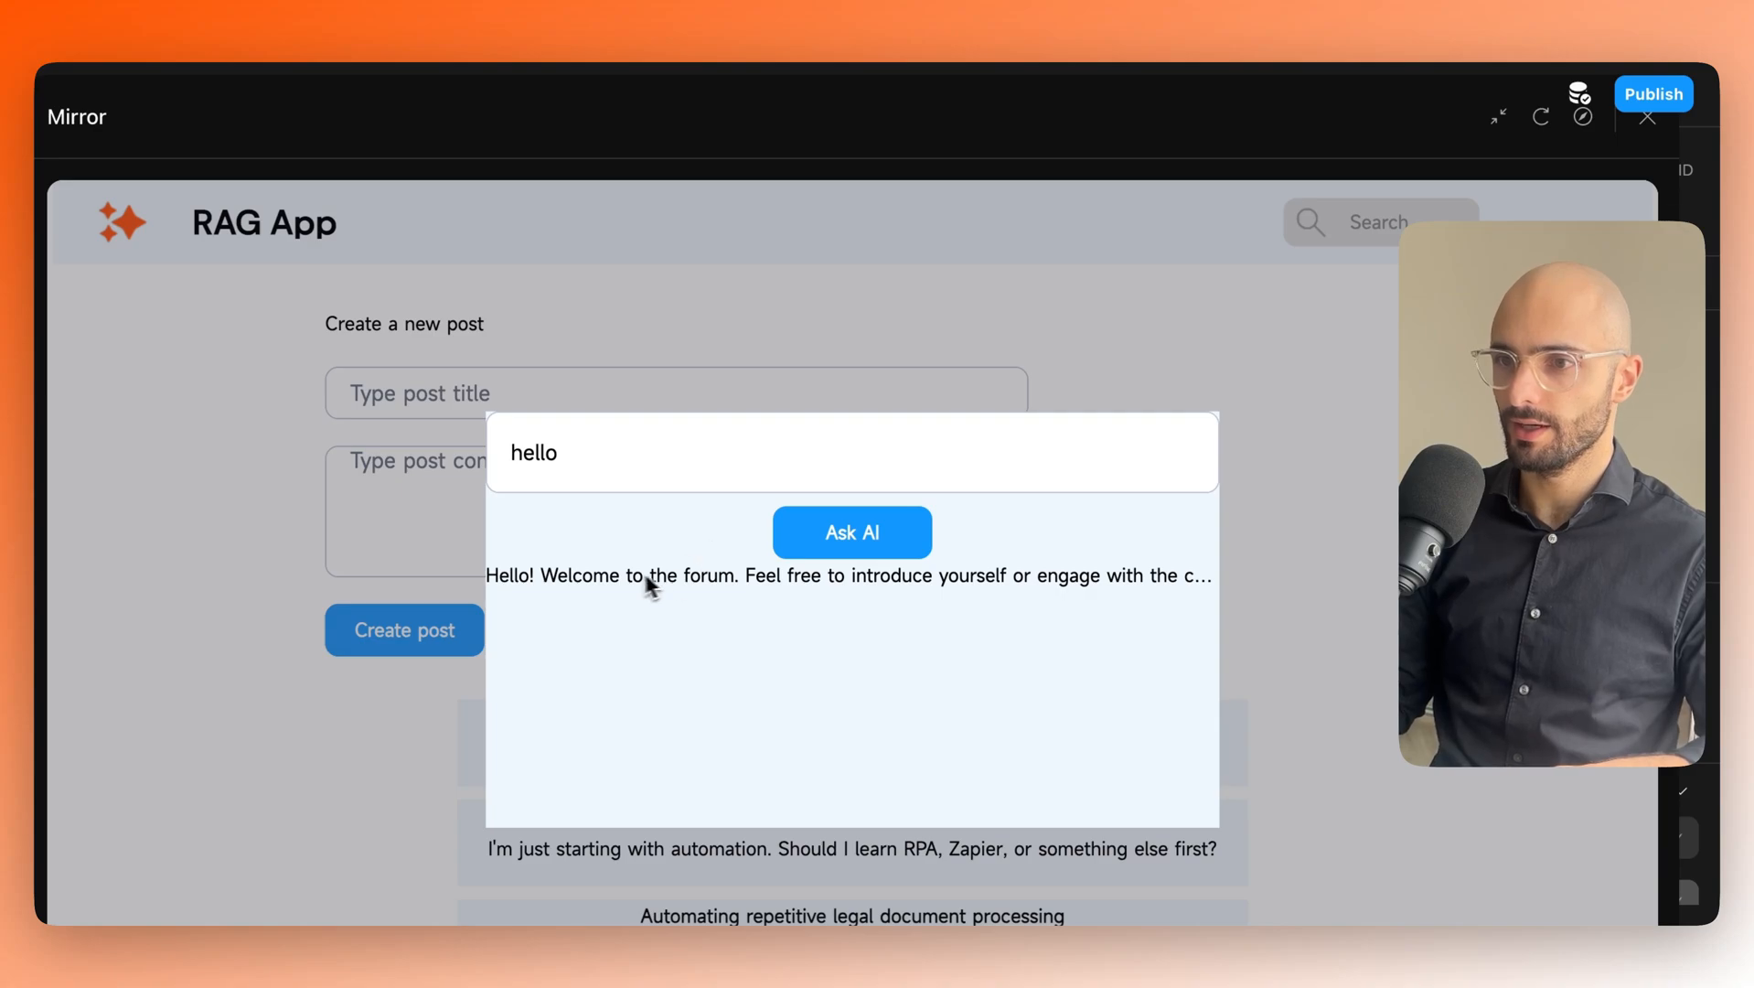
{"action": "left_click", "coordinate": [1208, 585]}
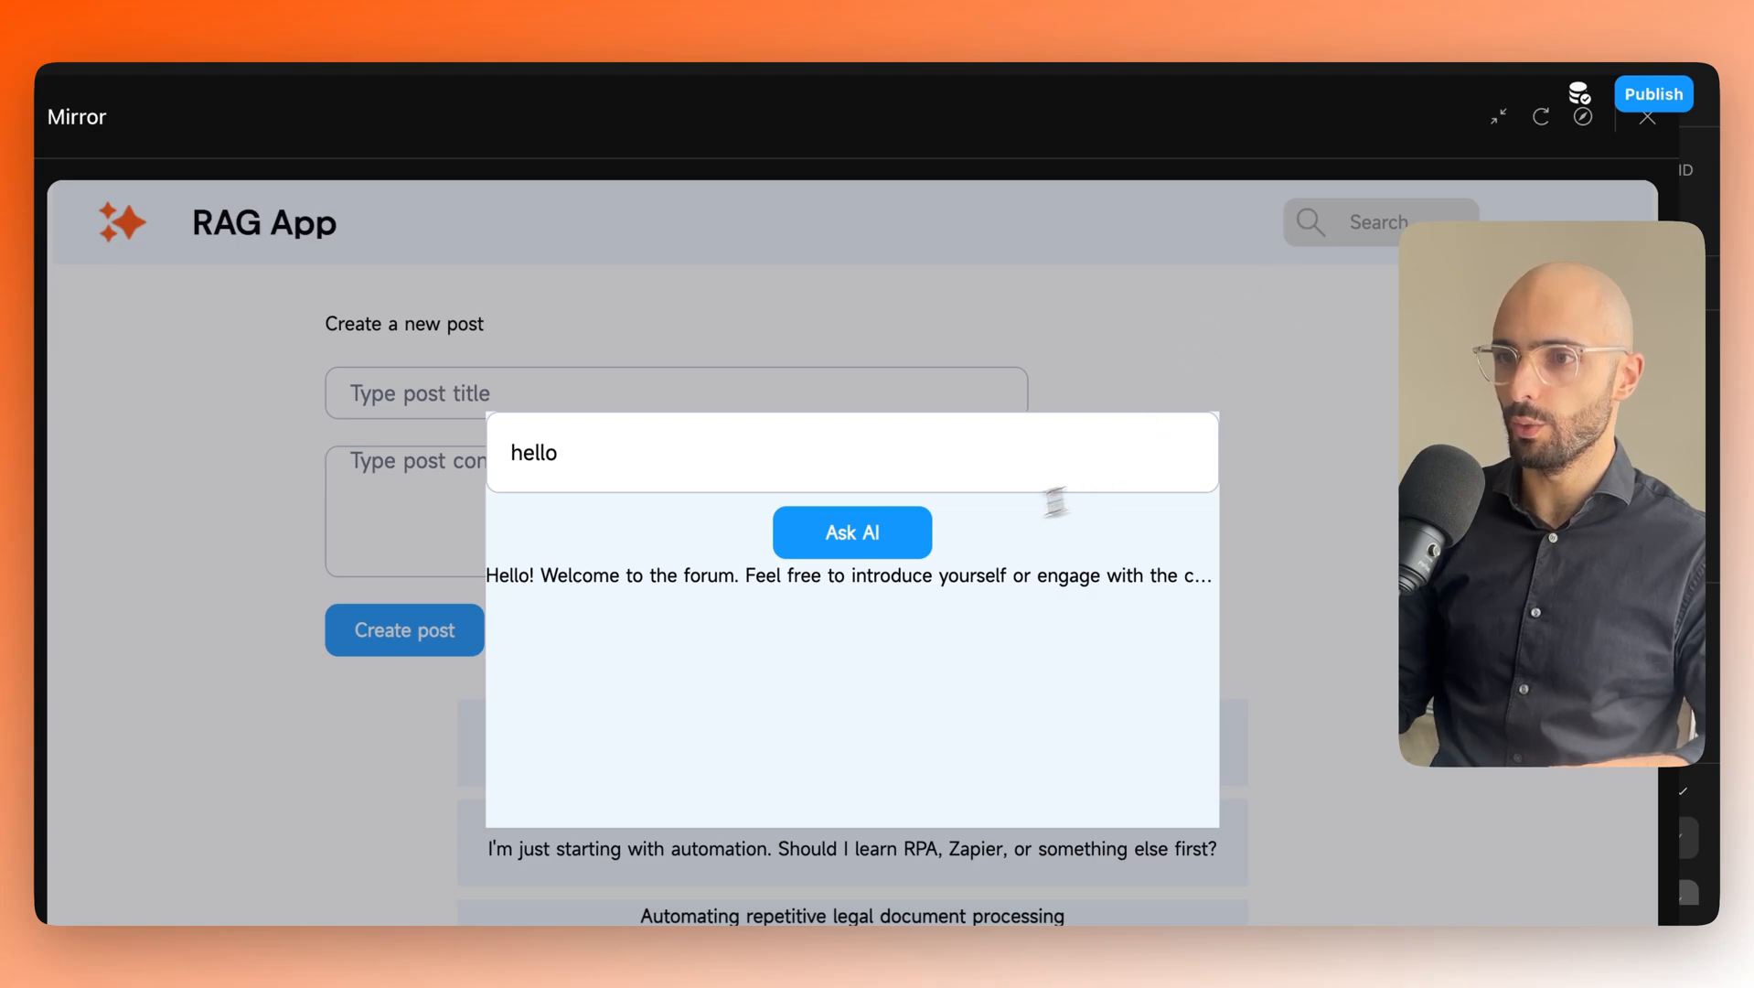
{"action": "left_click_drag", "start_coordinate": [1137, 140], "coordinate": [149, 432]}
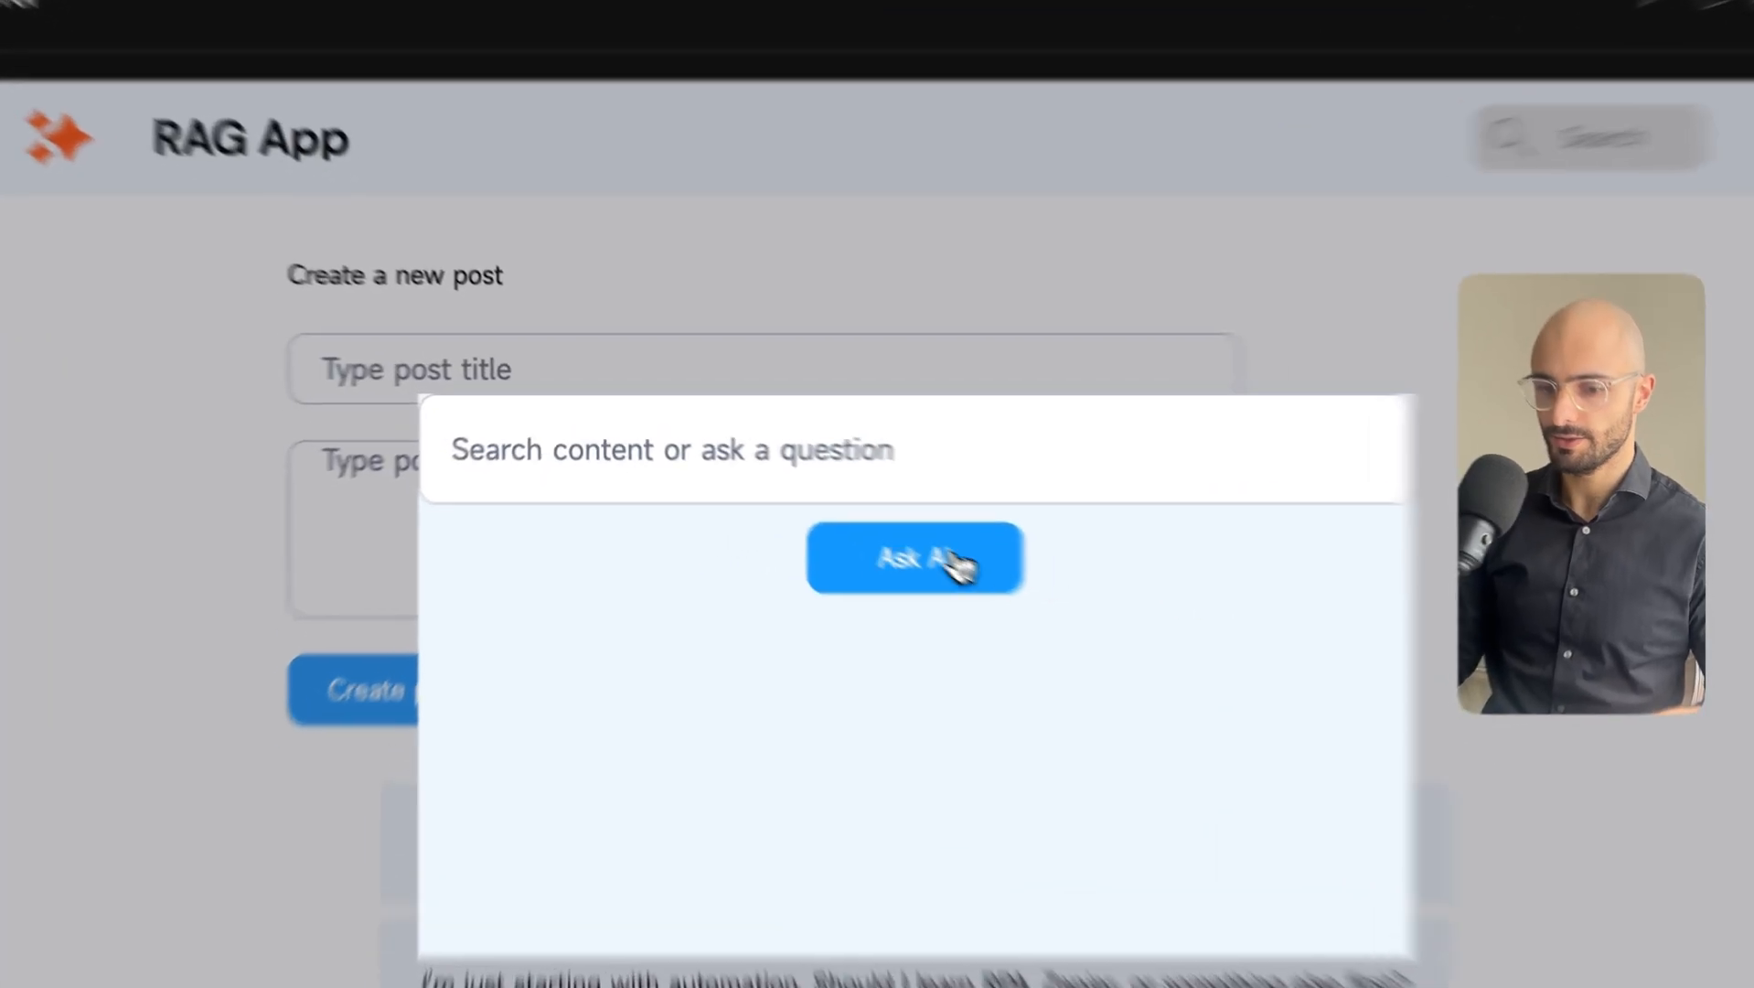
Ask 'what is the best LLM' in the preview modal and select the returned answer text.
{"action": "left_click", "coordinate": [599, 542]}
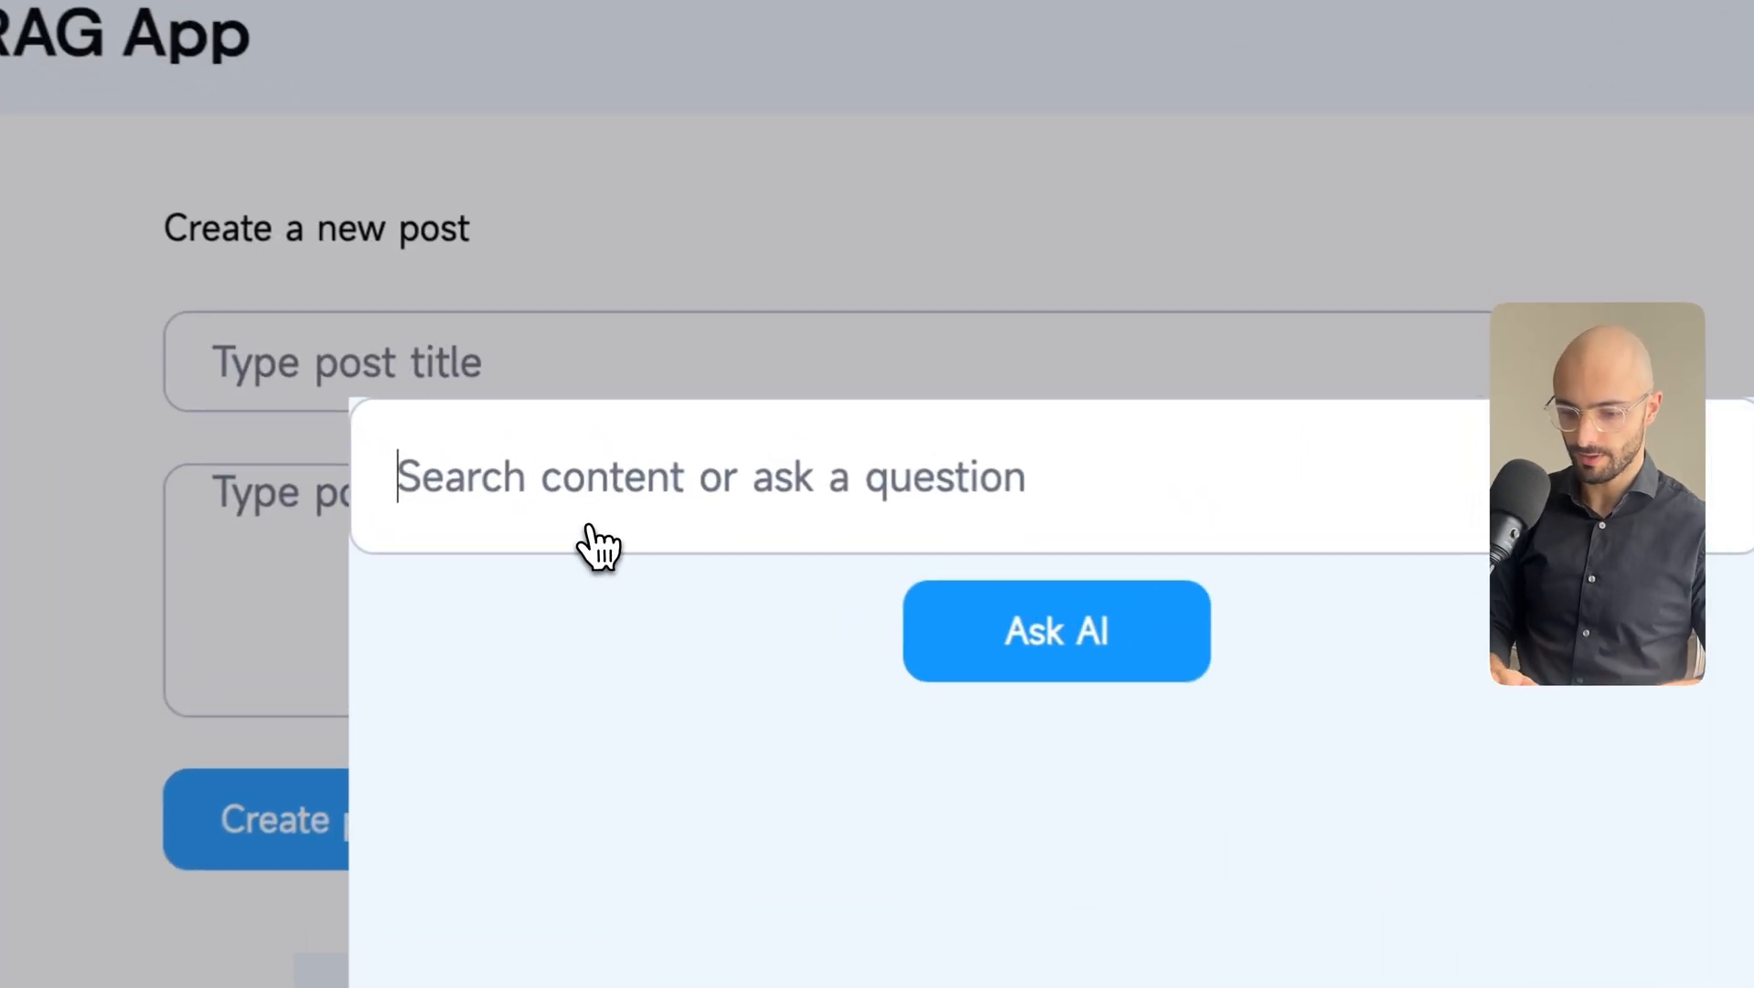
{"action": "type", "text": "what is the bes"}
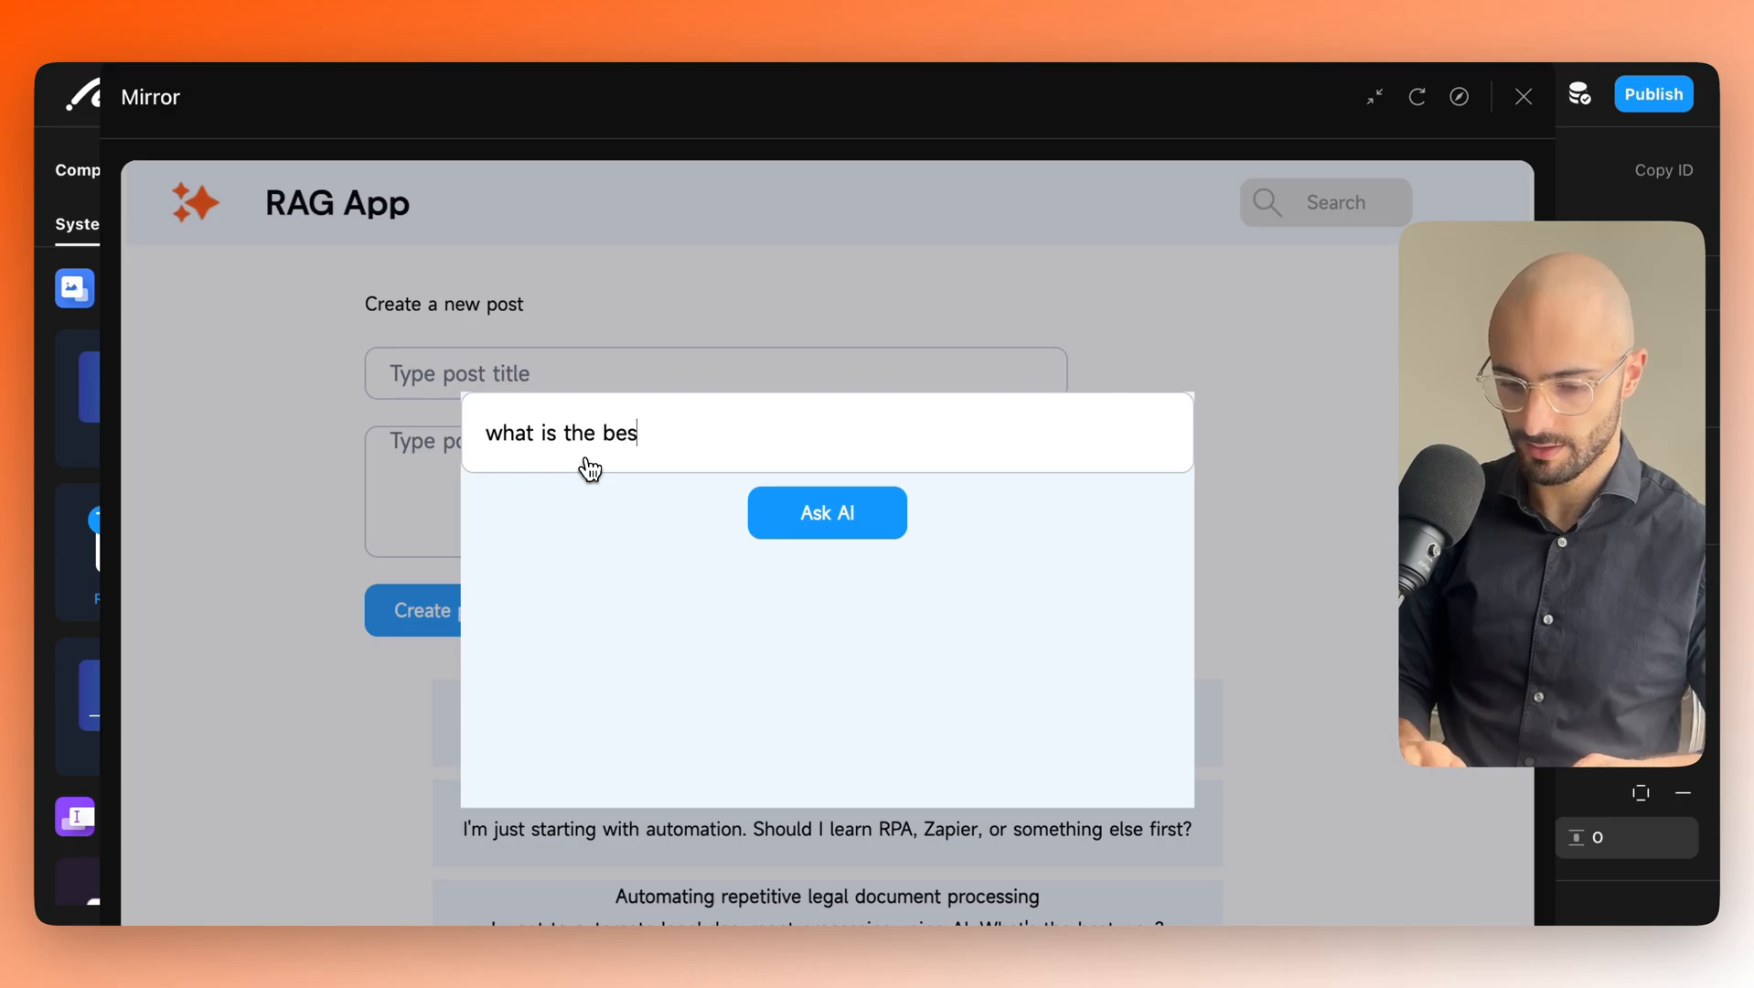
{"action": "type", "text": "t LLM?"}
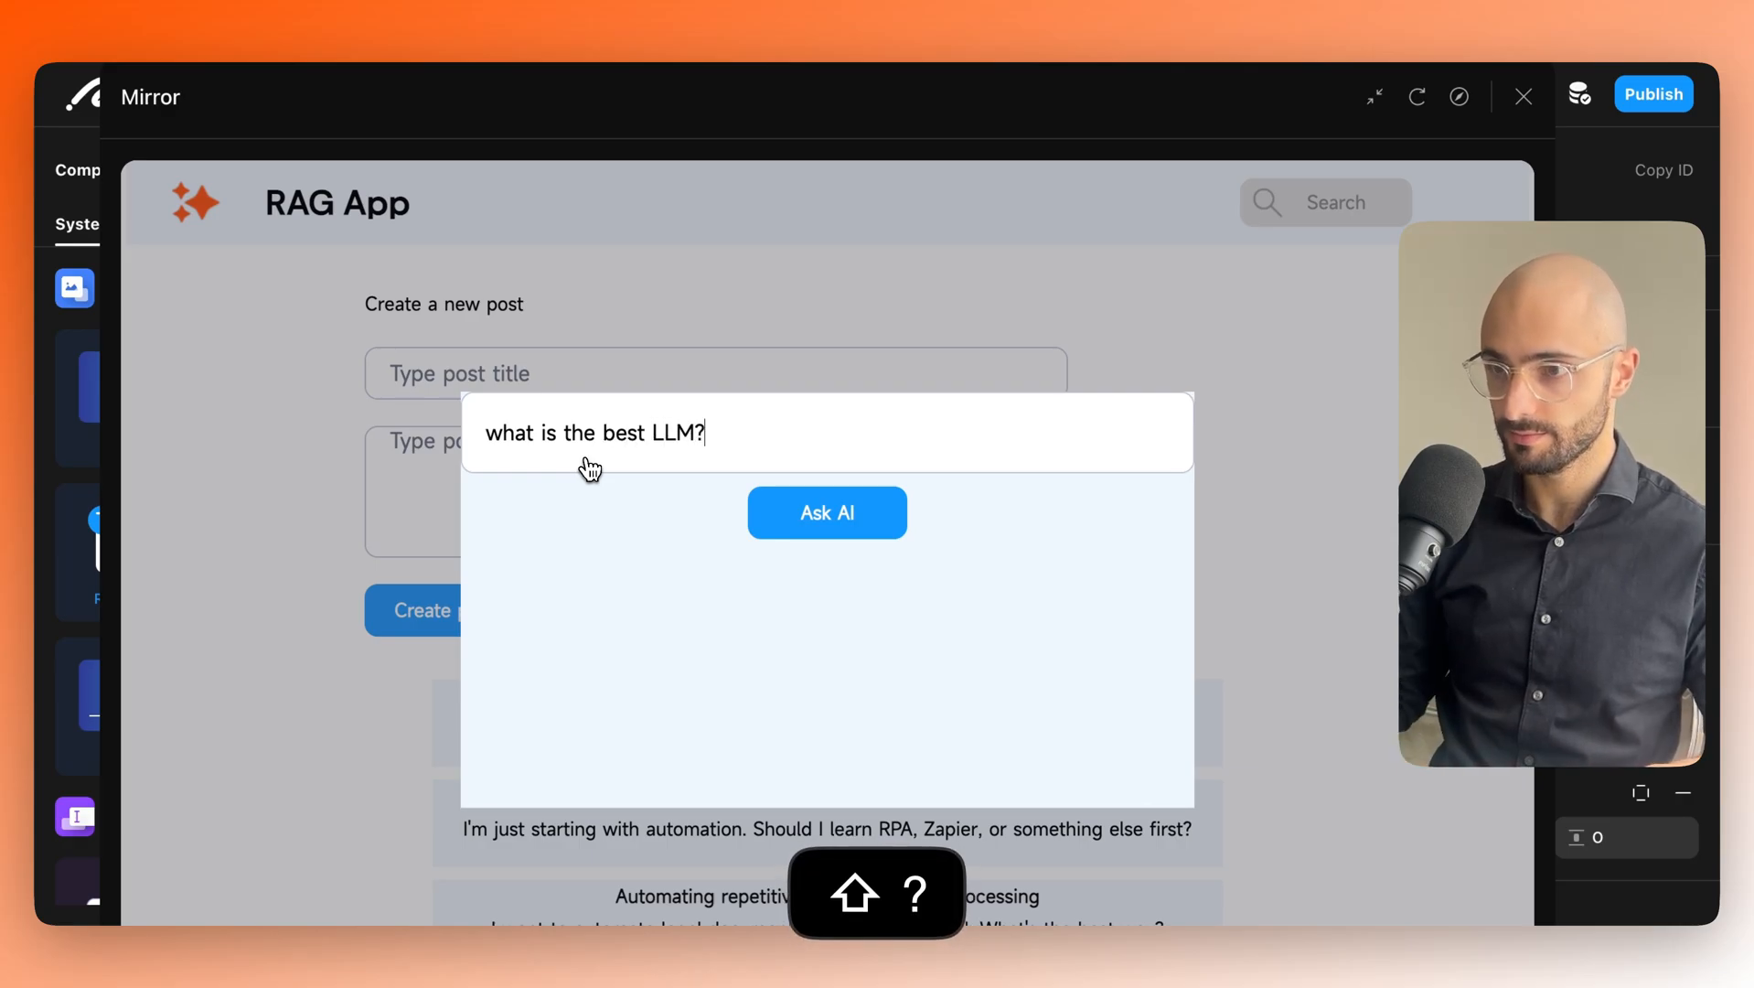
{"action": "left_click", "coordinate": [852, 502]}
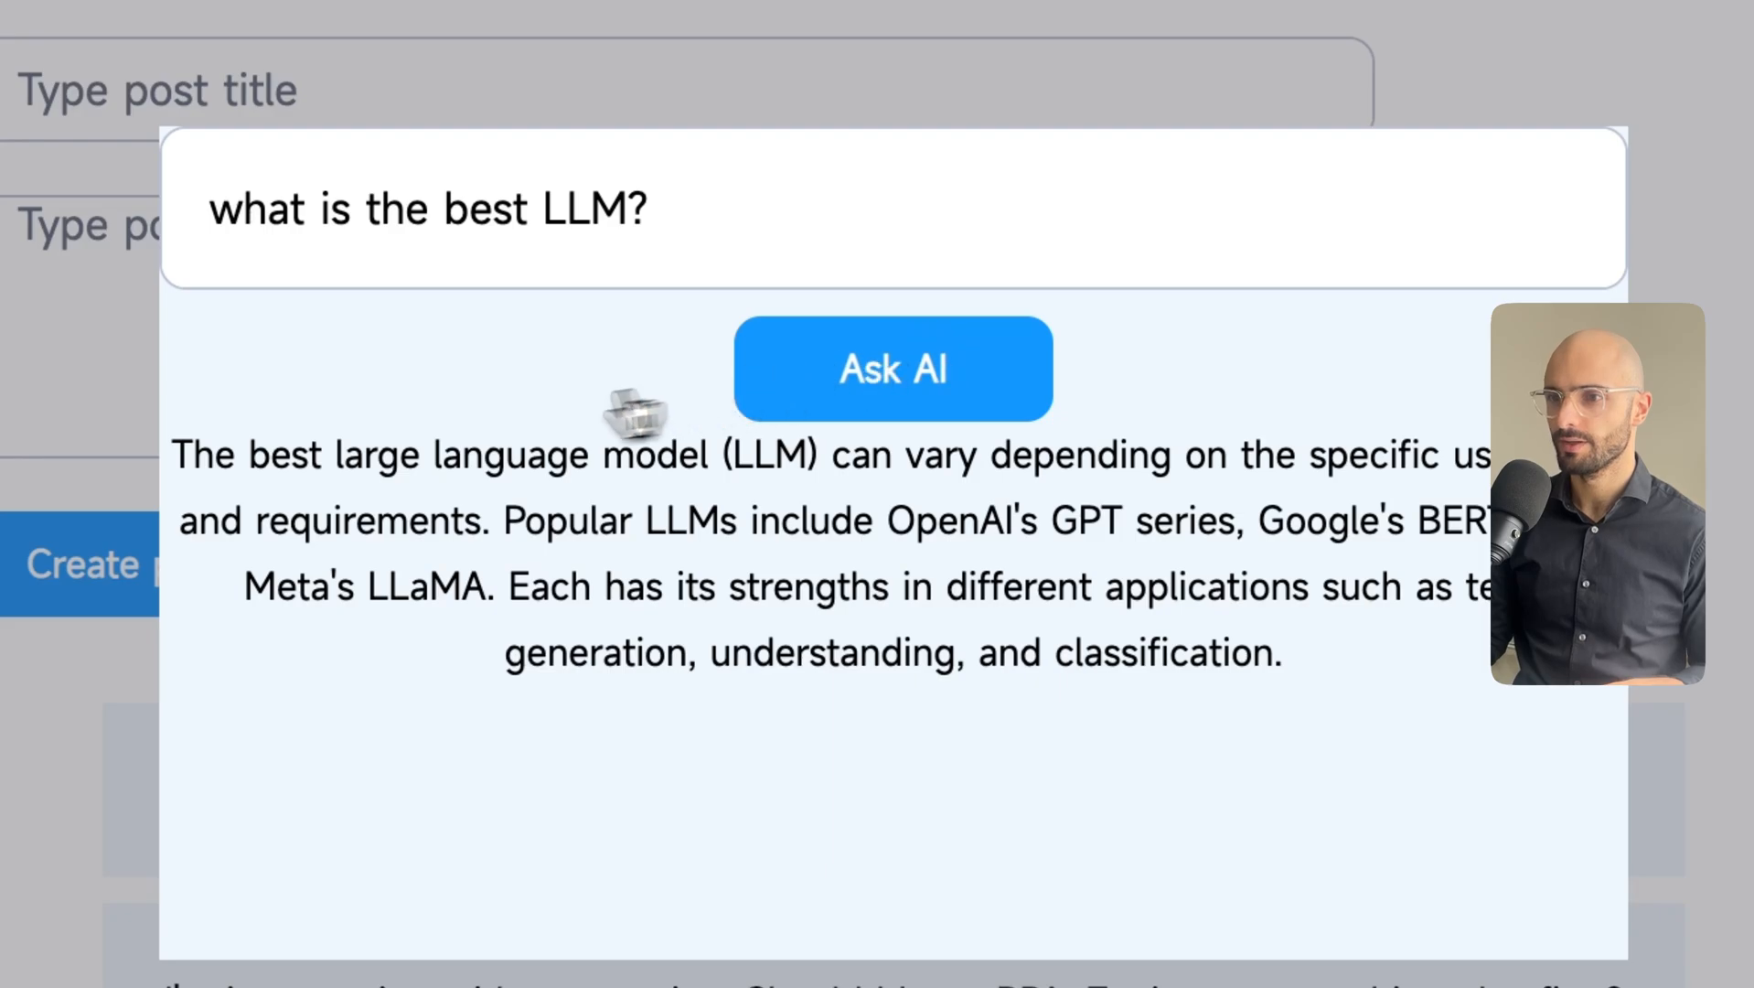
{"action": "left_click_drag", "start_coordinate": [1284, 655], "coordinate": [180, 479]}
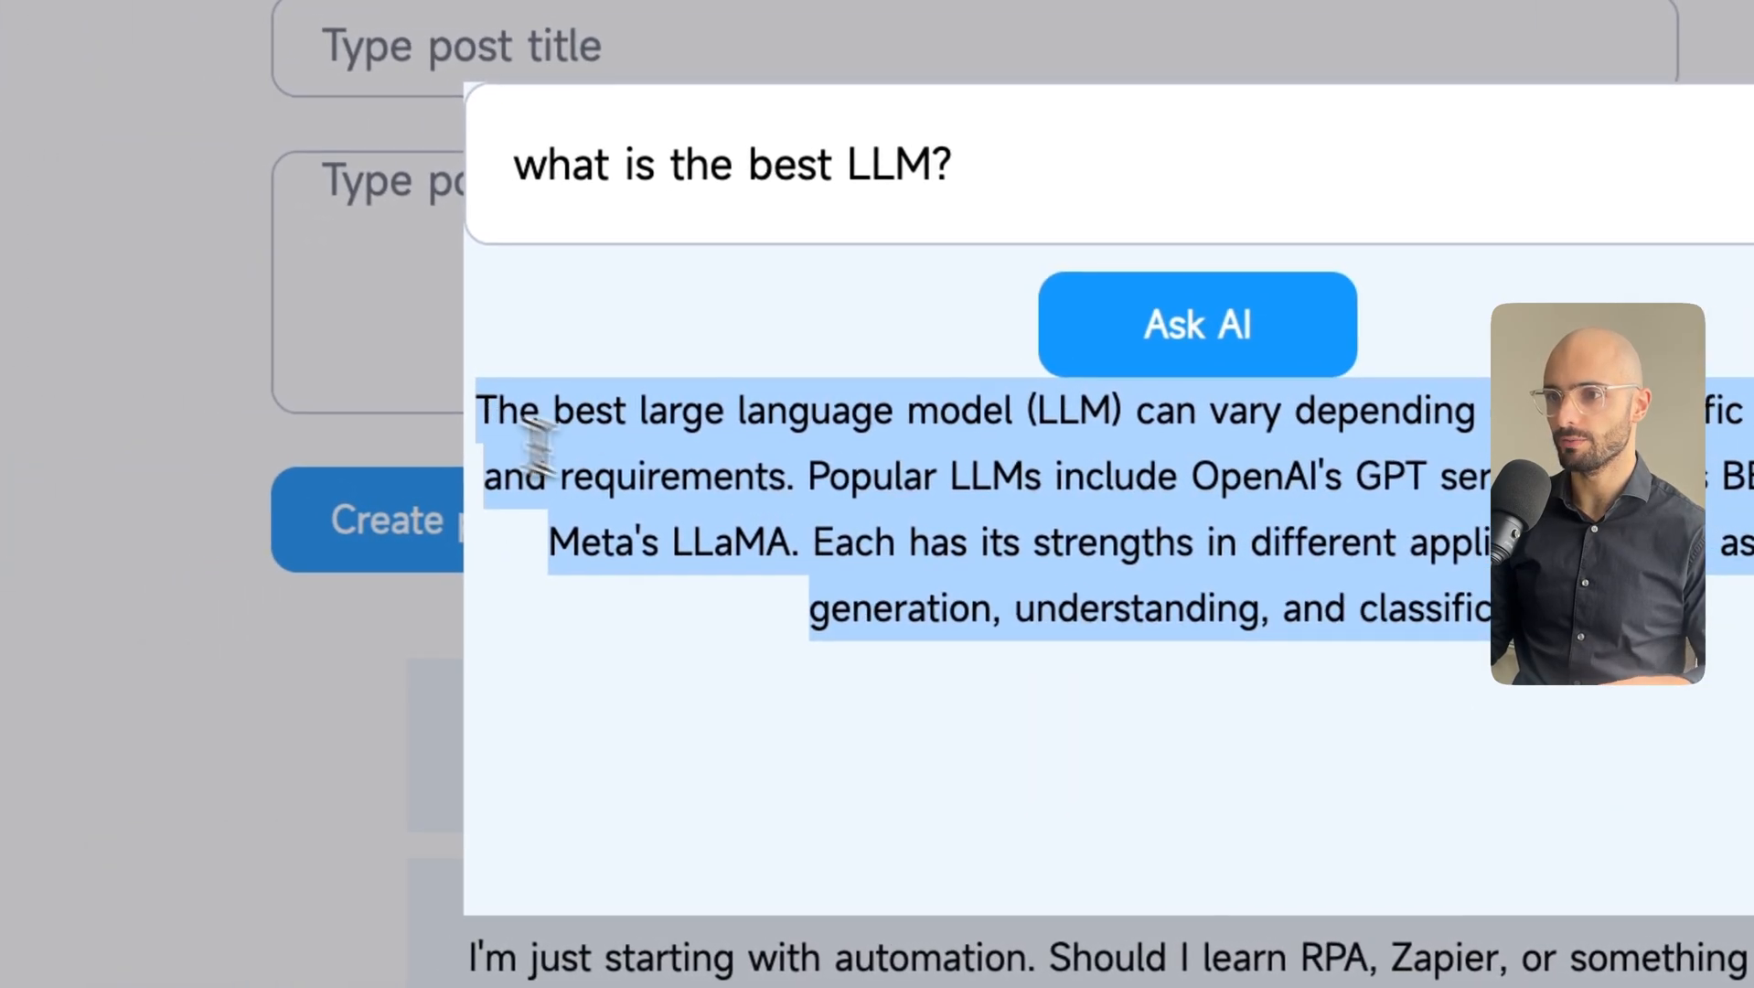
{"action": "left_click", "coordinate": [871, 683]}
{"action": "left_click_drag", "start_coordinate": [1102, 622], "coordinate": [403, 375]}
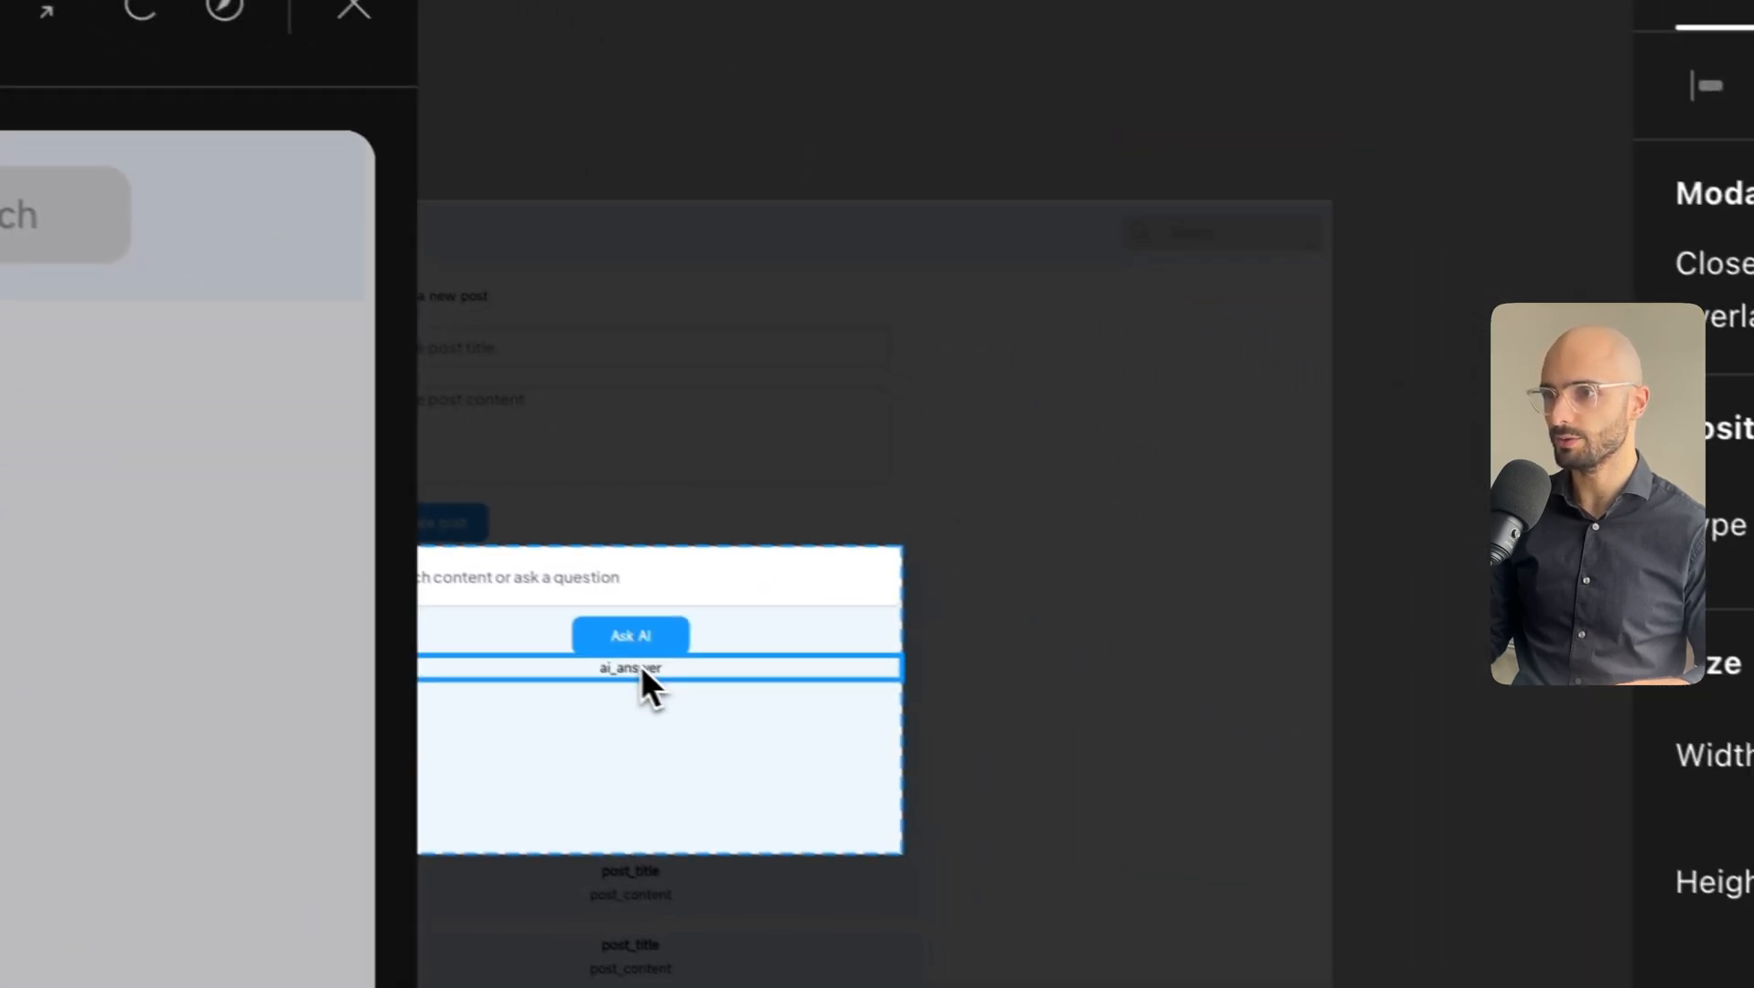
Select the ai_answer text, then the whole Modal, and switch to the AI agents section.
{"action": "left_click", "coordinate": [640, 668]}
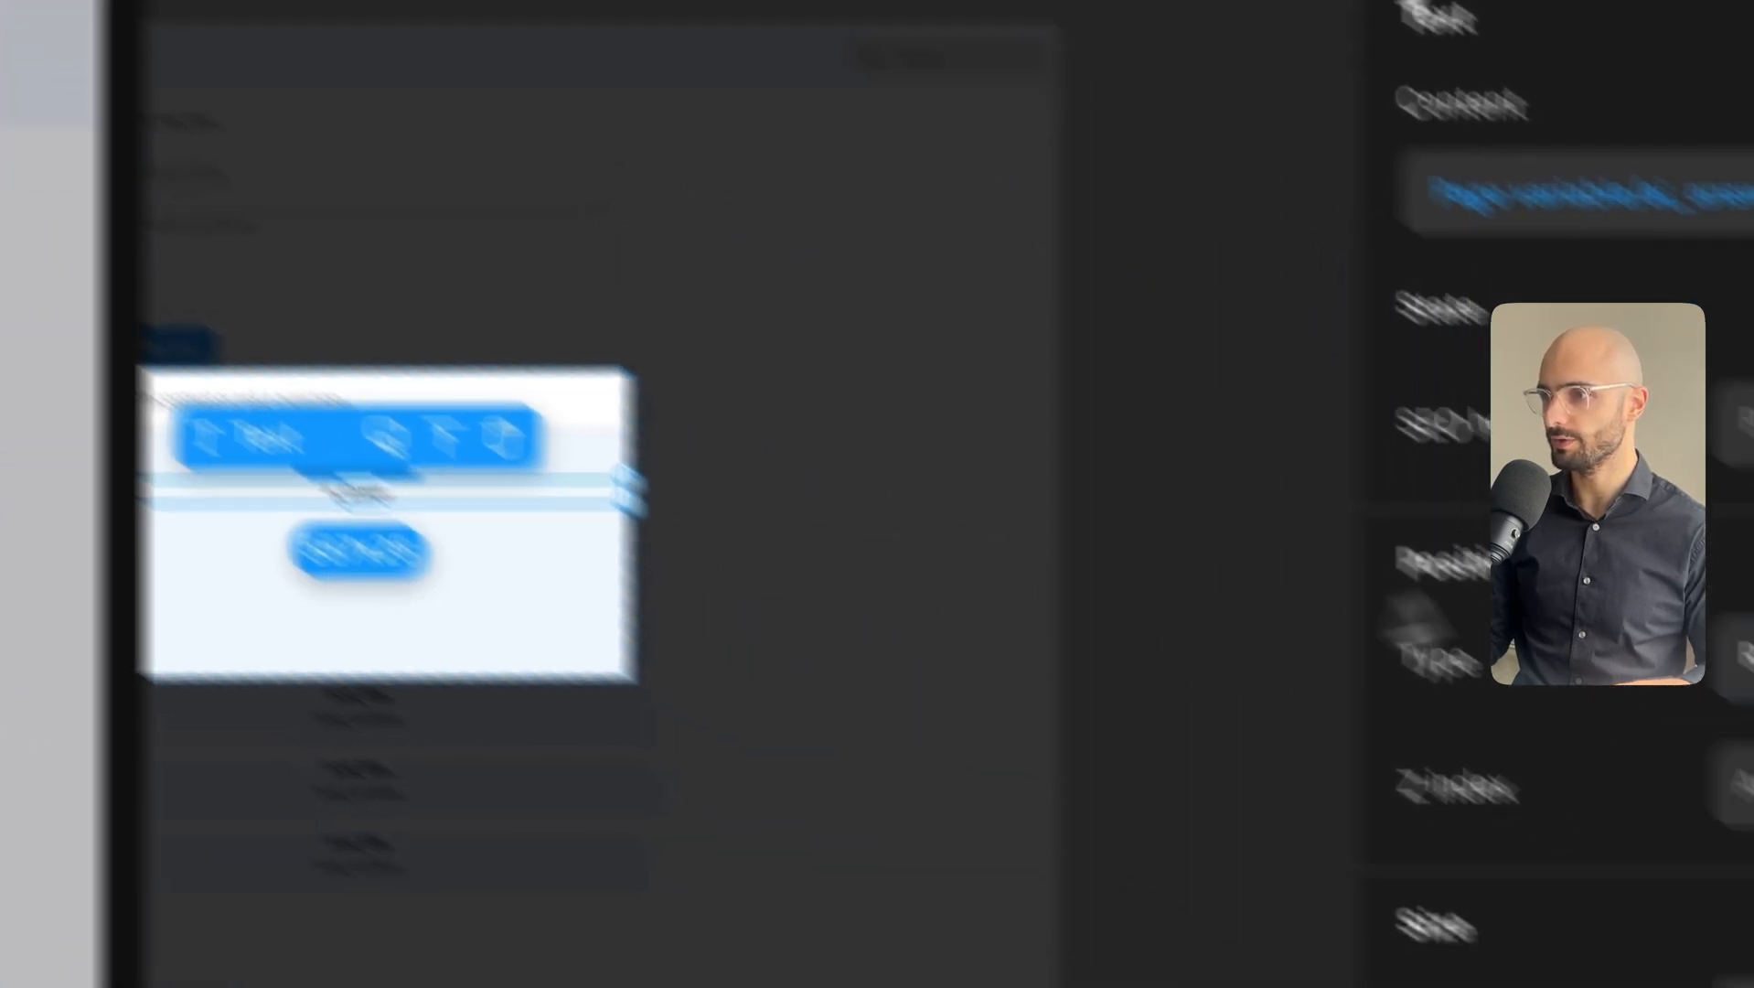
{"action": "scroll", "coordinate": [1431, 565], "scroll_direction": "down", "scroll_amount": 5}
{"action": "scroll", "coordinate": [1431, 565], "scroll_direction": "down", "scroll_amount": 5}
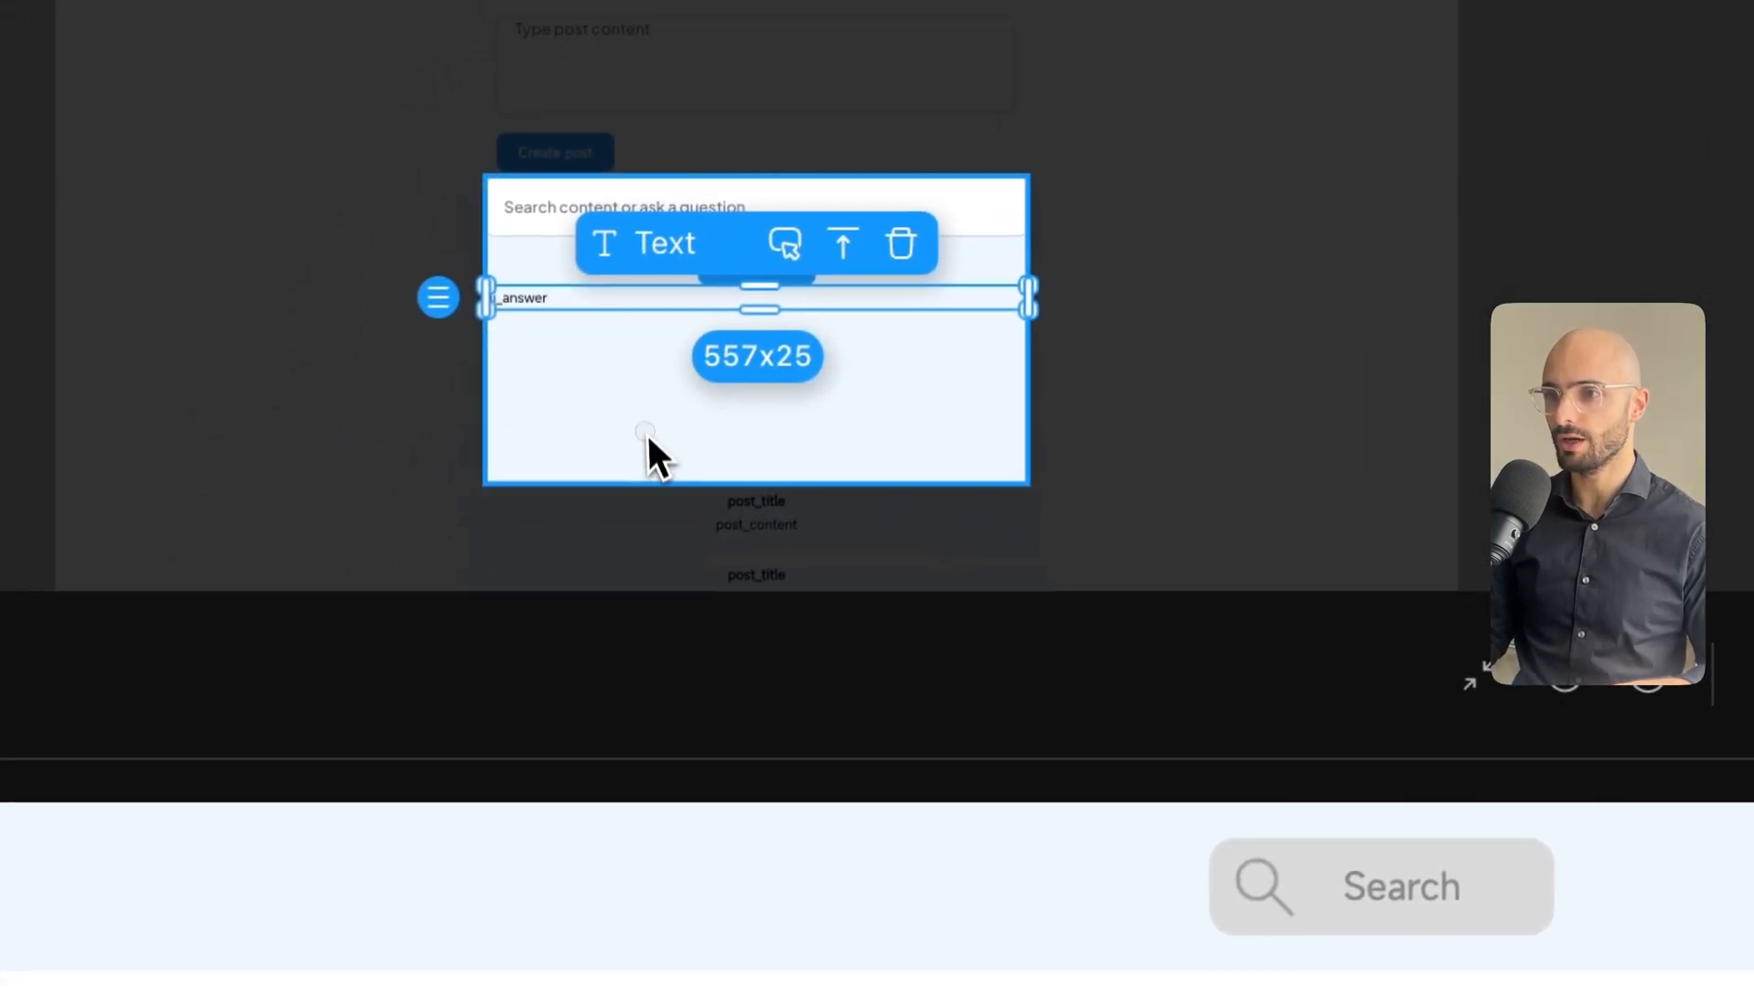
{"action": "left_click", "coordinate": [549, 562]}
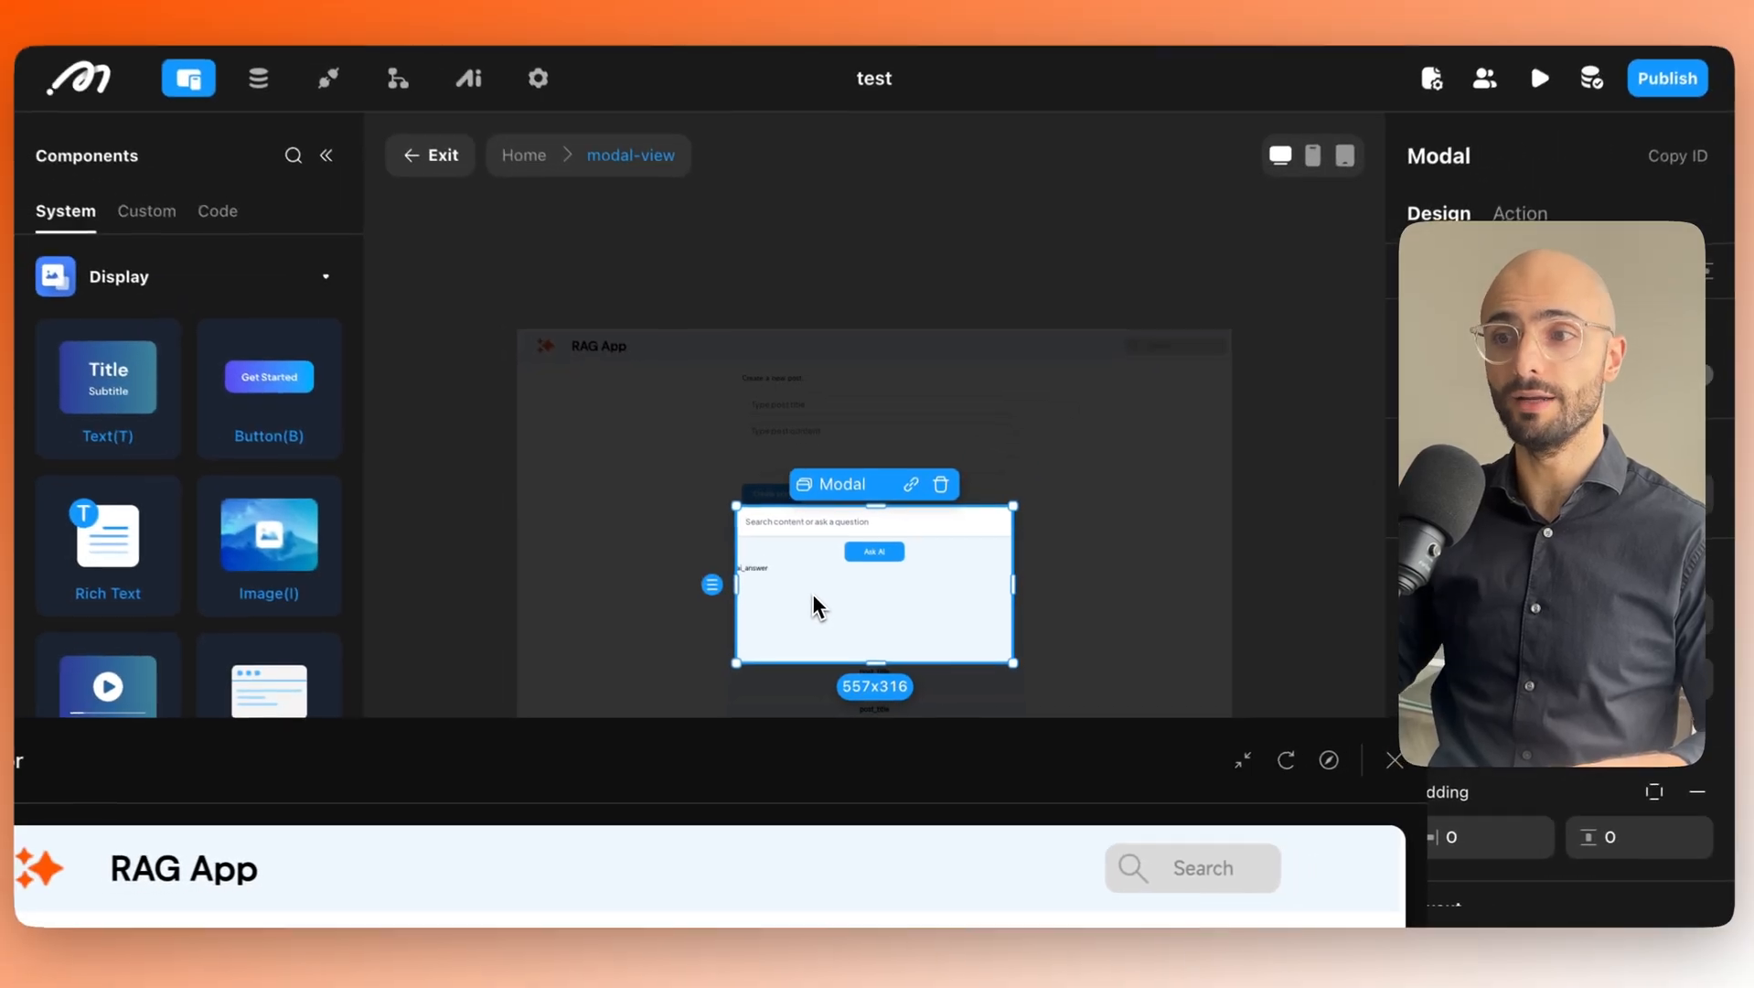
{"action": "left_click", "coordinate": [478, 92]}
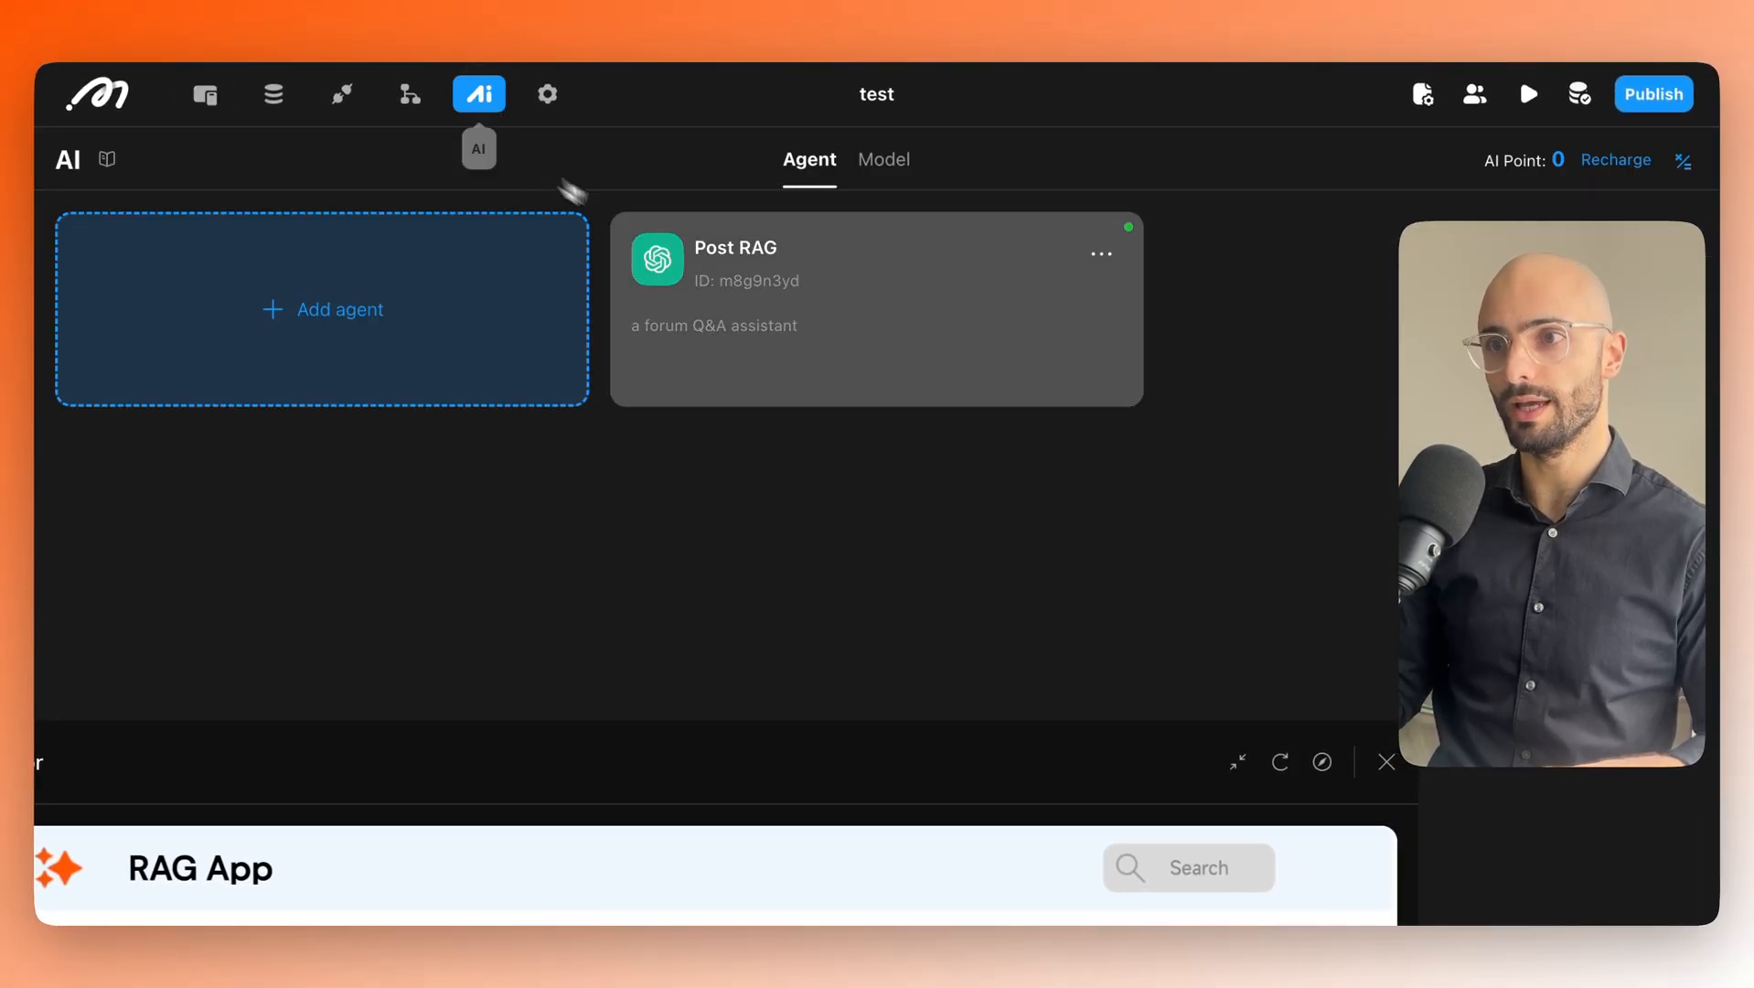
Review the Post RAG agent's structured post_list output, then return to the page designer.
{"action": "left_click", "coordinate": [654, 331]}
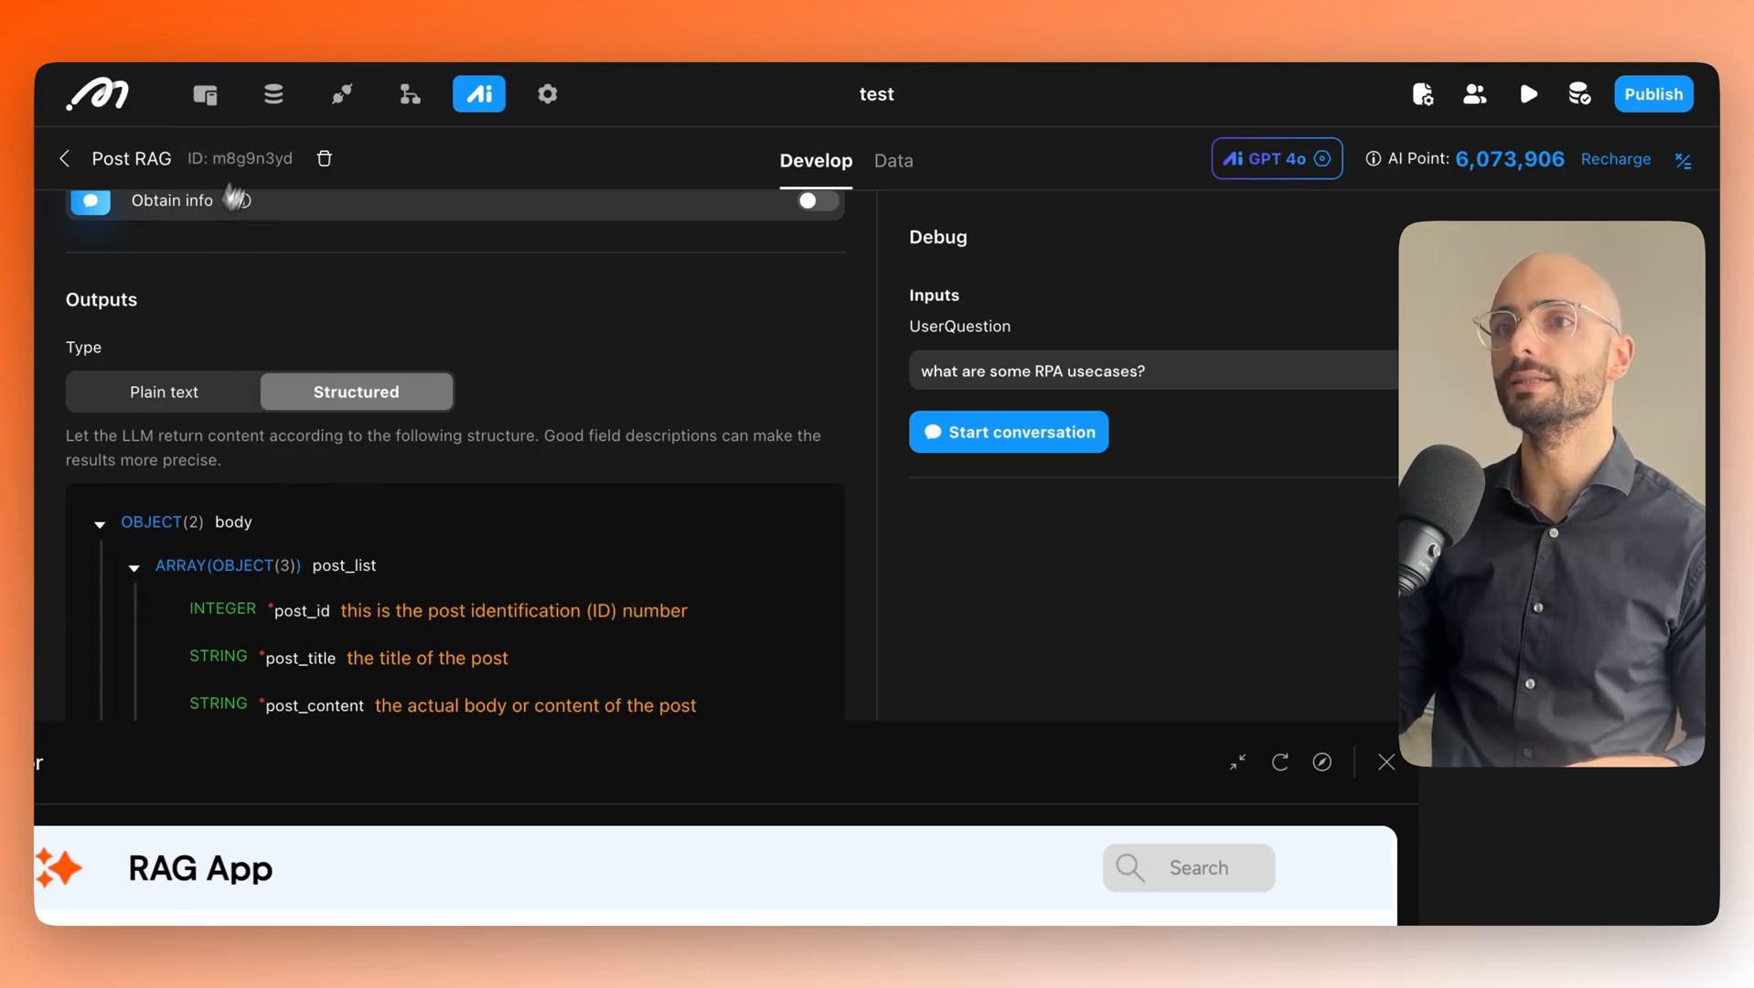
{"action": "left_click", "coordinate": [205, 94]}
On the Home page, add the ai_returned_posts page variable as a unique BigInt list.
{"action": "left_click", "coordinate": [340, 169]}
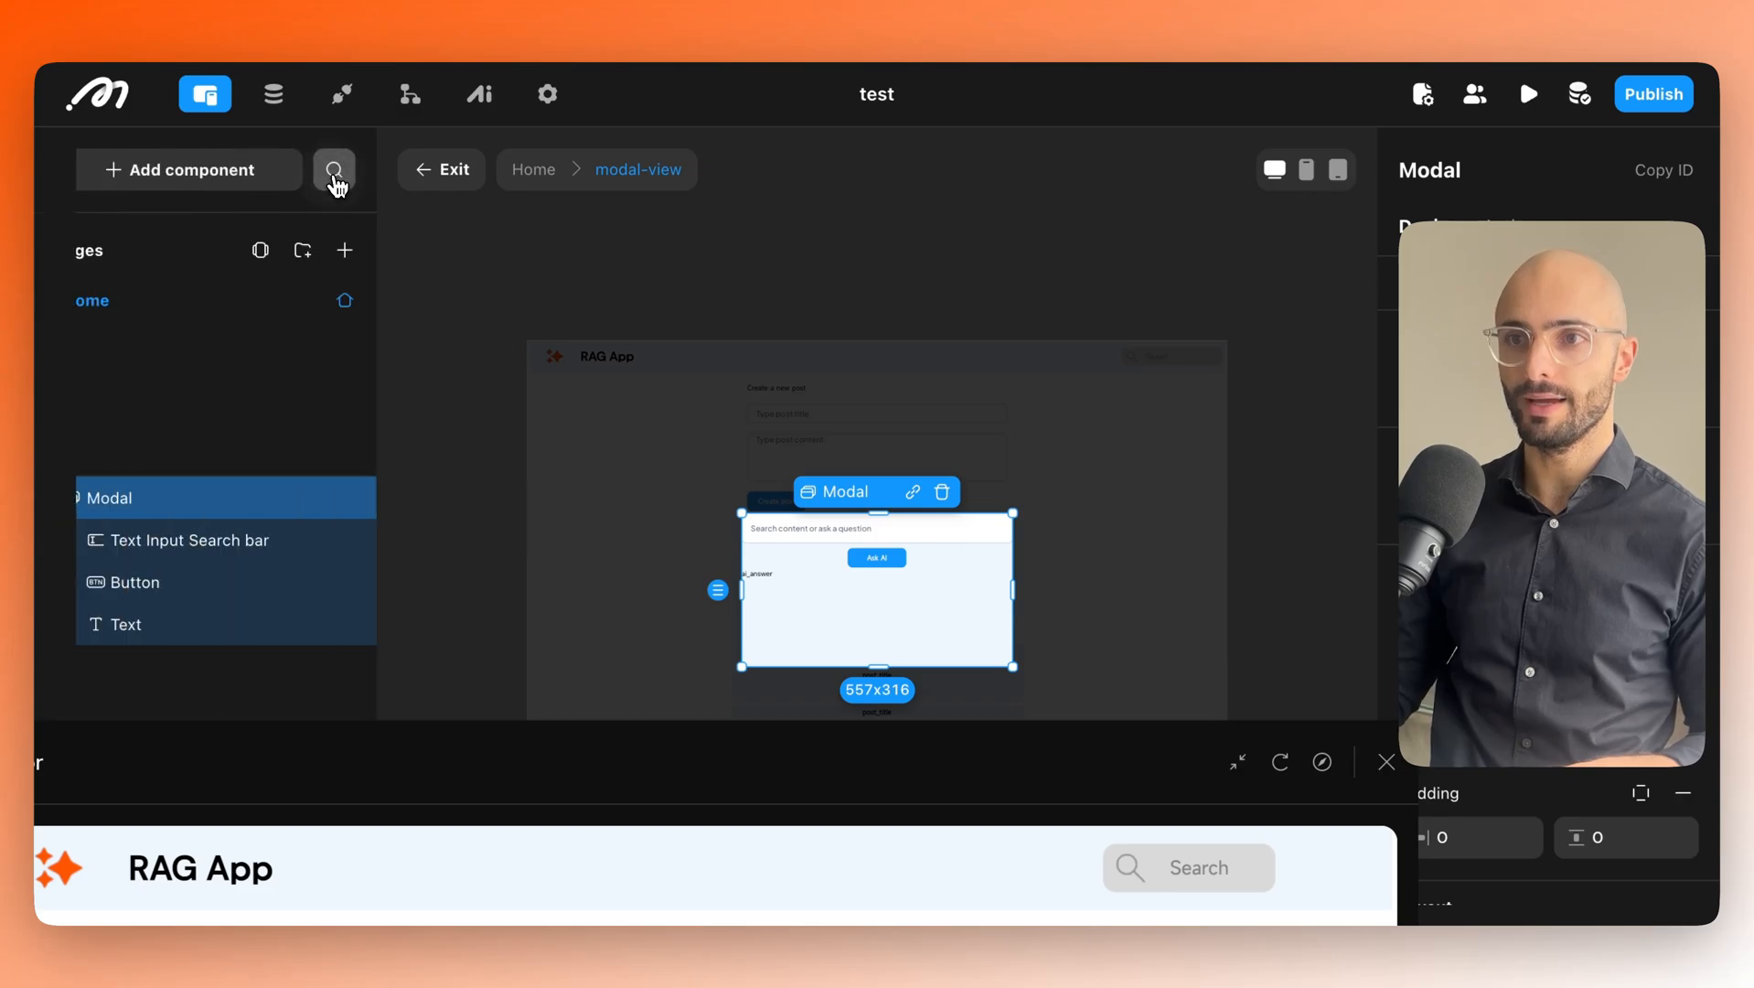
{"action": "left_click", "coordinate": [108, 309]}
{"action": "left_click", "coordinate": [133, 494]}
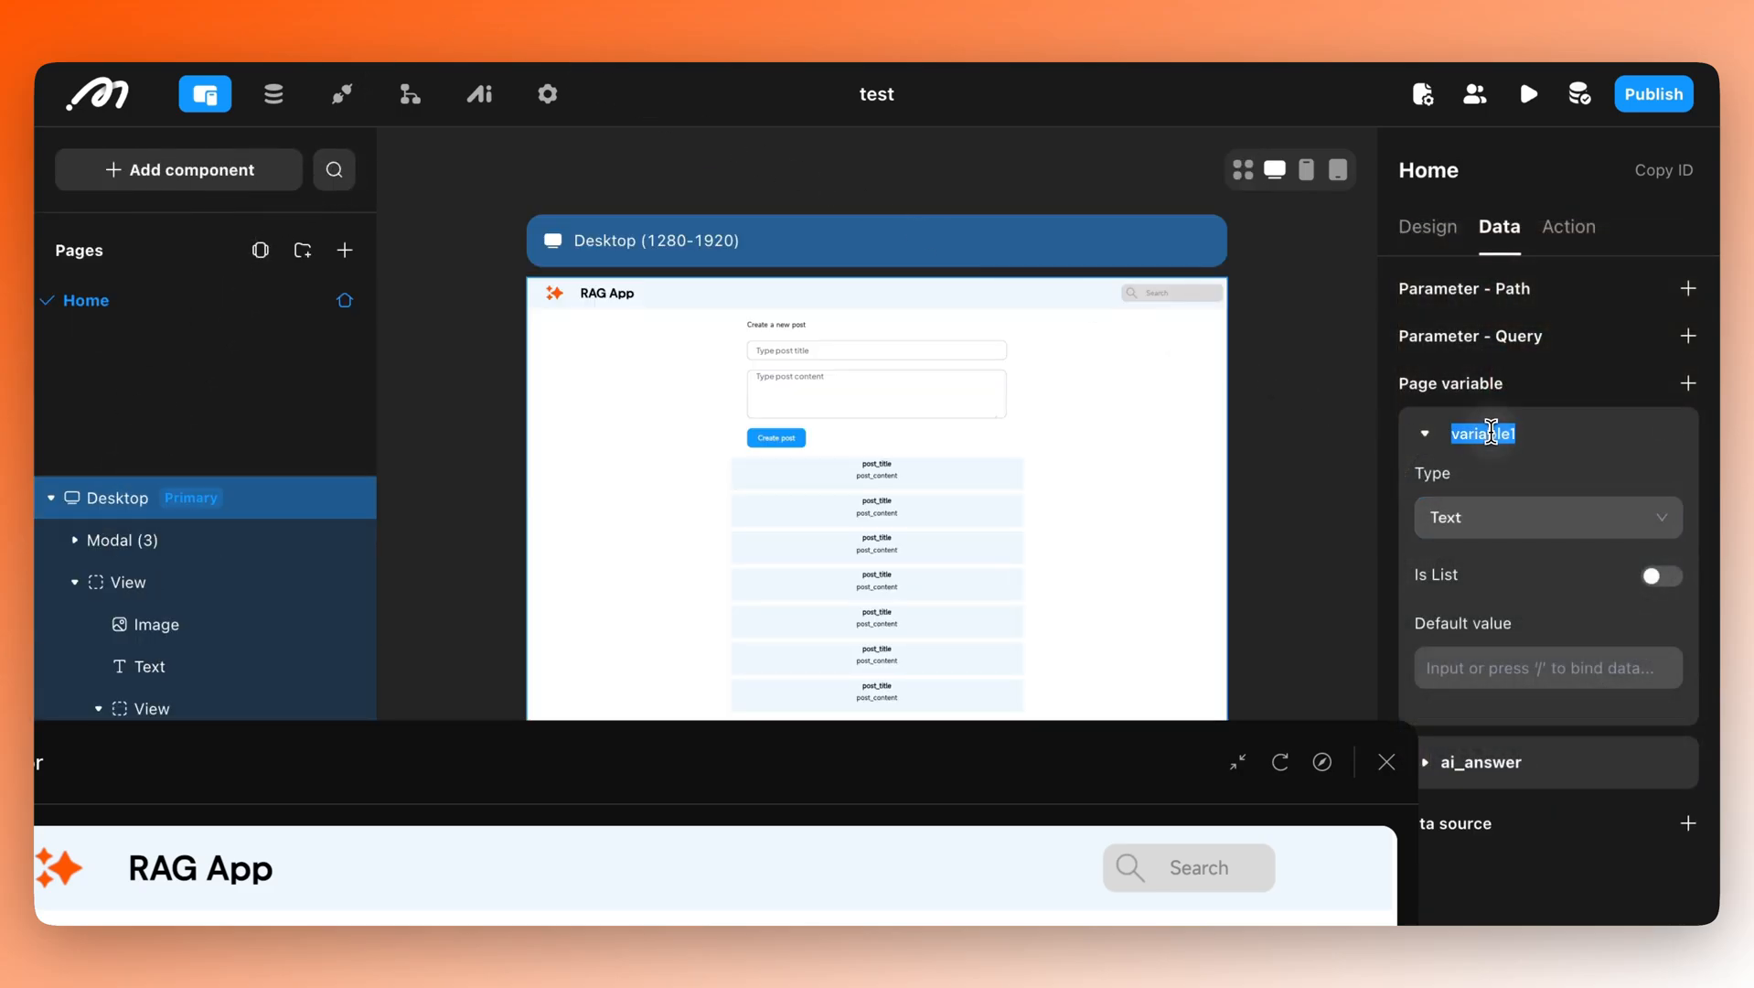
{"action": "key", "text": "BackSpace"}
{"action": "type", "text": "ai_retur"}
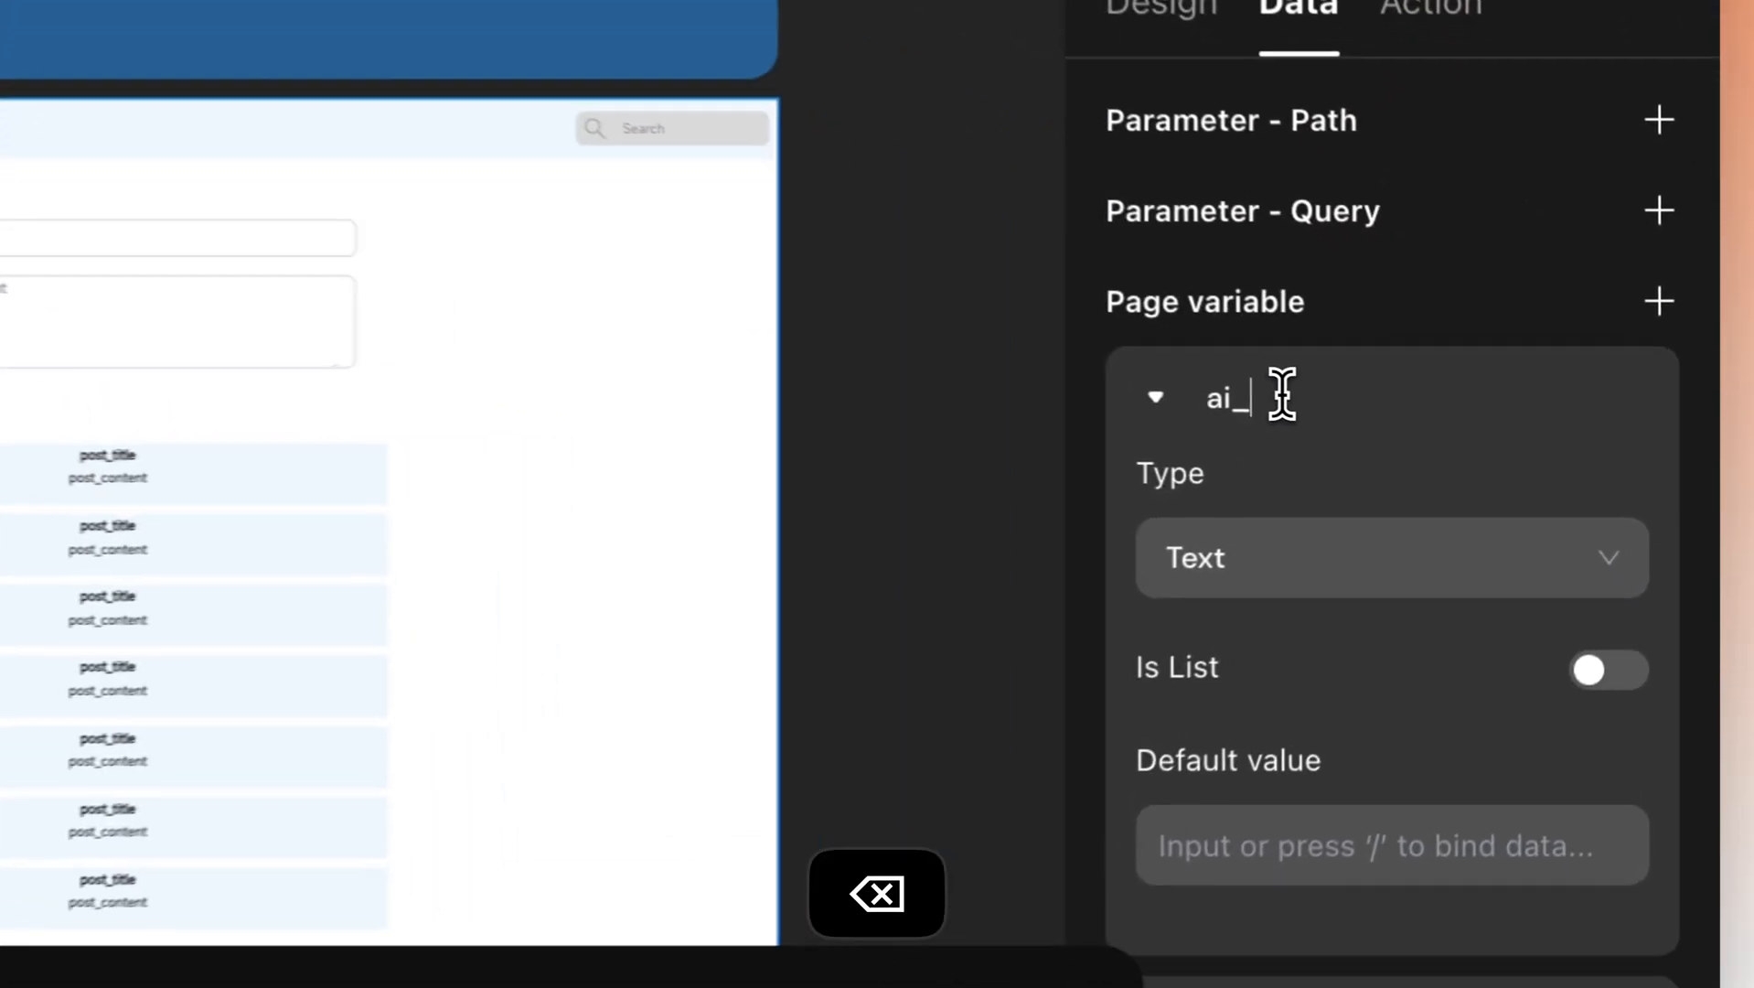
{"action": "type", "text": "ned_posts"}
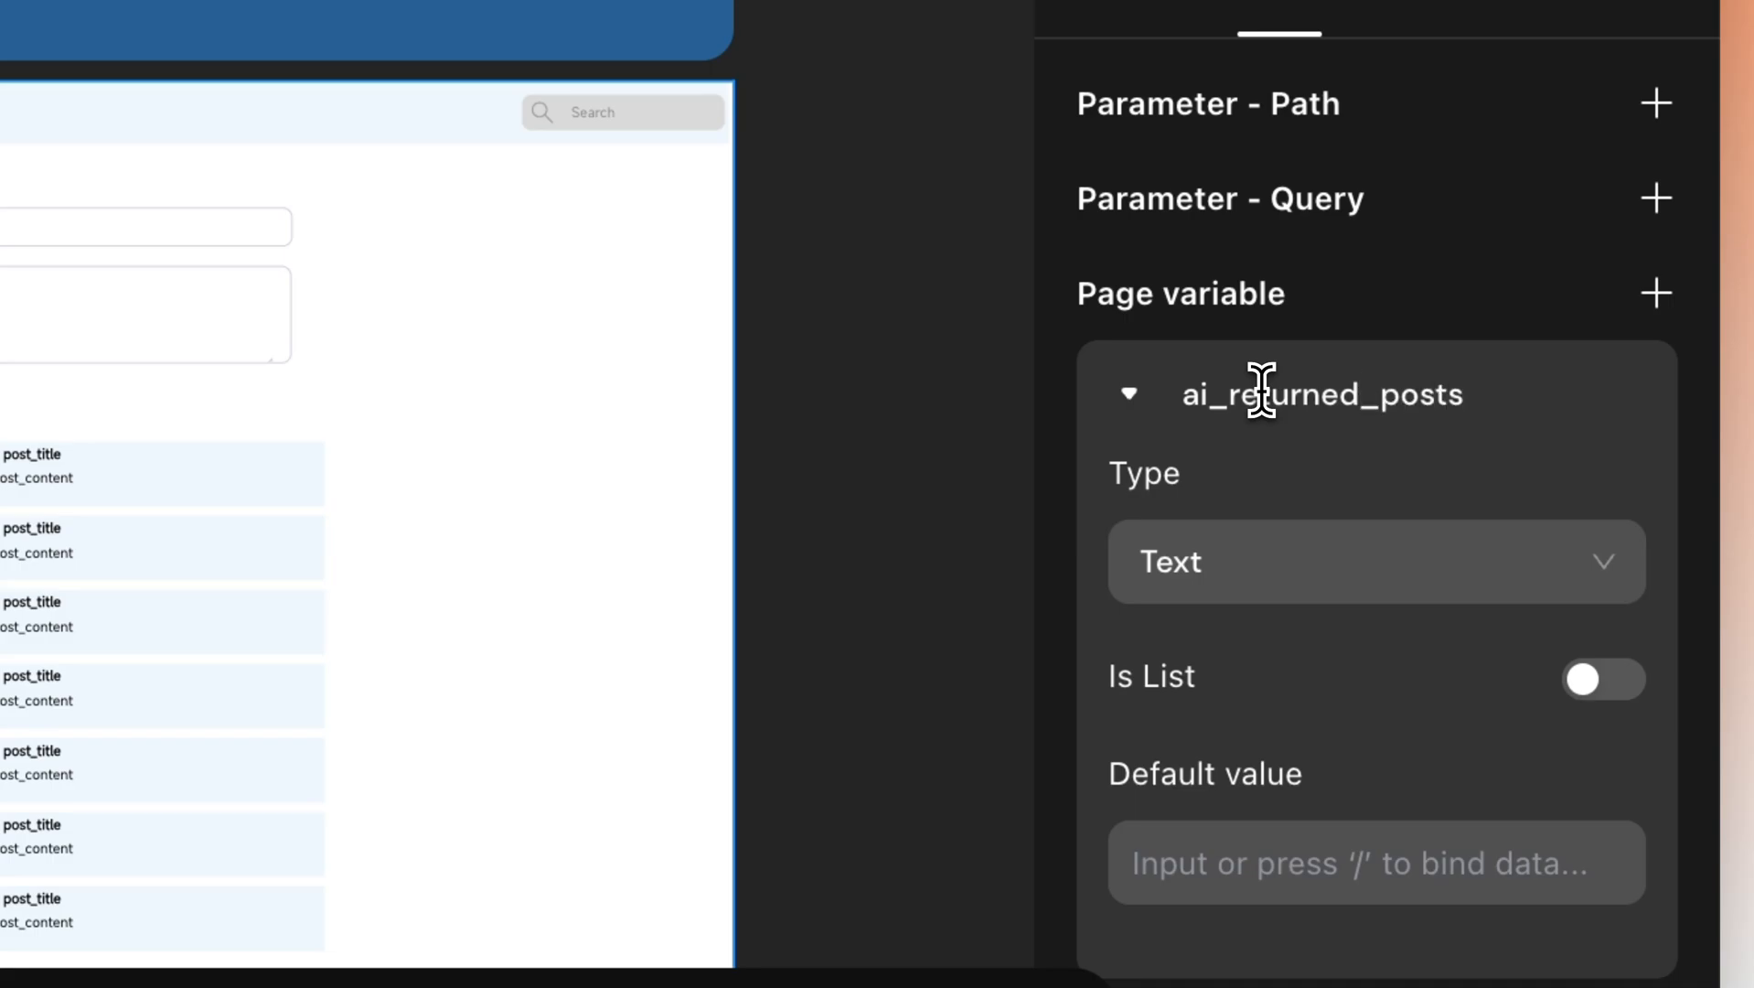
{"action": "left_click", "coordinate": [1271, 585]}
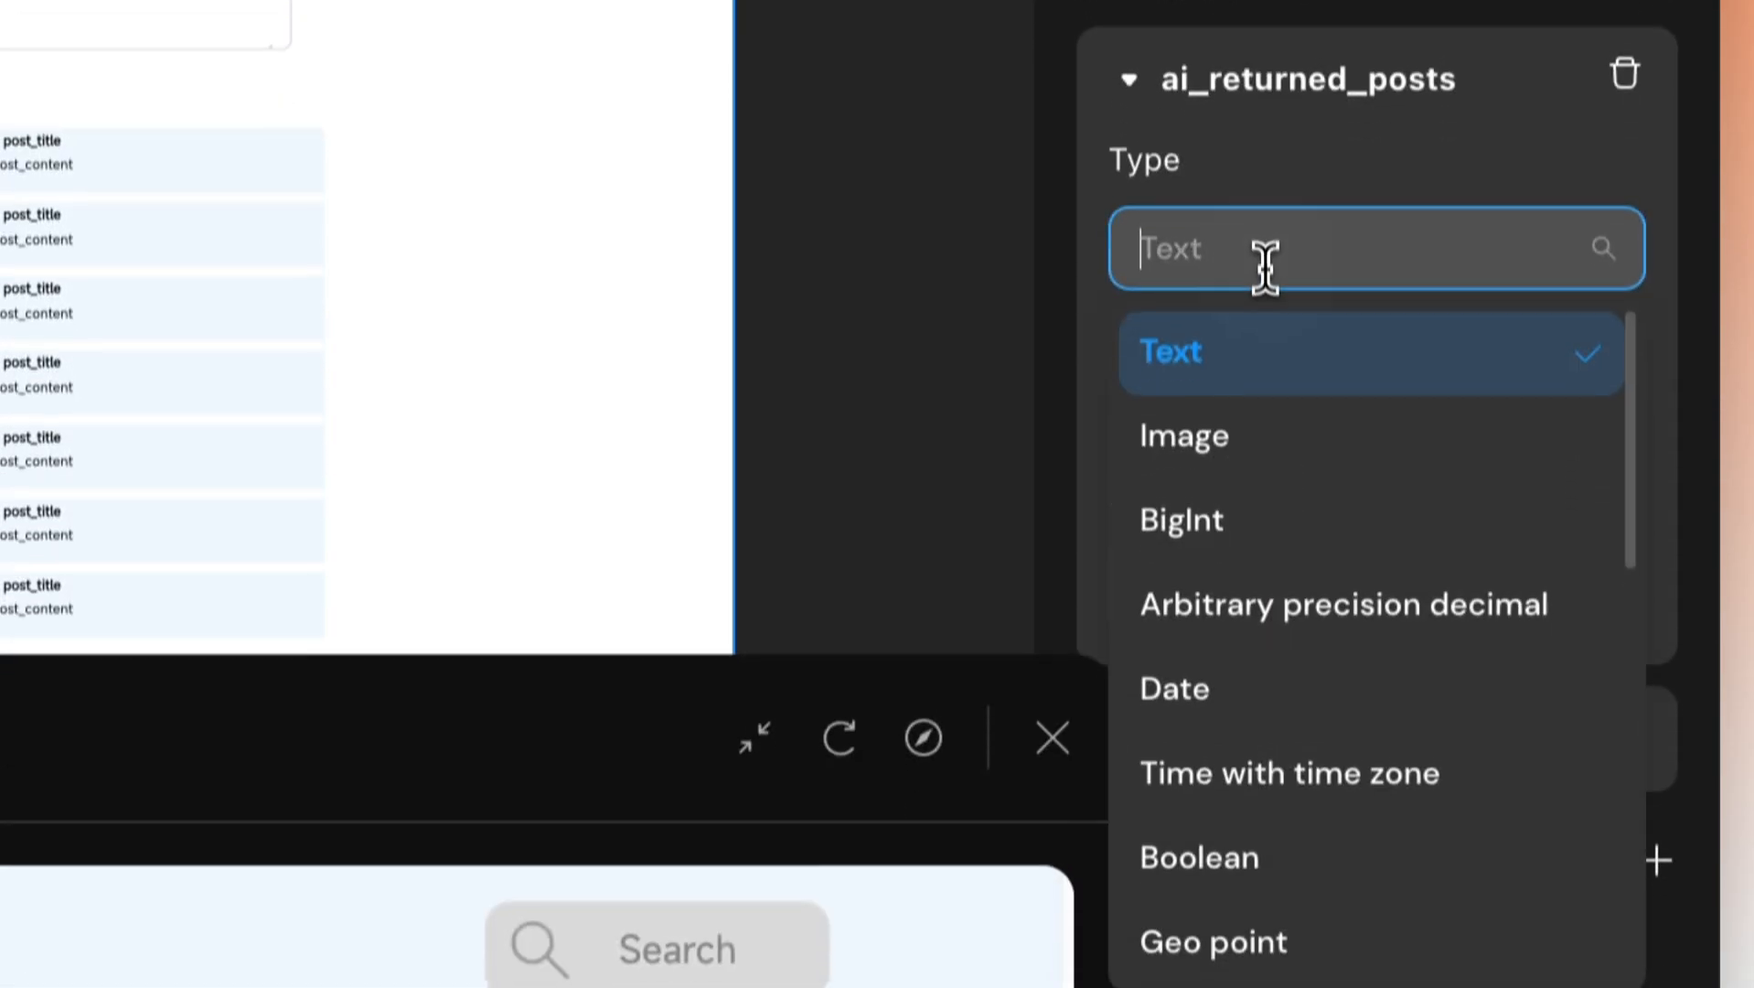
{"action": "left_click", "coordinate": [1189, 480]}
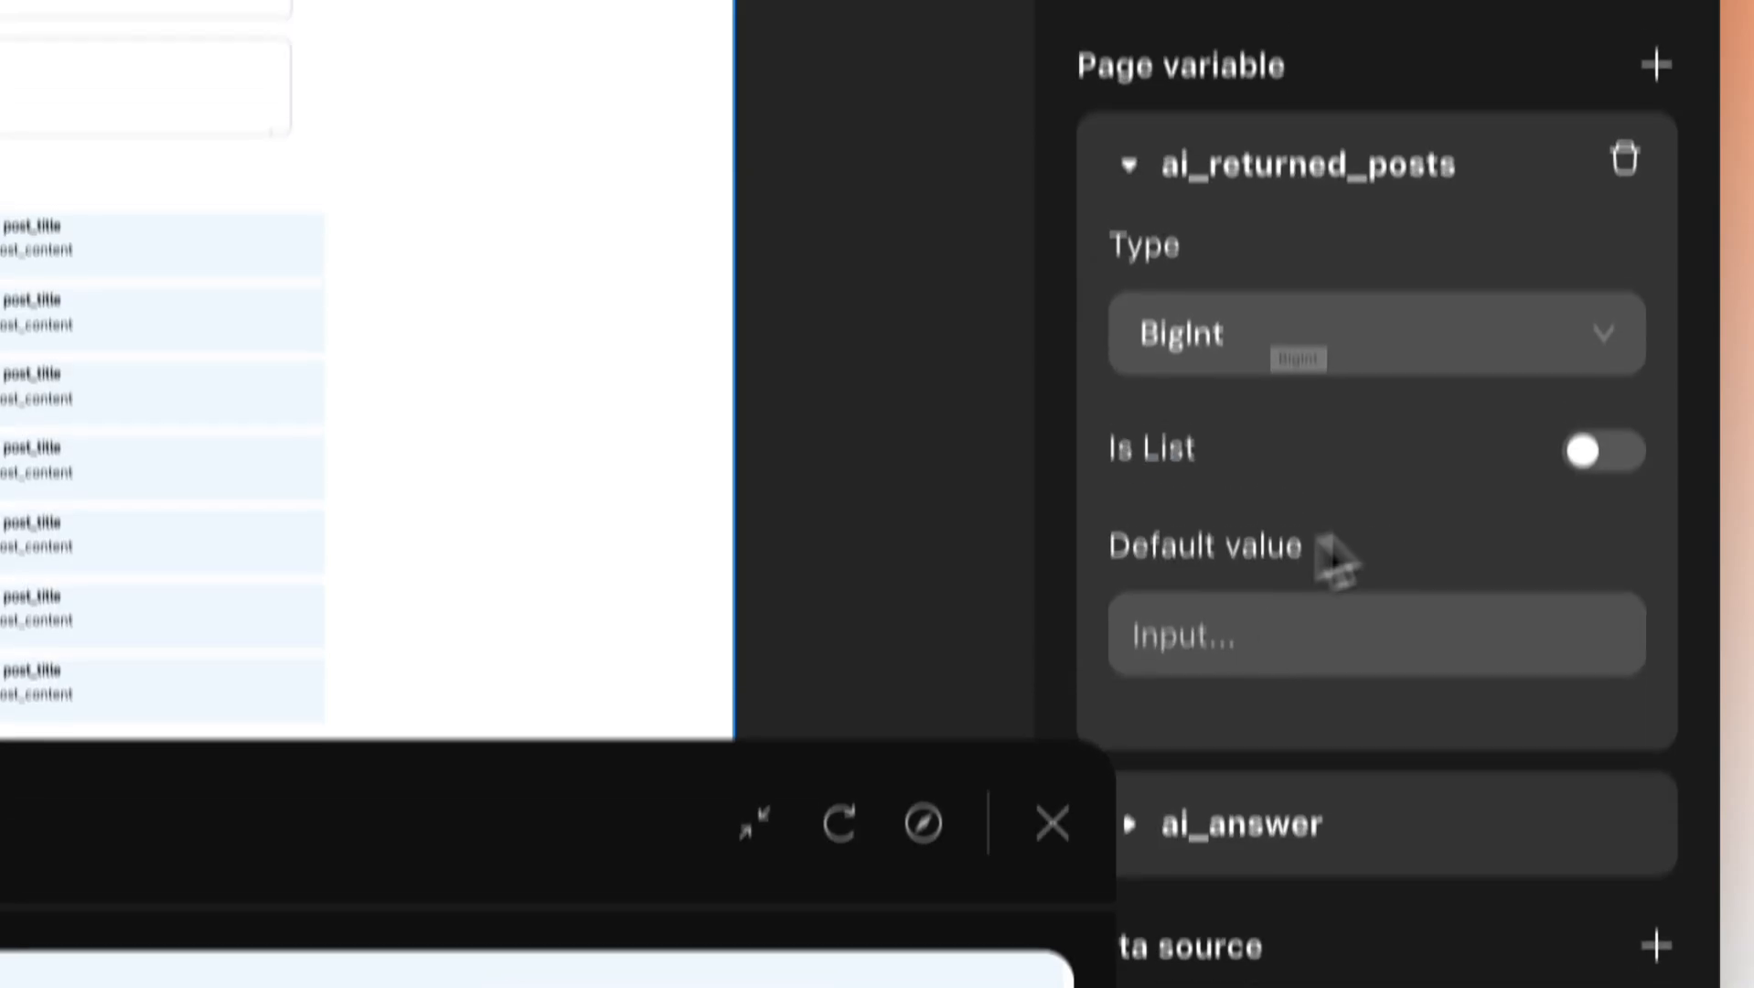
{"action": "left_click", "coordinate": [1601, 567]}
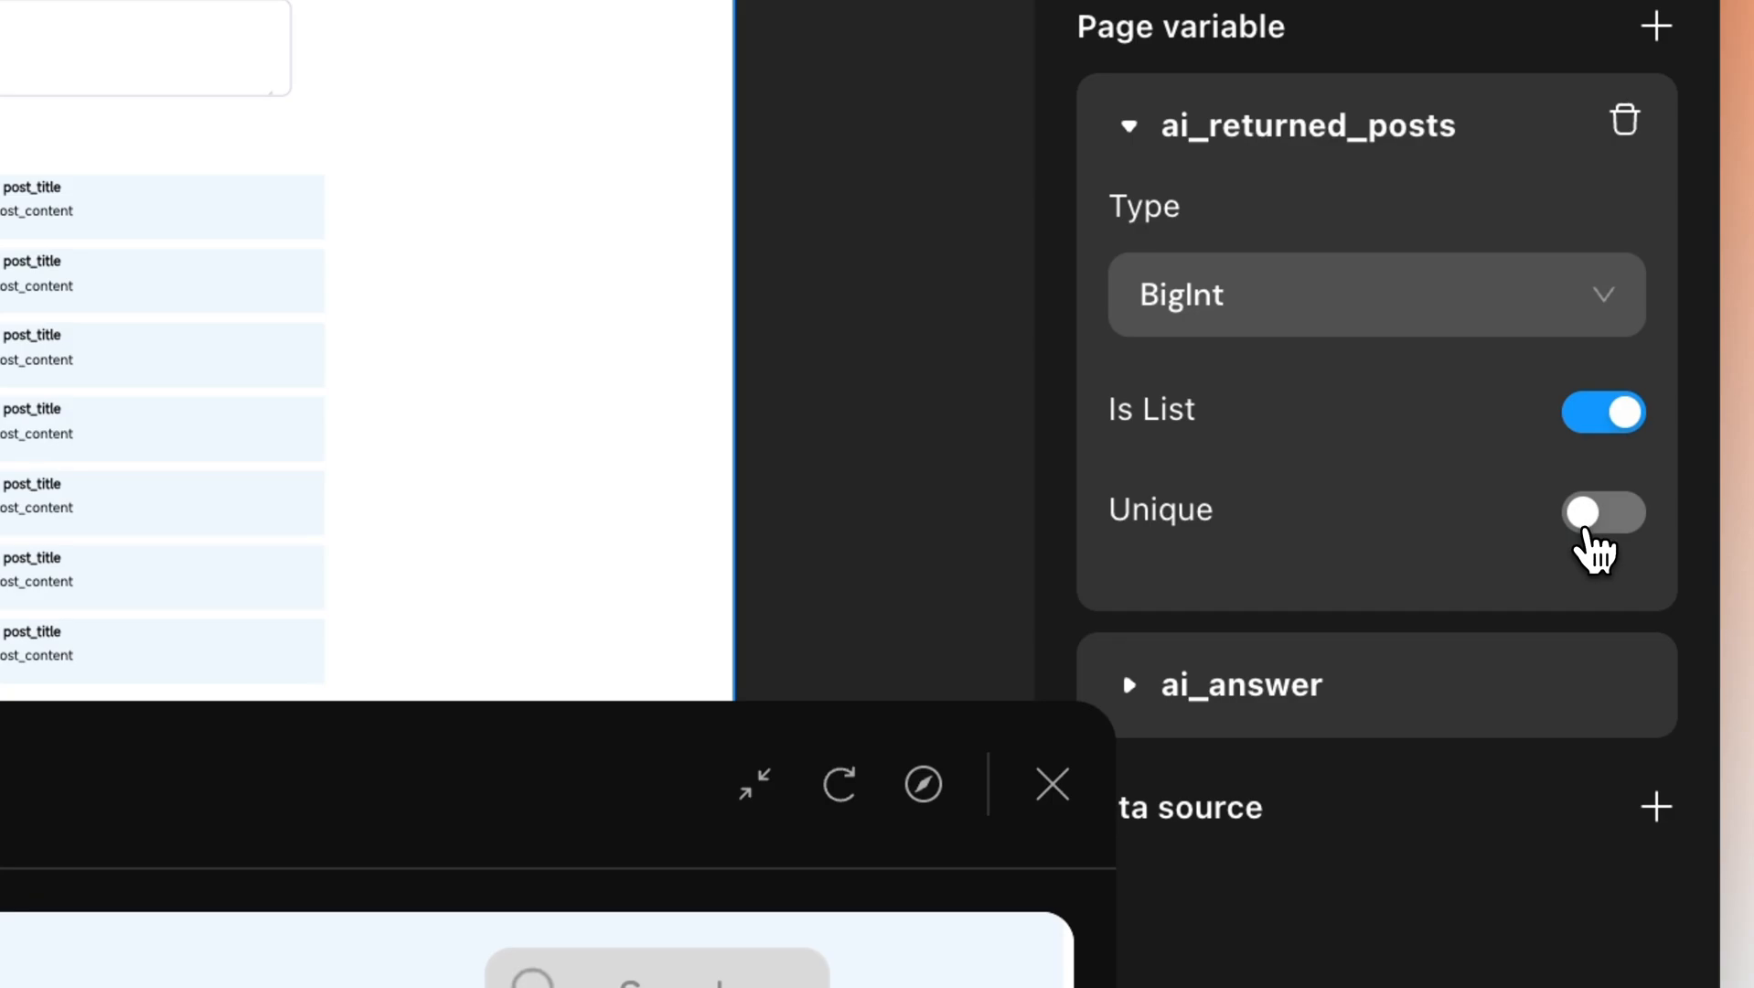
{"action": "left_click", "coordinate": [1589, 535]}
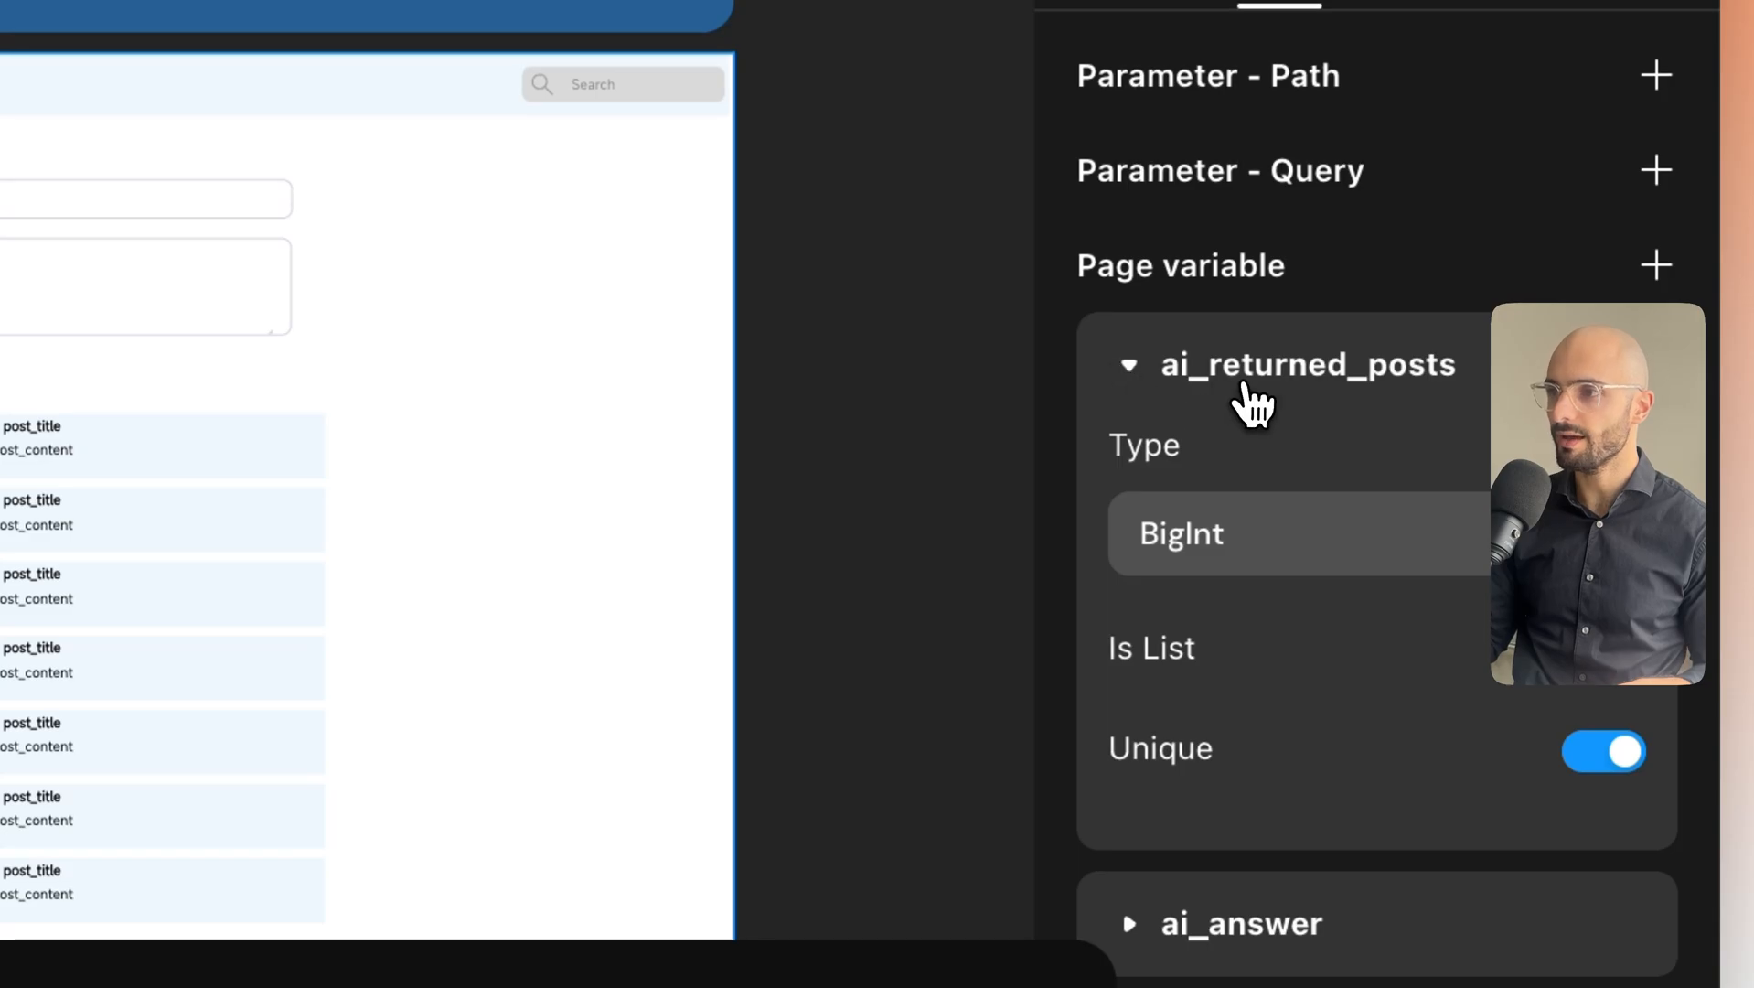
{"action": "left_click", "coordinate": [1129, 367]}
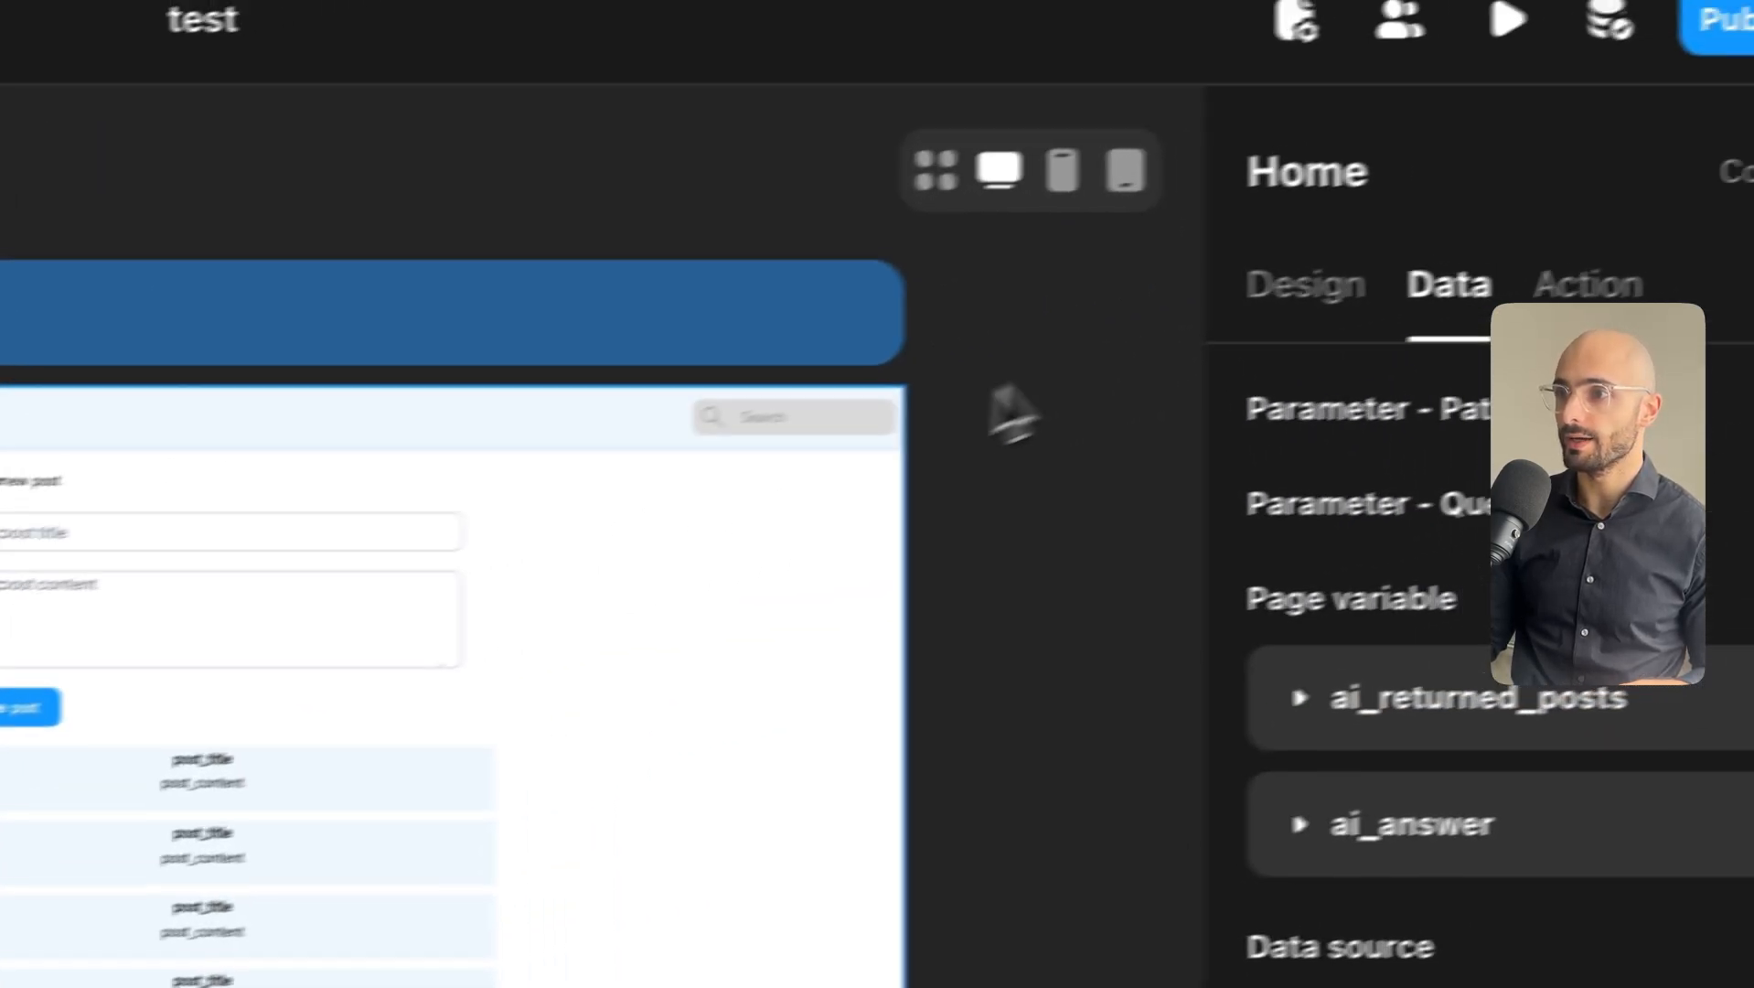
Open the header search bar's Show Modal action for editing and select the ai_answer text.
{"action": "left_click", "coordinate": [833, 418]}
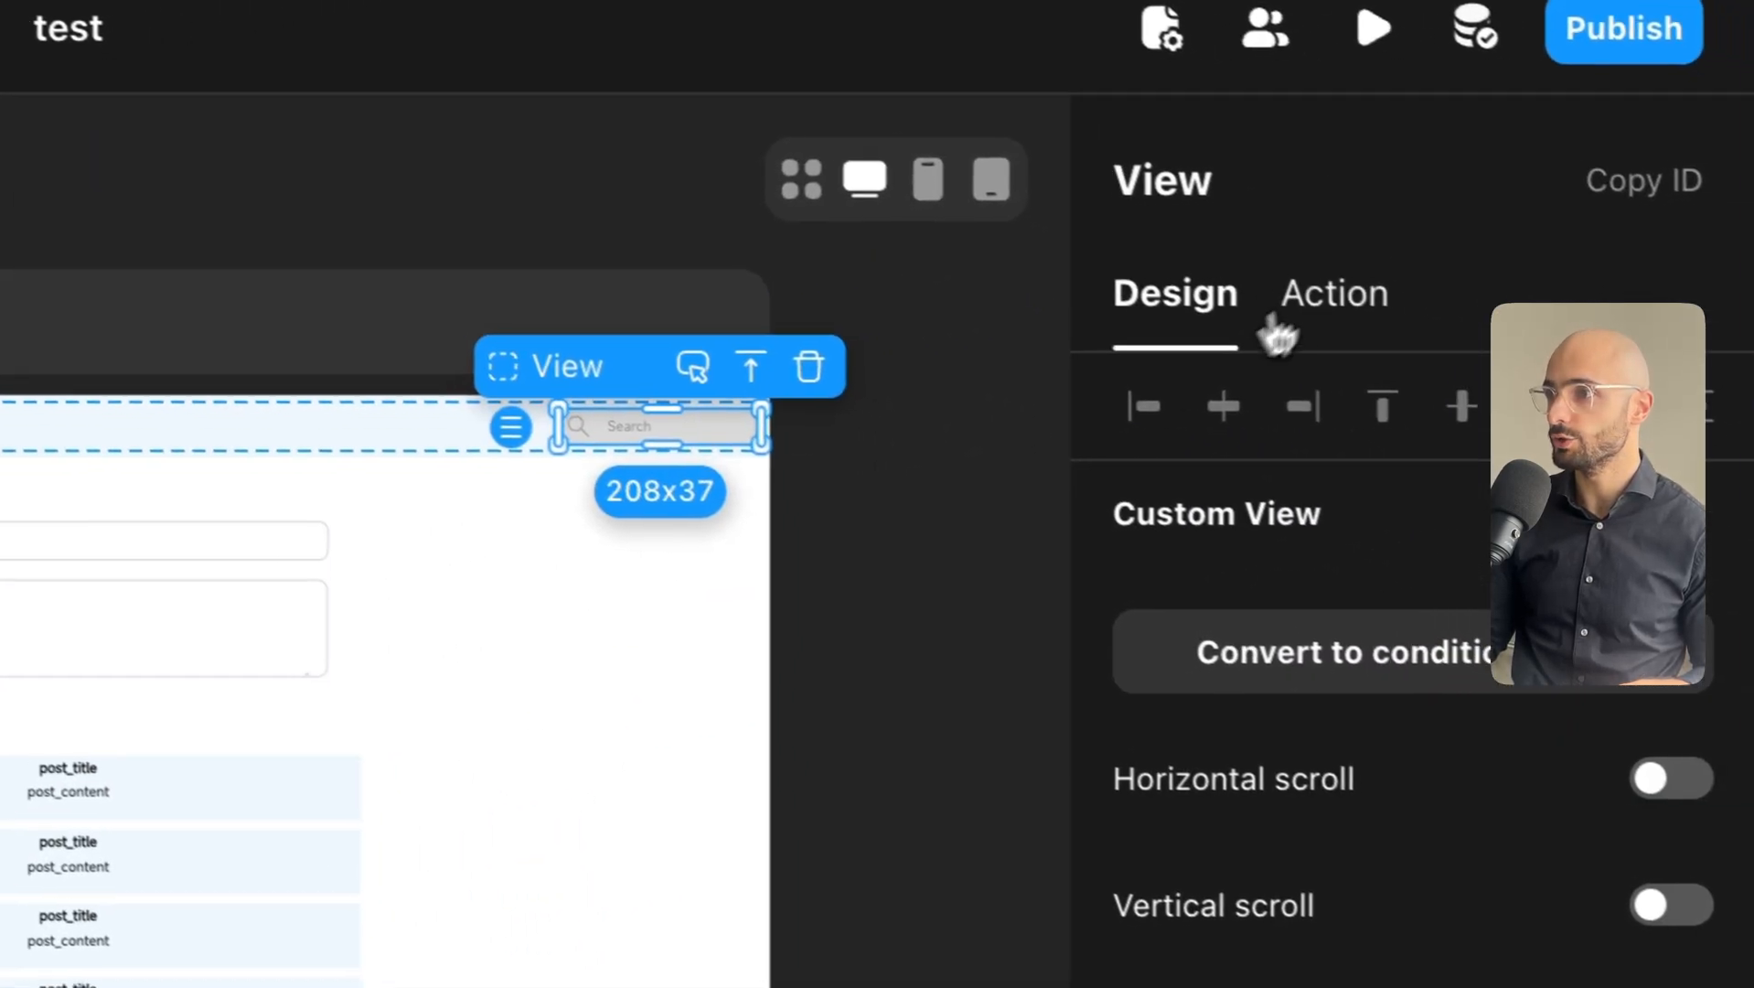
{"action": "left_click", "coordinate": [1416, 329]}
{"action": "left_click", "coordinate": [1163, 601]}
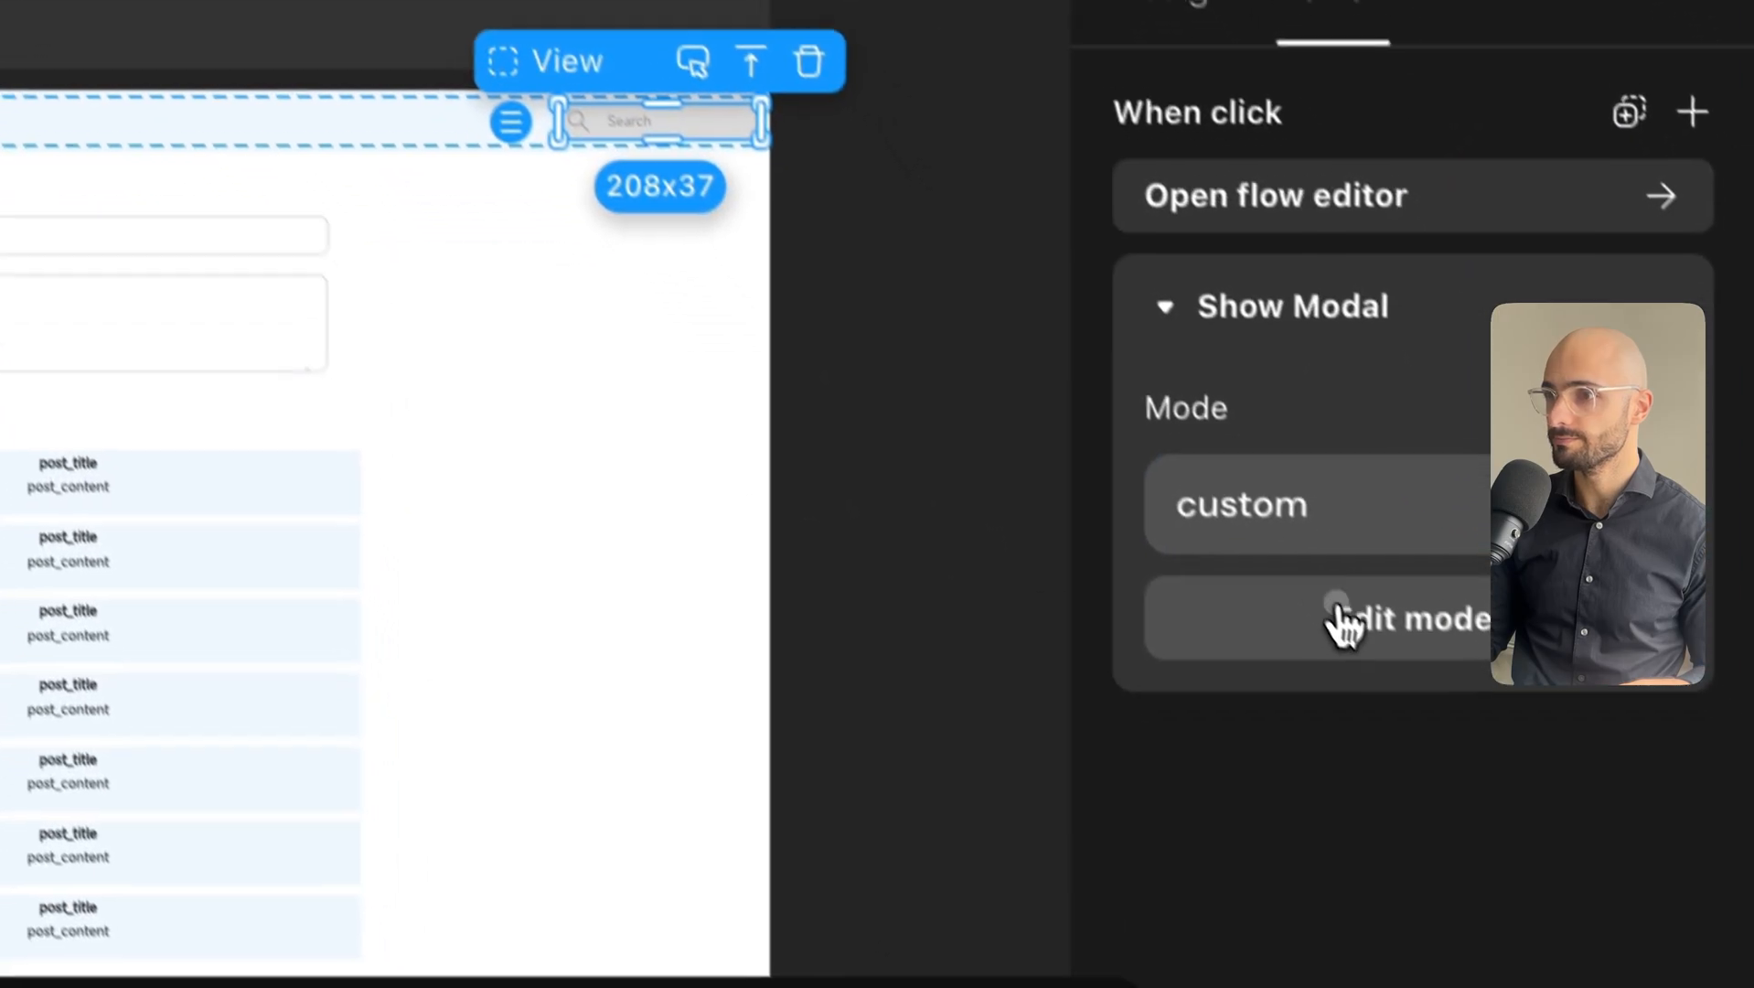
{"action": "left_click", "coordinate": [1317, 901]}
{"action": "left_click", "coordinate": [681, 539]}
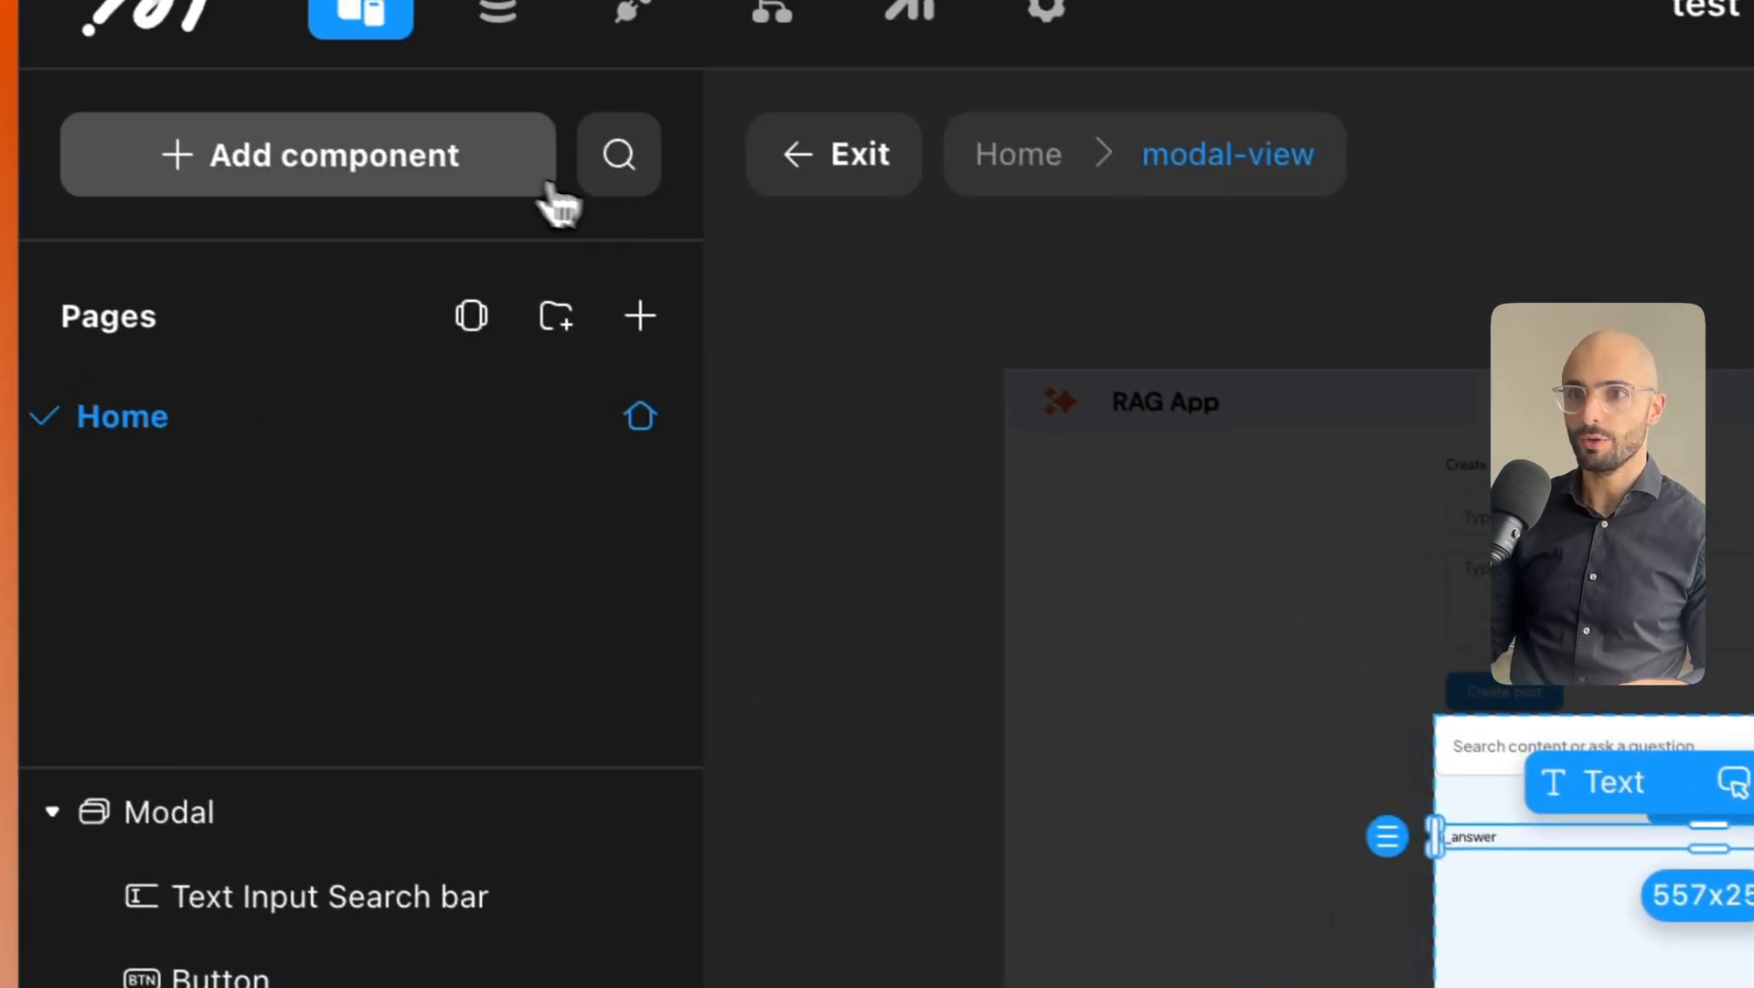
Add a List below ai_answer in the modal, fed remotely from the posts data model.
{"action": "left_click", "coordinate": [393, 102]}
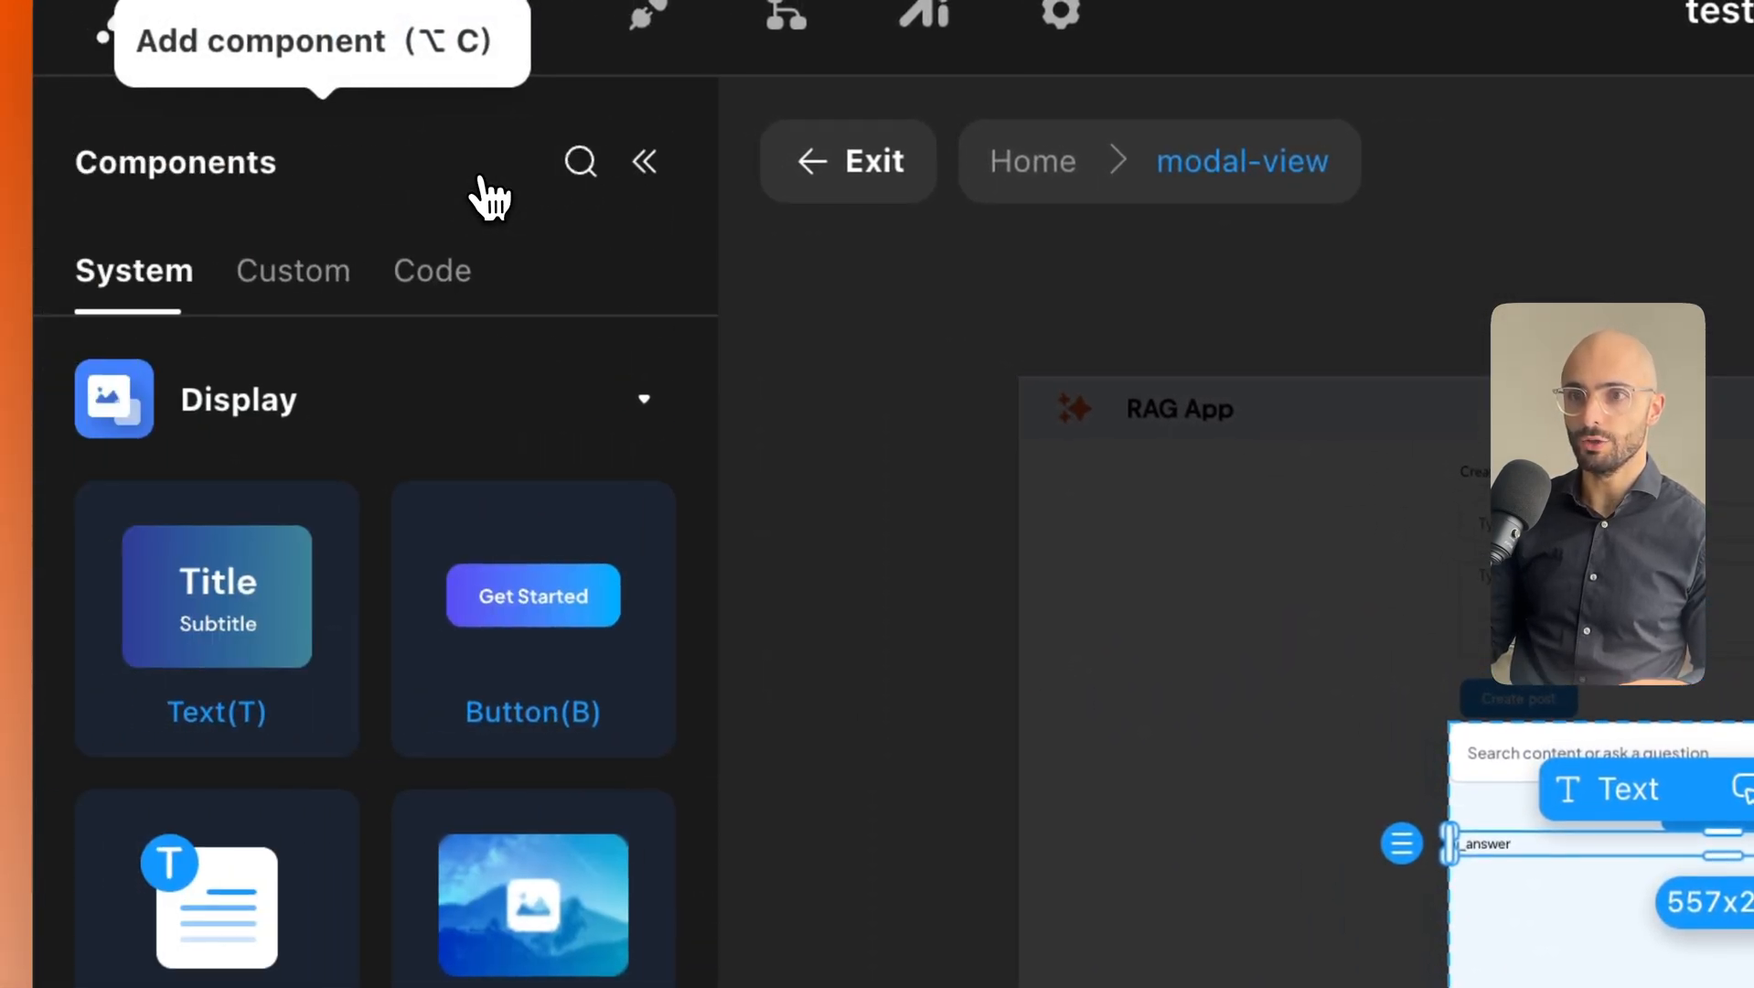
{"action": "scroll", "coordinate": [189, 609], "scroll_direction": "down", "scroll_amount": 5}
{"action": "scroll", "coordinate": [373, 637], "scroll_direction": "down", "scroll_amount": 10}
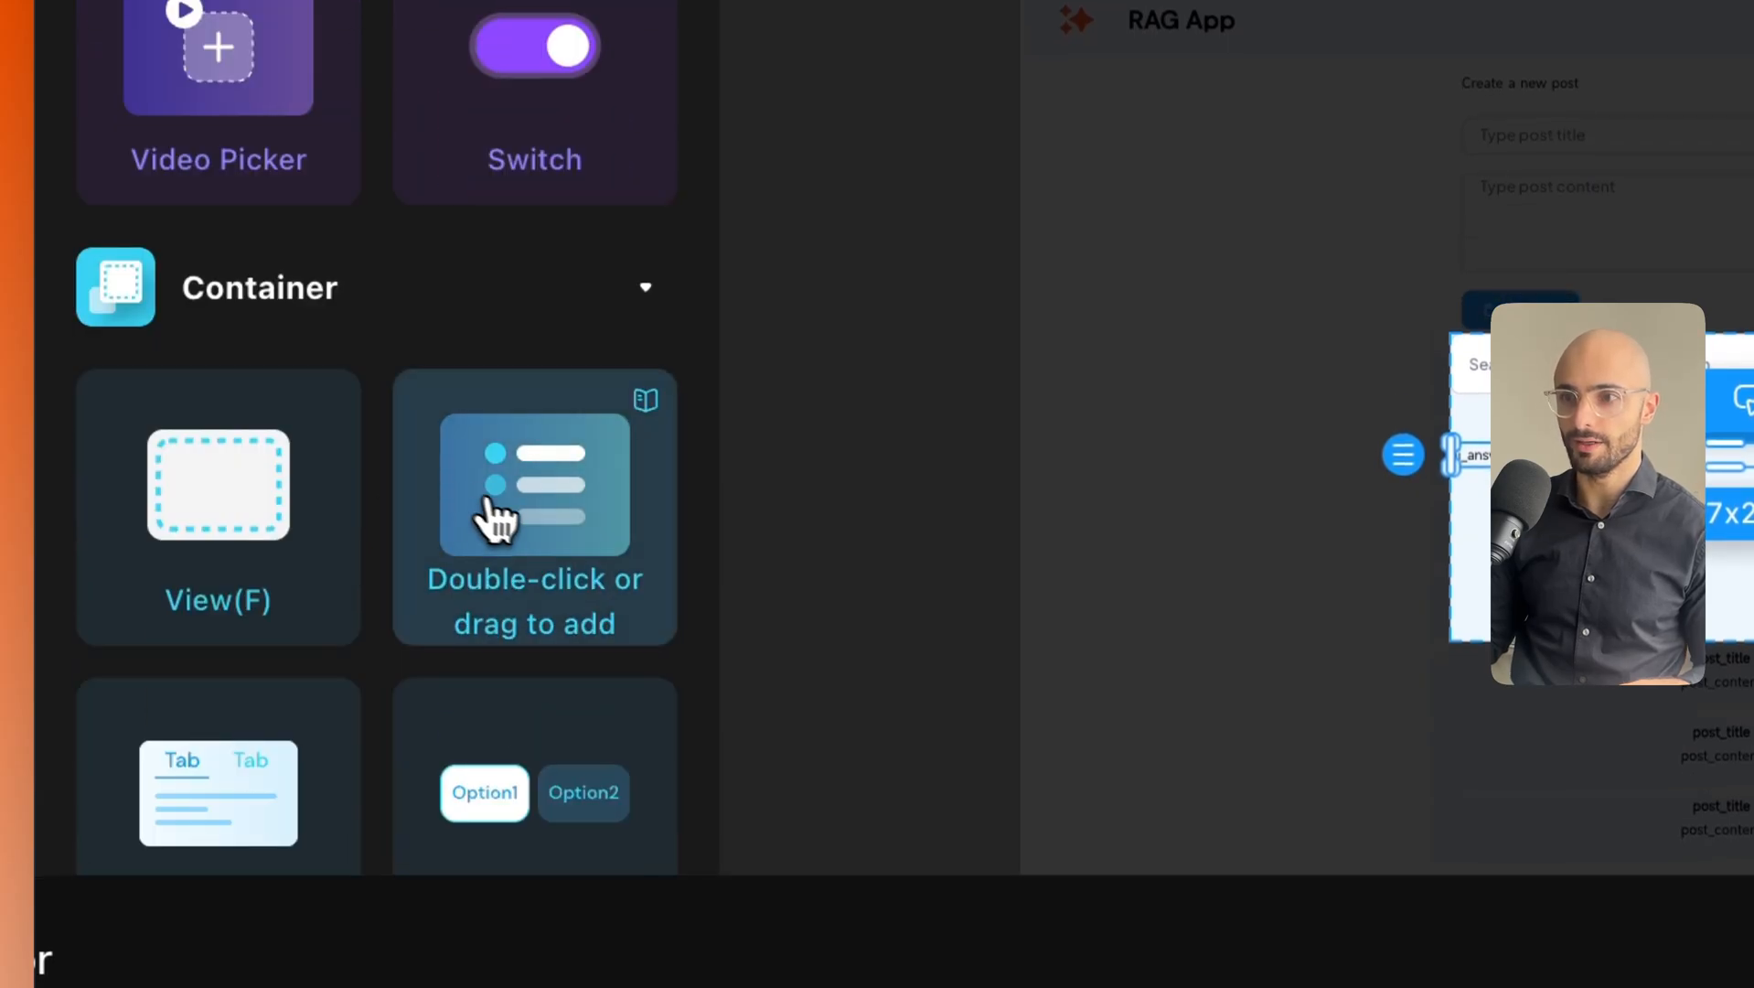
{"action": "left_click_drag", "start_coordinate": [494, 520], "coordinate": [1701, 537]}
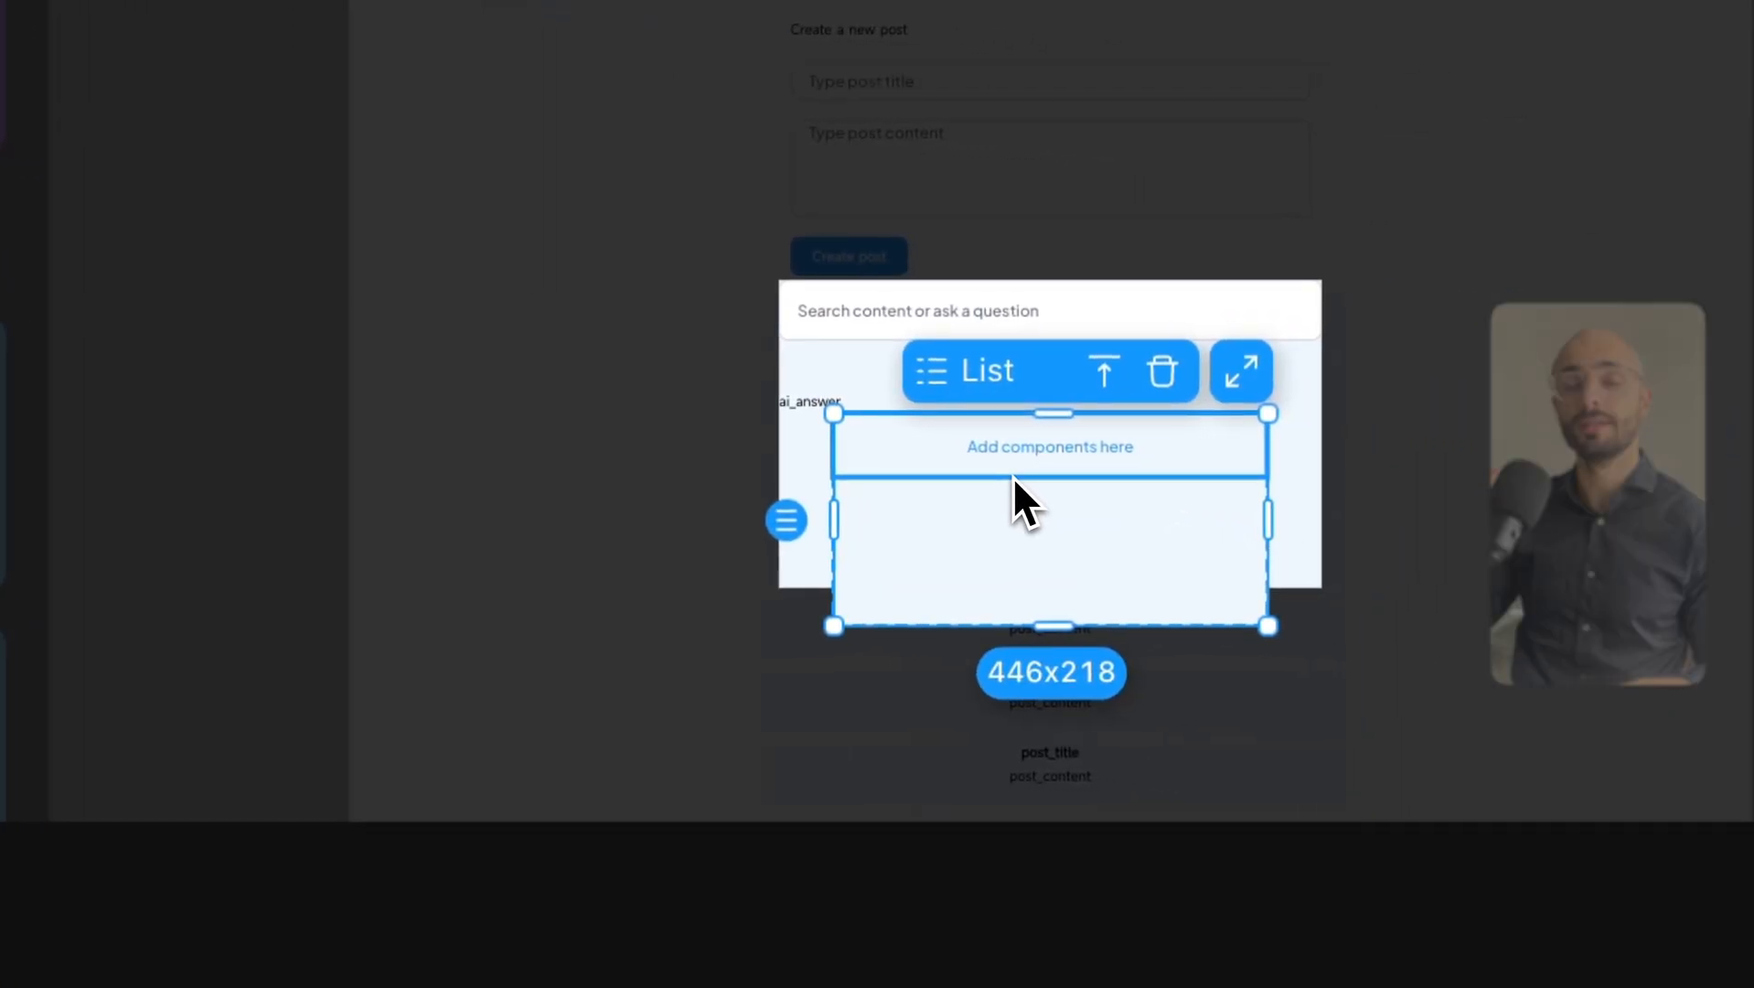
{"action": "left_click", "coordinate": [1003, 562]}
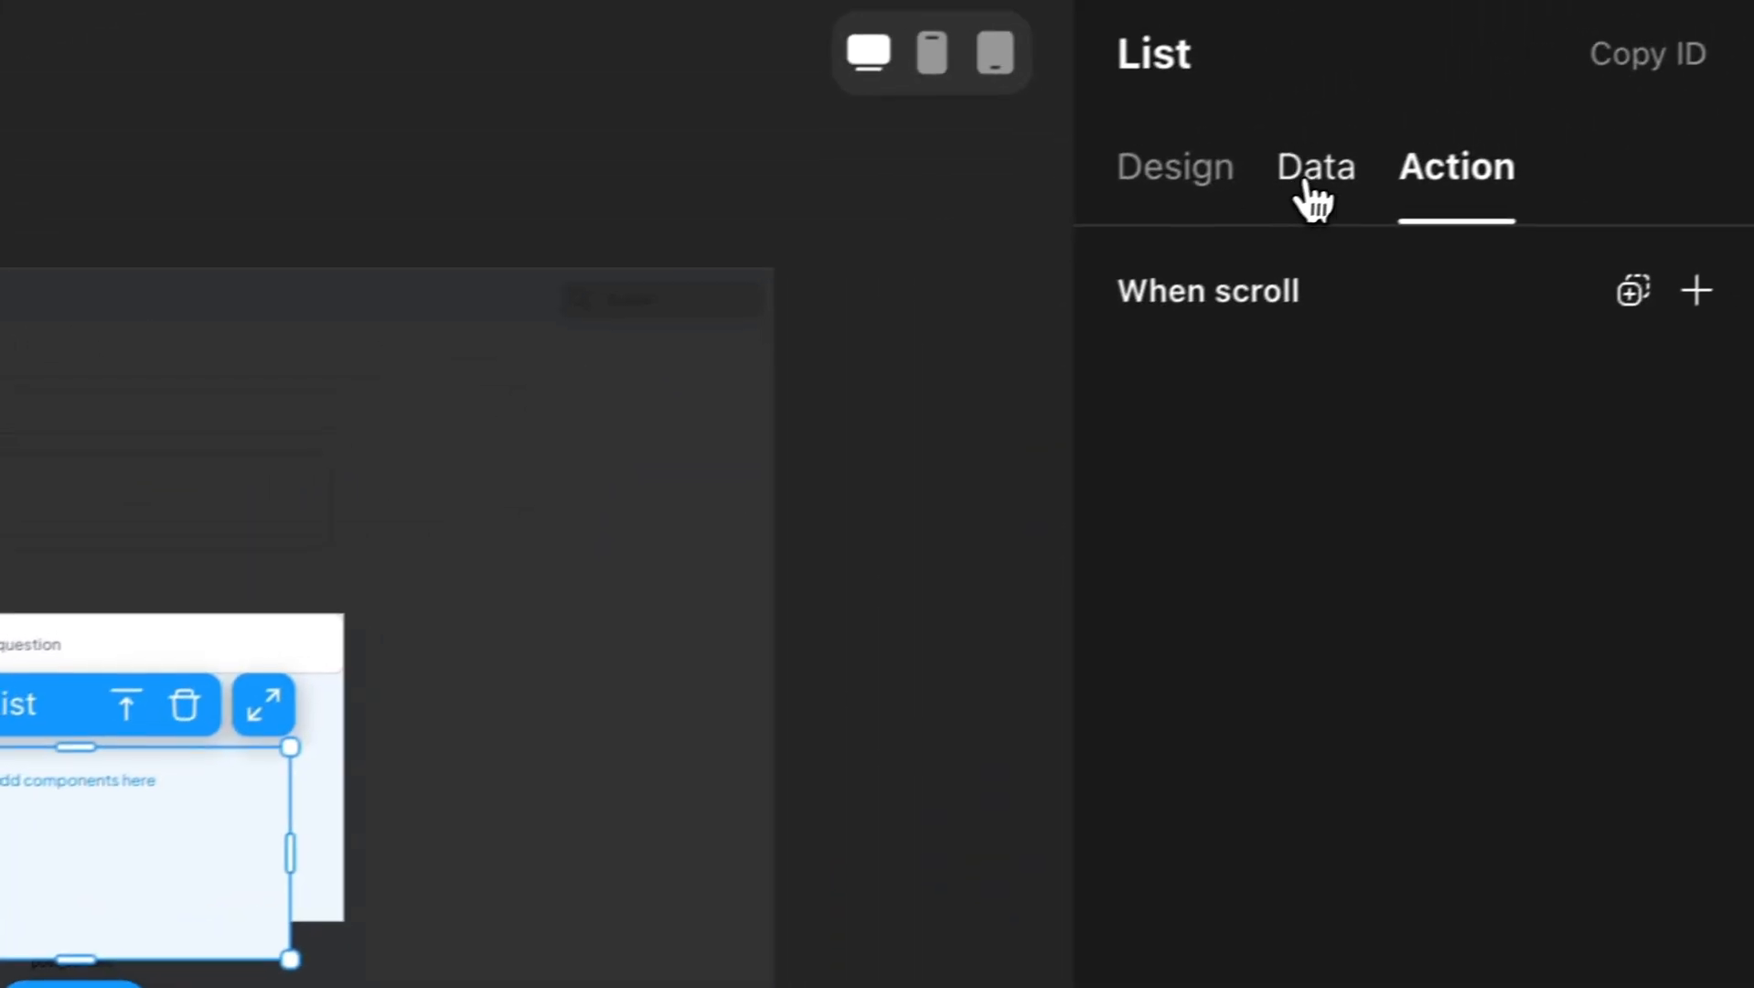
{"action": "left_click", "coordinate": [1315, 174]}
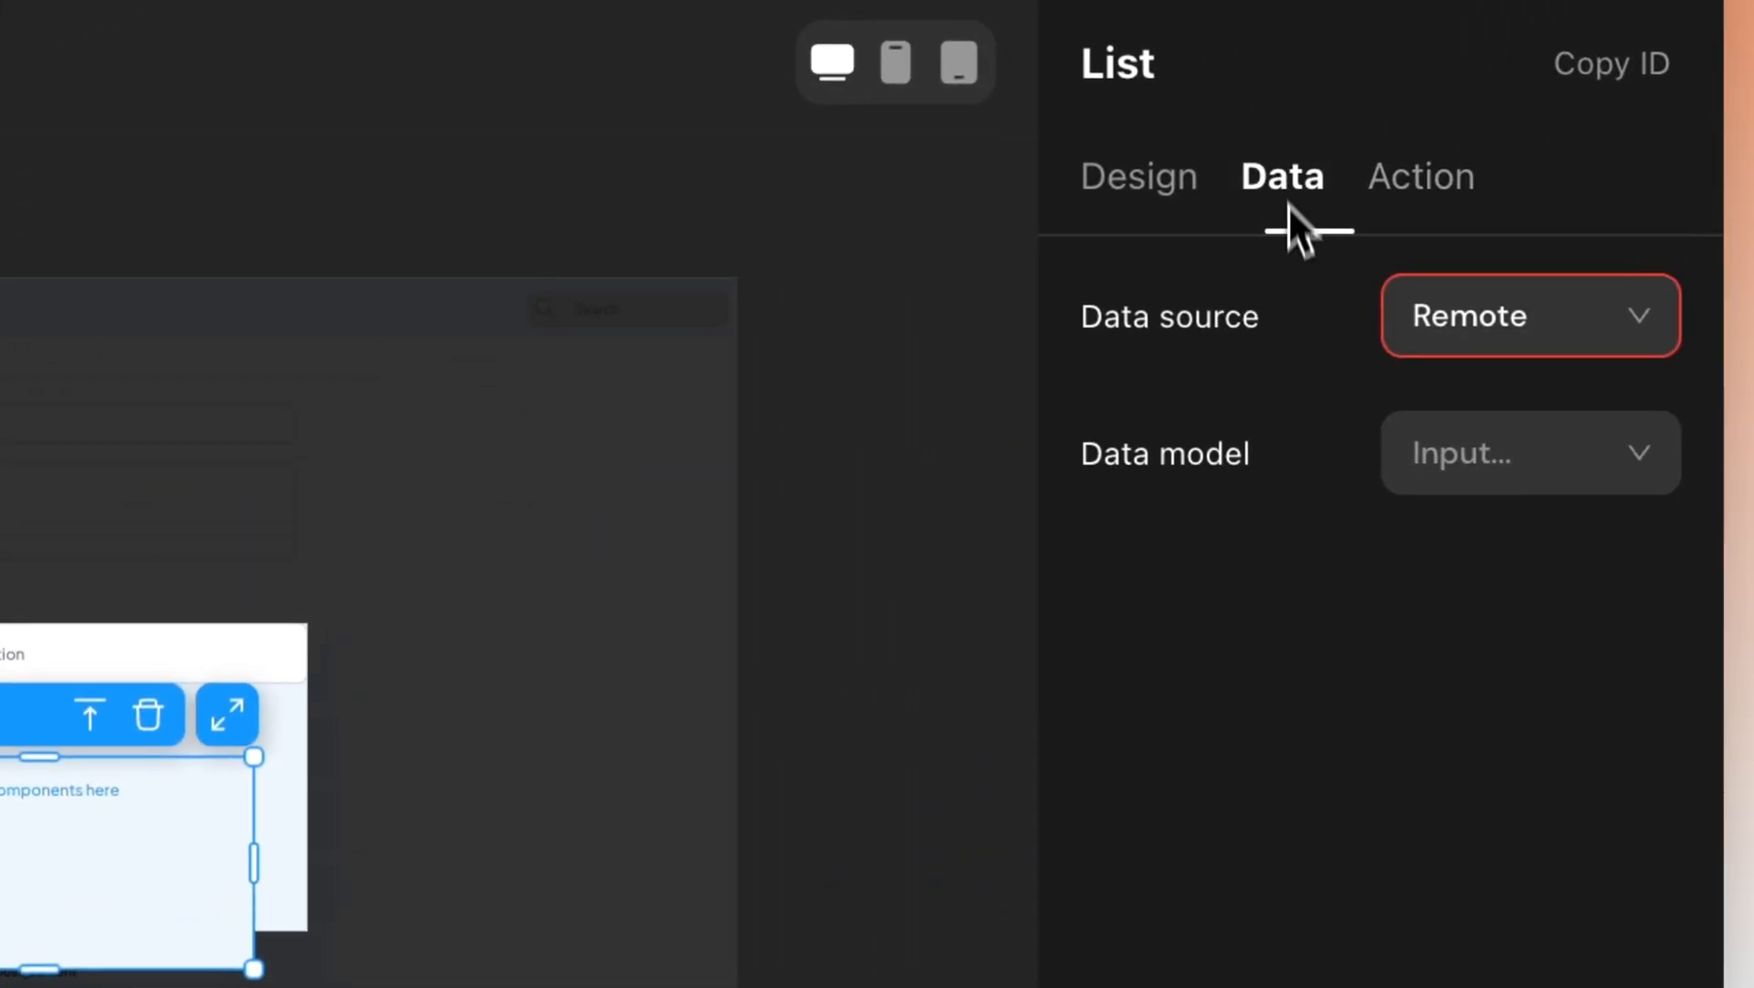
{"action": "left_click", "coordinate": [1585, 459]}
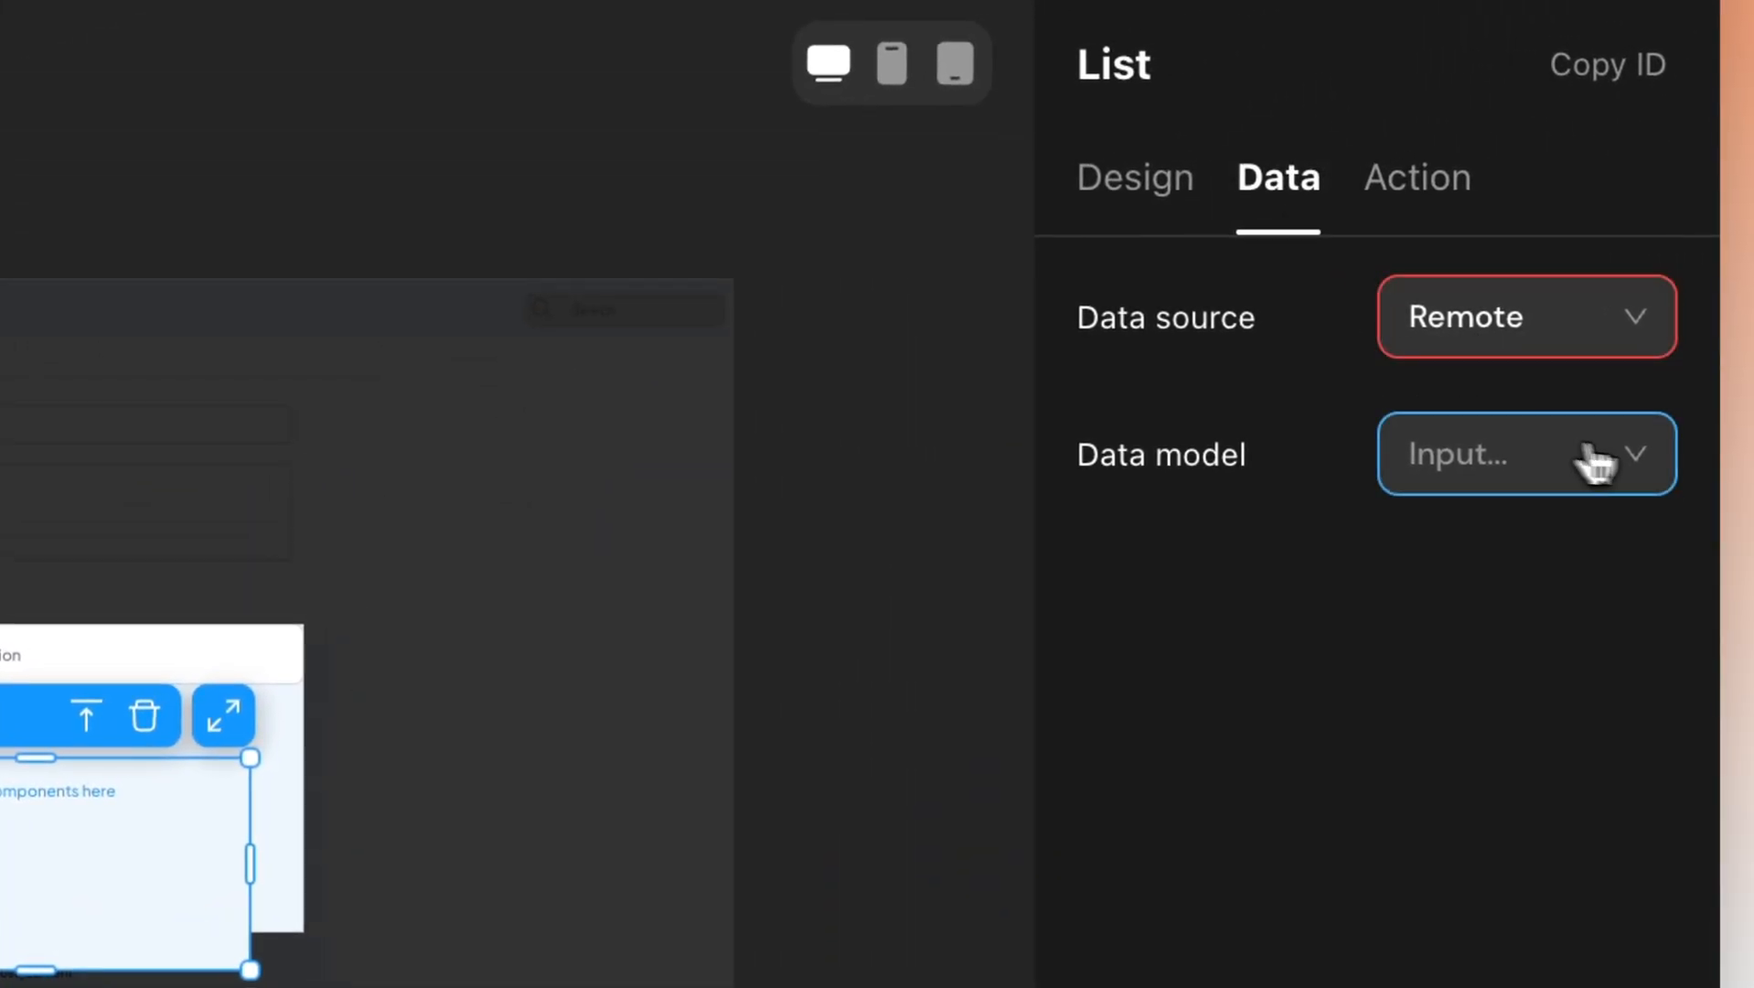
{"action": "left_click", "coordinate": [1400, 965]}
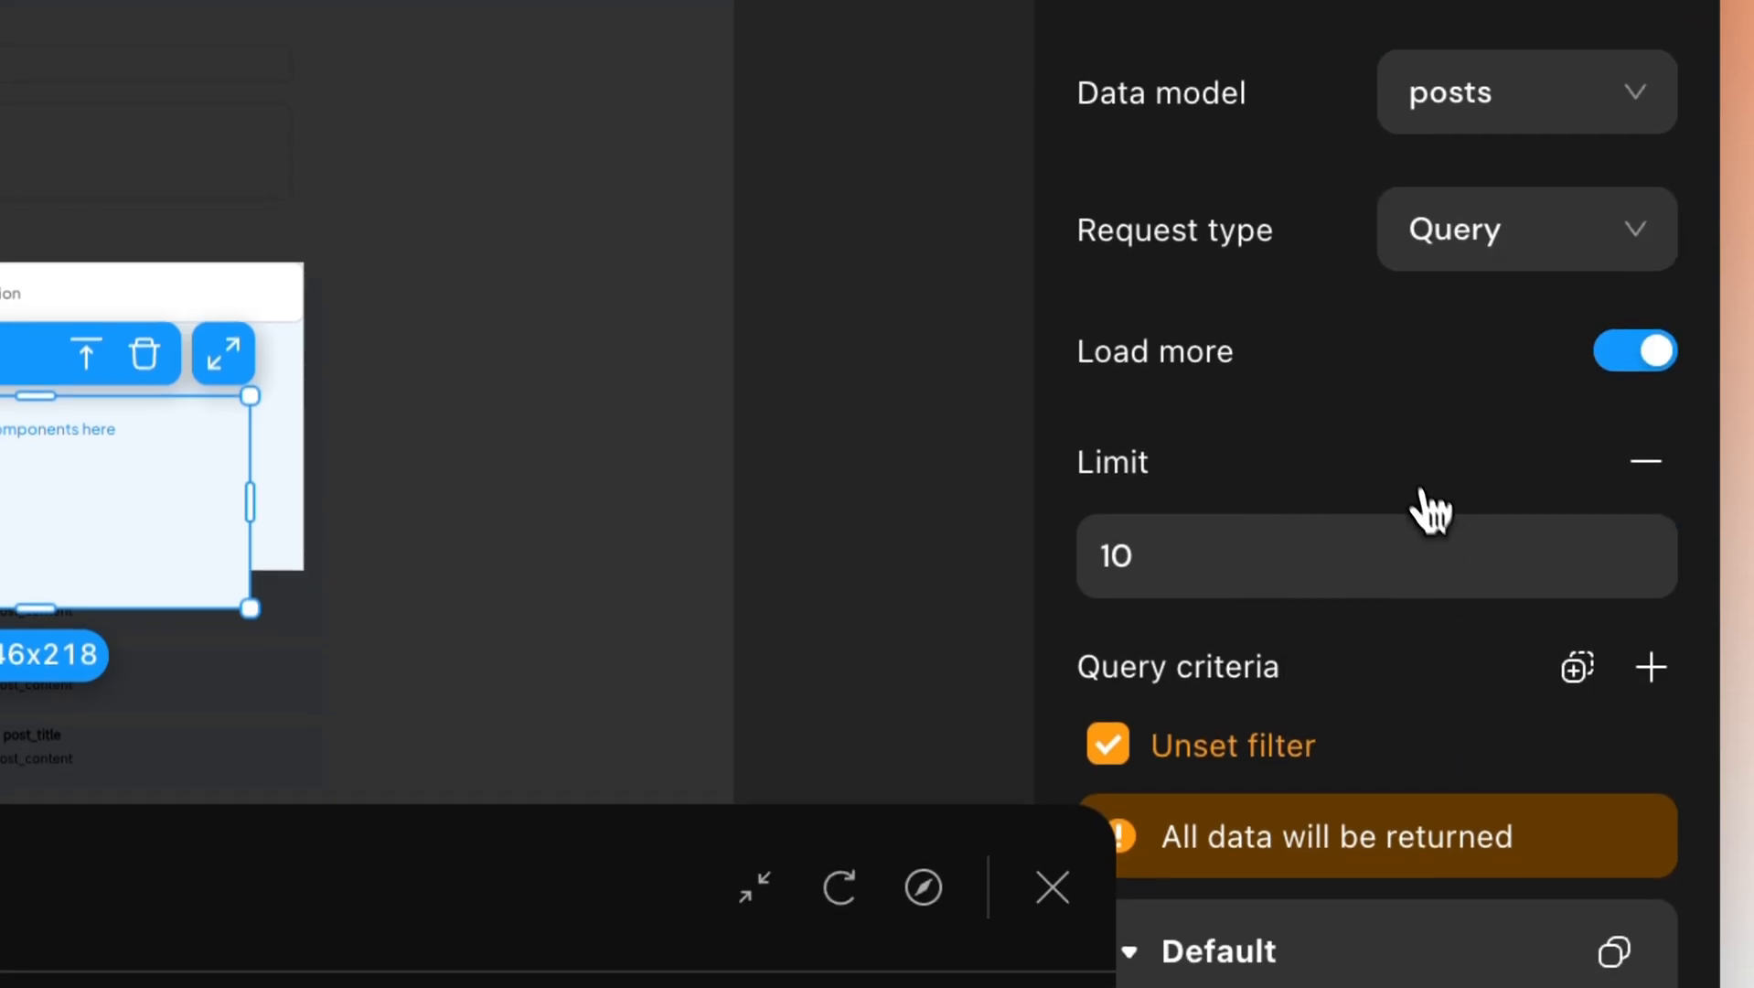
Add a filter on the posts' id field using the Is in operator.
{"action": "scroll", "coordinate": [1393, 740], "scroll_direction": "down", "scroll_amount": 3}
{"action": "scroll", "coordinate": [1454, 366], "scroll_direction": "down", "scroll_amount": 3}
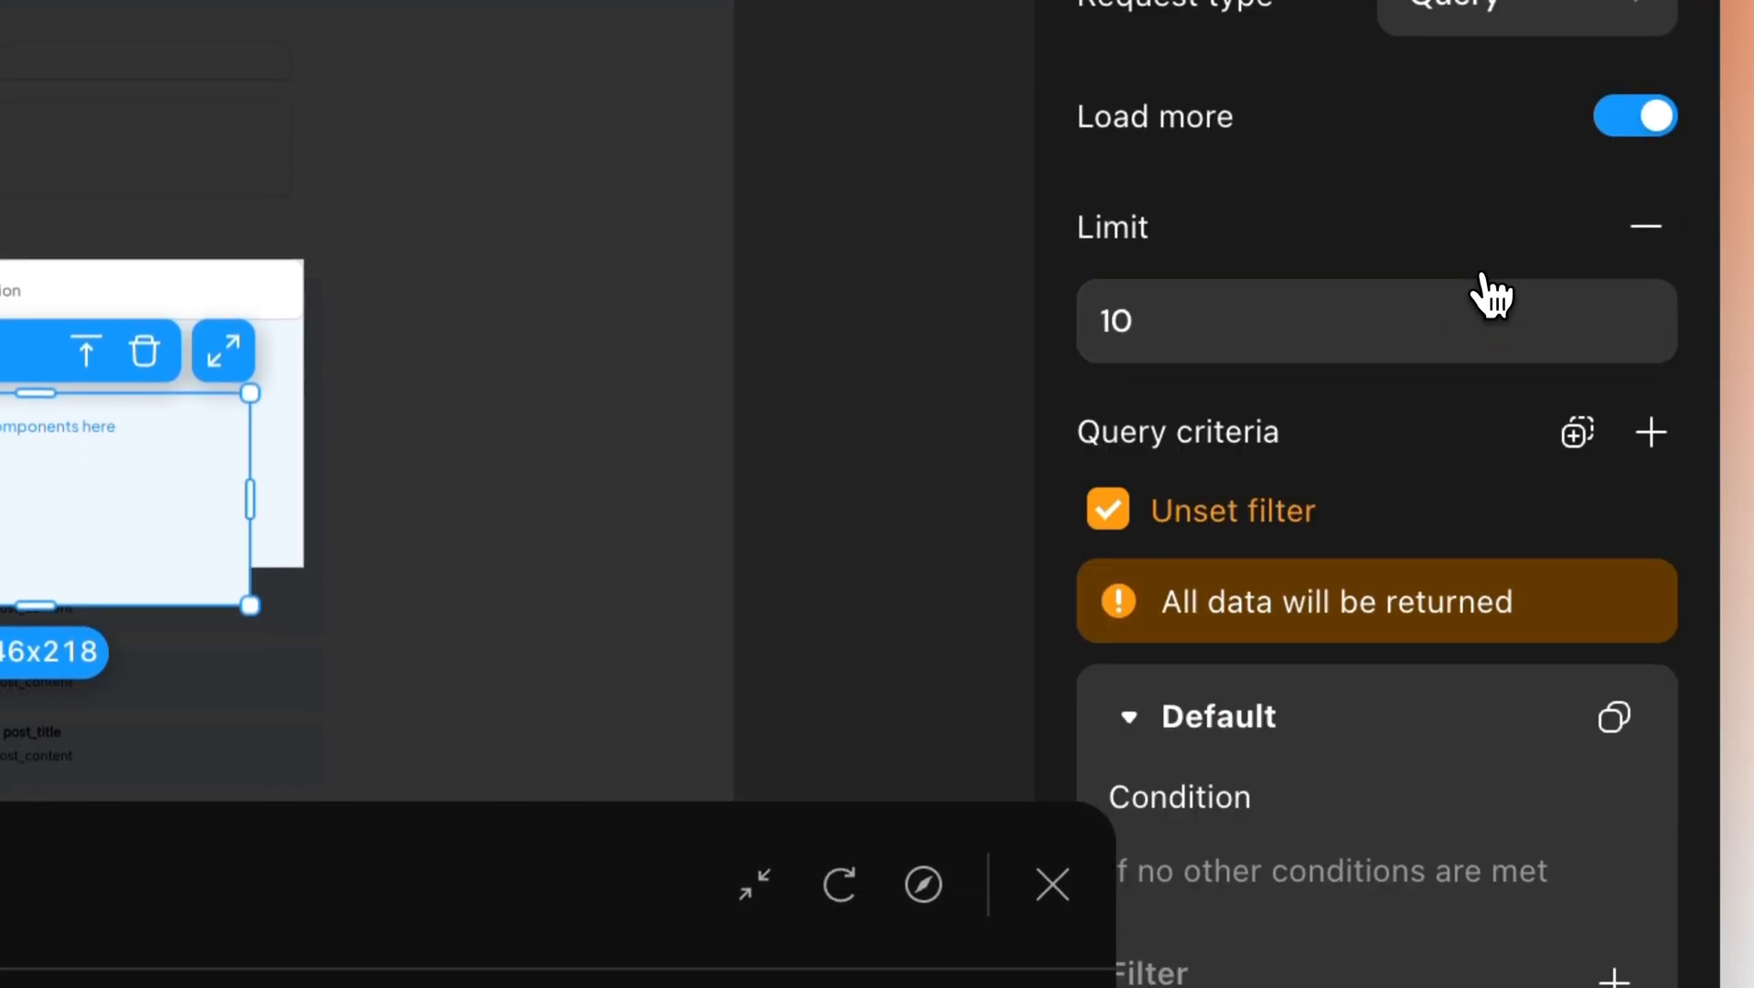
{"action": "scroll", "coordinate": [1438, 417], "scroll_direction": "up", "scroll_amount": 1}
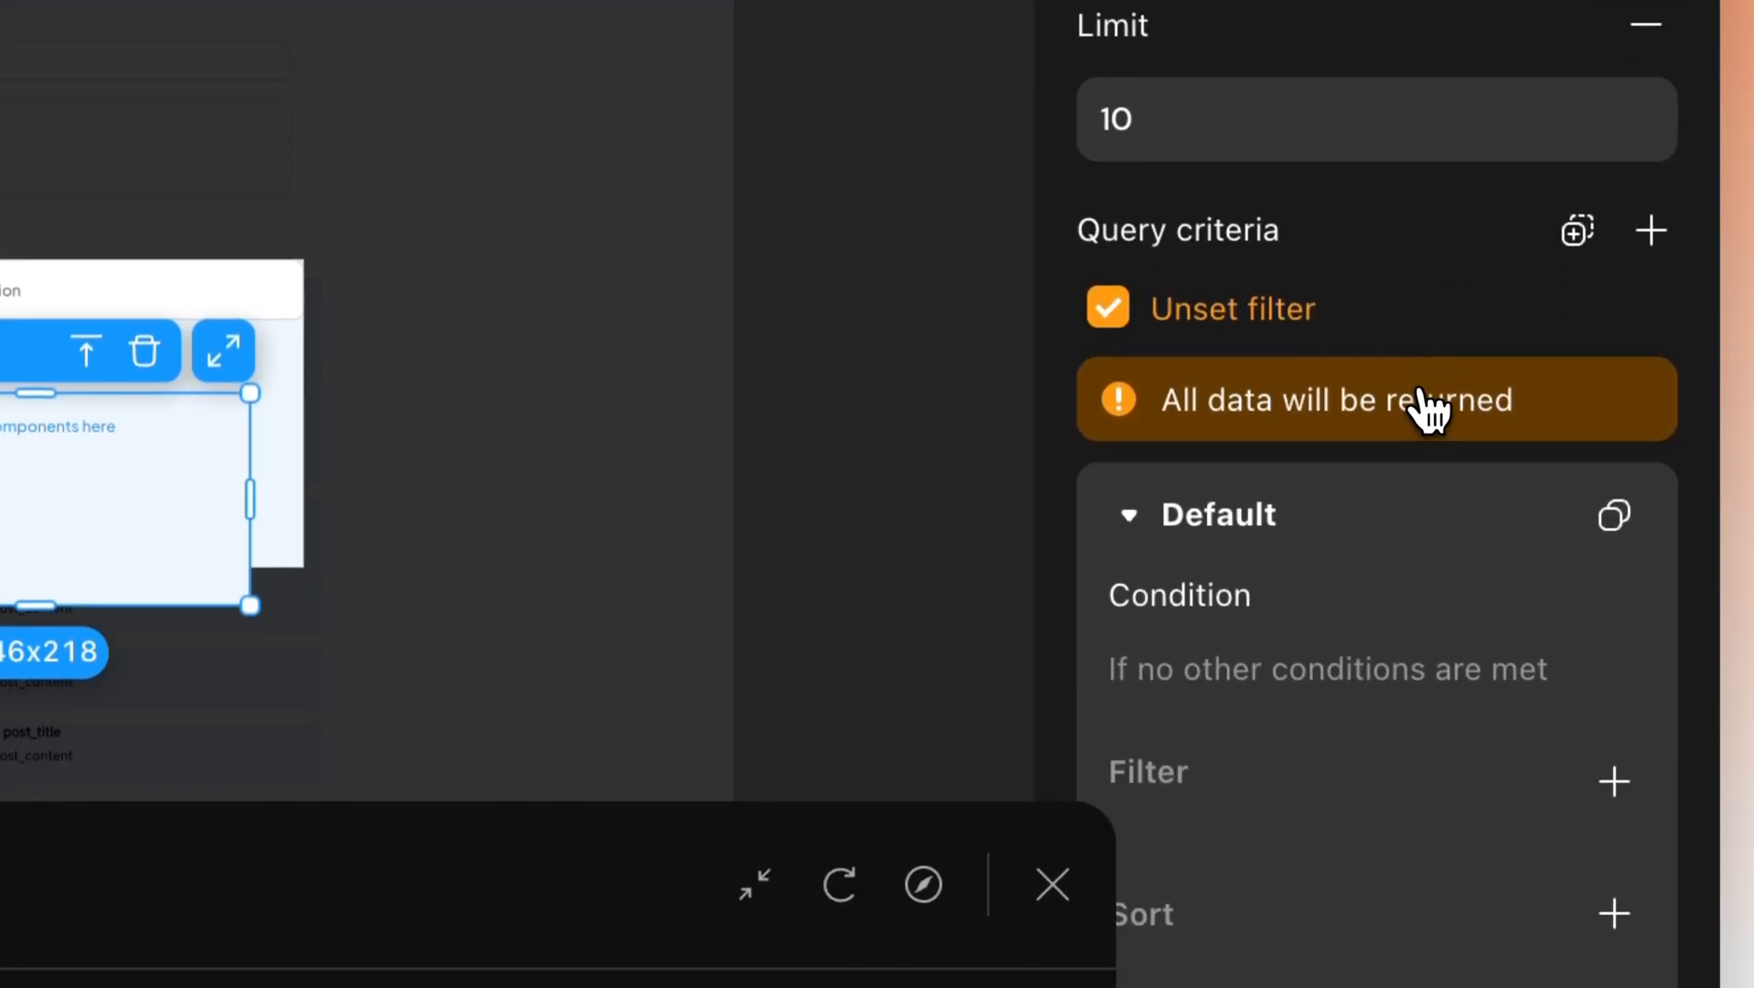
{"action": "scroll", "coordinate": [1401, 471], "scroll_direction": "down", "scroll_amount": 1}
{"action": "left_click_drag", "start_coordinate": [445, 863], "coordinate": [89, 853]}
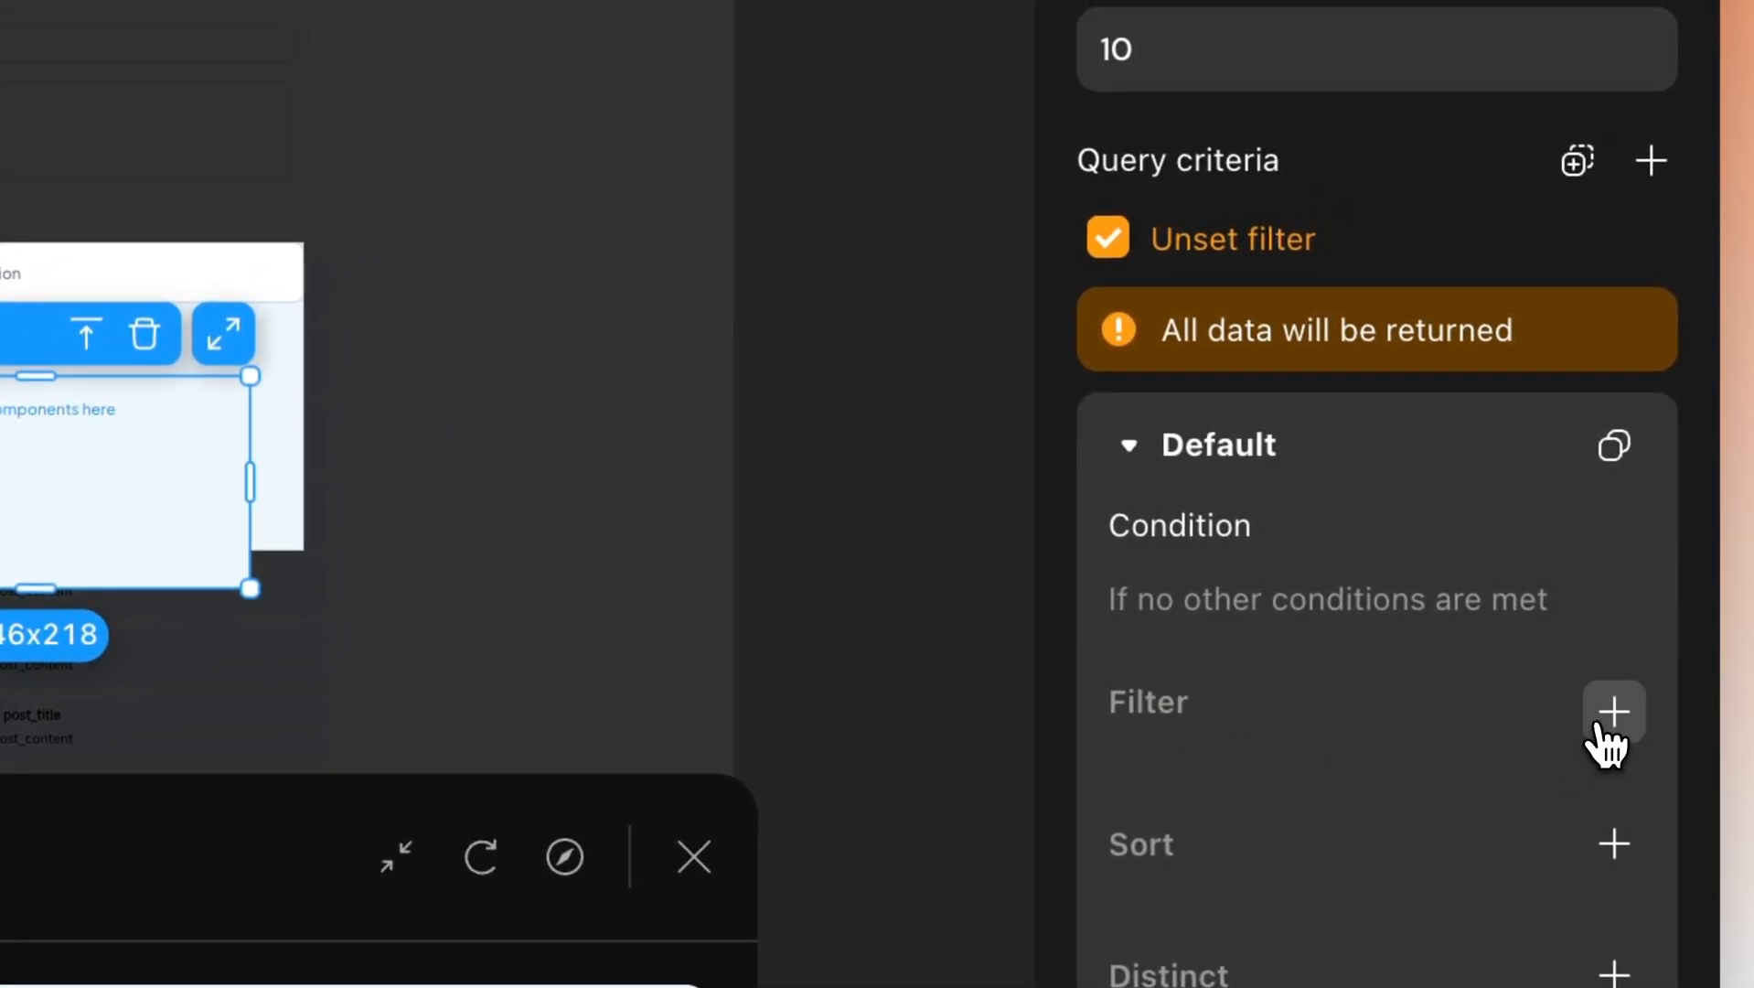
{"action": "left_click", "coordinate": [1611, 717]}
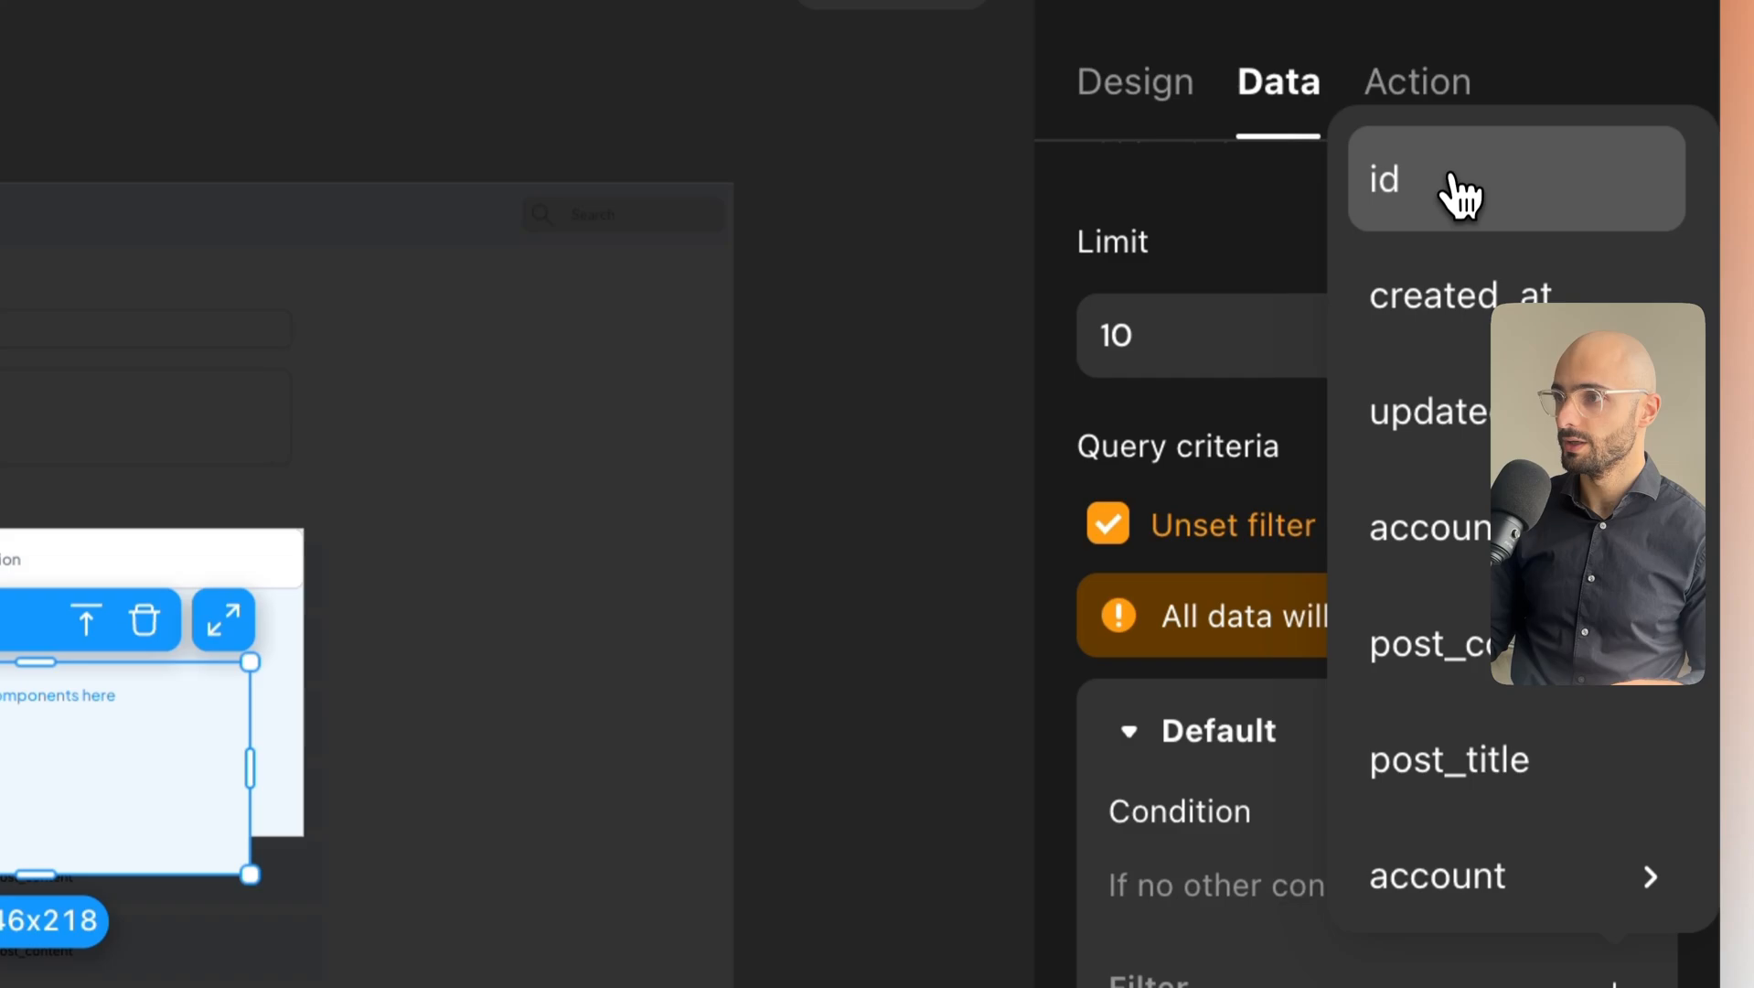
{"action": "left_click", "coordinate": [1460, 194]}
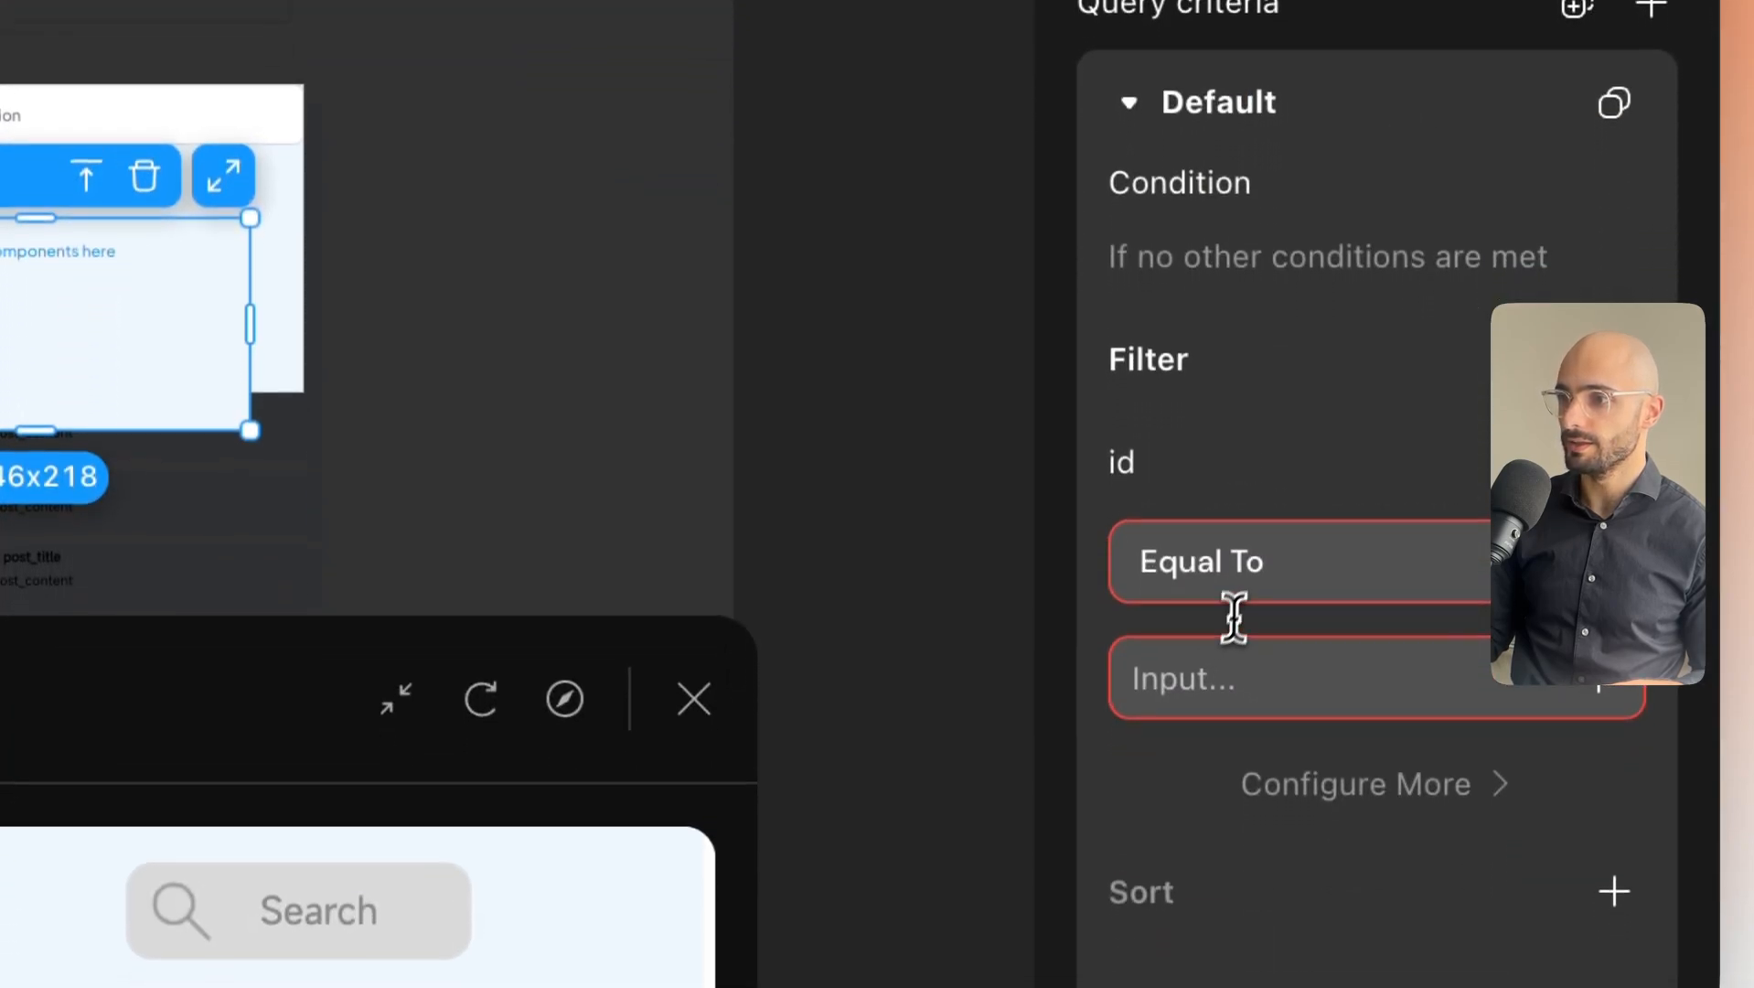
{"action": "left_click", "coordinate": [1248, 589]}
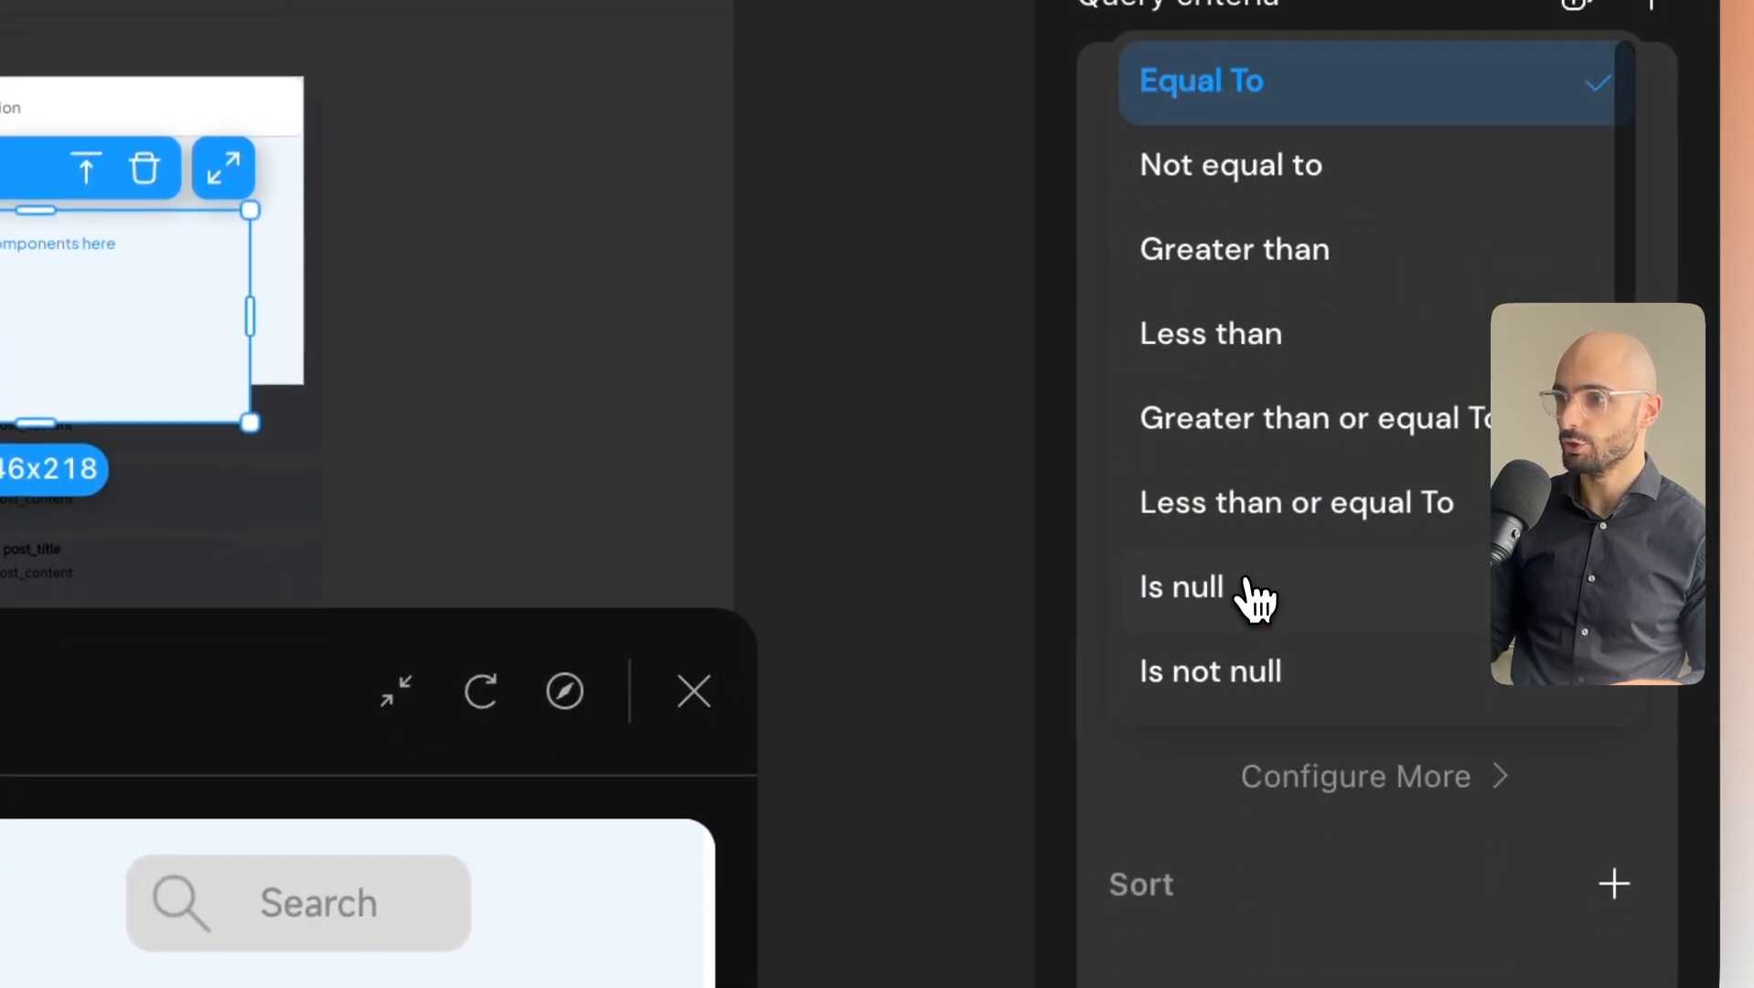
{"action": "scroll", "coordinate": [1238, 584], "scroll_direction": "down", "scroll_amount": 2}
{"action": "left_click", "coordinate": [1193, 610]}
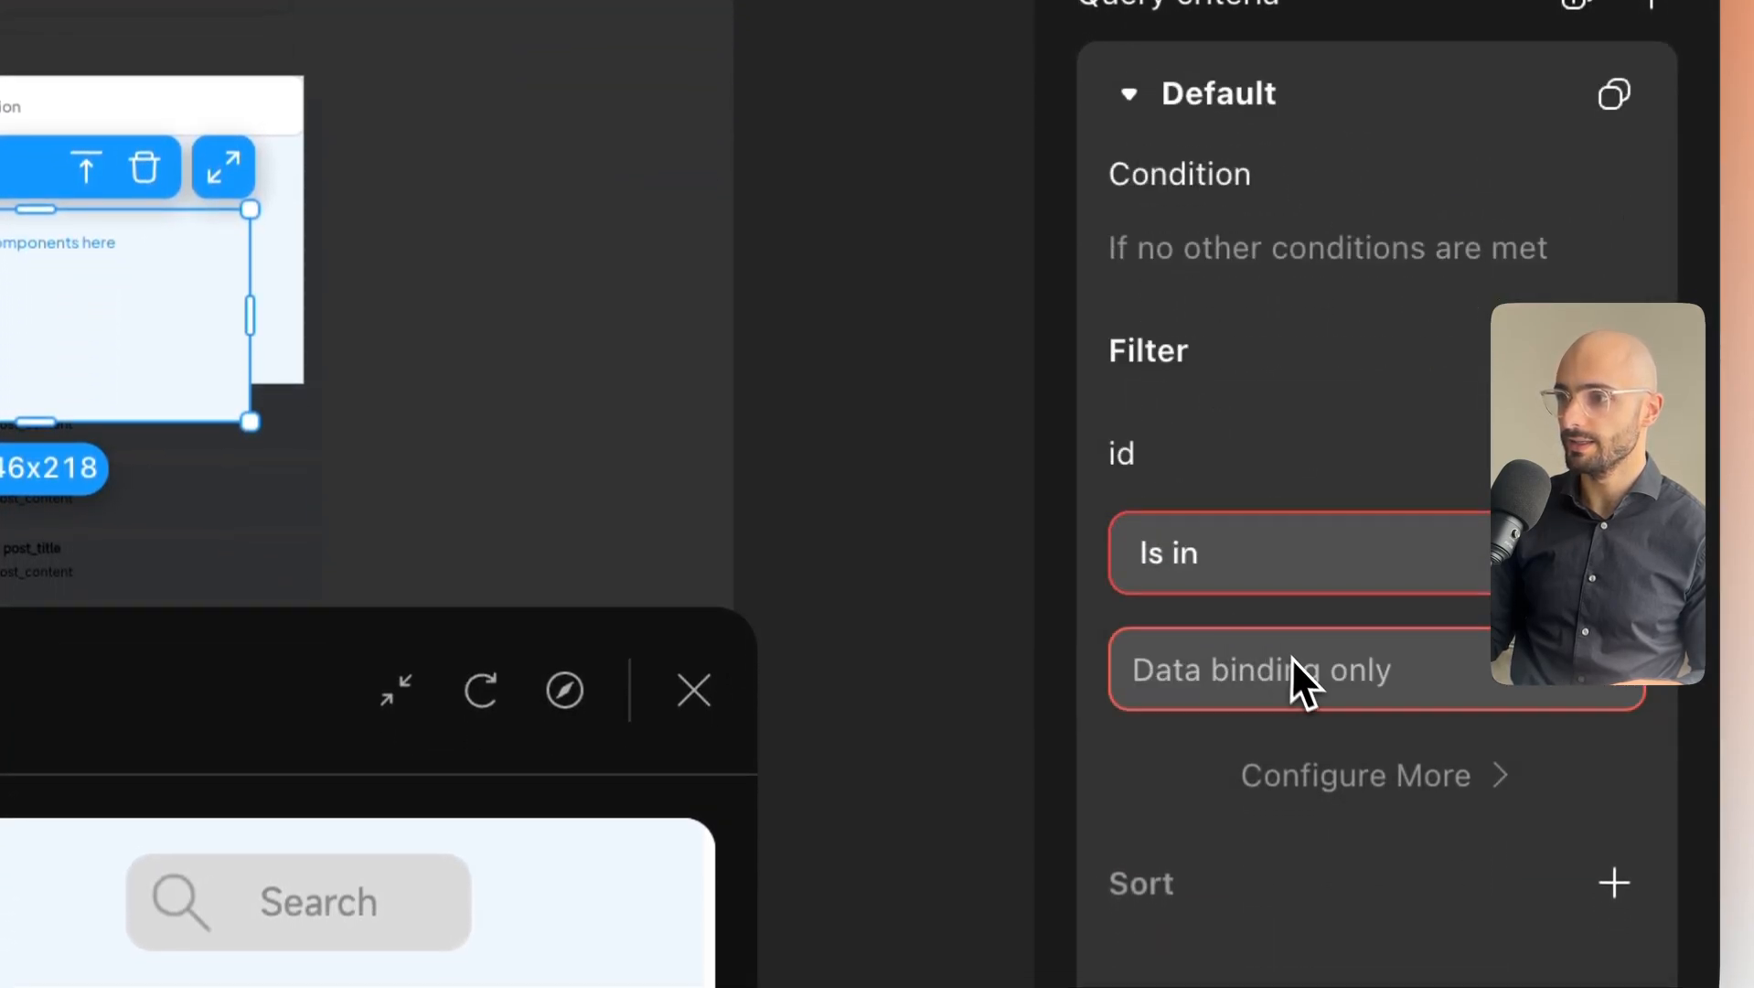
Set the id filter's value to the page variable ai_returned_posts.
{"action": "left_click", "coordinate": [1602, 695]}
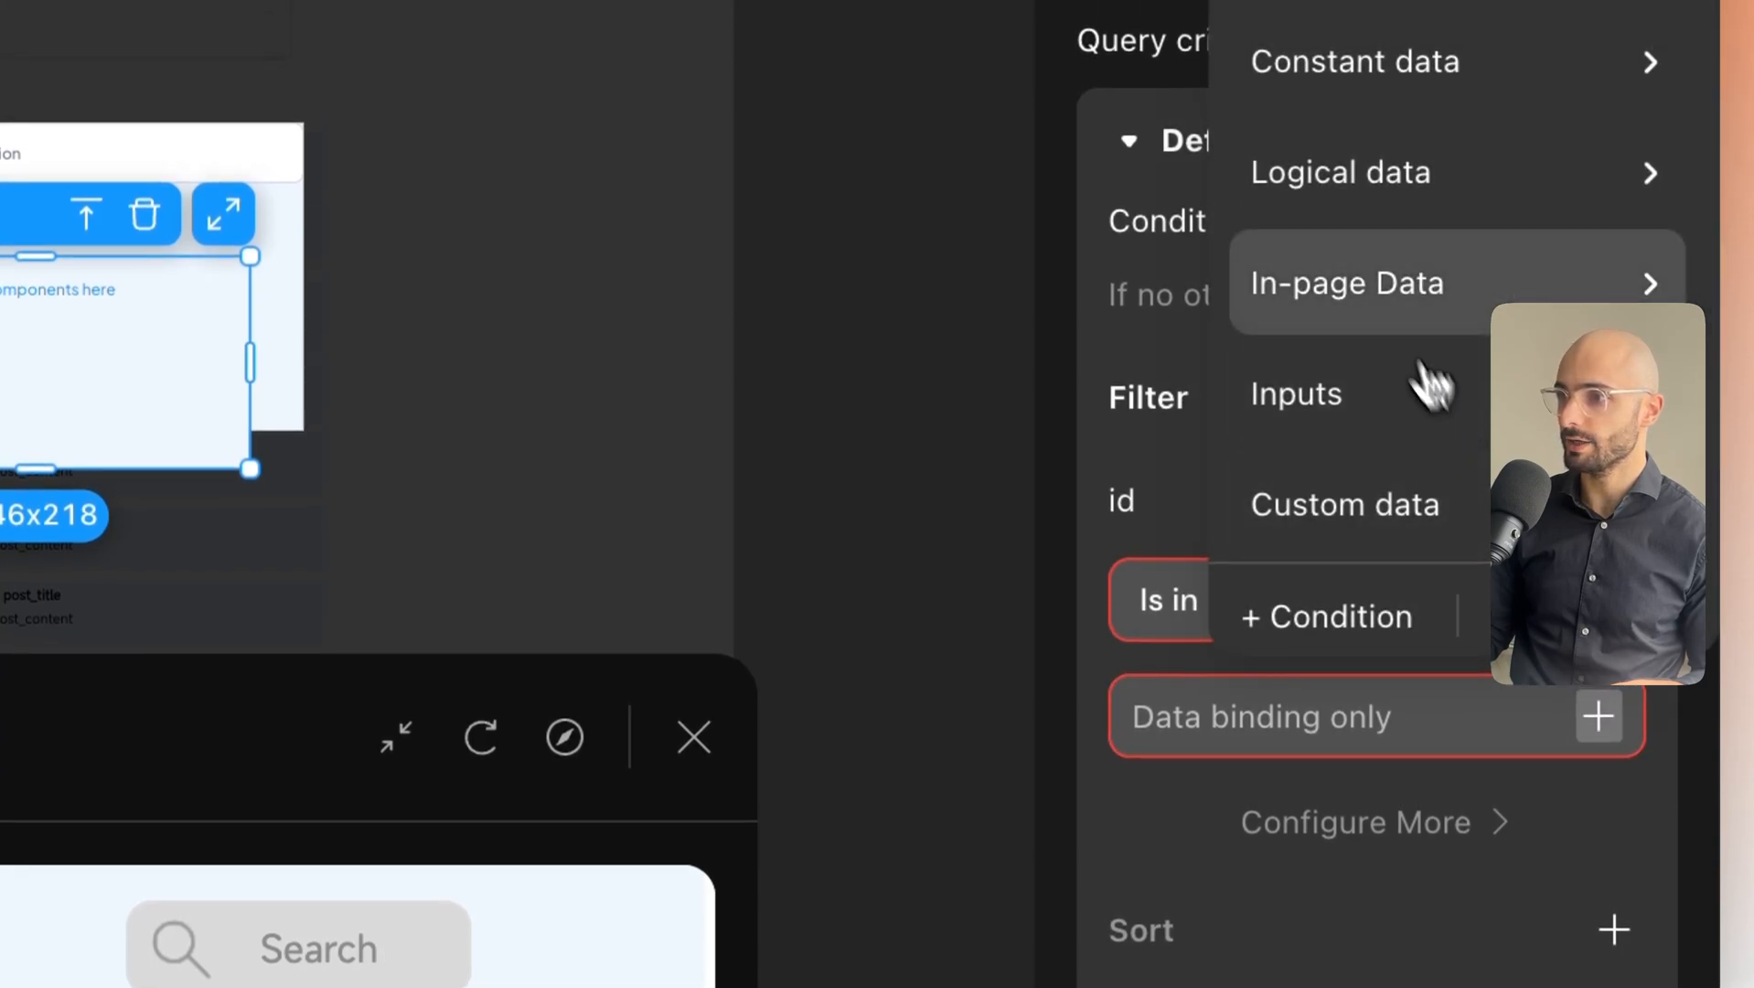
{"action": "mouse_move", "coordinate": [1388, 313]}
{"action": "mouse_move", "coordinate": [1059, 312]}
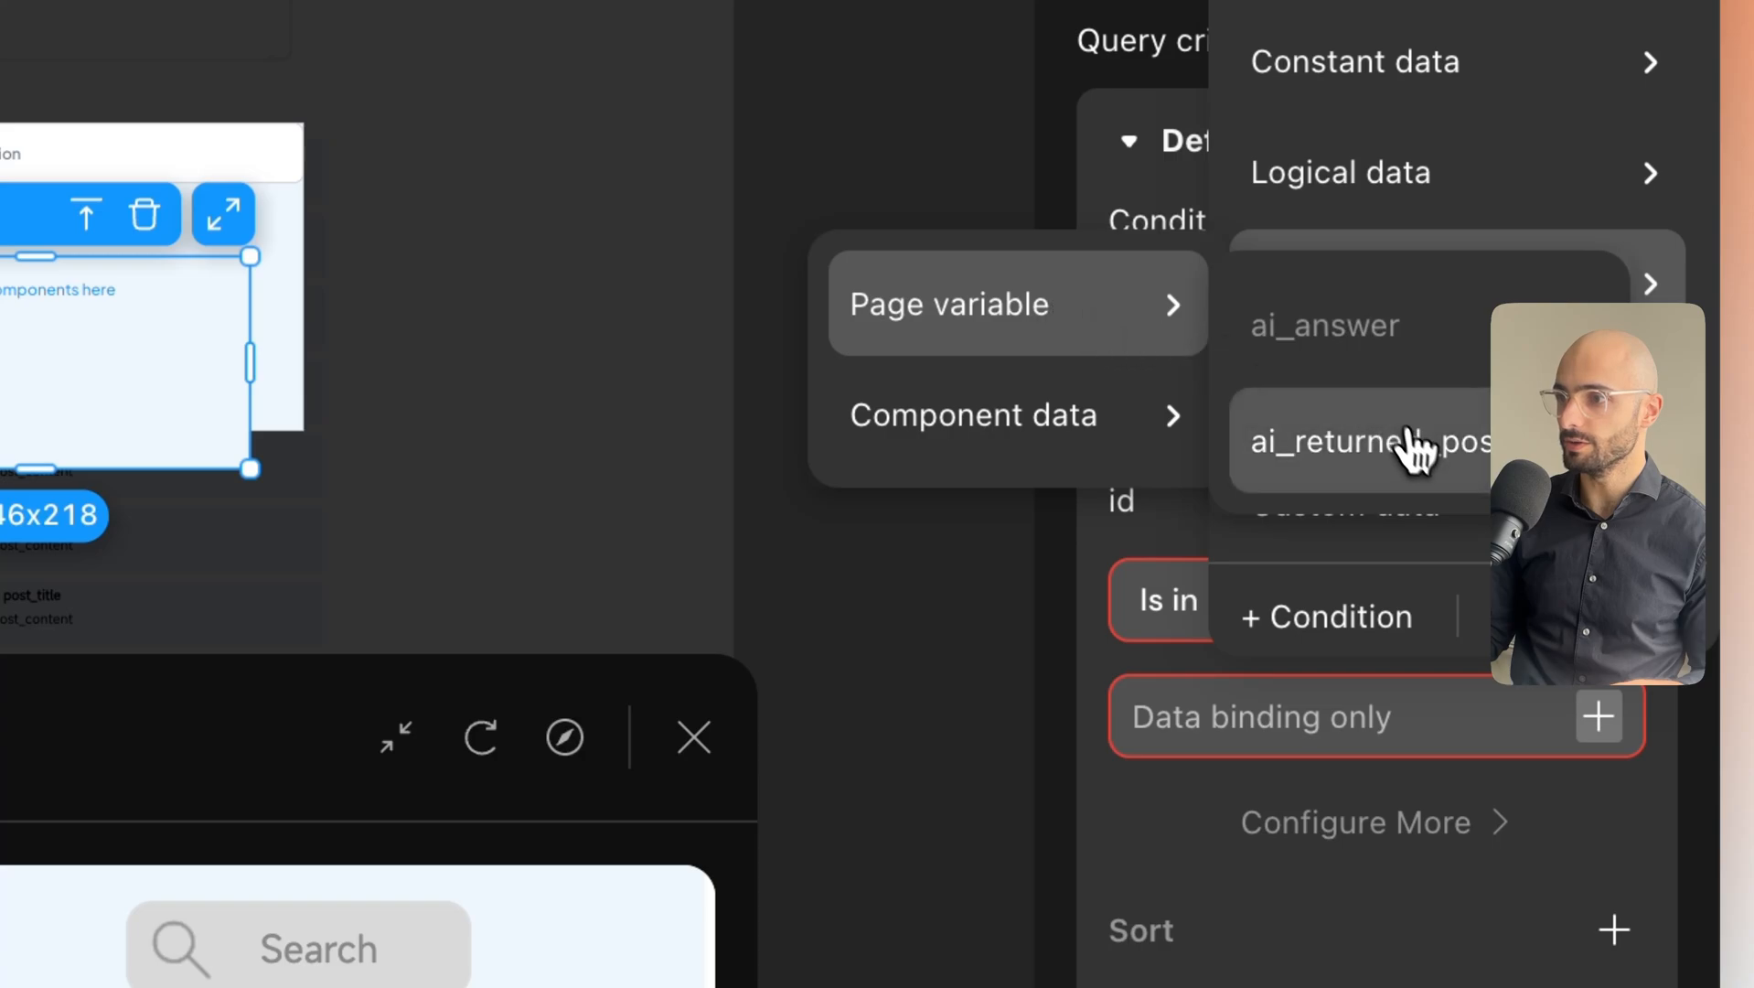
{"action": "left_click", "coordinate": [1416, 457]}
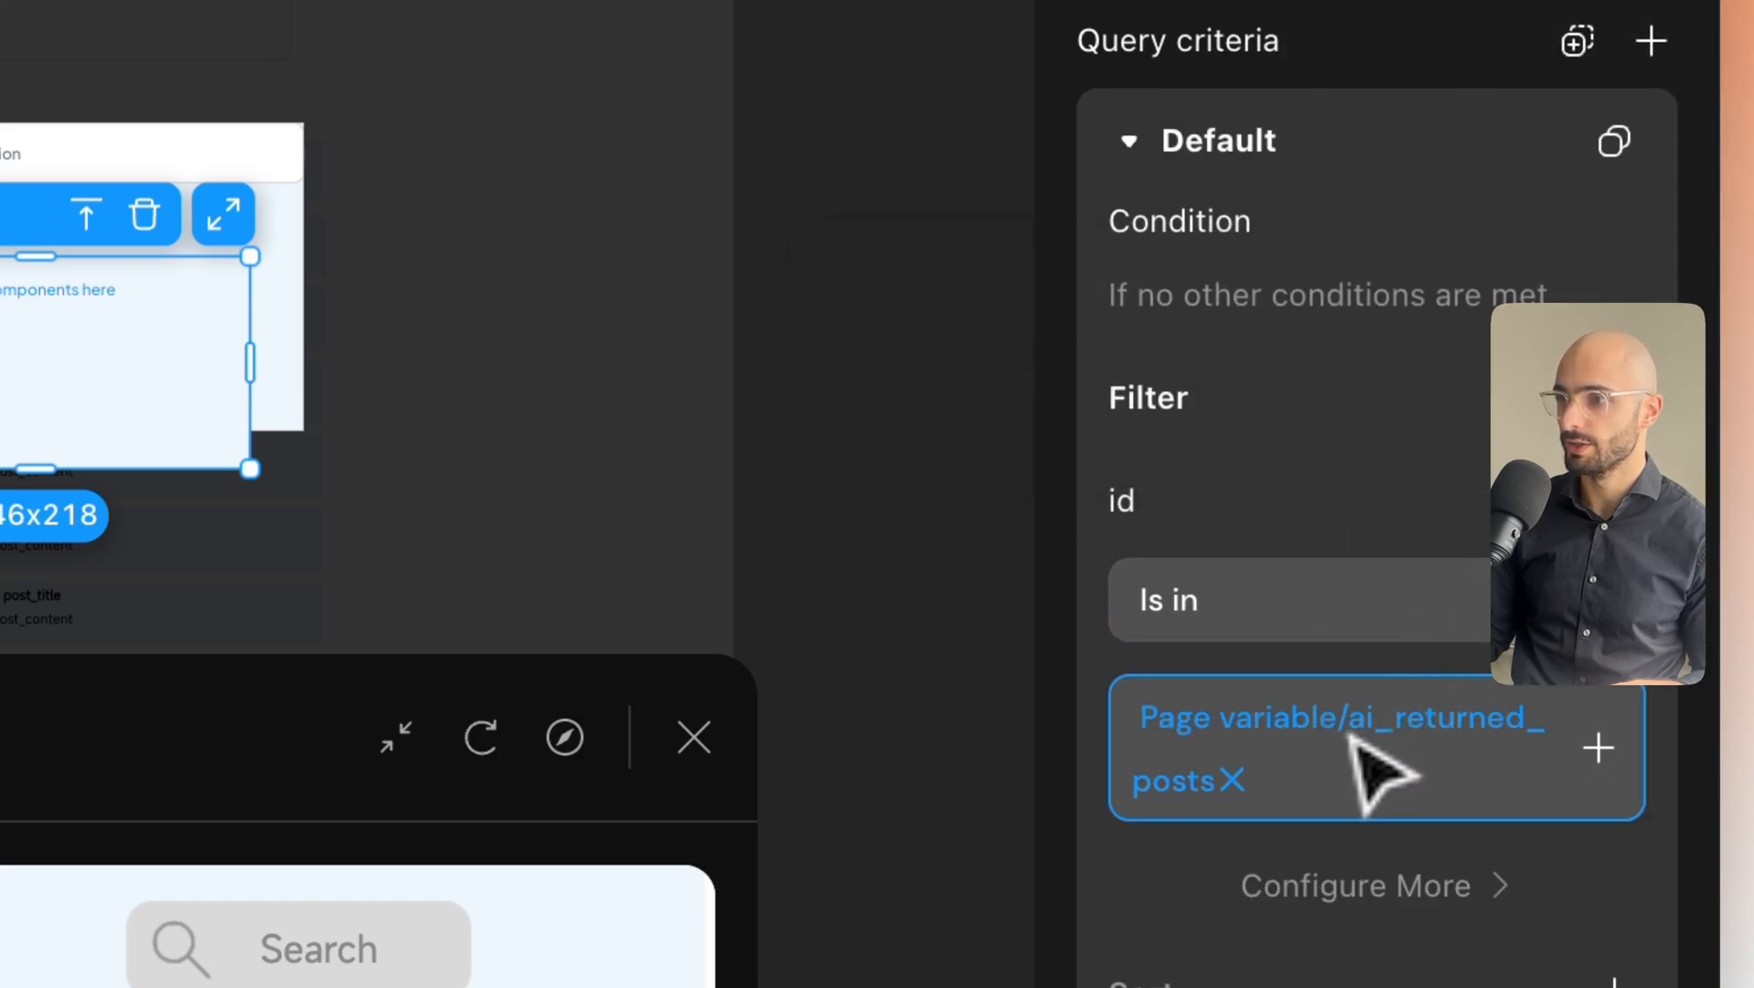
{"action": "scroll", "coordinate": [1339, 600], "scroll_direction": "down", "scroll_amount": 2}
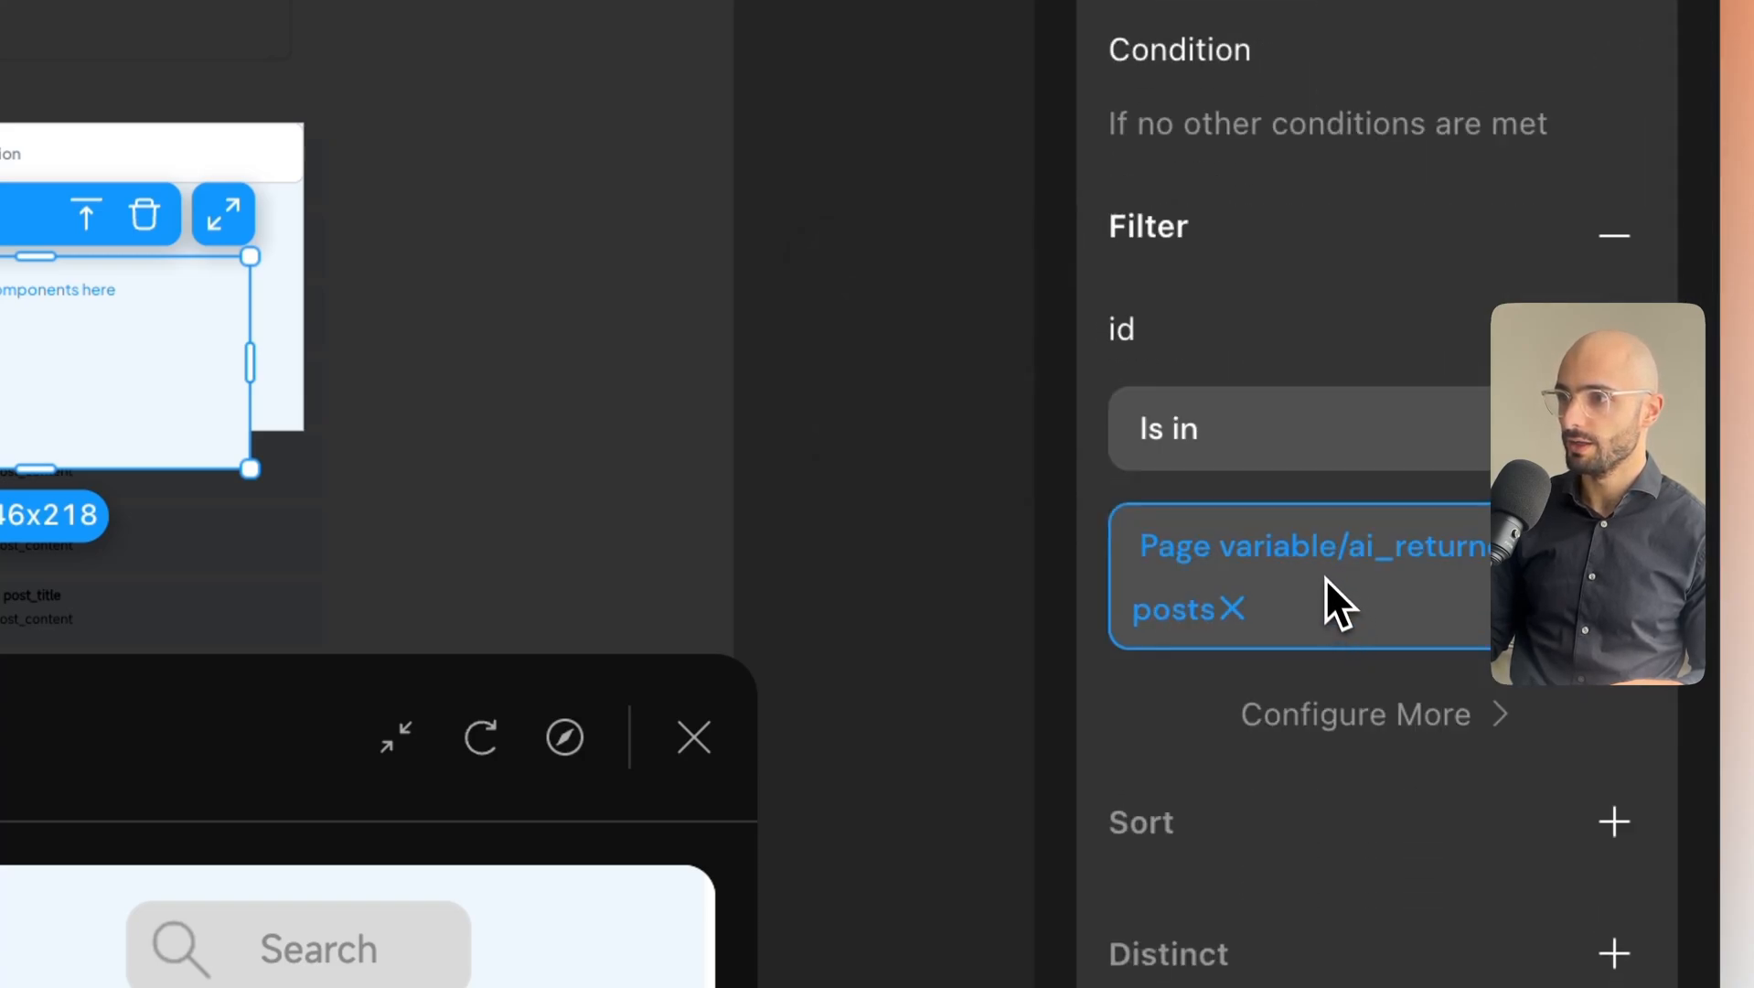
{"action": "scroll", "coordinate": [1325, 577], "scroll_direction": "up", "scroll_amount": 1}
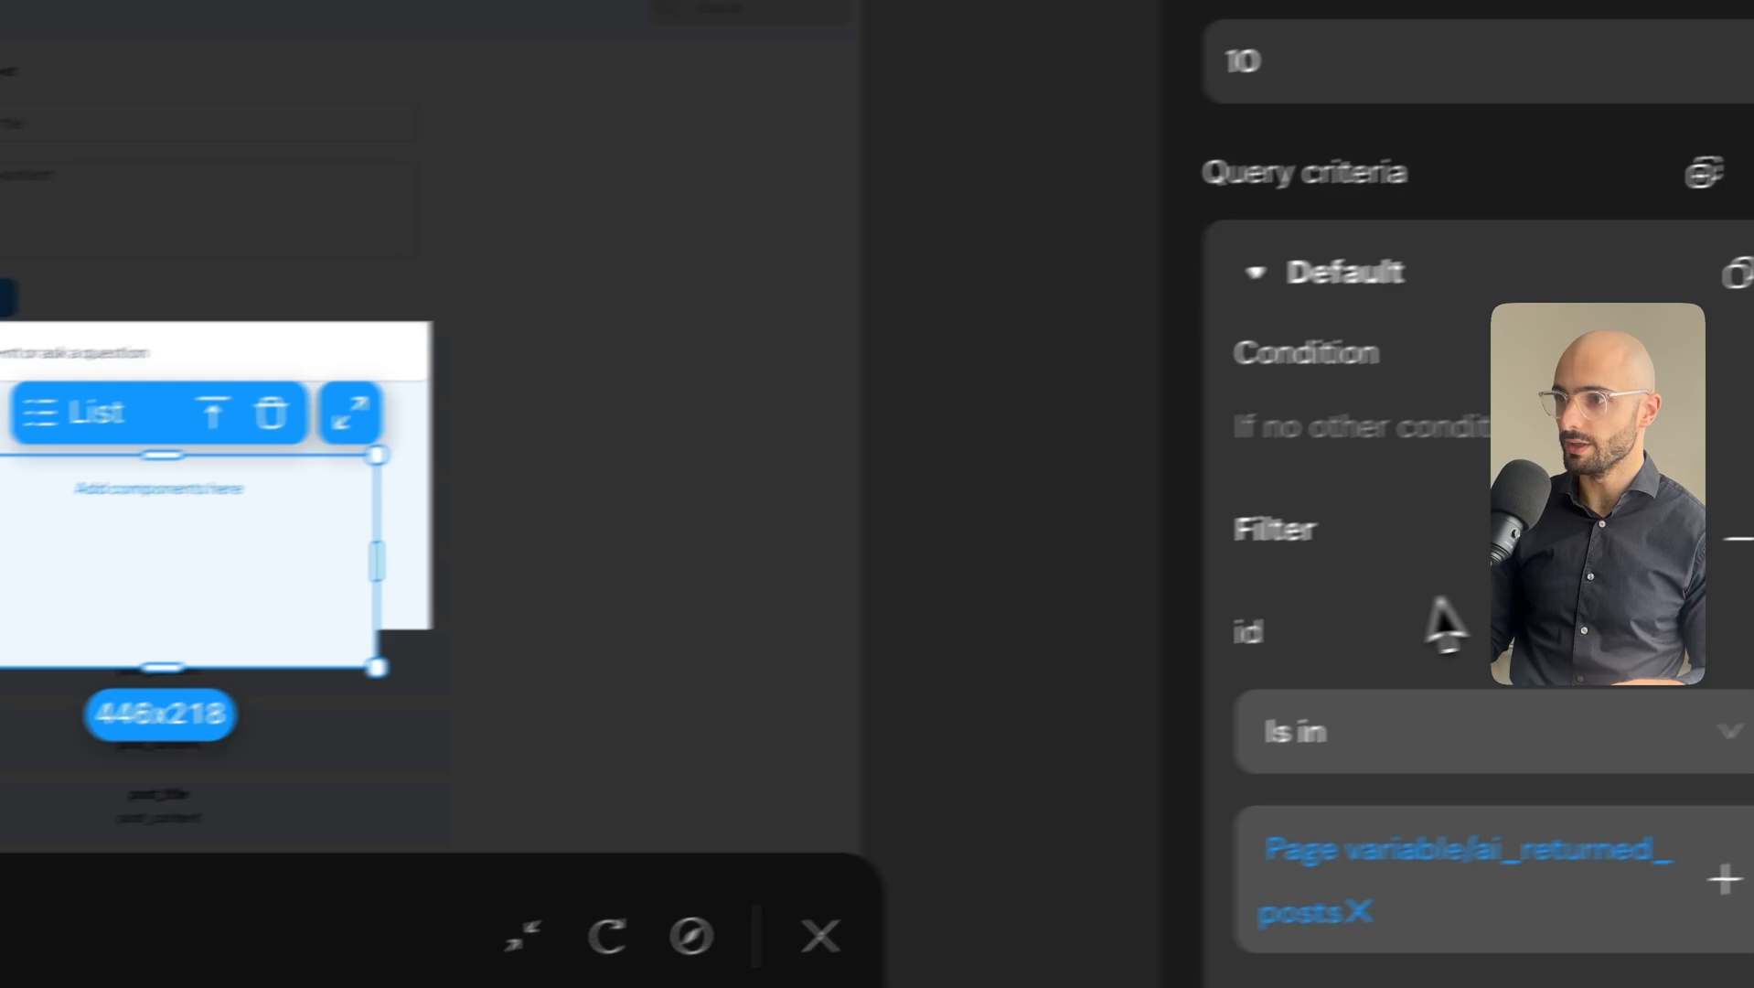
{"action": "scroll", "coordinate": [1618, 503], "scroll_direction": "up", "scroll_amount": 4}
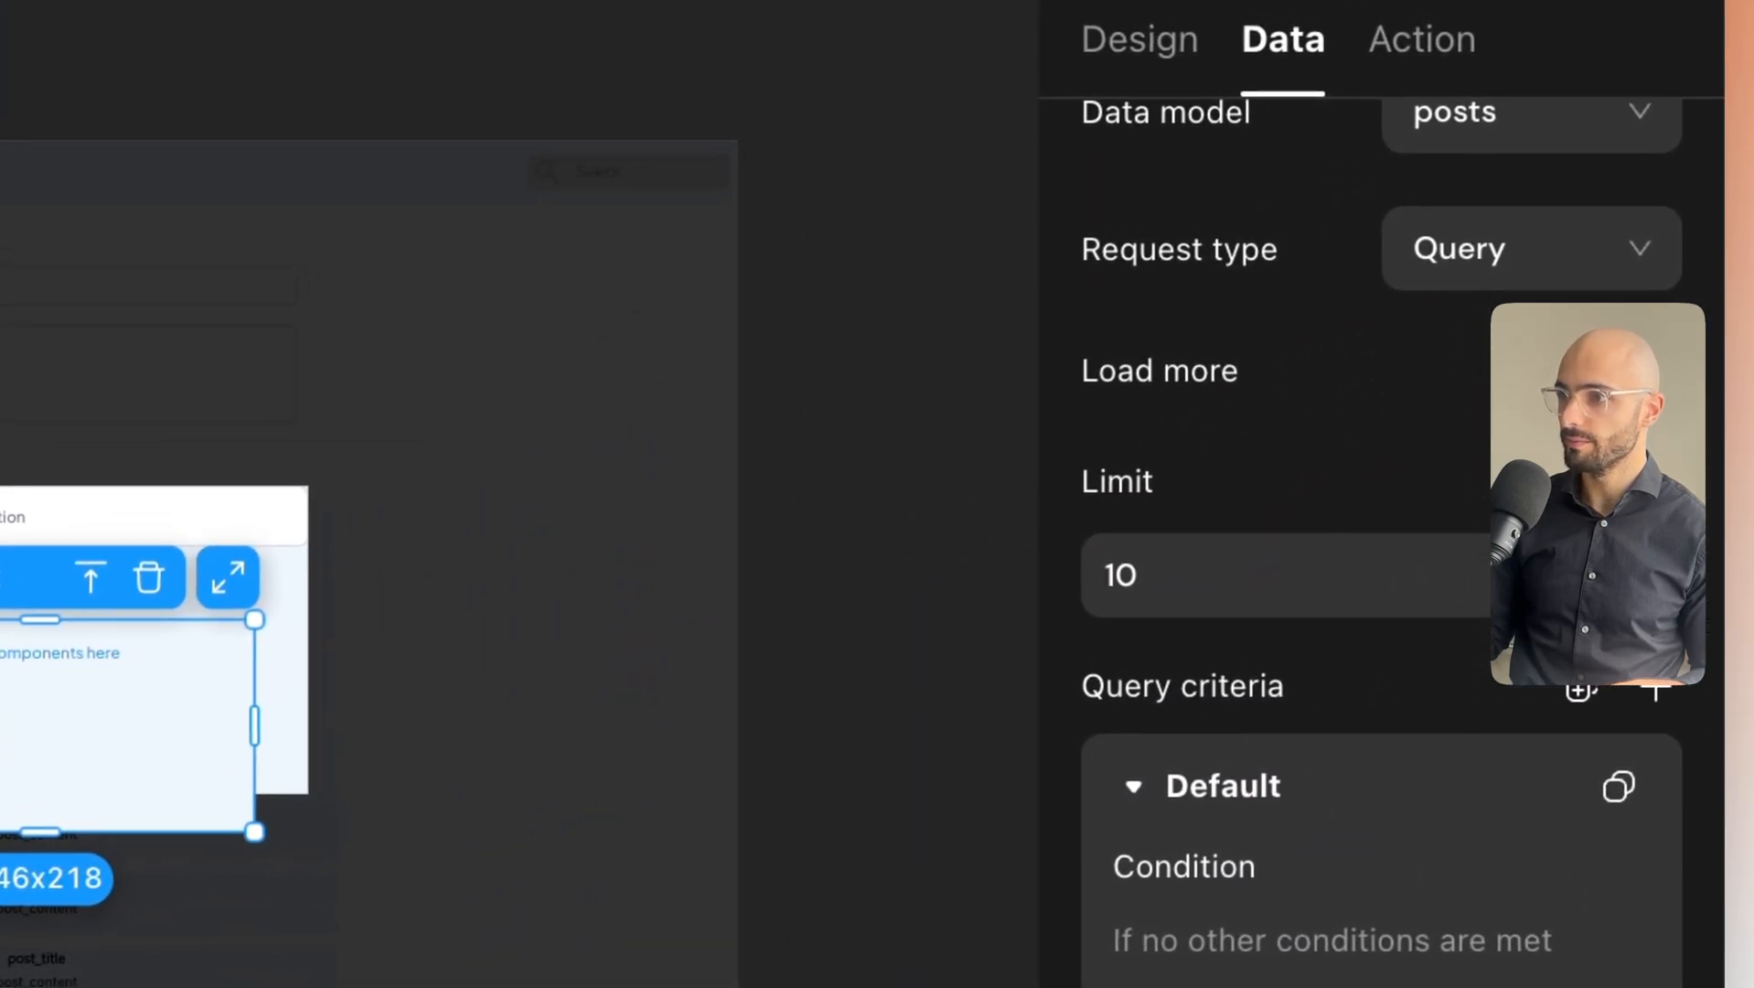
Limit the posts list to 3 items, shorten it to about 445x96, and turn off Load more.
{"action": "left_click", "coordinate": [1212, 576]}
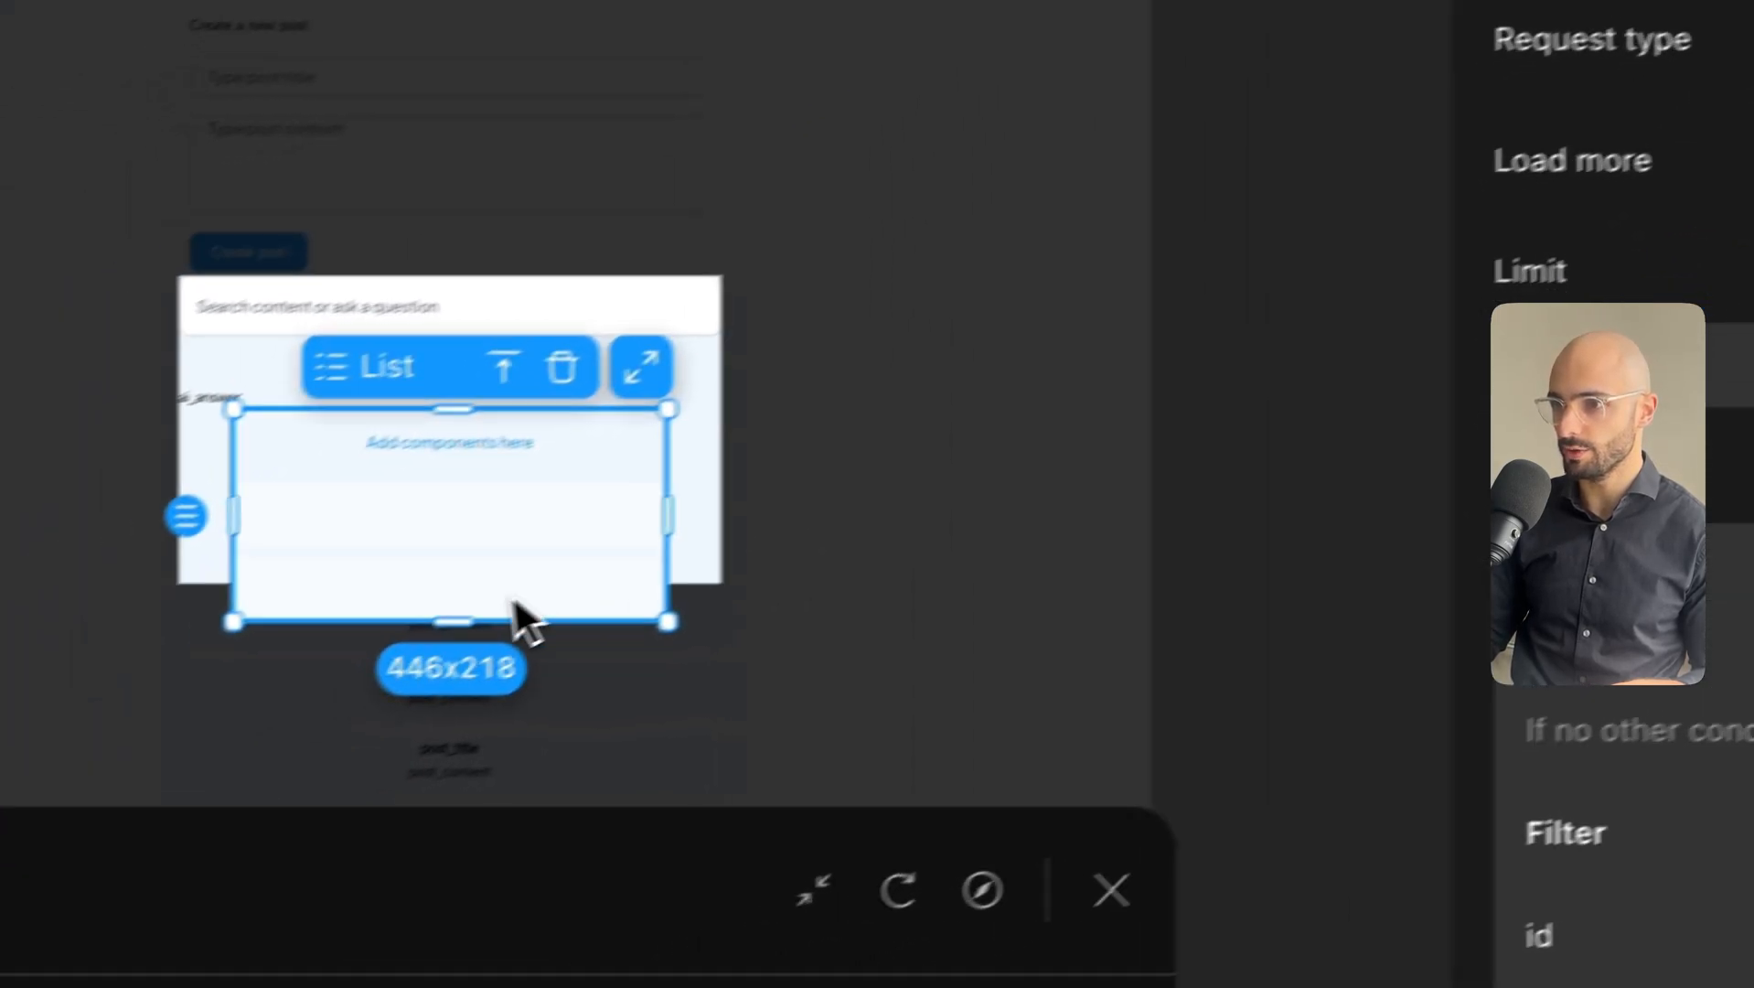
{"action": "left_click_drag", "start_coordinate": [475, 610], "coordinate": [471, 533]}
{"action": "key", "text": "super+z"}
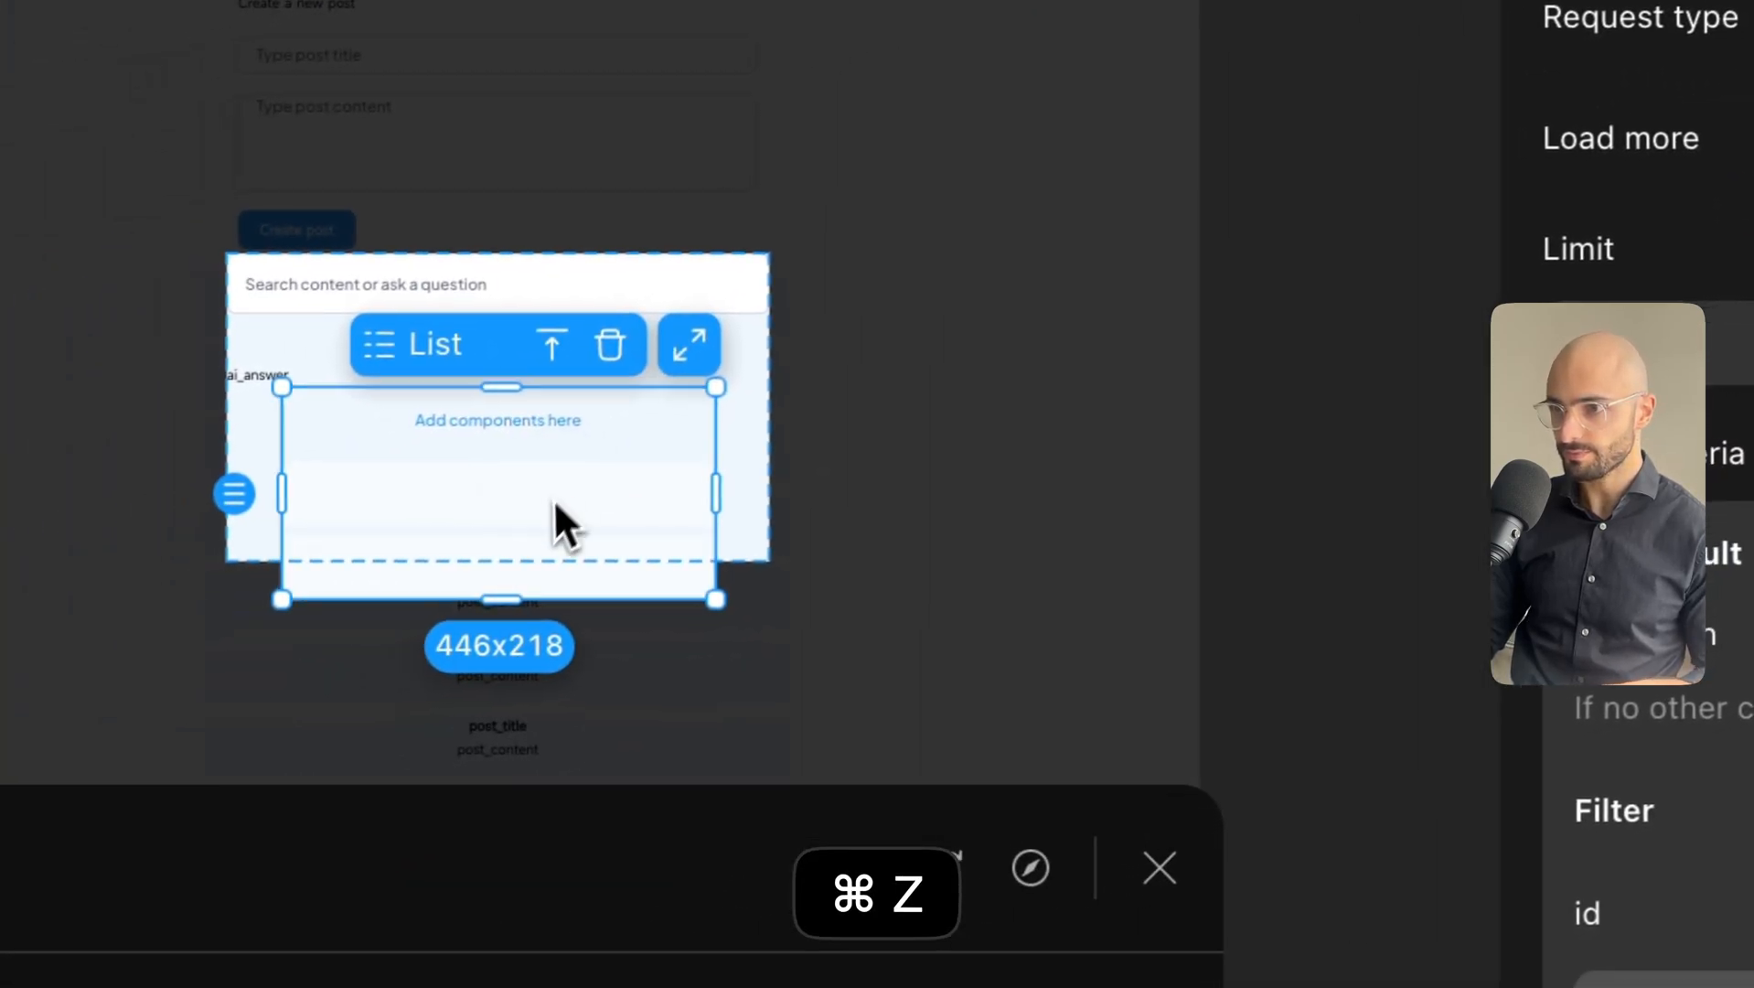
{"action": "left_click_drag", "start_coordinate": [500, 600], "coordinate": [505, 483]}
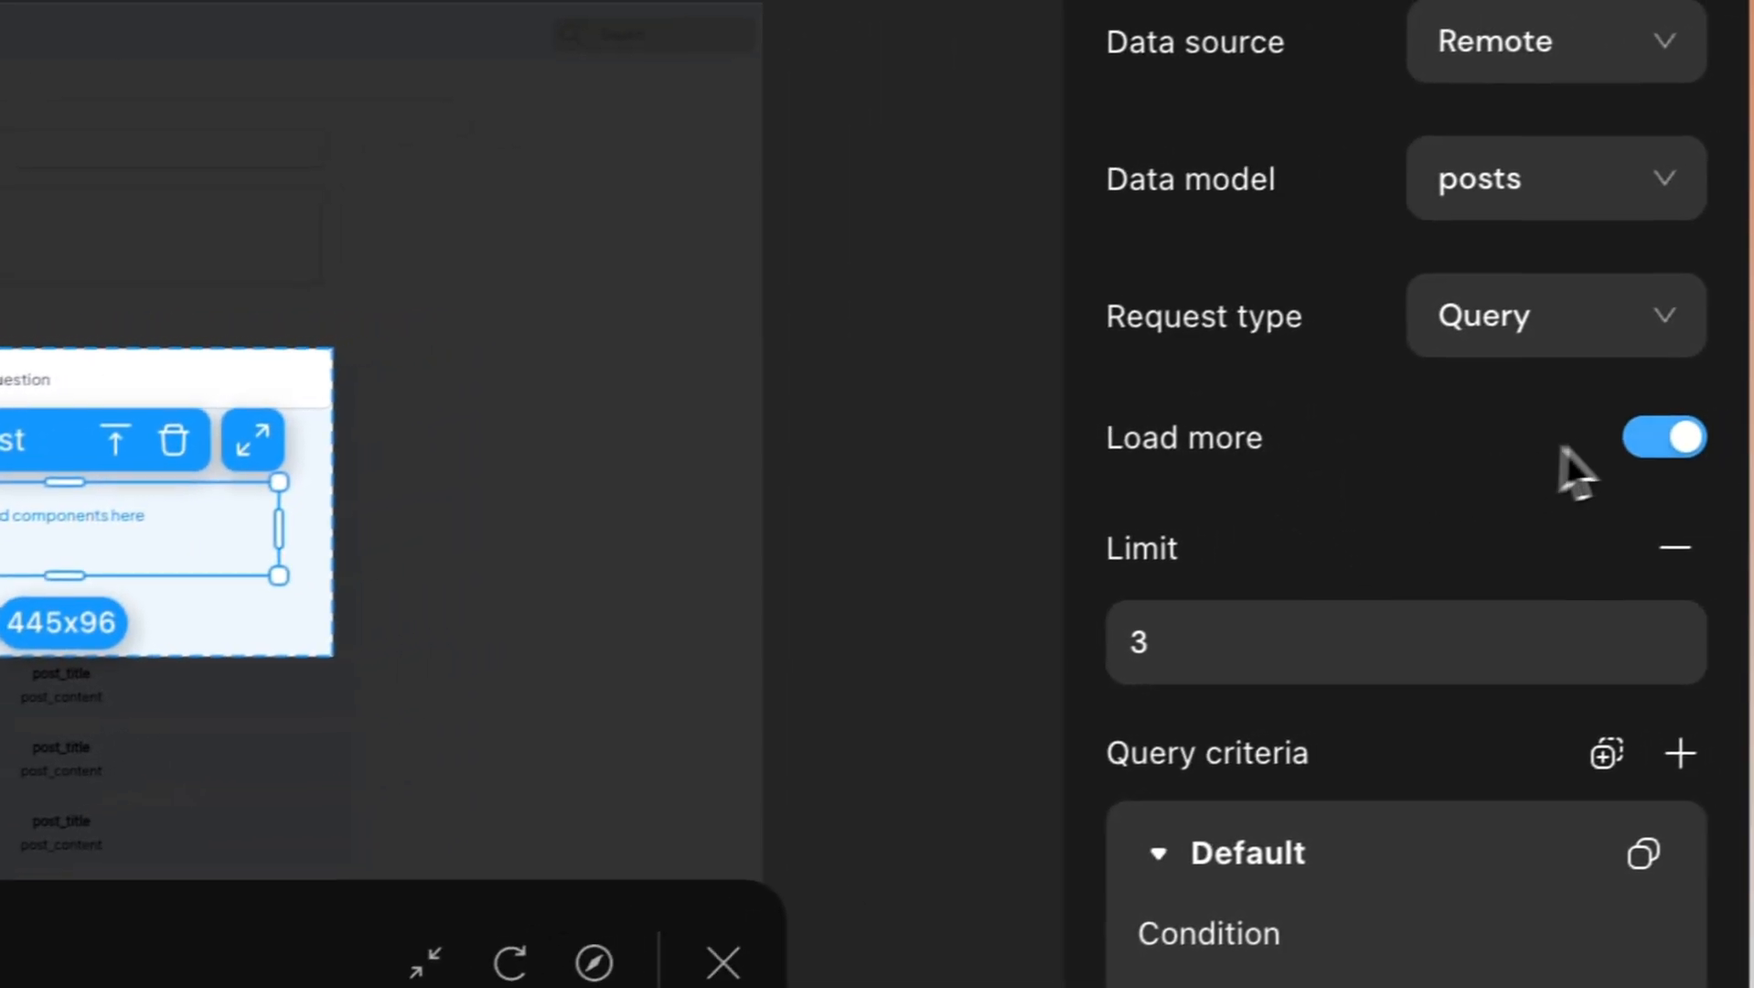
{"action": "left_click", "coordinate": [1637, 325]}
{"action": "scroll", "coordinate": [1378, 431], "scroll_direction": "down", "scroll_amount": 6}
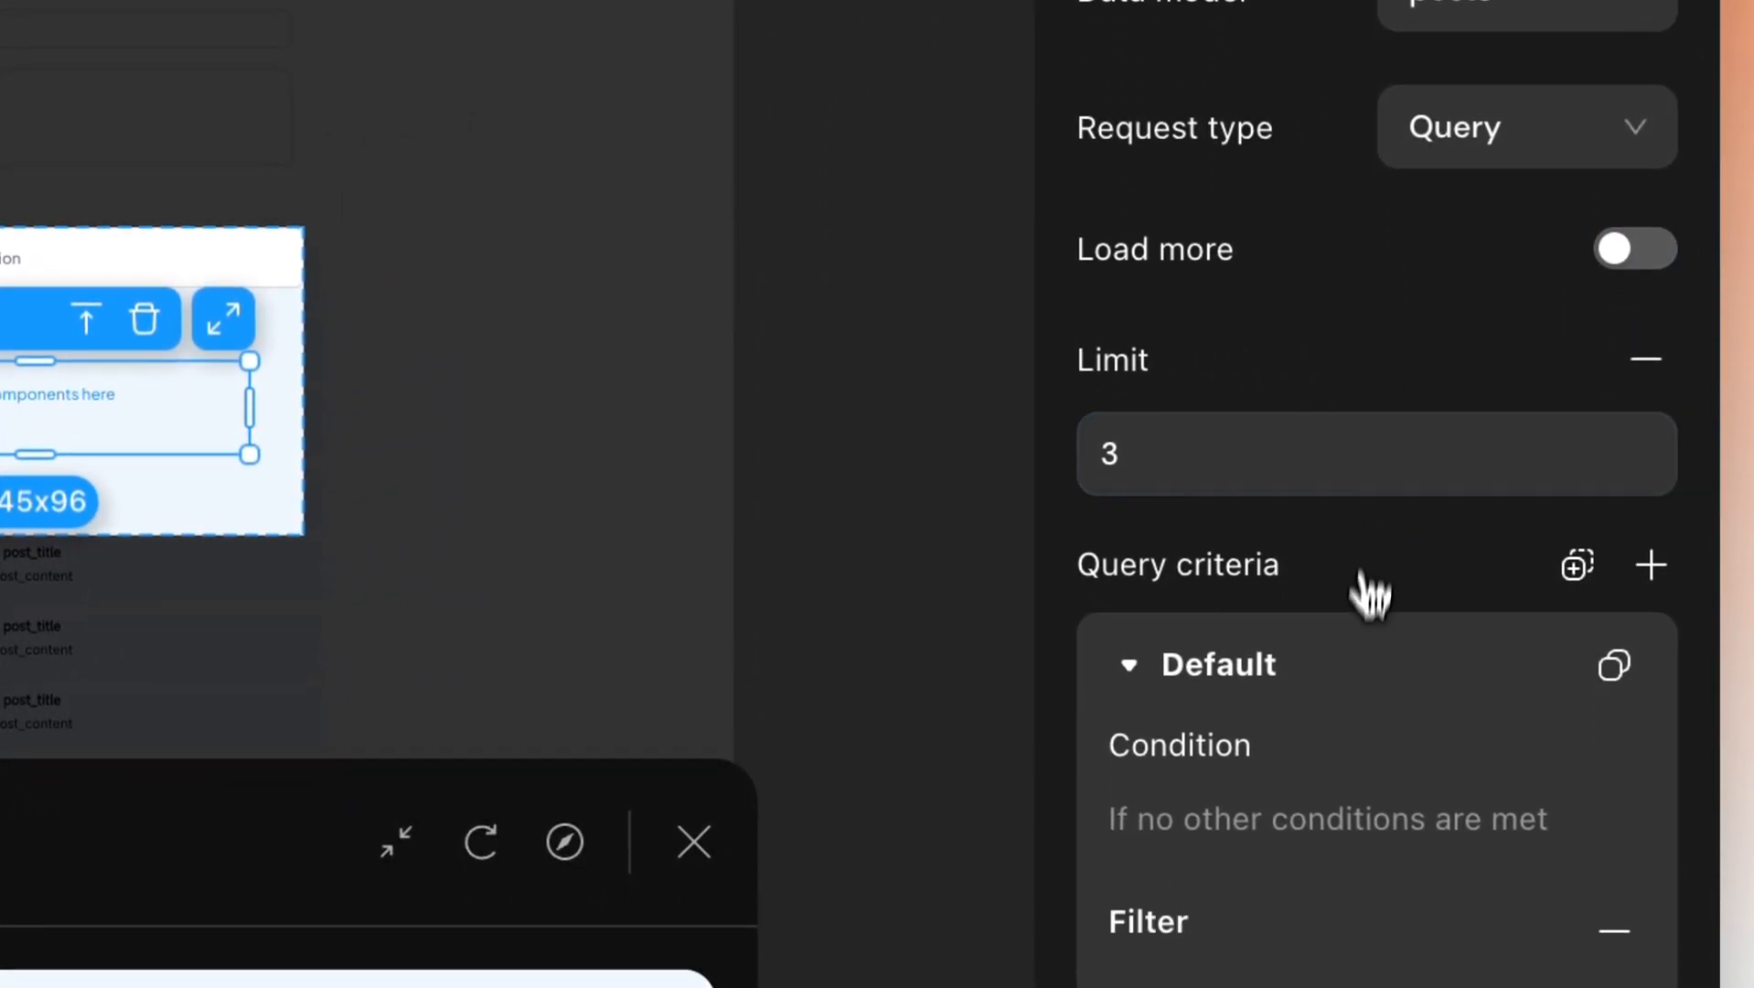
{"action": "scroll", "coordinate": [1364, 690], "scroll_direction": "up", "scroll_amount": 2}
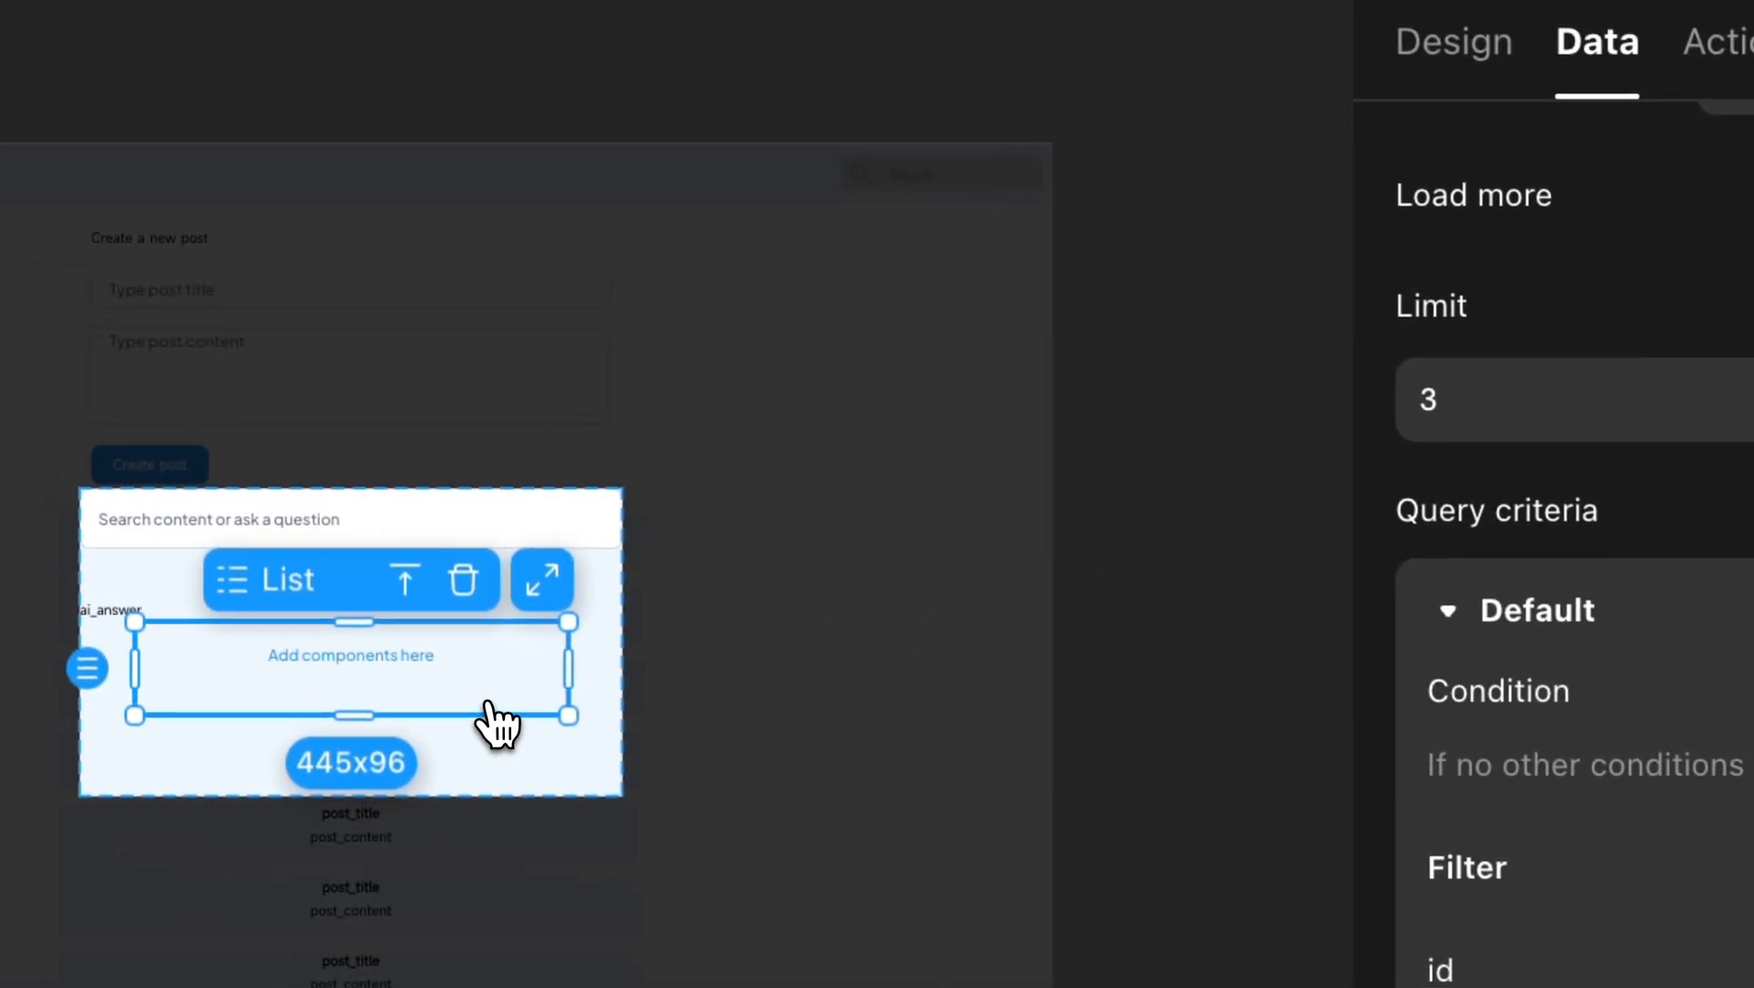
Switch the list's and modal's height units to fit, shrinking the modal to 557x203.
{"action": "left_click", "coordinate": [1424, 40]}
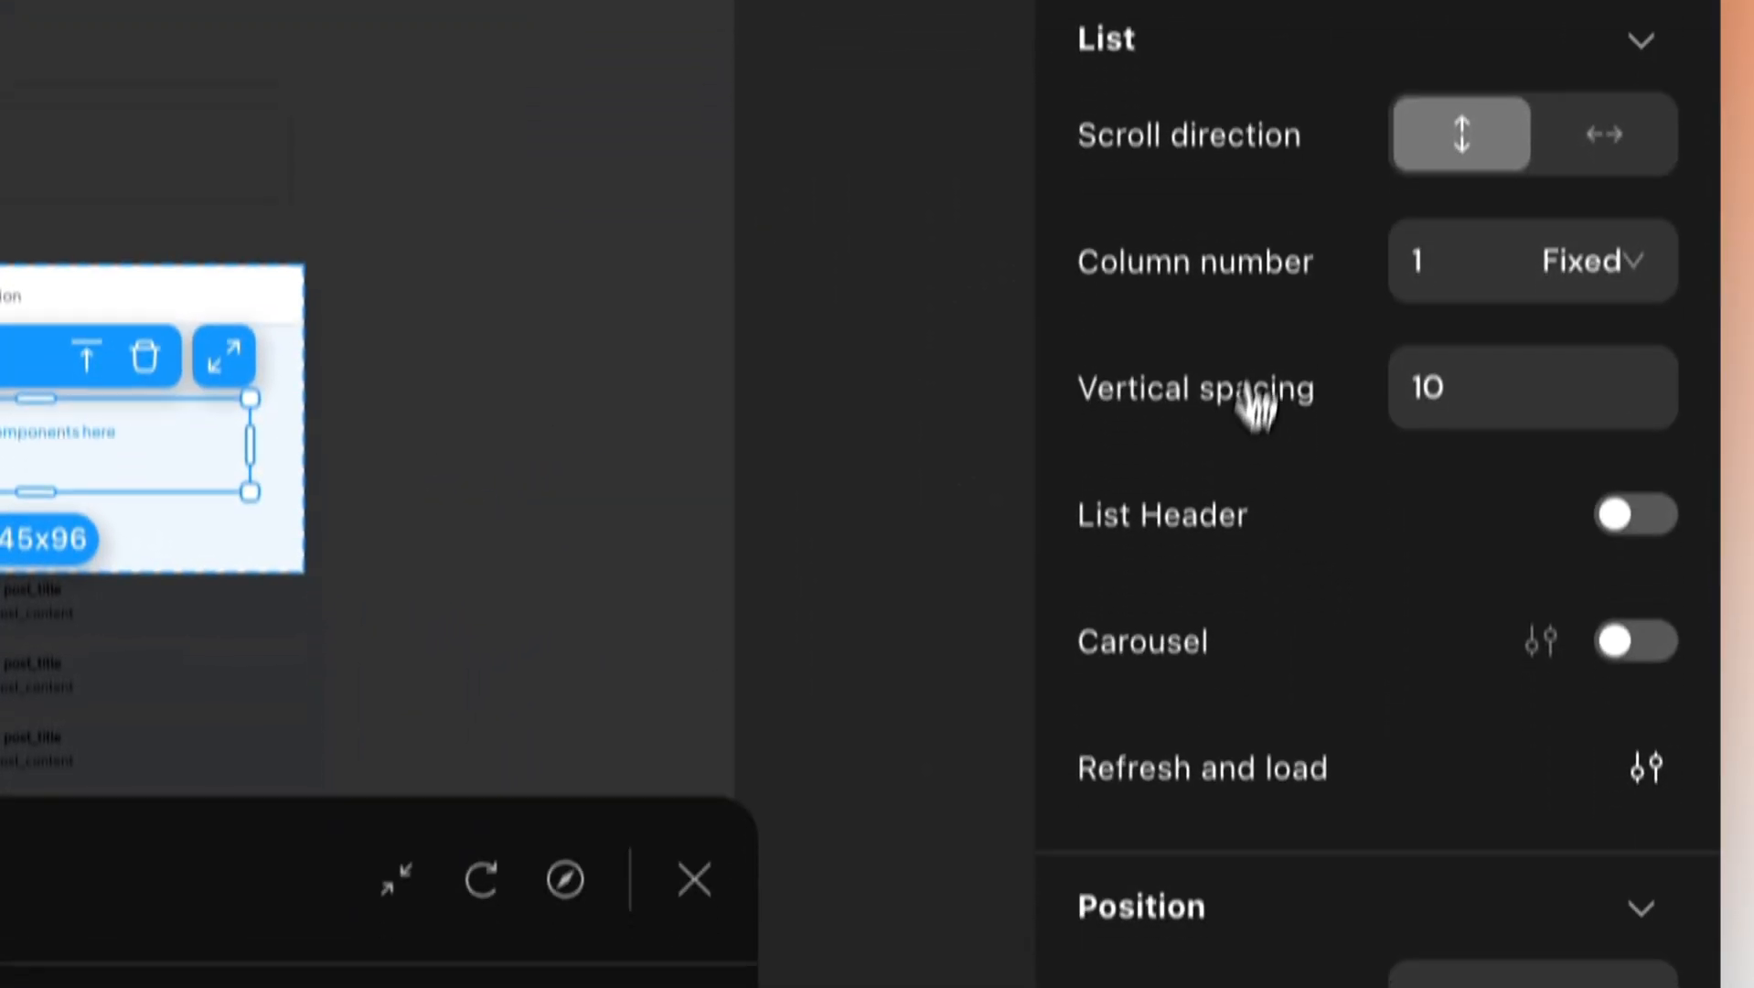
{"action": "scroll", "coordinate": [1253, 789], "scroll_direction": "down", "scroll_amount": 6}
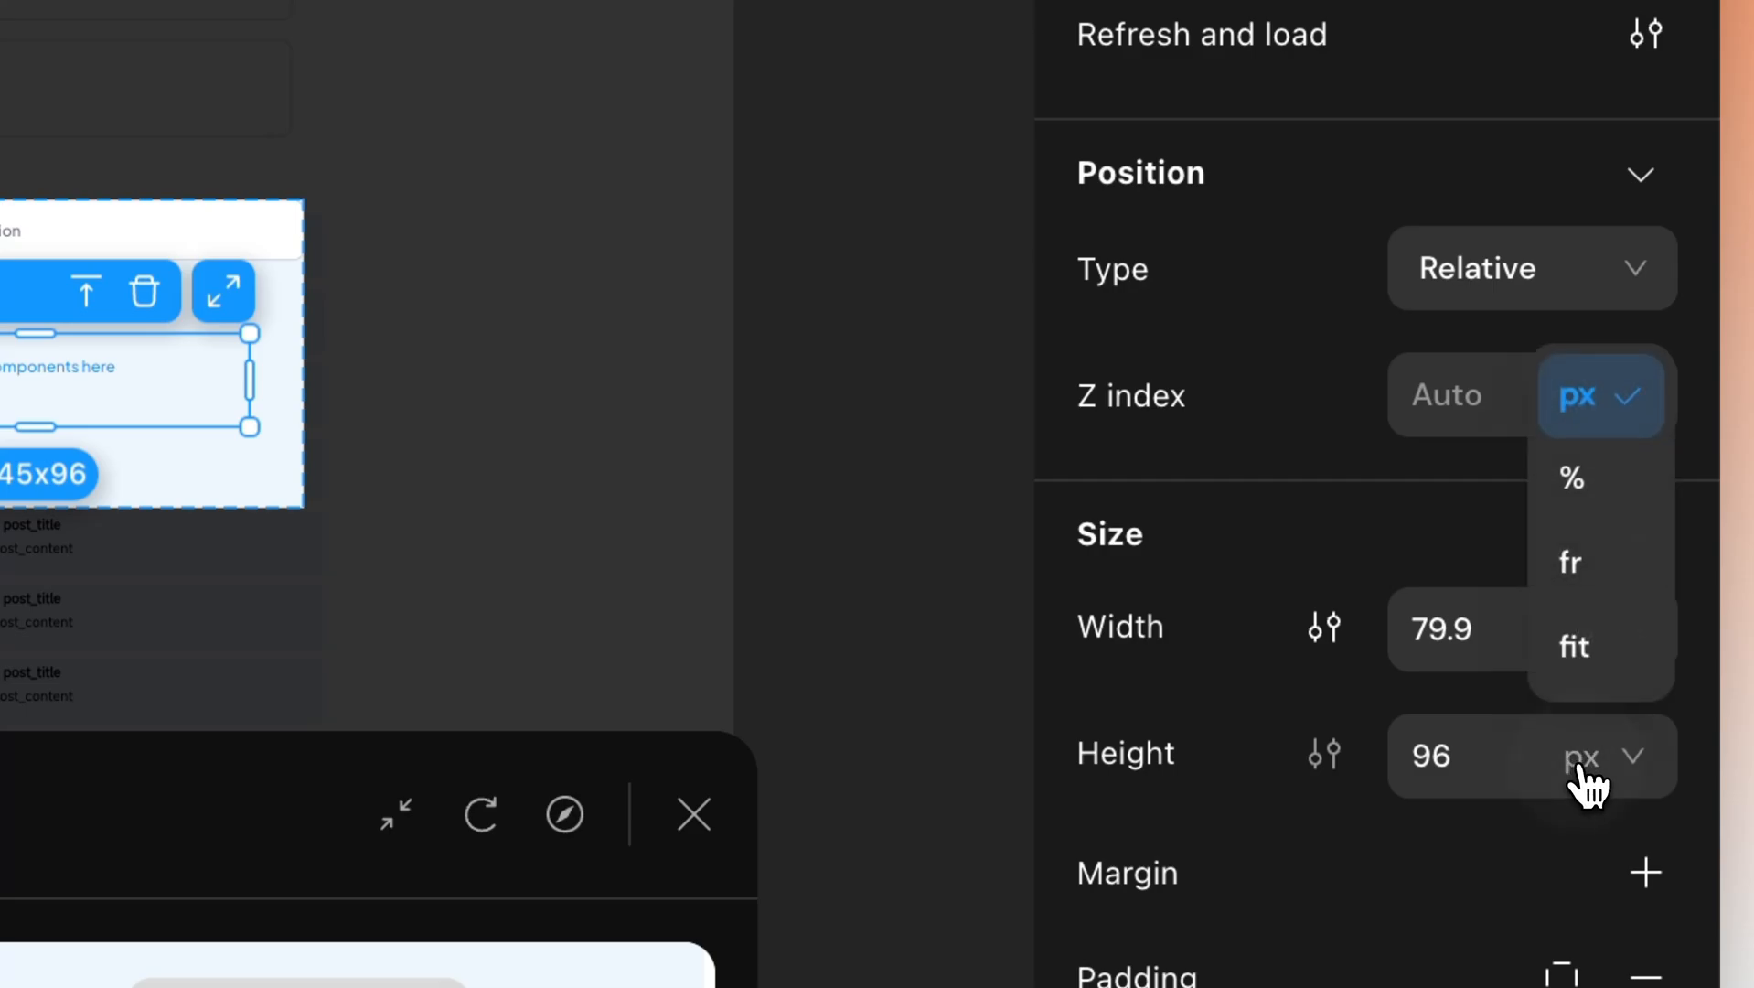
{"action": "left_click", "coordinate": [1611, 661]}
{"action": "left_click", "coordinate": [665, 575]}
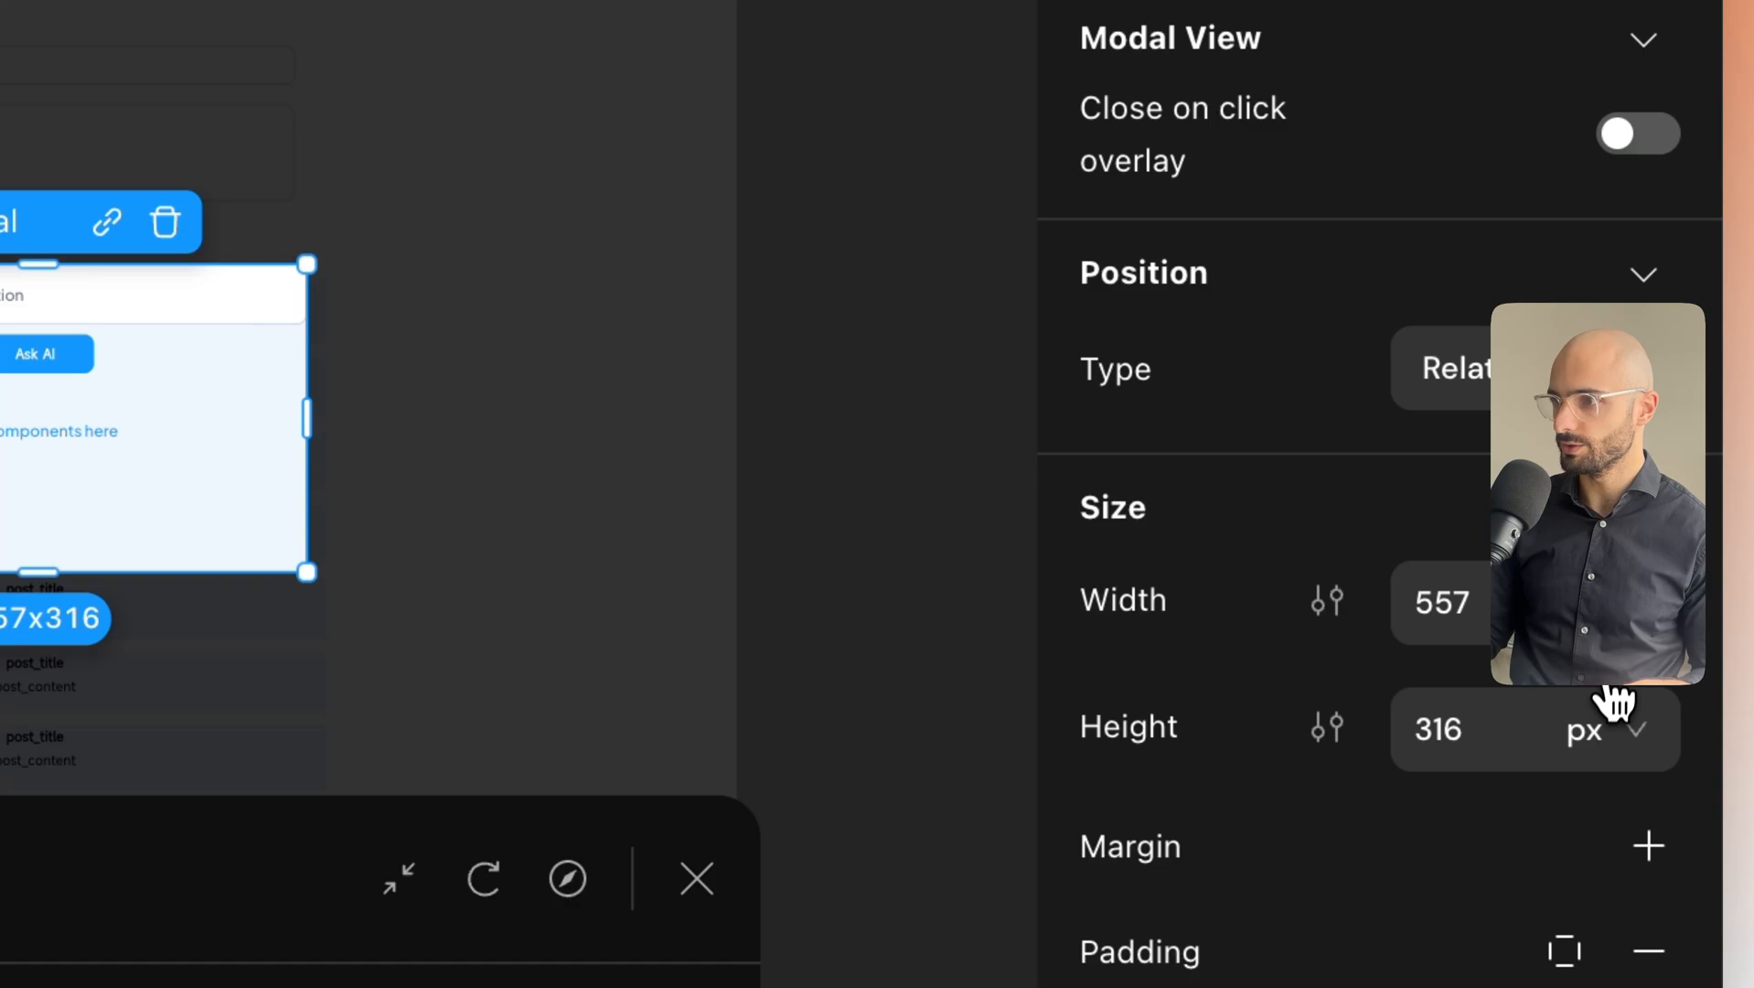
{"action": "left_click", "coordinate": [1609, 728]}
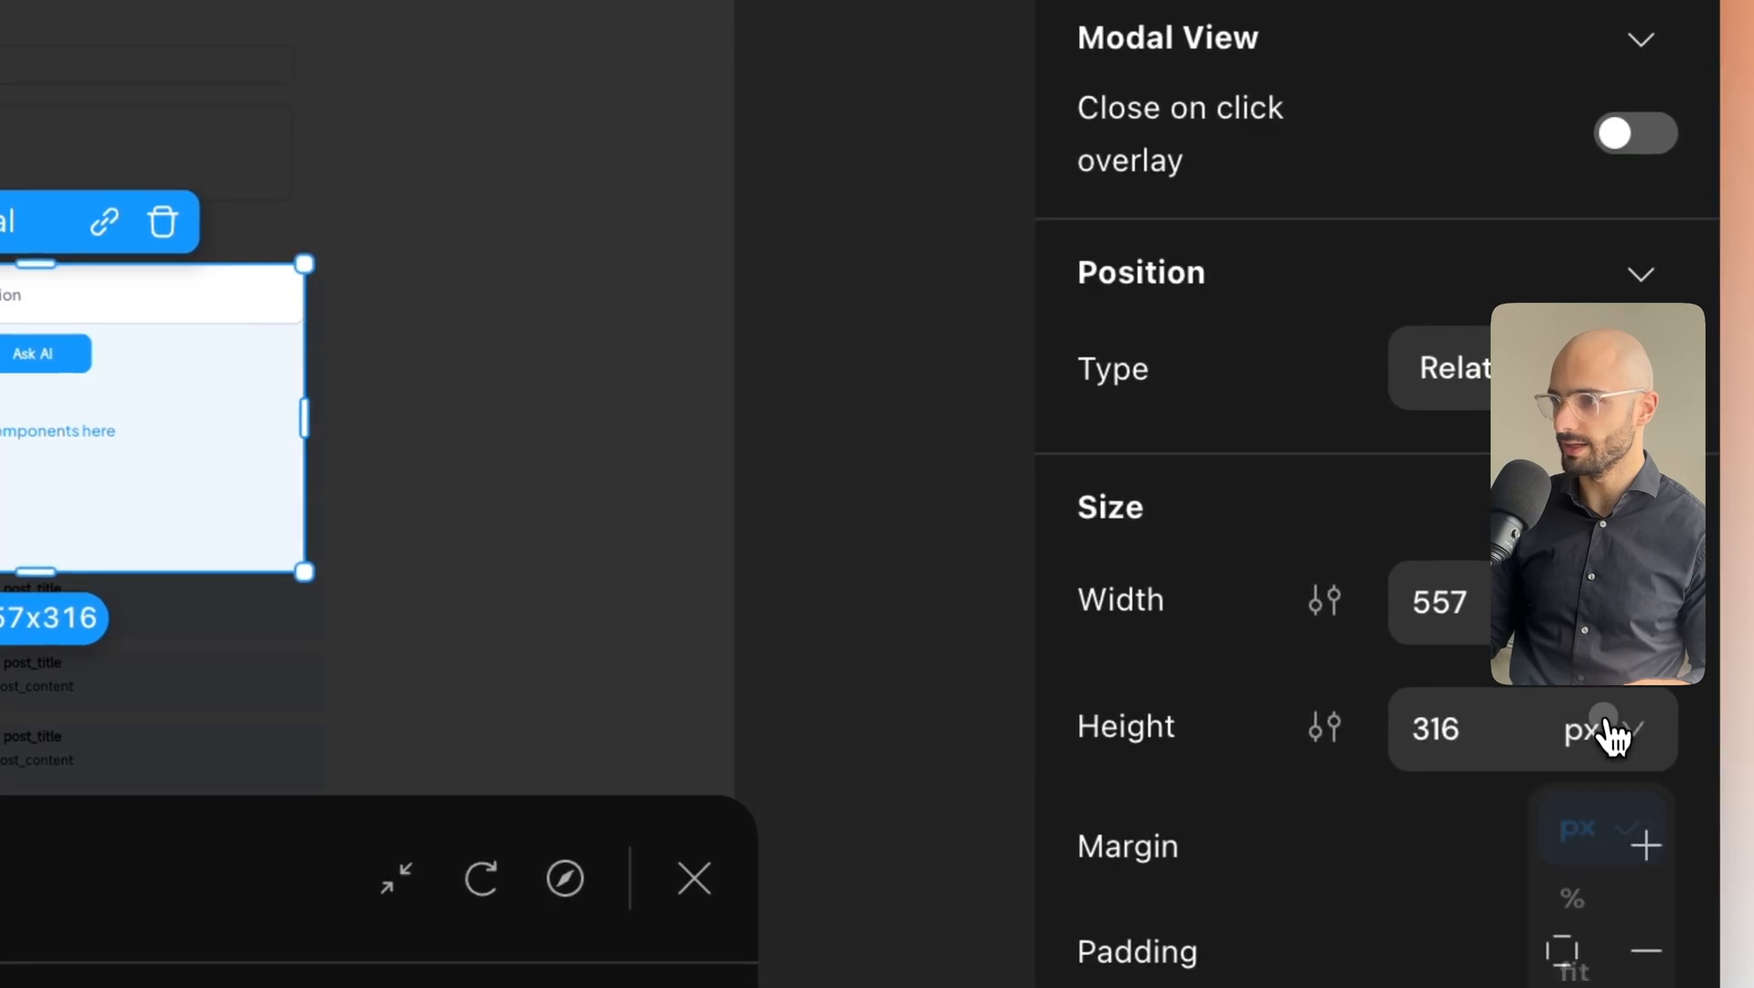
{"action": "left_click", "coordinate": [1565, 987]}
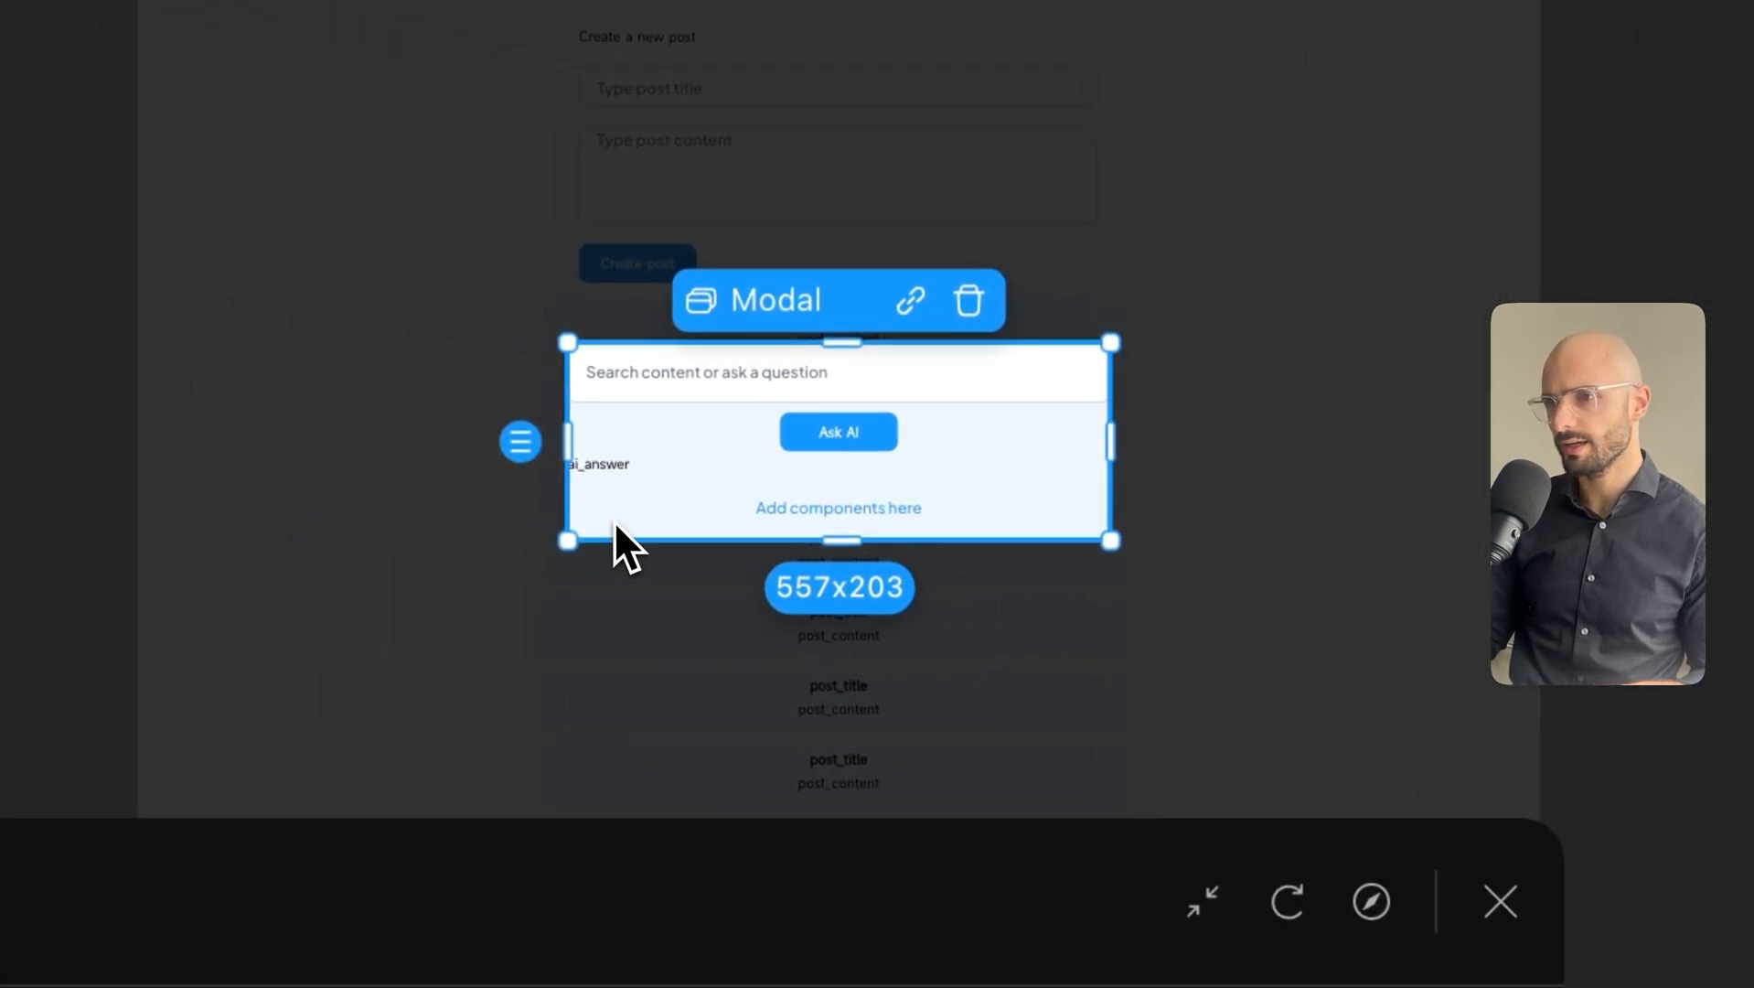
{"action": "left_click", "coordinate": [781, 519]}
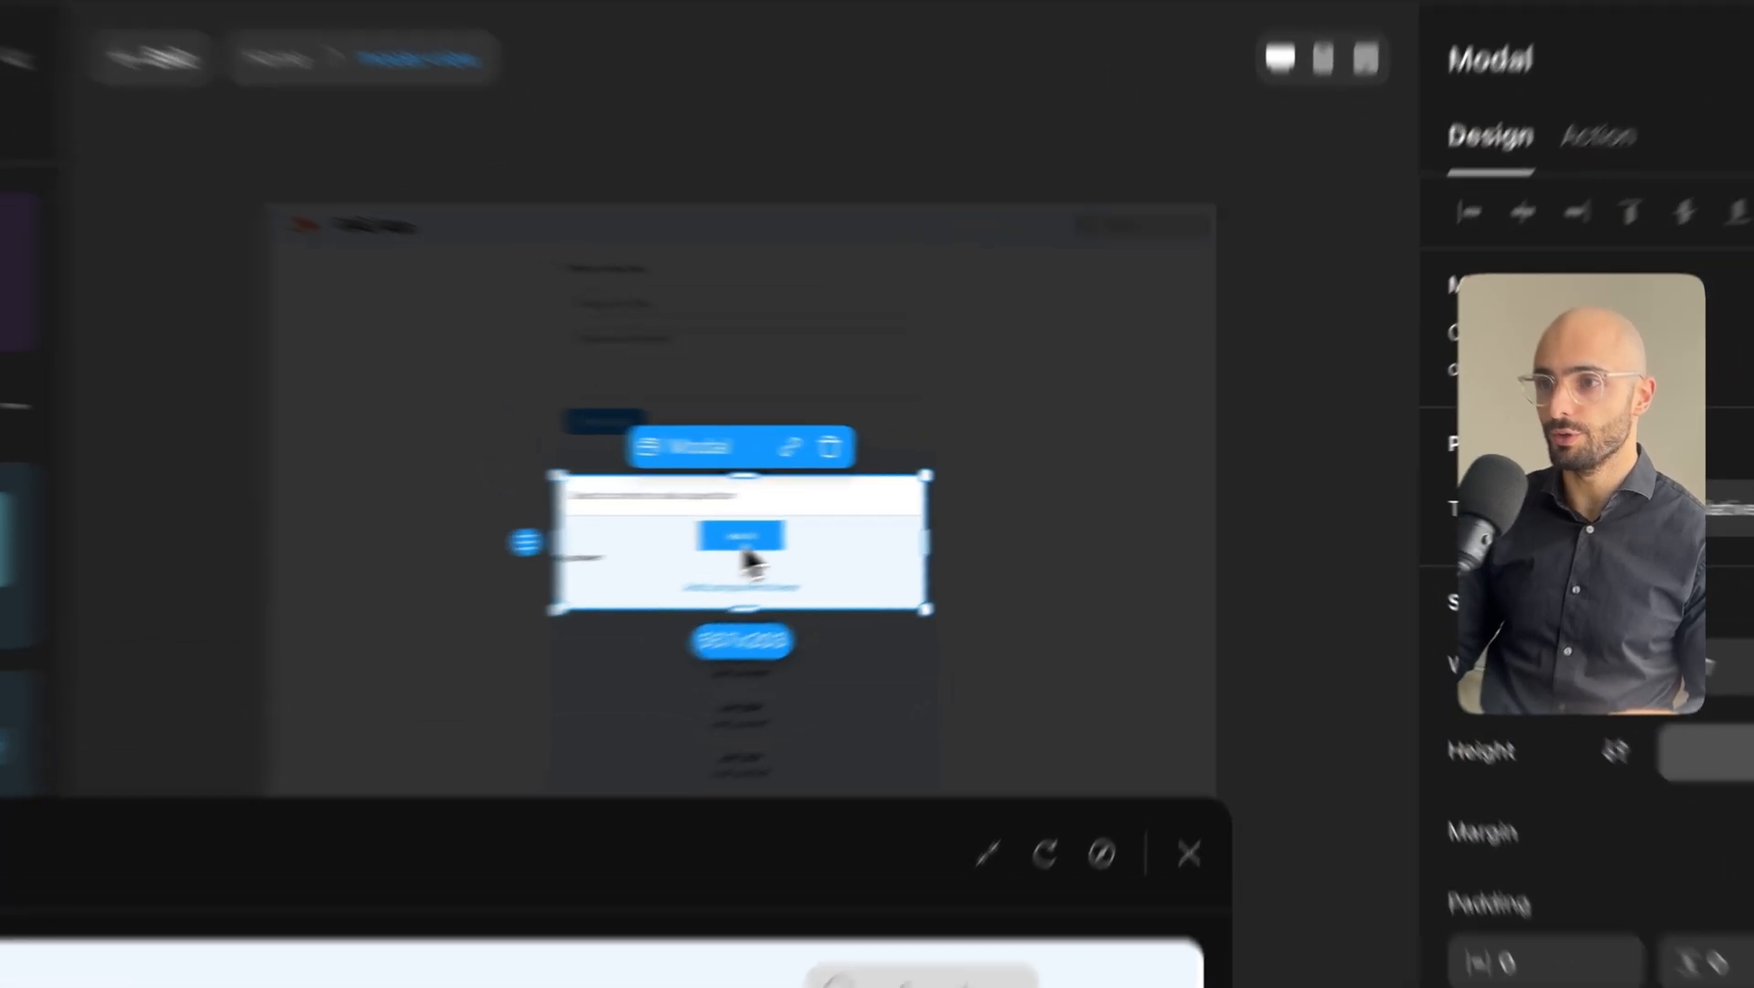
Review the Ask AI button's Start Conversation action and its existing set-variable action.
{"action": "left_click", "coordinate": [876, 523]}
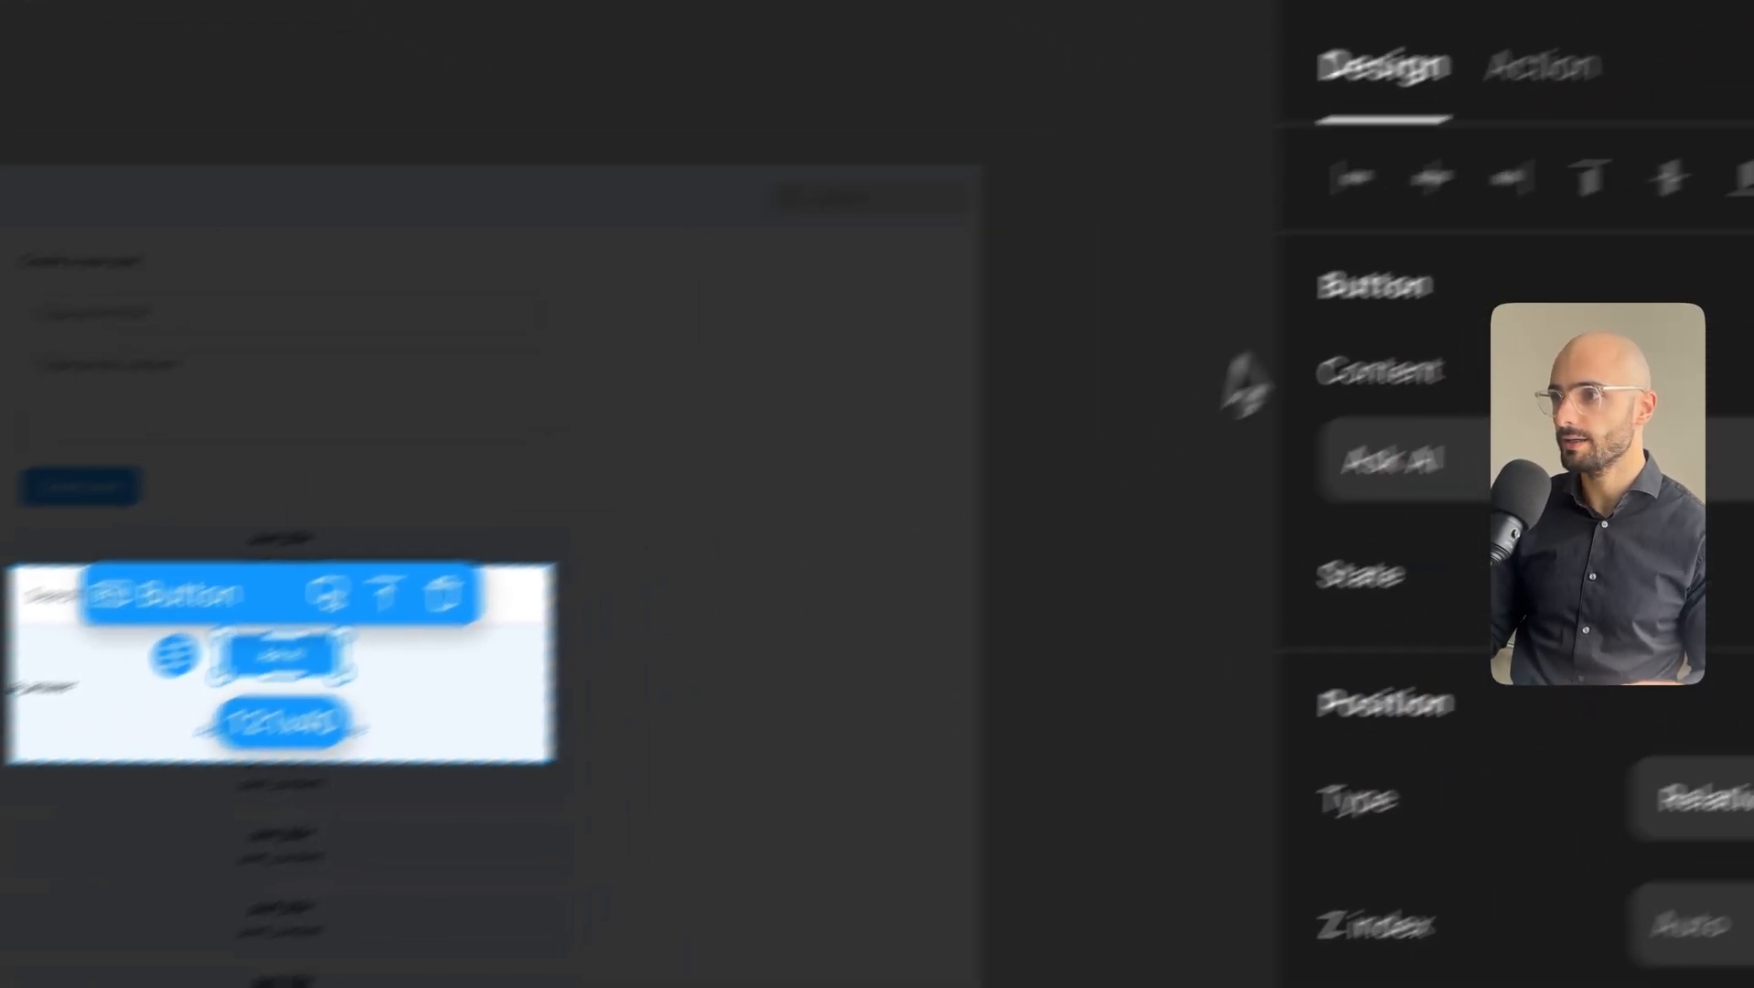
{"action": "left_click", "coordinate": [1507, 229]}
{"action": "left_click", "coordinate": [1179, 483]}
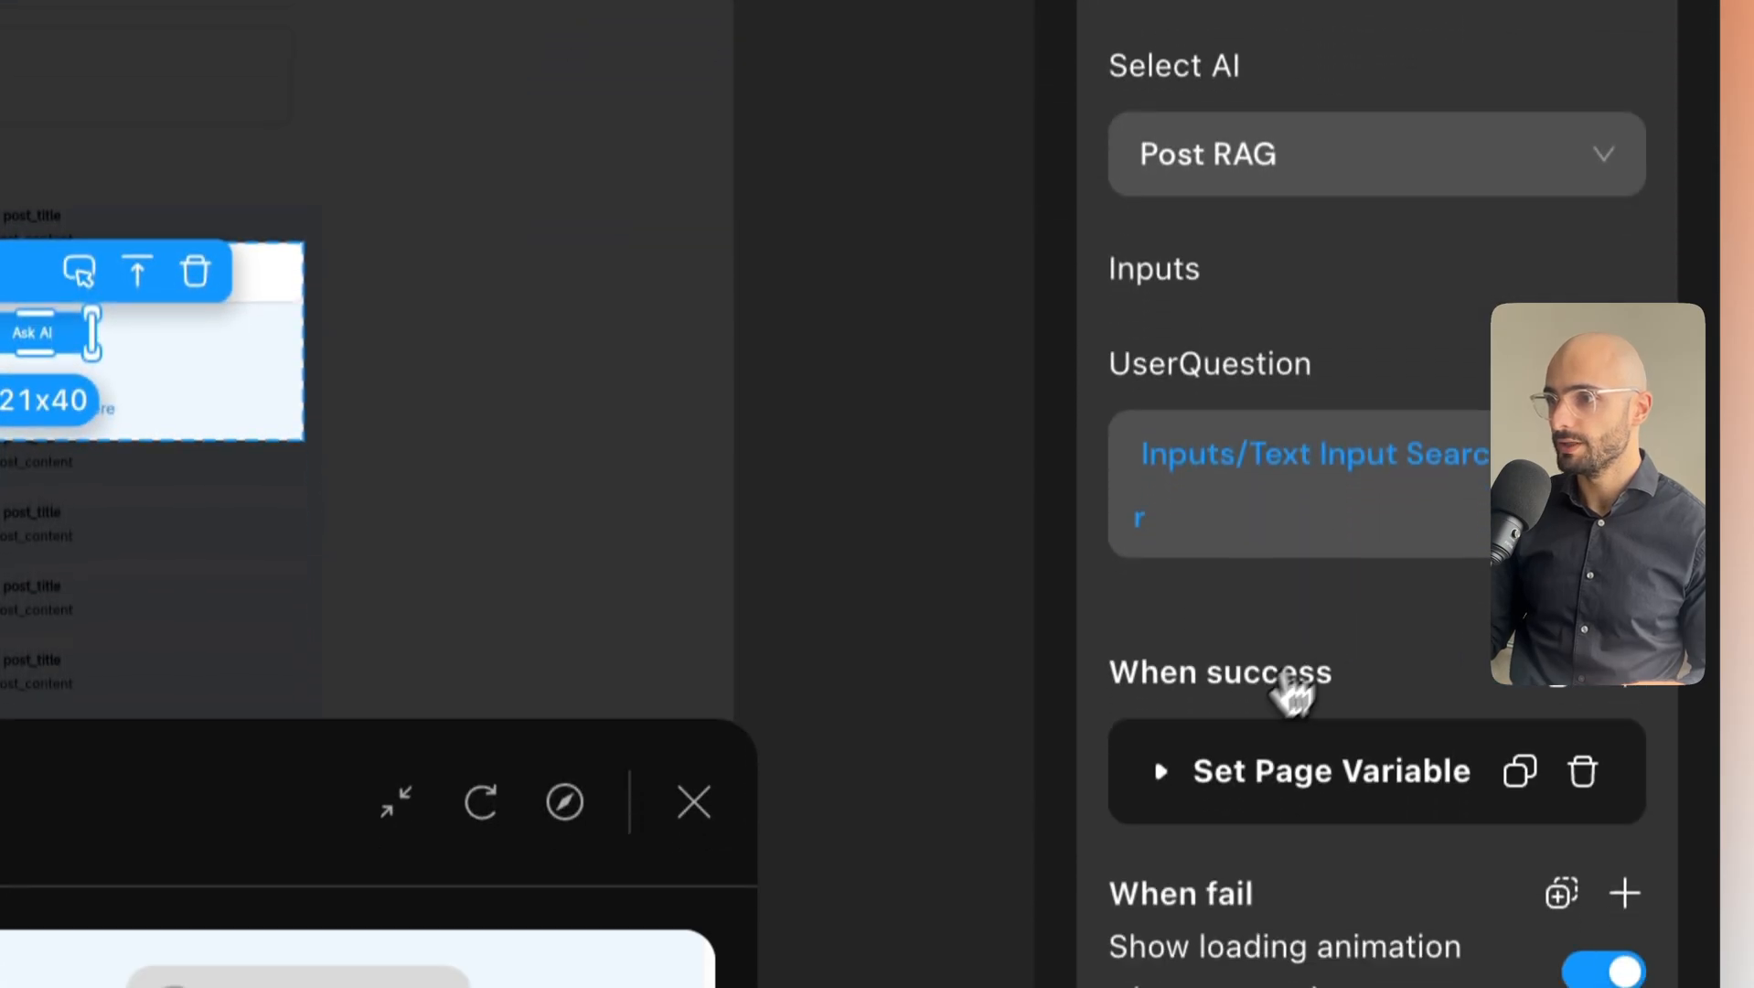
{"action": "left_click", "coordinate": [1160, 771]}
{"action": "scroll", "coordinate": [1183, 736], "scroll_direction": "down", "scroll_amount": 3}
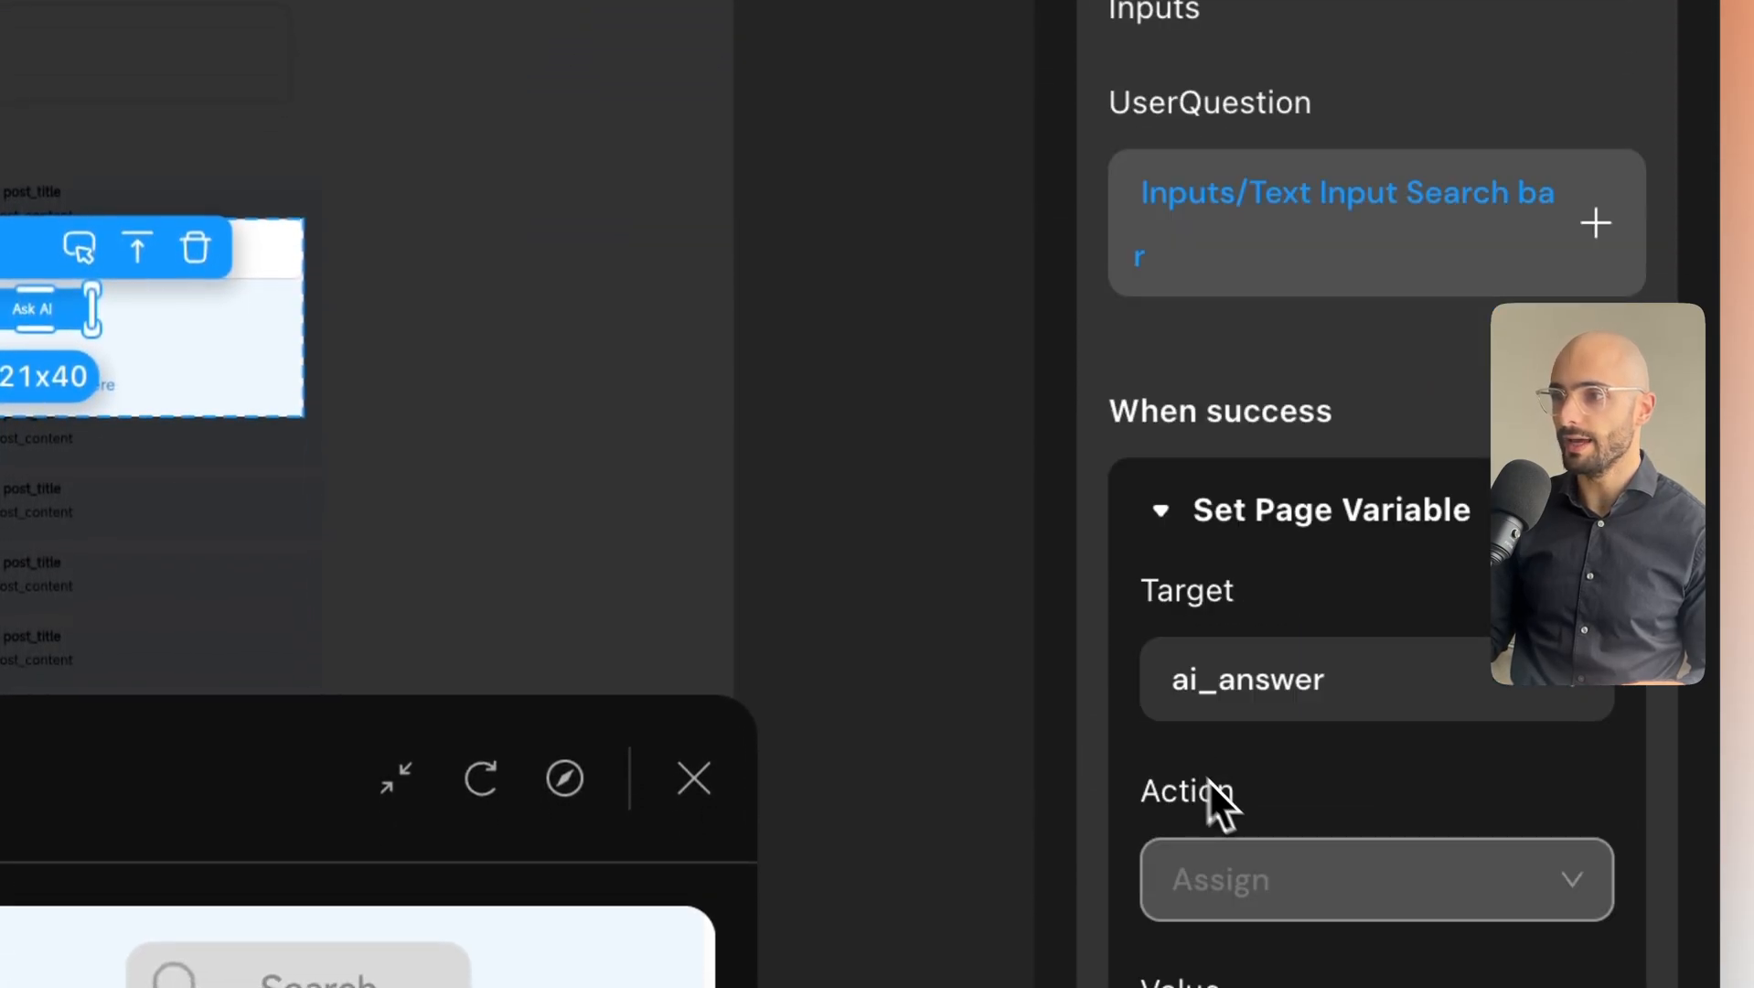
{"action": "left_click", "coordinate": [1175, 540]}
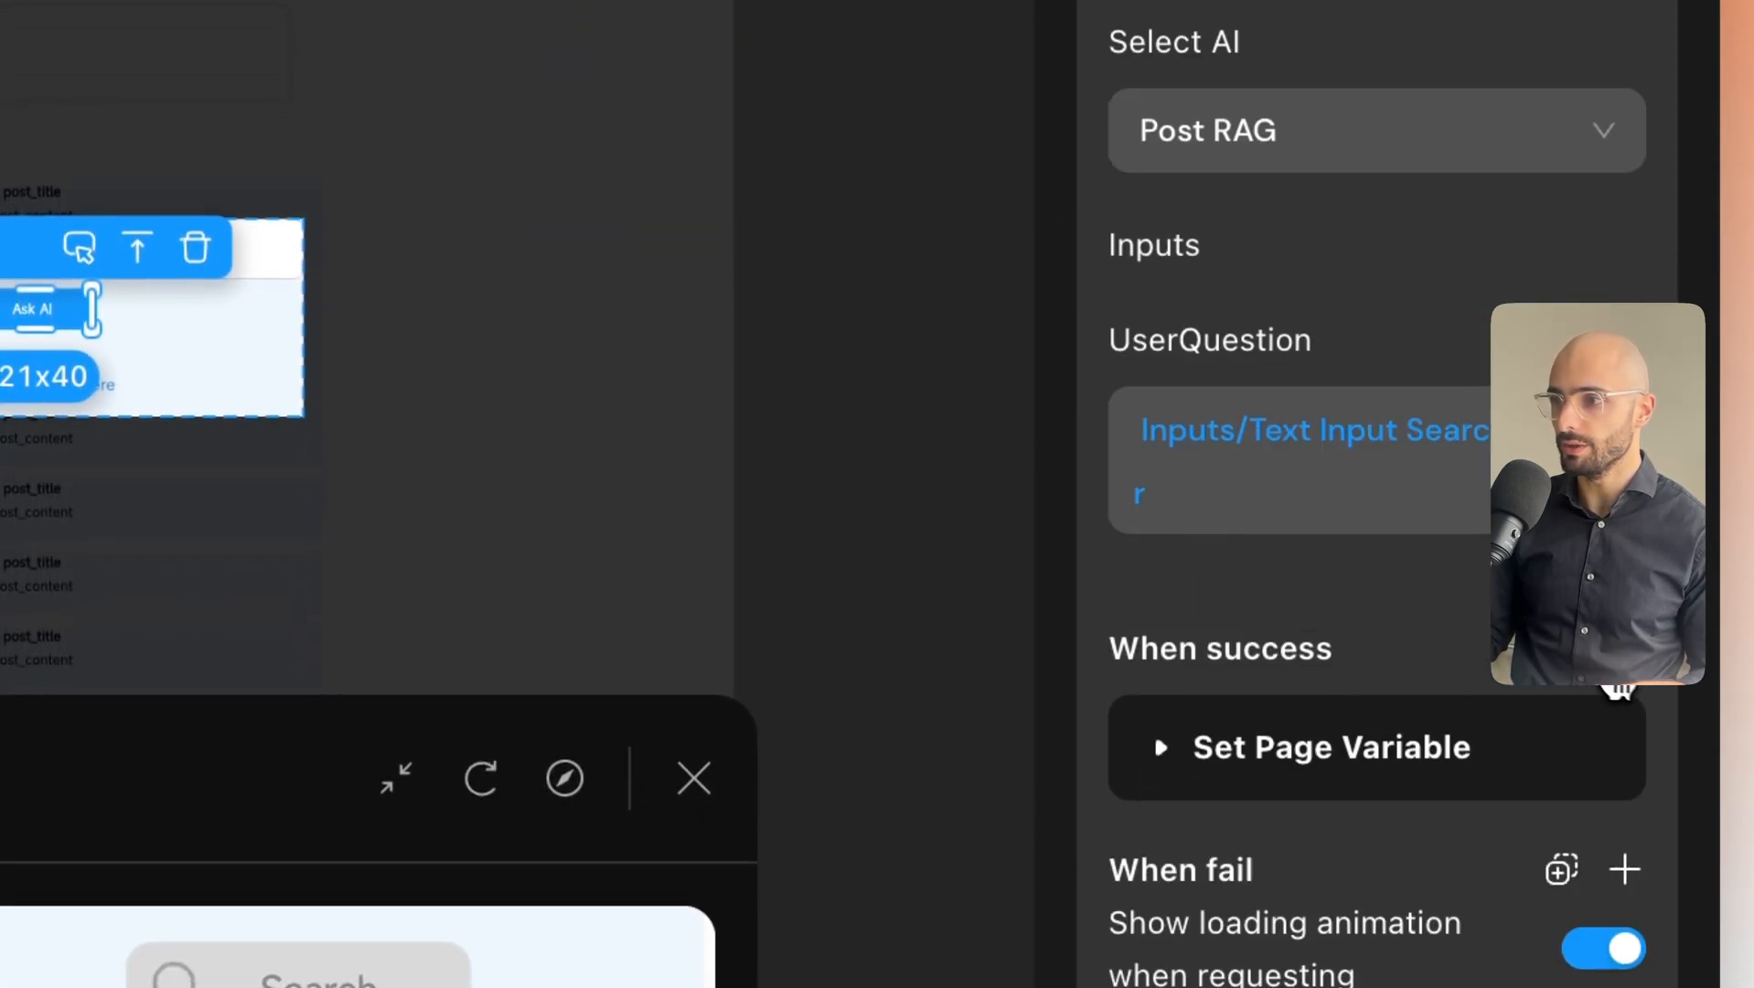
Add a Set Page Variable action on success targeting ai_returned_posts with Assign.
{"action": "left_click", "coordinate": [1635, 657]}
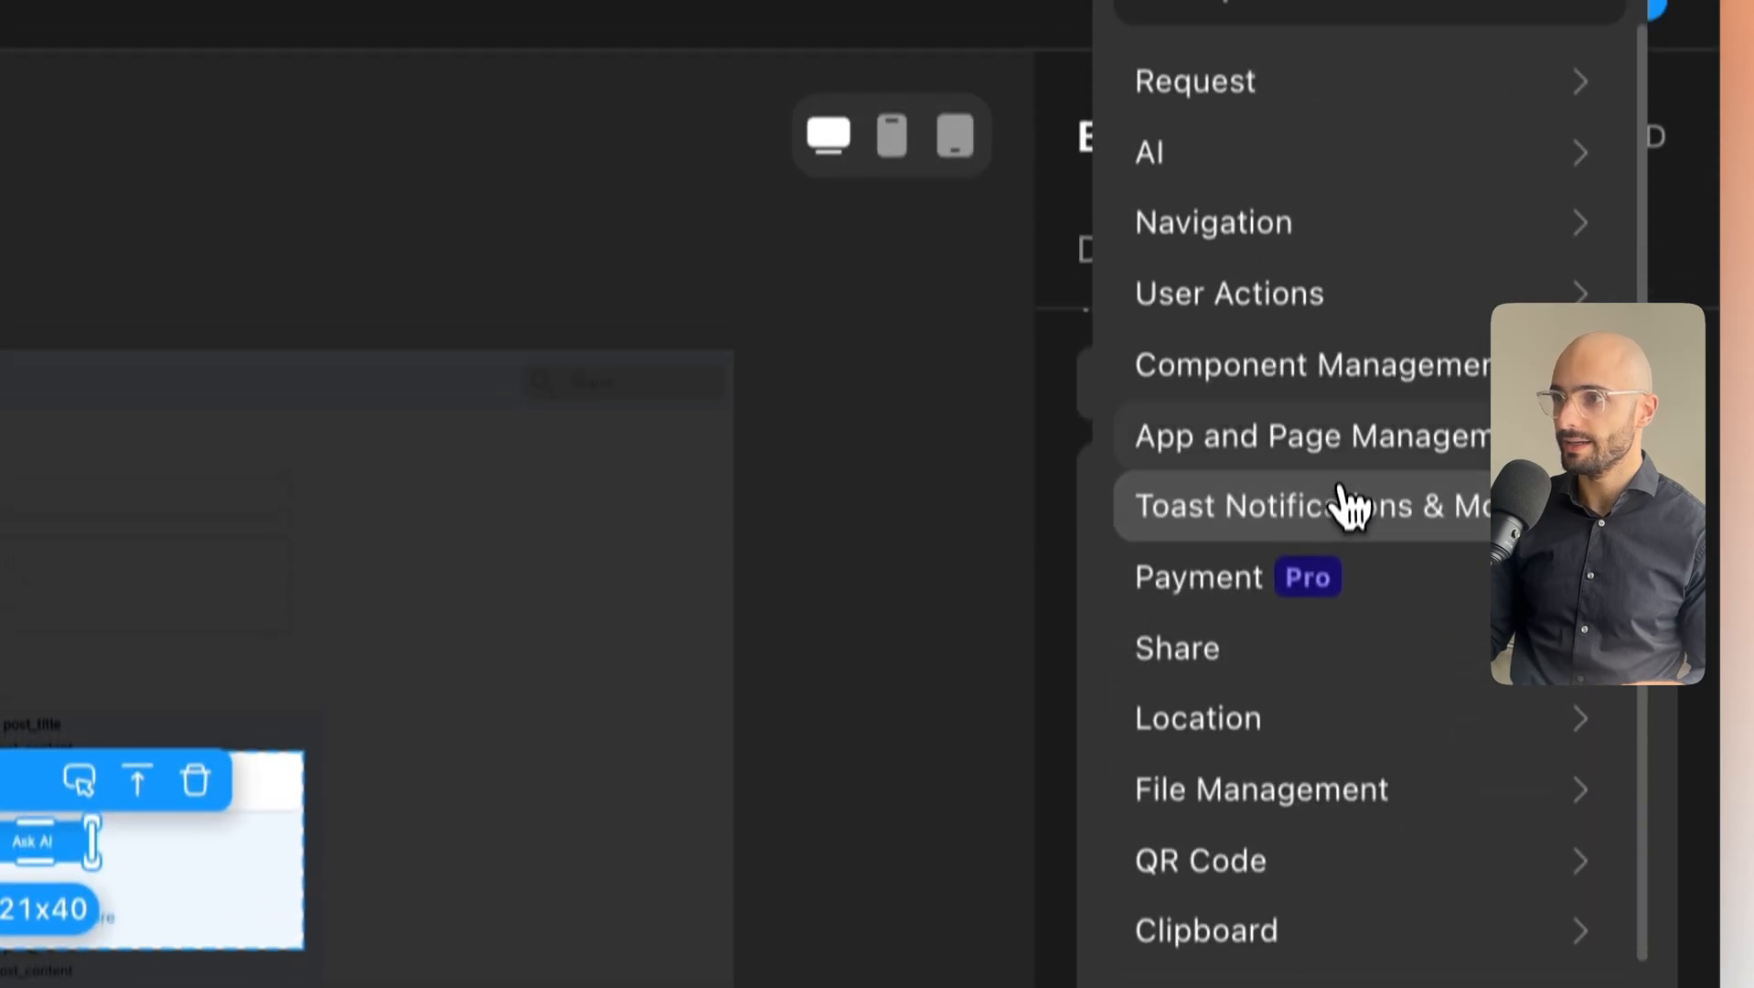
{"action": "left_click", "coordinate": [1346, 498]}
{"action": "left_click", "coordinate": [1216, 128]}
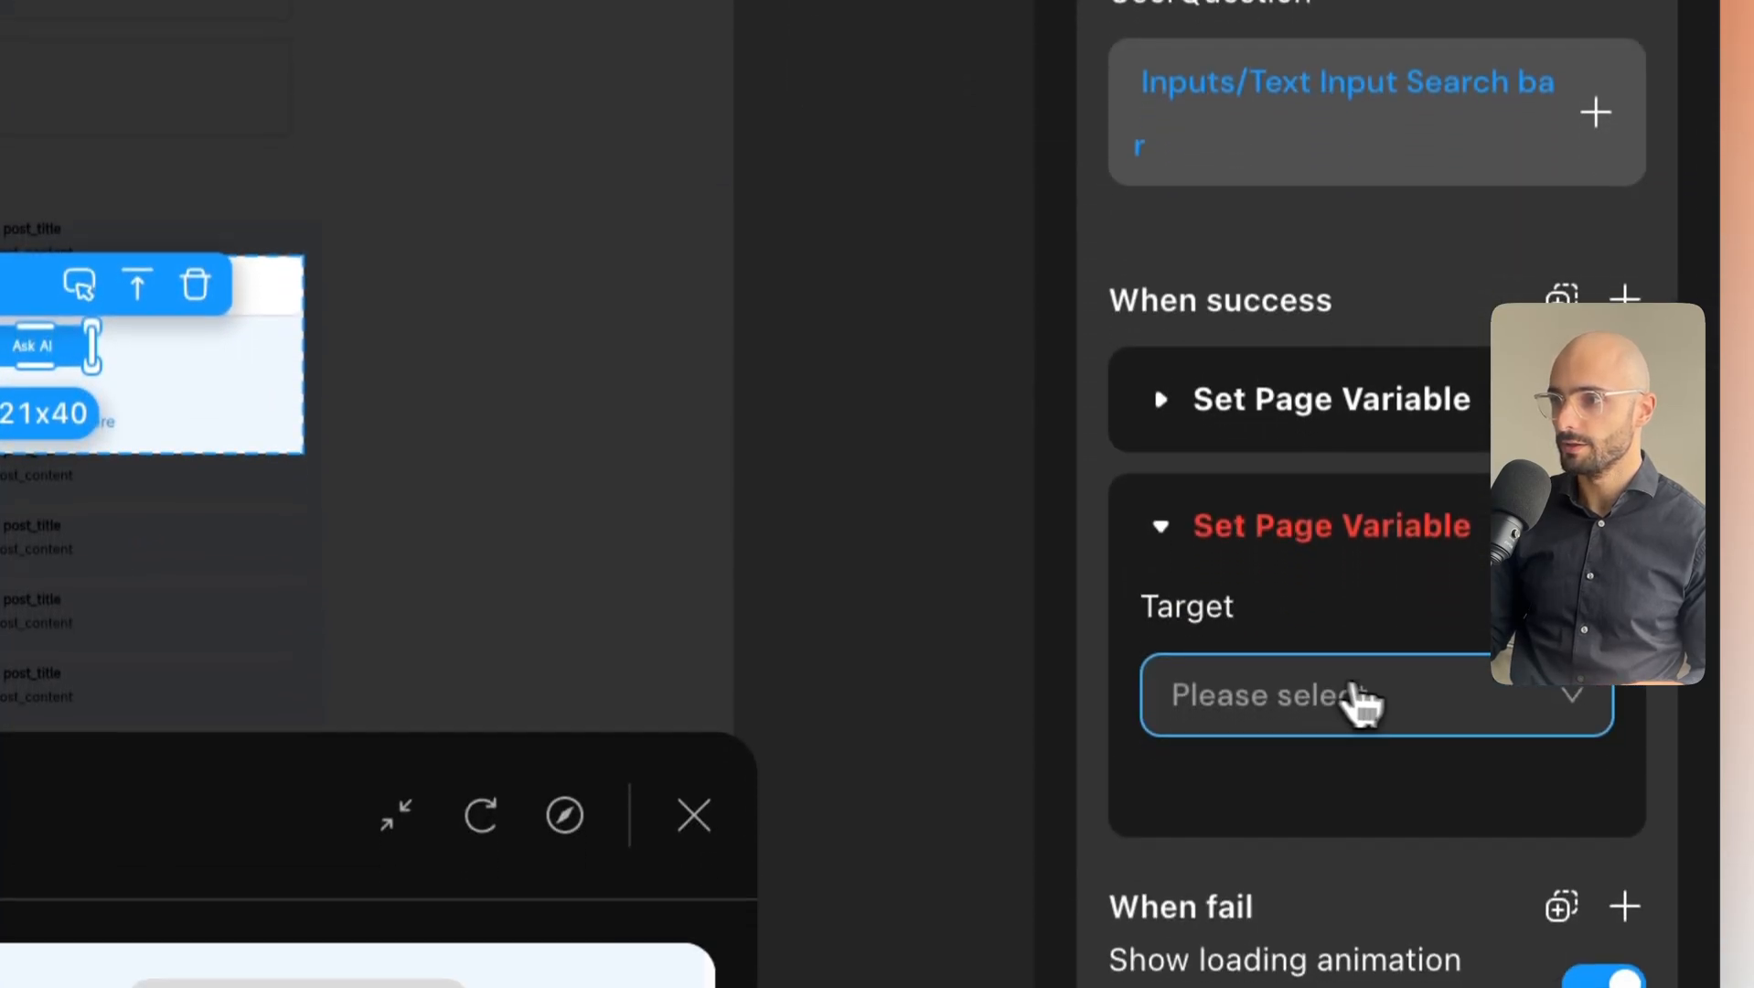
{"action": "left_click", "coordinate": [1360, 701]}
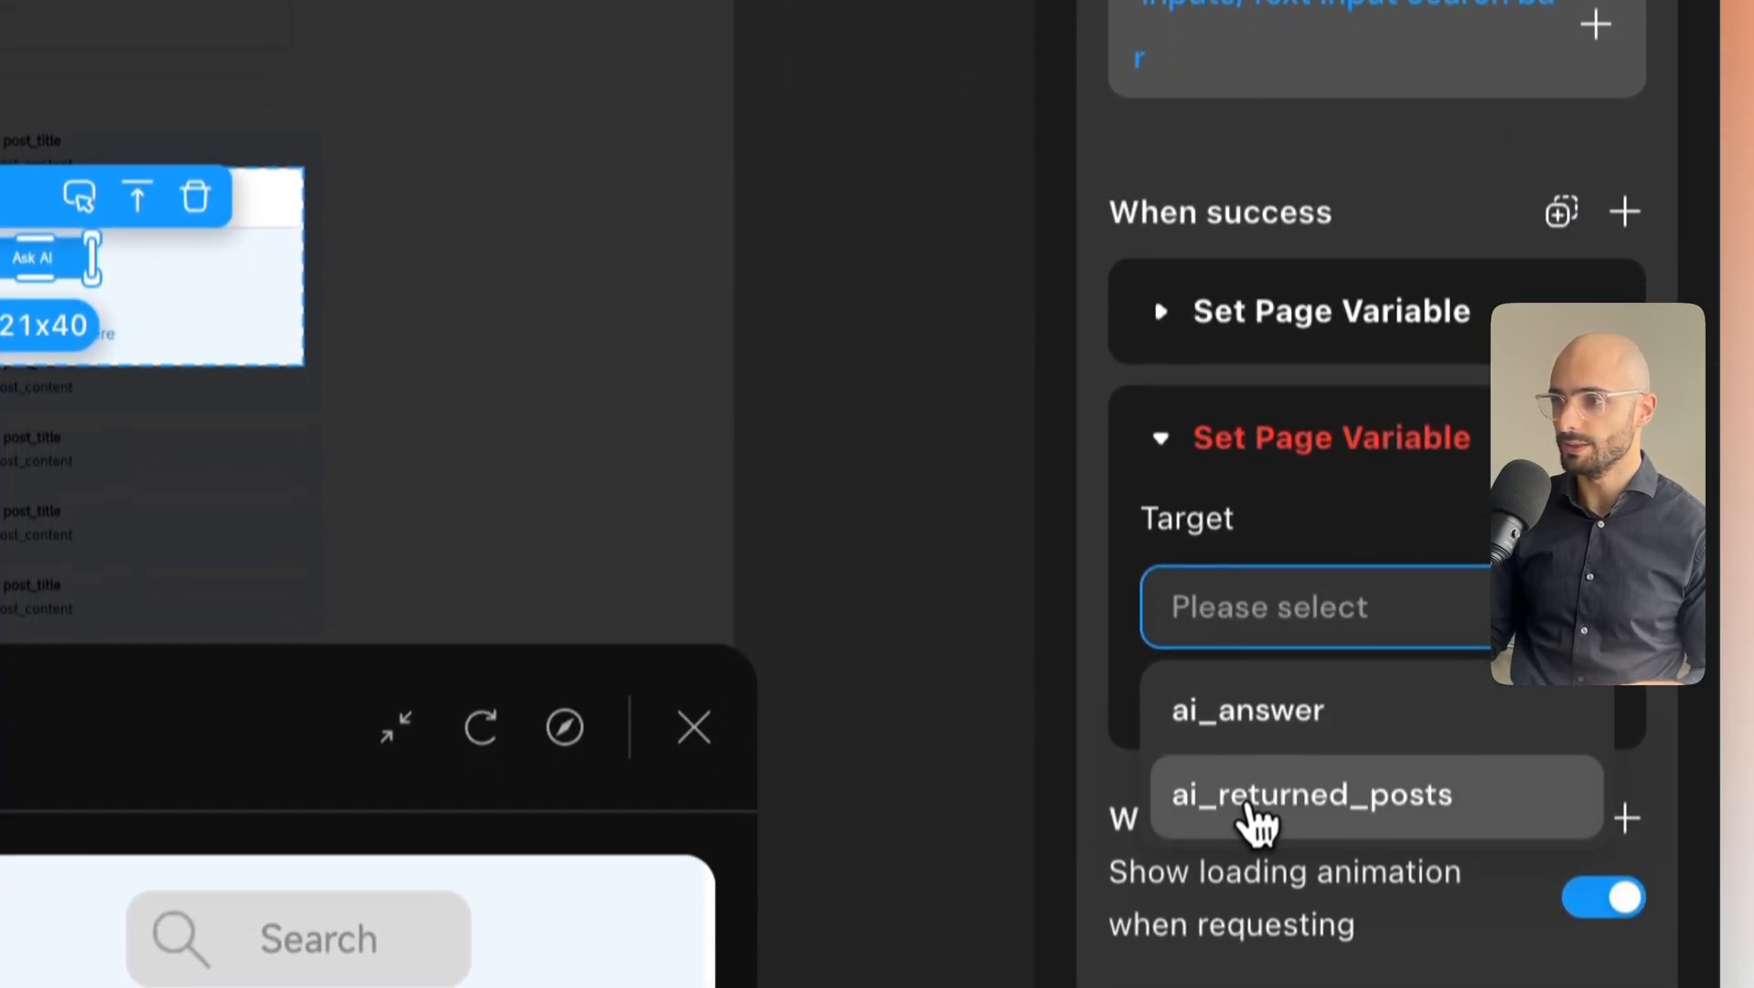
{"action": "left_click", "coordinate": [1326, 773]}
{"action": "scroll", "coordinate": [1328, 727], "scroll_direction": "down", "scroll_amount": 4}
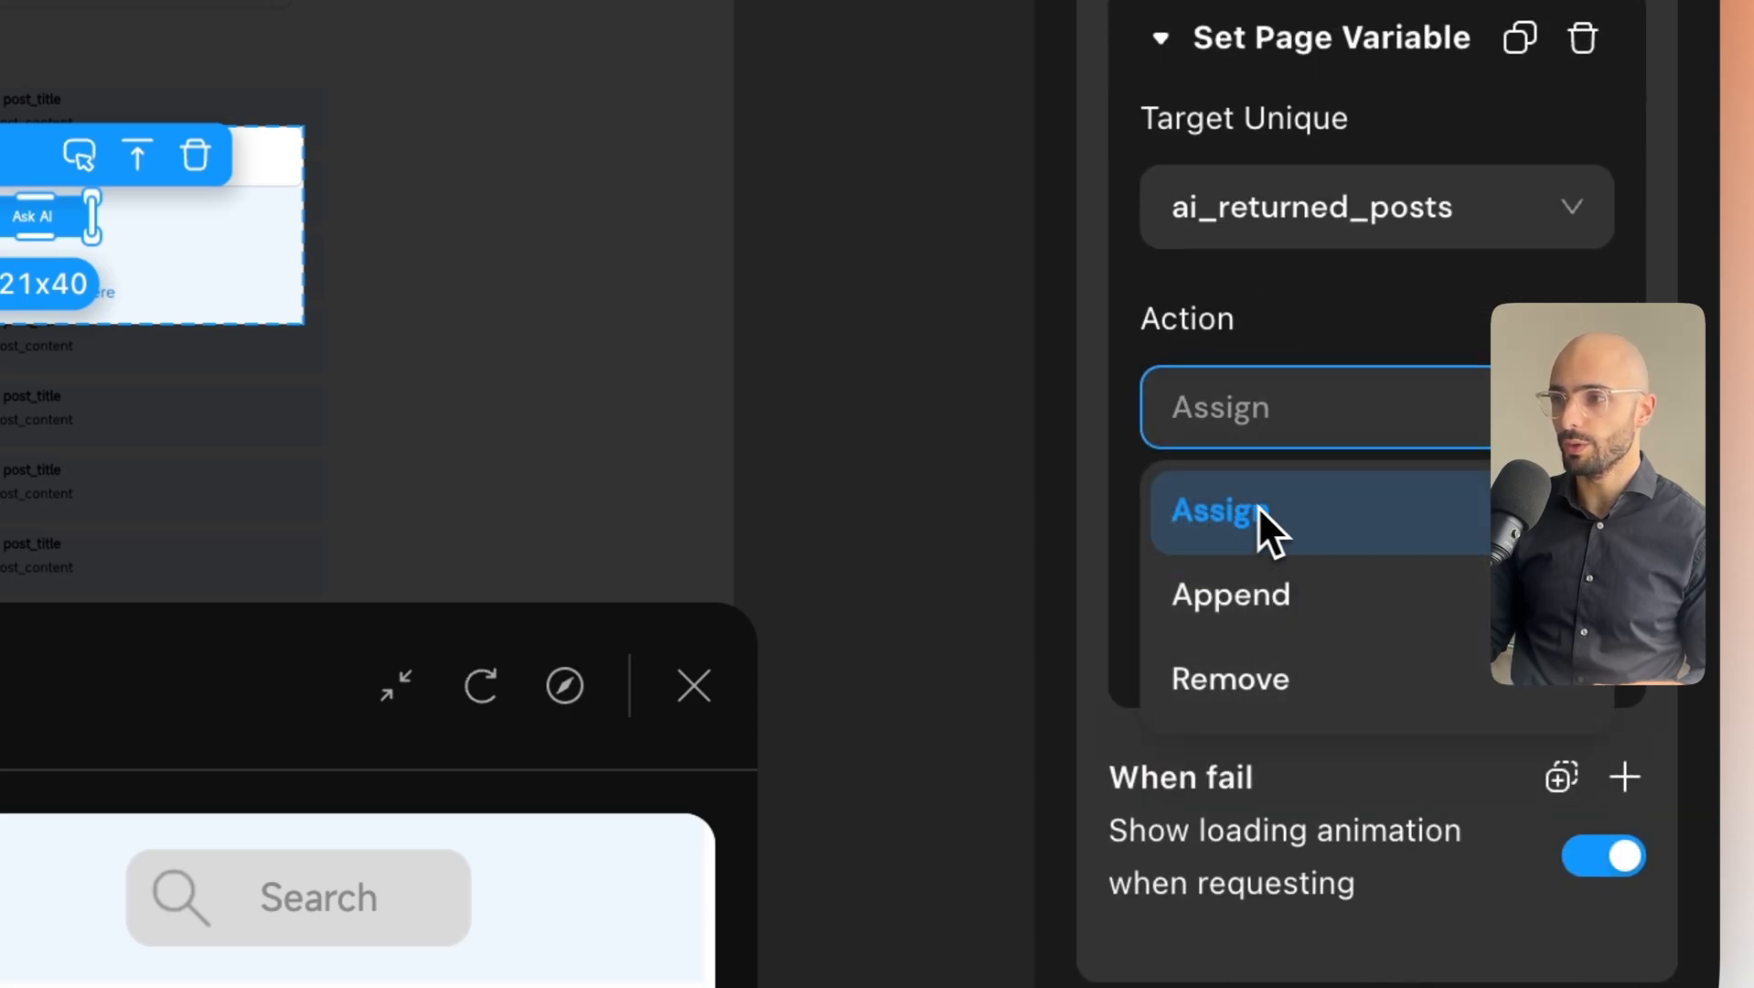
{"action": "left_click", "coordinate": [1335, 439]}
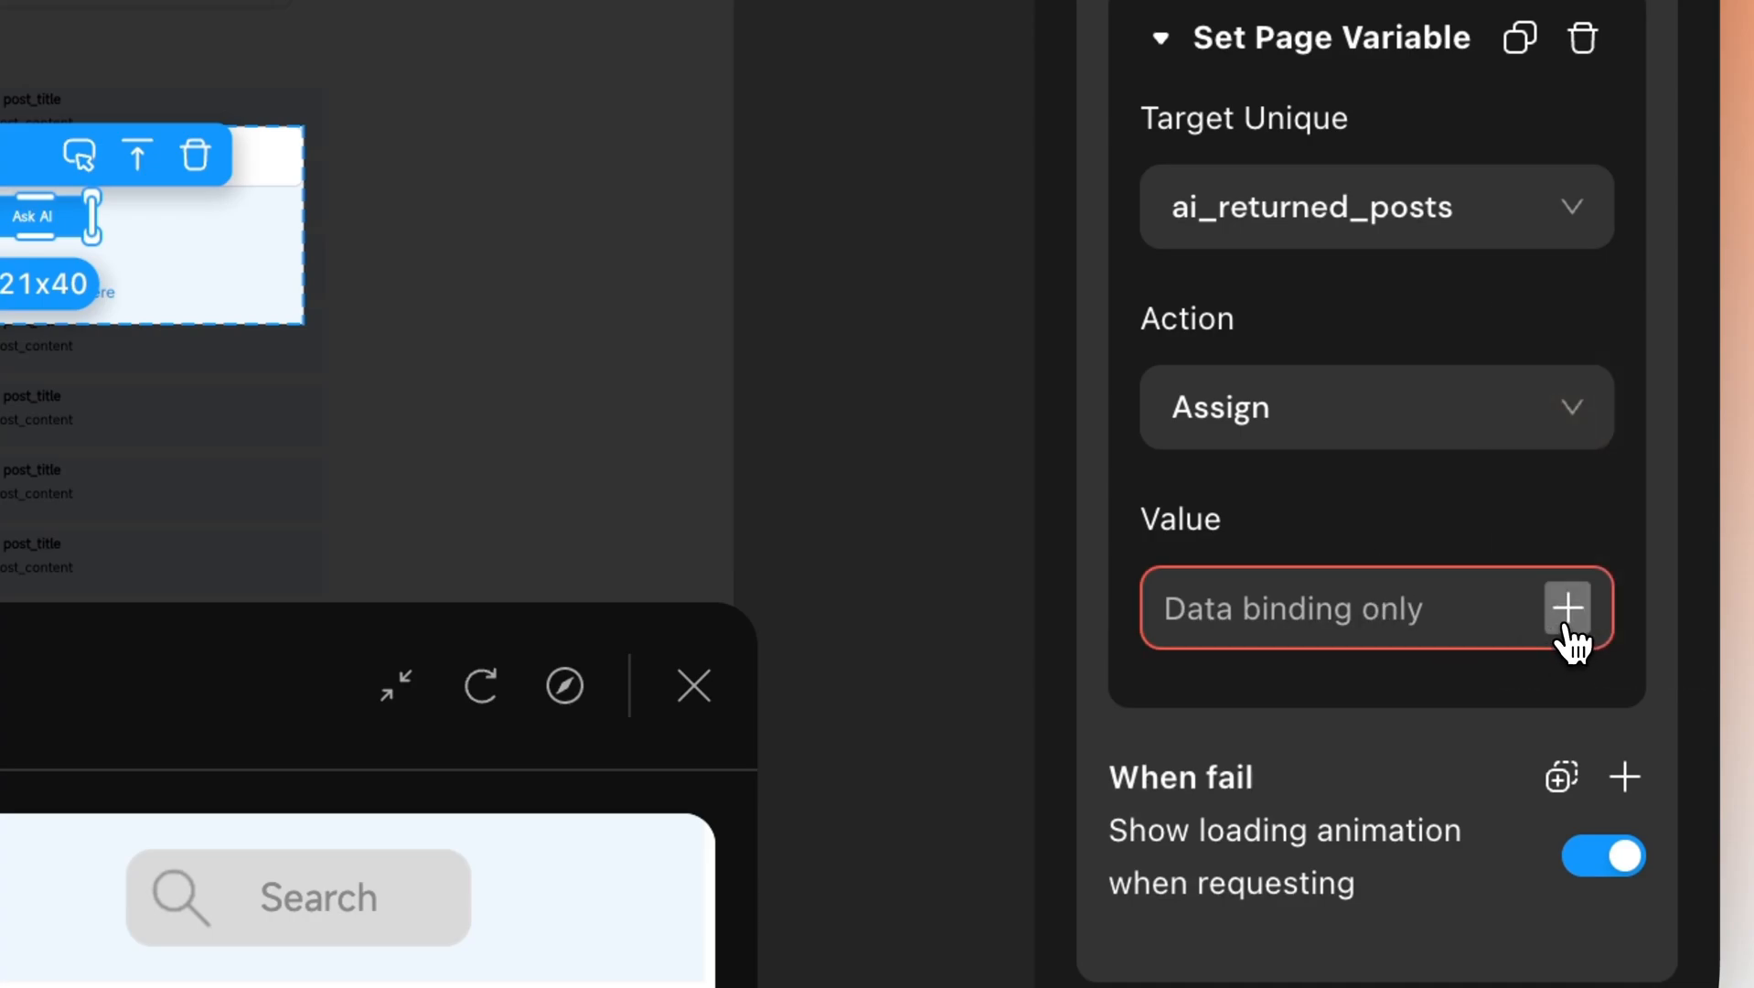
Assign it the Post RAG post_list result, mapped by post_id.
{"action": "left_click", "coordinate": [1567, 608]}
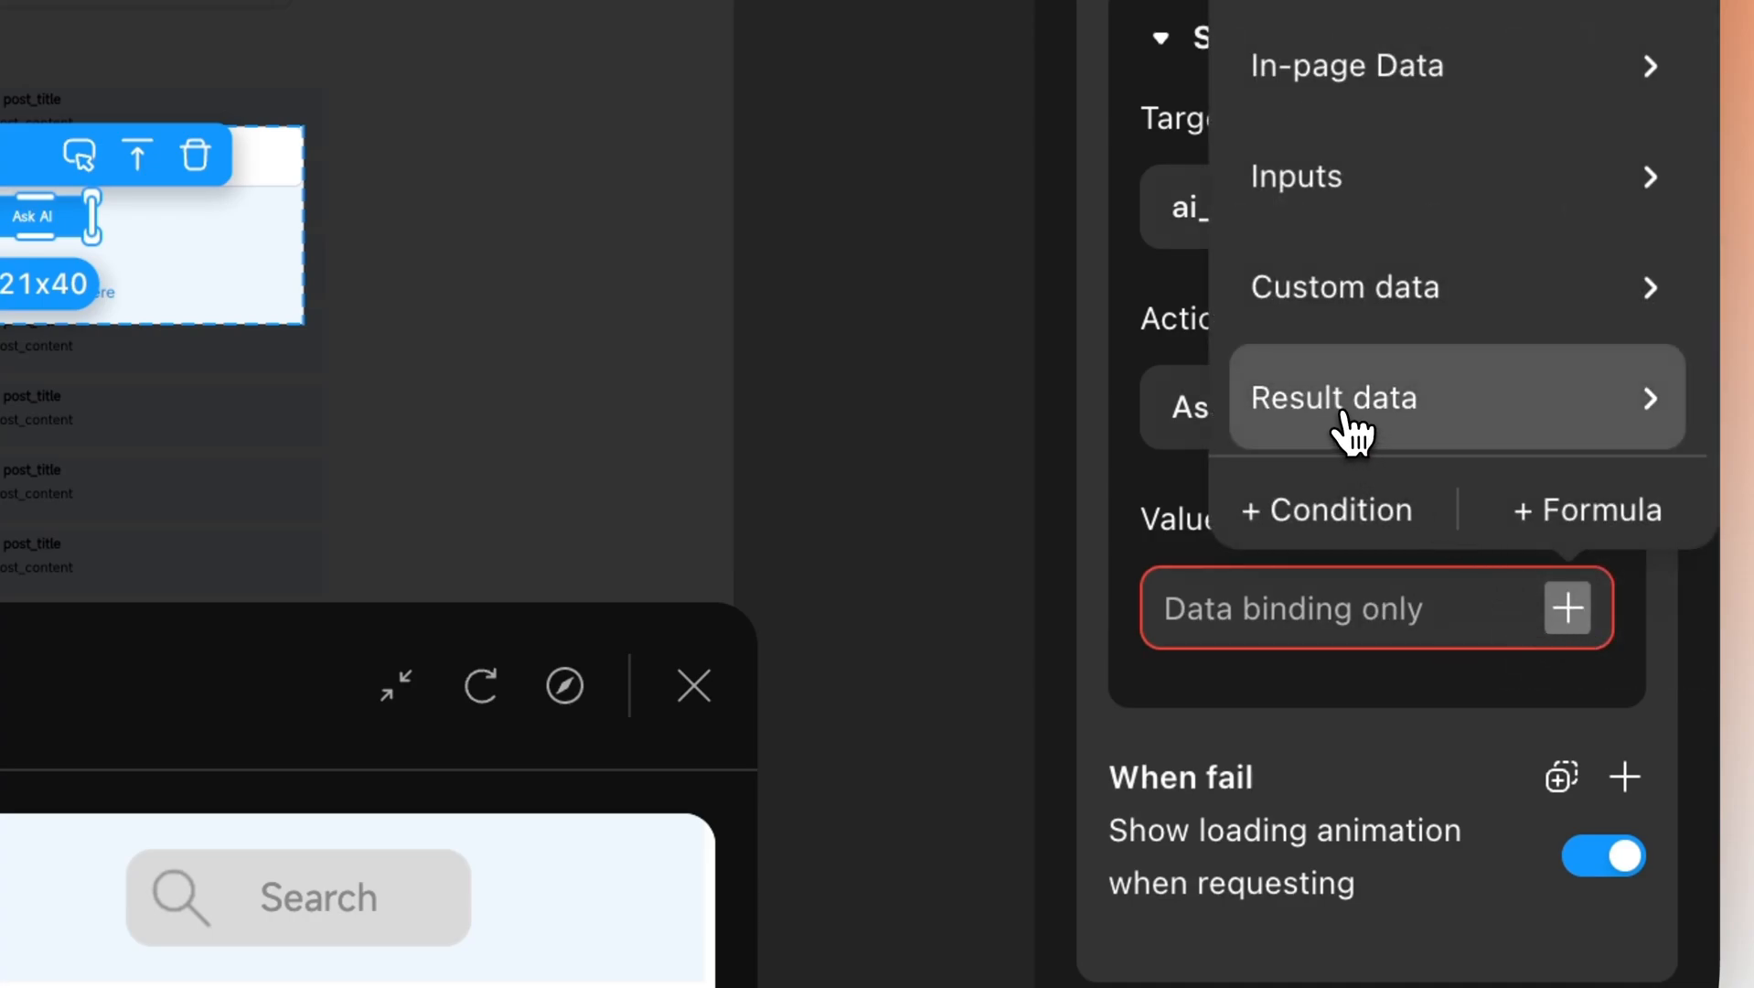
{"action": "mouse_move", "coordinate": [1352, 432]}
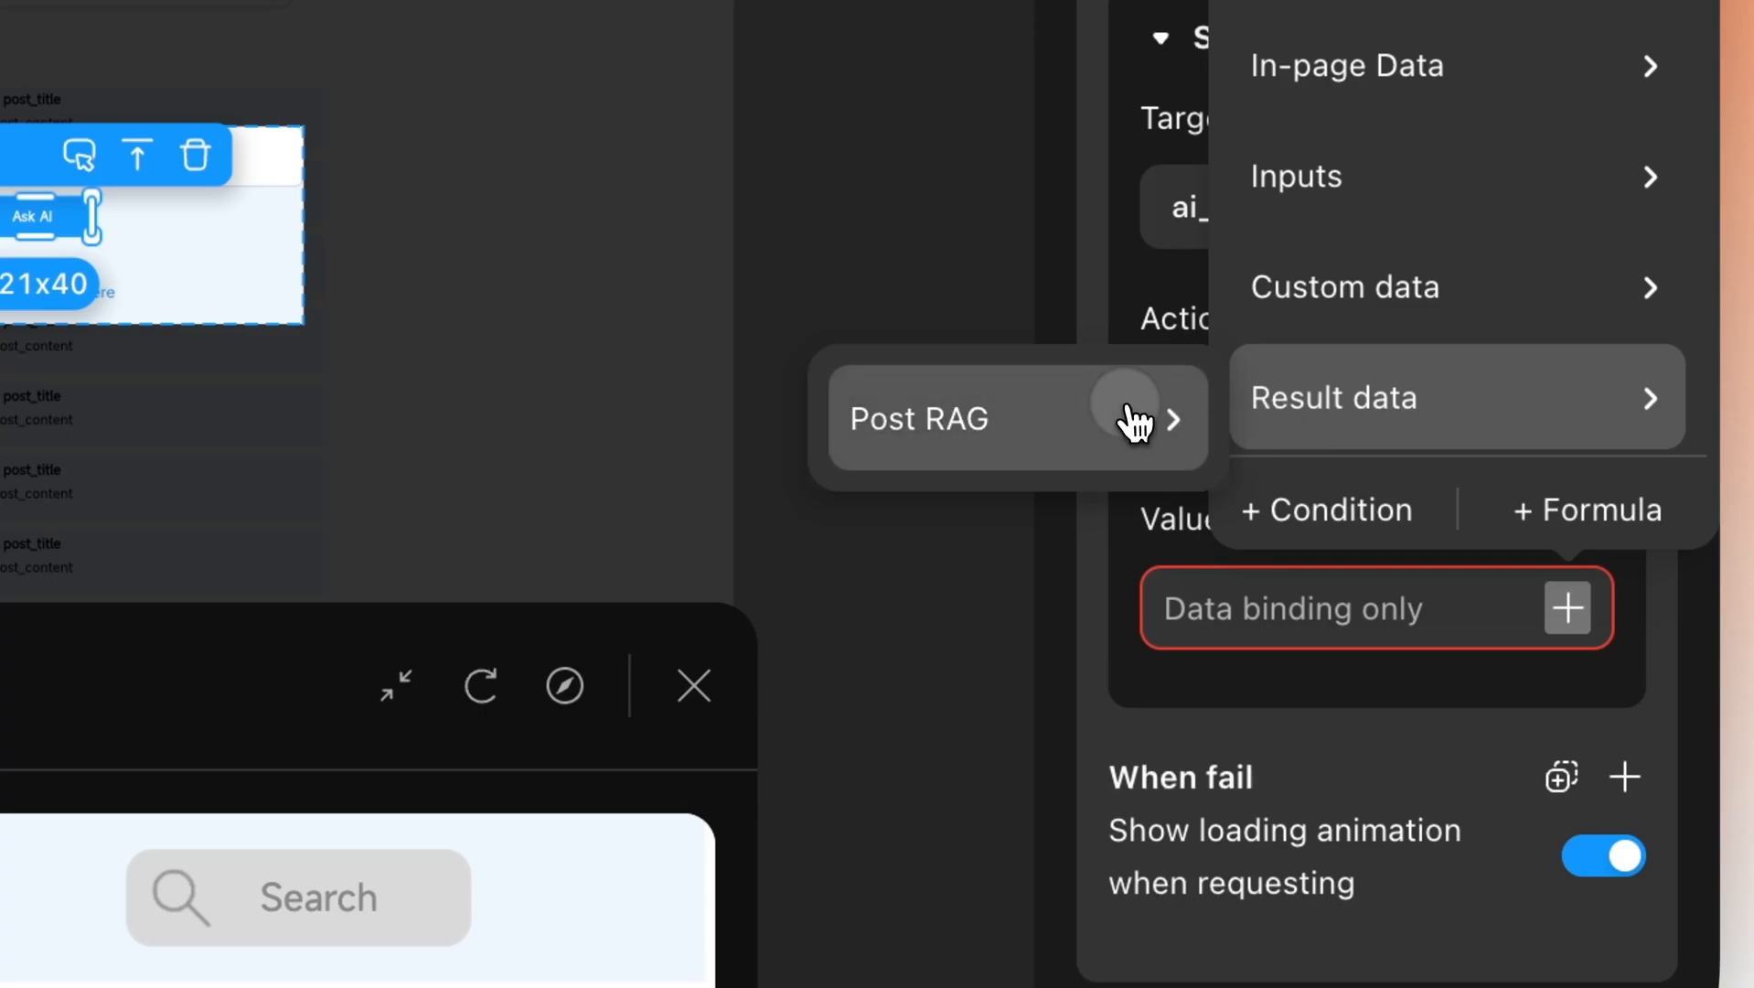
{"action": "mouse_move", "coordinate": [1135, 419]}
{"action": "mouse_move", "coordinate": [1302, 571]}
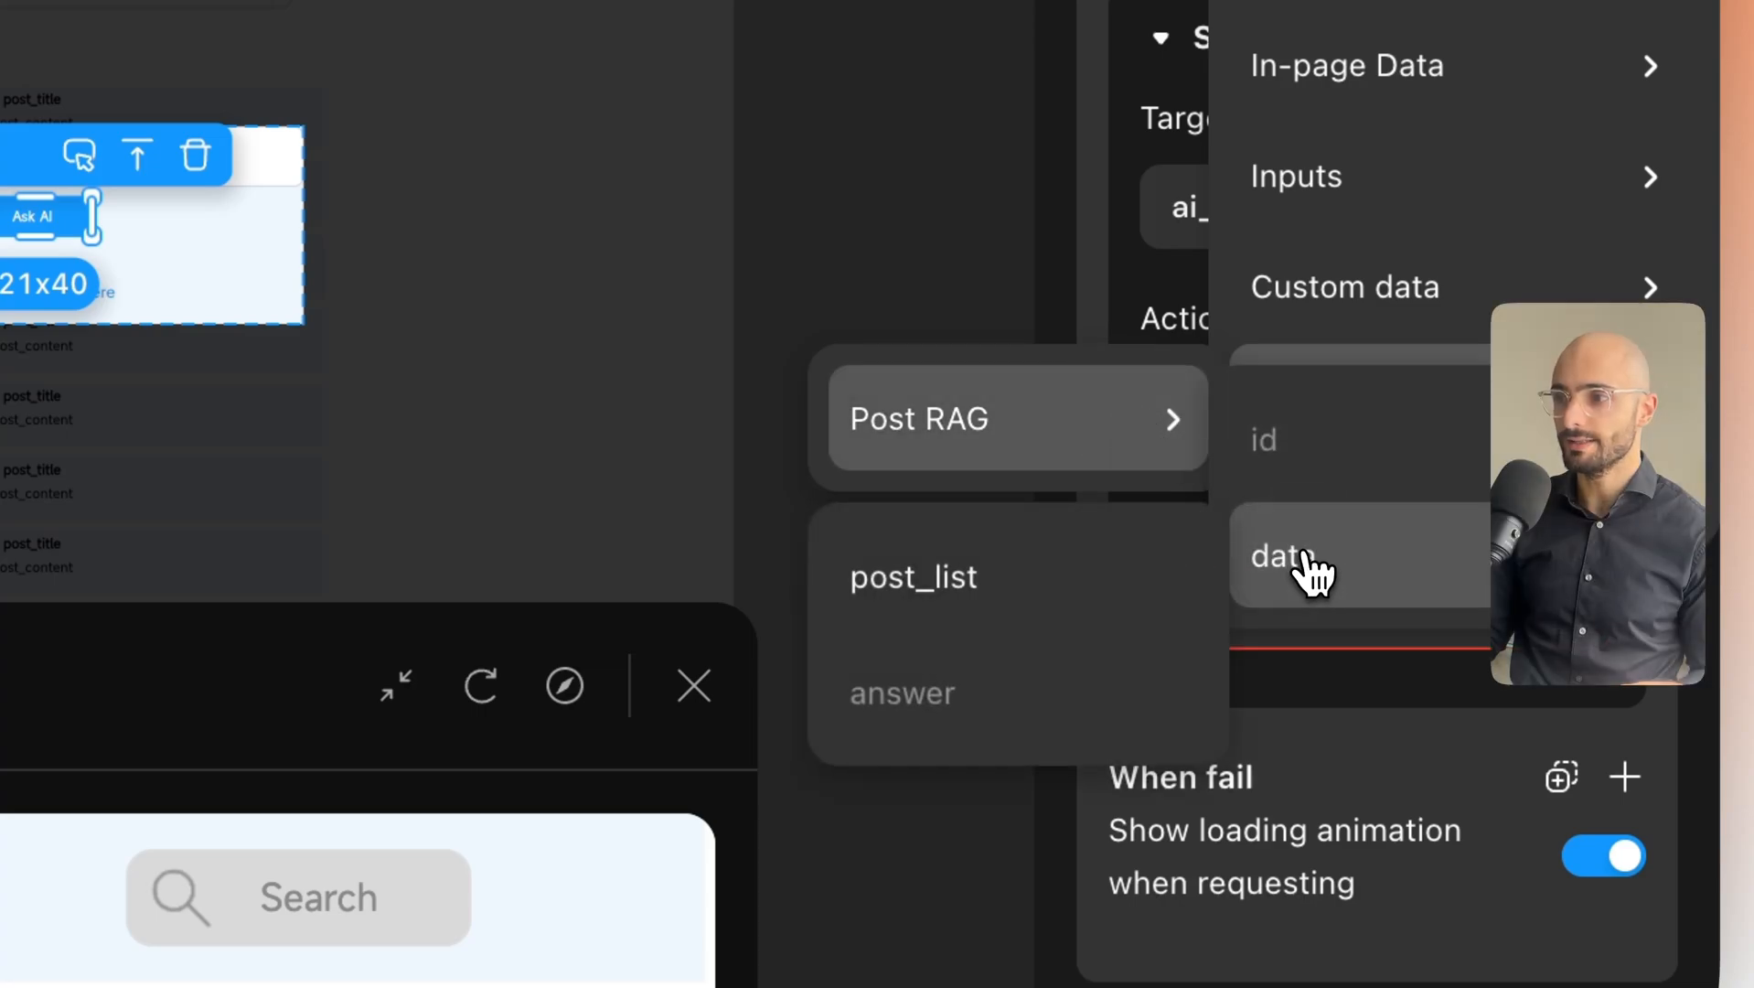
{"action": "left_click", "coordinate": [1029, 594]}
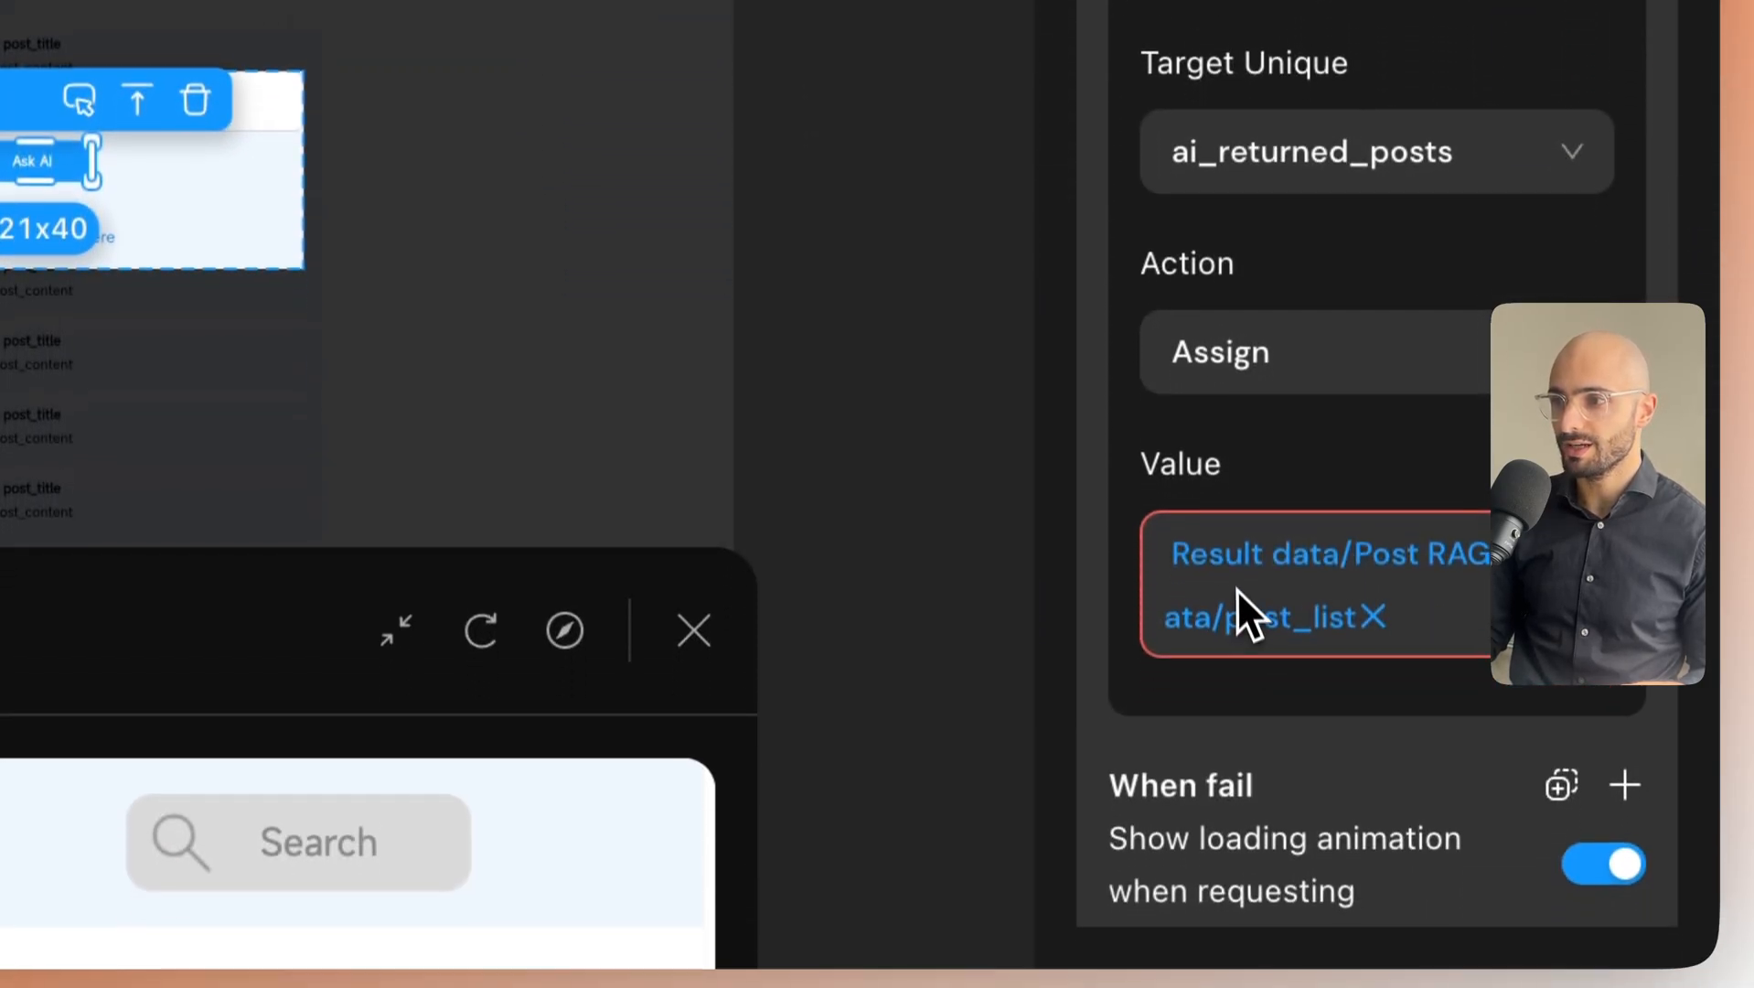
{"action": "left_click", "coordinate": [1239, 686]}
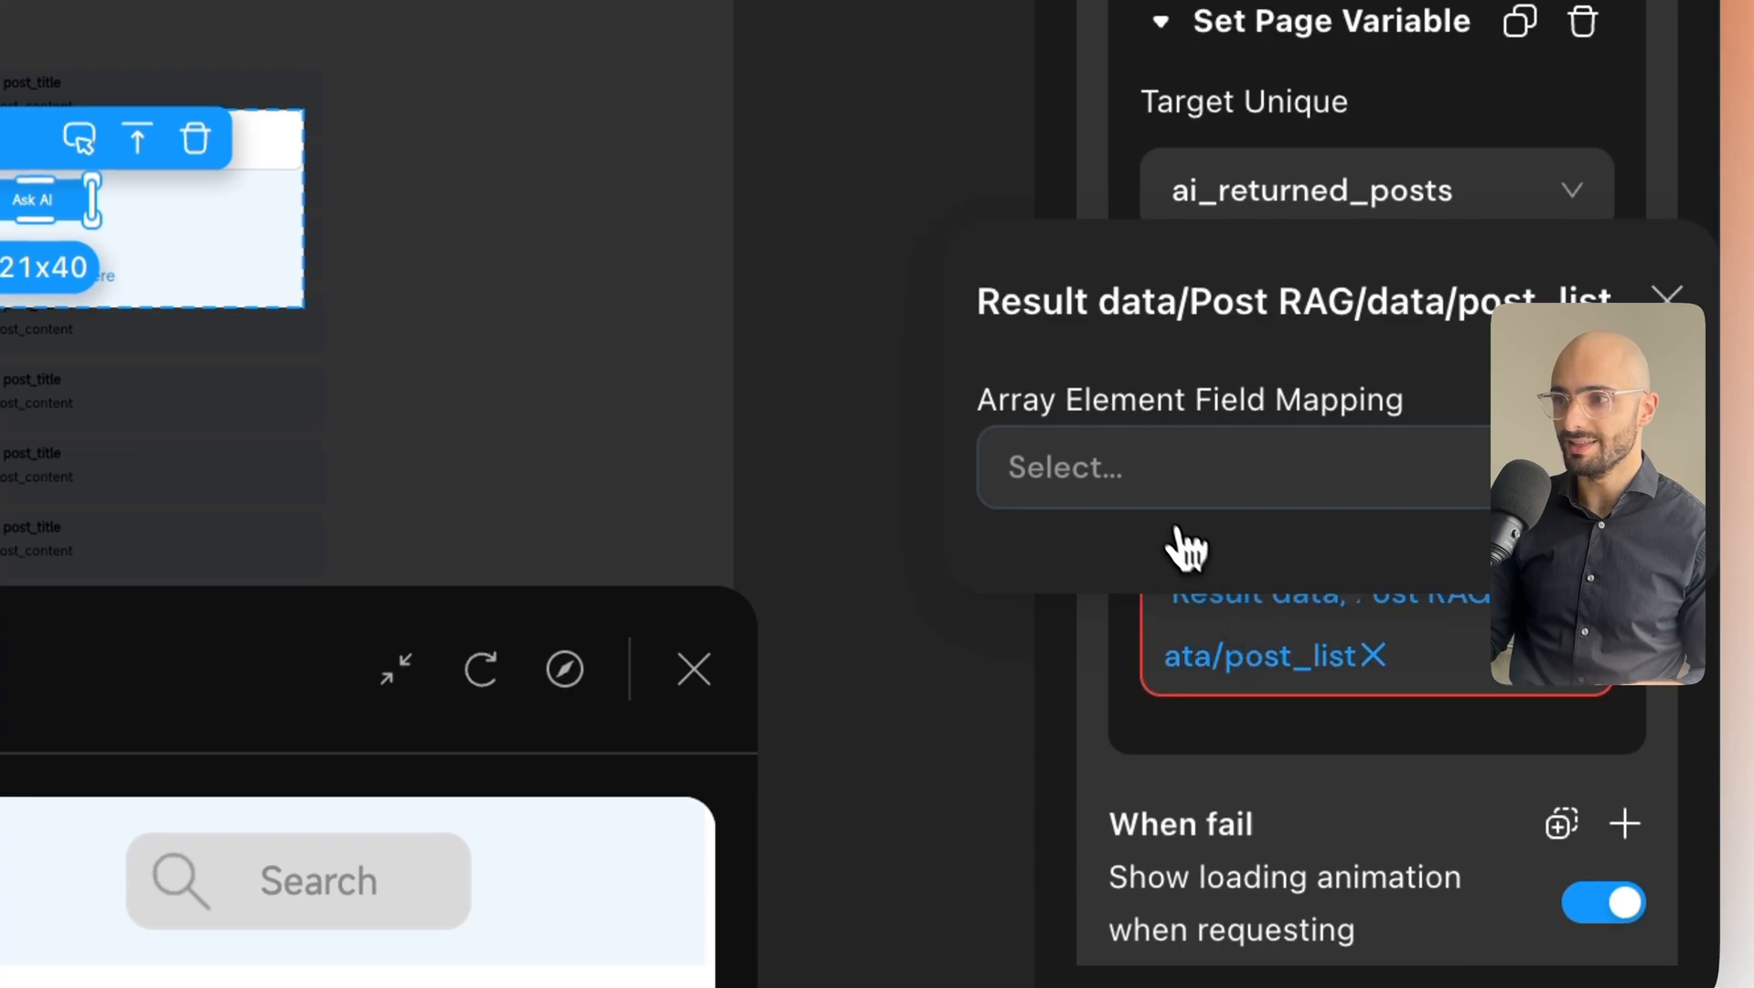
{"action": "left_click", "coordinate": [1144, 485]}
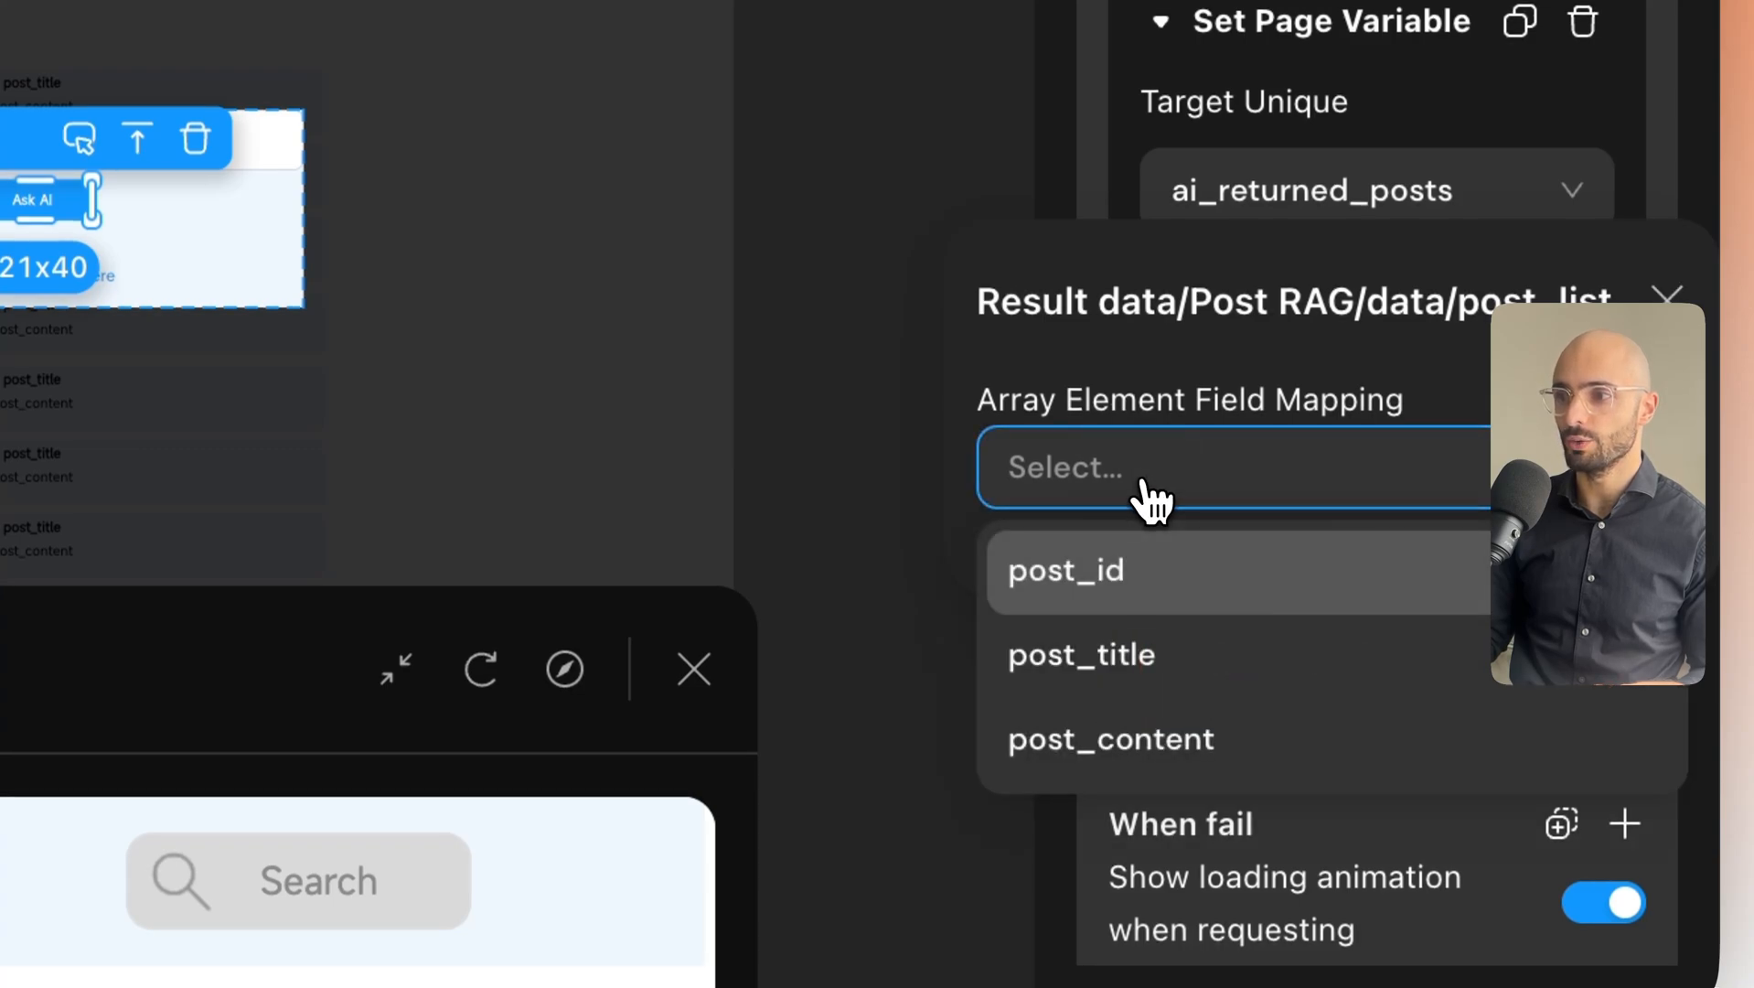
{"action": "left_click", "coordinate": [1165, 612]}
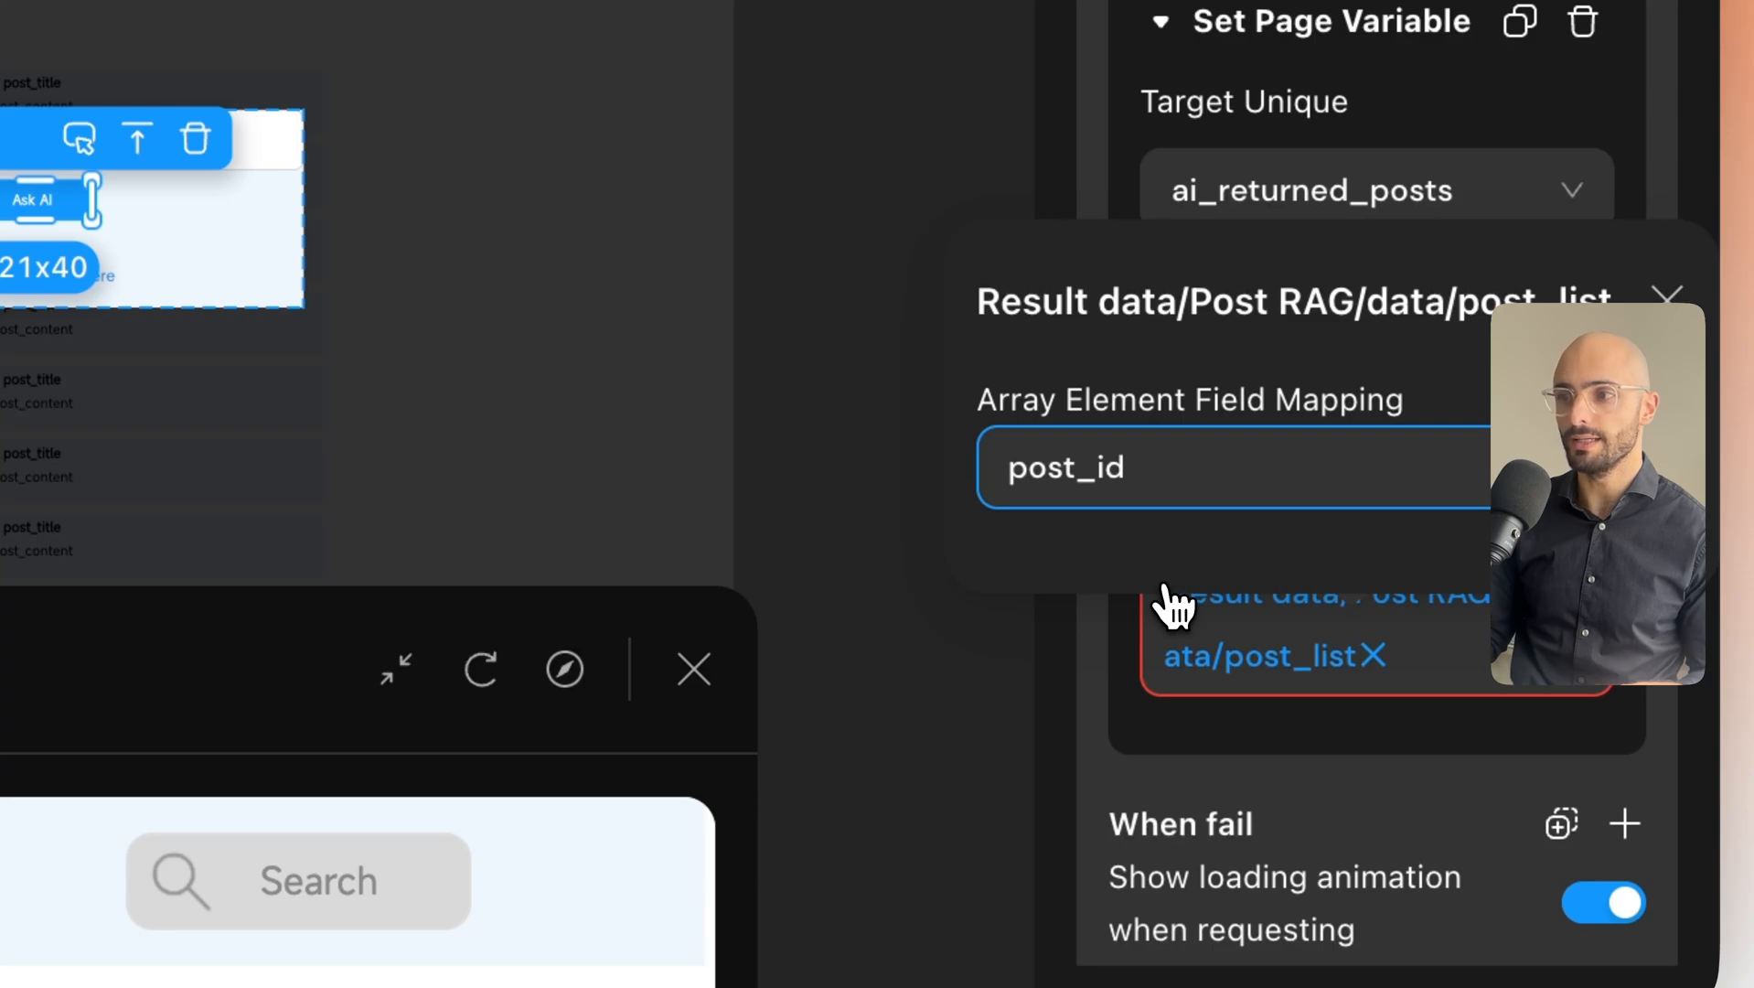
{"action": "left_click", "coordinate": [1667, 297]}
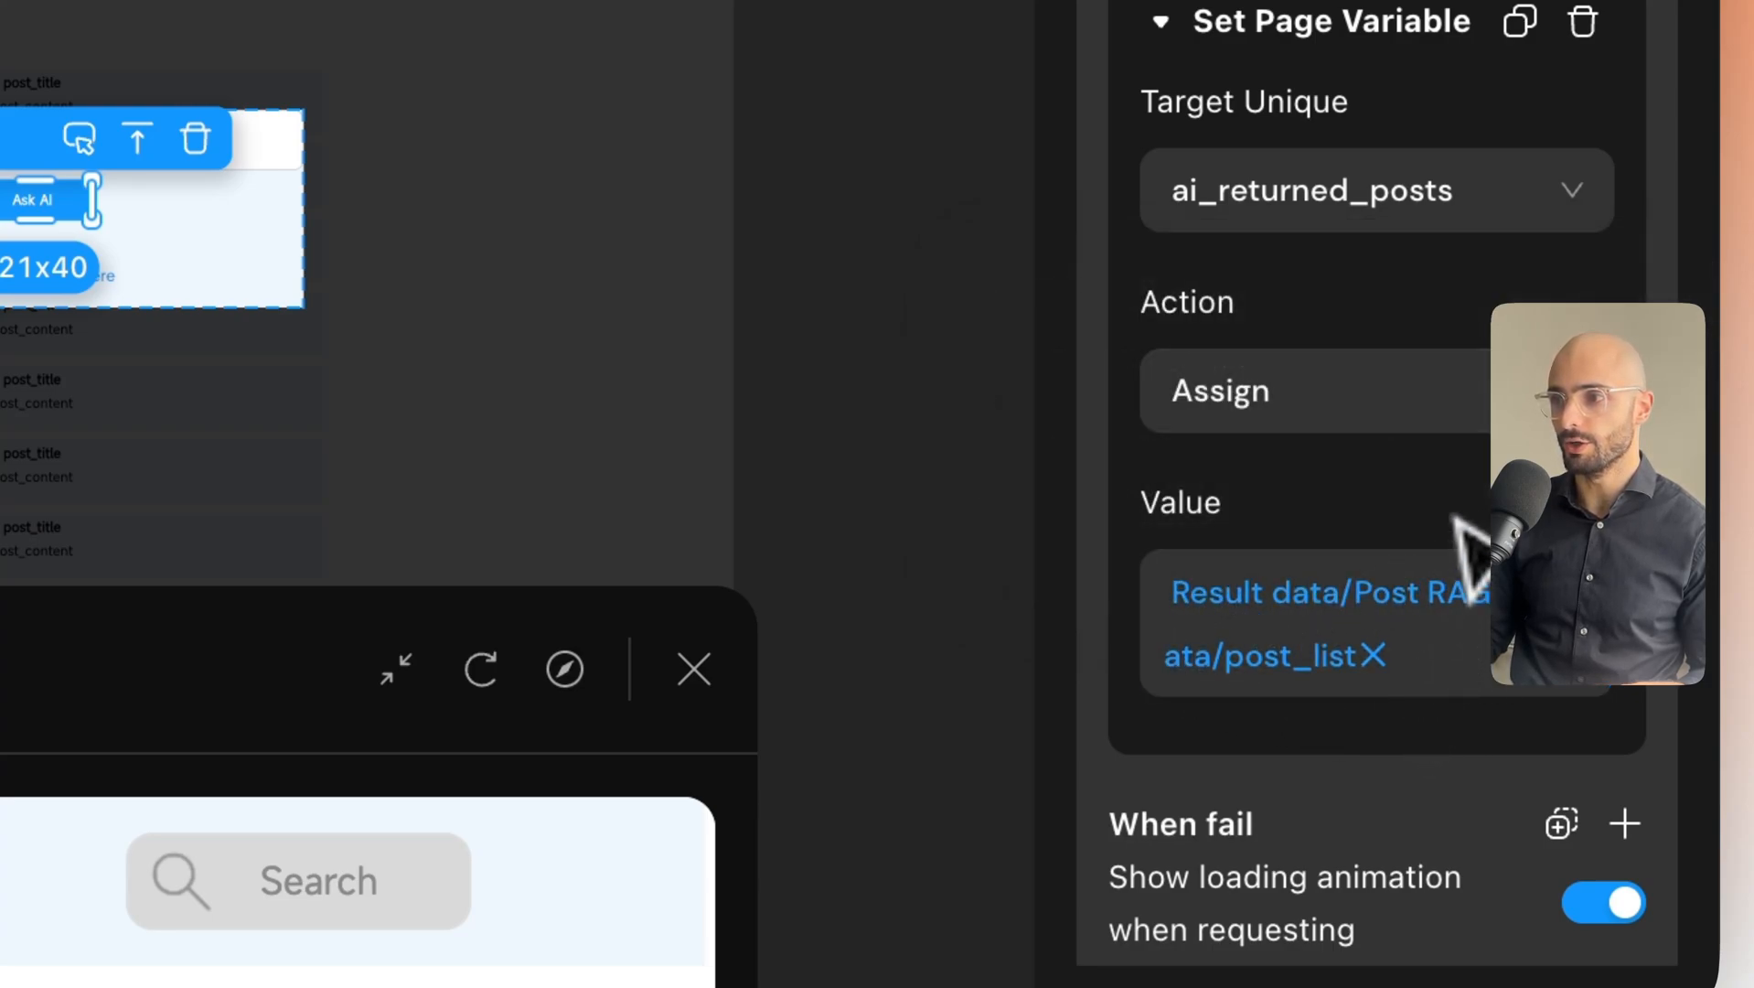
{"action": "scroll", "coordinate": [1445, 495], "scroll_direction": "down", "scroll_amount": 1}
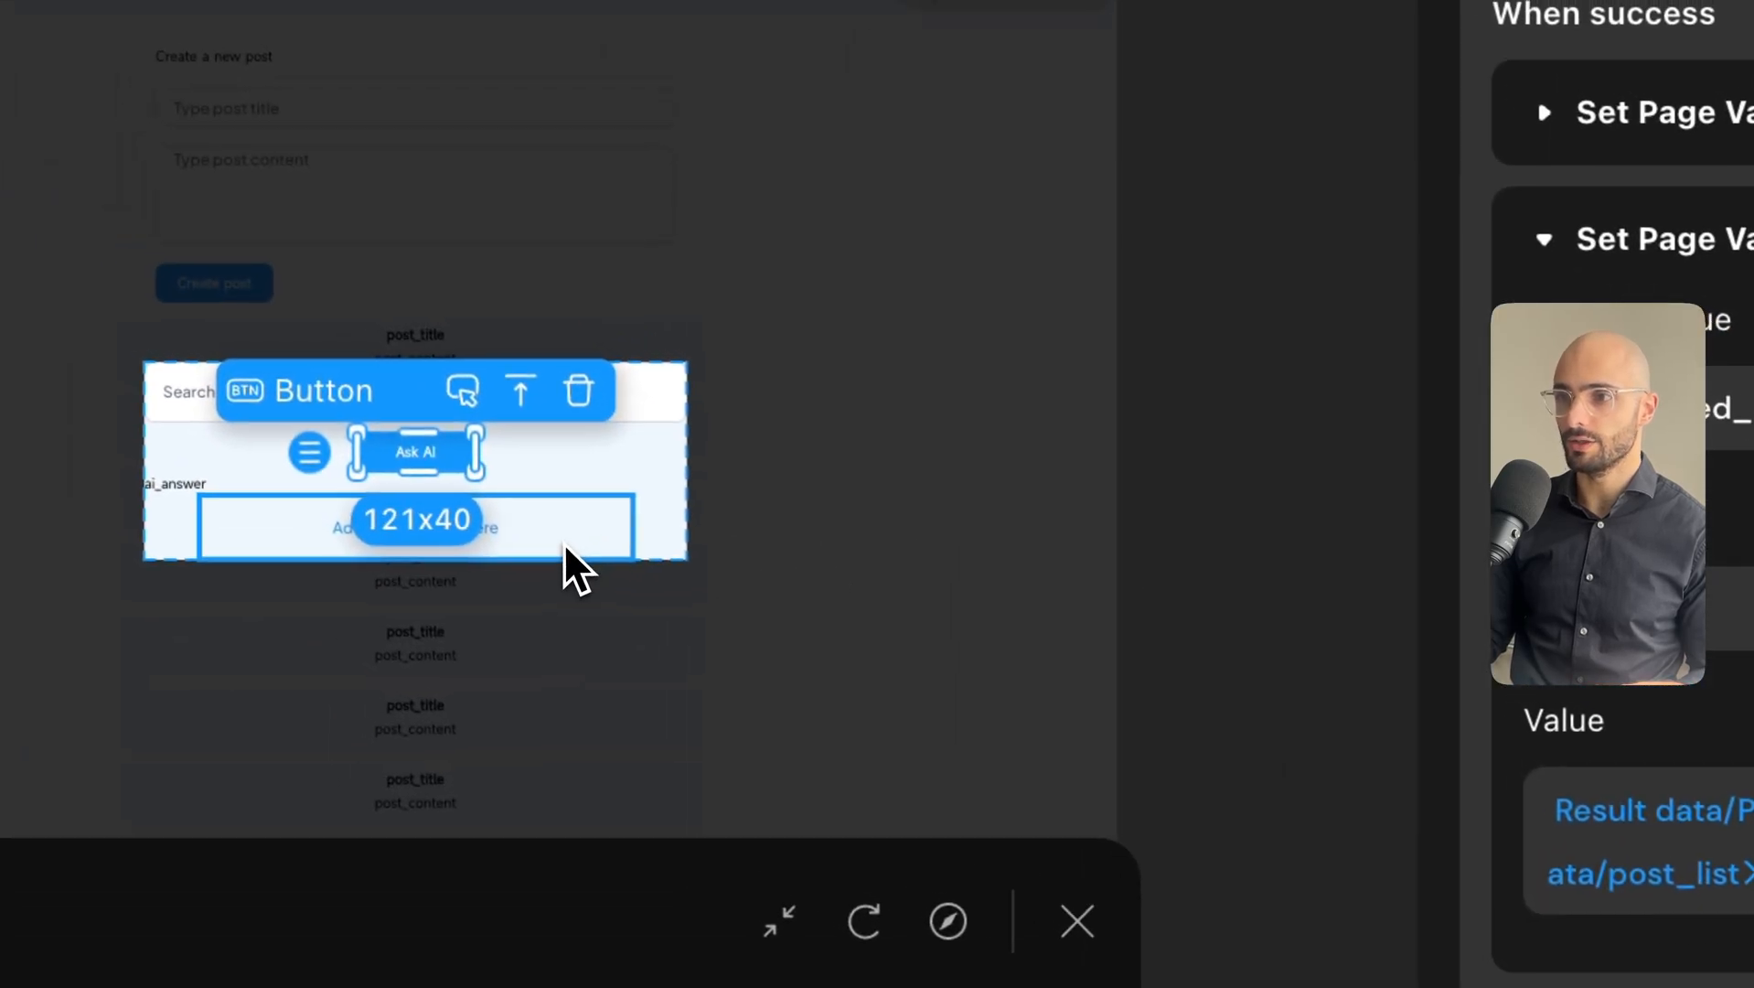
{"action": "left_click", "coordinate": [513, 546]}
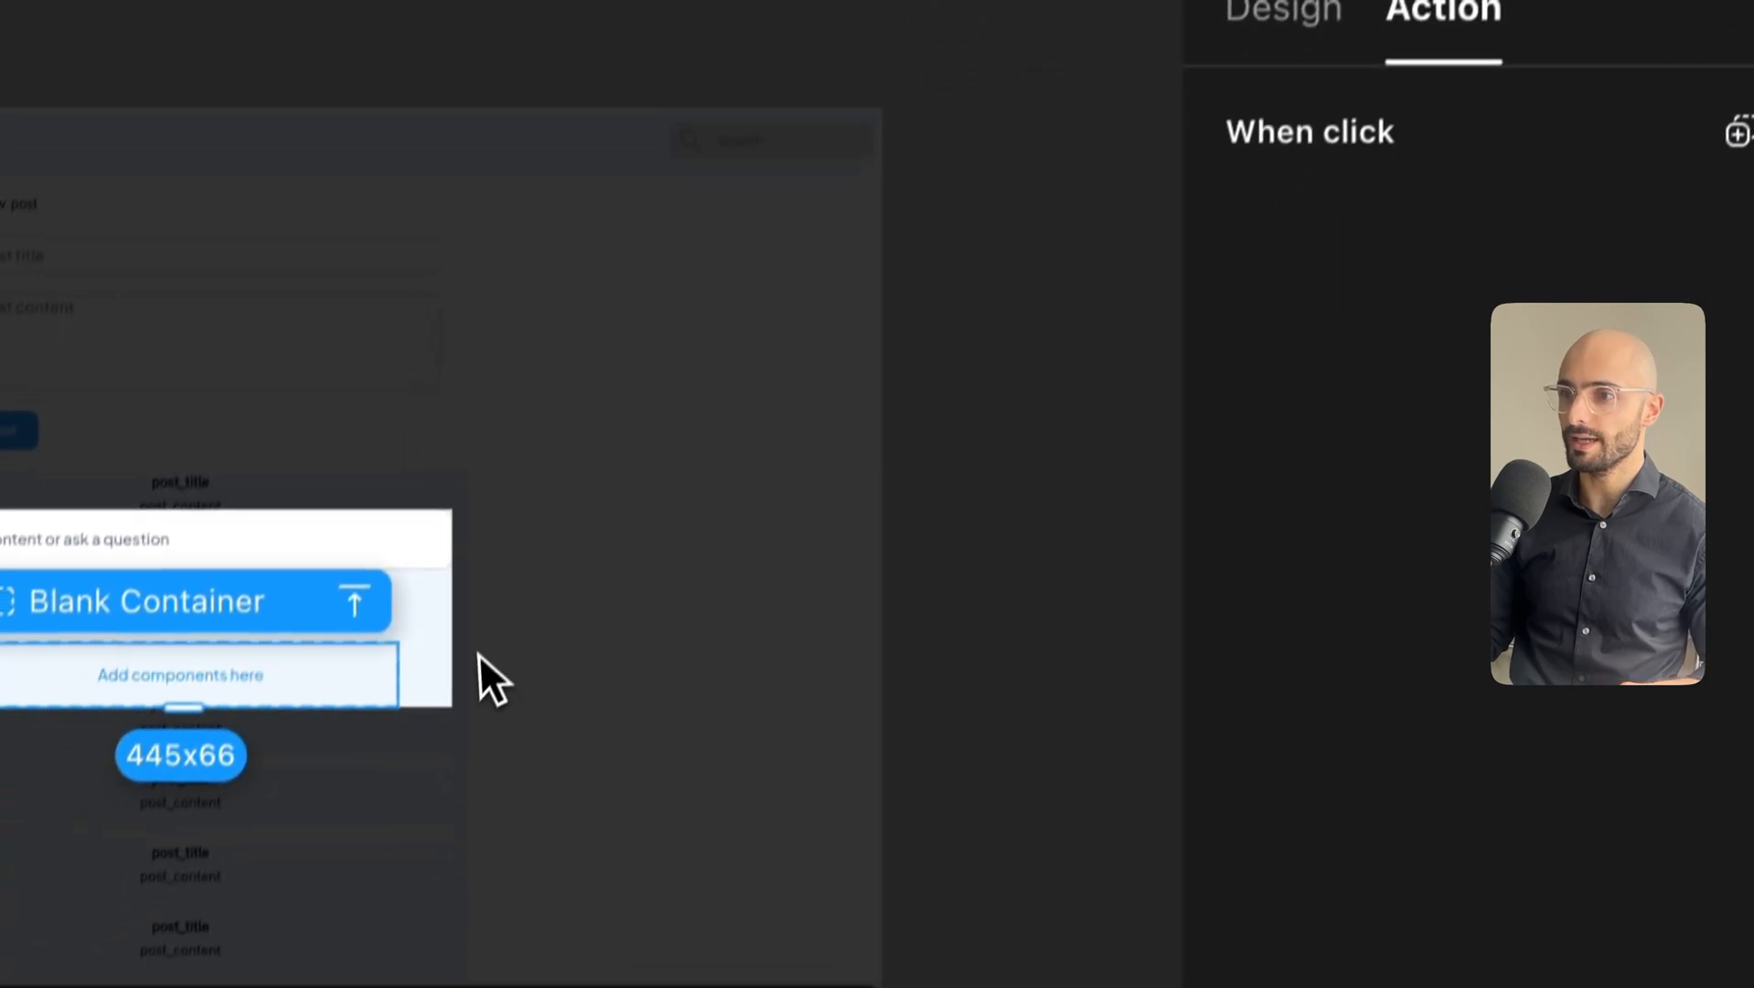
{"action": "left_click", "coordinate": [482, 631]}
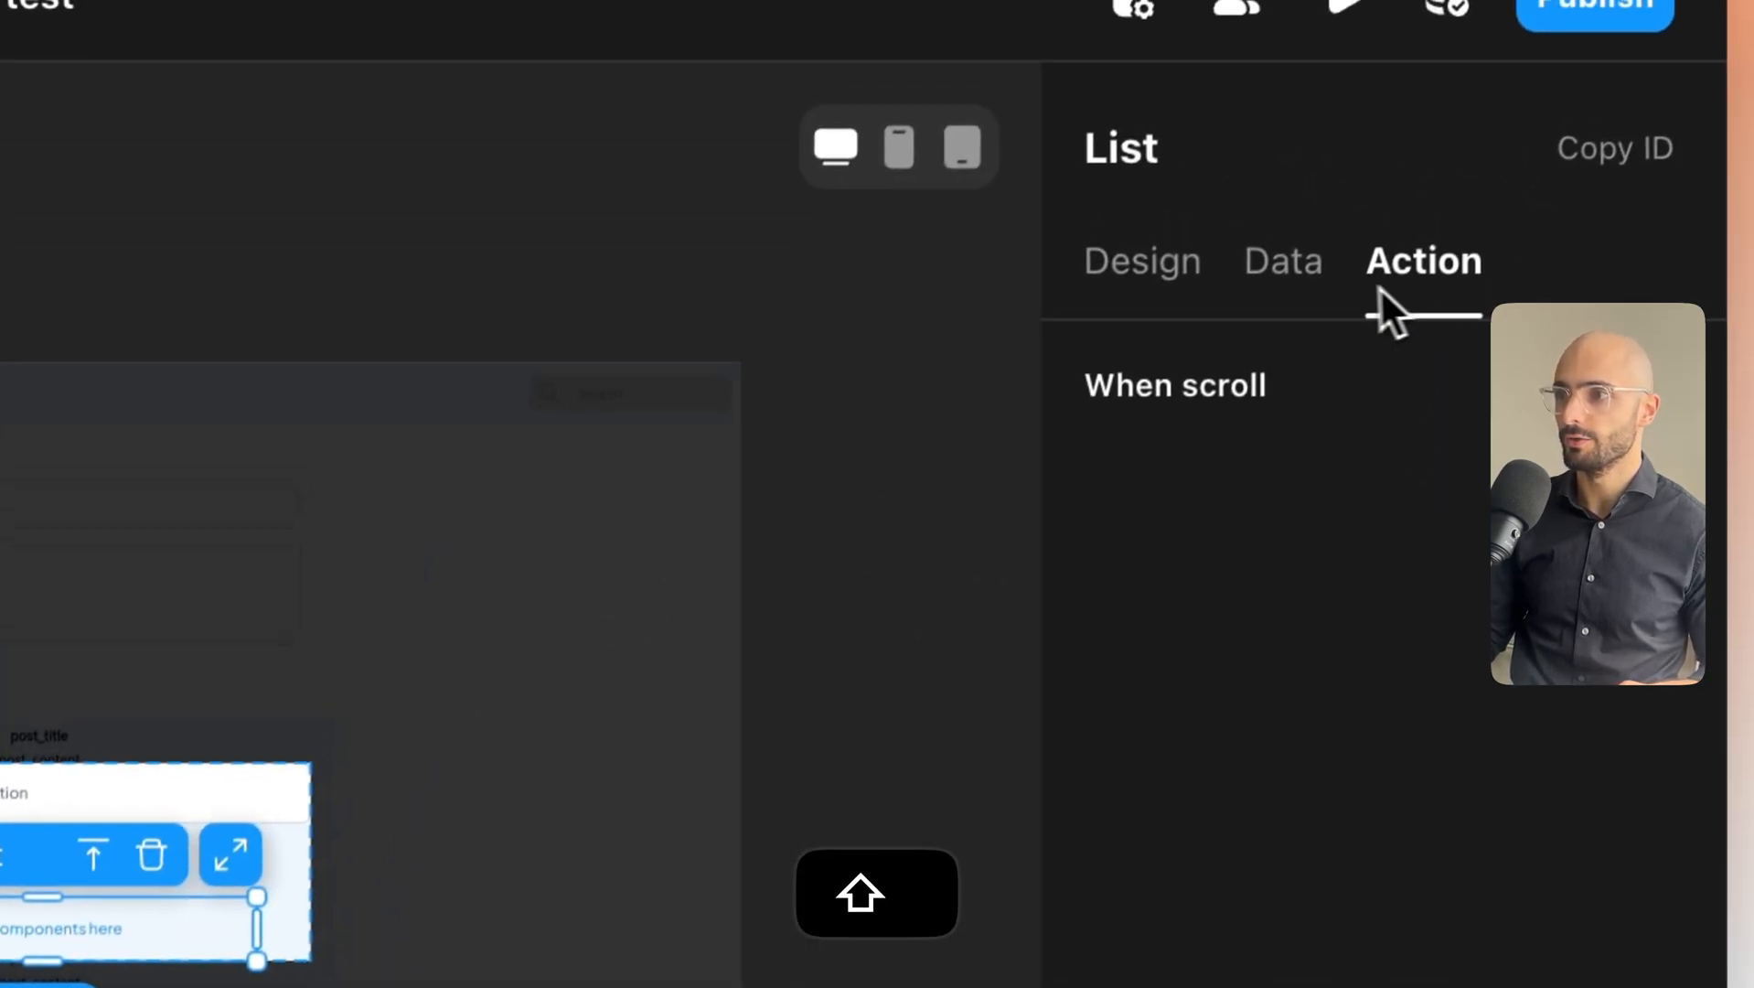
Add a text element to the list container, with its content bound to each item's post_title.
{"action": "left_click", "coordinate": [1303, 298]}
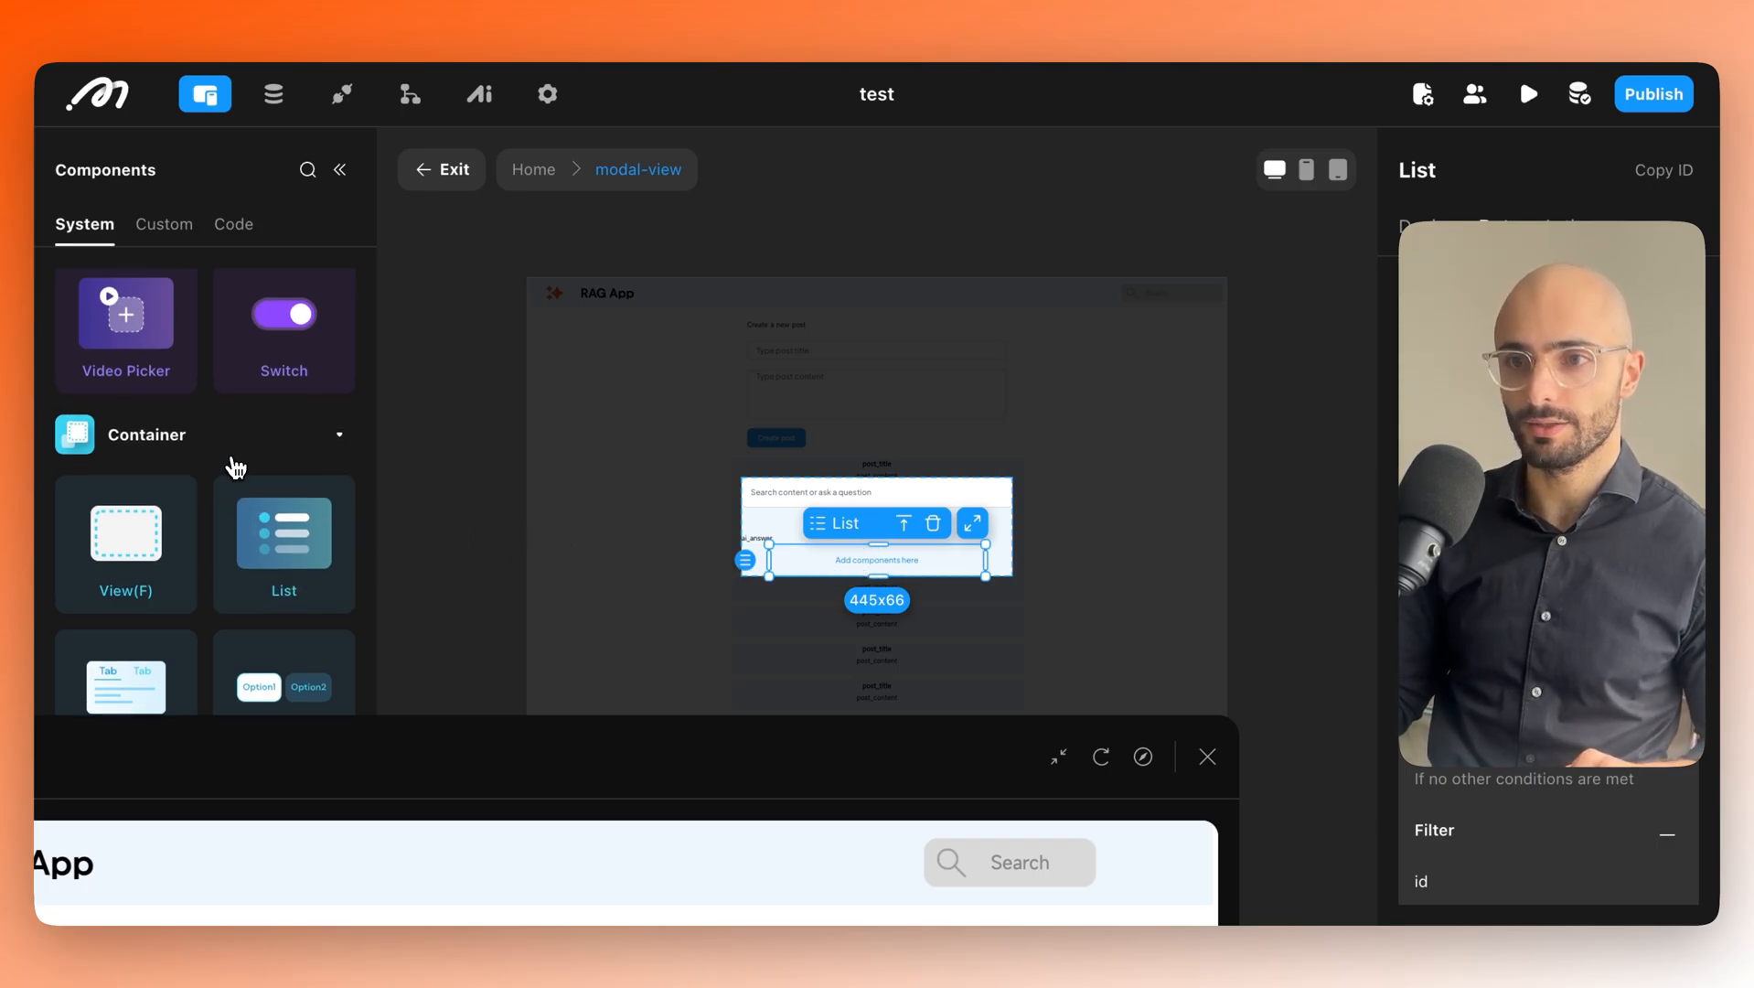
{"action": "scroll", "coordinate": [239, 478], "scroll_direction": "up", "scroll_amount": 5}
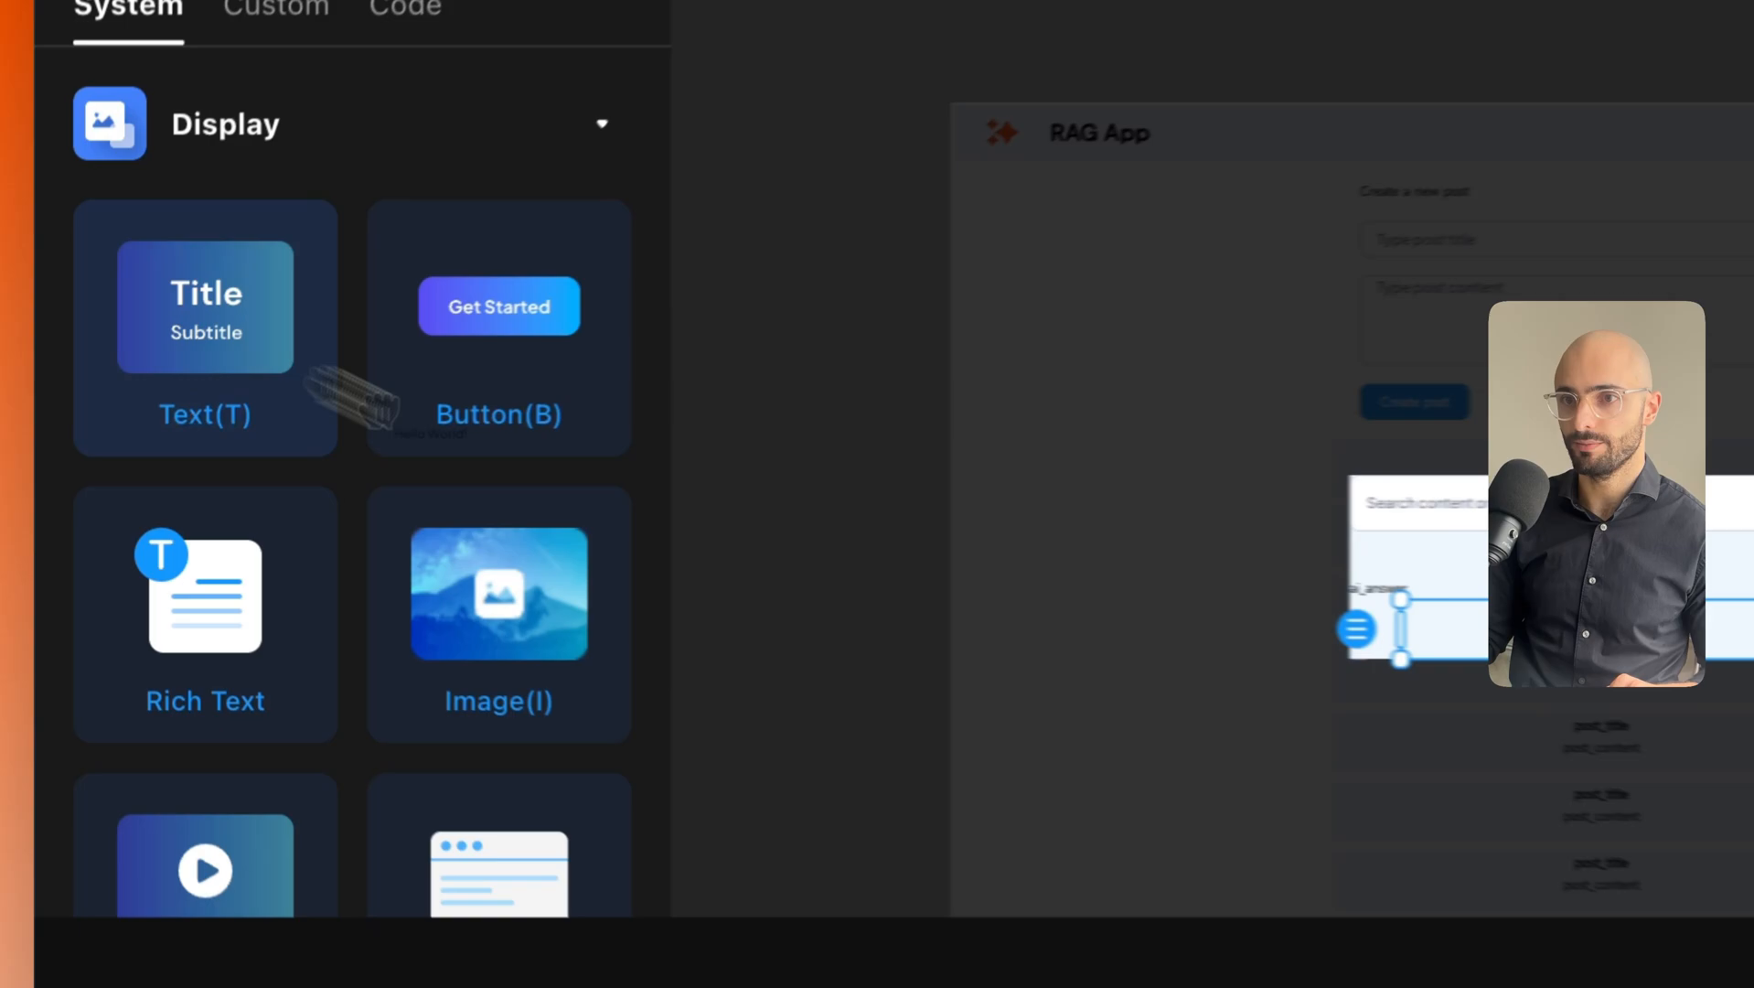
{"action": "left_click_drag", "start_coordinate": [352, 399], "coordinate": [1507, 639]}
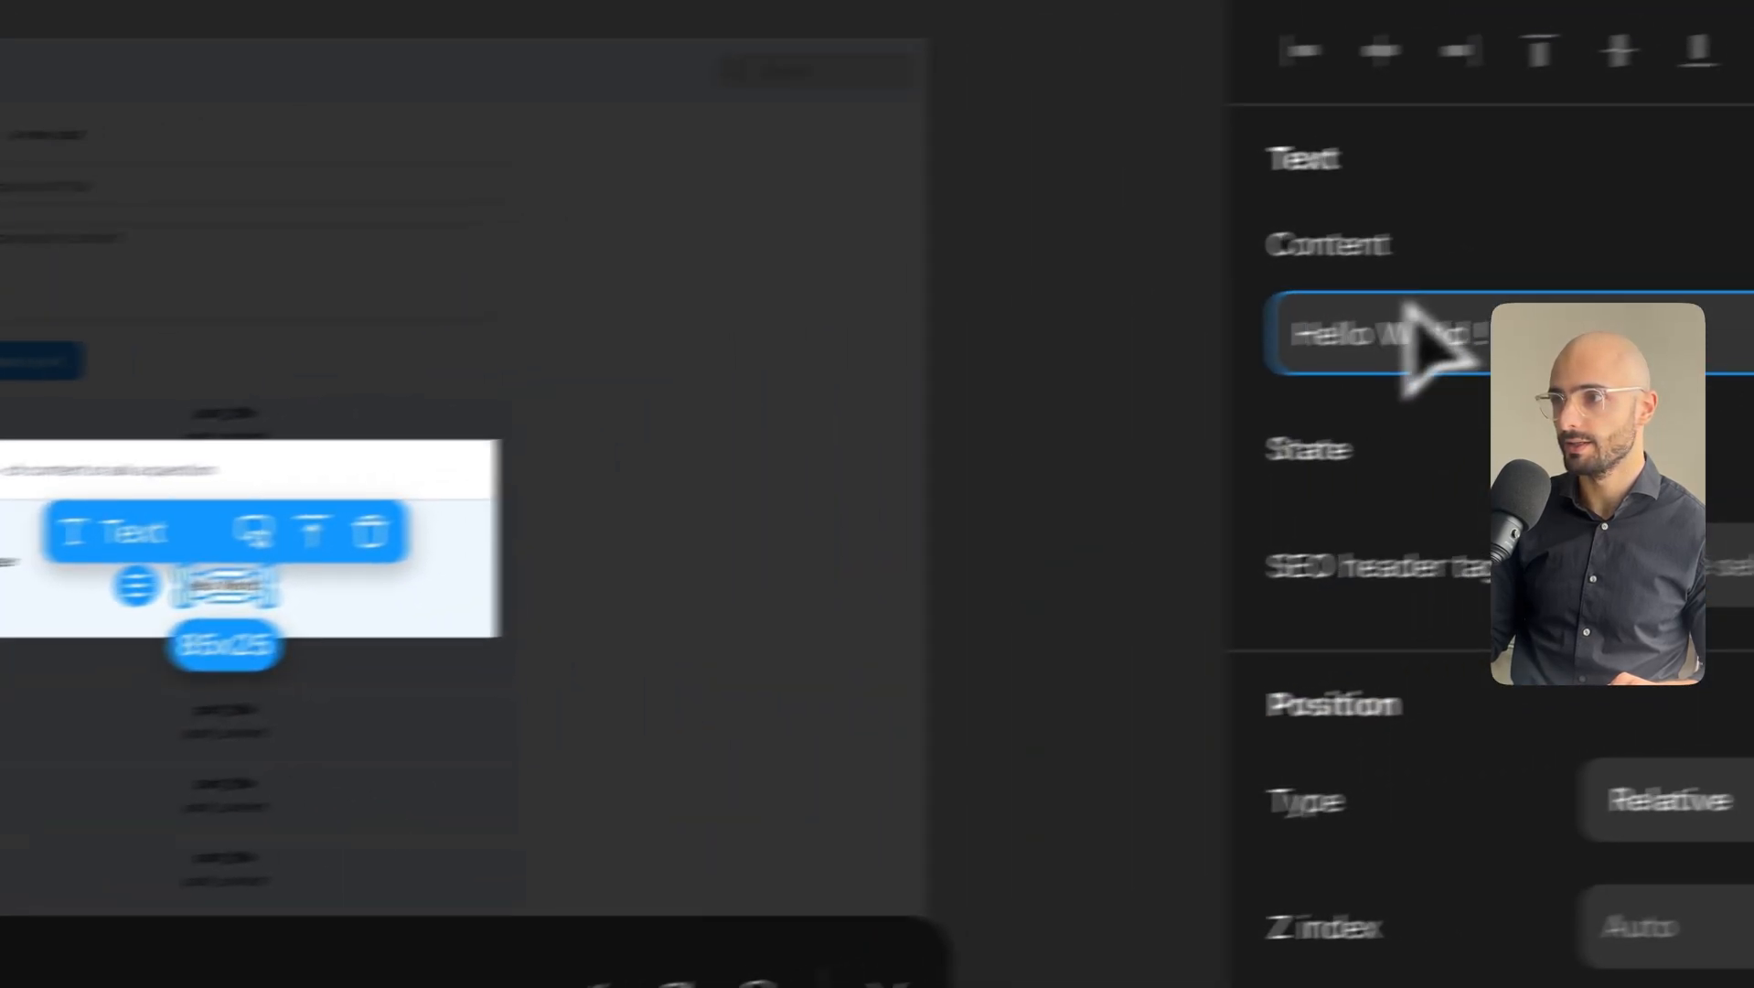
{"action": "left_click", "coordinate": [1363, 357]}
{"action": "key", "text": "BackSpace"}
{"action": "key", "text": "BackSpace"}
{"action": "key", "text": "BackSpace"}
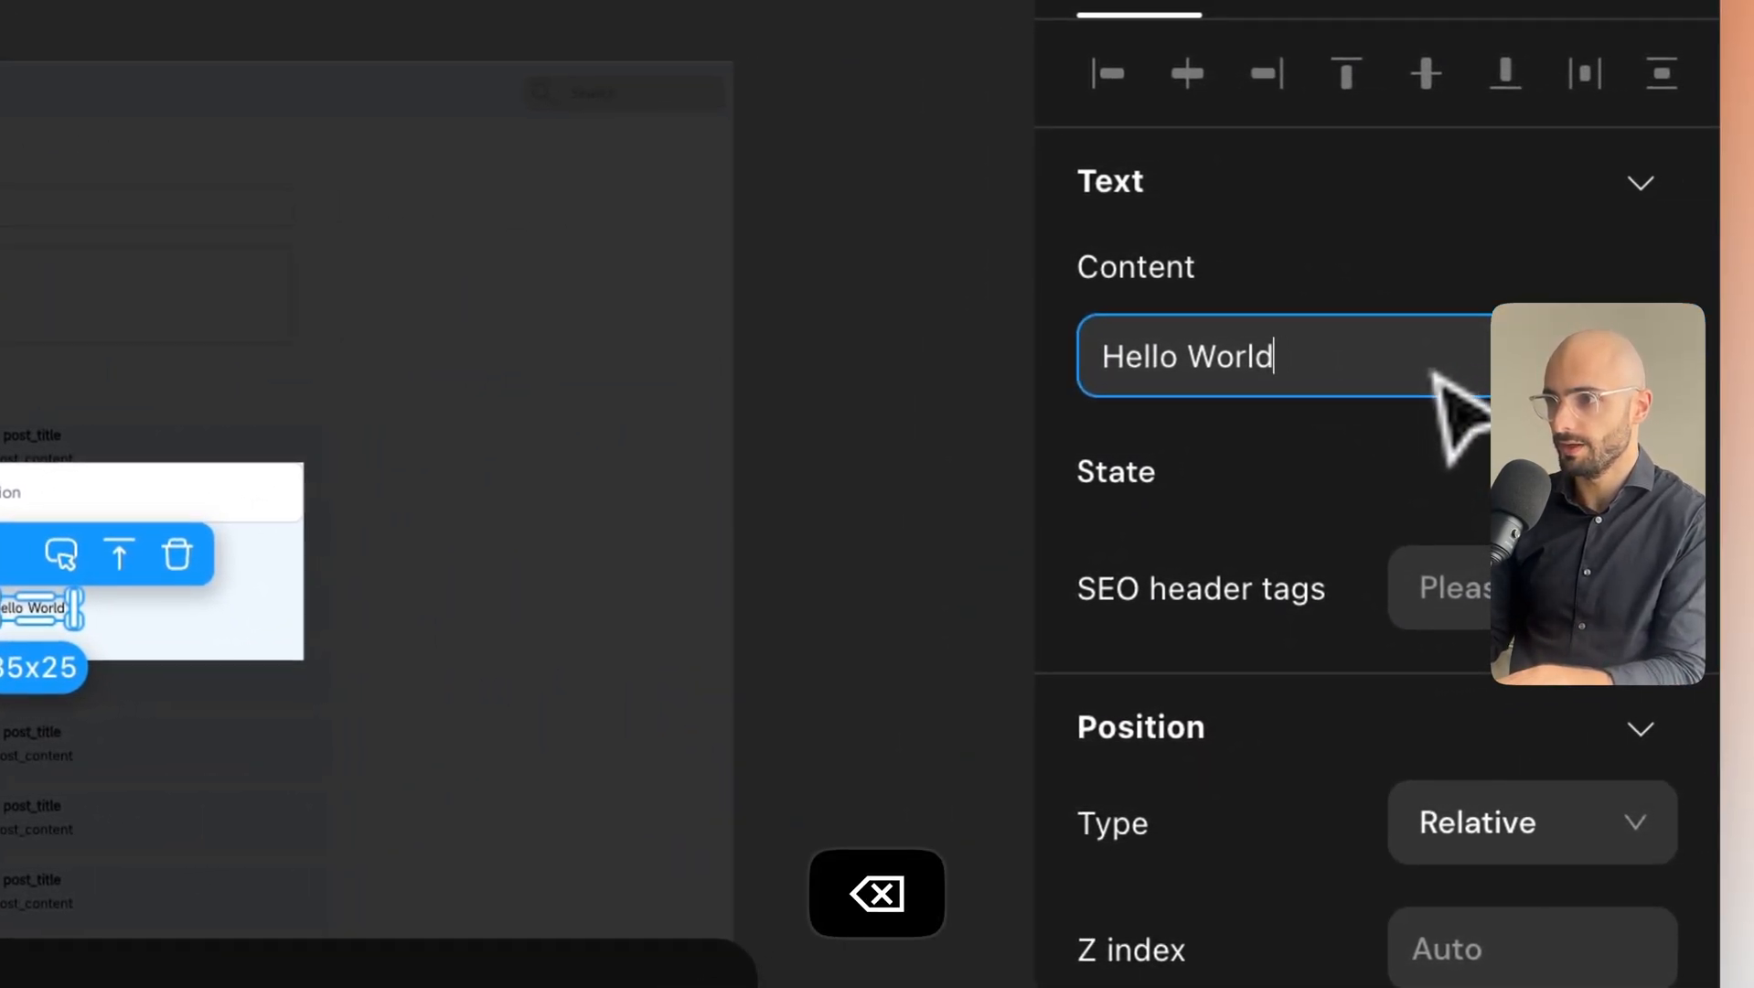
{"action": "key", "text": "BackSpace"}
{"action": "key", "text": "BackSpace"}
{"action": "key", "text": "BackSpace"}
{"action": "key", "text": "BackSpace"}
{"action": "key", "text": "BackSpace"}
{"action": "left_click", "coordinate": [1626, 384]}
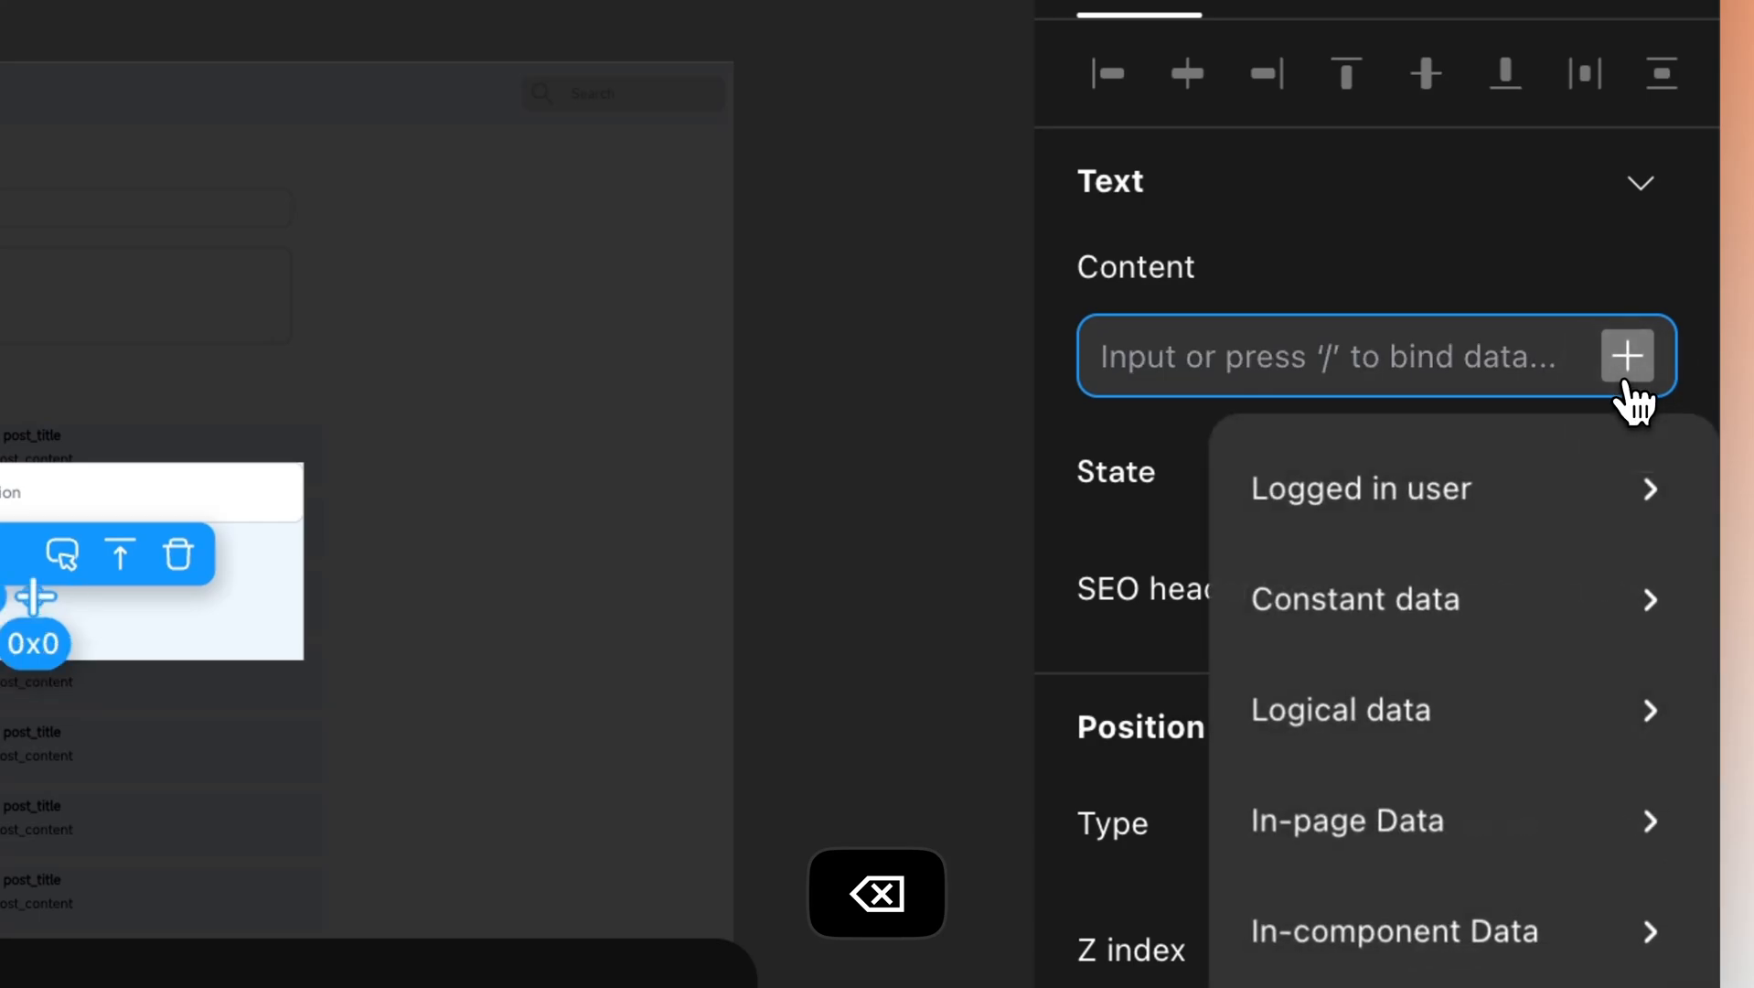
{"action": "mouse_move", "coordinate": [1371, 929]}
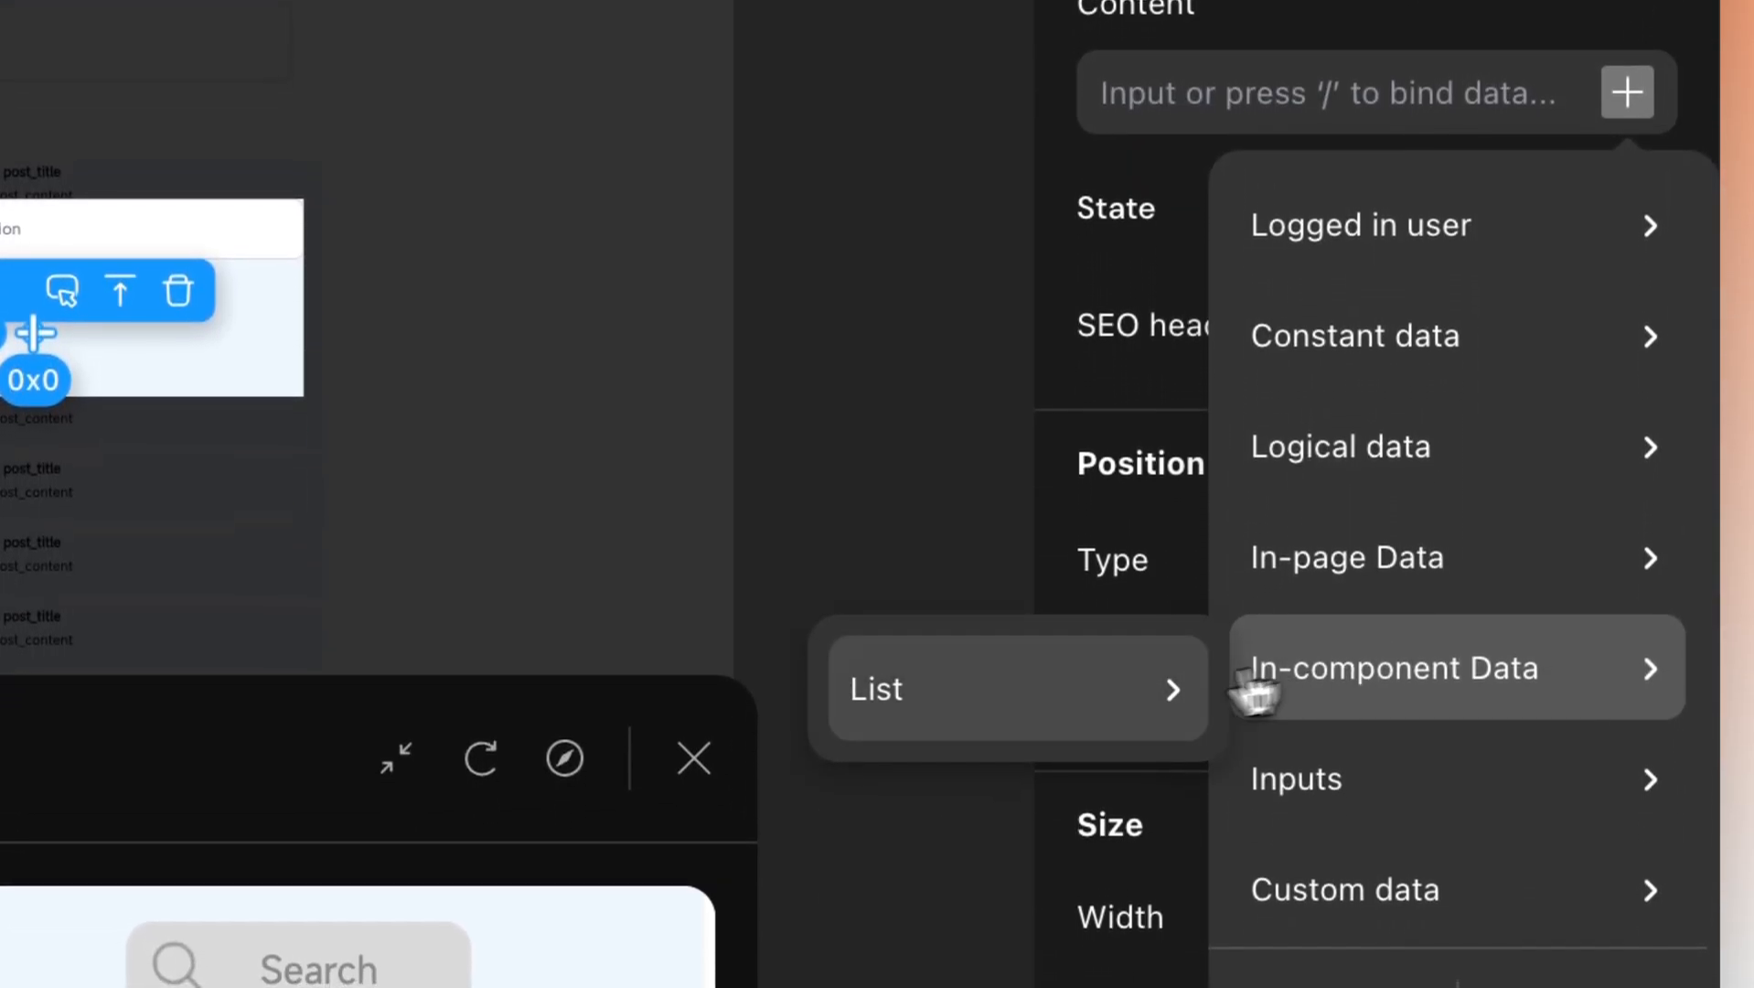
{"action": "mouse_move", "coordinate": [1116, 728]}
{"action": "mouse_move", "coordinate": [1359, 818]}
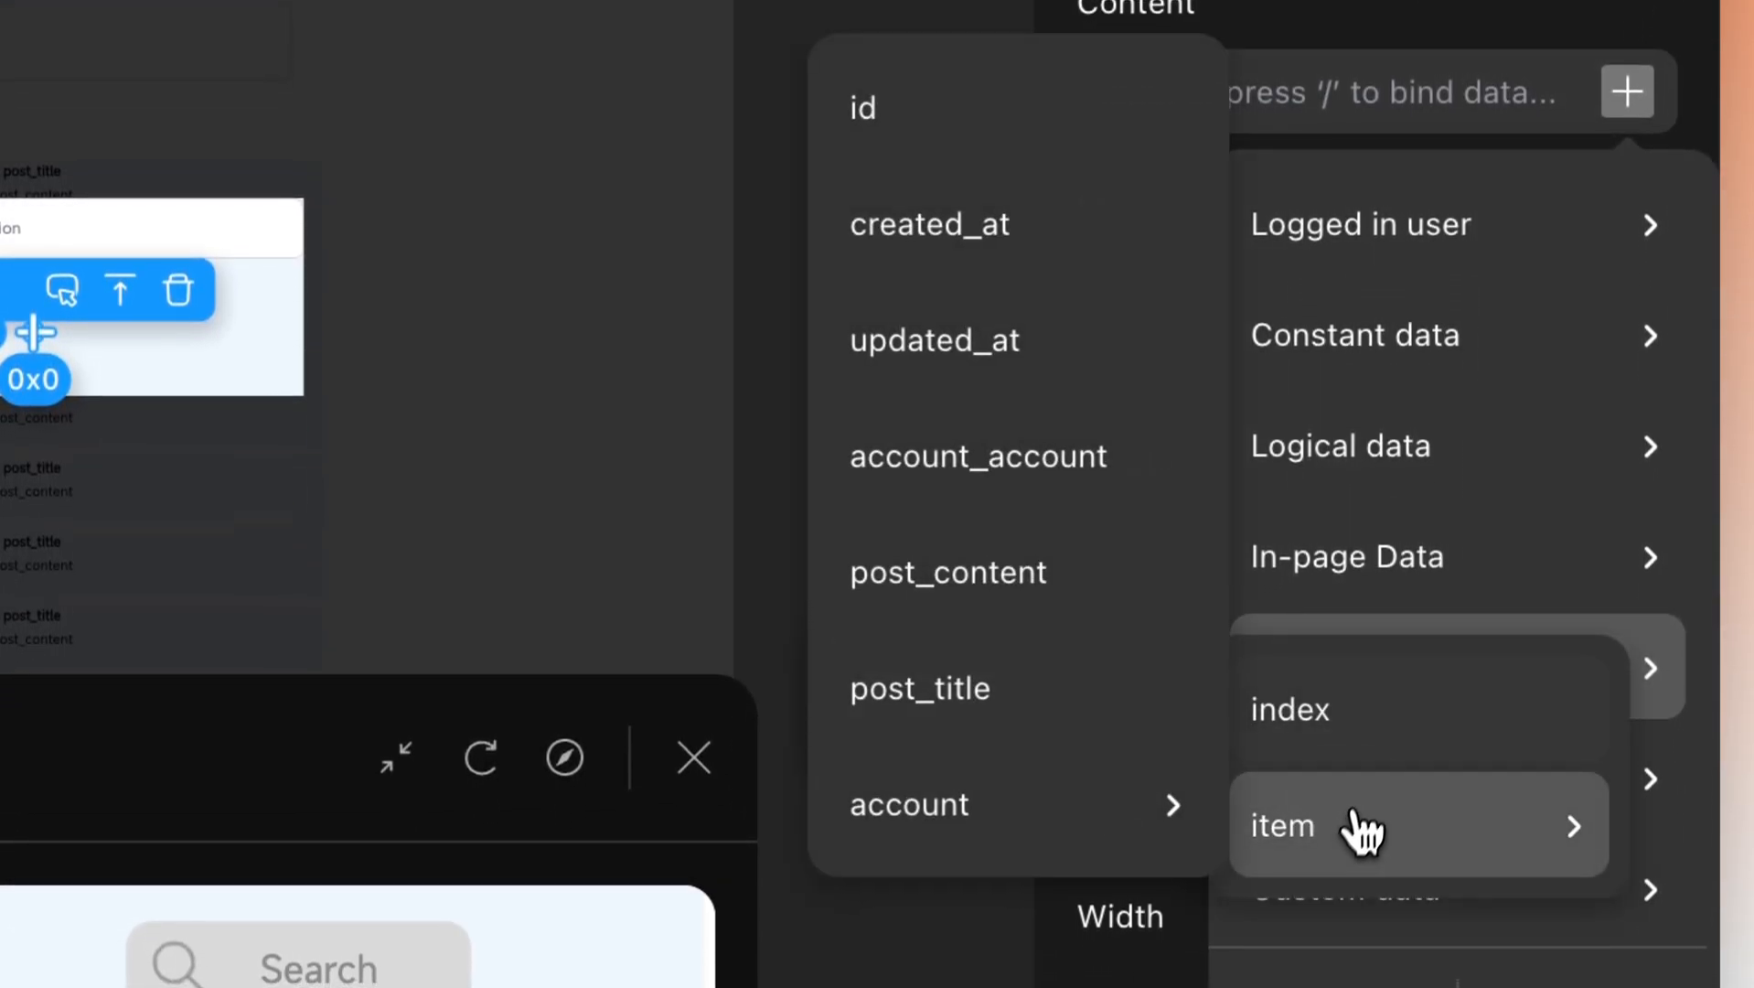
{"action": "left_click", "coordinate": [978, 732]}
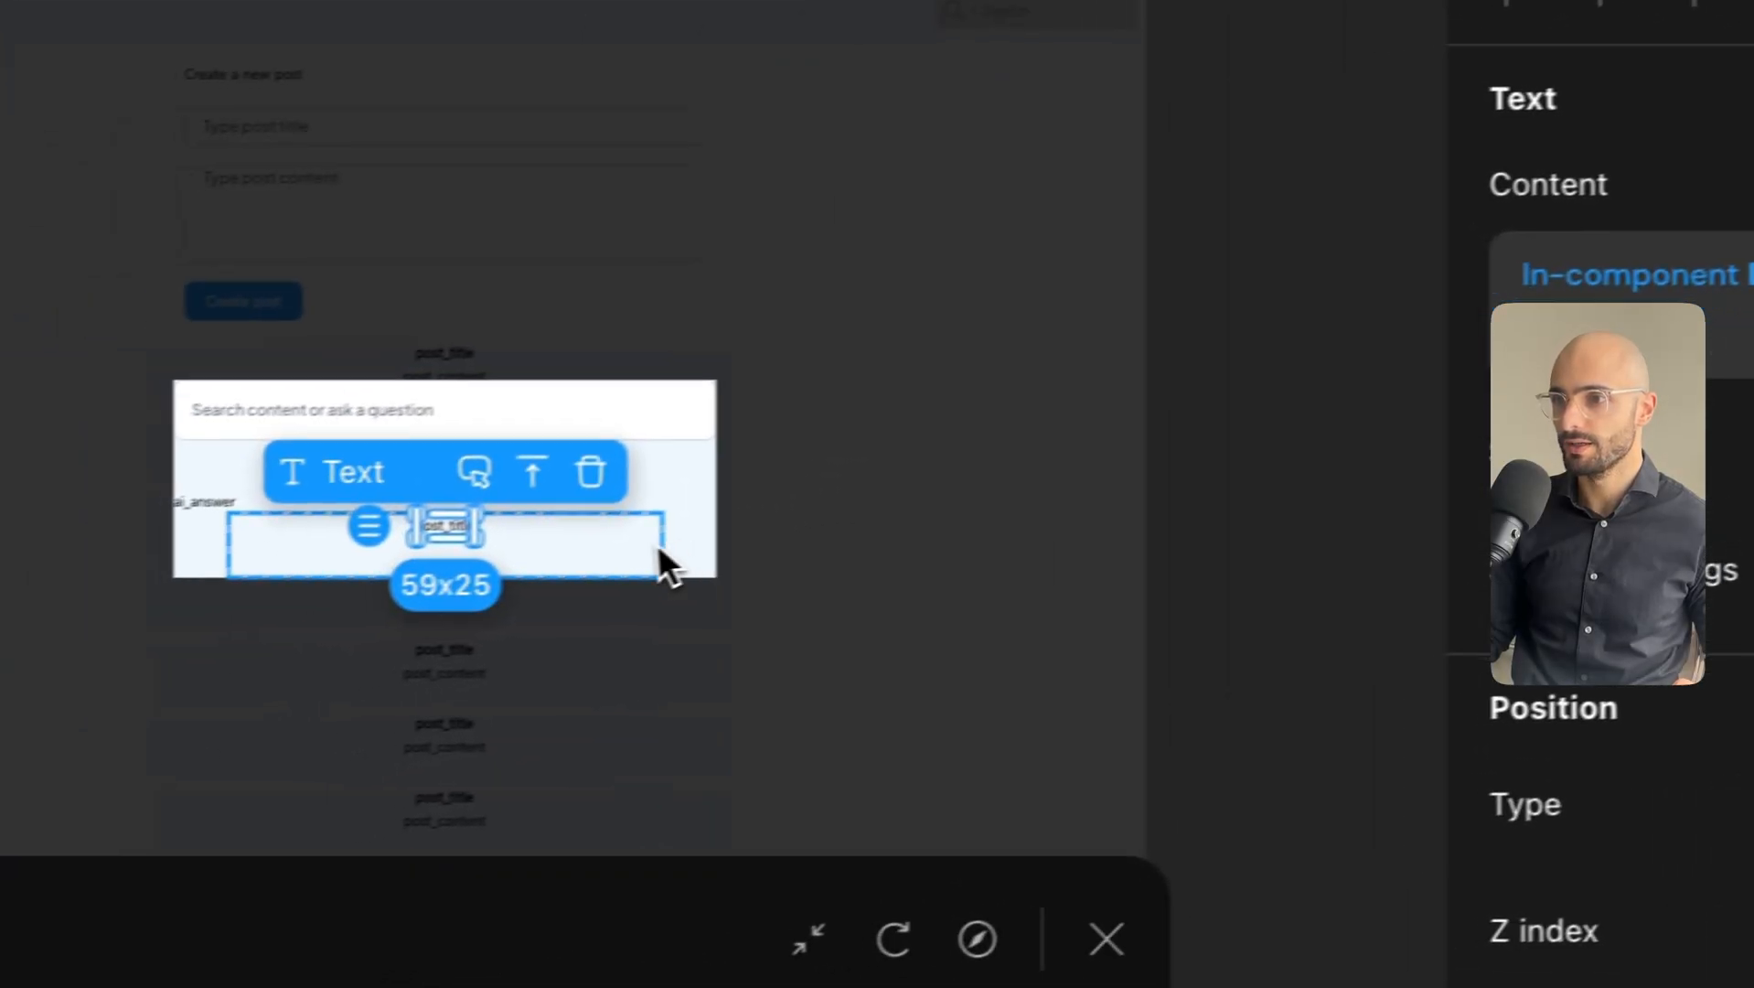
Set the container around the post_title text to fit its content height.
{"action": "left_click", "coordinate": [291, 598]}
{"action": "left_click", "coordinate": [110, 586]}
{"action": "left_click", "coordinate": [606, 495]}
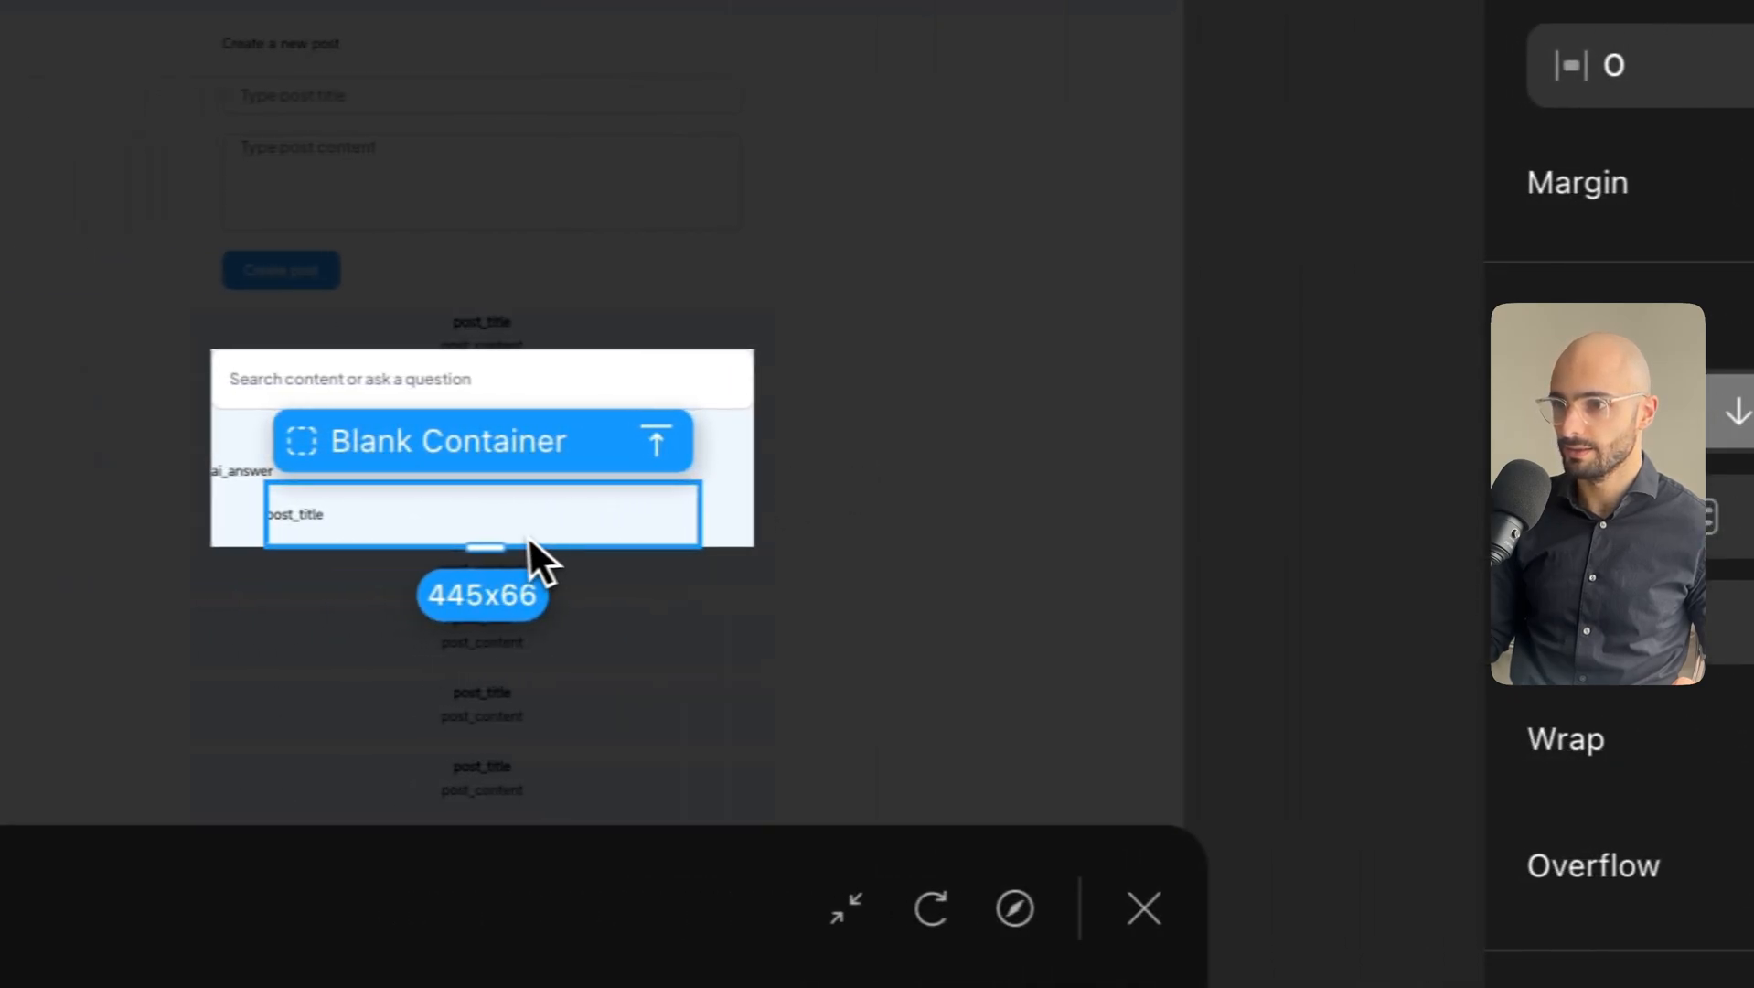
{"action": "left_click", "coordinate": [19, 525]}
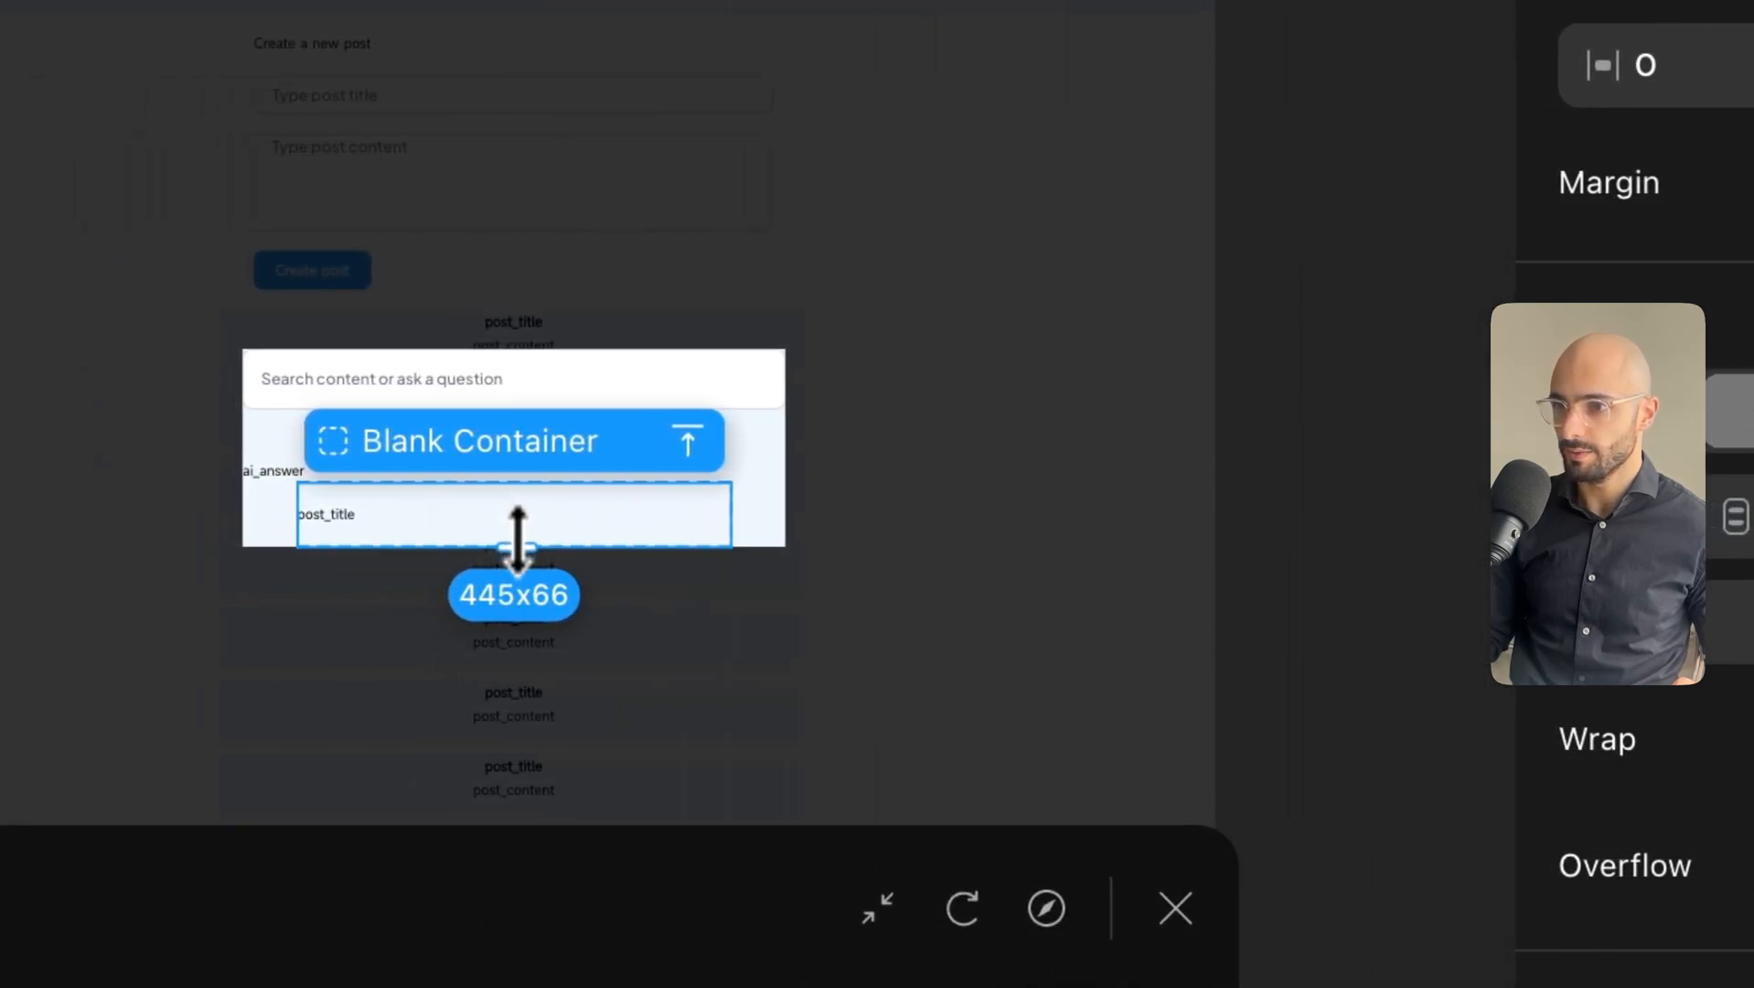
{"action": "left_click_drag", "start_coordinate": [513, 535], "coordinate": [514, 528]}
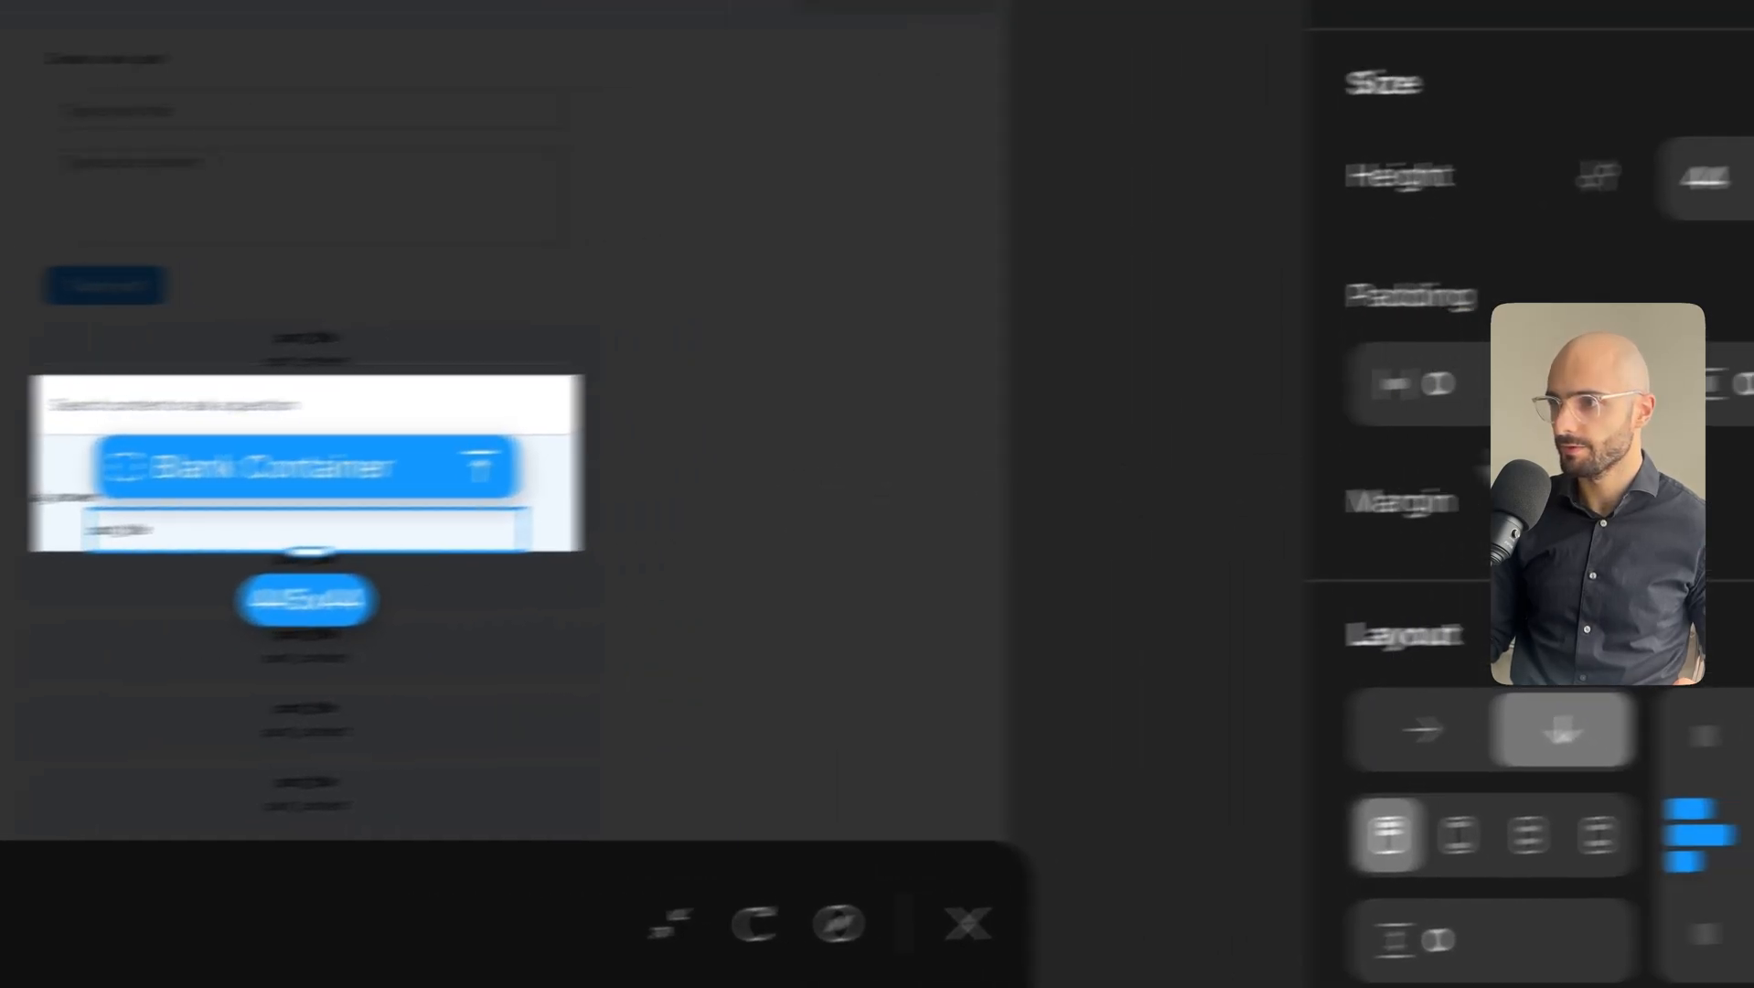
{"action": "left_click", "coordinate": [1597, 172]}
{"action": "left_click", "coordinate": [779, 505]}
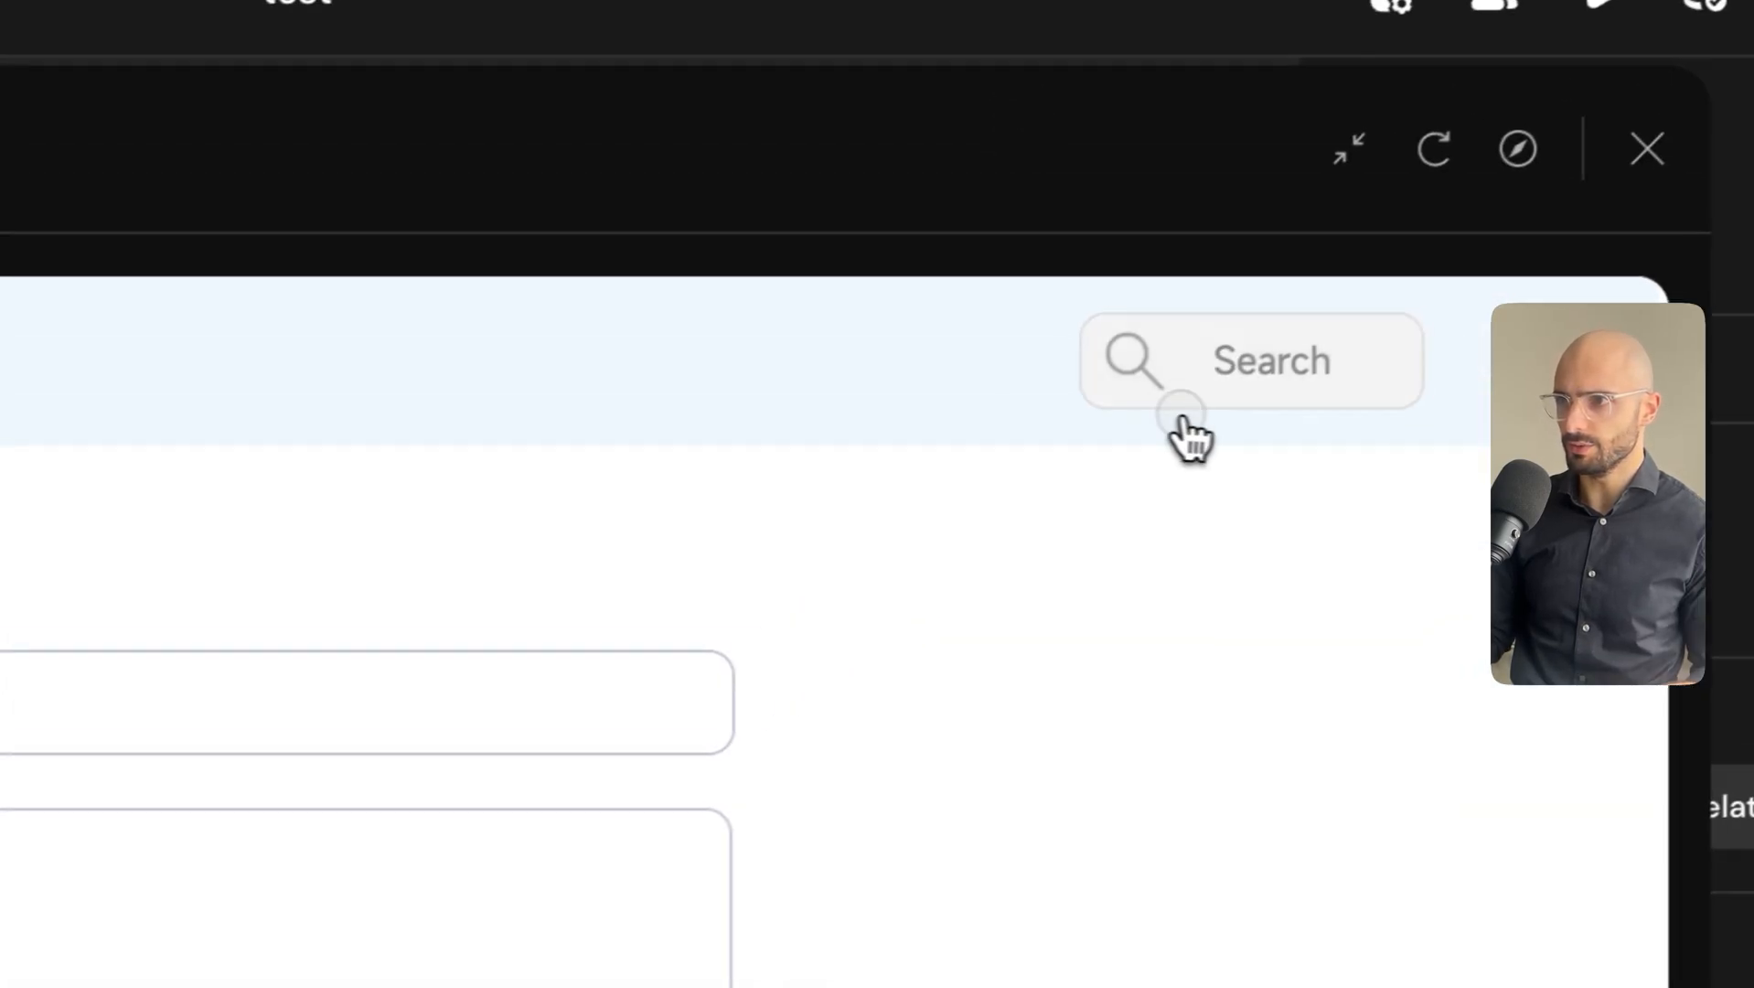
Open the preview search modal and highlight the three result titles listed beneath Ask AI.
{"action": "left_click", "coordinate": [1183, 419]}
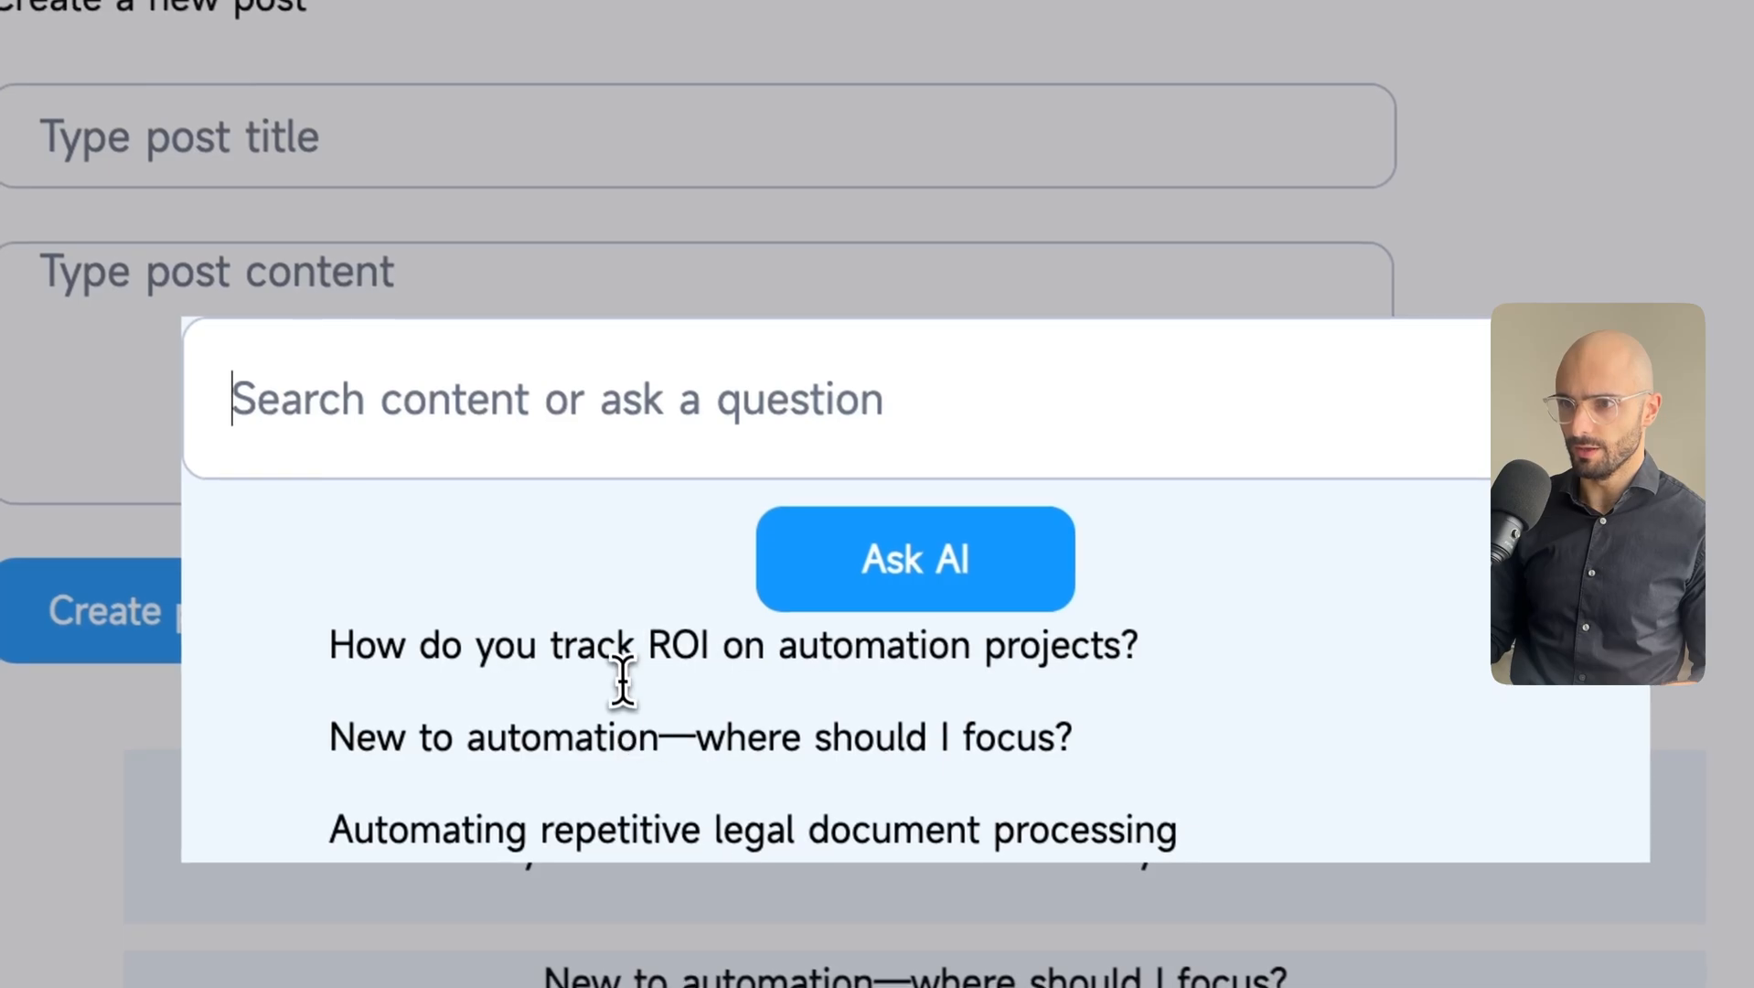
{"action": "left_click_drag", "start_coordinate": [564, 645], "coordinate": [794, 643]}
{"action": "left_click", "coordinate": [1147, 653]}
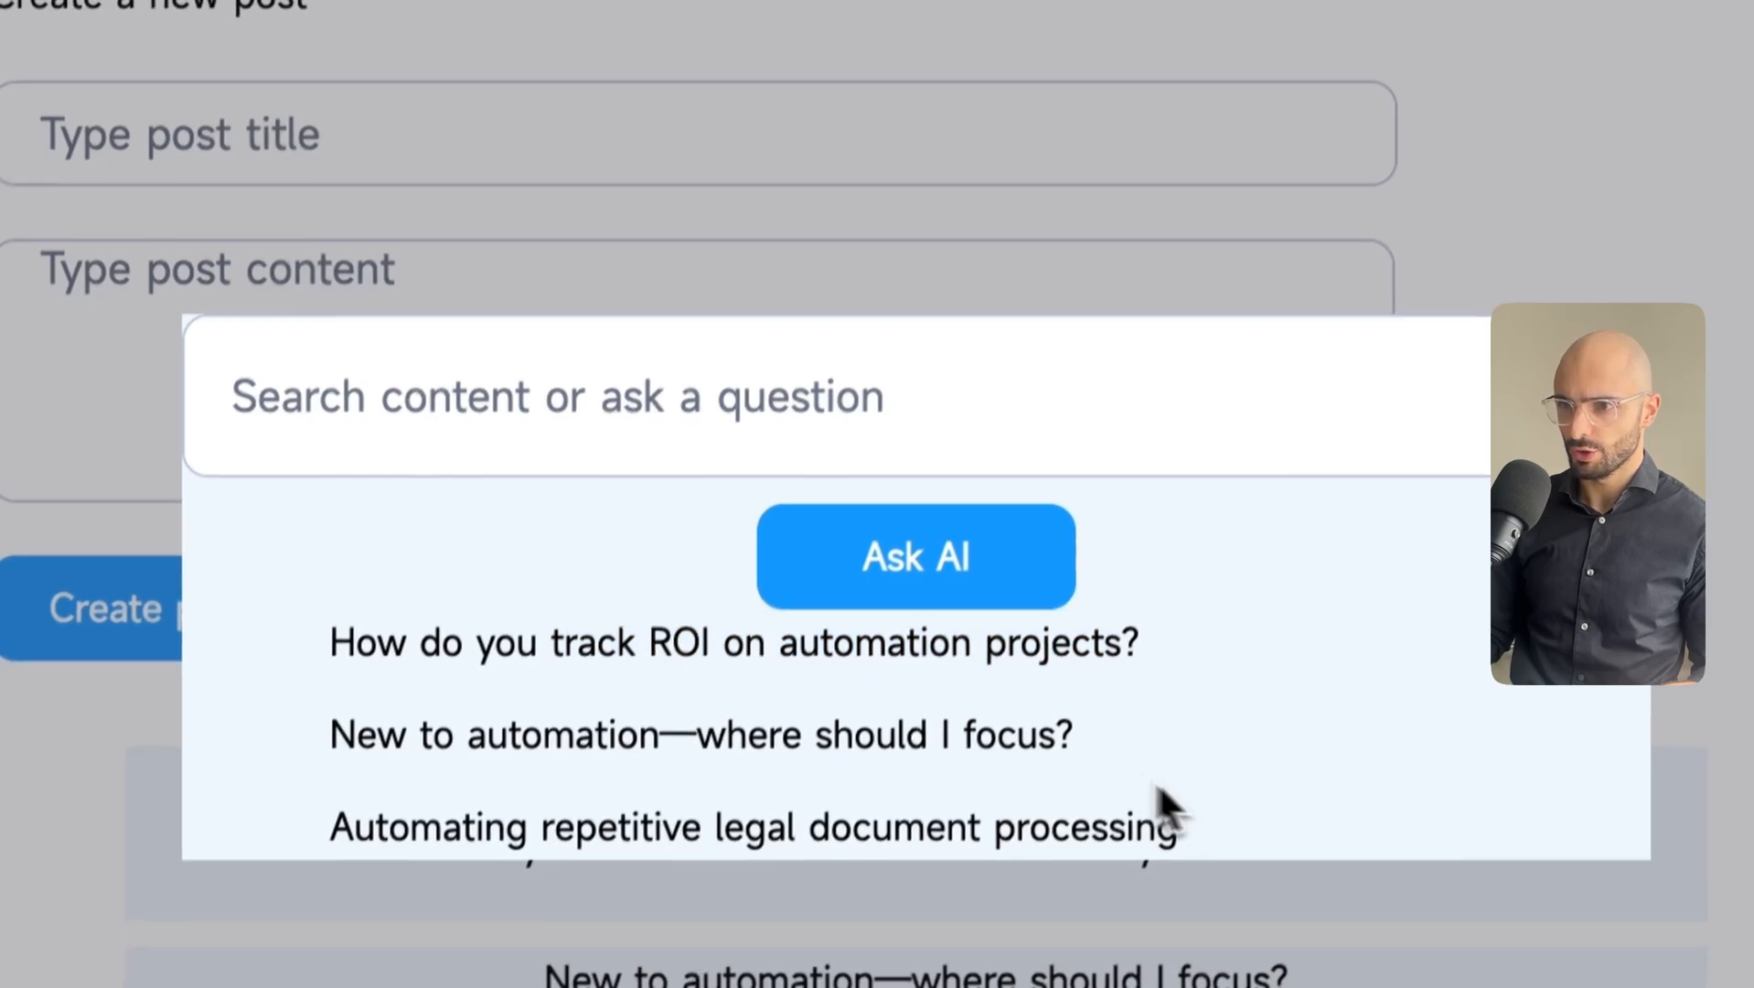
{"action": "left_click_drag", "start_coordinate": [1175, 829], "coordinate": [342, 651]}
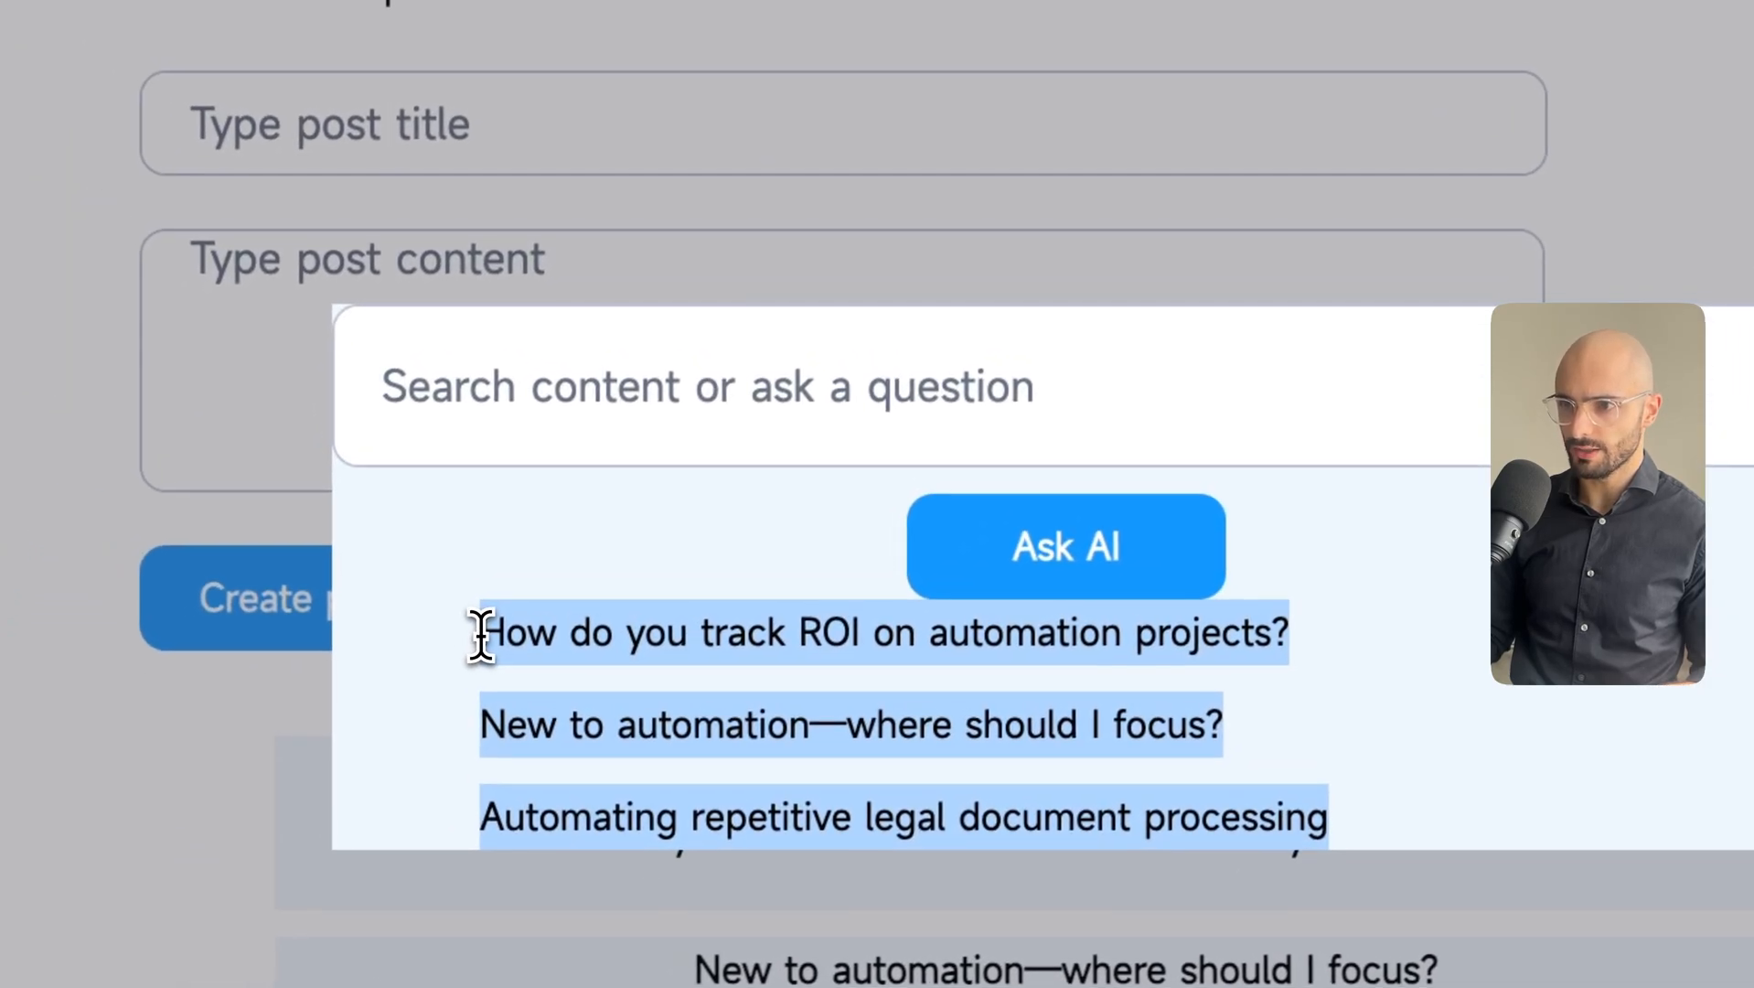
{"action": "left_click", "coordinate": [611, 700]}
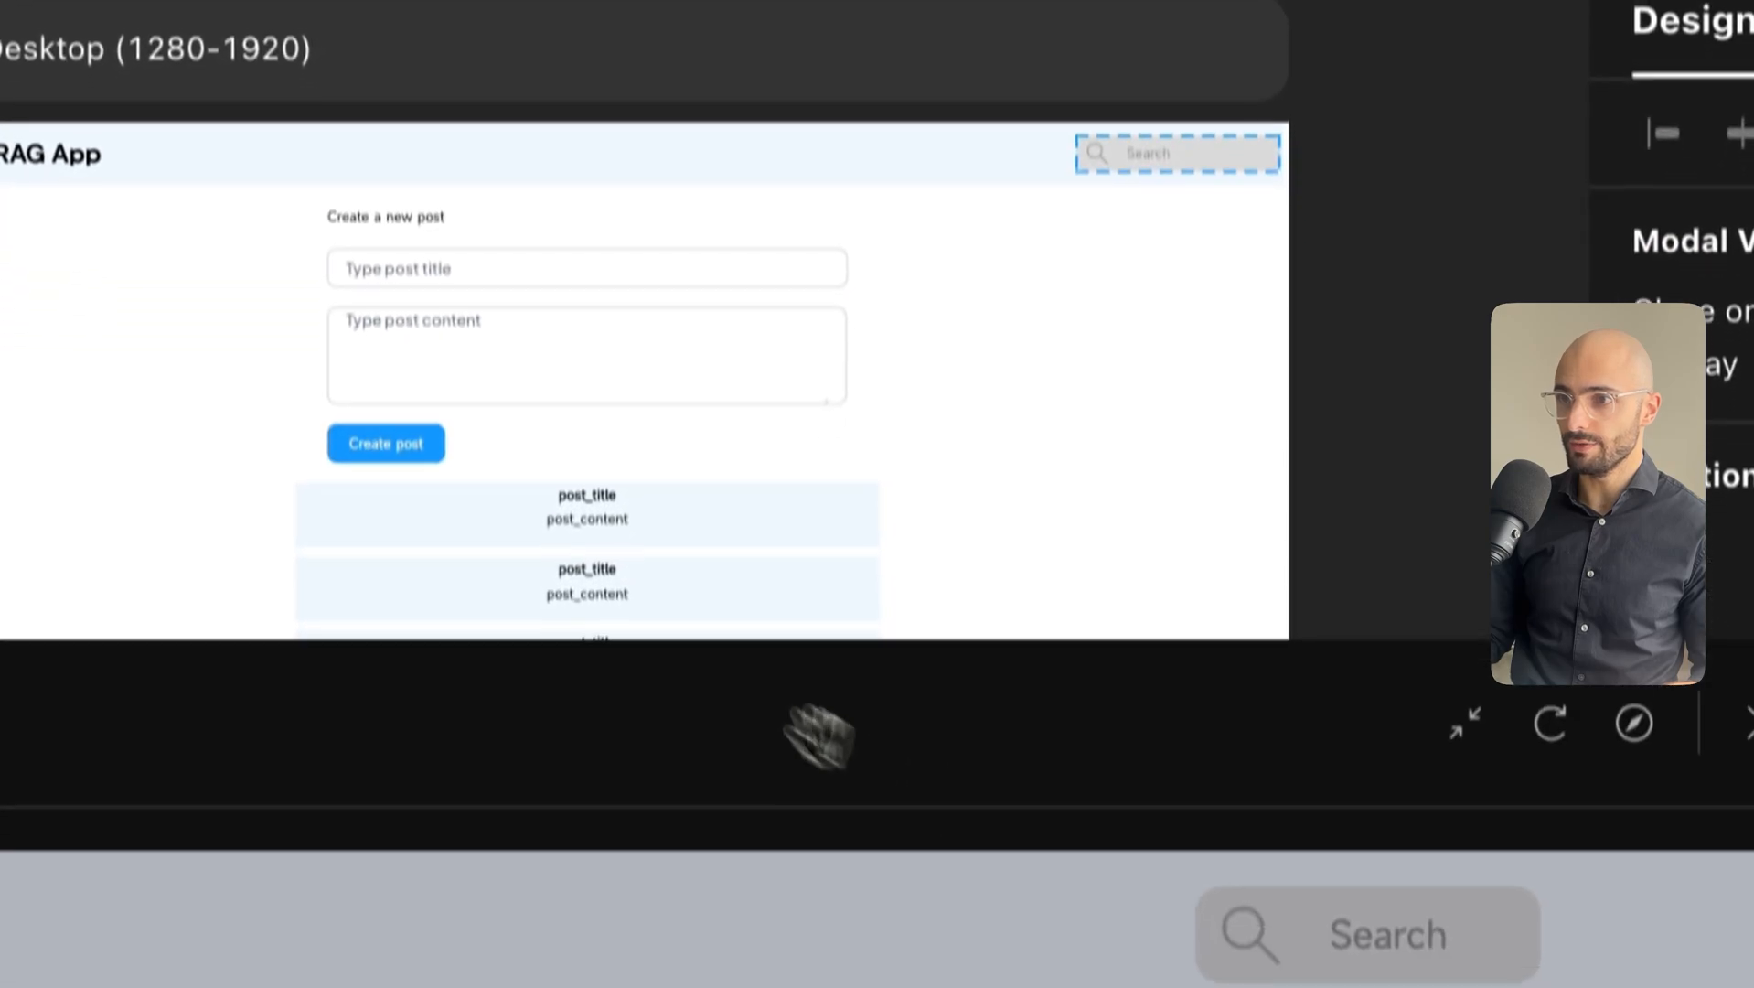
Add a Set Page Variable action before Show Modal on the header search box, setting ai_answer to Null.
{"action": "left_click", "coordinate": [1250, 162]}
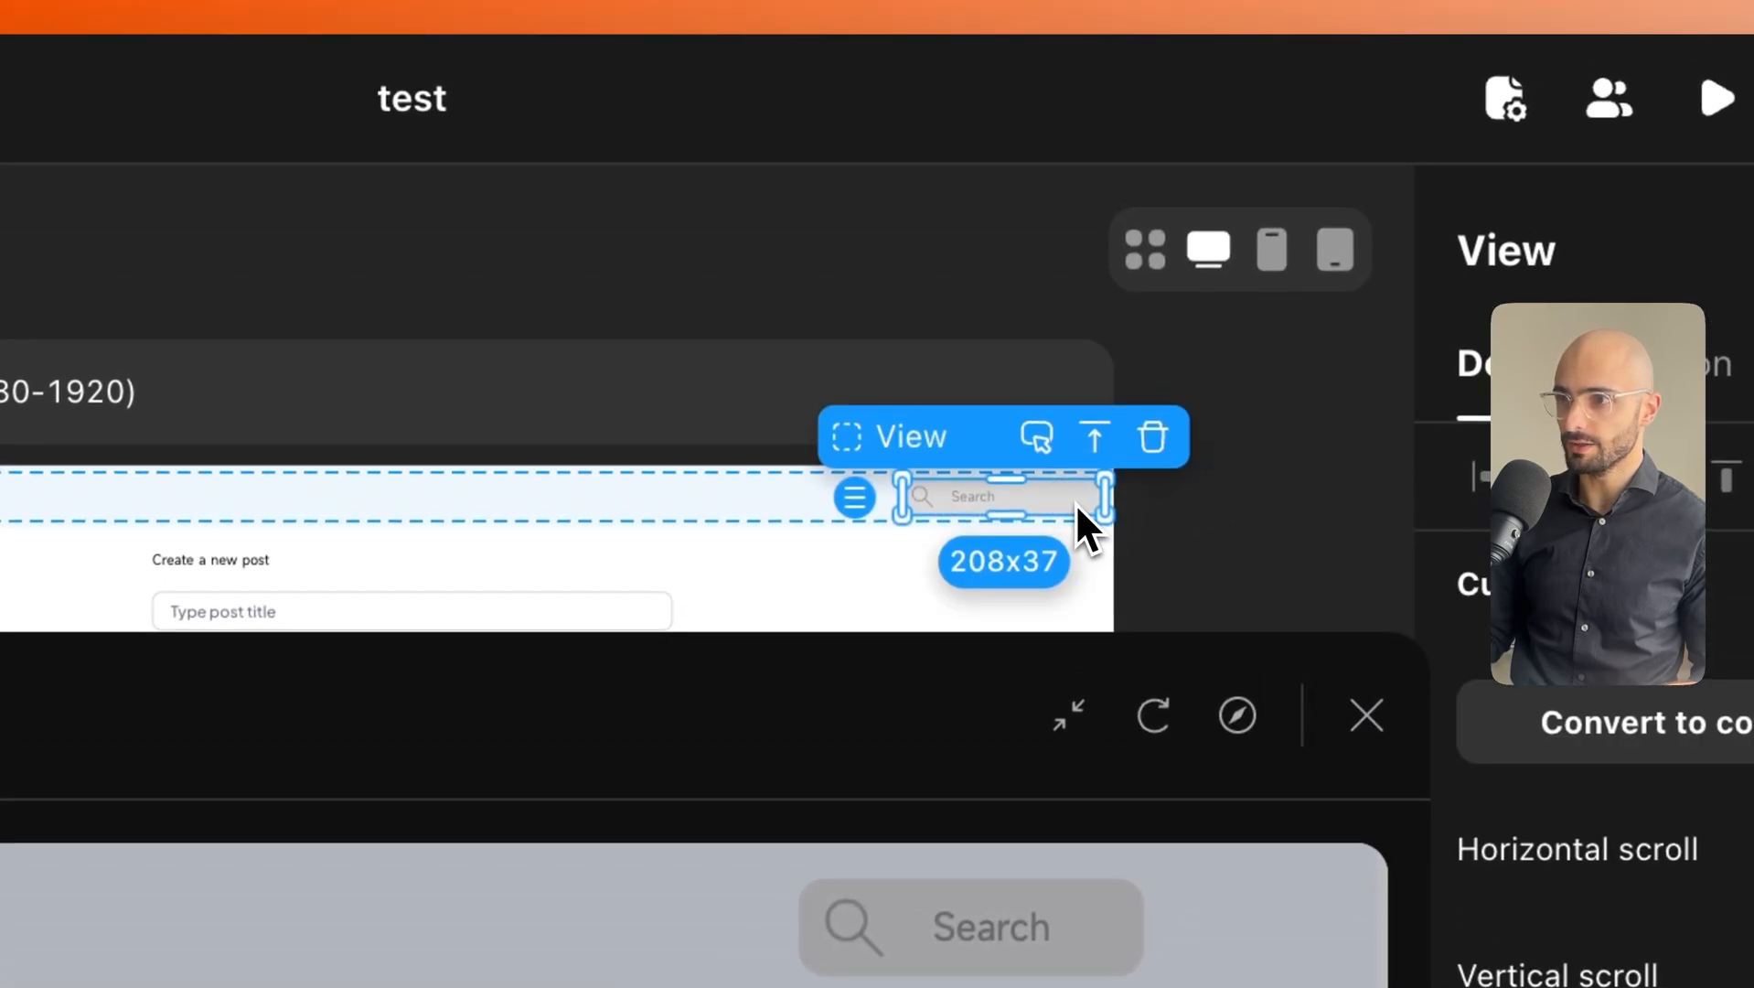
{"action": "left_click_drag", "start_coordinate": [830, 708], "coordinate": [706, 244]}
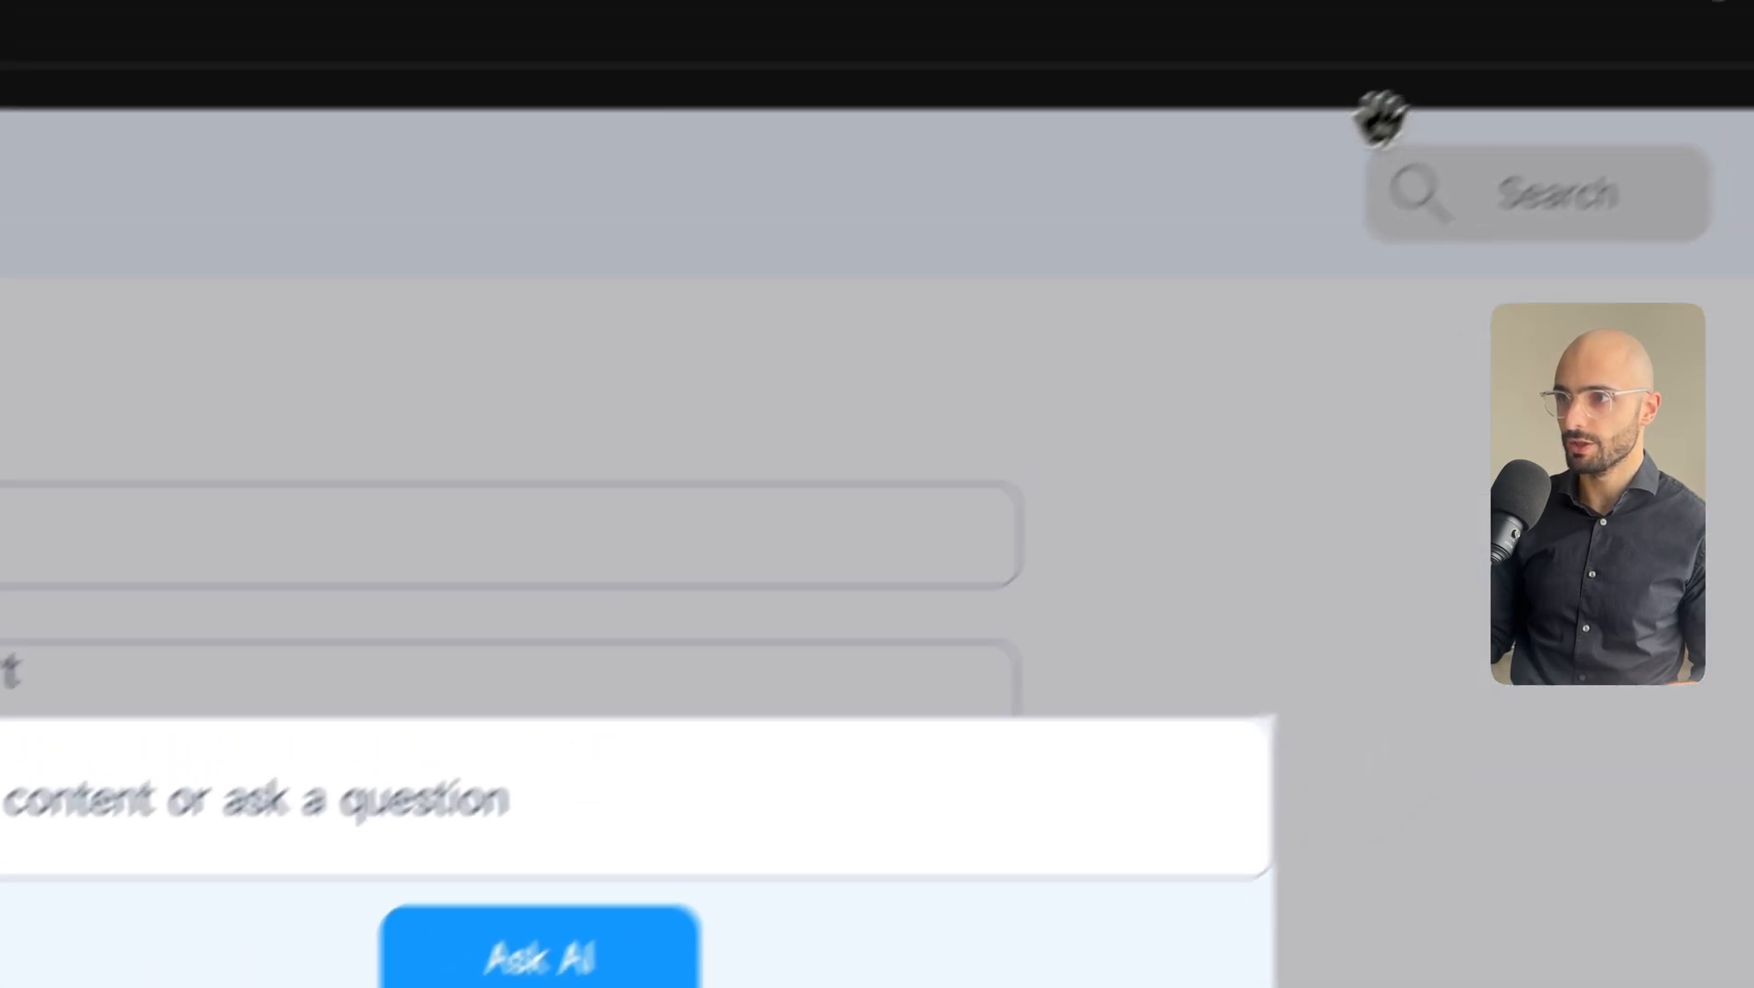
{"action": "left_click_drag", "start_coordinate": [1381, 119], "coordinate": [438, 611]}
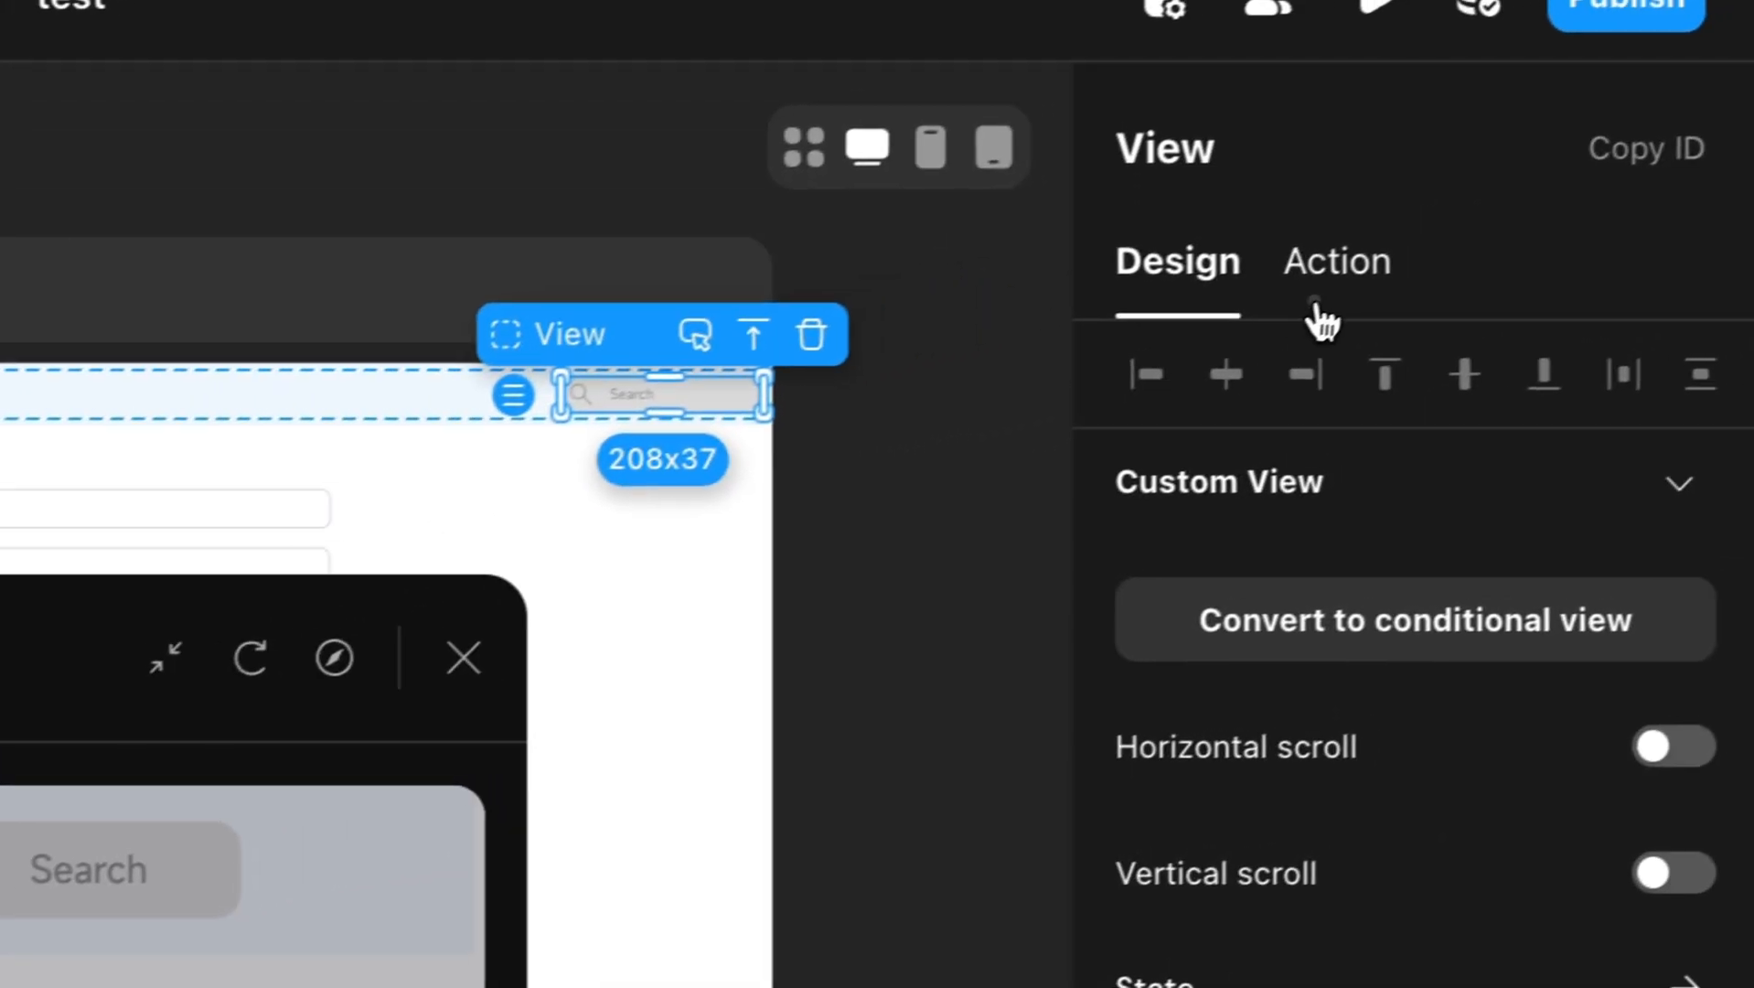
{"action": "left_click", "coordinate": [1651, 206]}
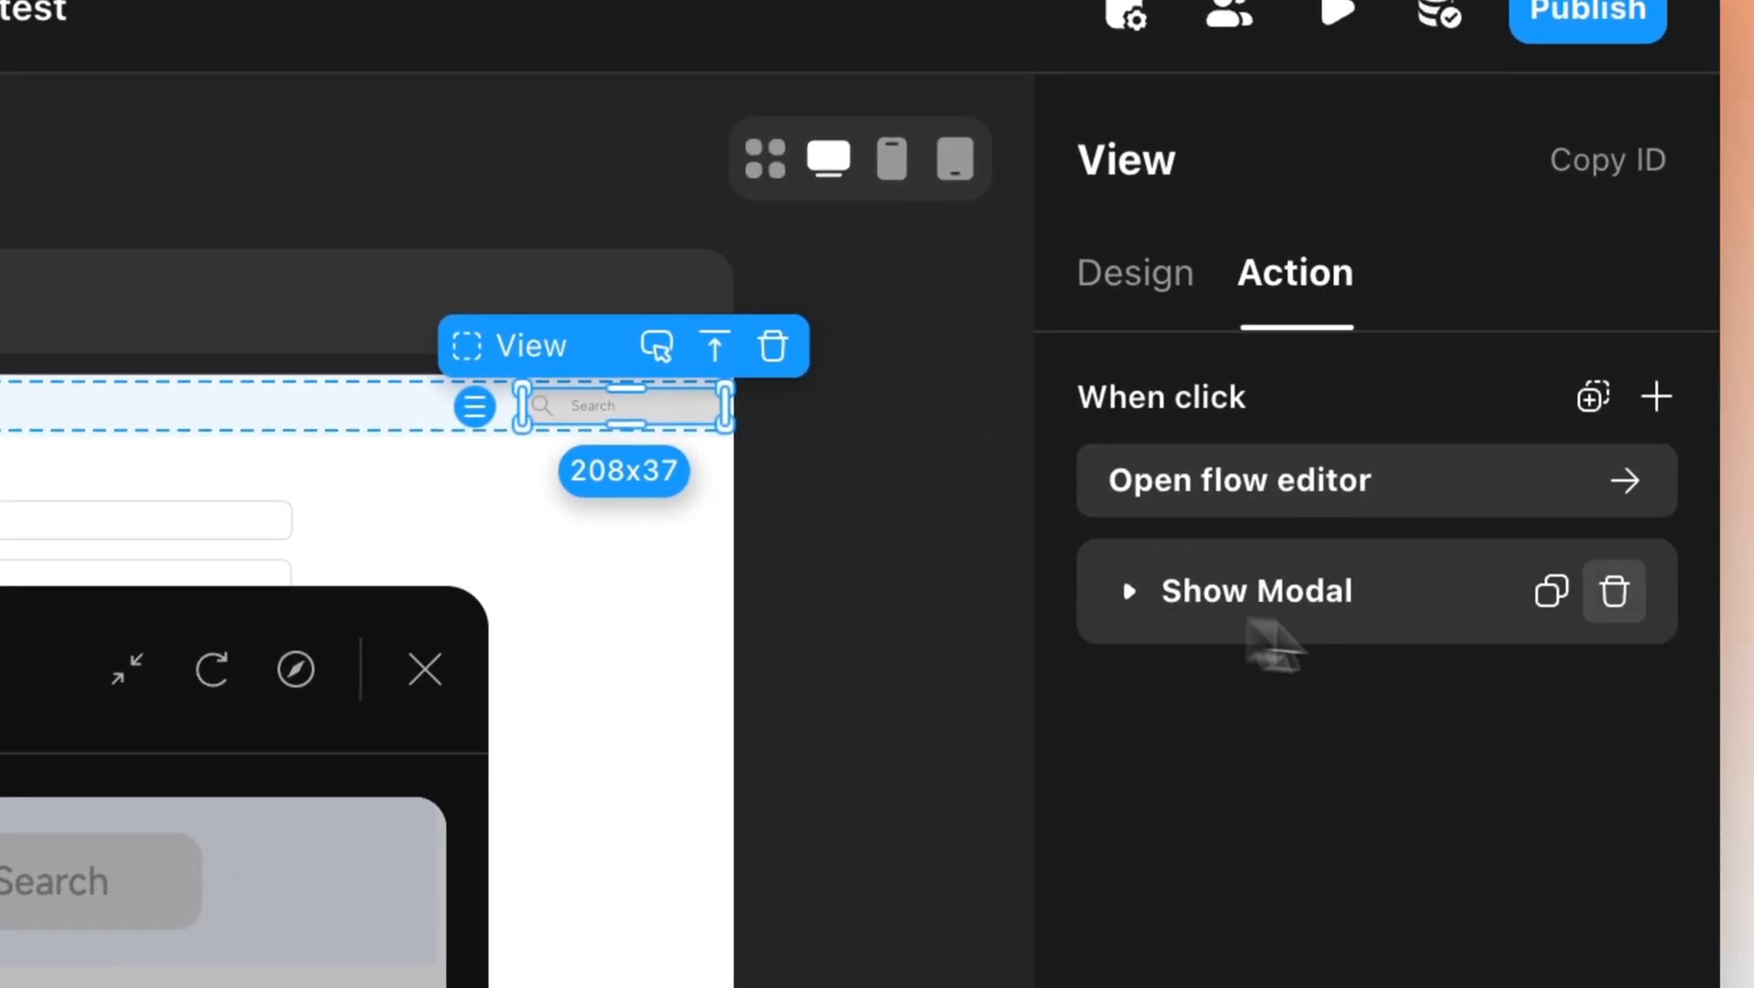
{"action": "left_click", "coordinate": [1656, 396]}
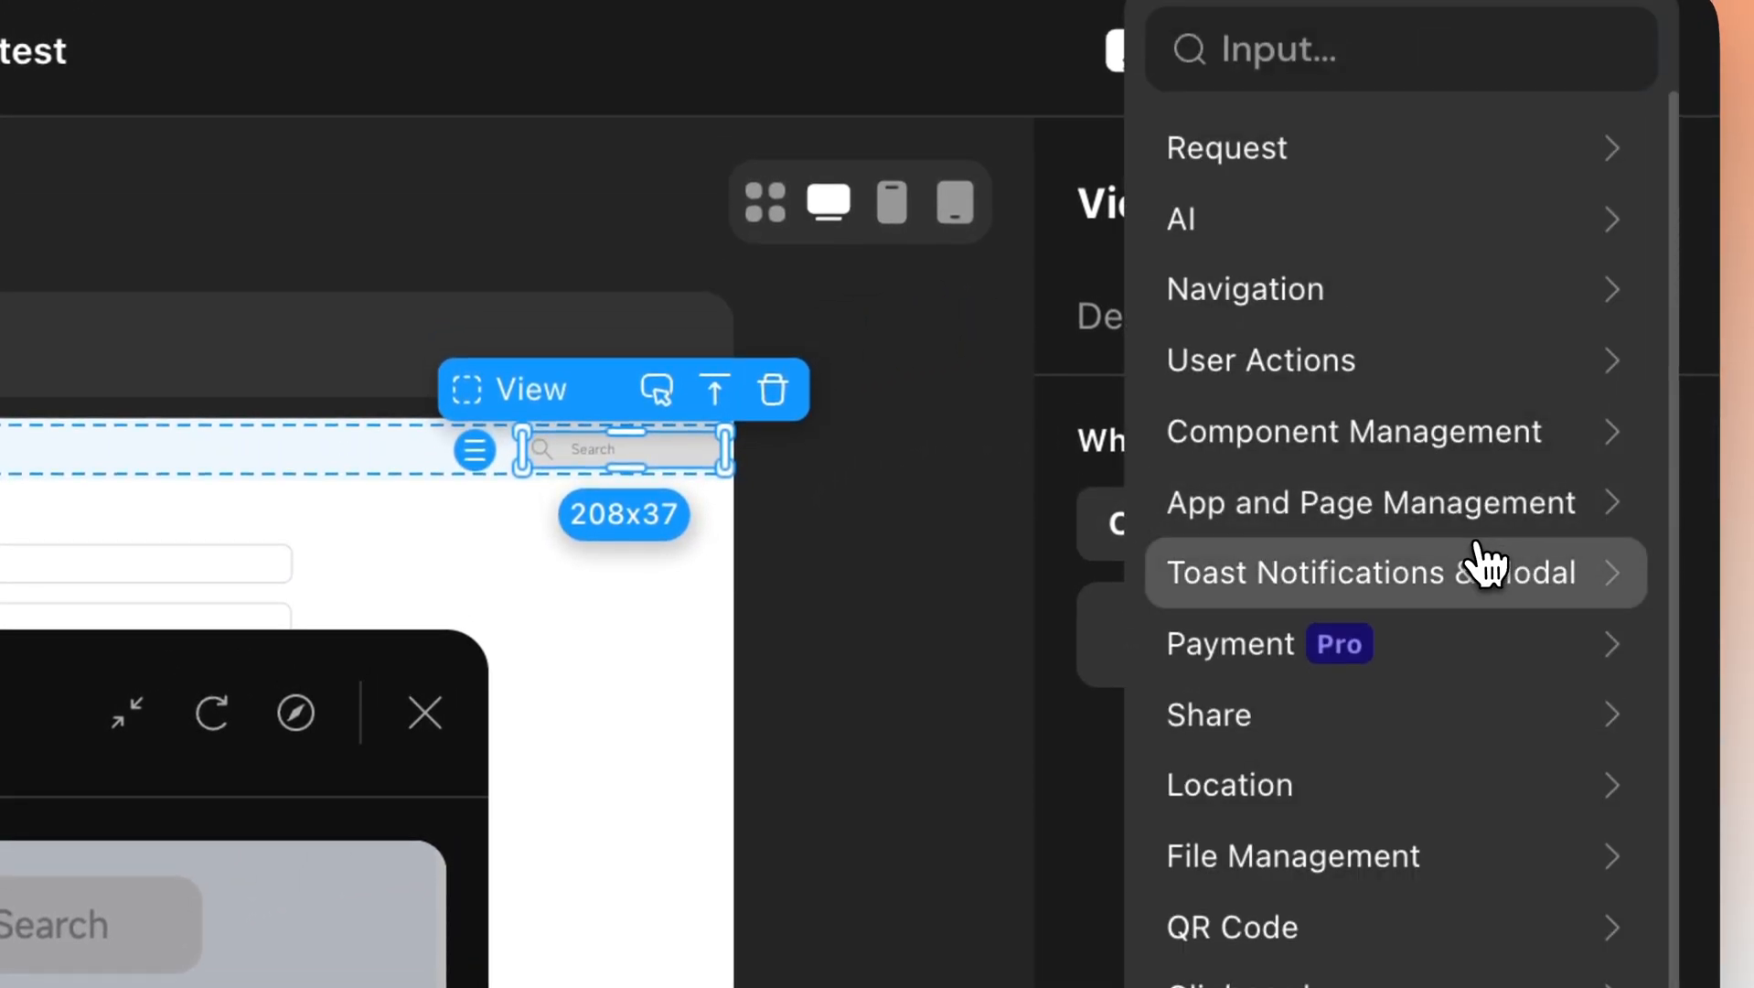
{"action": "left_click", "coordinate": [1436, 512]}
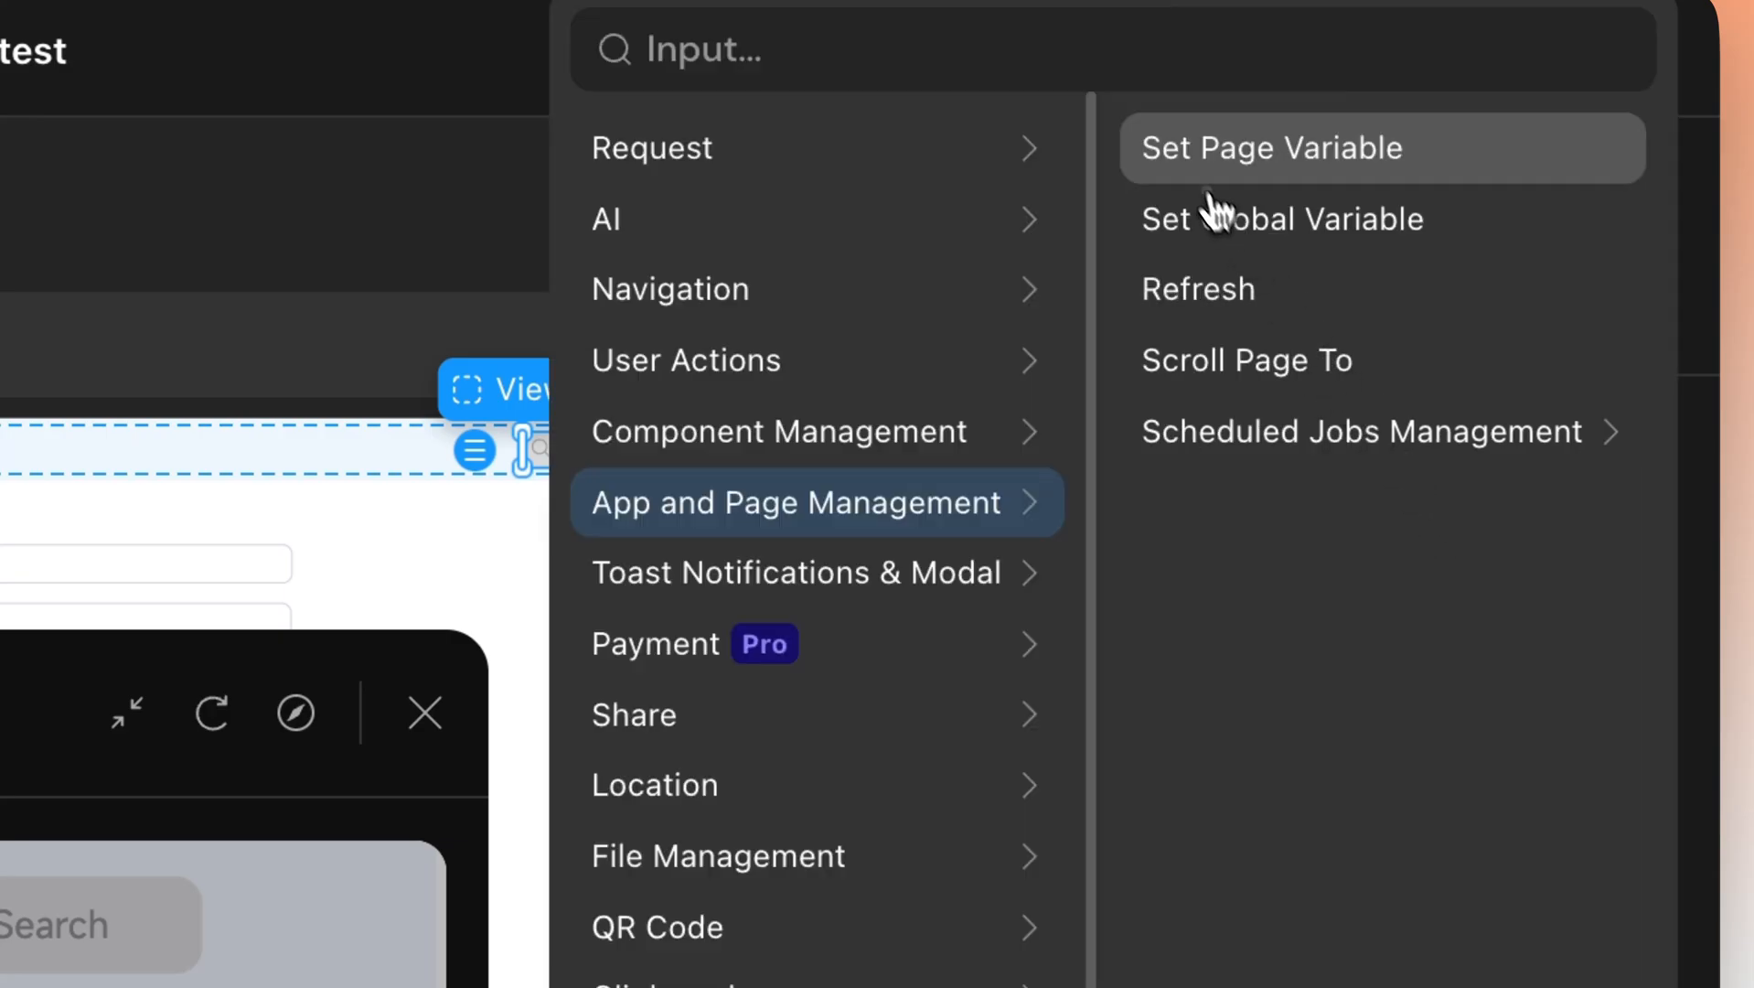
{"action": "left_click", "coordinate": [1211, 165]}
{"action": "left_click_drag", "start_coordinate": [1216, 757], "coordinate": [1201, 623]}
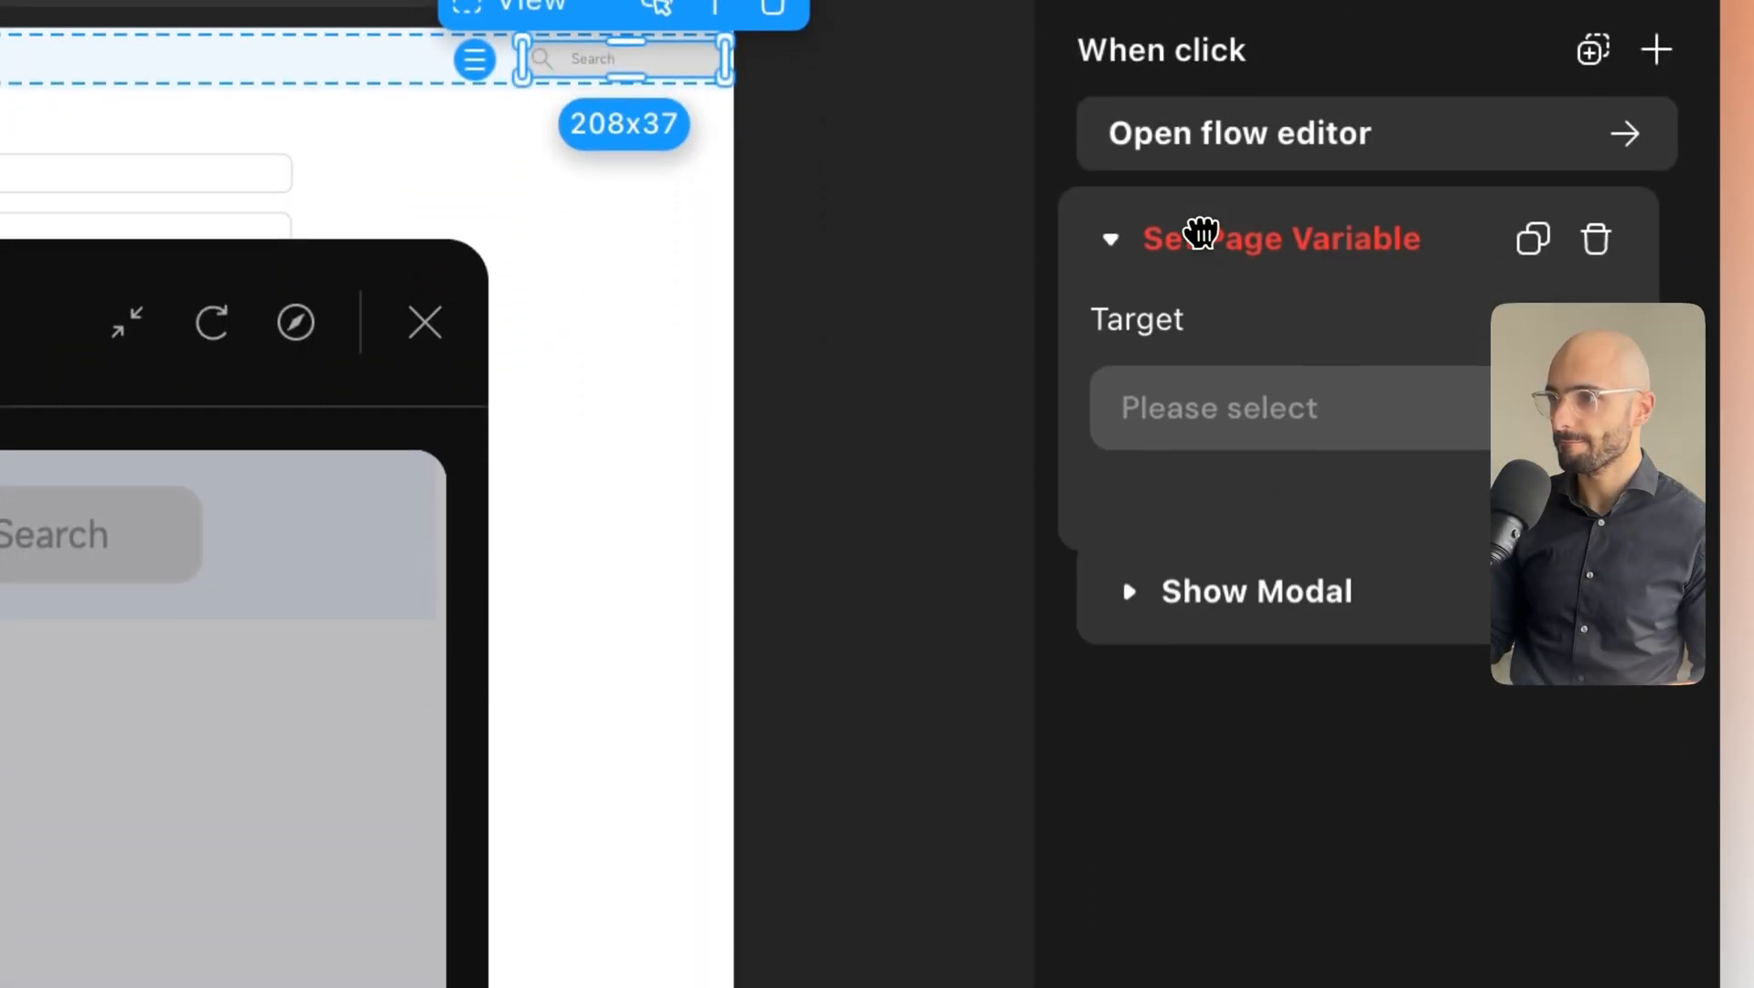
{"action": "left_click_drag", "start_coordinate": [1201, 233], "coordinate": [1211, 229]}
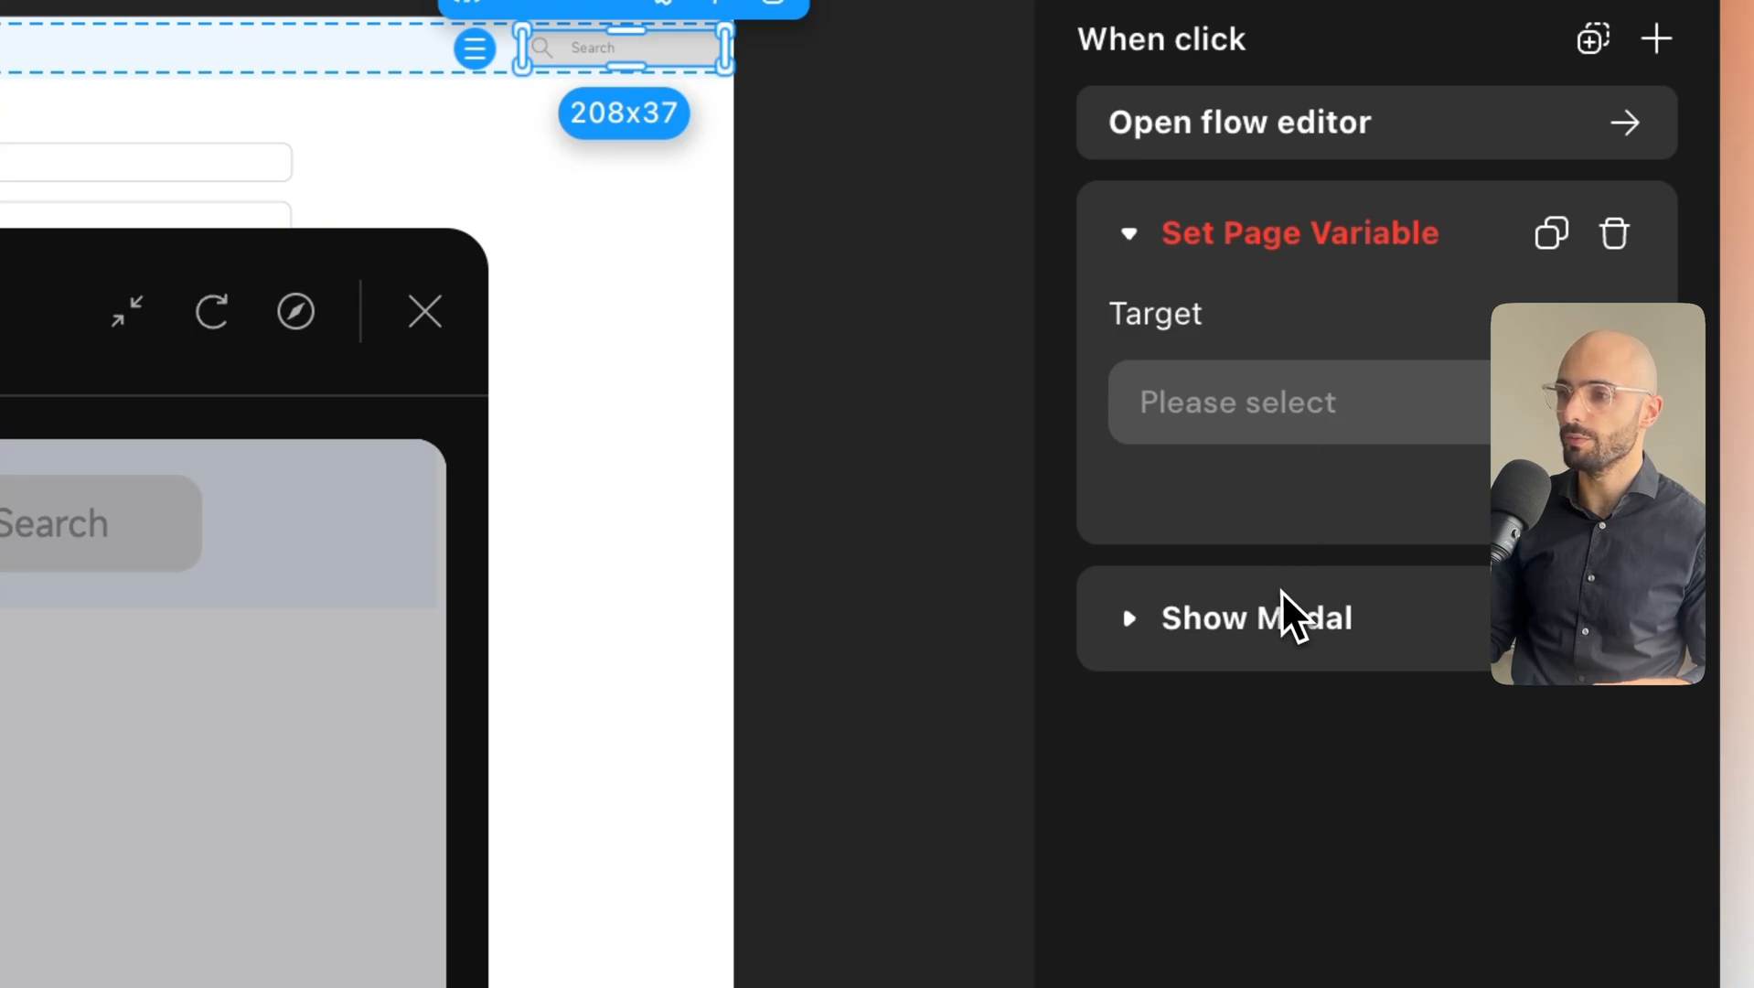
{"action": "left_click", "coordinate": [1272, 431]}
{"action": "left_click", "coordinate": [1274, 501]}
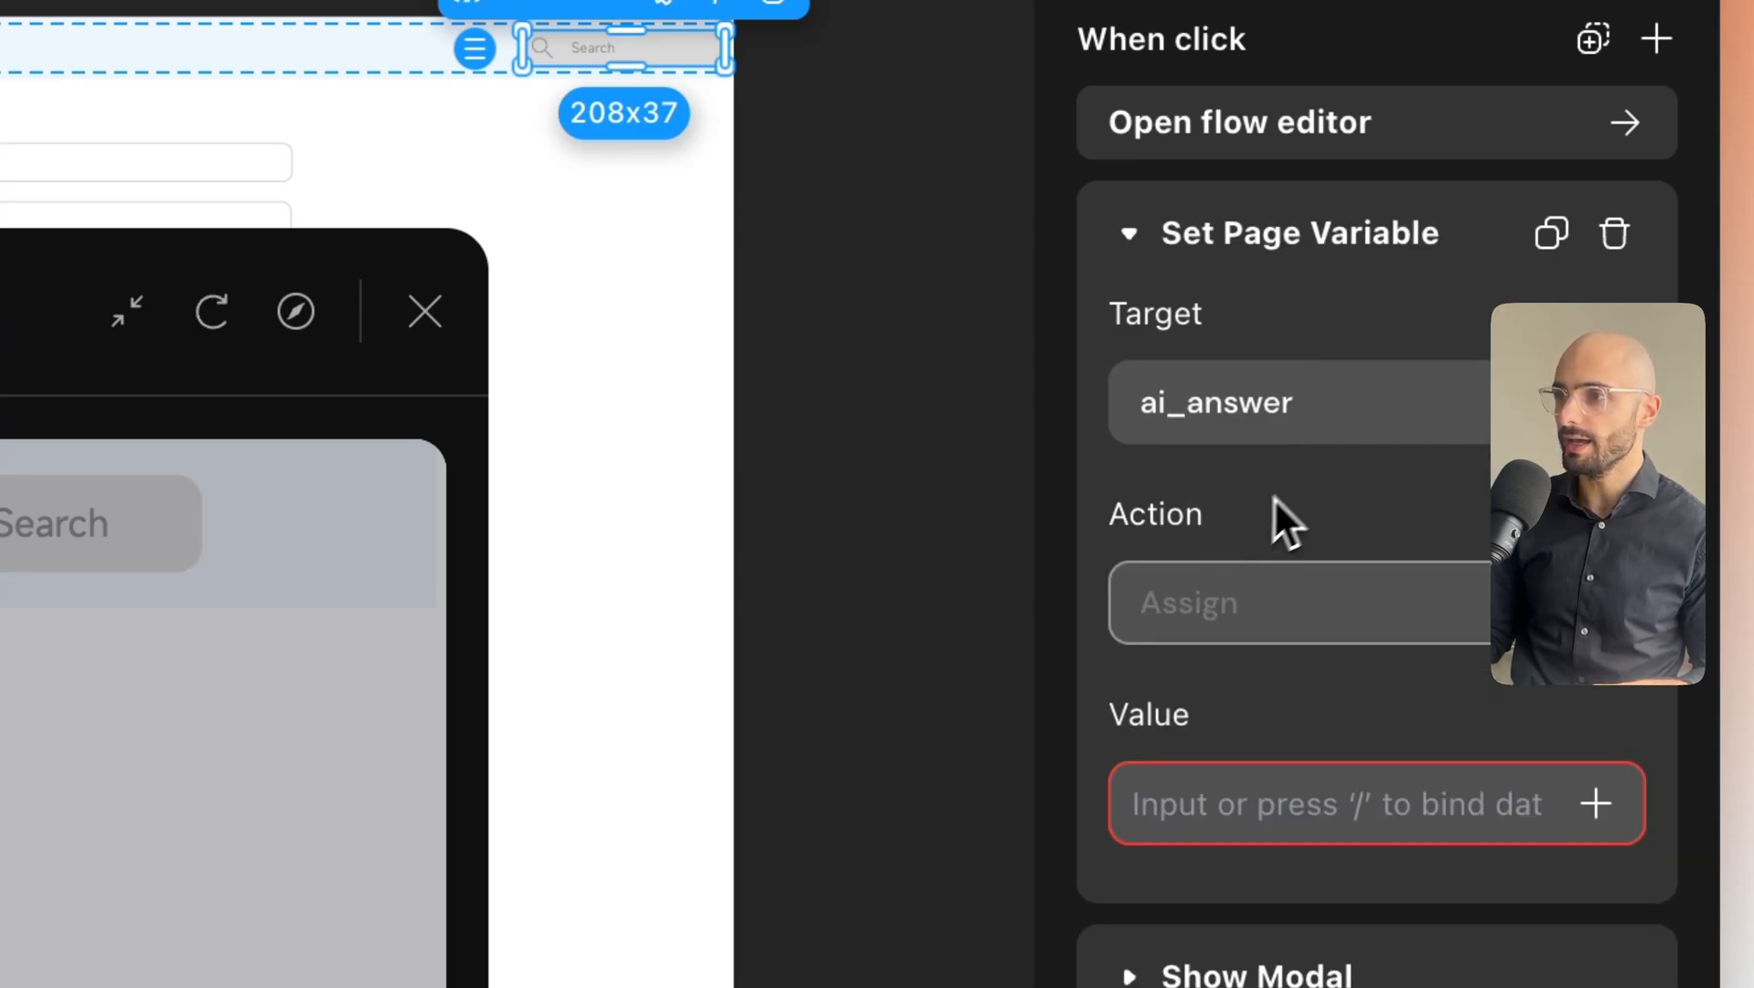
{"action": "left_click", "coordinate": [1596, 803]}
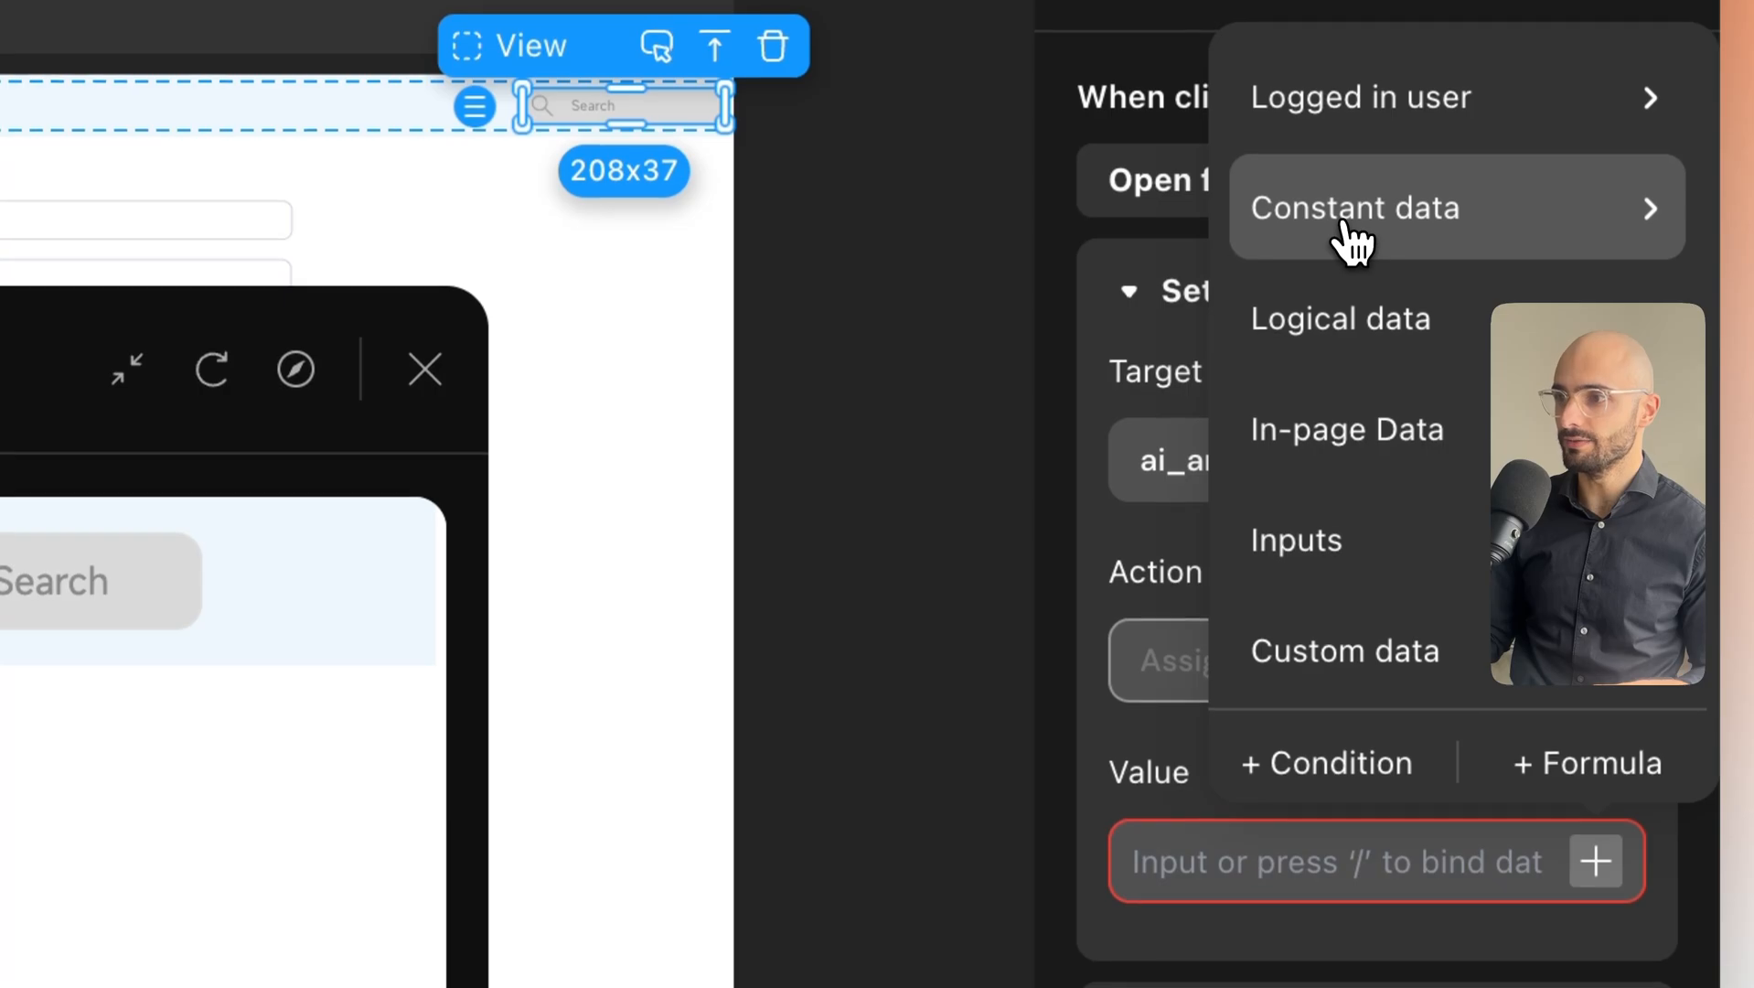
{"action": "left_click", "coordinate": [1349, 236]}
{"action": "left_click", "coordinate": [1057, 259]}
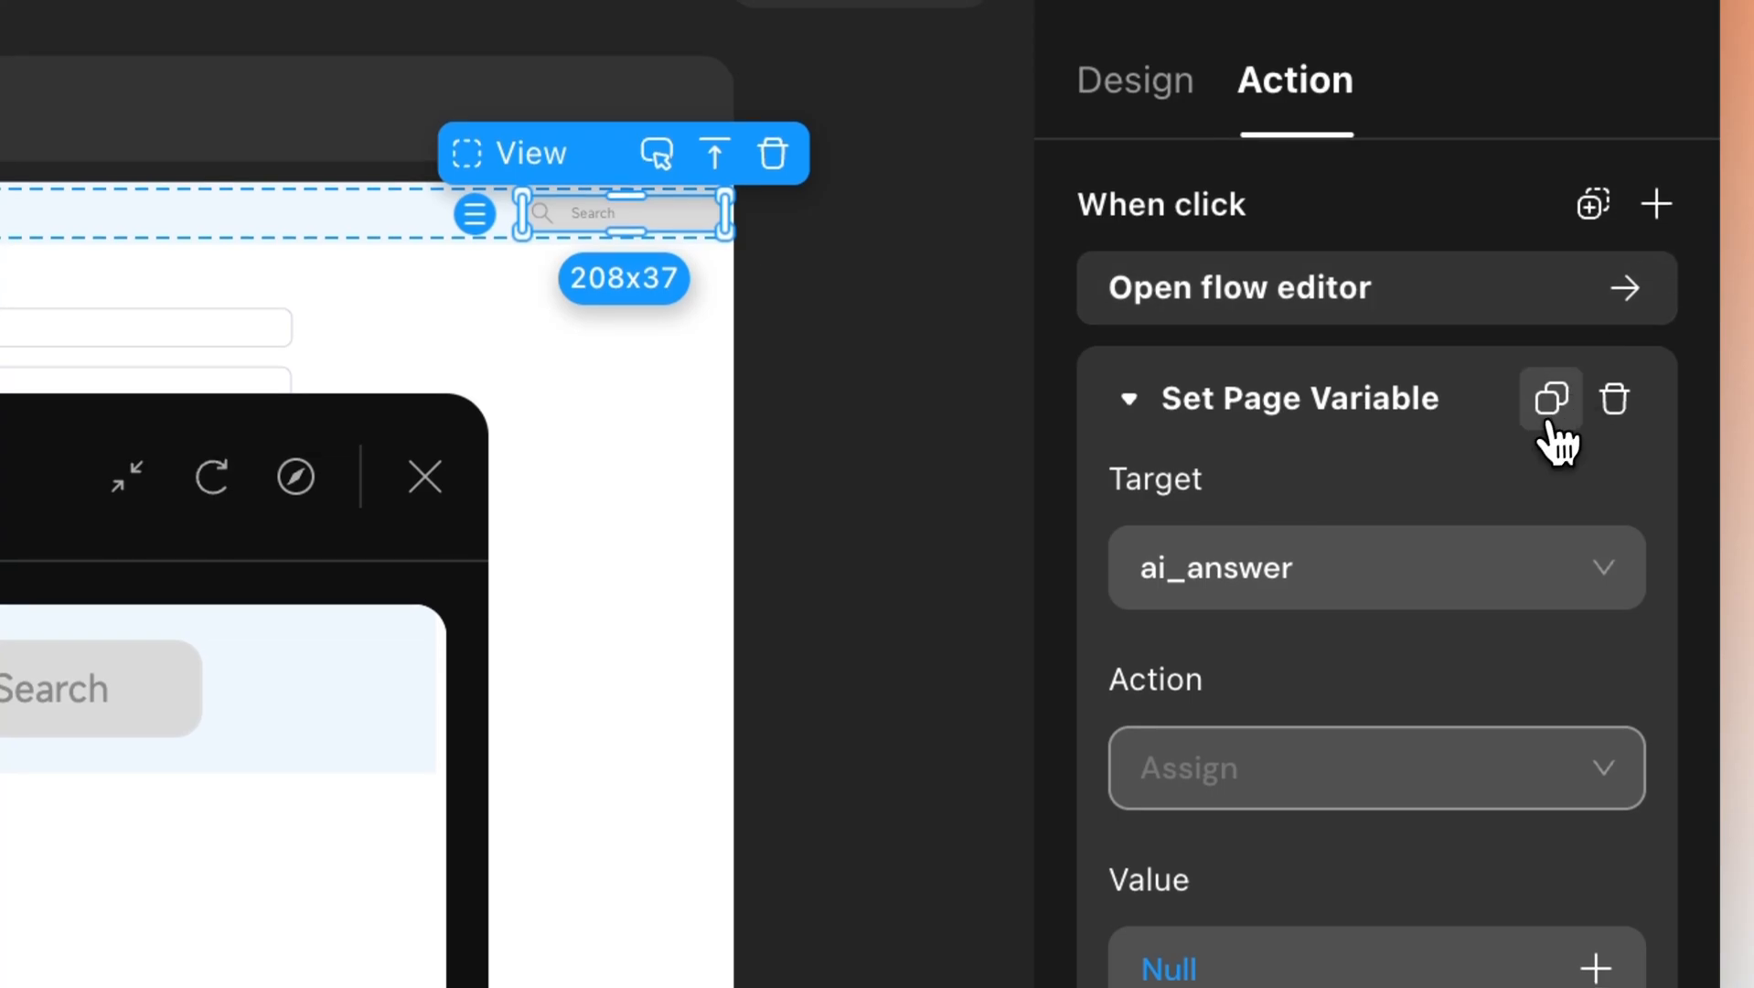
Duplicate that action above Show Modal and set ai_returned_posts to an empty array.
{"action": "left_click", "coordinate": [1543, 234]}
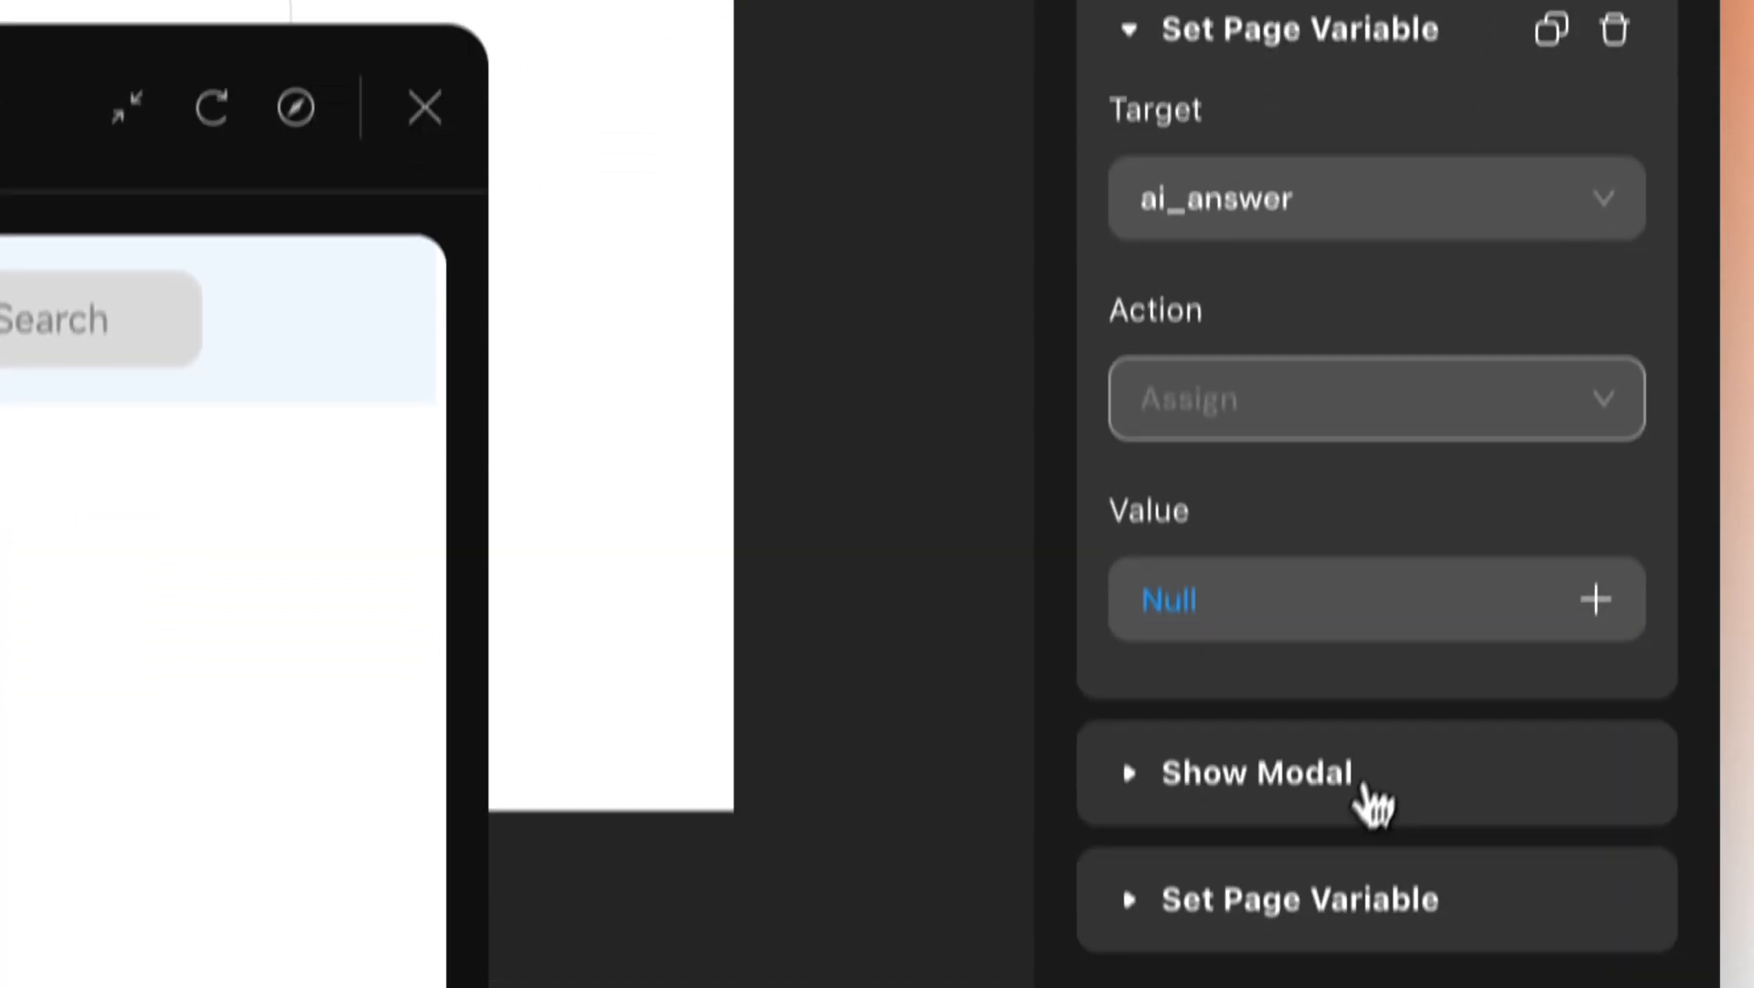
{"action": "left_click_drag", "start_coordinate": [1311, 829], "coordinate": [1284, 688]}
{"action": "left_click", "coordinate": [1131, 704]}
{"action": "scroll", "coordinate": [1241, 782], "scroll_direction": "down", "scroll_amount": 4}
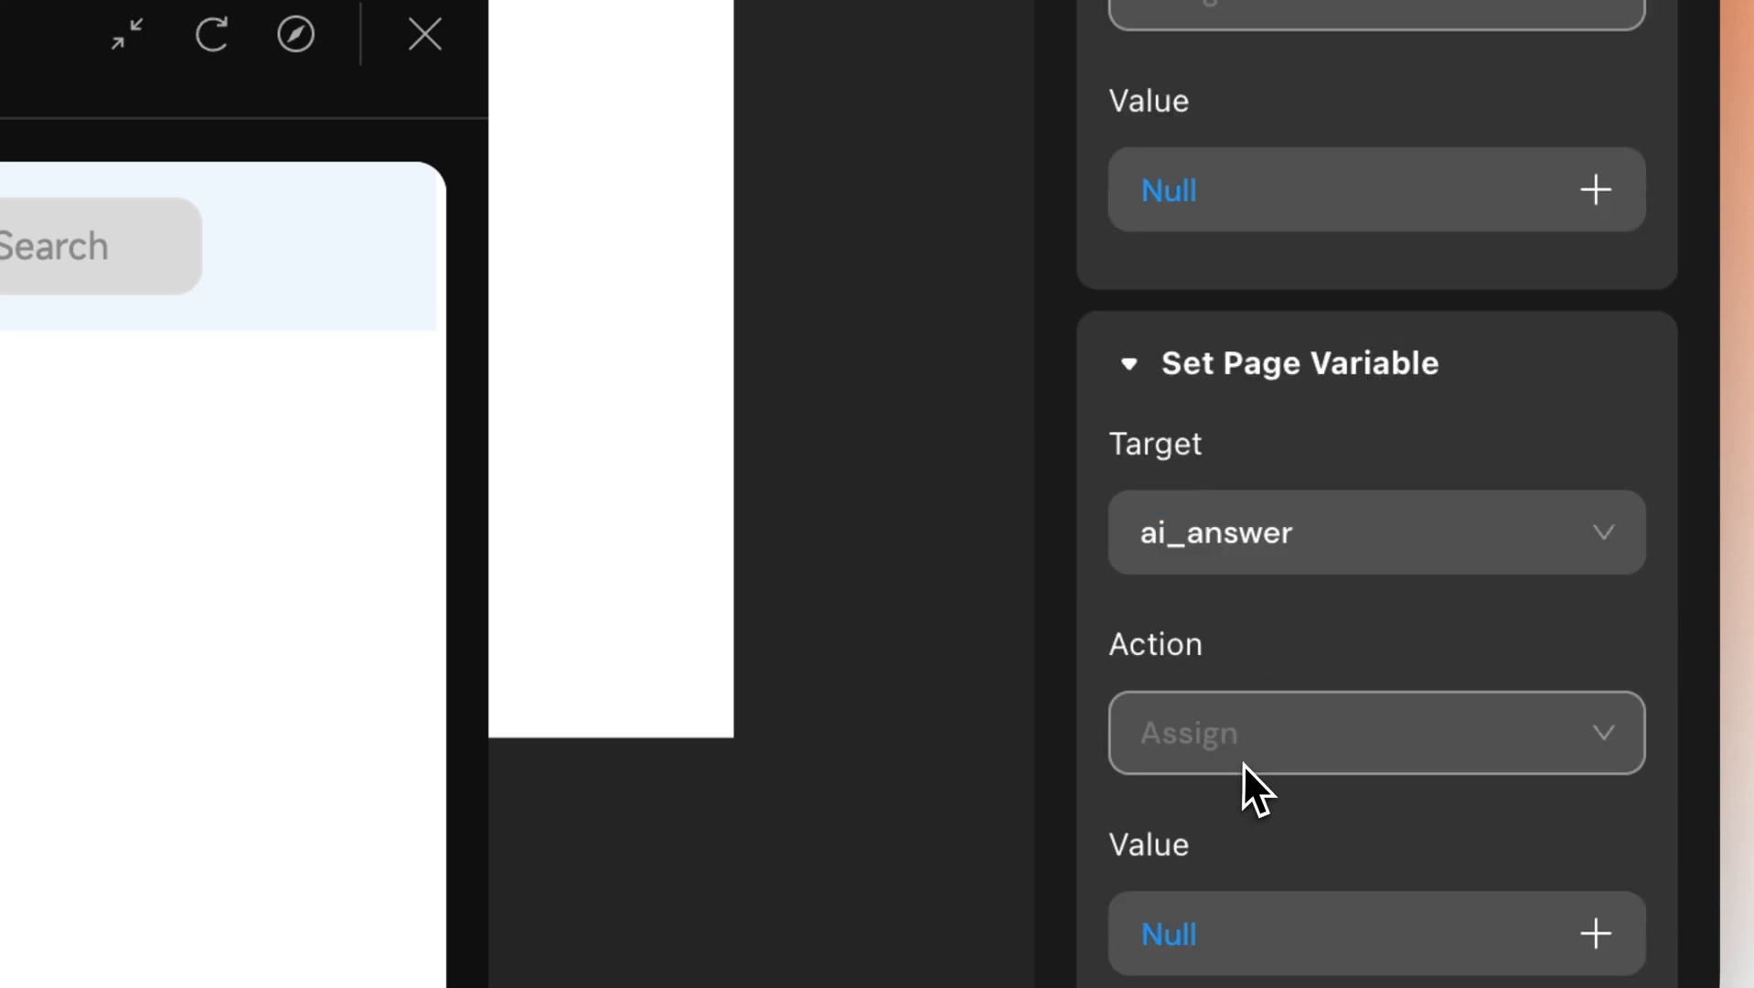
{"action": "left_click", "coordinate": [1272, 548]}
{"action": "left_click", "coordinate": [1269, 727]}
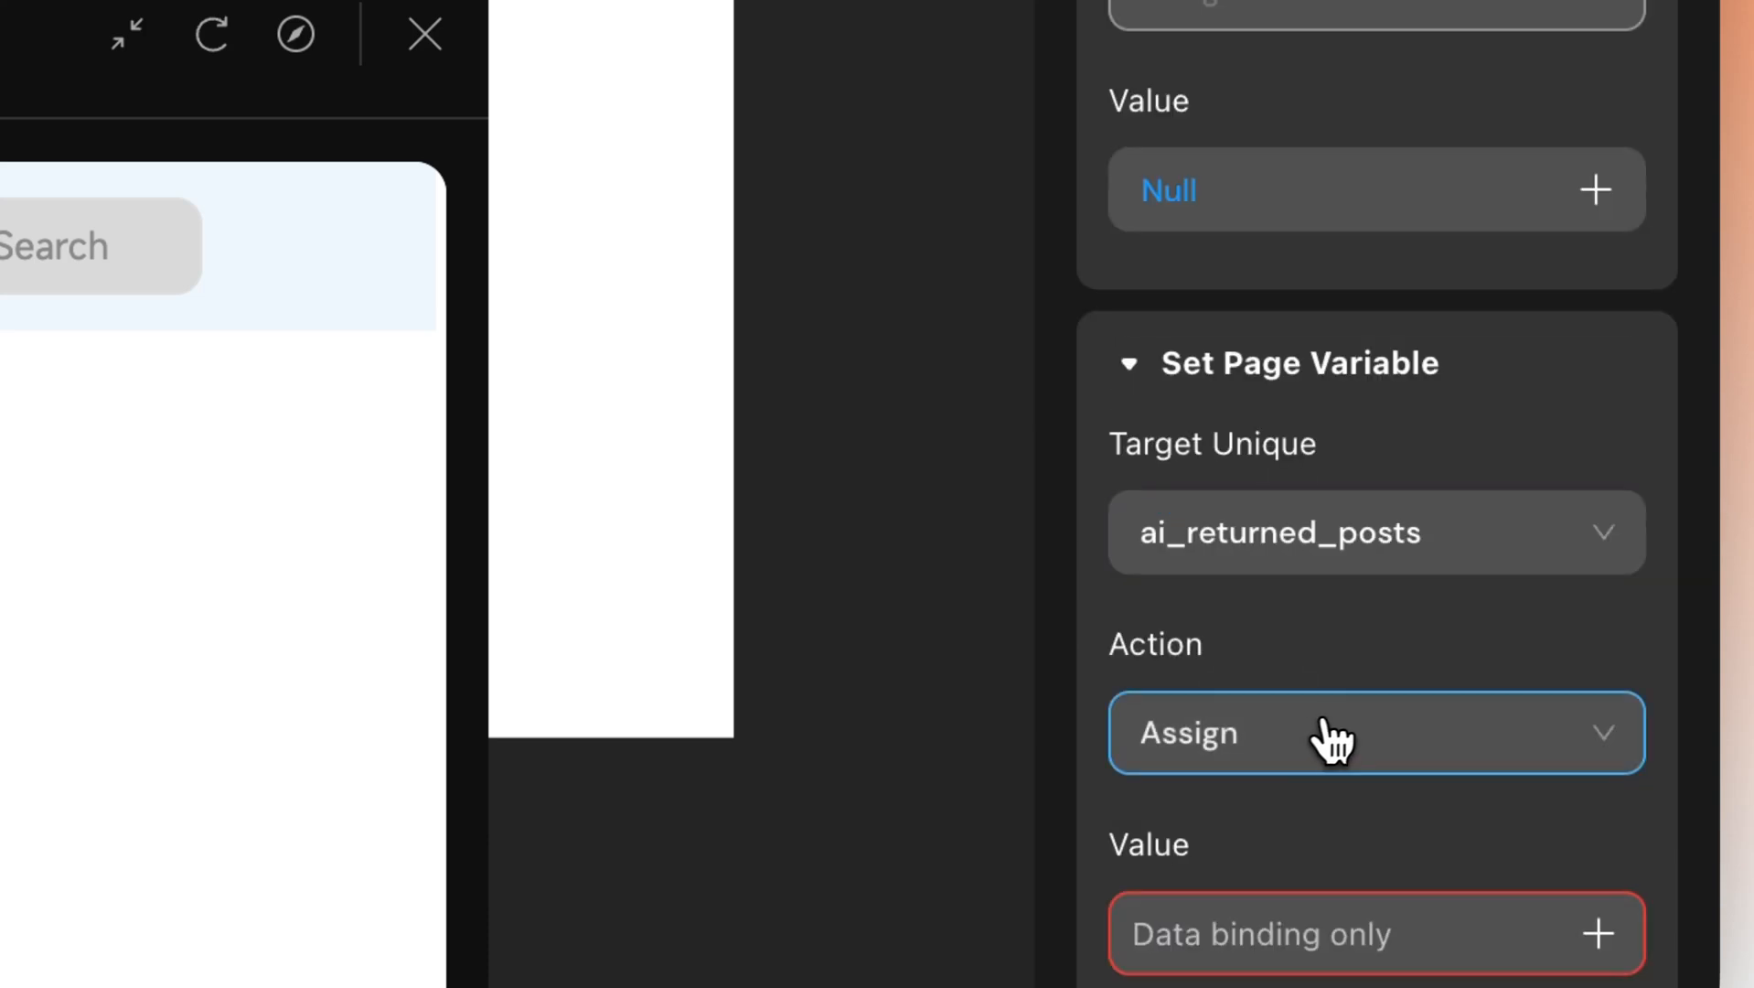
{"action": "scroll", "coordinate": [1331, 727], "scroll_direction": "down", "scroll_amount": 2}
{"action": "left_click", "coordinate": [1543, 780]}
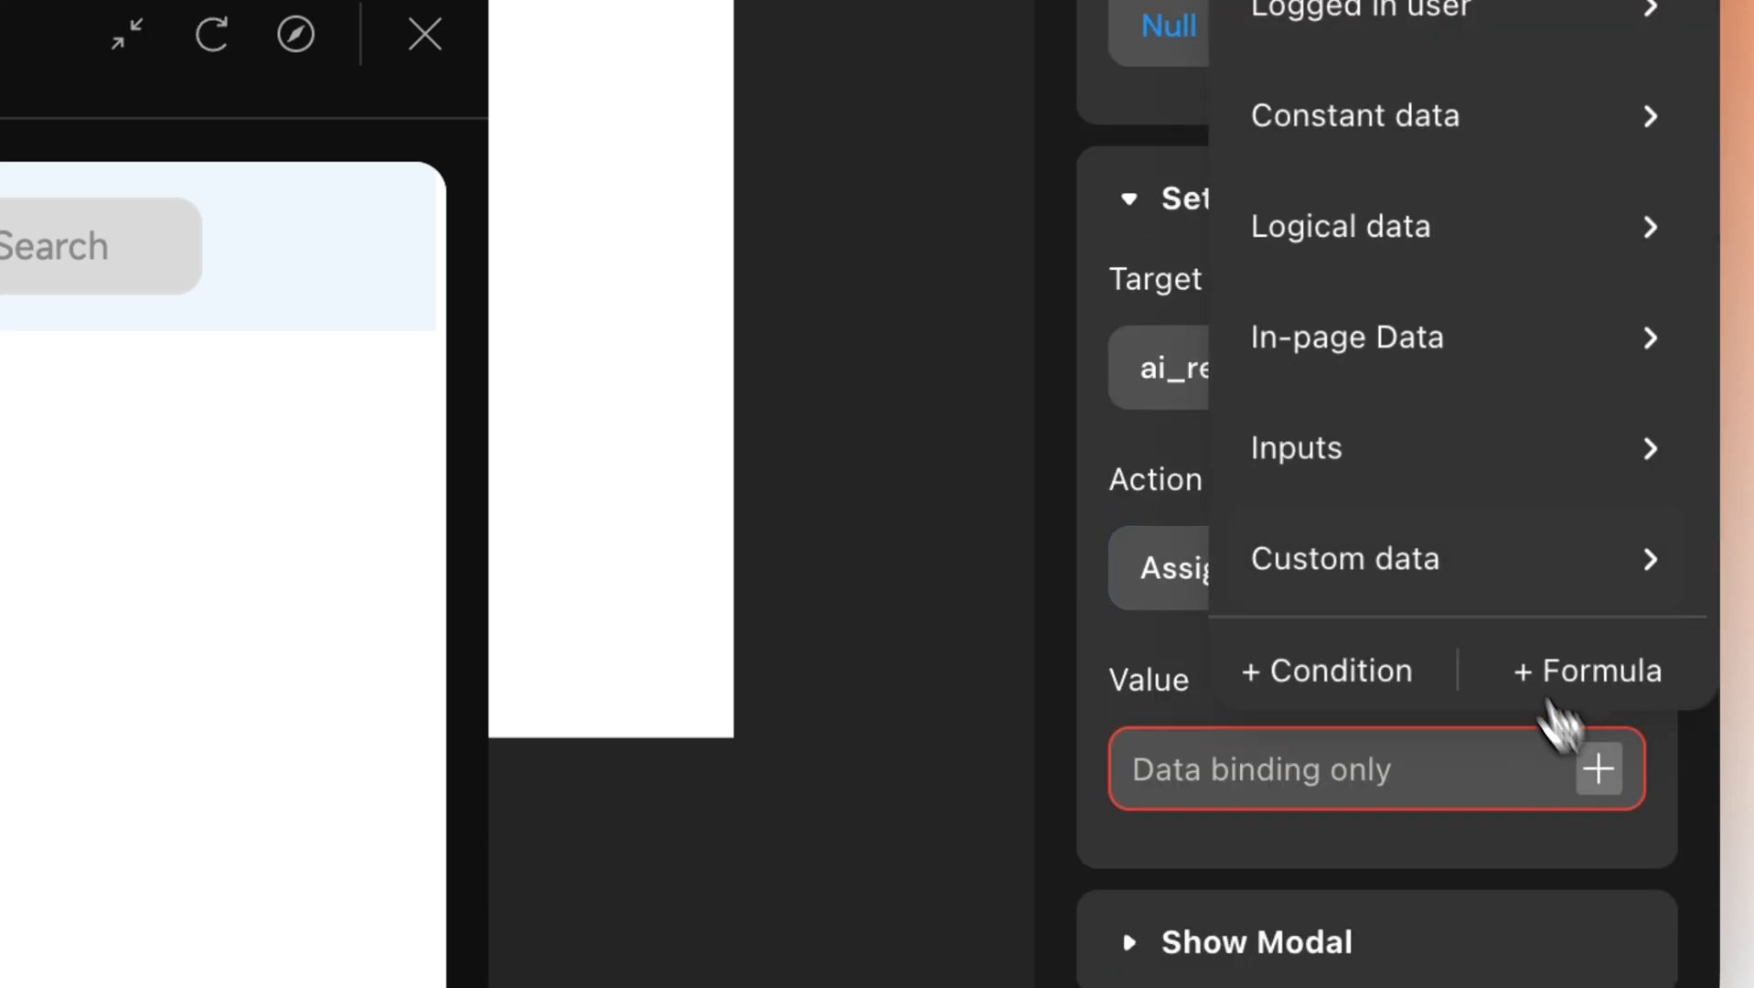
{"action": "mouse_move", "coordinate": [1399, 114]}
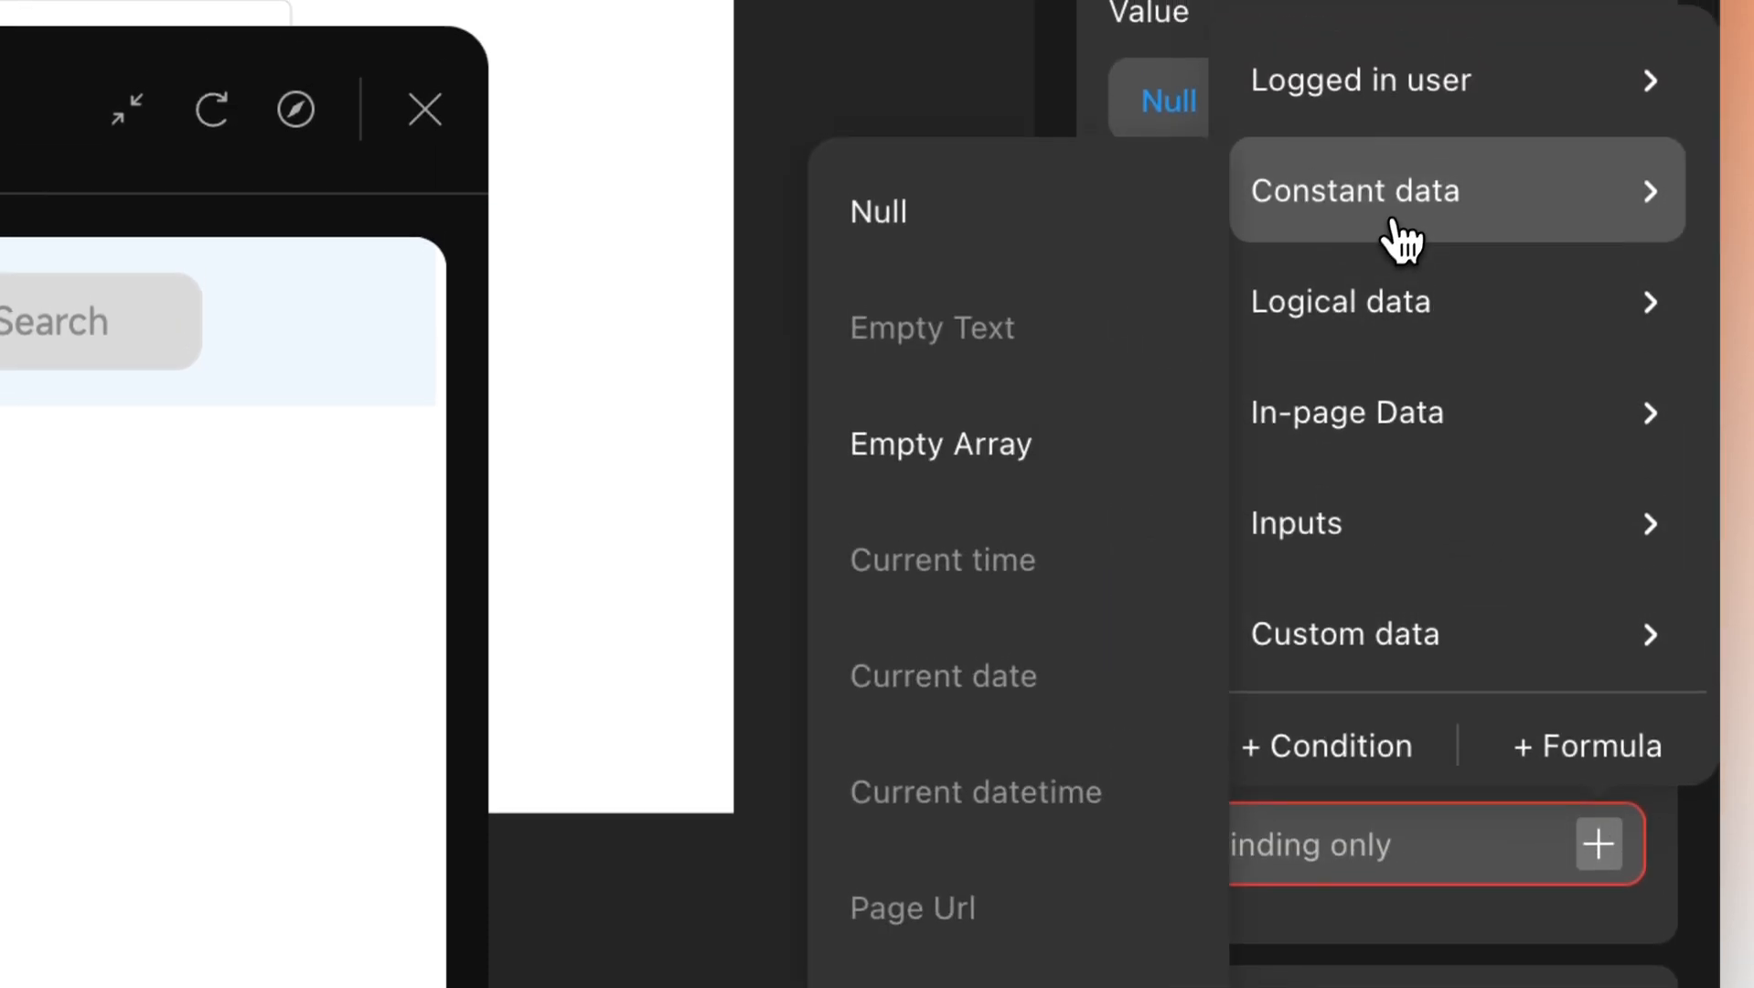
{"action": "left_click", "coordinate": [1001, 475]}
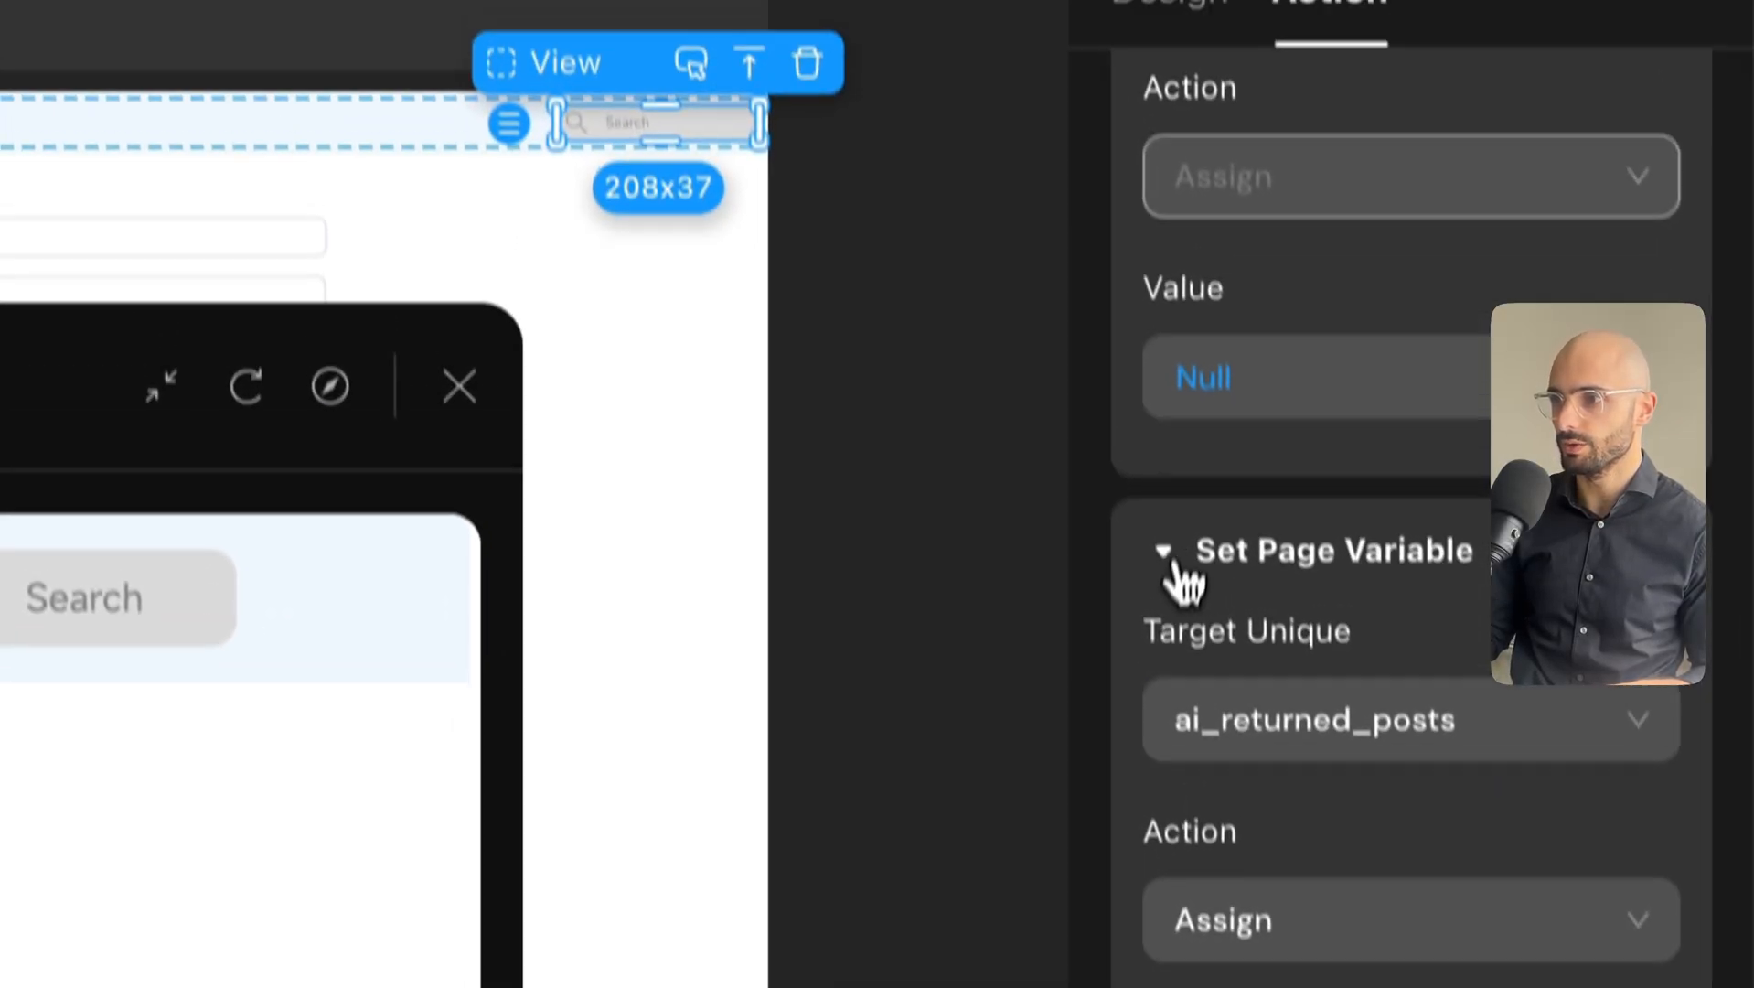
{"action": "scroll", "coordinate": [1152, 224], "scroll_direction": "up", "scroll_amount": 5}
{"action": "left_click", "coordinate": [1163, 376]}
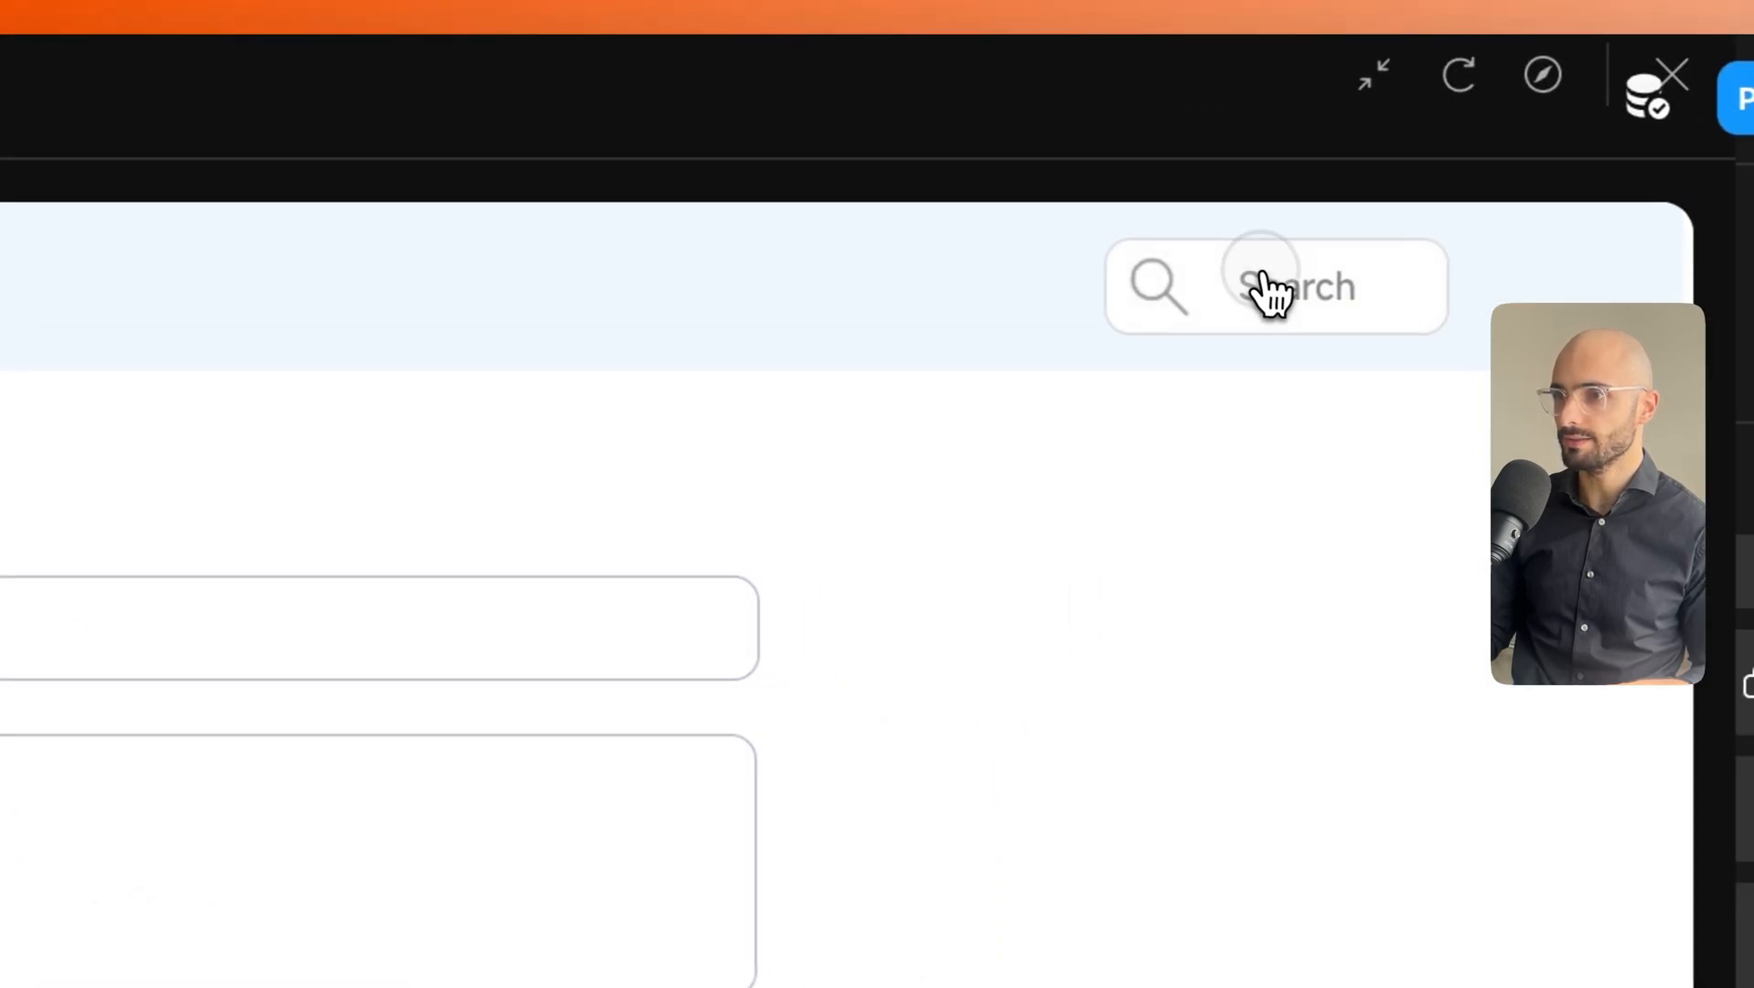
Ask AI "are there any posts about Zapier?" and check the answer and the three listed Zapier titles.
{"action": "left_click", "coordinate": [1371, 285]}
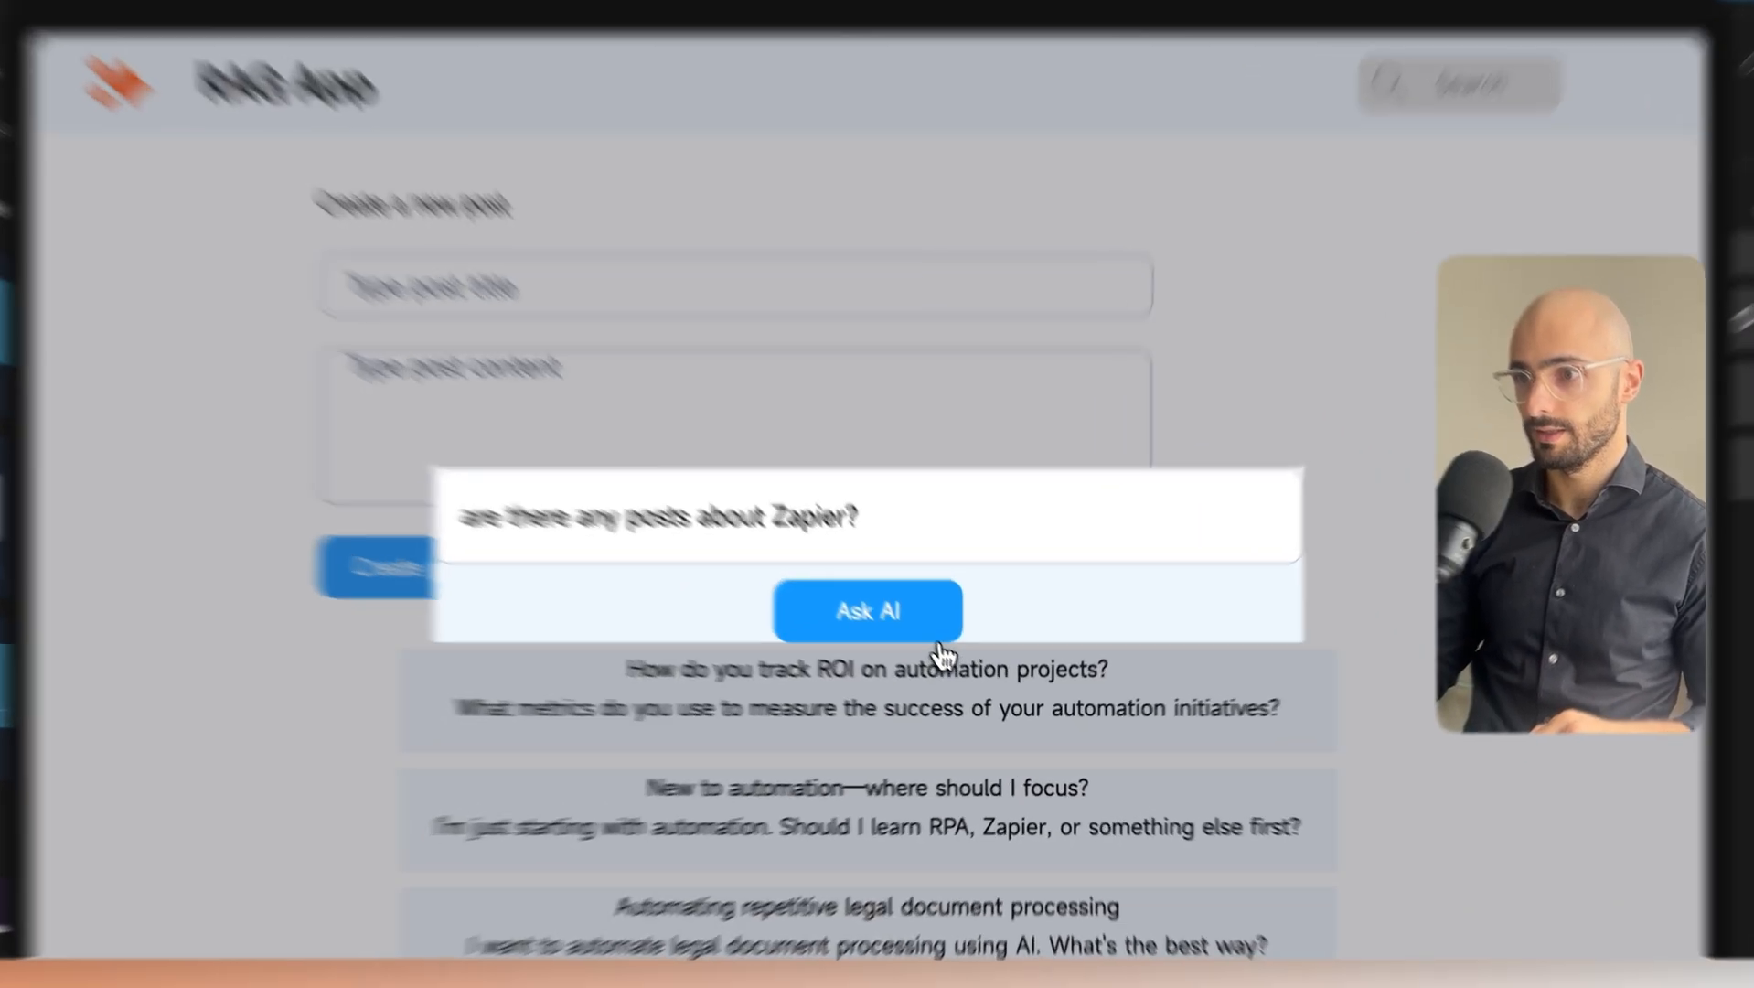
{"action": "left_click", "coordinate": [951, 640]}
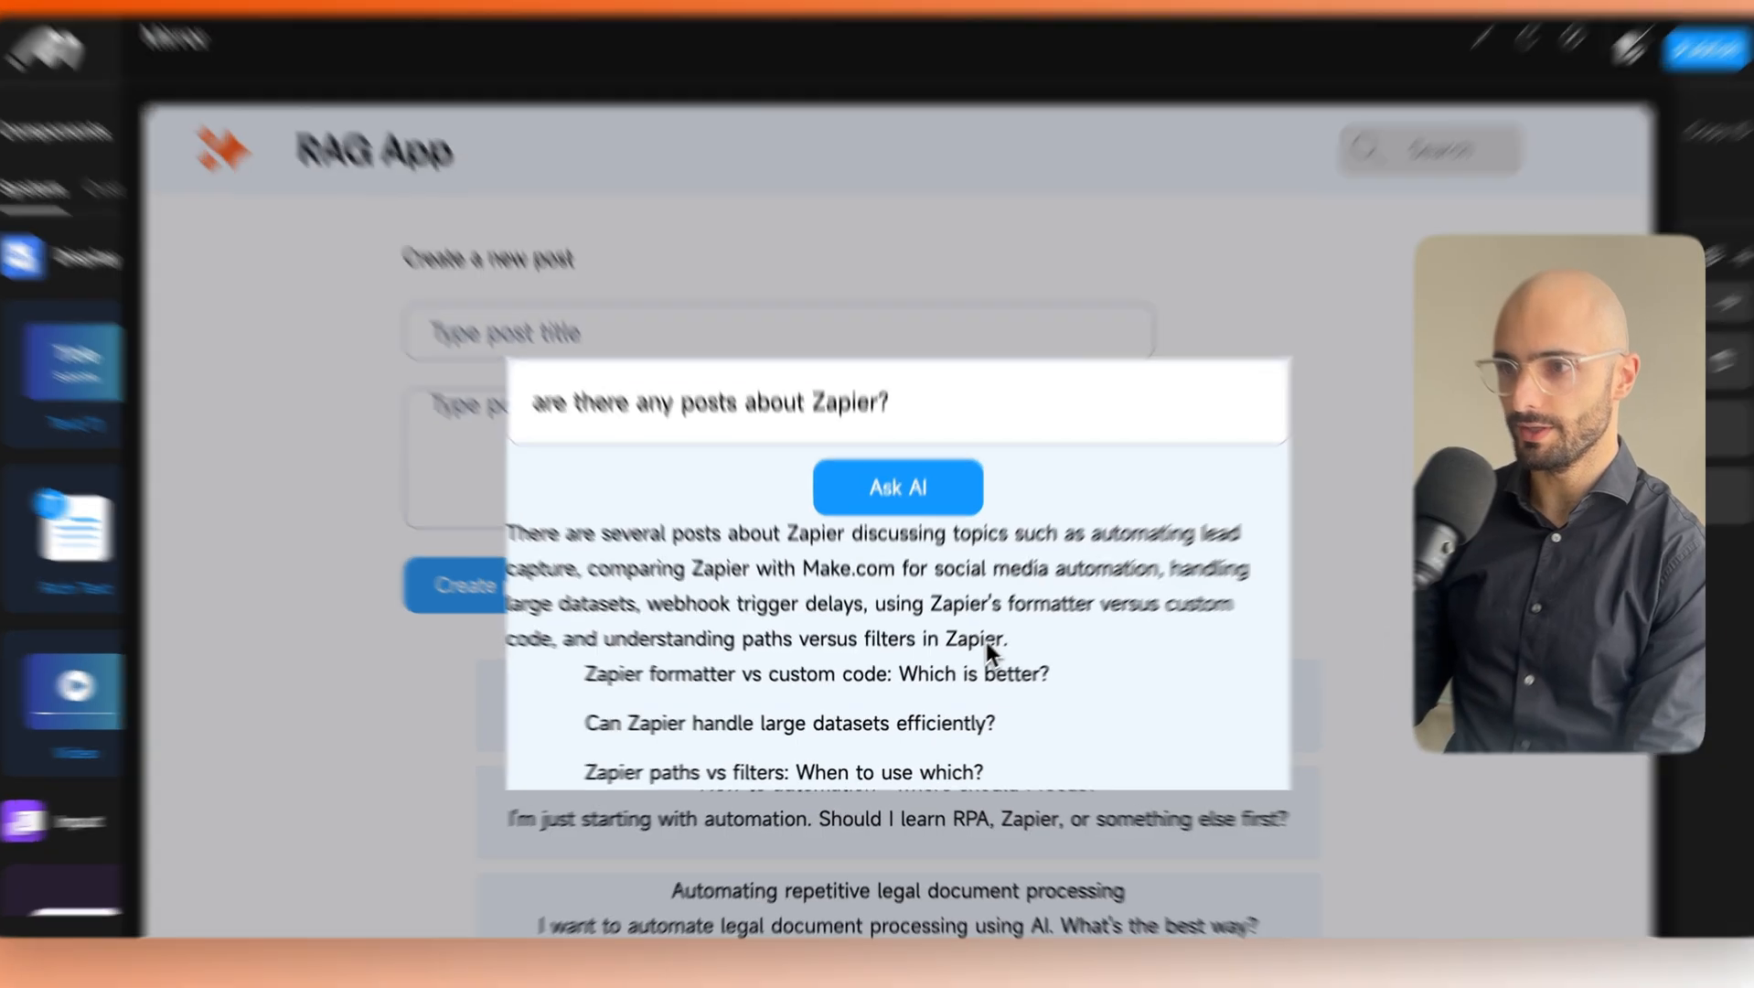
{"action": "left_click_drag", "start_coordinate": [992, 645], "coordinate": [510, 543]}
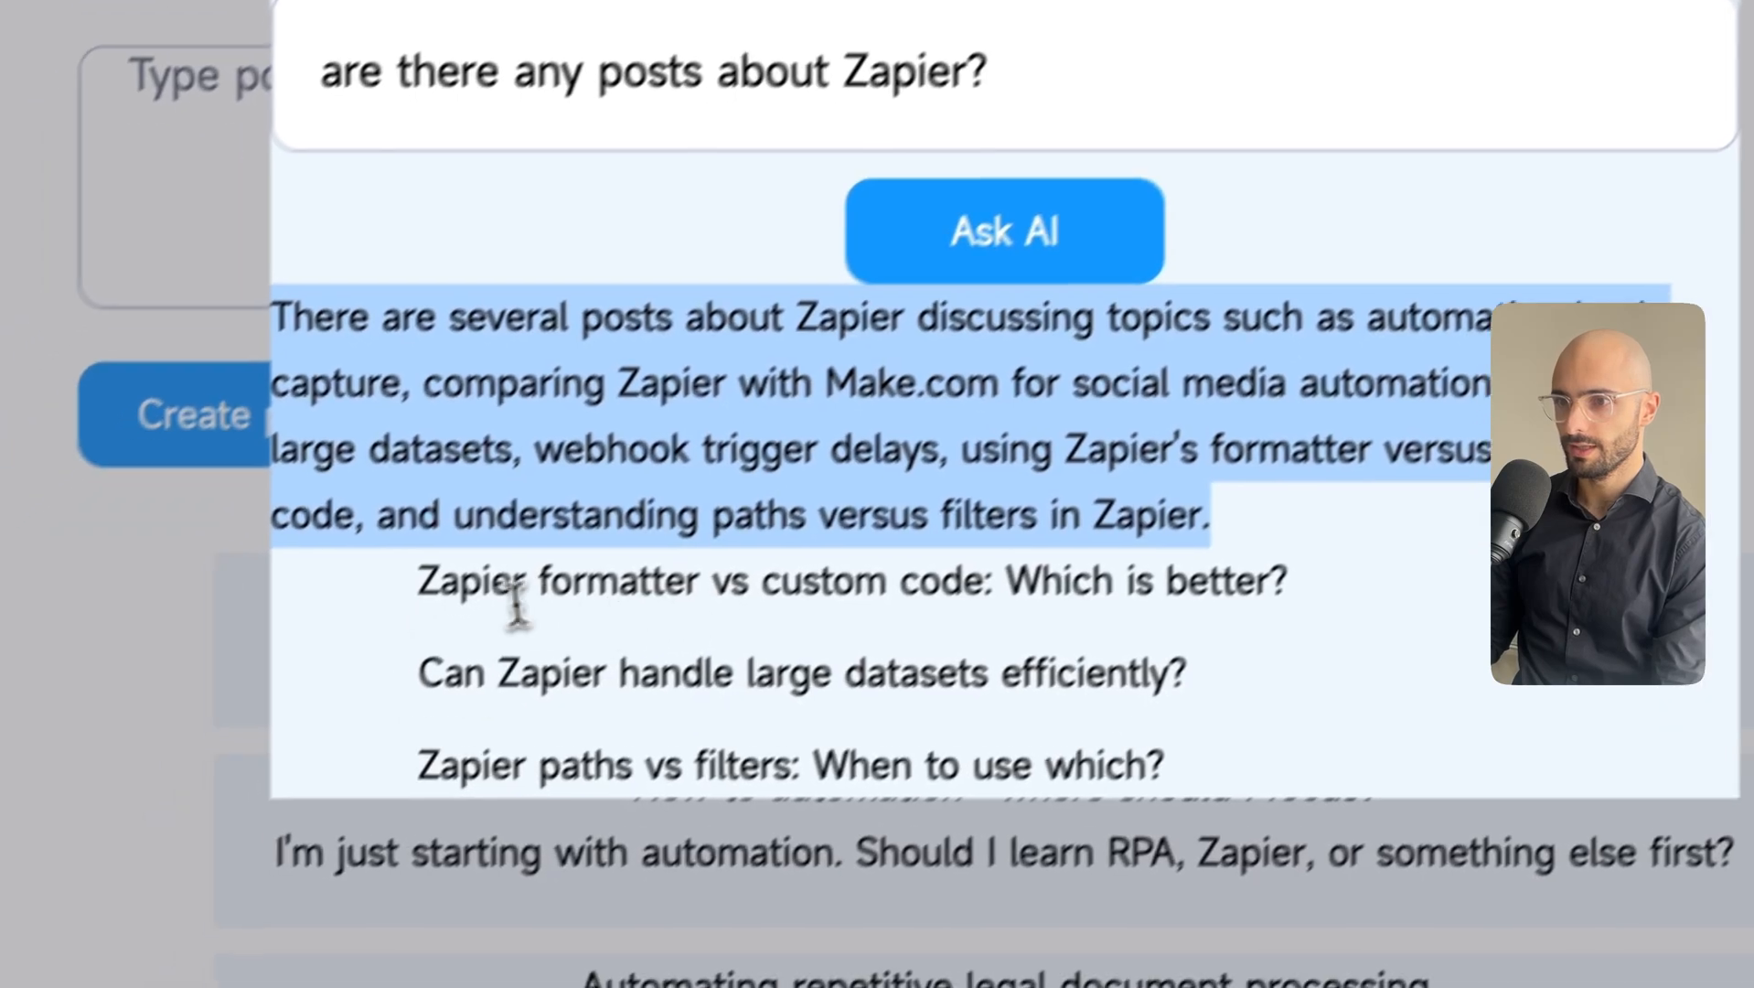
{"action": "left_click_drag", "start_coordinate": [339, 655], "coordinate": [1226, 655]}
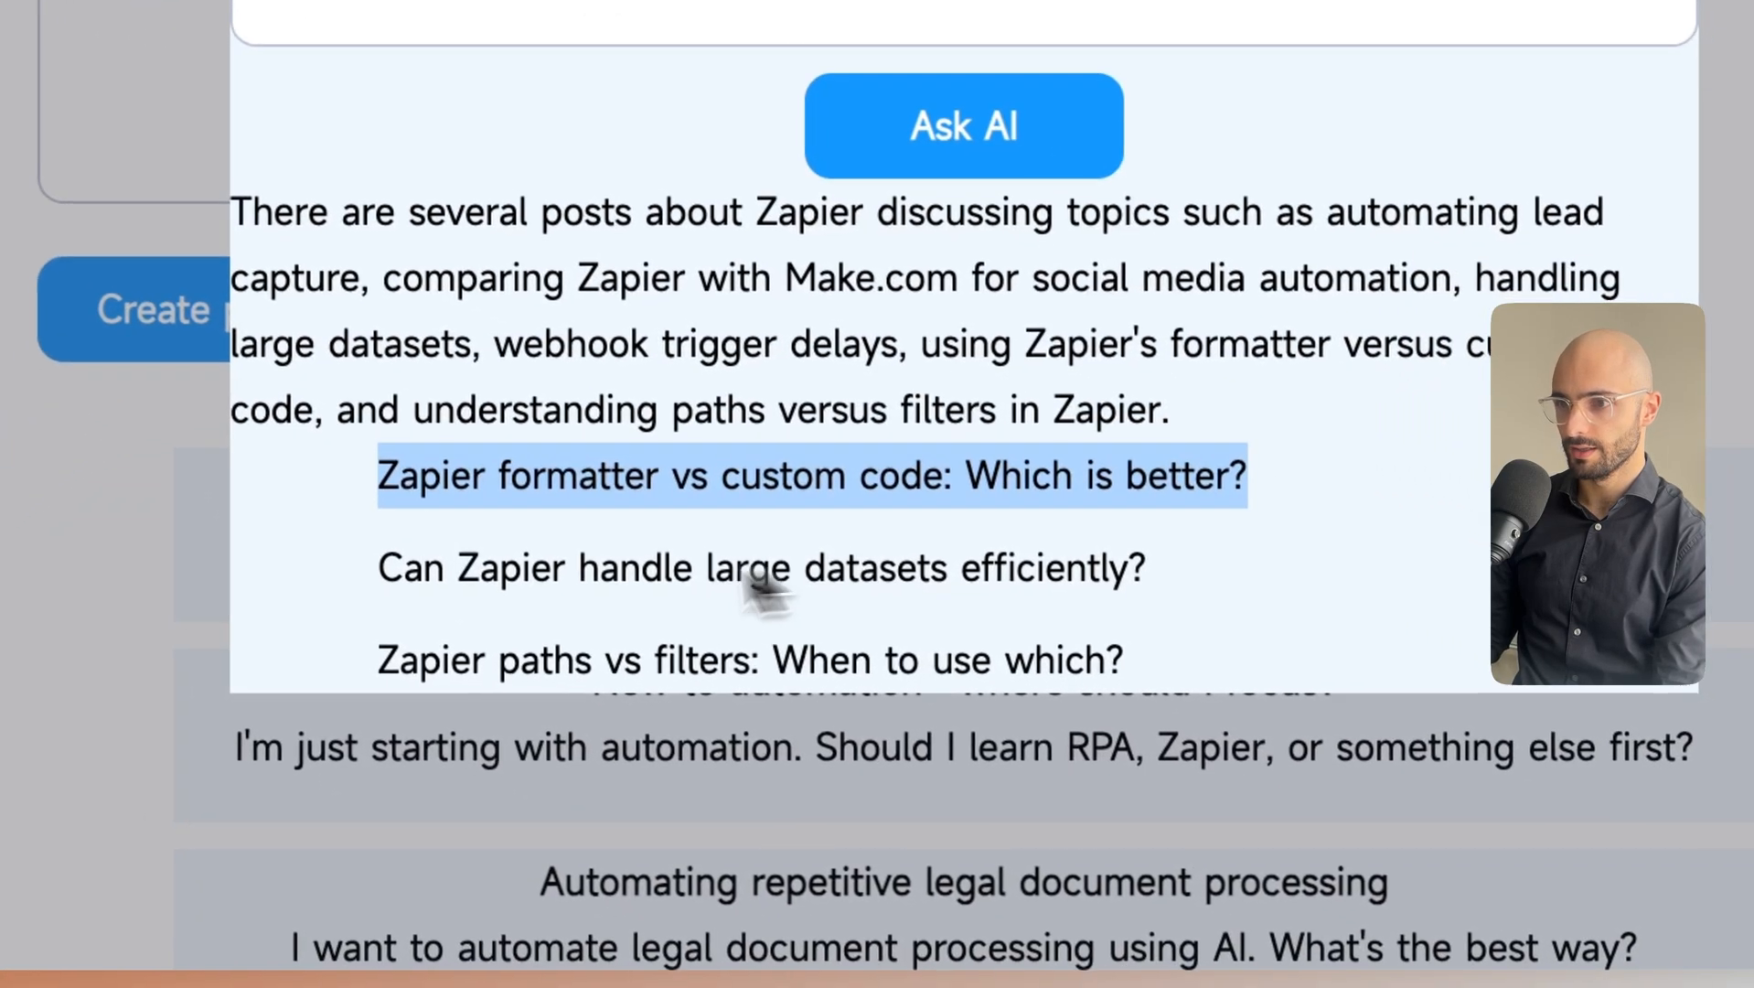
{"action": "left_click_drag", "start_coordinate": [426, 592], "coordinate": [1273, 590]}
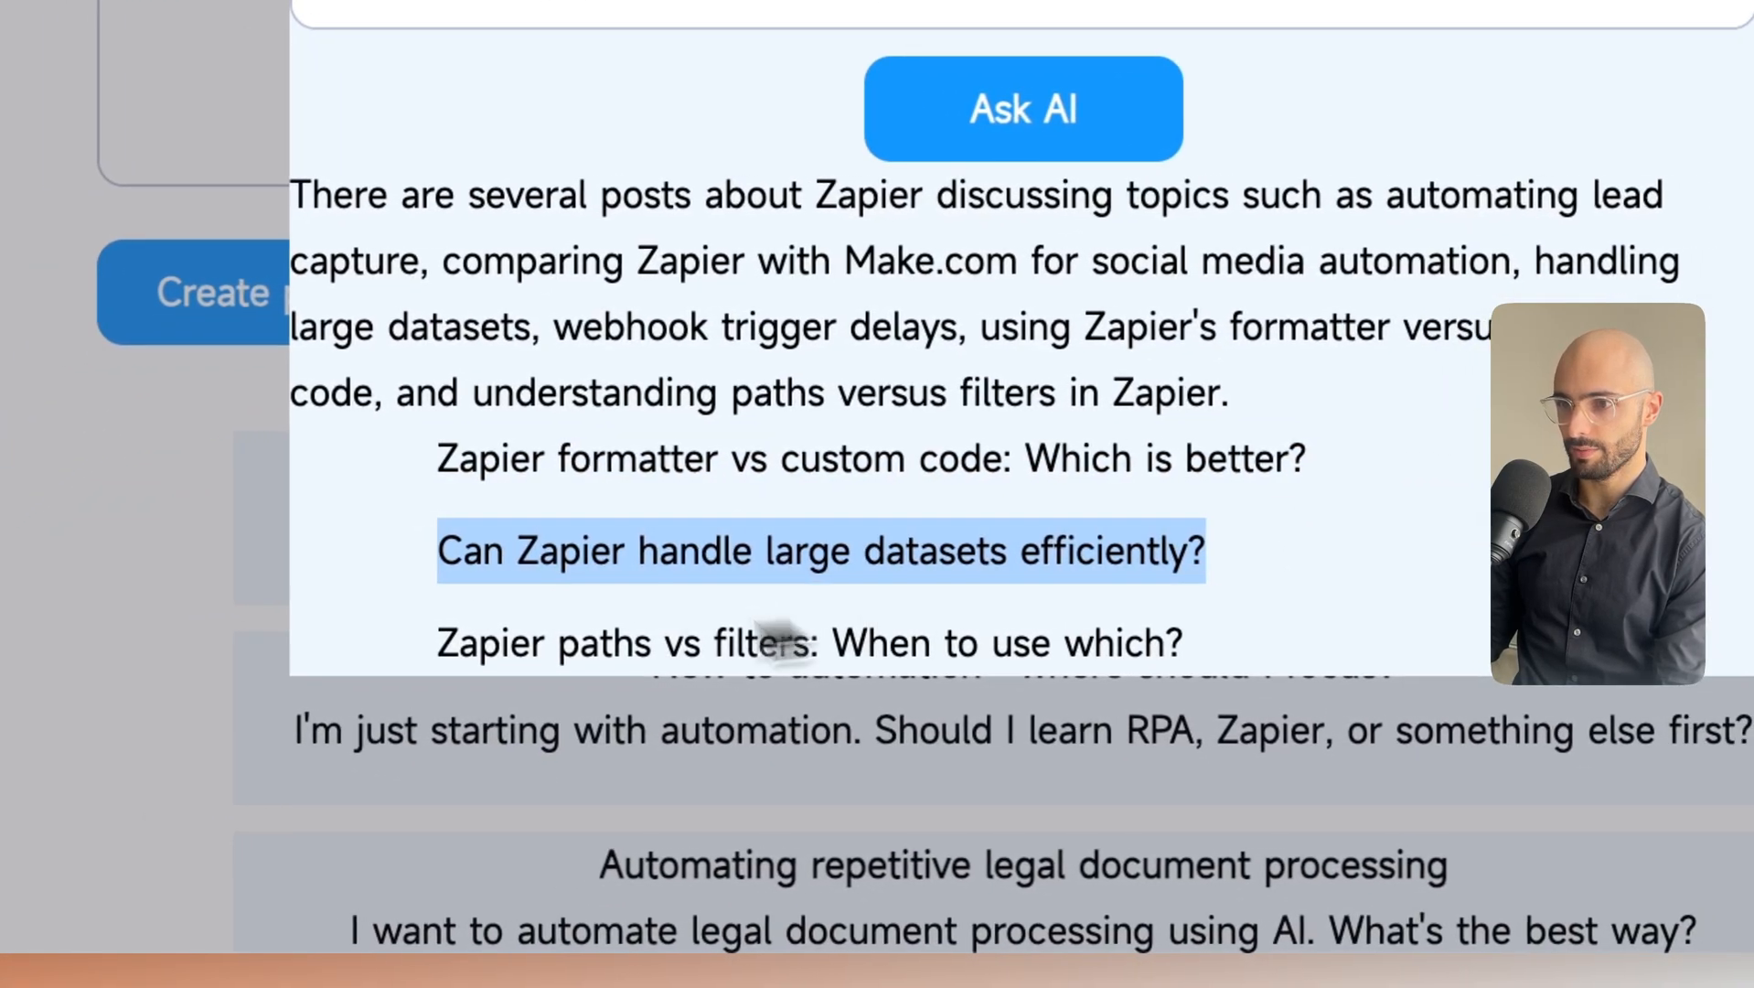
{"action": "left_click_drag", "start_coordinate": [462, 645], "coordinate": [1191, 642]}
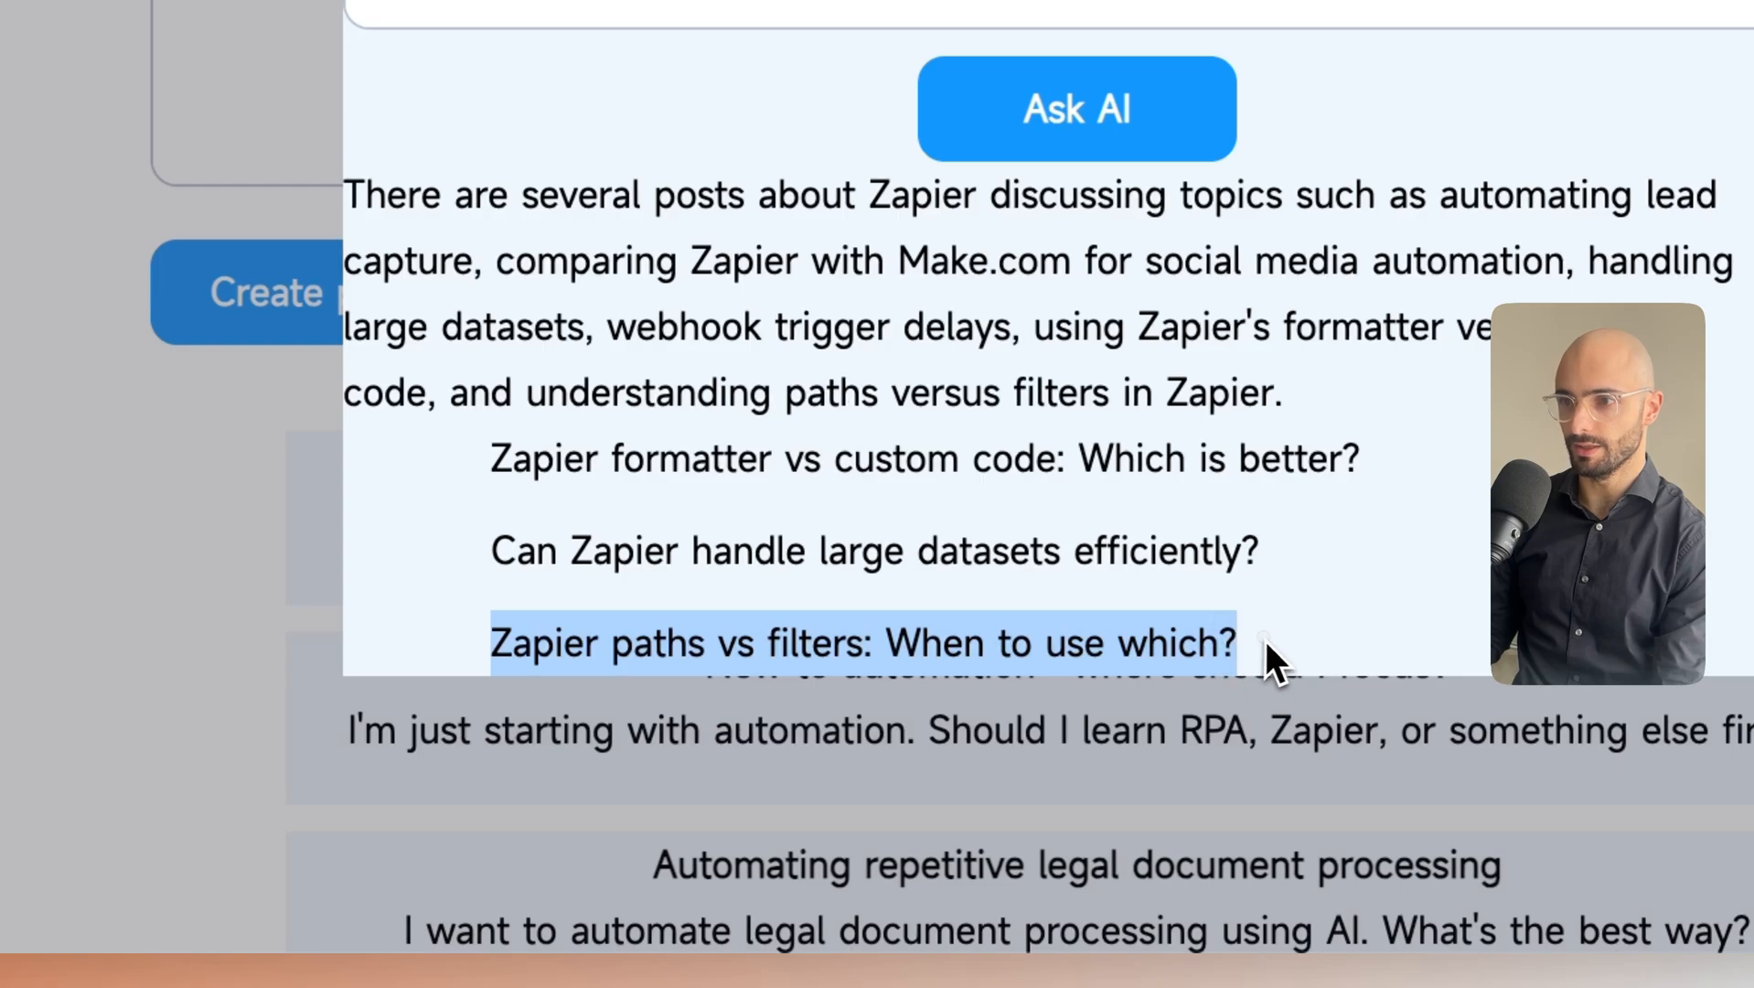
{"action": "left_click", "coordinate": [1263, 641]}
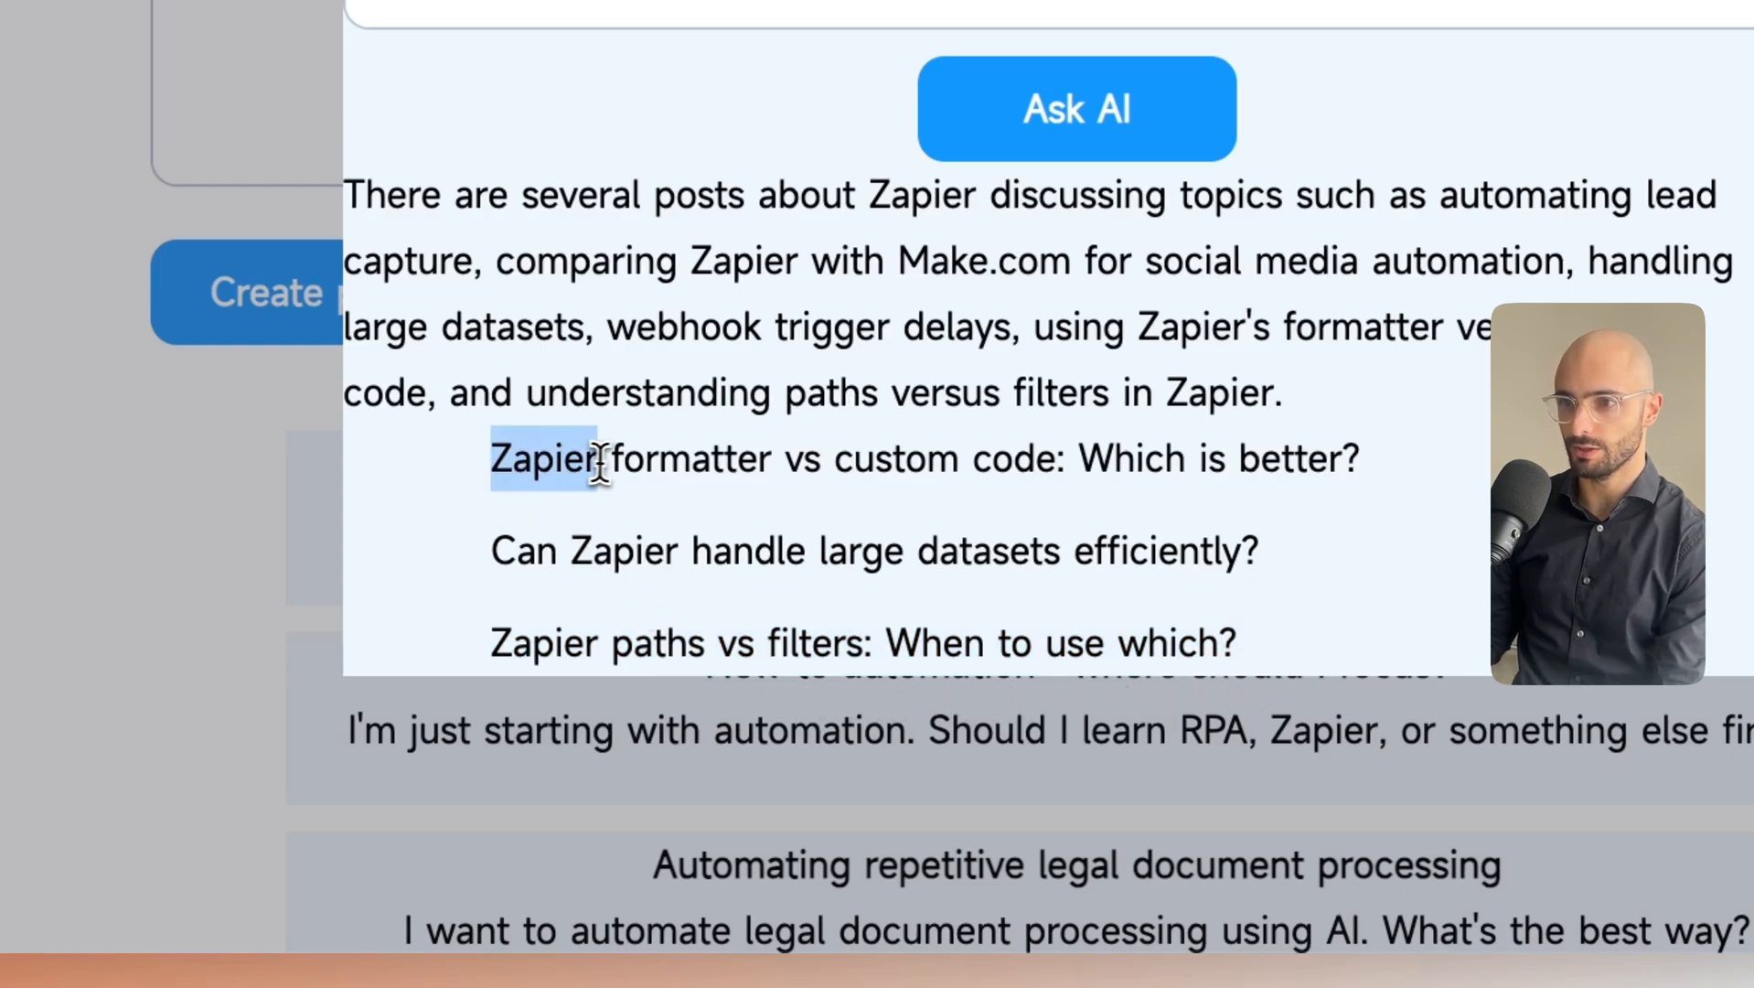
{"action": "left_click_drag", "start_coordinate": [573, 541], "coordinate": [685, 565]}
{"action": "left_click", "coordinate": [761, 520]}
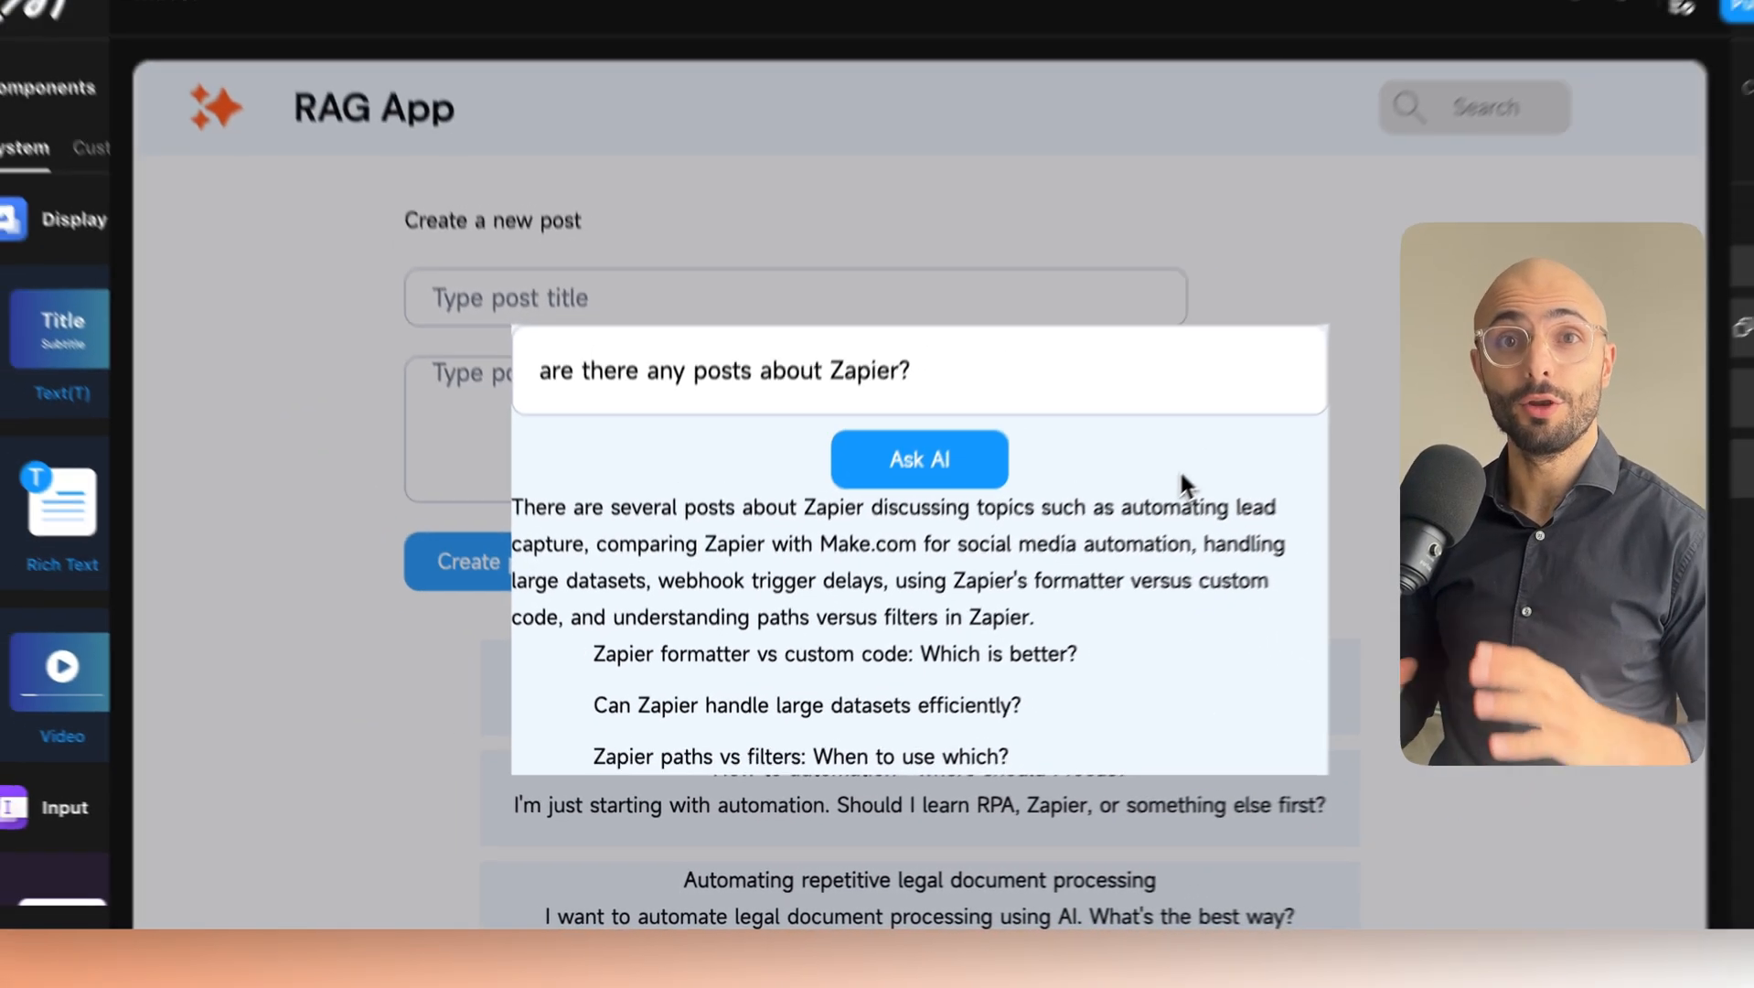
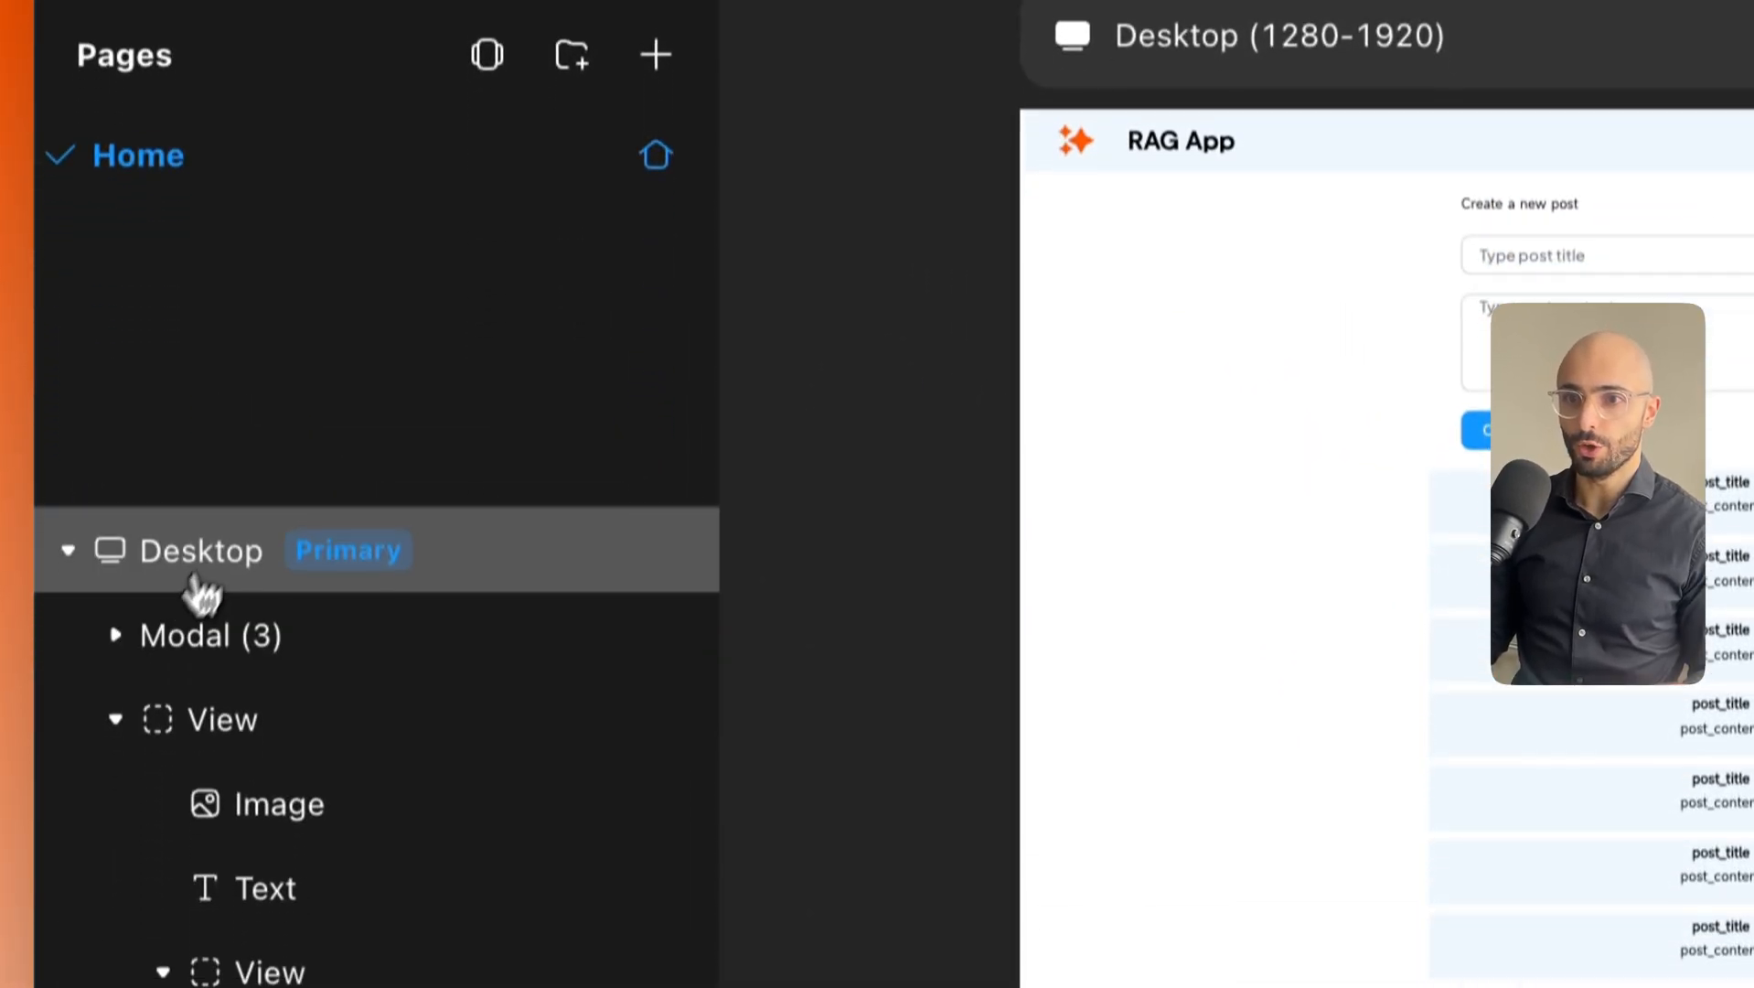
Add a BigInt page variable named selected_post to the Home page's data.
{"action": "left_click", "coordinate": [194, 576]}
{"action": "left_click", "coordinate": [1314, 276]}
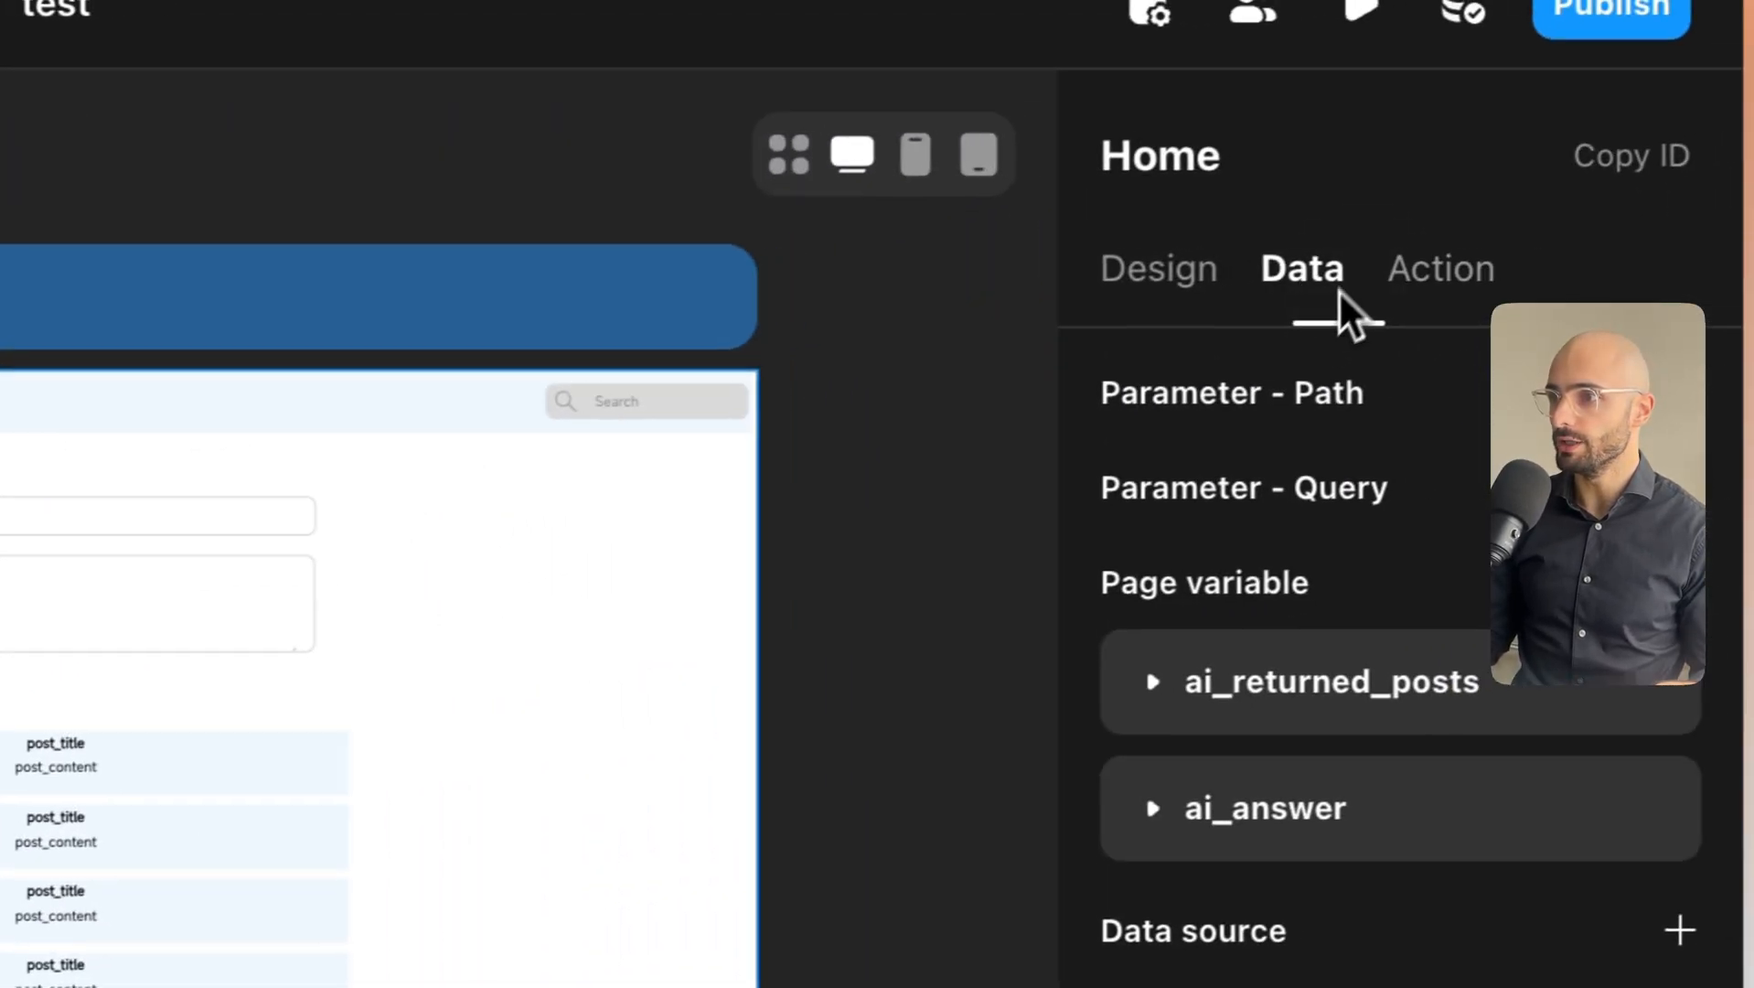
{"action": "left_click", "coordinate": [1655, 247]}
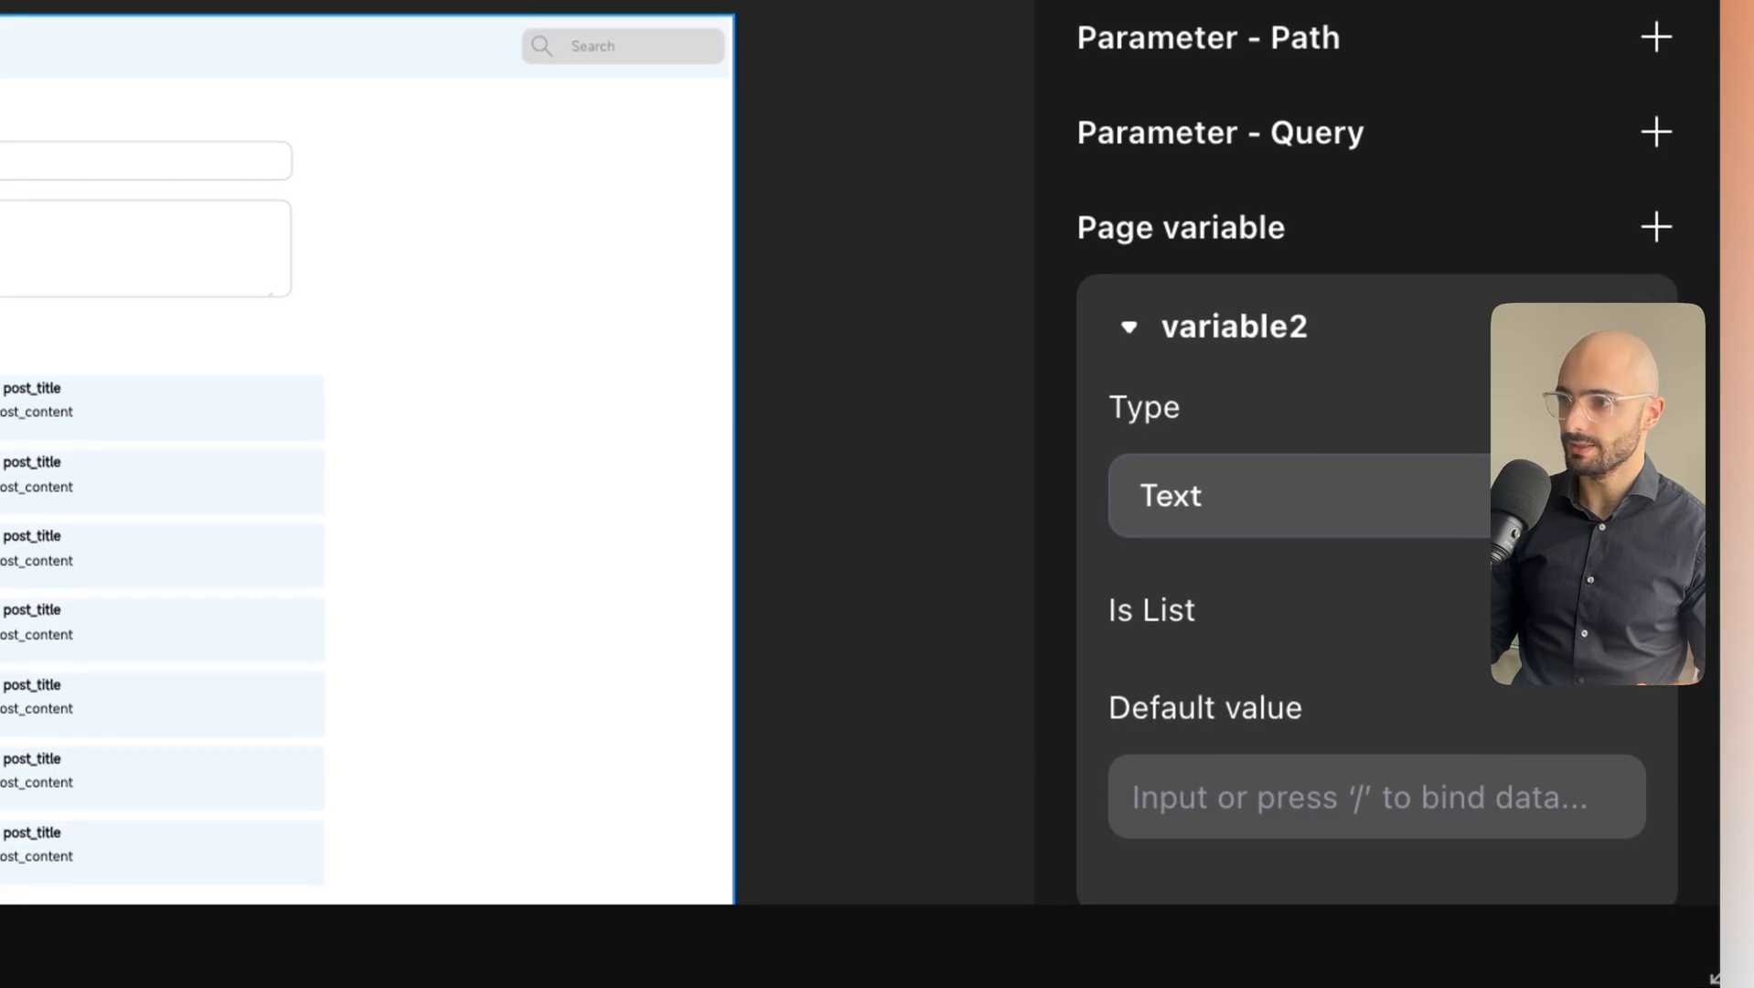
{"action": "left_click", "coordinate": [1474, 503]}
{"action": "left_click", "coordinate": [1448, 462]}
{"action": "left_click", "coordinate": [1273, 375]}
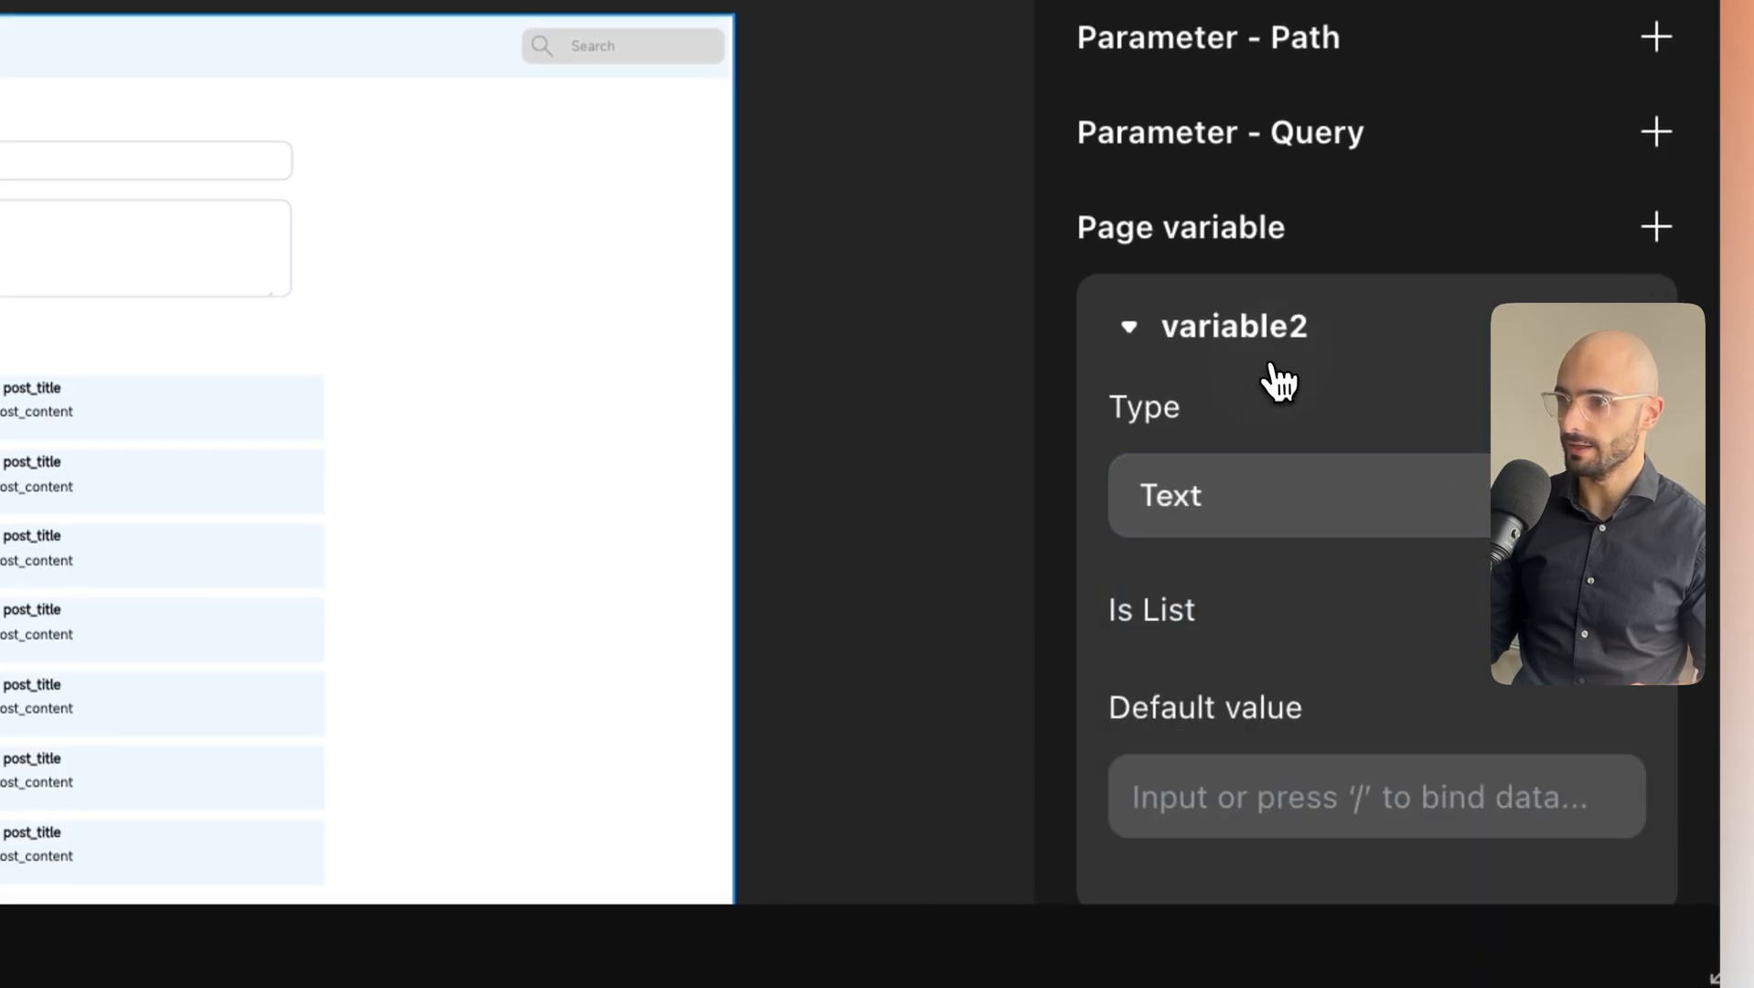
{"action": "double_click", "coordinate": [1267, 347]}
{"action": "type", "text": "selec"}
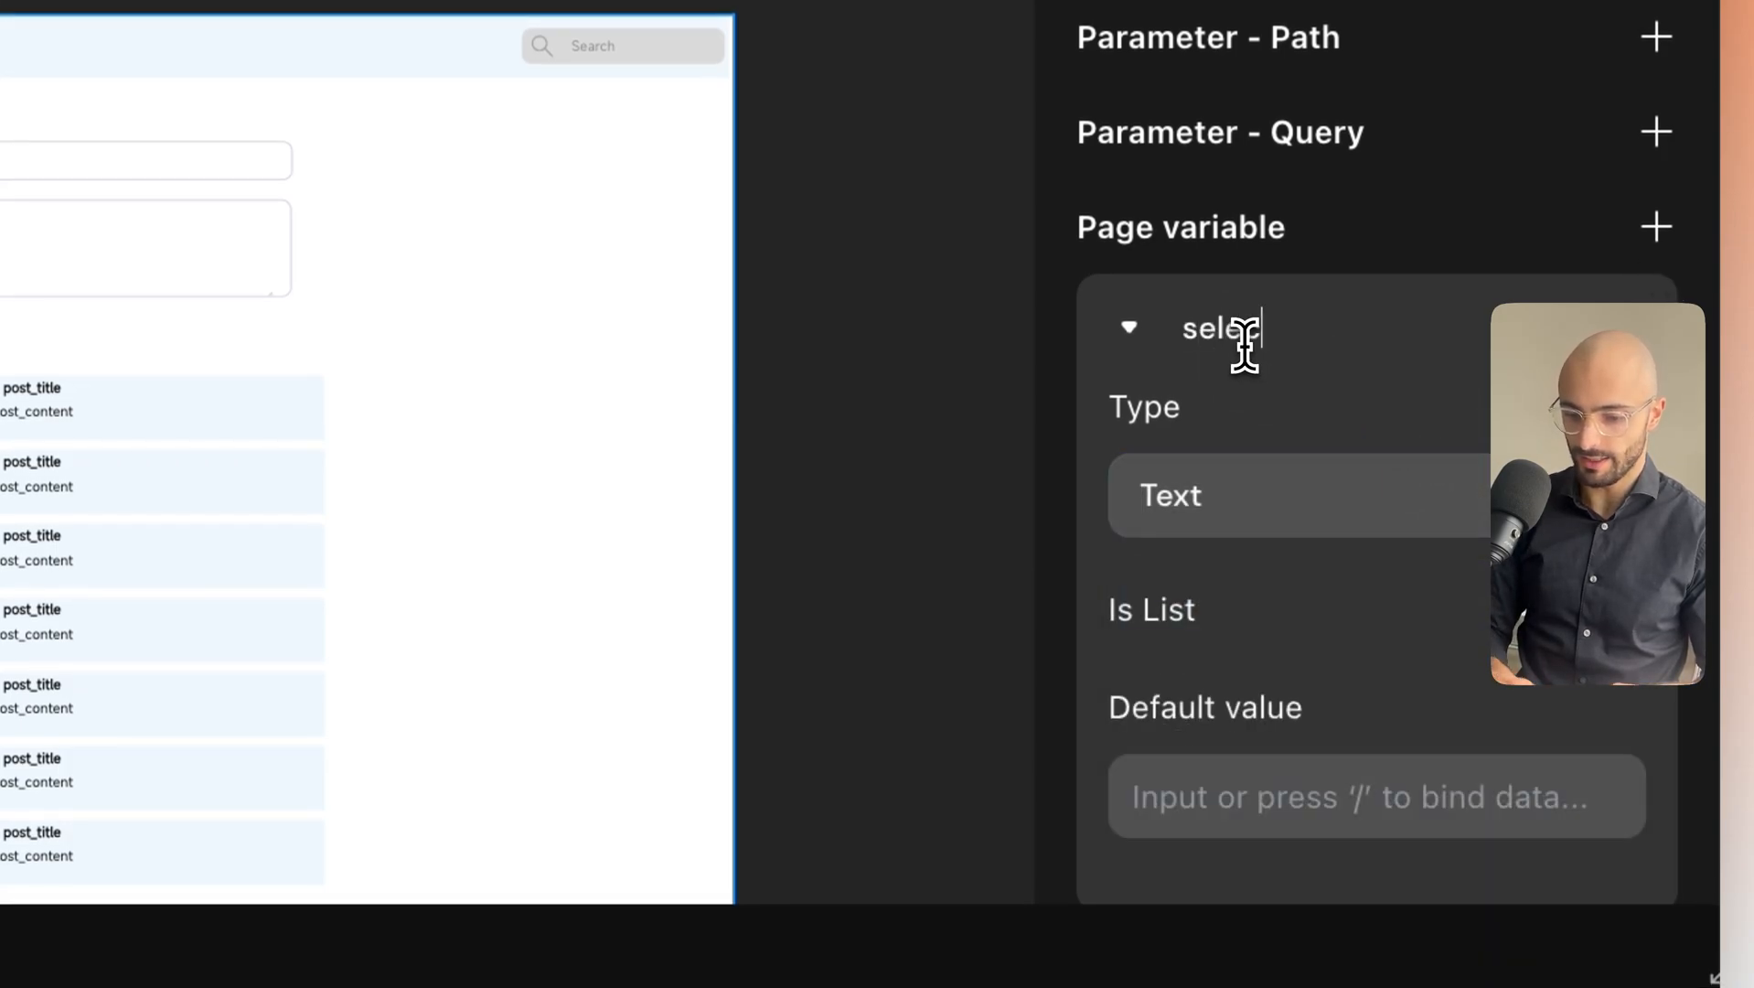
{"action": "type", "text": "ted_post"}
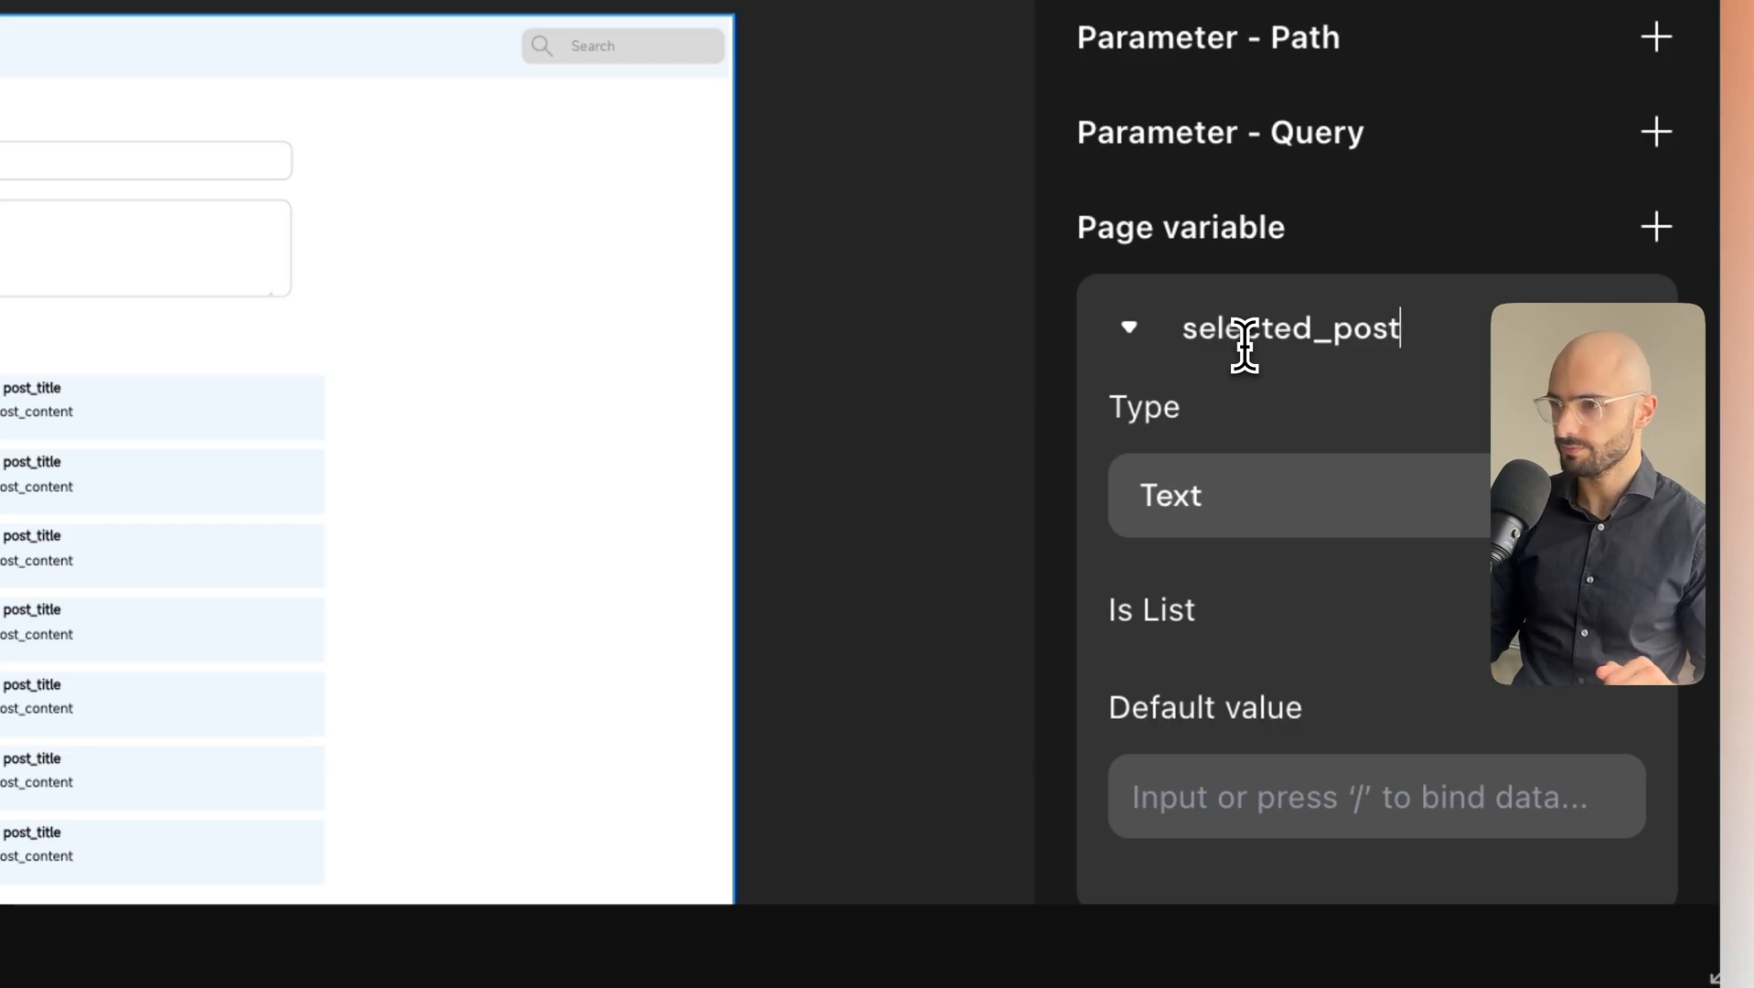
{"action": "key", "text": "Return"}
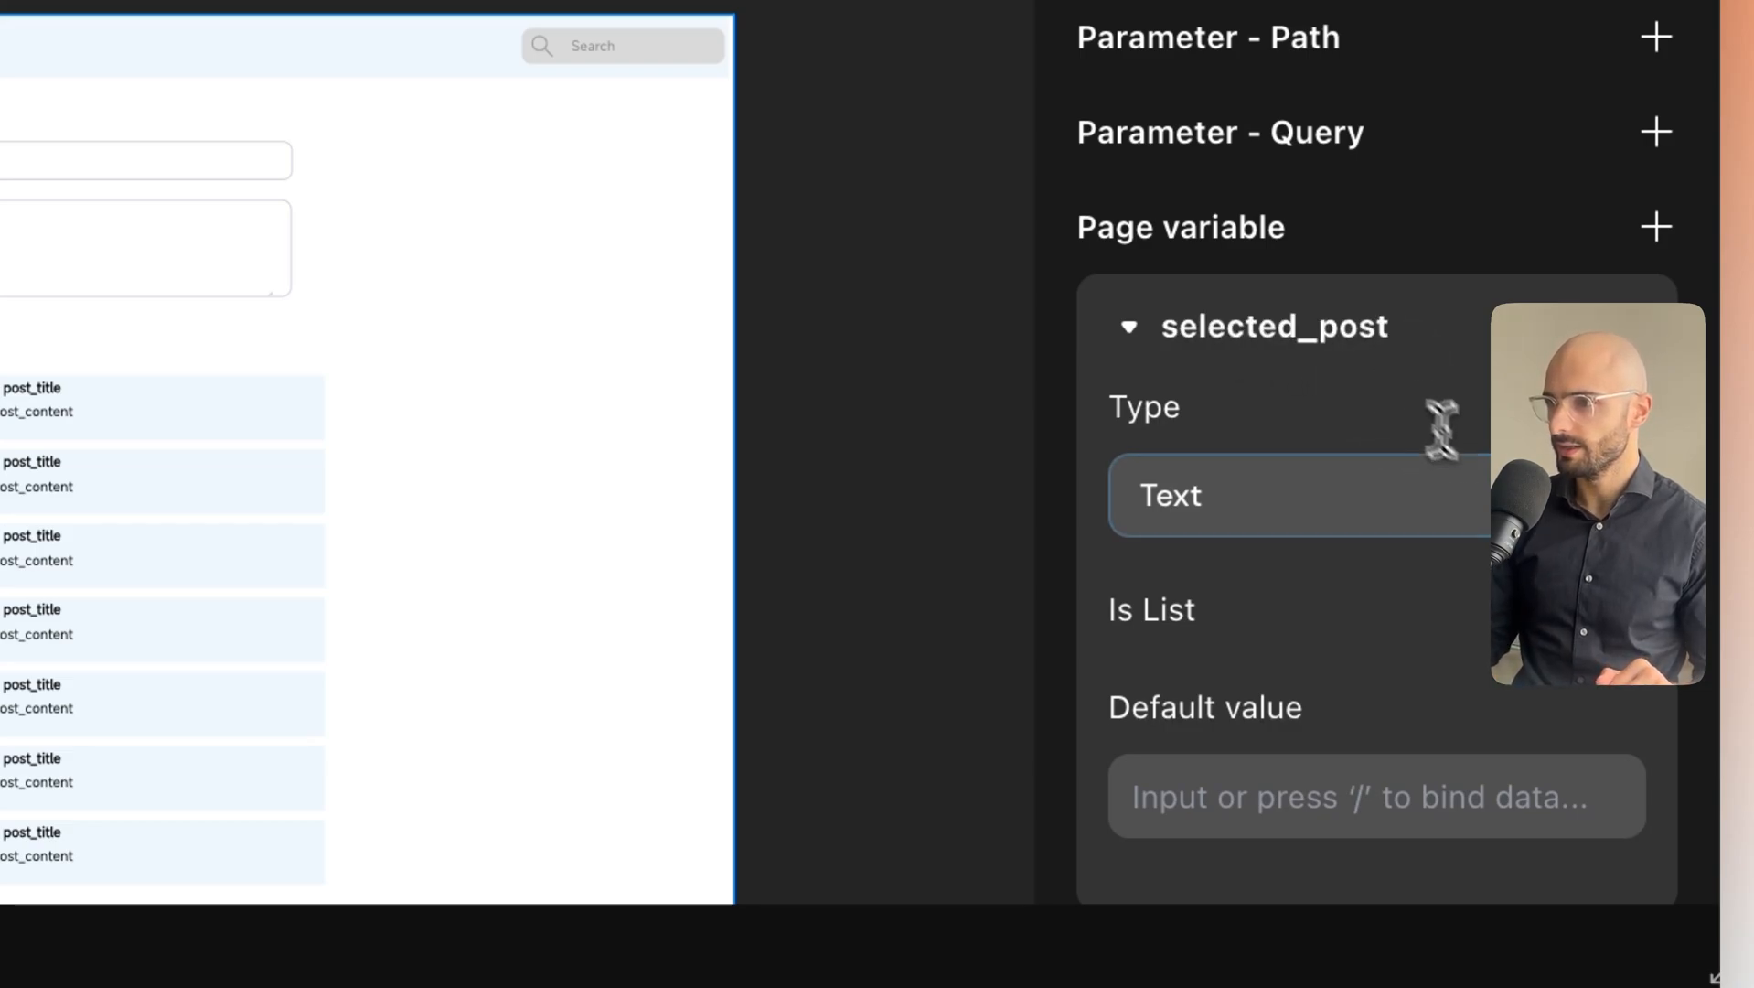
{"action": "left_click", "coordinate": [1482, 489]}
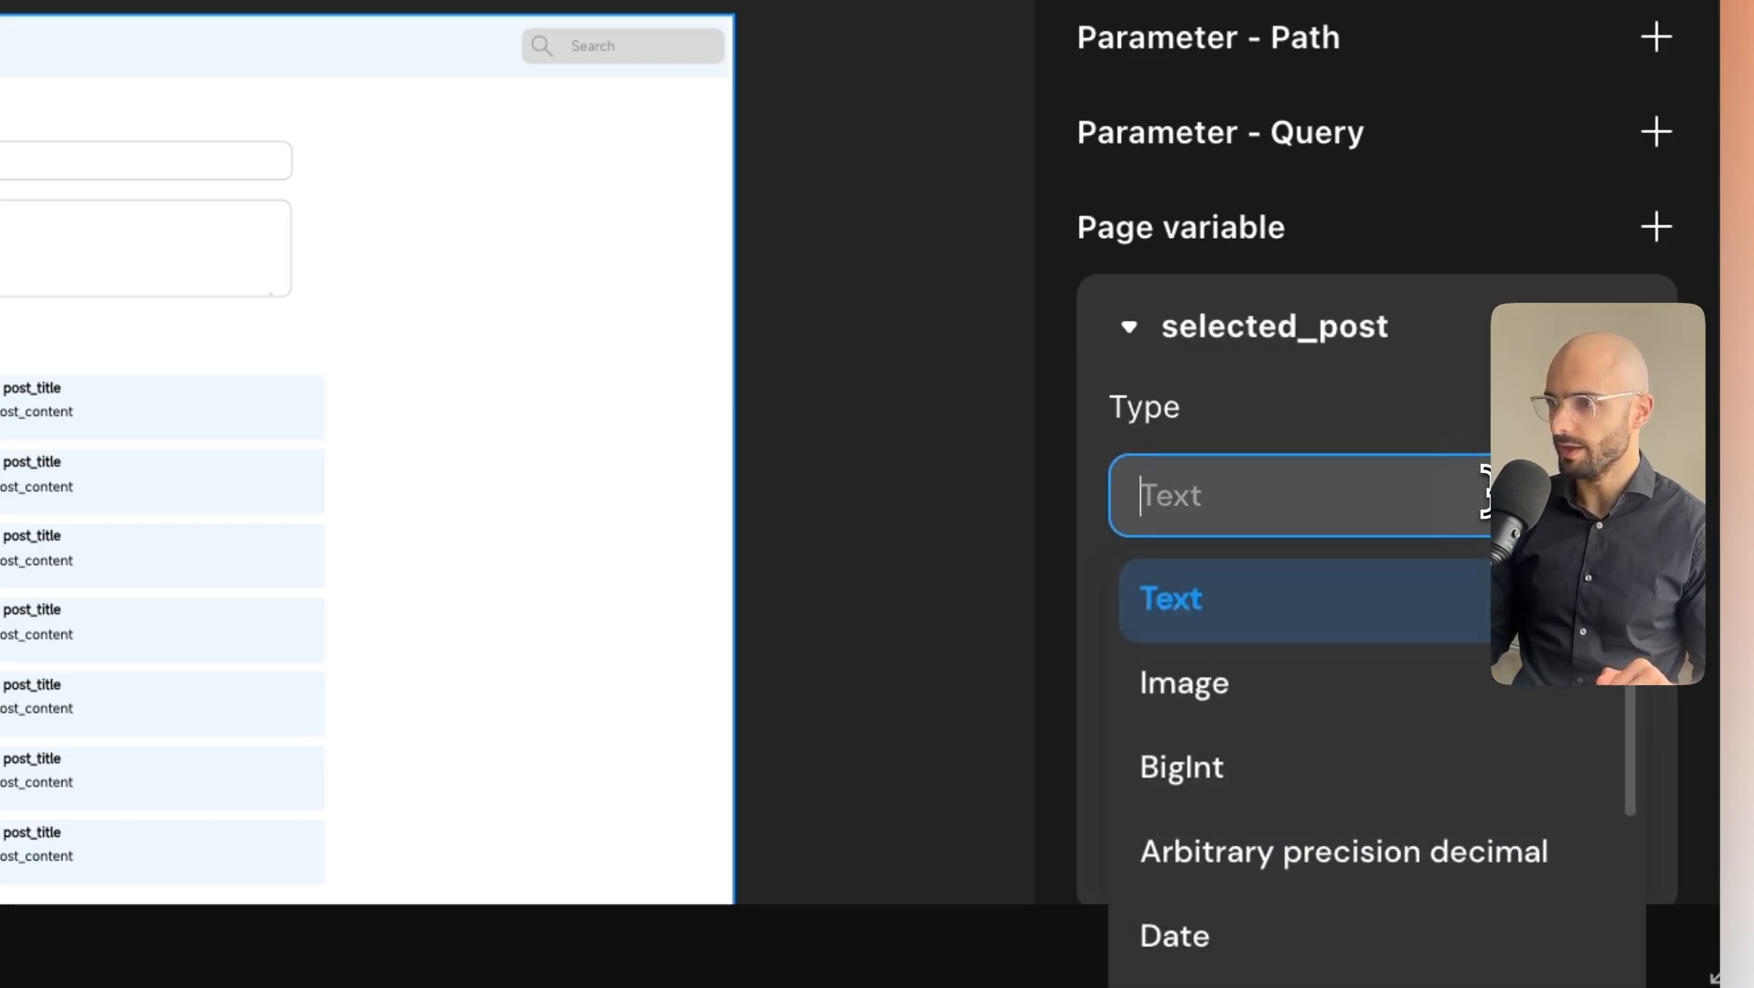
{"action": "left_click", "coordinate": [1257, 782]}
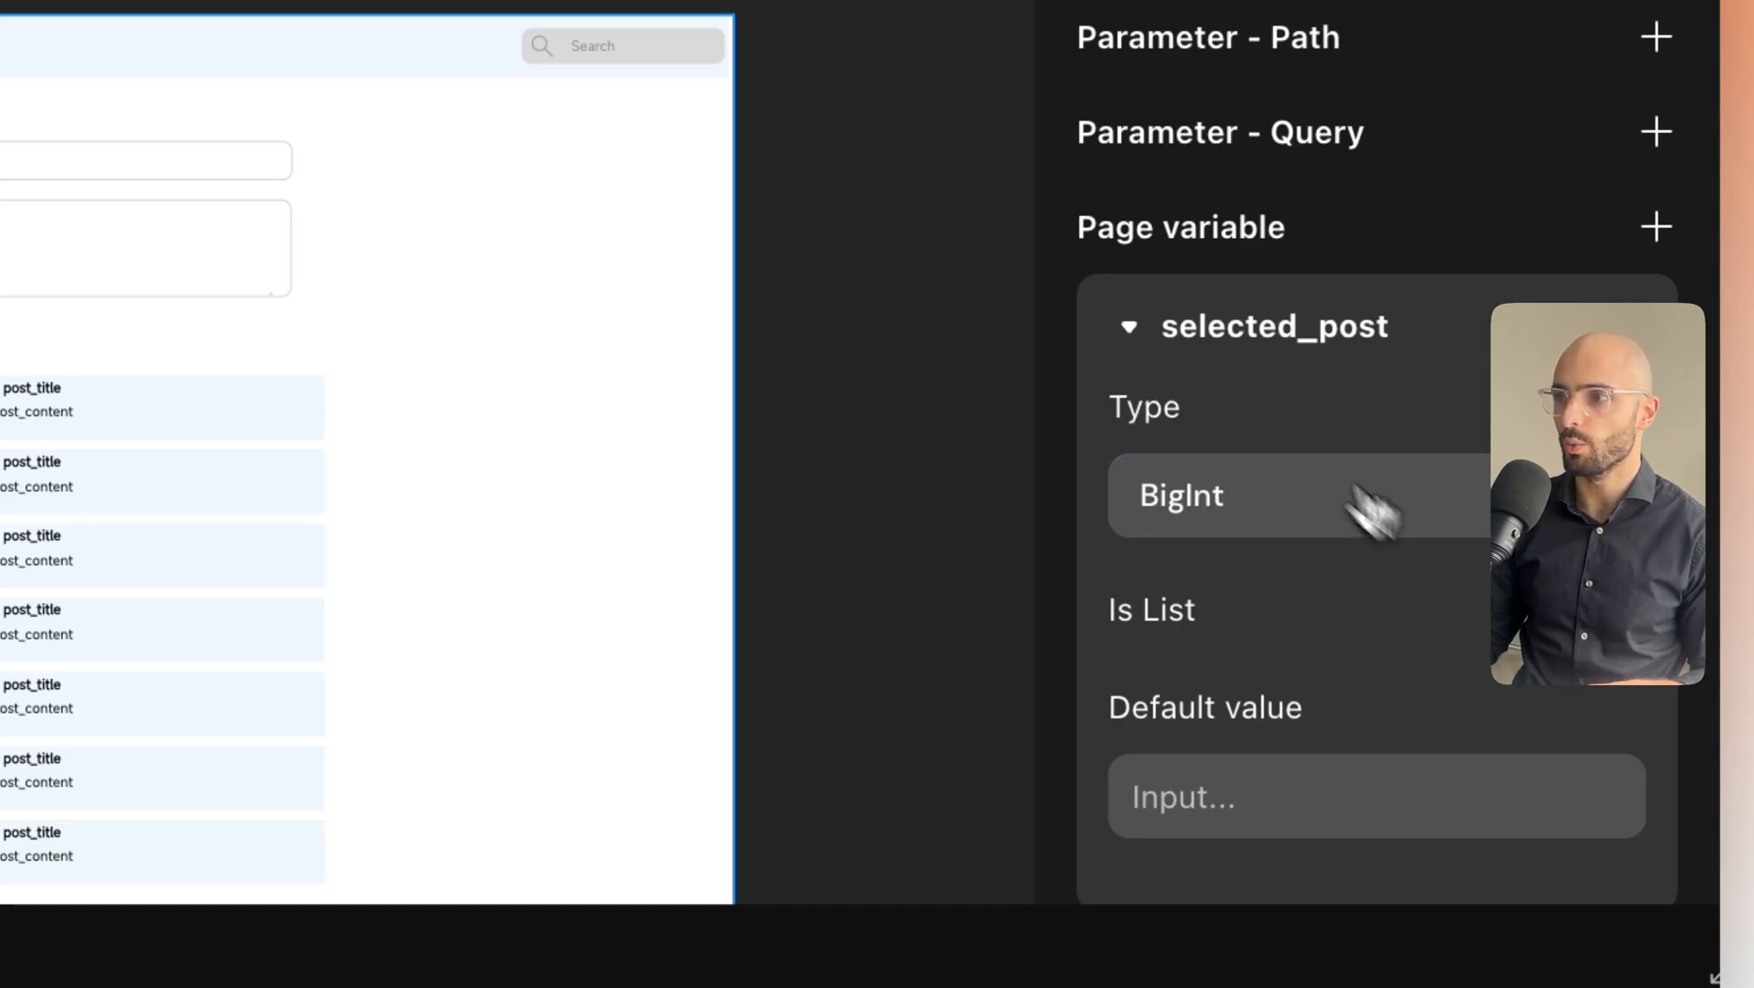
{"action": "left_click", "coordinate": [1128, 327]}
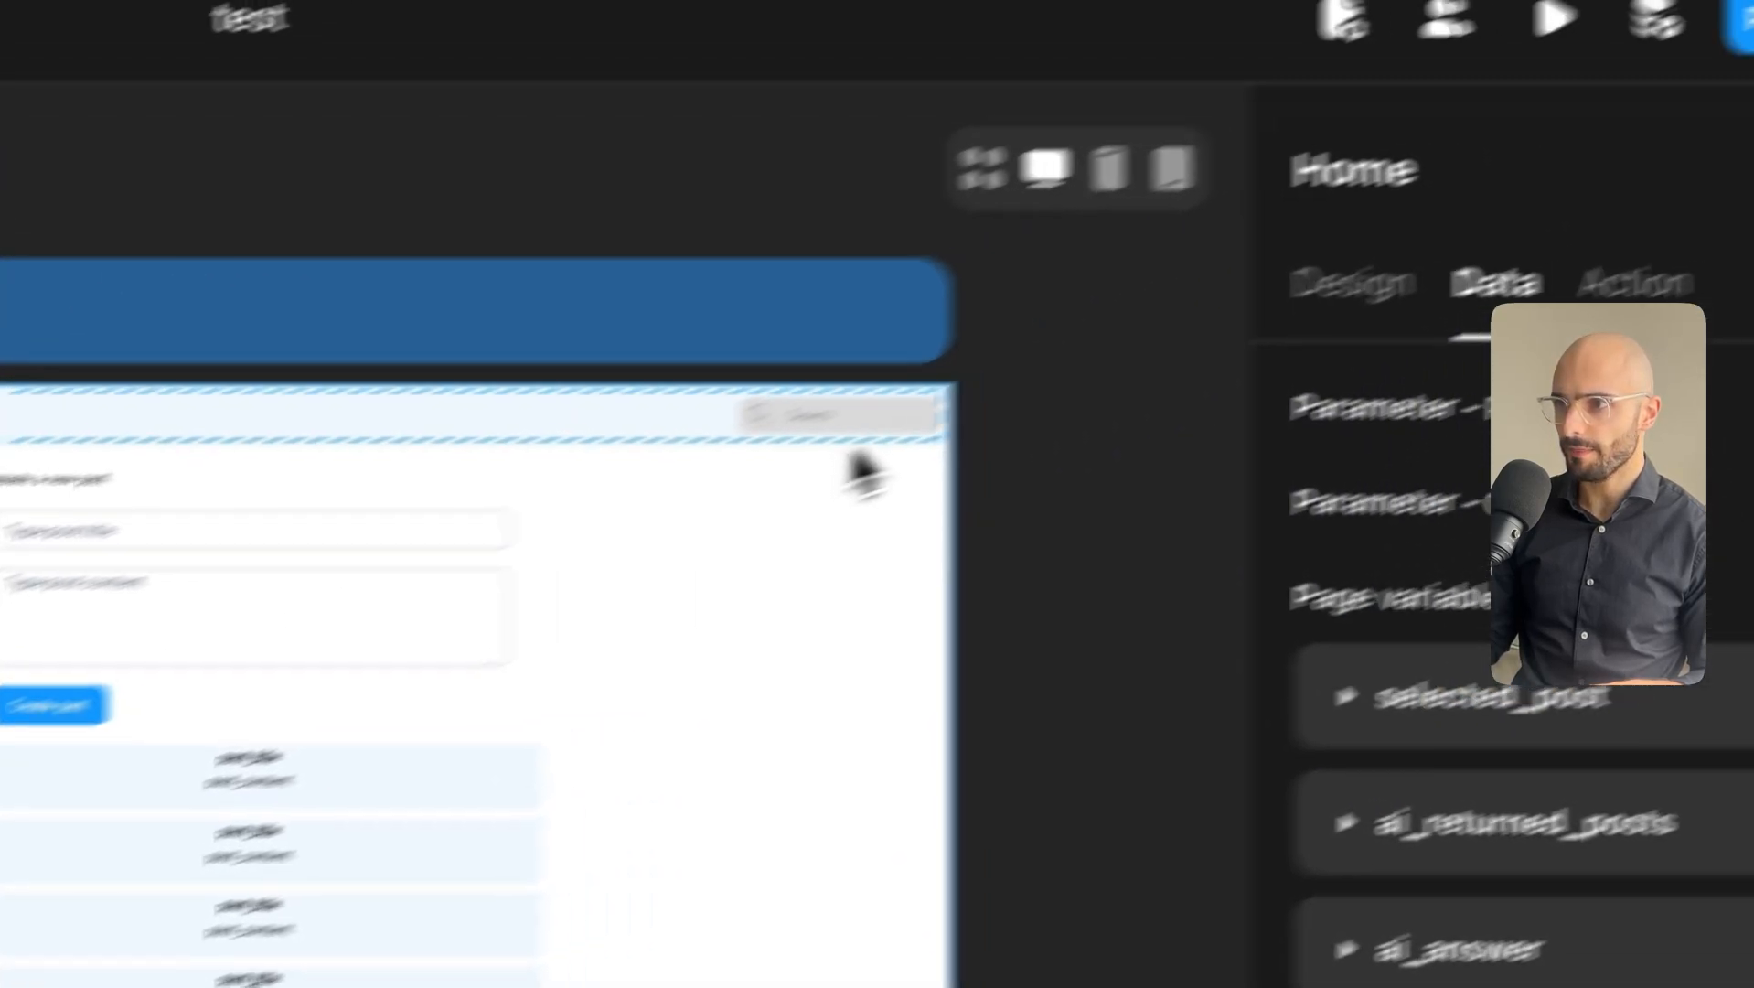
Open the search modal from the header search box's Show Modal action and select its post_title text.
{"action": "left_click", "coordinate": [1436, 218]}
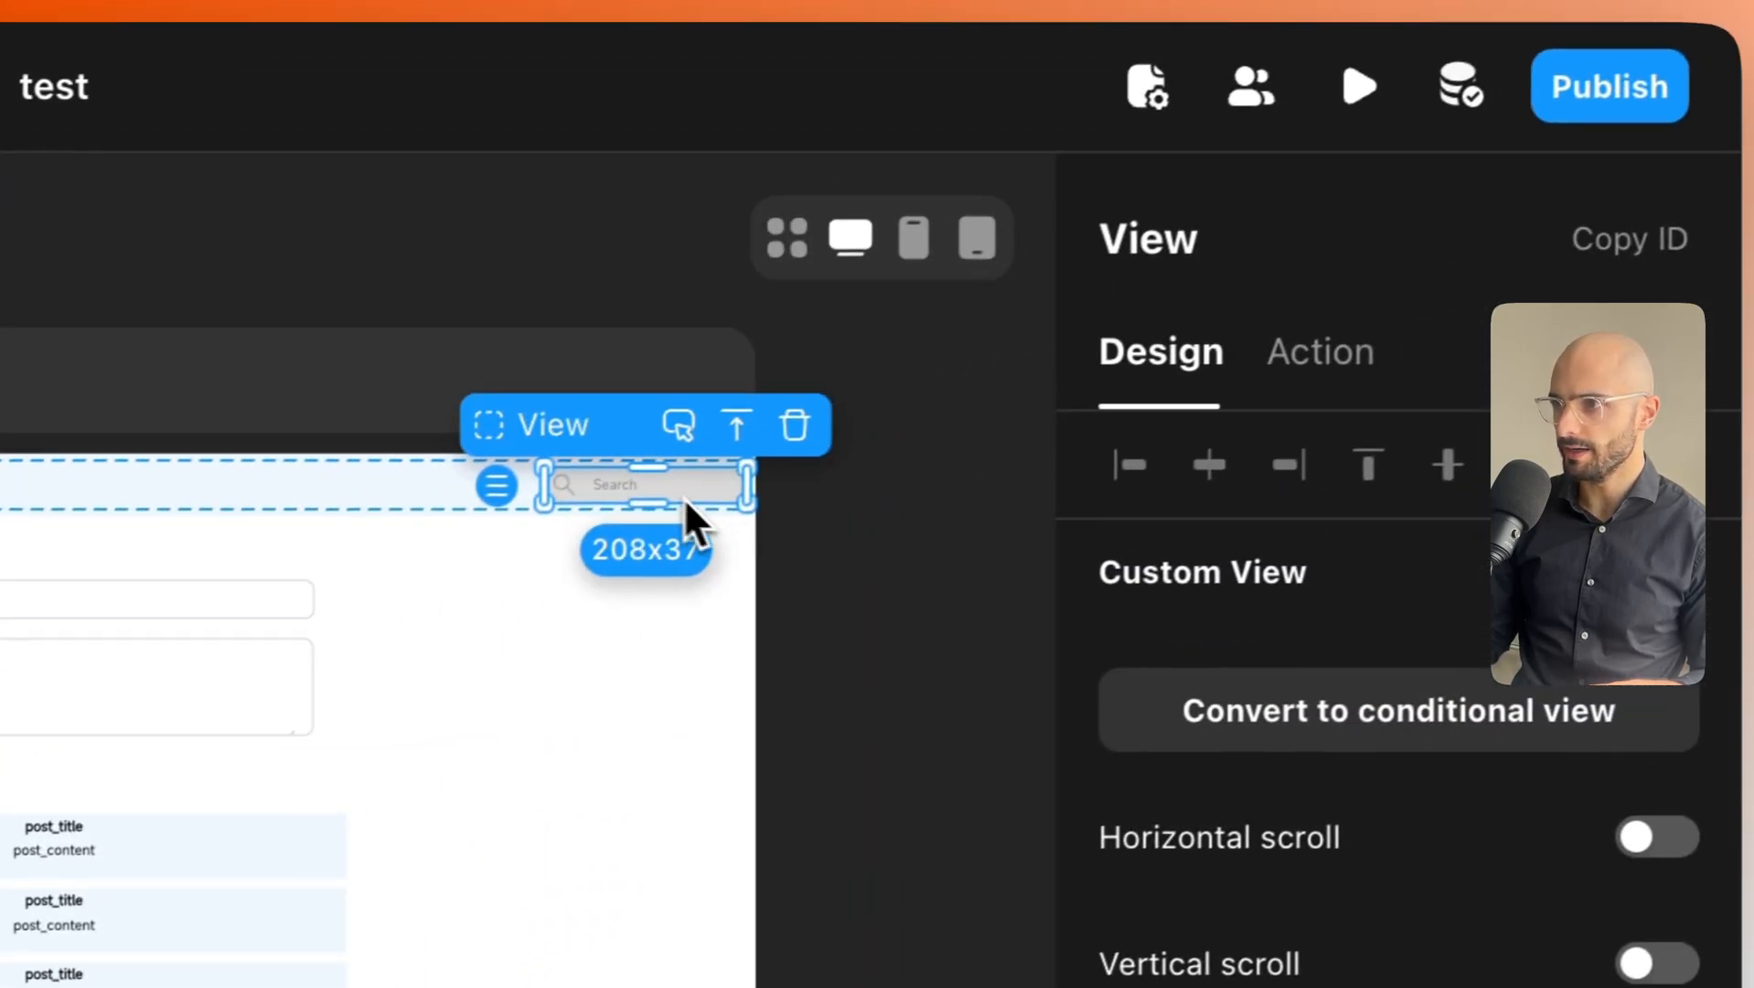
{"action": "left_click", "coordinate": [1300, 357]}
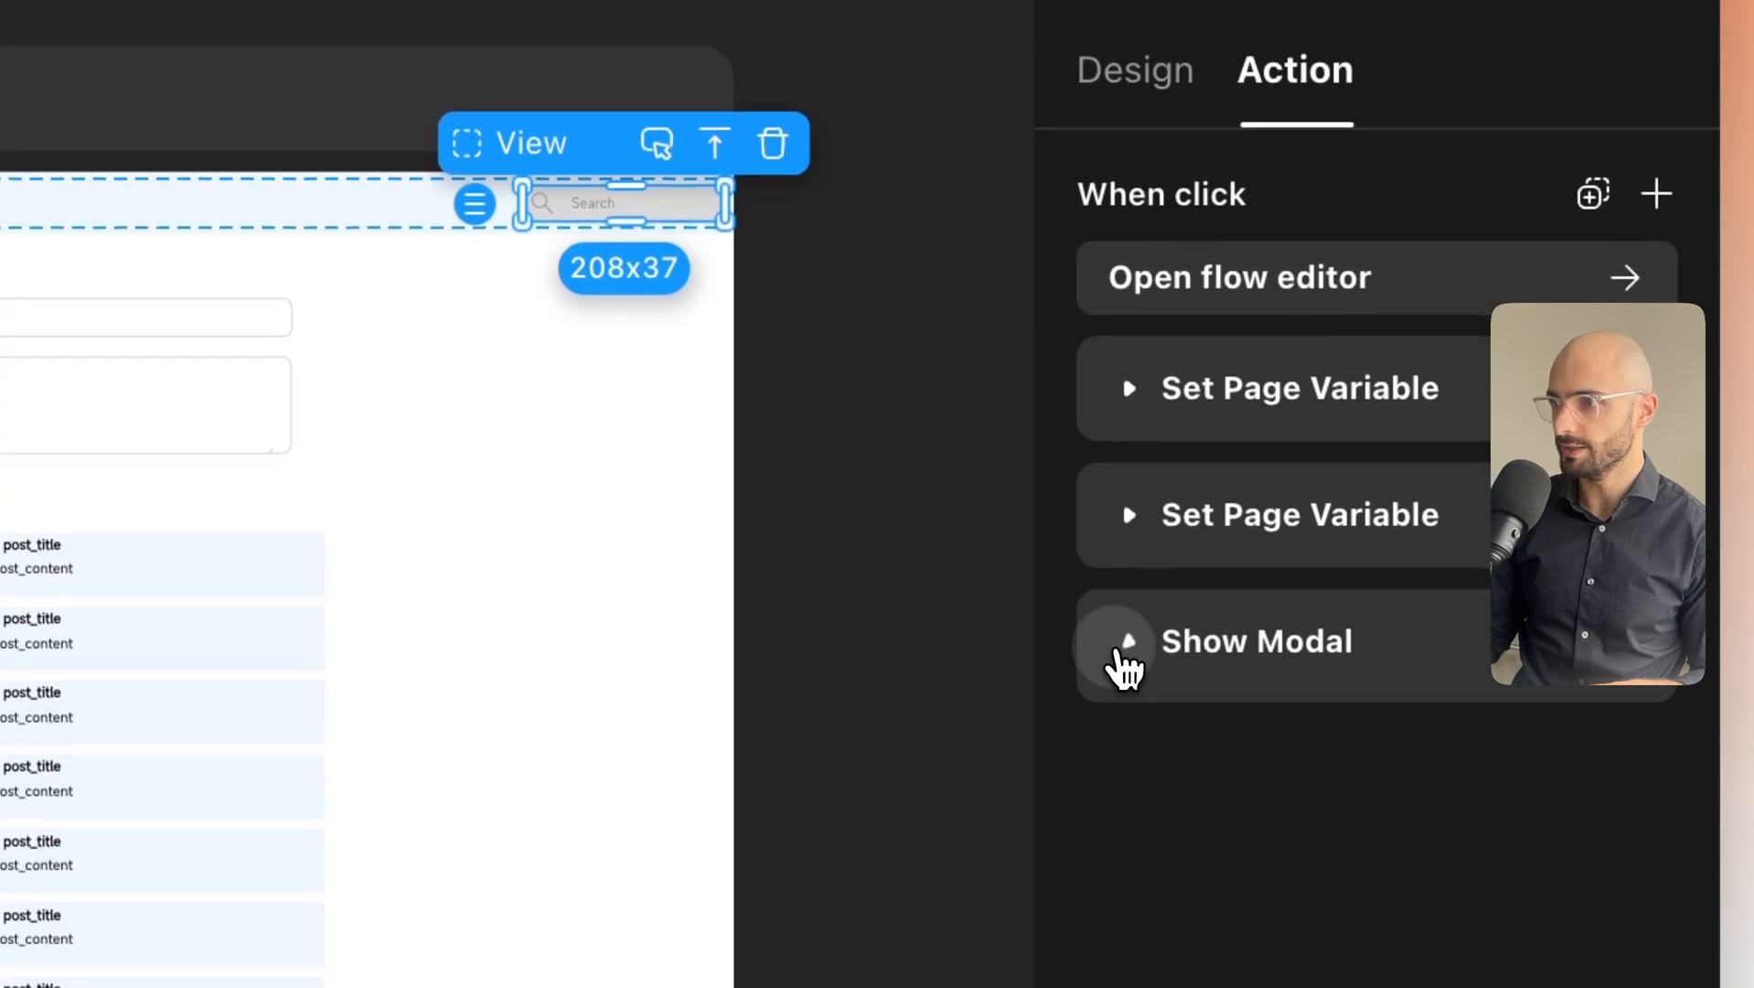
{"action": "left_click", "coordinate": [1127, 841]}
{"action": "left_click", "coordinate": [1262, 805]}
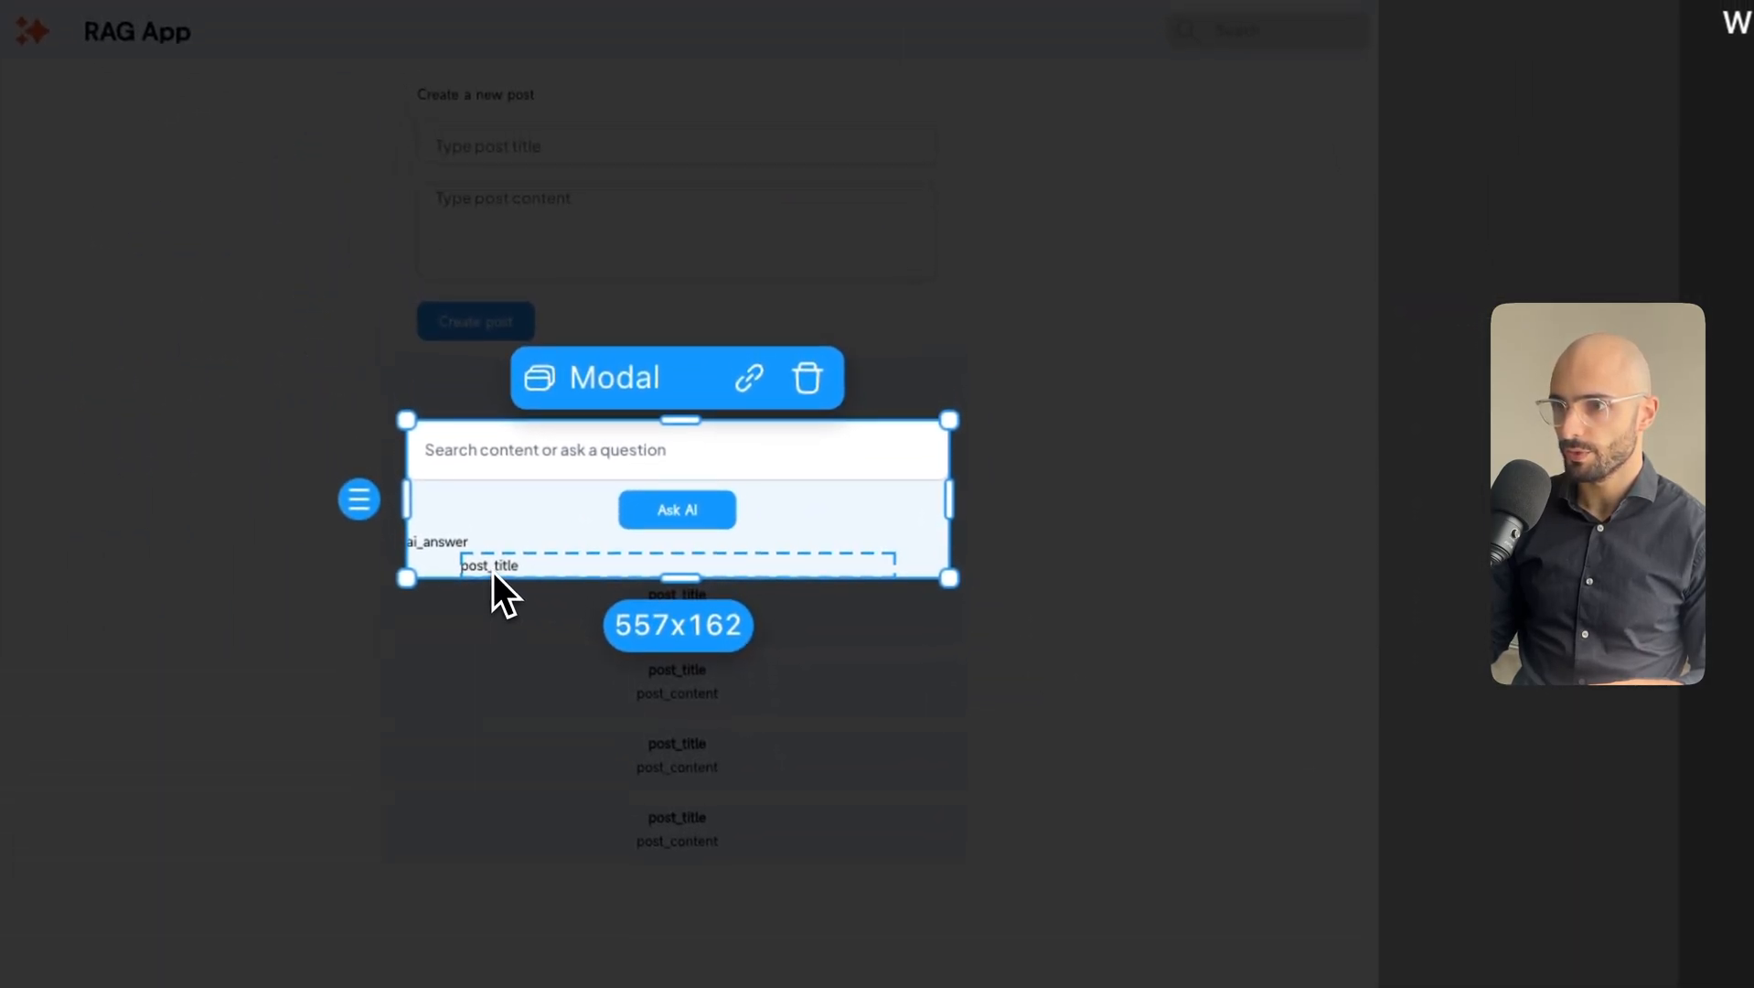
{"action": "left_click", "coordinate": [439, 362]}
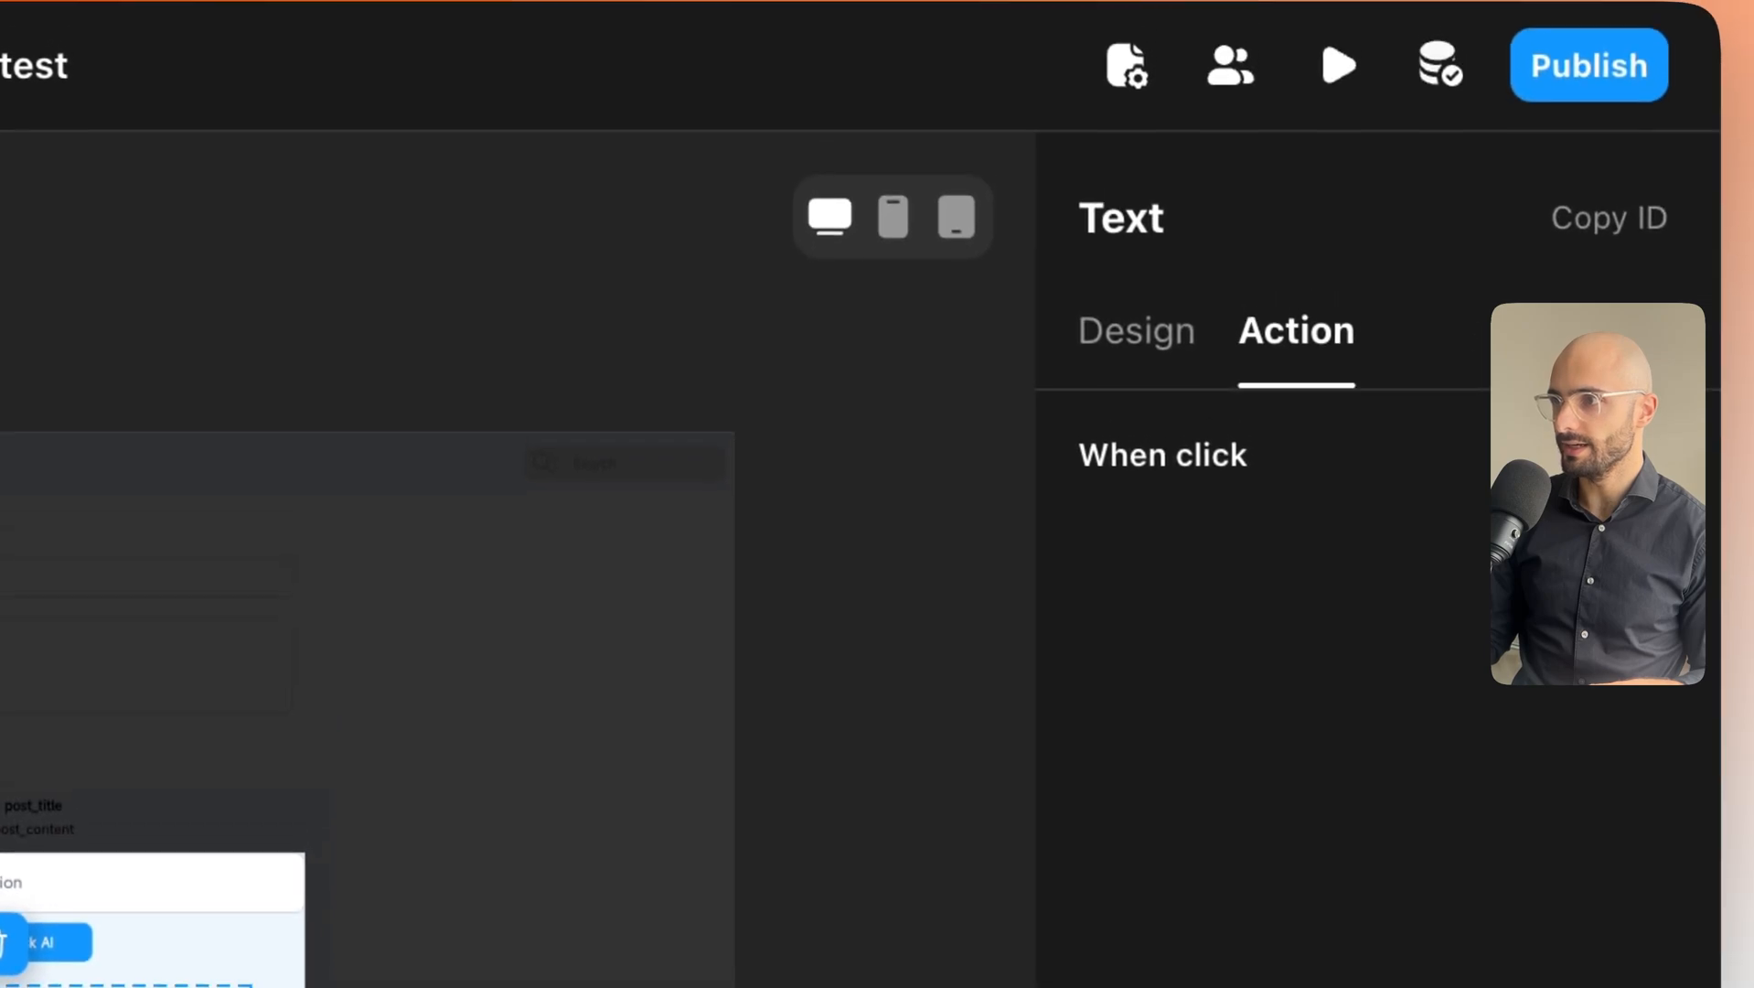
Make clicking post_title set selected_post to In-component Data > List > item > id.
{"action": "left_click", "coordinate": [1653, 460]}
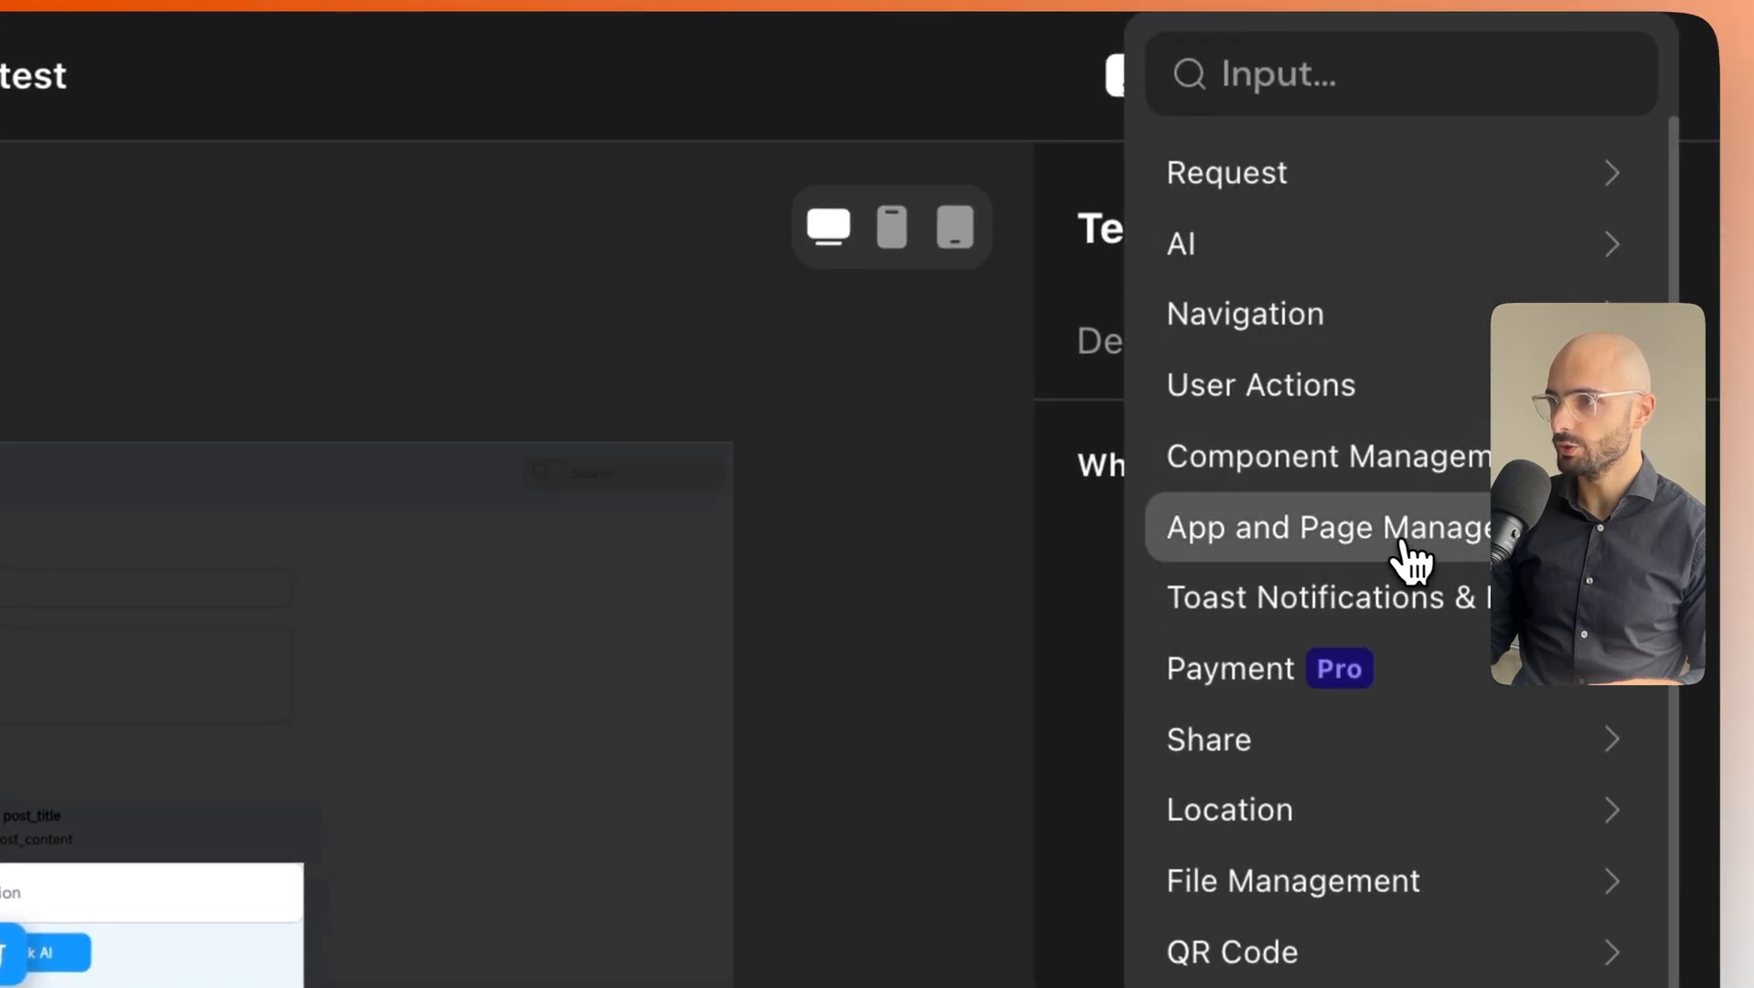
{"action": "mouse_move", "coordinate": [1399, 549]}
{"action": "left_click", "coordinate": [1230, 174]}
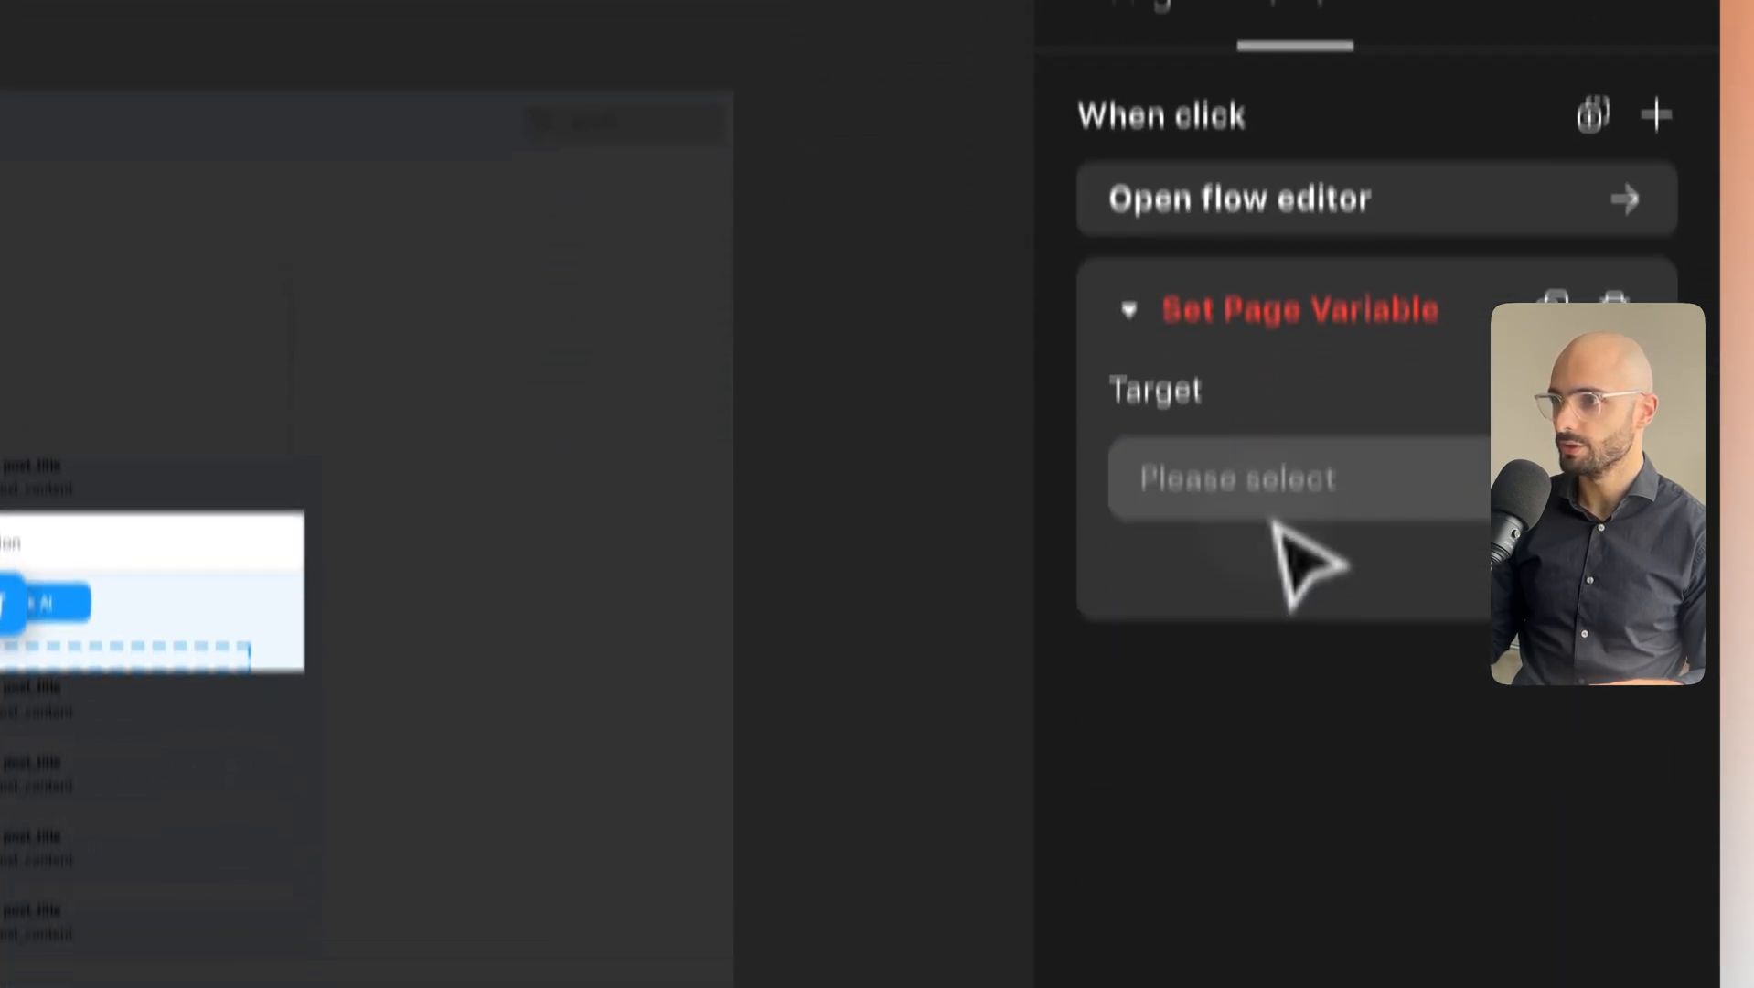
{"action": "left_click", "coordinate": [1252, 827]}
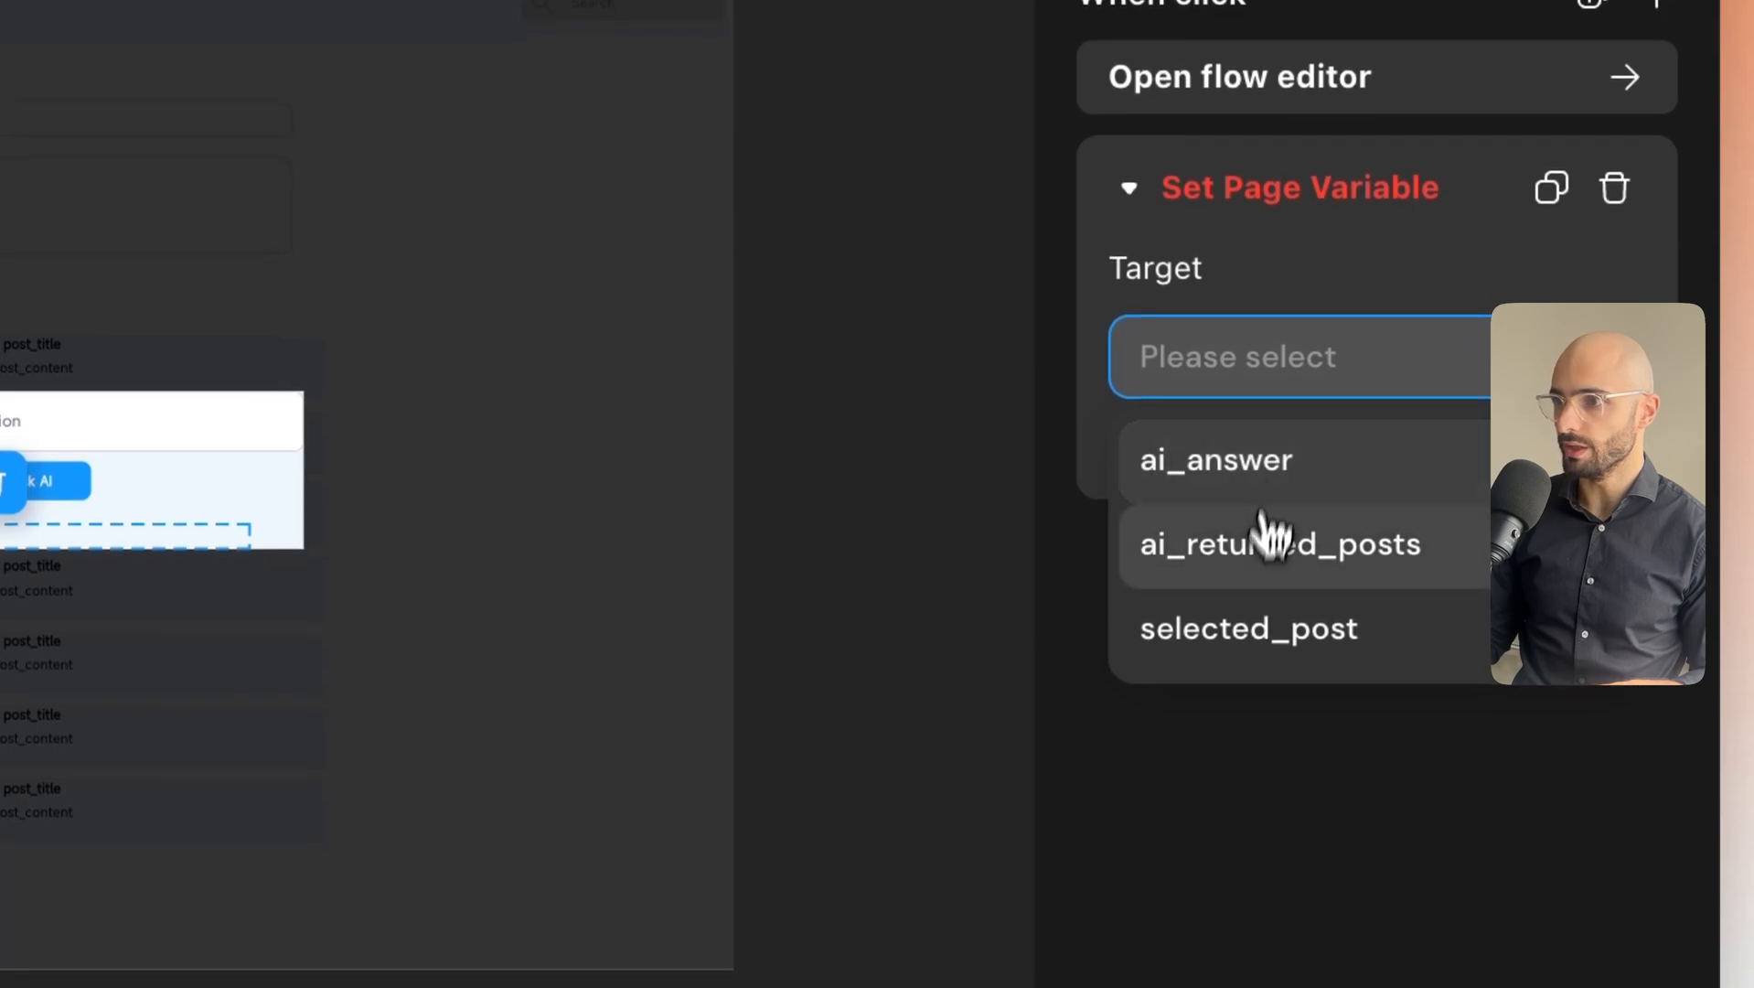
{"action": "left_click", "coordinate": [1244, 627]}
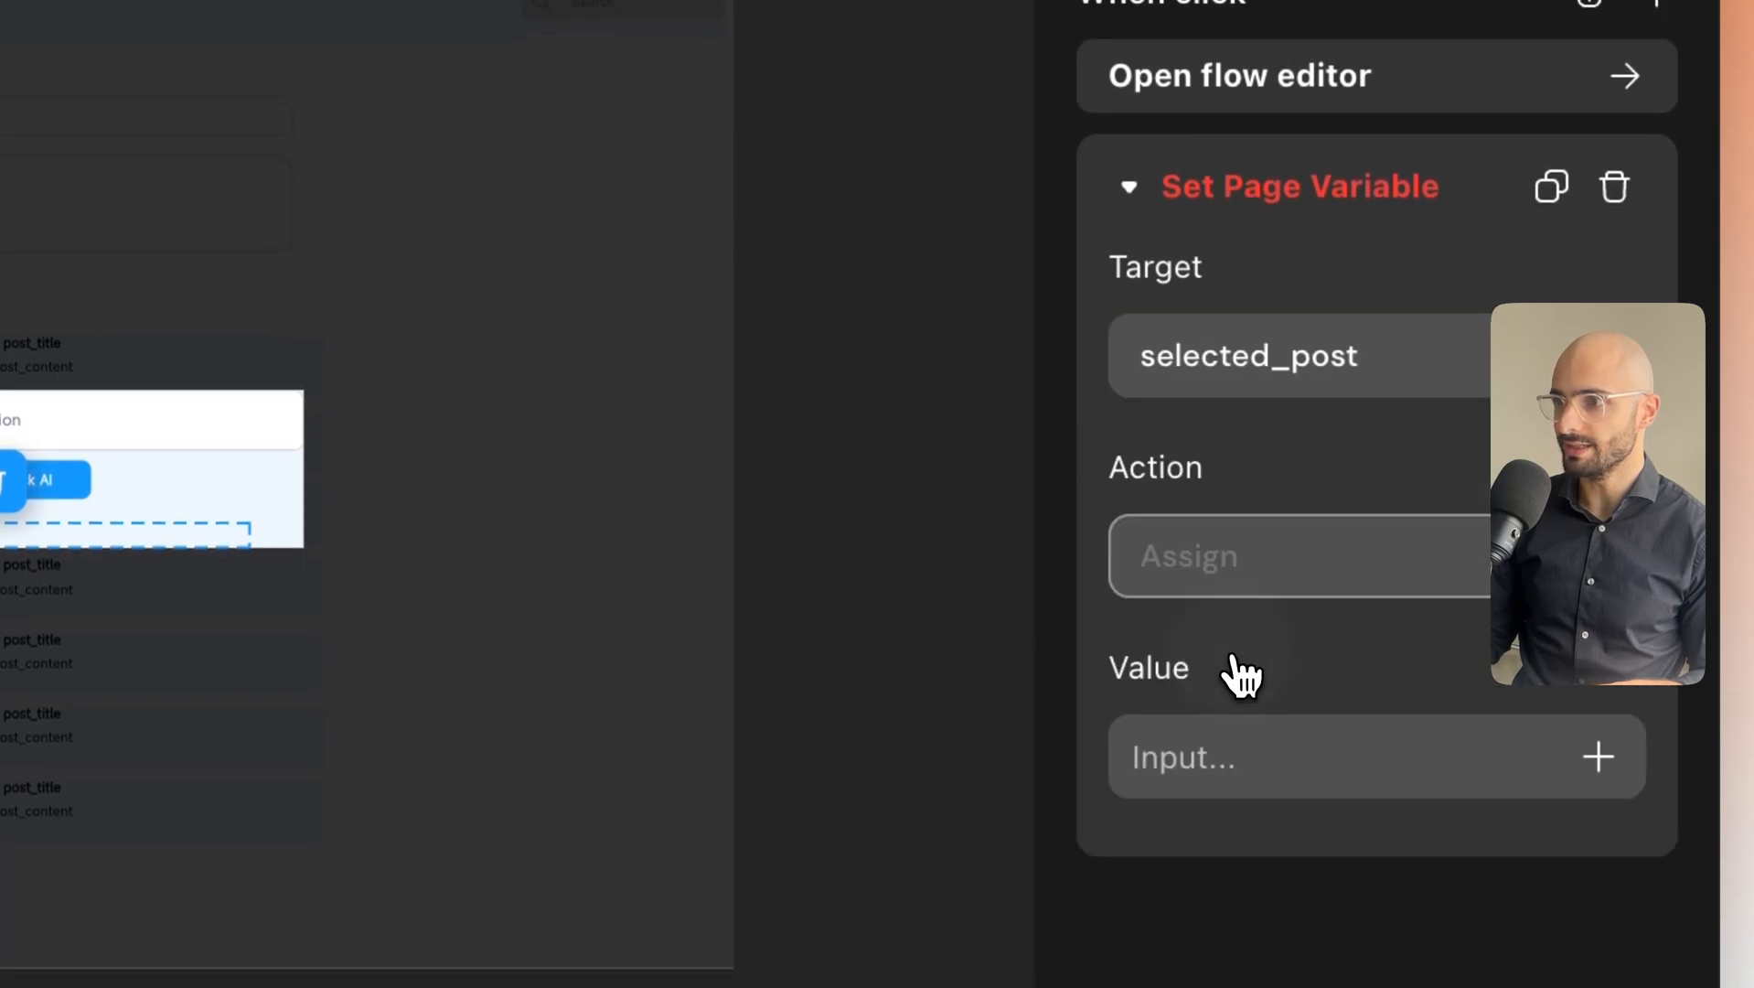
{"action": "left_click", "coordinate": [1598, 758]}
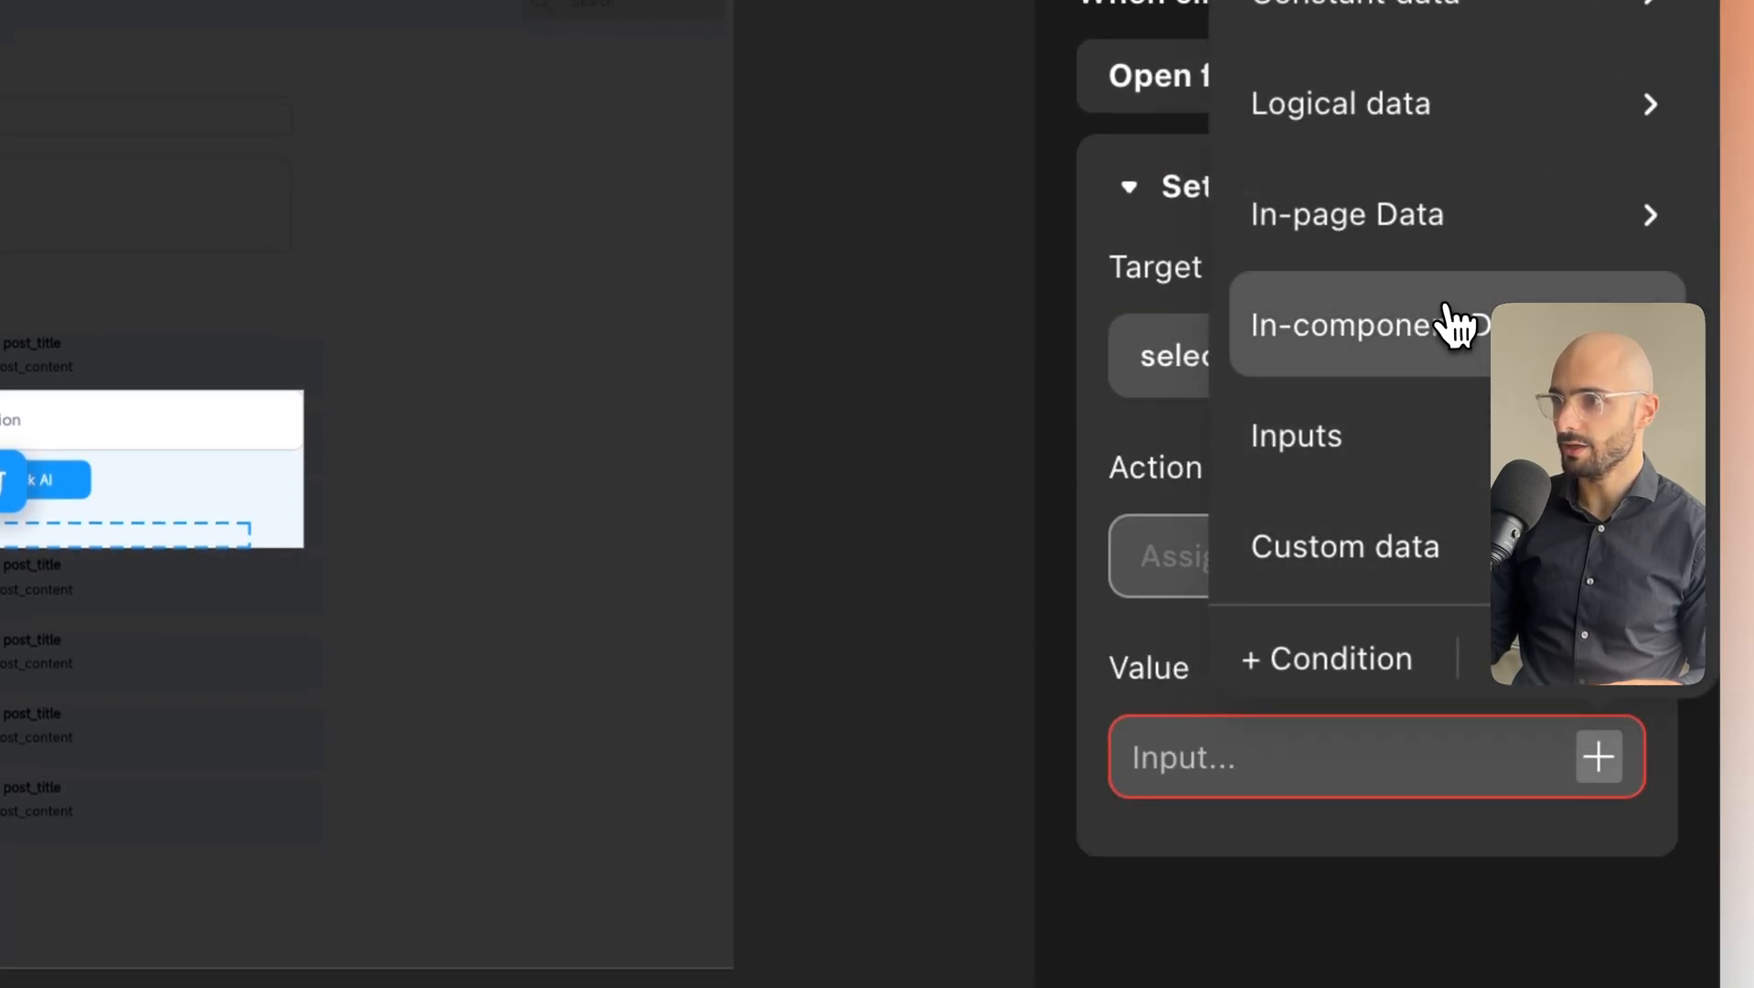
{"action": "mouse_move", "coordinate": [1448, 321]}
{"action": "mouse_move", "coordinate": [1053, 368]}
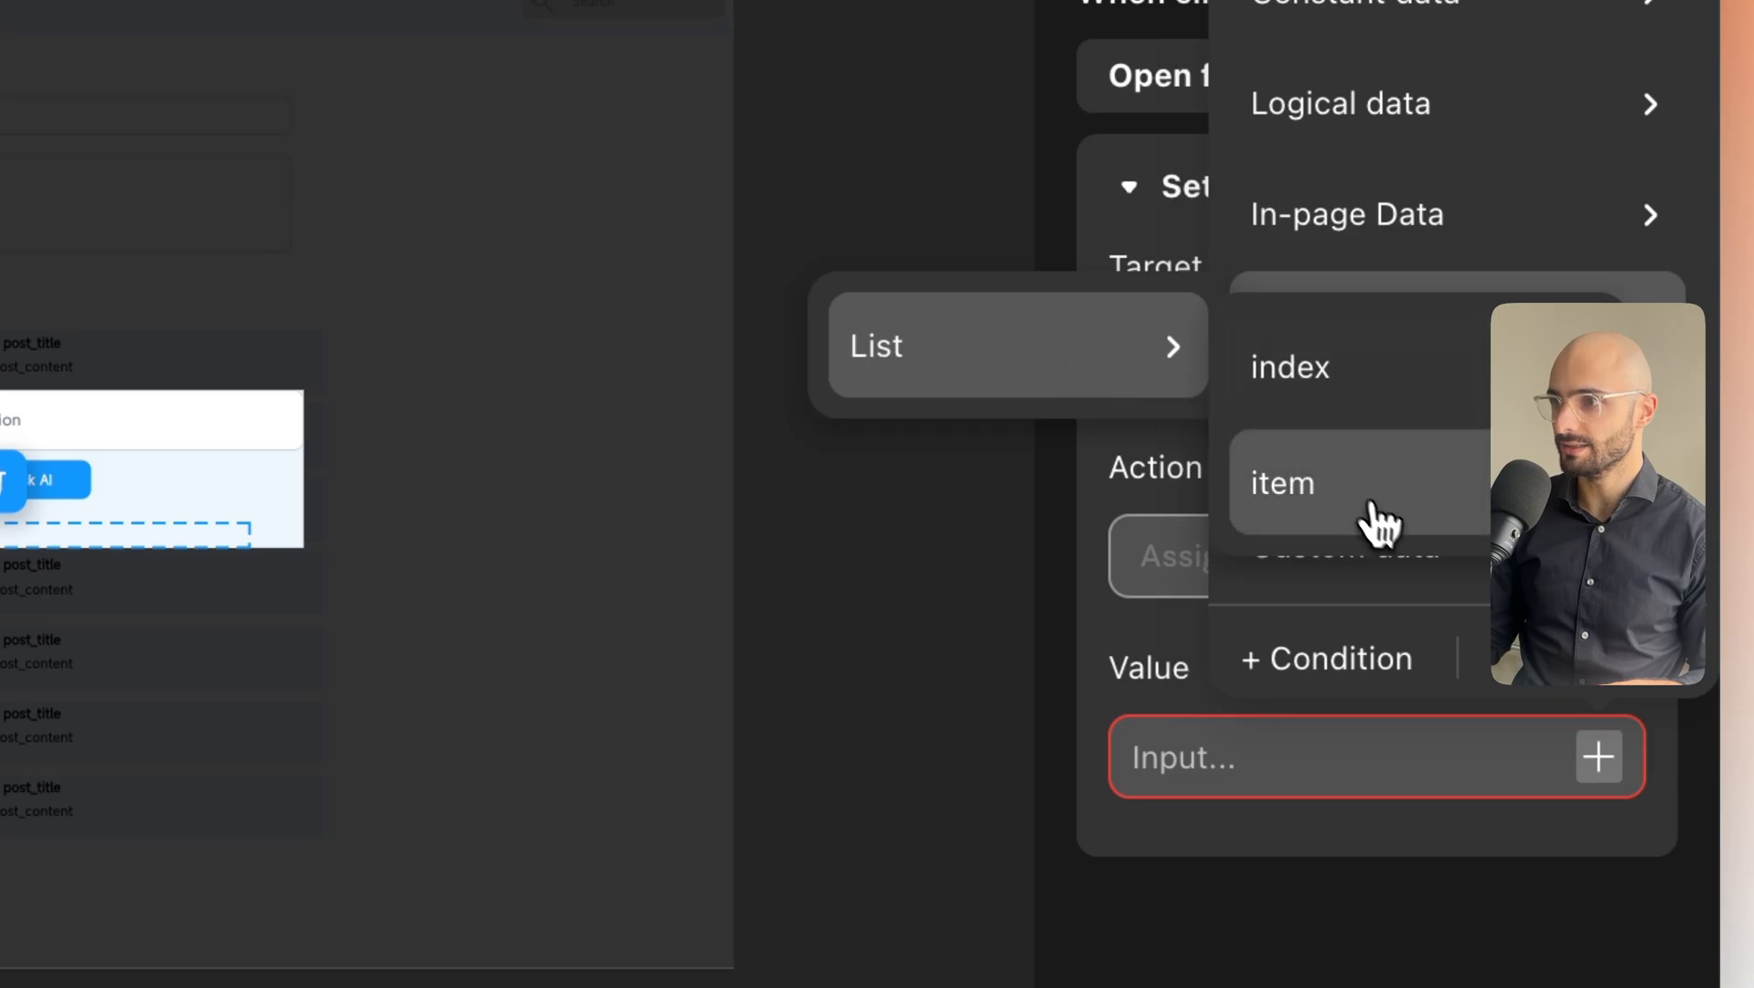
{"action": "mouse_move", "coordinate": [1381, 521]}
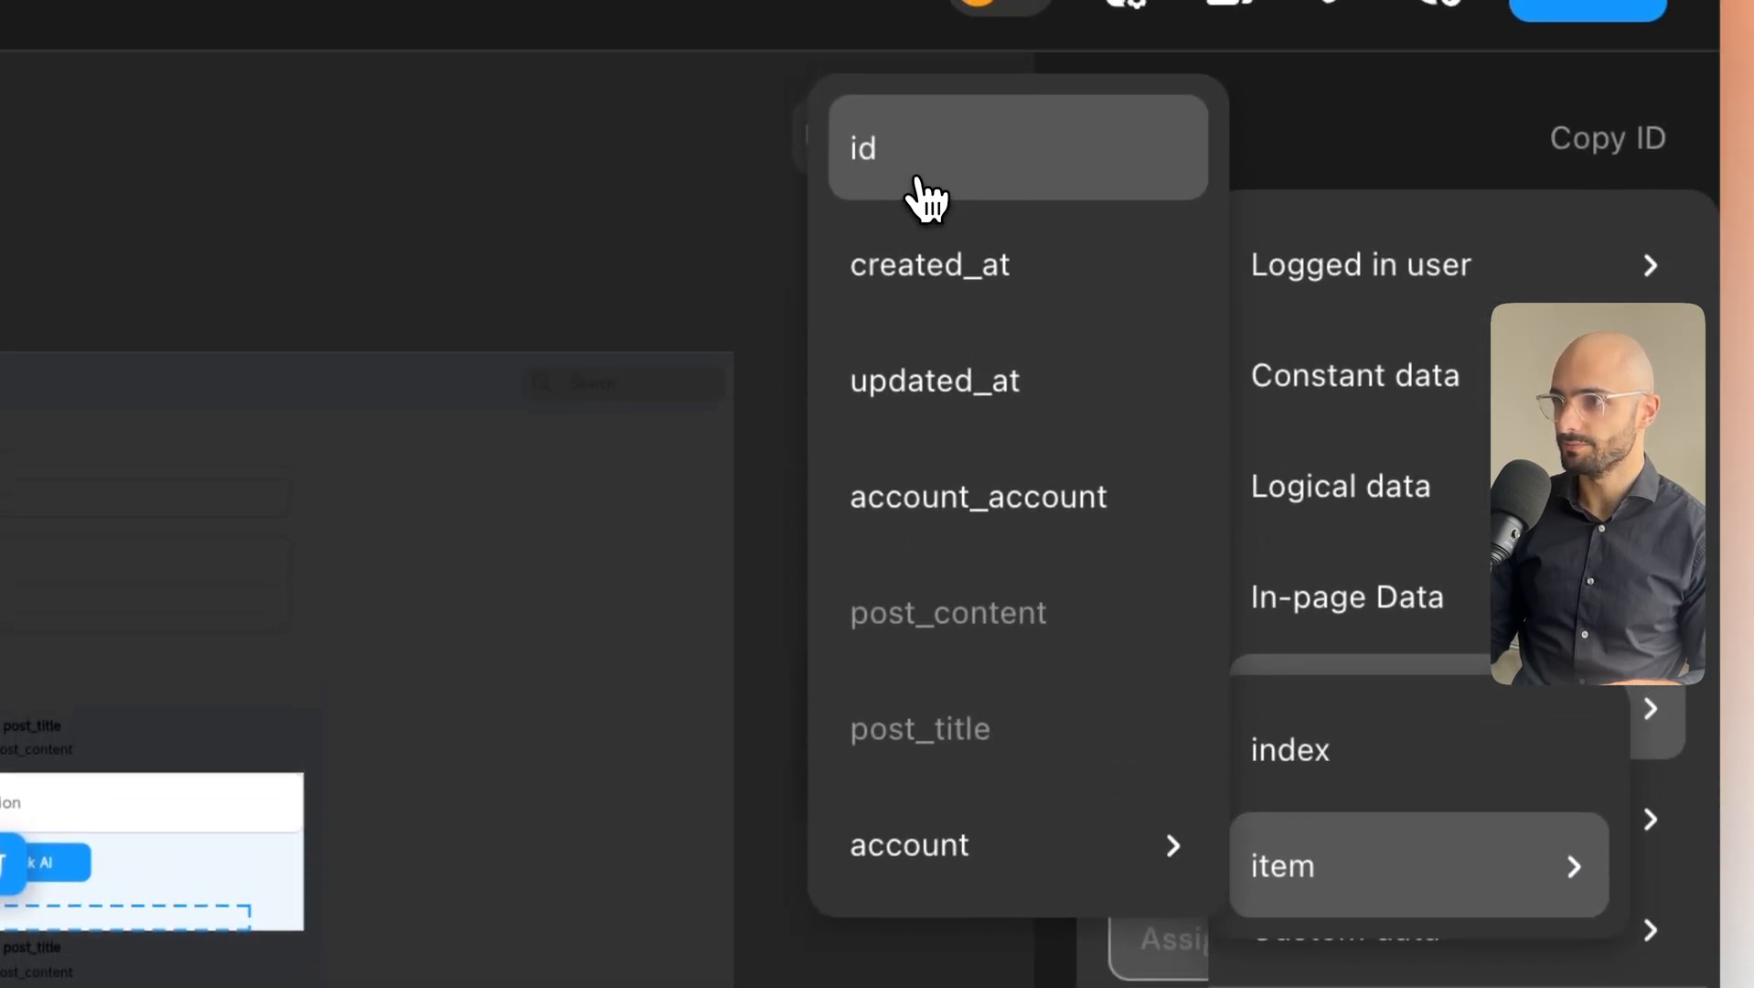
{"action": "left_click", "coordinate": [919, 178]}
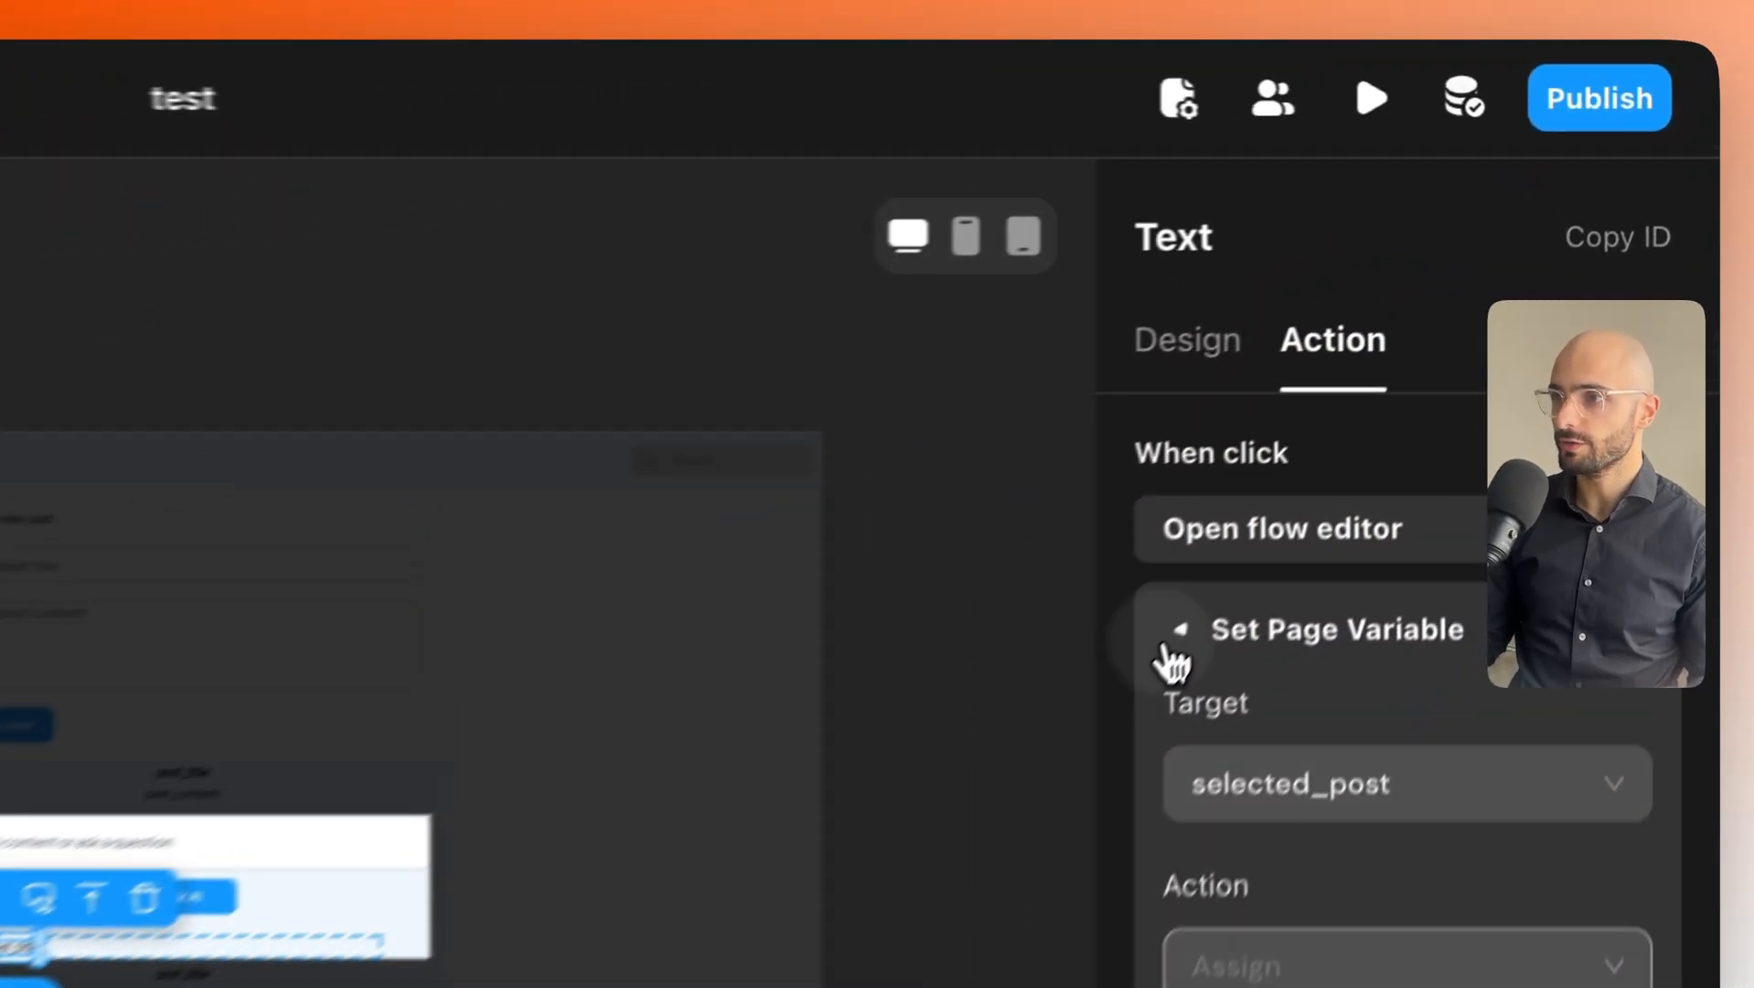
Add a second click action on post_title that hides the modal-view modal.
{"action": "left_click", "coordinate": [1425, 385]}
{"action": "left_click", "coordinate": [1685, 289]}
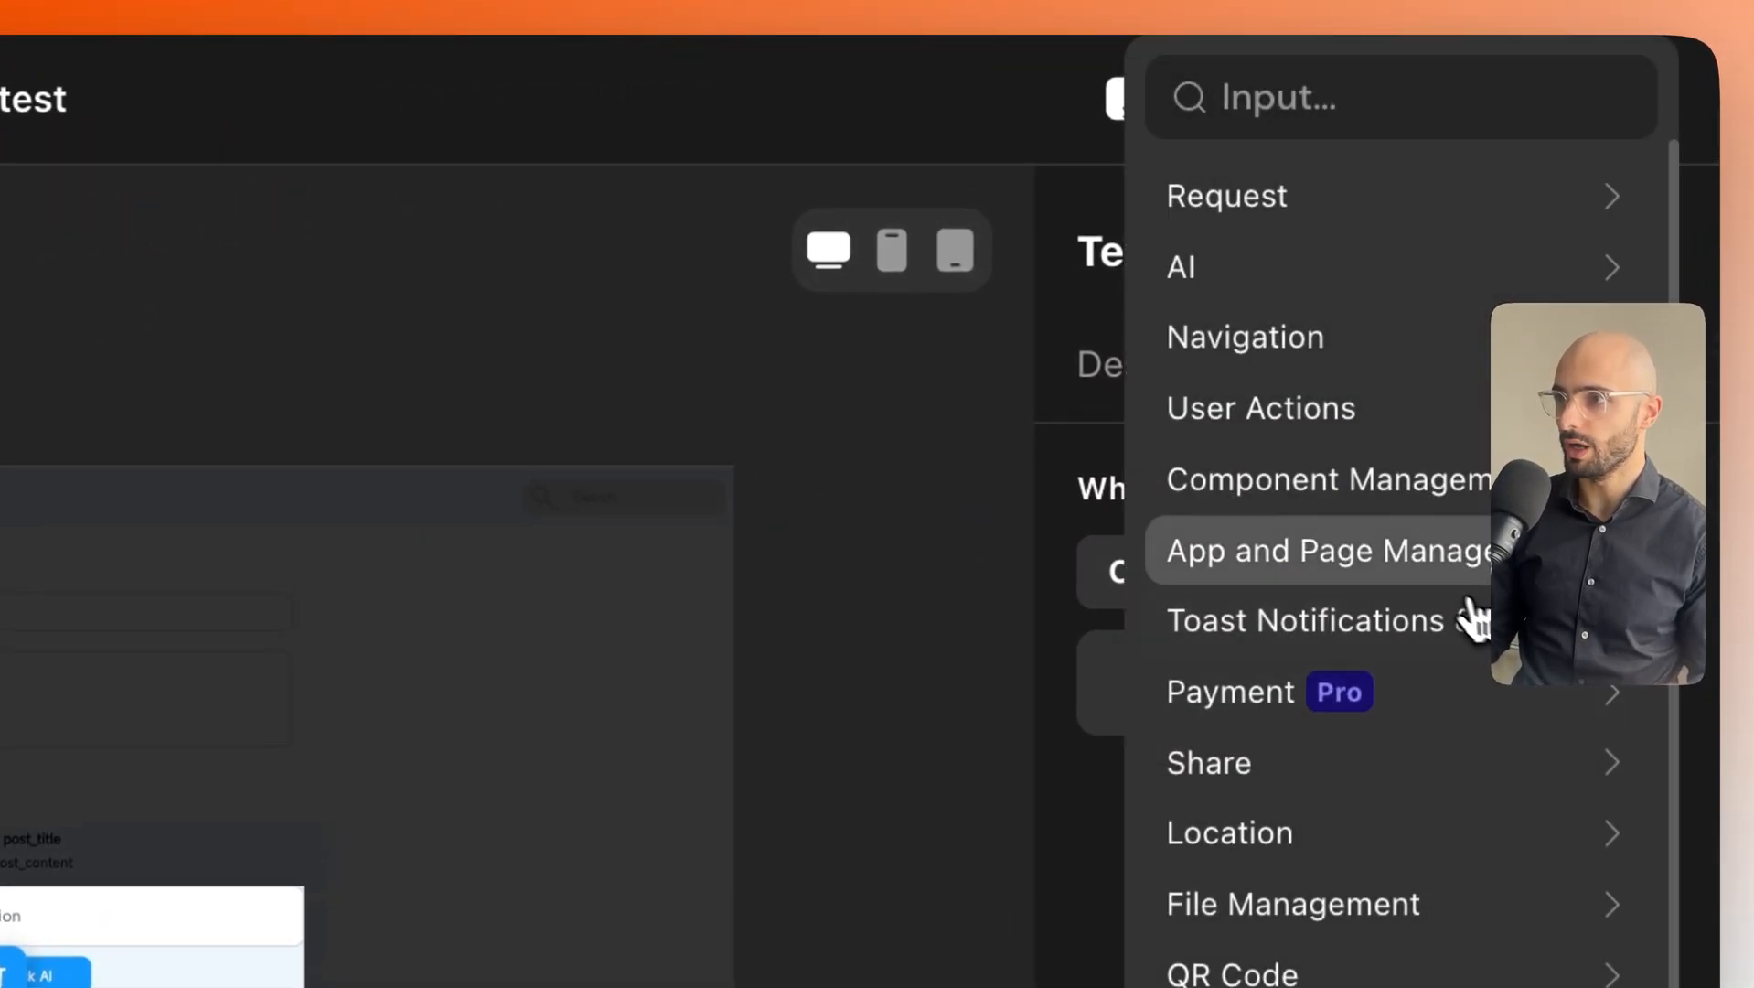
{"action": "mouse_move", "coordinate": [1463, 590]}
{"action": "mouse_move", "coordinate": [988, 638]}
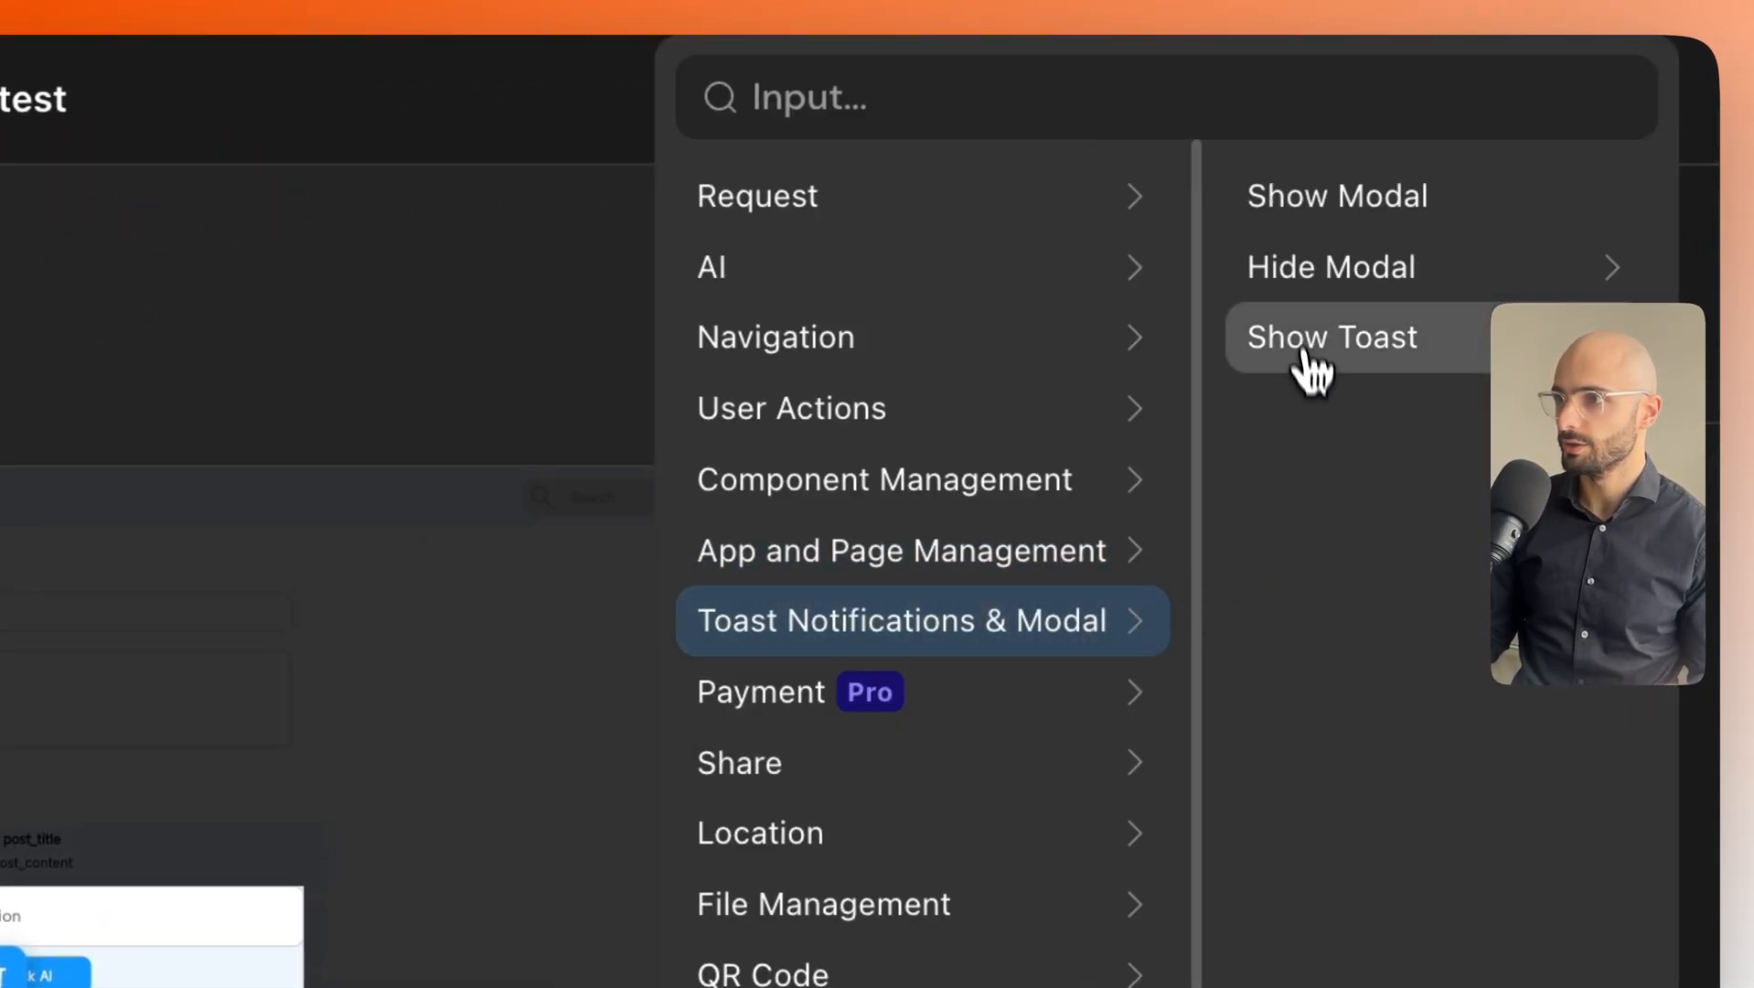
{"action": "mouse_move", "coordinate": [1349, 273]}
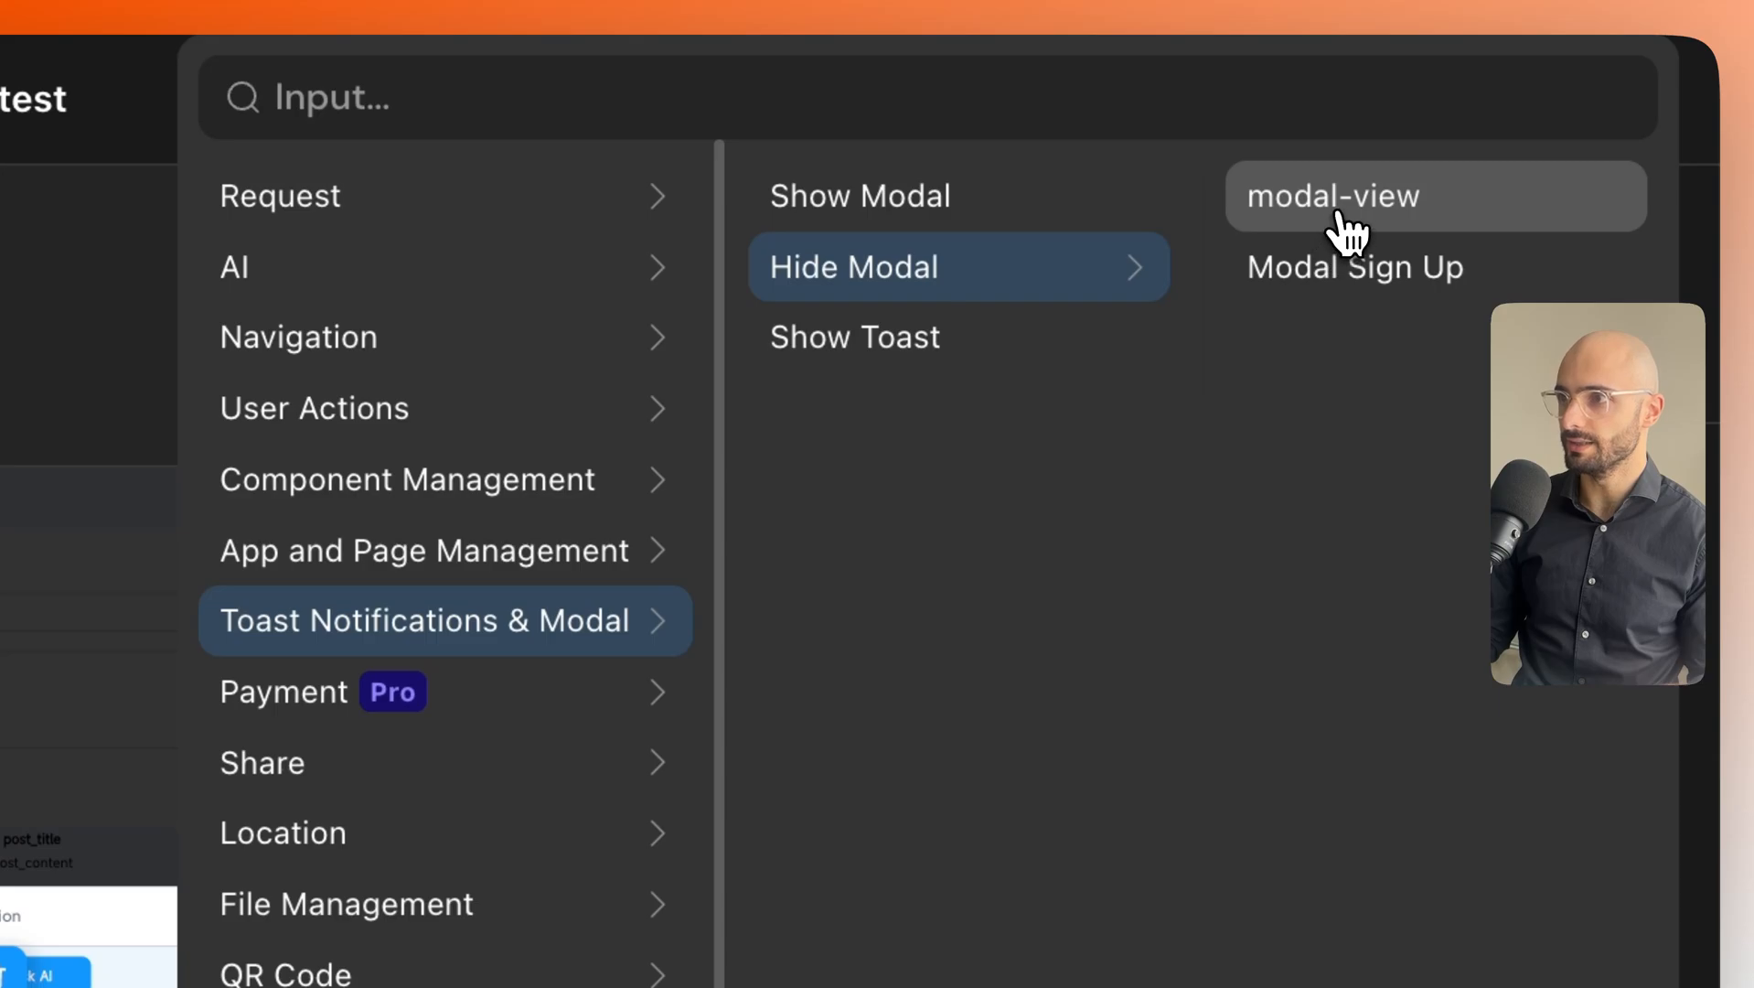
{"action": "left_click", "coordinate": [1345, 229]}
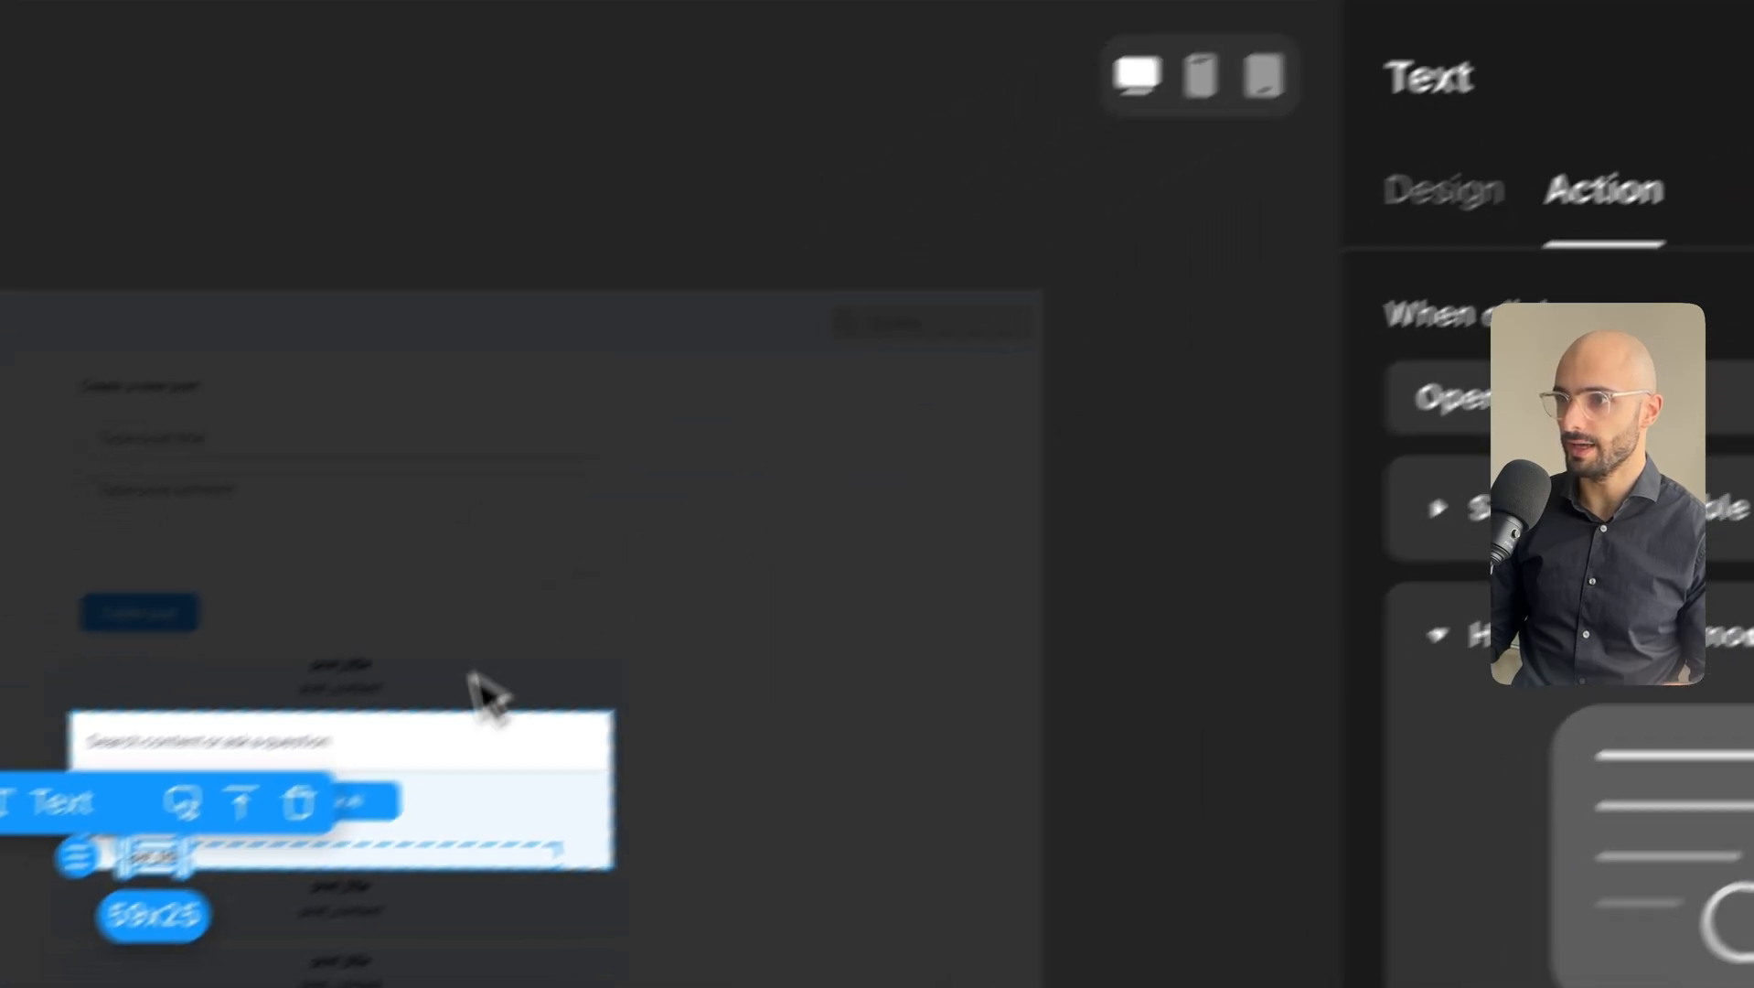
Rename the parent modal to Modal Search and return to the Home page layout.
{"action": "left_click", "coordinate": [719, 728]}
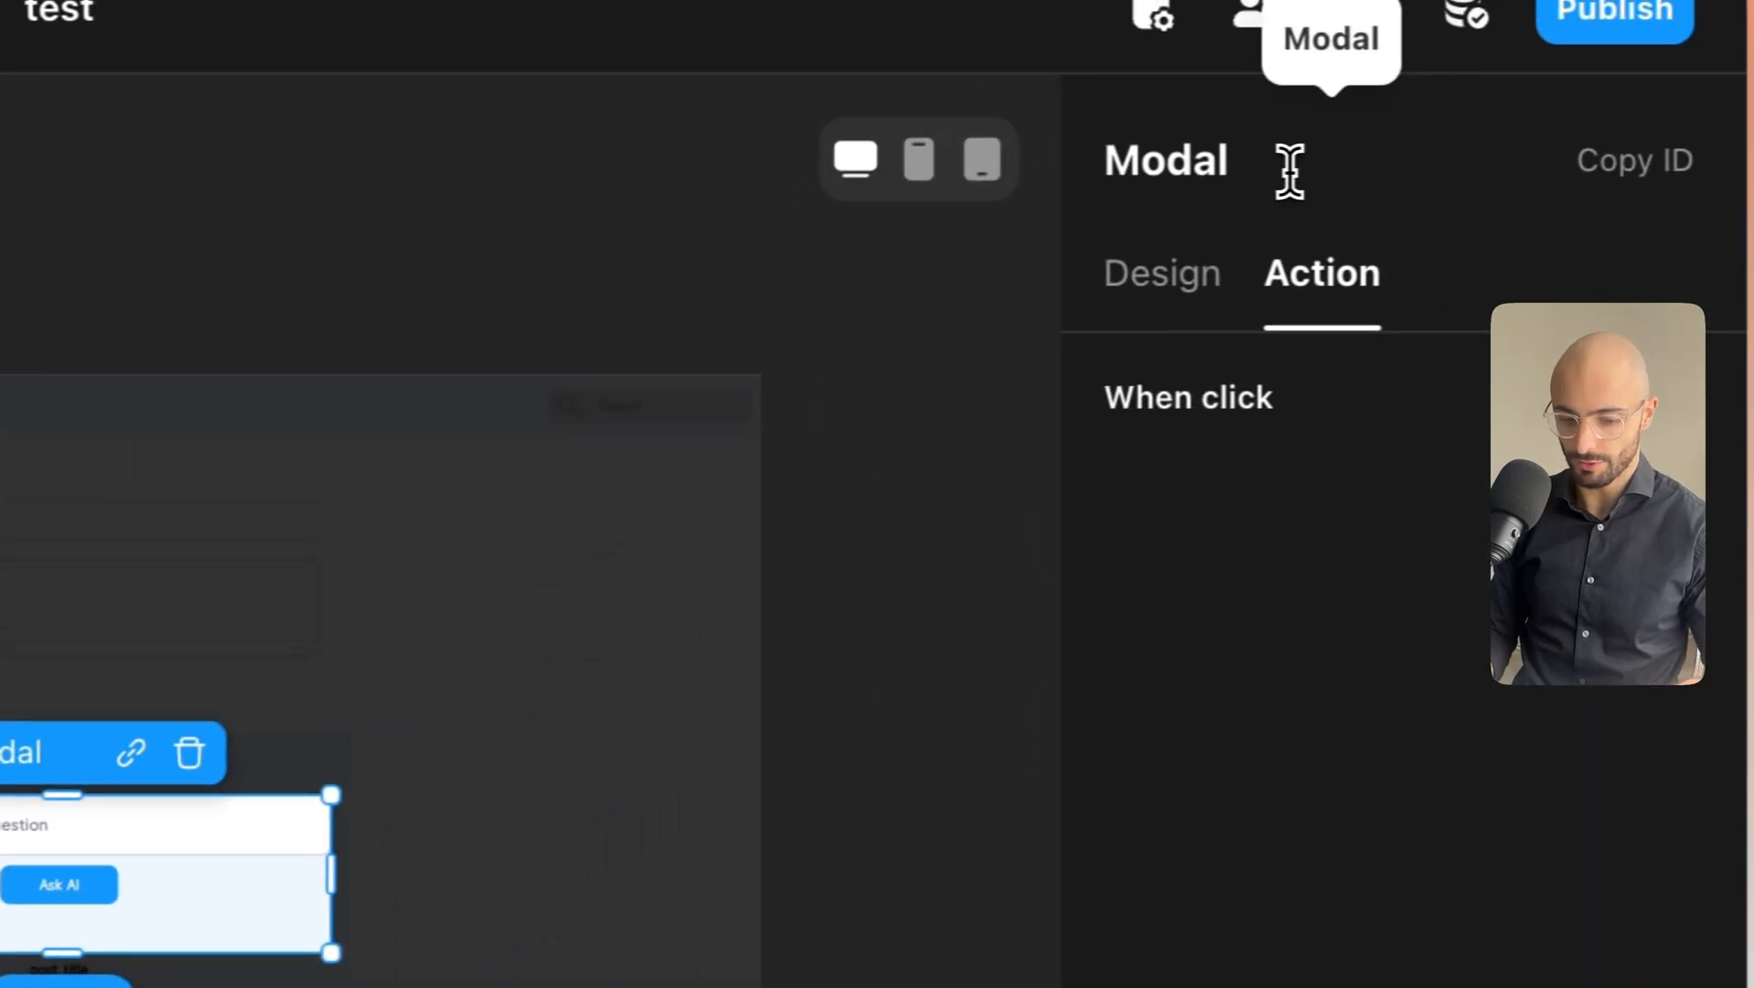
{"action": "left_click", "coordinate": [1693, 21]}
{"action": "type", "text": "Search"}
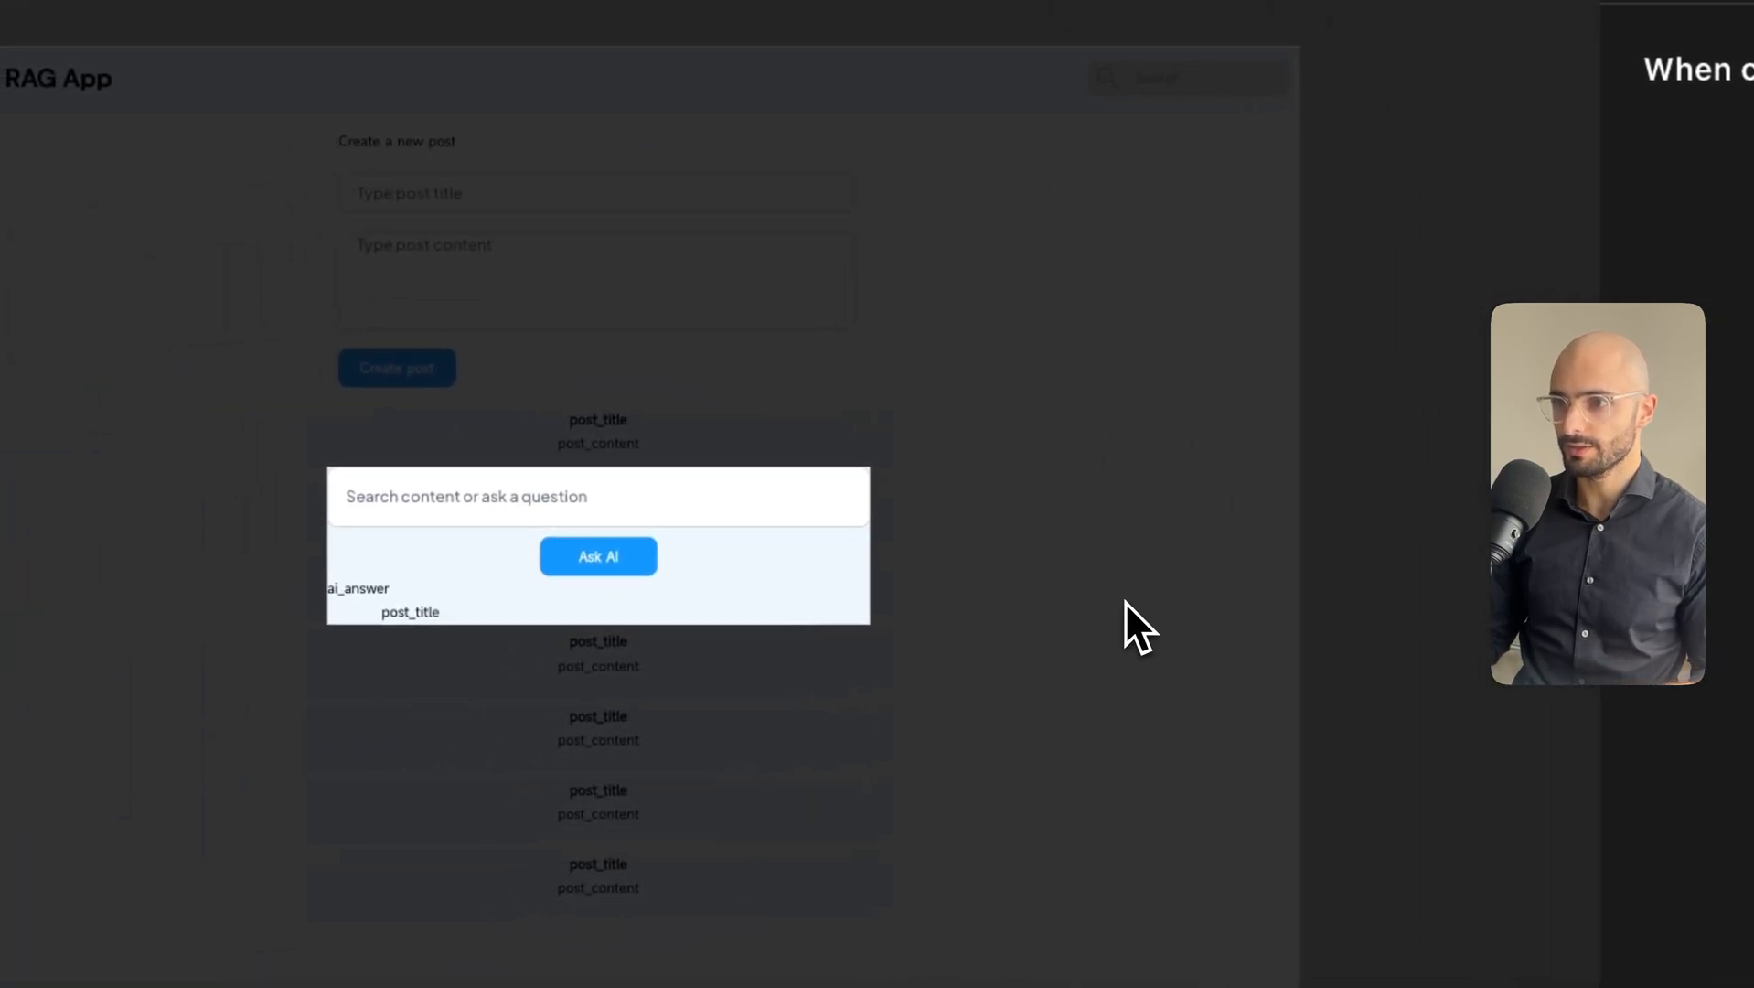
{"action": "left_click", "coordinate": [1127, 598]}
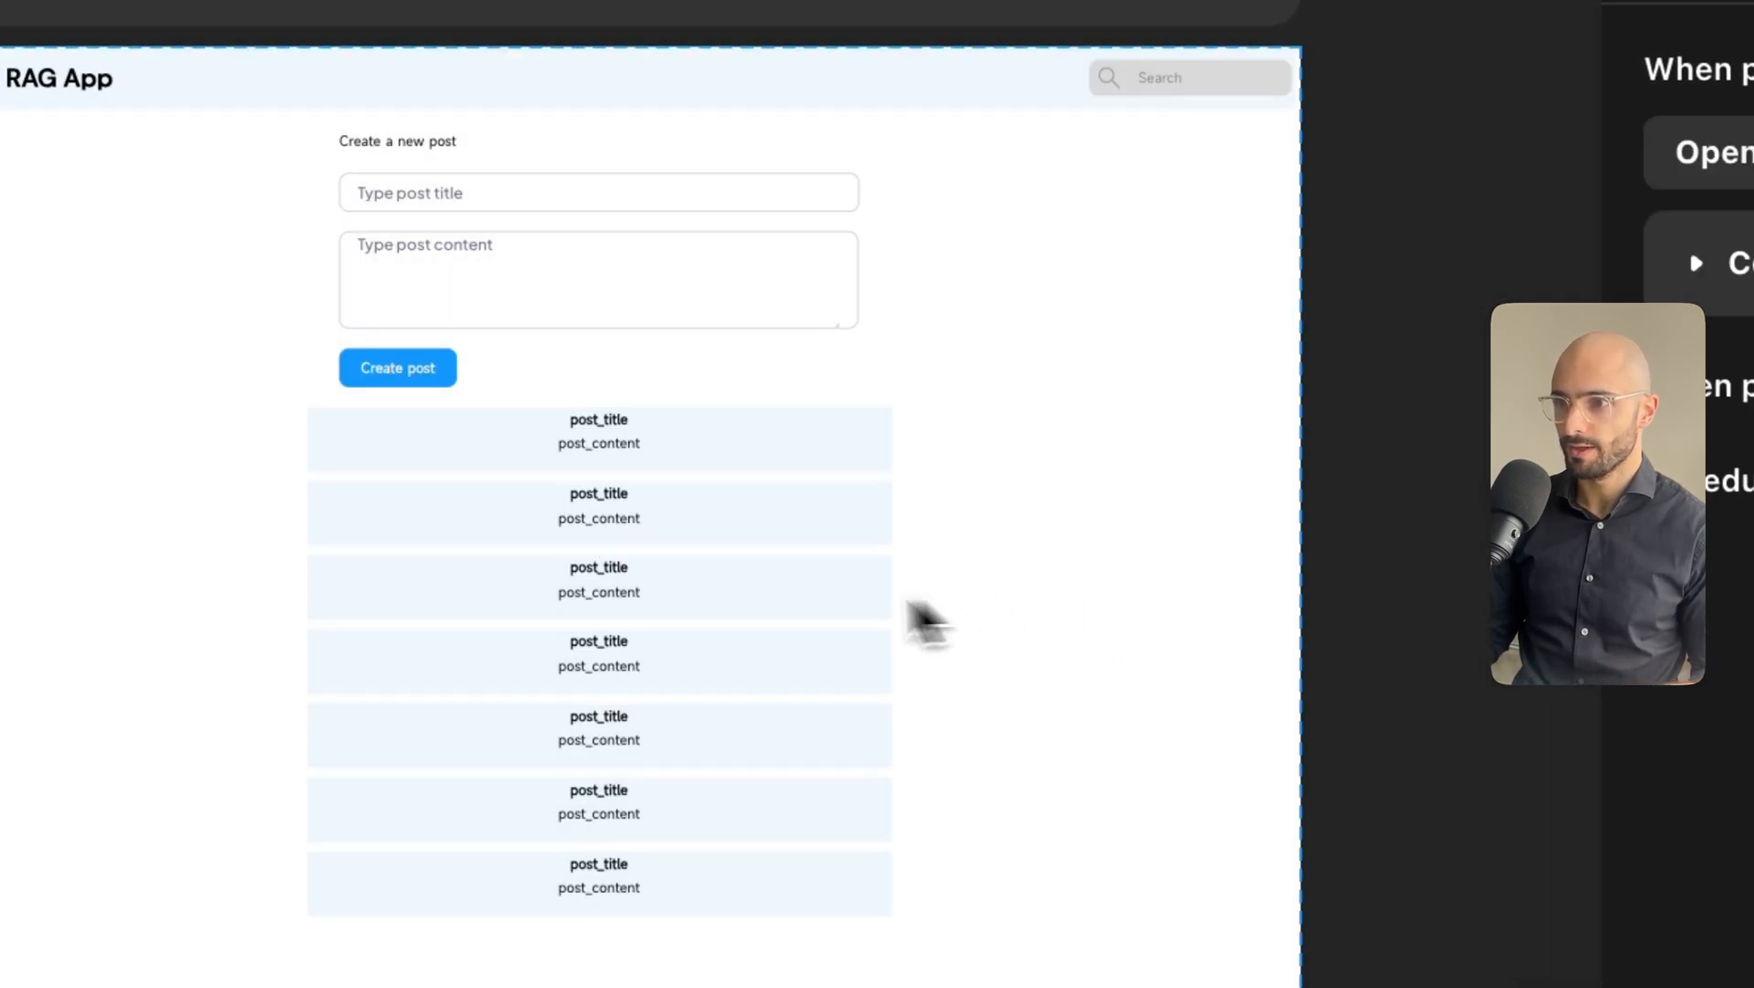
Add Query criteria 1 to the post list requiring Inputs > Text Input Search bar to be not null.
{"action": "left_click", "coordinate": [737, 635]}
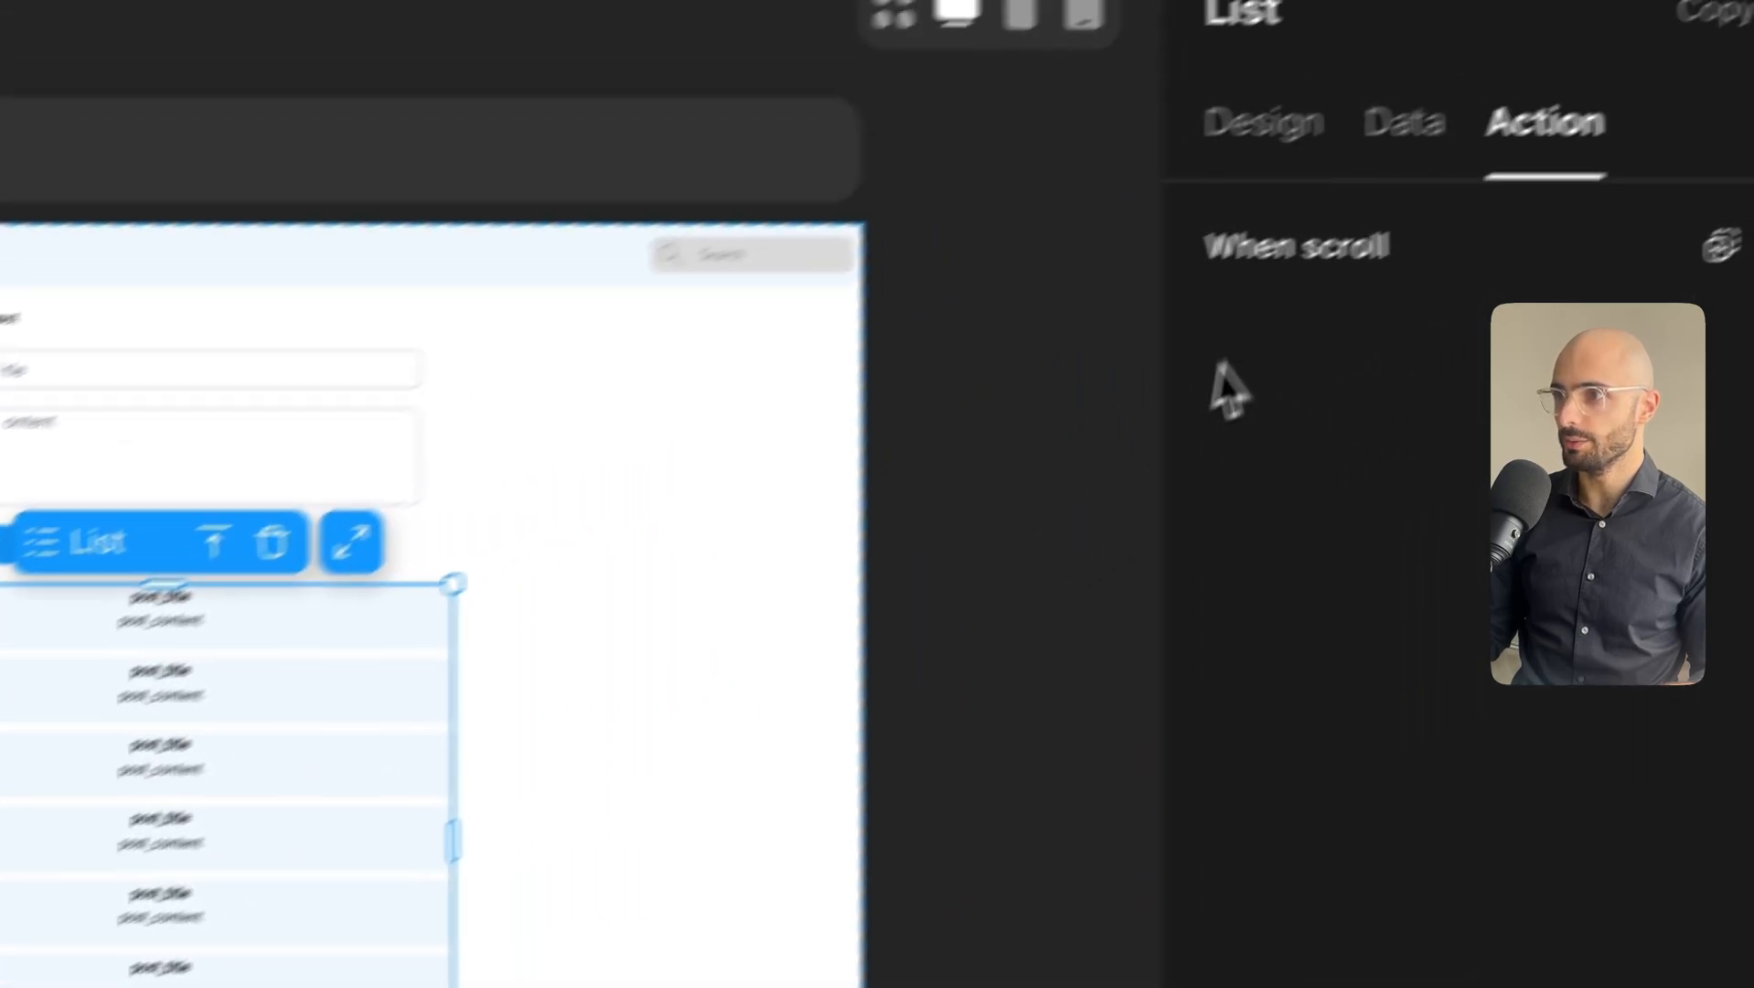
{"action": "left_click", "coordinate": [1401, 123]}
{"action": "scroll", "coordinate": [1445, 786], "scroll_direction": "down", "scroll_amount": 5}
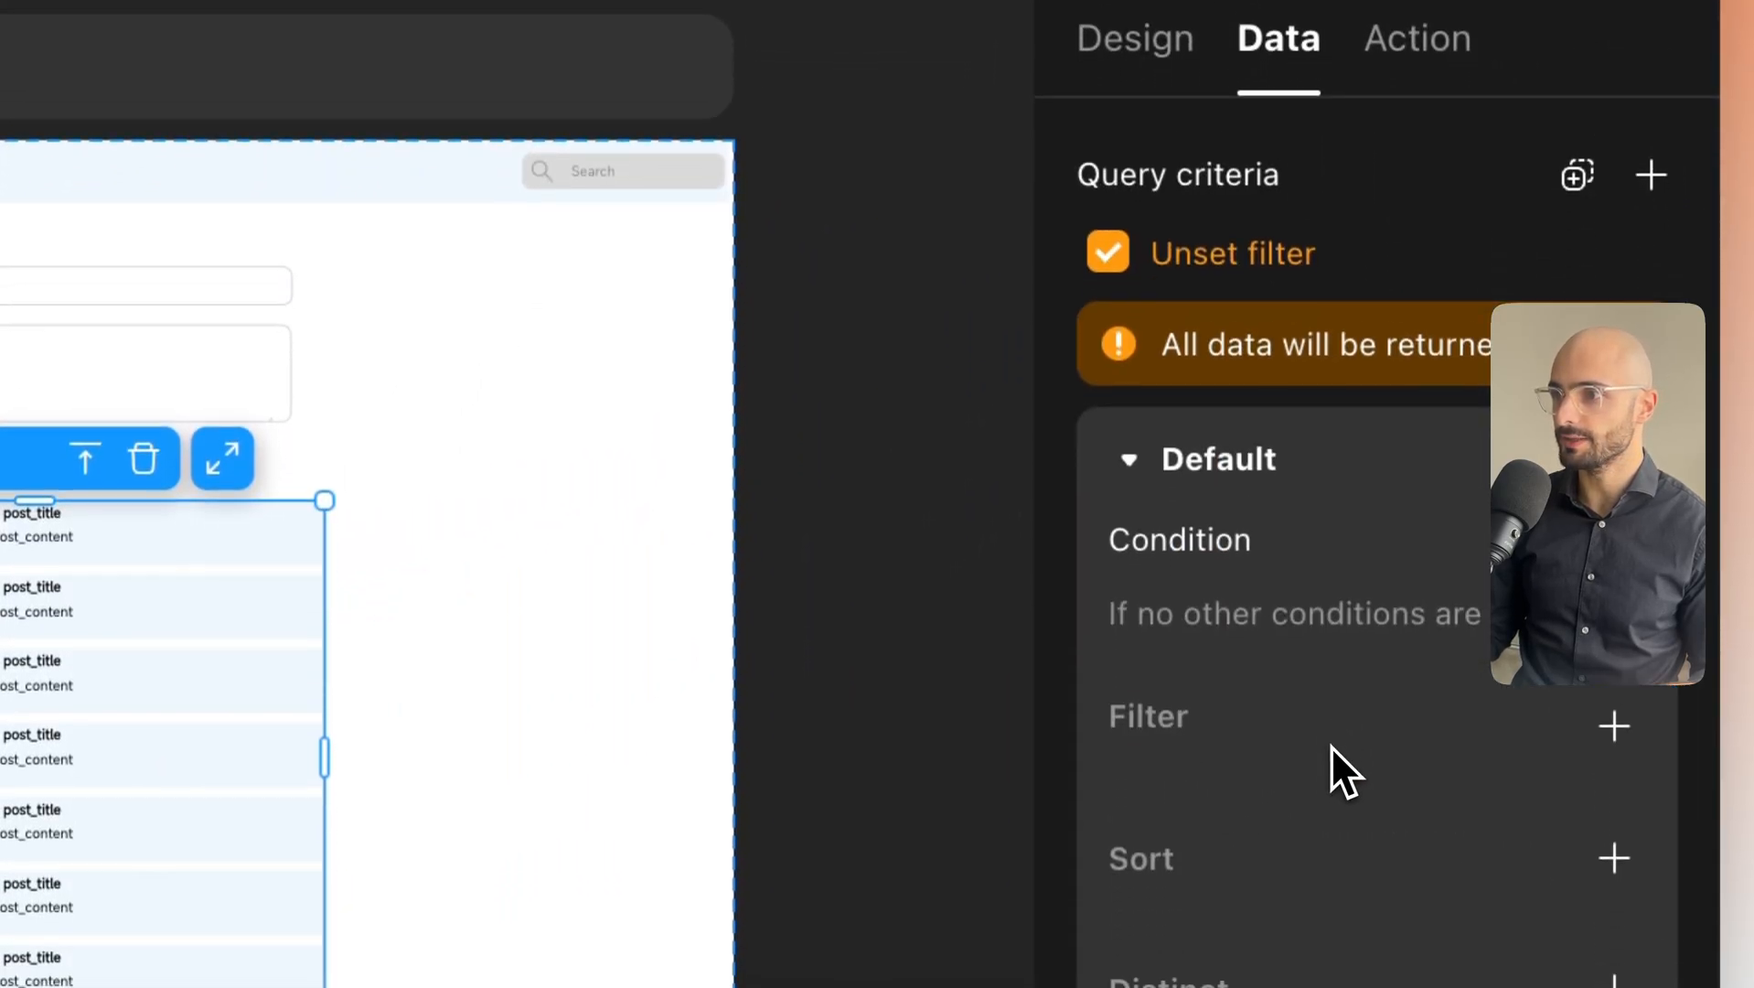
{"action": "scroll", "coordinate": [1245, 673], "scroll_direction": "up", "scroll_amount": 1}
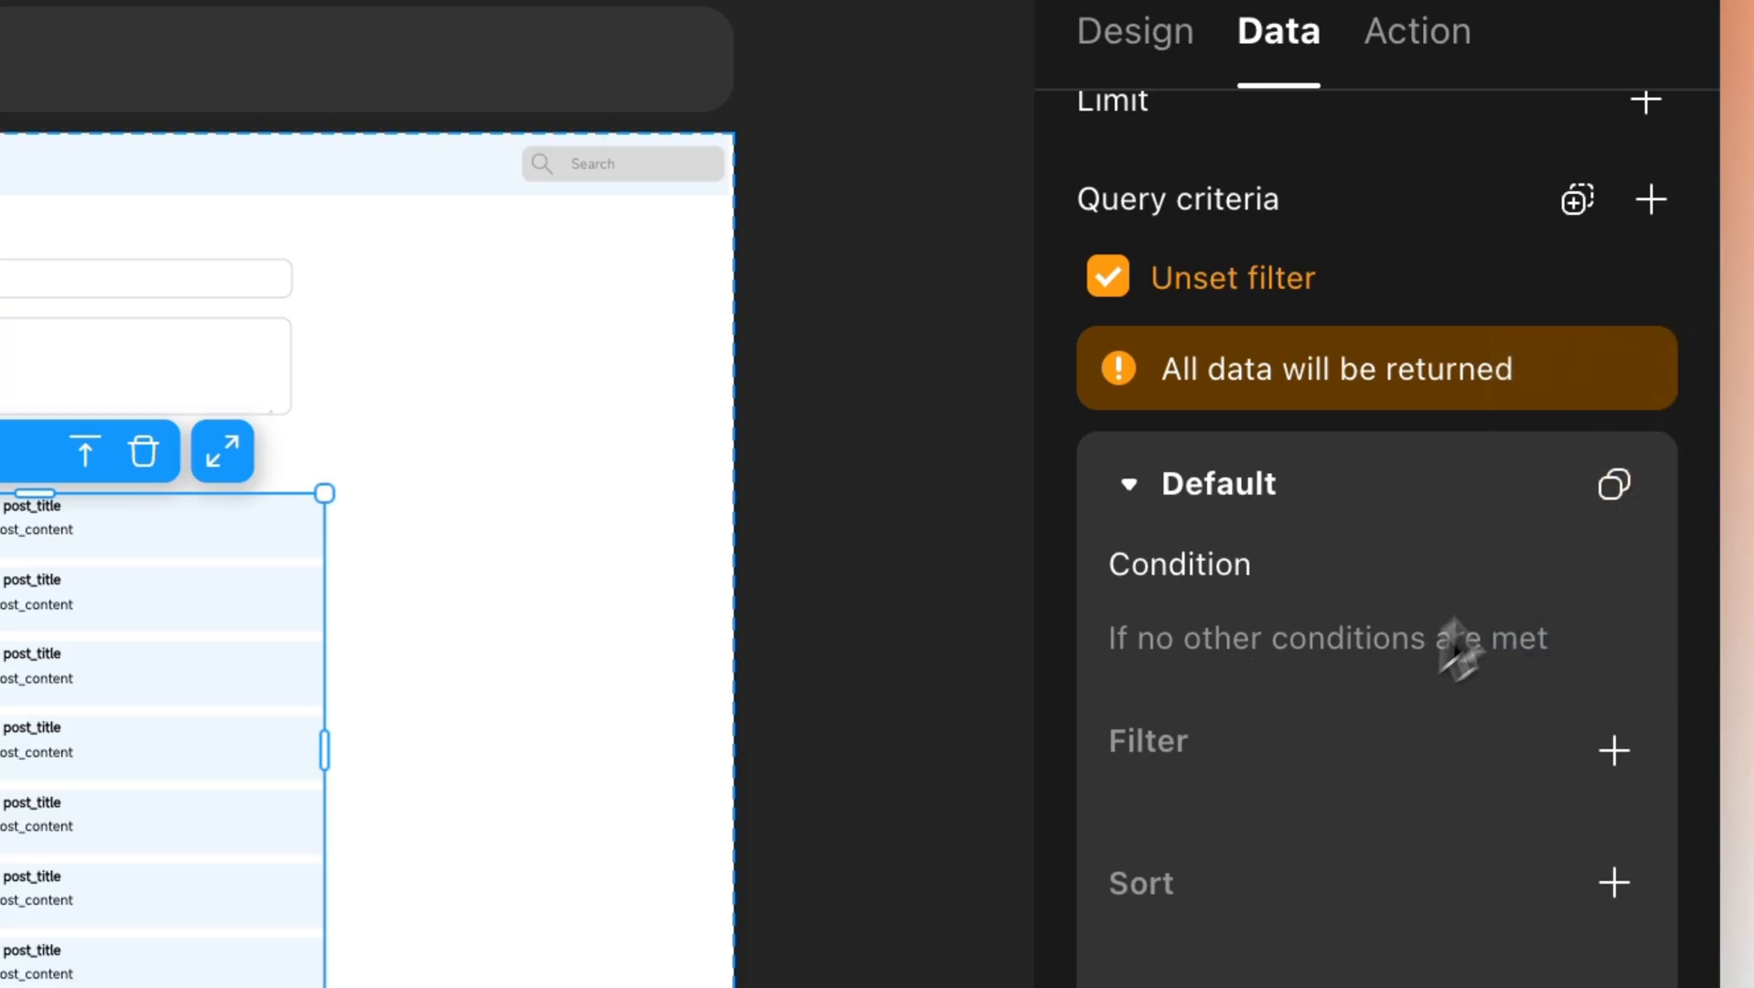
{"action": "left_click", "coordinate": [1648, 203]}
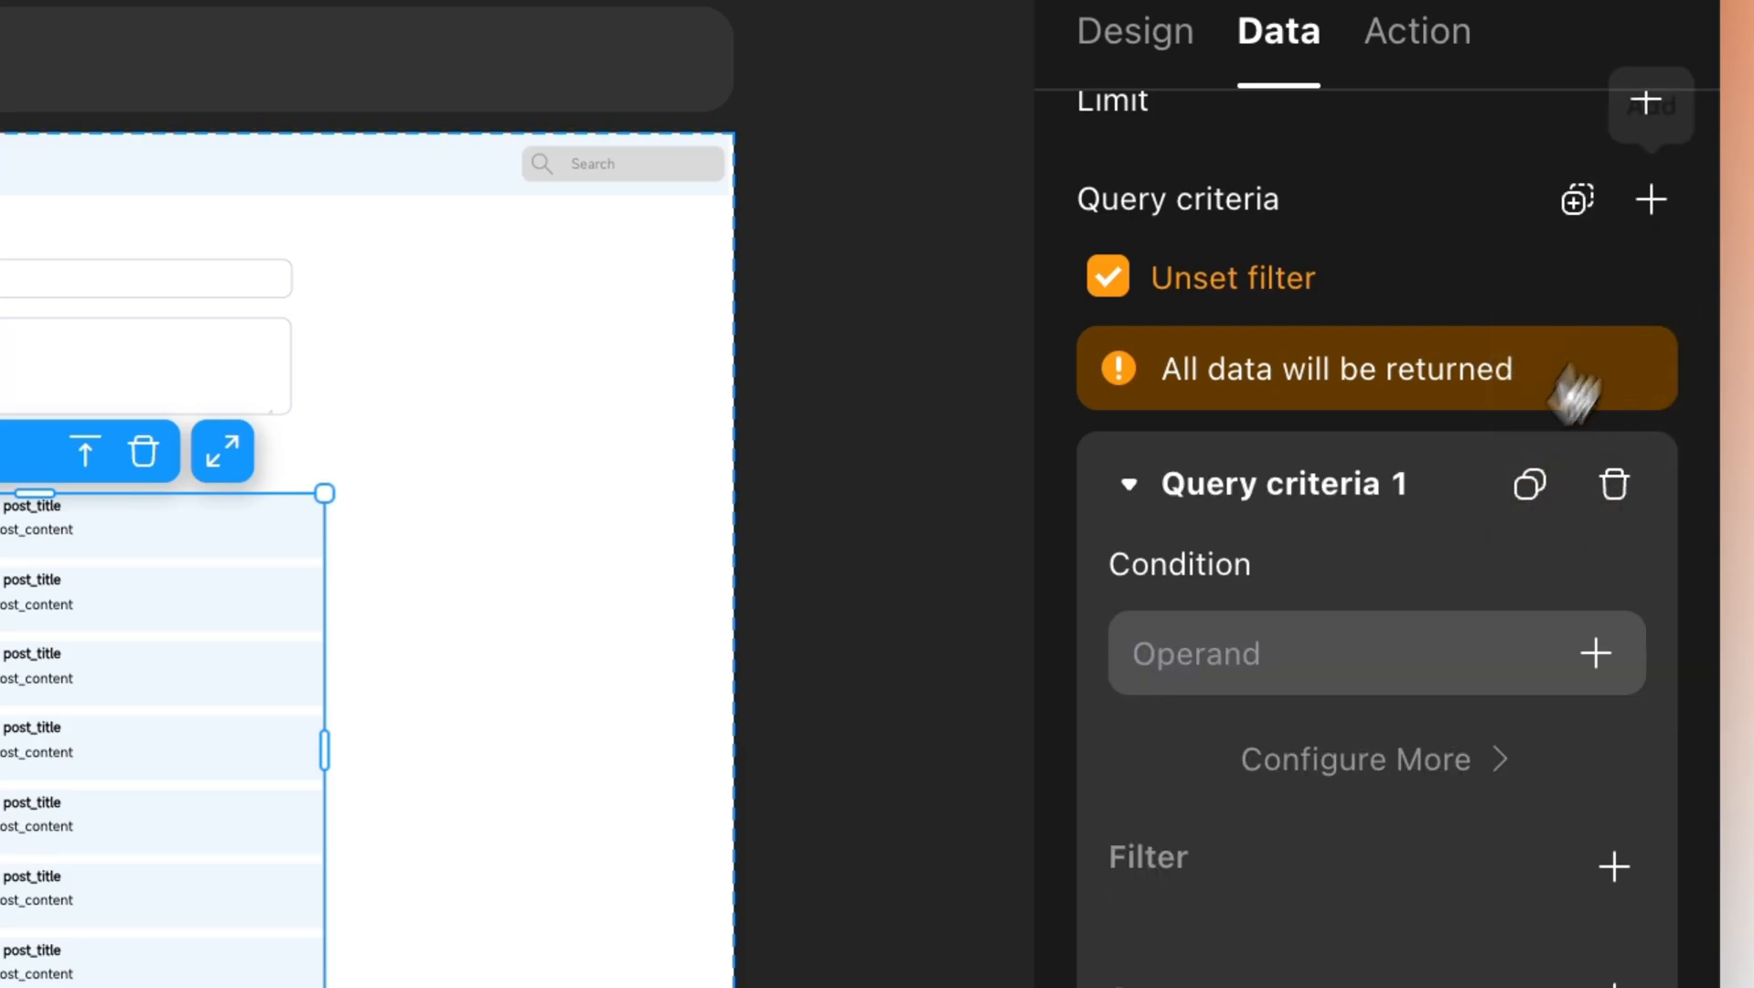
{"action": "left_click", "coordinate": [1399, 766]}
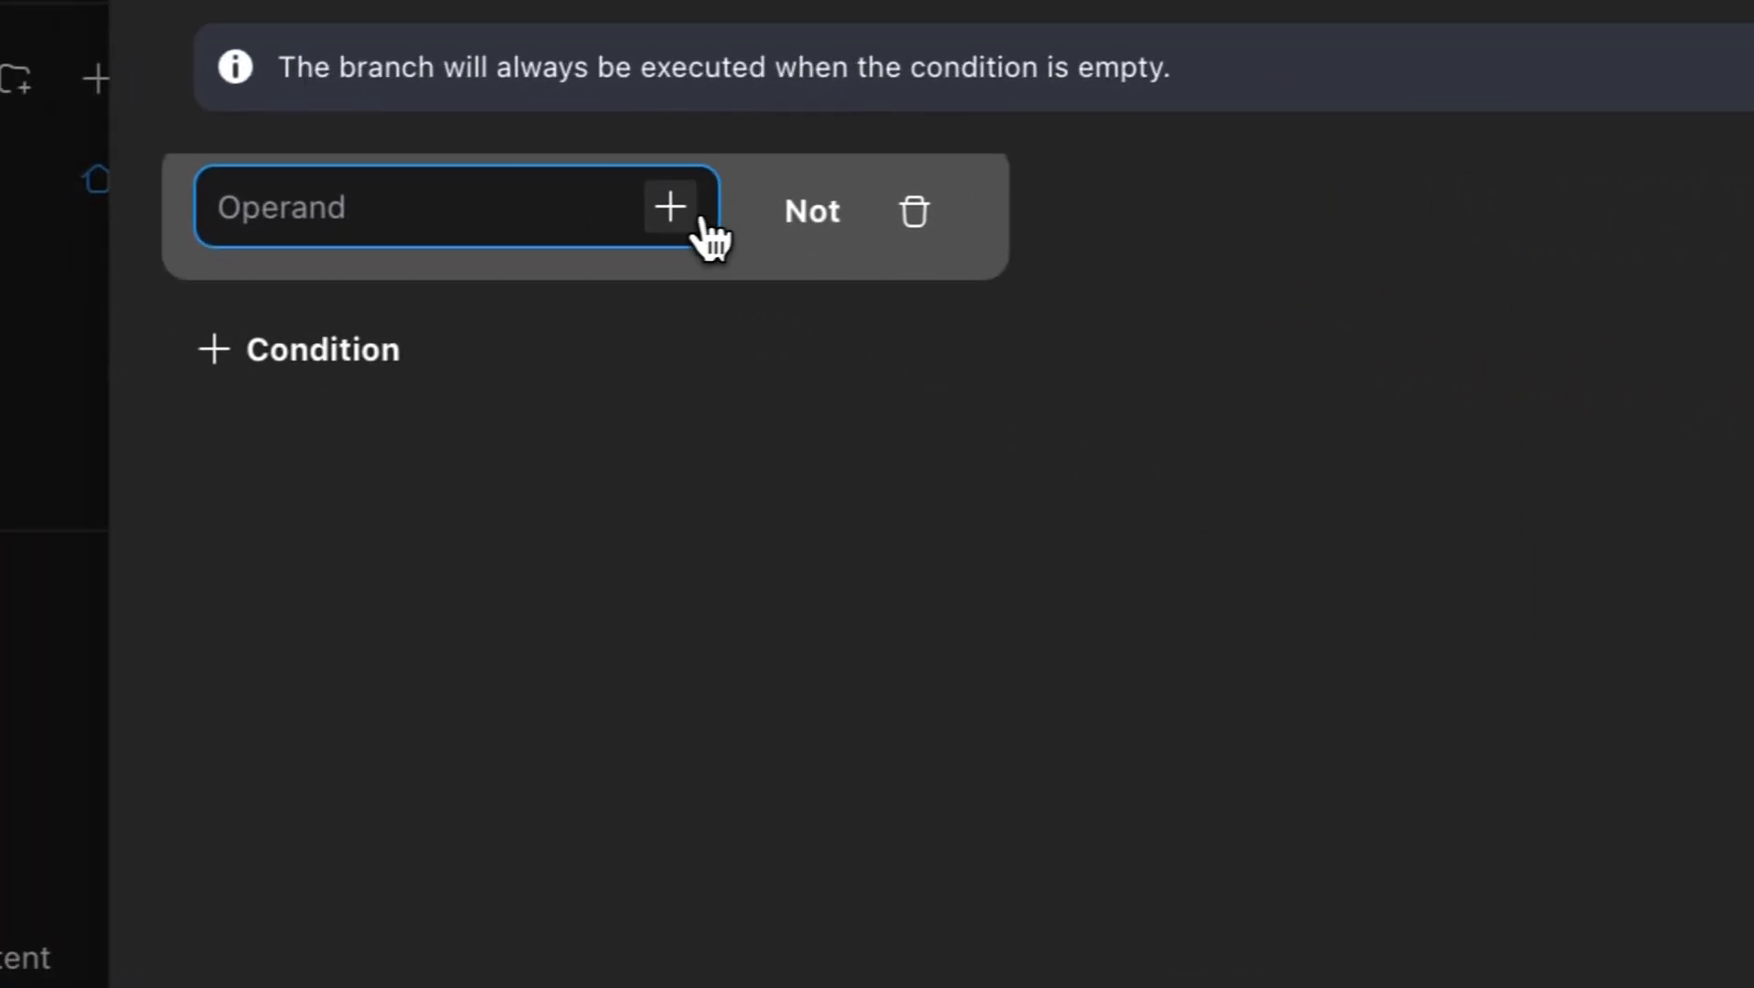
{"action": "left_click", "coordinate": [703, 222]}
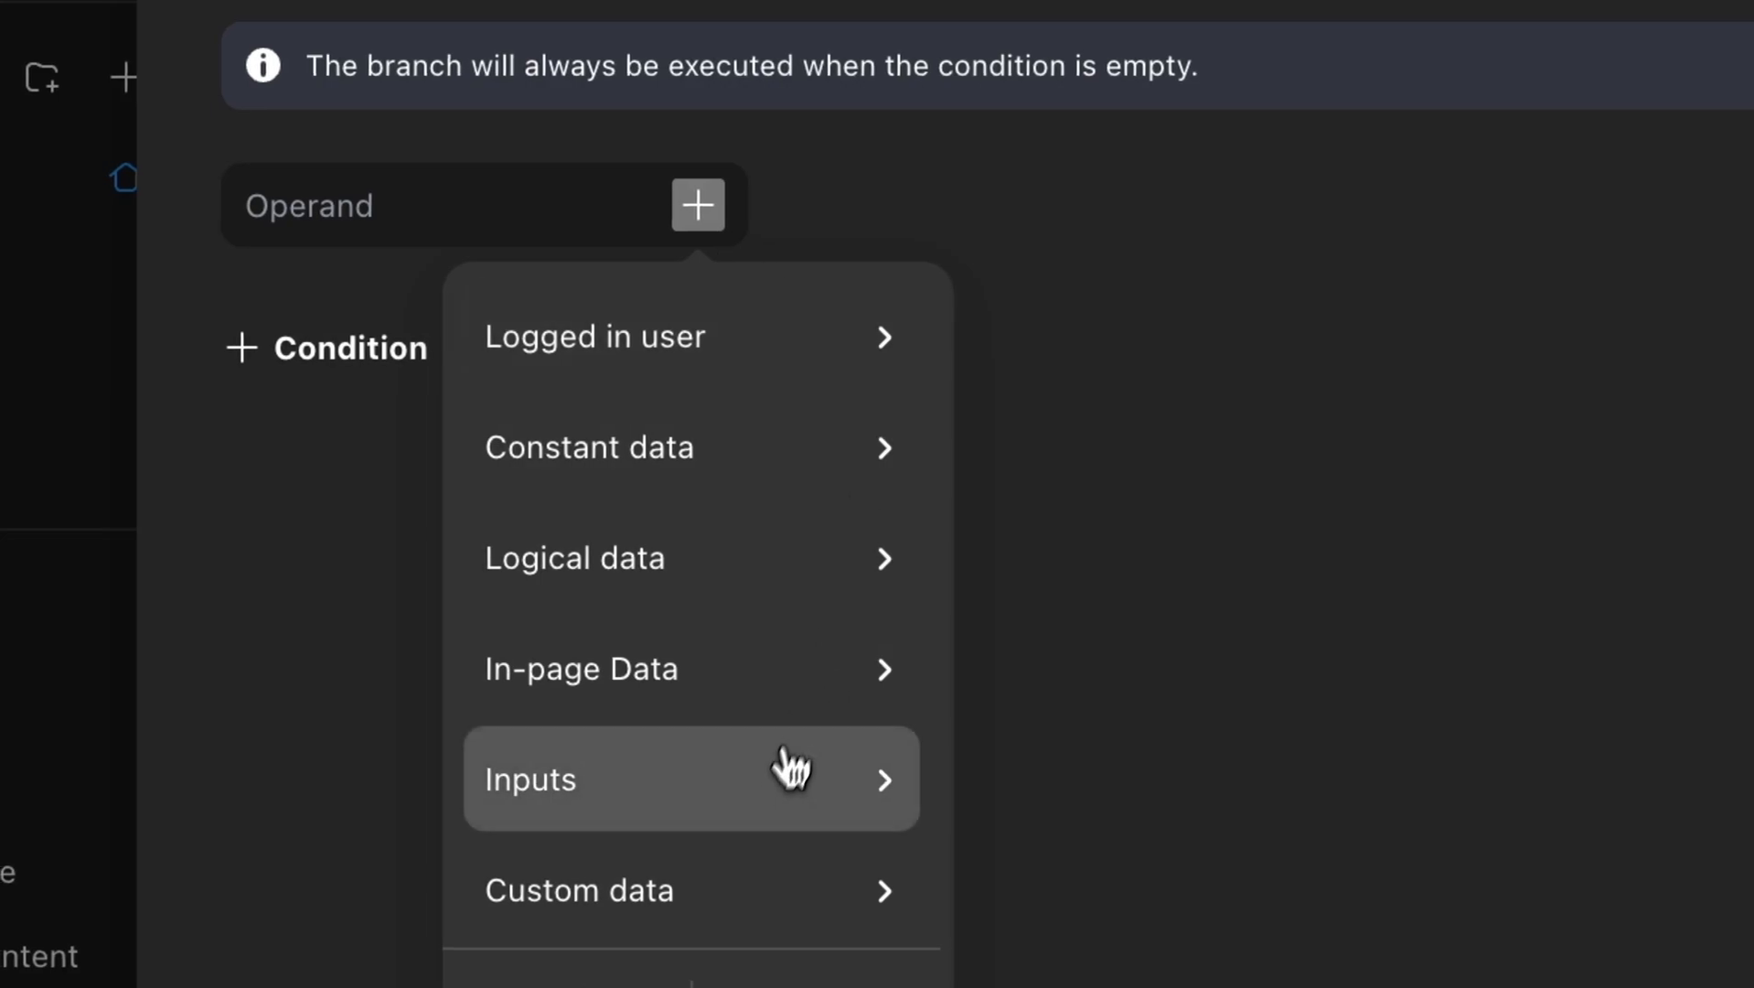
{"action": "mouse_move", "coordinate": [873, 810]}
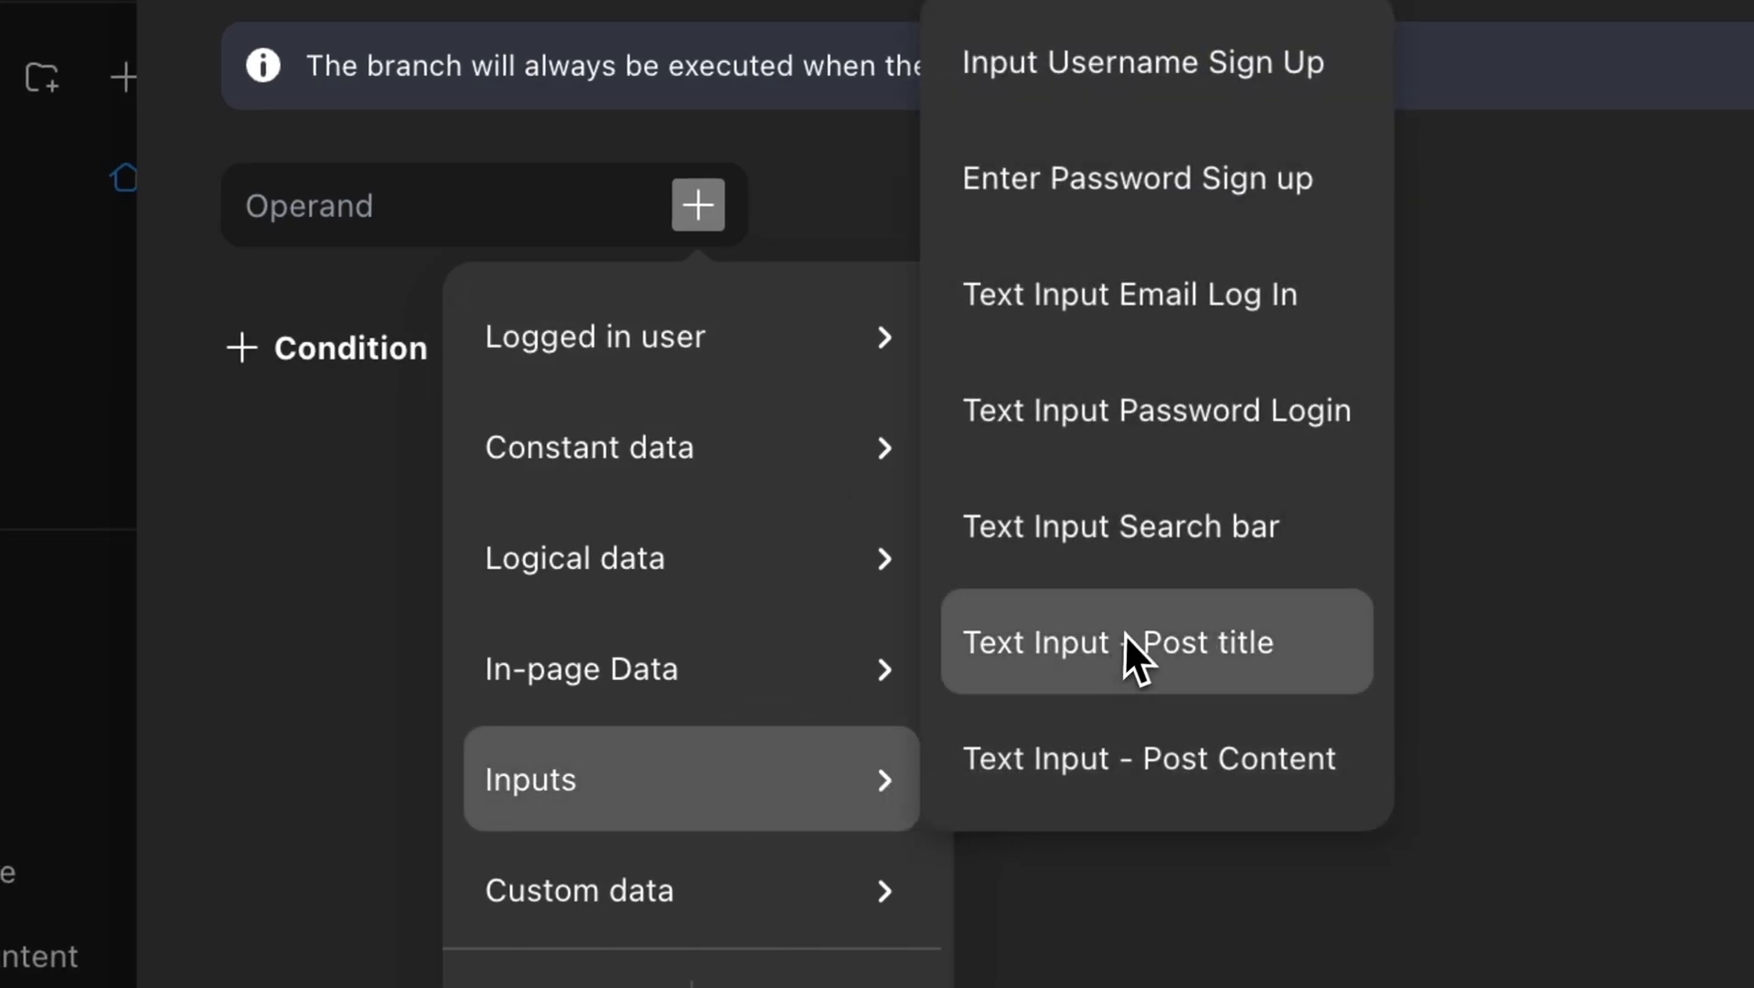
{"action": "left_click", "coordinate": [1147, 562]}
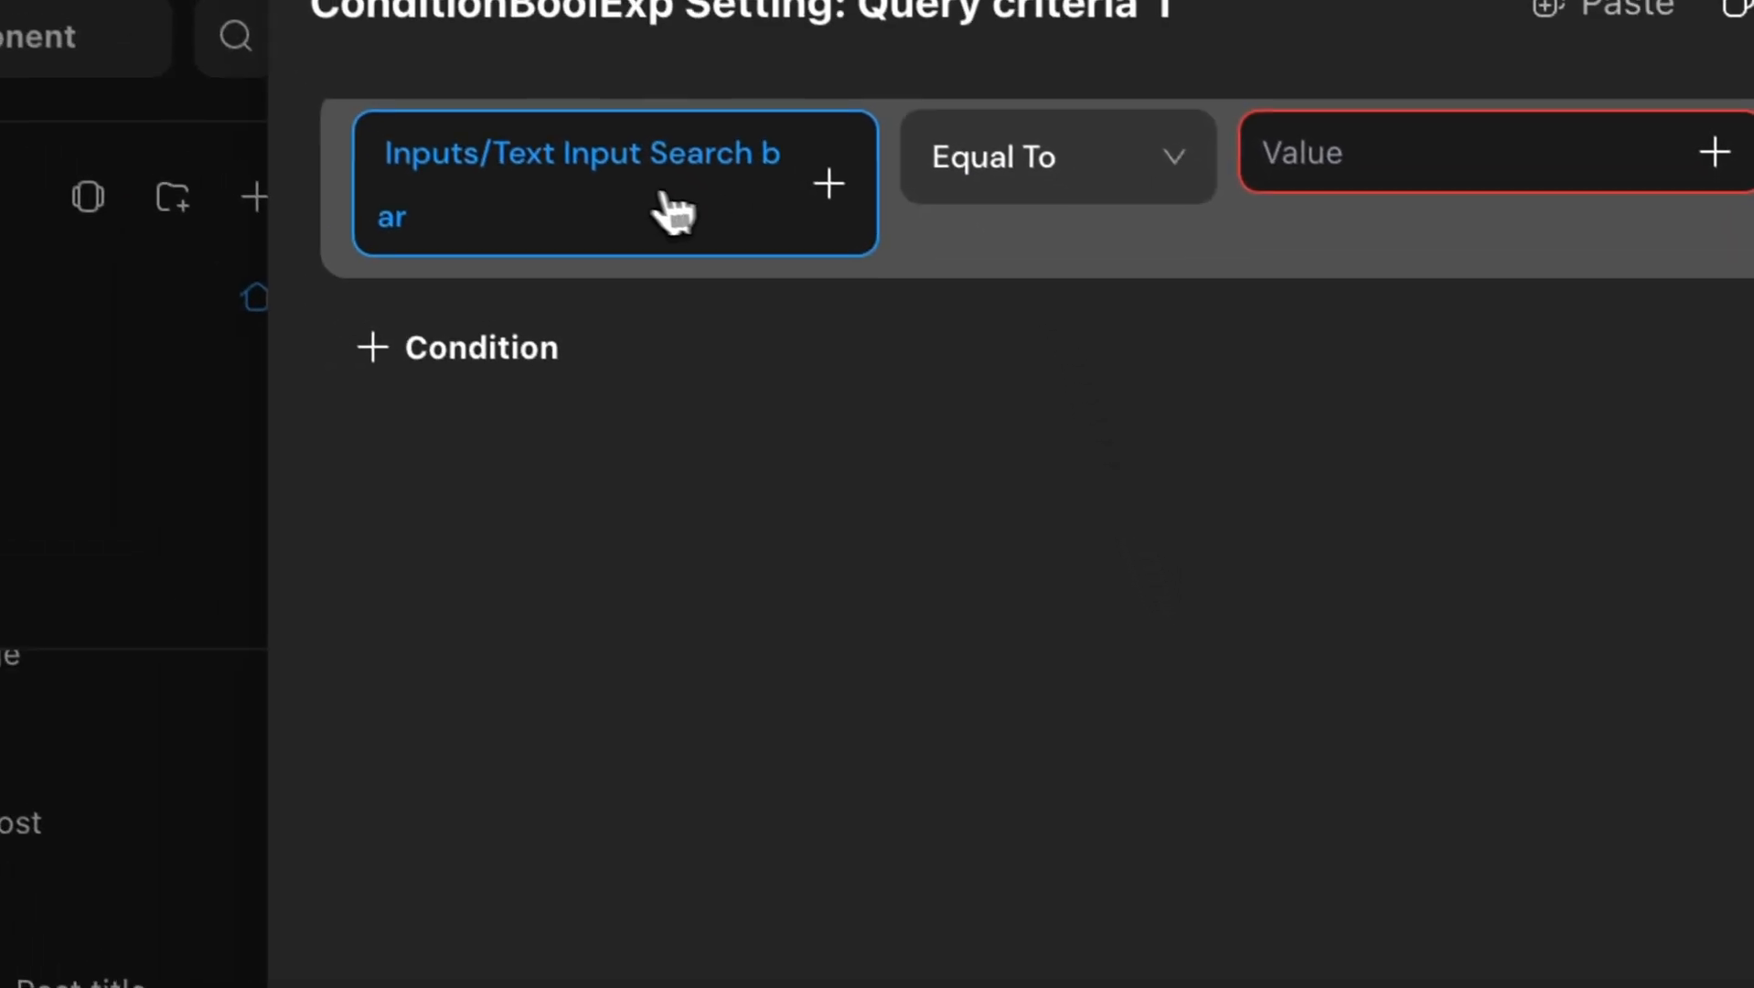
{"action": "left_click", "coordinate": [1006, 178]}
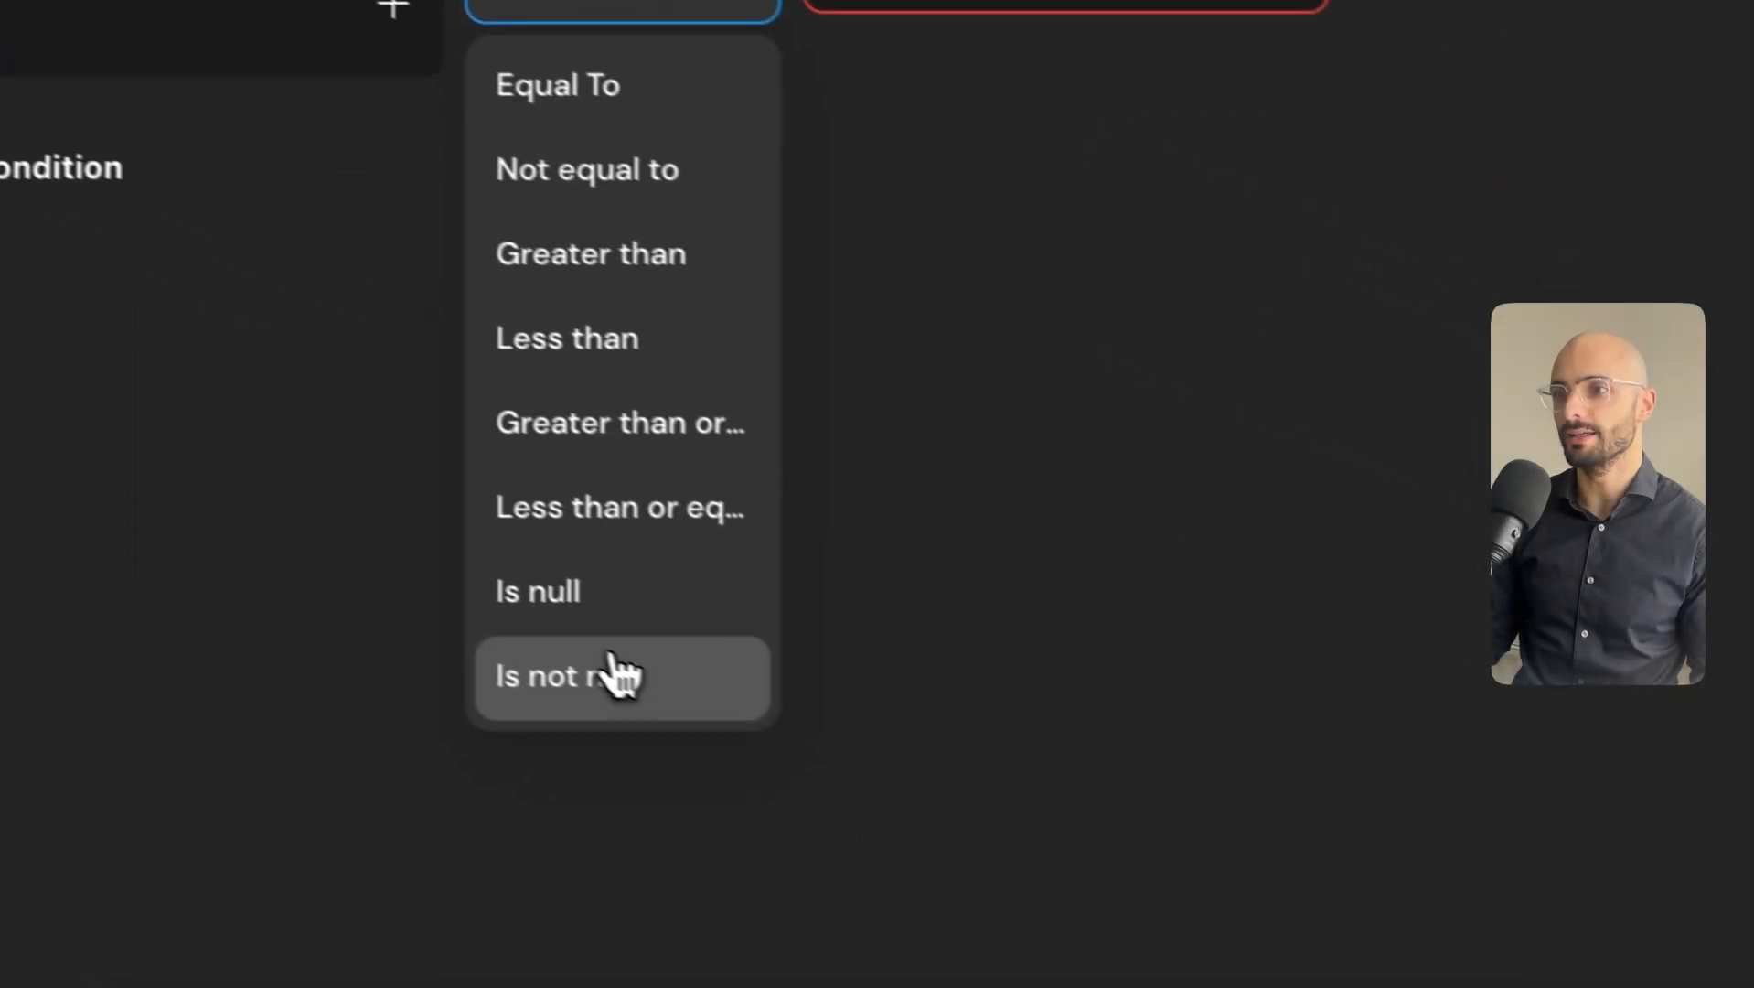
{"action": "left_click", "coordinate": [612, 677]}
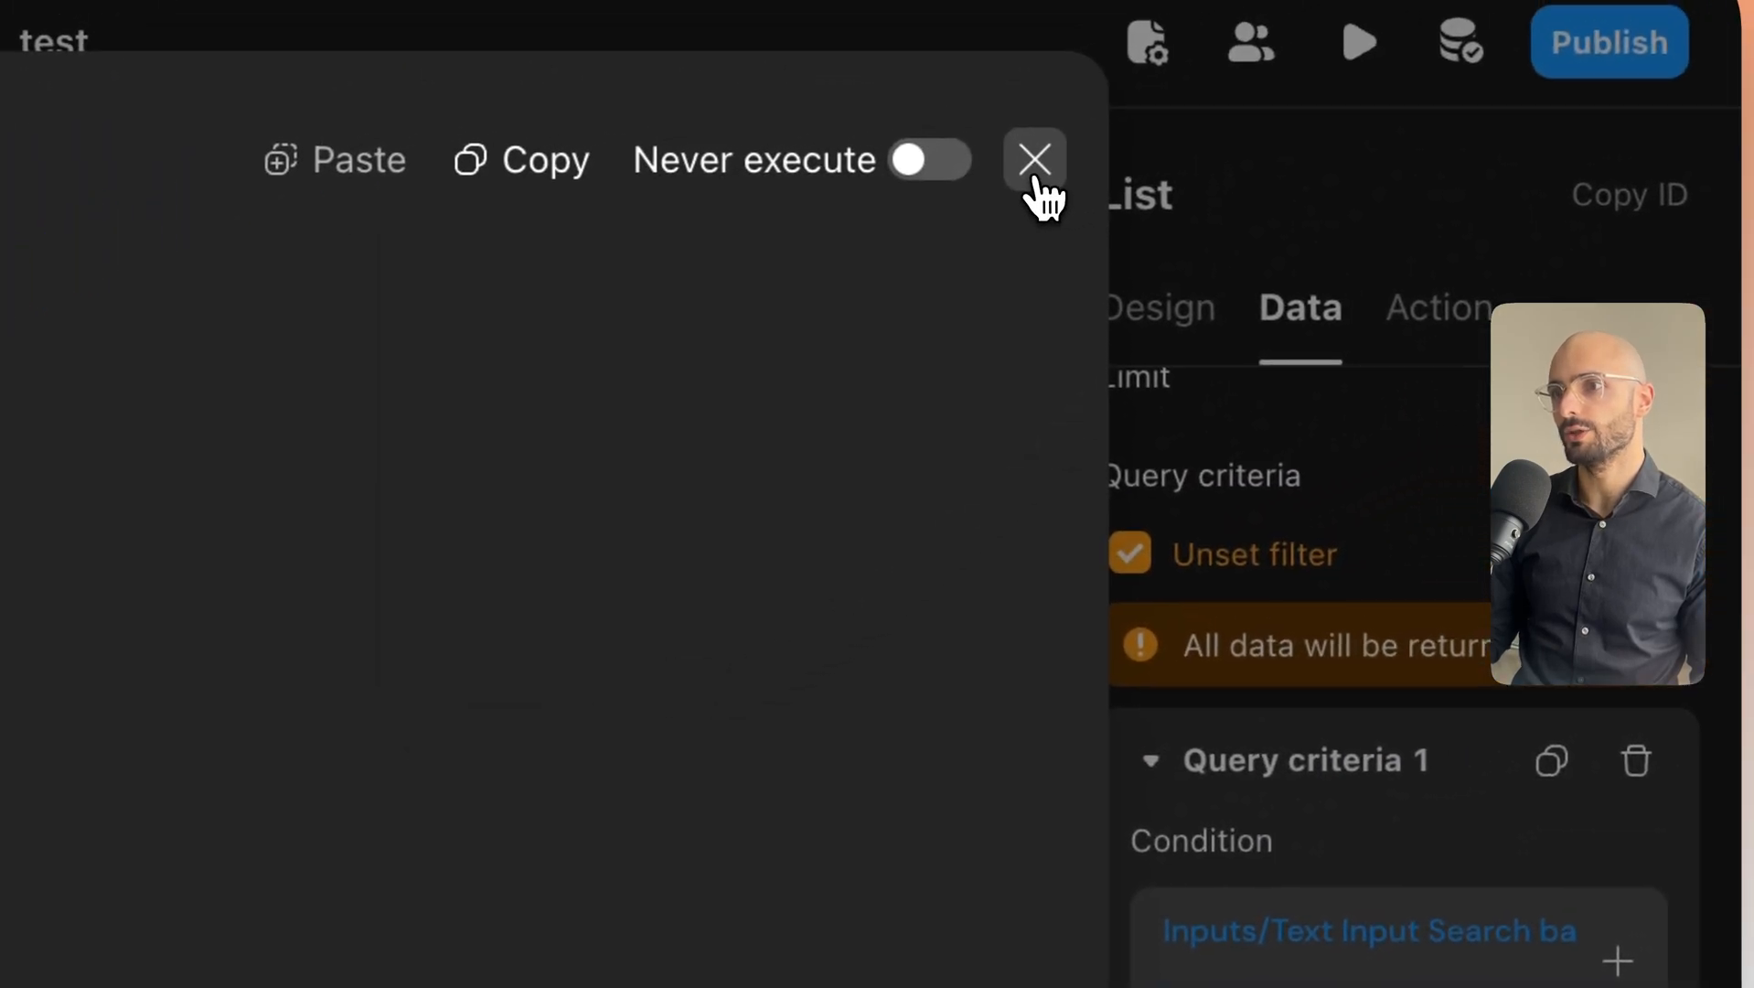
{"action": "left_click", "coordinate": [1032, 163]}
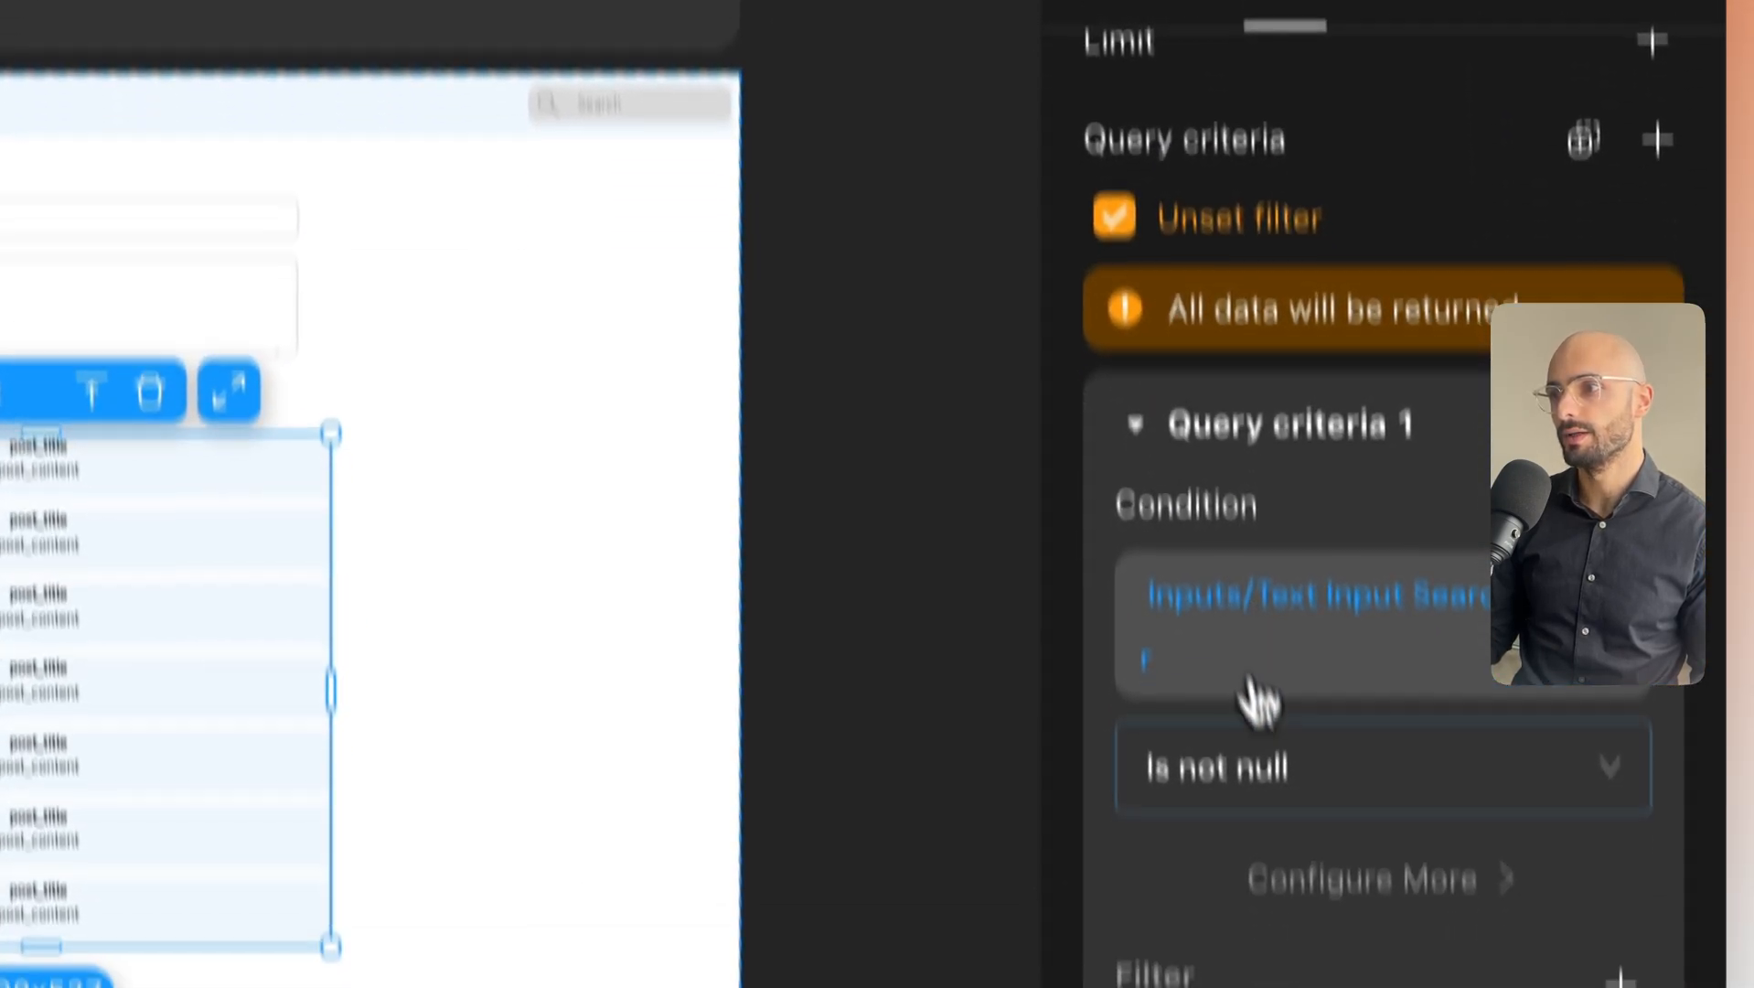
{"action": "scroll", "coordinate": [1330, 718], "scroll_direction": "down", "scroll_amount": 3}
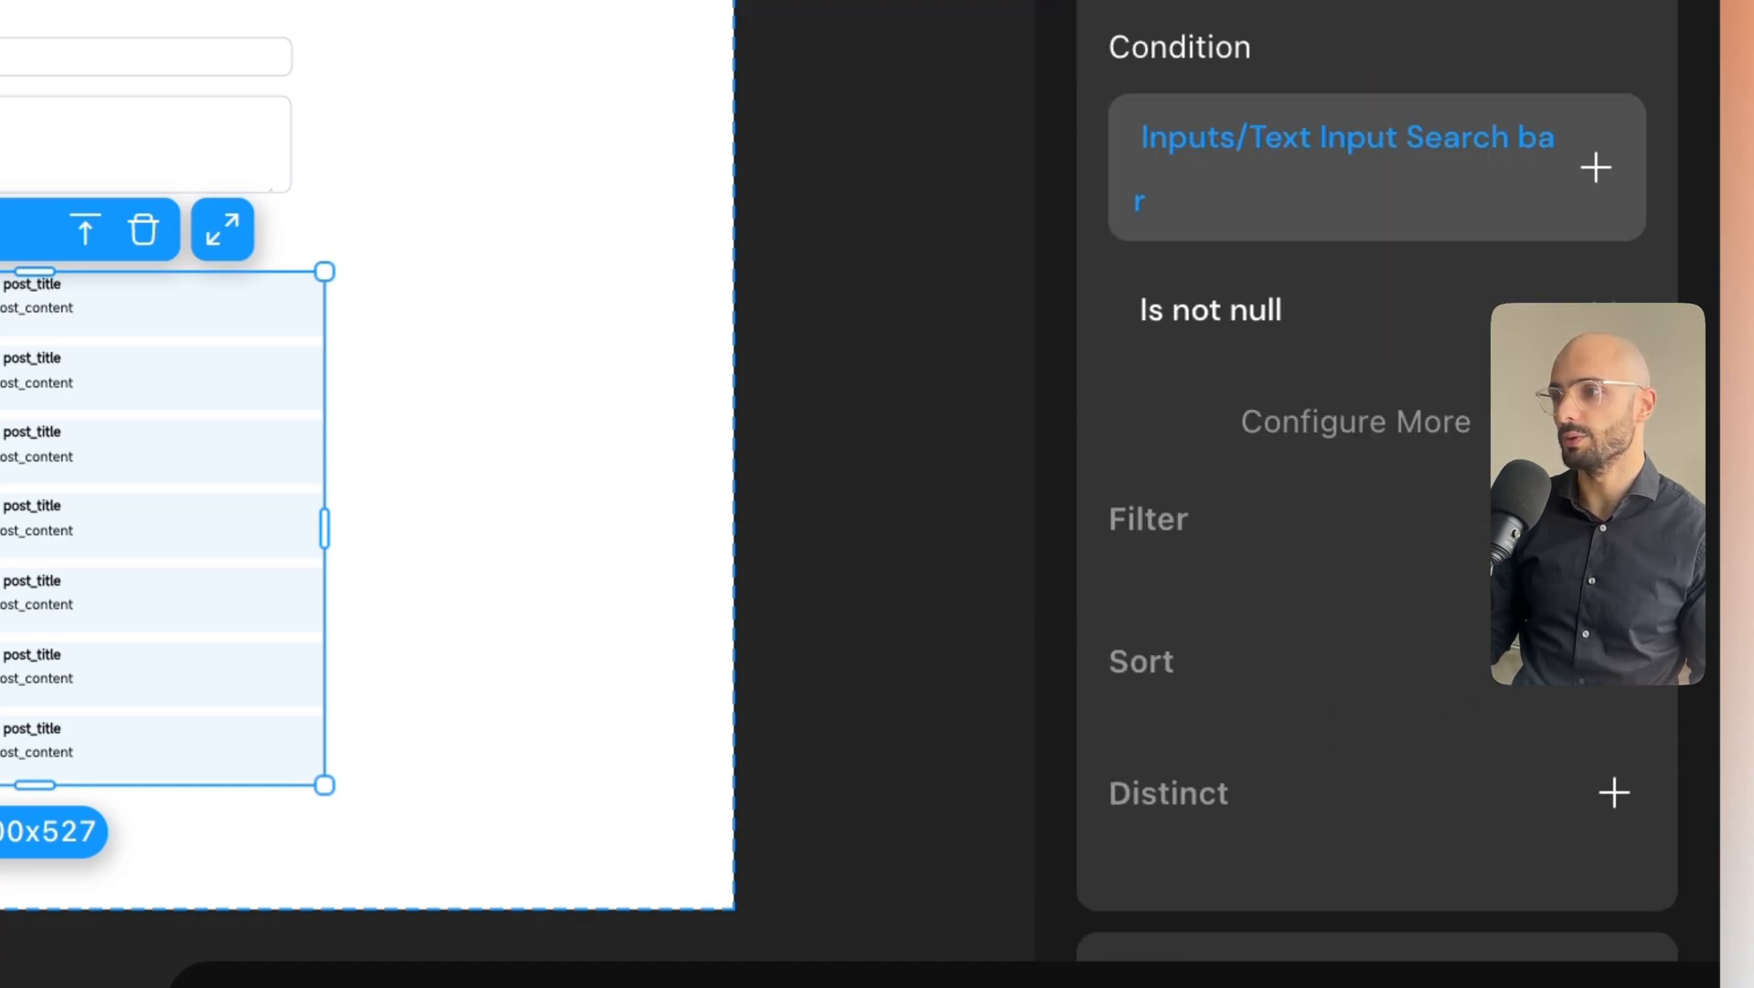
Filter Query criteria 1 by id Equal To Page variable selected_post, then check the Default criteria below.
{"action": "left_click", "coordinate": [1614, 519]}
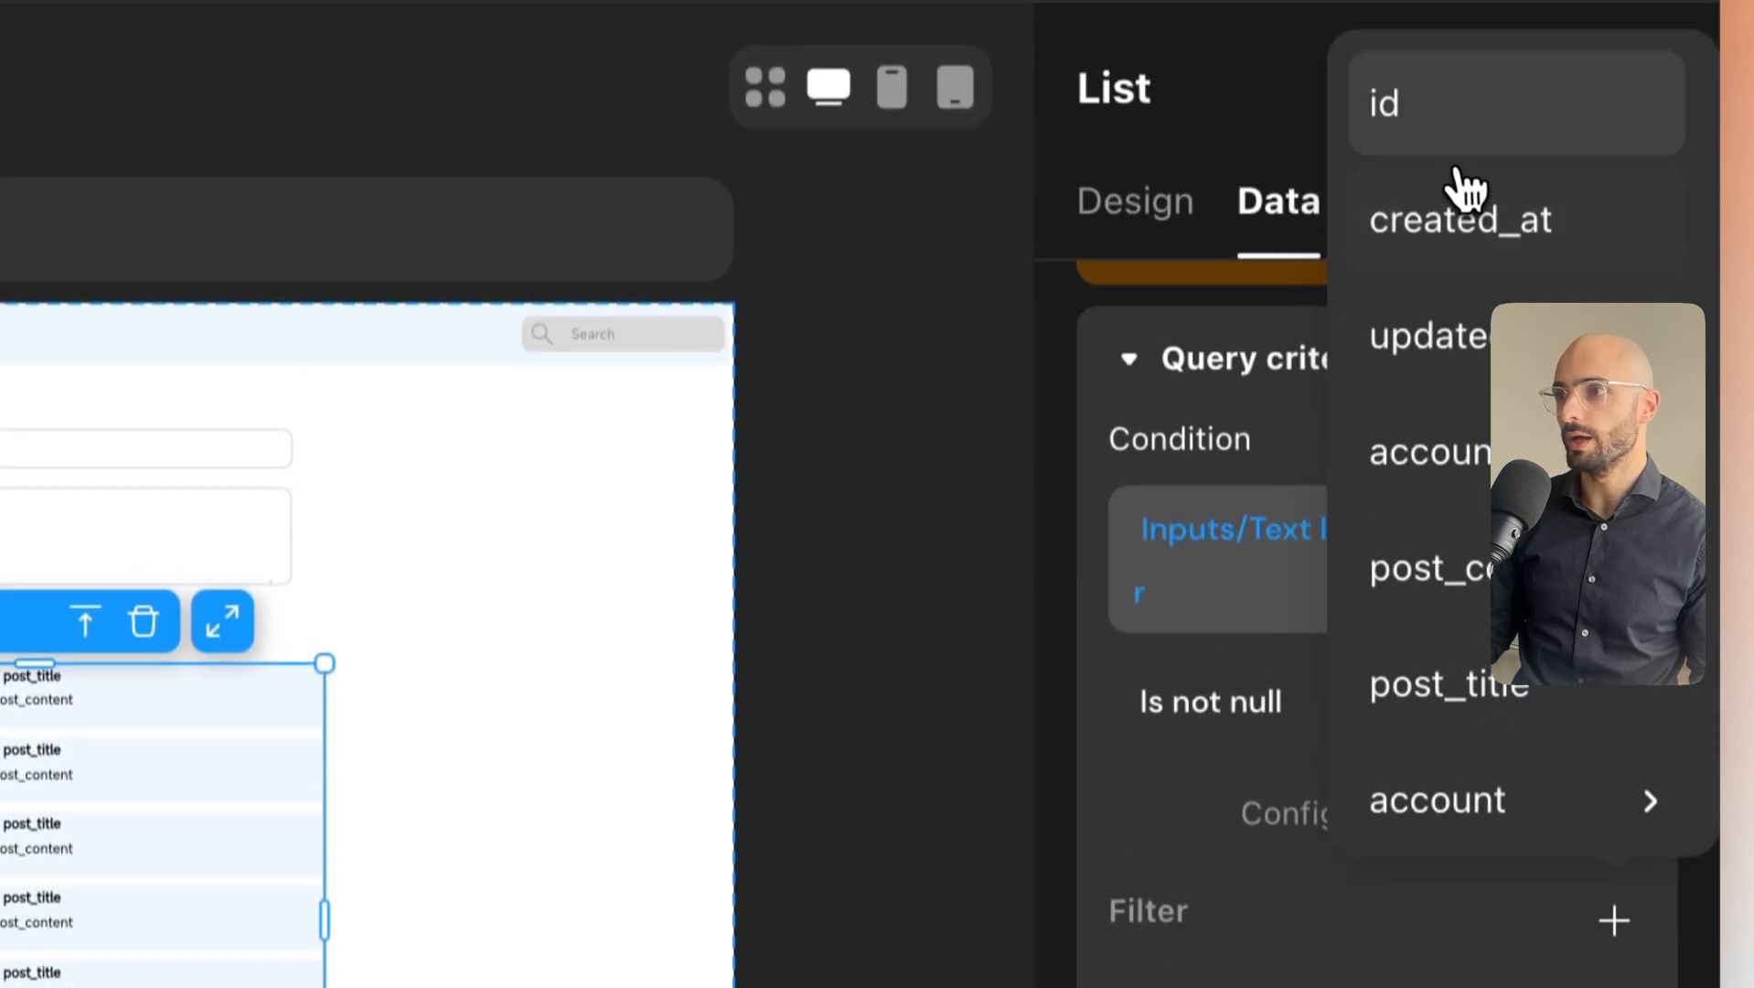
{"action": "left_click", "coordinate": [1445, 142]}
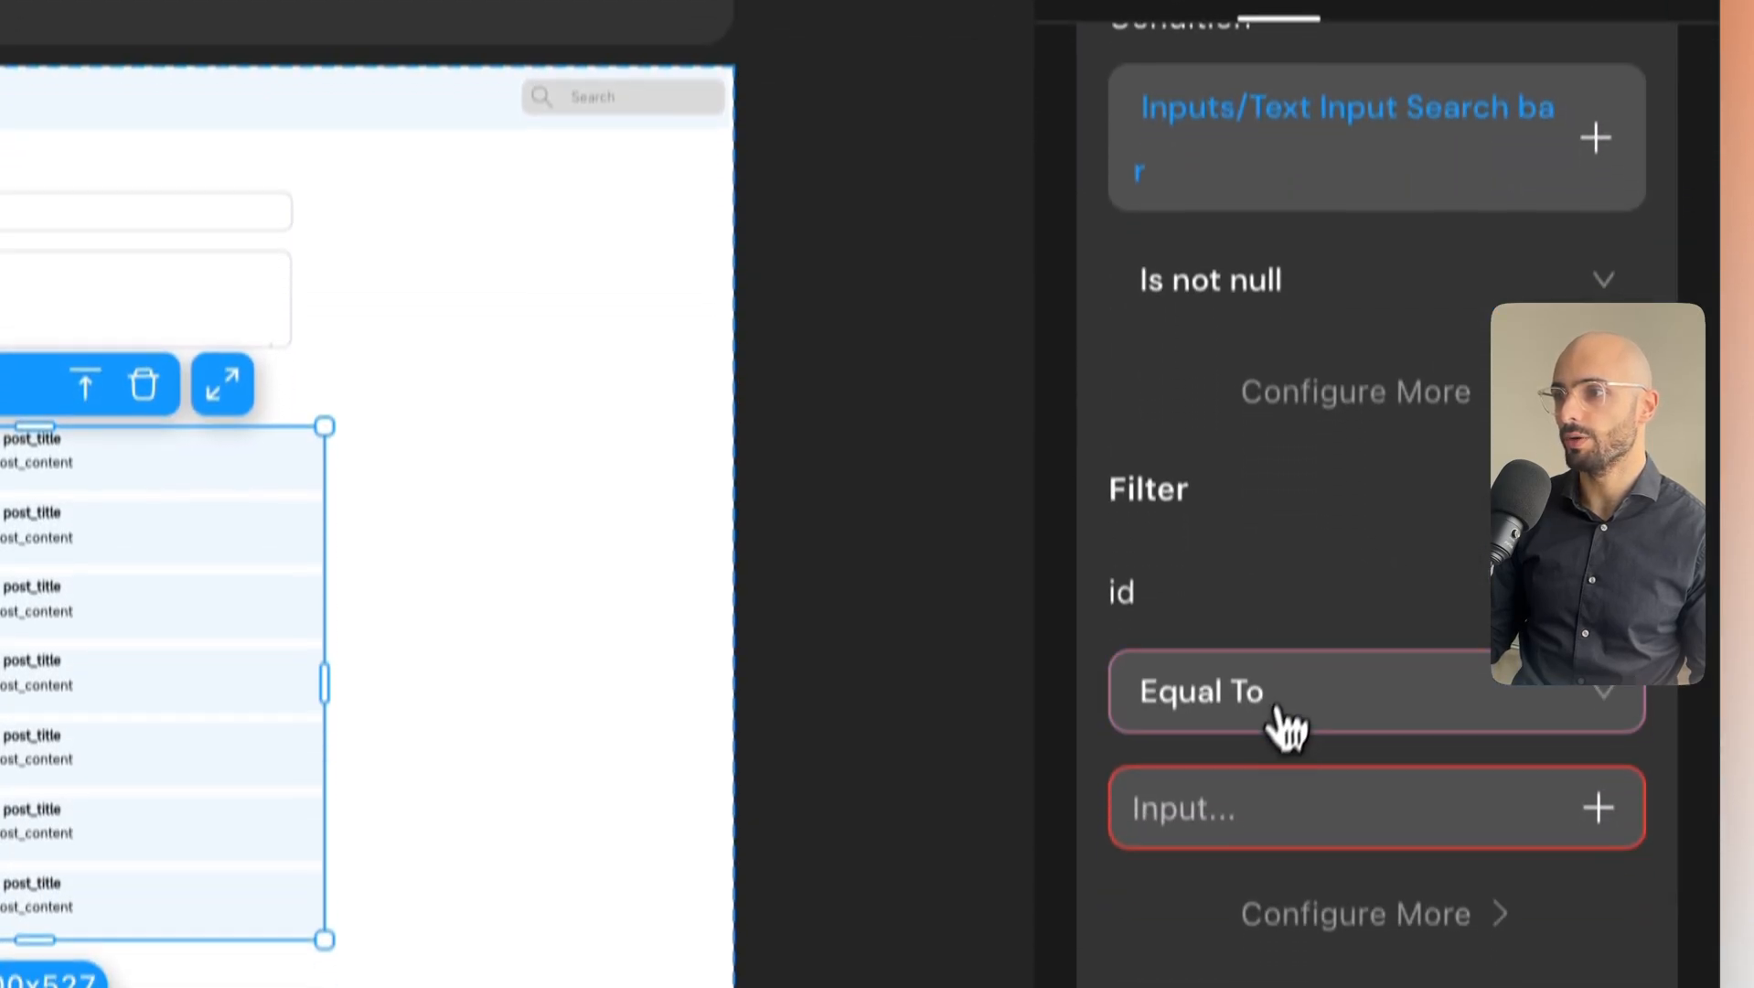
{"action": "left_click", "coordinate": [1597, 808]}
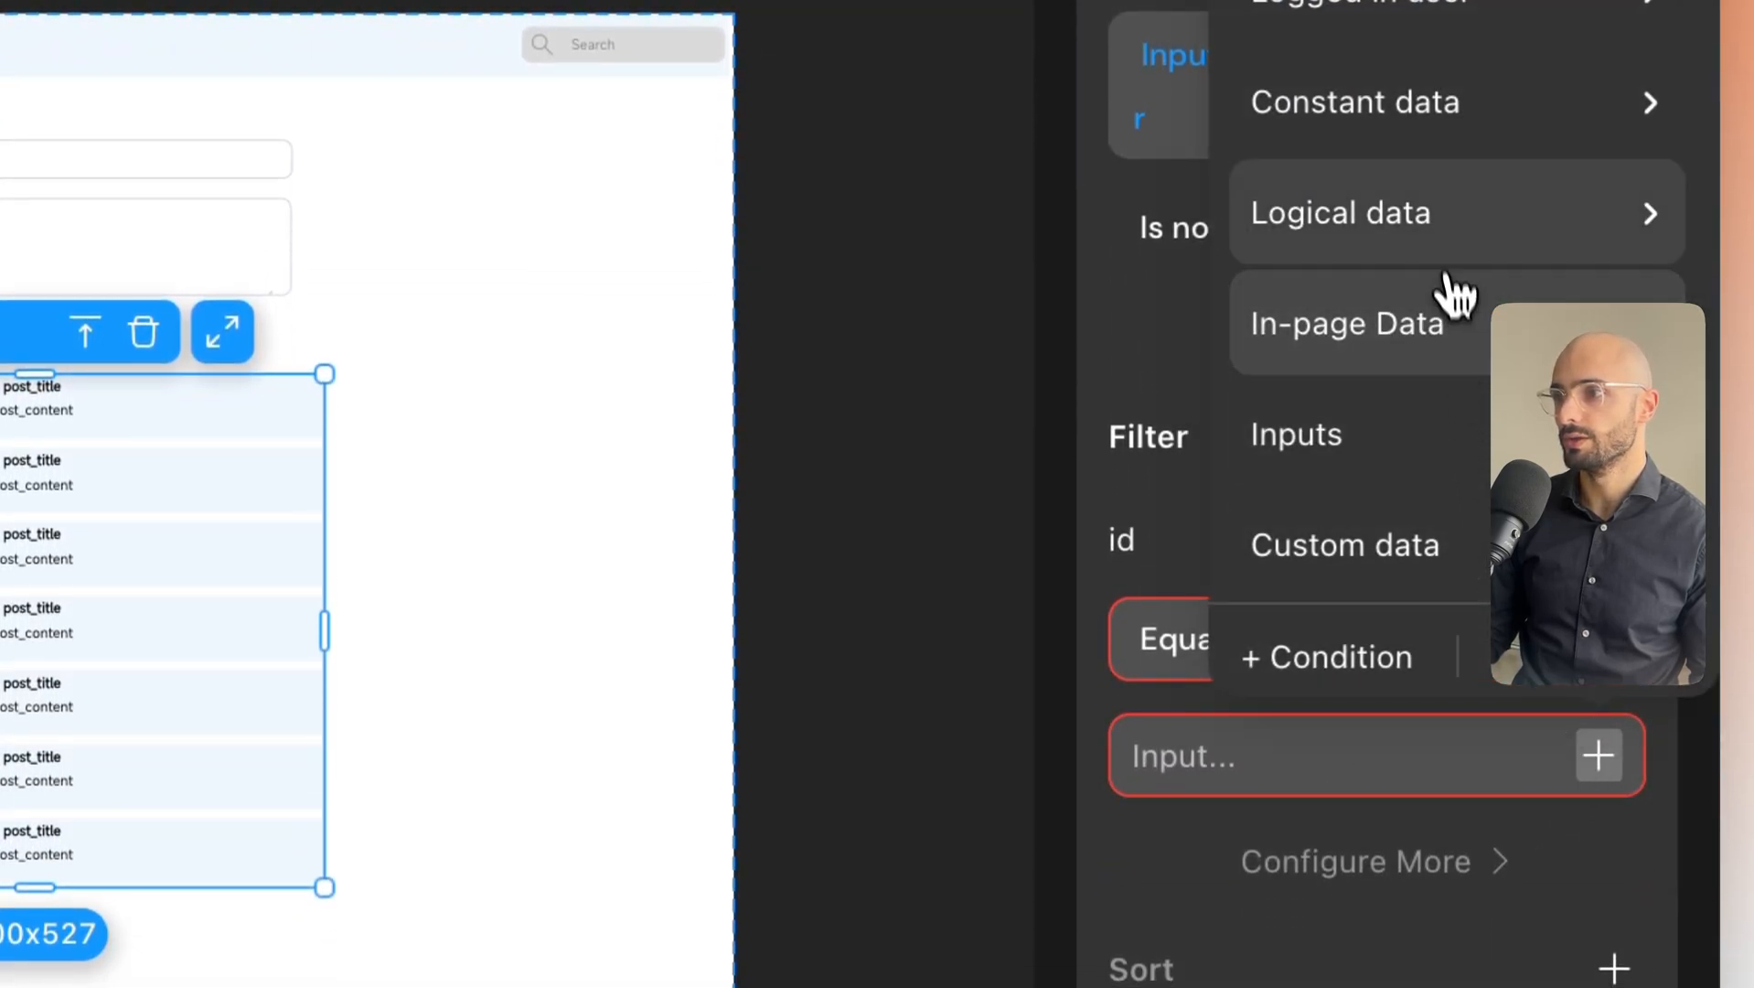
{"action": "left_click", "coordinate": [1471, 315]}
{"action": "left_click", "coordinate": [1035, 349]}
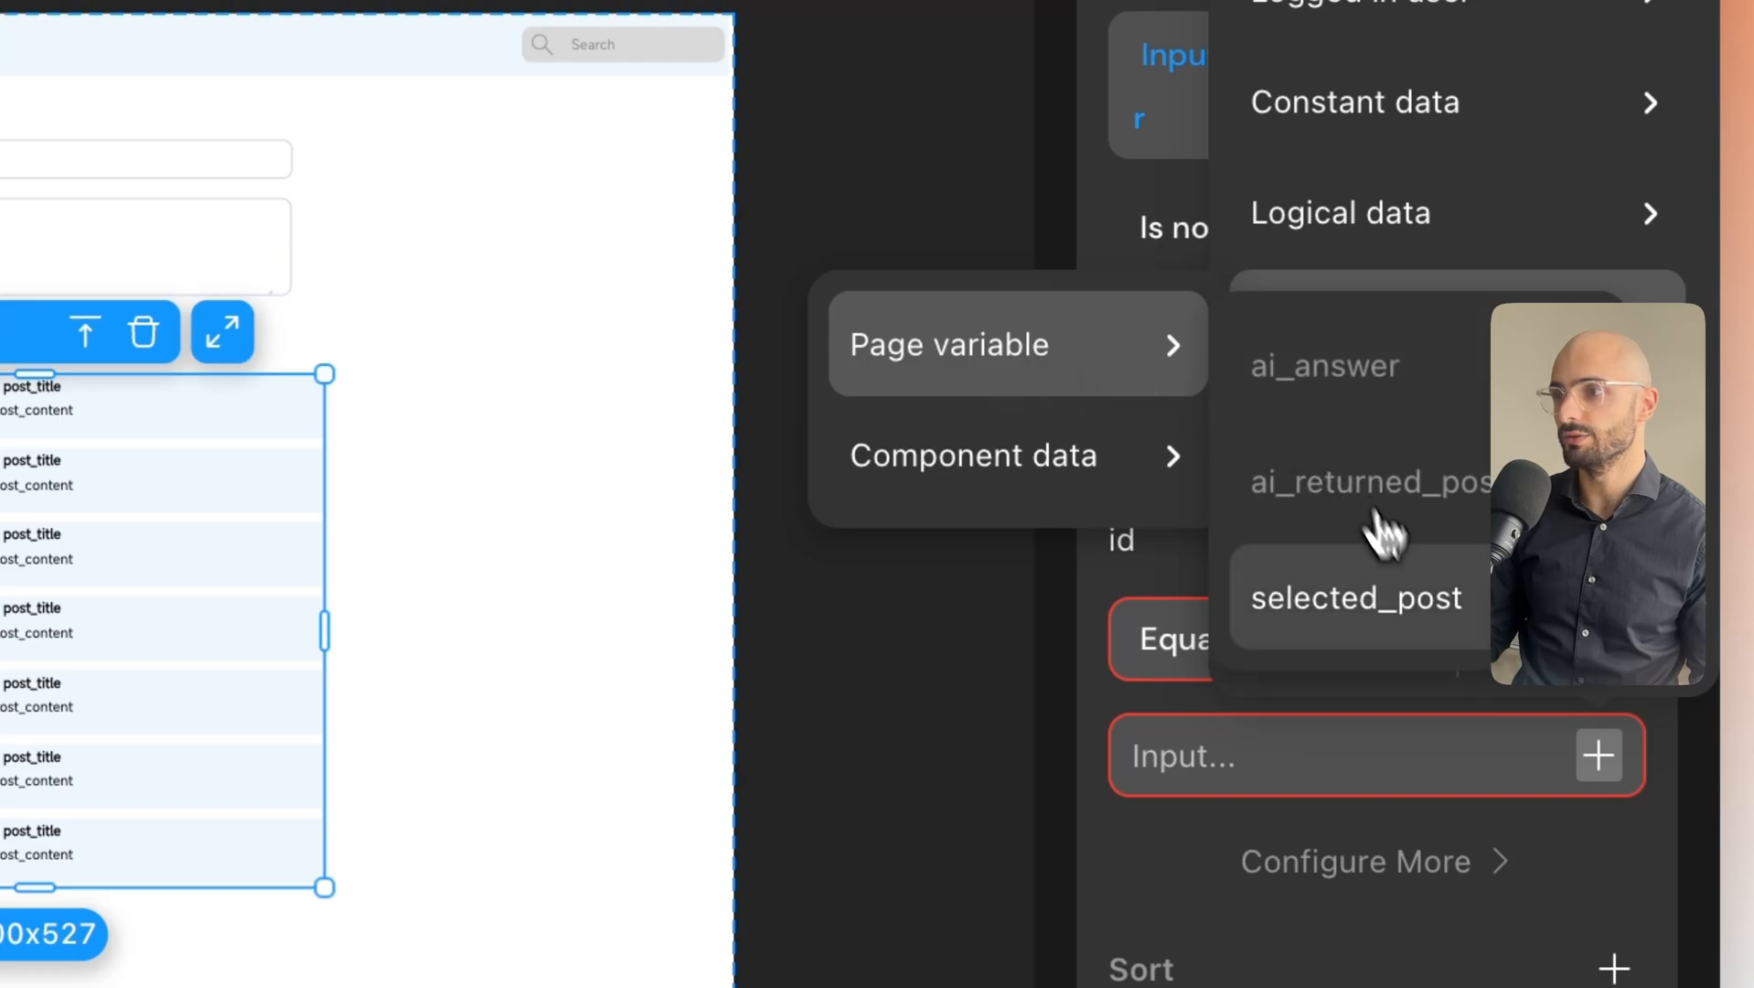
{"action": "left_click", "coordinate": [1406, 602]}
{"action": "scroll", "coordinate": [1480, 482], "scroll_direction": "up", "scroll_amount": 5}
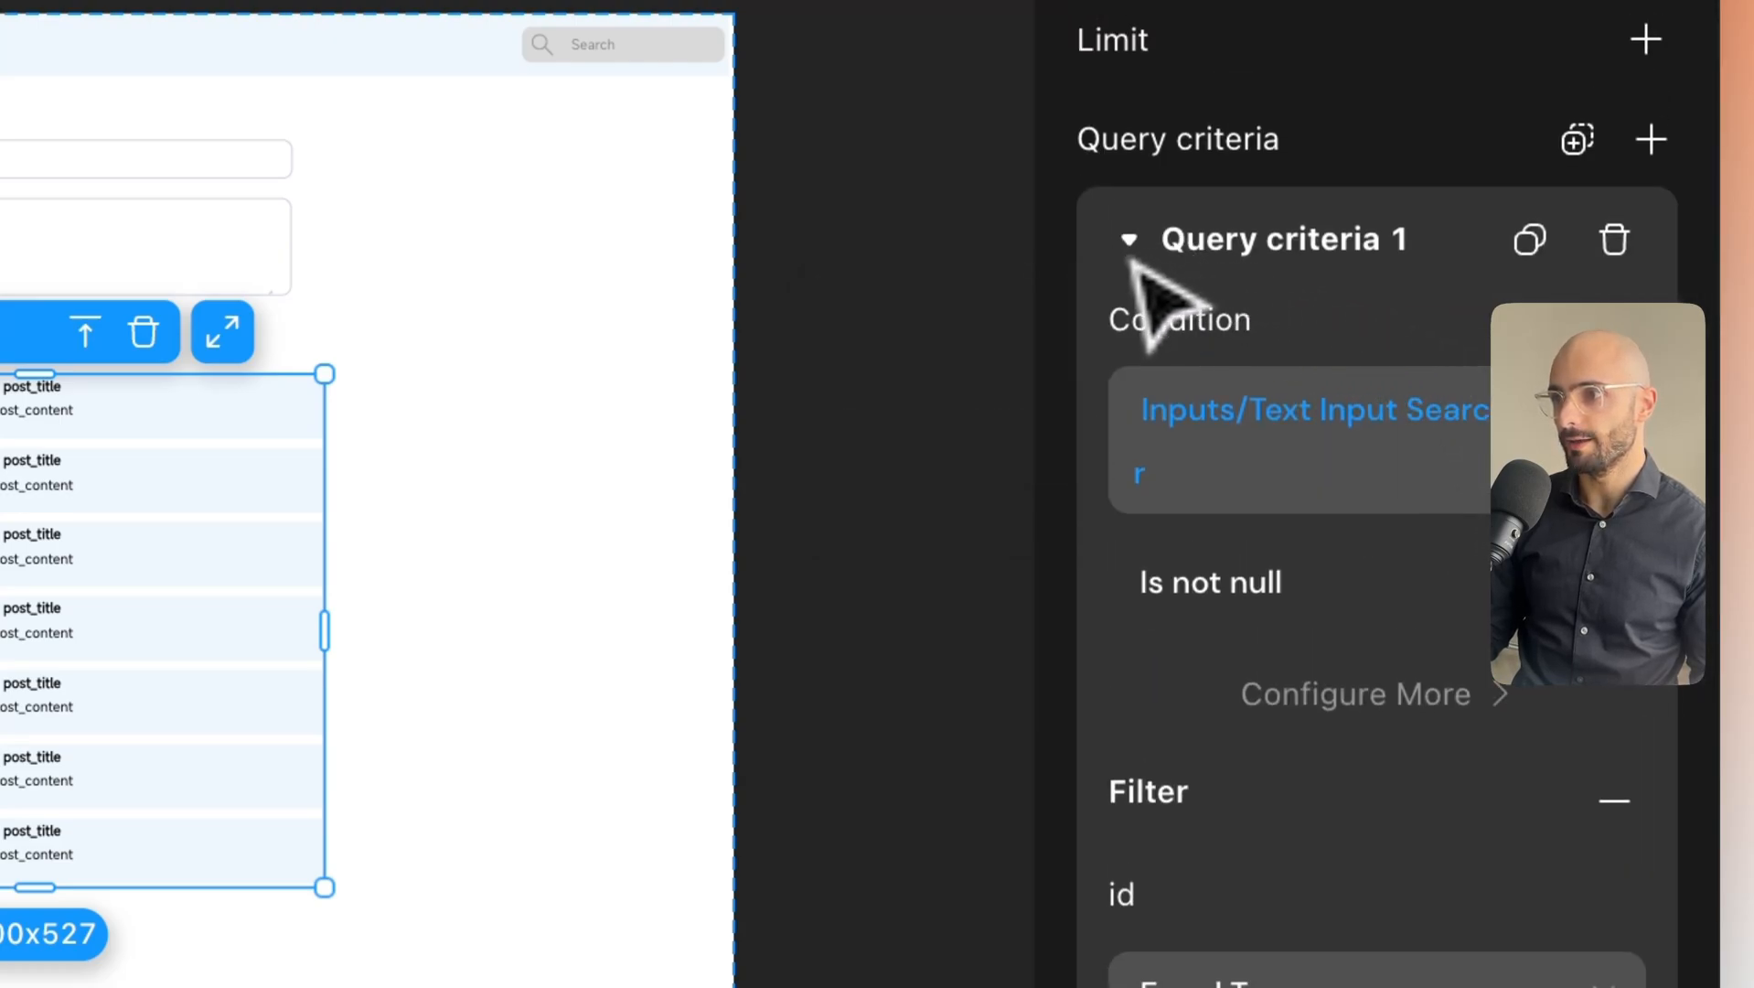
{"action": "left_click", "coordinate": [1131, 241]}
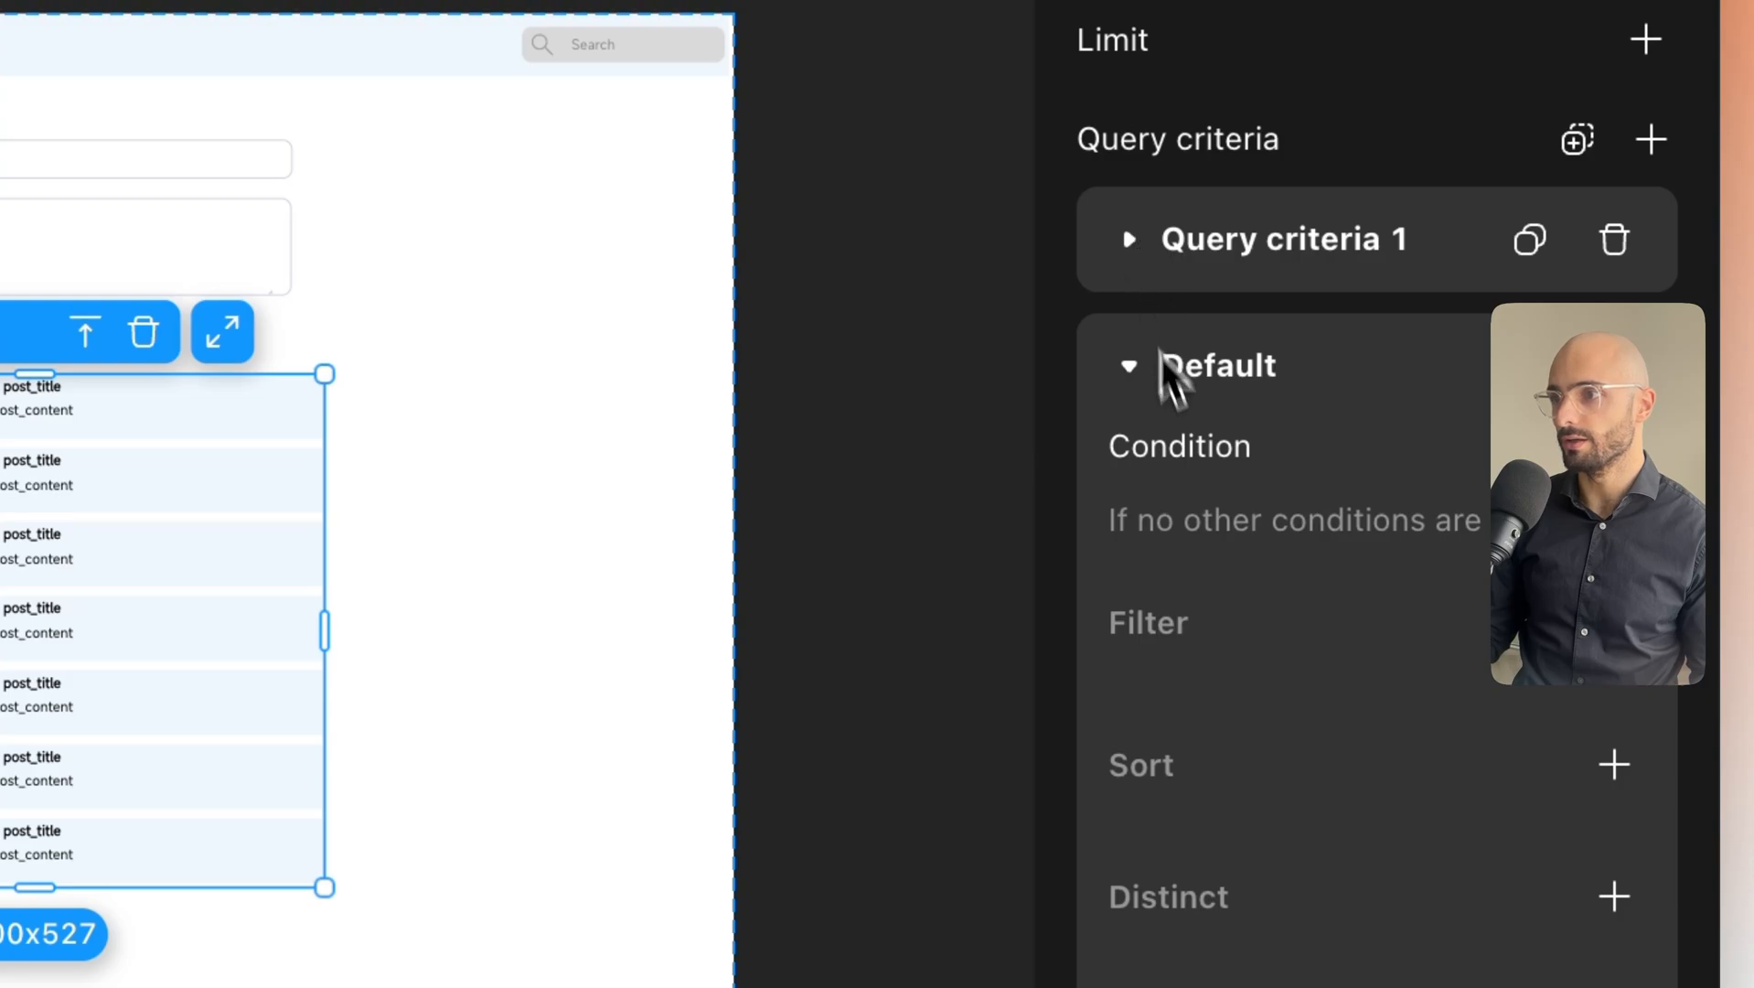
{"action": "scroll", "coordinate": [1372, 522], "scroll_direction": "down", "scroll_amount": 1}
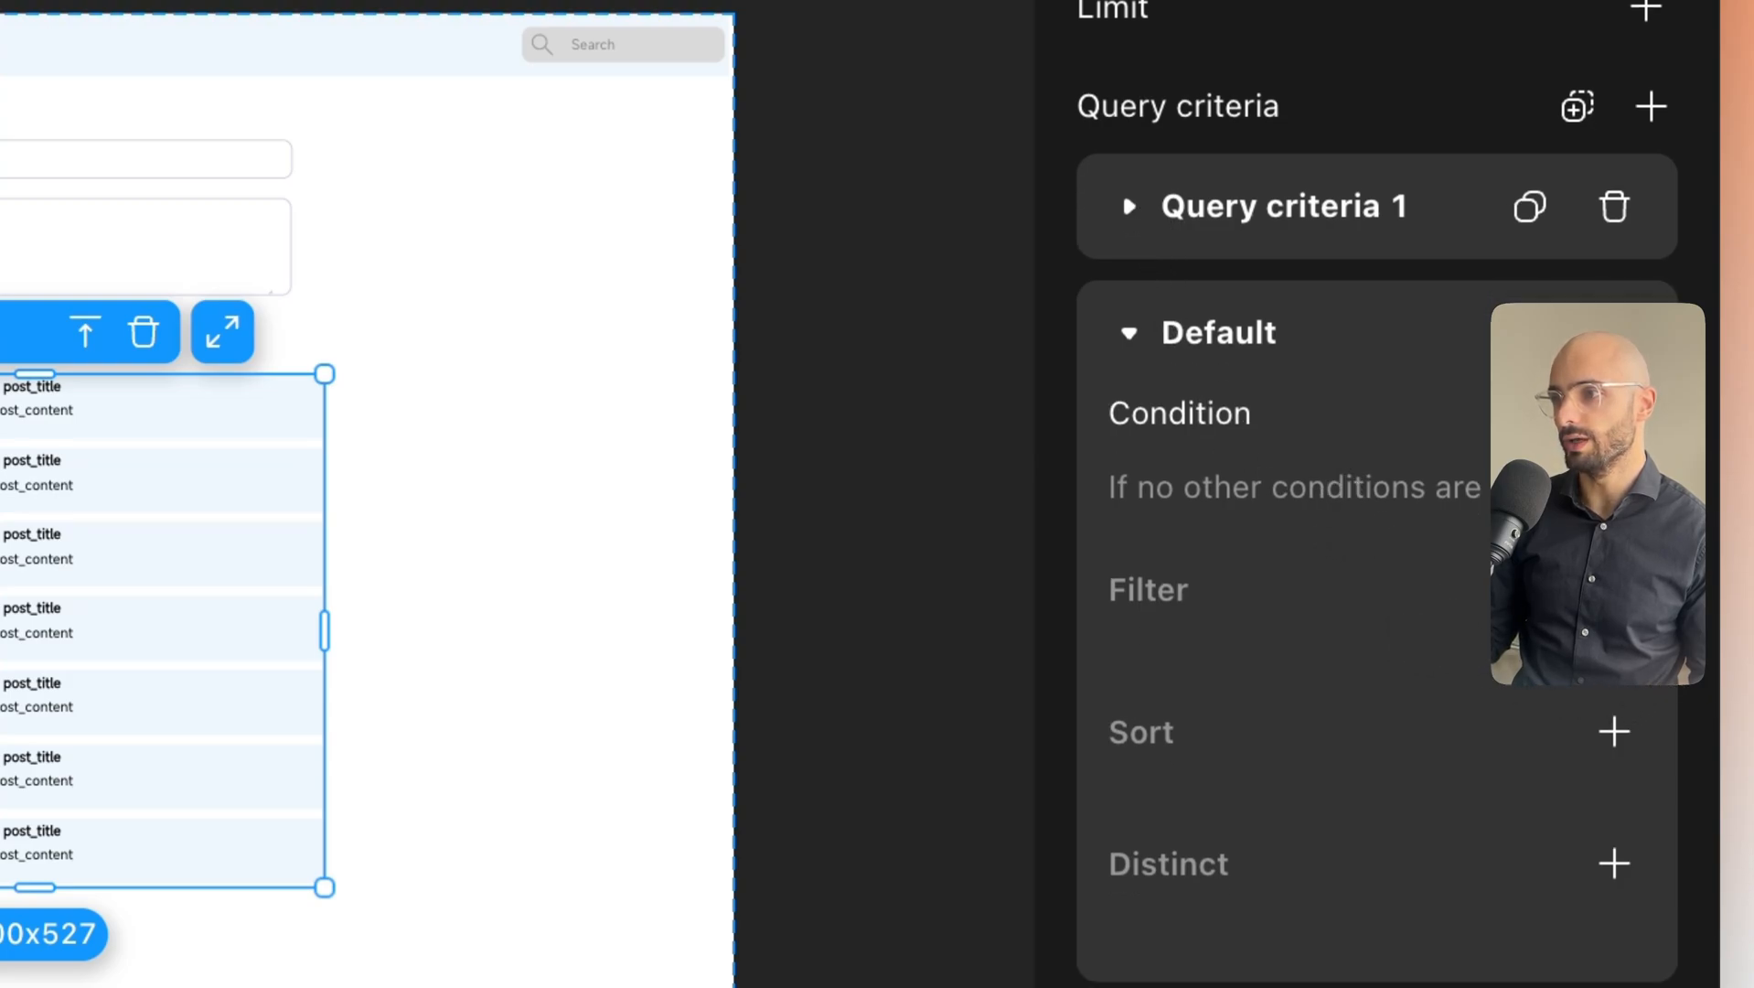
{"action": "left_click", "coordinate": [1130, 206]}
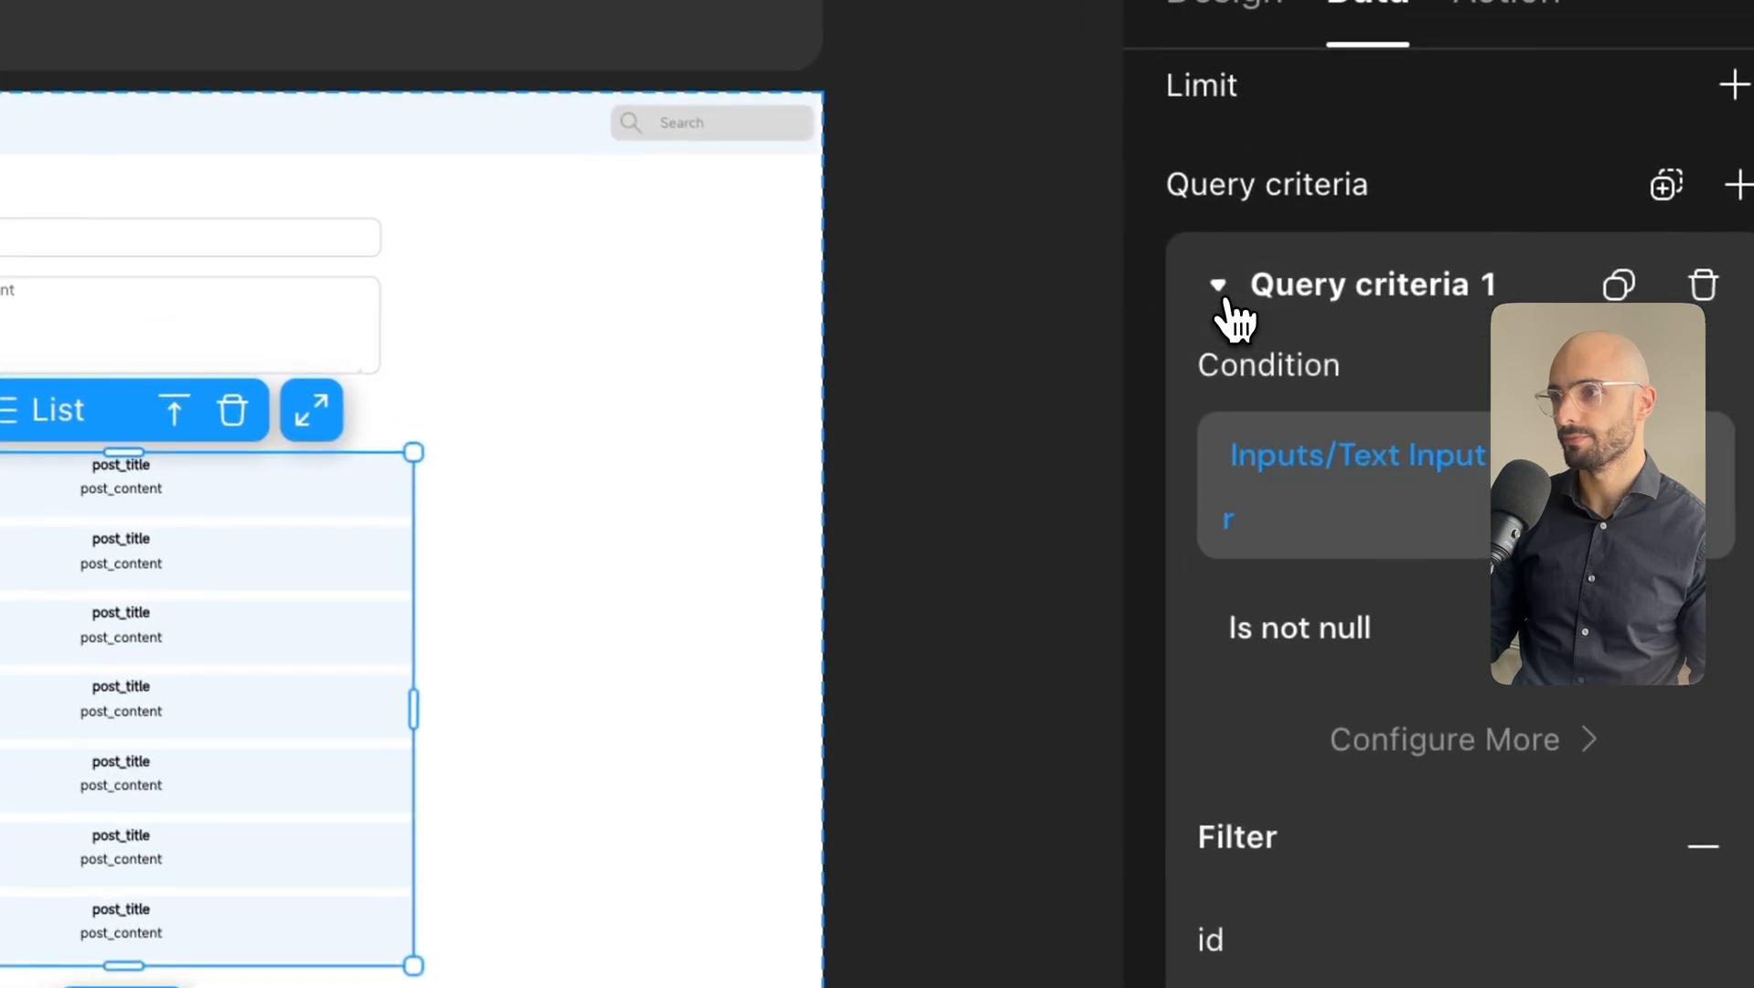
{"action": "left_click", "coordinate": [1227, 297]}
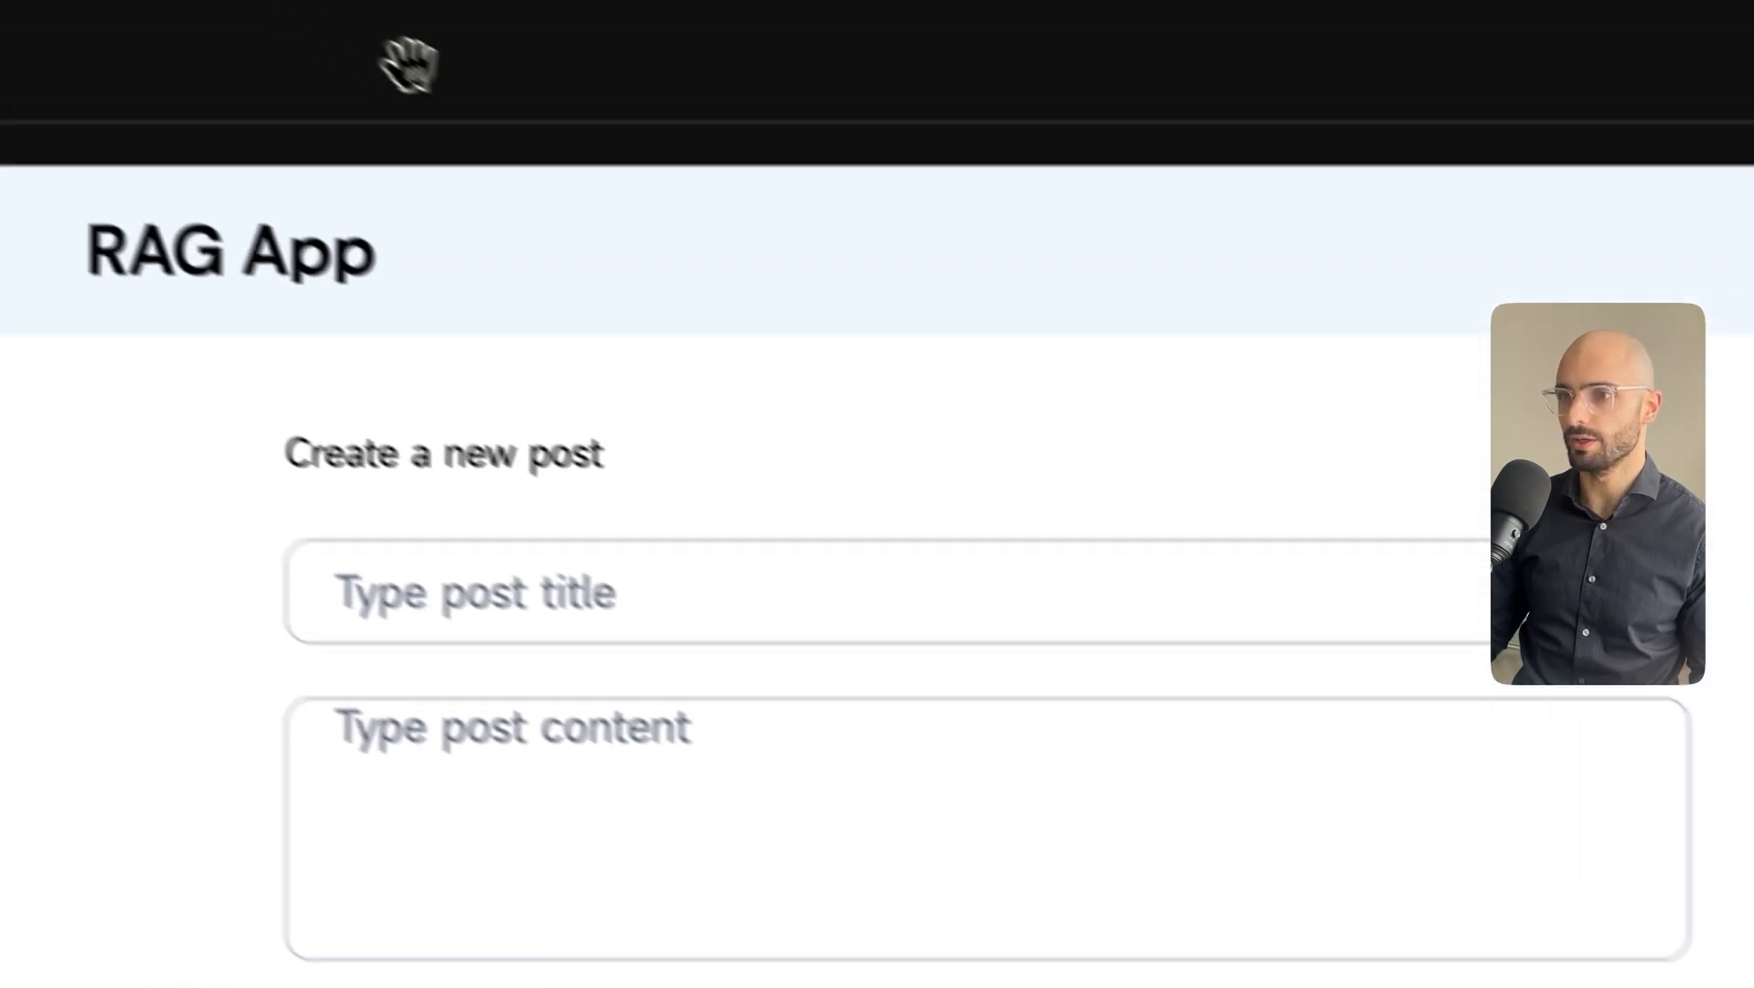
In the mirror, ask the AI 'show me posts about RPA'.
{"action": "left_click", "coordinate": [1237, 243]}
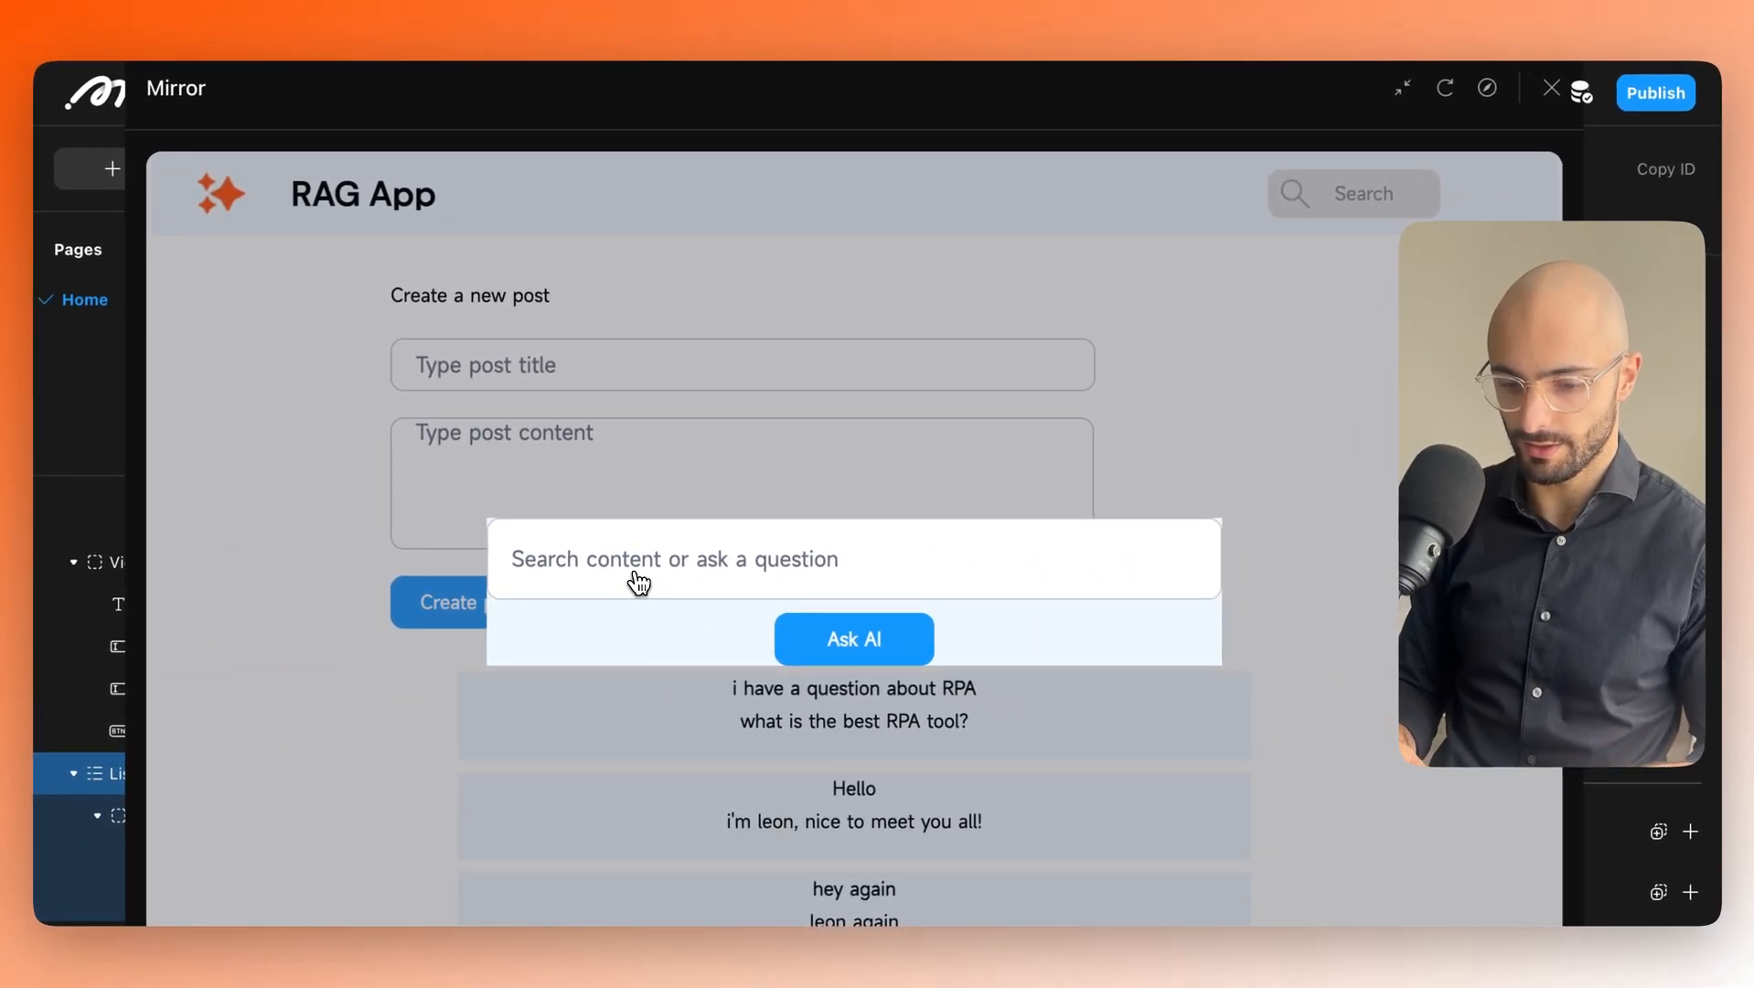
{"action": "type", "text": "rpa"}
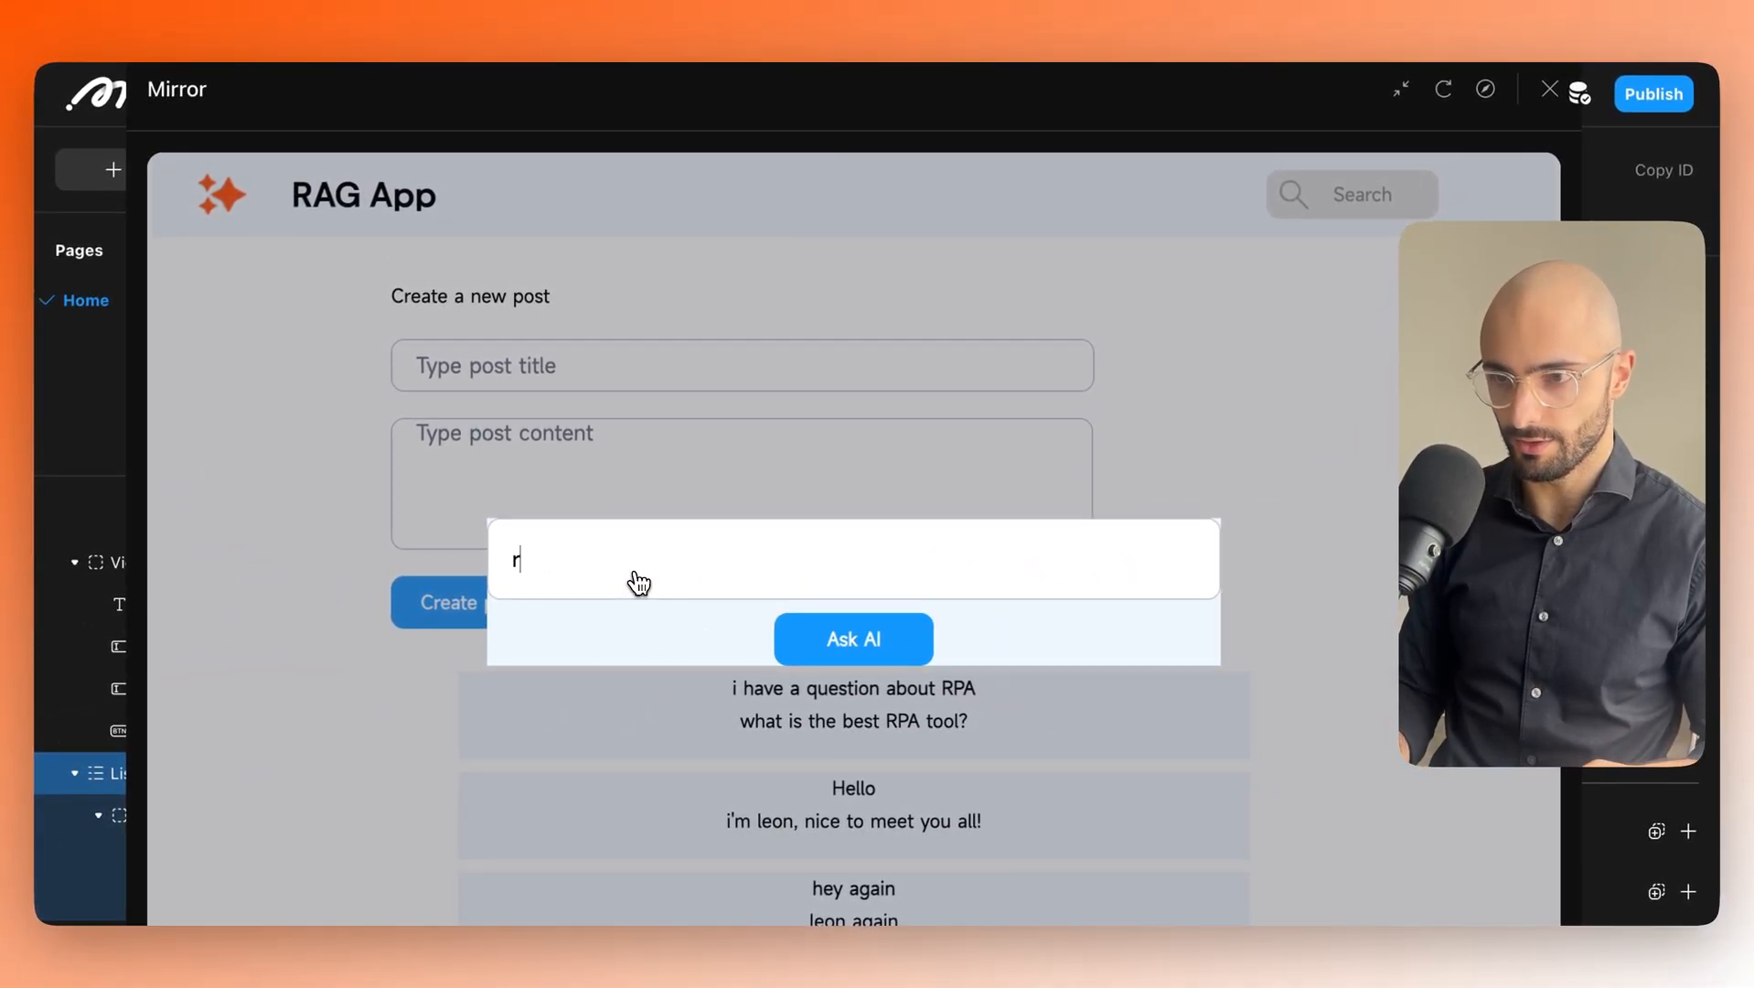
{"action": "key", "text": "super+a"}
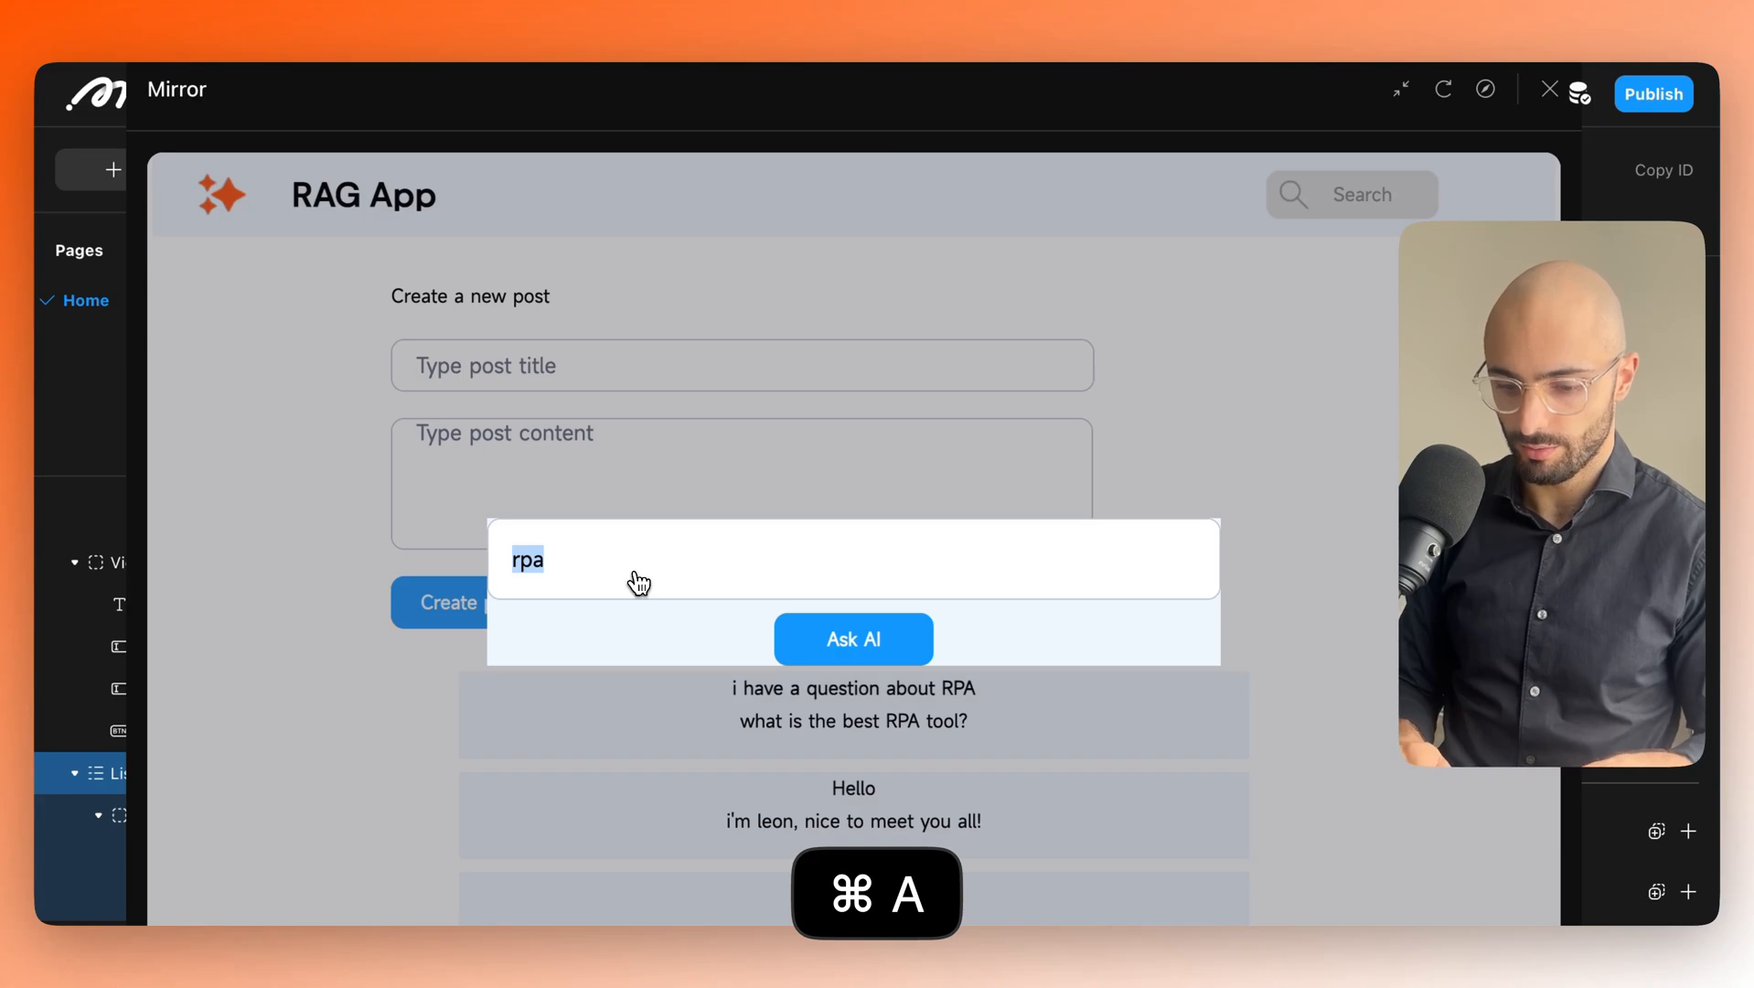
{"action": "type", "text": "show me posts about"}
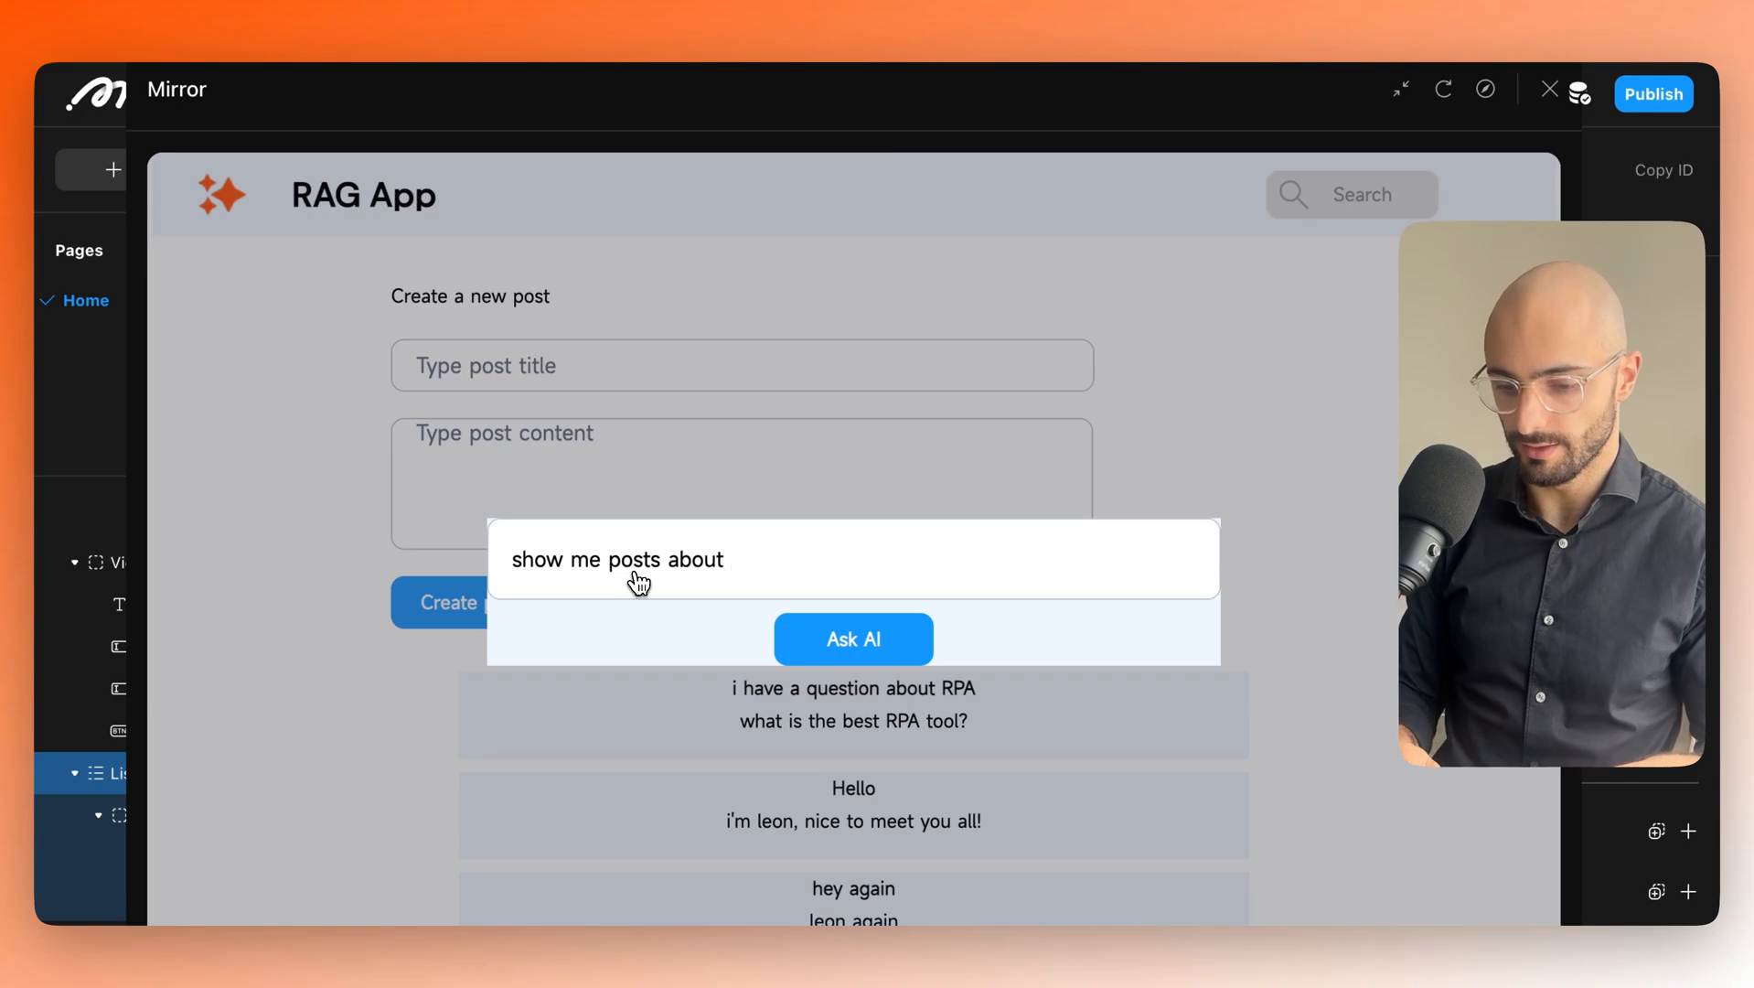
{"action": "type", "text": "LLMs"}
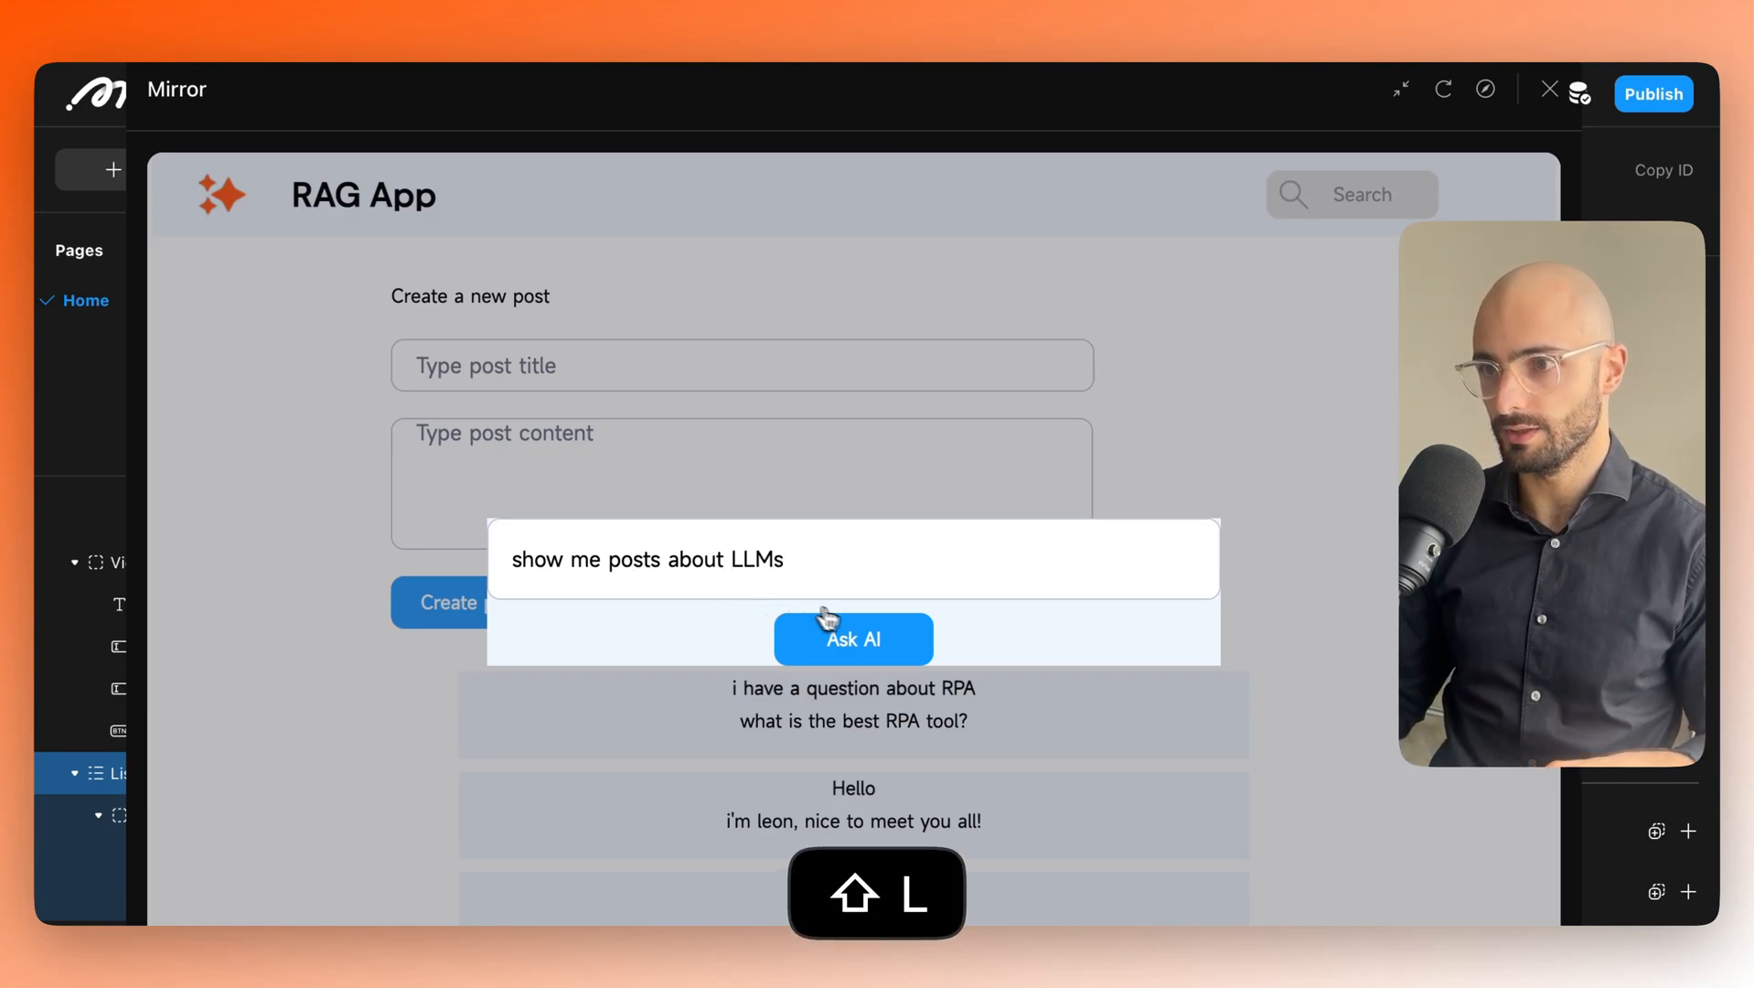
{"action": "left_click", "coordinate": [855, 635]}
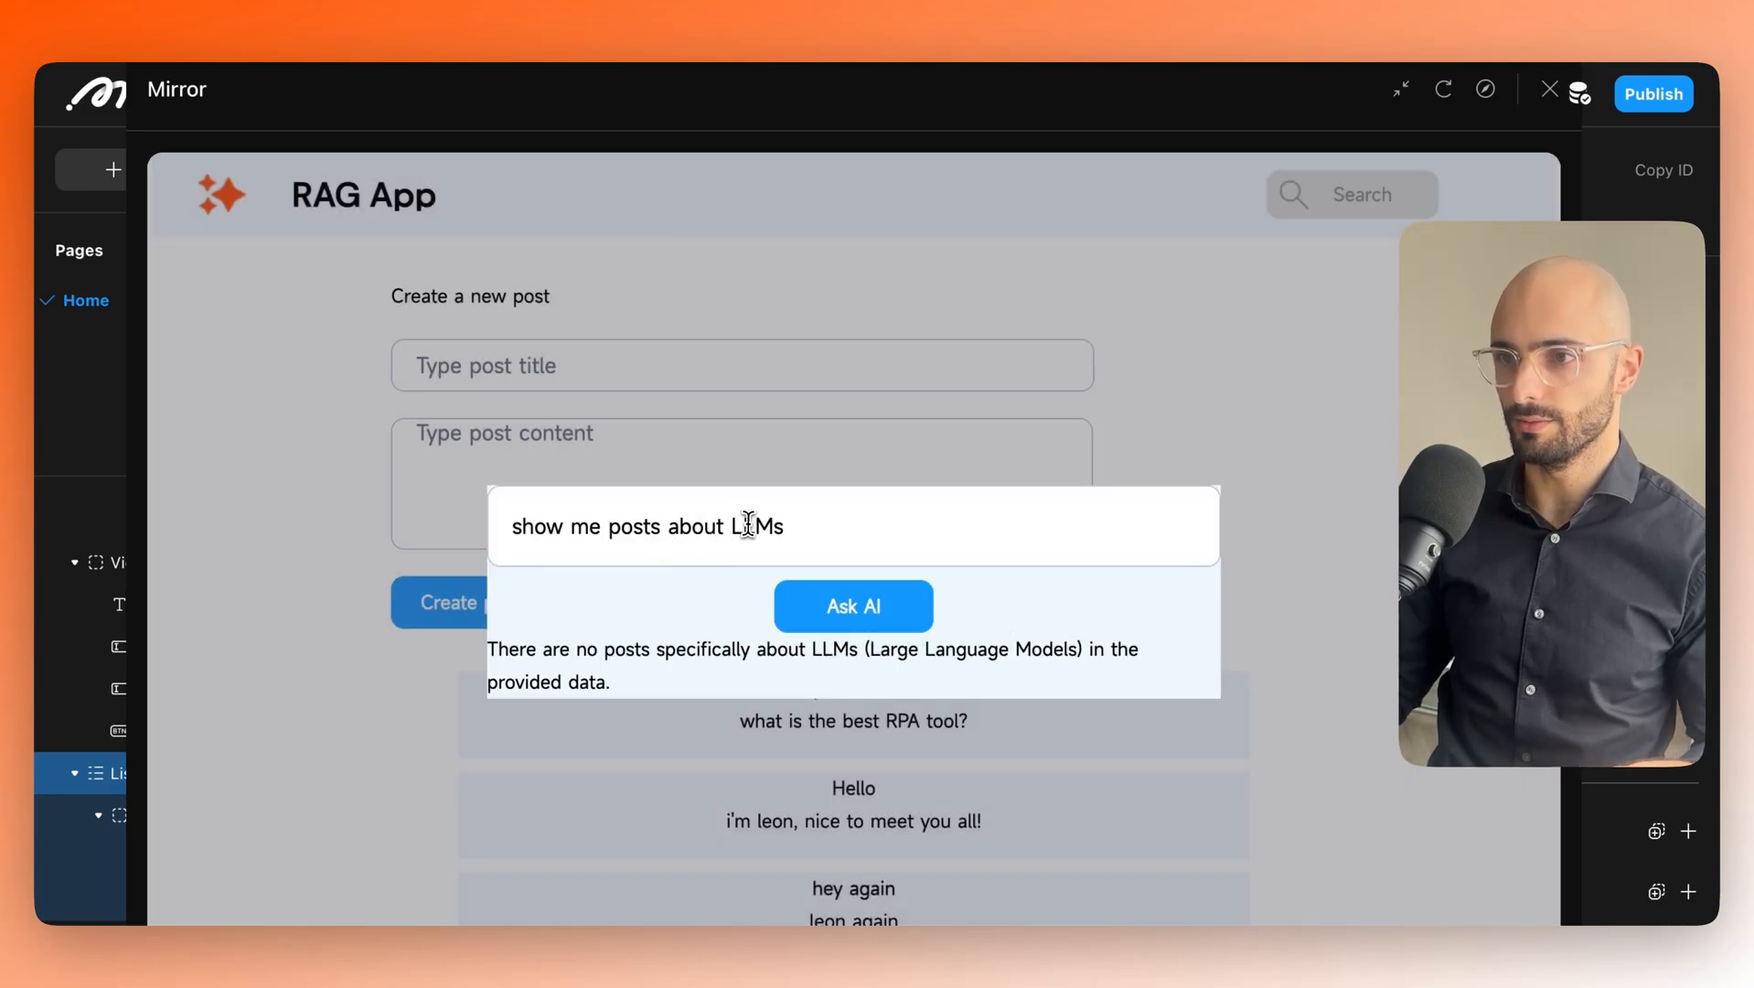
{"action": "type", "text": "RPA"}
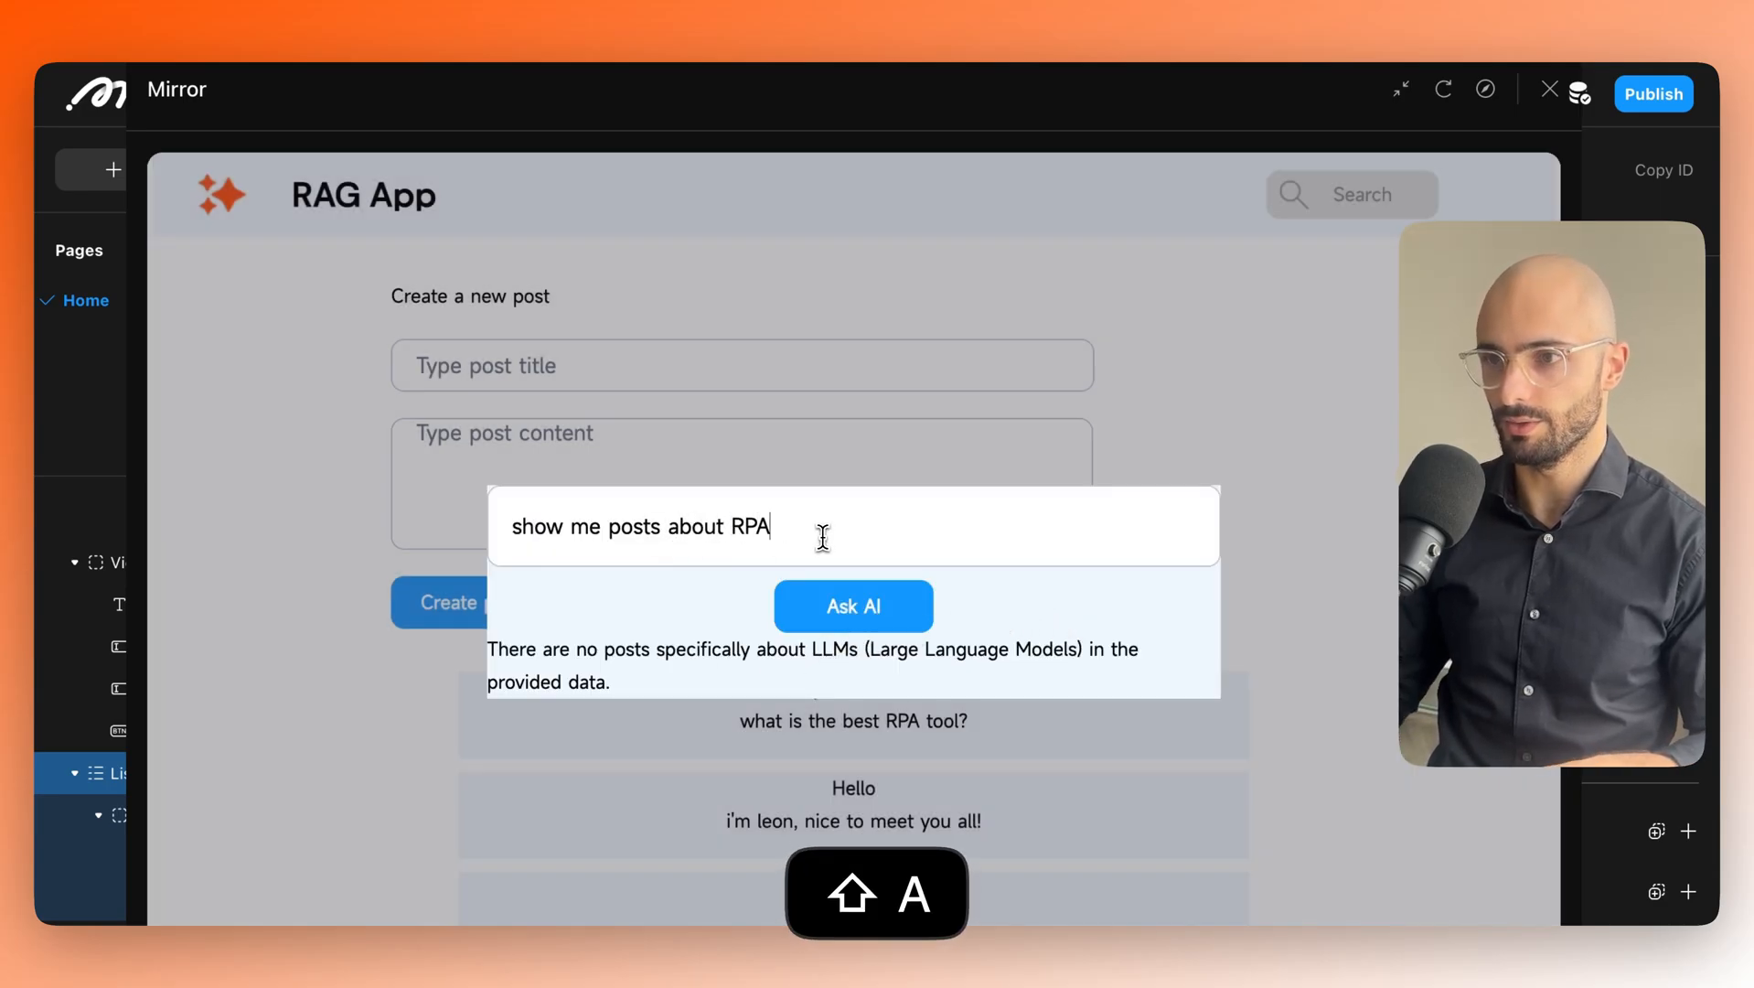
{"action": "left_click", "coordinate": [873, 601]}
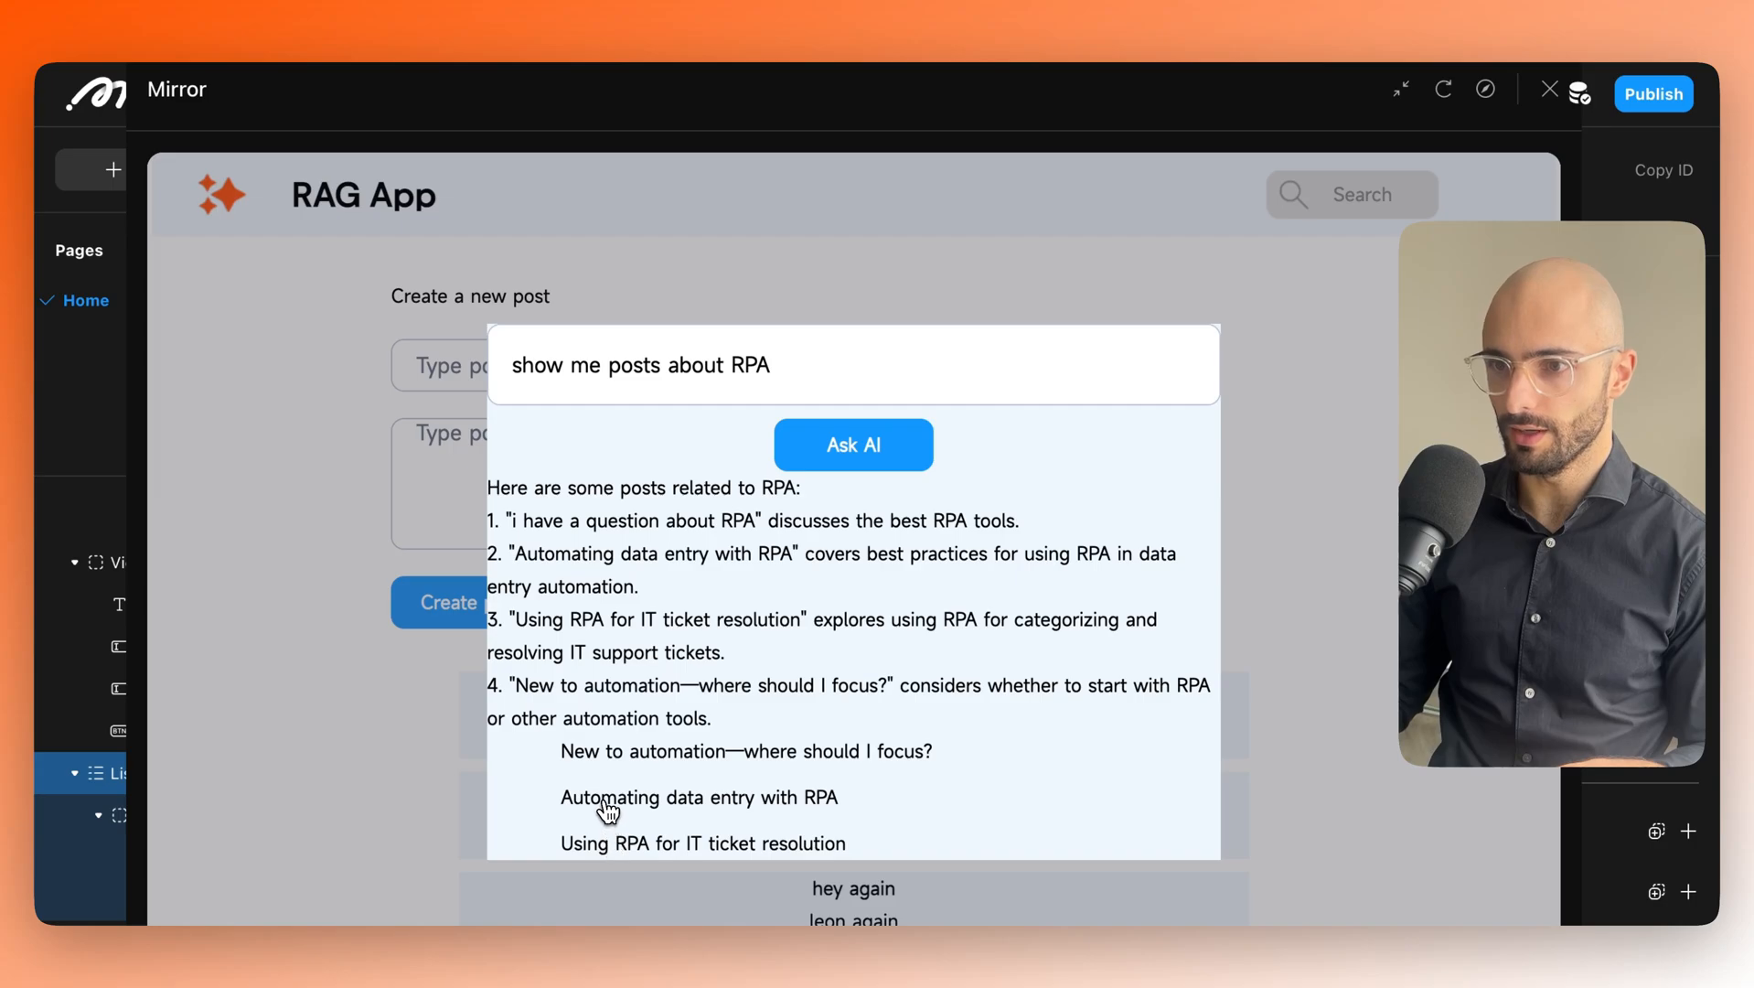
Pick 'Automating data entry with RPA' to filter the list to that post, then return to the editor.
{"action": "left_click", "coordinate": [715, 811]}
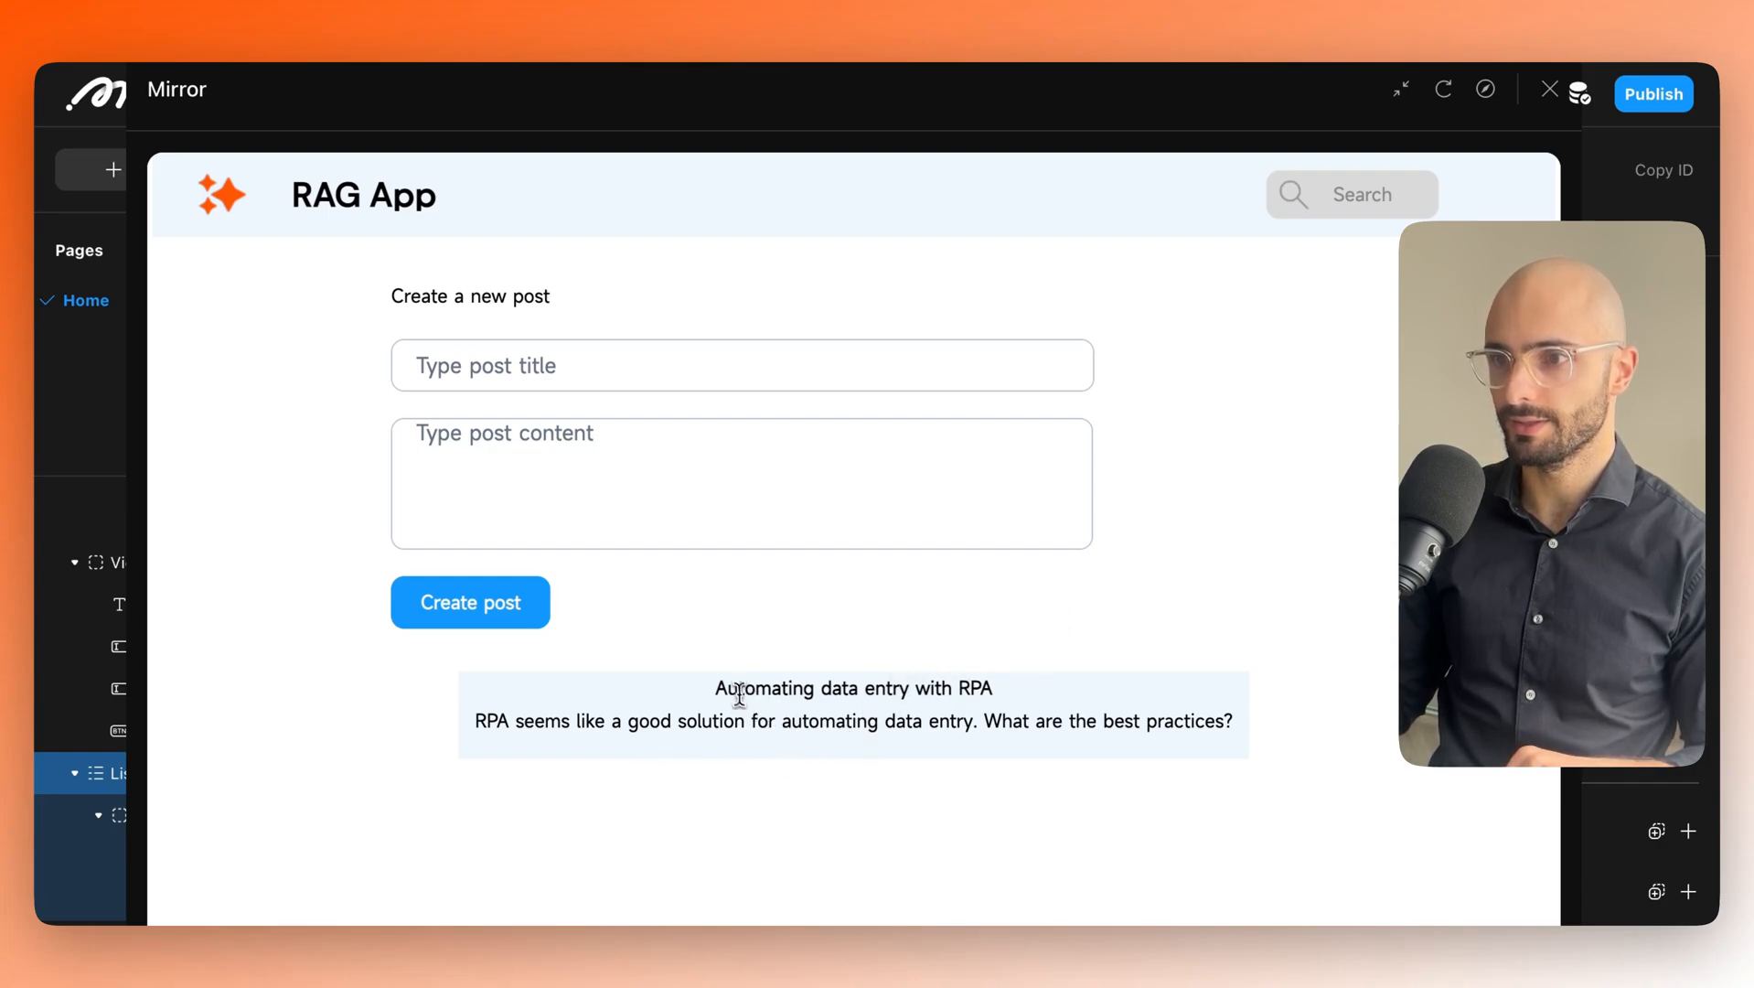
{"action": "left_click_drag", "start_coordinate": [711, 703], "coordinate": [1079, 724]}
{"action": "left_click", "coordinate": [1320, 739]}
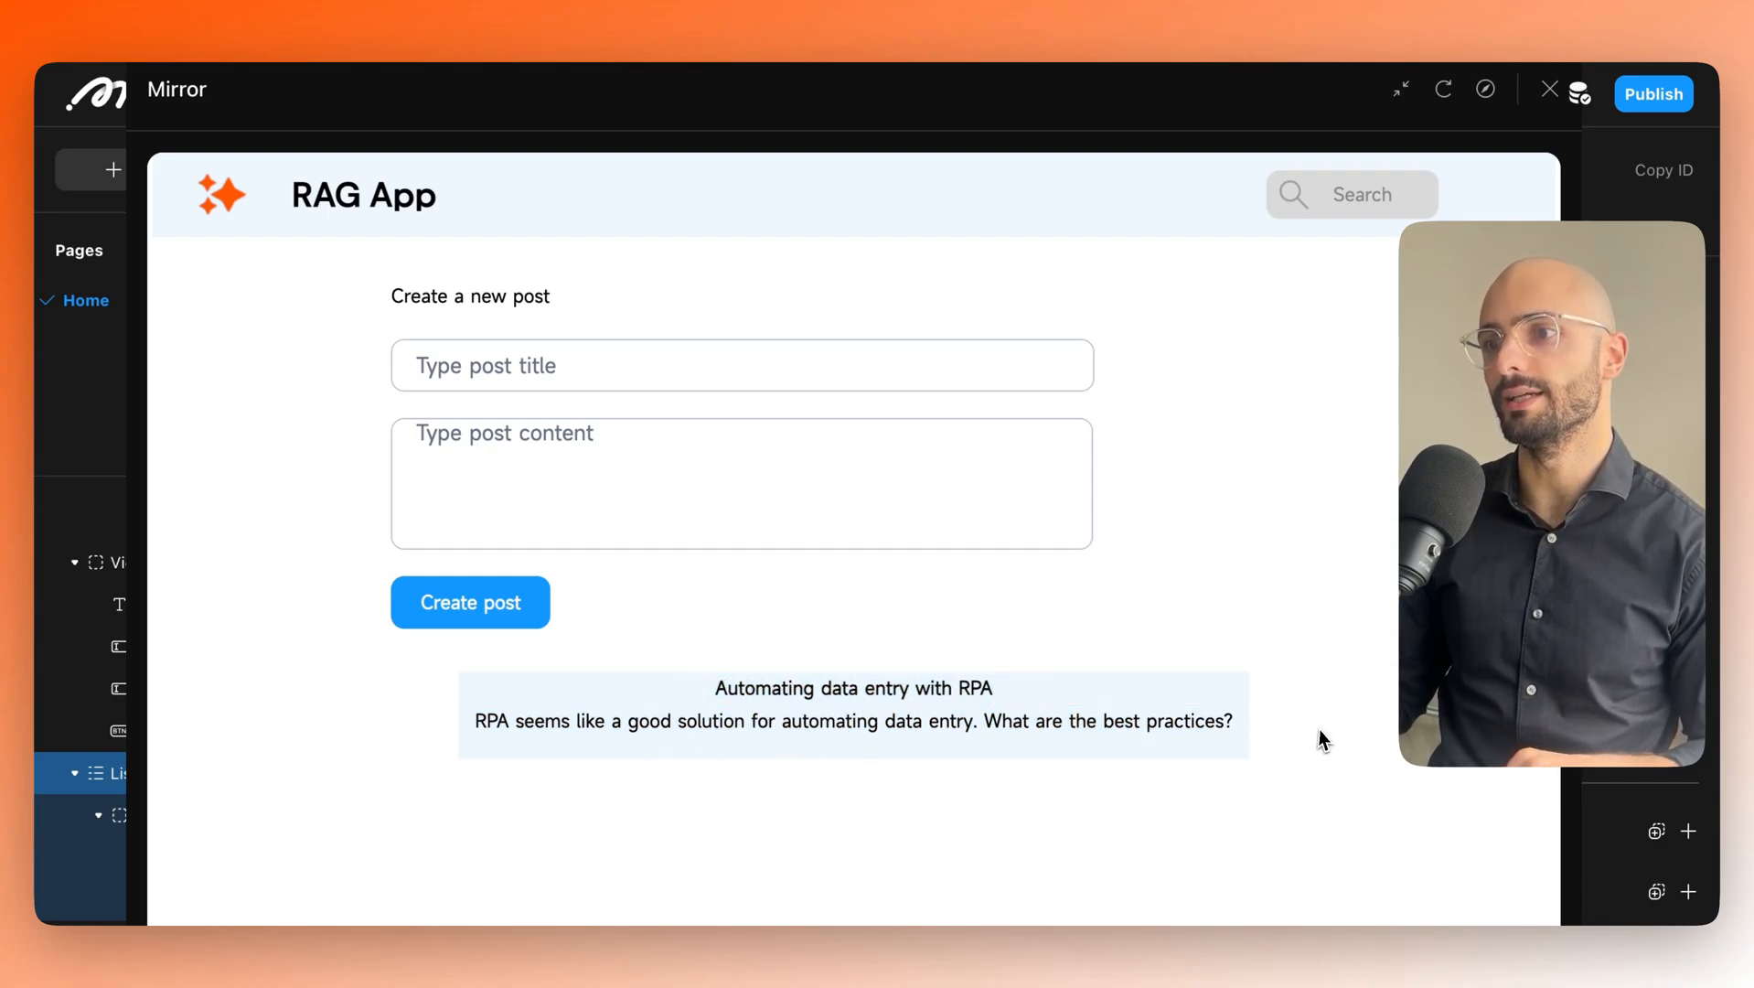
{"action": "left_click_drag", "start_coordinate": [1222, 733], "coordinate": [736, 658]}
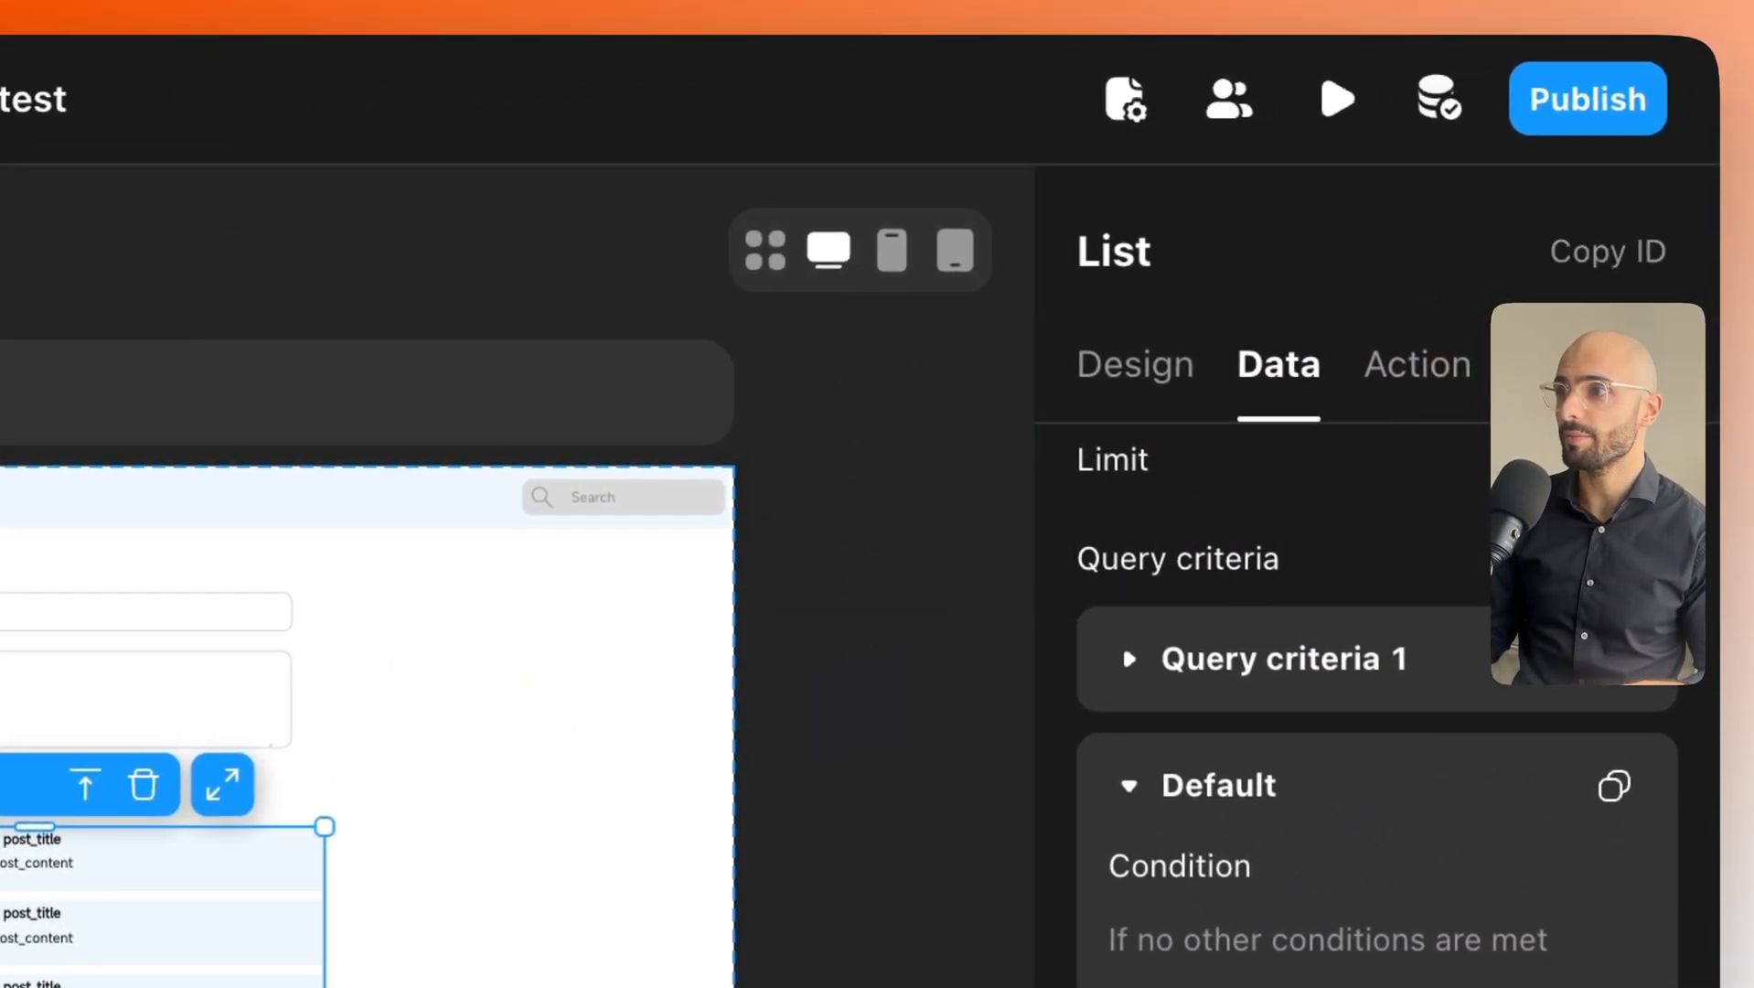
Publish a fresh preview build of the app and open its preview link.
{"action": "left_click", "coordinate": [1585, 128]}
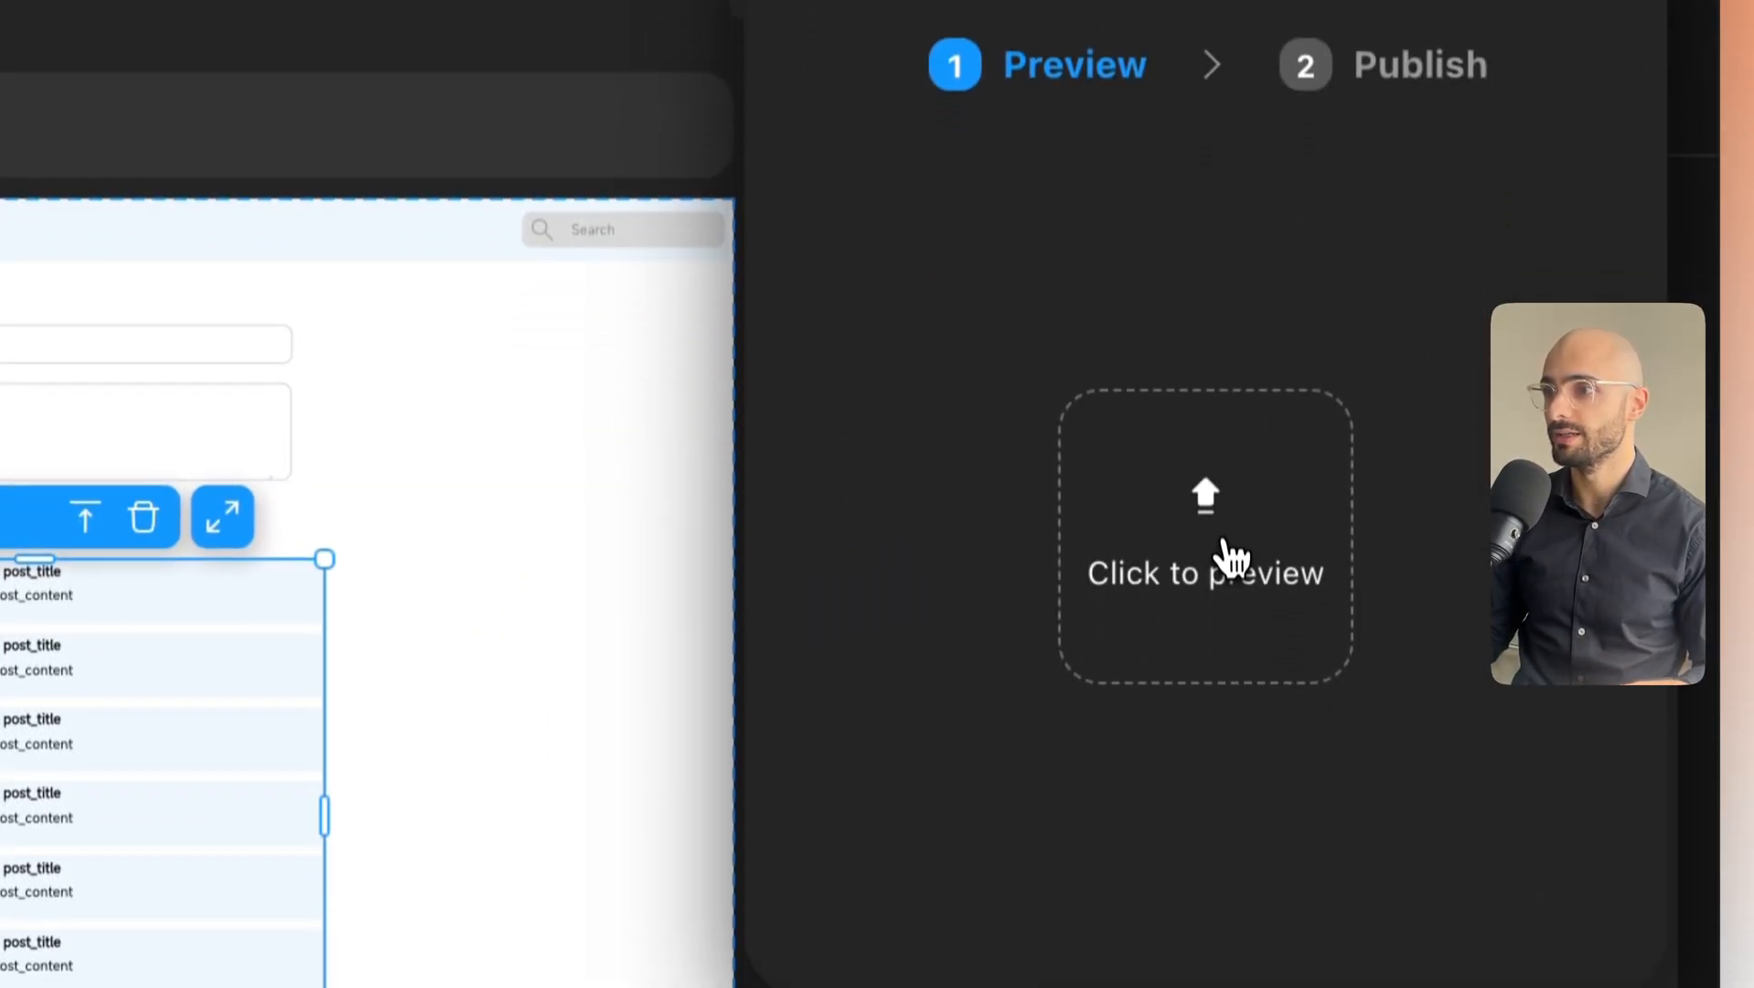
{"action": "left_click", "coordinate": [1230, 553]}
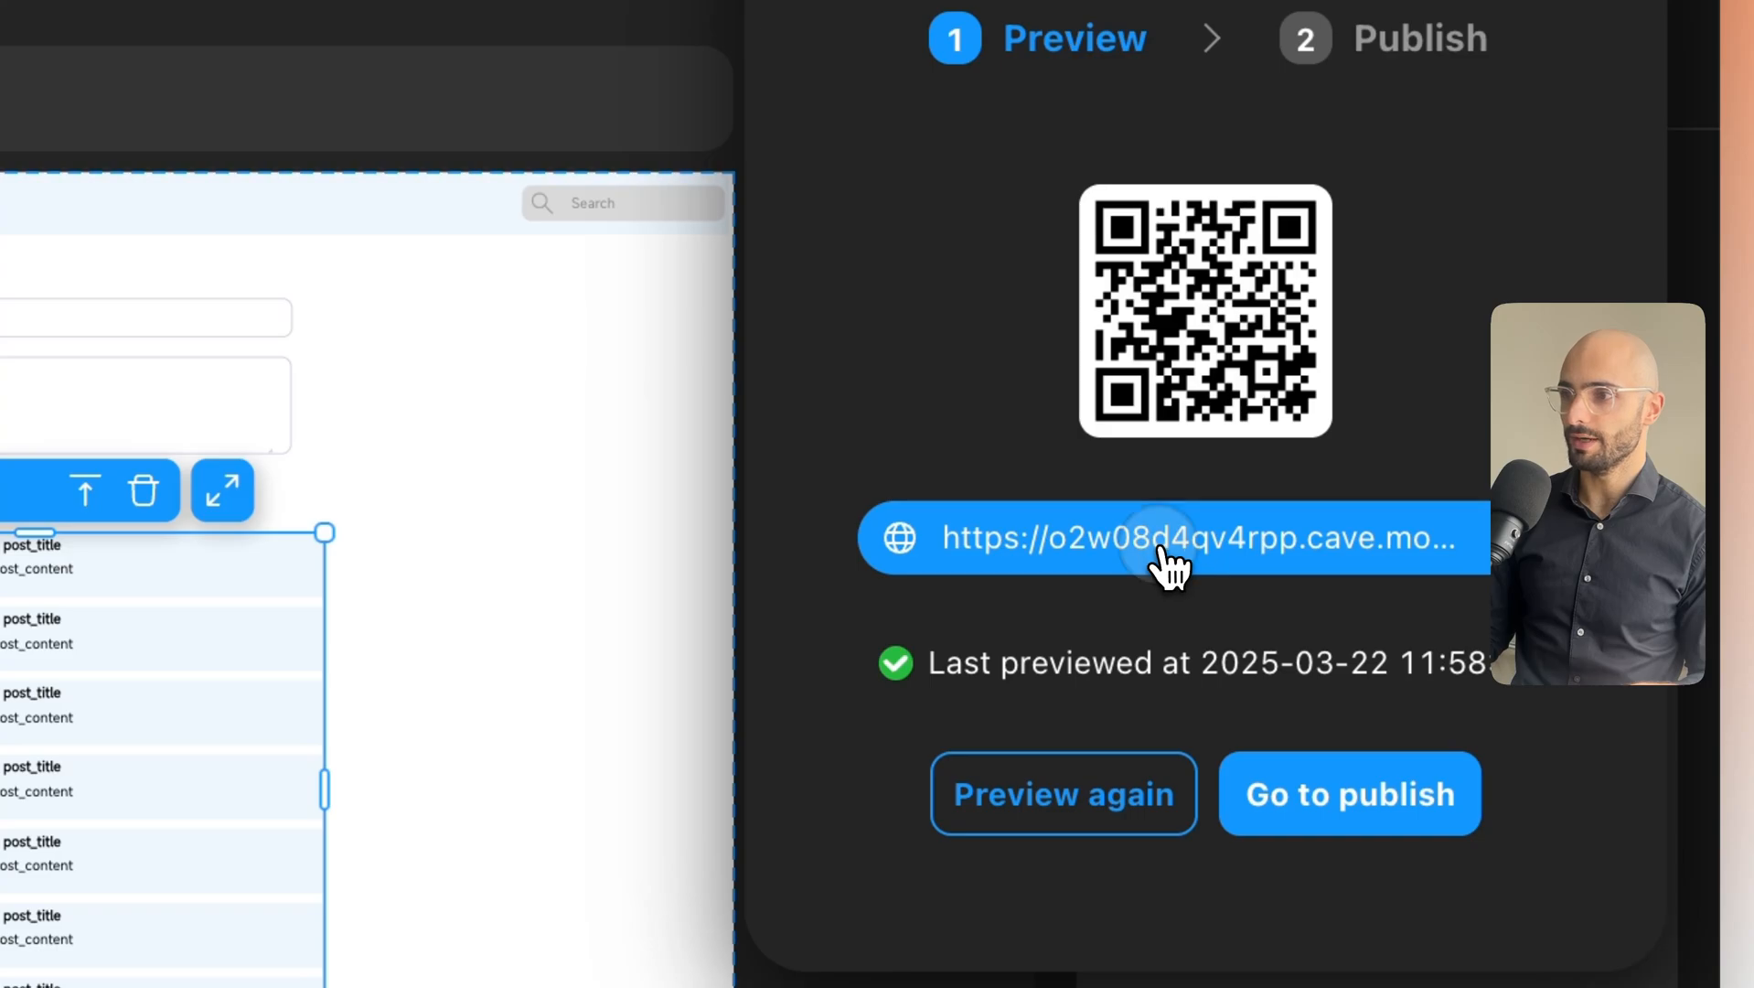
{"action": "left_click", "coordinate": [1170, 559]}
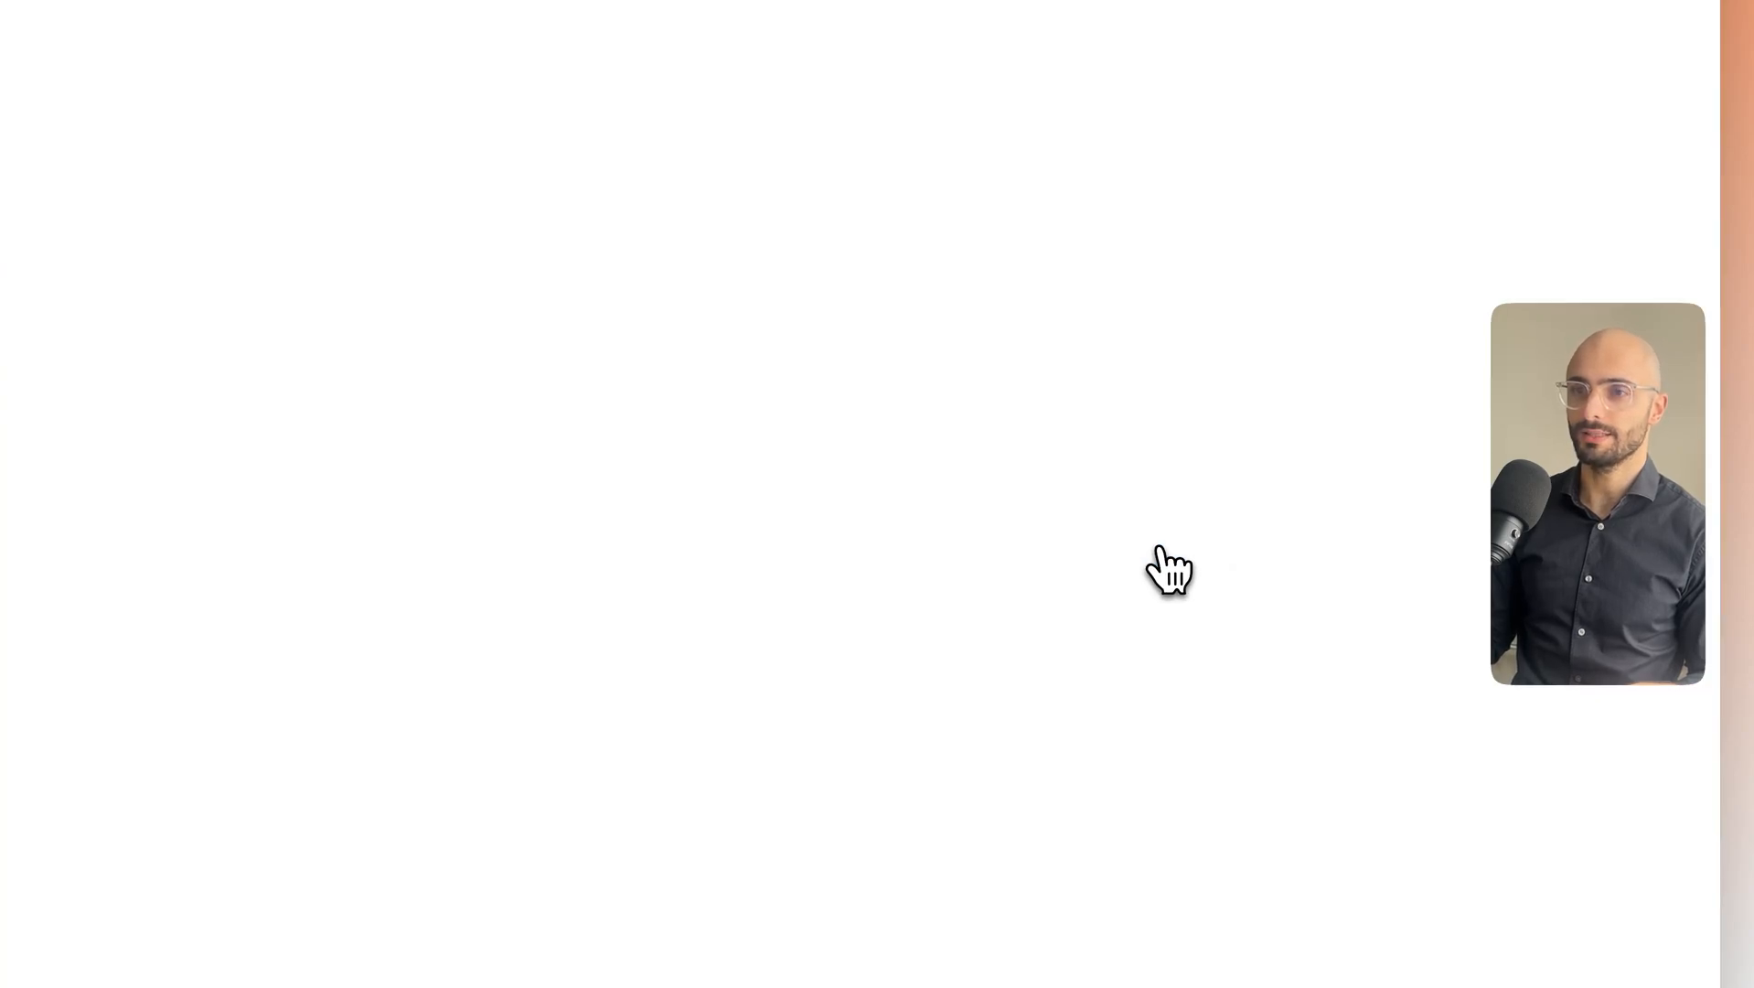